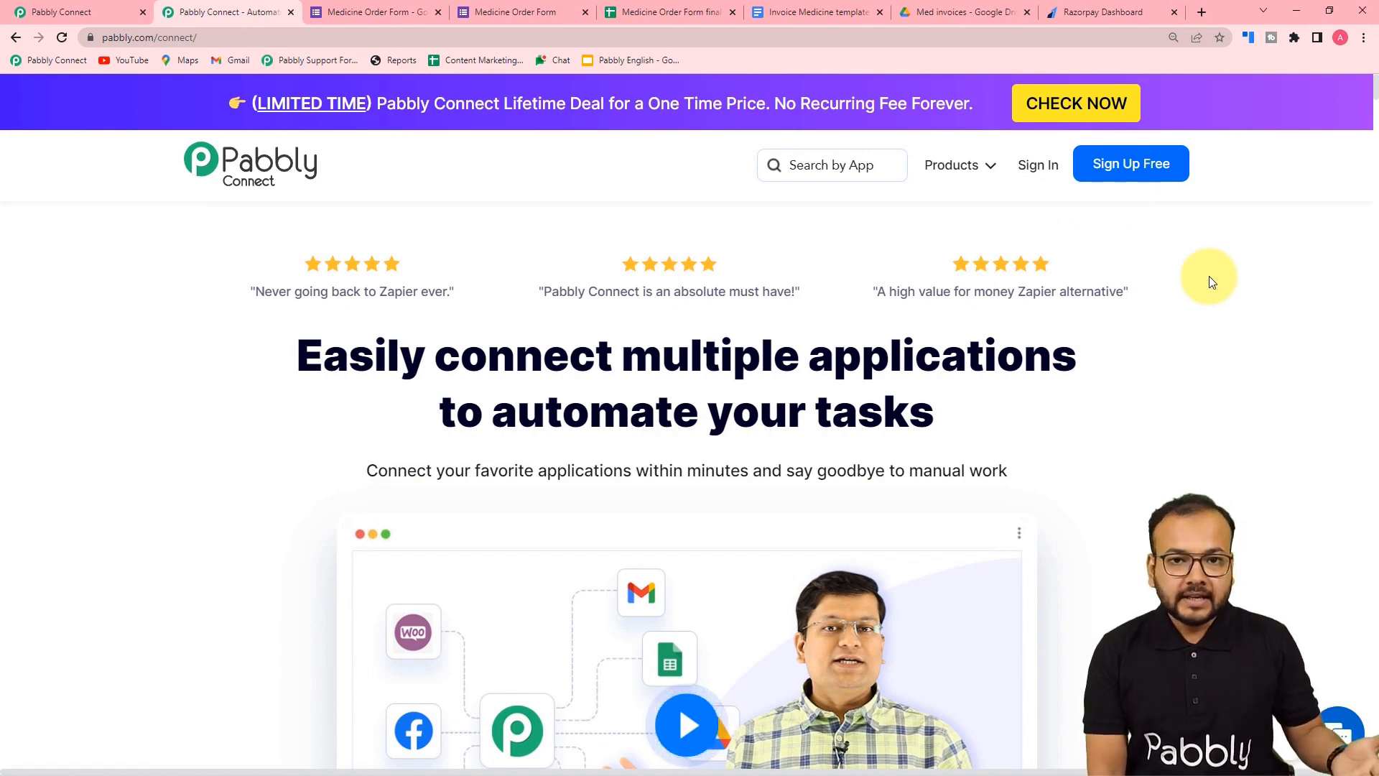
- Create a workflow named 'Business Automations using Google Applications', fixing the 'Aplications' typo first
click(114, 8)
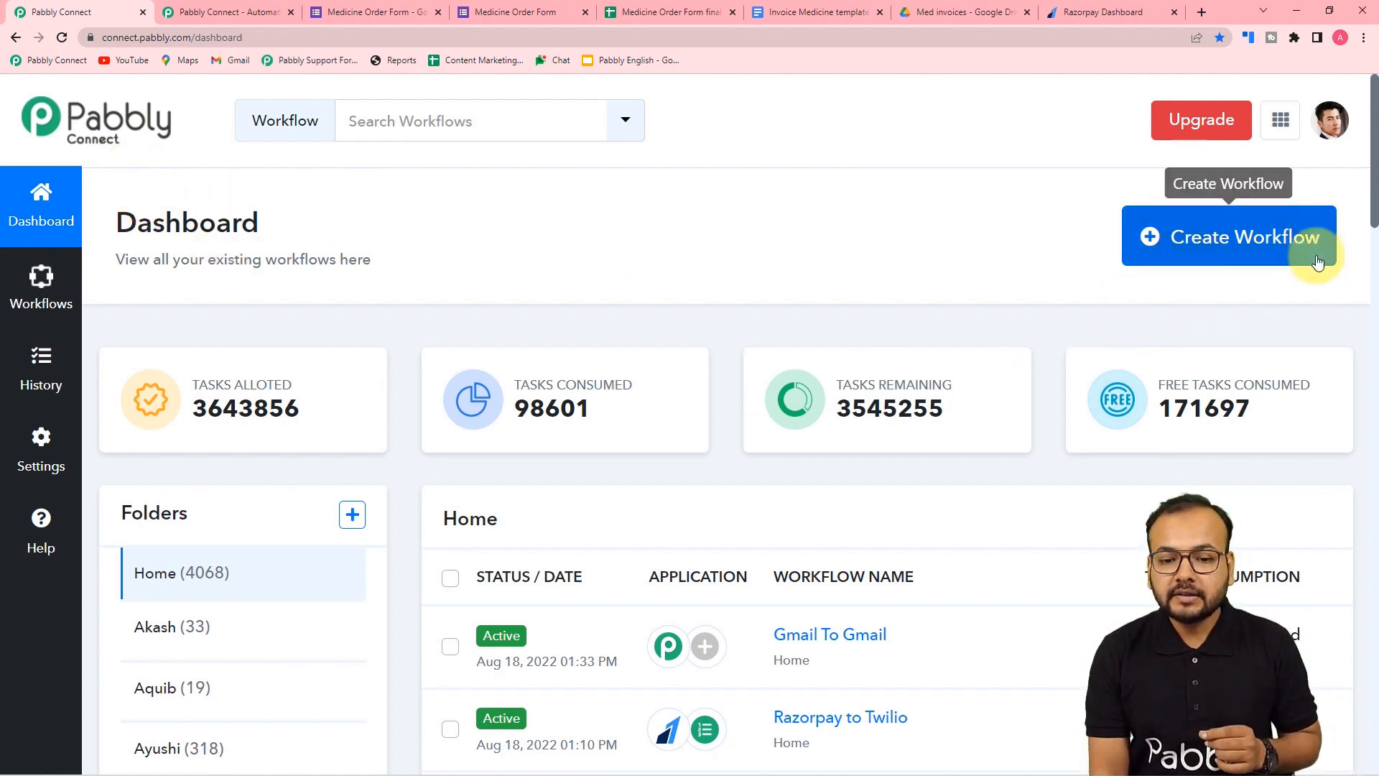
click(1241, 260)
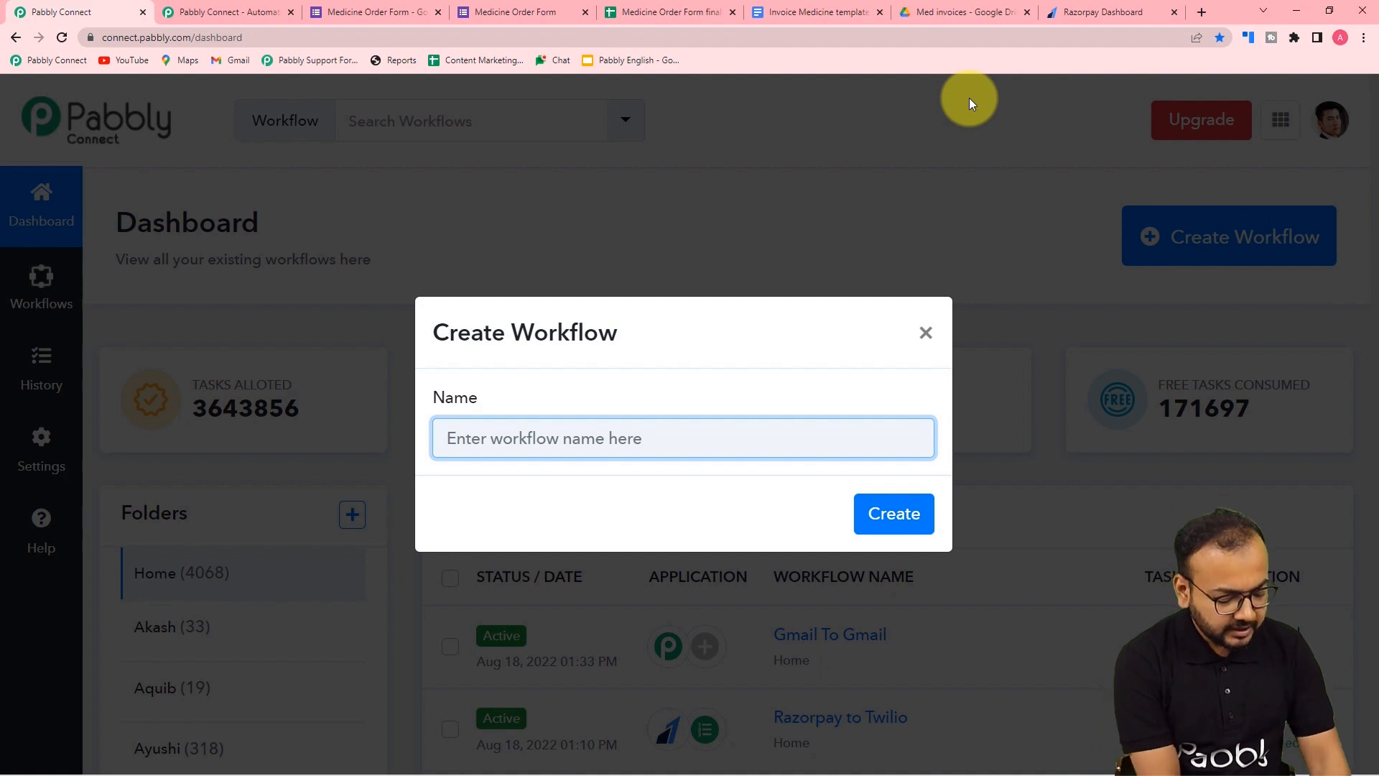
text(A)
key(BackSpace)
text(A)
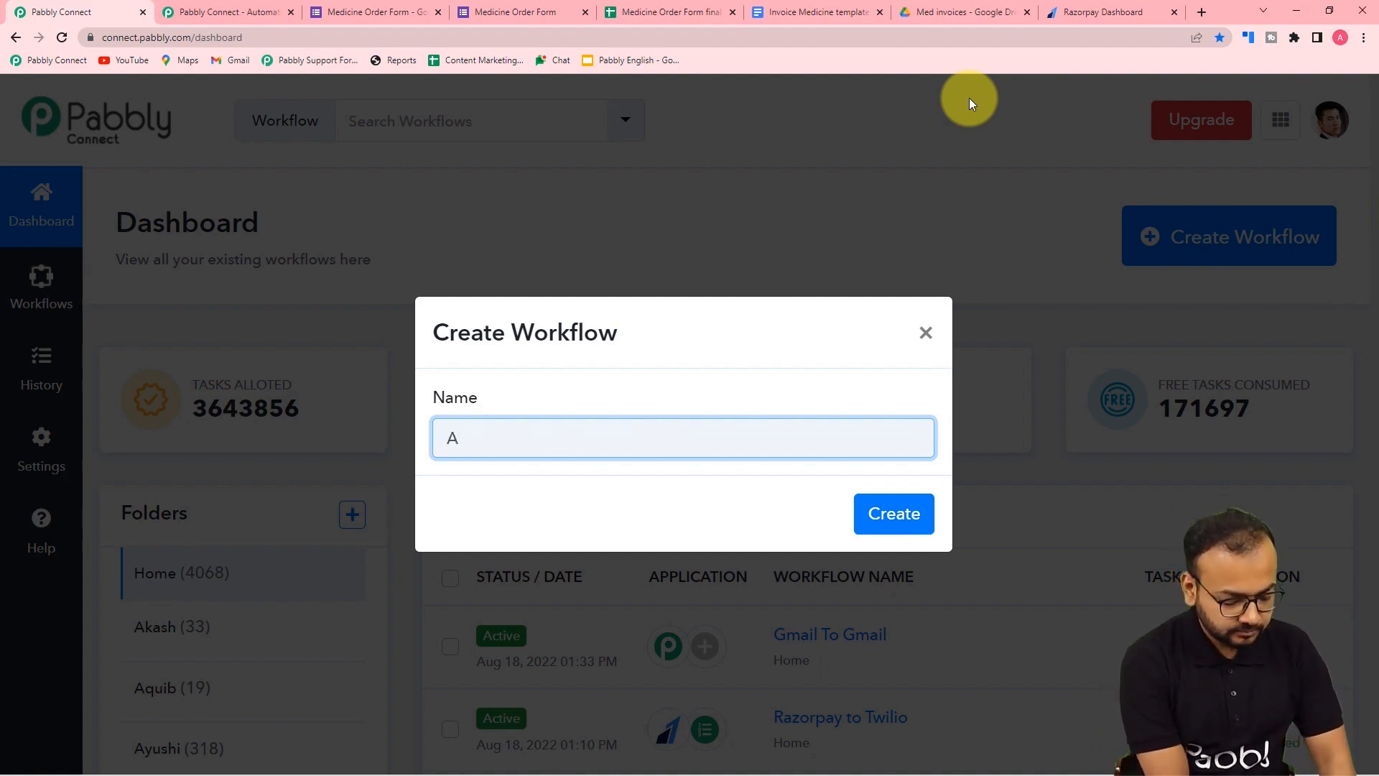
key(BackSpace)
text(busin)
key(BackSpace)
key(BackSpace)
key(BackSpace)
key(BackSpace)
key(BackSpace)
text(Busi)
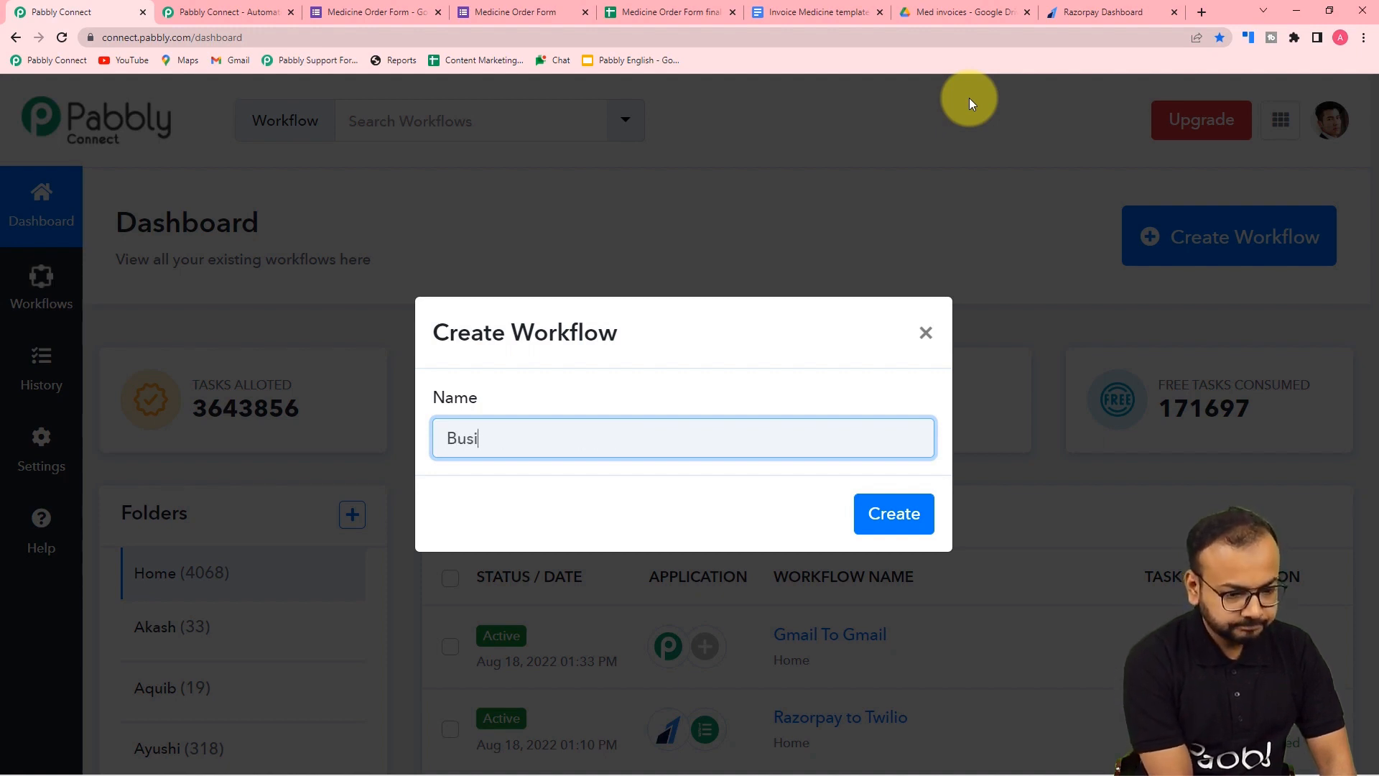
text(ness Au)
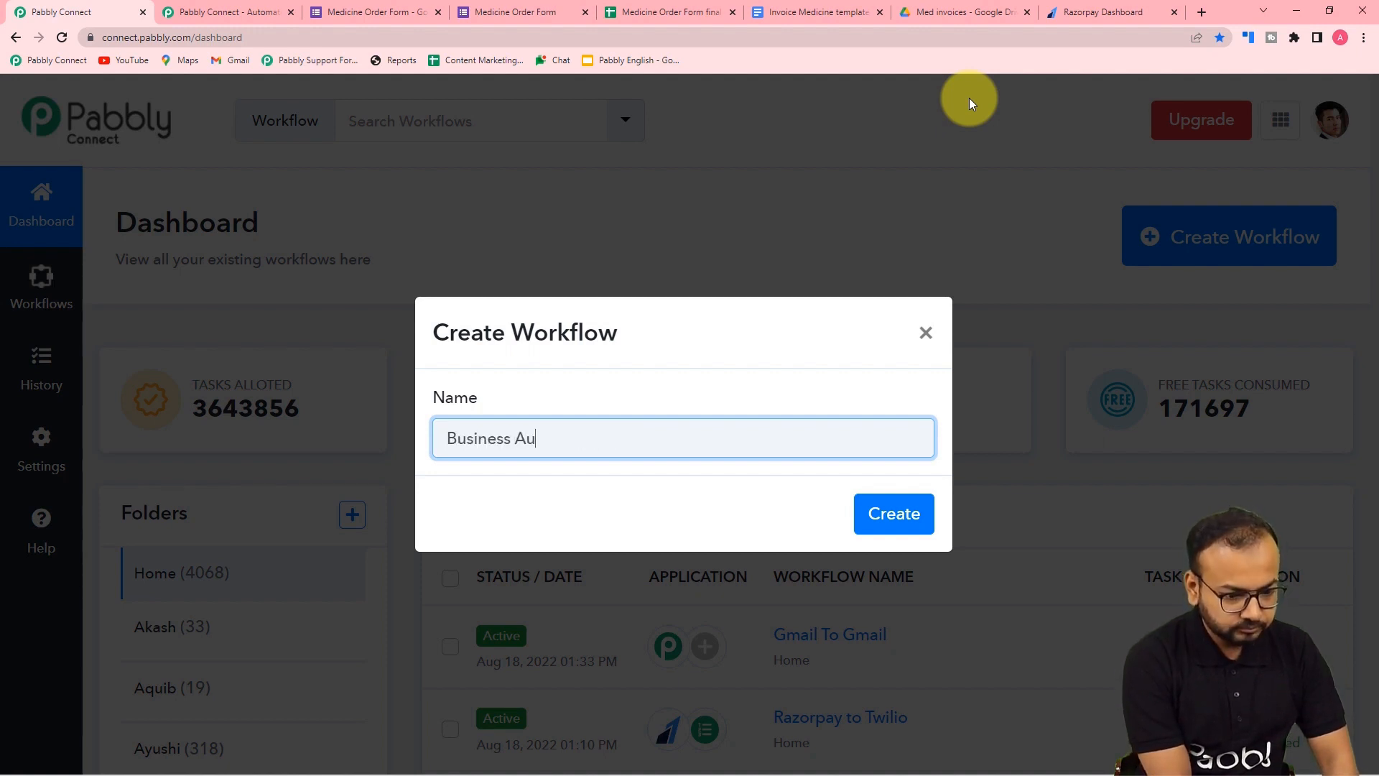
text(tomations)
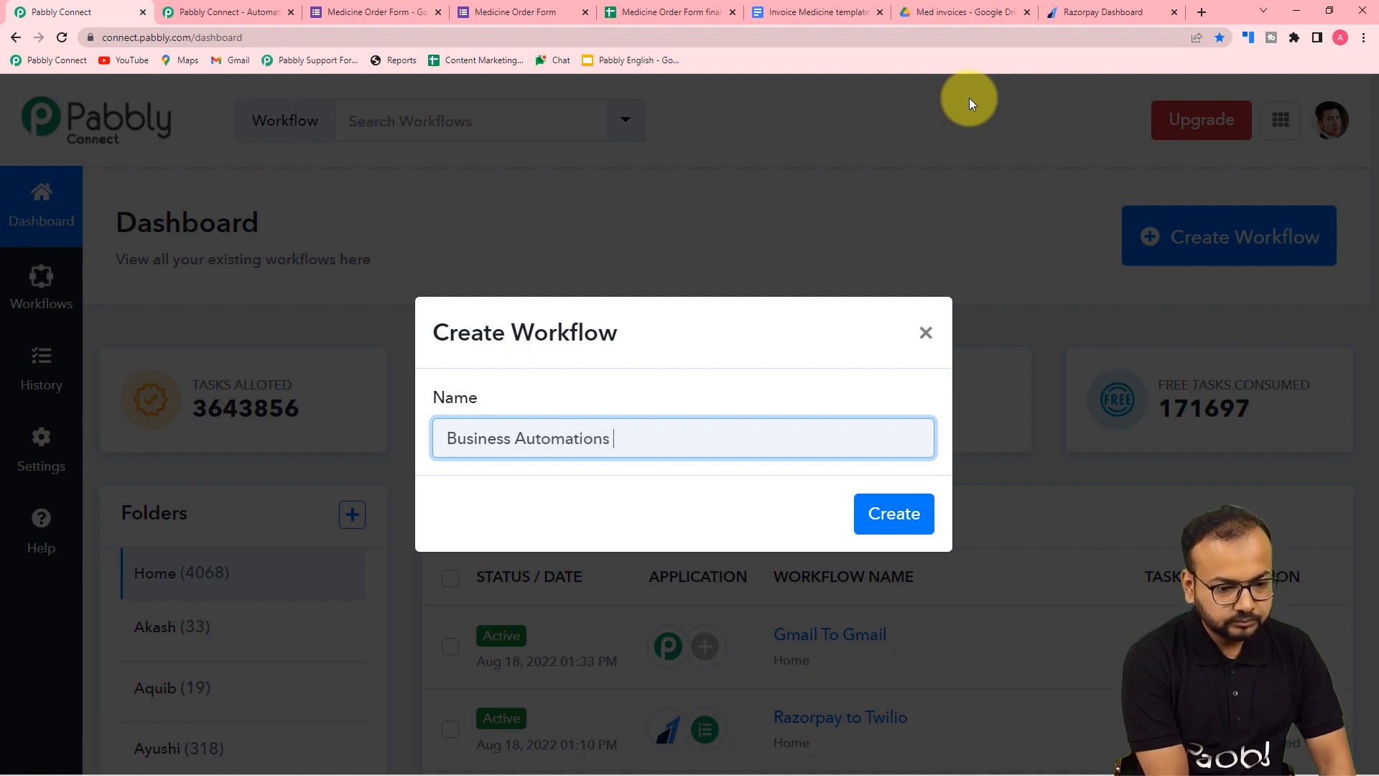
text( using Go)
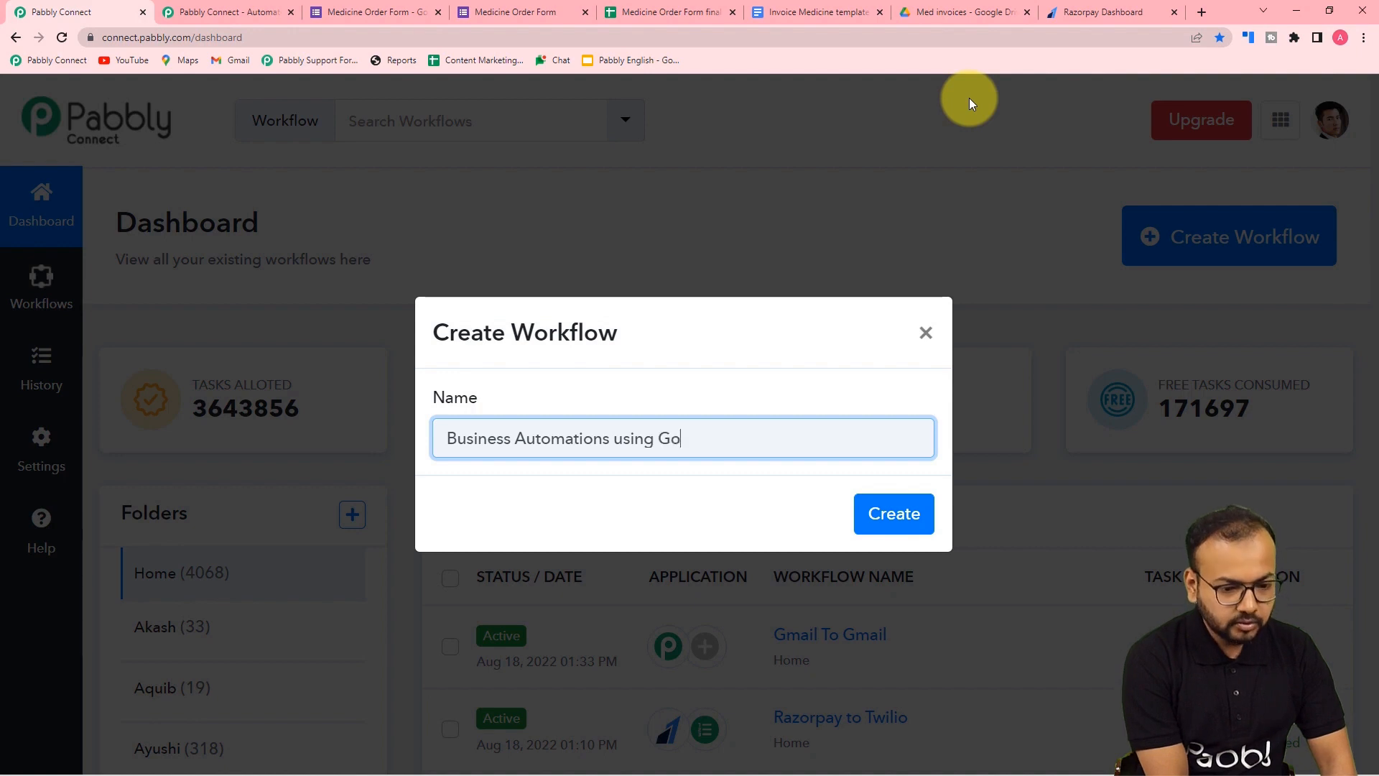
text(ogle Apl)
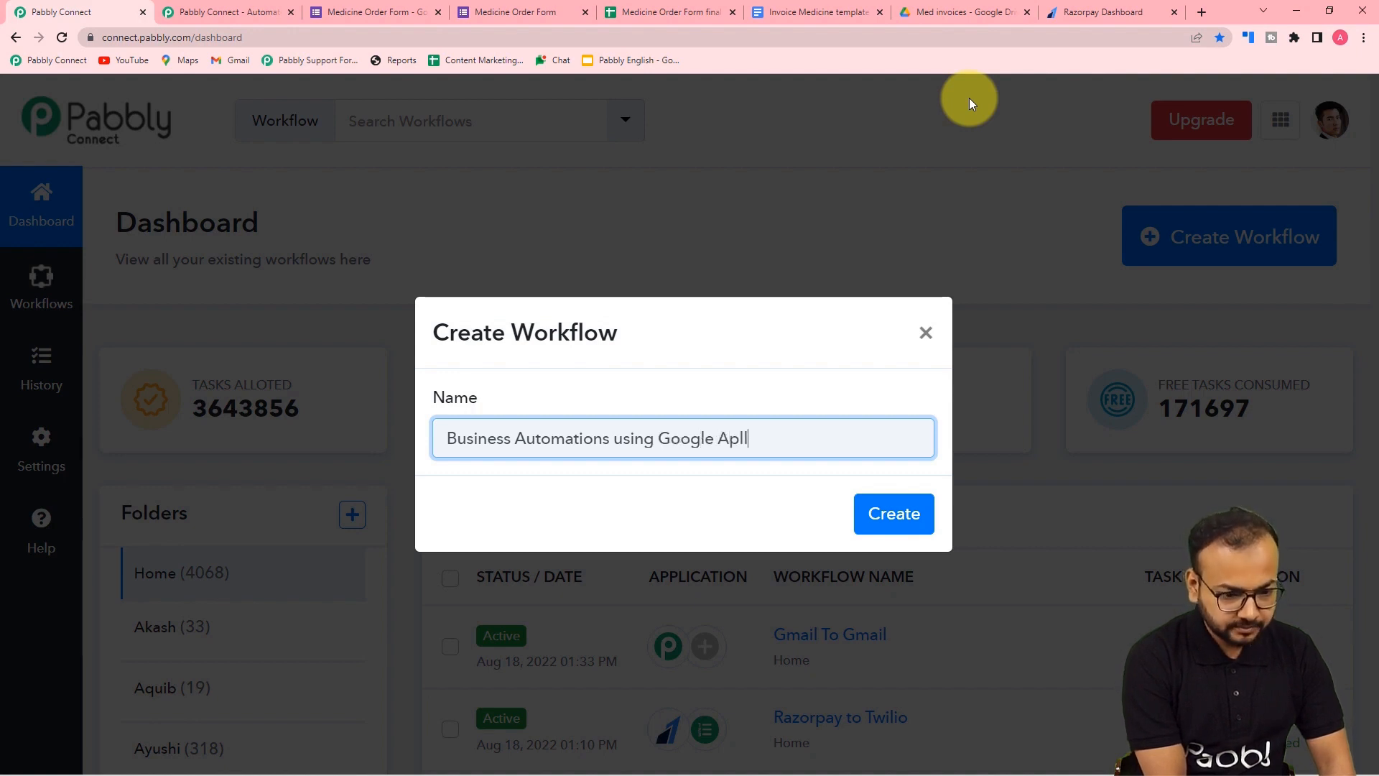
text(ications)
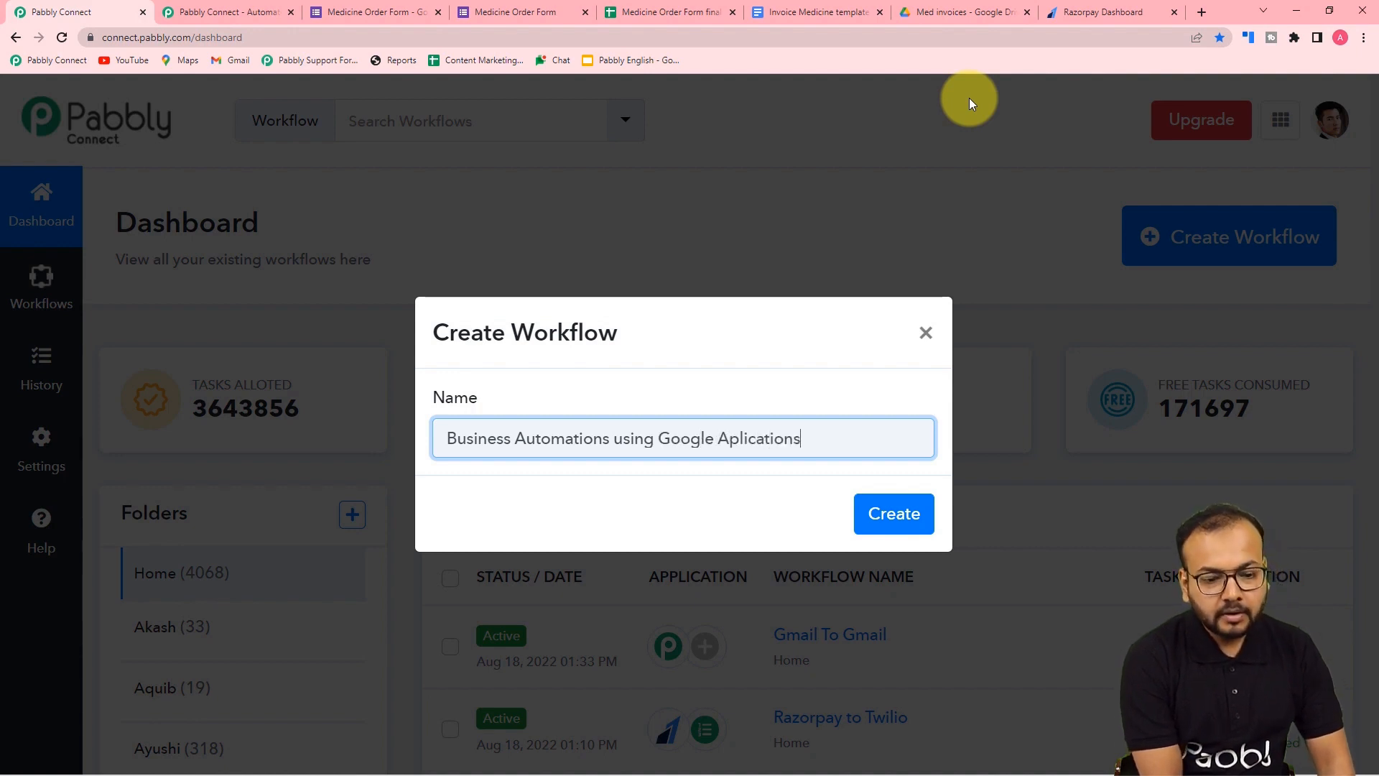
click(733, 443)
text(p)
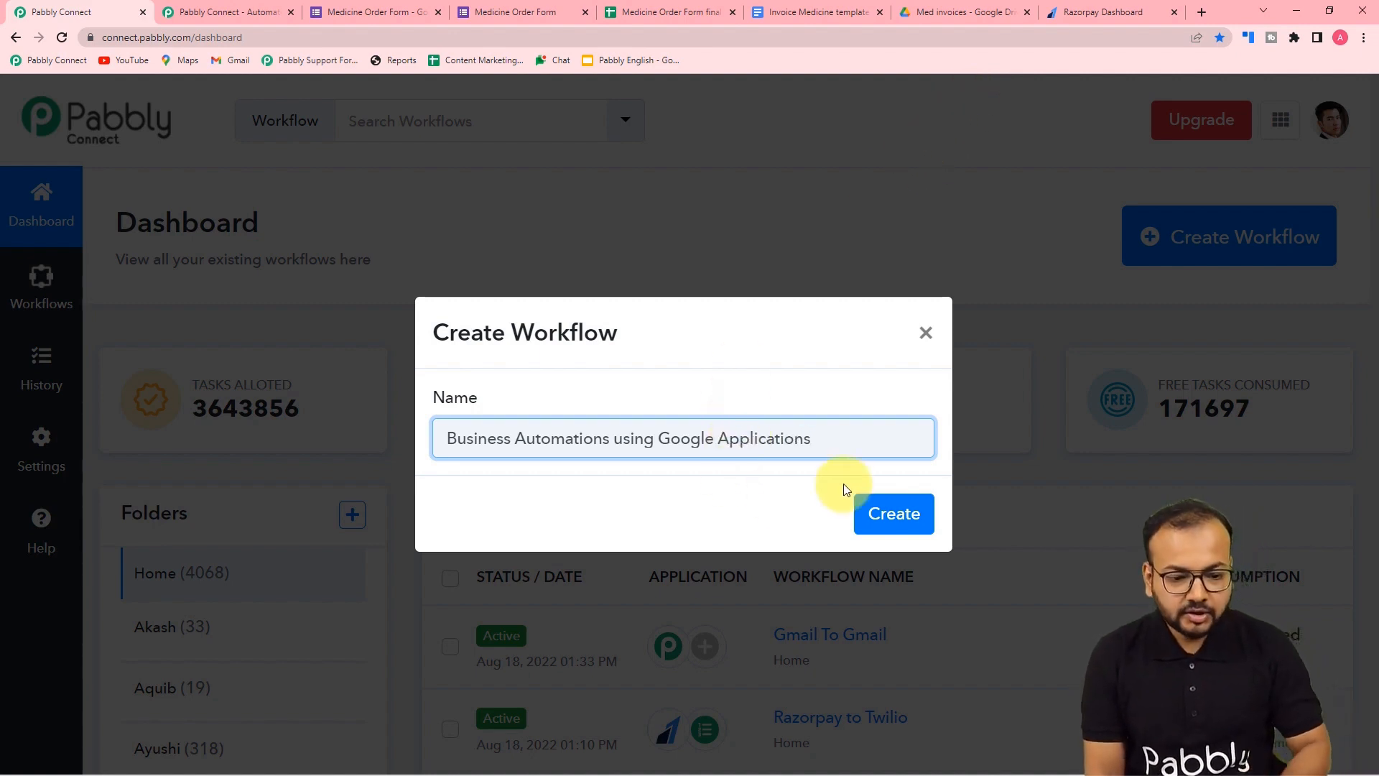
click(883, 514)
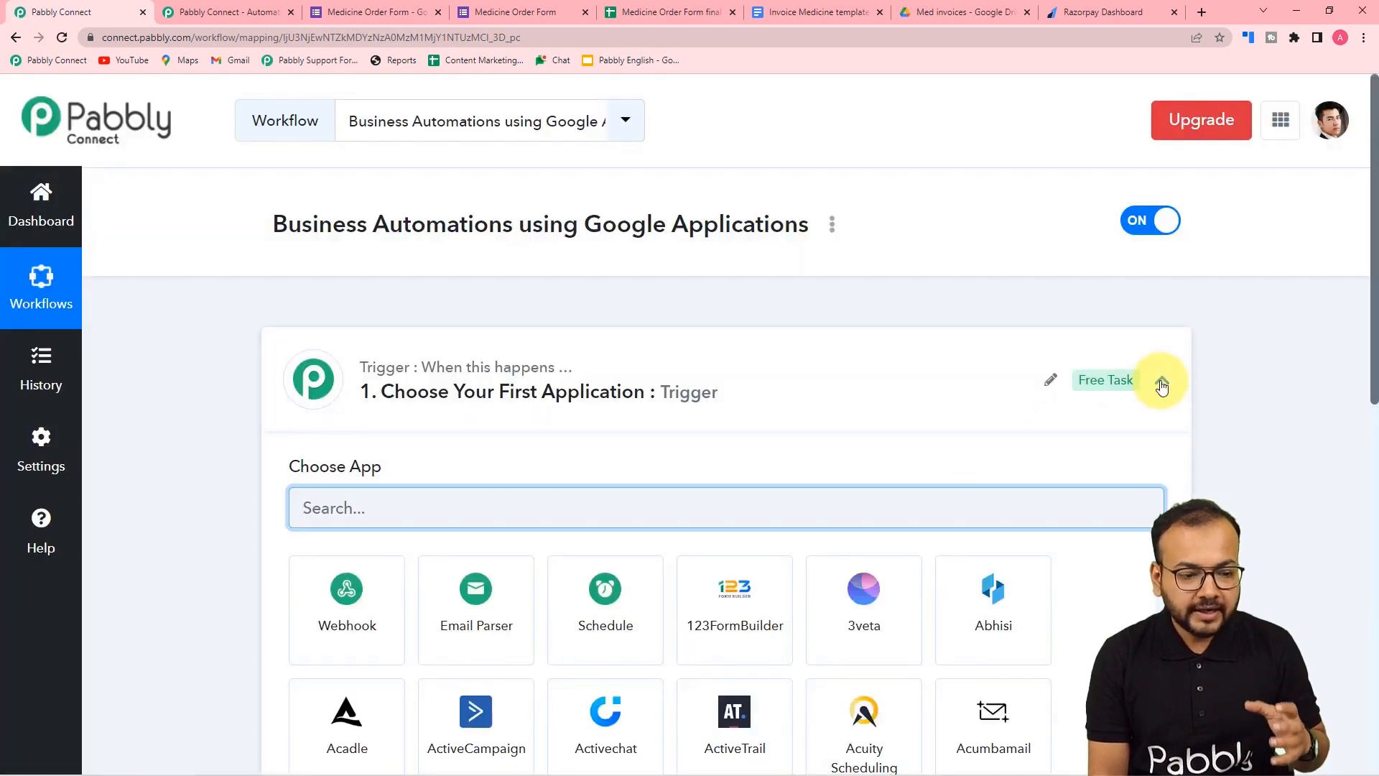
- Expand the trigger's app picker and search 'google' to show only Google apps
click(1161, 381)
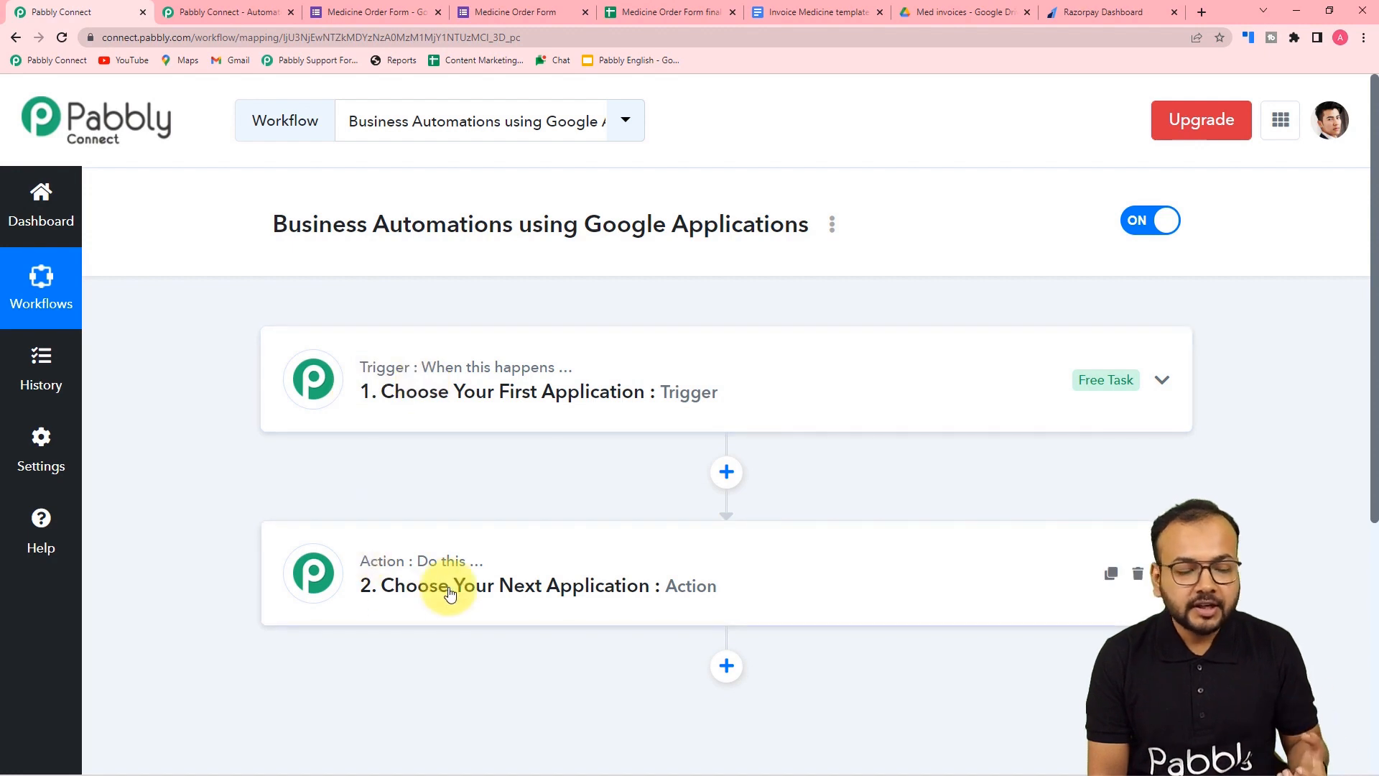
click(386, 389)
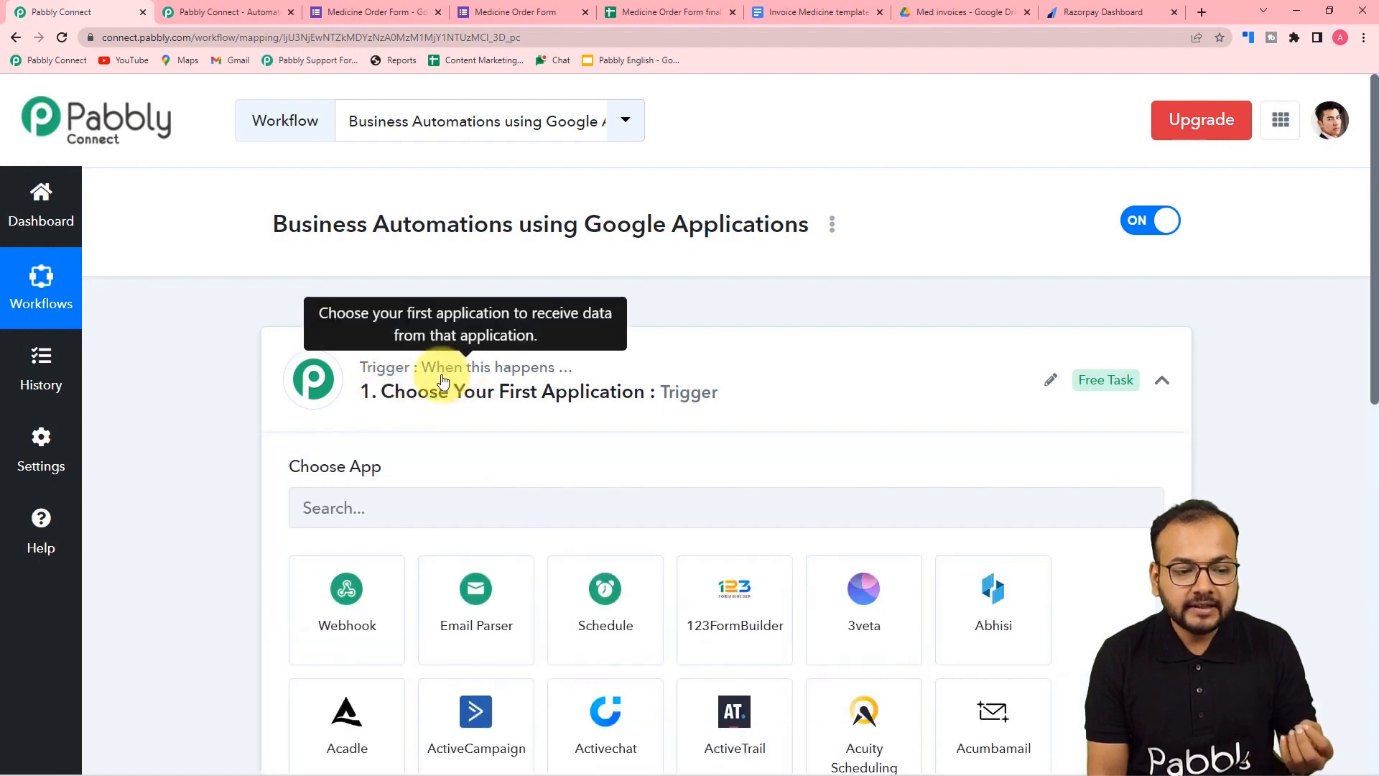
scroll(520, 381, down, 5)
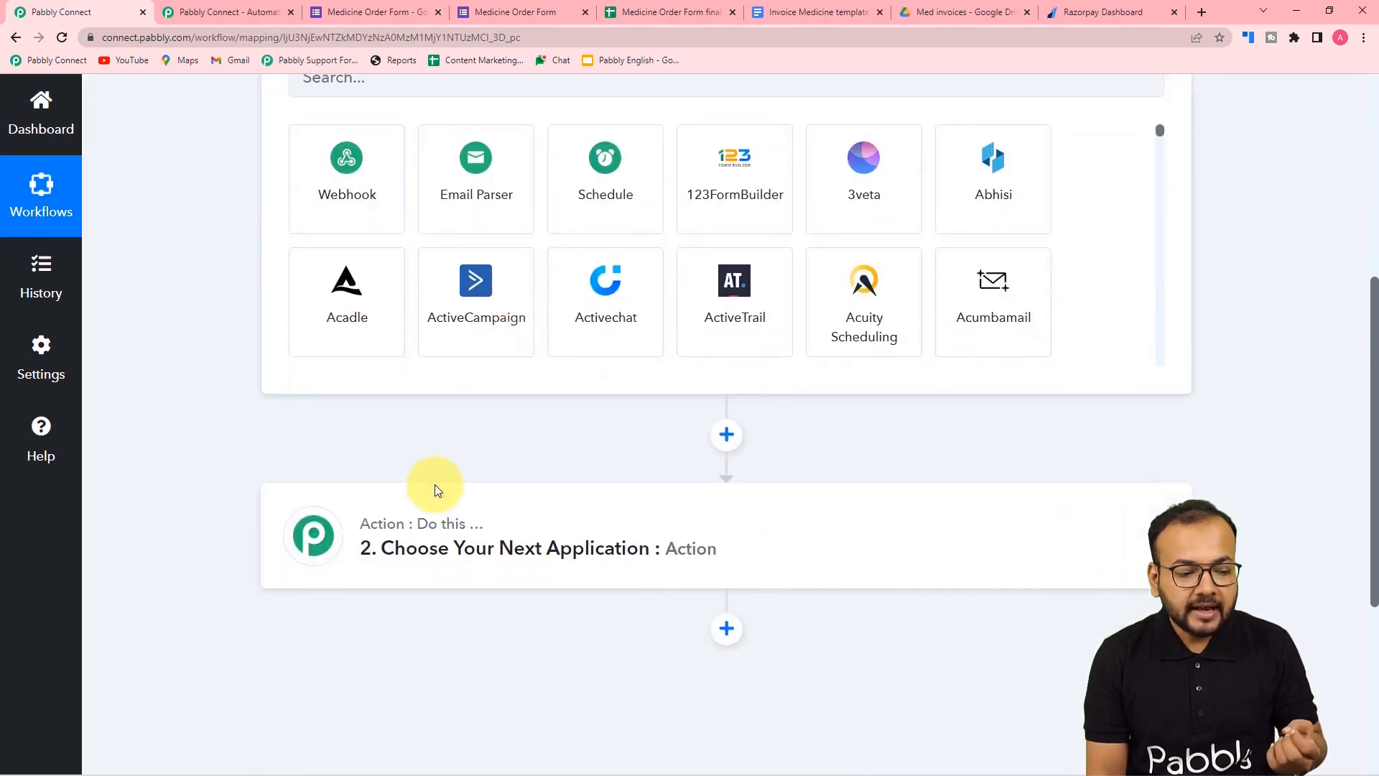
click(407, 561)
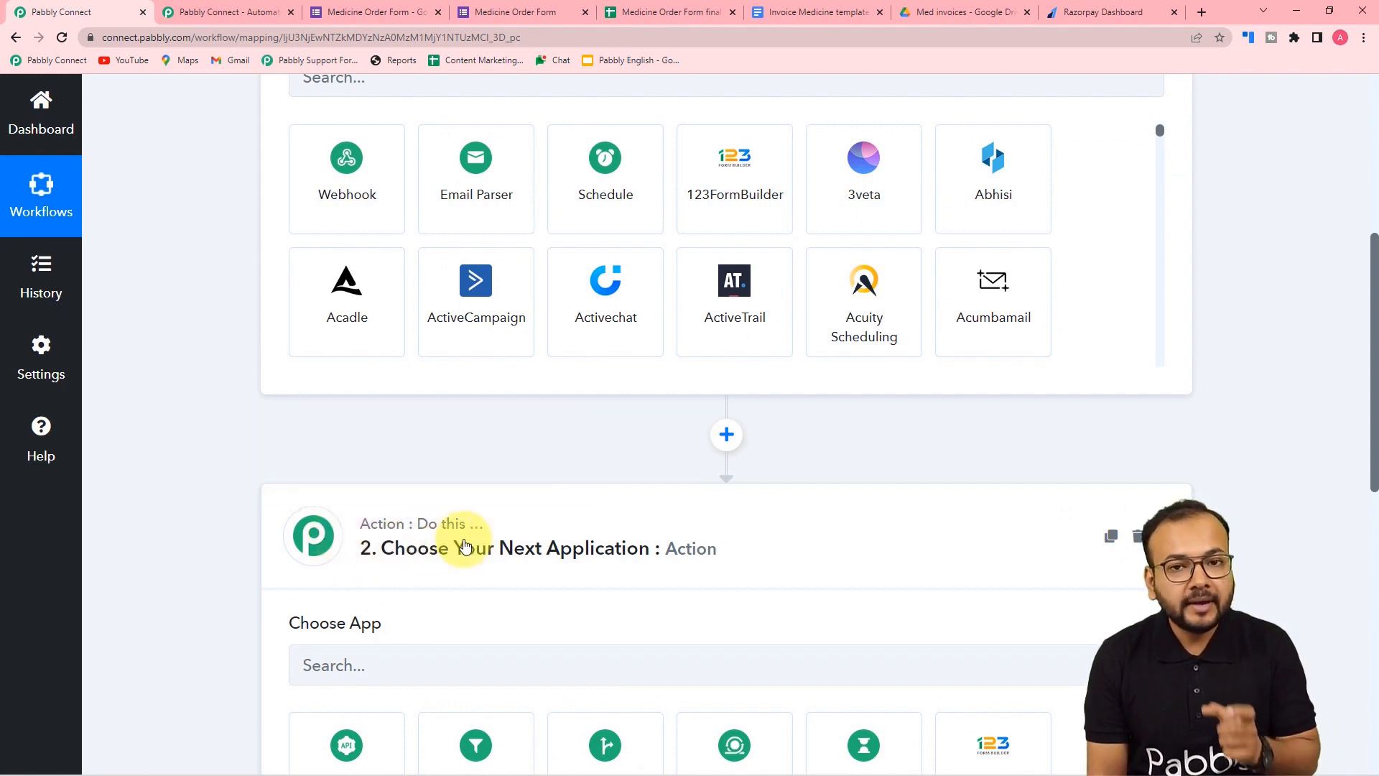
scroll(491, 546, up, 6)
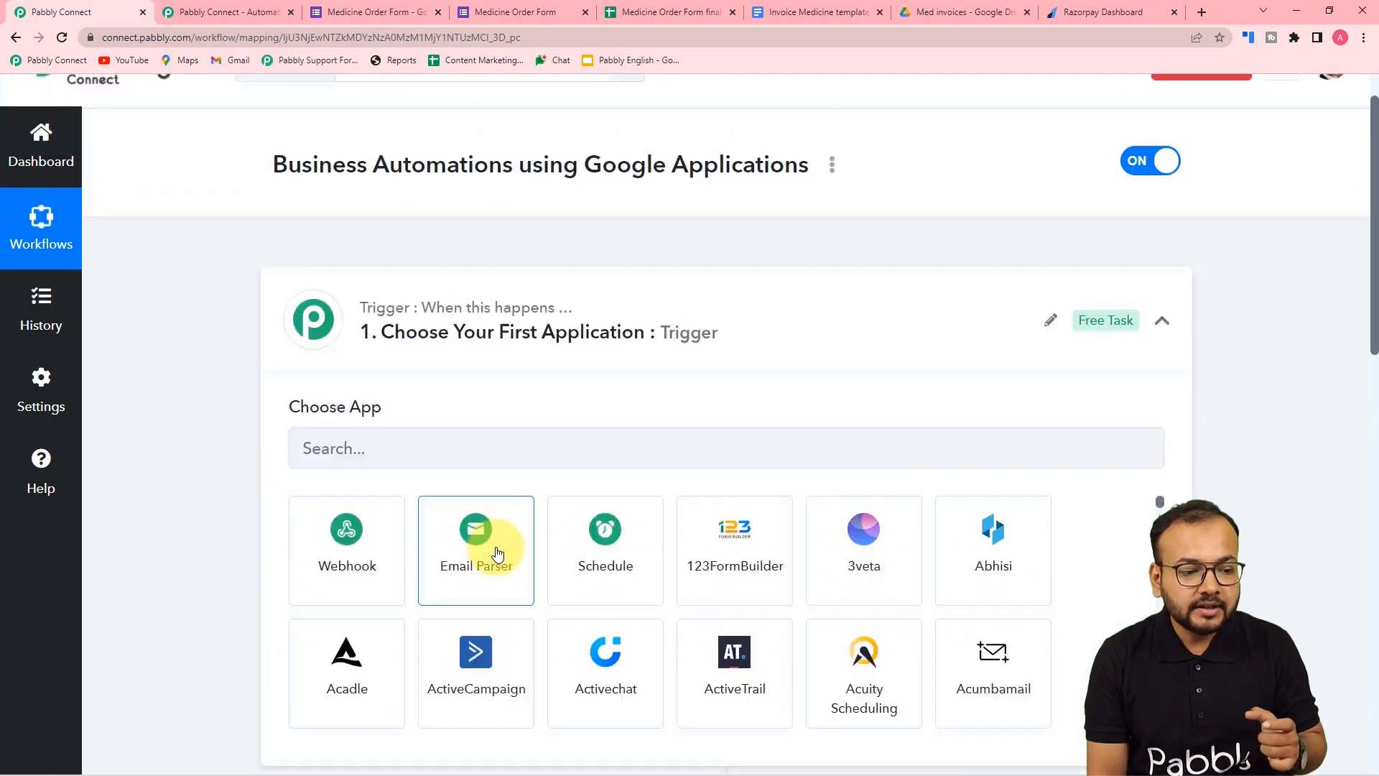
scroll(453, 498, down, 1)
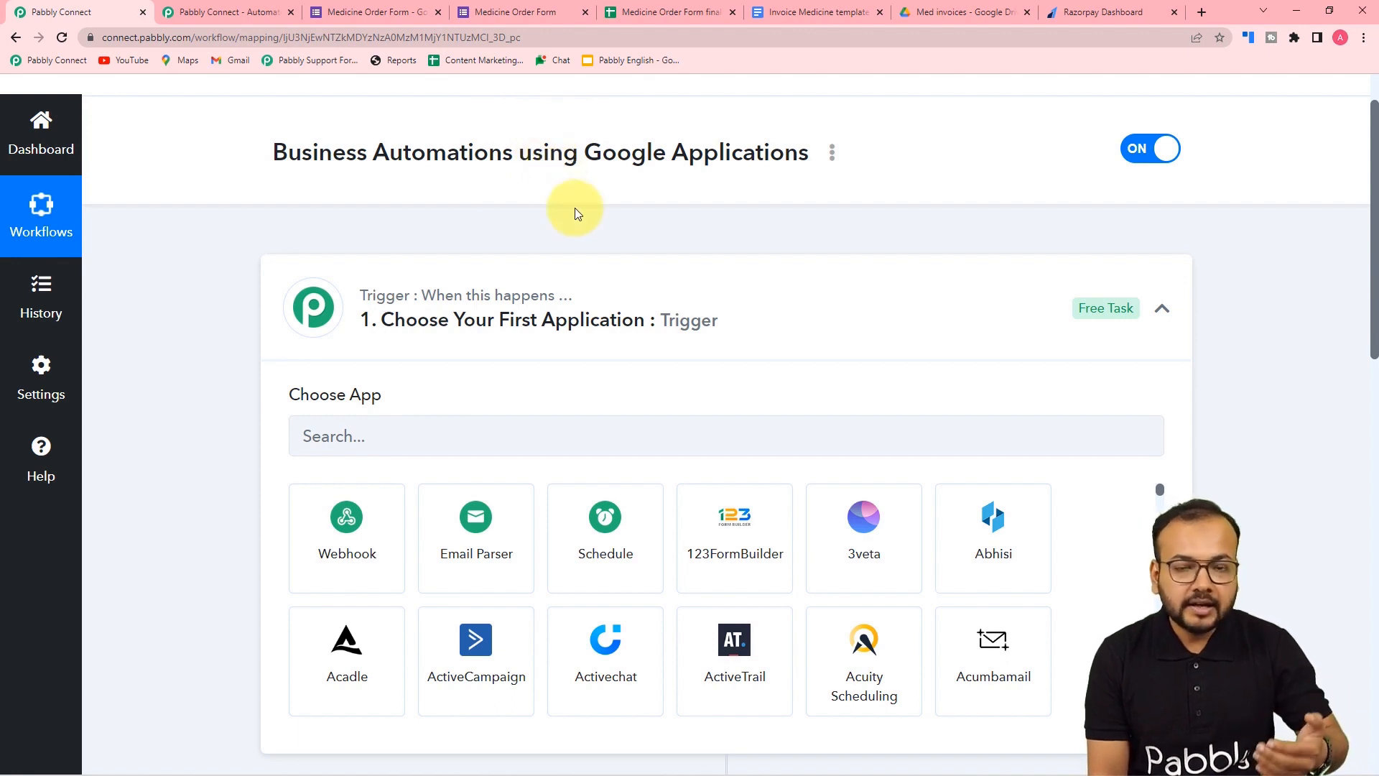
scroll(575, 213, down, 1)
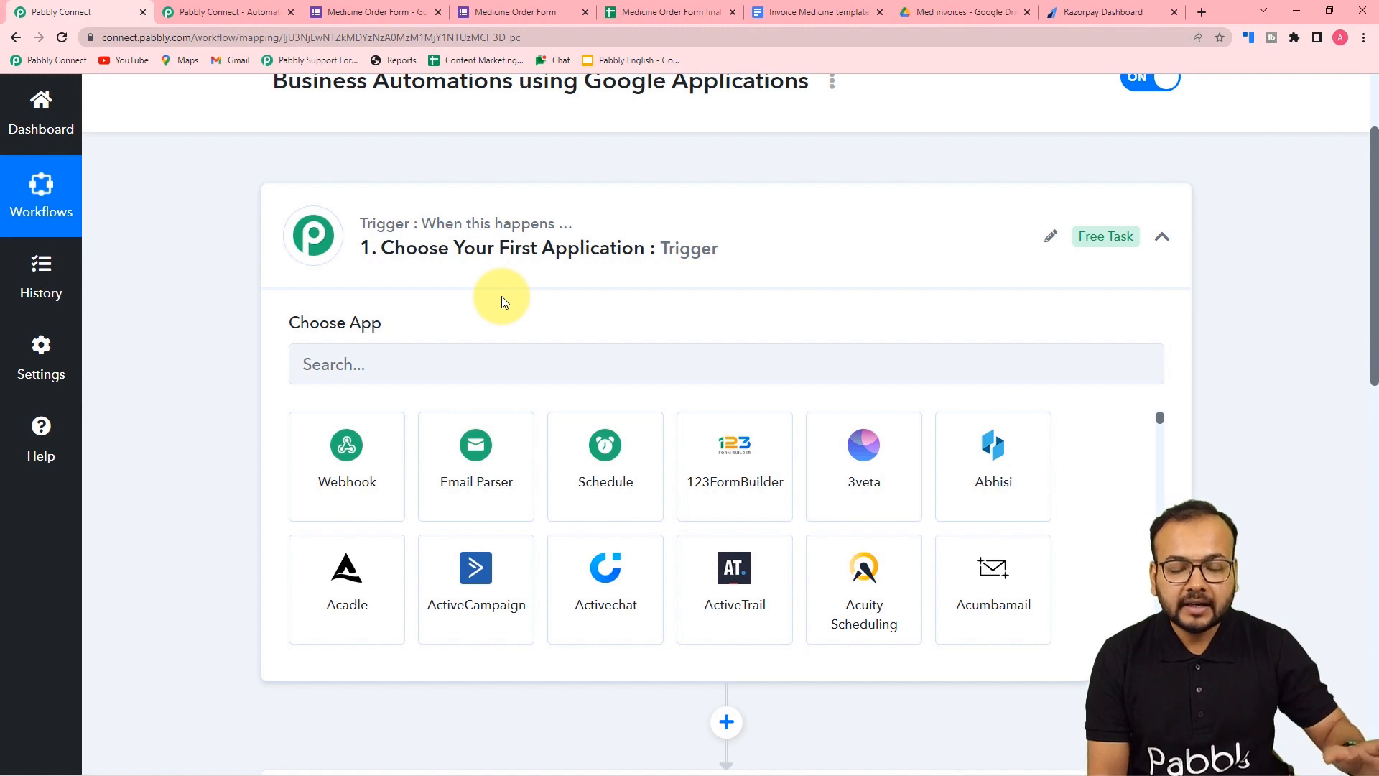
scroll(502, 301, down, 2)
click(451, 234)
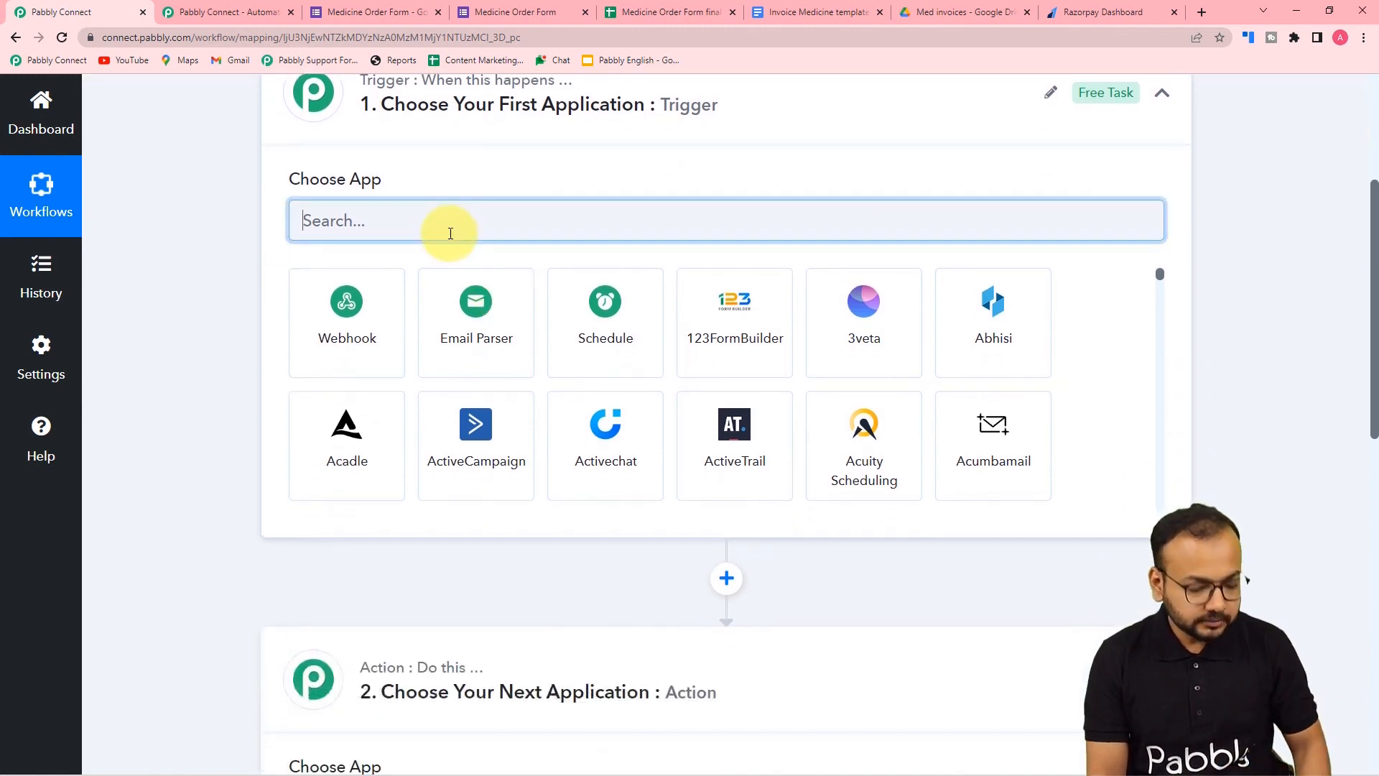
text(goo)
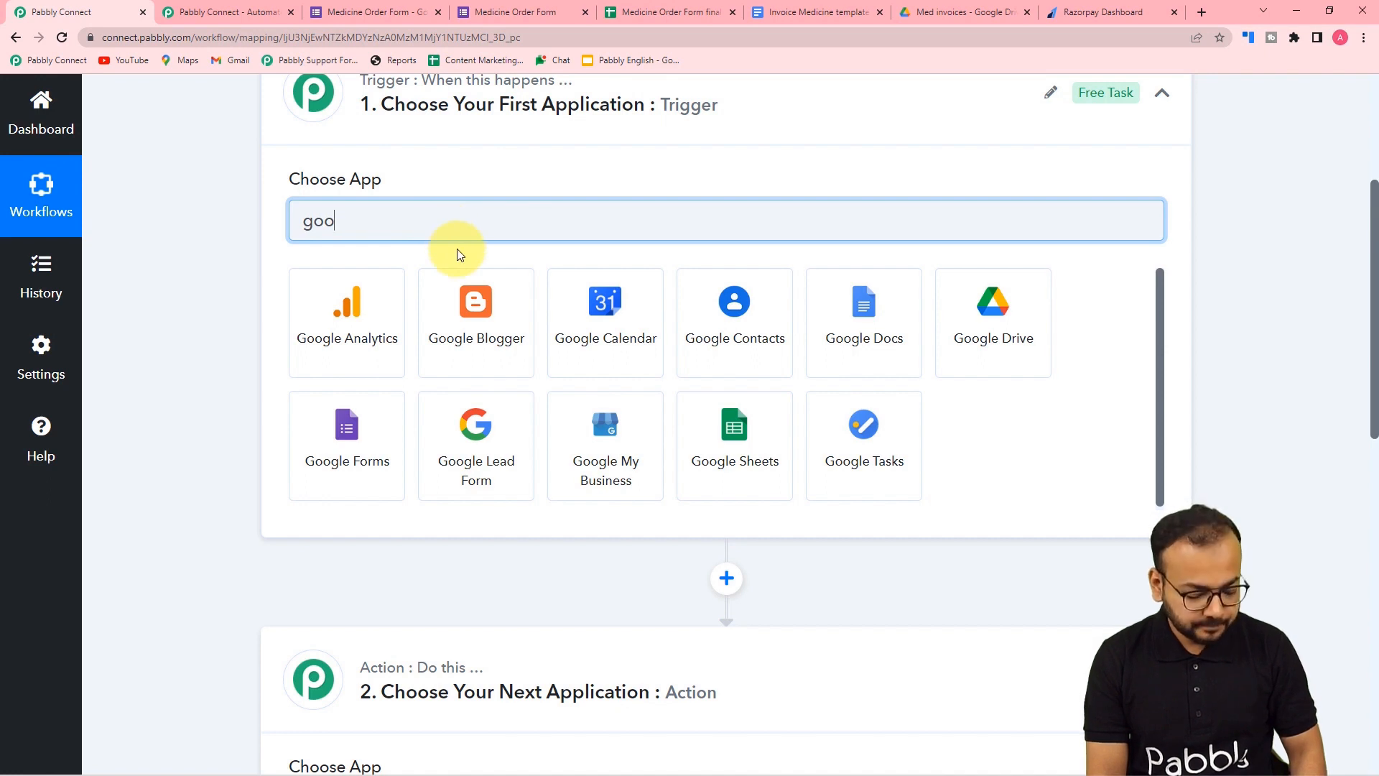
text(gle)
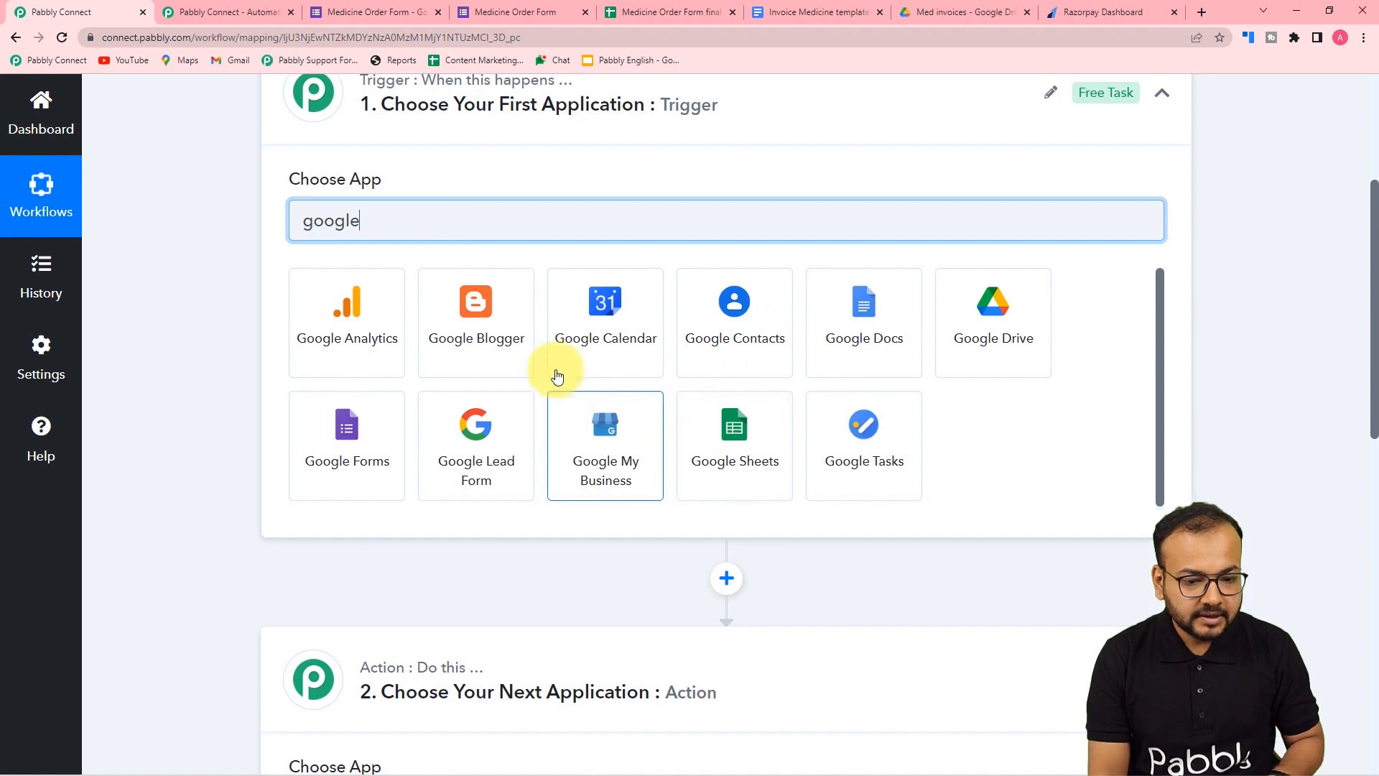
- Set Google Forms with the New Response Received event as the trigger, then review the webhook steps
click(346, 466)
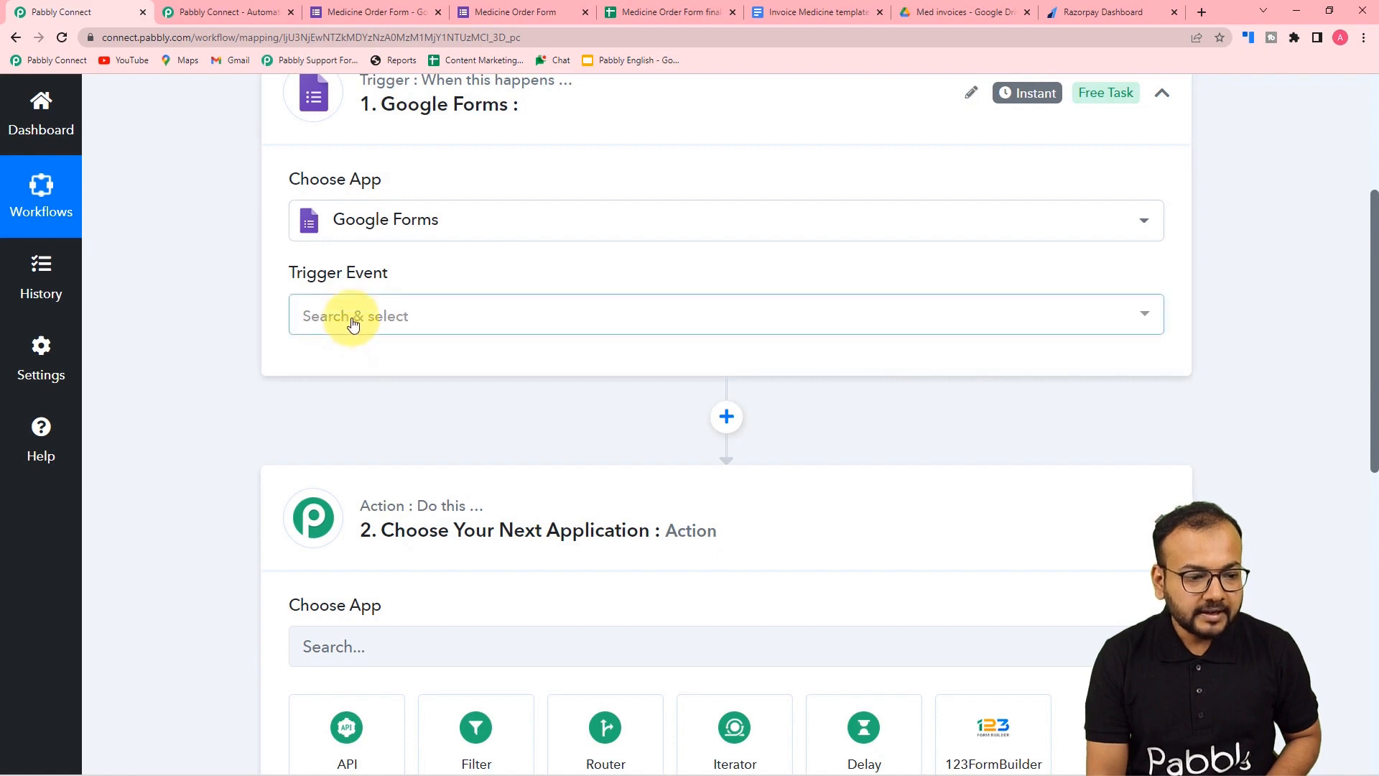
click(353, 324)
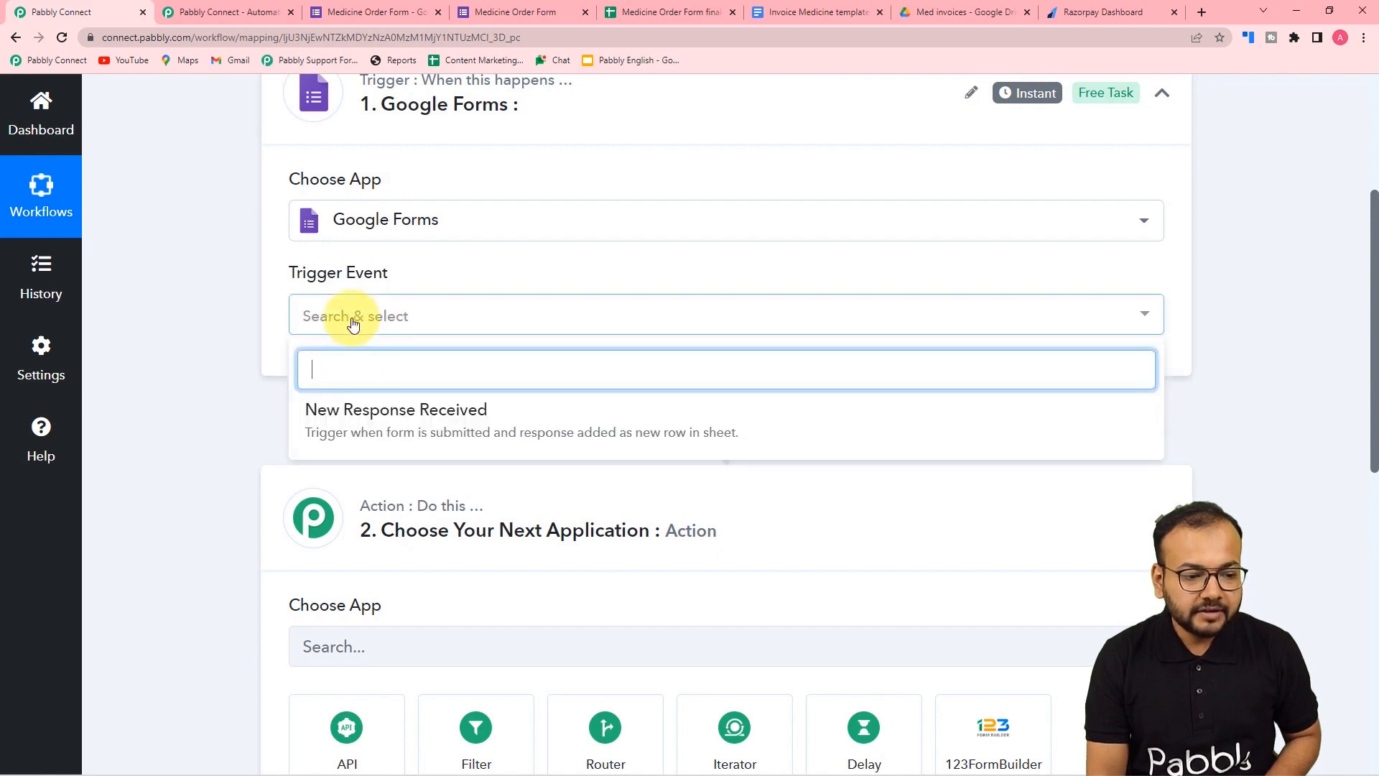
click(320, 411)
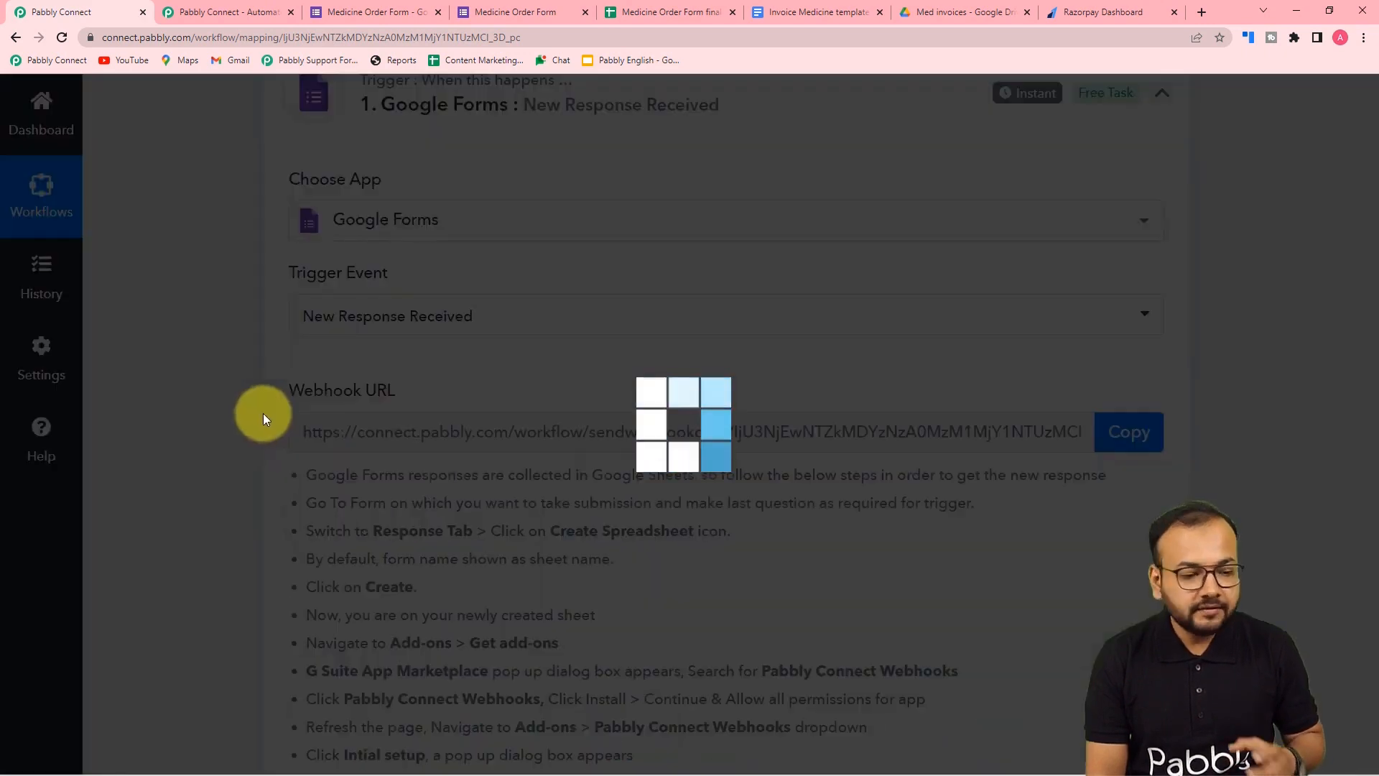
scroll(263, 418, down, 3)
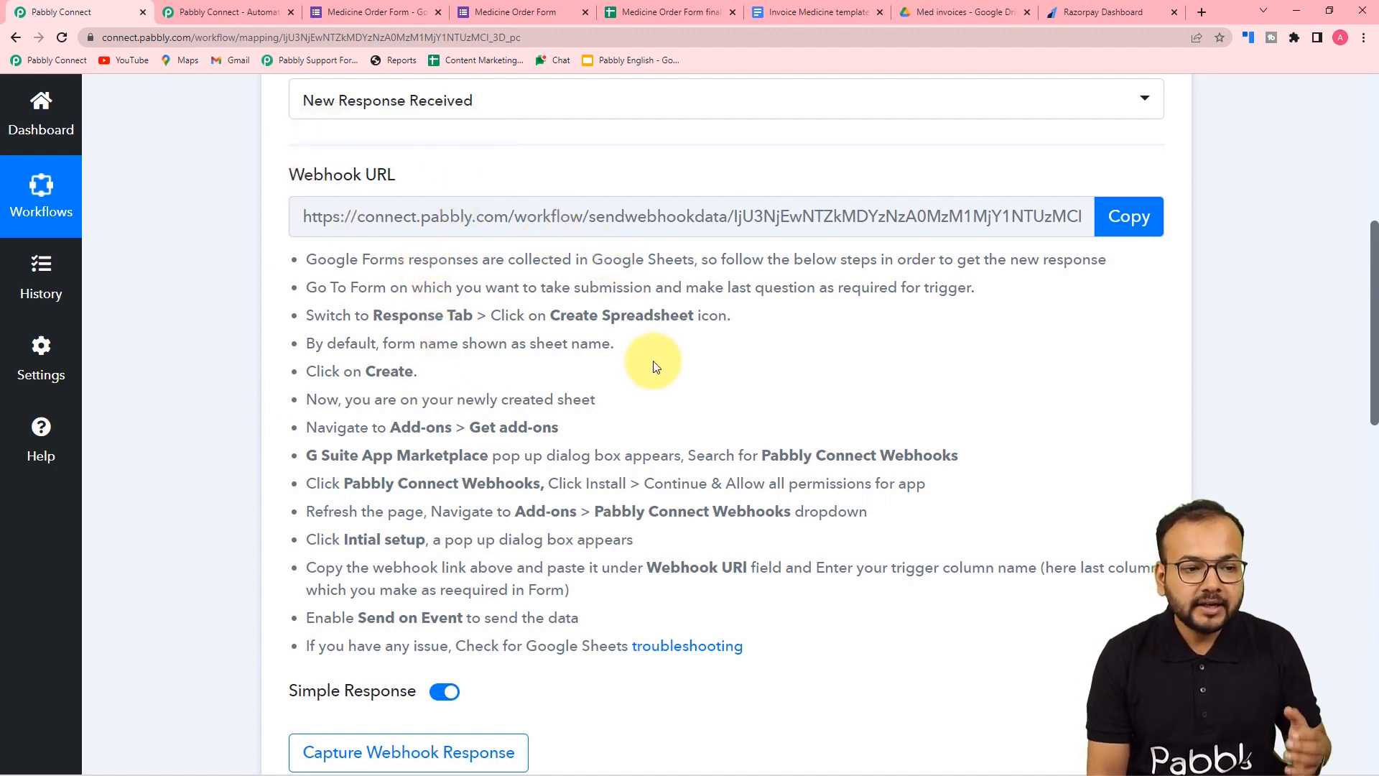
scroll(671, 375, down, 4)
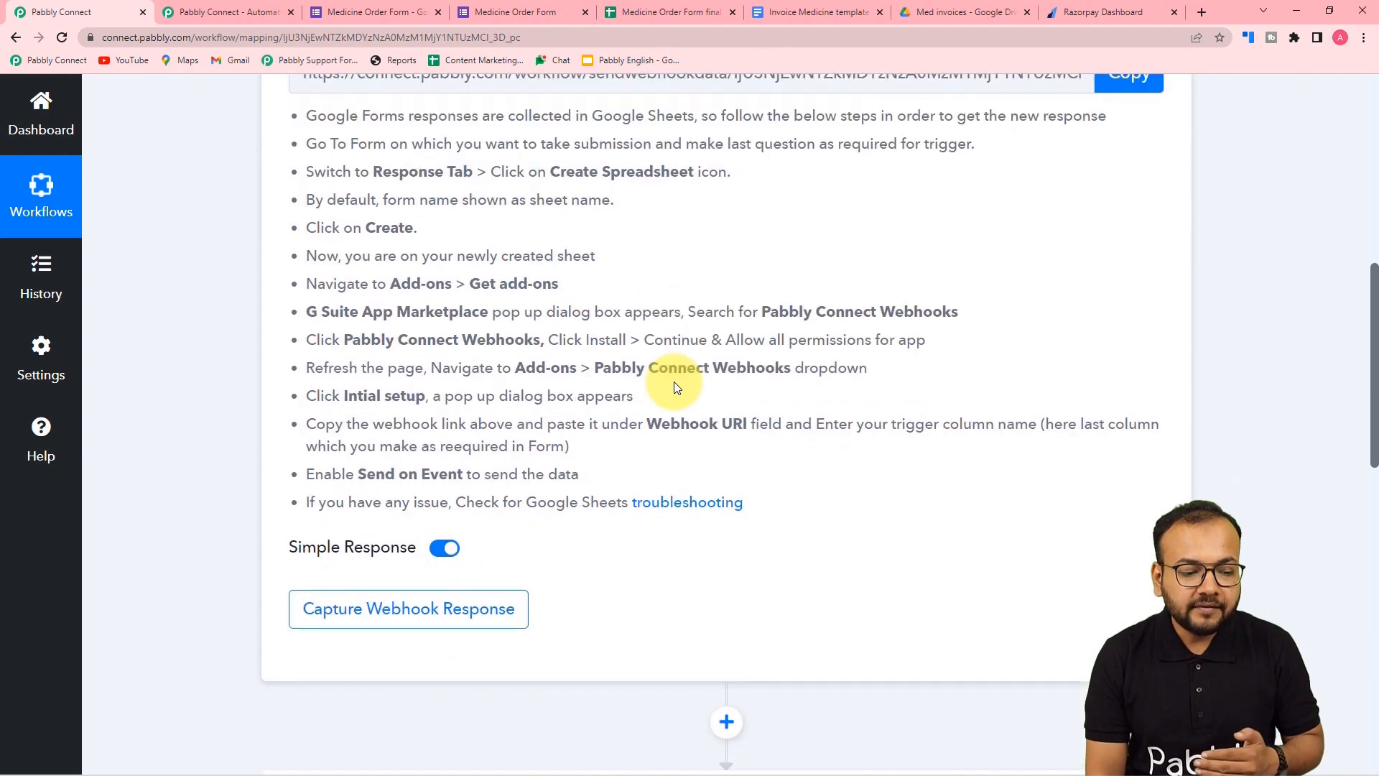
scroll(676, 388, down, 1)
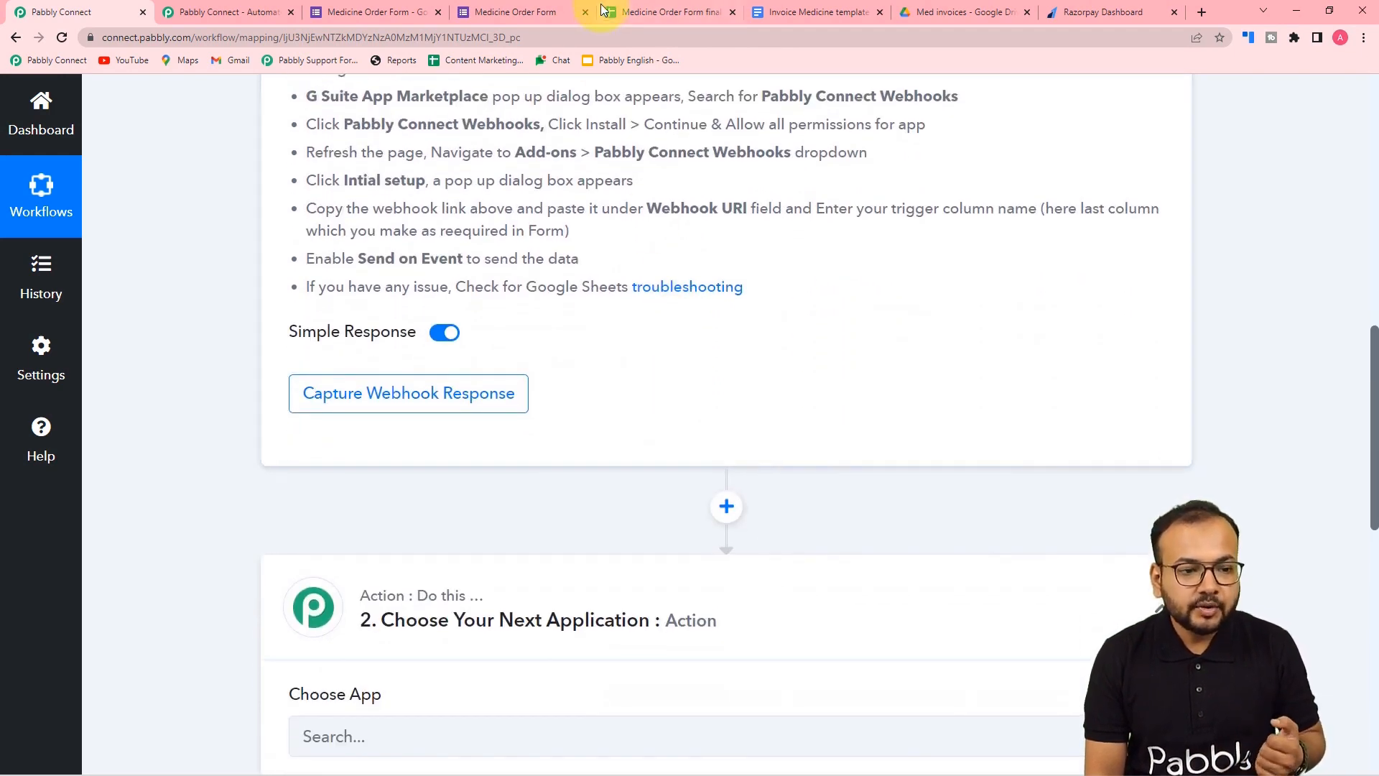
click(544, 8)
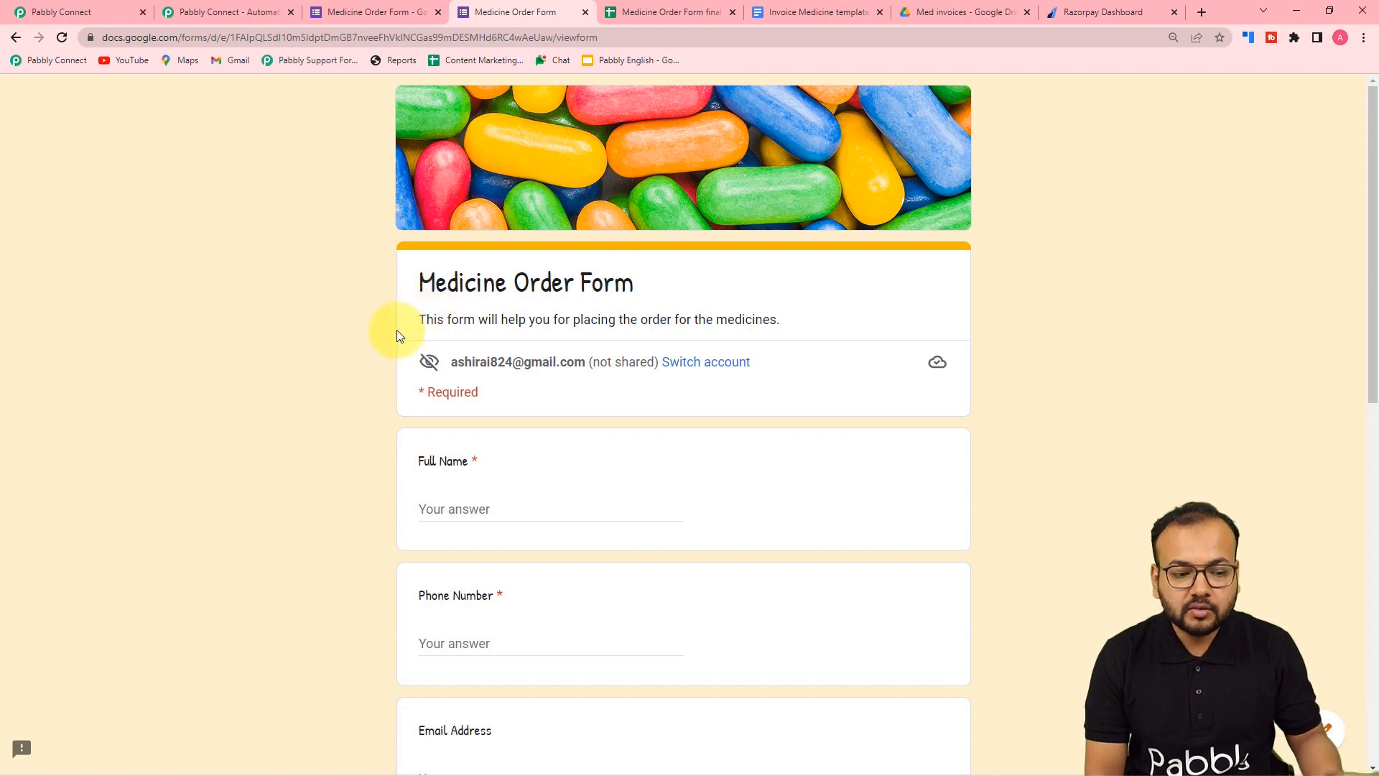
- Scroll through the Medicine Order Form questions
scroll(399, 335, down, 2)
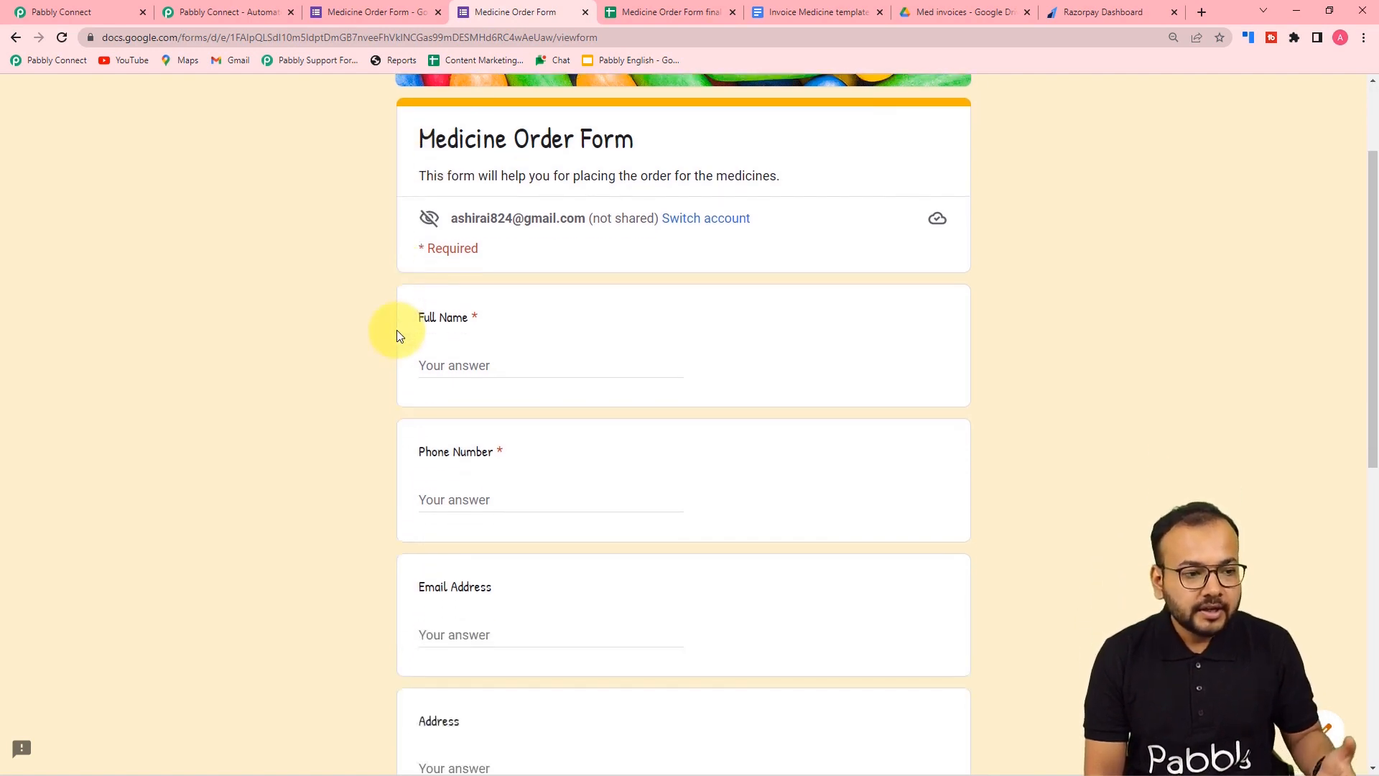
- View the Form Responses 1 sheet, then return to the Pabbly Connect webhook URL section
click(664, 15)
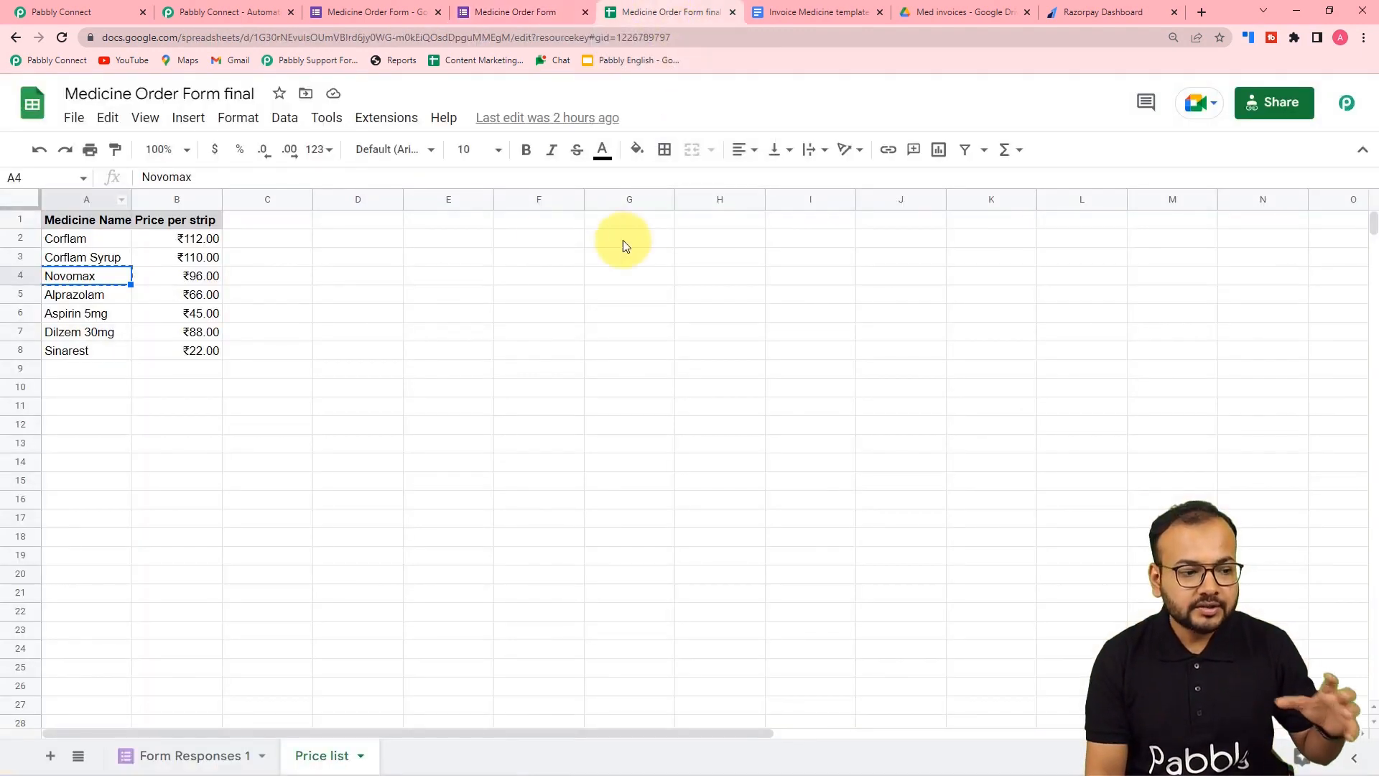
click(173, 751)
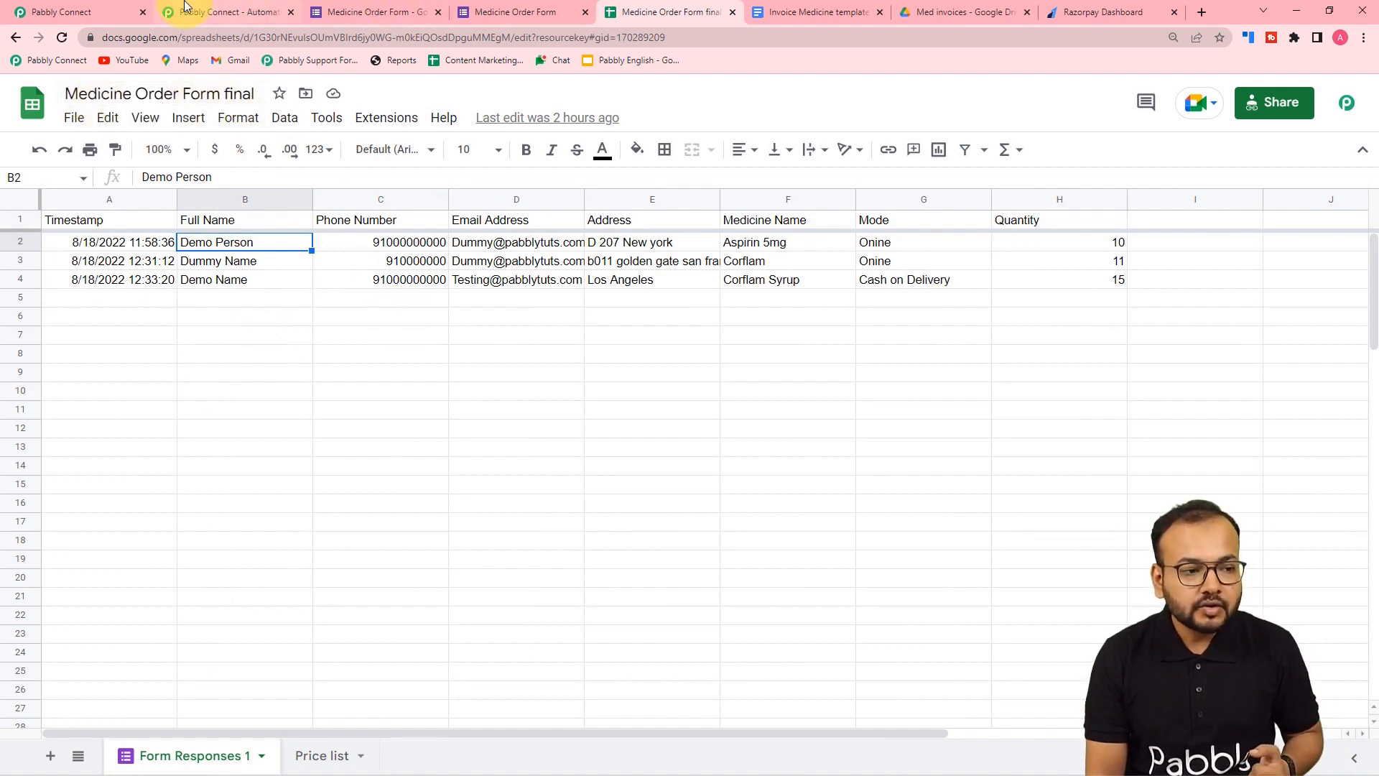
click(108, 8)
scroll(365, 275, up, 7)
scroll(365, 276, down, 3)
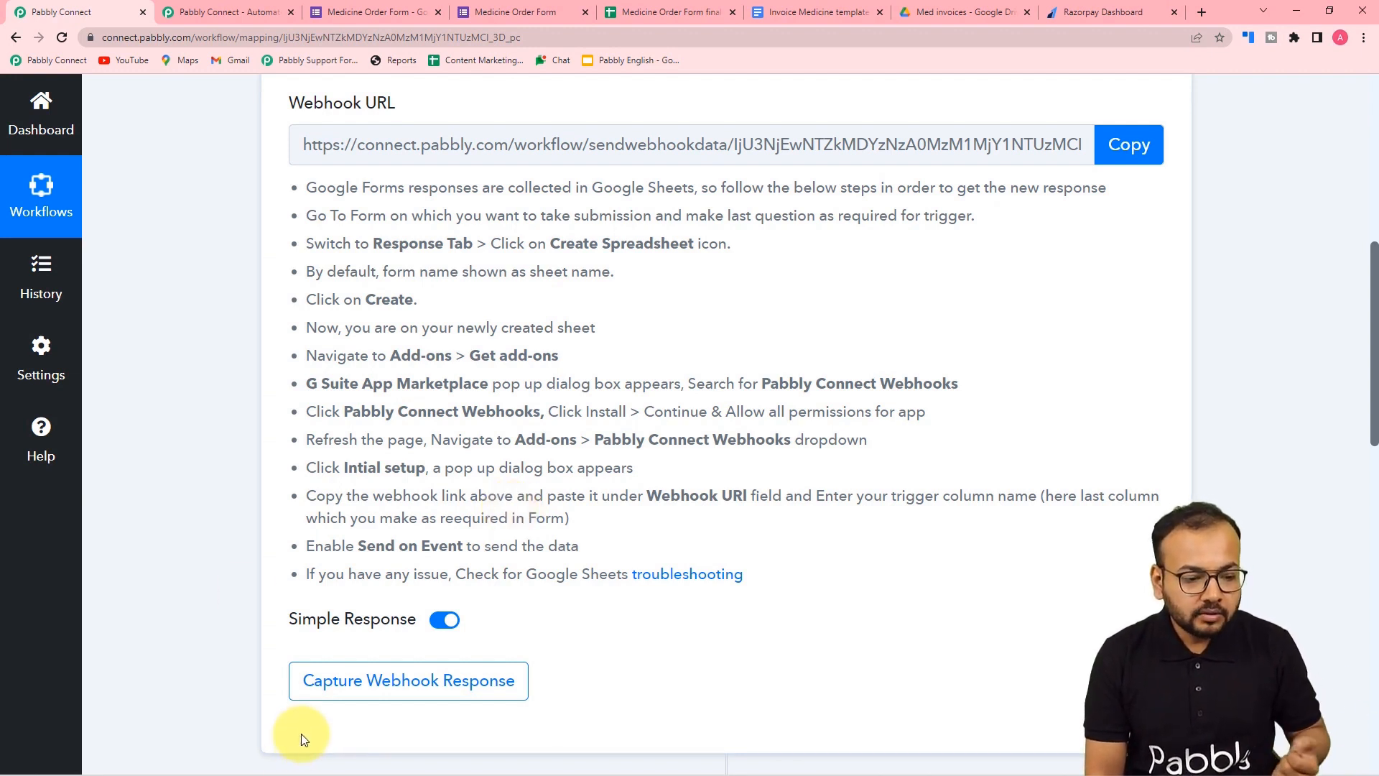
- Leave the incognito form window for the Medicine Order Form final spreadsheet with three order responses
mouse_move(368, 739)
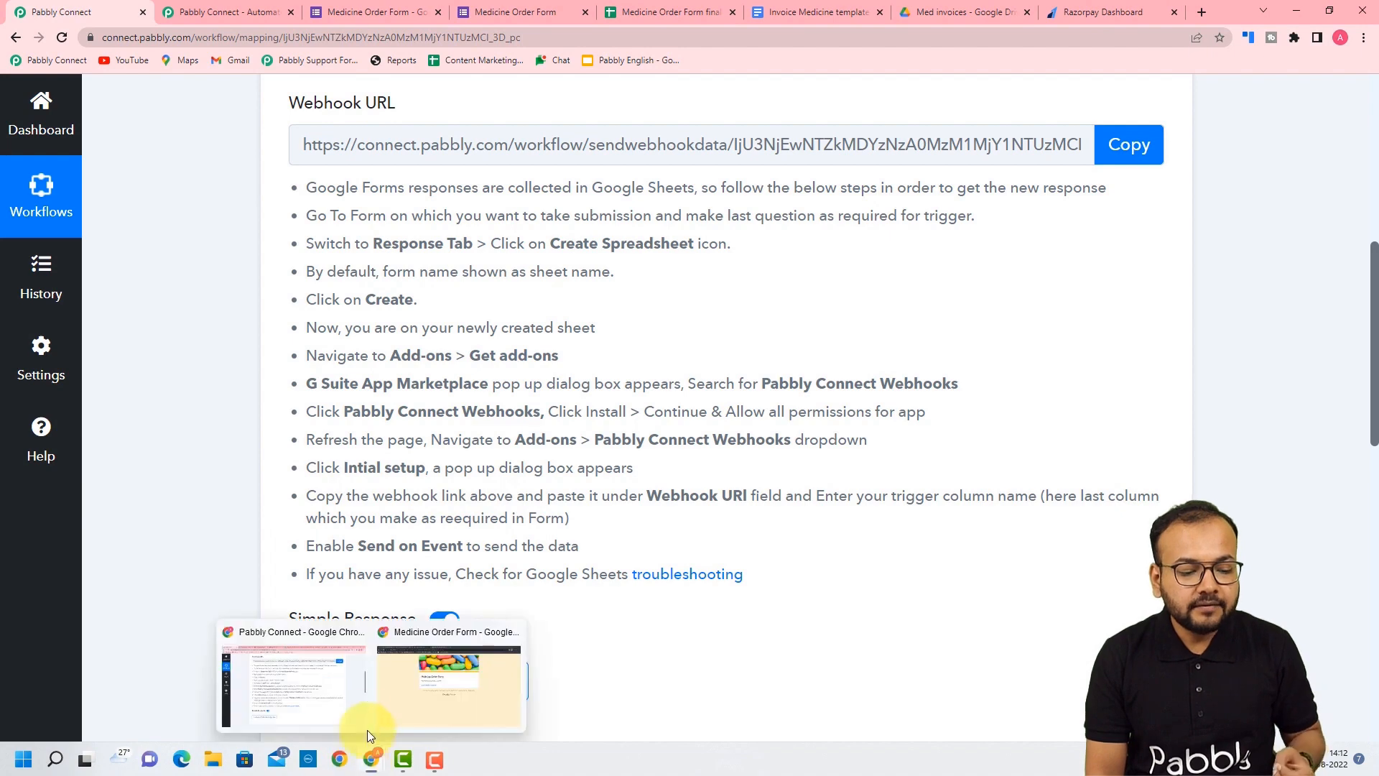
click(386, 701)
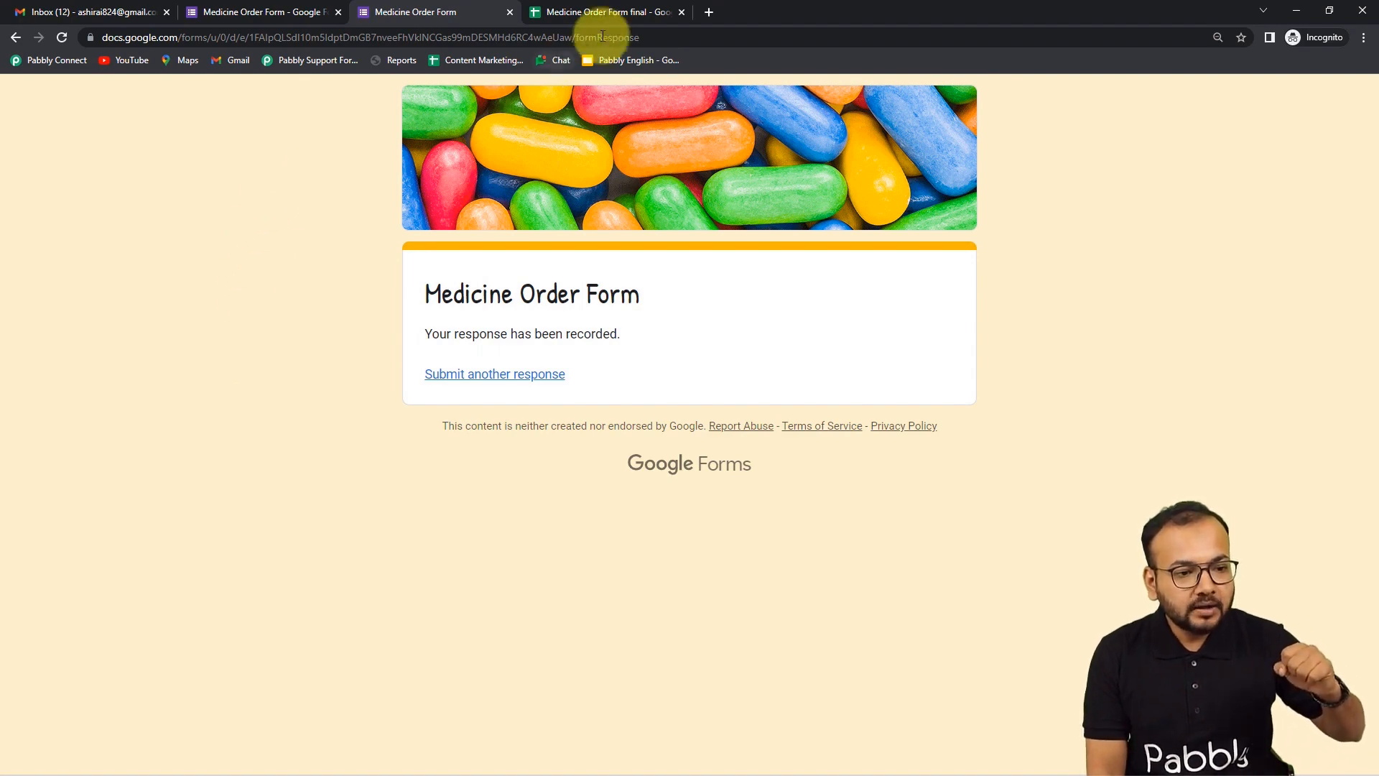
click(604, 12)
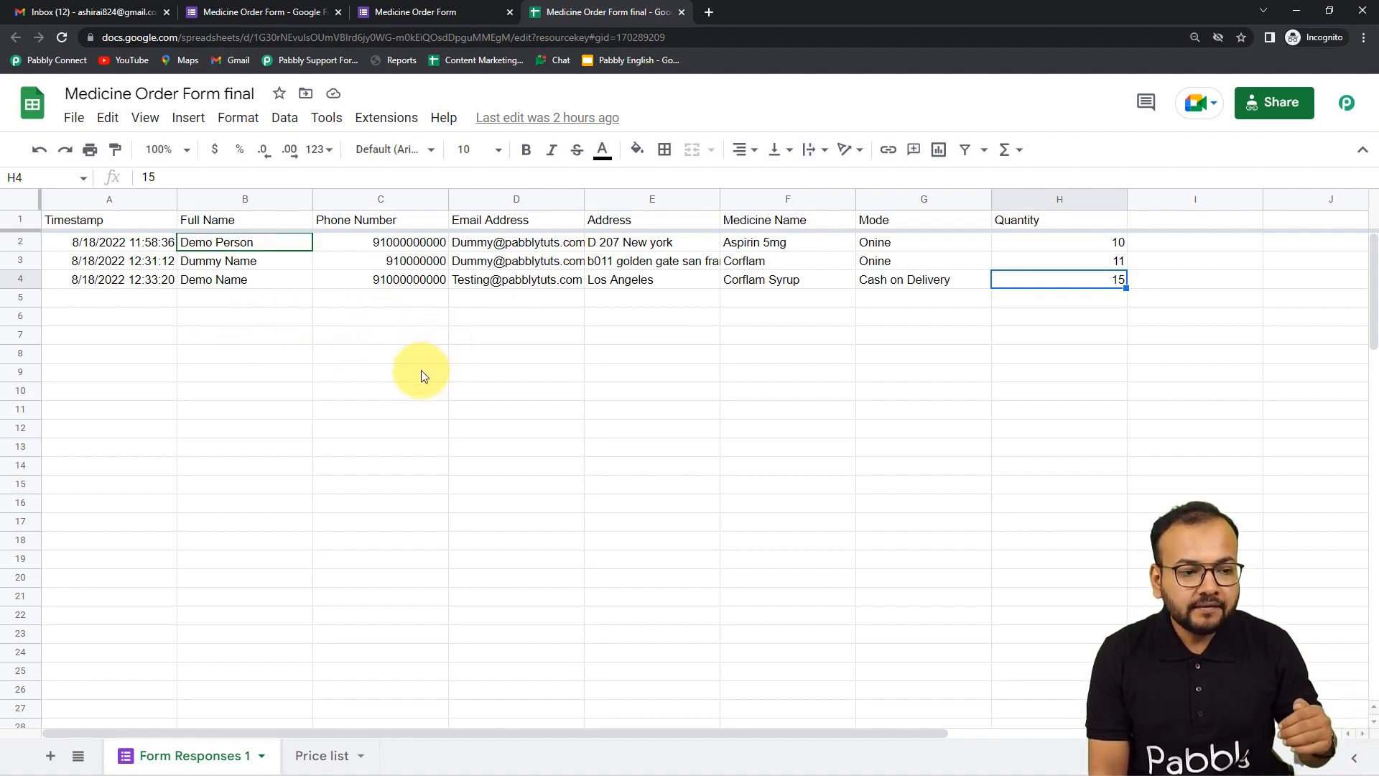
- Find Pabbly Connect Webhooks in the add-on marketplace, confirm it's Installed, and reload the spreadsheet
click(381, 126)
mouse_move(400, 160)
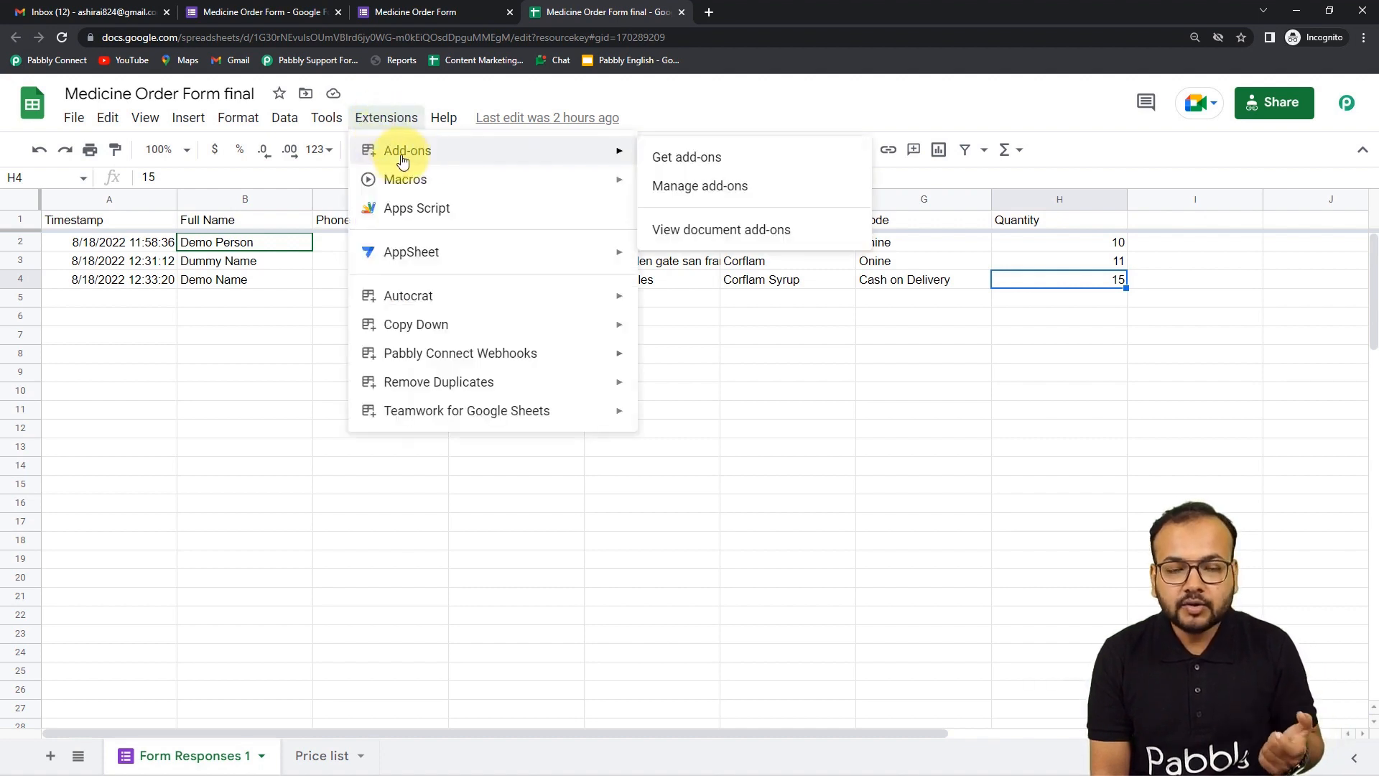
click(702, 161)
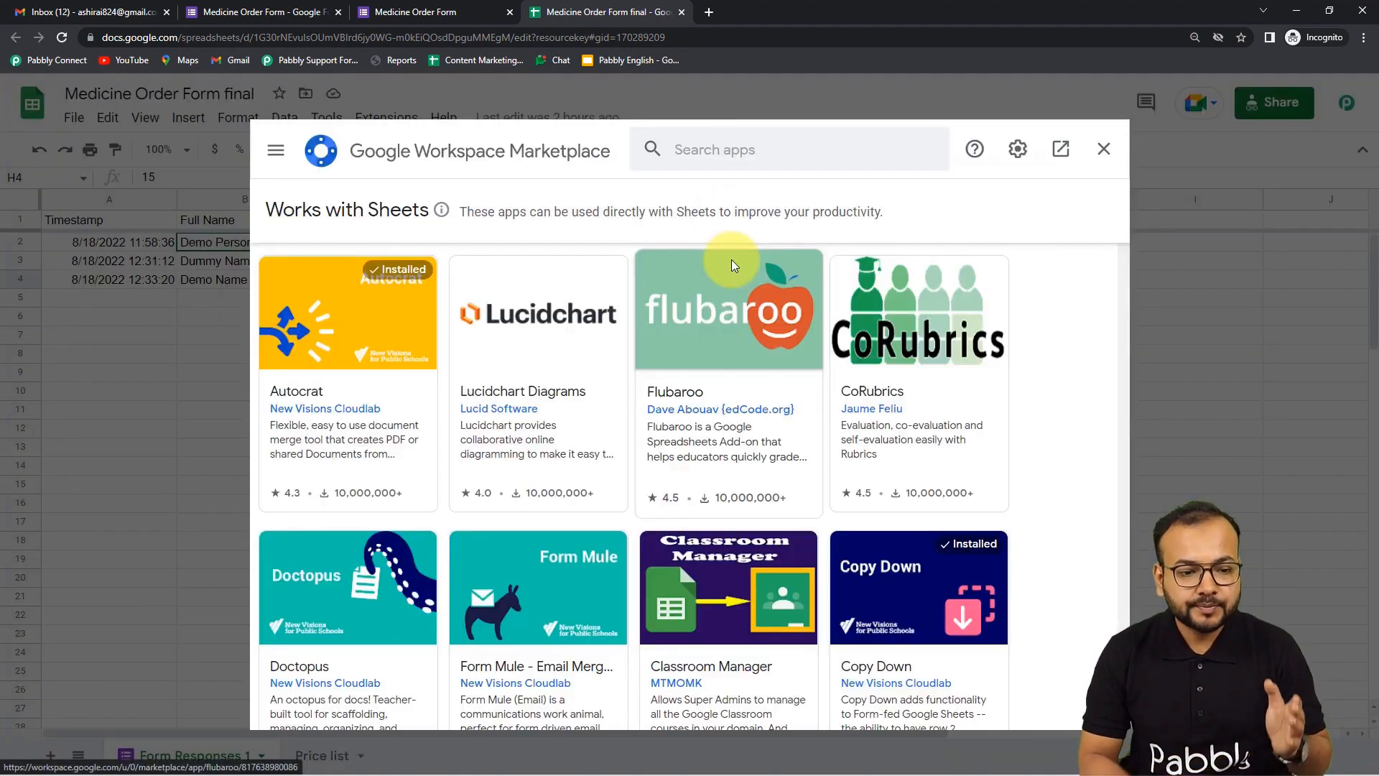
click(725, 153)
text(pabbly)
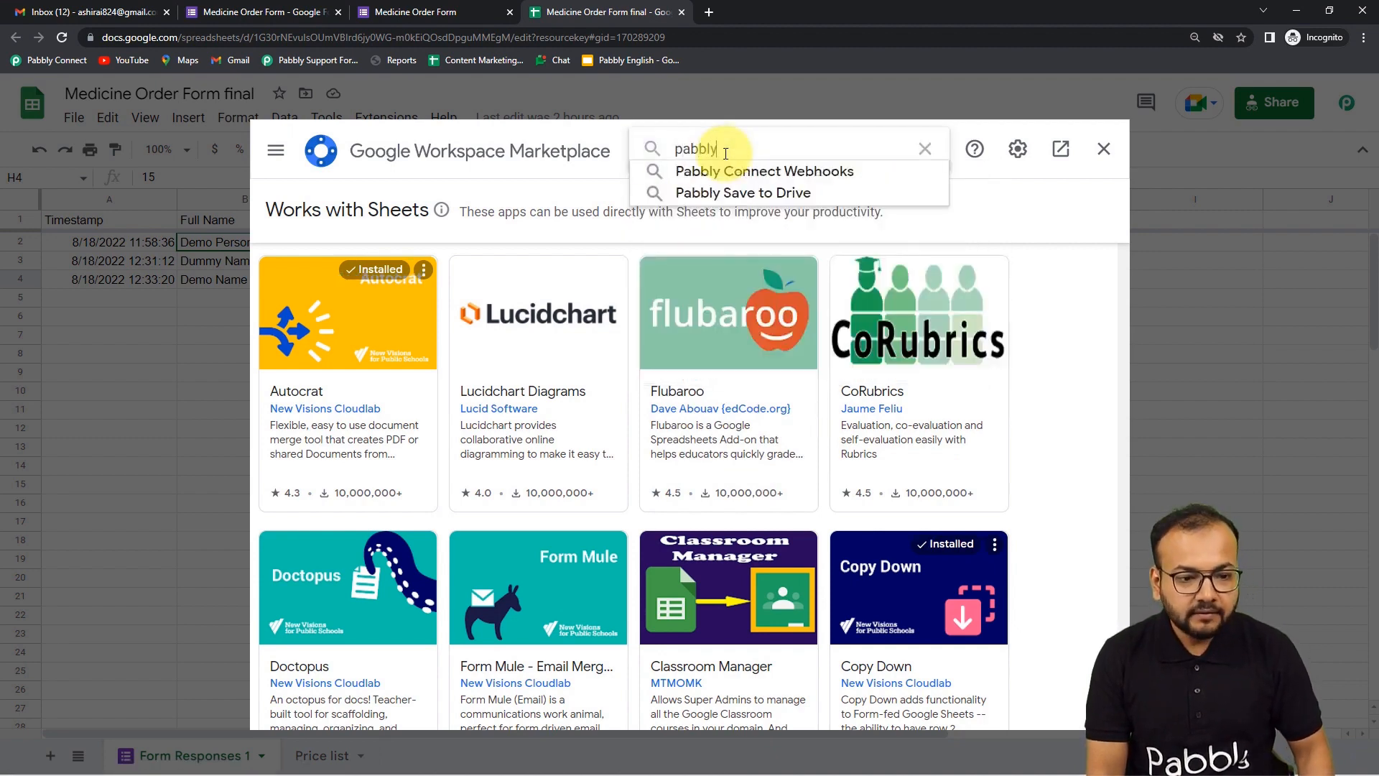
click(764, 176)
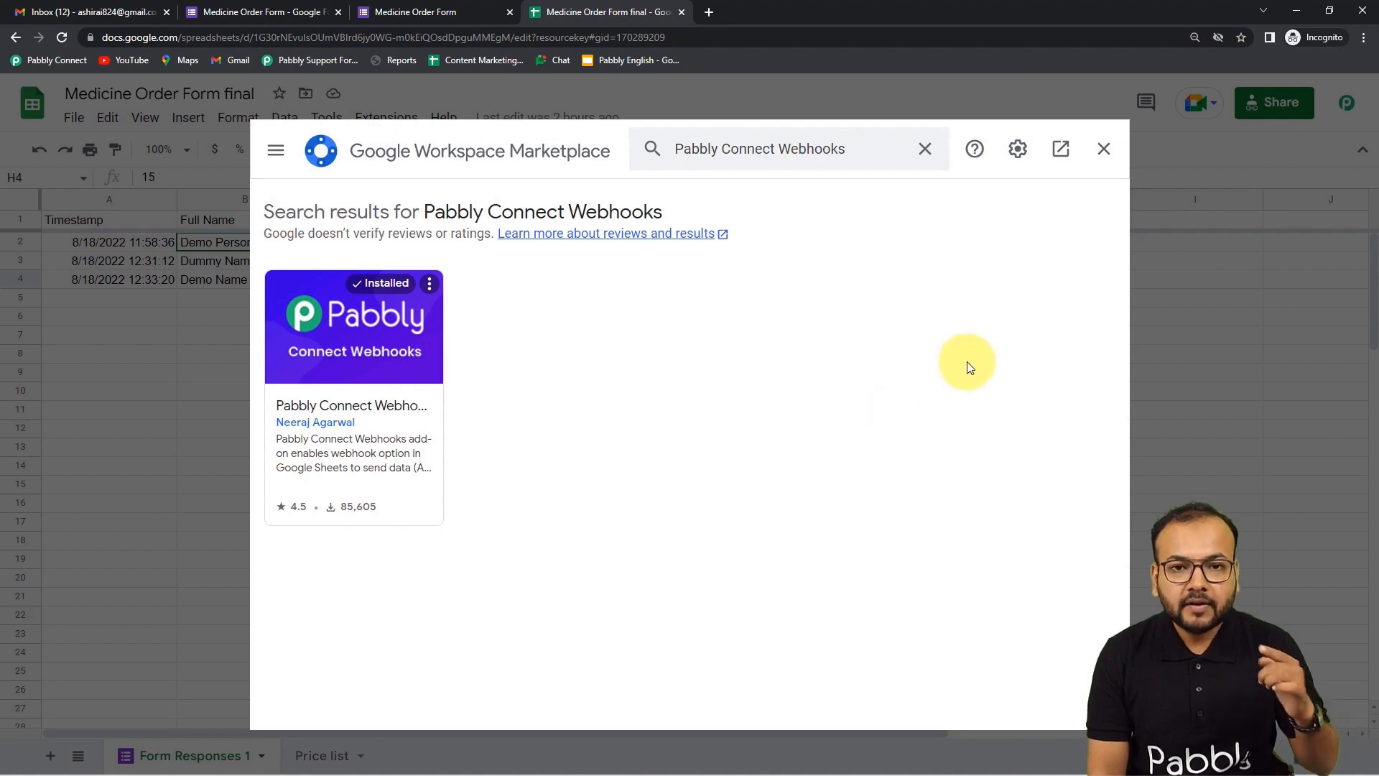
click(1104, 149)
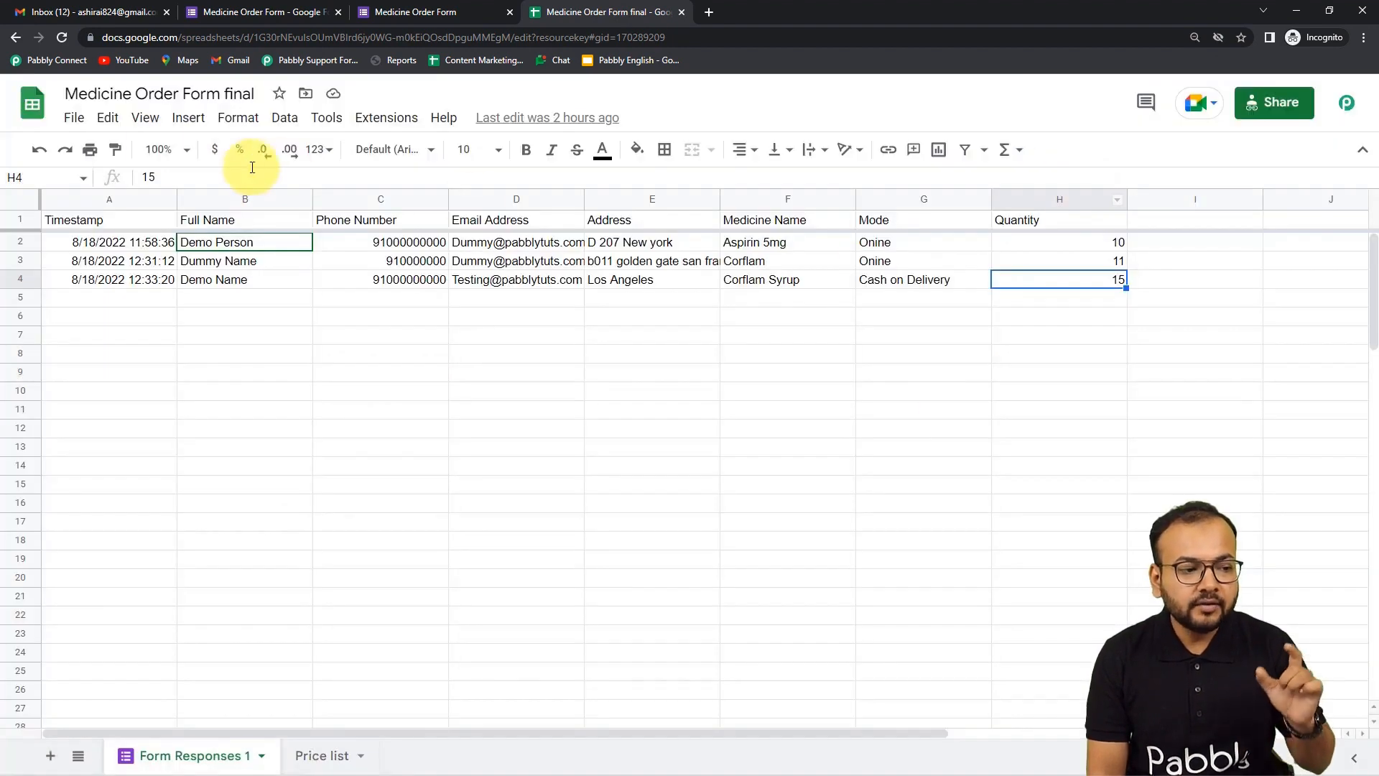
click(62, 38)
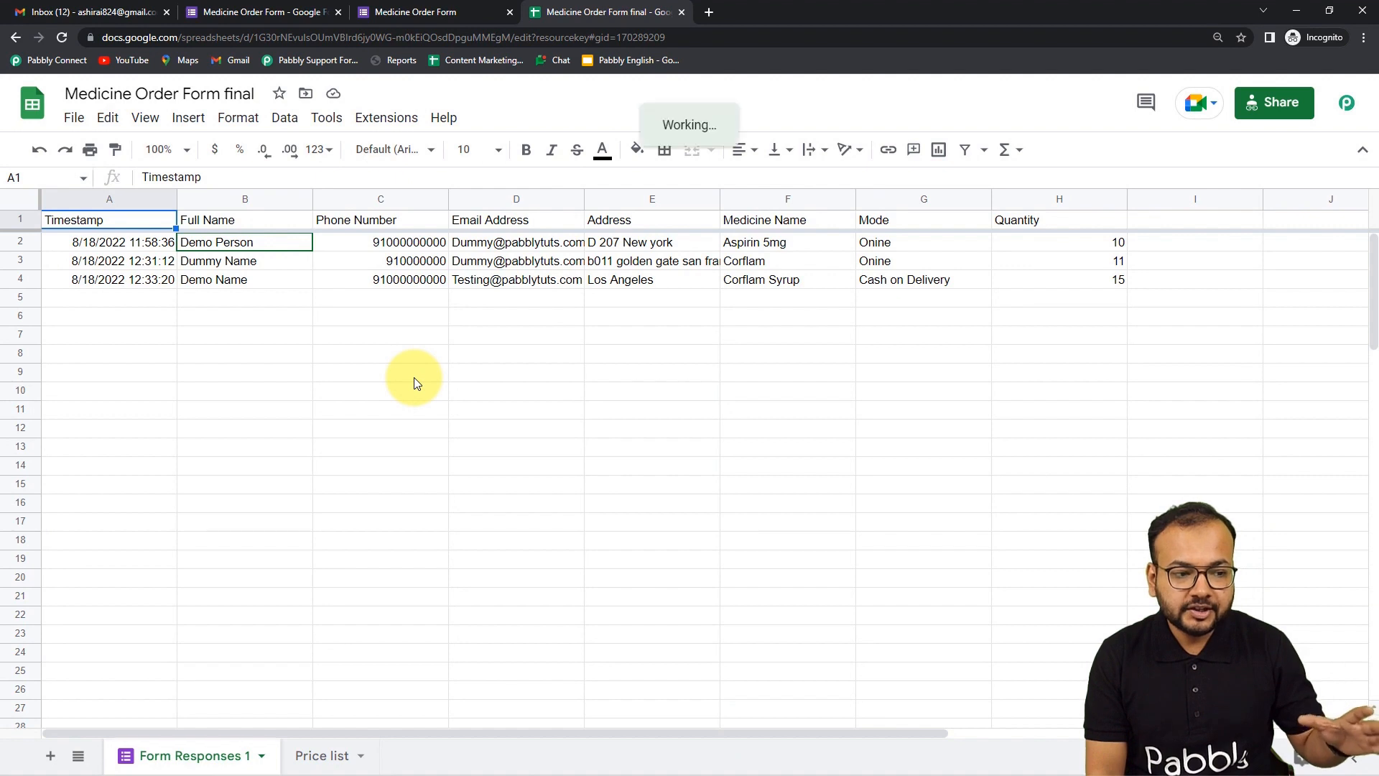
- Open the Pabbly Connect Webhooks Initial Setup from the Extensions menu
click(383, 123)
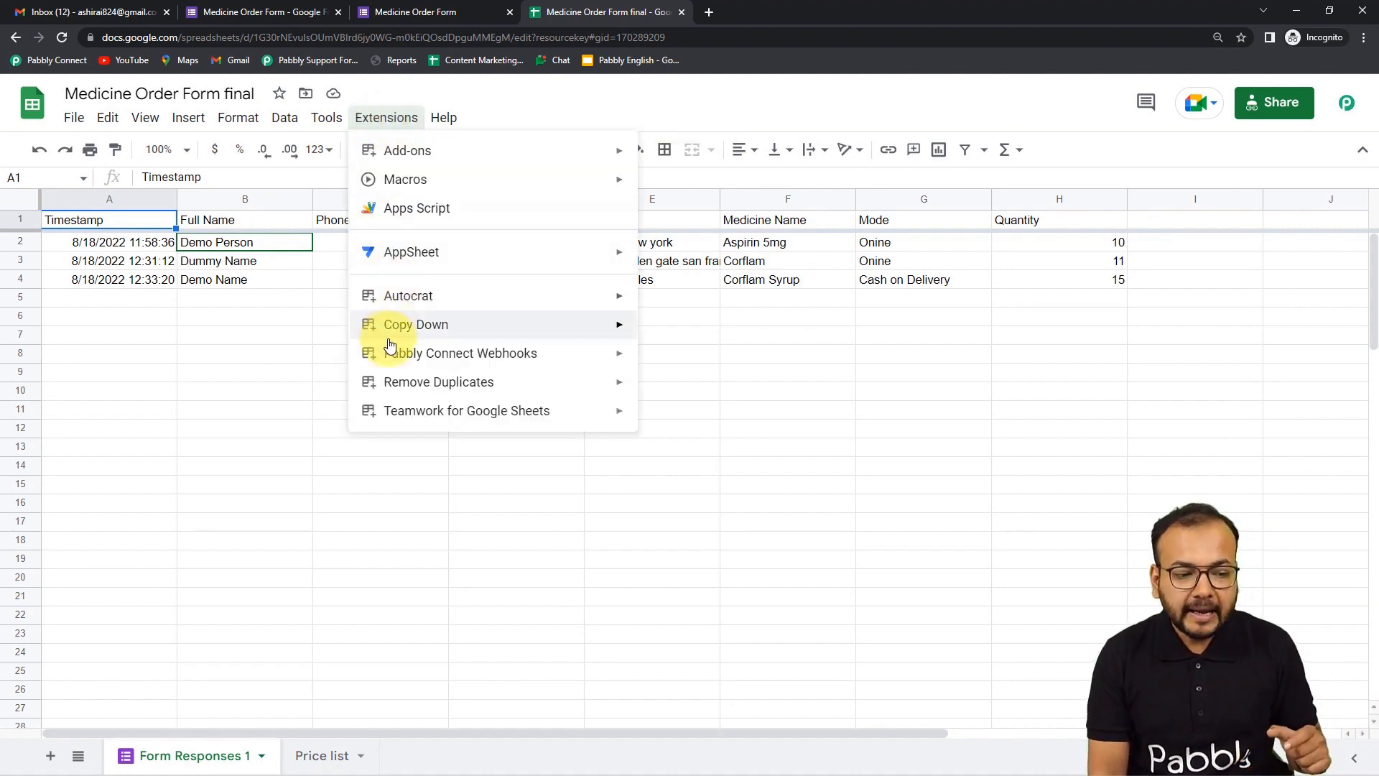
mouse_move(376, 349)
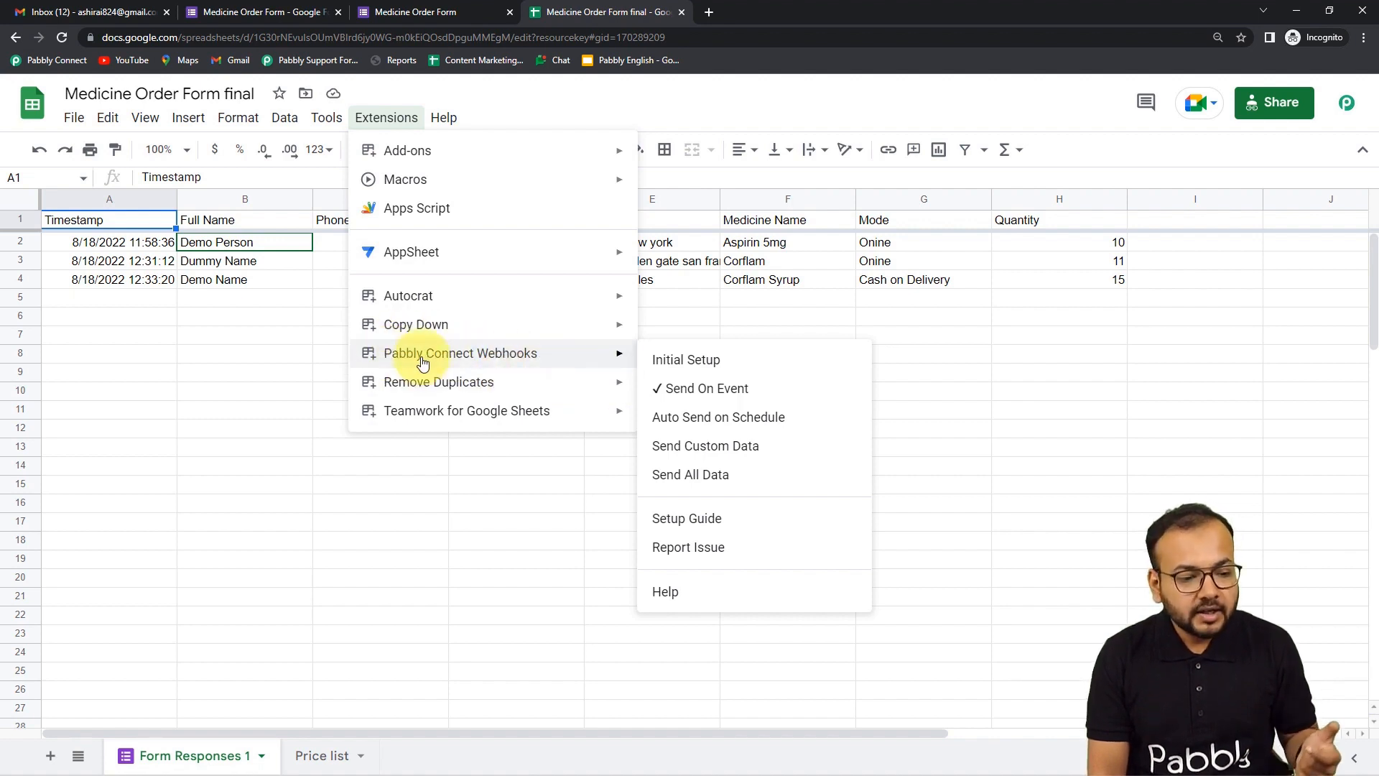
click(676, 361)
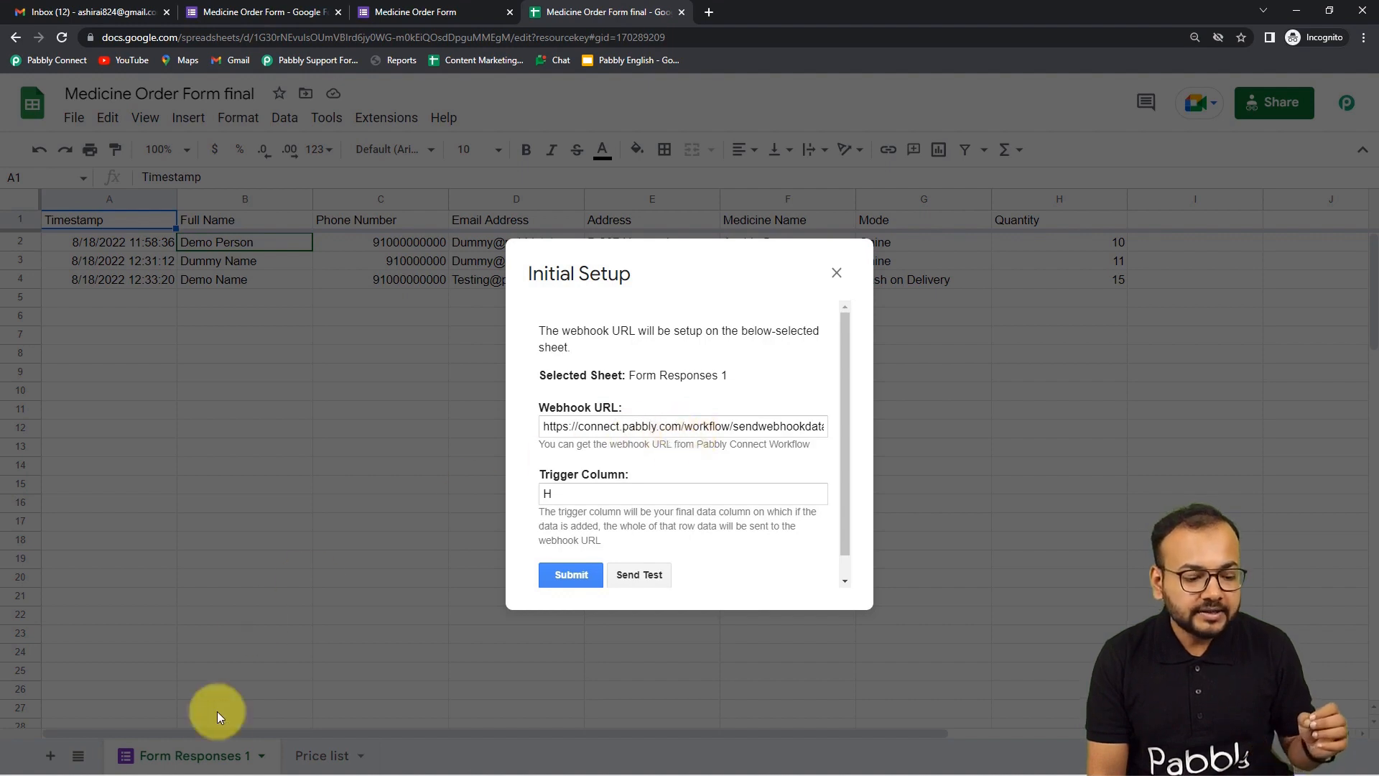
- Compare the setup against the Pabbly Connect webhook URL, then close the Initial Setup dialog
mouse_move(368, 763)
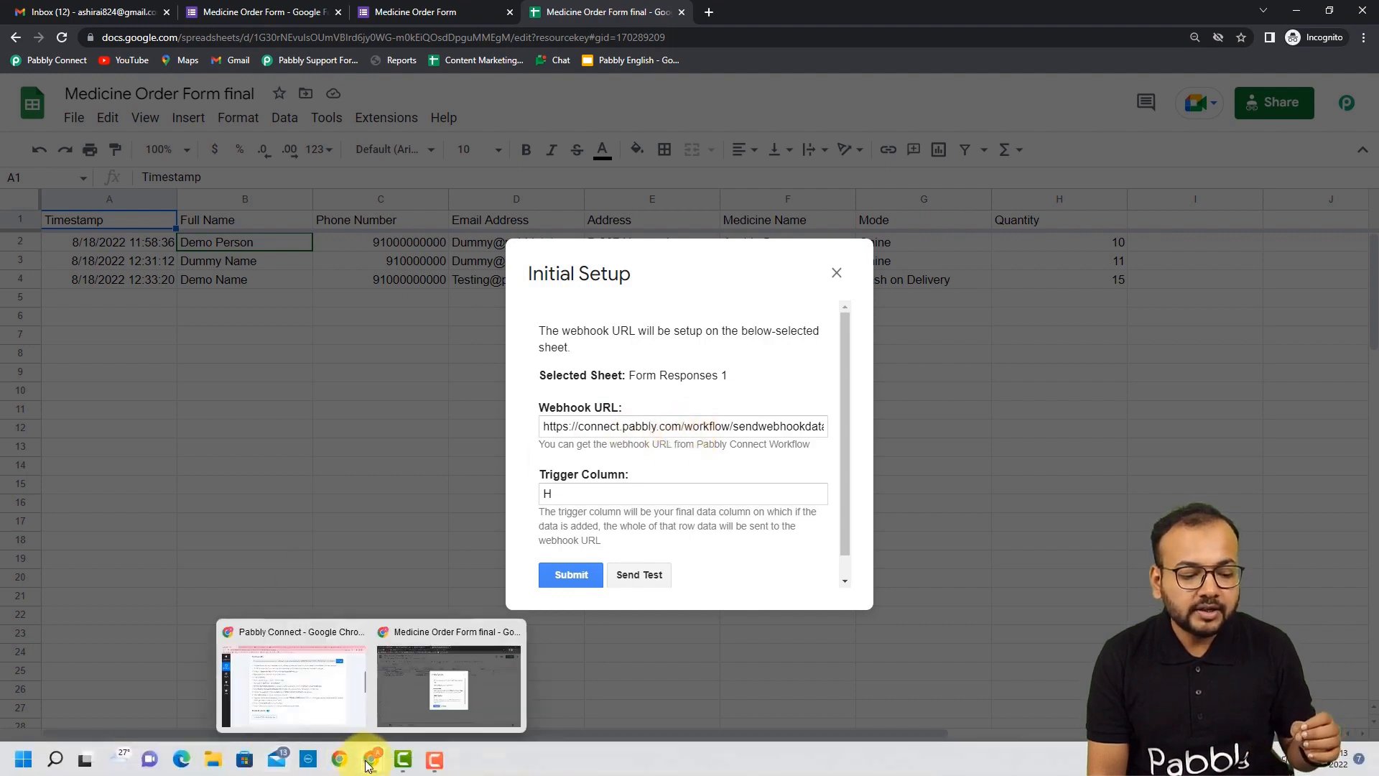
click(338, 721)
scroll(338, 223, up, 1)
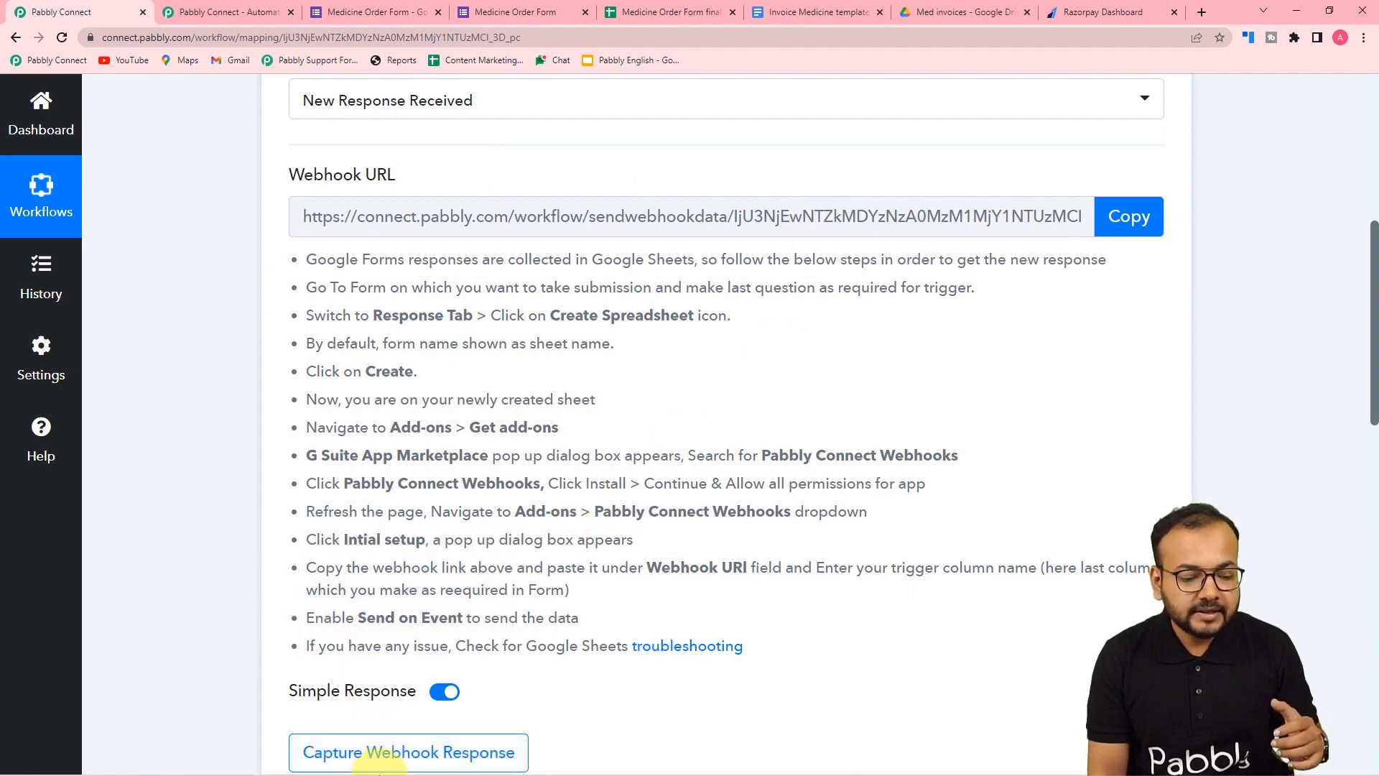
mouse_move(371, 760)
click(450, 679)
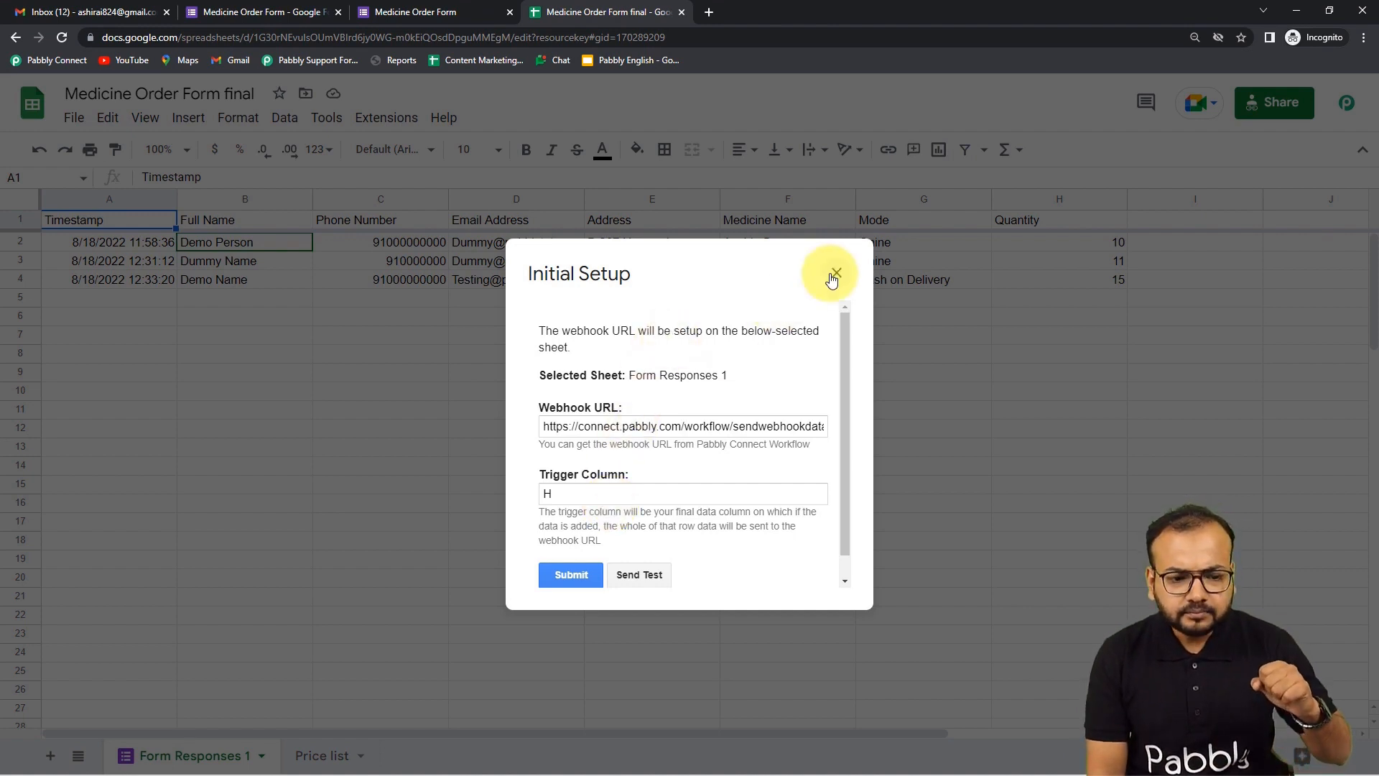
click(835, 275)
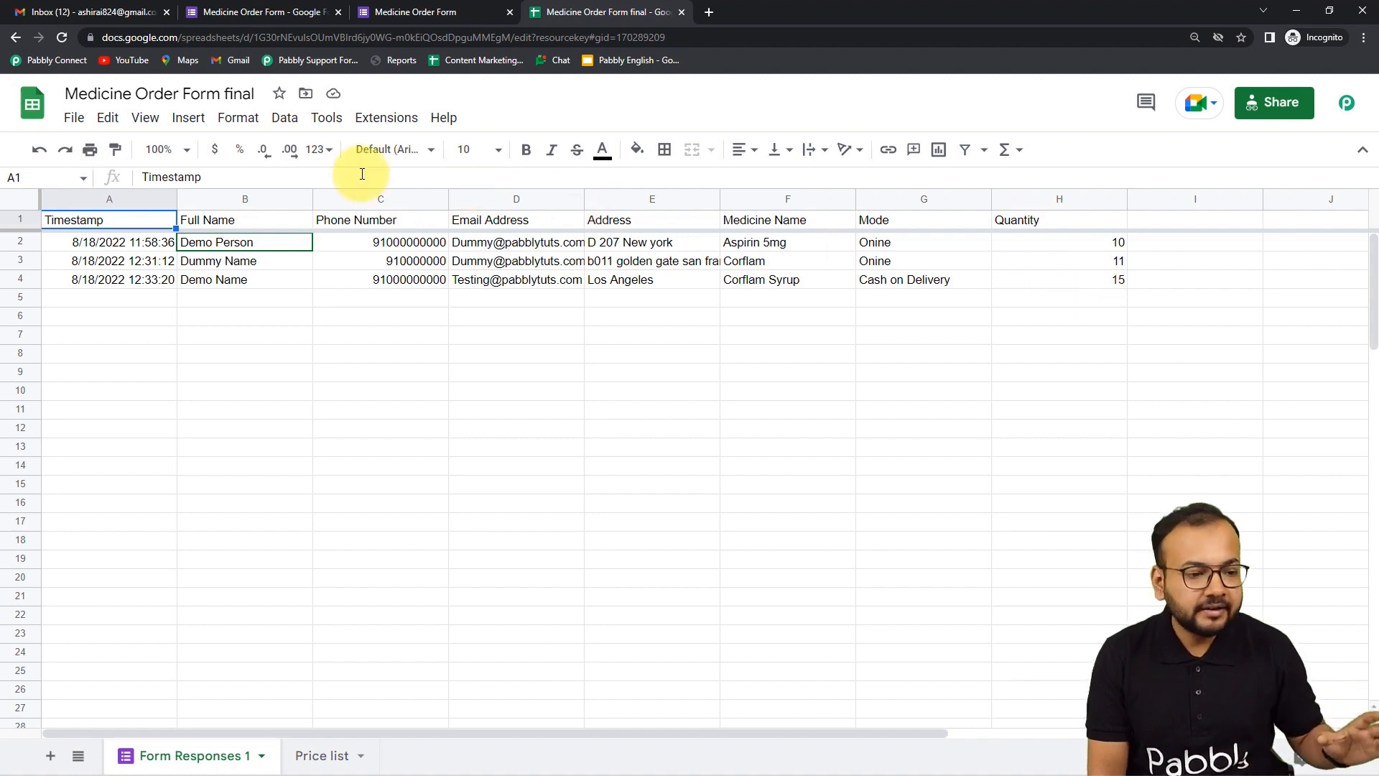
- Copy the workflow's webhook URL in Pabbly Connect
click(394, 130)
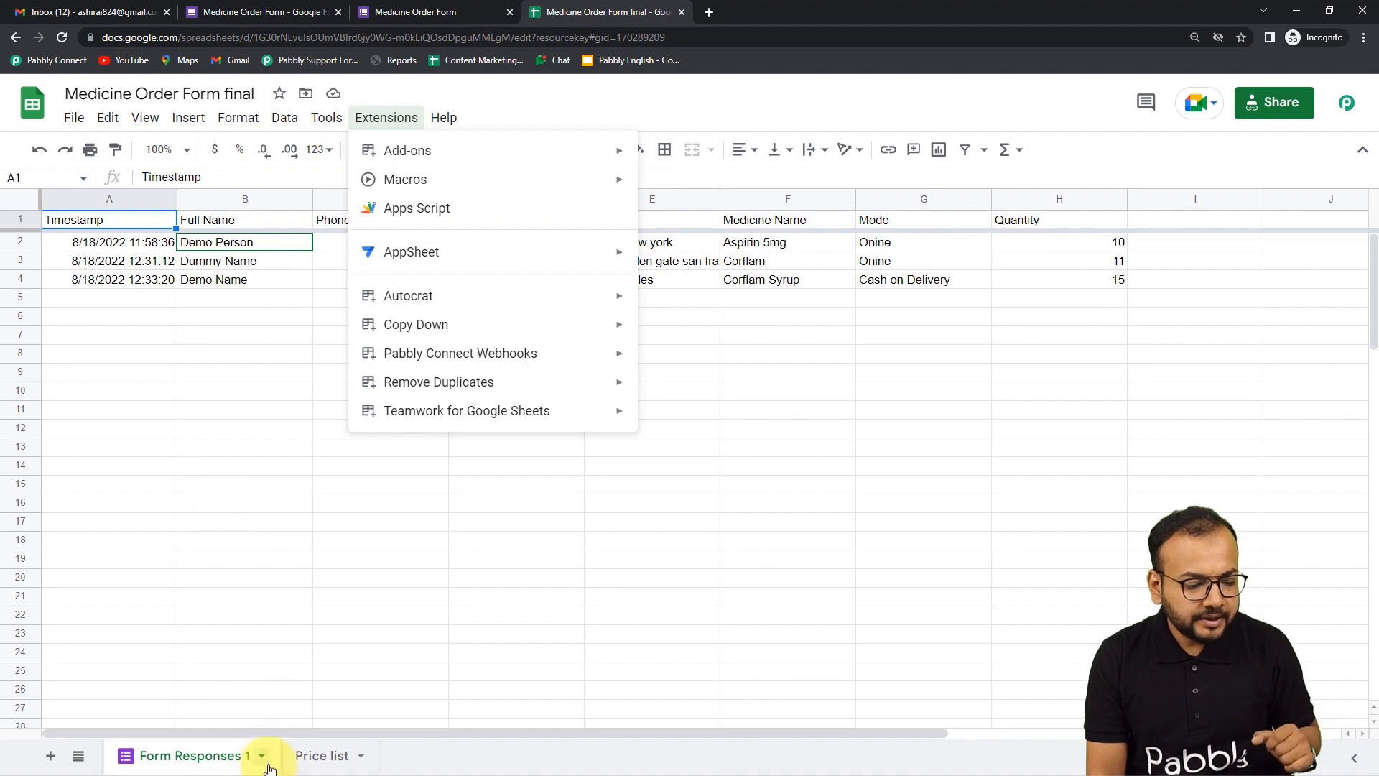
mouse_move(364, 763)
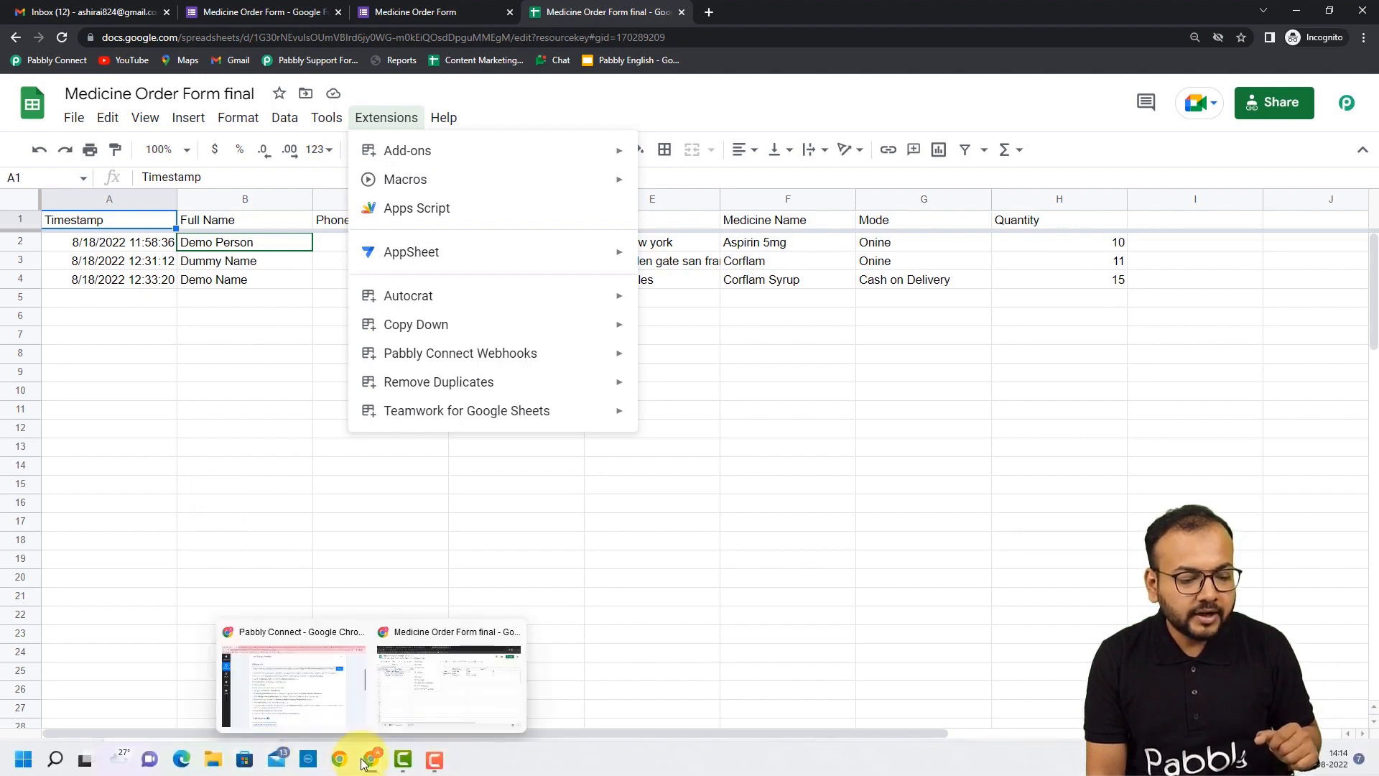
click(340, 707)
click(1140, 221)
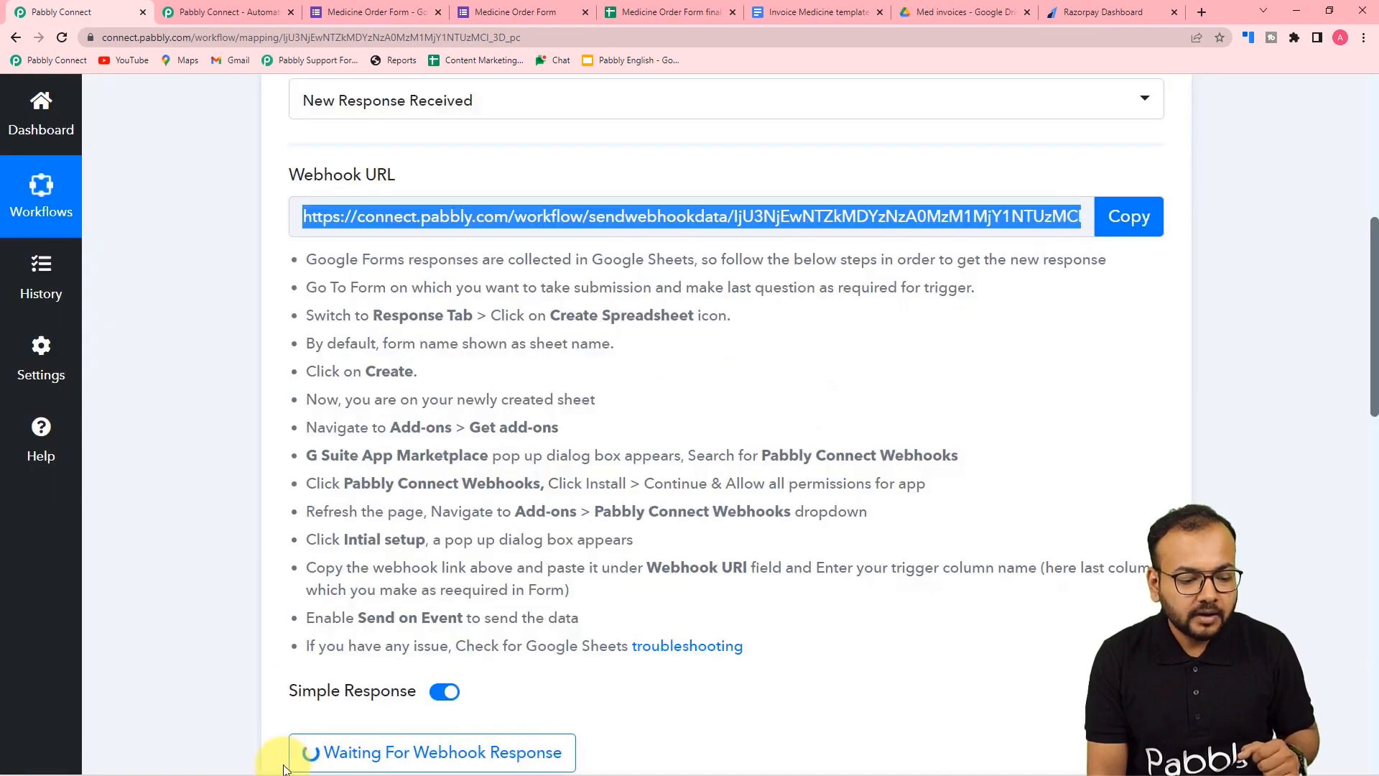
- Reopen Pabbly Connect Webhooks Initial Setup for Form Responses 1 in Google Sheets
mouse_move(372, 754)
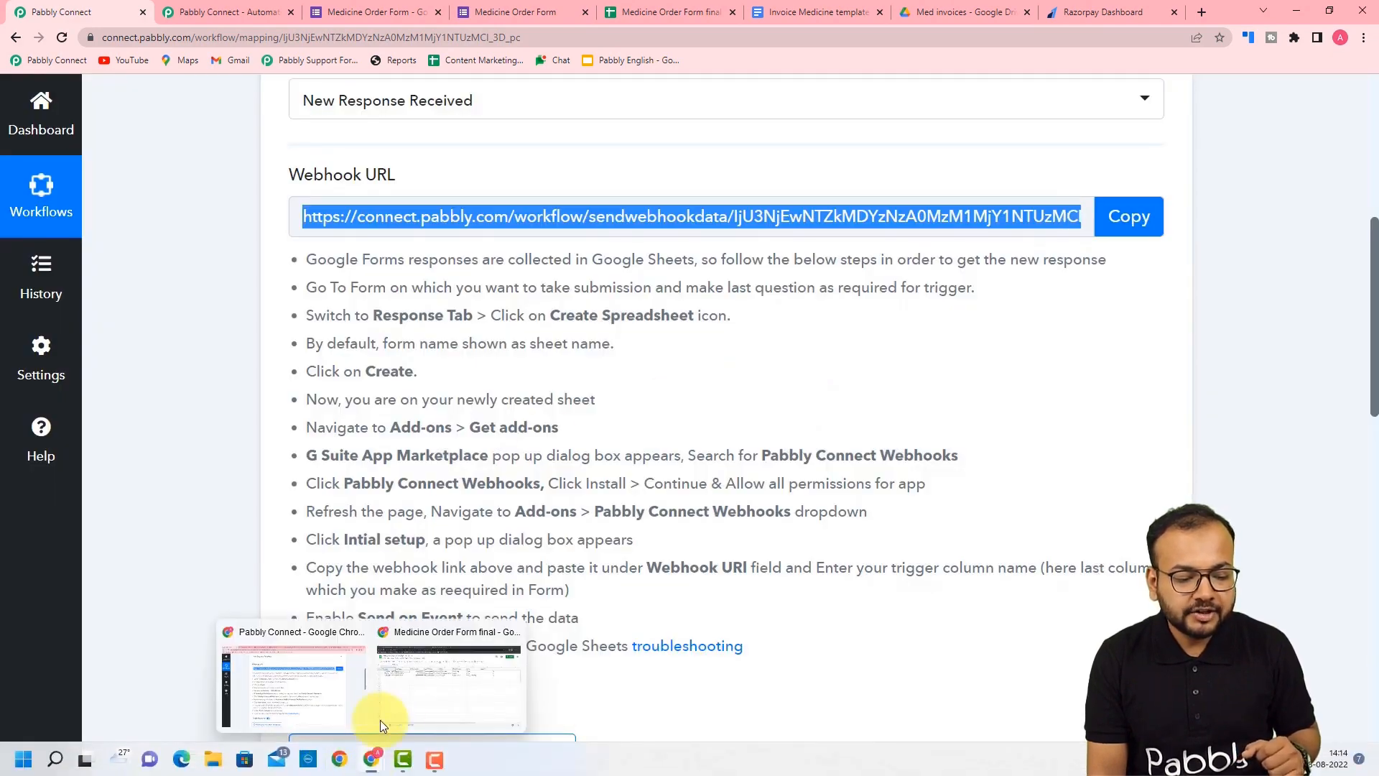
click(401, 700)
click(372, 122)
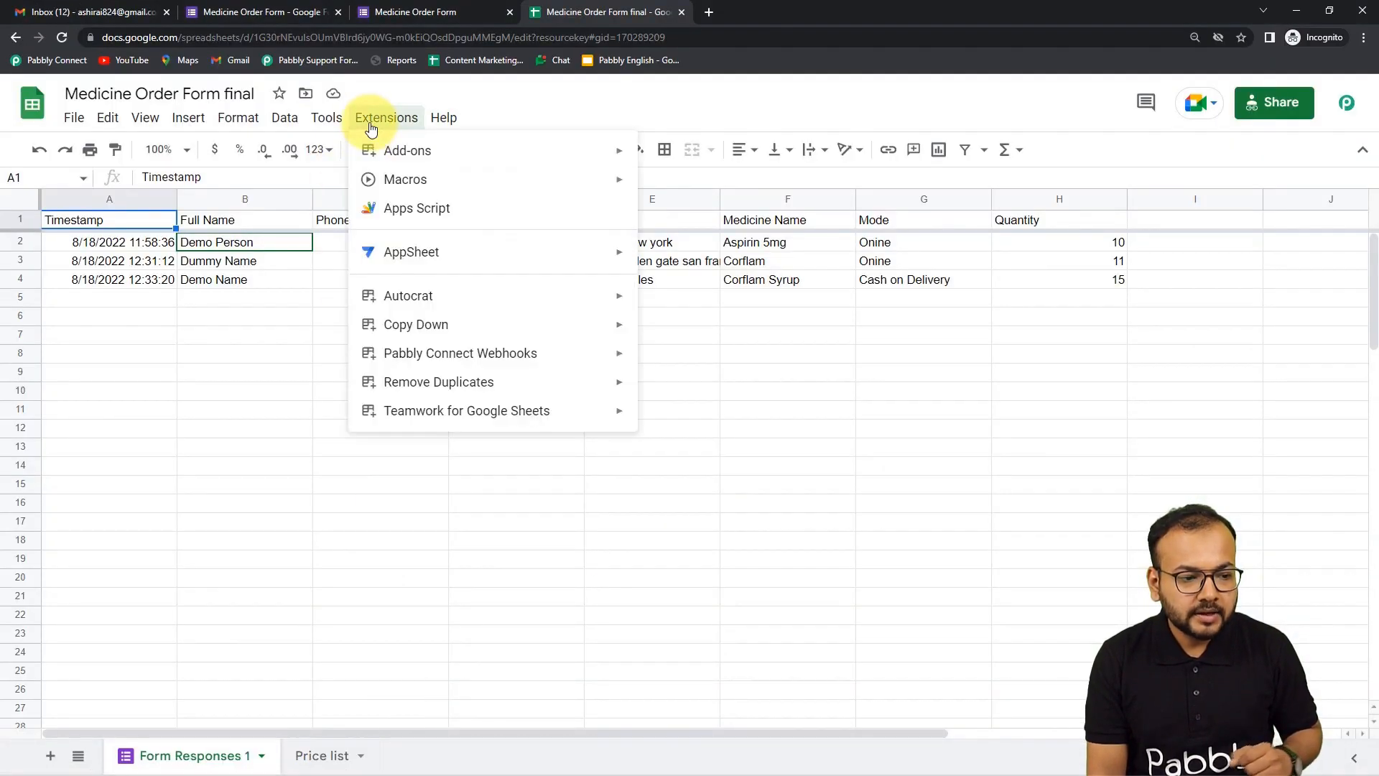
click(672, 368)
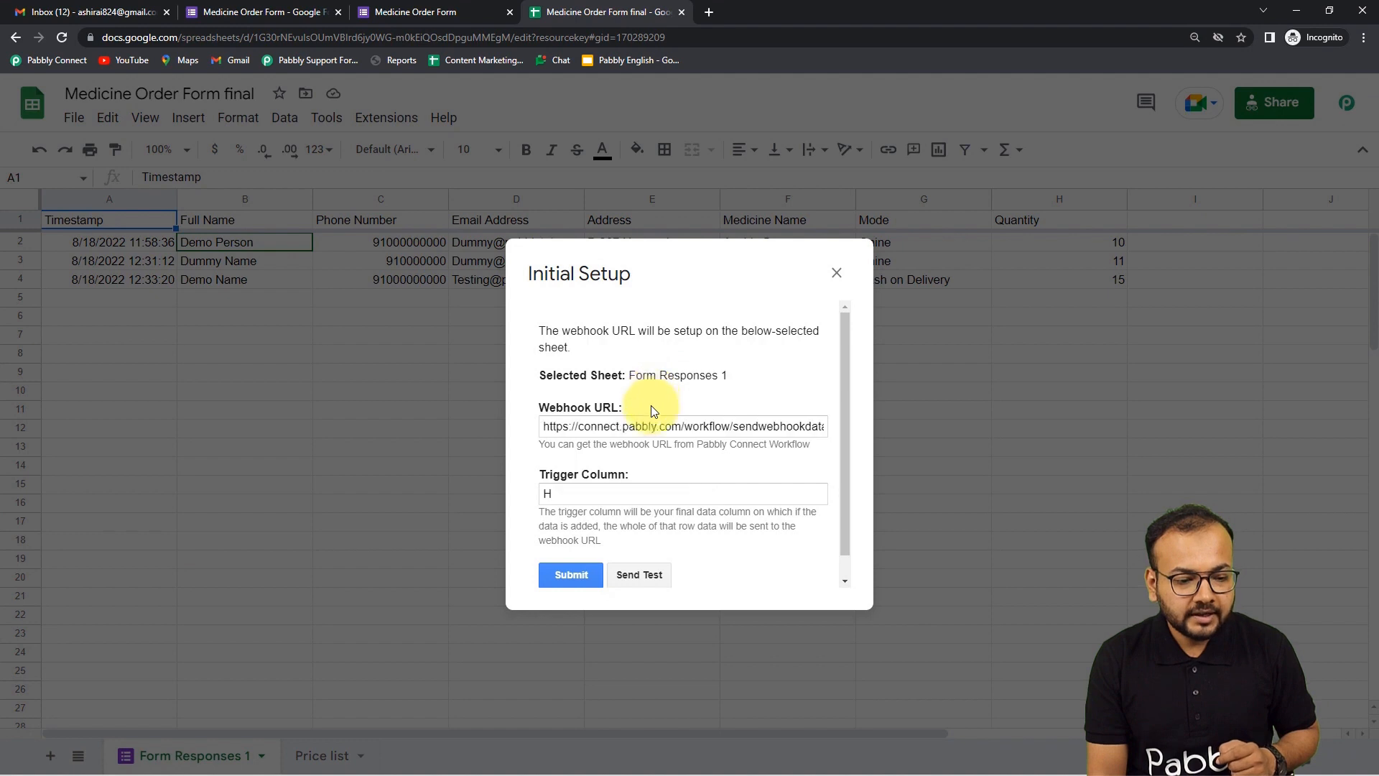
- Replace the Initial Setup webhook URL with the copied Pabbly Connect webhook URL
click(634, 426)
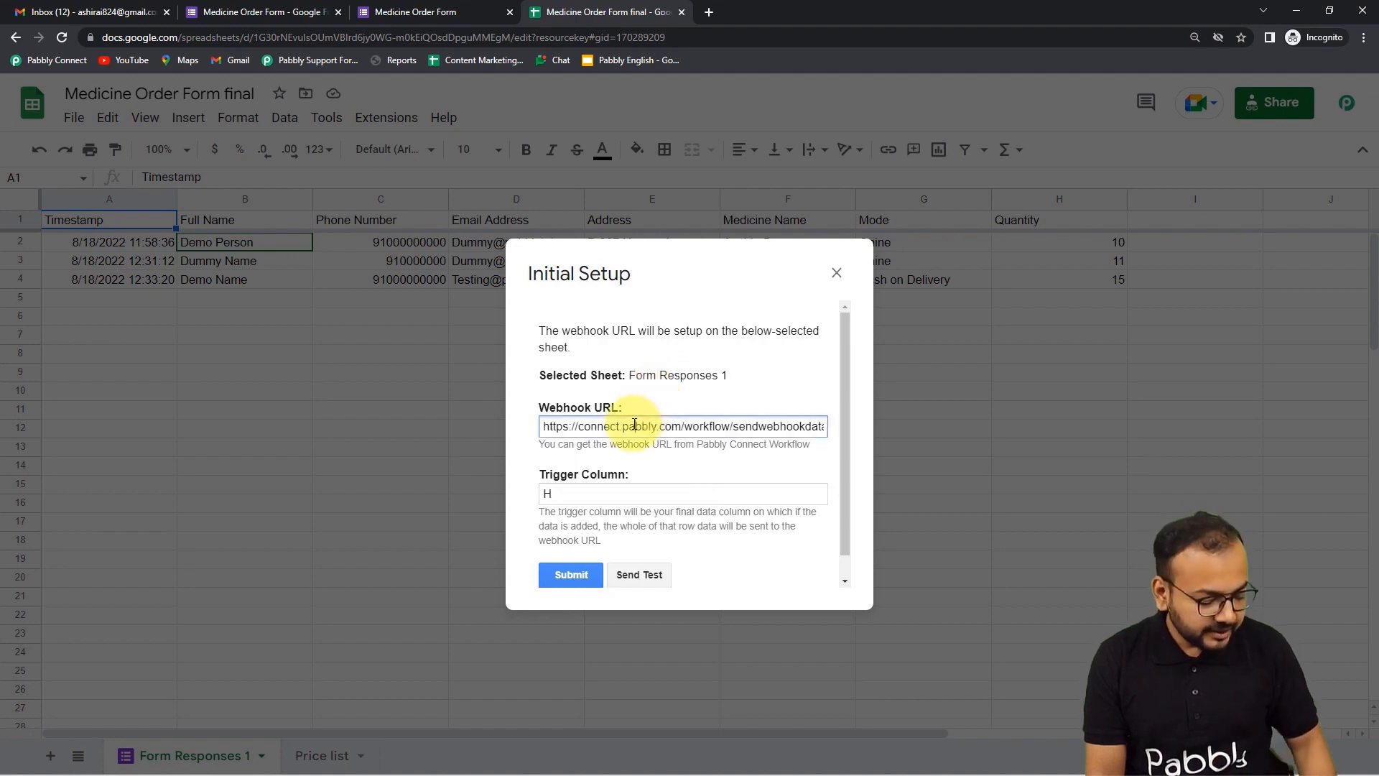
key(ctrl+a)
key(BackSpace)
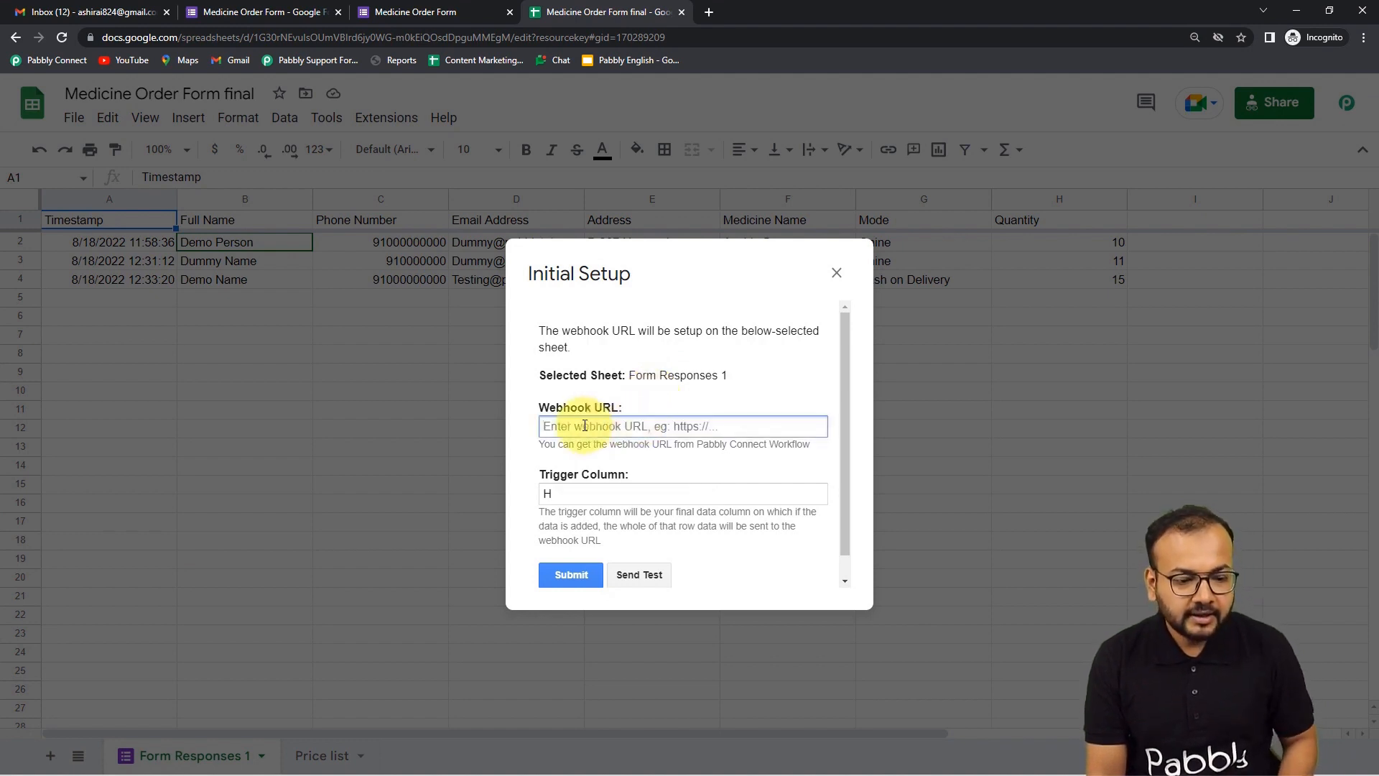
right_click(584, 426)
click(625, 558)
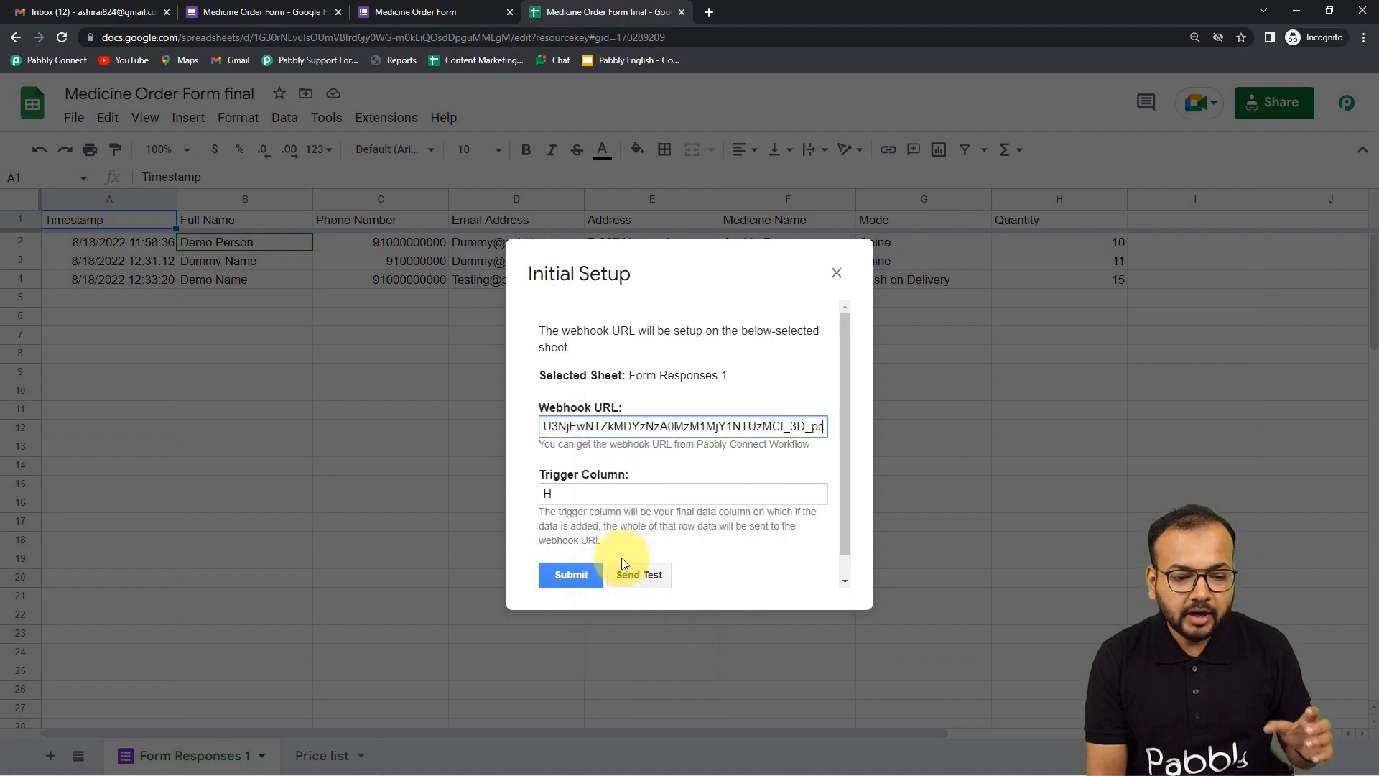
- Keep the trigger column at H and check that Pabbly's trigger awaits a webhook response
click(597, 492)
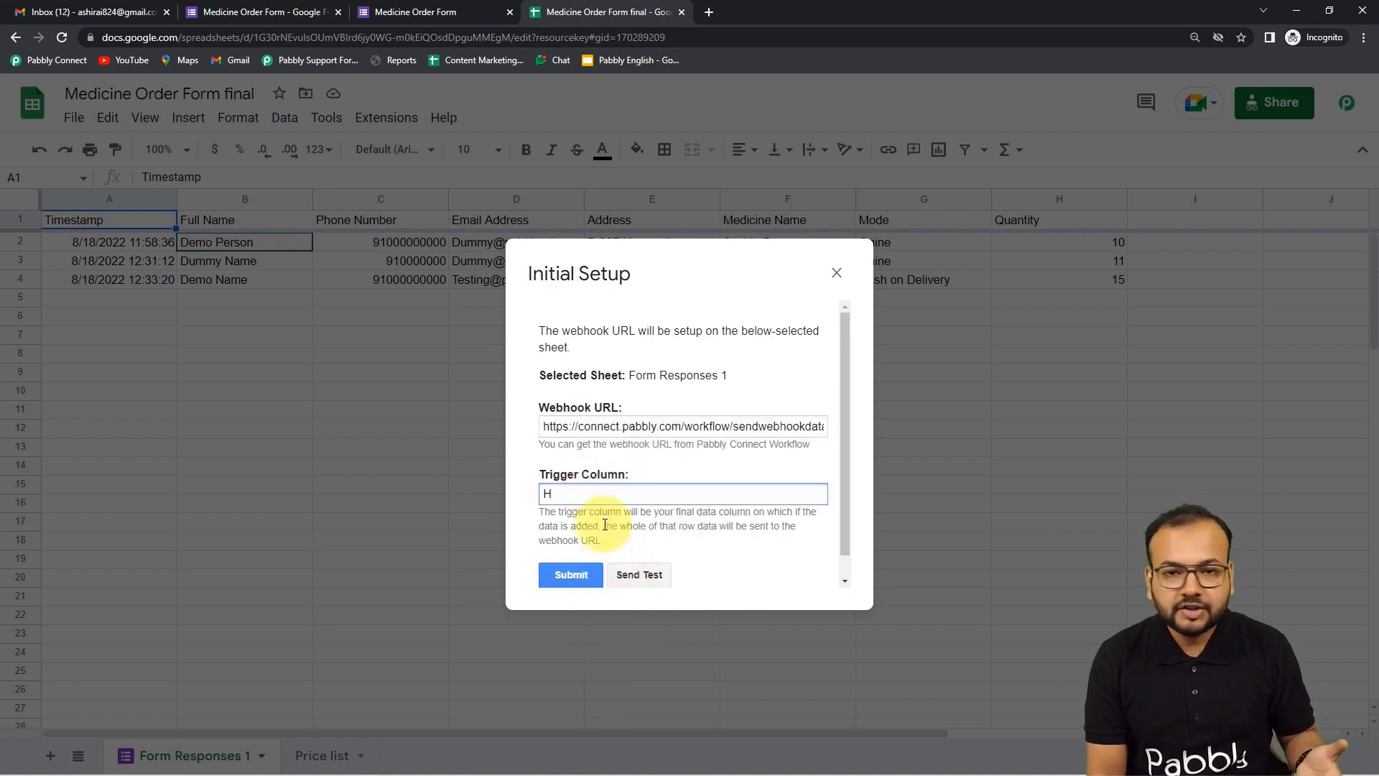
click(596, 525)
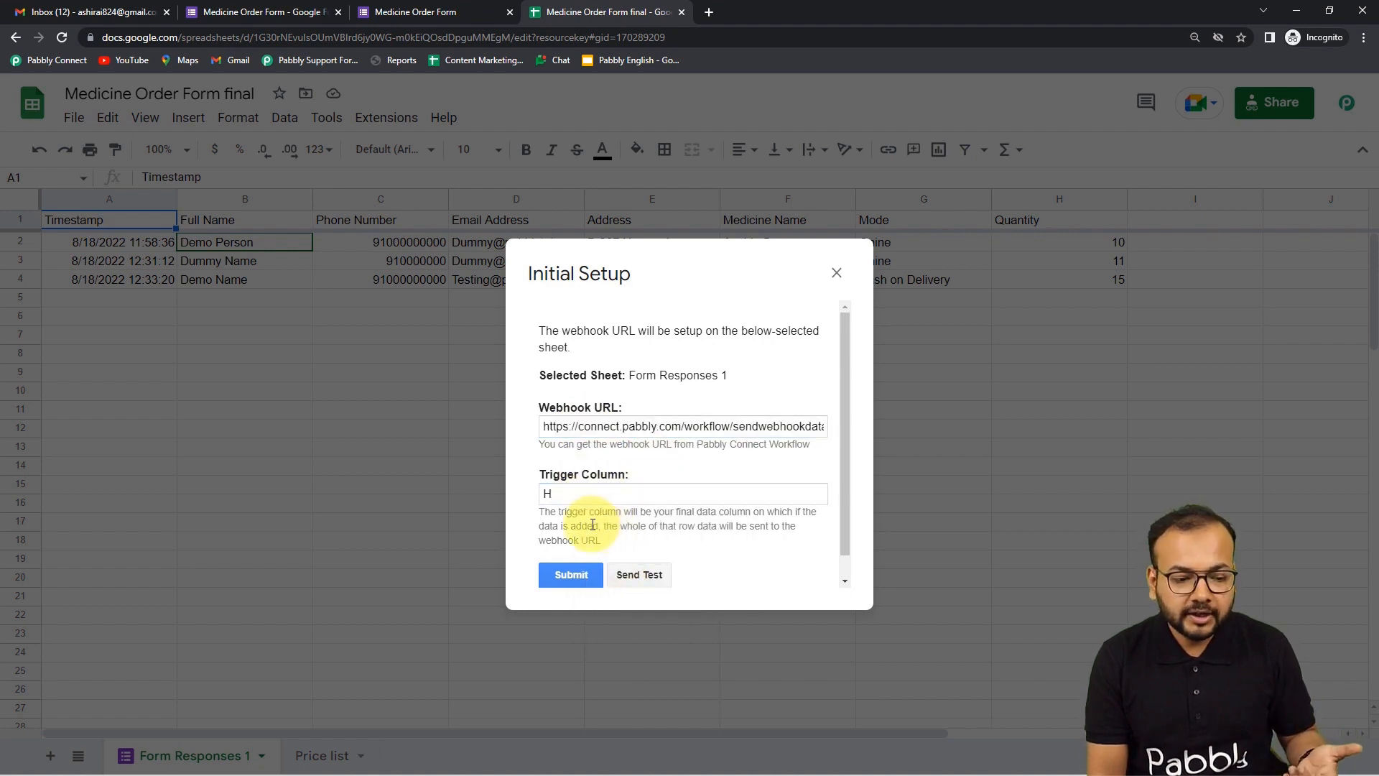
mouse_move(320, 774)
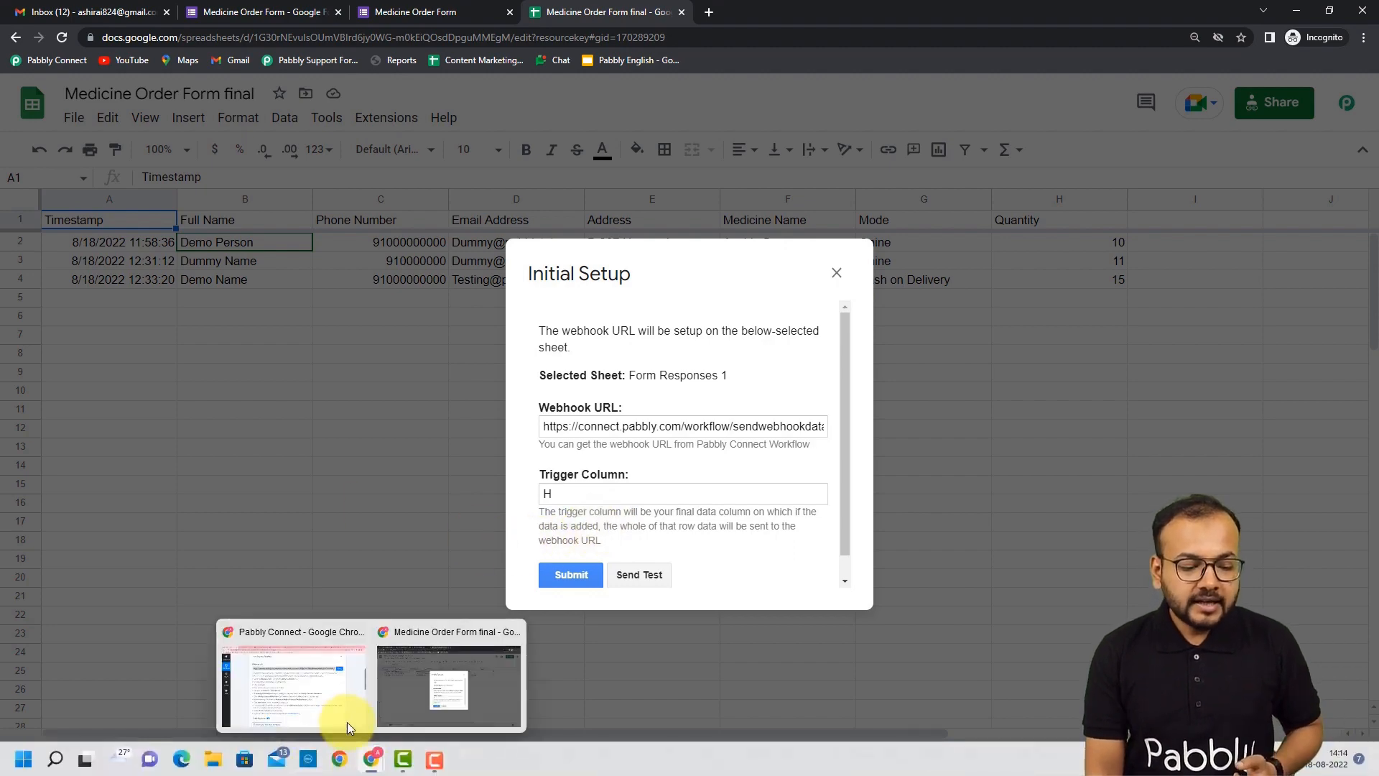
click(295, 664)
scroll(702, 373, down, 6)
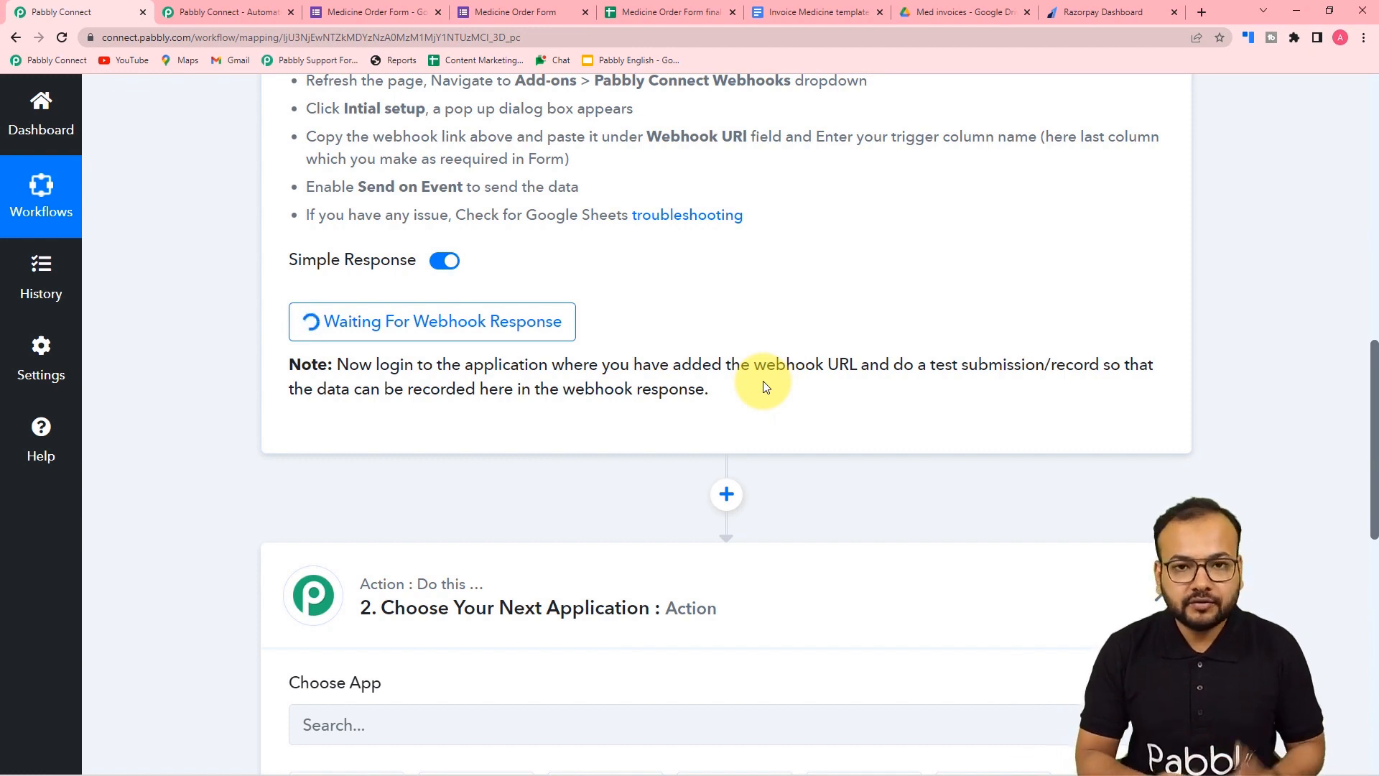
- Send the first order row (Aspirin 5mg, quantity 10) as test data to the Pabbly webhook
mouse_move(371, 759)
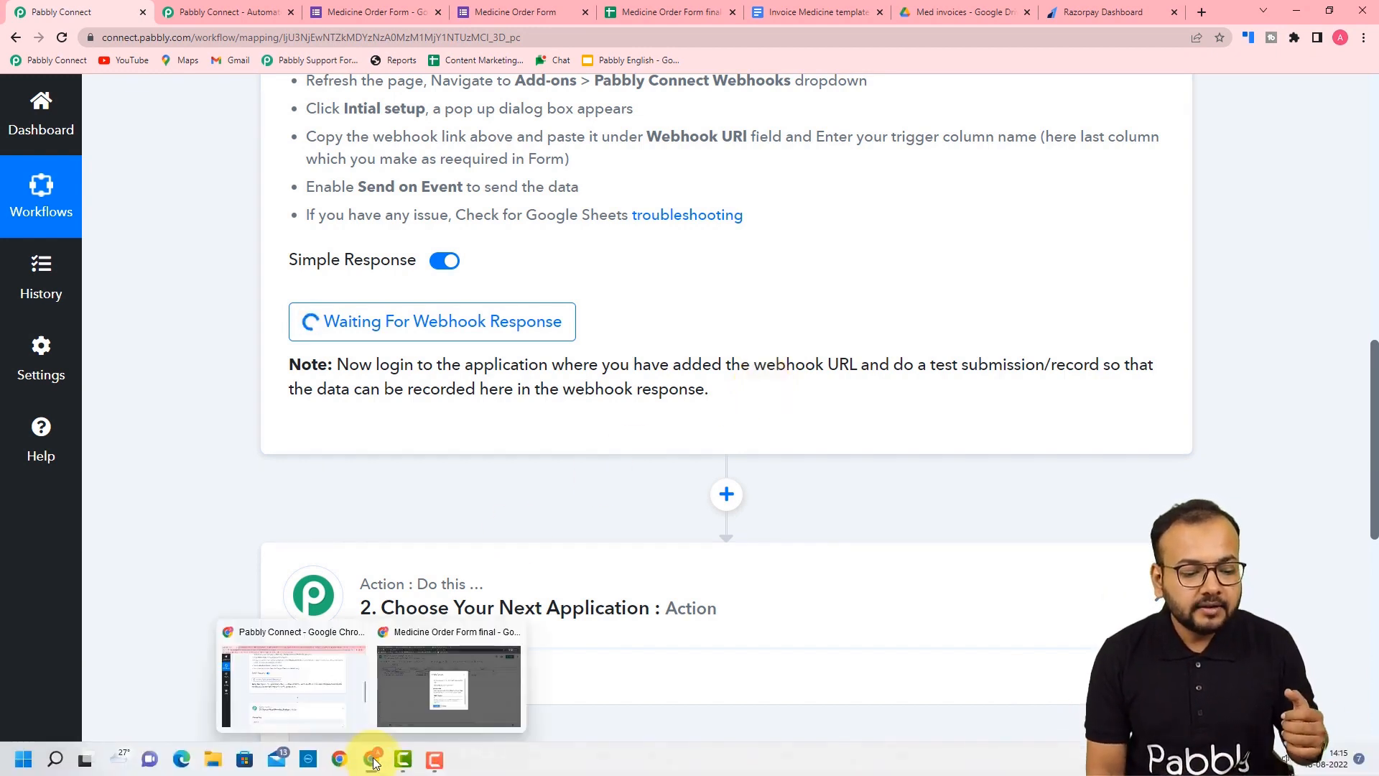
click(424, 688)
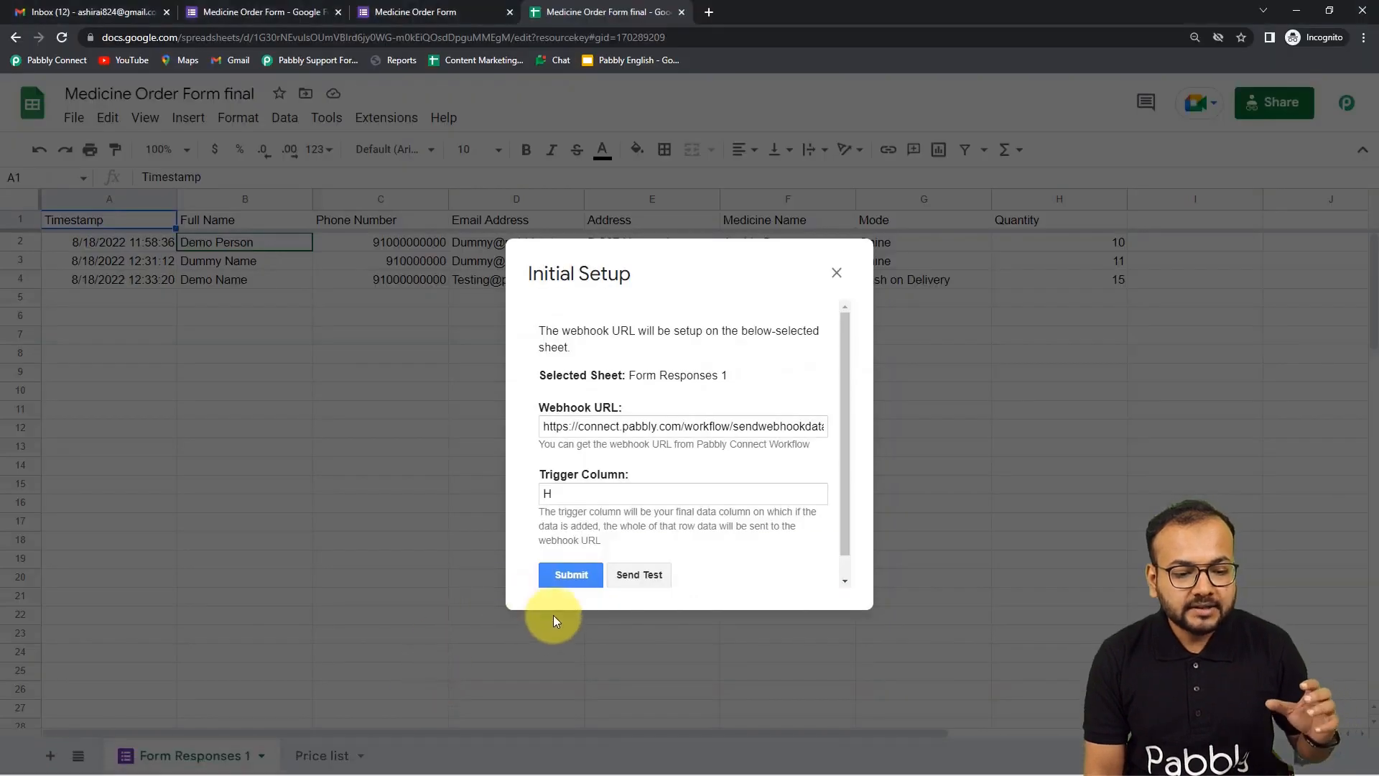
scroll(699, 507, down, 1)
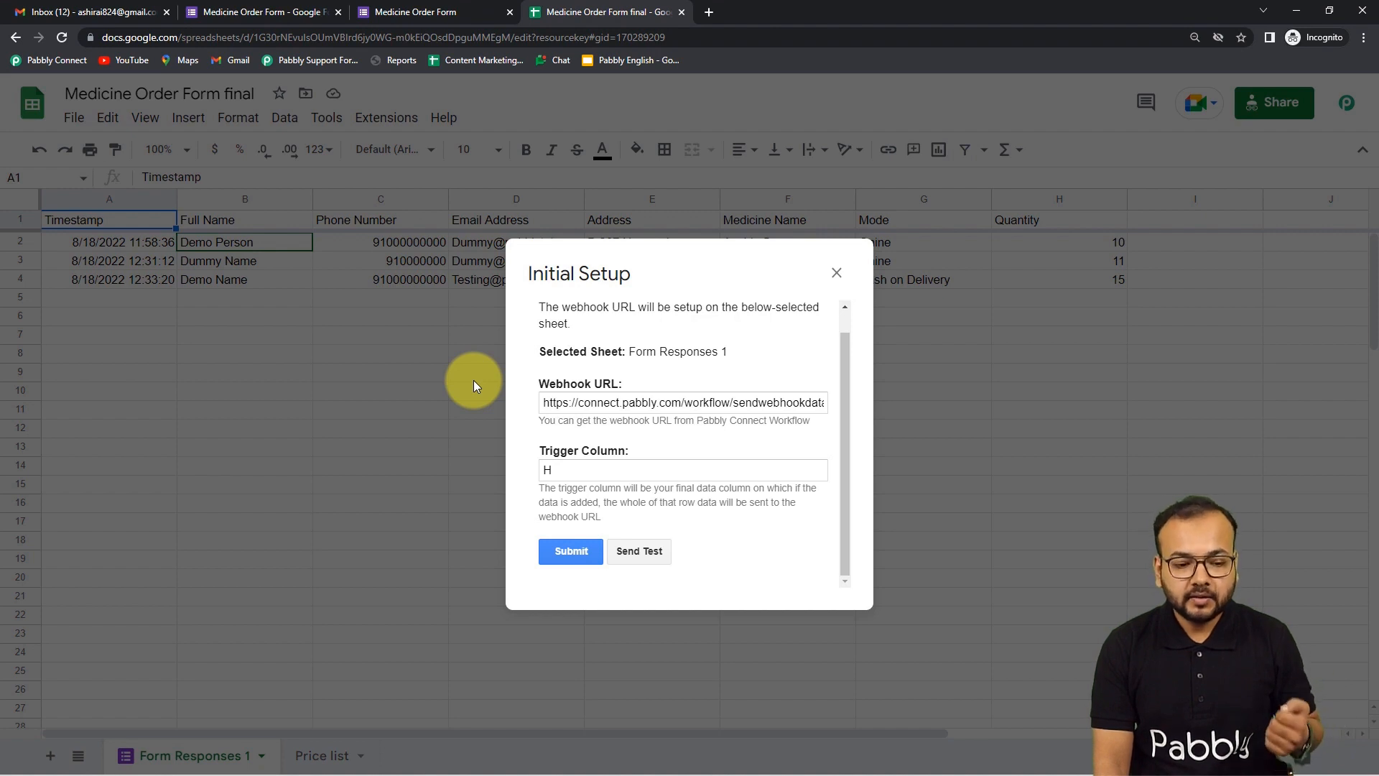
click(640, 551)
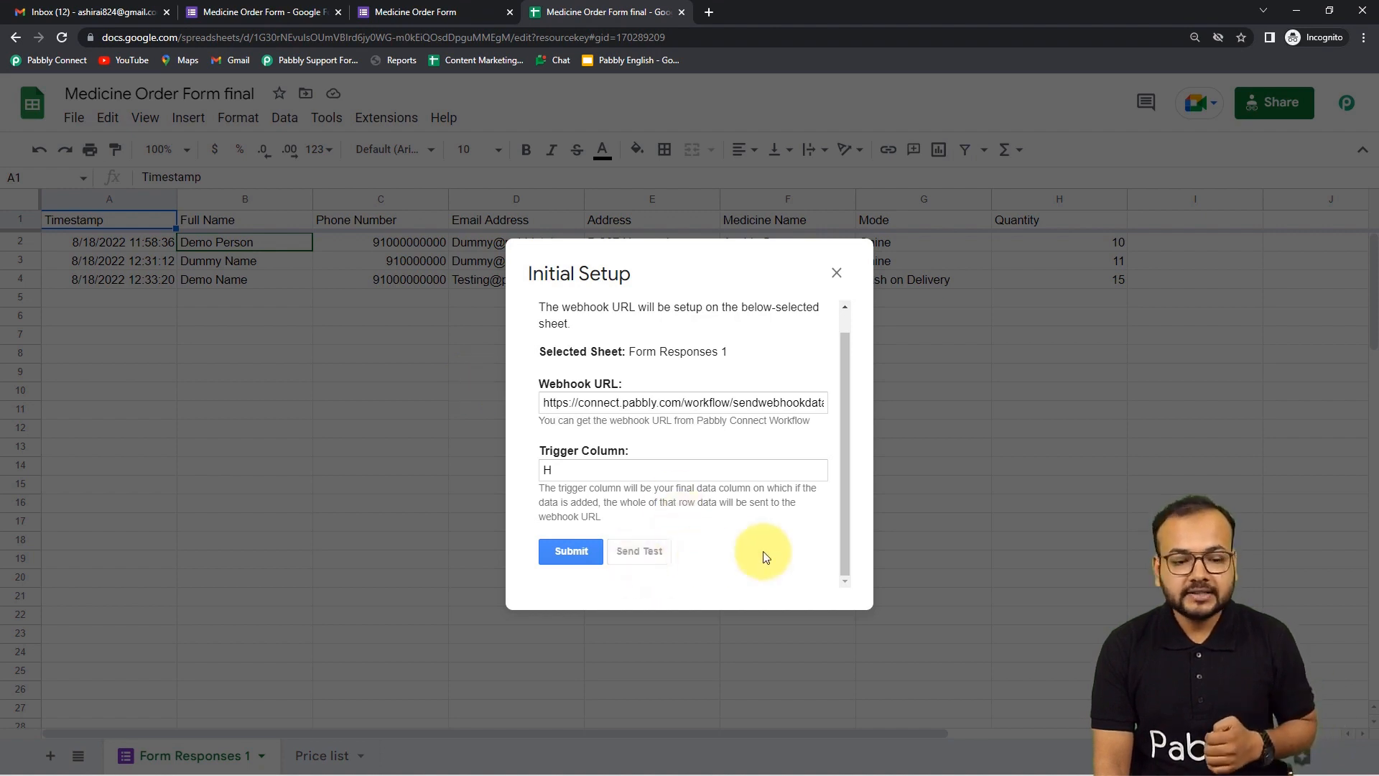
scroll(748, 530, down, 2)
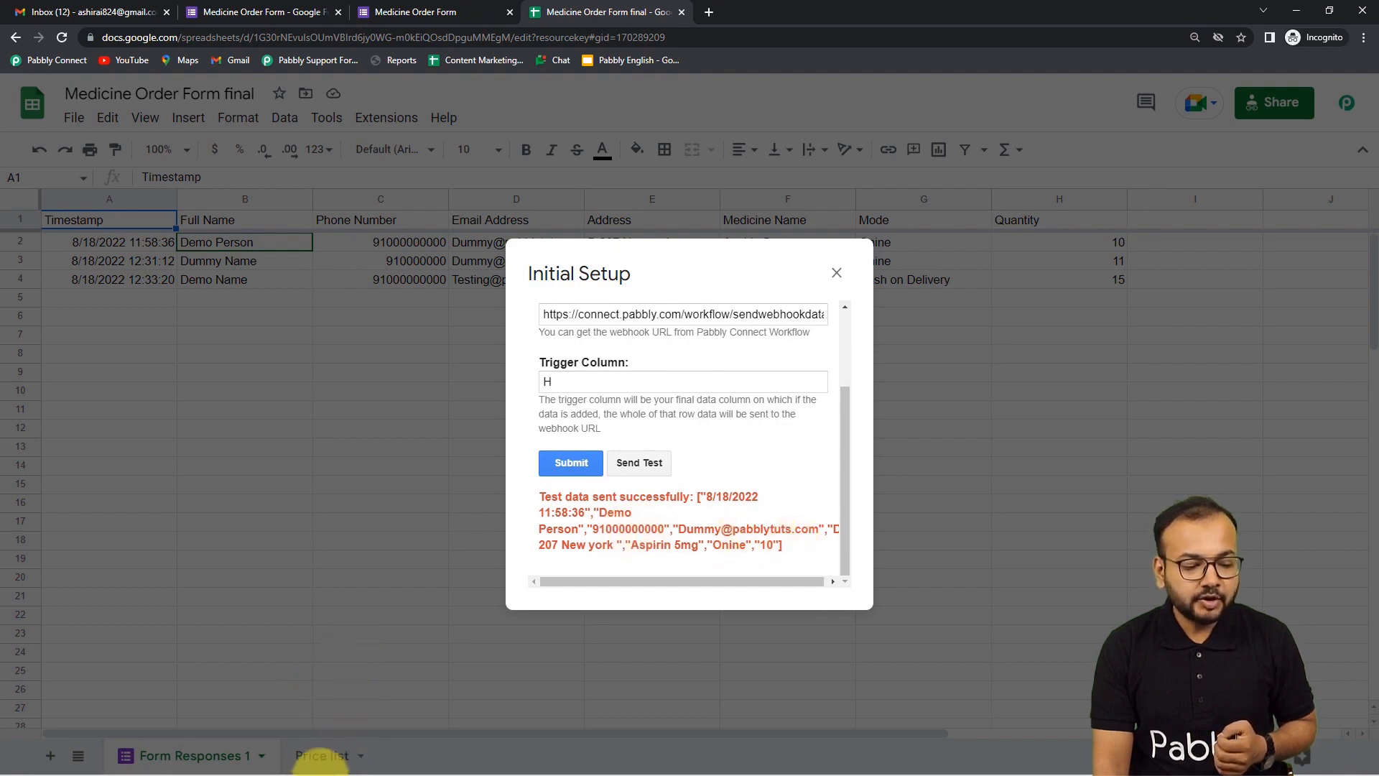
mouse_move(332, 762)
click(308, 693)
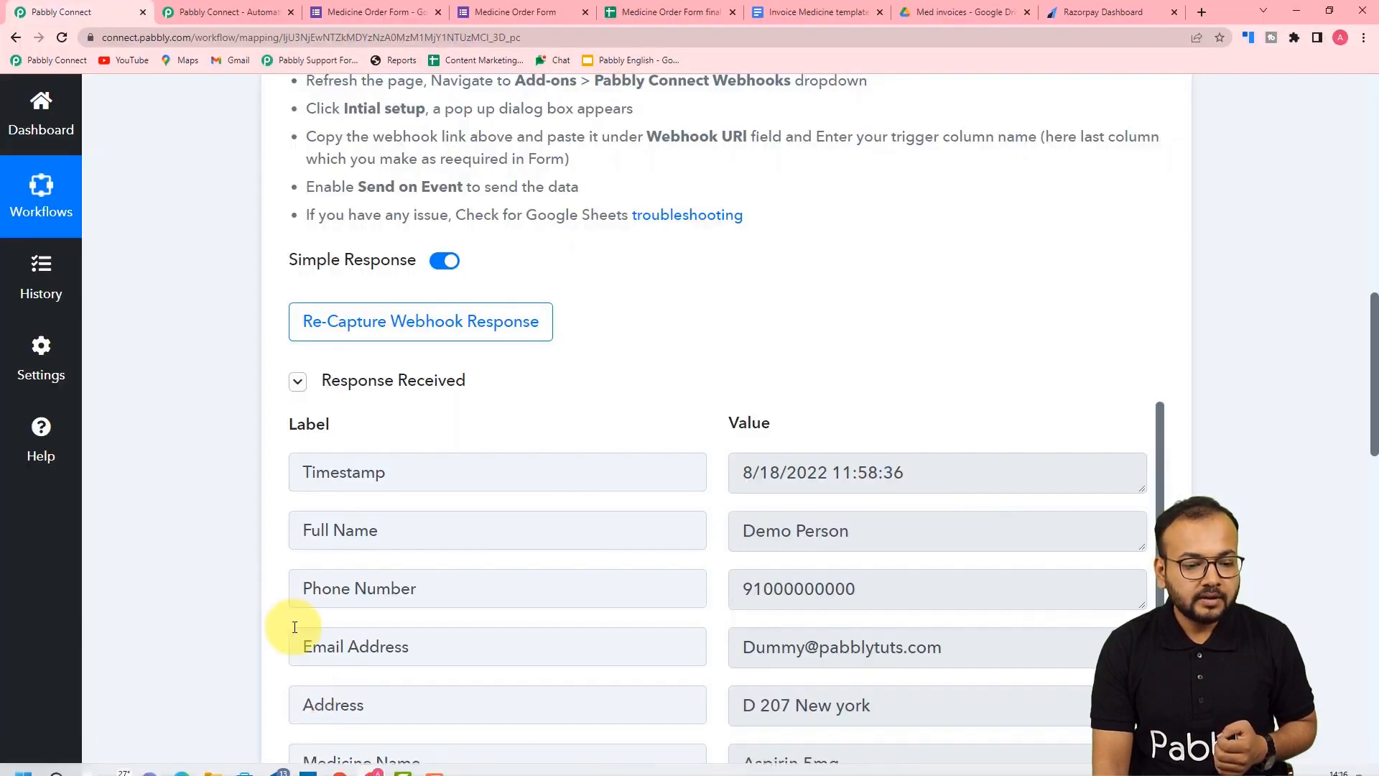
scroll(171, 499, down, 2)
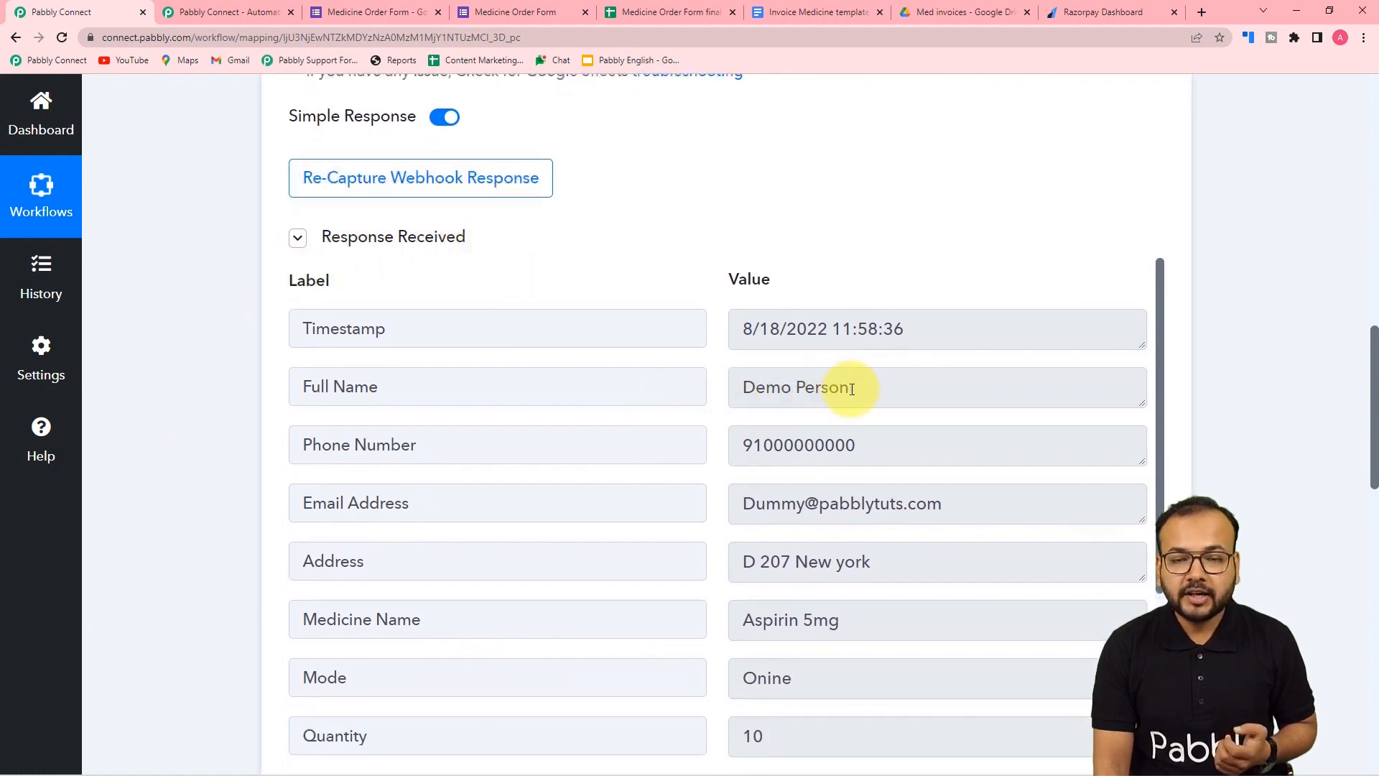
scroll(467, 480, down, 2)
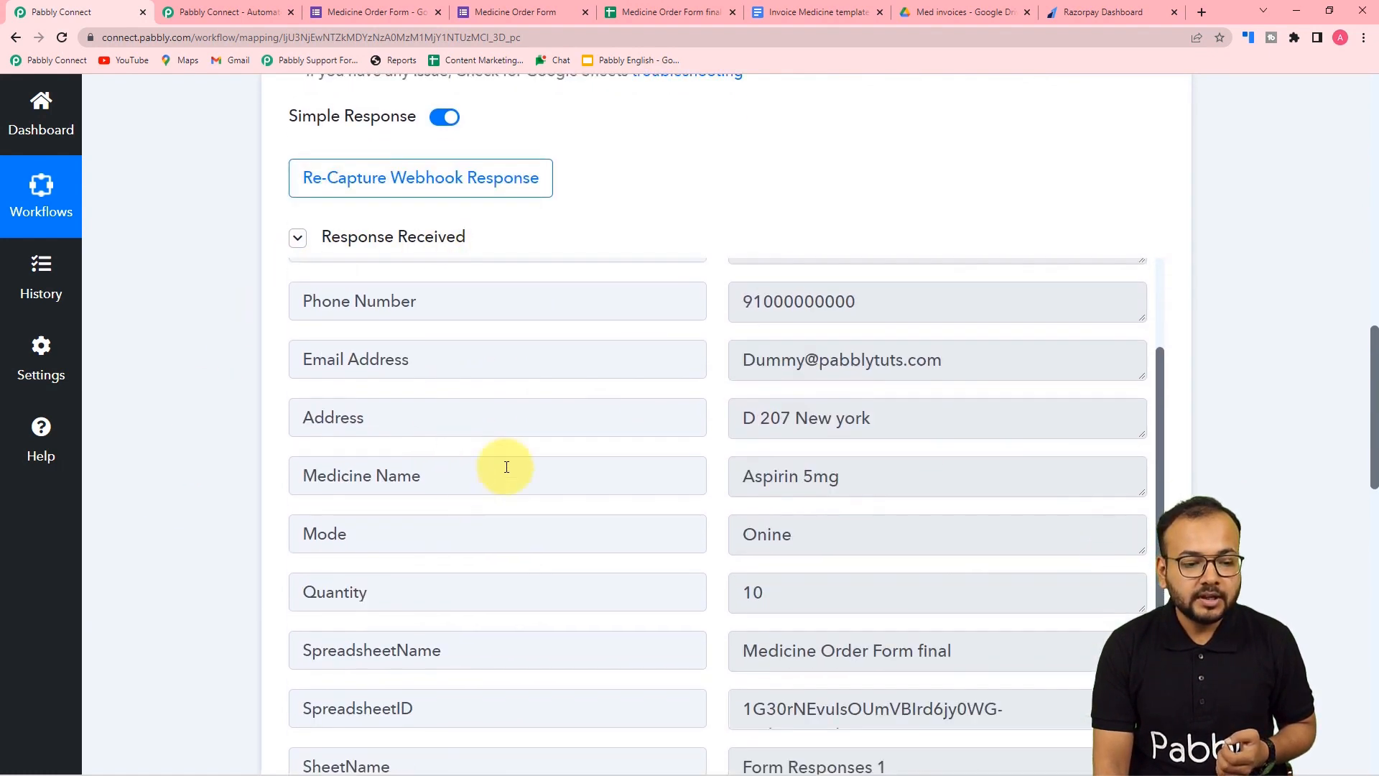
scroll(605, 450, down, 2)
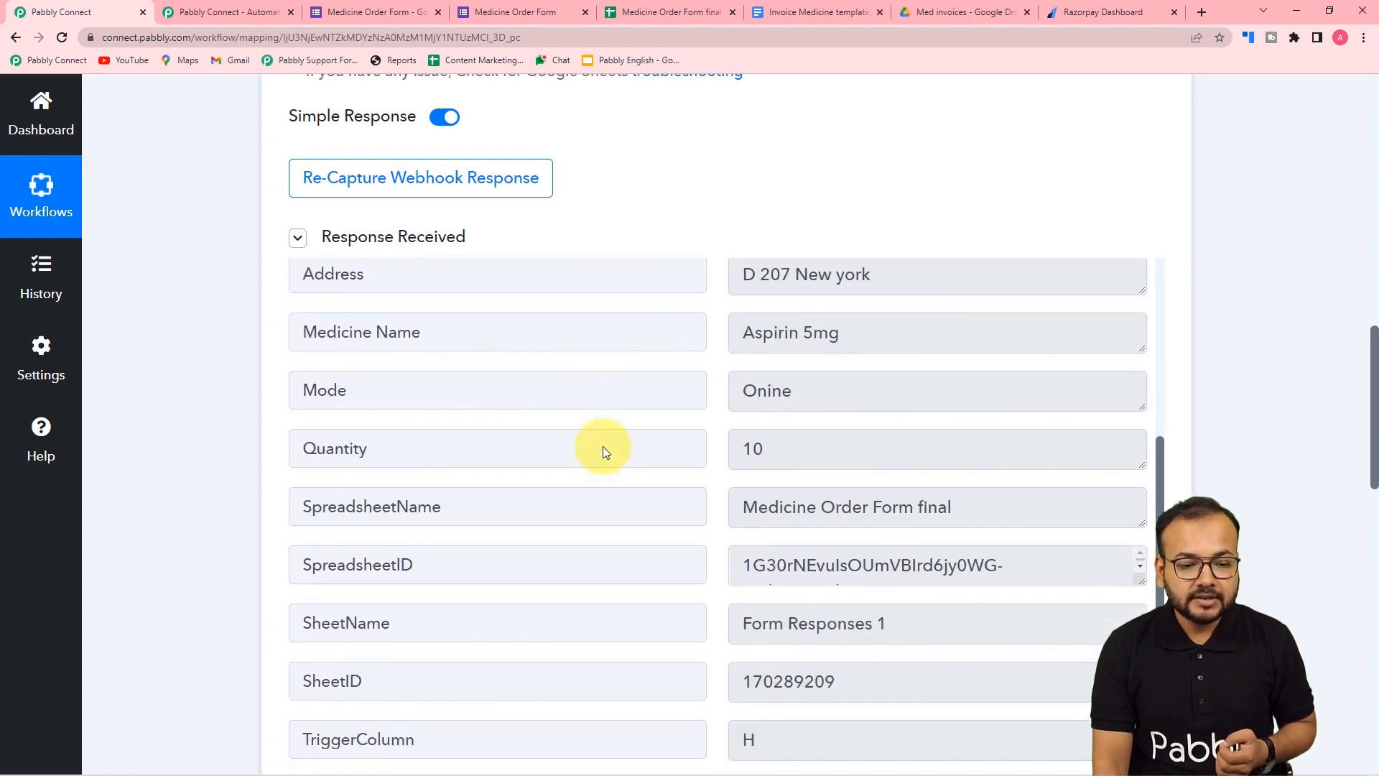
scroll(603, 452, up, 1)
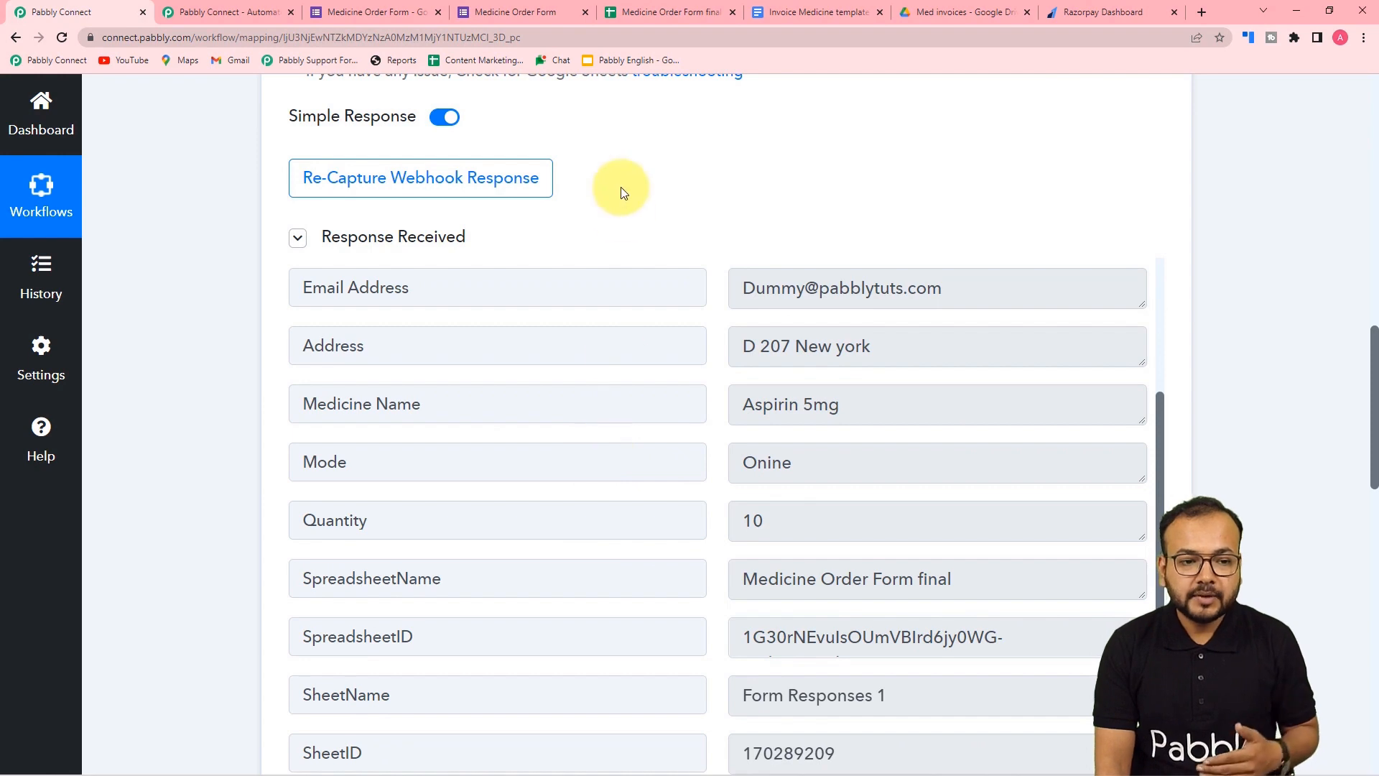
click(668, 12)
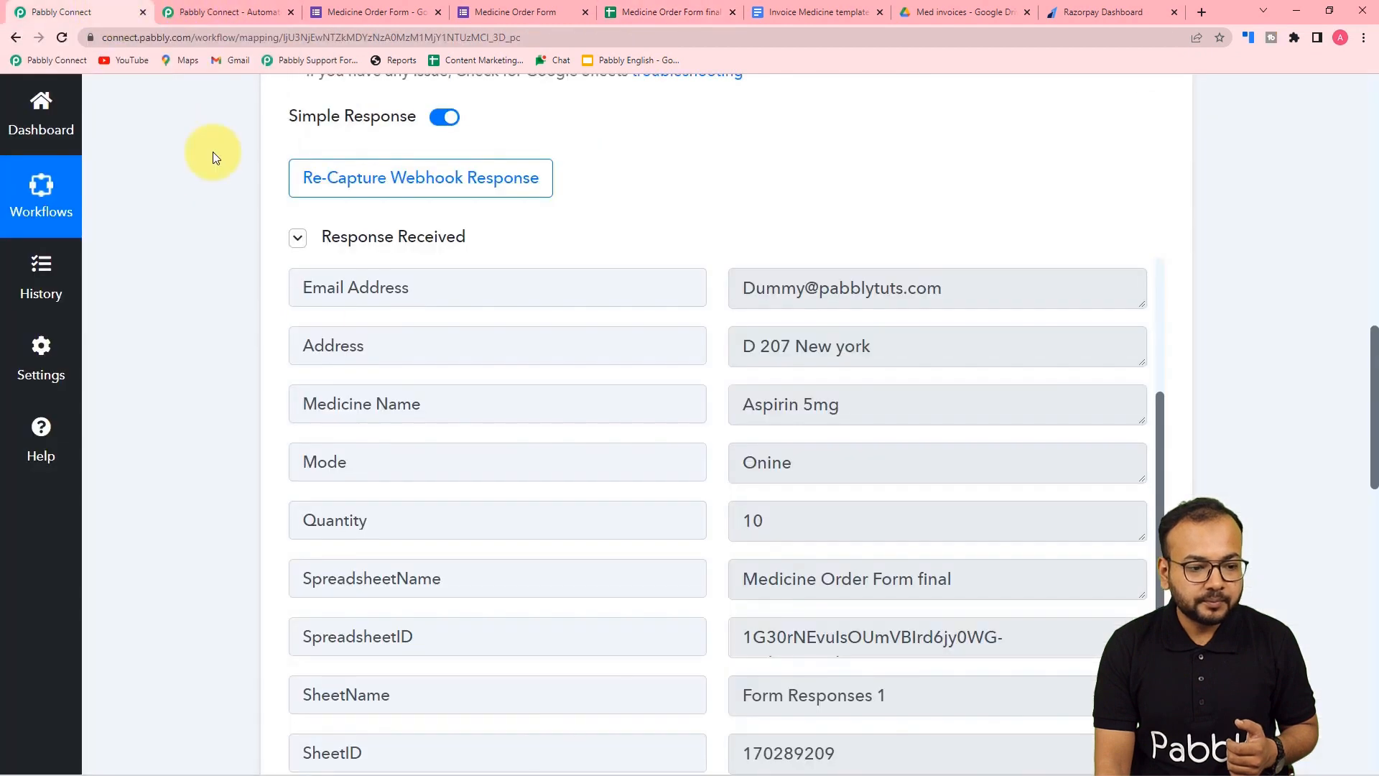
click(101, 7)
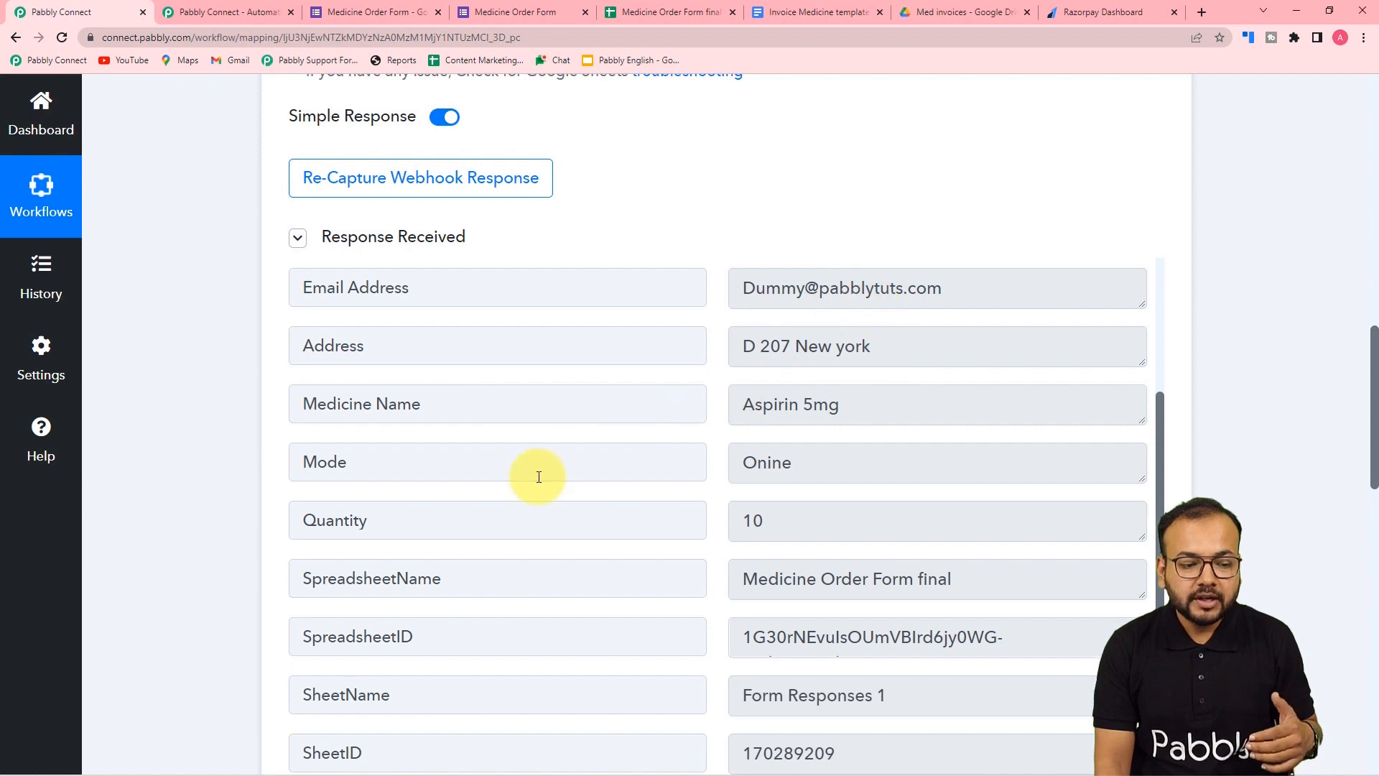
scroll(539, 477, down, 2)
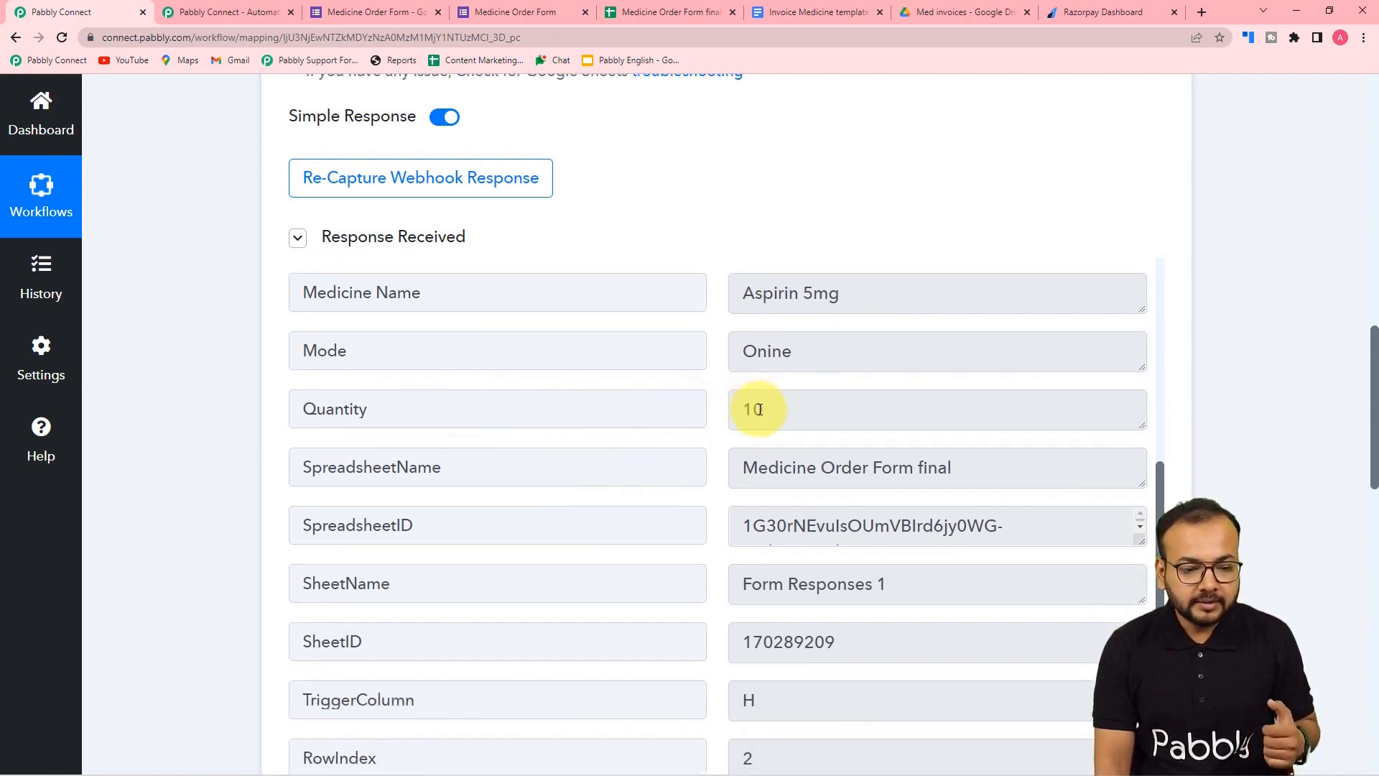
scroll(759, 410, down, 1)
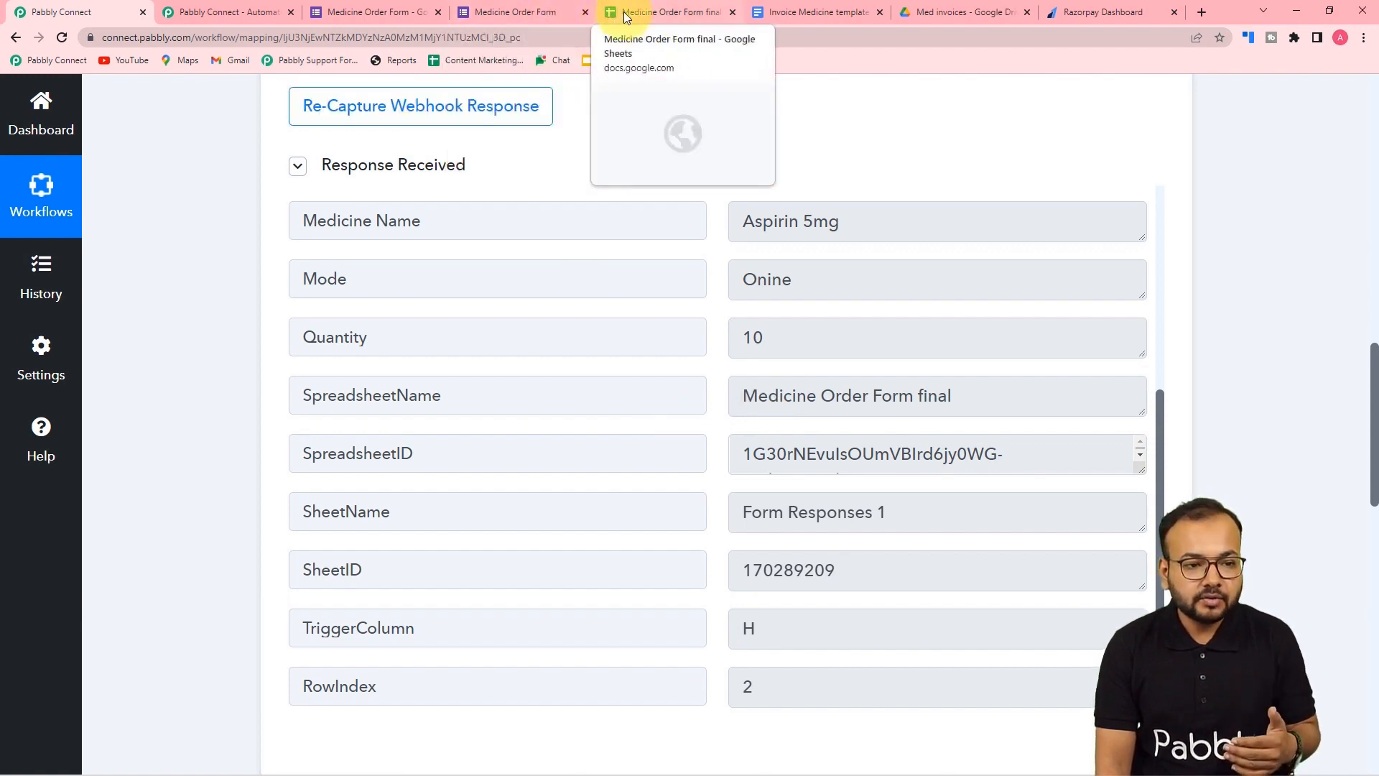
click(539, 14)
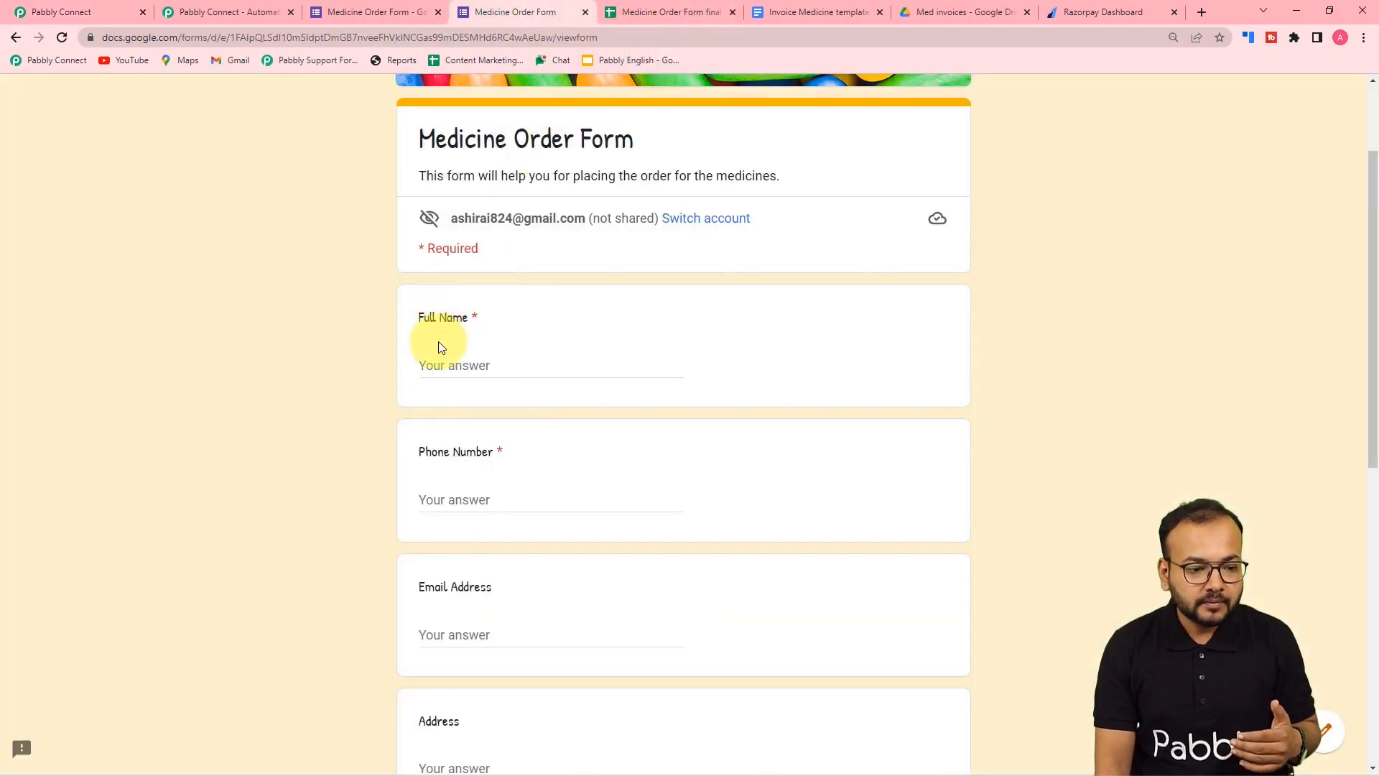
scroll(446, 374, down, 5)
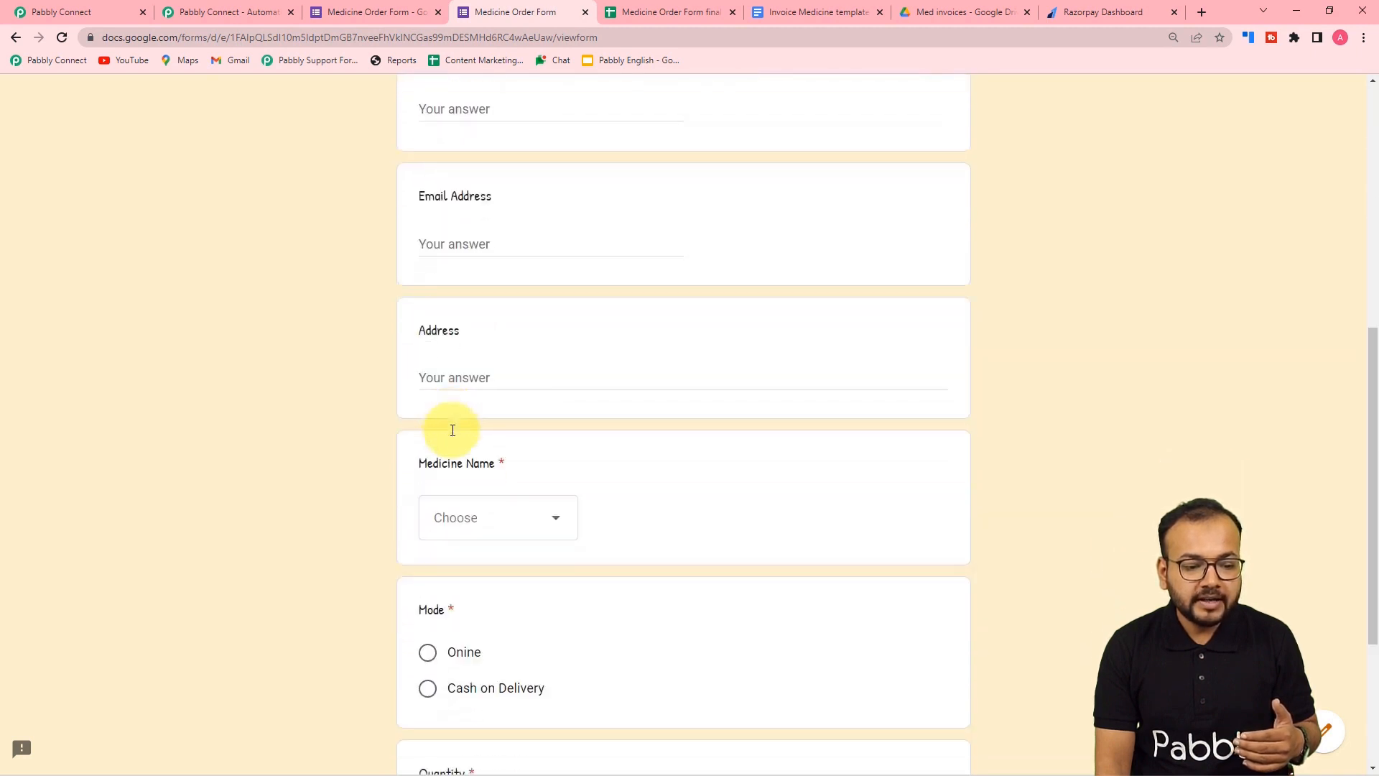
scroll(453, 480, down, 2)
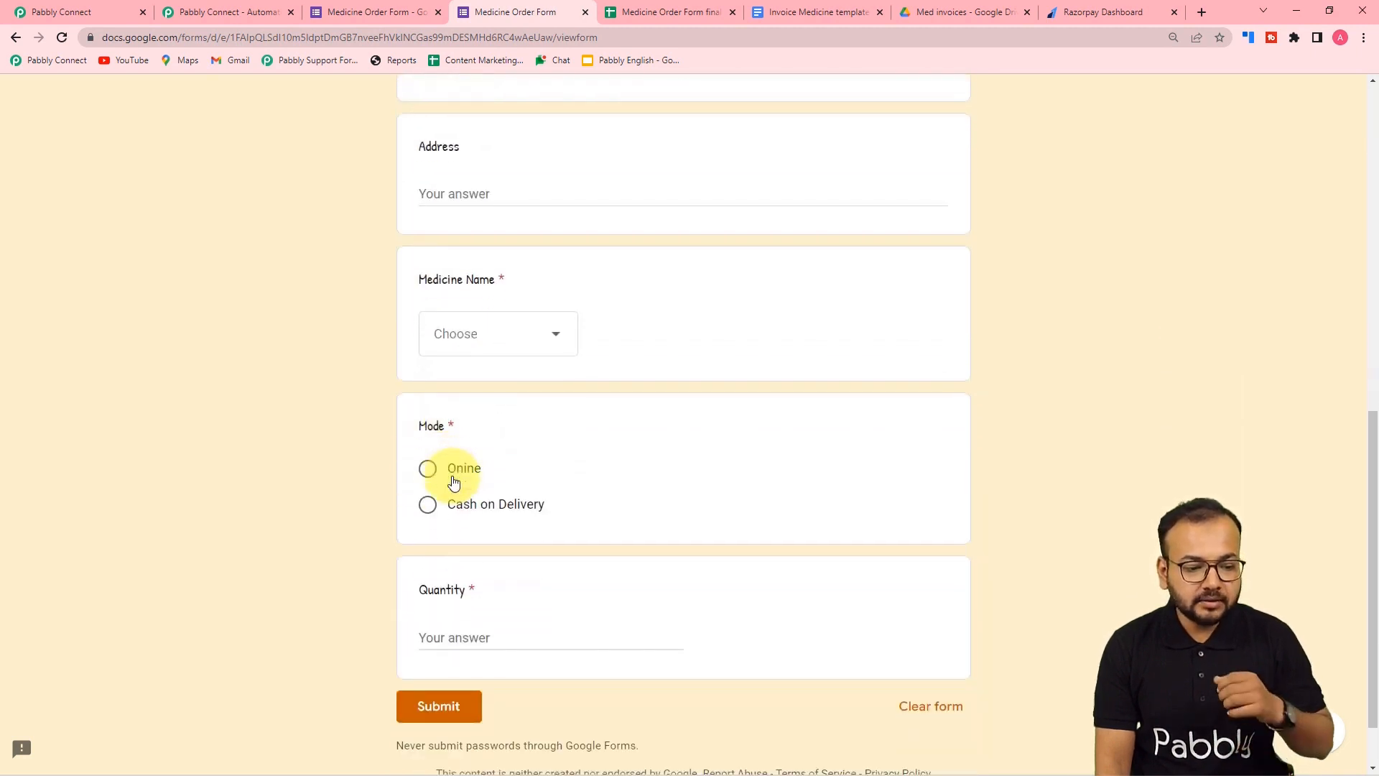
scroll(432, 546, down, 1)
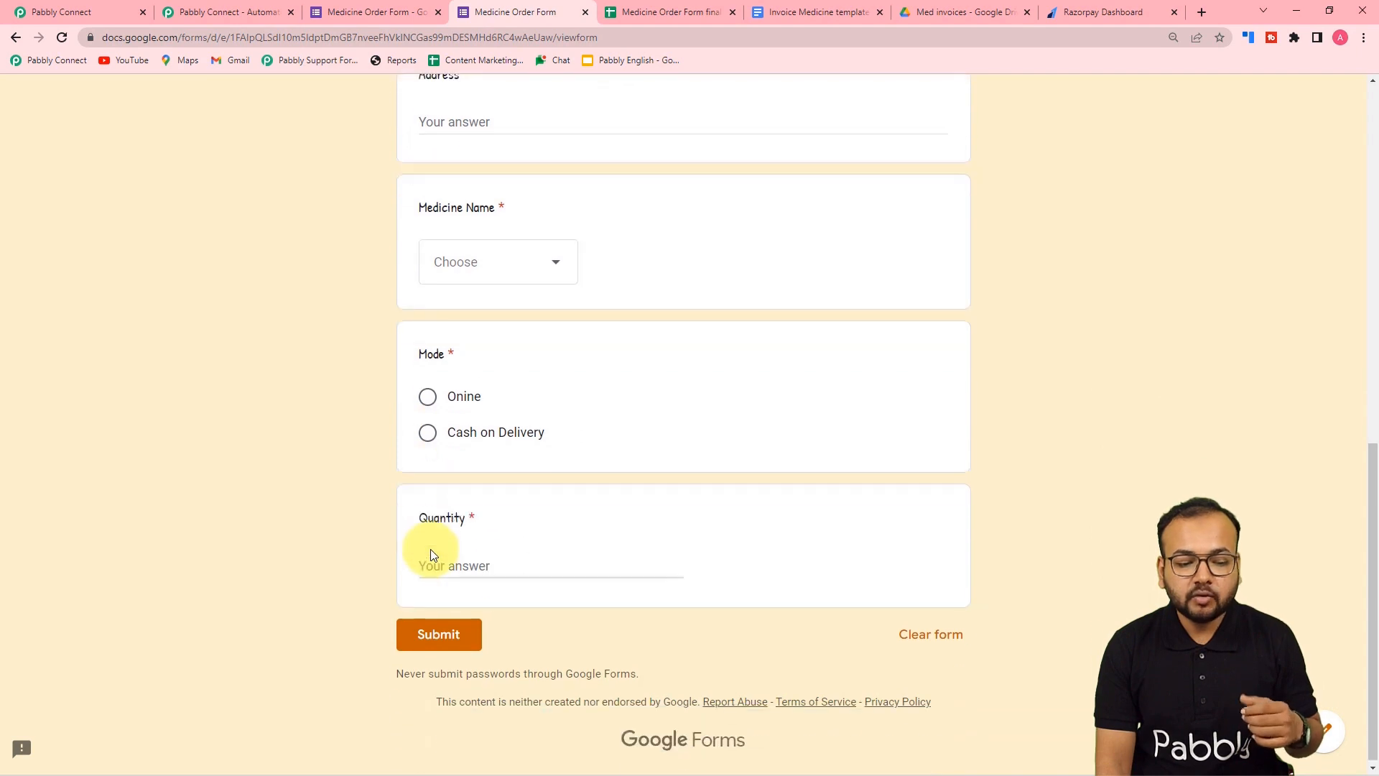
click(118, 15)
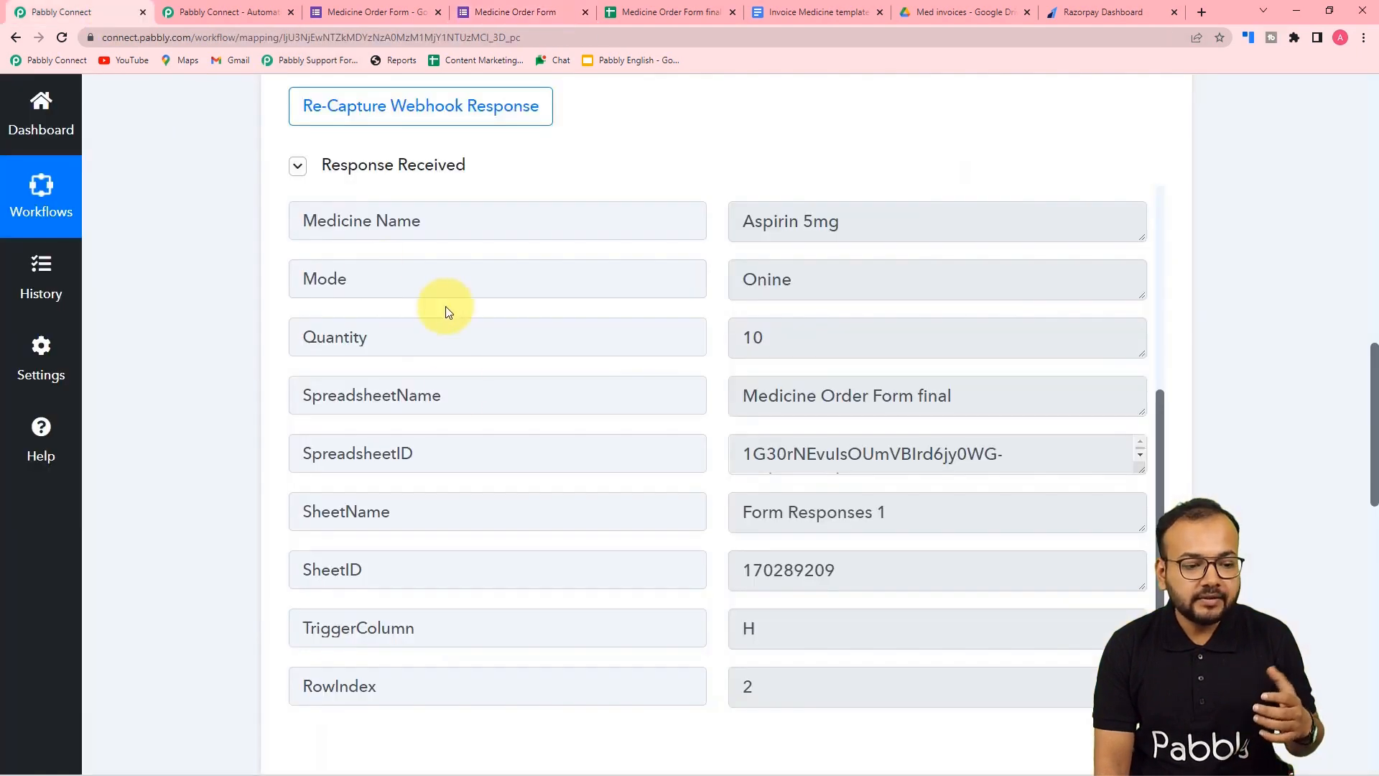
scroll(457, 418, up, 1)
scroll(458, 422, up, 1)
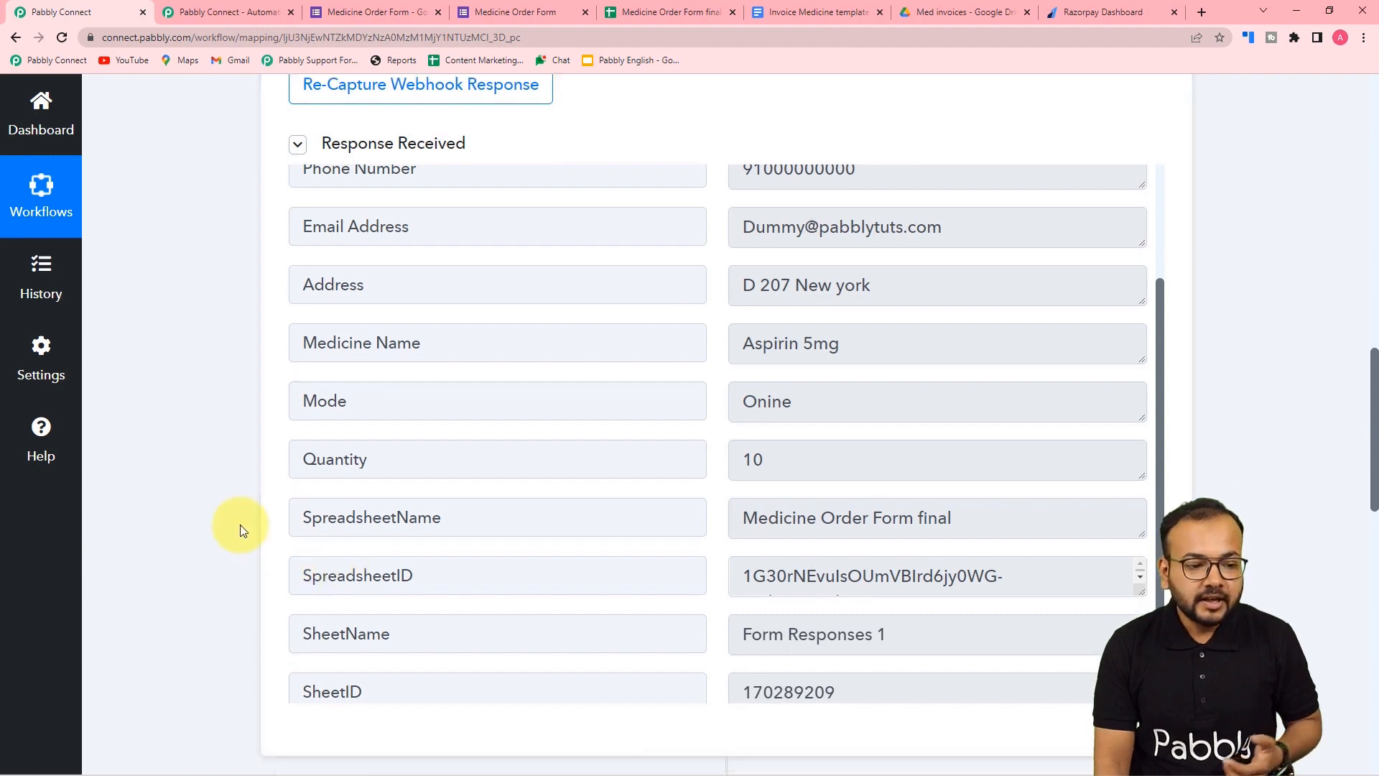
scroll(240, 524, down, 4)
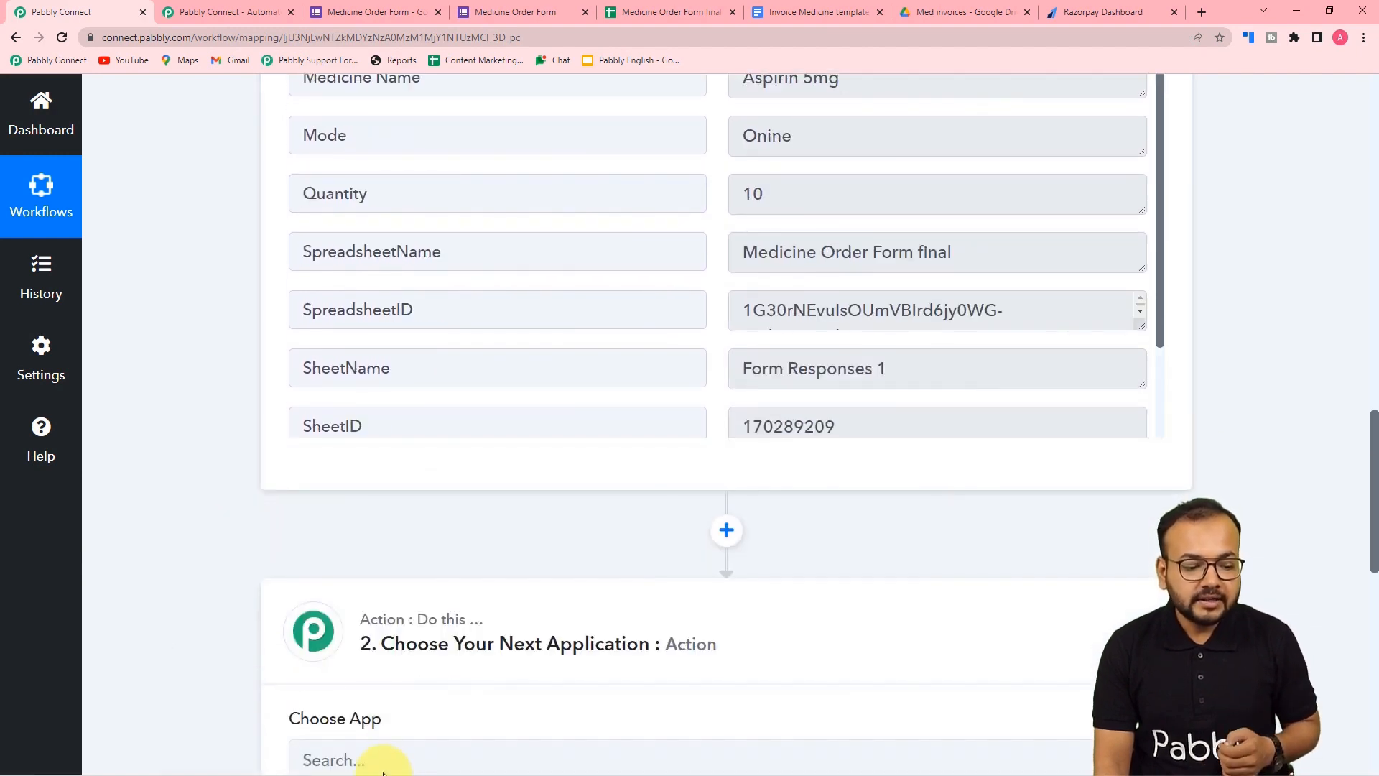
- Submit the sheet's webhook Initial Setup and close it
mouse_move(374, 759)
click(413, 681)
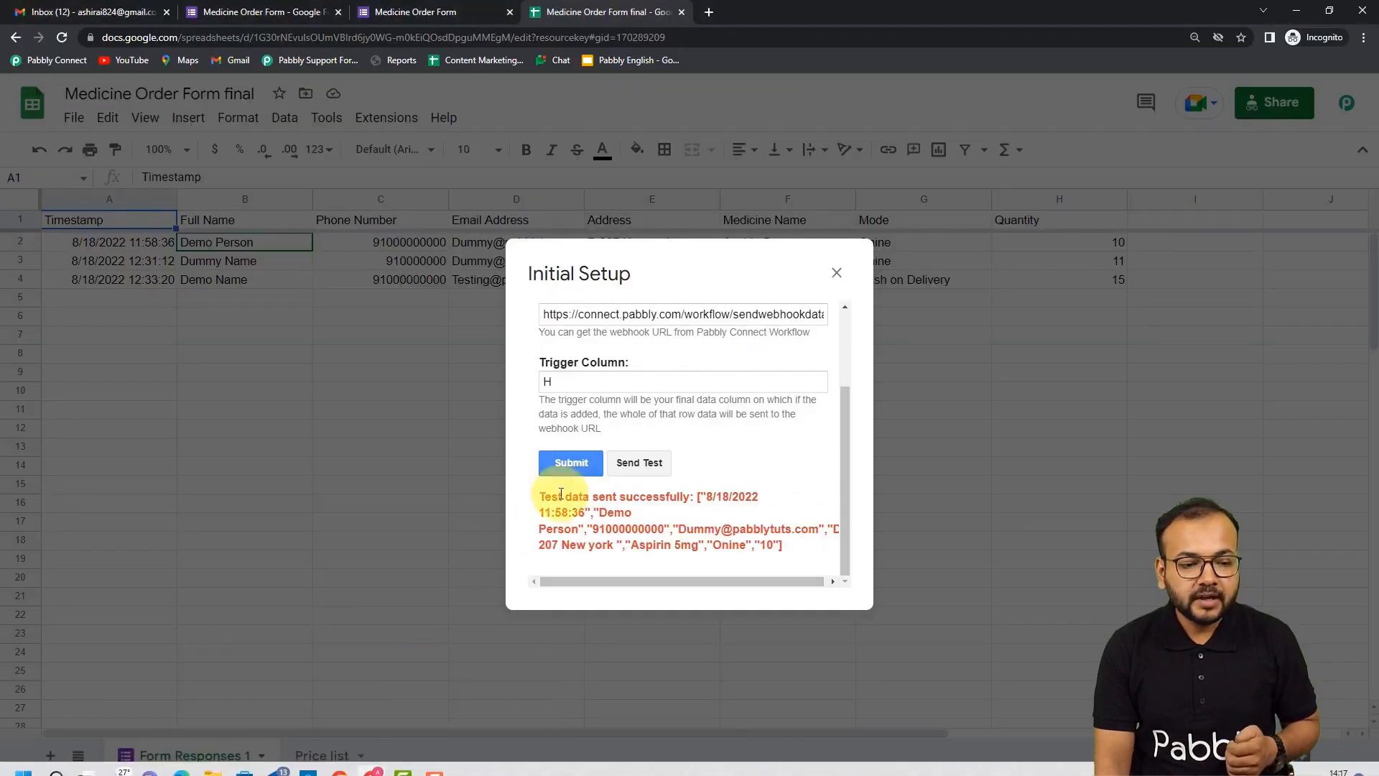
click(553, 467)
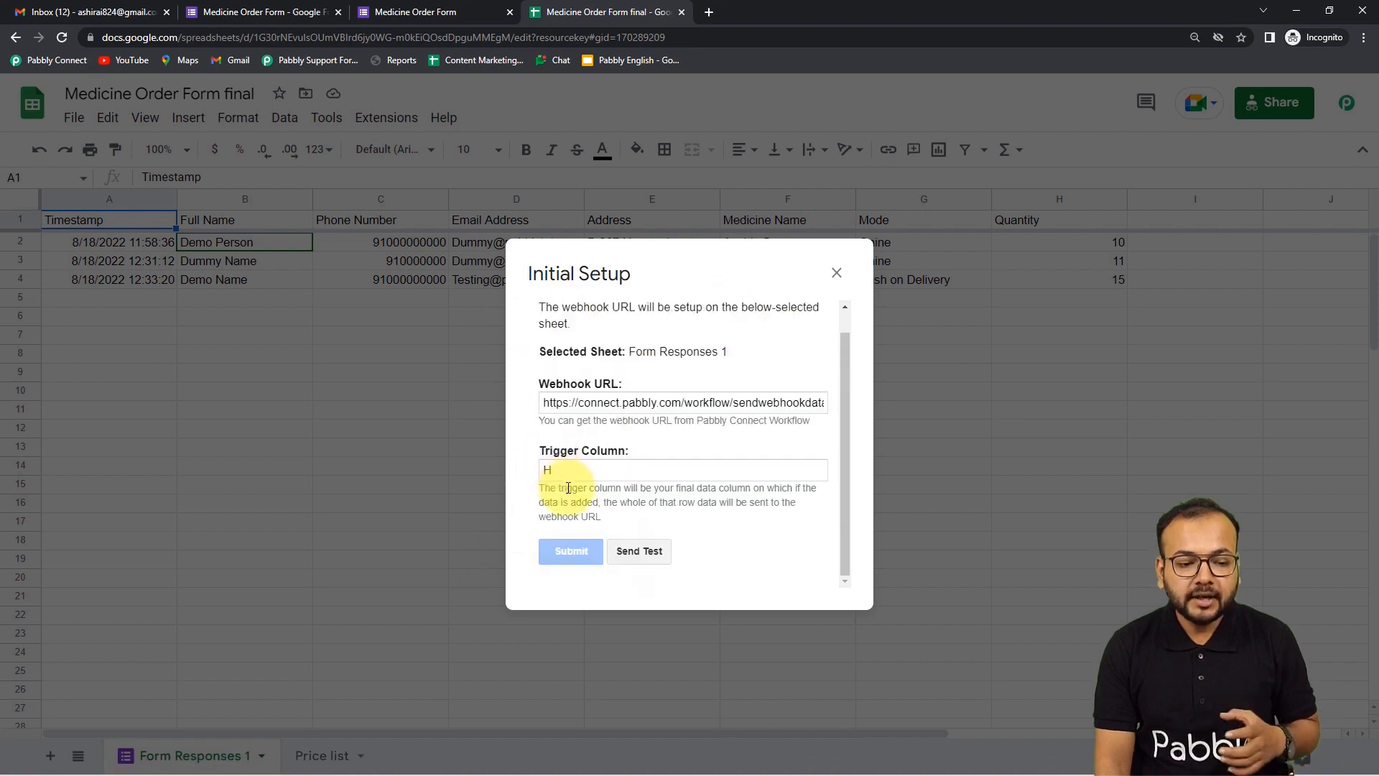
click(836, 276)
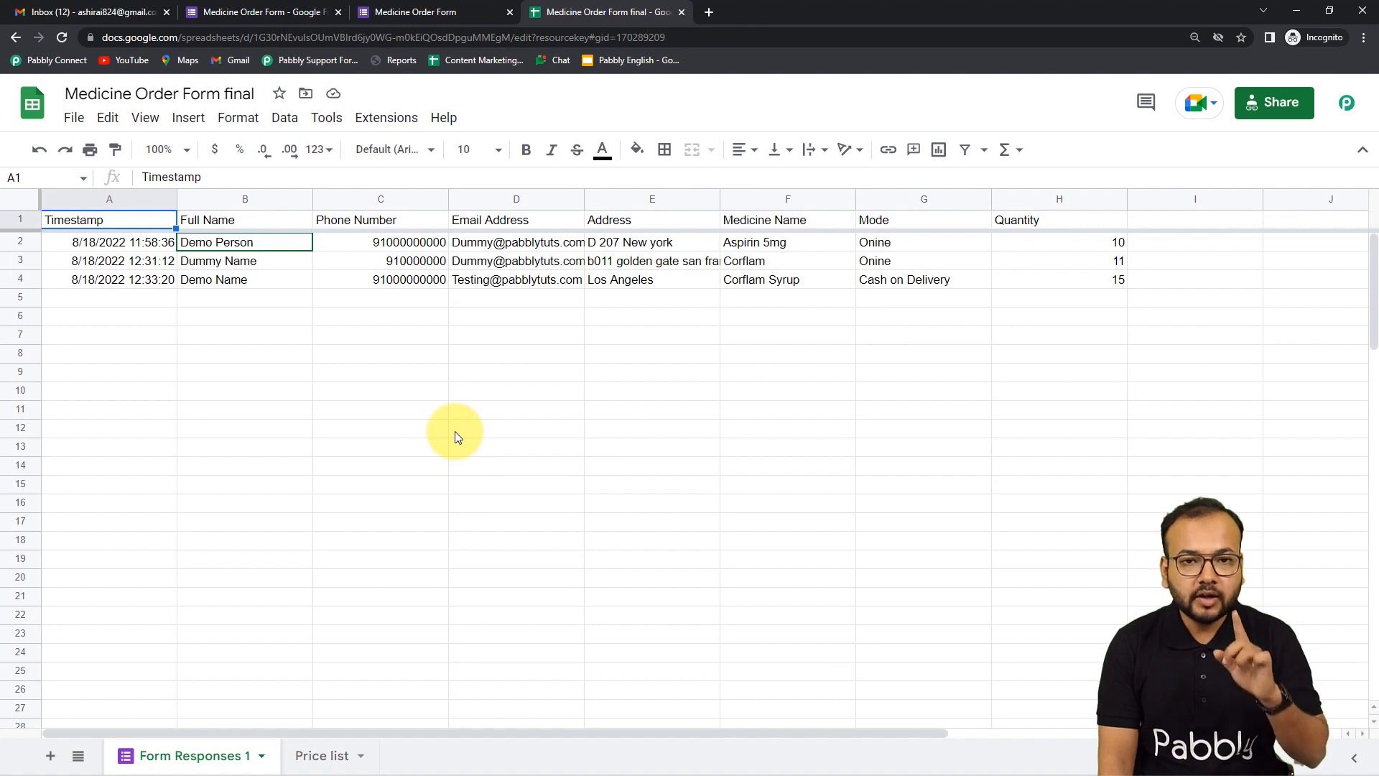
- Confirm Send On Event is active under Pabbly Connect Webhooks
click(386, 117)
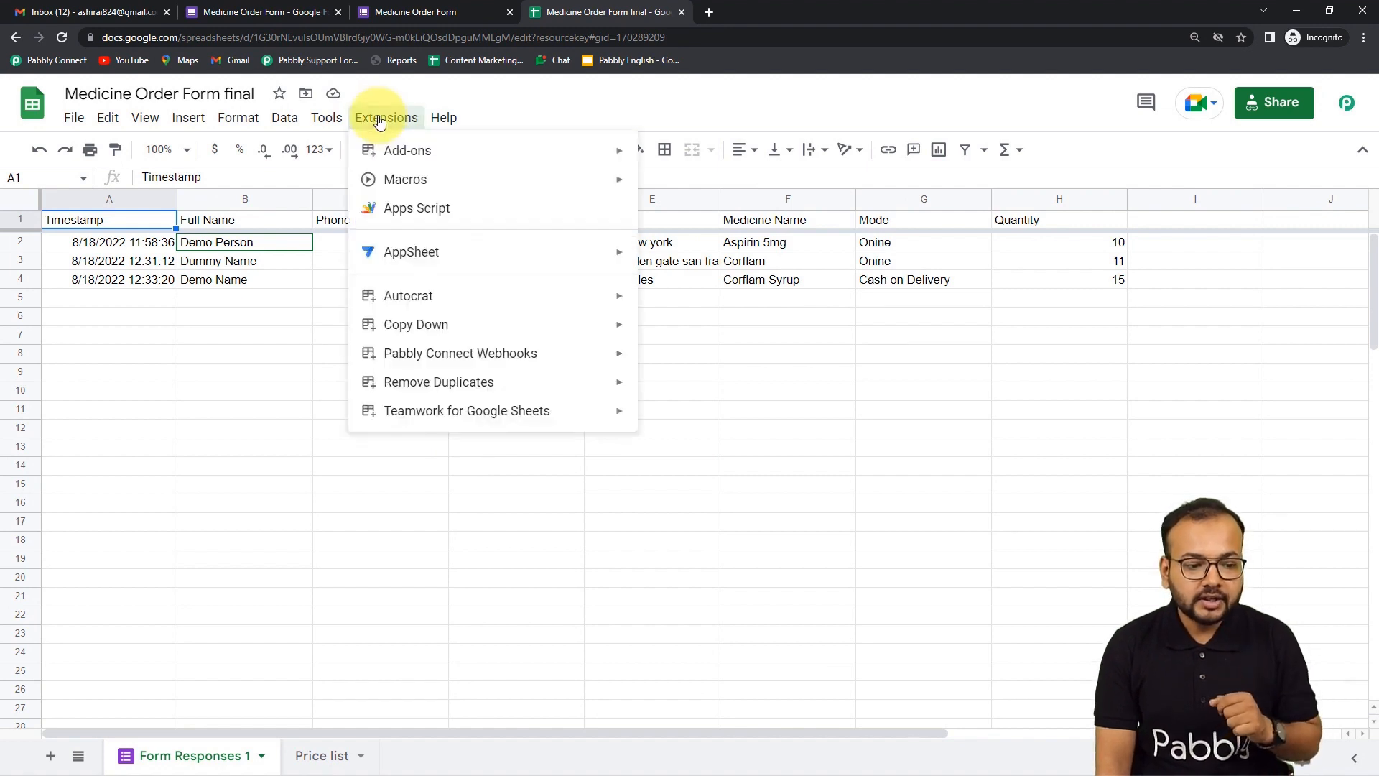
mouse_move(402, 357)
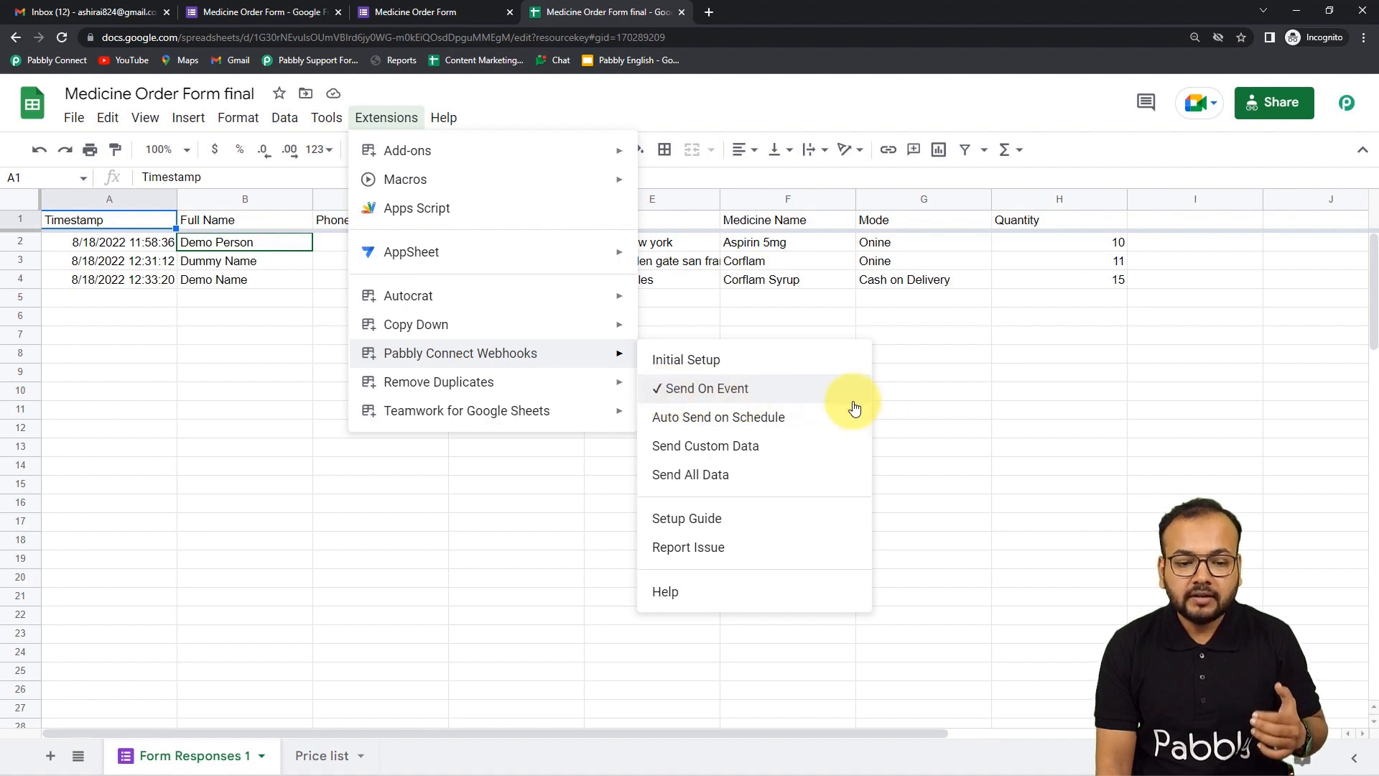
click(937, 394)
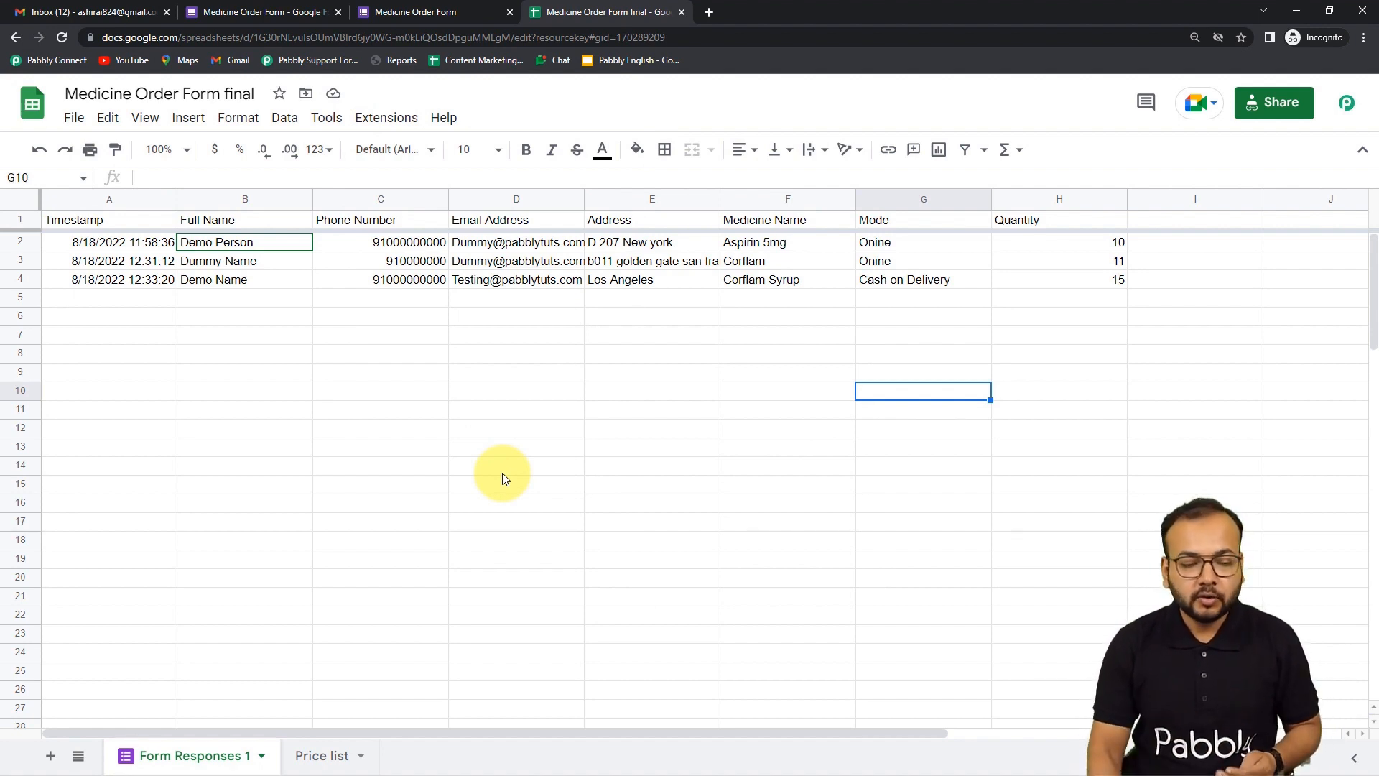
- Scroll to the Choose App action step, then view the Invoice Medicine template's placeholders
mouse_move(311, 763)
mouse_move(371, 760)
click(321, 671)
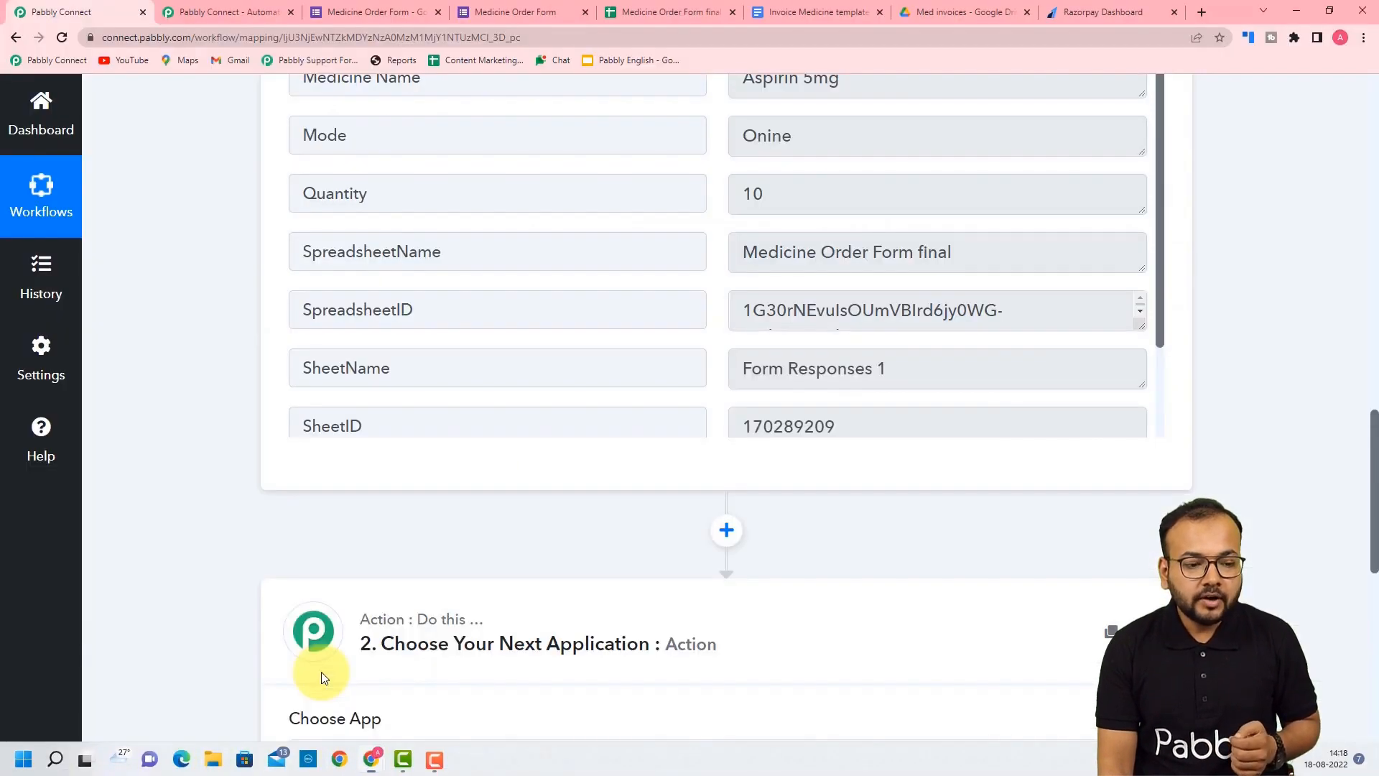
scroll(113, 385, down, 3)
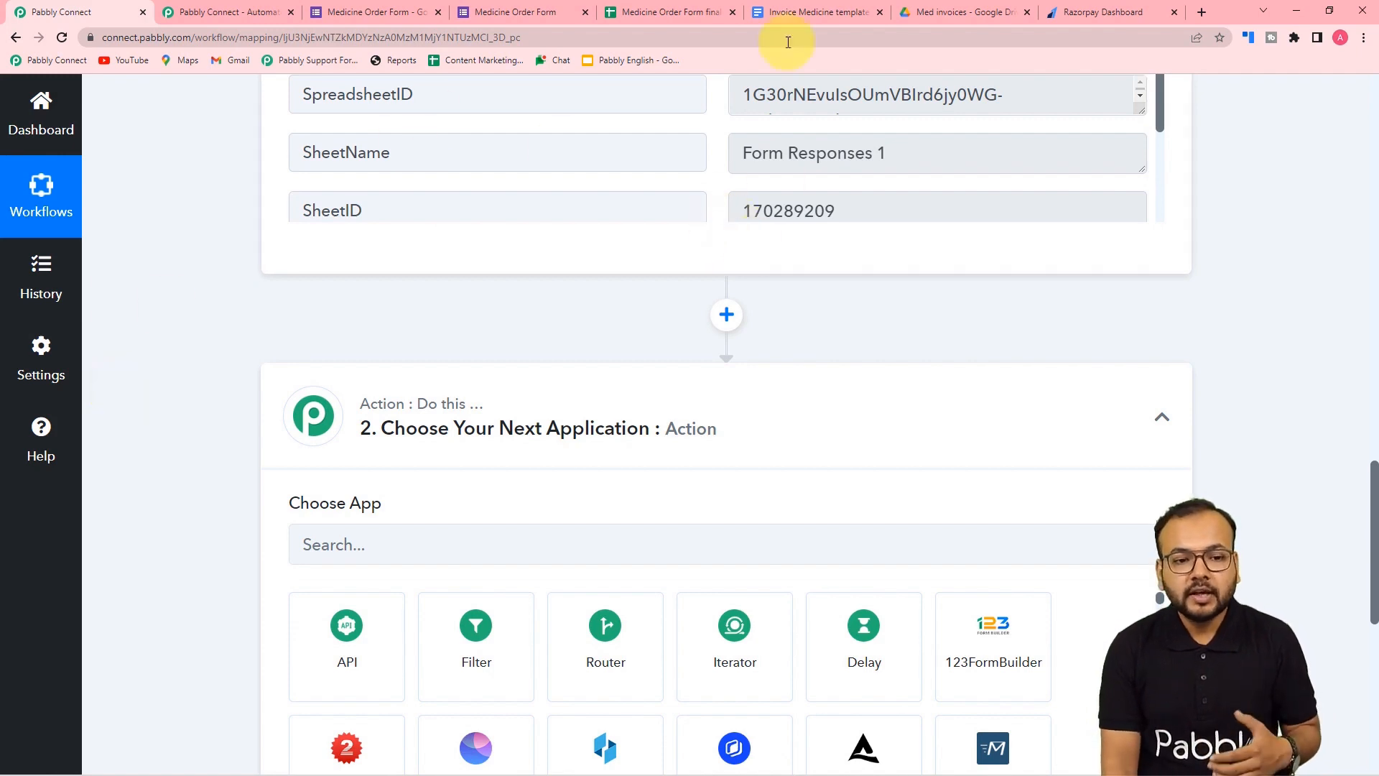
click(787, 15)
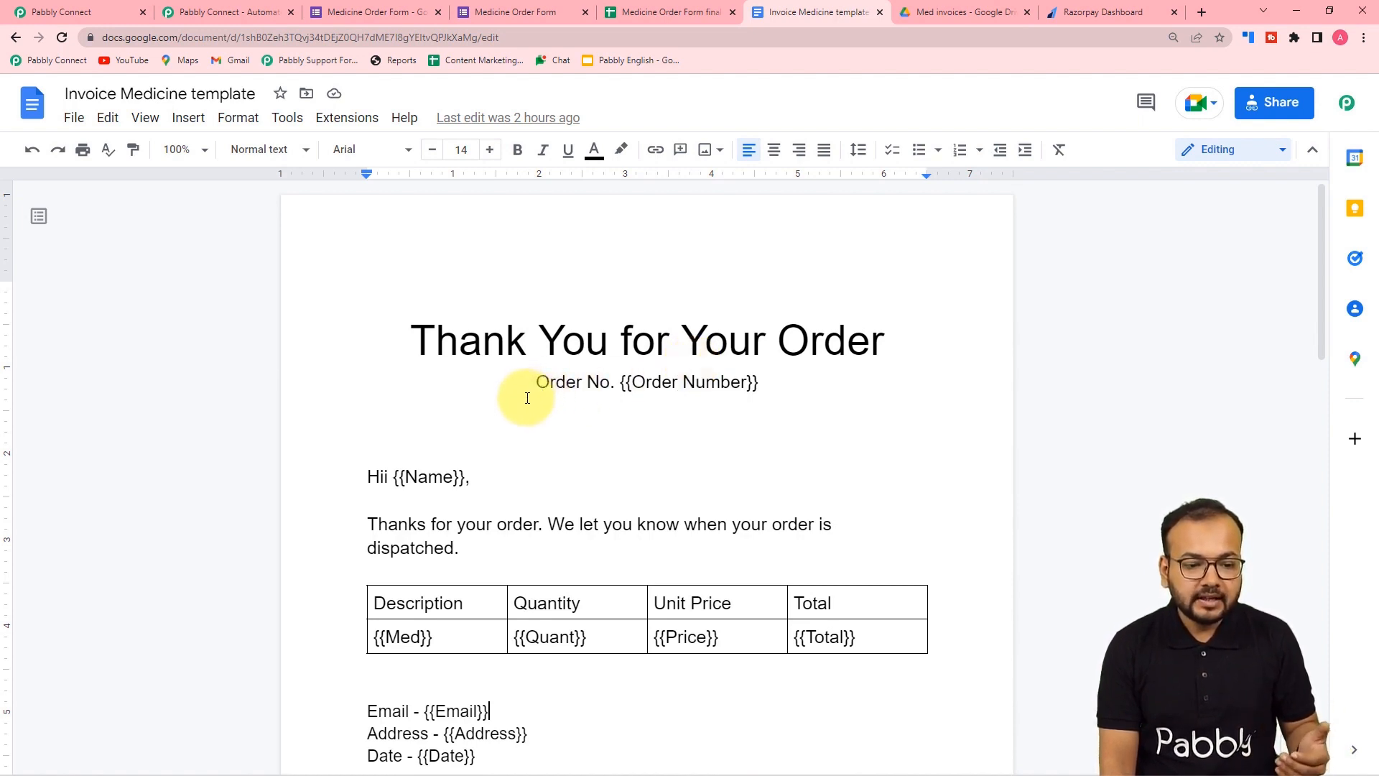
scroll(527, 398, down, 2)
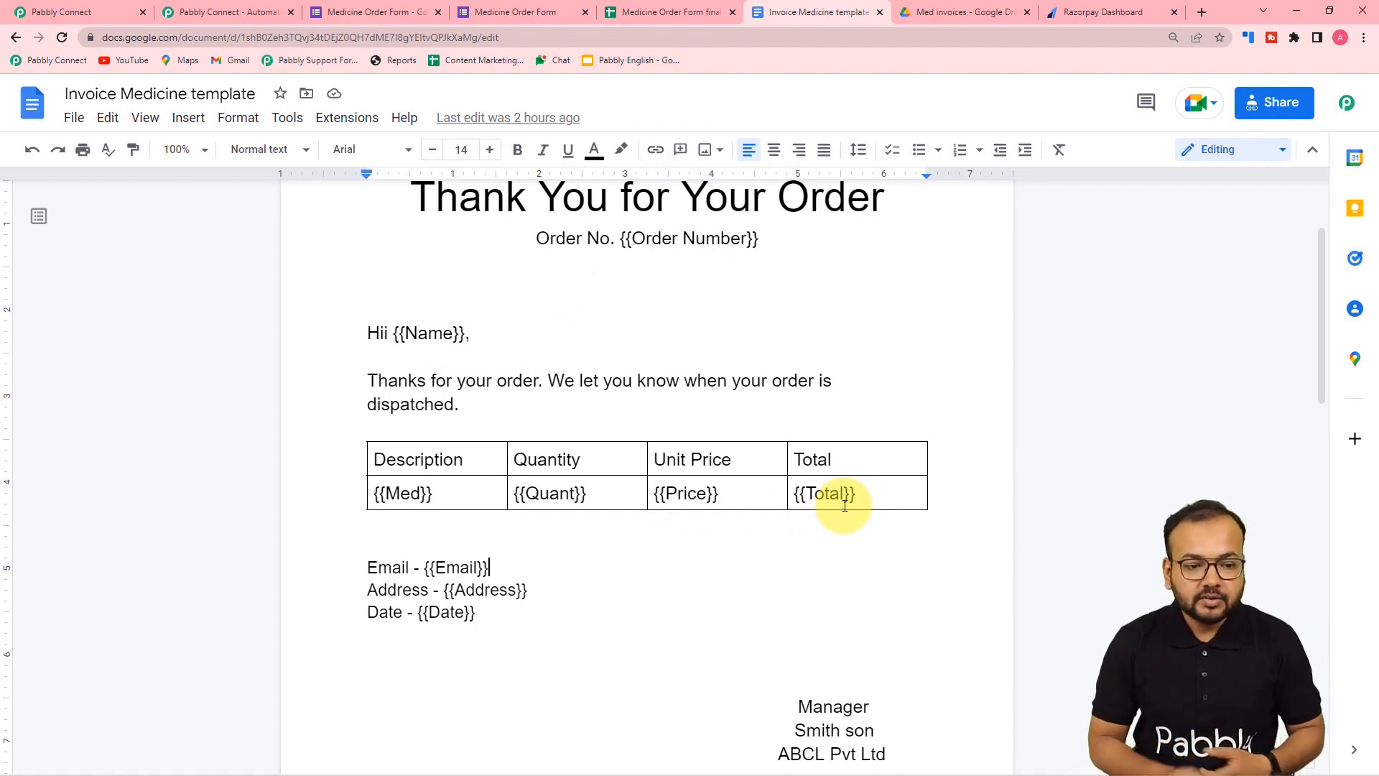
scroll(481, 503, up, 3)
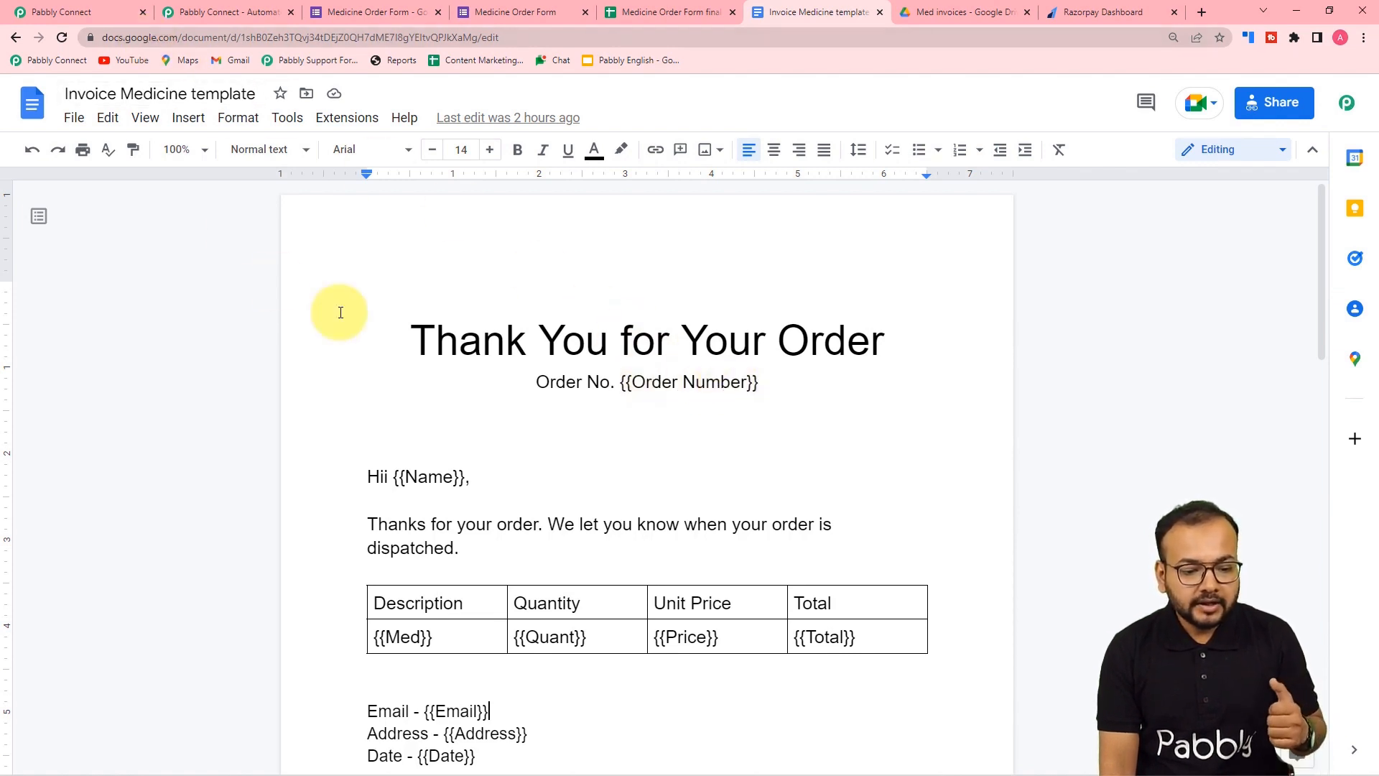
scroll(340, 312, down, 2)
scroll(341, 313, down, 1)
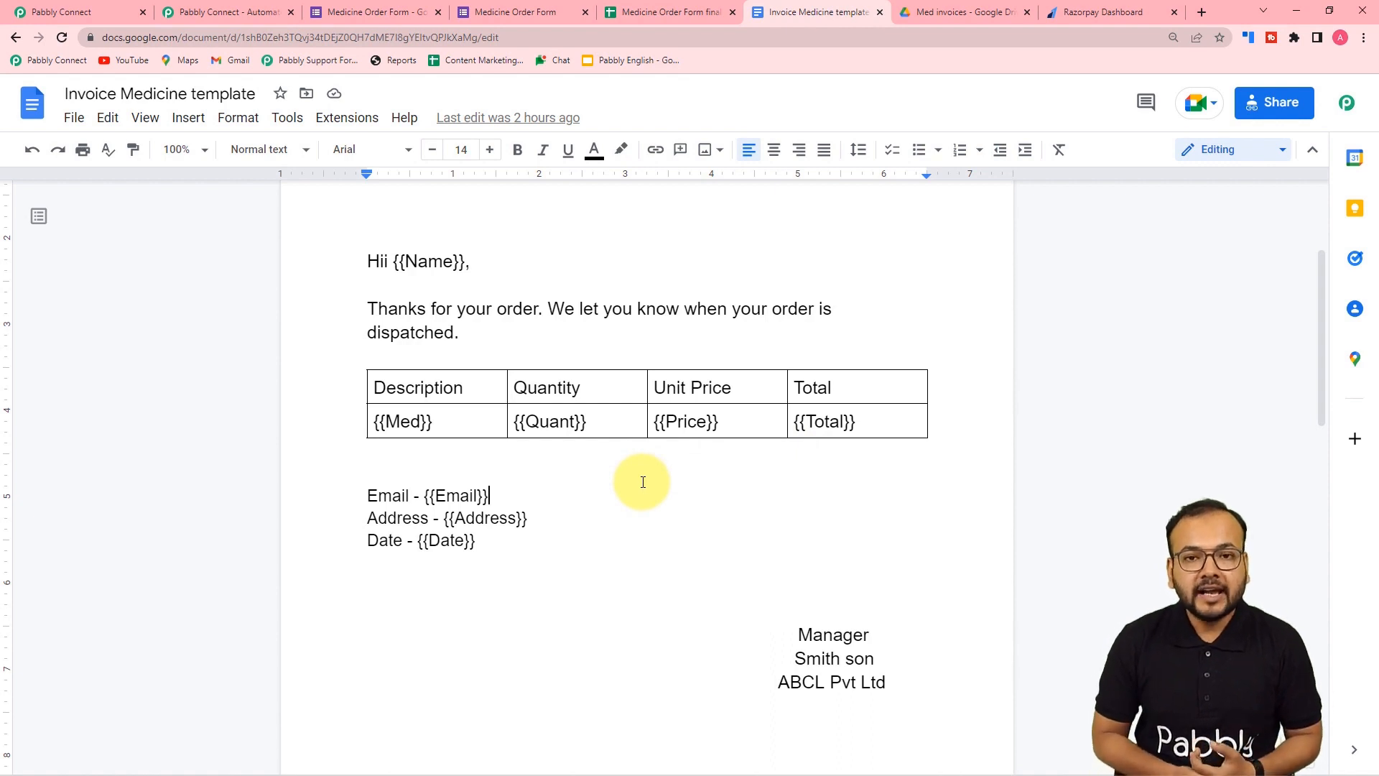
scroll(662, 243, up, 2)
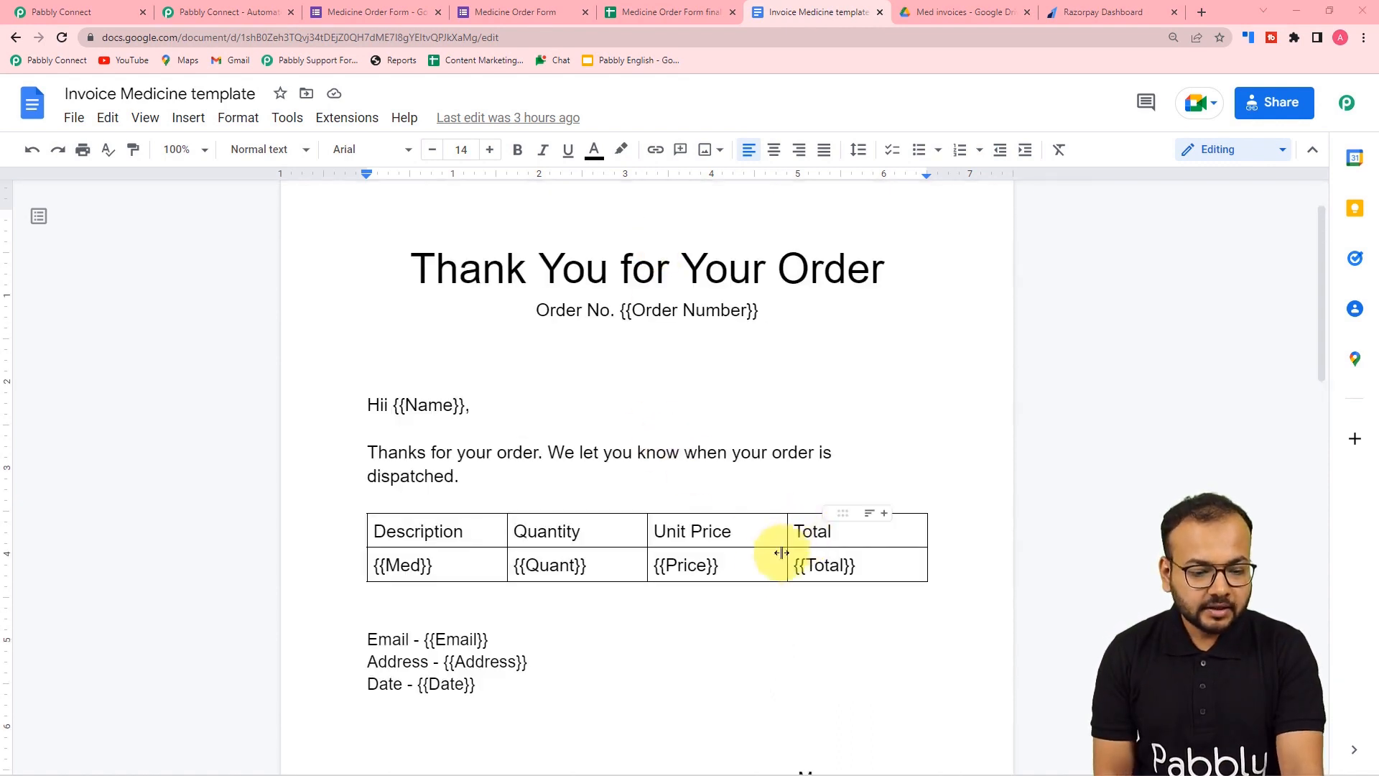
- Scroll through the Response Received form fields, then bring up the Medicine Order Form final spreadsheet
click(96, 19)
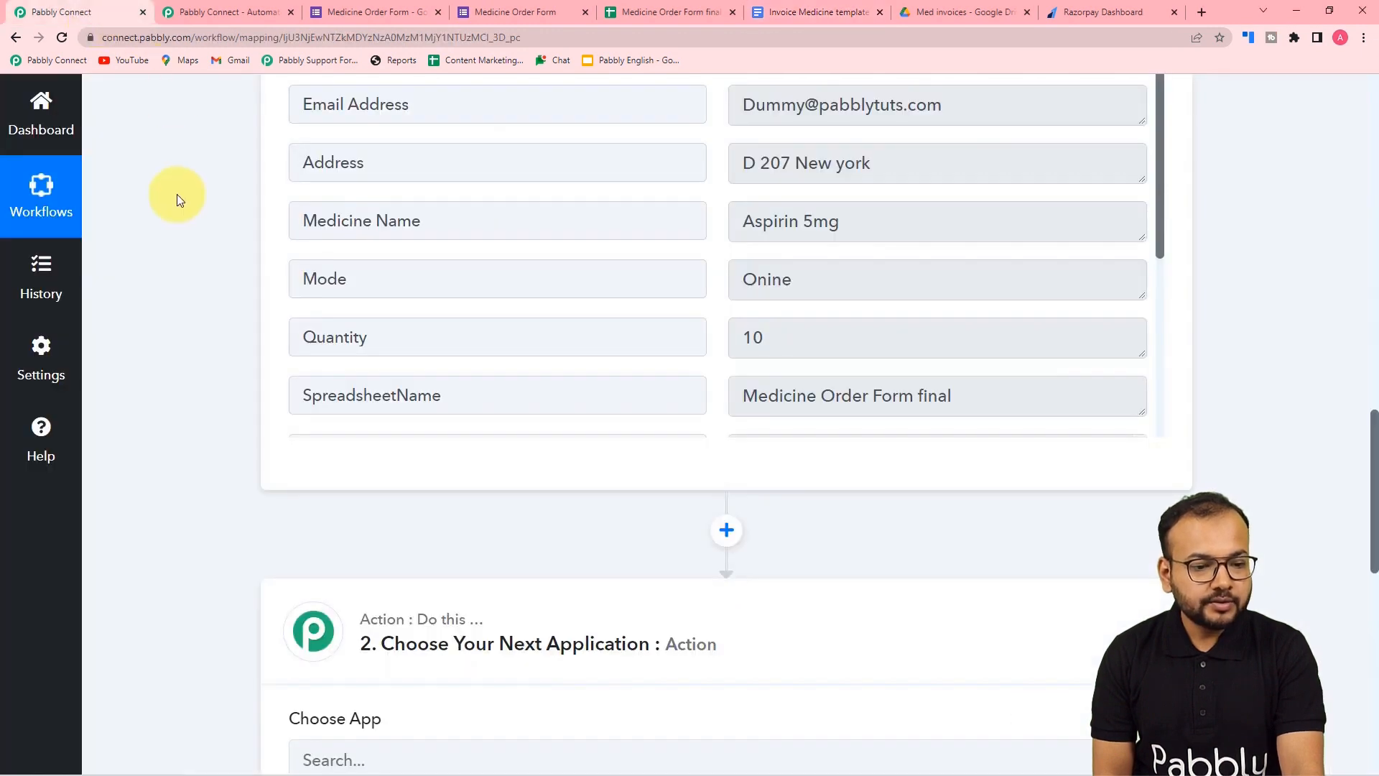
scroll(177, 180, up, 5)
scroll(182, 197, up, 4)
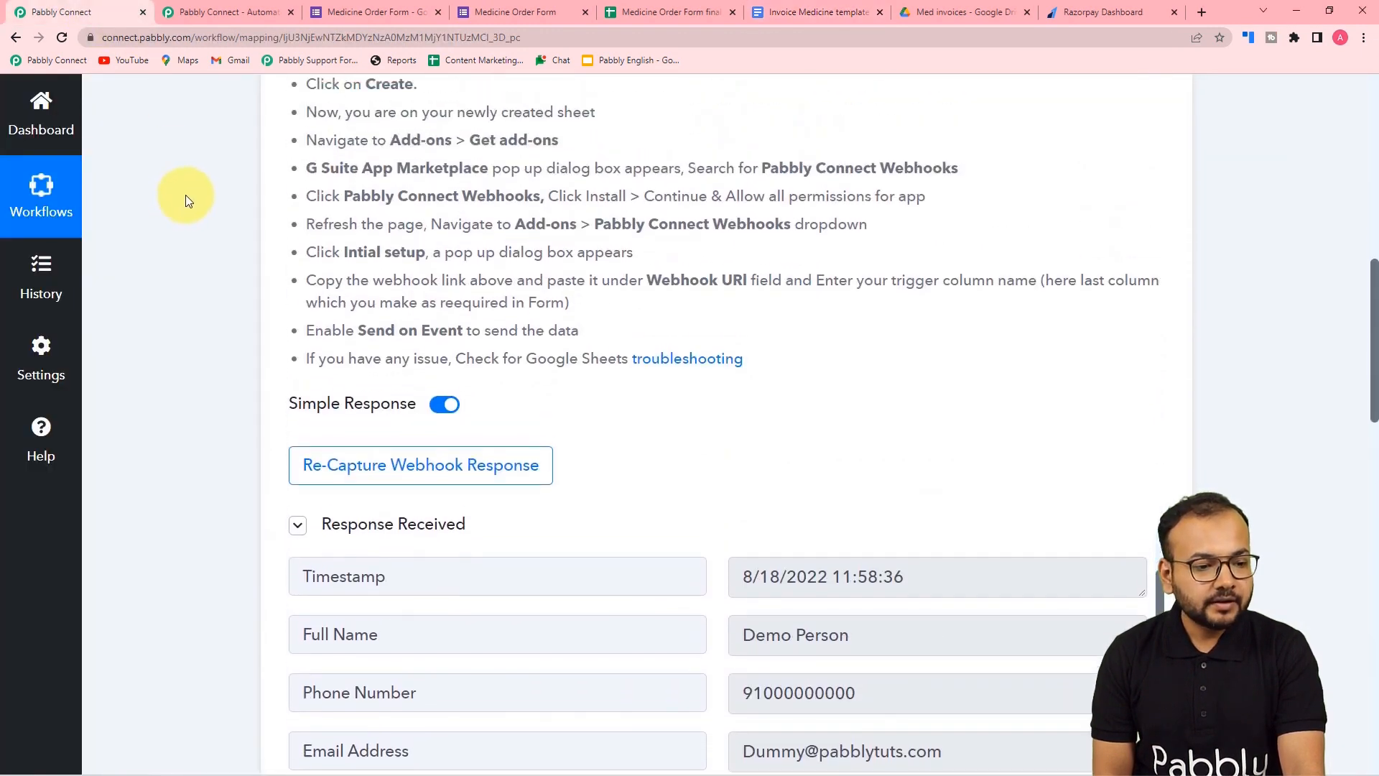
scroll(187, 193, down, 3)
scroll(187, 193, down, 4)
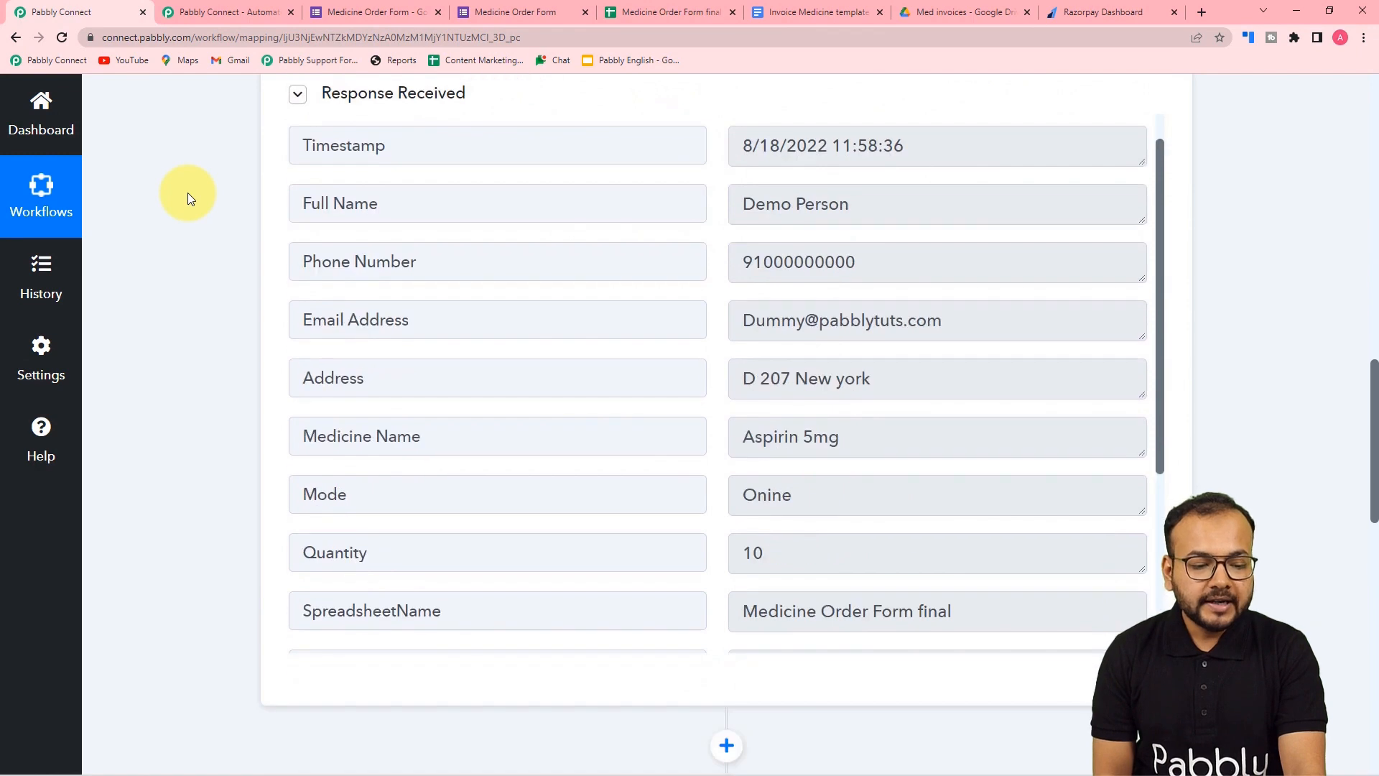
scroll(409, 242, down, 3)
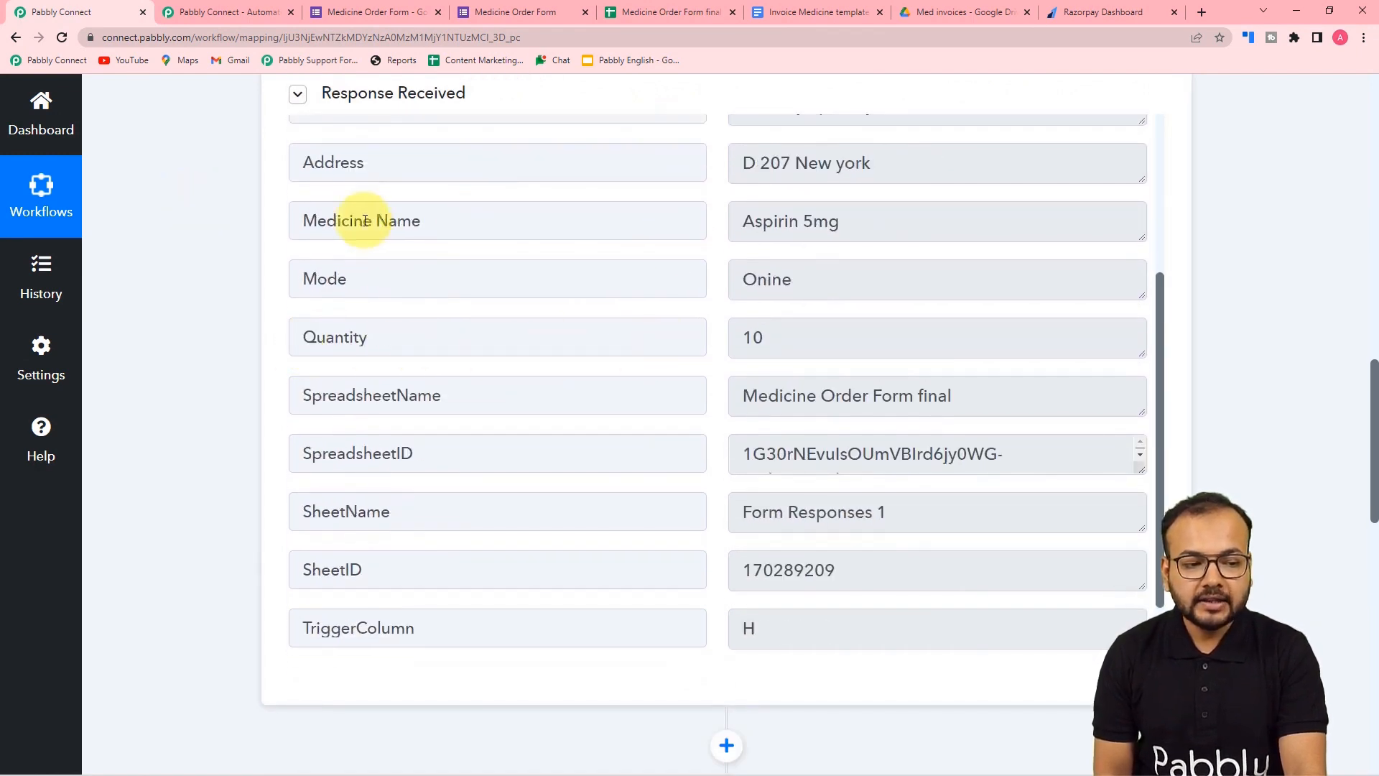
scroll(520, 332, down, 1)
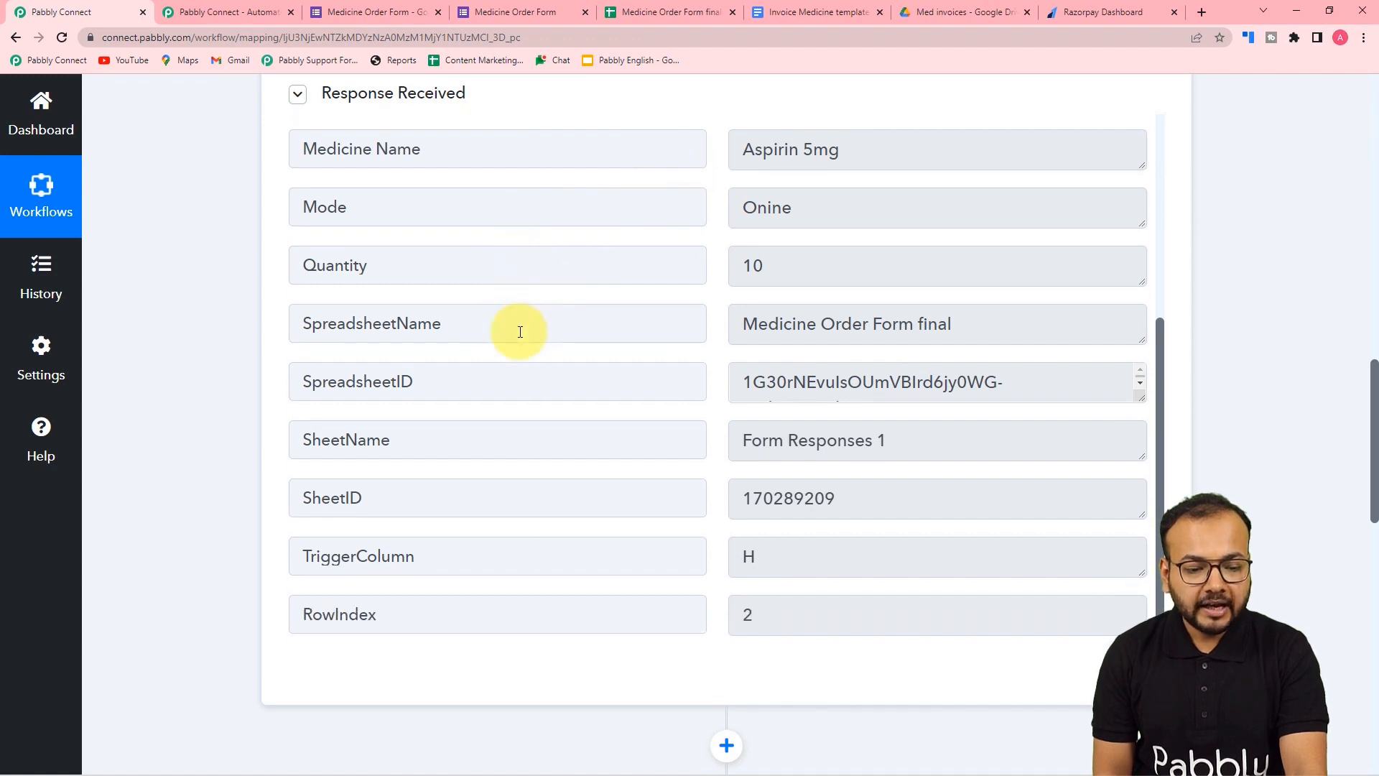
scroll(520, 331, up, 5)
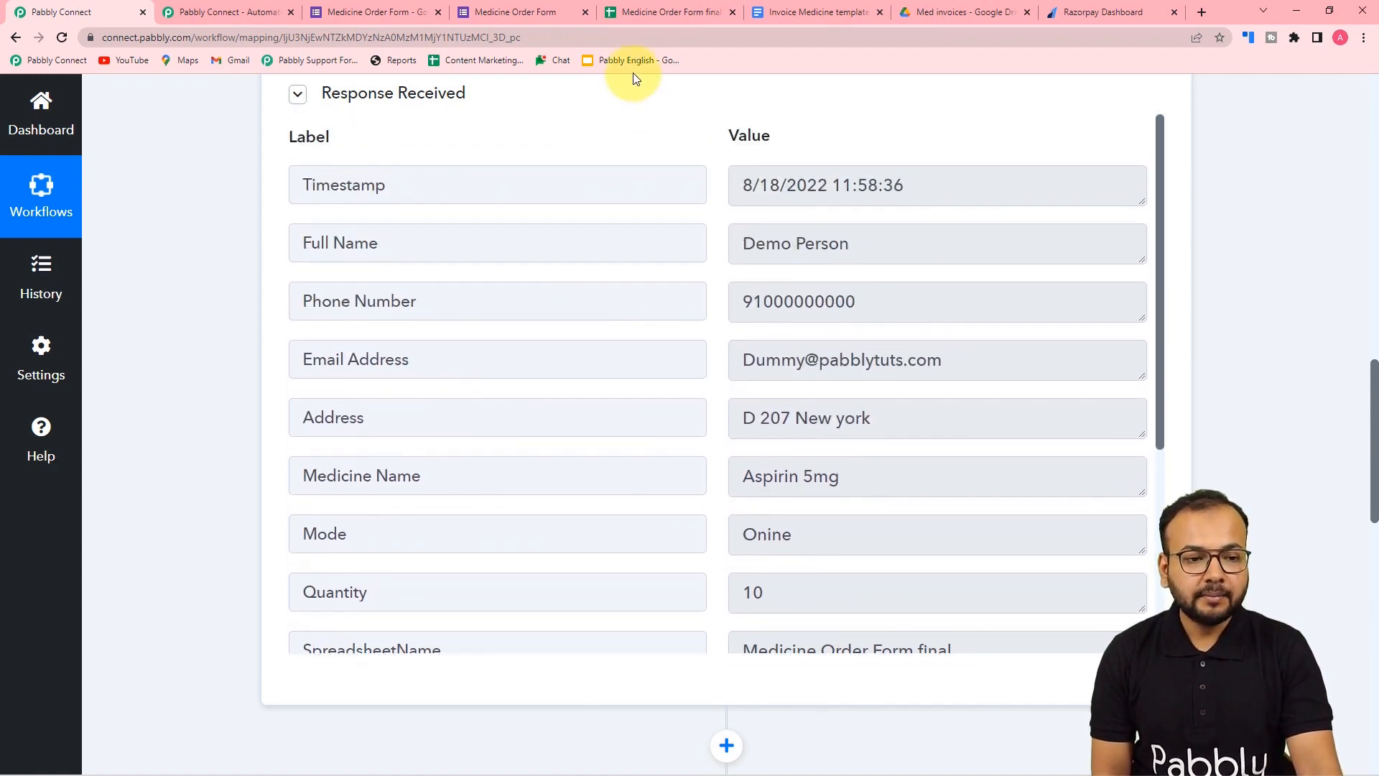
click(645, 12)
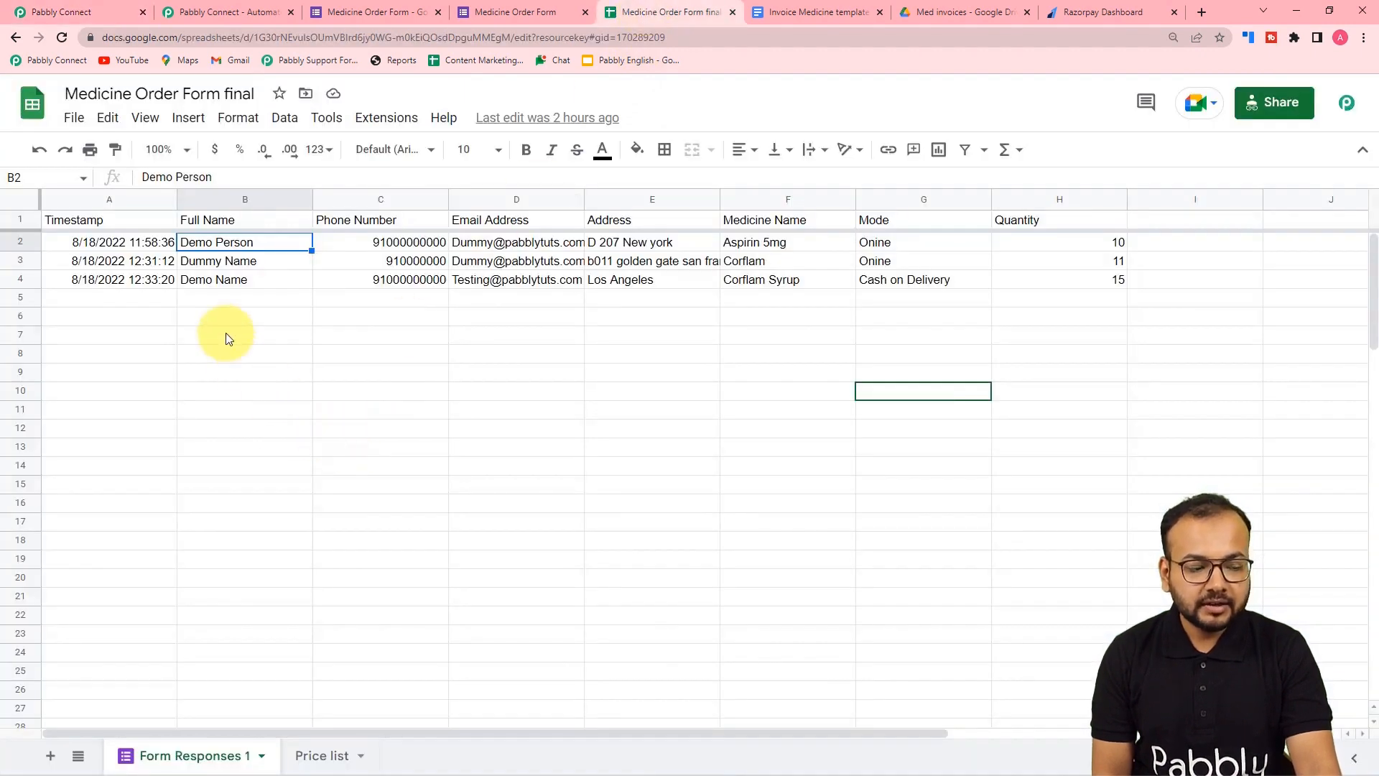
- Check medicine prices on the Price list sheet, then return to Choose Your Next Application
click(337, 757)
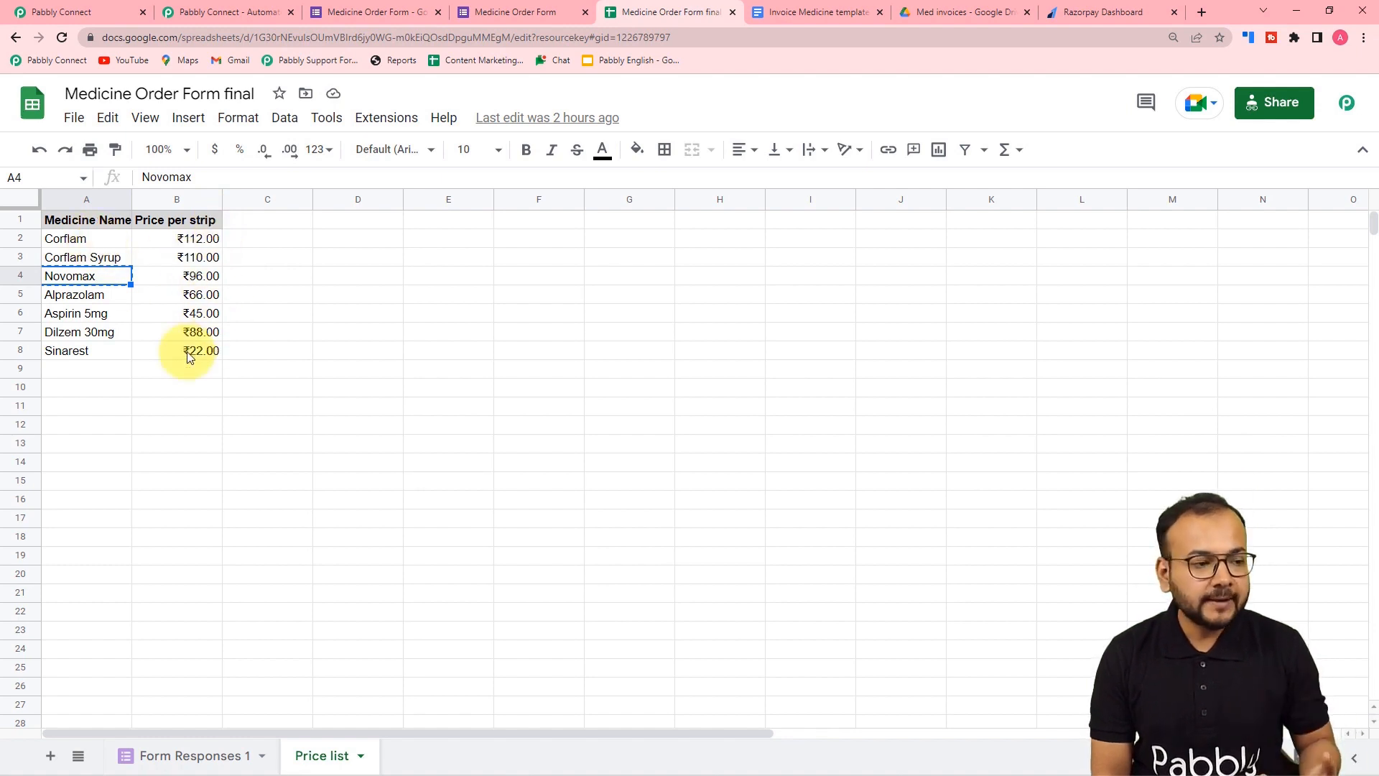
click(124, 6)
scroll(140, 329, down, 7)
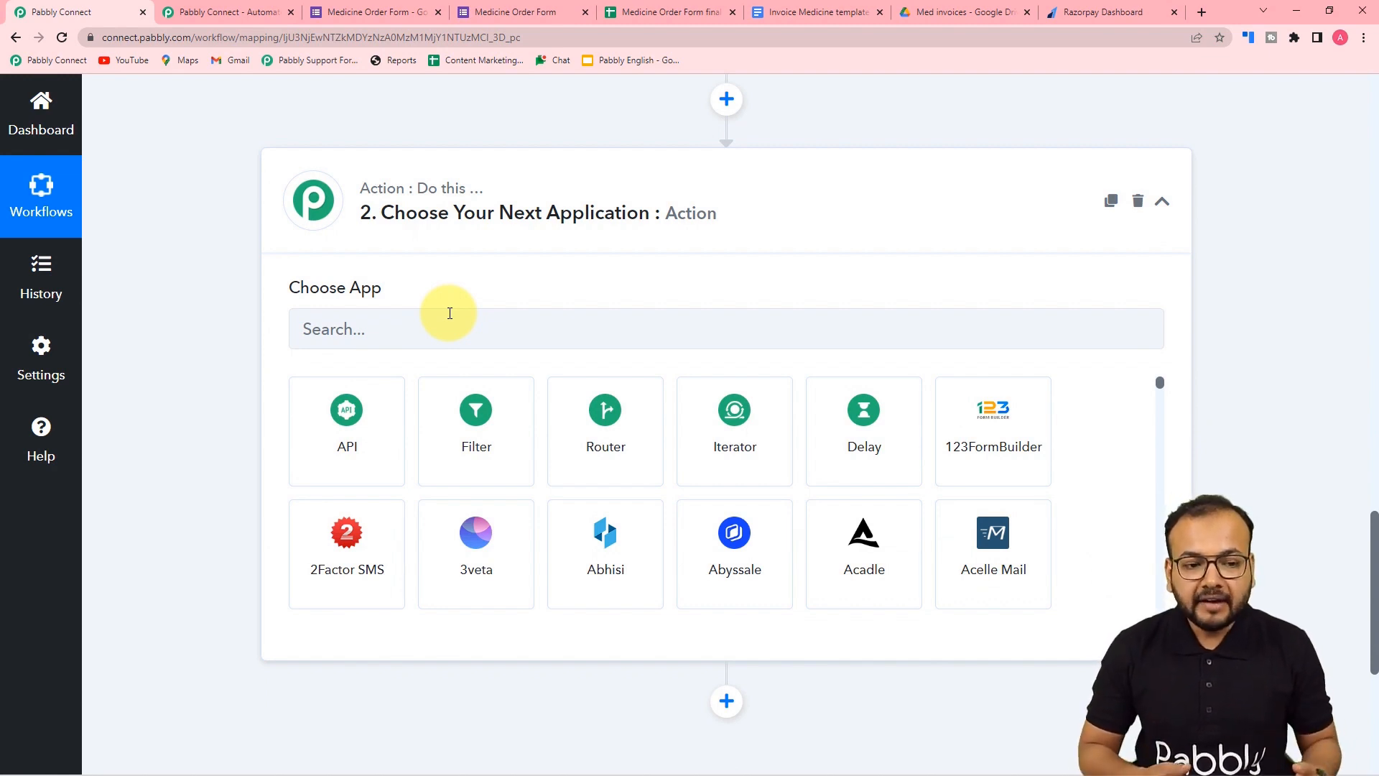
- Search 'loo', choose the Lookup Table app with the Lookup Table event, and connect it
scroll(450, 313, up, 4)
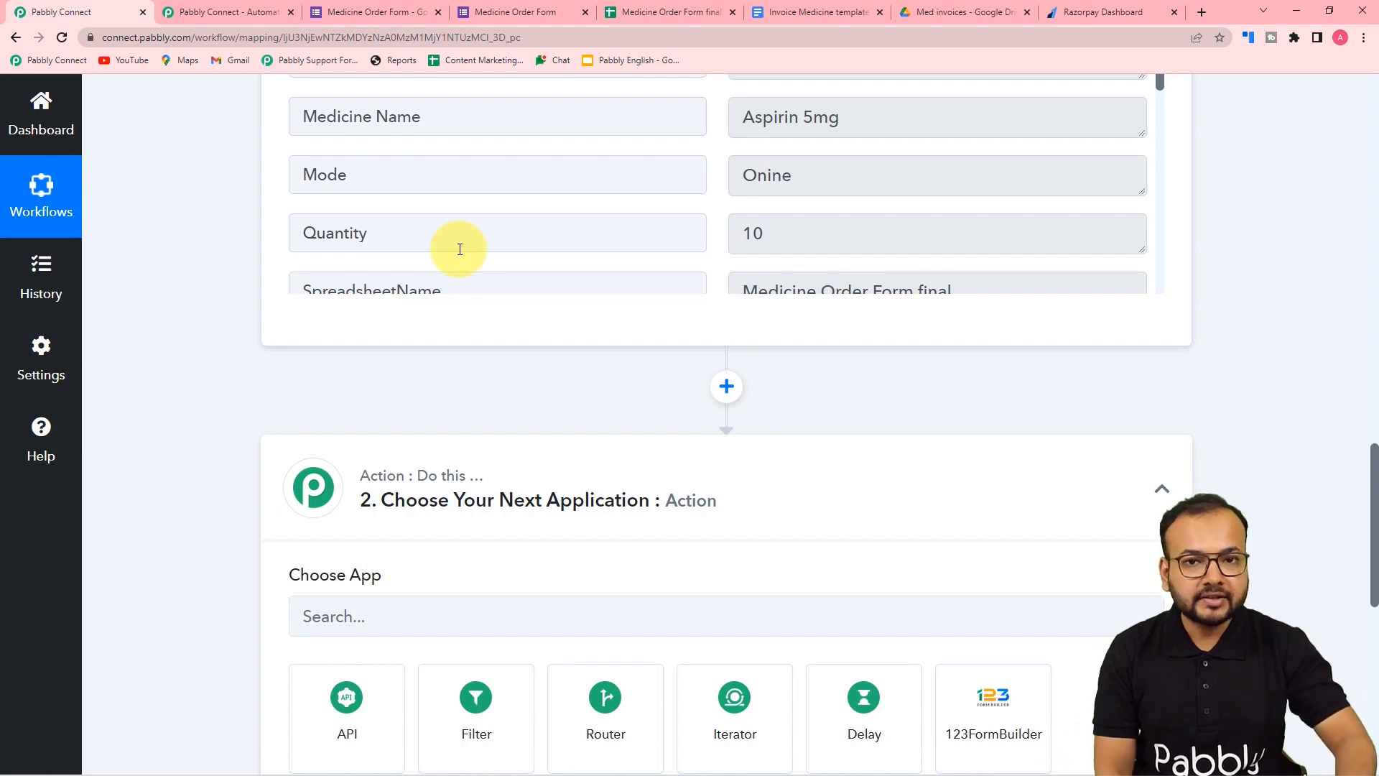
scroll(457, 248, down, 3)
scroll(156, 303, down, 3)
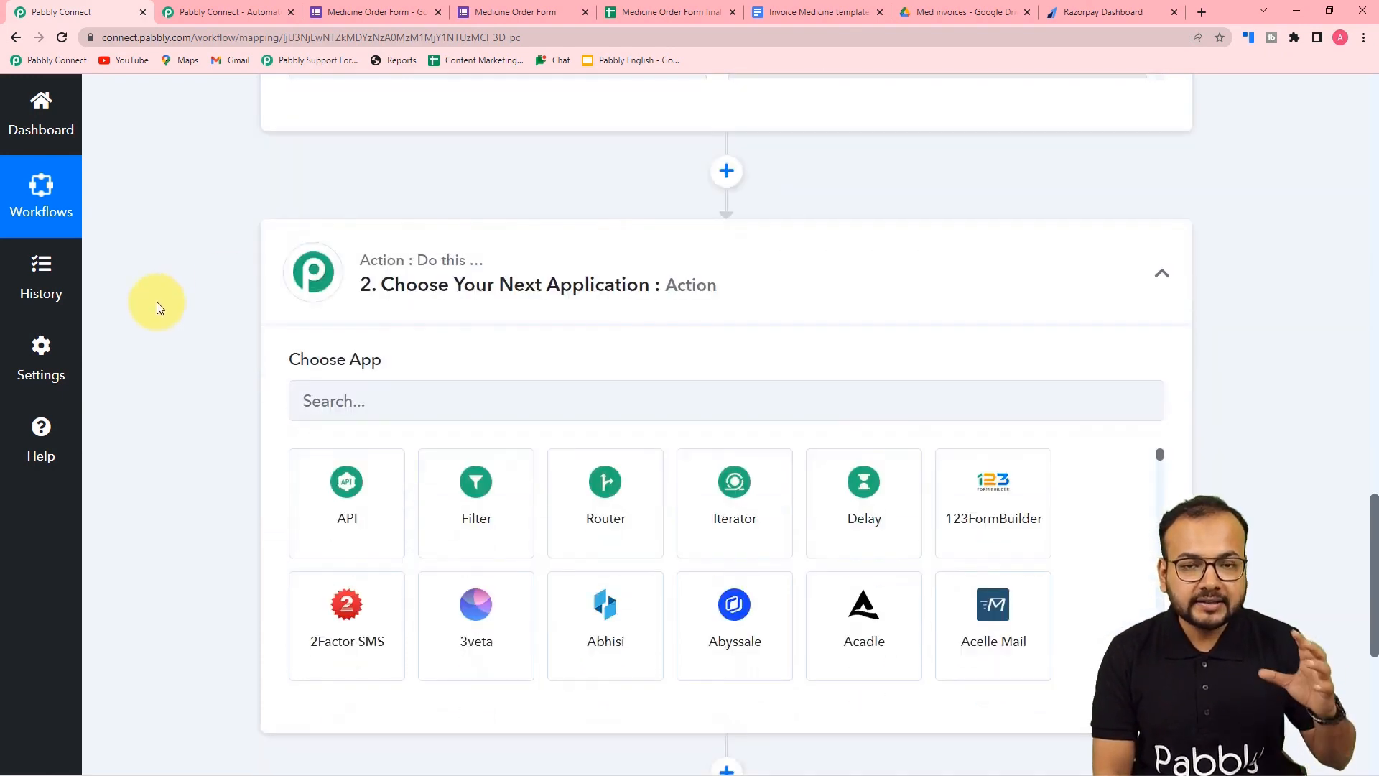
scroll(159, 307, down, 2)
click(507, 261)
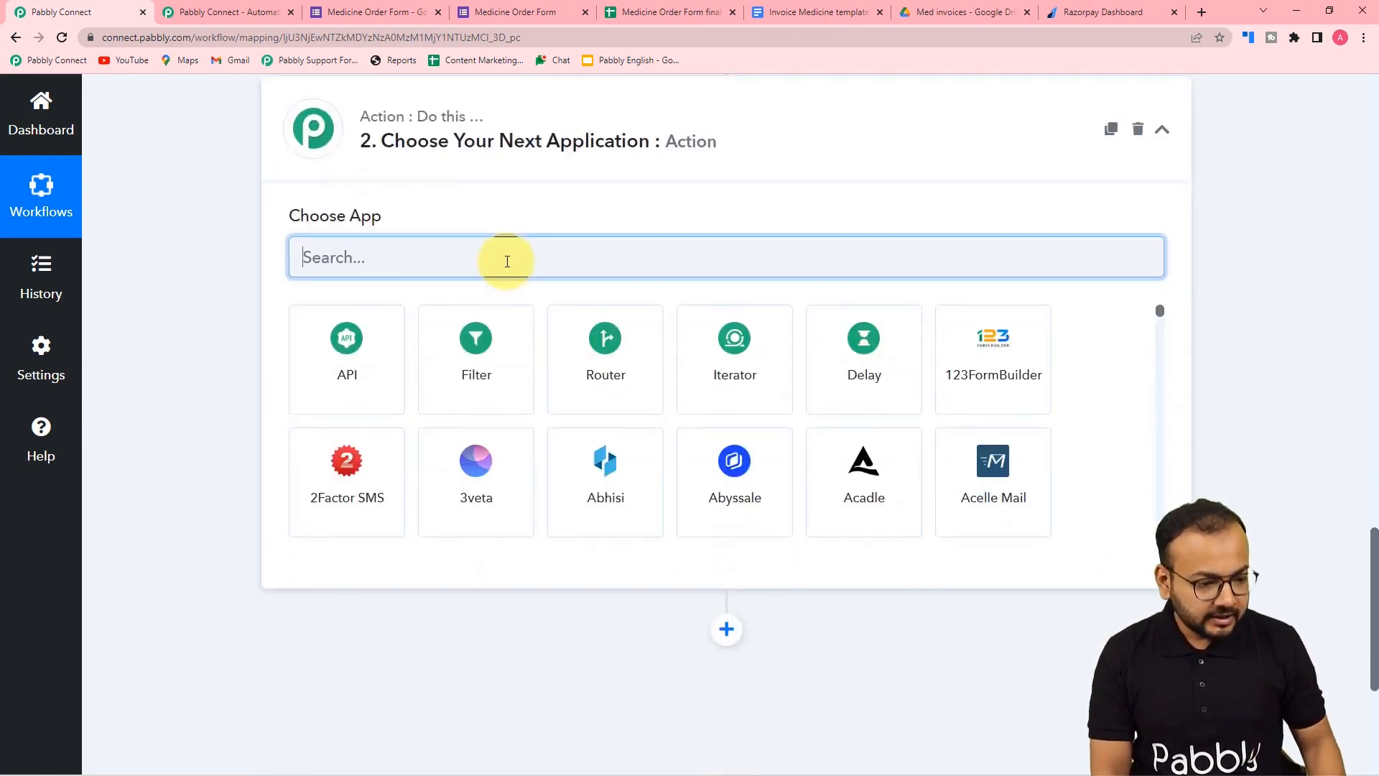
text(loo)
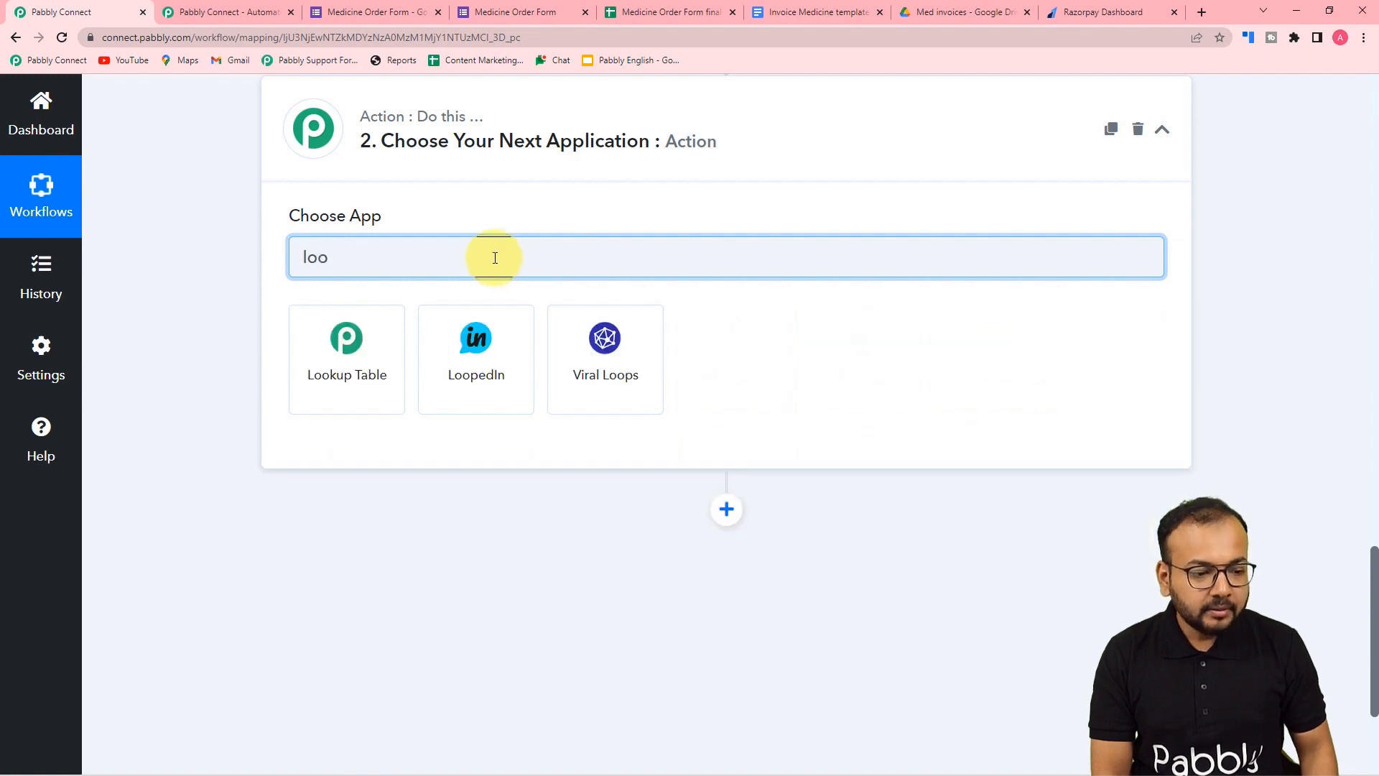
click(368, 374)
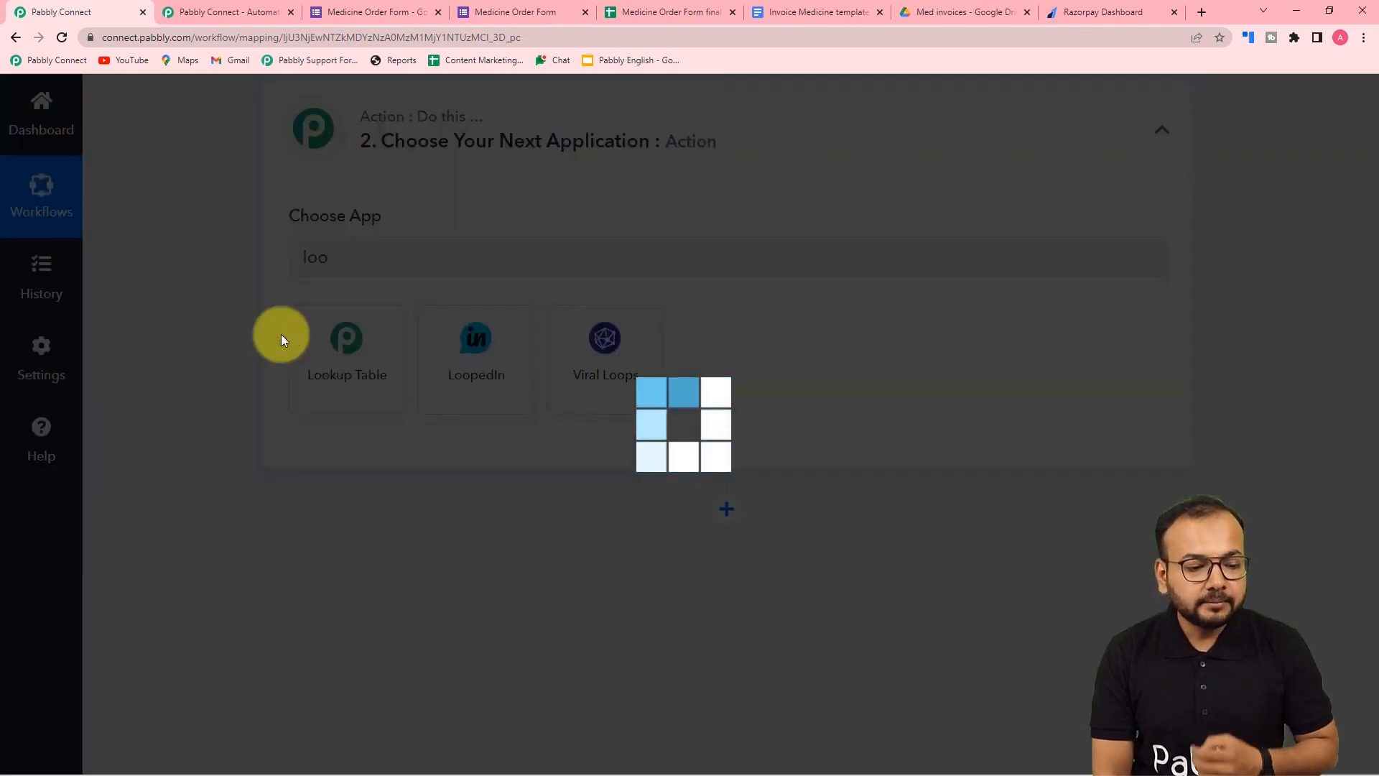
scroll(483, 289, down, 3)
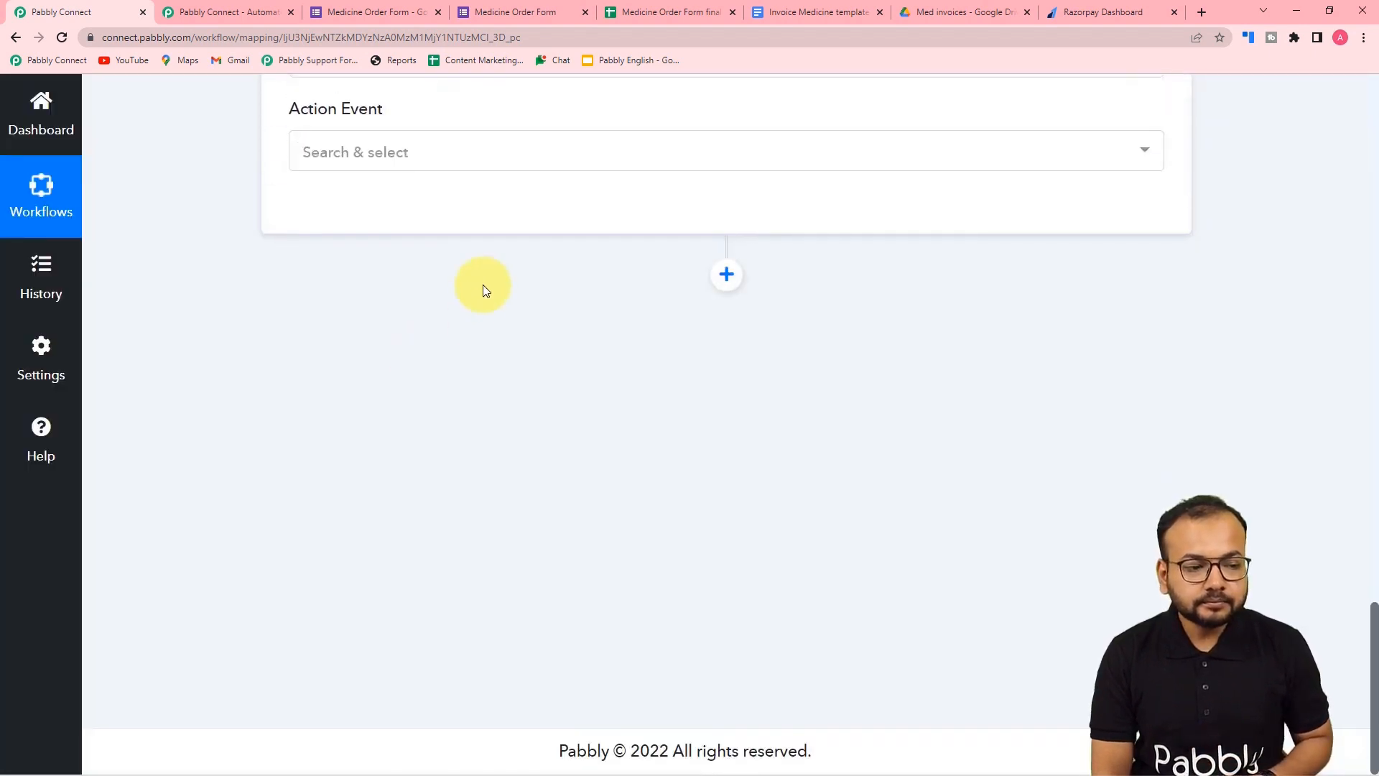
click(333, 152)
click(348, 266)
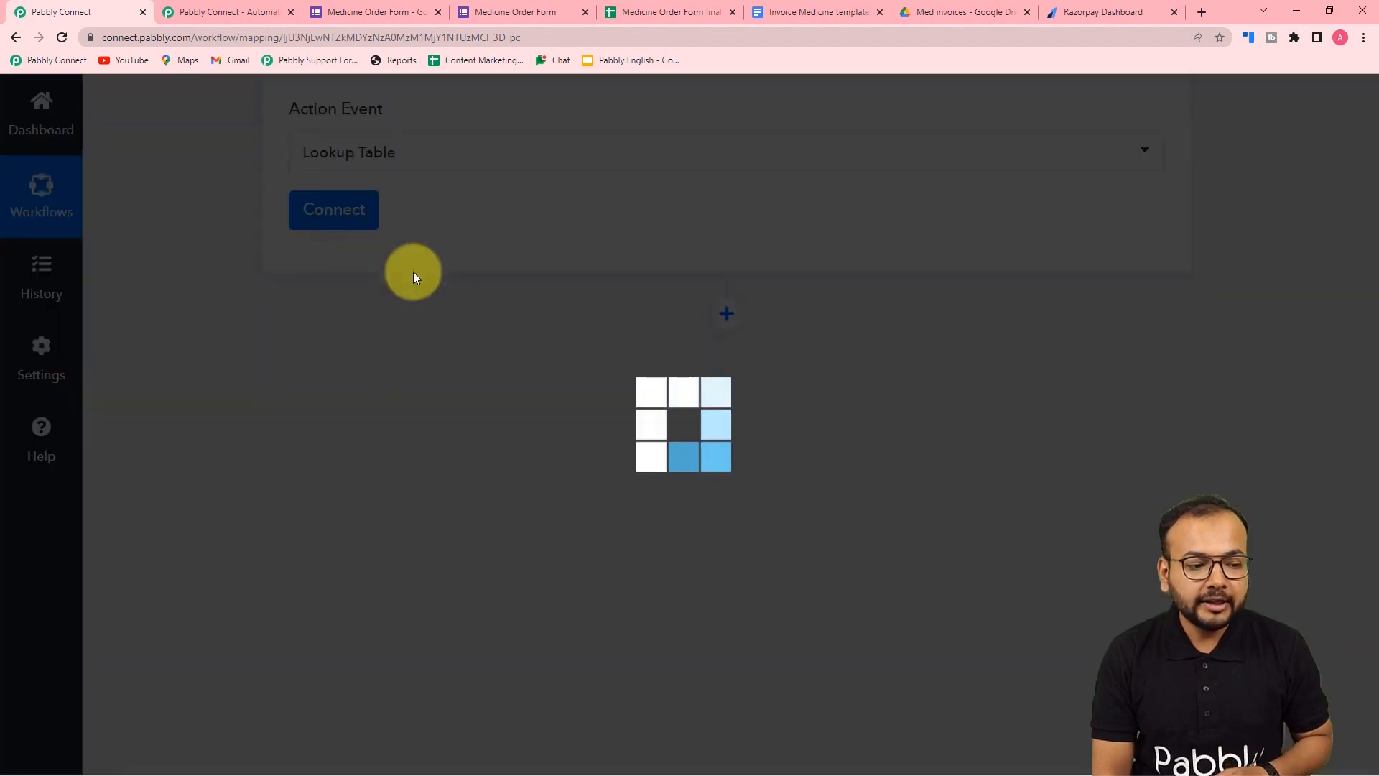
click(346, 223)
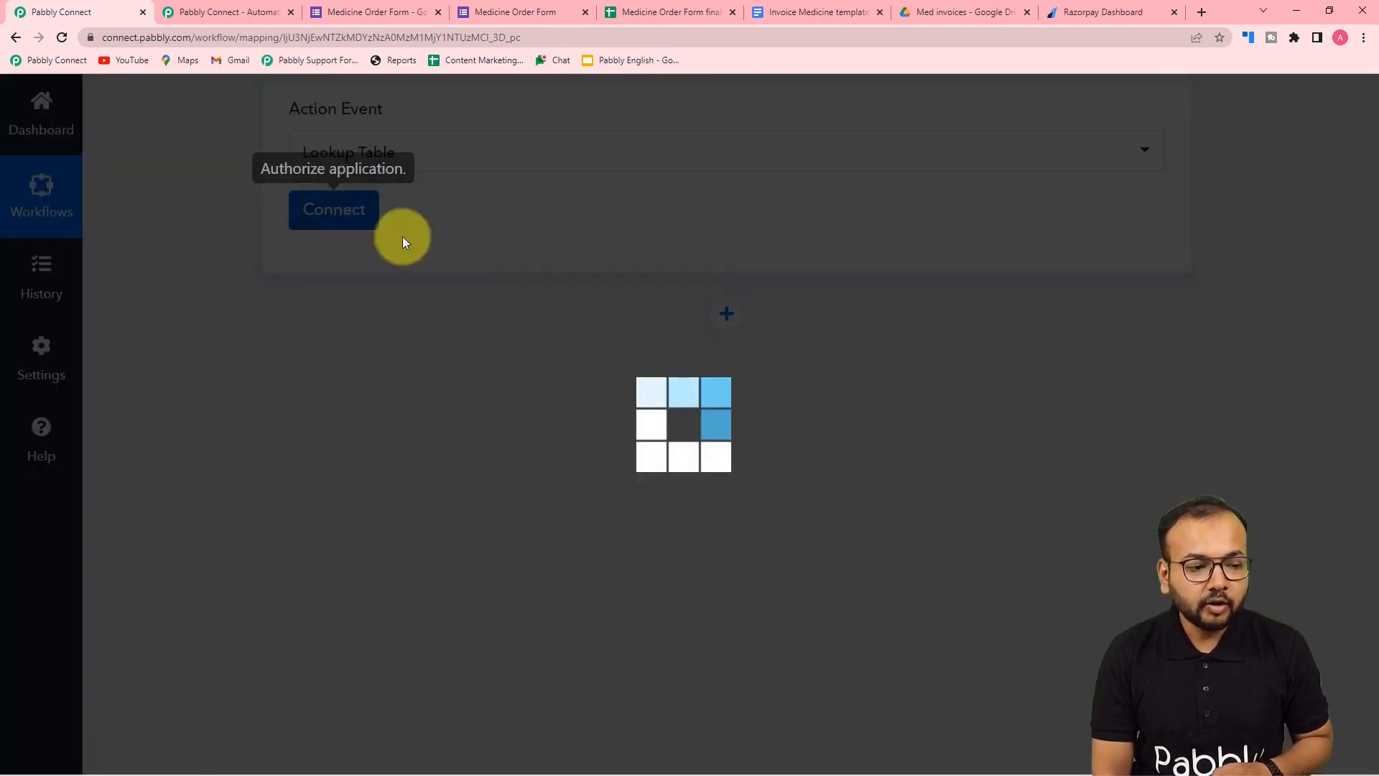
- Add a lookup row mapping Corflam to 112, checked against the spreadsheet price list
scroll(555, 270, down, 1)
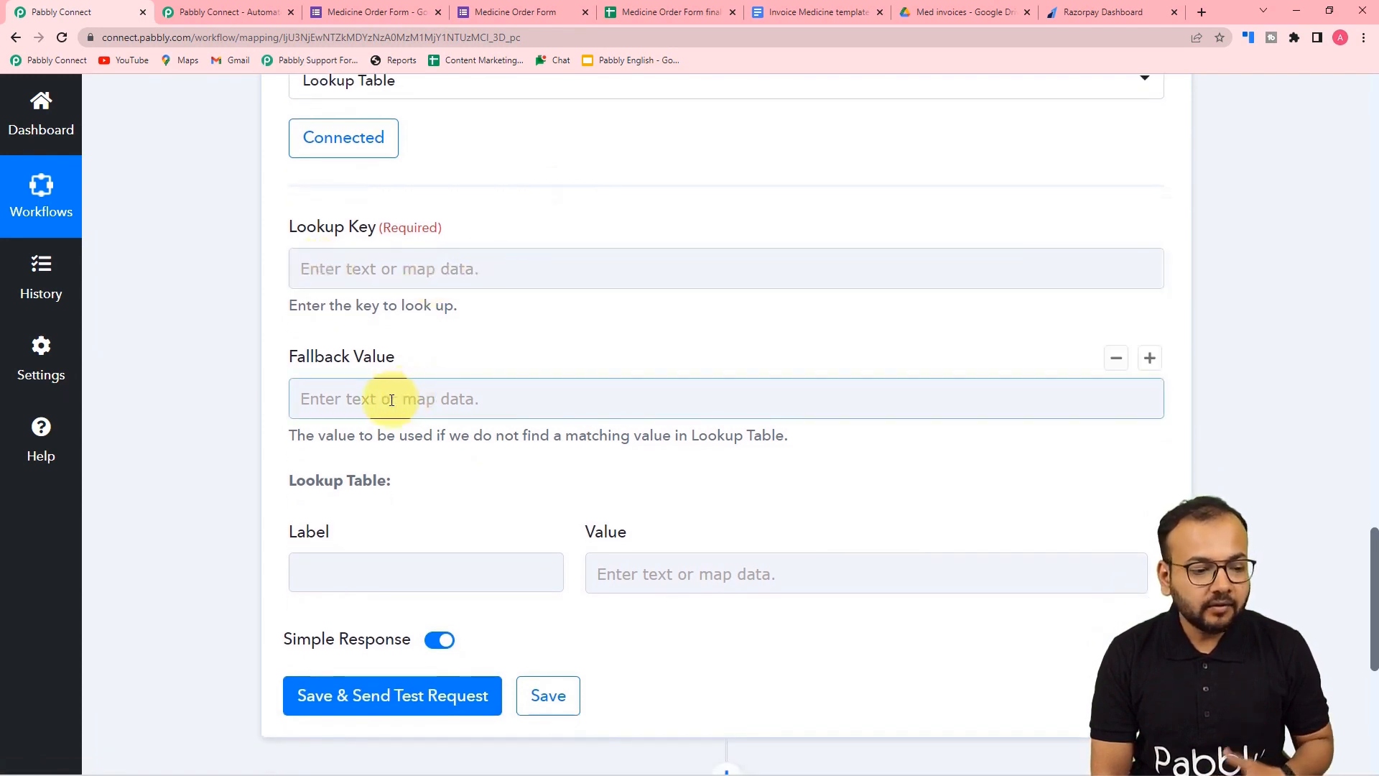
scroll(432, 419, down, 1)
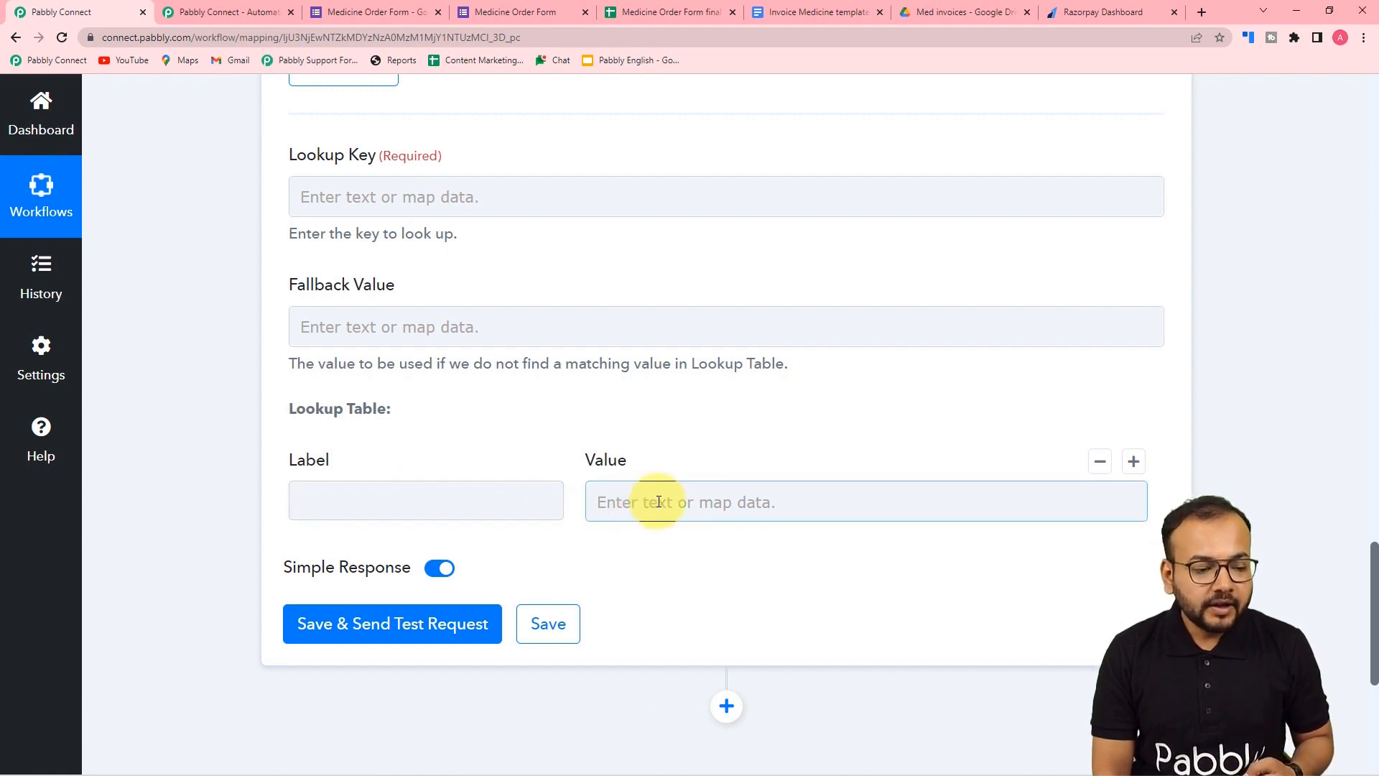
scroll(659, 501, down, 1)
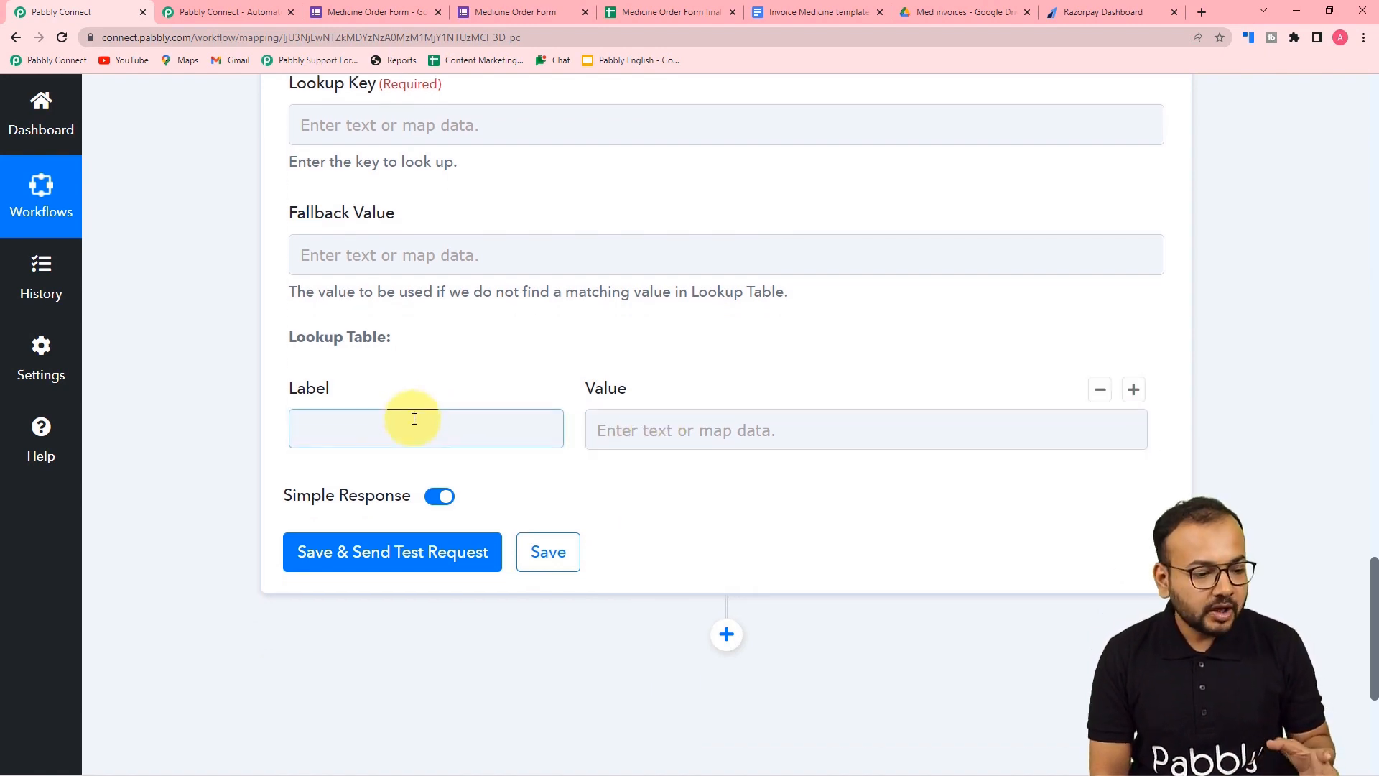
scroll(414, 419, down, 1)
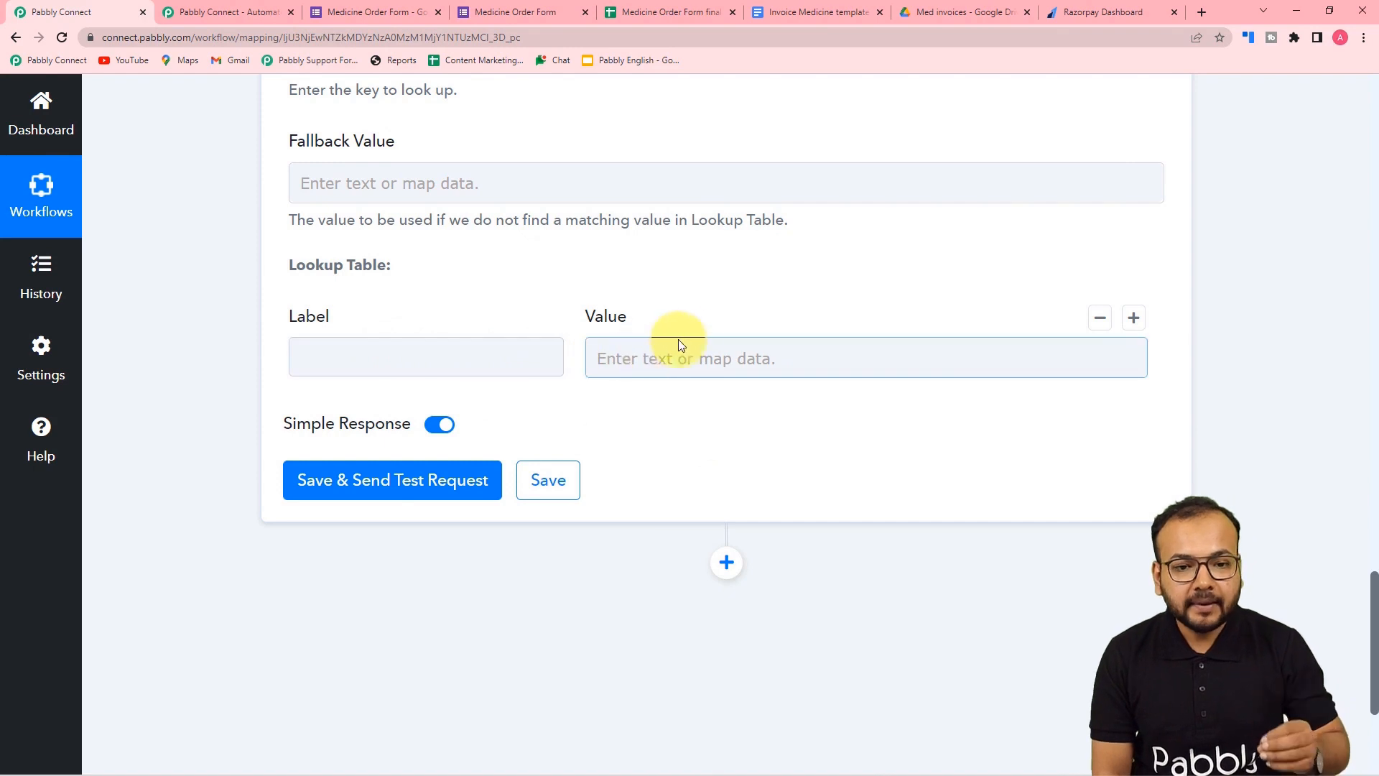
click(634, 10)
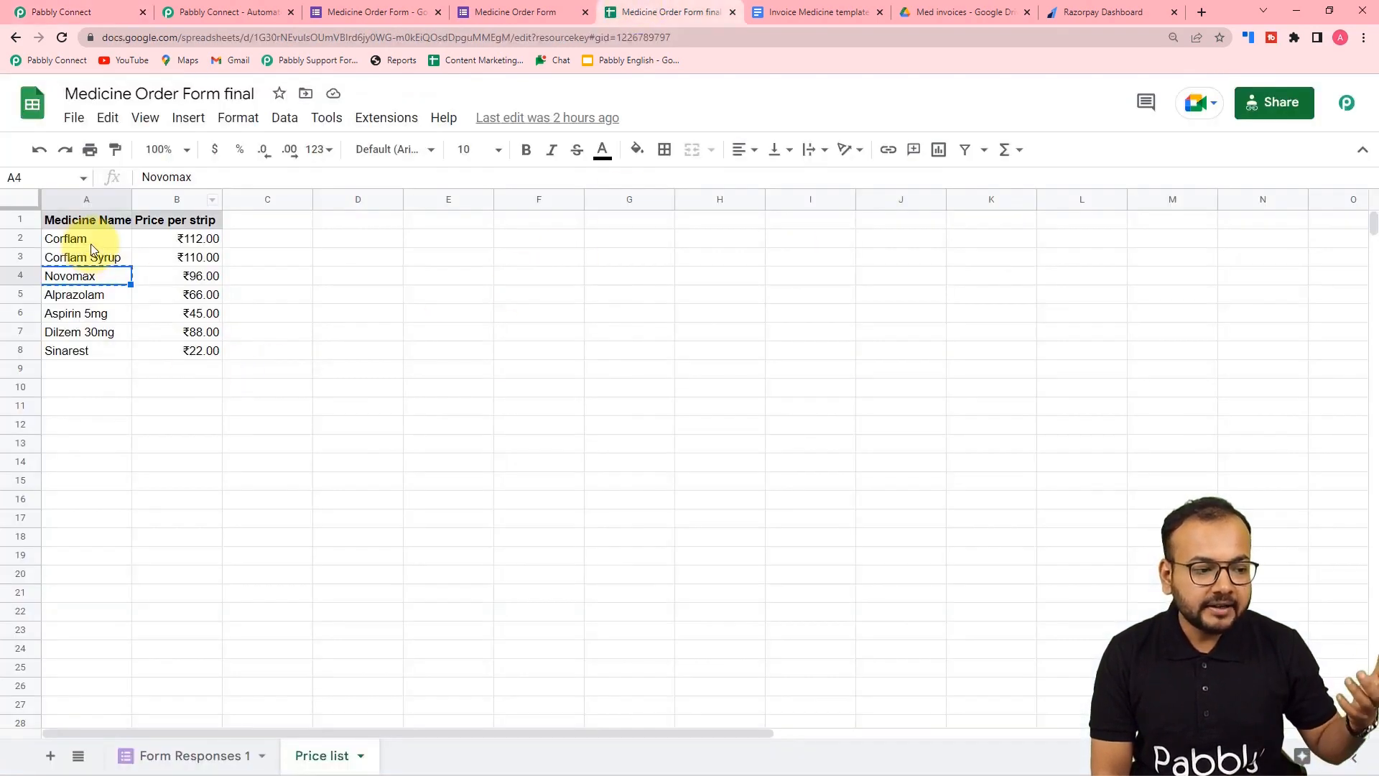
click(99, 13)
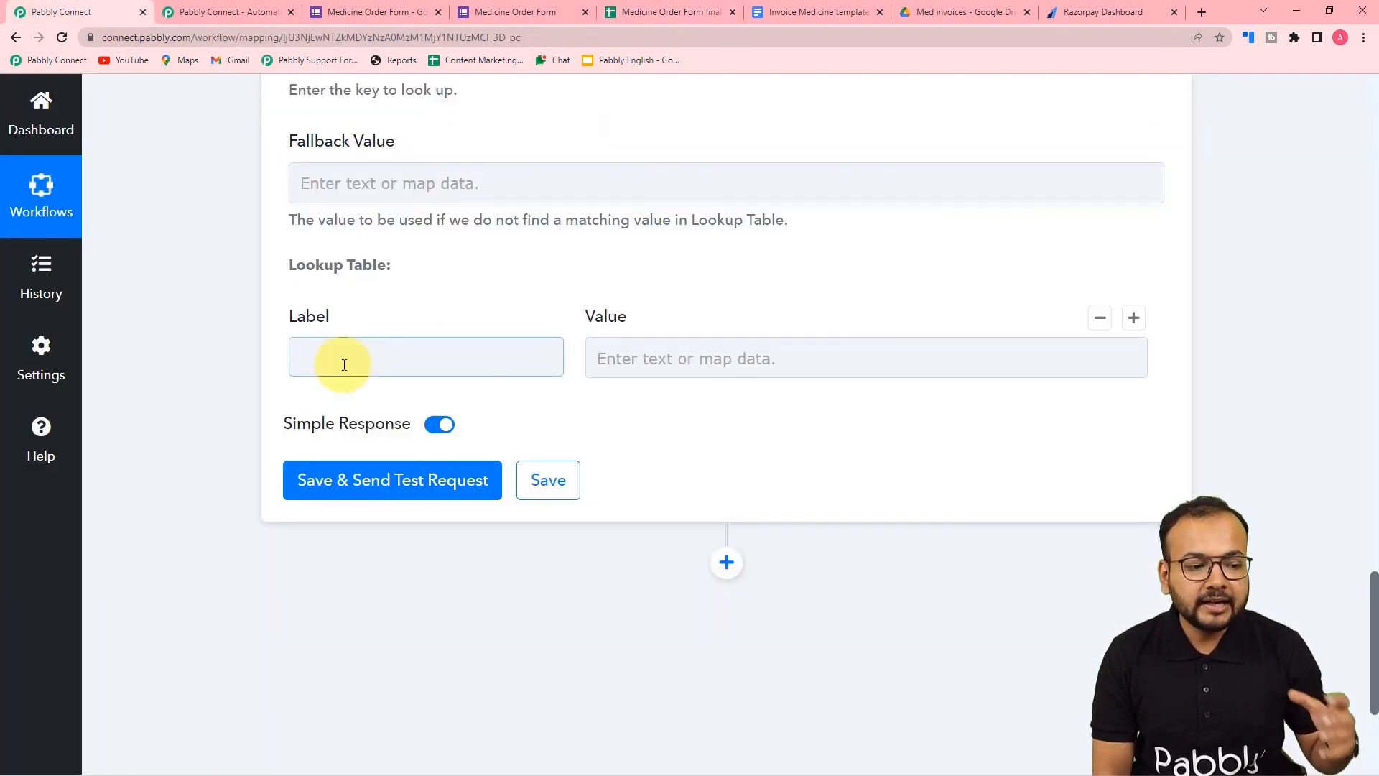
click(436, 357)
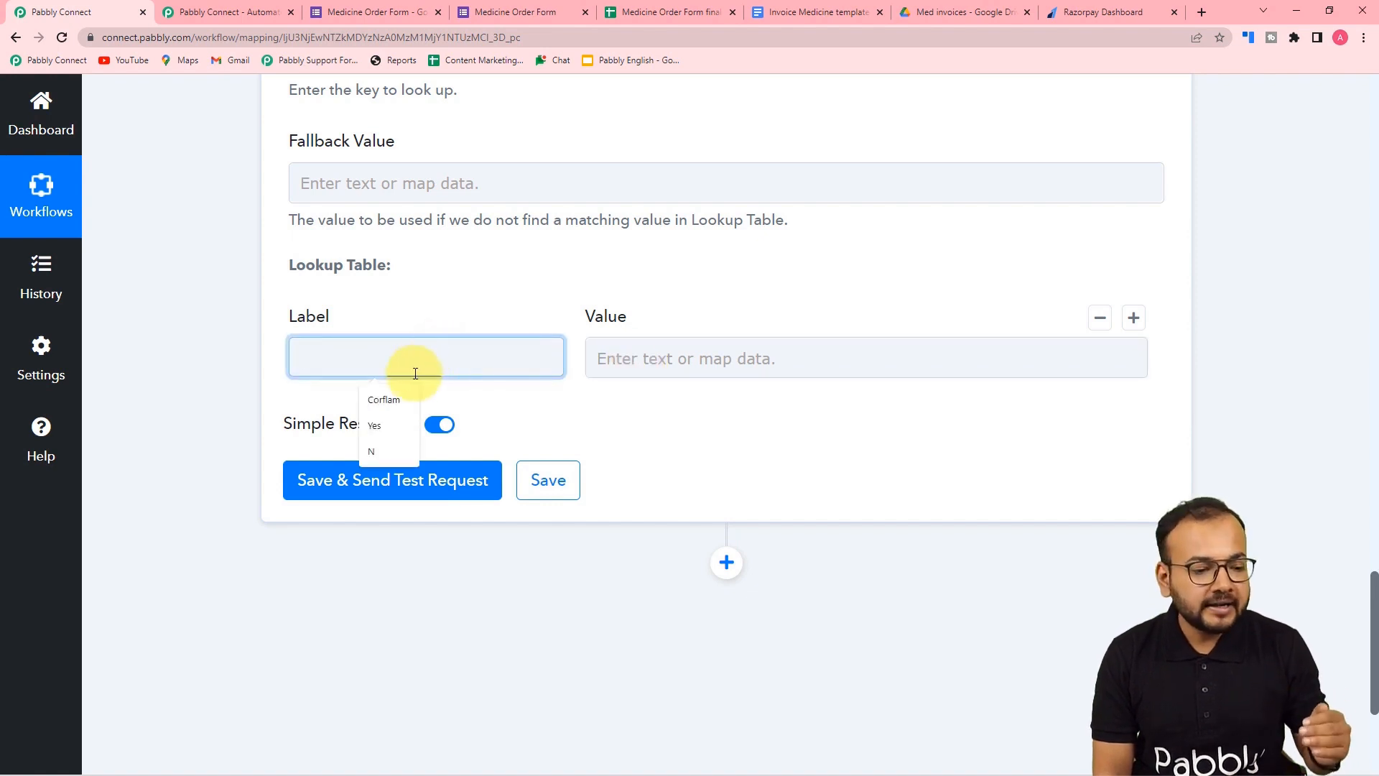
click(373, 400)
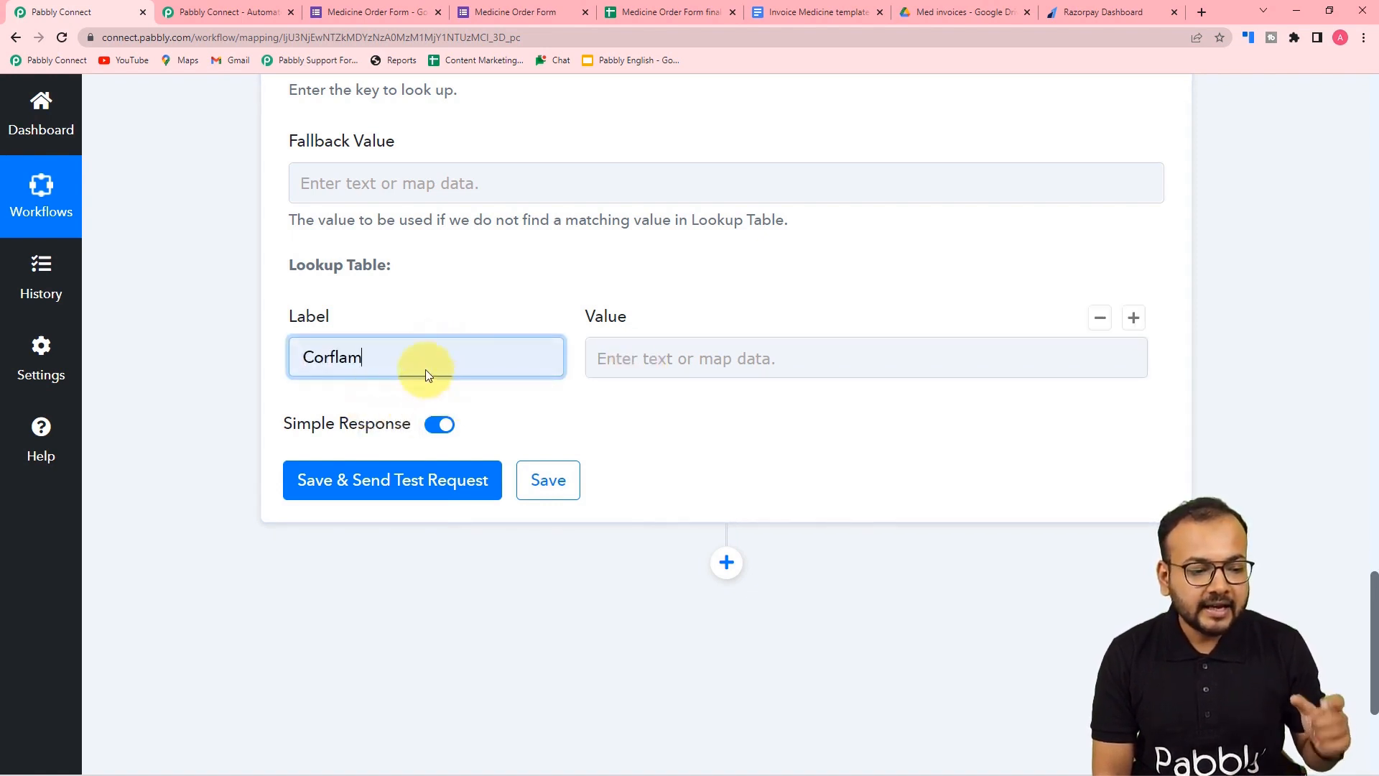
click(713, 5)
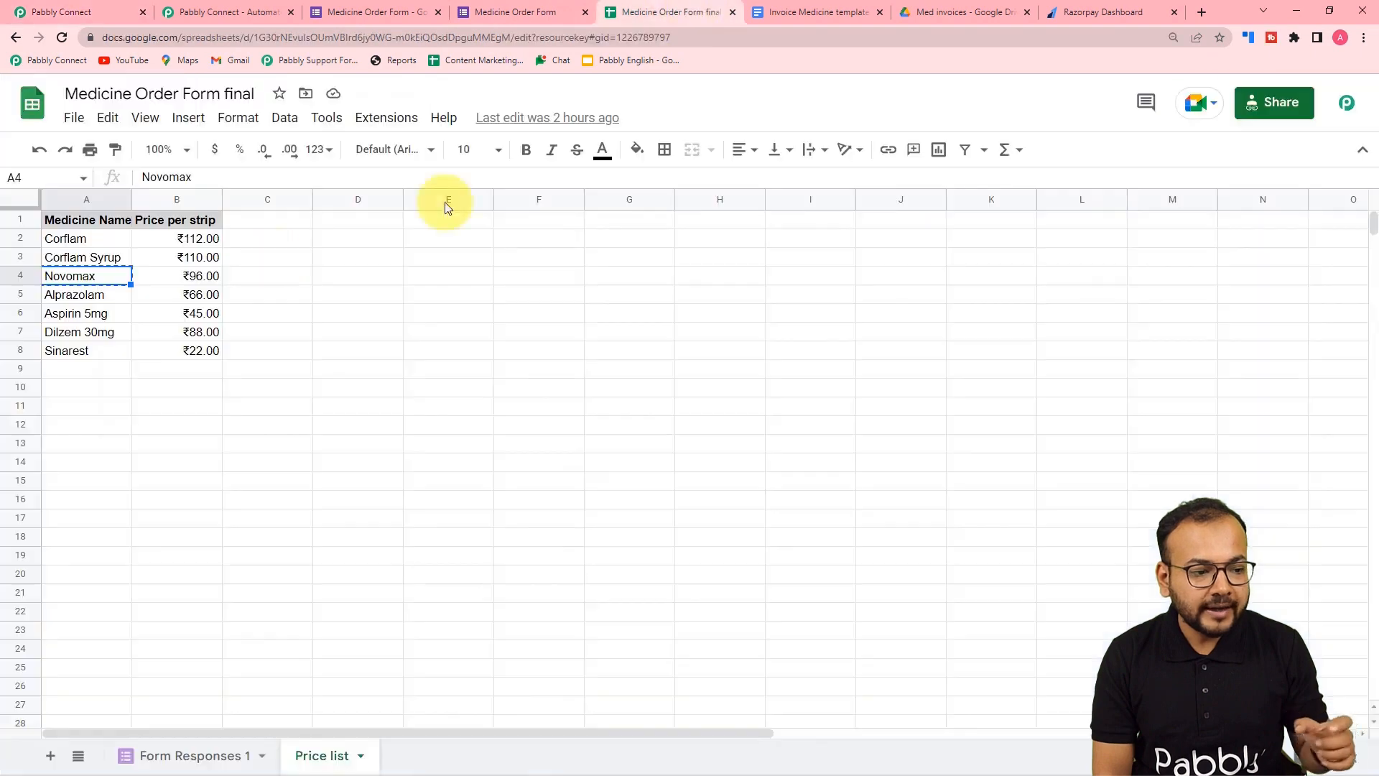
click(115, 22)
click(717, 368)
text(112)
click(548, 416)
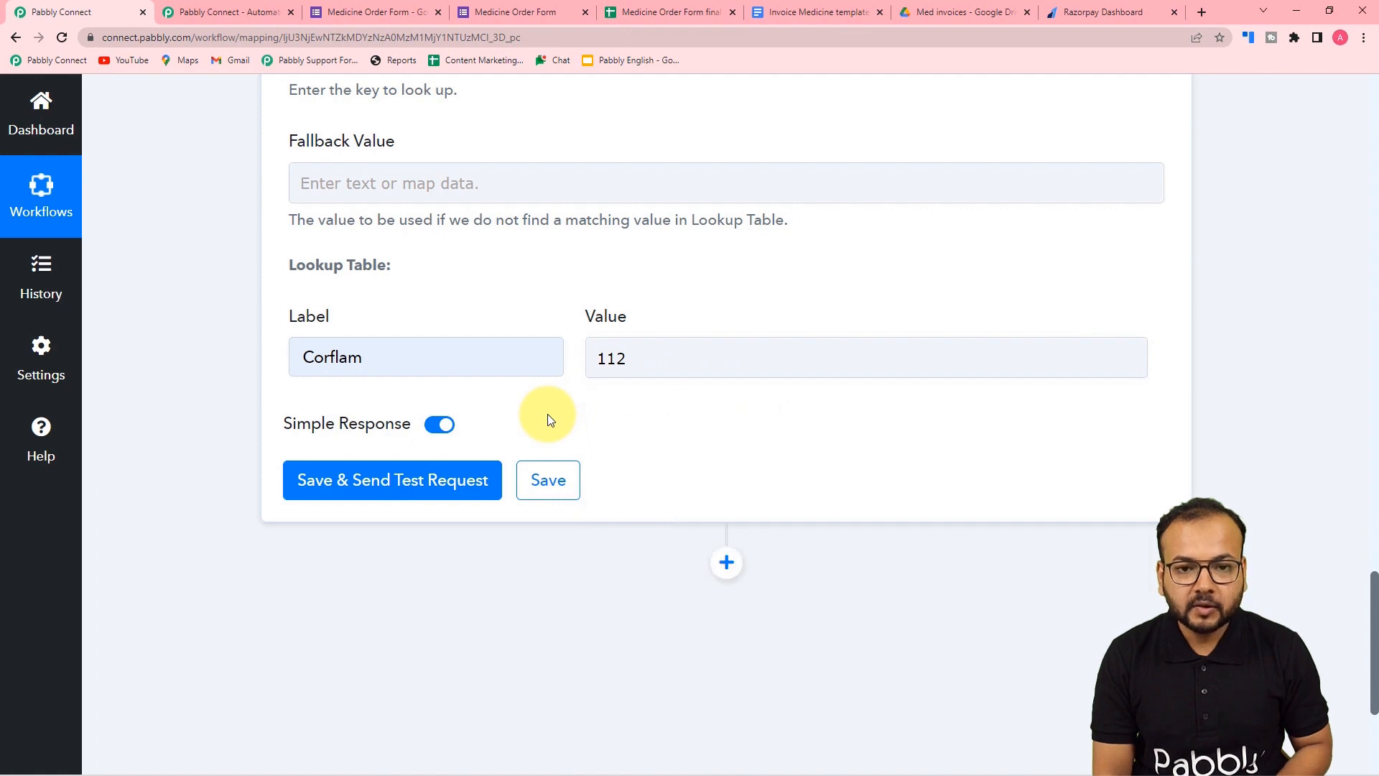
mouse_move(1194, 357)
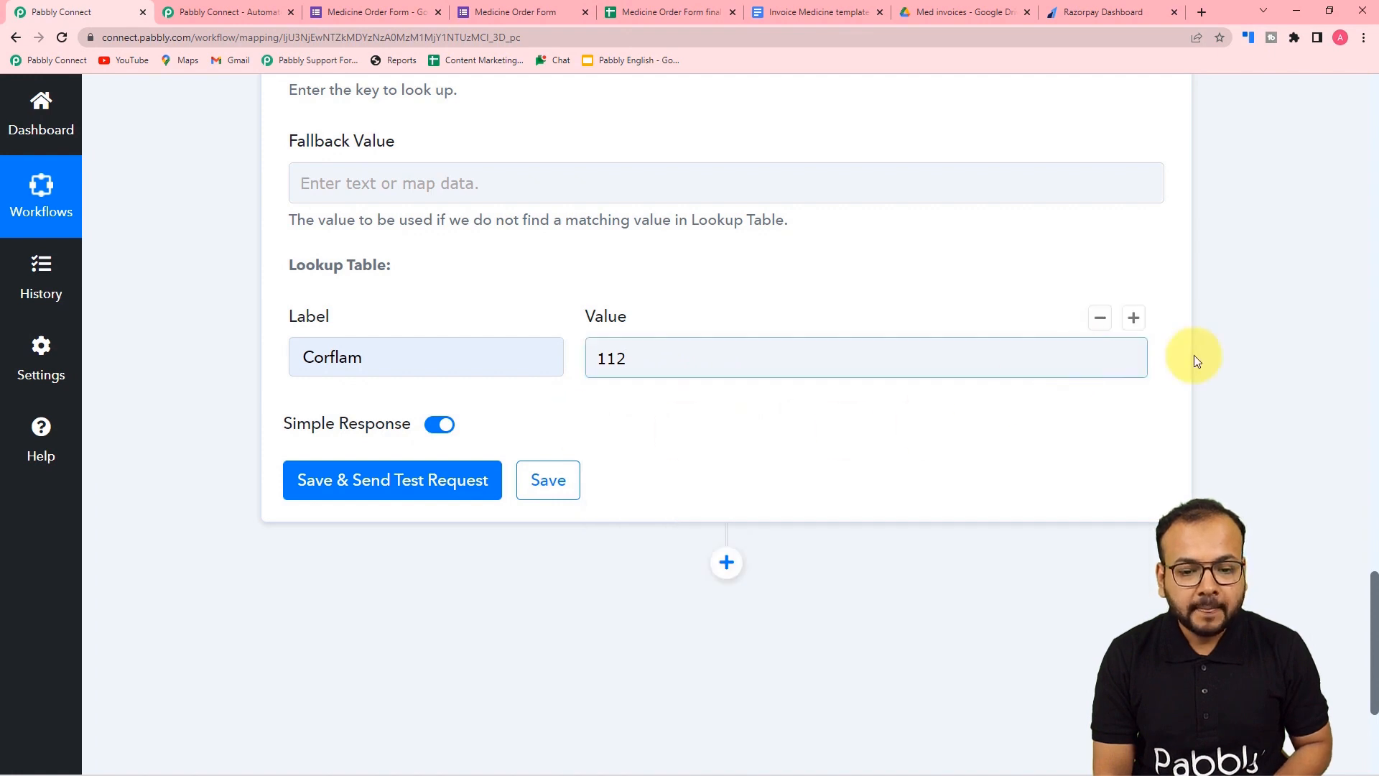
- Add a second row with Corflam Syrup copied from the sheet and value 110, plus an empty third row
click(1135, 318)
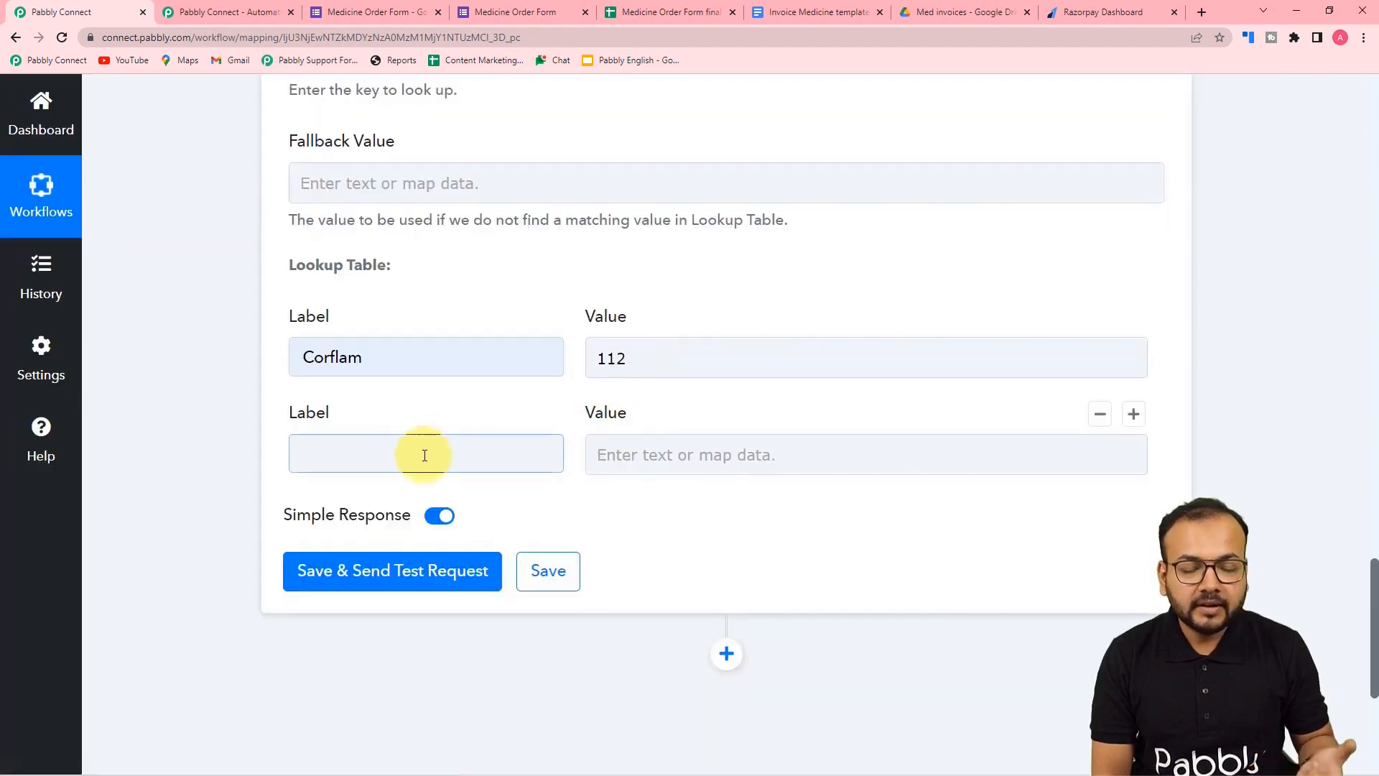
click(640, 16)
click(63, 261)
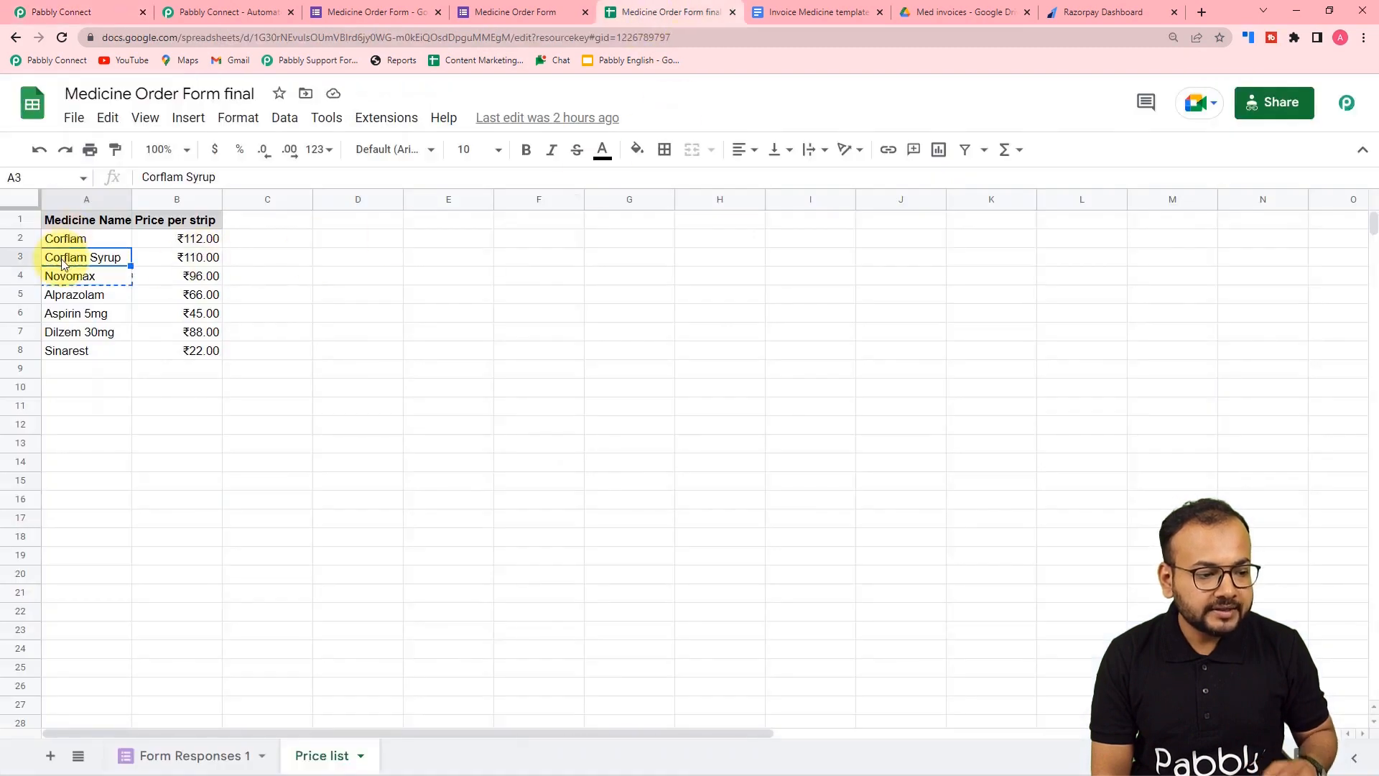
click(52, 7)
click(385, 450)
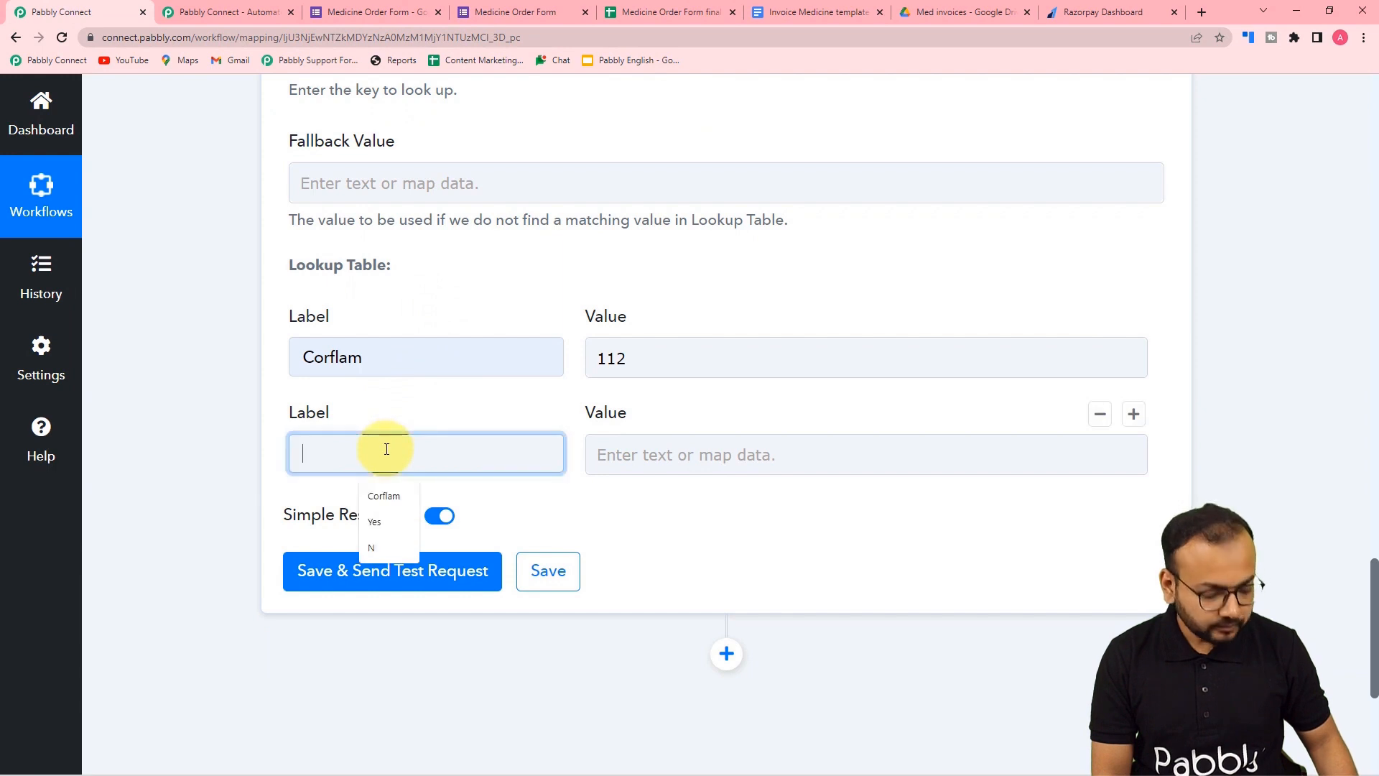
text(Corflam Syrup)
click(638, 462)
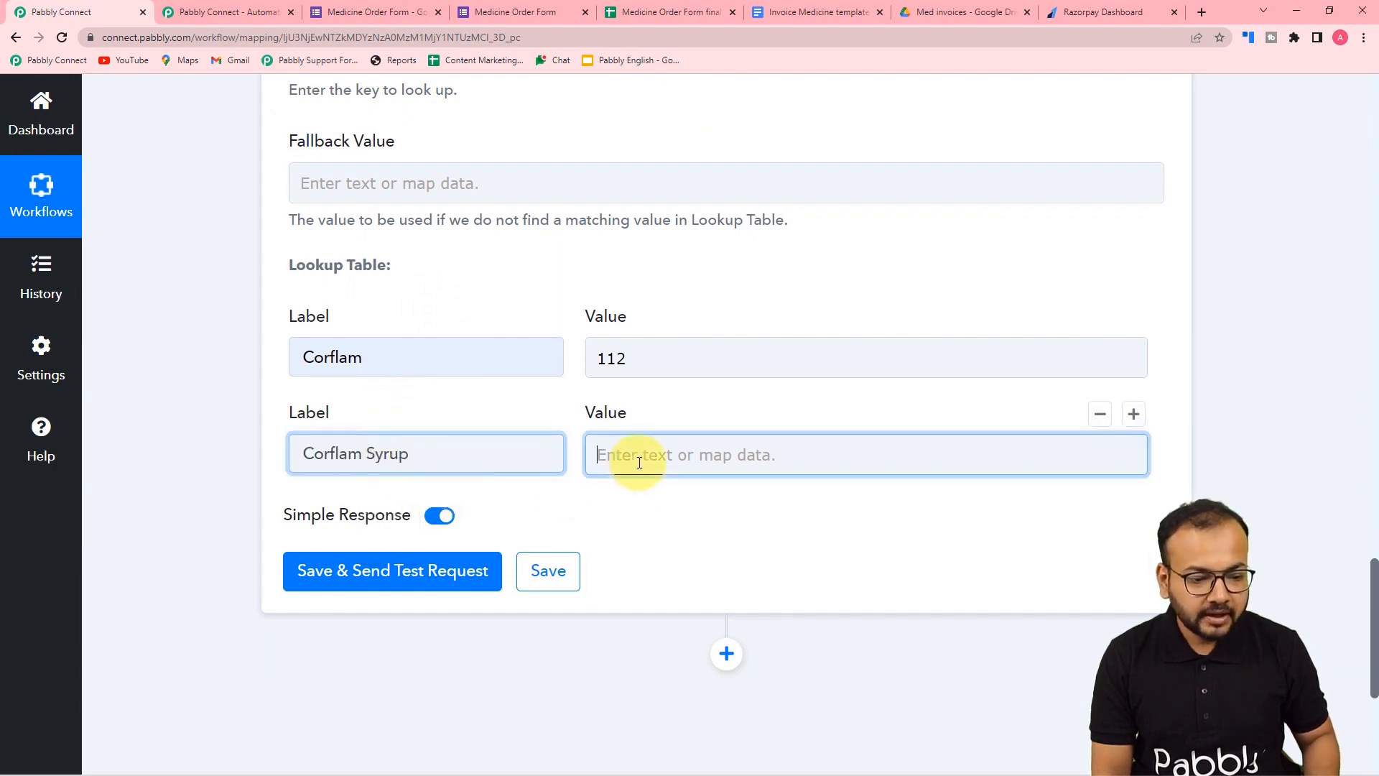
click(665, 11)
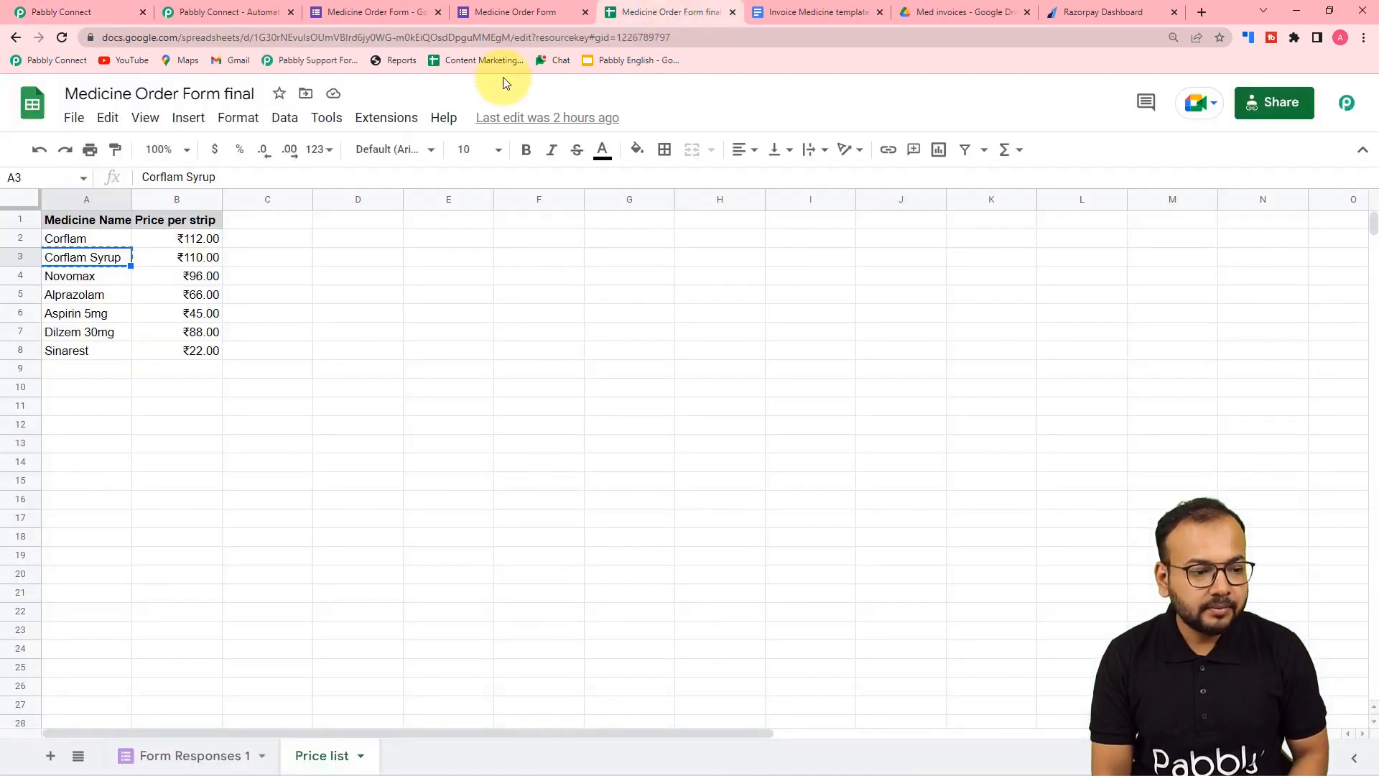
click(39, 7)
text(110)
click(1020, 403)
click(1133, 415)
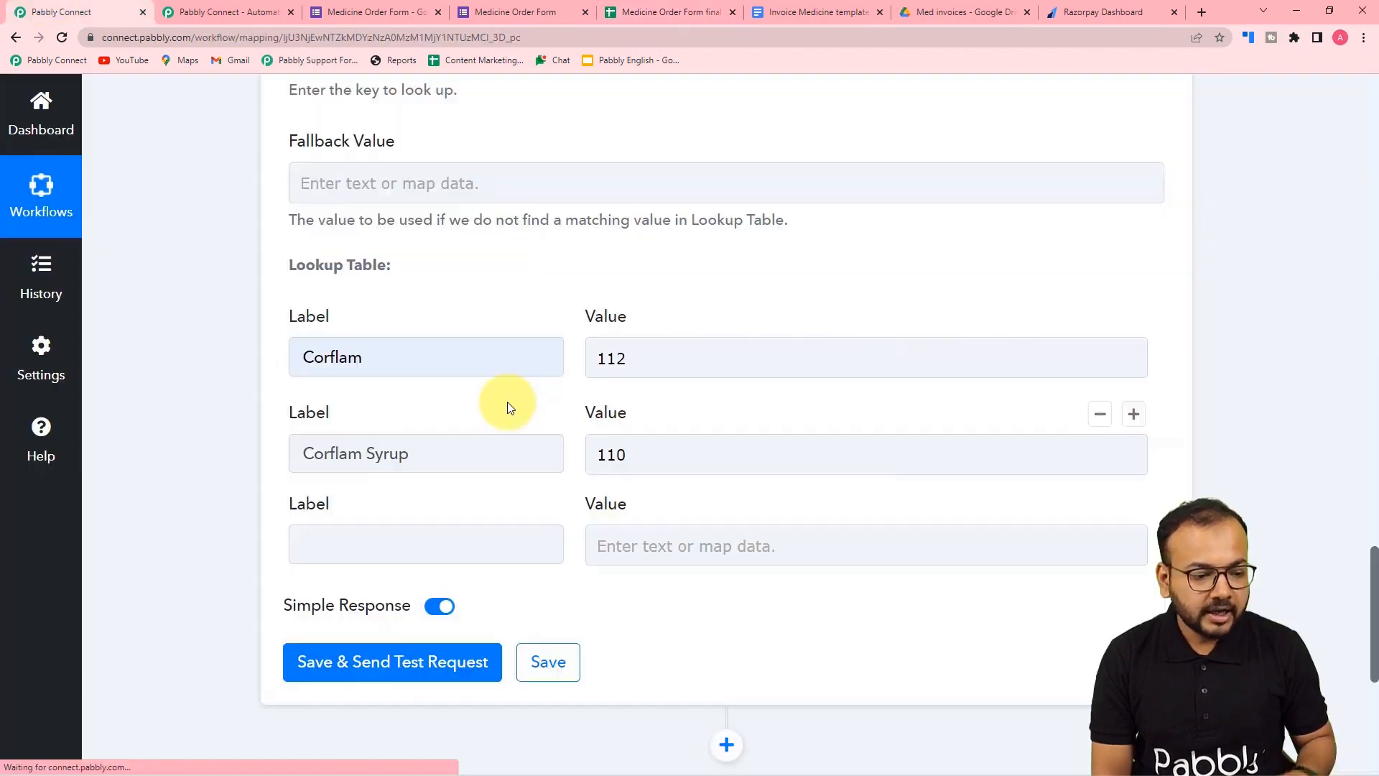
click(372, 19)
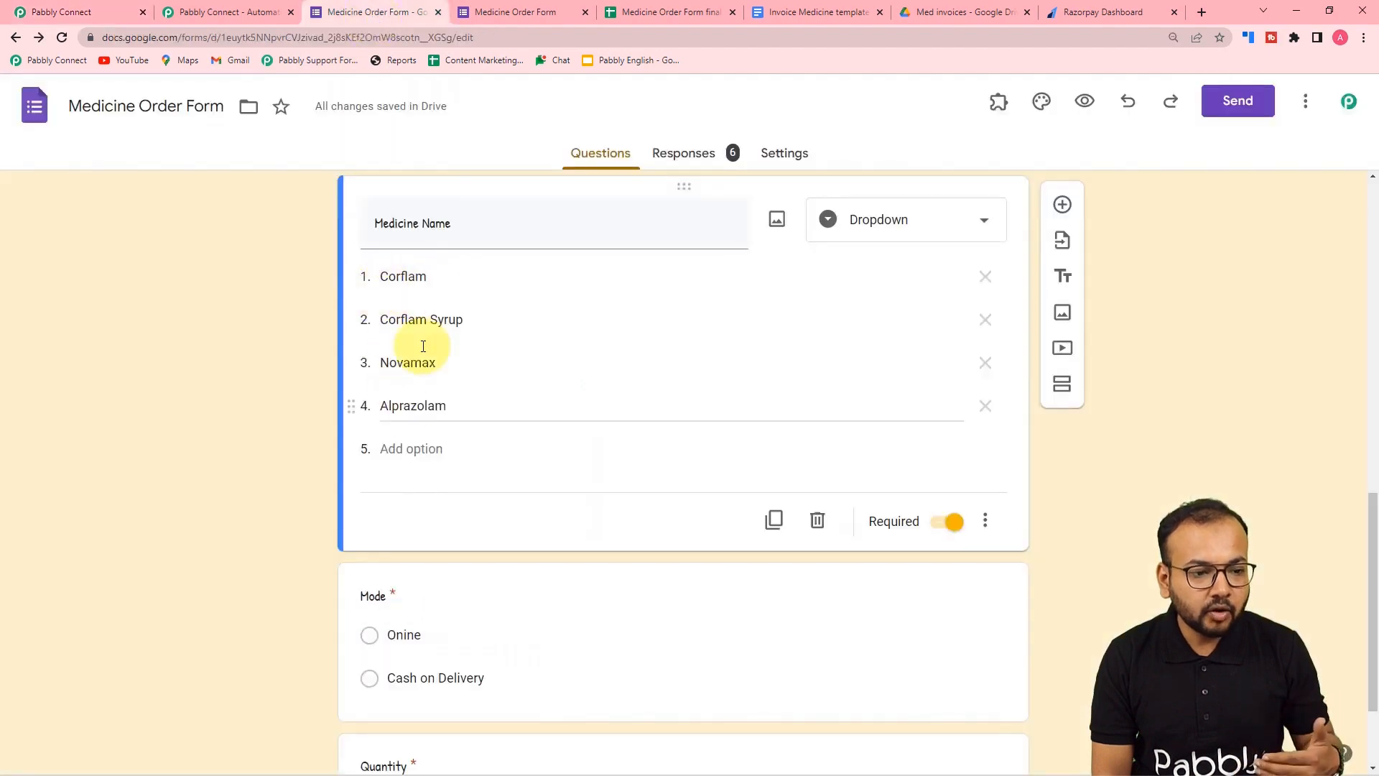
- View the four Medicine Name choices on the live form, then return to the lookup table
click(491, 15)
click(457, 278)
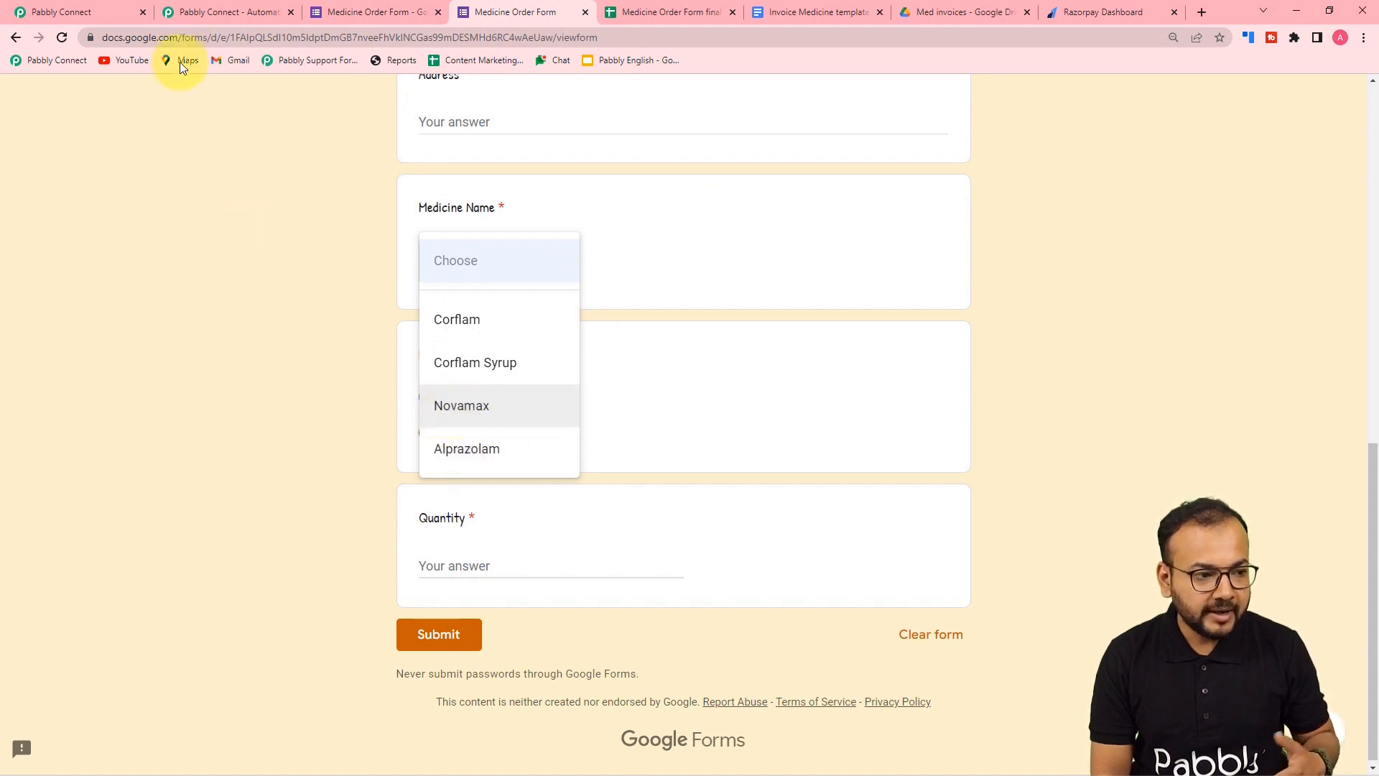
click(119, 10)
scroll(233, 493, down, 1)
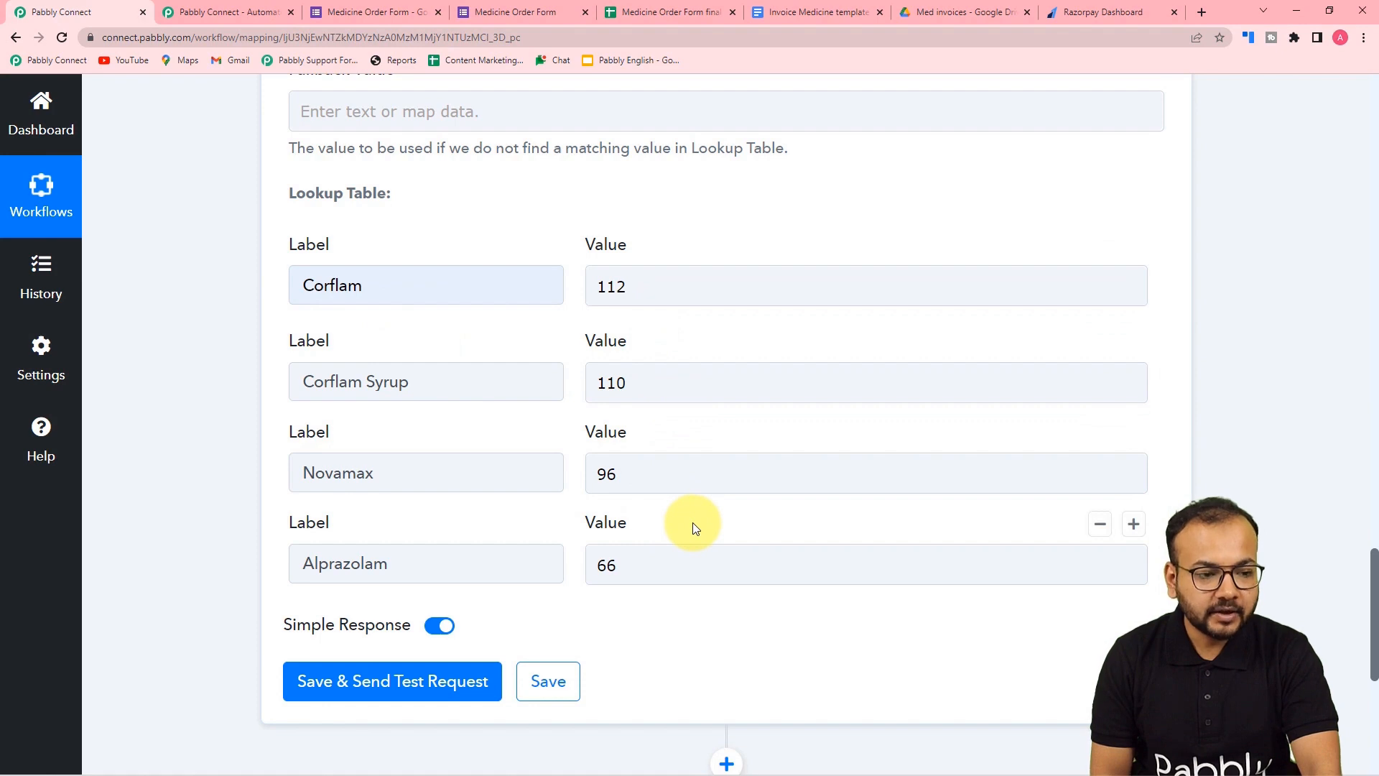
scroll(695, 528, up, 5)
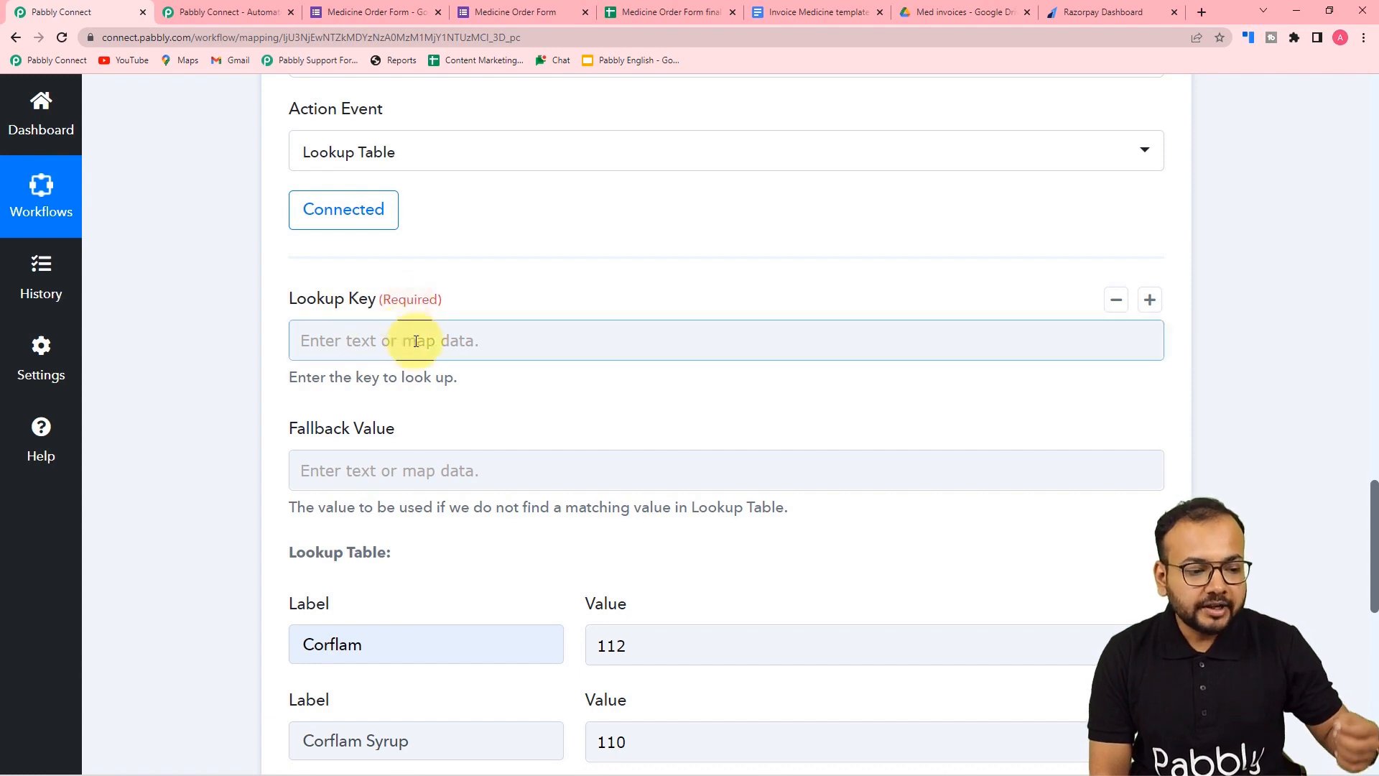
scroll(429, 365, down, 1)
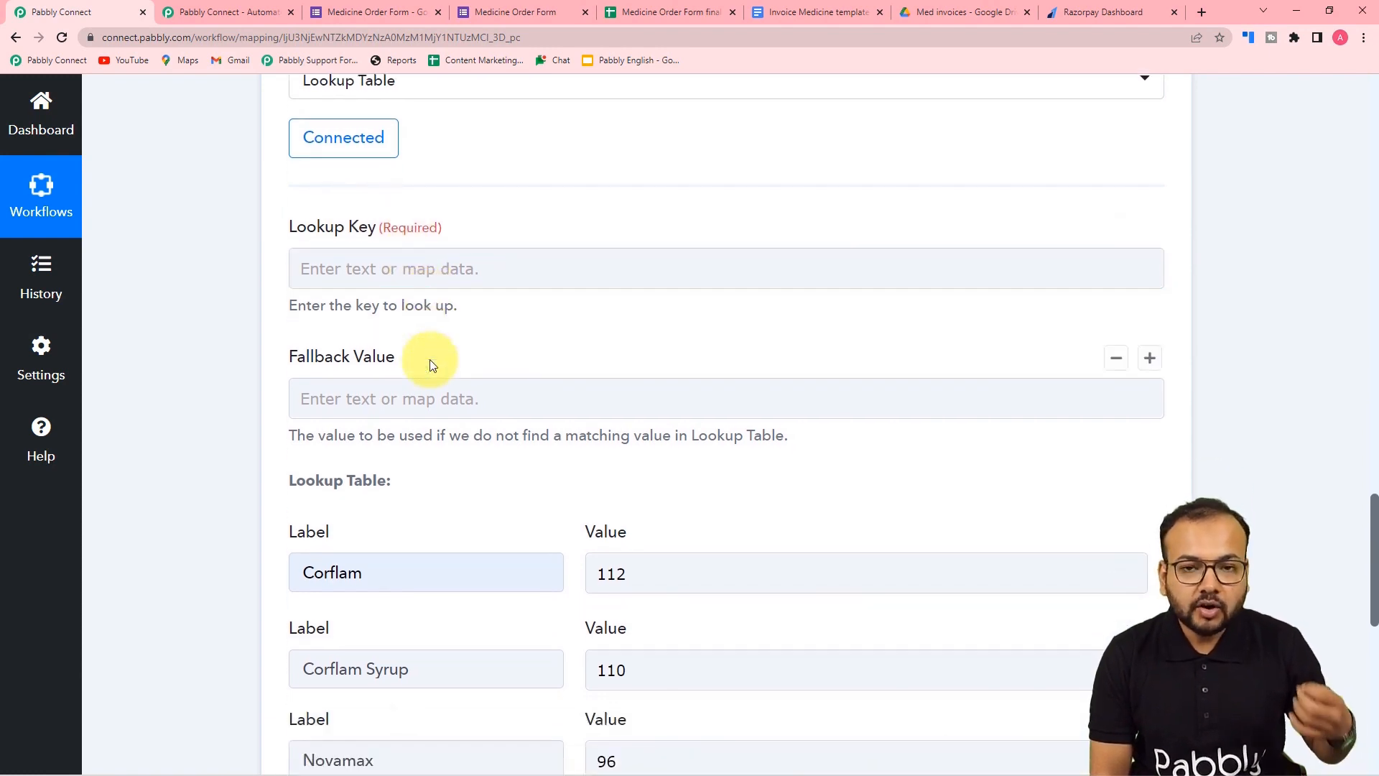
scroll(370, 570, down, 2)
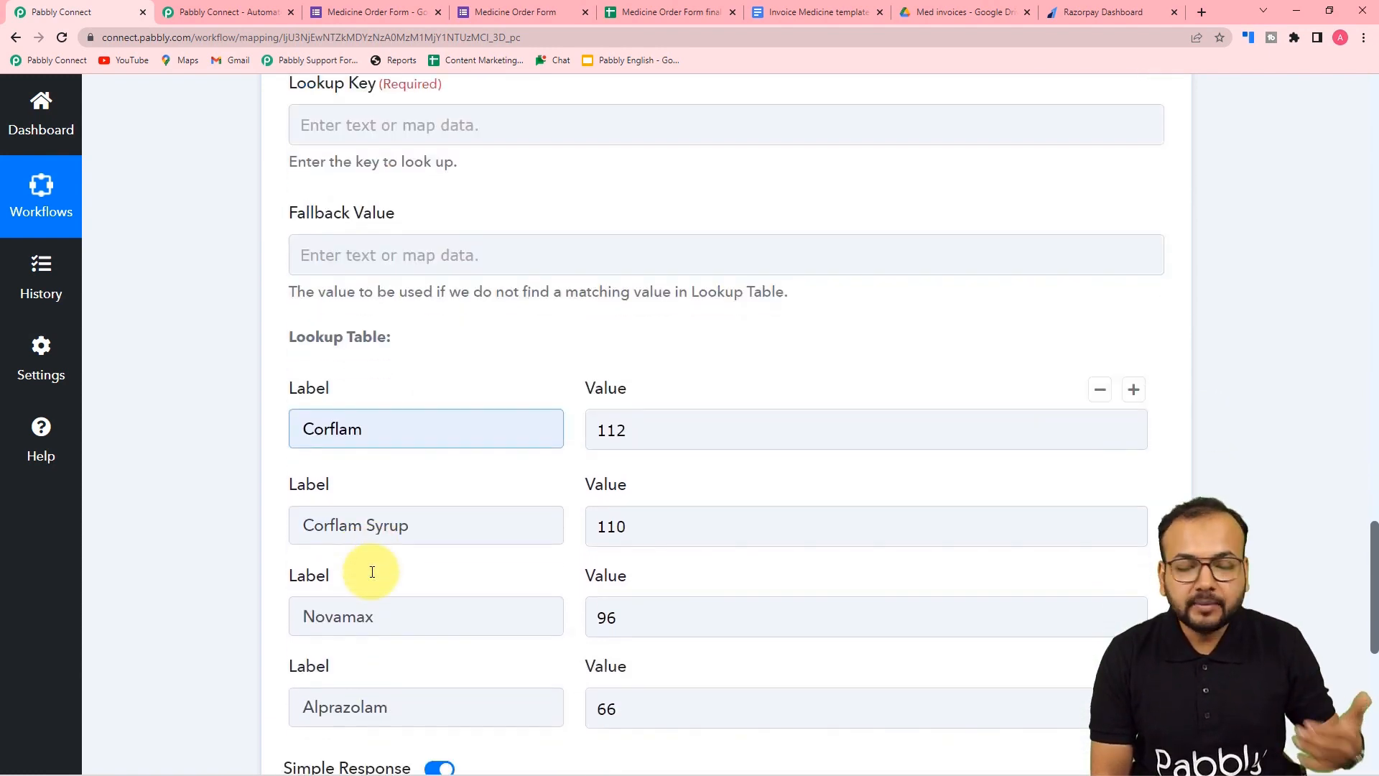
scroll(413, 561, up, 11)
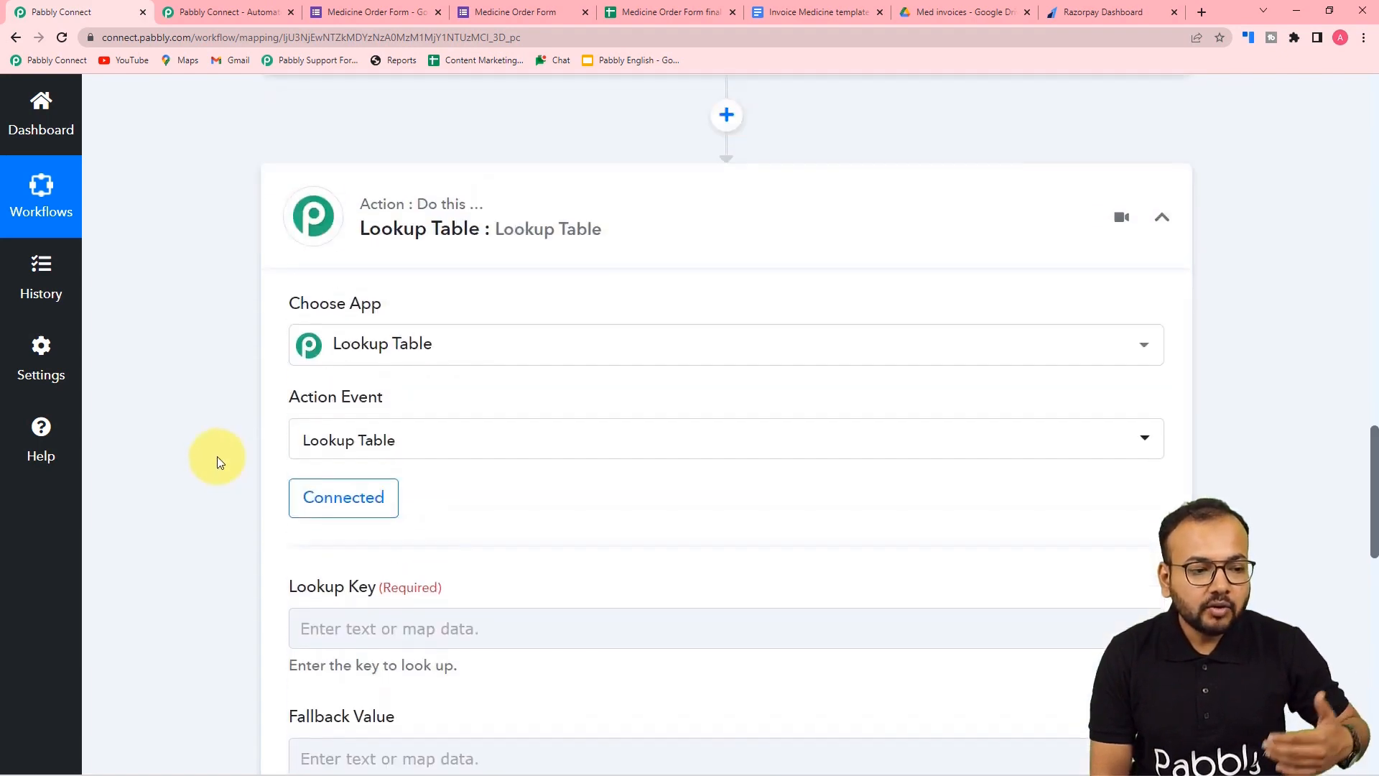
scroll(220, 462, up, 4)
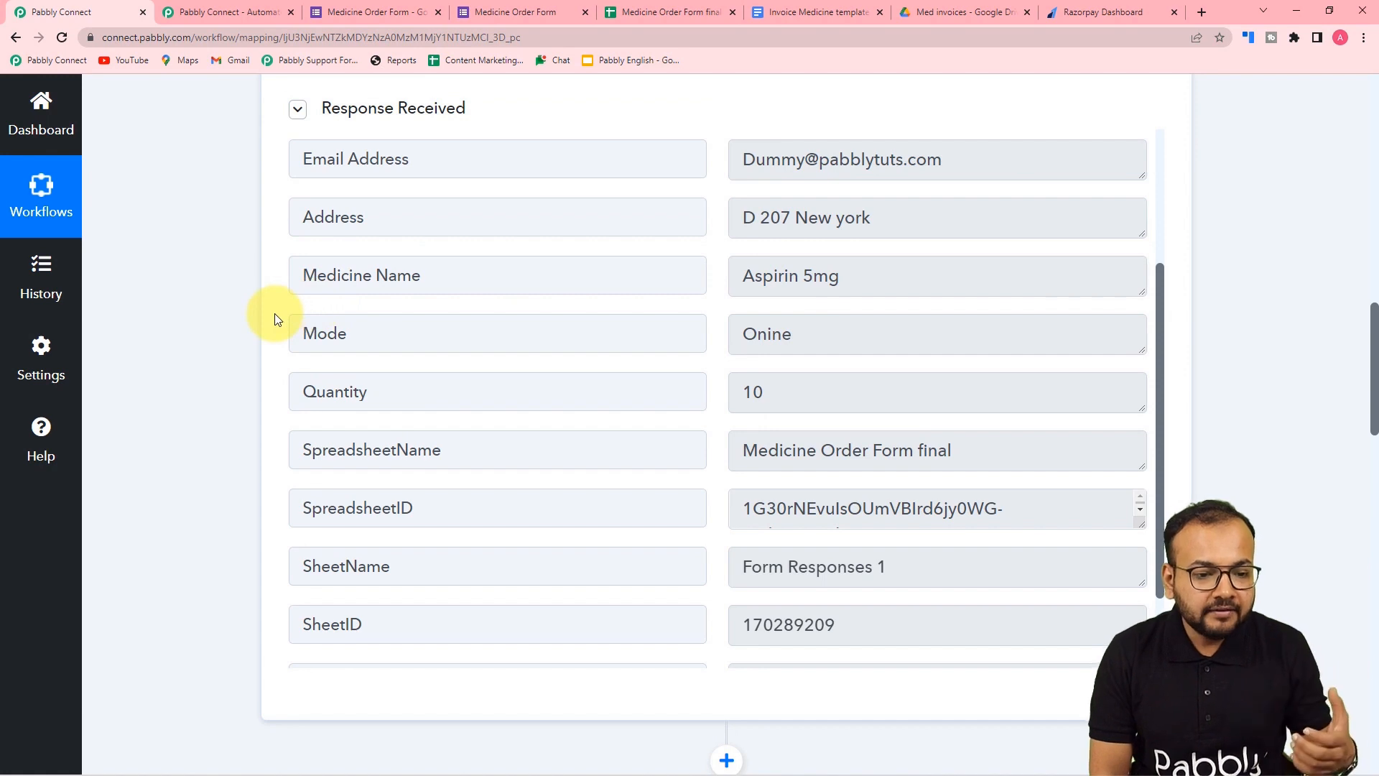
scroll(275, 318, up, 1)
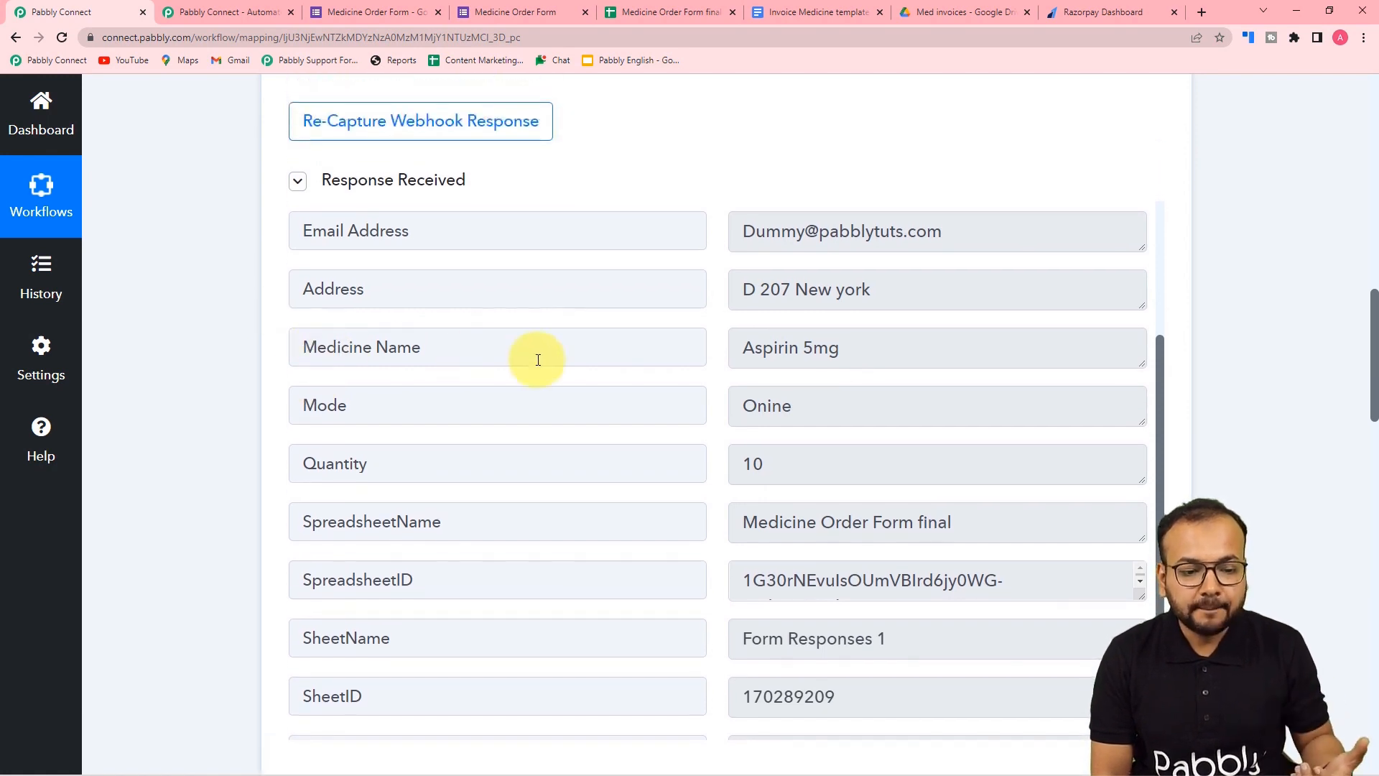
scroll(431, 366, down, 1)
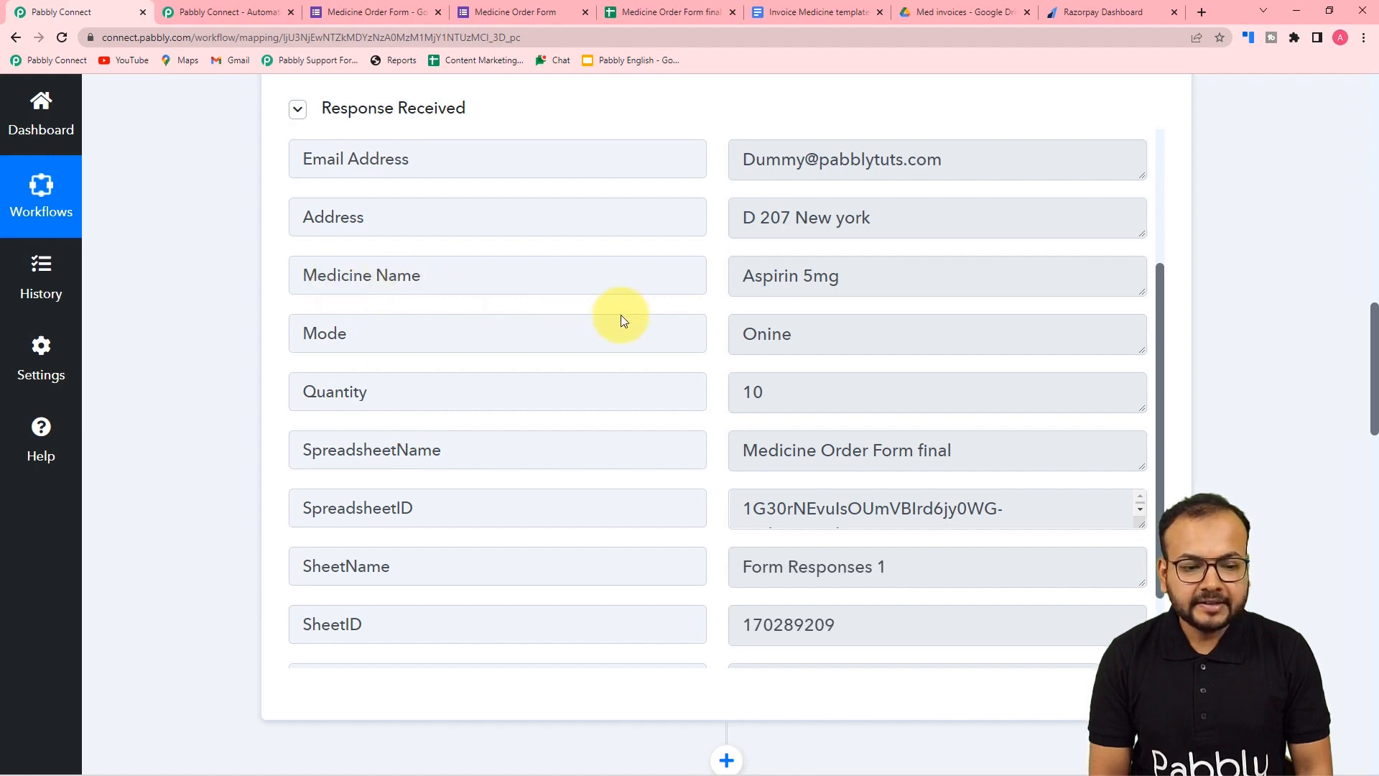
scroll(539, 292, down, 2)
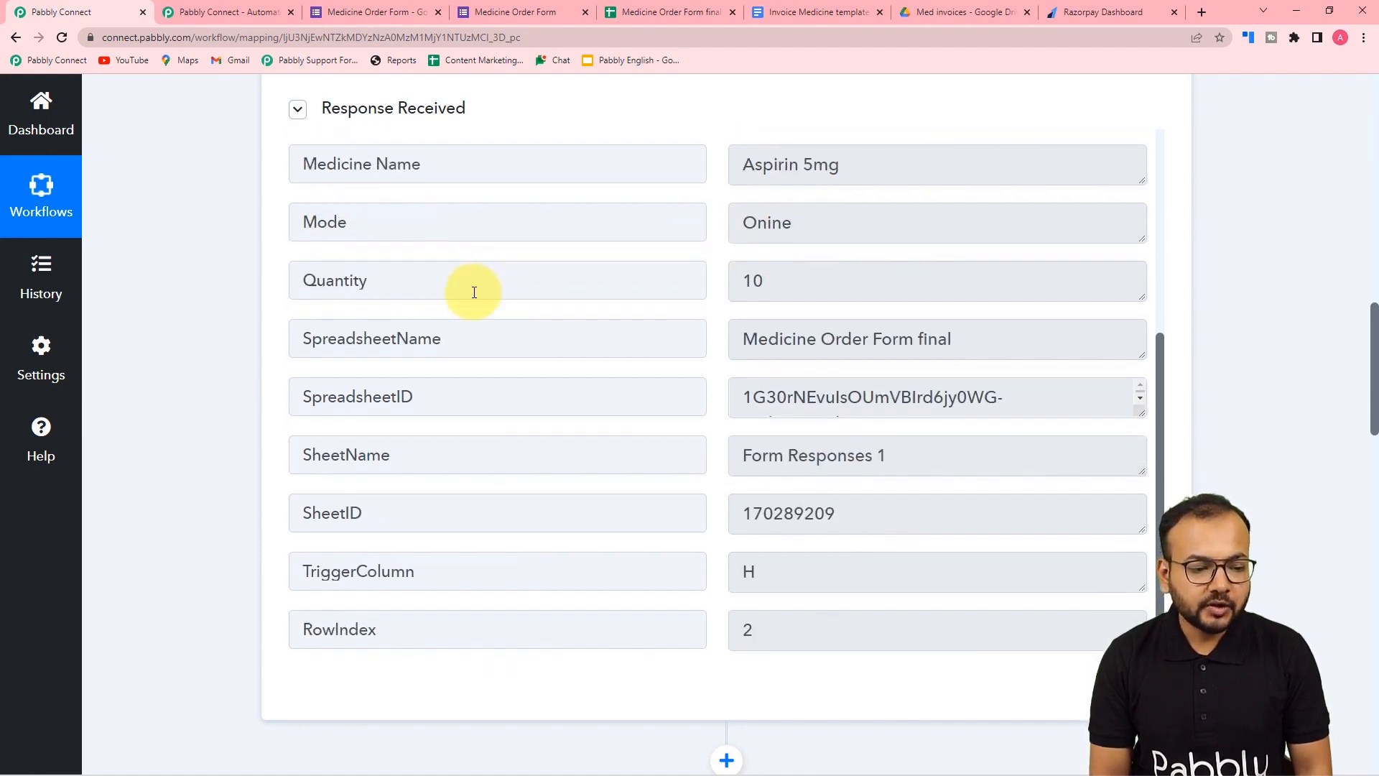
scroll(225, 314, down, 7)
scroll(225, 316, down, 7)
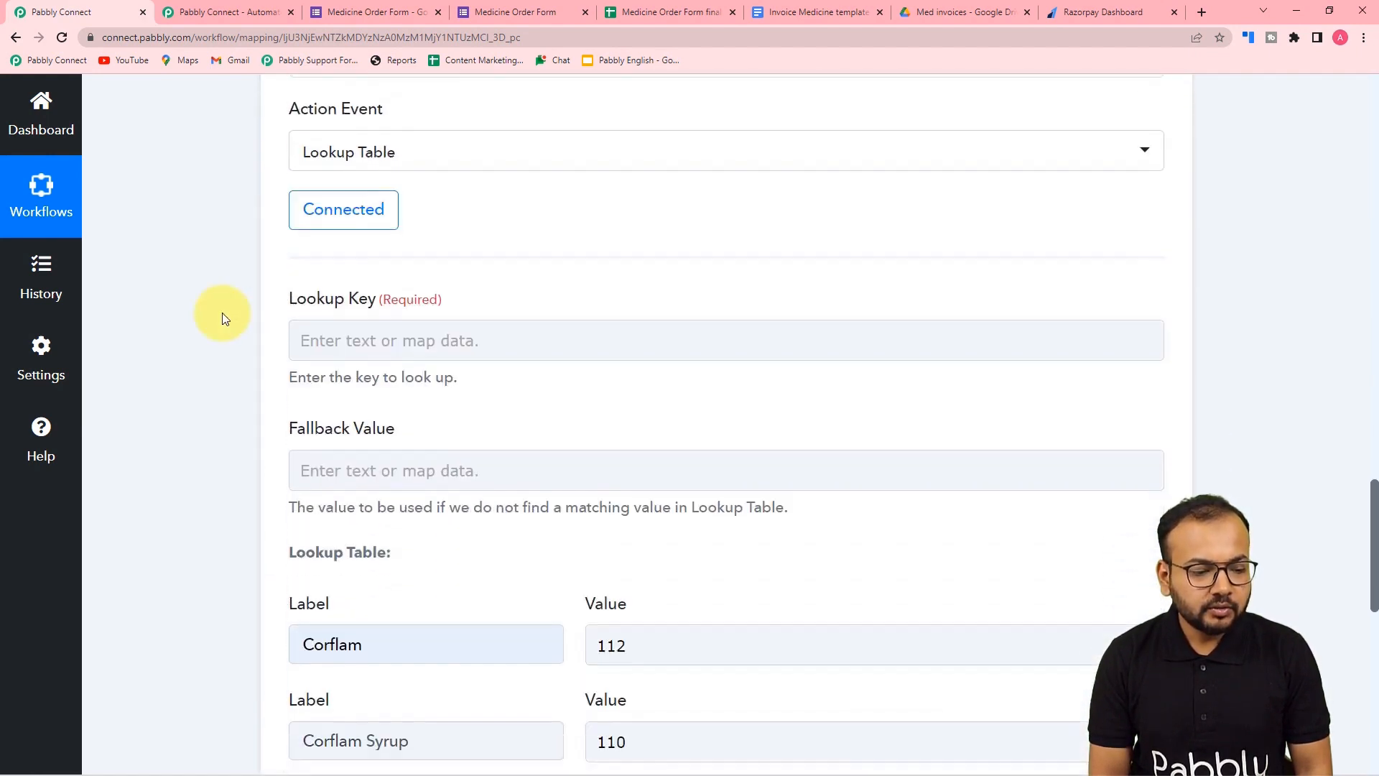
scroll(222, 313, down, 2)
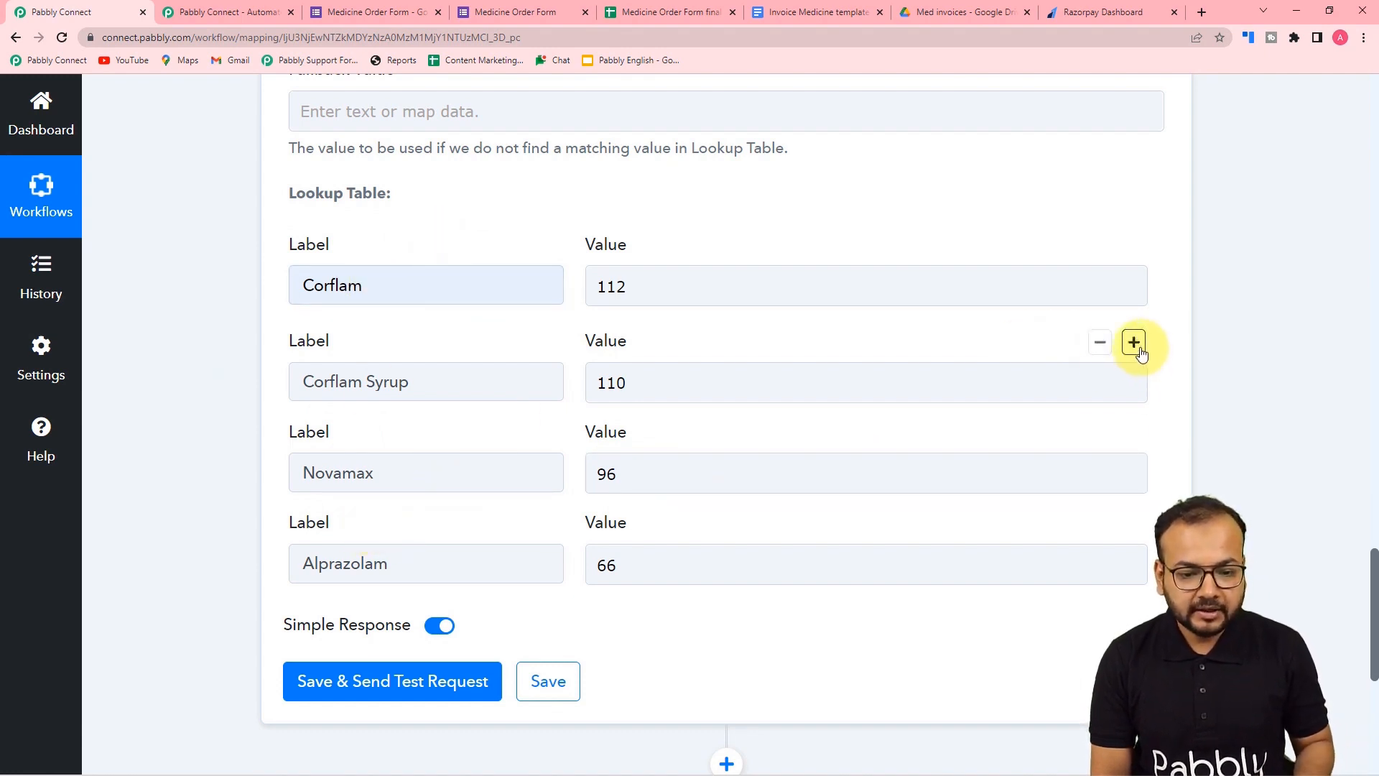
- Add a lookup row for Aspirin 5mg with value 10
click(1140, 349)
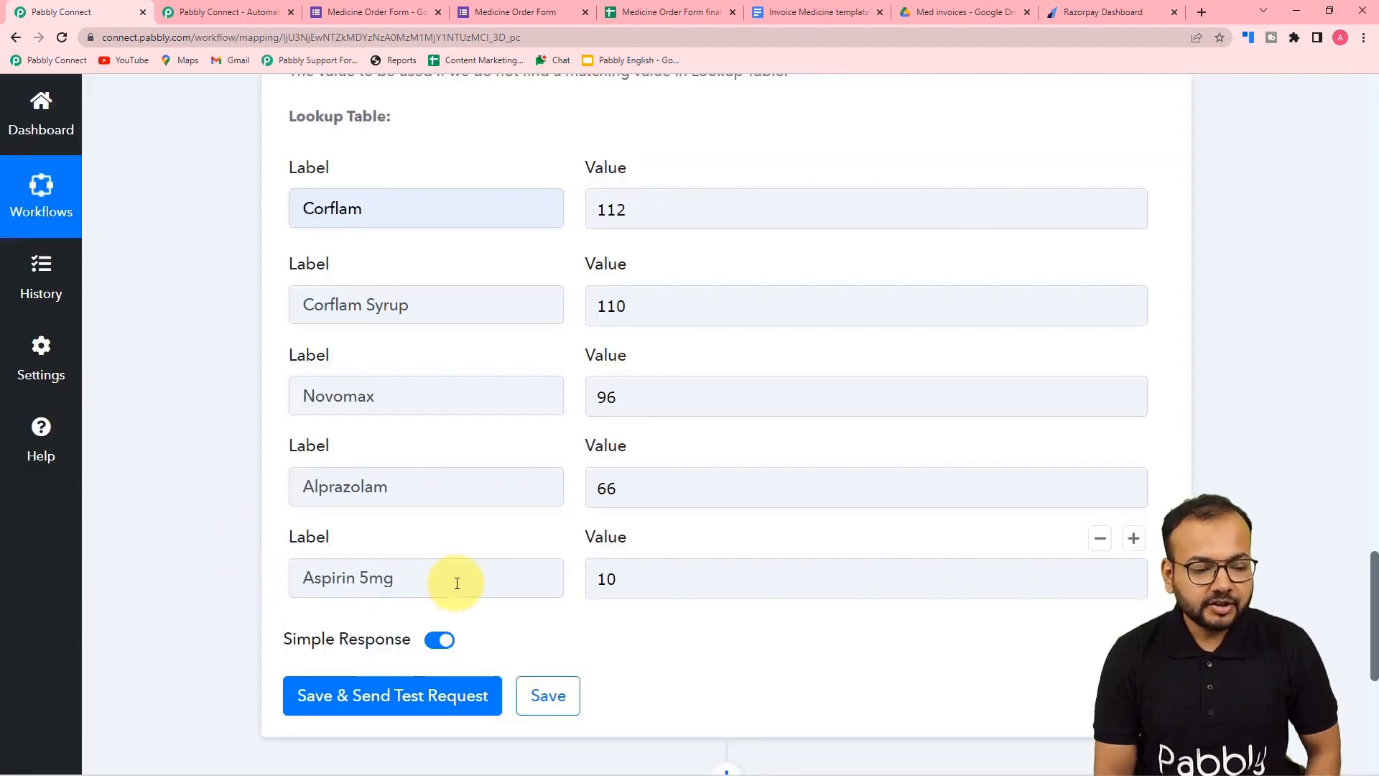
click(661, 589)
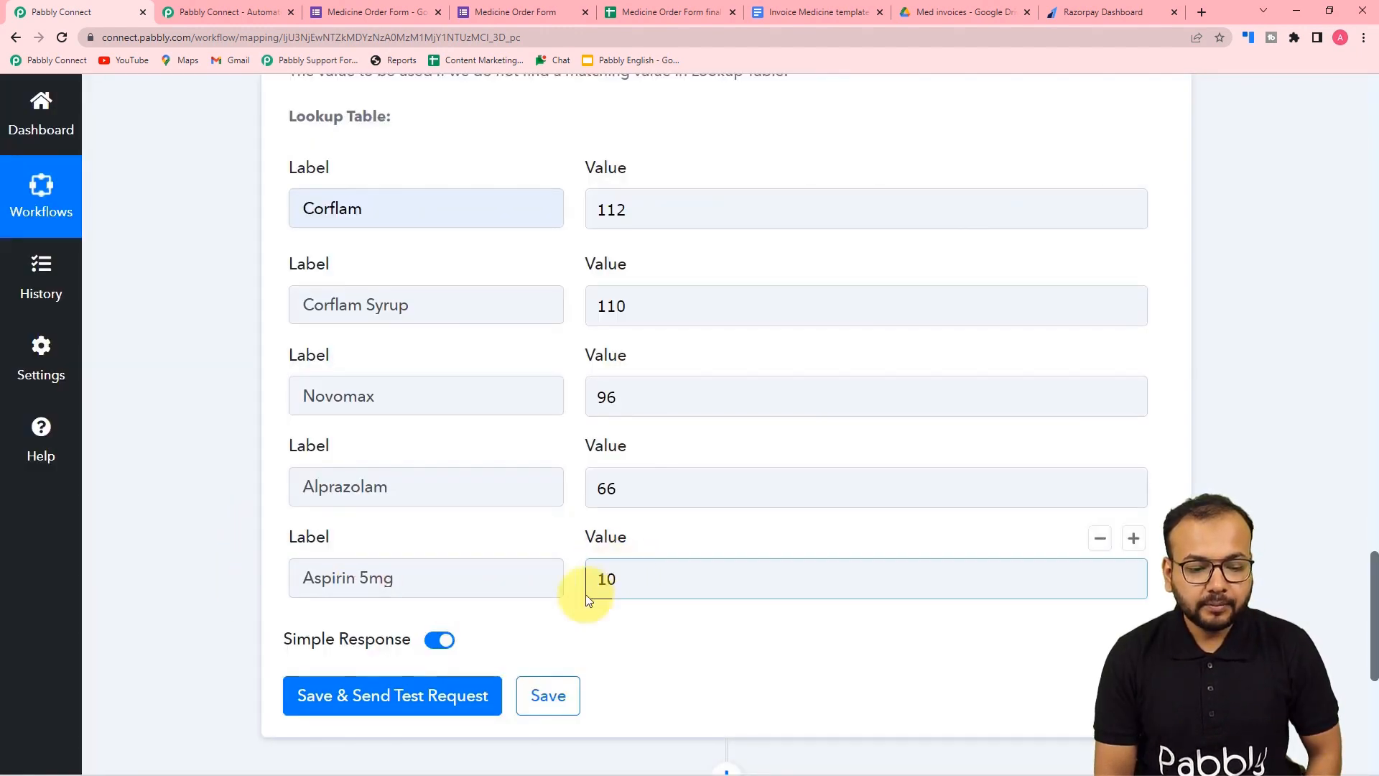
click(653, 629)
scroll(654, 631, up, 8)
scroll(654, 631, up, 1)
scroll(653, 631, down, 1)
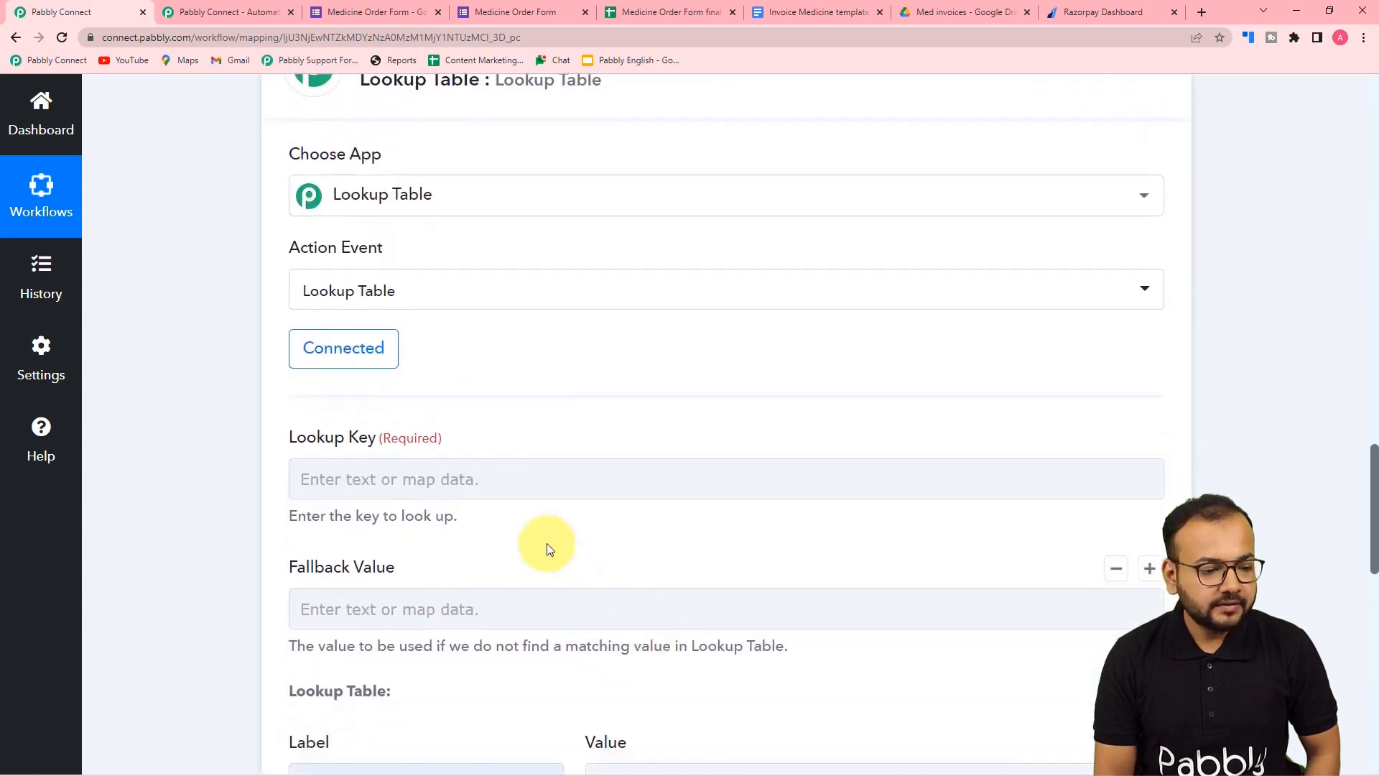
- Map Google Forms' Medicine Name answer as the lookup key
click(450, 481)
scroll(360, 483, down, 4)
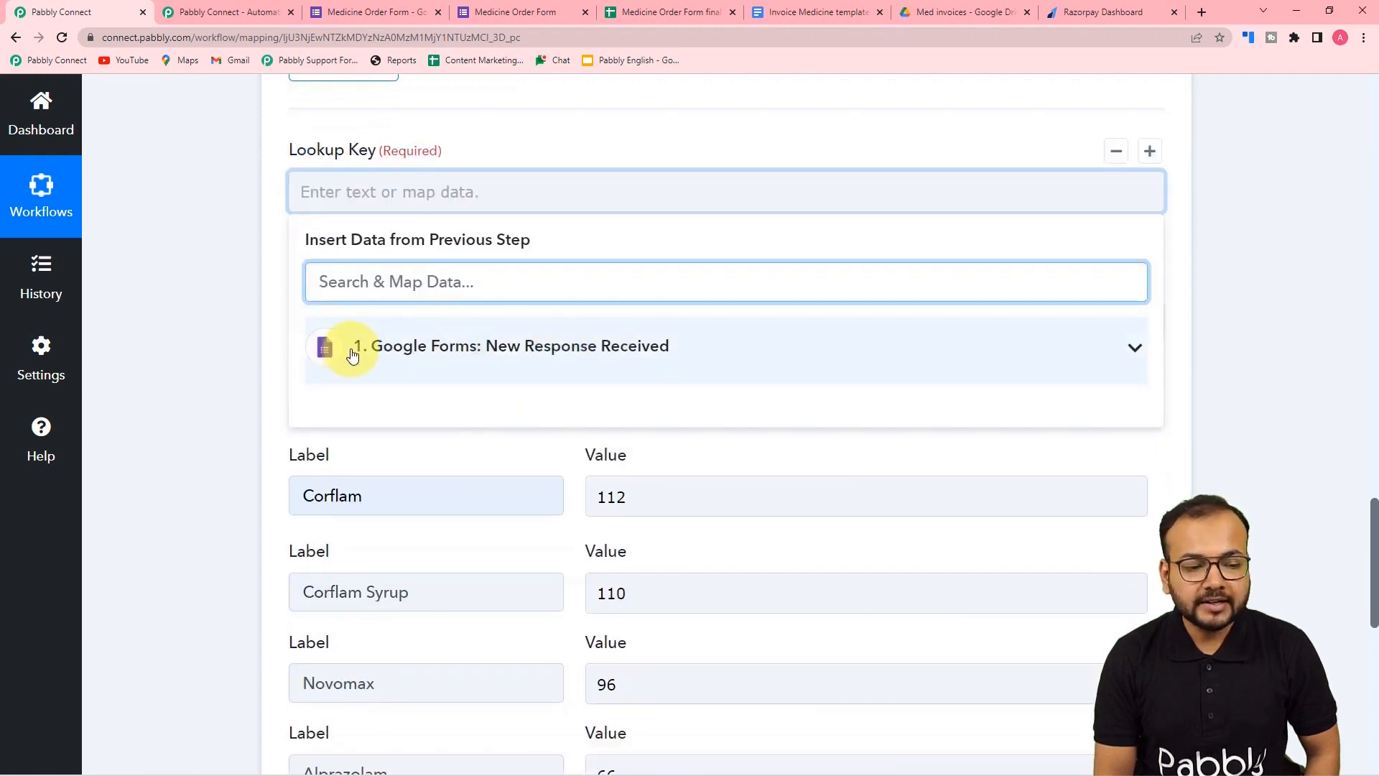
click(514, 359)
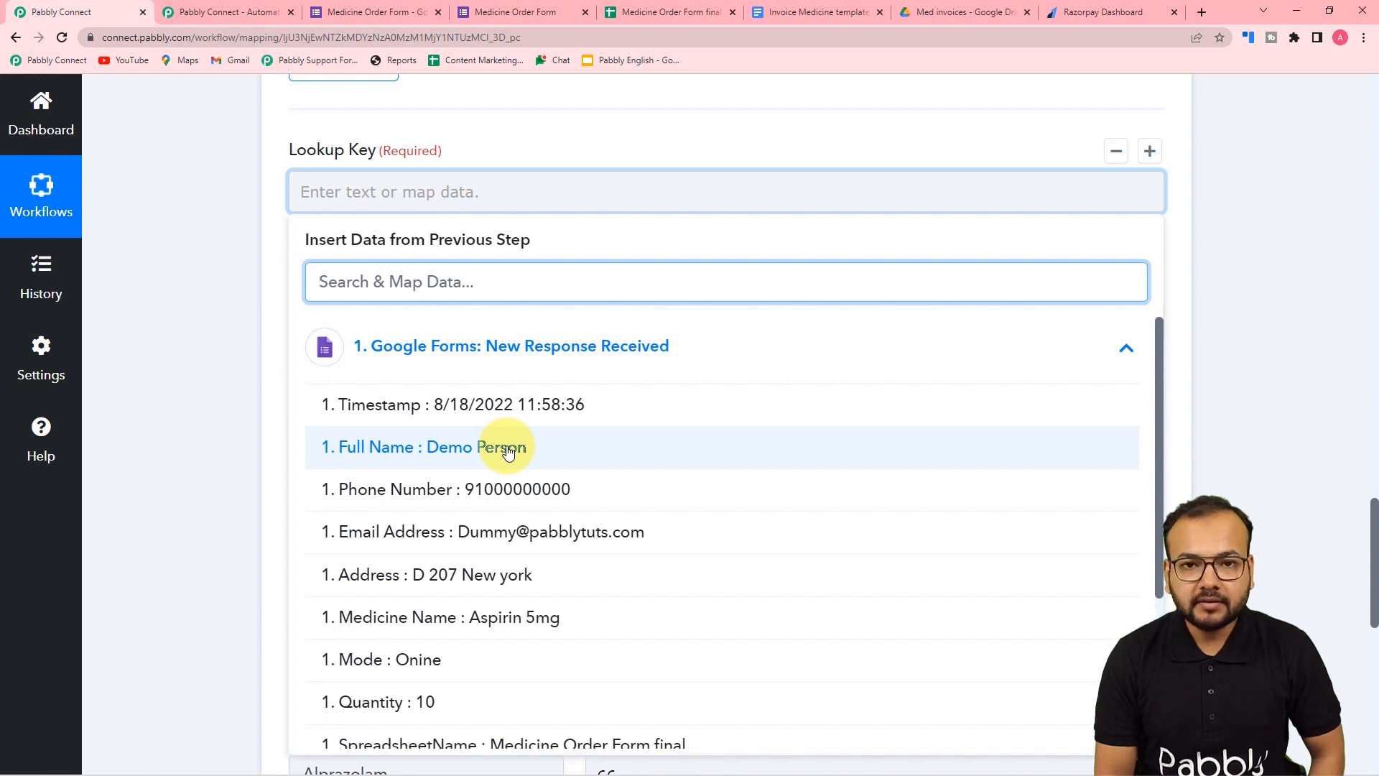
click(440, 623)
click(229, 252)
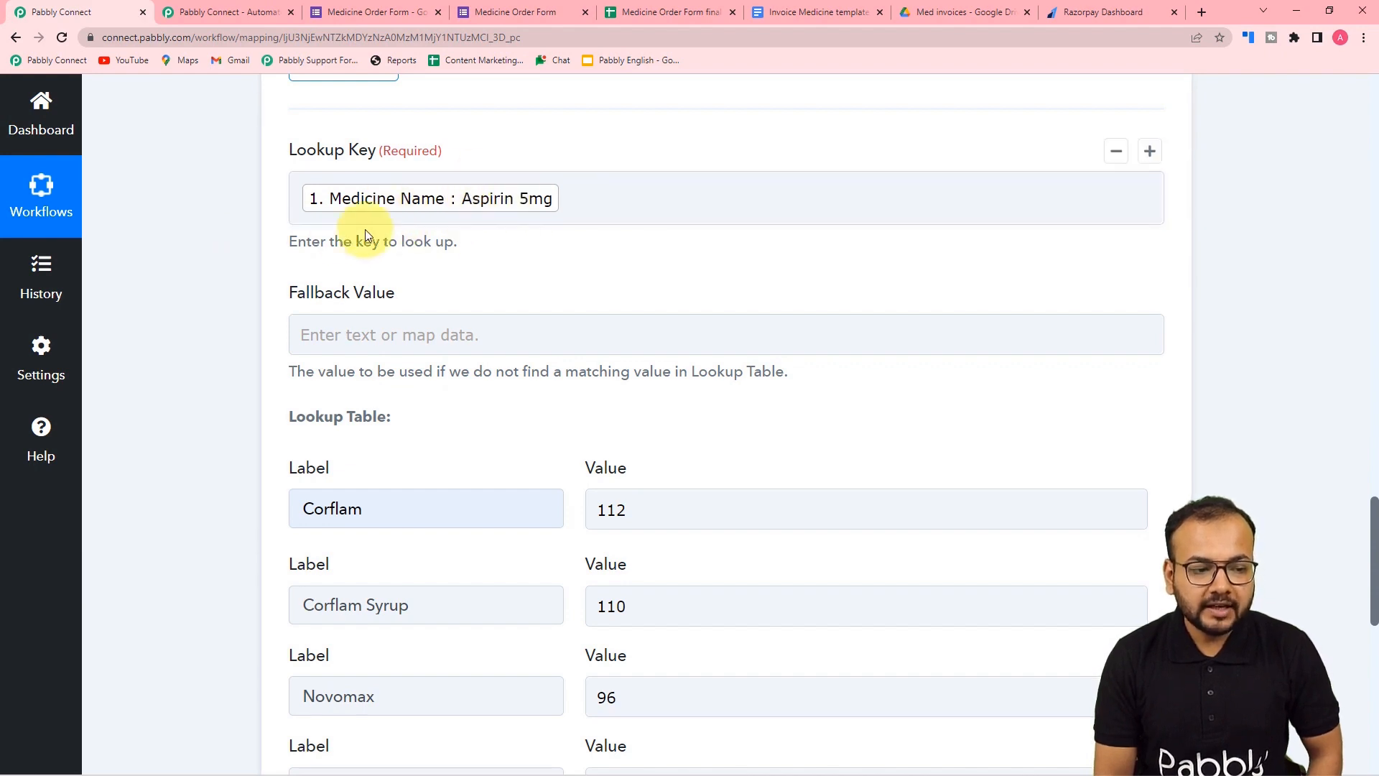
scroll(236, 258, down, 10)
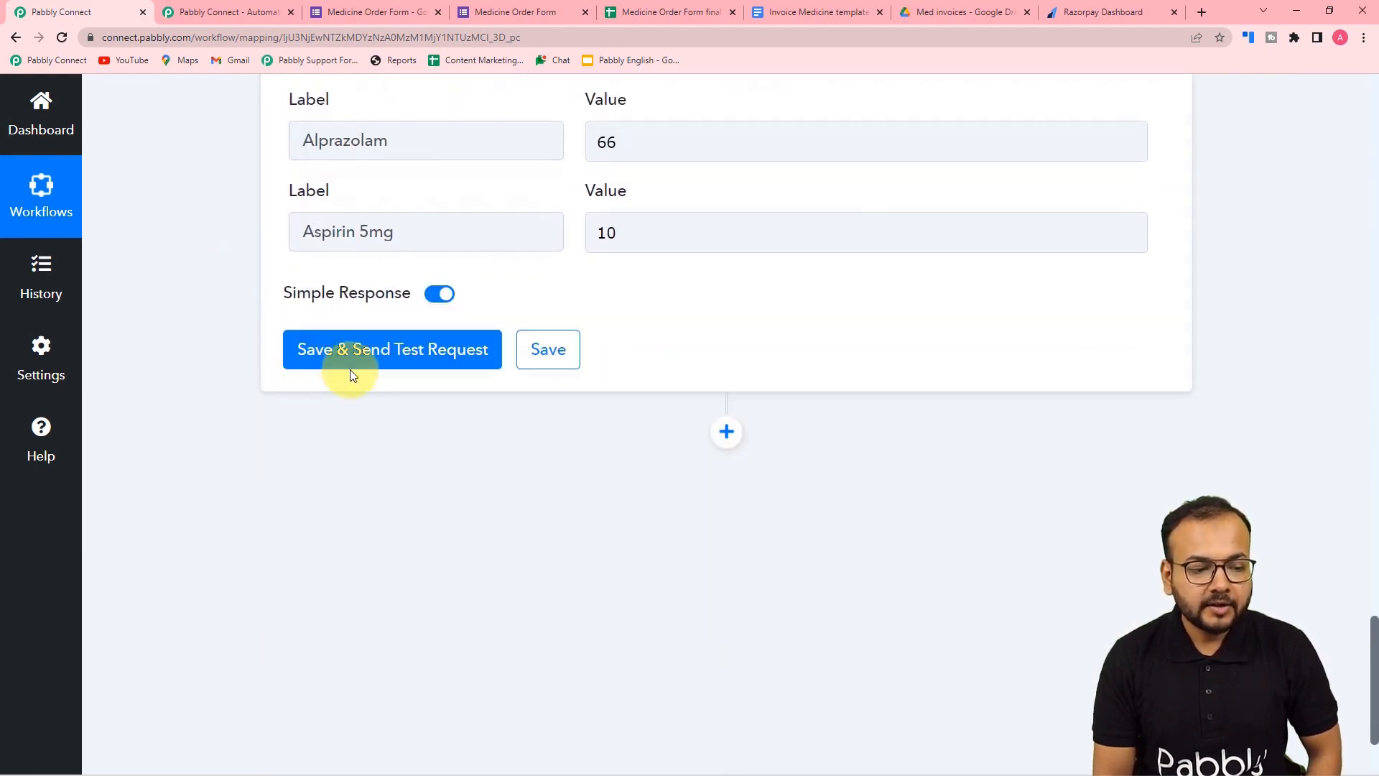
click(311, 358)
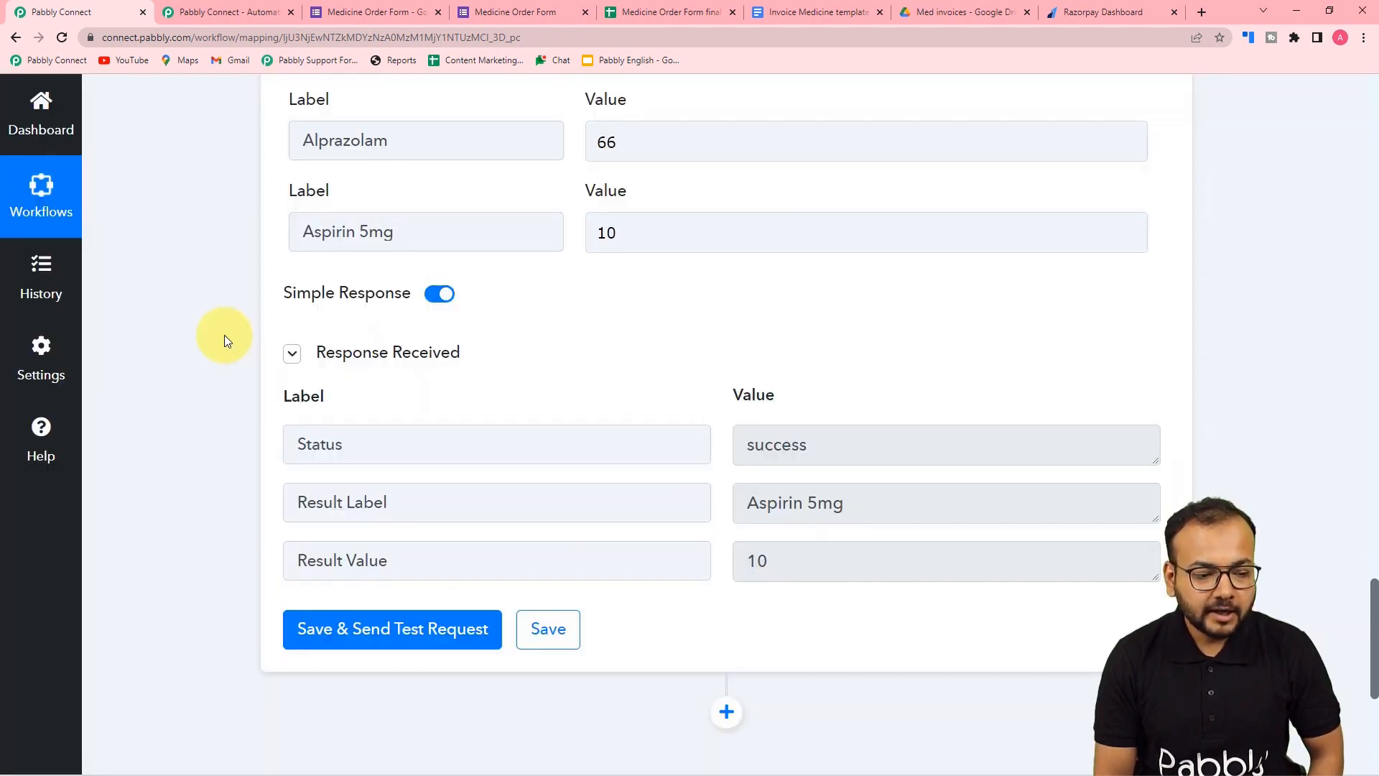
scroll(226, 335, down, 2)
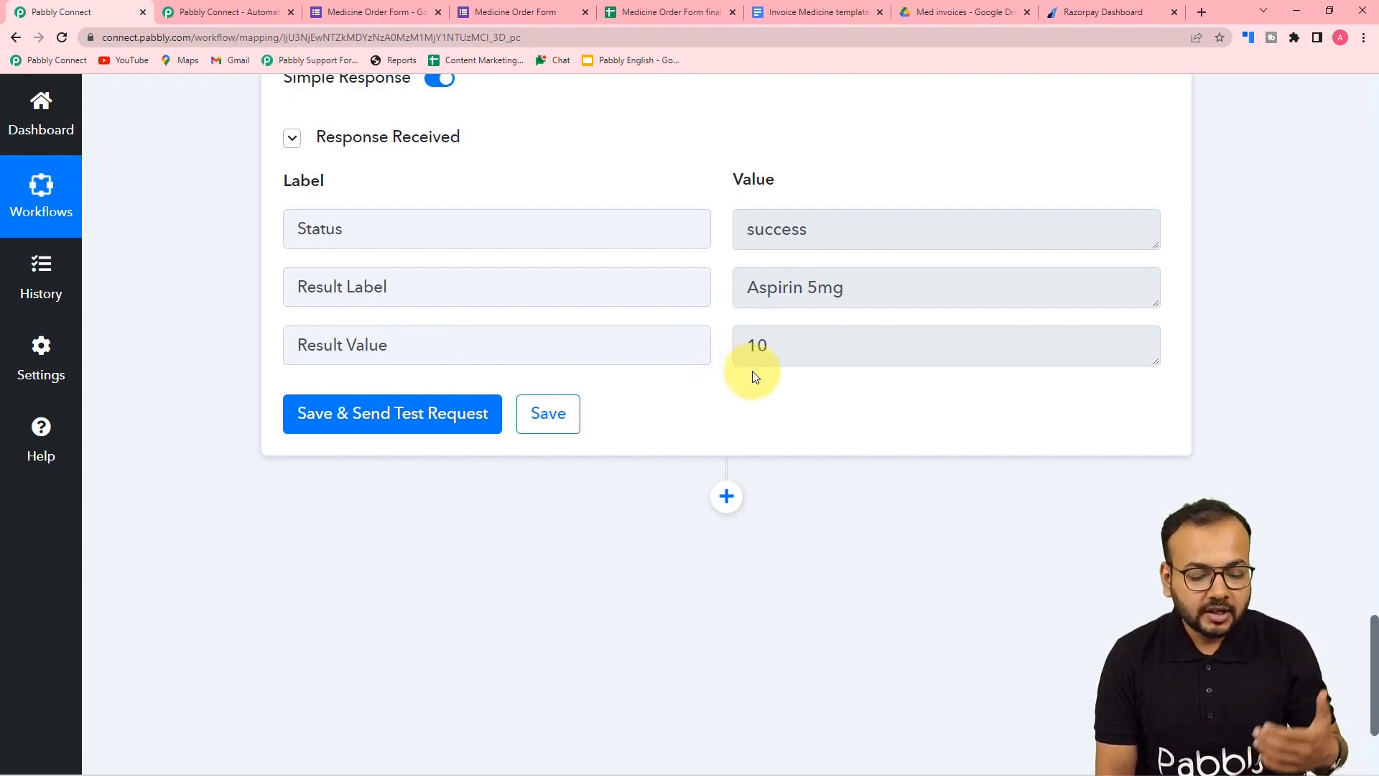
scroll(752, 371, down, 3)
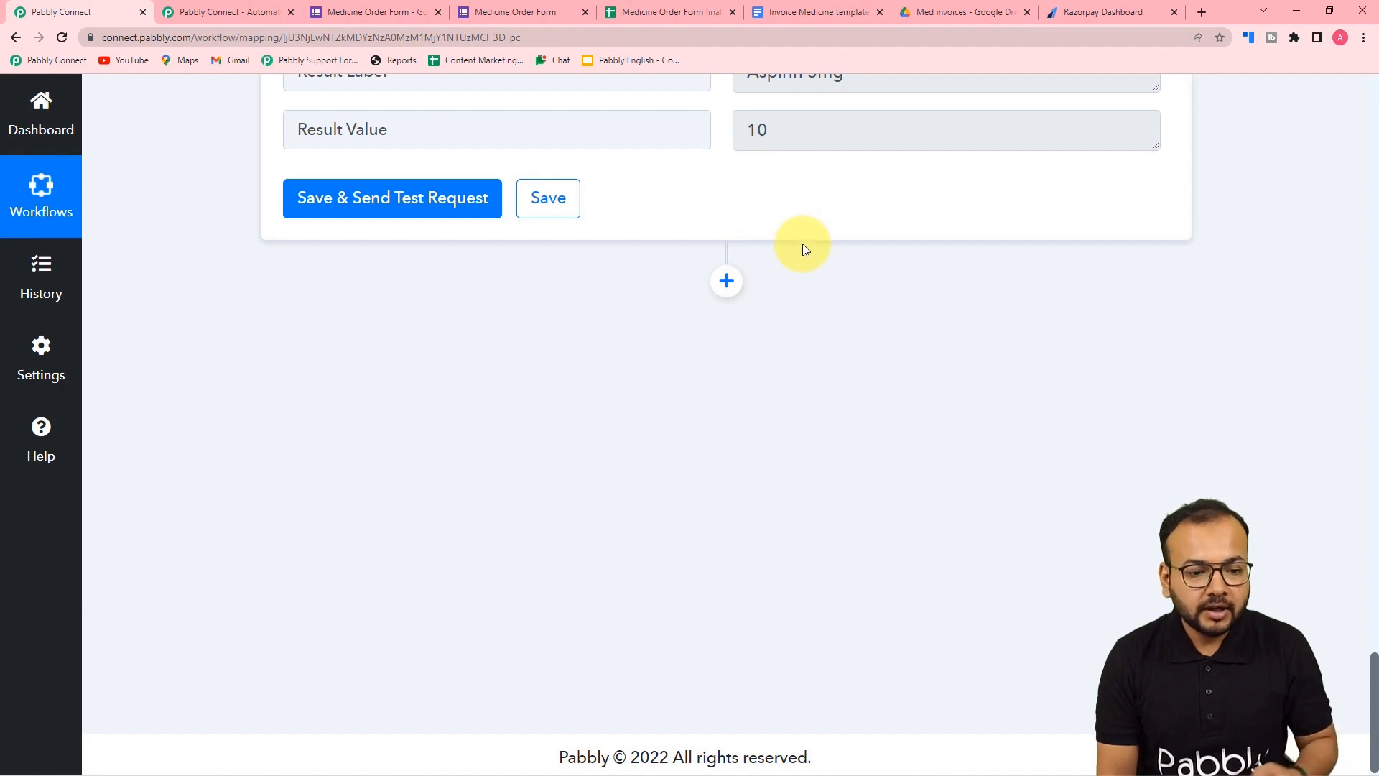
scroll(805, 262, up, 2)
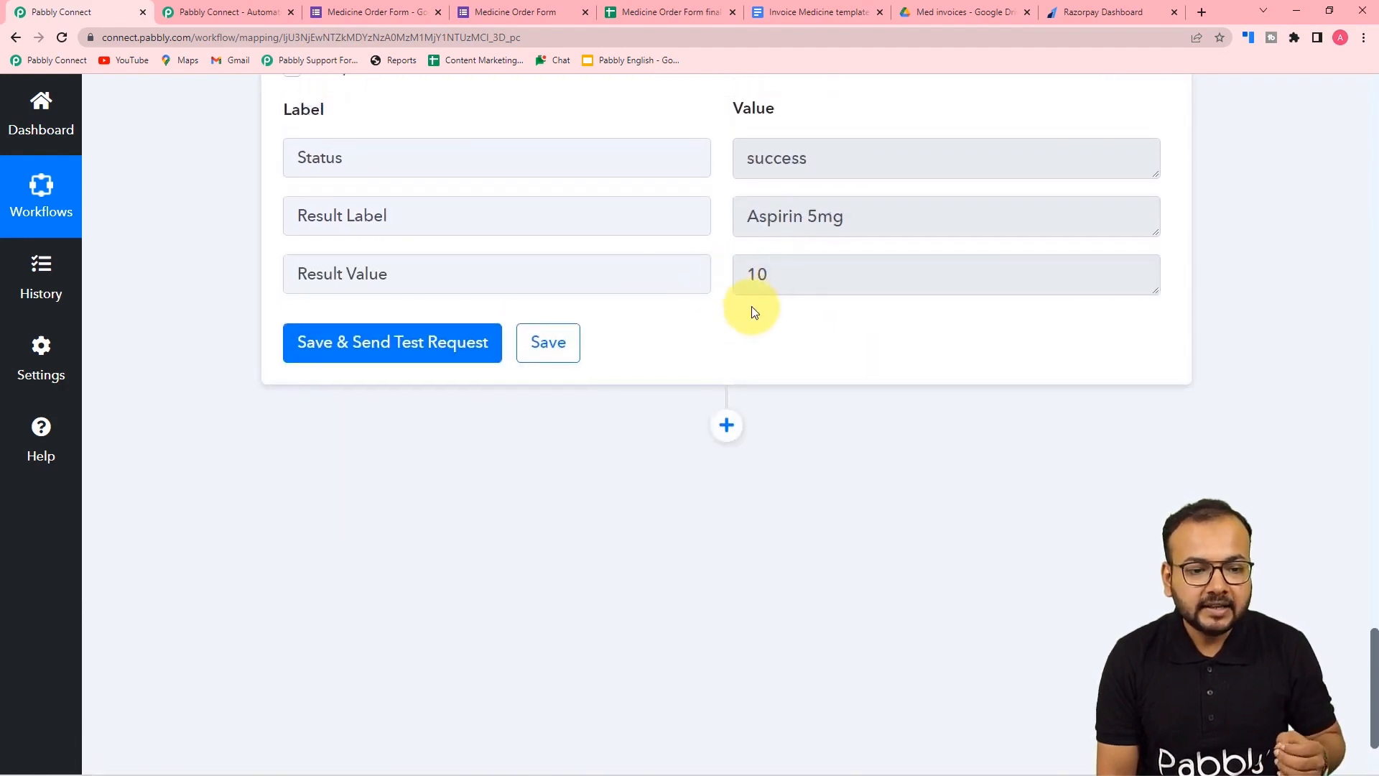
scroll(754, 308, up, 15)
scroll(752, 306, up, 1)
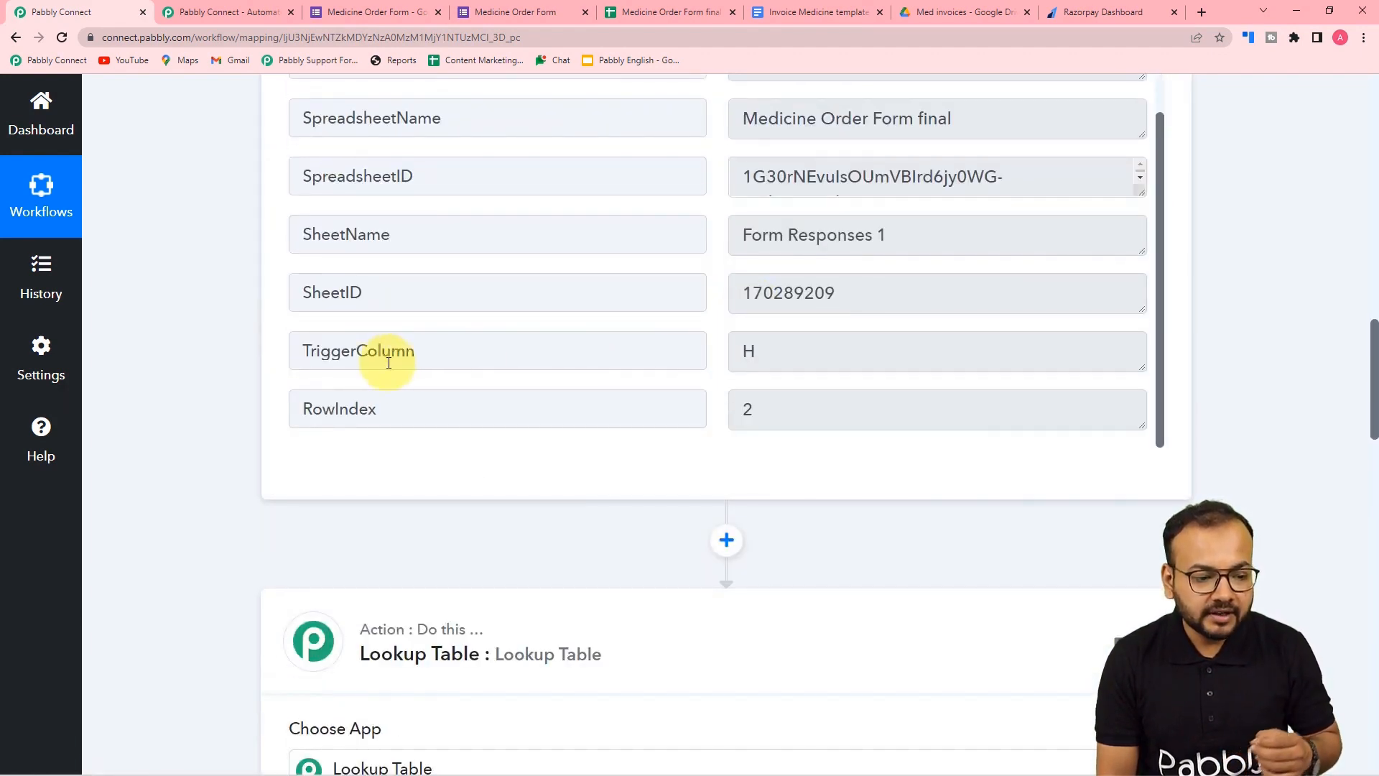
scroll(400, 317, up, 3)
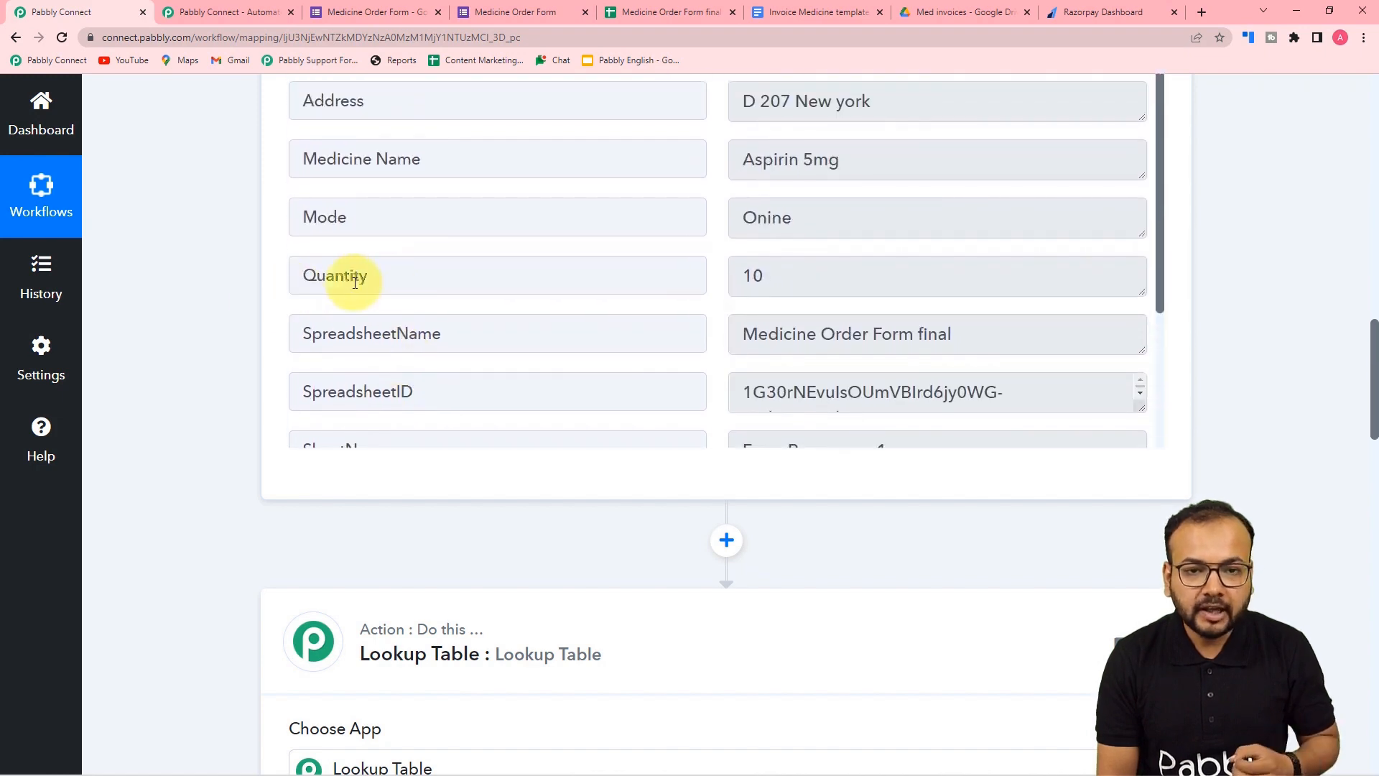
scroll(173, 369, down, 20)
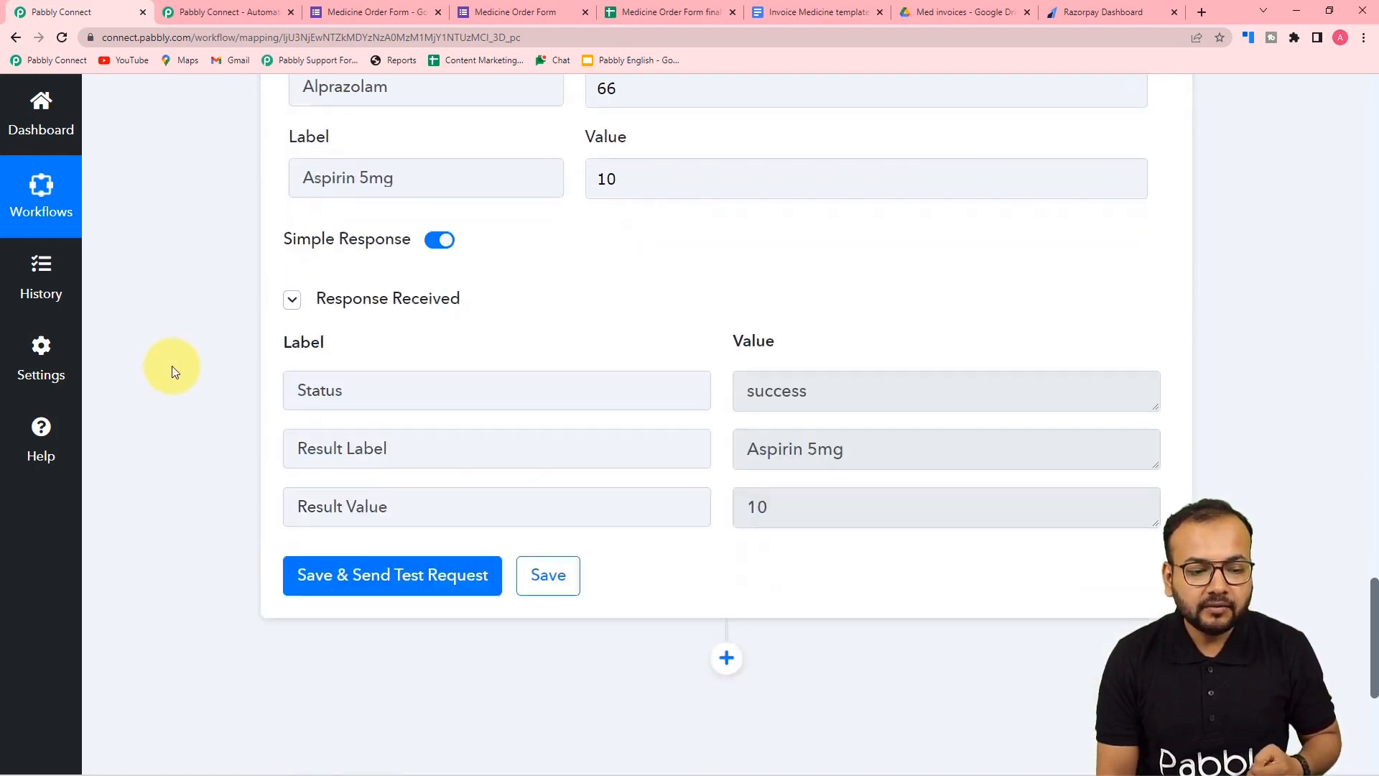
scroll(216, 417, down, 6)
- Add a Number Formatter step with the Perform Math Operation action and connect it
click(727, 281)
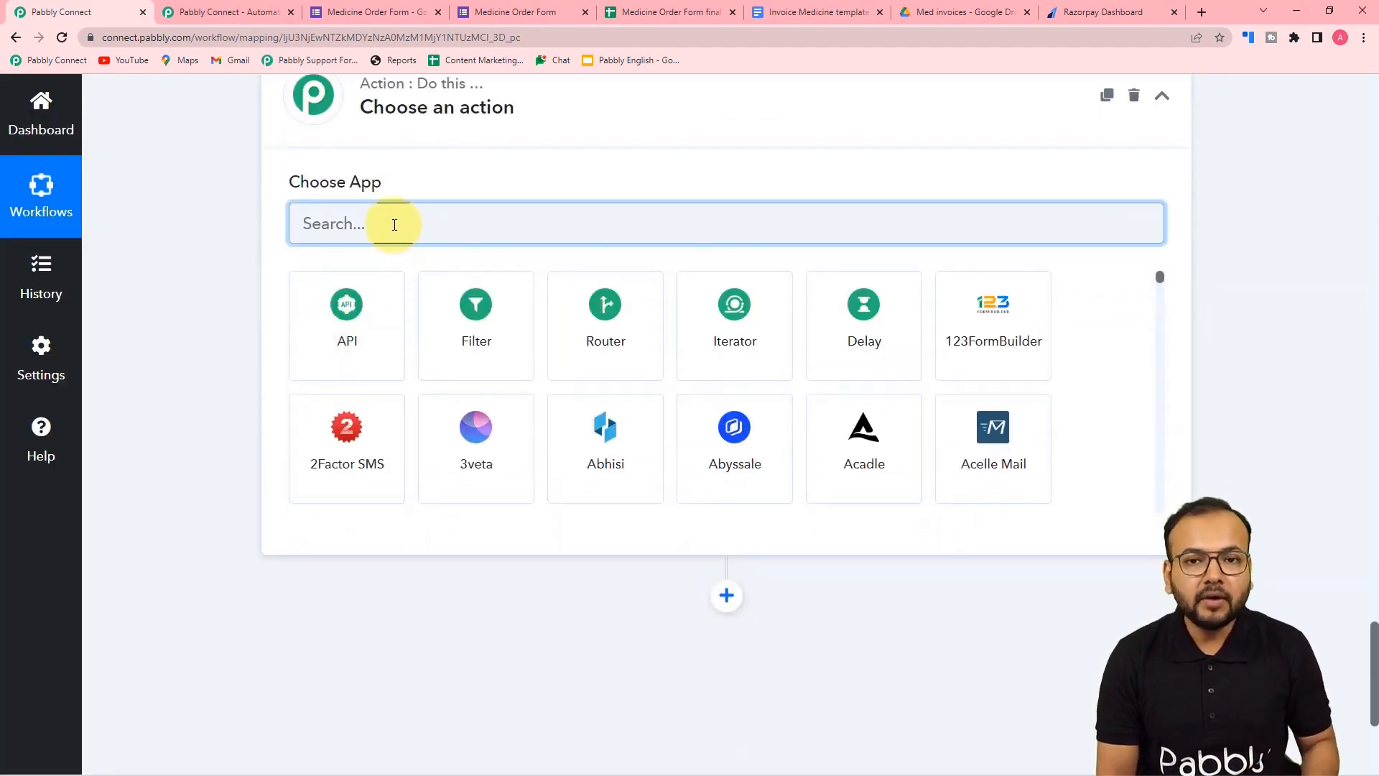
text(num)
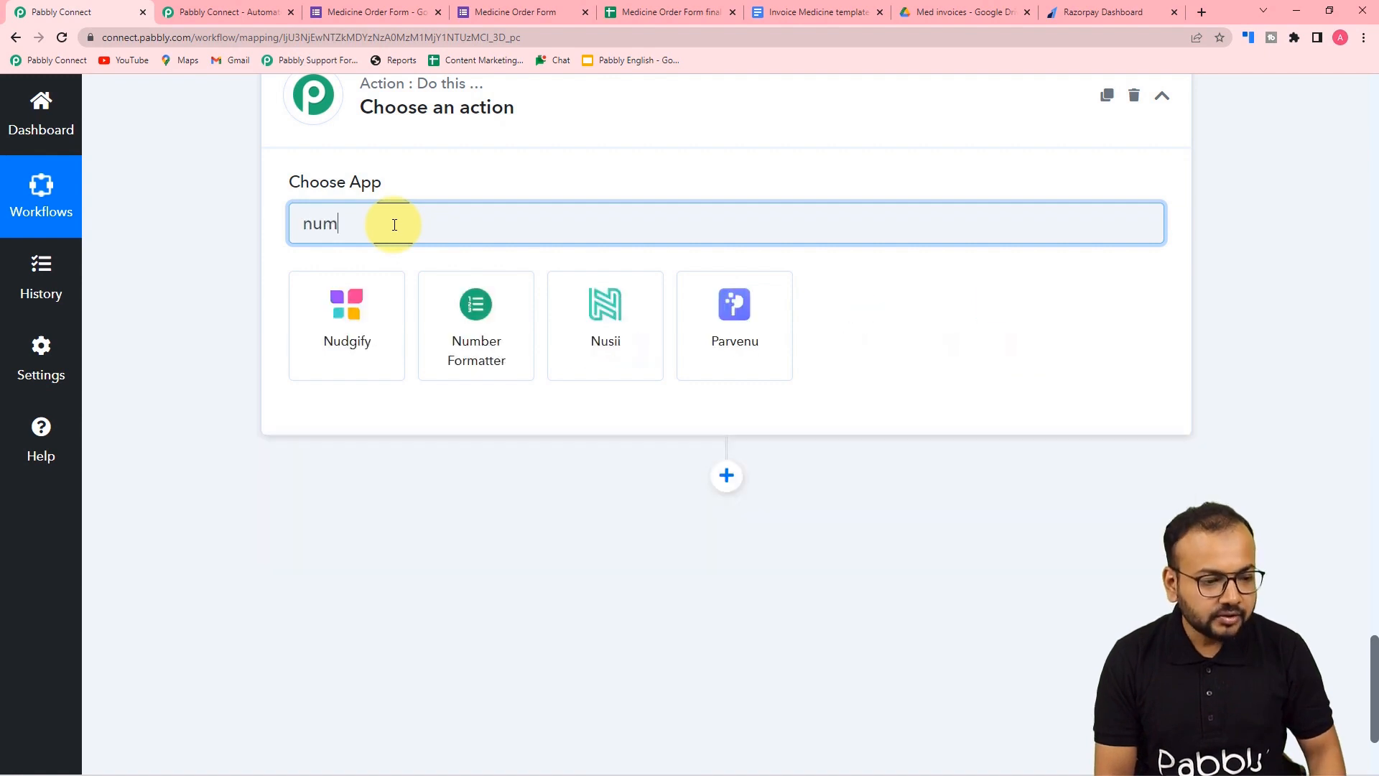
click(345, 336)
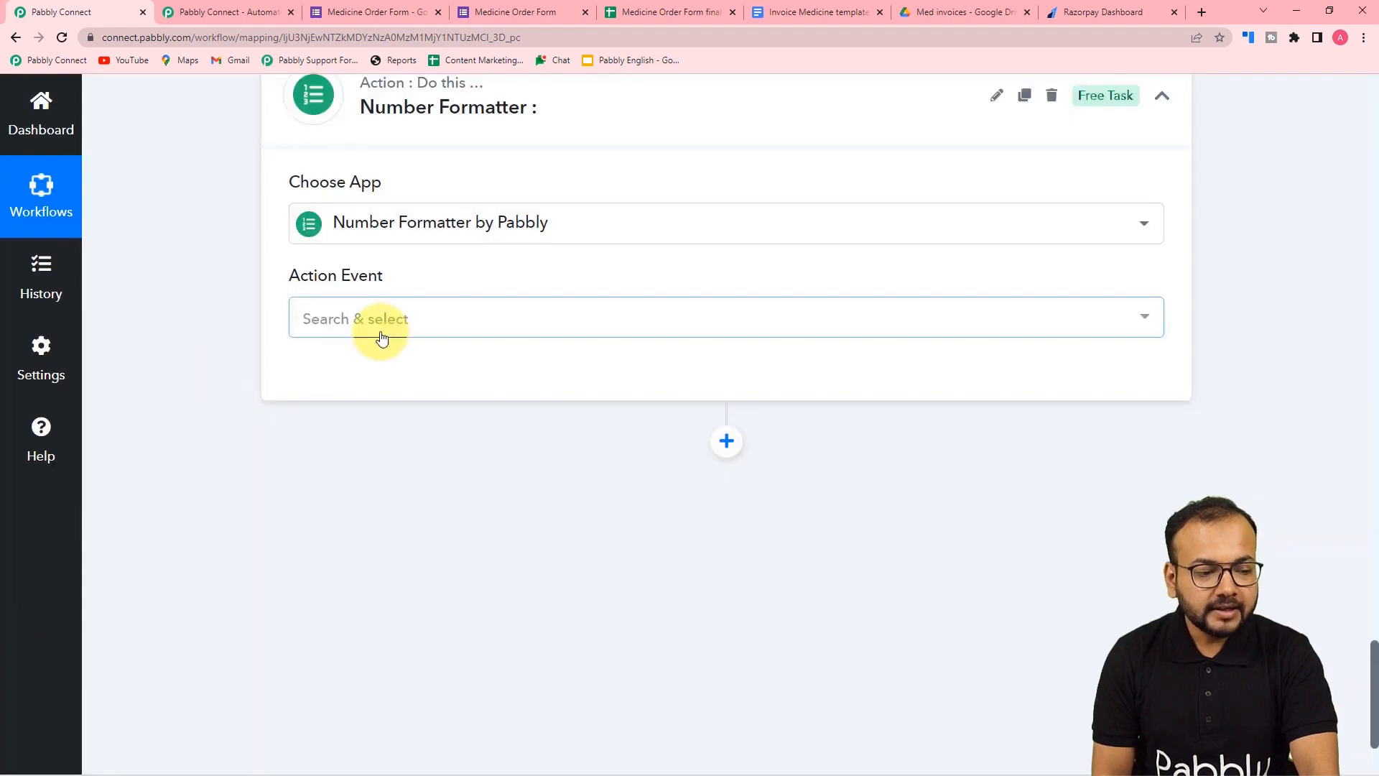
click(382, 338)
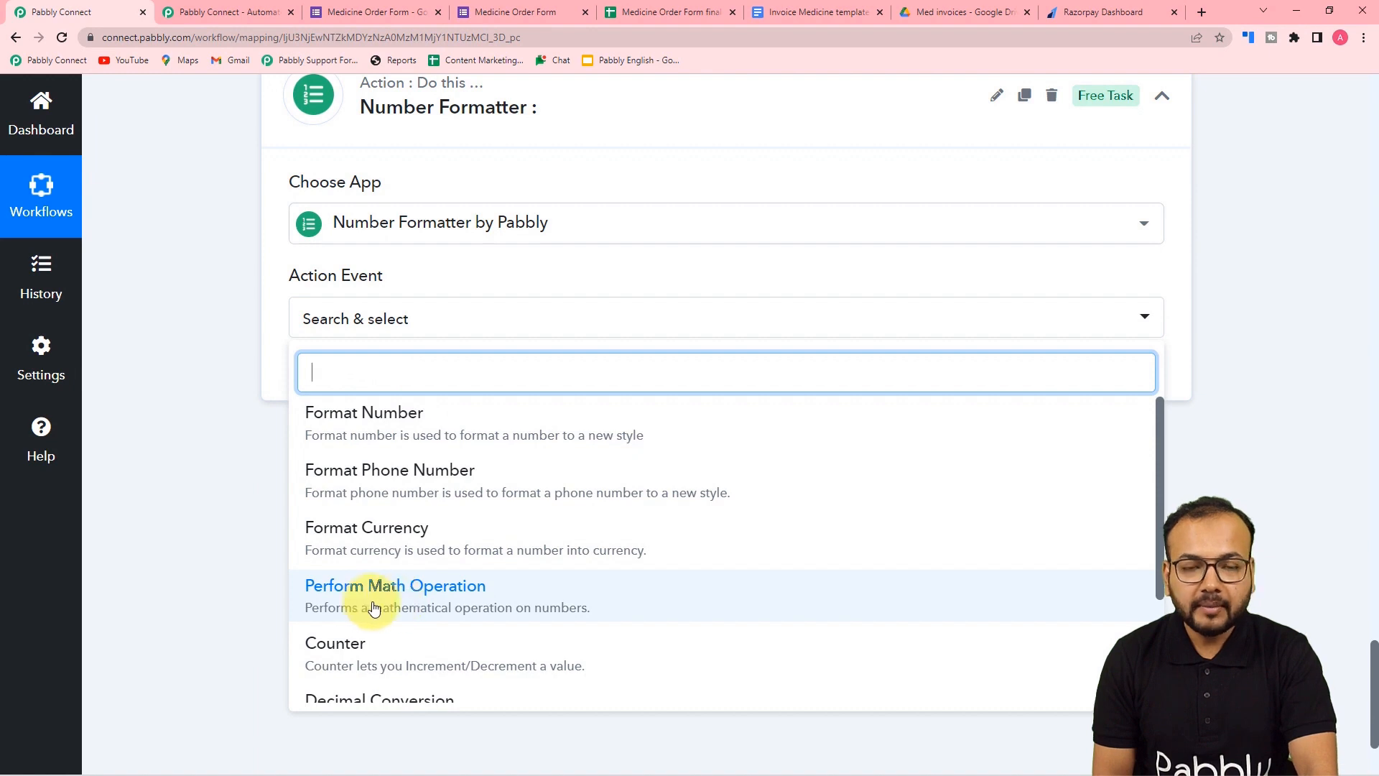
scroll(407, 607, up, 1)
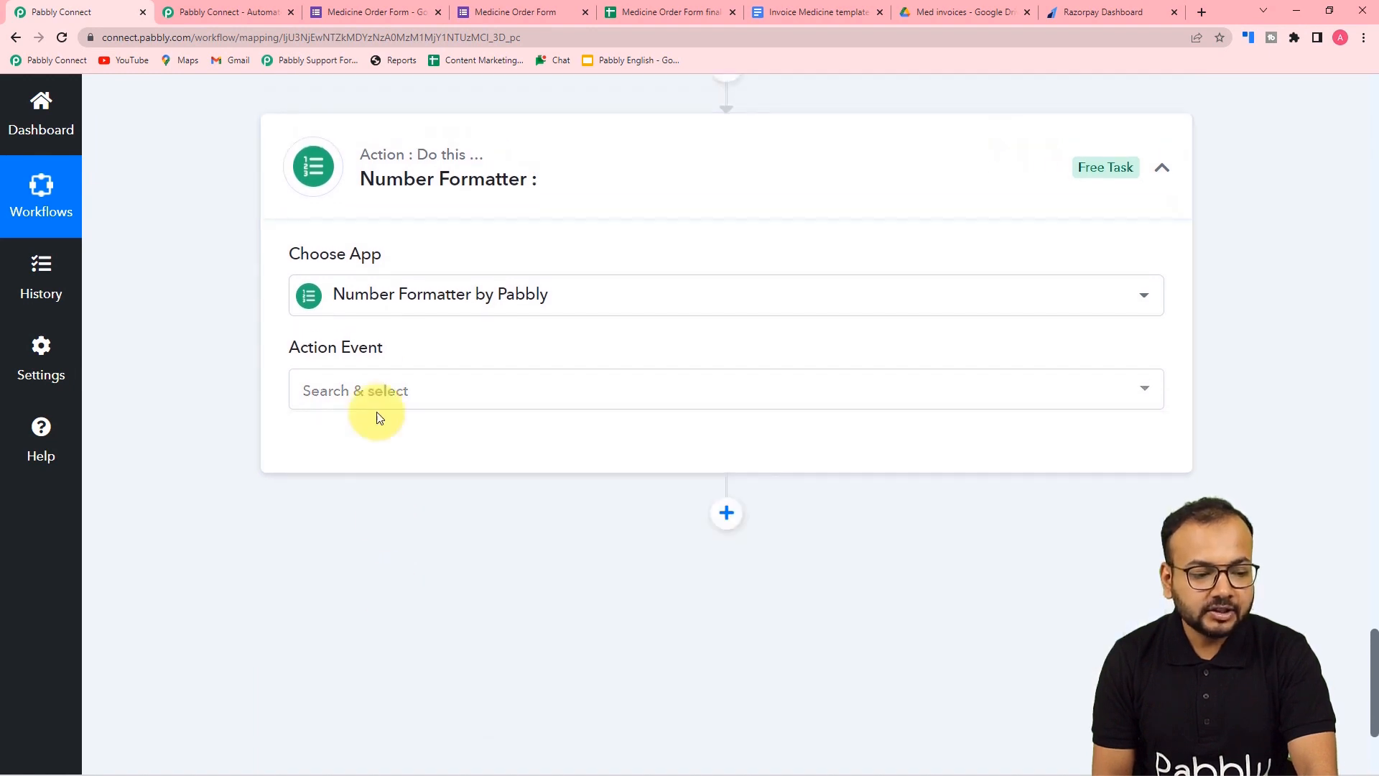
click(369, 392)
click(370, 657)
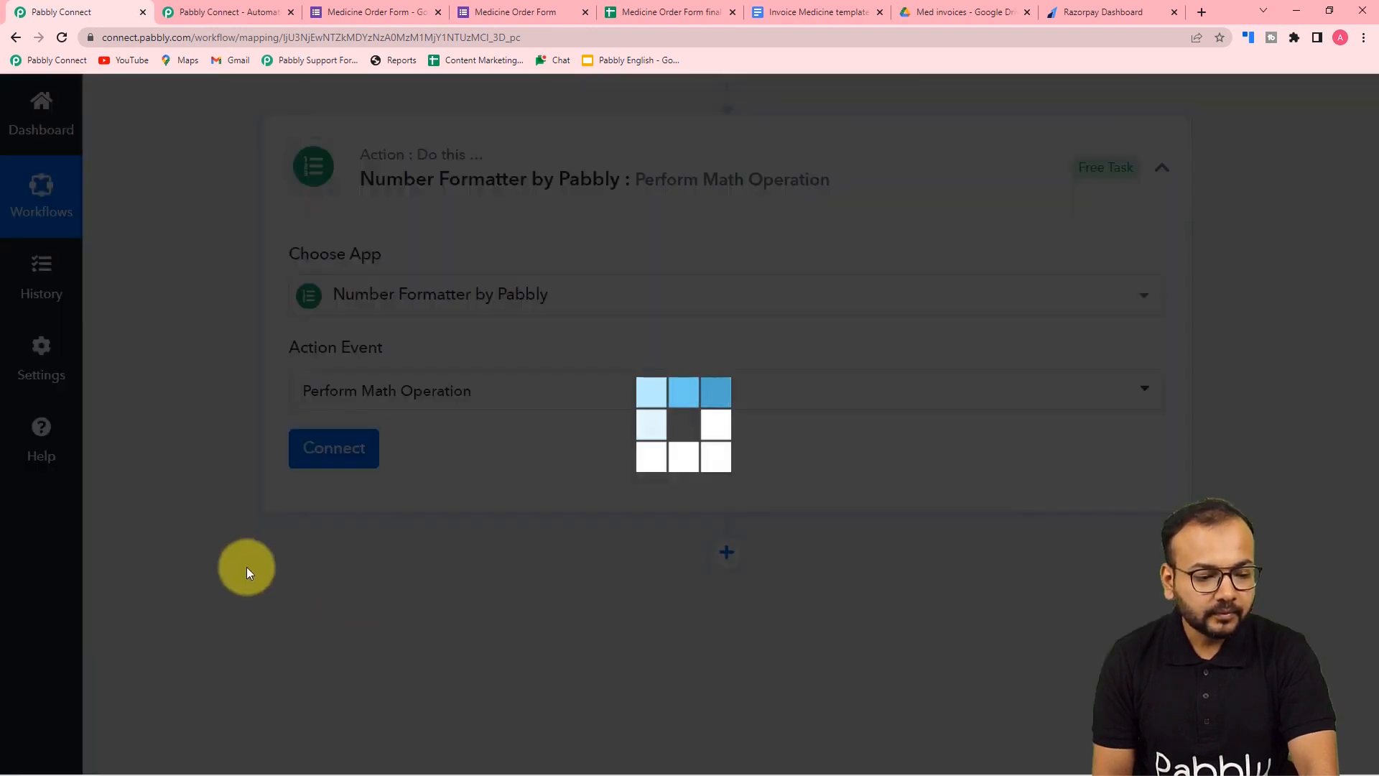
click(331, 452)
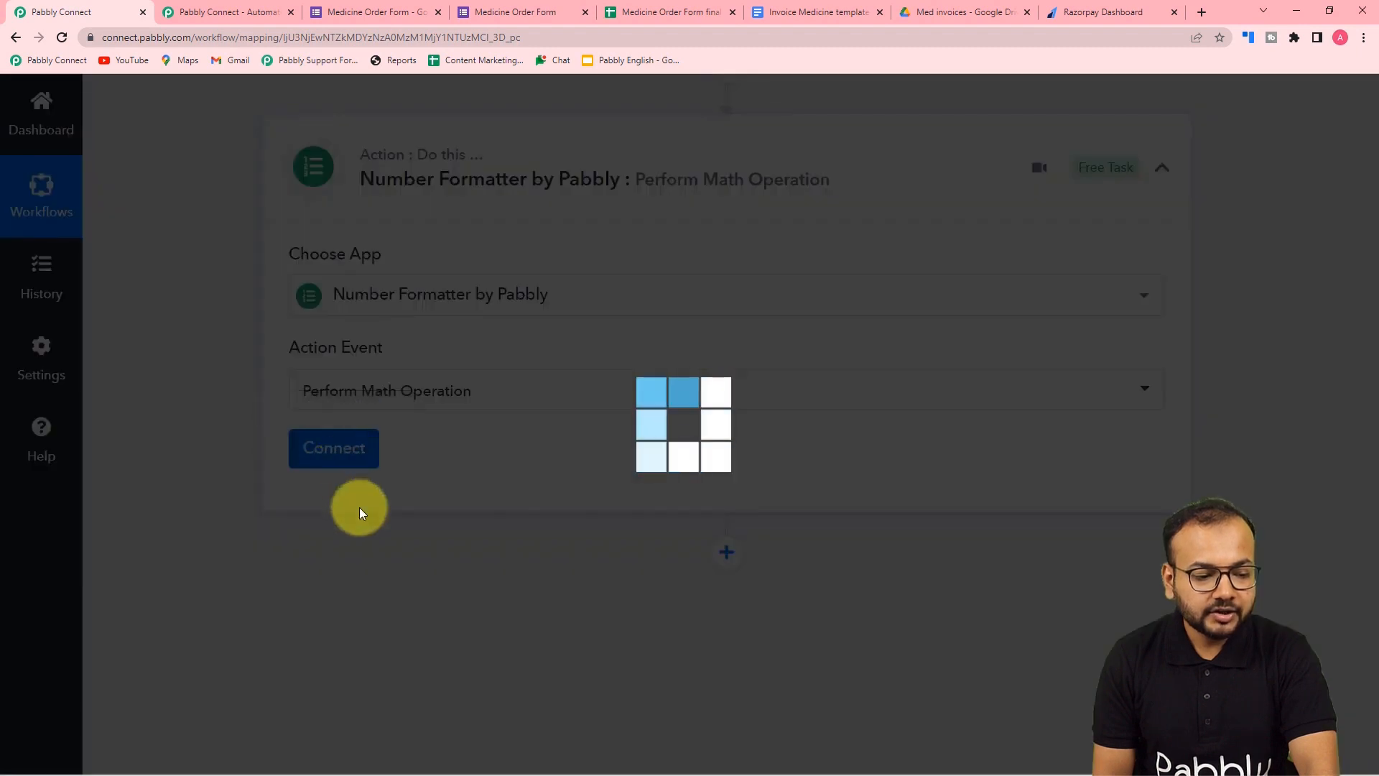
- Map the form's Quantity and the lookup's Result Value into the Numbers field
scroll(359, 512, down, 3)
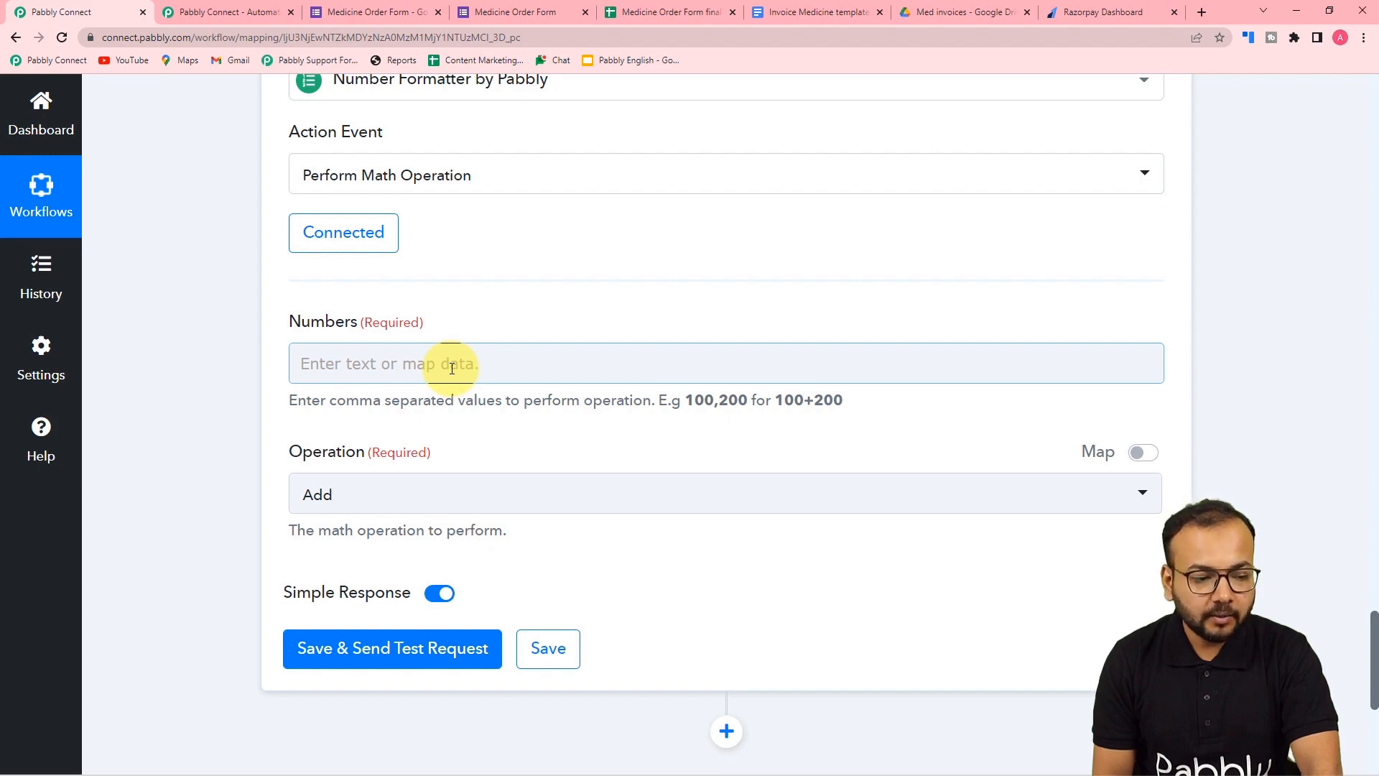
scroll(465, 379, up, 10)
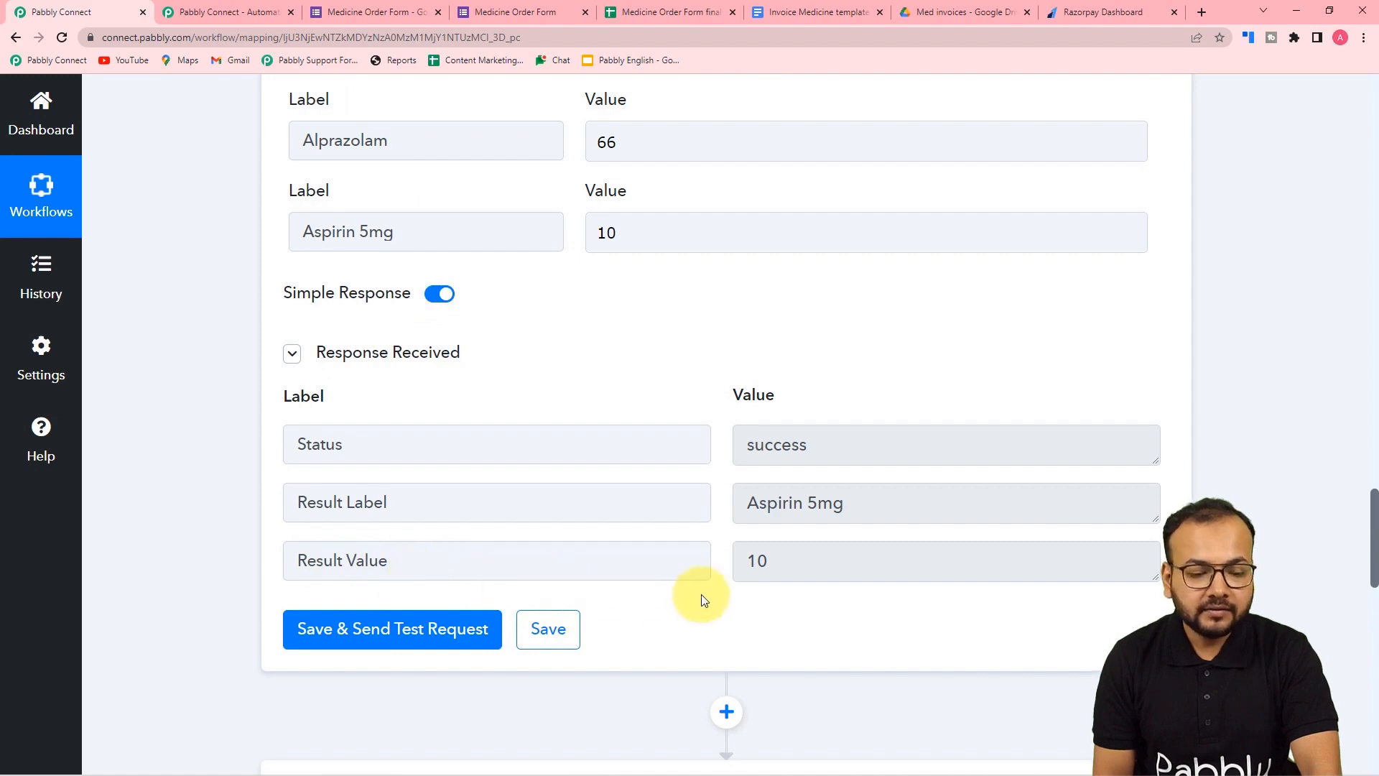
scroll(662, 527, up, 10)
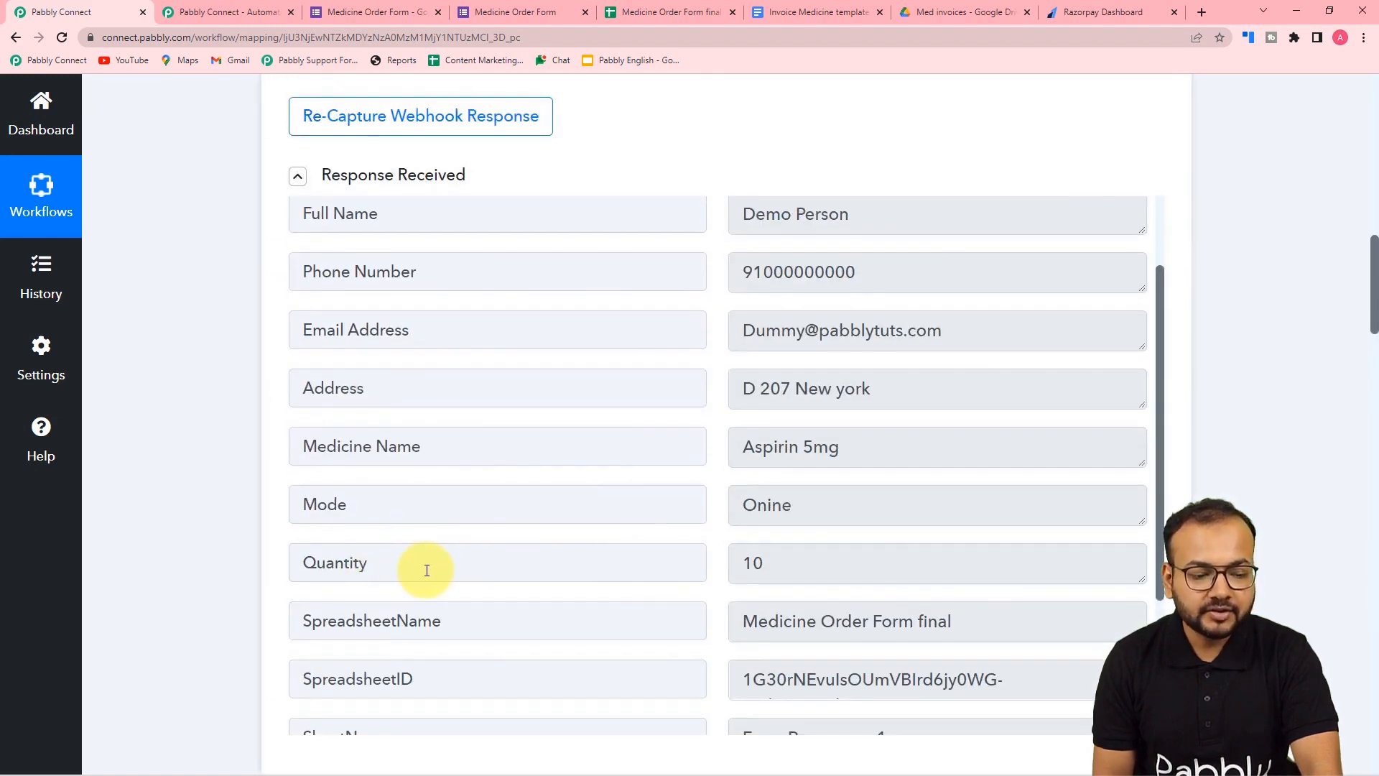
scroll(254, 550, down, 10)
scroll(254, 550, down, 15)
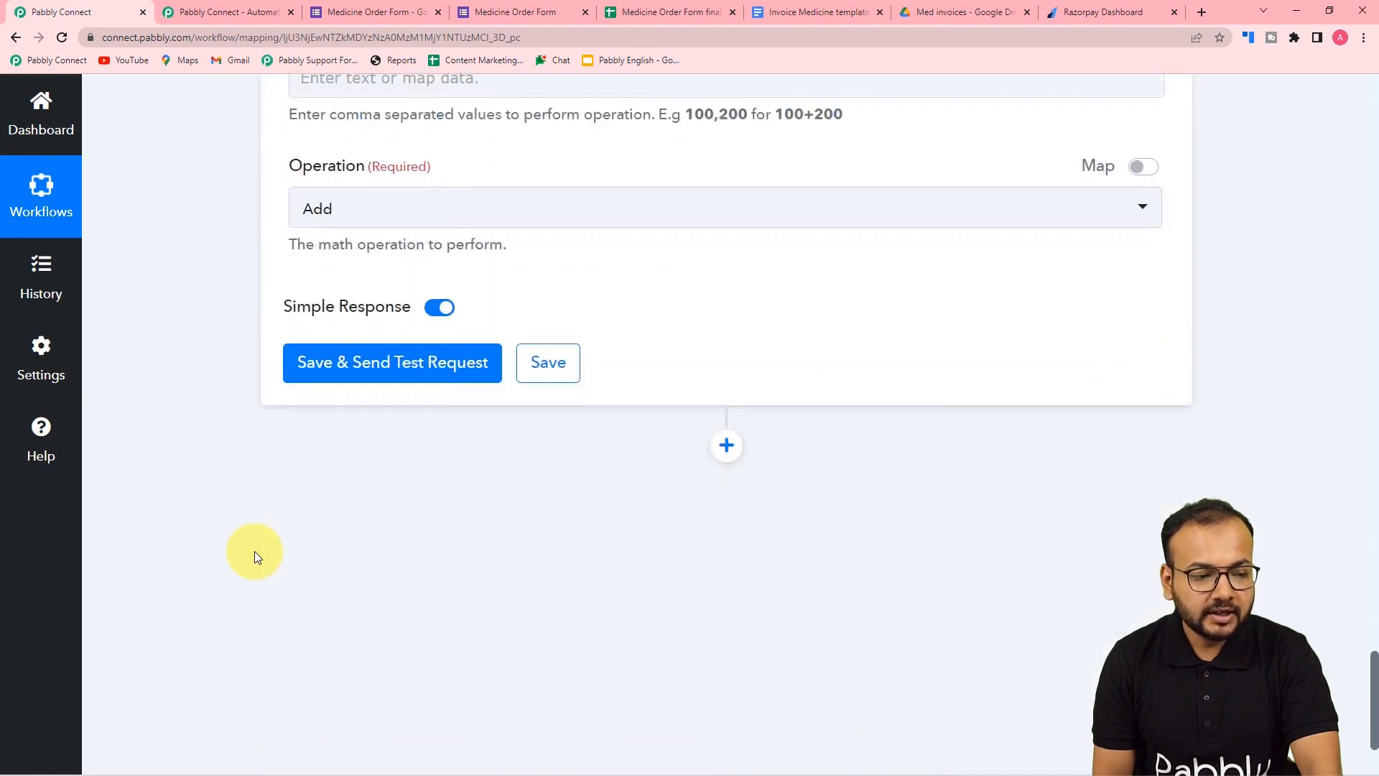
scroll(337, 425, up, 4)
click(302, 363)
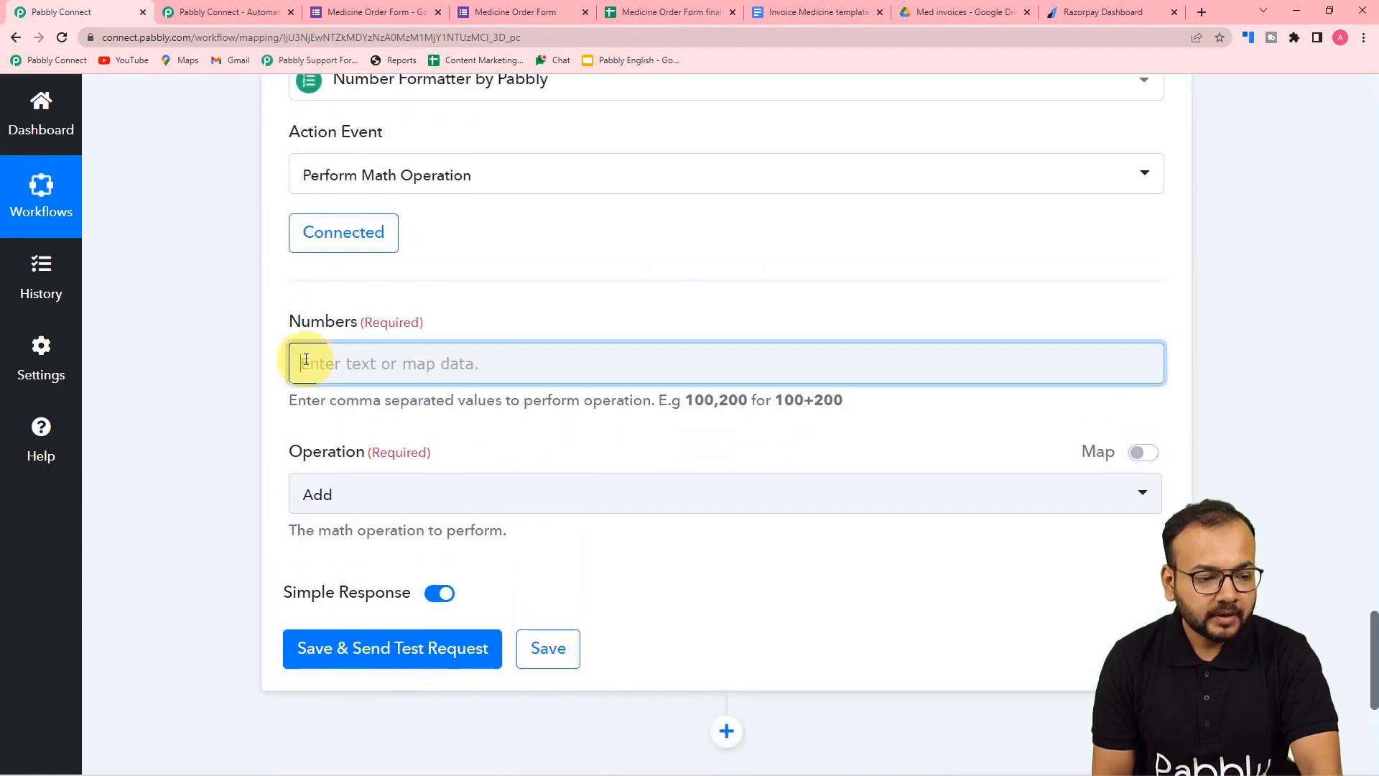
click(395, 513)
scroll(449, 639, down, 2)
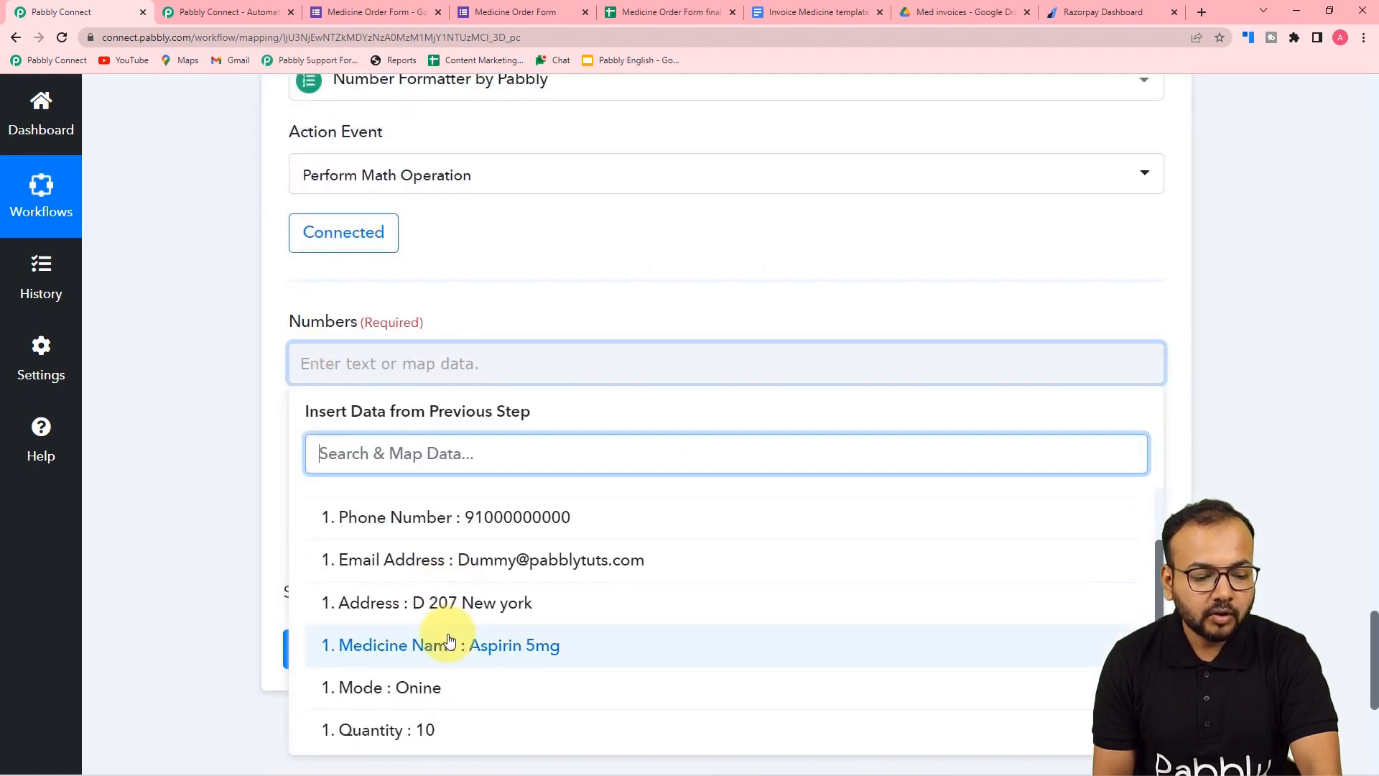
click(455, 726)
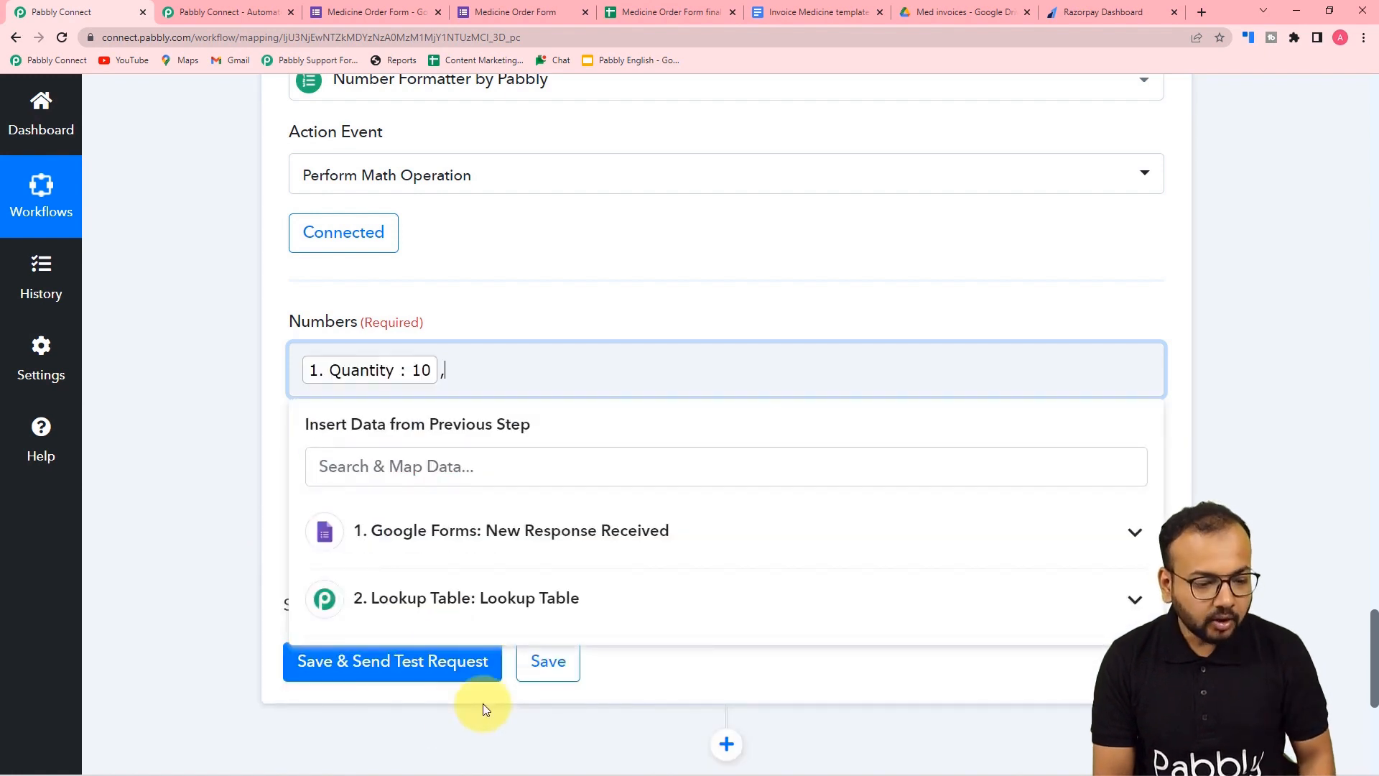
click(465, 607)
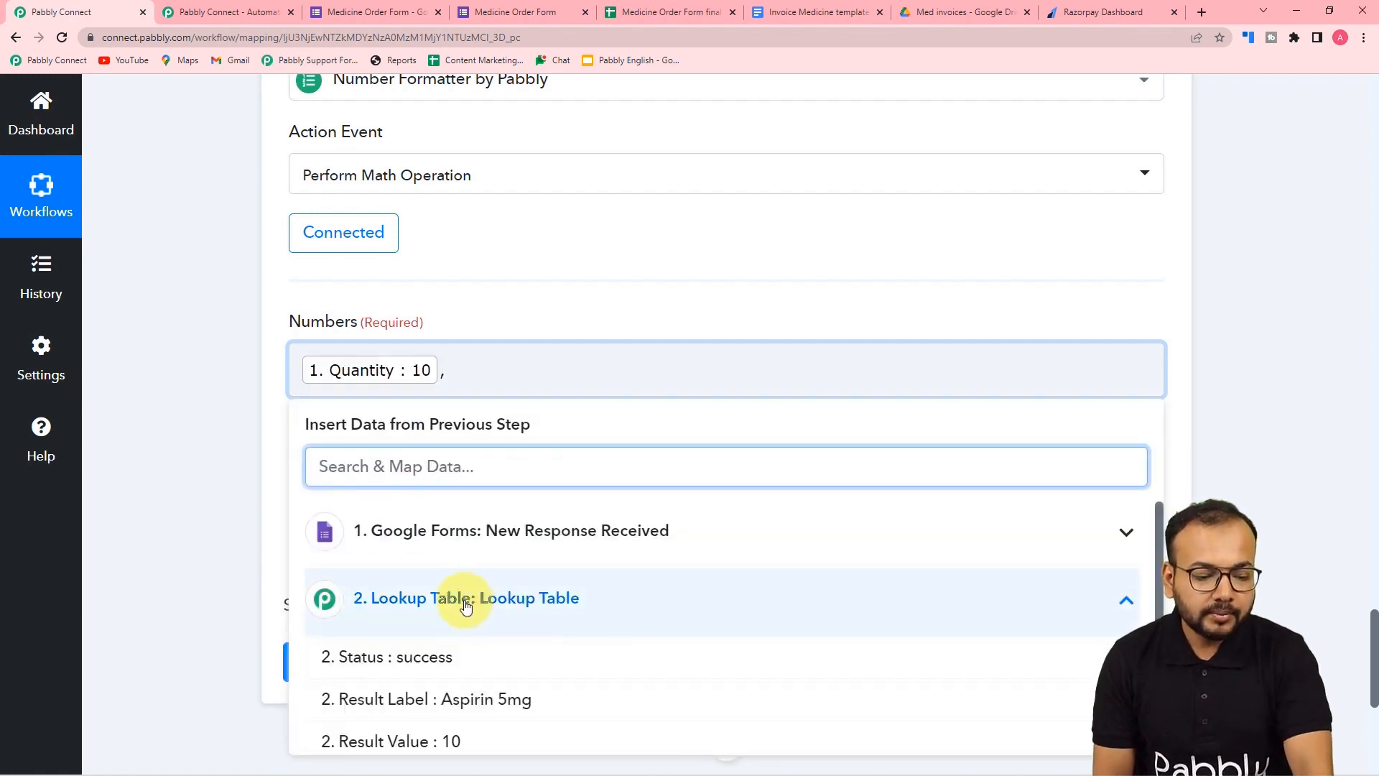
click(452, 728)
click(235, 482)
- Set the operation to Multiply, save and test it (result 100), then view the invoice template
click(363, 511)
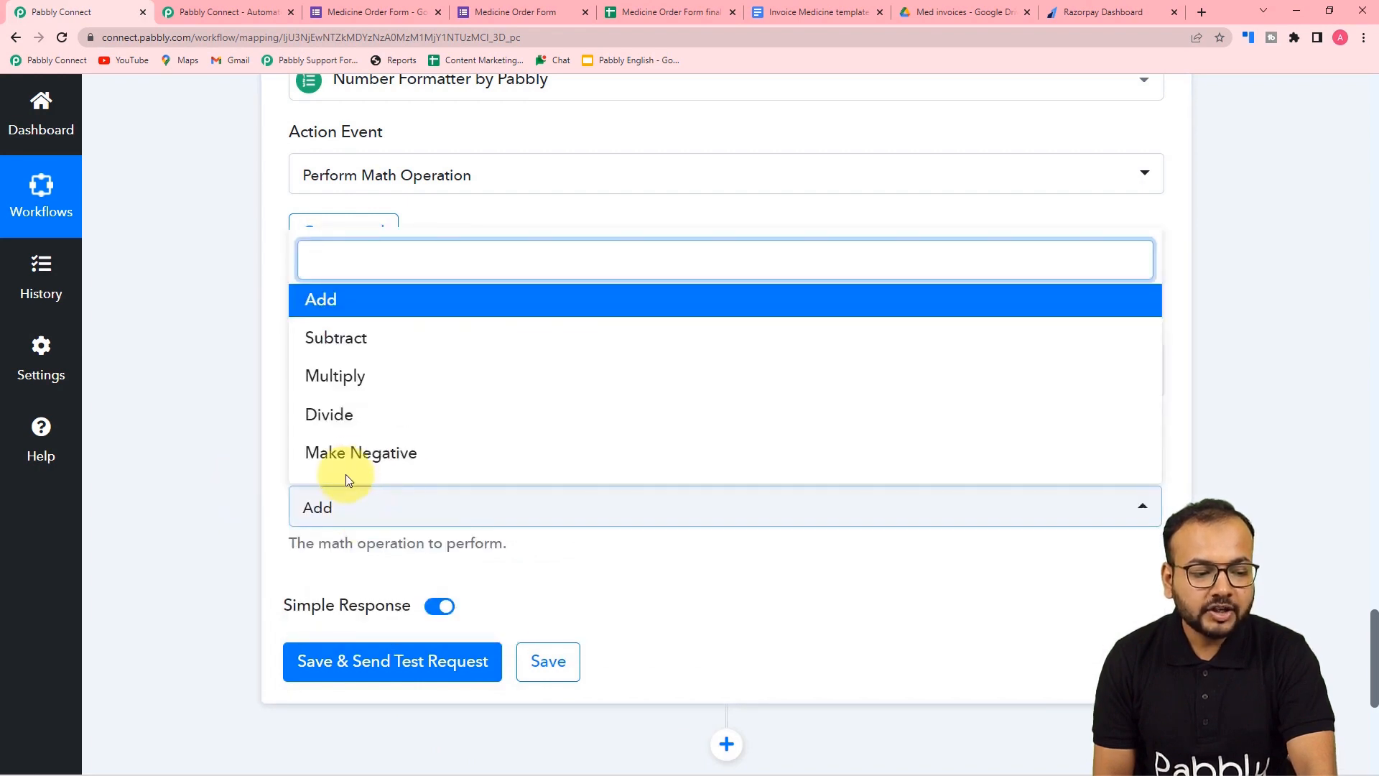
click(330, 391)
scroll(382, 436, down, 4)
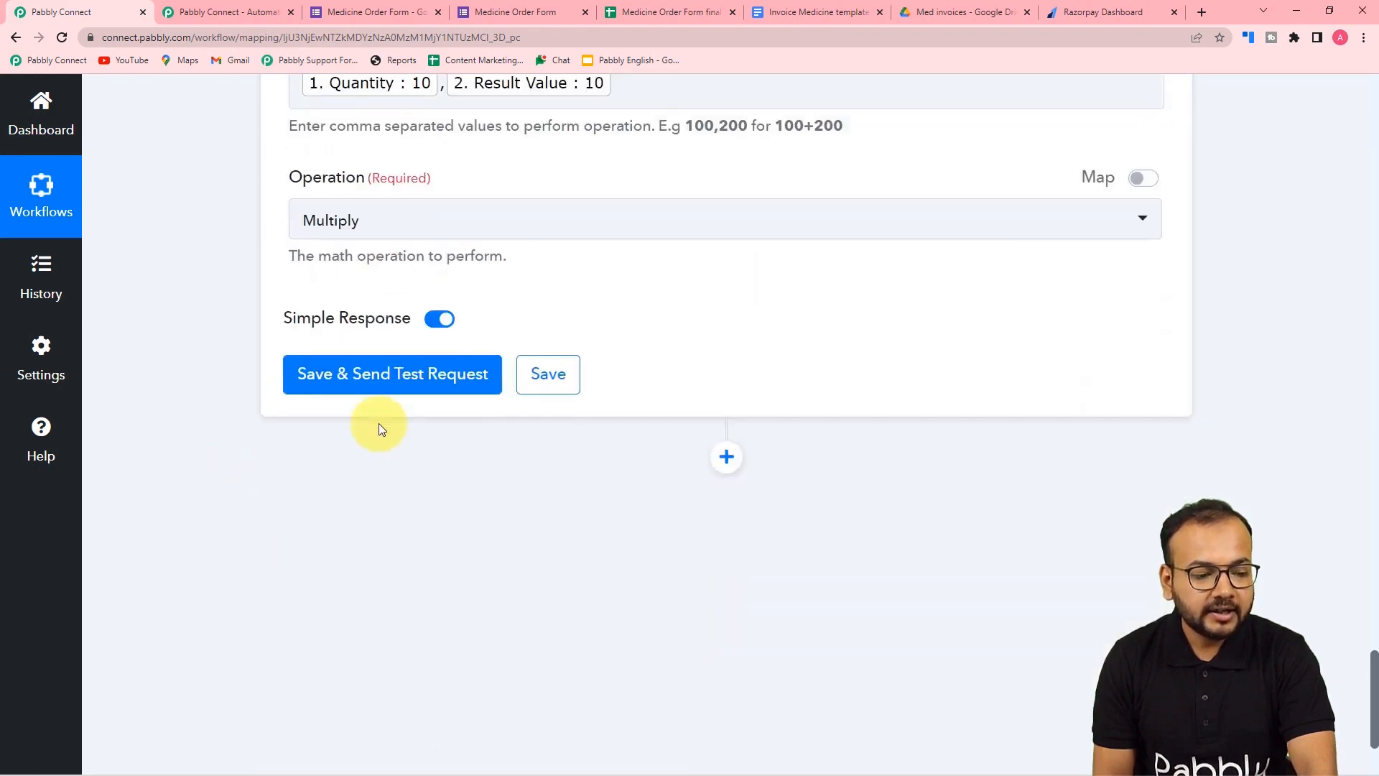
click(354, 380)
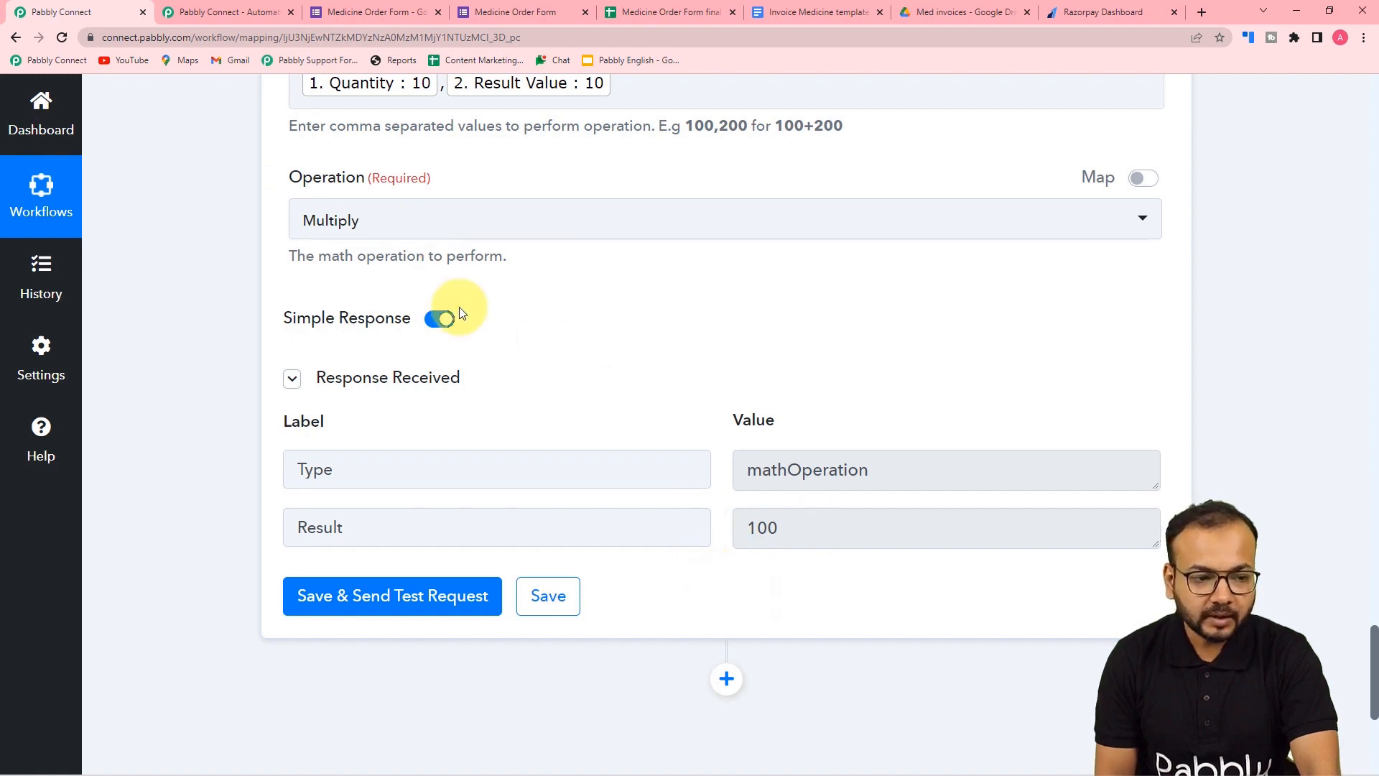
scroll(456, 314, up, 2)
scroll(225, 256, down, 4)
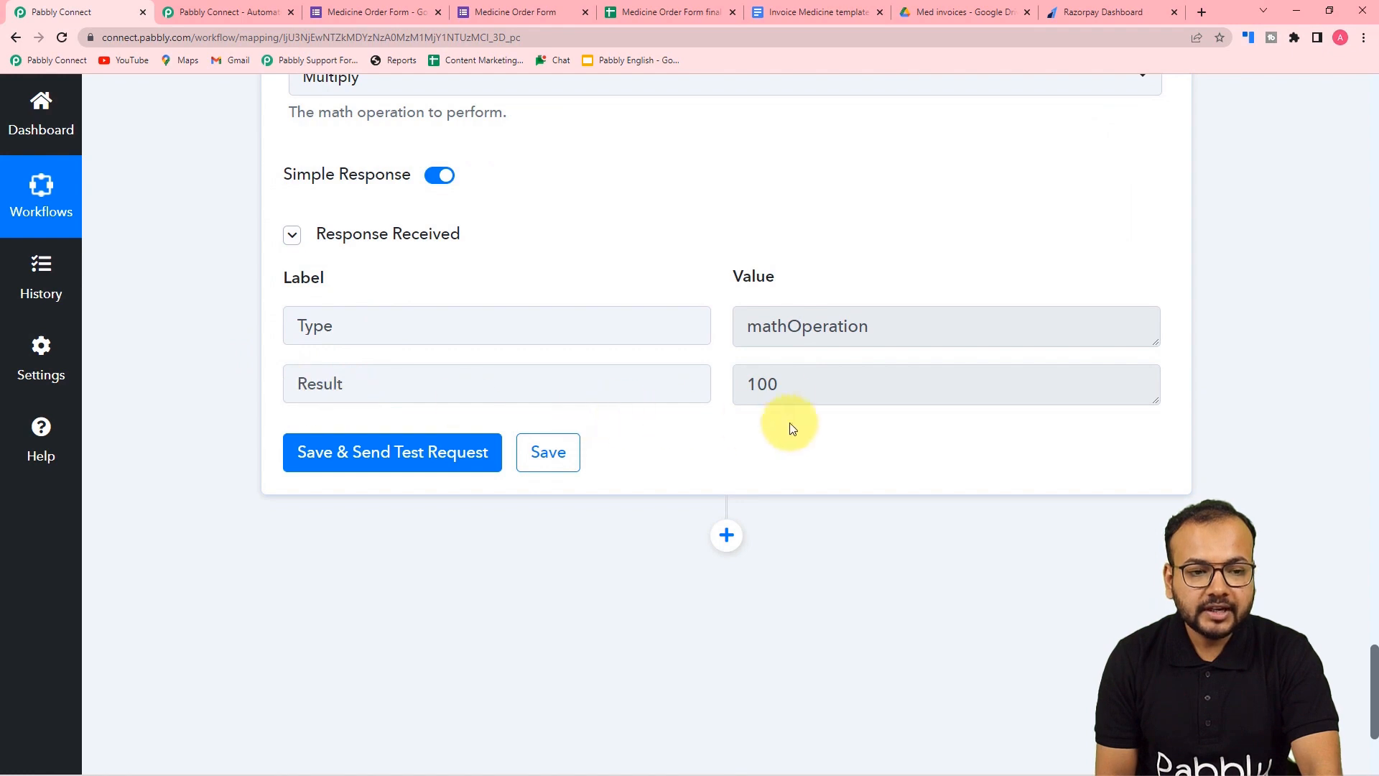
click(797, 16)
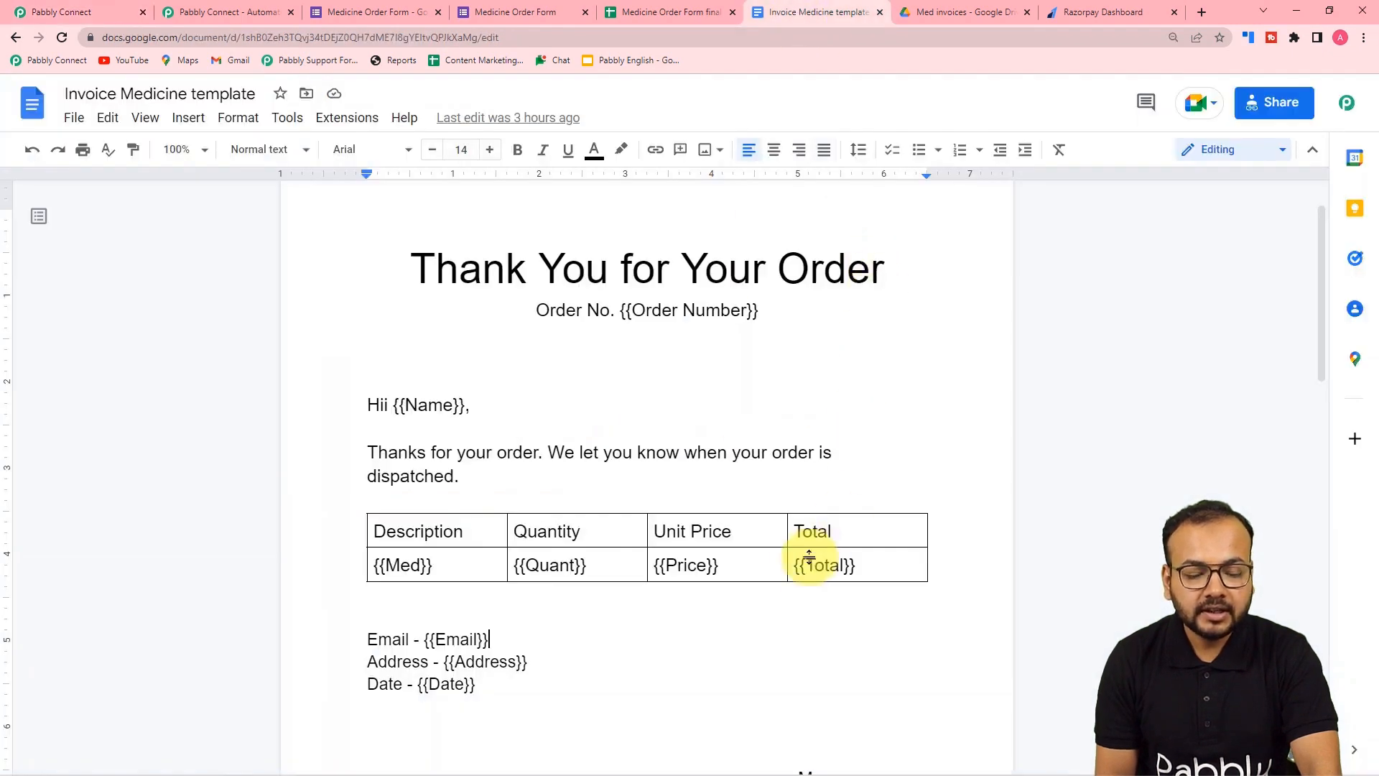
- Add a Google Docs step using Create Document from Template and start connecting an account
click(108, 13)
scroll(197, 347, down, 1)
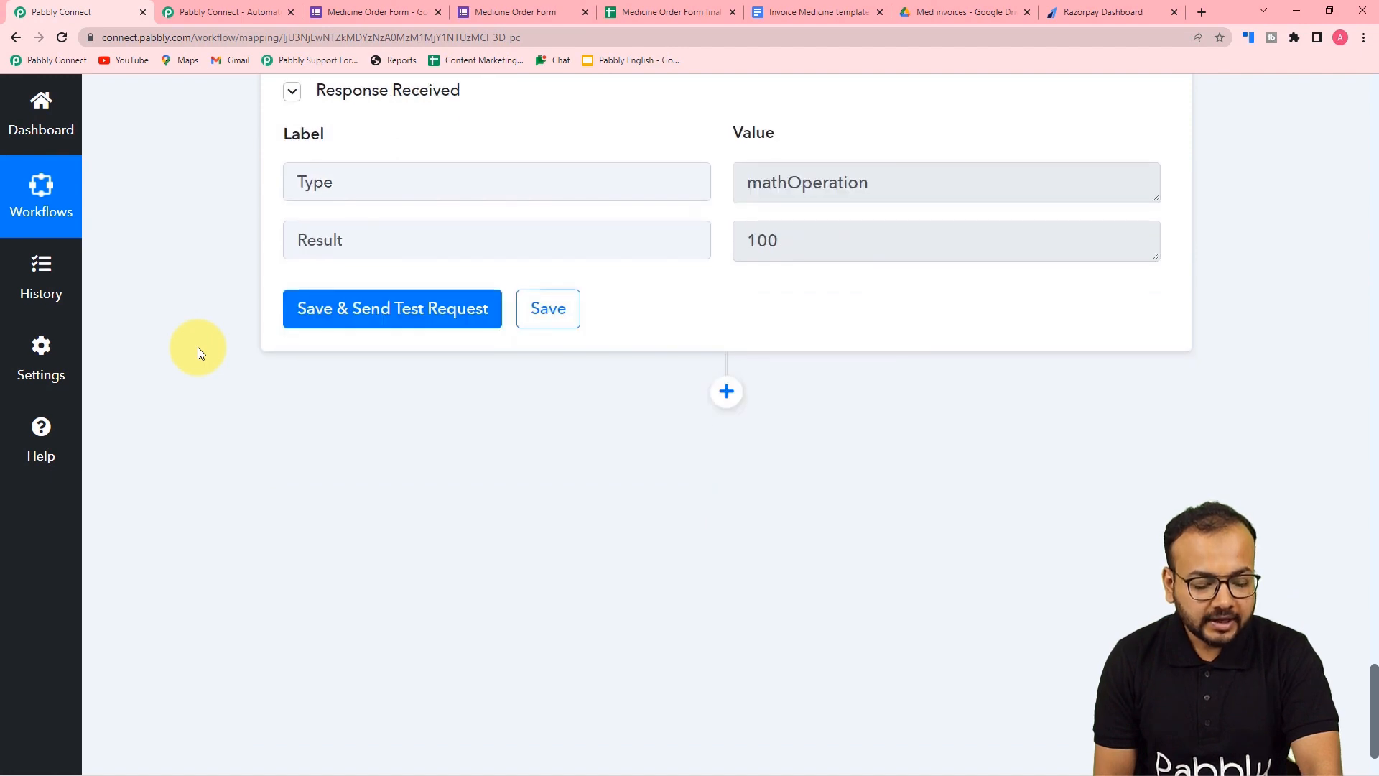
scroll(197, 347, down, 1)
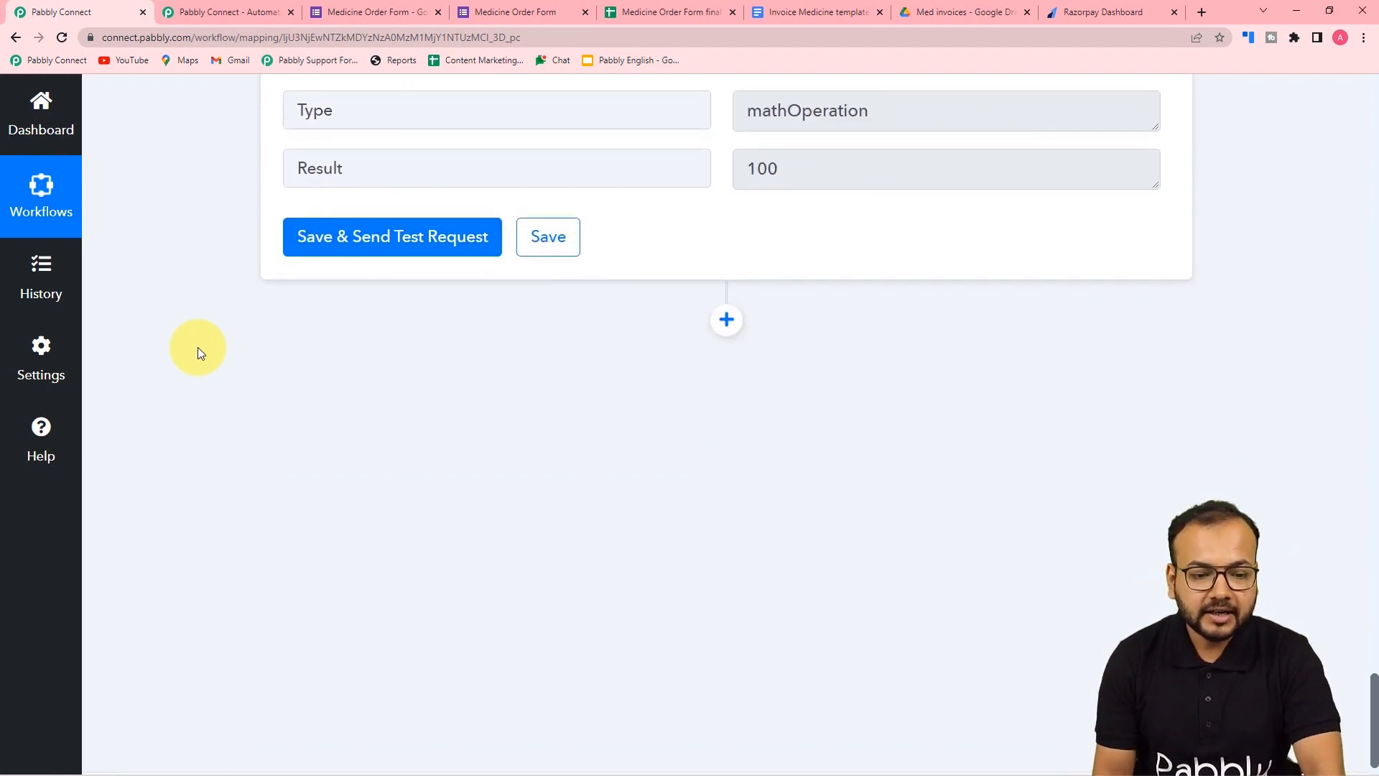
click(726, 320)
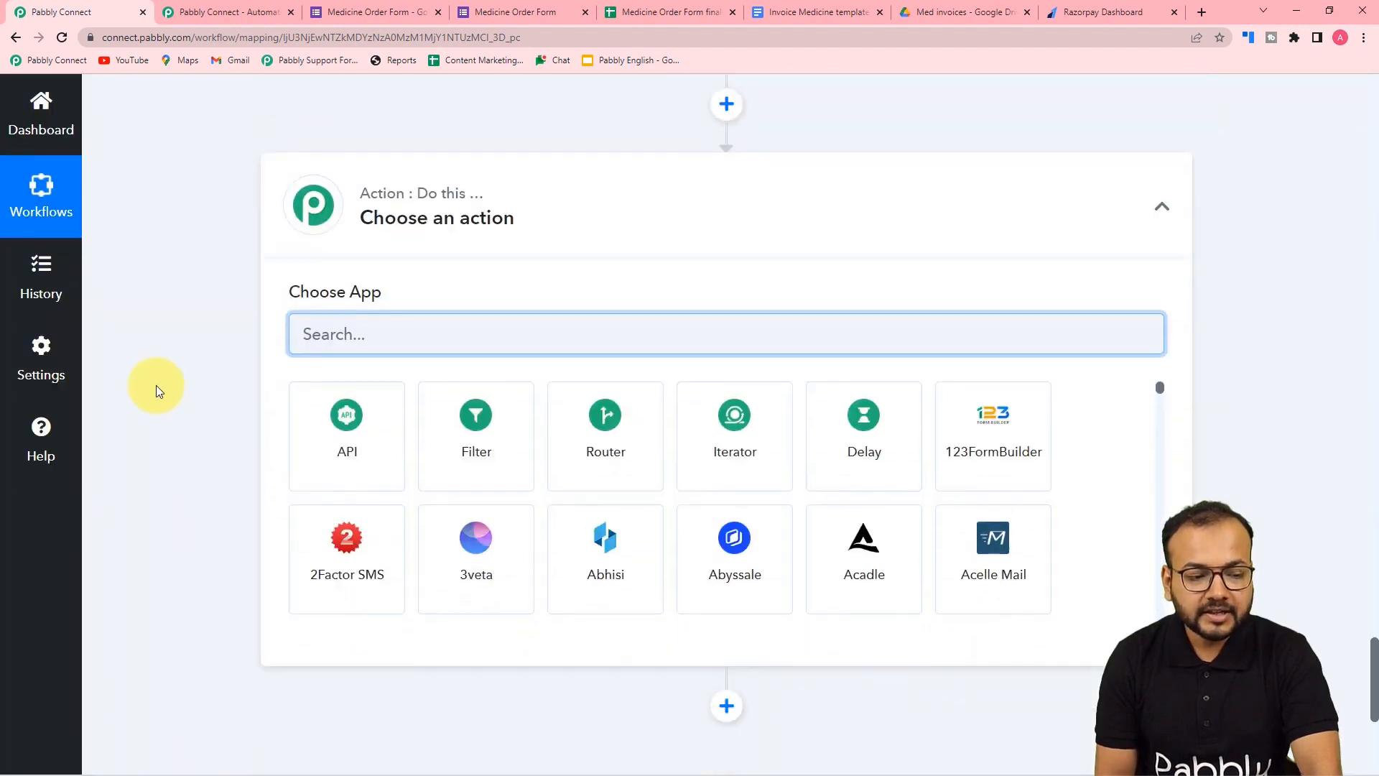
text(g)
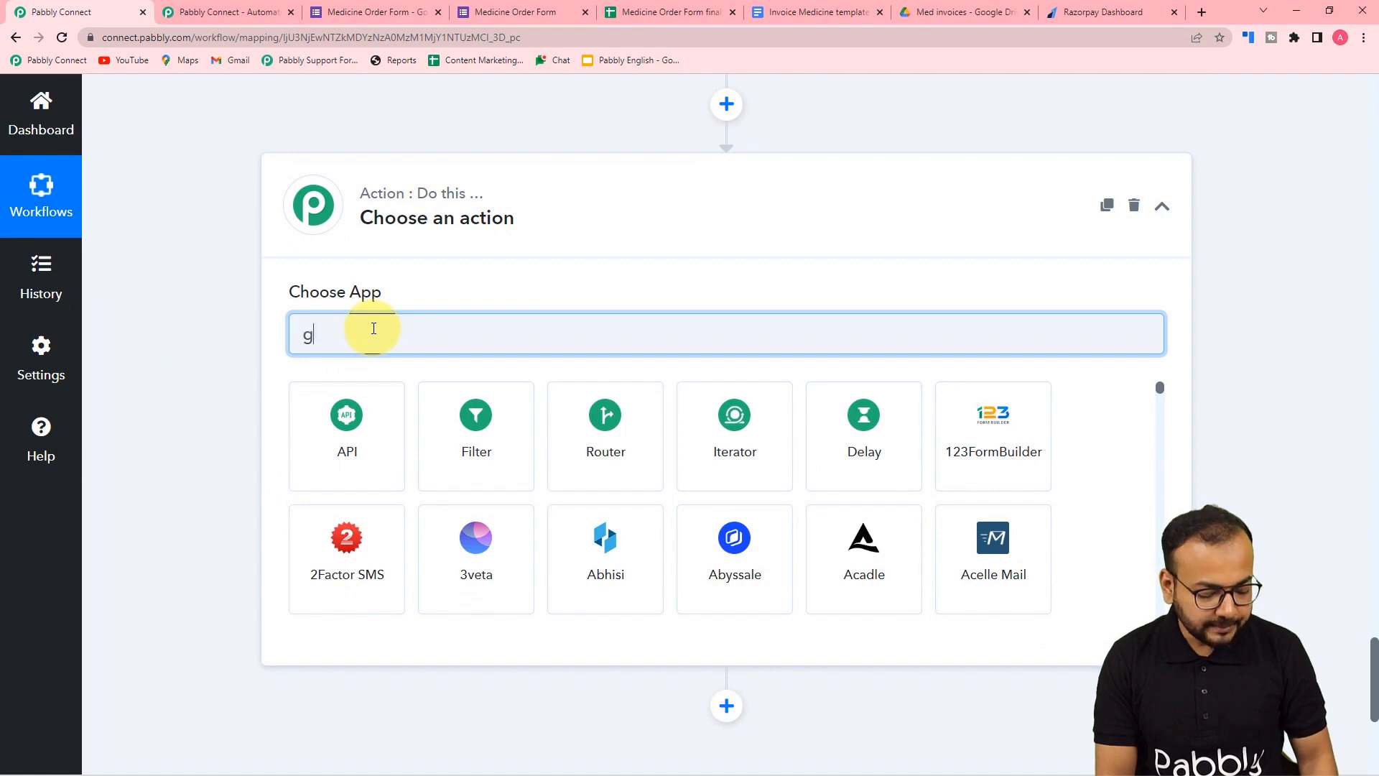
text(oo)
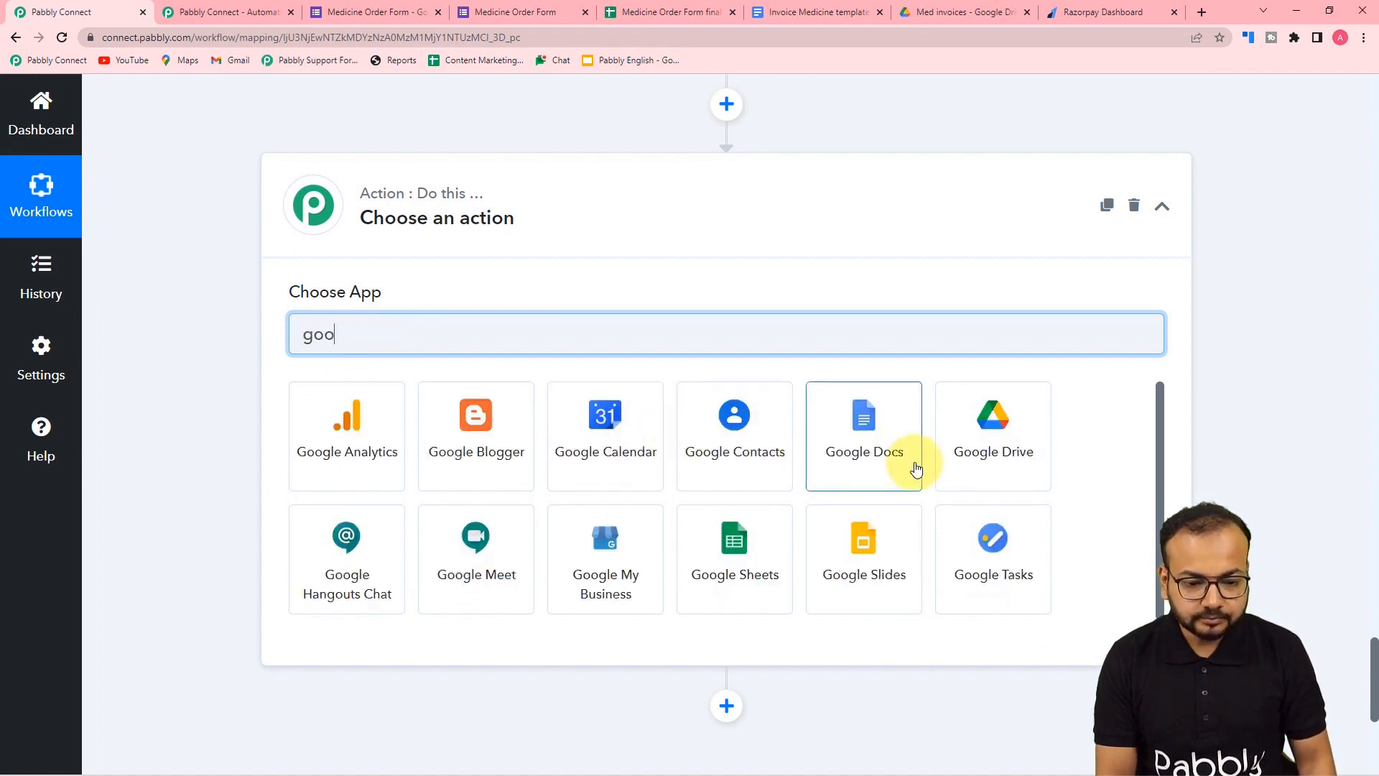
click(888, 467)
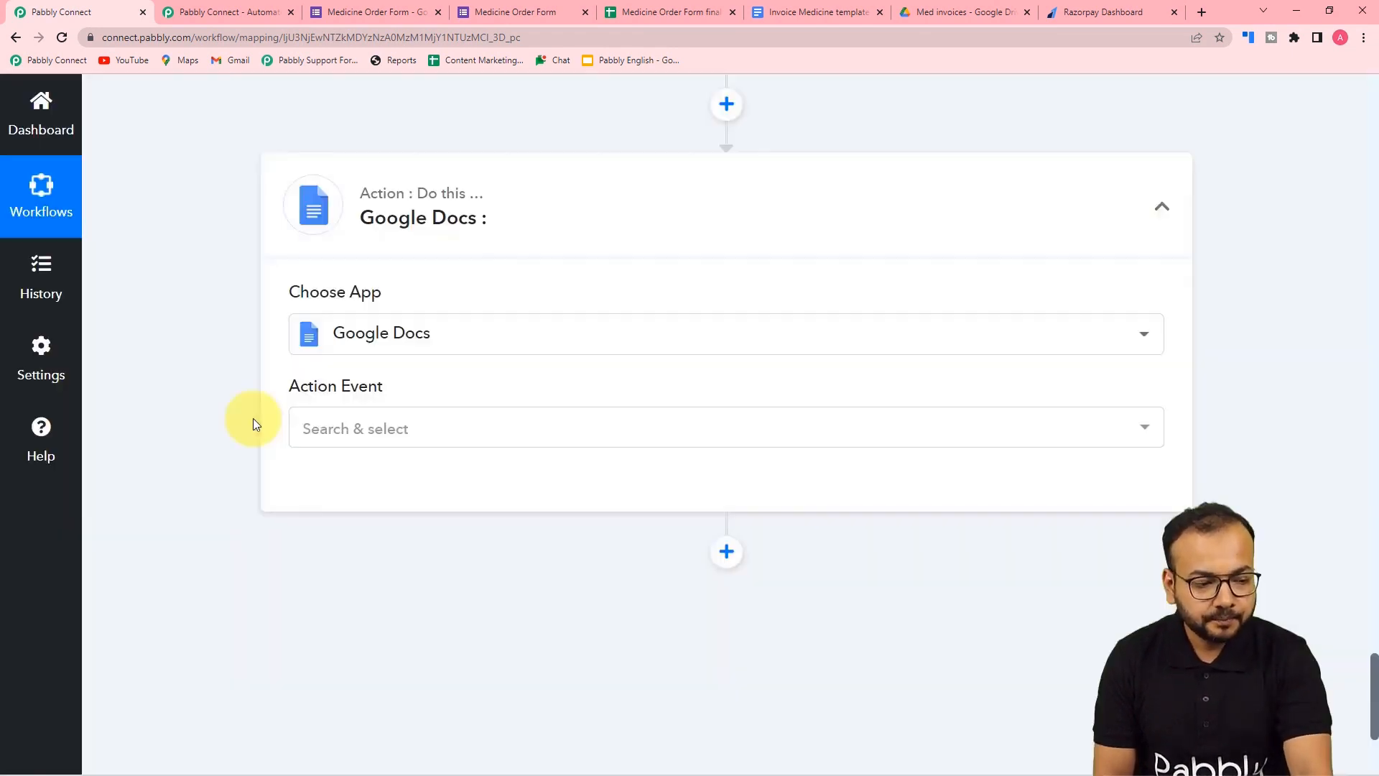
scroll(253, 418, down, 2)
click(379, 303)
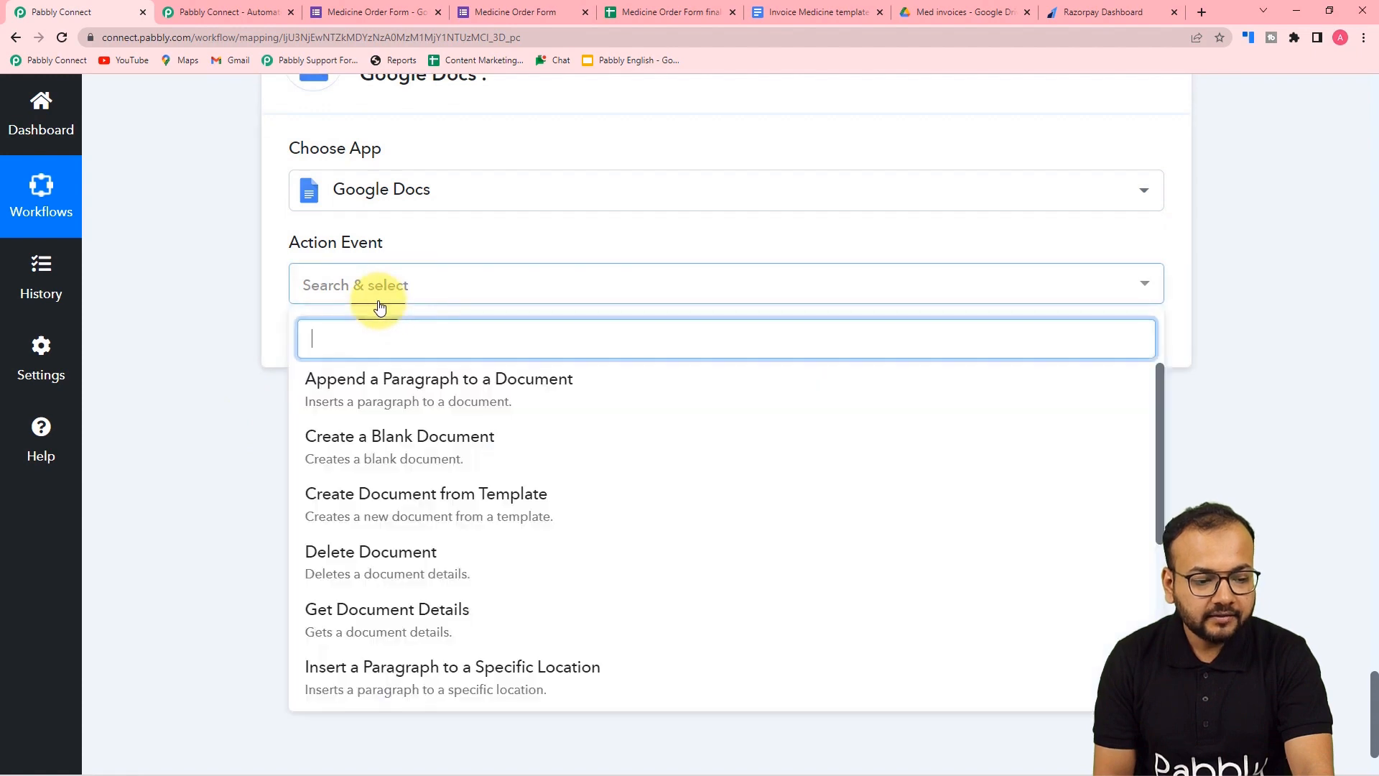
click(425, 503)
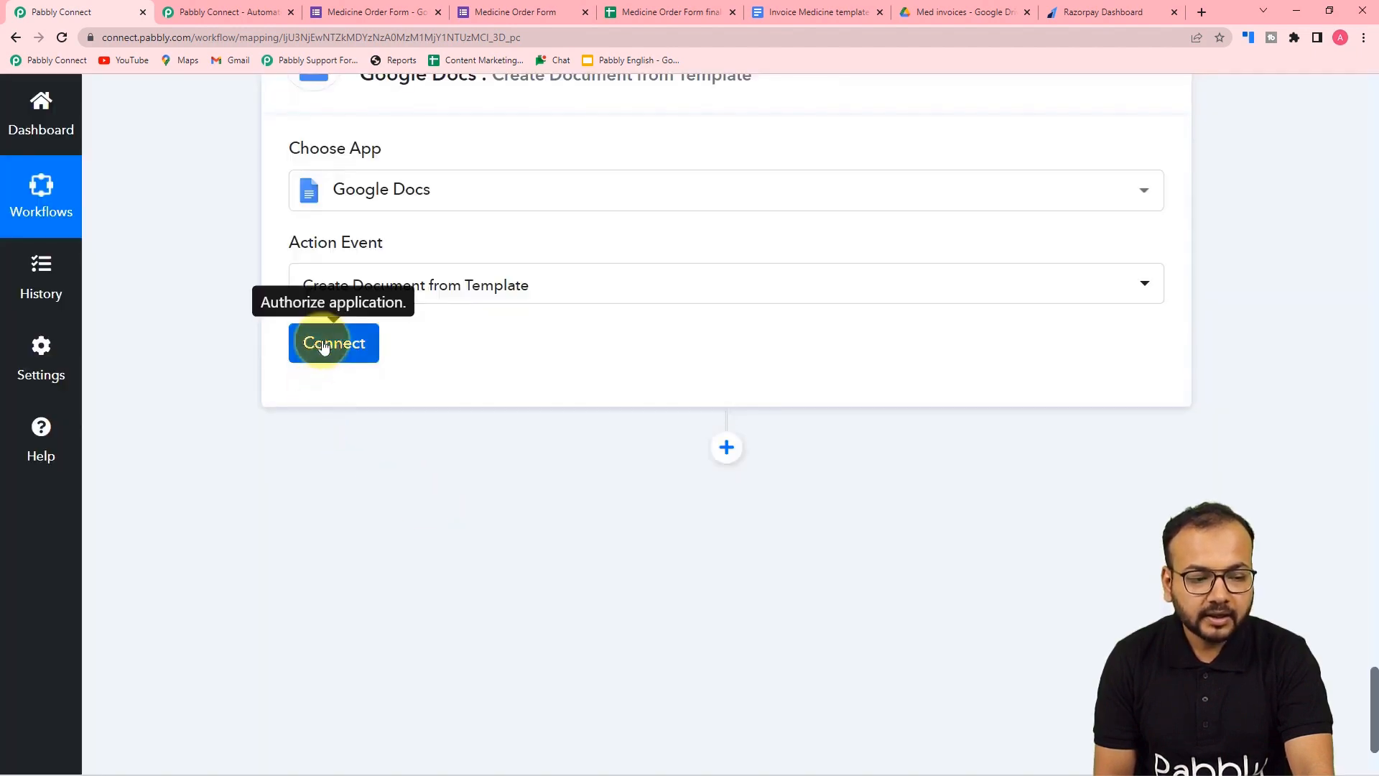
click(326, 344)
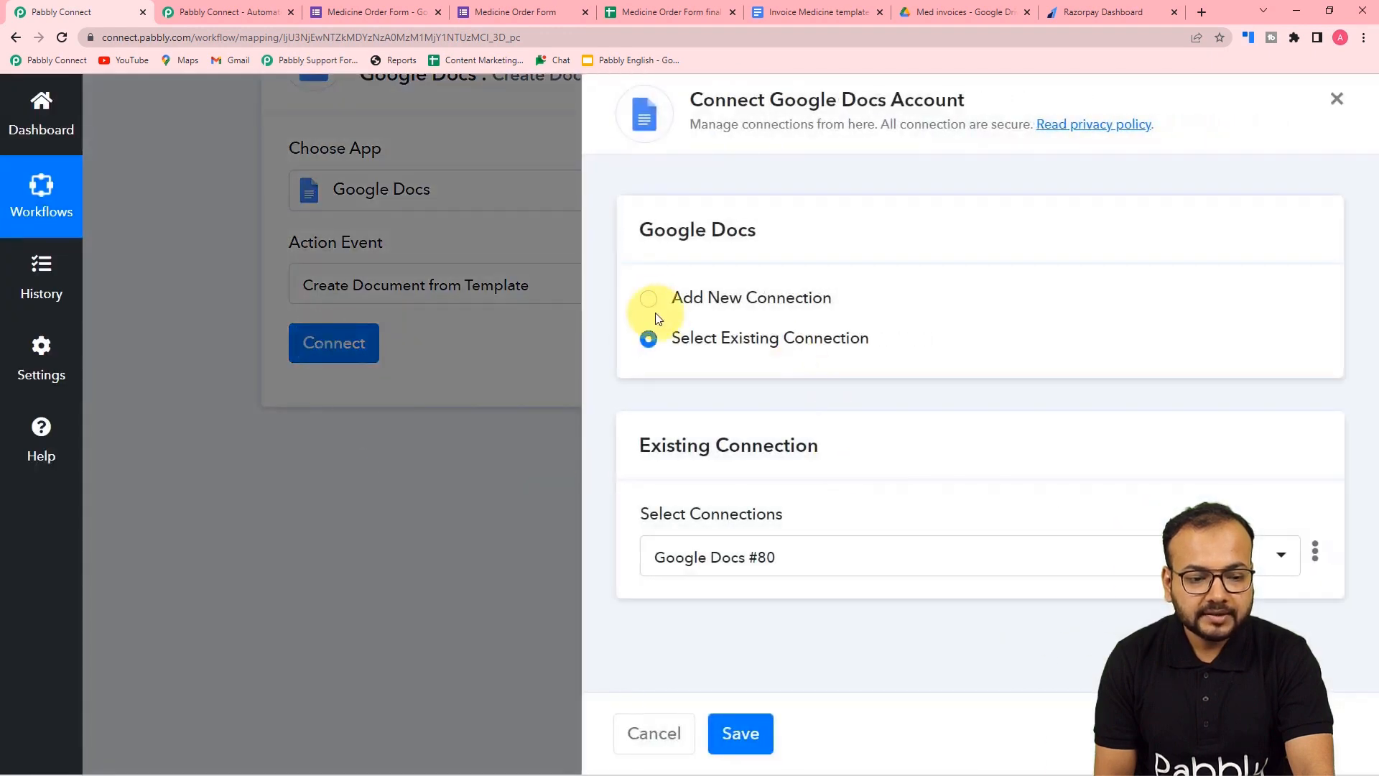
- Add a new Google Docs connection and authorize it with the chosen Google account
click(651, 304)
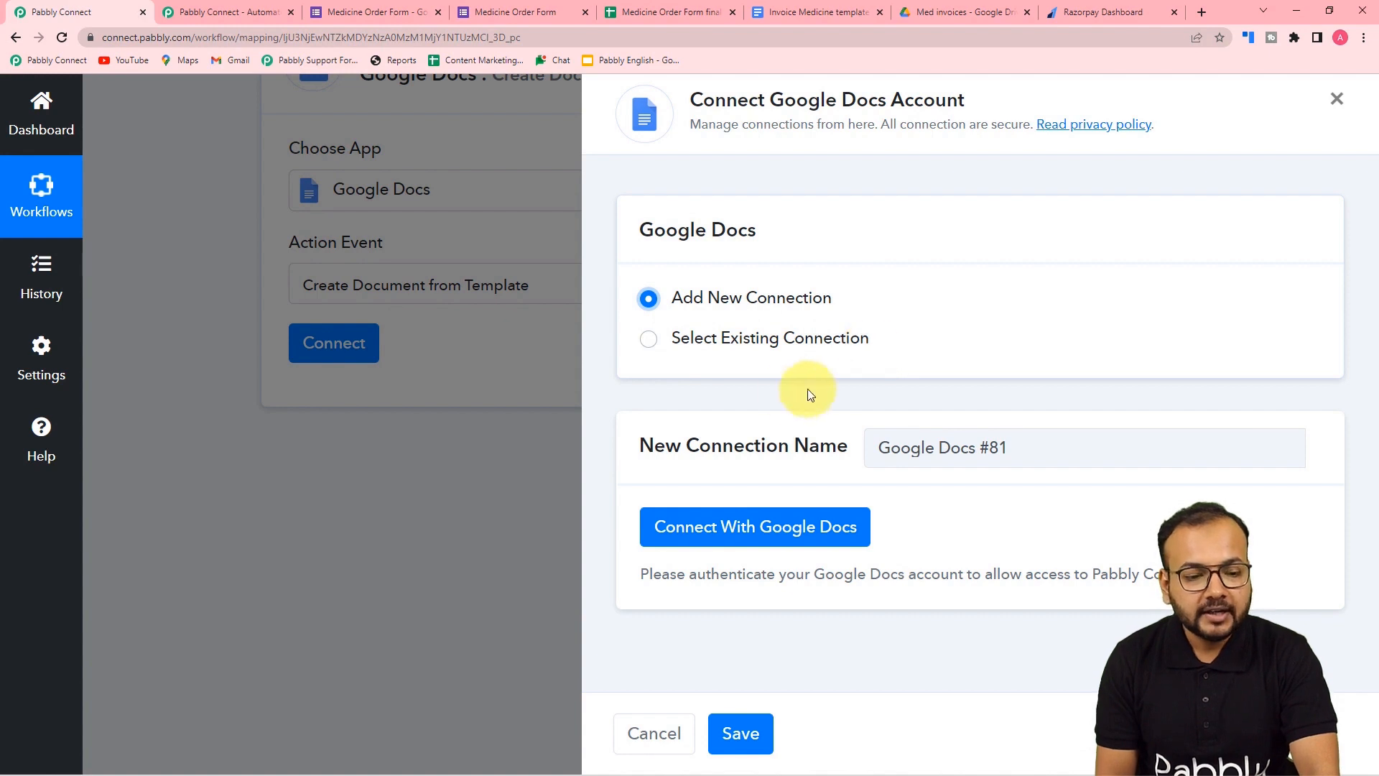
click(724, 527)
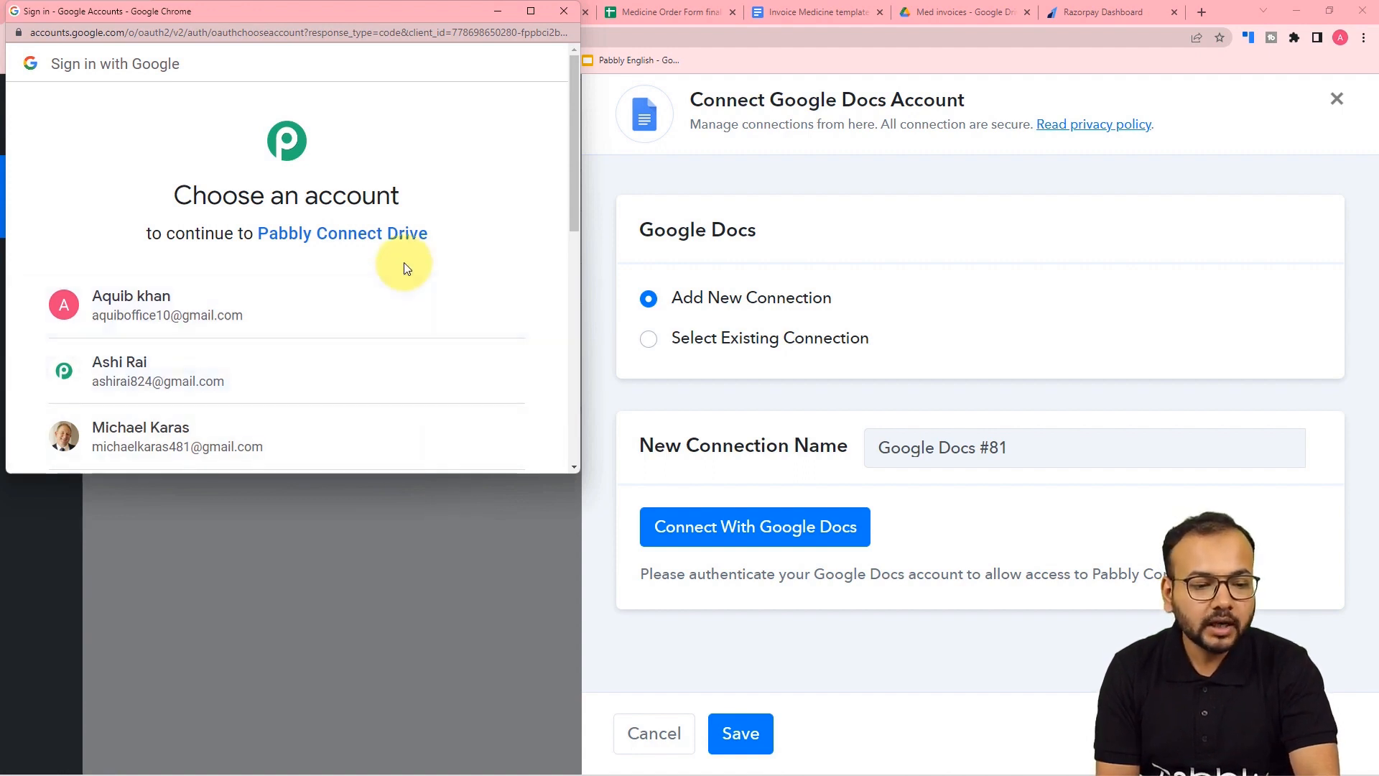
click(279, 369)
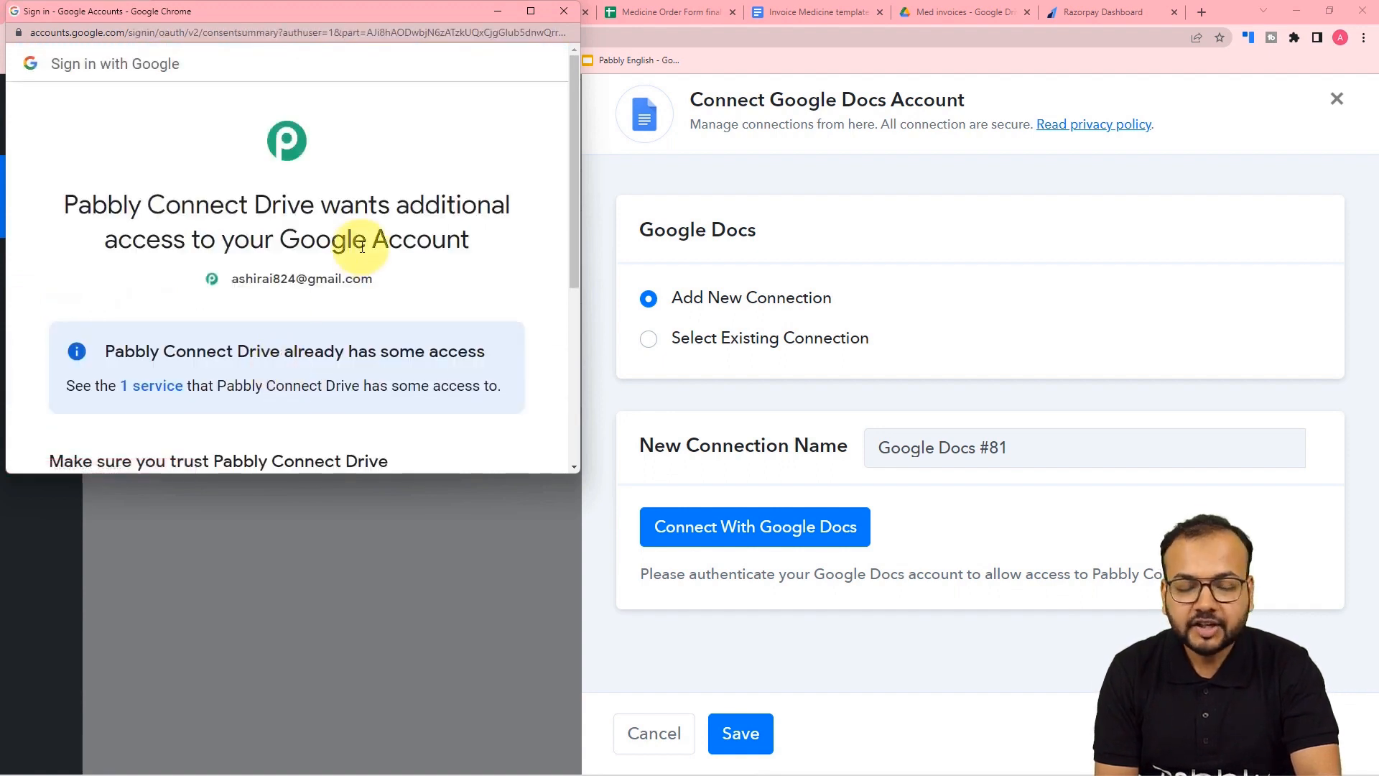
scroll(362, 247, down, 5)
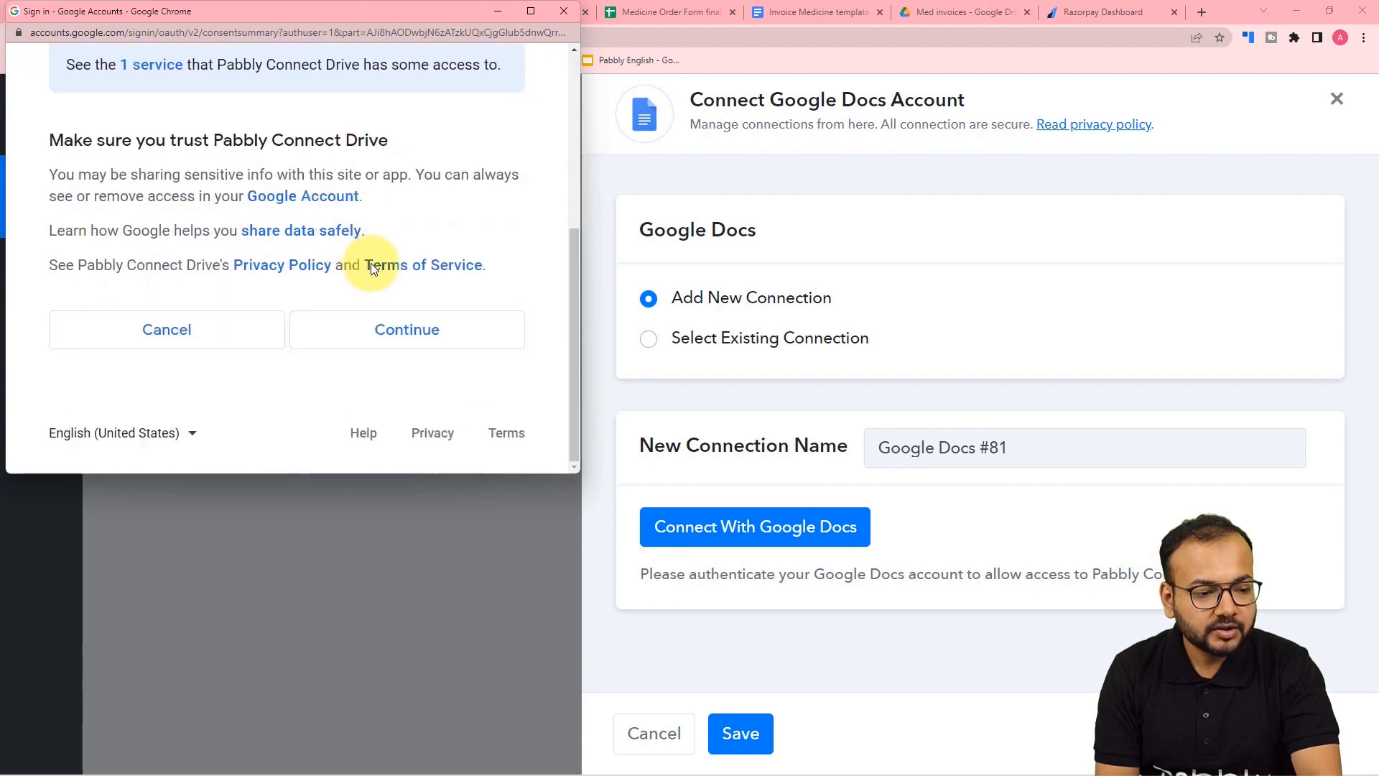
click(381, 350)
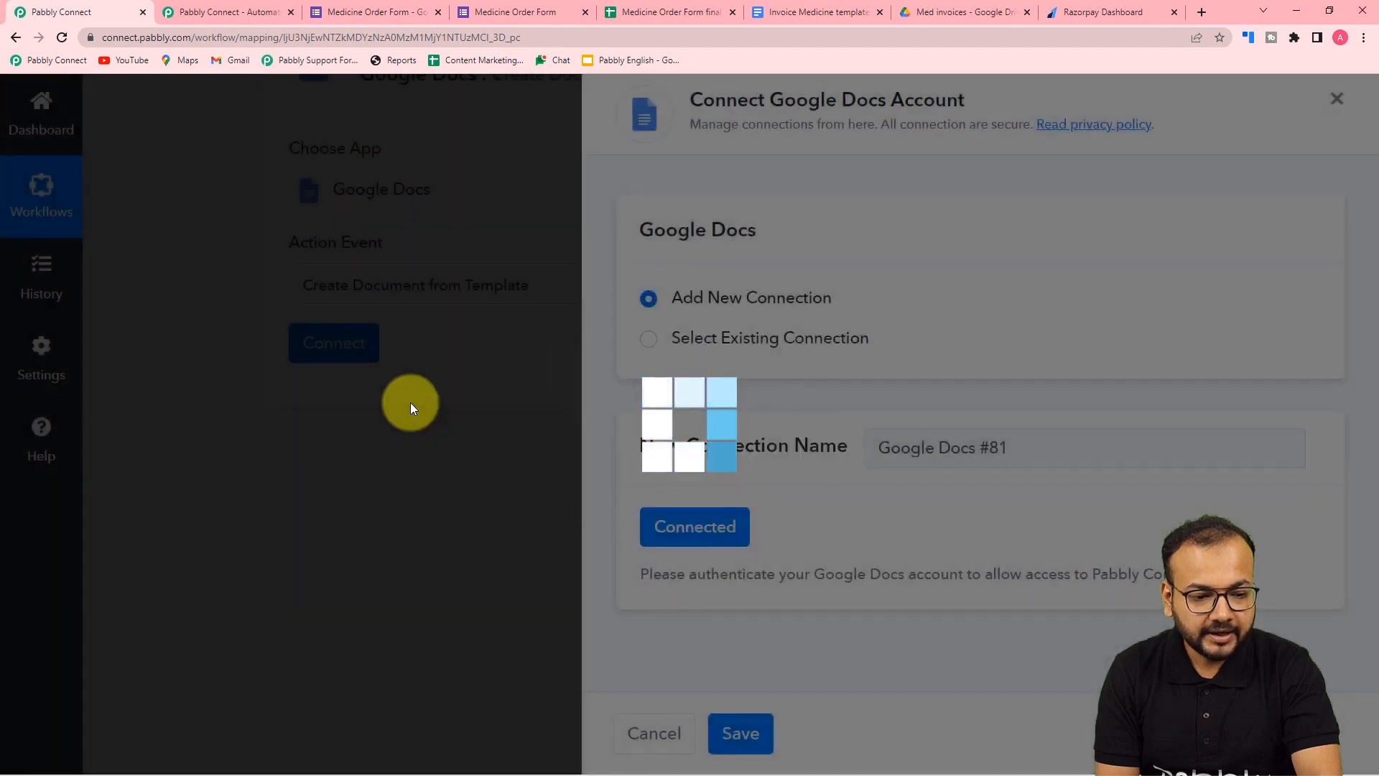
scroll(200, 394, down, 5)
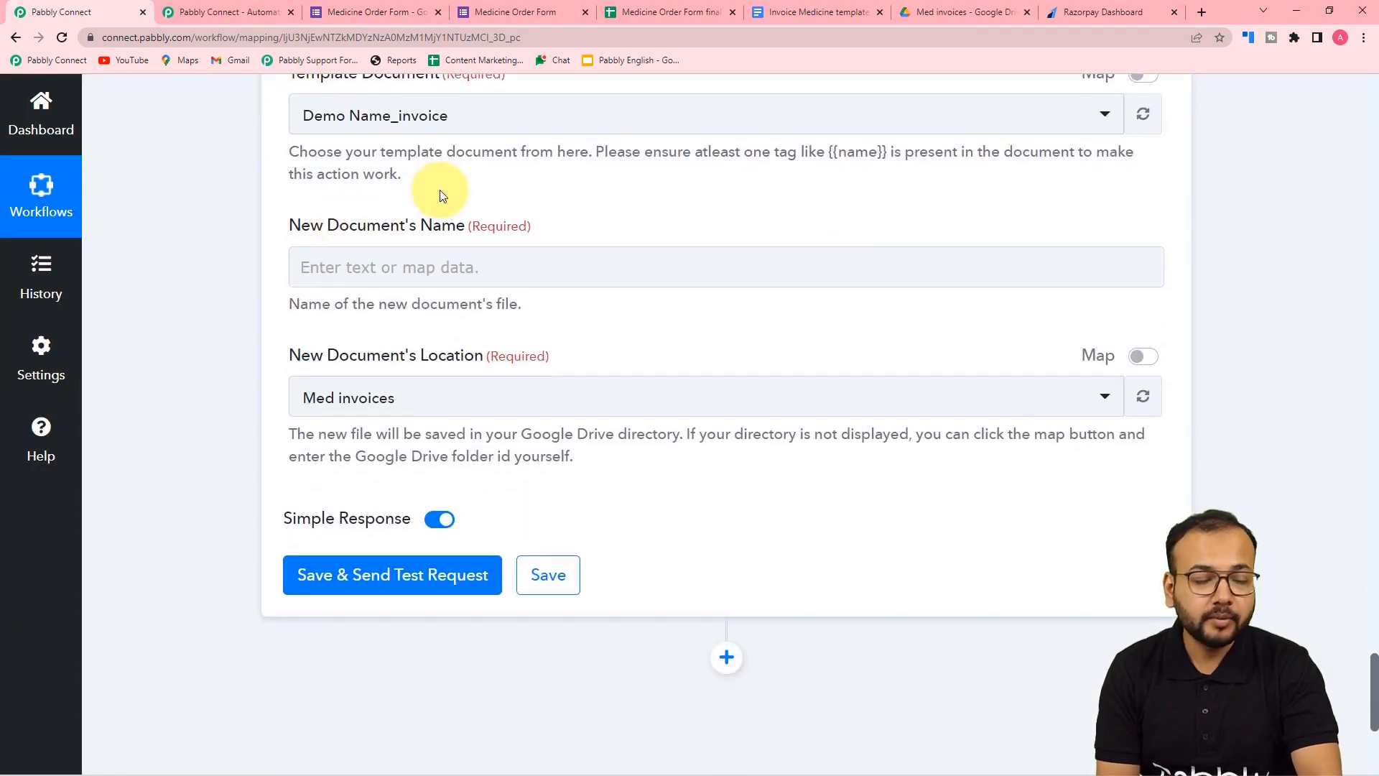
- Select Invoice Medicine template as the step's template document
click(813, 8)
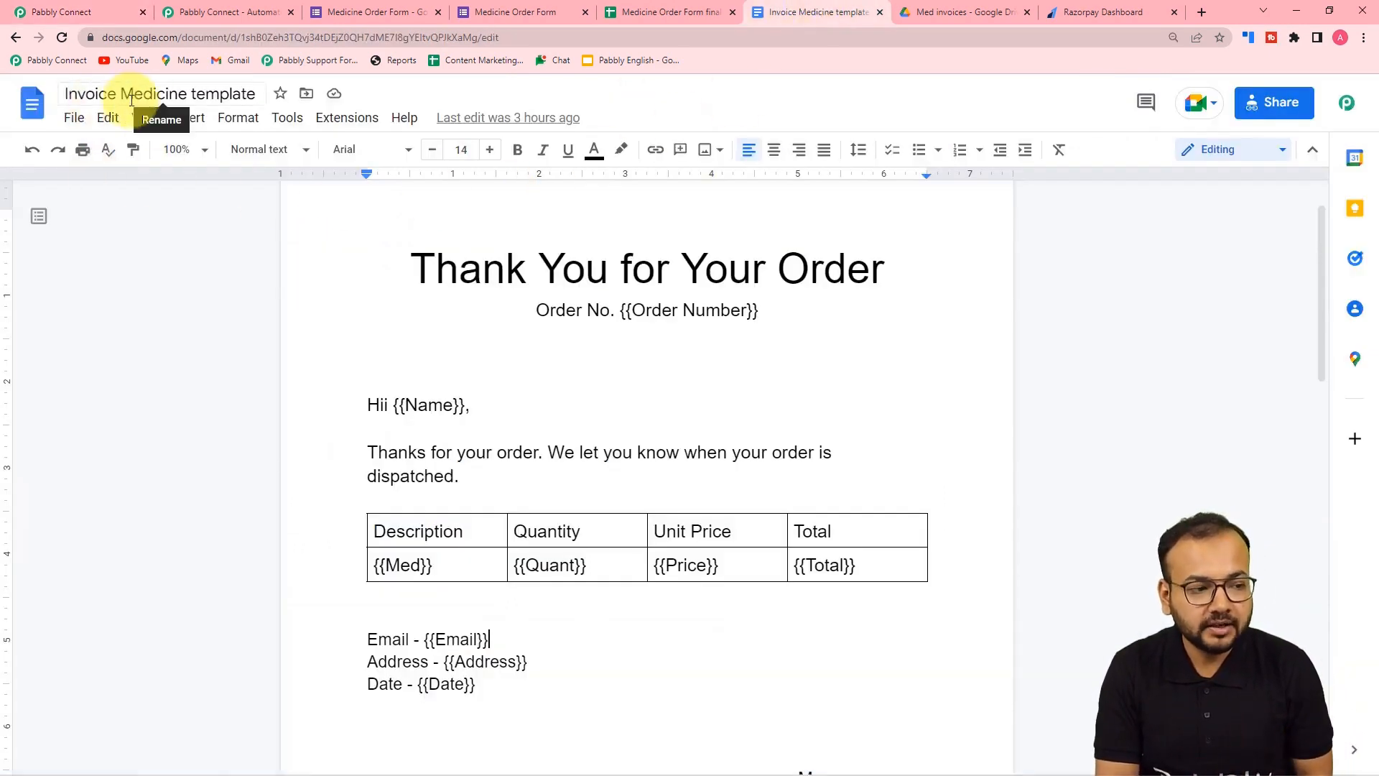
click(105, 6)
scroll(414, 282, up, 2)
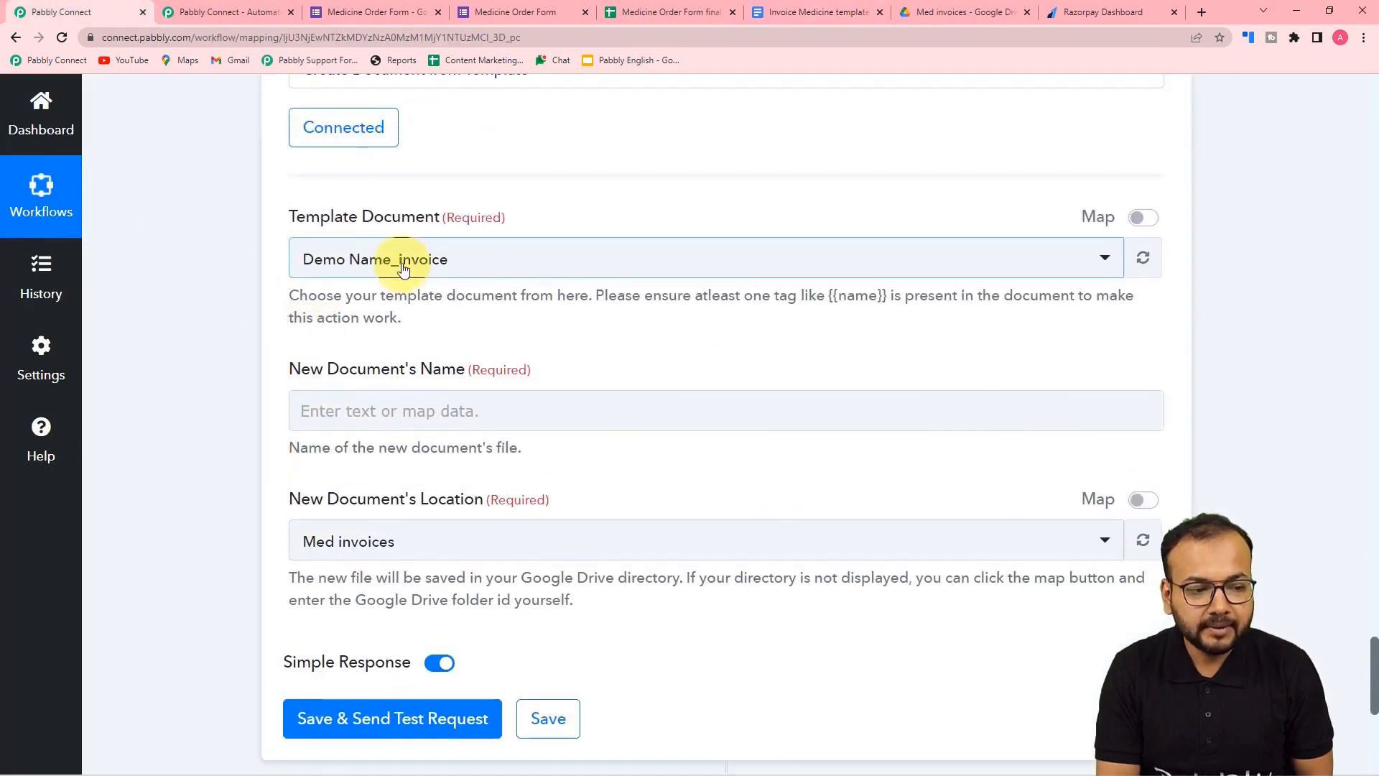
click(395, 258)
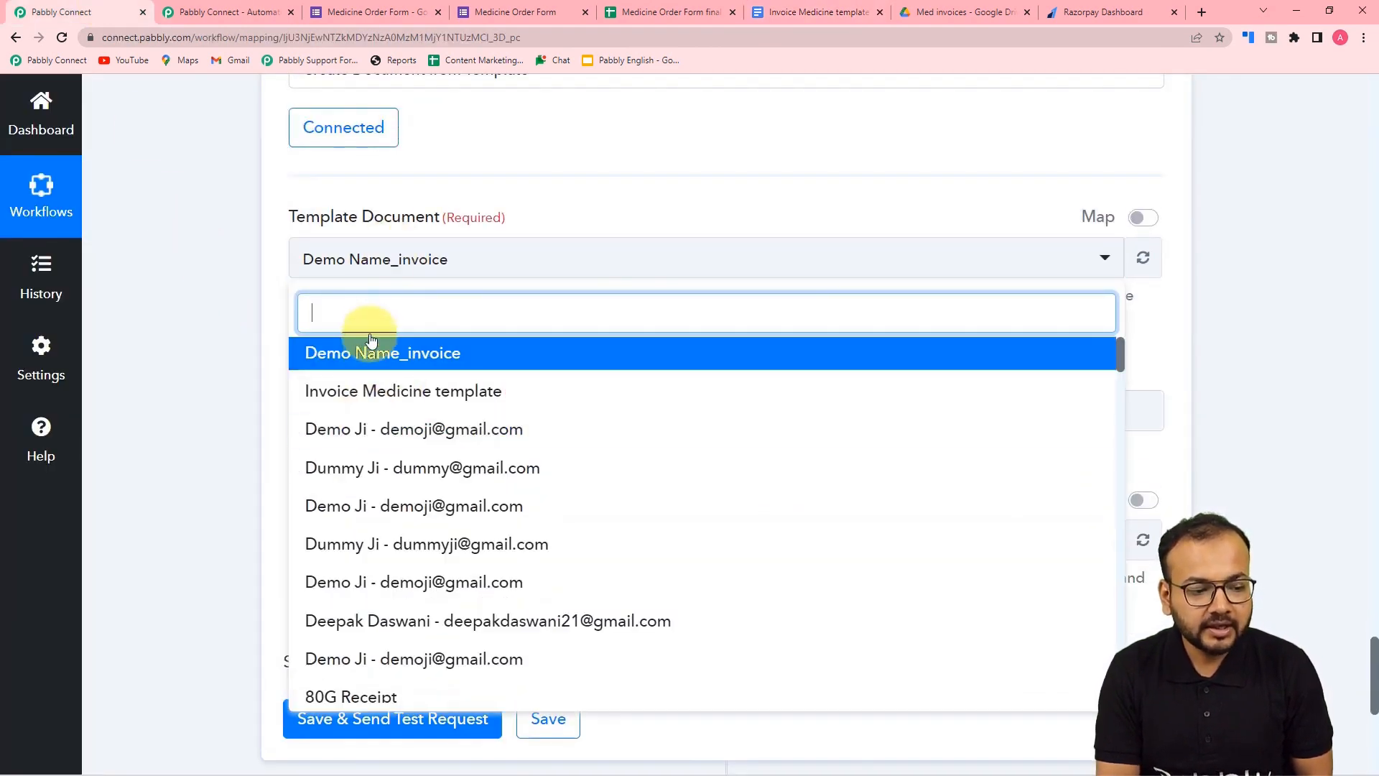
click(399, 406)
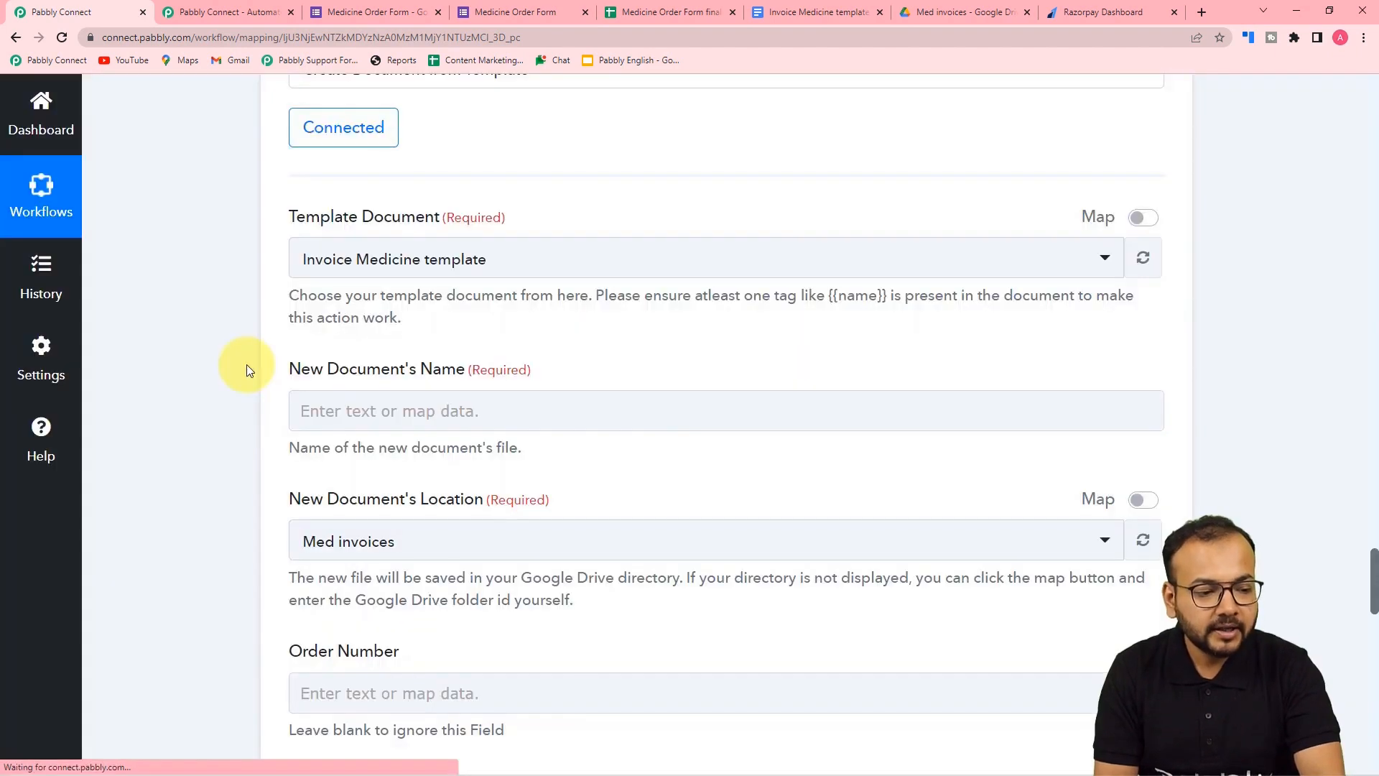
- Choose Med invoices as the folder where new documents are saved
scroll(273, 362, down, 2)
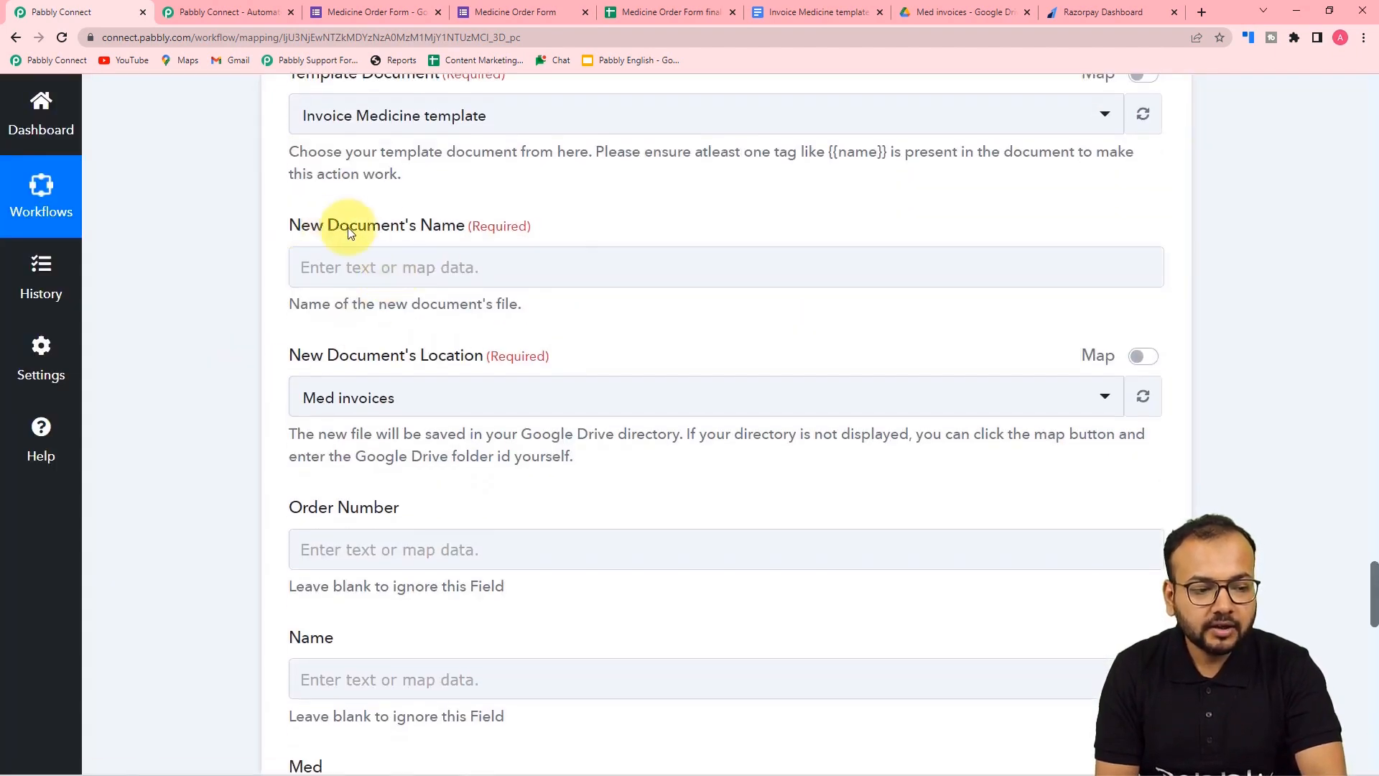
scroll(424, 354, down, 3)
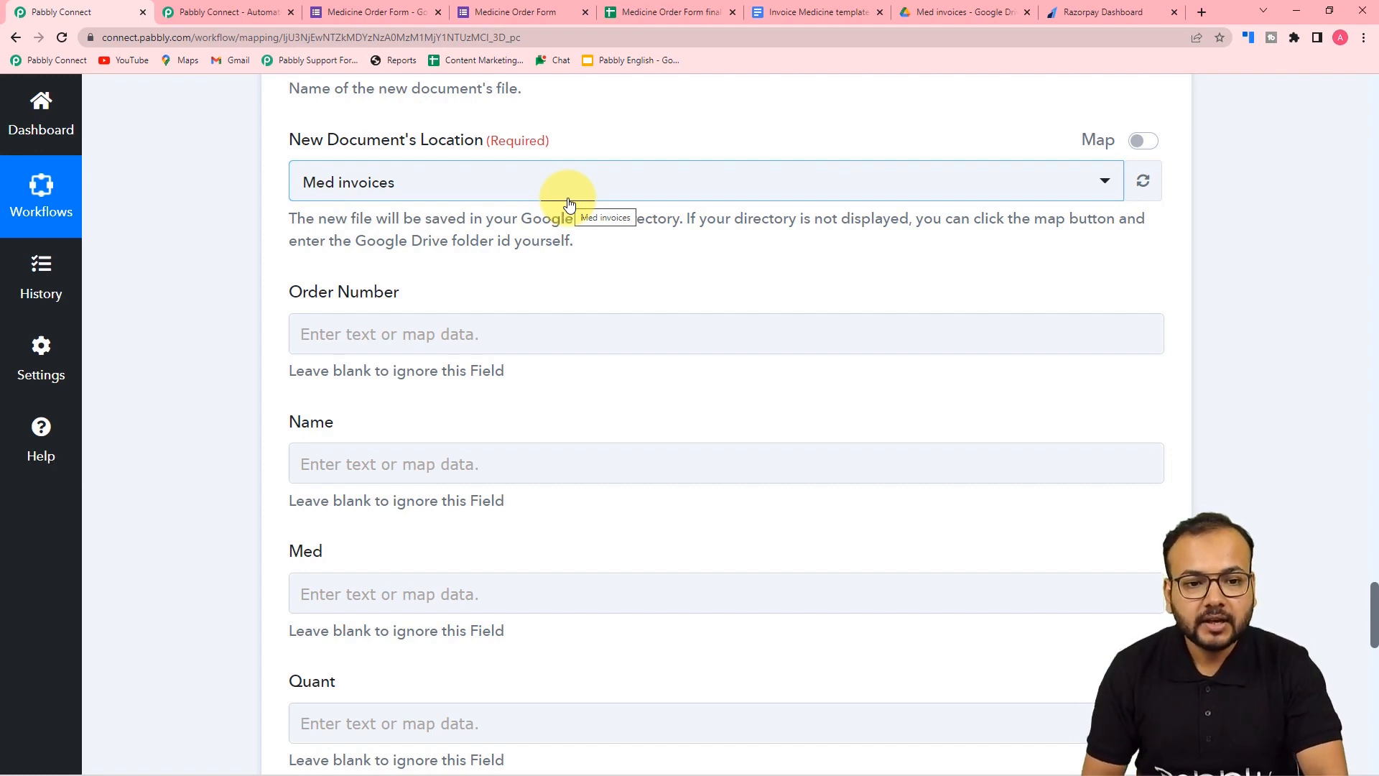
click(914, 12)
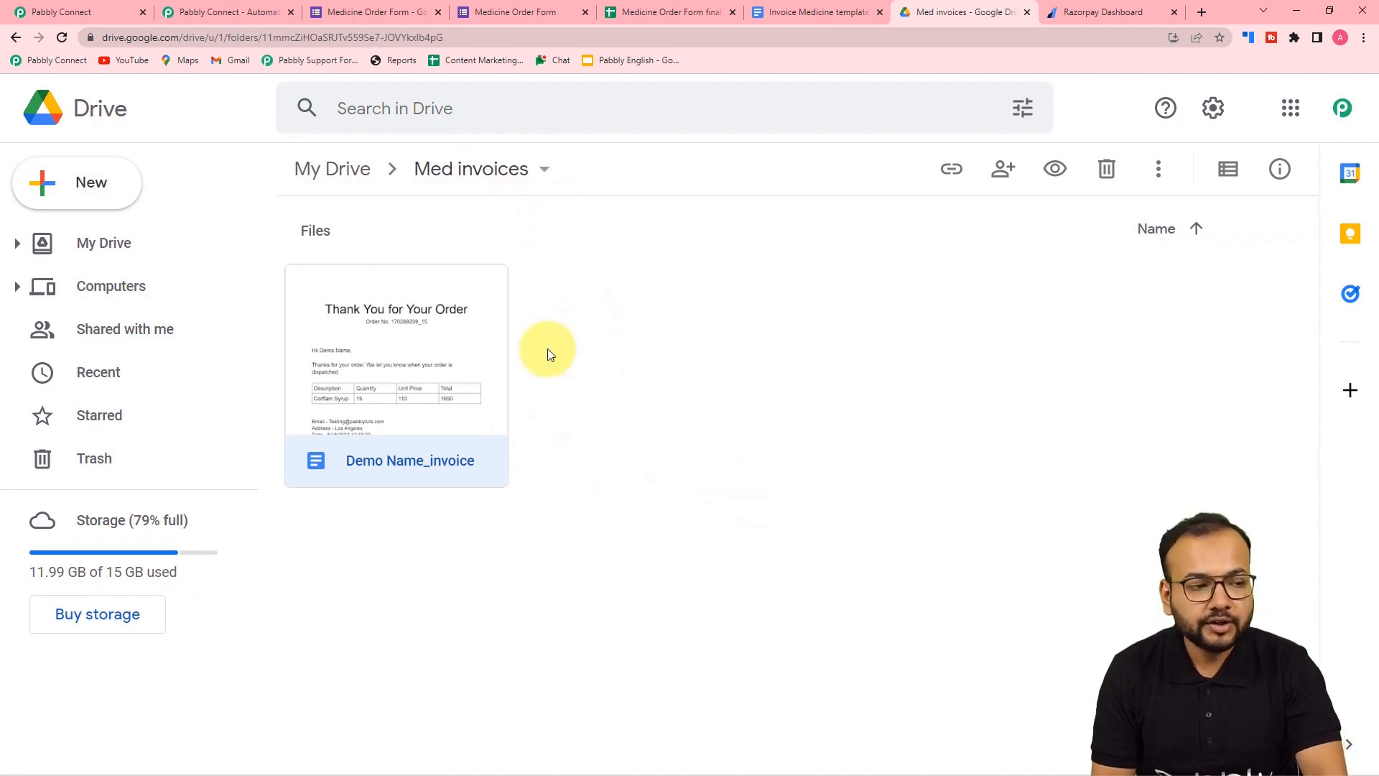
click(110, 18)
scroll(181, 277, up, 3)
scroll(182, 277, down, 3)
click(427, 180)
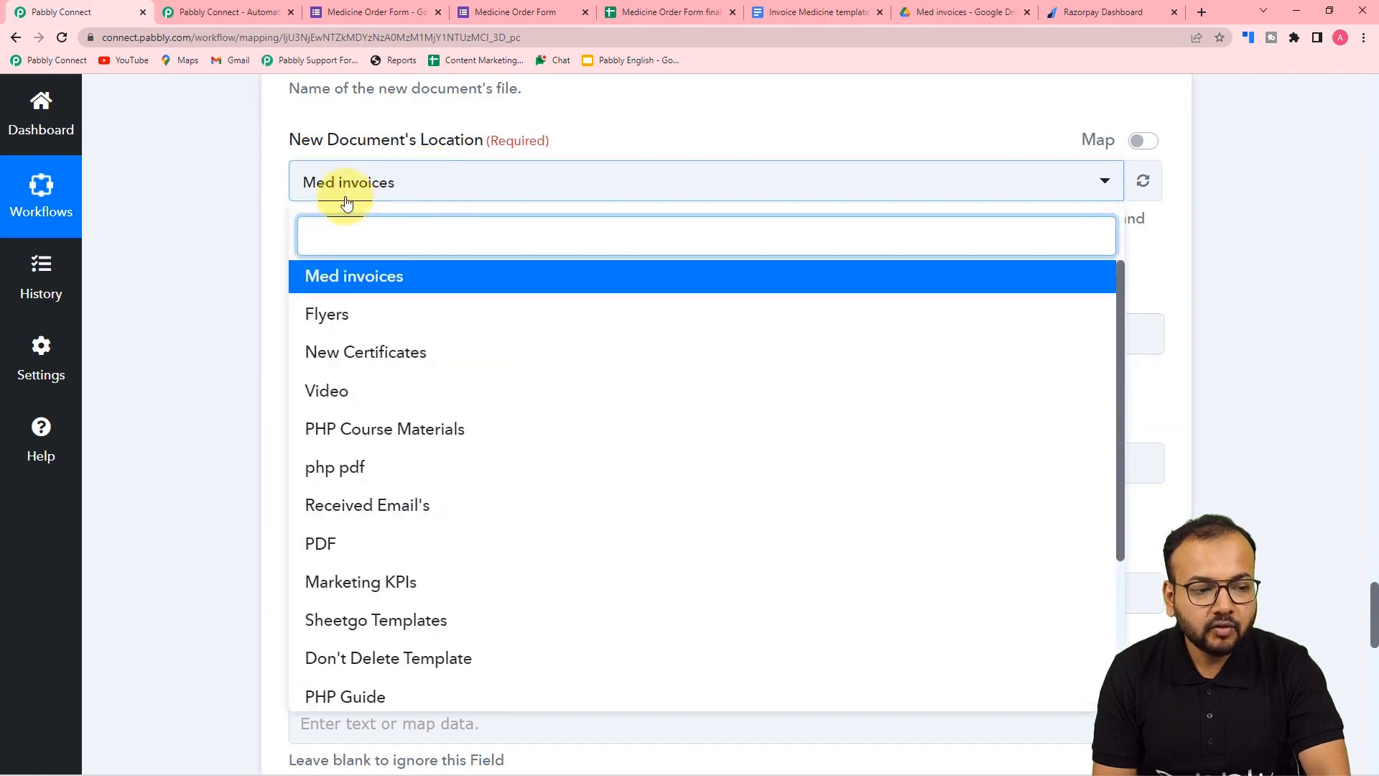
click(391, 280)
scroll(262, 215, up, 3)
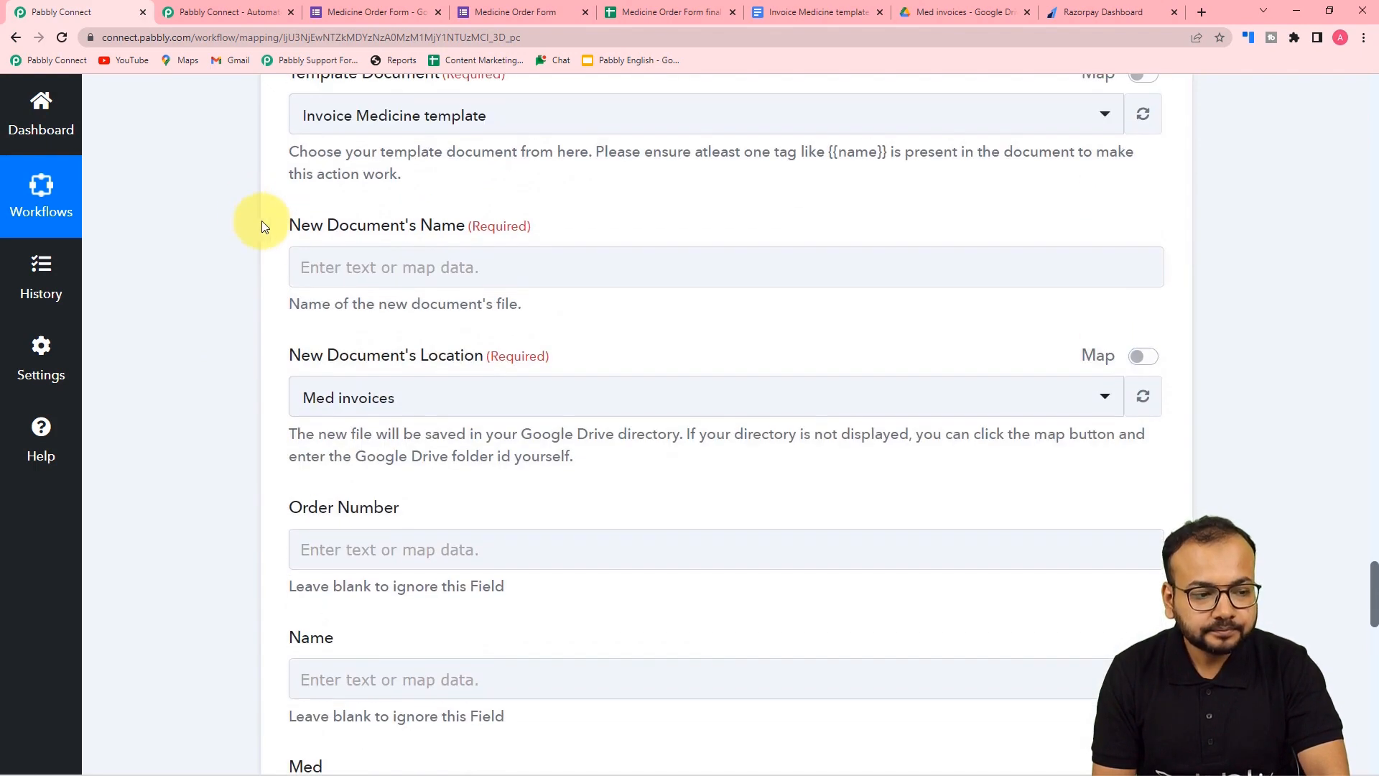
- Set New Document's Name to the form's Full Name tag followed by '_Invoice'
click(385, 271)
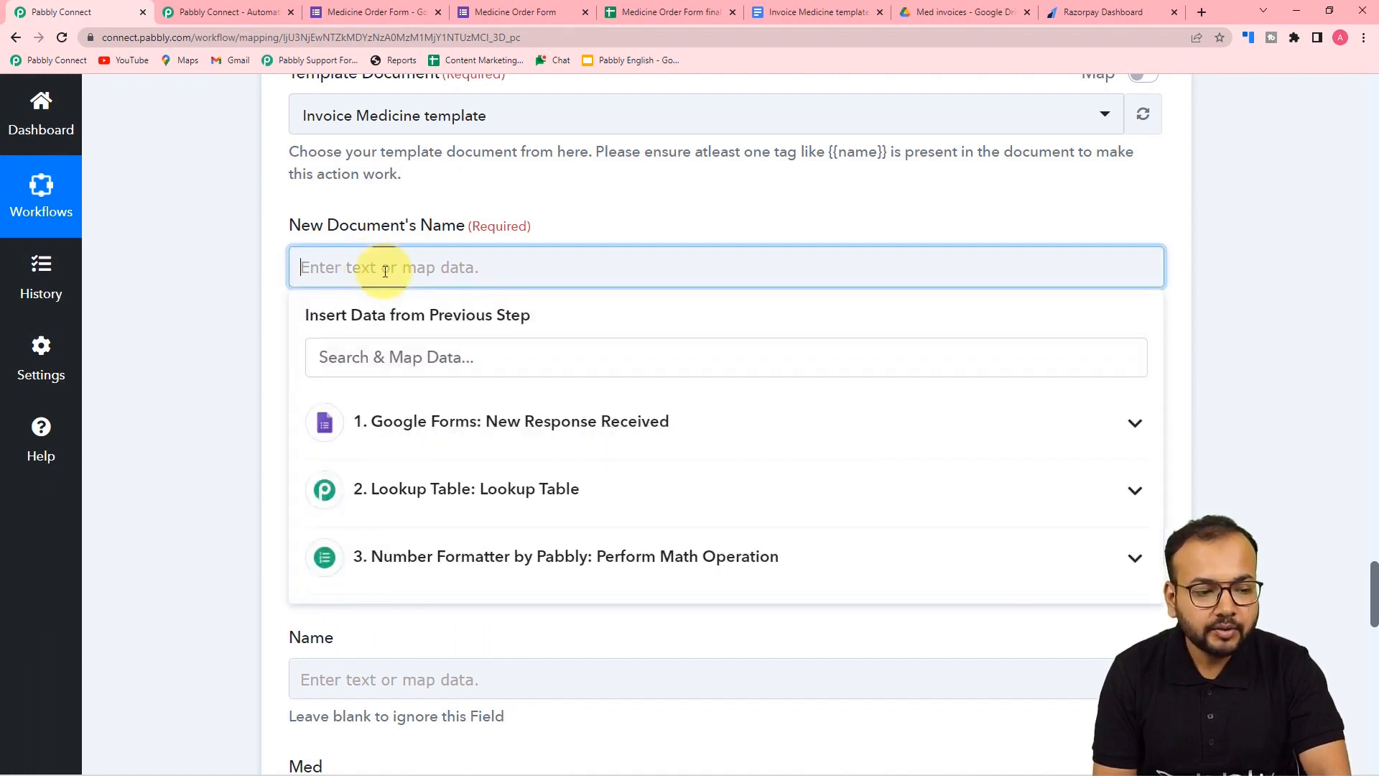
click(366, 423)
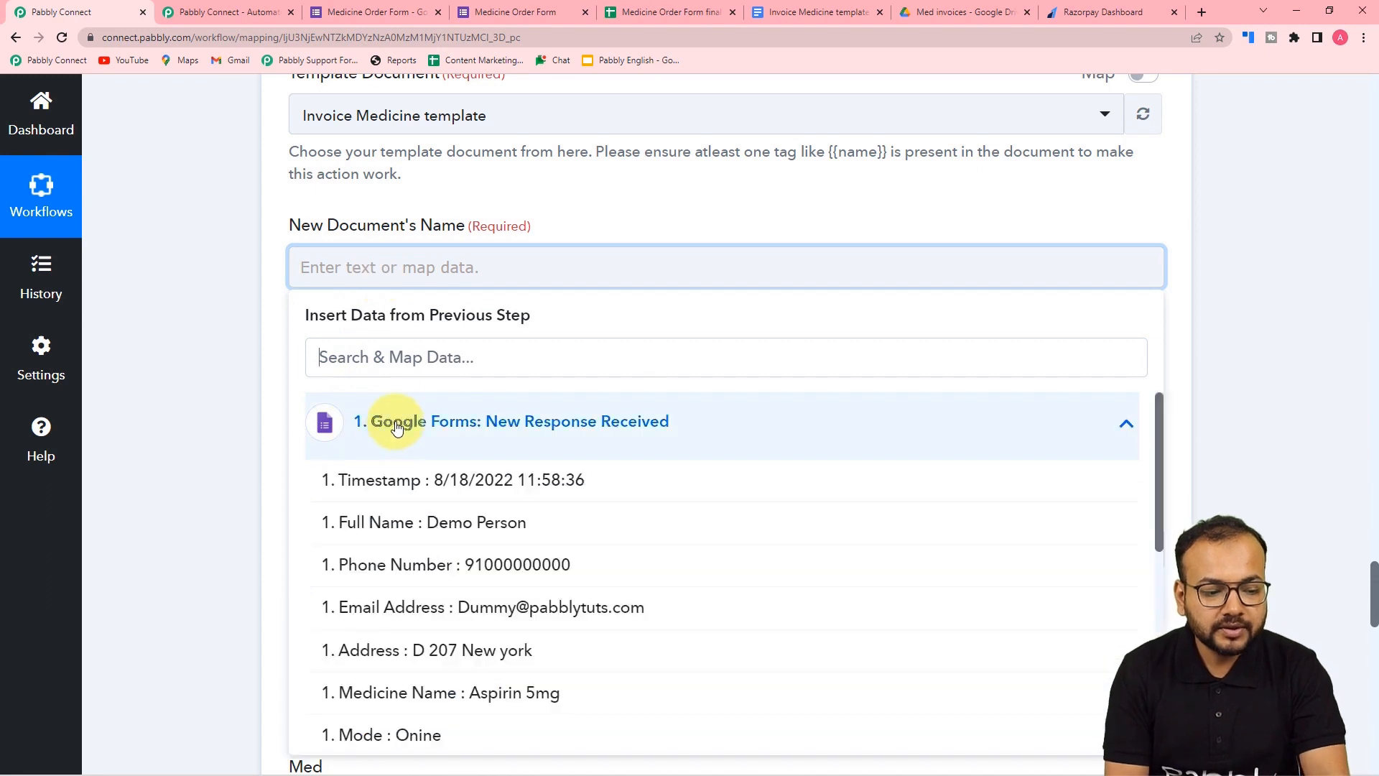
click(441, 531)
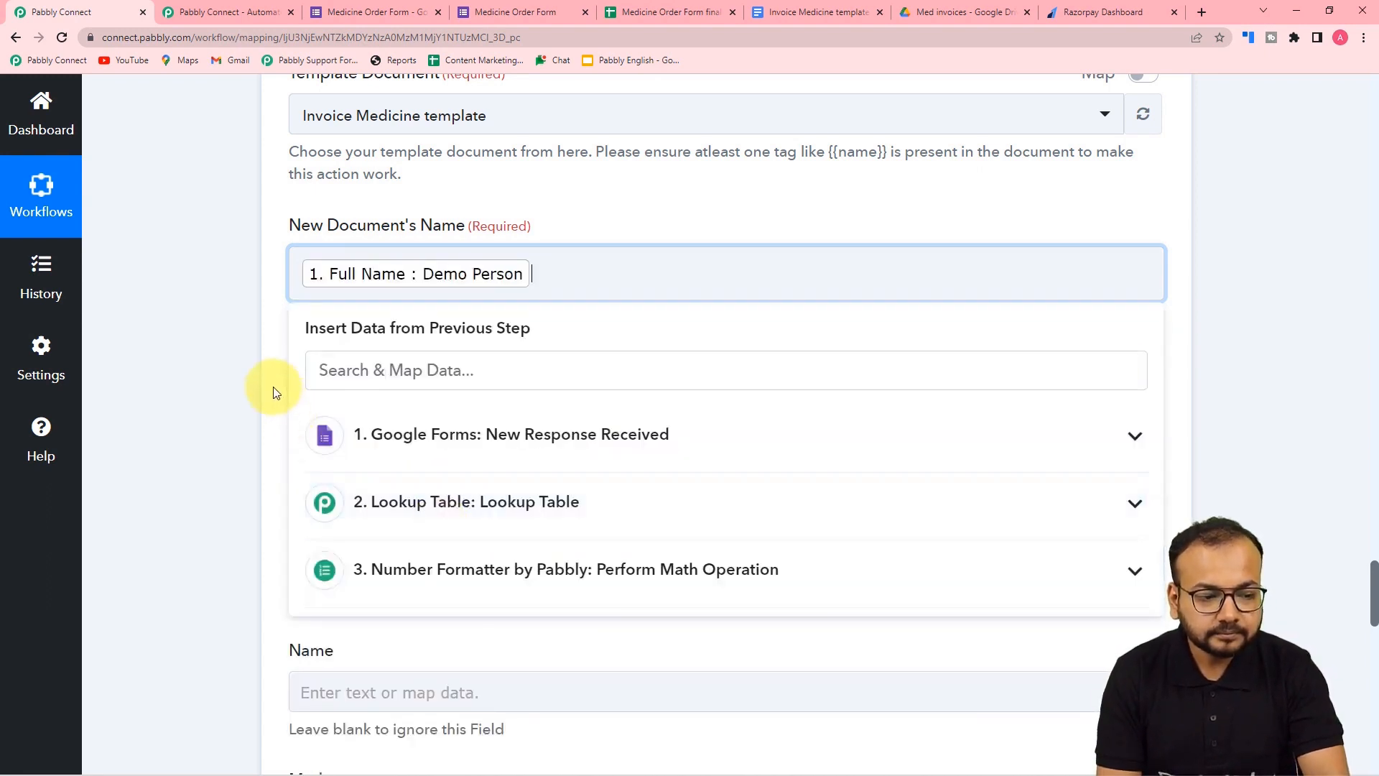
click(231, 374)
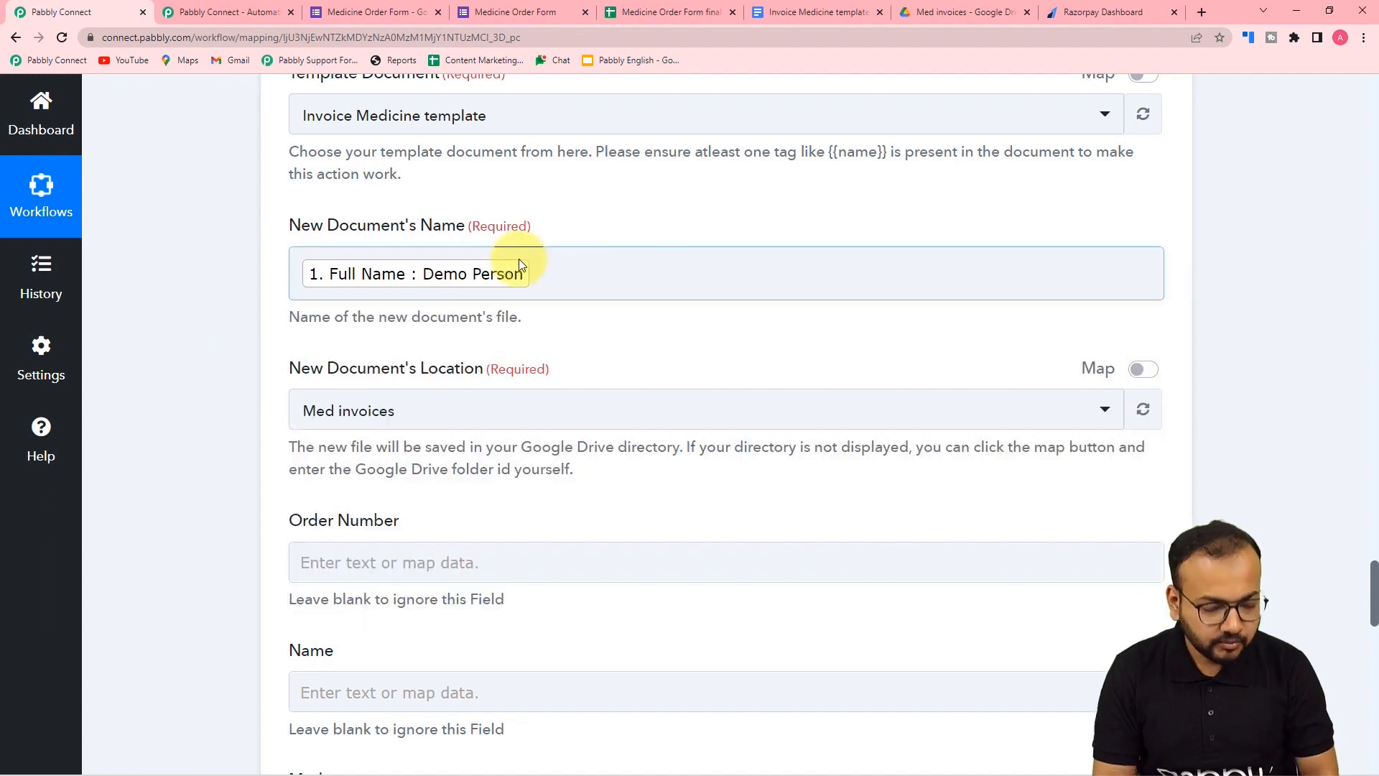
click(553, 261)
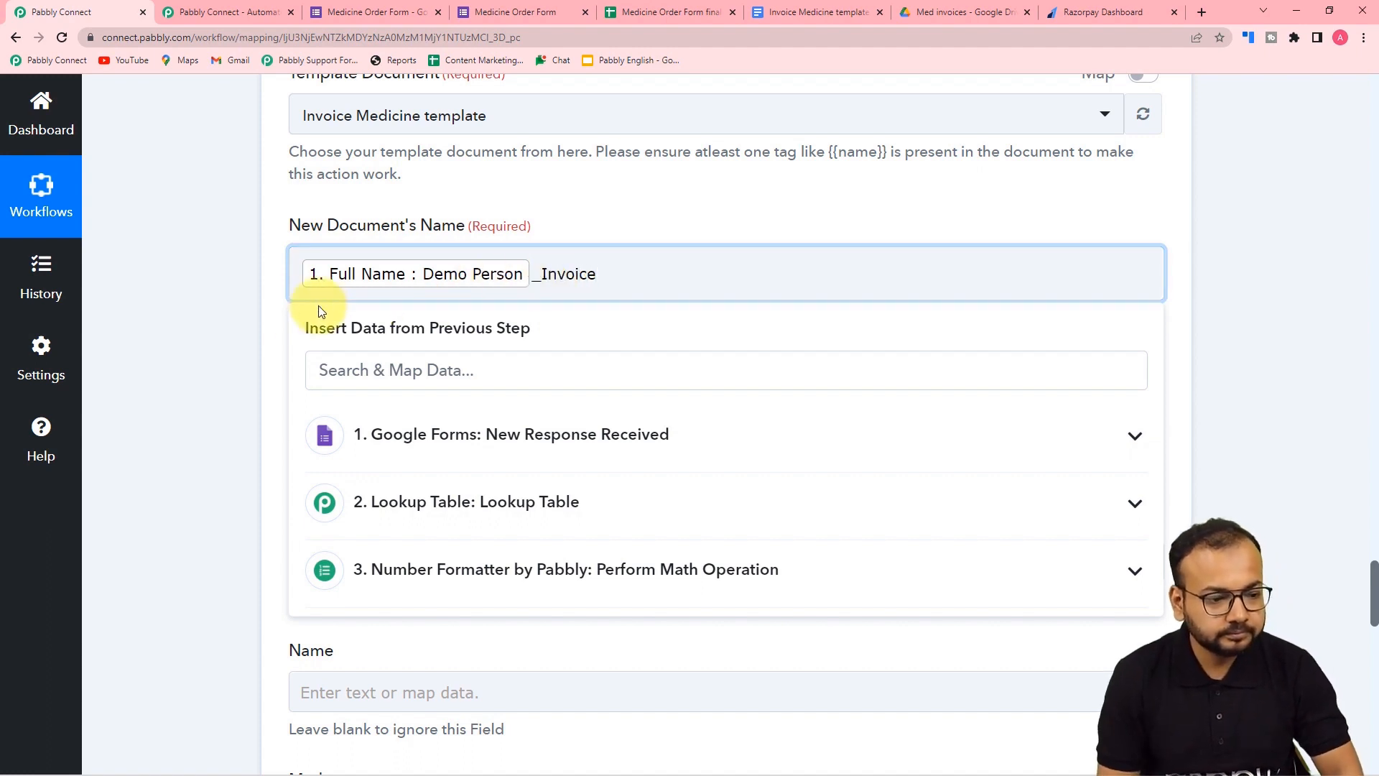
click(160, 302)
scroll(163, 305, down, 4)
scroll(164, 307, down, 2)
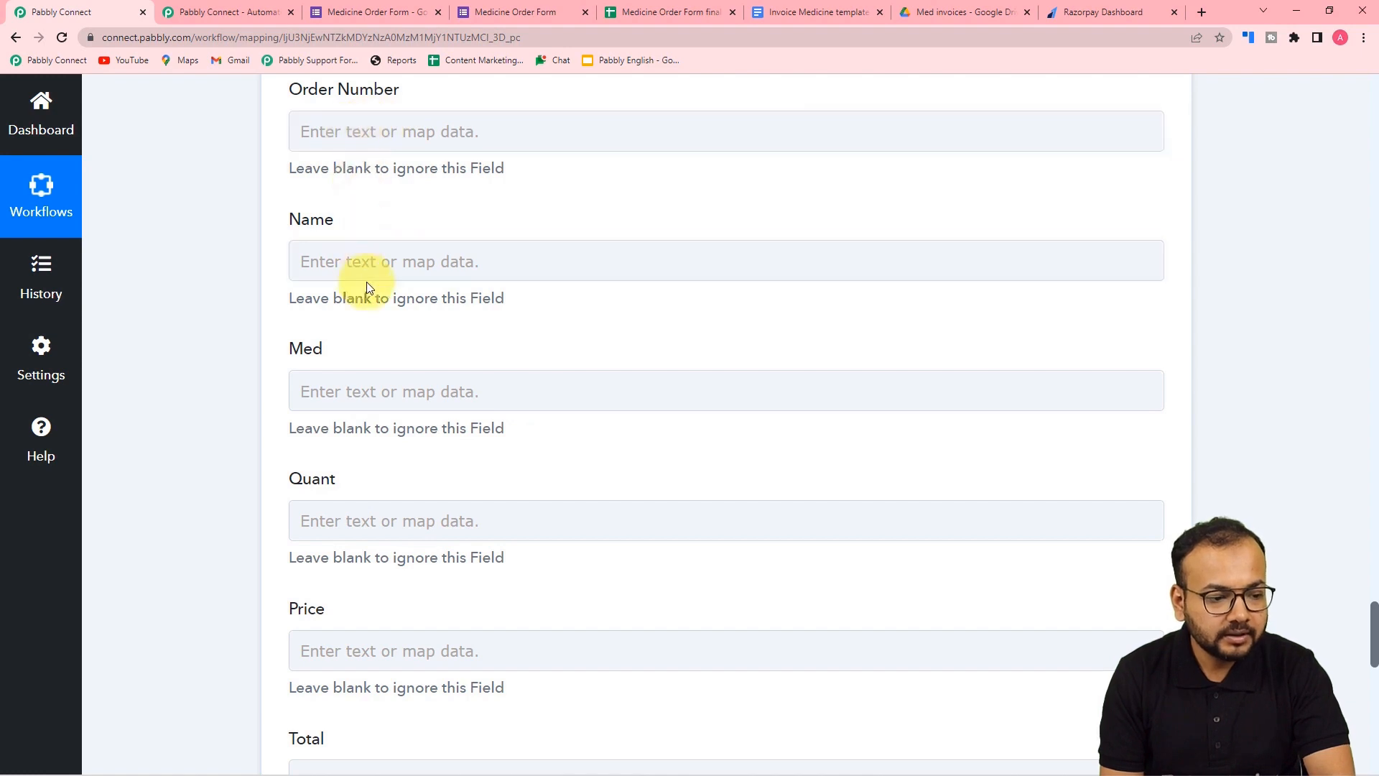
- Scroll past the empty Order Number to Date fields, then view the Invoice Medicine template
scroll(367, 420, down, 6)
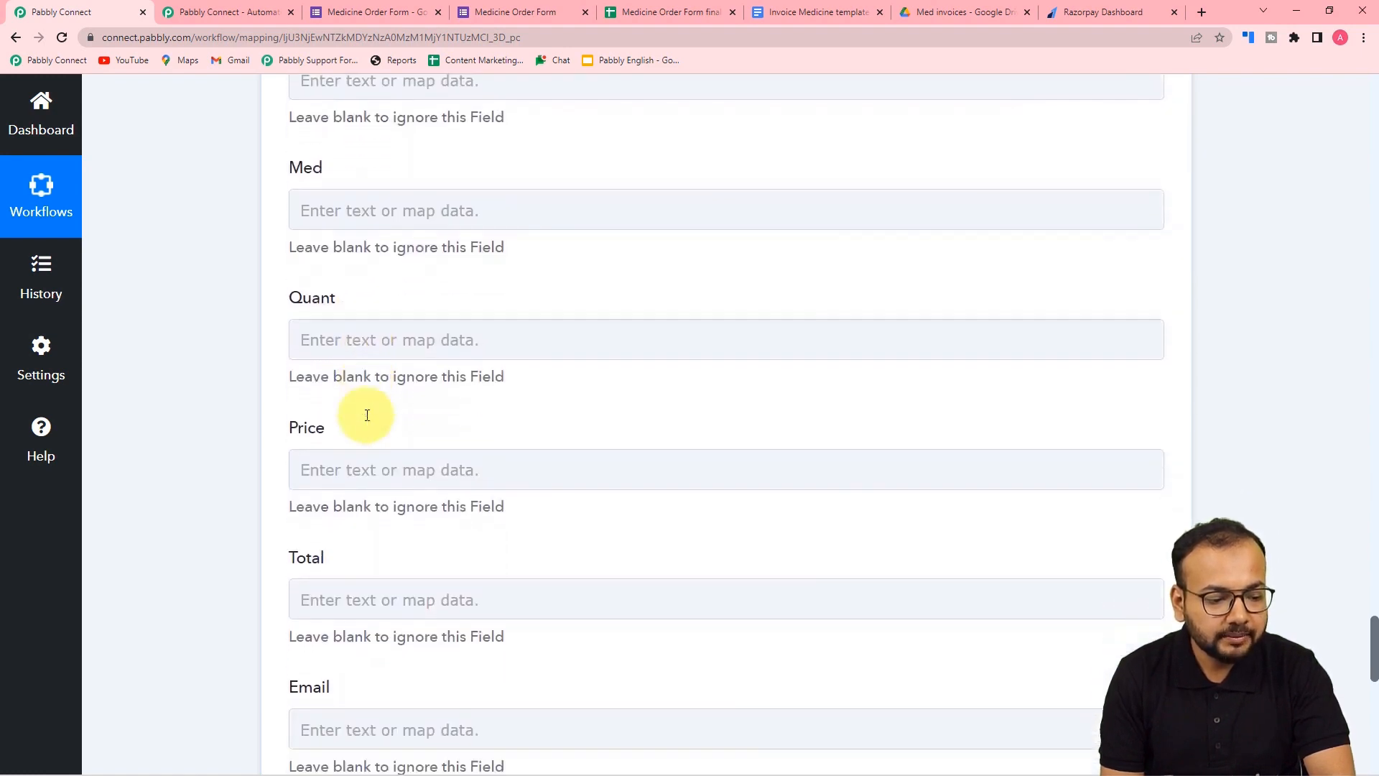
scroll(368, 420, down, 2)
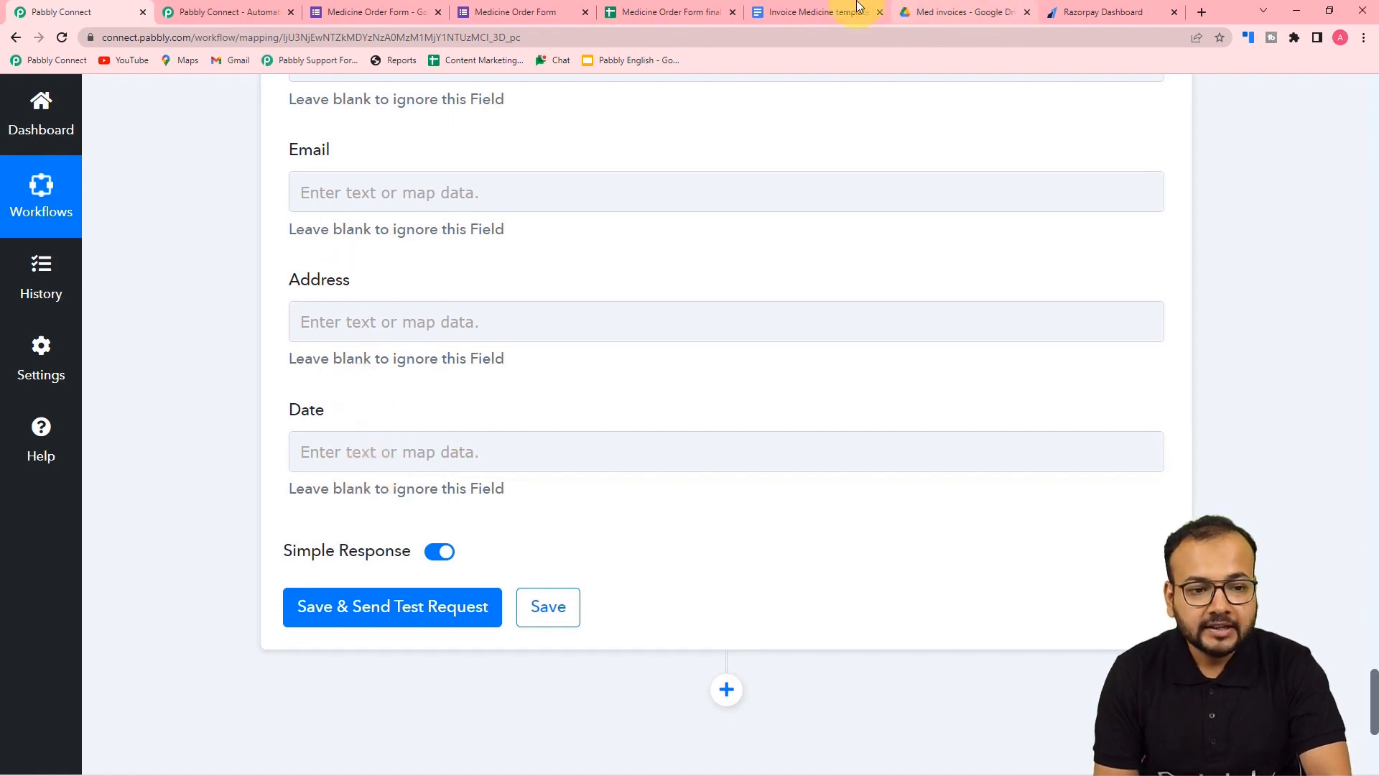
click(804, 12)
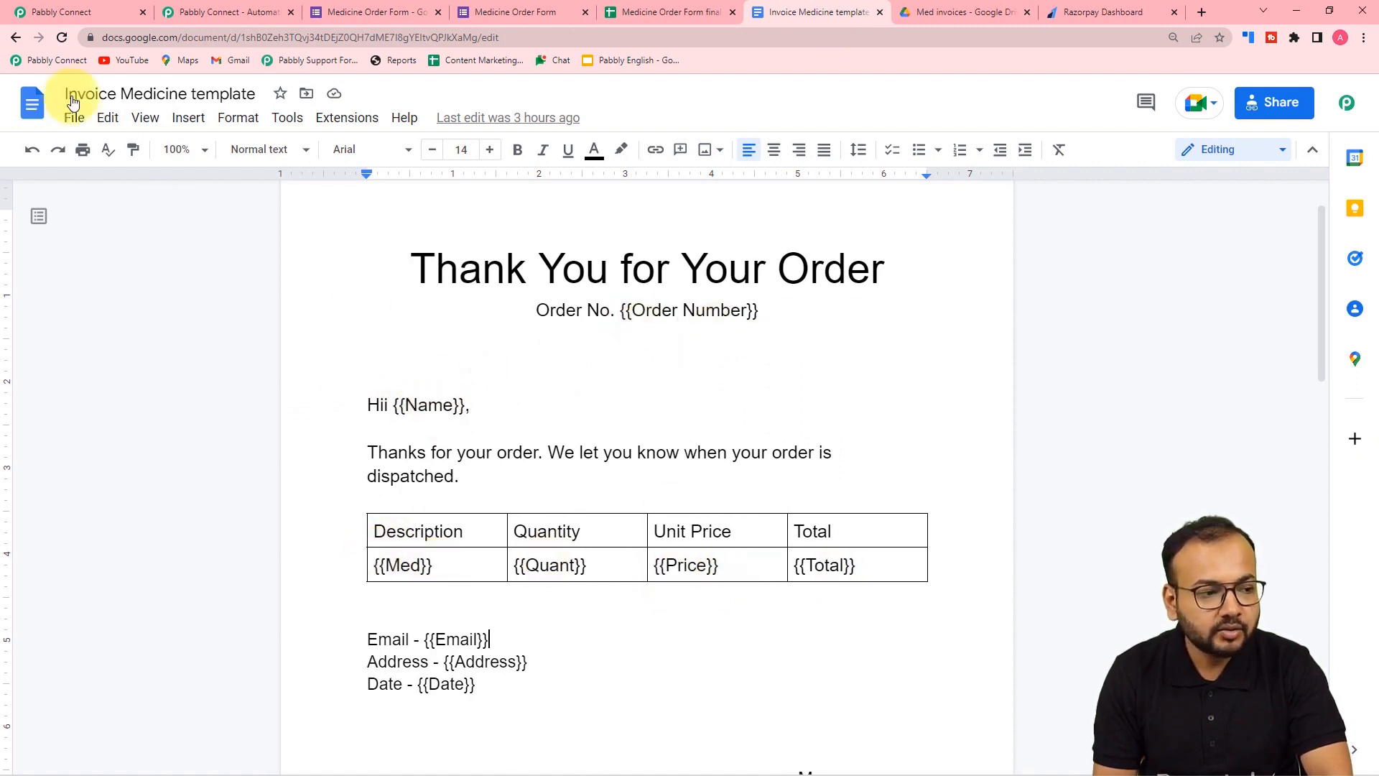
- Compare the template's placeholders, then return to Pabbly Connect at the Order Number field
click(50, 7)
scroll(293, 323, up, 4)
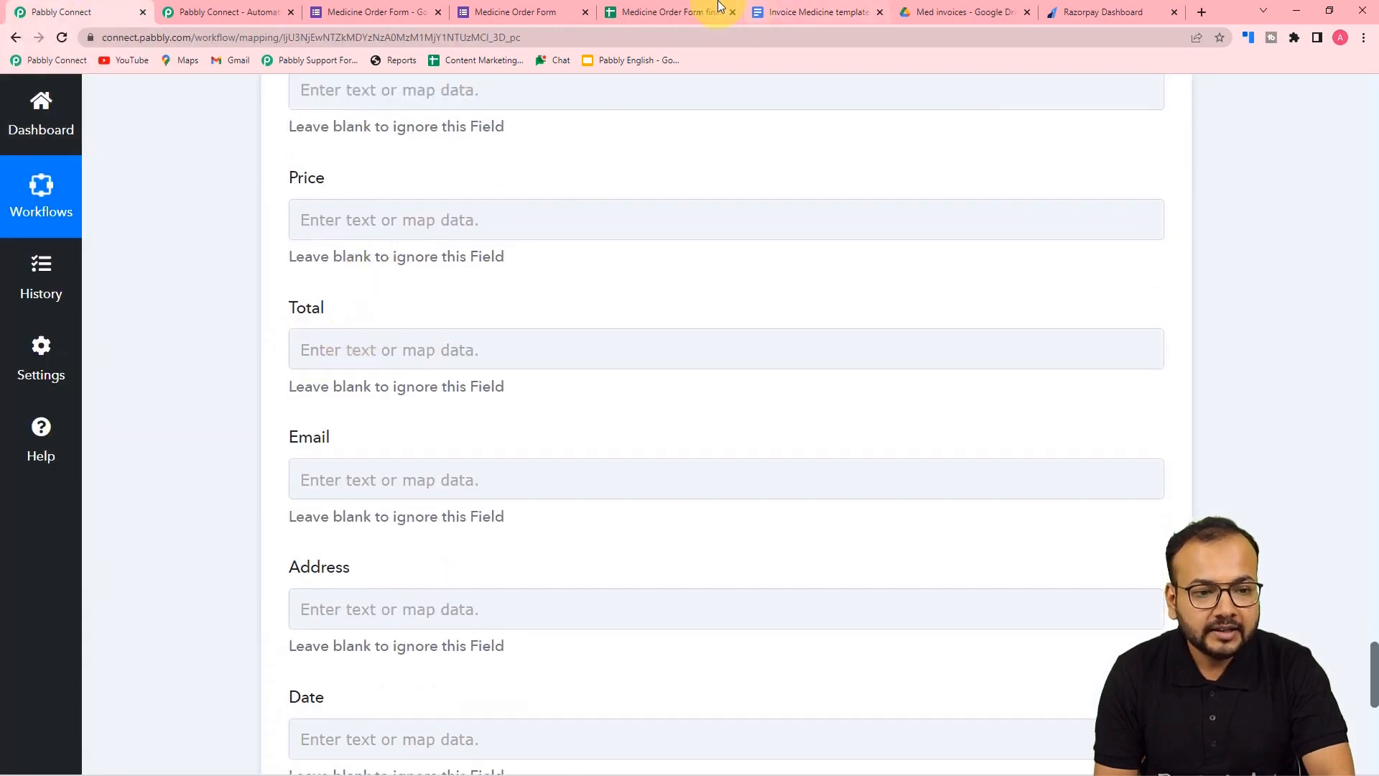
click(692, 12)
click(816, 12)
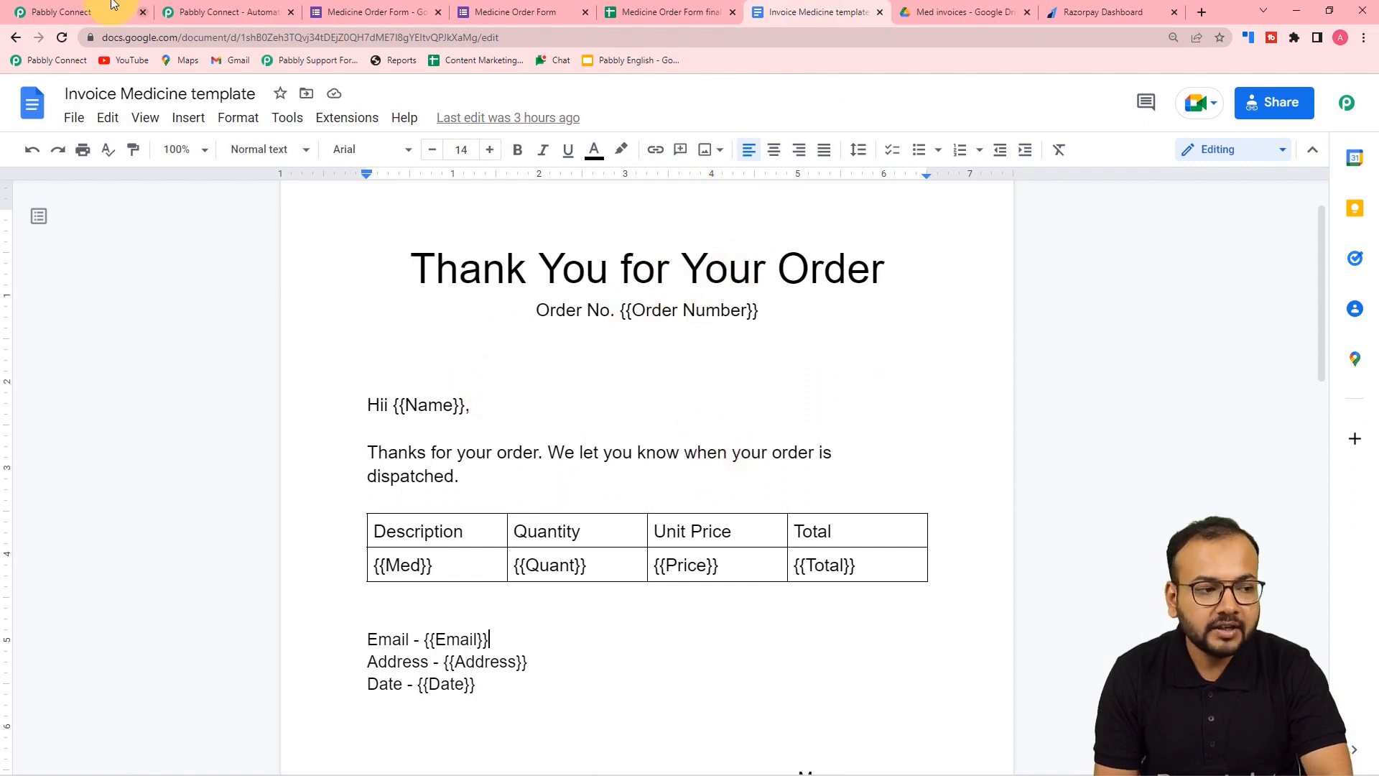
click(69, 8)
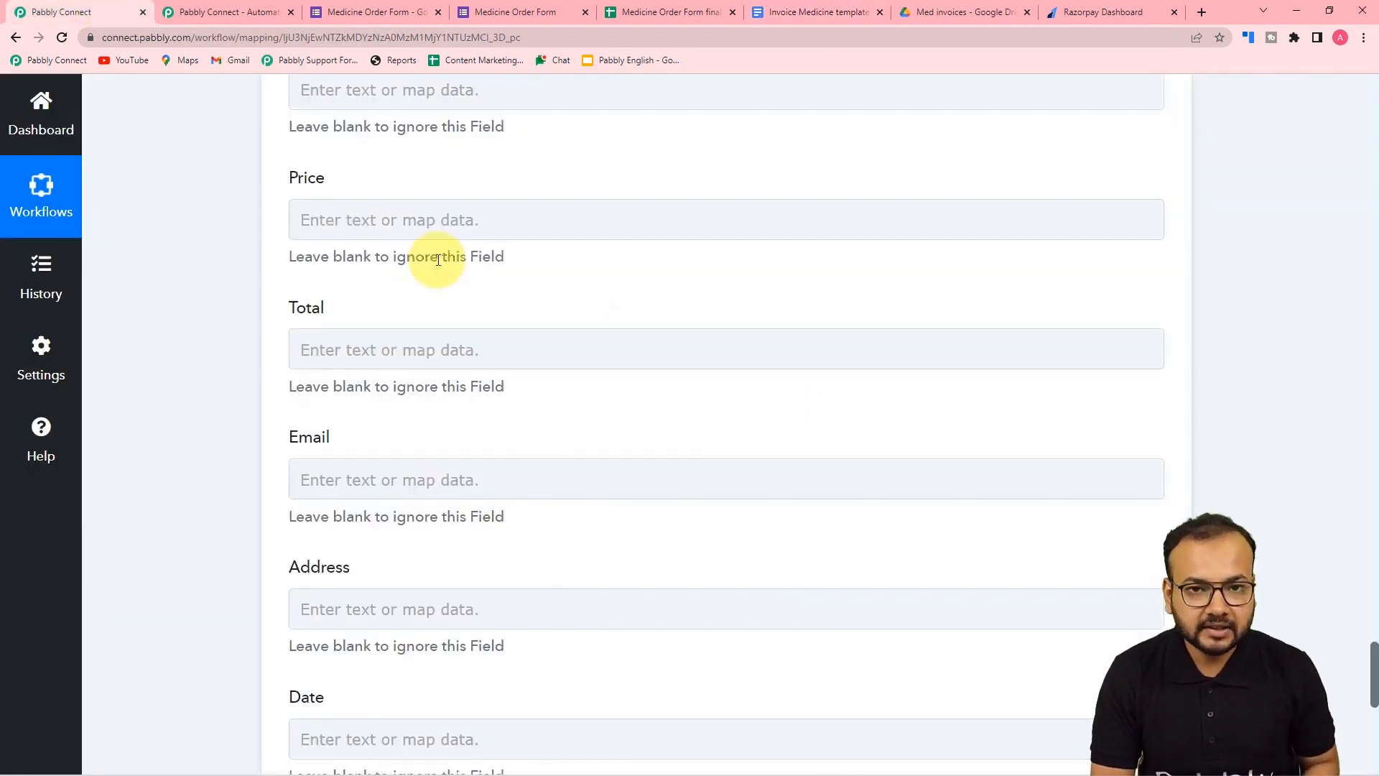
scroll(438, 260, up, 9)
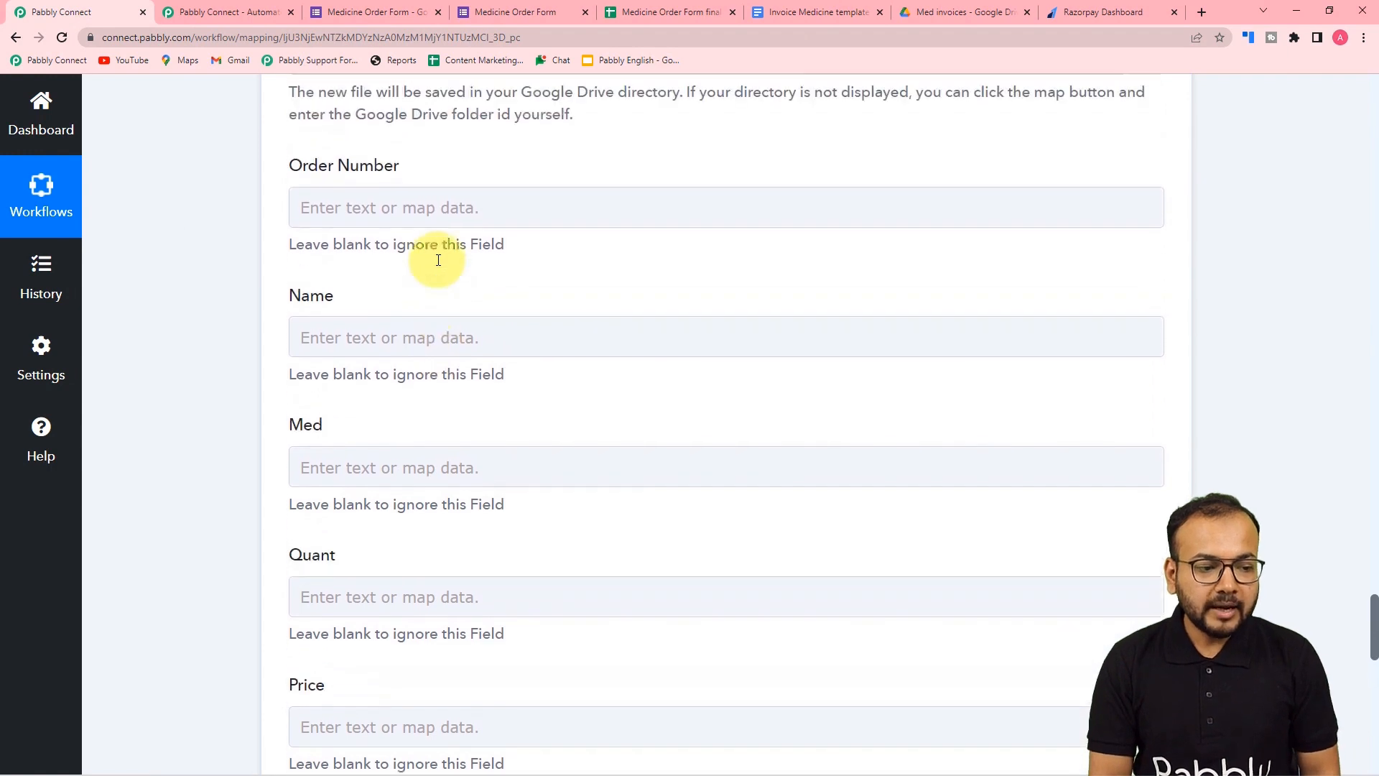
- Set Order Number to the form's SheetID, an underscore, then RowIndex
click(386, 352)
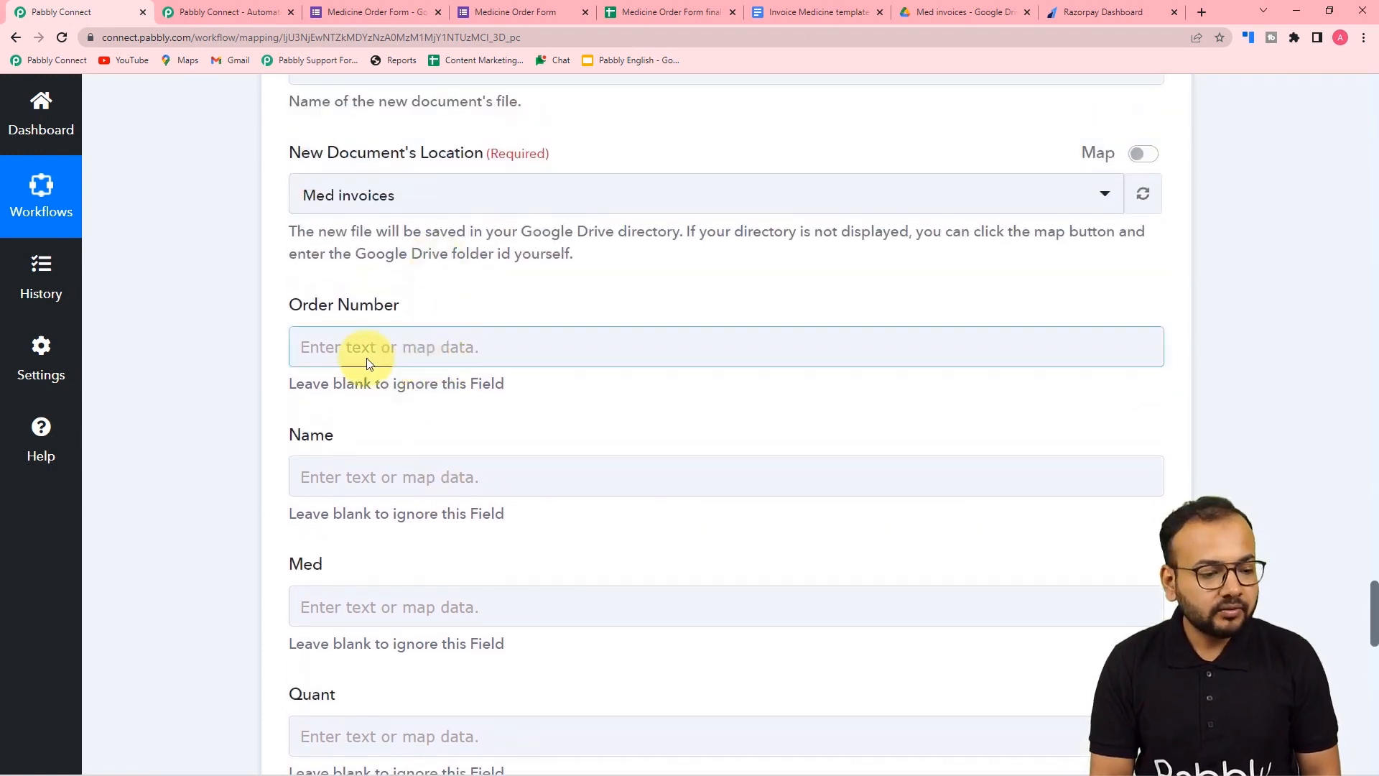
click(368, 363)
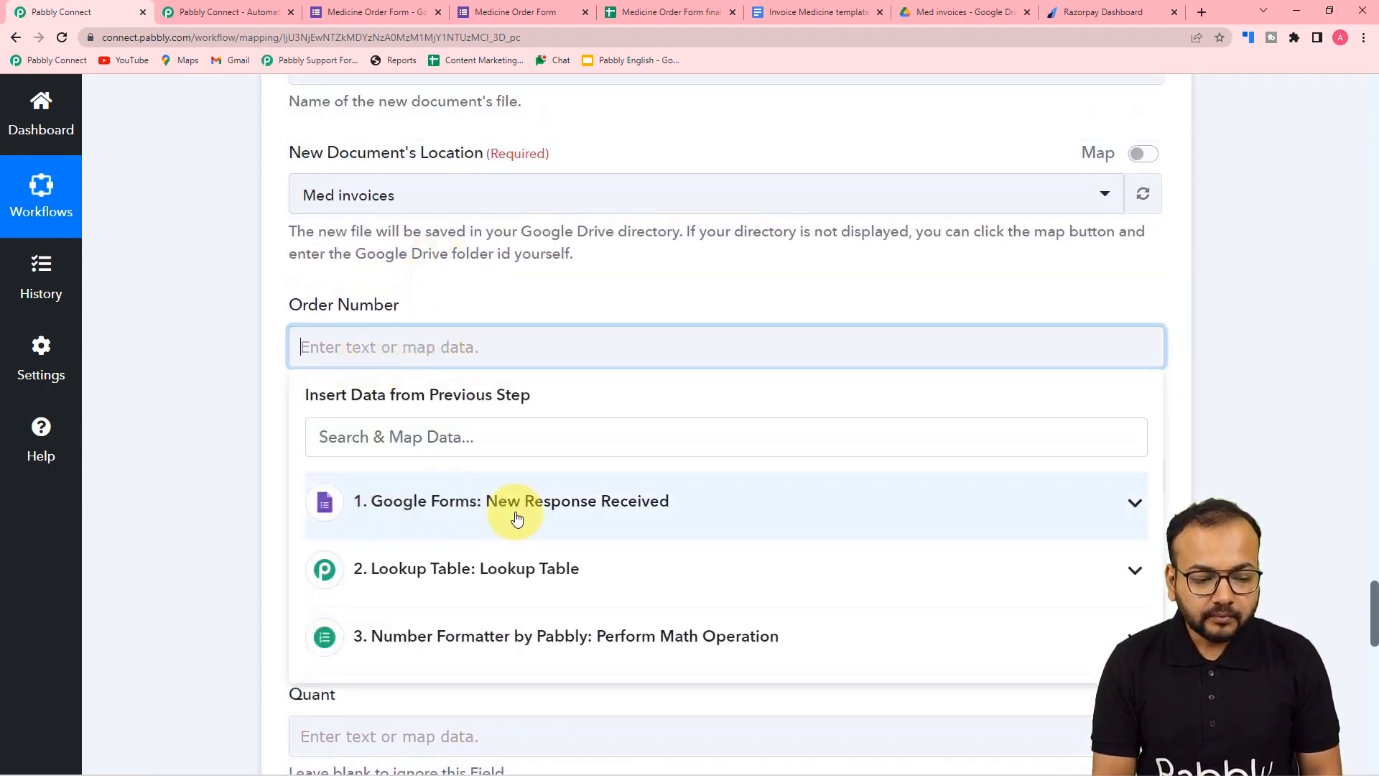
click(451, 512)
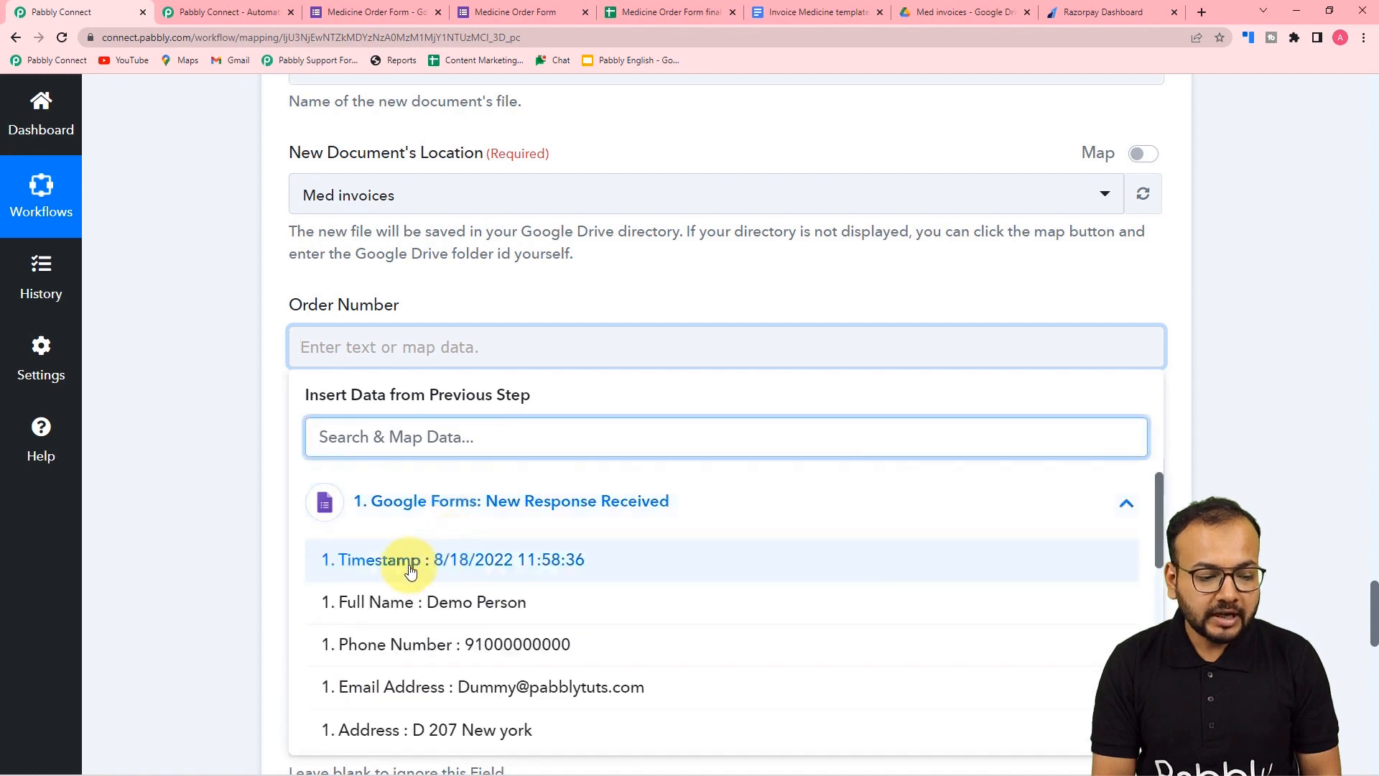
scroll(418, 605, down, 3)
scroll(418, 604, down, 4)
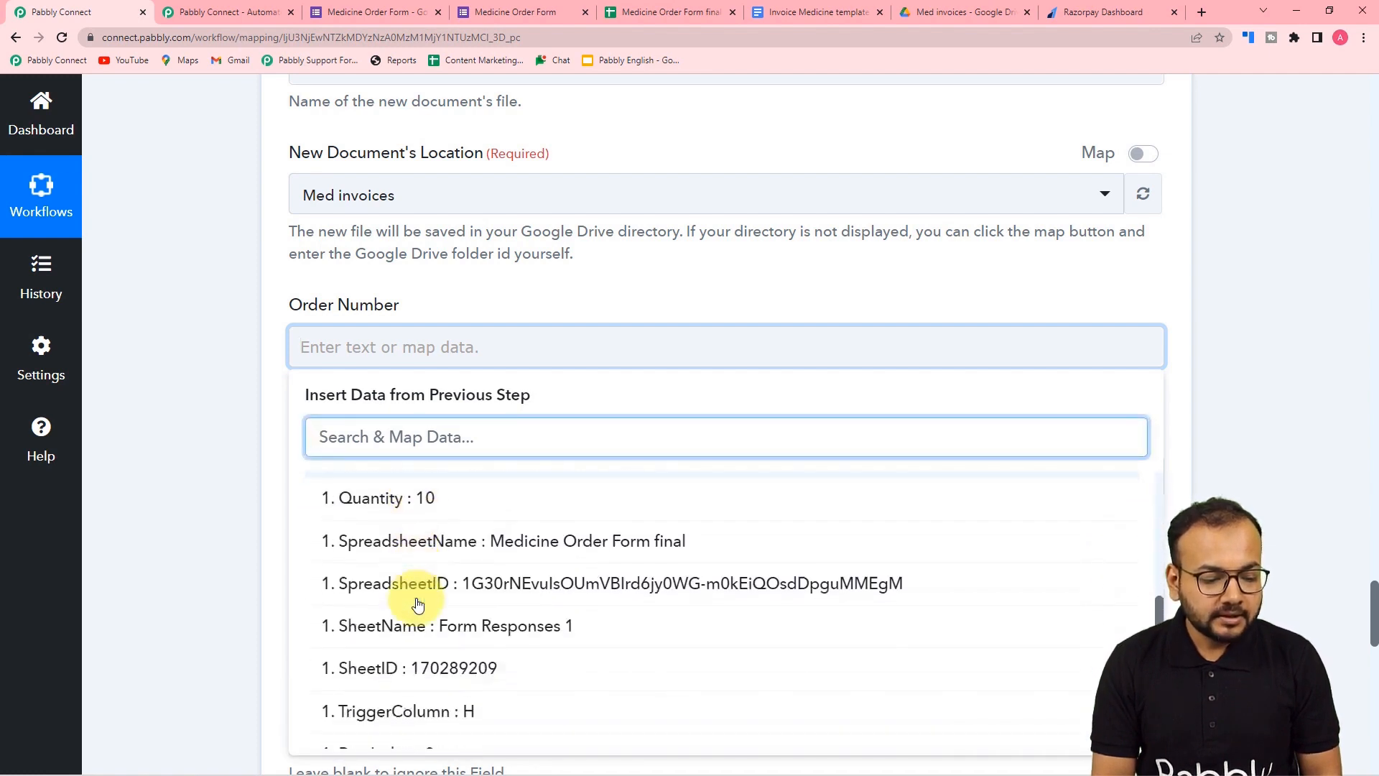
scroll(406, 632, down, 1)
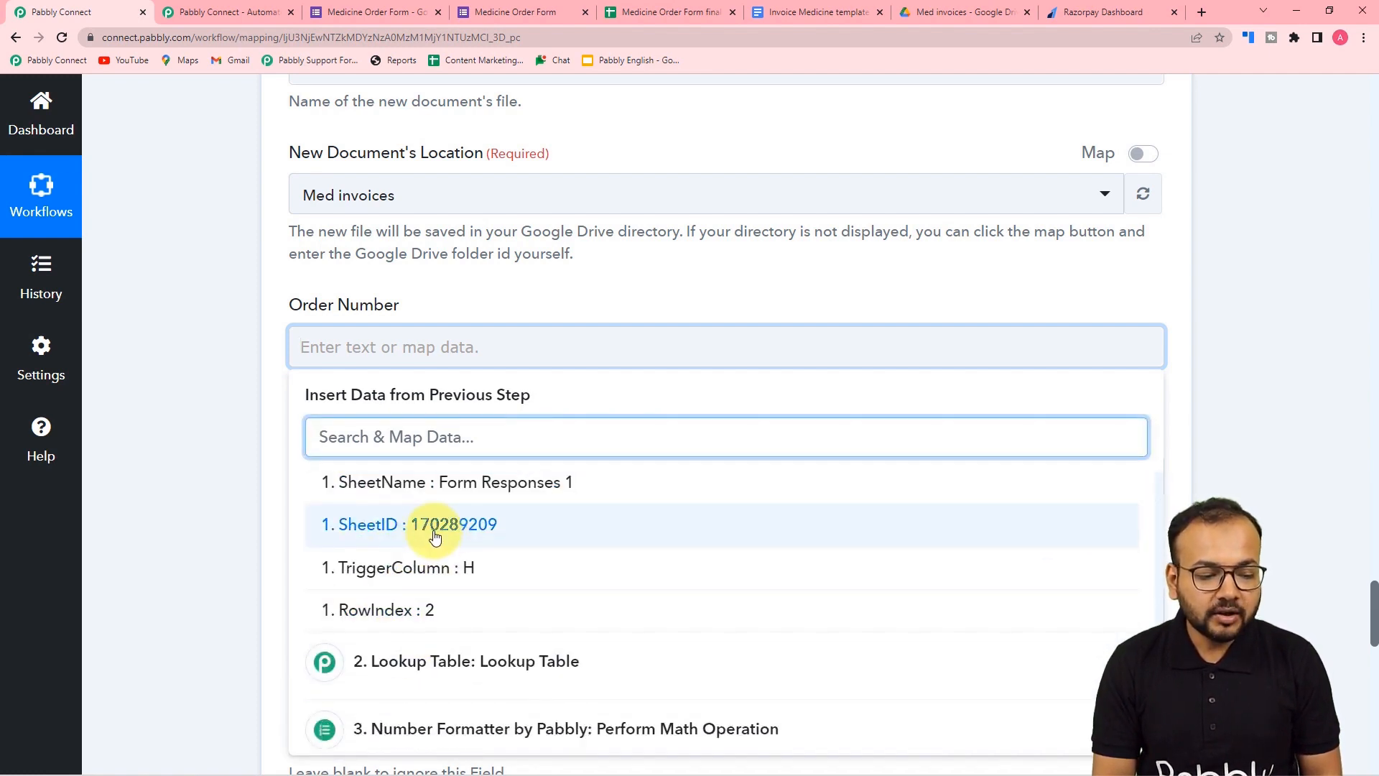
click(435, 525)
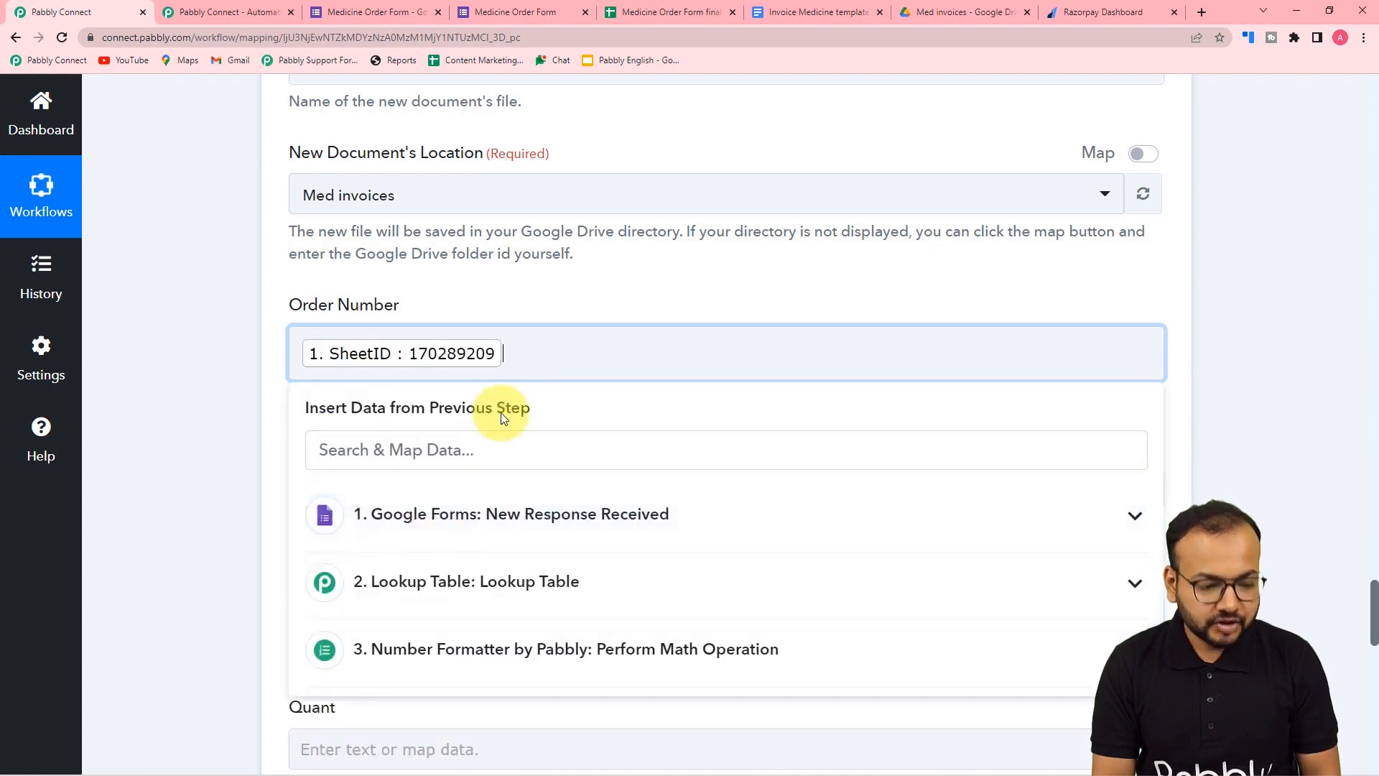
text(_)
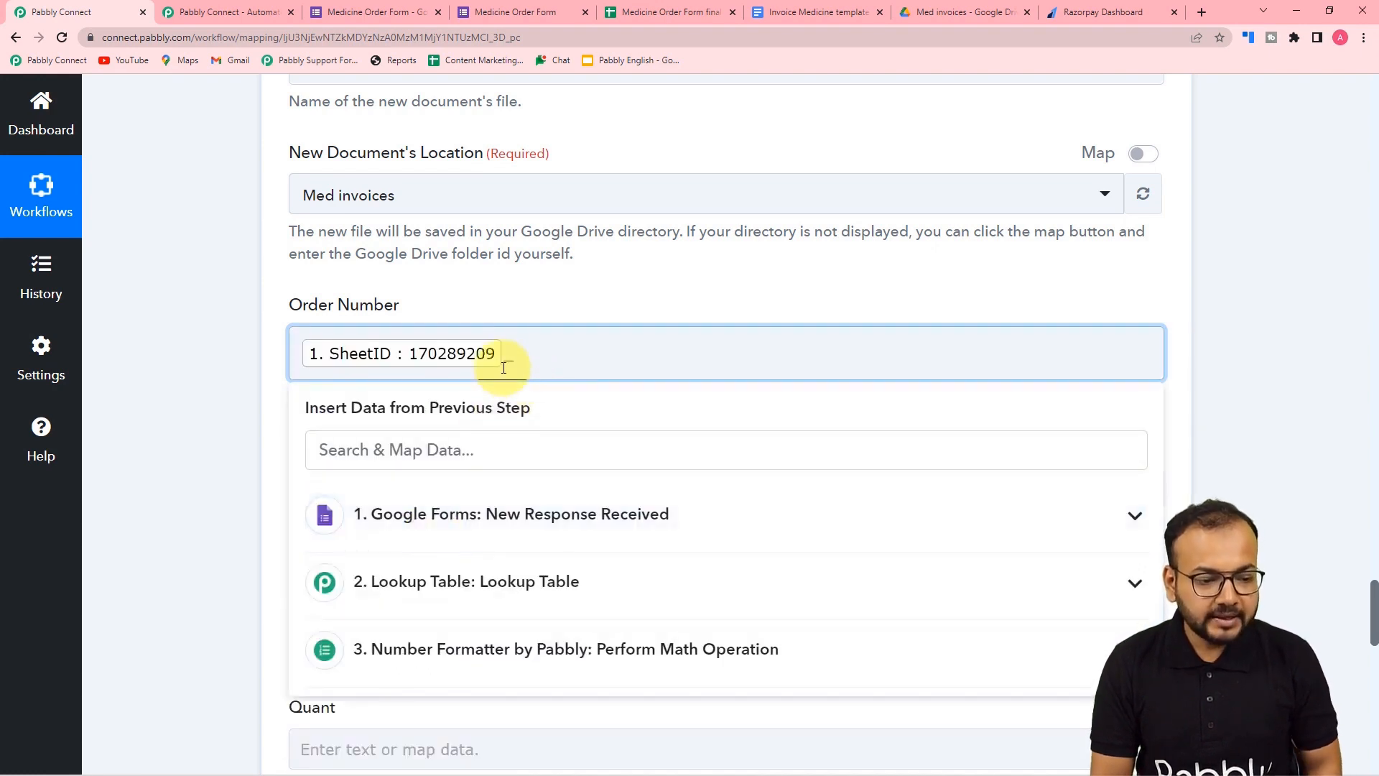
click(424, 530)
scroll(451, 646, down, 8)
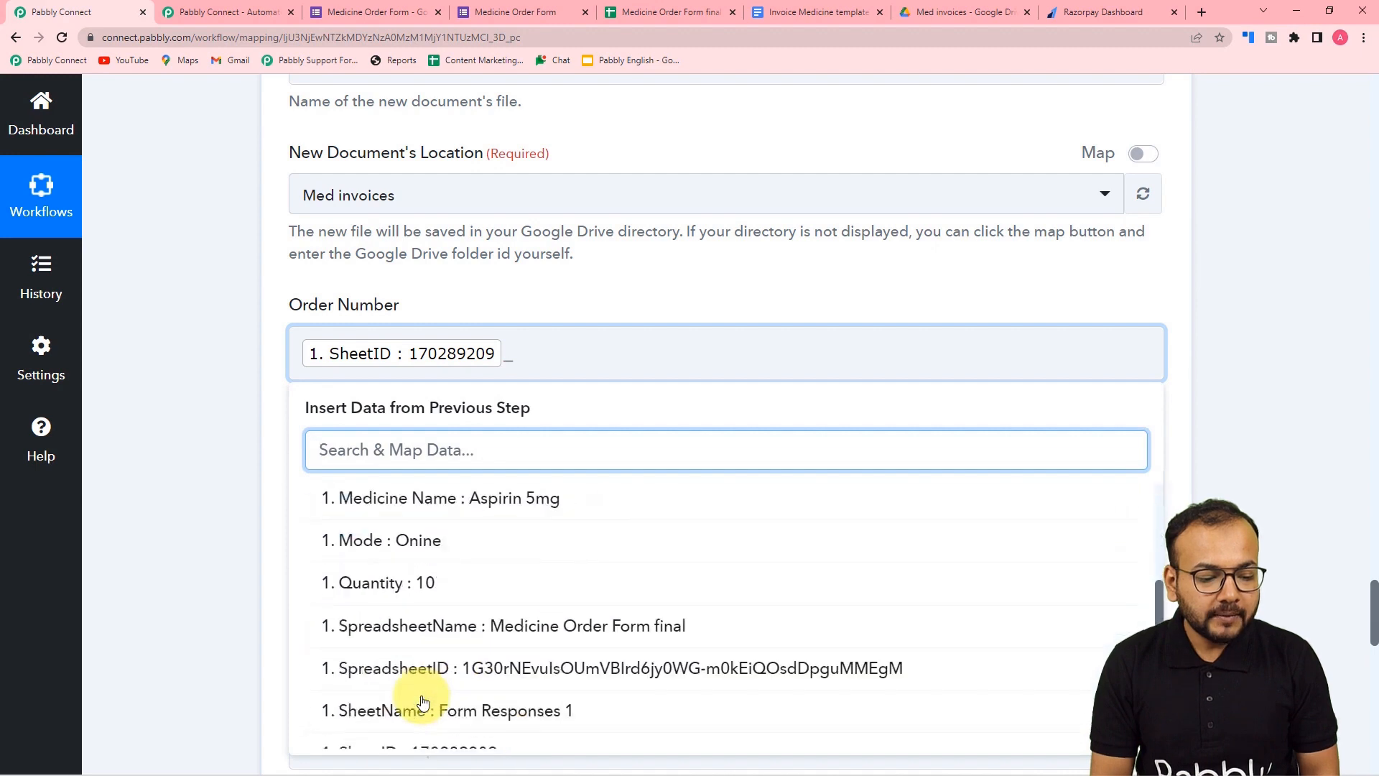
click(449, 632)
click(238, 497)
scroll(196, 390, down, 4)
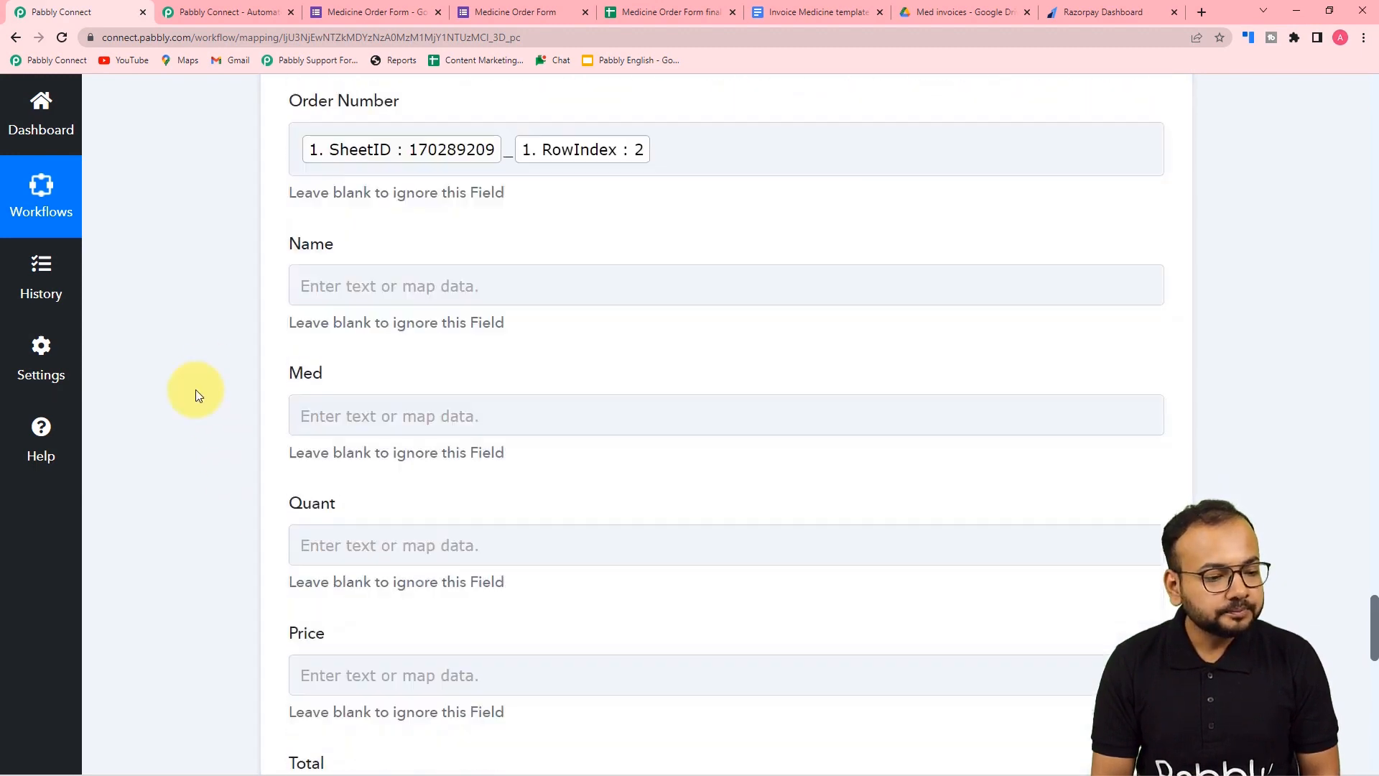
- Map the form's Full Name into Name and Medicine Name into Med
click(385, 202)
click(394, 351)
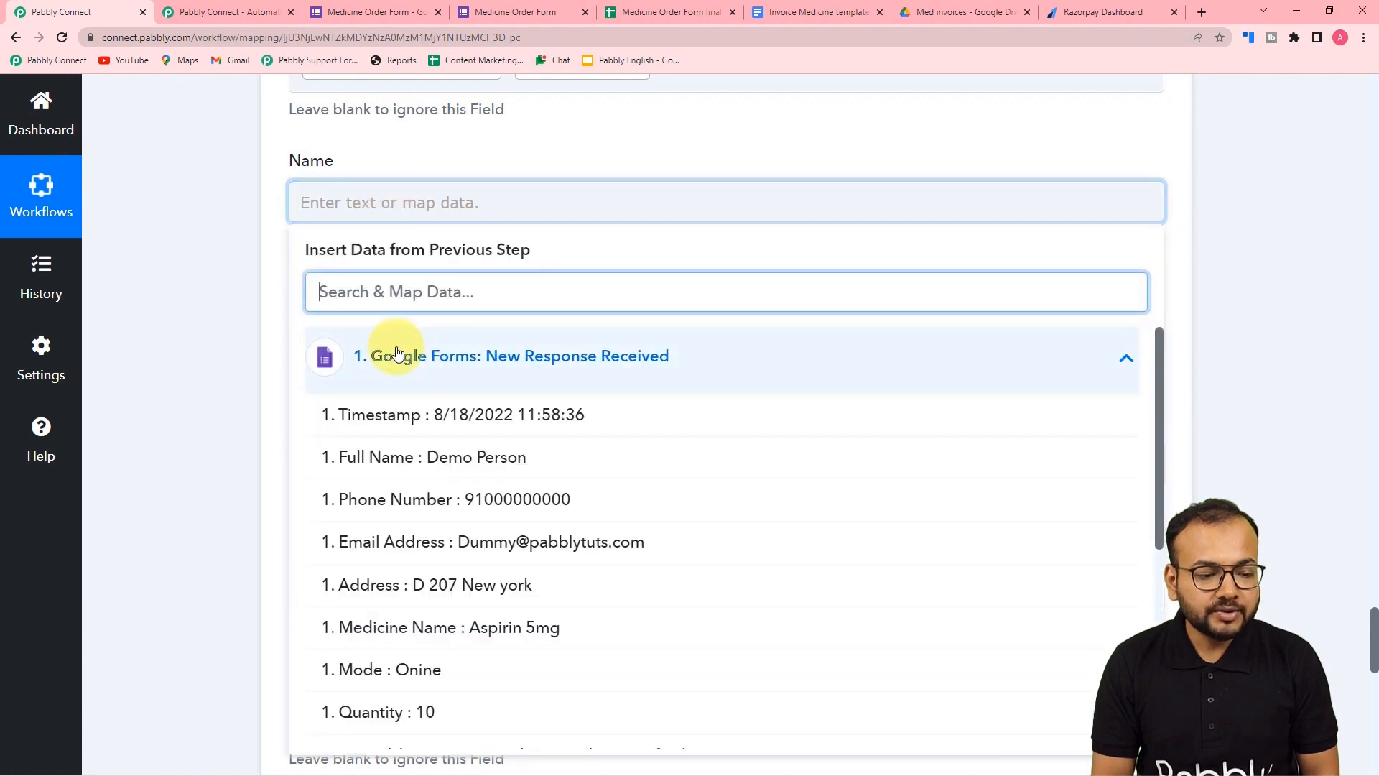
click(429, 469)
click(158, 322)
scroll(410, 219, down, 3)
click(399, 127)
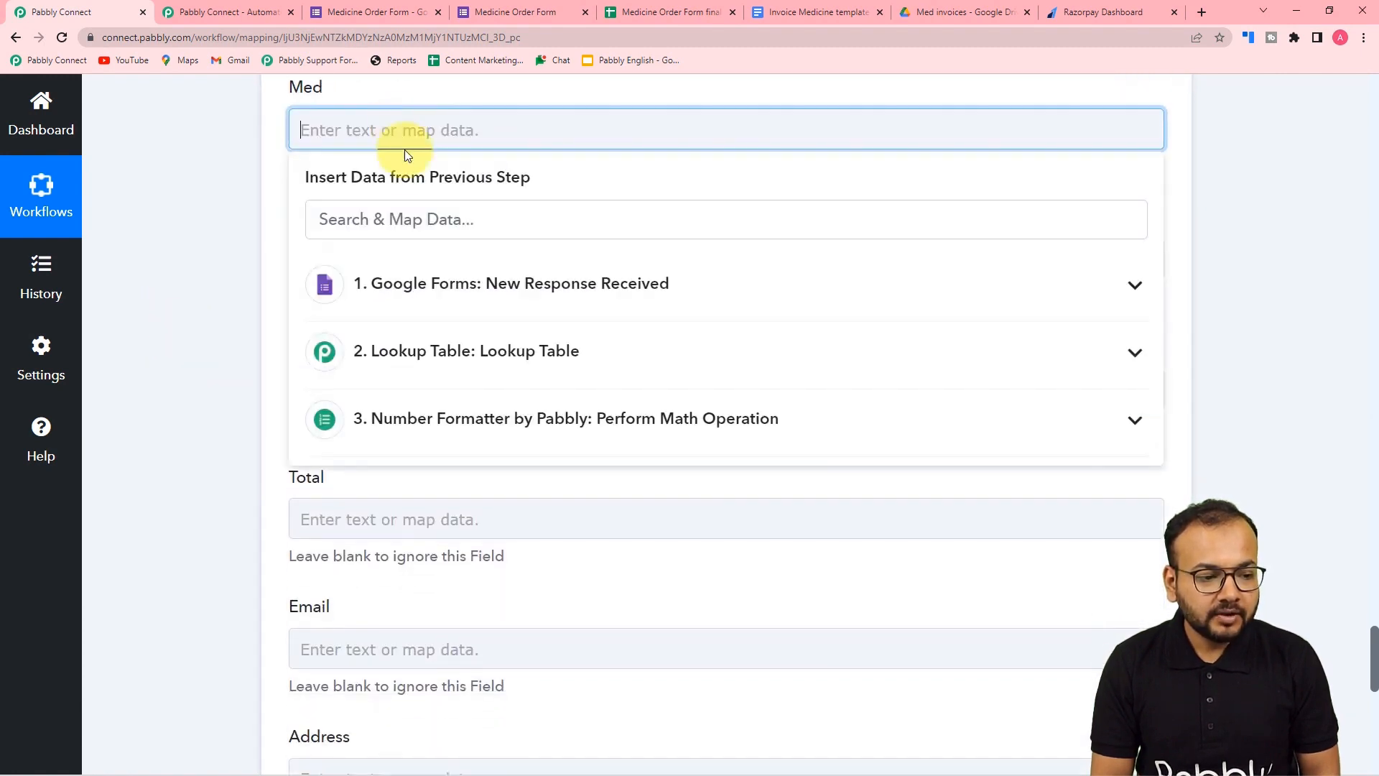
click(425, 308)
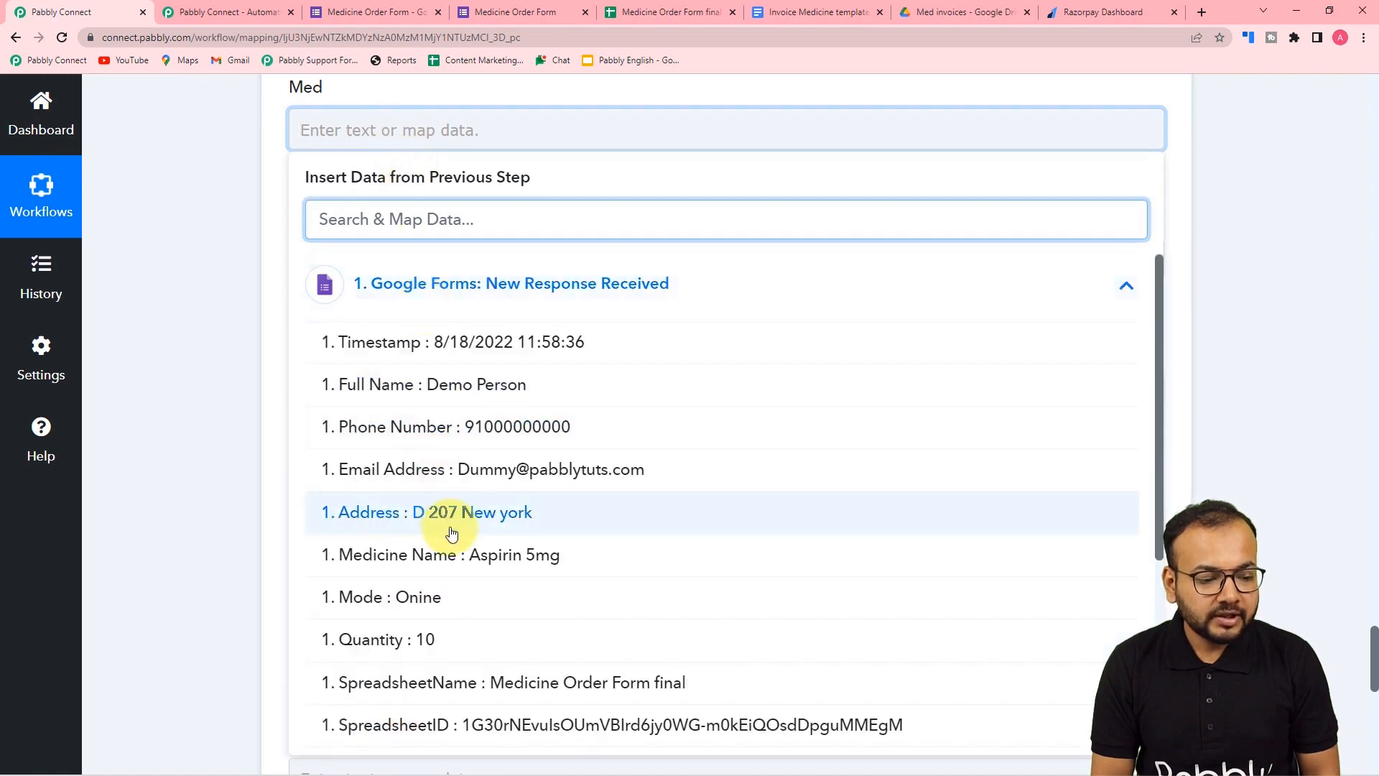
click(491, 567)
click(210, 410)
- Map the form's Quantity into Quant and the lookup's Result Value into Price
click(365, 287)
click(381, 431)
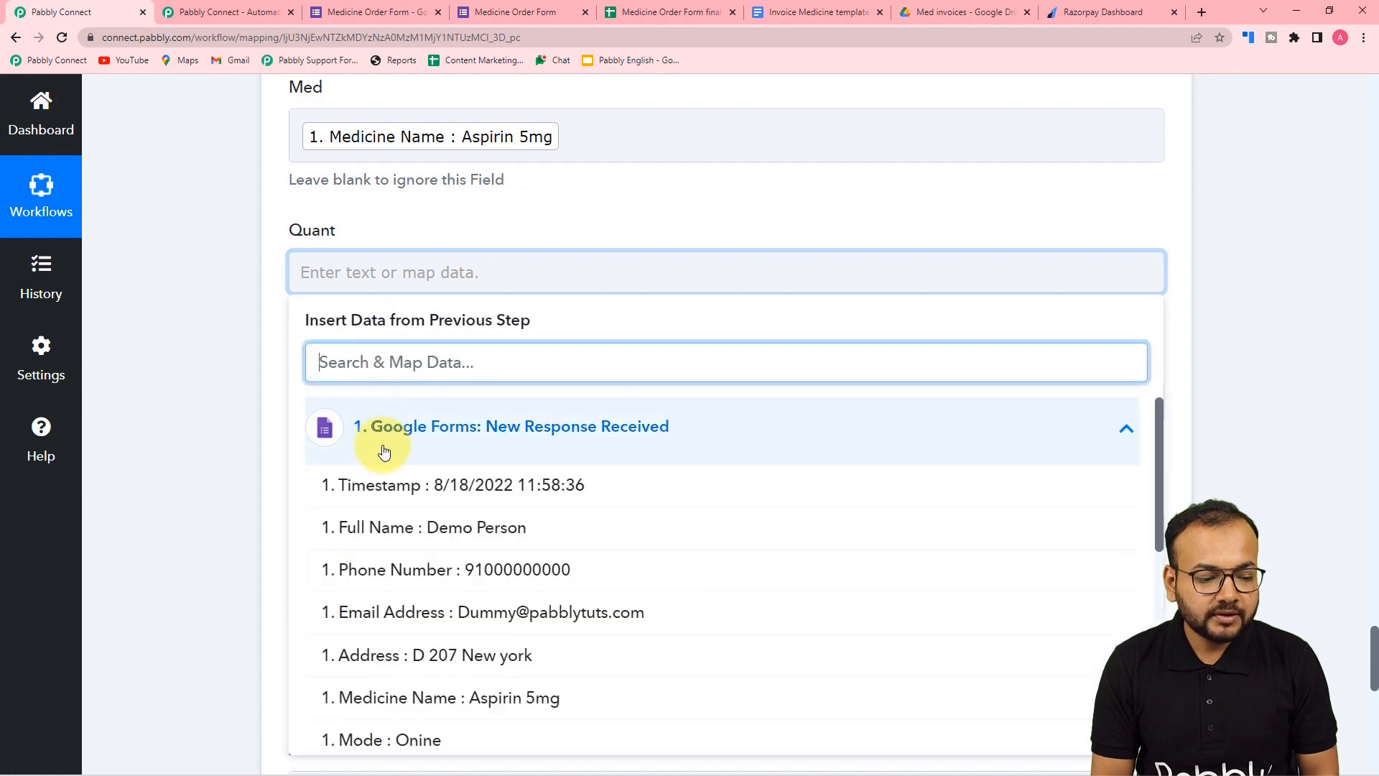
scroll(426, 715, down, 1)
scroll(426, 714, down, 1)
click(416, 638)
click(253, 462)
scroll(321, 455, down, 2)
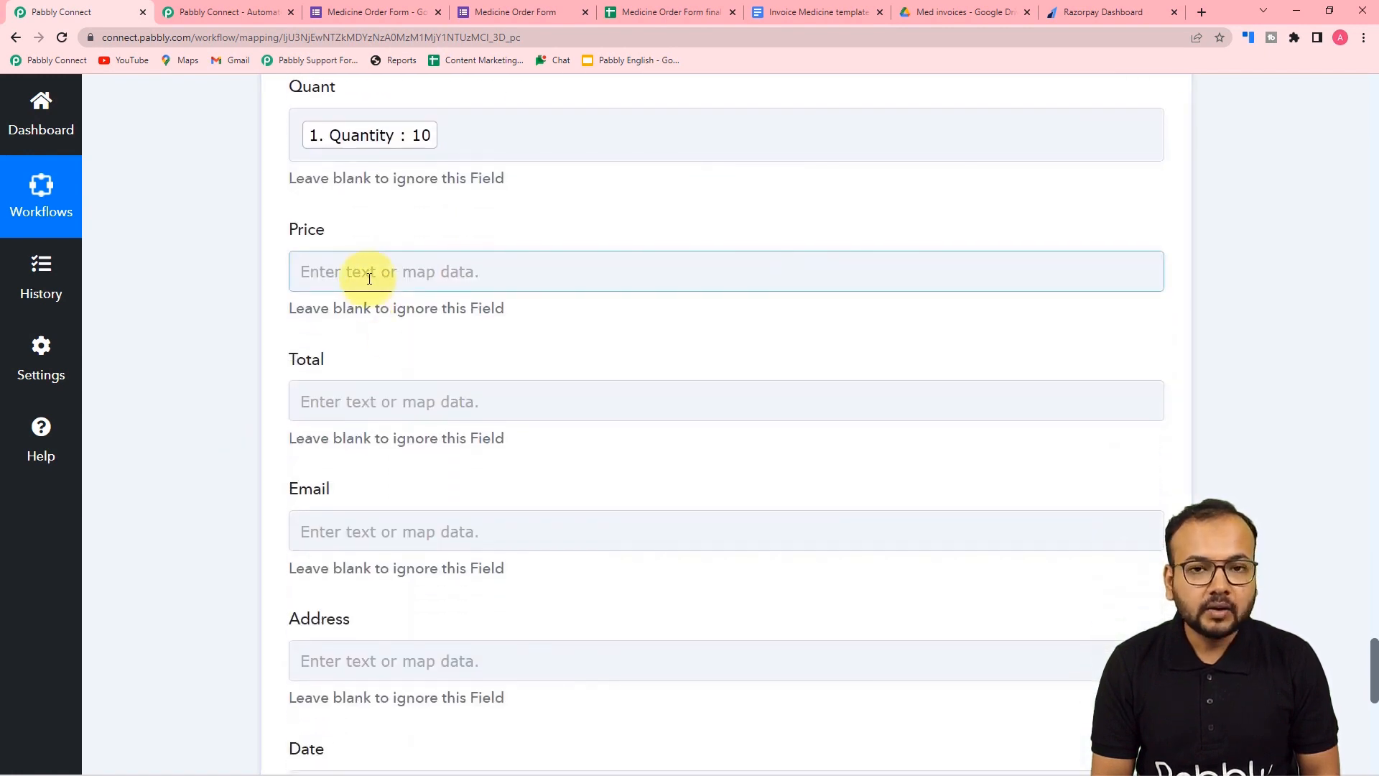
click(408, 273)
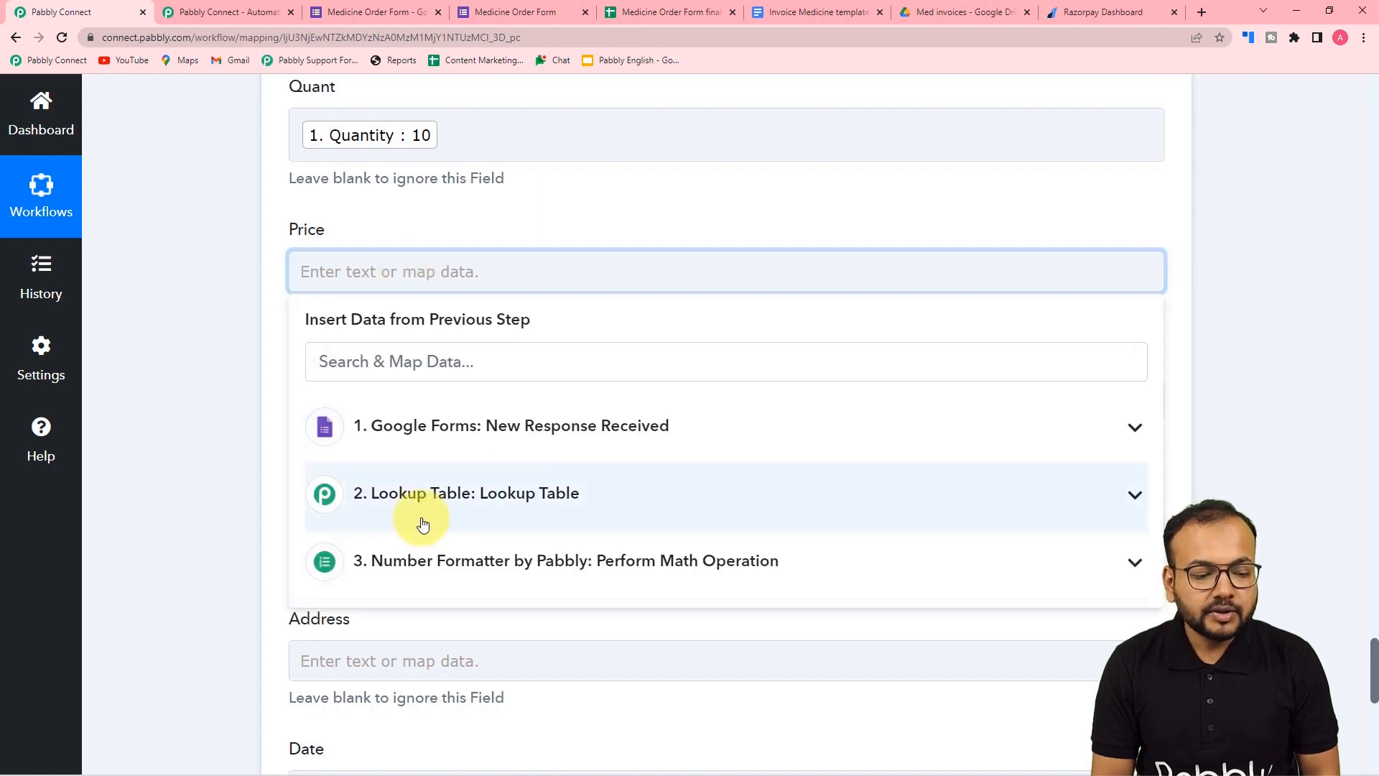
scroll(541, 505, down, 2)
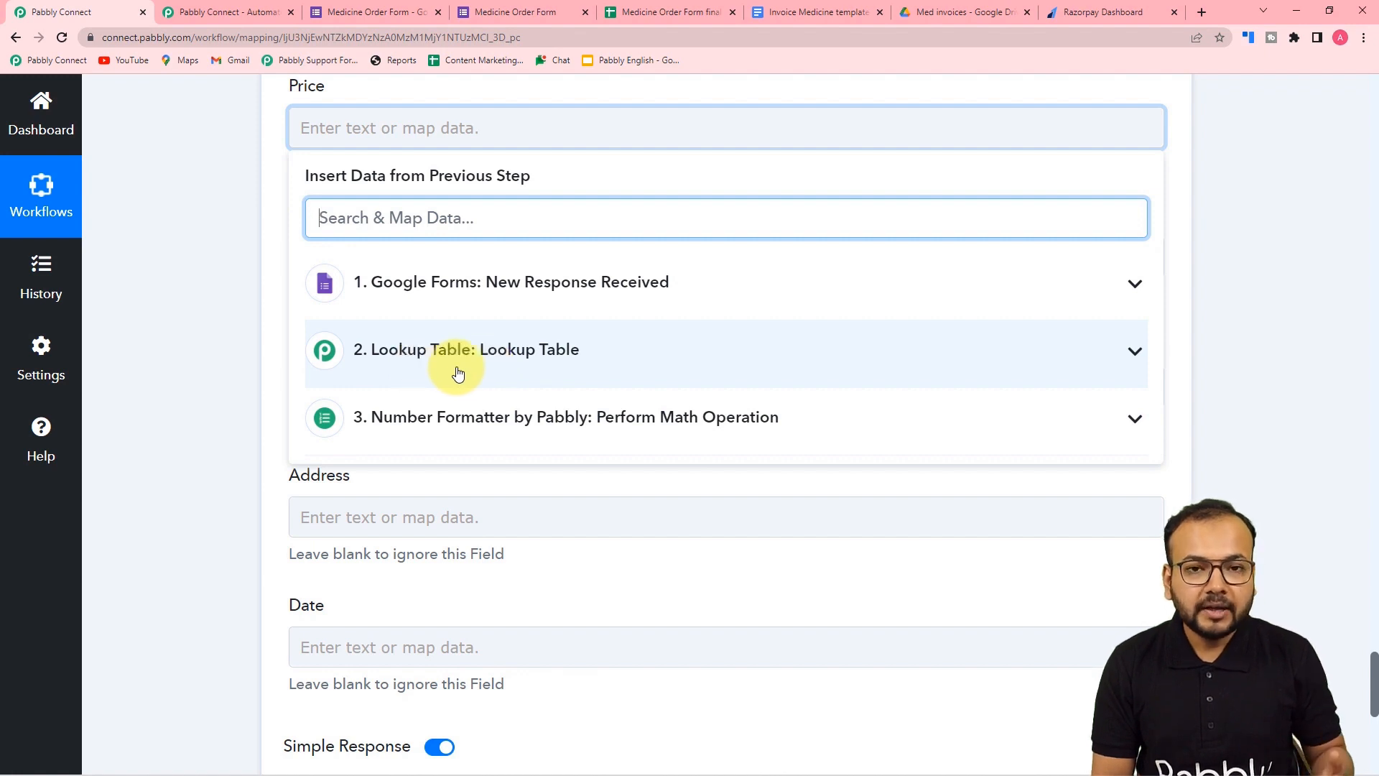
click(458, 373)
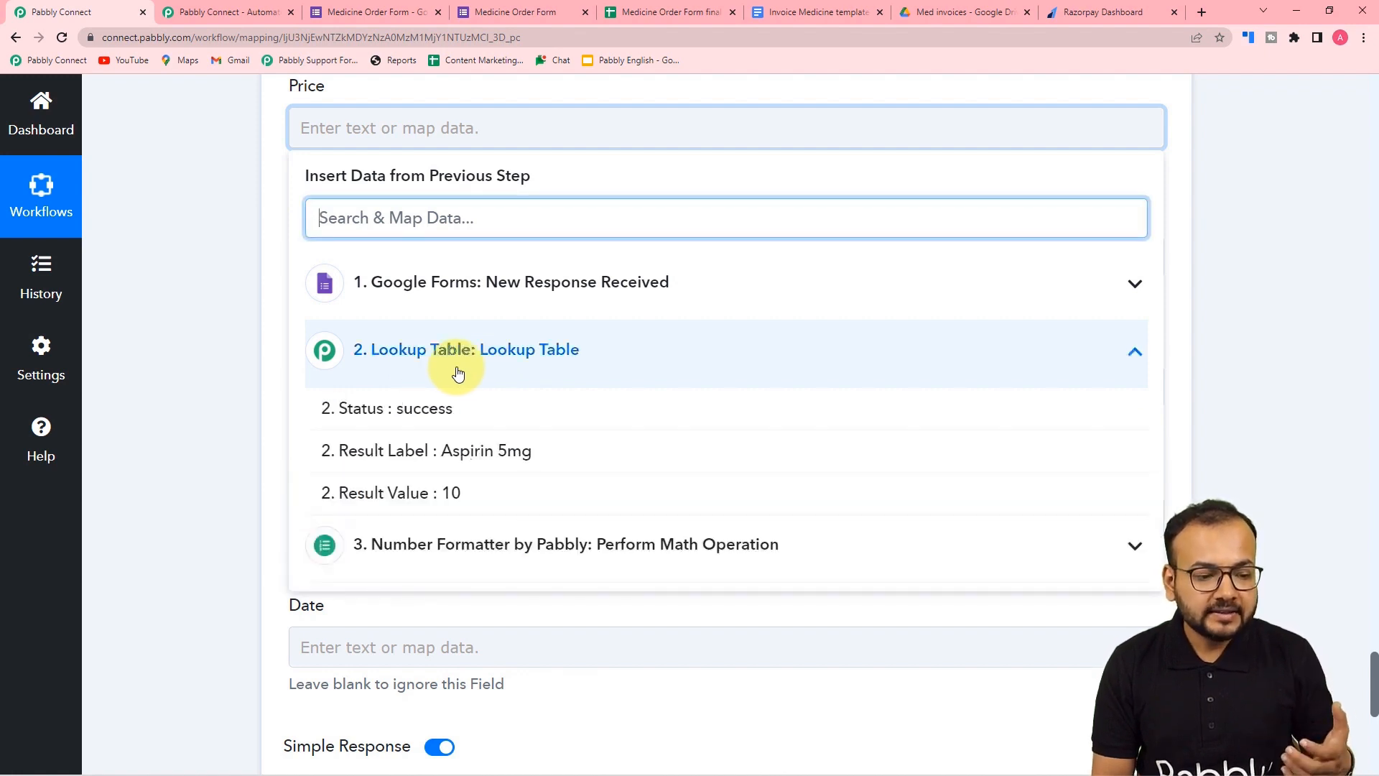
click(458, 506)
click(214, 316)
- Map the Number Formatter Result (100) into Total
scroll(214, 316, down, 2)
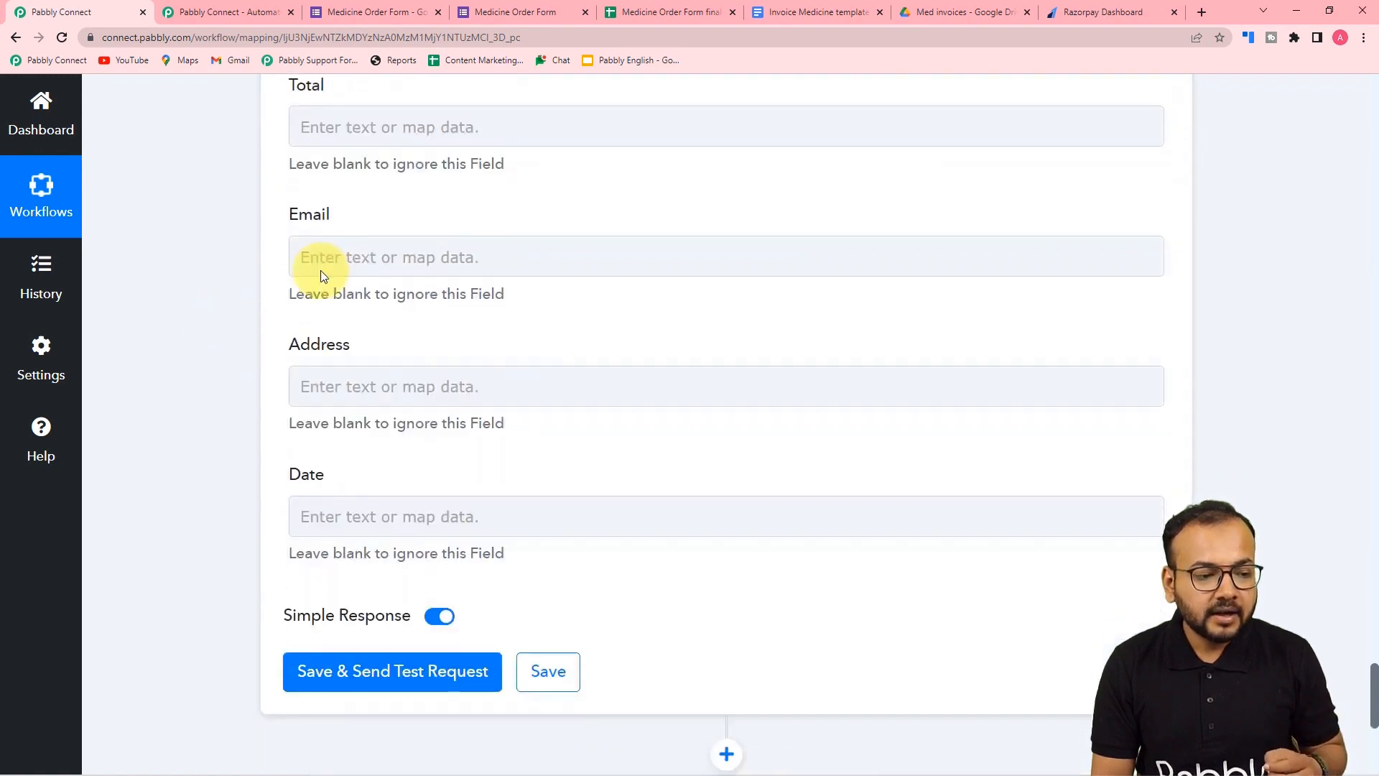
click(376, 127)
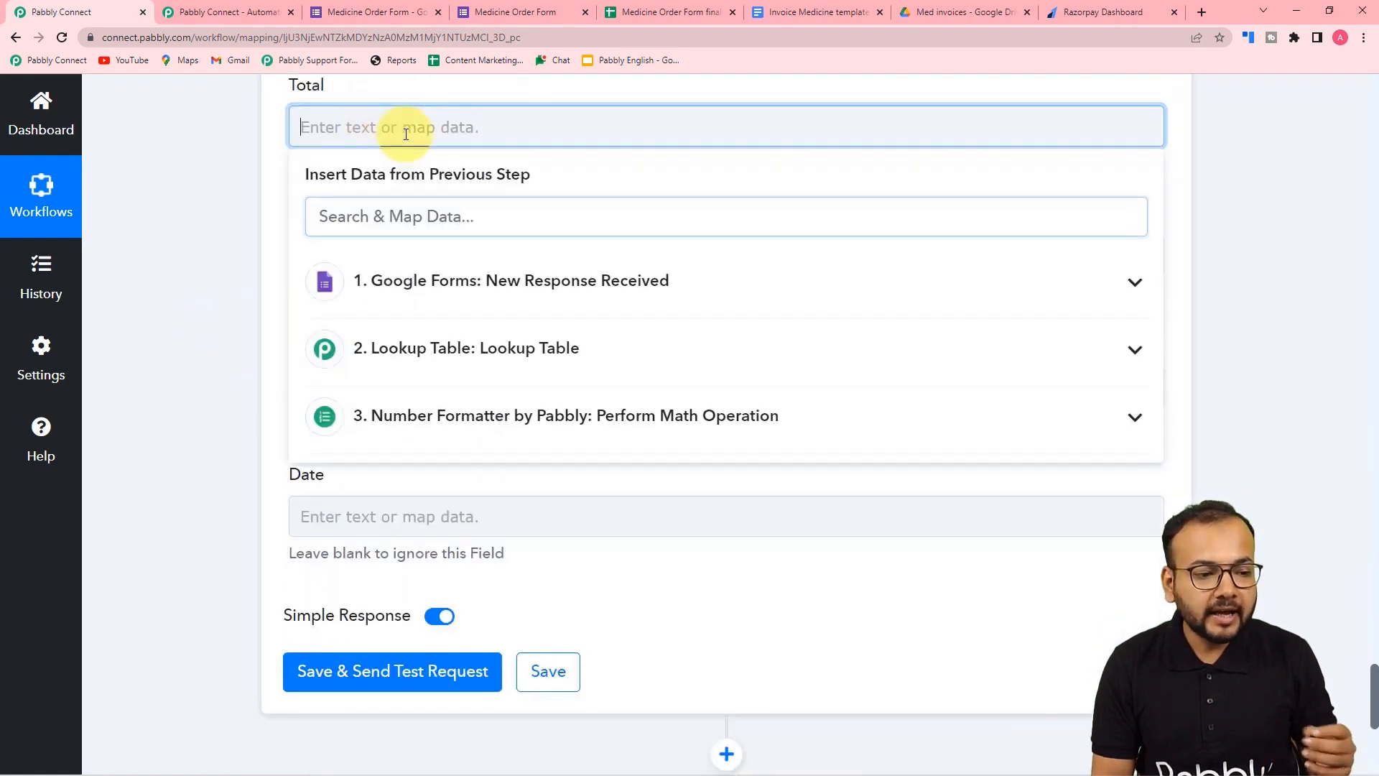
click(554, 435)
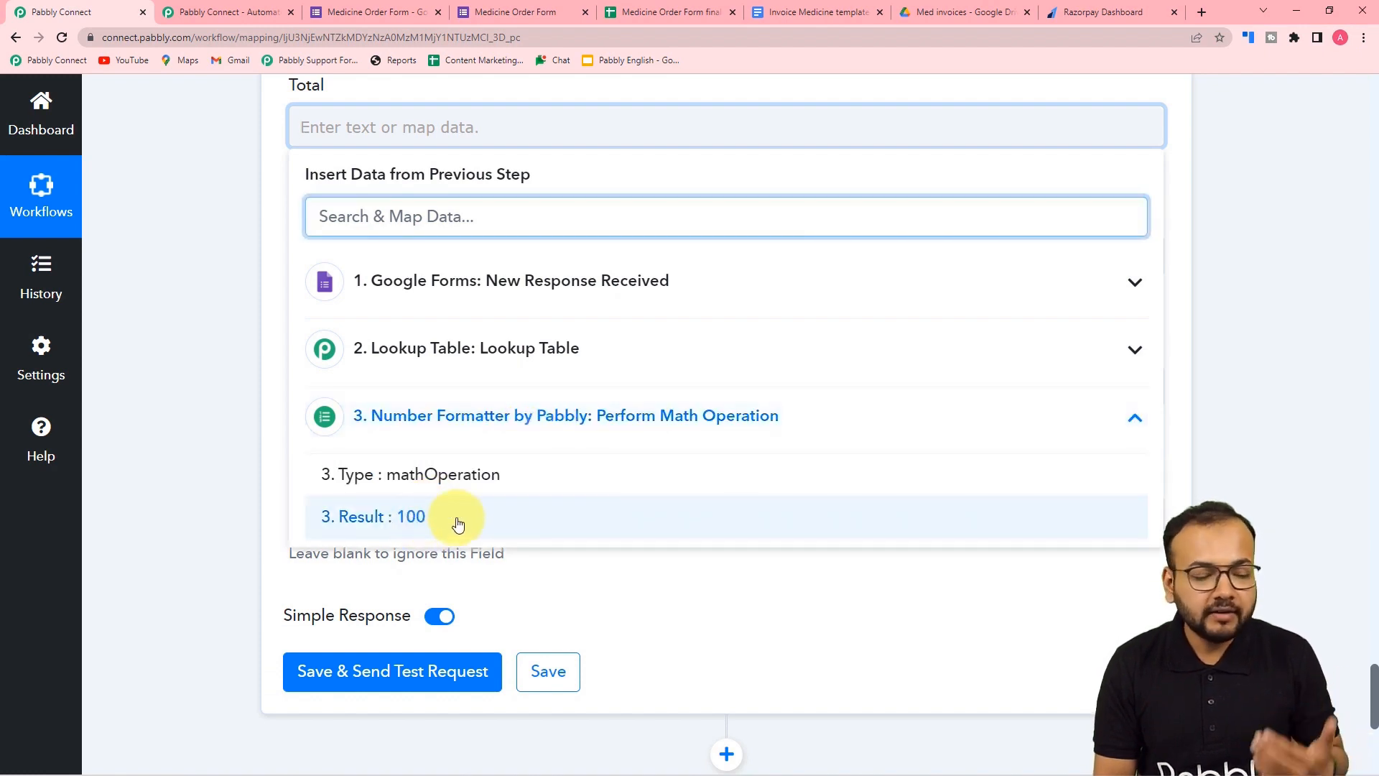
click(388, 519)
click(245, 221)
scroll(244, 221, up, 2)
scroll(245, 221, down, 3)
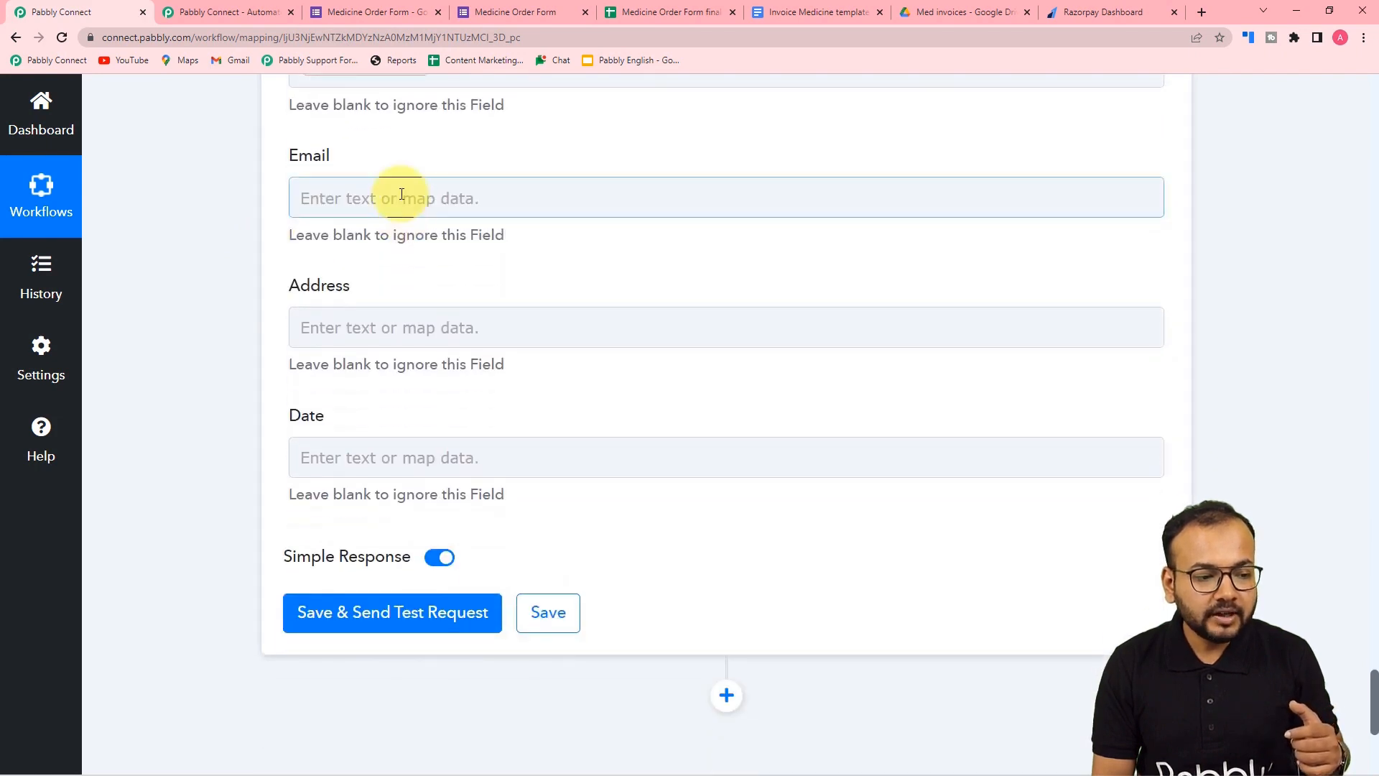
- Map the form's Email Address into Email, replacing a mistakenly inserted Full Name
click(400, 197)
click(462, 352)
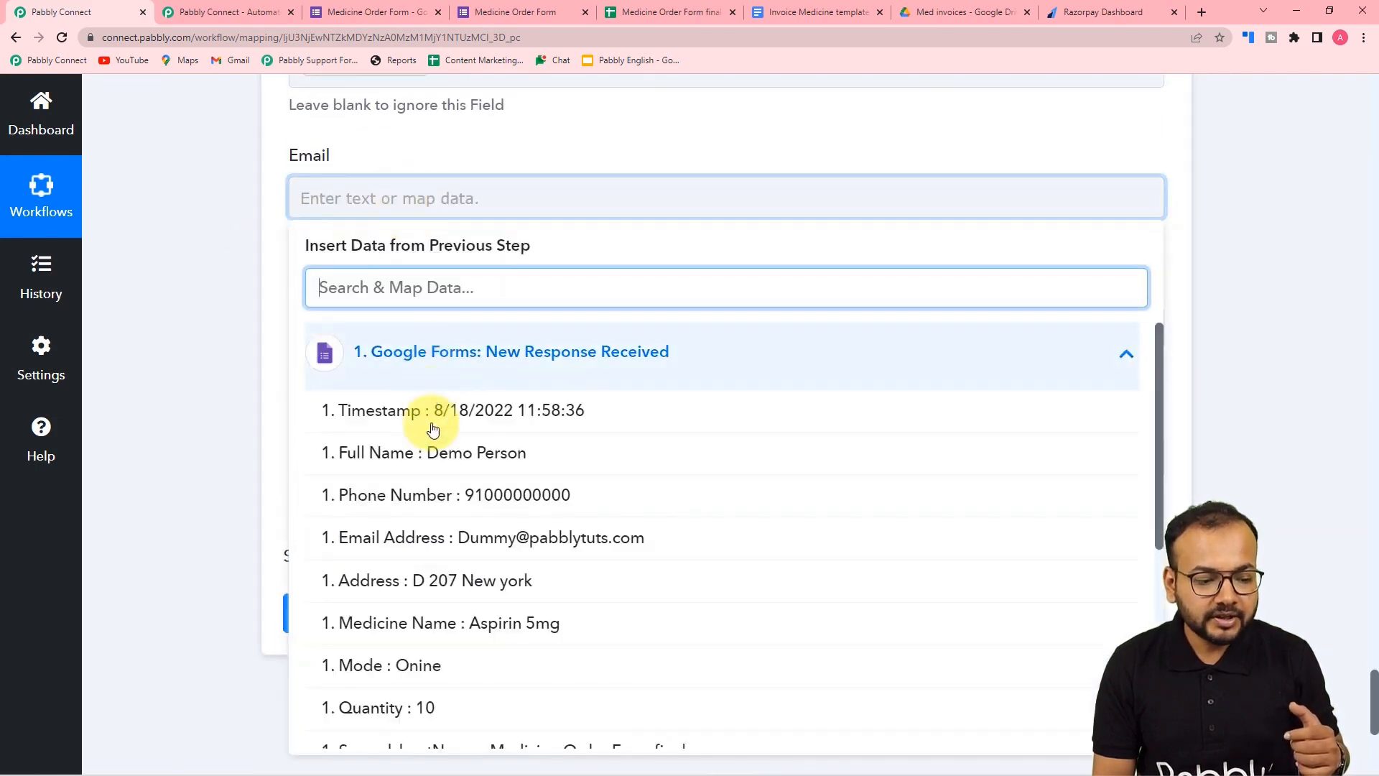
click(415, 467)
click(536, 265)
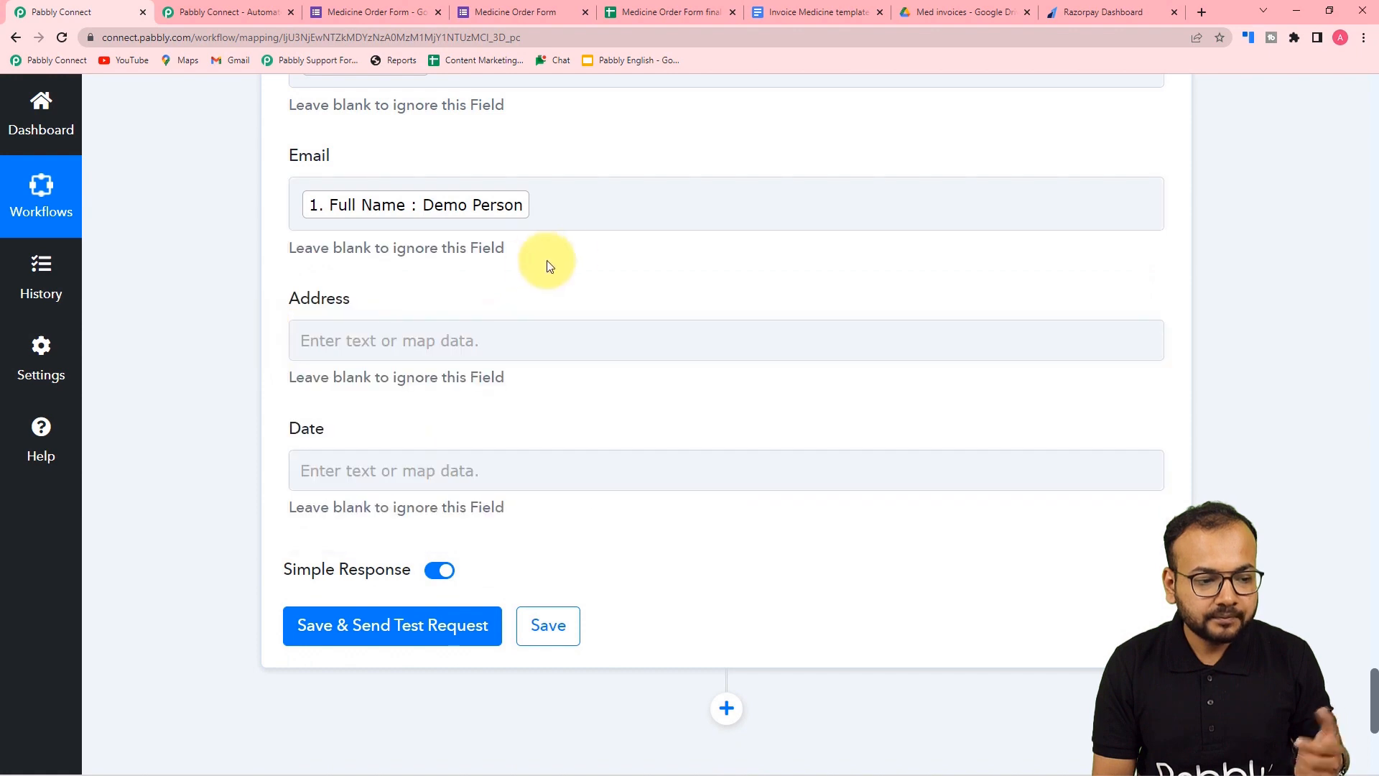
click(564, 207)
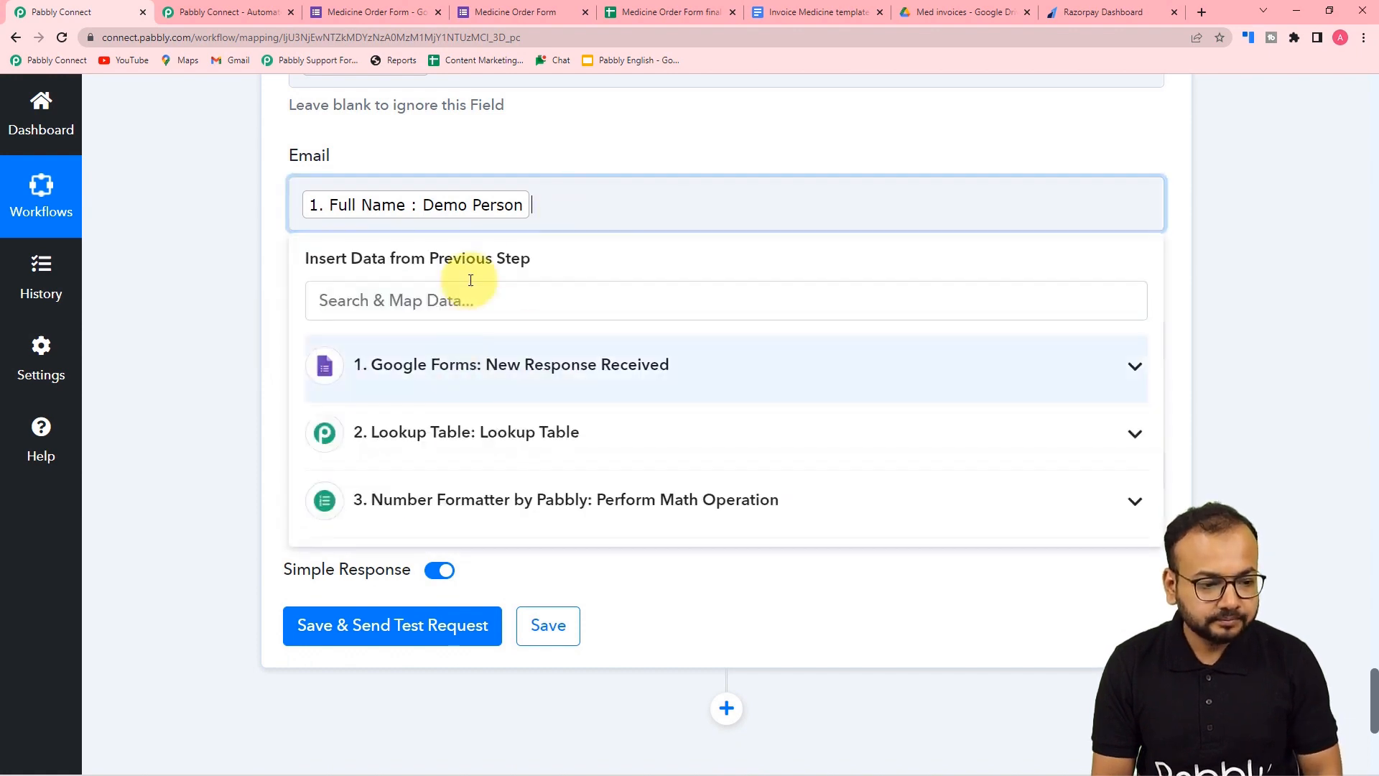
key(BackSpace)
click(481, 339)
click(493, 536)
click(258, 327)
- Map the form's Address into Address and Timestamp into Date
scroll(351, 190, down, 2)
click(350, 190)
click(416, 347)
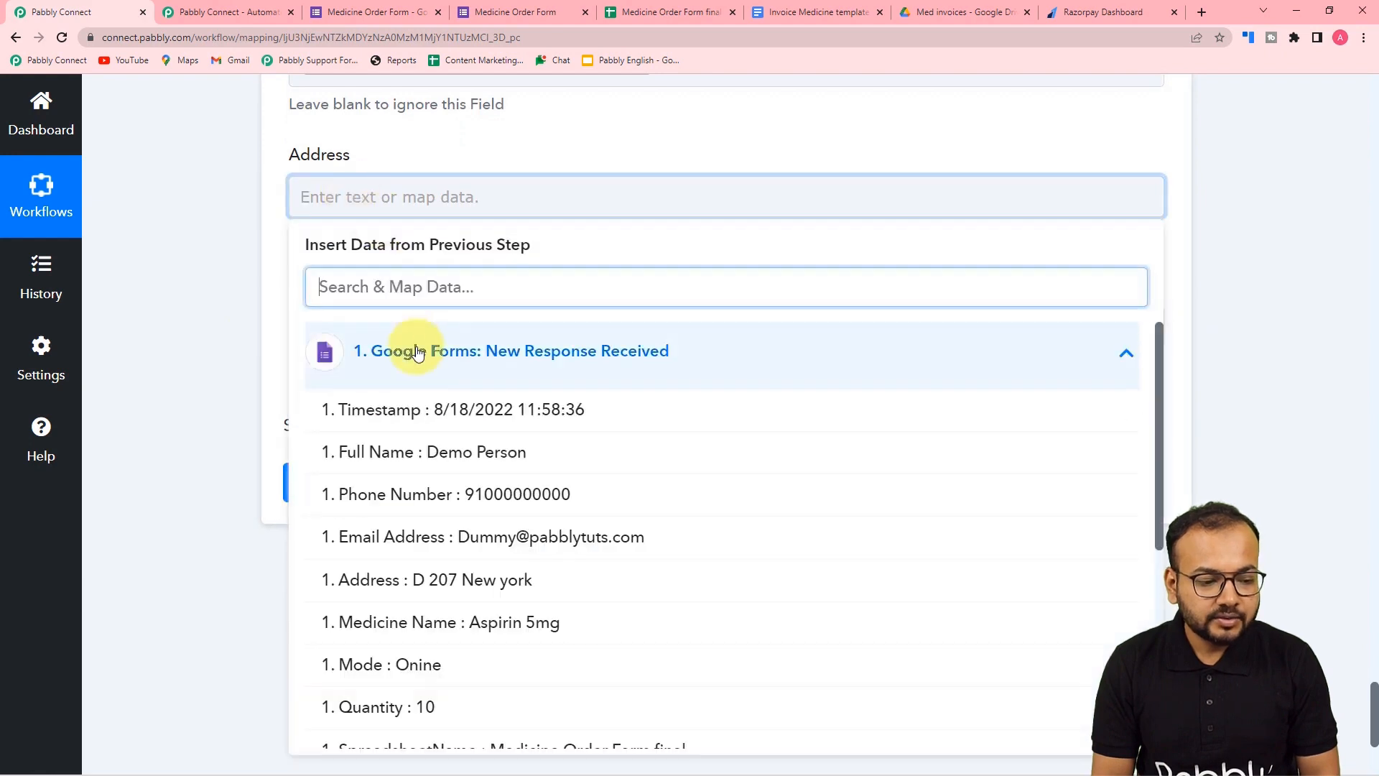
click(446, 580)
click(202, 364)
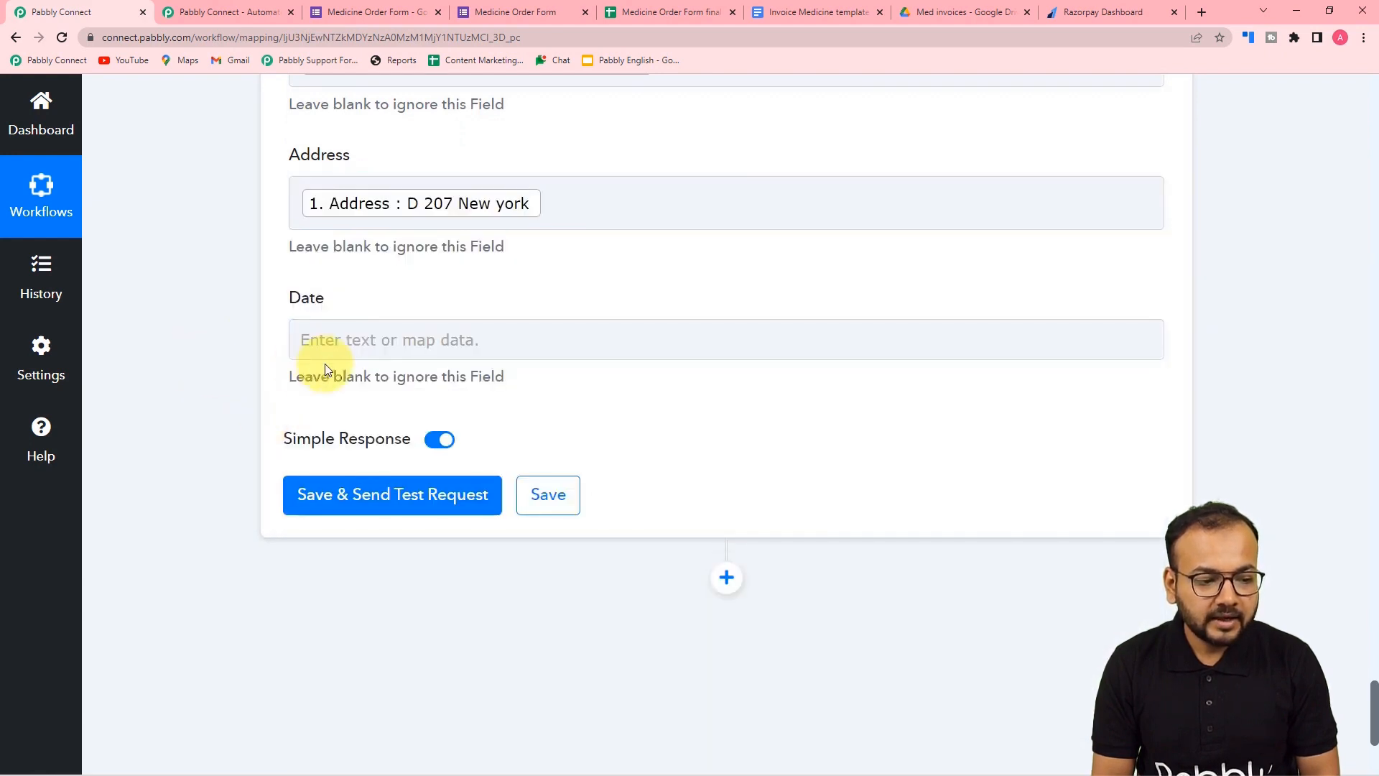
click(320, 340)
click(365, 493)
click(438, 554)
click(216, 379)
scroll(216, 379, up, 10)
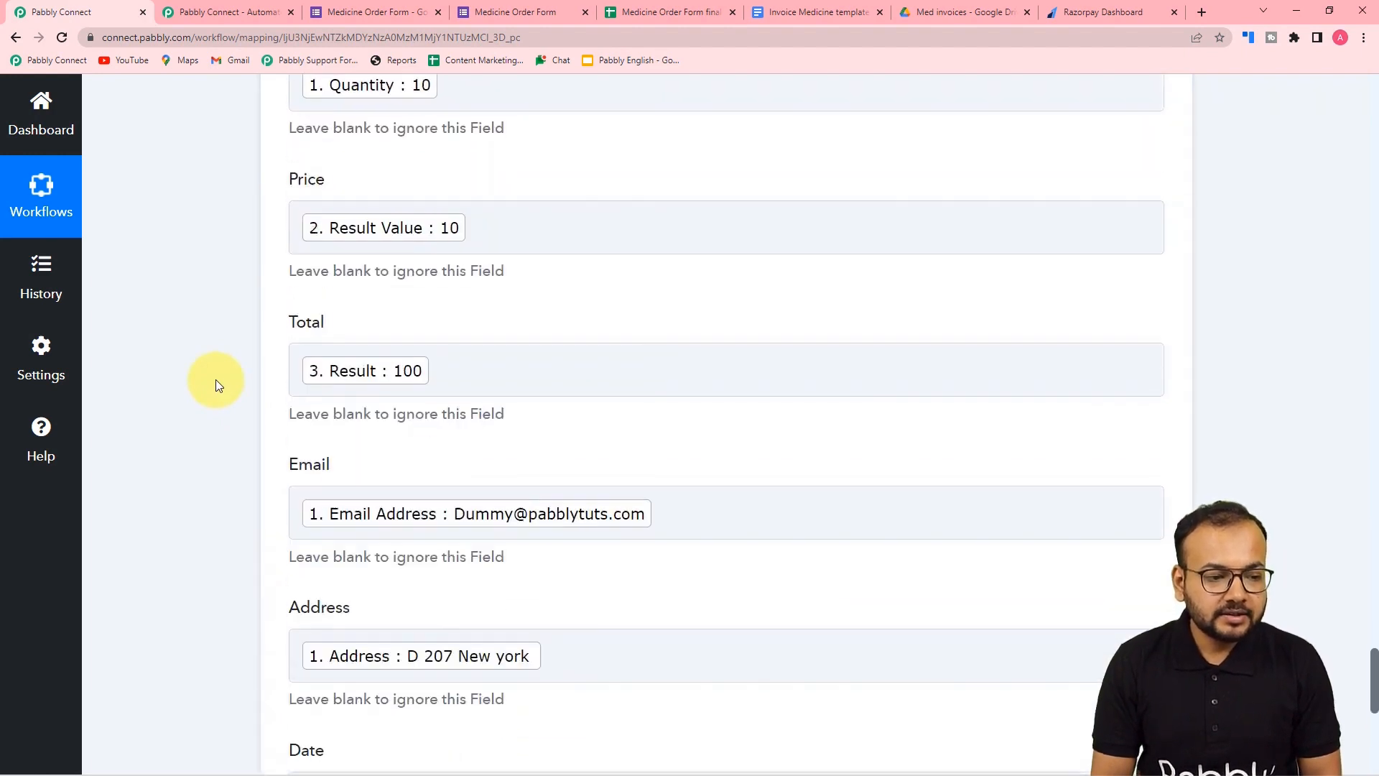
scroll(216, 379, down, 4)
scroll(215, 380, up, 4)
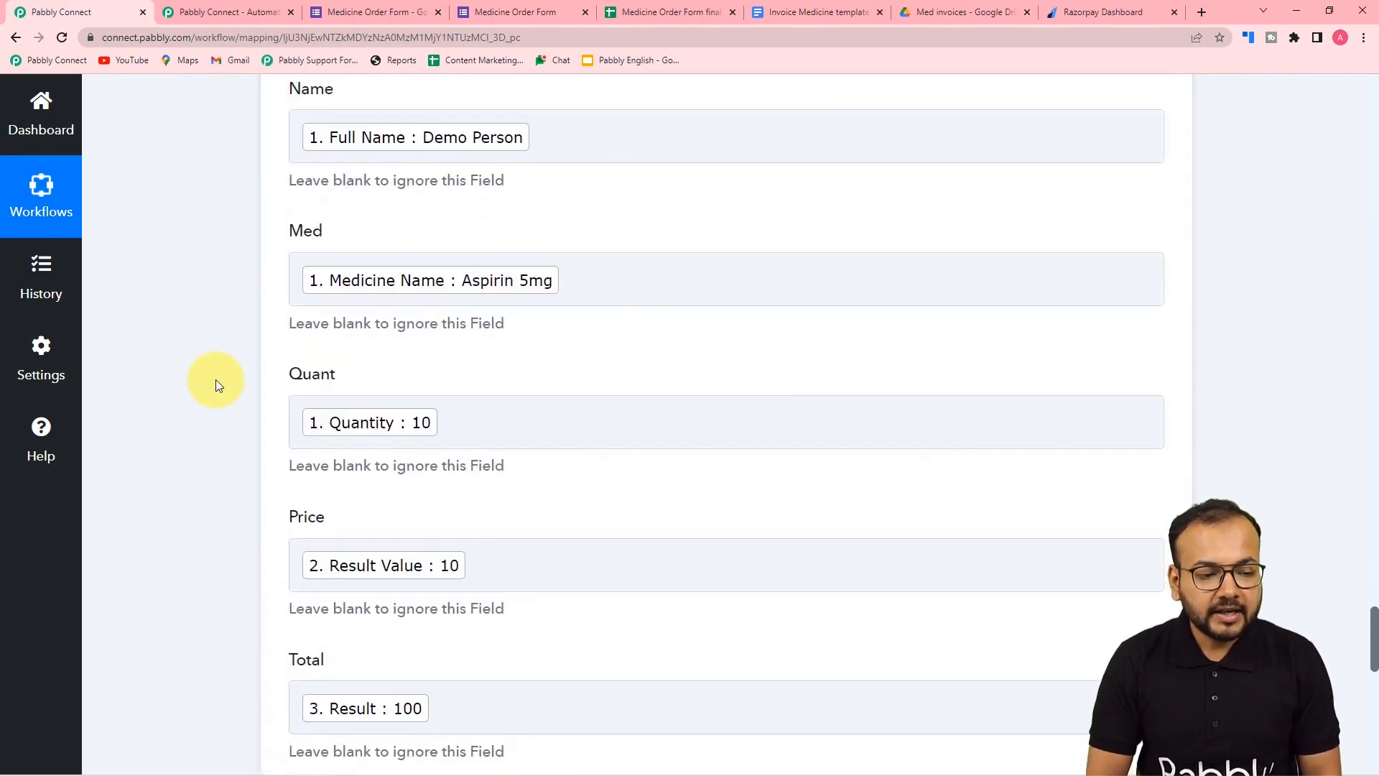
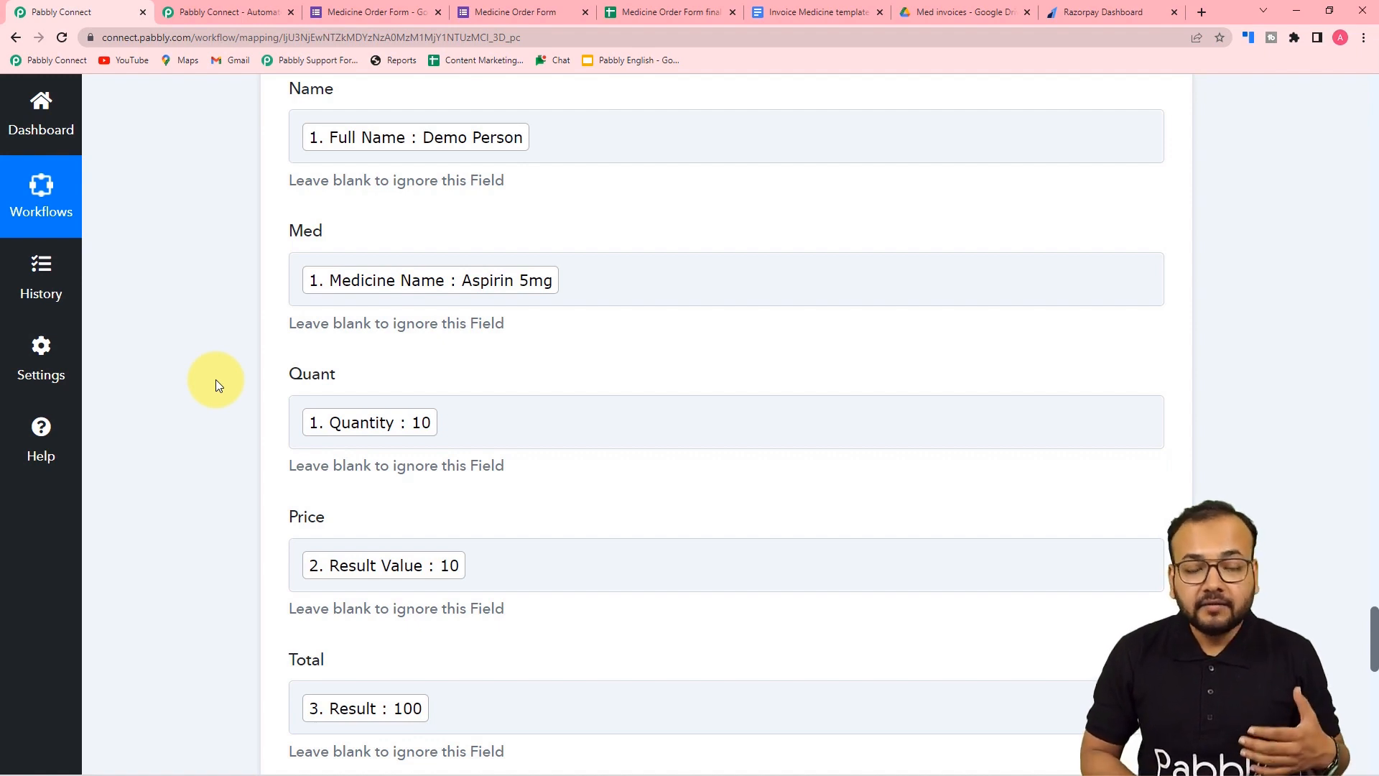
- Review the medicine name mapped into Med and check the Med invoices Drive folder
click(497, 295)
scroll(218, 272, down, 7)
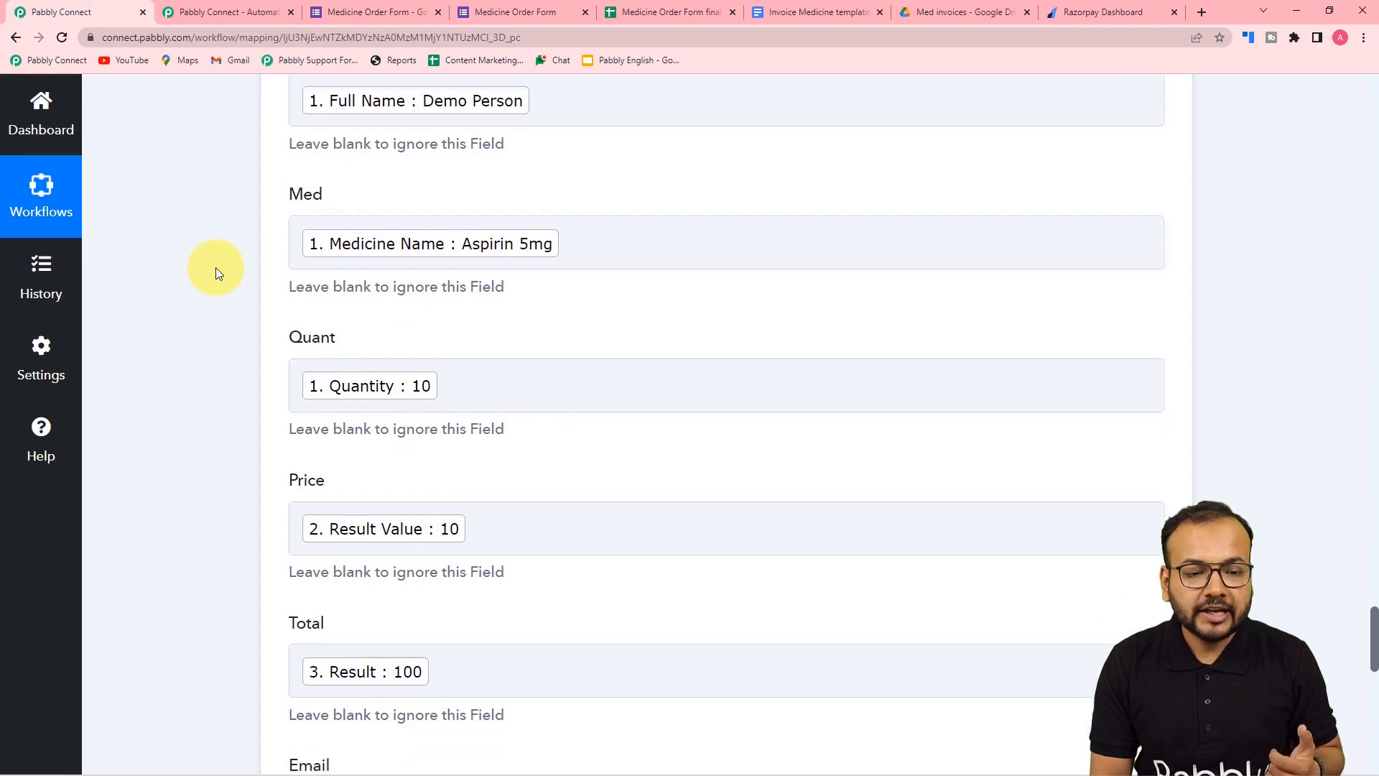
scroll(218, 273, down, 4)
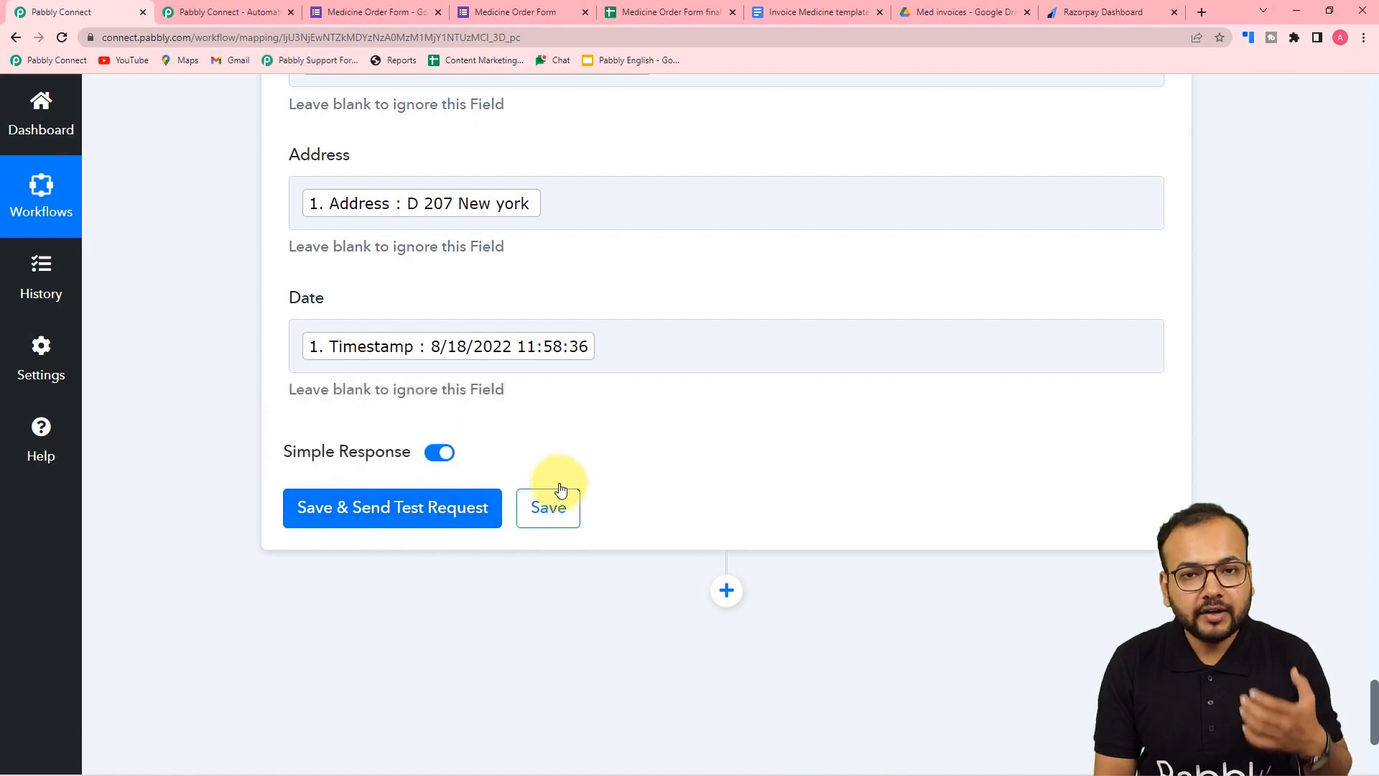
click(936, 13)
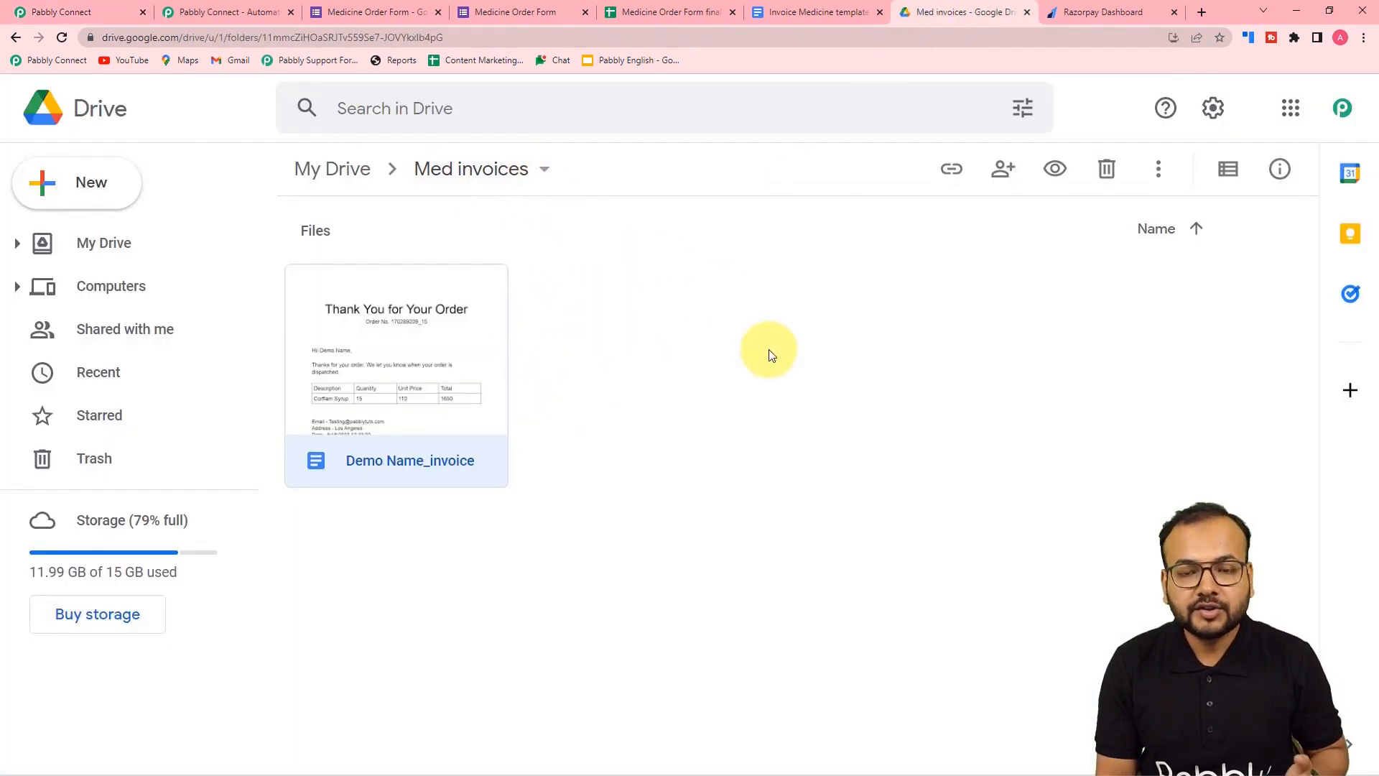
click(126, 5)
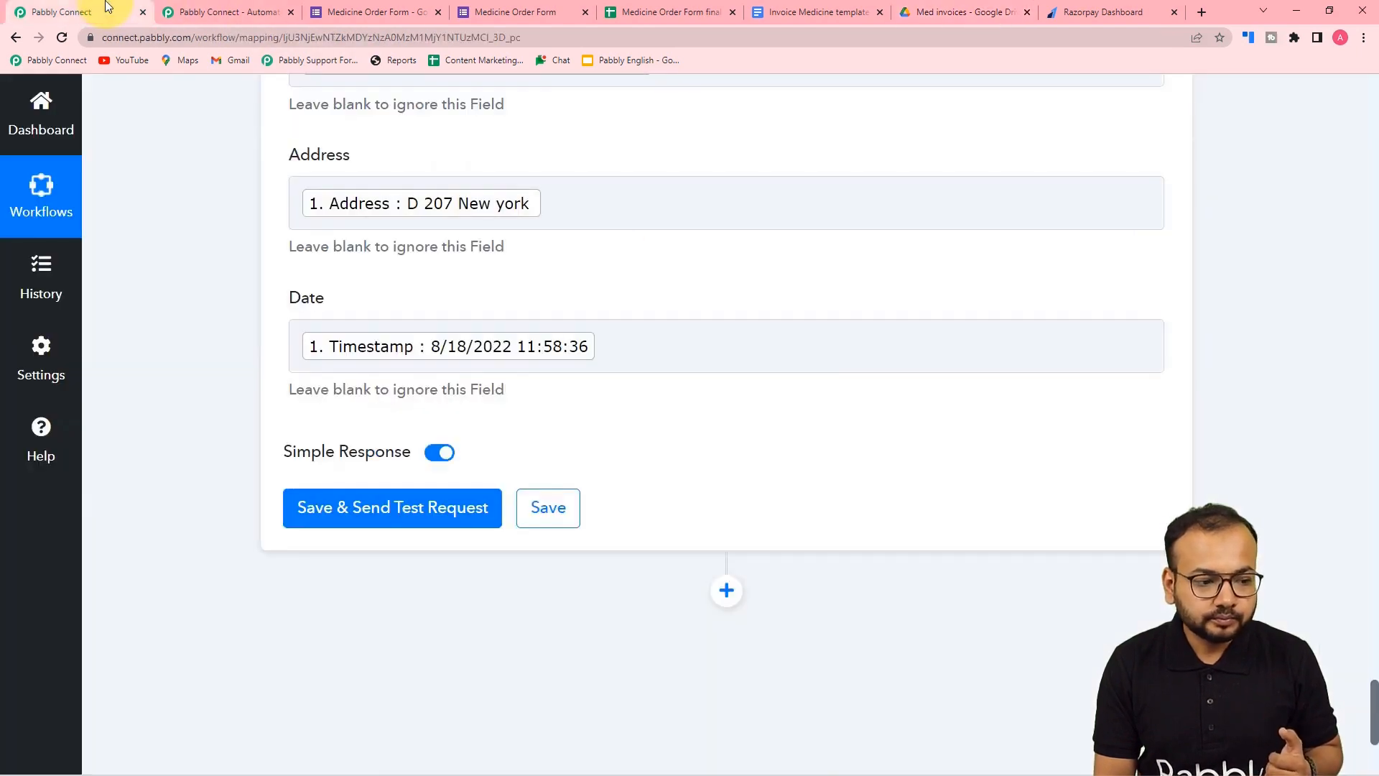
- Save the invoice step and send a test, confirming replacements of 1 for each placeholder
click(317, 512)
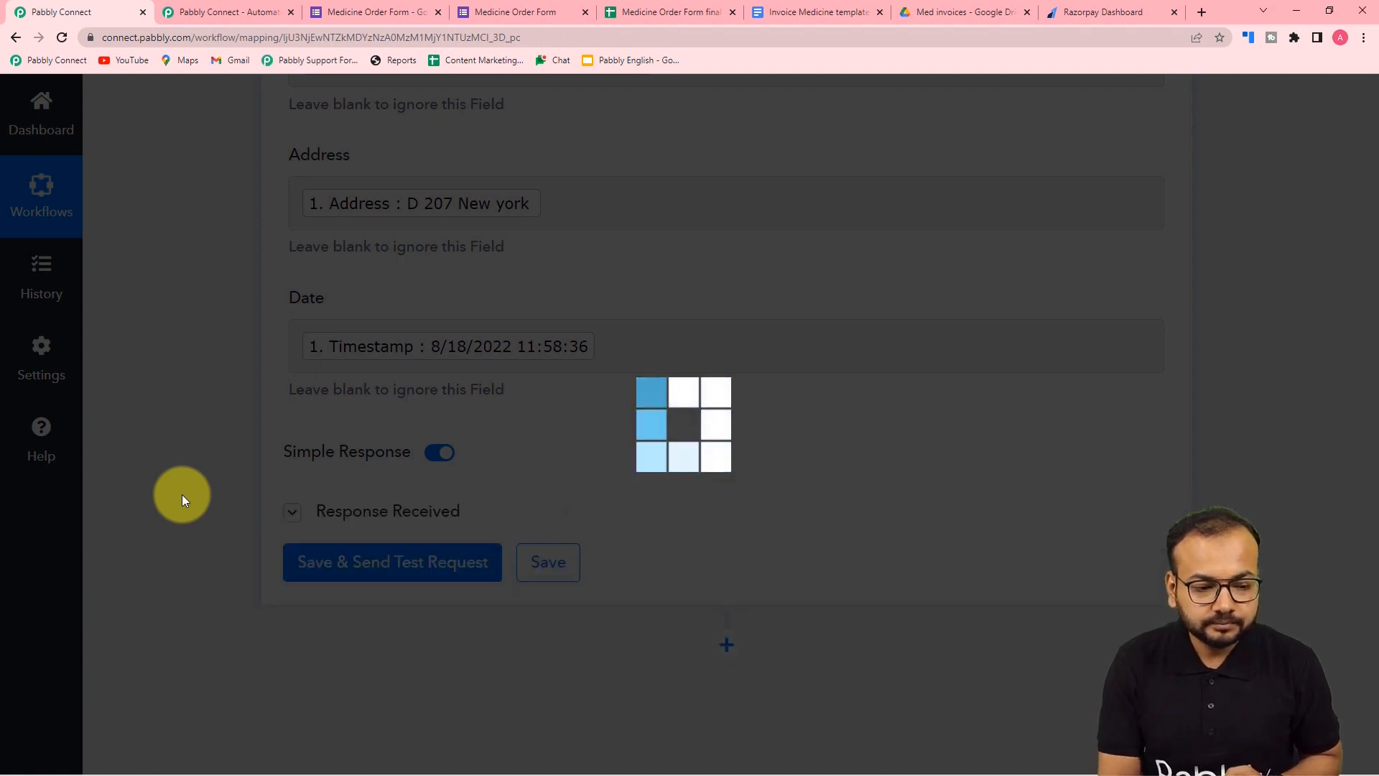
scroll(183, 495, down, 6)
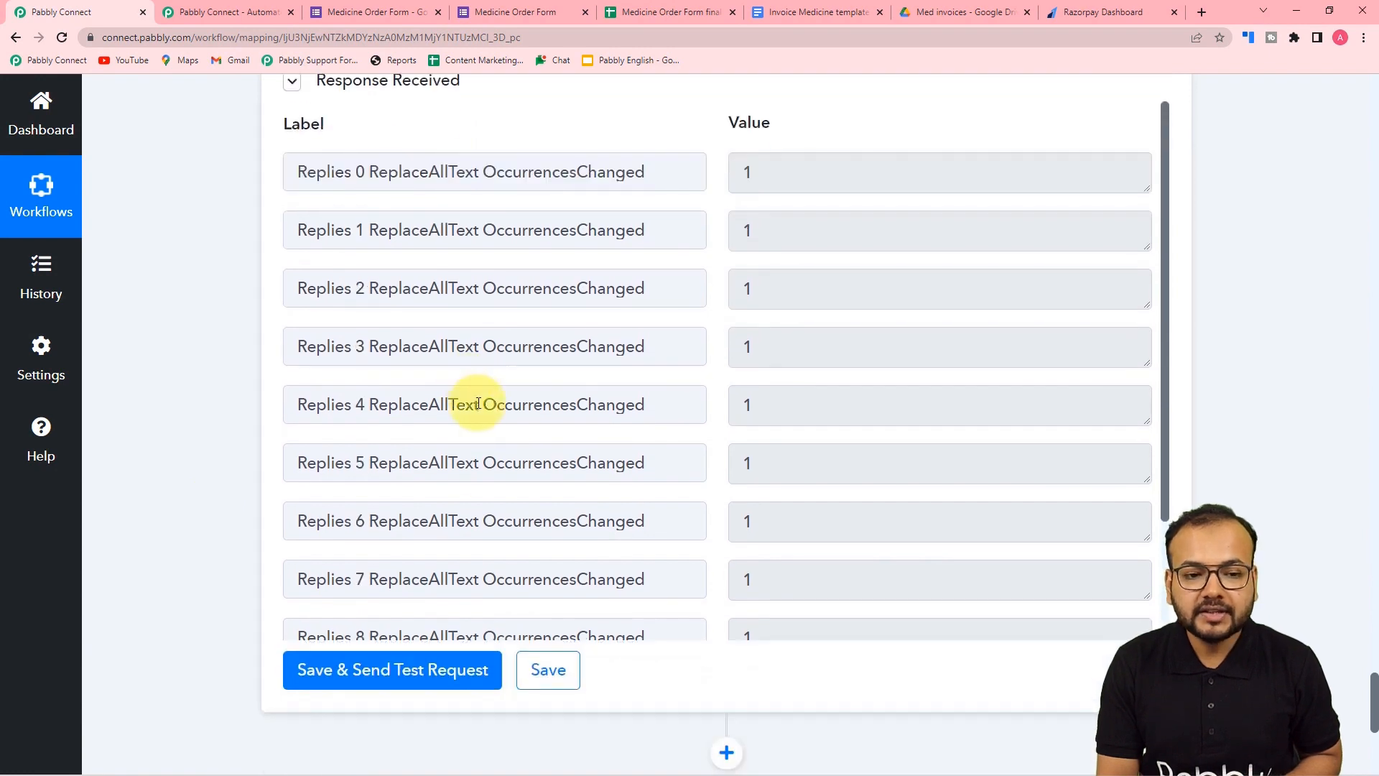
click(946, 15)
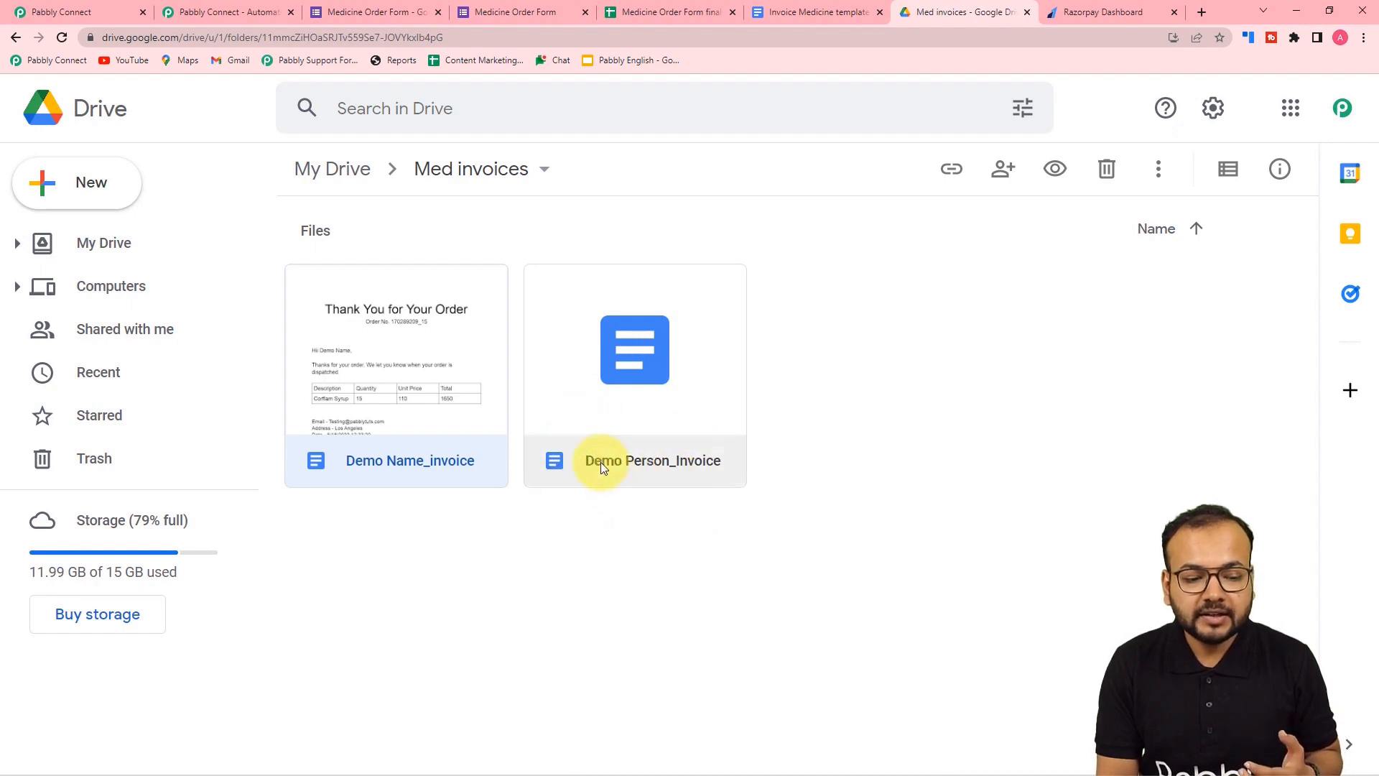
- Compare Demo Person_Invoice with the template: Aspirin 5mg, quantity 10, price 10, total 100
double_click(665, 431)
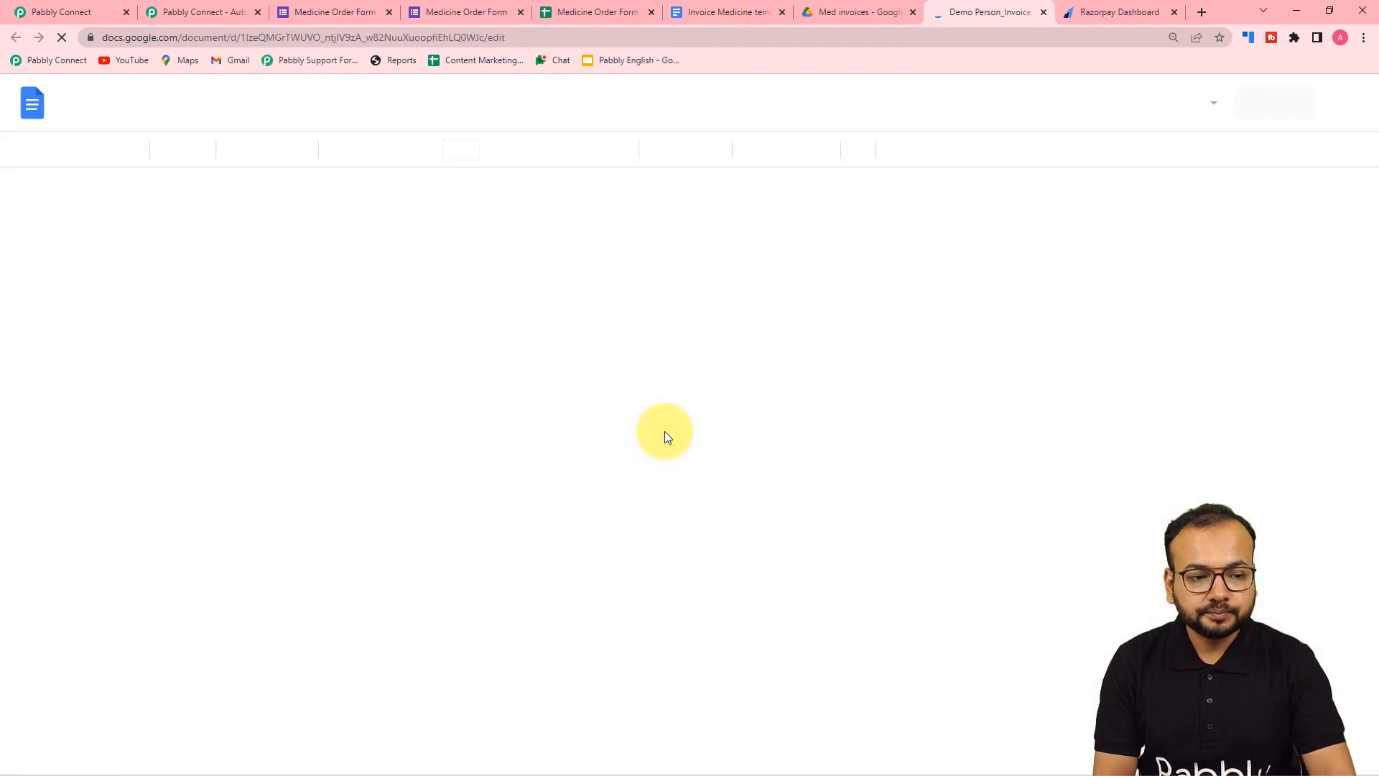
scroll(665, 431, down, 1)
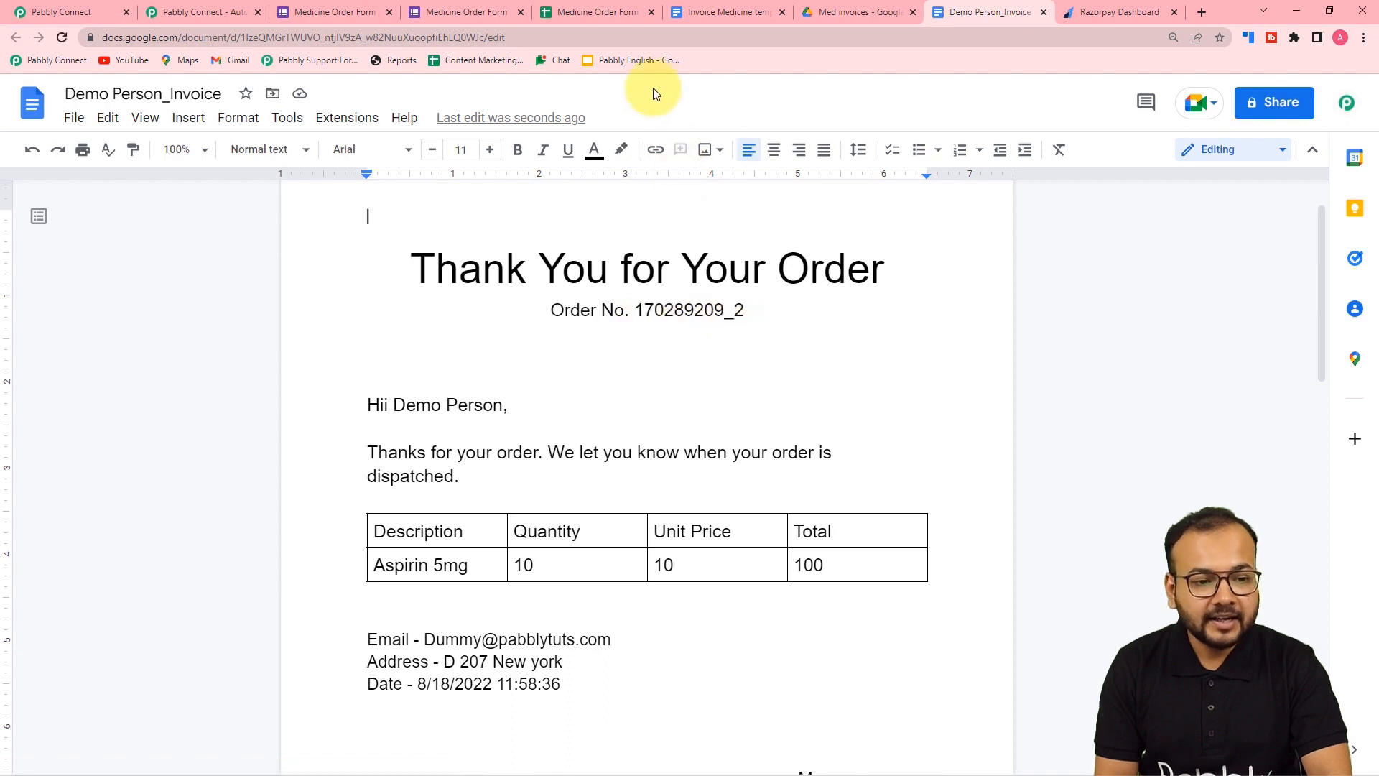
click(700, 6)
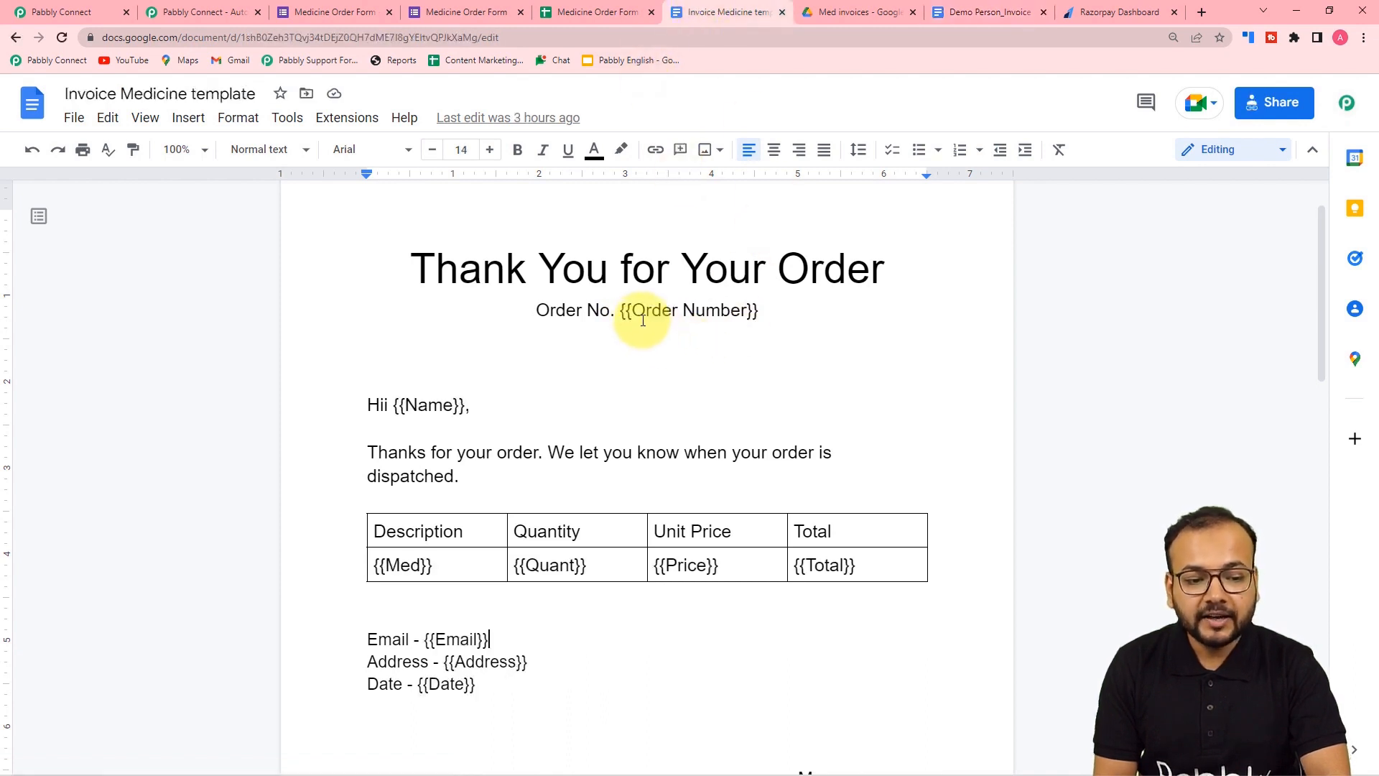
click(995, 12)
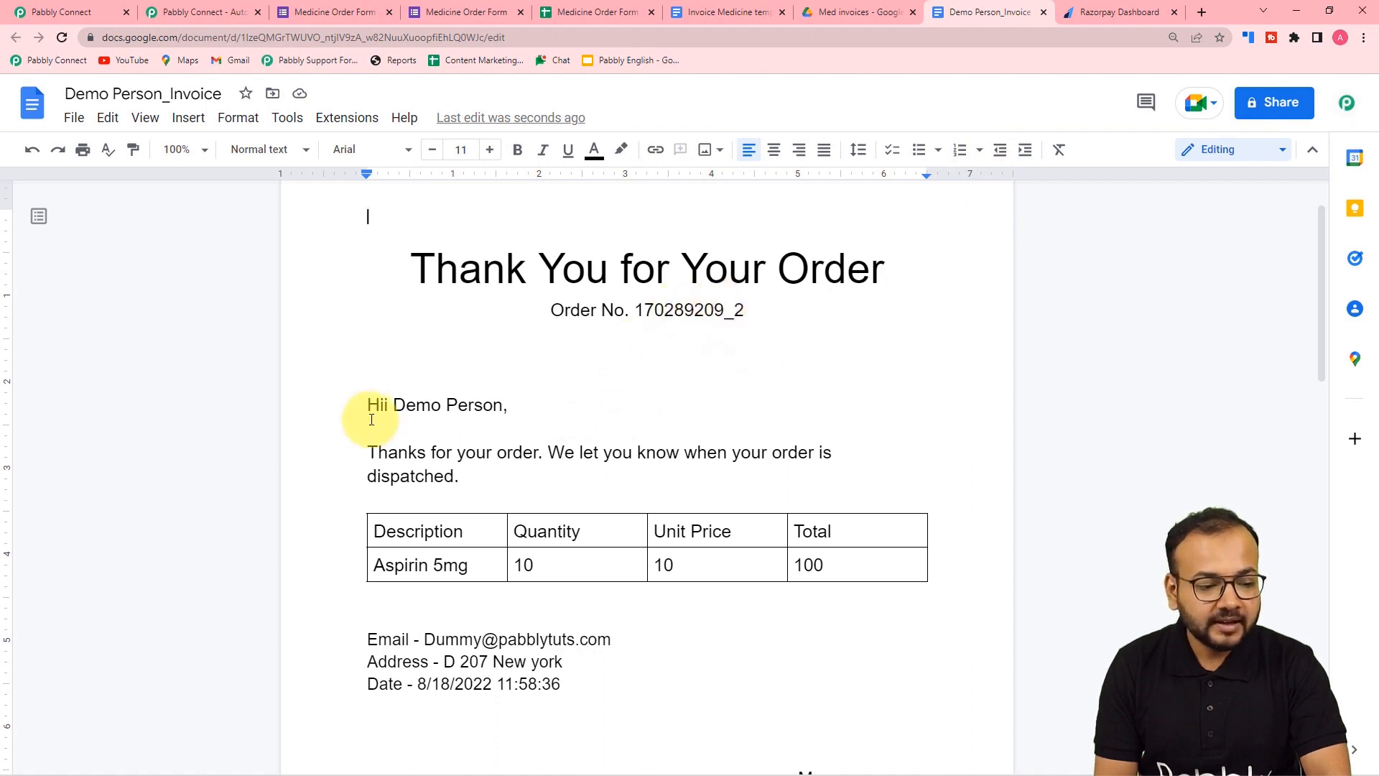
click(706, 15)
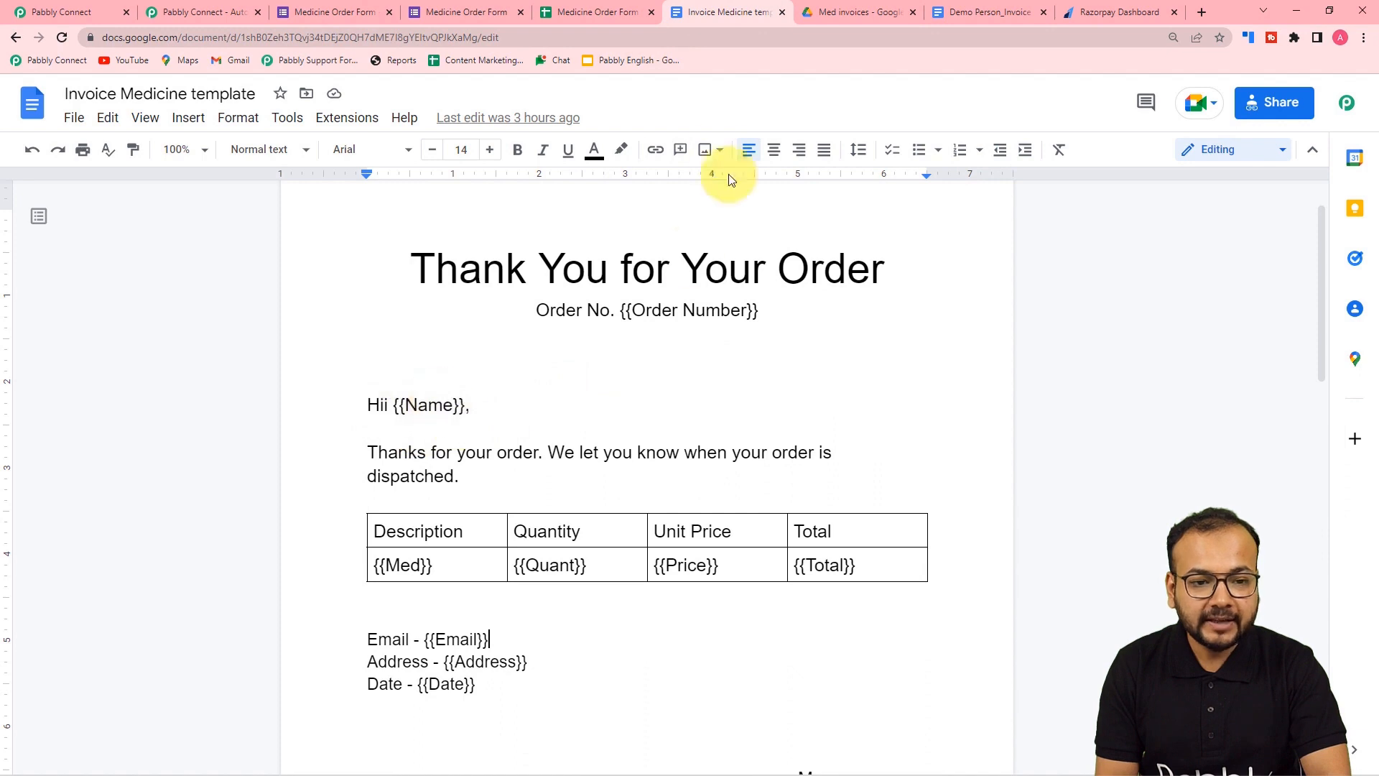
click(960, 14)
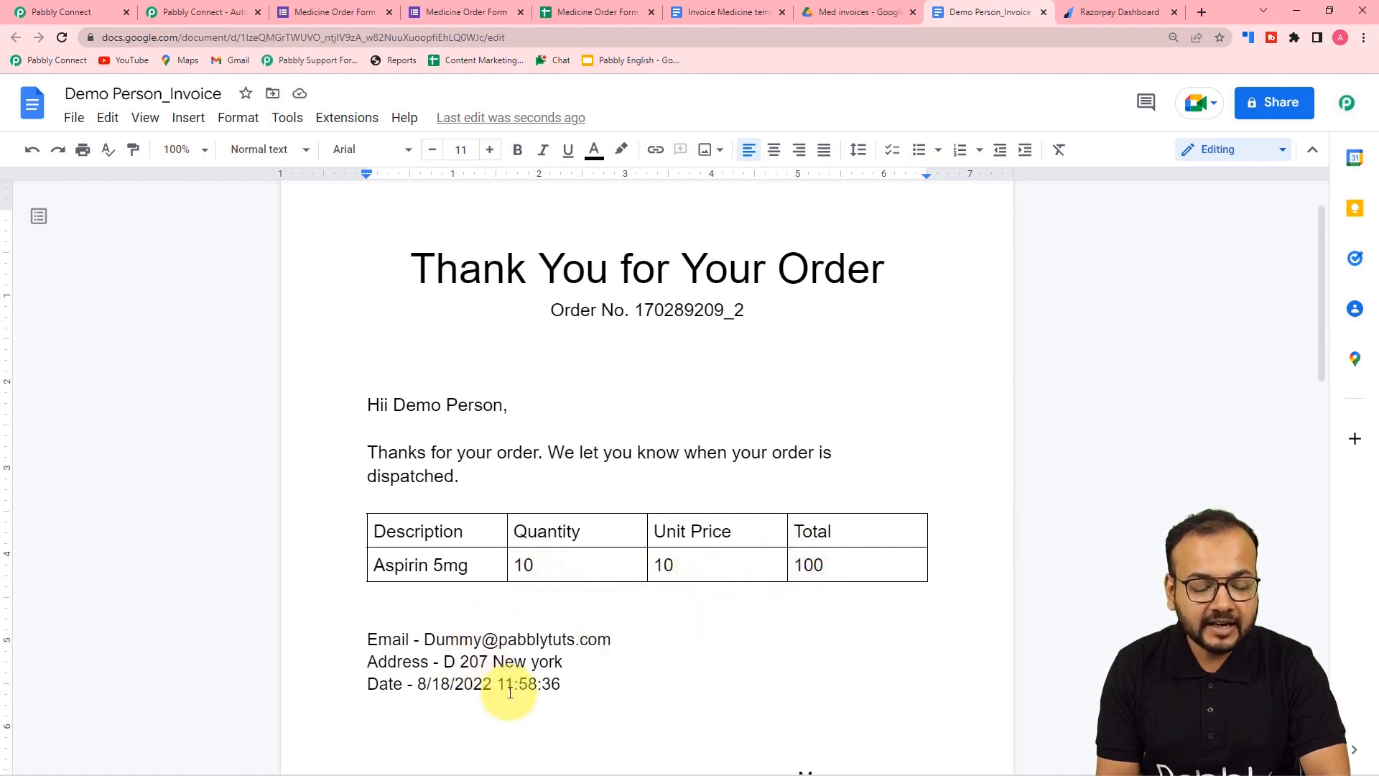
scroll(510, 691, down, 2)
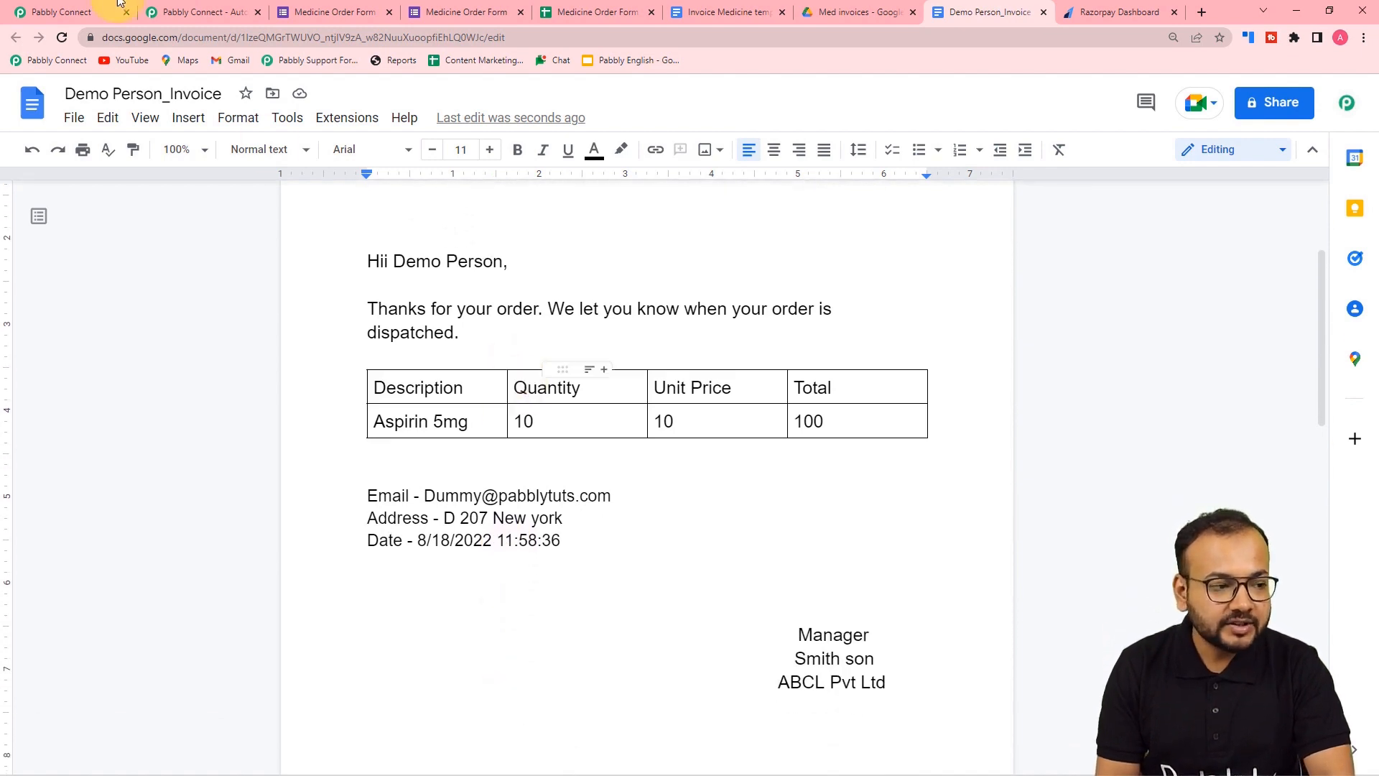
click(79, 6)
scroll(207, 357, up, 10)
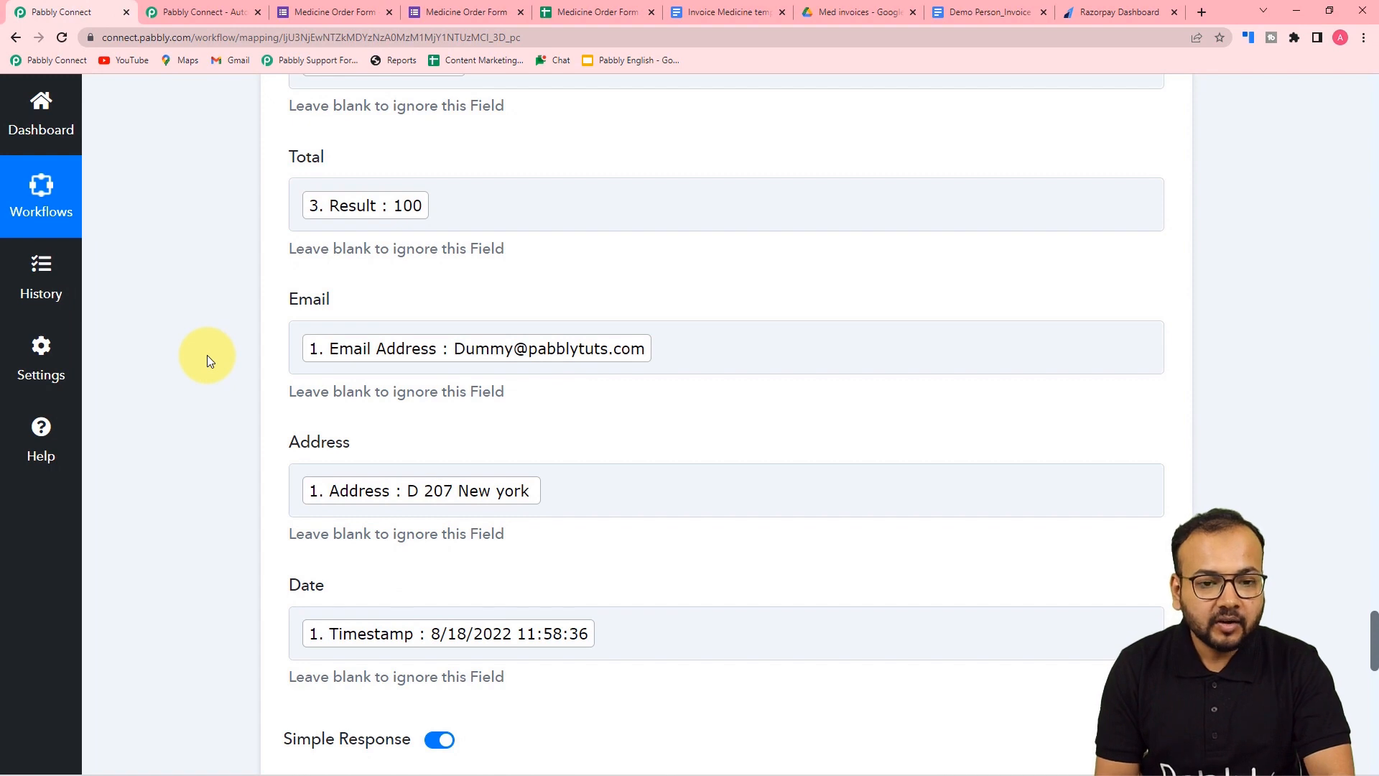
- Add a new action step and choose Google Drive as its app via a 'goo' search
scroll(207, 355, down, 7)
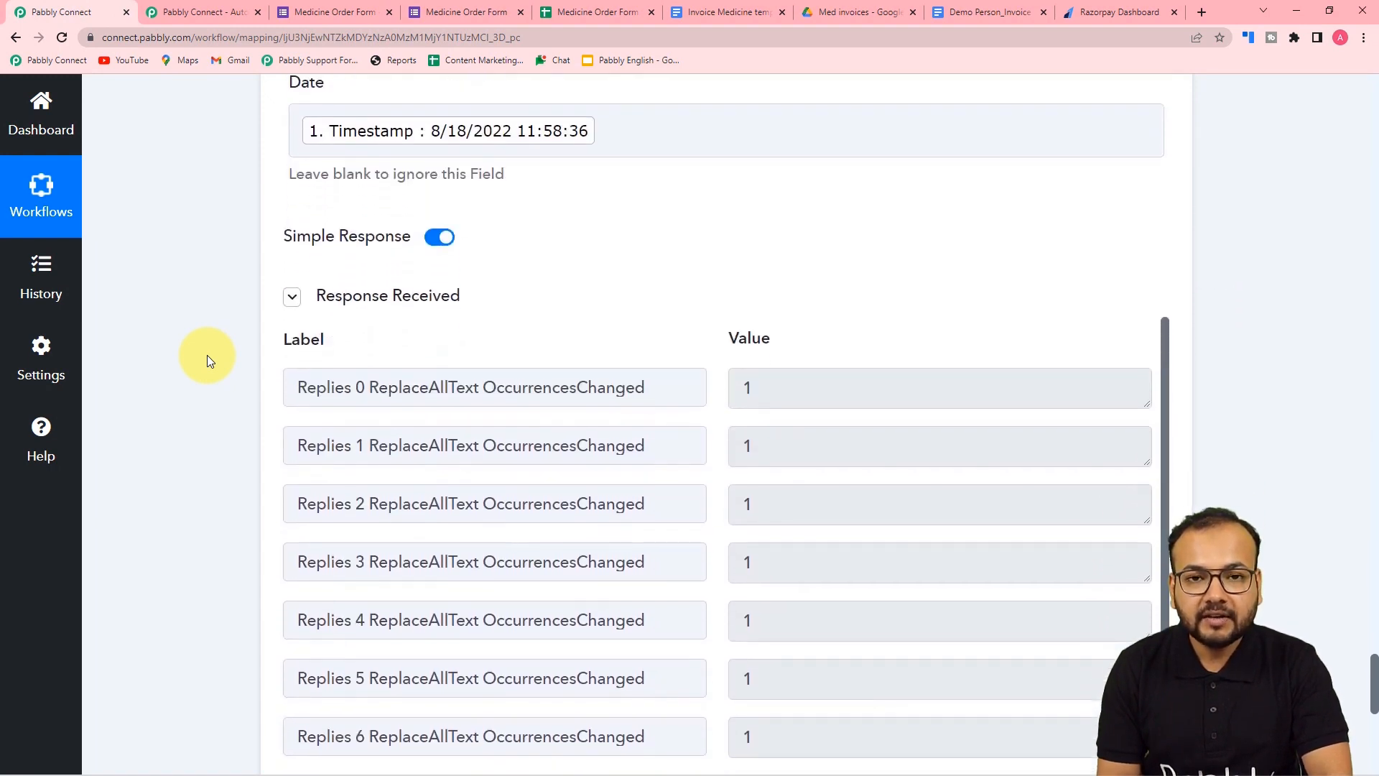
scroll(207, 355, down, 7)
scroll(207, 355, down, 1)
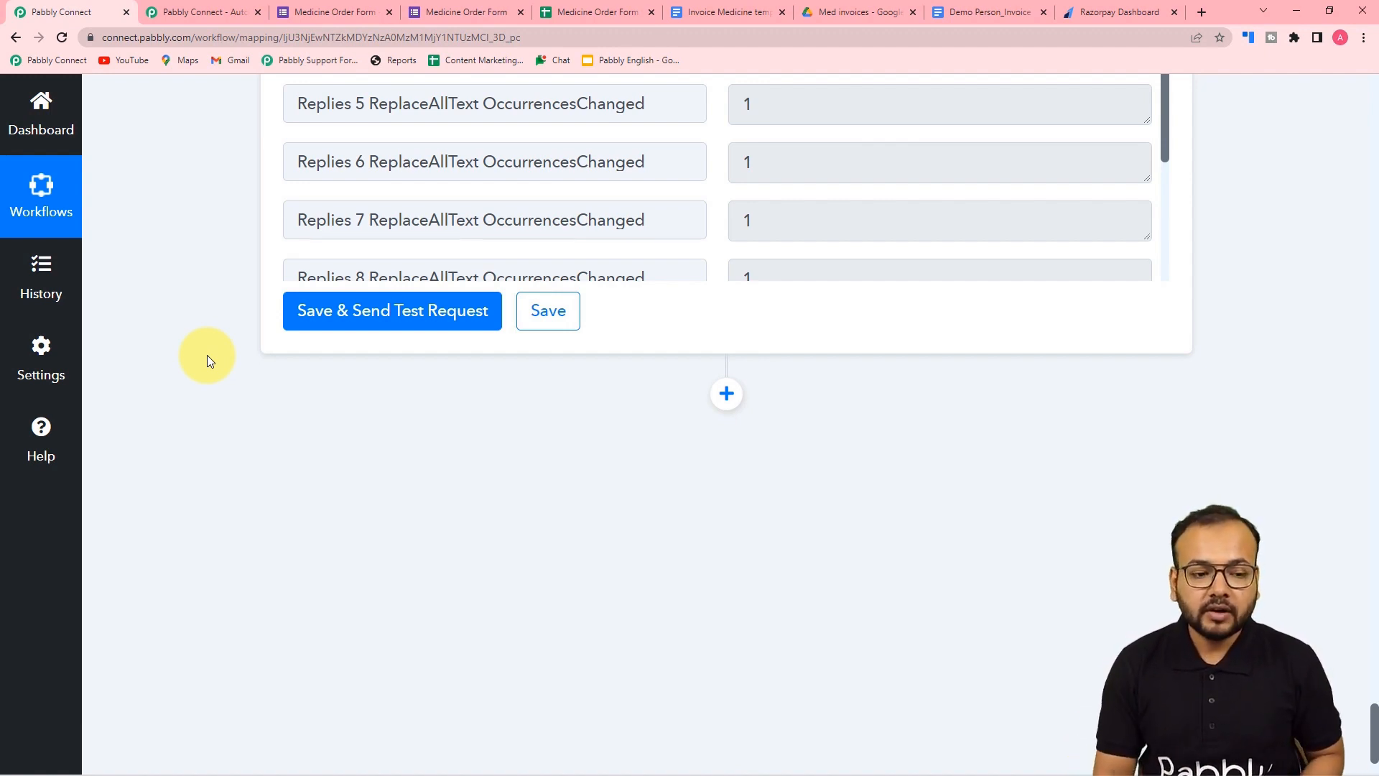
click(726, 394)
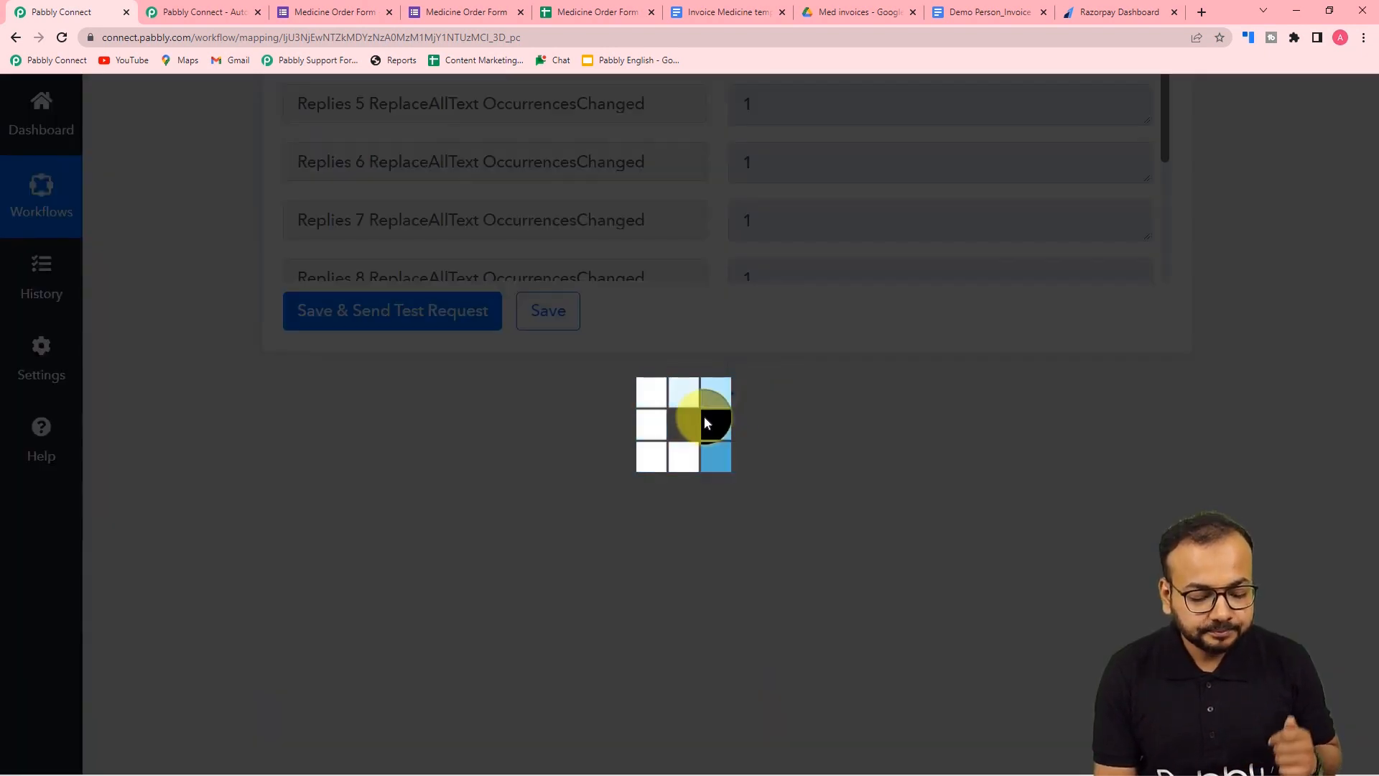
scroll(704, 422, down, 5)
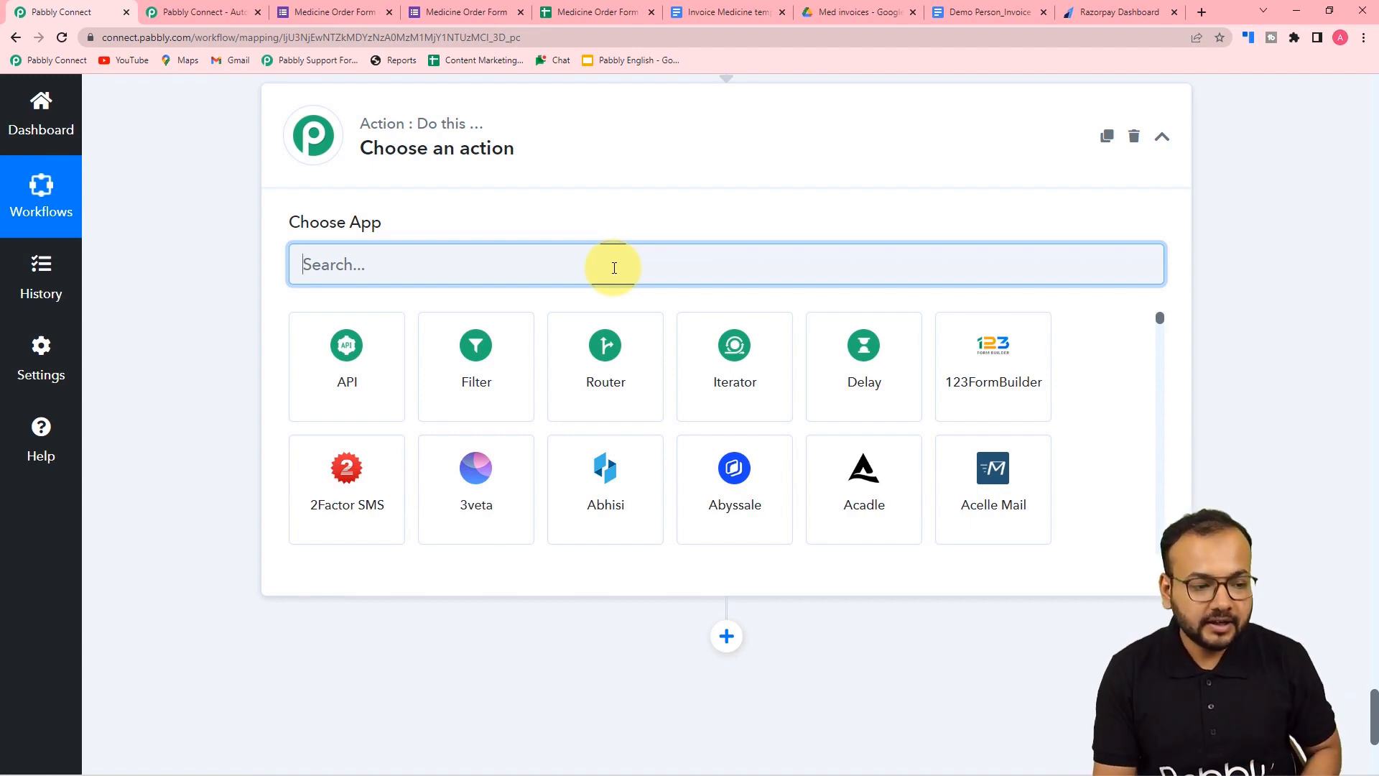
text(goo)
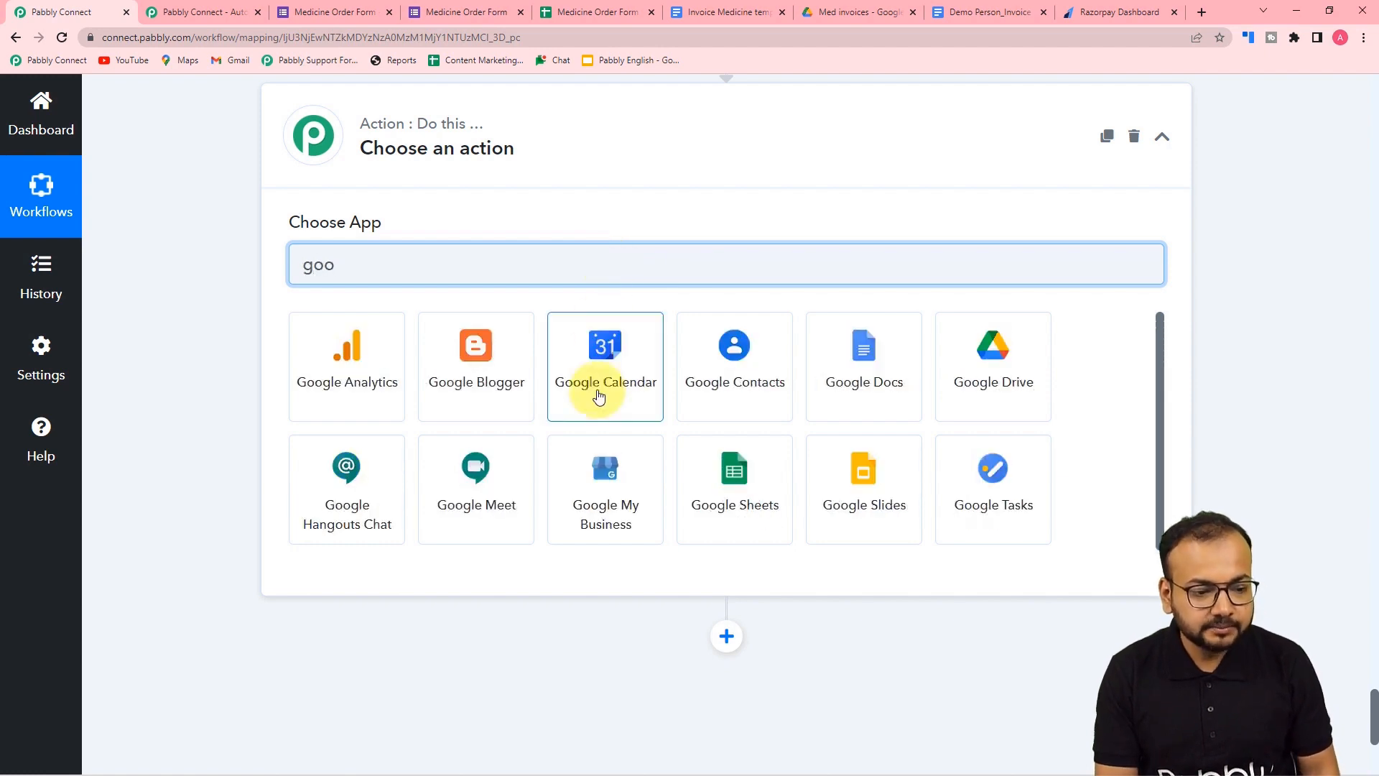
click(954, 385)
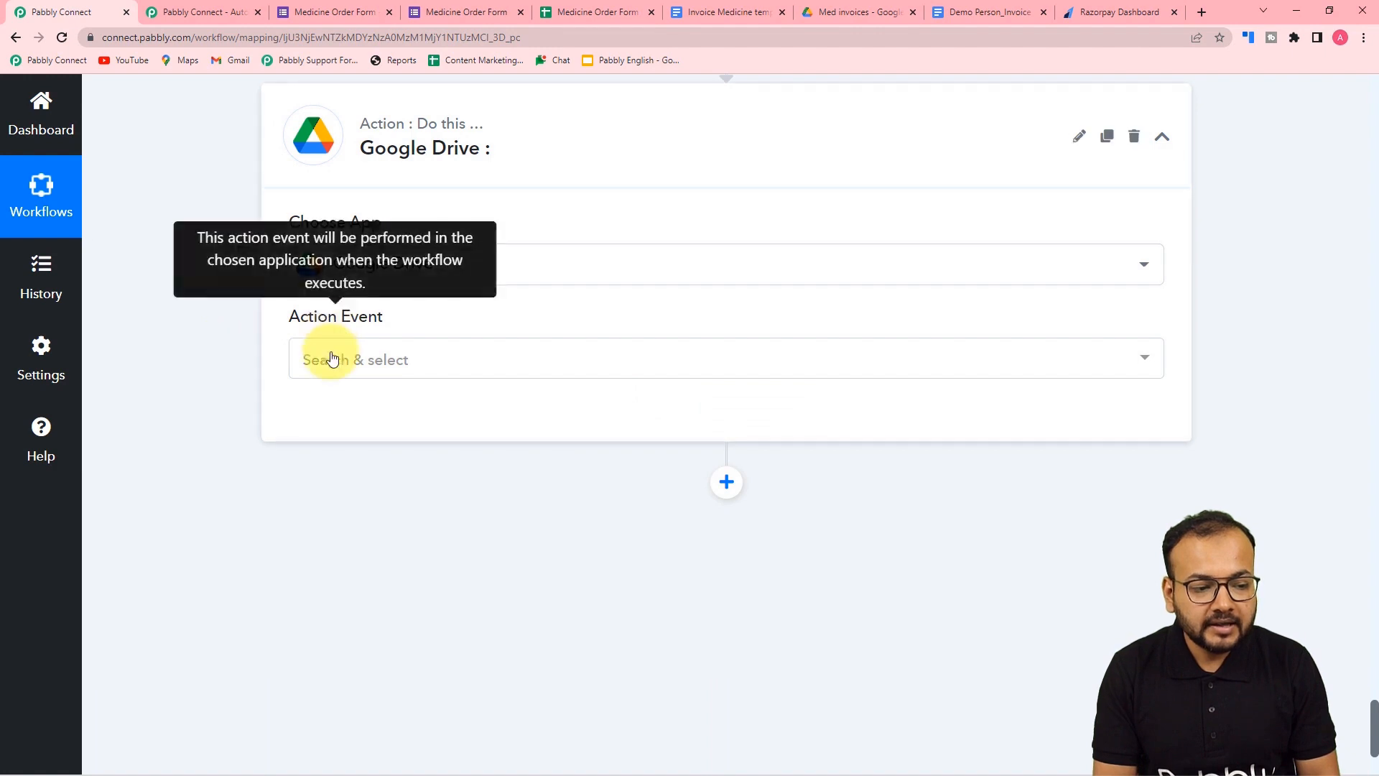
- Set the Google Drive event to Share a File With Anyone and start connecting
click(332, 358)
scroll(402, 596, down, 5)
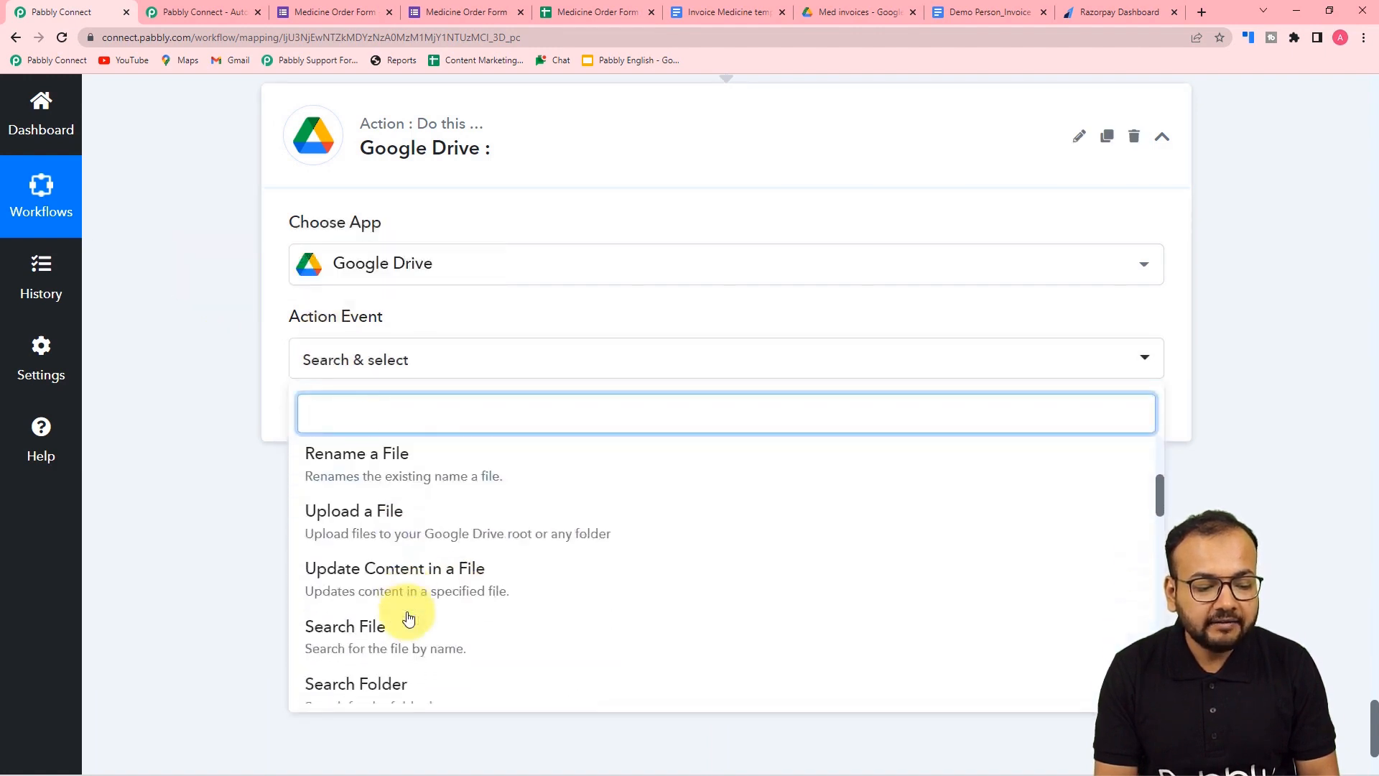
scroll(402, 603, down, 2)
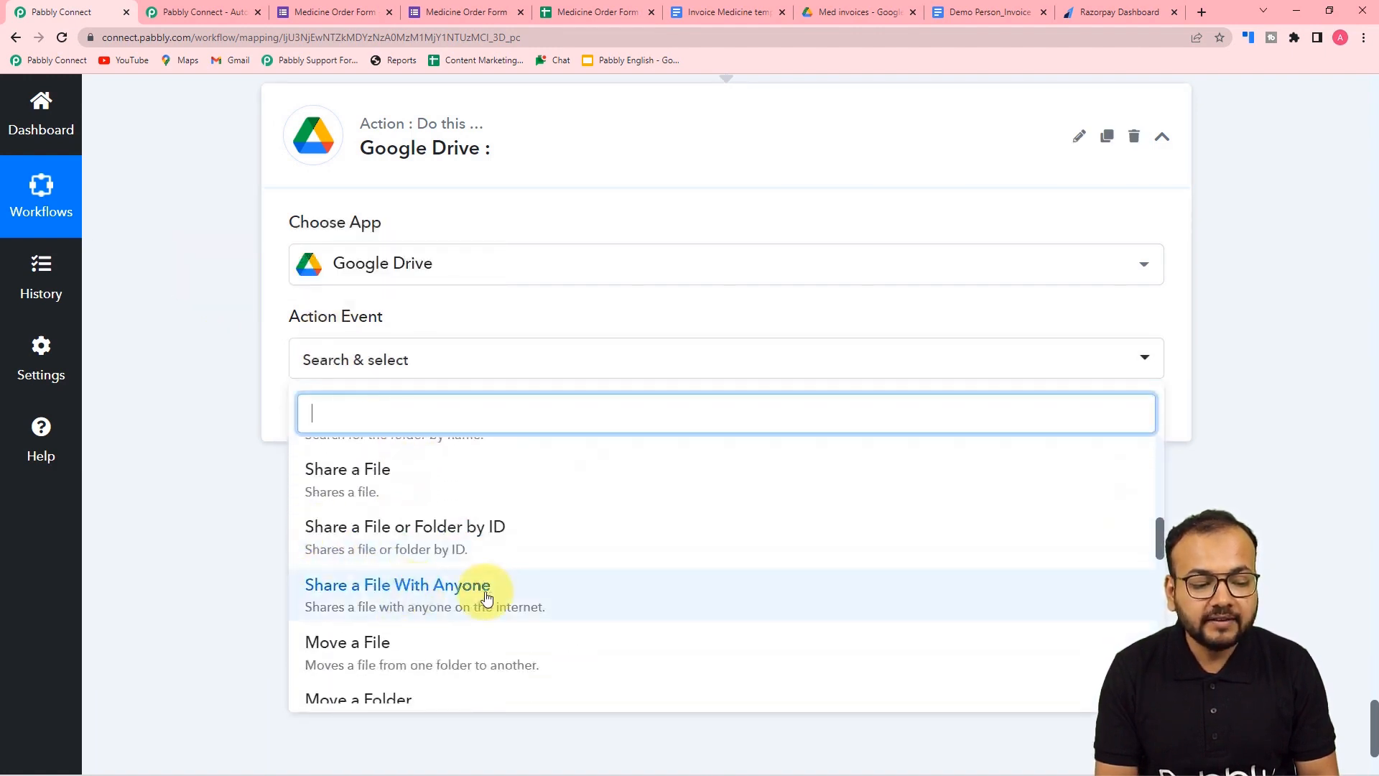
click(468, 595)
click(321, 428)
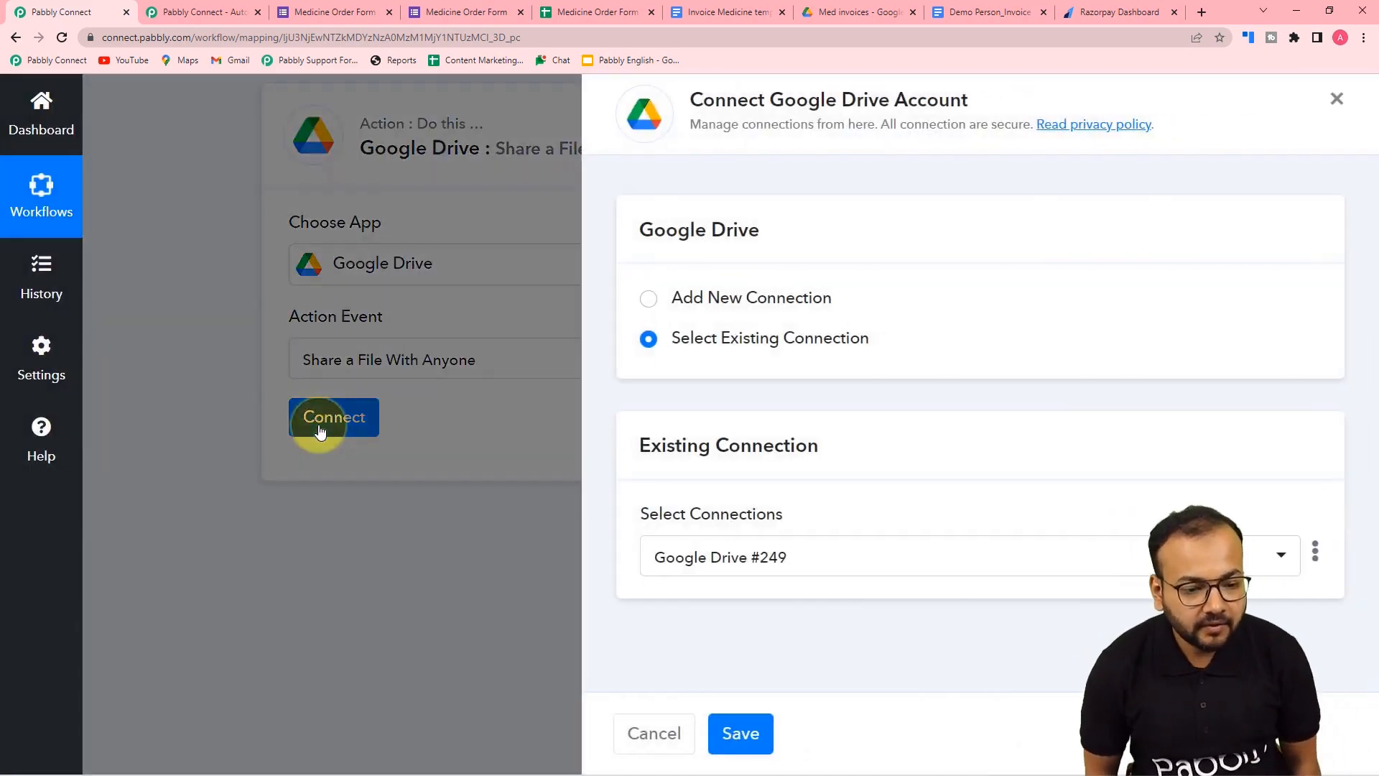
- Create a new Google Drive connection and authorize the chosen Google account for Pabbly Connect
click(656, 304)
click(761, 525)
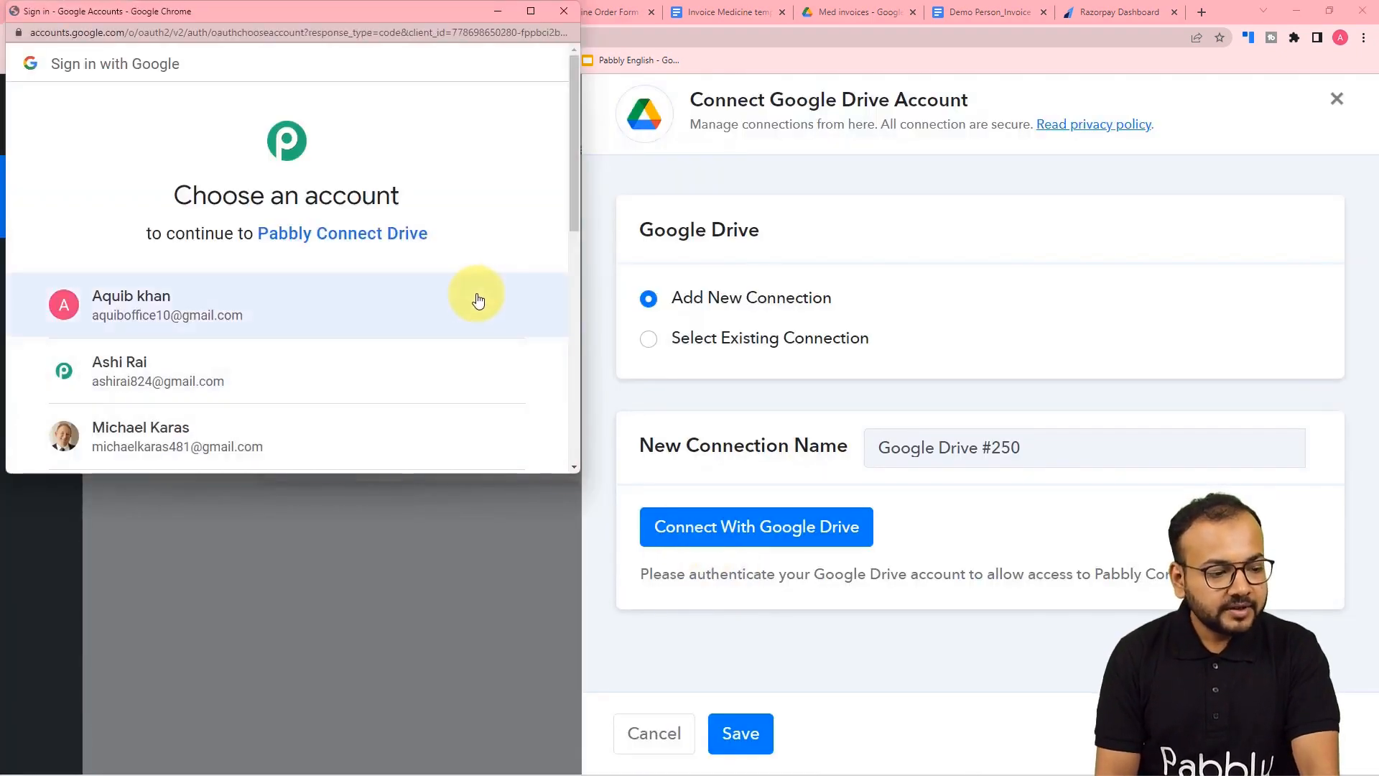
click(204, 380)
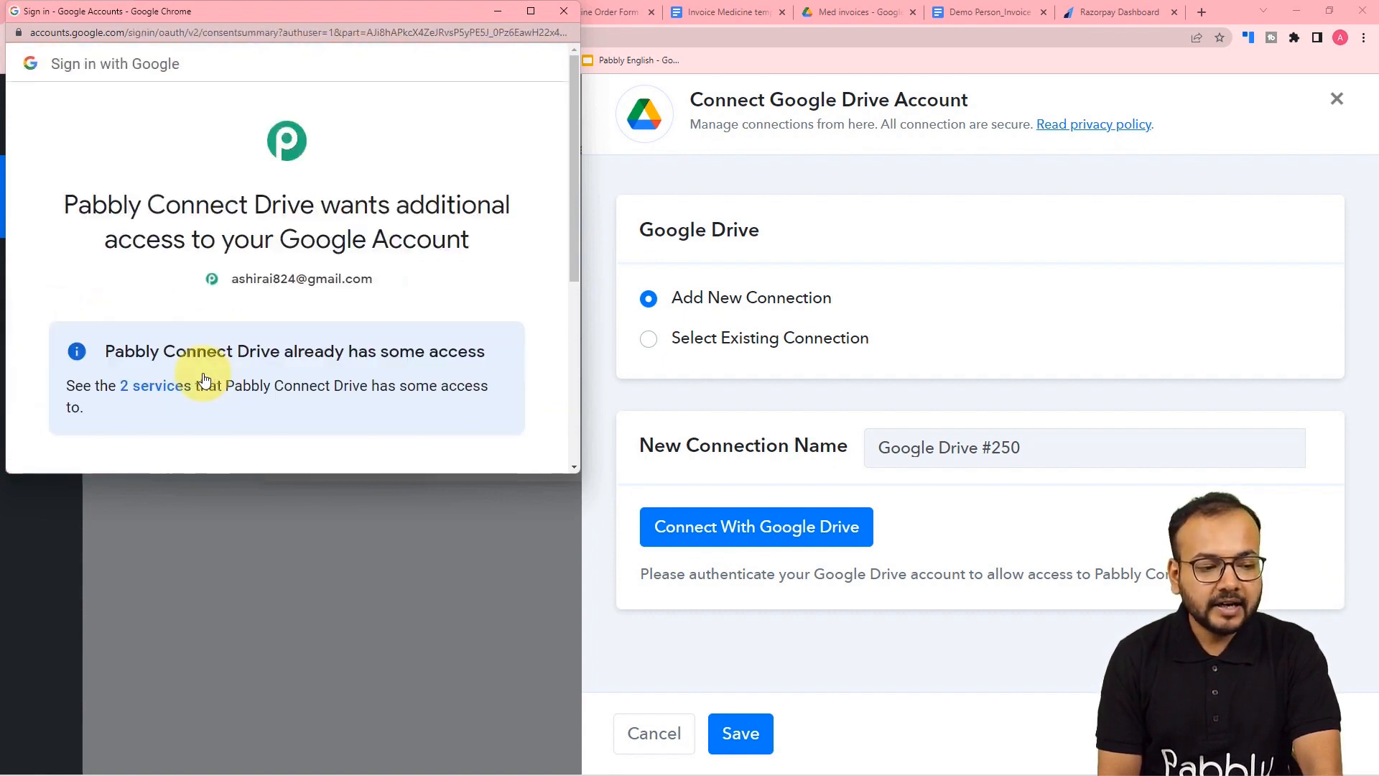
scroll(205, 379, down, 5)
click(353, 339)
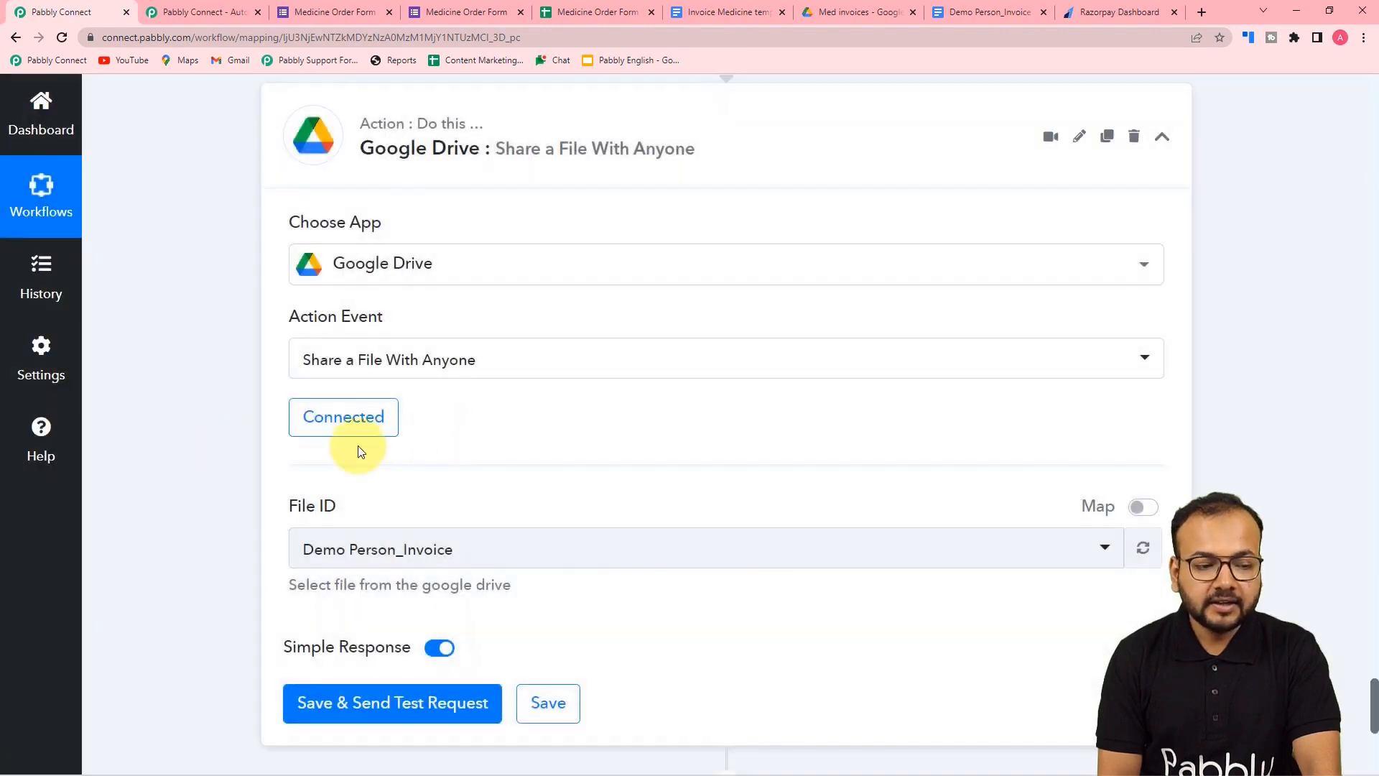
- Switch the share step's File ID to Map mode and clear its existing value
scroll(360, 451, down, 4)
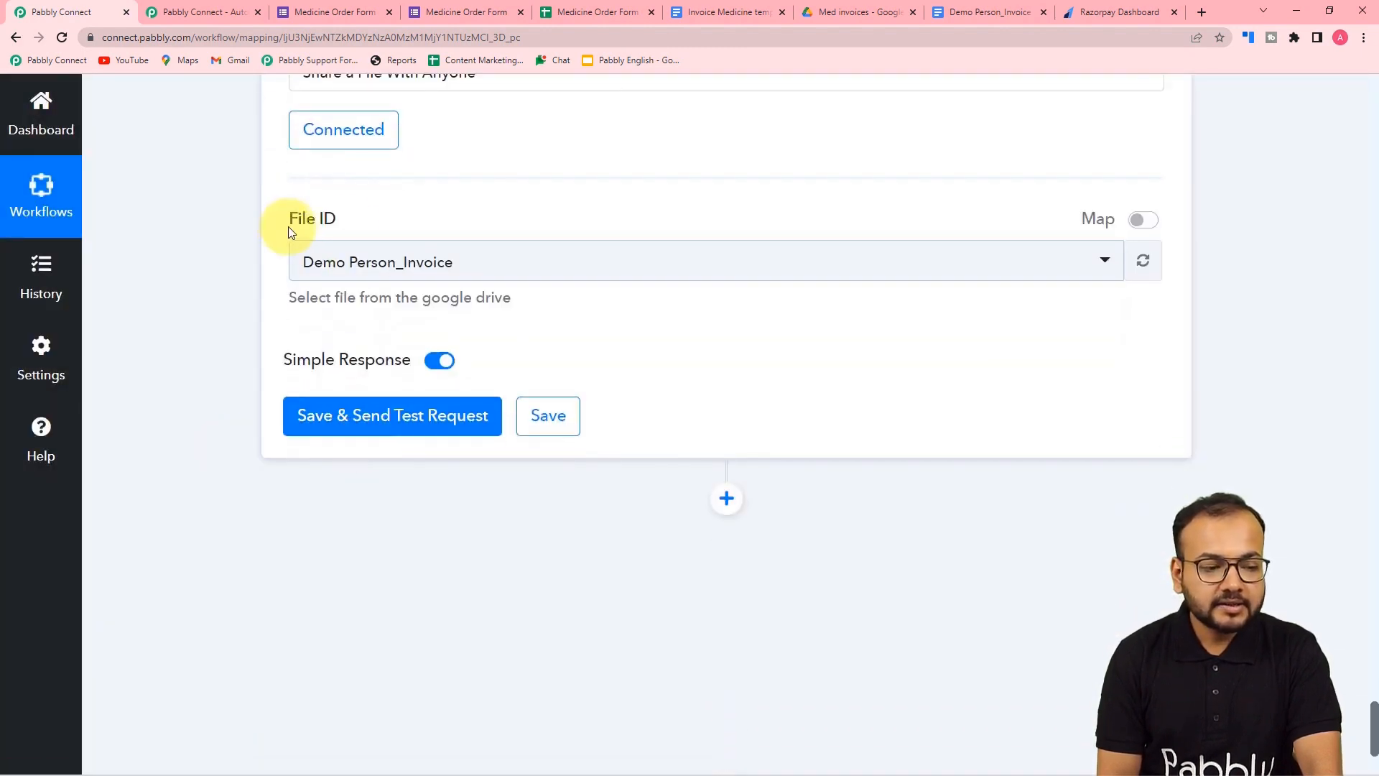
scroll(385, 306, up, 7)
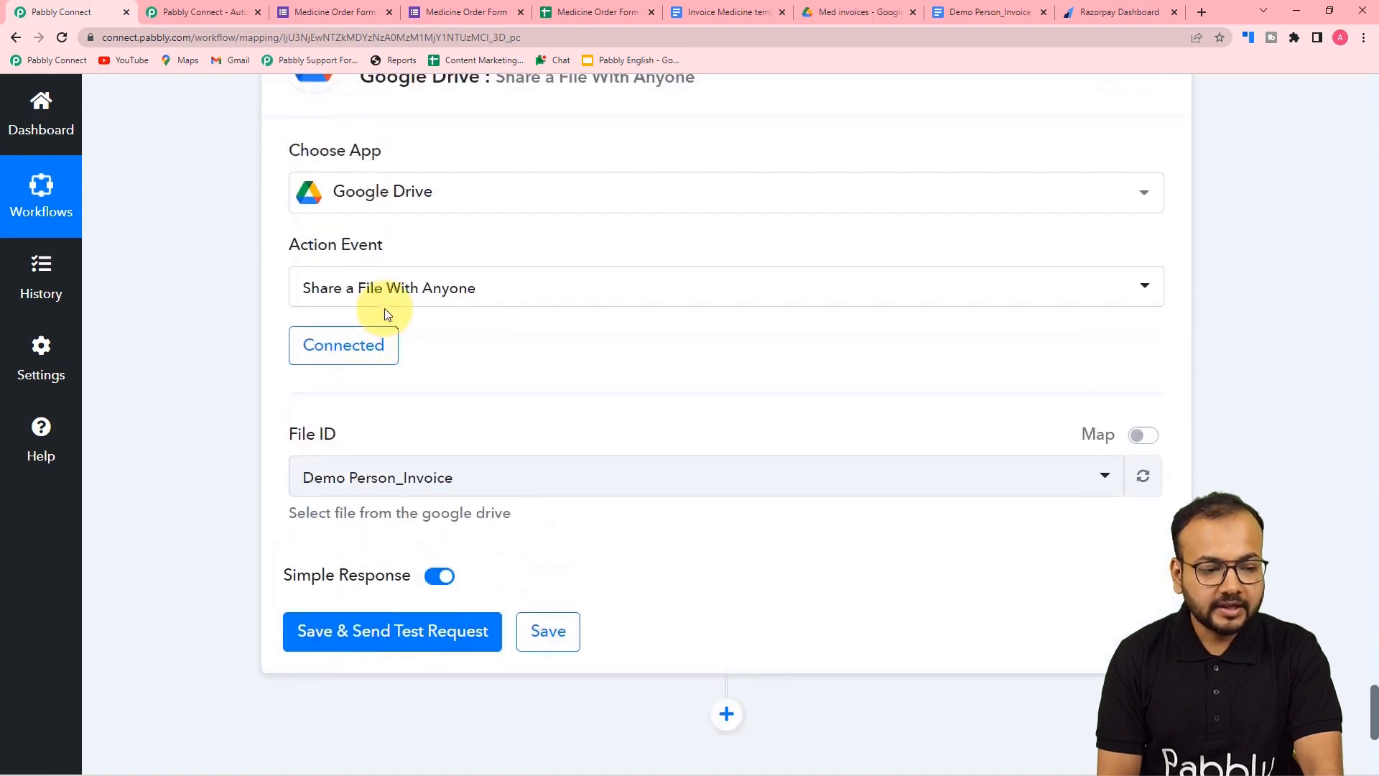
scroll(388, 360, up, 10)
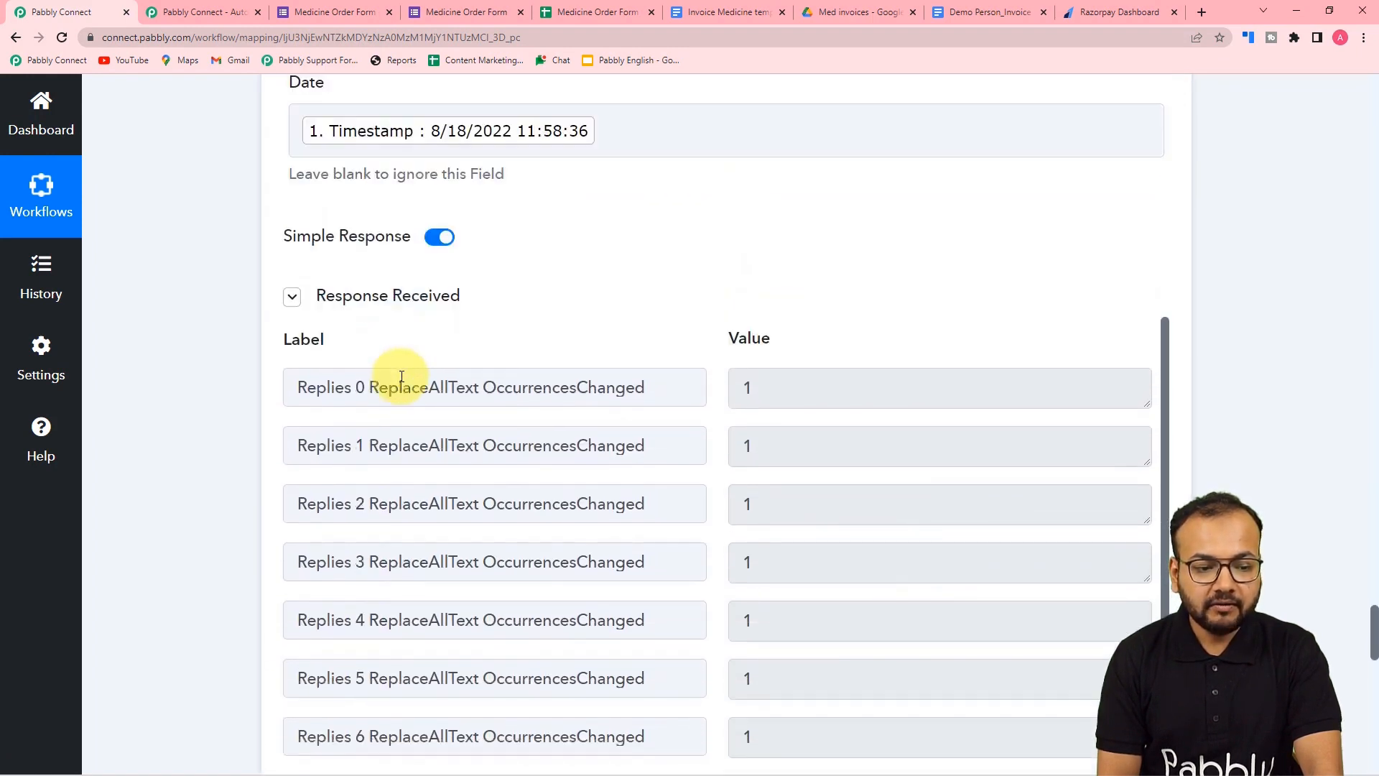
scroll(397, 423, down, 2)
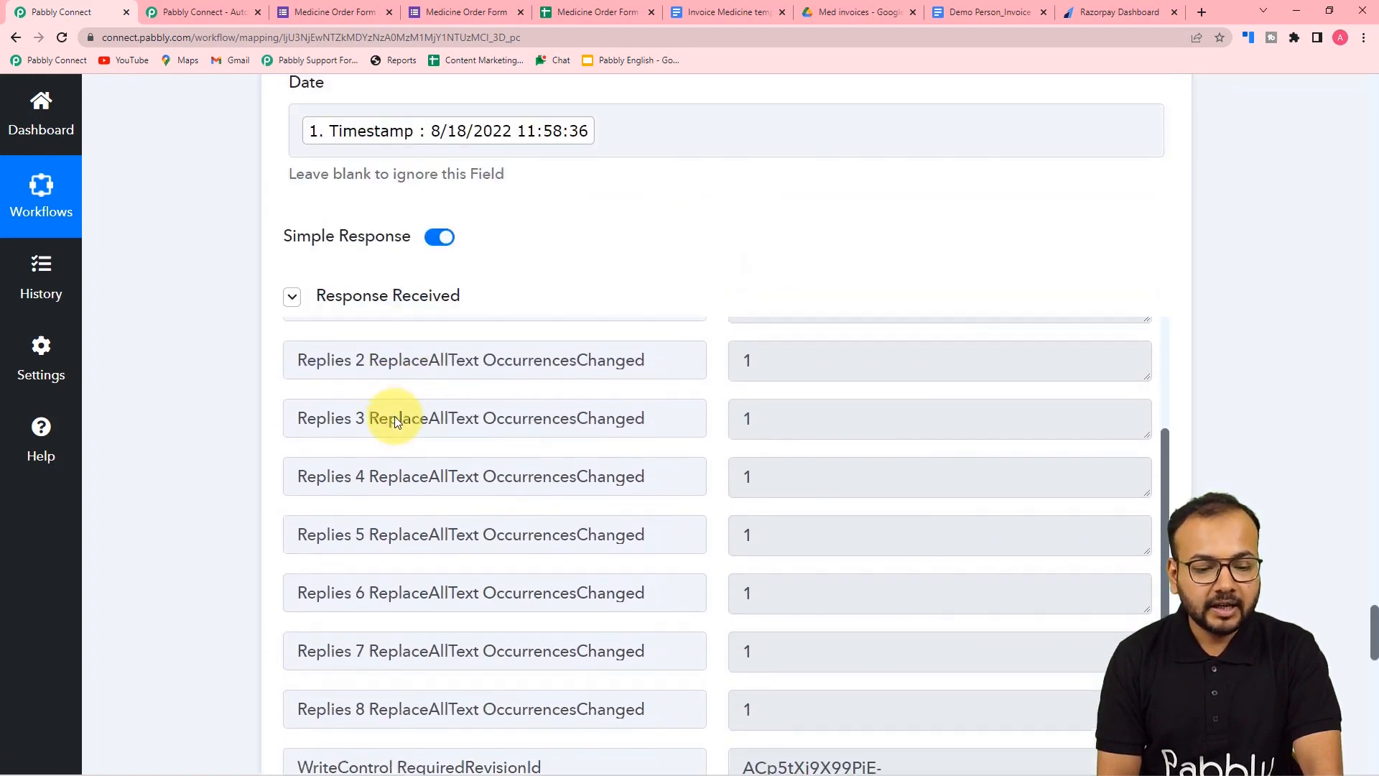
scroll(395, 422, up, 1)
scroll(395, 422, down, 1)
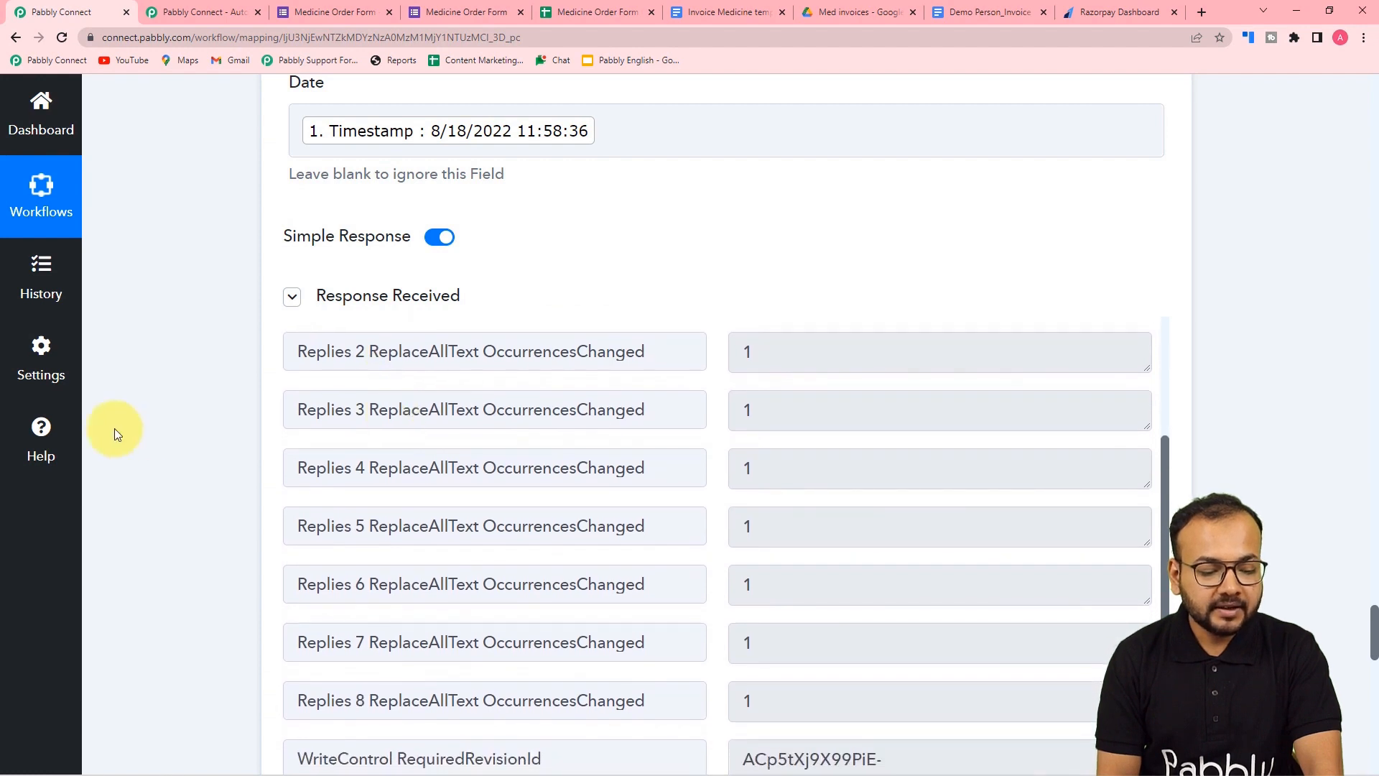
scroll(118, 430, down, 4)
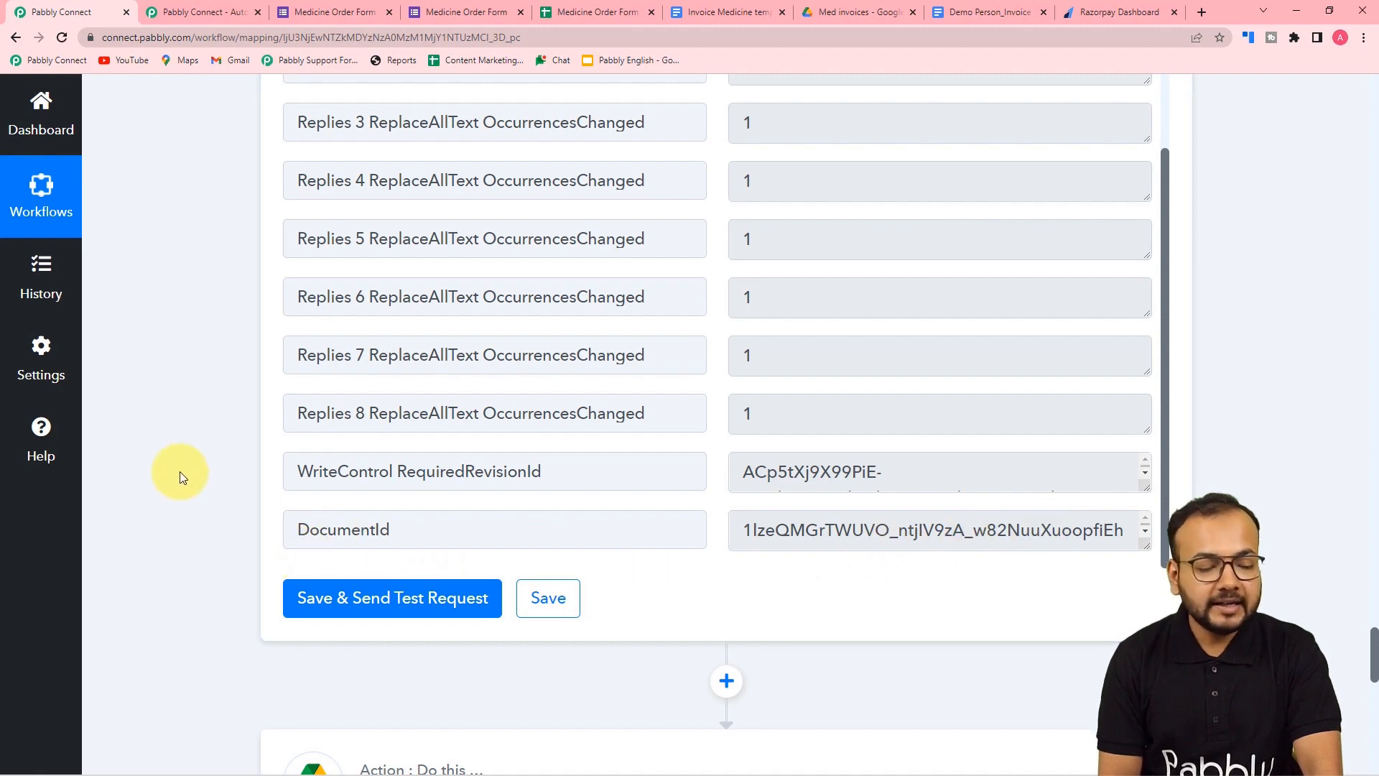
scroll(180, 472, down, 12)
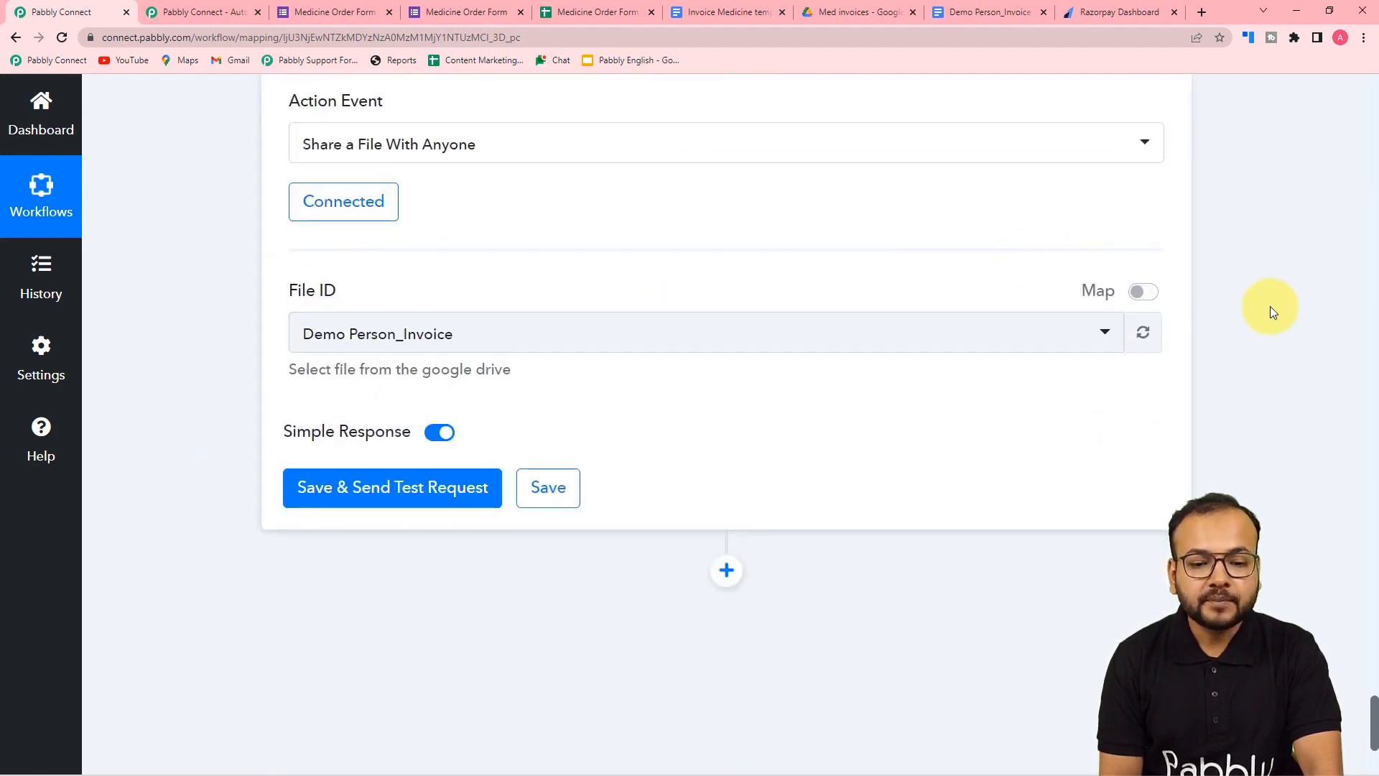
click(1144, 293)
drag(704, 333, 248, 348)
key(BackSpace)
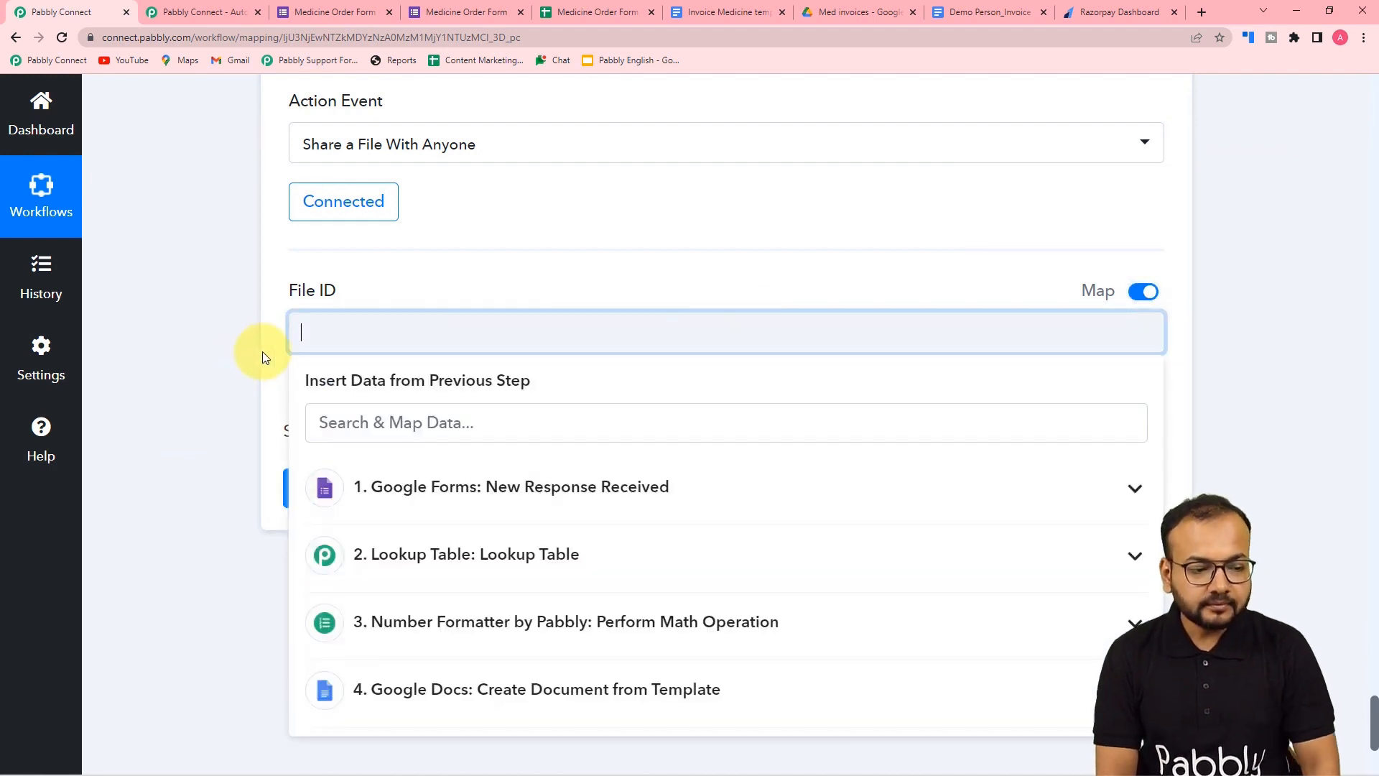
- Insert 4. DocumentId from the Google Docs step into File ID
scroll(320, 352, down, 3)
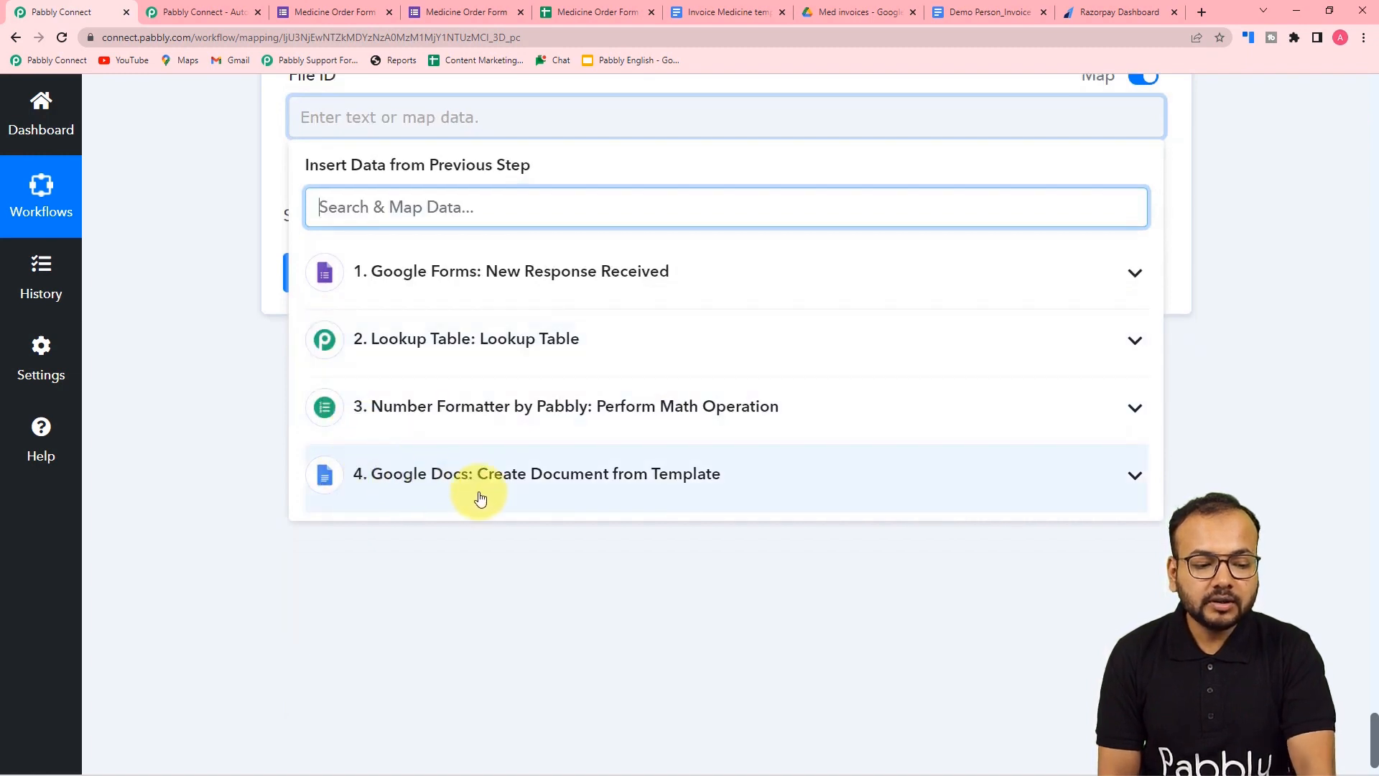
click(392, 478)
scroll(352, 650, down, 3)
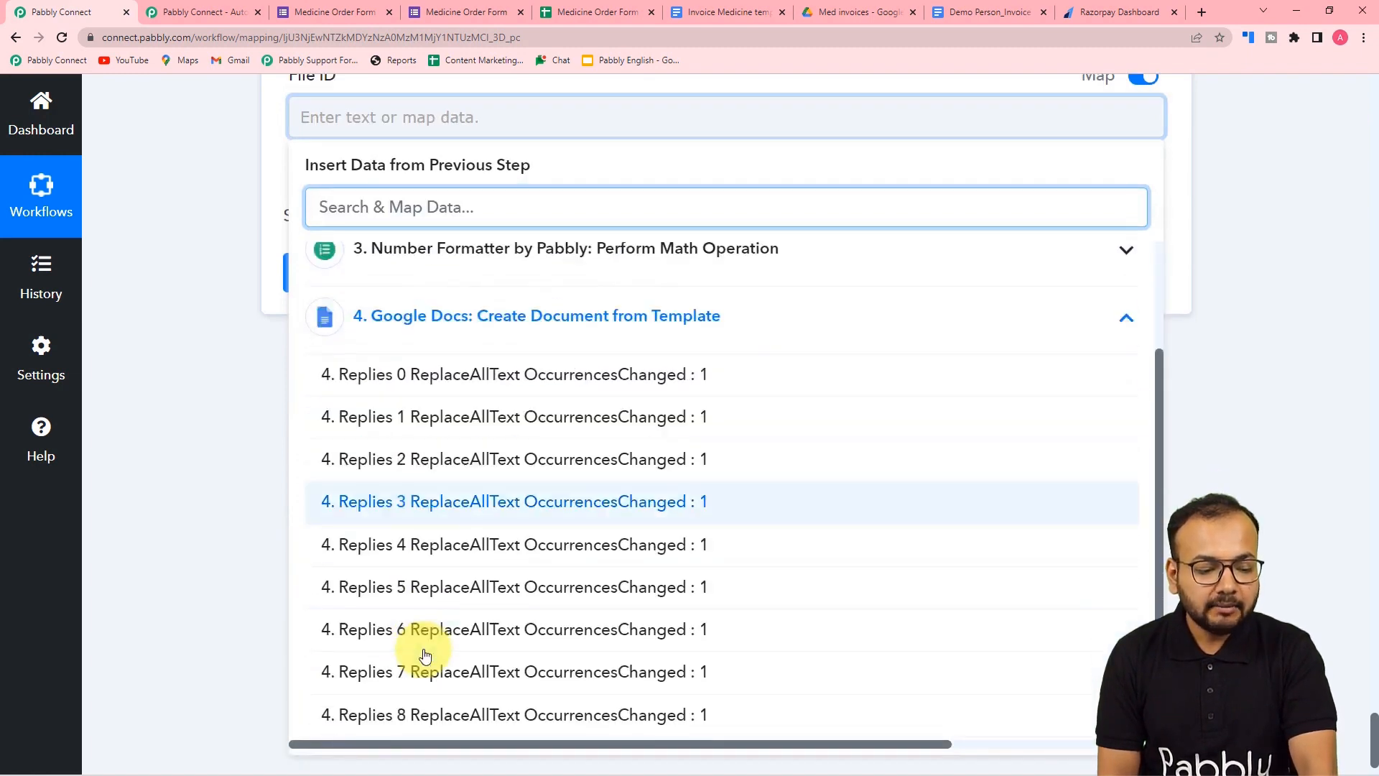
click(431, 717)
click(204, 511)
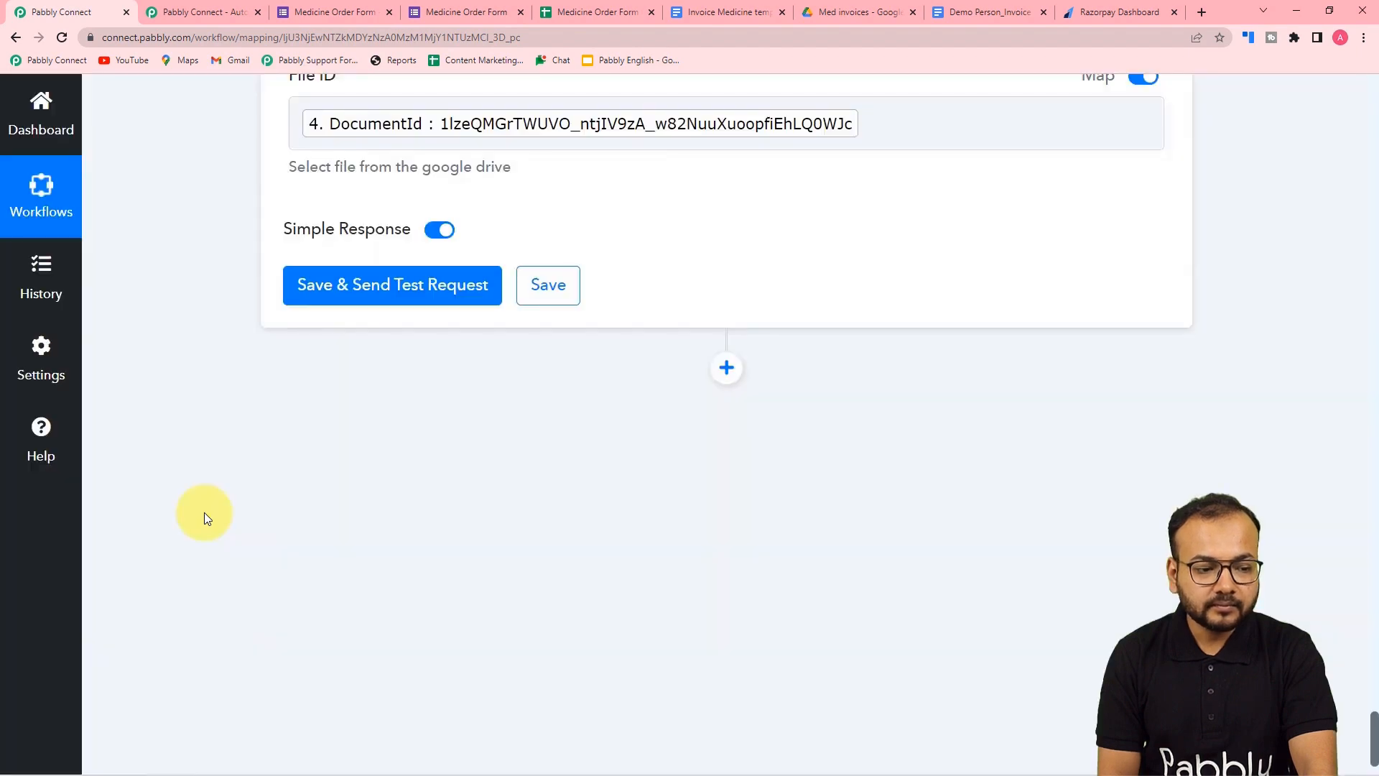
- Save and test the share step, then locate the Application/pdf export link in the response
click(311, 295)
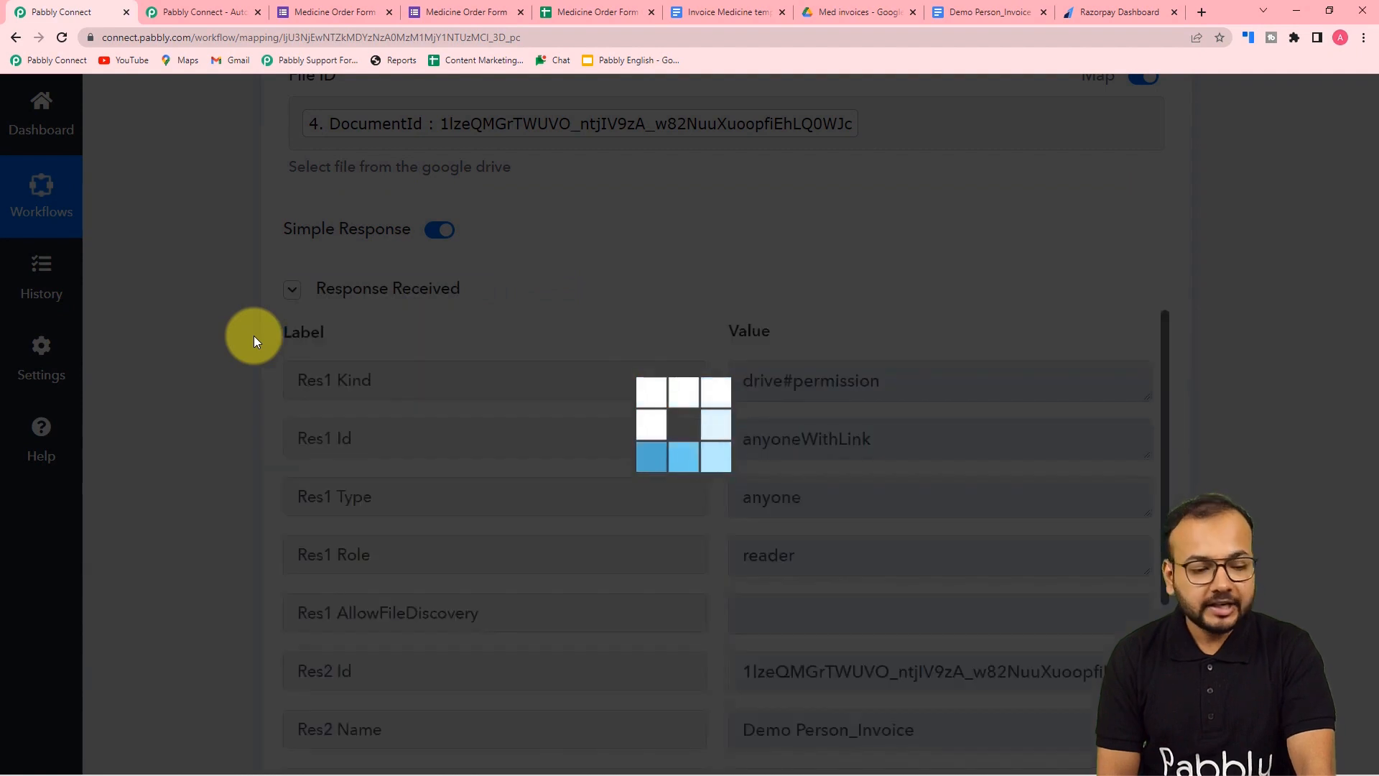
scroll(253, 334, down, 4)
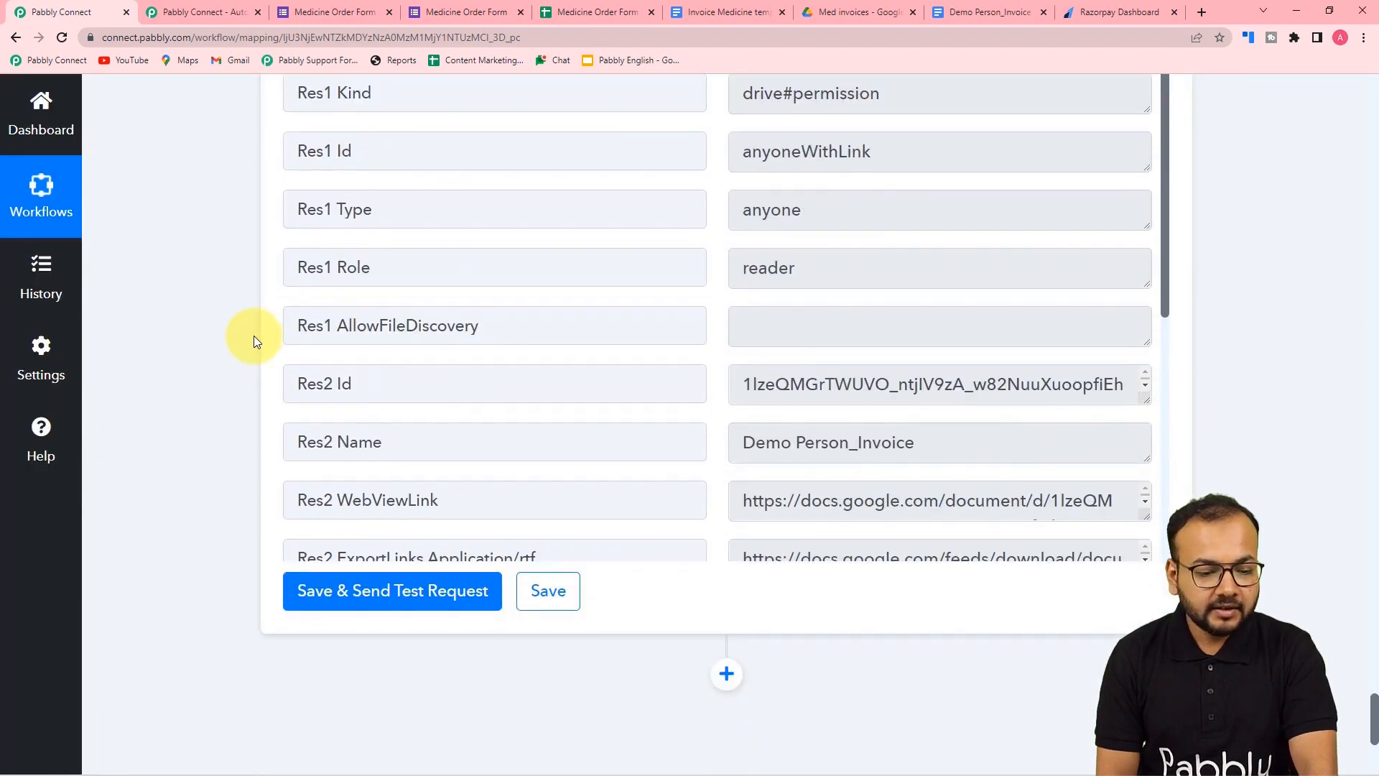
scroll(425, 306, down, 6)
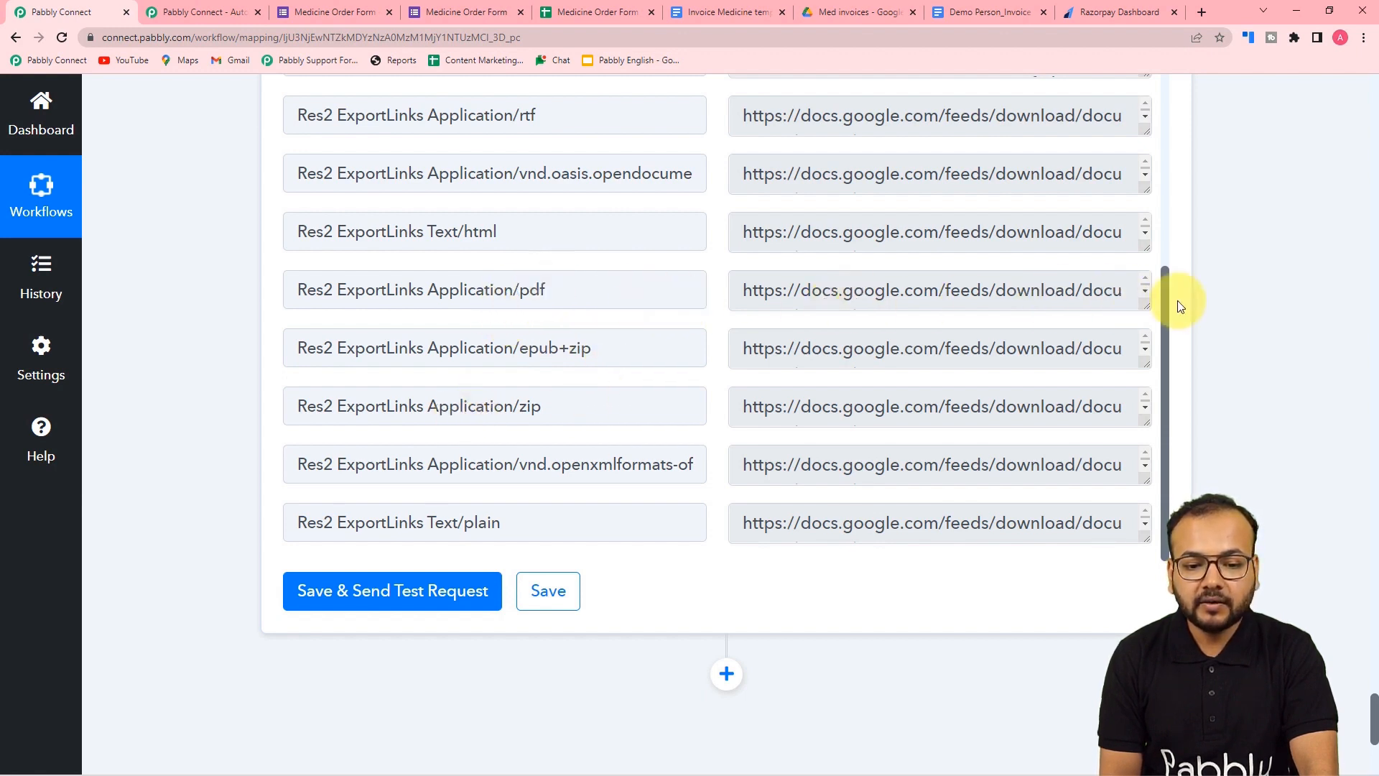
drag(1146, 310, 1160, 422)
triple_click(1102, 310)
scroll(955, 330, up, 2)
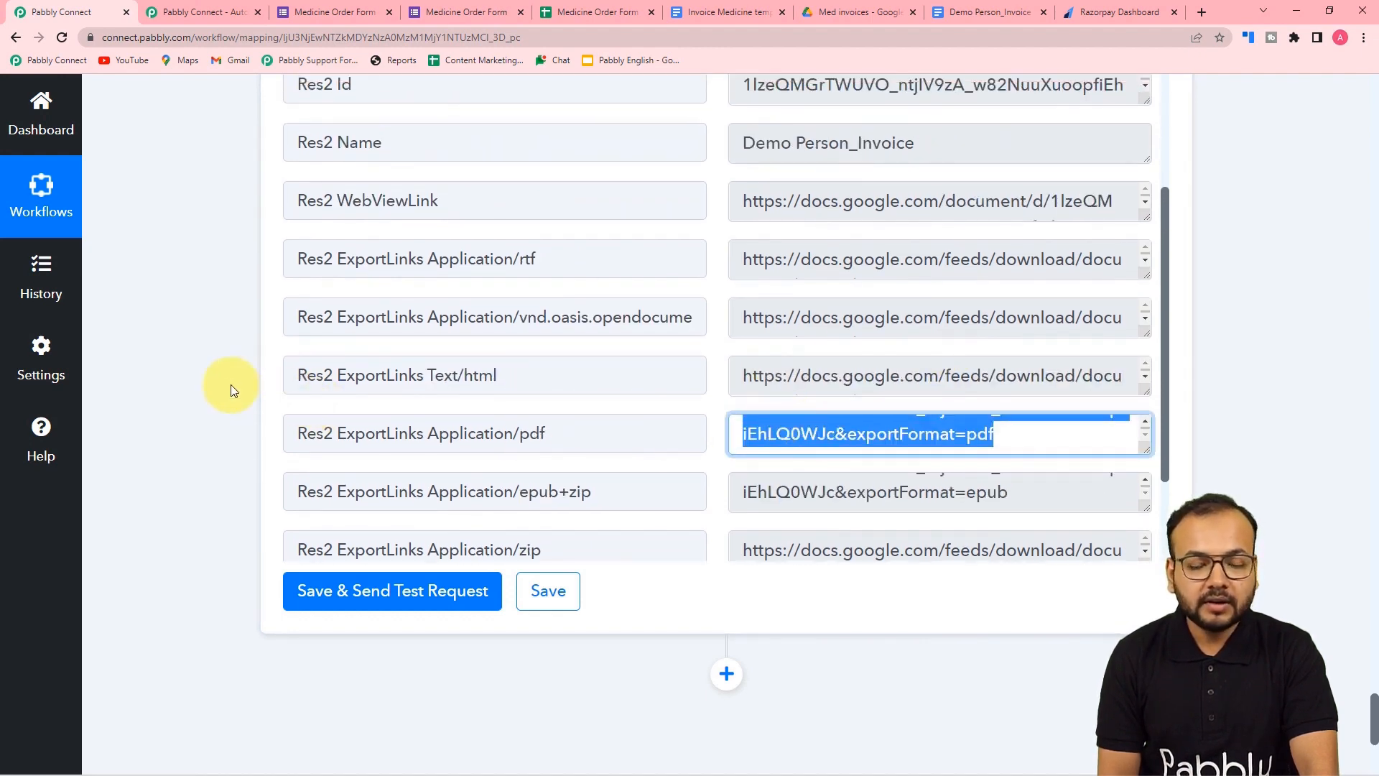
scroll(230, 390, down, 5)
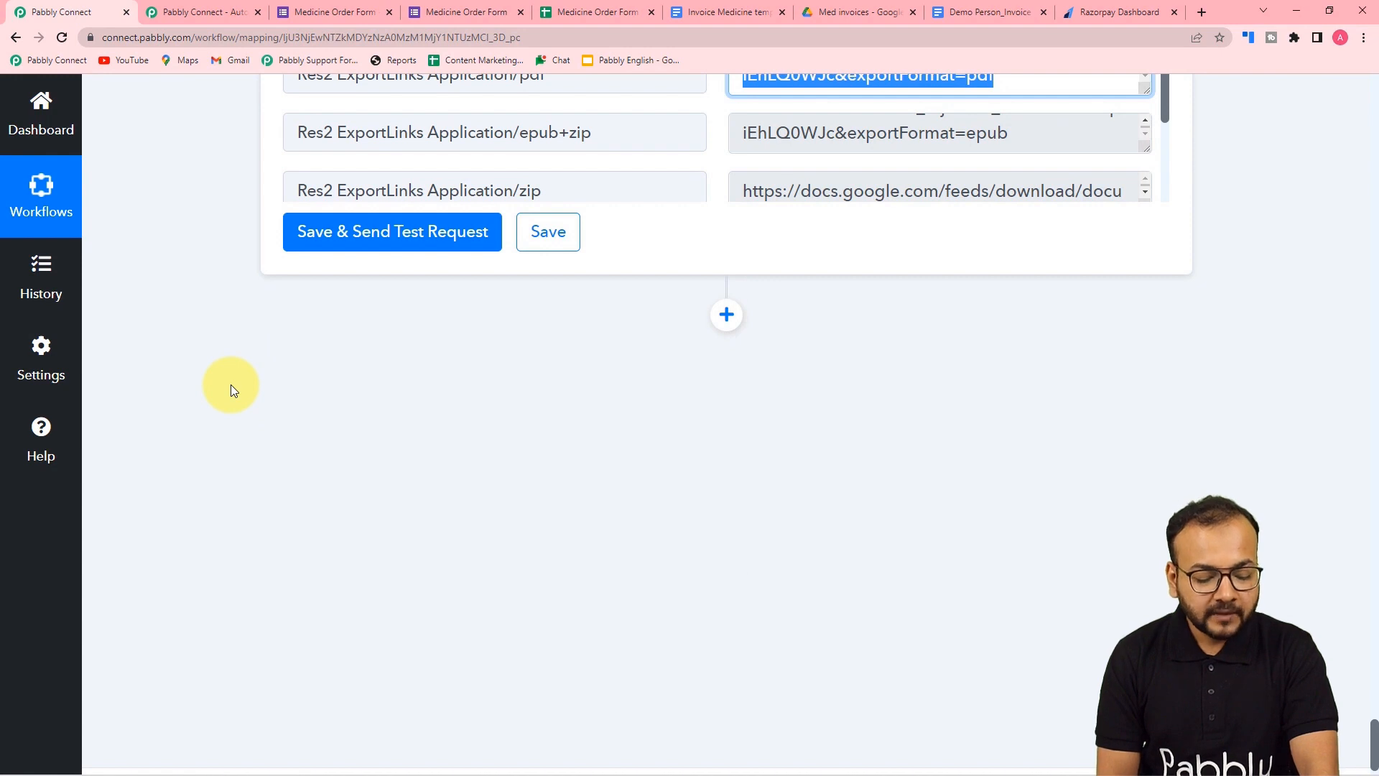
click(215, 405)
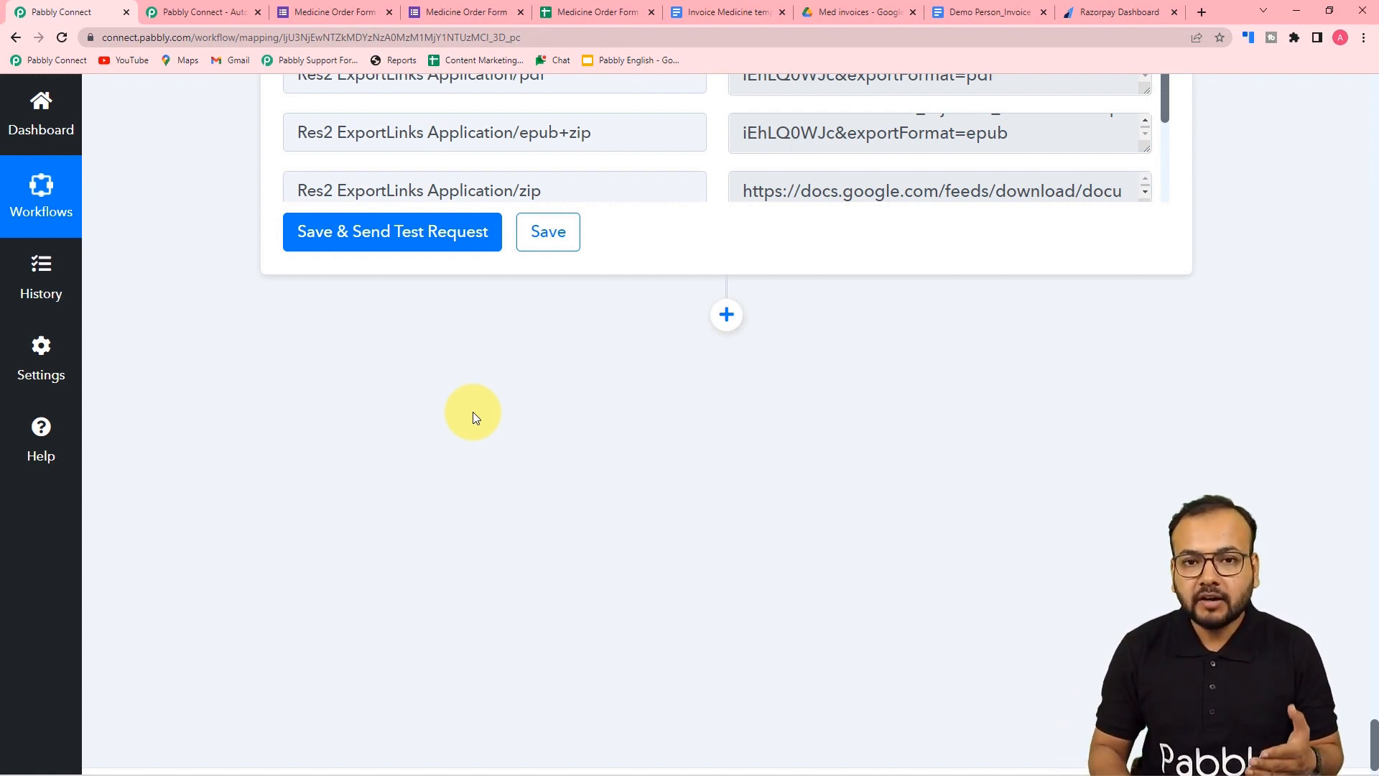
- Add a Razorpay action with the Create Payment Link event and begin connecting an account
click(726, 319)
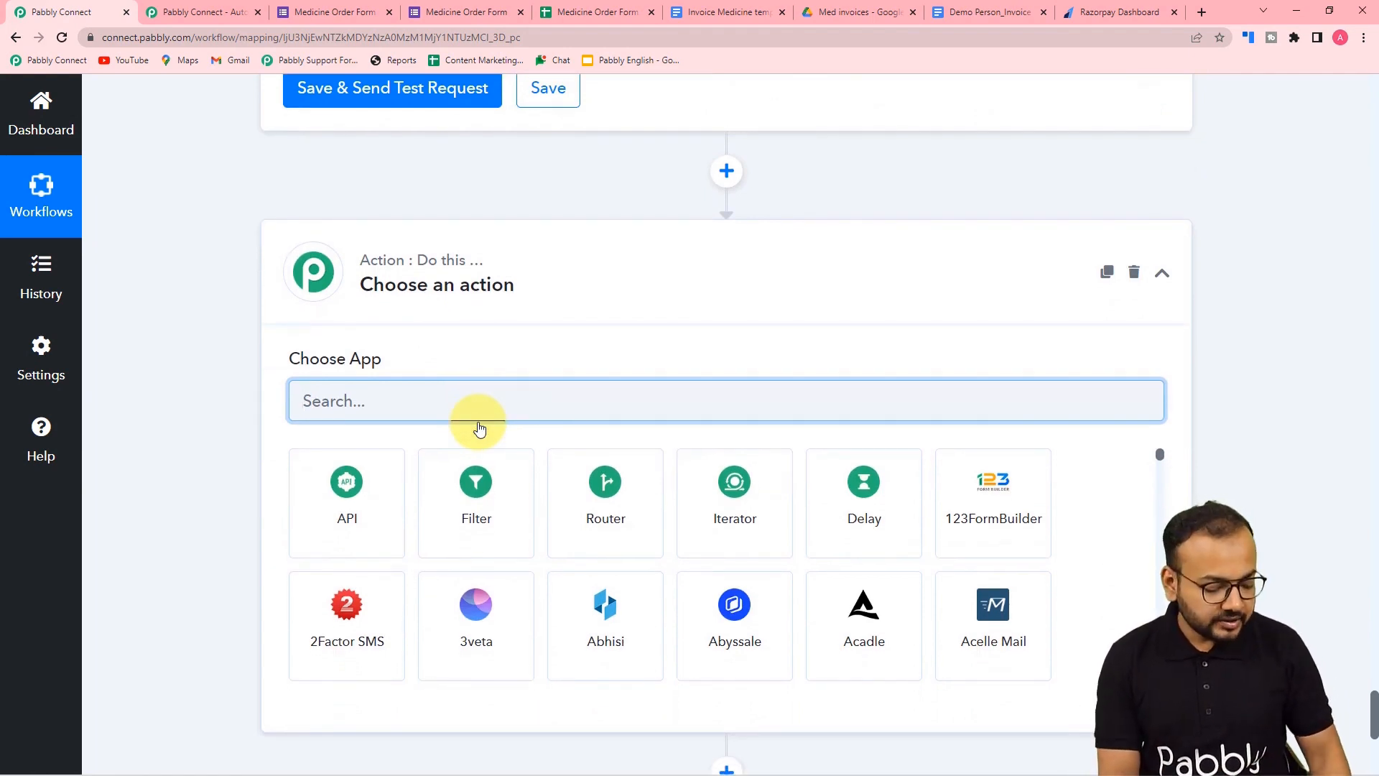
text(razor)
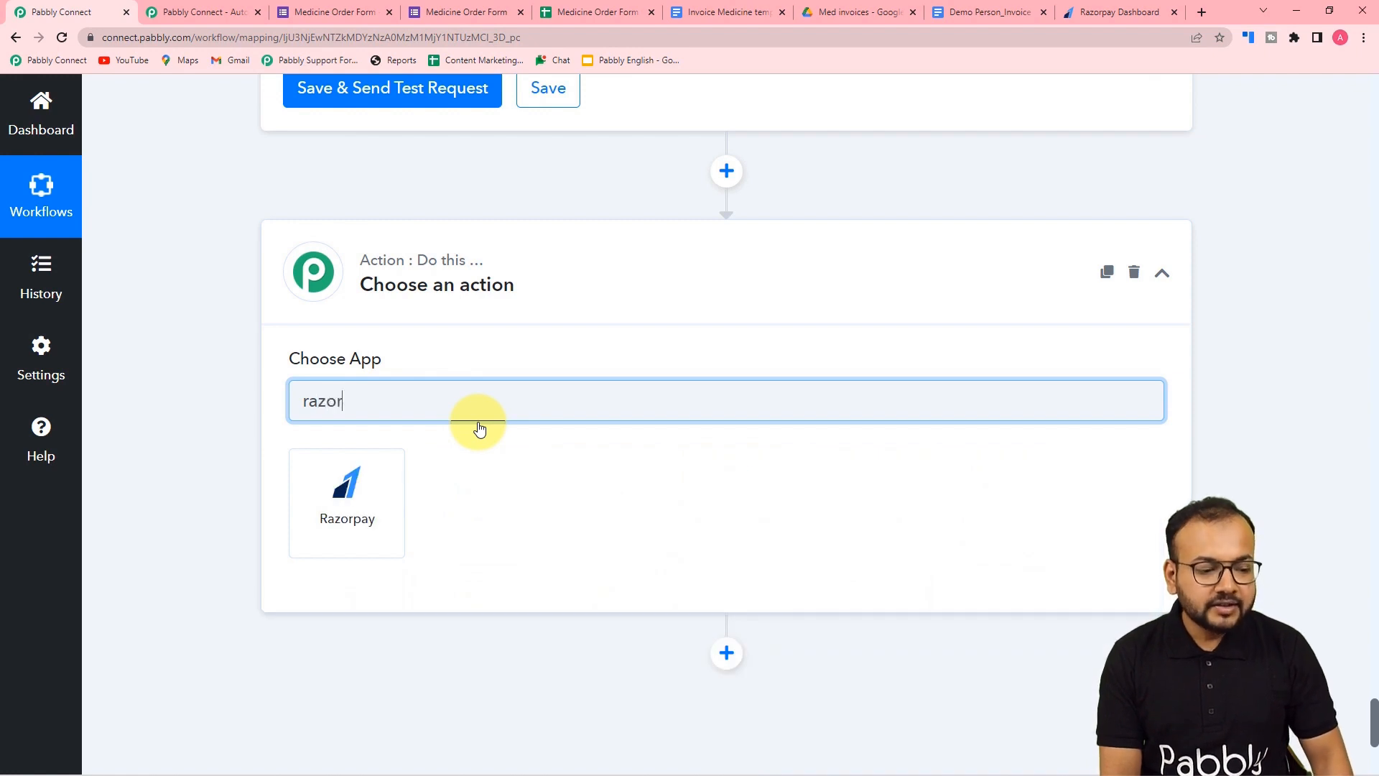
click(359, 495)
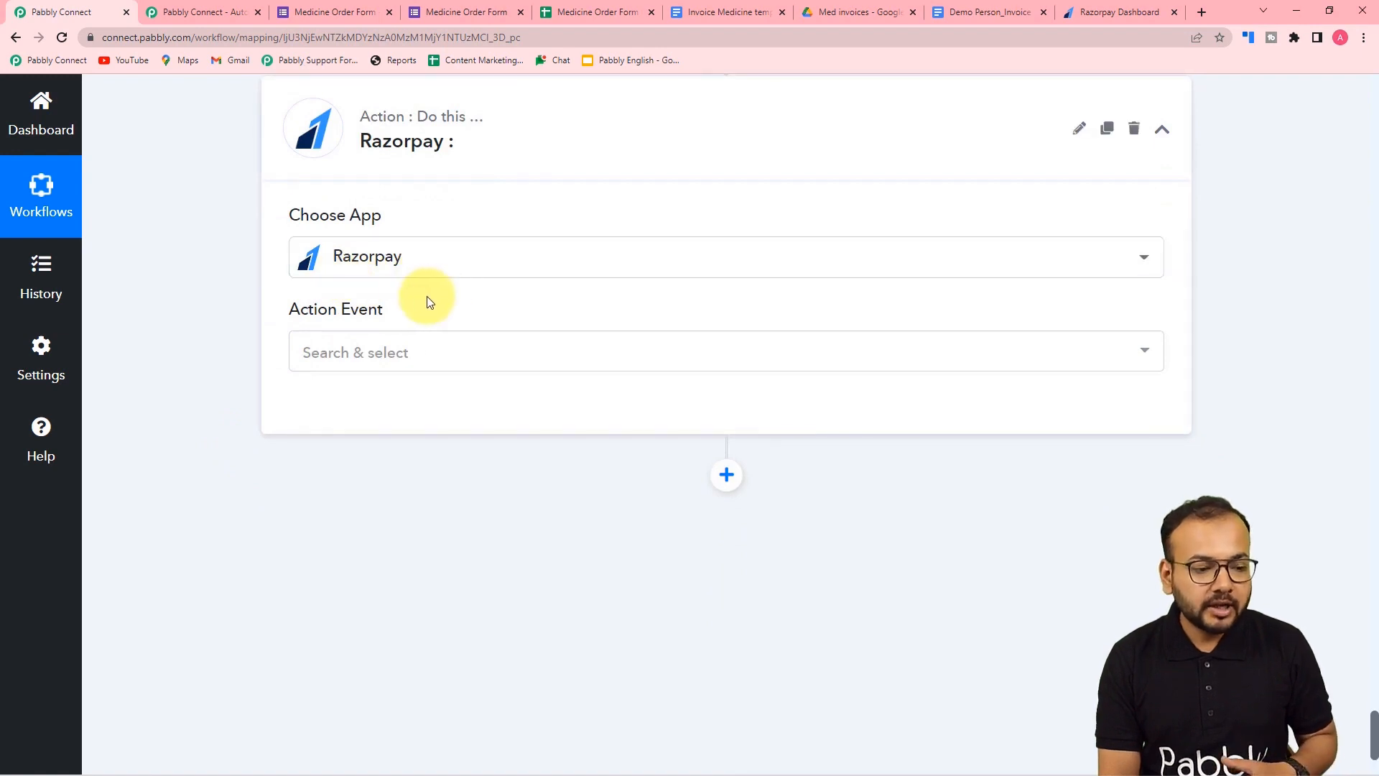
click(383, 363)
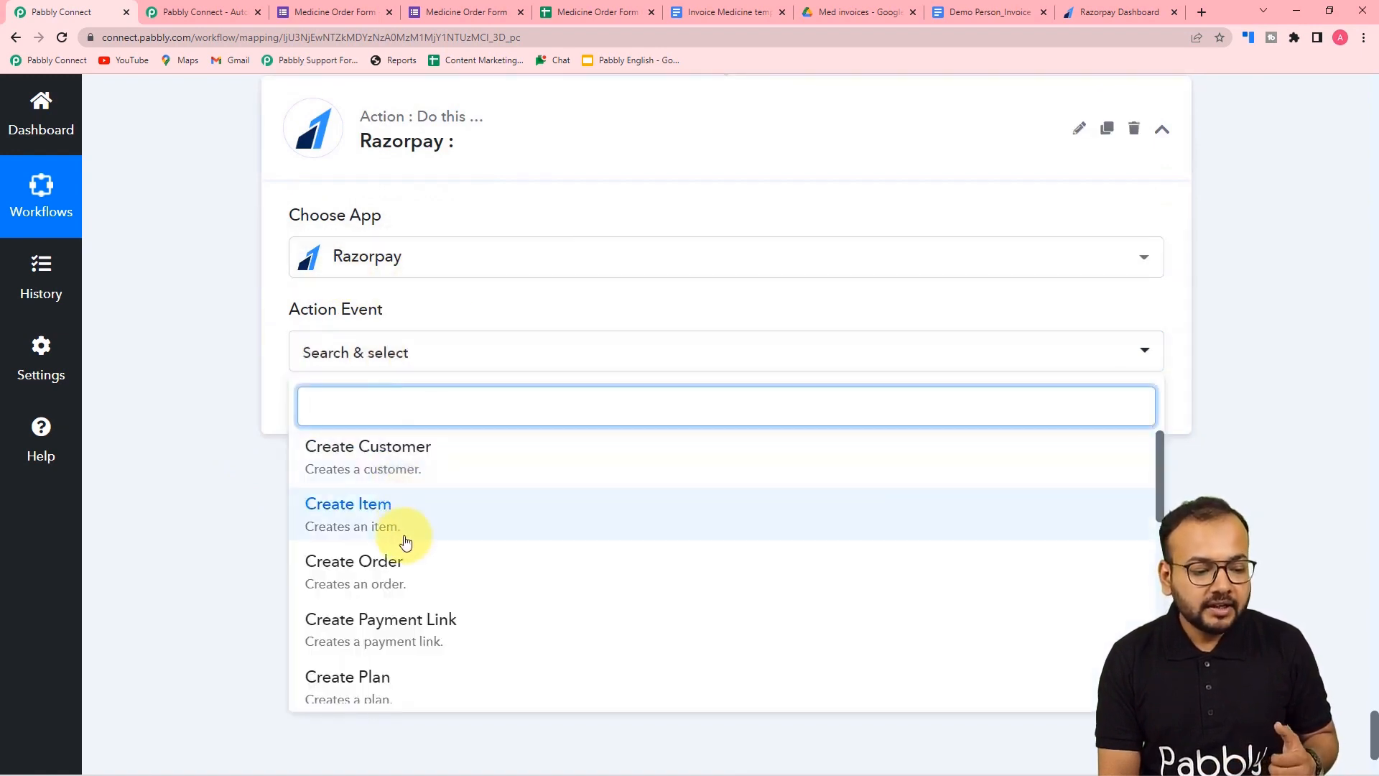
scroll(406, 542, down, 1)
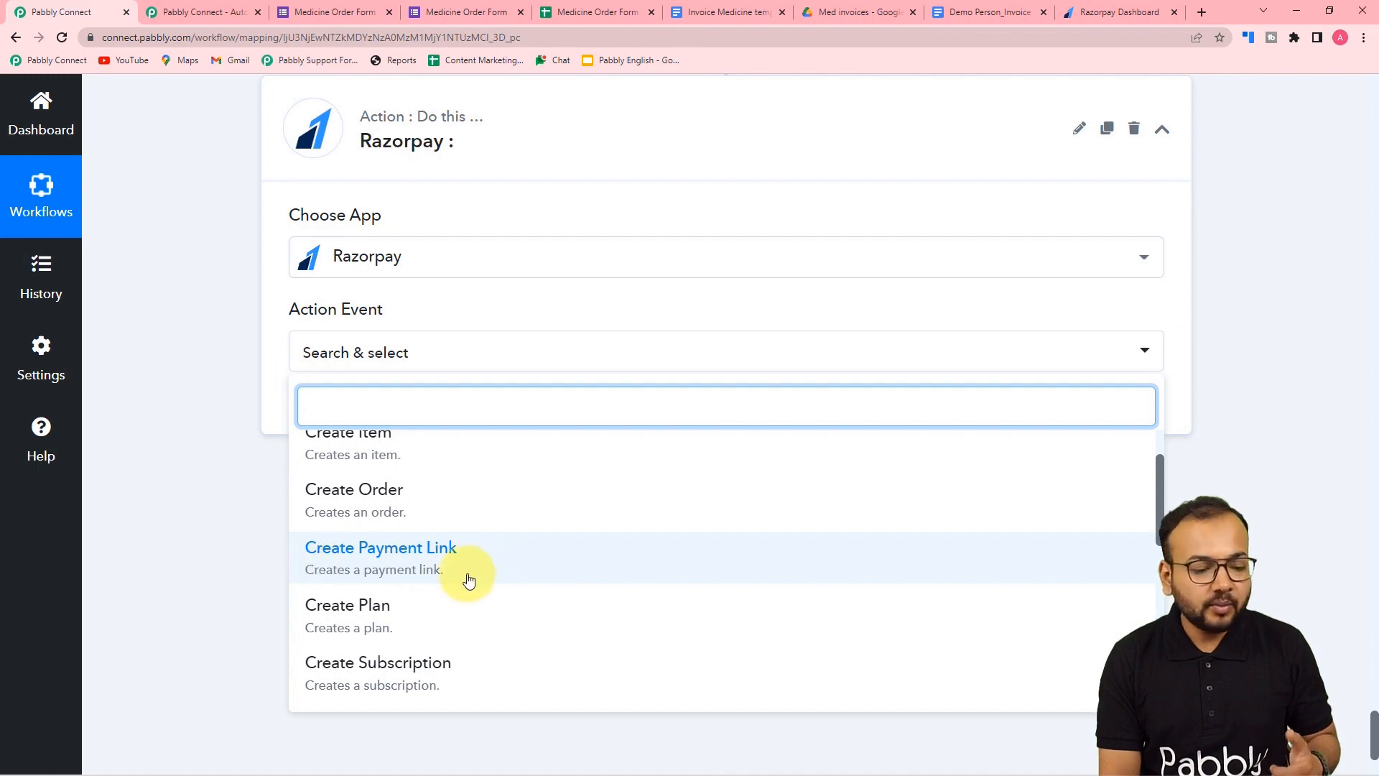
click(360, 562)
click(320, 400)
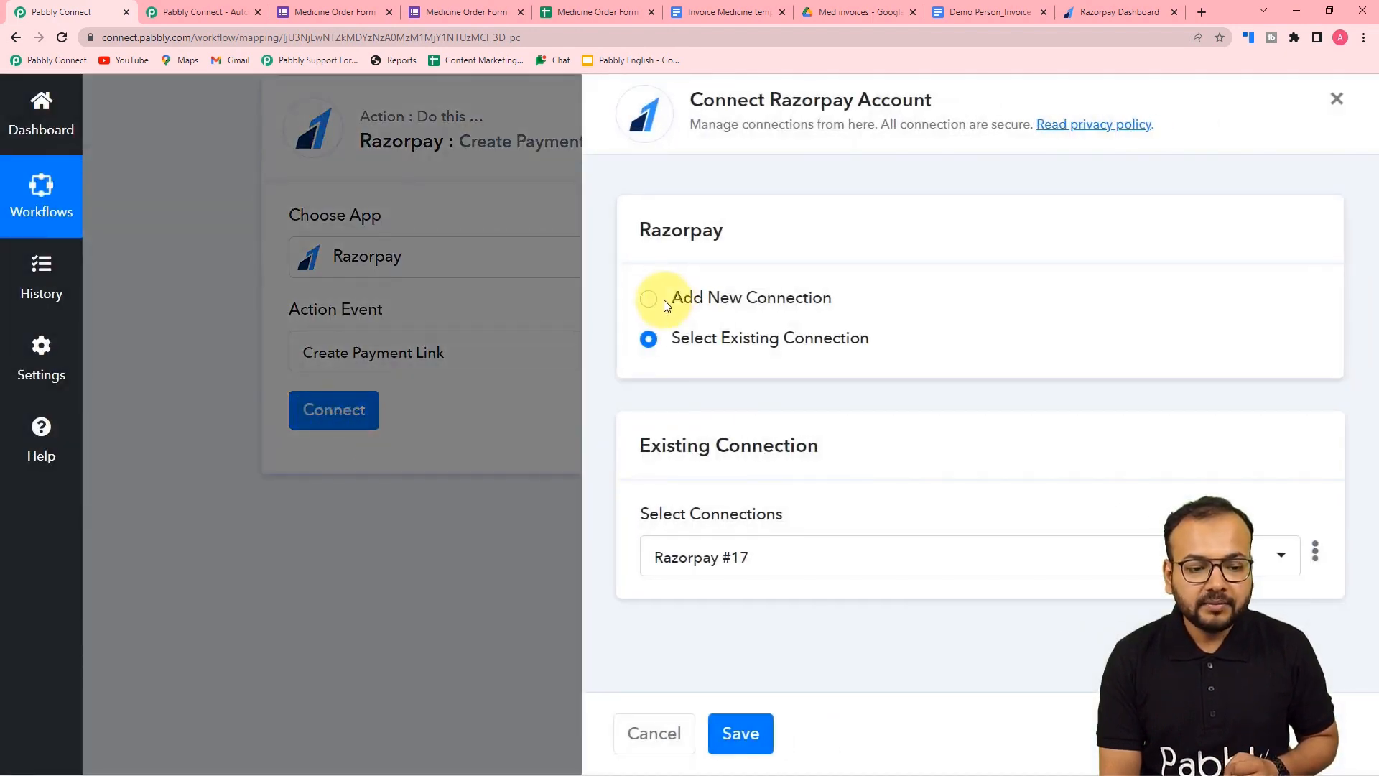
- Add a new Razorpay #18 connection, then switch to the Razorpay Dashboard for its keys
click(648, 308)
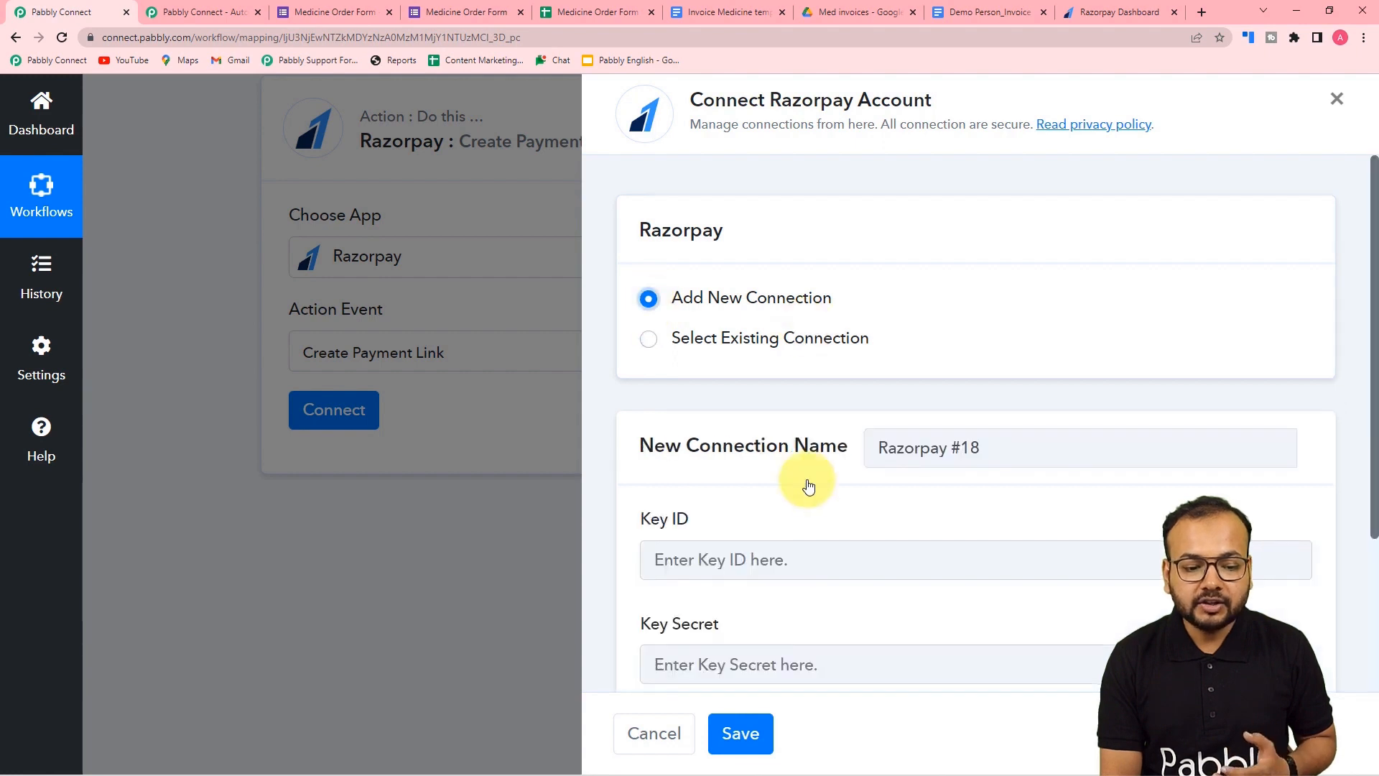
scroll(806, 484, down, 3)
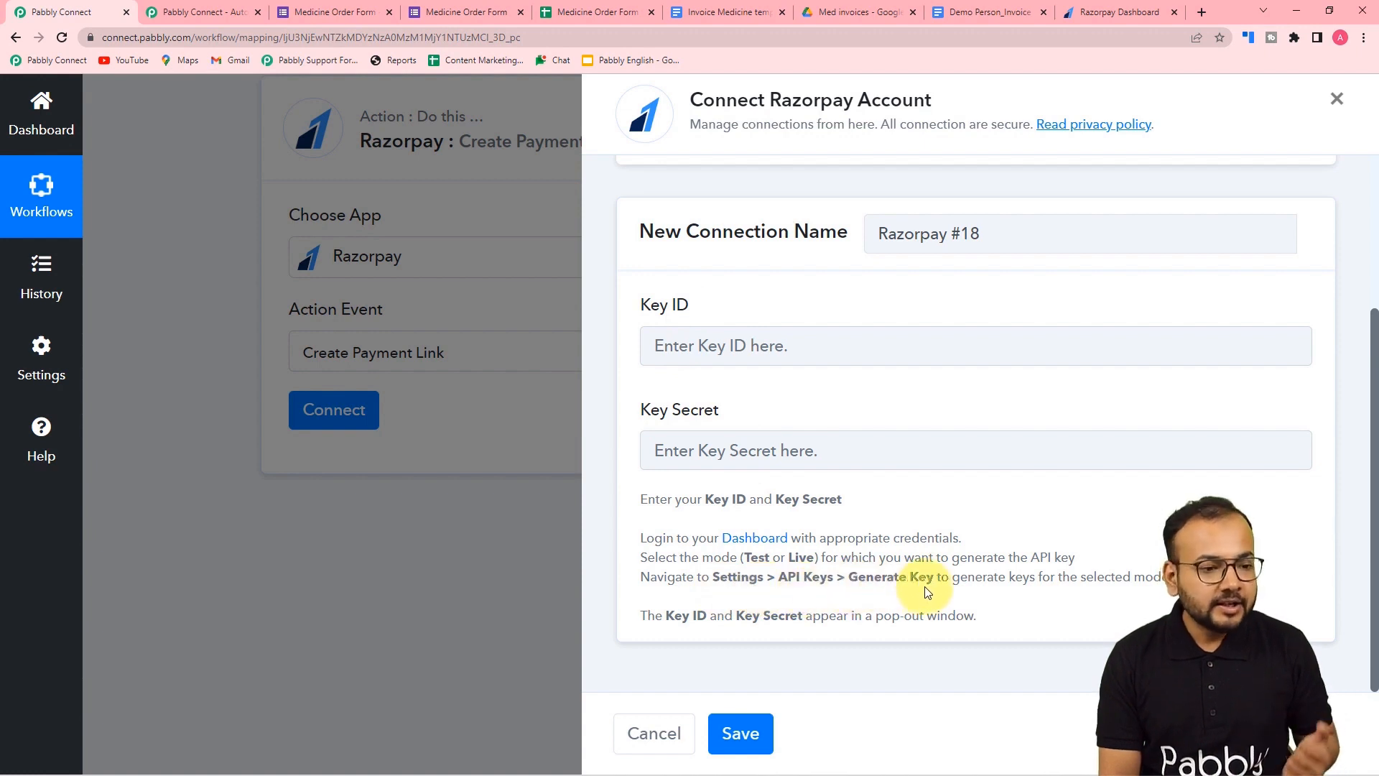
click(1099, 10)
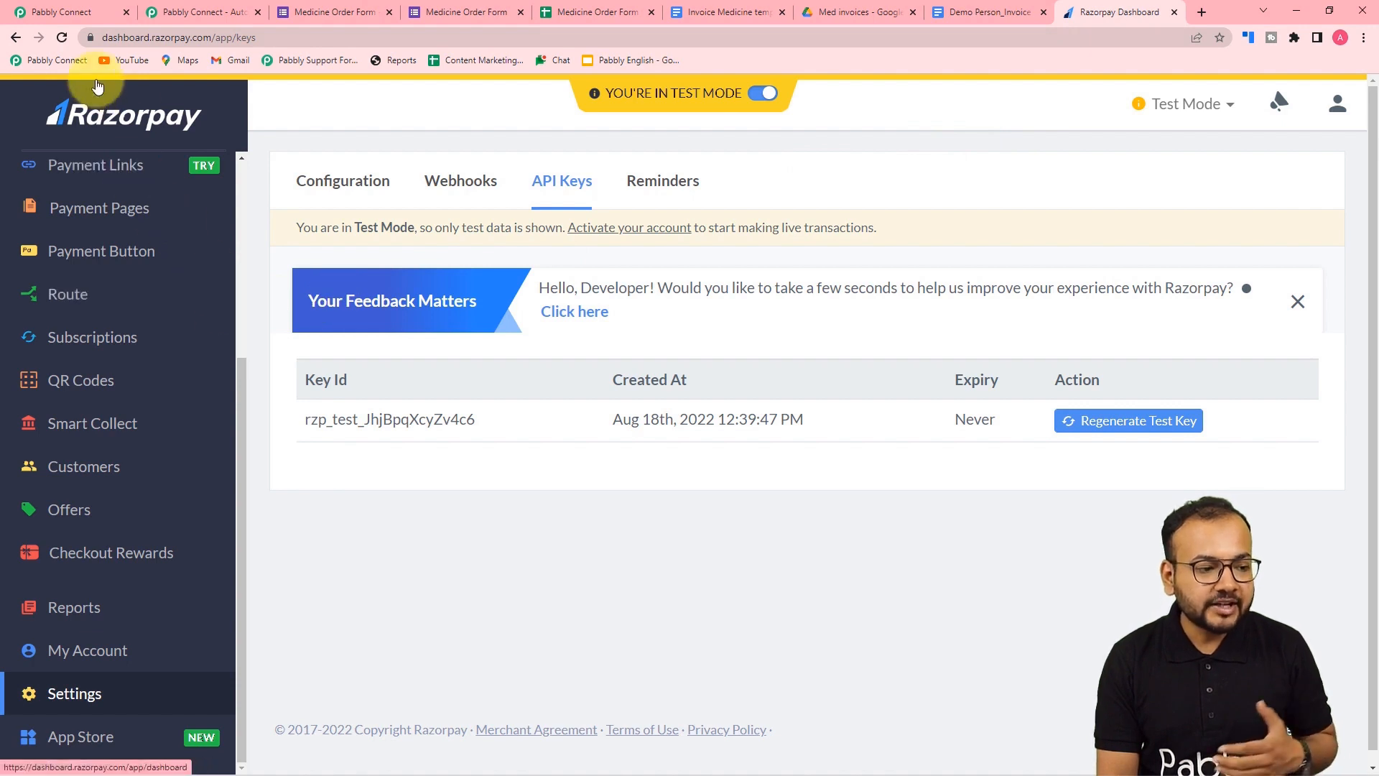
- Regenerate the Razorpay test API key, deactivating the old key immediately
click(74, 696)
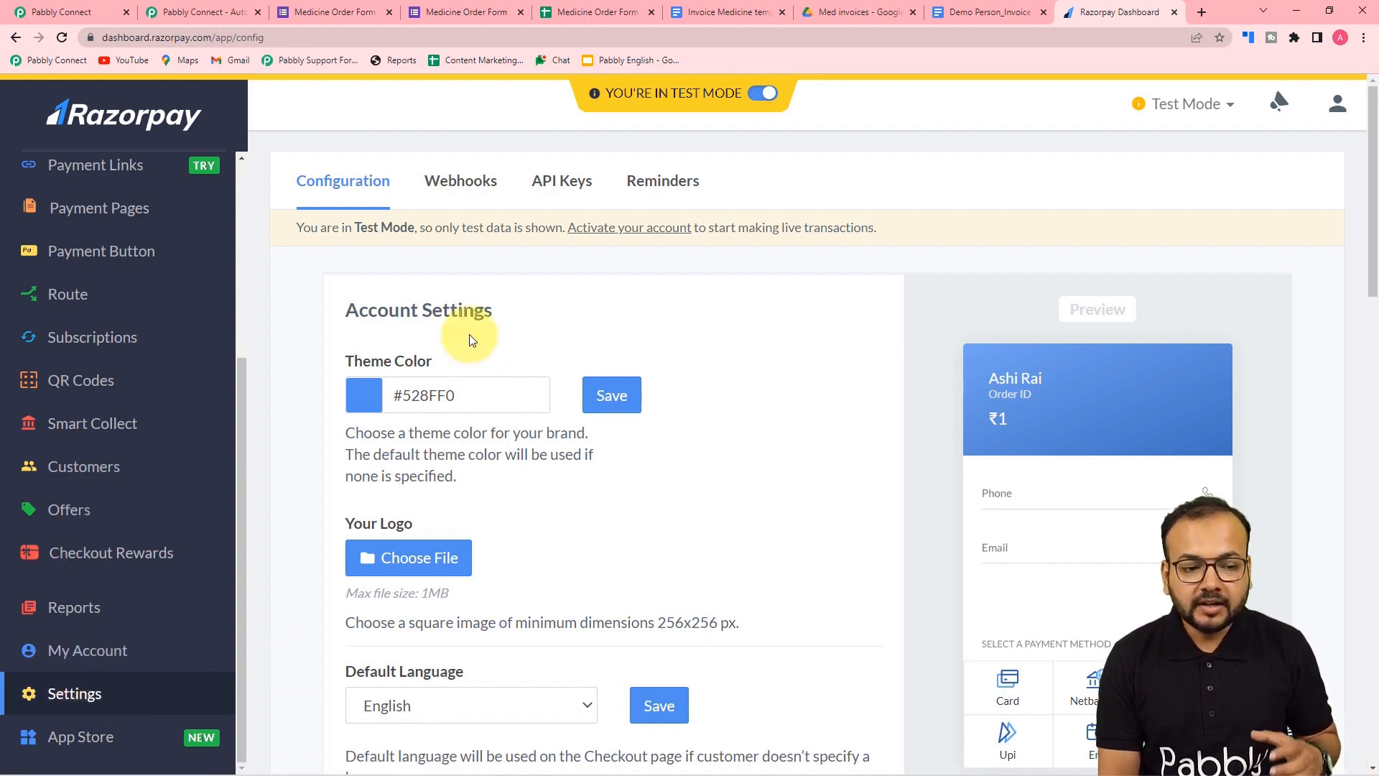
click(572, 185)
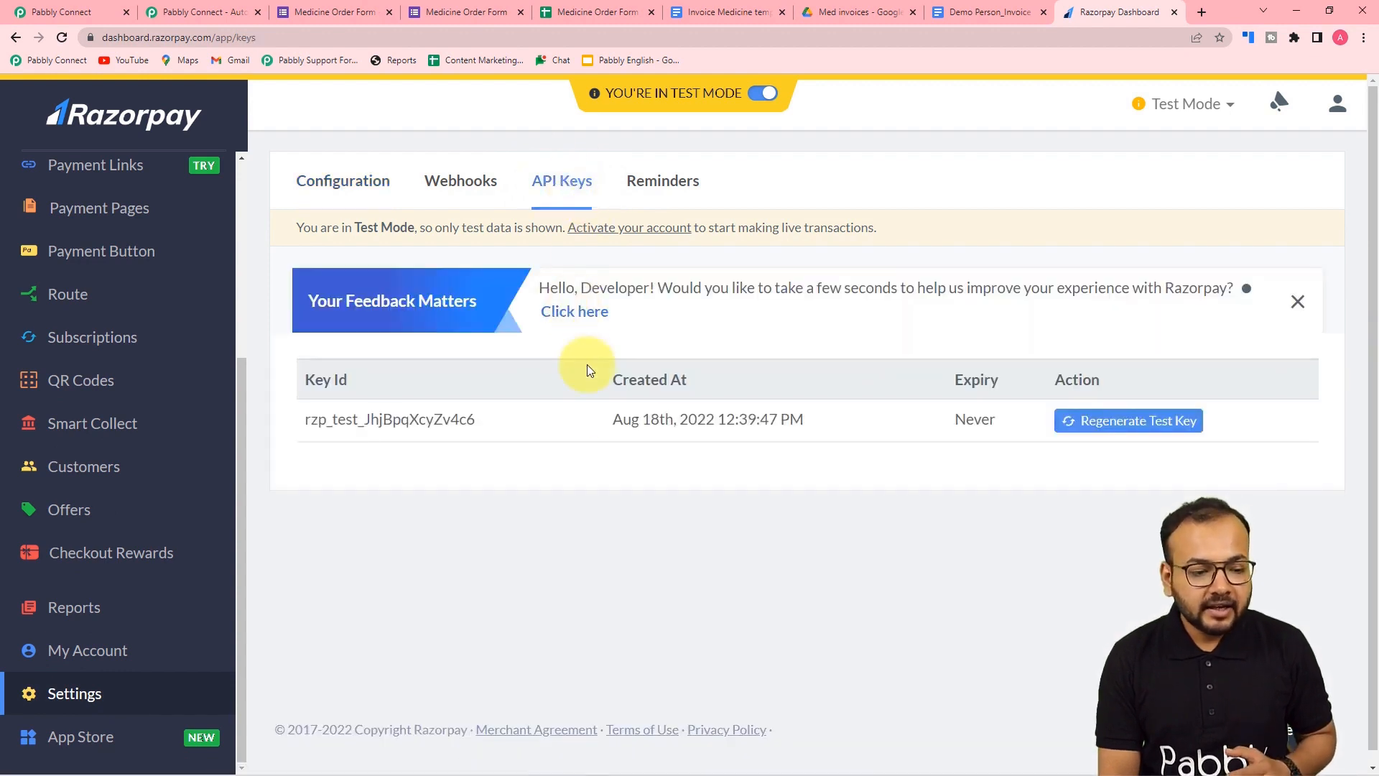
click(1129, 427)
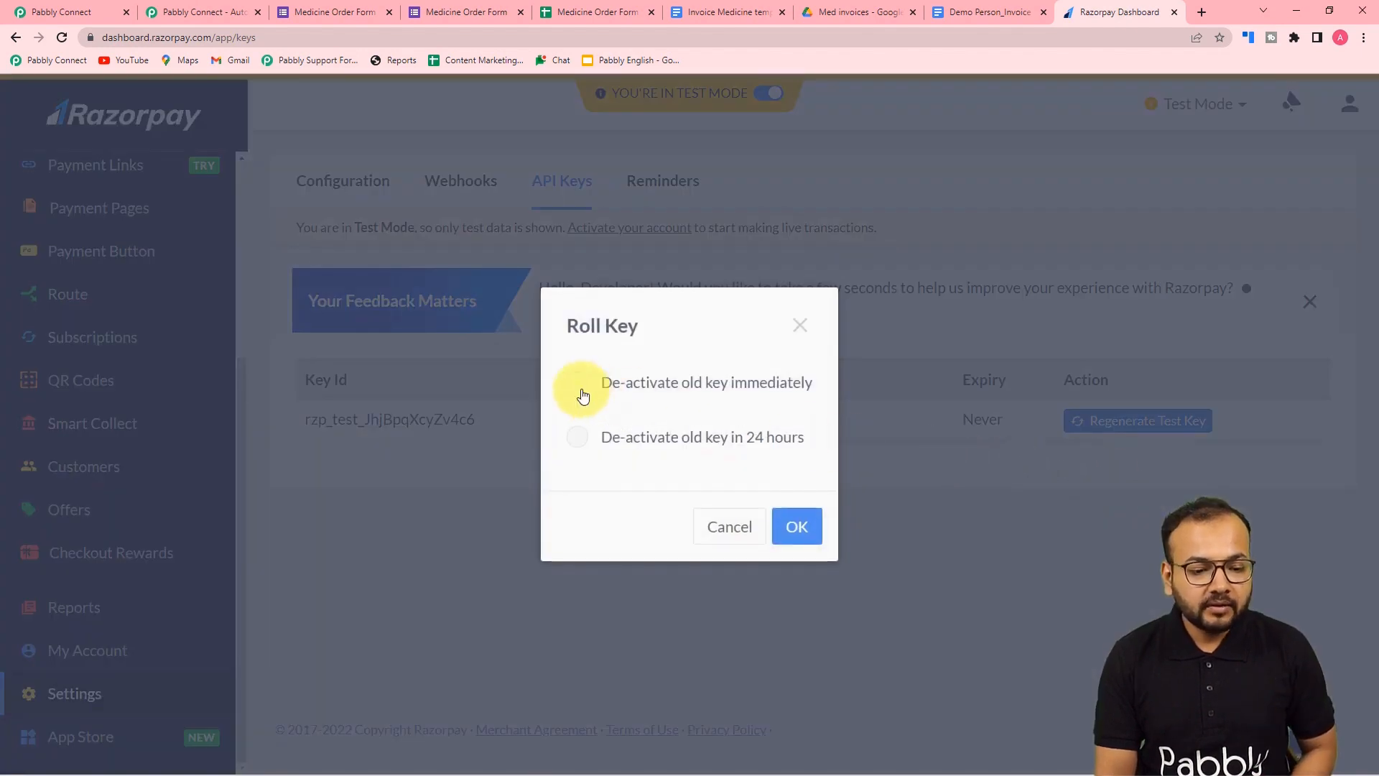
click(581, 383)
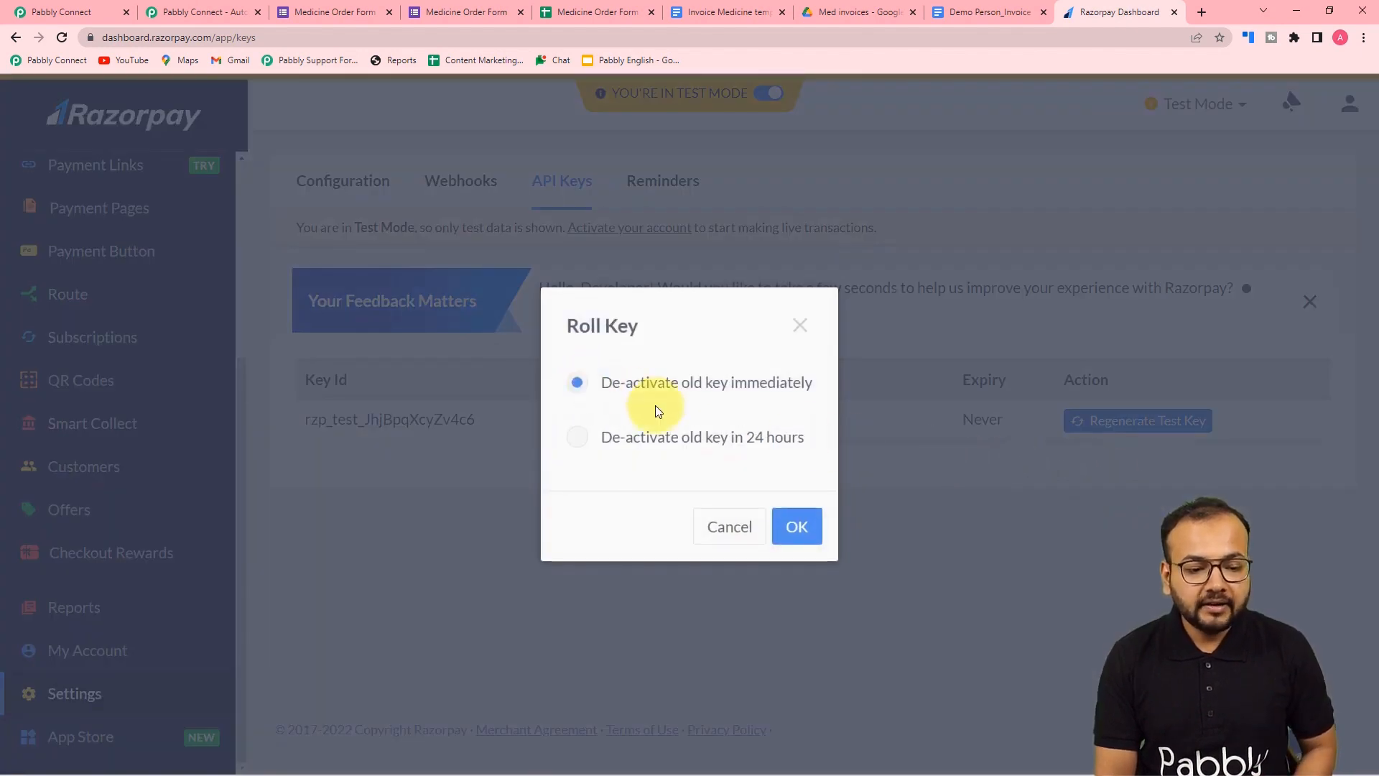
click(794, 531)
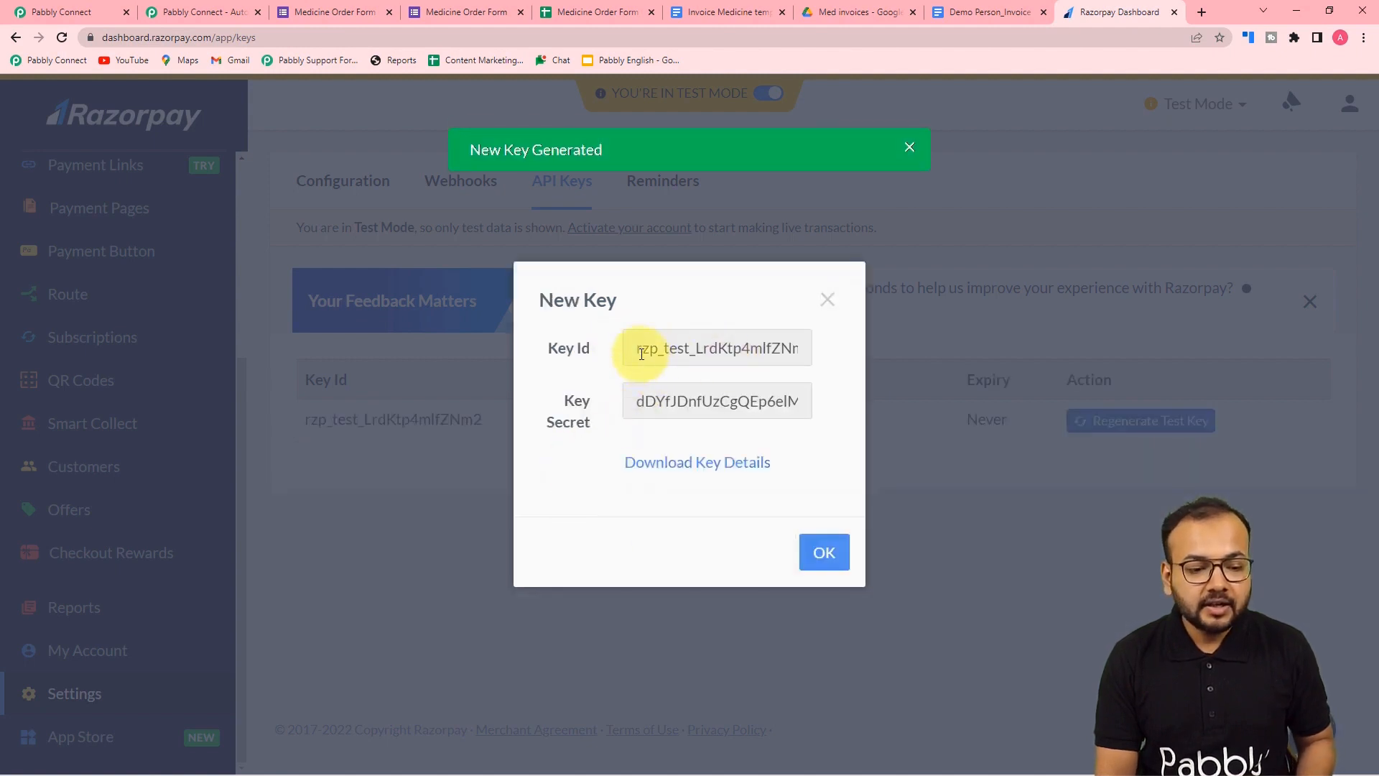
- Copy the new Key Id and return to Pabbly Connect
double_click(642, 353)
right_click(642, 353)
click(665, 367)
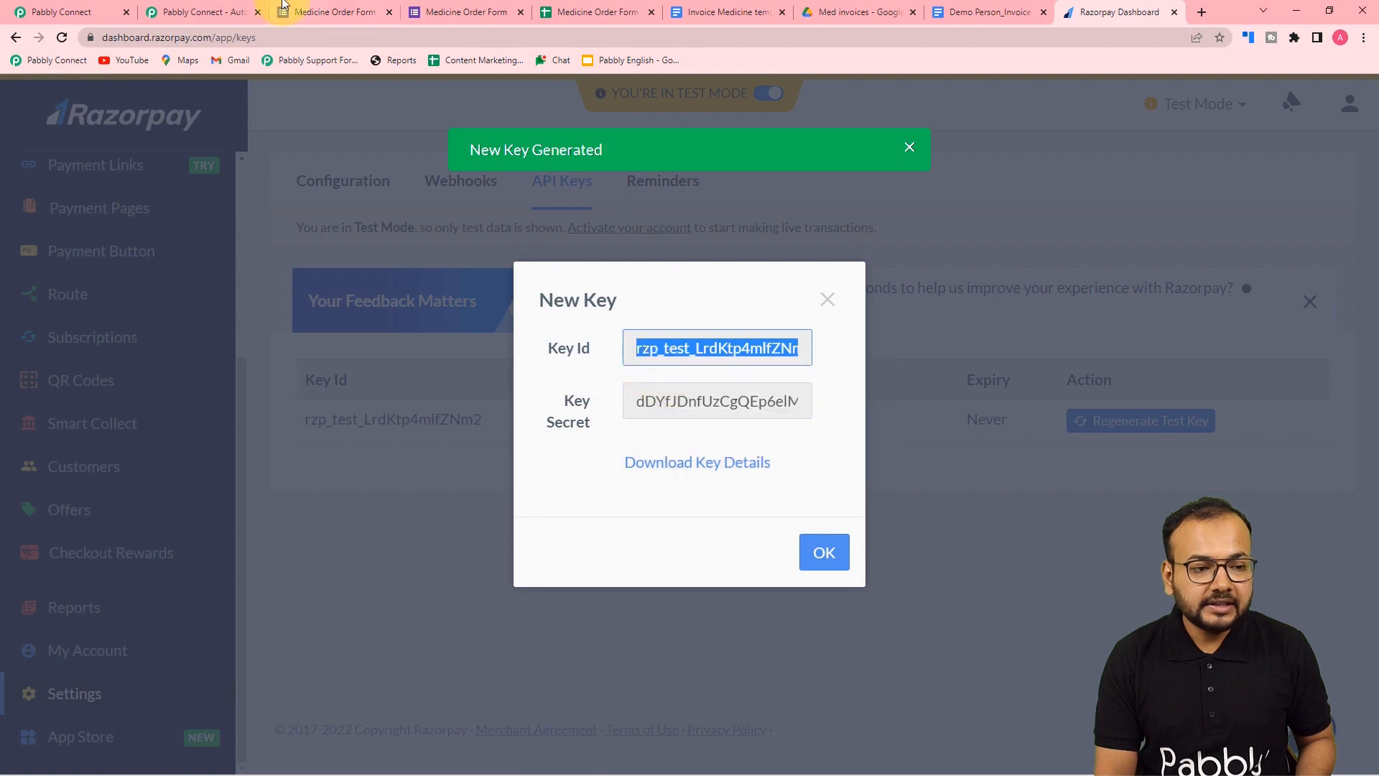
click(118, 11)
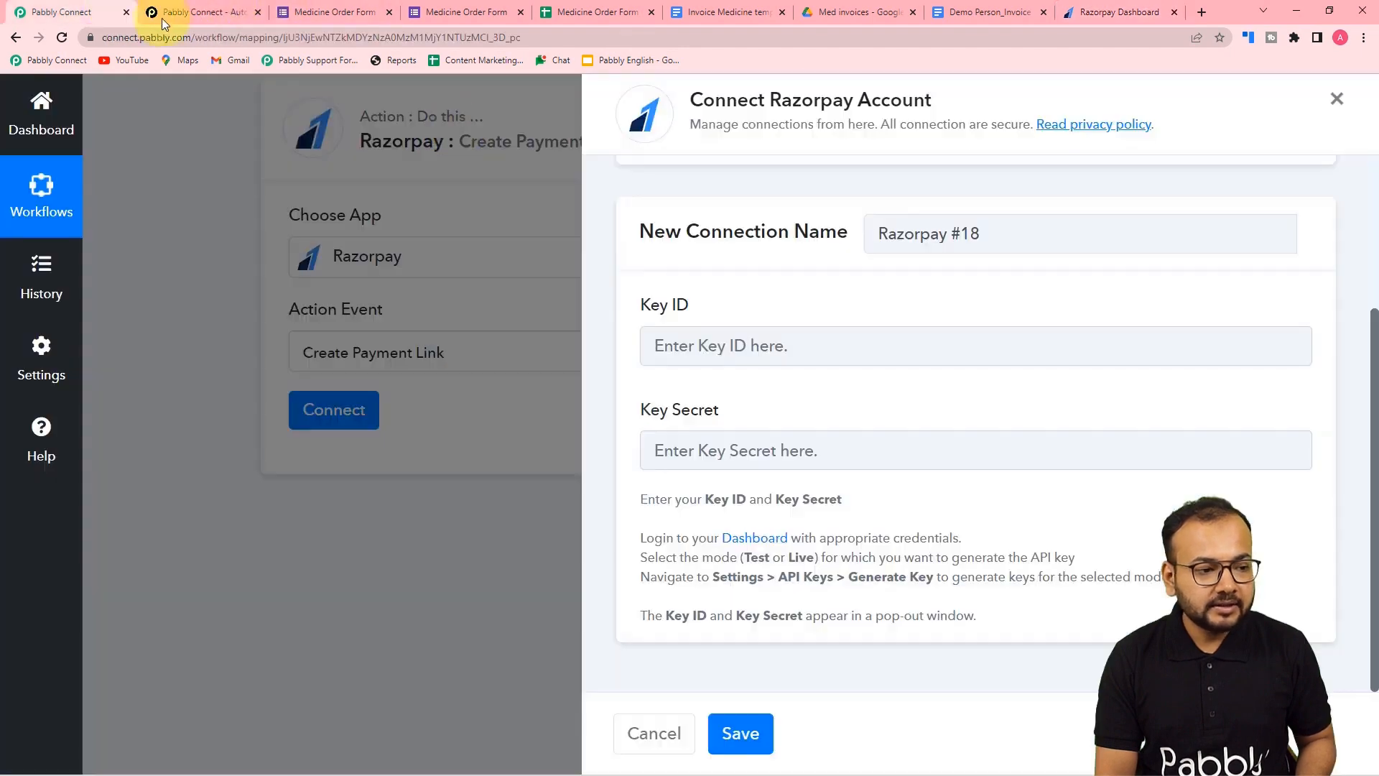
- Paste the Key ID, then copy the Key Secret from Razorpay and paste it into Key Secret
right_click(785, 351)
click(847, 487)
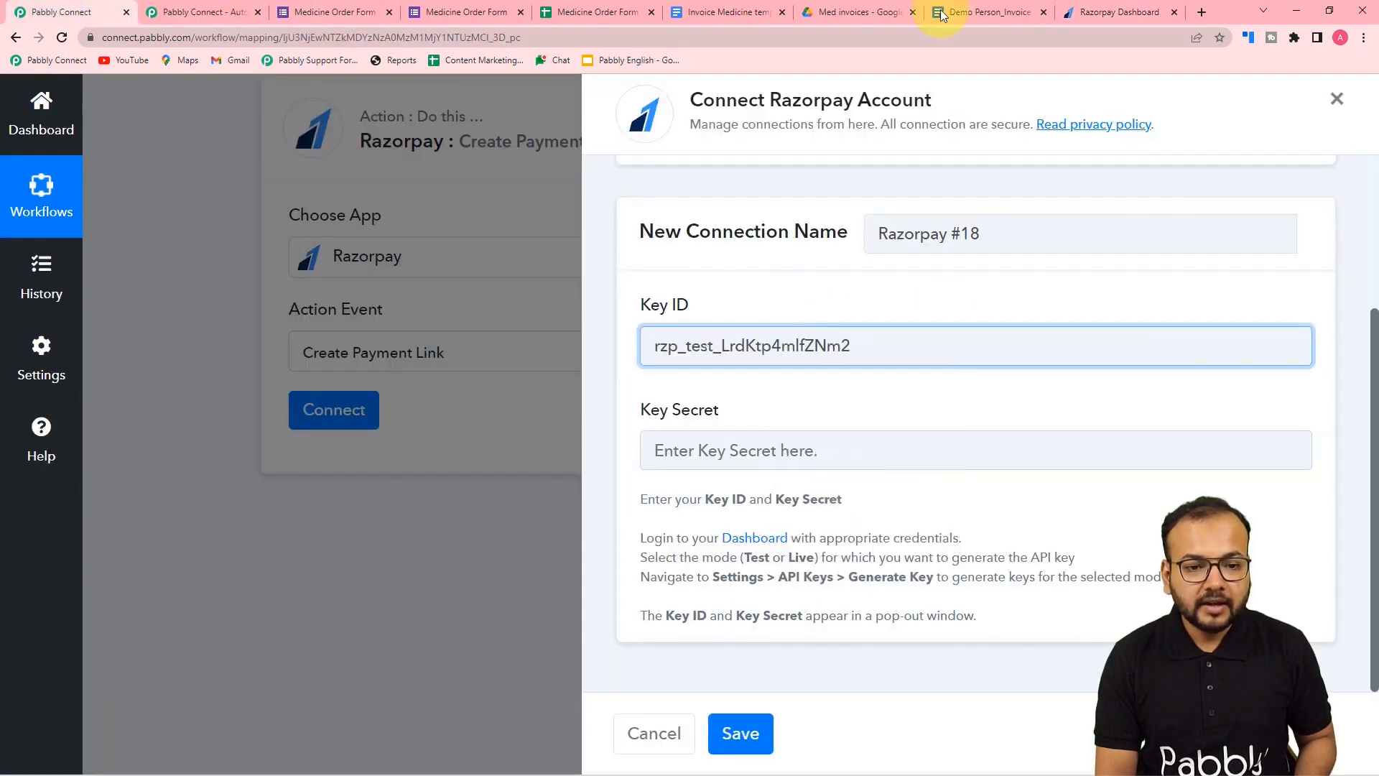
click(1121, 12)
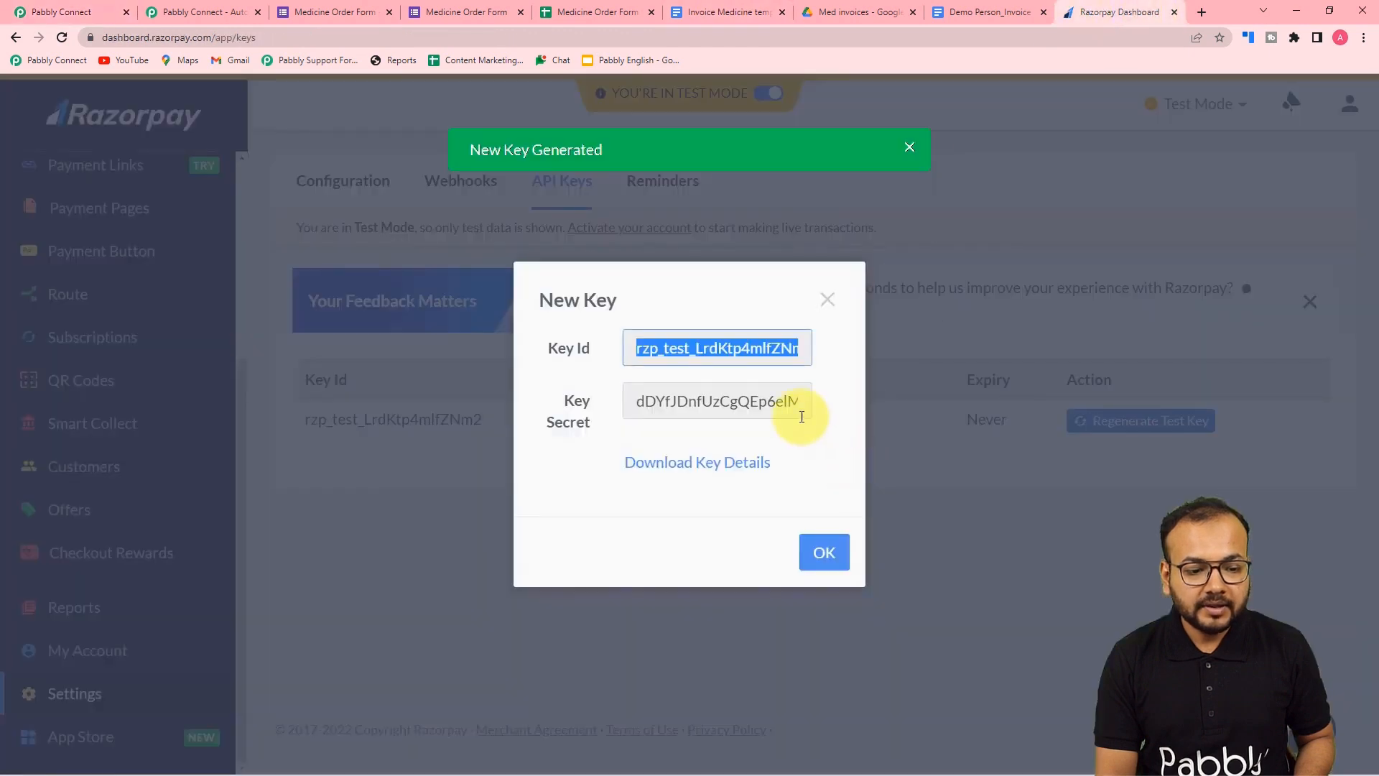
click(764, 411)
right_click(764, 401)
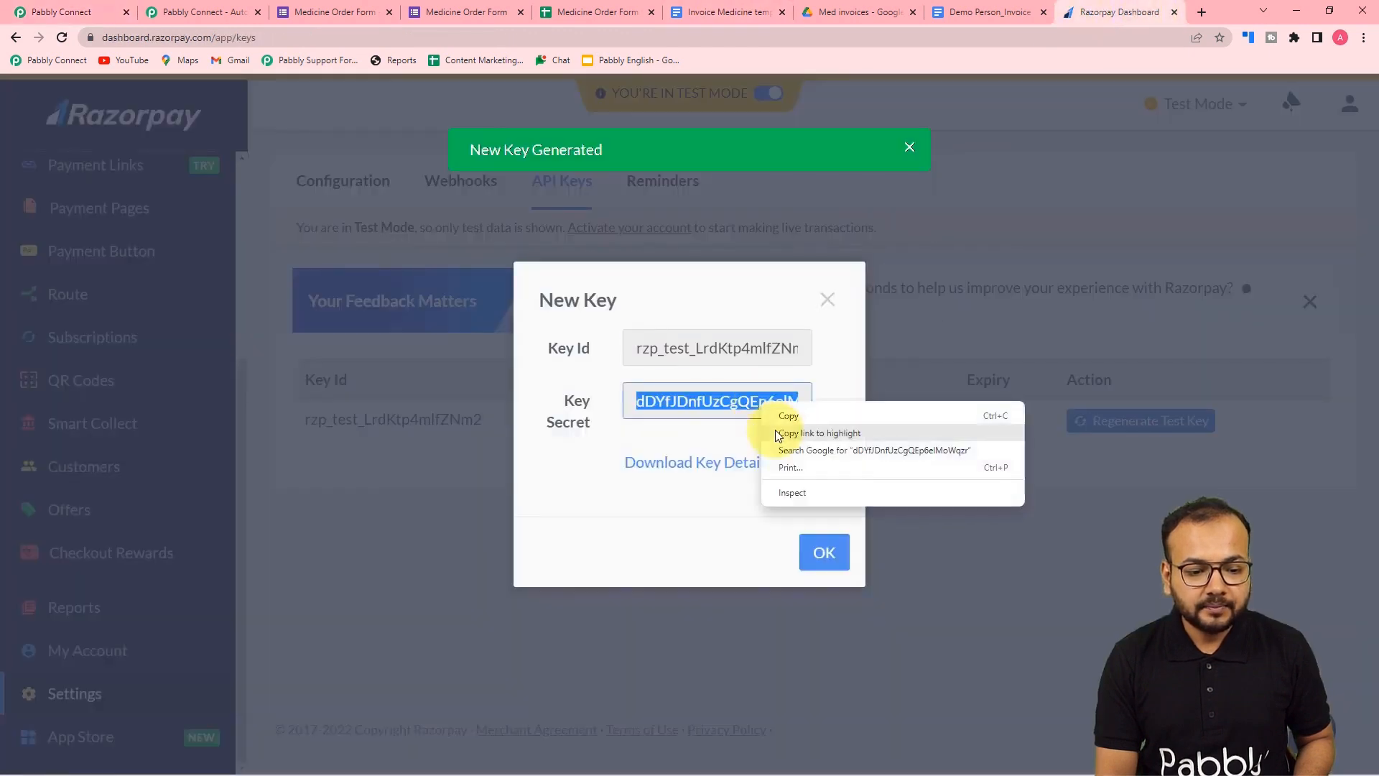
click(777, 409)
click(130, 16)
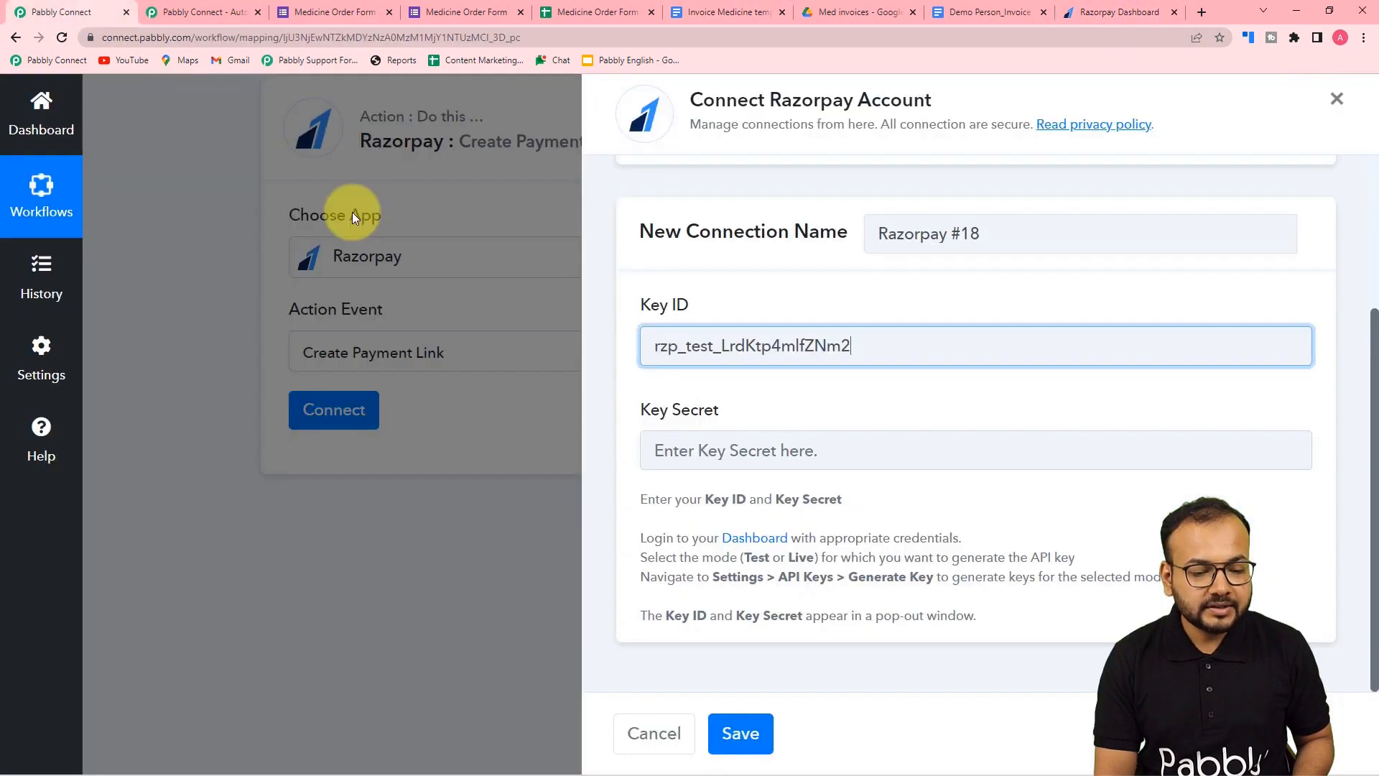
right_click(676, 450)
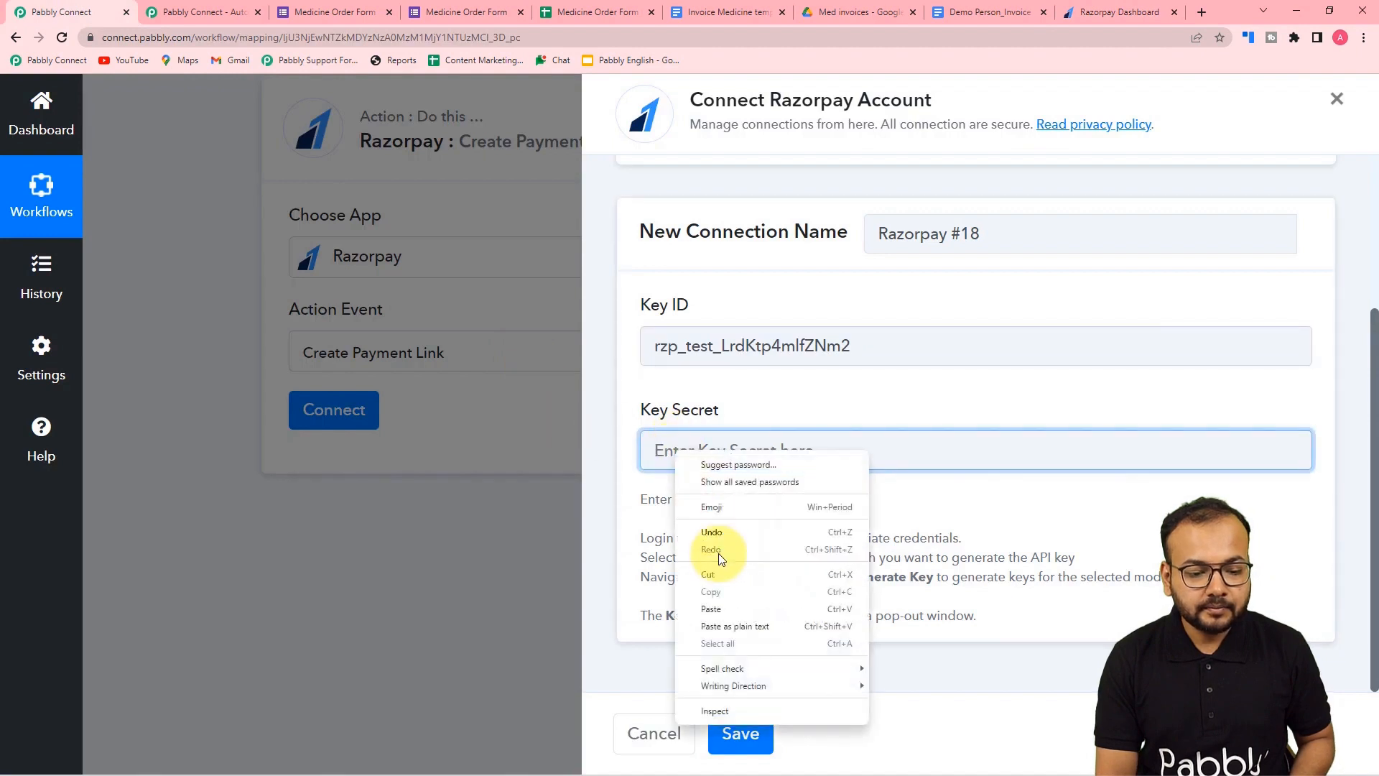
click(722, 608)
- Dismiss Razorpay's New Key dialog and save the Razorpay #18 connection in Pabbly
click(1079, 15)
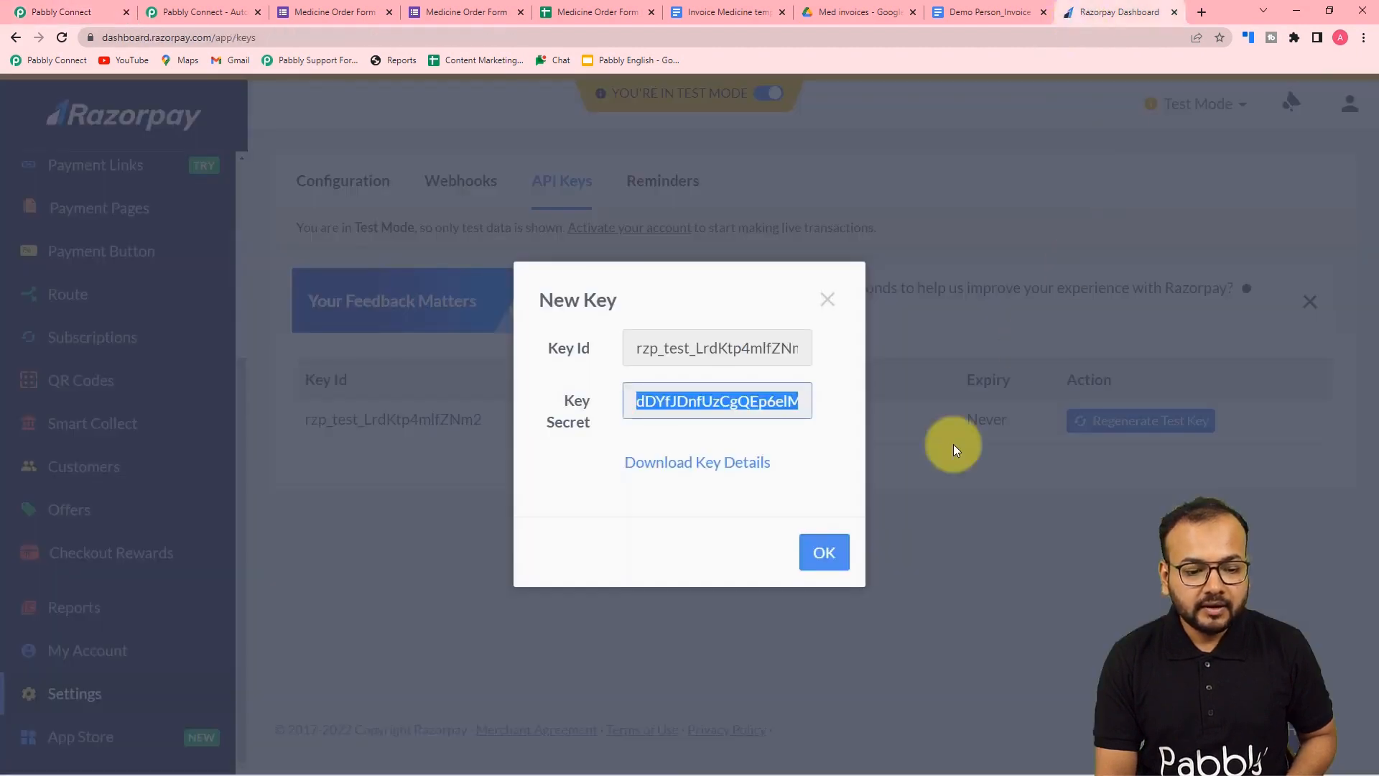
click(833, 551)
click(730, 477)
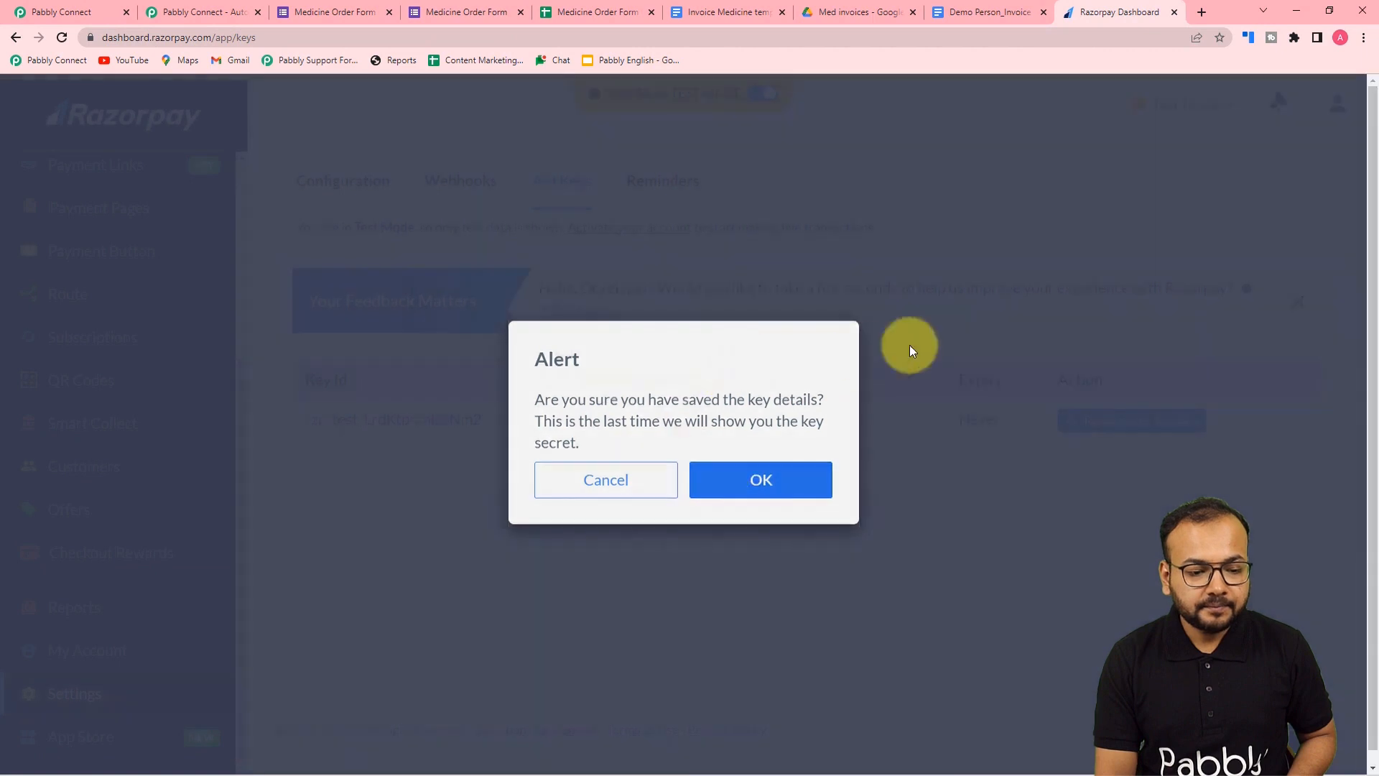
click(43, 12)
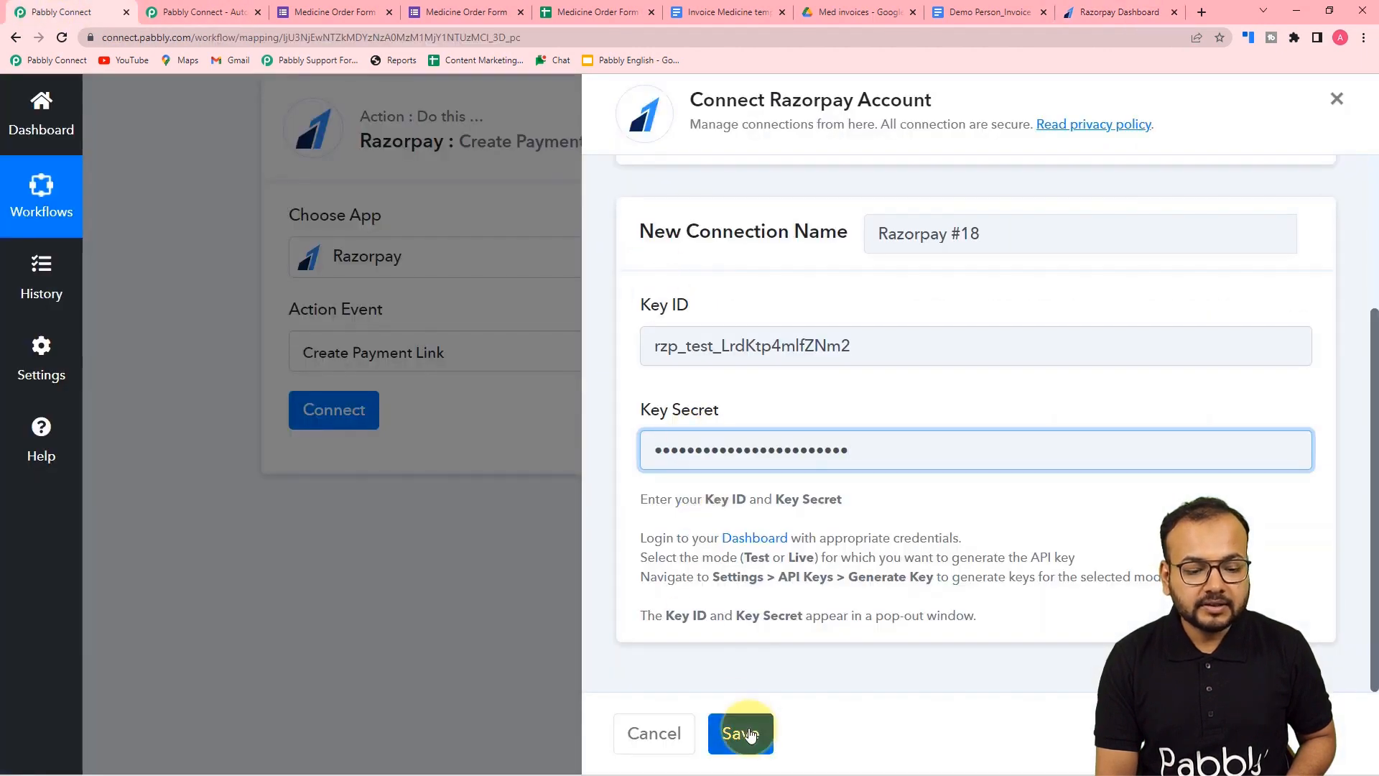
click(741, 732)
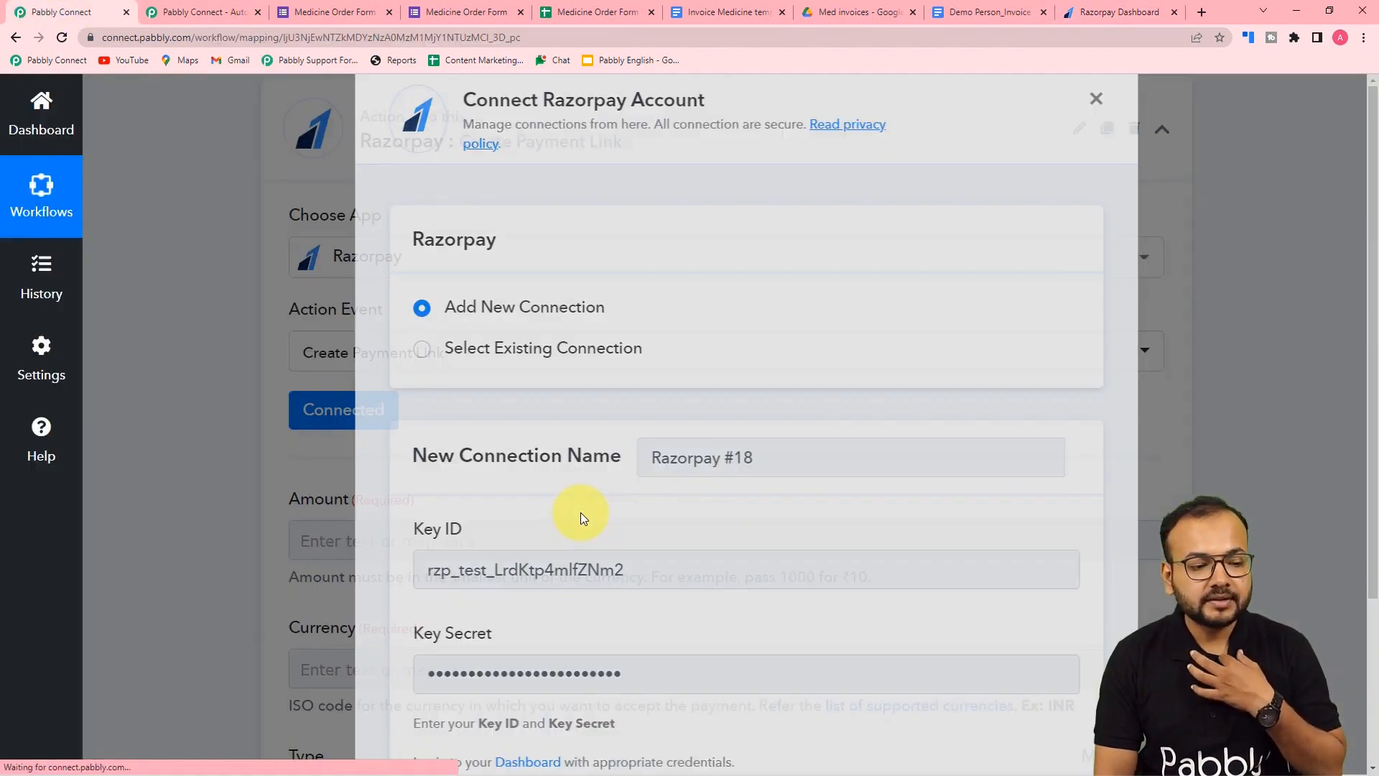
- Map the Number Formatter step's Result (100) into the payment link's Amount field
scroll(236, 455, down, 3)
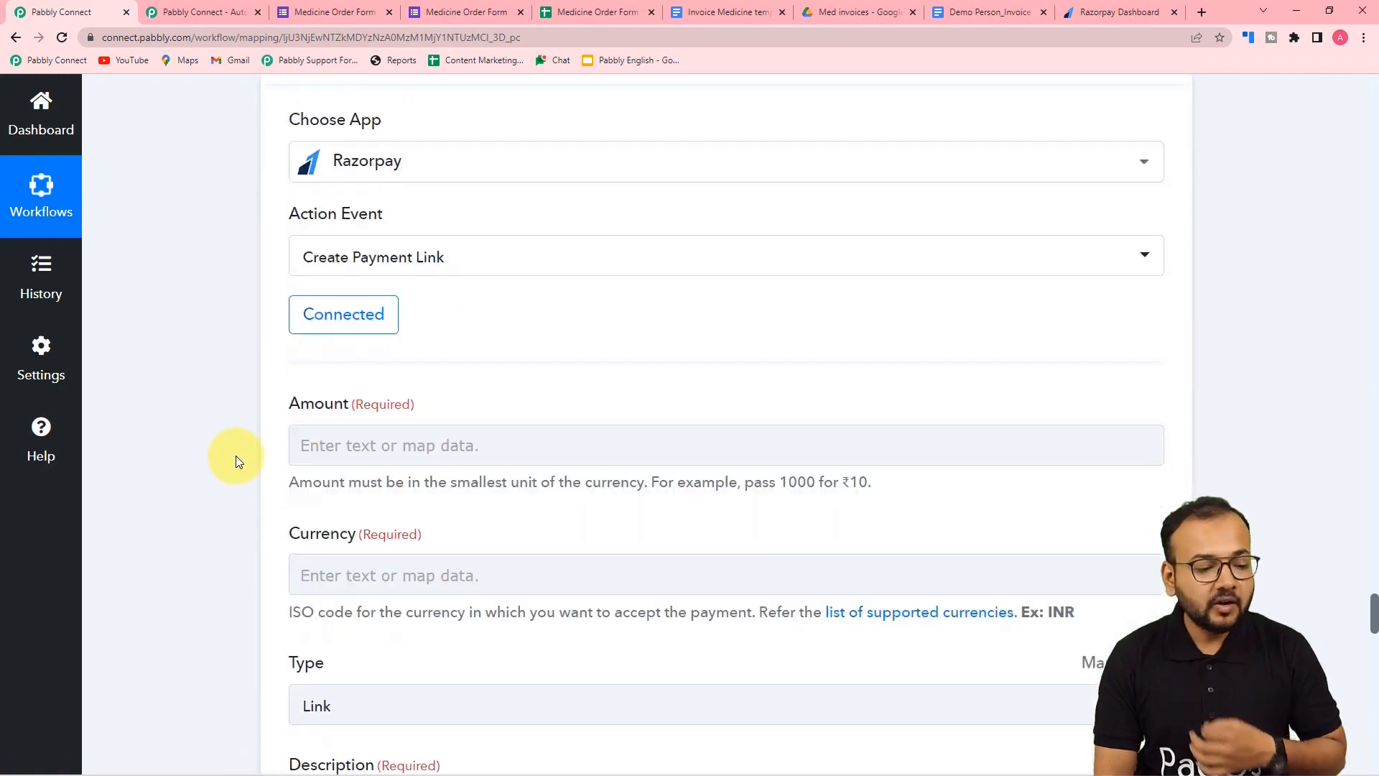
scroll(236, 455, down, 1)
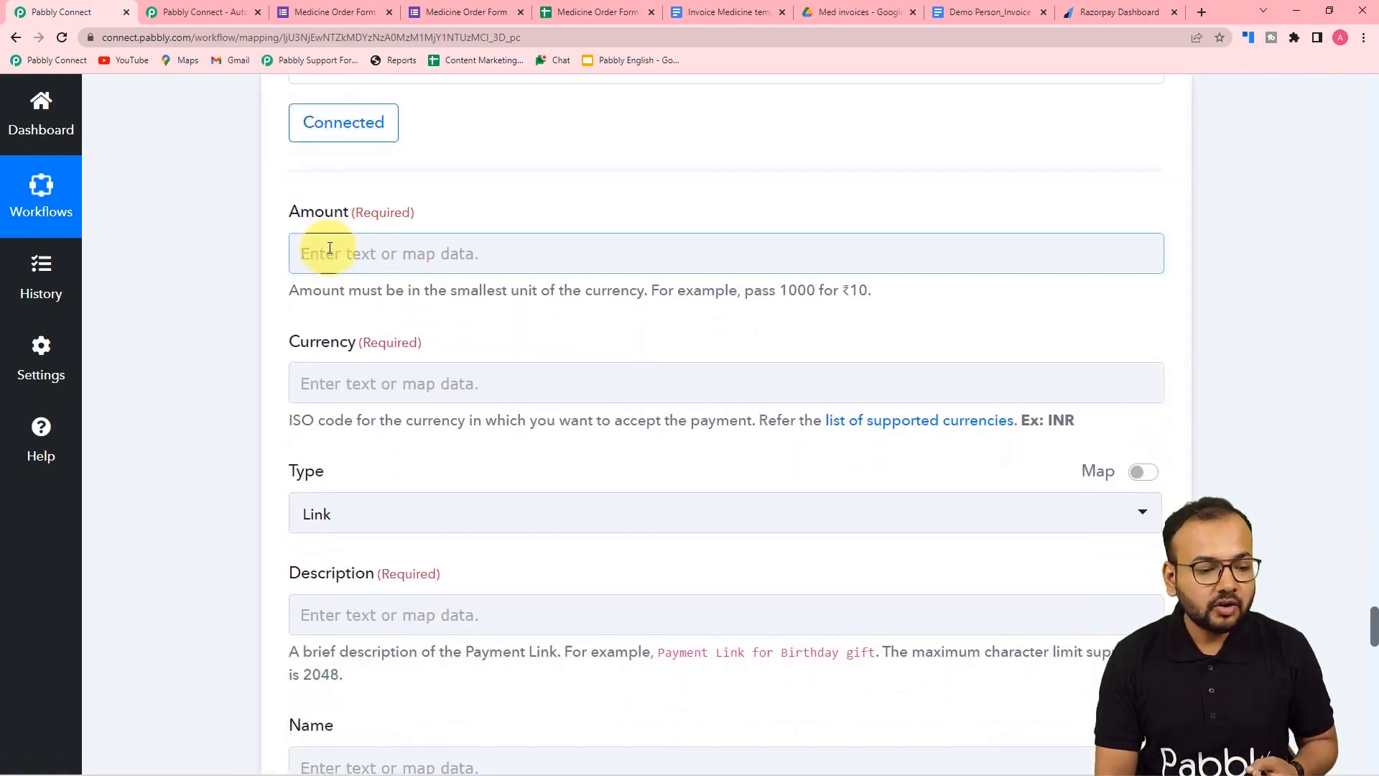
scroll(450, 308, down, 1)
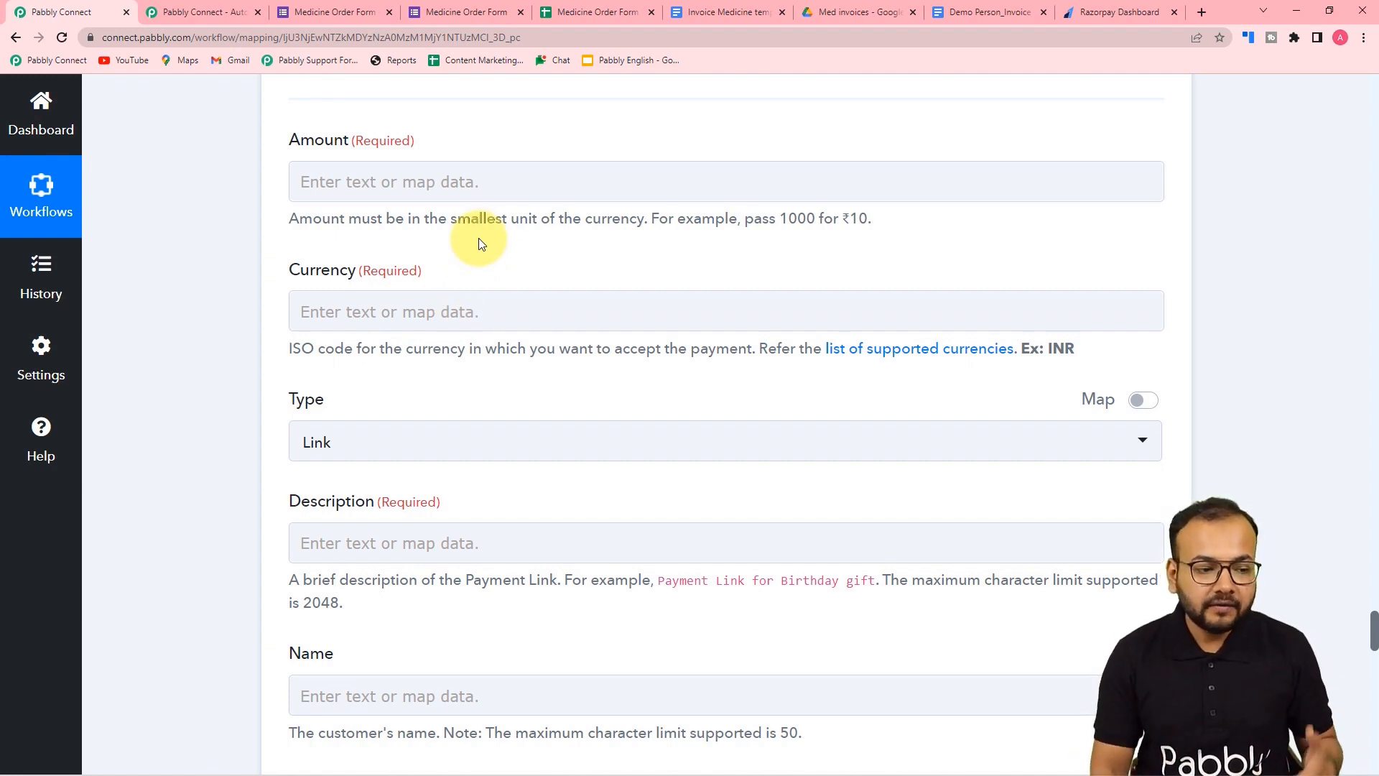
scroll(435, 439, down, 2)
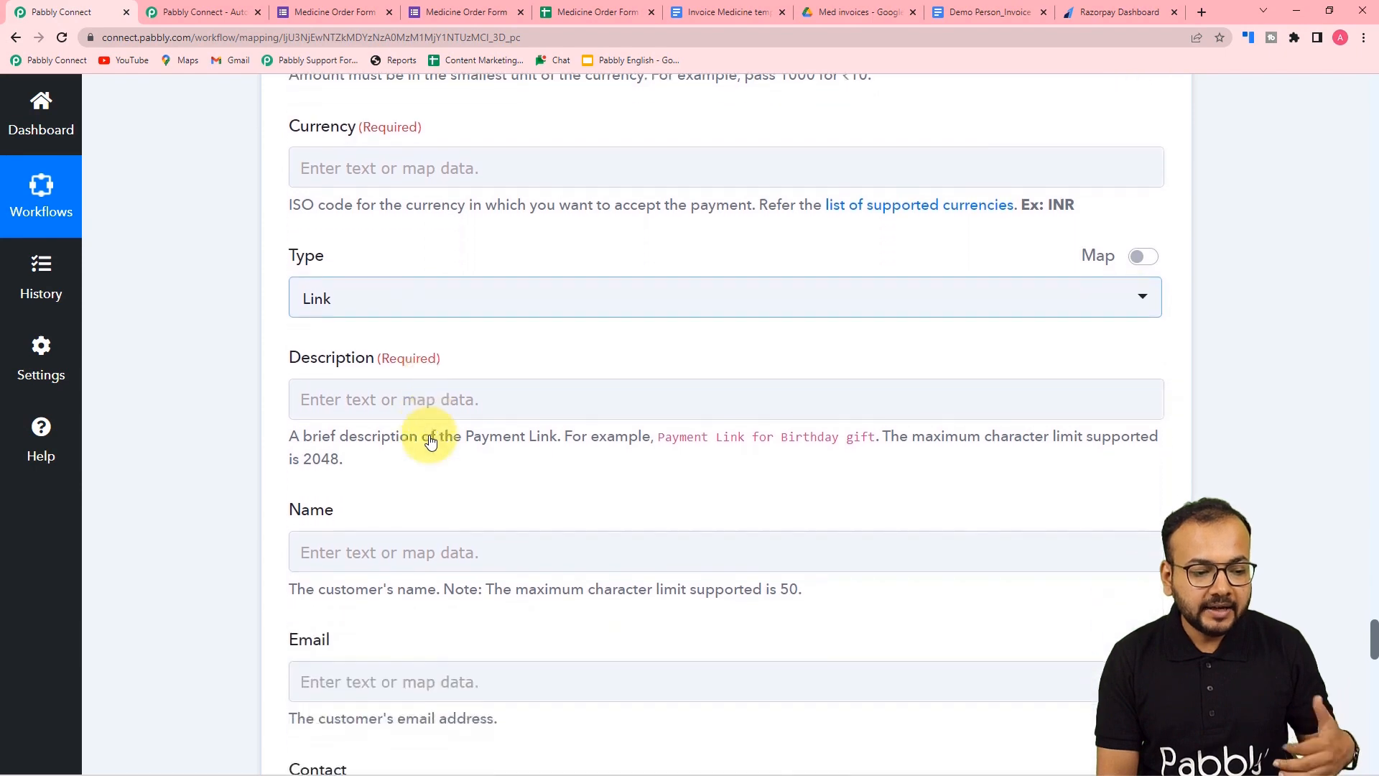
scroll(431, 436, up, 3)
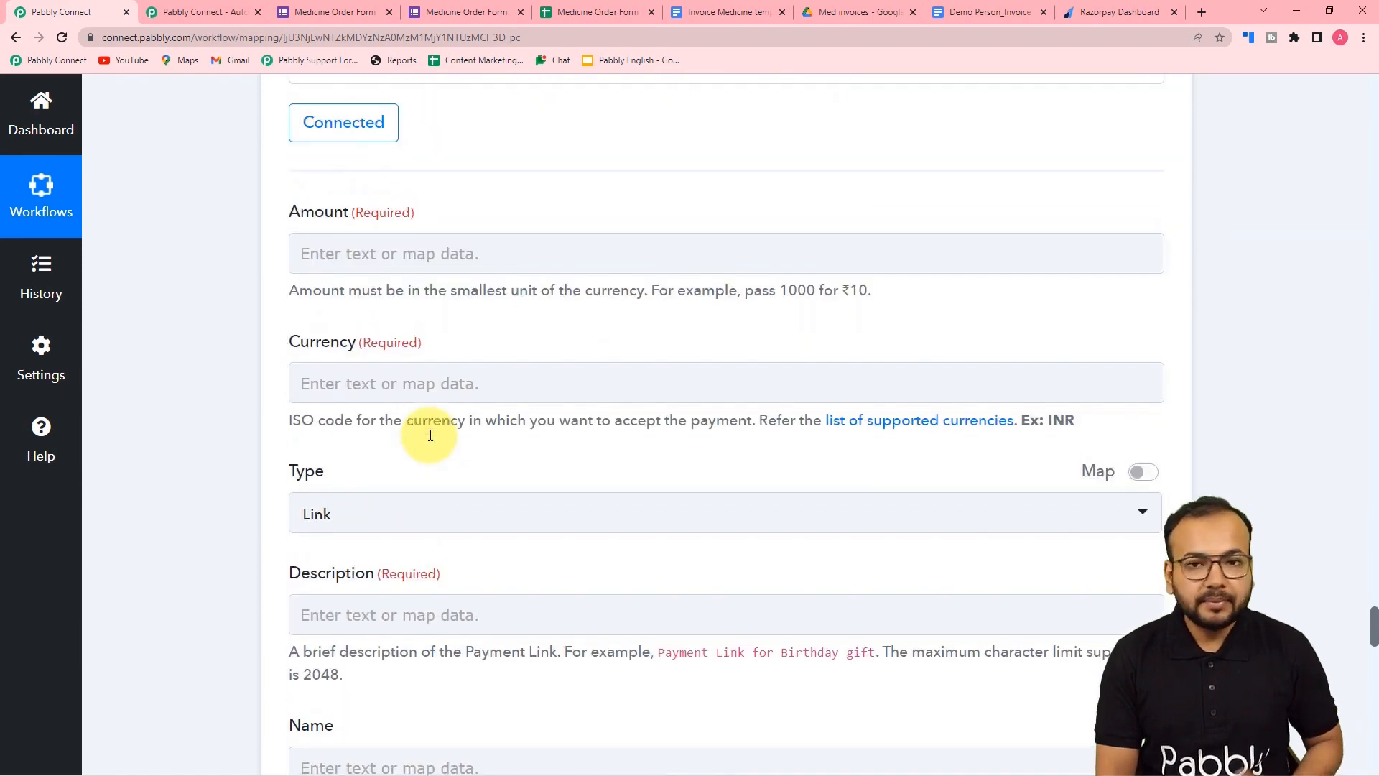
click(401, 254)
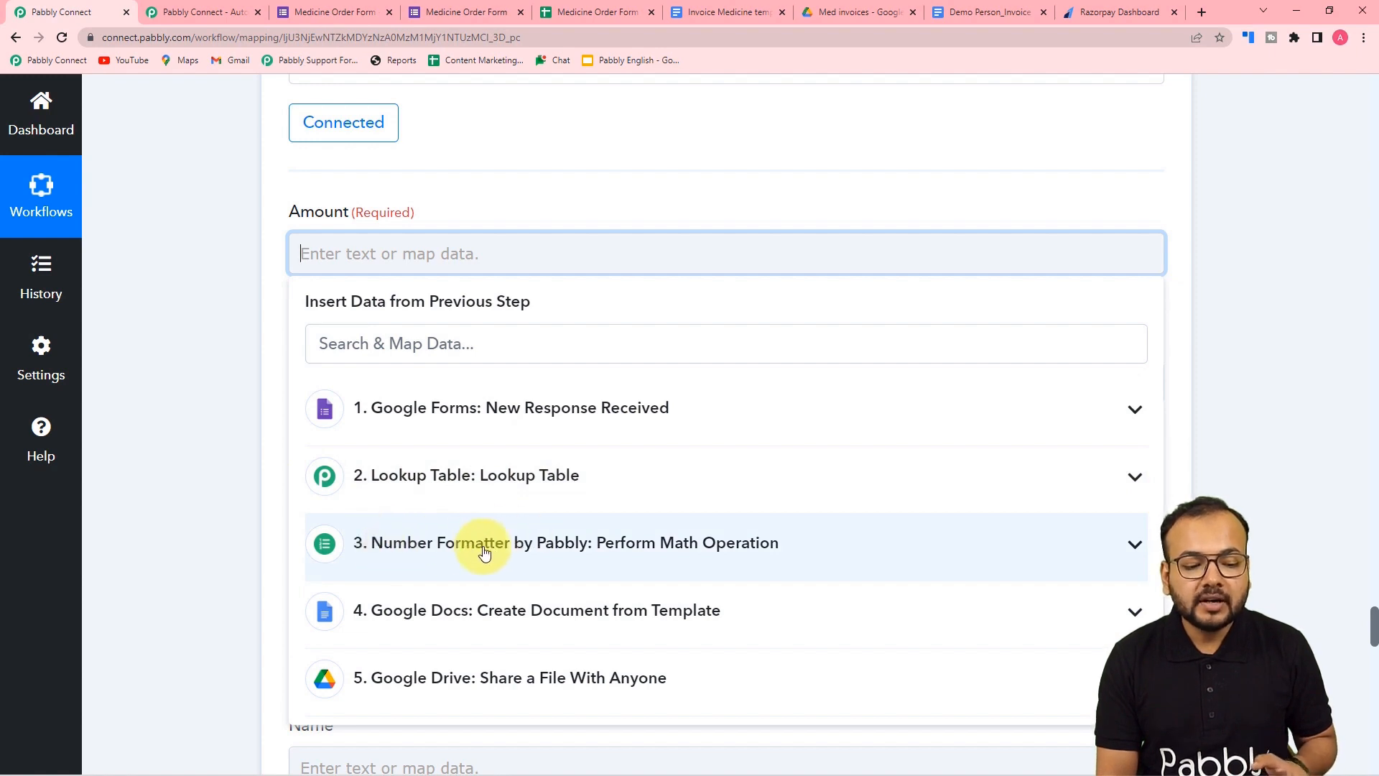
click(483, 550)
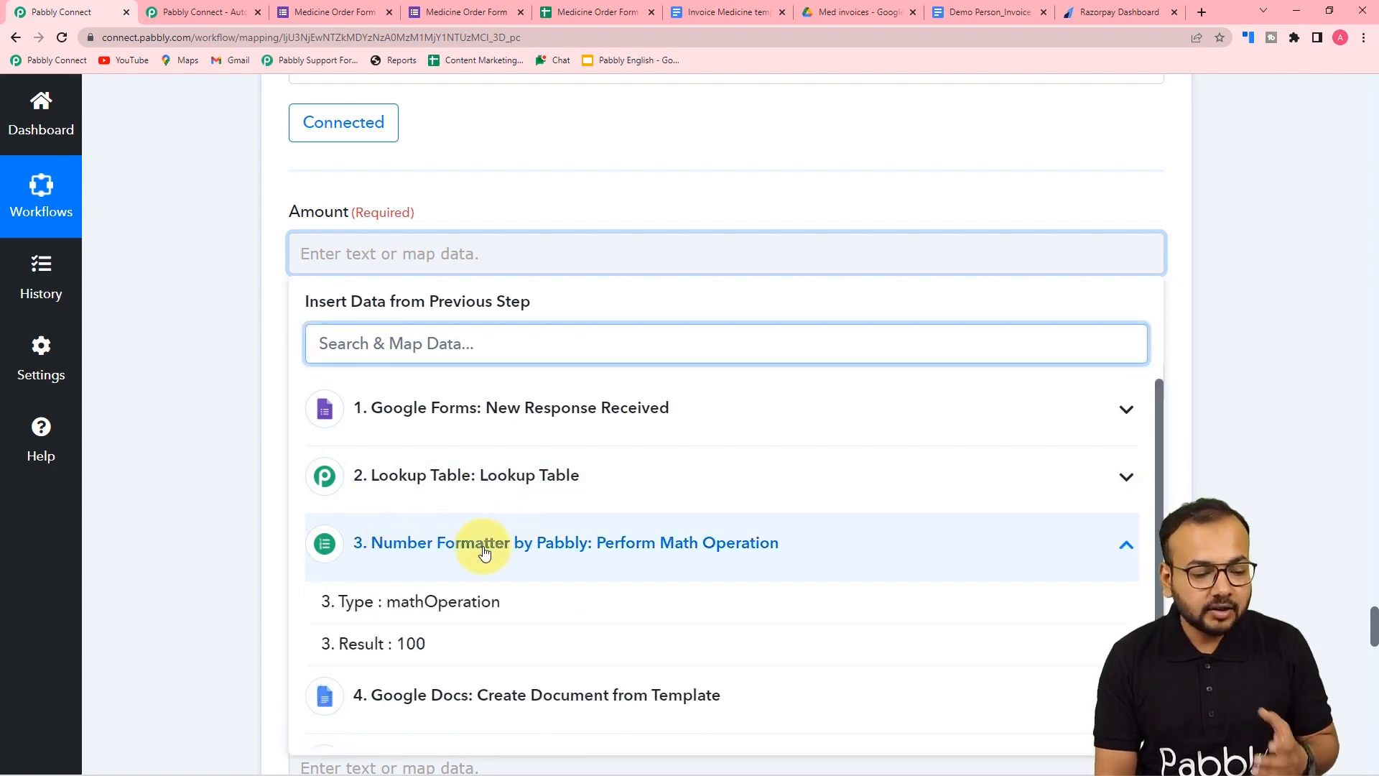
click(422, 649)
click(240, 541)
- Enter INR as the payment link's Currency
scroll(394, 287, down, 2)
click(392, 260)
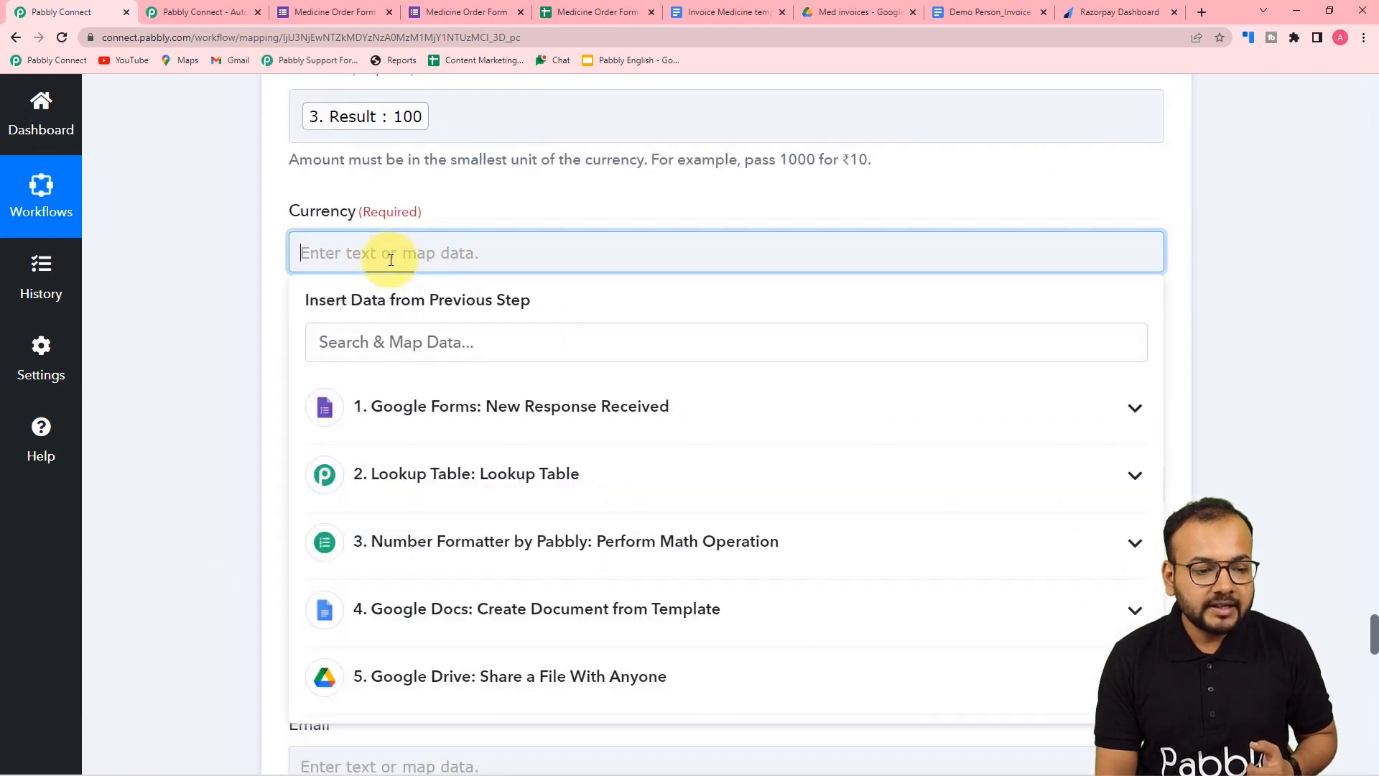
click(283, 215)
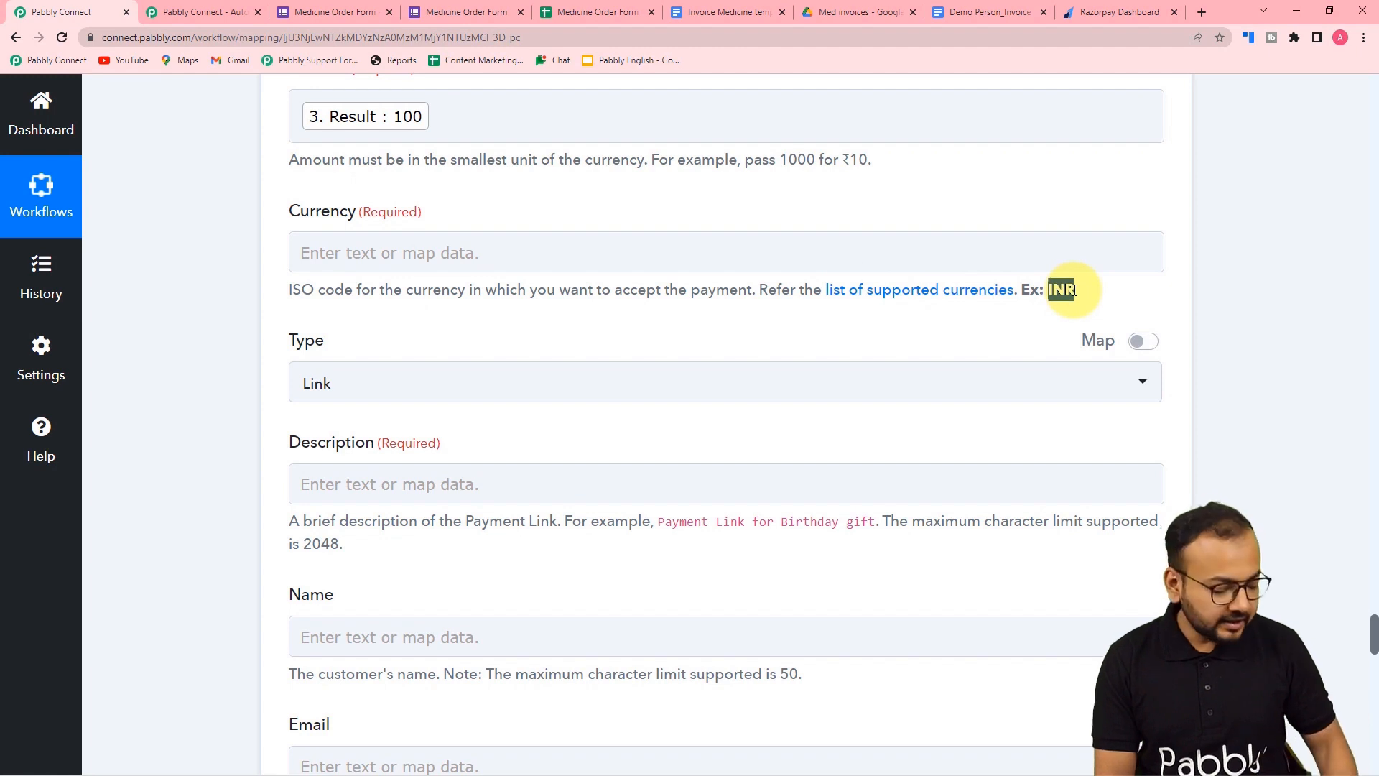
click(837, 246)
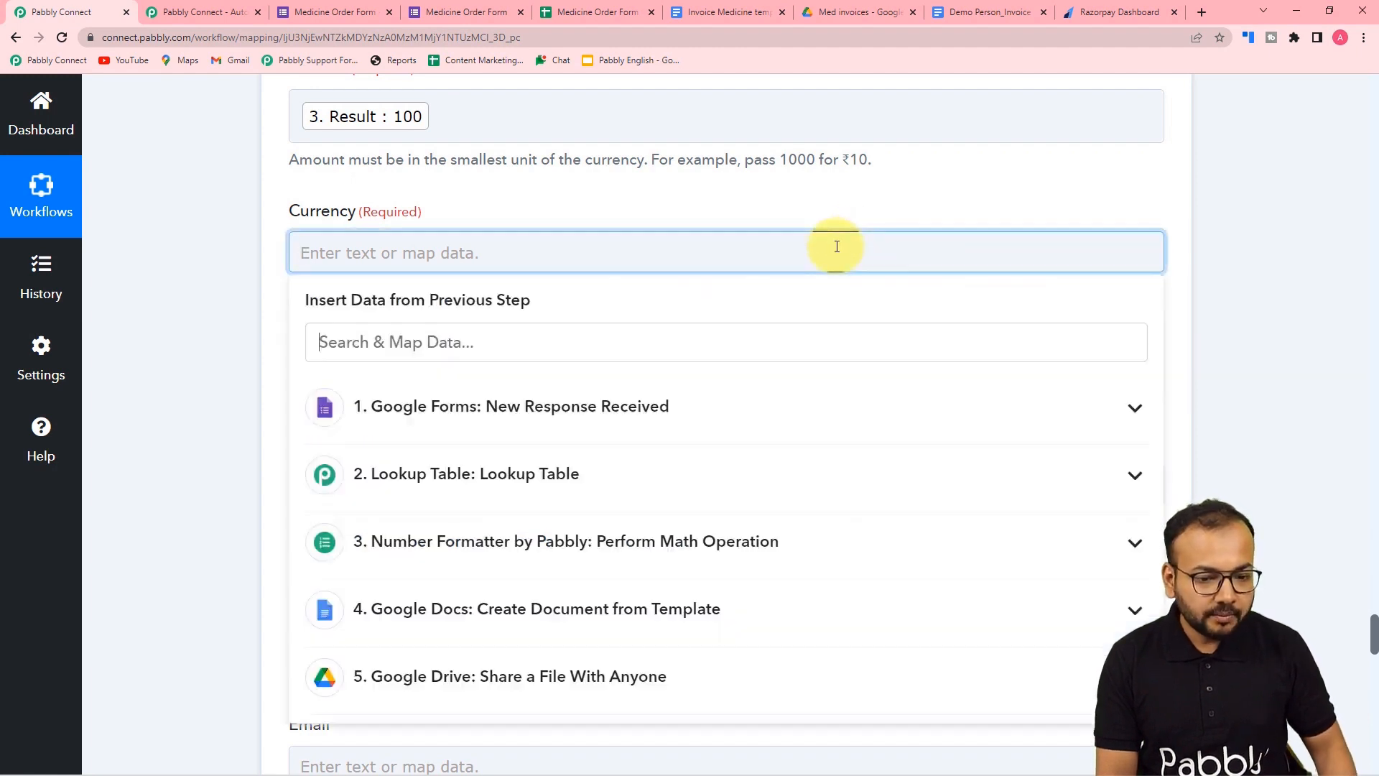
text(INR)
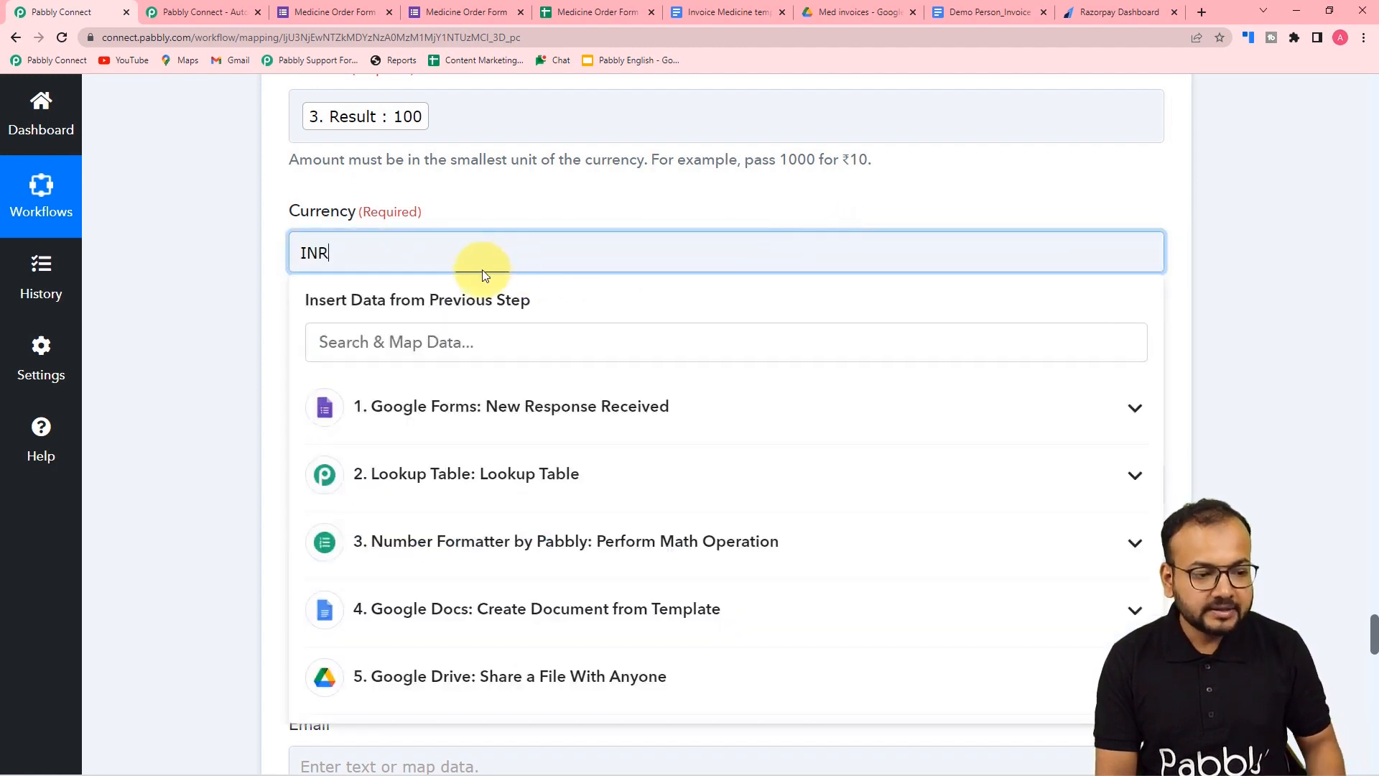
click(253, 270)
- Check Razorpay's supported currencies list, then go back to the Pabbly Connect workflow
scroll(372, 240, down, 1)
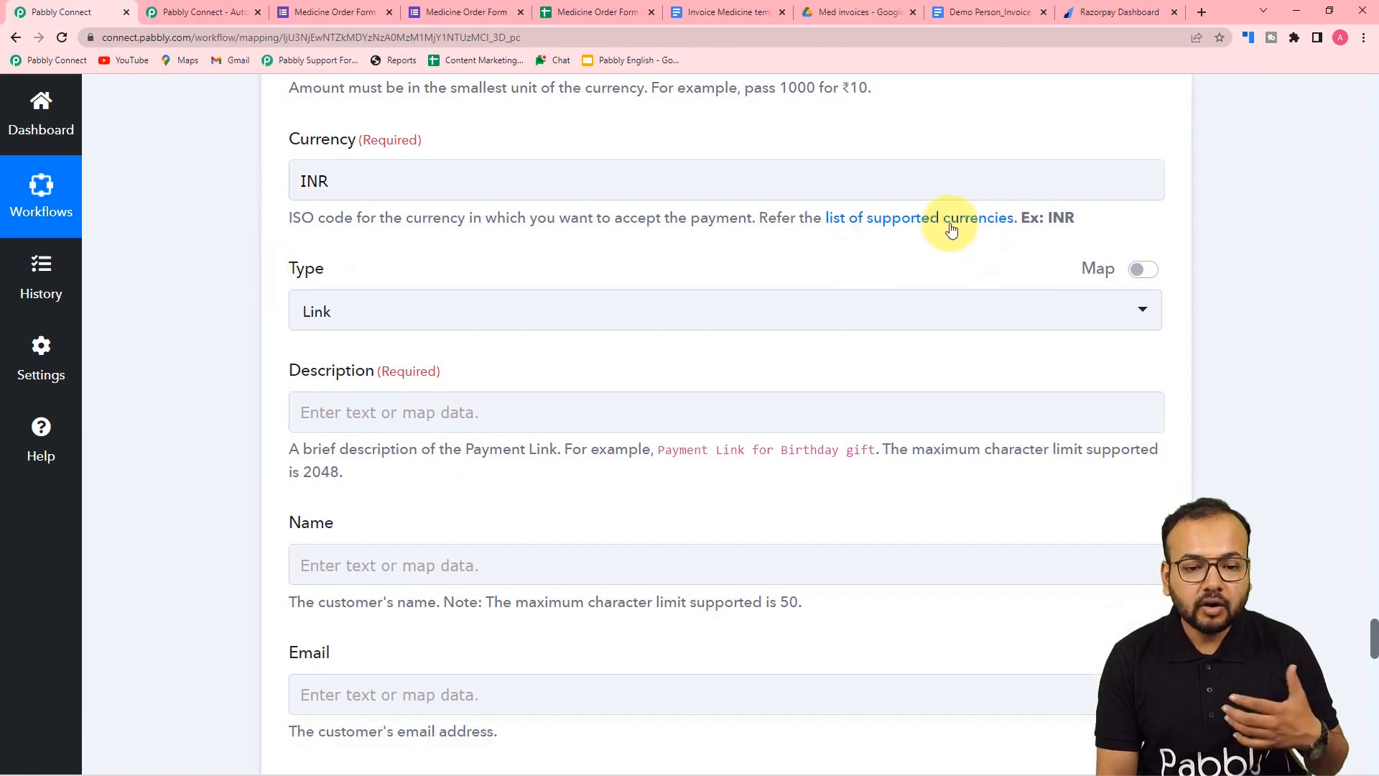
click(872, 219)
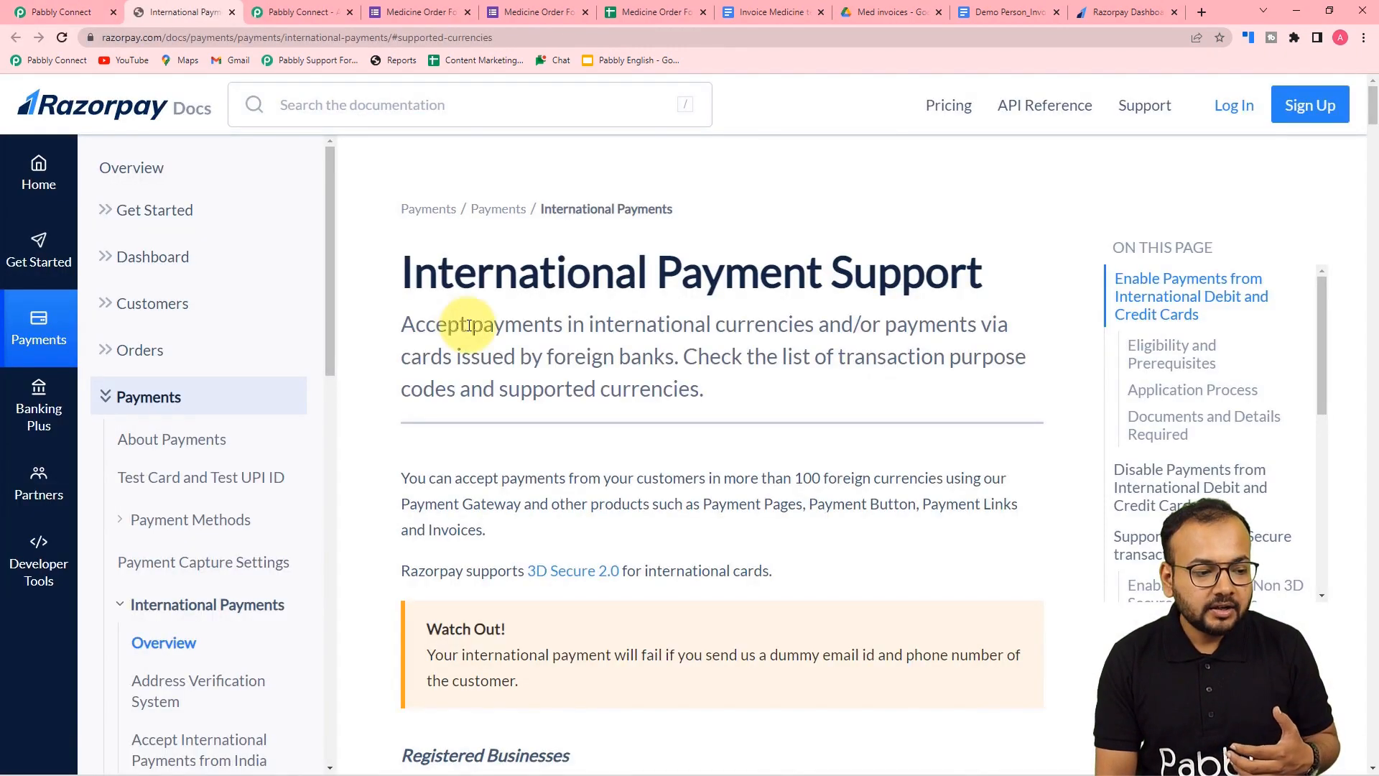
scroll(469, 324, down, 6)
scroll(468, 325, down, 5)
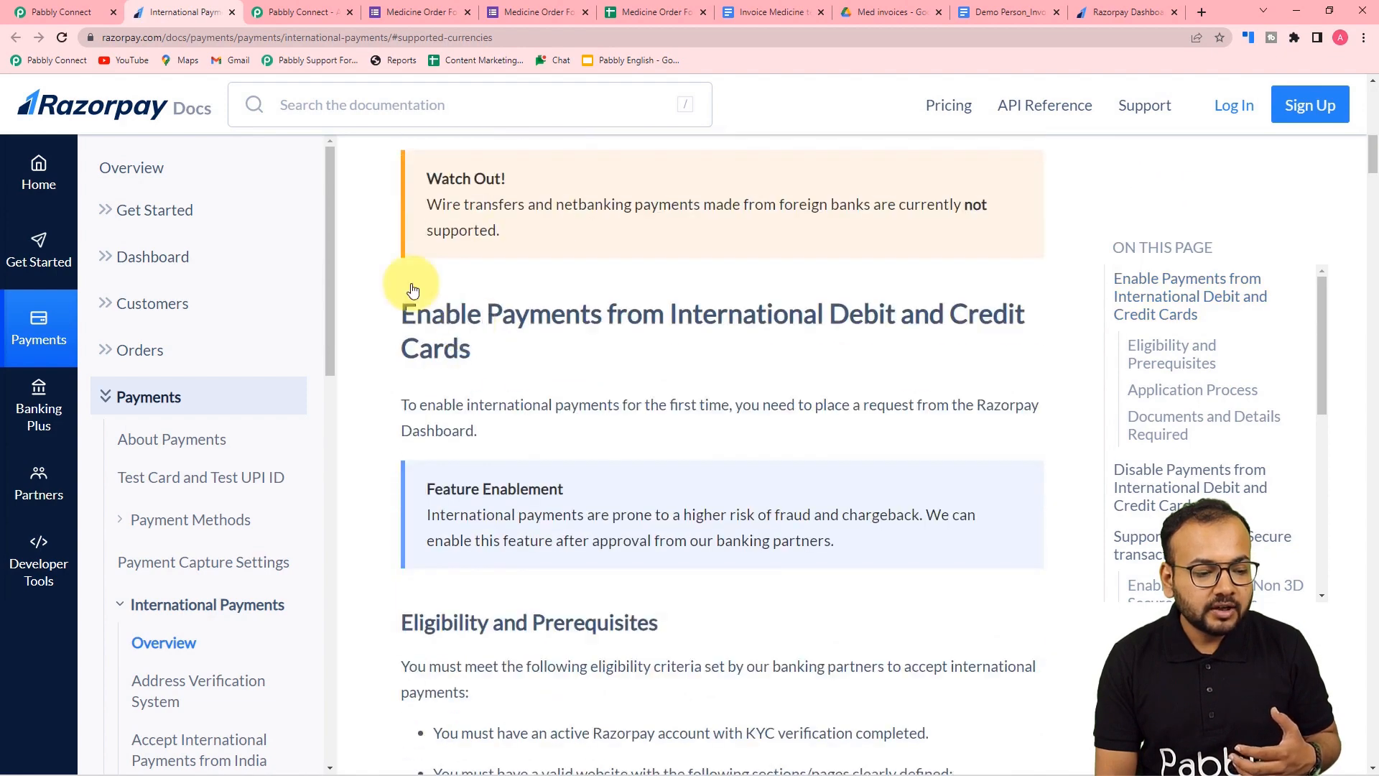
click(63, 12)
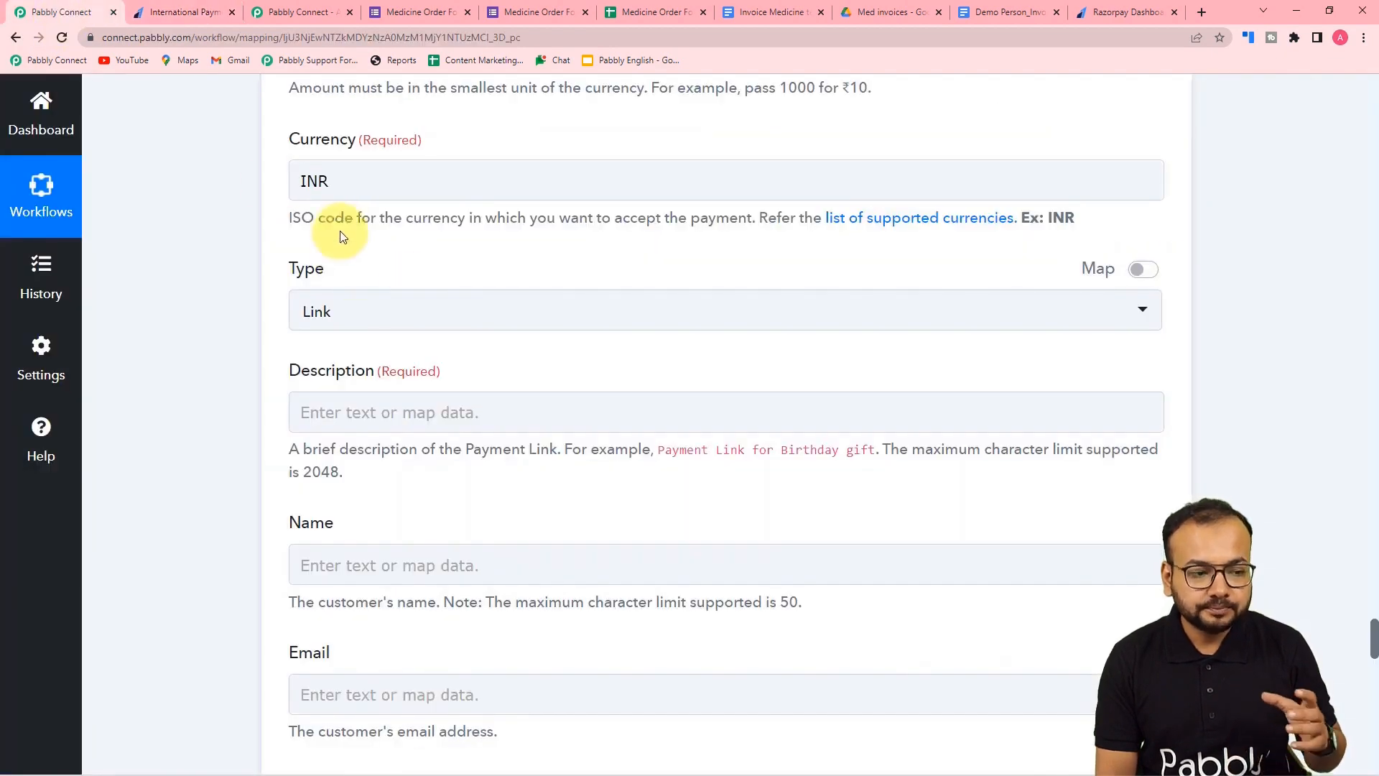
- Fill in the payment link's Description field
scroll(359, 245, down, 2)
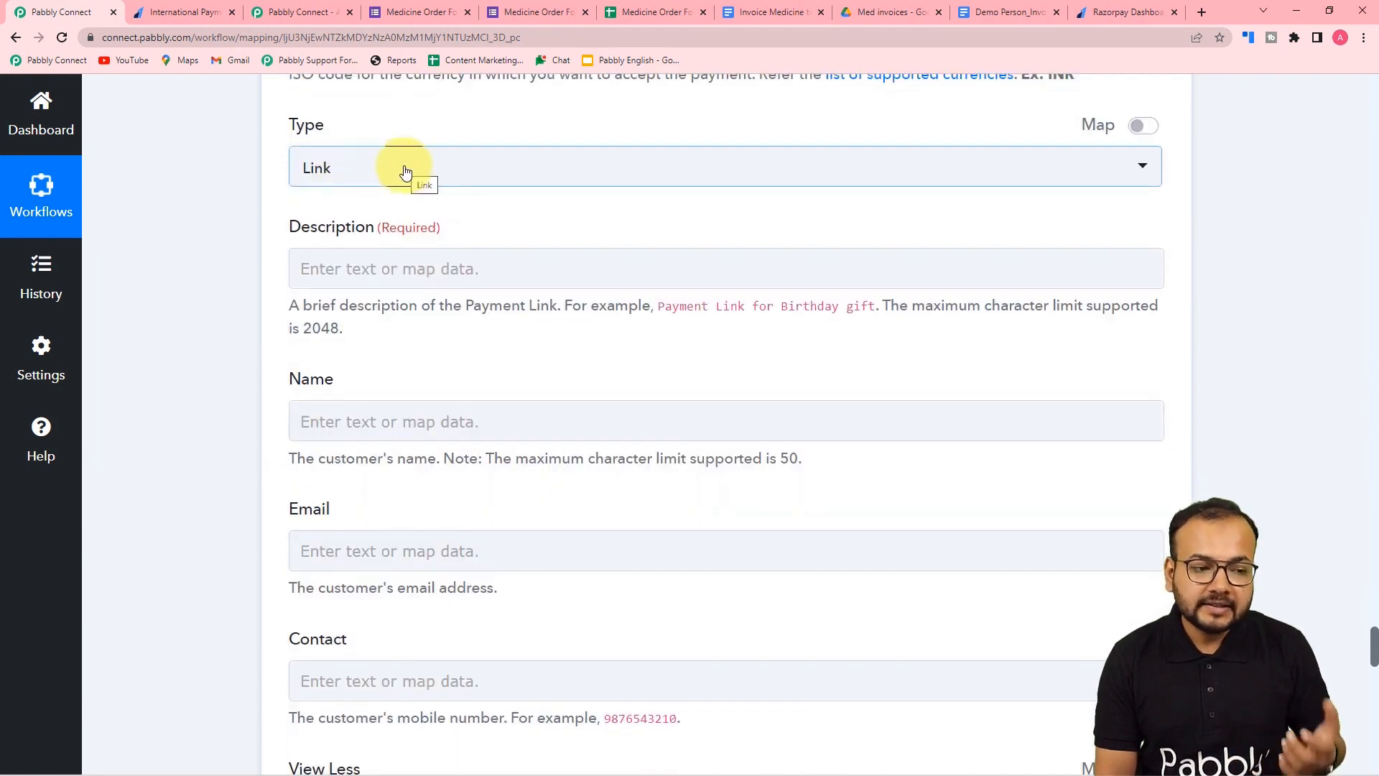
scroll(406, 171, down, 2)
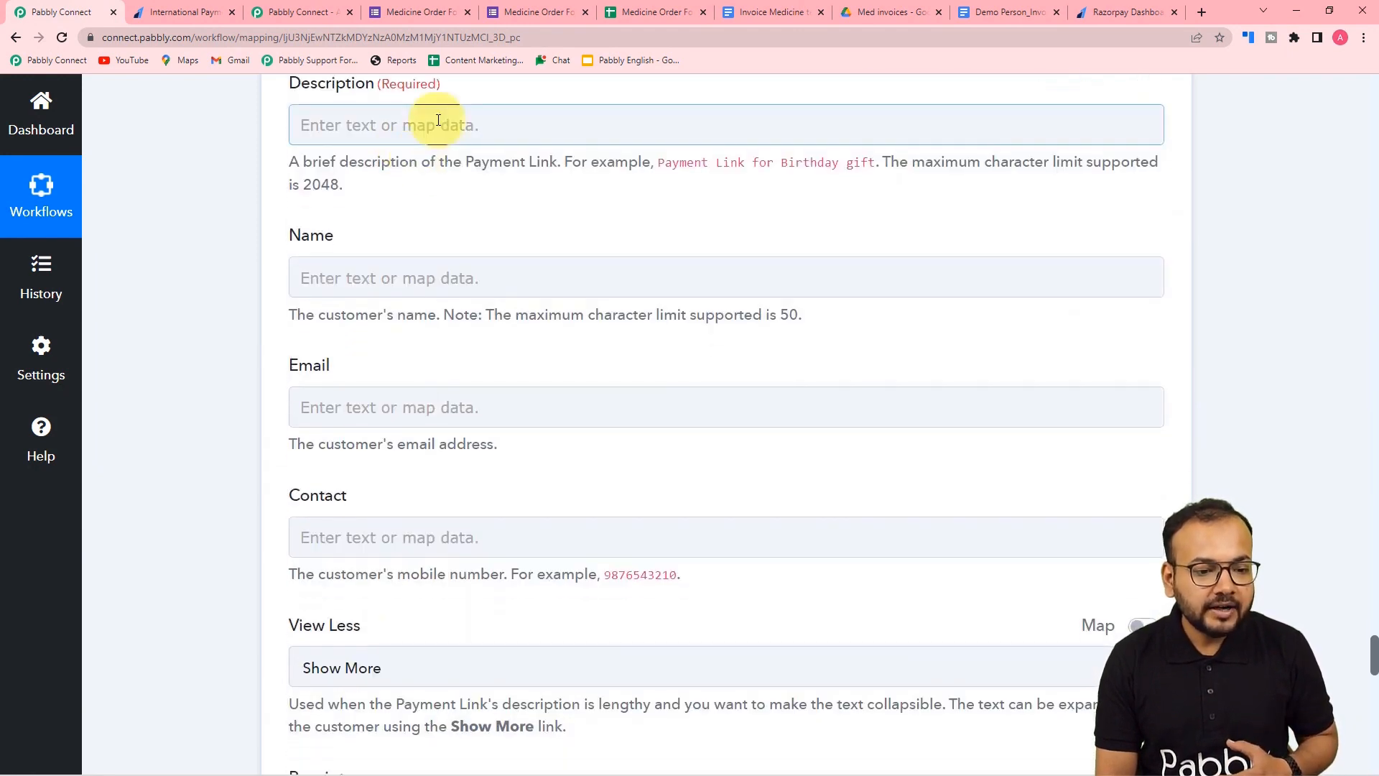
click(438, 121)
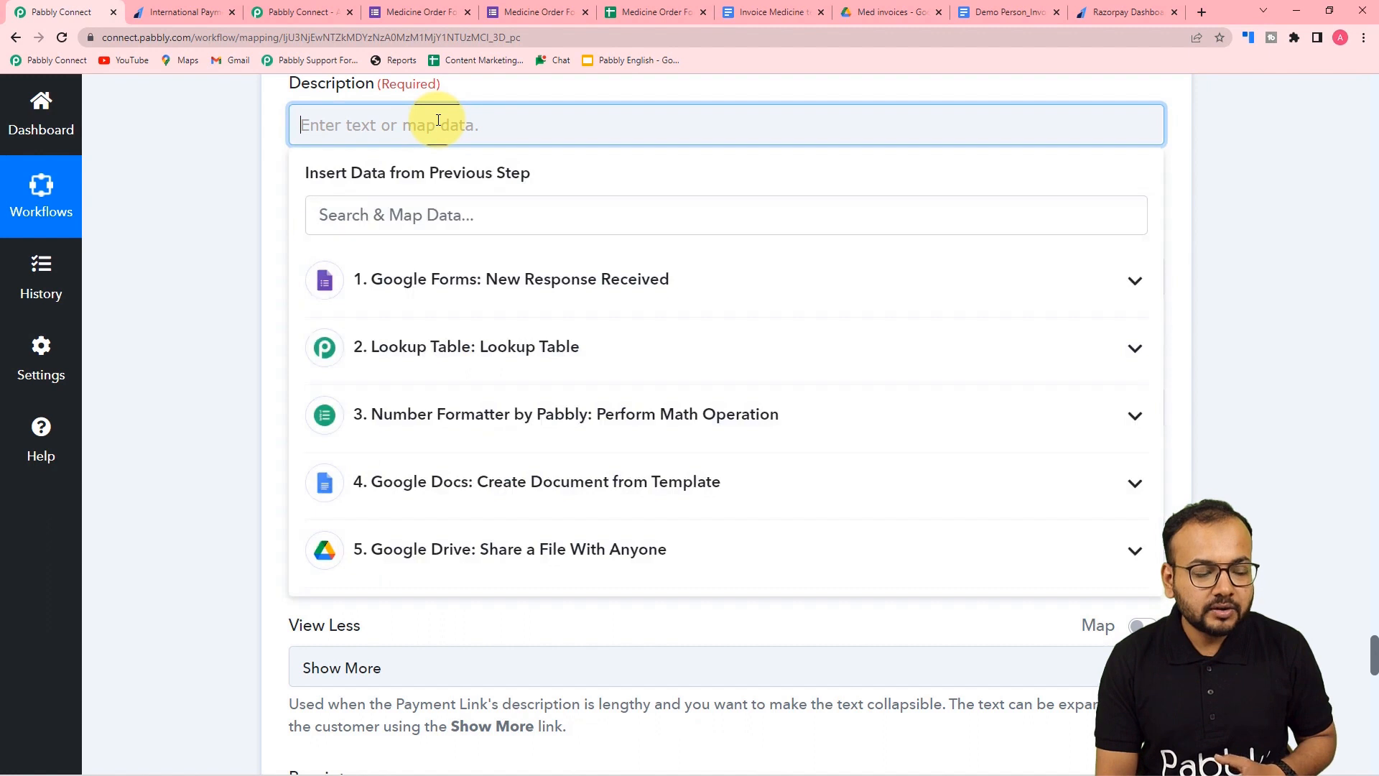
click(257, 195)
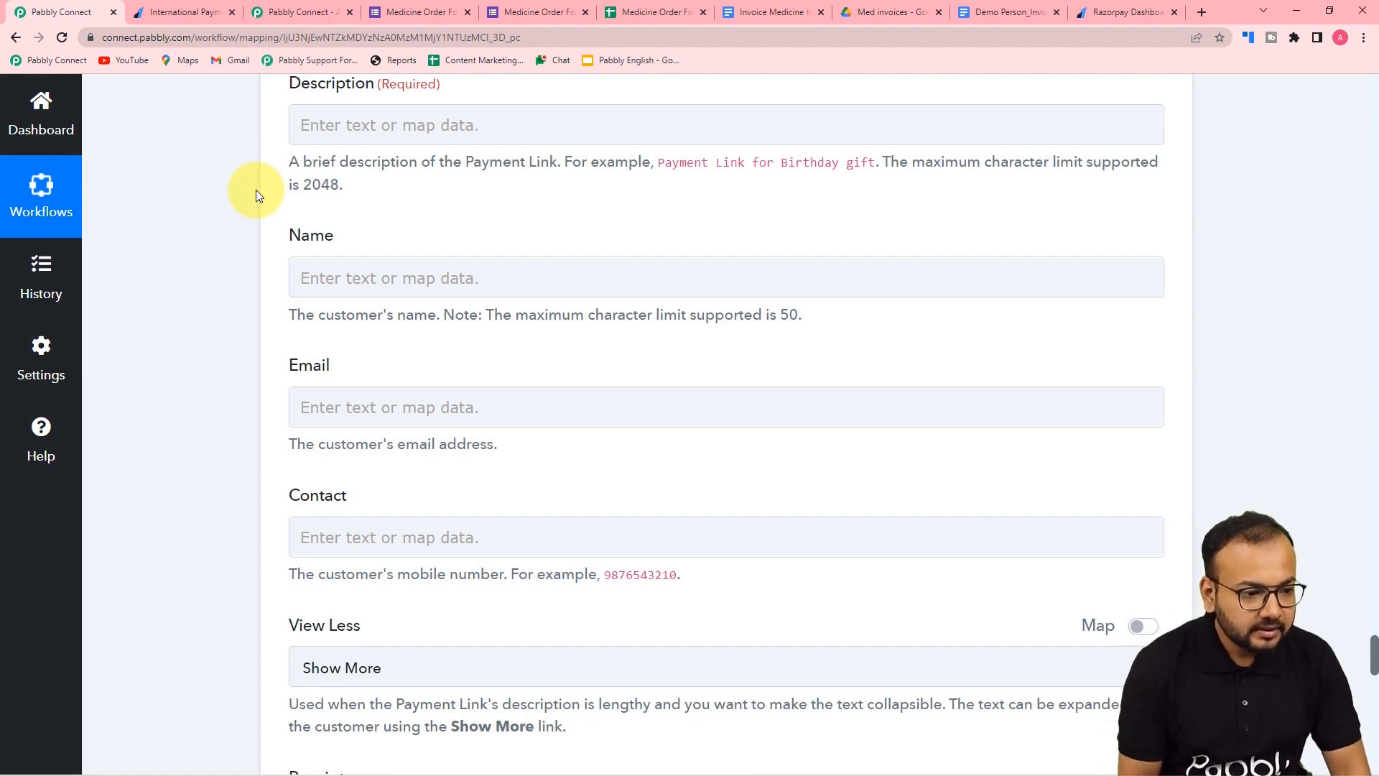
click(335, 125)
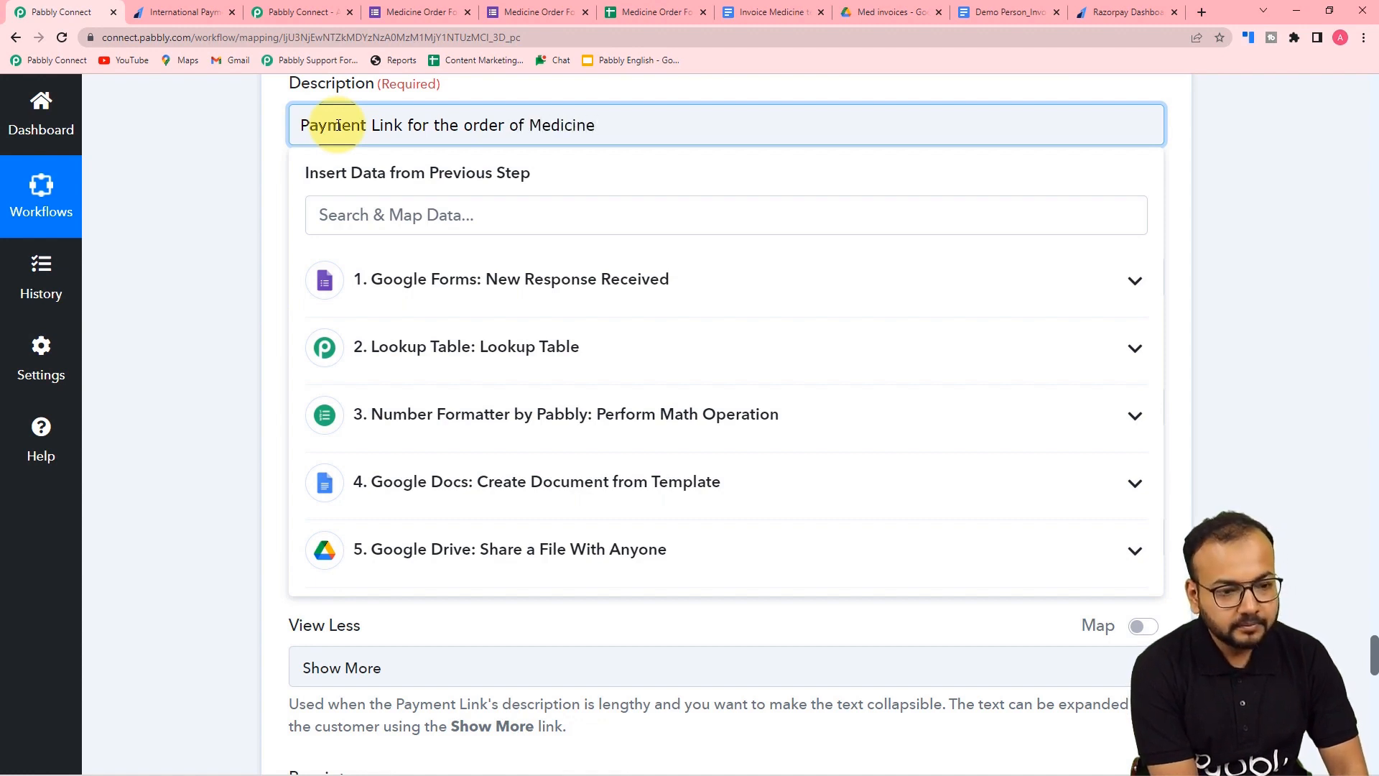
click(207, 160)
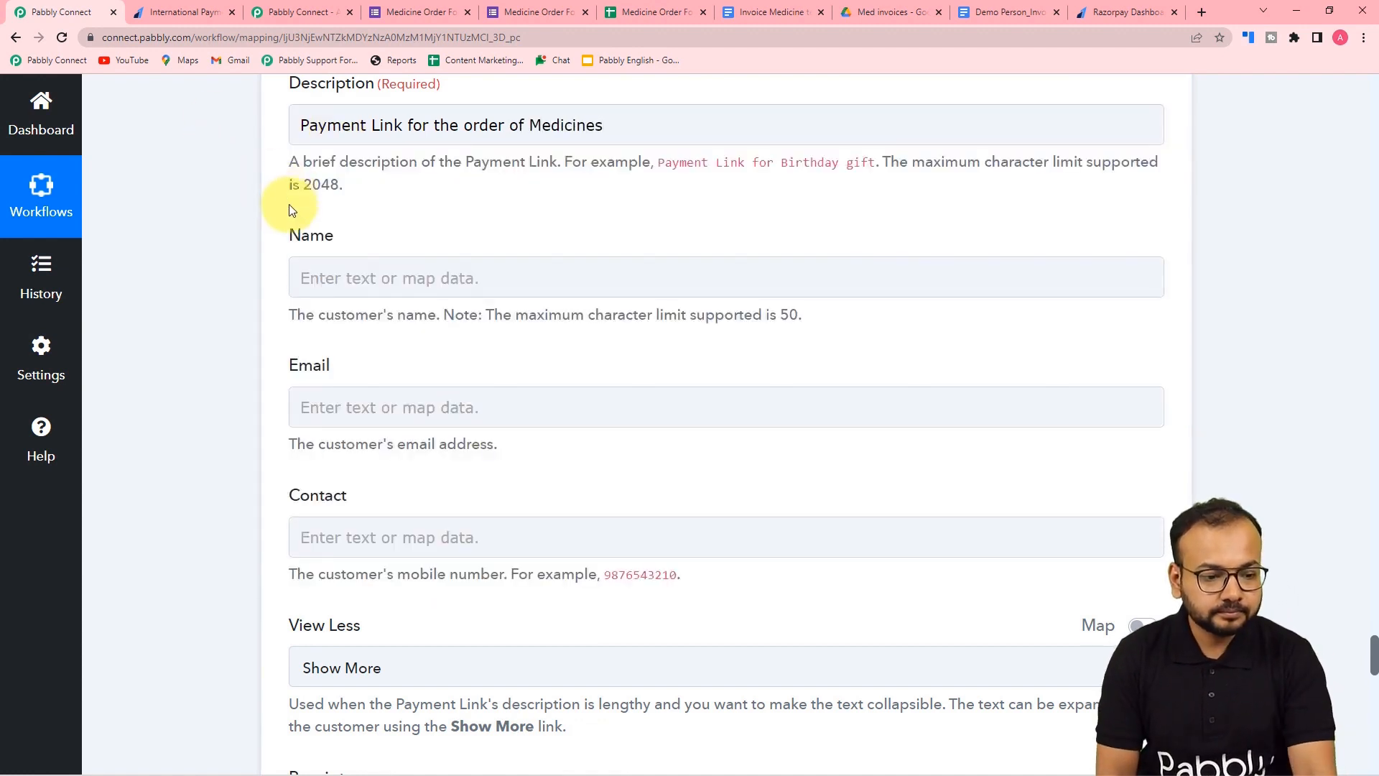
- Map the Google Forms Full Name, Email Address and Phone Number answers into Name, Email and Contact
scroll(323, 209, down, 2)
click(363, 133)
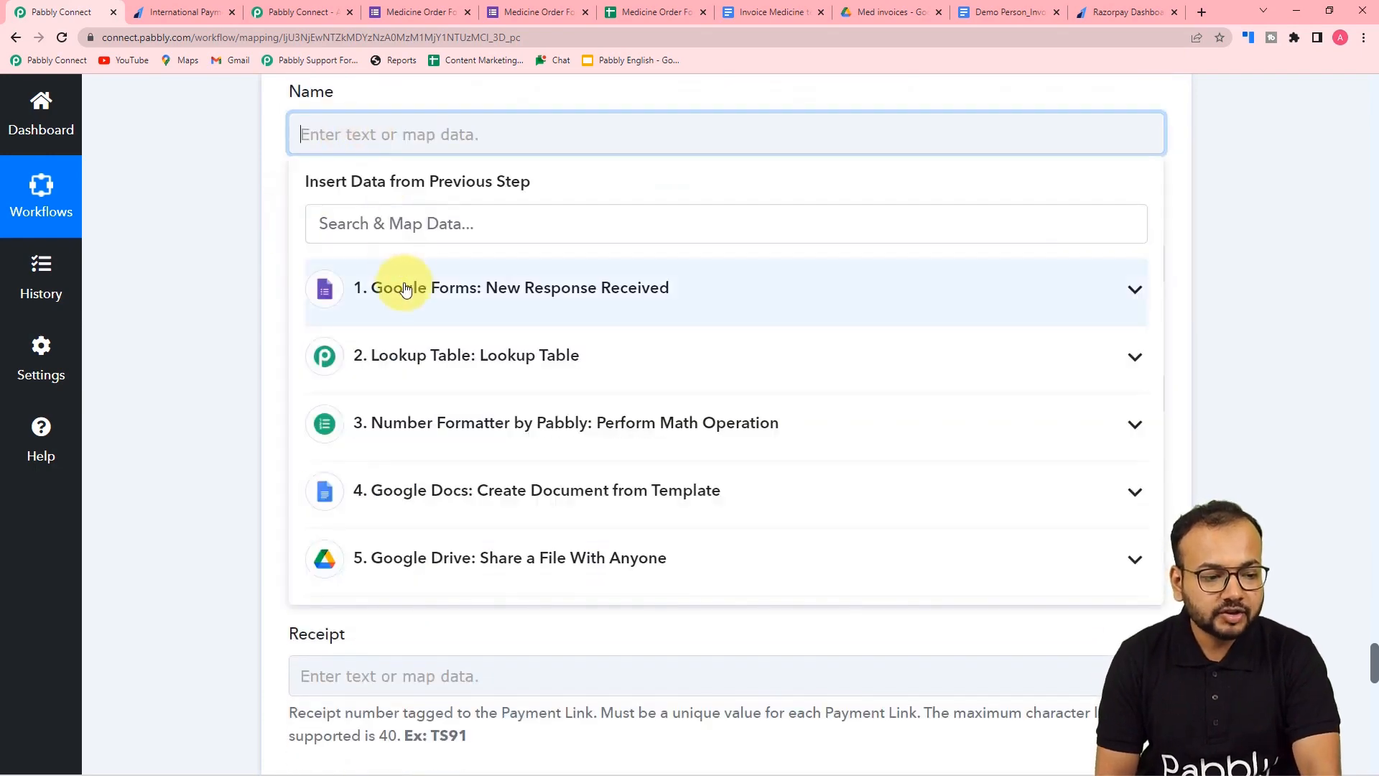
click(406, 291)
click(431, 391)
click(231, 270)
click(330, 277)
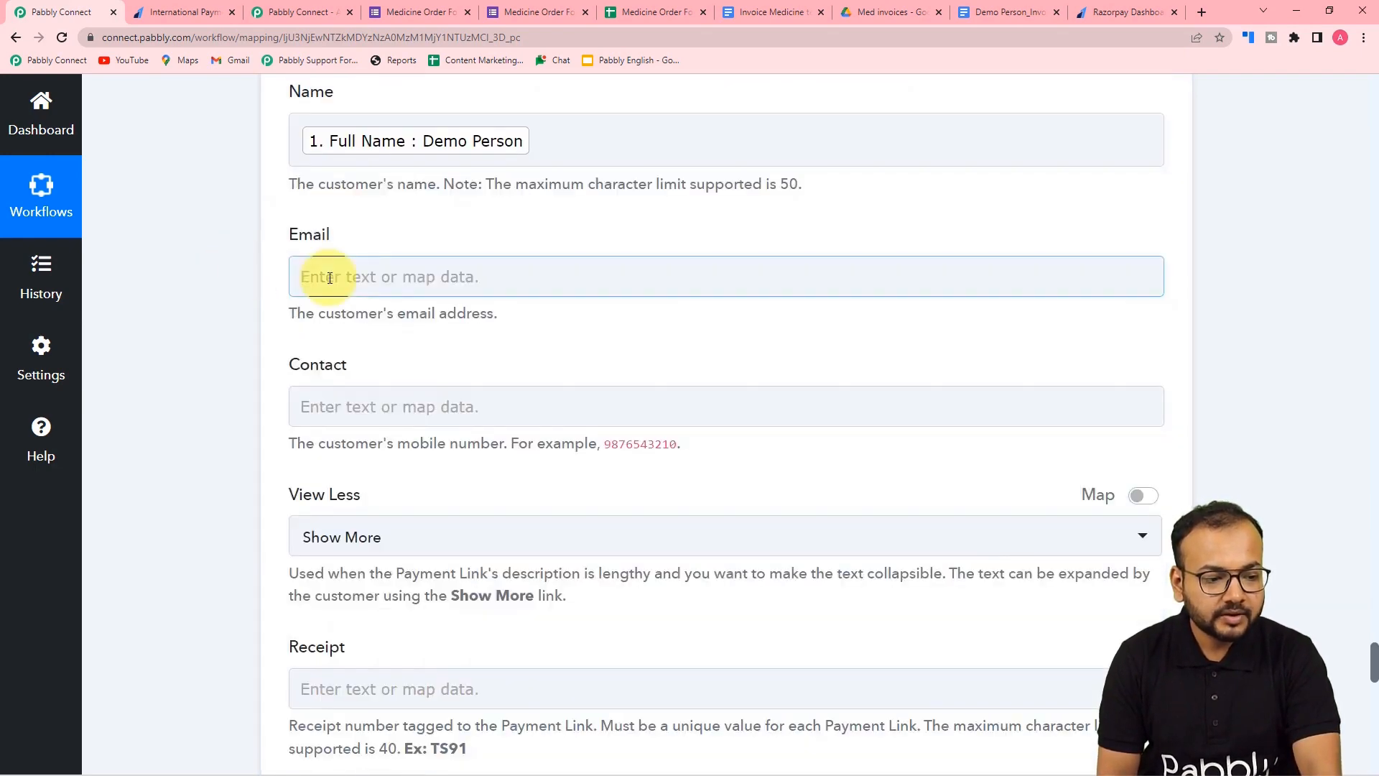
scroll(345, 280, down, 2)
click(363, 285)
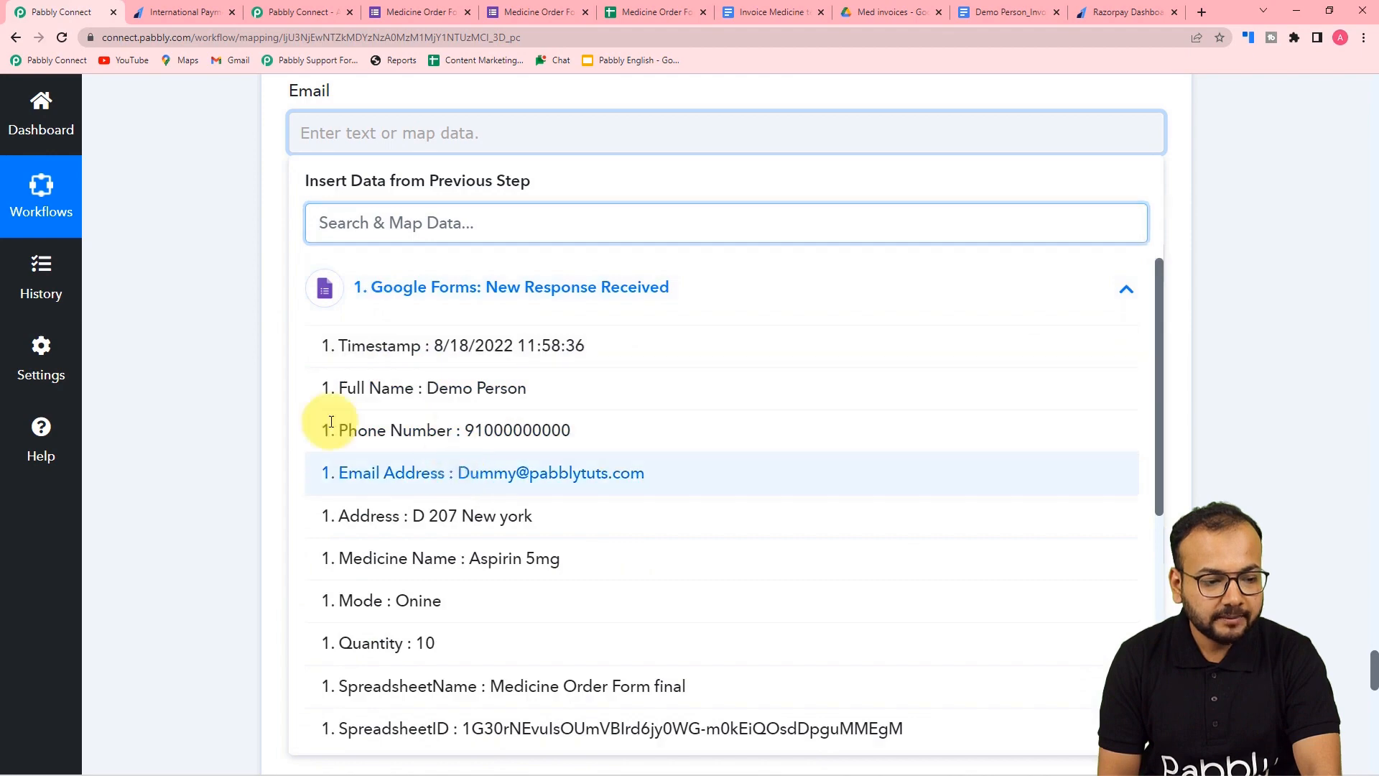
click(440, 471)
click(217, 334)
scroll(338, 277, down, 2)
click(416, 132)
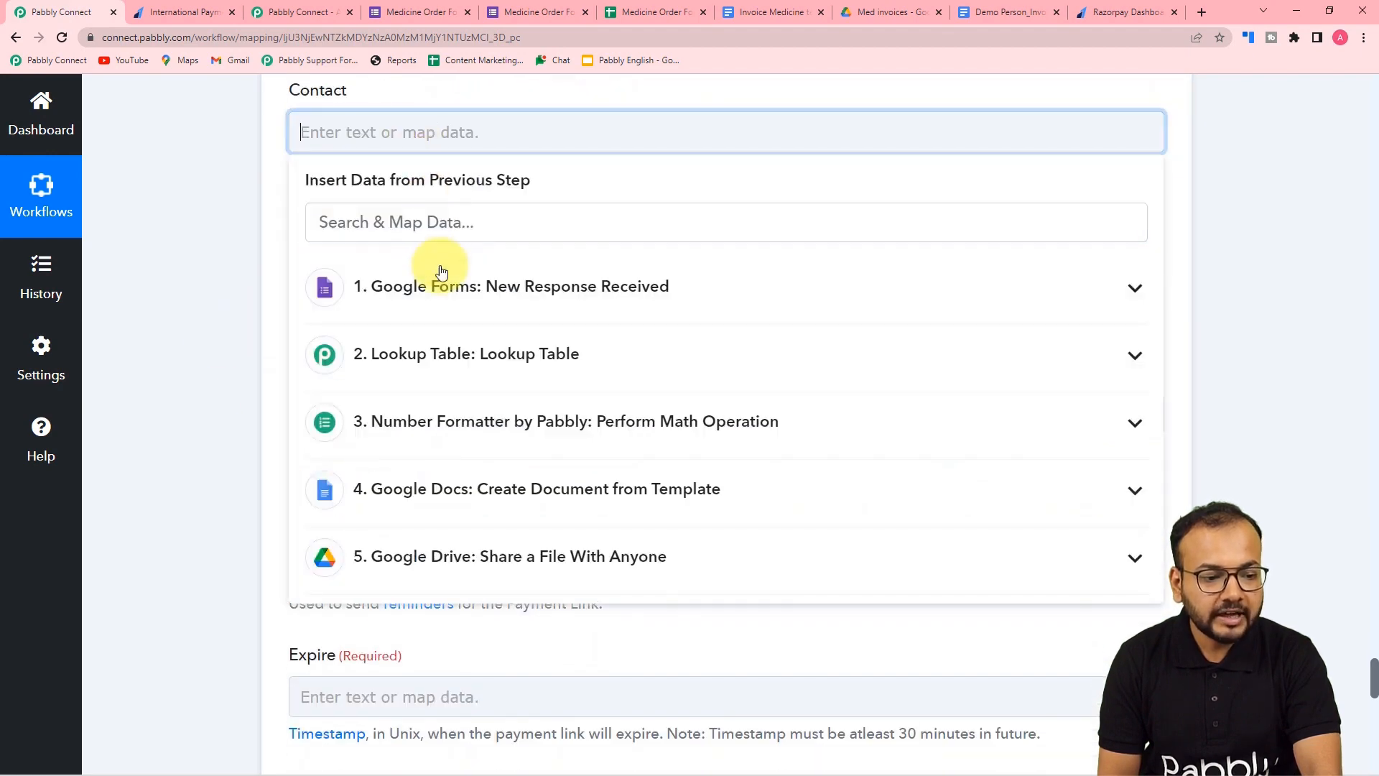
click(451, 312)
click(493, 437)
click(230, 305)
- Switch View Less to Show More and review the Receipt, Reminder, Expire and notification settings
scroll(230, 299, down, 3)
scroll(230, 299, up, 2)
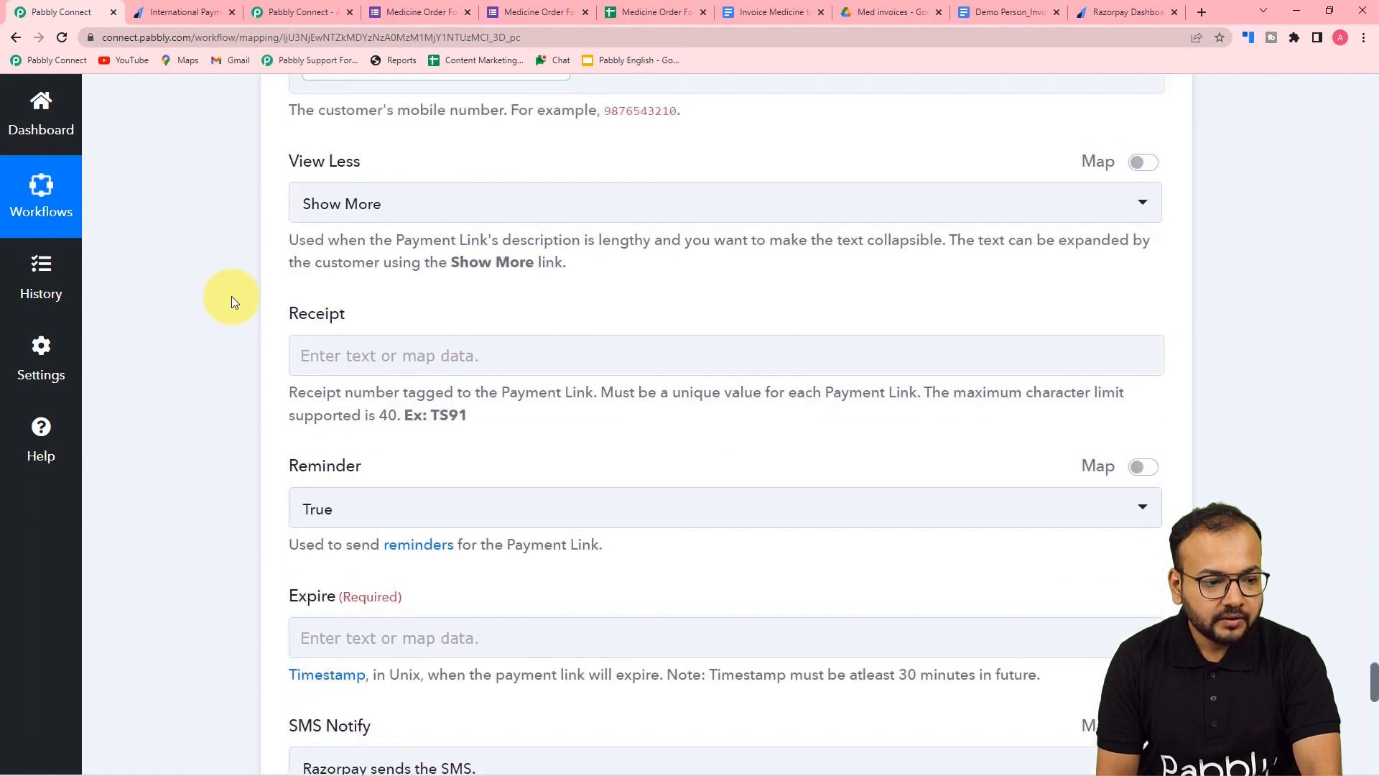
click(354, 205)
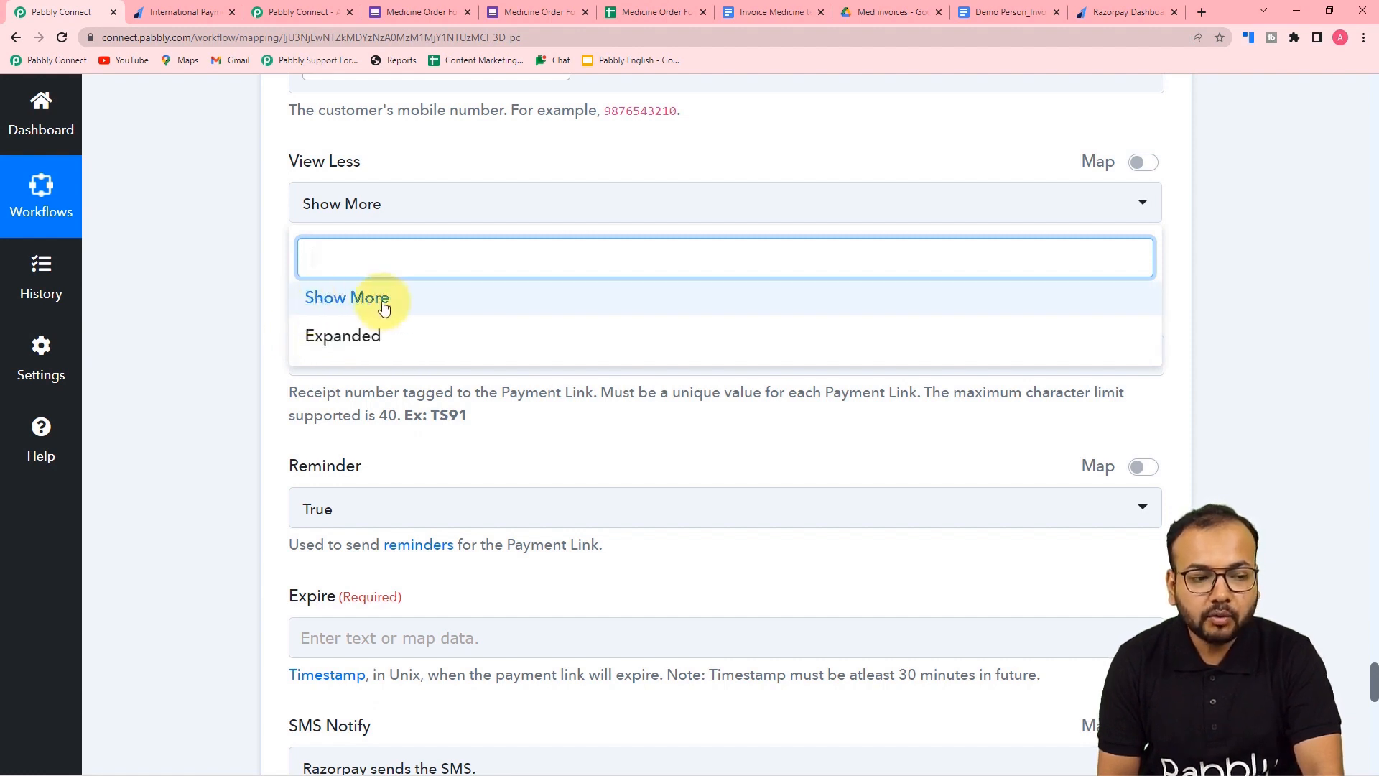
click(345, 308)
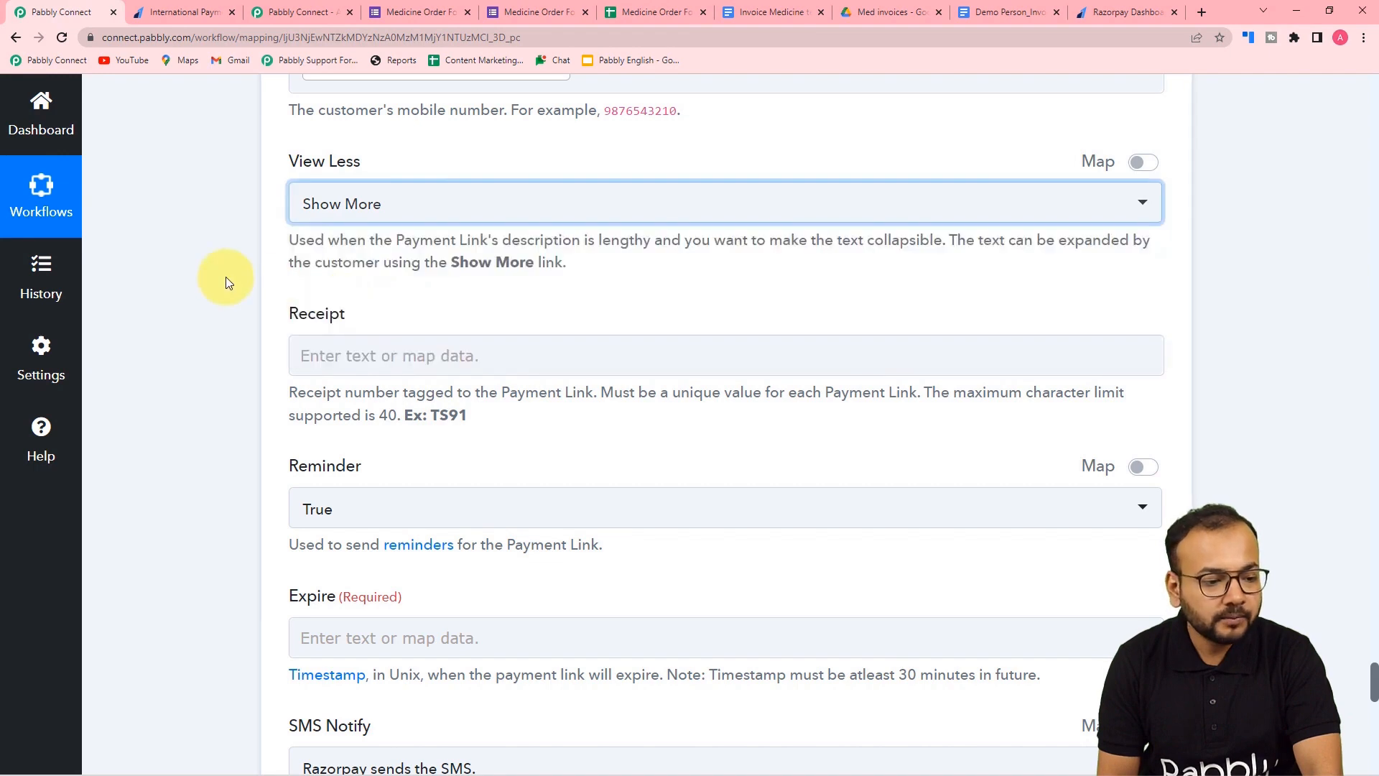
scroll(224, 280, down, 3)
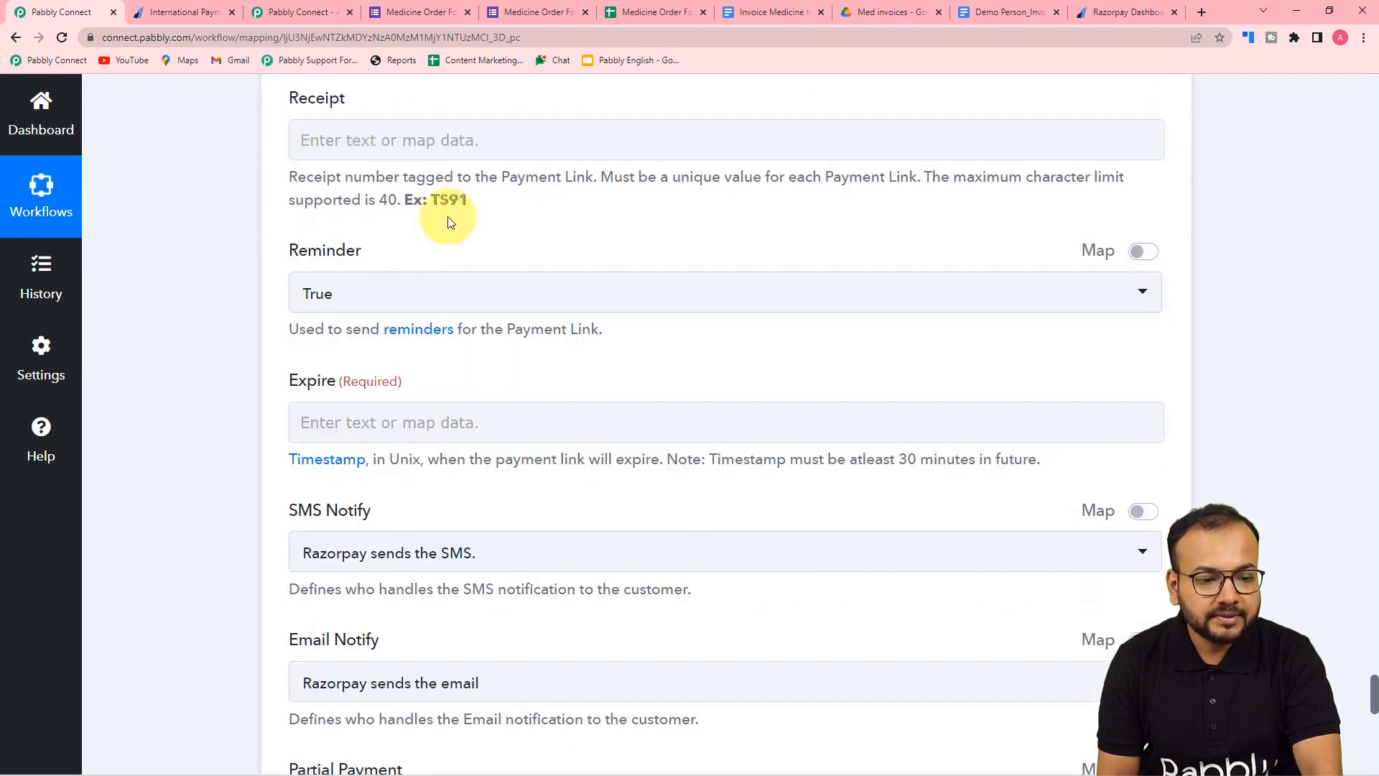
scroll(468, 226, down, 1)
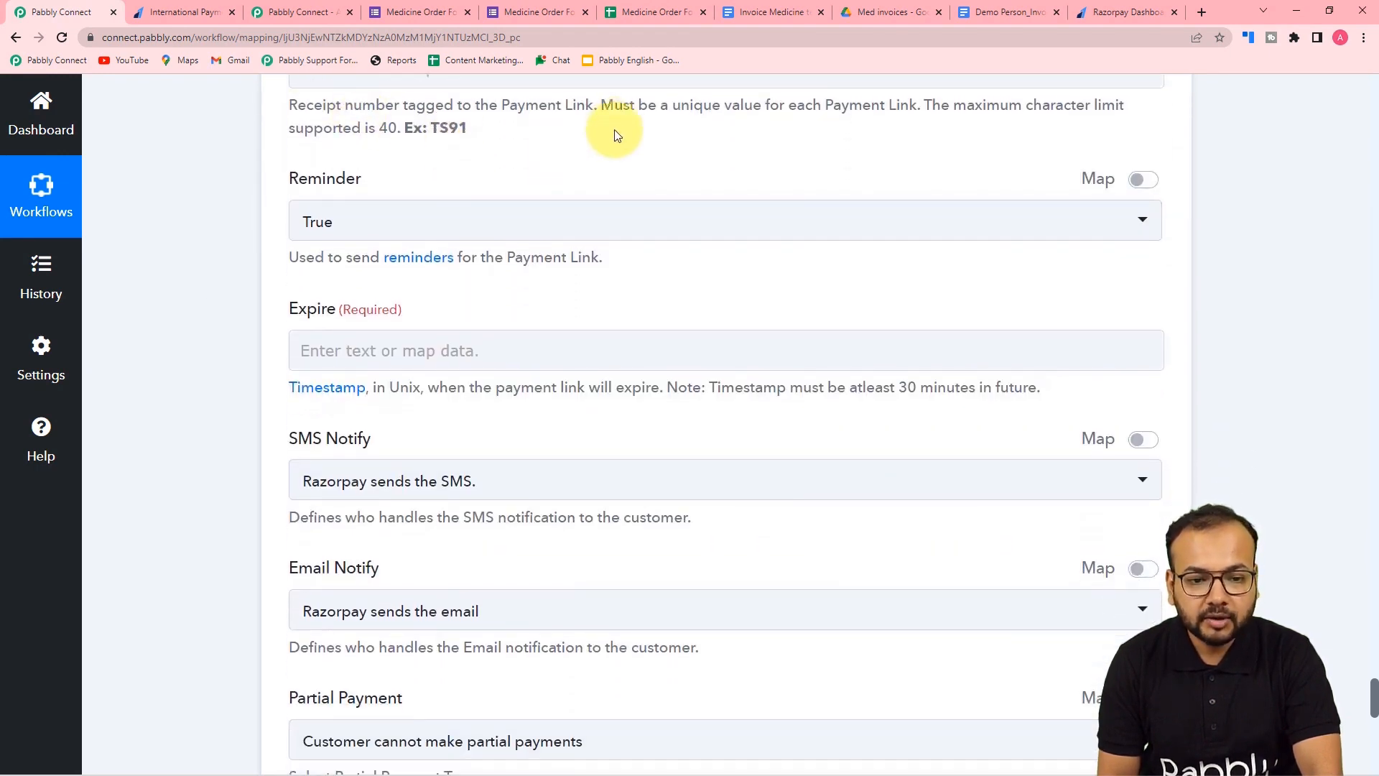
scroll(616, 136, down, 2)
scroll(609, 194, up, 2)
scroll(609, 194, down, 2)
scroll(608, 191, down, 2)
scroll(608, 193, up, 4)
scroll(195, 299, down, 1)
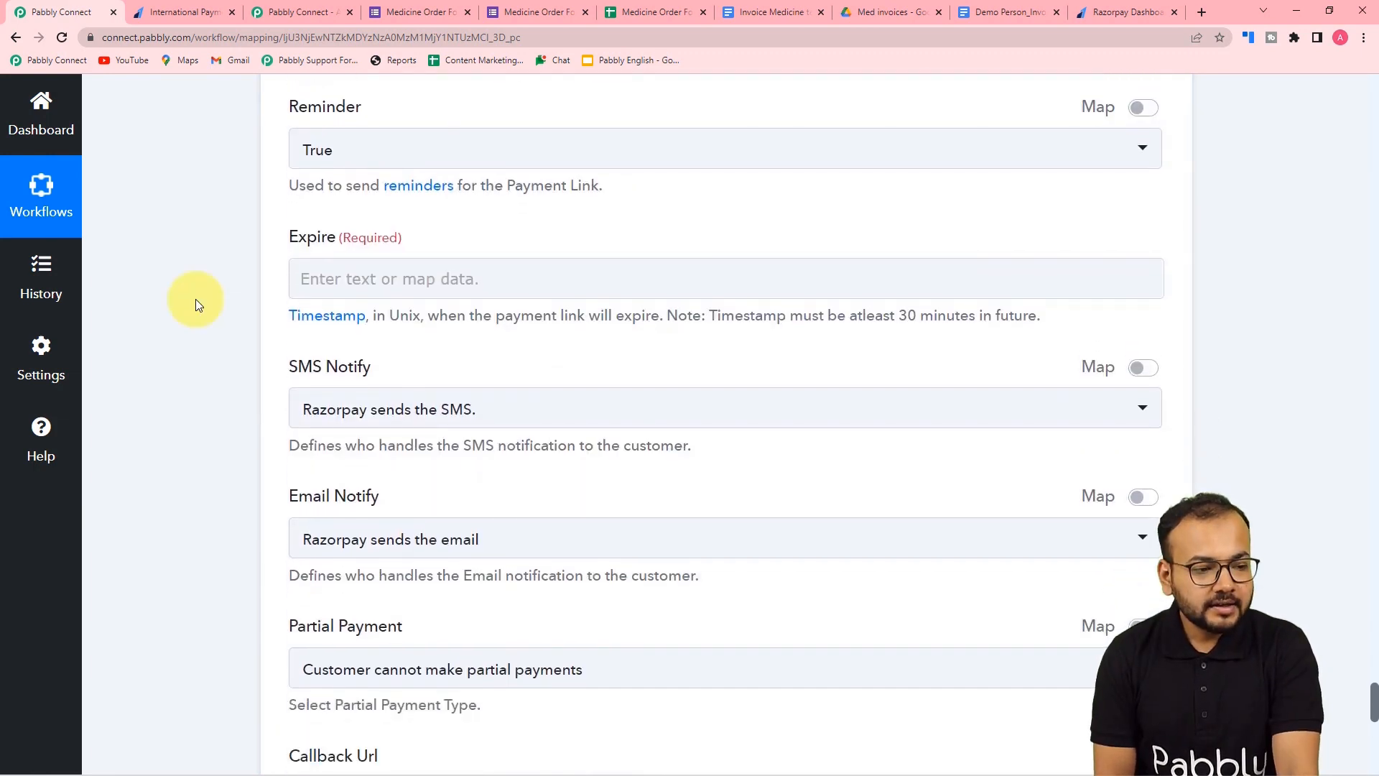
scroll(196, 299, up, 1)
scroll(195, 299, down, 2)
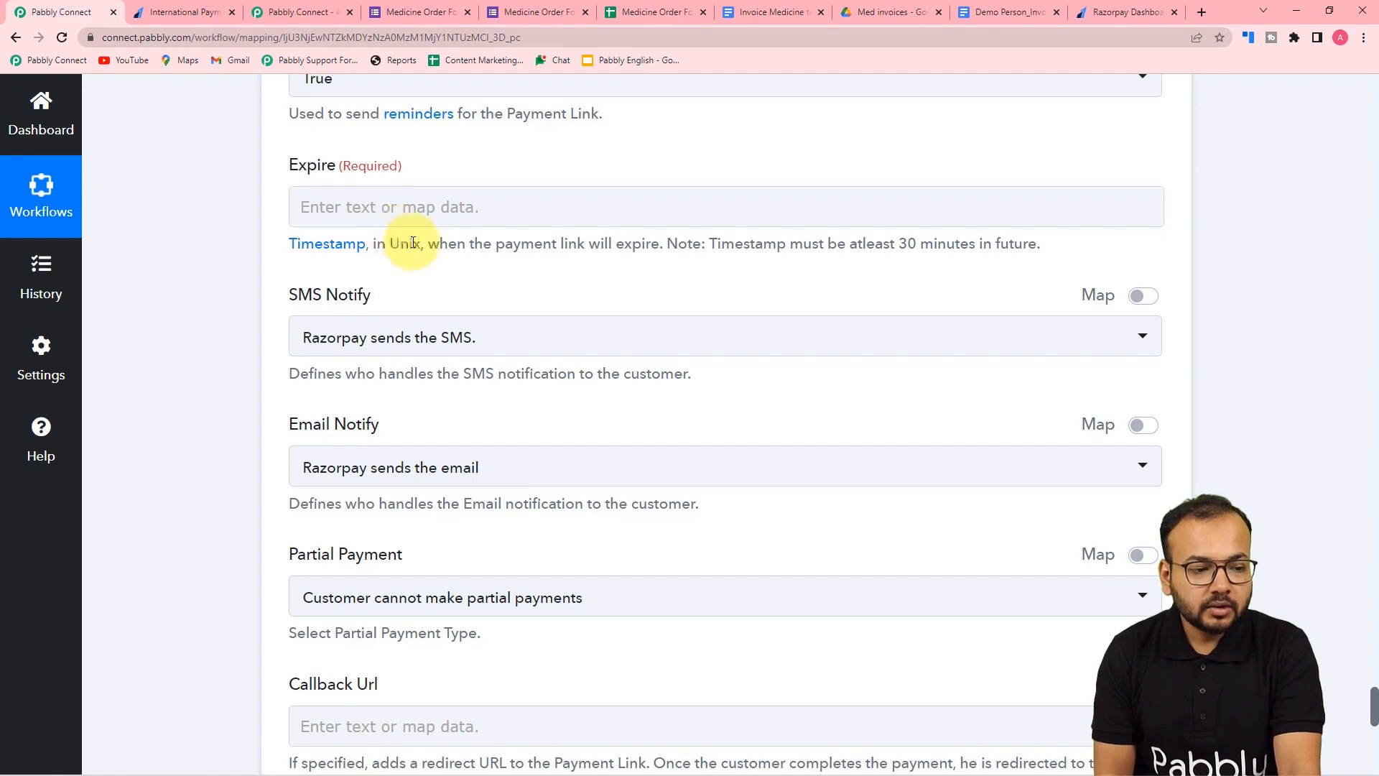
scroll(402, 237, up, 10)
scroll(278, 248, up, 20)
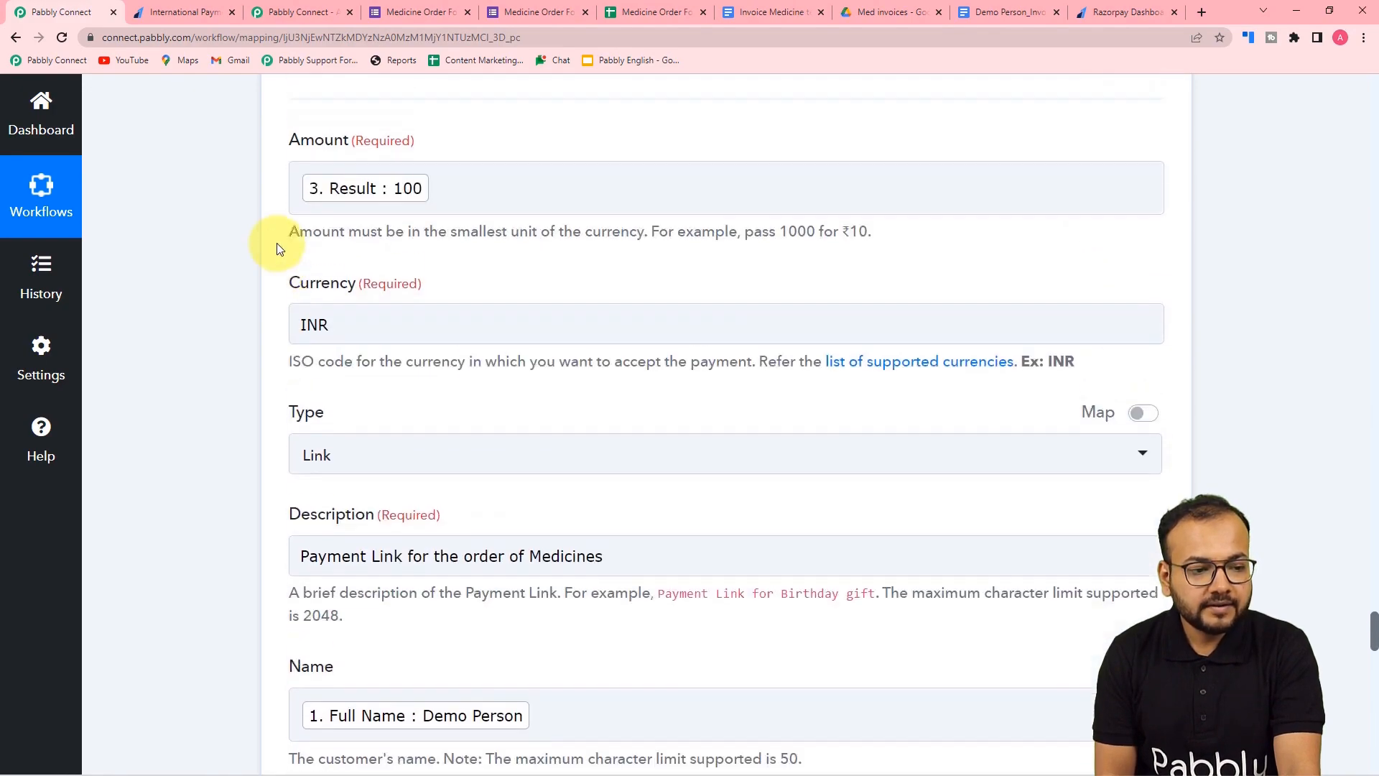
scroll(277, 248, up, 20)
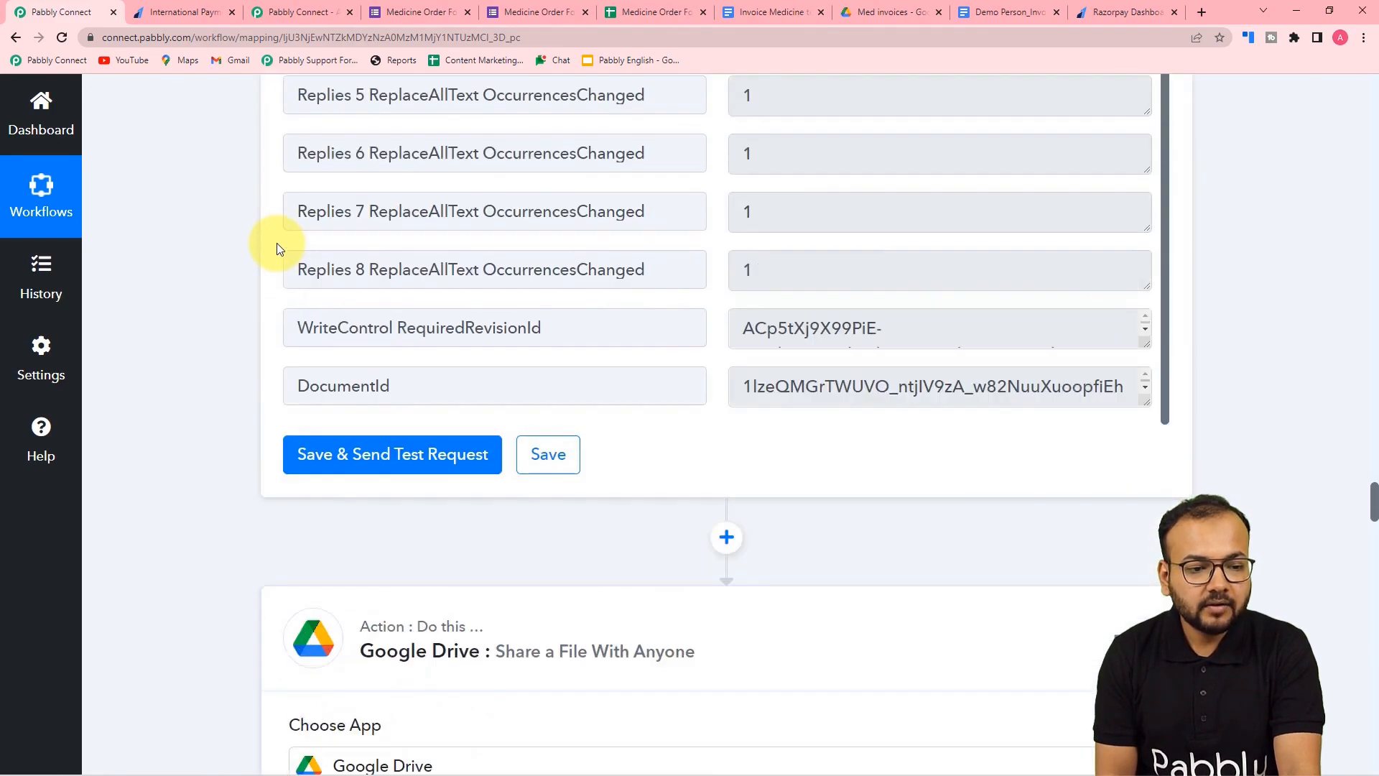
scroll(388, 248, up, 20)
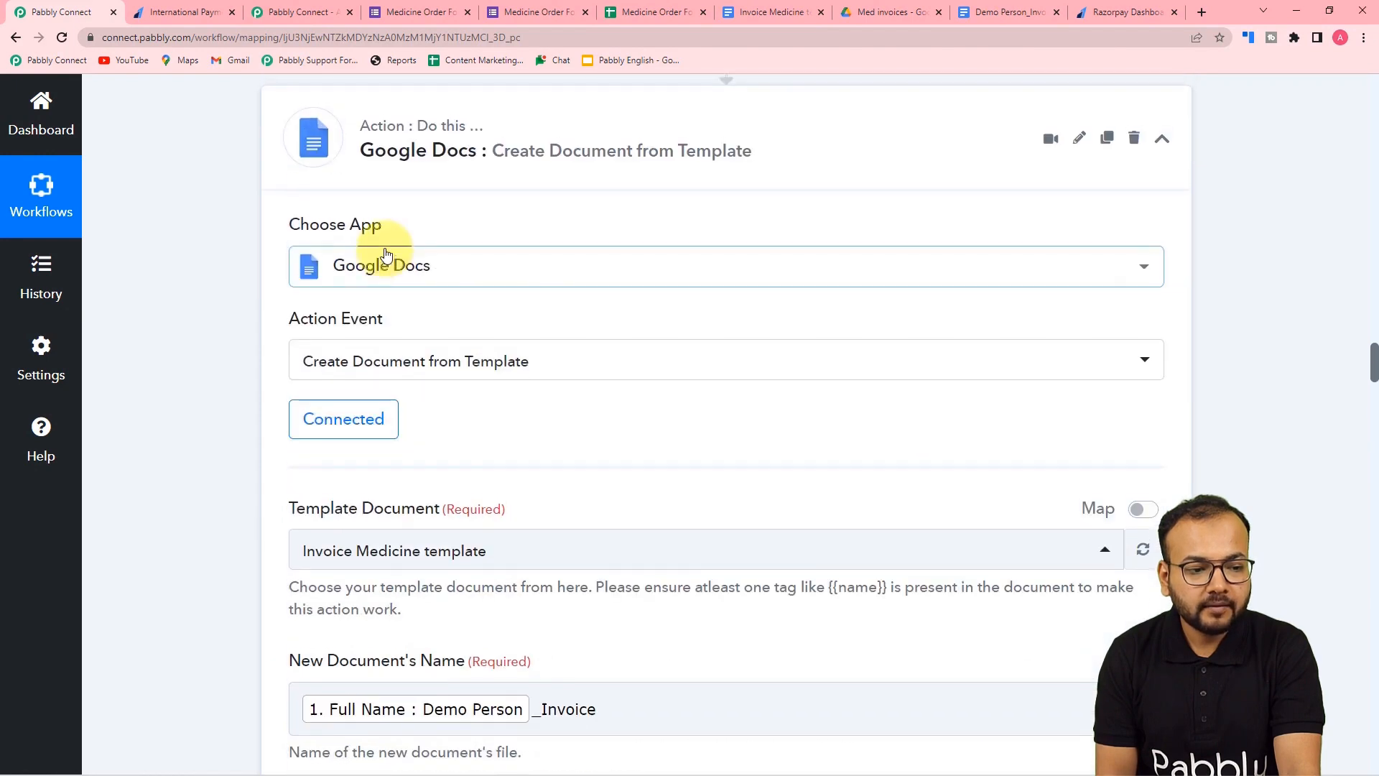
scroll(387, 251, up, 20)
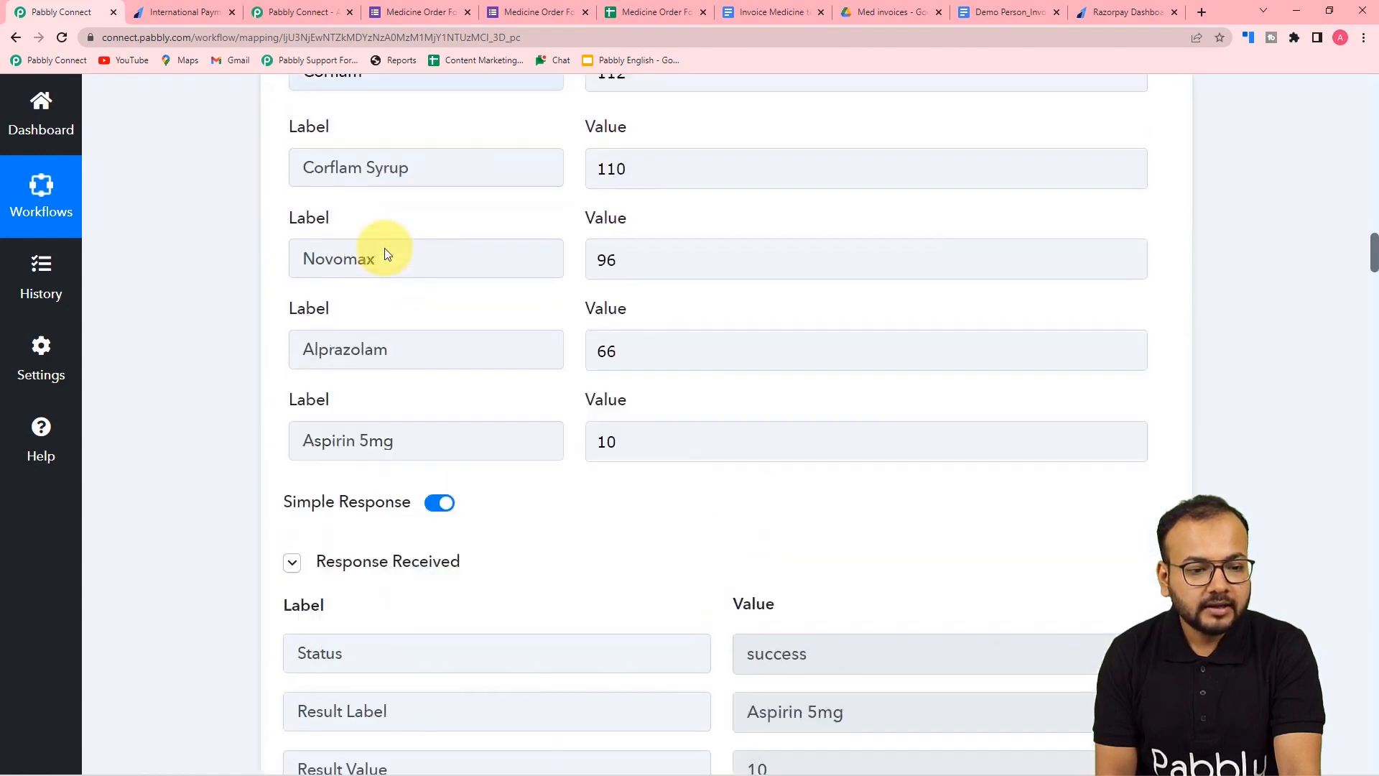
scroll(385, 248, up, 3)
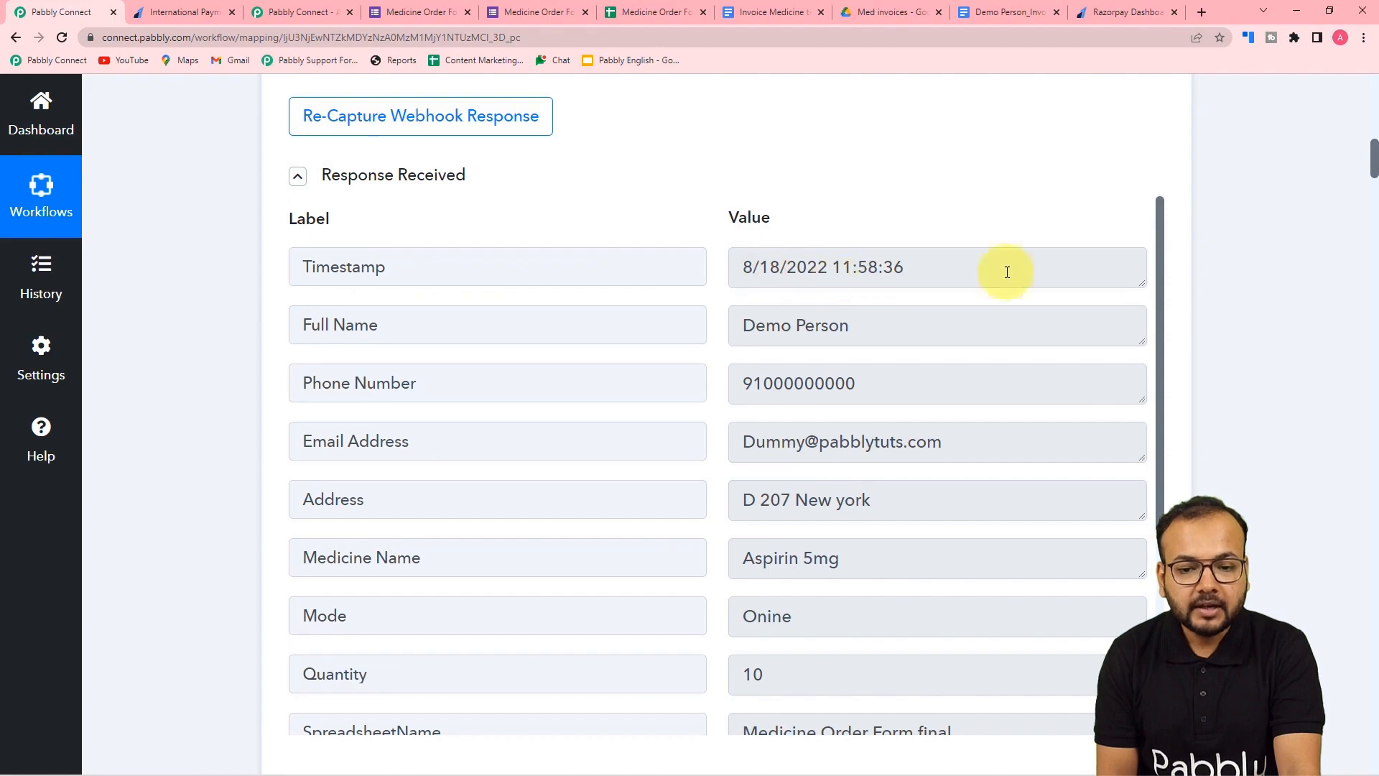
drag(1375, 149, 1314, 618)
scroll(1317, 624, down, 10)
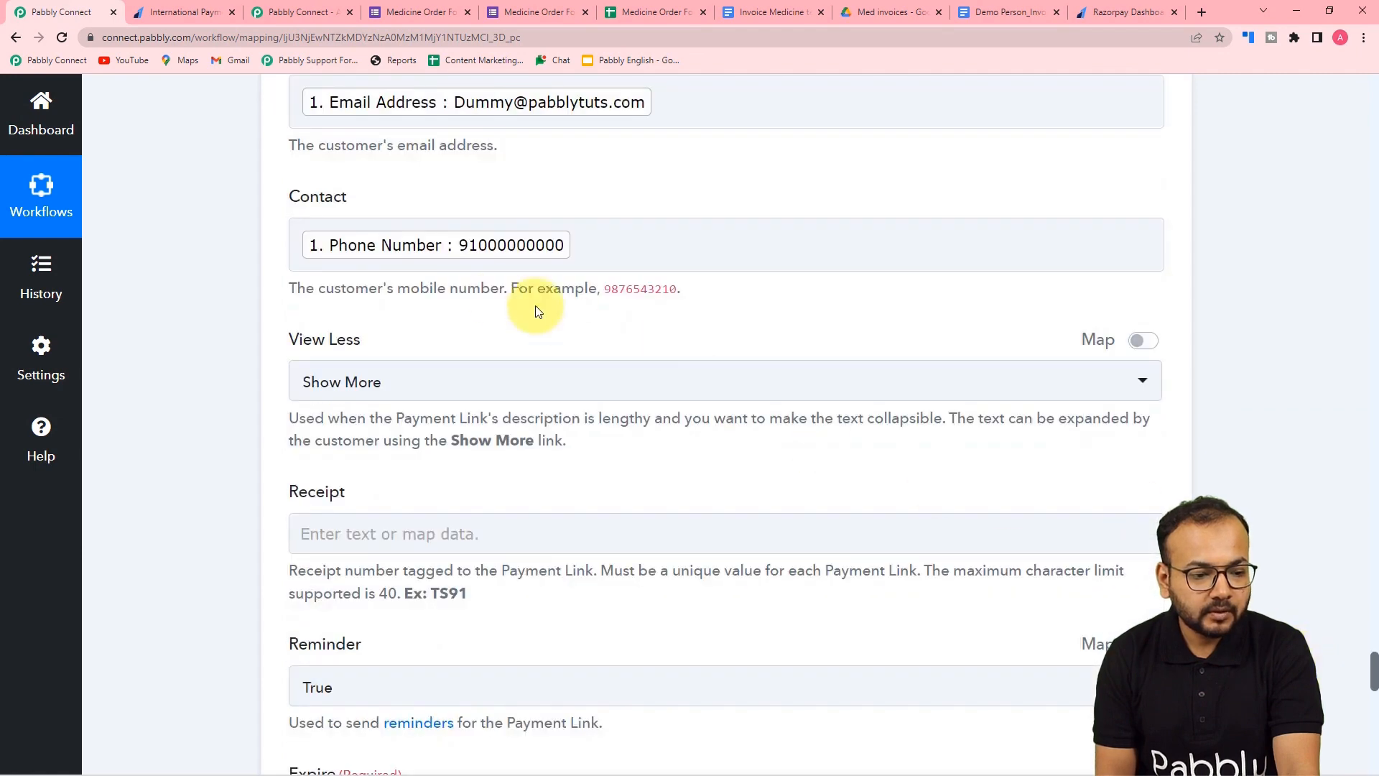
scroll(474, 359, down, 6)
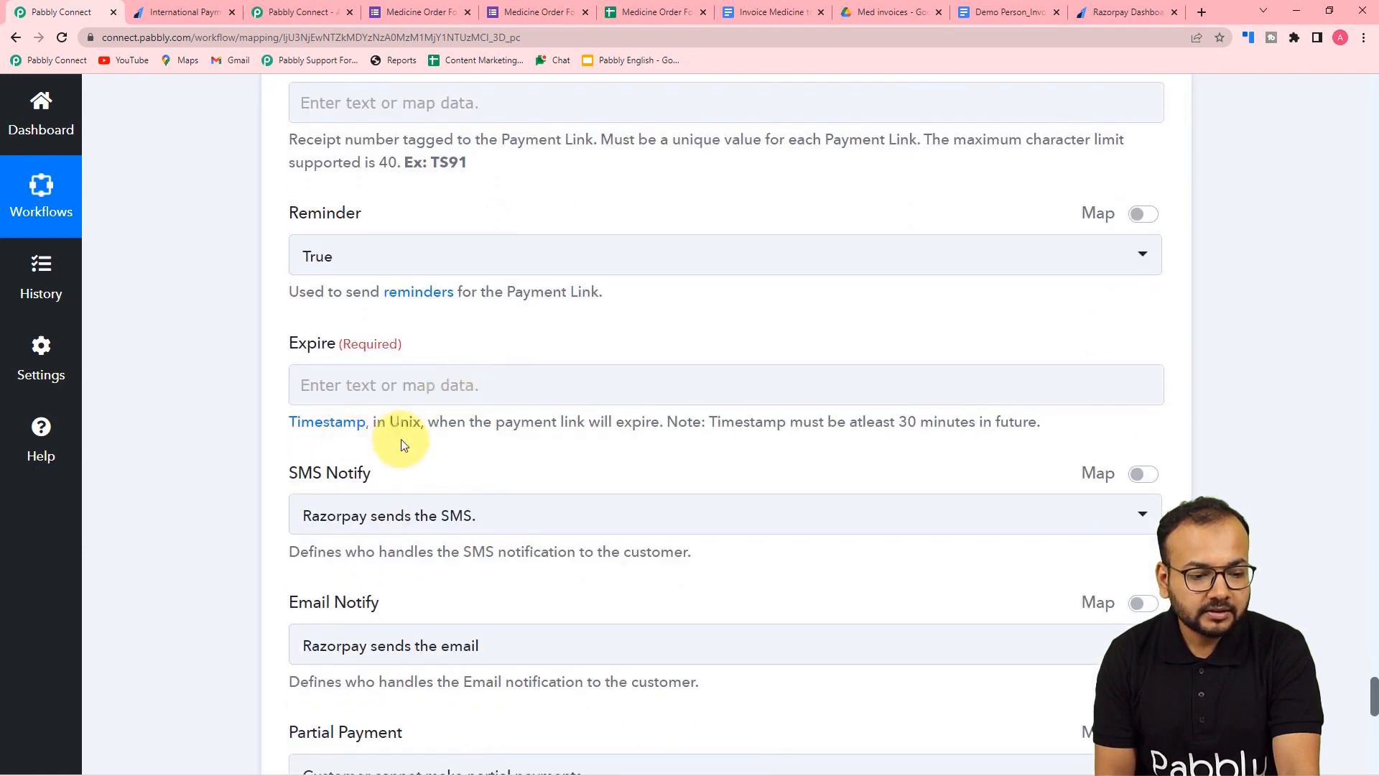
scroll(1377, 268, up, 12)
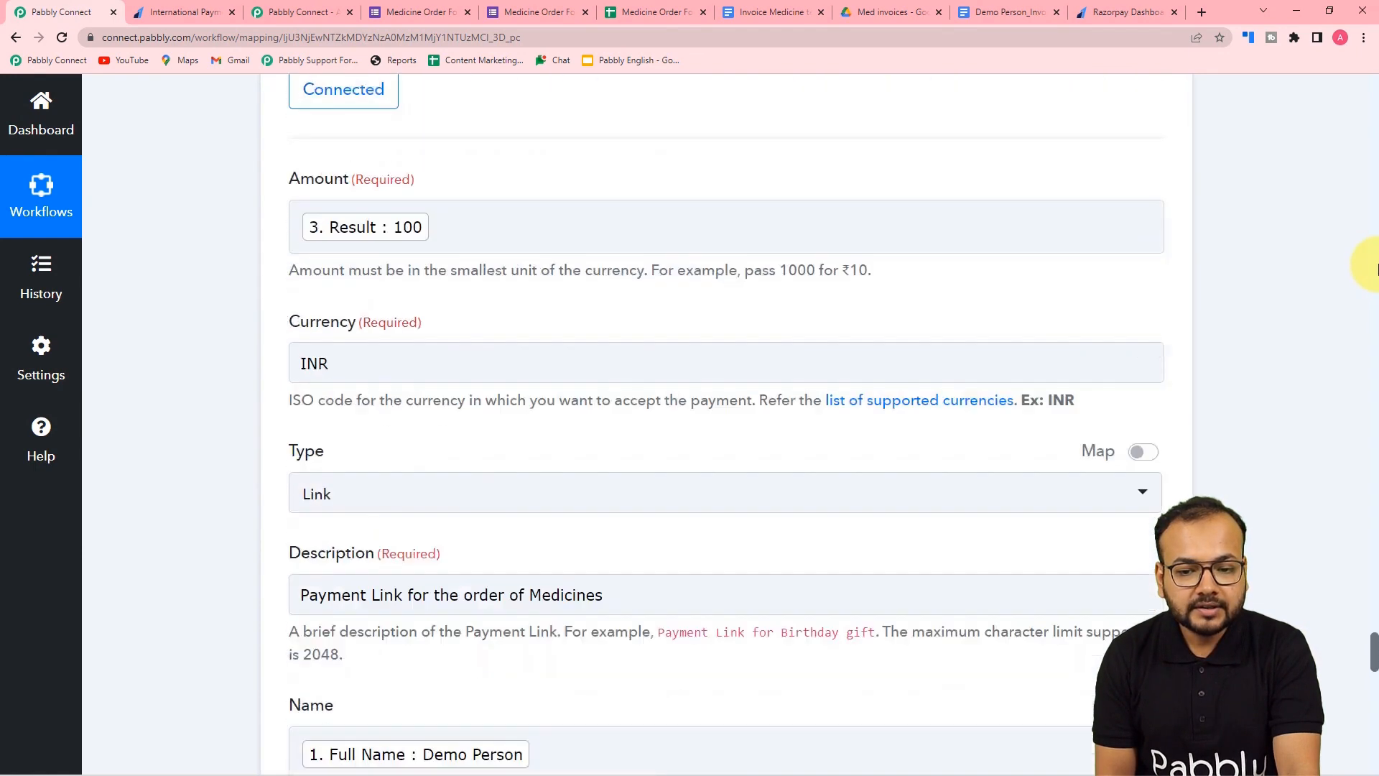
scroll(1377, 268, up, 20)
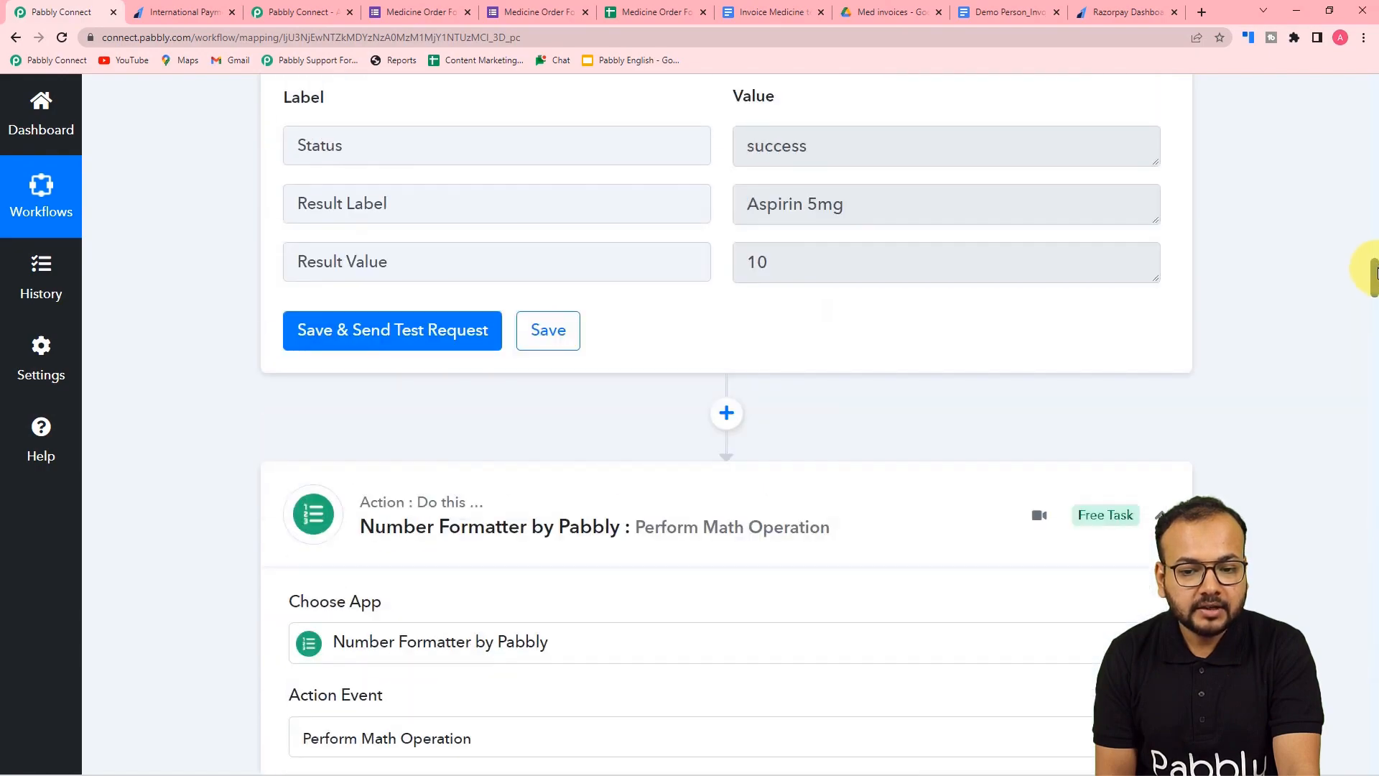
drag(1375, 272, 1347, 329)
scroll(1248, 226, down, 15)
scroll(1248, 226, down, 15)
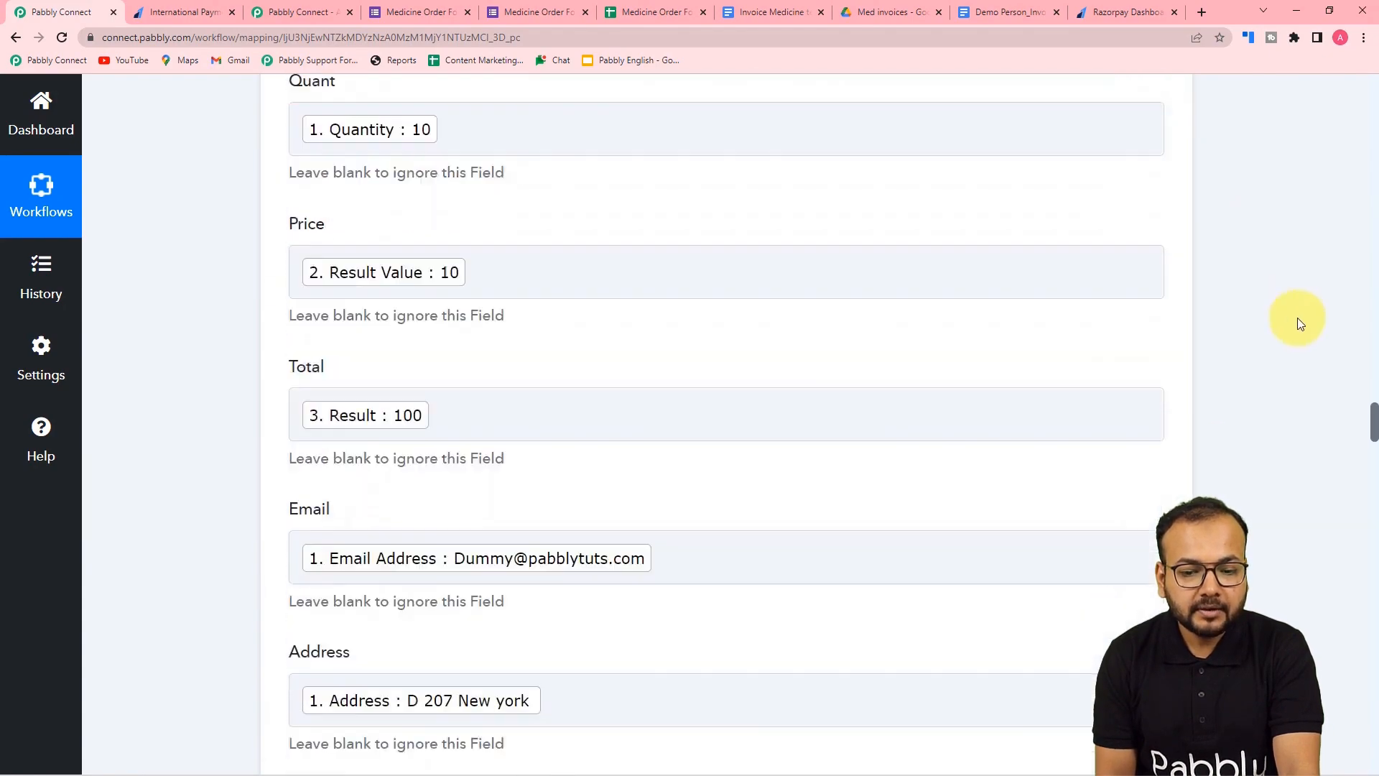
drag(1374, 446, 1355, 611)
scroll(859, 295, up, 4)
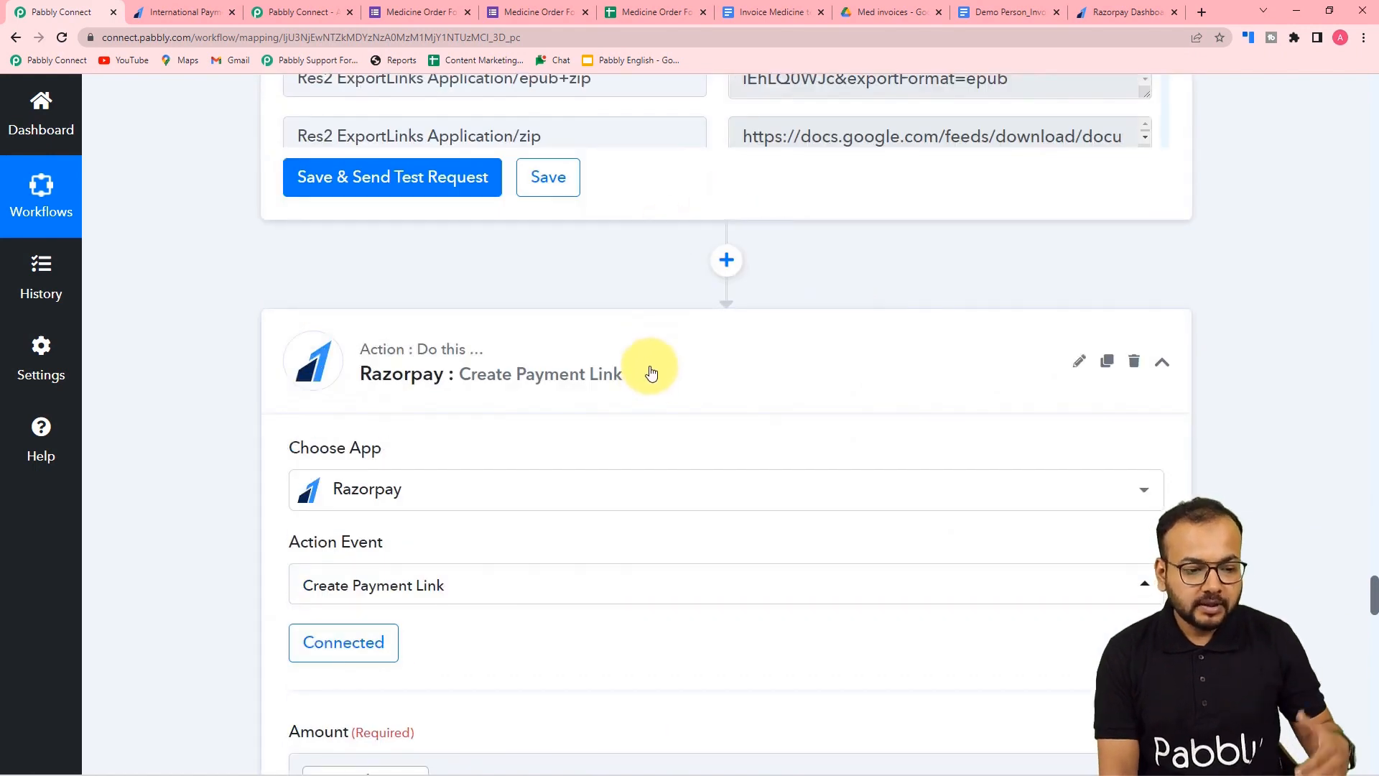
- Insert a step above Razorpay, searching 'date' and choosing the Date/Time Formatter by Pabbly app
click(726, 260)
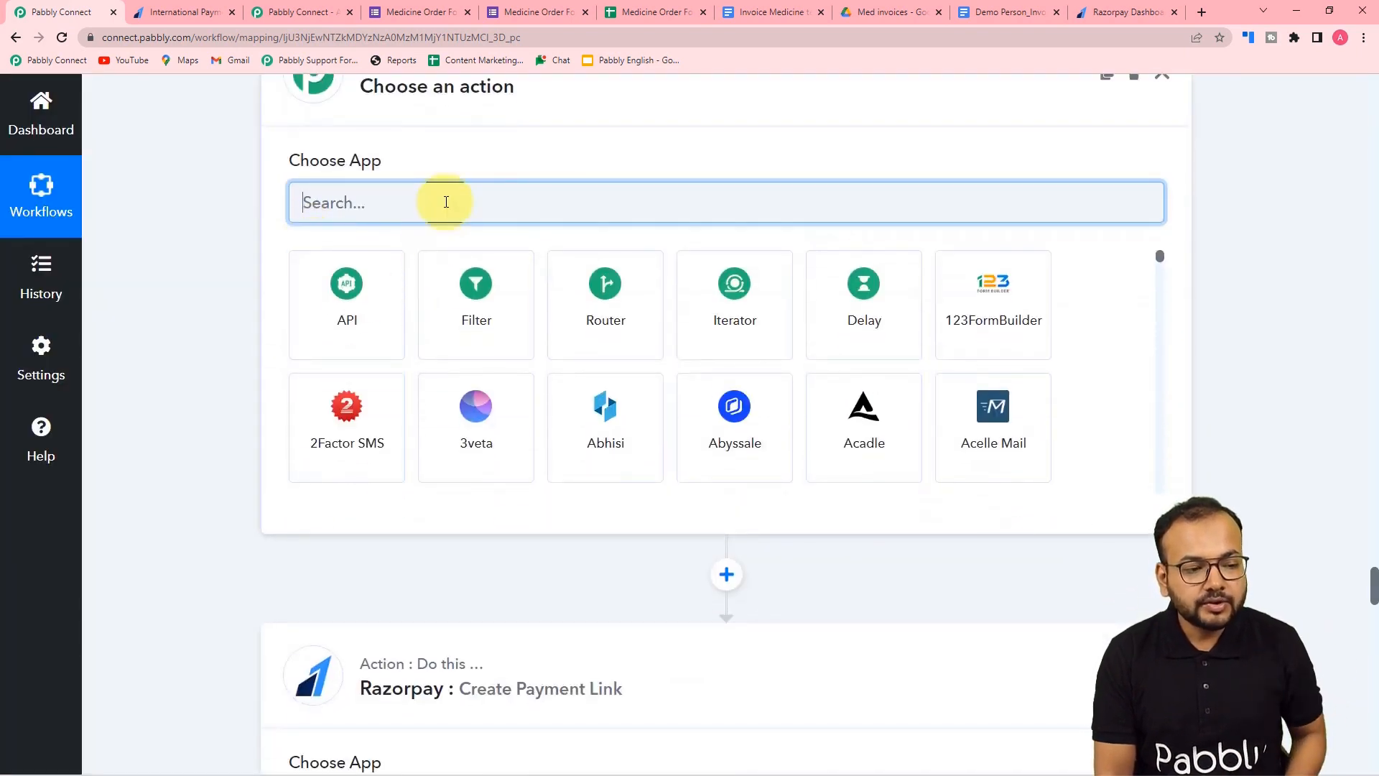
text(date)
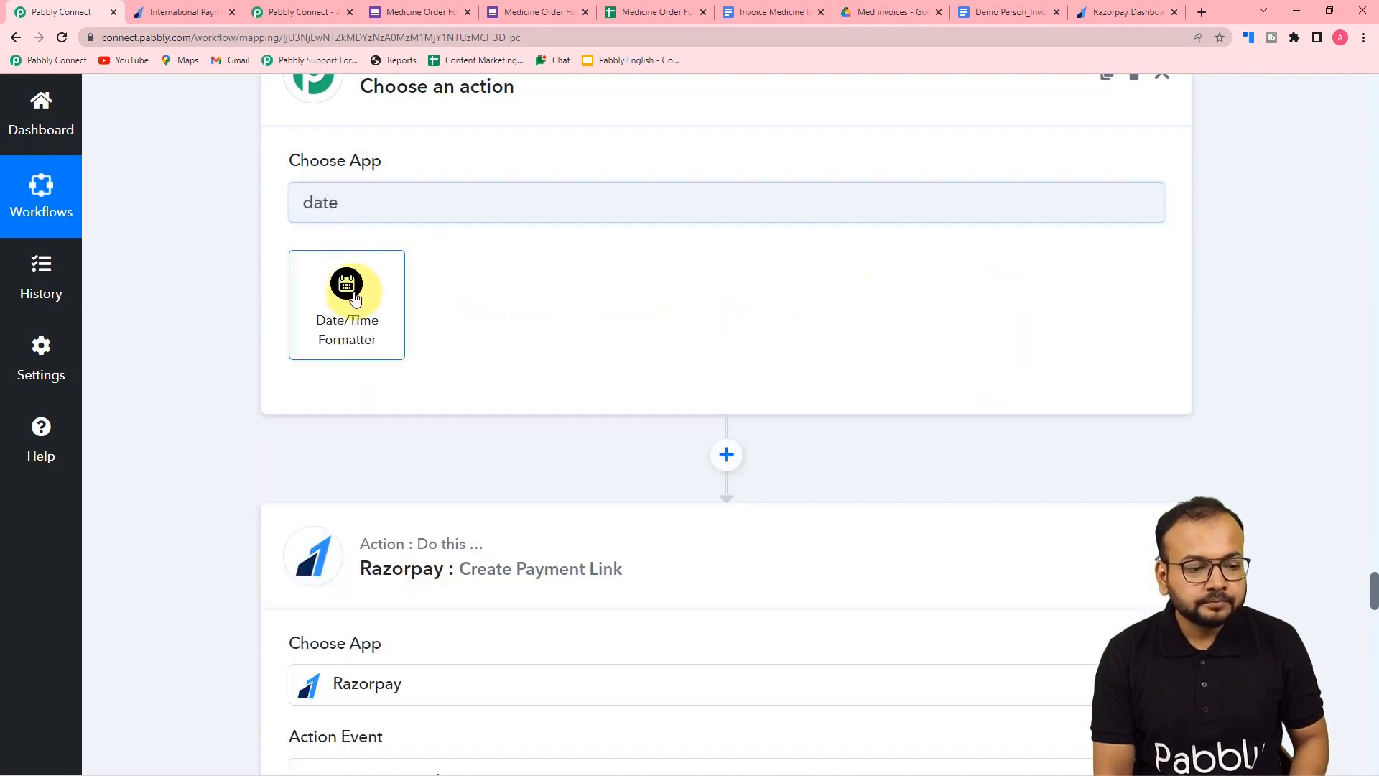
click(353, 297)
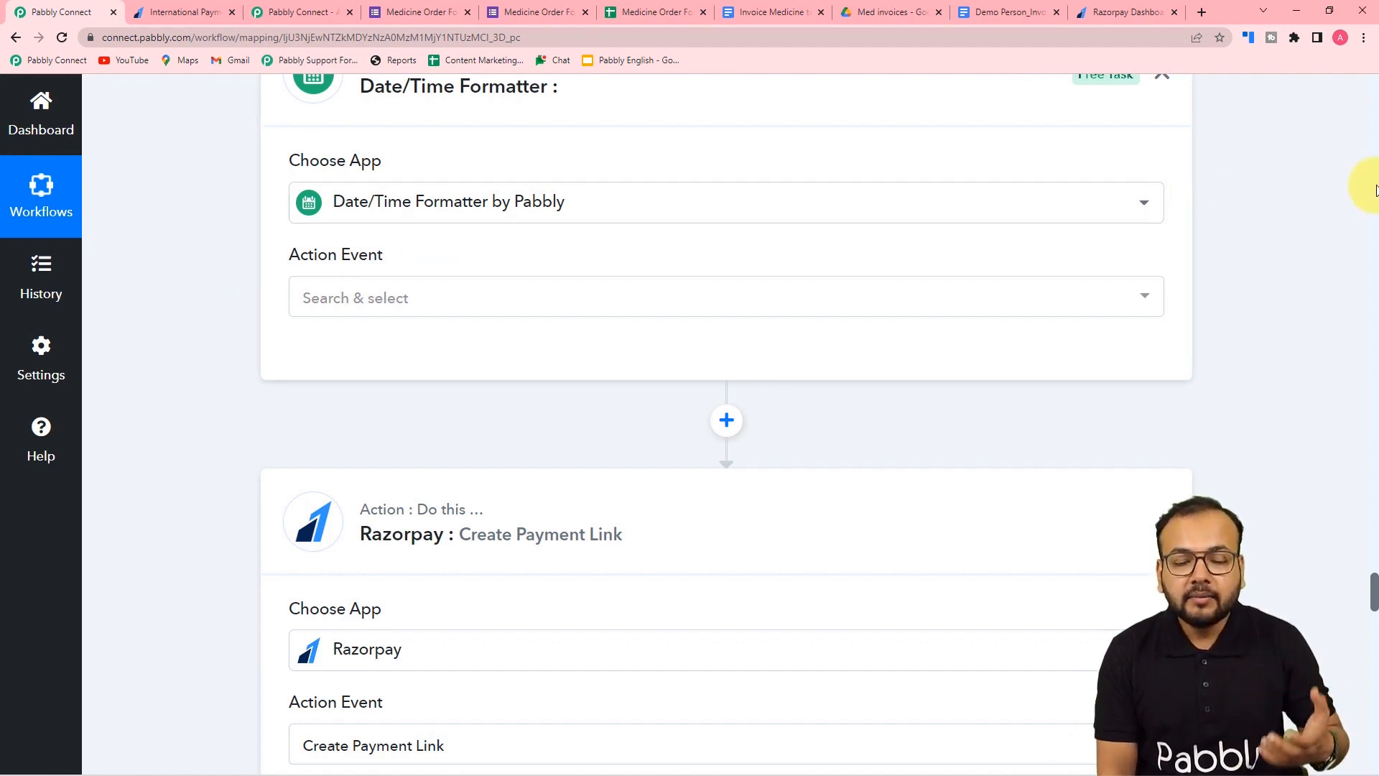
scroll(1375, 190, up, 20)
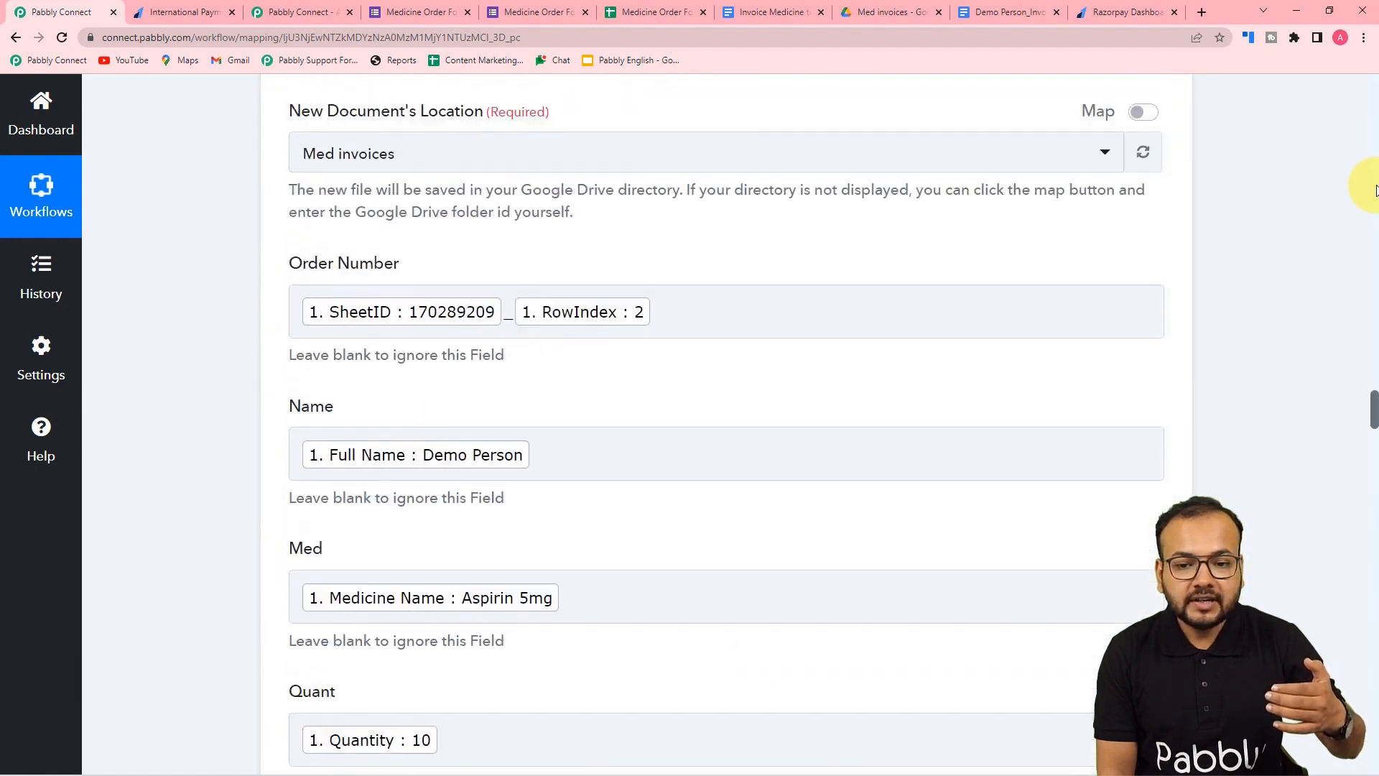
scroll(1376, 216, up, 8)
scroll(1376, 244, up, 10)
scroll(1365, 216, up, 15)
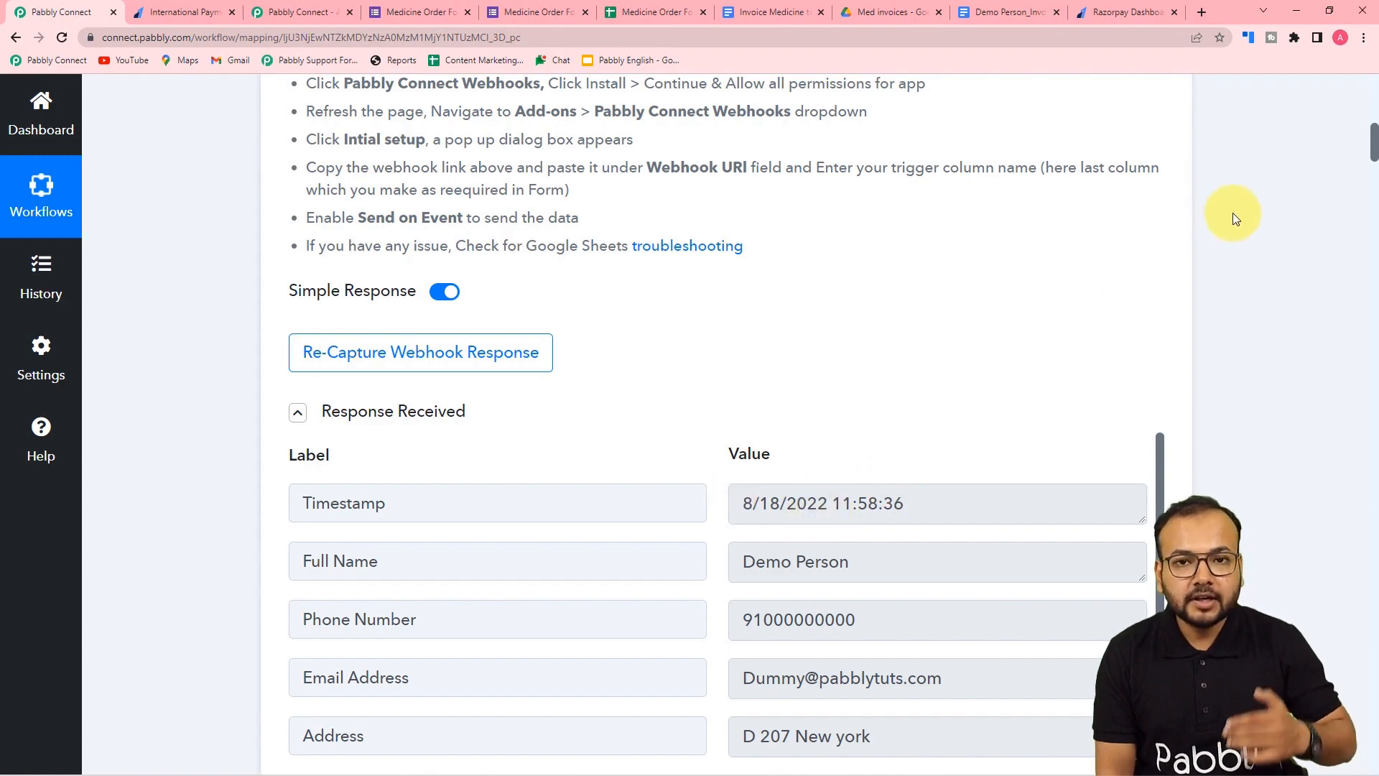
drag(1372, 139, 1332, 675)
scroll(1226, 424, down, 15)
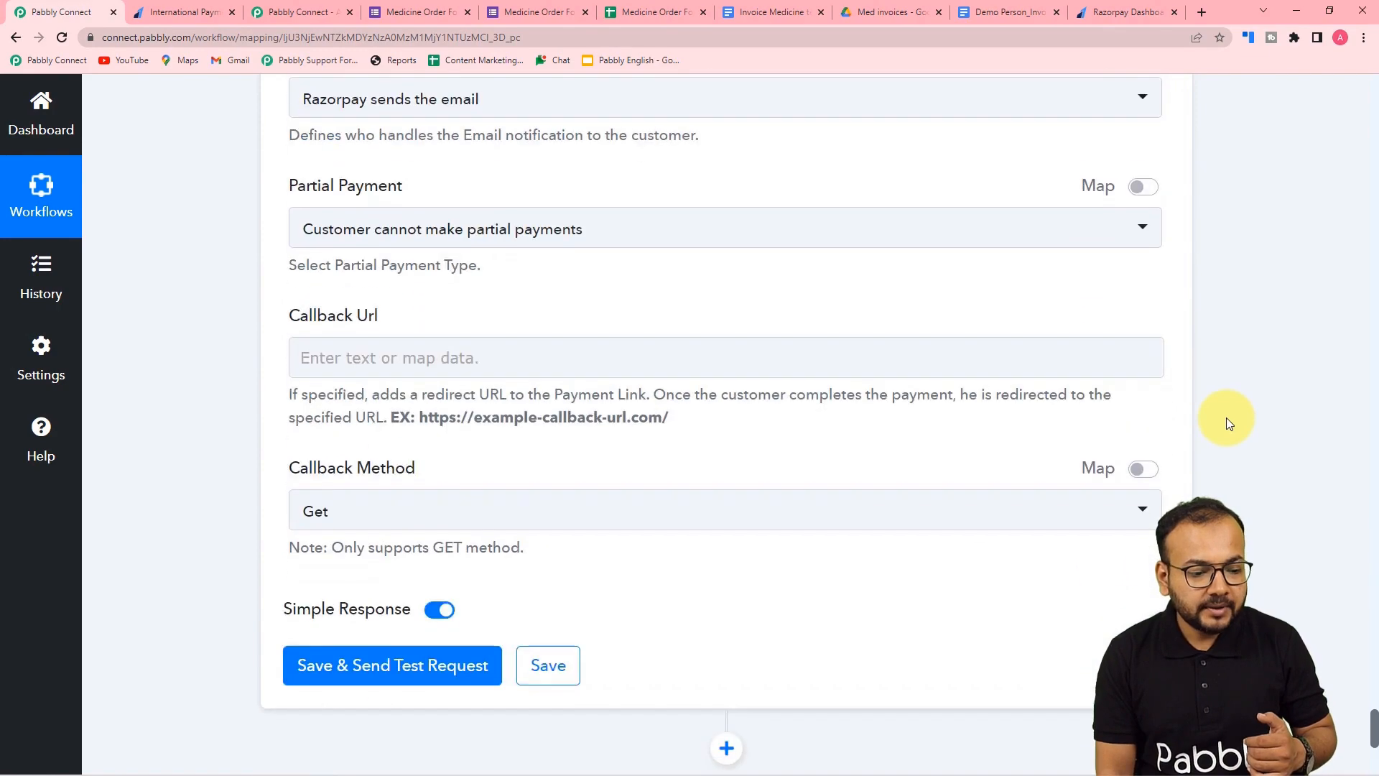
scroll(1226, 423, up, 12)
scroll(1226, 419, up, 20)
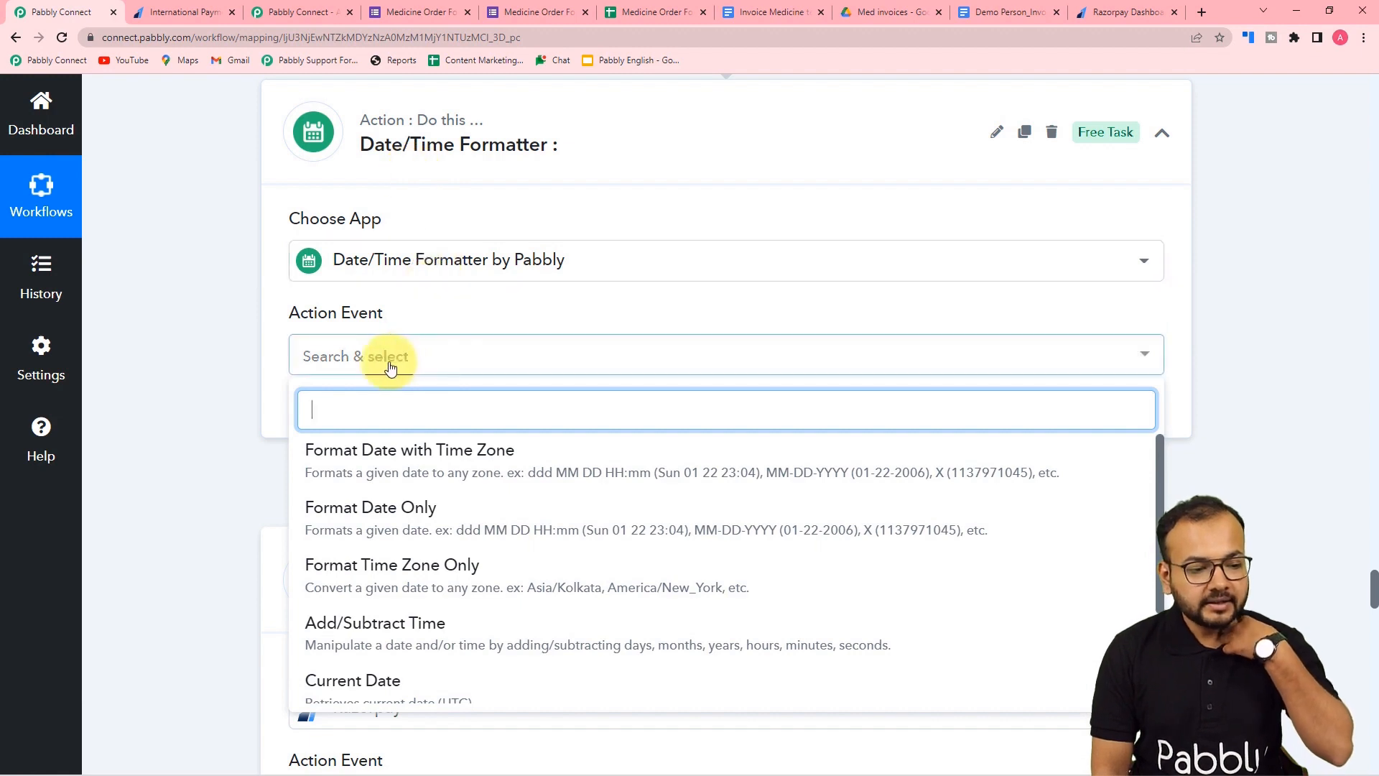
- Choose the Modify Current Date event, connect it, and set time zone Asia/Kolkata with operation Add
scroll(415, 512, down, 1)
scroll(415, 512, down, 1)
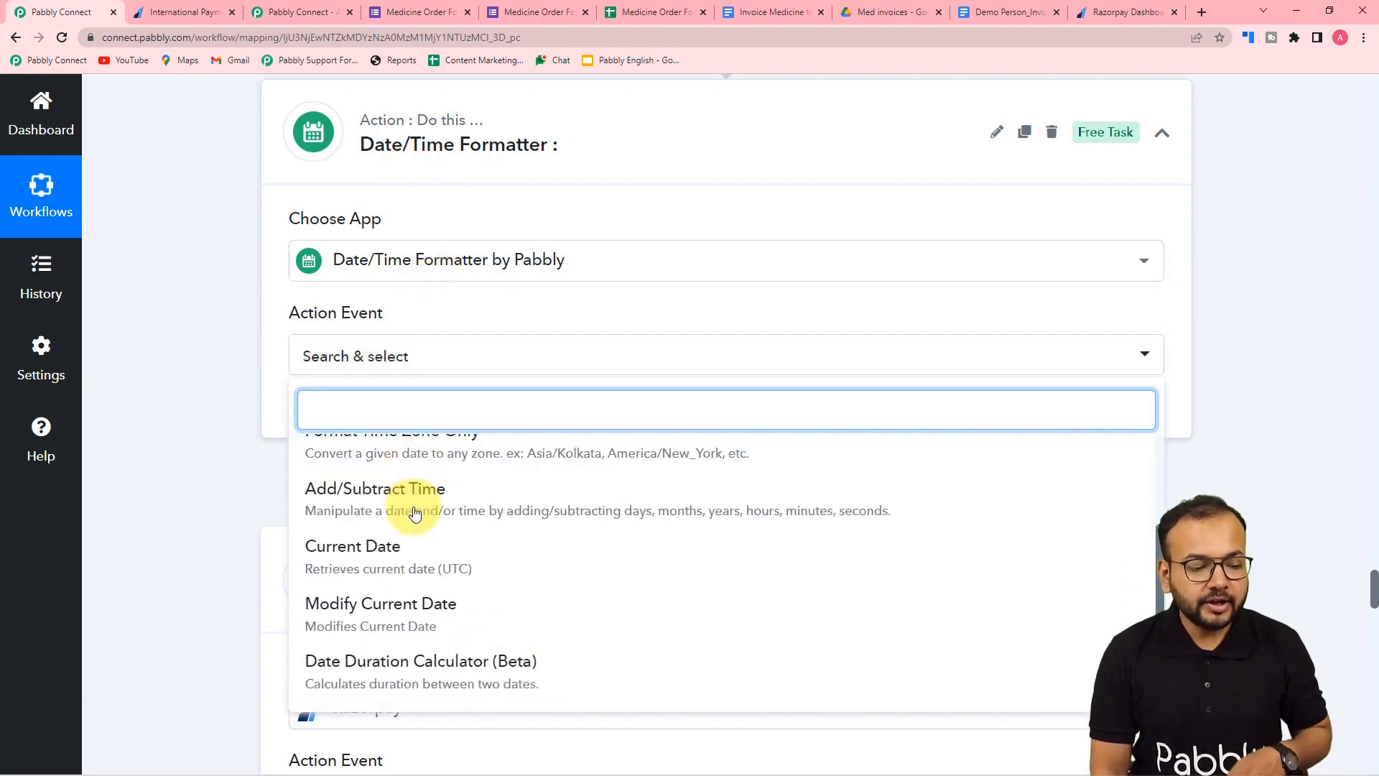
click(400, 623)
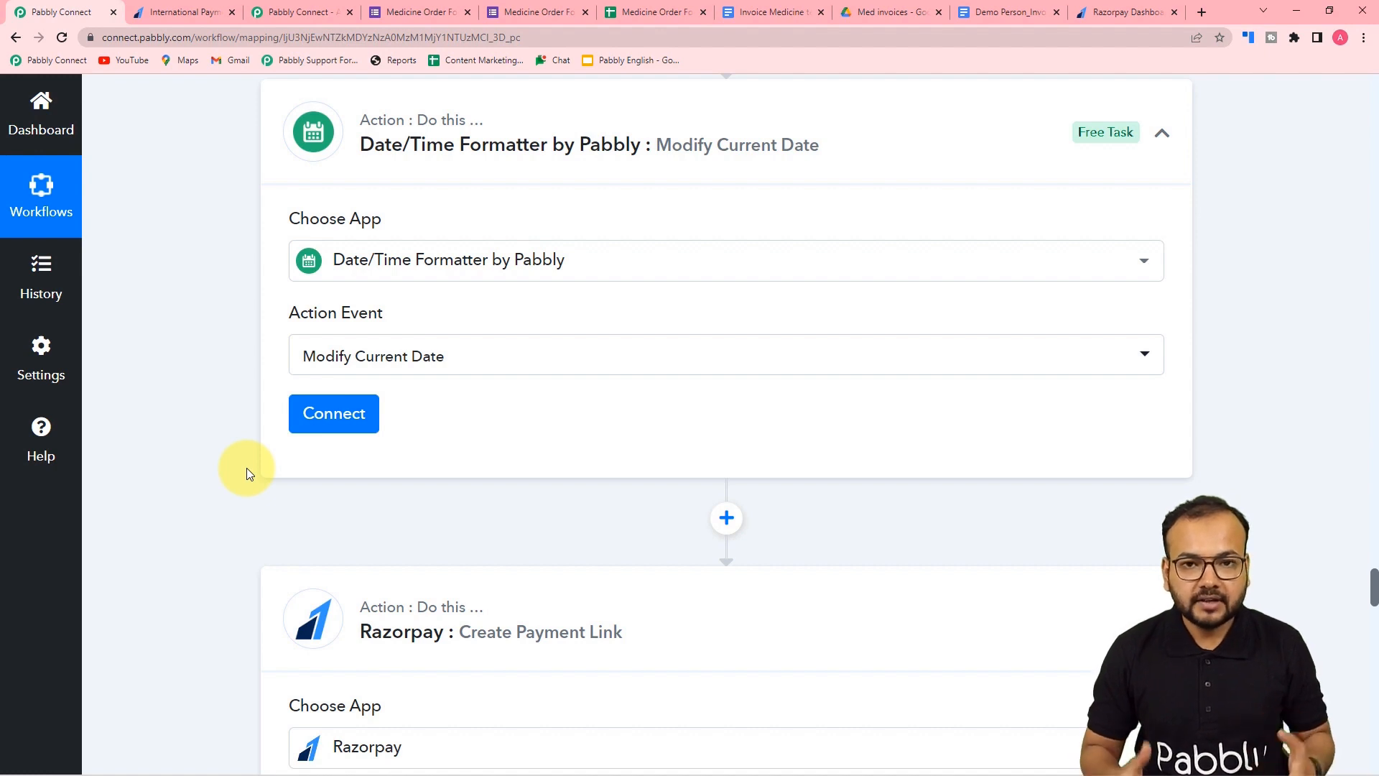
click(321, 429)
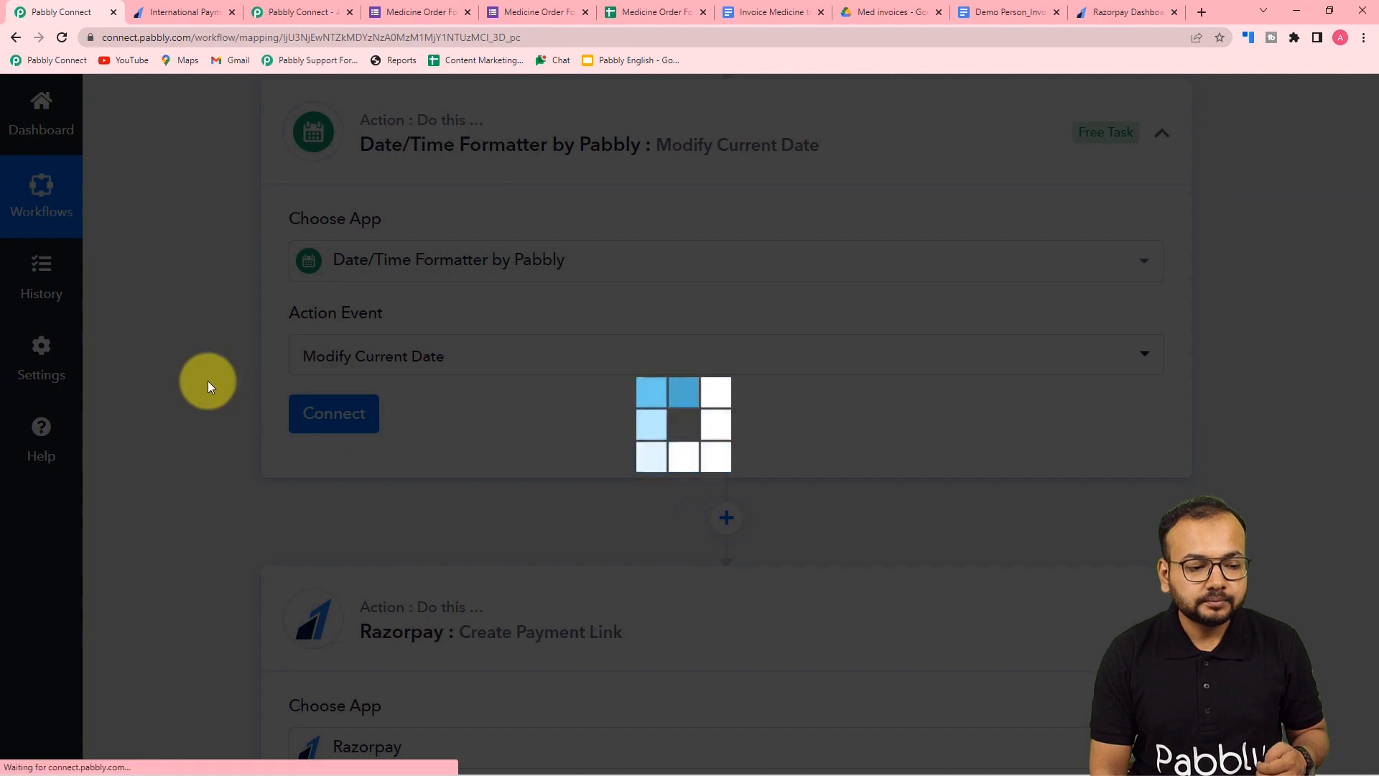
scroll(208, 381, down, 3)
scroll(209, 380, down, 2)
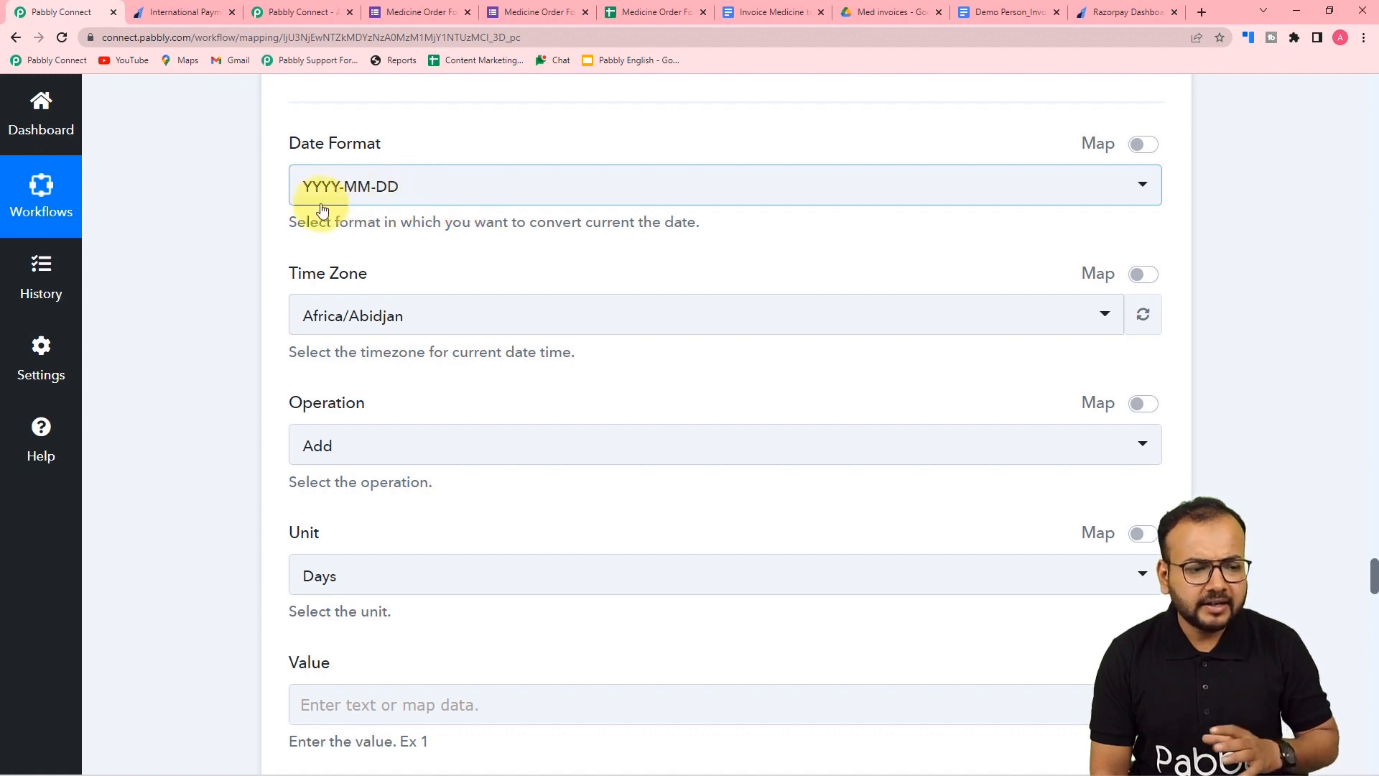
scroll(413, 213, down, 2)
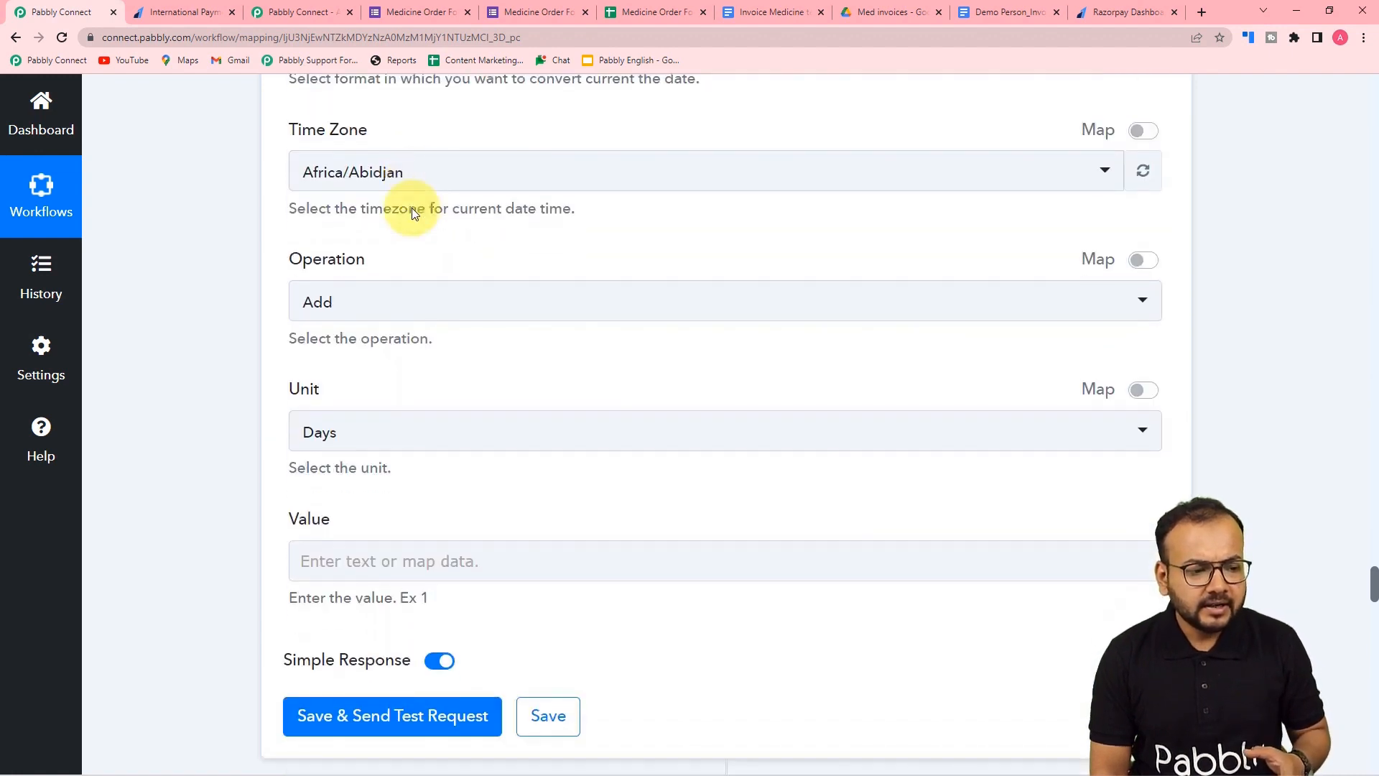
click(381, 180)
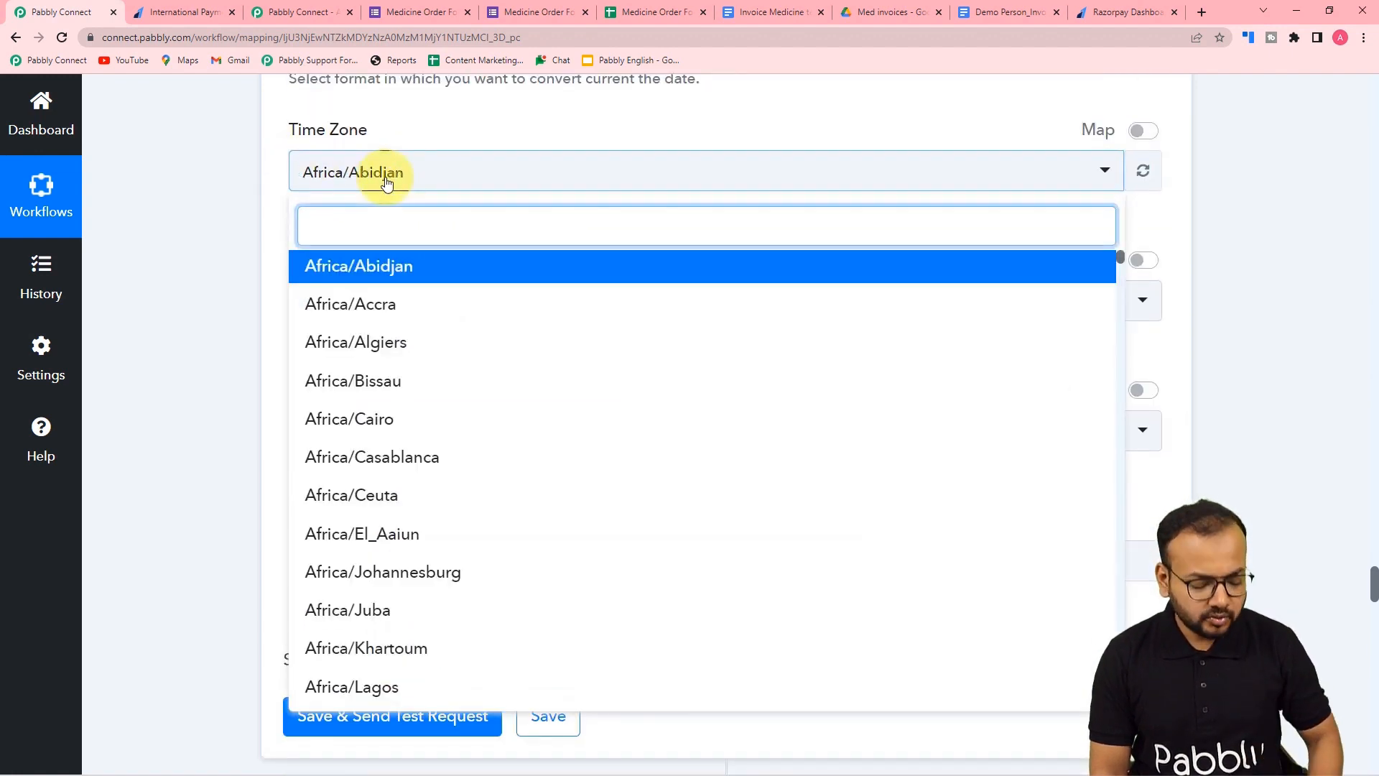
text(kol)
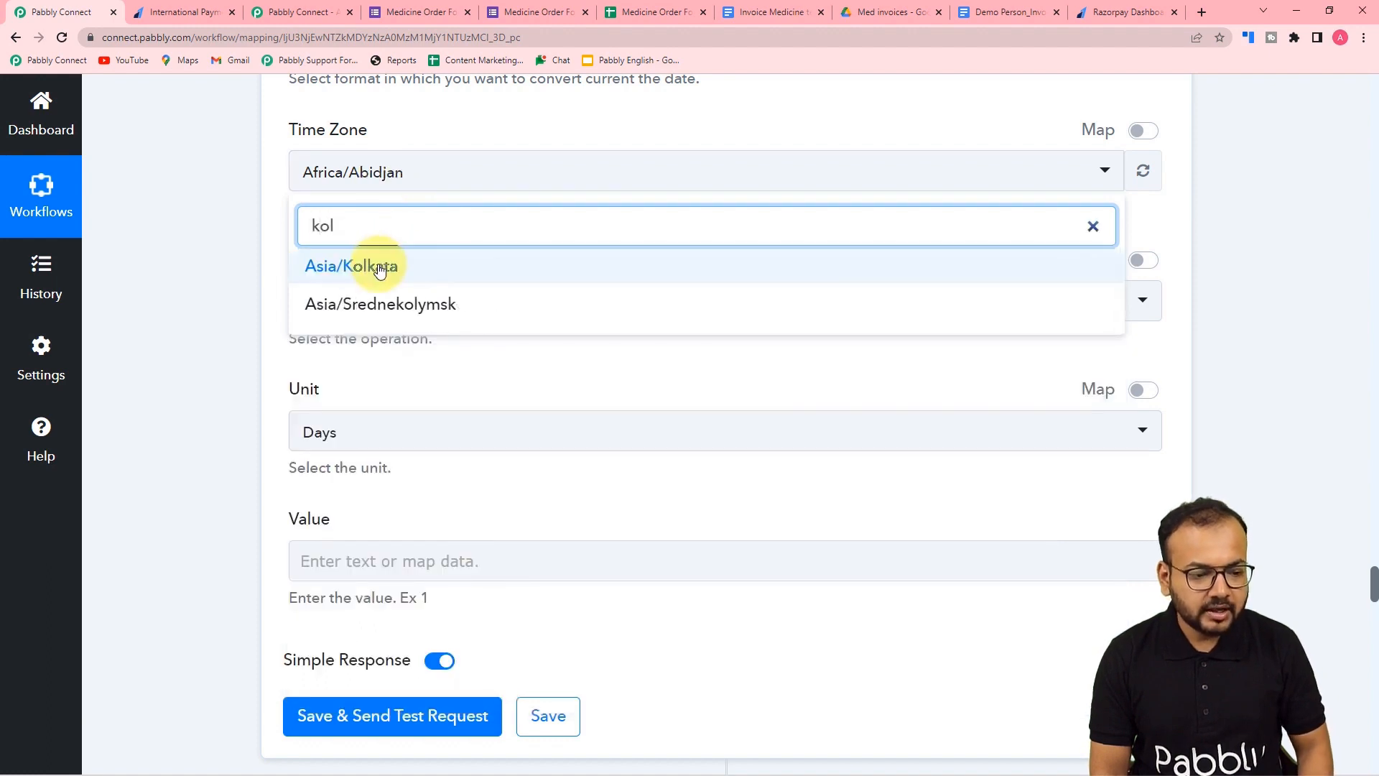
click(356, 265)
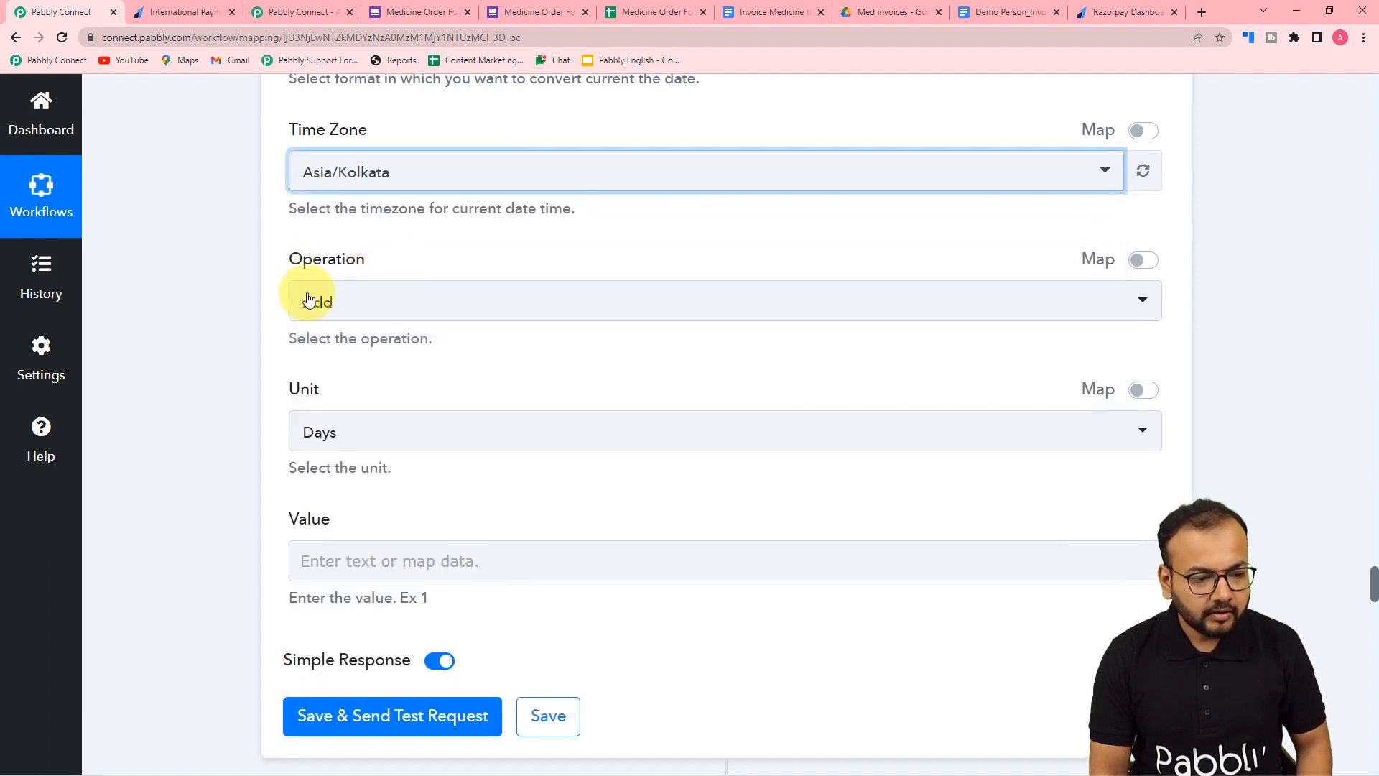
click(366, 309)
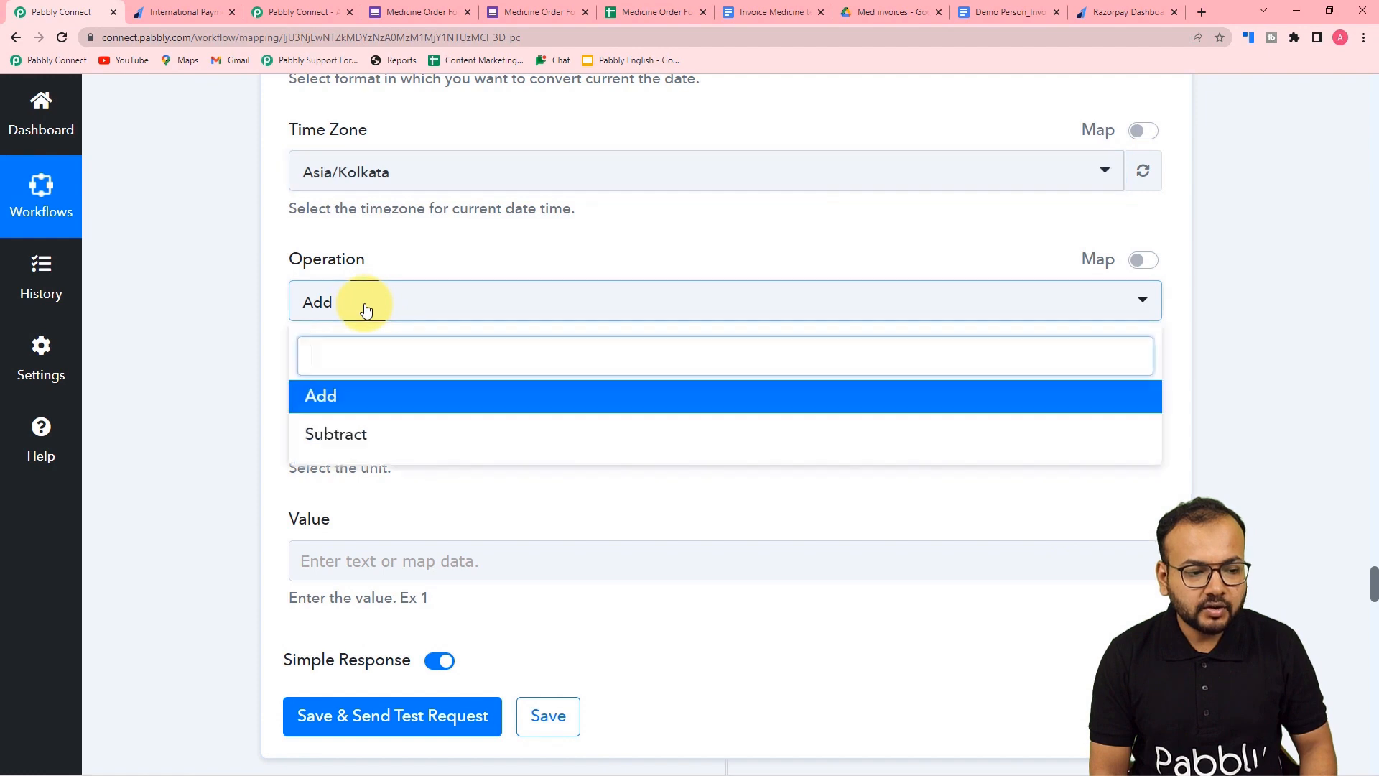
click(344, 399)
- Add 1 Day, then save and test the step, which returns 2022-08-19
scroll(237, 316, down, 3)
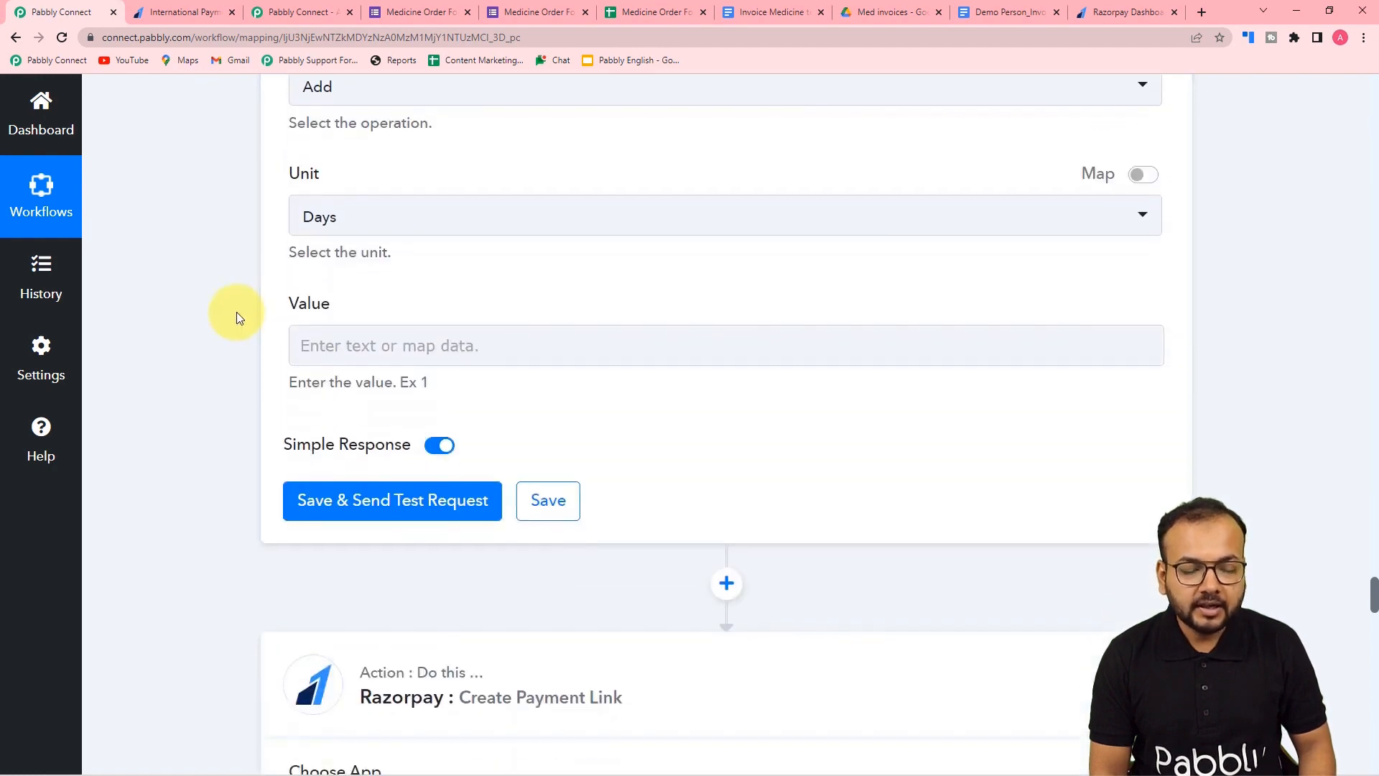
click(369, 216)
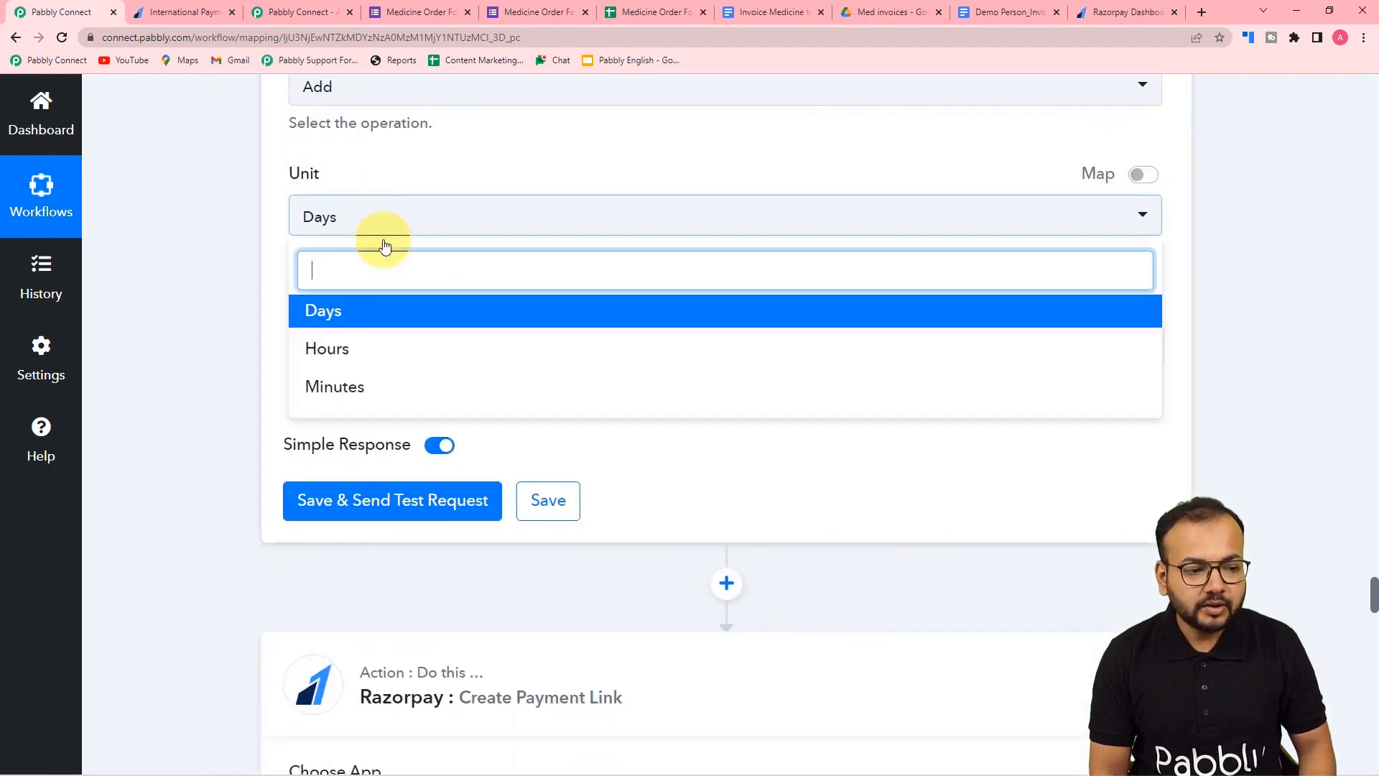
click(347, 326)
click(347, 347)
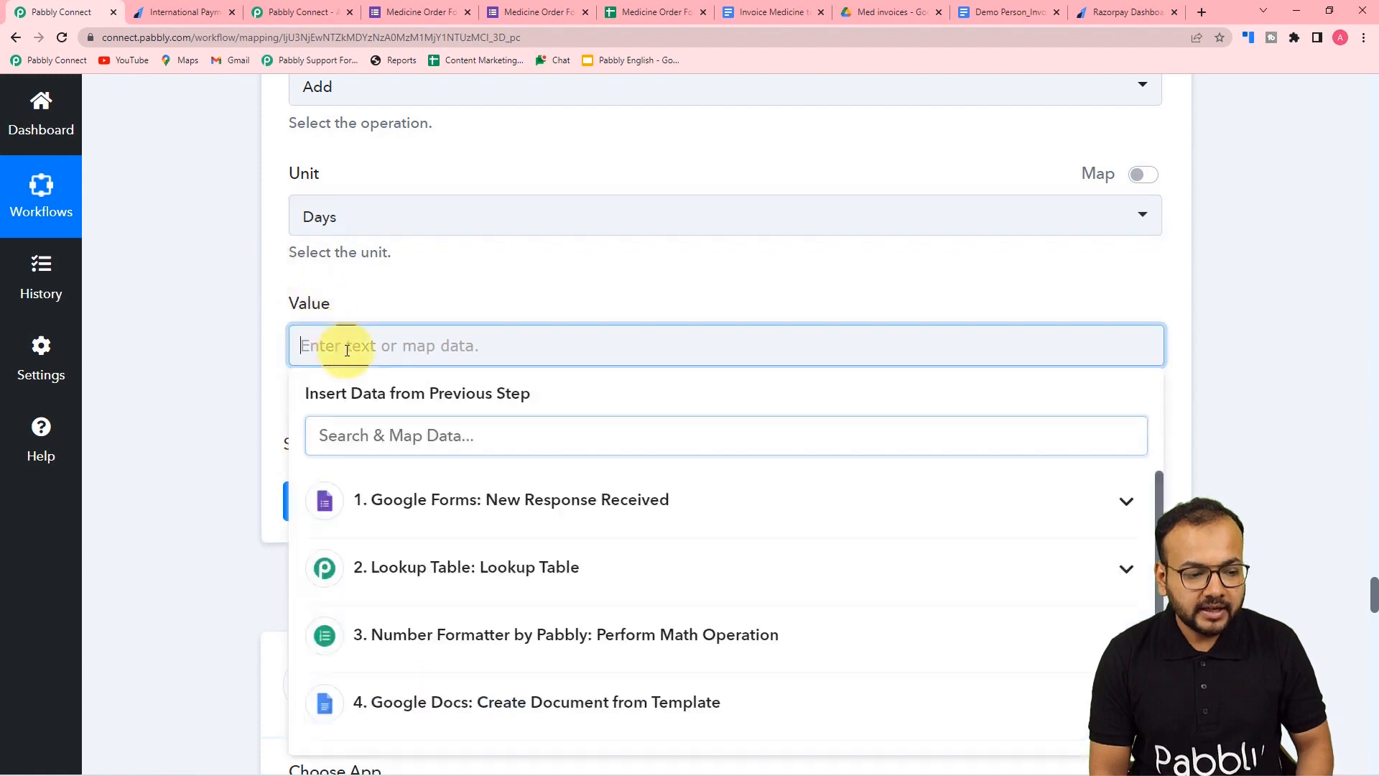
text(1)
click(252, 412)
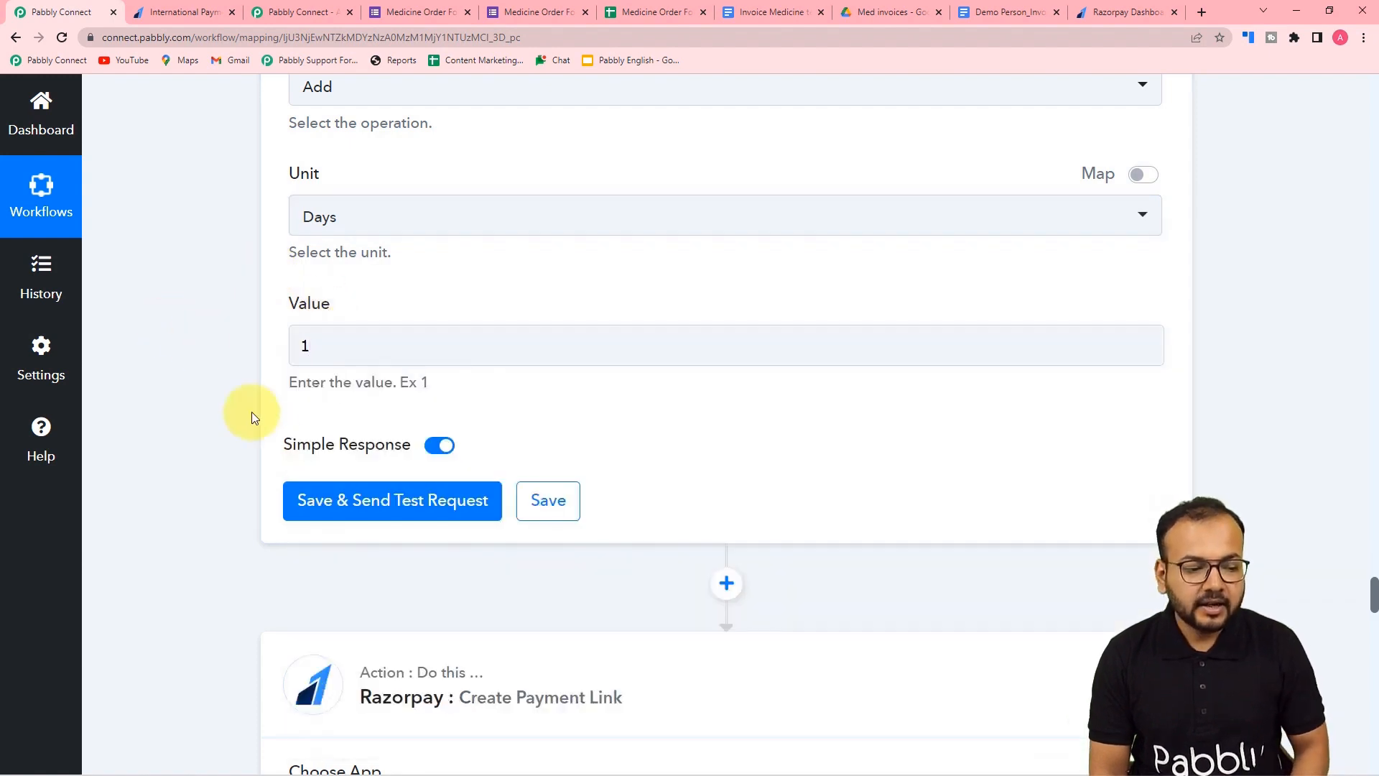
click(330, 499)
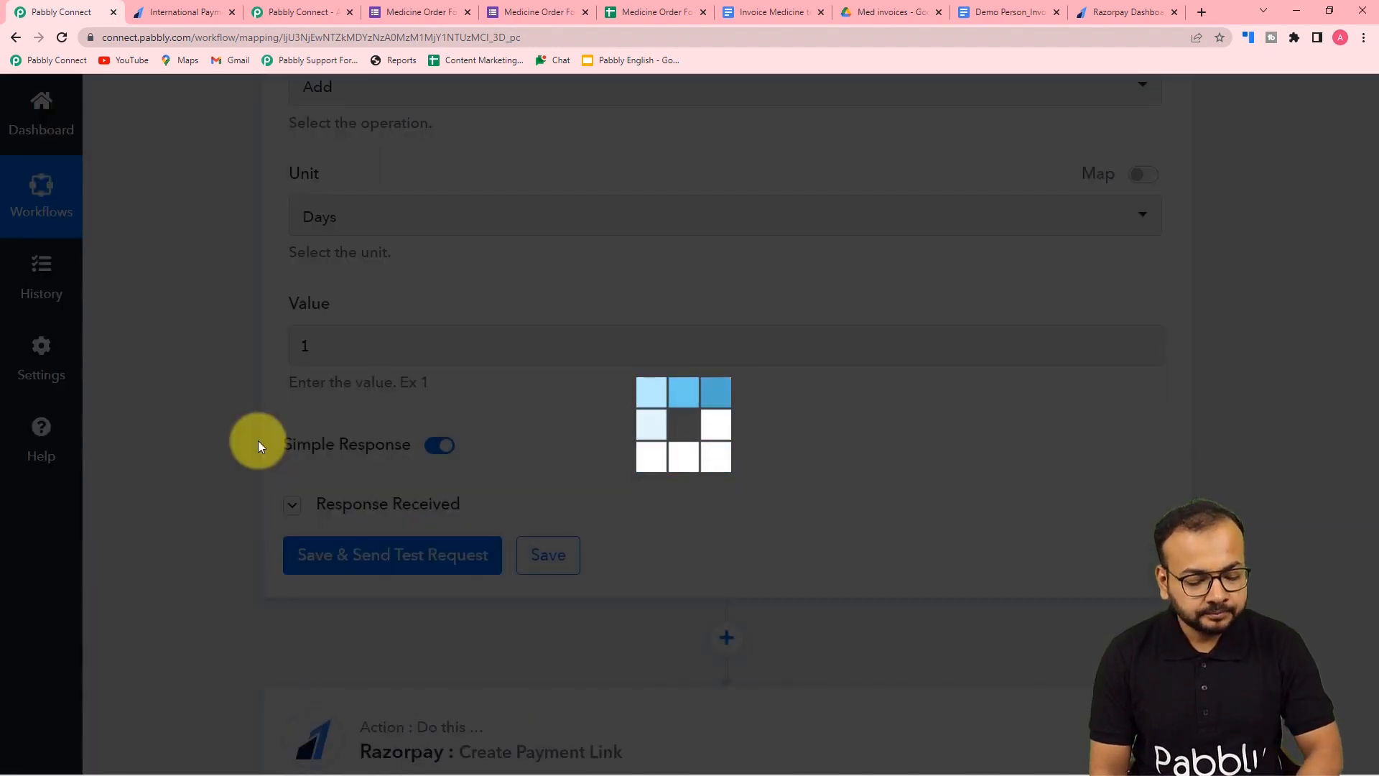
scroll(257, 441, down, 3)
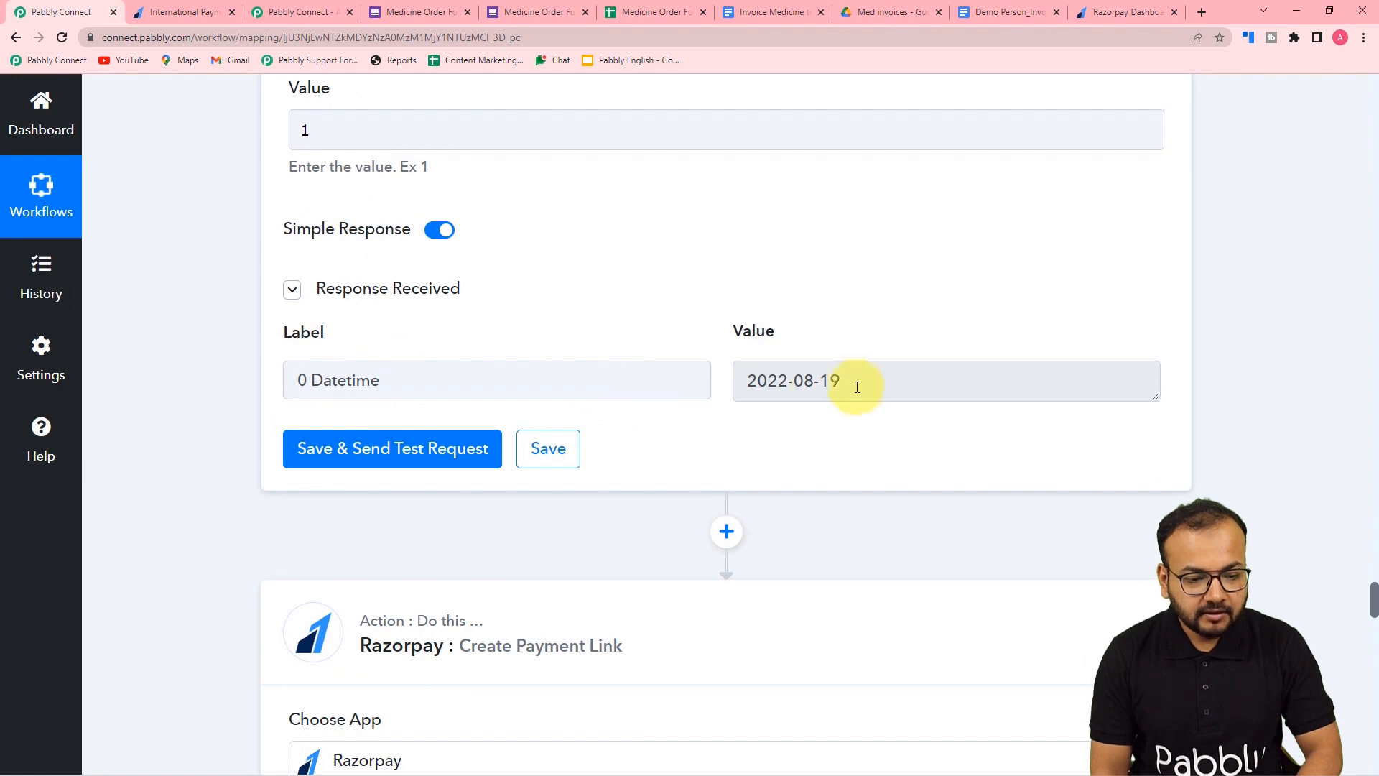
scroll(780, 381, down, 3)
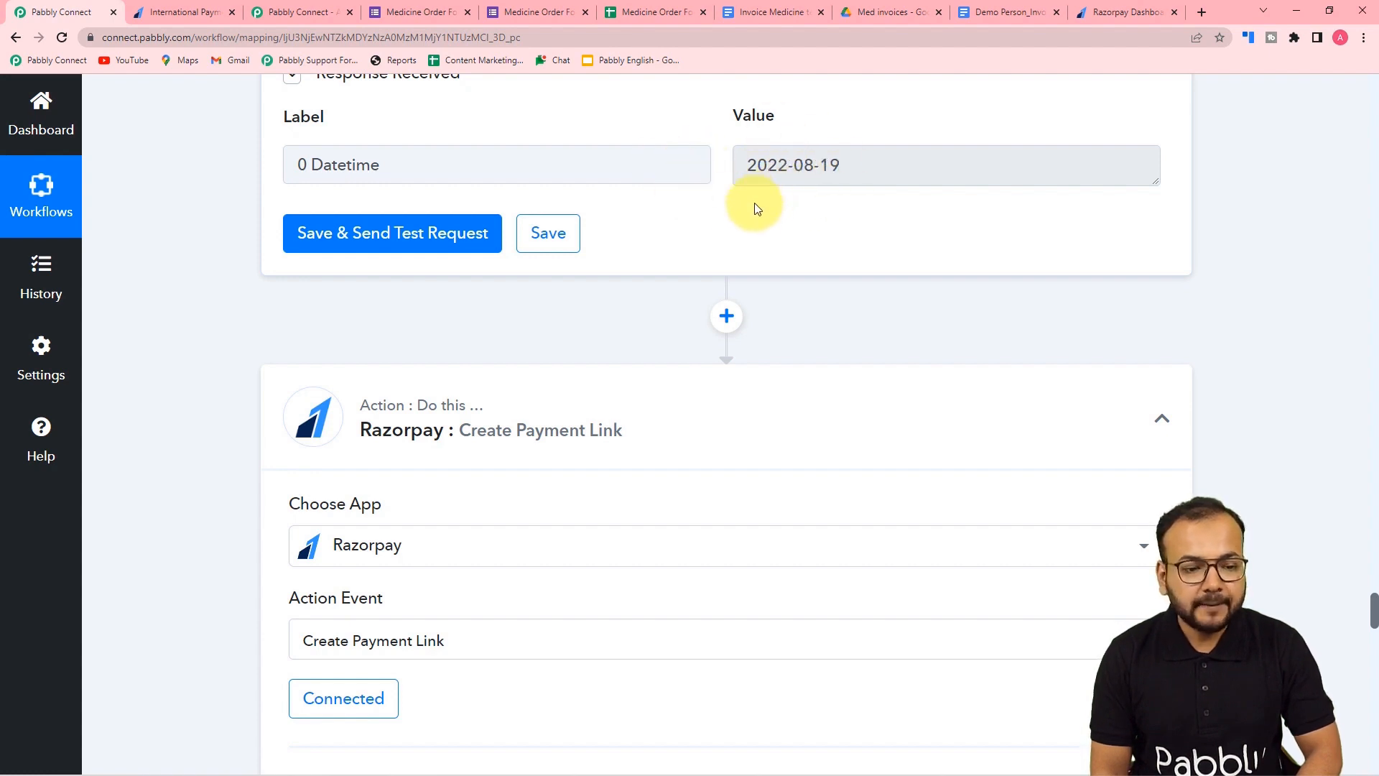
- Insert a Date/Time Formatter step (searched 'date') using Format Date with Time Zone, and connect it
click(726, 316)
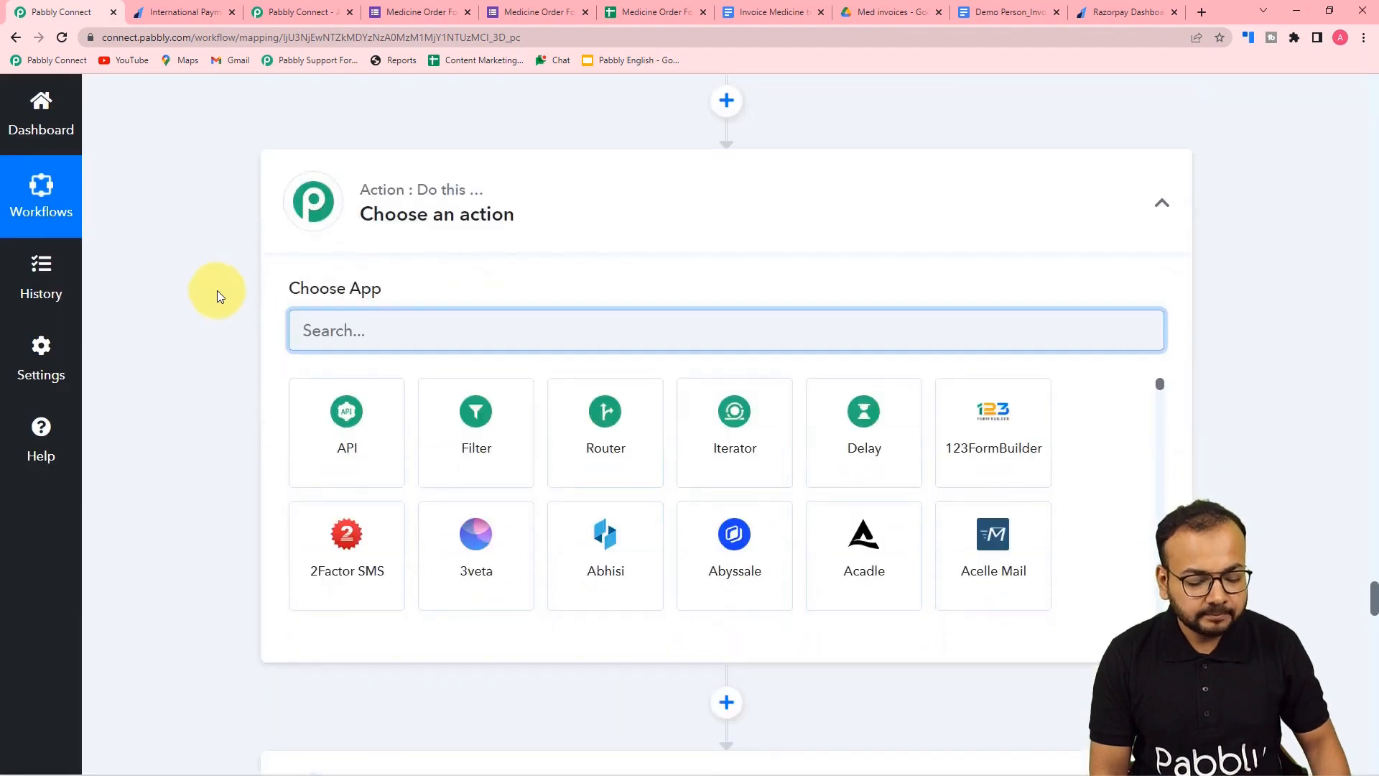
text(date)
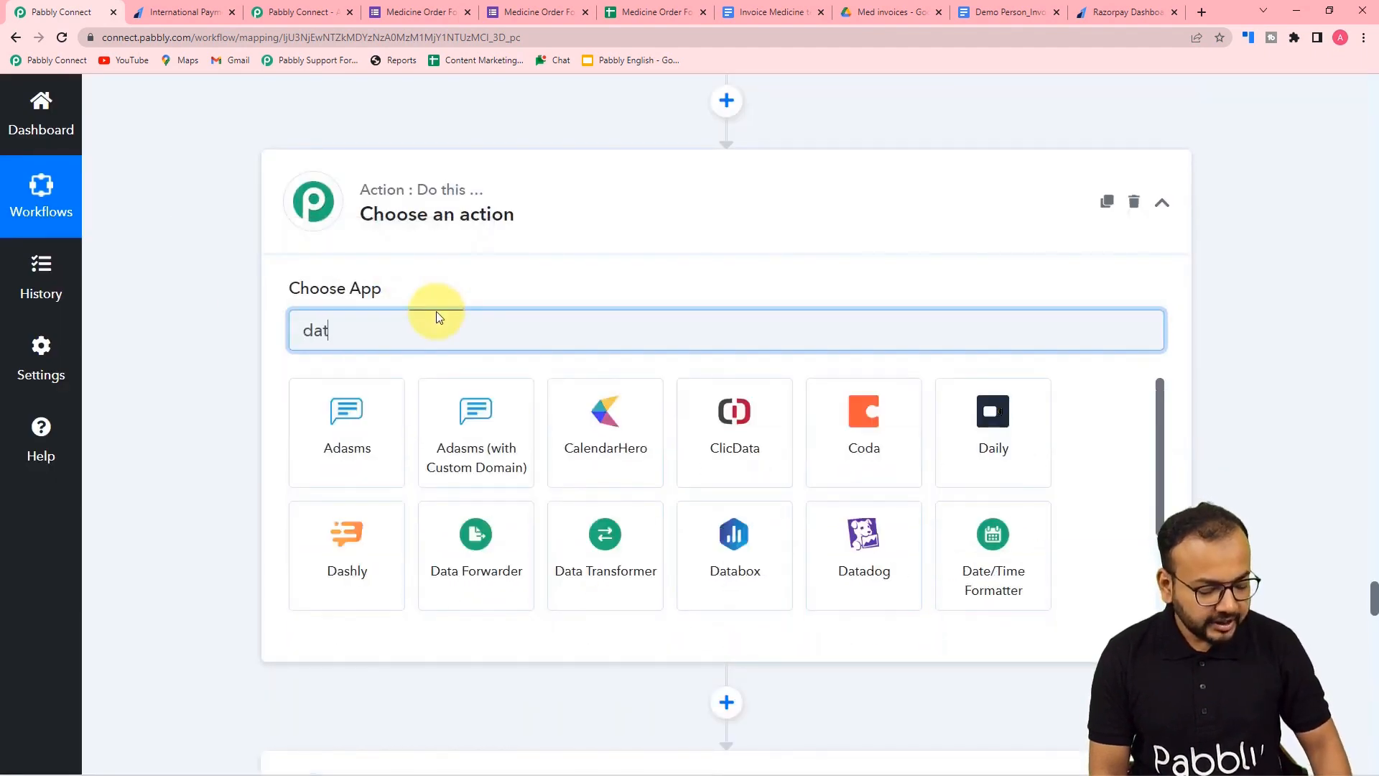
click(347, 438)
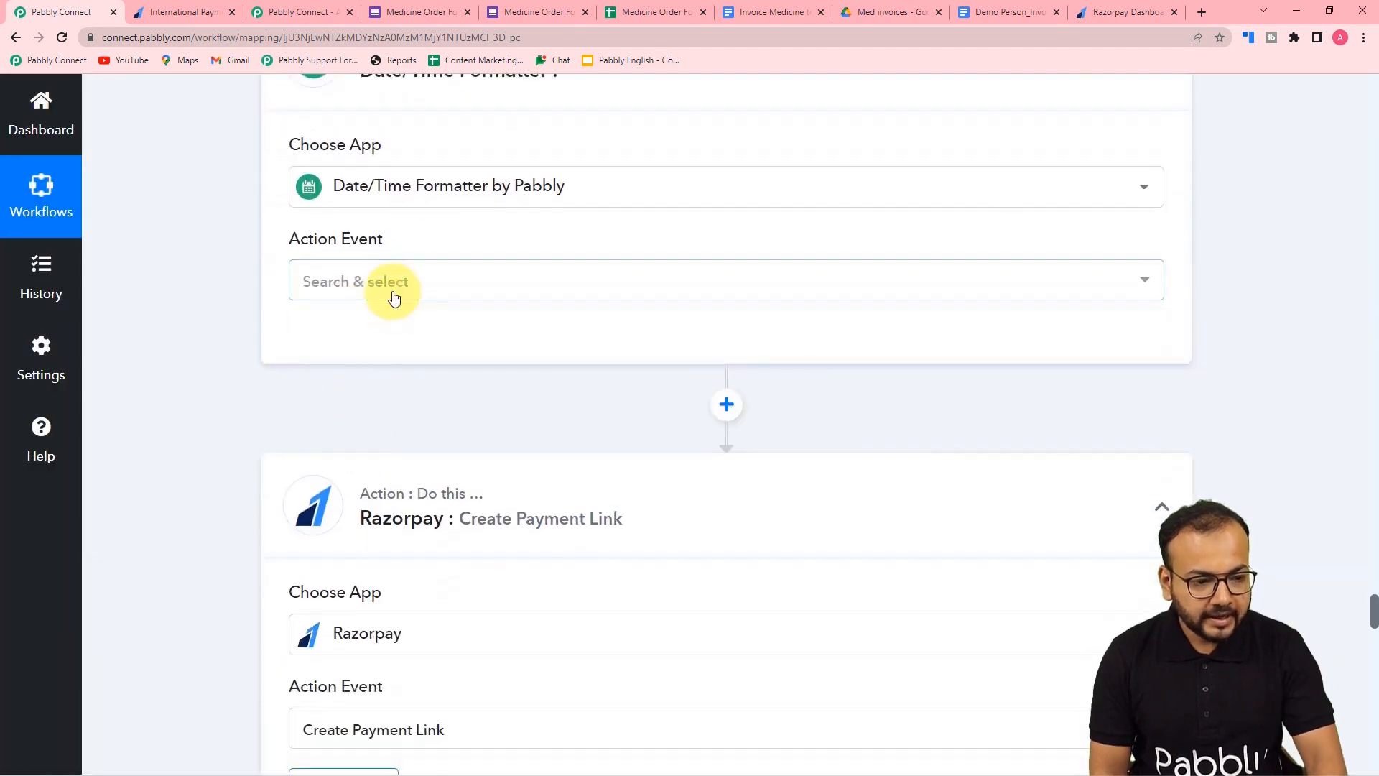
click(394, 295)
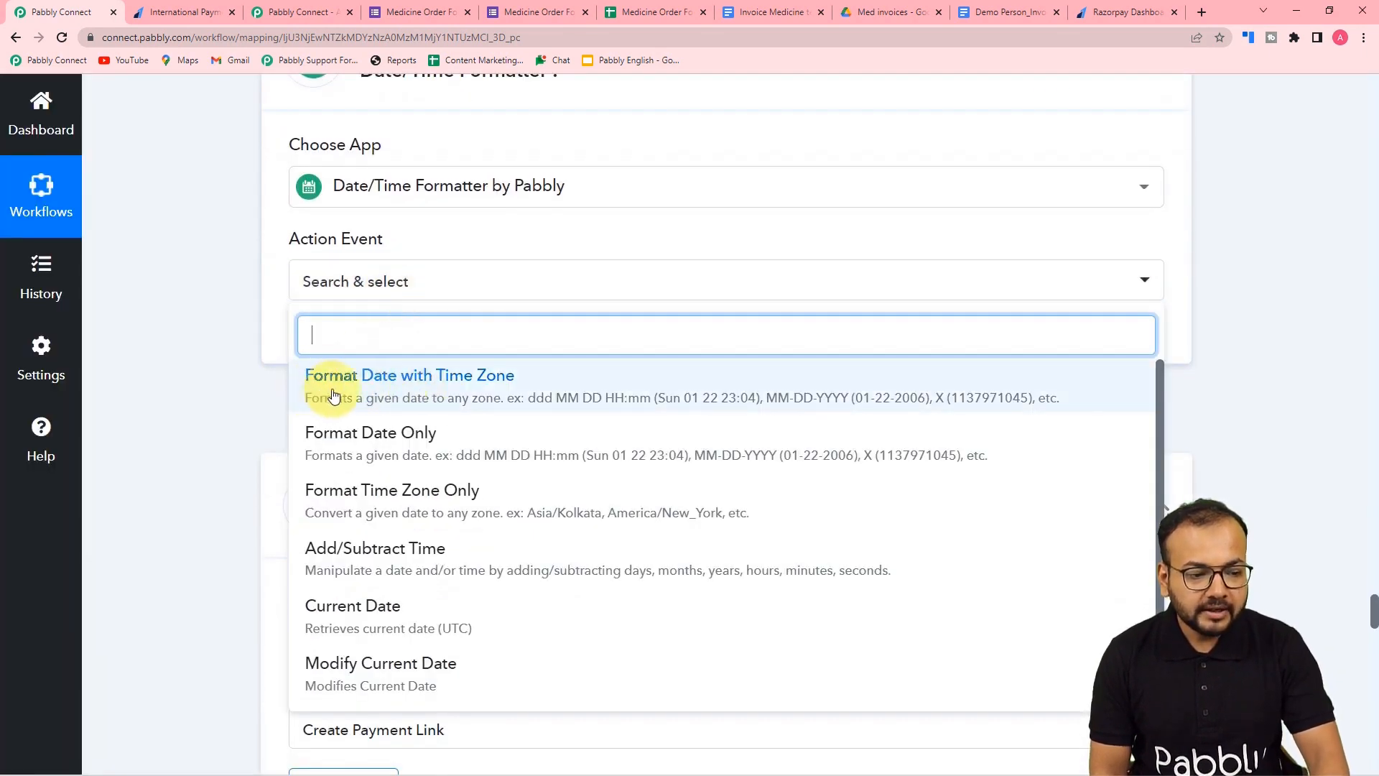
click(349, 374)
click(333, 339)
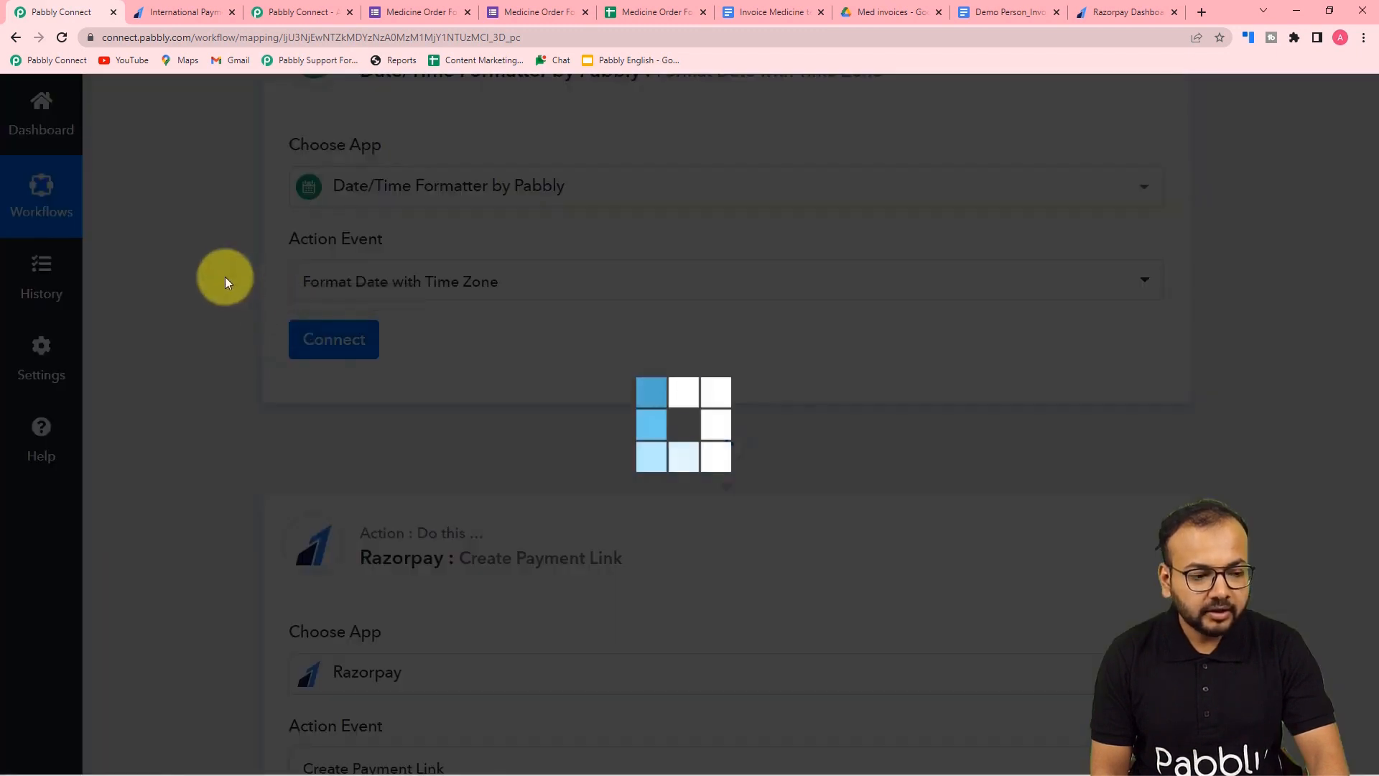
scroll(226, 277, down, 3)
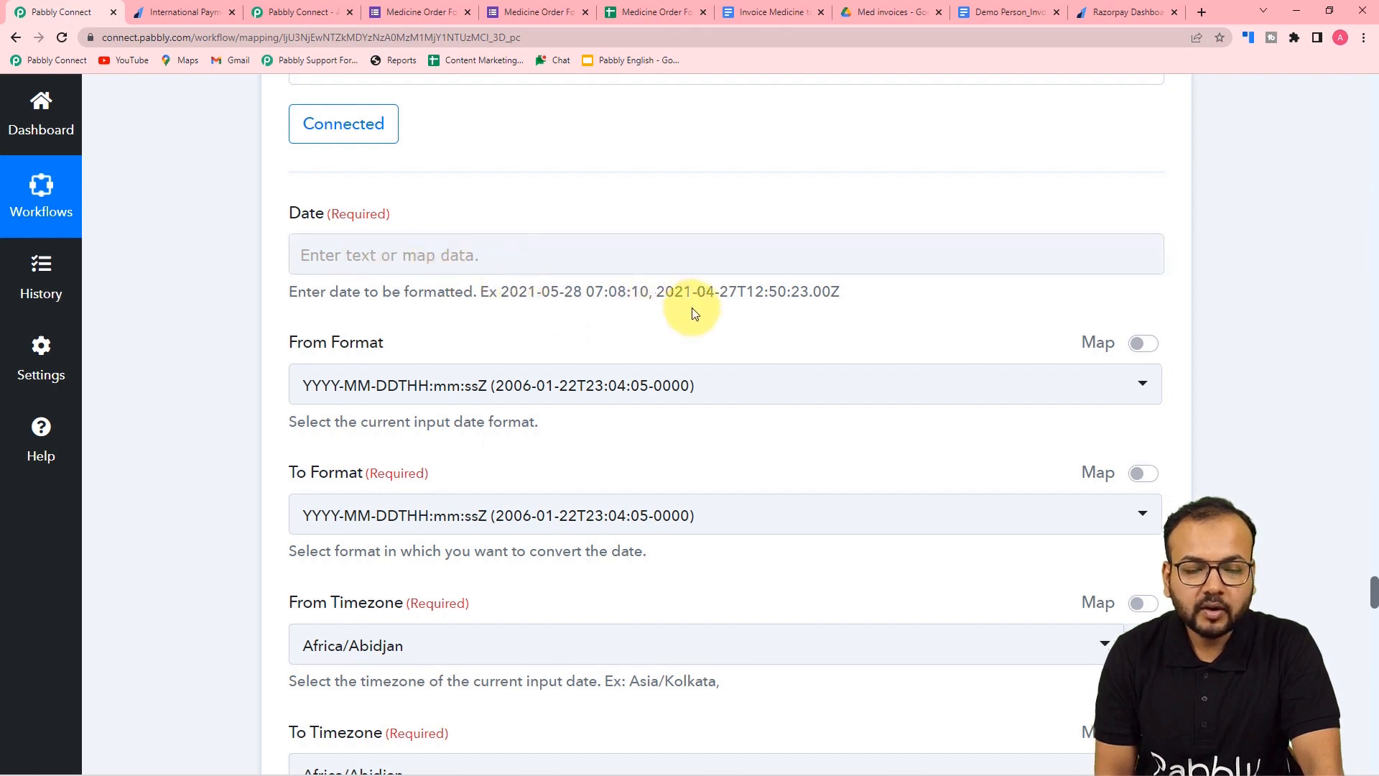
scroll(692, 308, up, 8)
scroll(692, 307, up, 3)
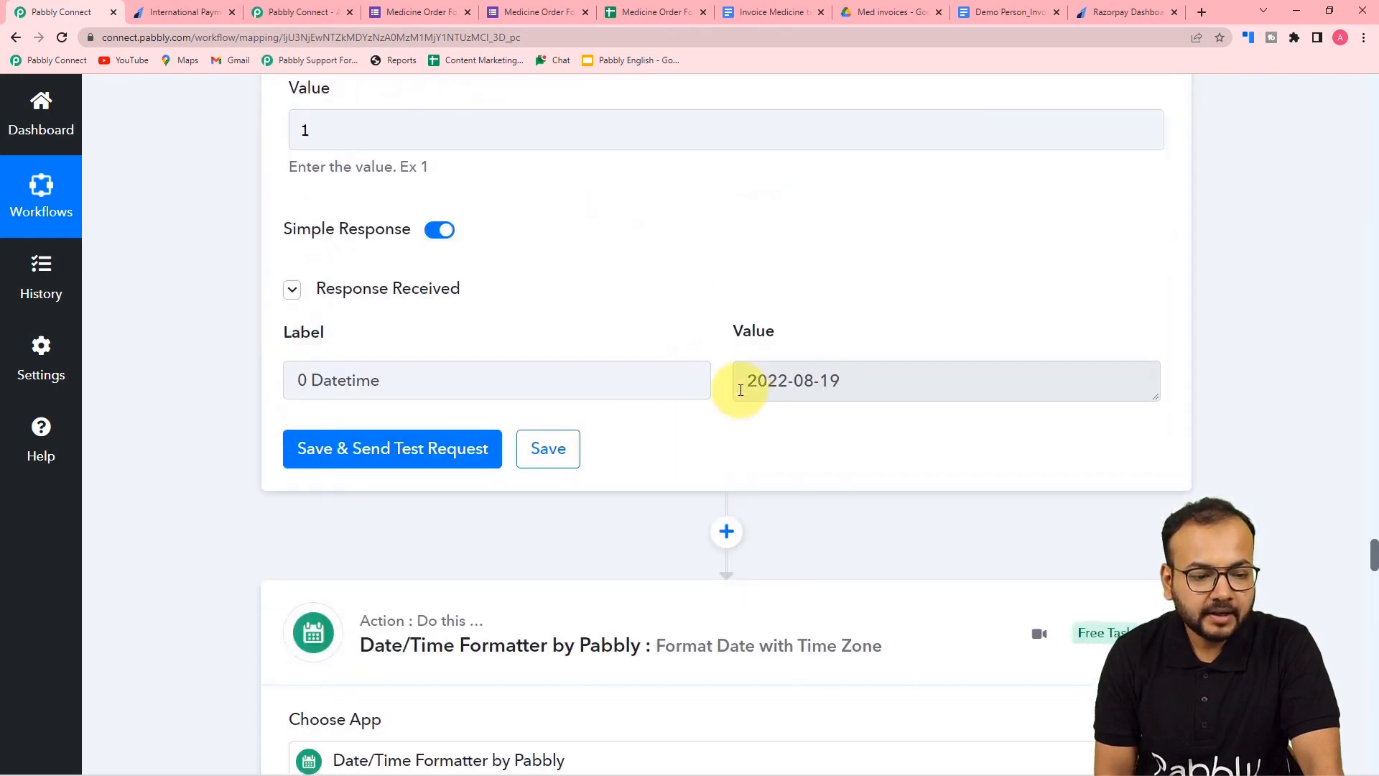
- Set Modify Current Date's Date Format to YYYY-MM-DDTHH:mm:ssZ and retest, giving 2022-08-19T15:18:53+00:00
scroll(230, 376, down, 12)
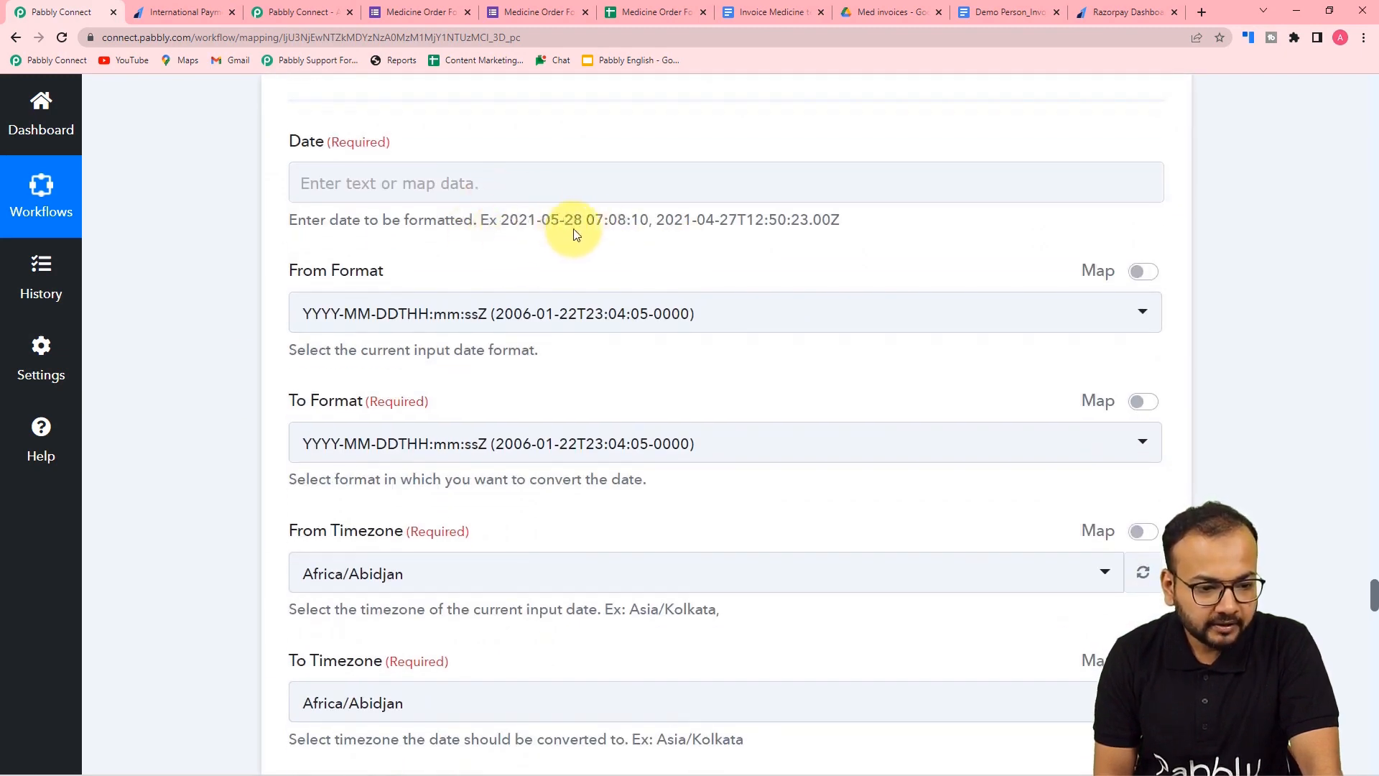
scroll(750, 227, up, 10)
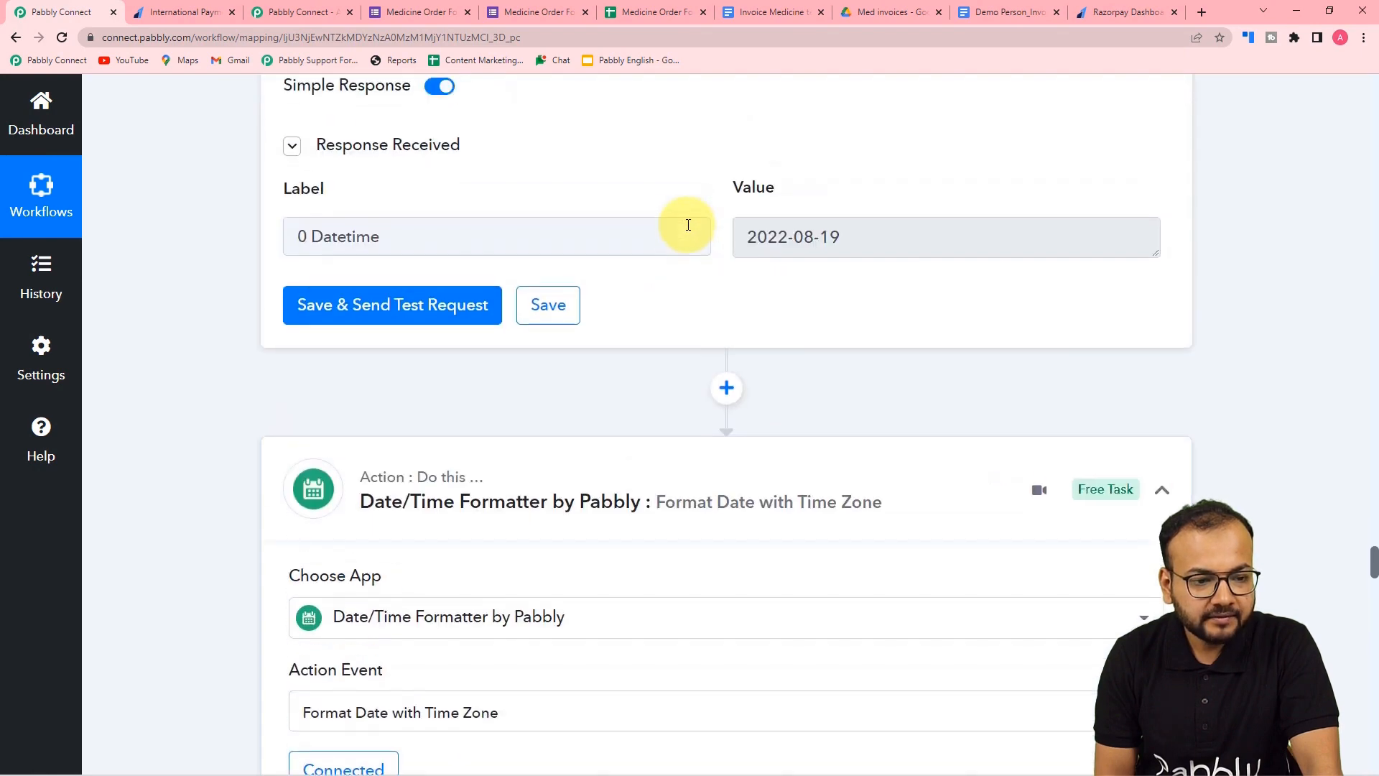
scroll(708, 231, up, 13)
scroll(709, 231, down, 3)
click(358, 181)
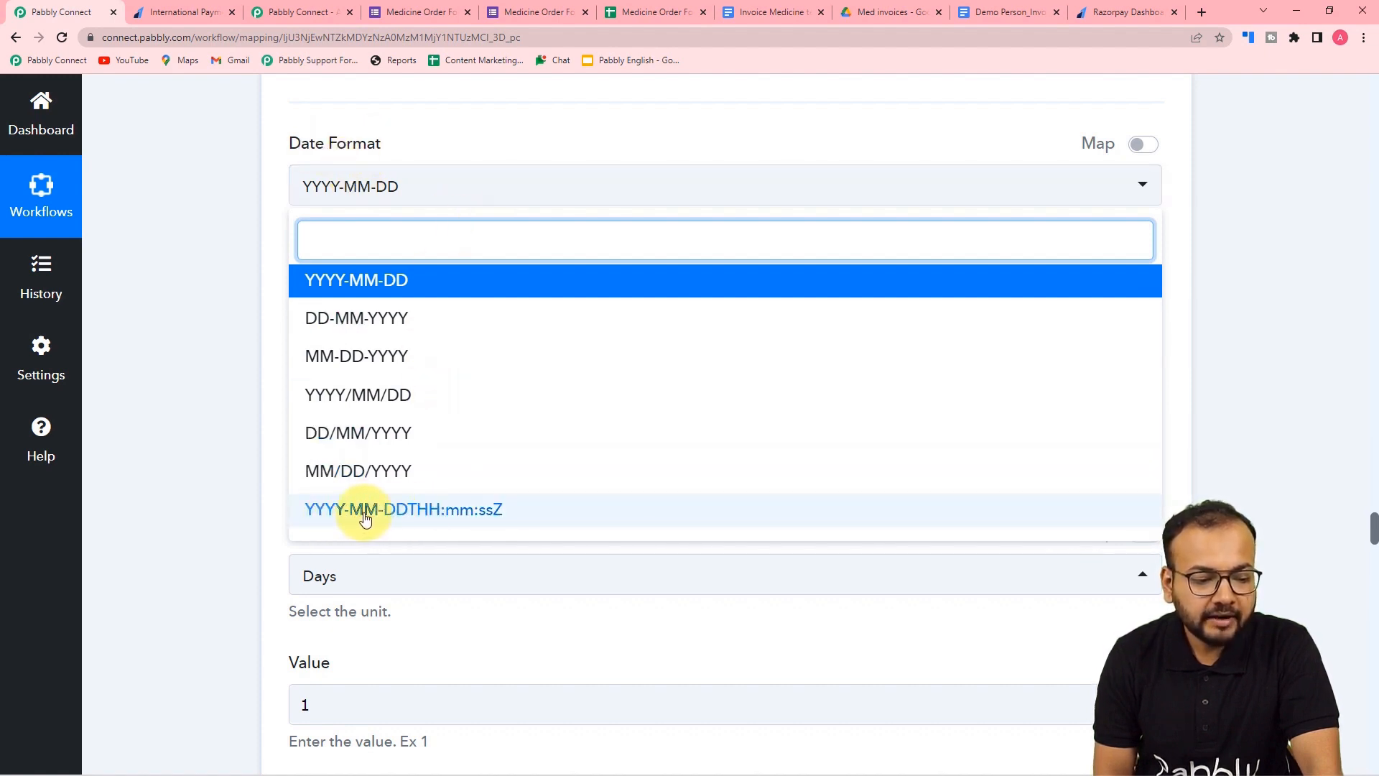
click(449, 511)
scroll(225, 408, down, 8)
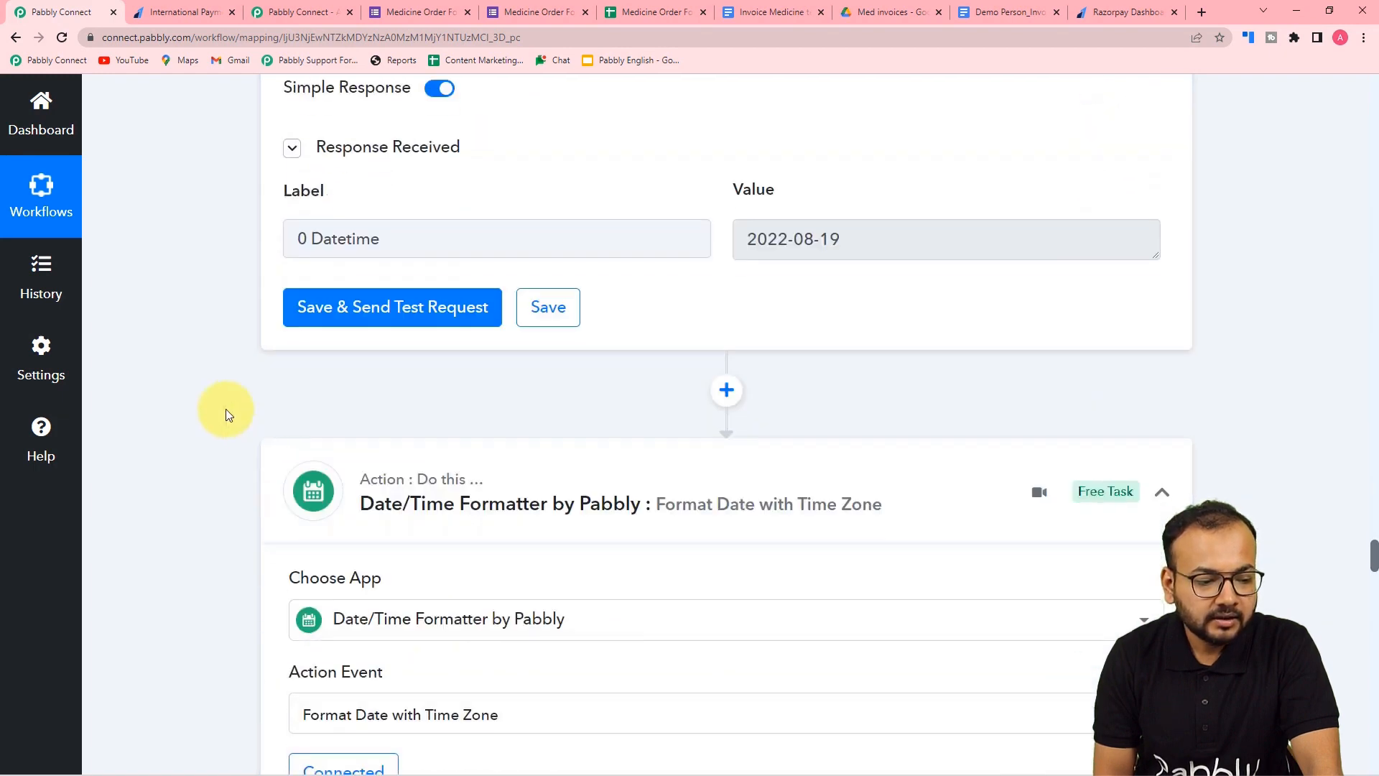
click(368, 318)
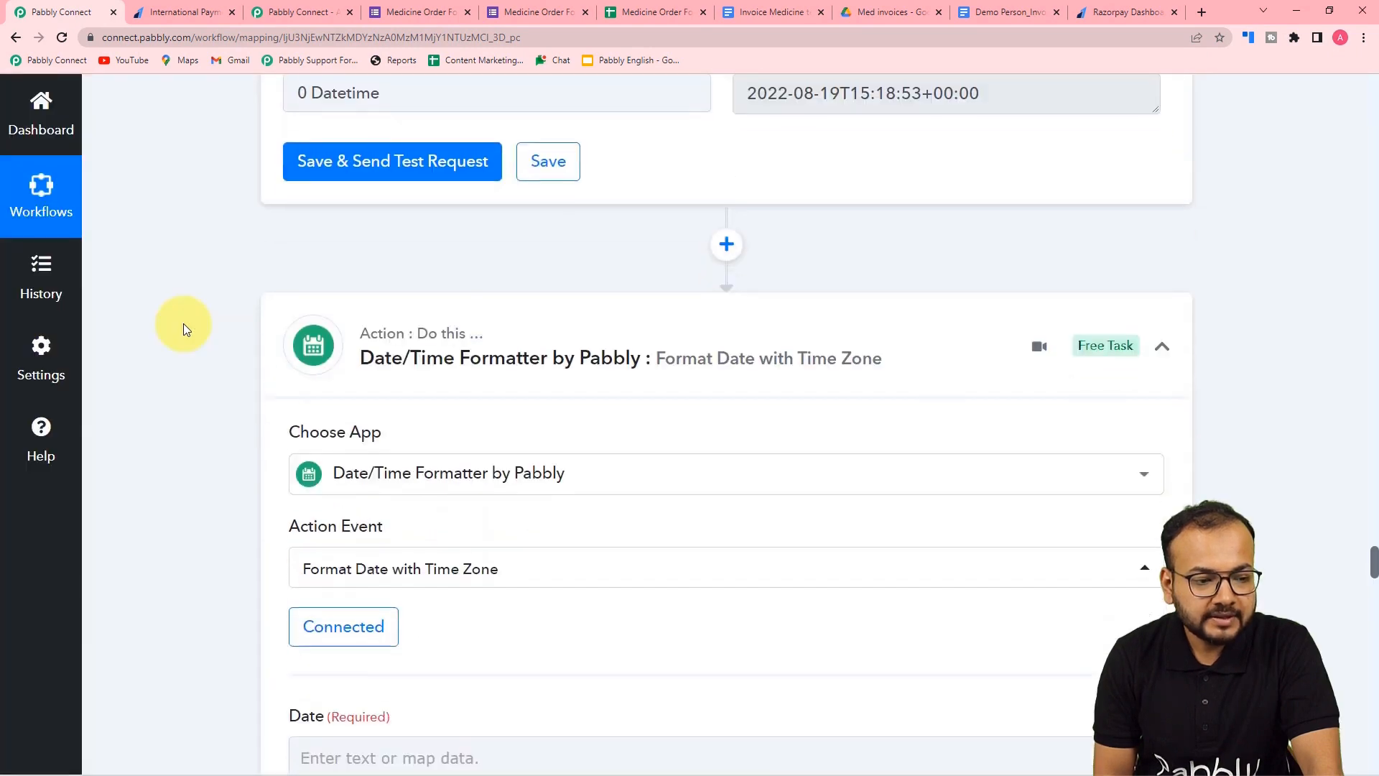
- Map the Modify Current Date step's datetime output into the formatter's Date field
click(364, 120)
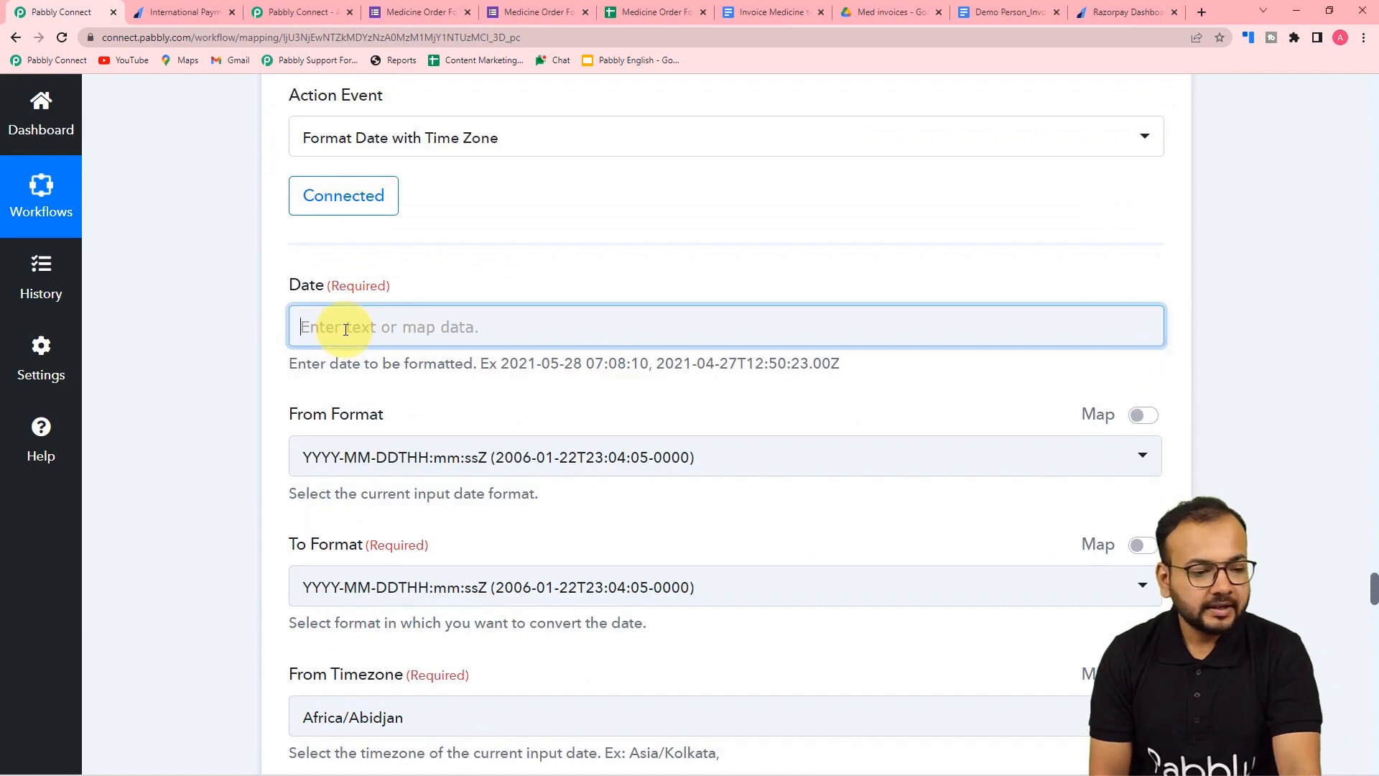
click(345, 329)
scroll(369, 510, down, 2)
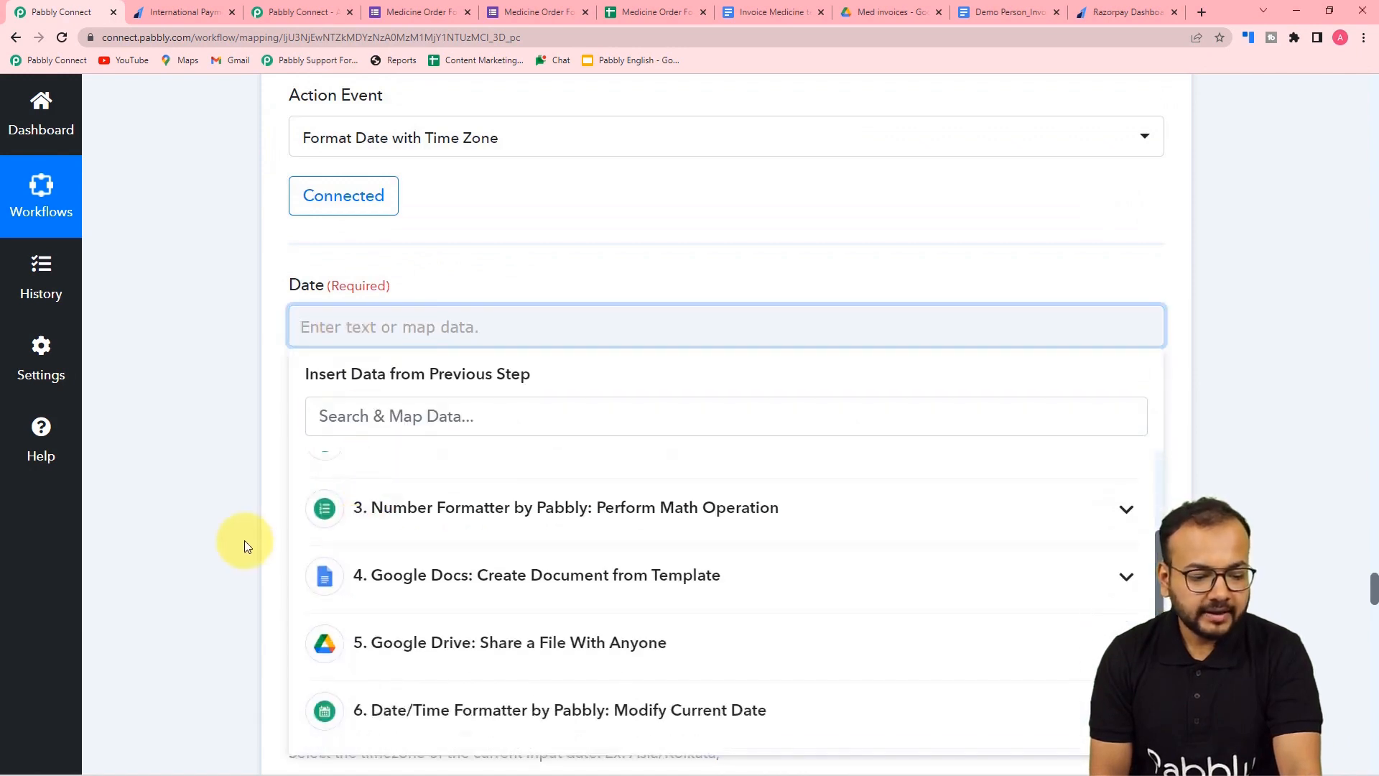
scroll(250, 542, down, 4)
click(415, 529)
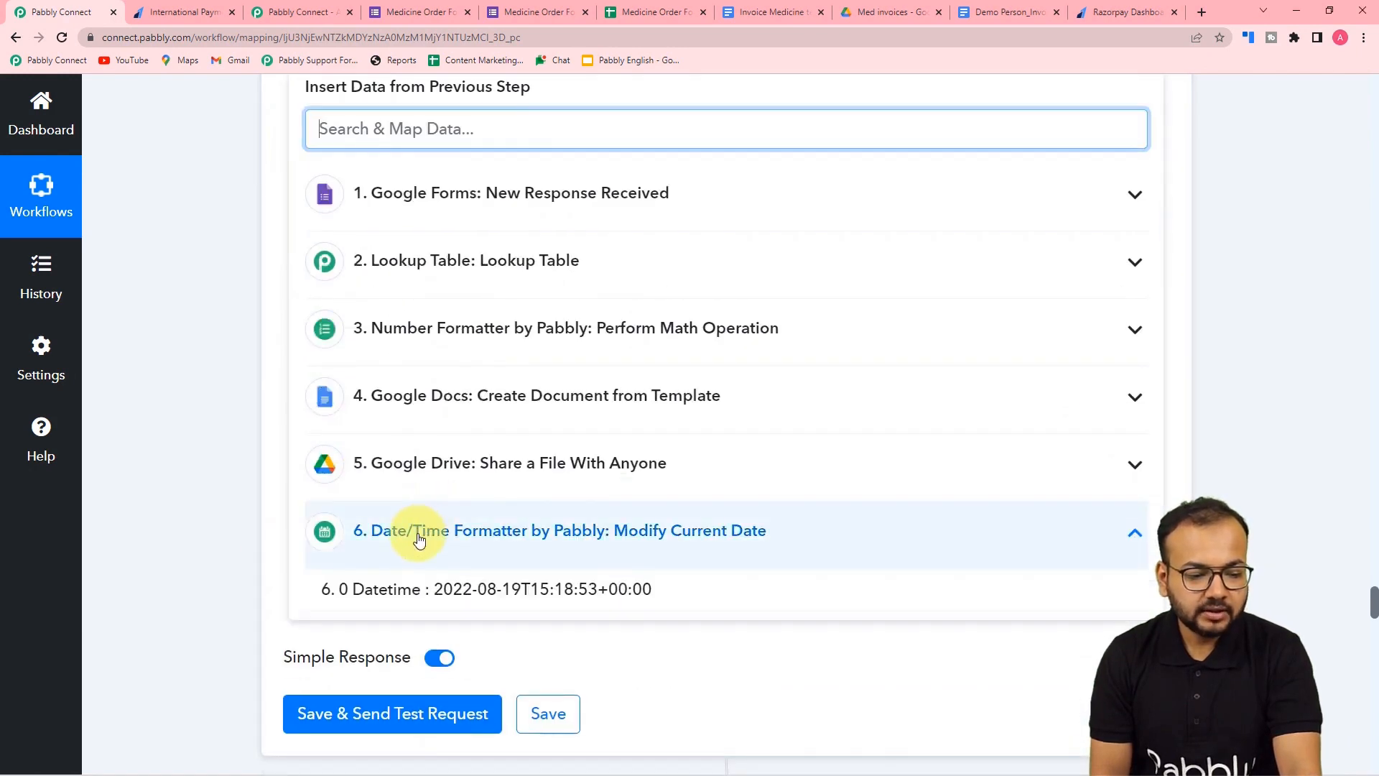
click(462, 600)
scroll(180, 453, up, 4)
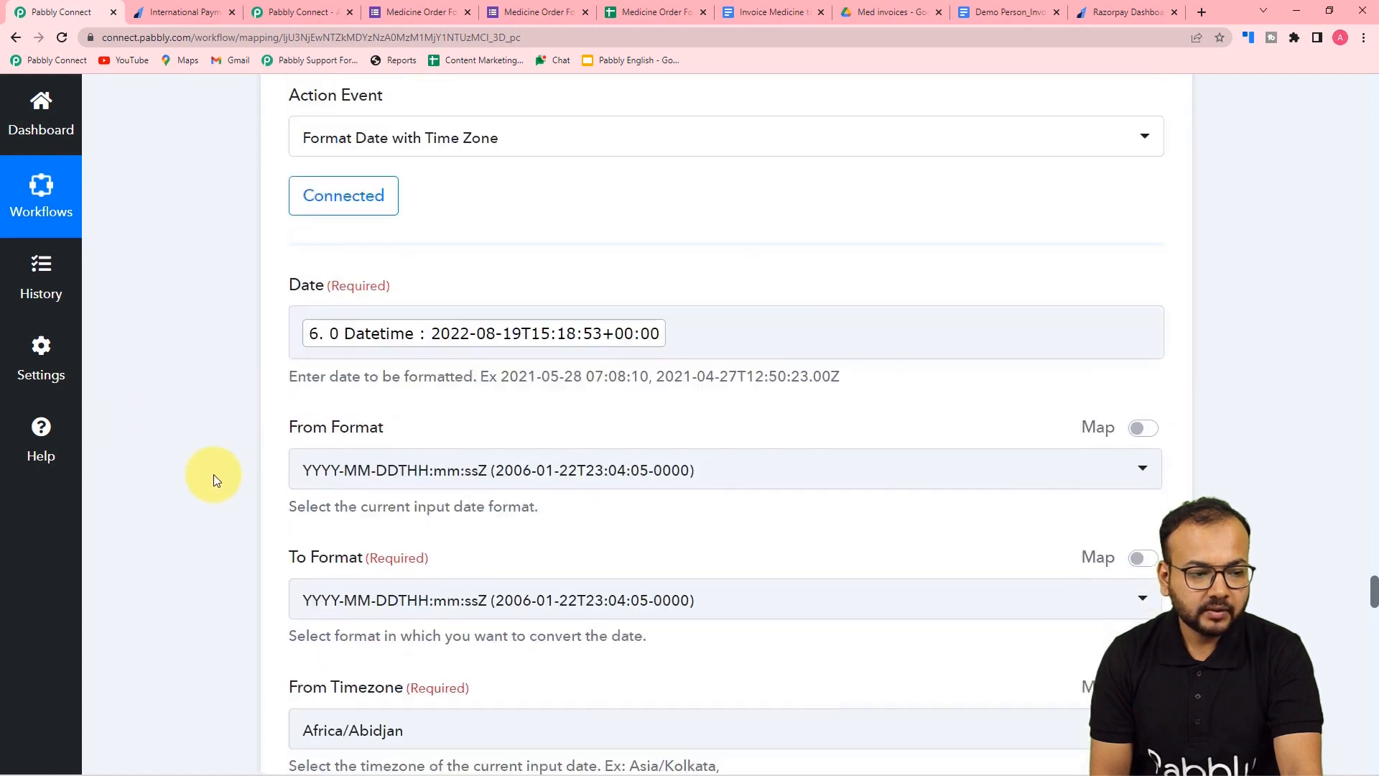
scroll(214, 474, down, 3)
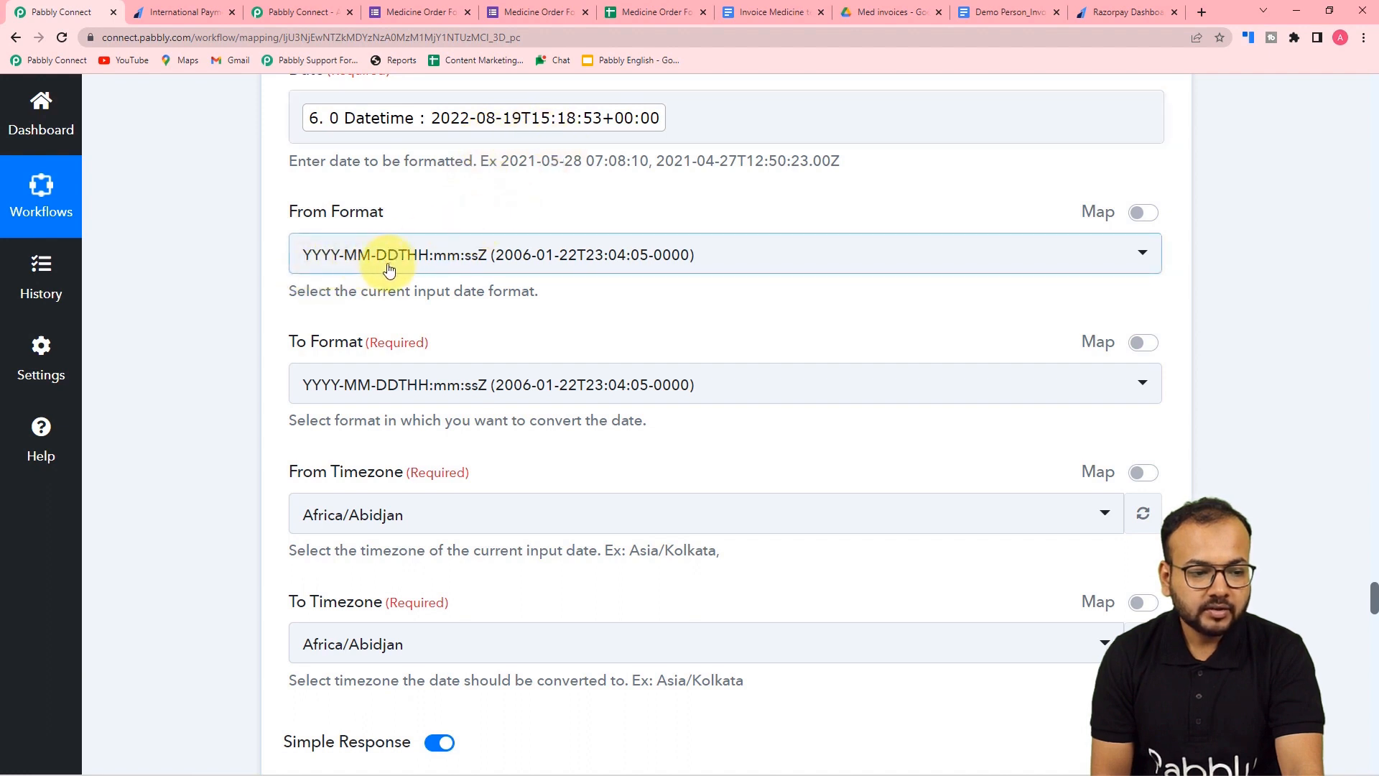
scroll(456, 259, up, 1)
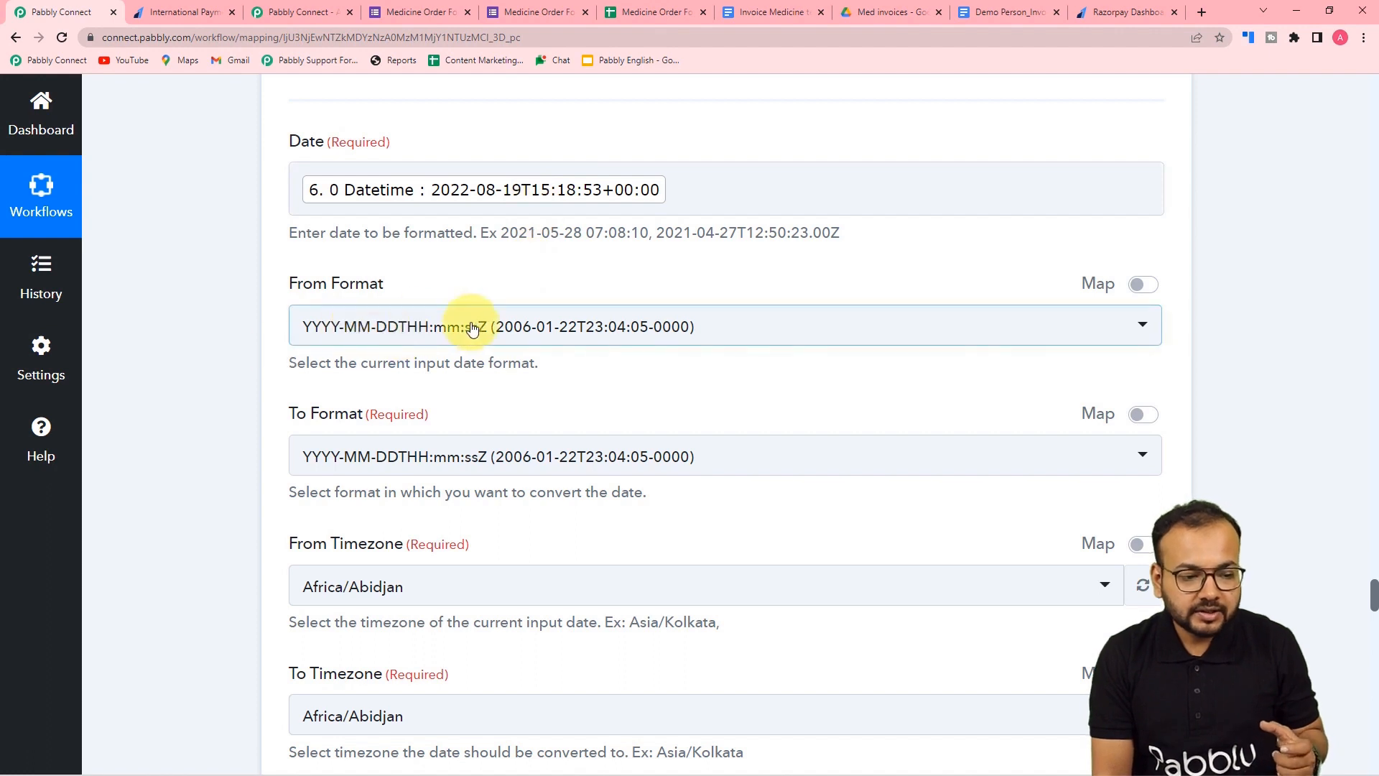
scroll(269, 325, down, 3)
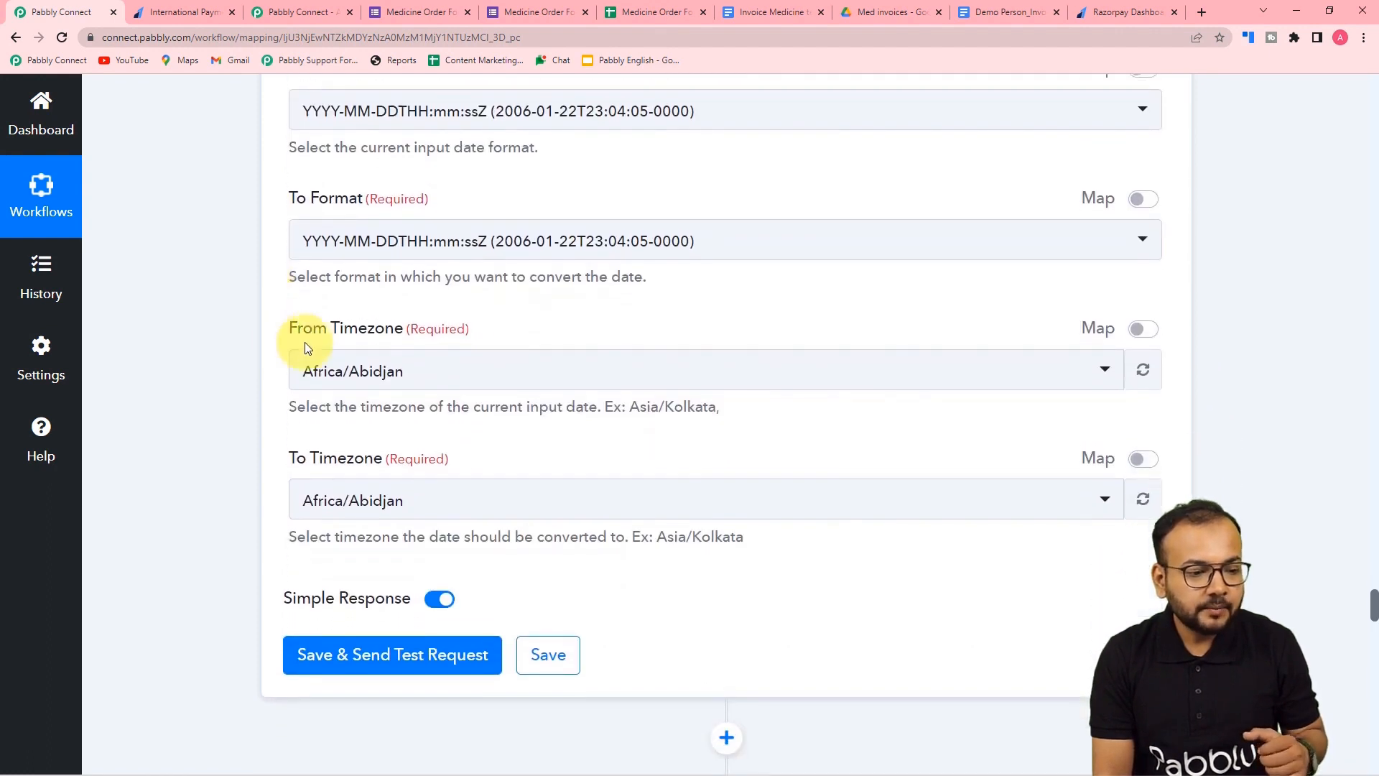
click(358, 244)
scroll(422, 460, down, 10)
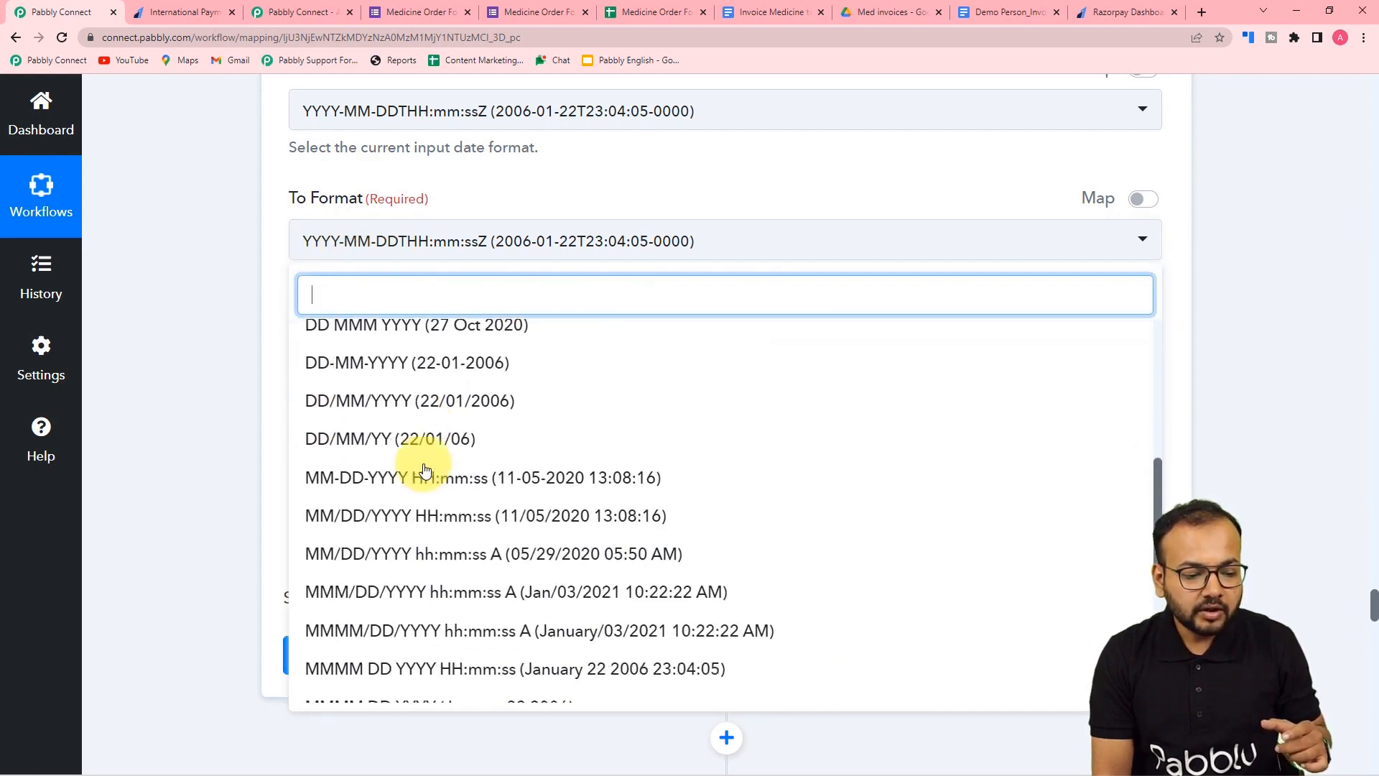
scroll(425, 471, down, 2)
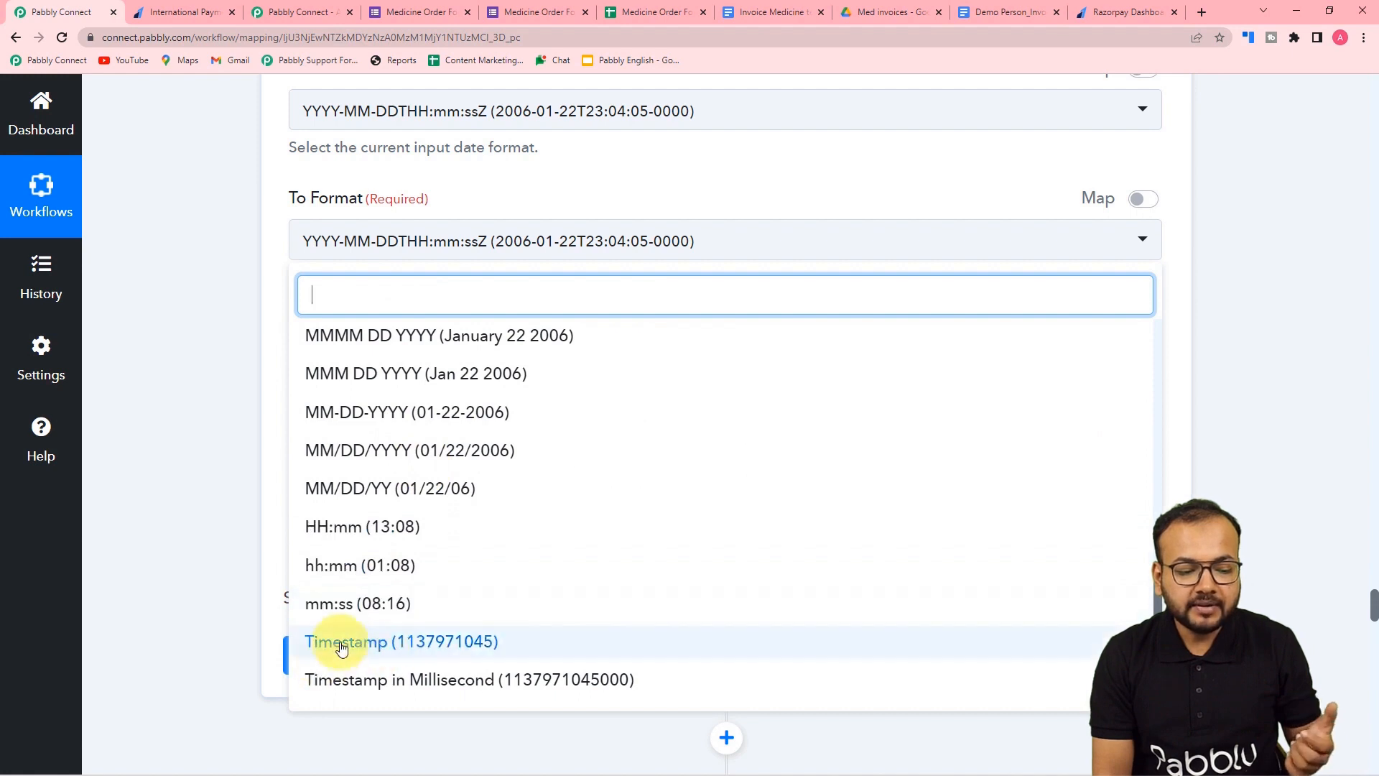
click(407, 651)
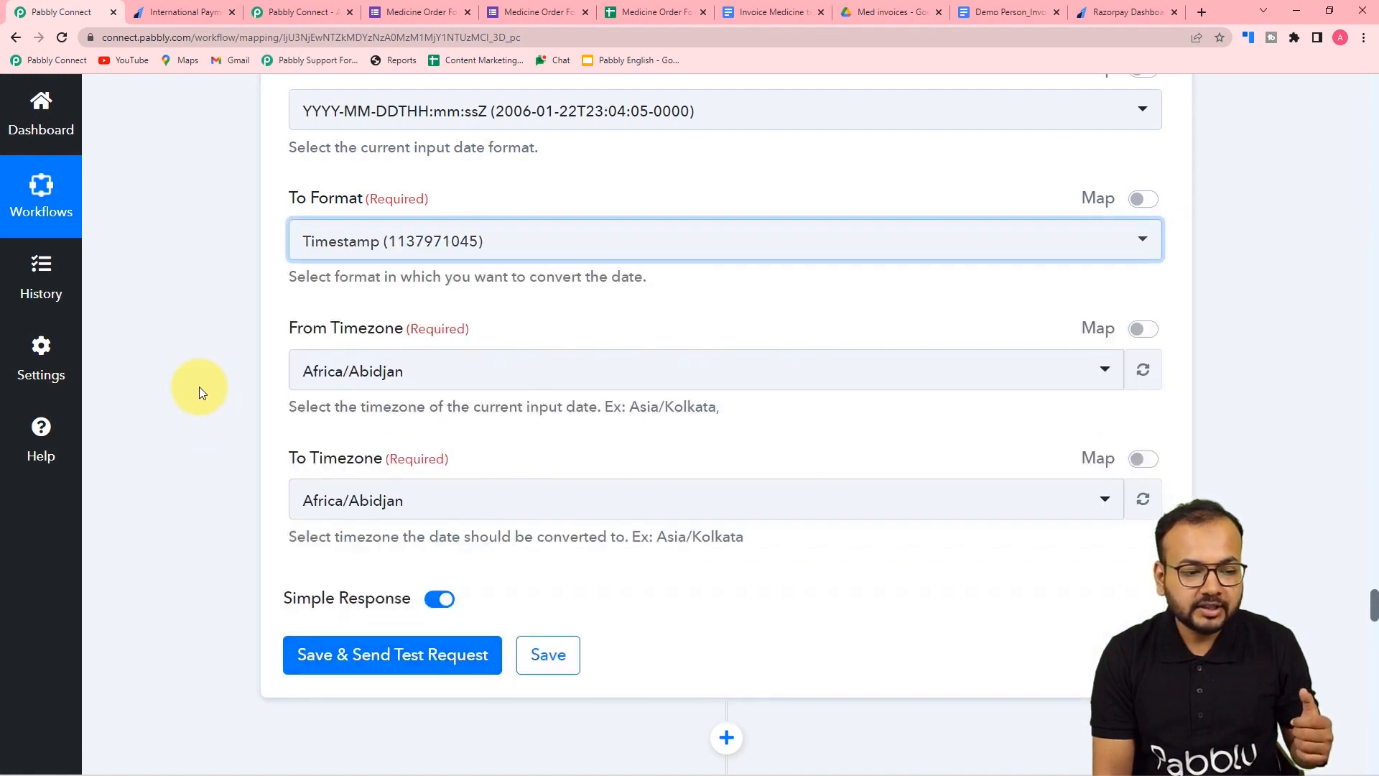
click(354, 381)
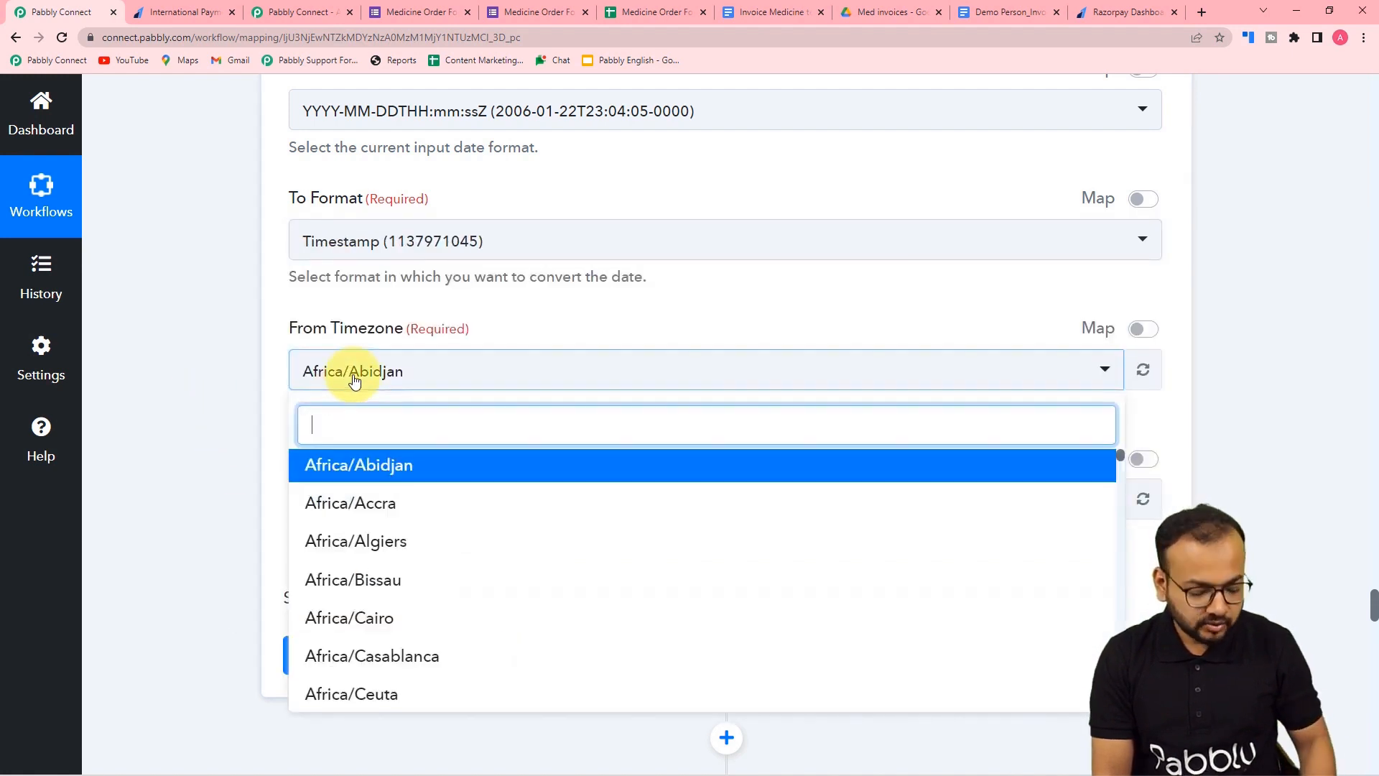
text(kol)
click(363, 461)
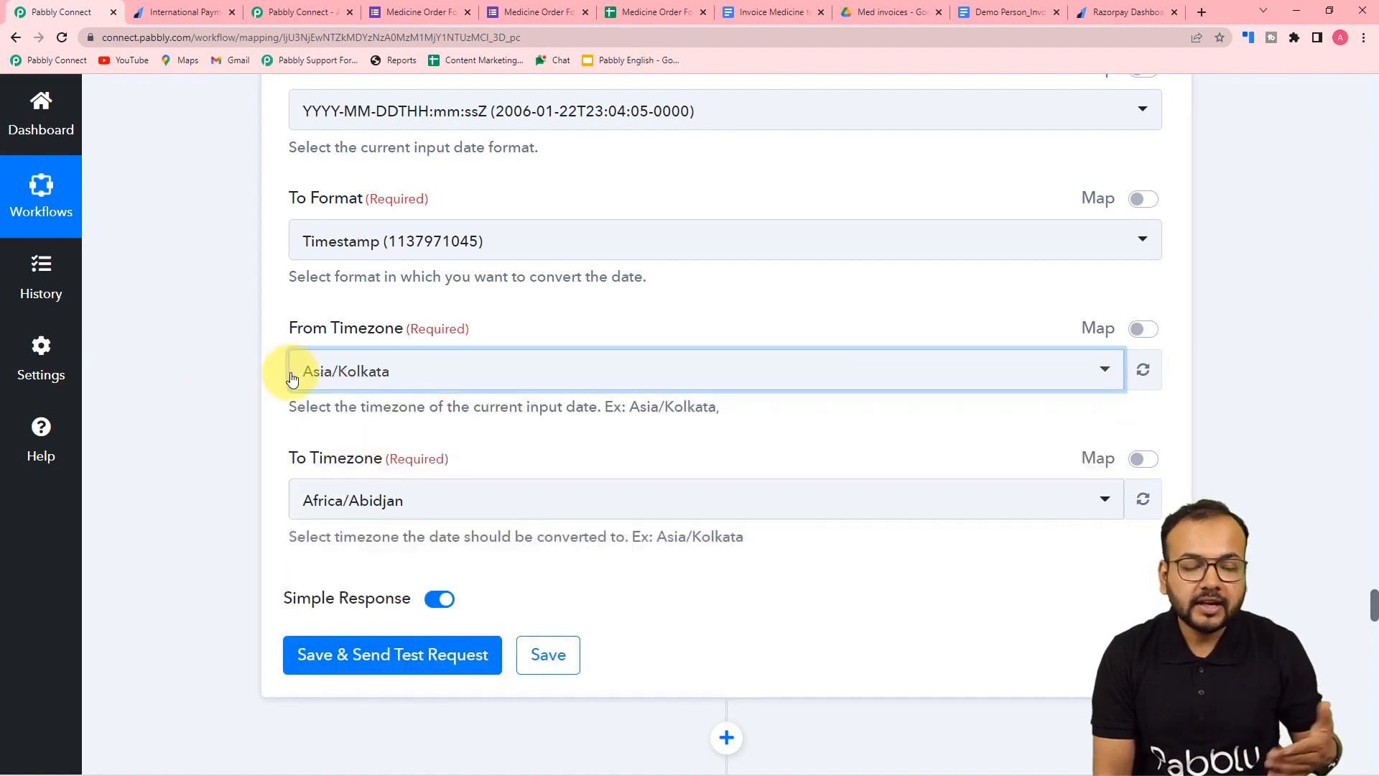
scroll(271, 406, down, 2)
click(341, 349)
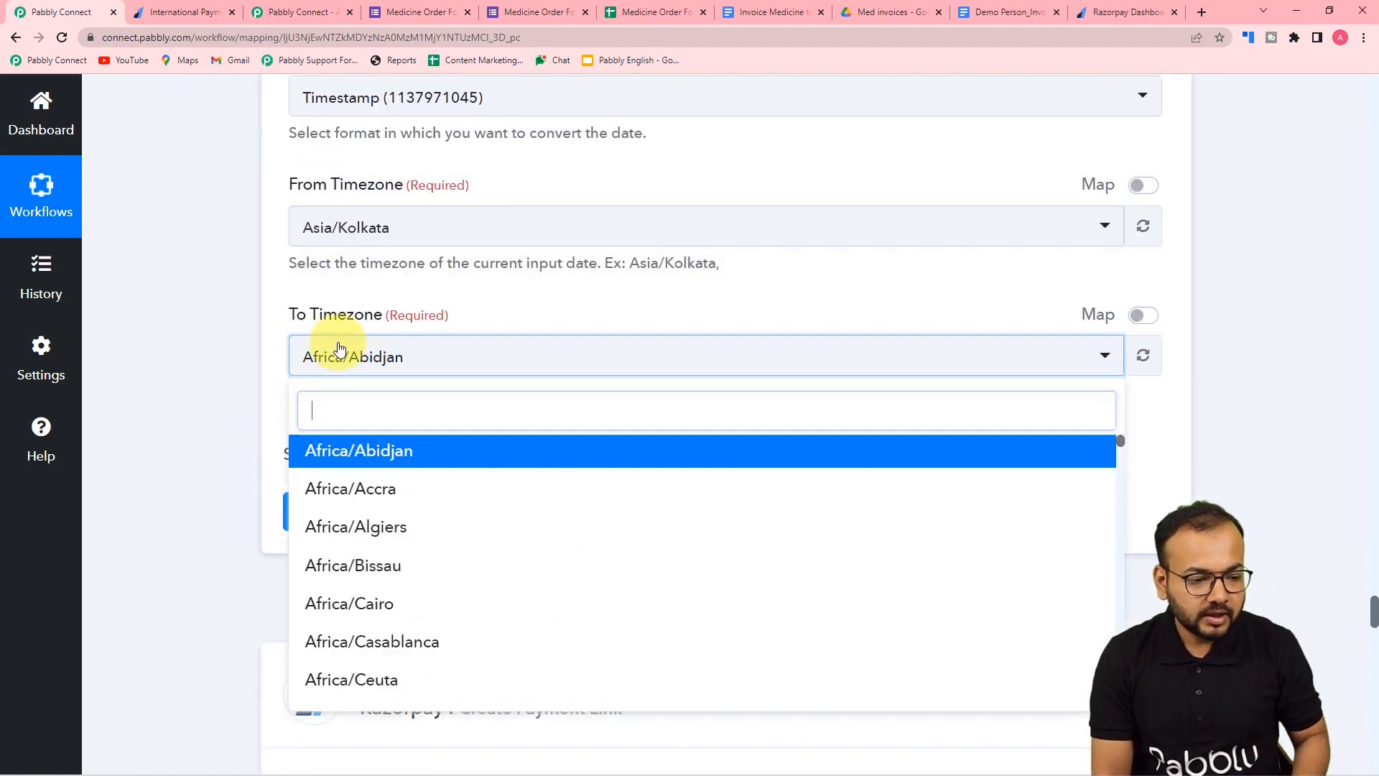
text(kol)
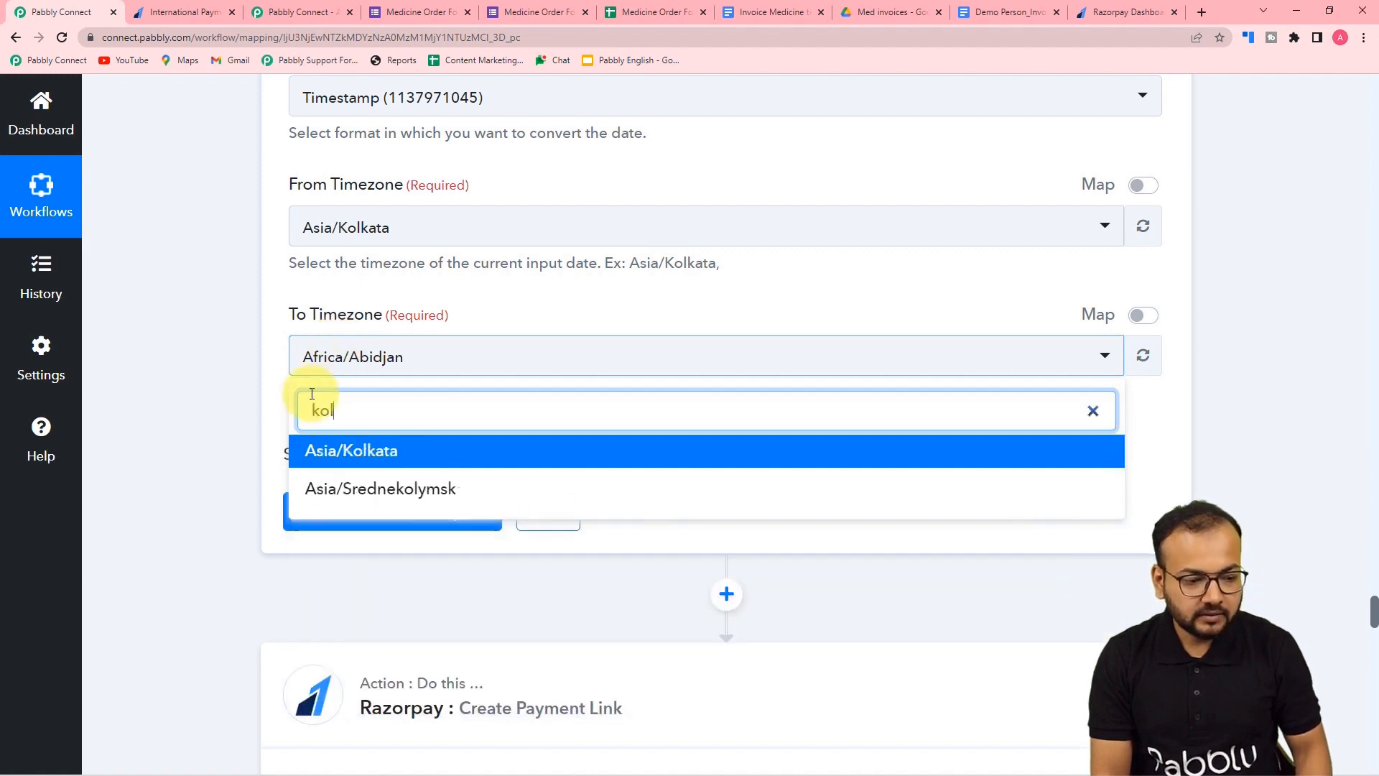
click(319, 457)
click(308, 510)
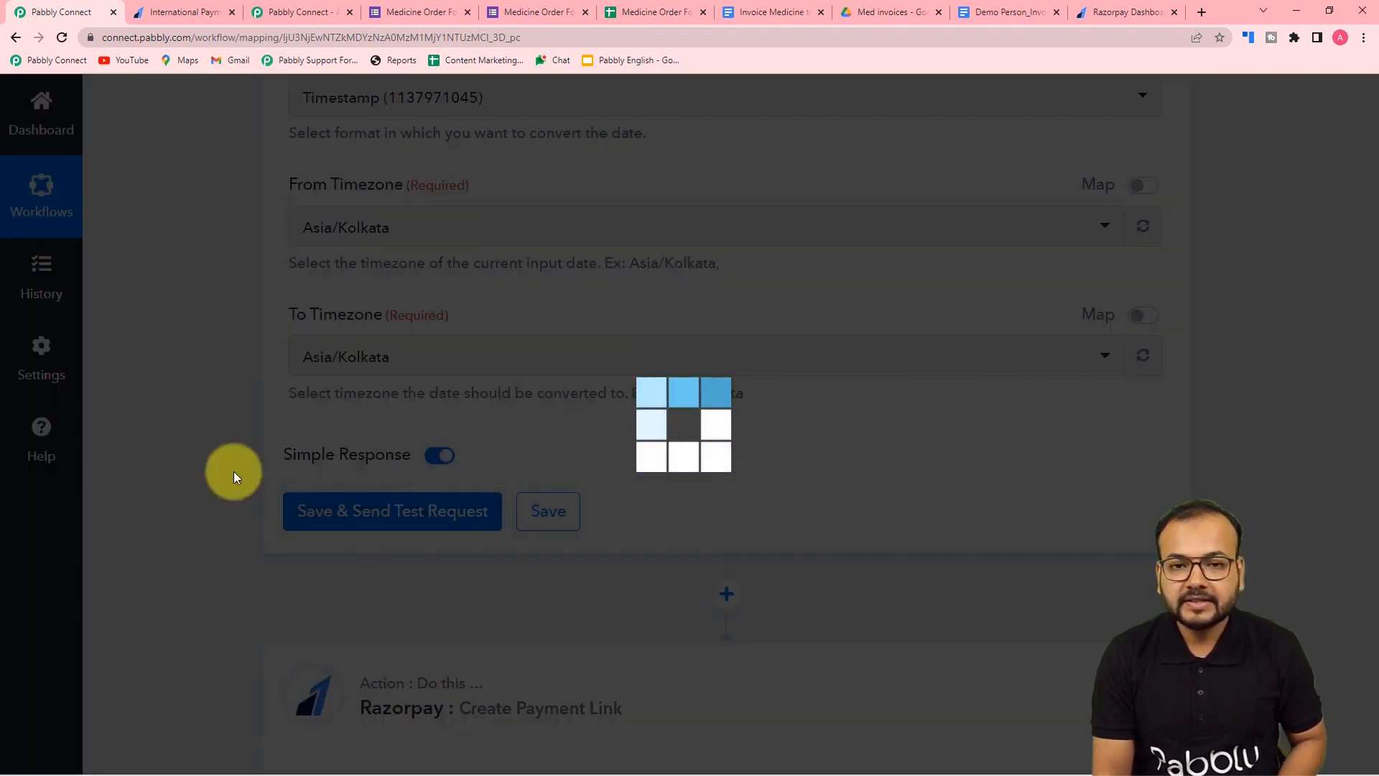
- Scroll to the Razorpay step and open the data list for its Expire field
scroll(235, 471, down, 4)
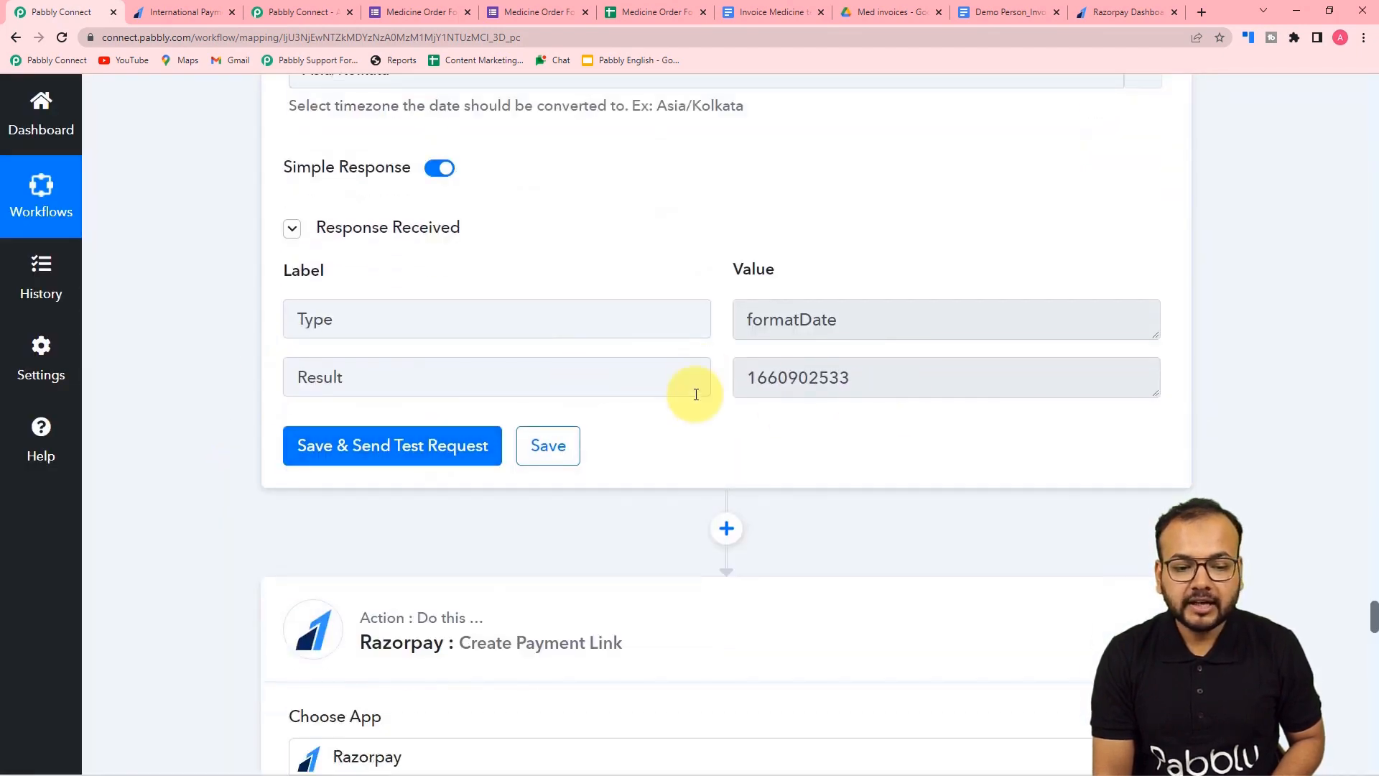
scroll(696, 393, down, 20)
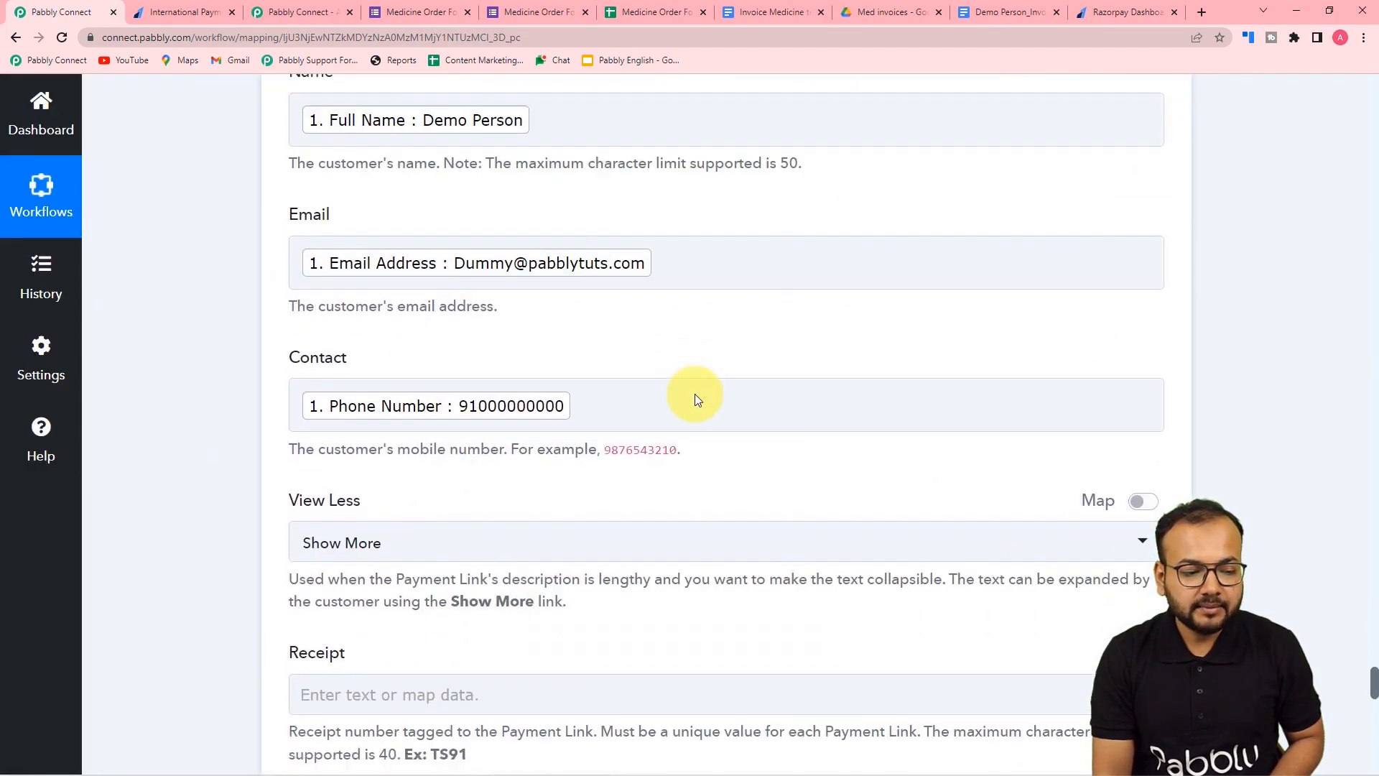
scroll(695, 393, down, 7)
scroll(695, 394, up, 2)
scroll(695, 394, down, 1)
scroll(695, 395, down, 10)
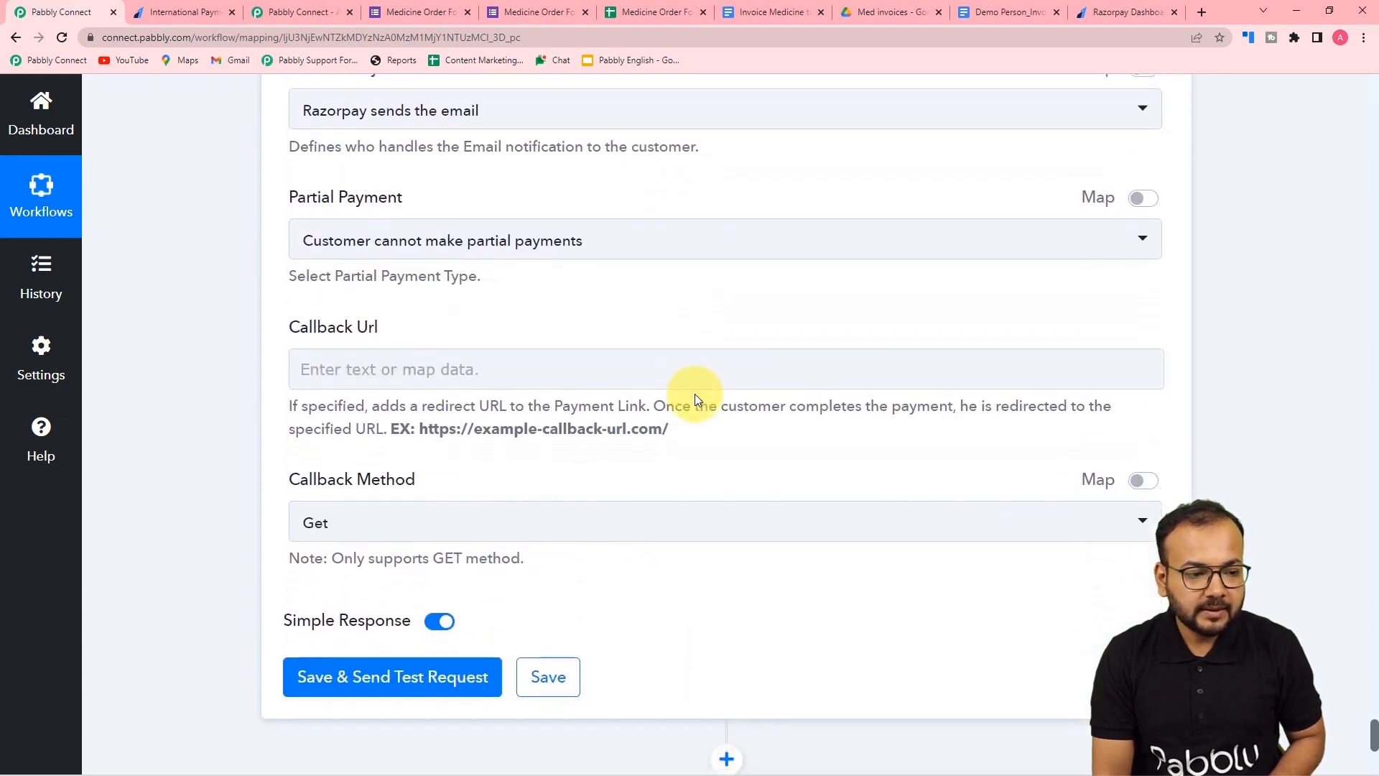
scroll(696, 395, up, 5)
scroll(695, 394, up, 1)
click(352, 279)
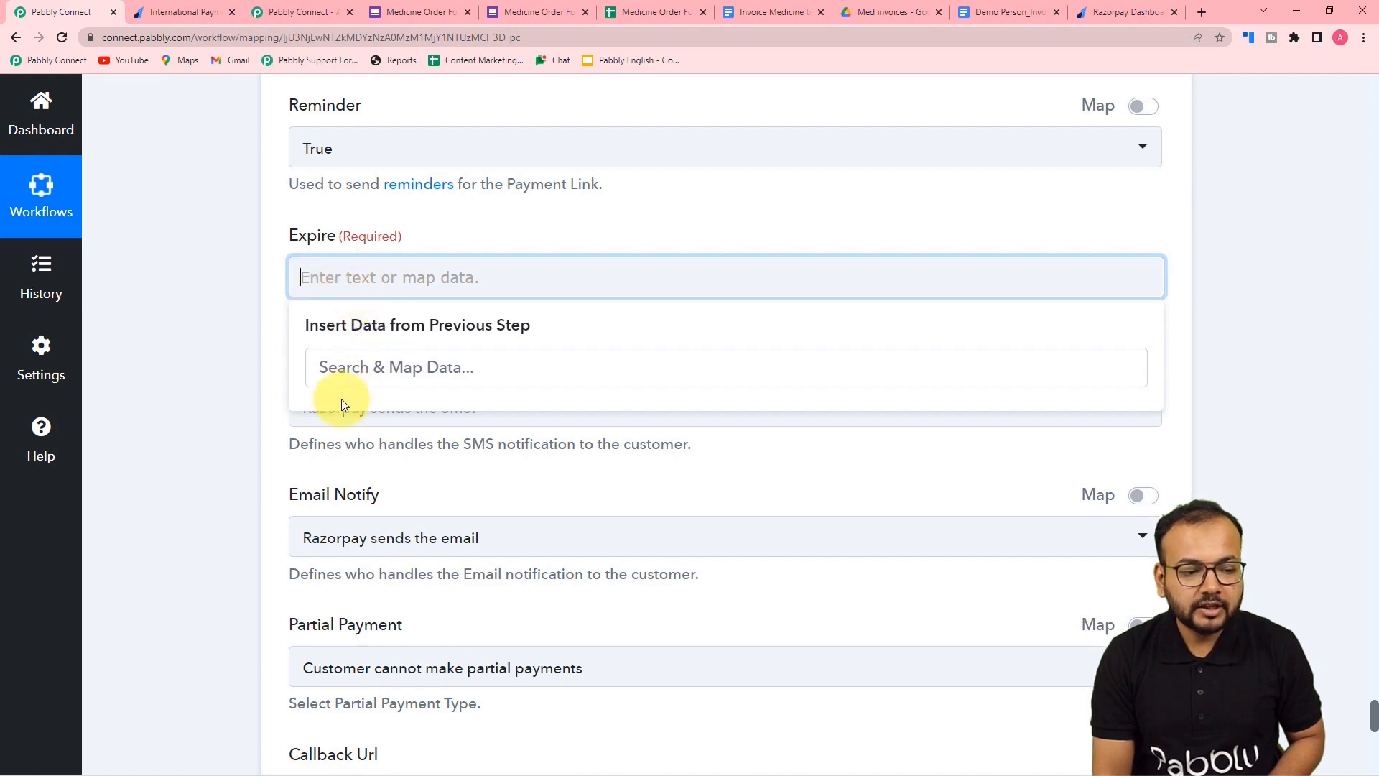
- Reconnect the Razorpay Create Payment Link step through the existing Razorpay #18 connection and save it
click(208, 368)
scroll(214, 368, up, 6)
scroll(215, 368, up, 15)
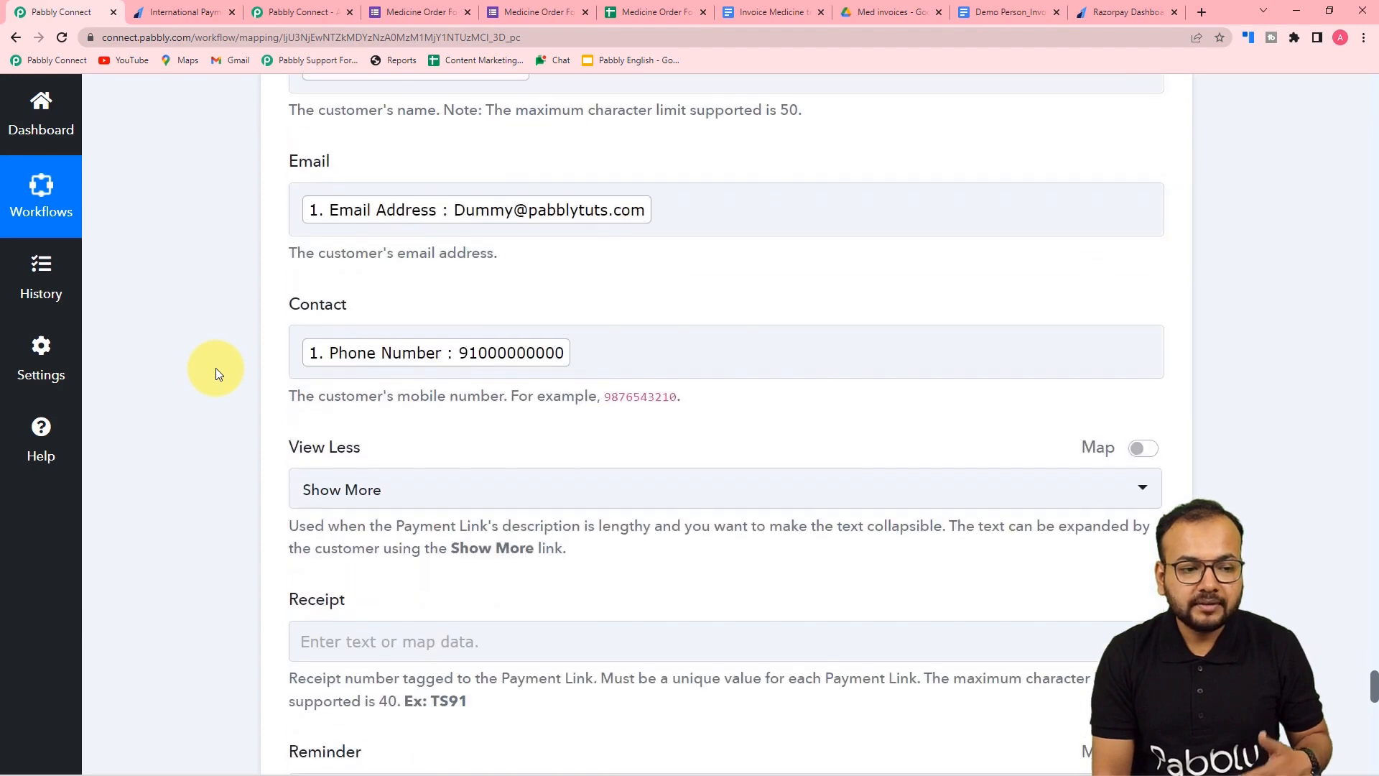
scroll(216, 368, up, 7)
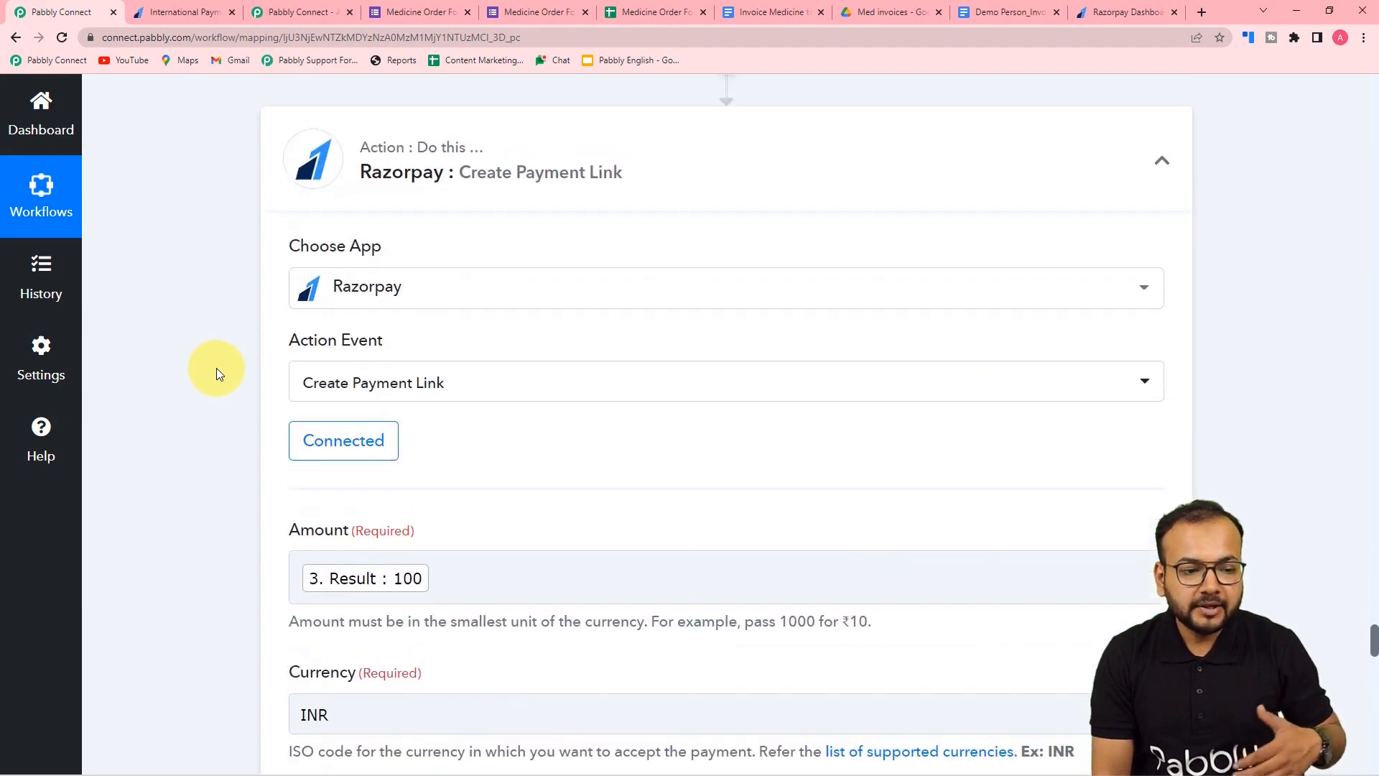
scroll(218, 369, down, 3)
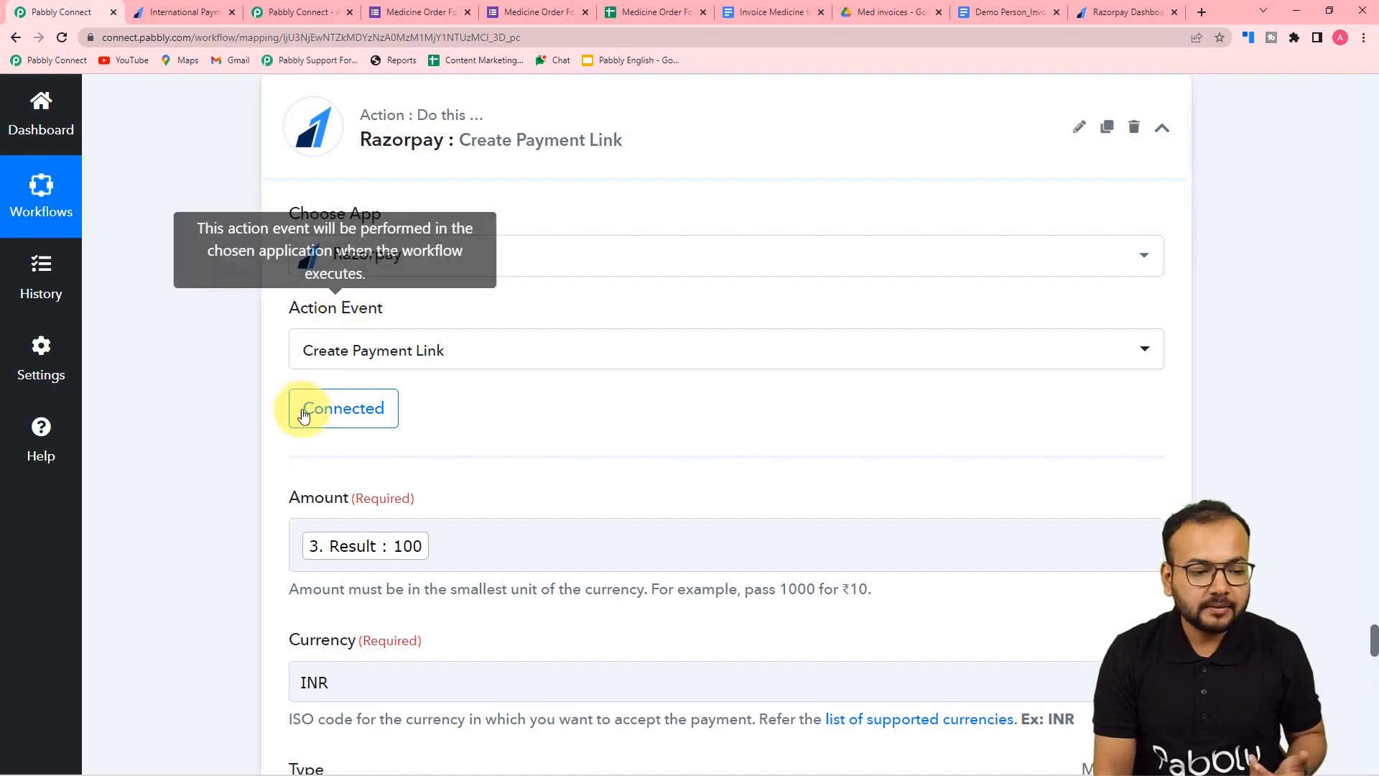
click(352, 428)
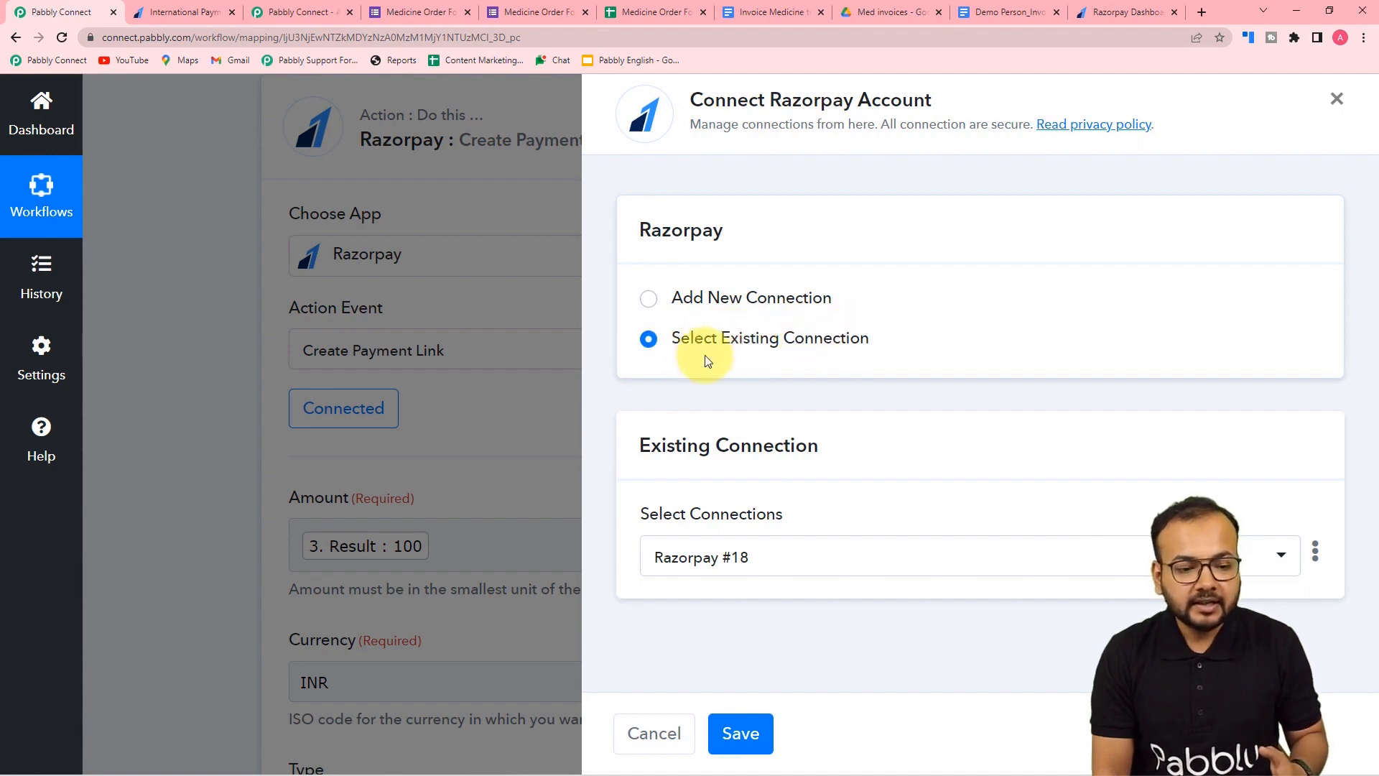
click(744, 733)
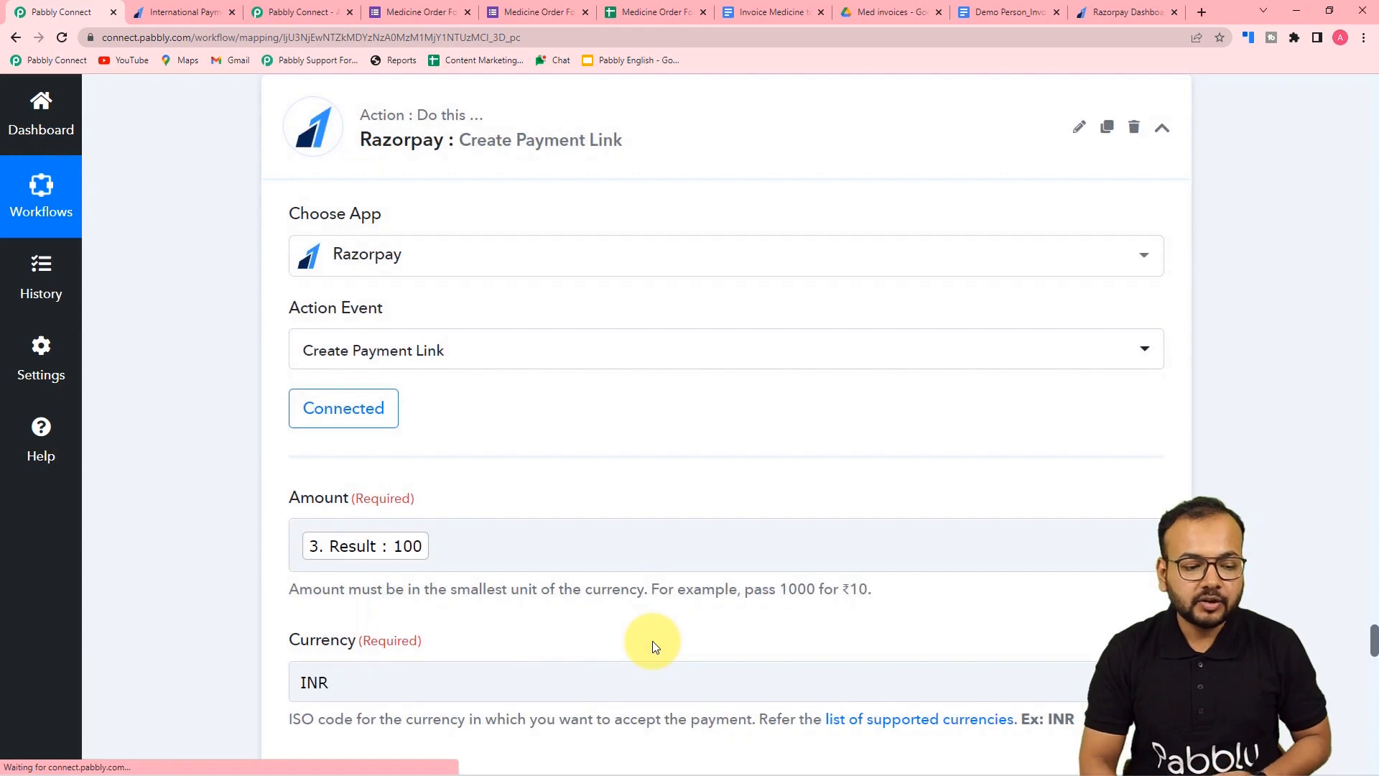
scroll(625, 546, down, 4)
scroll(616, 520, down, 10)
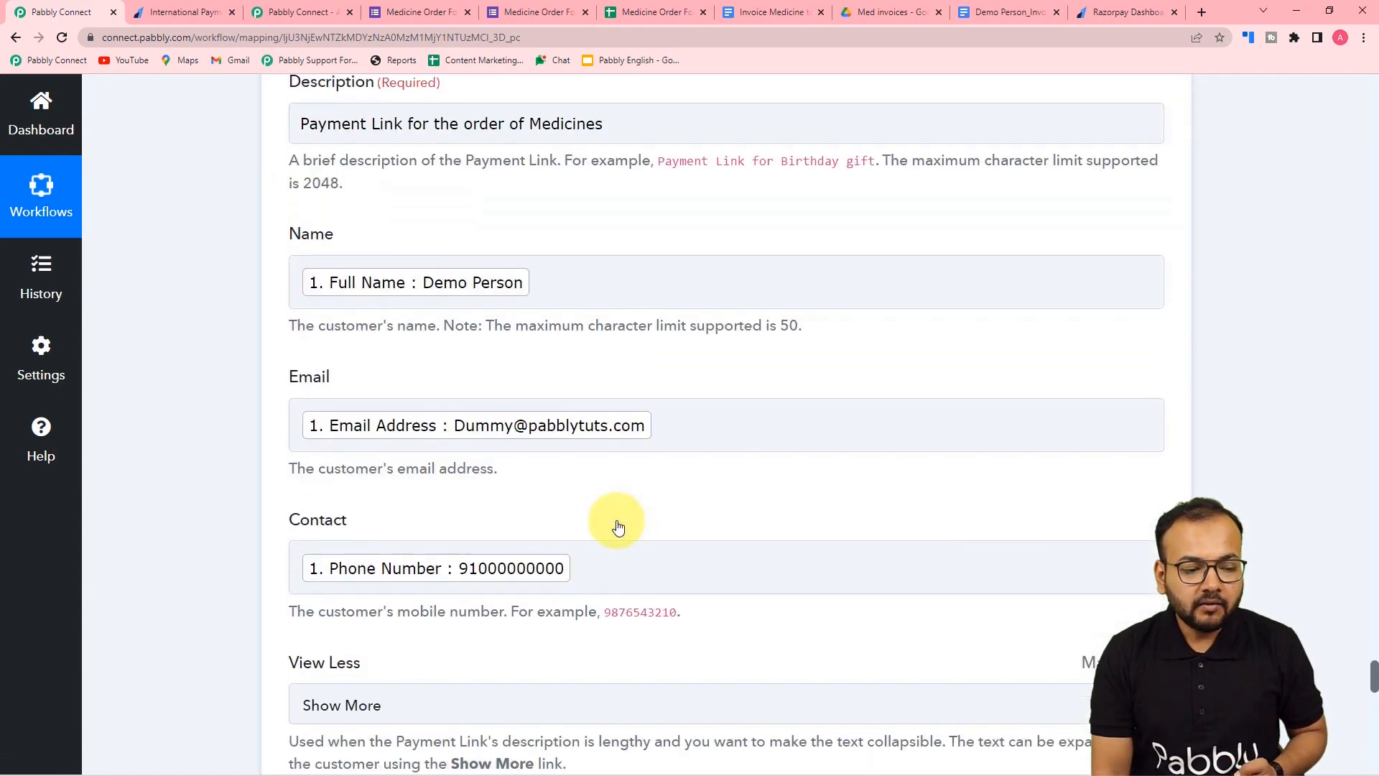
scroll(616, 528, down, 5)
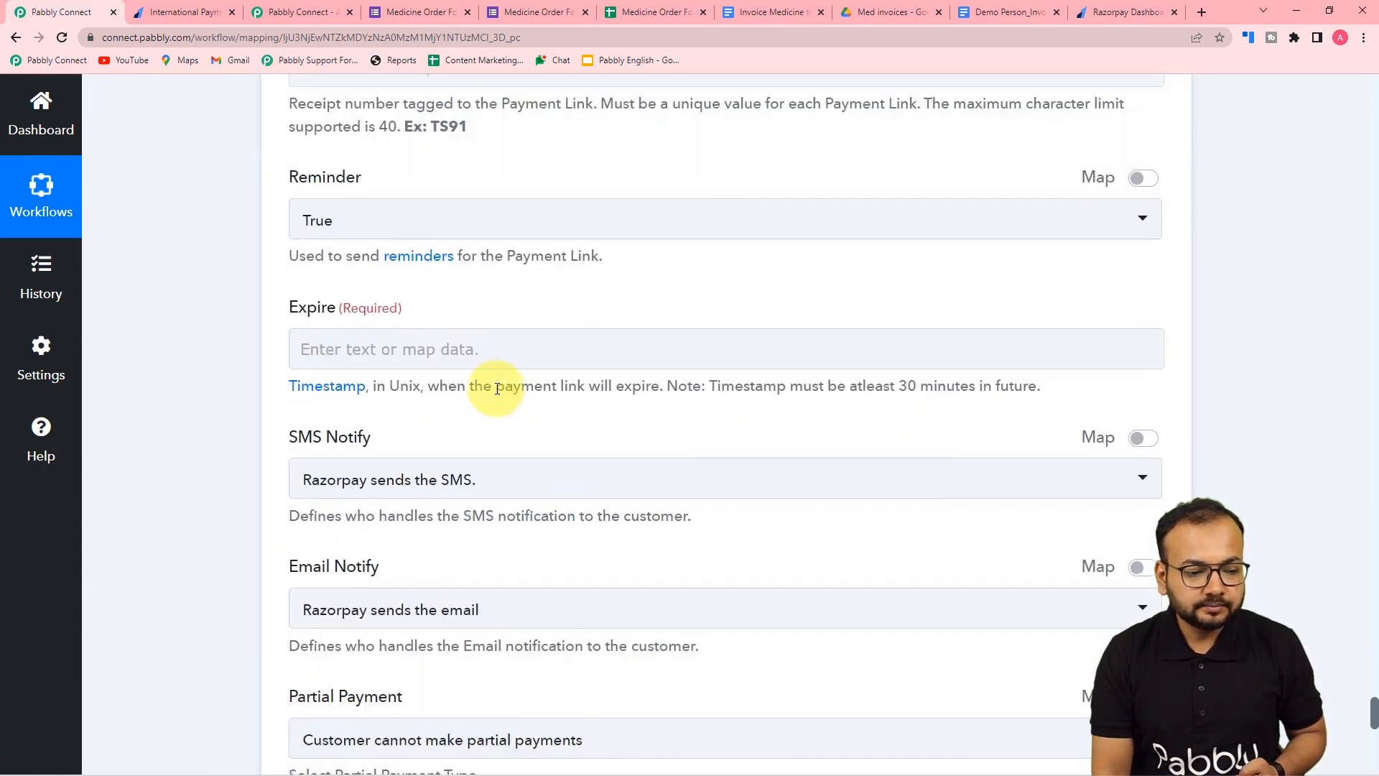
- Map step 7's Date/Time Formatter Result into the payment link's Expire field
click(497, 342)
scroll(502, 532, down, 4)
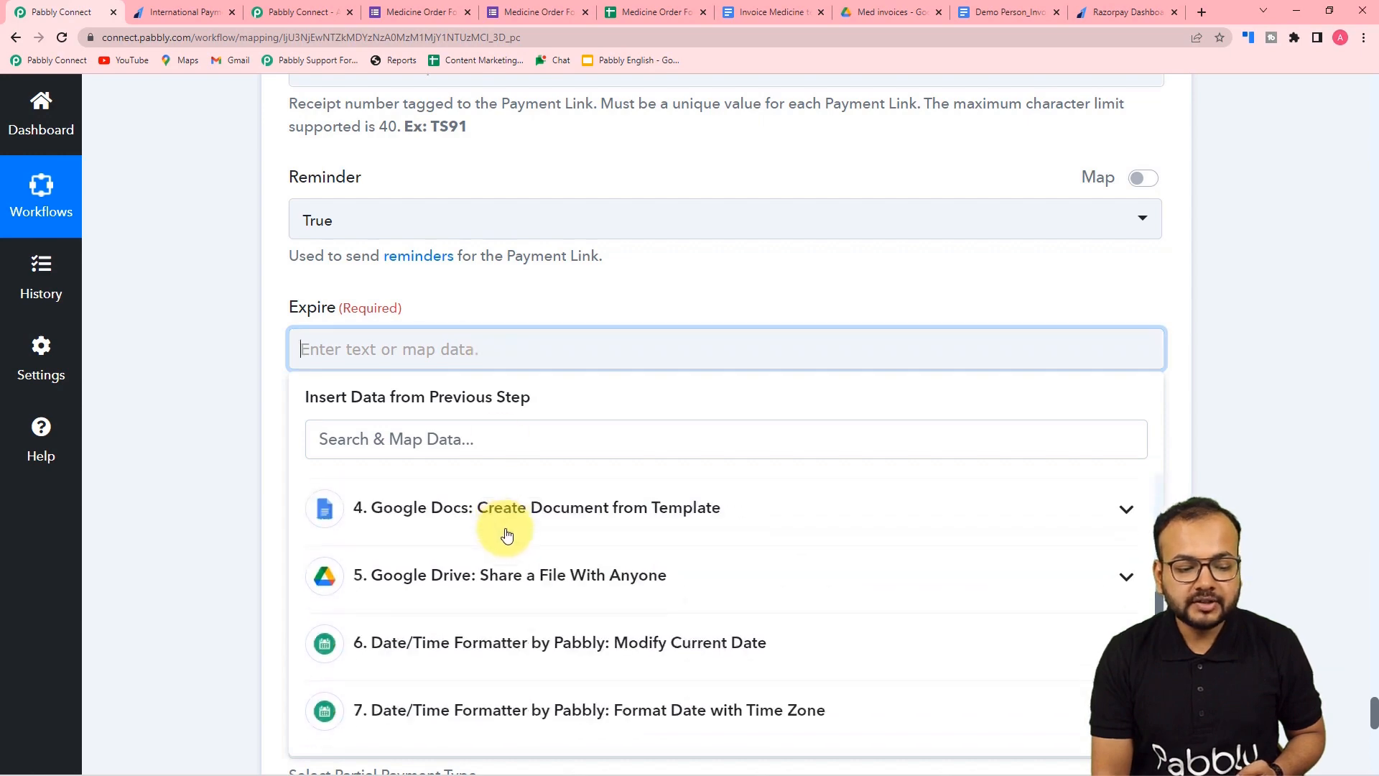
scroll(287, 570, down, 4)
click(394, 632)
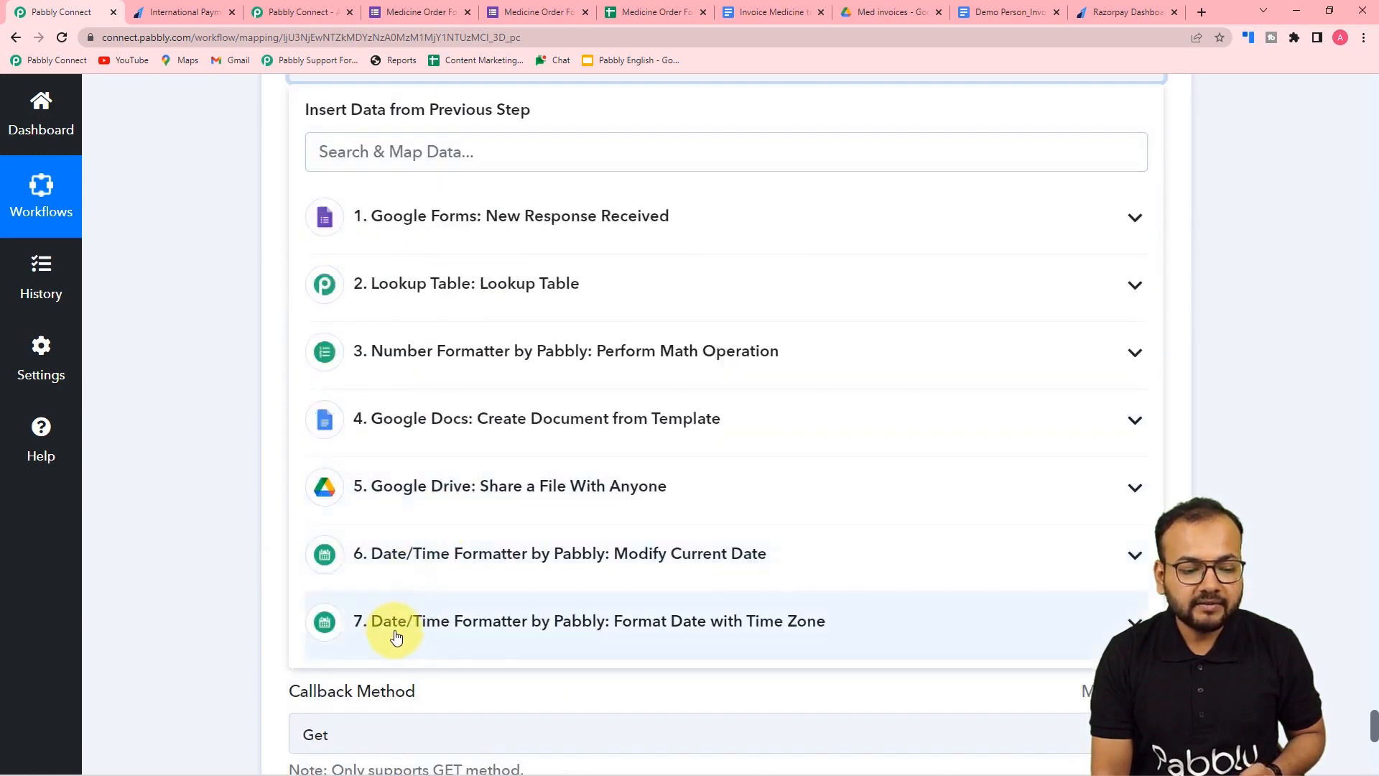
click(404, 718)
click(160, 526)
scroll(158, 525, up, 3)
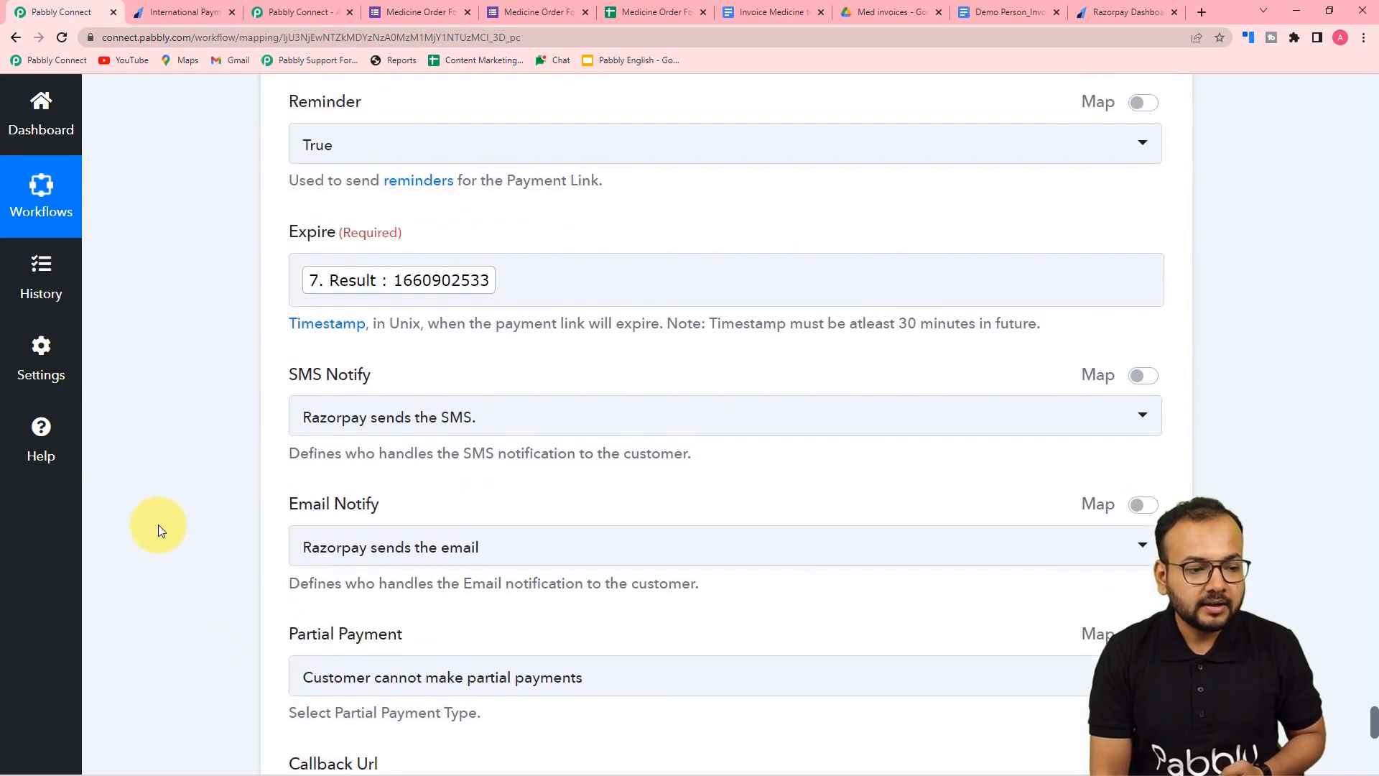
scroll(158, 525, down, 2)
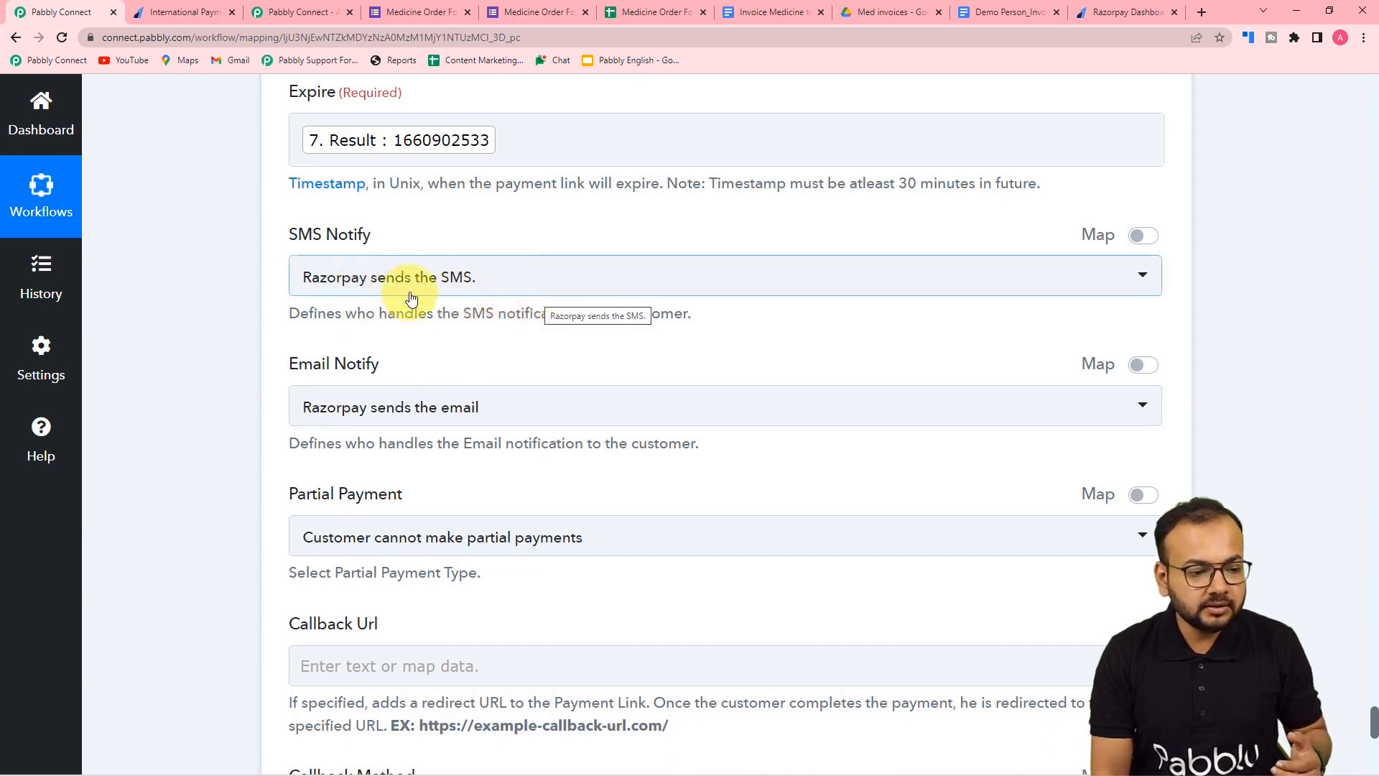
- Set Email Notify to 'You send the email'
scroll(472, 295, down, 2)
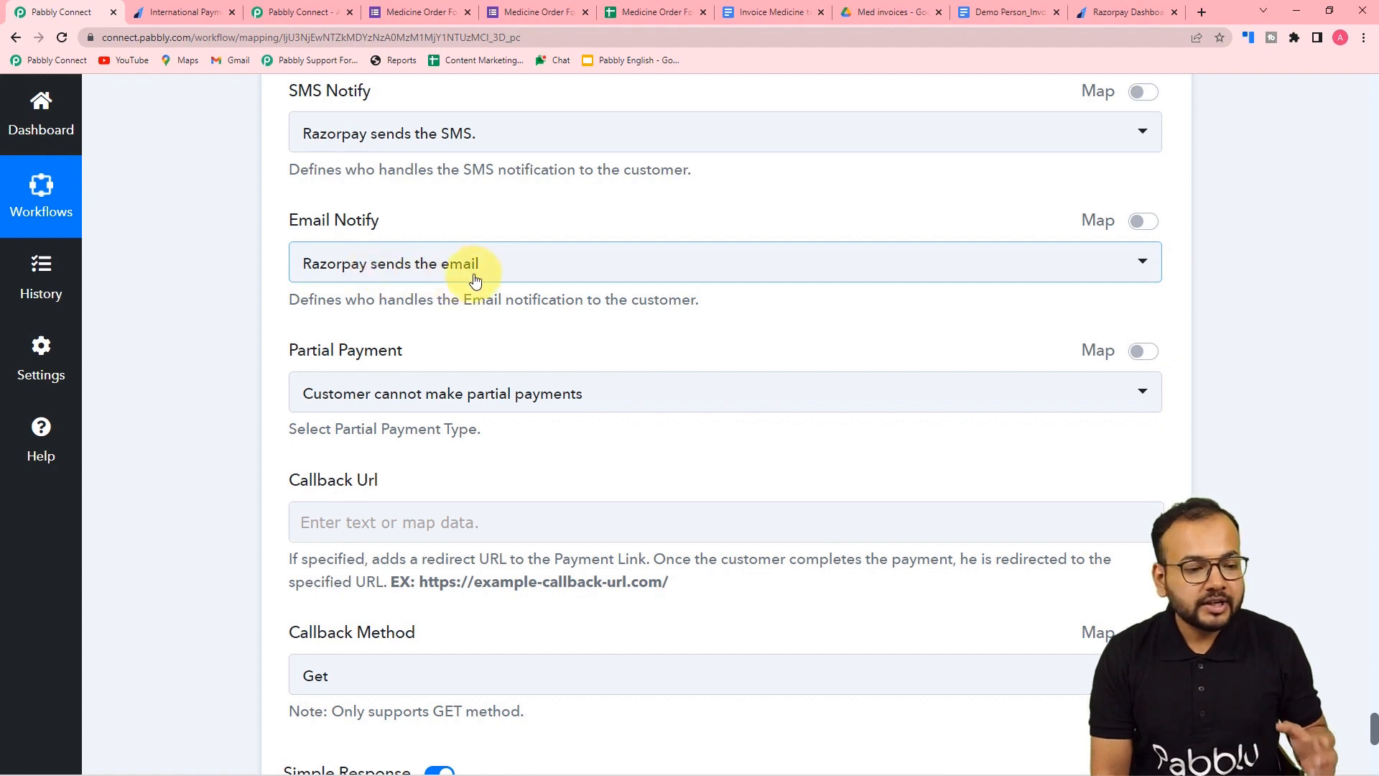
click(403, 280)
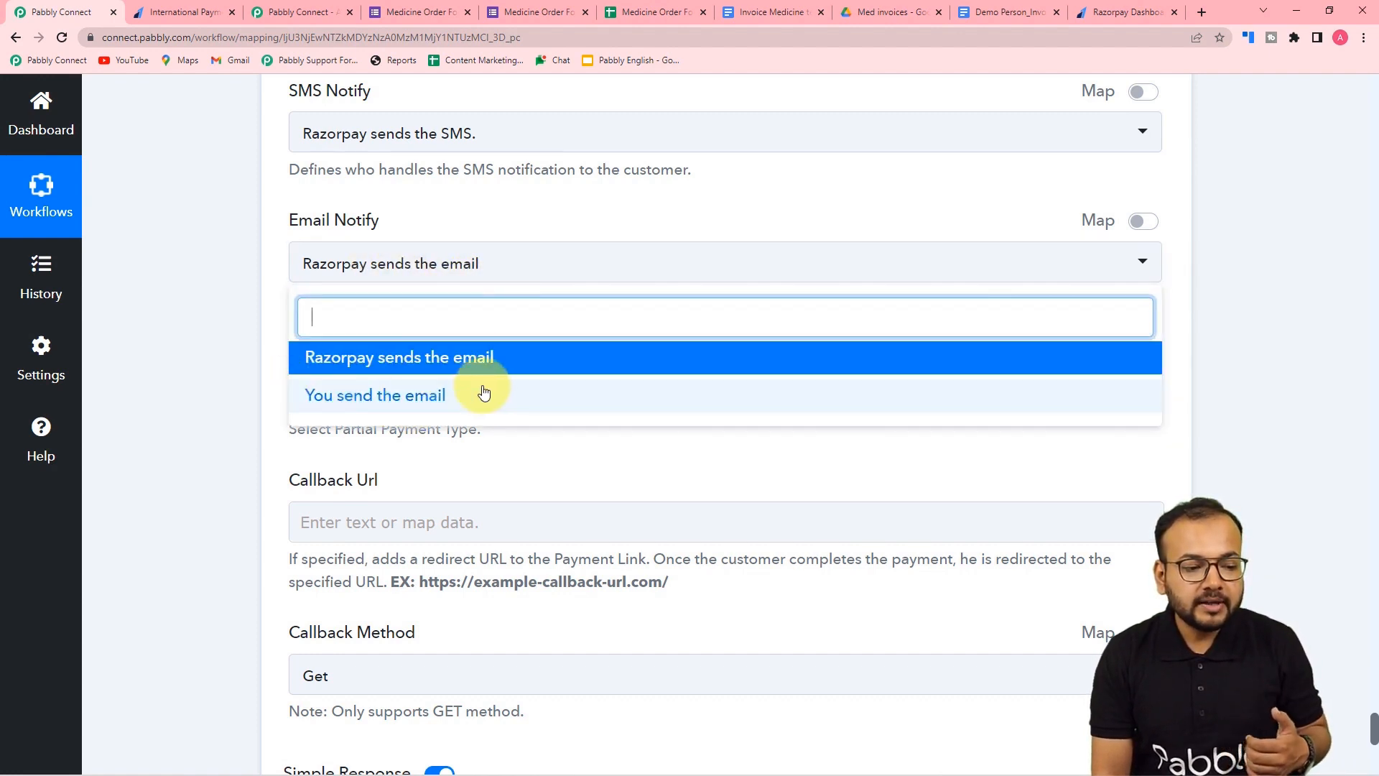
click(346, 401)
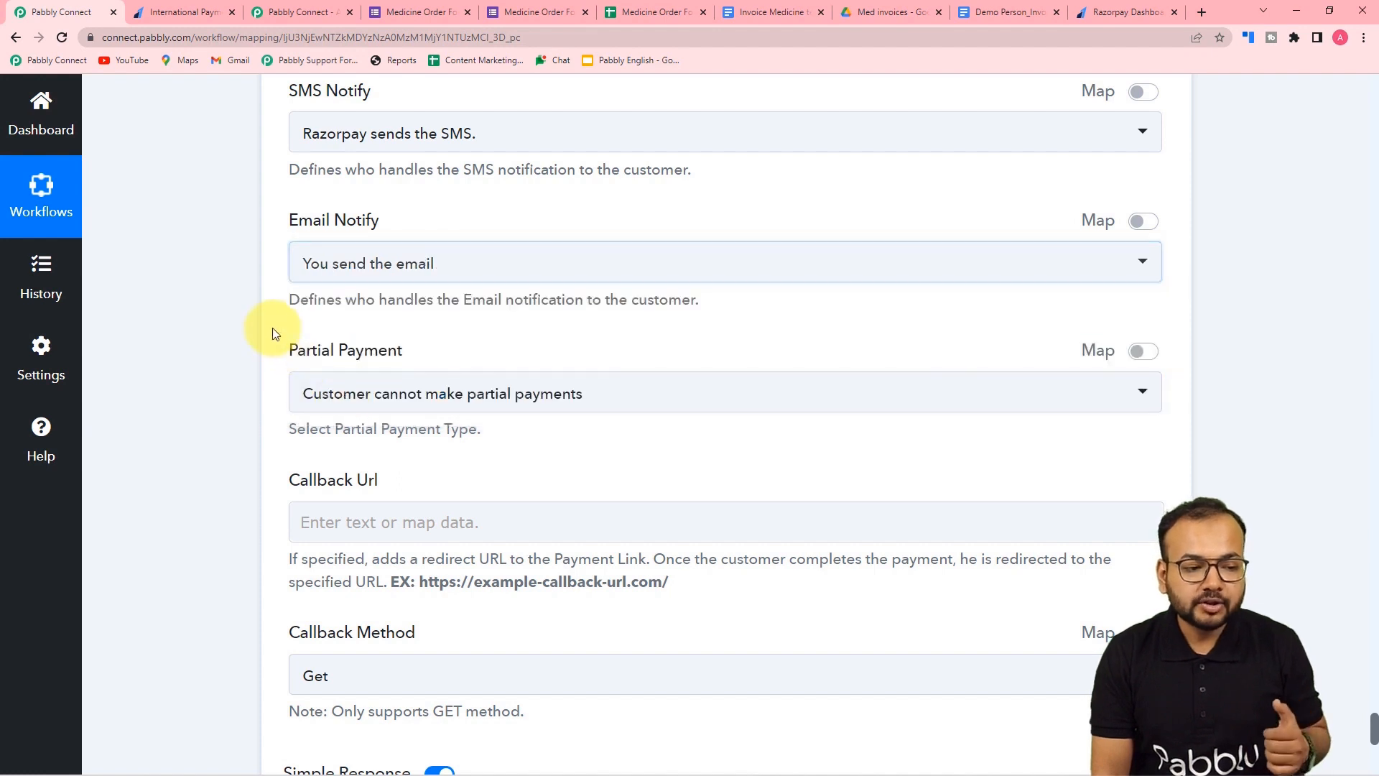
scroll(273, 327, down, 3)
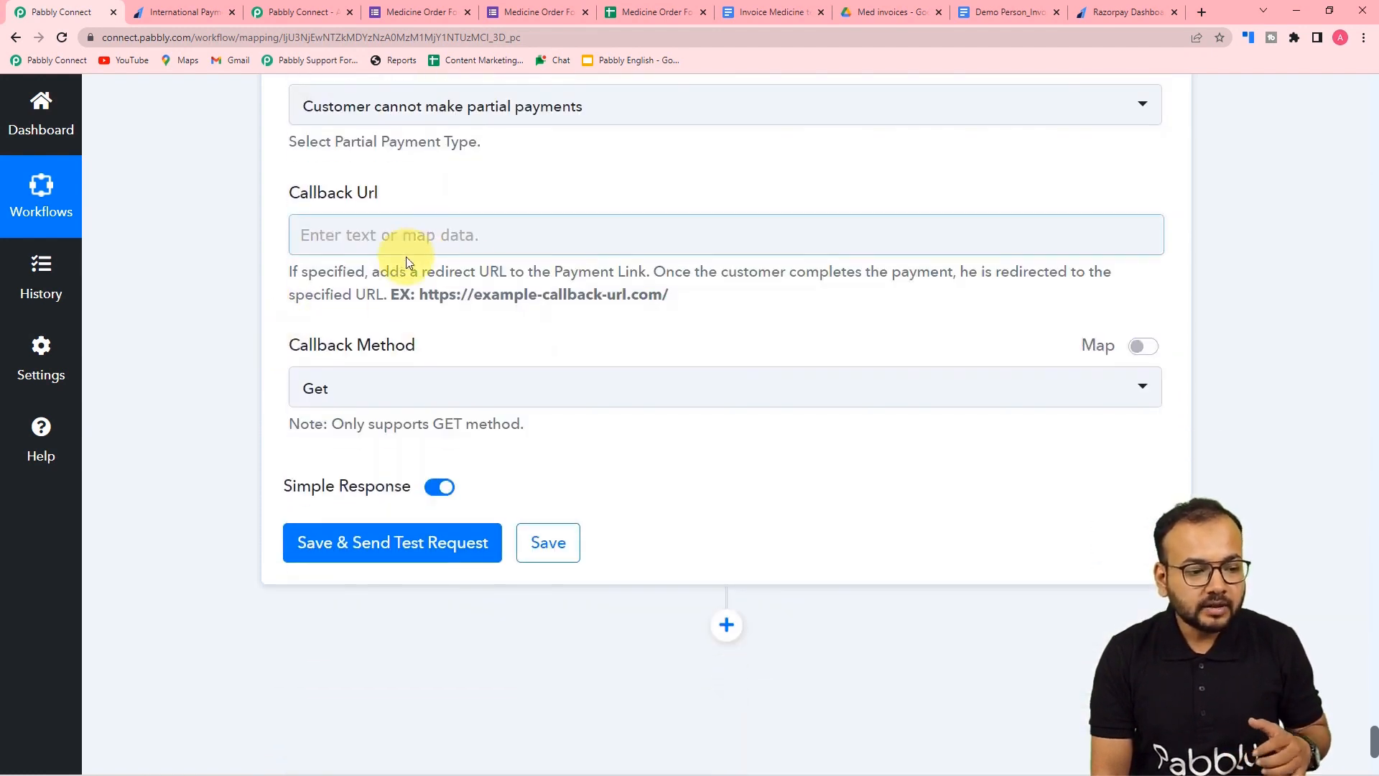
scroll(413, 255, up, 1)
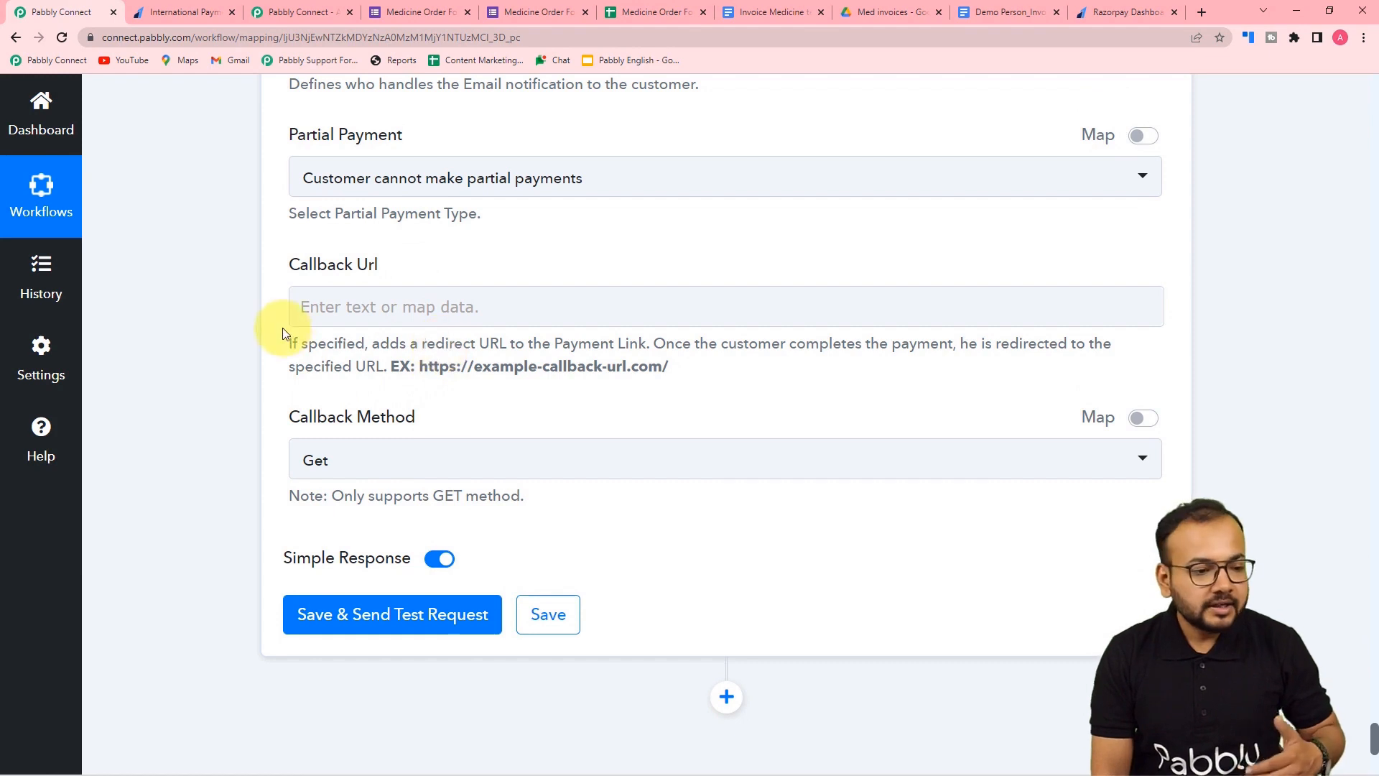
scroll(292, 331, up, 1)
scroll(250, 381, down, 5)
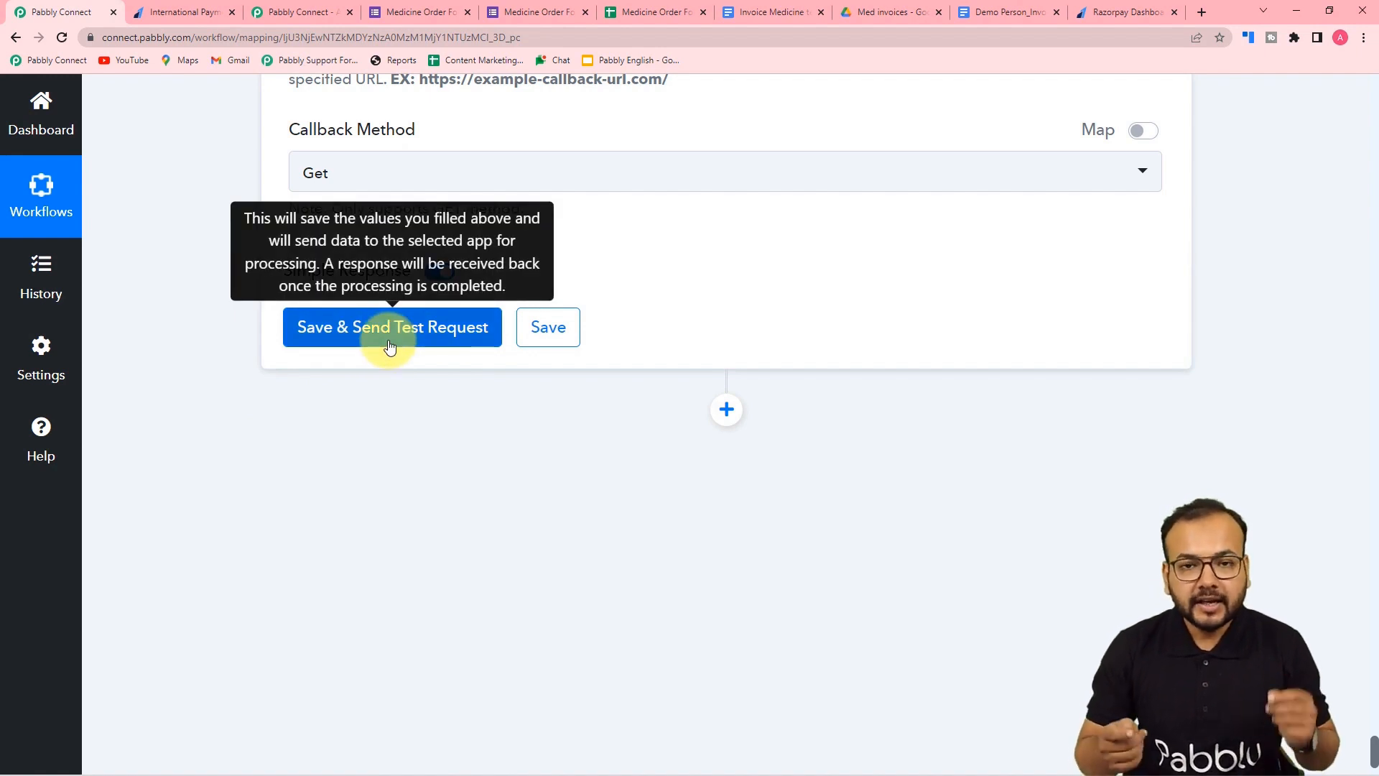
- Save and test the Razorpay step, reviewing the issued link for 100 INR with its short URL
click(368, 351)
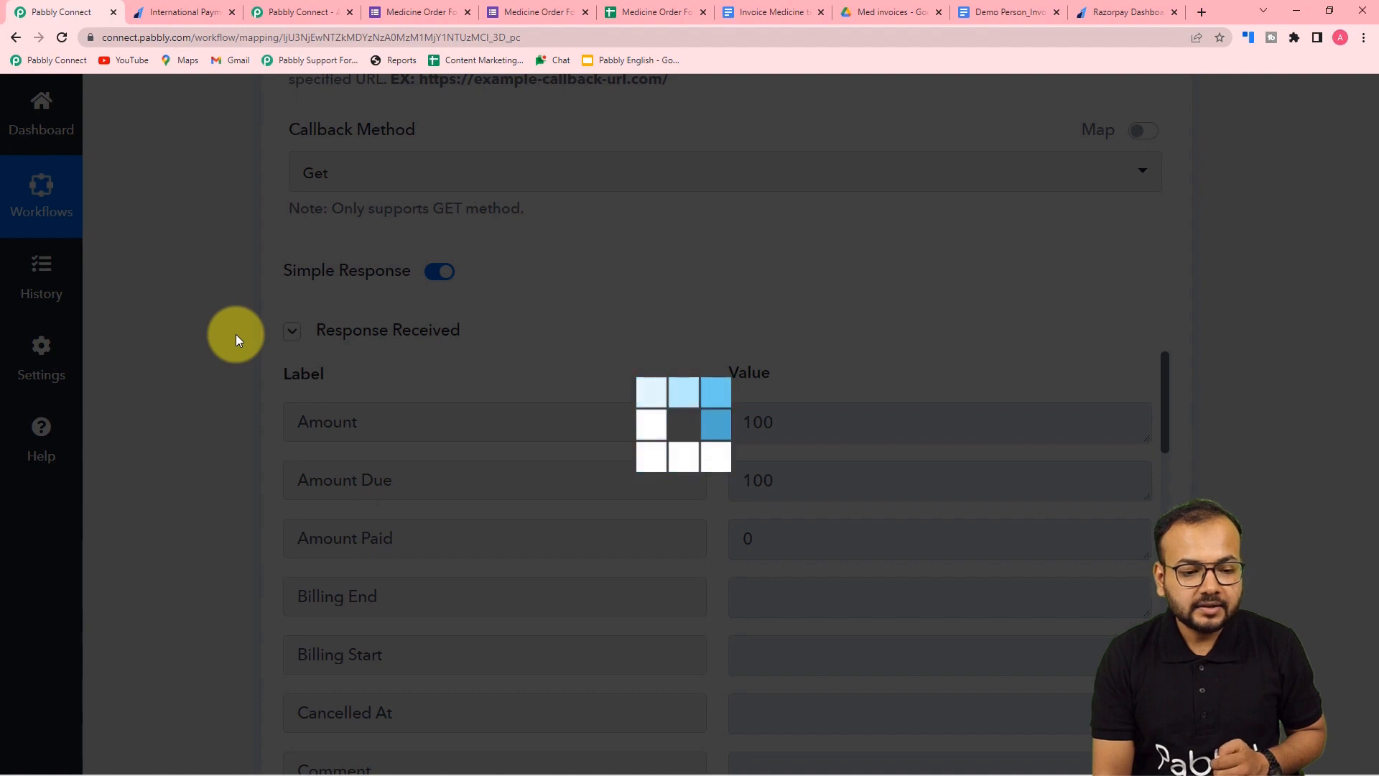
scroll(278, 372, down, 5)
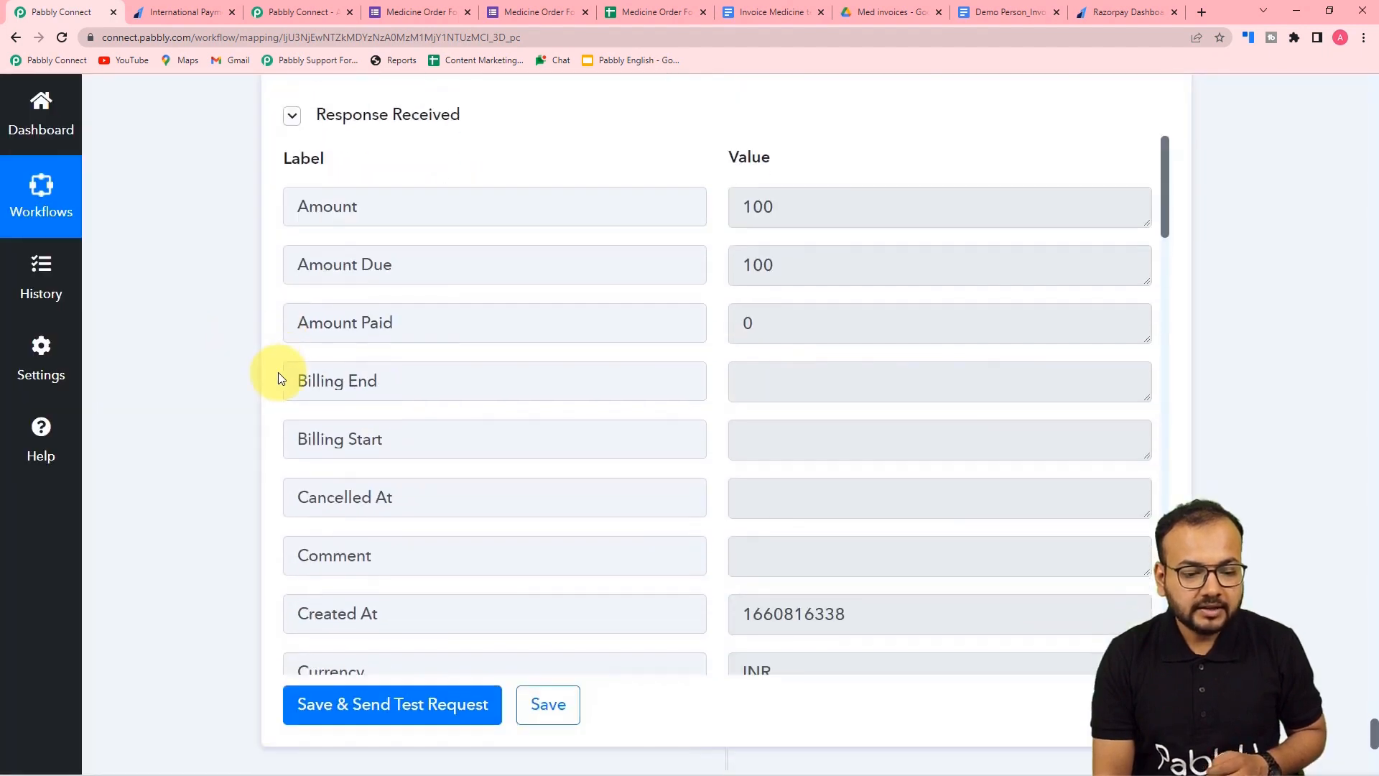
scroll(413, 334, down, 7)
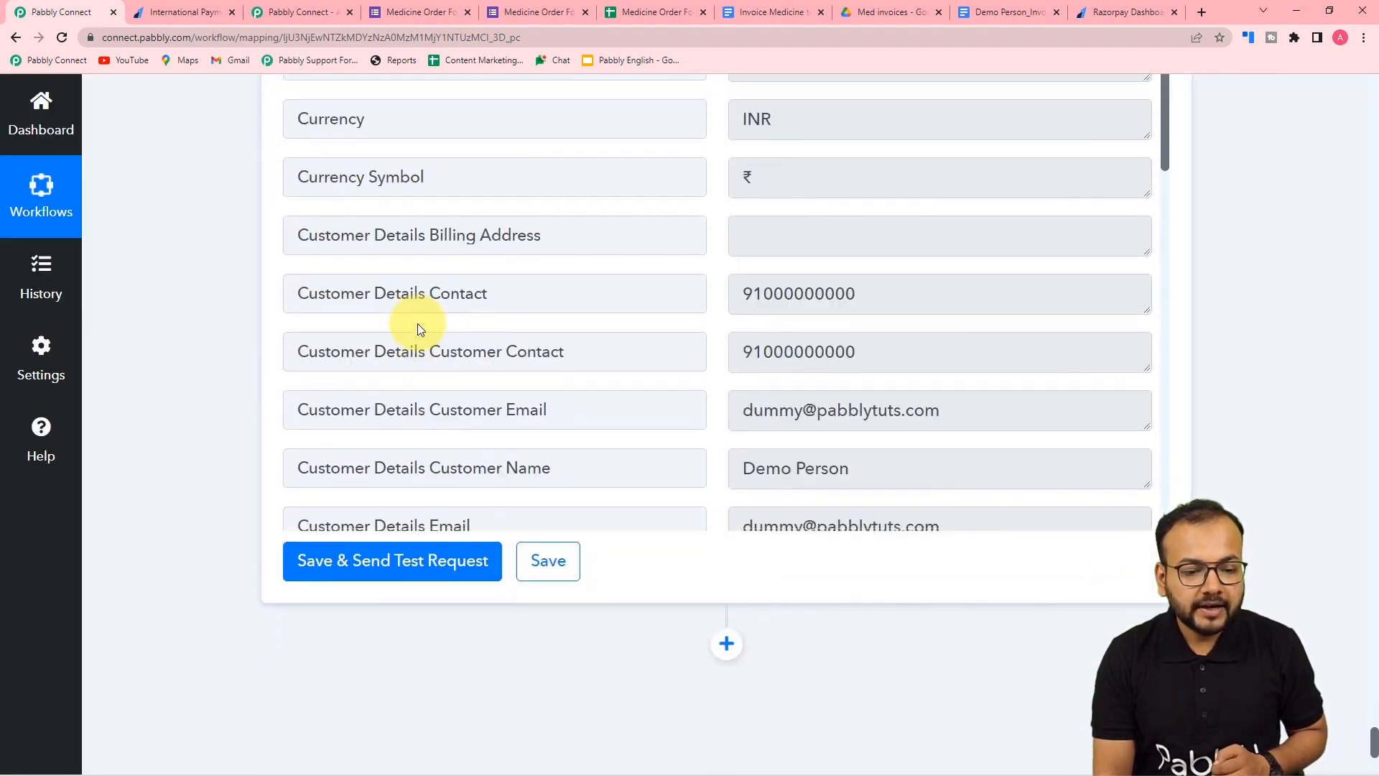
scroll(419, 323, down, 5)
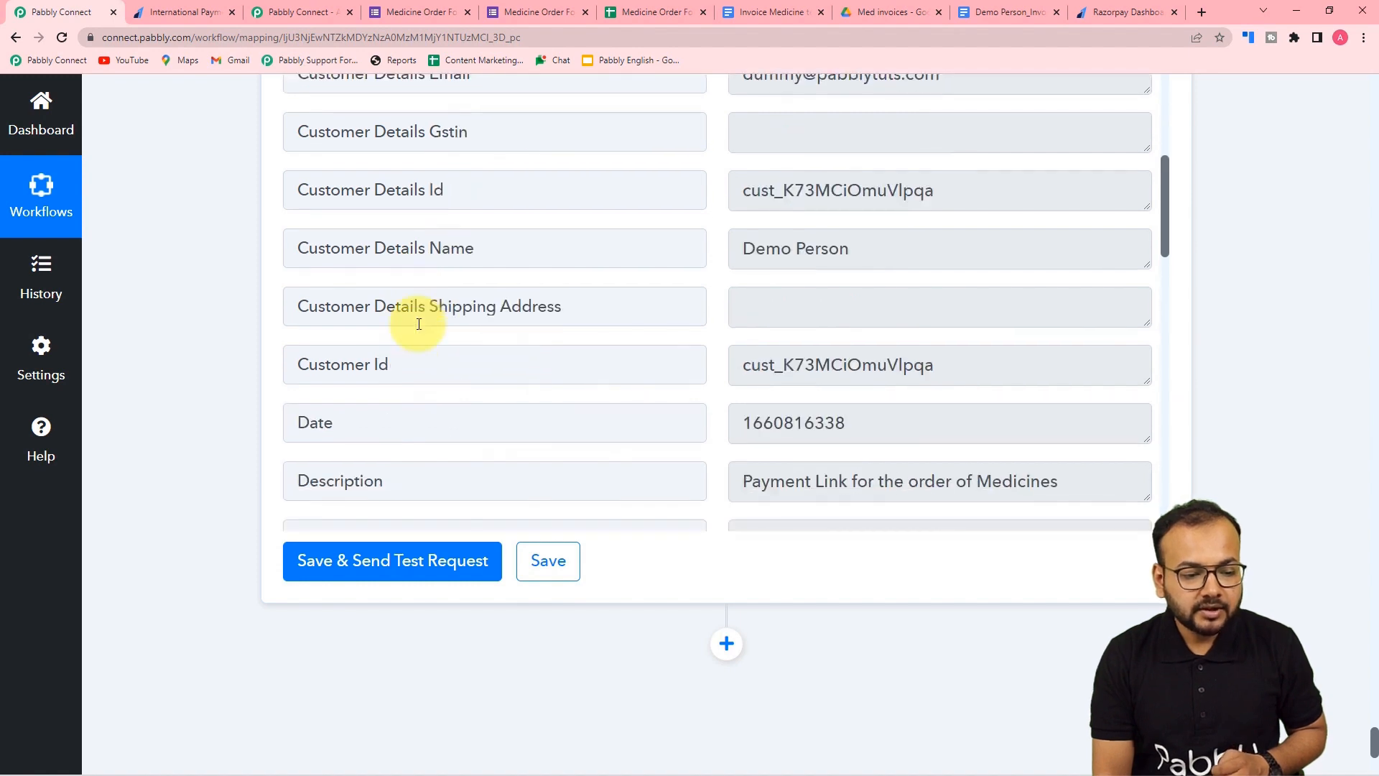
scroll(499, 376, down, 5)
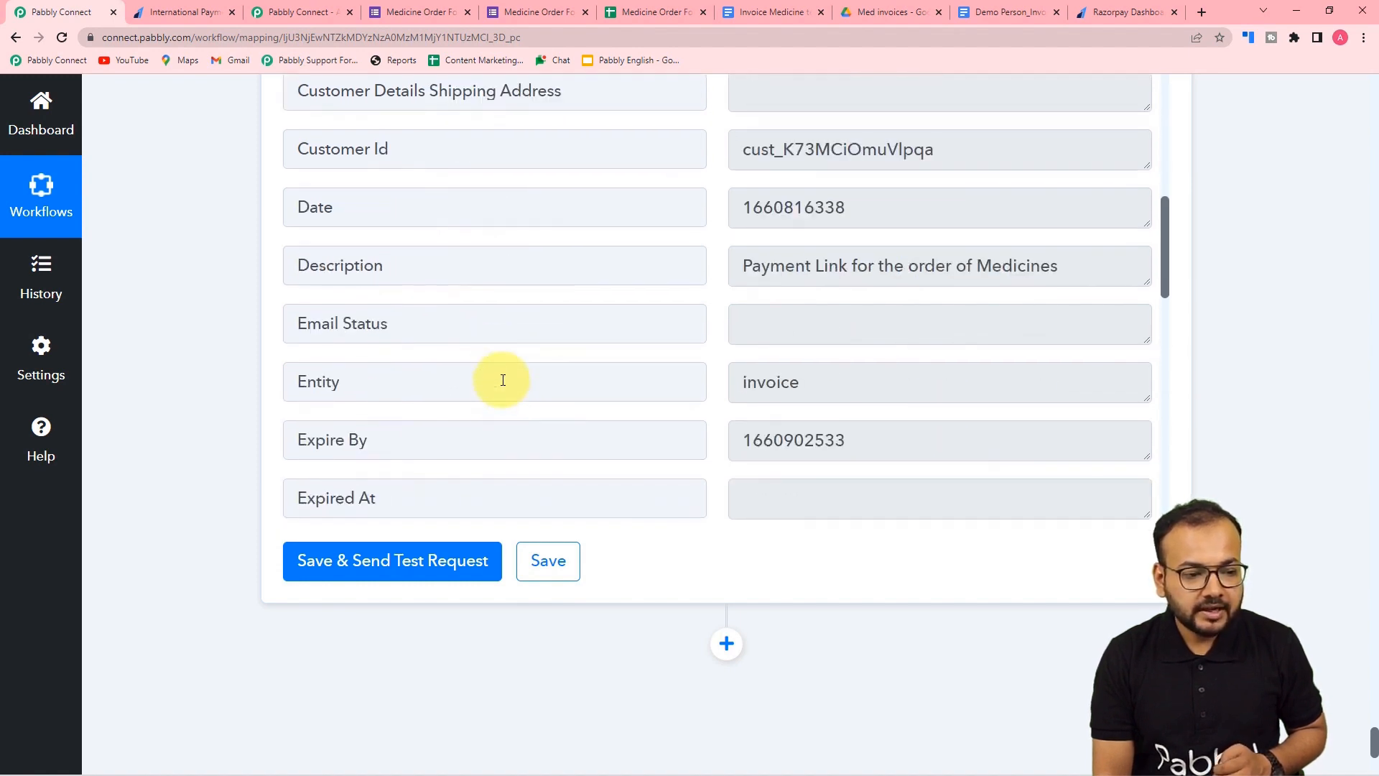
scroll(503, 380, down, 8)
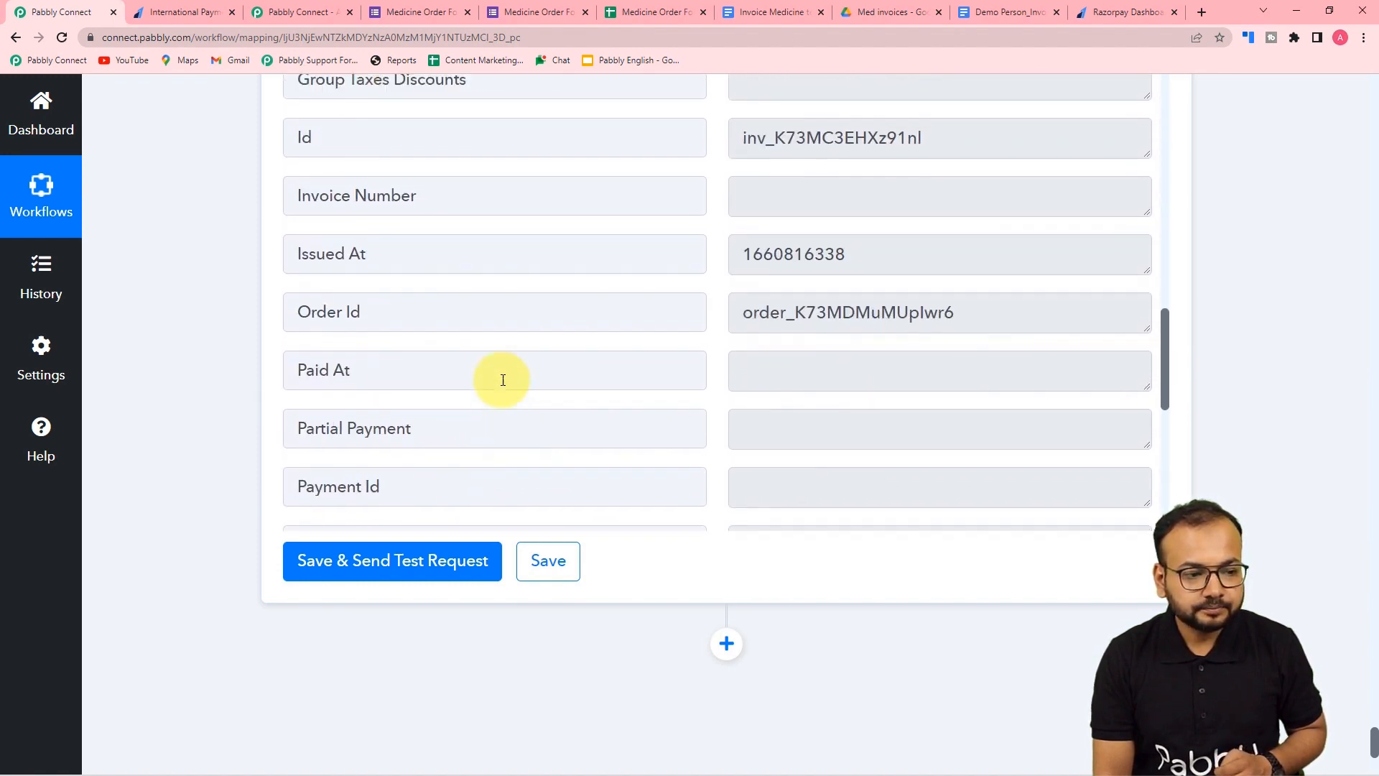
scroll(503, 380, down, 4)
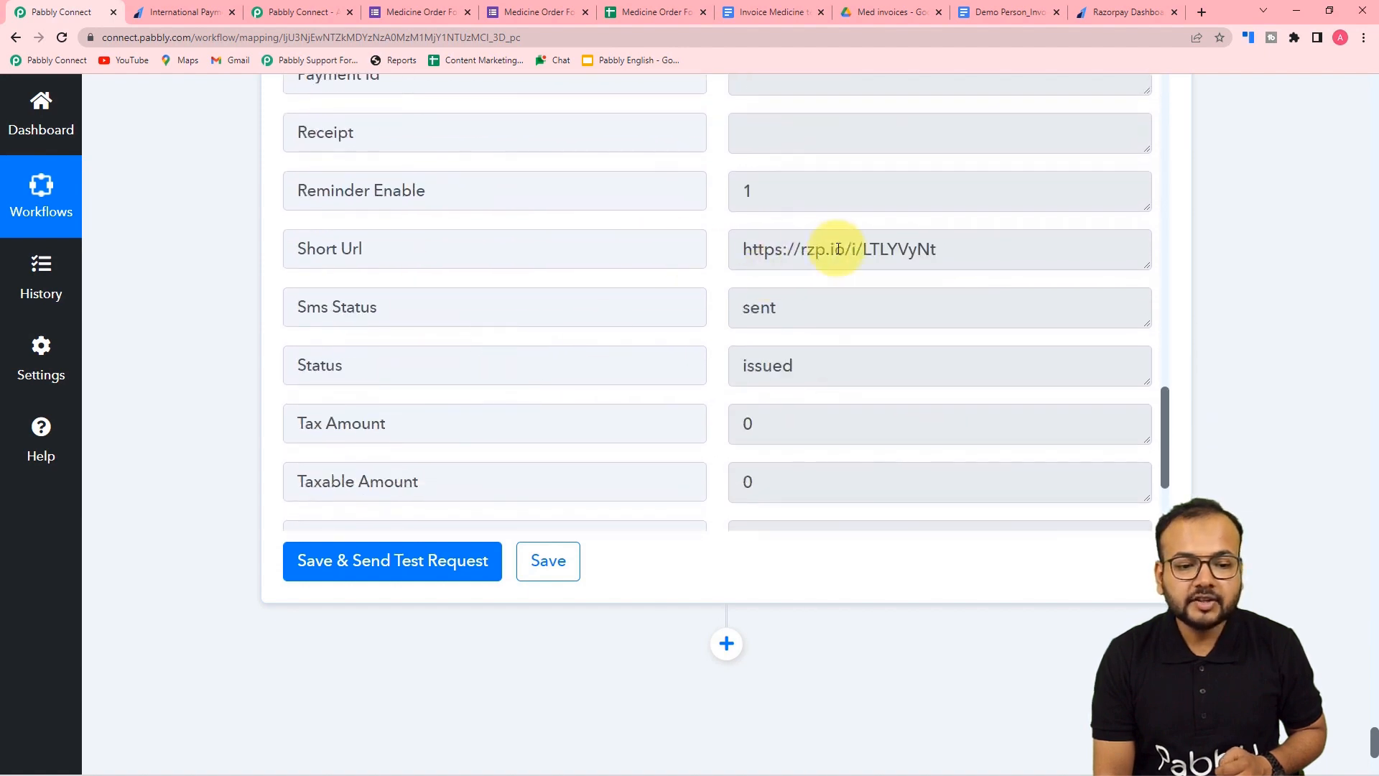
scroll(923, 258, down, 3)
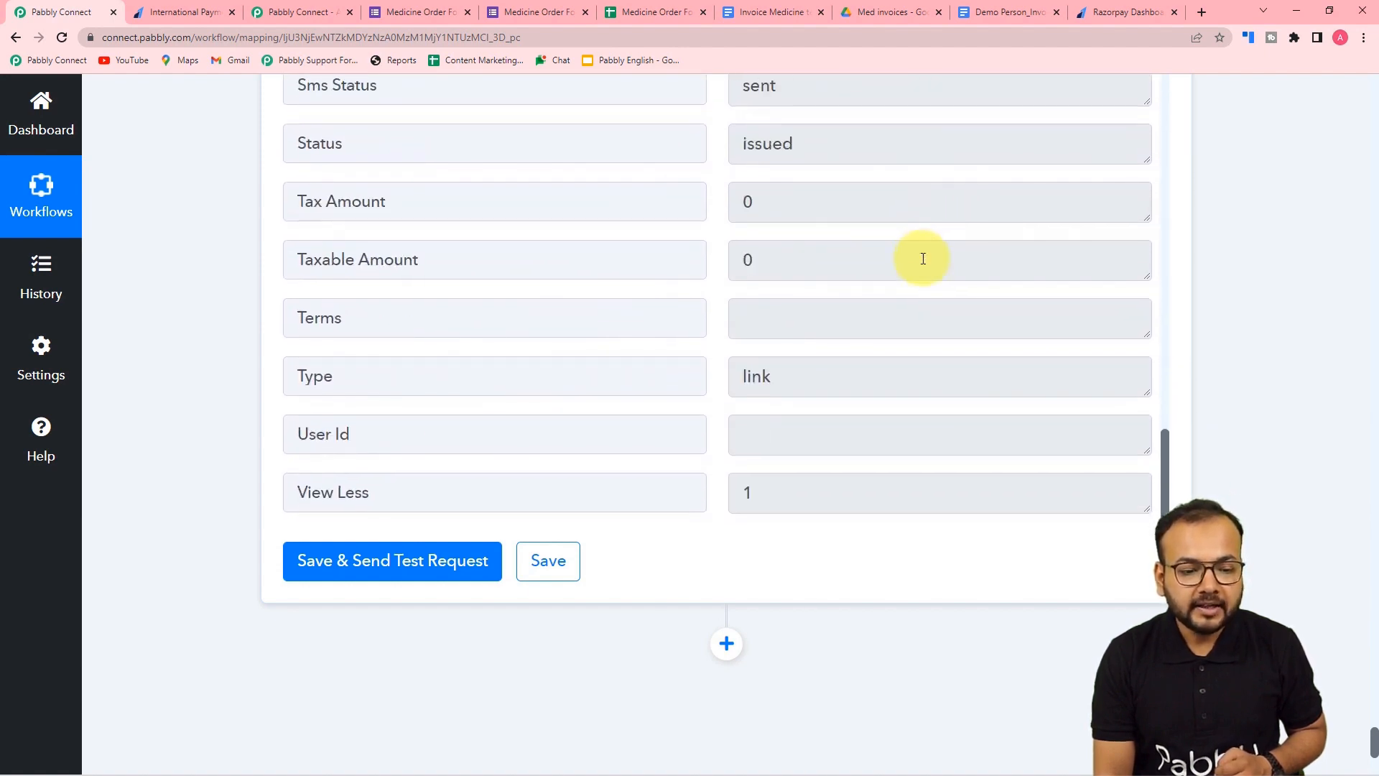
scroll(923, 259, up, 3)
drag(935, 244, 744, 241)
right_click(749, 250)
click(778, 296)
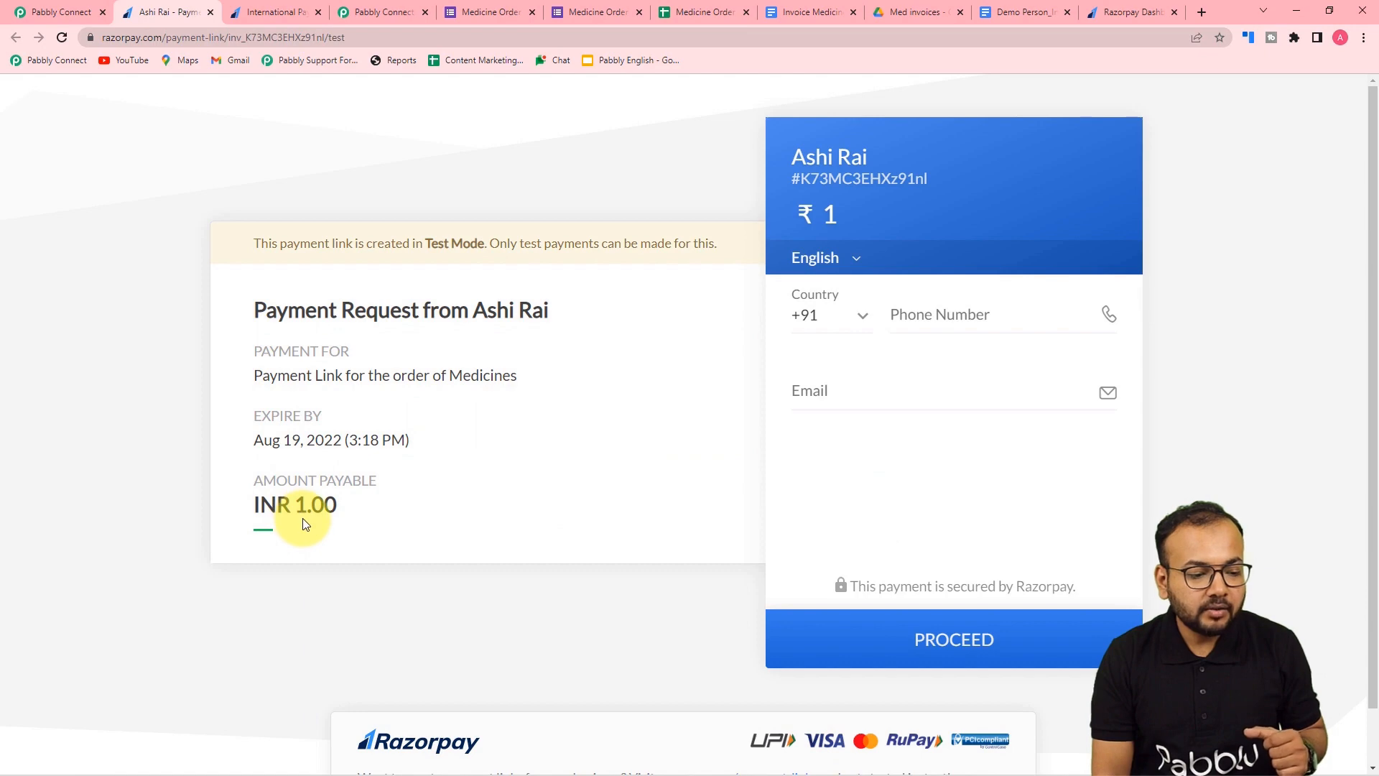
- Check the Razorpay dashboard and international payments docs, then view the test link charging INR 1.00
click(50, 6)
scroll(136, 181, up, 15)
scroll(136, 178, up, 12)
scroll(136, 178, up, 6)
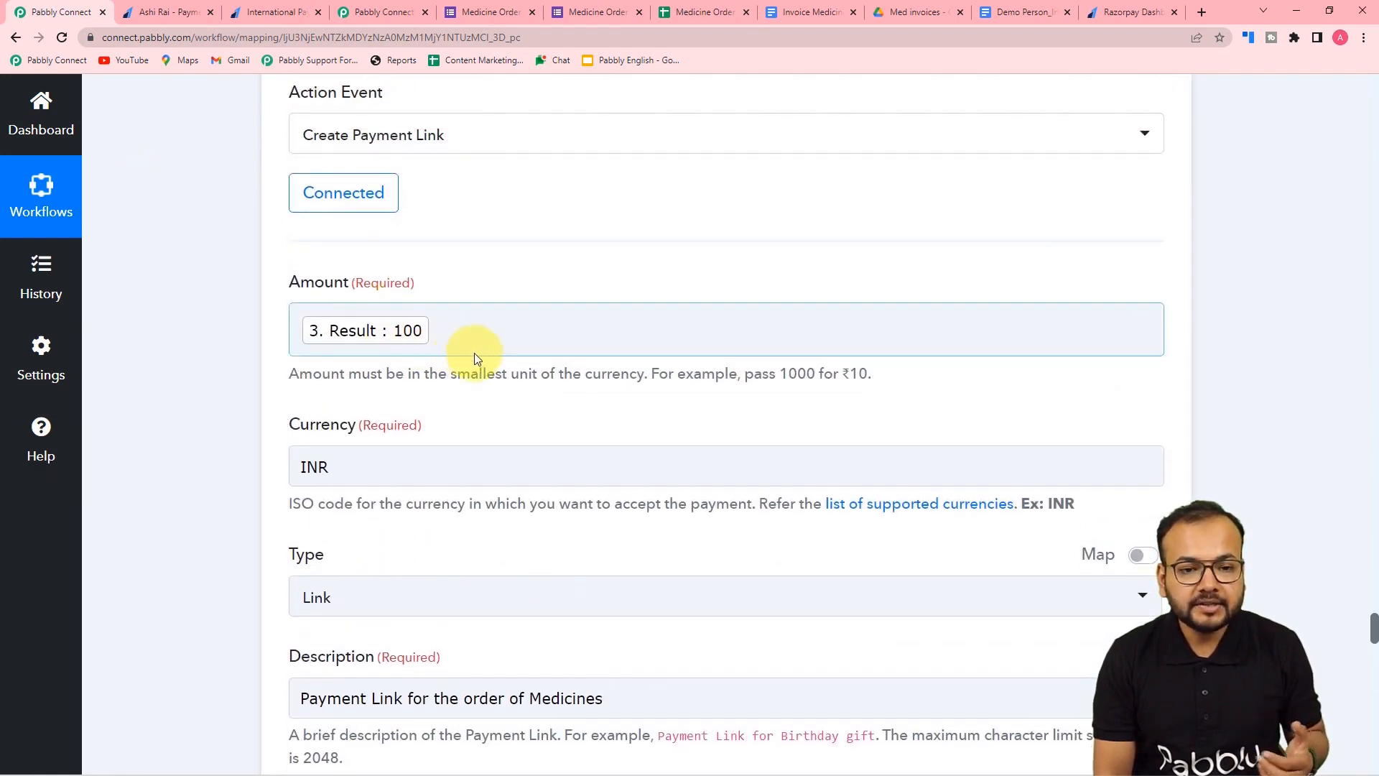
click(1111, 12)
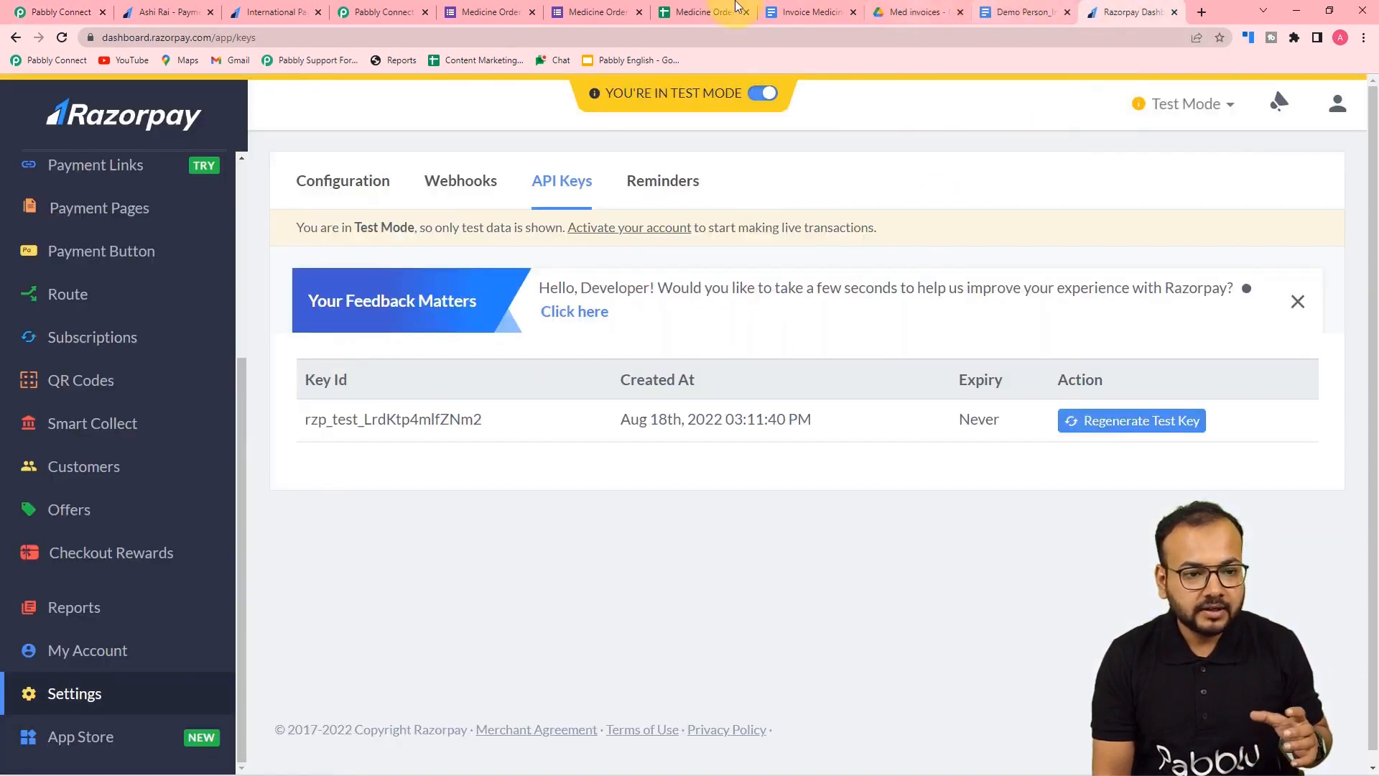
click(298, 12)
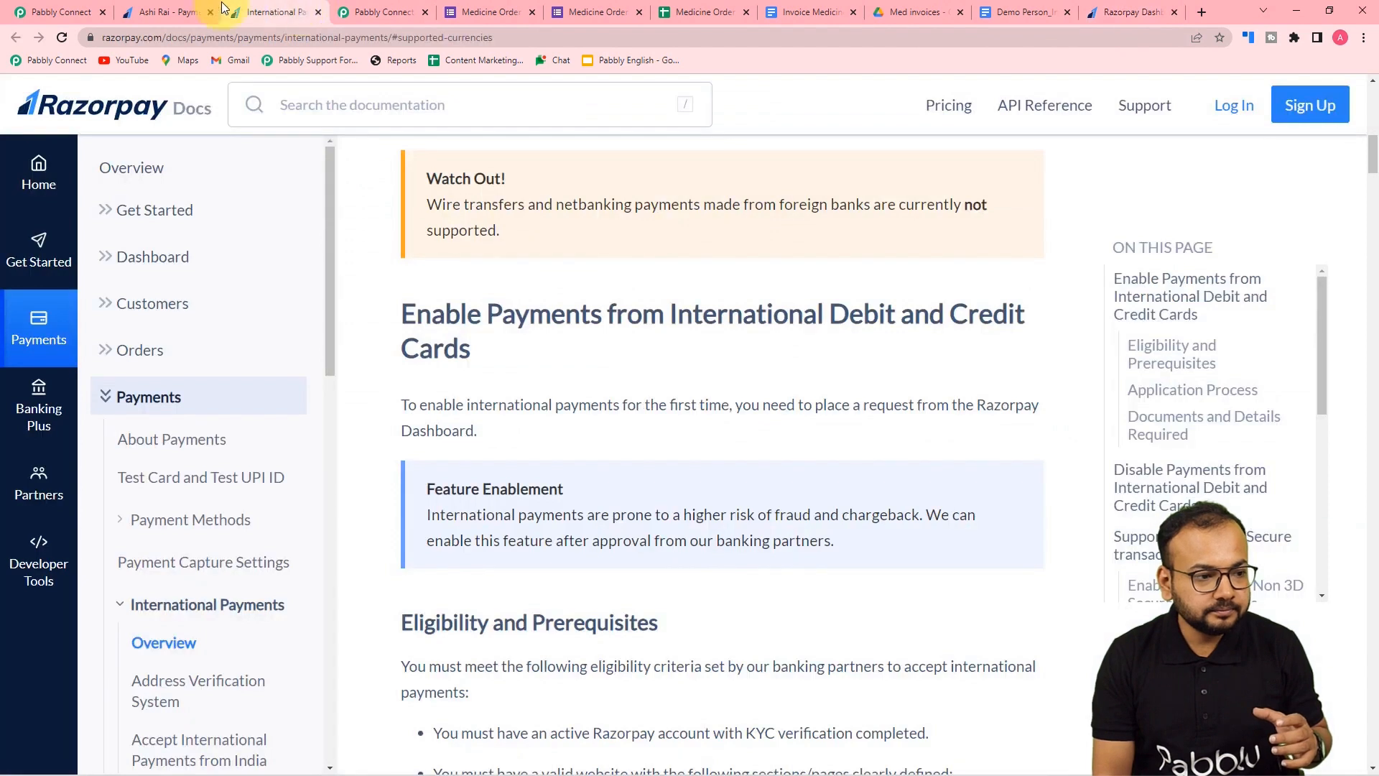
click(167, 12)
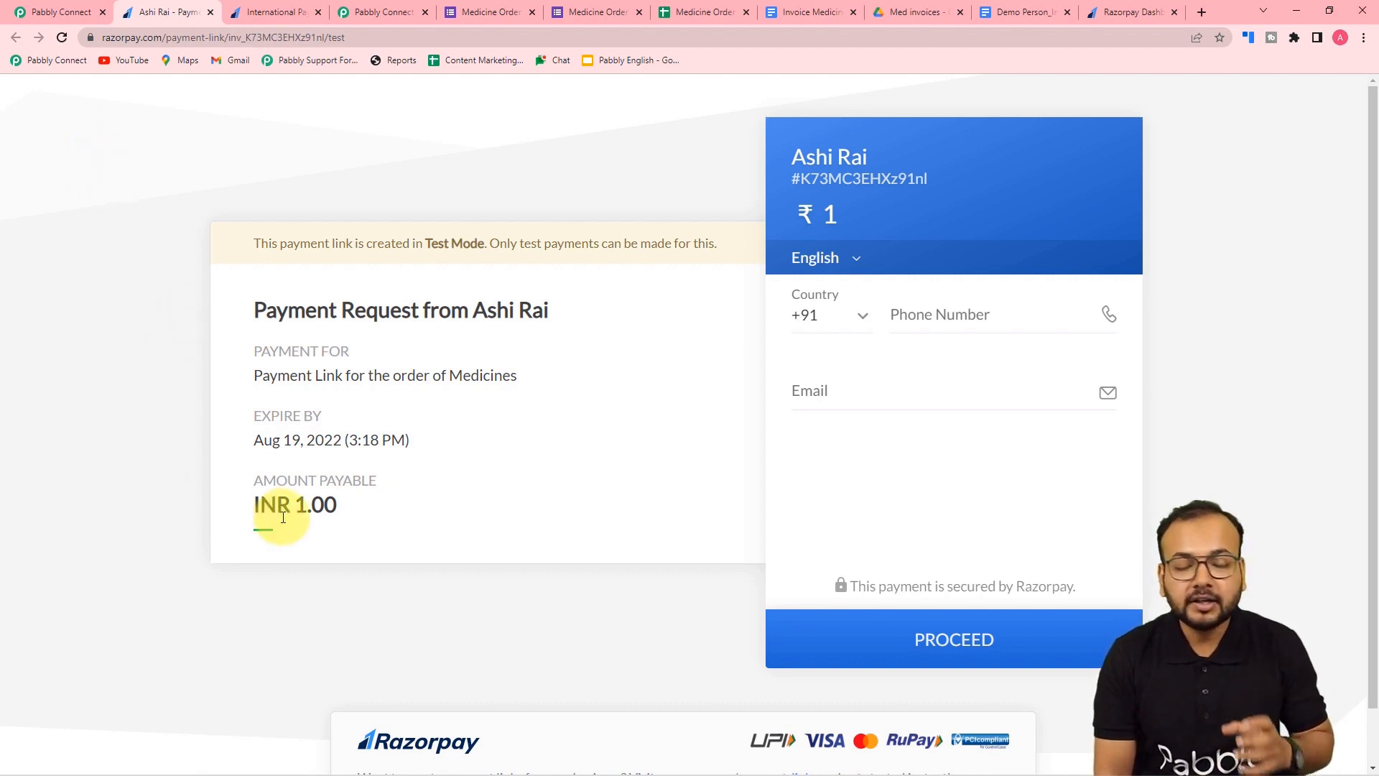
- Append 00 after the mapped Result in the Amount field to convert it to paise
click(50, 12)
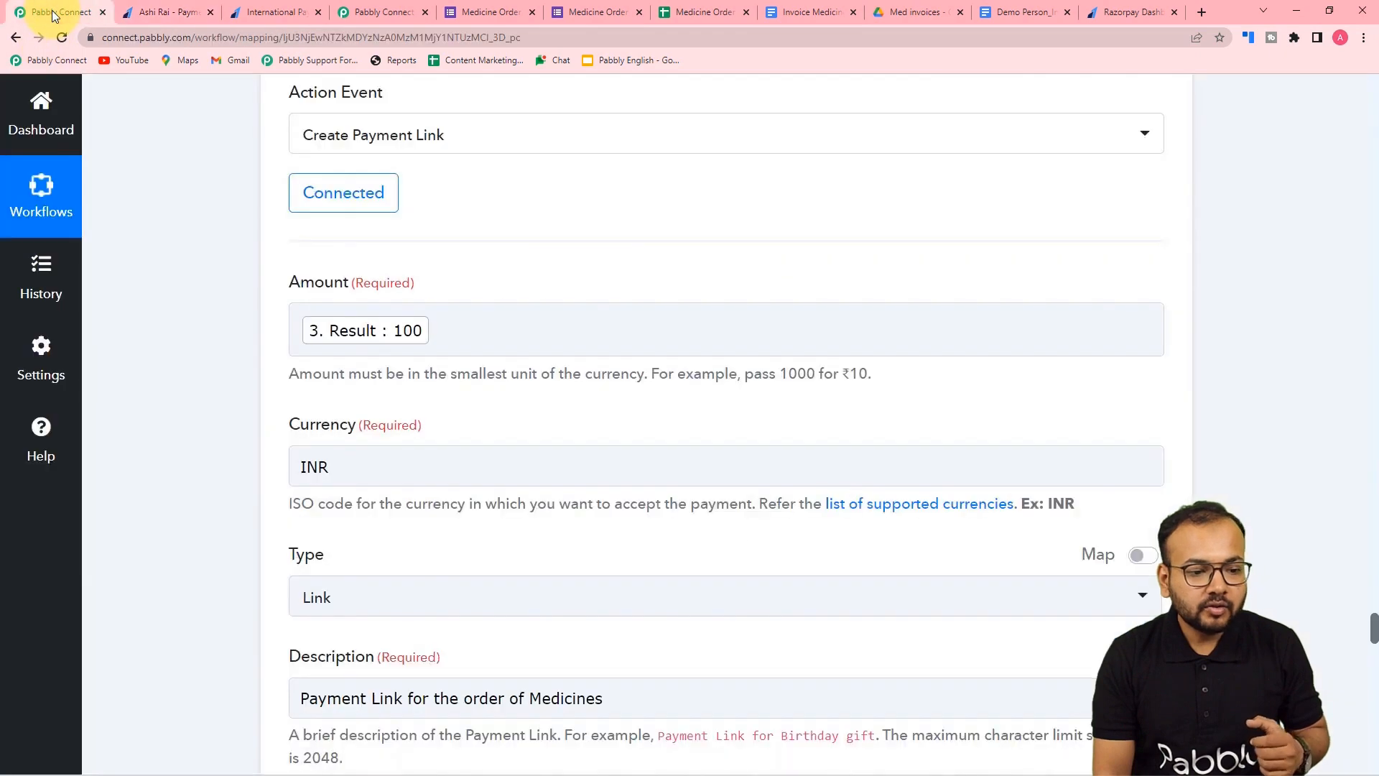
click(446, 328)
click(446, 337)
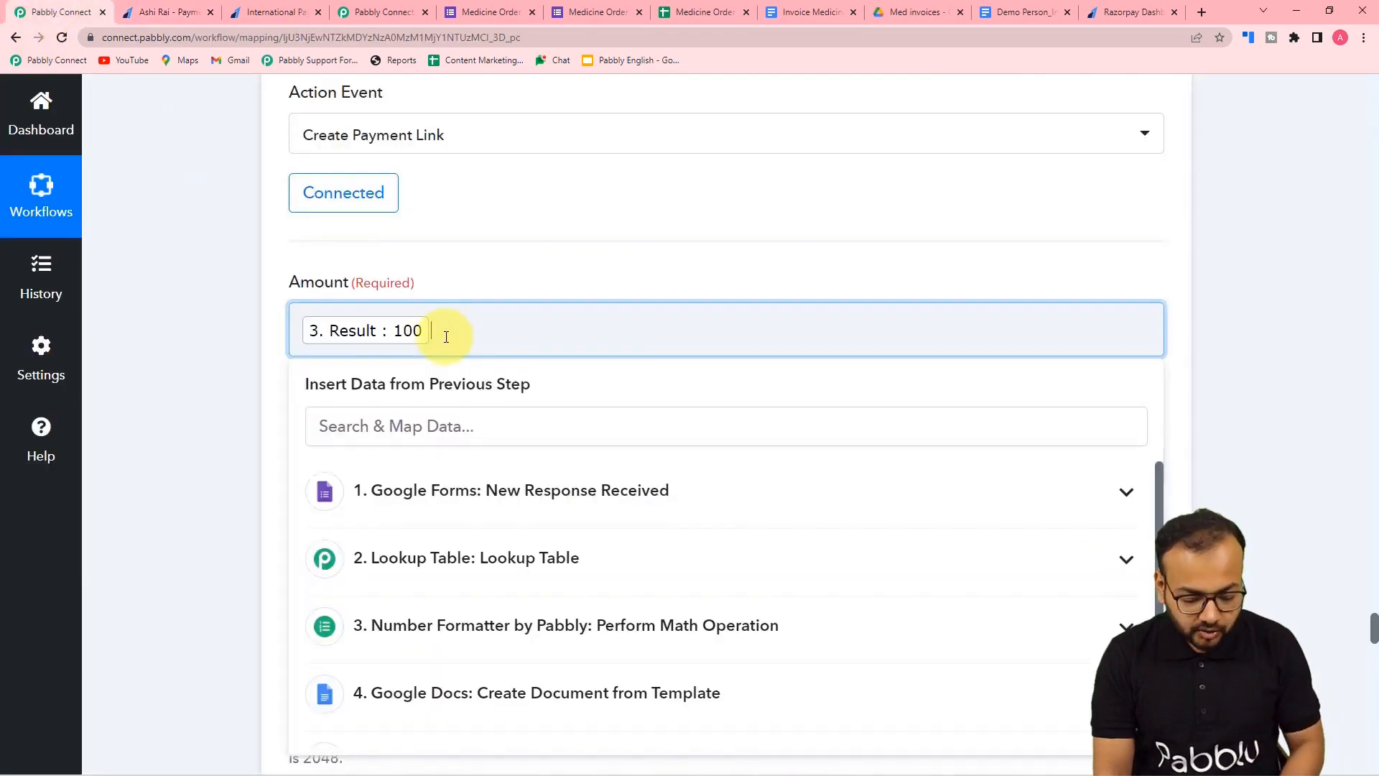
text(00)
click(231, 332)
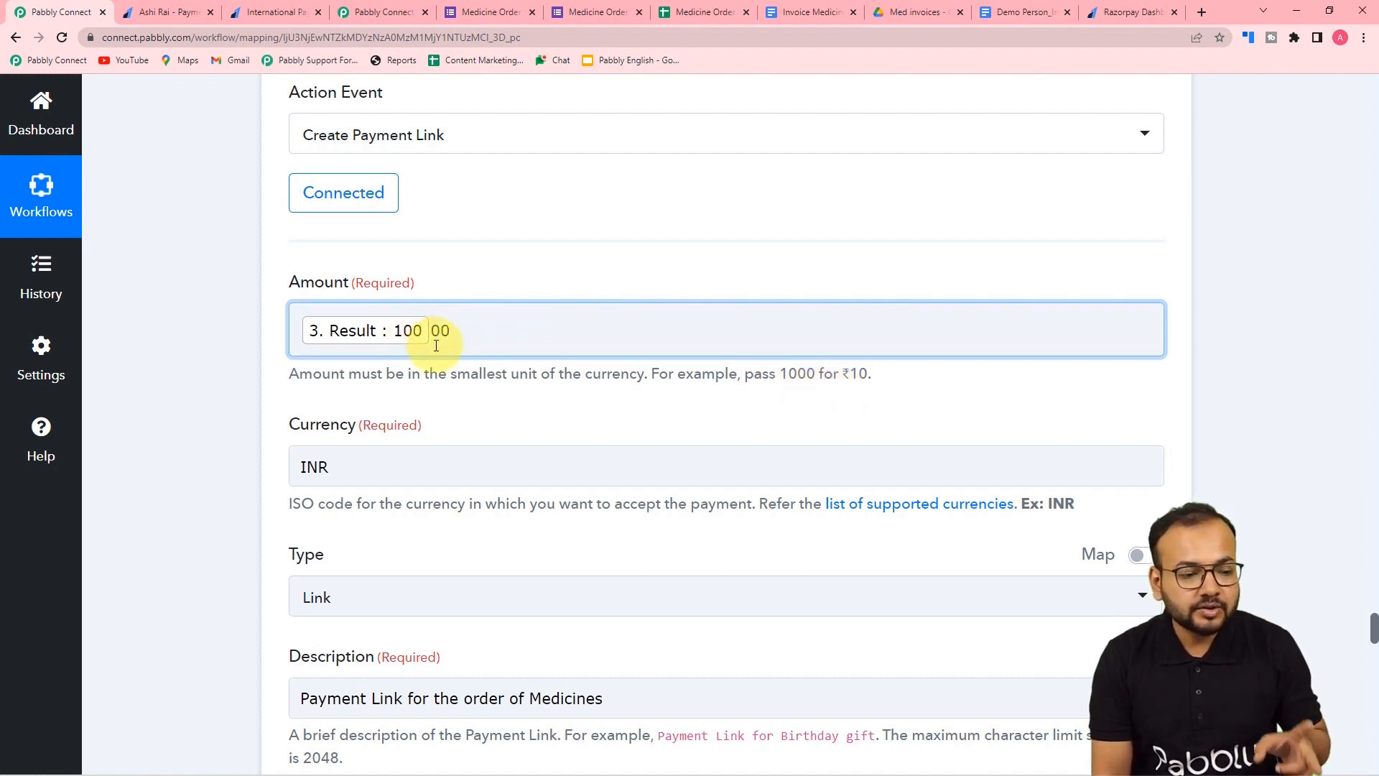
click(196, 356)
- Retest the step and open the new short payment link to confirm it charges INR 100.00
scroll(196, 356, down, 15)
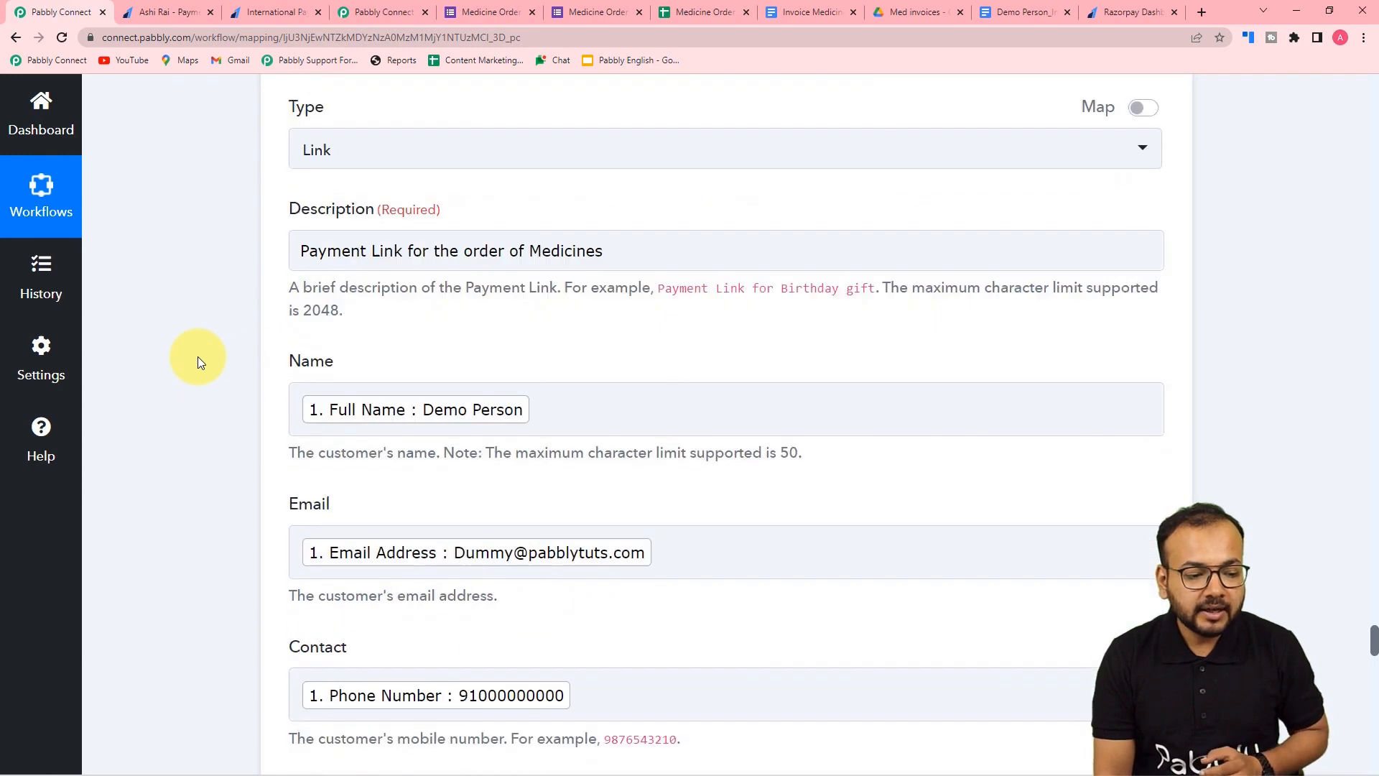
scroll(197, 356, down, 20)
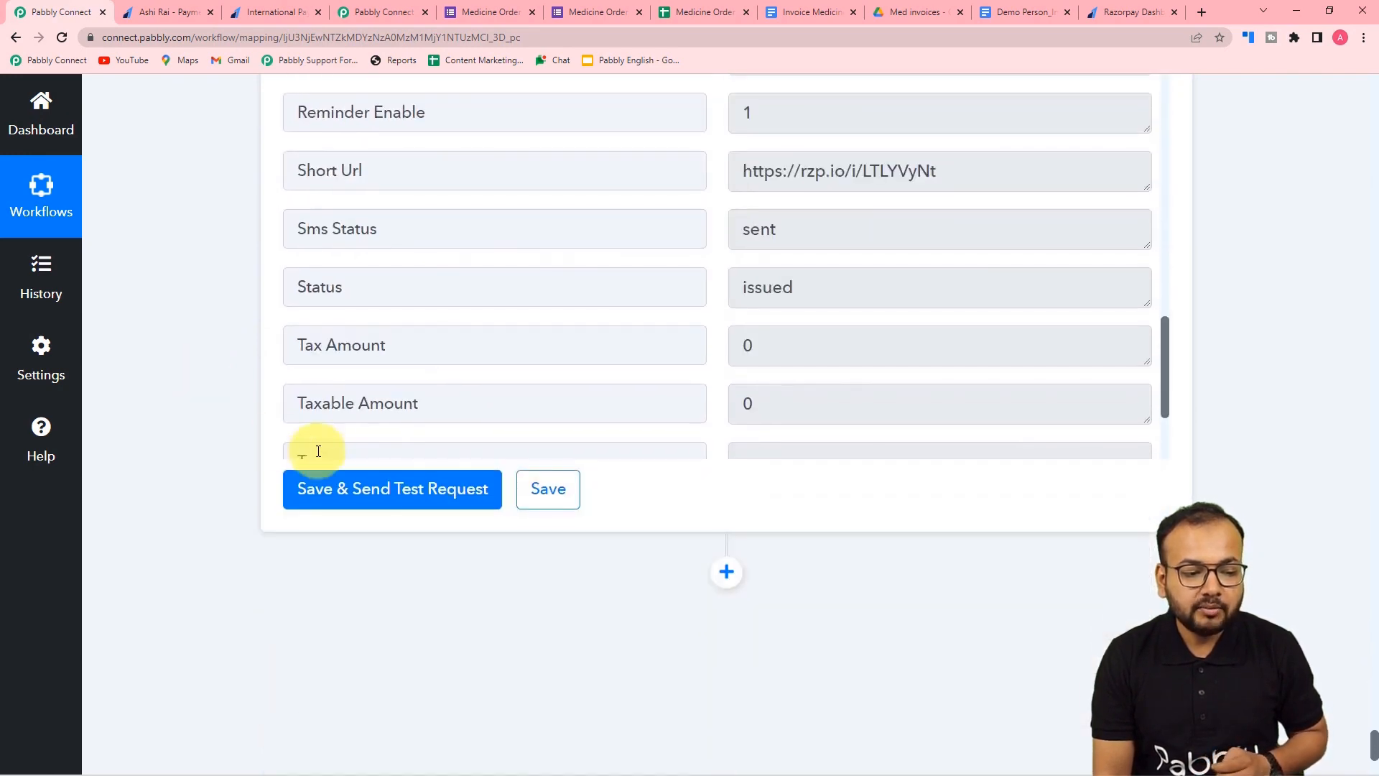
click(338, 490)
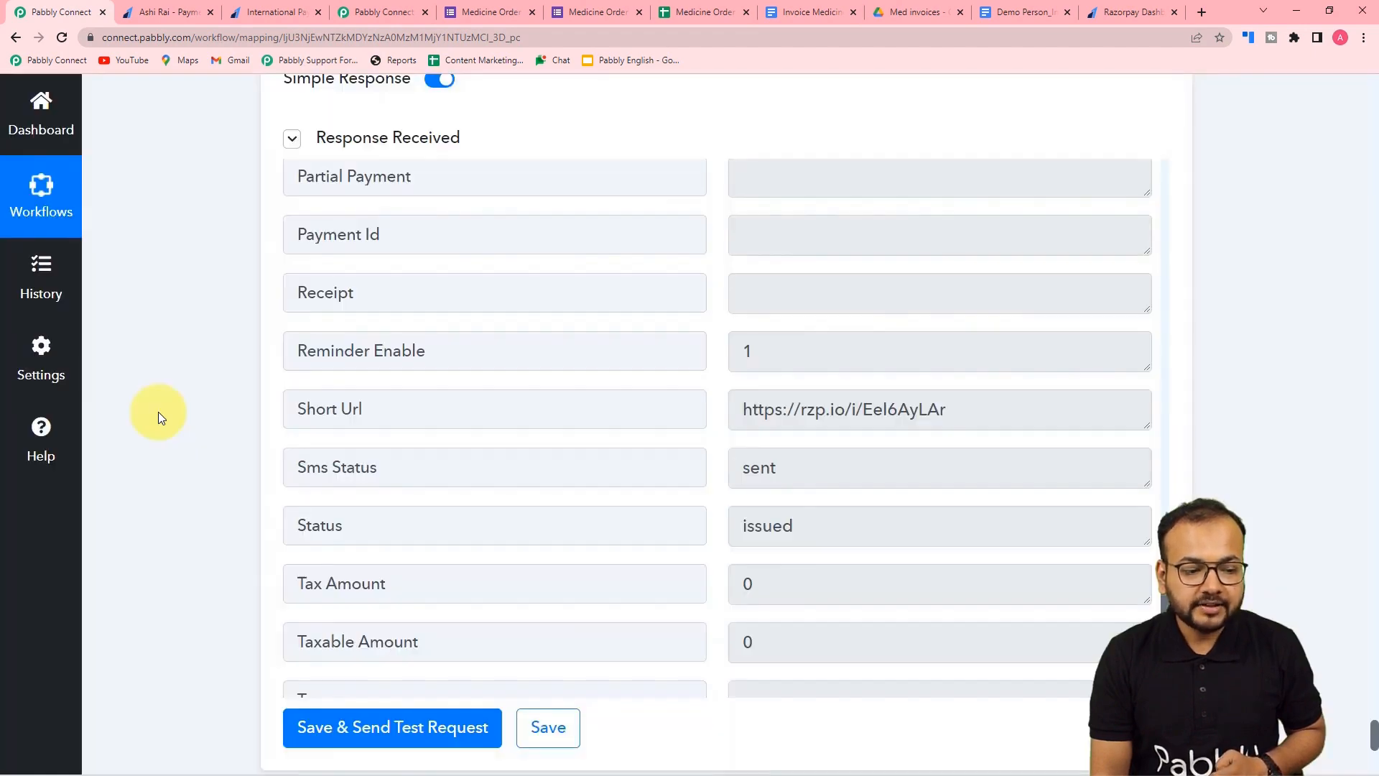
scroll(158, 418, down, 1)
scroll(159, 418, down, 3)
drag(957, 271, 708, 283)
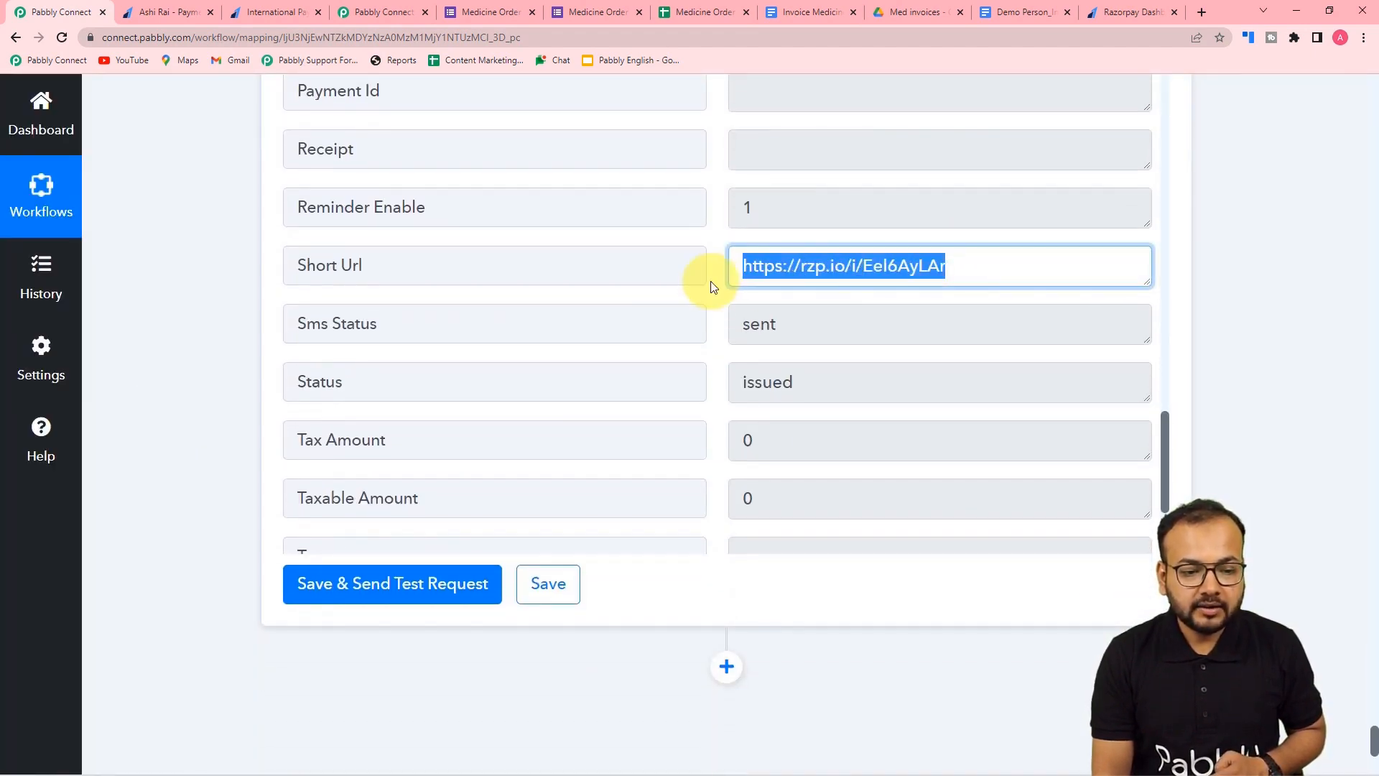
right_click(779, 269)
click(796, 316)
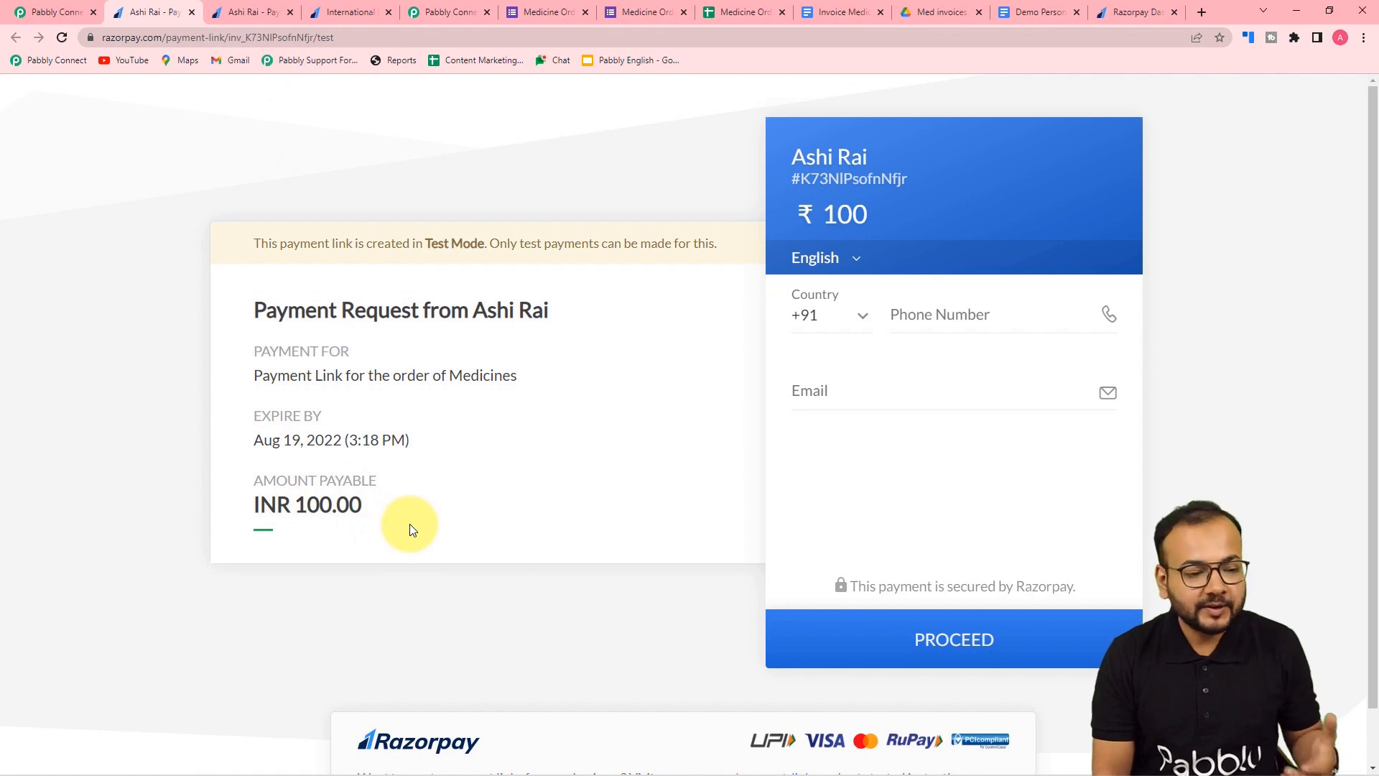
click(54, 12)
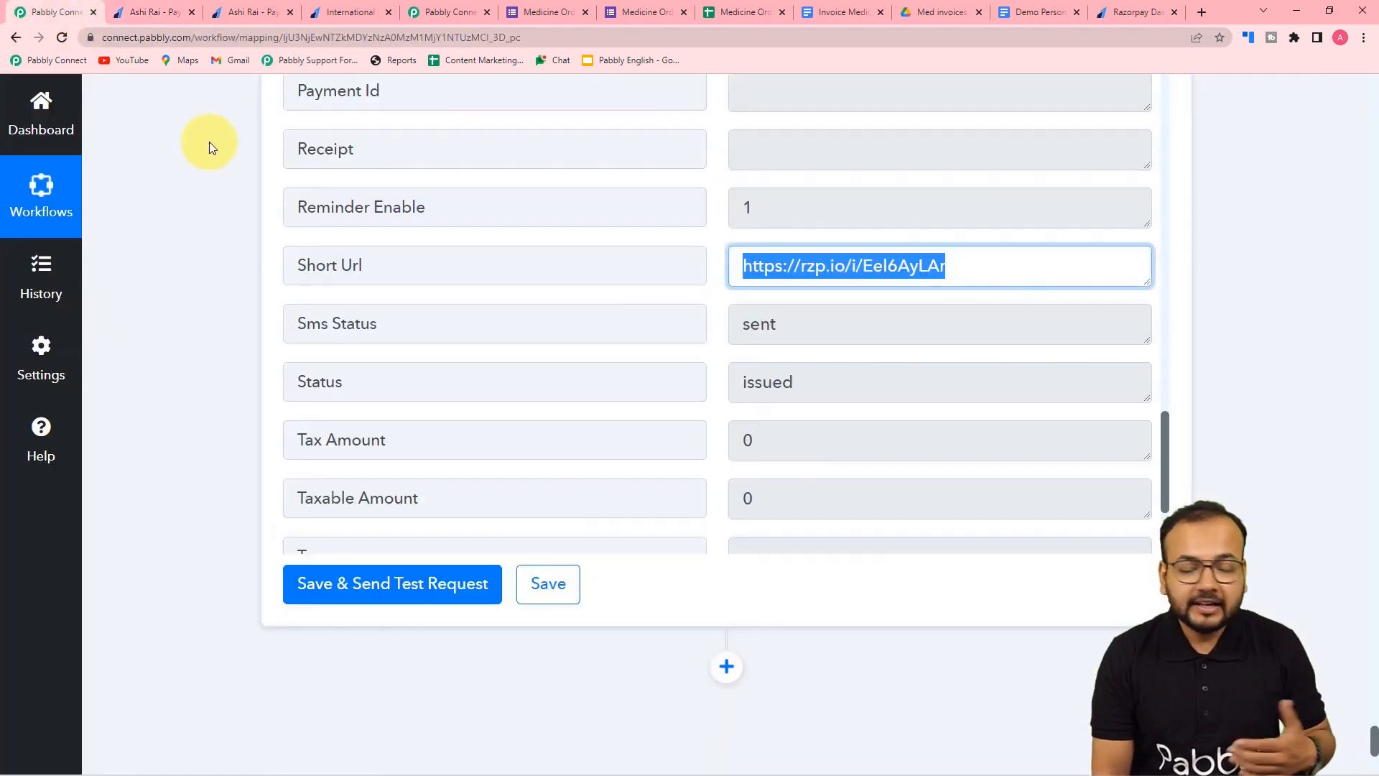
scroll(209, 141, down, 5)
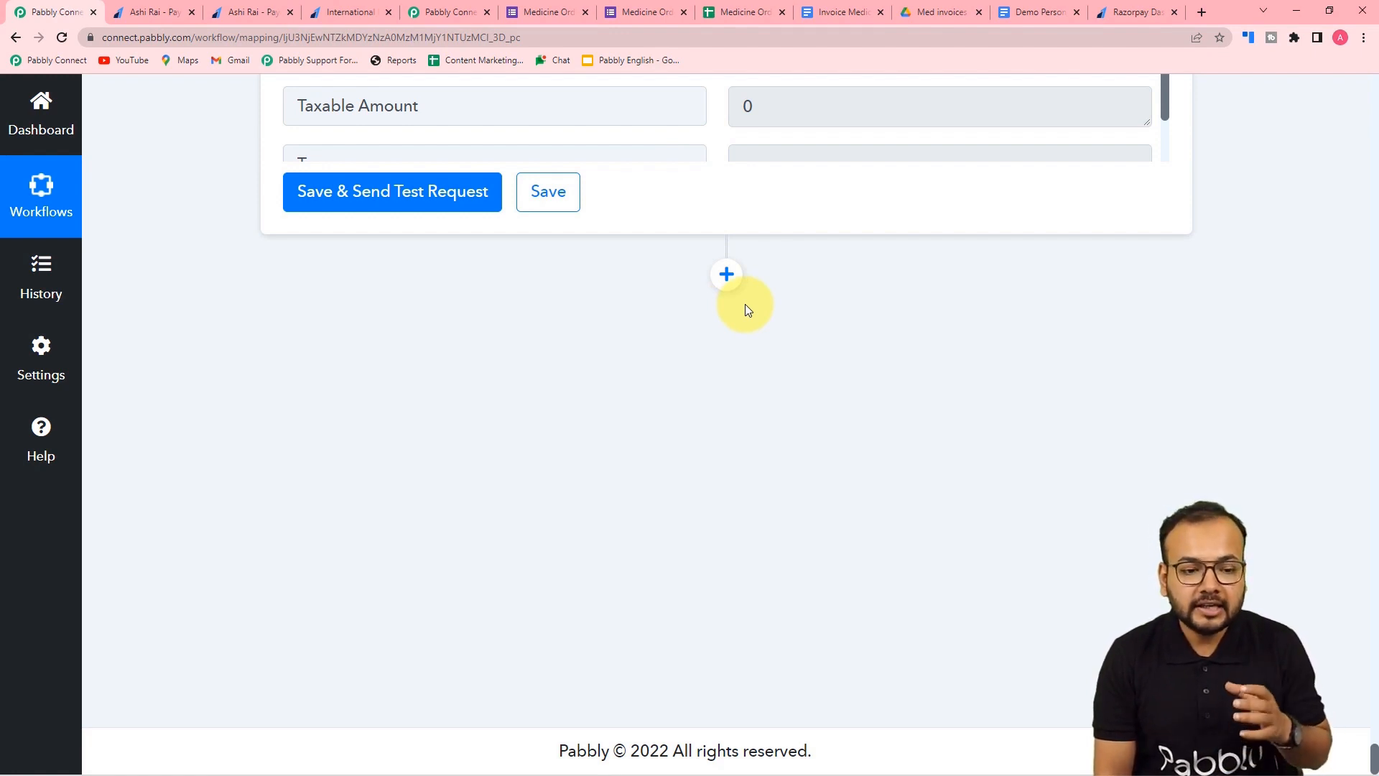
- Add a Gmail action step with the Send Email event
click(726, 273)
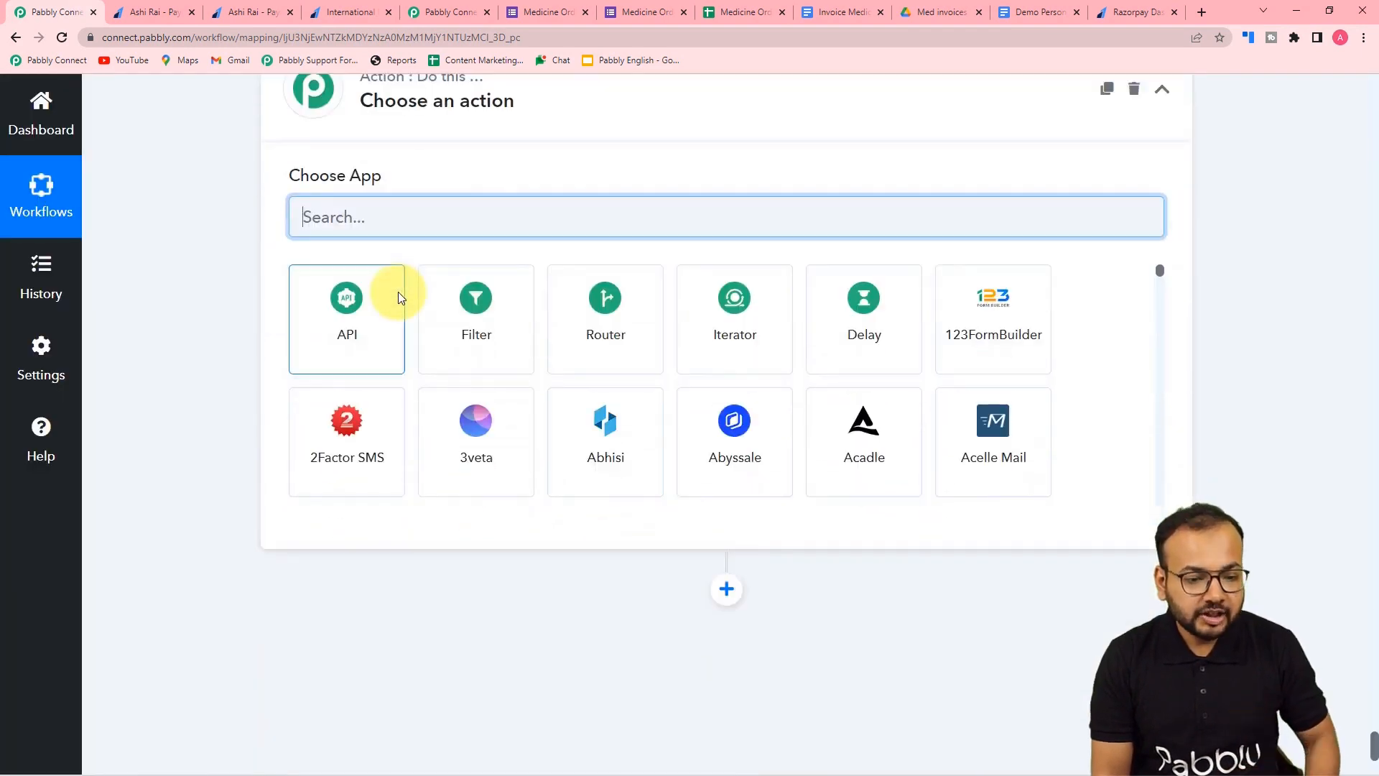
text(gmail)
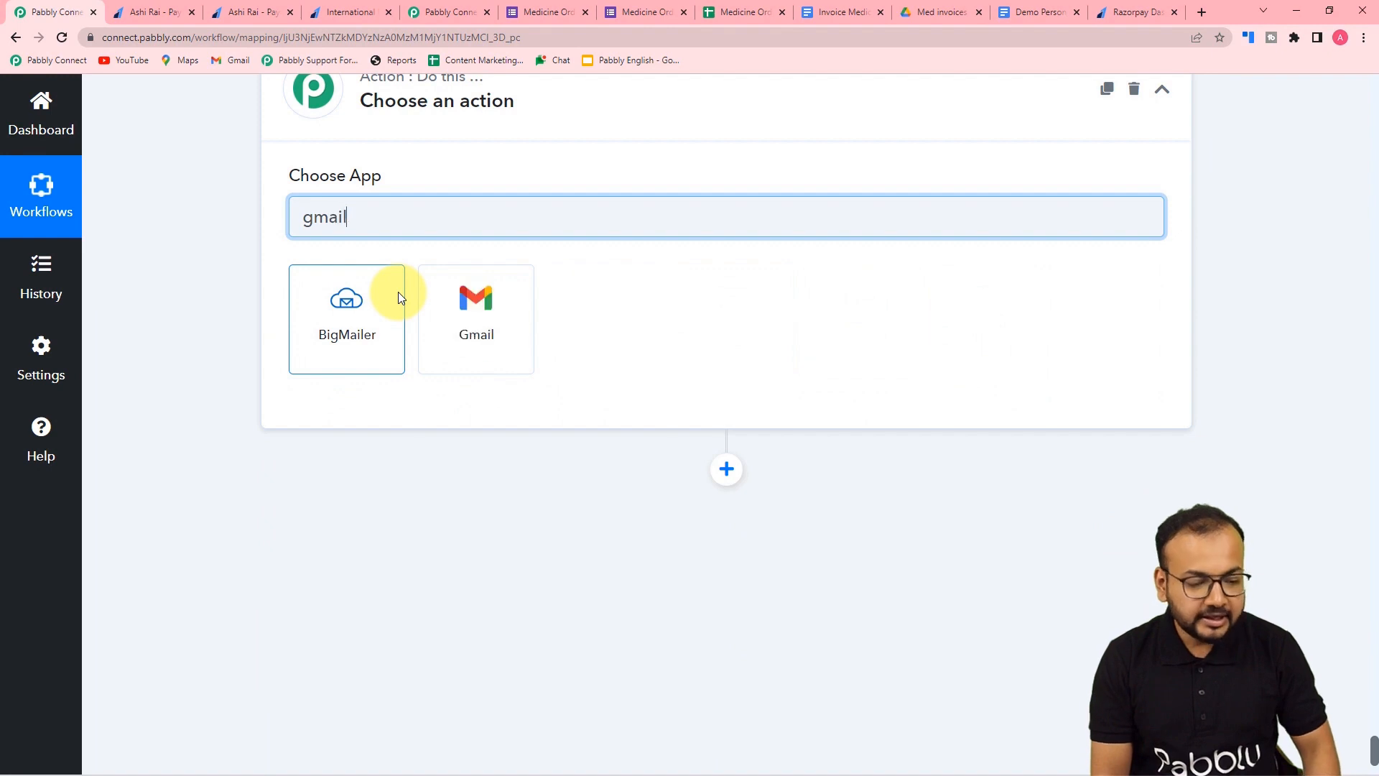
click(461, 336)
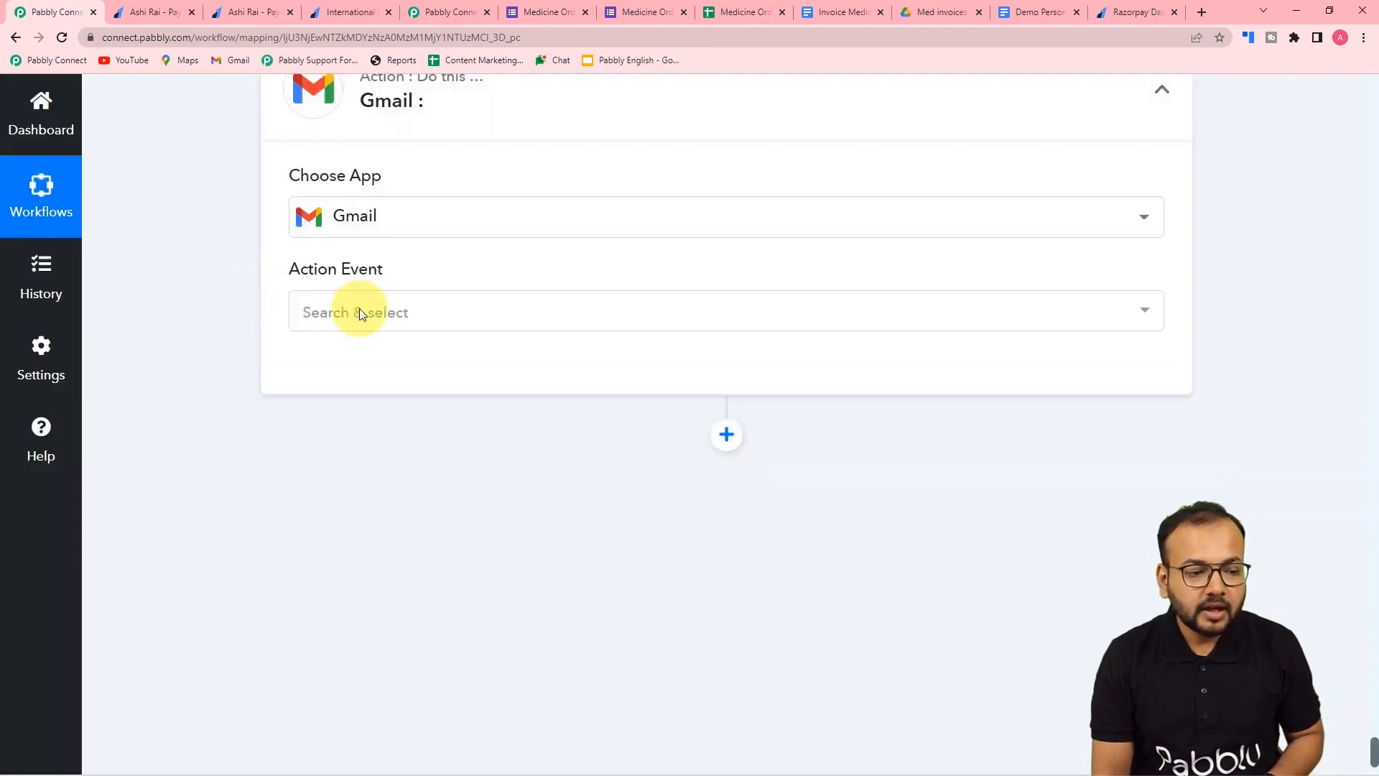
click(368, 324)
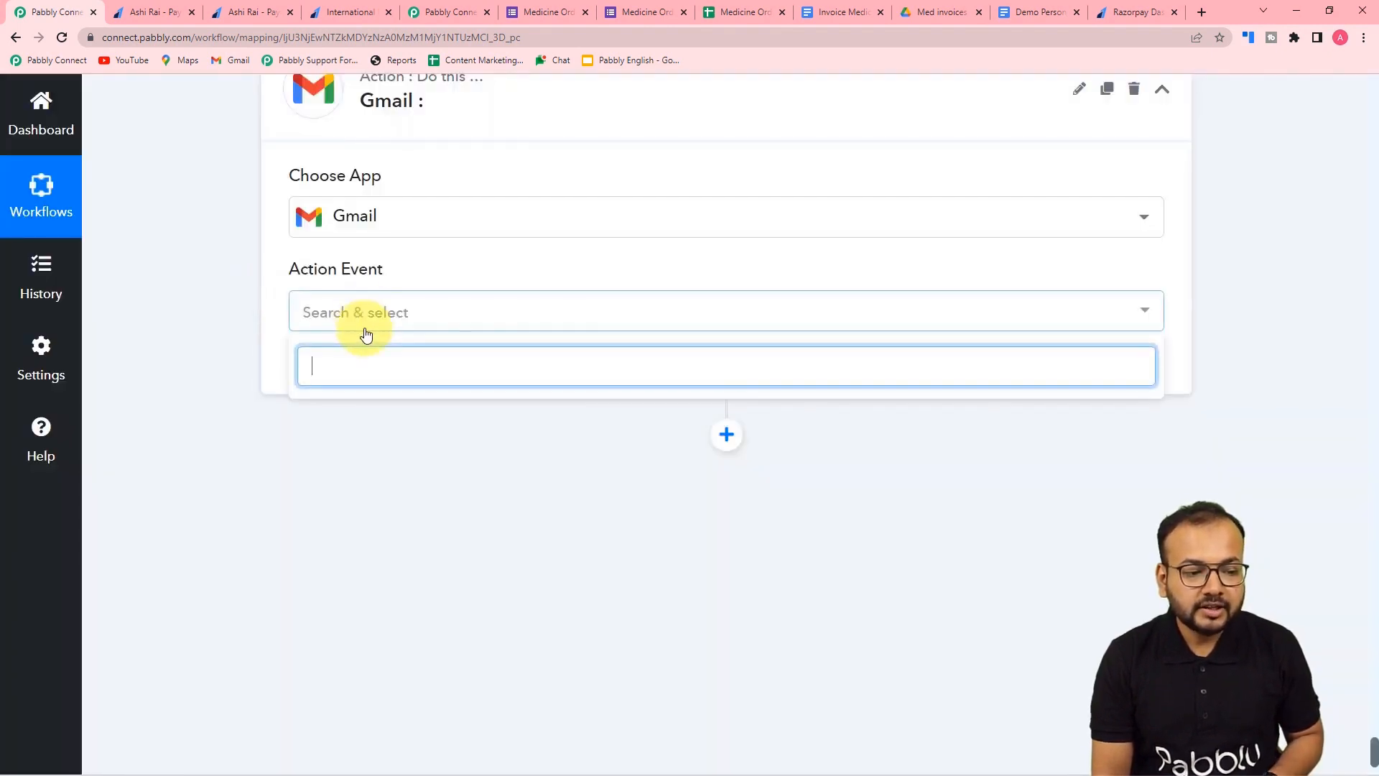
click(328, 316)
click(332, 324)
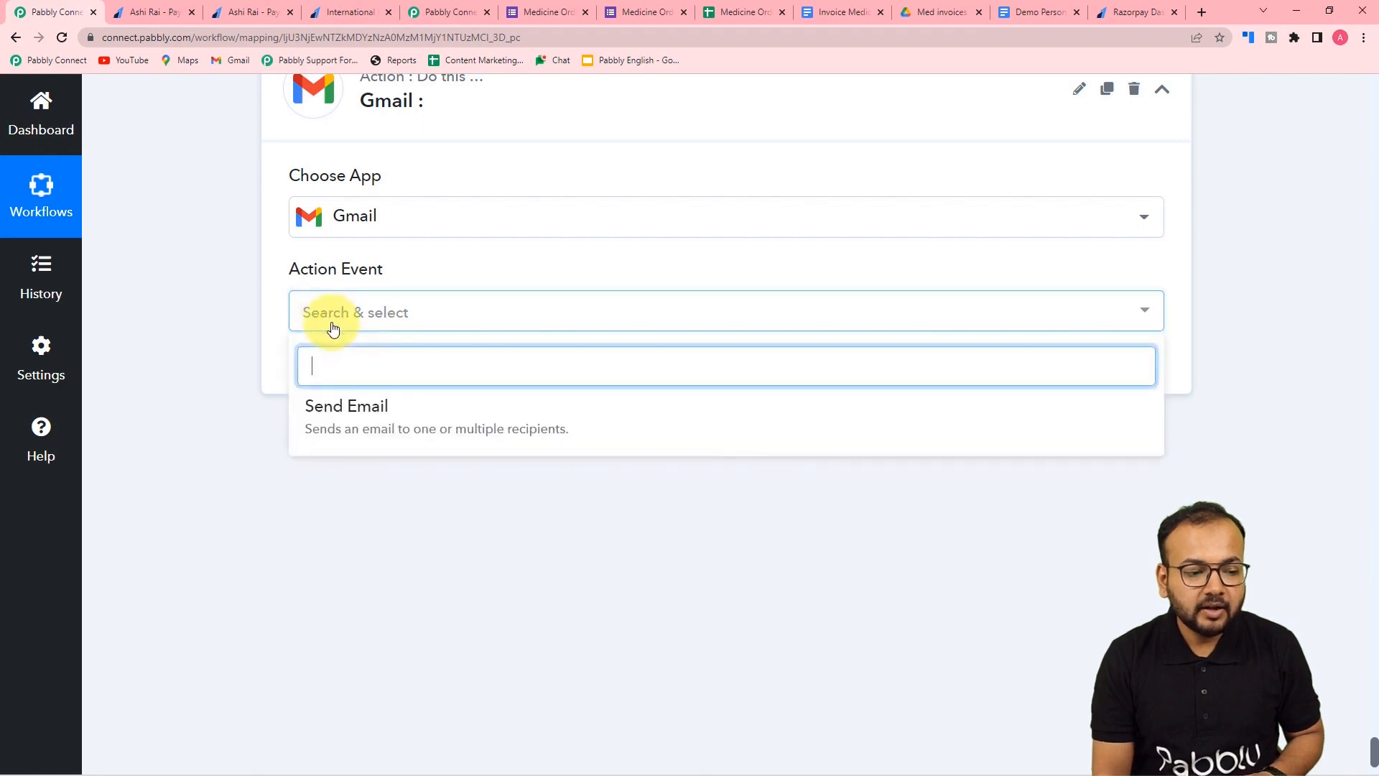
click(341, 413)
- Connect a new Gmail account to the step and grant Pabbly Connect access
click(336, 378)
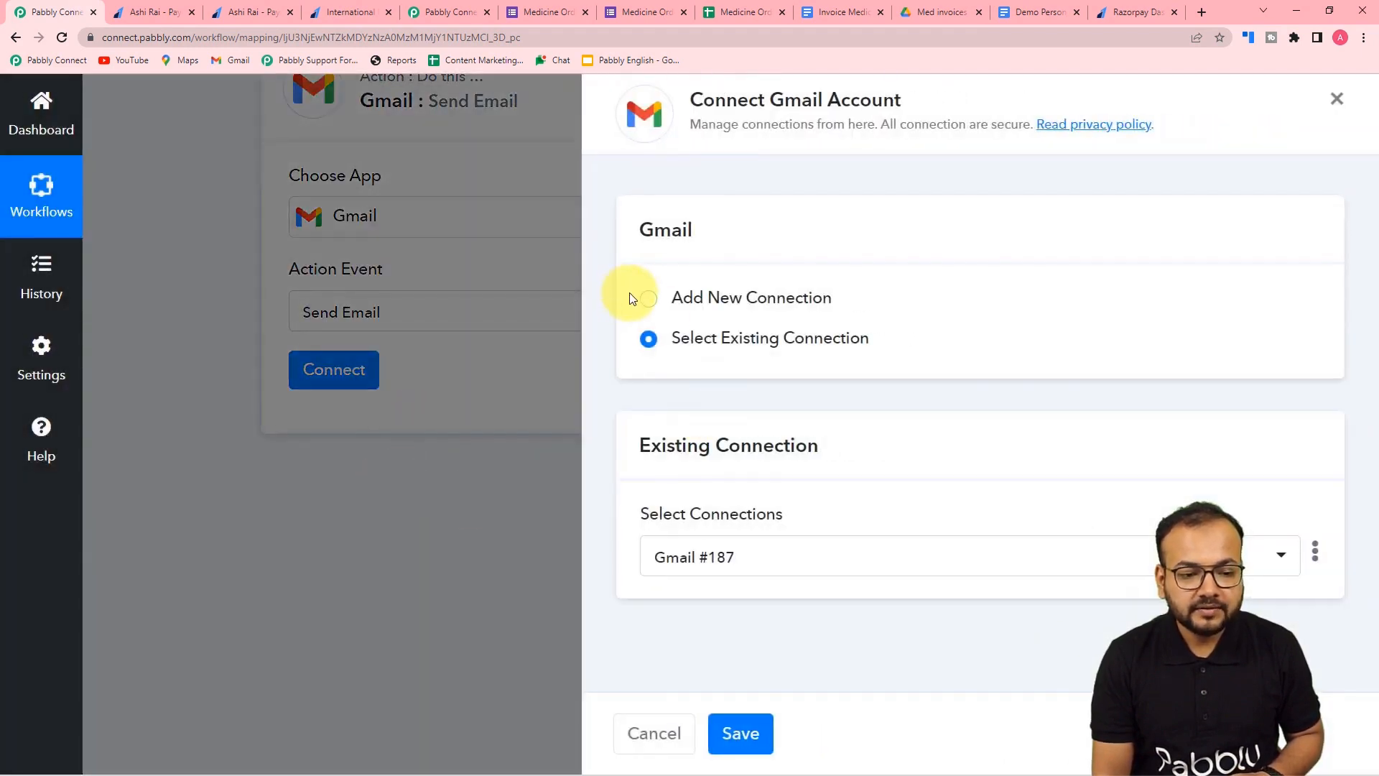
click(648, 299)
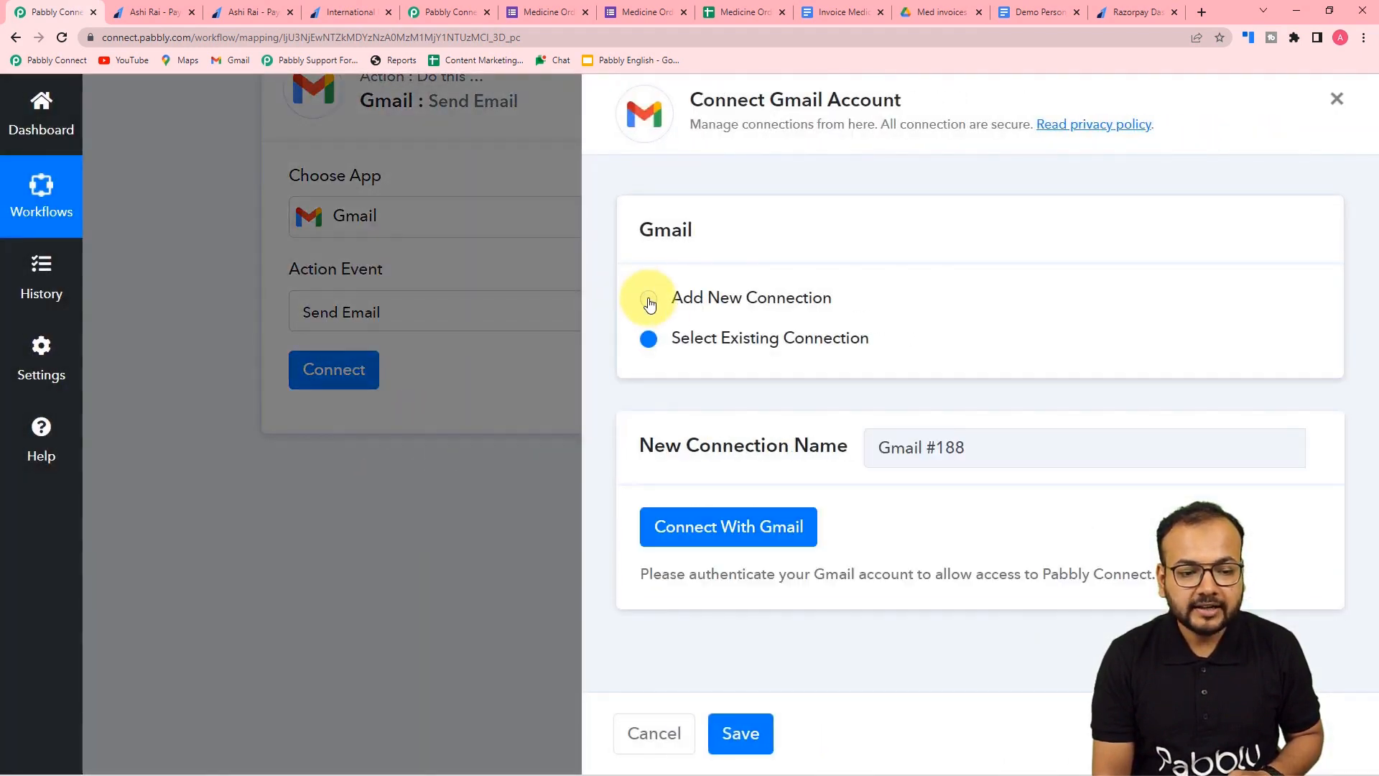
click(703, 519)
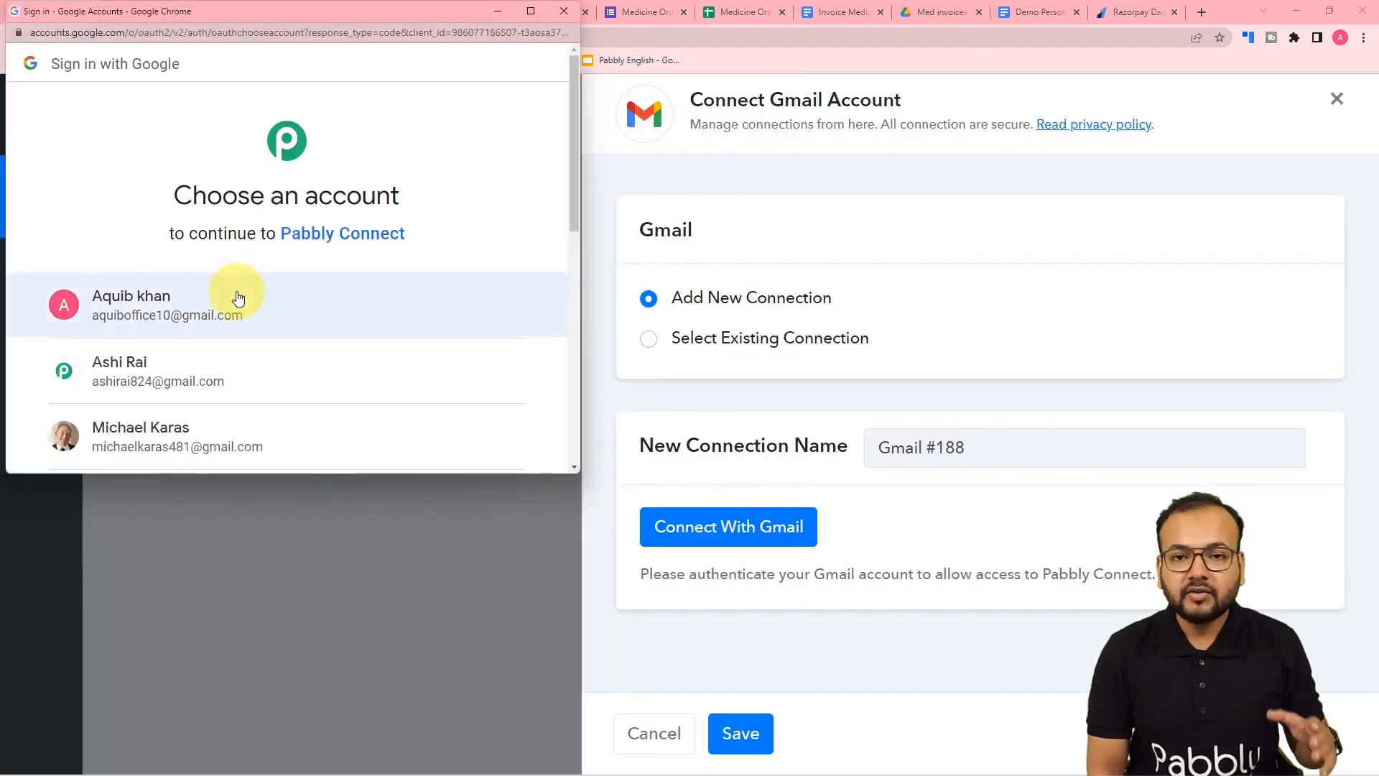
click(181, 370)
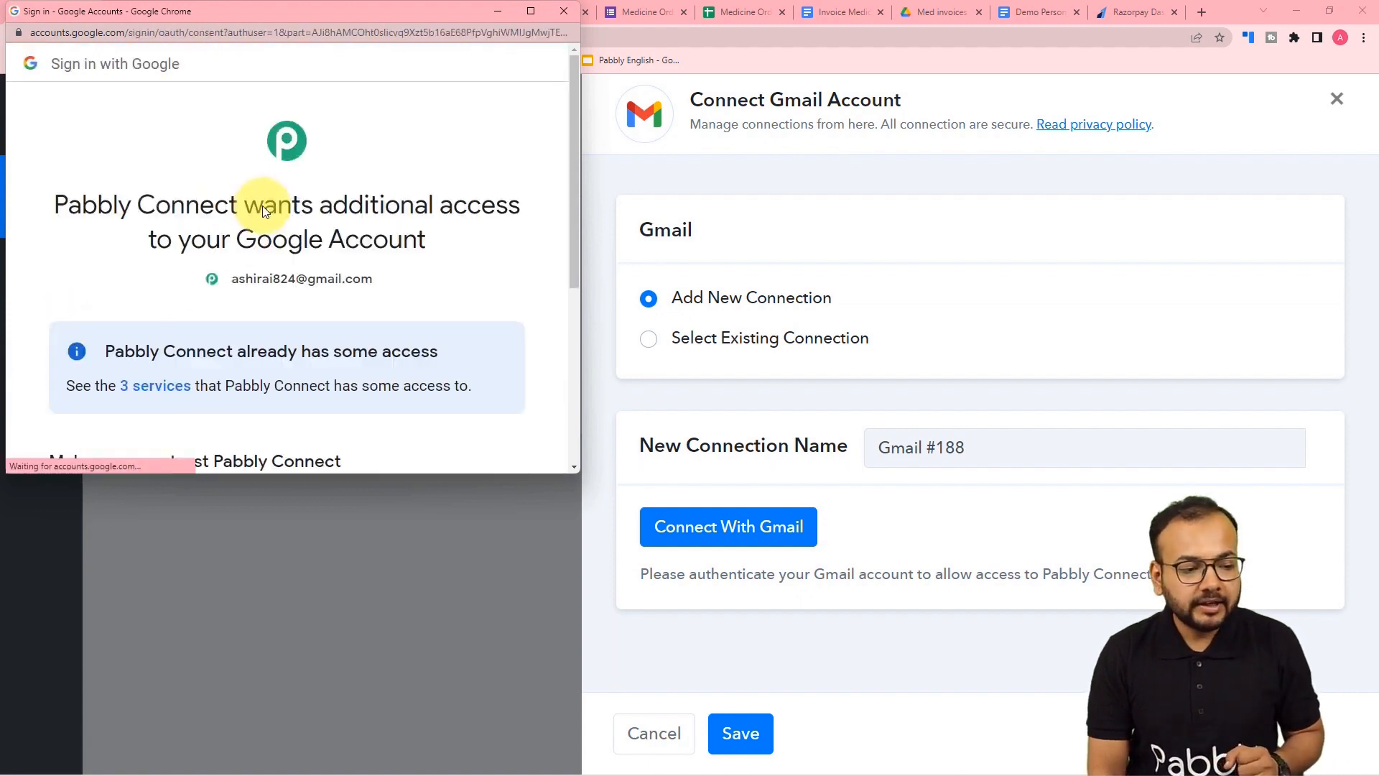
scroll(263, 209, down, 3)
scroll(262, 205, down, 2)
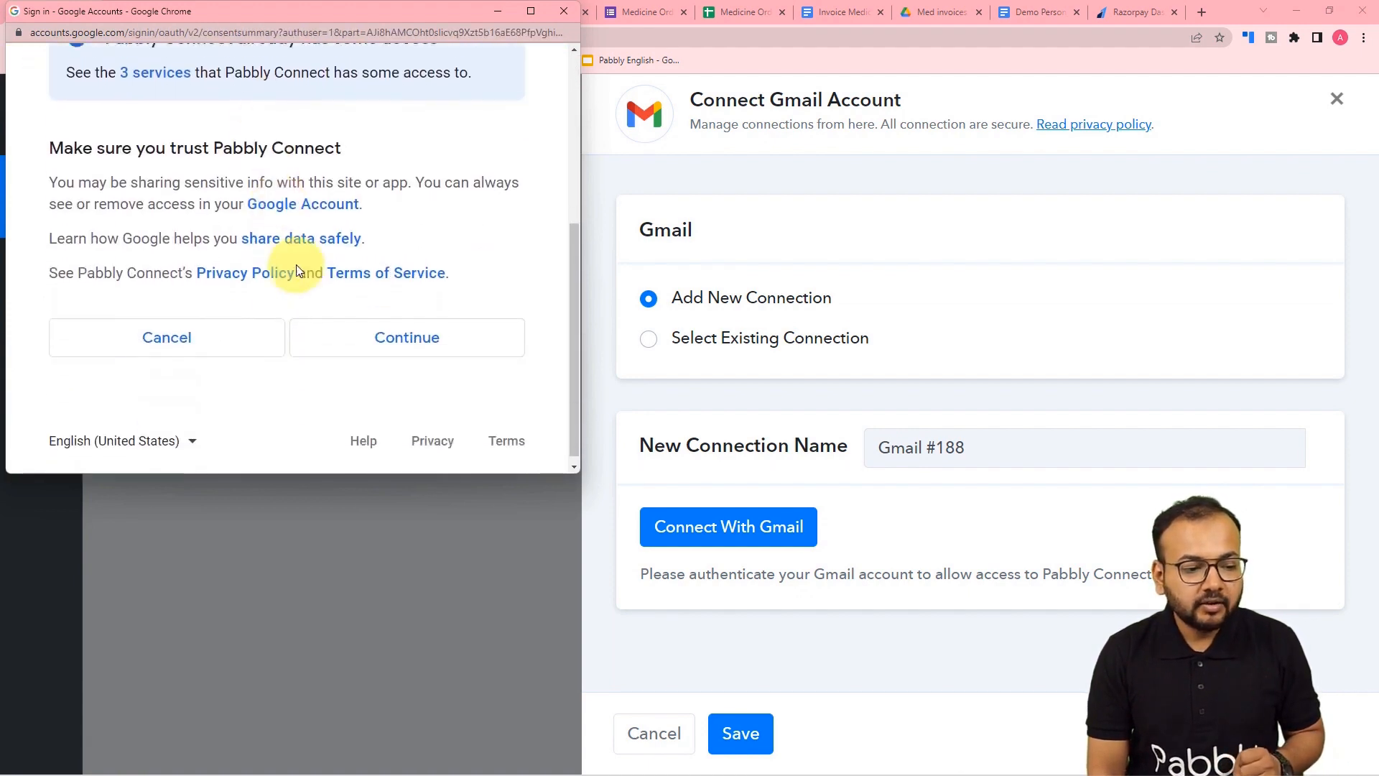
click(339, 332)
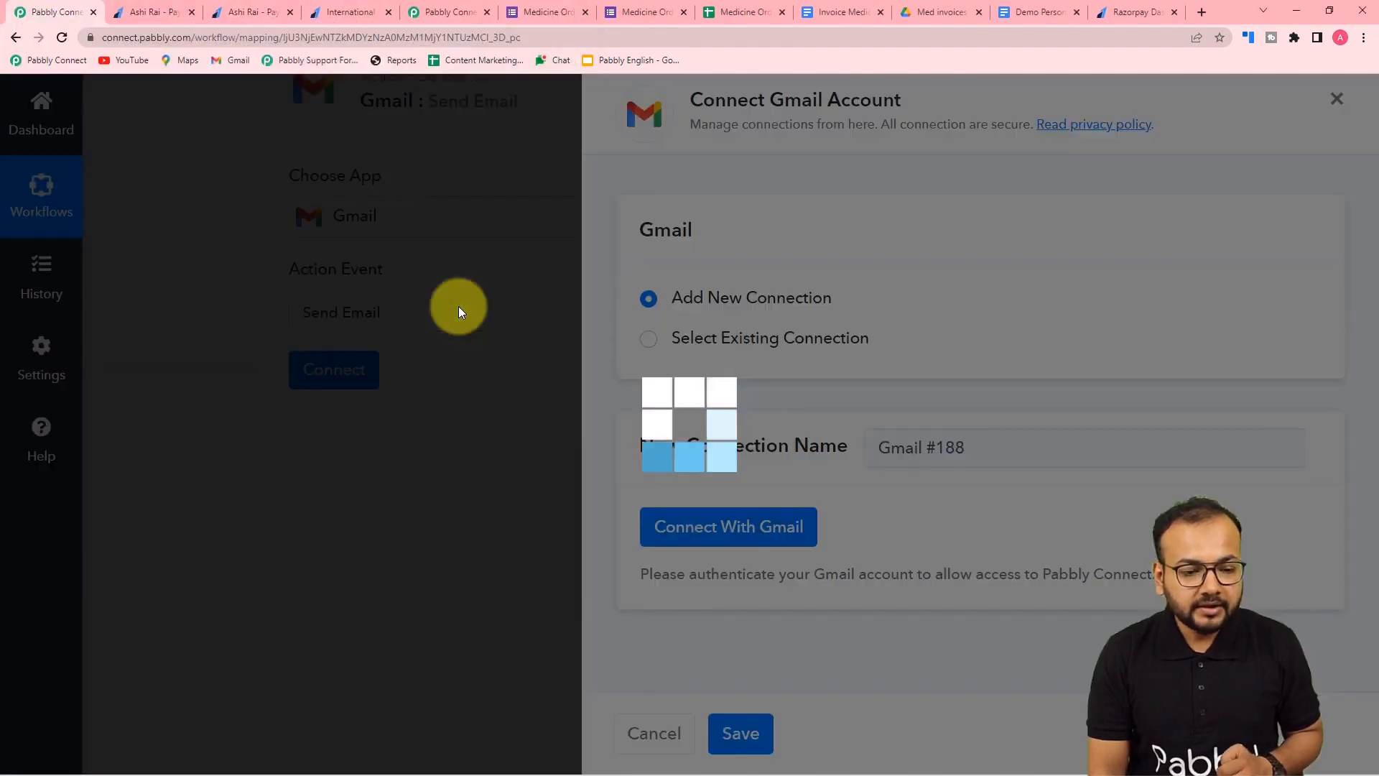
scroll(458, 306, down, 5)
scroll(458, 305, up, 1)
- Map the Google Forms Email Address response as the email recipient
scroll(460, 306, up, 1)
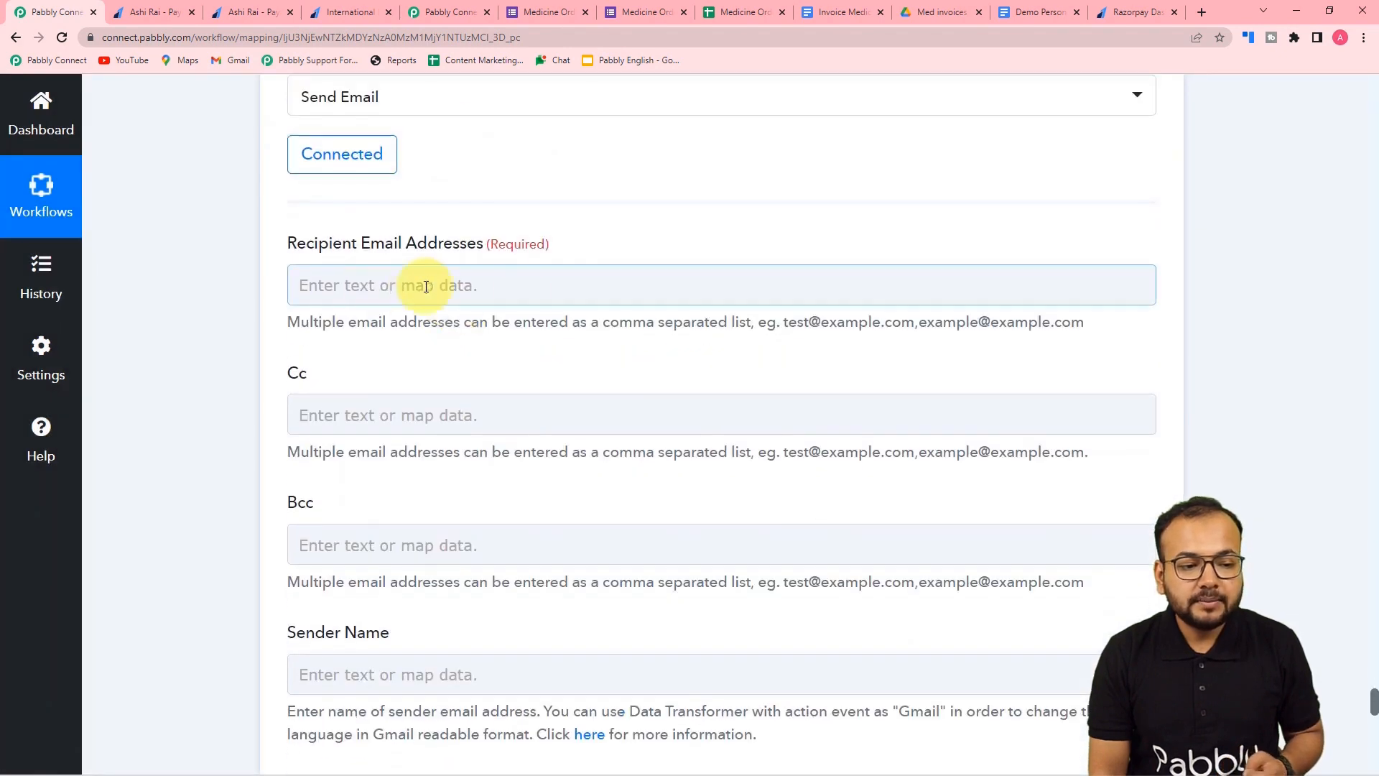
click(529, 273)
scroll(489, 280, down, 1)
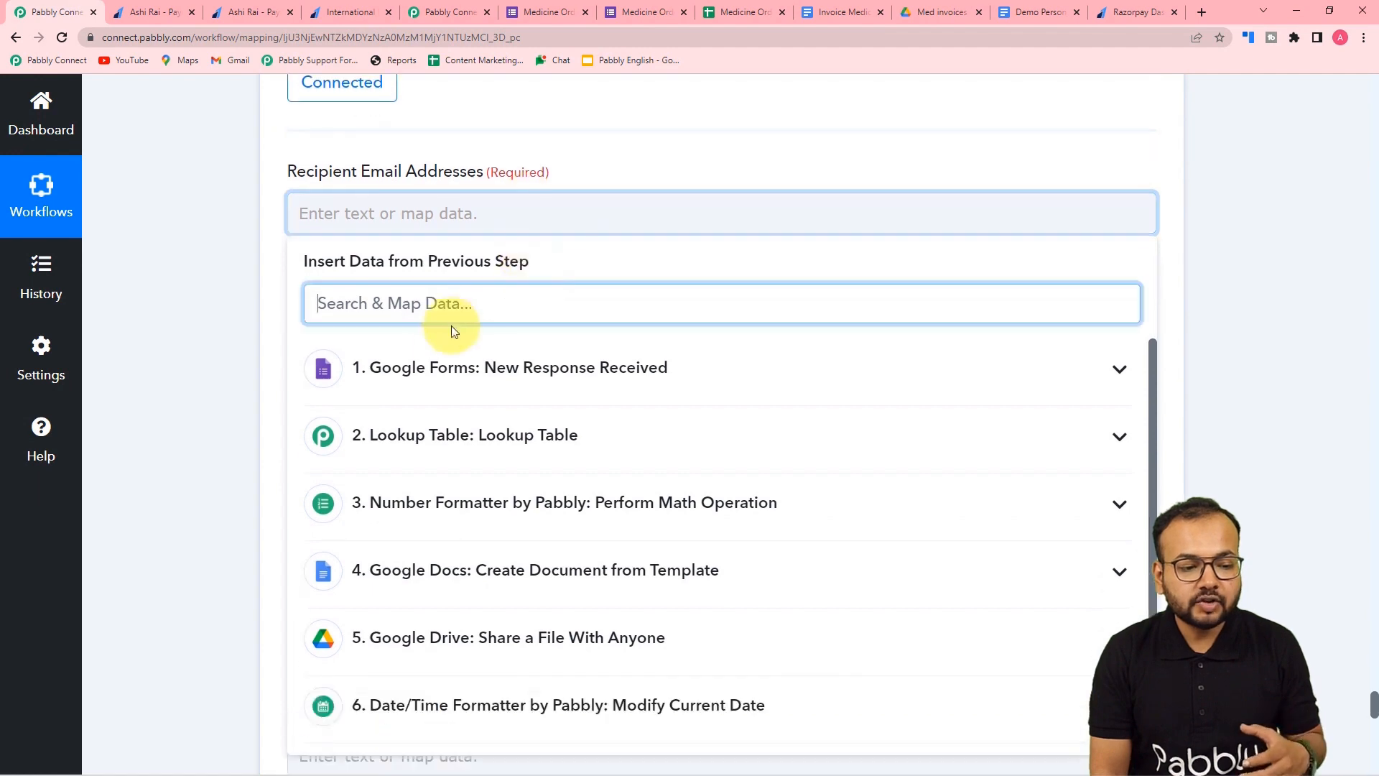
click(441, 355)
click(463, 554)
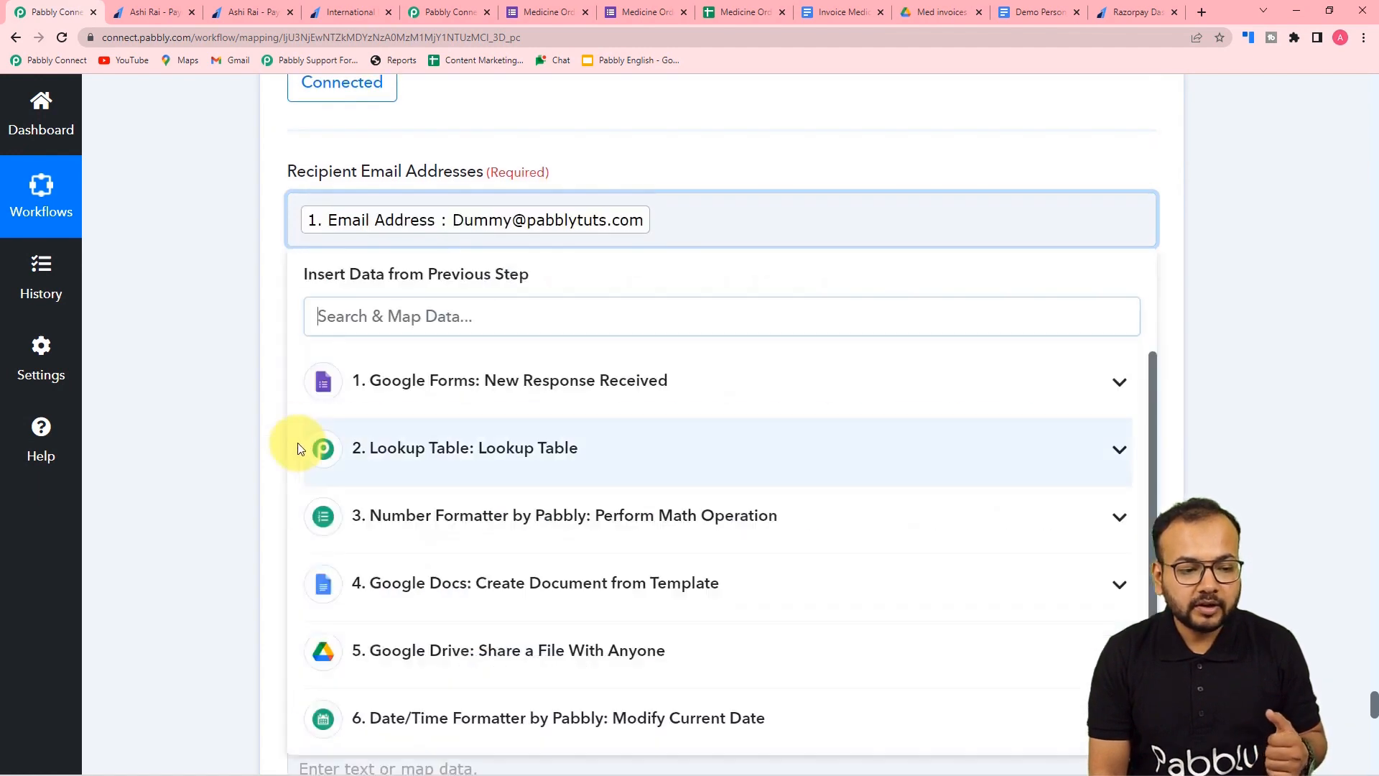
click(254, 411)
scroll(254, 411, down, 3)
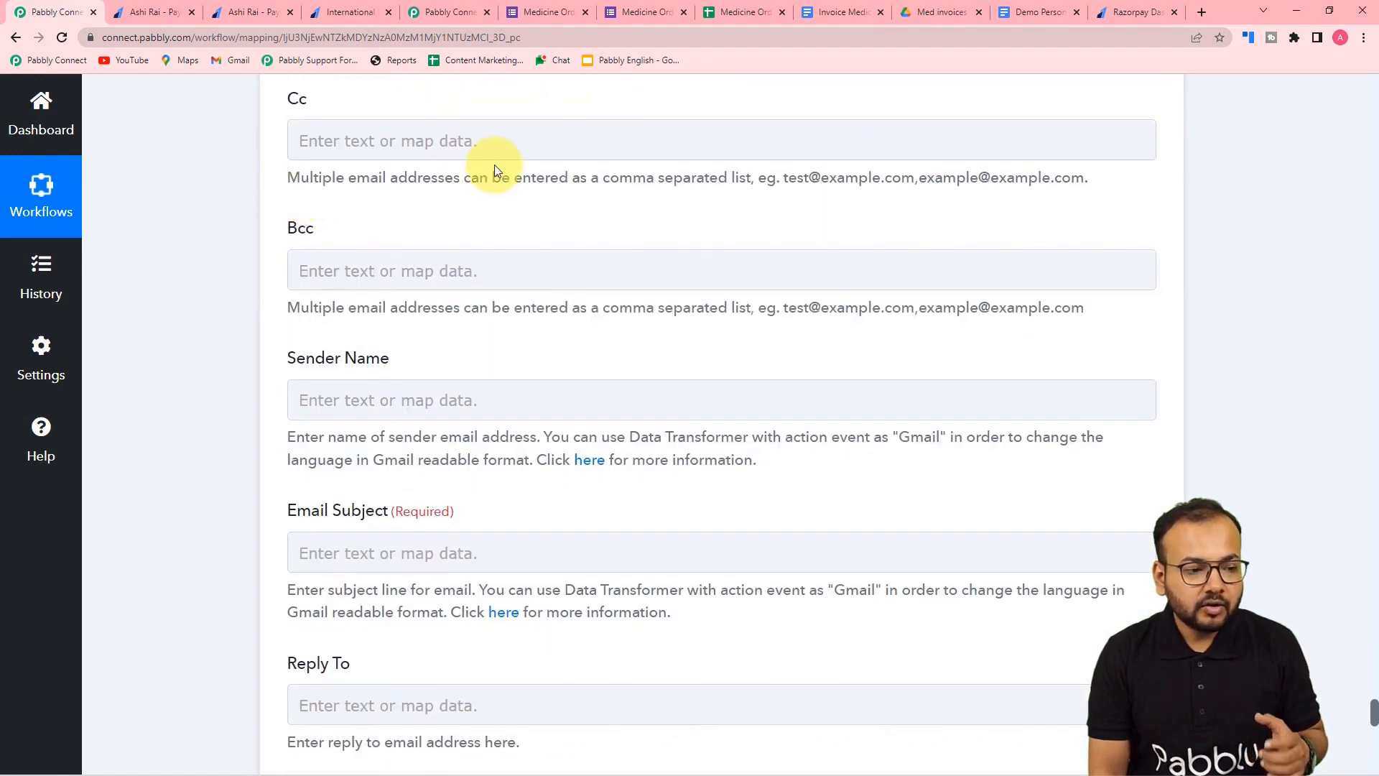
scroll(243, 223, down, 4)
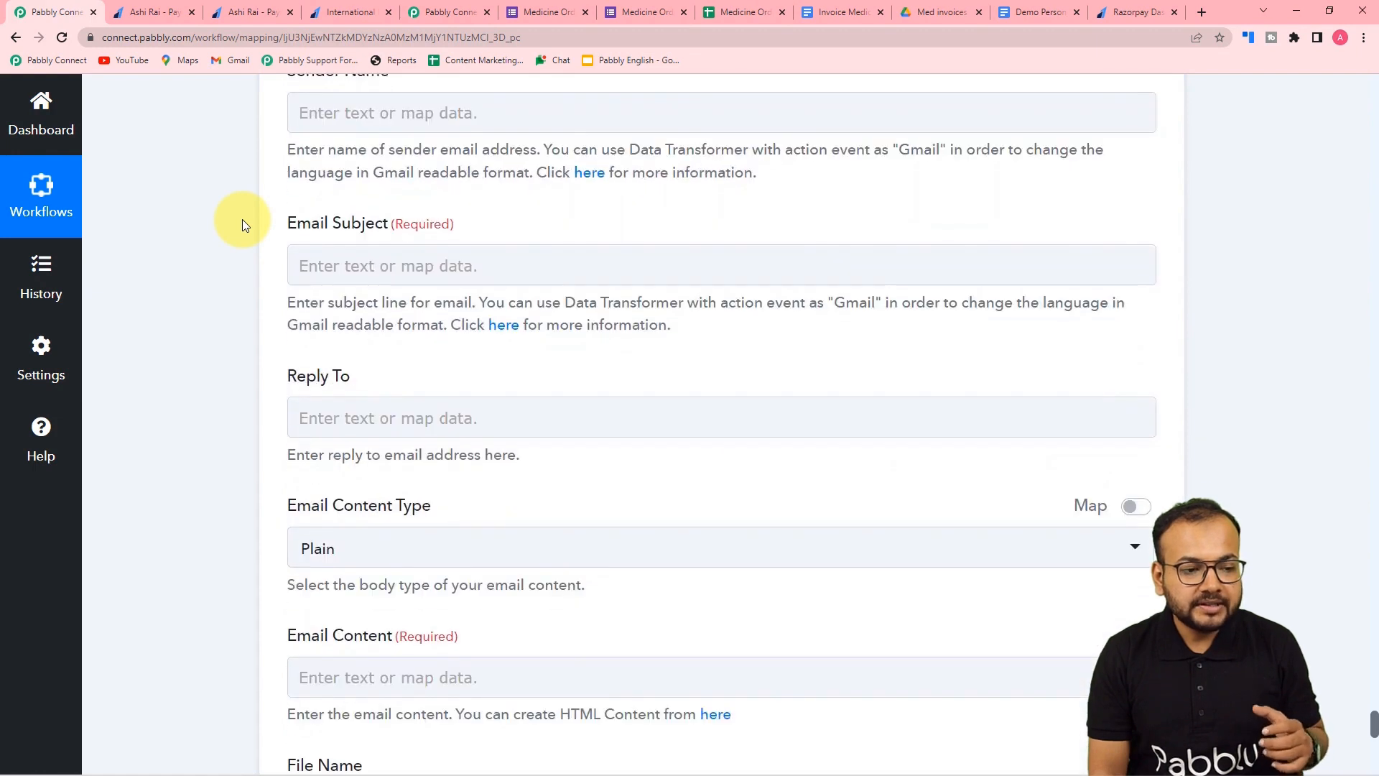
- Fill in the sender name field, clearing the mapping search text first
click(437, 116)
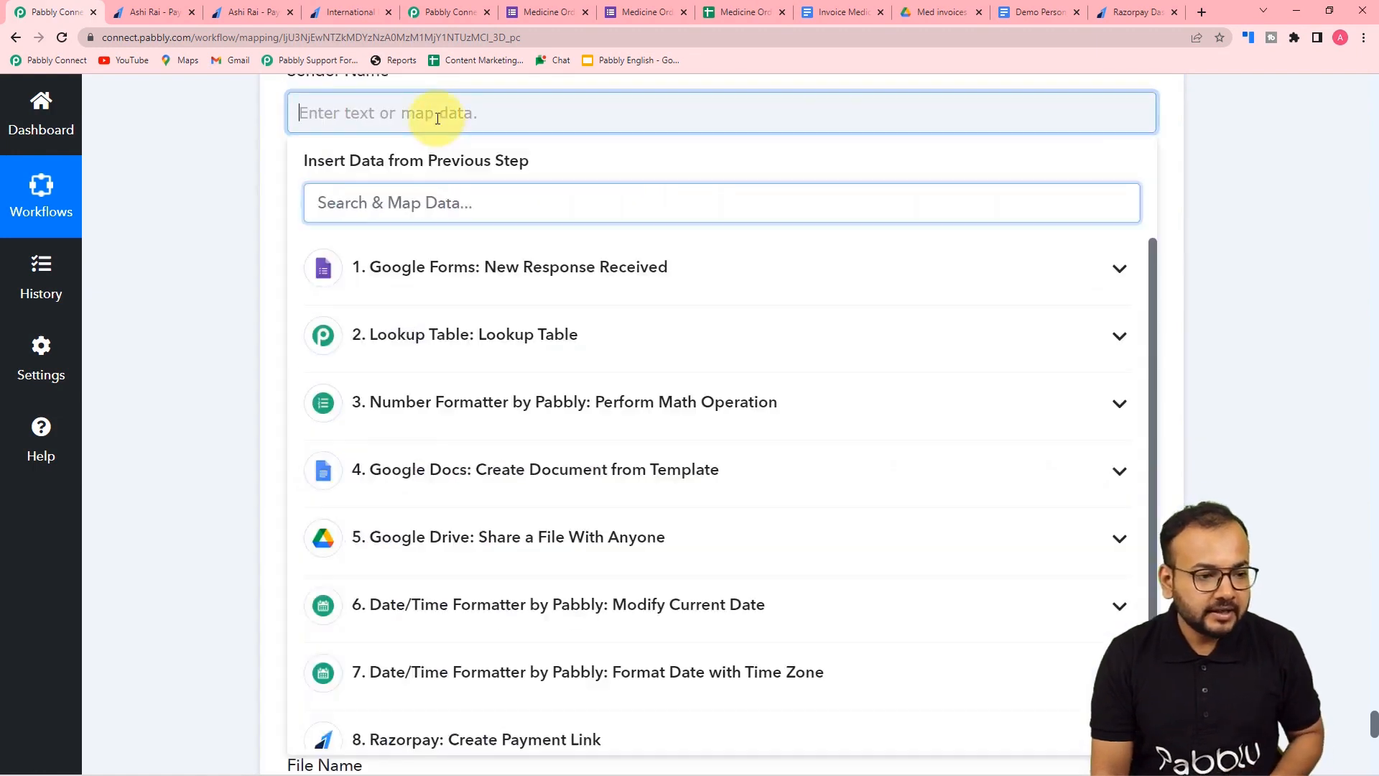
scroll(466, 130, up, 2)
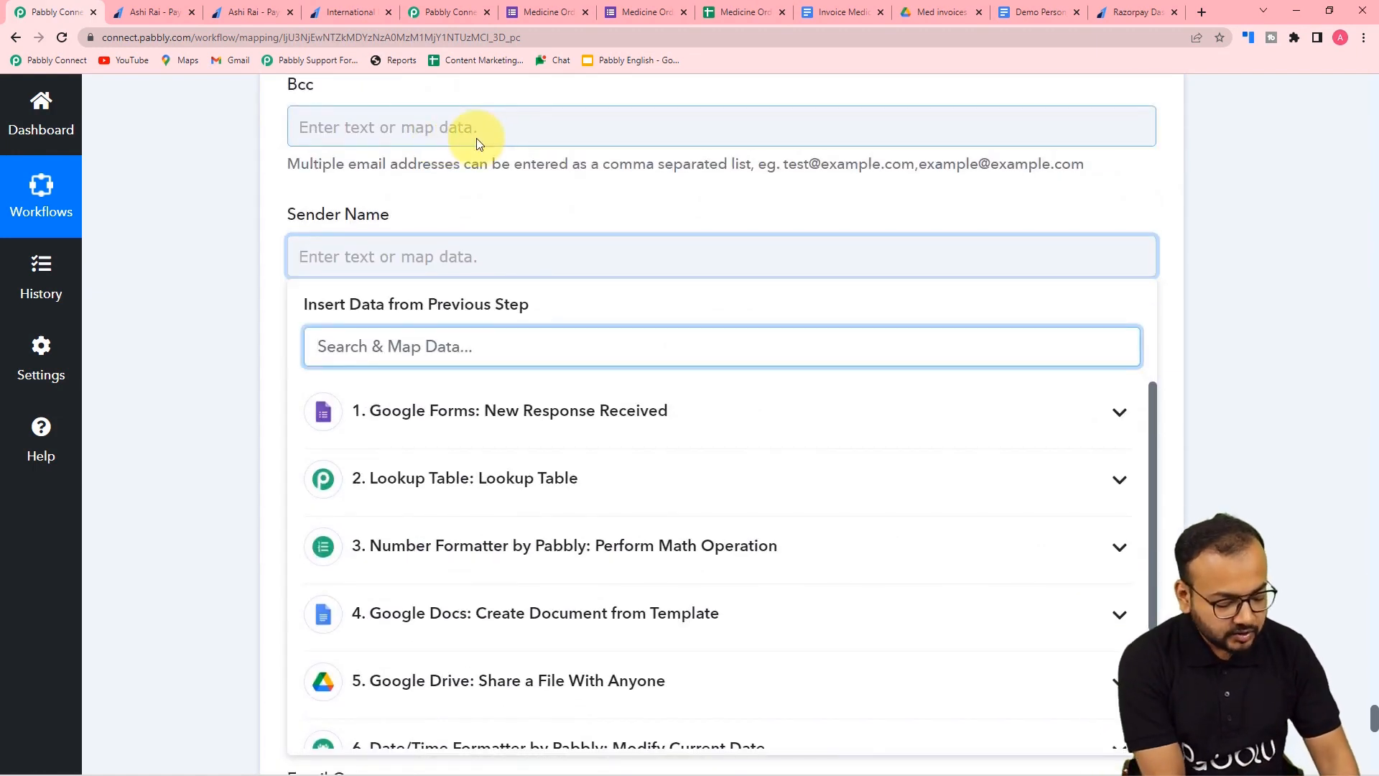
text(Med)
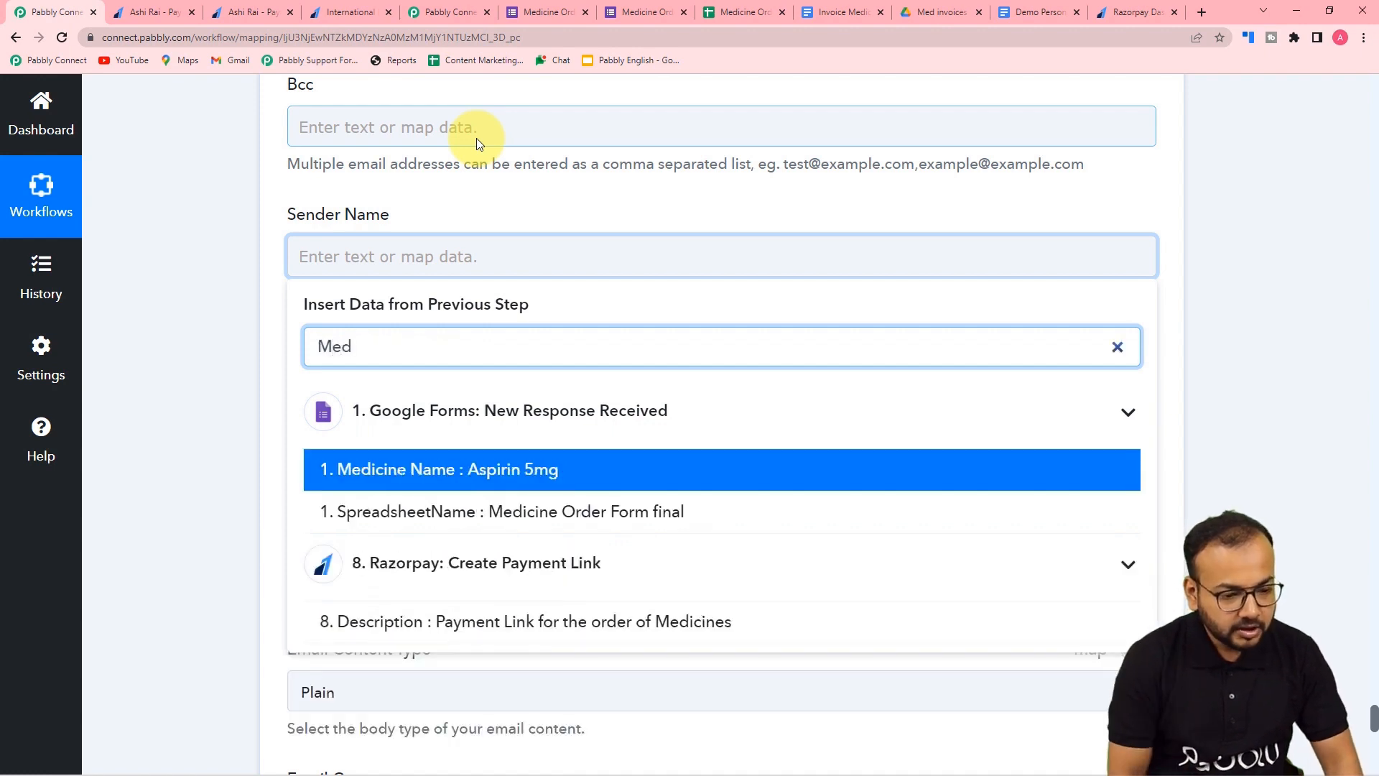
key(BackSpace)
key(BackSpace)
key(BackSpace)
click(379, 242)
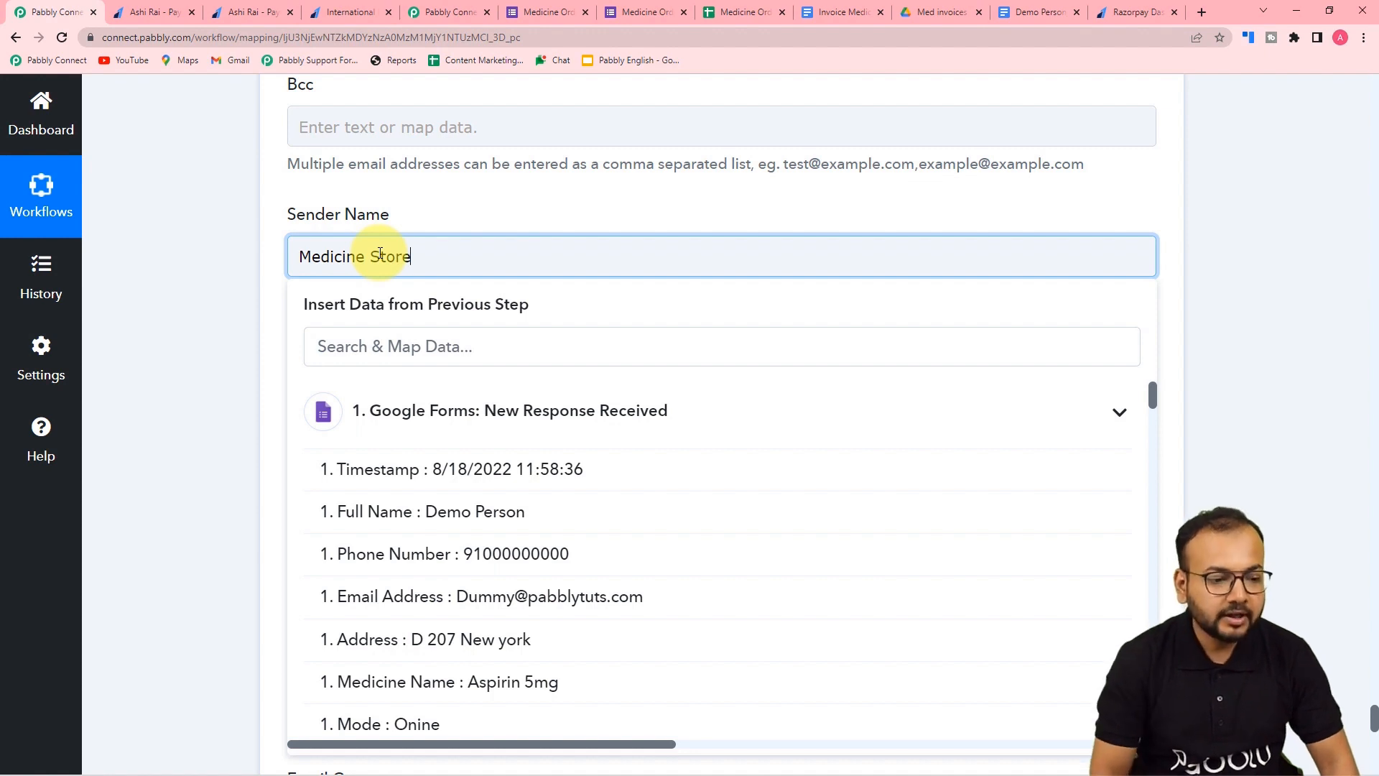
click(270, 257)
scroll(270, 257, down, 2)
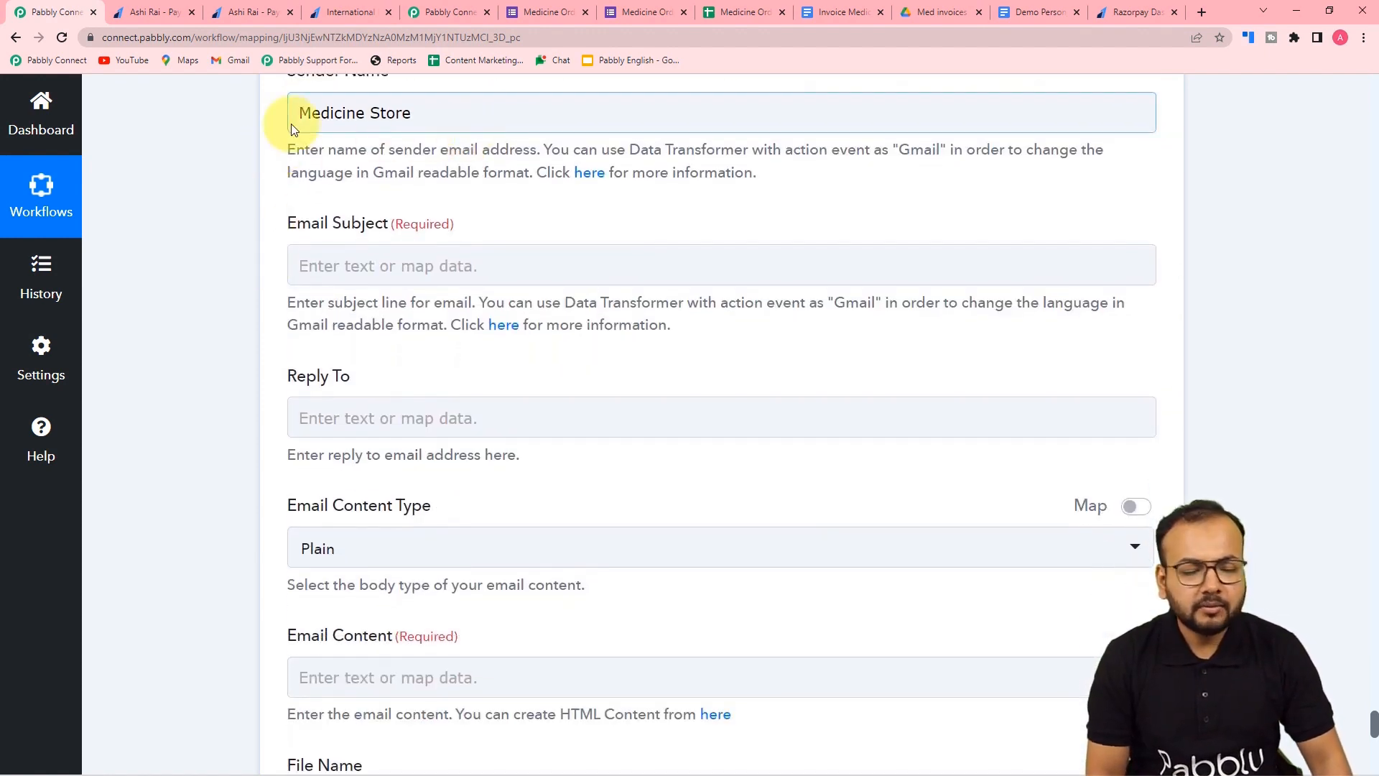
scroll(424, 143, down, 2)
- Enter the subject 'Oder Confirmed for medicines'
click(380, 126)
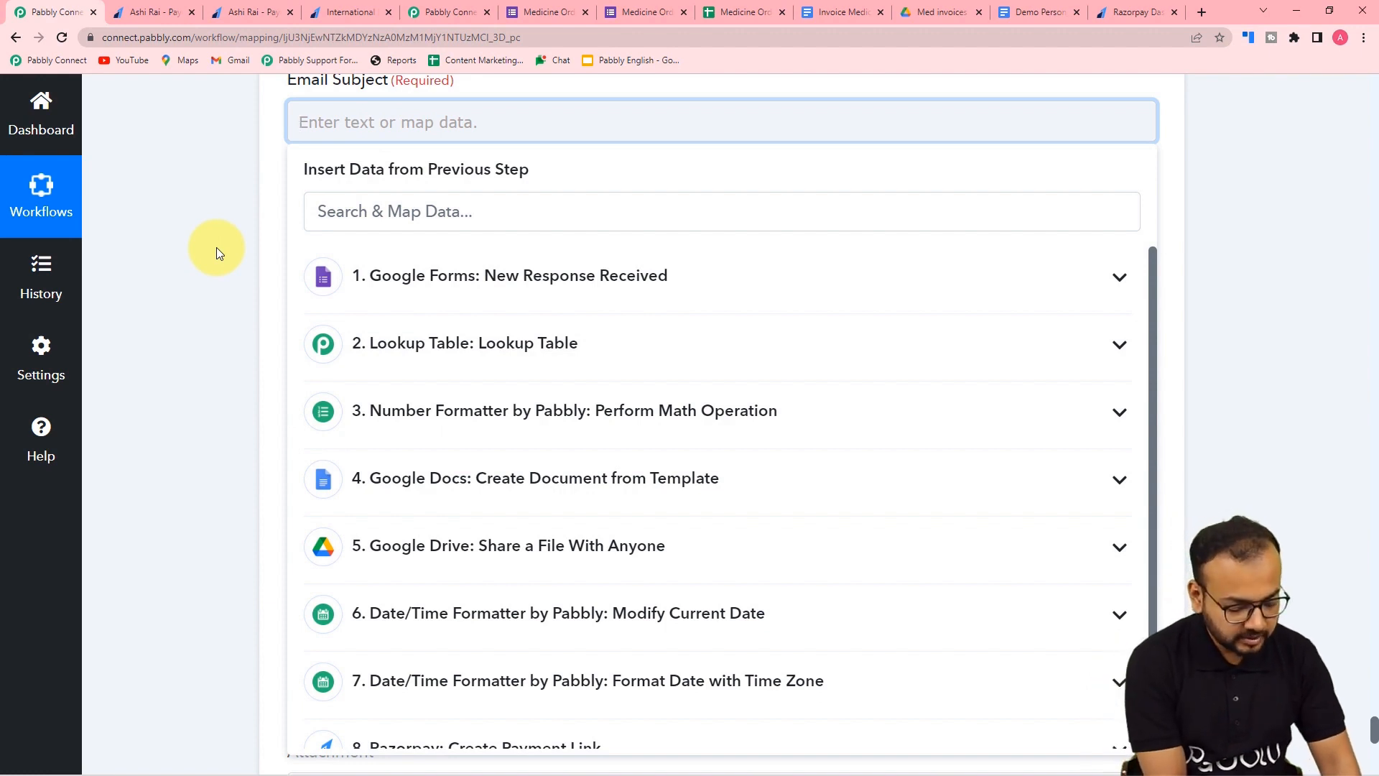
text(Oder Confirmed for medicines)
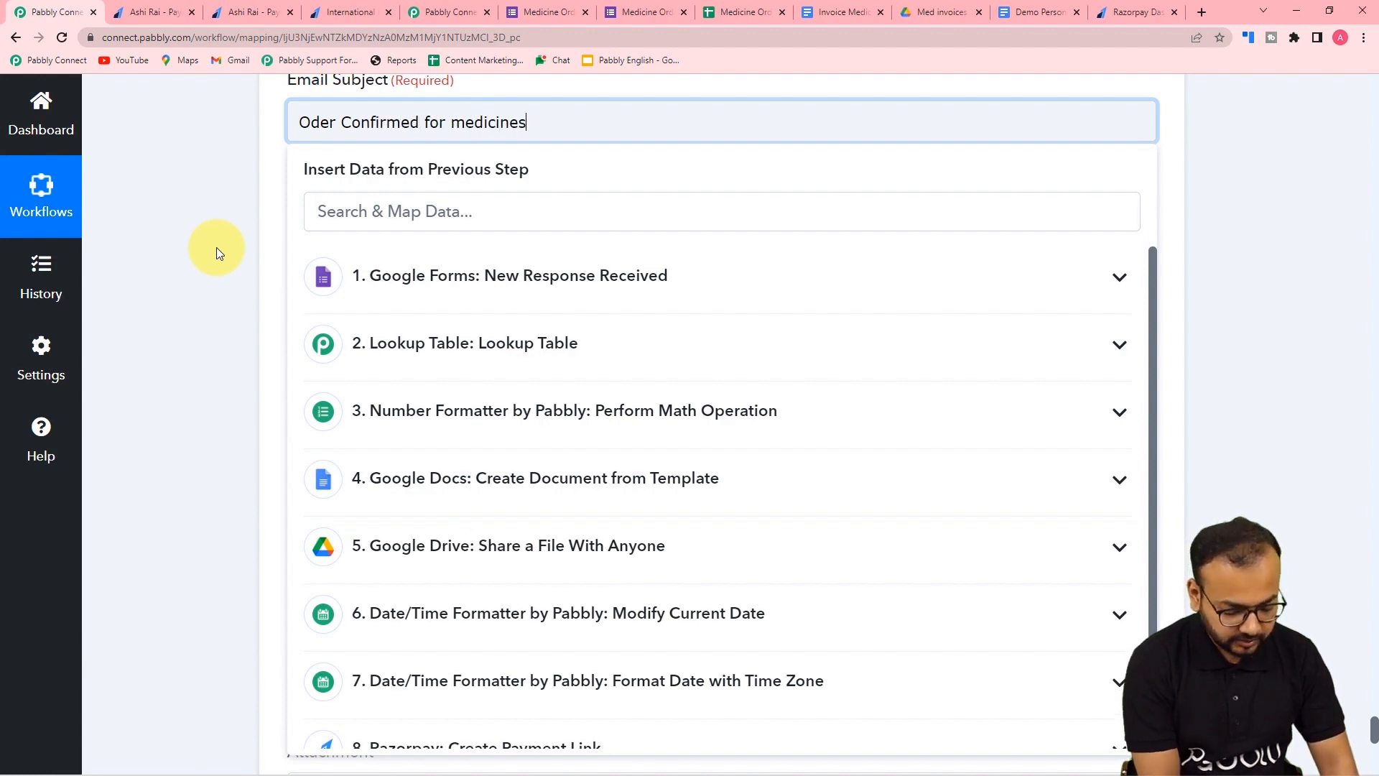
click(191, 251)
scroll(191, 252, down, 3)
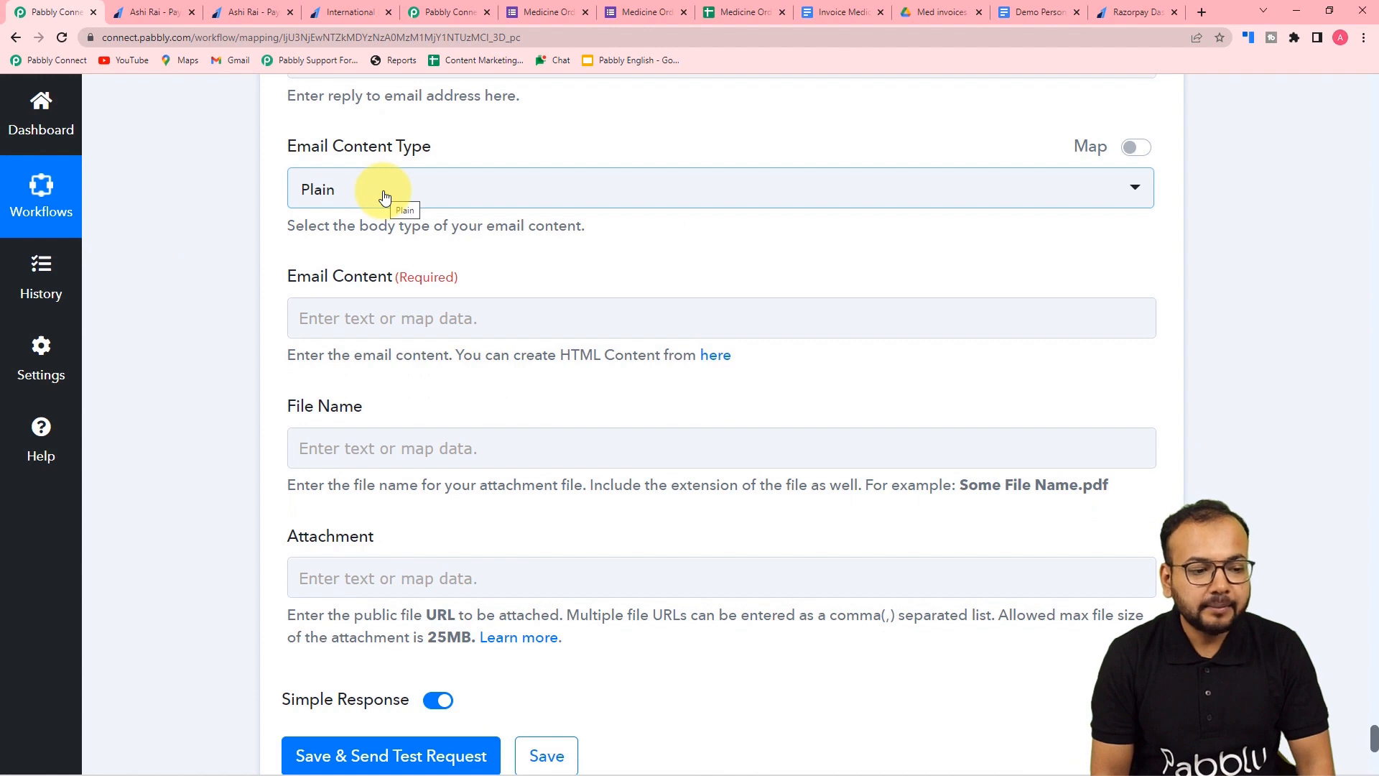
- Type 'Dear' and paste the prepared order email template into Email Content
scroll(384, 198, down, 2)
click(391, 176)
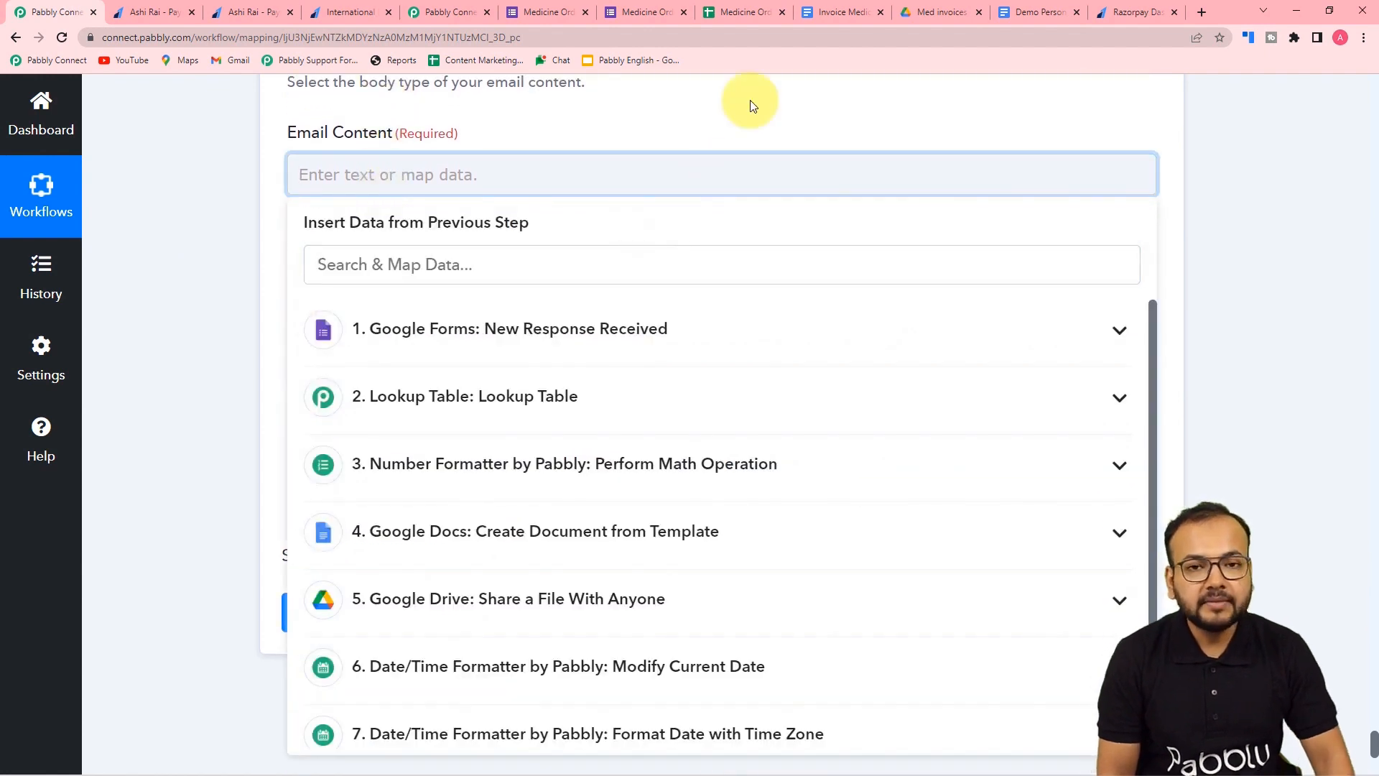
text(Dea)
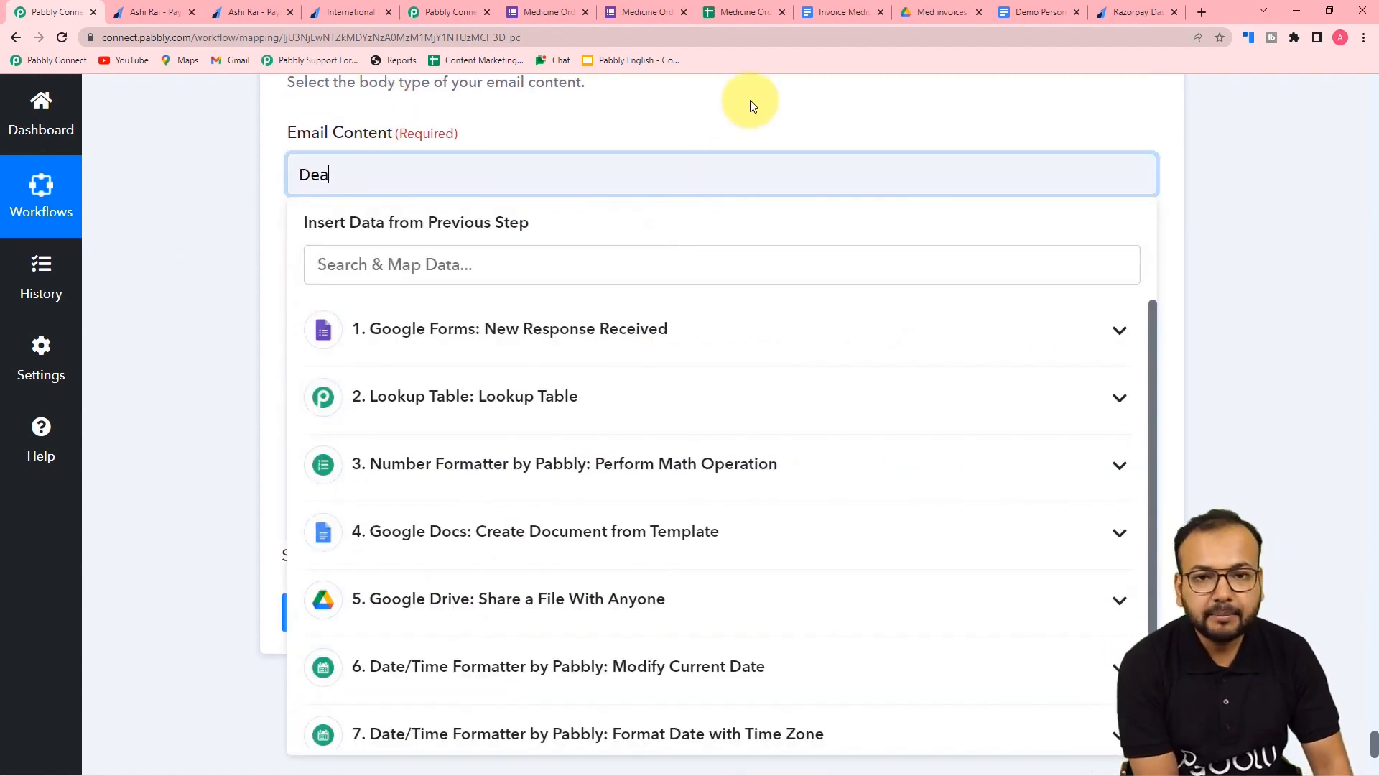
text(r)
text(,  Thank you for your order. The order details are: Medicine Name: Quantity: Price: Total Amount:  You can complete the payment from this link: Please find the invoice in the attachments.  Thanks and Regards.)
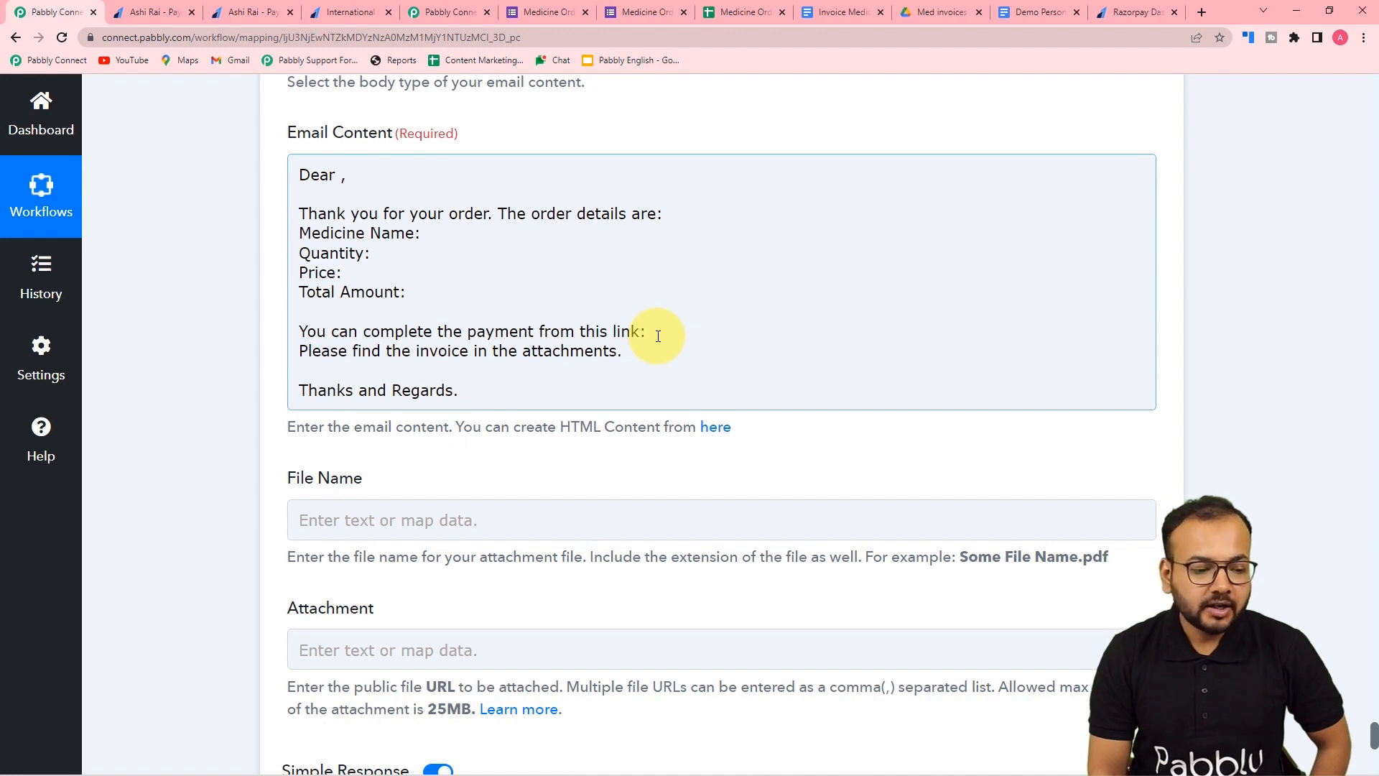
scroll(658, 336, down, 3)
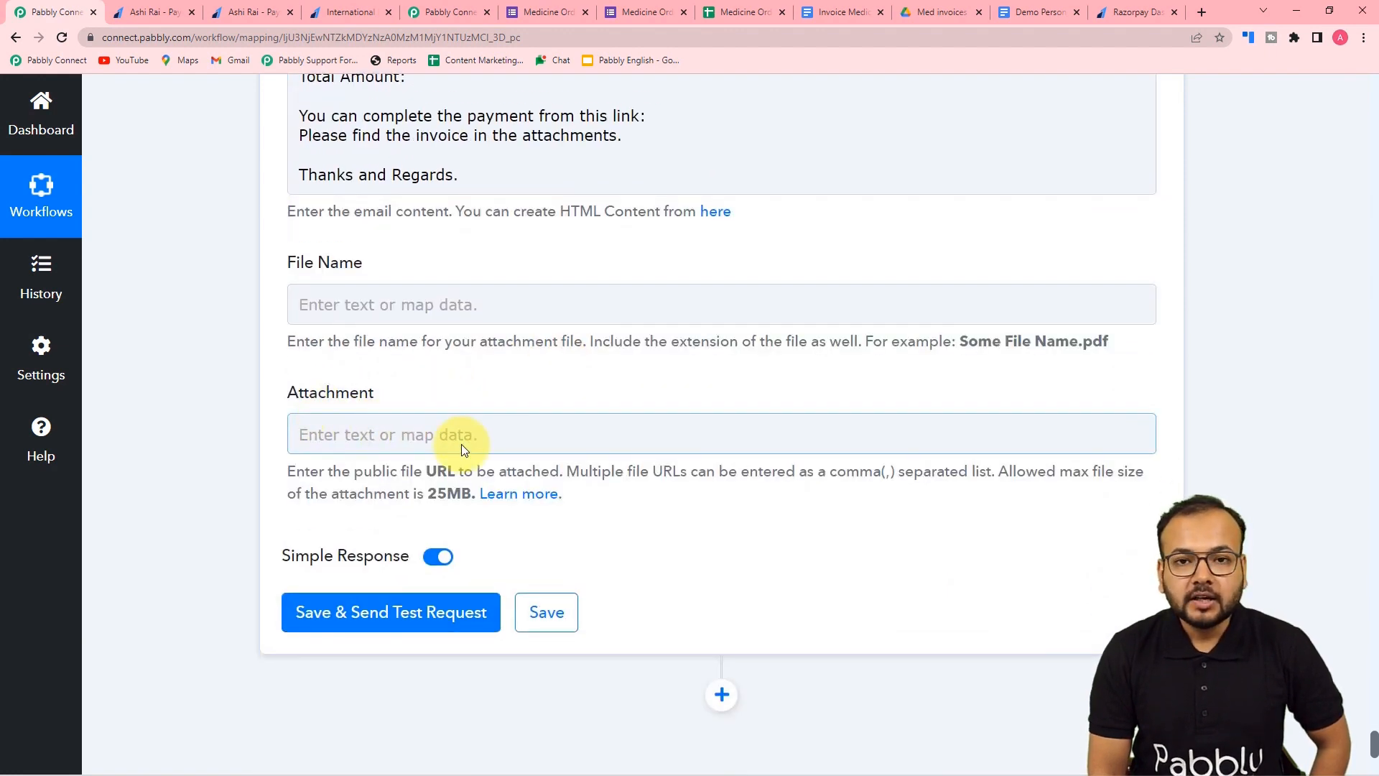
scroll(461, 444, up, 3)
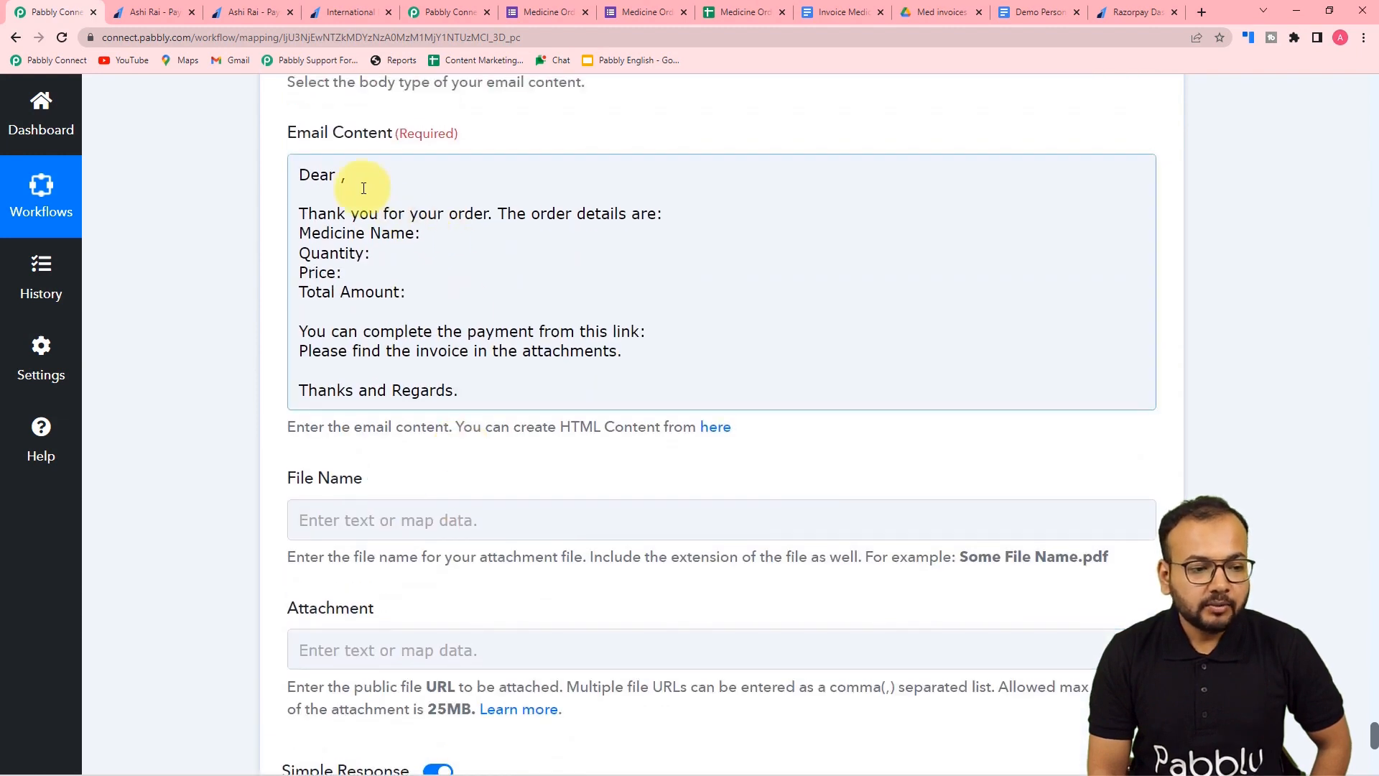
- Insert the form's Full Name after 'Dear'
click(336, 175)
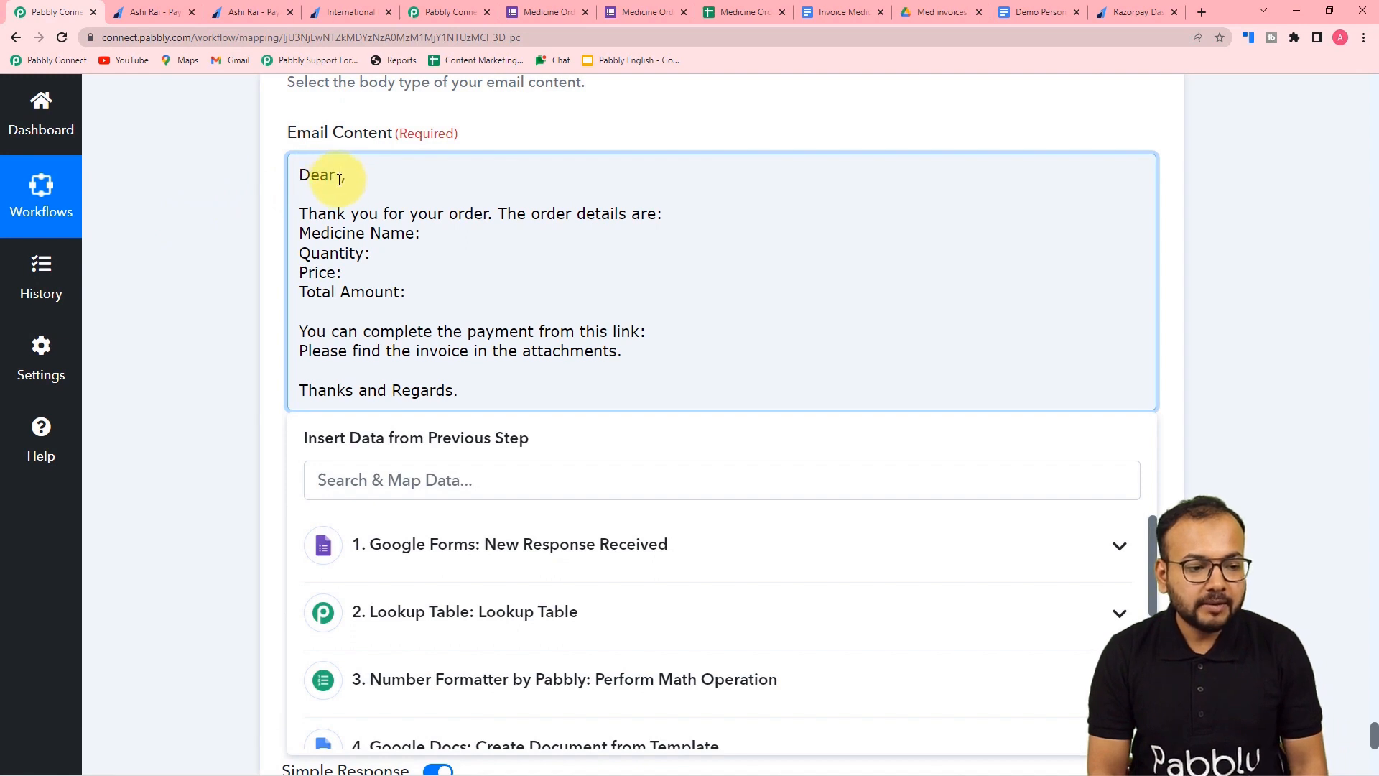
click(413, 544)
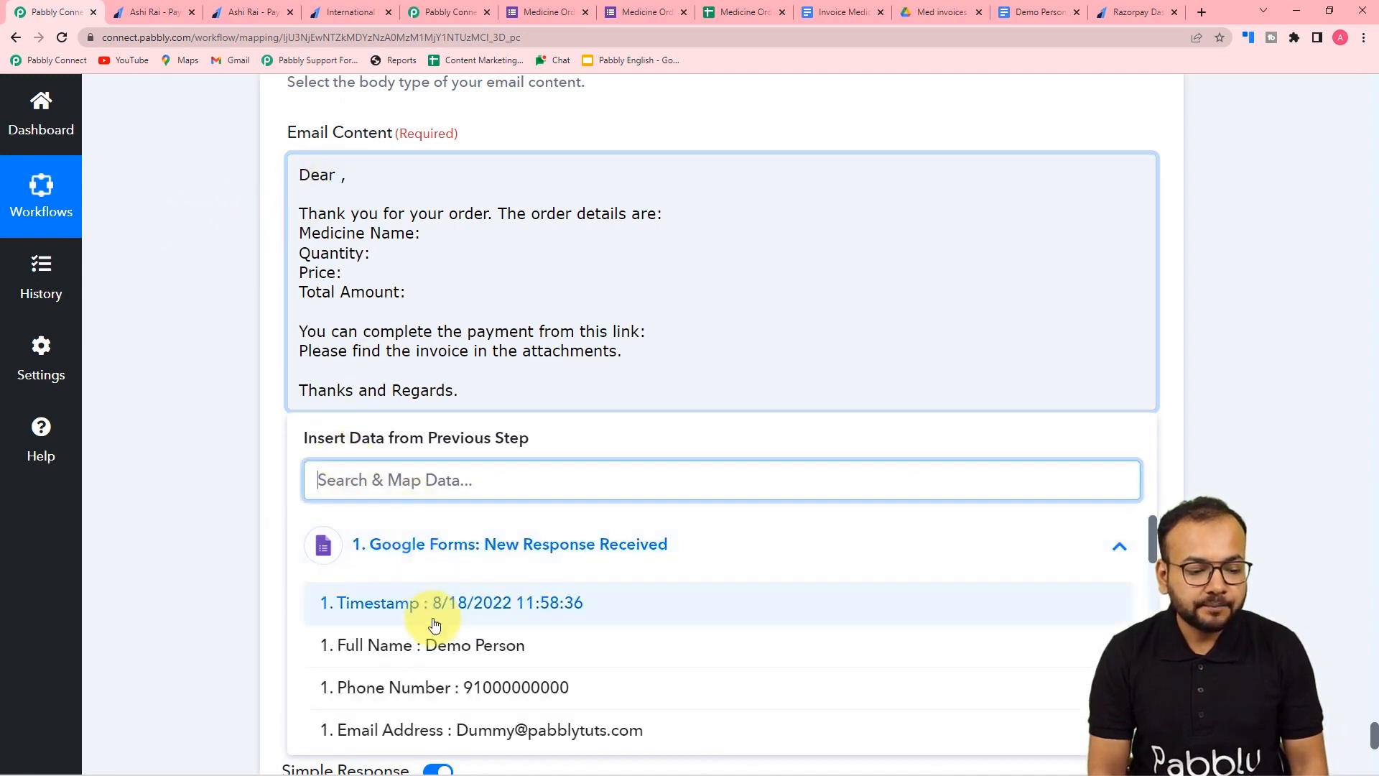
click(440, 645)
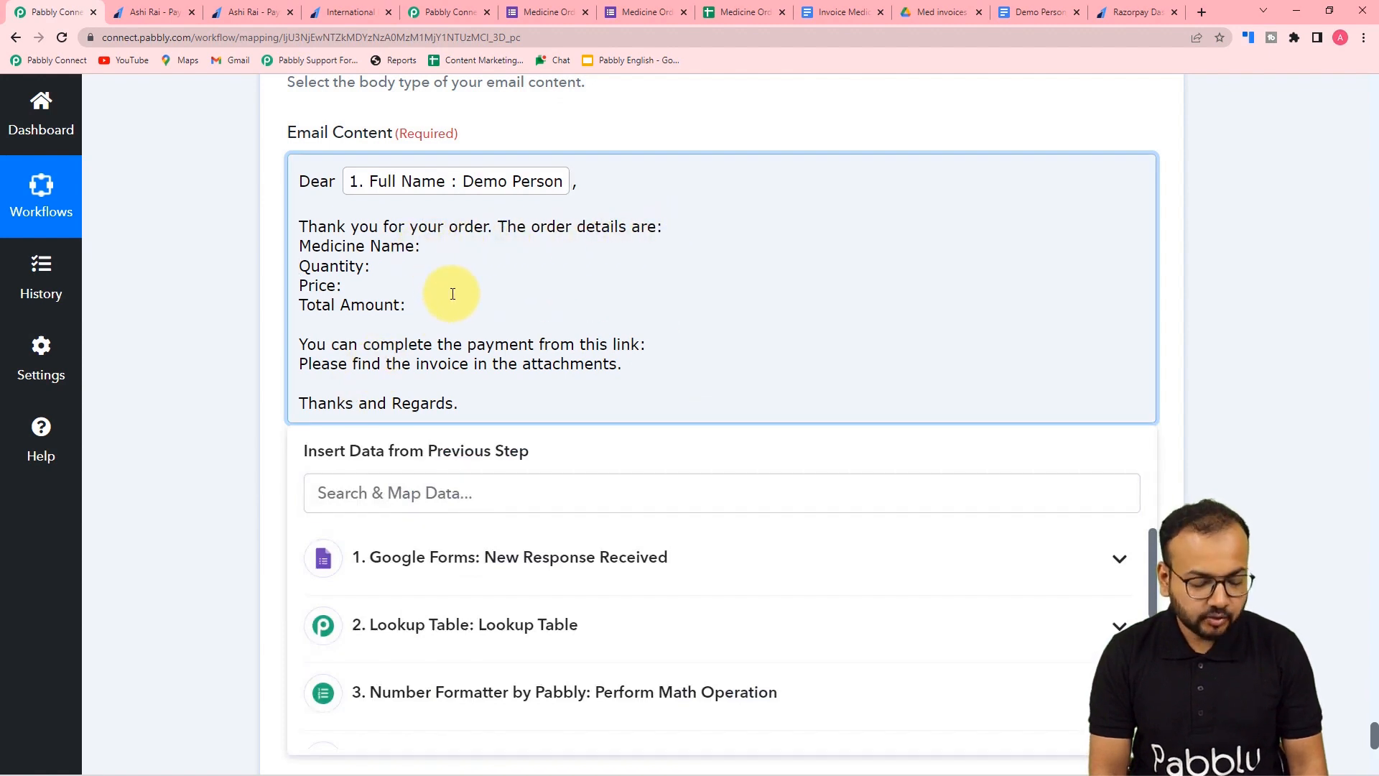
click(377, 491)
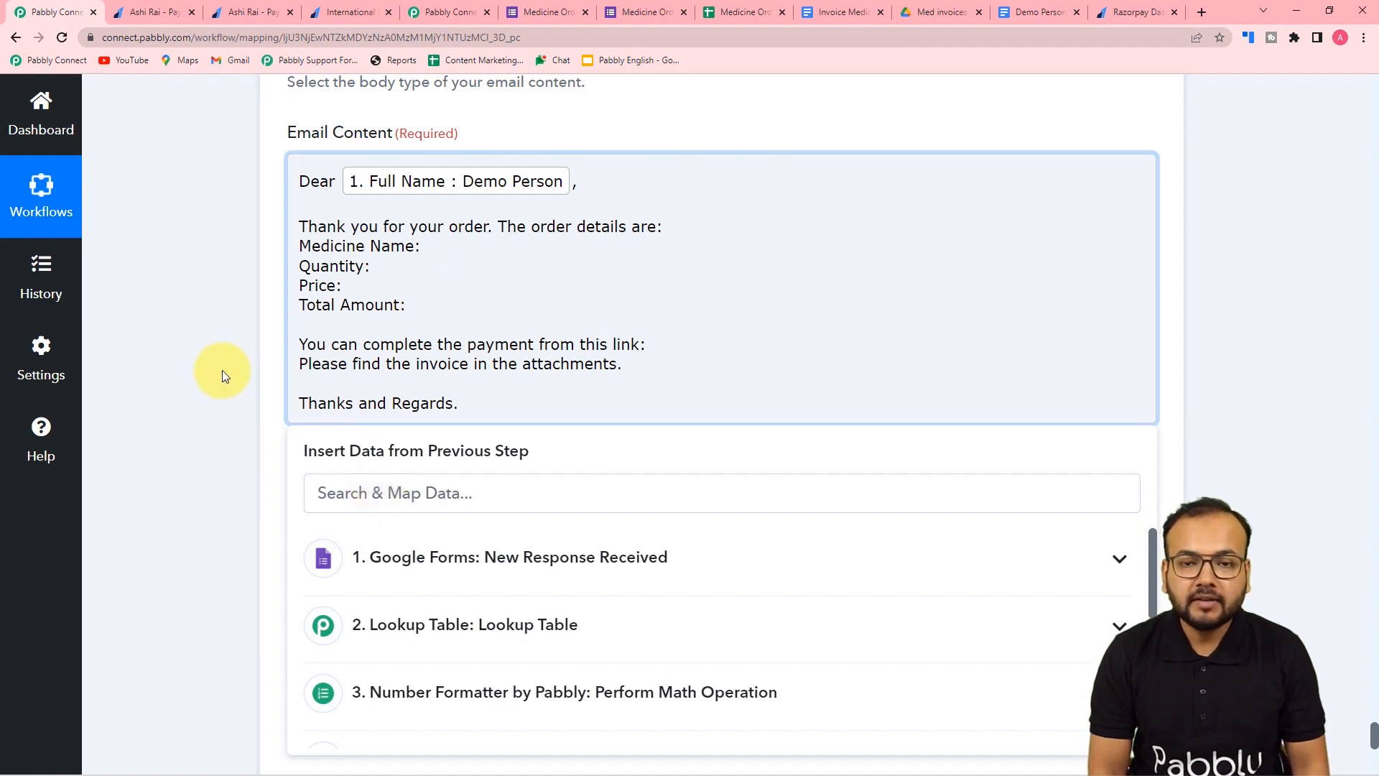
scroll(222, 369, down, 2)
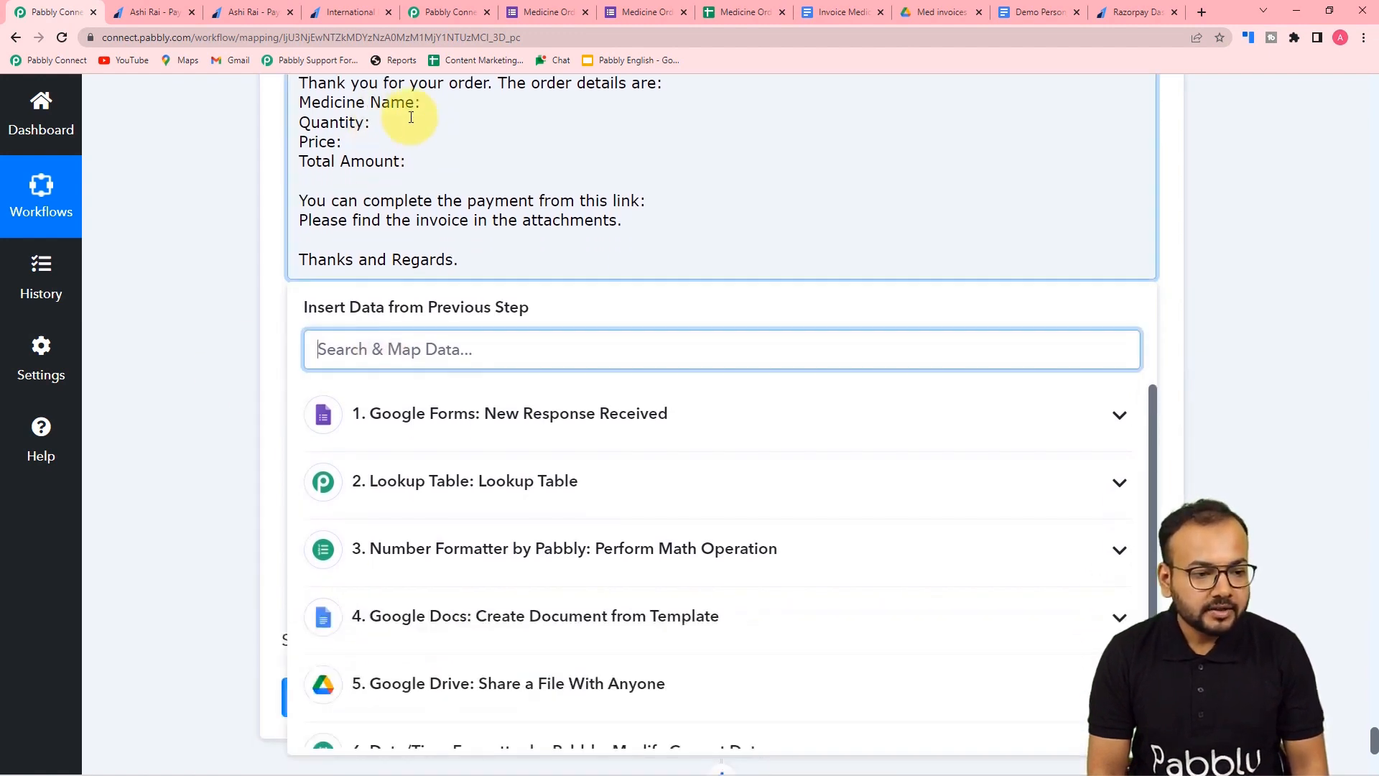
- Insert the Medicine Name and Quantity form fields after their labels
click(425, 110)
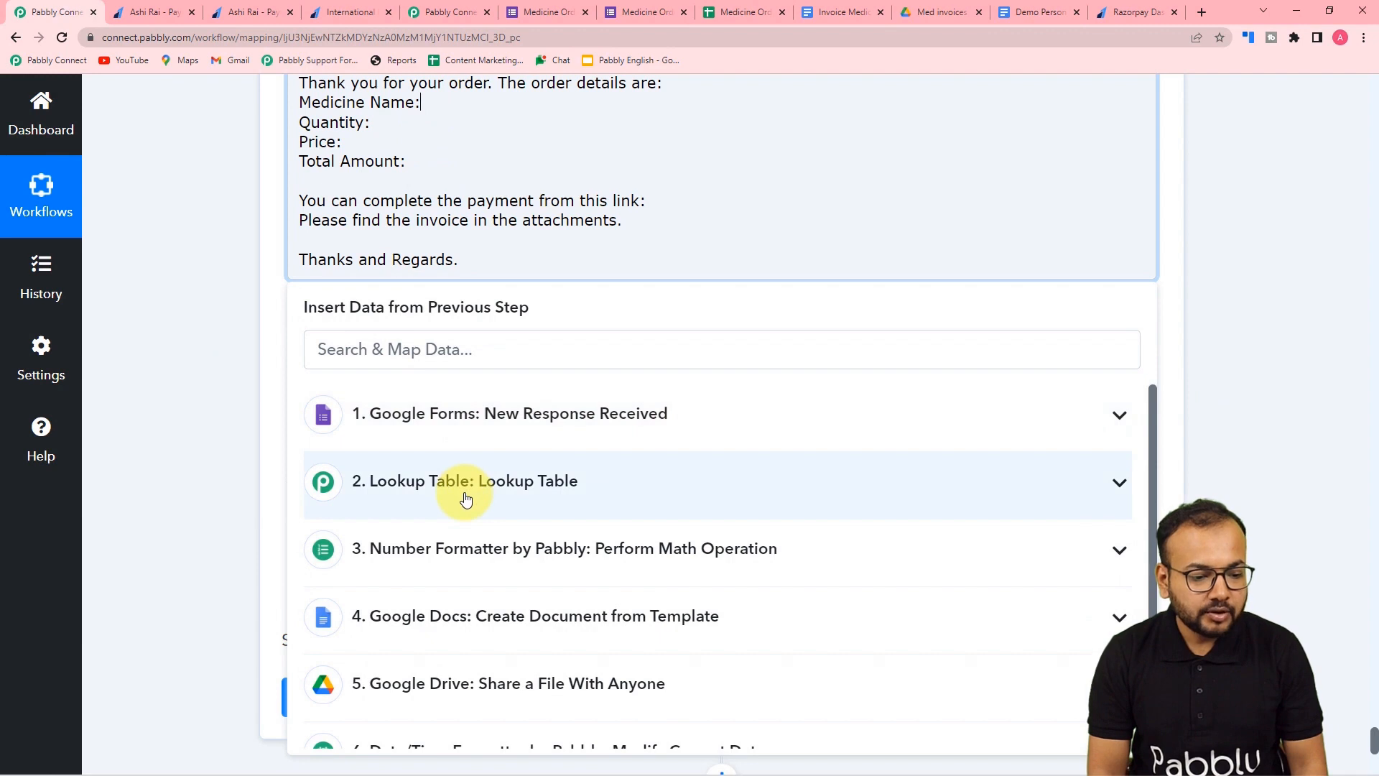
click(476, 431)
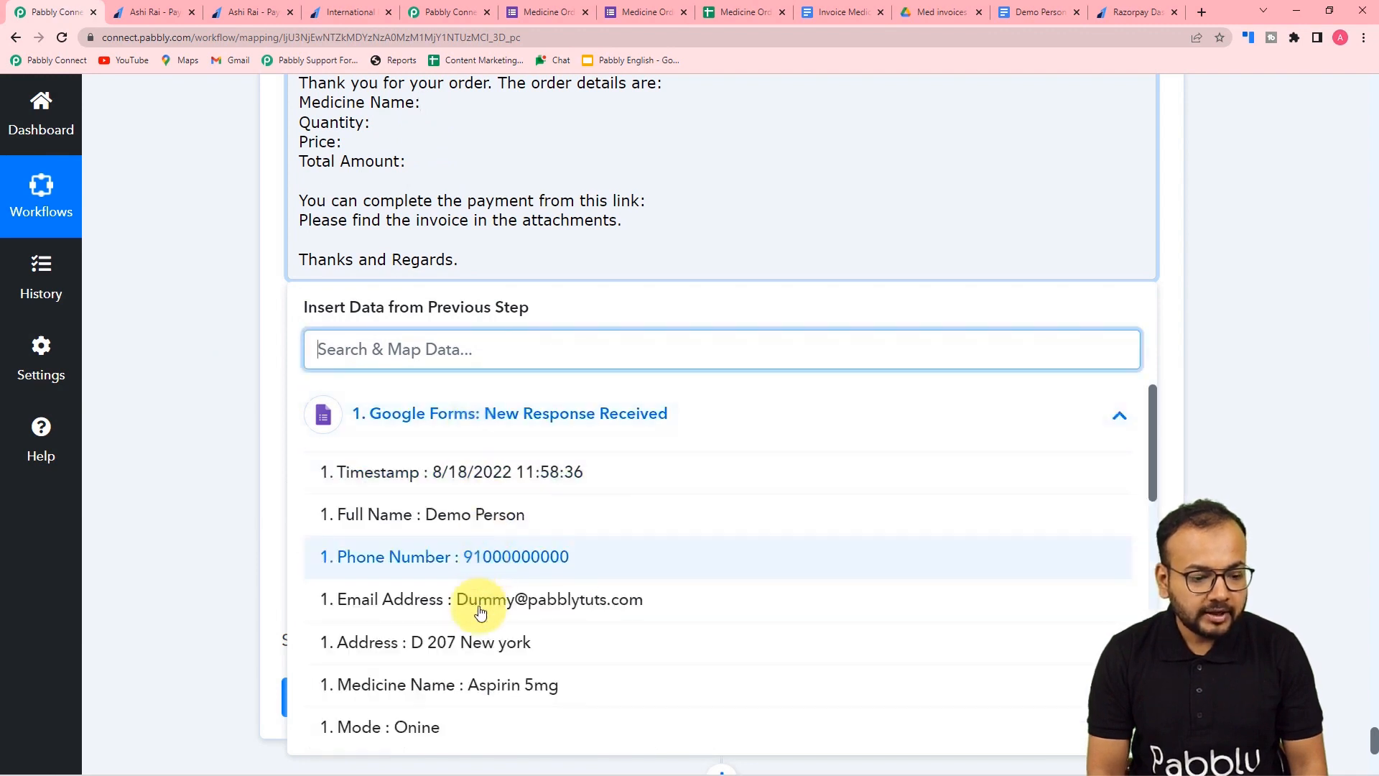
click(469, 684)
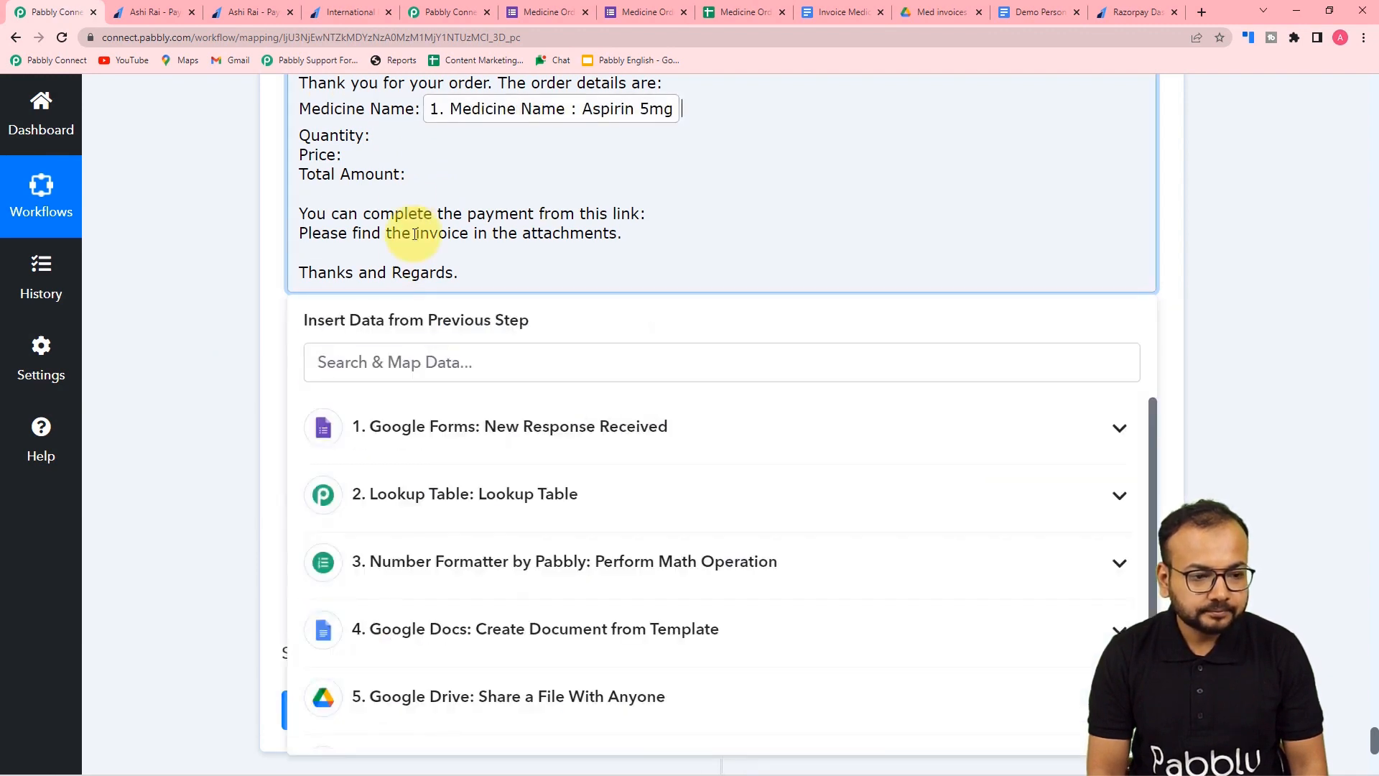
click(372, 134)
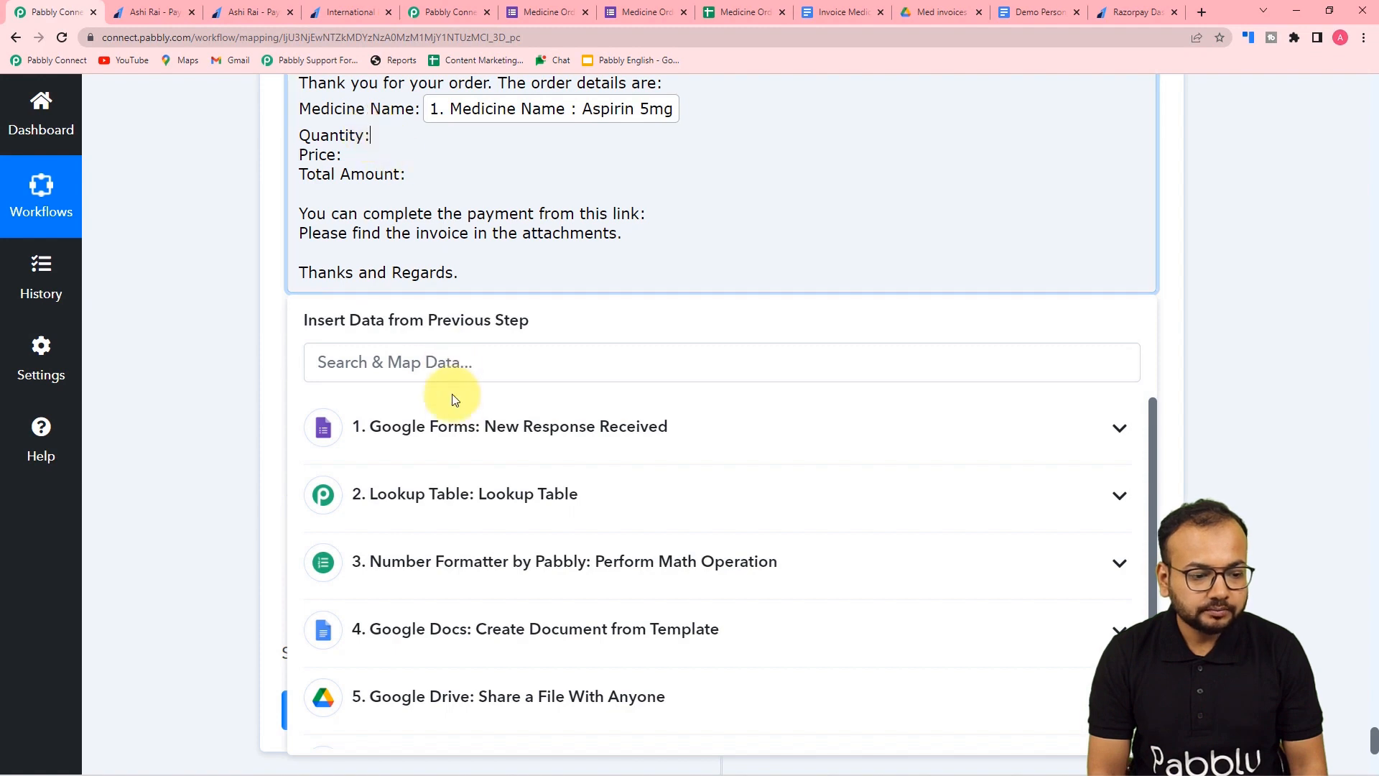
click(456, 428)
scroll(481, 660, down, 1)
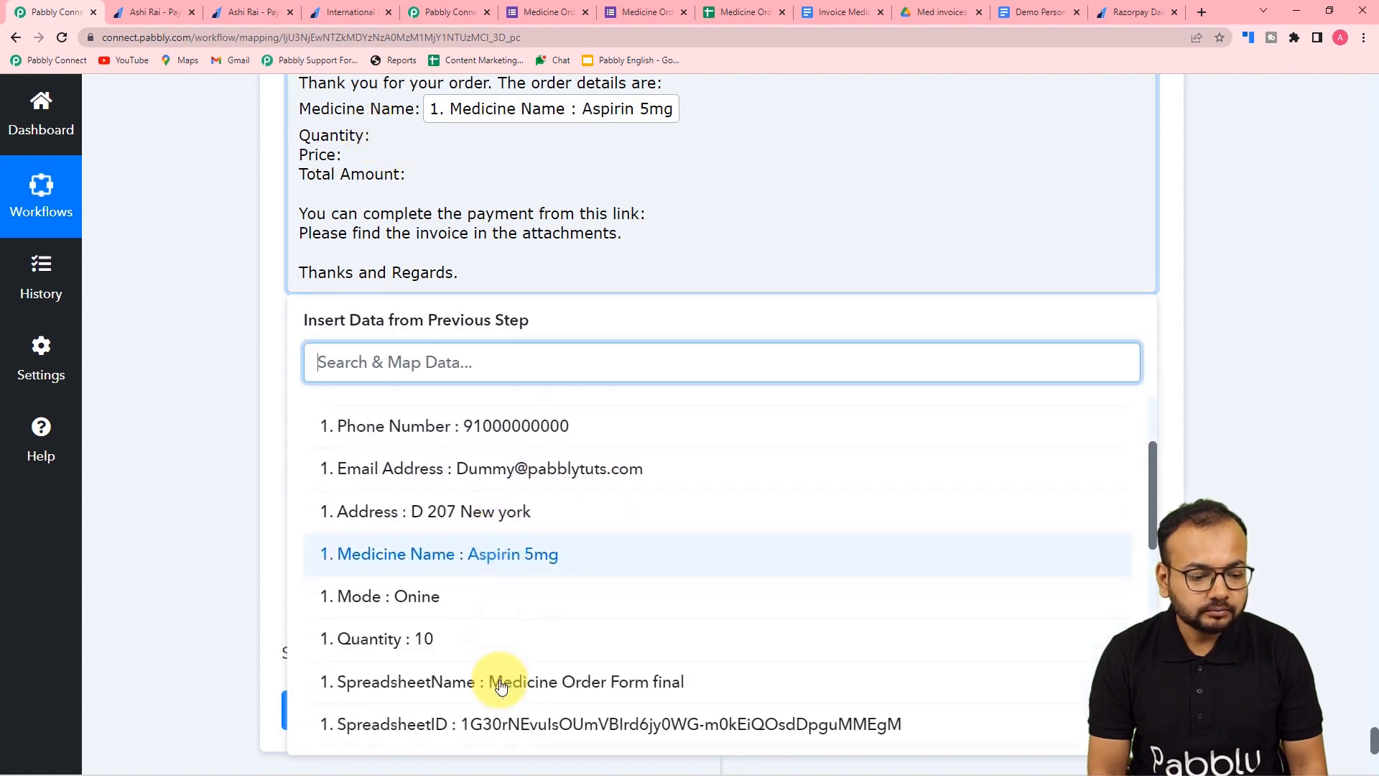
click(477, 642)
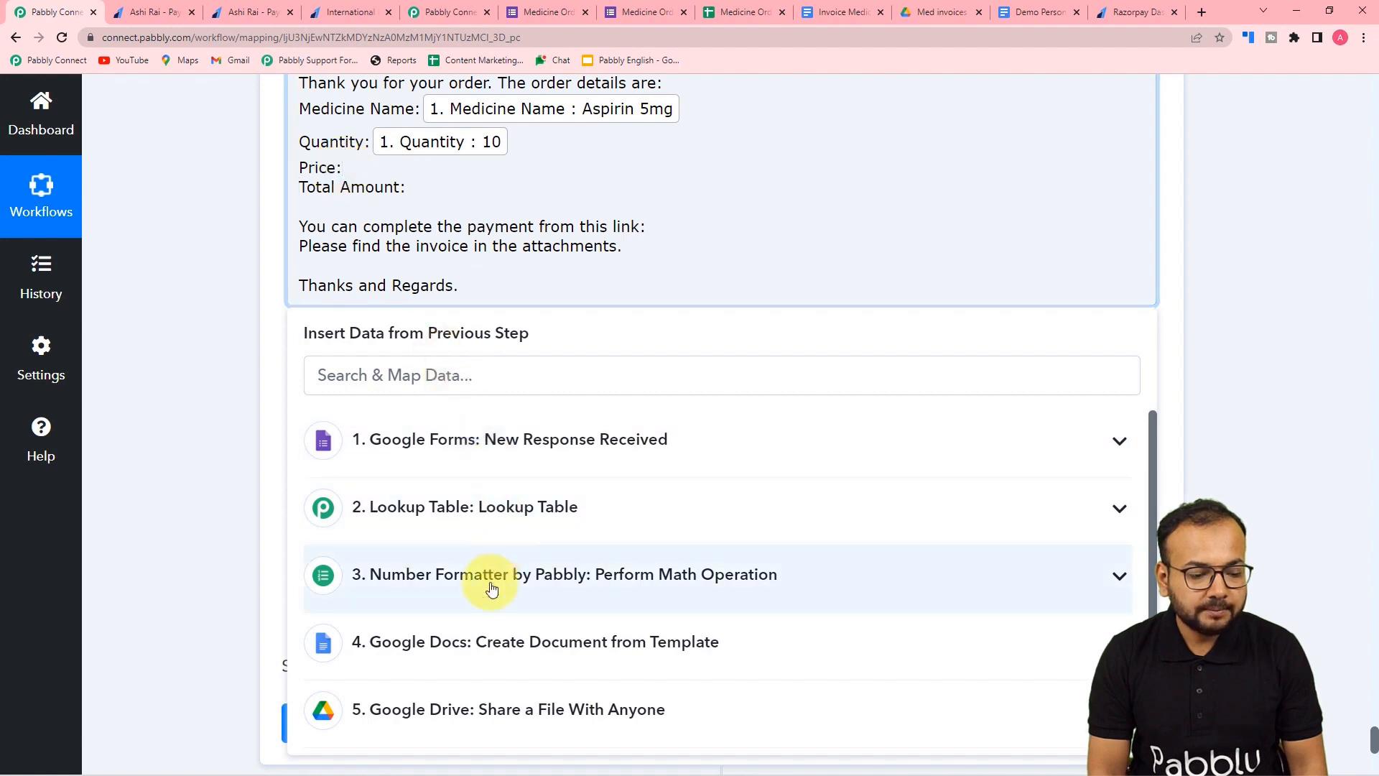
- Insert the Lookup Table Result Value as price and Number Formatter Result as total amount
click(471, 511)
click(468, 647)
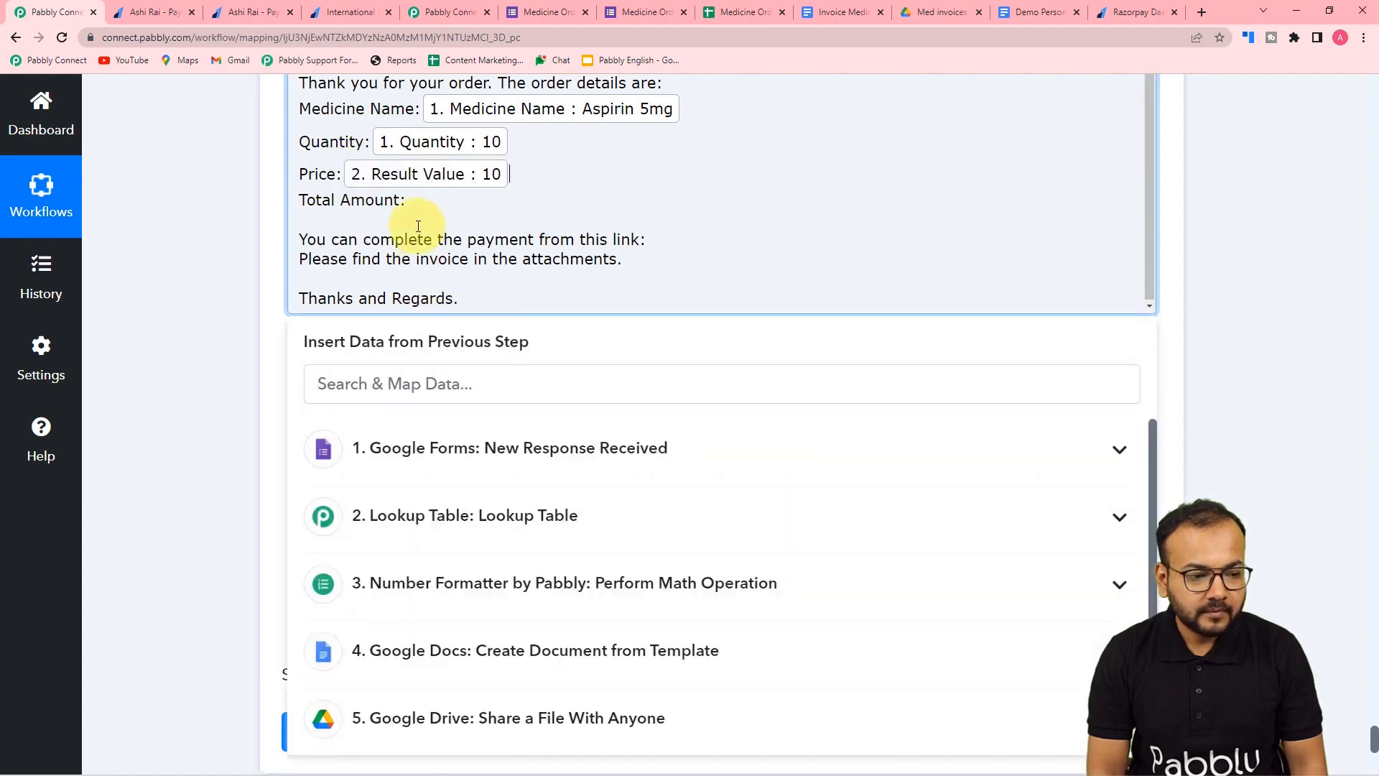
scroll(462, 529, down, 2)
click(462, 510)
click(447, 616)
click(246, 261)
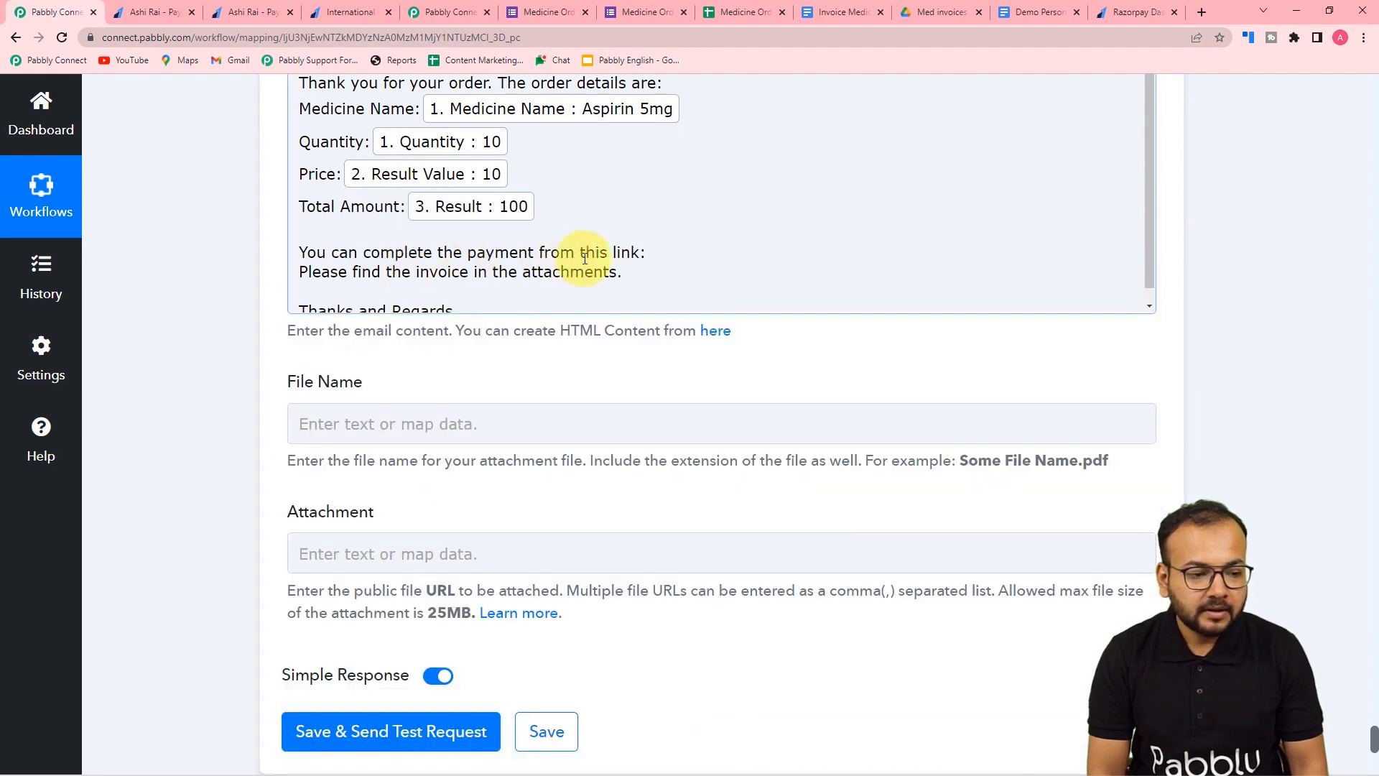
scroll(618, 256, down, 1)
- Insert the Razorpay Short Url after the payment link line
click(645, 240)
scroll(524, 483, down, 5)
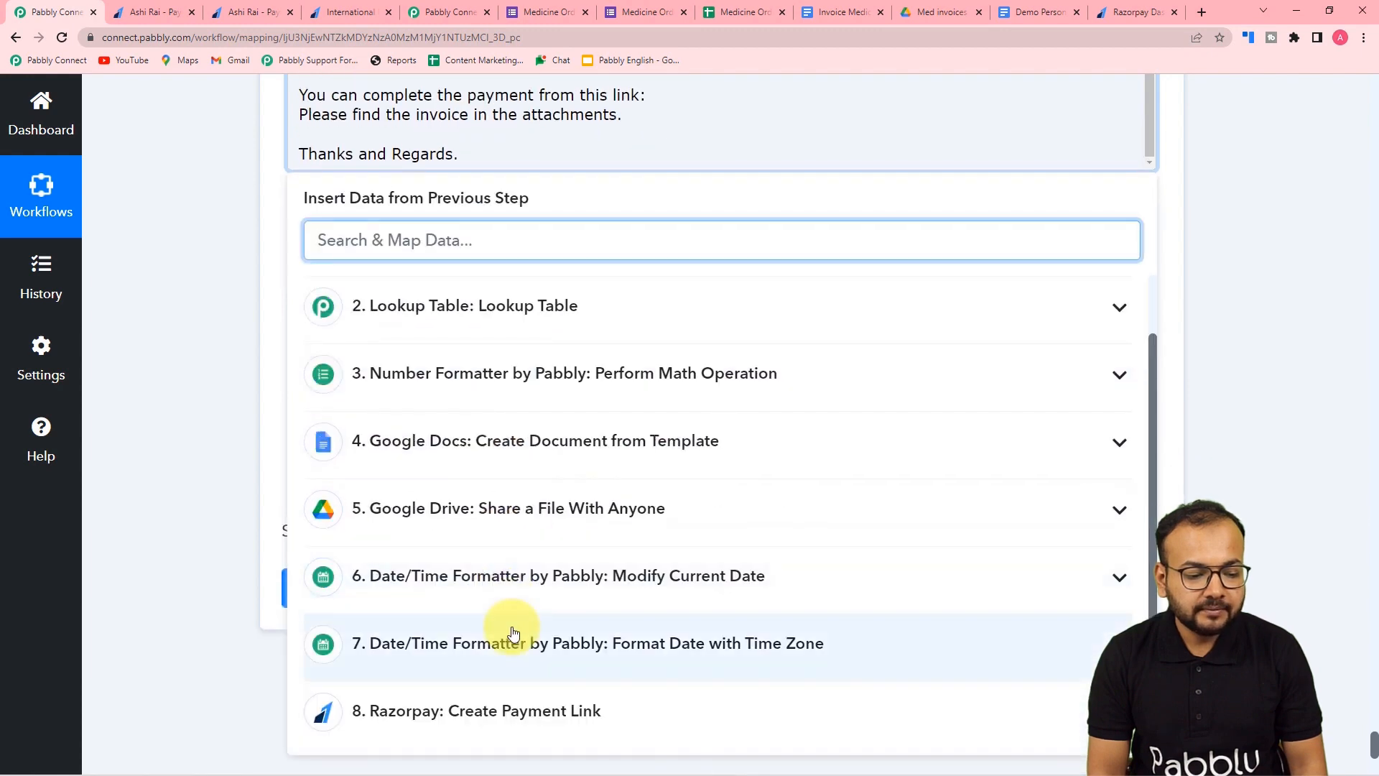
click(554, 686)
scroll(554, 637, down, 10)
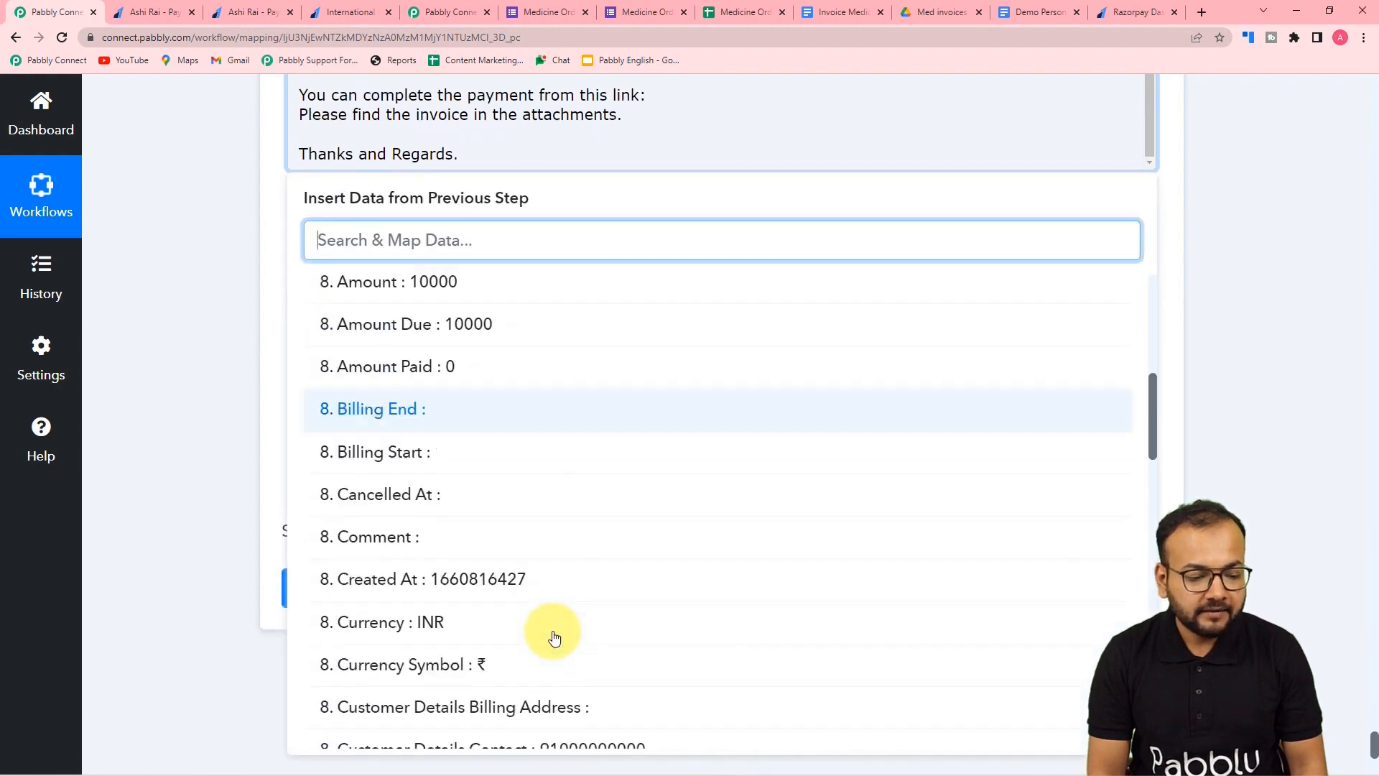
scroll(554, 637, down, 2)
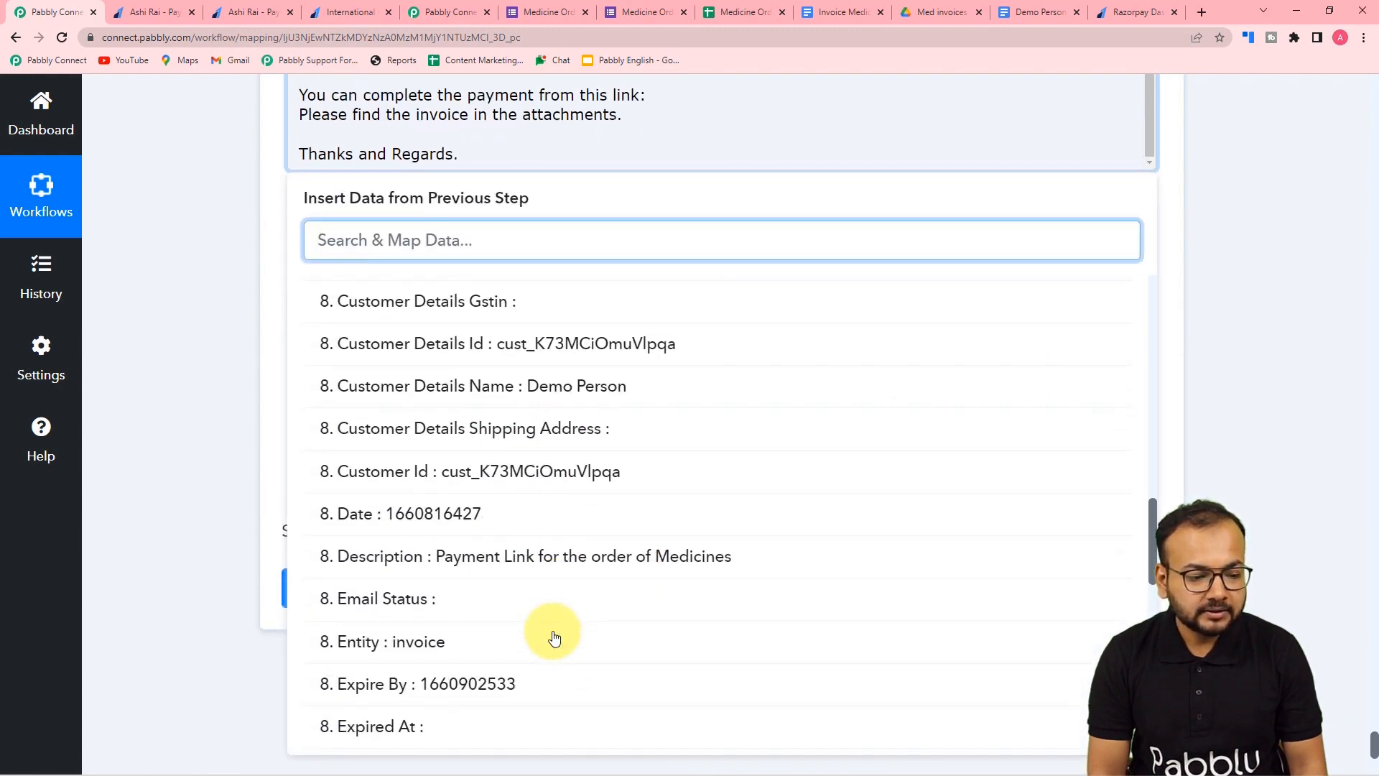
scroll(554, 637, down, 3)
scroll(553, 638, down, 4)
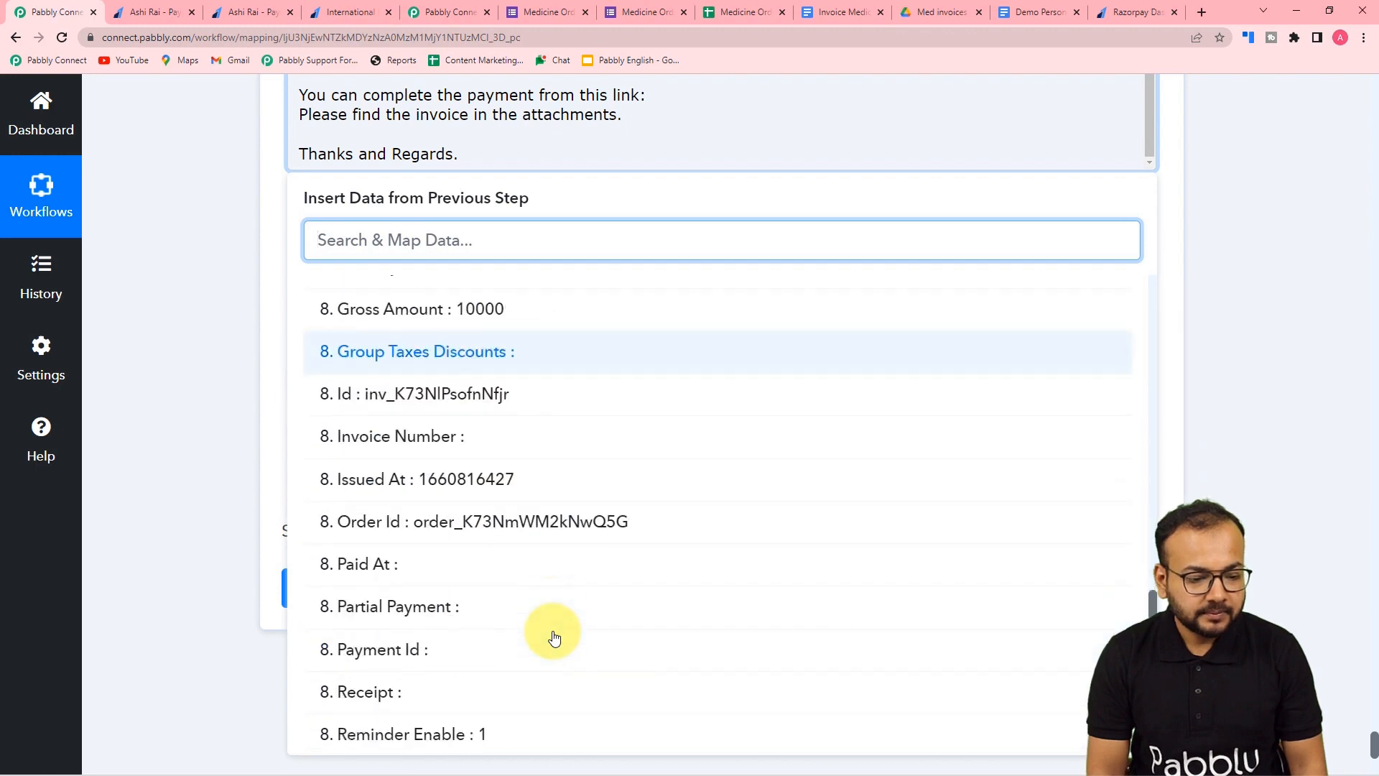
scroll(554, 638, down, 2)
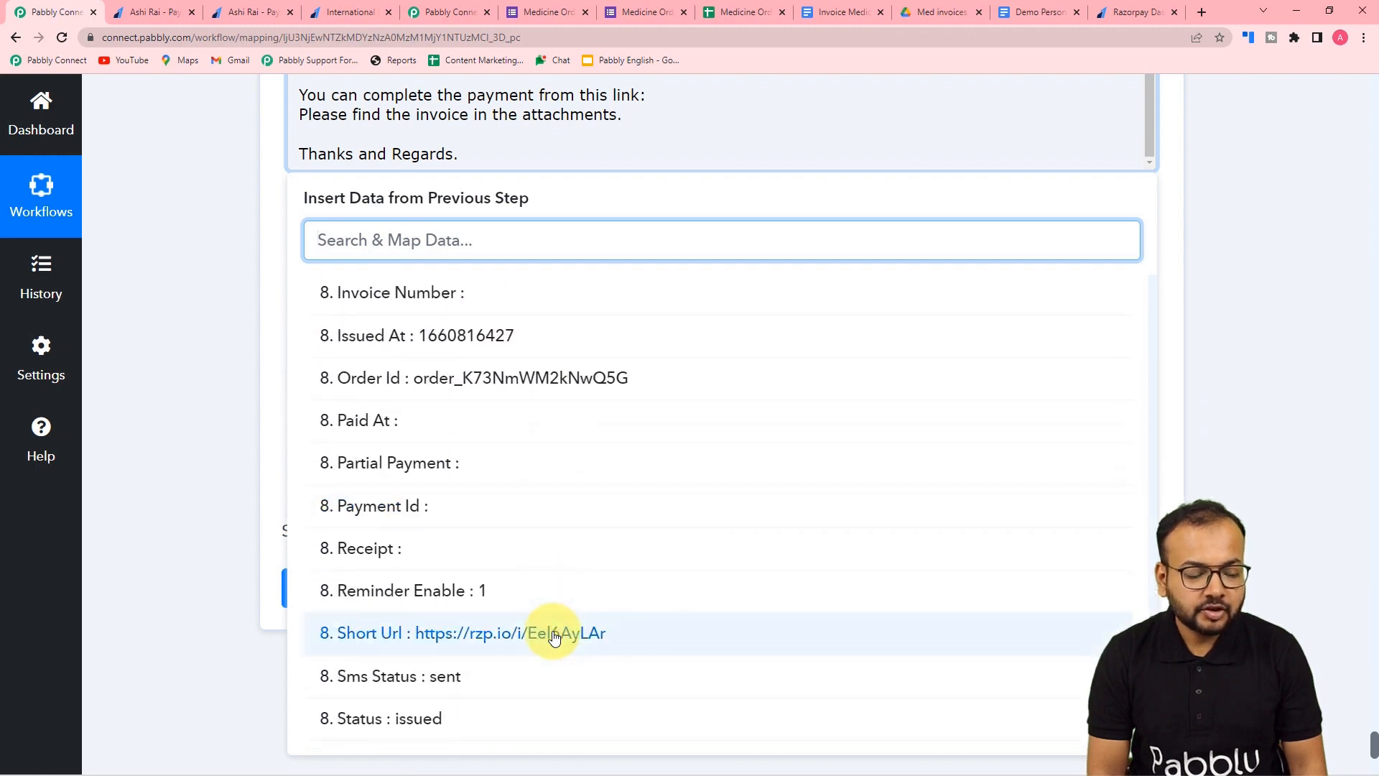
click(553, 637)
click(197, 309)
- Map the Gmail File Name field to the shared Google Drive document's Res2 Name
scroll(207, 305, down, 2)
click(446, 130)
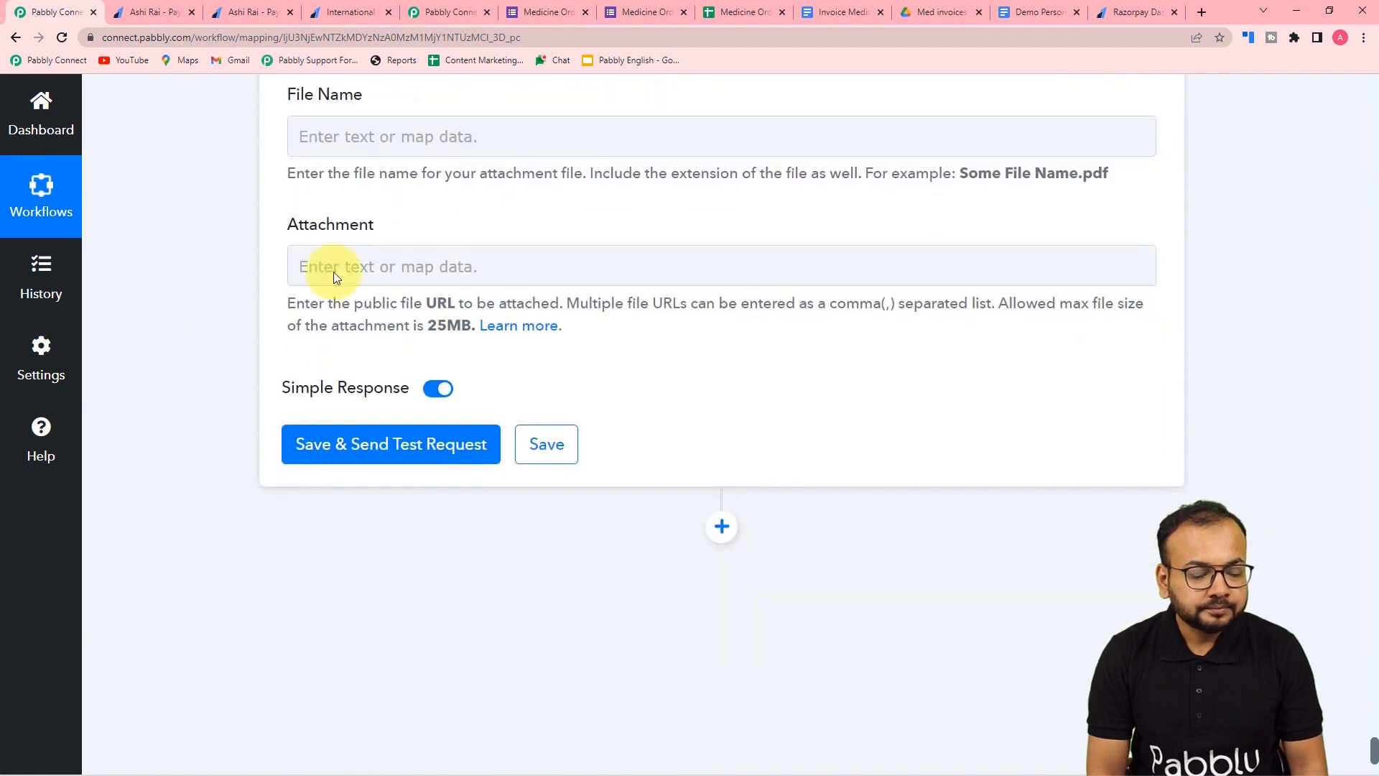
click(360, 258)
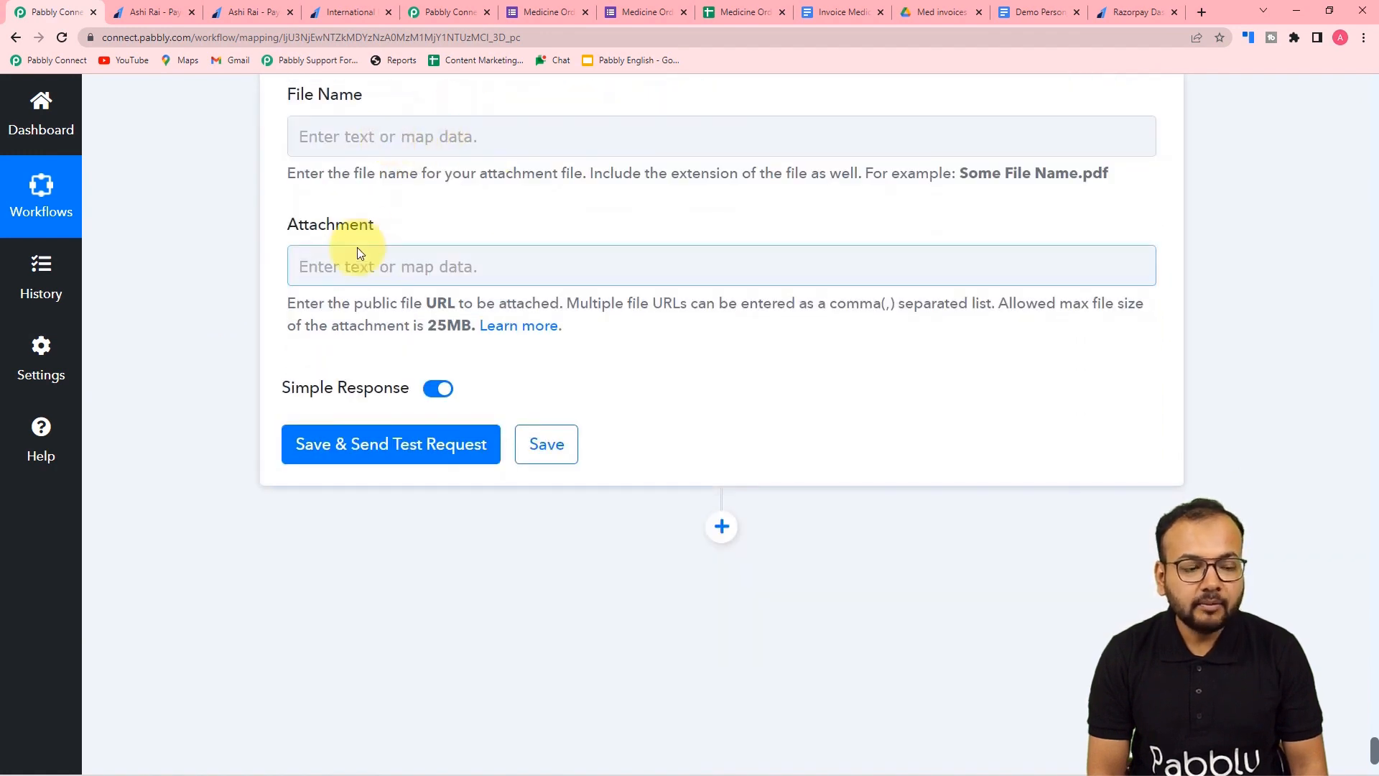
click(418, 135)
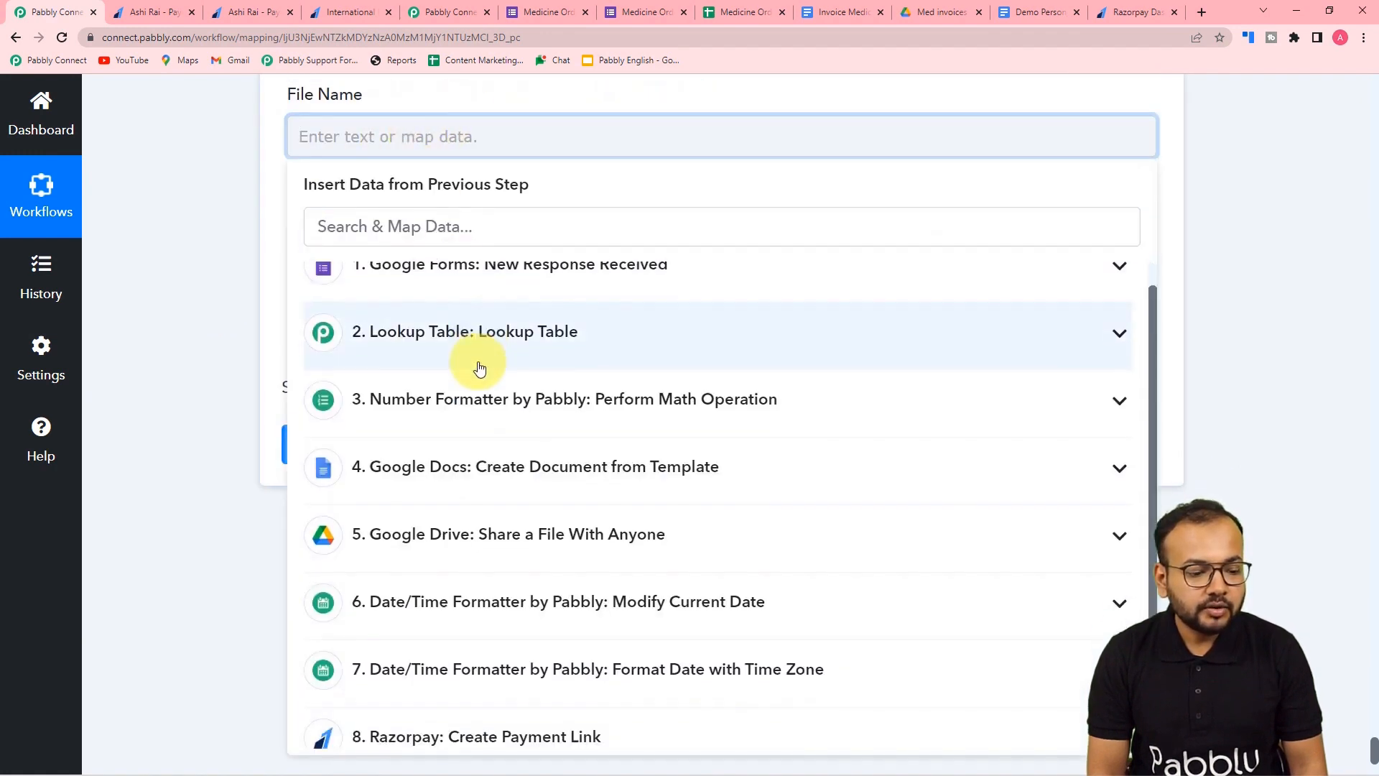
scroll(493, 403, down, 1)
click(524, 535)
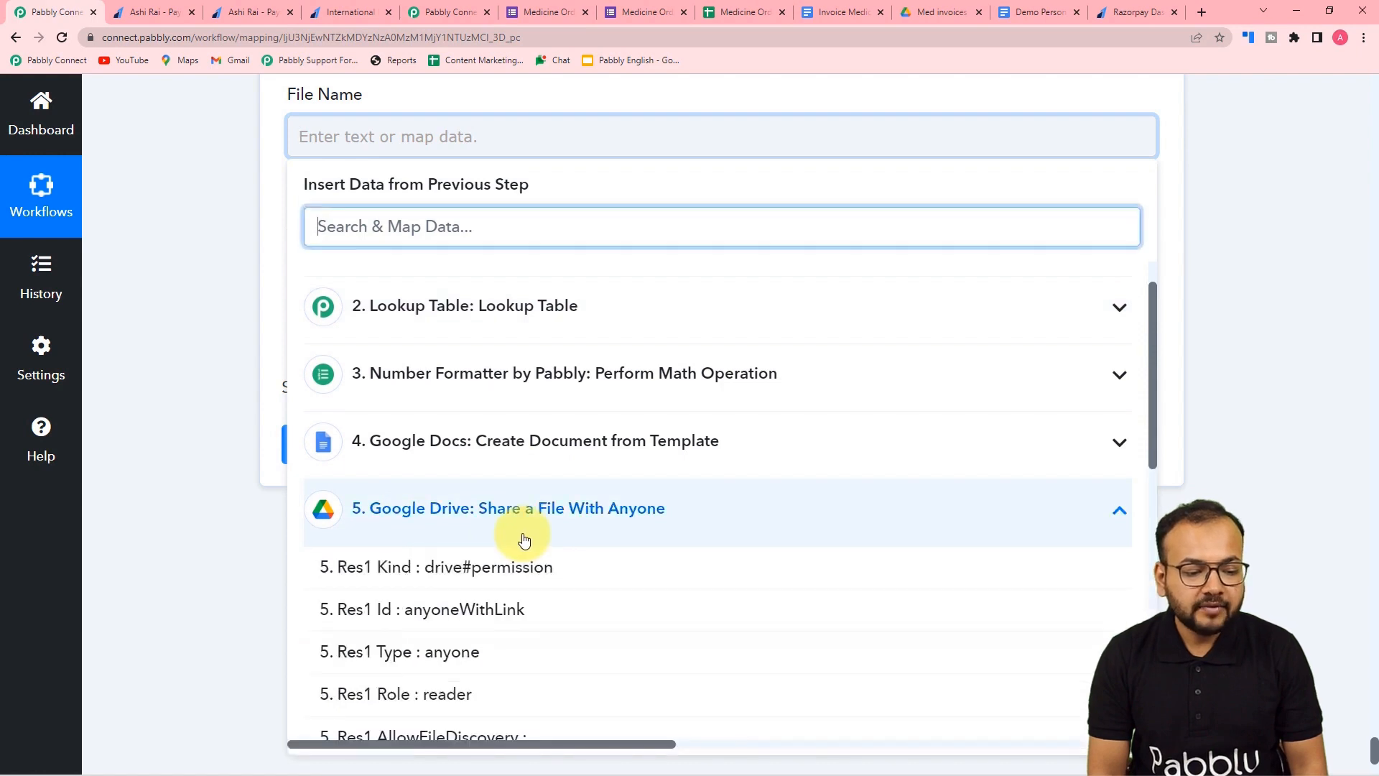
scroll(514, 598, down, 1)
scroll(514, 598, down, 4)
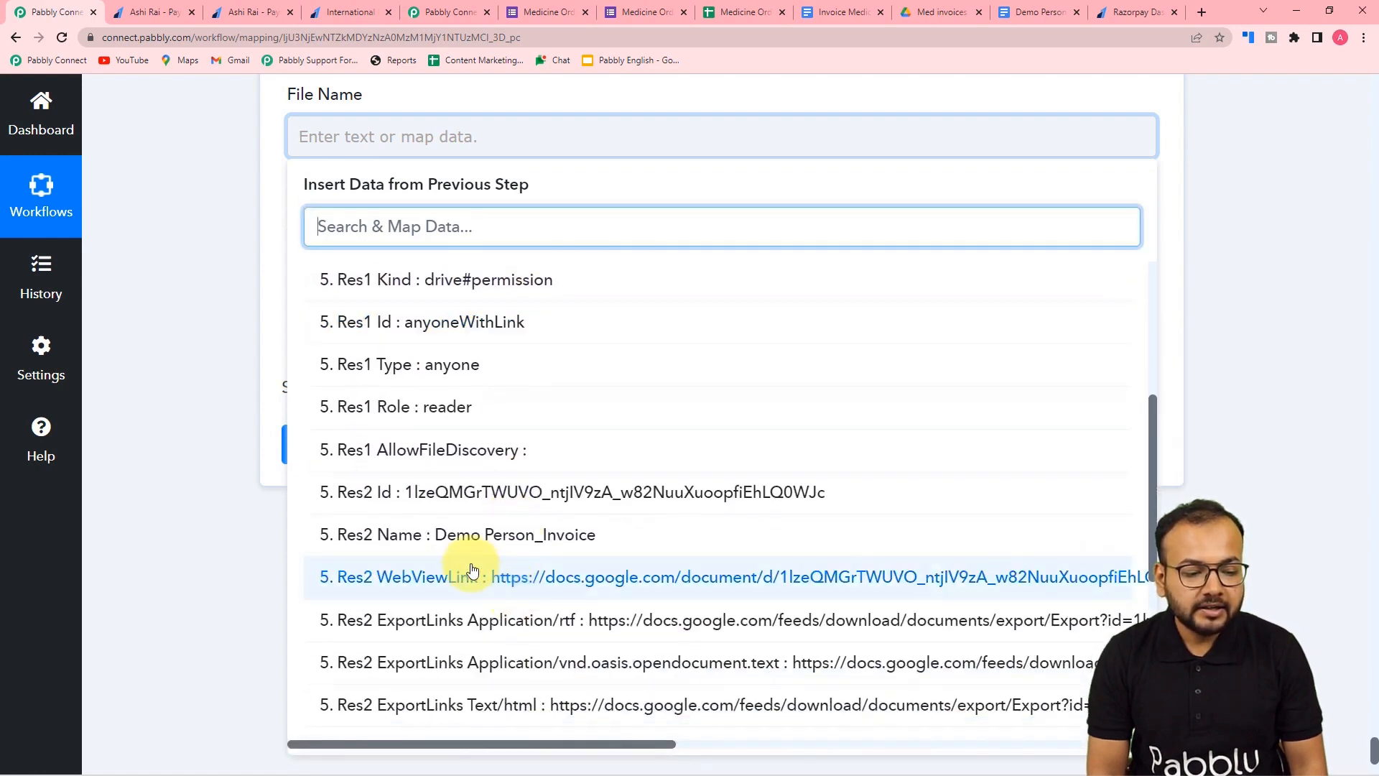
click(518, 548)
- Set the Attachment field to '5. Res2 ExportLinks Application/pdf' from the Google Docs step
click(250, 276)
click(313, 264)
scroll(385, 381, down, 3)
click(457, 487)
scroll(488, 631, down, 8)
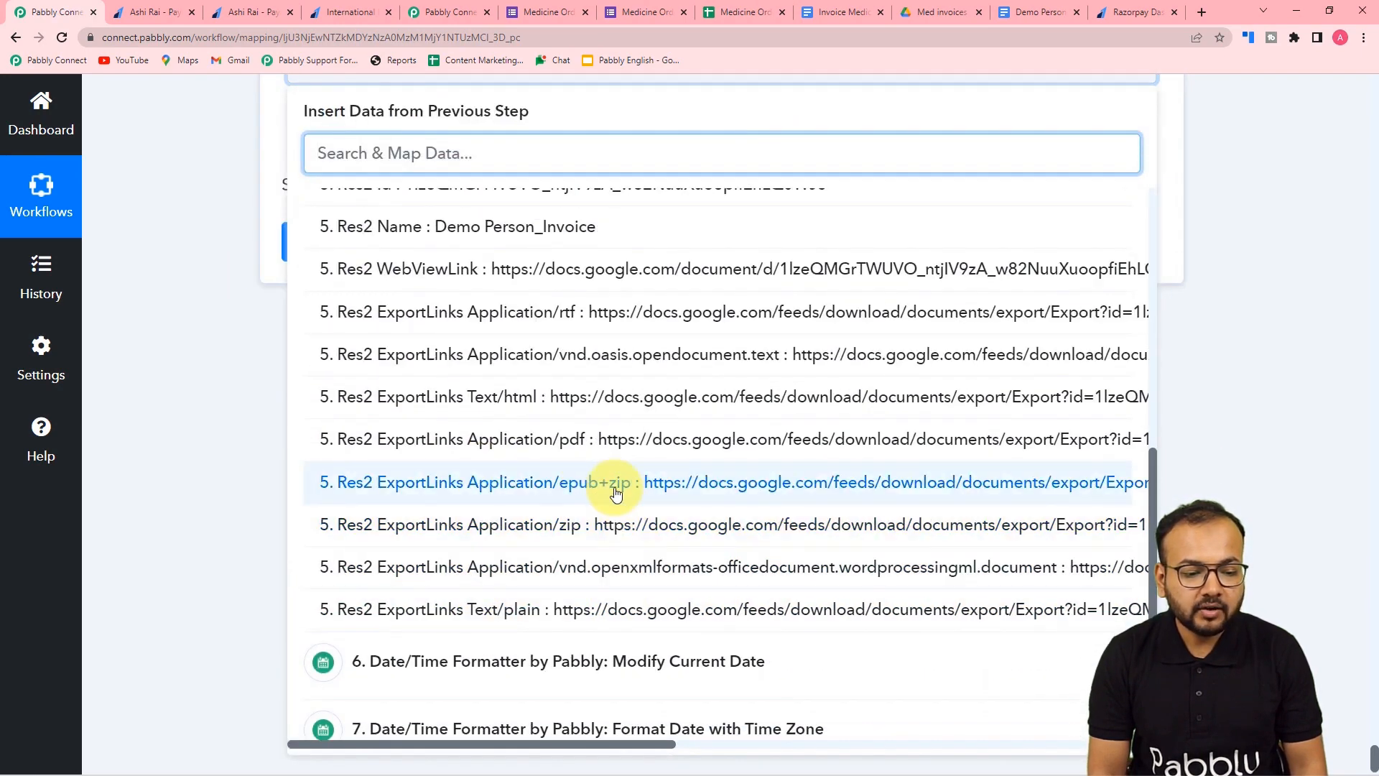
click(587, 457)
click(217, 326)
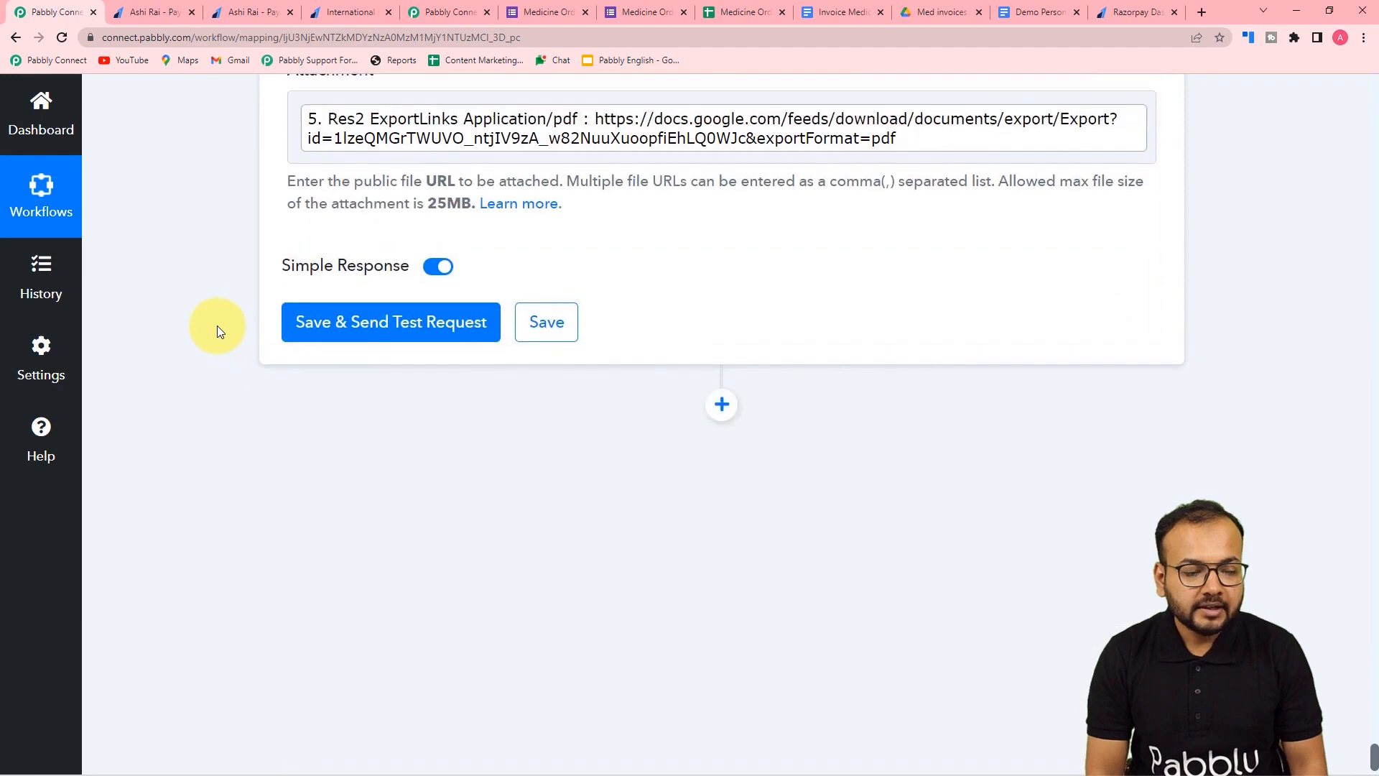
- Scroll through the Gmail Send Email fields to review the mapped values
scroll(217, 326, up, 6)
scroll(217, 326, down, 5)
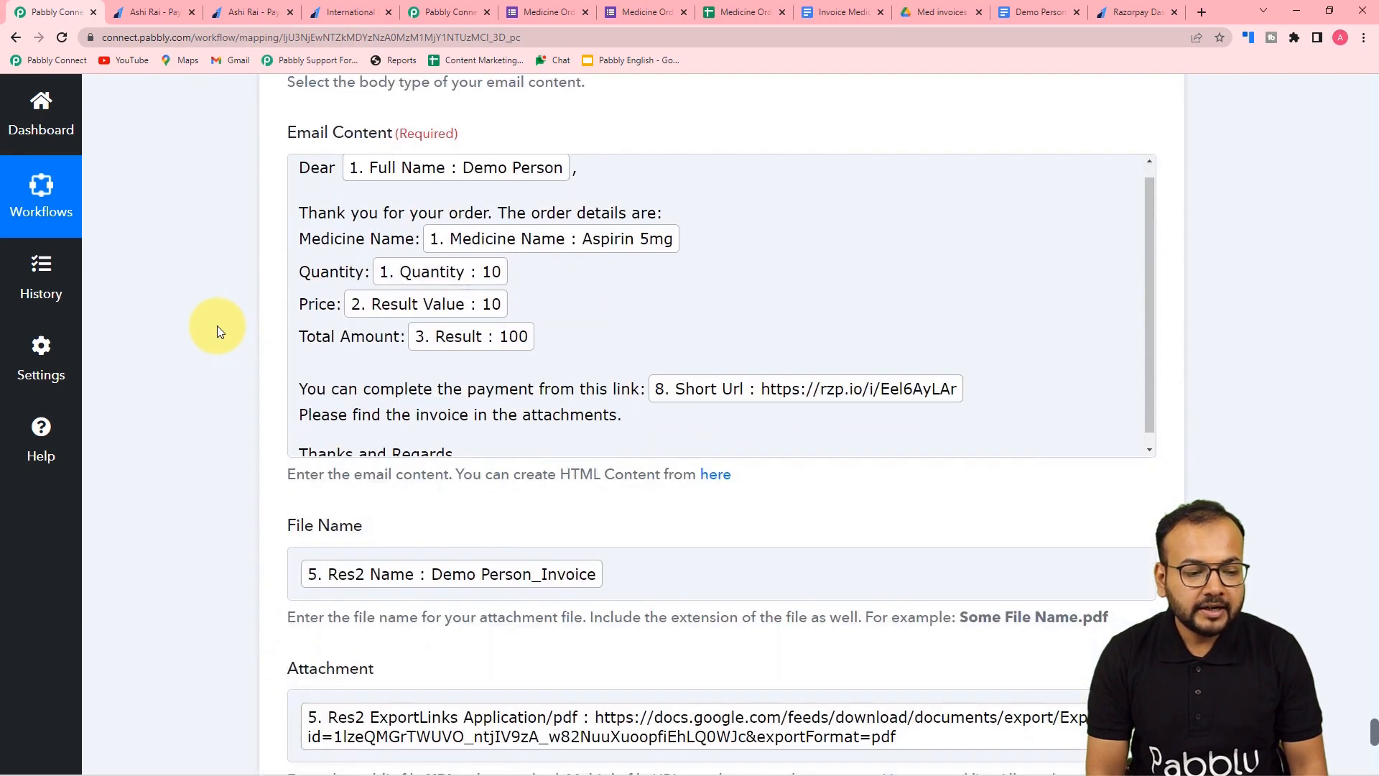
scroll(216, 326, down, 2)
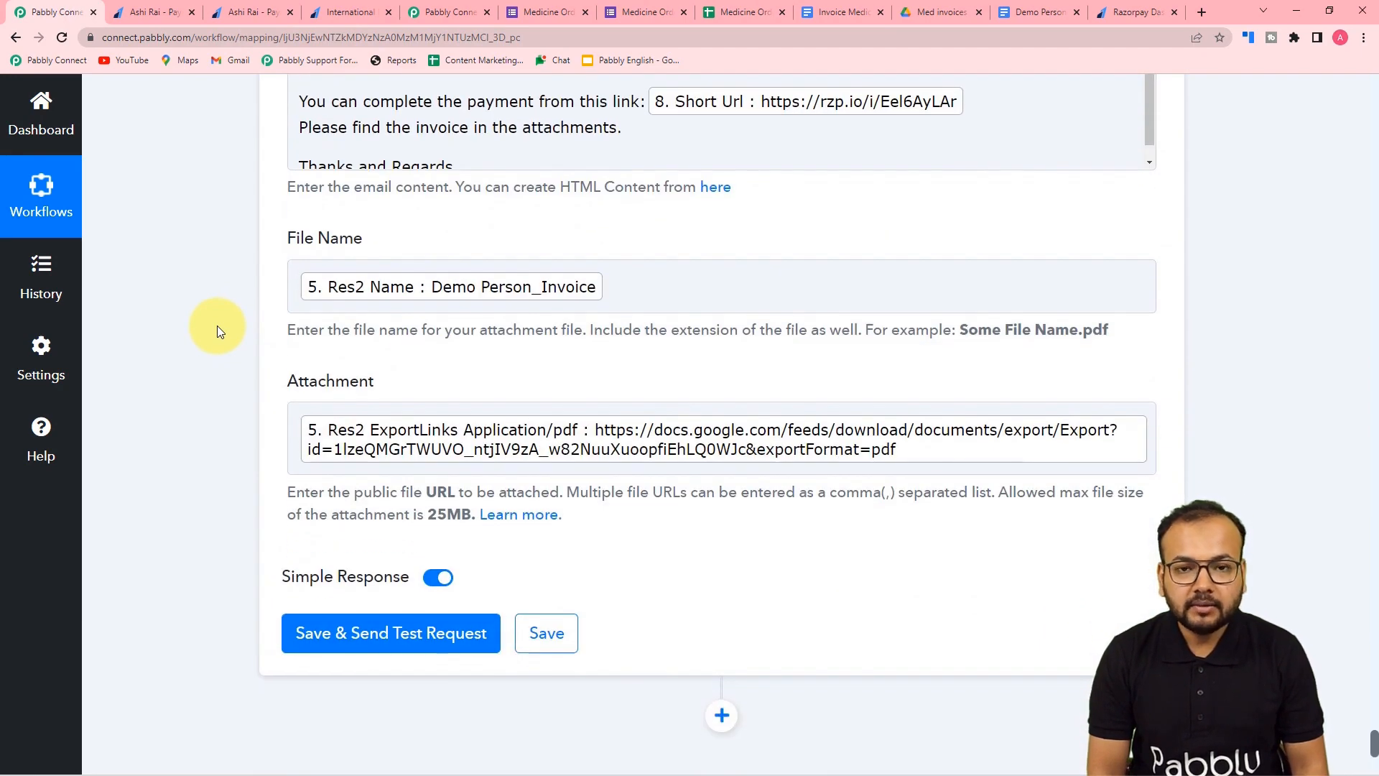
scroll(216, 325, up, 8)
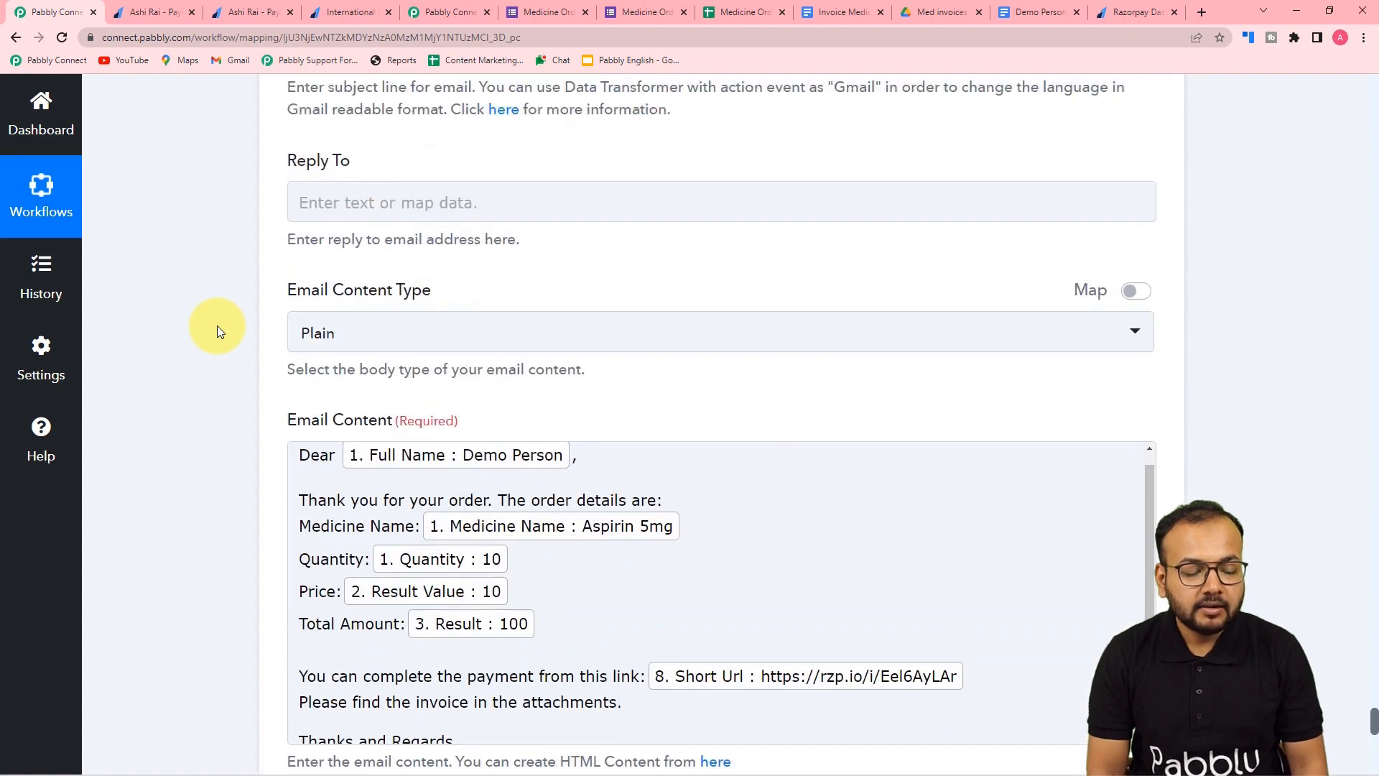
scroll(217, 326, down, 8)
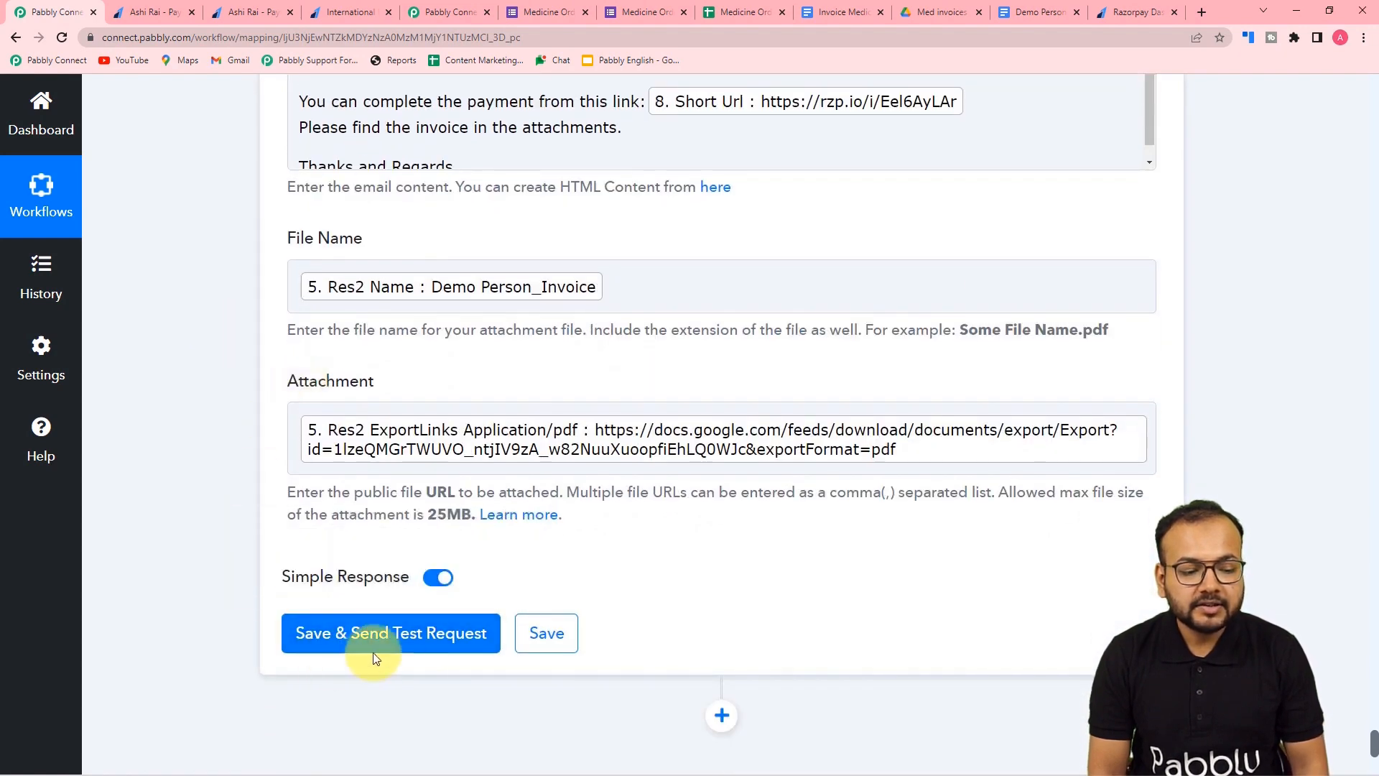
scroll(691, 606, up, 9)
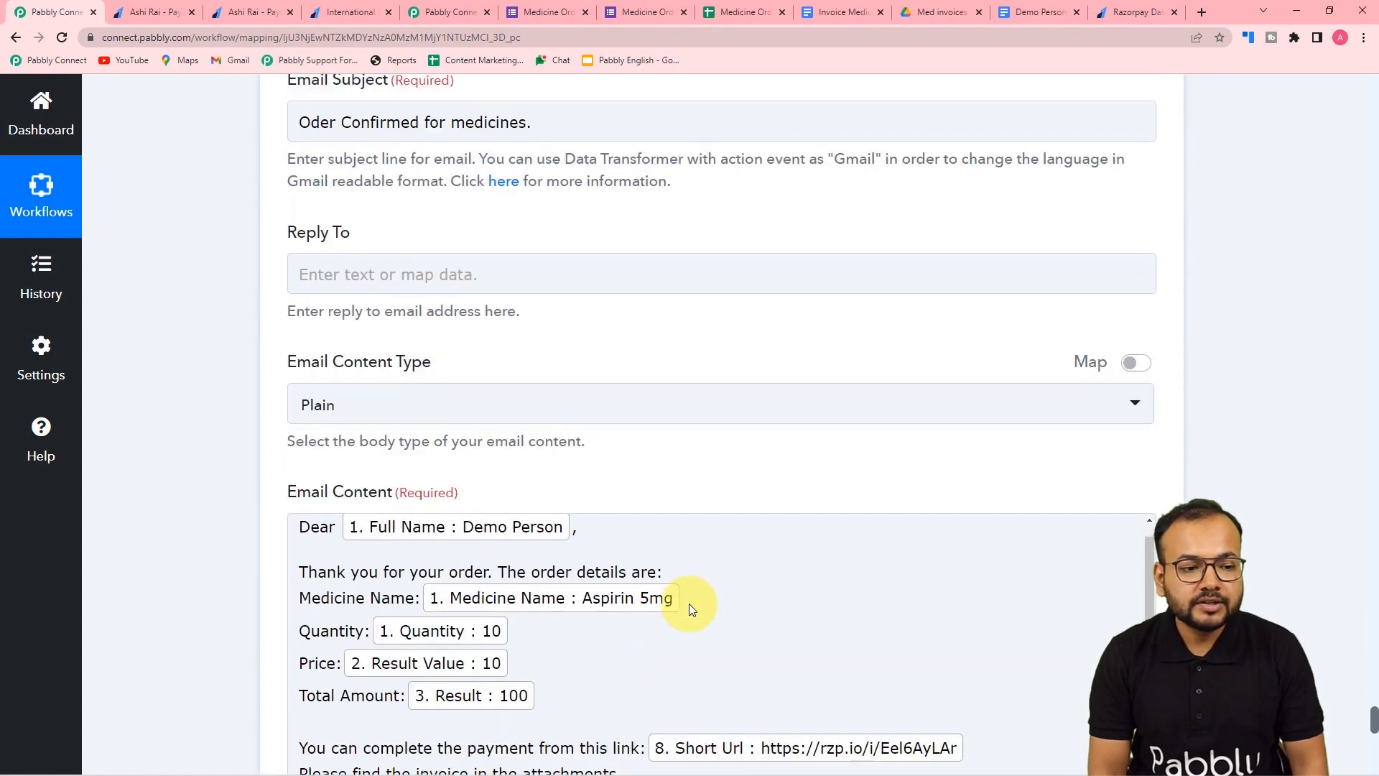
scroll(688, 604, up, 4)
scroll(380, 193, up, 5)
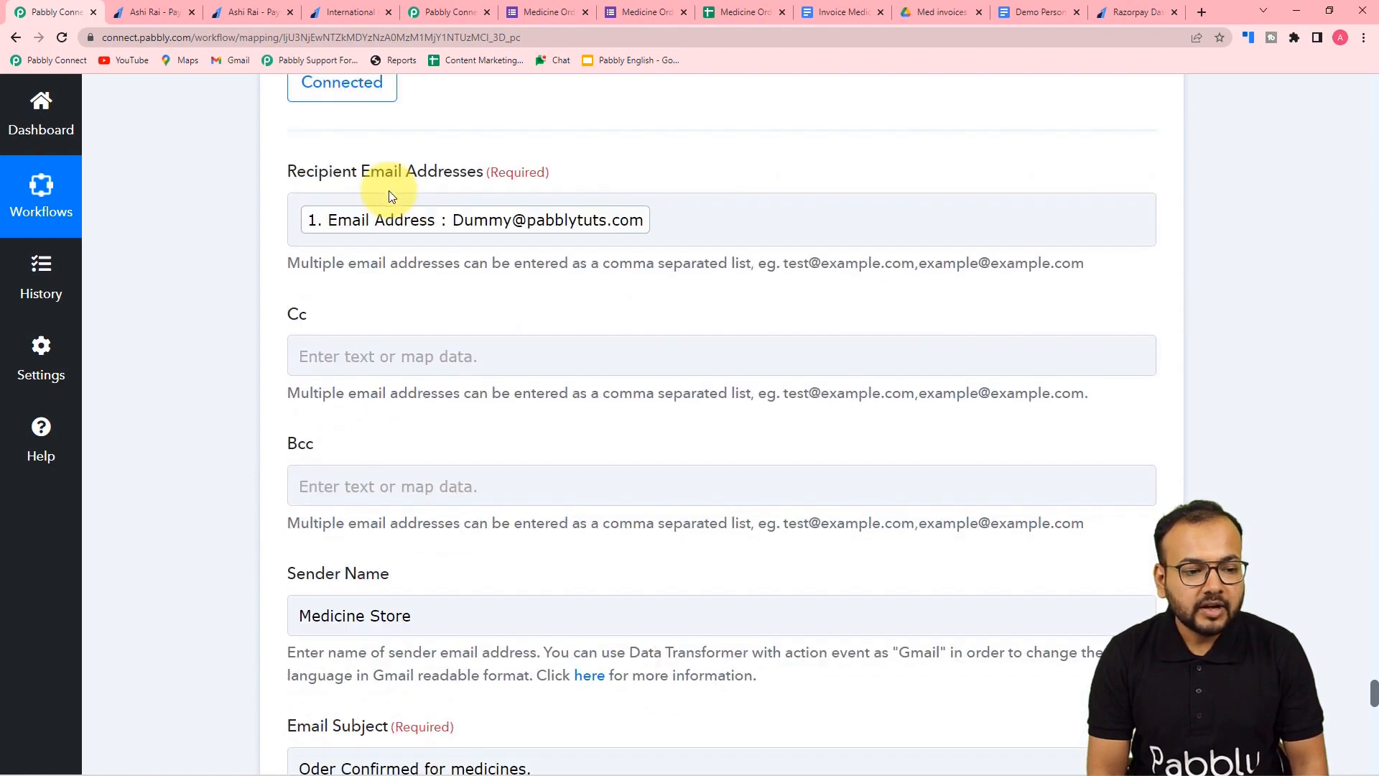
scroll(160, 252, down, 7)
scroll(159, 258, down, 10)
scroll(158, 253, down, 2)
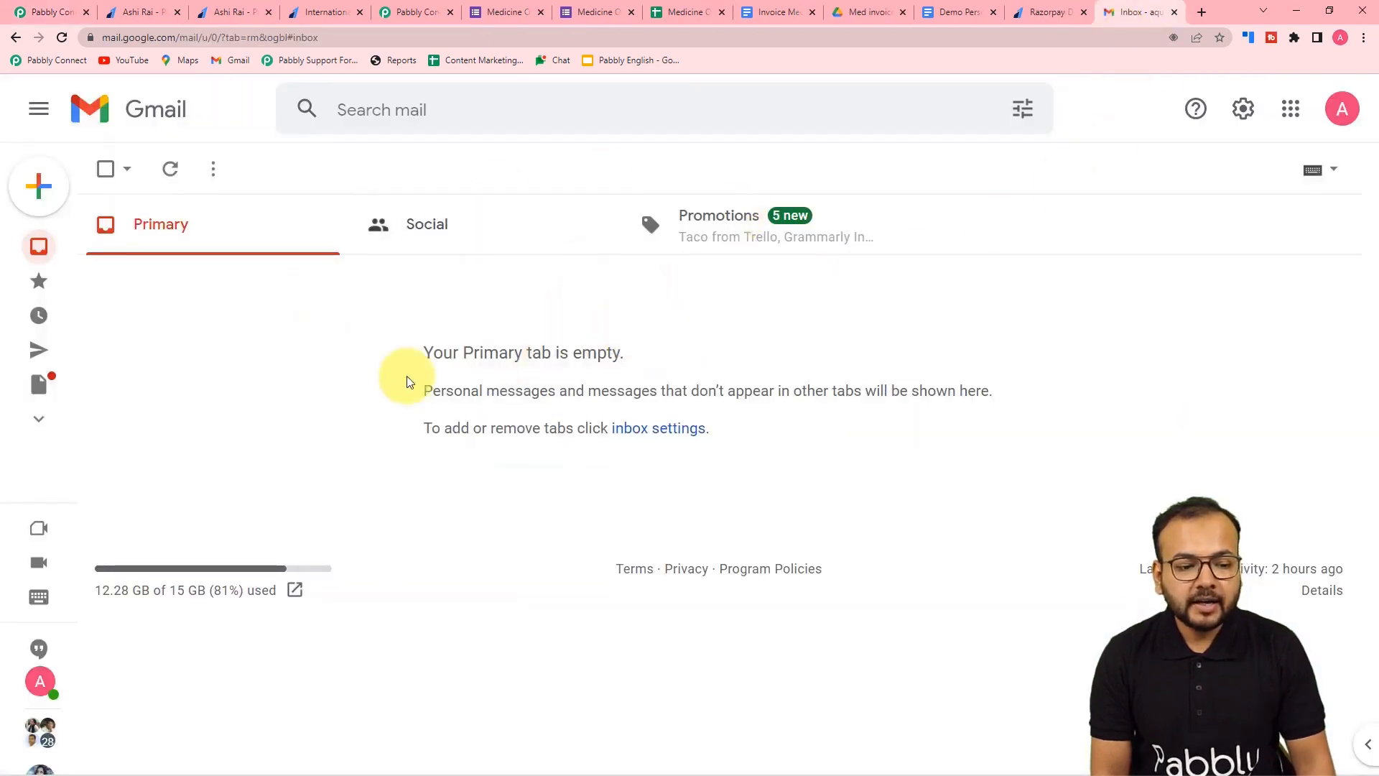
- Save the Gmail step and send a test, confirming the response status is 'sent', then check the Gmail inbox
click(60, 14)
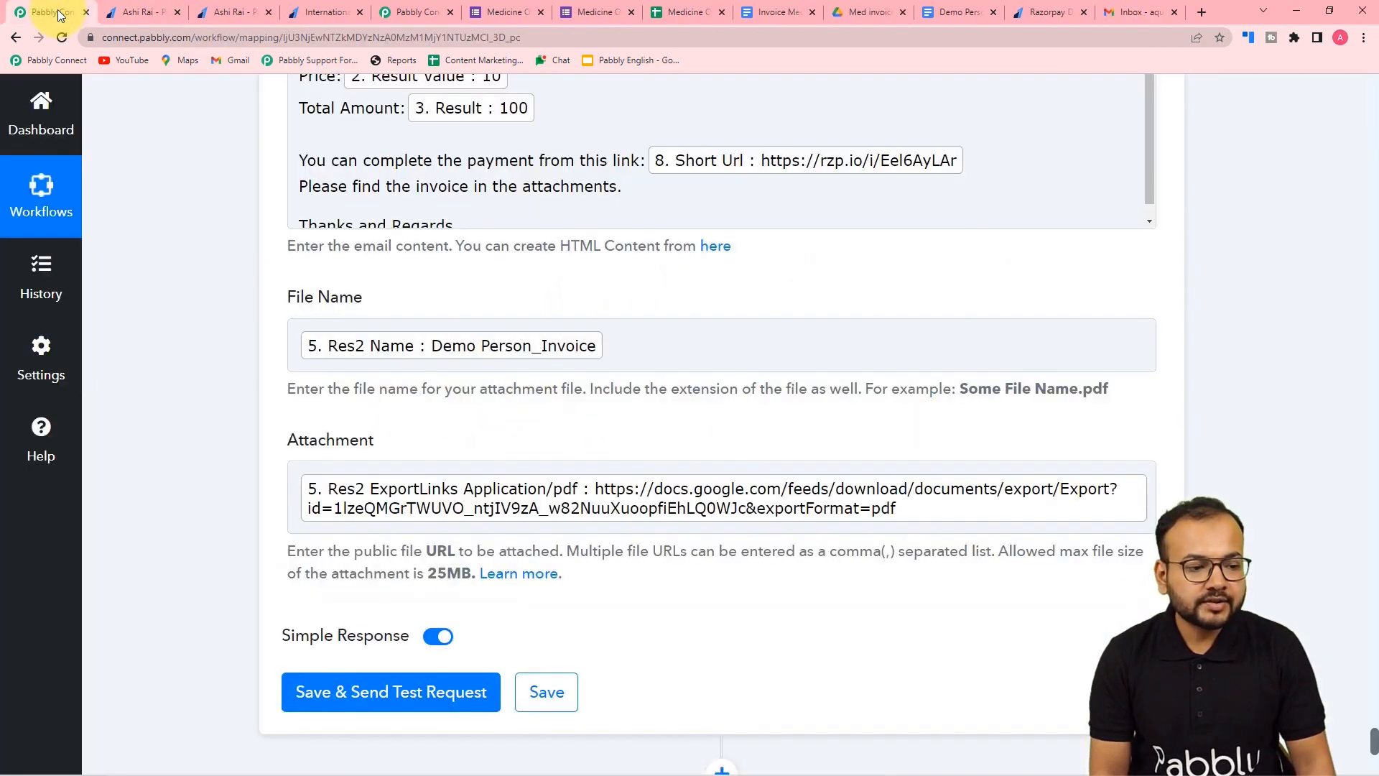
scroll(209, 145, down, 6)
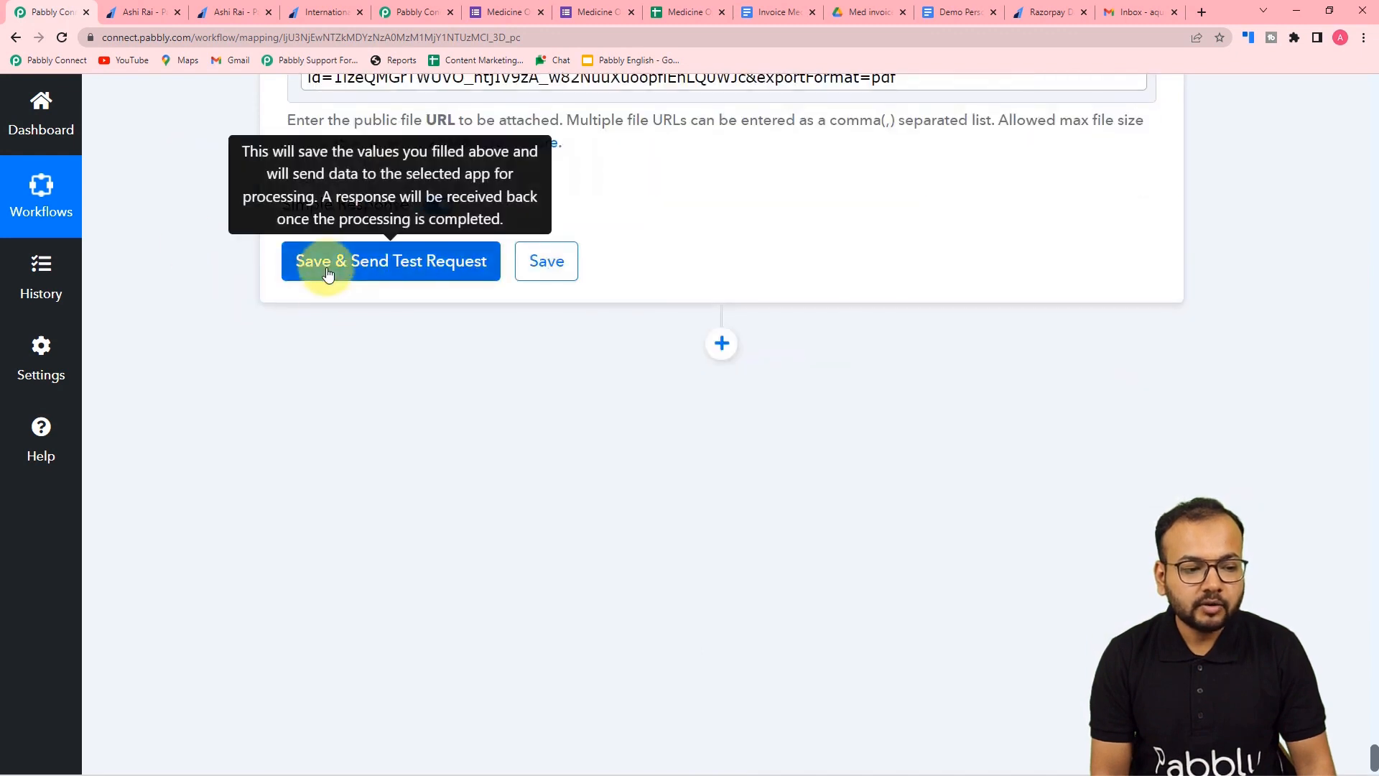
click(328, 274)
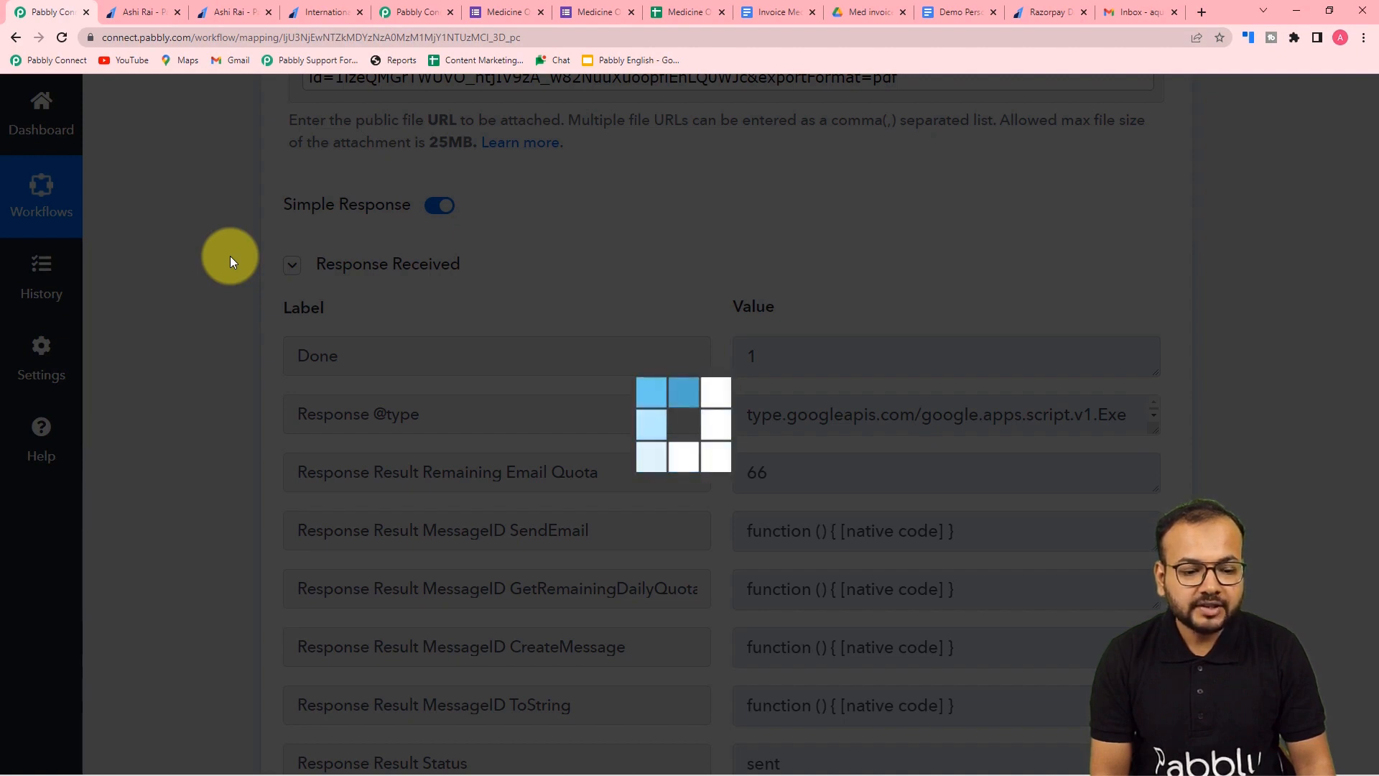
scroll(230, 256, down, 4)
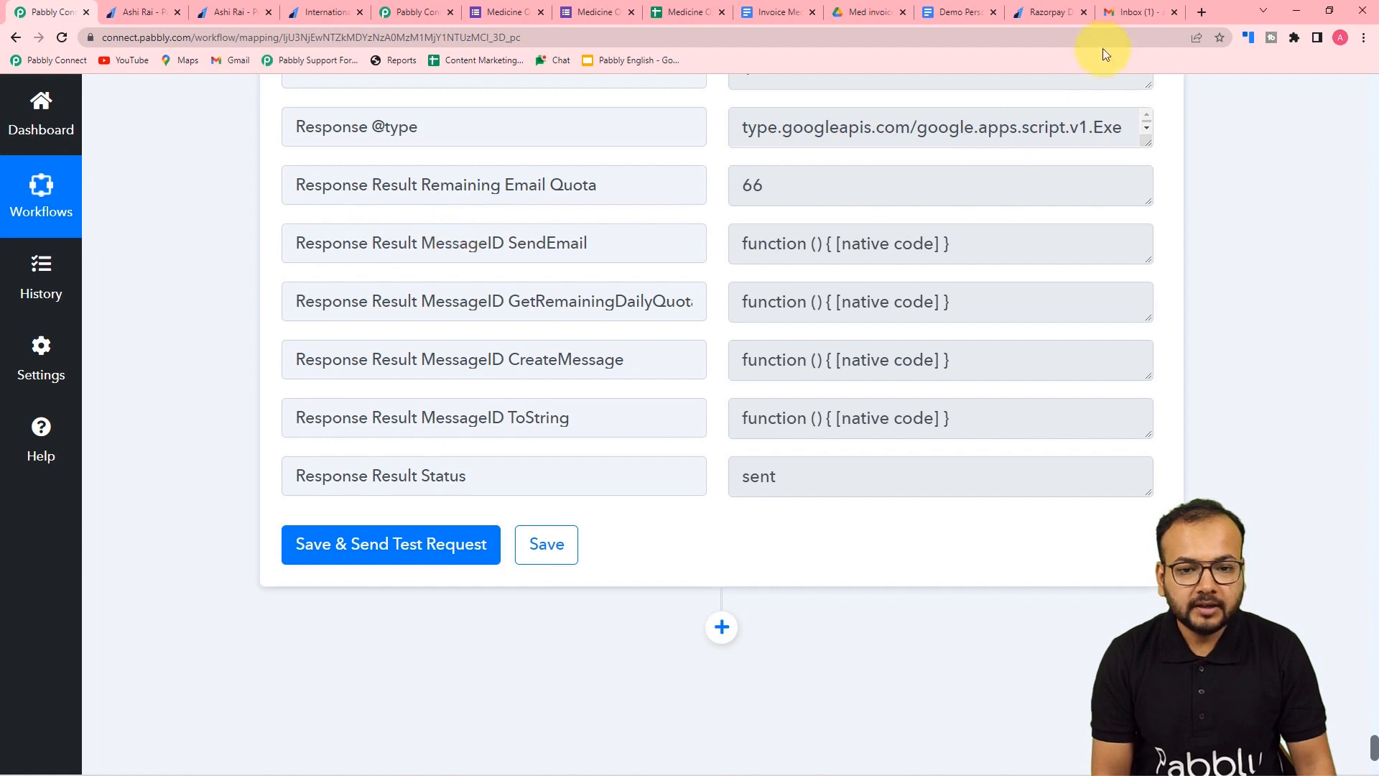
click(1144, 11)
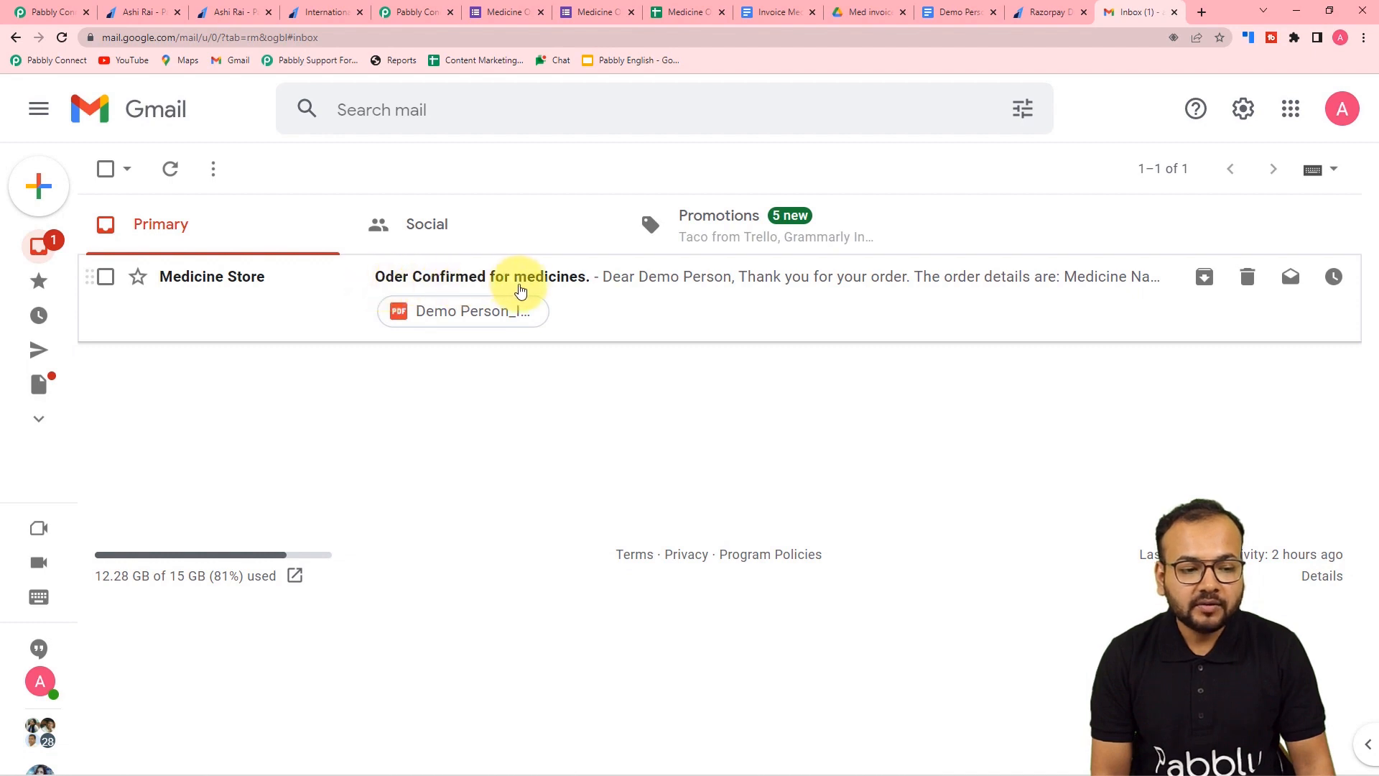
- Open the Medicine Store order email and follow its rzp.io Razorpay payment link
click(595, 300)
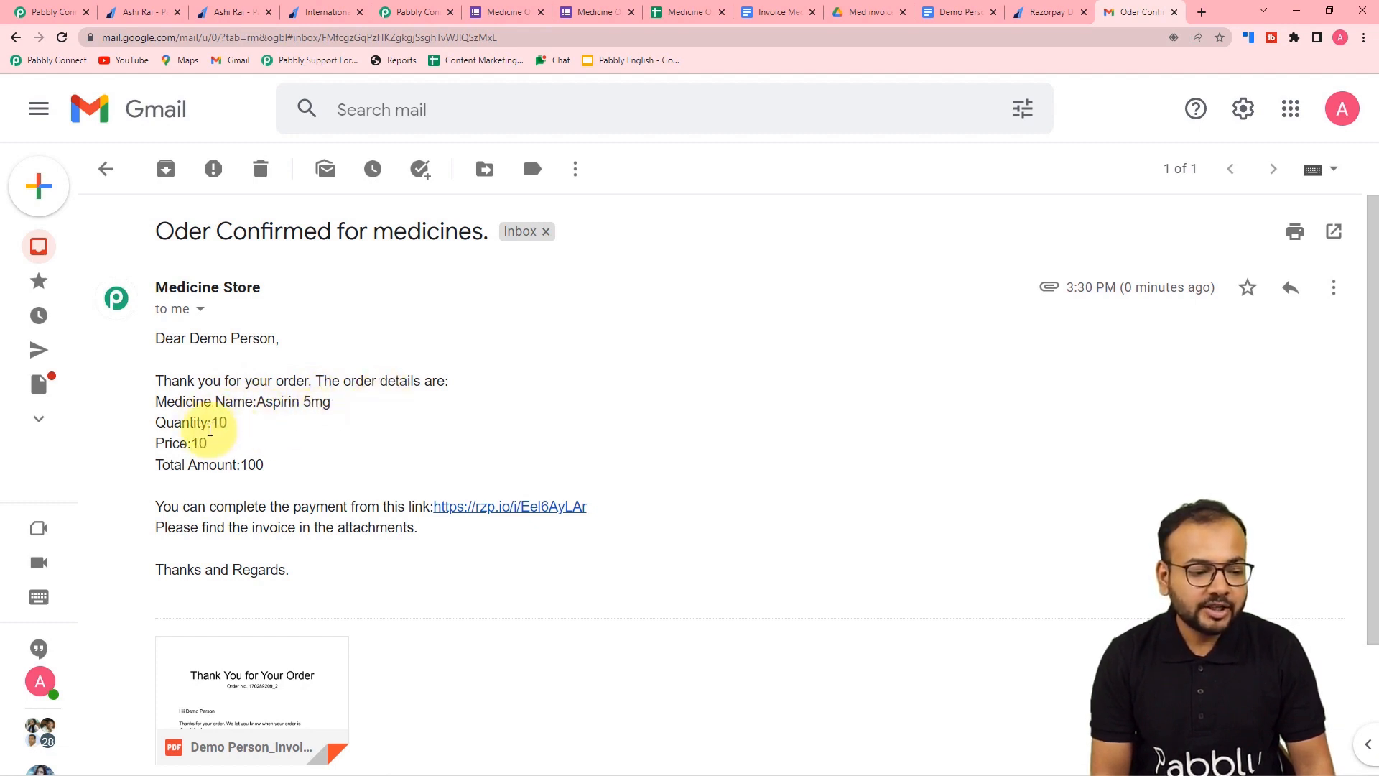
scroll(212, 424, down, 2)
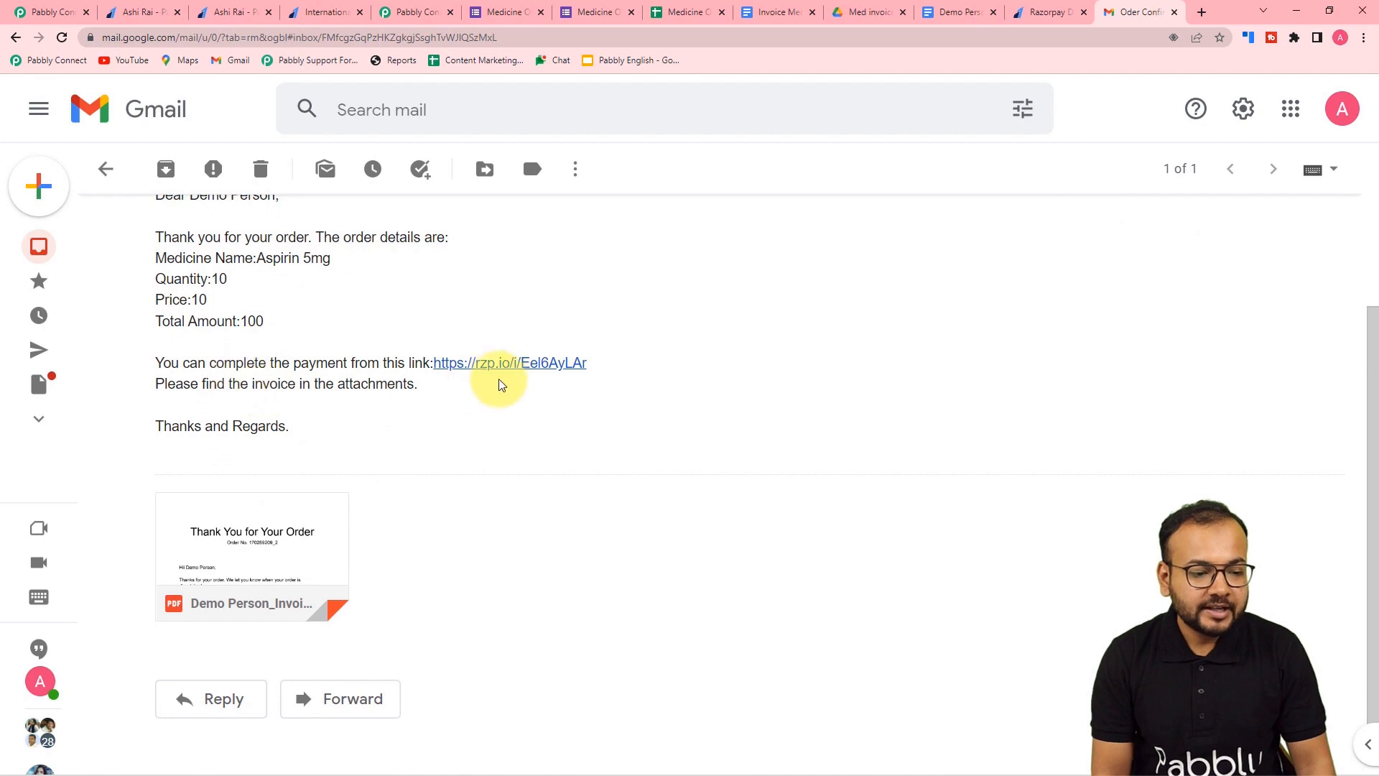
click(508, 369)
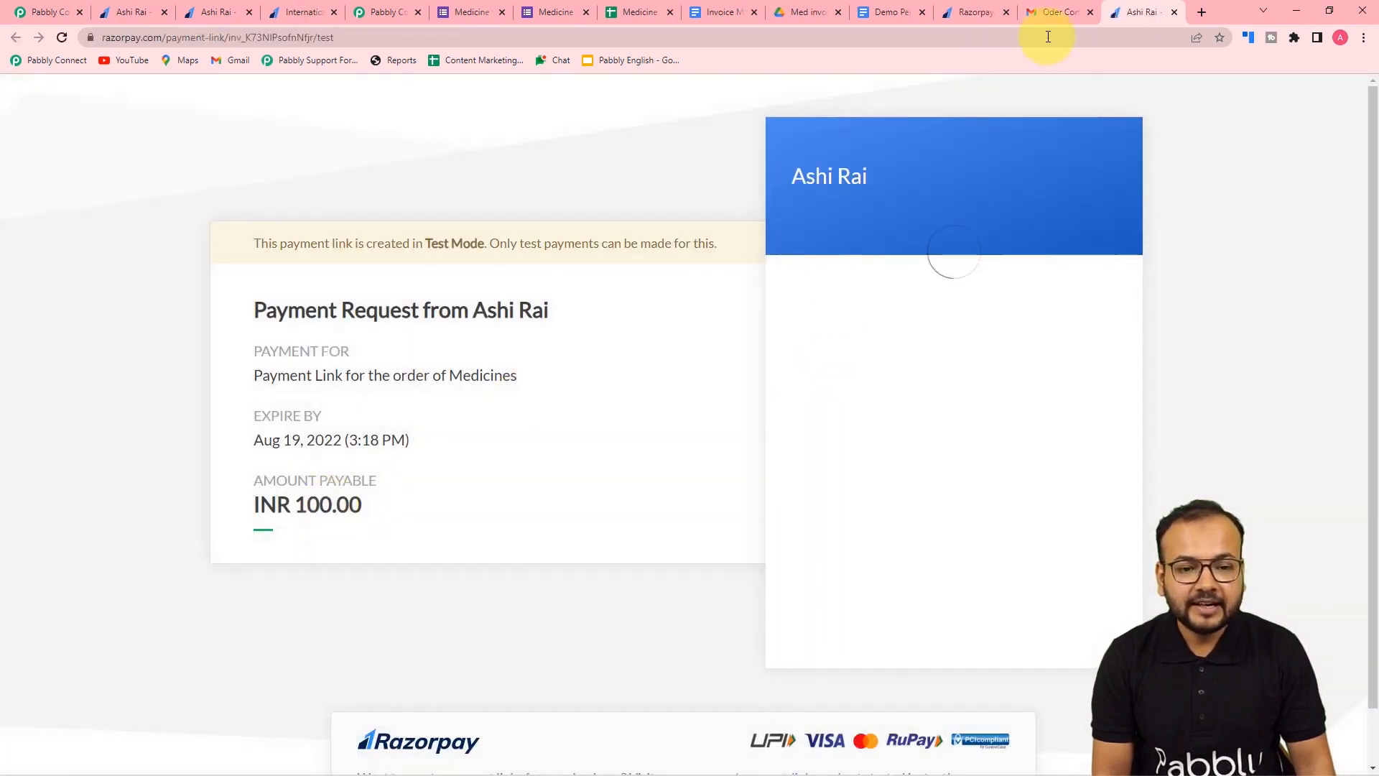
click(1050, 16)
- Preview the attached invoice PDF (Aspirin 5mg, quantity 10, total 100) and check the Med invoices Drive folder
click(261, 553)
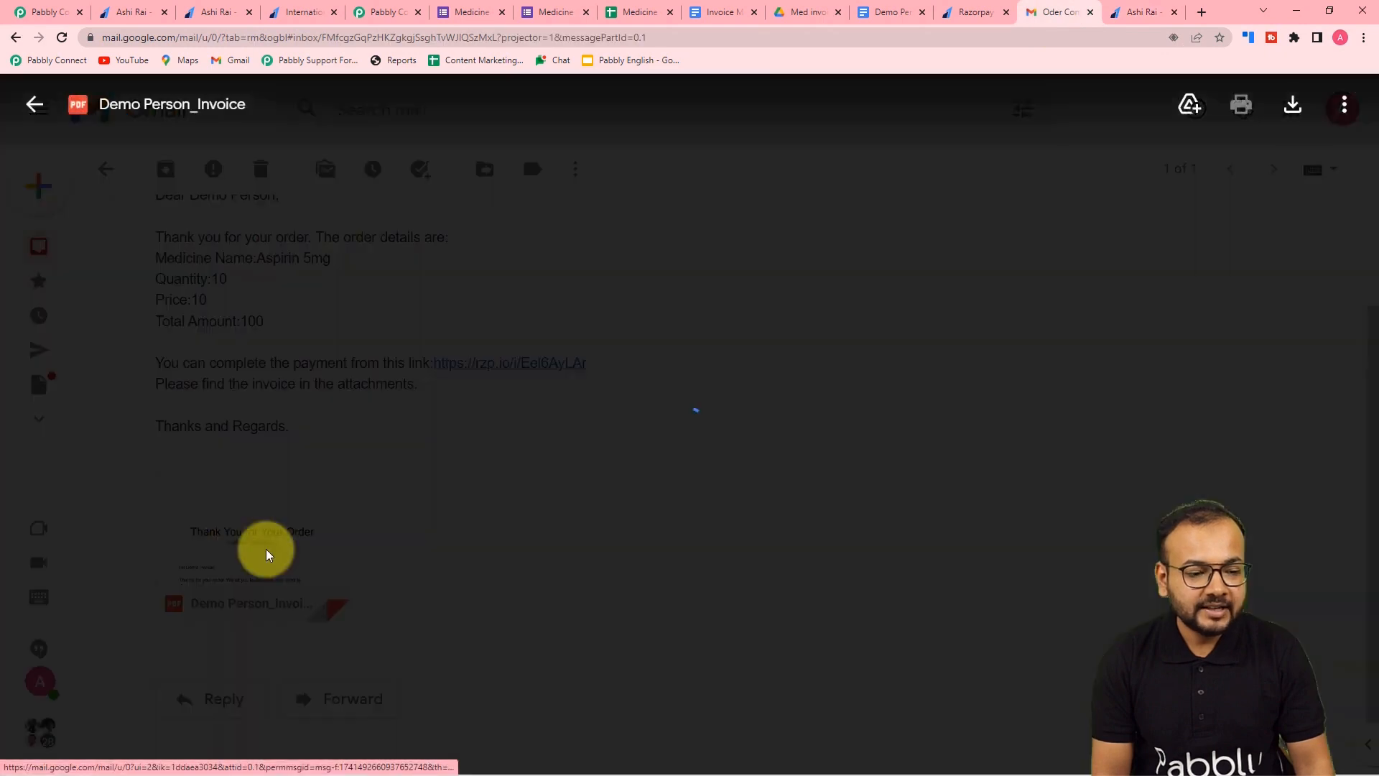
scroll(646, 416, down, 3)
scroll(649, 417, down, 3)
scroll(646, 413, up, 5)
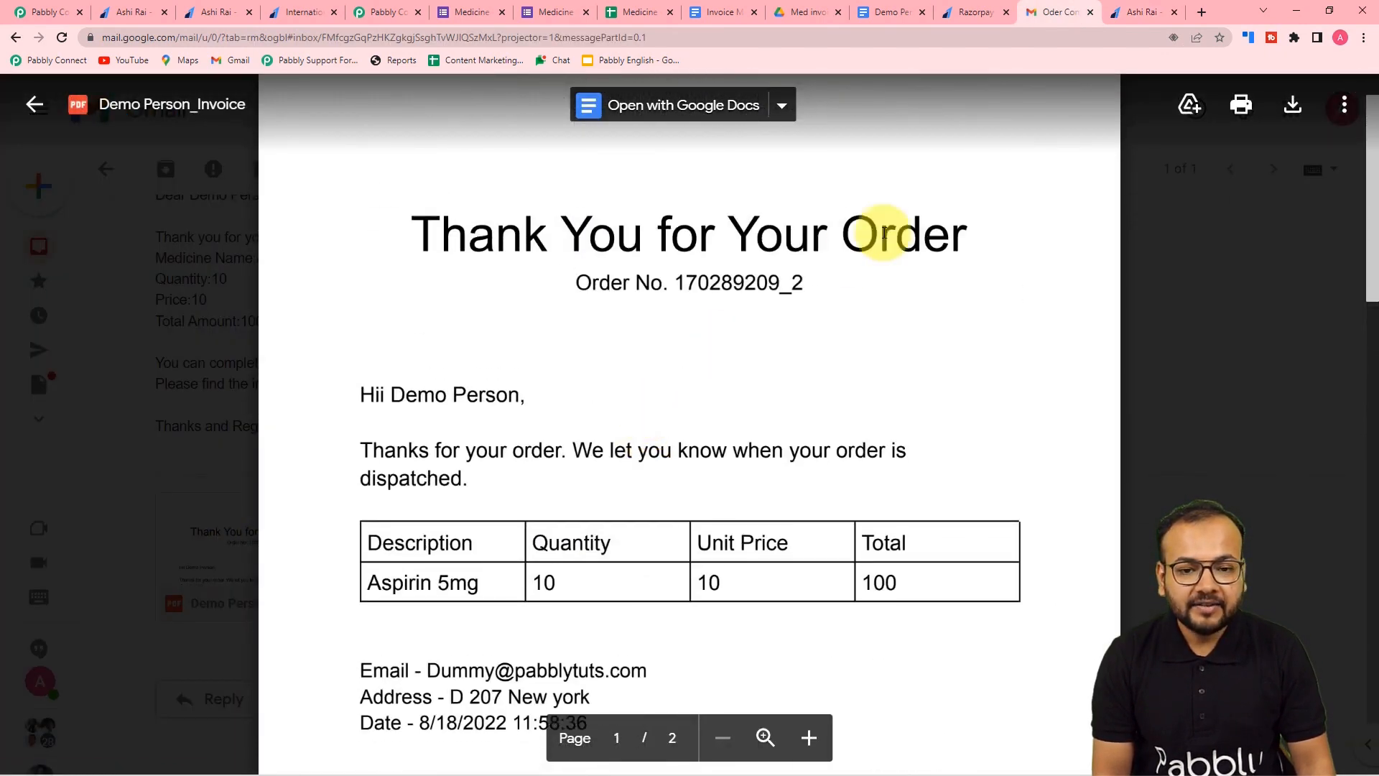
click(803, 13)
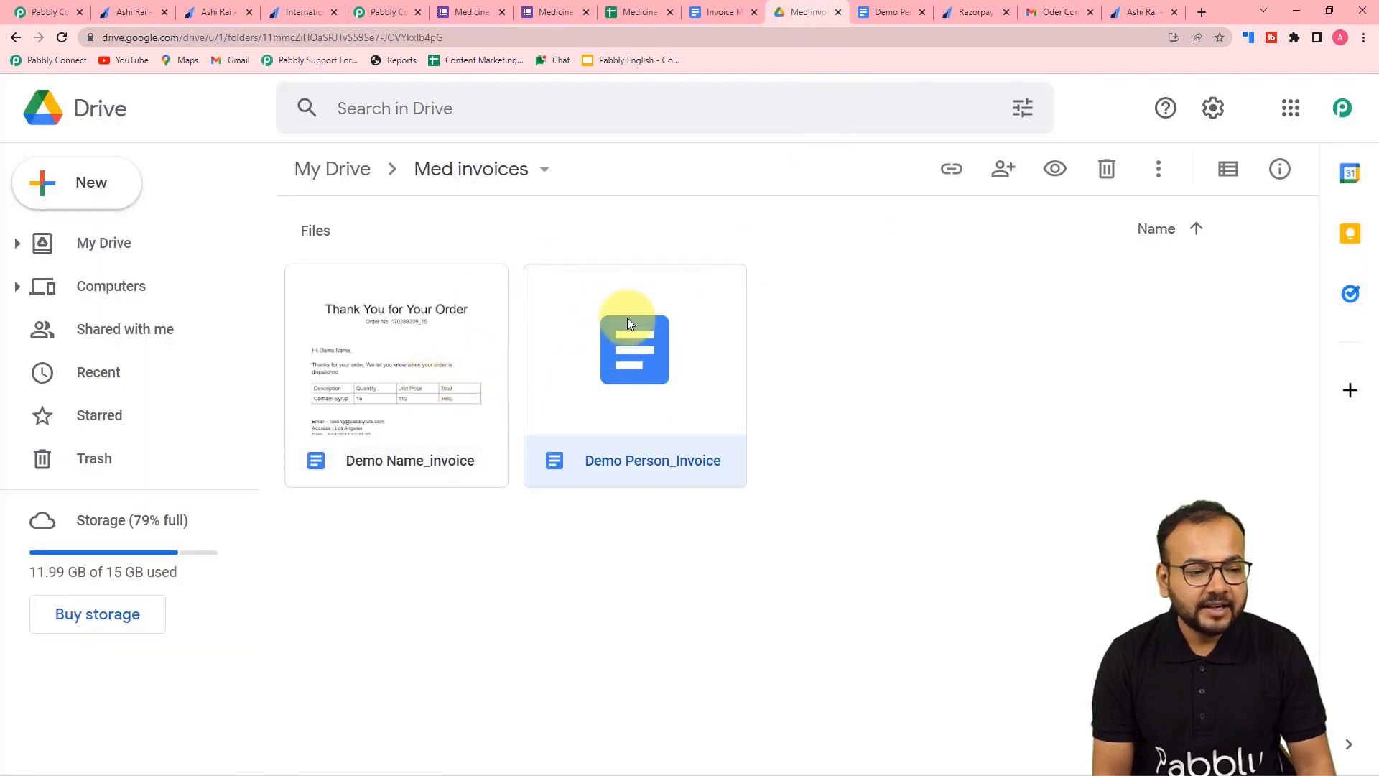
click(1064, 12)
click(1171, 252)
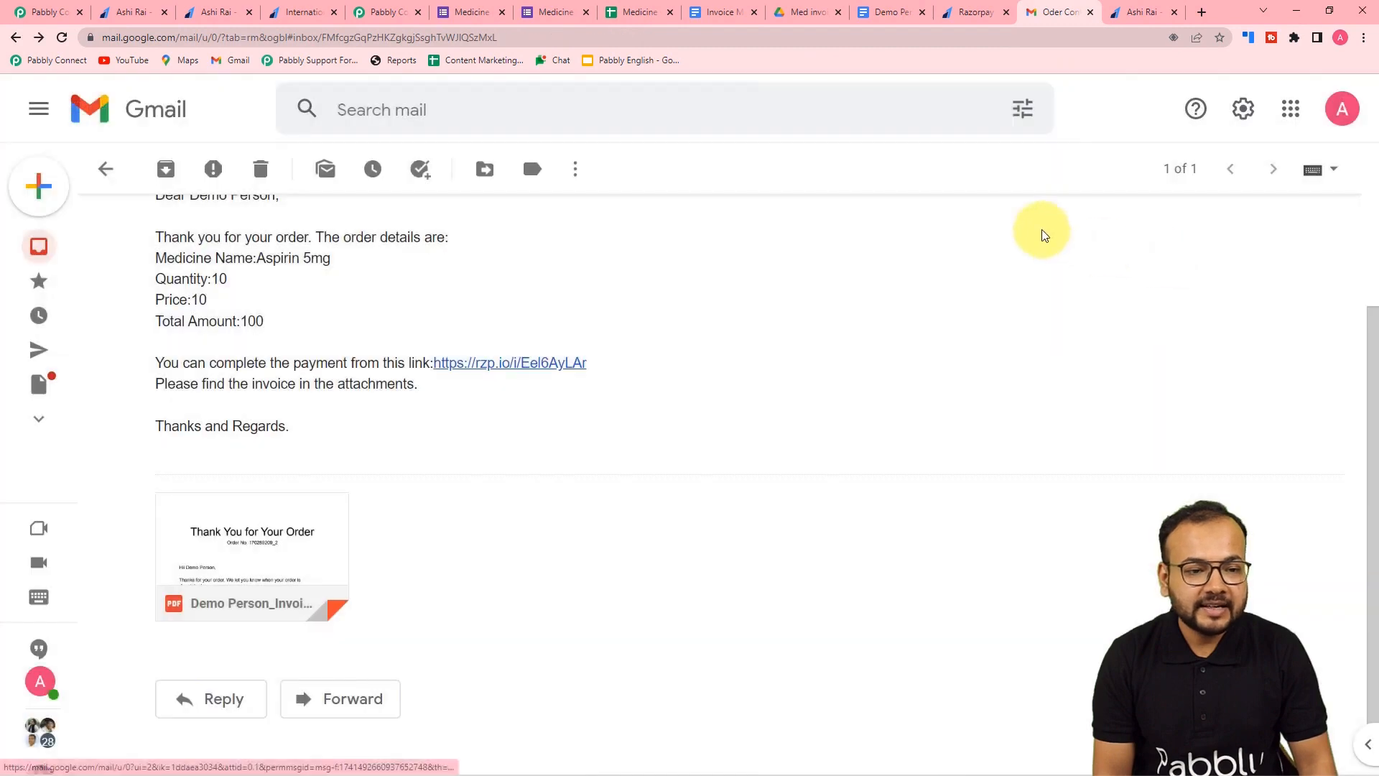
click(51, 16)
scroll(1375, 271, up, 10)
scroll(1374, 272, up, 12)
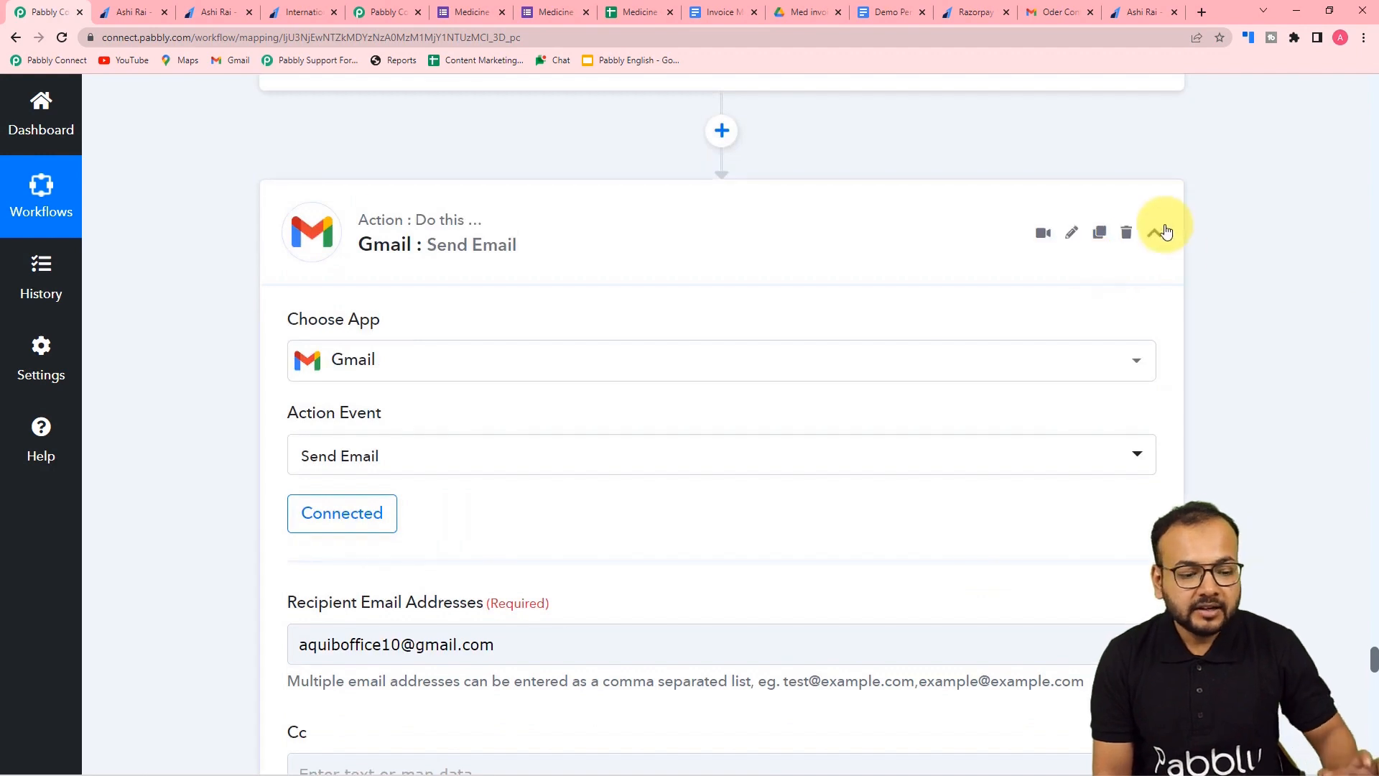
- Collapse the Gmail Send Email action and review the Razorpay SMS/Email Notify settings before returning to Gmail
click(1156, 232)
scroll(1252, 385, up, 12)
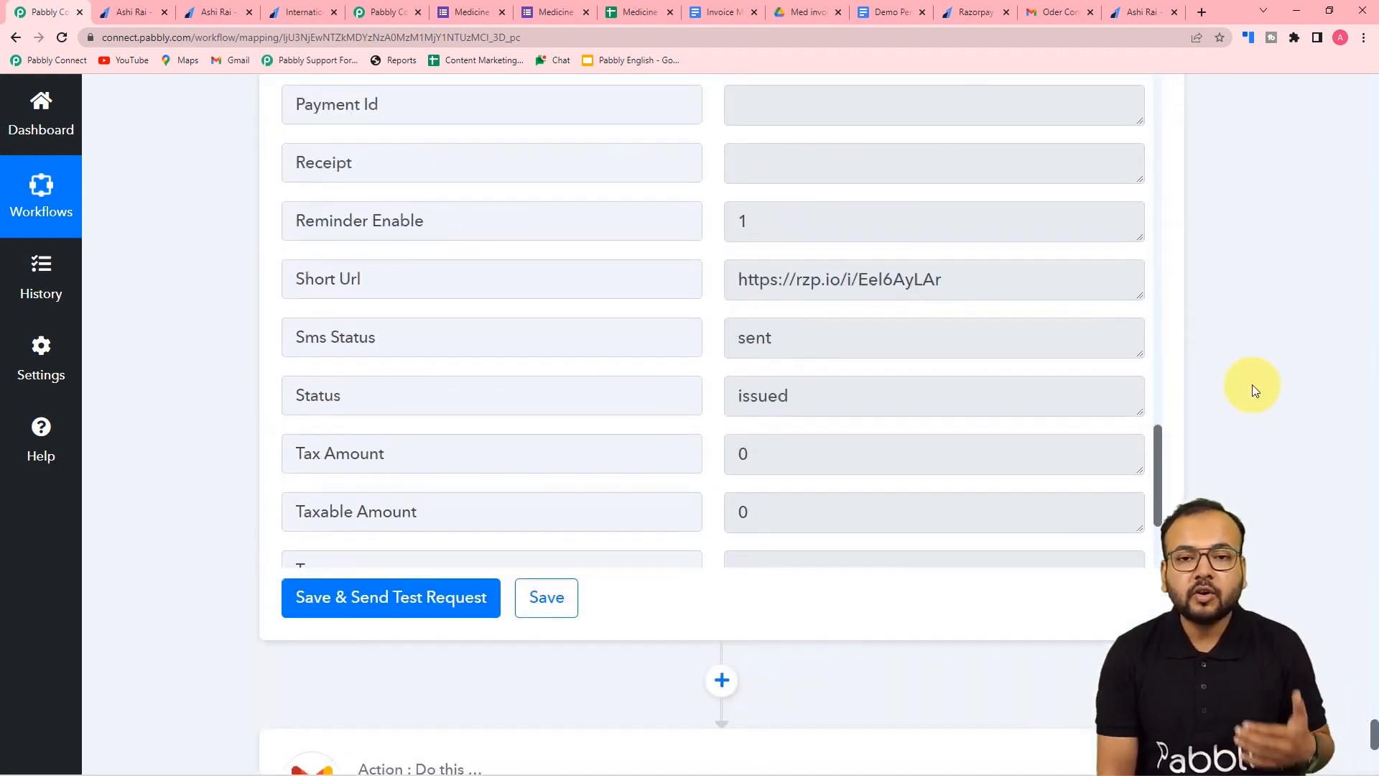
scroll(1252, 390, up, 4)
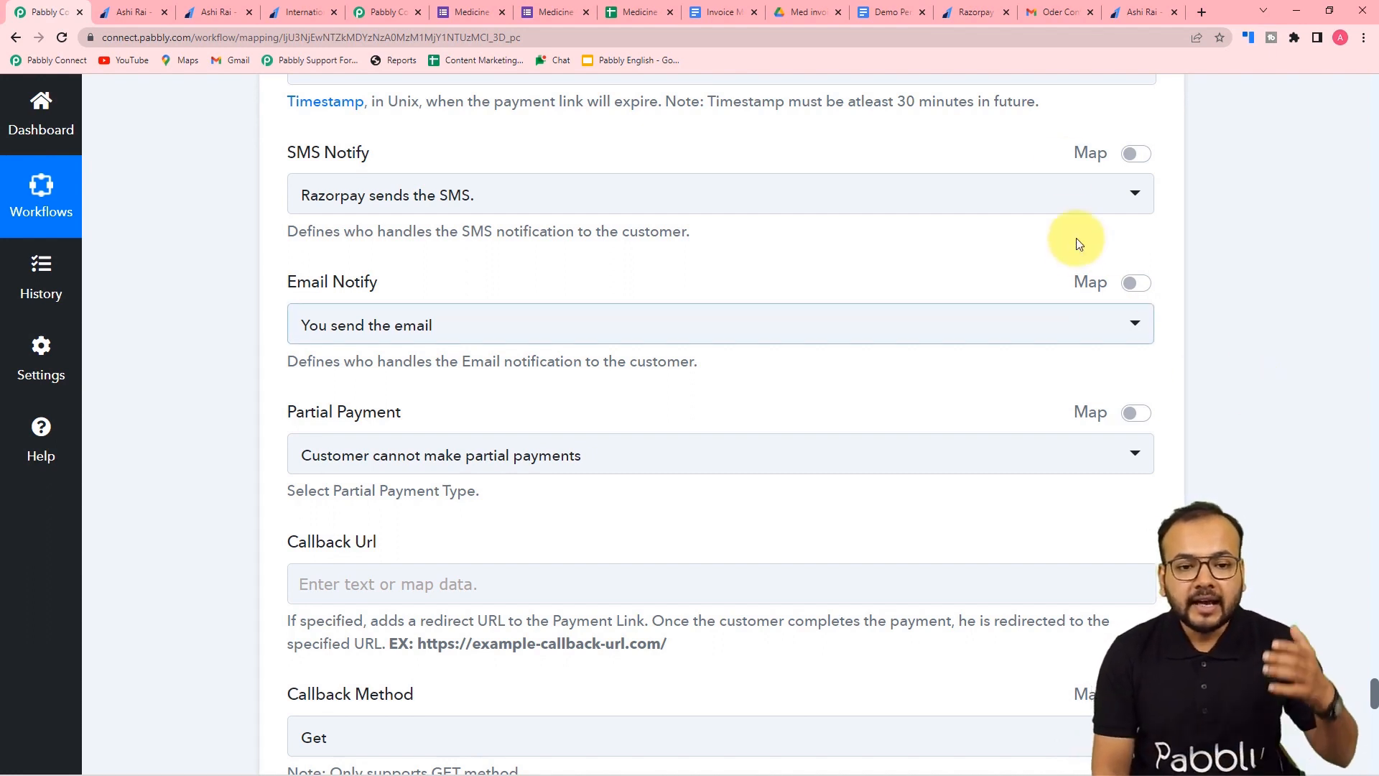
click(1066, 17)
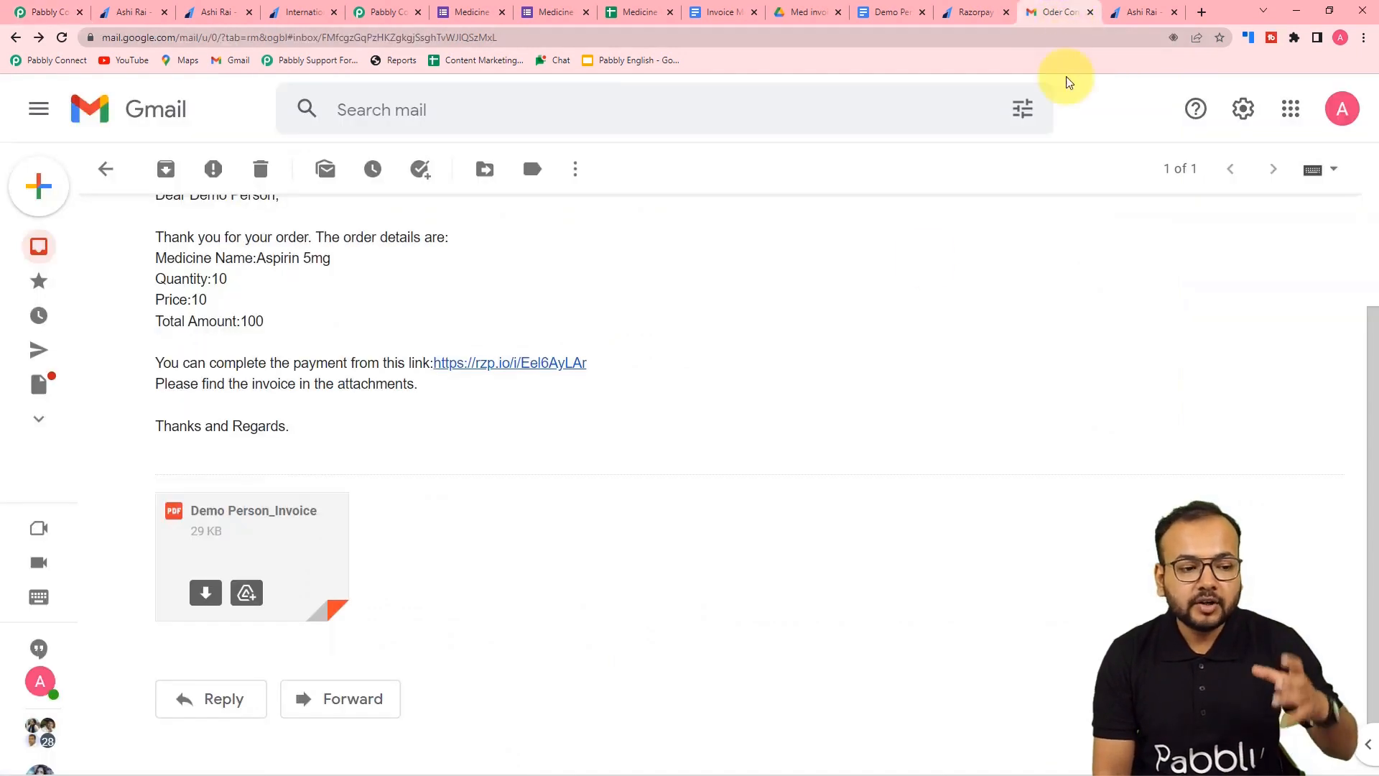
scroll(707, 417, up, 2)
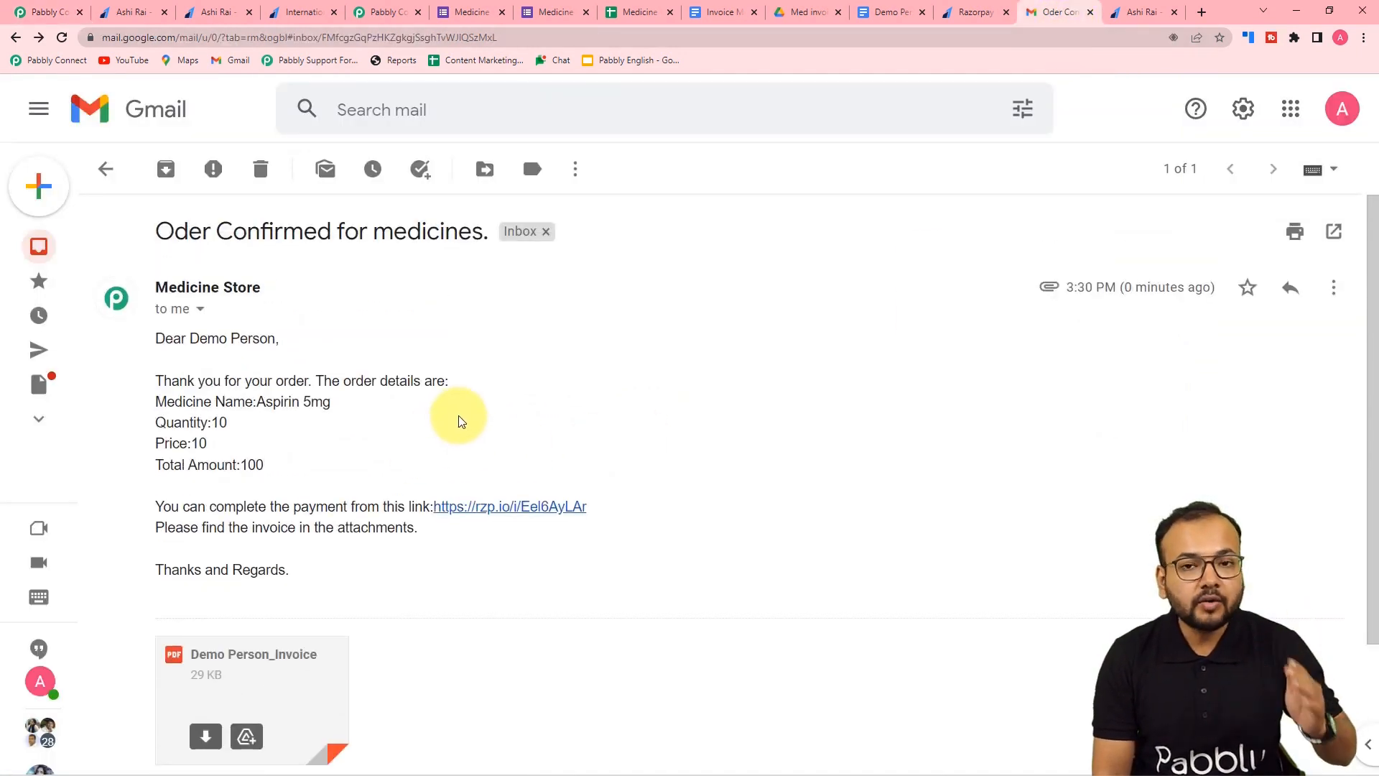
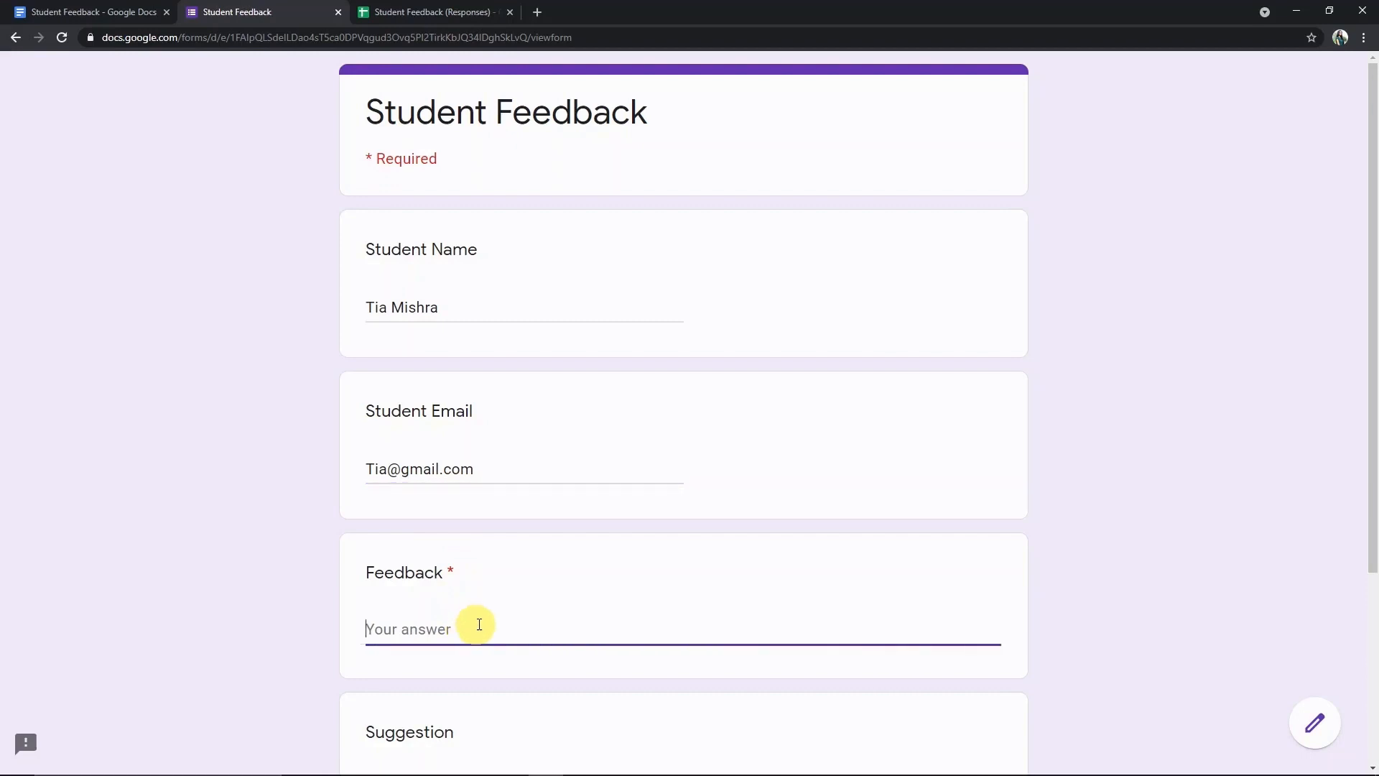
- Copy the D7 feedback text from the Responses sheet into the form's Feedback answer
click(413, 10)
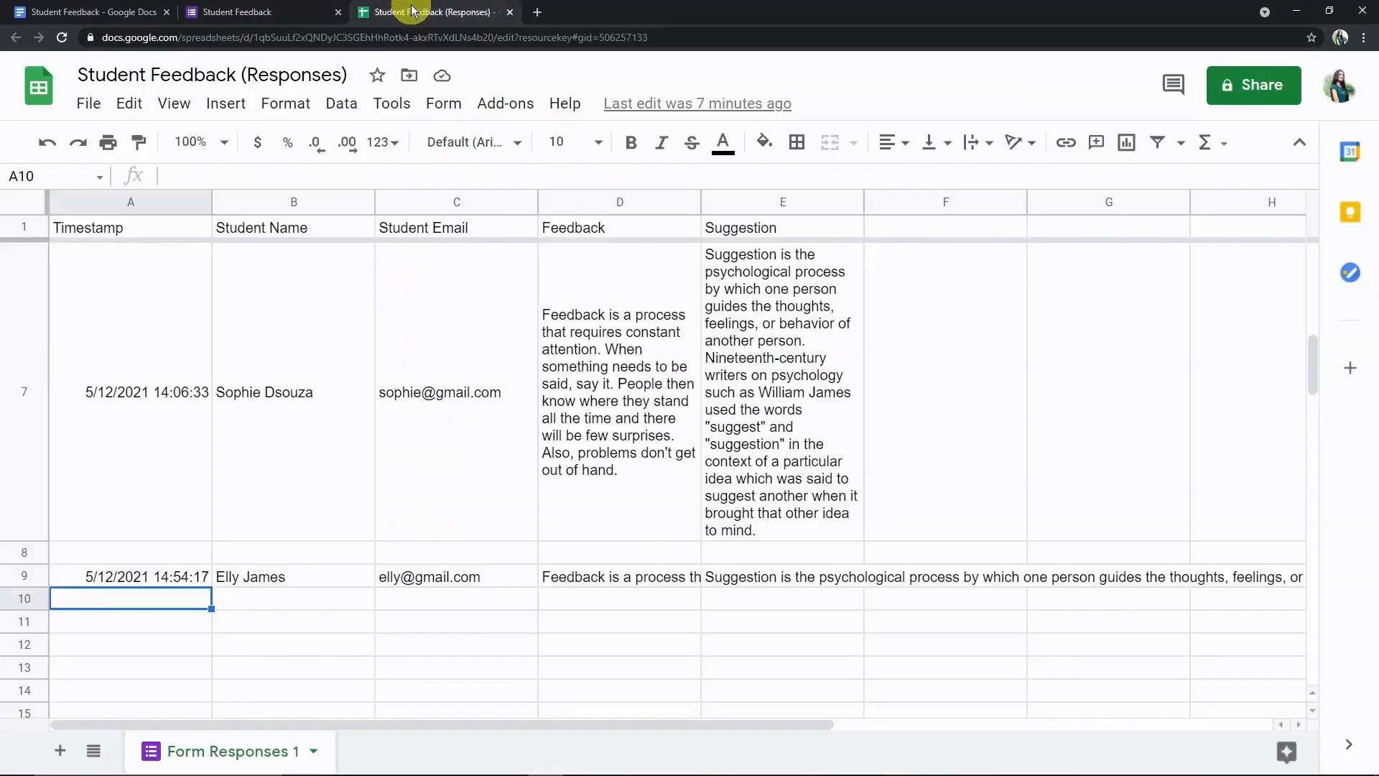
click(555, 317)
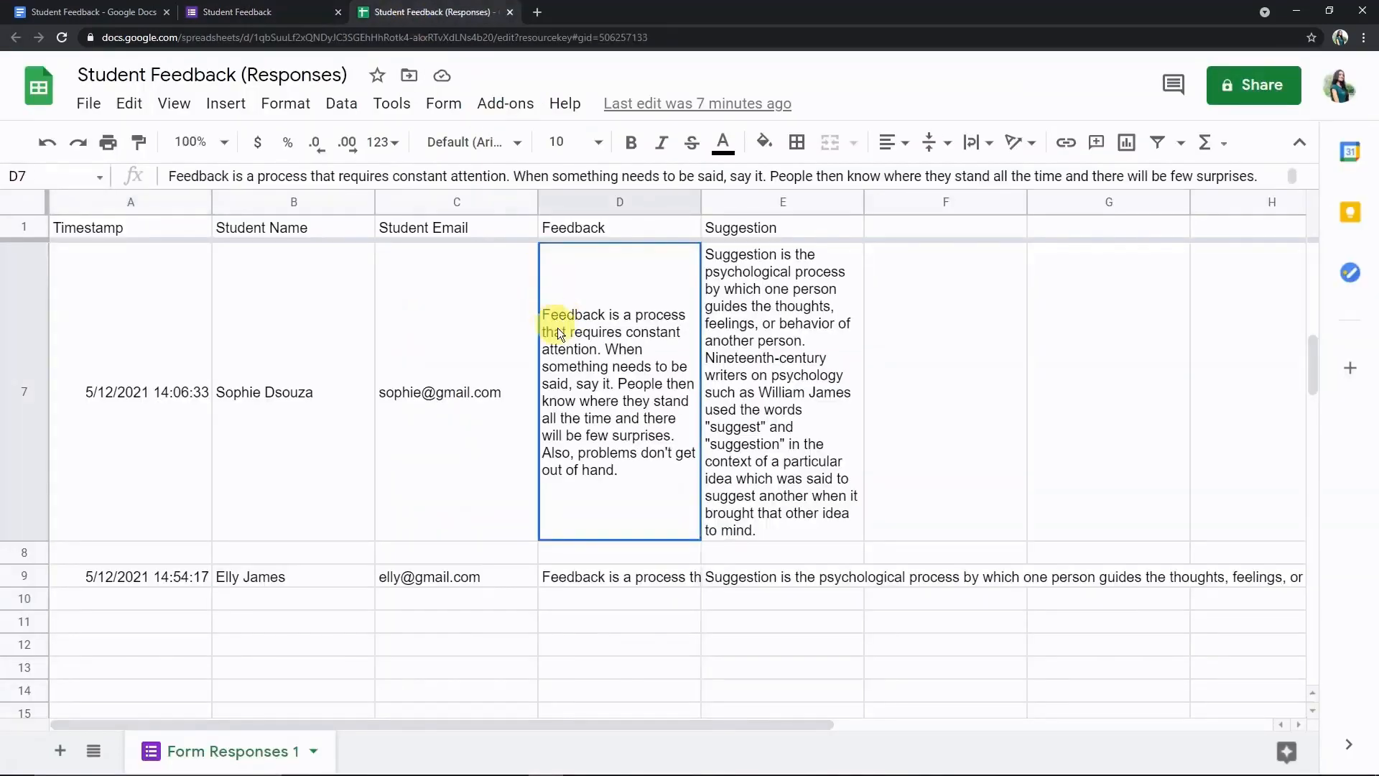
double_click(566, 306)
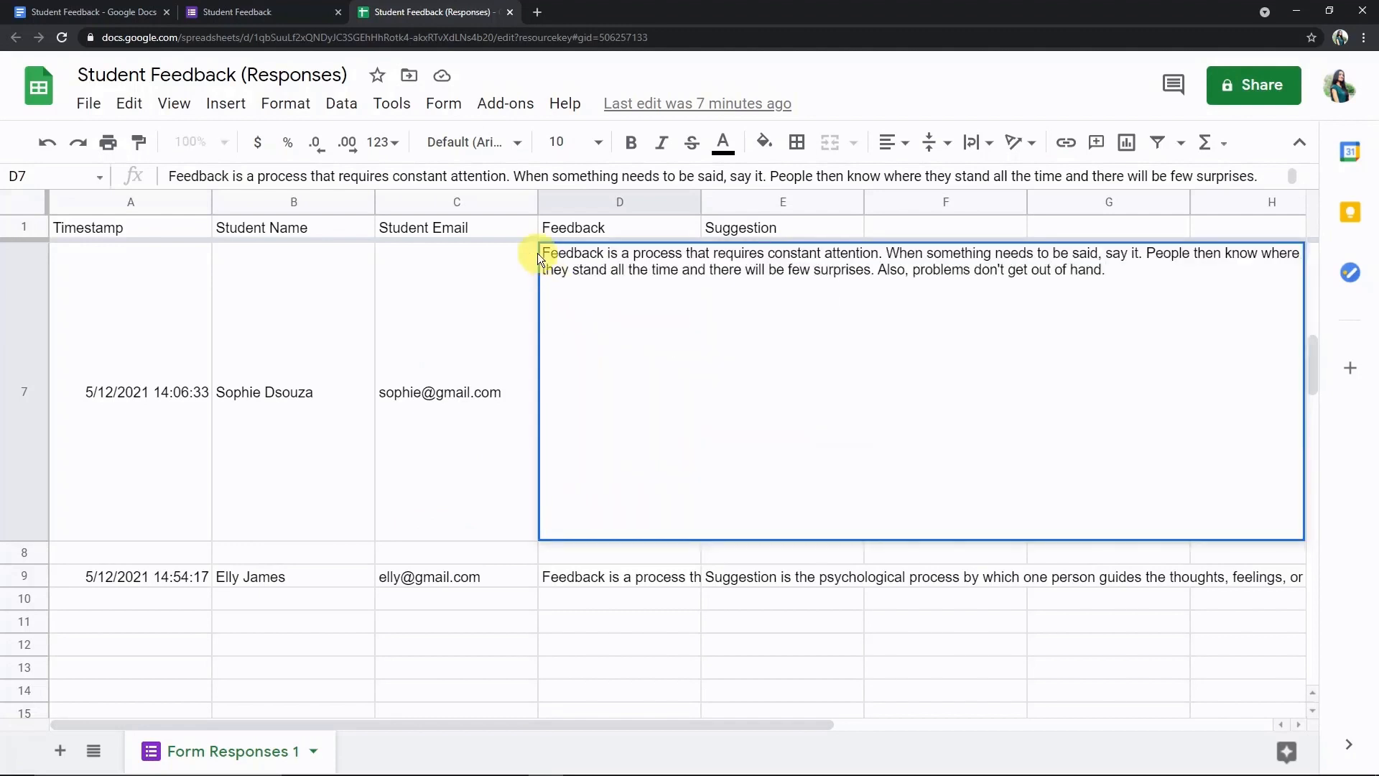
drag(537, 253, 1056, 295)
key(ctrl+c)
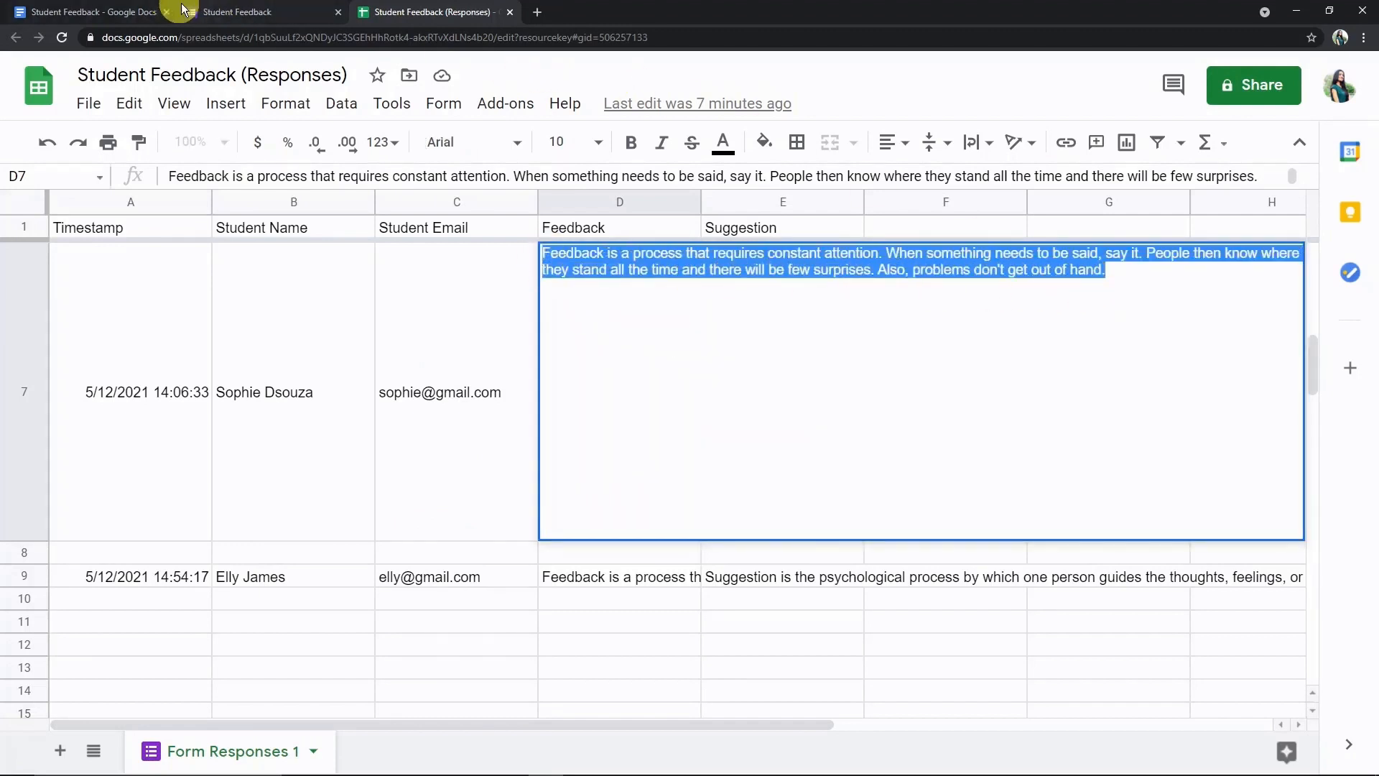
click(216, 11)
click(473, 616)
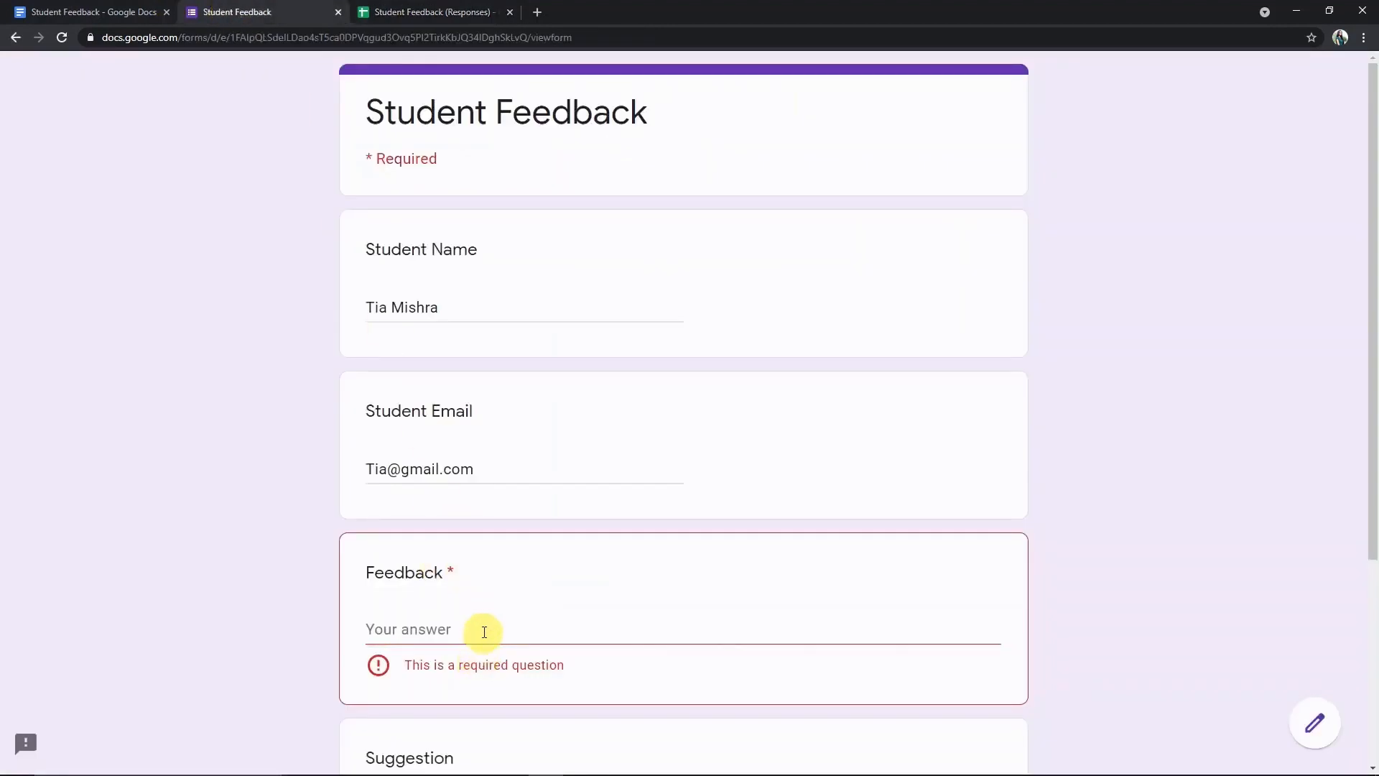
click(484, 628)
key(ctrl+v)
scroll(460, 617, down, 2)
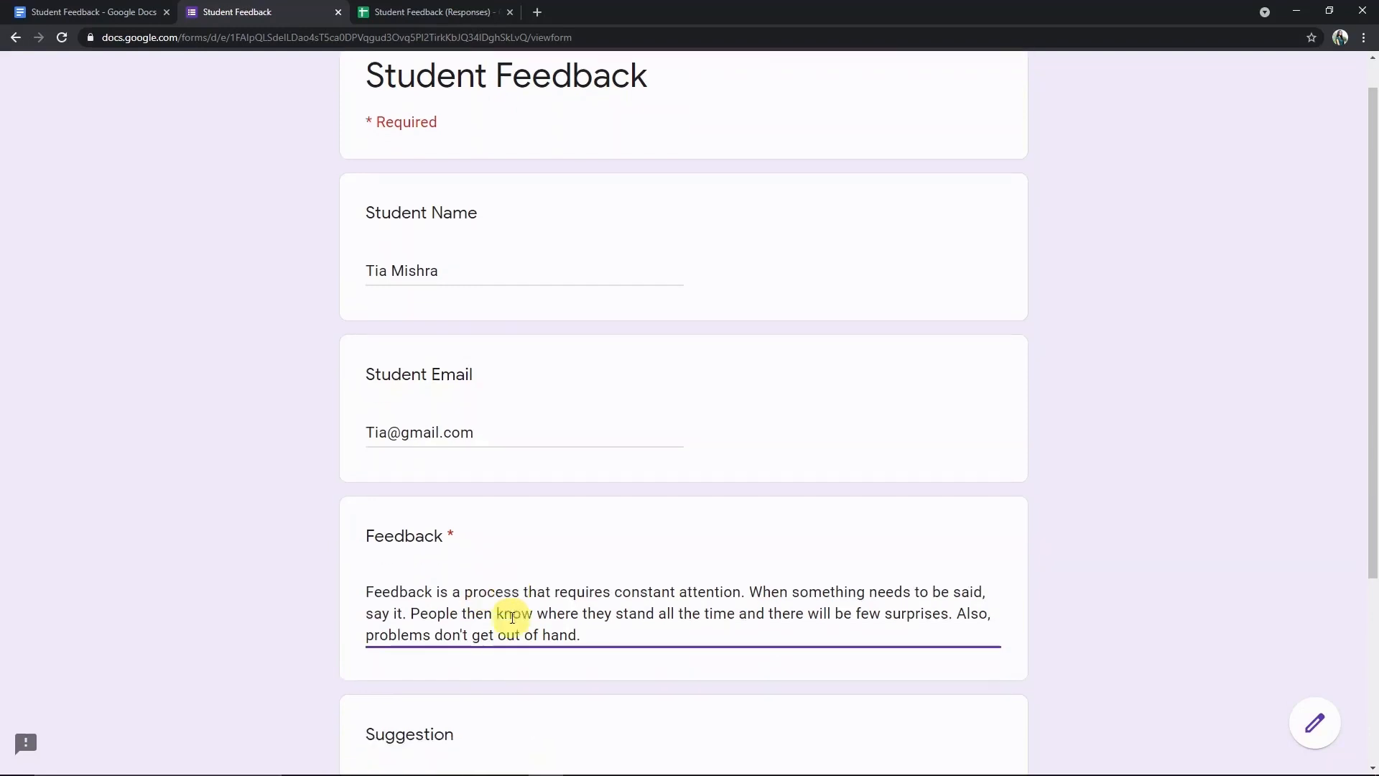
- Copy the E7 suggestion text from the sheet into the form's Suggestion answer
click(492, 688)
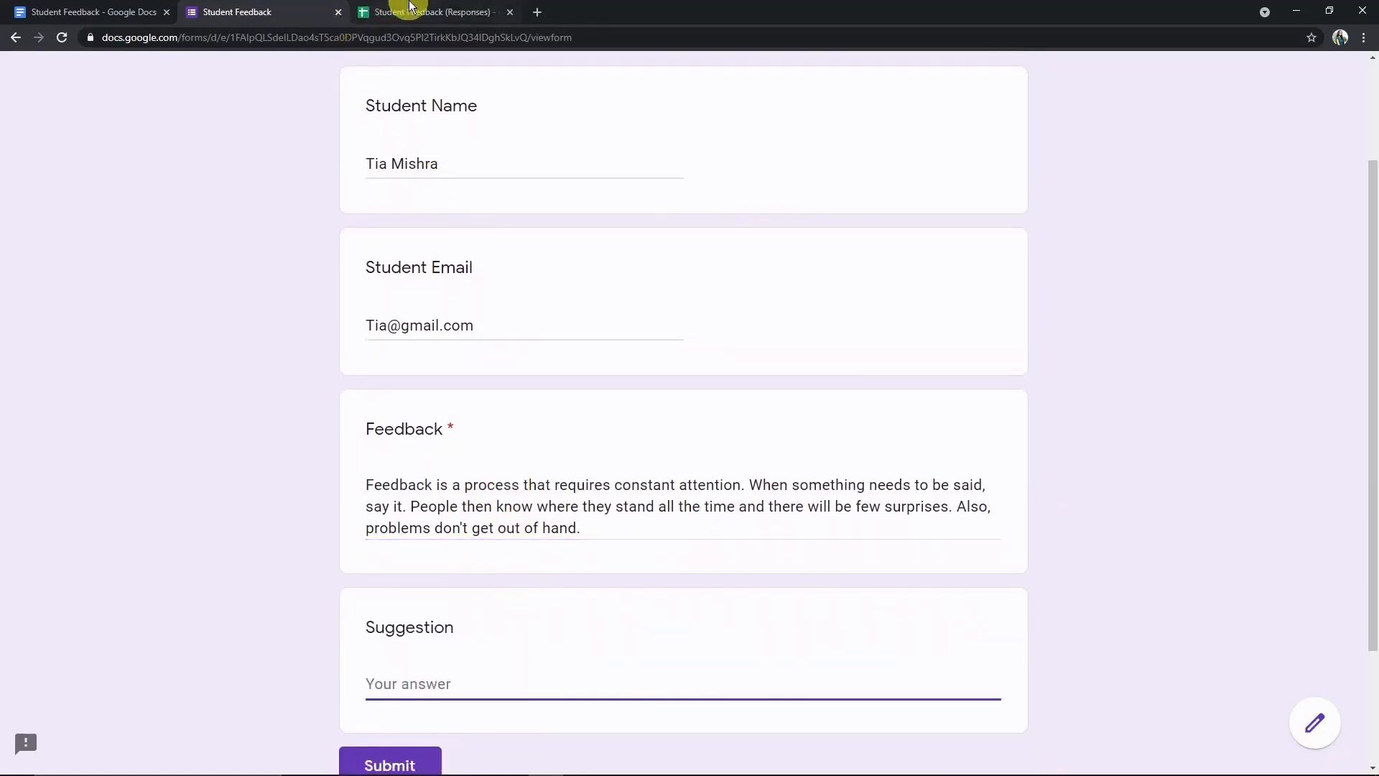
click(404, 10)
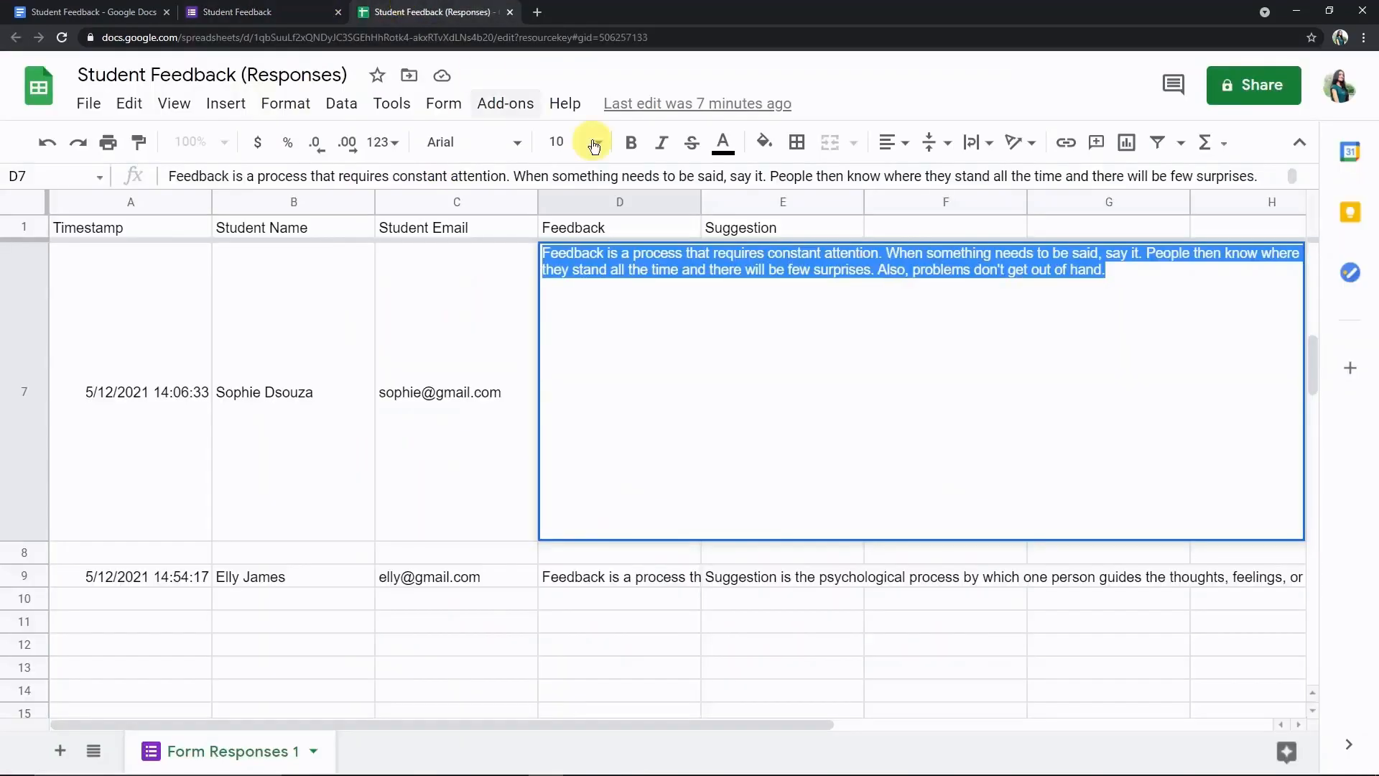
click(851, 575)
double_click(765, 354)
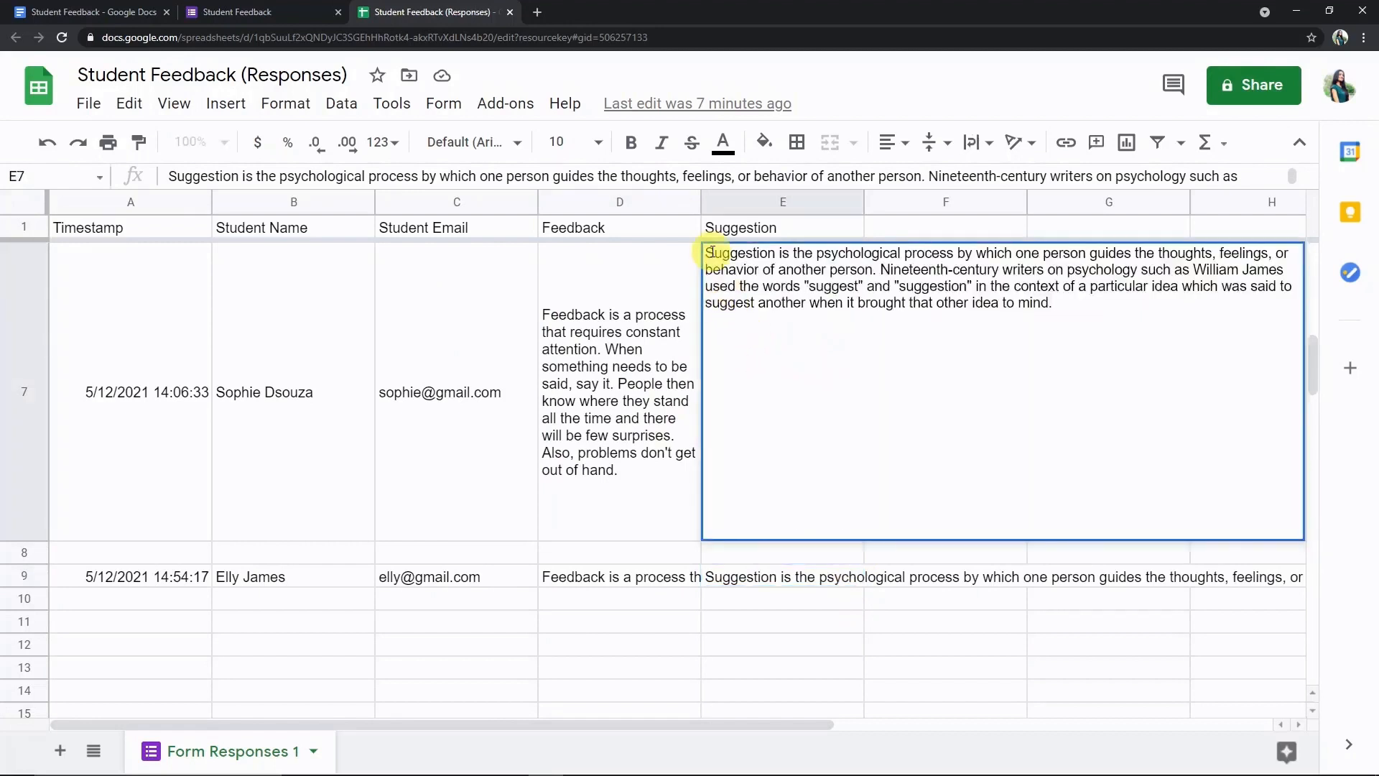
drag(717, 252, 1058, 347)
key(ctrl+c)
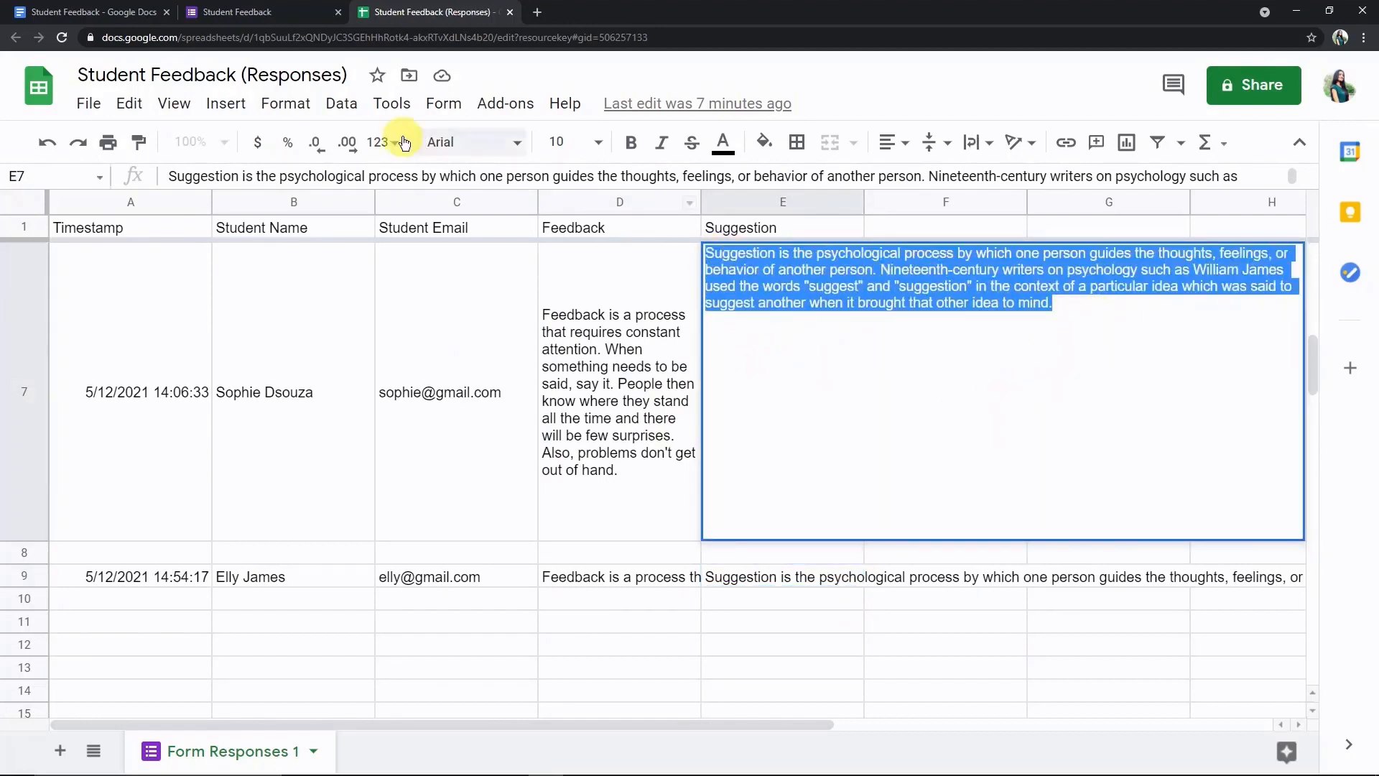
click(288, 12)
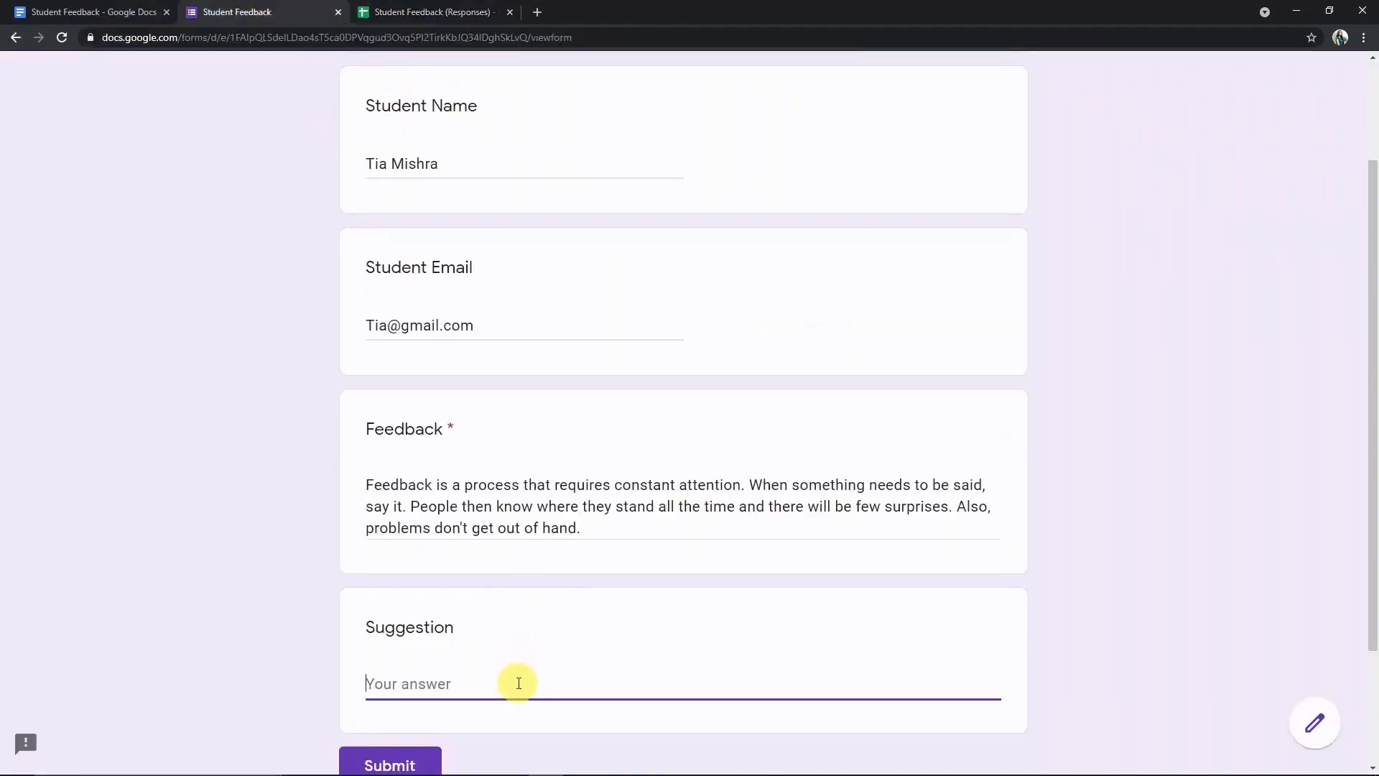
key(ctrl+v)
- Submit the Student Feedback form and open the Student Feedback document to check it
scroll(589, 656, down, 3)
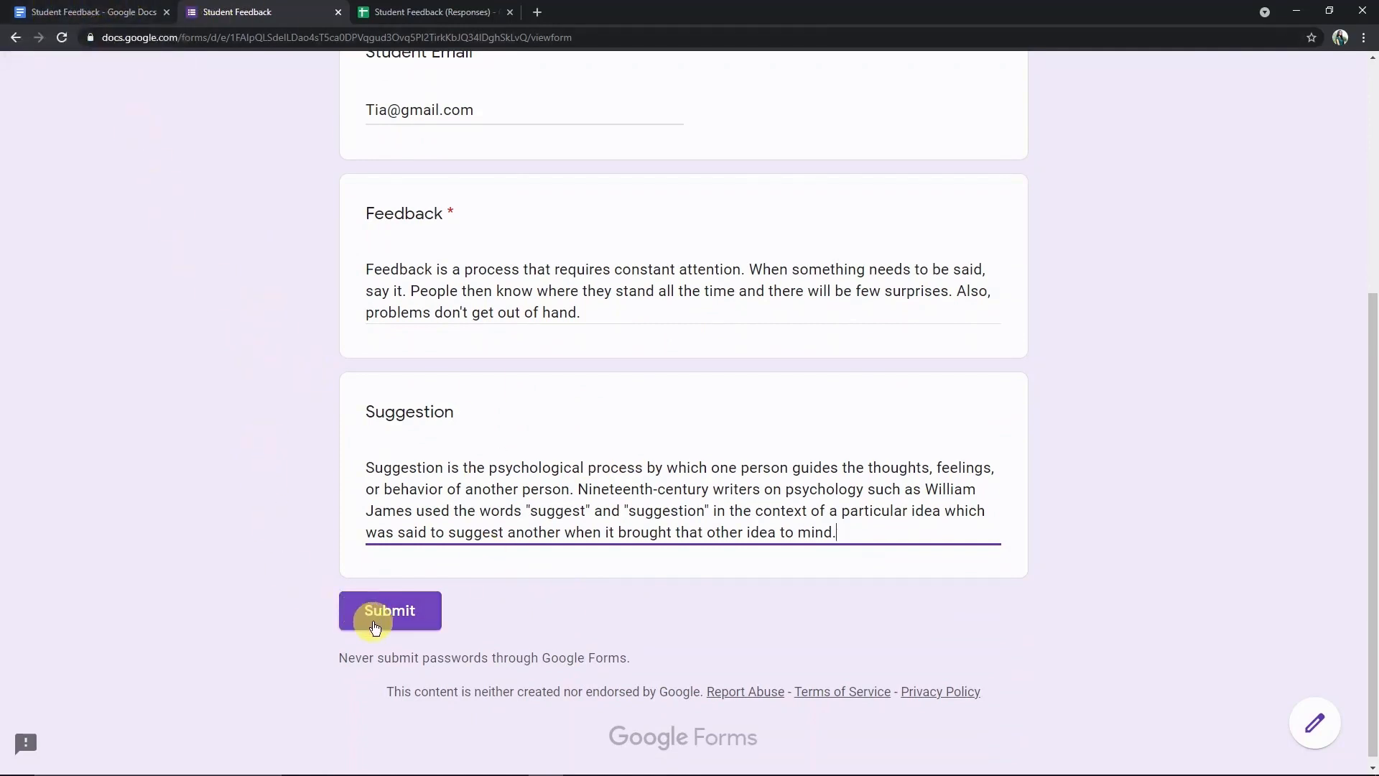
click(412, 620)
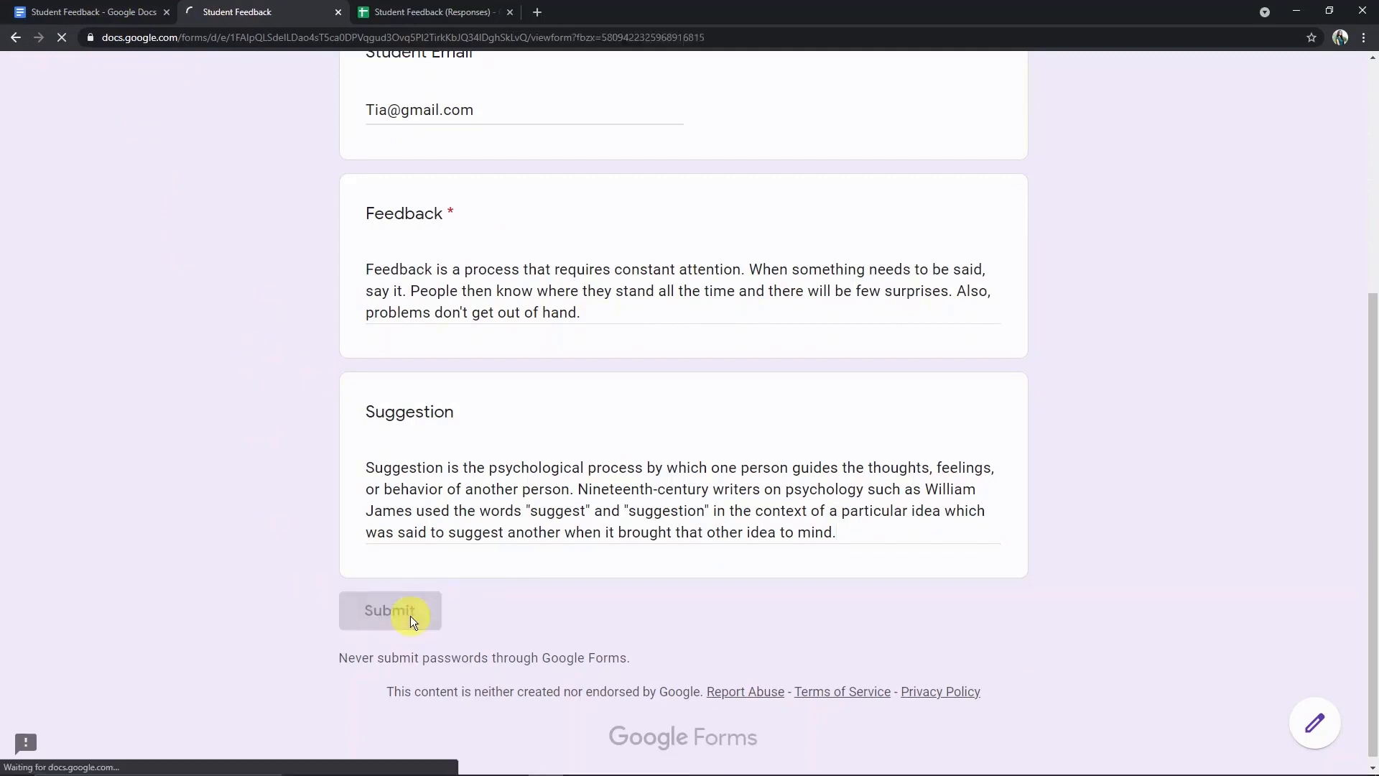
click(422, 229)
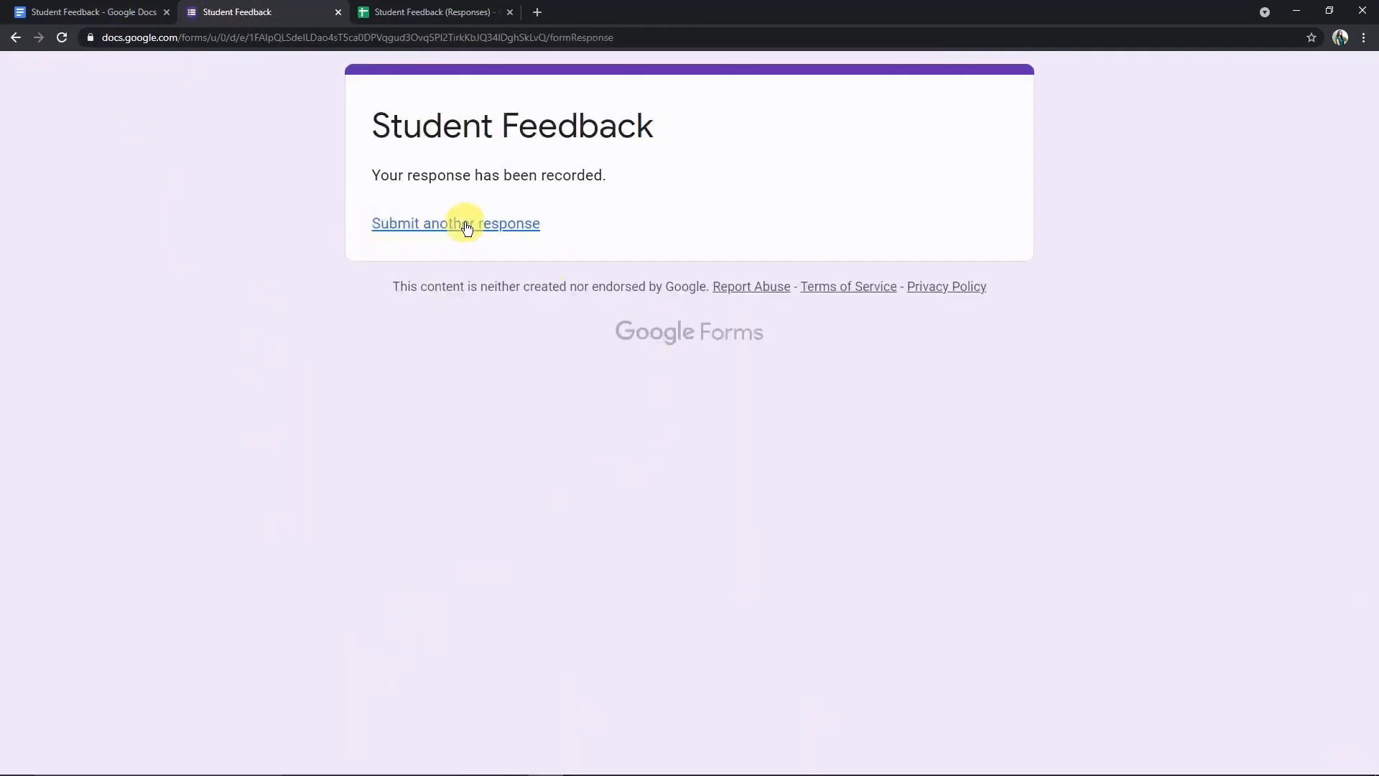
click(95, 13)
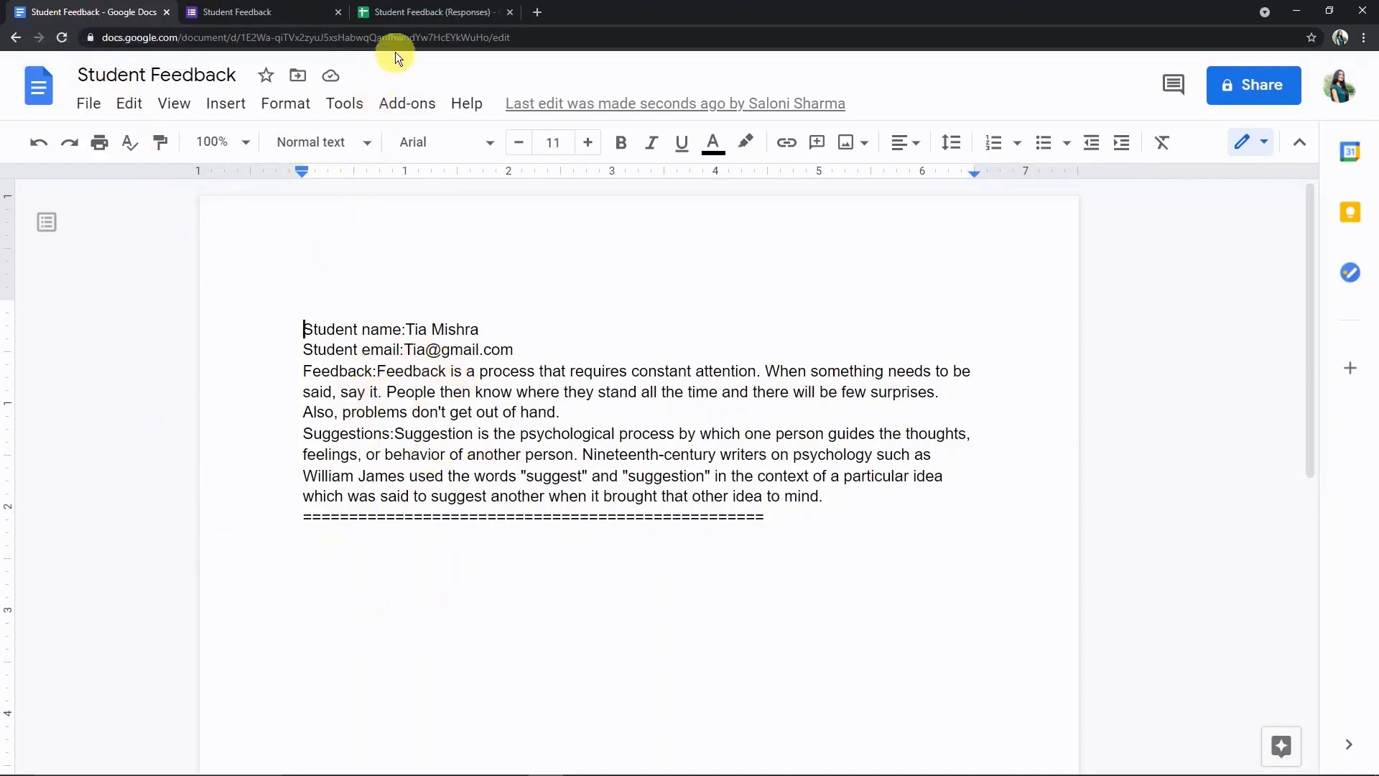
- Check the new name, email, feedback and suggestions entry in the document, then open a new tab
click(545, 14)
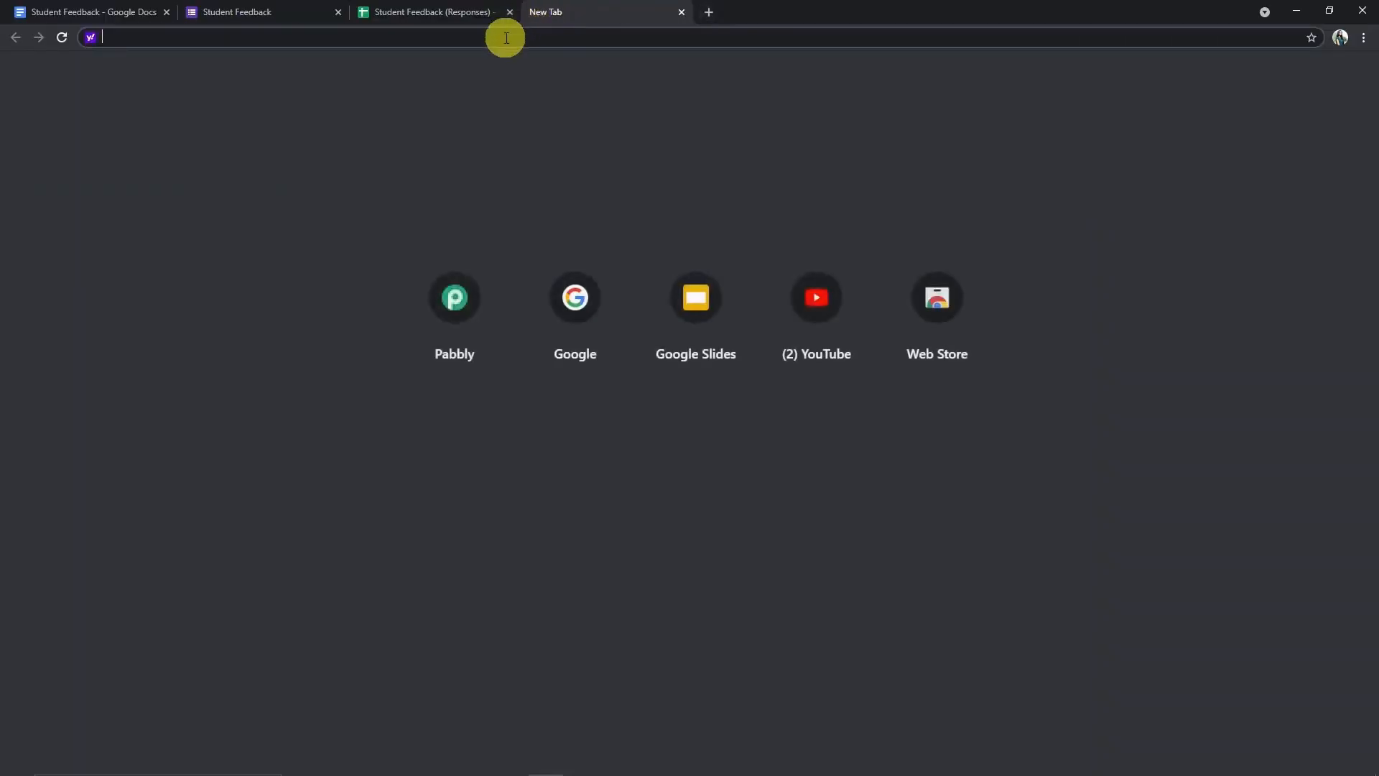
- Go to pabbly.com, open the Connect product, sign in and launch Connect from All Apps
text(p)
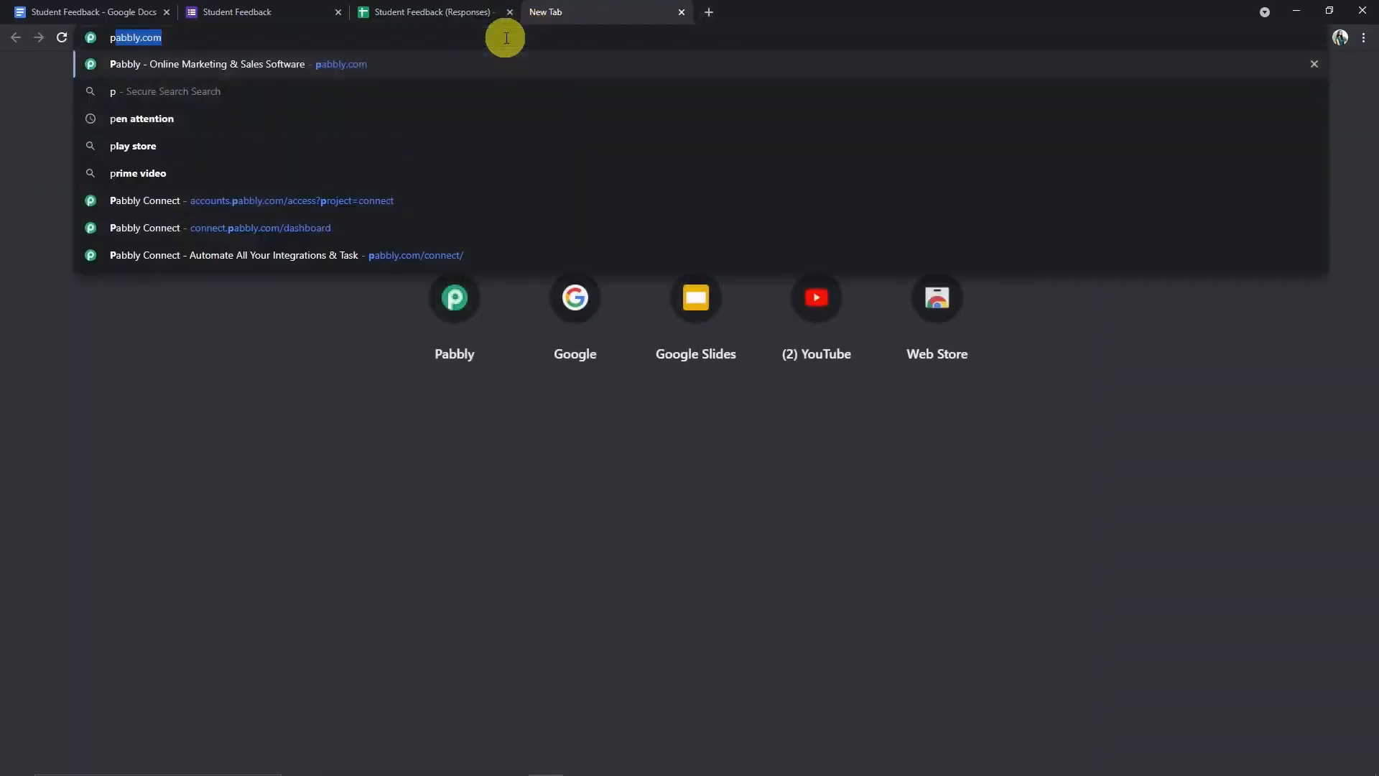
text(abbly.)
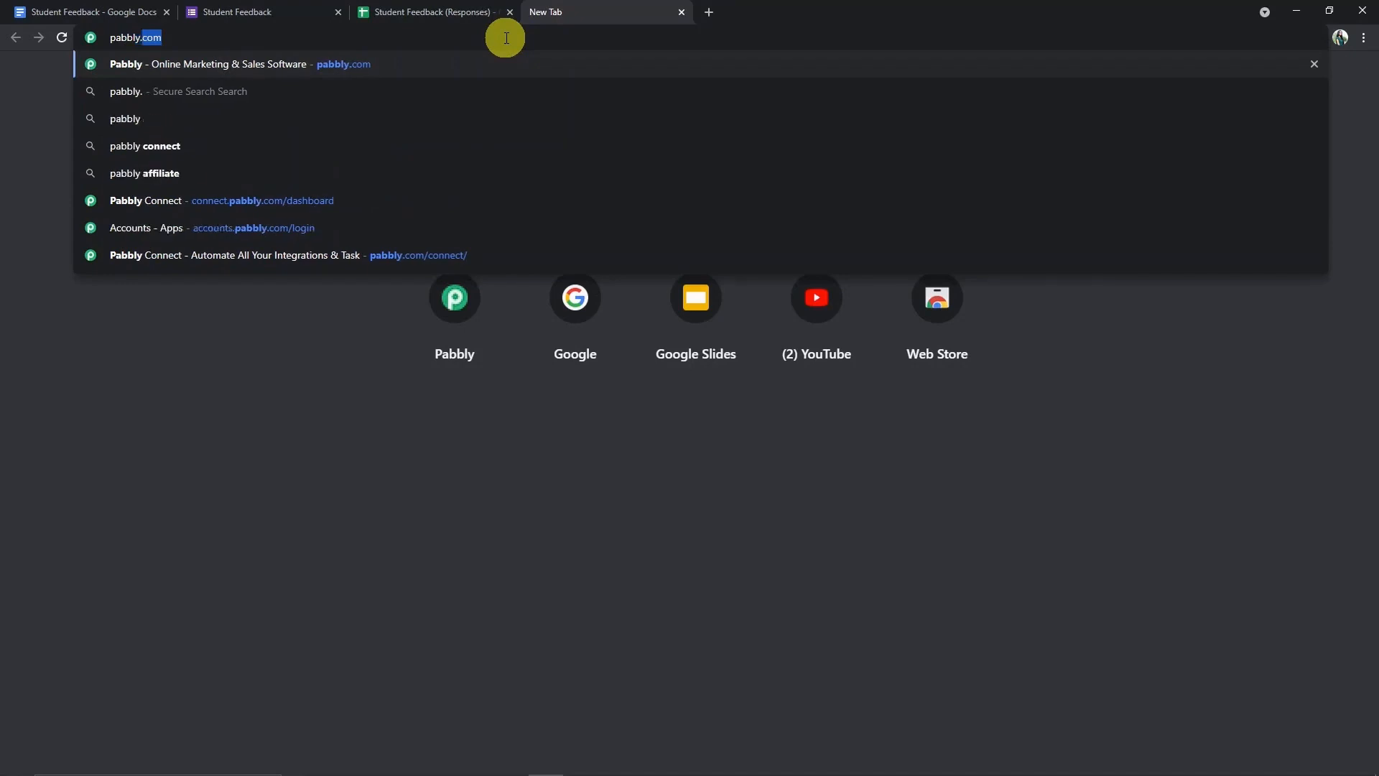
text(com)
key(Return)
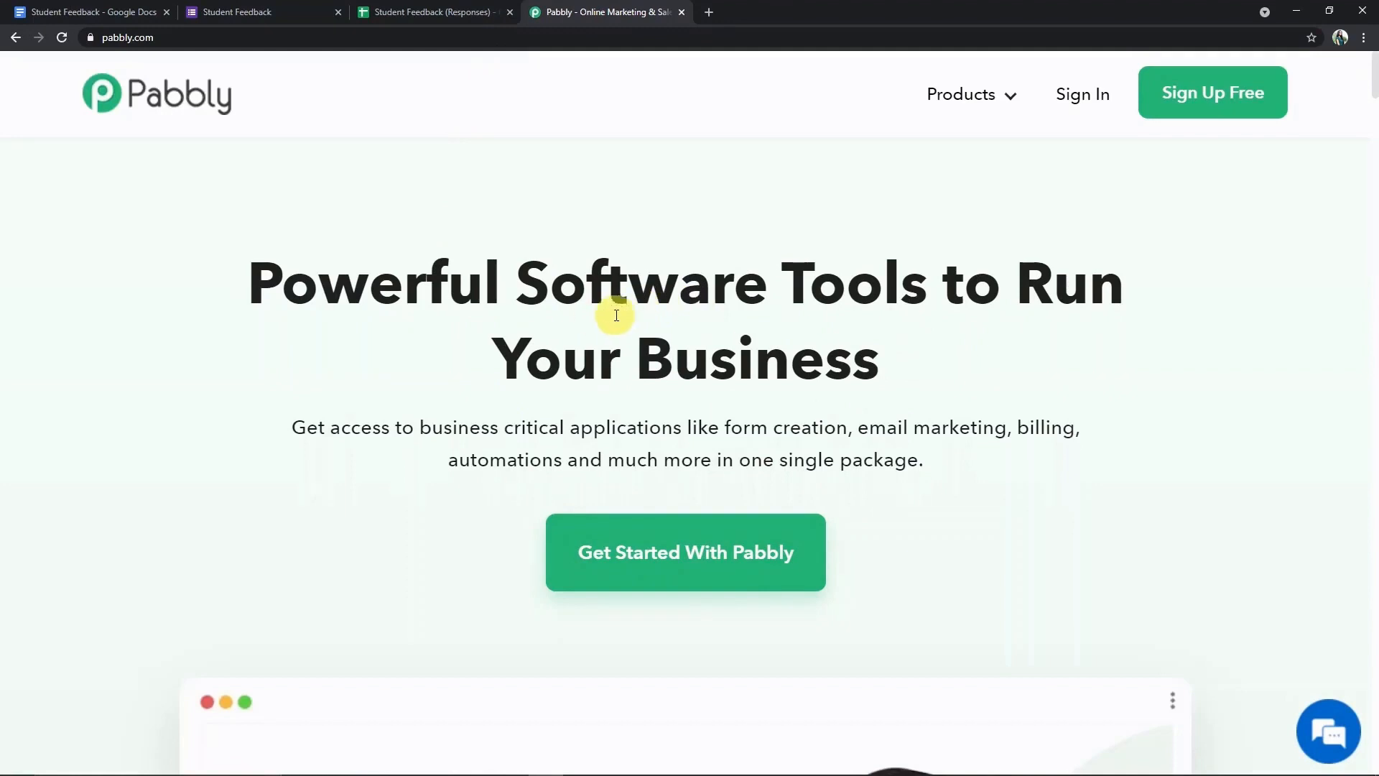
mouse_move(981, 95)
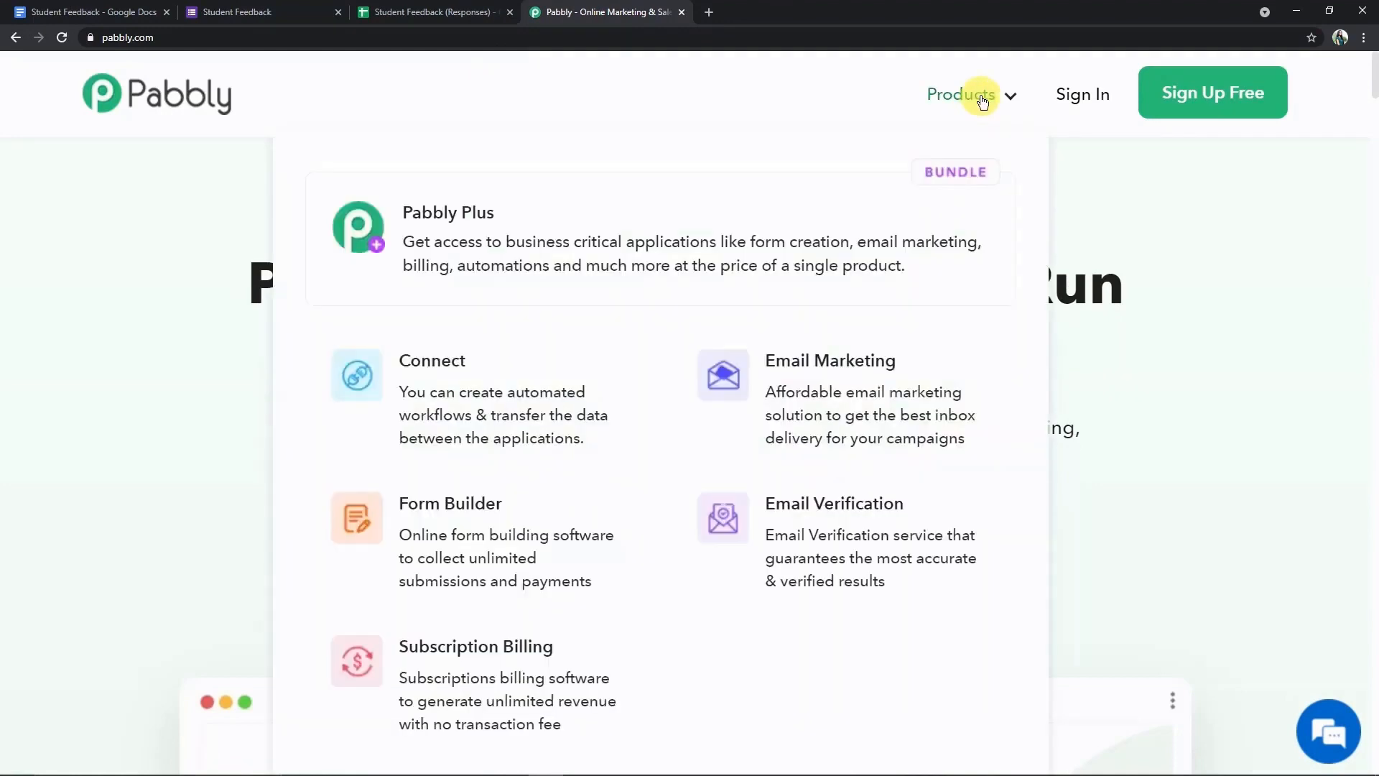
click(536, 368)
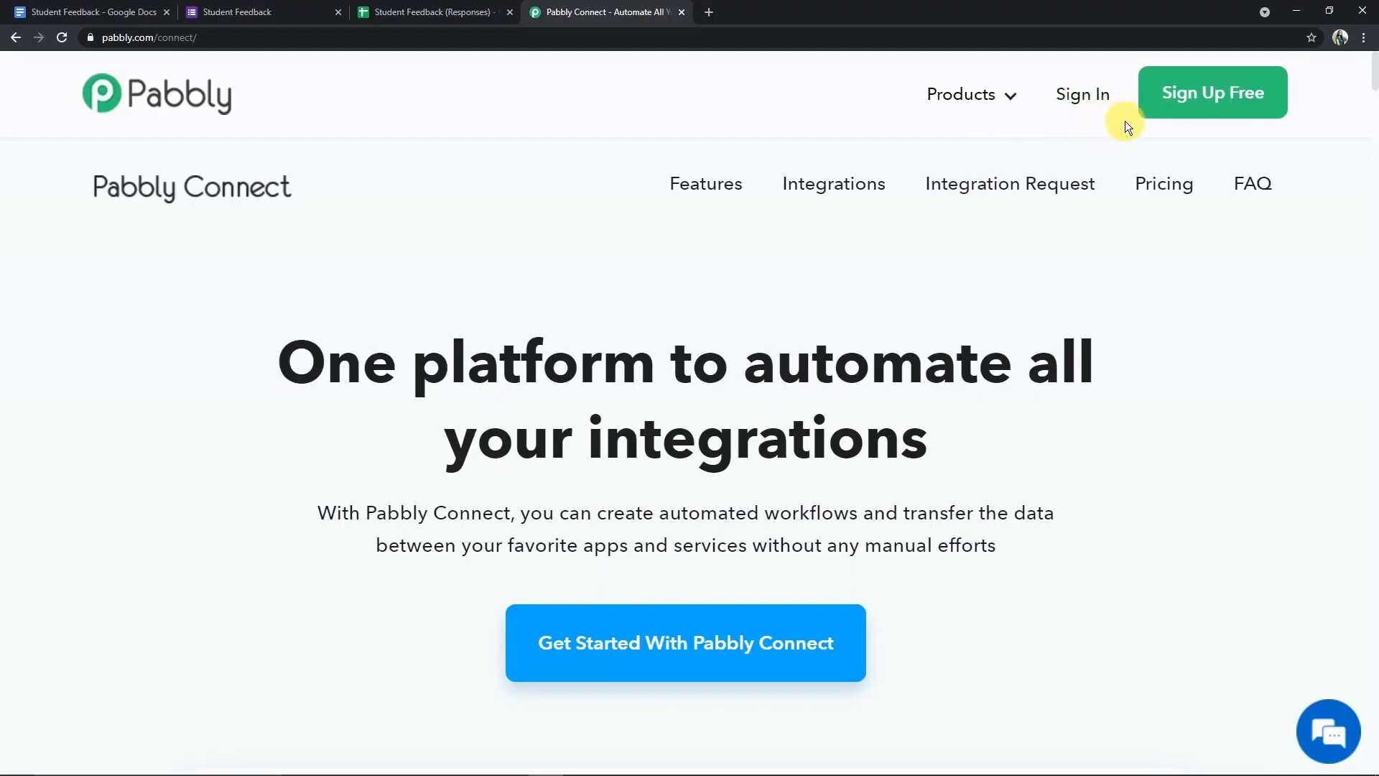
click(1095, 101)
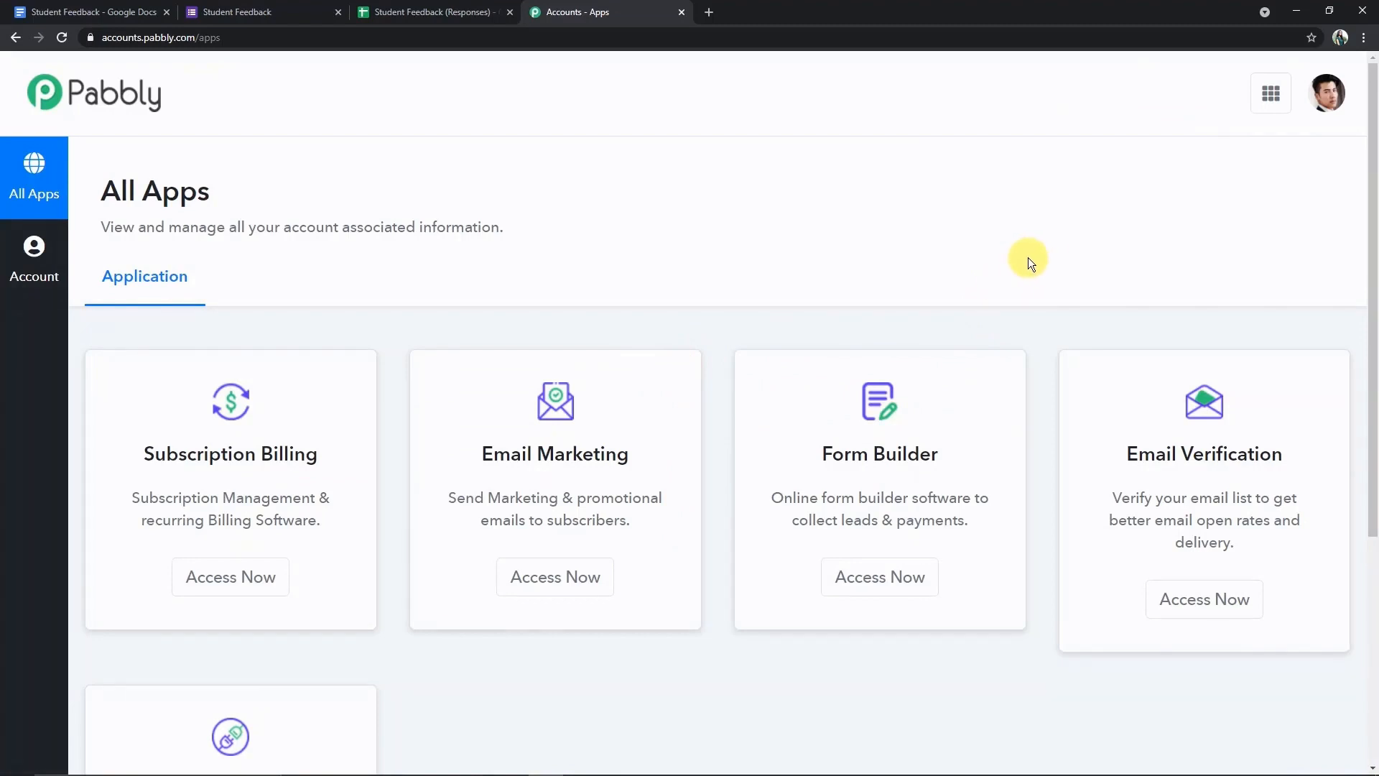
scroll(1028, 257, down, 4)
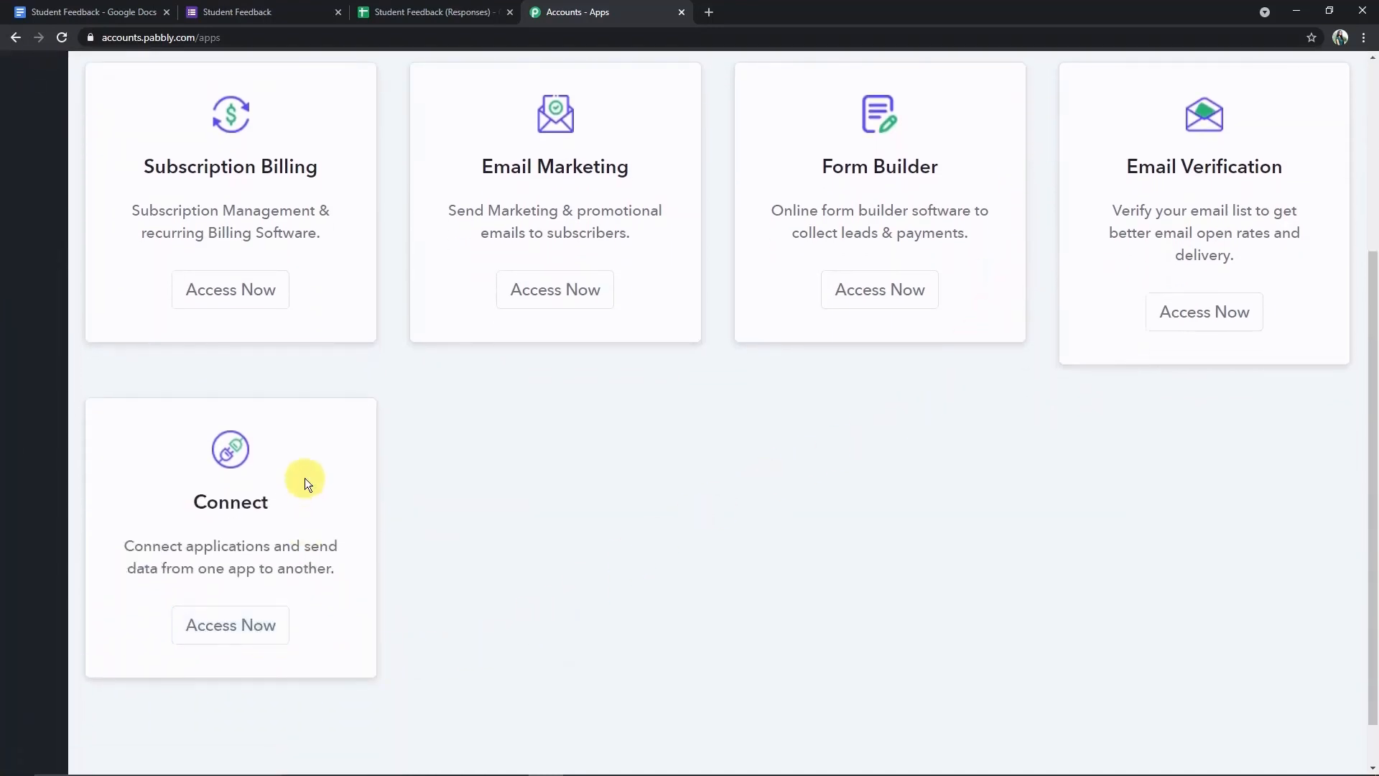
click(257, 633)
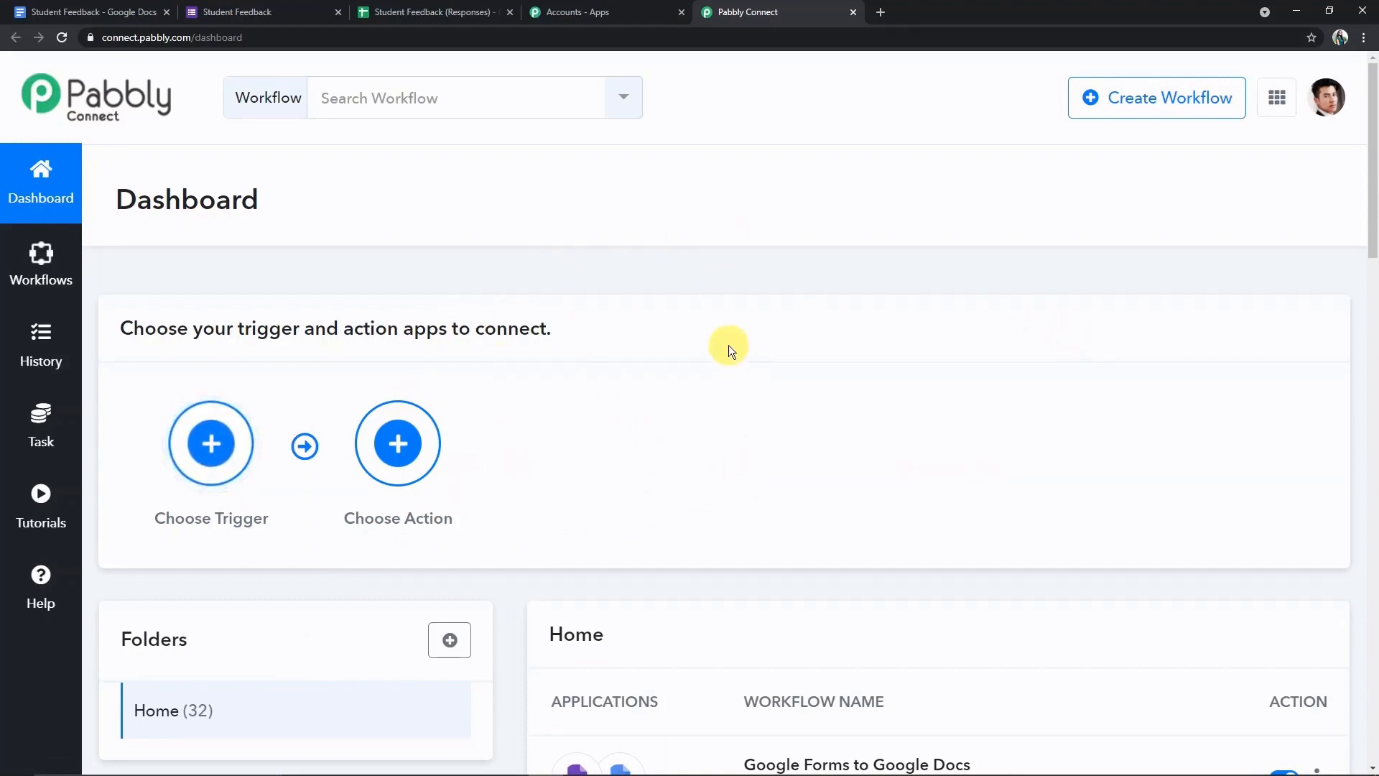
- Create a new workflow named 'Google Forms To Google Docs'
click(1157, 104)
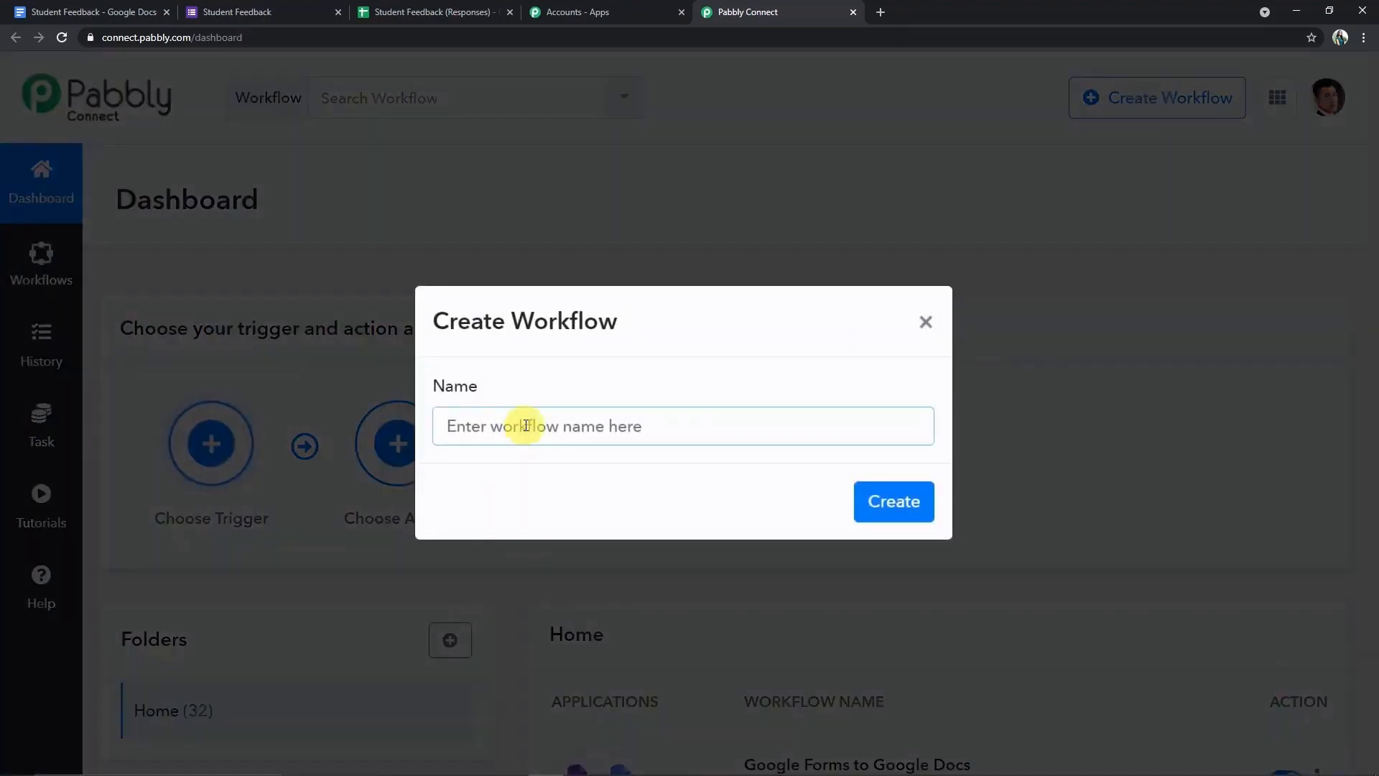
text(Goog)
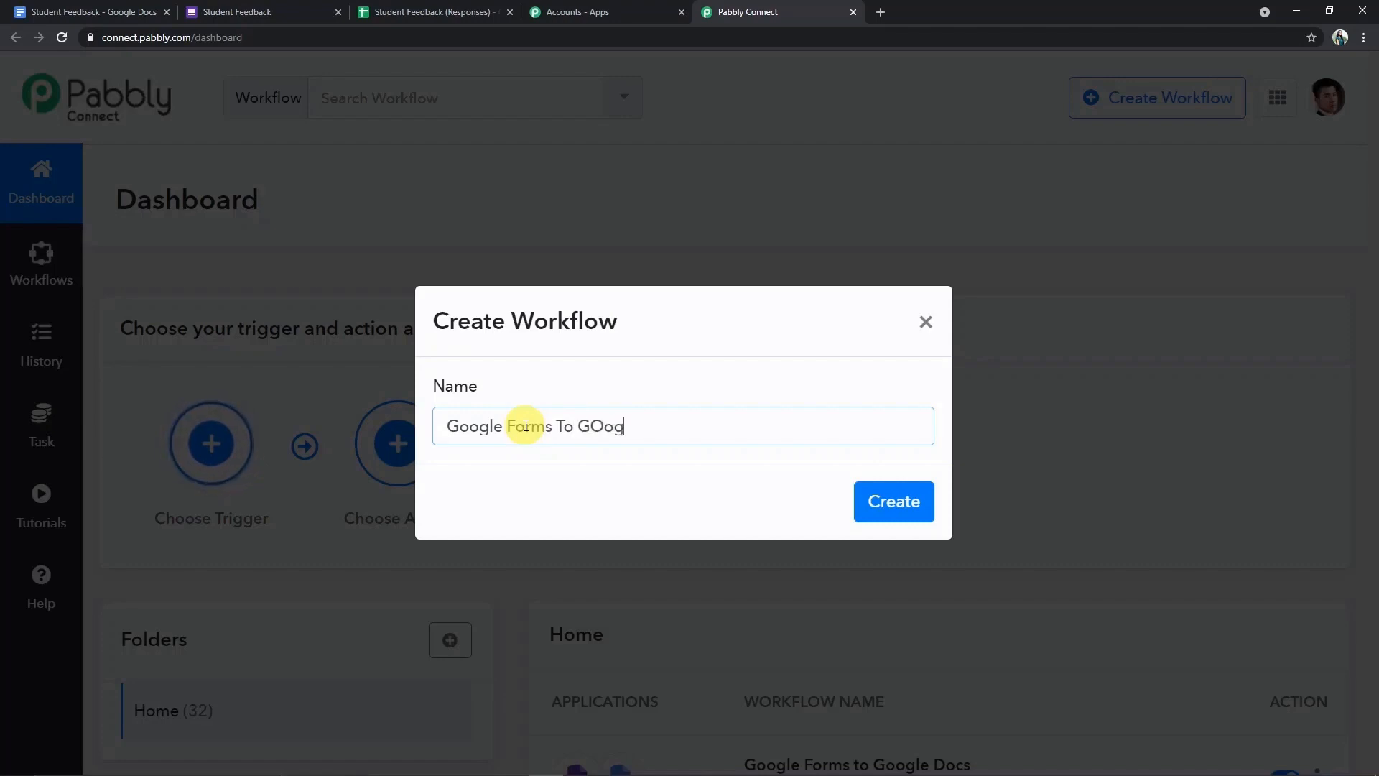
text(le Docs)
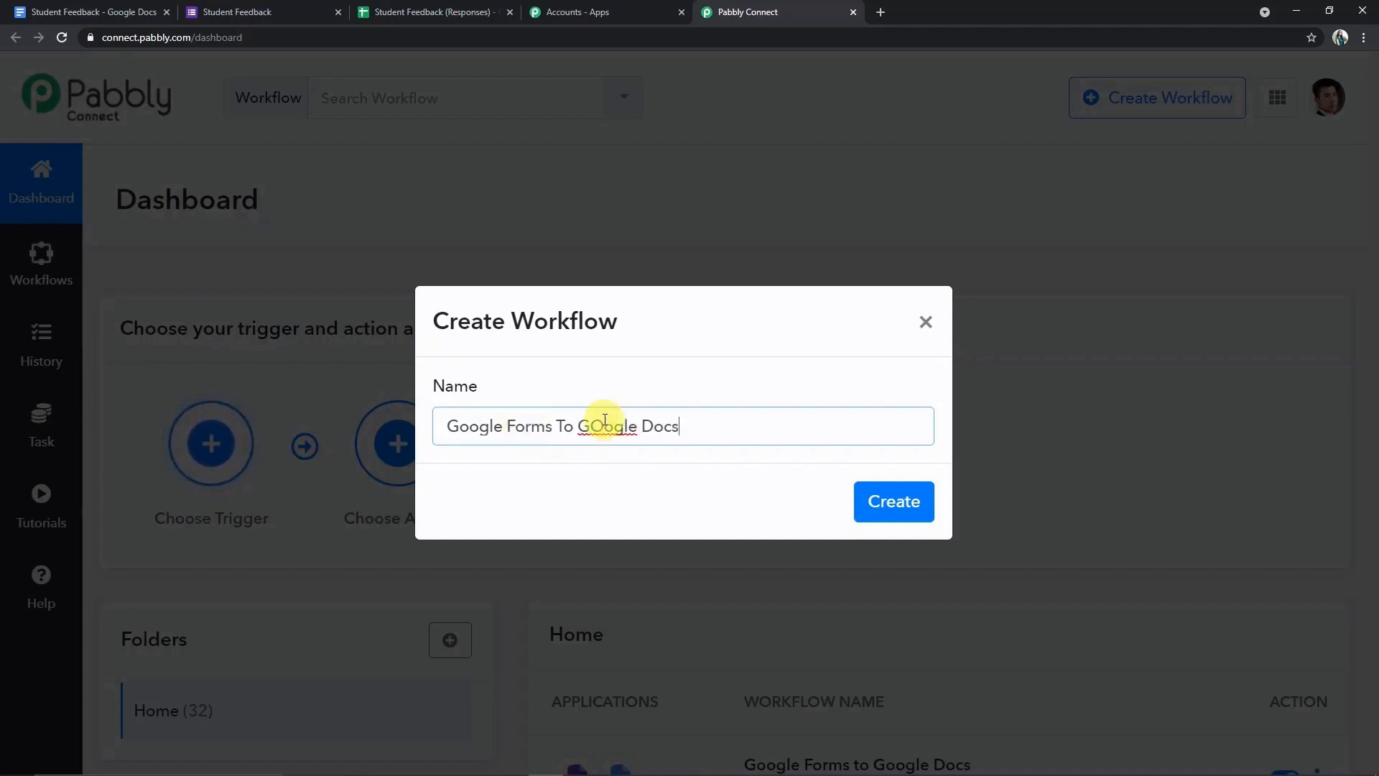
key(BackSpace)
text(o)
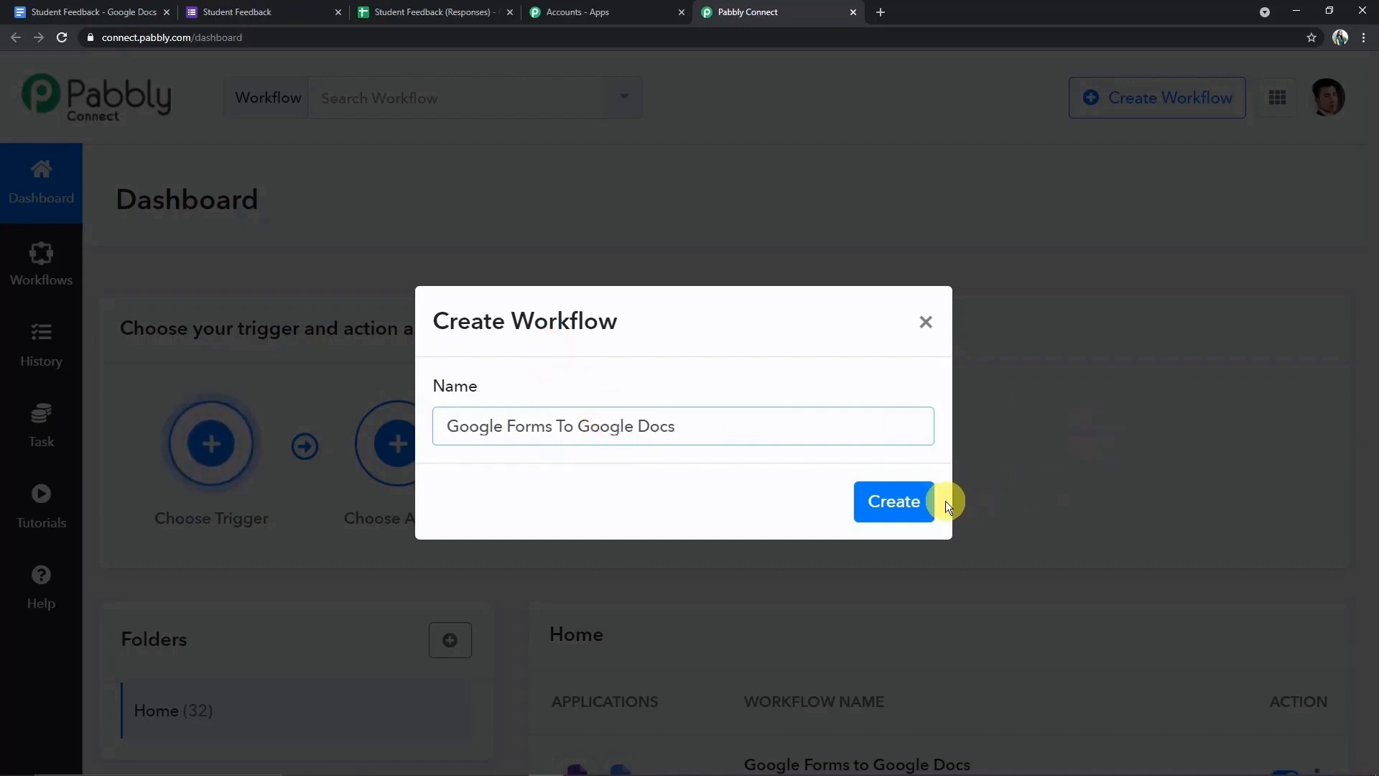
click(866, 504)
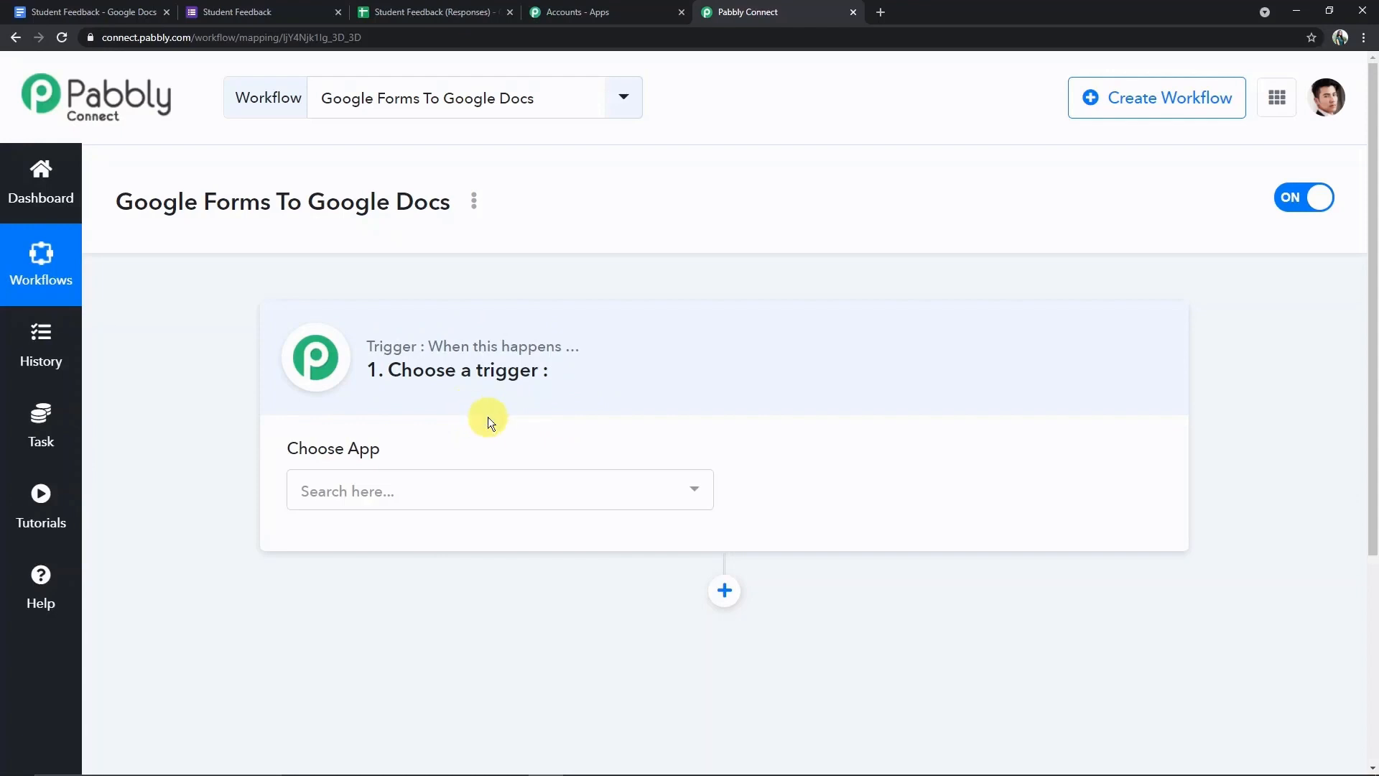
- Set the workflow trigger to Google Forms with the New Response in Spreadsheet event
click(445, 488)
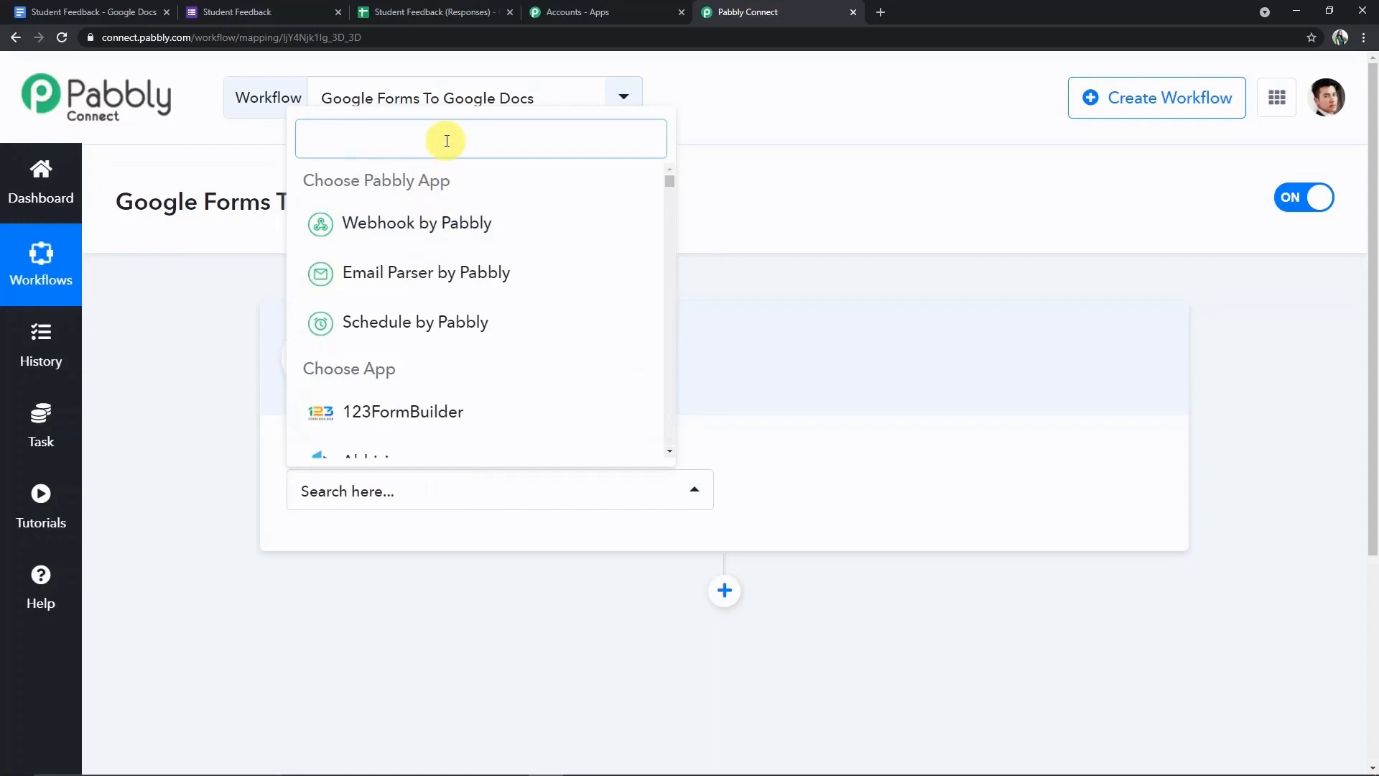
text(Goo)
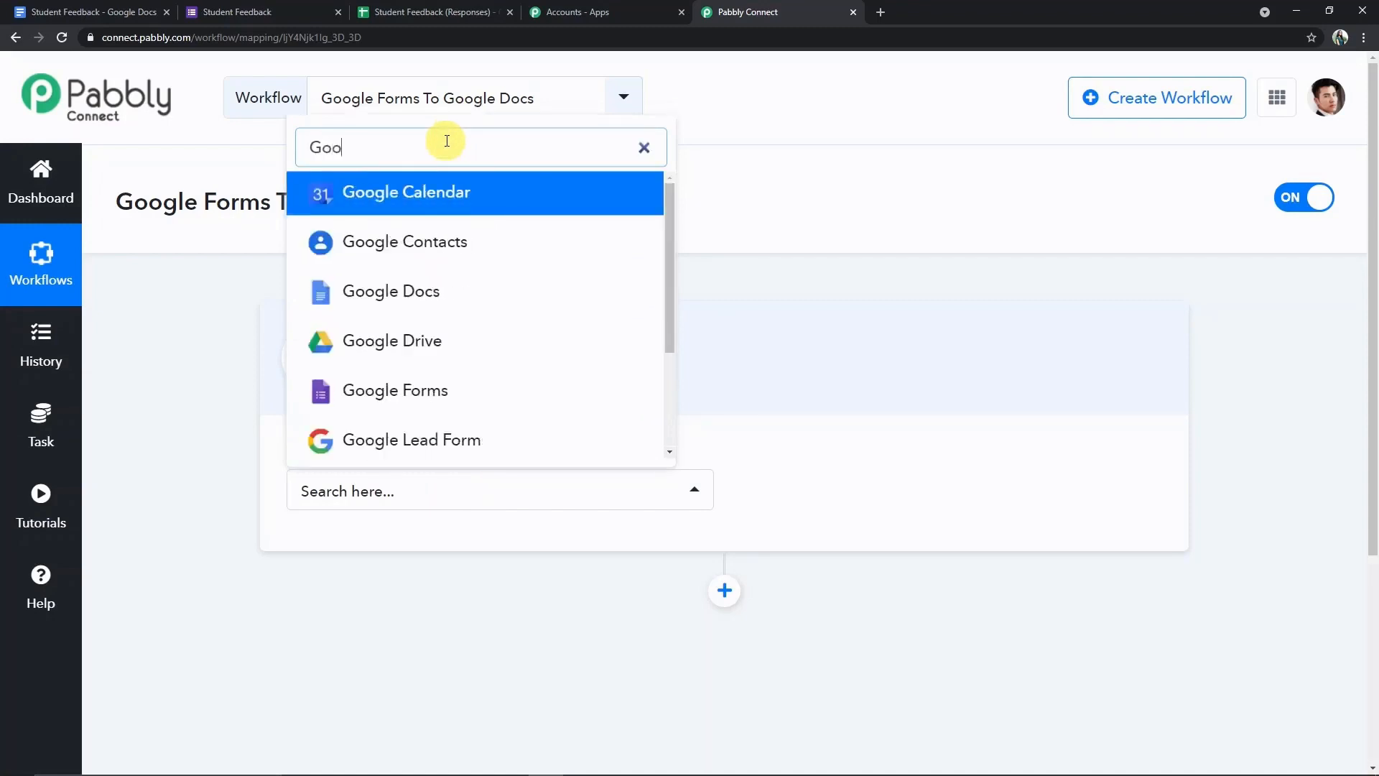
text(gle Fom)
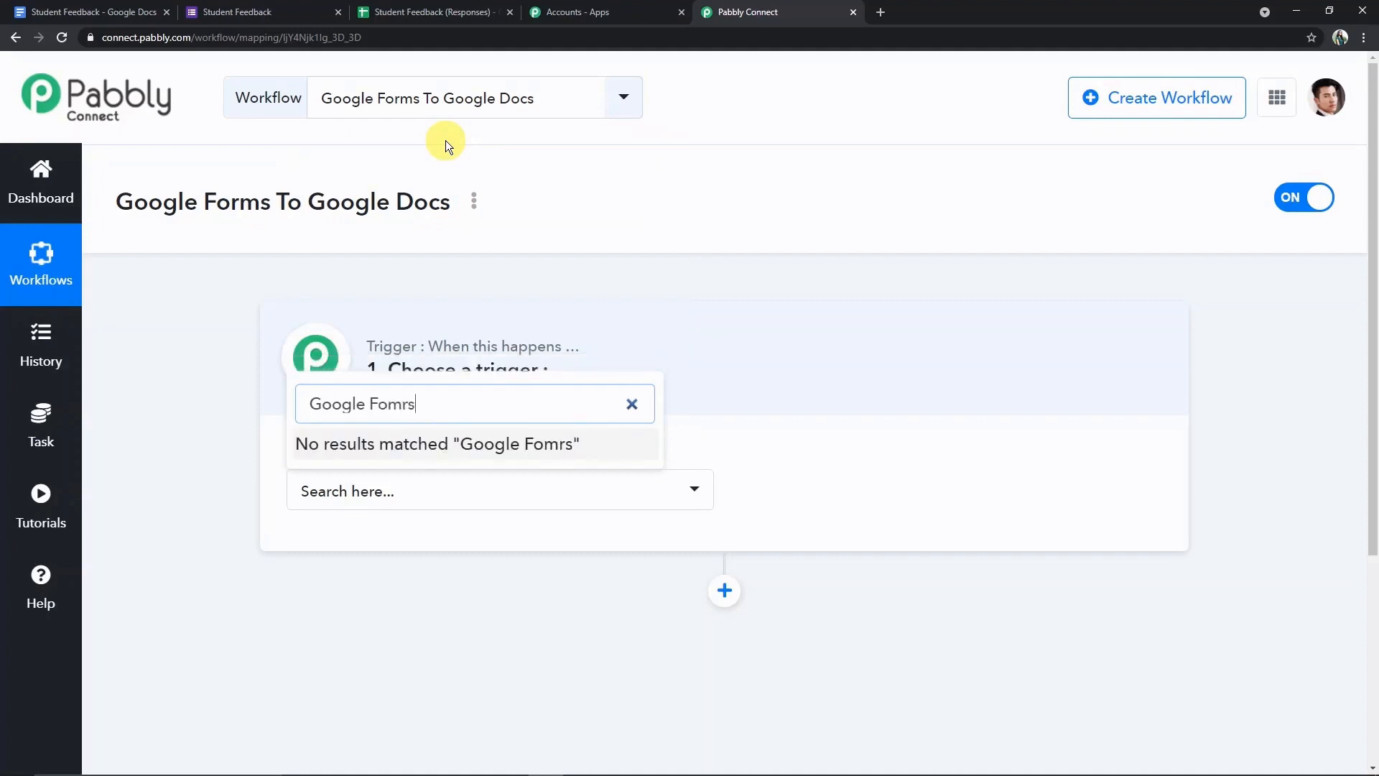
text(rs)
key(BackSpace)
key(BackSpace)
key(BackSpace)
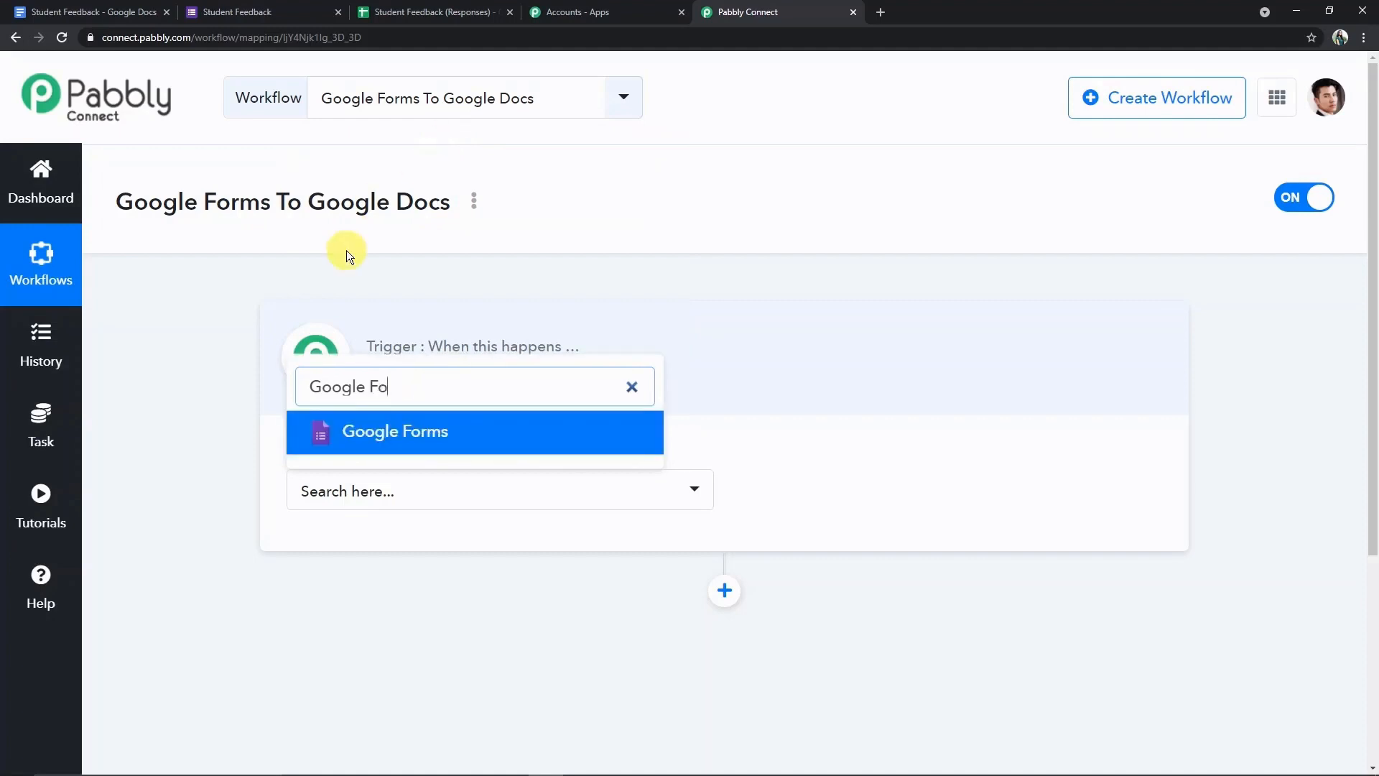
click(411, 450)
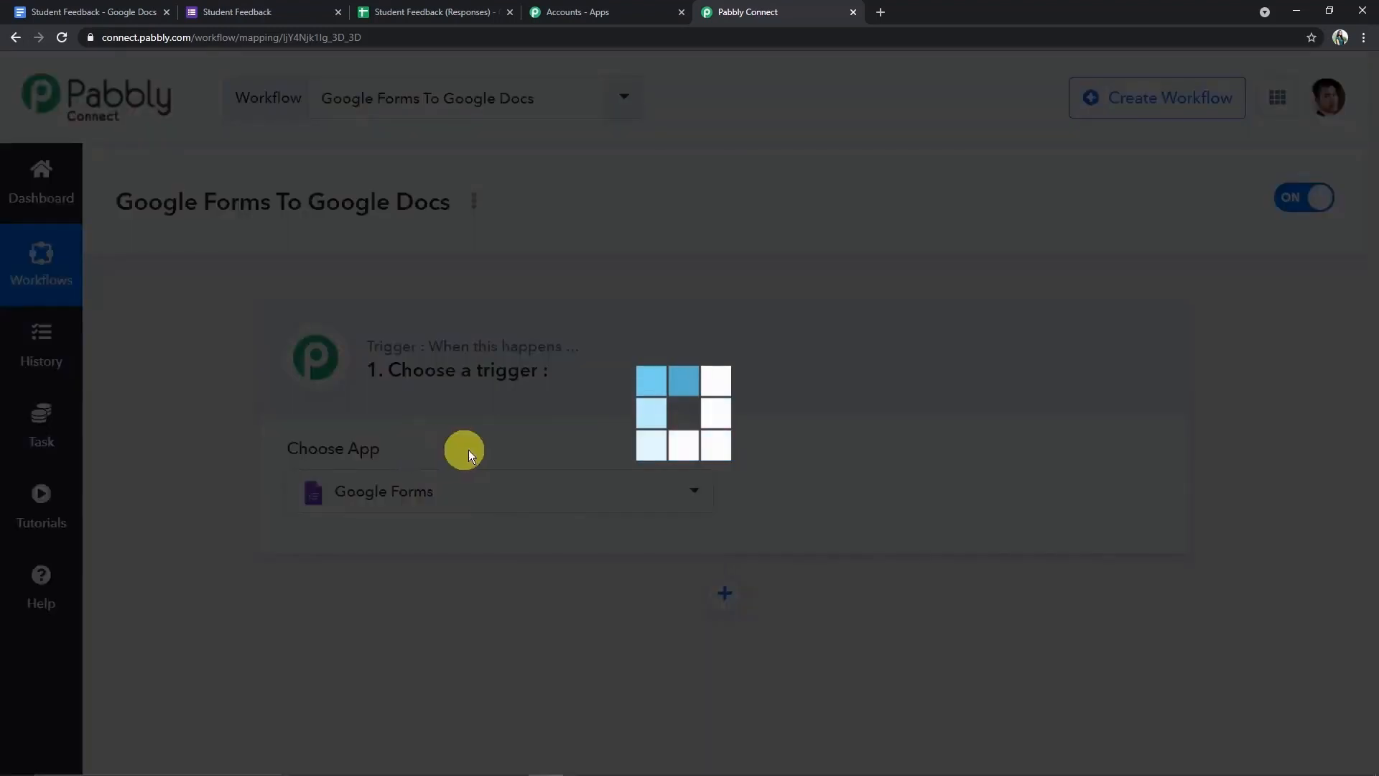
click(786, 491)
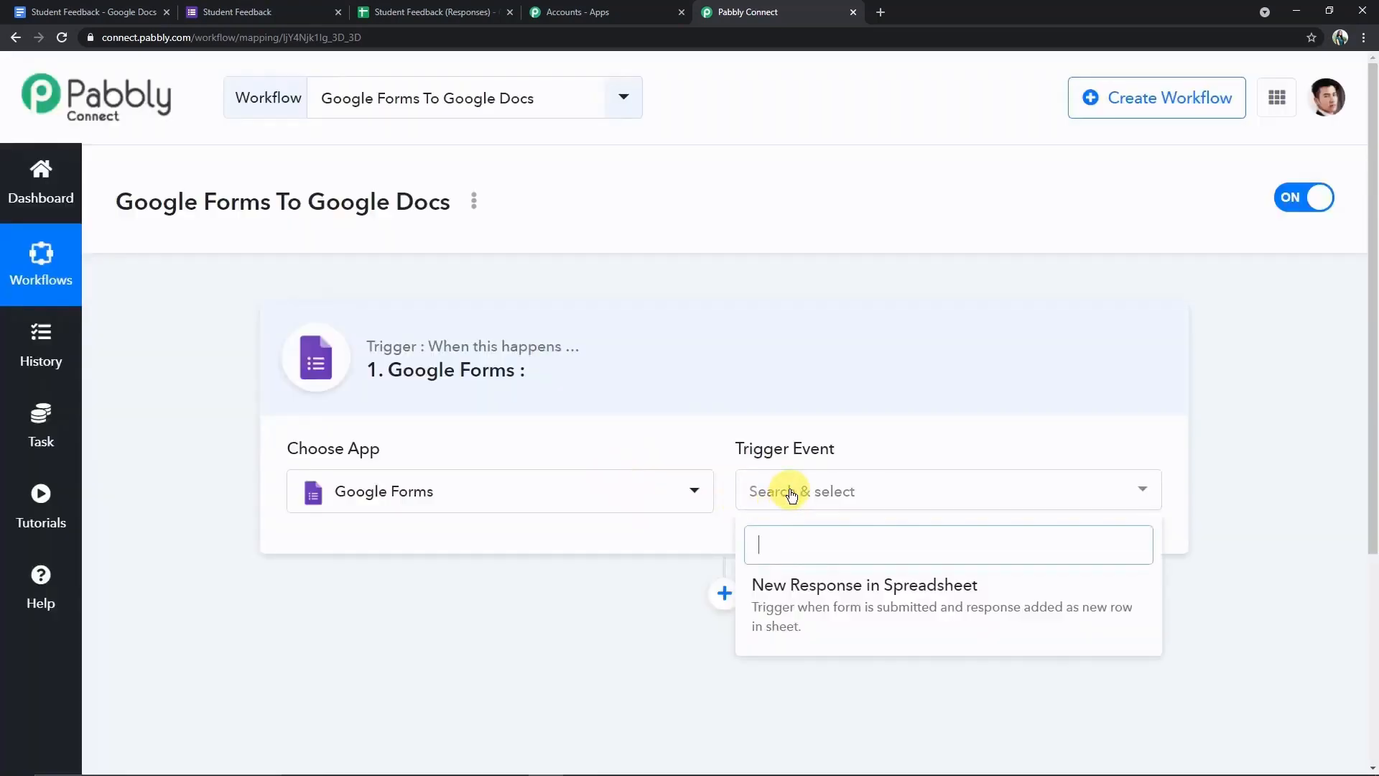
click(901, 596)
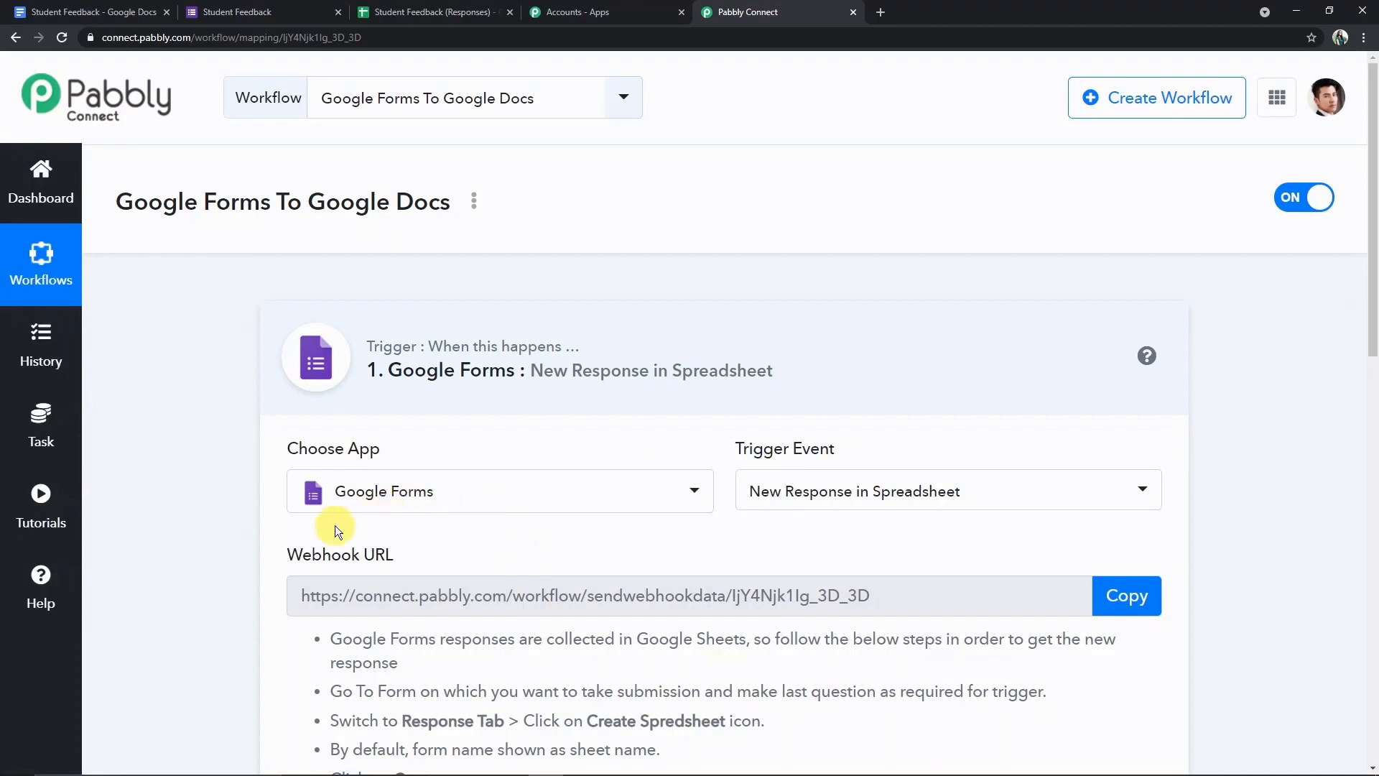
scroll(550, 543, down, 2)
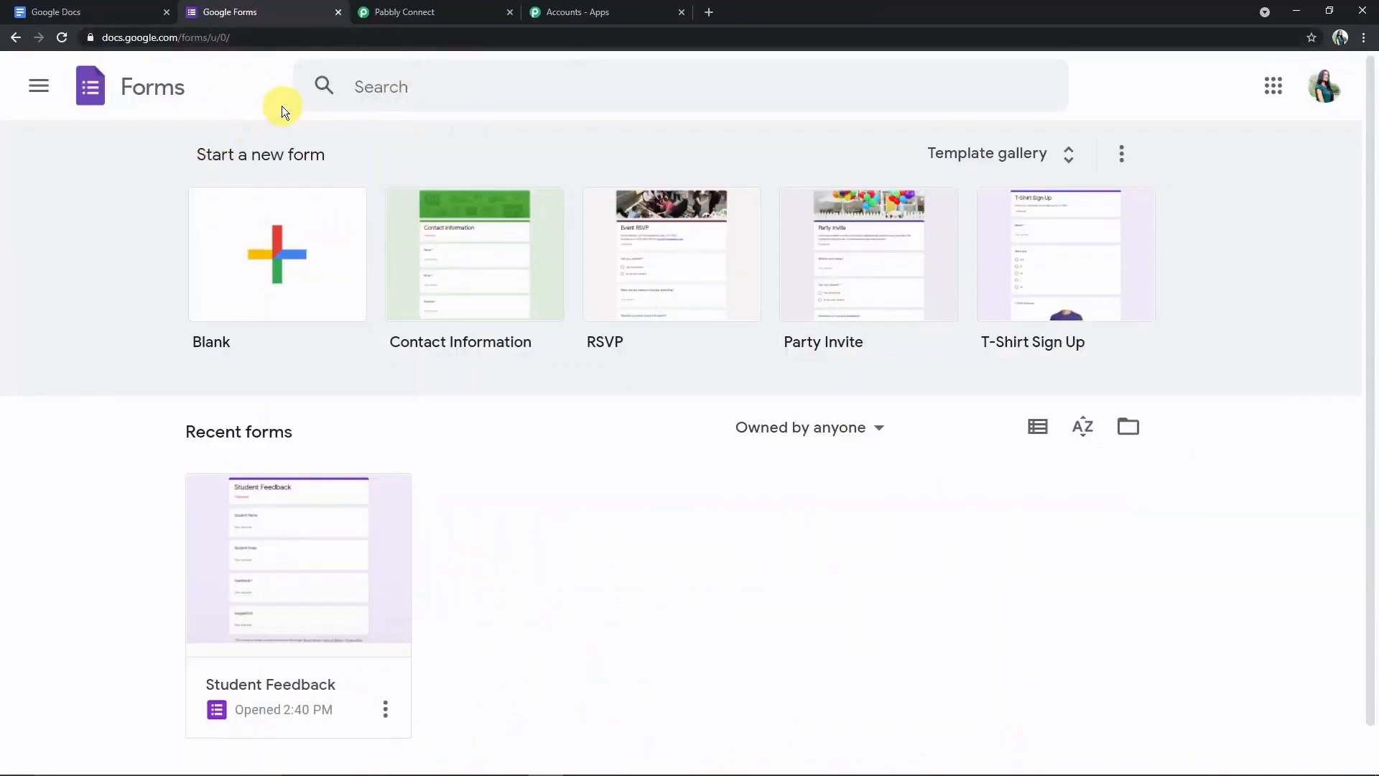
- Start a blank form titled 'Academy Feedback' with a first question 'Student Name'
click(278, 248)
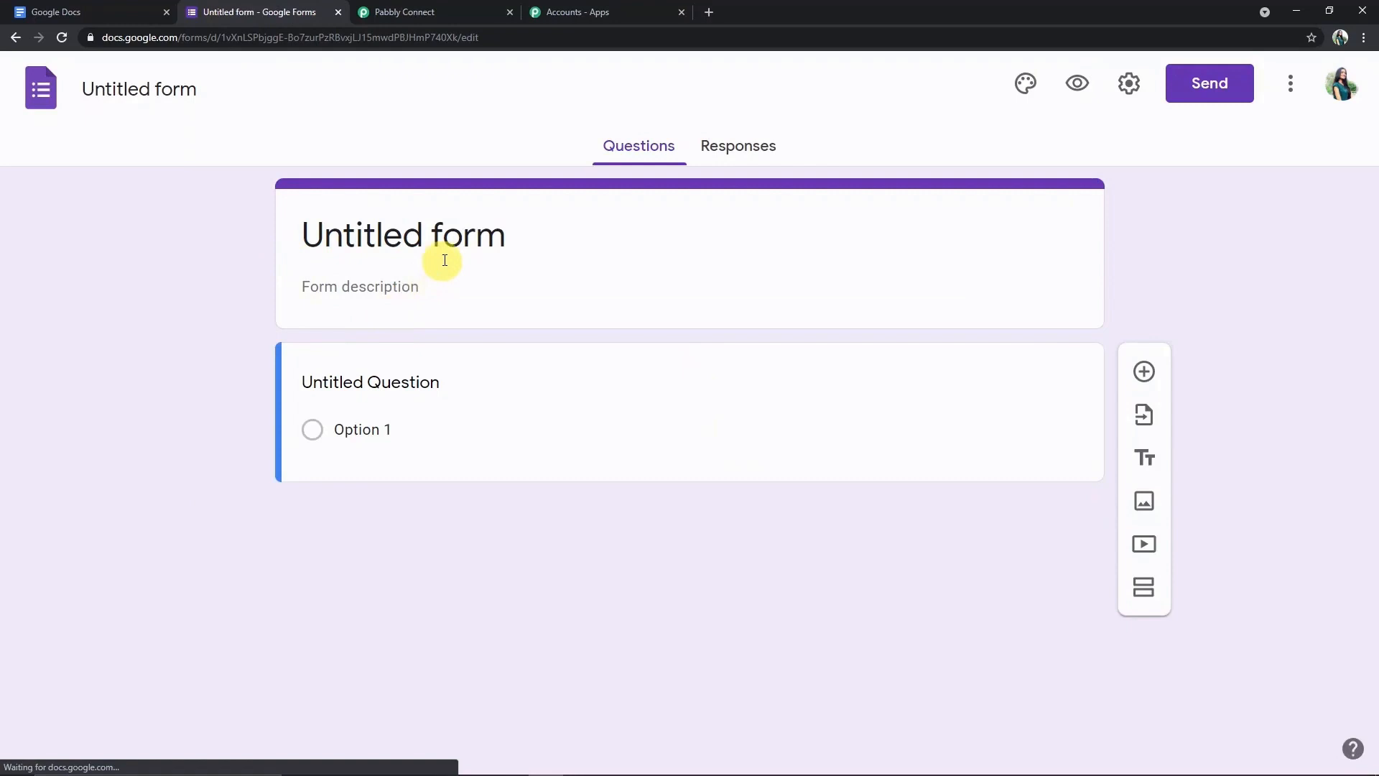
click(476, 240)
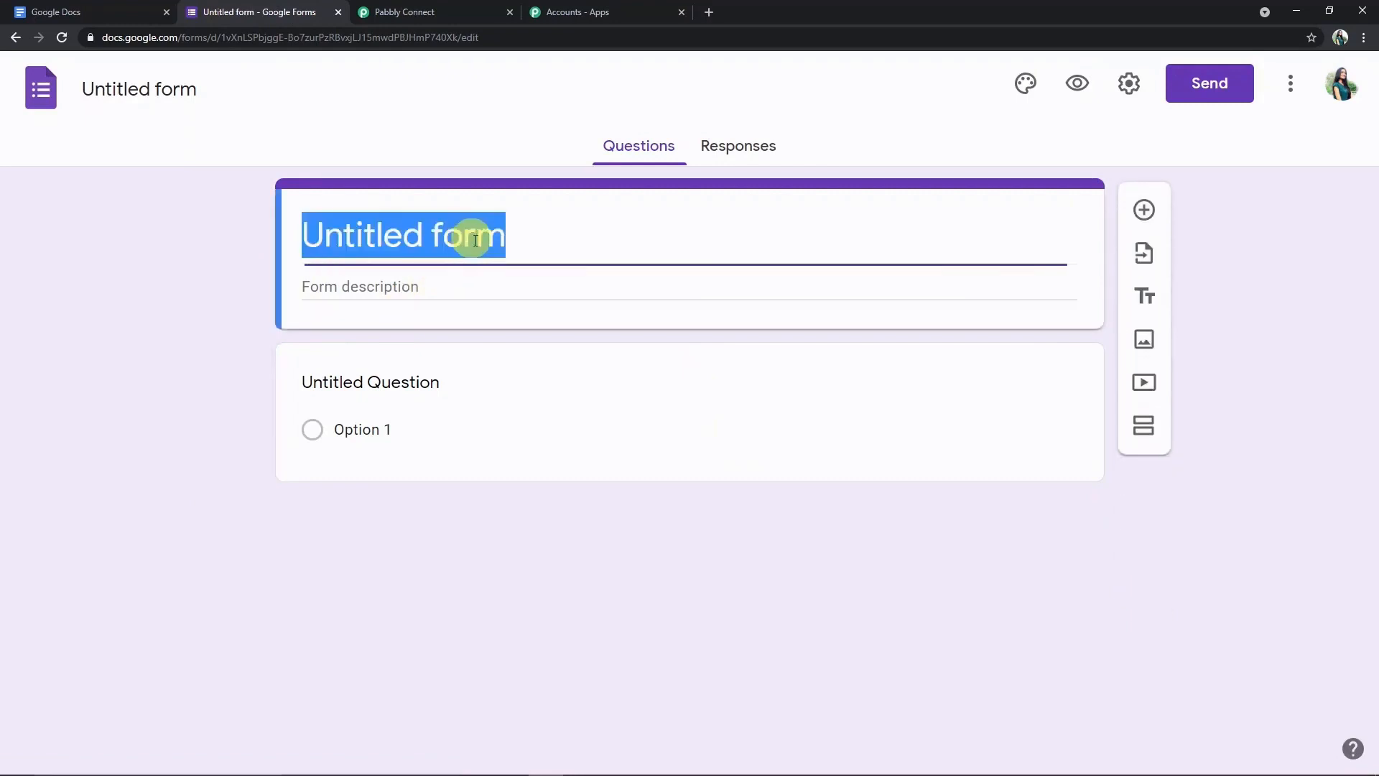
text(A)
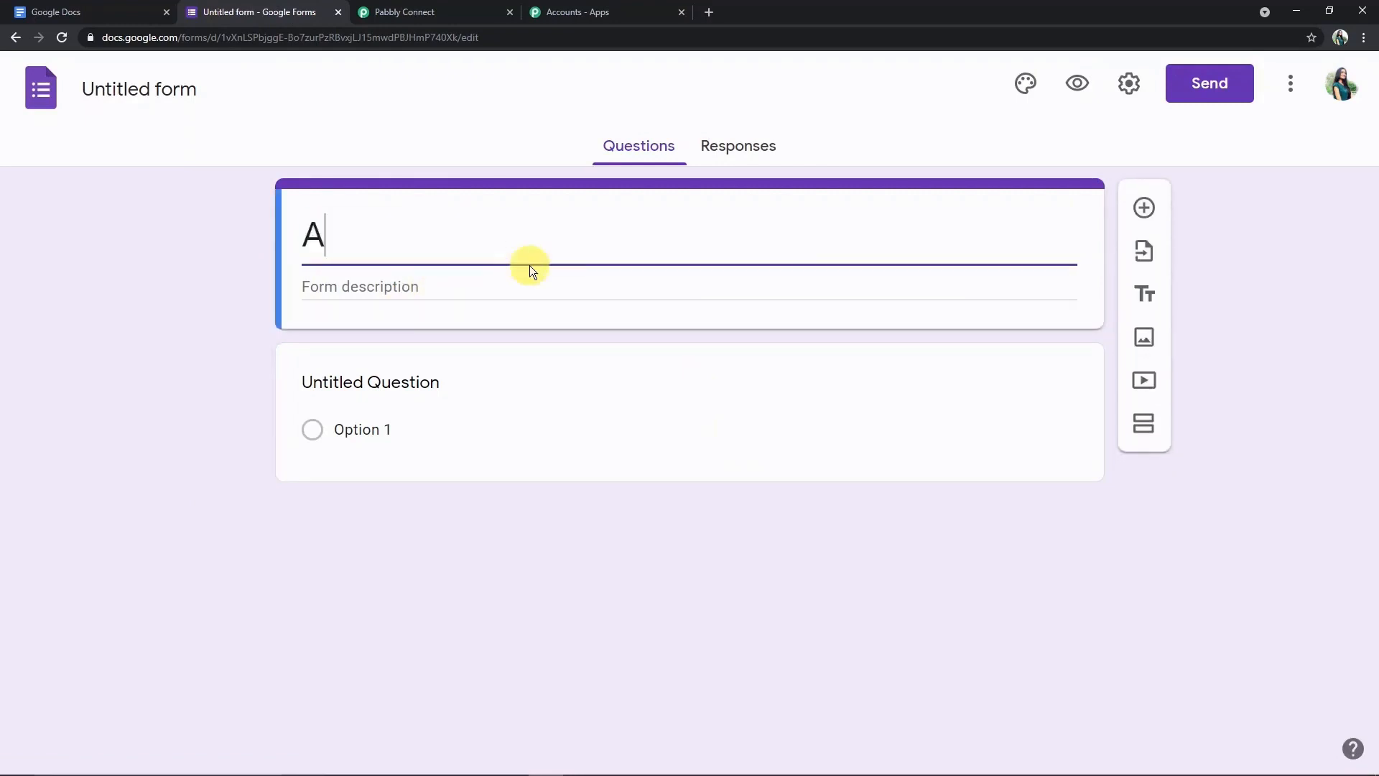
text(cademy)
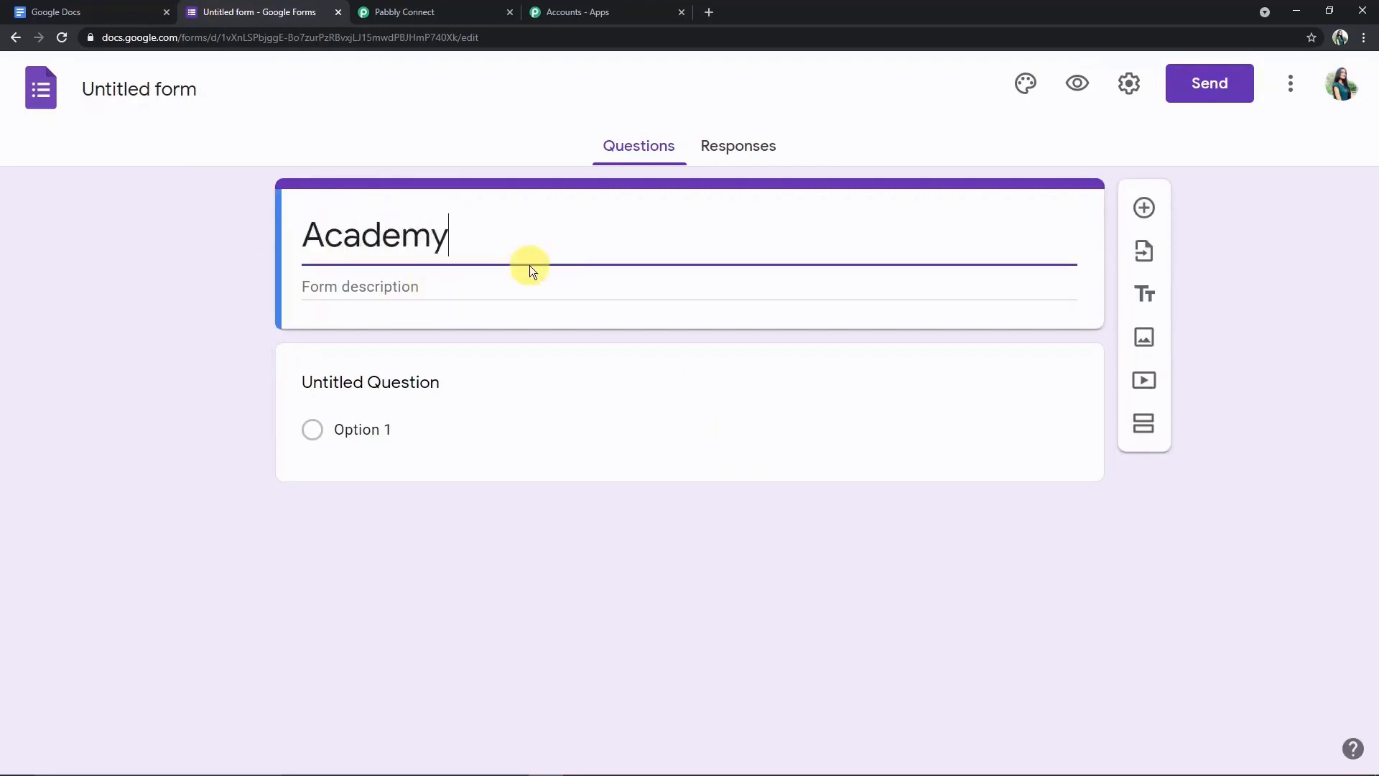
text( Feedback)
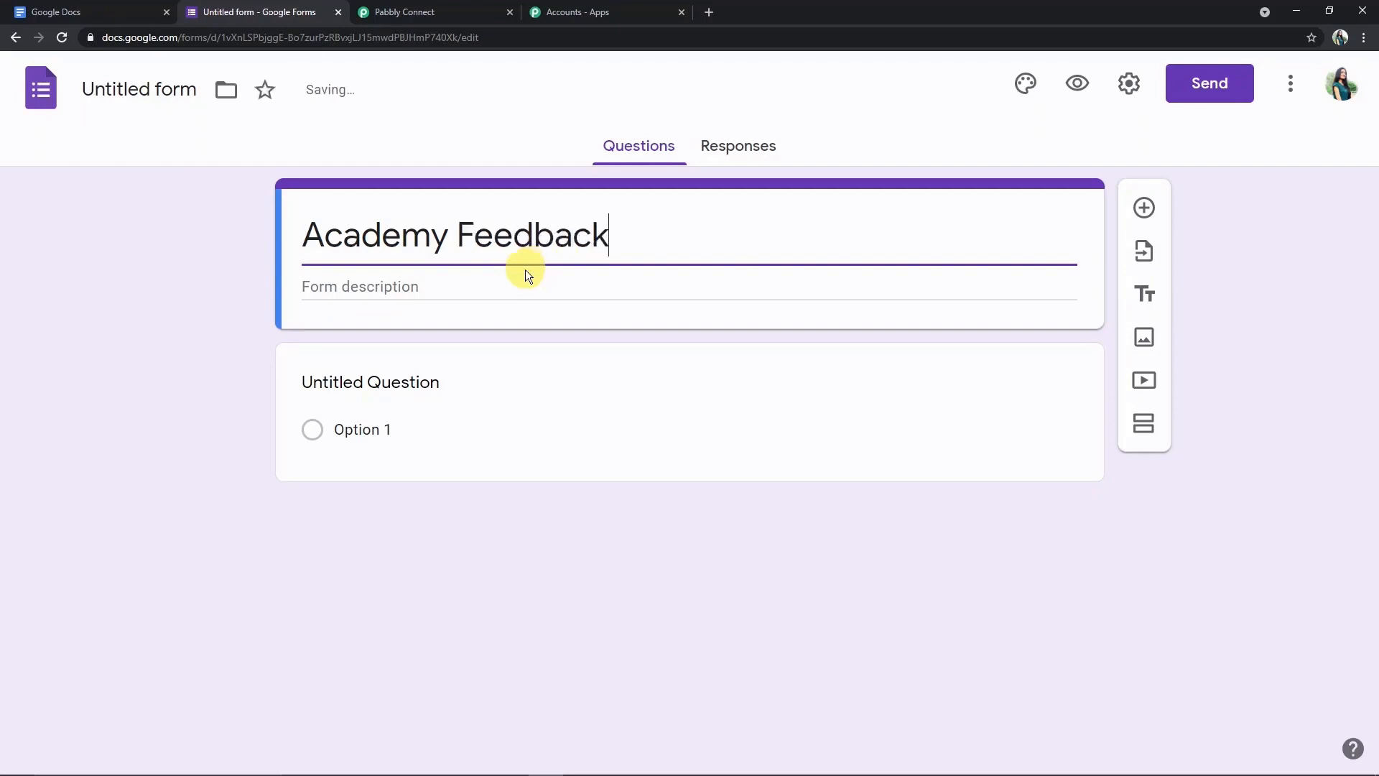
click(333, 388)
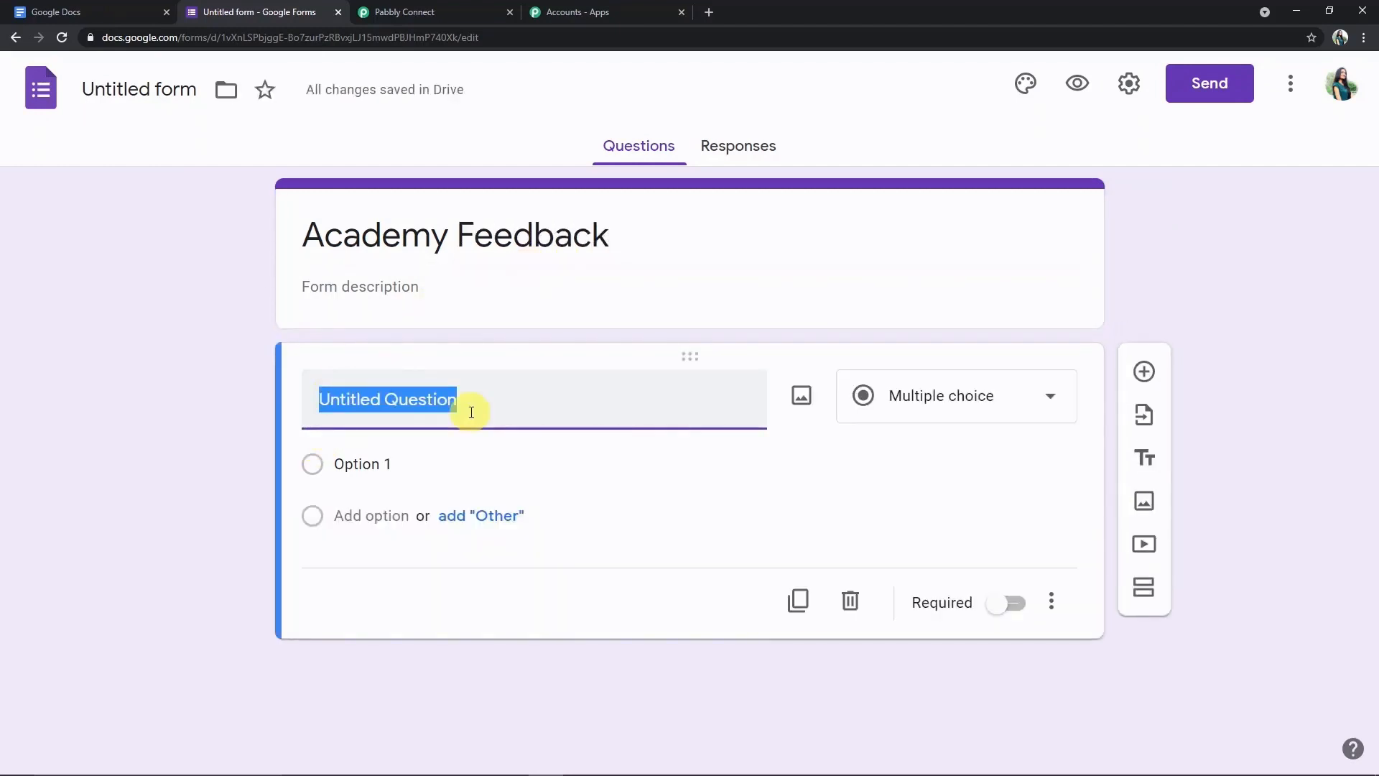
key(BackSpace)
text(Stud)
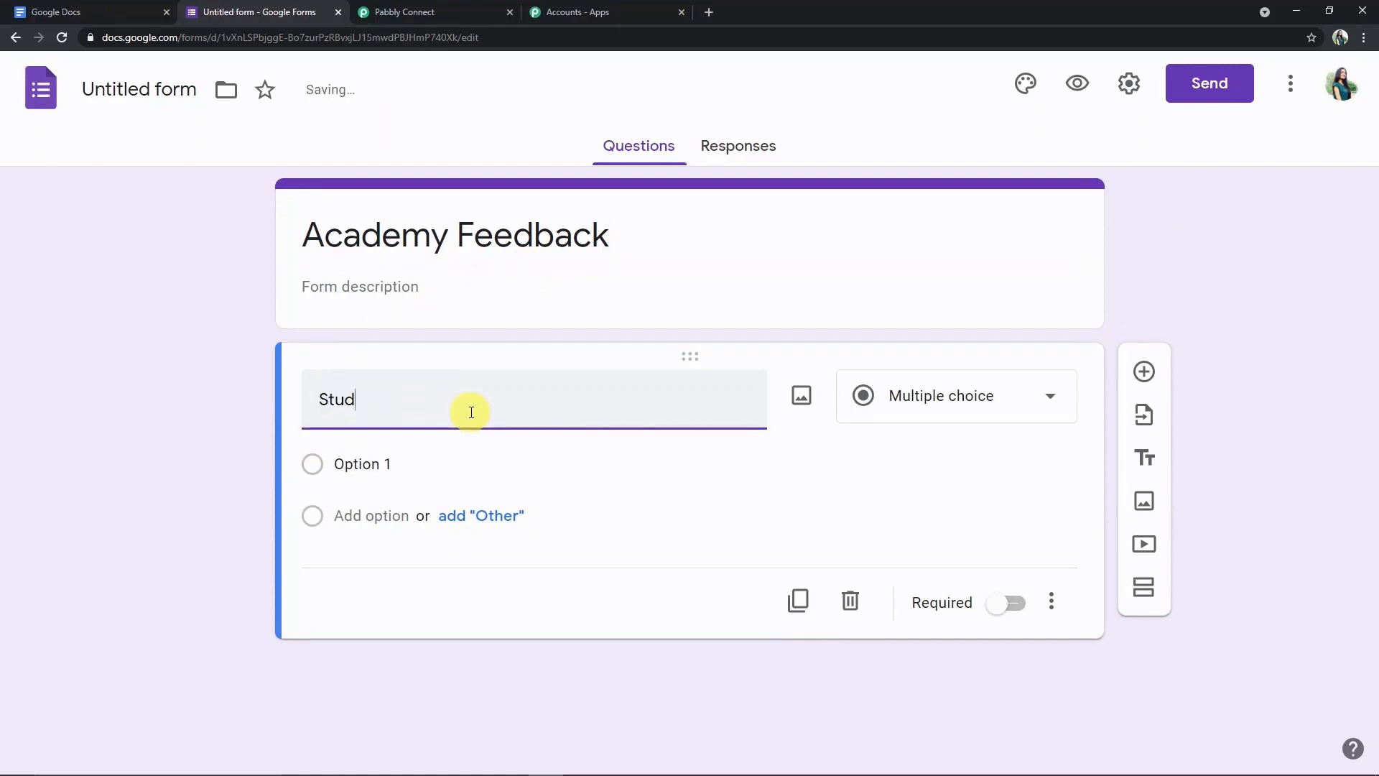
text(ent Name)
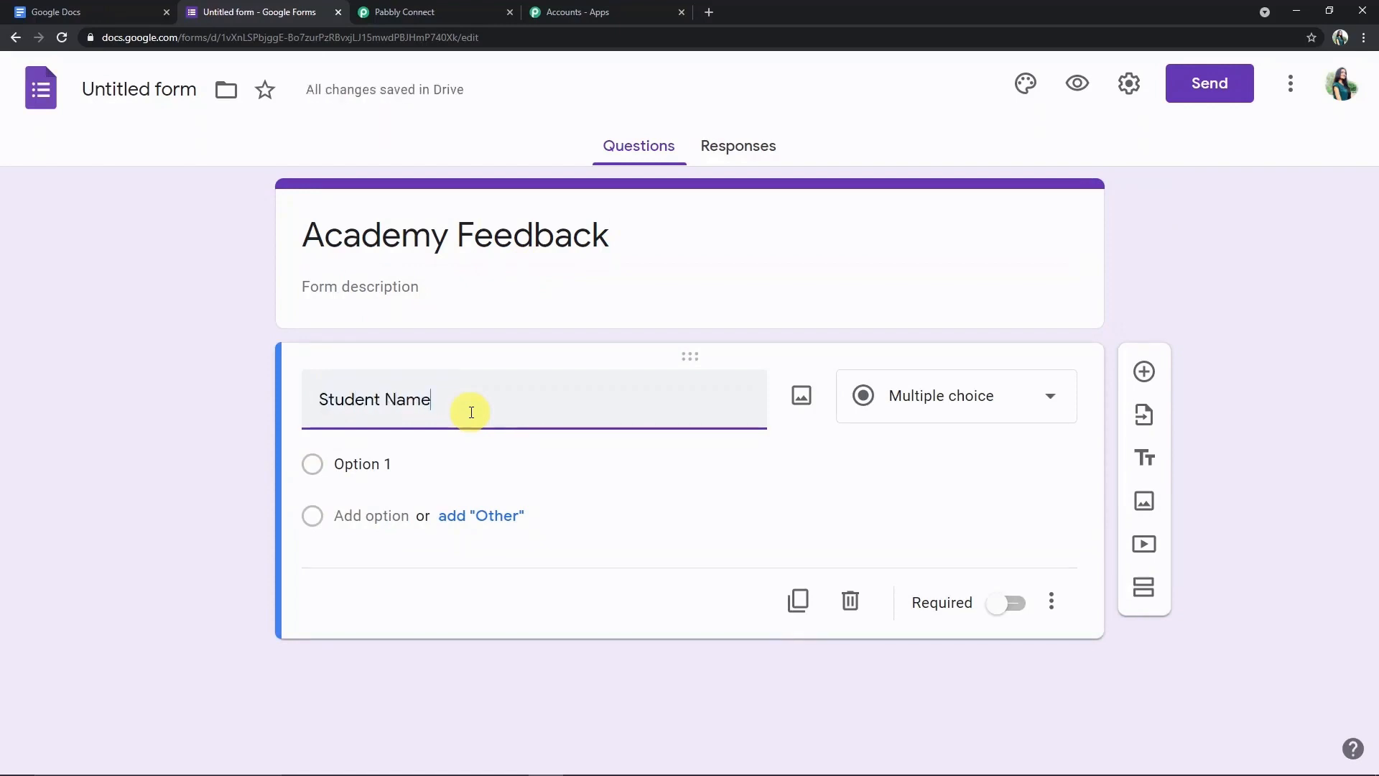
- Duplicate the Student Name question and retitle the copy 'Student email'
click(805, 565)
click(459, 575)
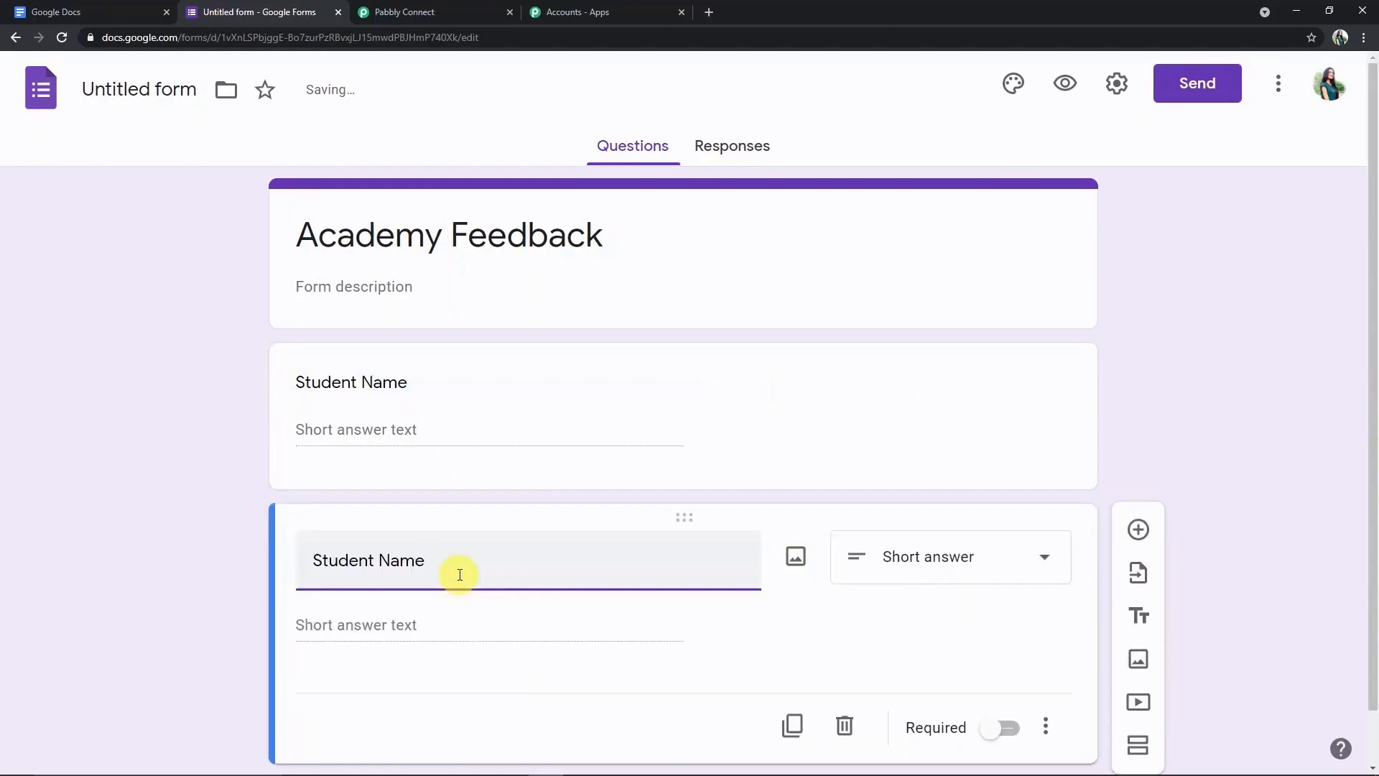
key(BackSpace)
key(BackSpace)
text(emai)
scroll(463, 639, down, 1)
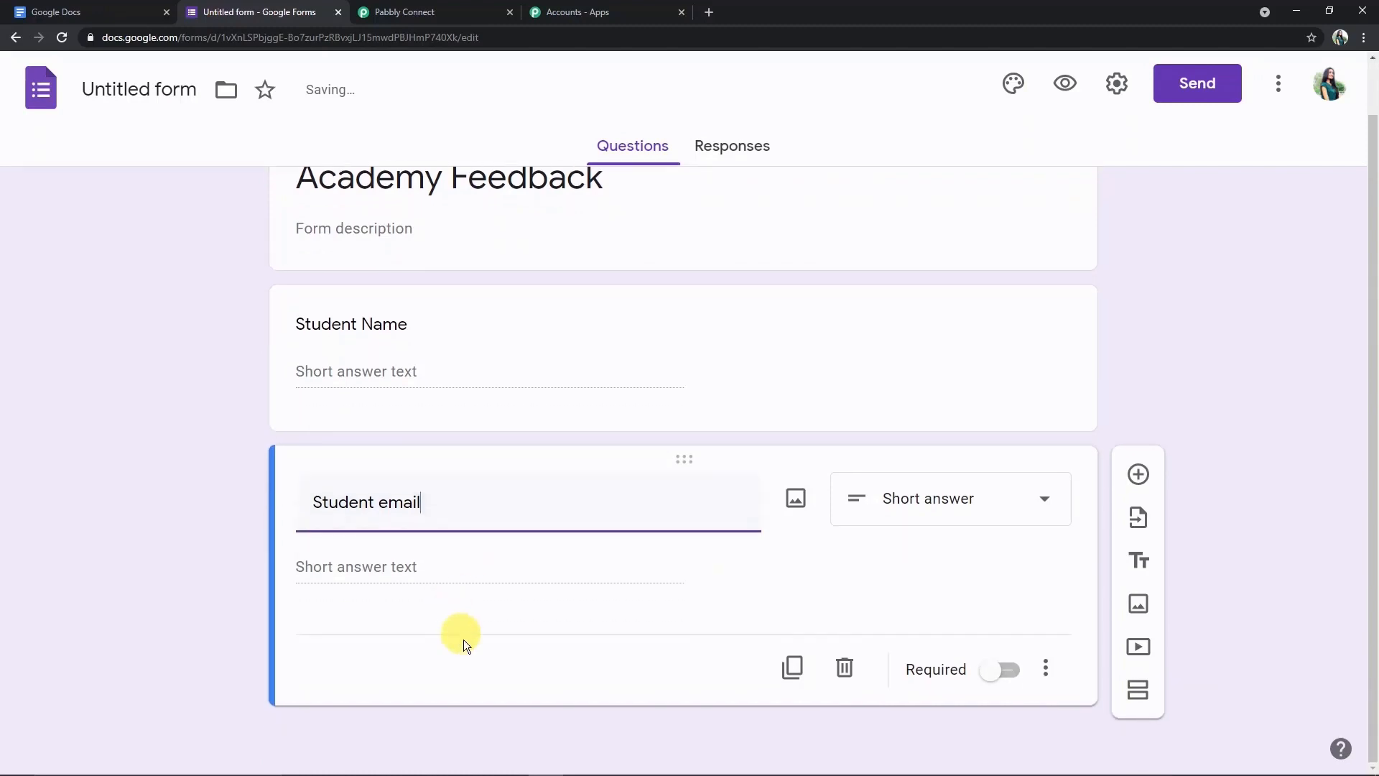
- Duplicate again into a 'Feedback' question and mark it required
click(793, 668)
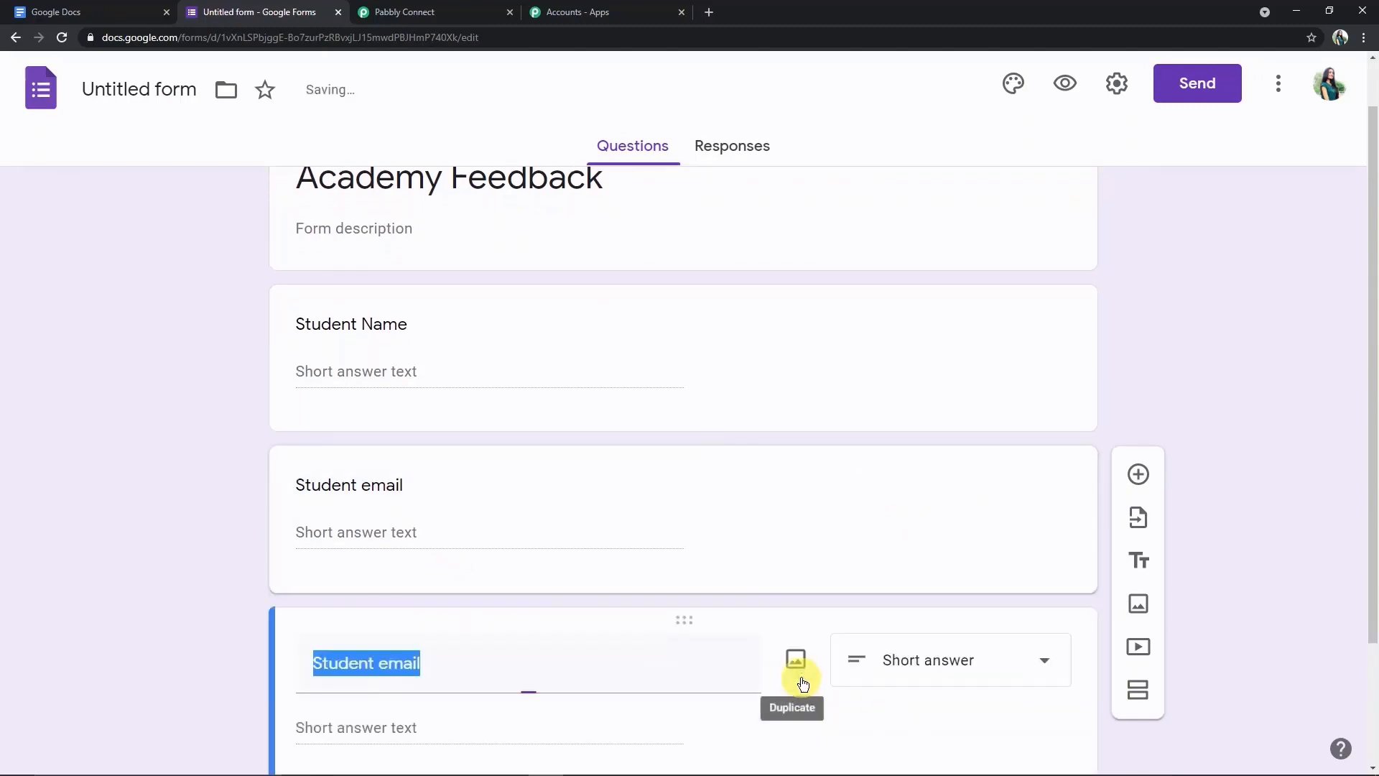
click(524, 688)
key(BackSpace)
key(BackSpace)
key(BackSpace)
key(BackSpace)
key(BackSpace)
key(BackSpace)
key(BackSpace)
key(BackSpace)
key(BackSpace)
key(BackSpace)
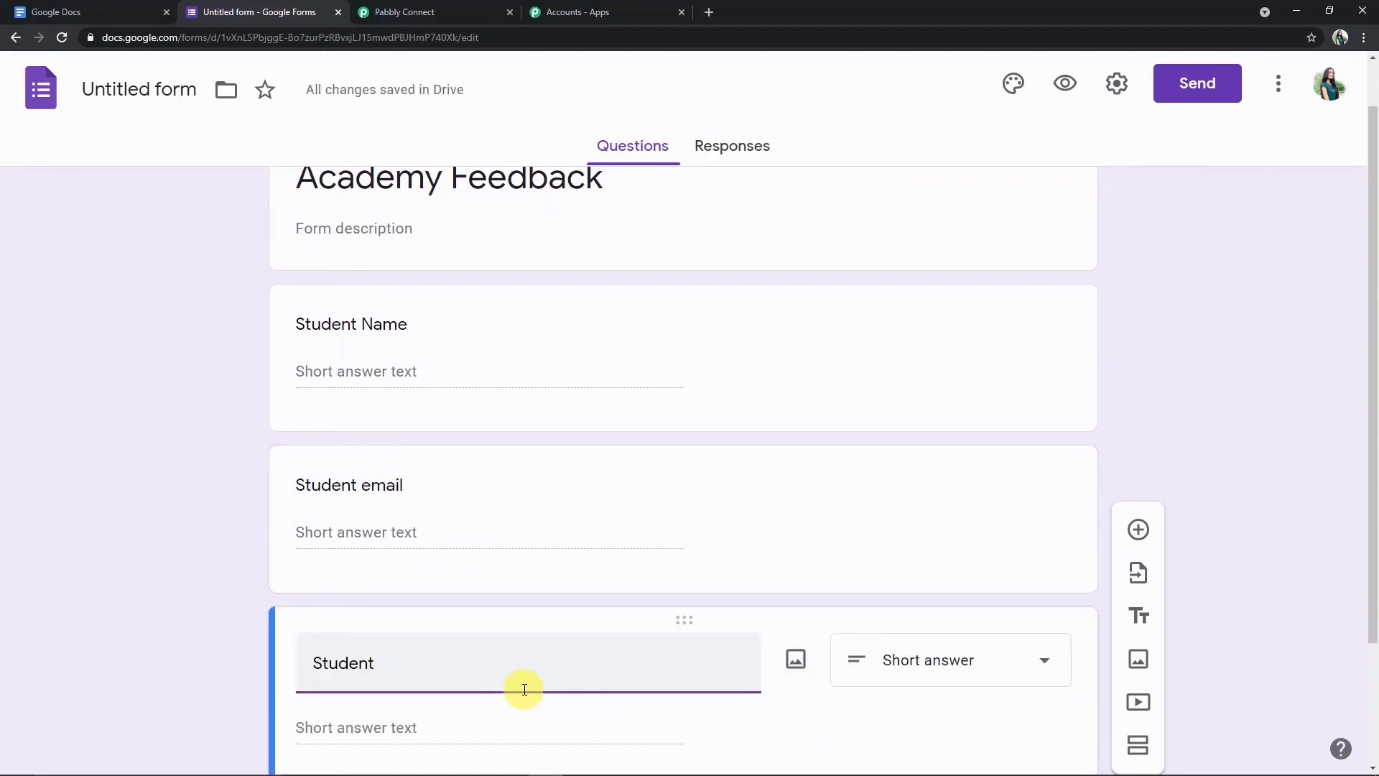
text(Feedbac)
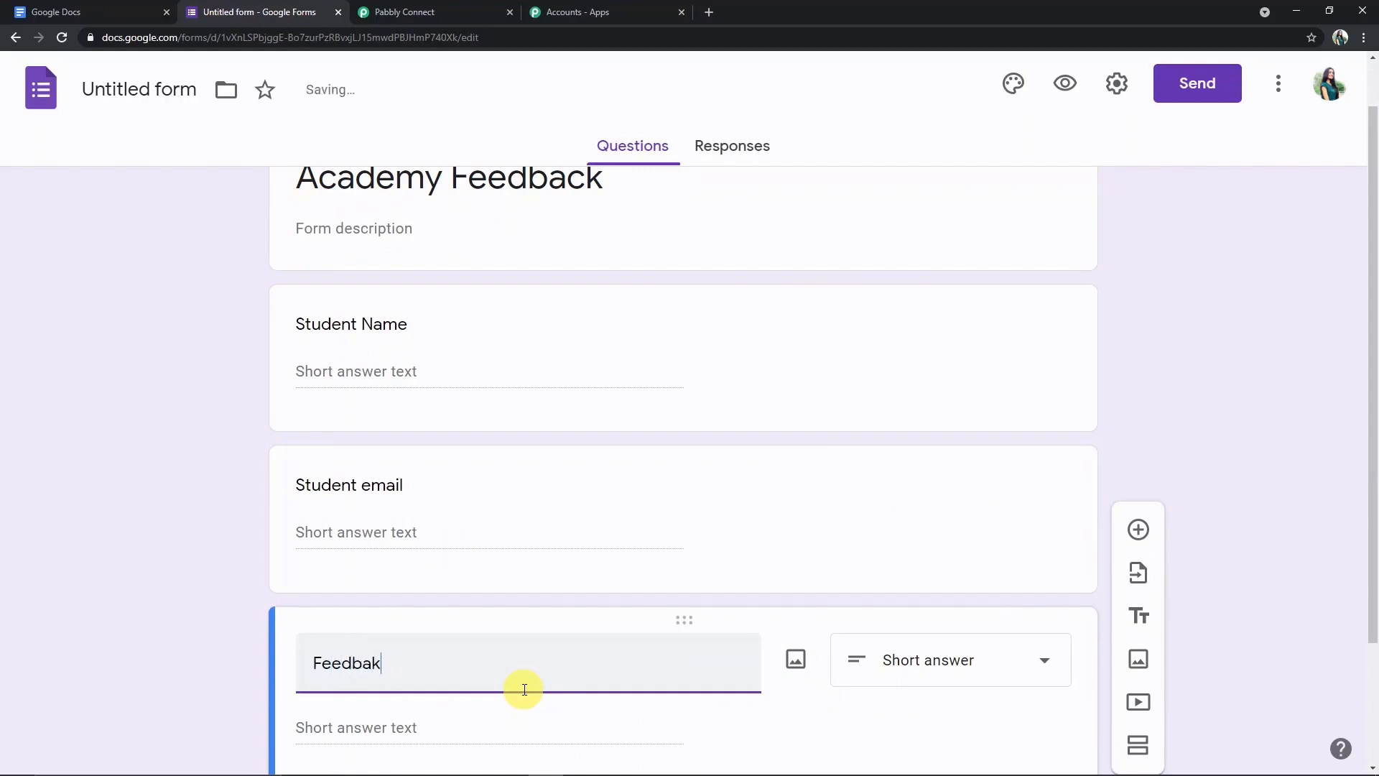
text(k)
key(BackSpace)
text(ck)
scroll(495, 719, down, 1)
scroll(750, 702, down, 2)
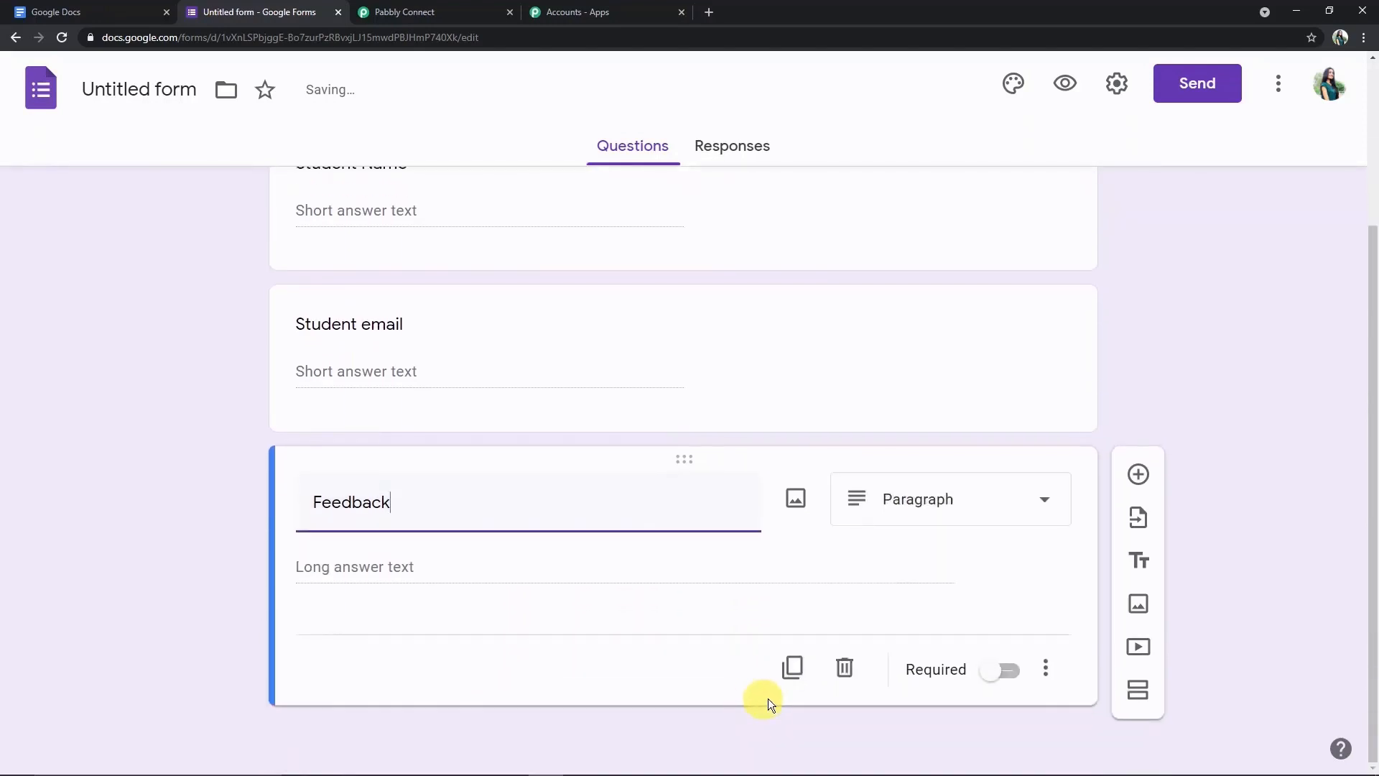
click(992, 679)
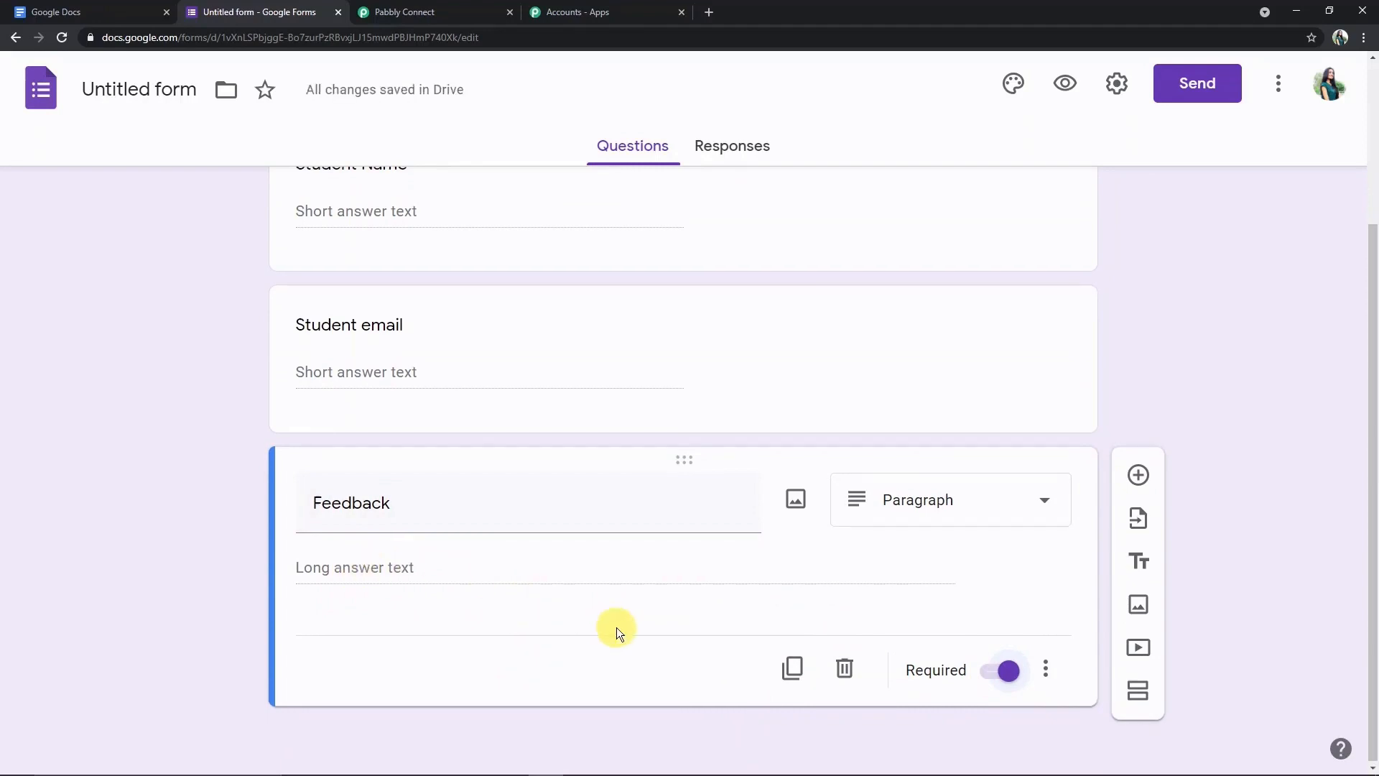
scroll(617, 628, up, 3)
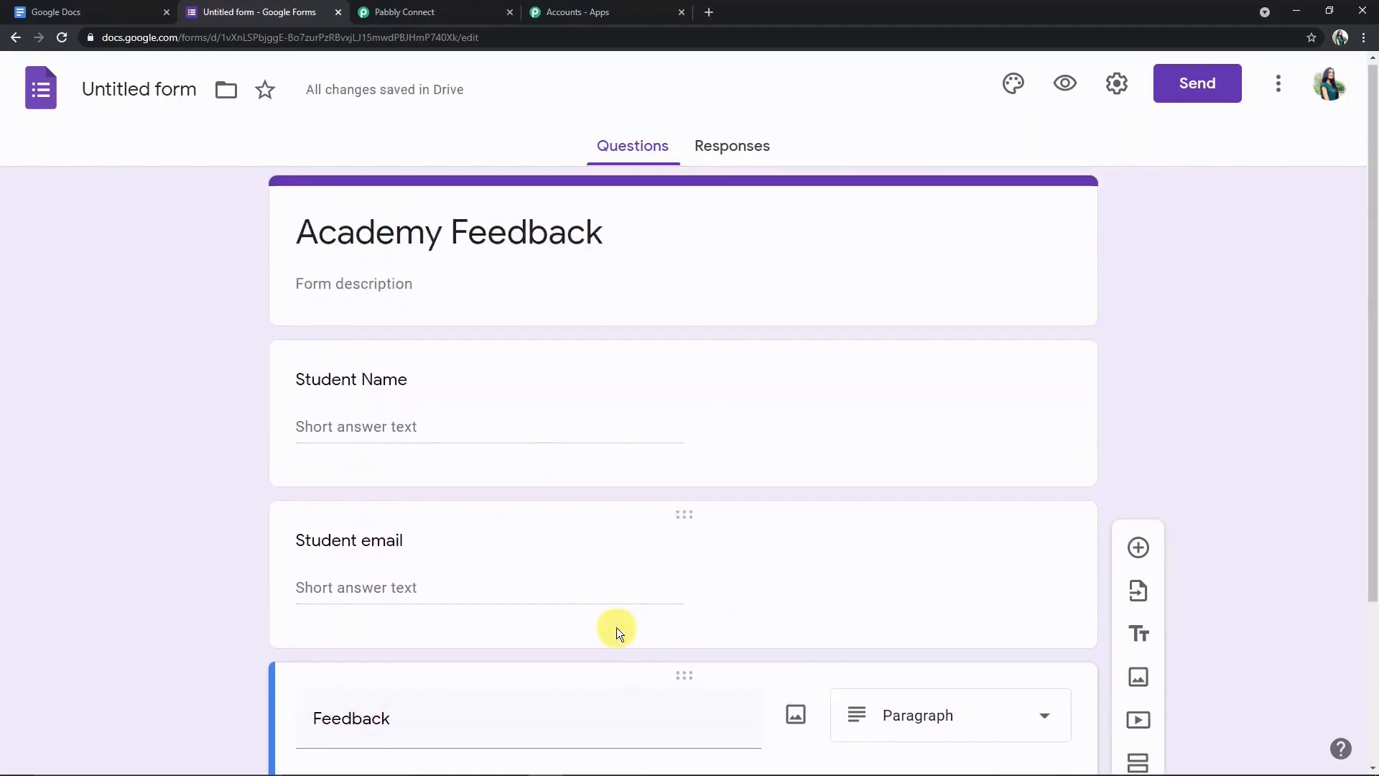
- Link the form's responses to a new 'Academy Feedback (Responses)' spreadsheet
click(732, 144)
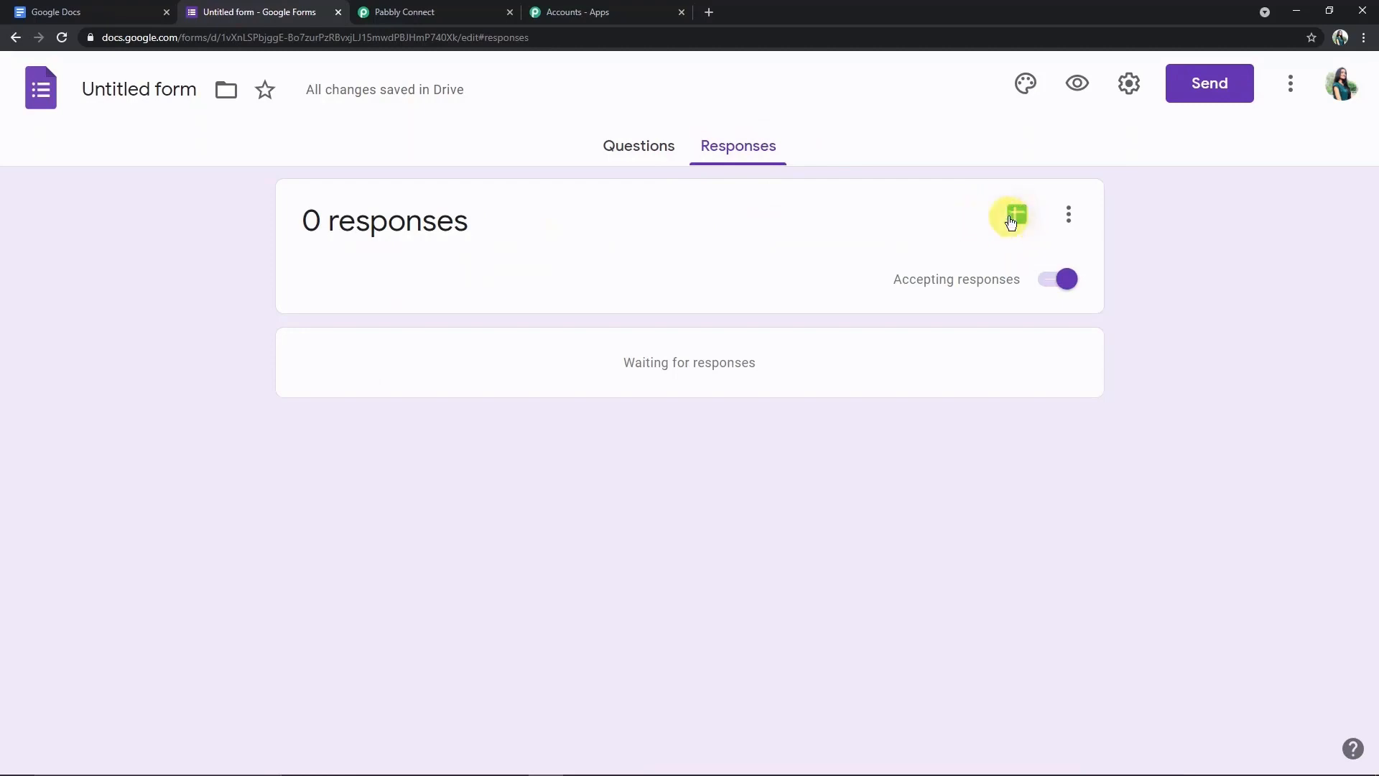
click(1011, 219)
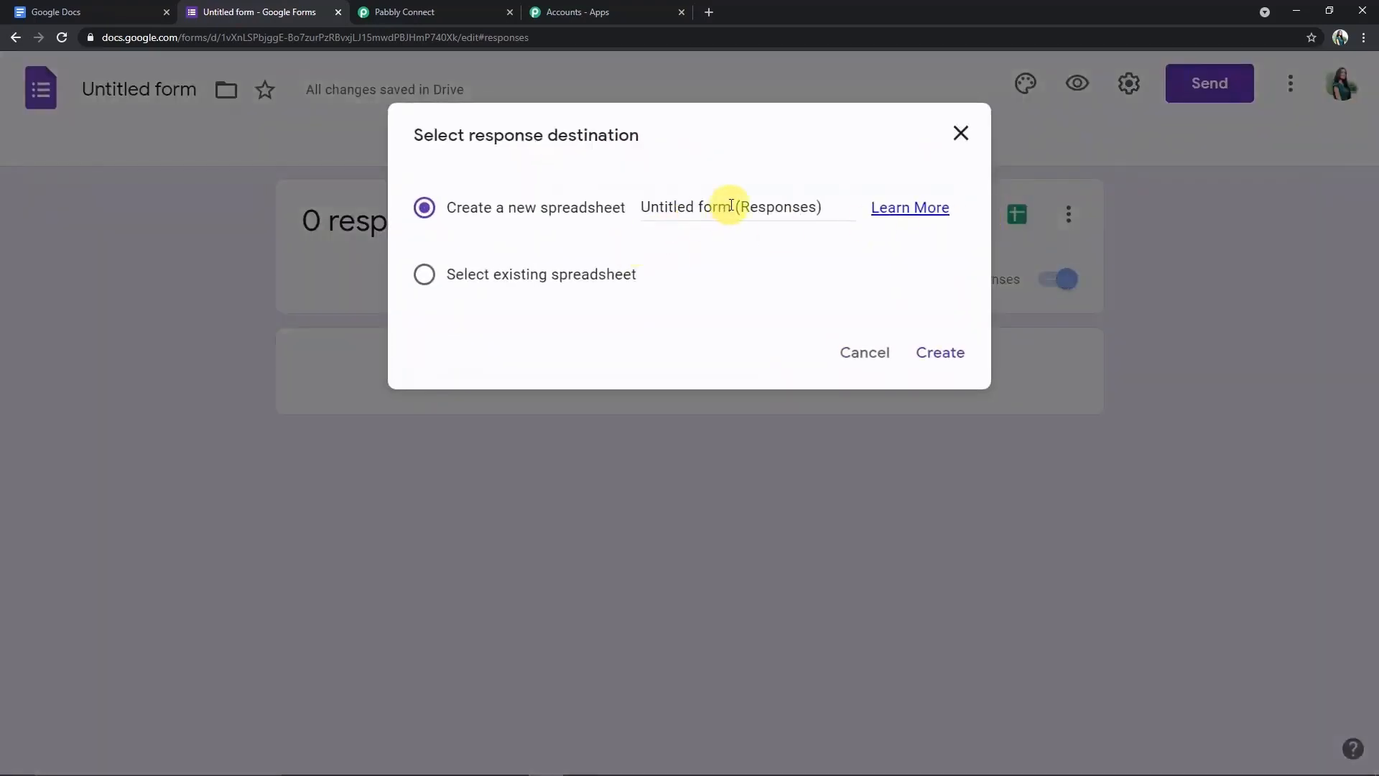
click(731, 208)
key(BackSpace)
key(BackSpace)
key(BackSpace)
key(BackSpace)
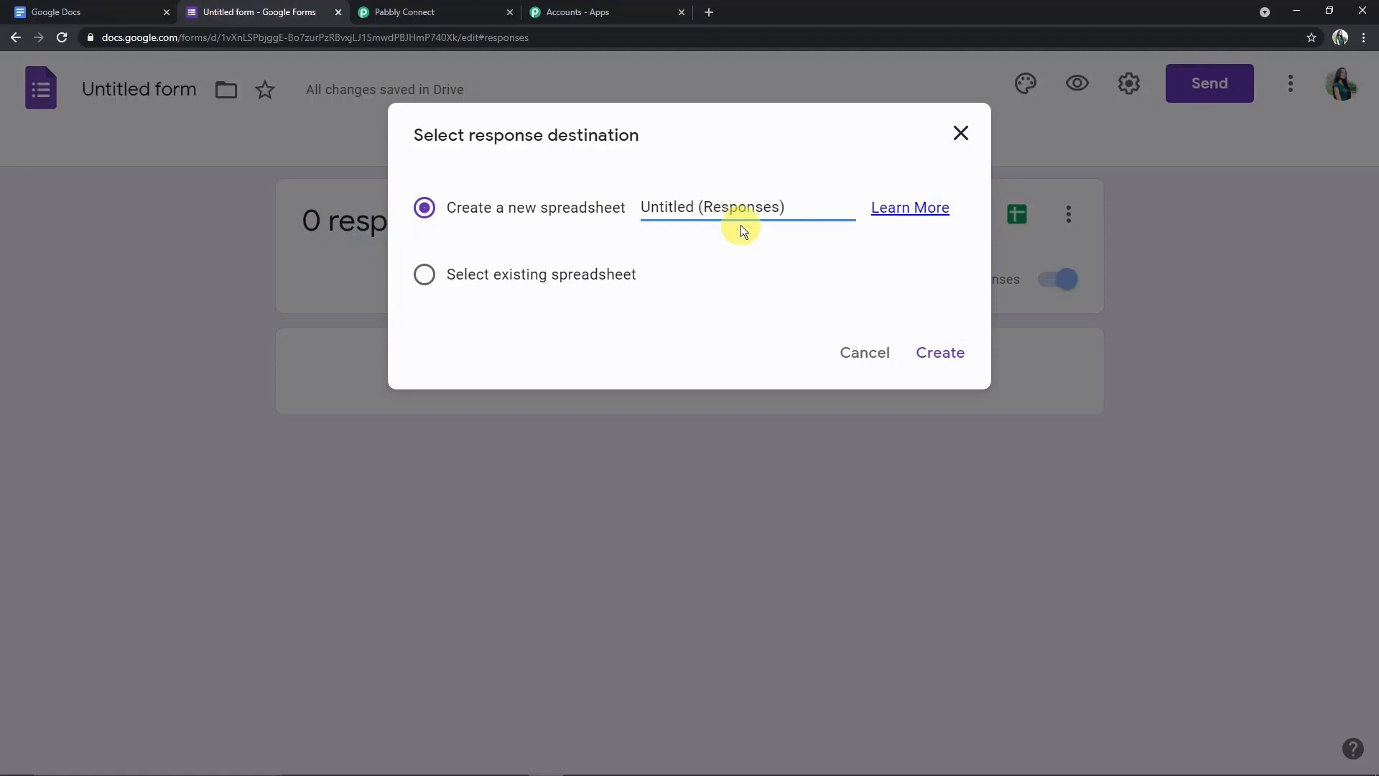
key(BackSpace)
key(BackSpace)
key(BackSpace)
key(BackSpace)
key(BackSpace)
key(BackSpace)
key(BackSpace)
key(BackSpace)
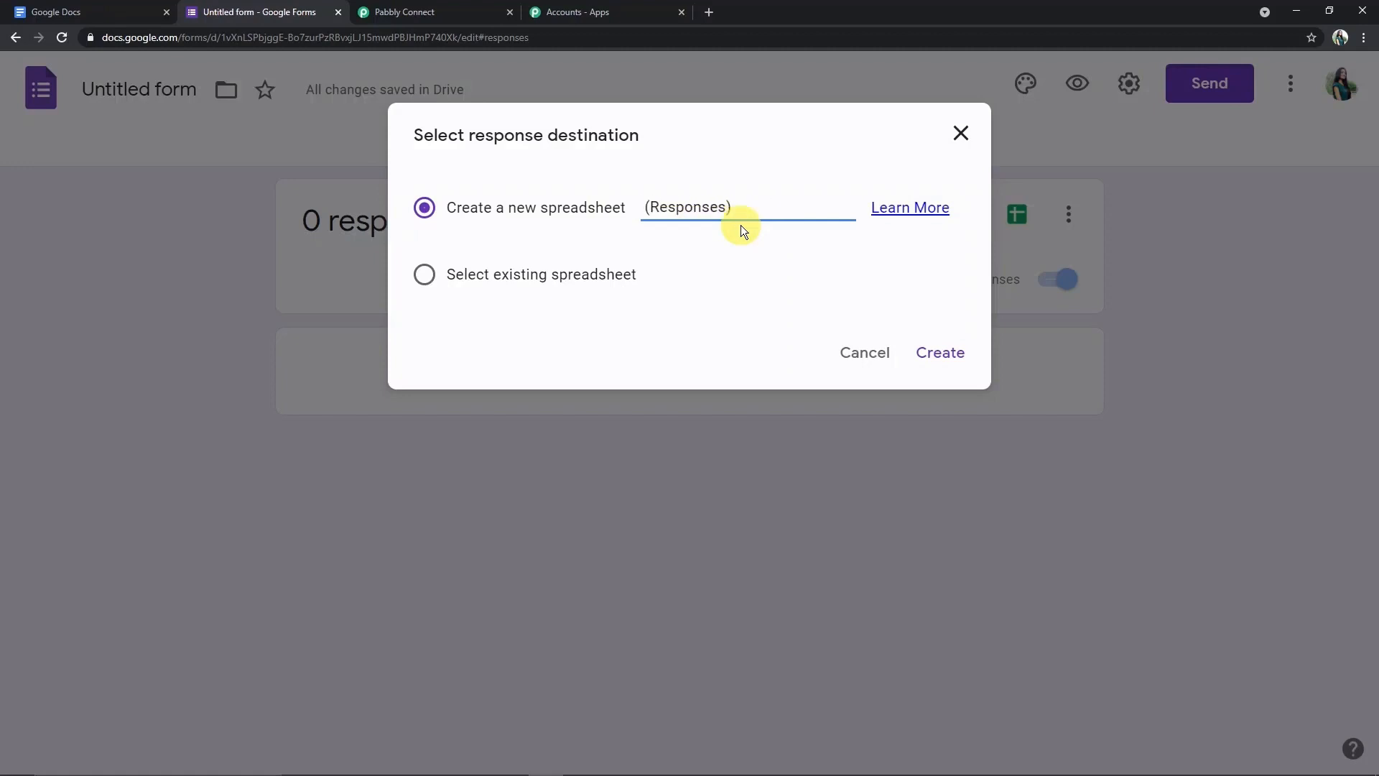
text(Academy)
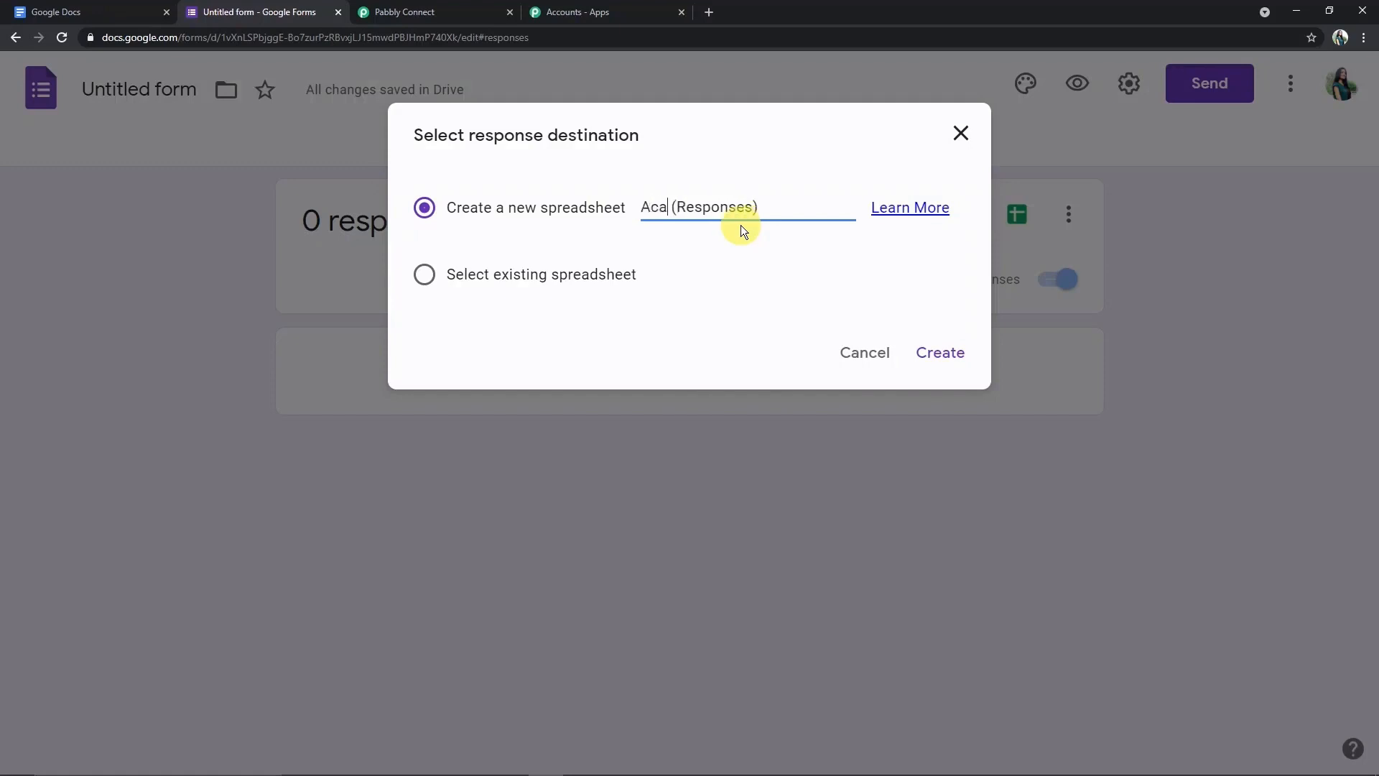
text( Feedbac)
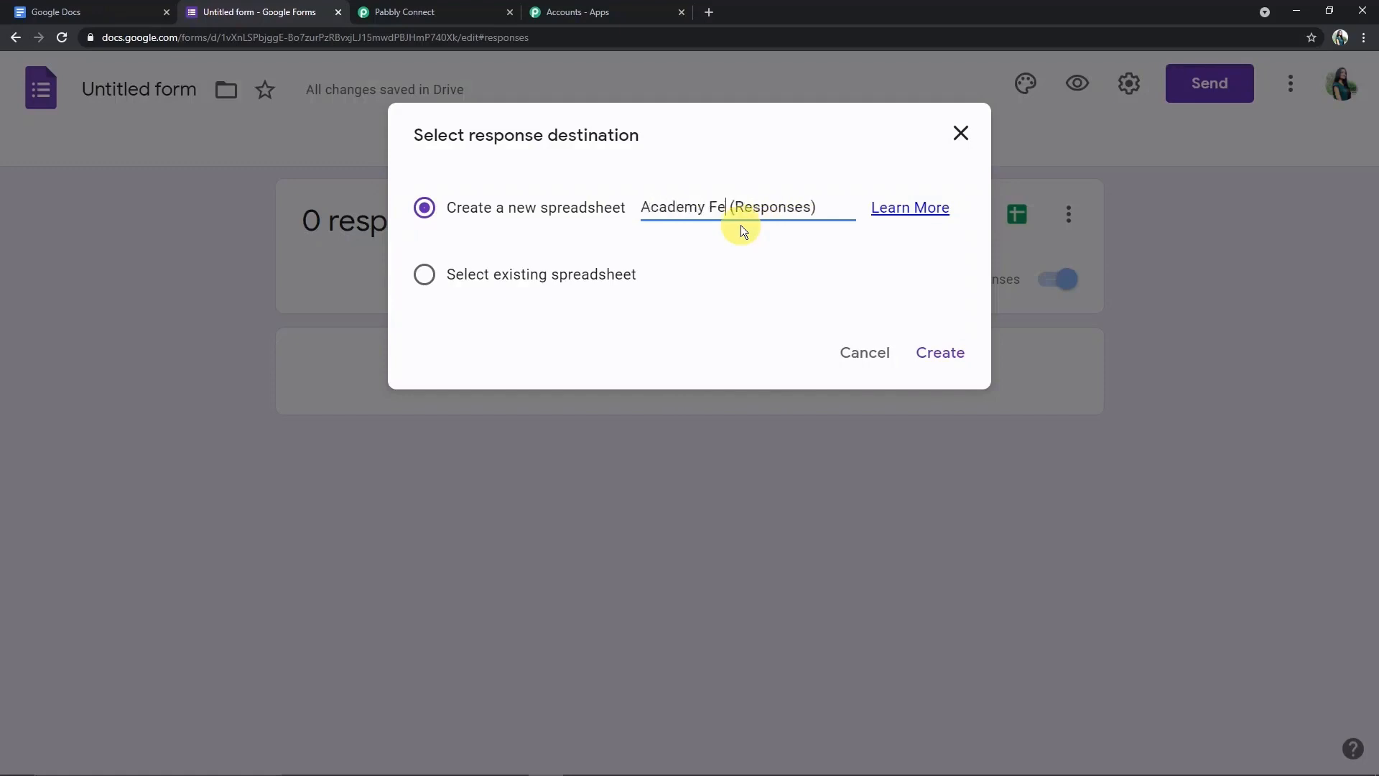
text(k)
click(941, 353)
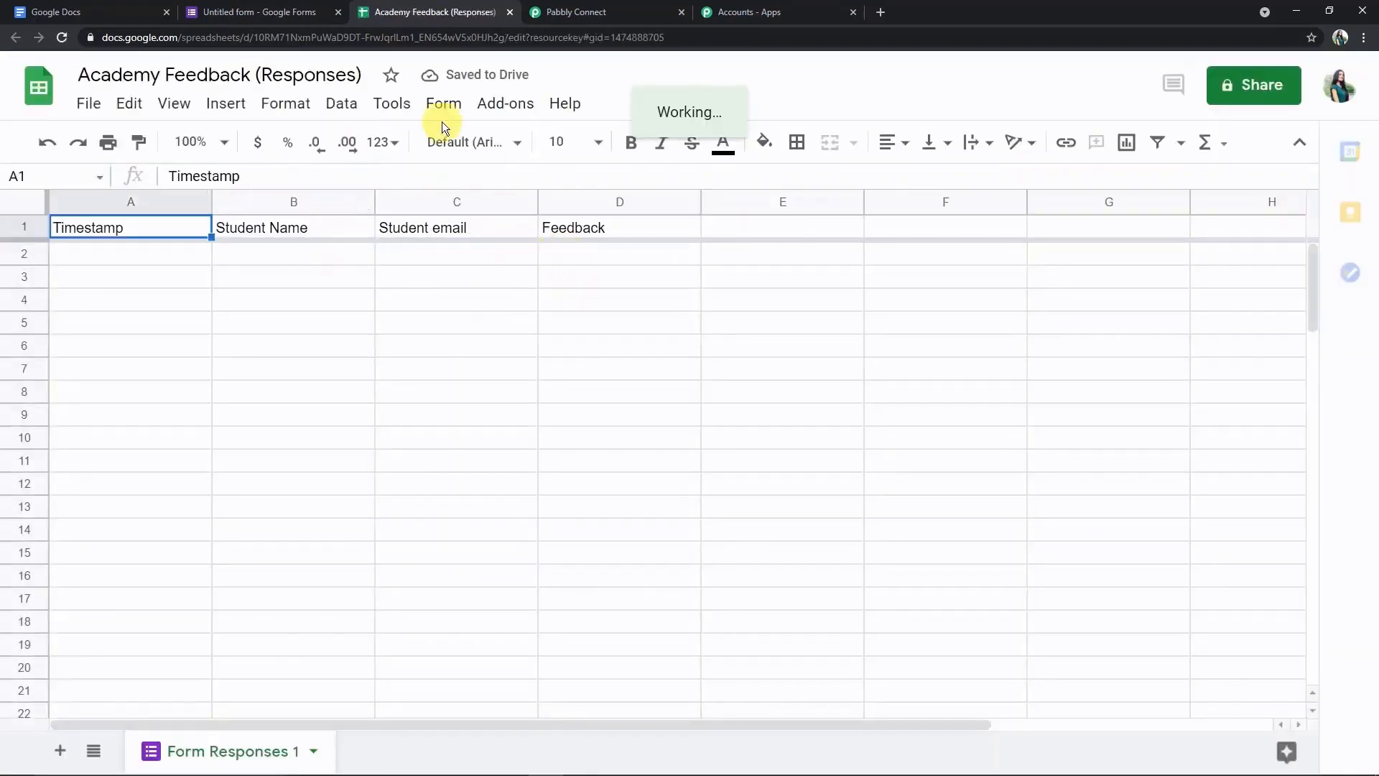
- Name the form 'Academy Feedback' and preview the live form from the Questions view
click(248, 10)
click(168, 77)
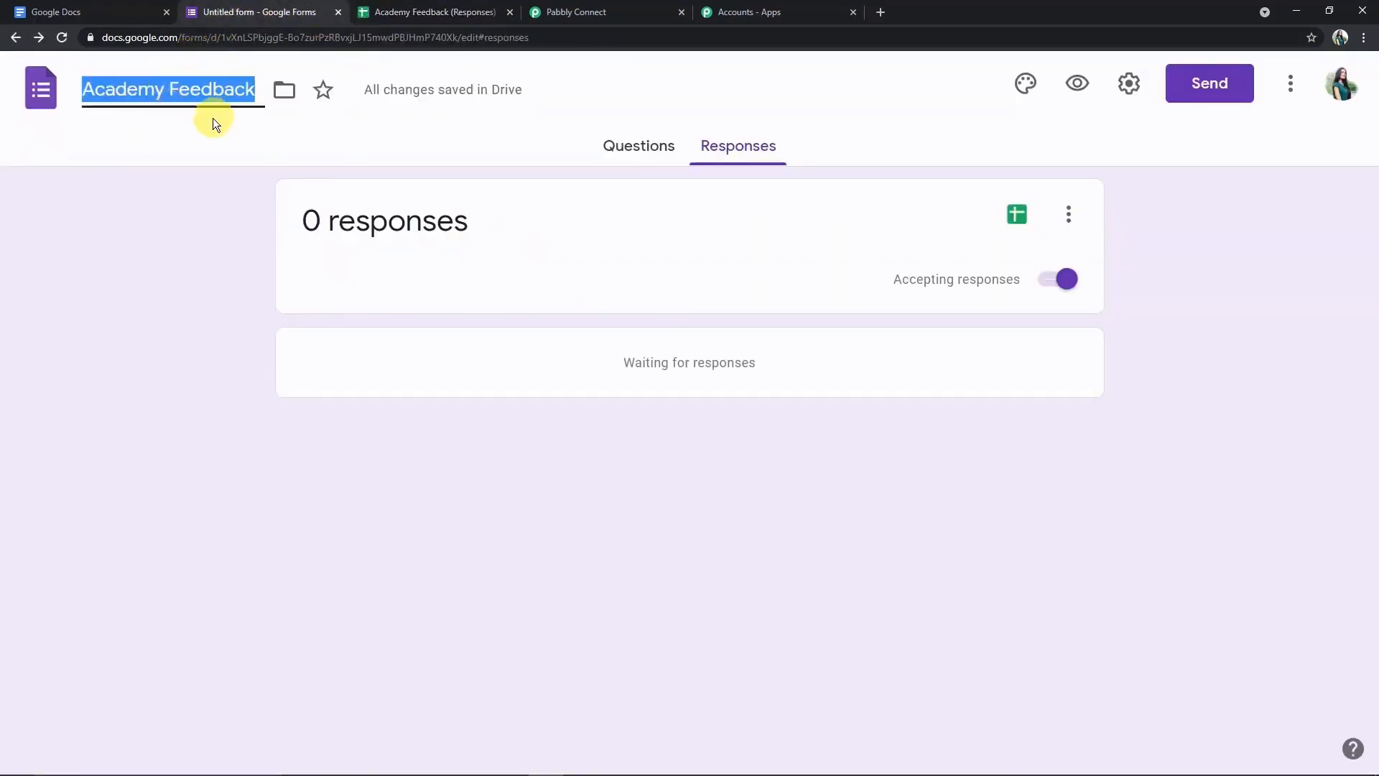
click(640, 146)
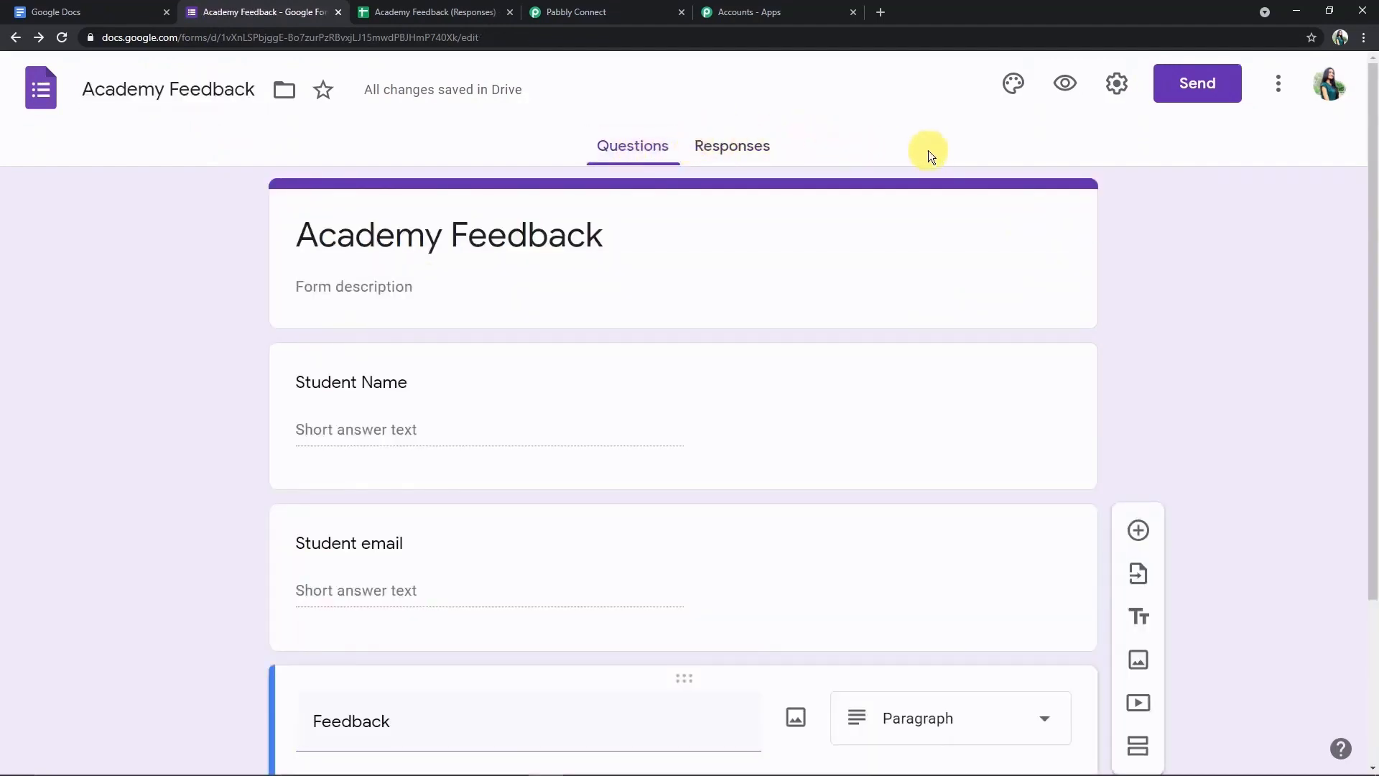
click(1058, 86)
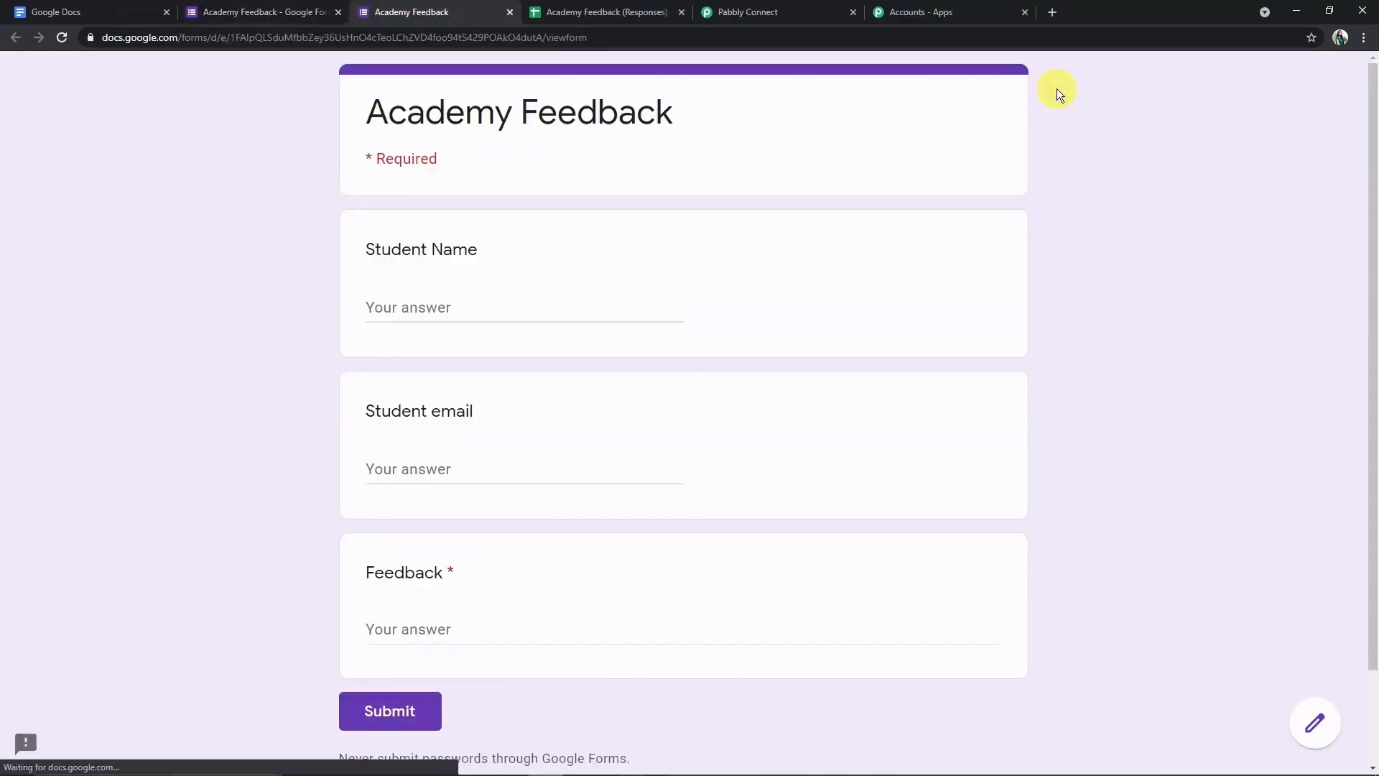
click(735, 10)
- Copy the Google Forms trigger's Webhook URL from the Pabbly Connect workflow
scroll(636, 631, down, 2)
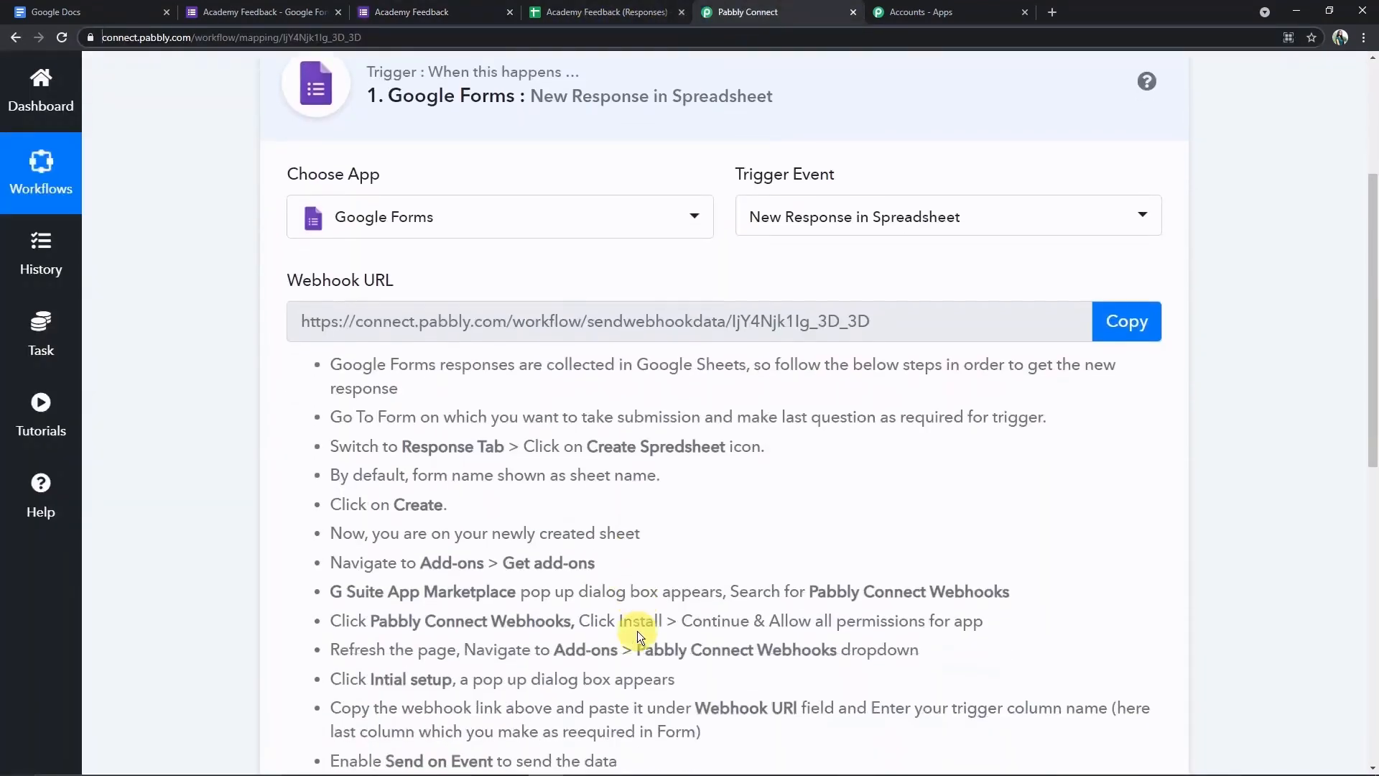
scroll(636, 631, down, 2)
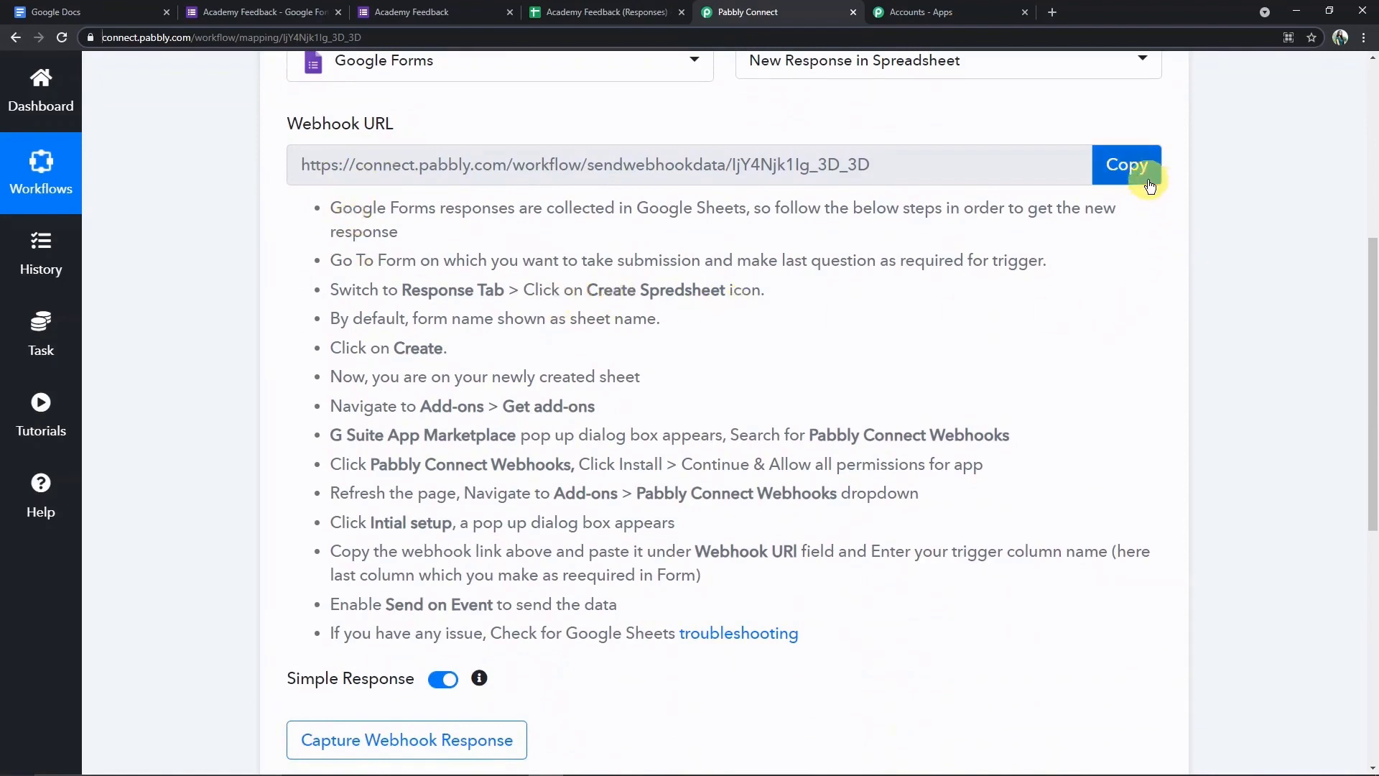
scroll(1150, 186, up, 1)
click(1143, 222)
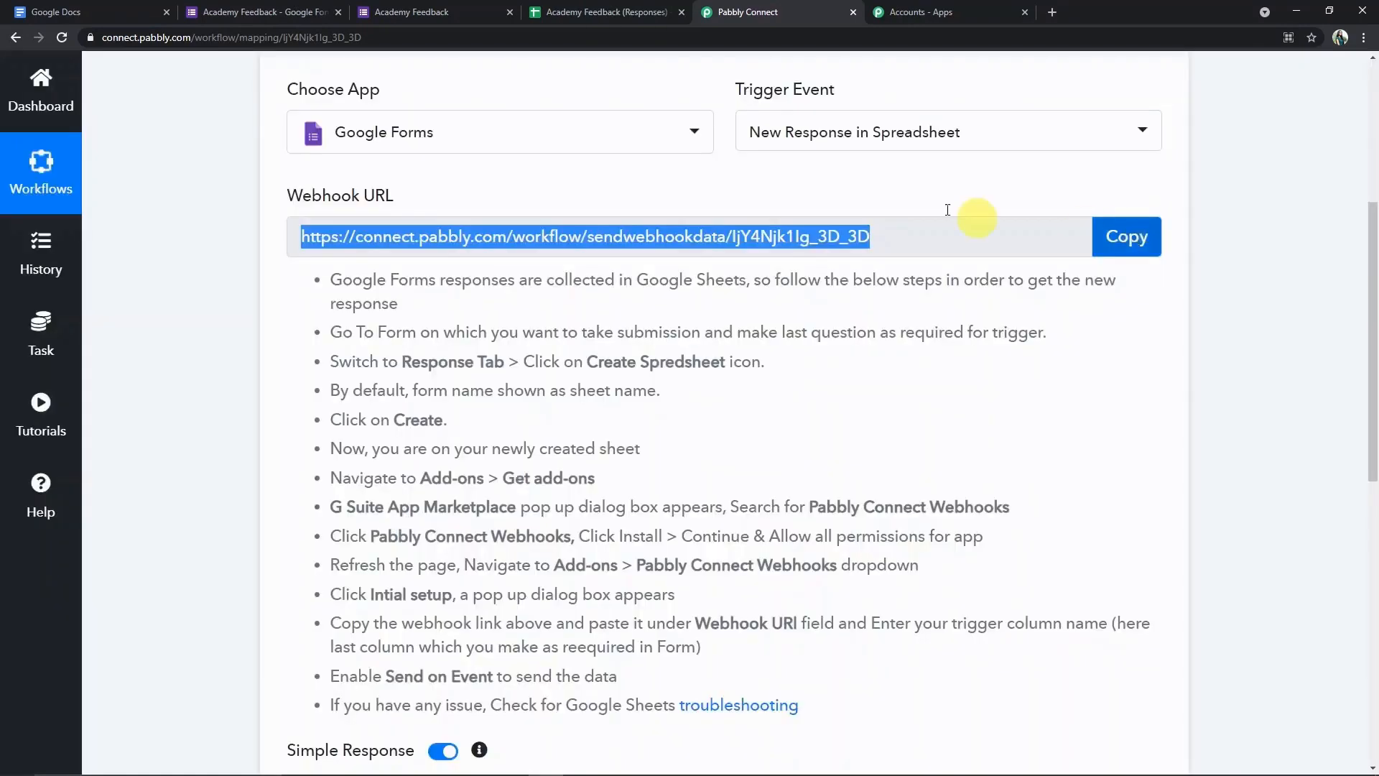
- Search the add-on marketplace for 'pabbly' and confirm Pabbly Connect Webhooks is installed
click(602, 13)
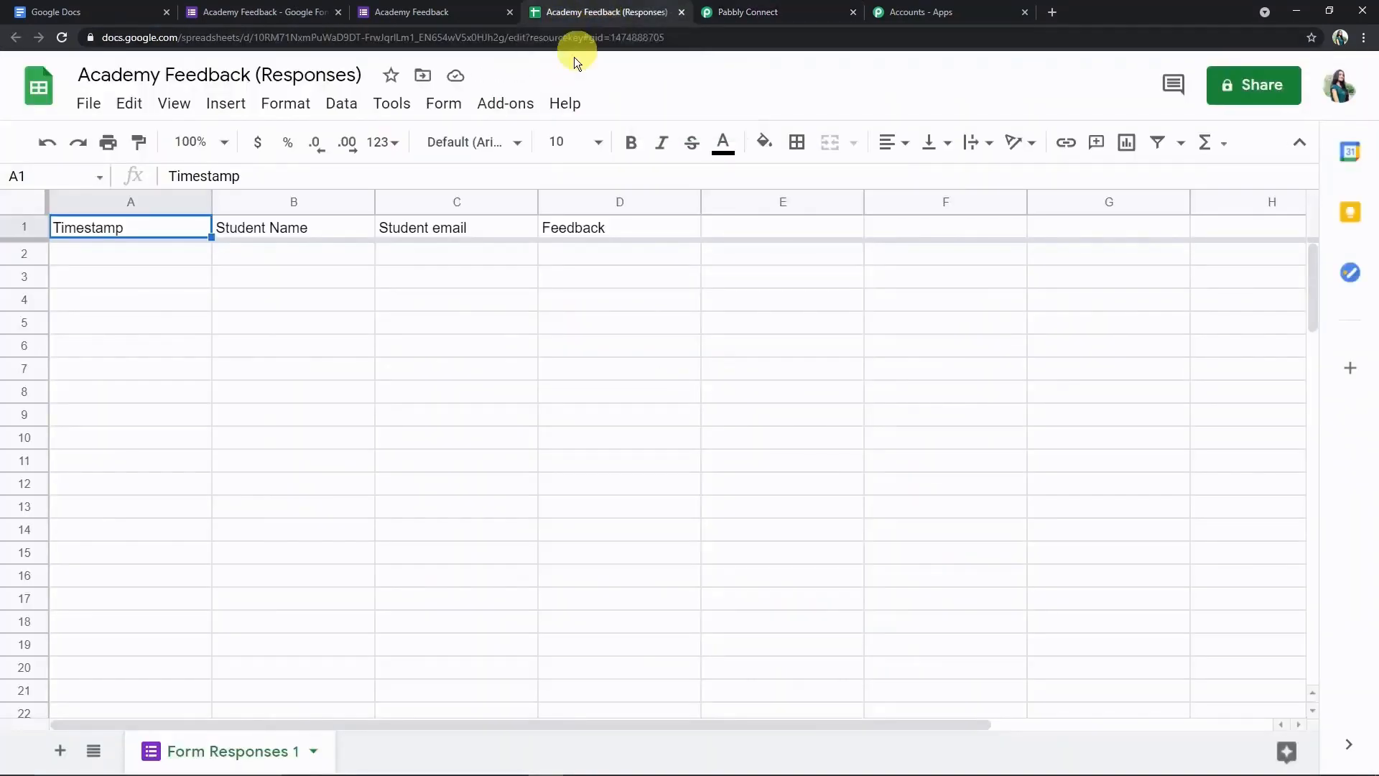
click(511, 109)
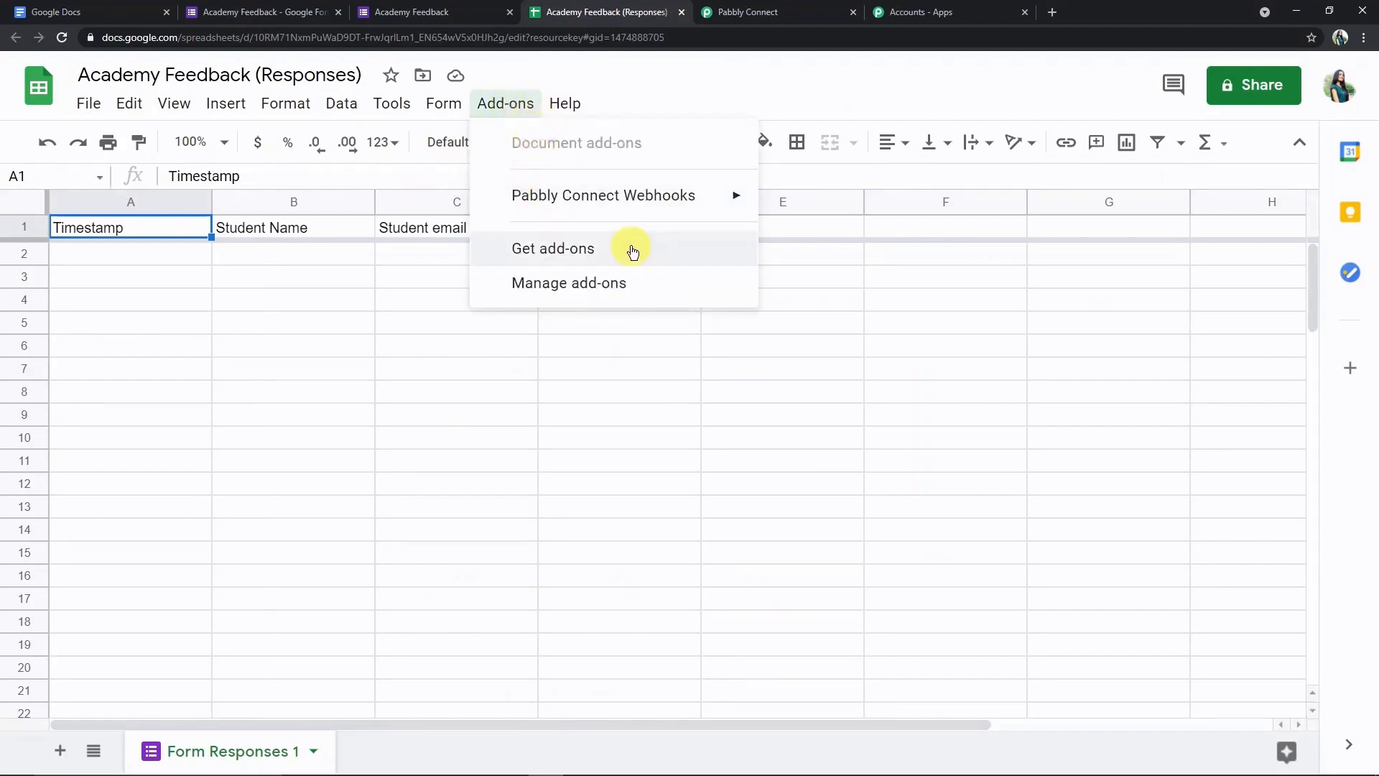
mouse_move(608, 211)
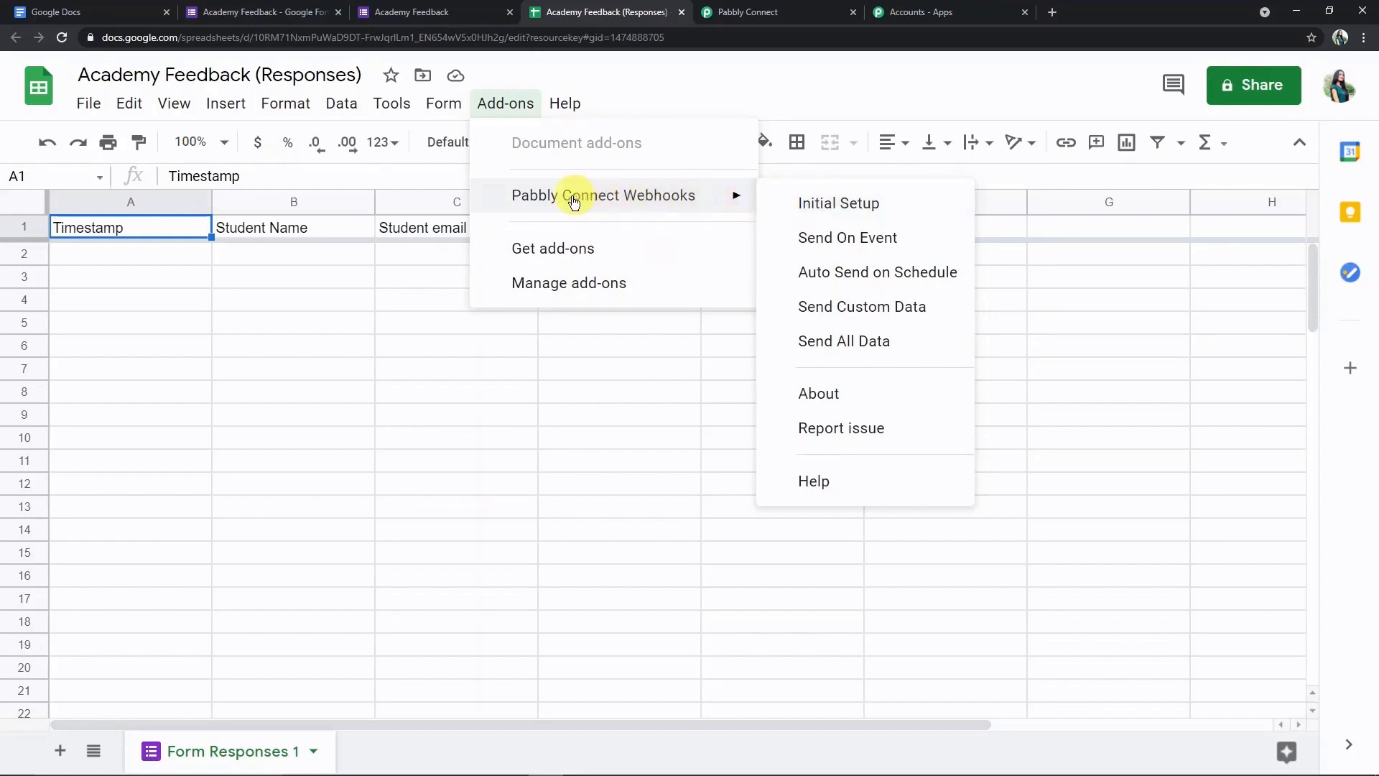
click(550, 247)
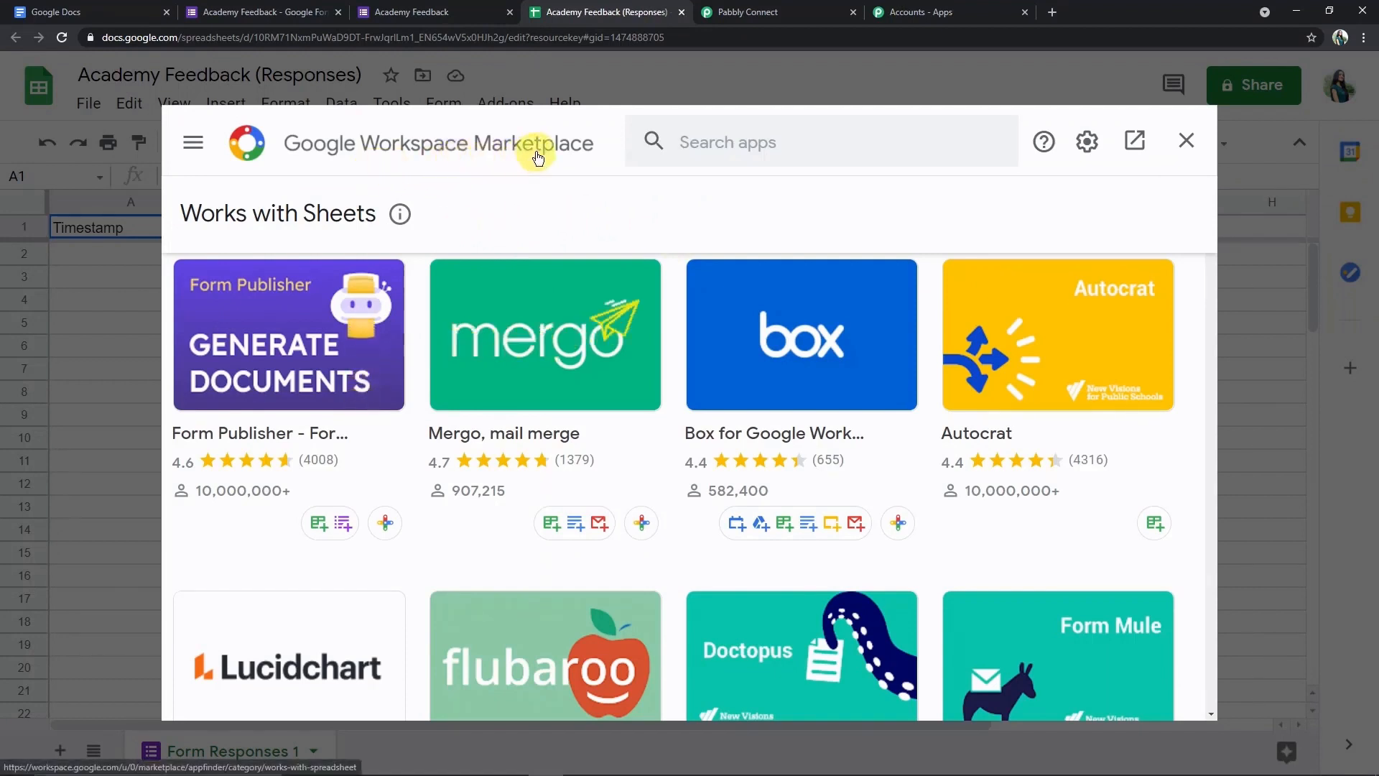
click(705, 138)
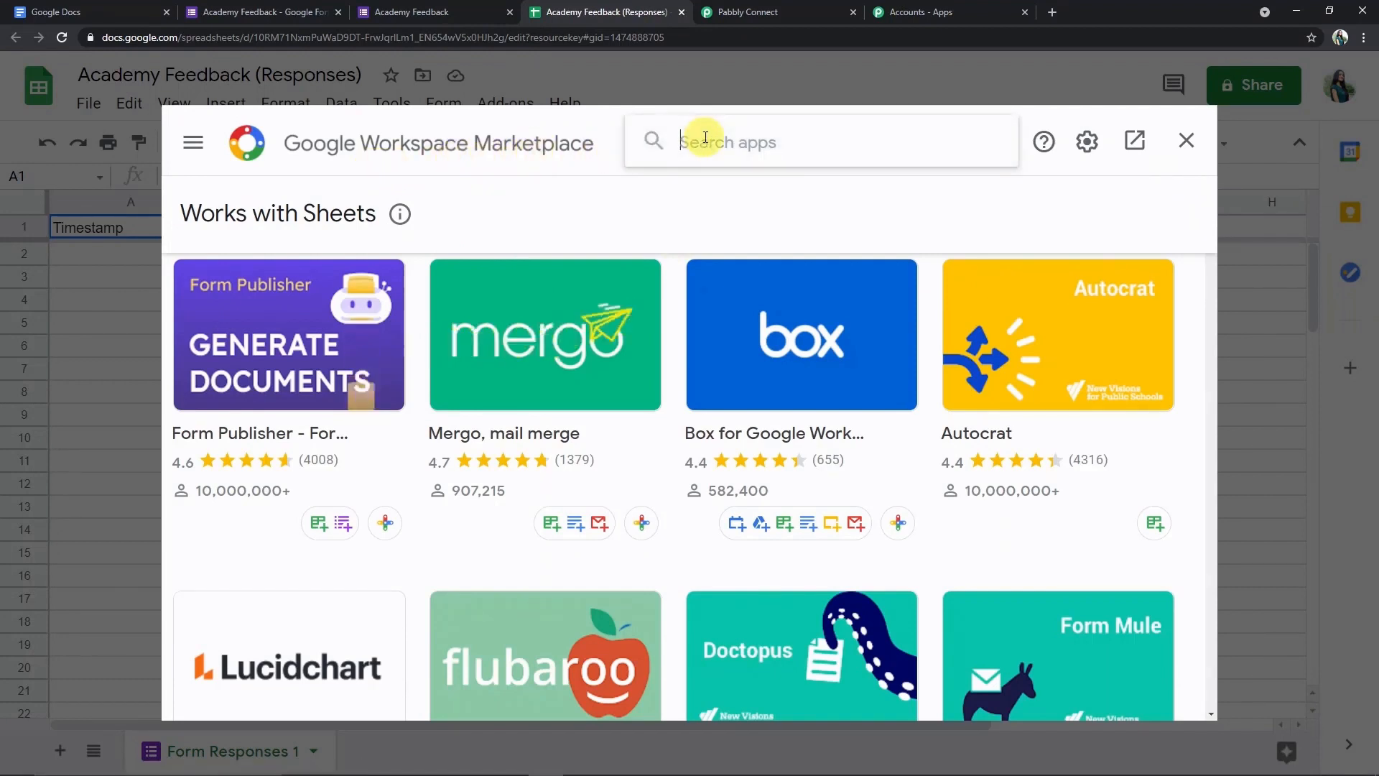
text(pabbly)
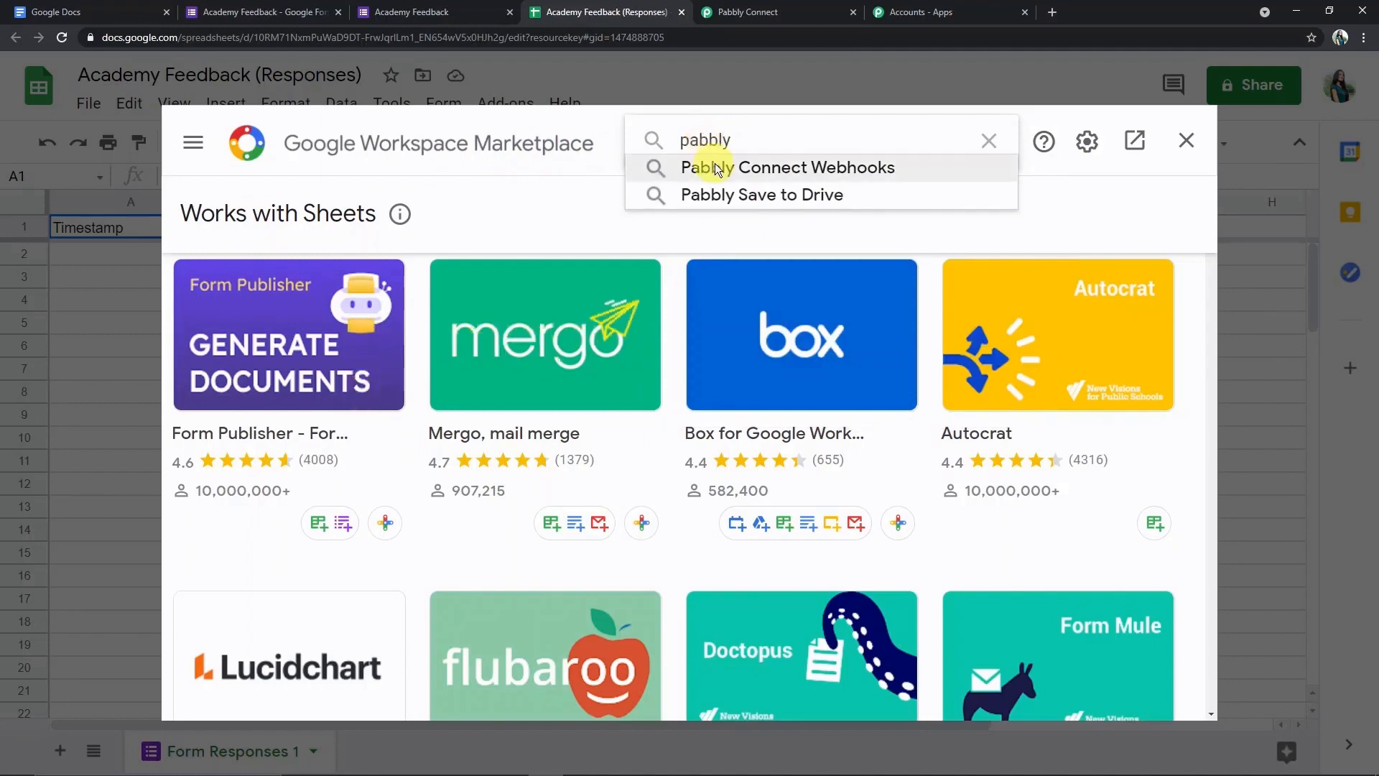
click(715, 165)
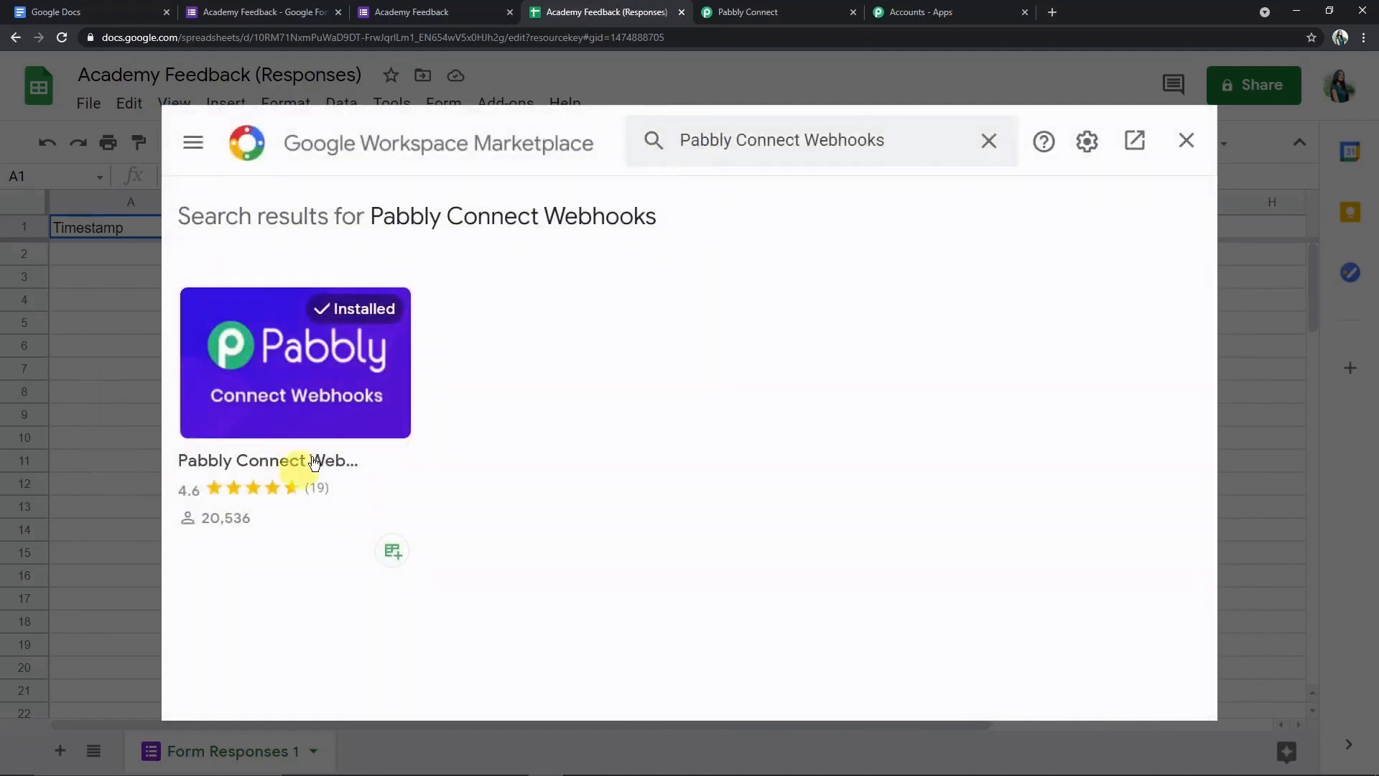
click(1186, 140)
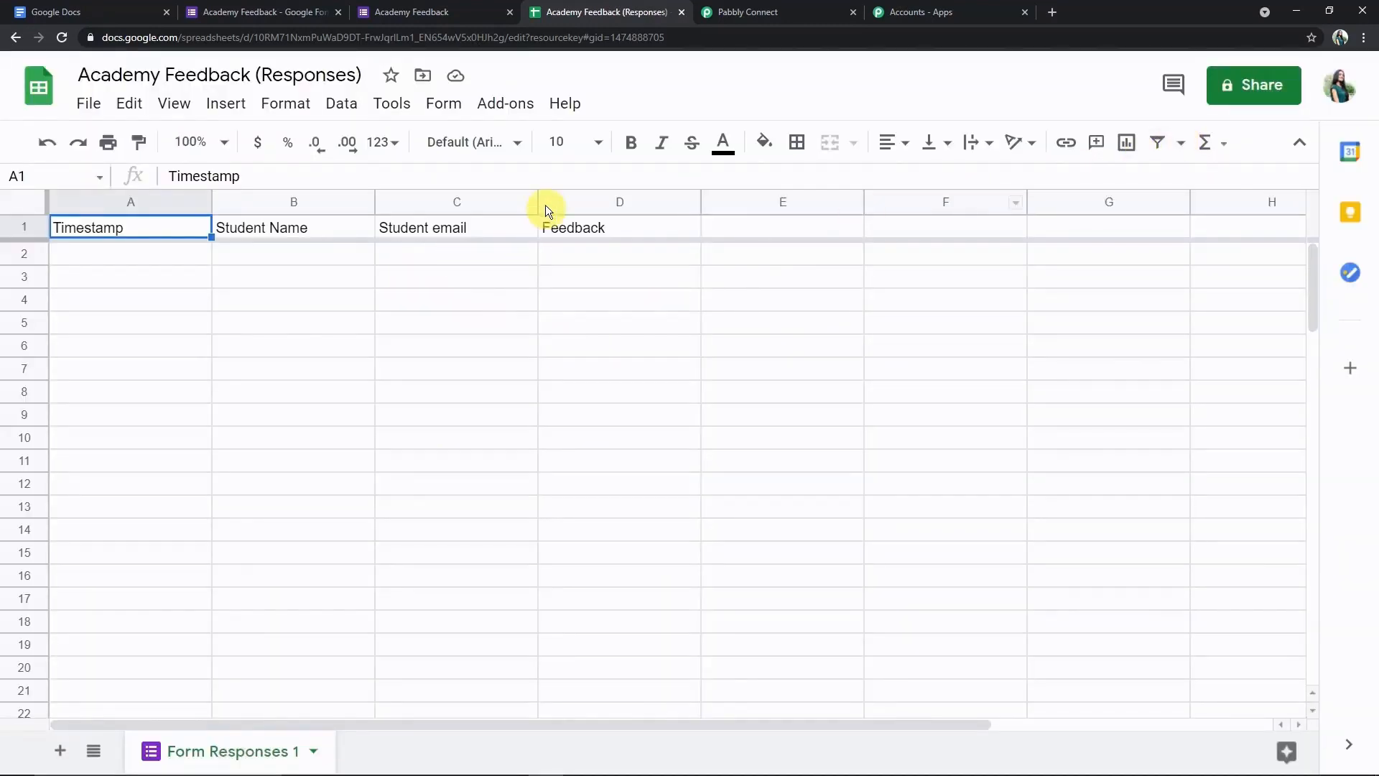
- Reload the Academy Feedback (Responses) spreadsheet and reopen the Add-ons menu
click(681, 44)
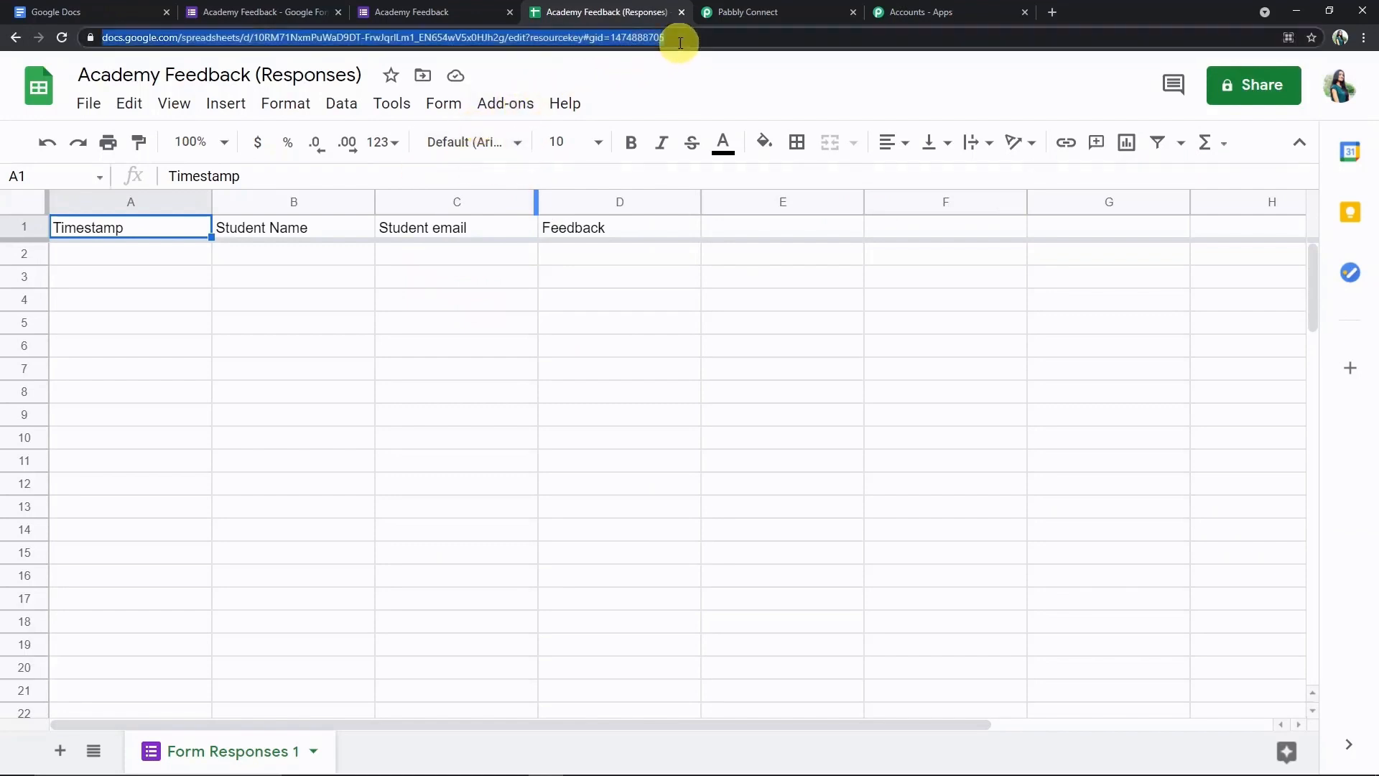
key(Return)
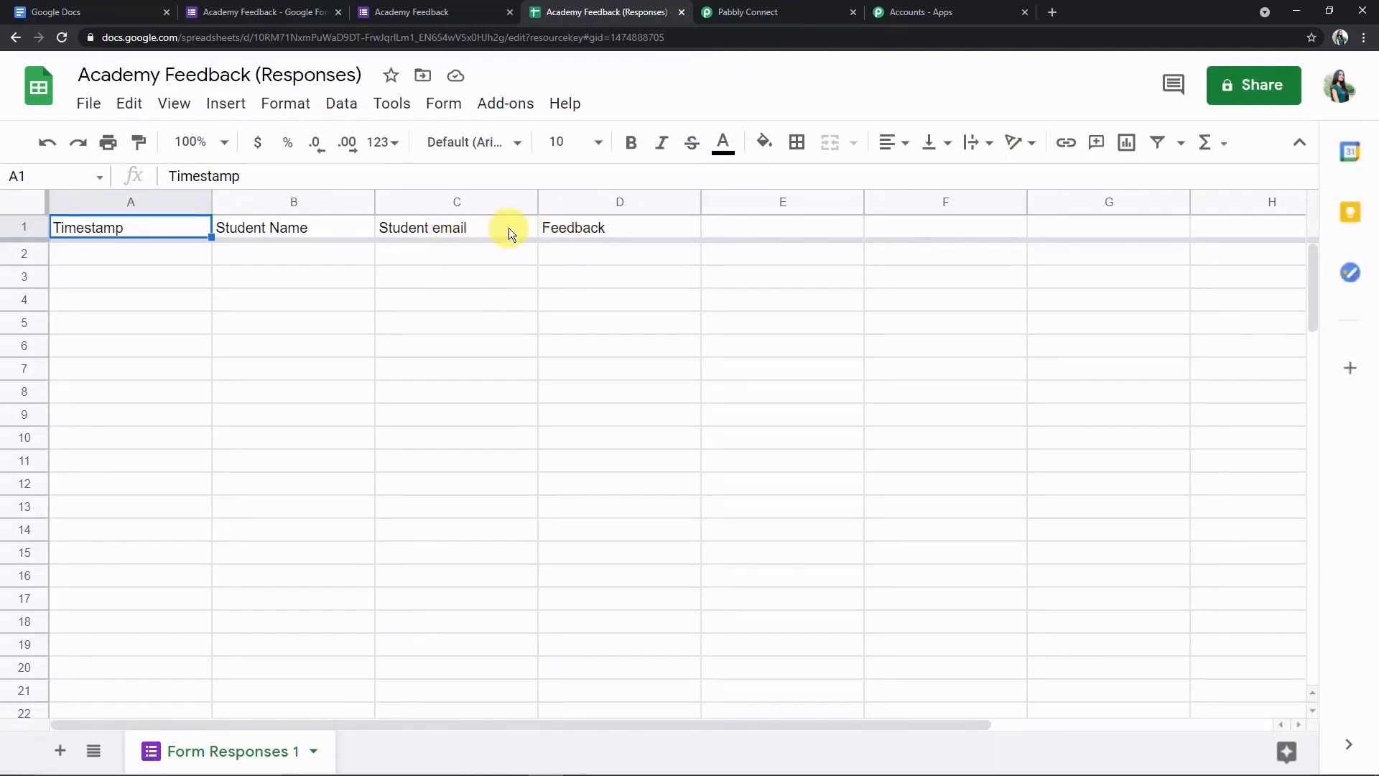
click(428, 13)
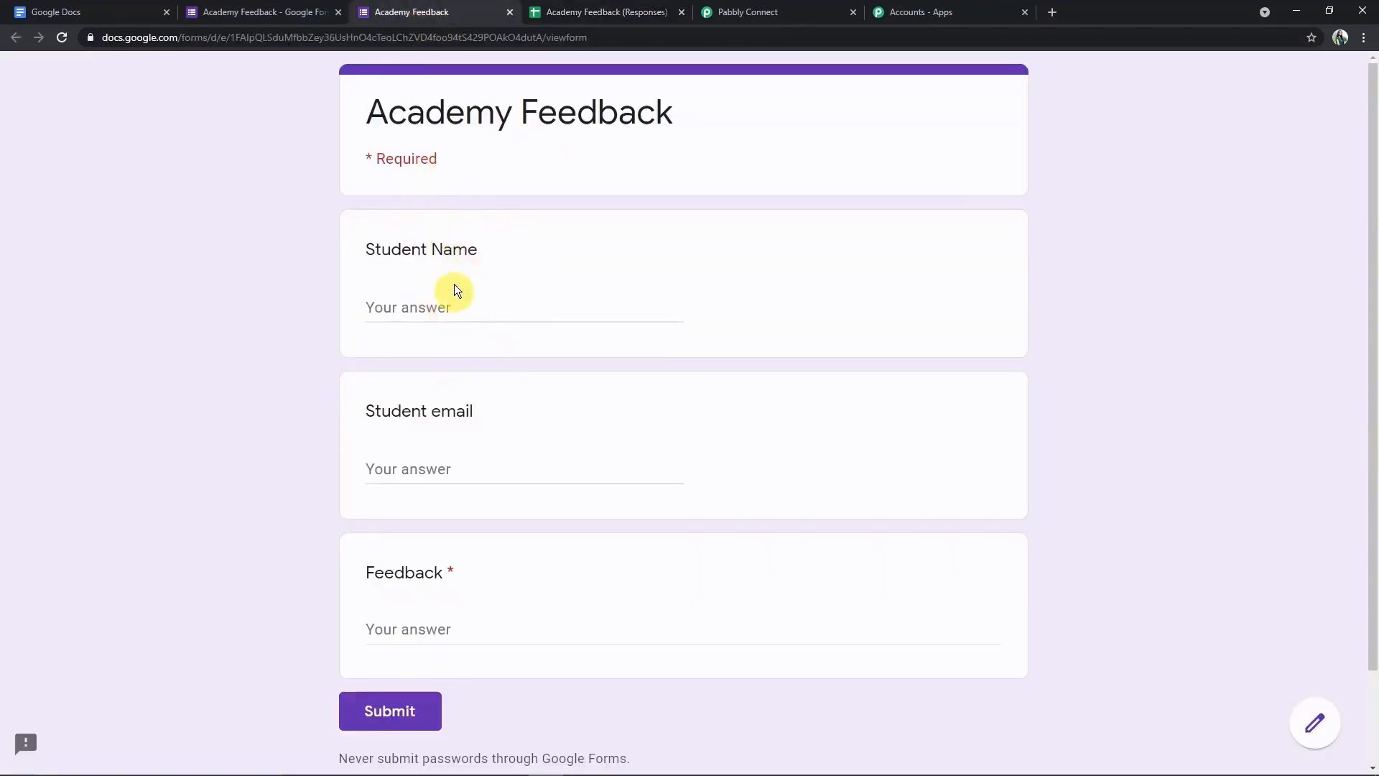
click(592, 20)
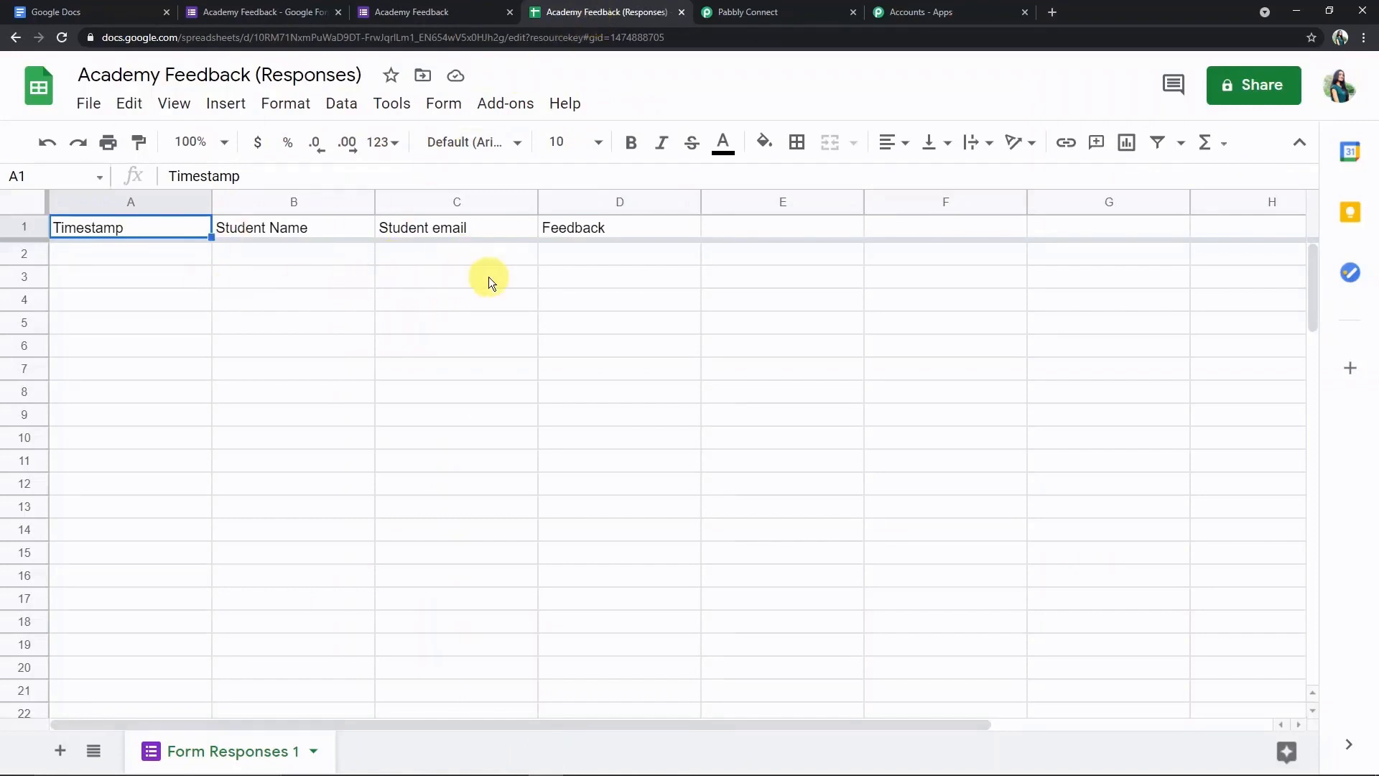
click(505, 104)
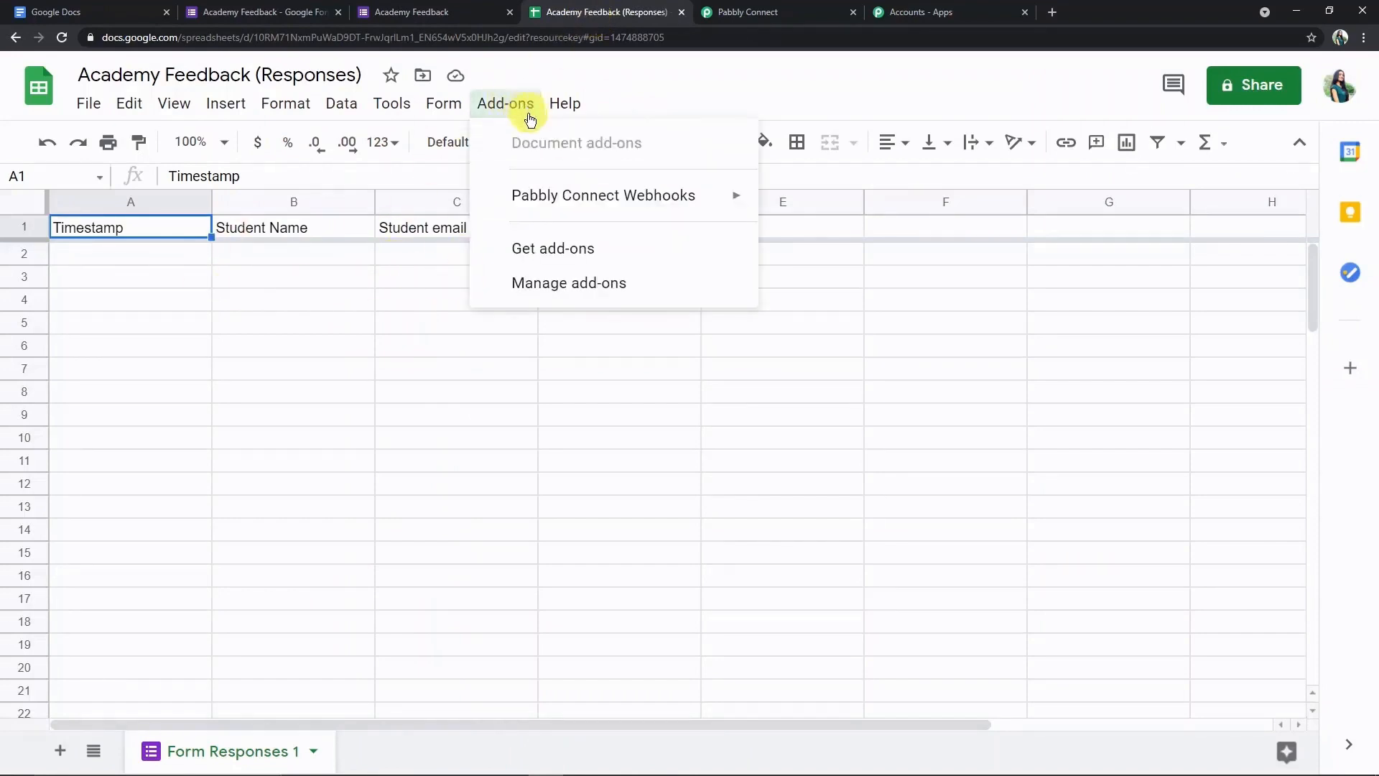
mouse_move(524, 197)
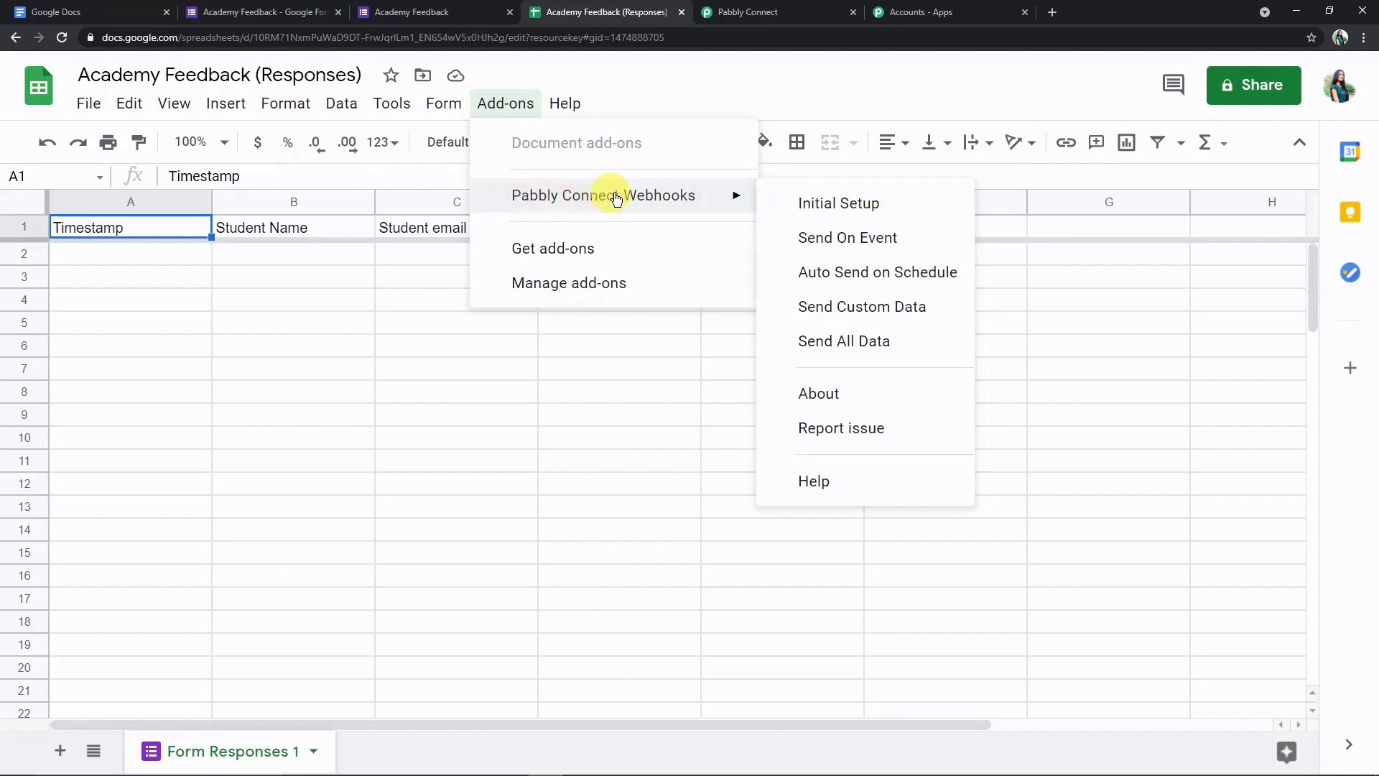
- In the Pabbly add-on's Initial Setup, paste the Pabbly webhook URL and set trigger column D
click(837, 198)
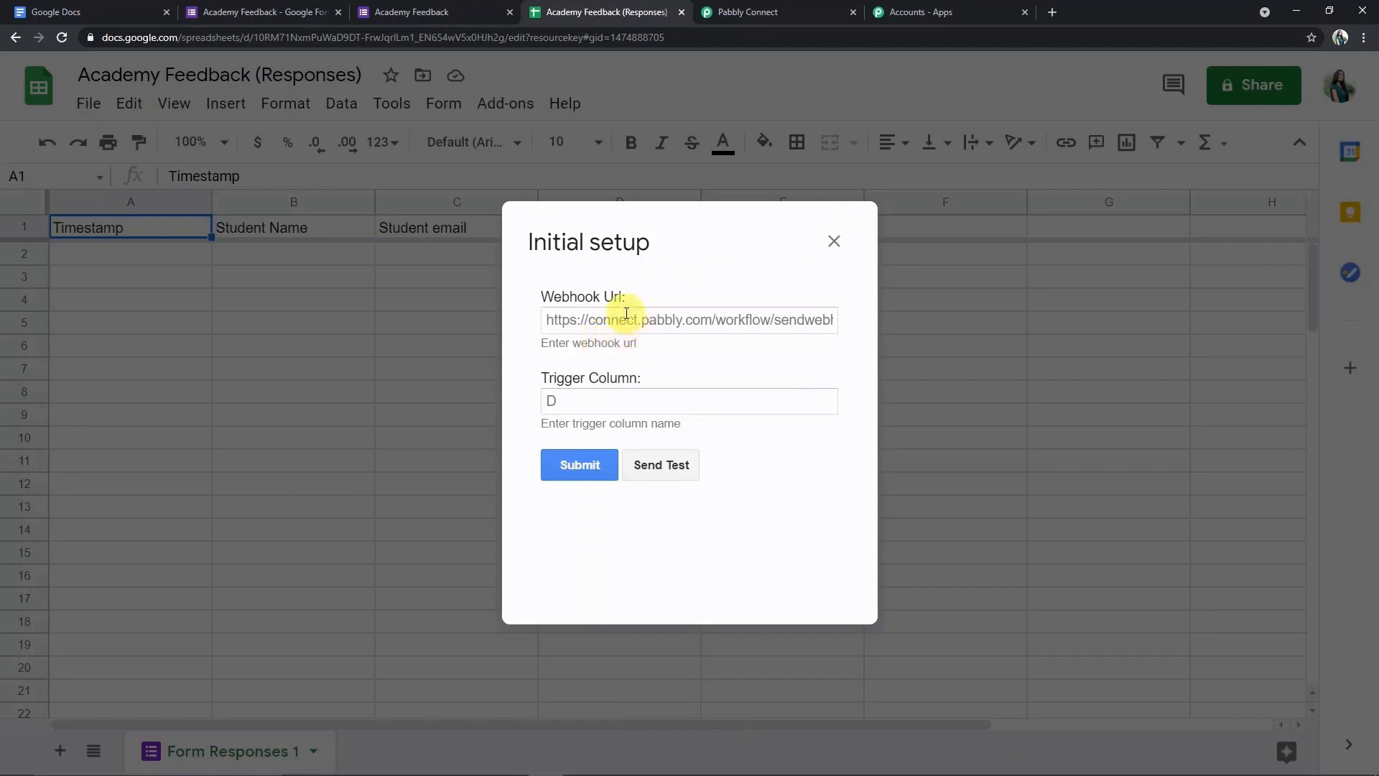
click(794, 12)
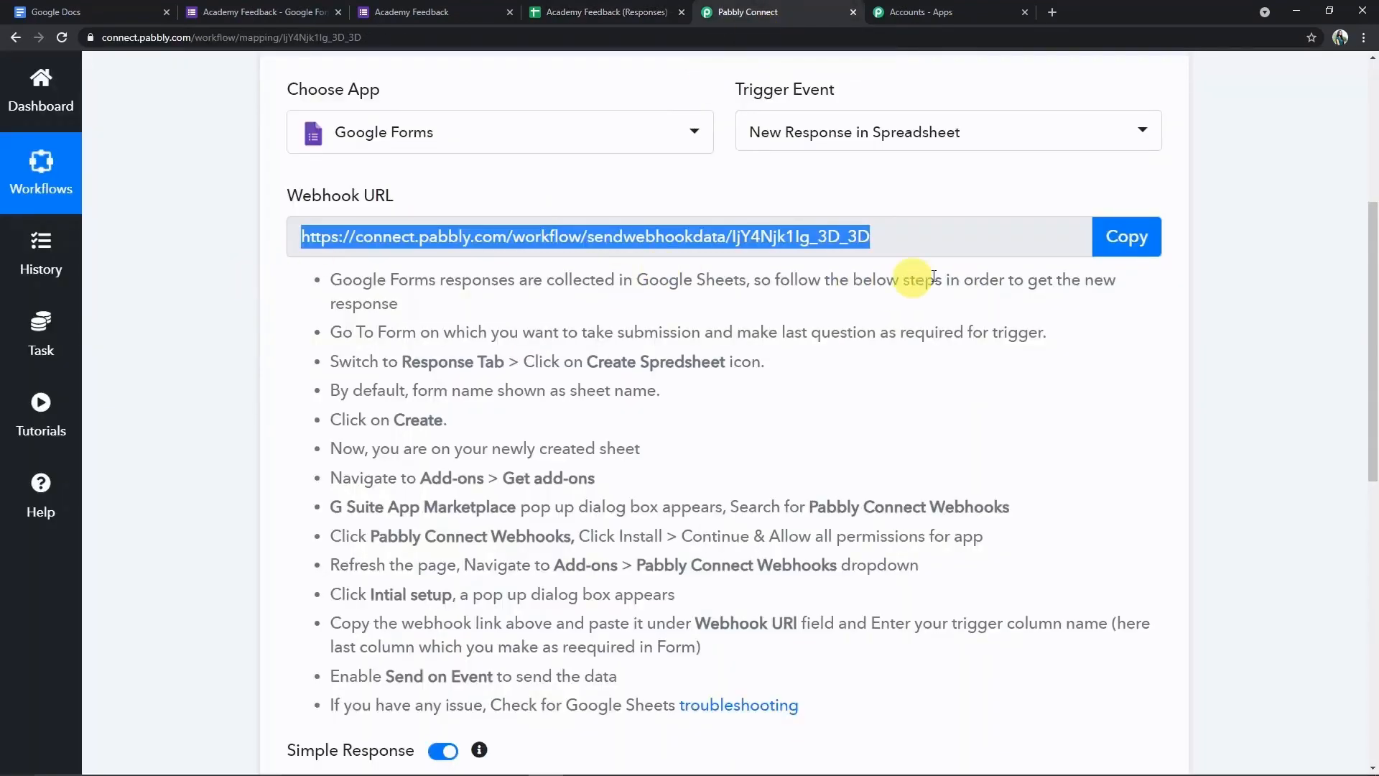
click(1126, 238)
click(585, 13)
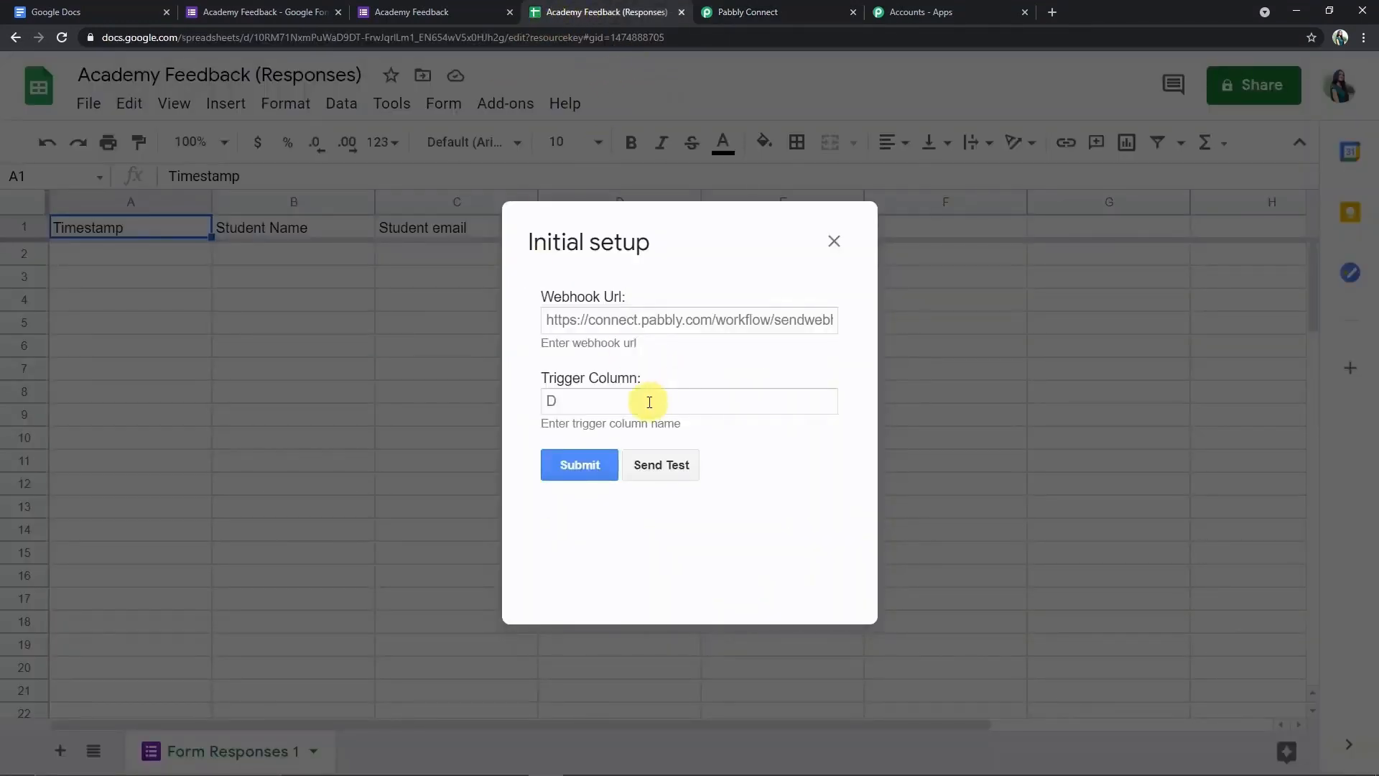
click(598, 319)
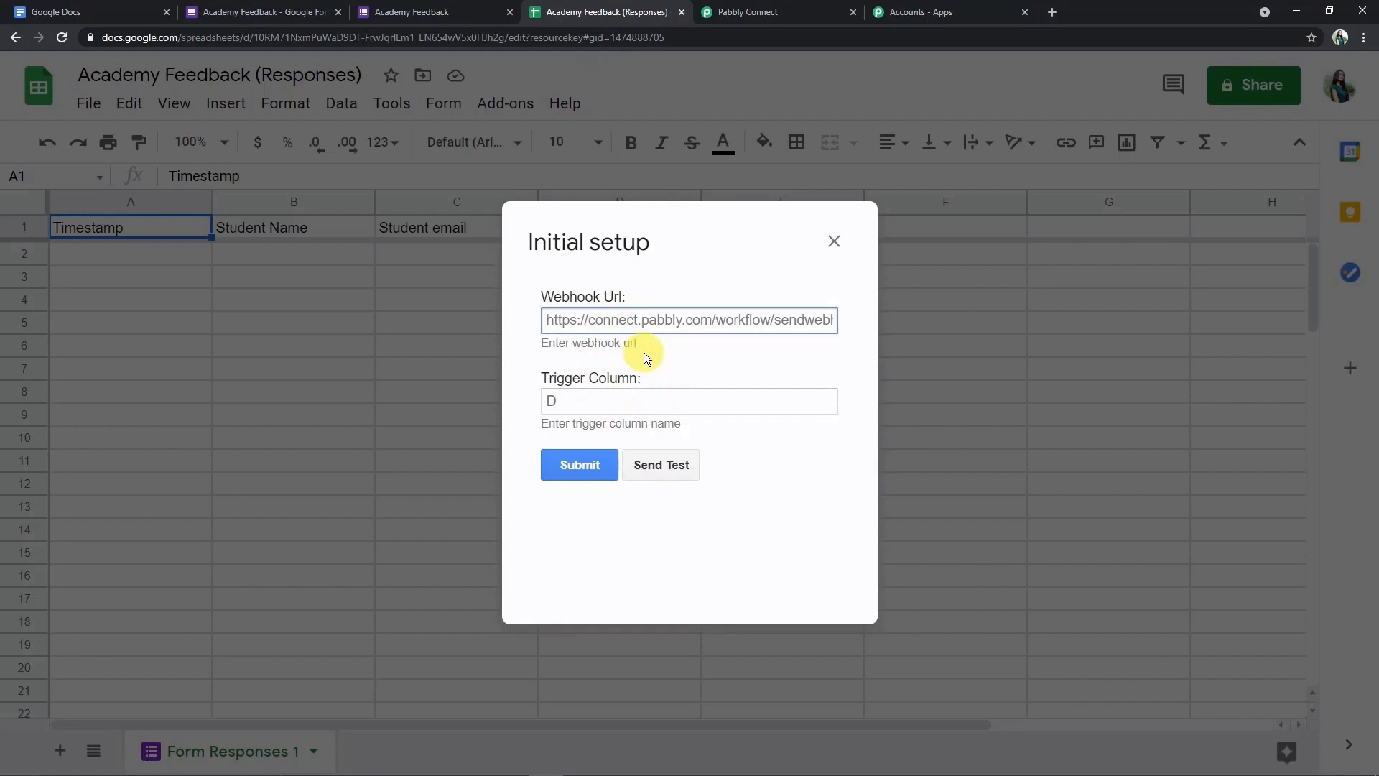
key(ctrl+v)
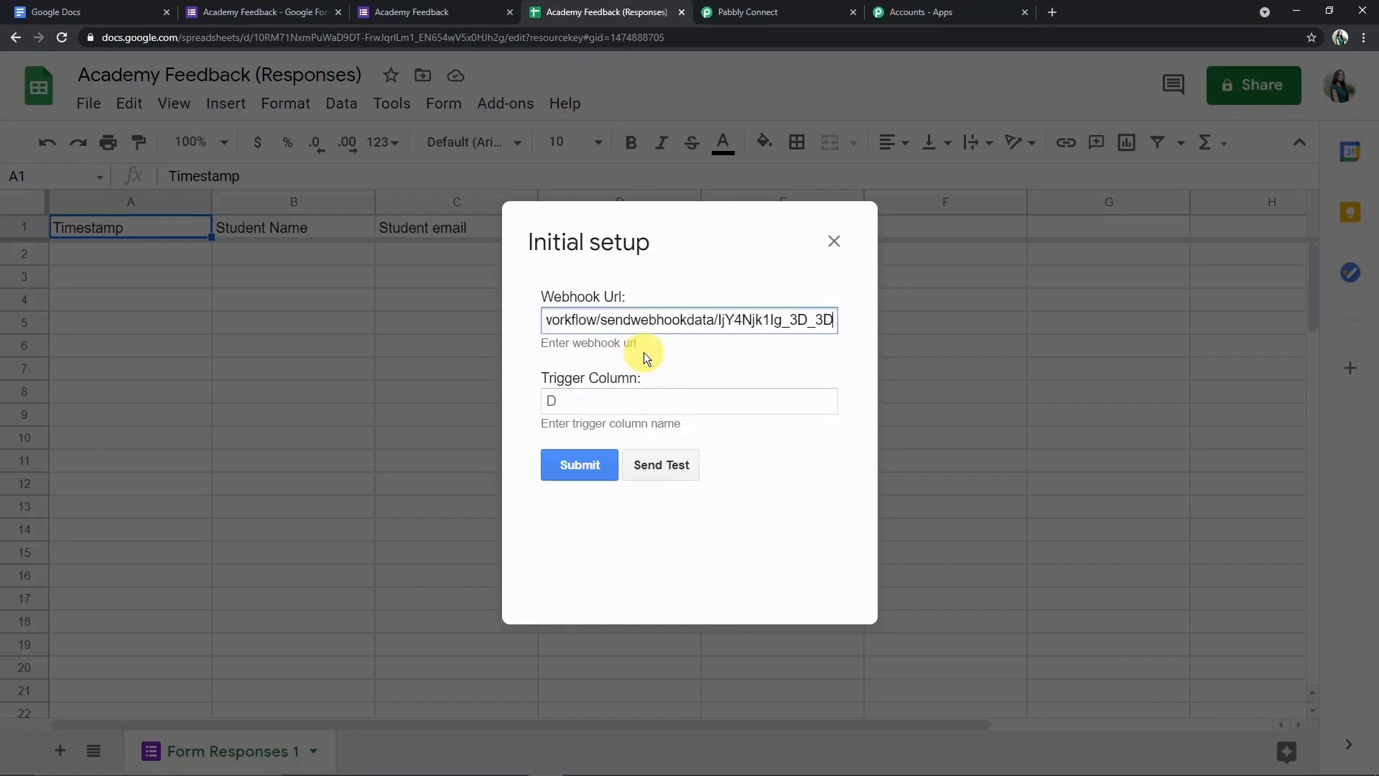
click(606, 400)
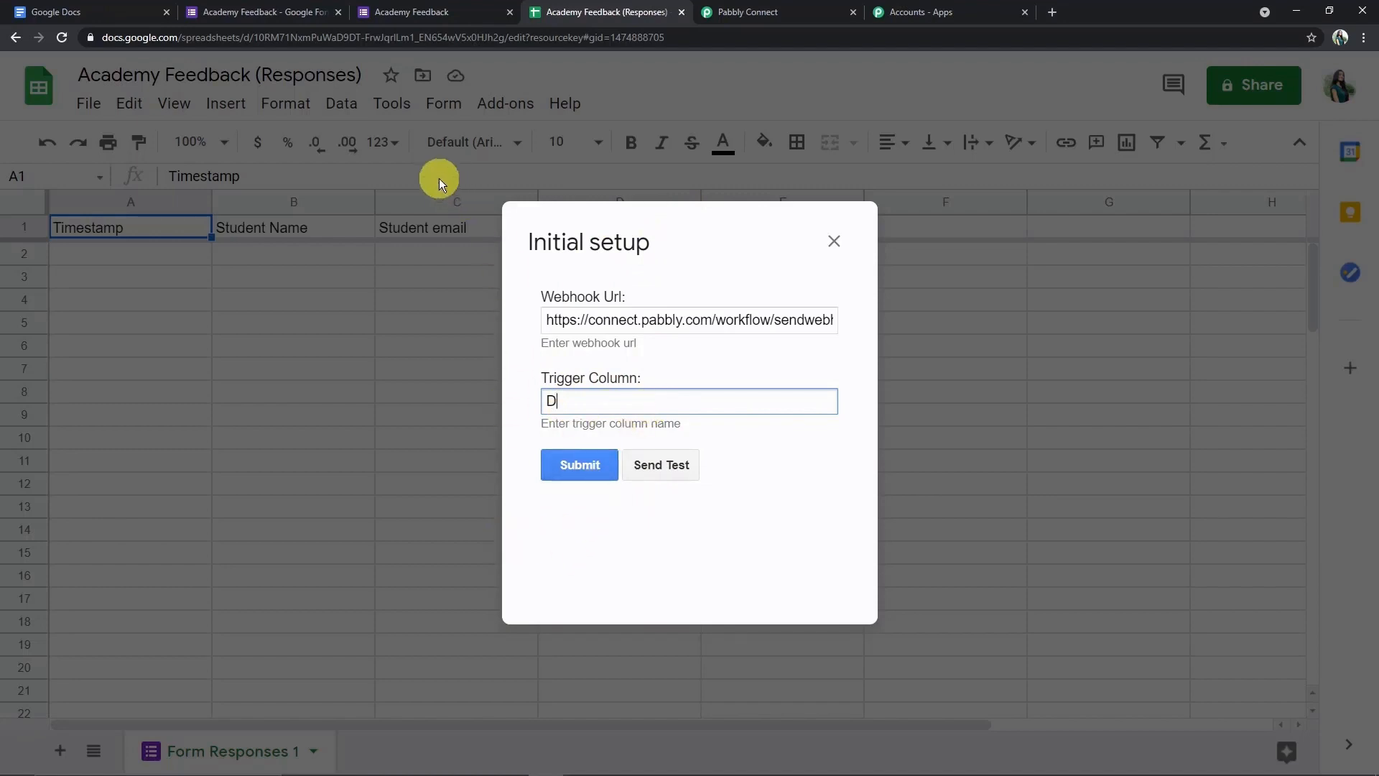
- Enter the student's name in the Academy Feedback form, correcting typos
click(426, 12)
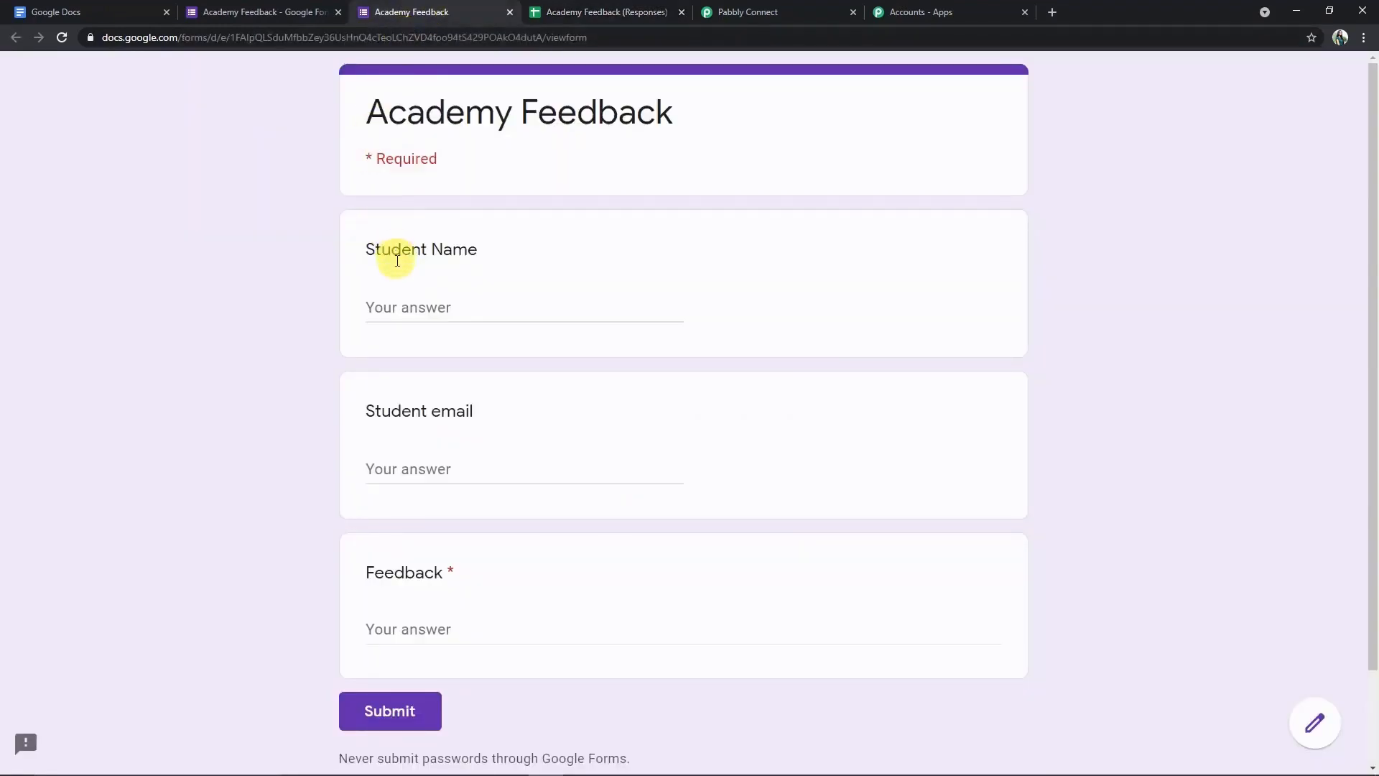
click(397, 302)
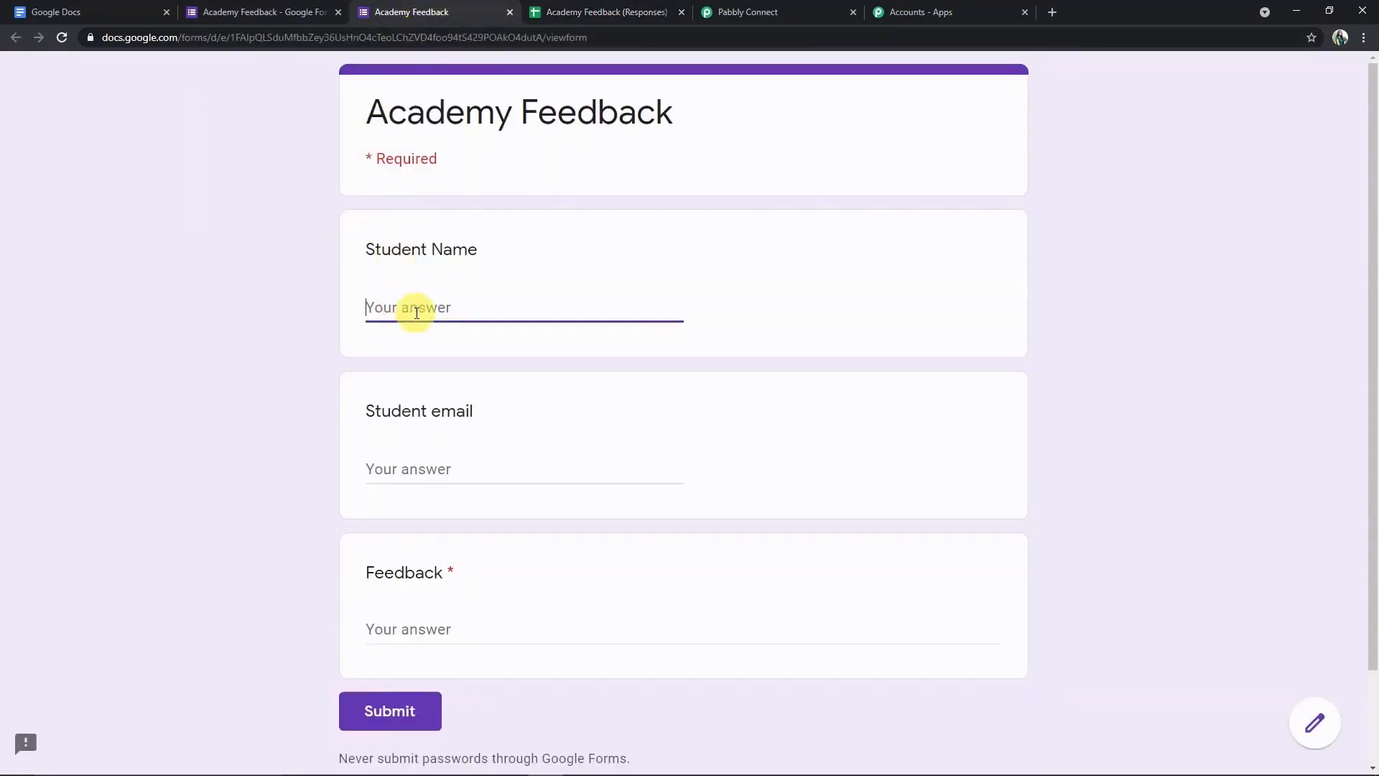
text(A)
key(BackSpace)
key(BackSpace)
key(BackSpace)
text(anj)
key(BackSpace)
key(BackSpace)
key(BackSpace)
text(An)
key(BackSpace)
- Fill in the student's email, paste the feedback paragraph, and submit the response
click(412, 470)
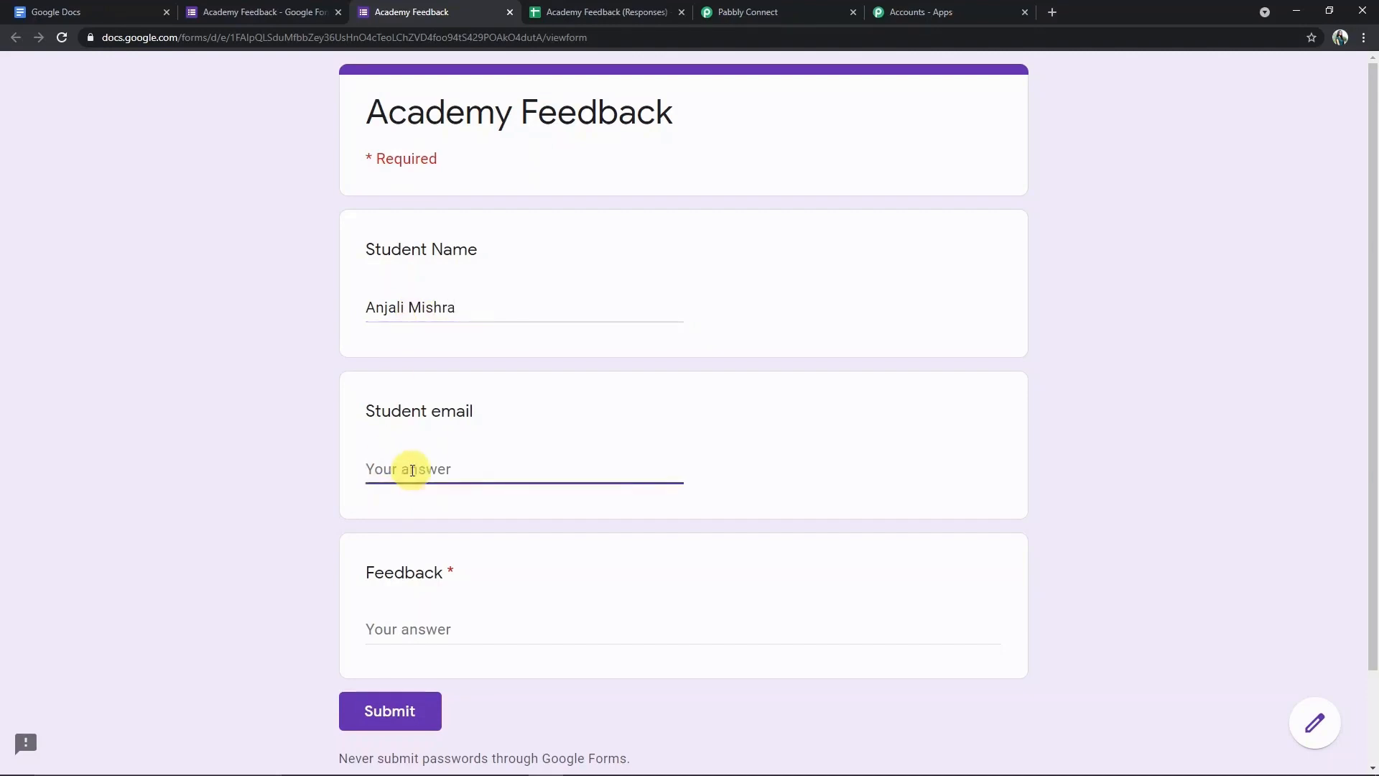
click(439, 621)
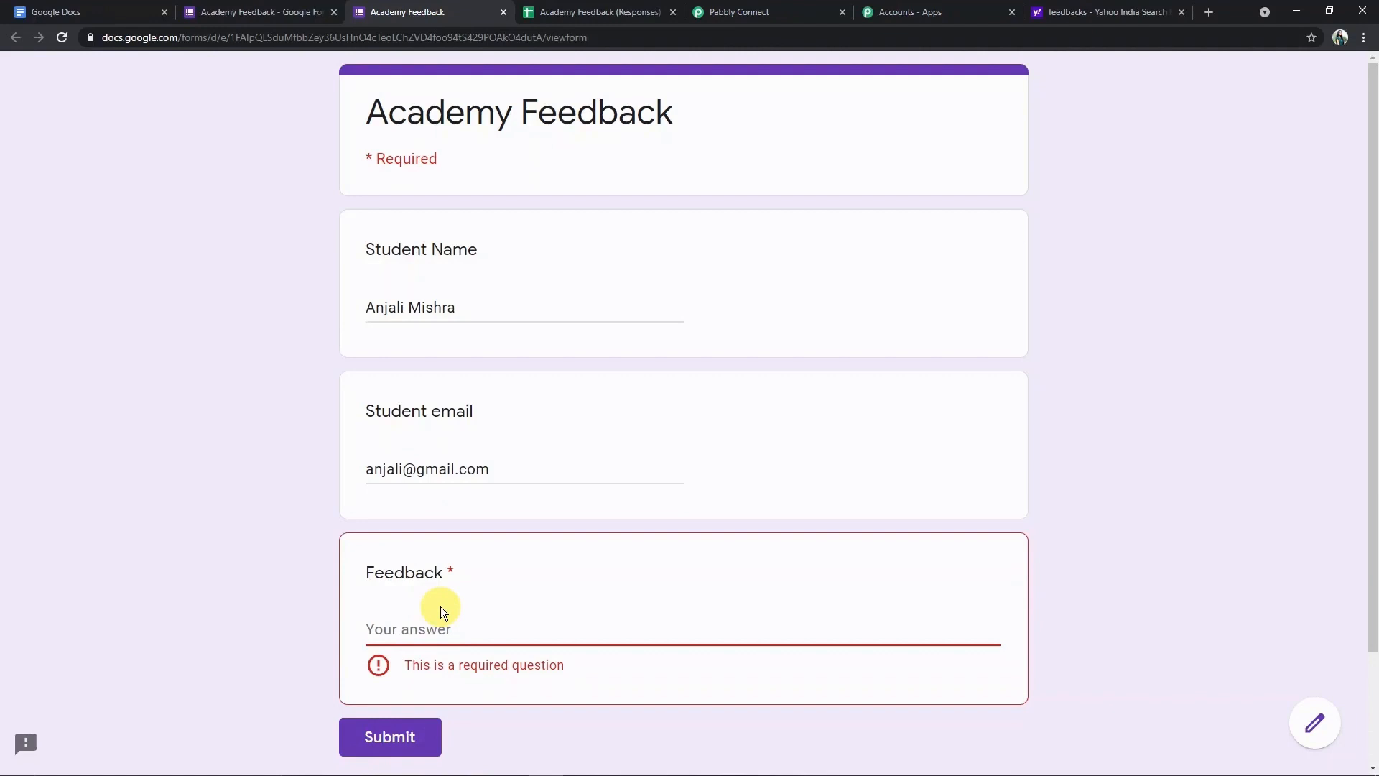
key(ctrl+v)
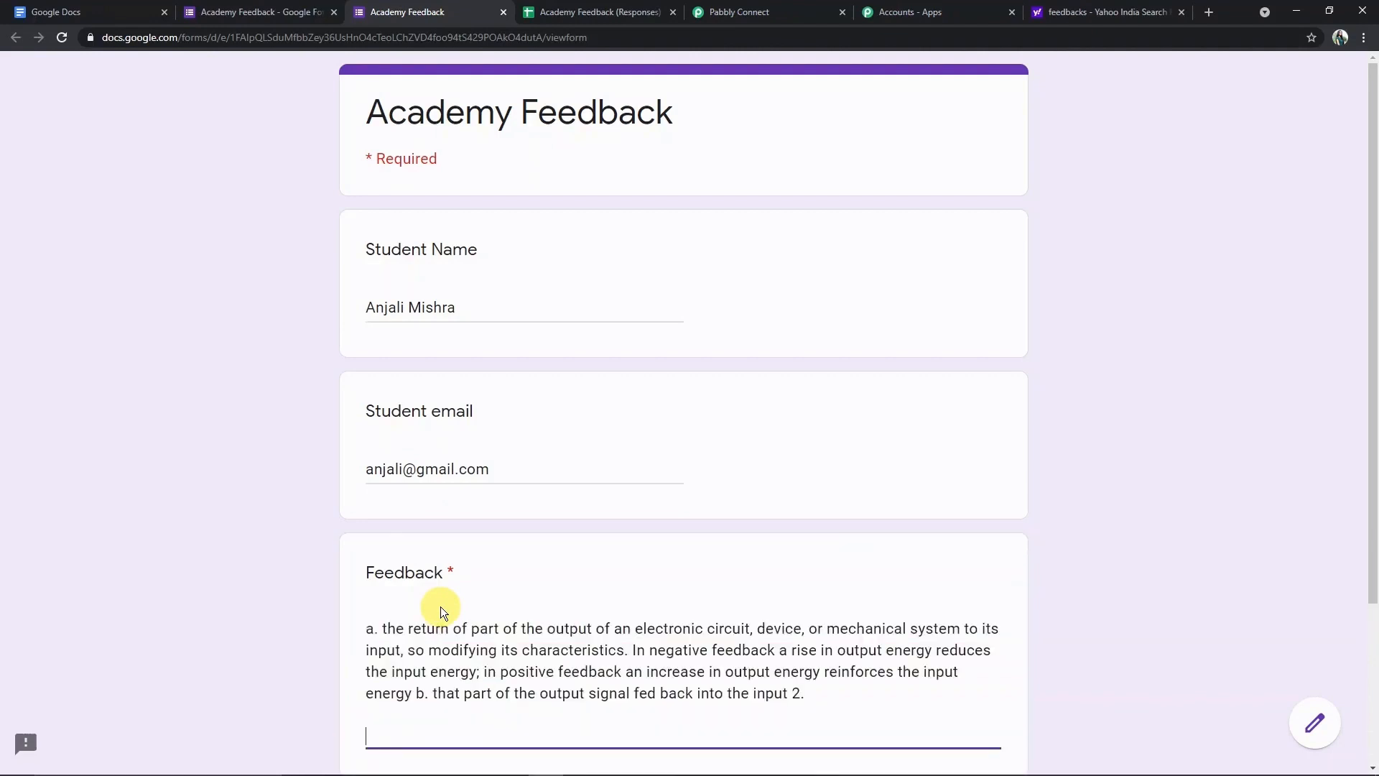
scroll(446, 638, down, 3)
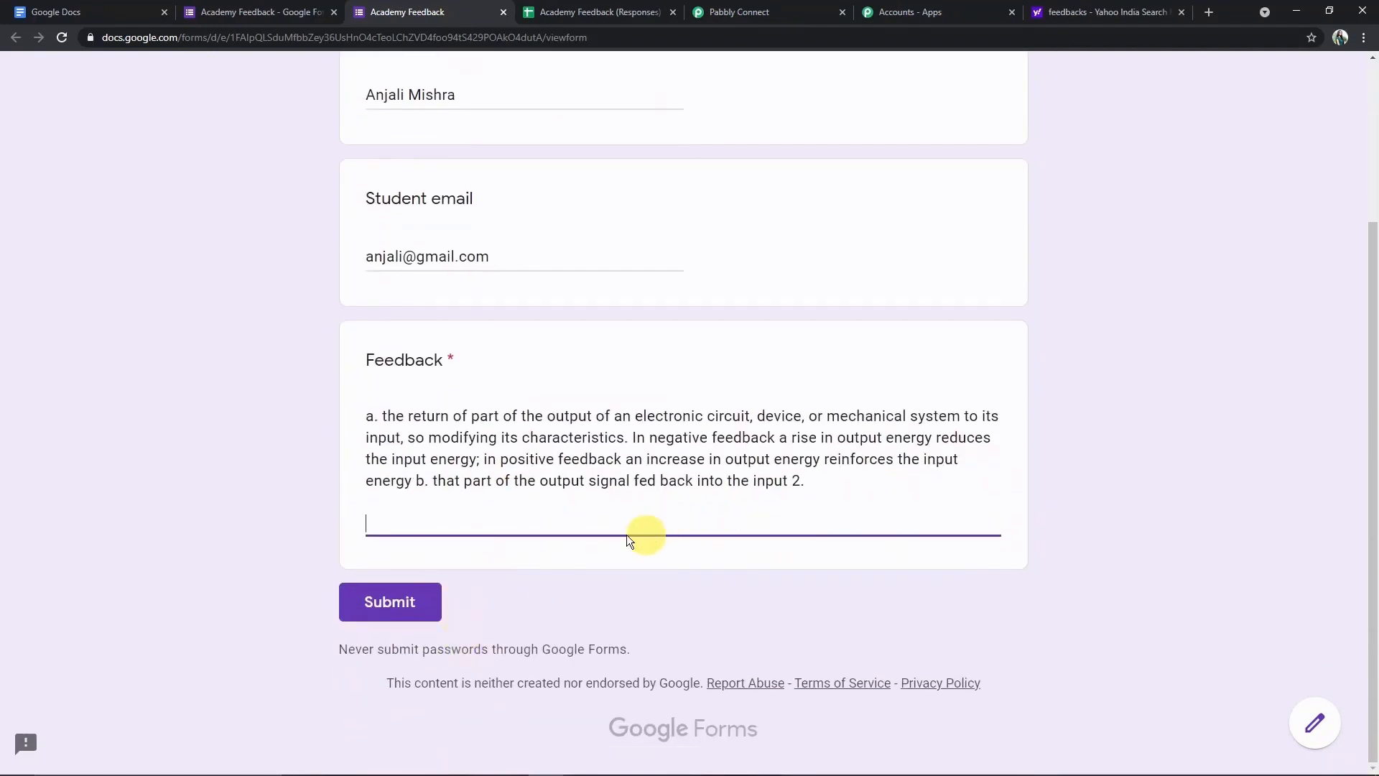
click(405, 613)
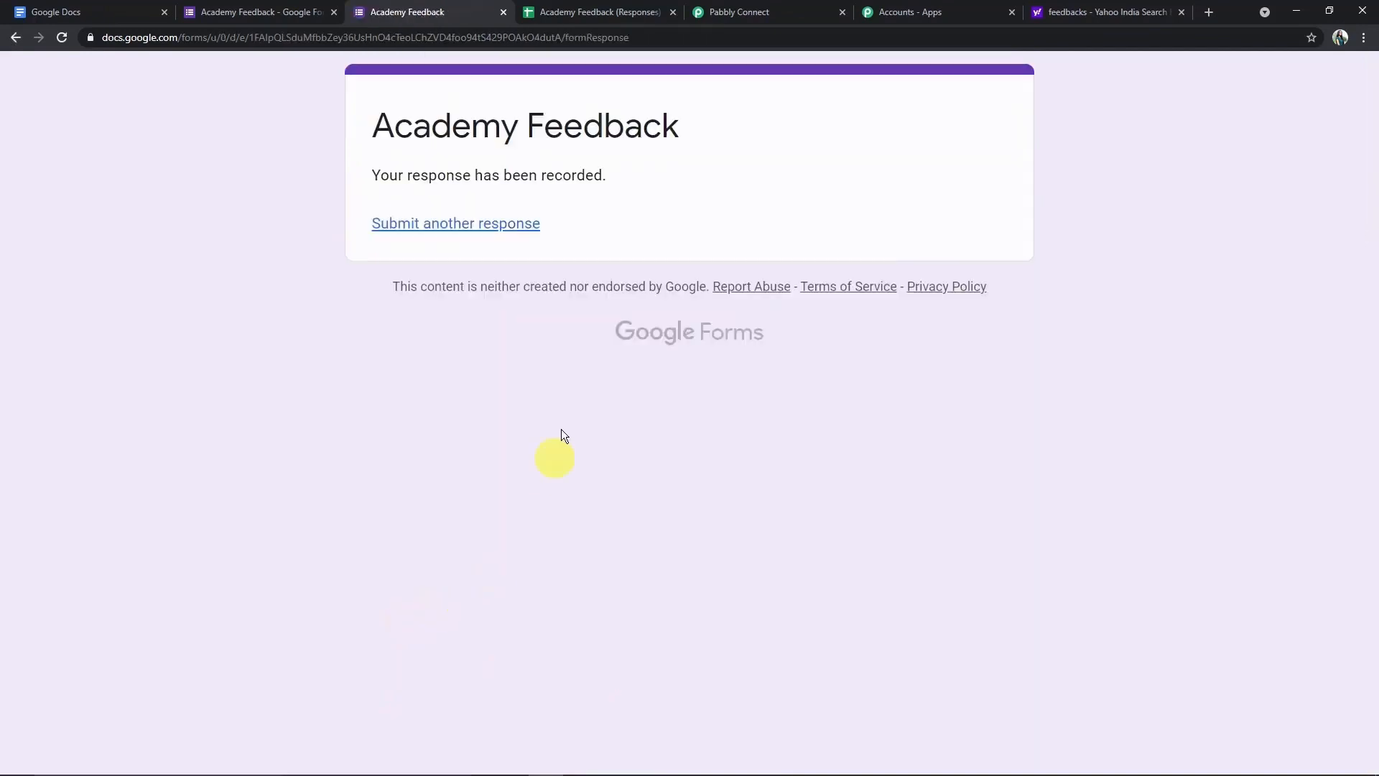
- Send a test row from the response sheet's webhook Initial setup dialog
click(611, 11)
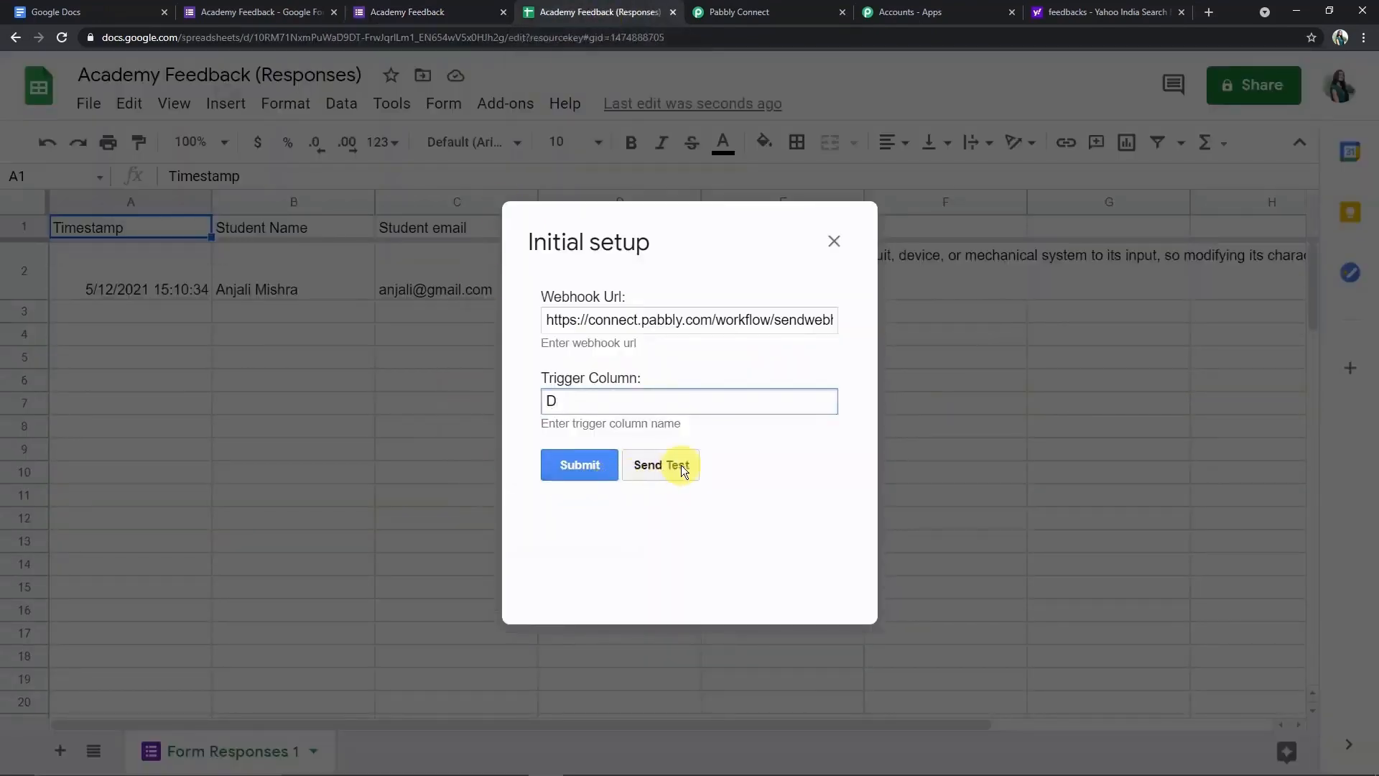
click(749, 10)
scroll(733, 273, down, 4)
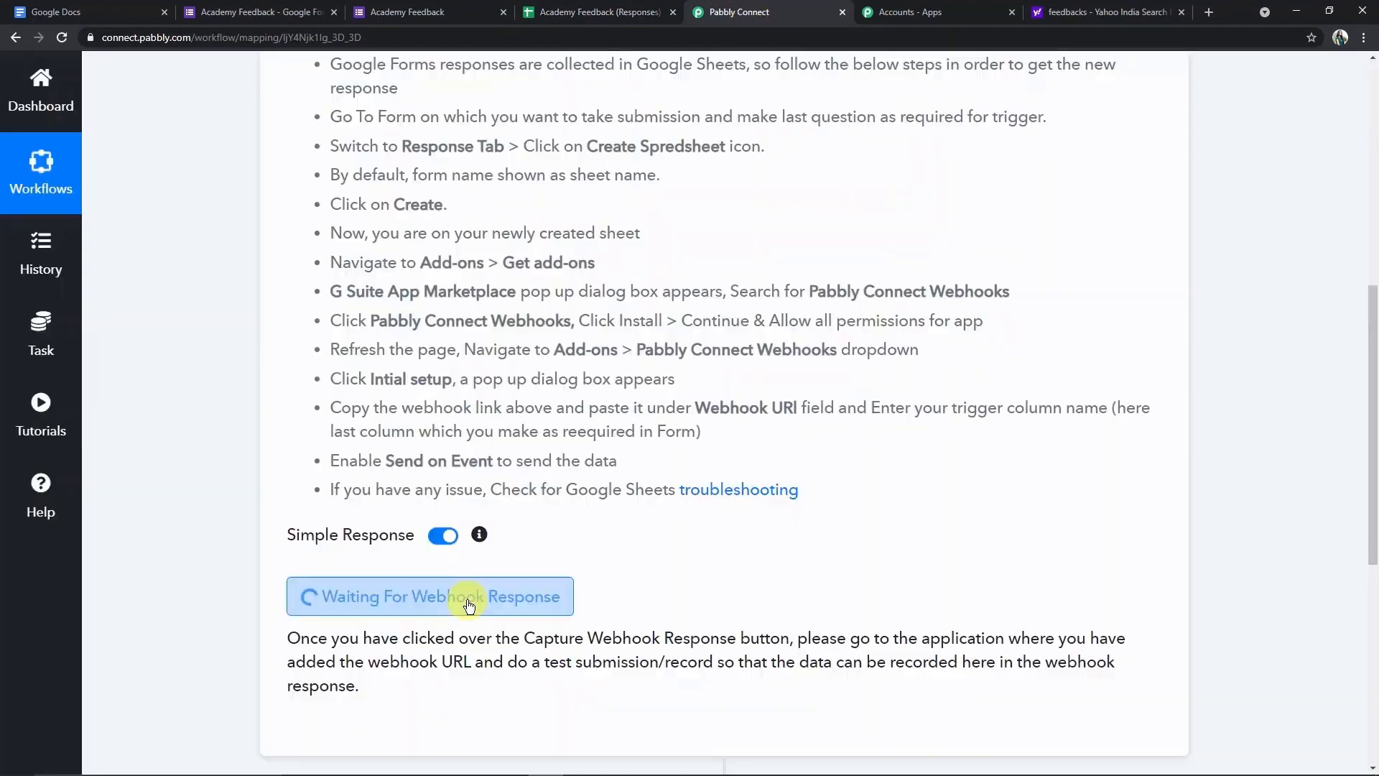
scroll(511, 339, up, 4)
click(579, 18)
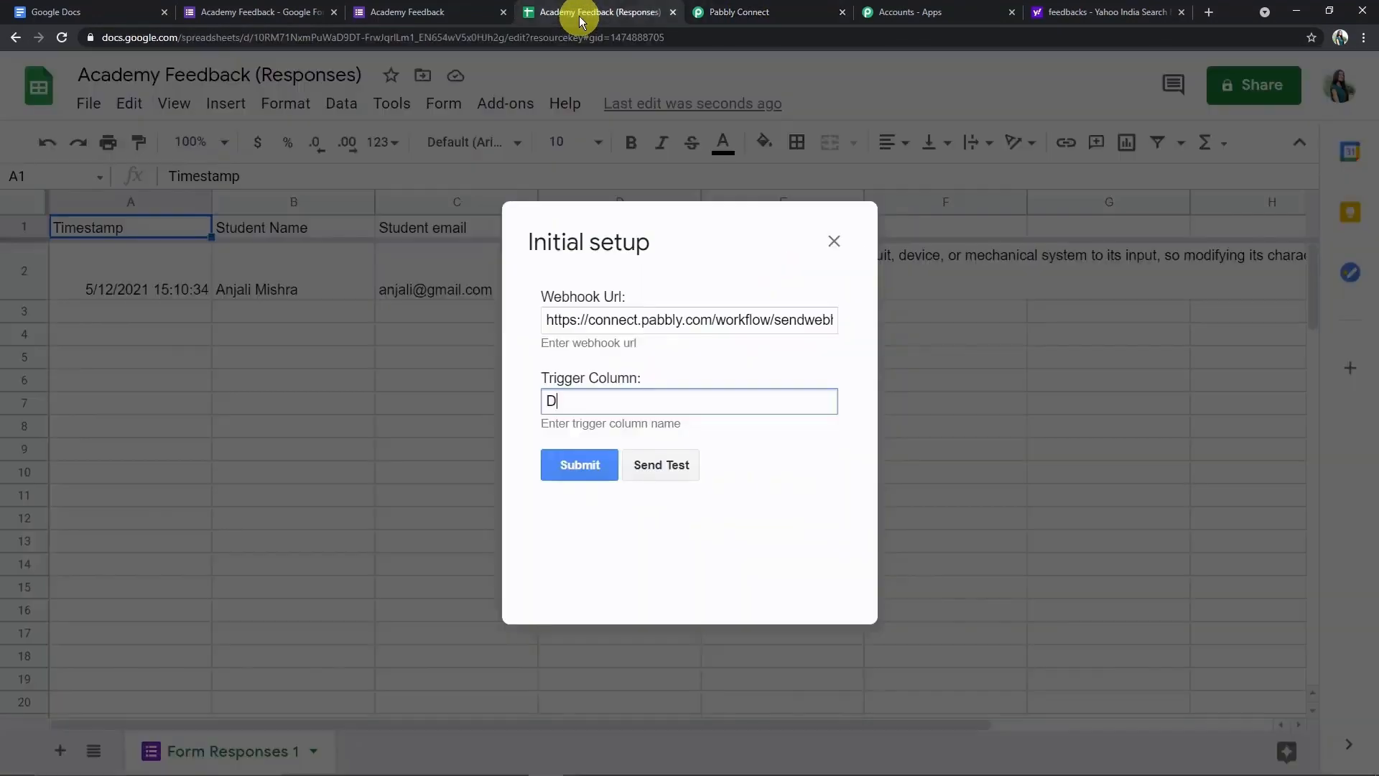
click(648, 465)
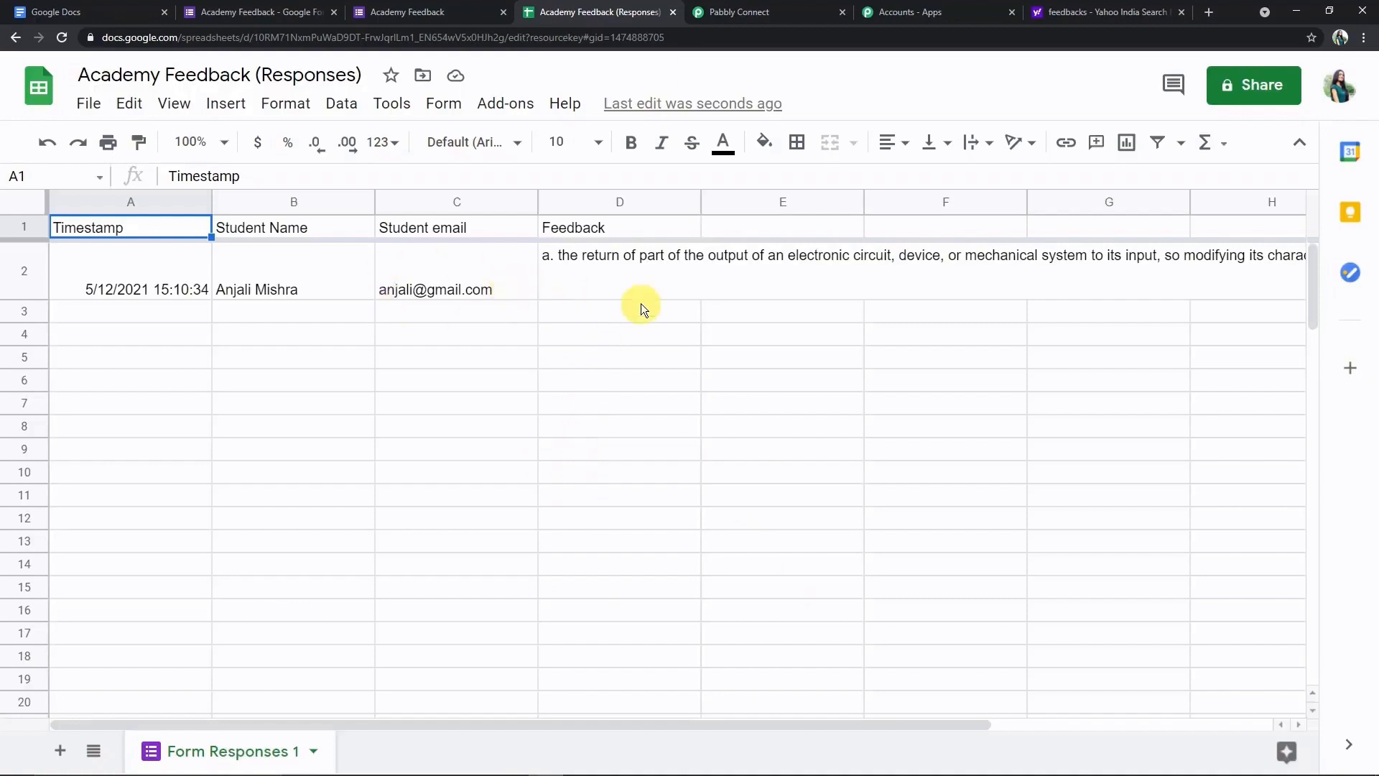
- Review the captured Timestamp, Student Name, Student Email and Feedback values in the trigger
click(769, 15)
scroll(734, 318, down, 4)
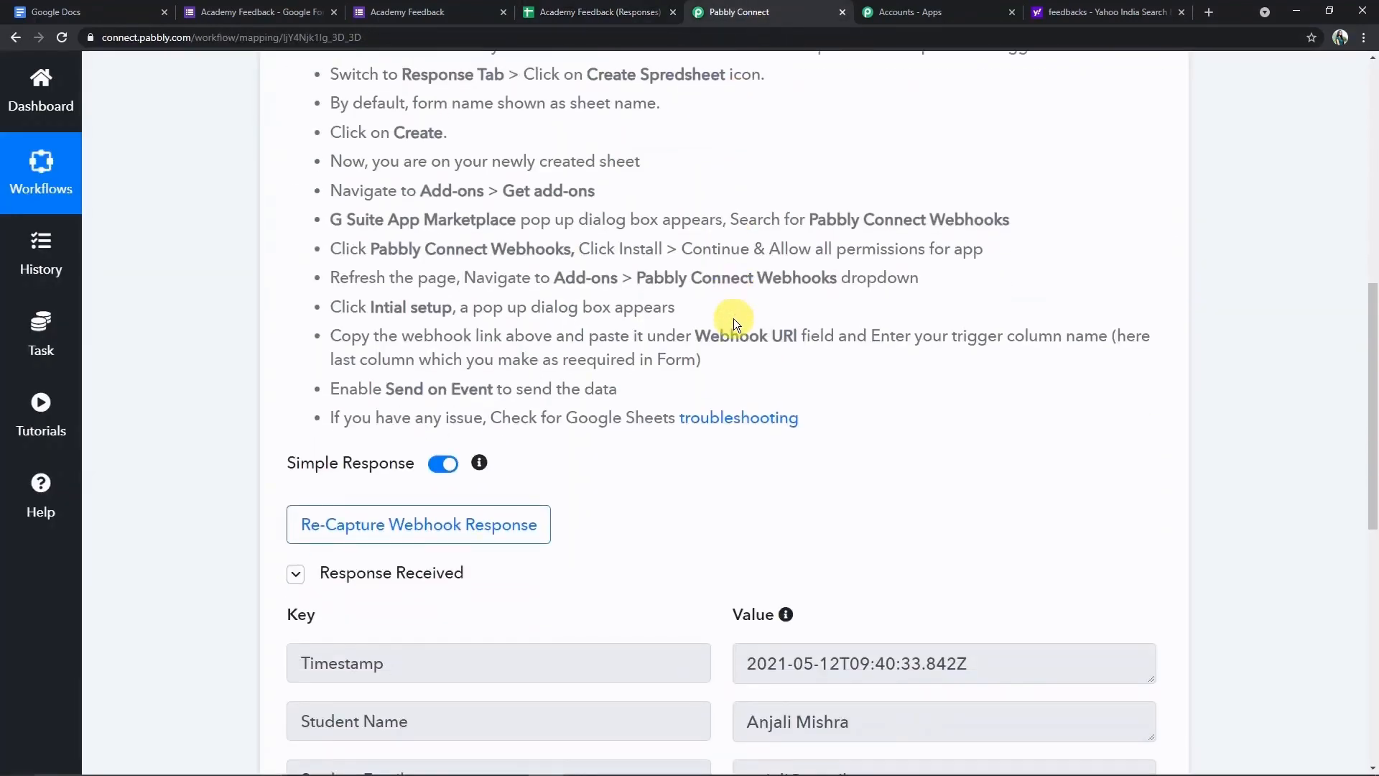
scroll(734, 318, down, 3)
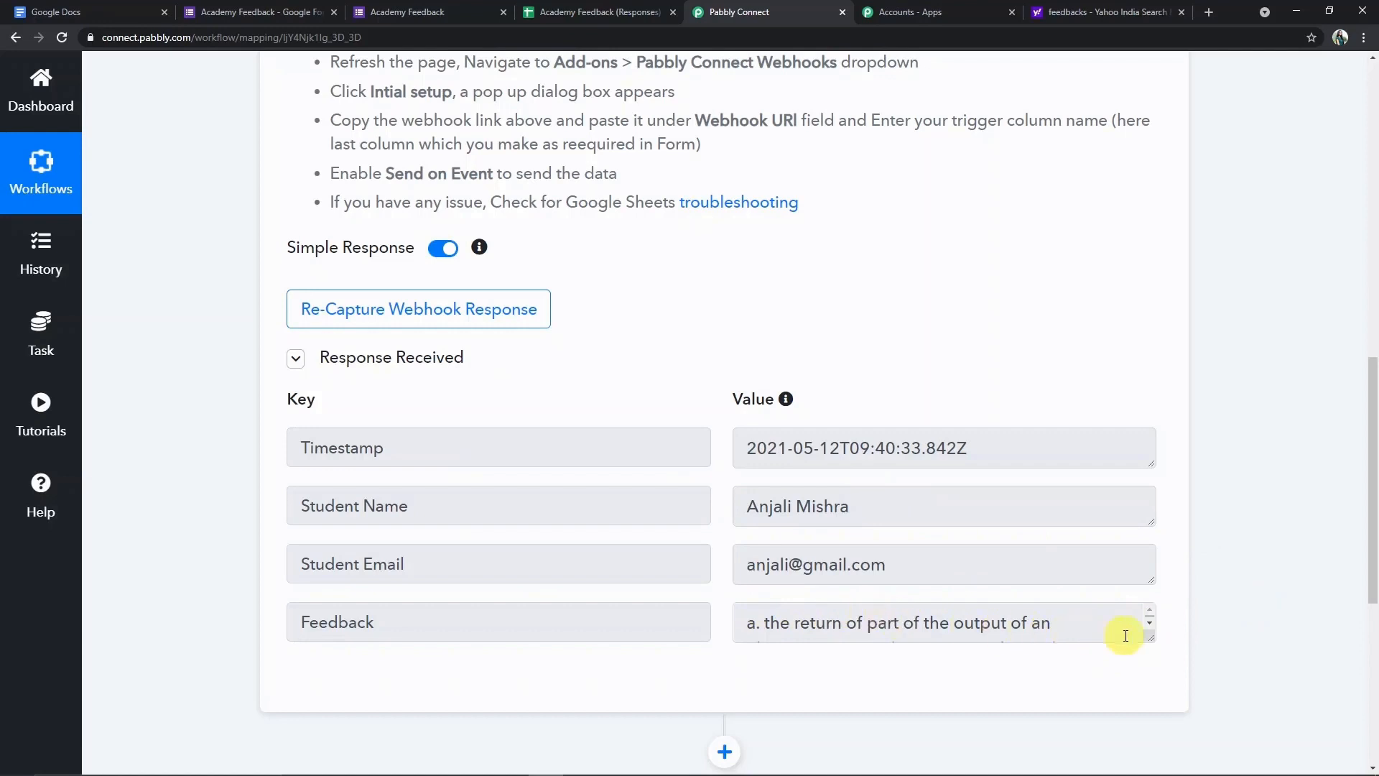
scroll(1089, 619, down, 4)
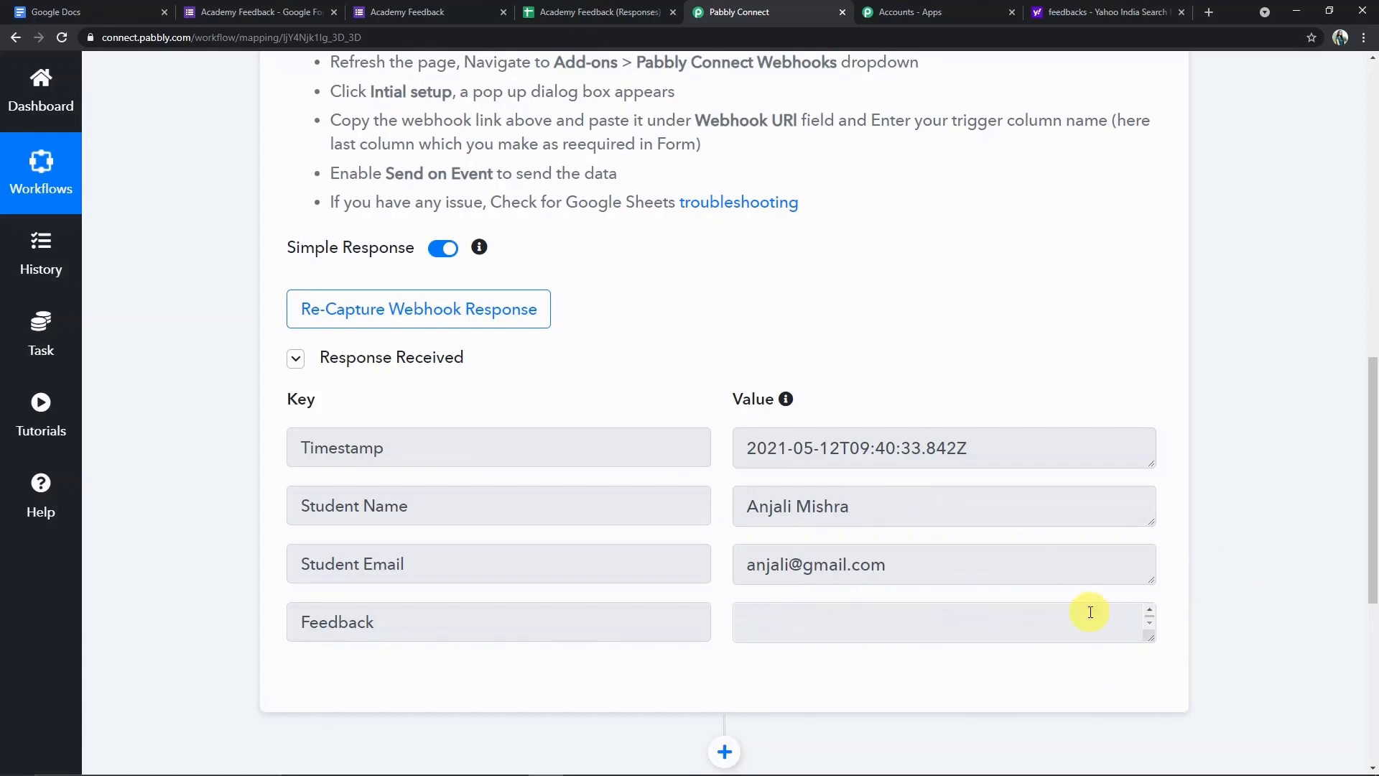
scroll(1090, 612, up, 4)
drag(1370, 548, 1376, 658)
click(1160, 502)
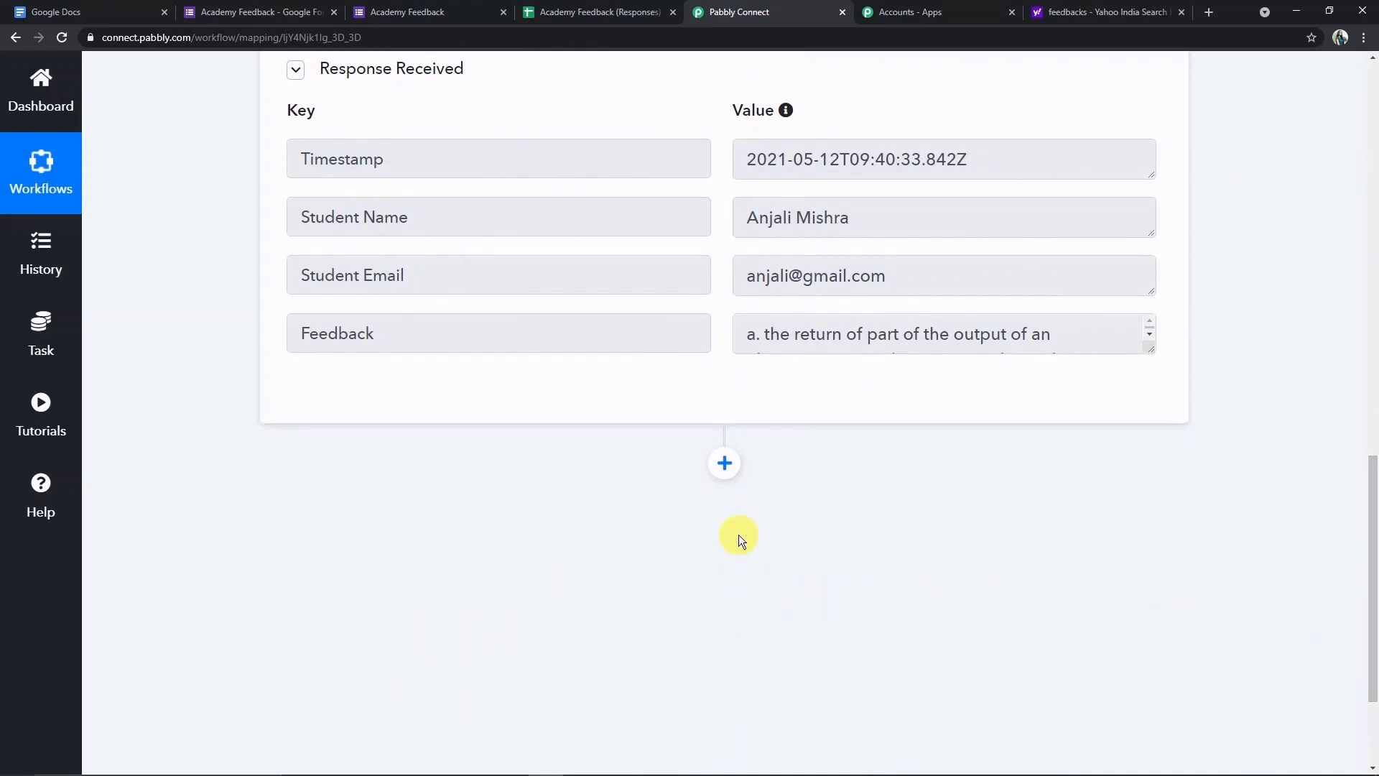
- Add a Google Docs action step using the Append a Paragraph to a Document event
click(725, 465)
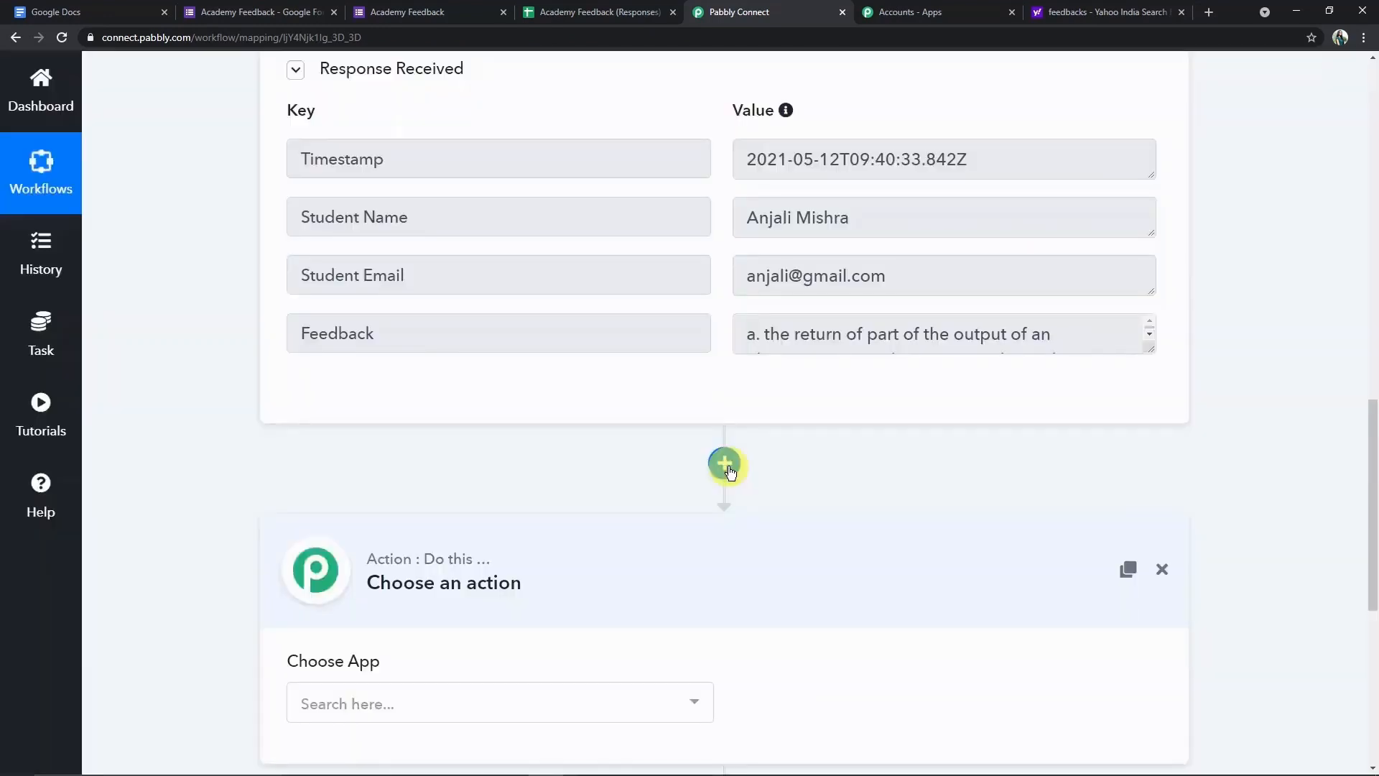
scroll(468, 582, down, 2)
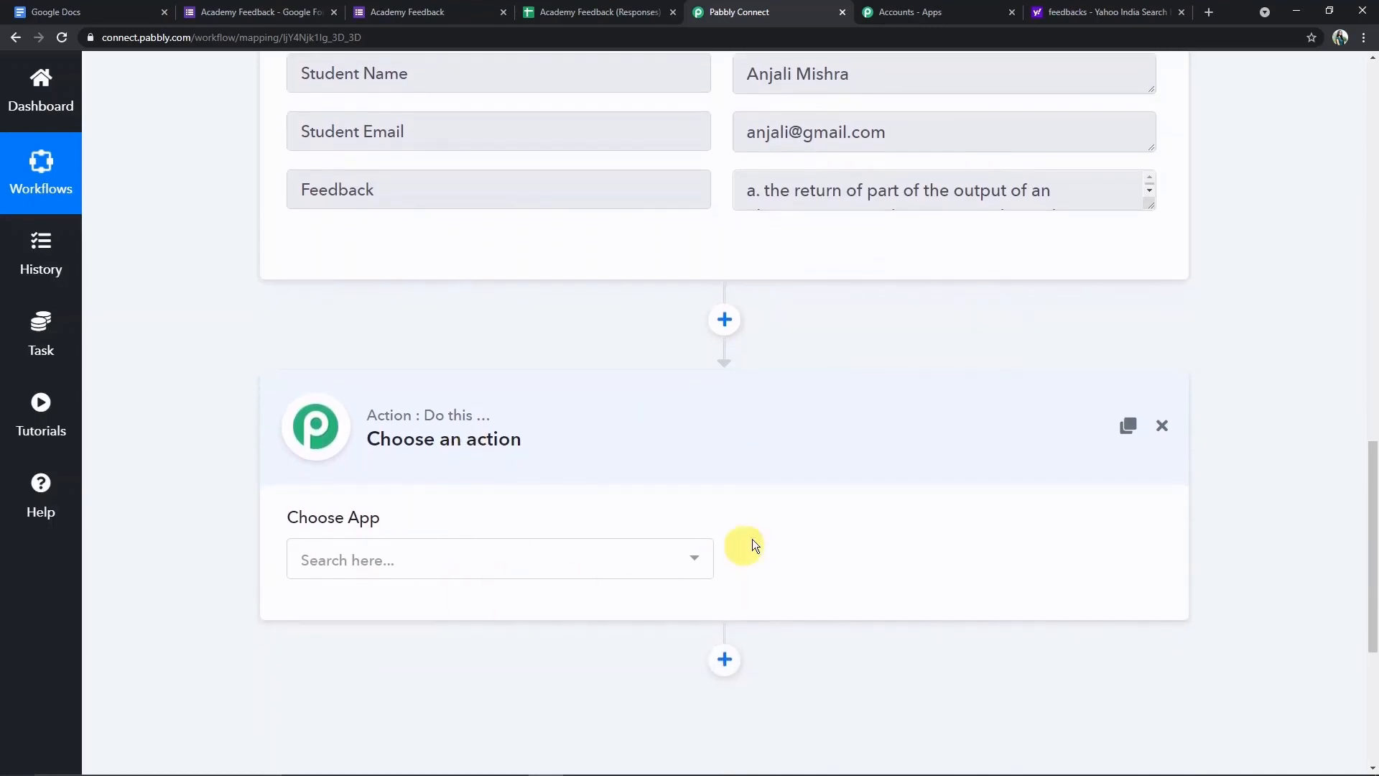
click(631, 560)
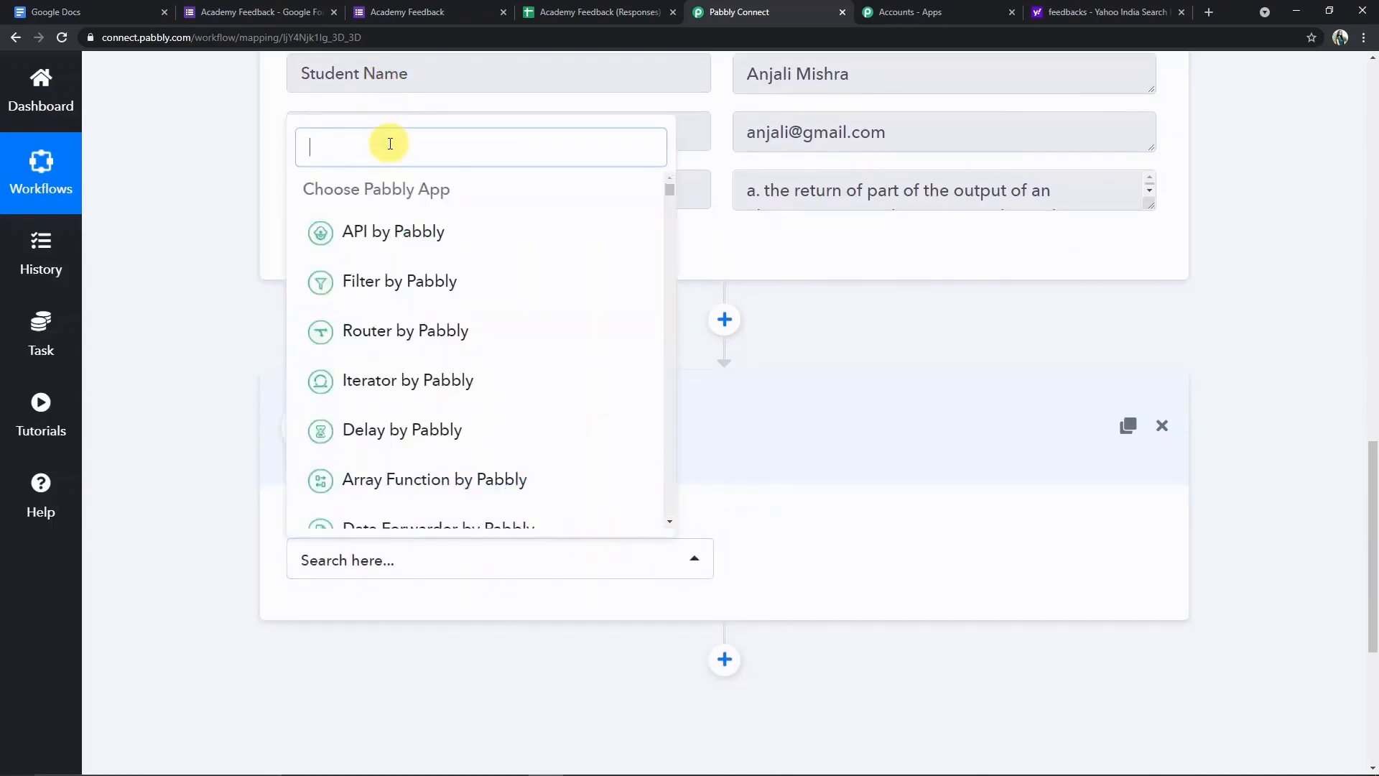
text(Googl)
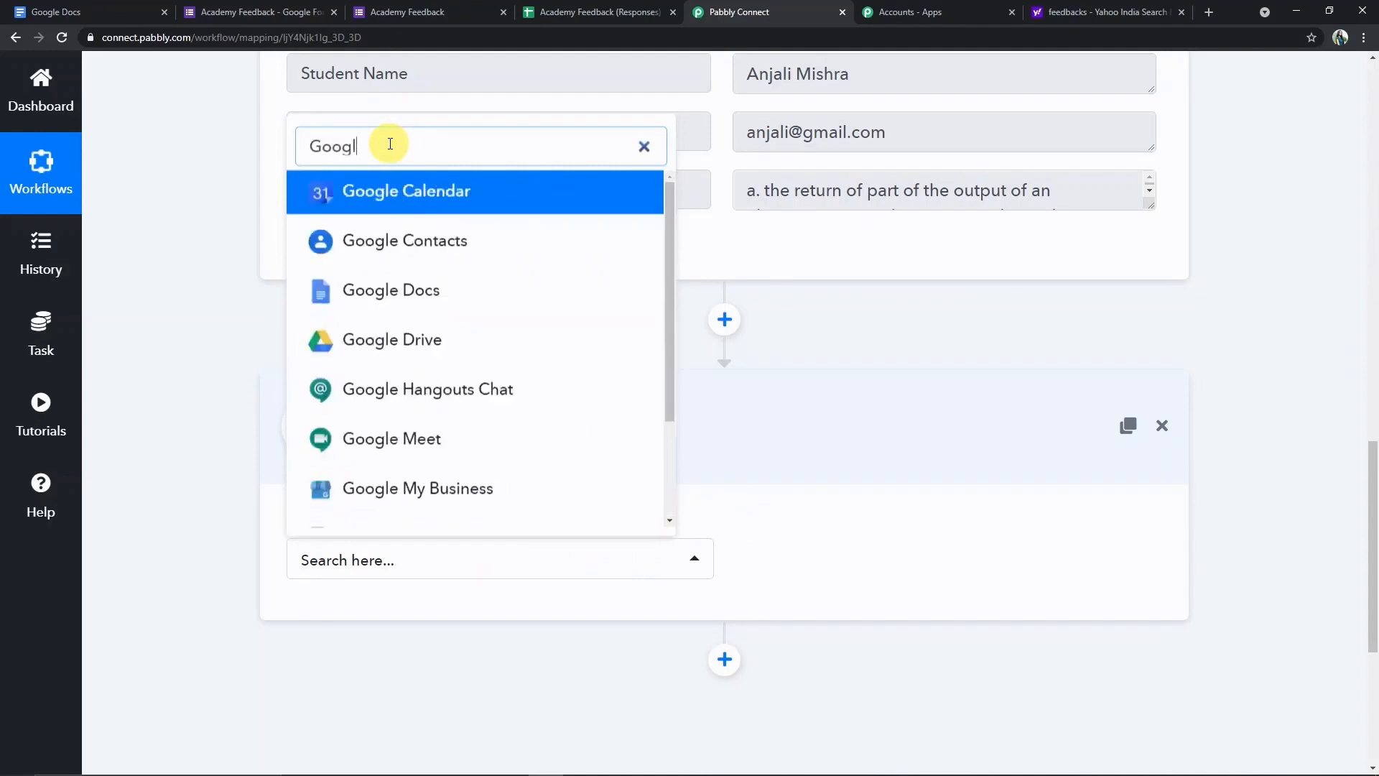
text(e)
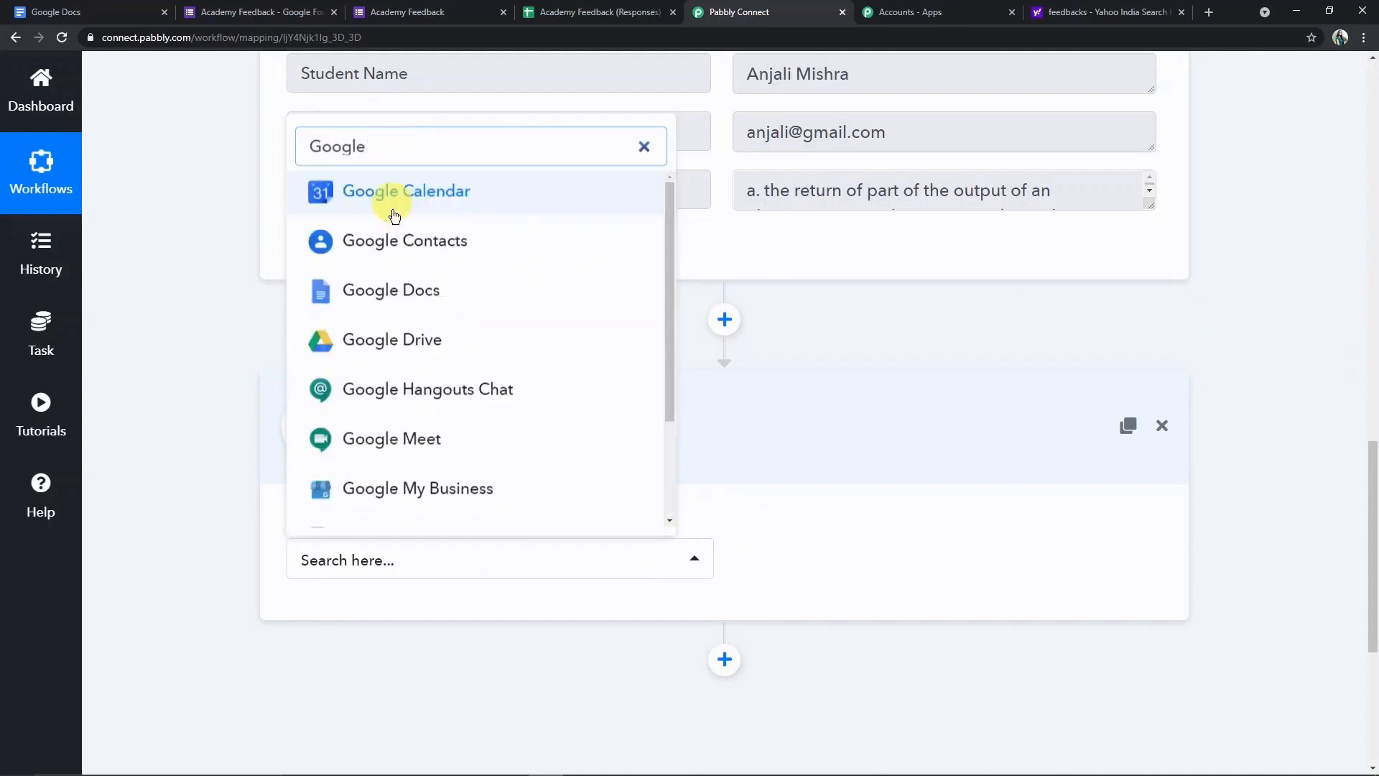
click(395, 291)
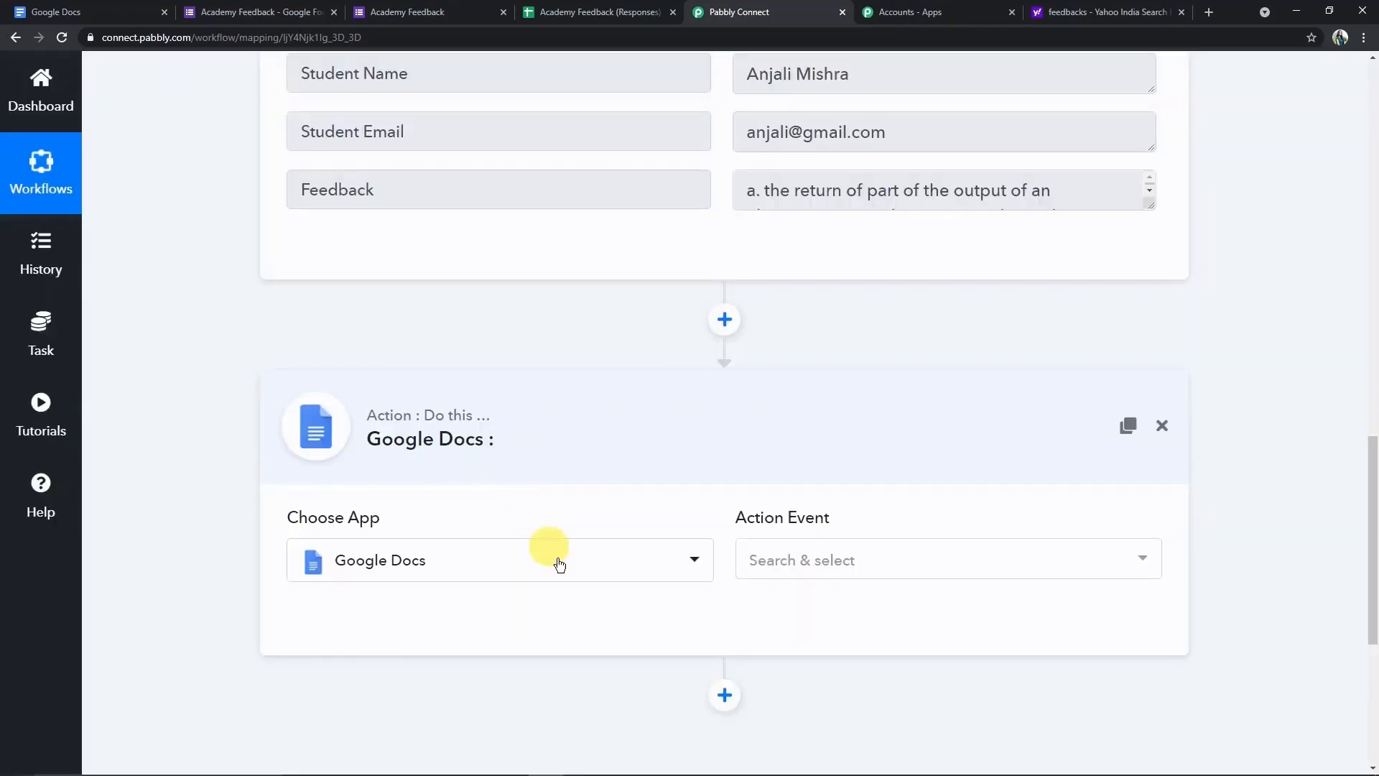
click(779, 564)
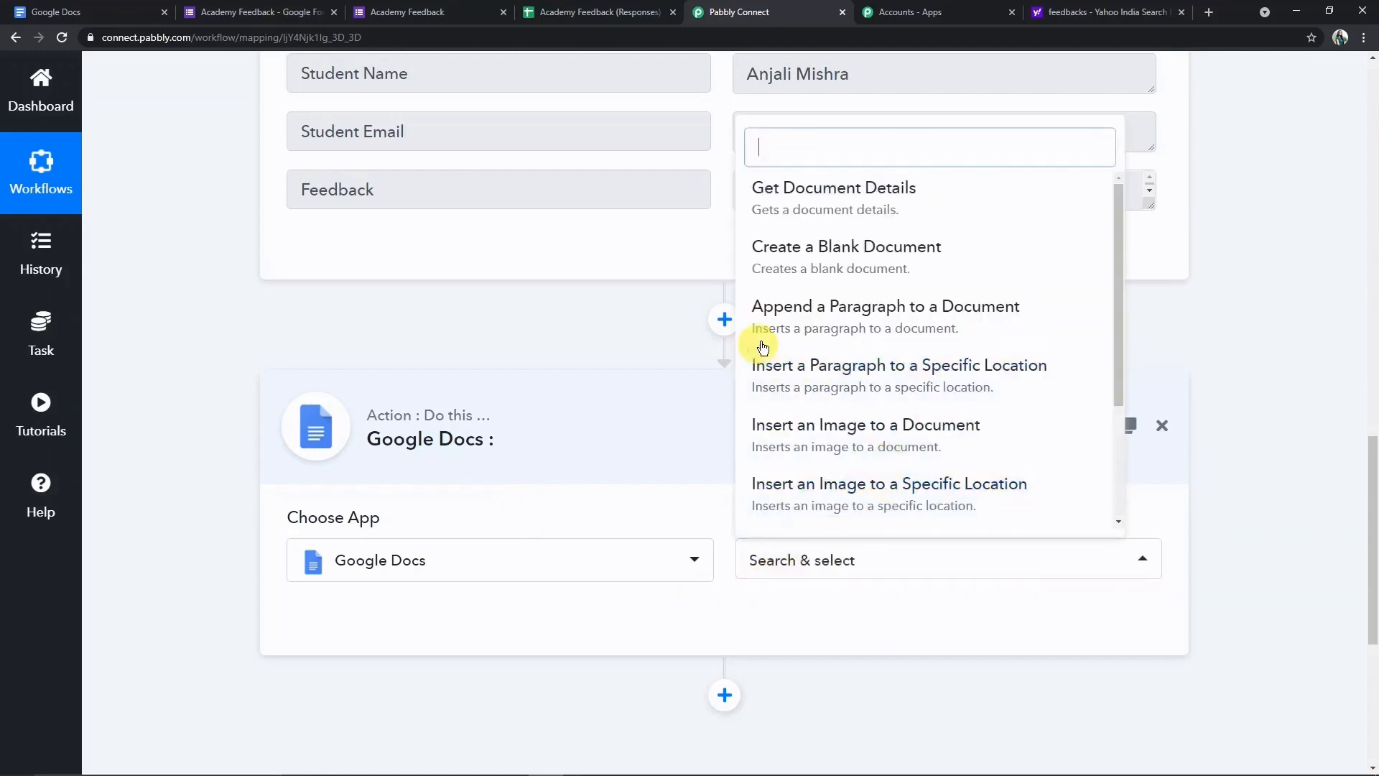
click(860, 318)
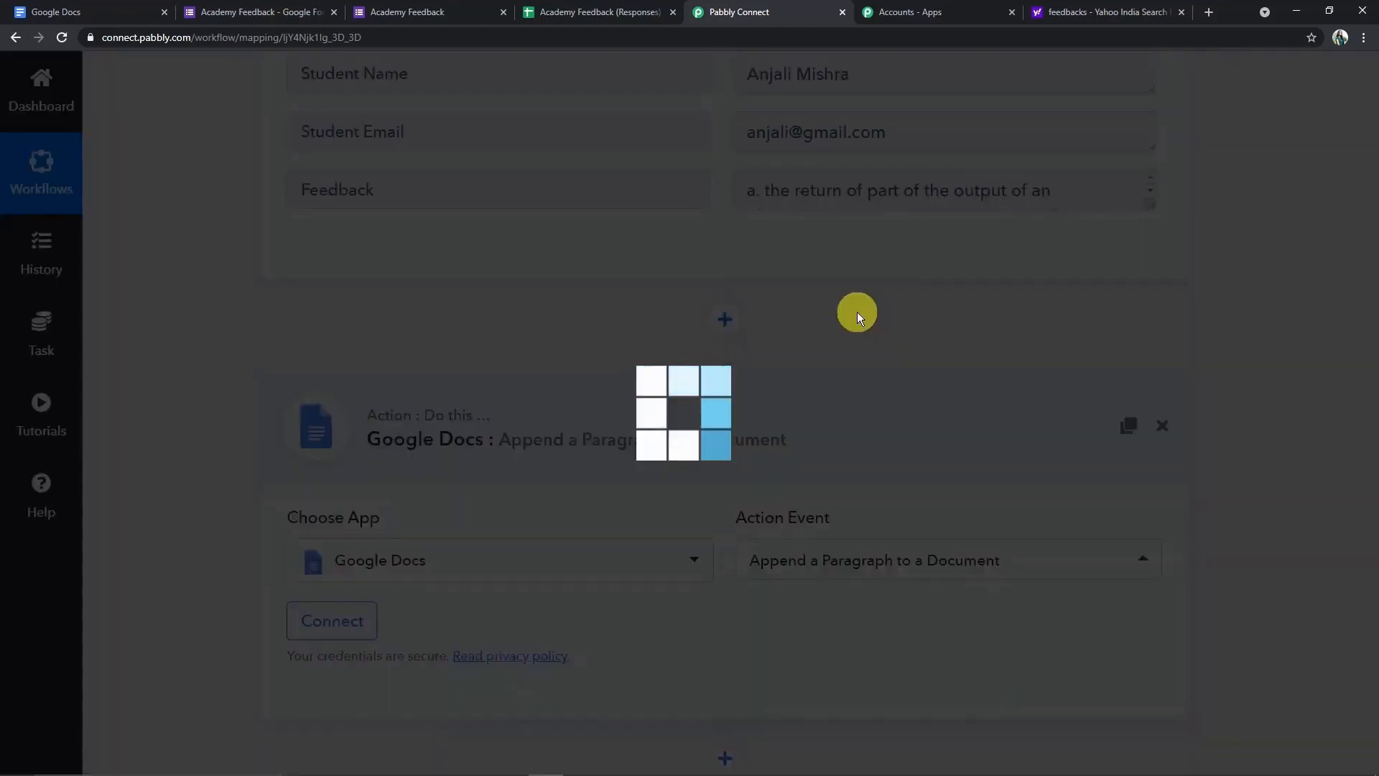
scroll(574, 524, down, 1)
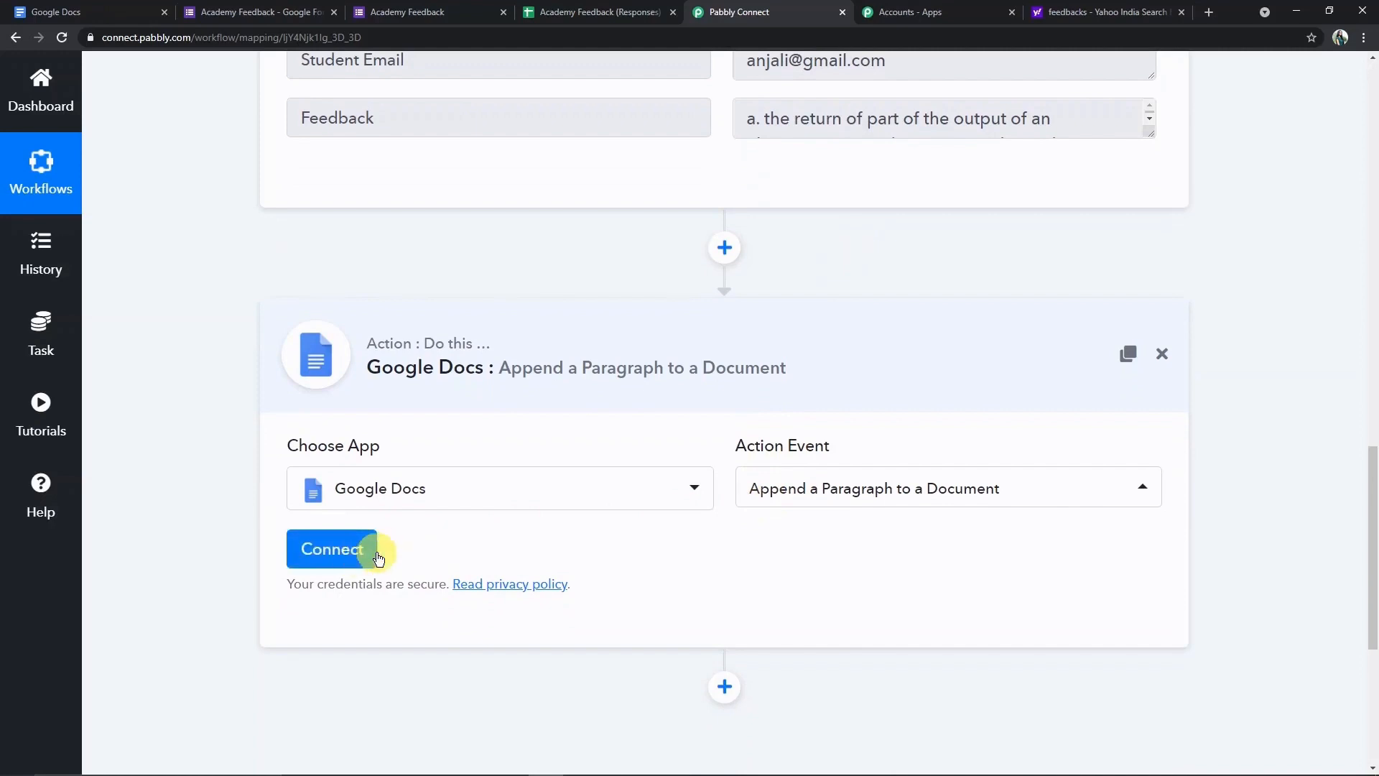
click(339, 548)
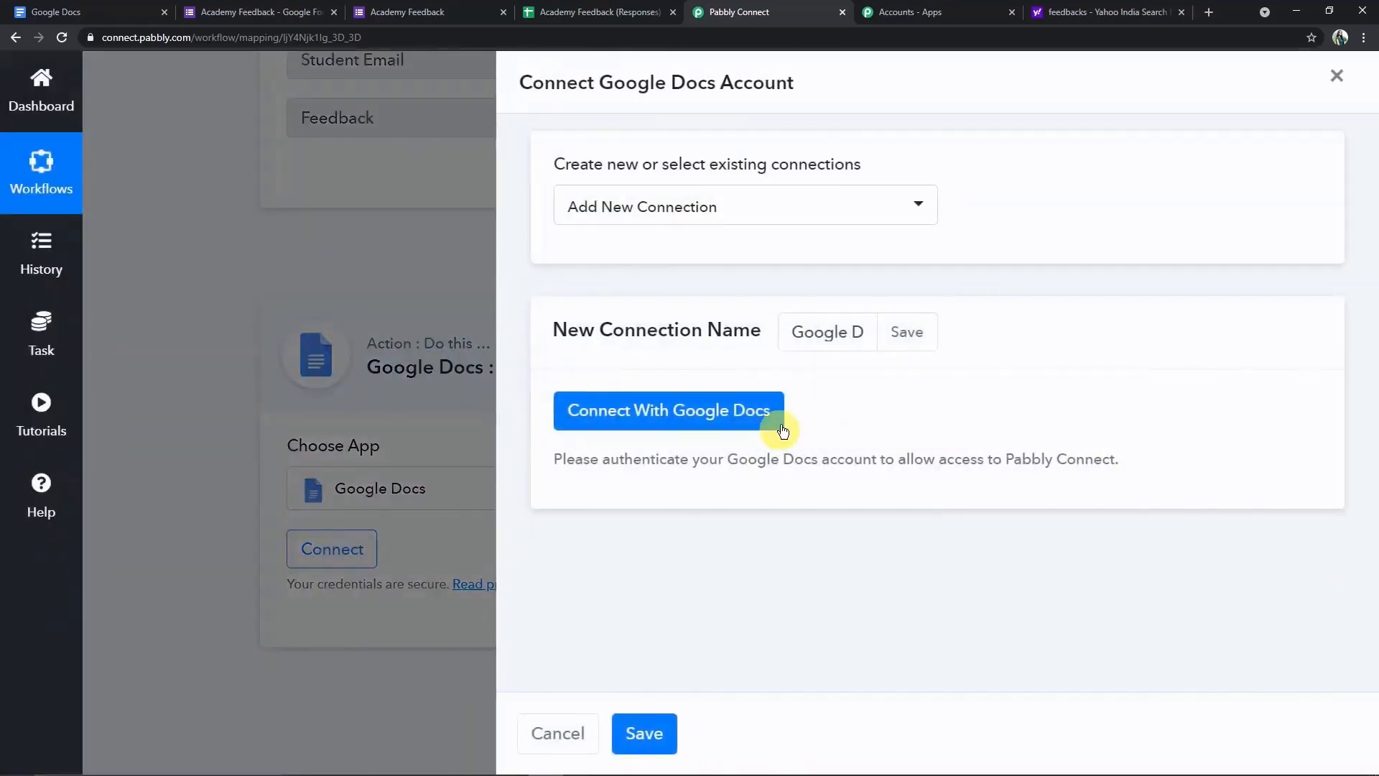
- Authorize Pabbly Connect with the Google account to access Google Docs and Drive files
click(654, 415)
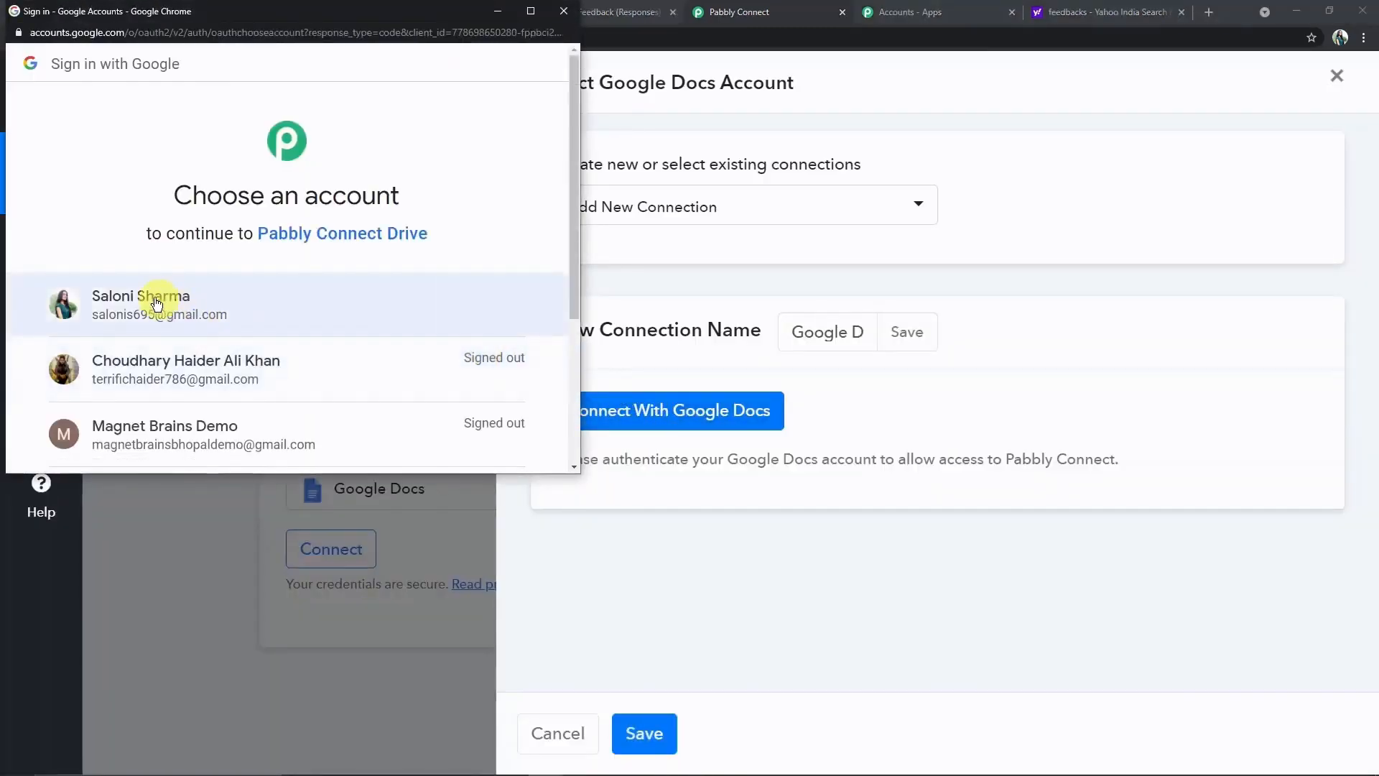
click(196, 304)
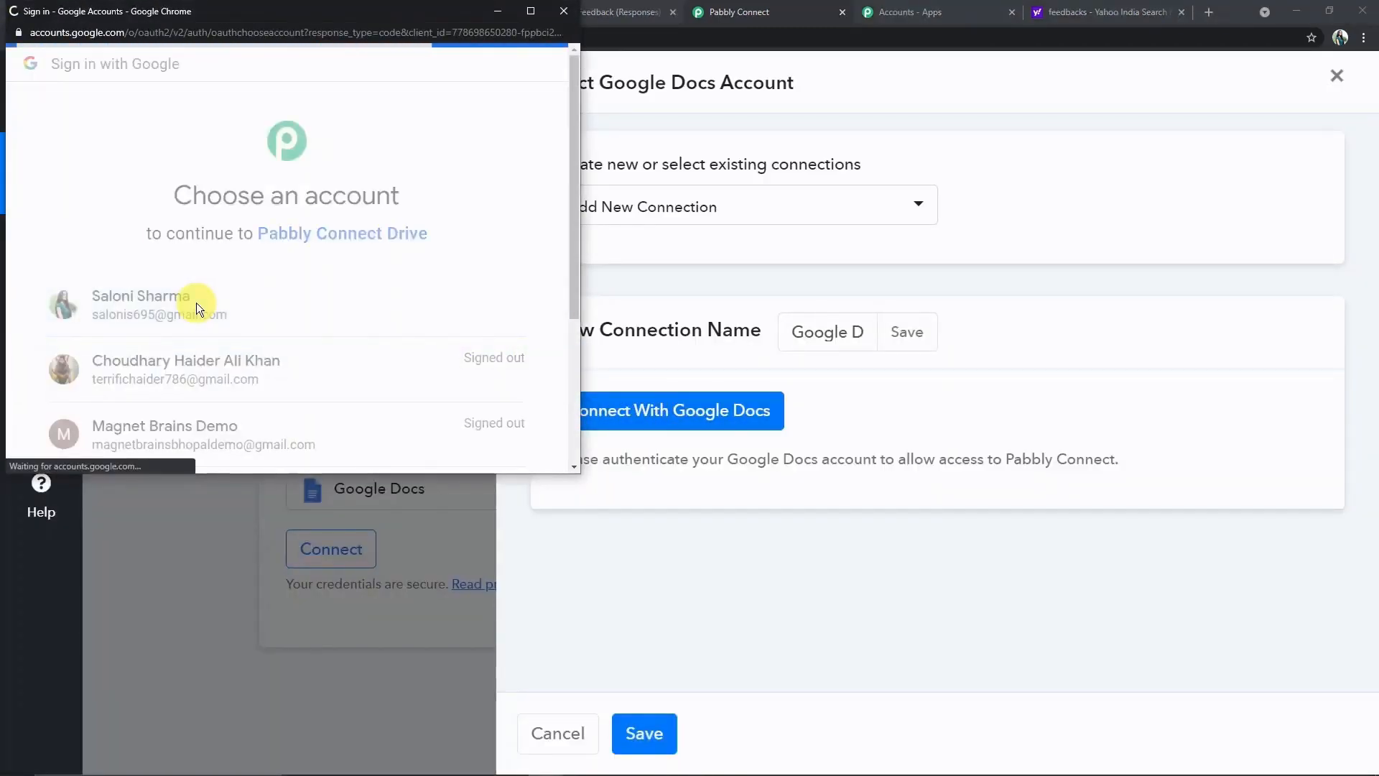
scroll(303, 294, down, 2)
scroll(303, 296, down, 2)
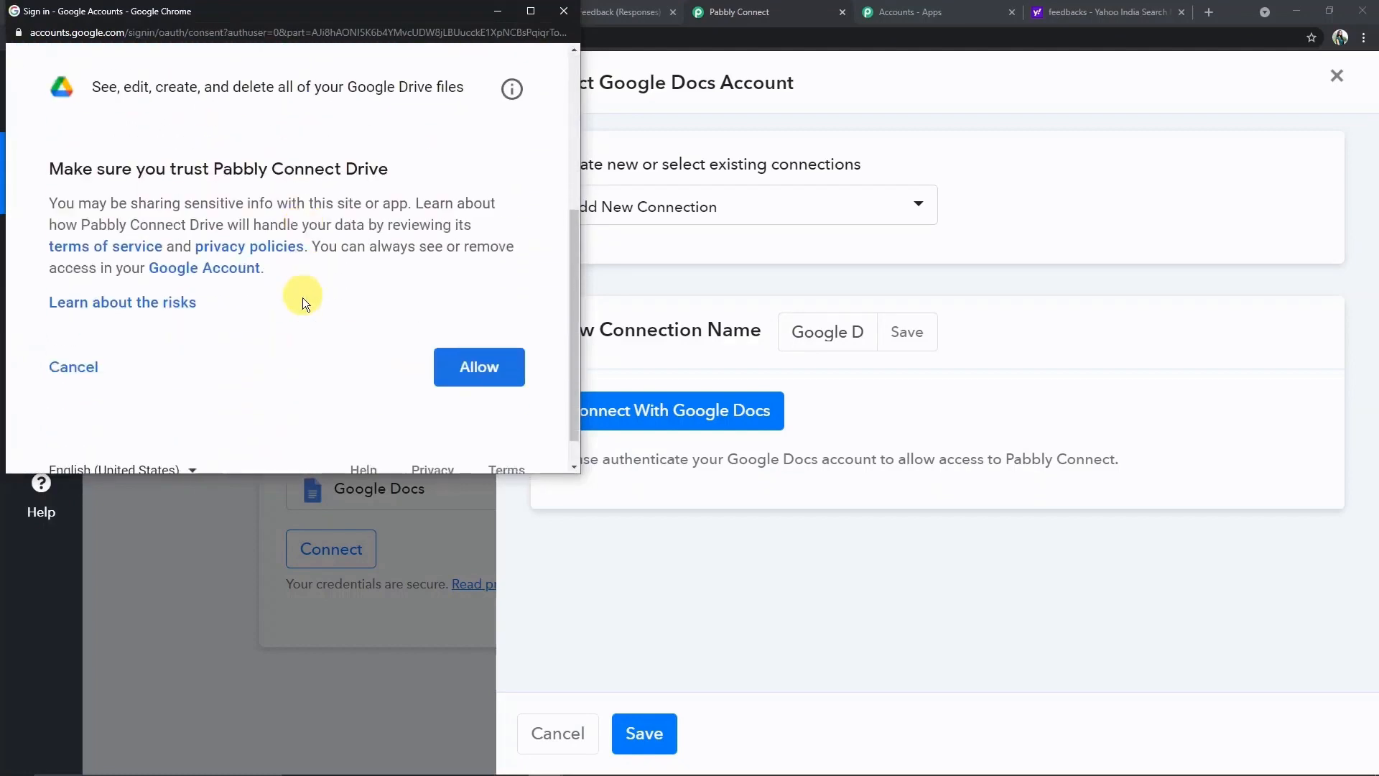
scroll(303, 309, up, 2)
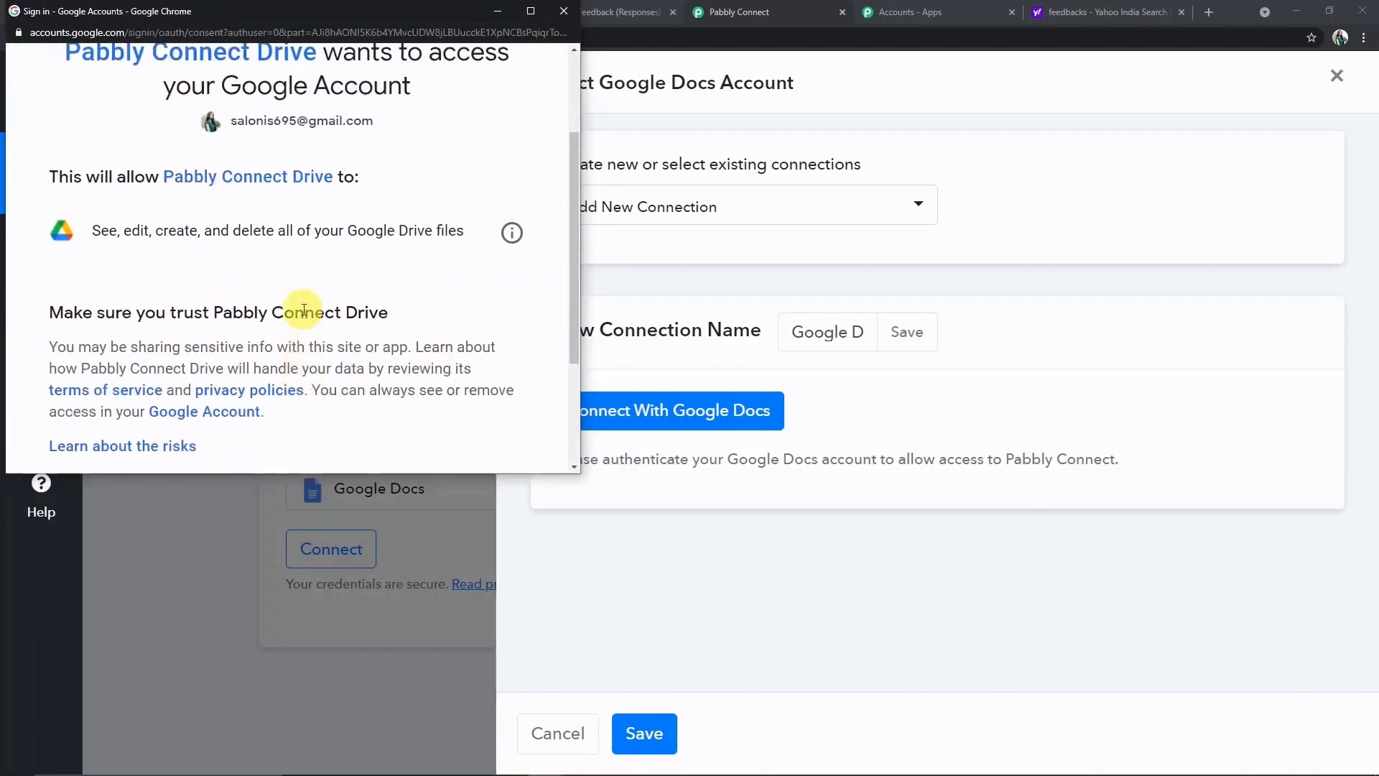
scroll(304, 310, down, 2)
scroll(302, 308, up, 3)
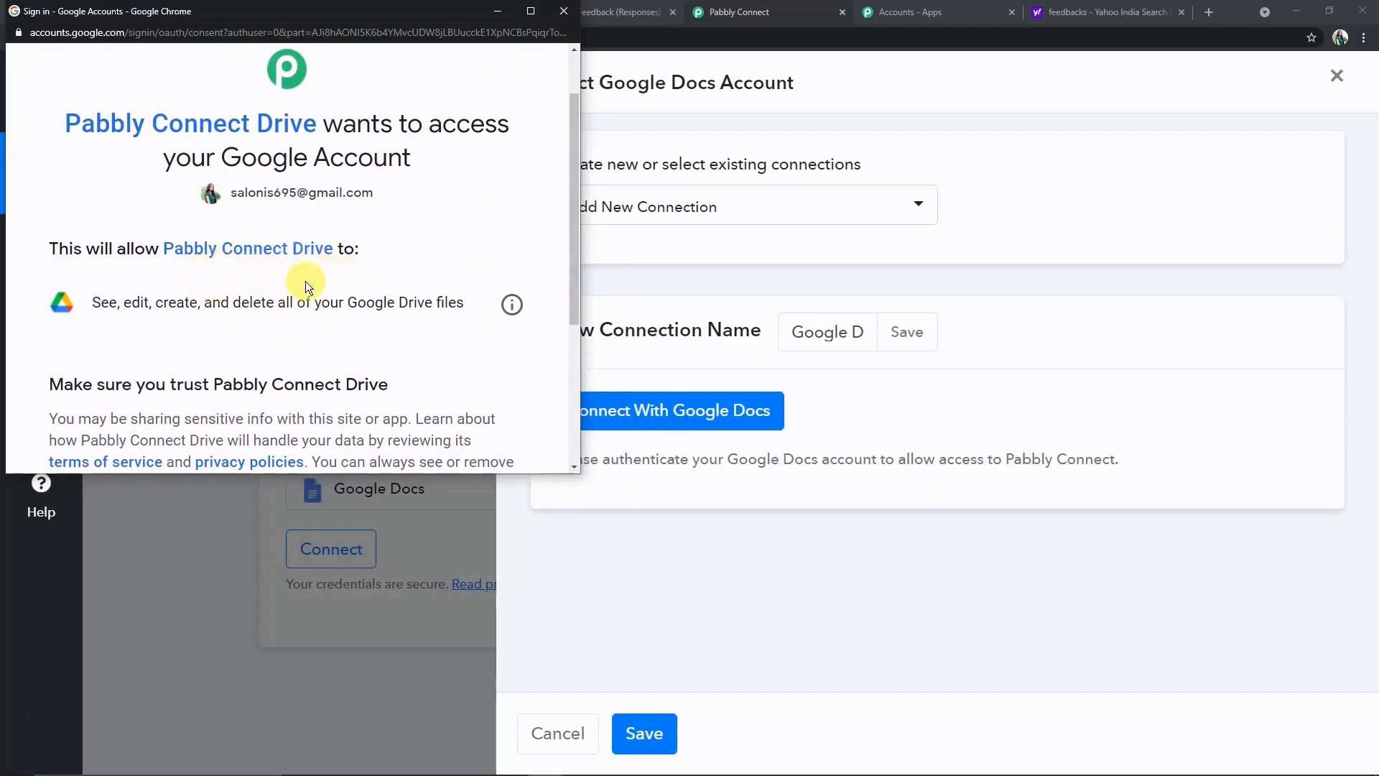
scroll(363, 273, down, 3)
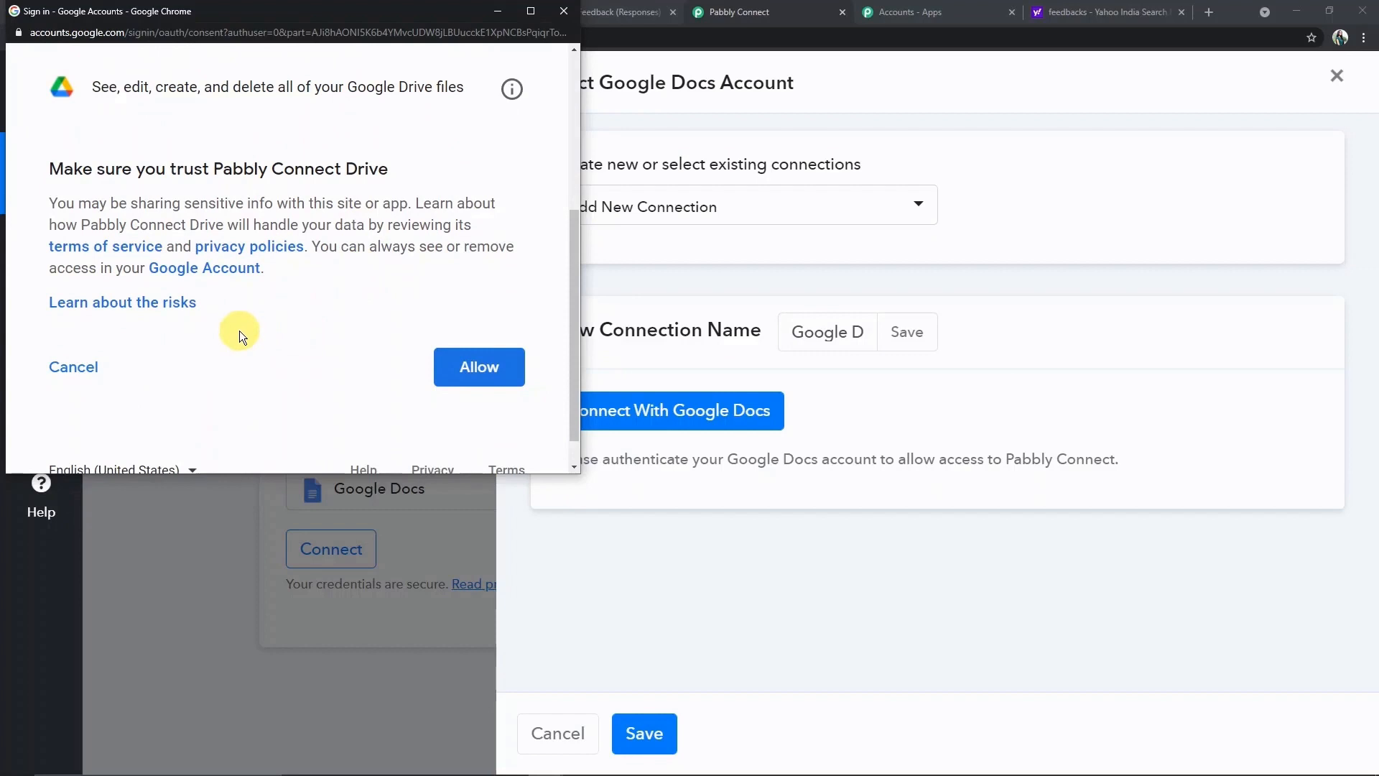
click(476, 367)
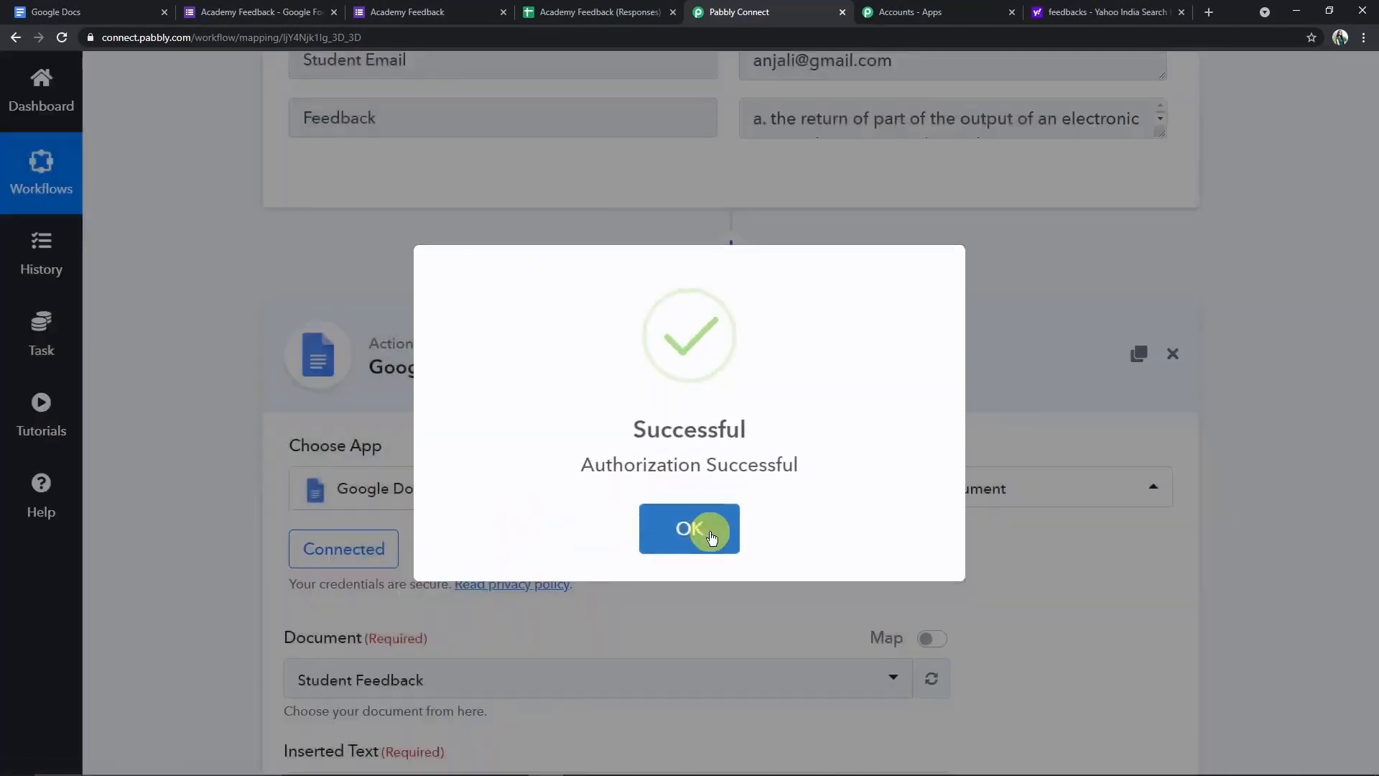
click(711, 537)
- Check the Document list, leaving Student Feedback selected
scroll(774, 513, down, 3)
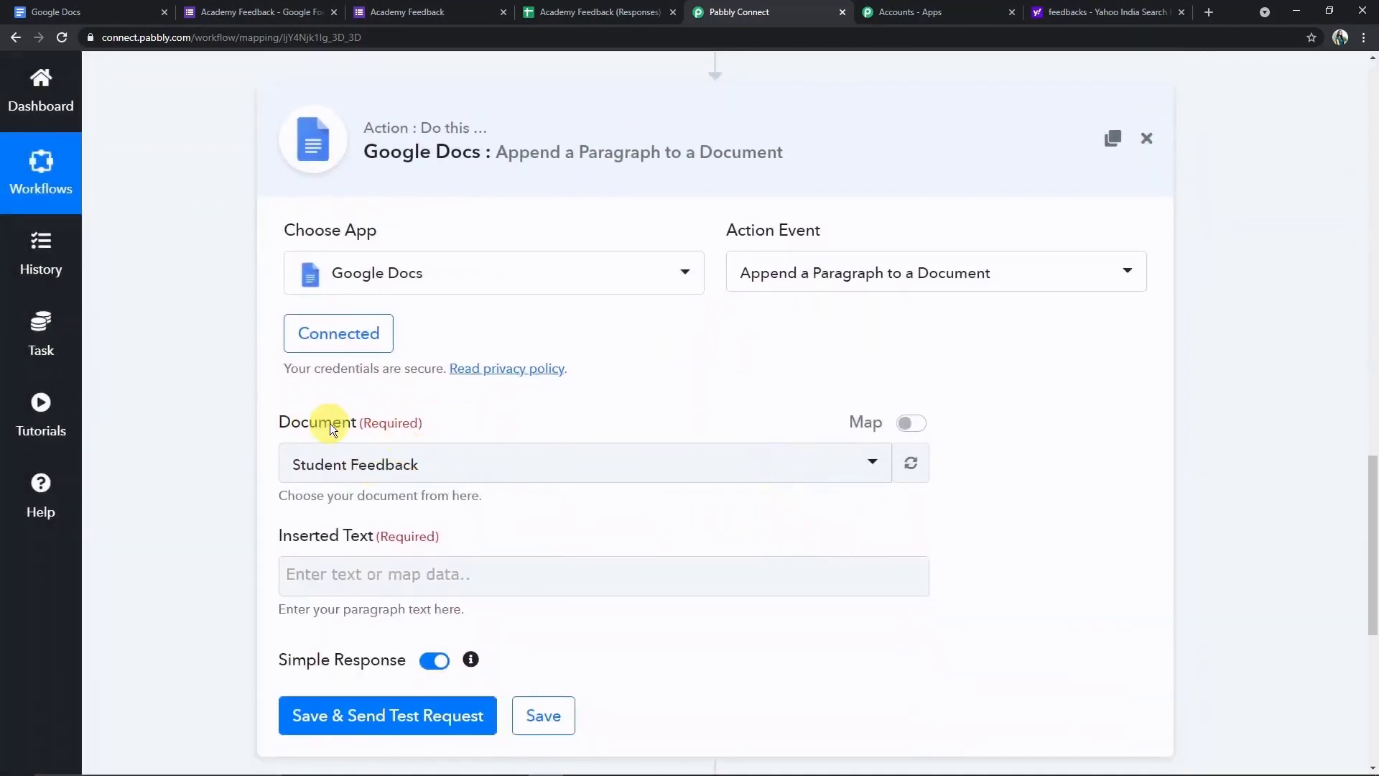
click(443, 480)
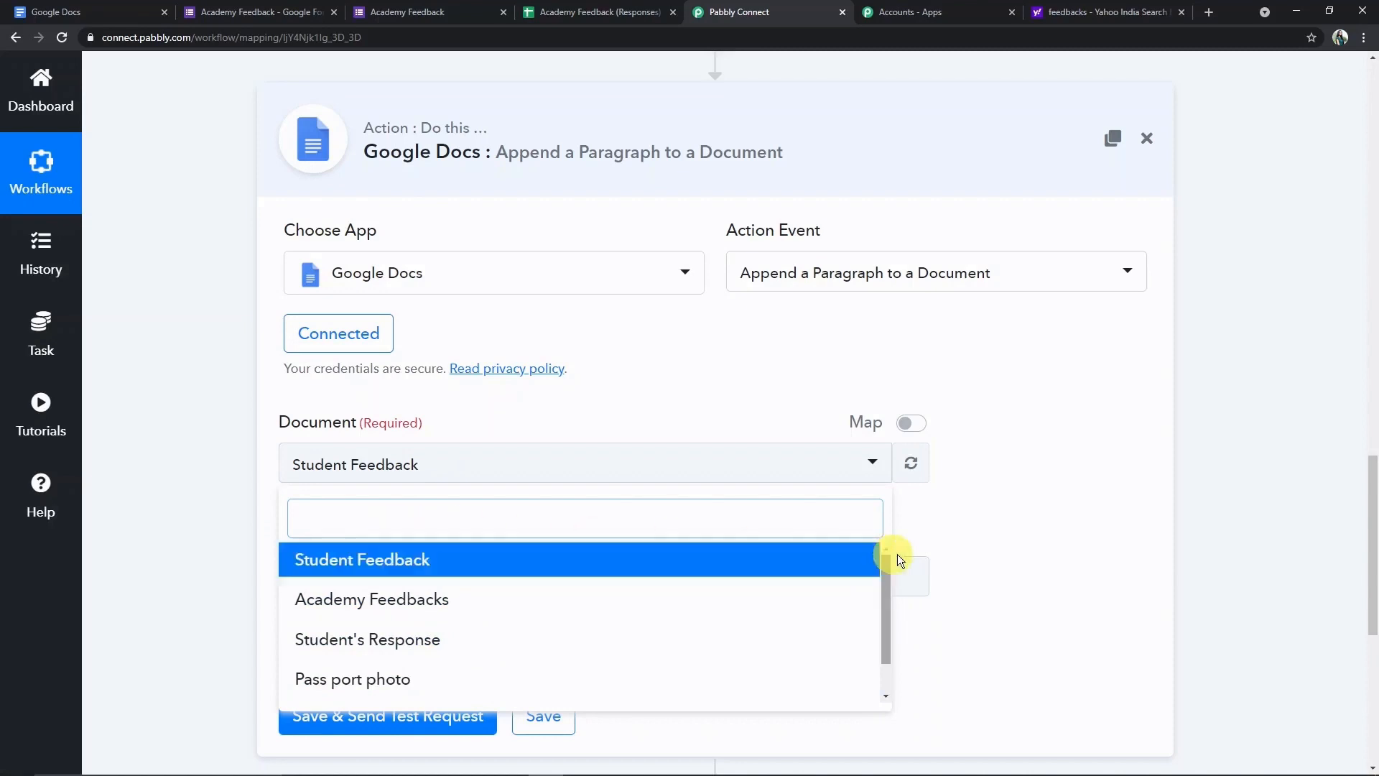
click(978, 536)
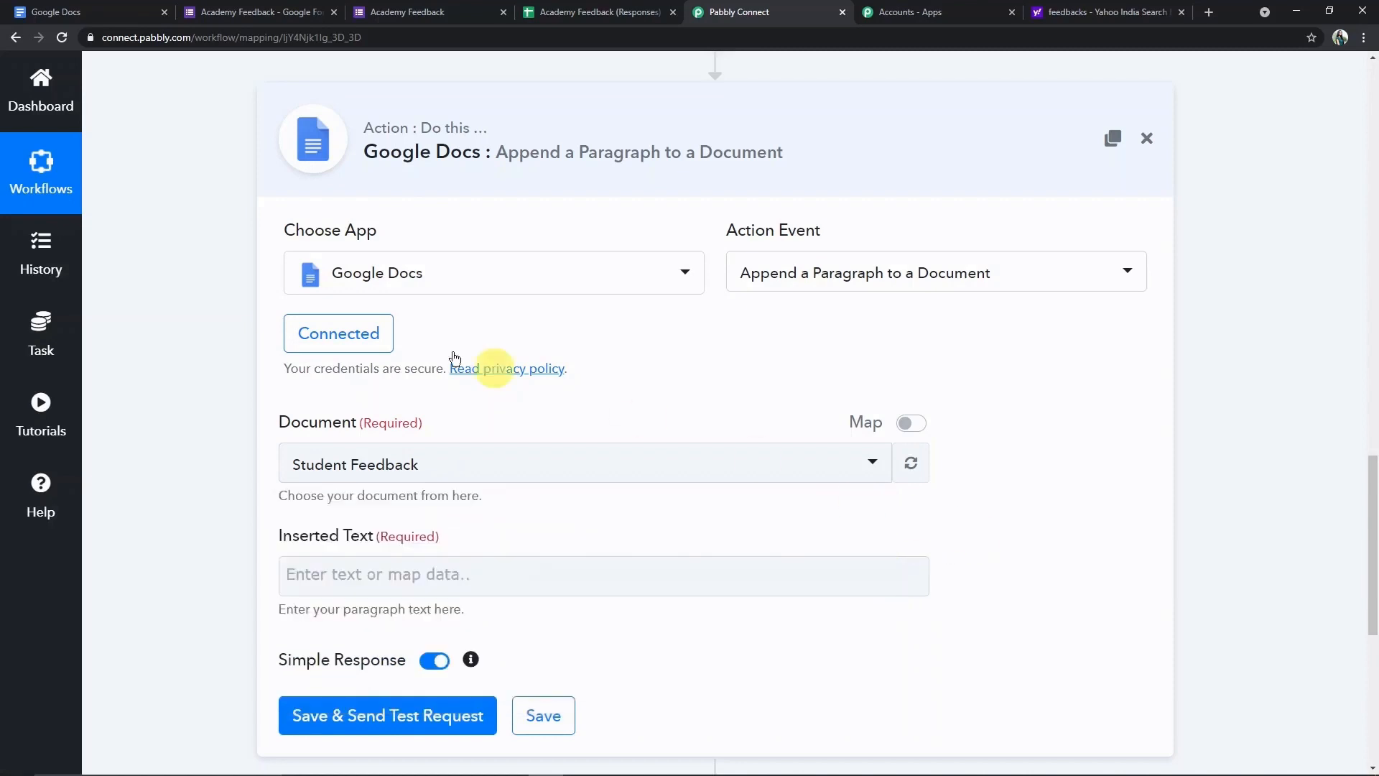
click(136, 12)
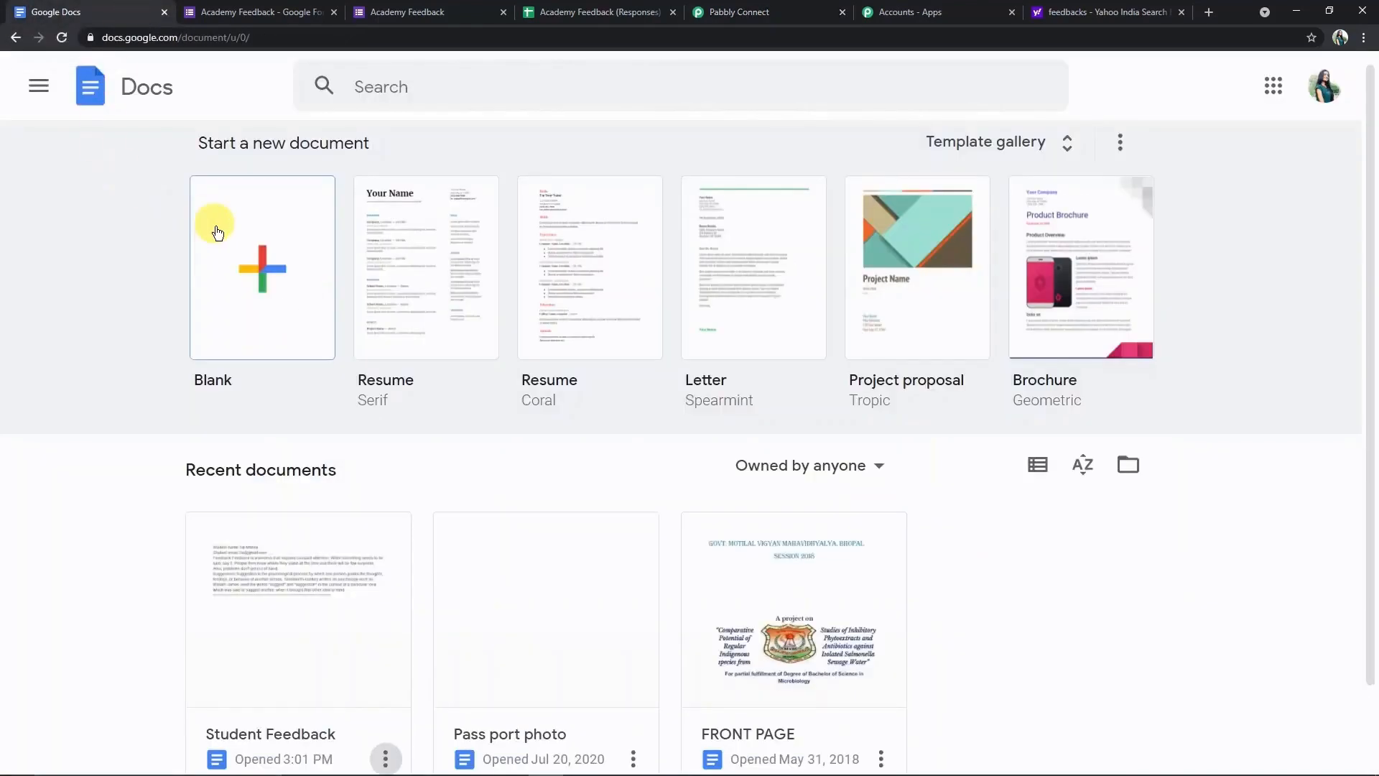
- Create a blank Google Doc titled 'Academy Responses'
click(221, 270)
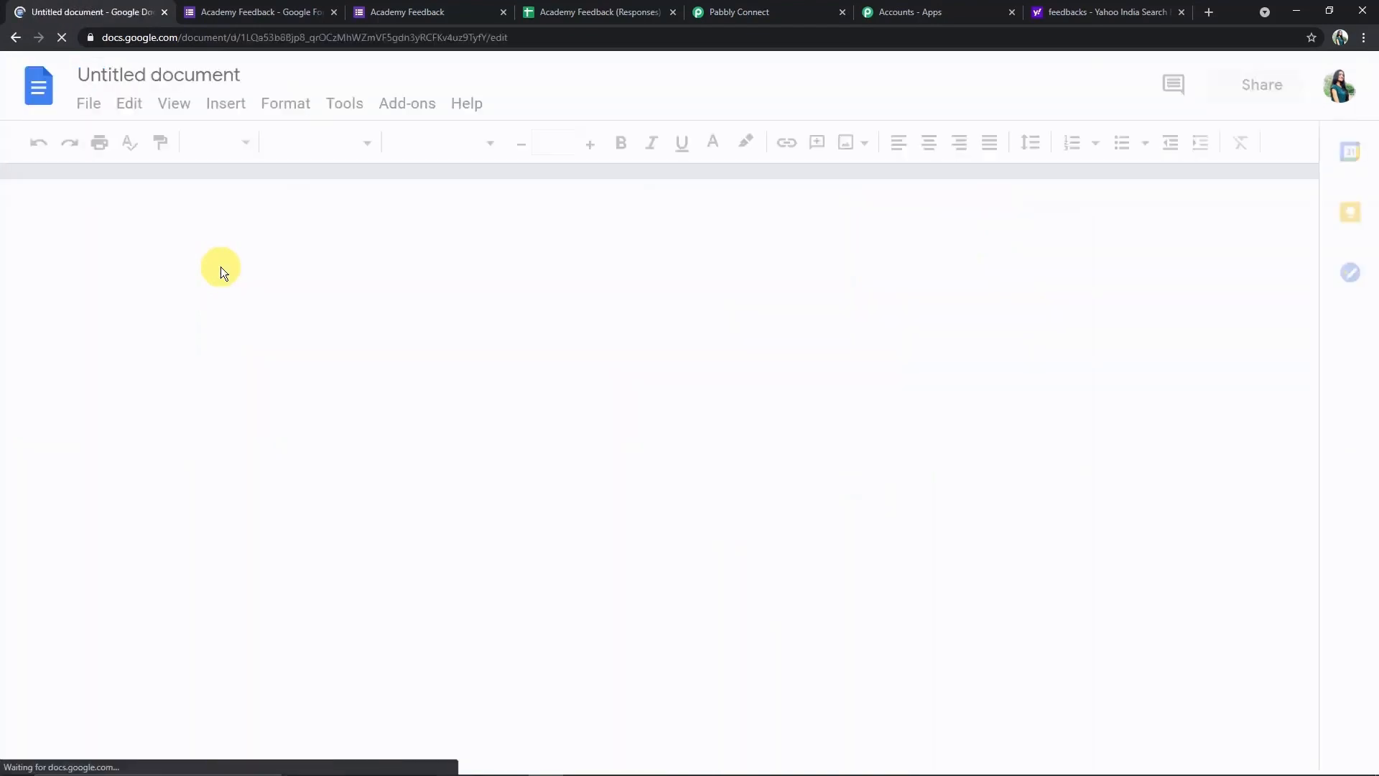
click(179, 74)
key(BackSpace)
text(A)
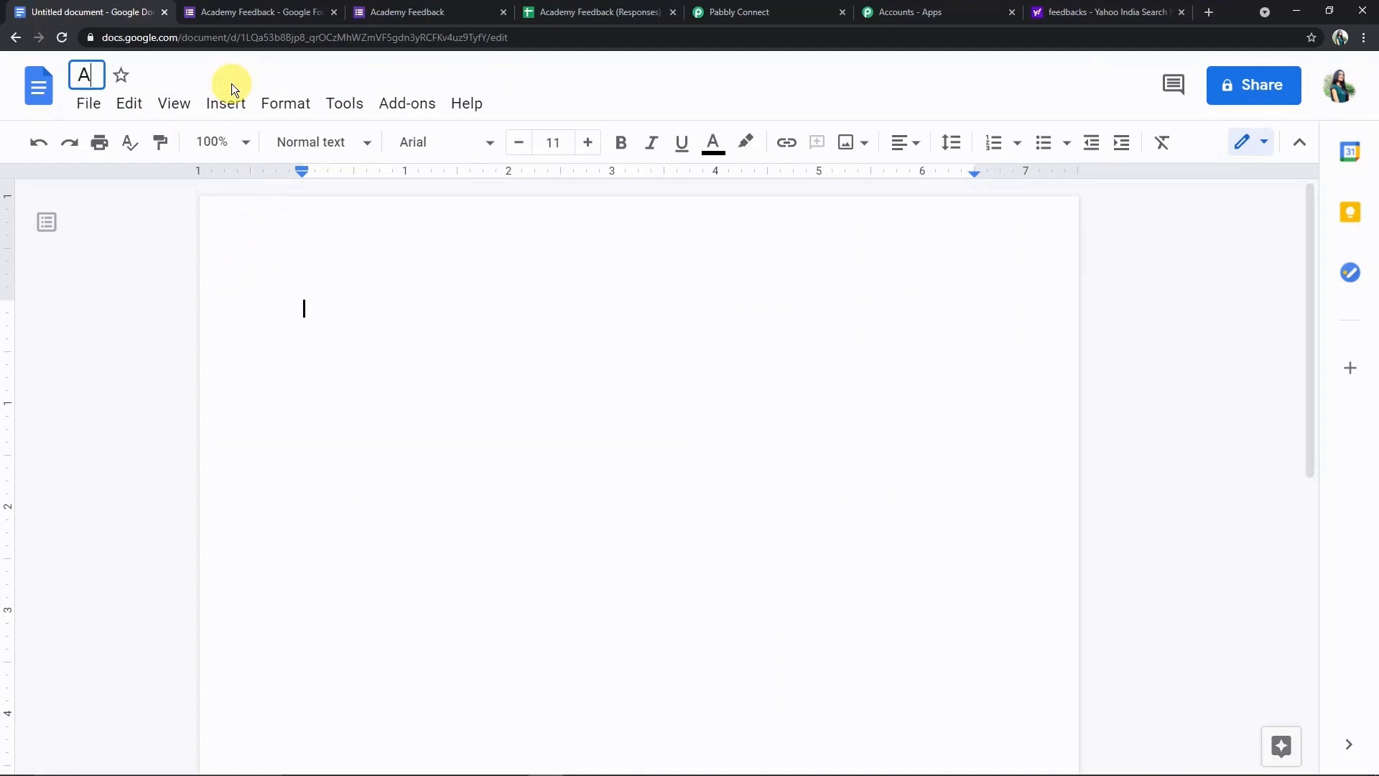
text(cademyb)
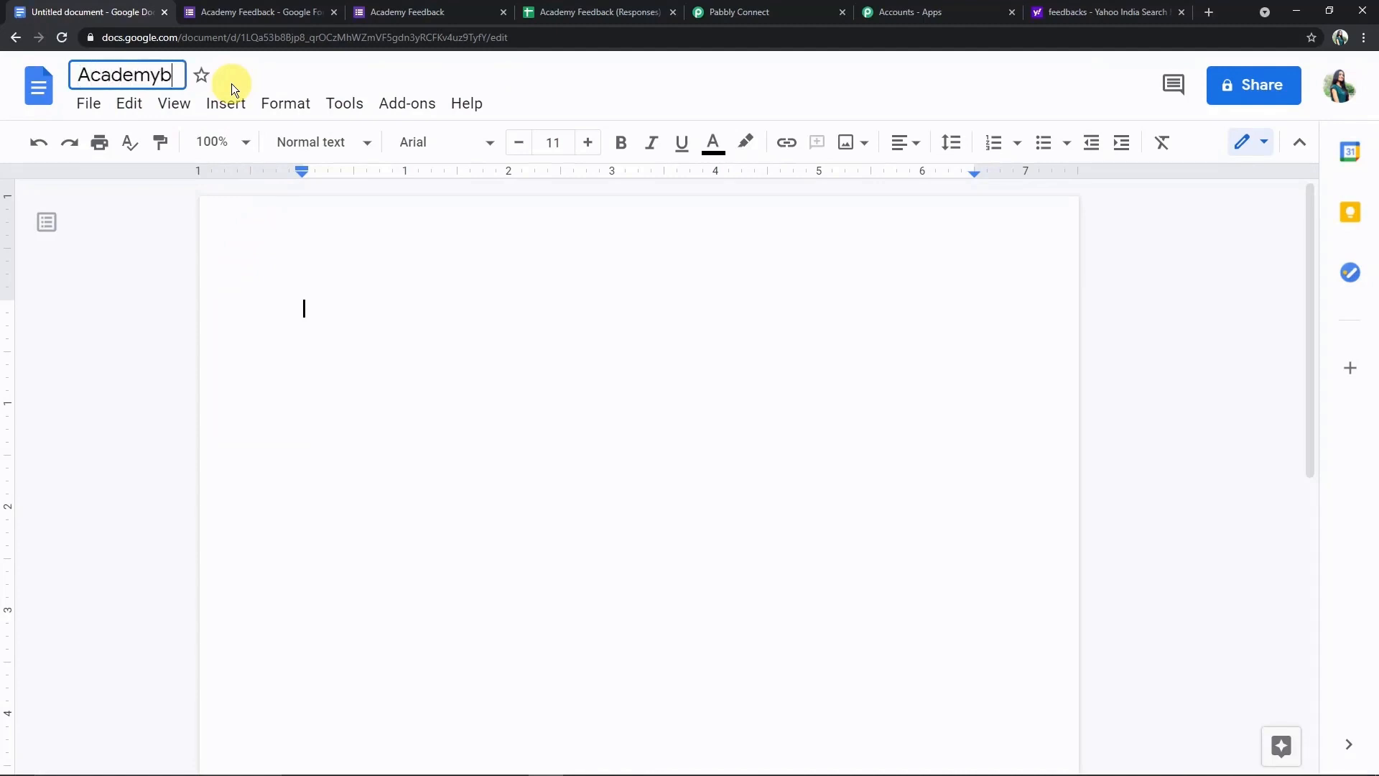
key(BackSpace)
text(Responses)
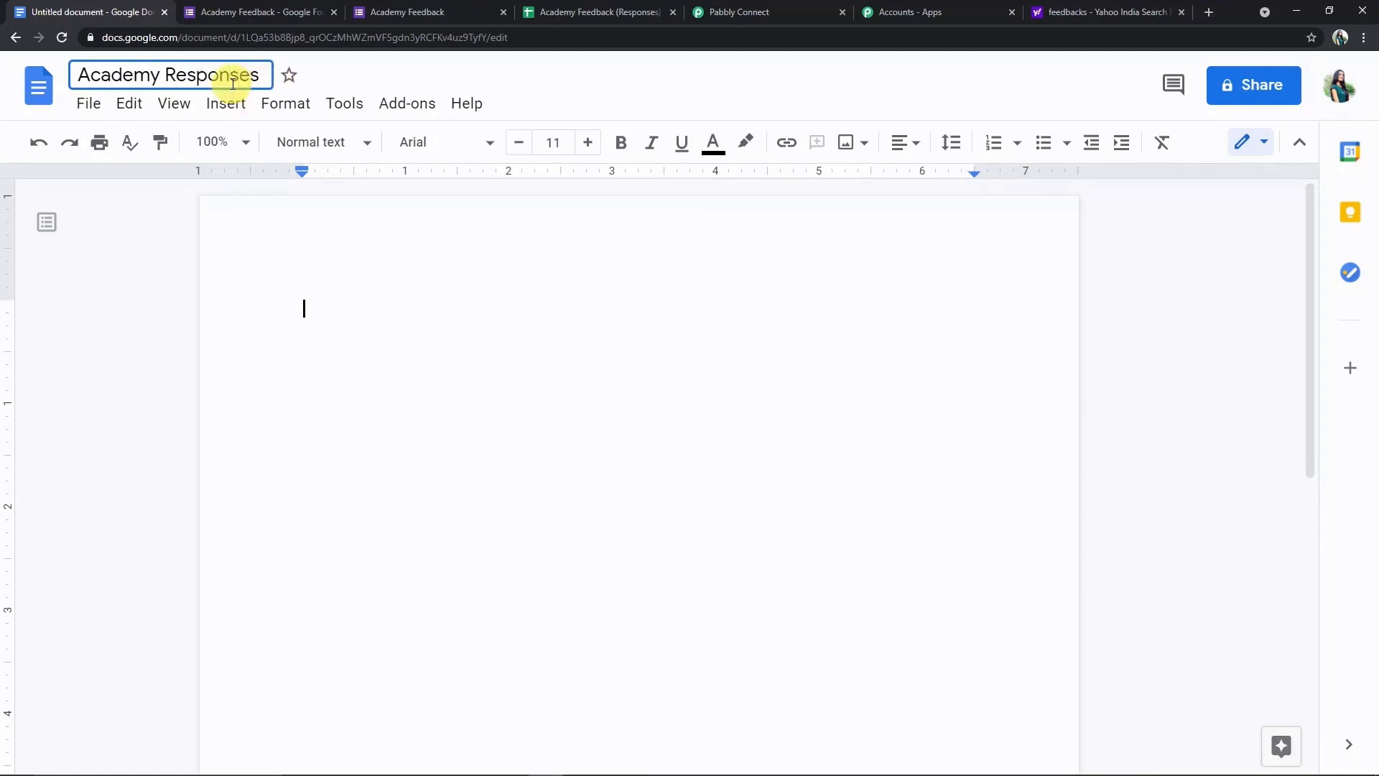
click(350, 259)
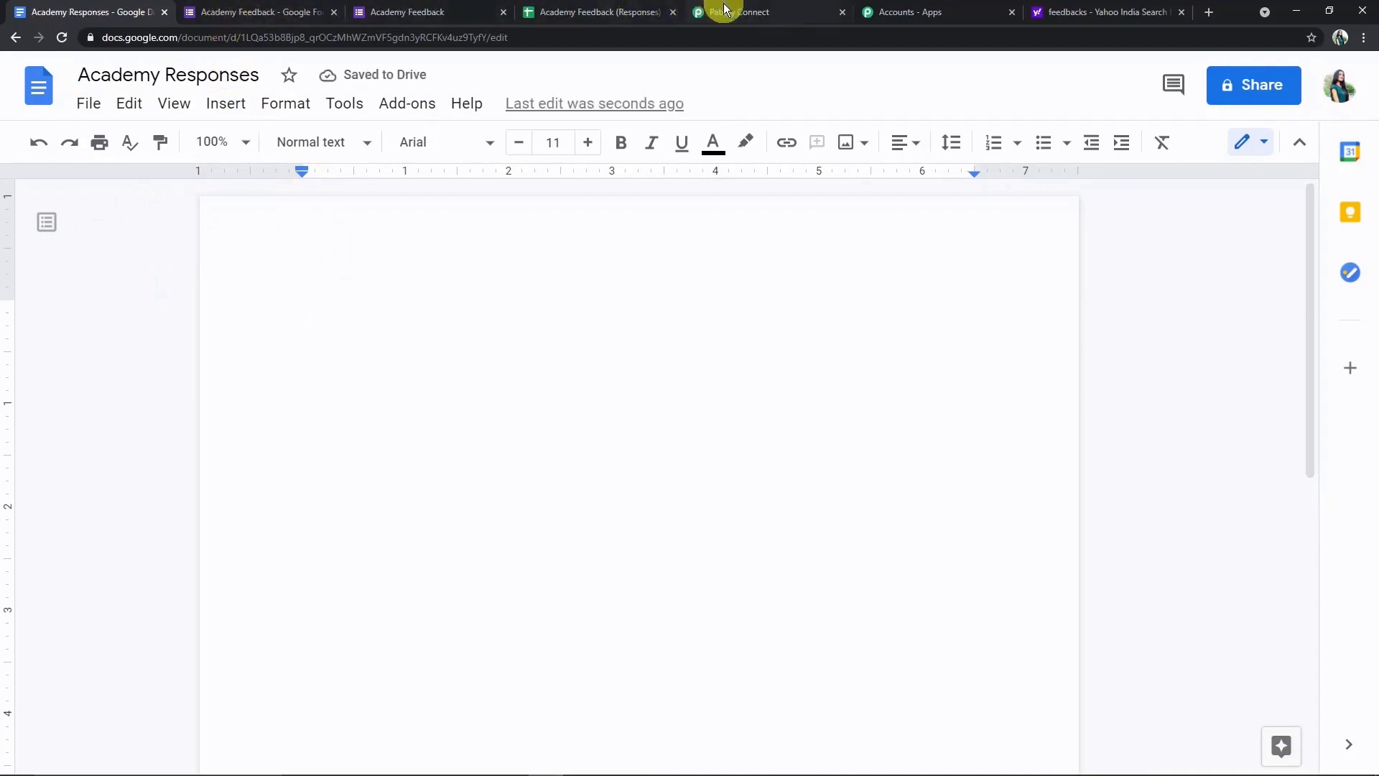
click(724, 9)
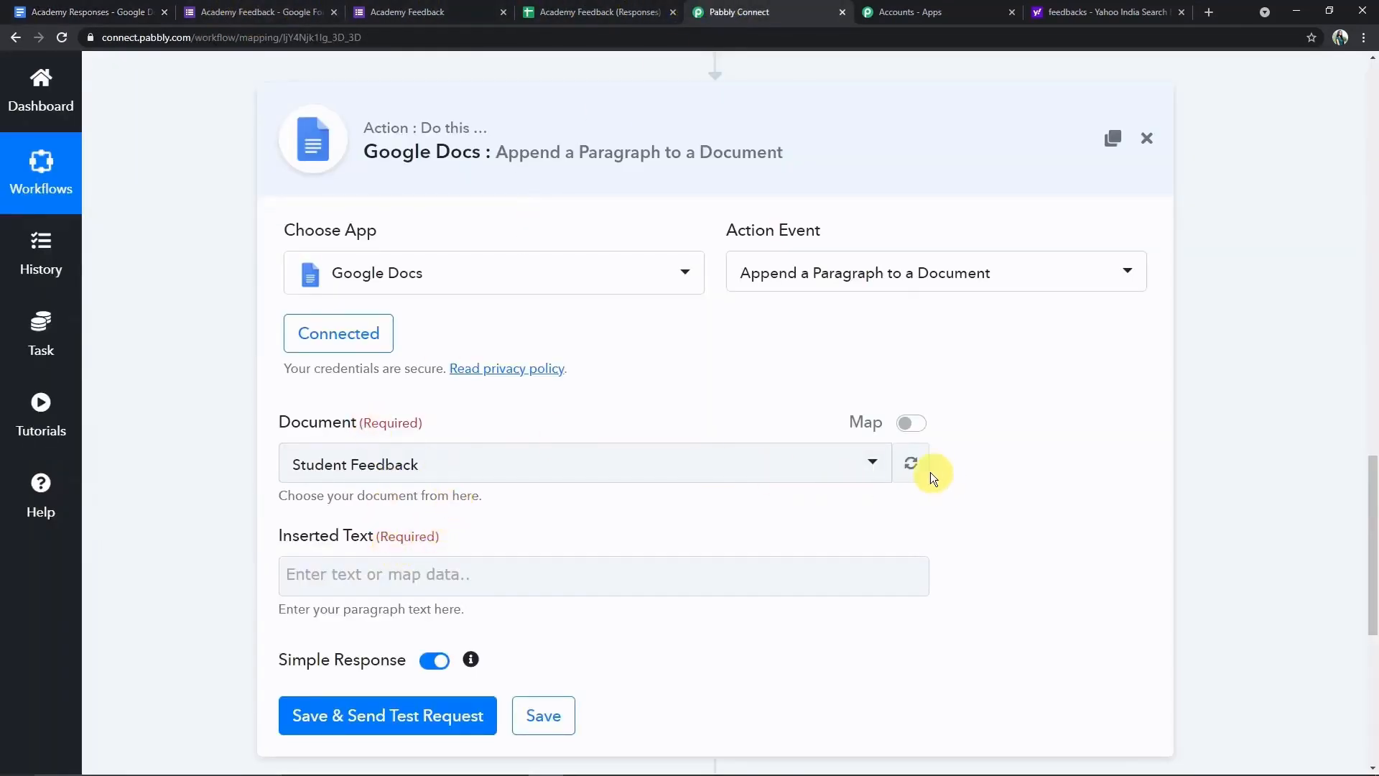
- Refresh the document list and select 'Academy Responses' as the target document
click(913, 464)
click(875, 464)
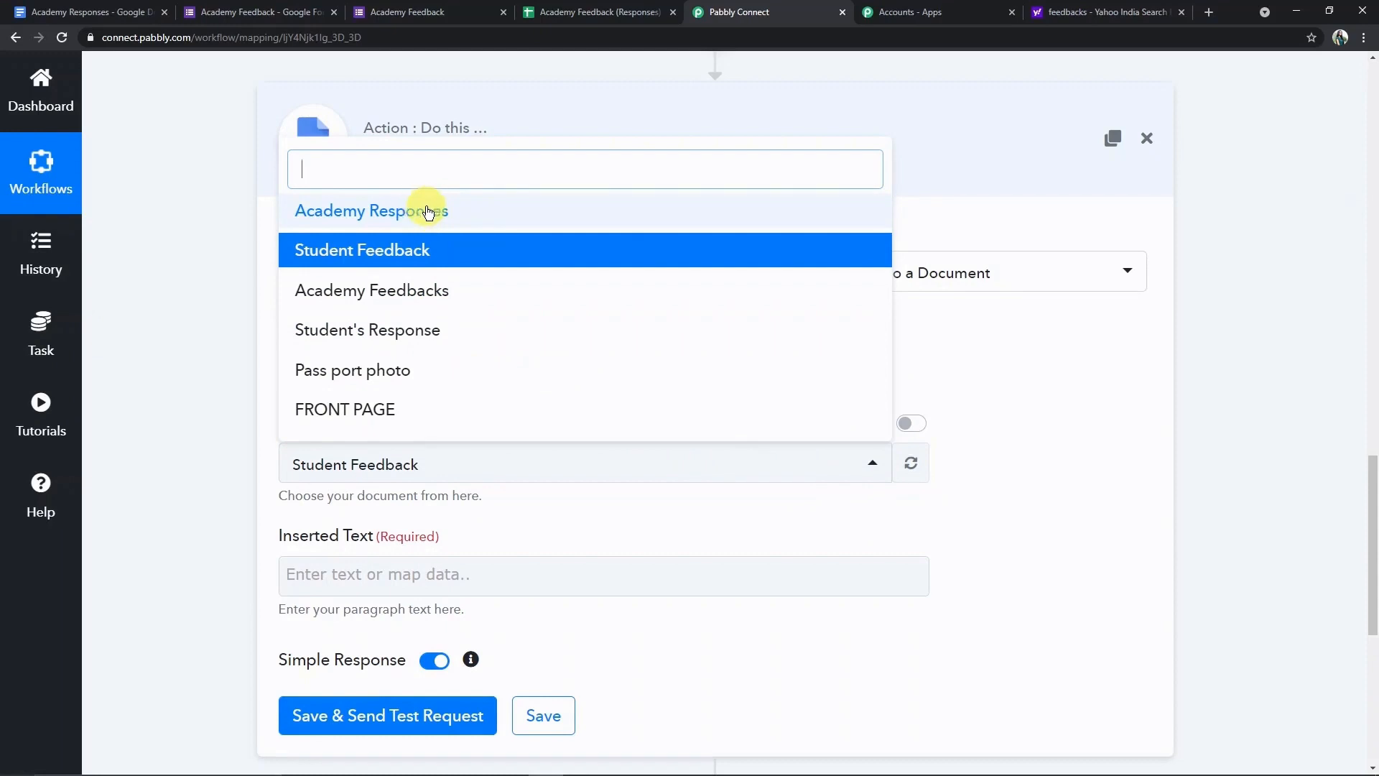
click(452, 210)
scroll(472, 572, down, 2)
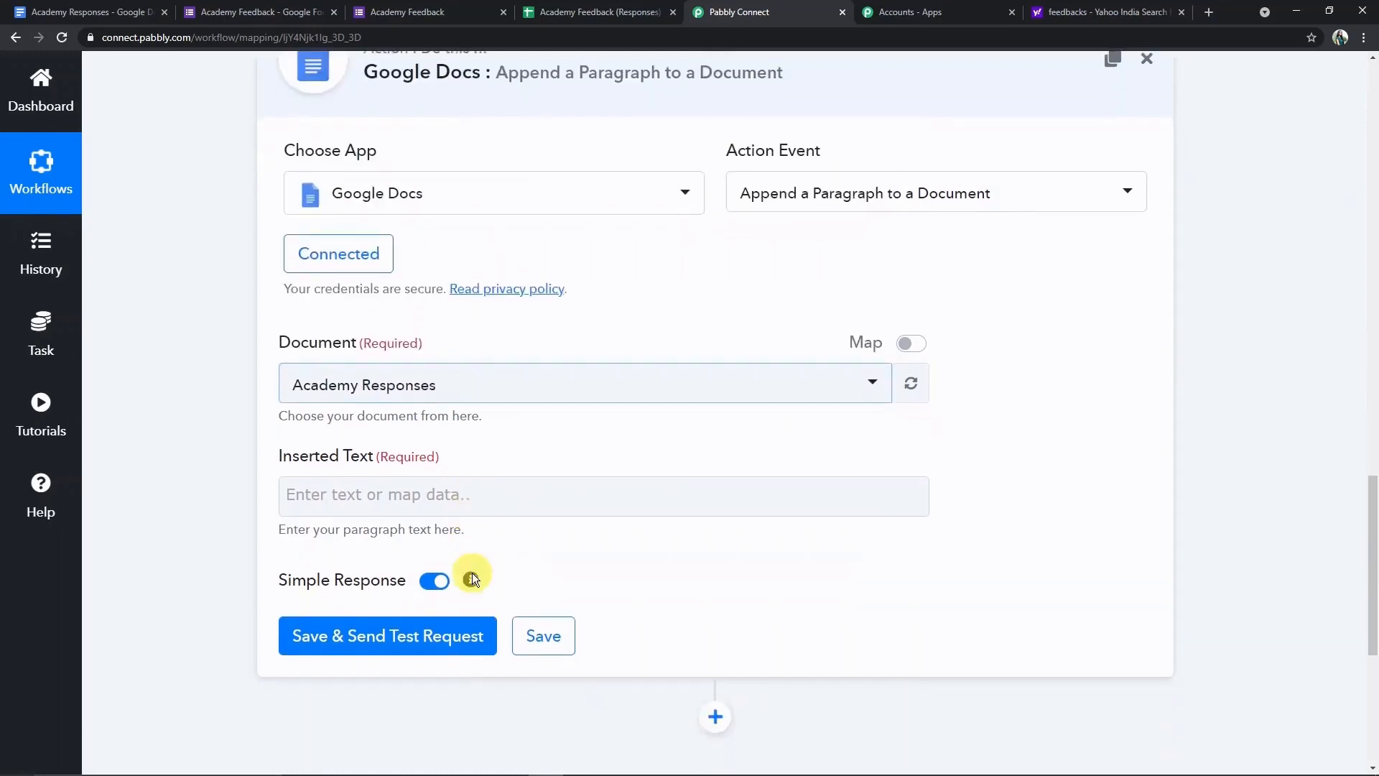
click(398, 431)
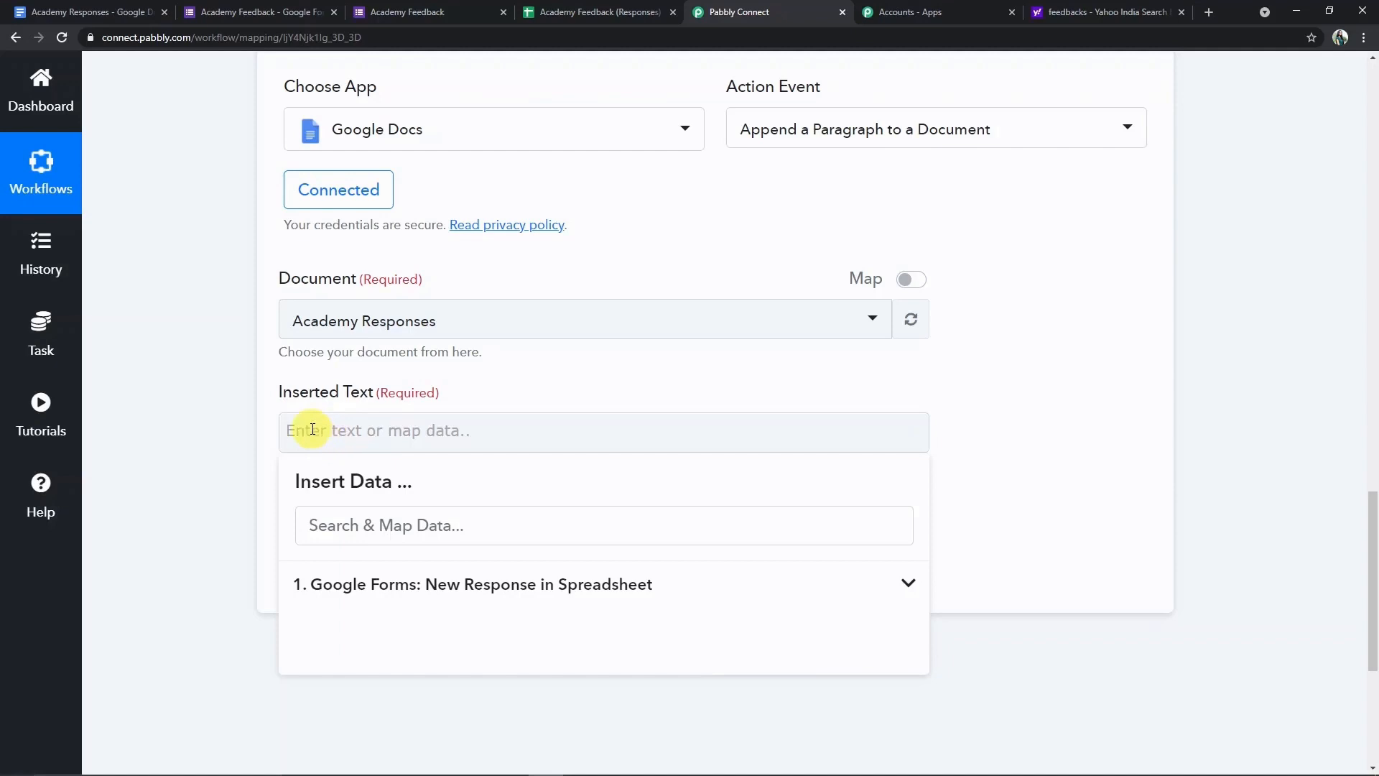
- Write 'Student Name' and 'Email:' labels mapped to the form's Student Name and Student Email values
text(Student Name:)
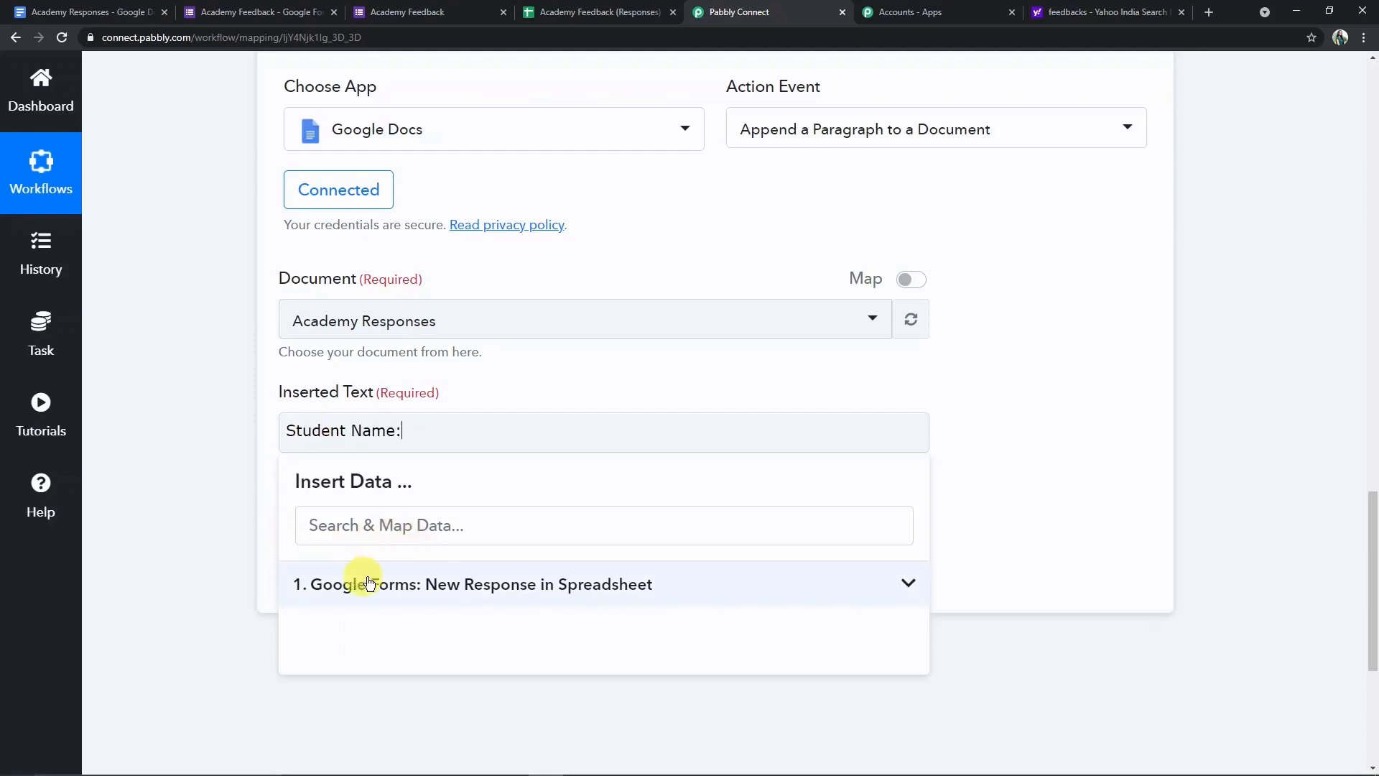
click(394, 585)
scroll(441, 646, down, 1)
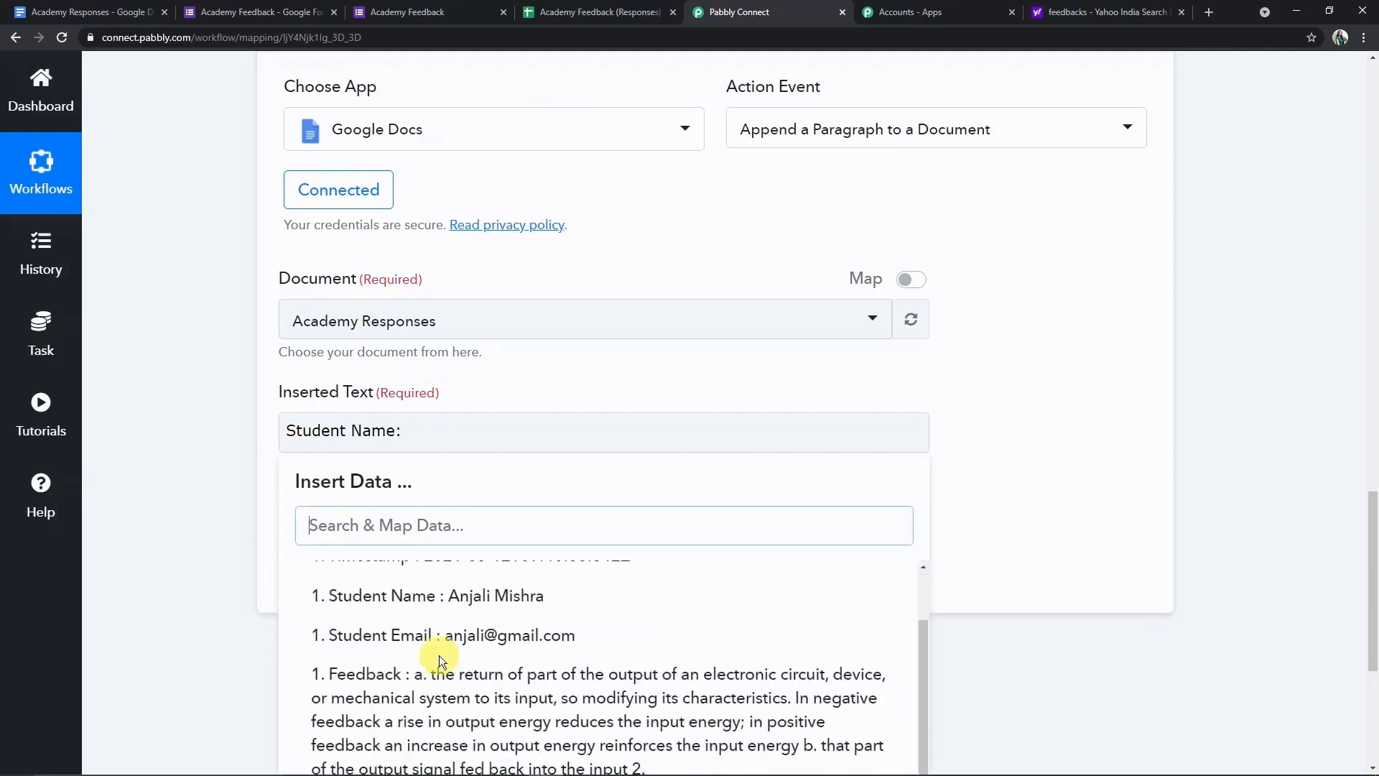
click(440, 607)
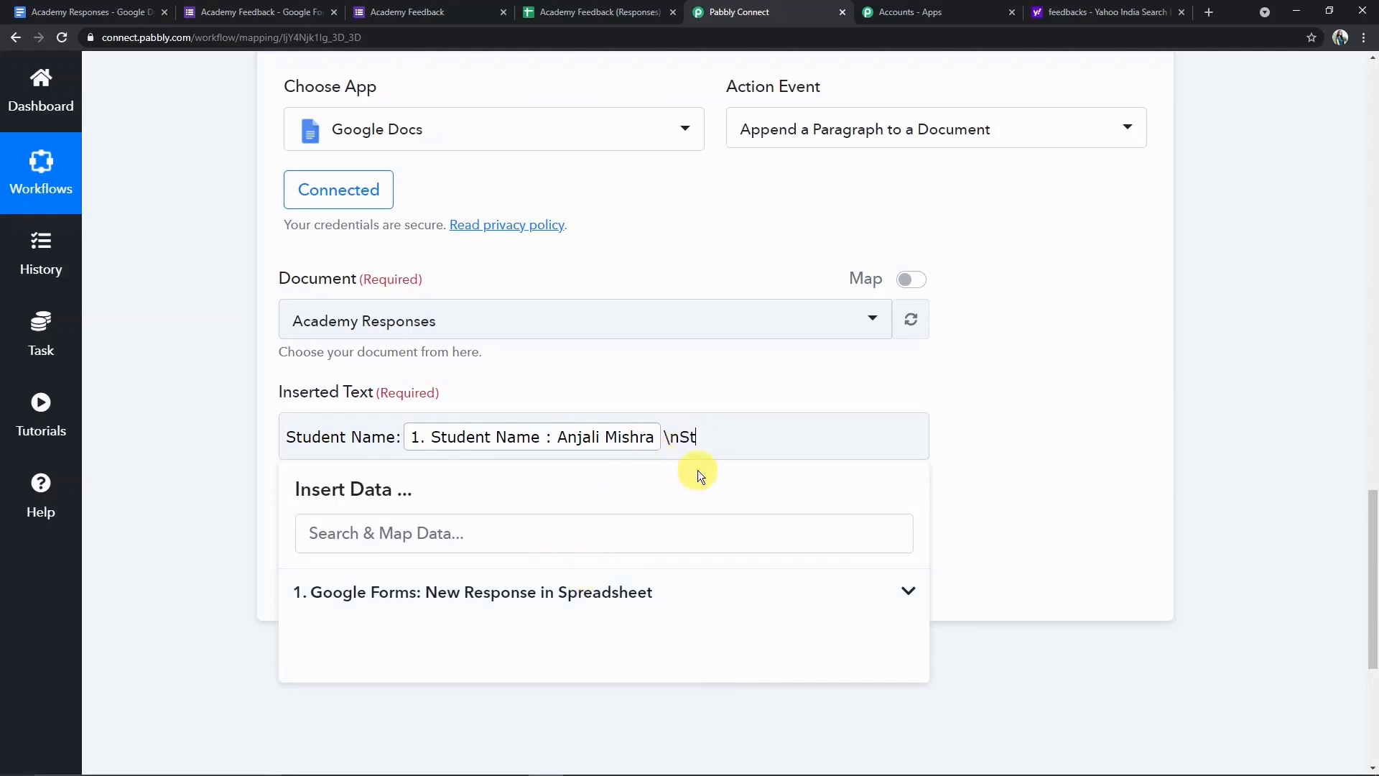
text(Email:)
click(594, 590)
click(573, 711)
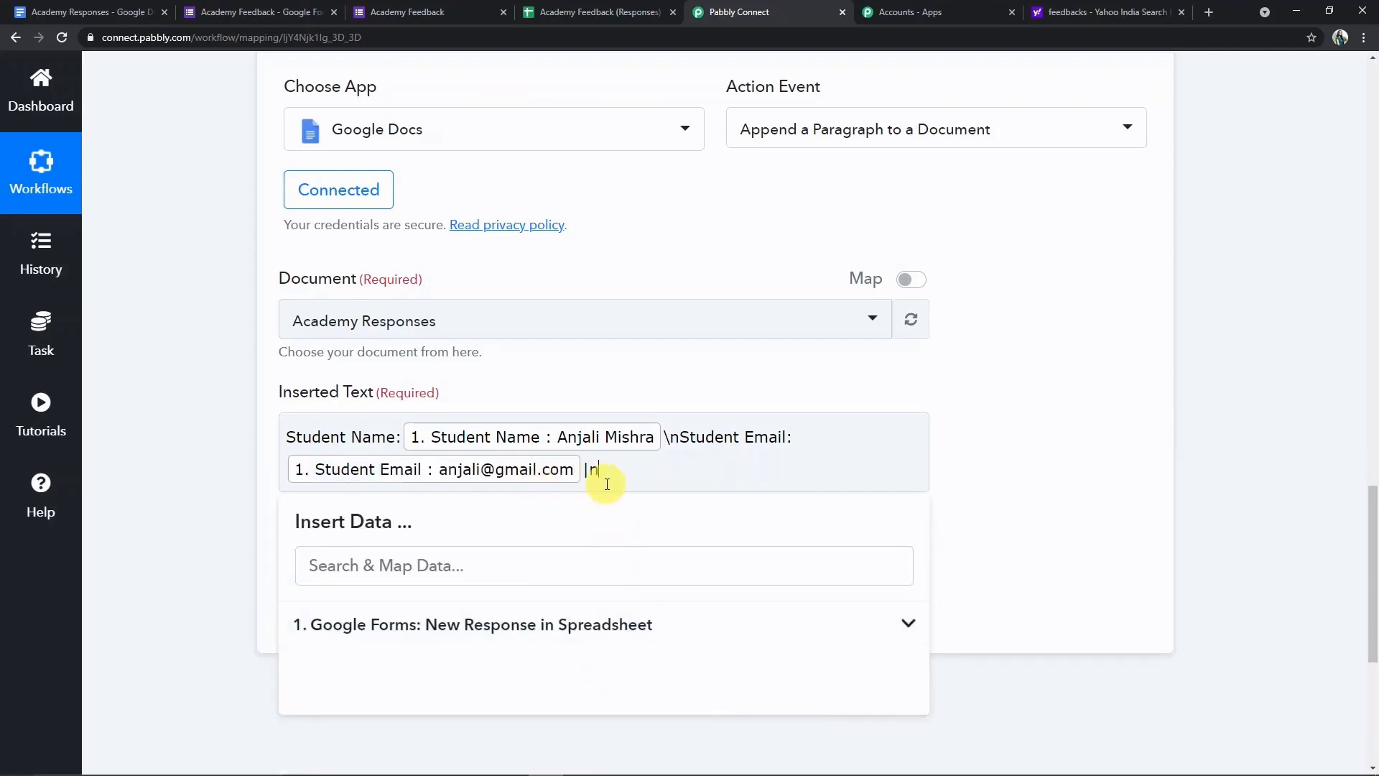
- Add the mapped Feedback value on a new line, followed by a '=' separator line
key(Return)
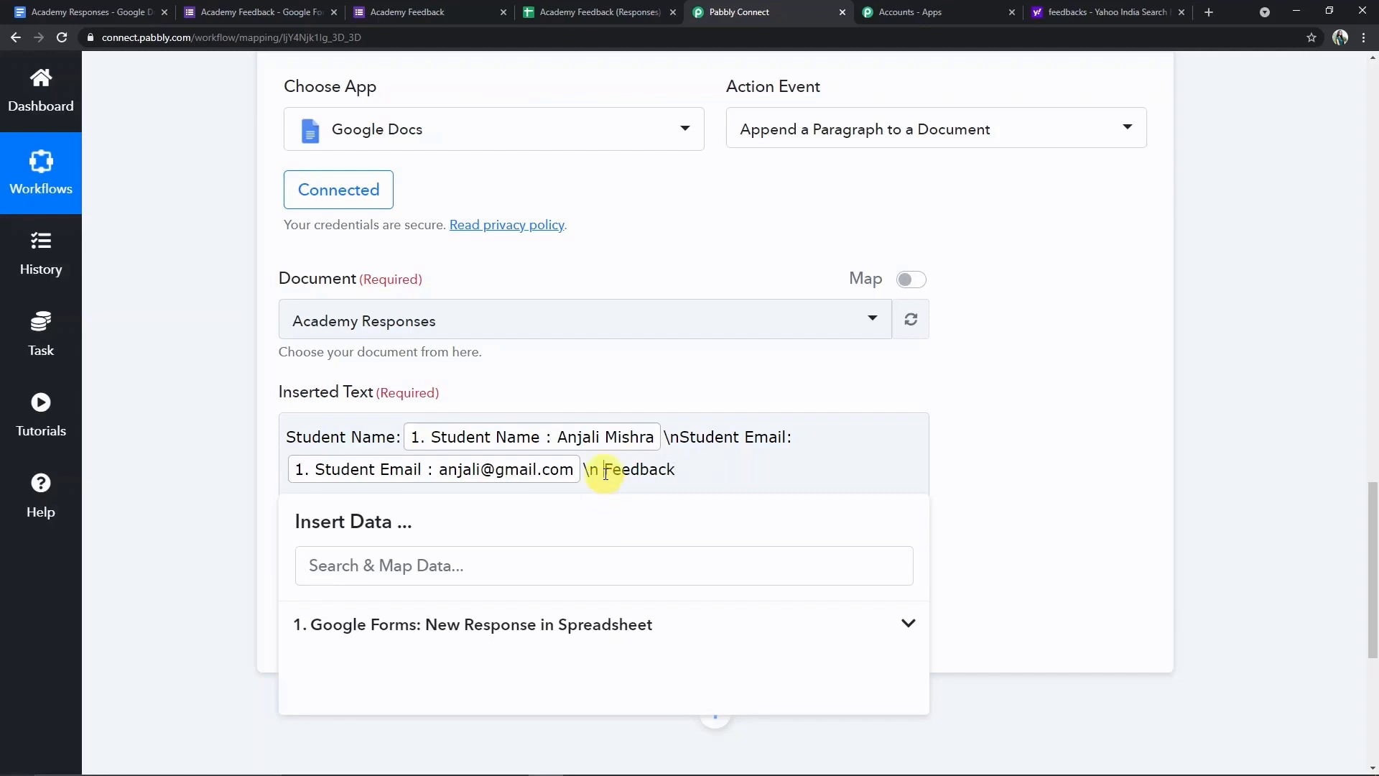
key(BackSpace)
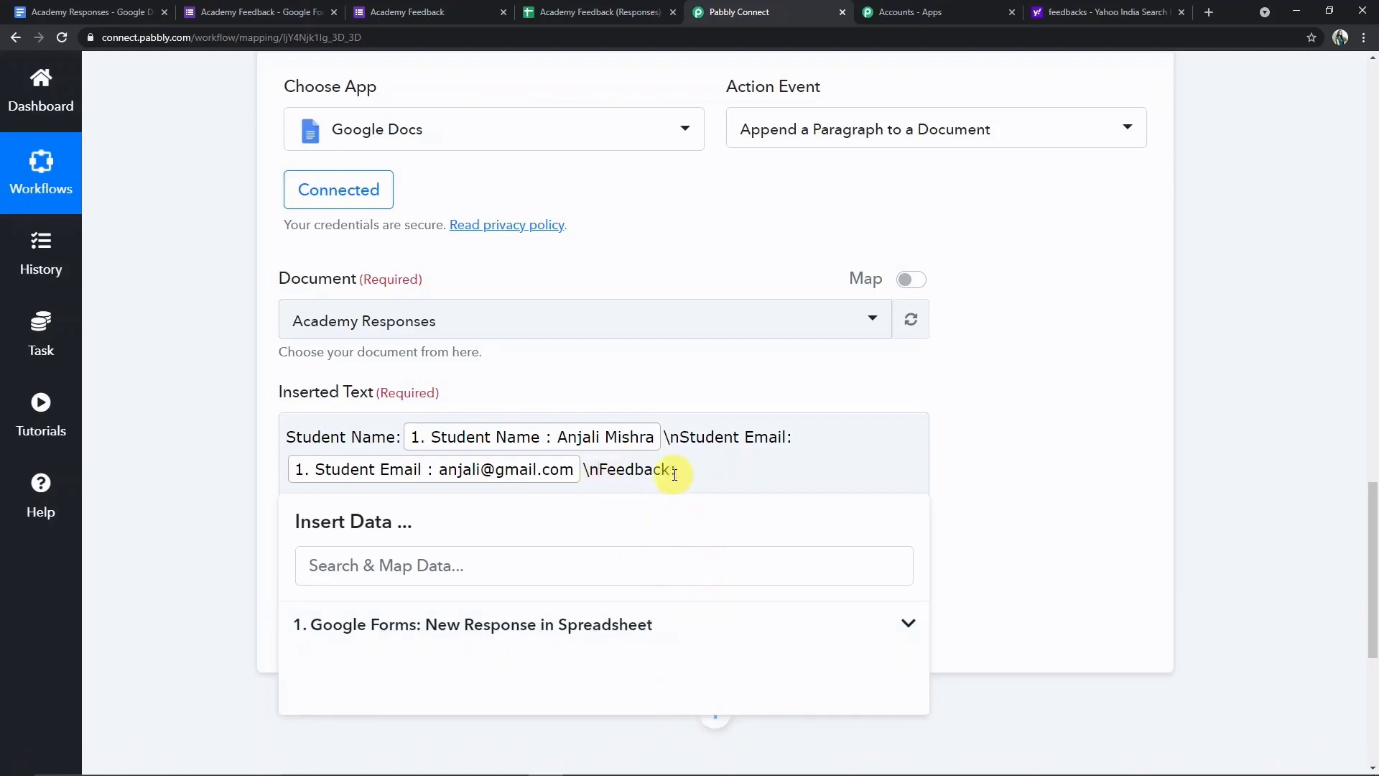
click(652, 632)
scroll(615, 701, down, 1)
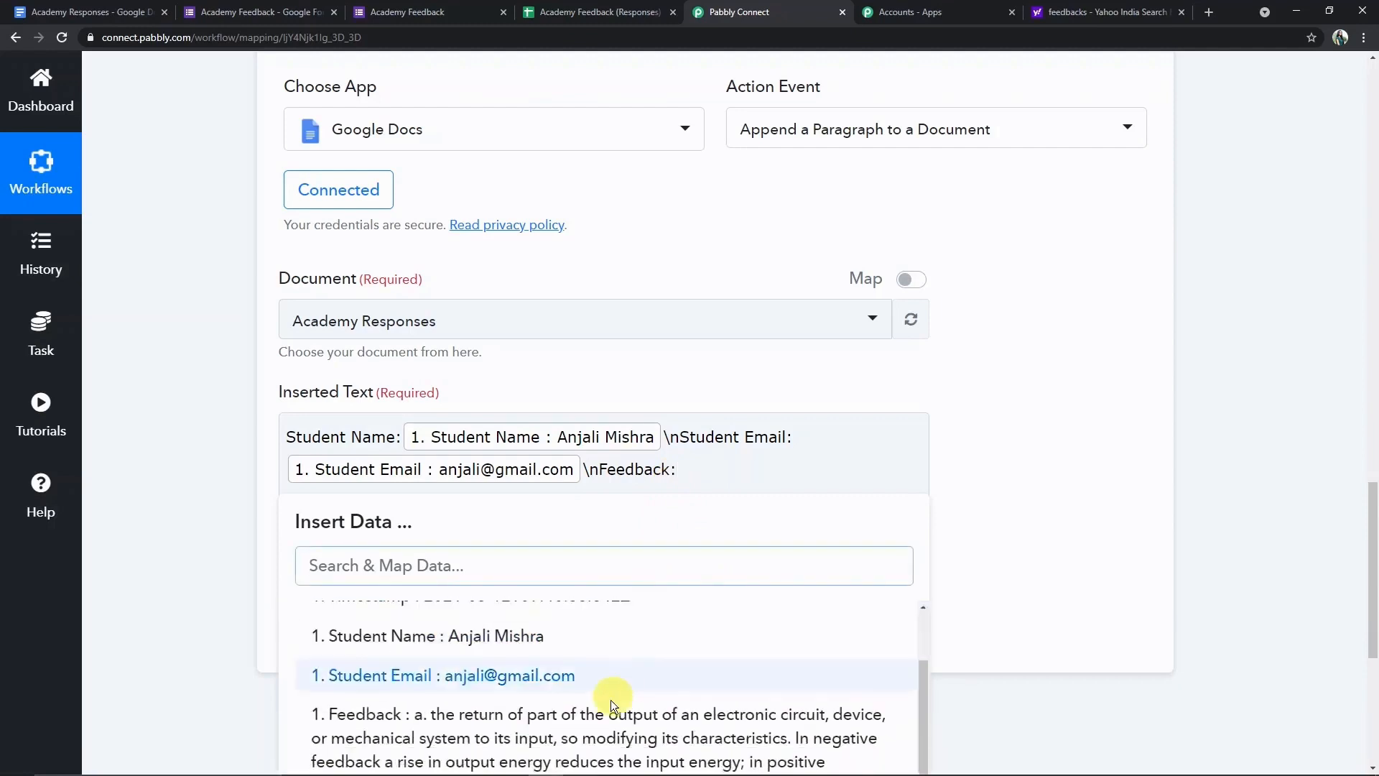
click(592, 724)
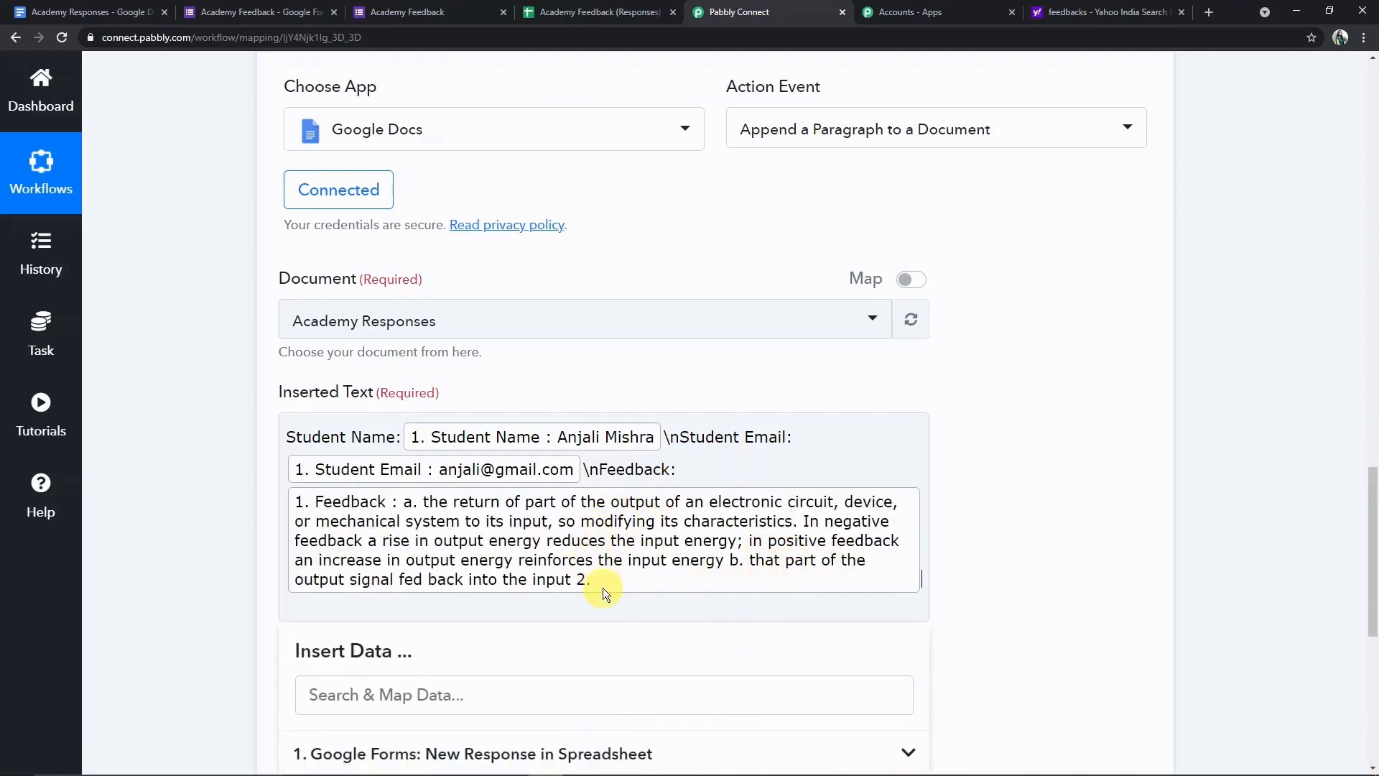
text(\n=====)
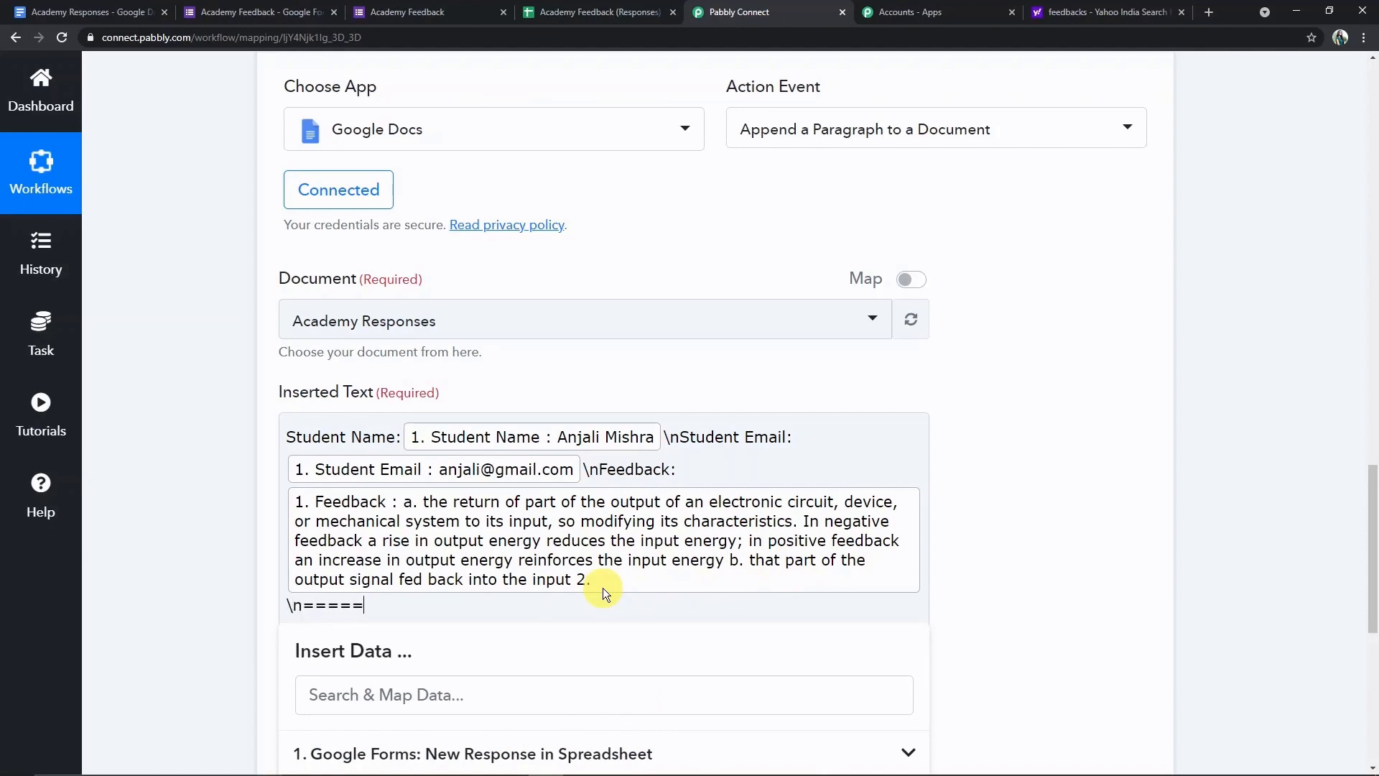
text(===========================)
scroll(675, 598, down, 1)
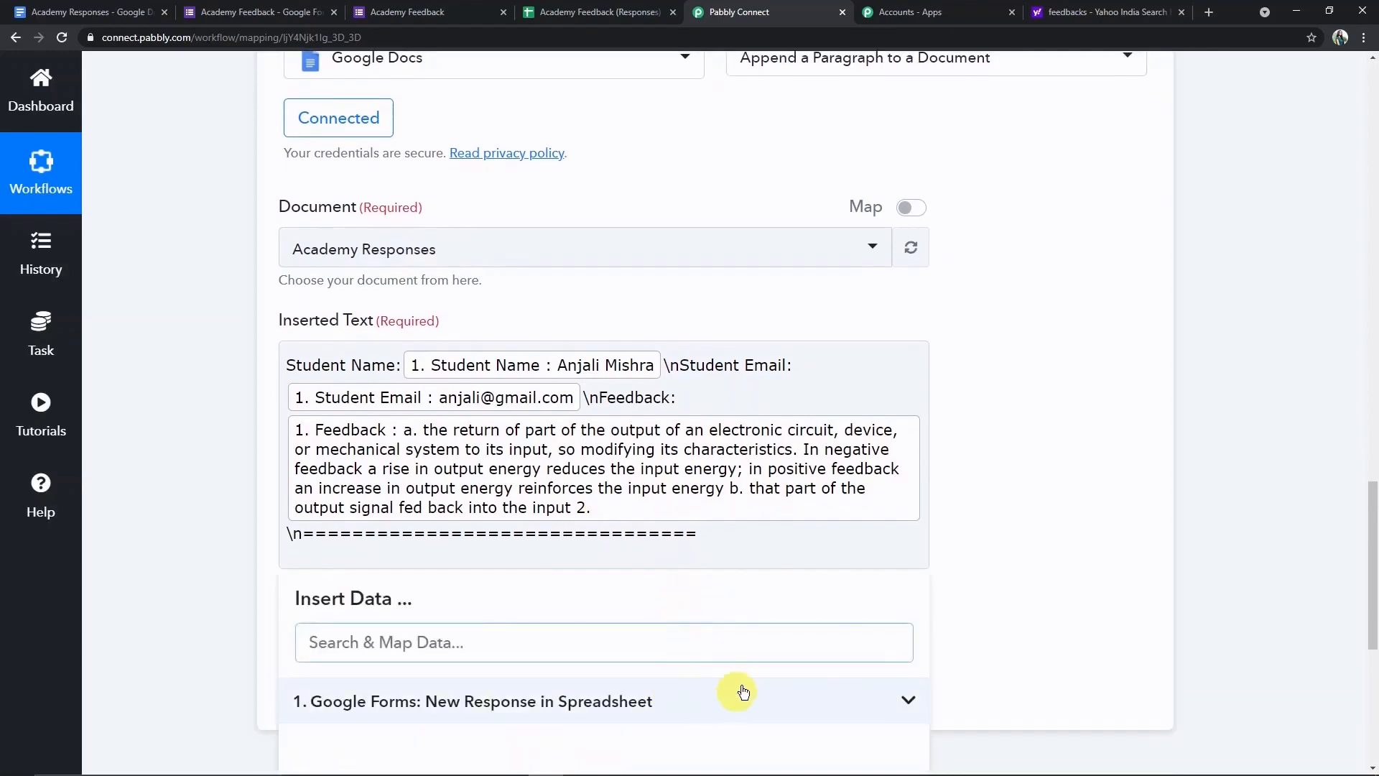
click(1018, 600)
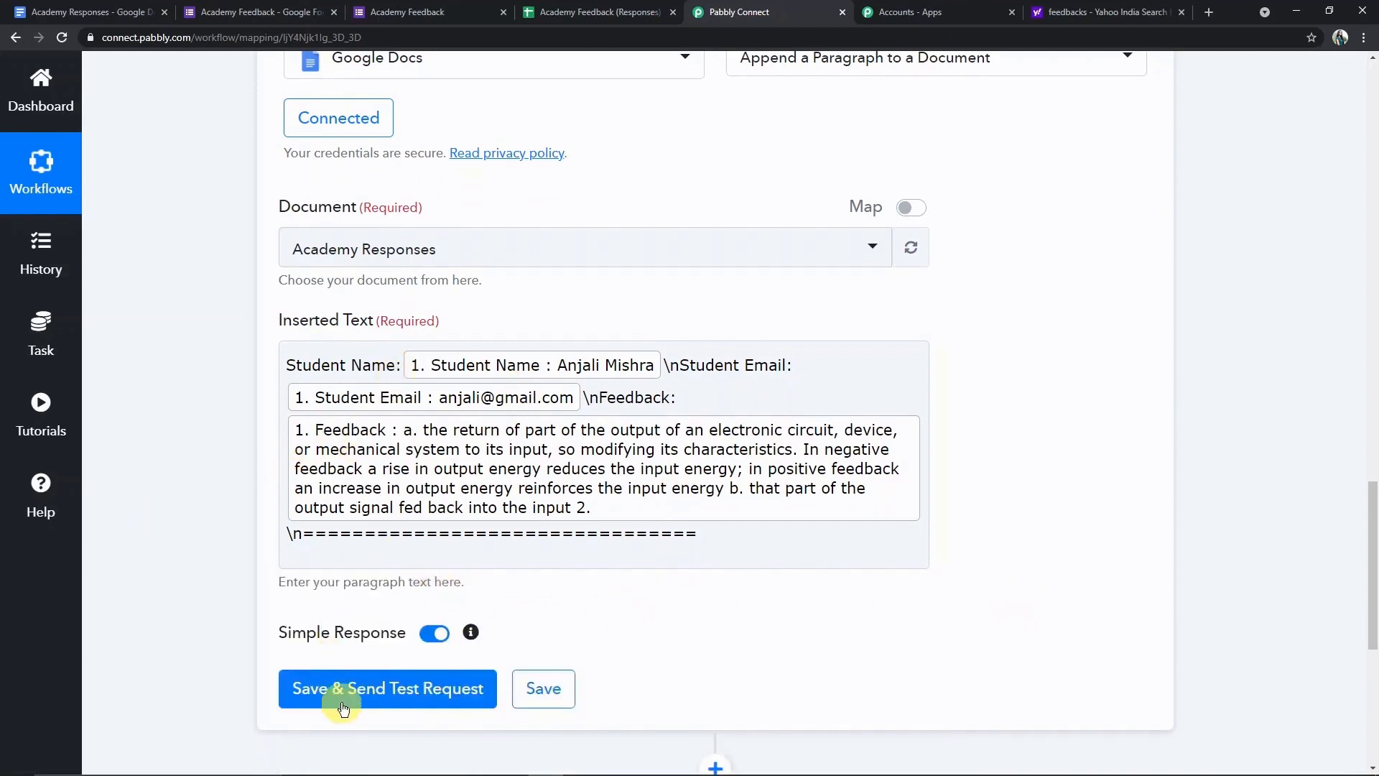
- Send the test request, then save the action and confirm the Data Saved message
click(436, 701)
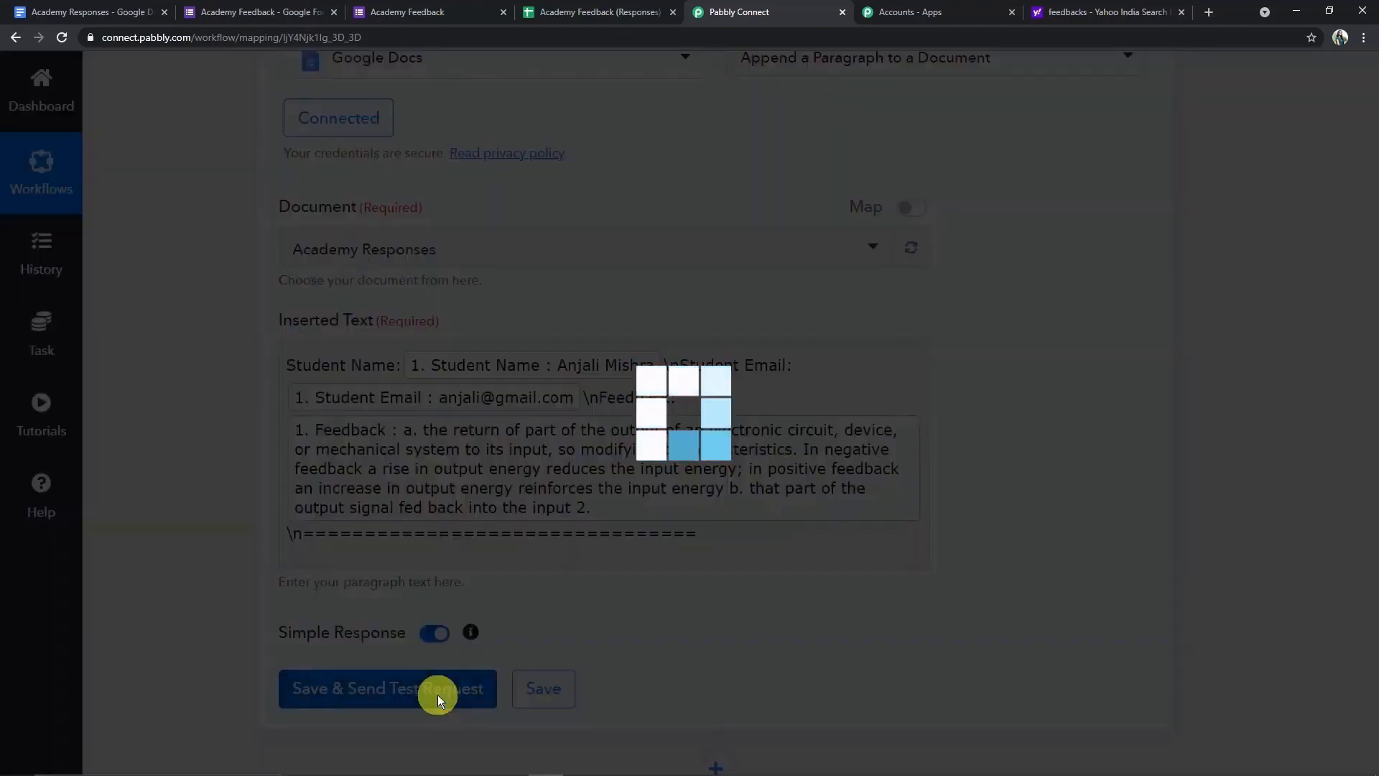
scroll(529, 673, down, 4)
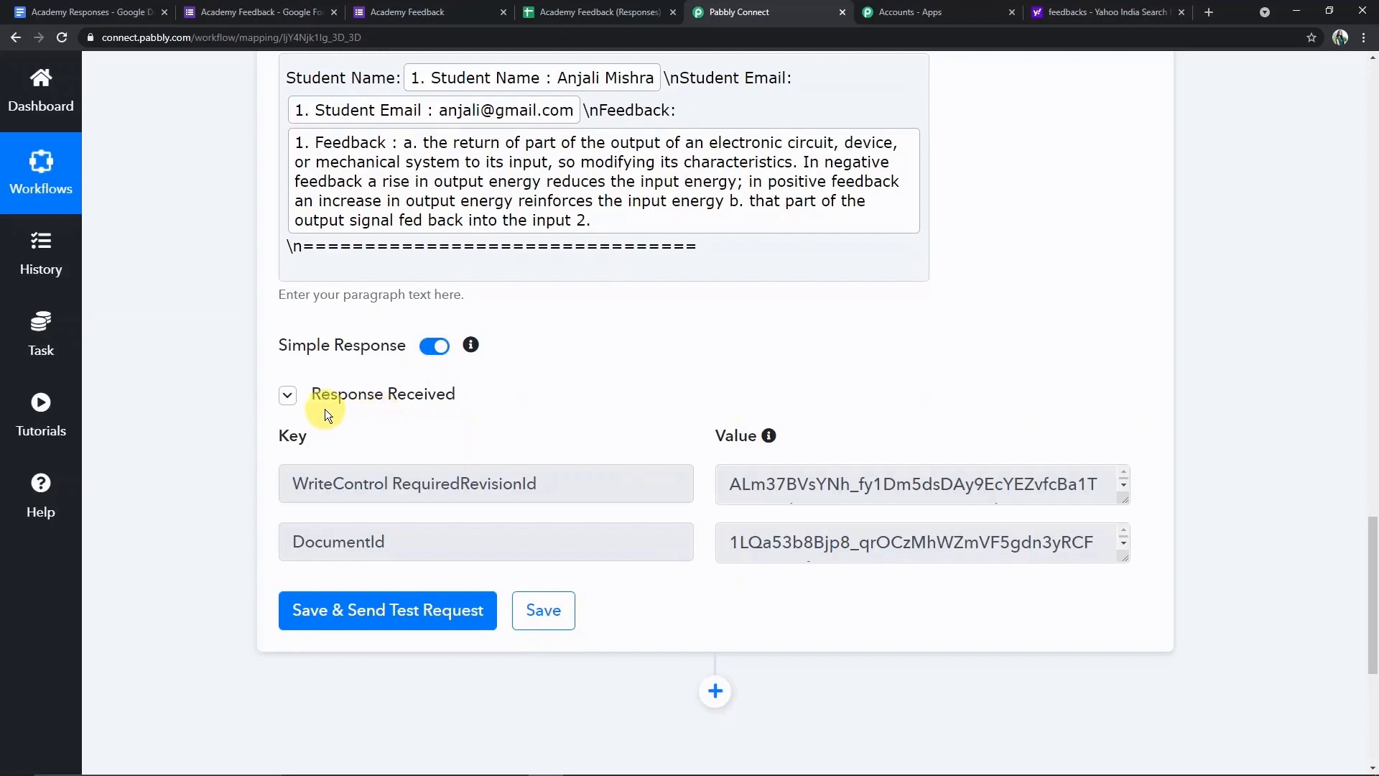
click(546, 608)
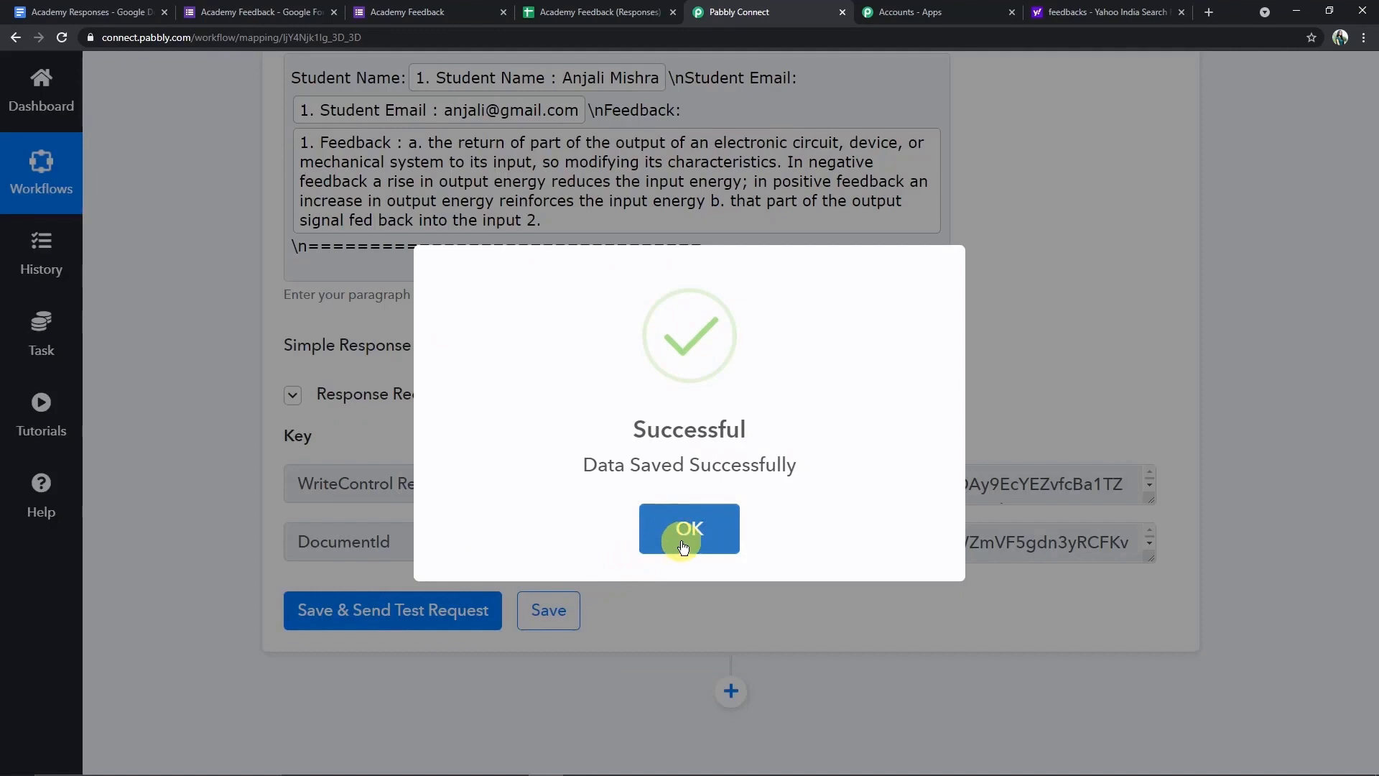
click(682, 546)
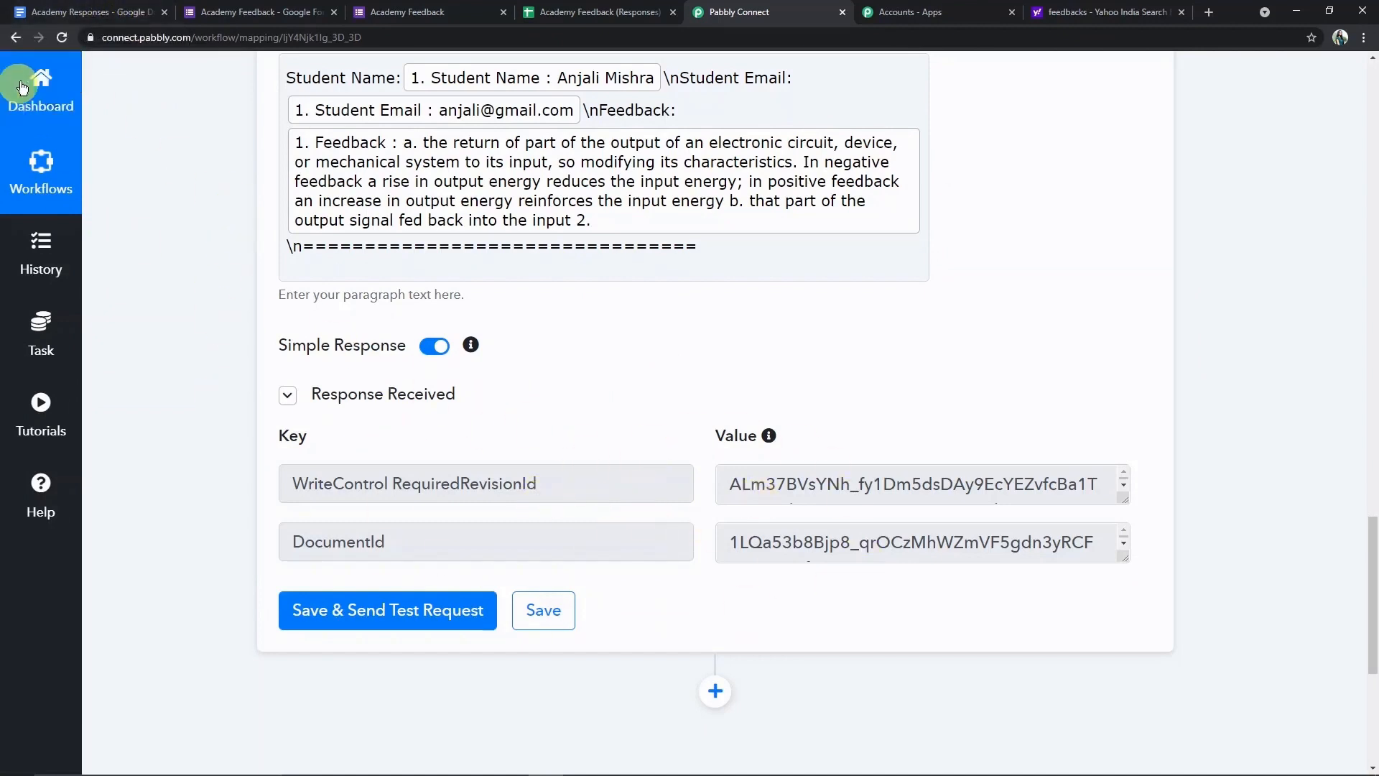
click(109, 20)
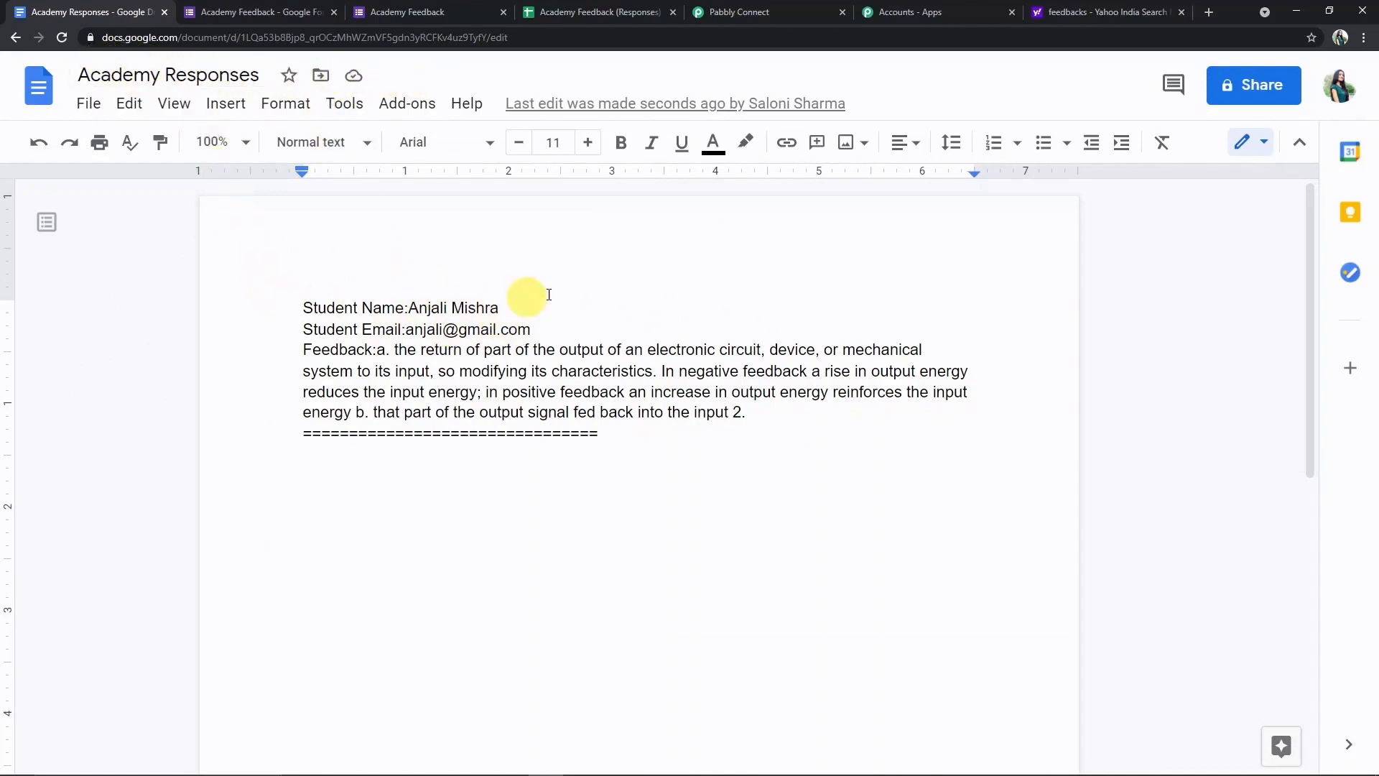
- Verify the appended entry in Academy Responses, then return to the Pabbly Connect workflow
click(761, 11)
- Collapse the Google Docs action and Google Forms trigger cards
scroll(728, 460, up, 10)
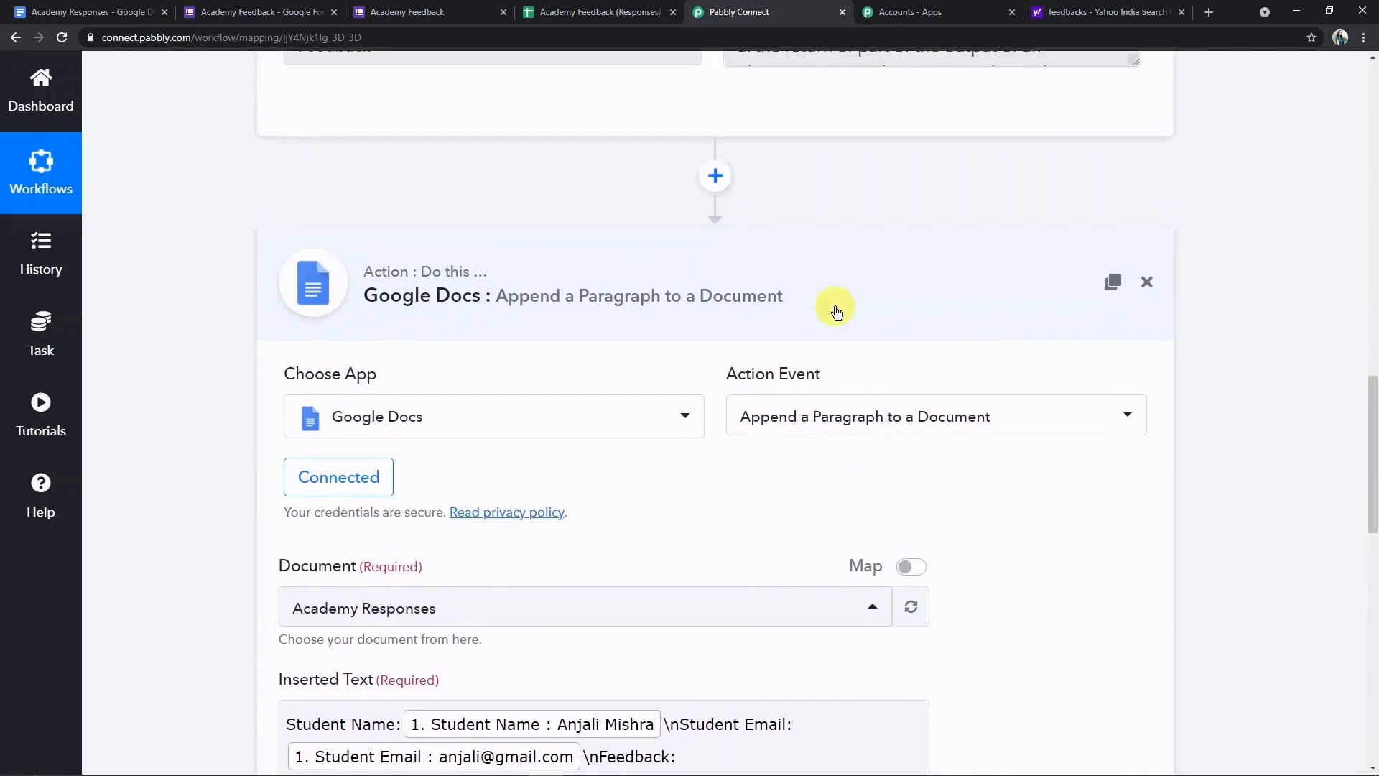
click(834, 310)
scroll(830, 324, up, 9)
scroll(830, 347, up, 10)
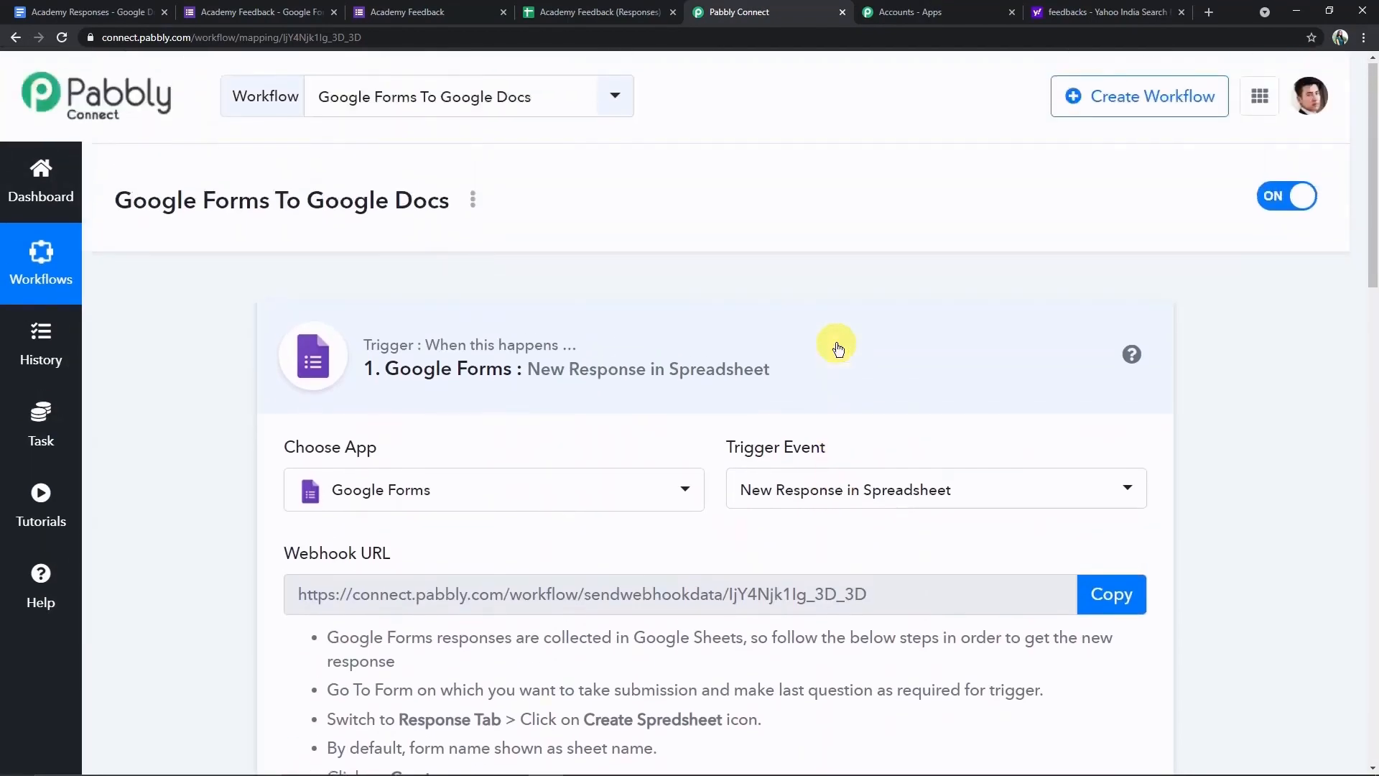
click(837, 349)
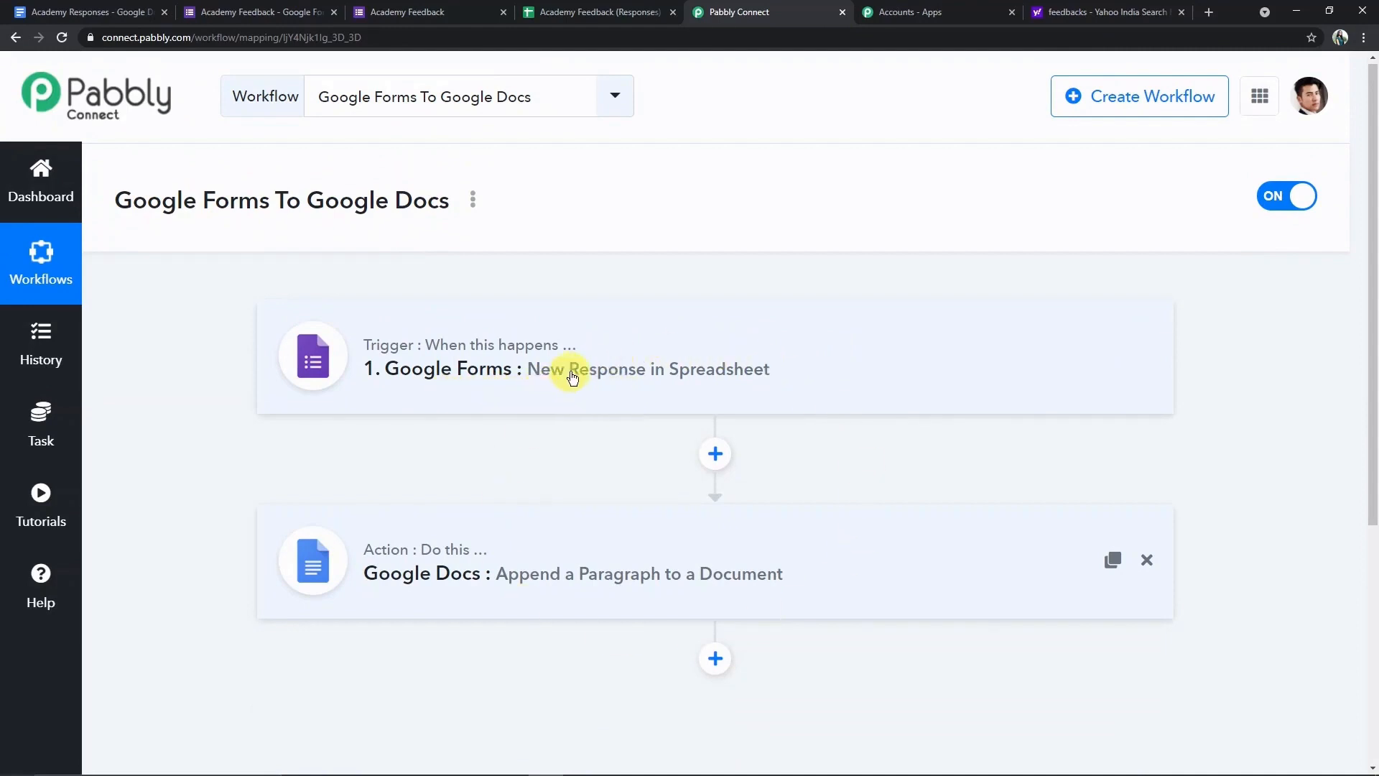
- Re-expand both cards for review, then collapse them again into a compact overview
click(718, 378)
scroll(847, 570, down, 10)
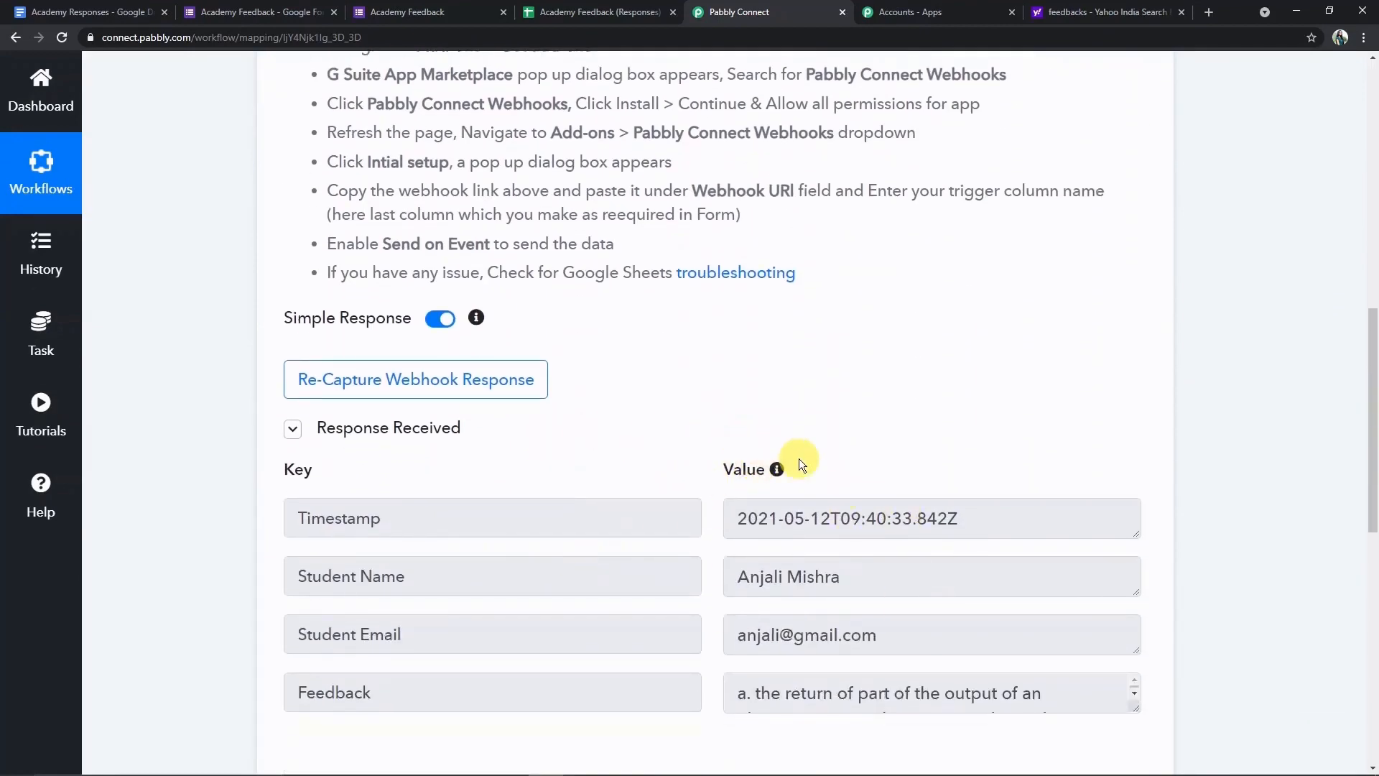
scroll(795, 456, down, 8)
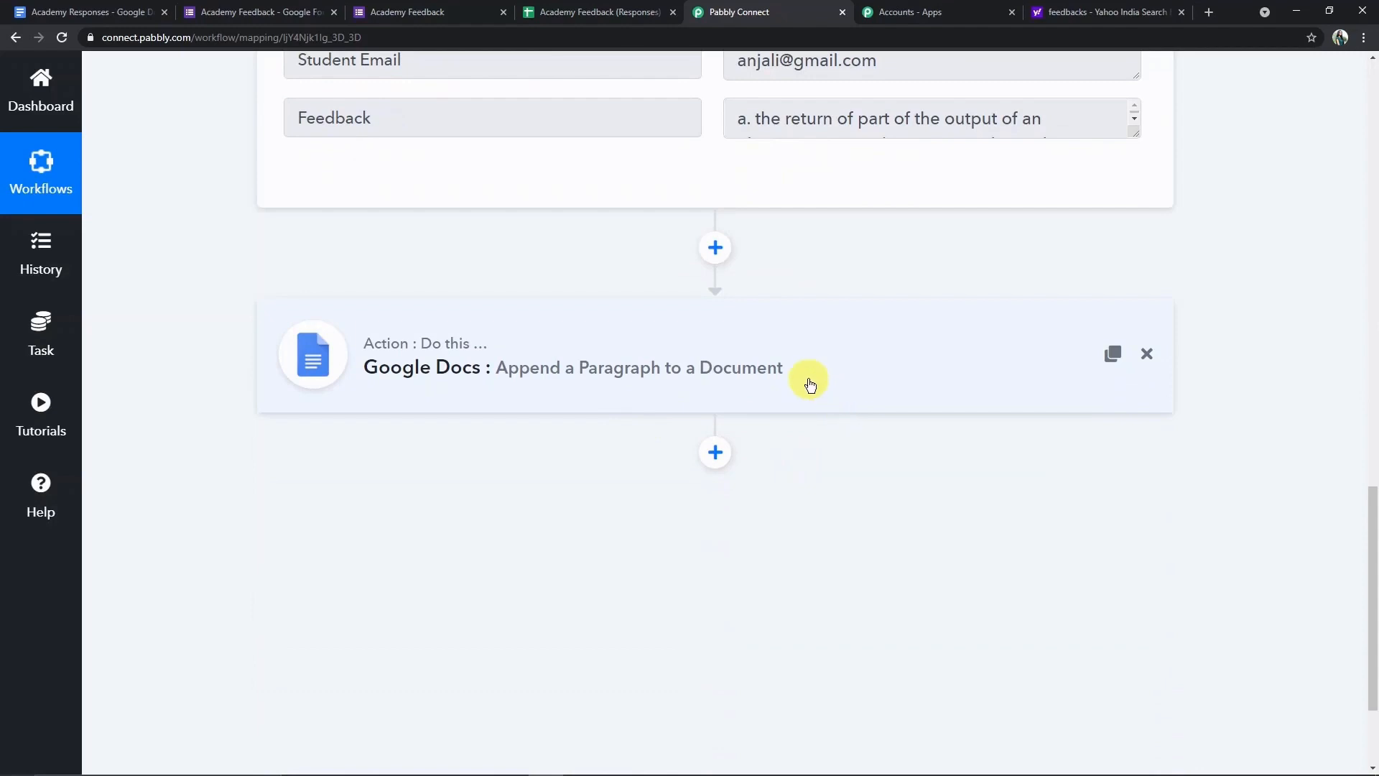
click(827, 381)
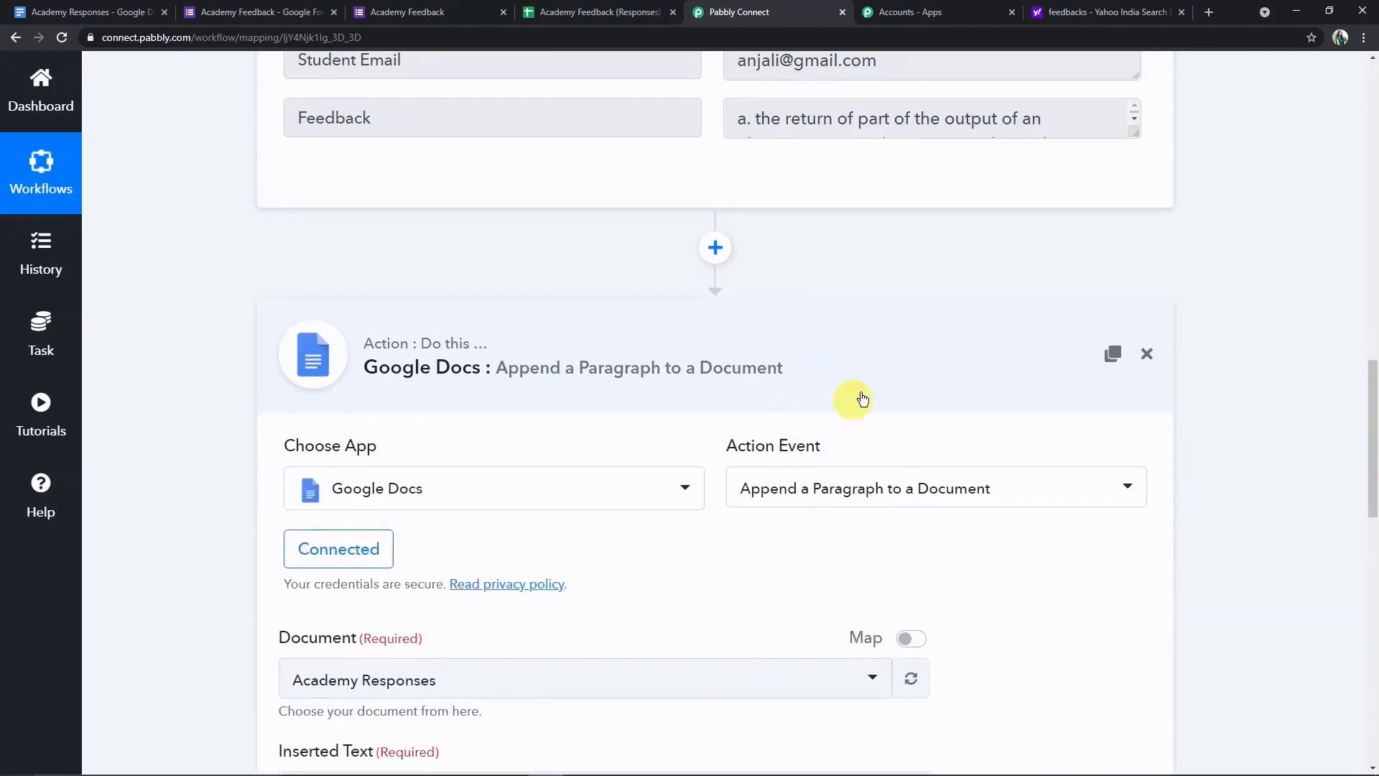
click(854, 373)
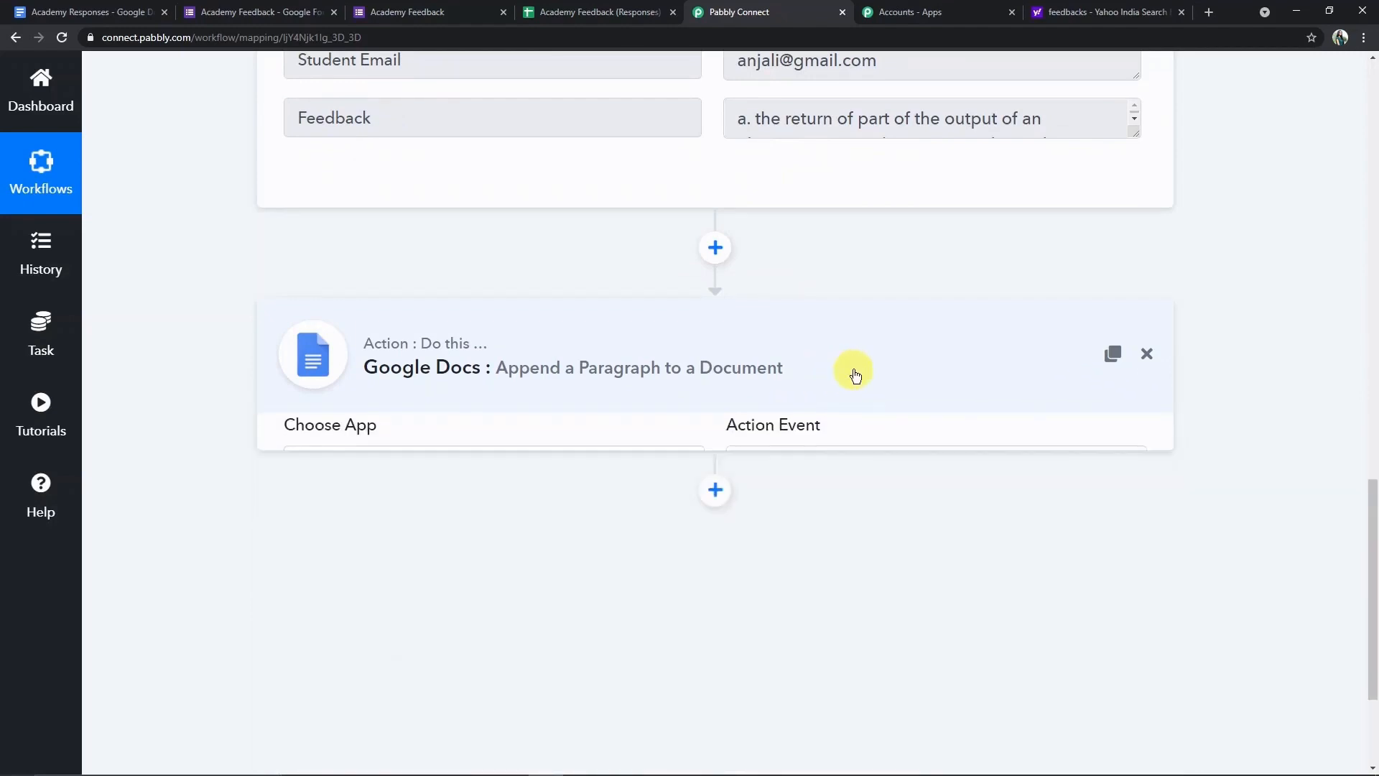
scroll(823, 372, up, 15)
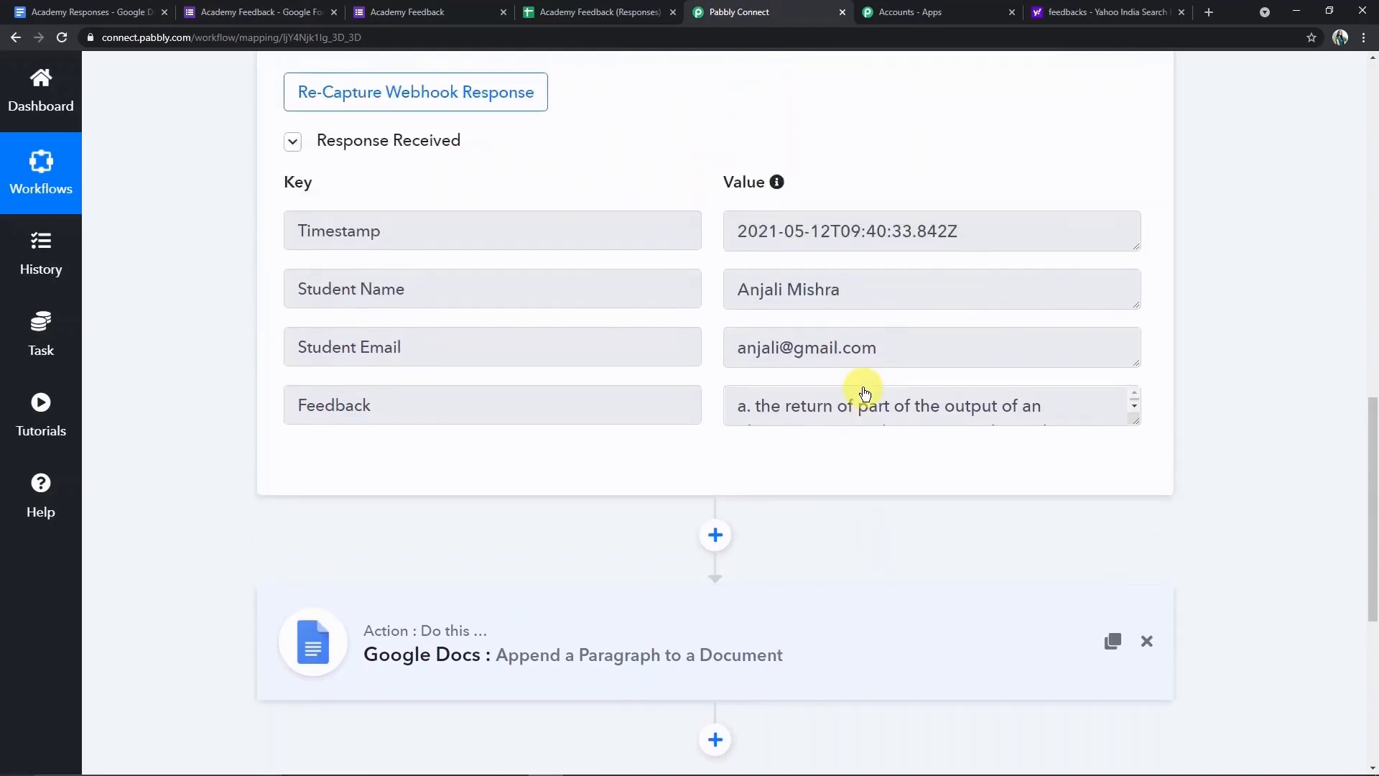
scroll(865, 395, up, 4)
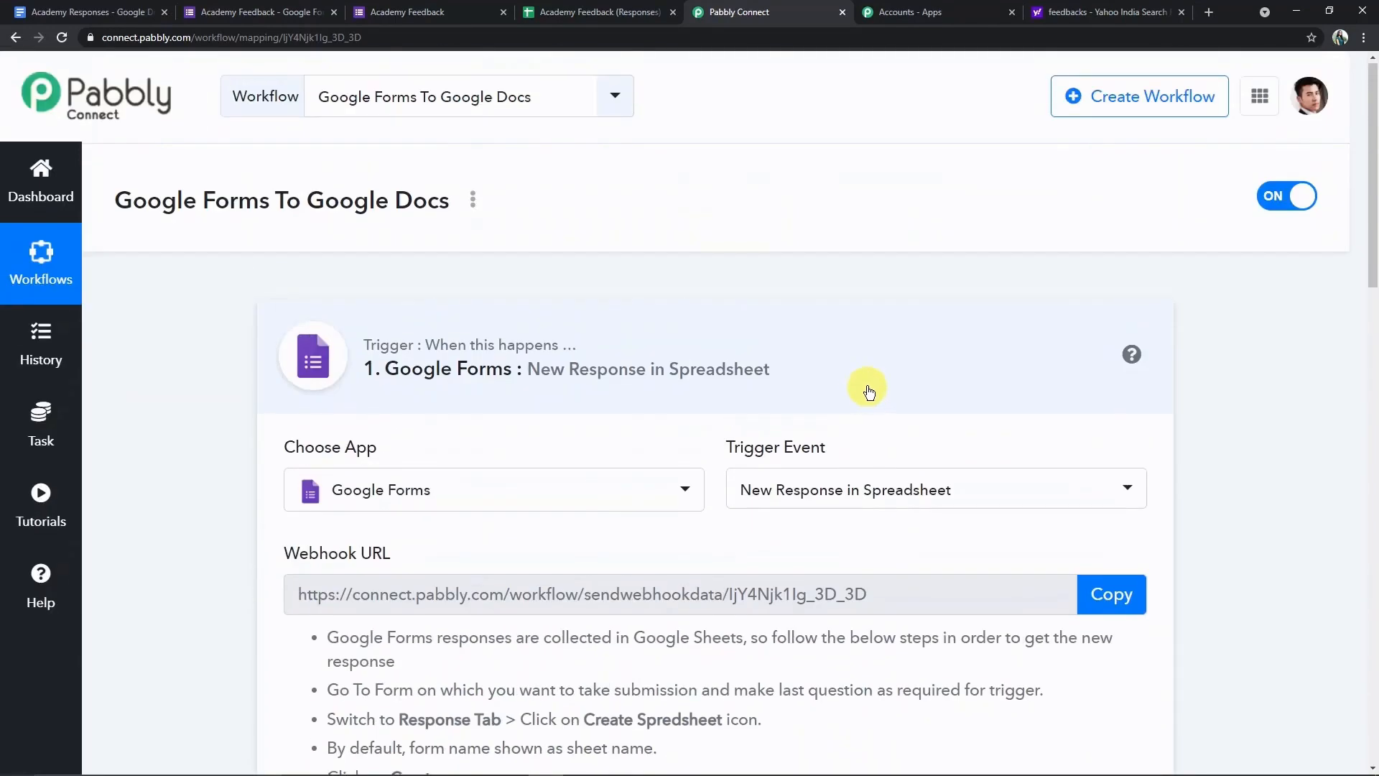
click(867, 388)
scroll(867, 388, down, 3)
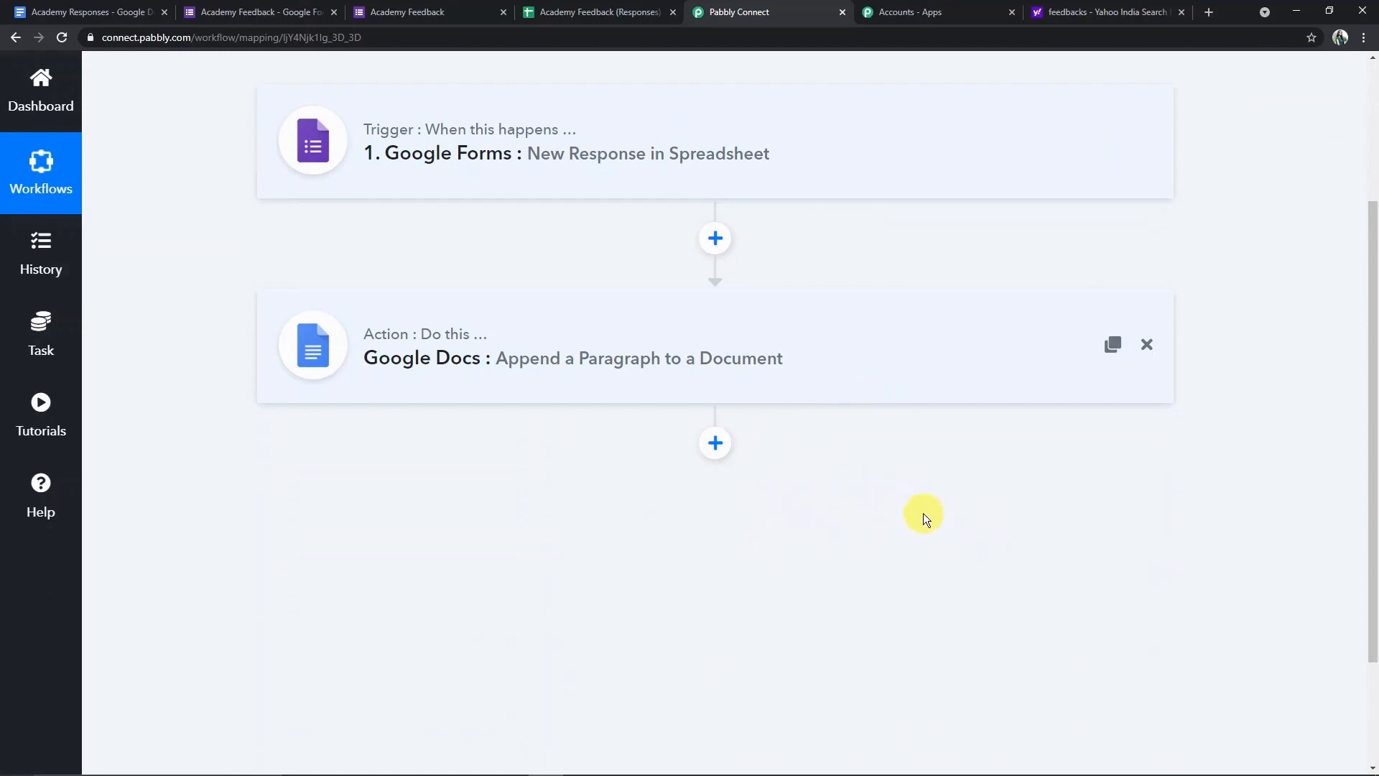
scroll(891, 513, up, 3)
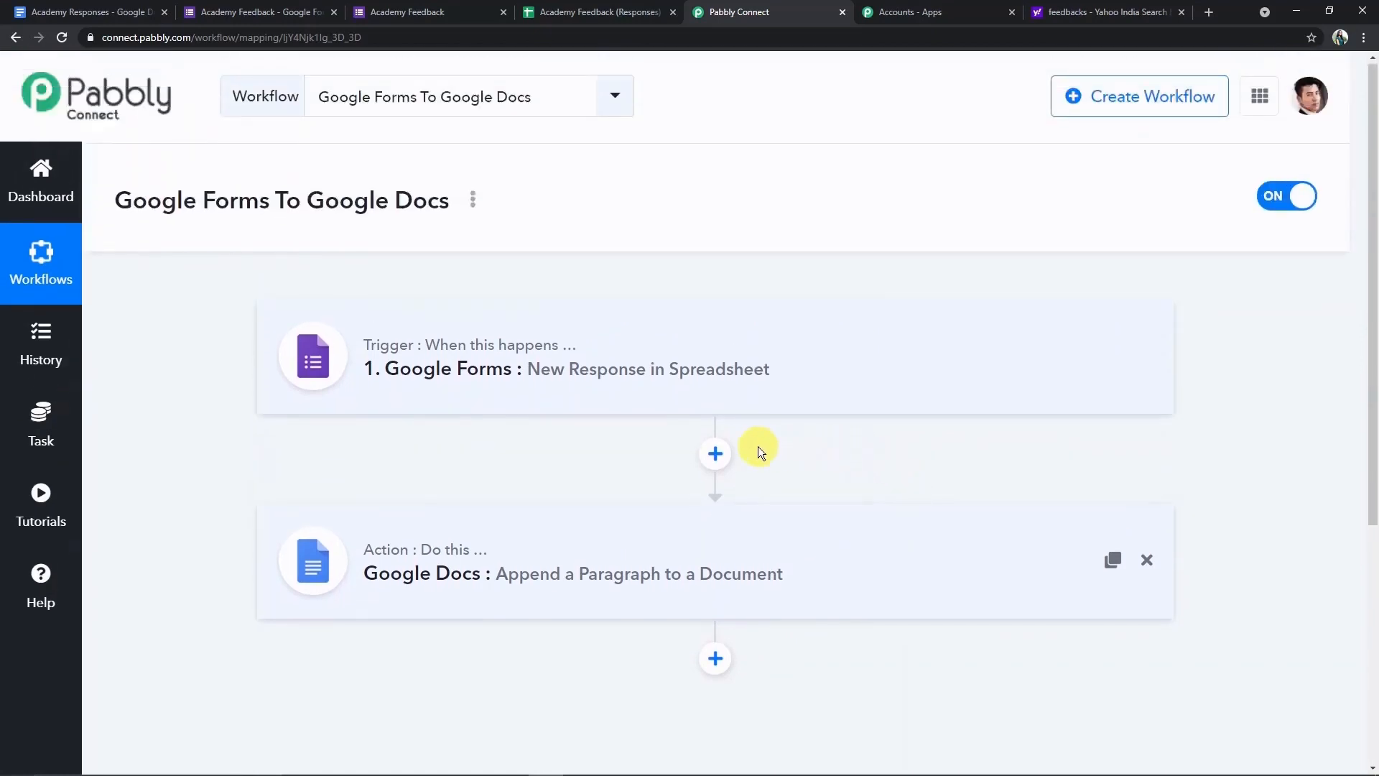
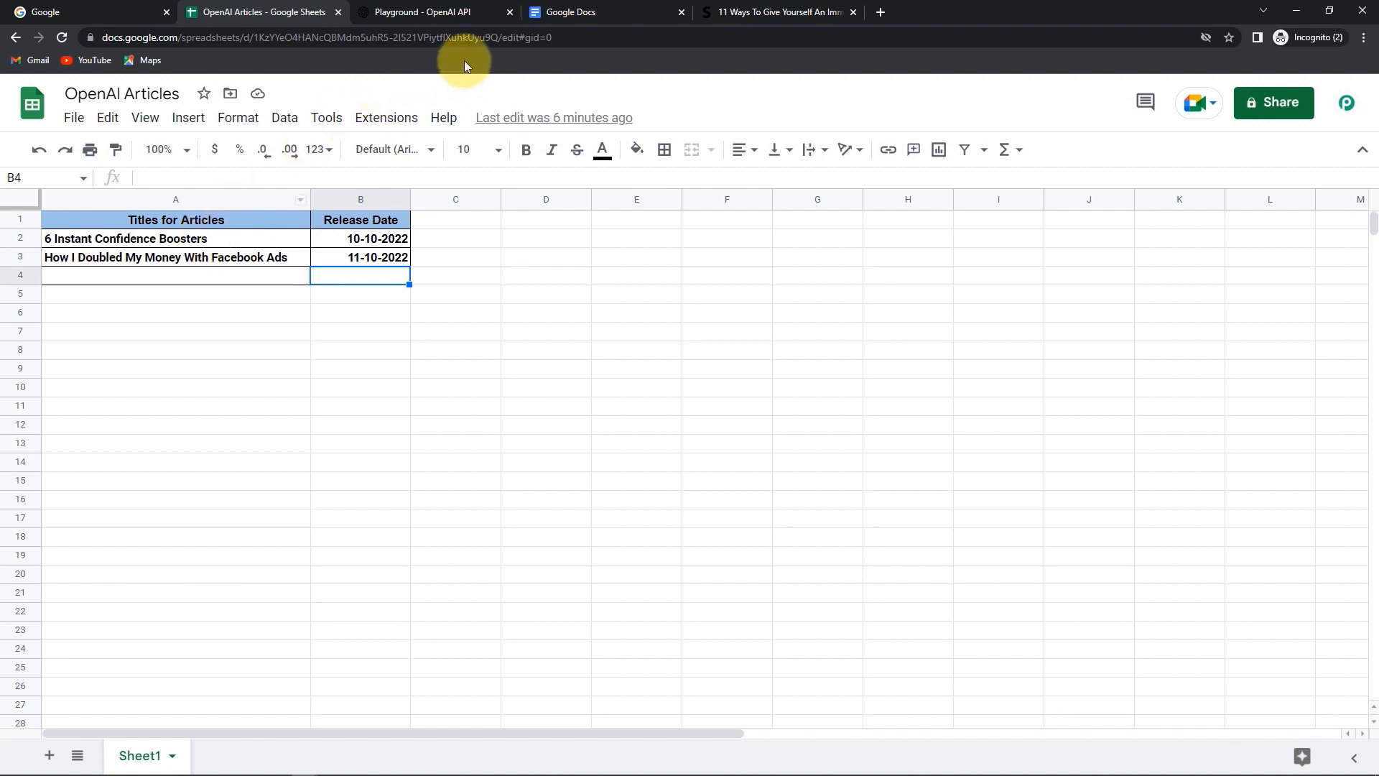
- Open the '6 Instant Confidence Boosters' document in Google Docs and look through its sections
click(584, 11)
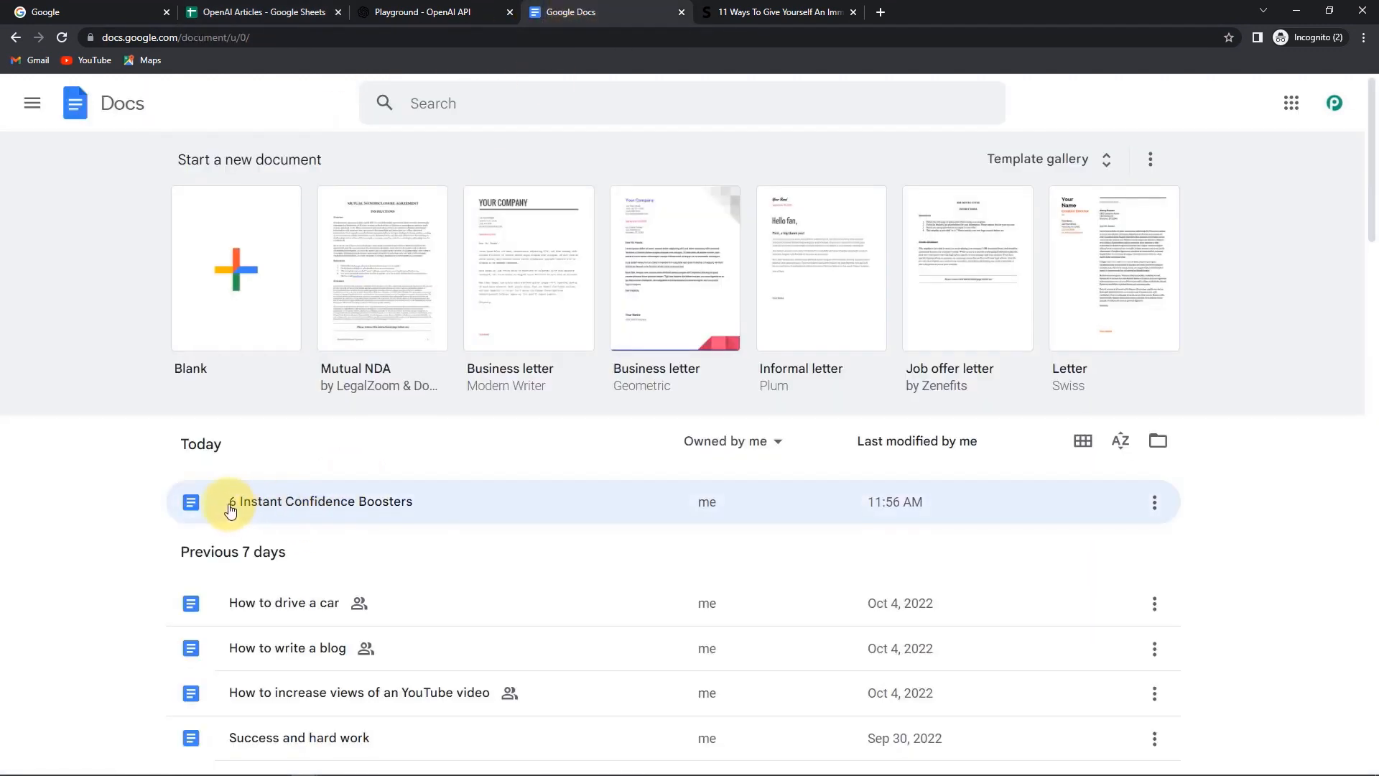
click(386, 504)
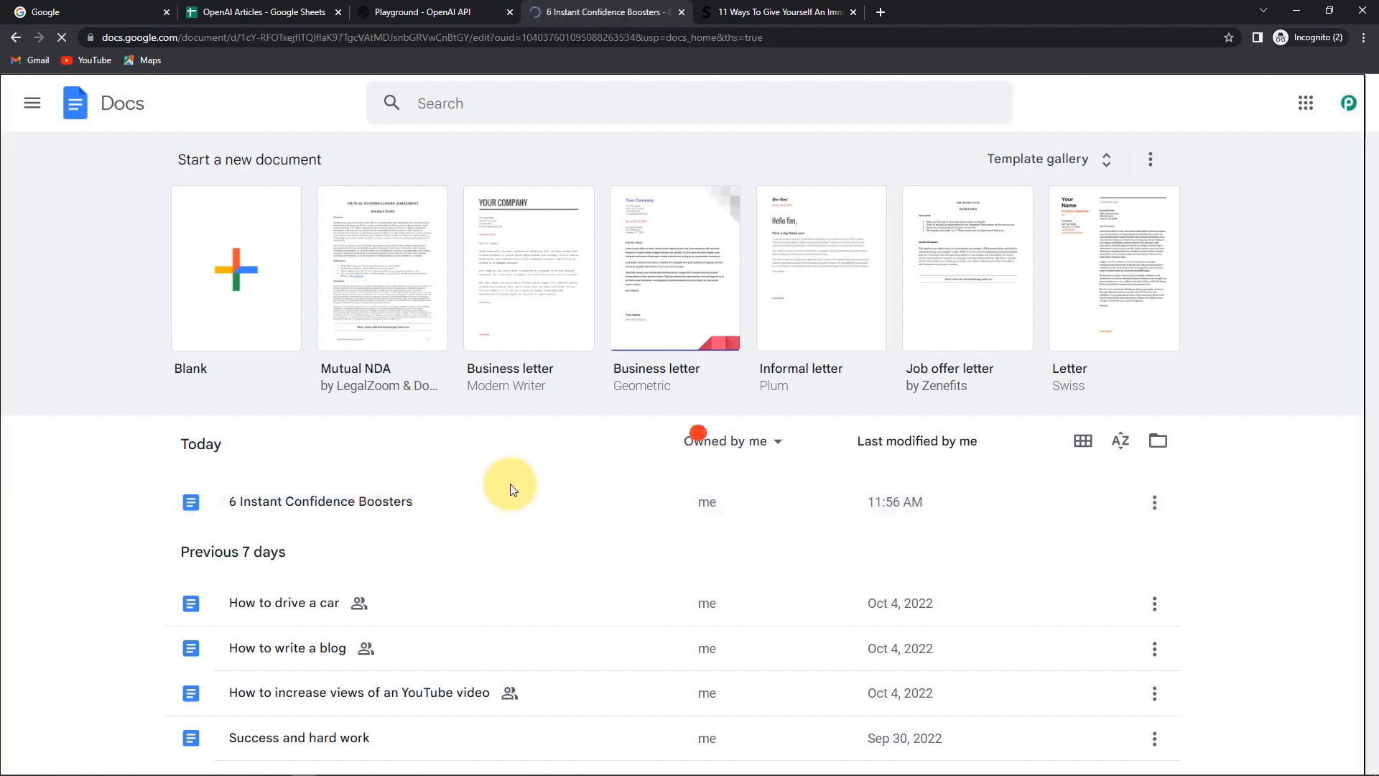
scroll(509, 381, down, 5)
scroll(507, 376, up, 3)
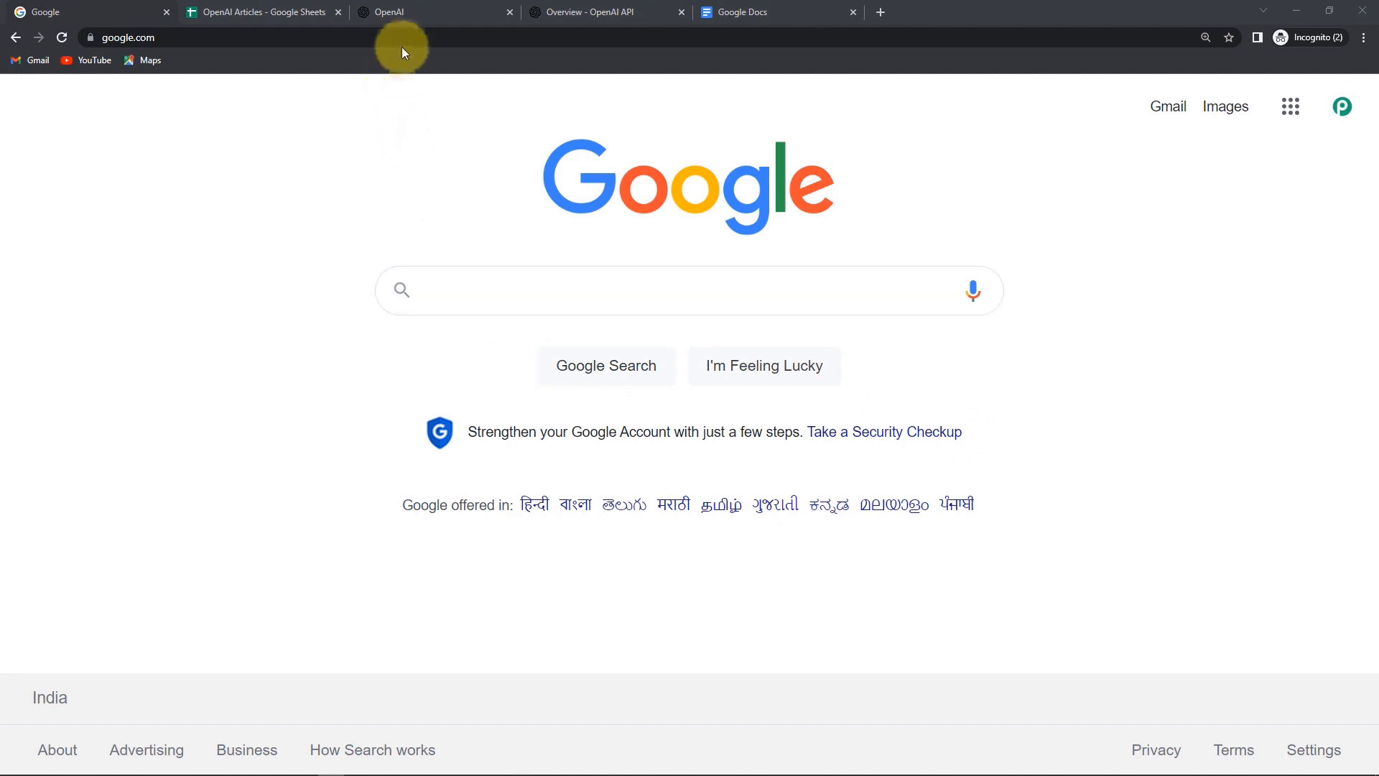
- Go to the Pabbly site, sign in, and open the Pabbly Connect dashboard
click(401, 35)
text(pa)
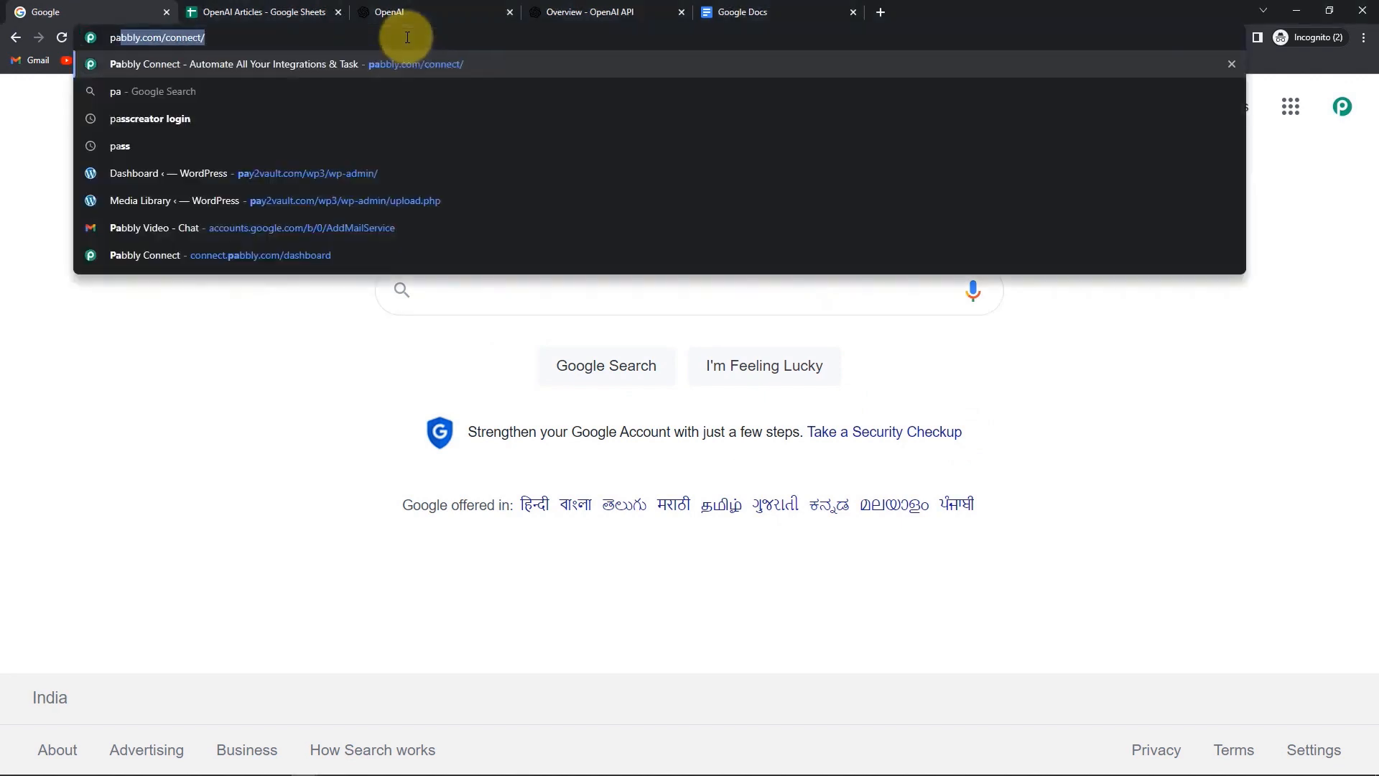
key(Return)
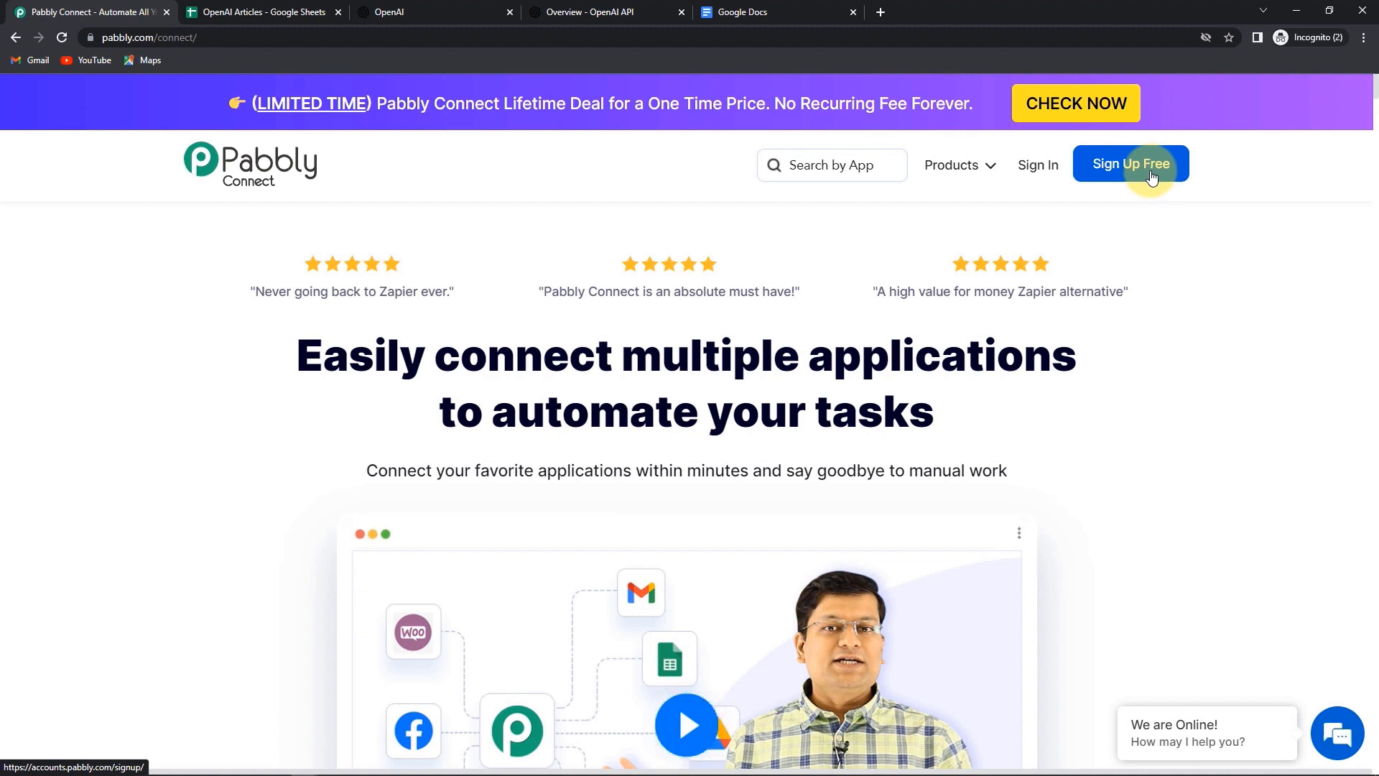
click(1040, 167)
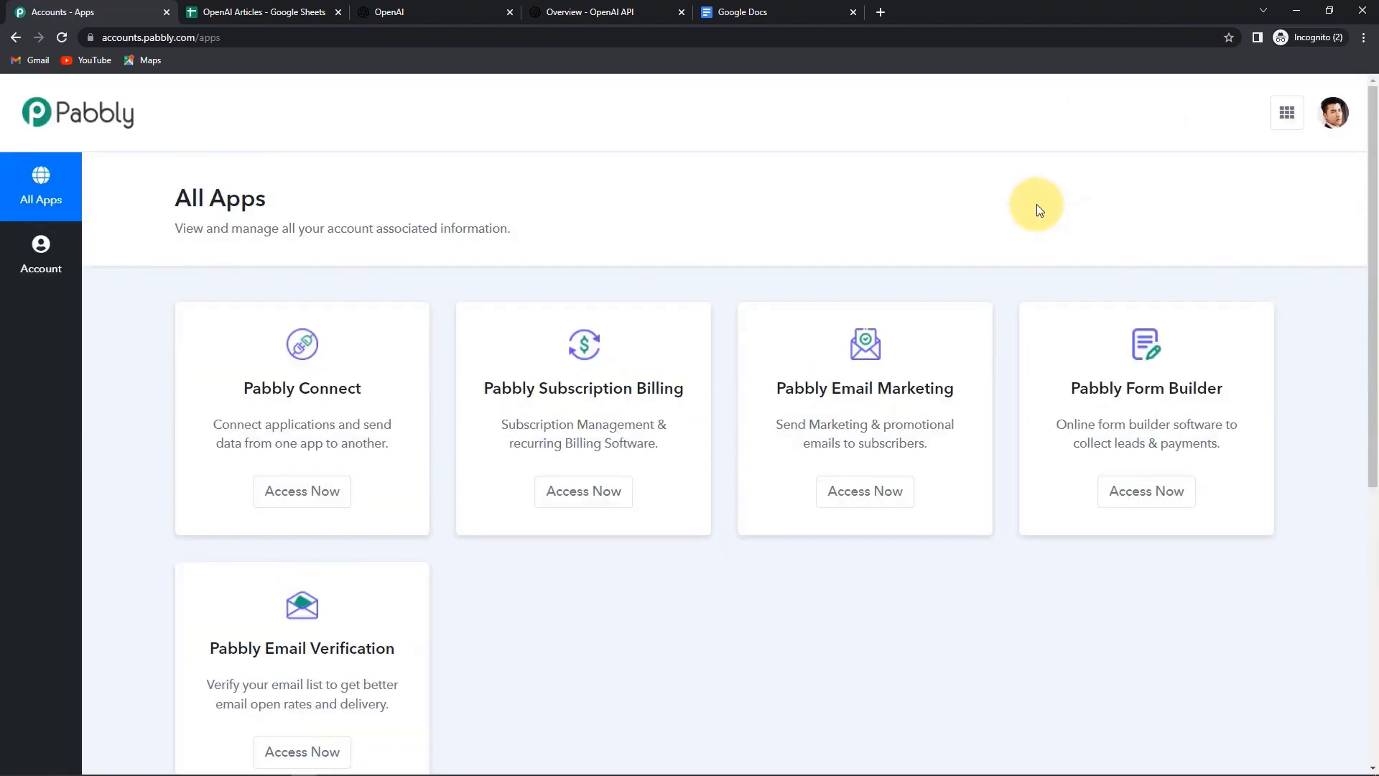
click(322, 496)
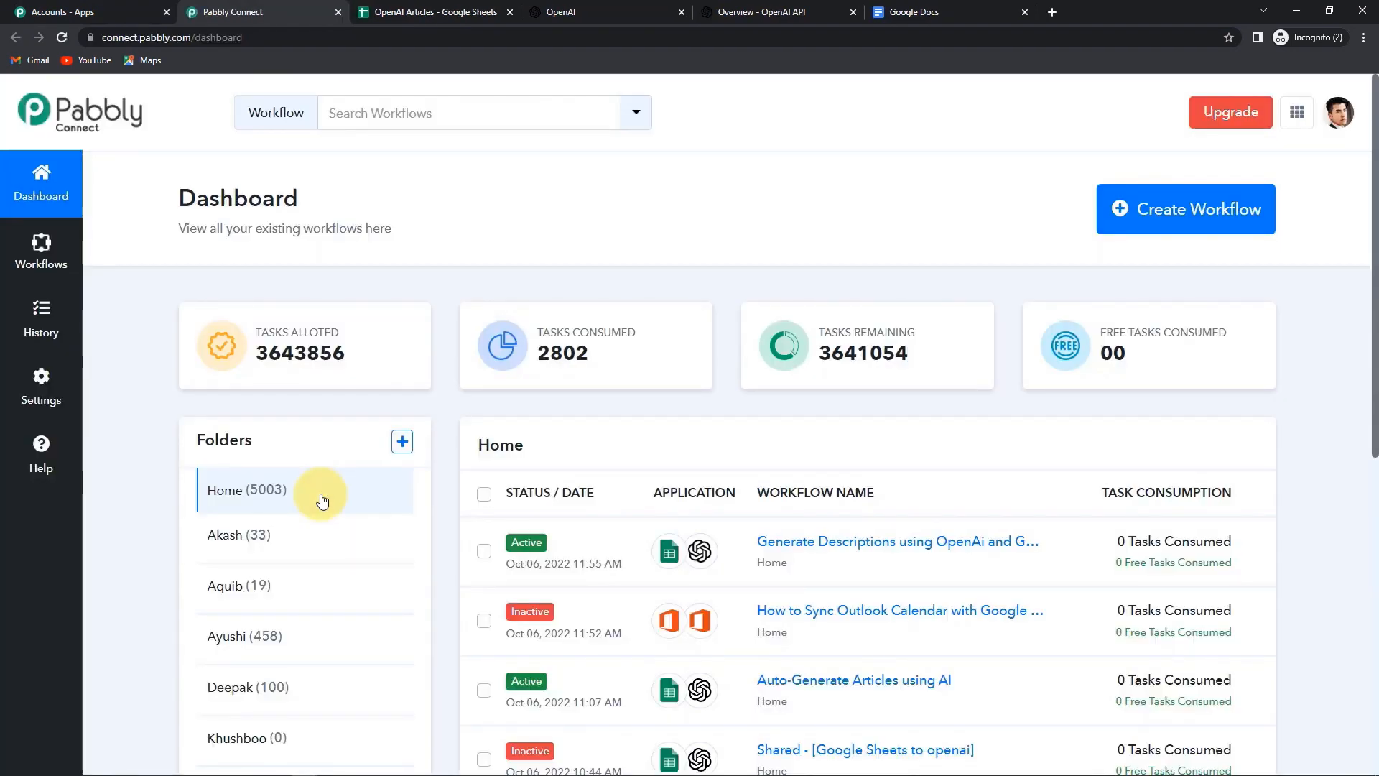
click(1160, 219)
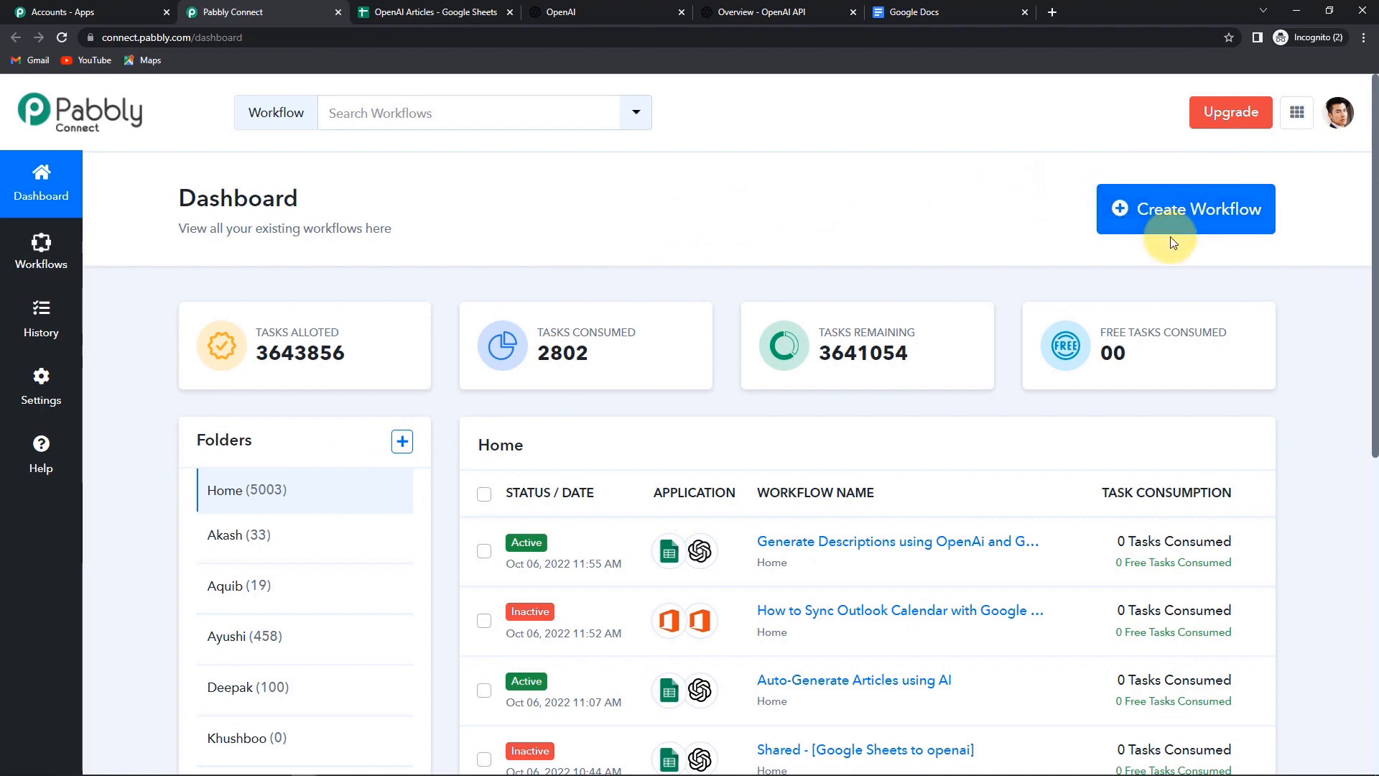
- Create a workflow by pasting the name 'Auto Generate Articles using AI'
click(1183, 221)
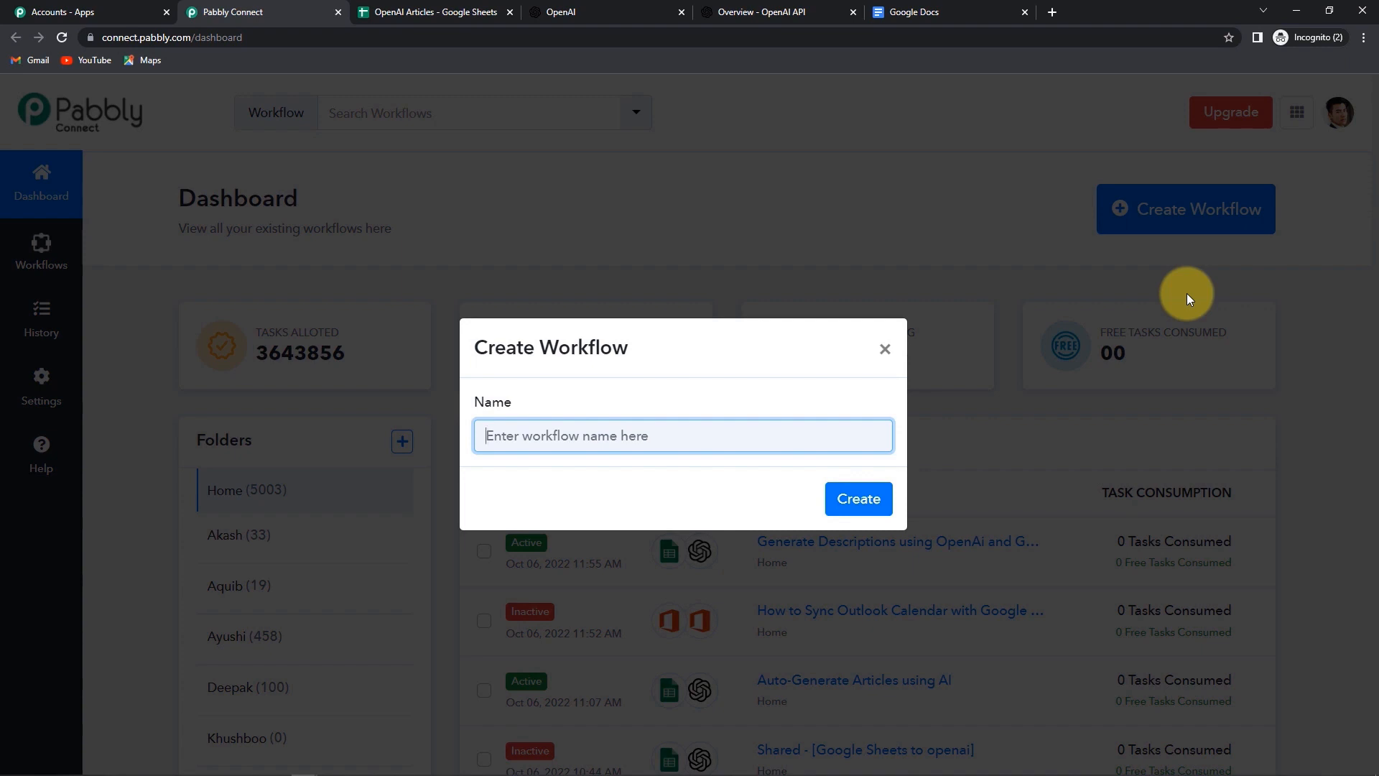
text(Auto Generate Articles using AI)
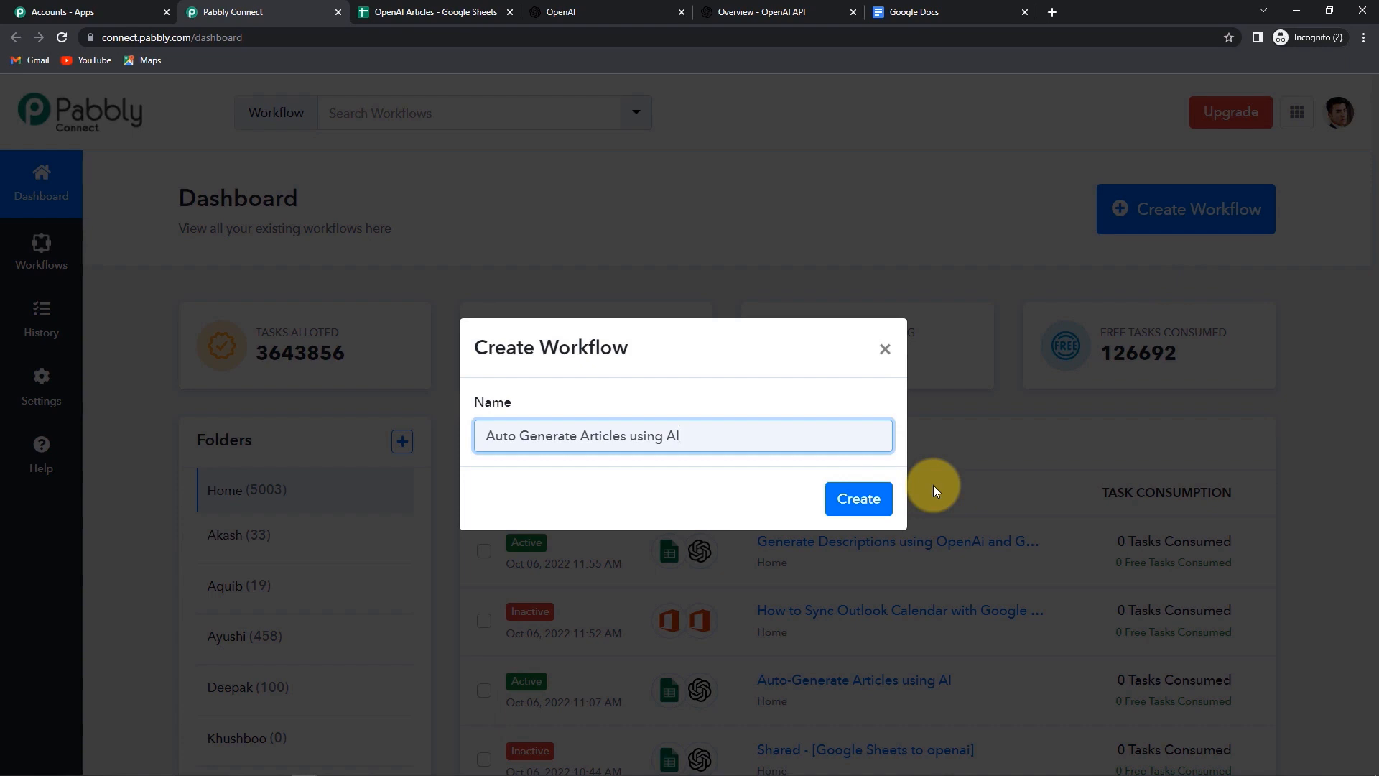
click(858, 499)
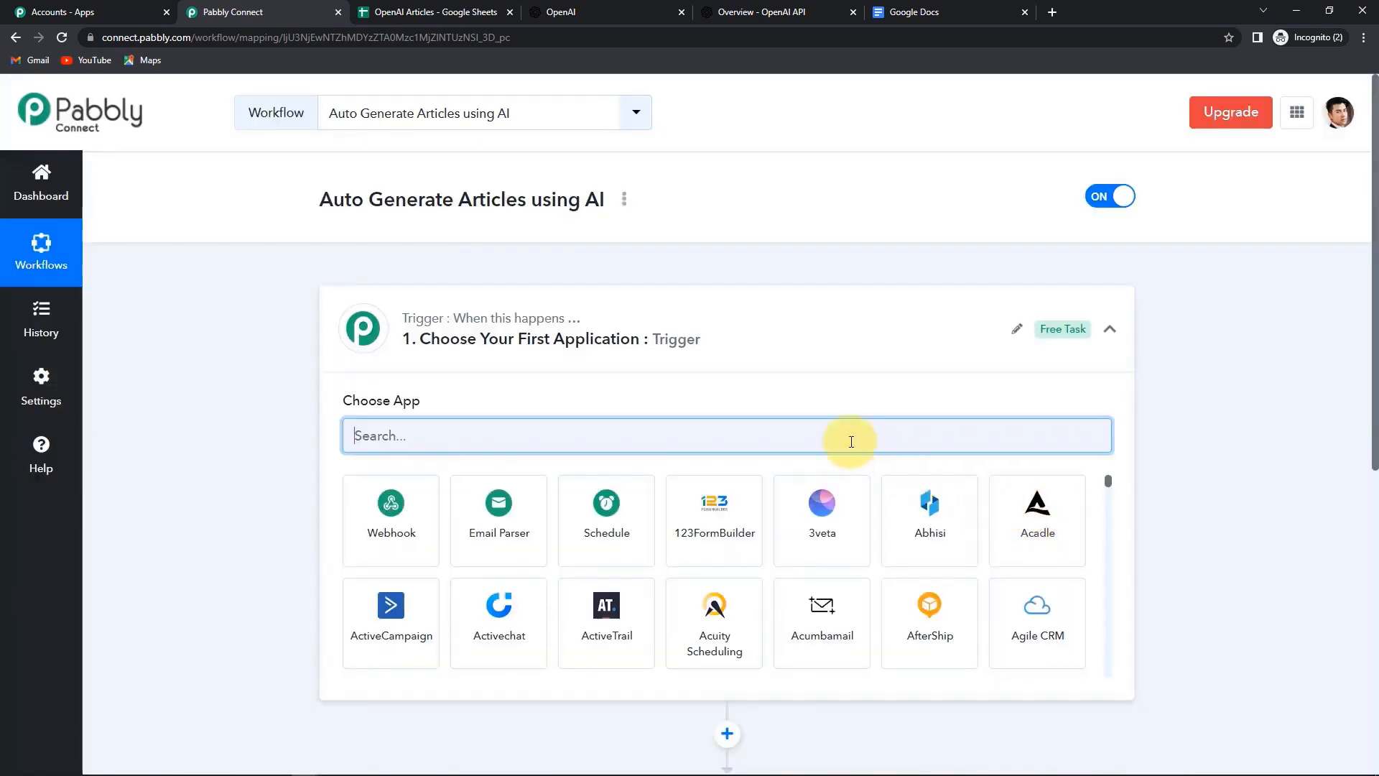
- Set the trigger to Google Sheets with the New or Updated Spreadsheet Row event
scroll(707, 366, down, 3)
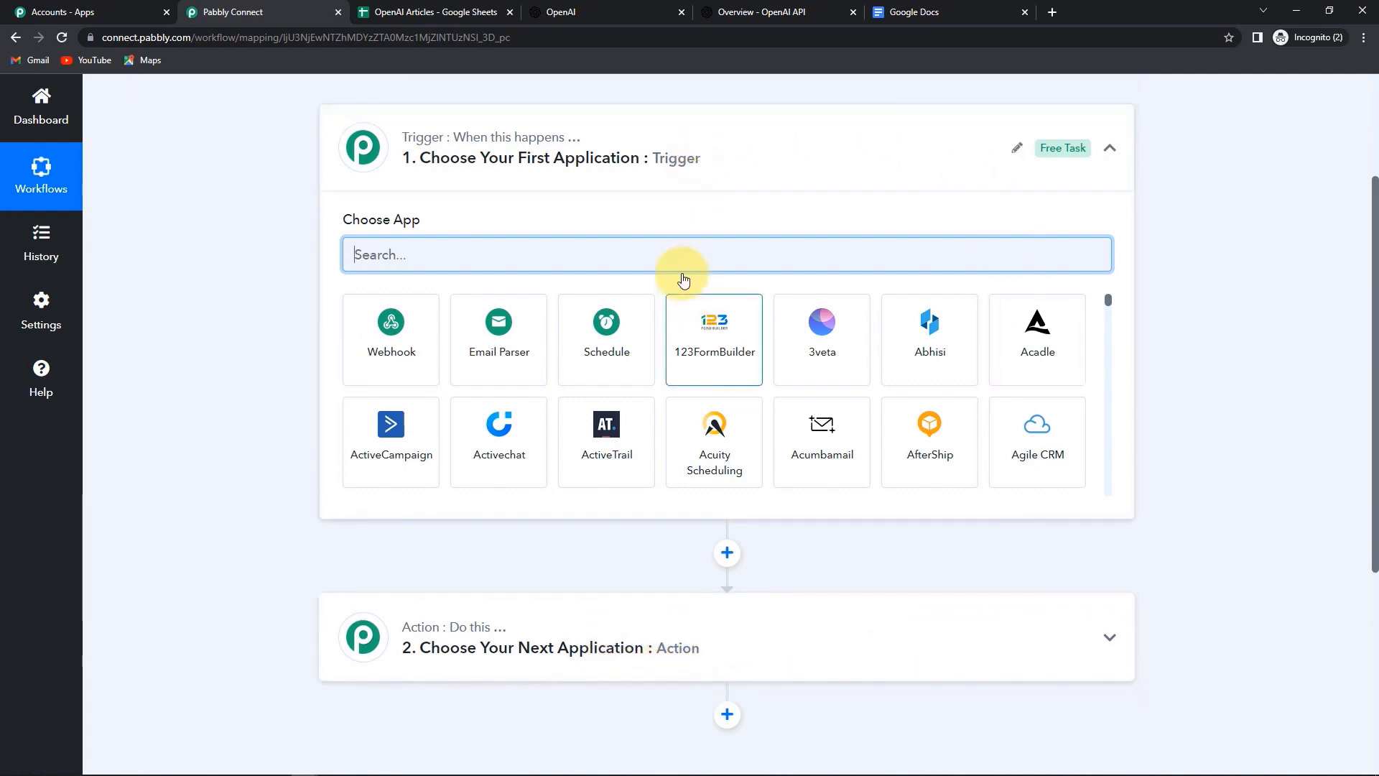
scroll(683, 271, up, 3)
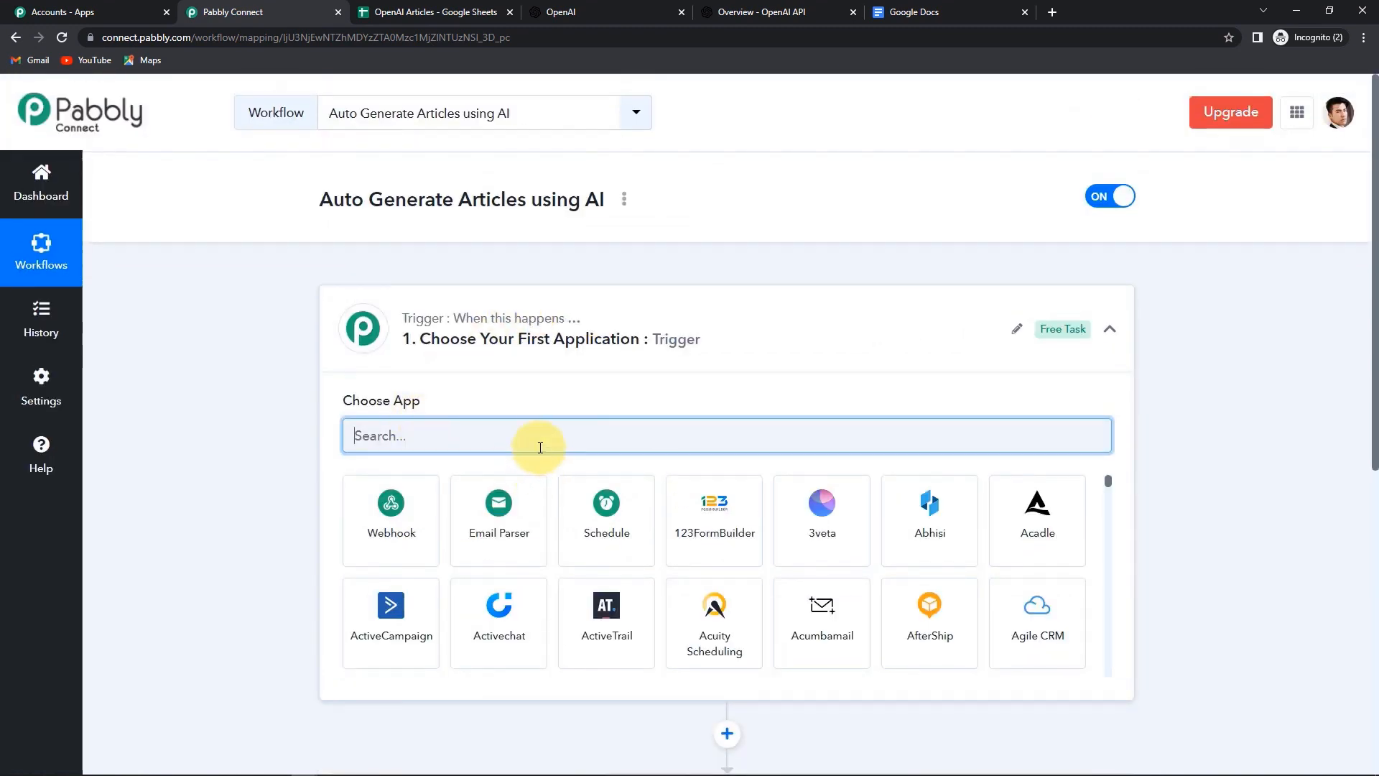
text(Google)
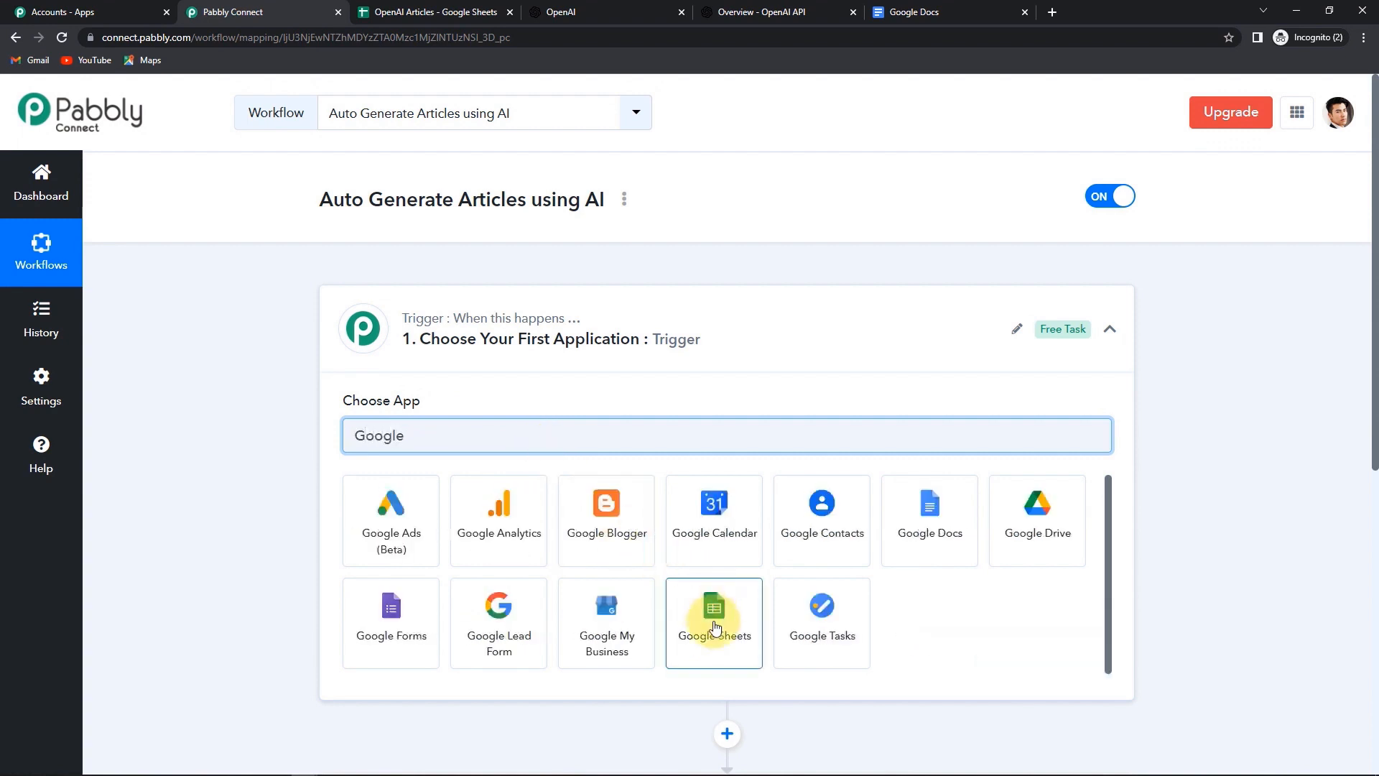
click(830, 628)
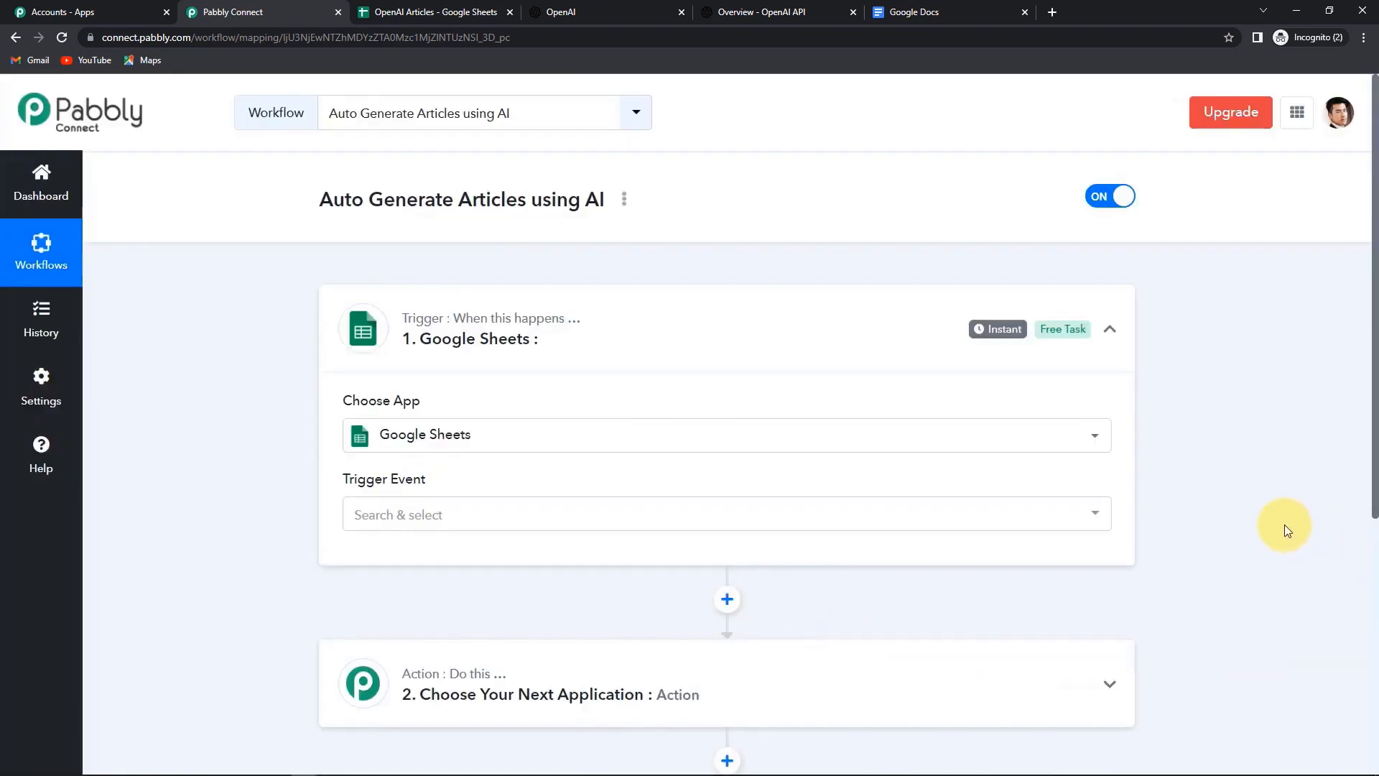
click(390, 515)
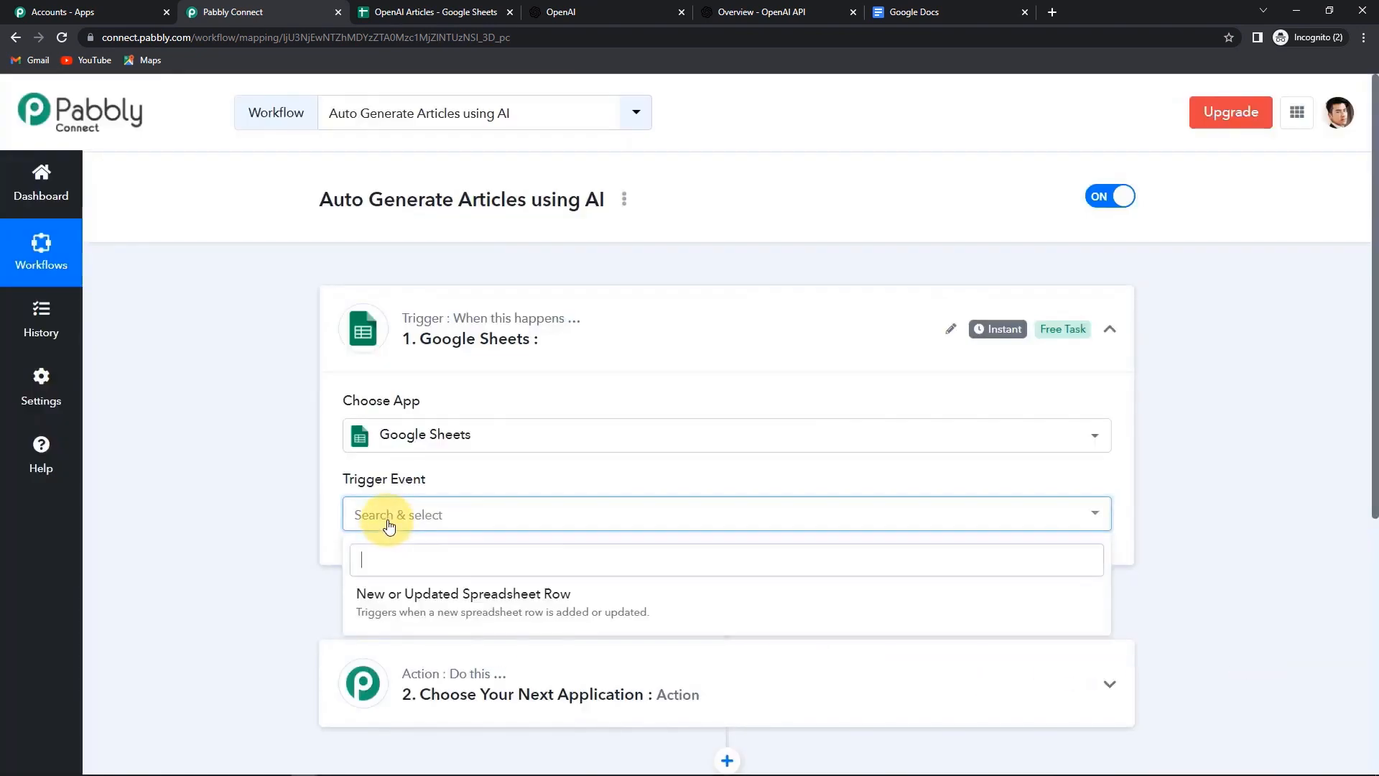
click(403, 607)
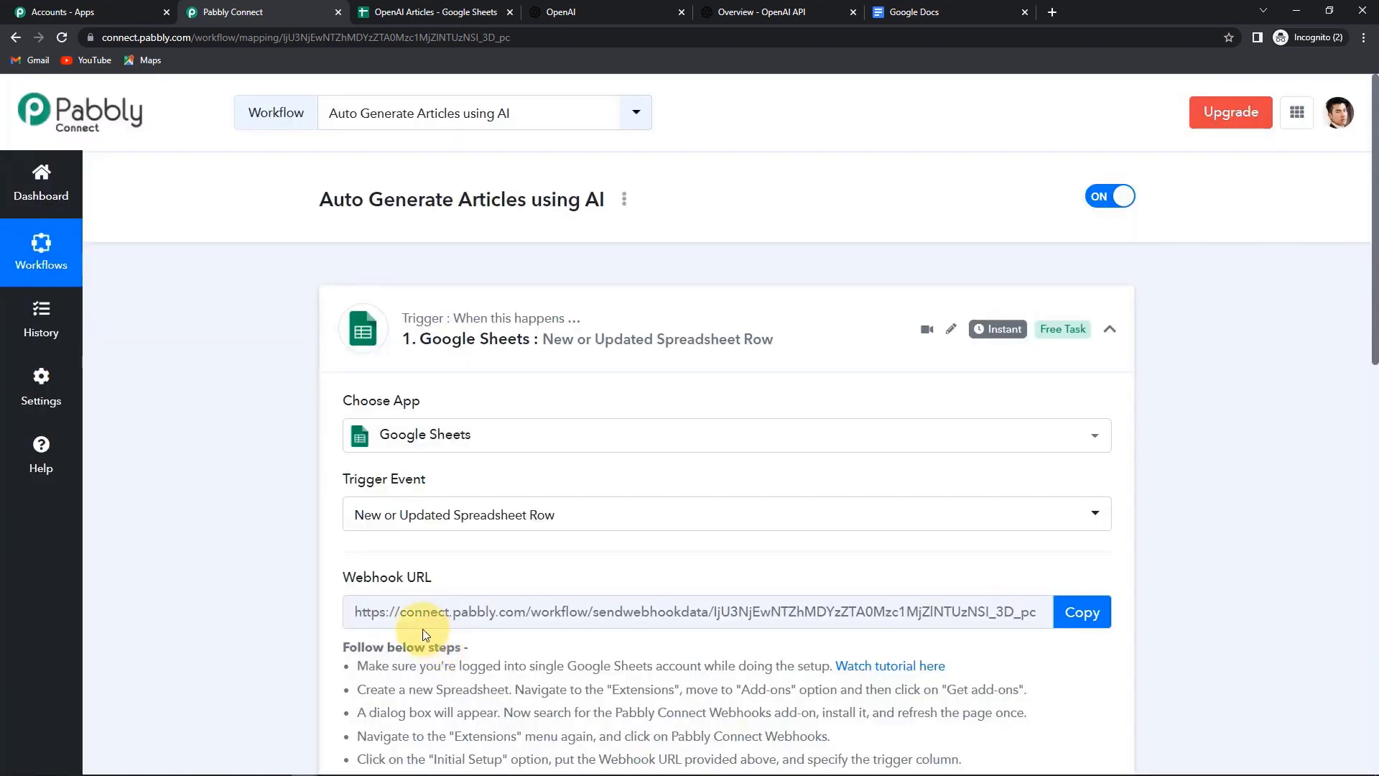
- Copy the Google Sheets trigger's webhook URL and return to the OpenAI Articles spreadsheet
mouse_move(396, 487)
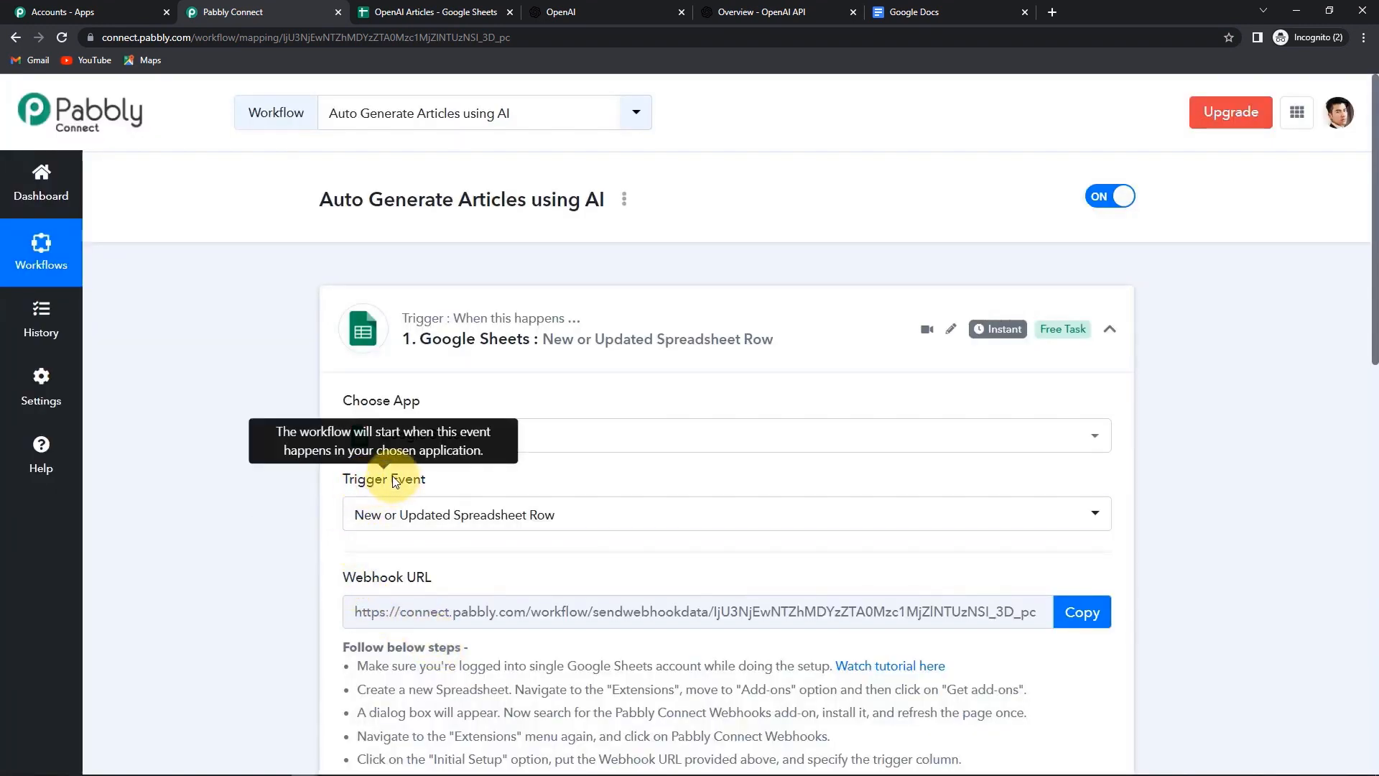
scroll(1196, 523, down, 2)
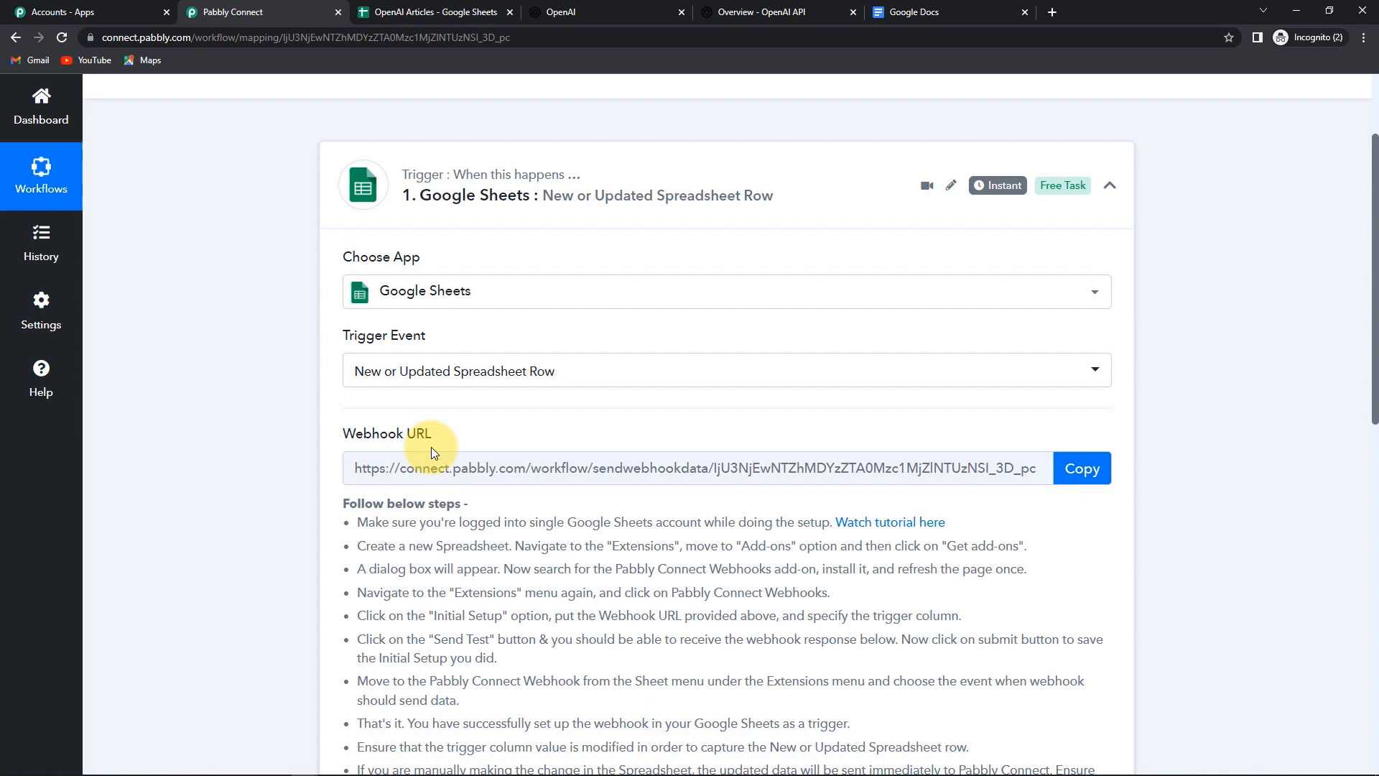
scroll(1175, 557, down, 1)
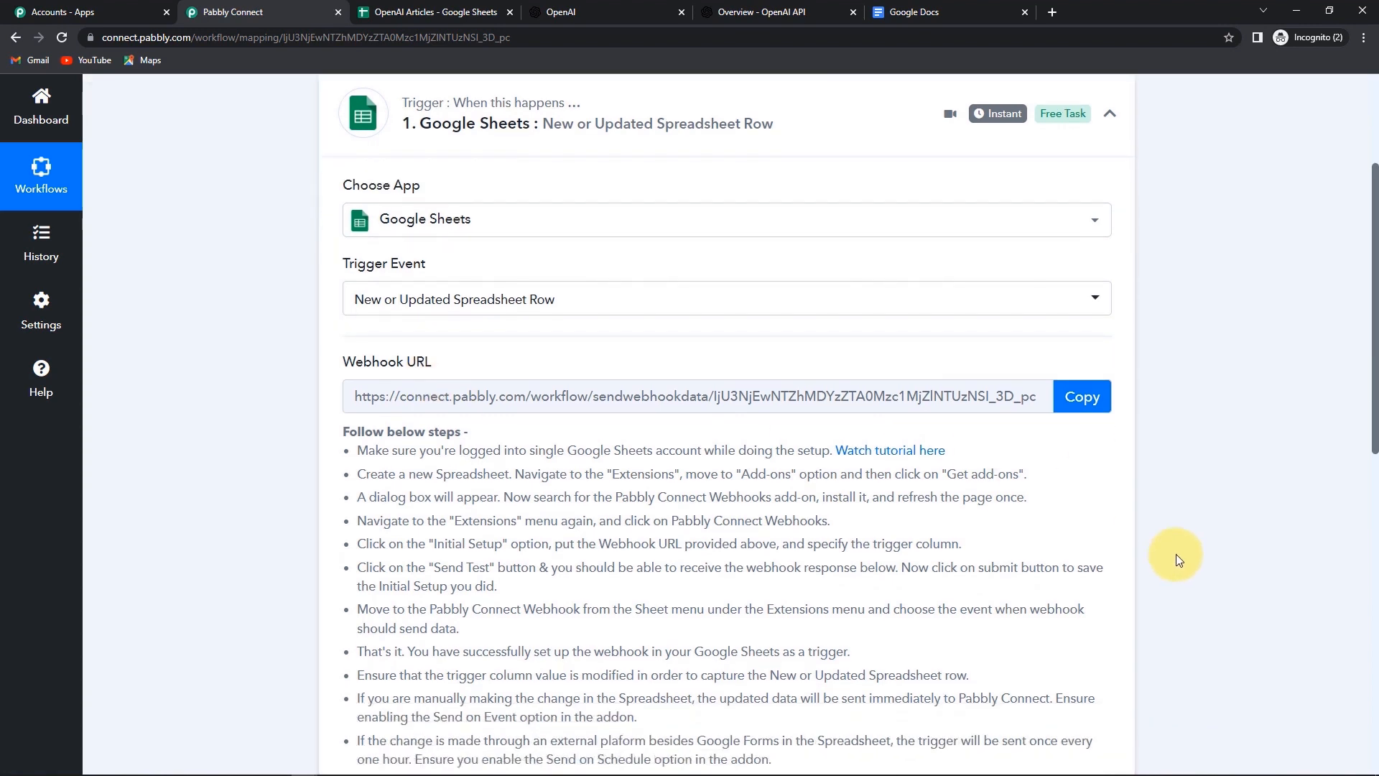
click(1081, 400)
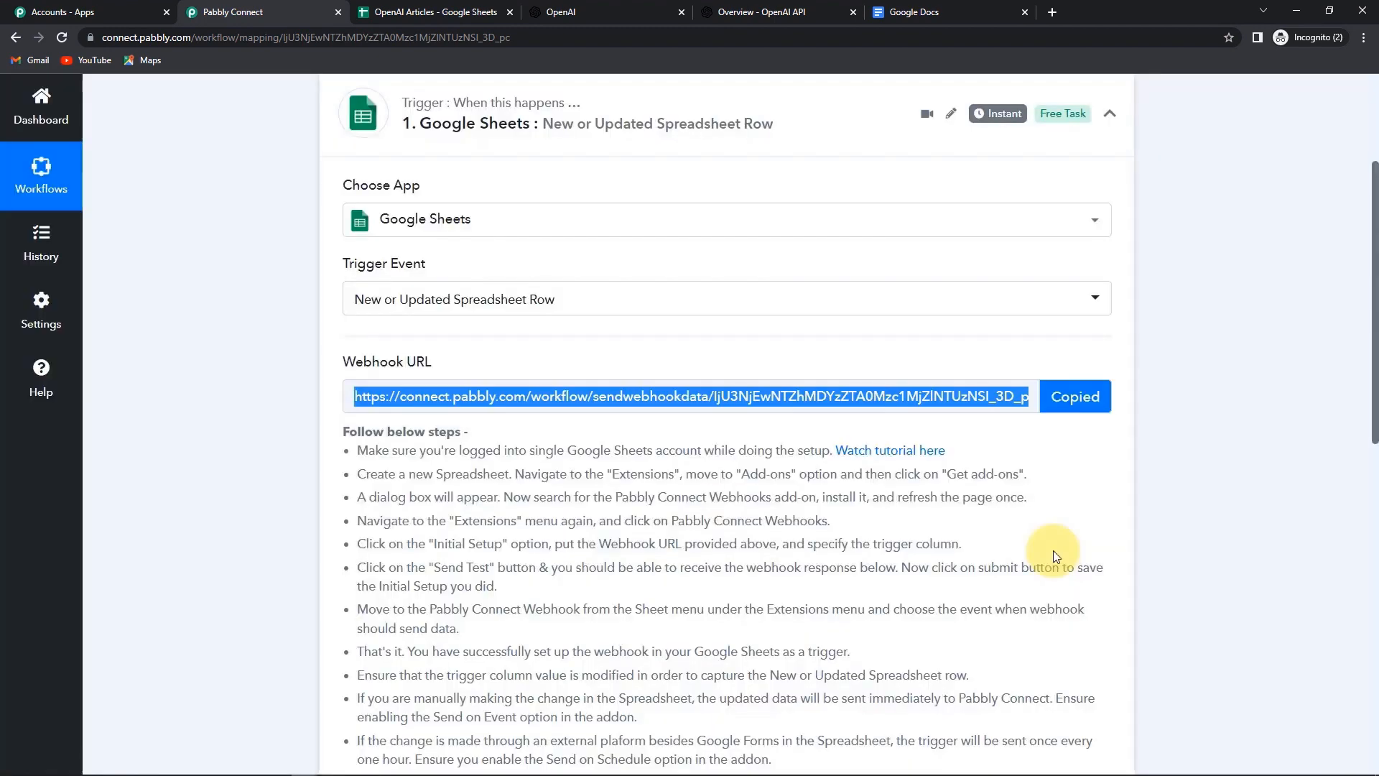
click(453, 12)
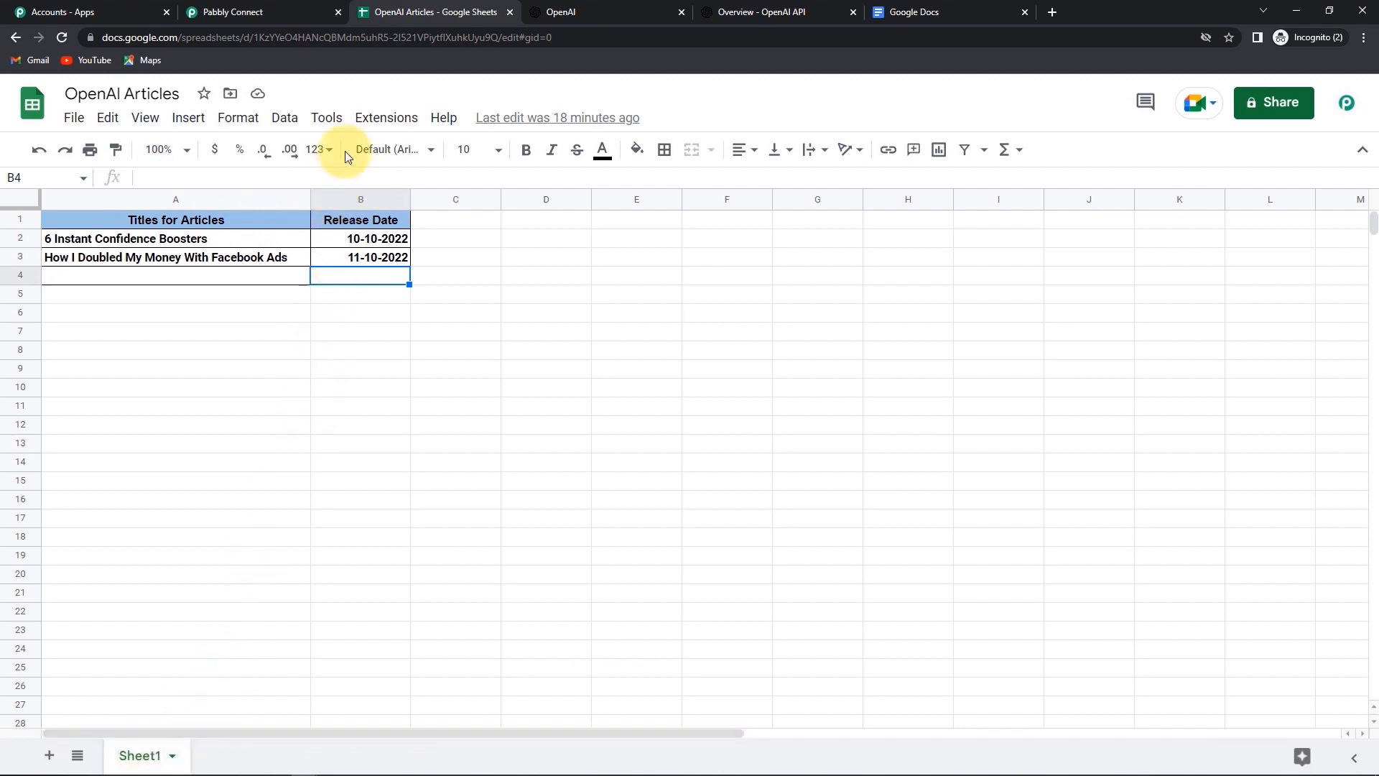
- Search the add-on marketplace for Pabbly, confirm Pabbly Connect Webhooks is Installed, and close it
click(385, 119)
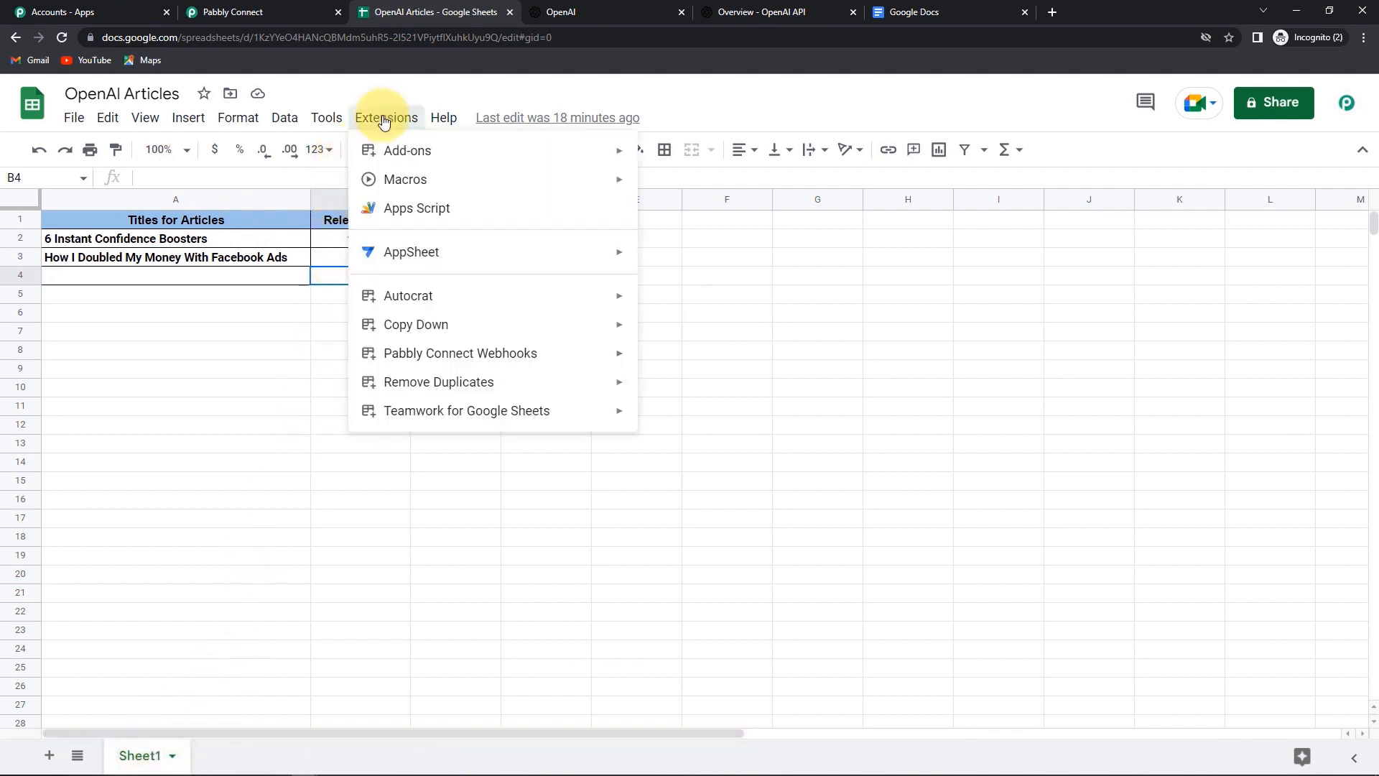
mouse_move(523, 150)
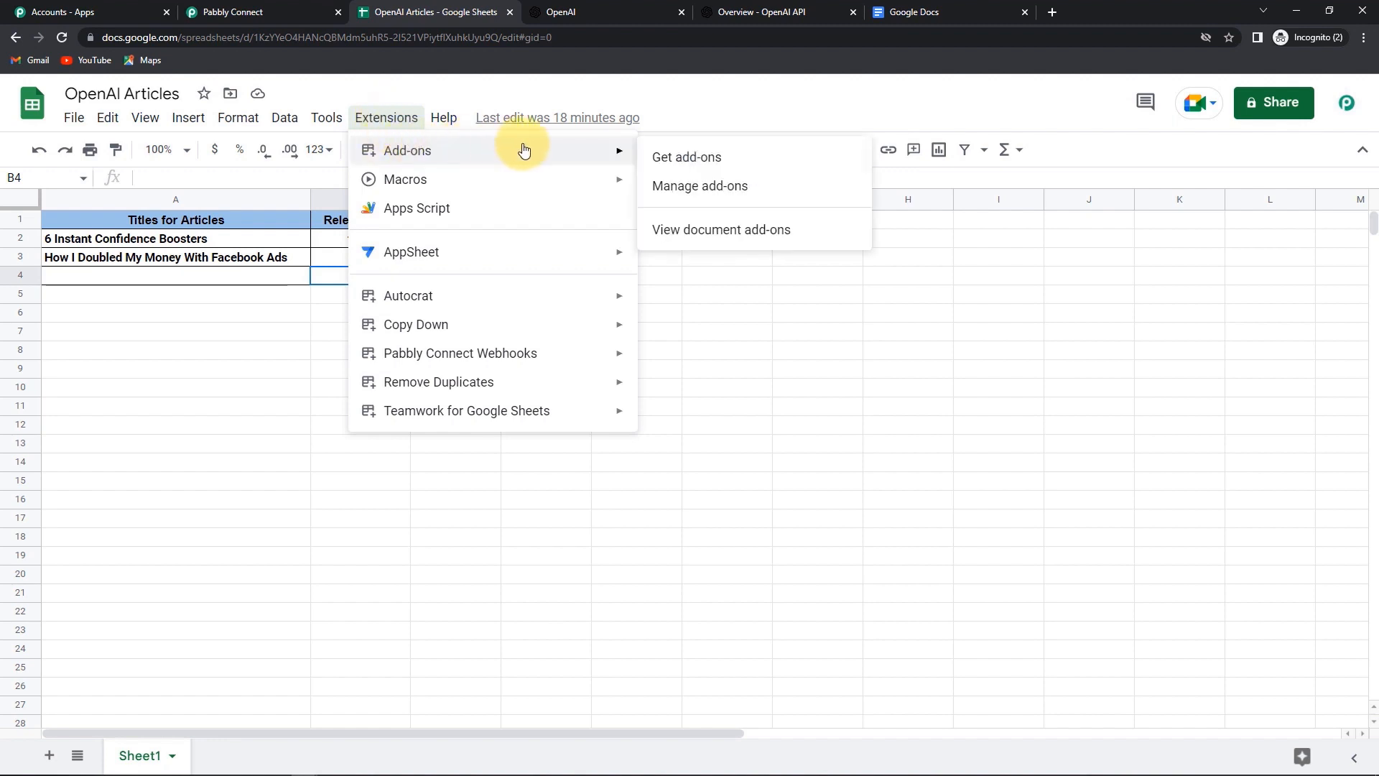
click(683, 157)
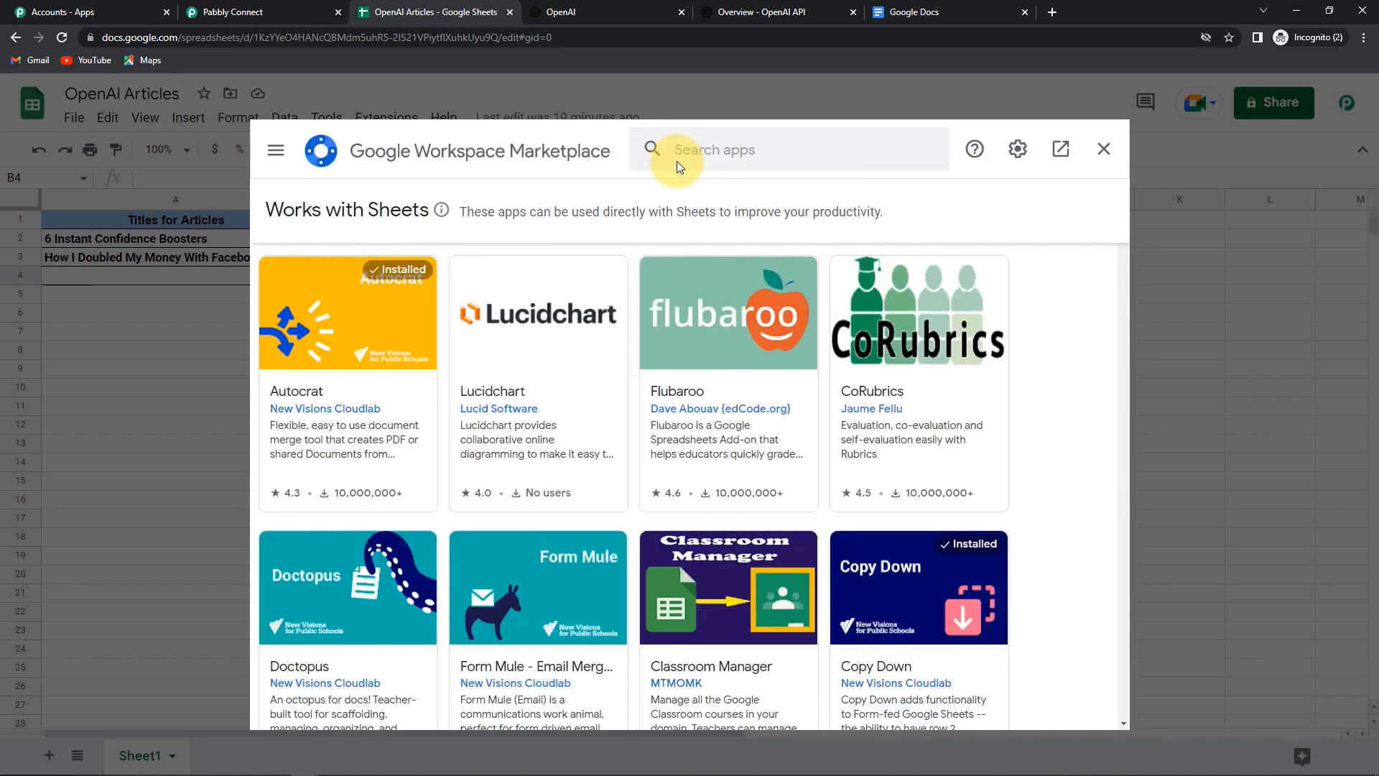
click(694, 155)
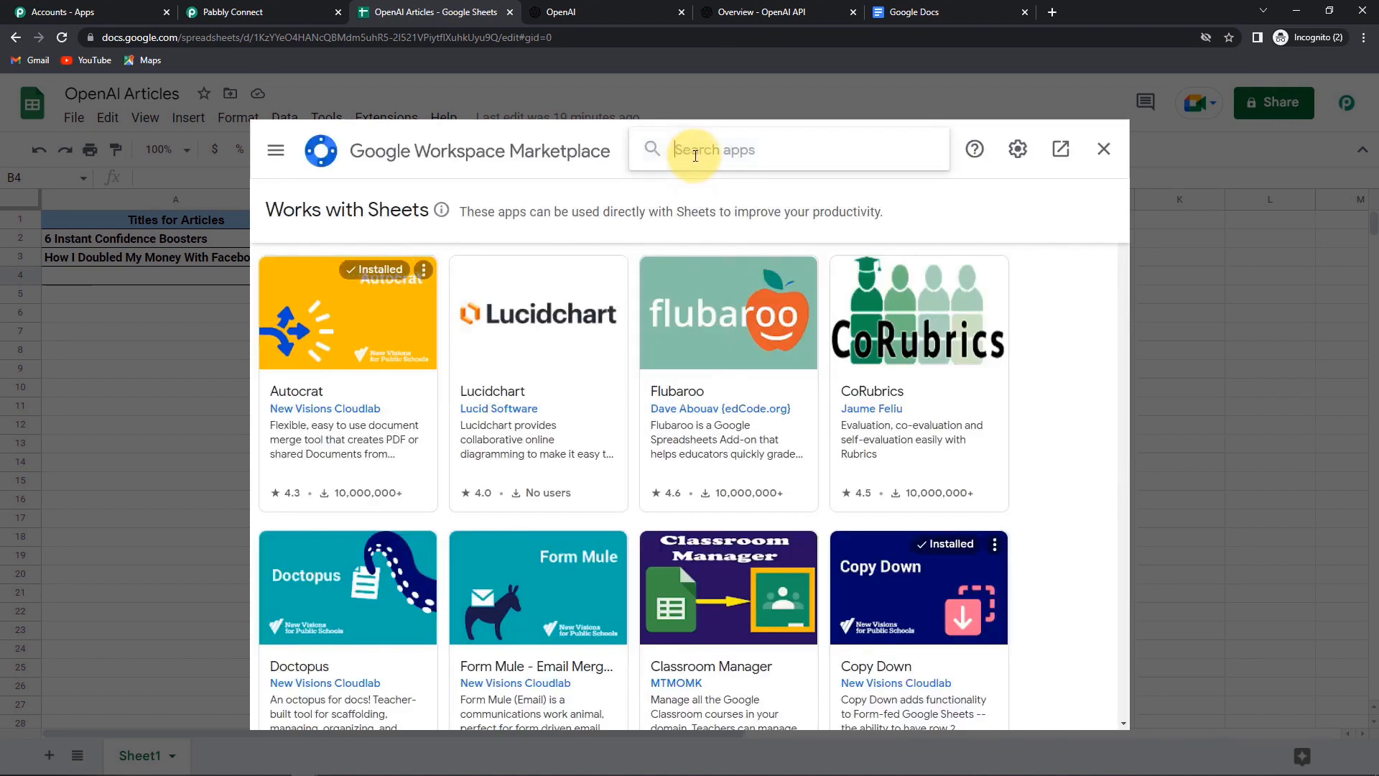
text(Pabbly)
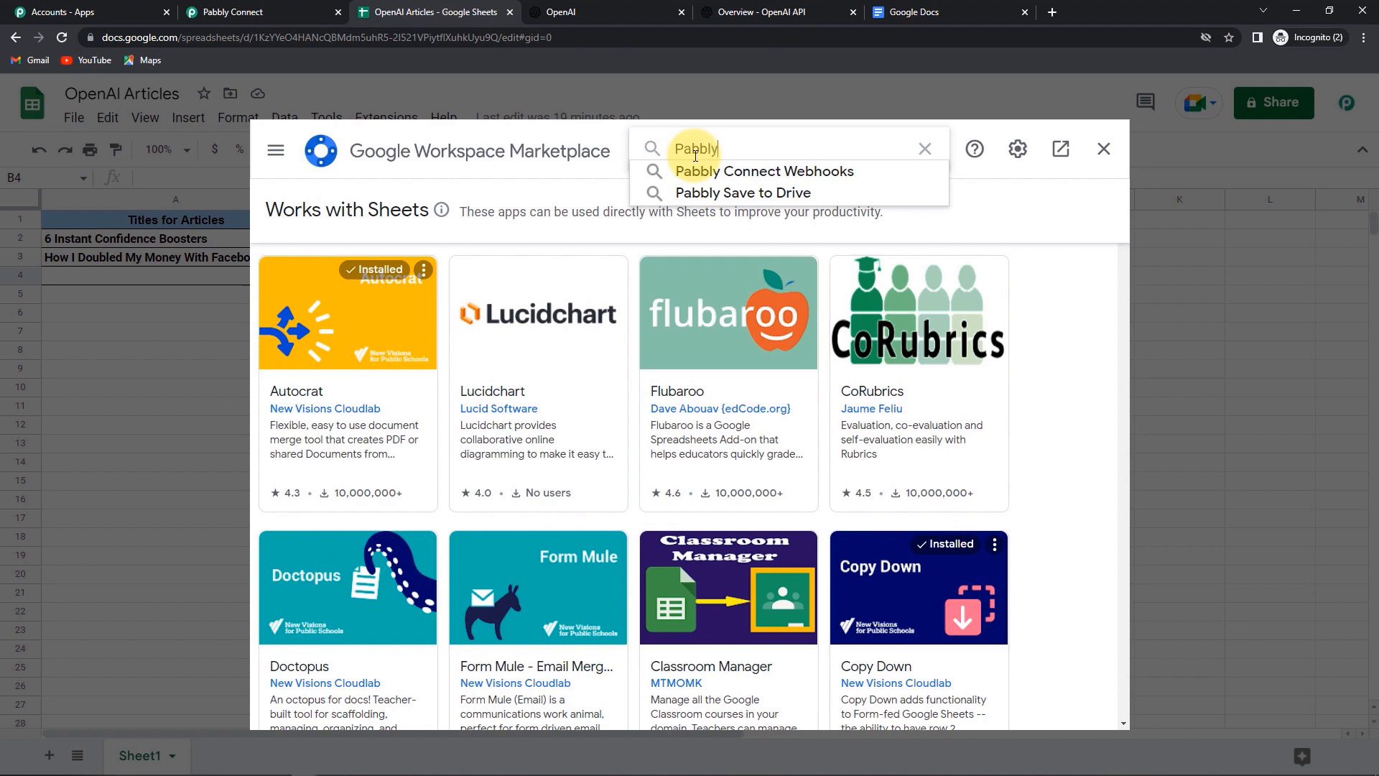
click(719, 170)
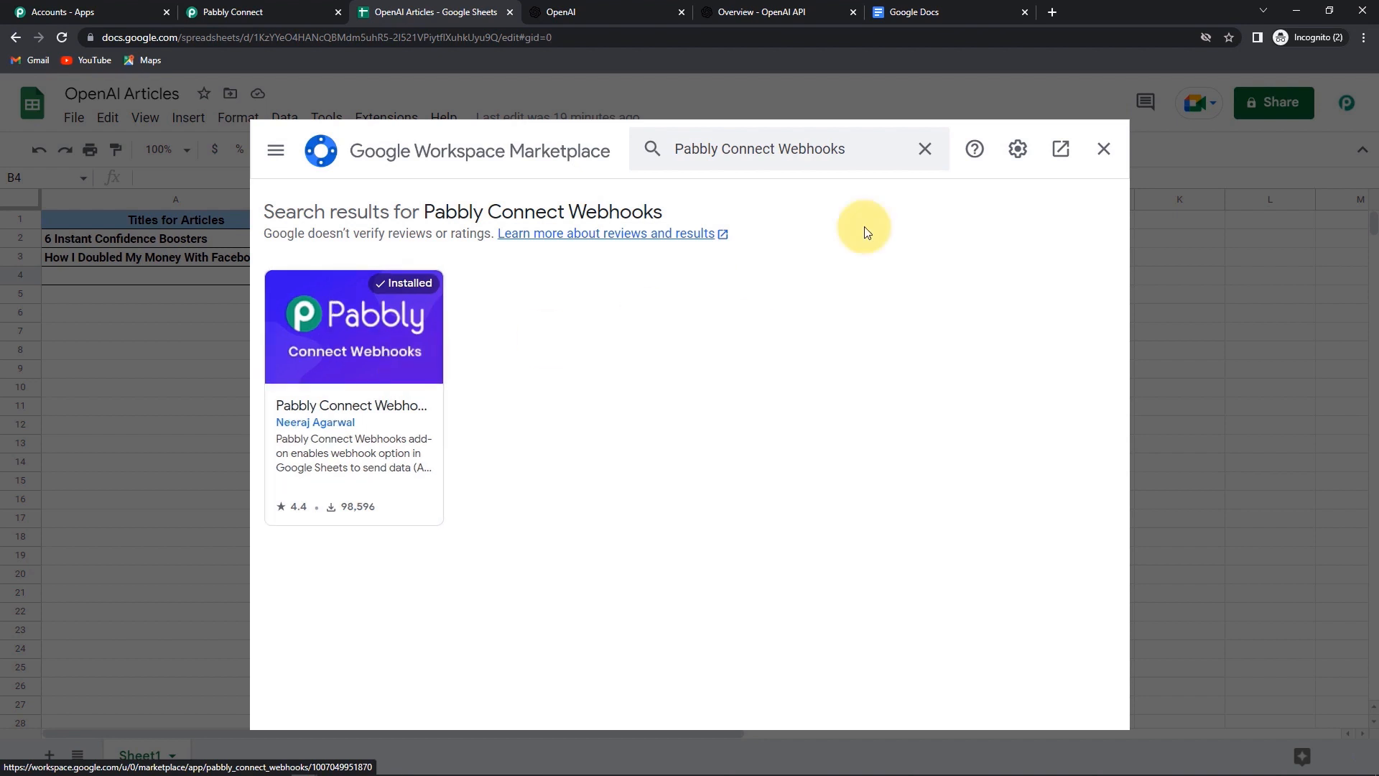
click(1104, 151)
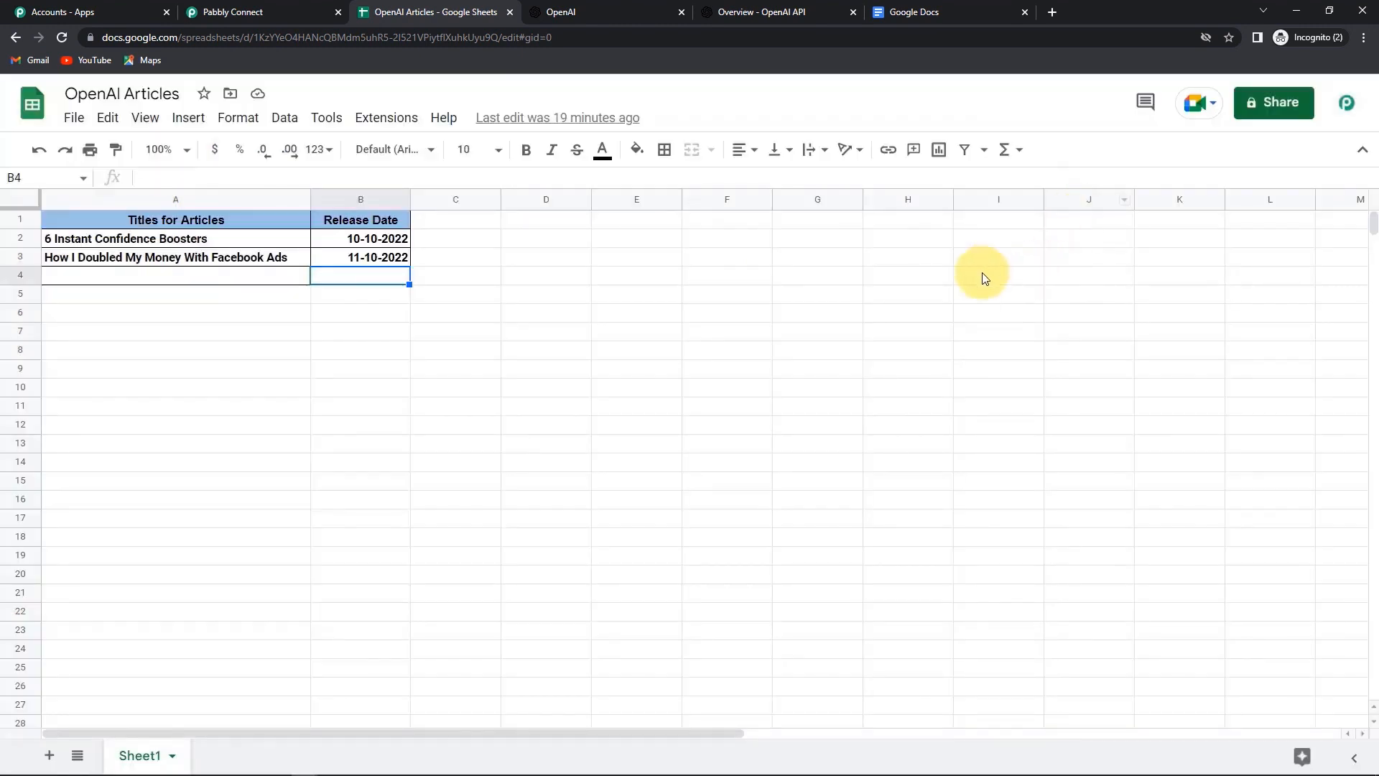
- In Pabbly Connect Webhooks Initial Setup, replace the old URL with the new one, send test data, and submit
click(377, 120)
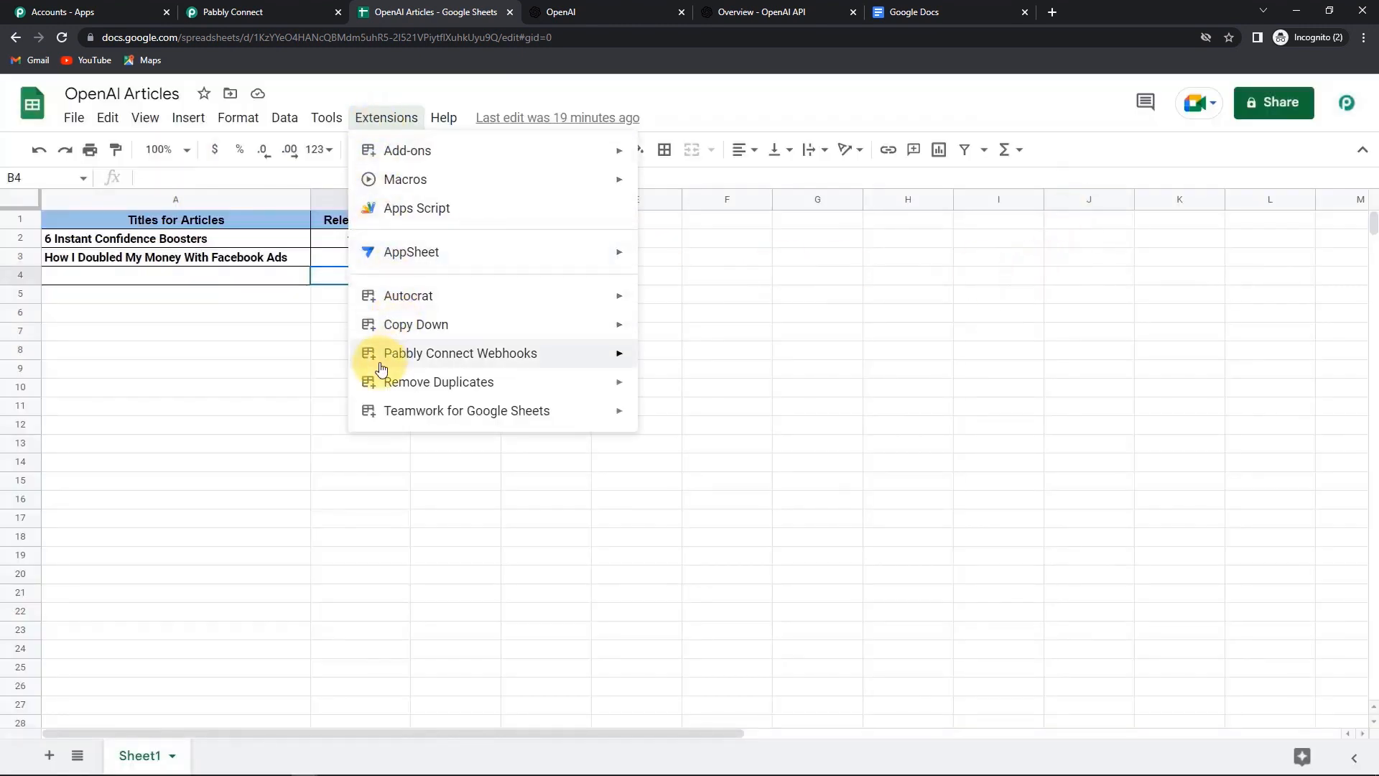
mouse_move(383, 362)
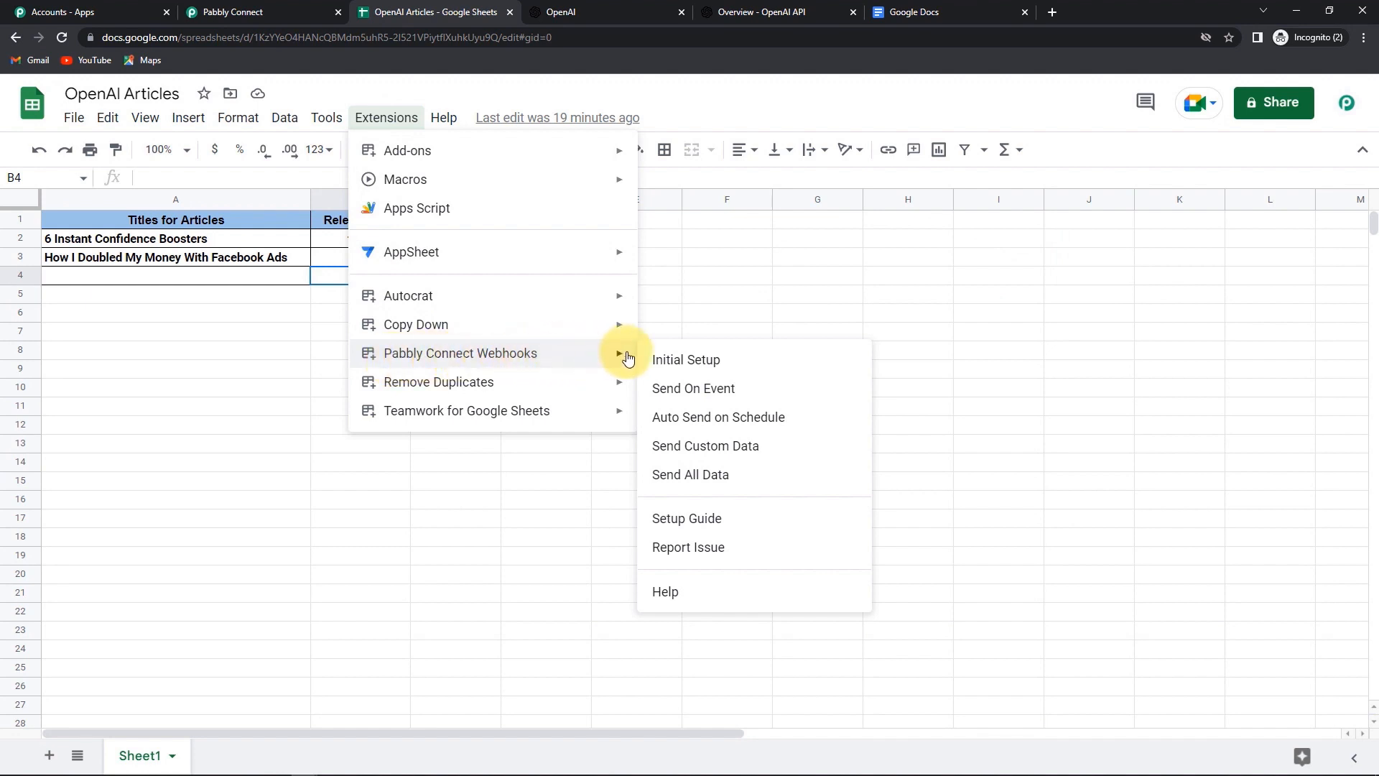
click(691, 361)
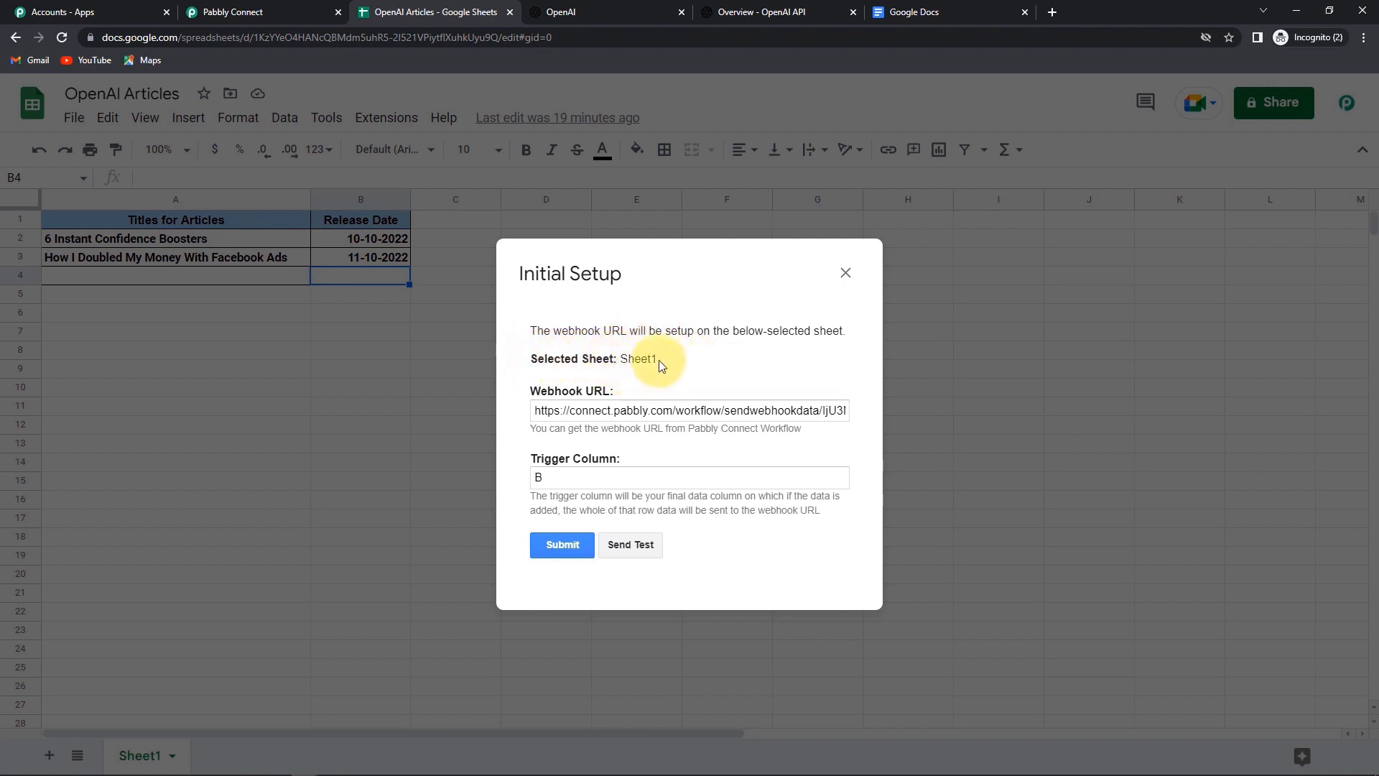
click(541, 407)
key(ctrl+a)
key(BackSpace)
key(ctrl+v)
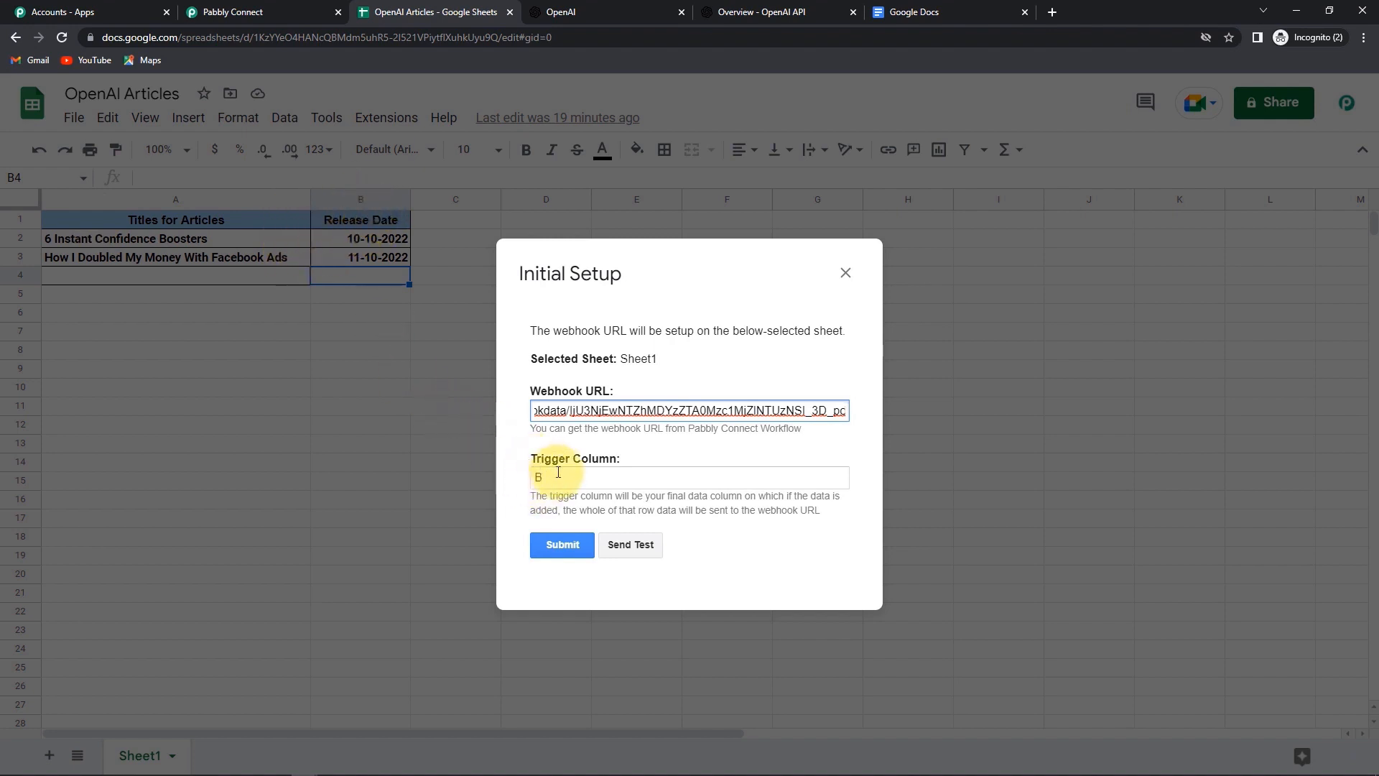
click(632, 545)
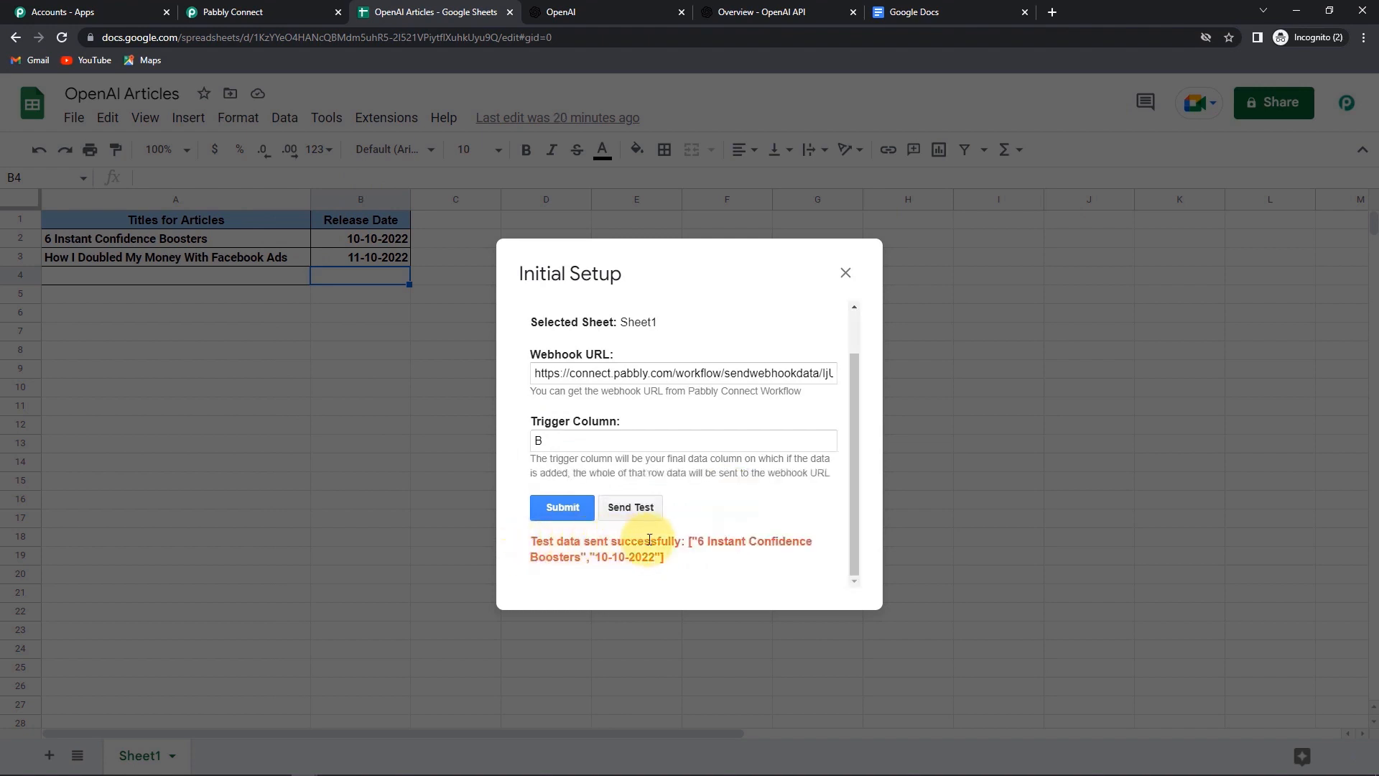
click(564, 515)
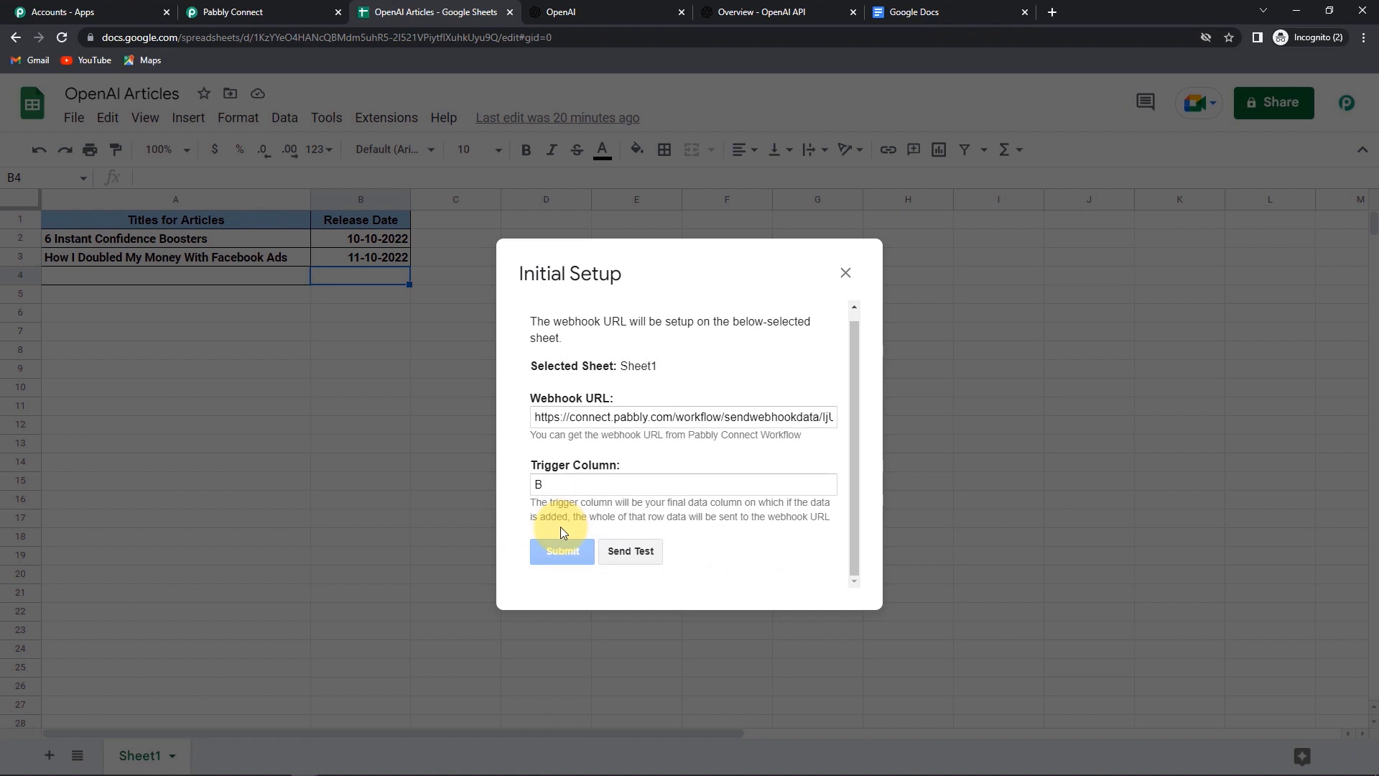
click(845, 273)
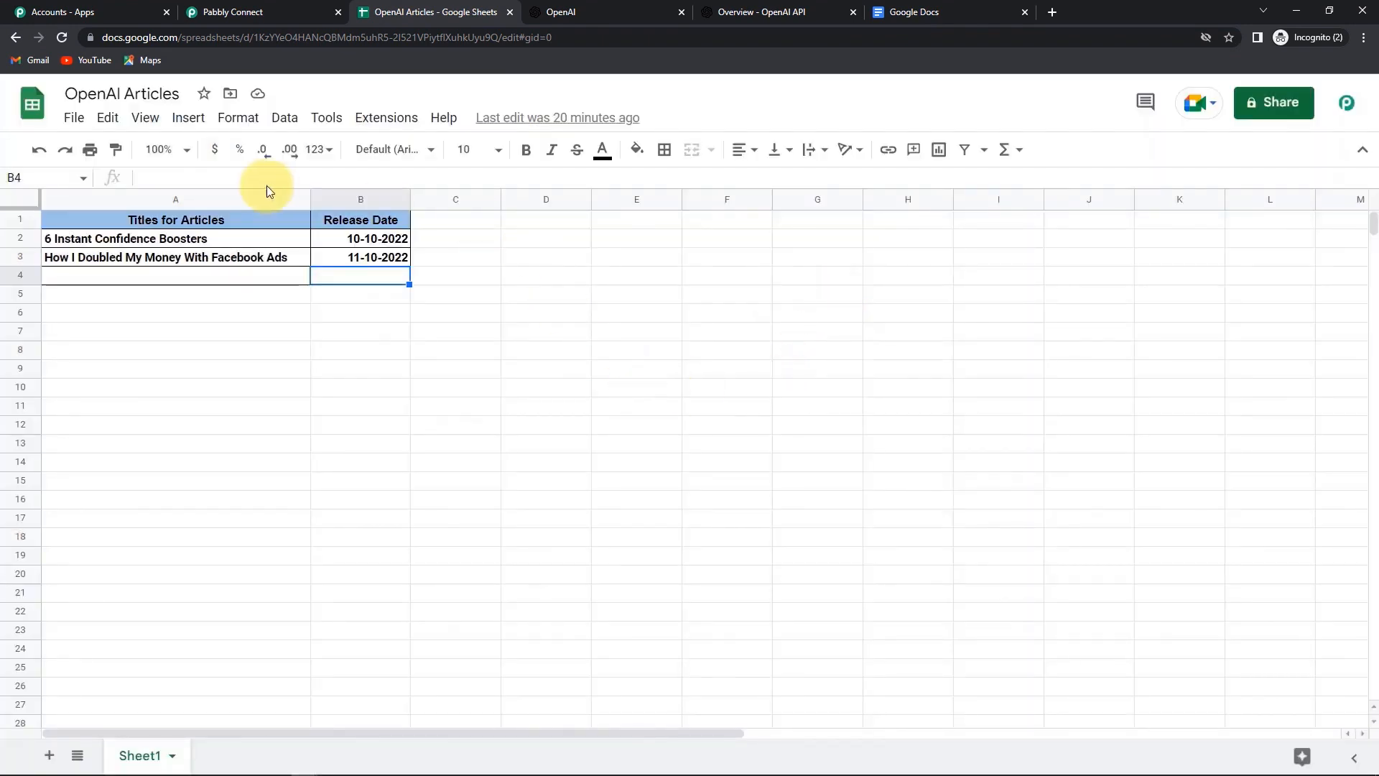
- Turn on Send On Event so each row edit is sent to Pabbly Connect
click(376, 120)
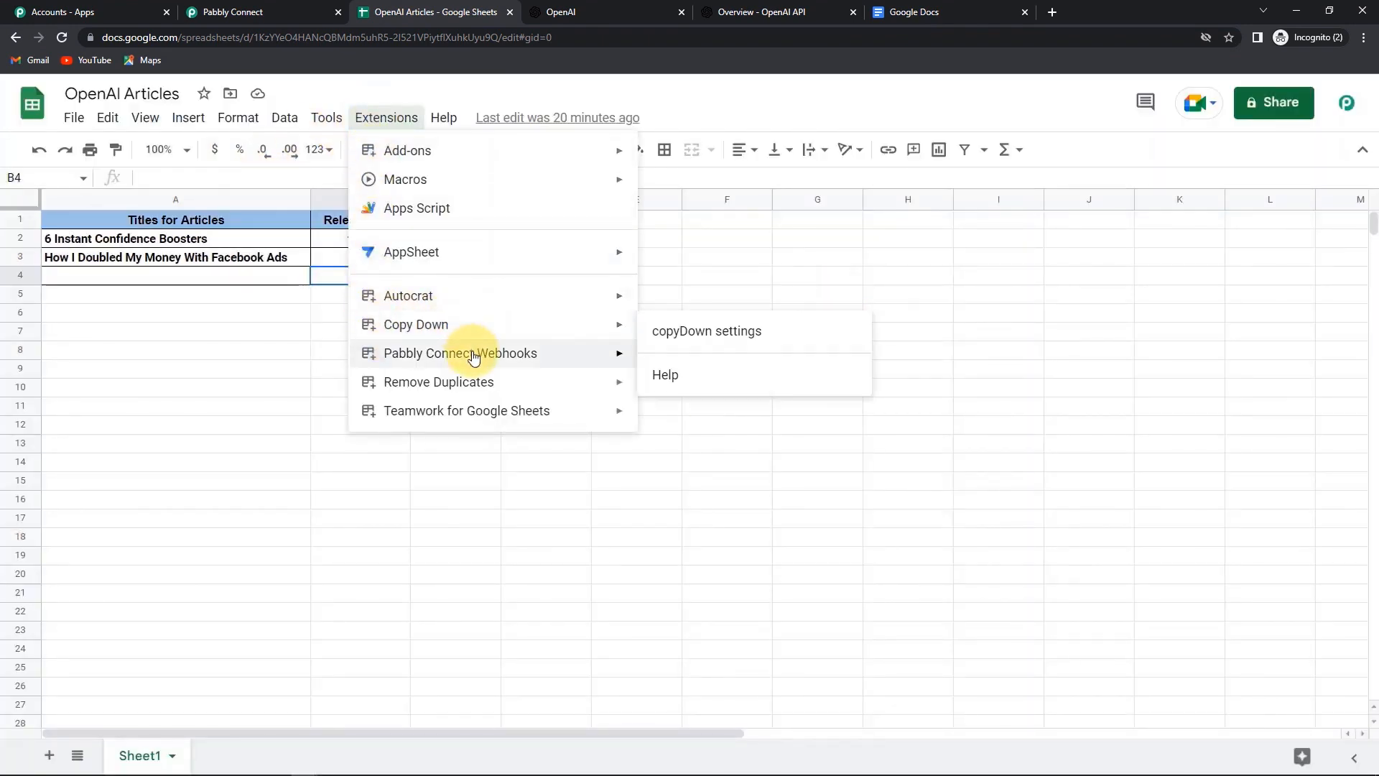
mouse_move(474, 355)
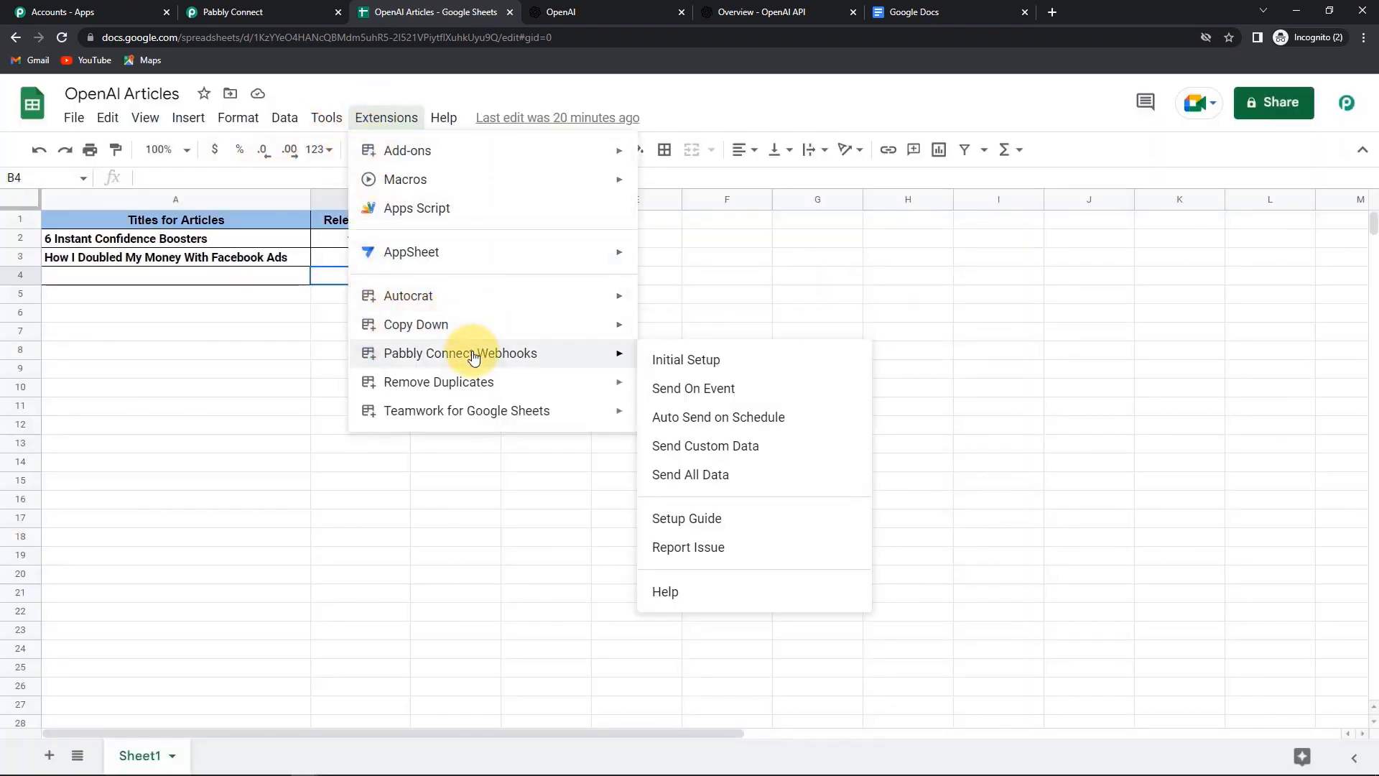
click(702, 396)
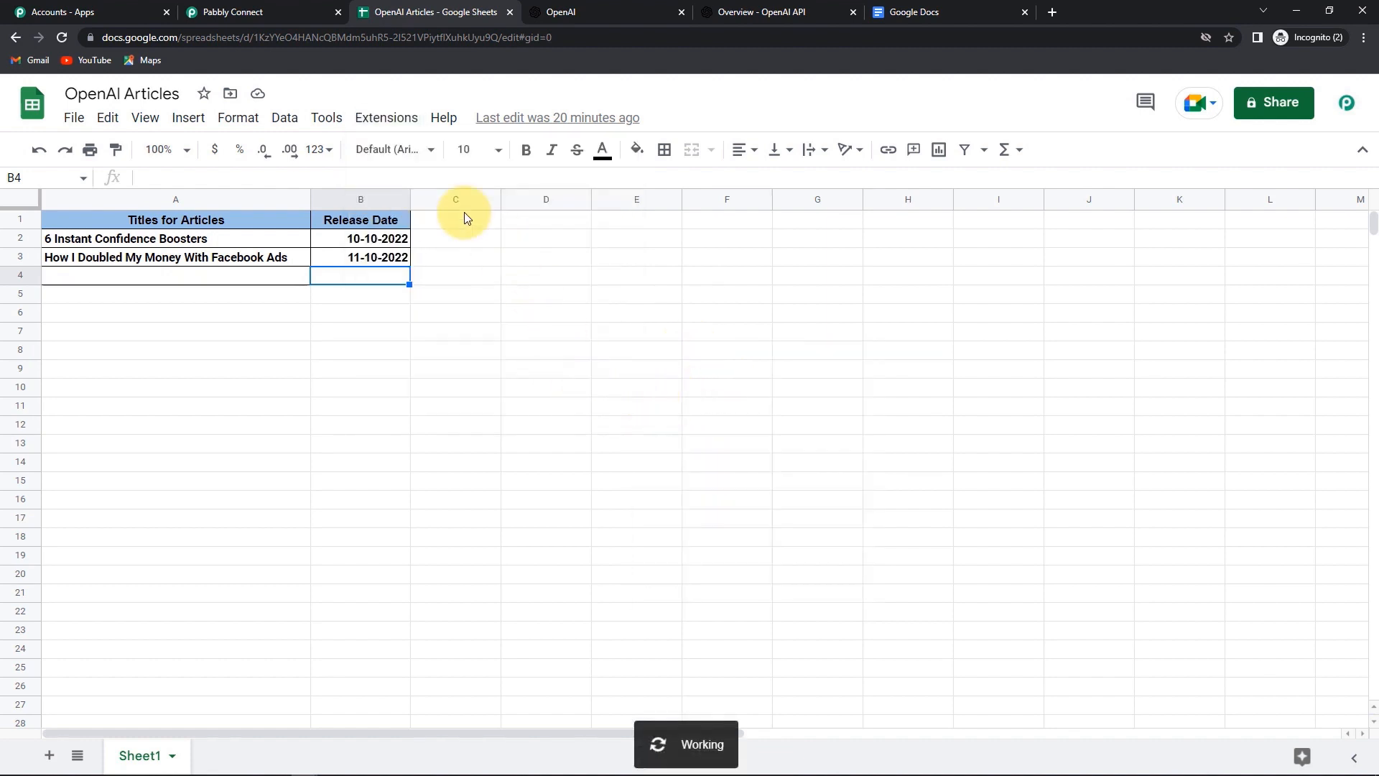
click(264, 14)
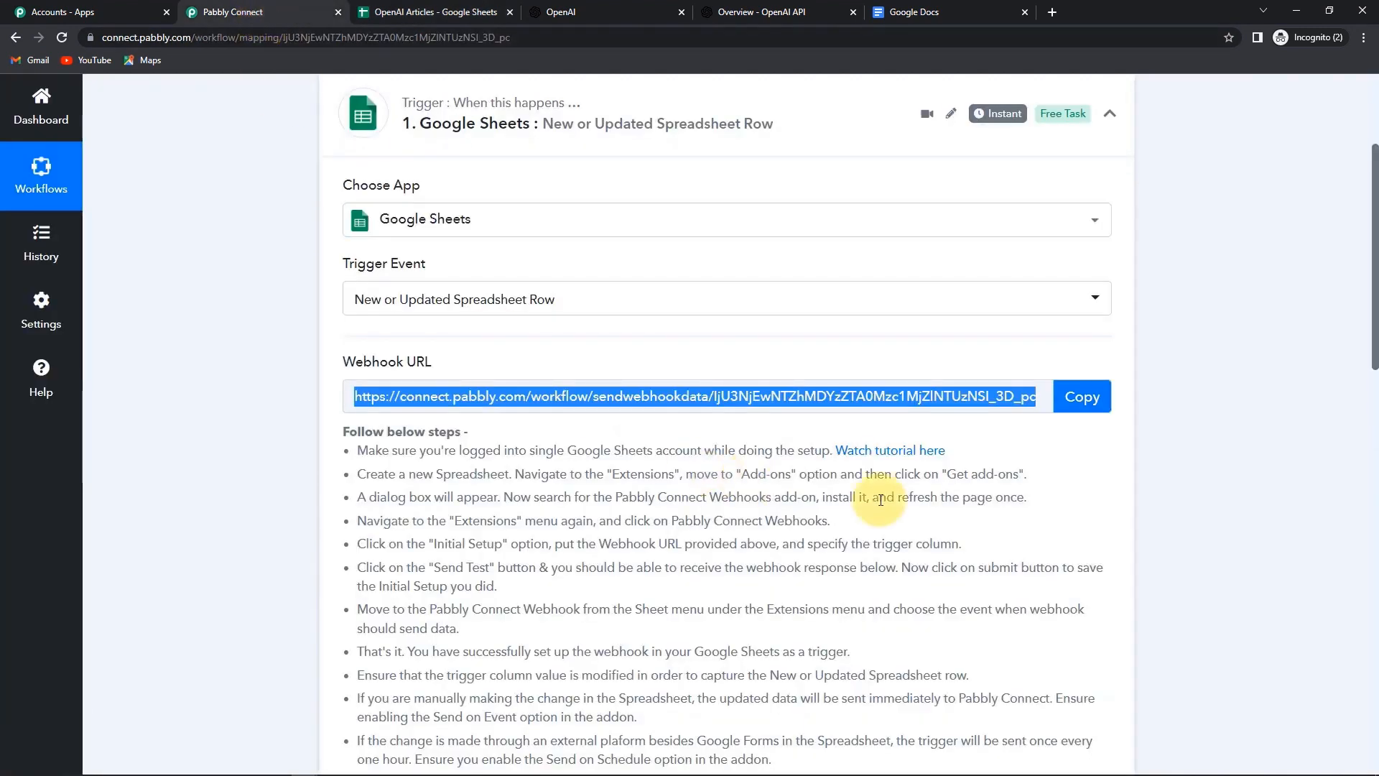
- Check the Response Received values: title 6 Instant Confidence Boosters, release date 10-10-2022, Sheet1
scroll(1112, 524, down, 9)
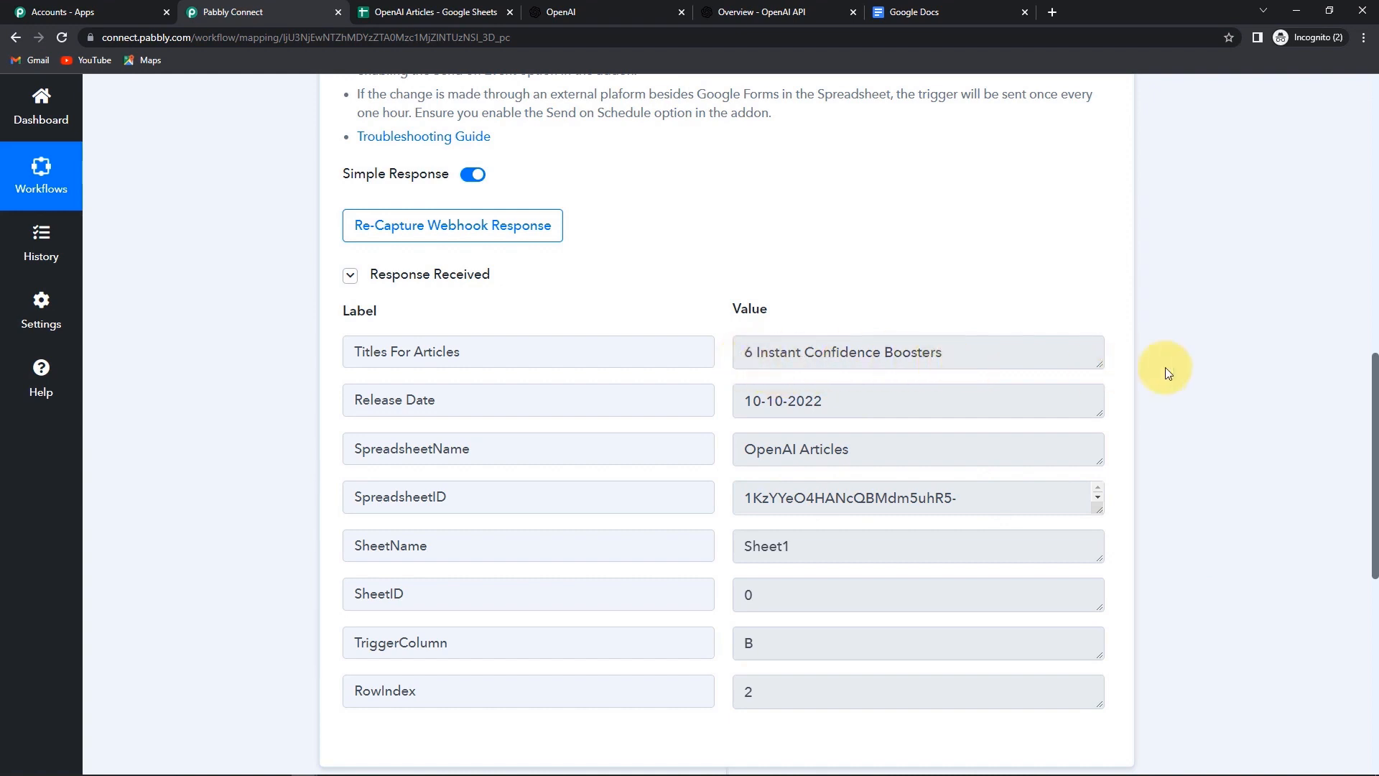
- Set step 2 to OpenAI with the Generate Content action event and bring up Connect
scroll(1184, 378, down, 7)
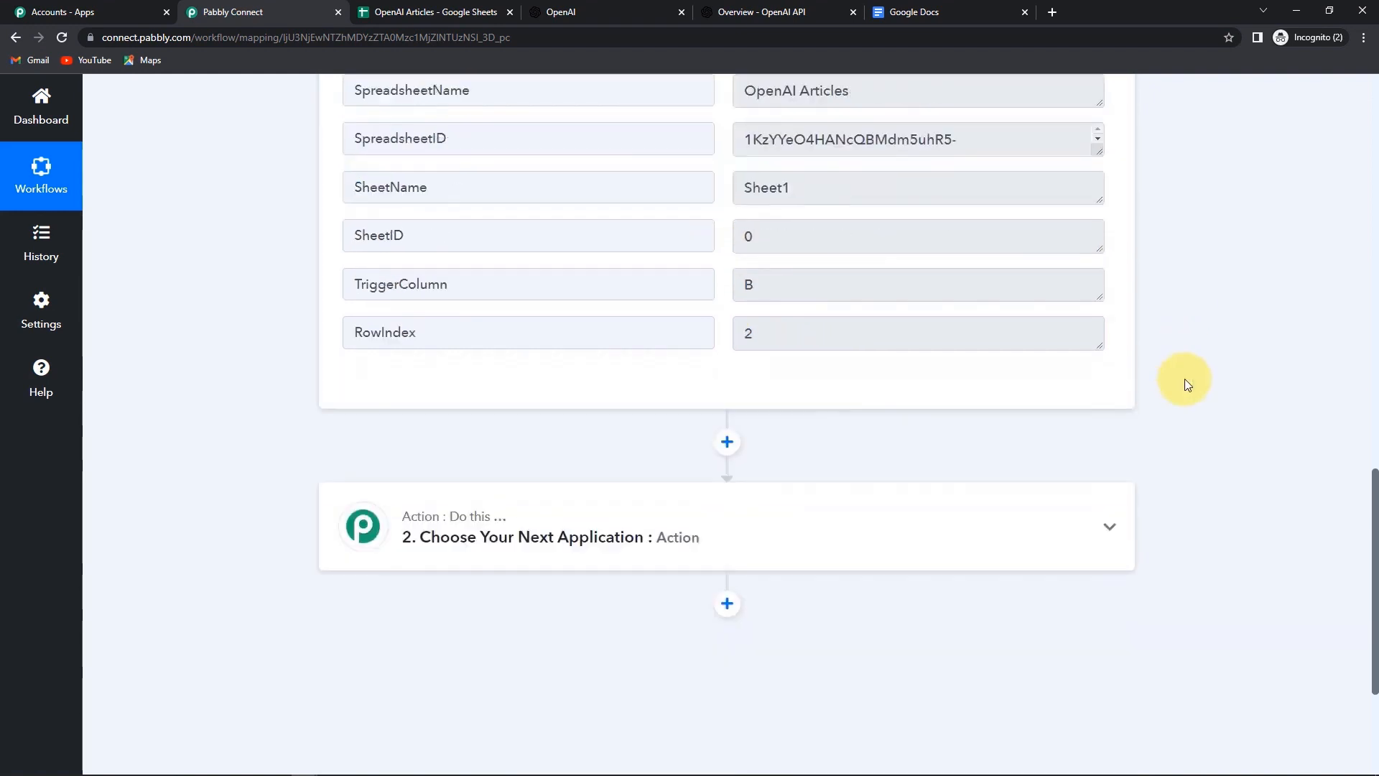
click(452, 357)
click(439, 416)
text(open)
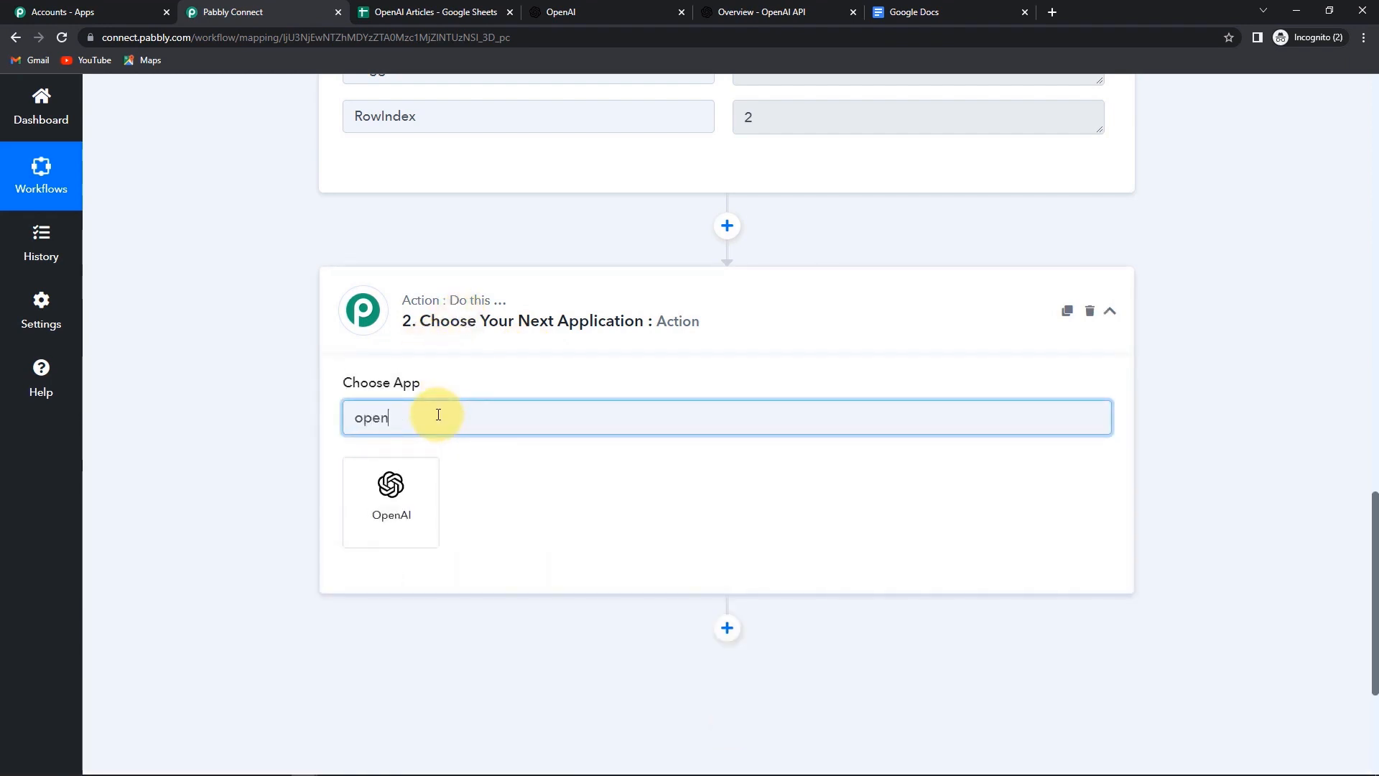
click(392, 496)
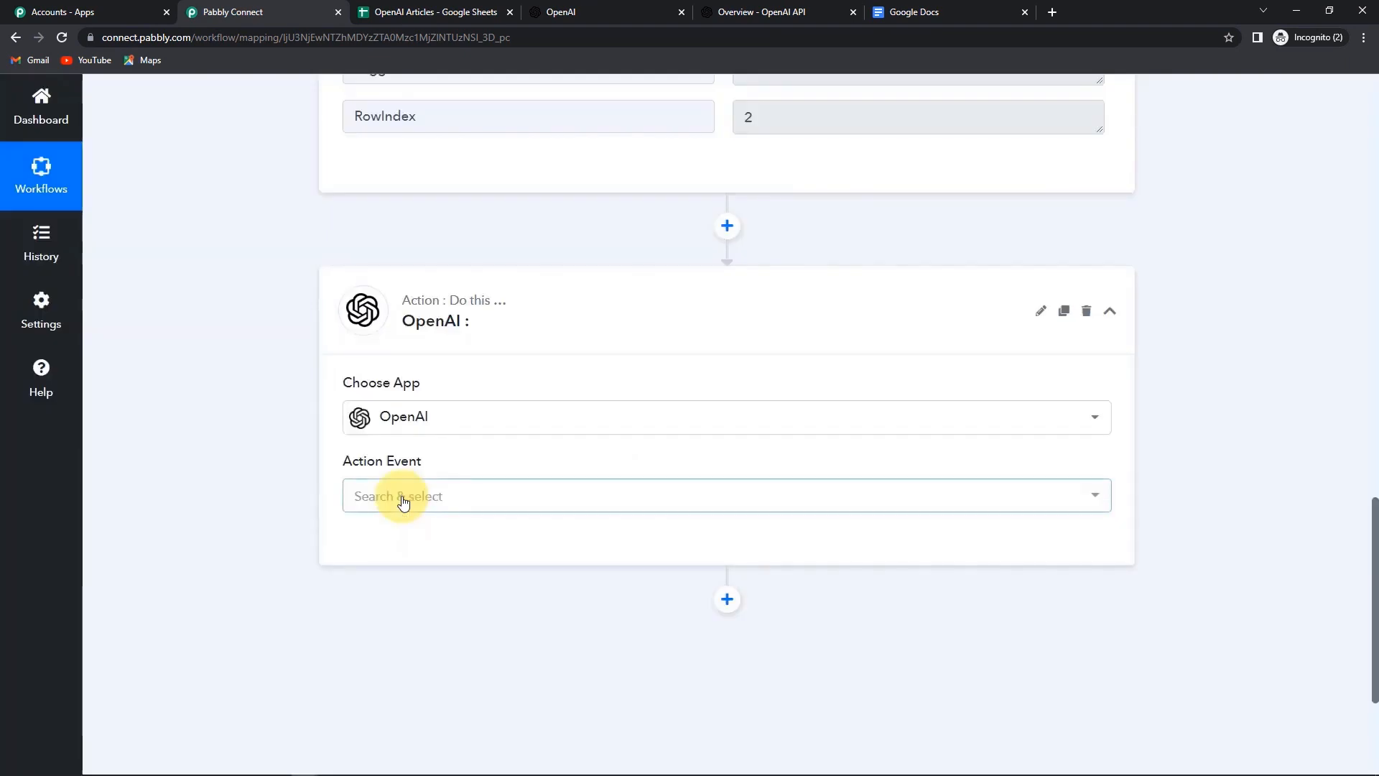
click(400, 501)
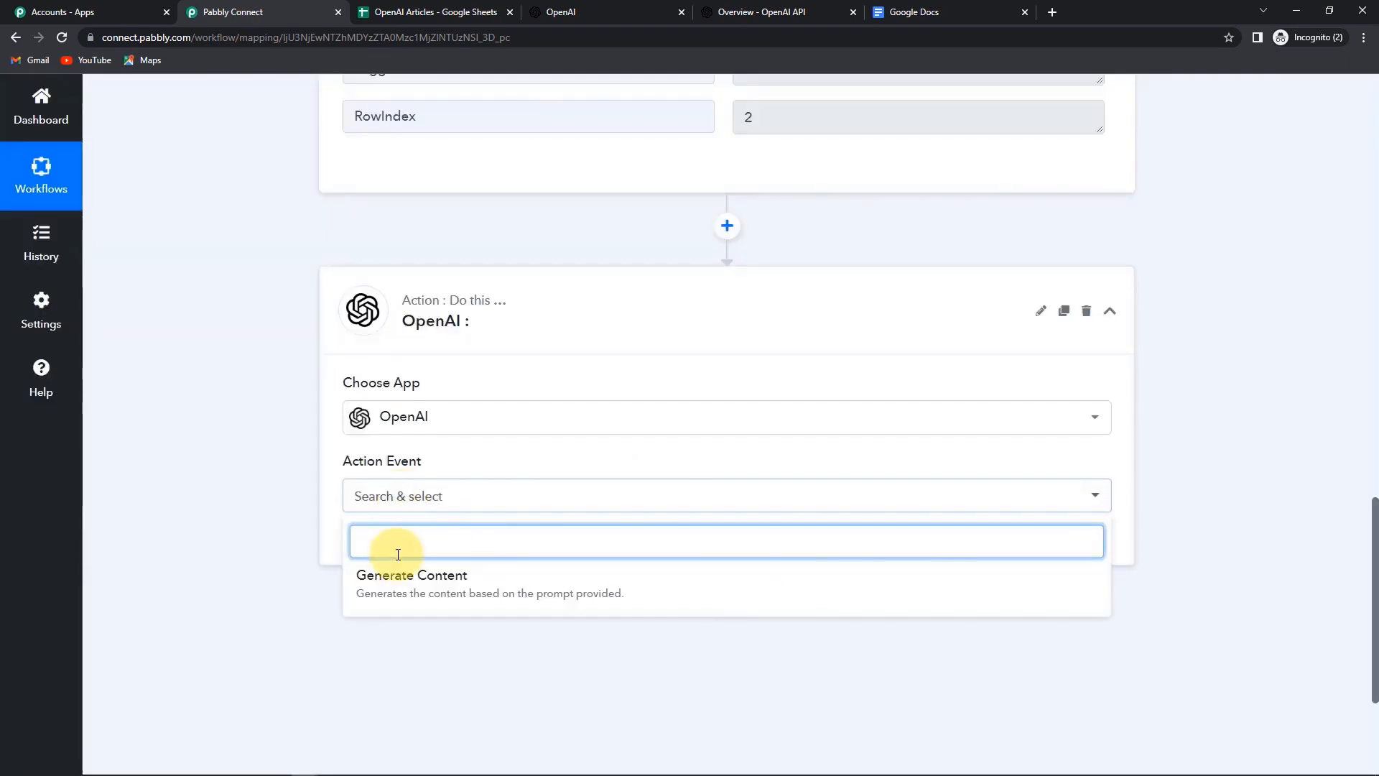
click(394, 585)
click(379, 556)
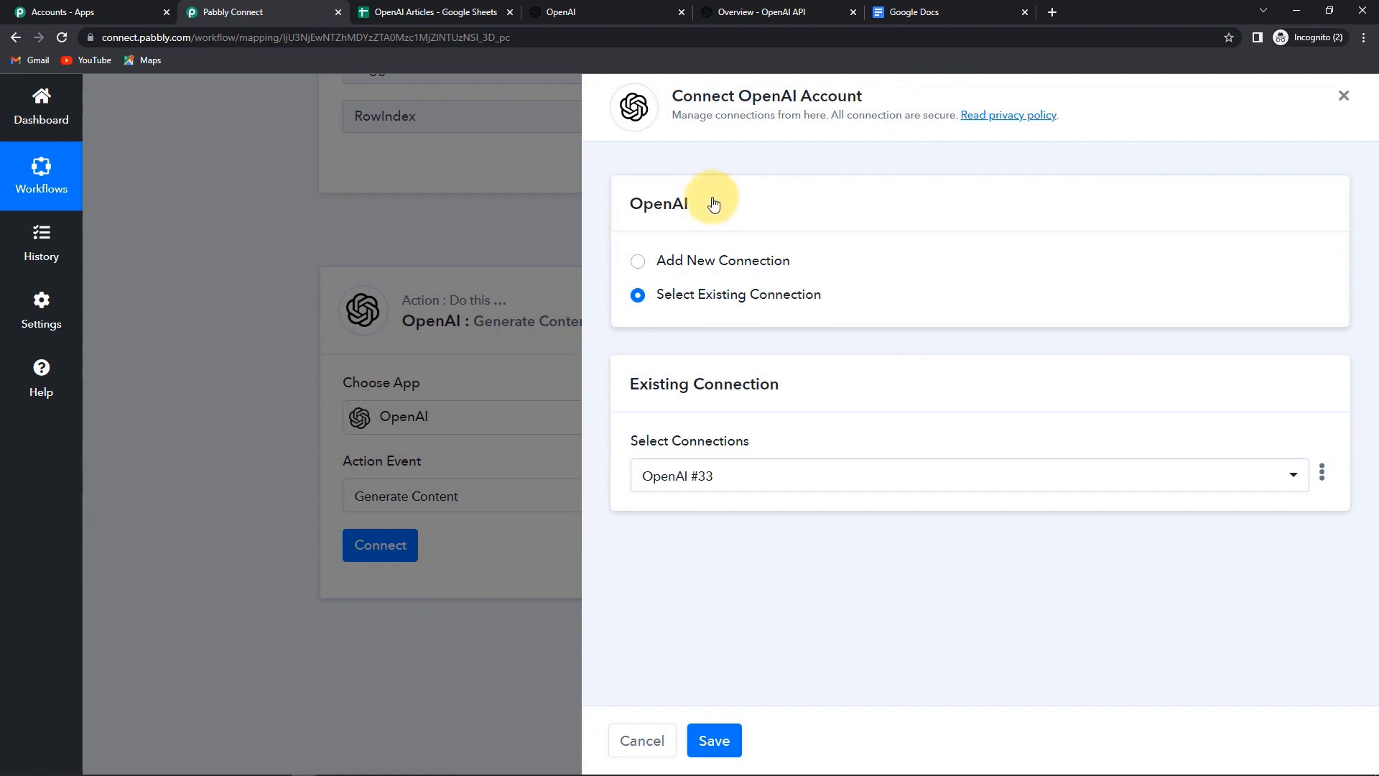
- Add a new OpenAI connection using a secret key copied from the OpenAI API keys page
click(638, 263)
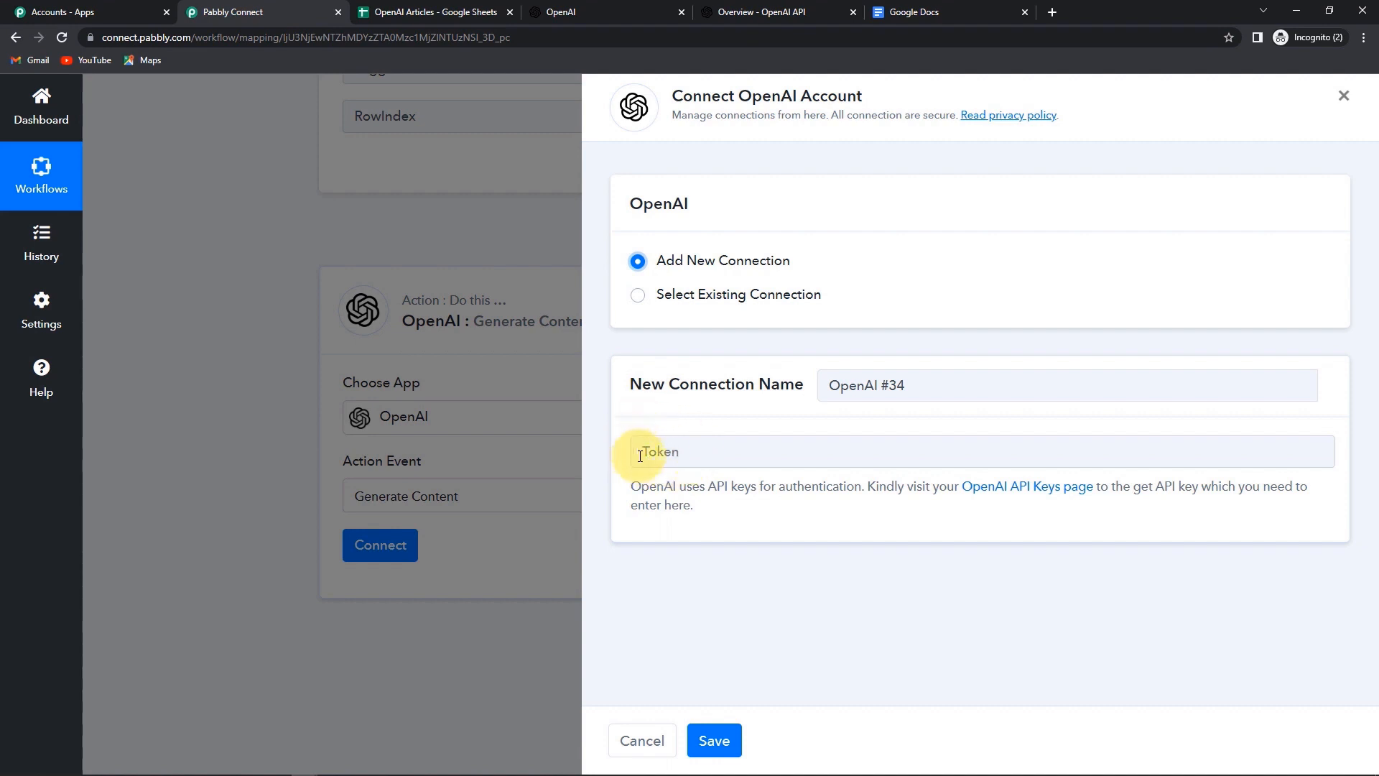
click(1023, 495)
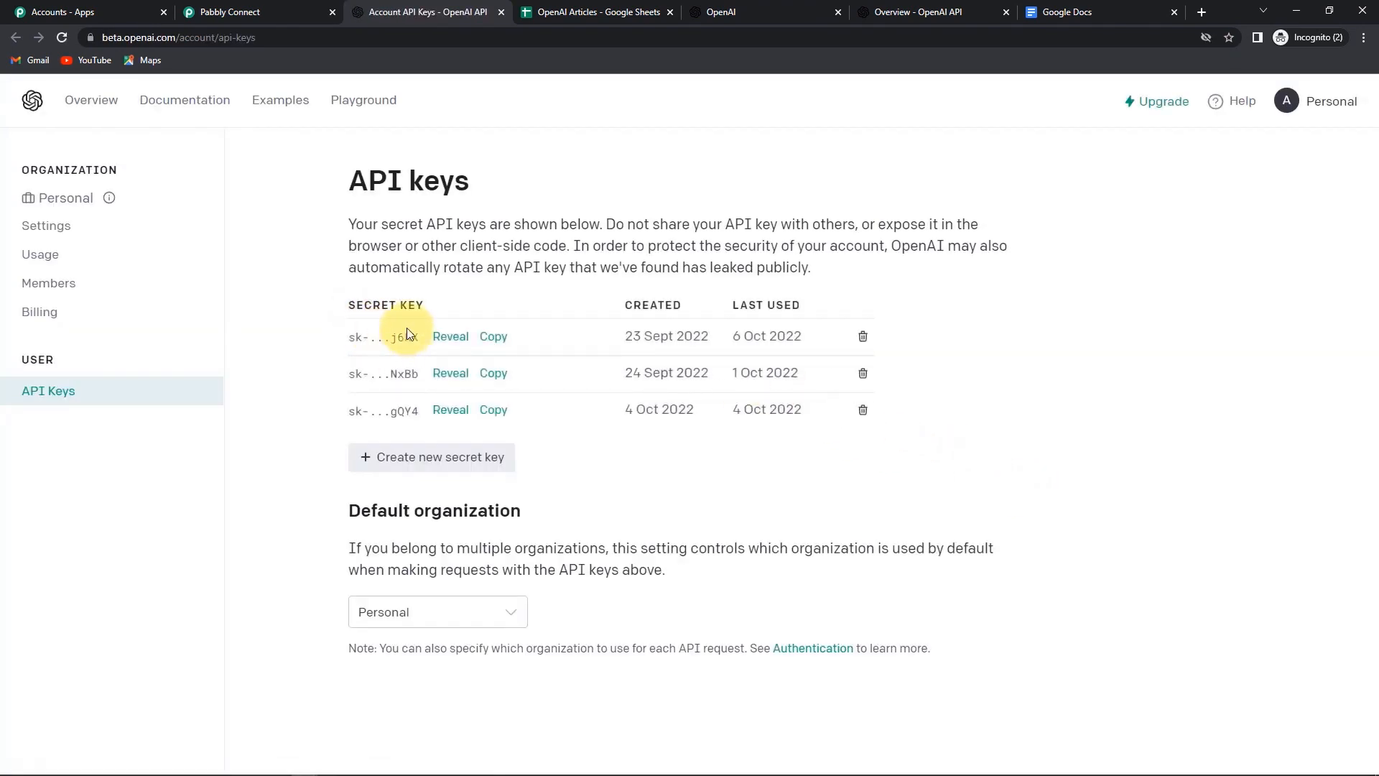
click(493, 336)
click(240, 10)
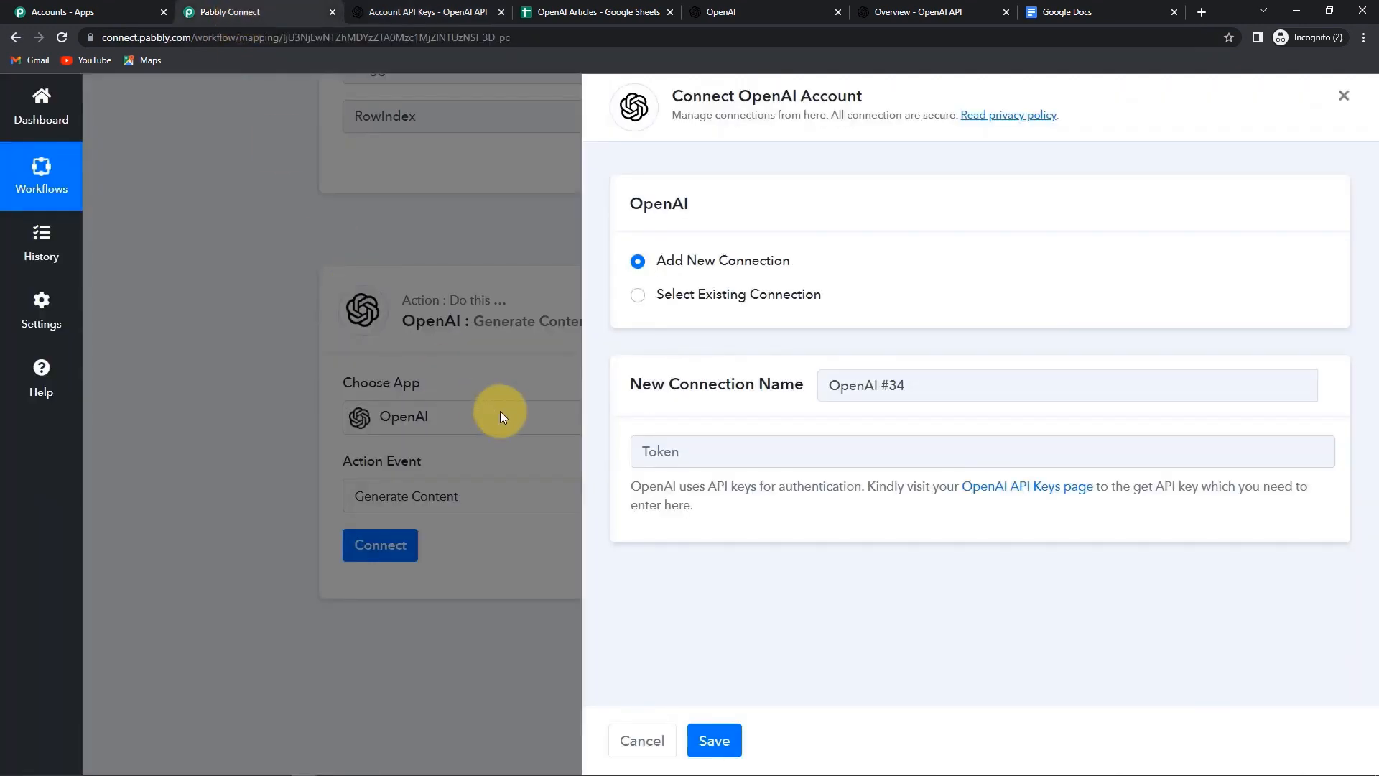
click(665, 441)
key(ctrl+v)
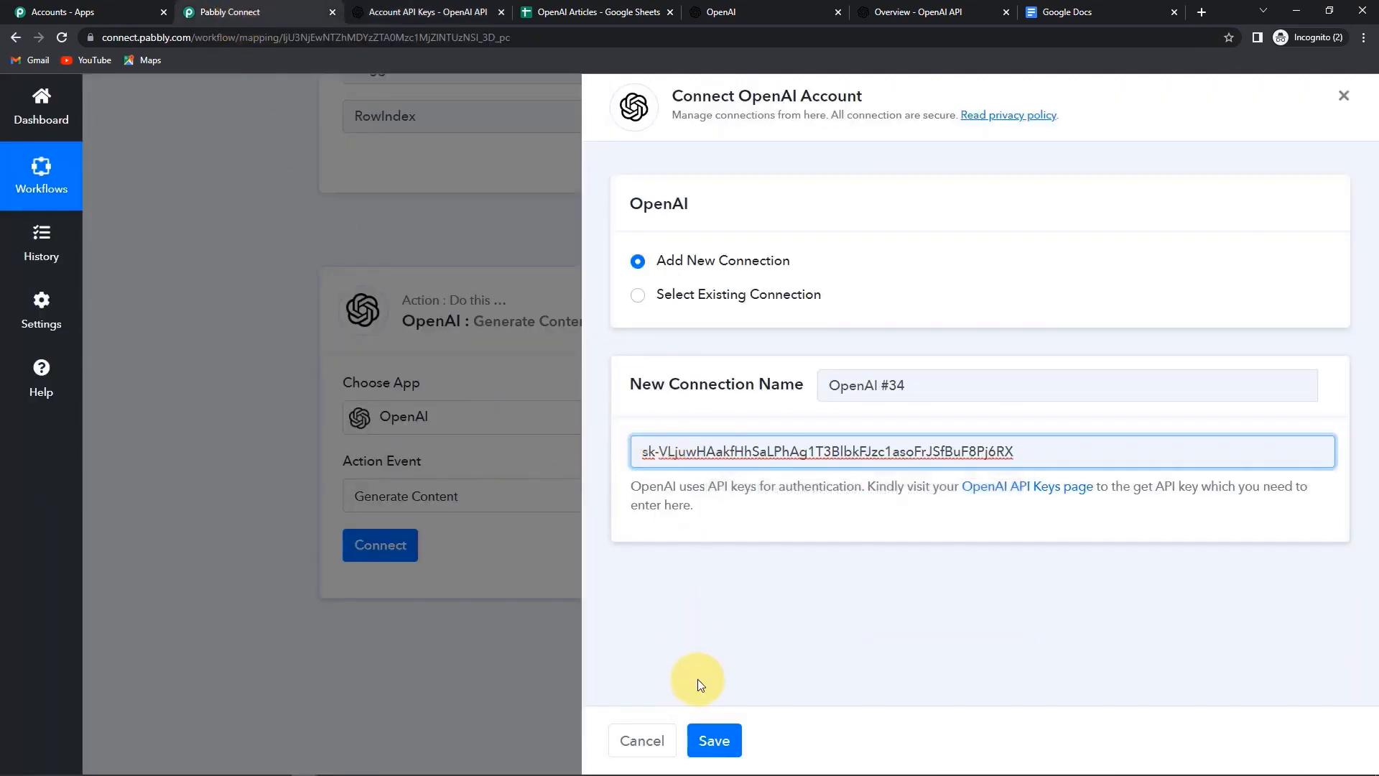
click(718, 743)
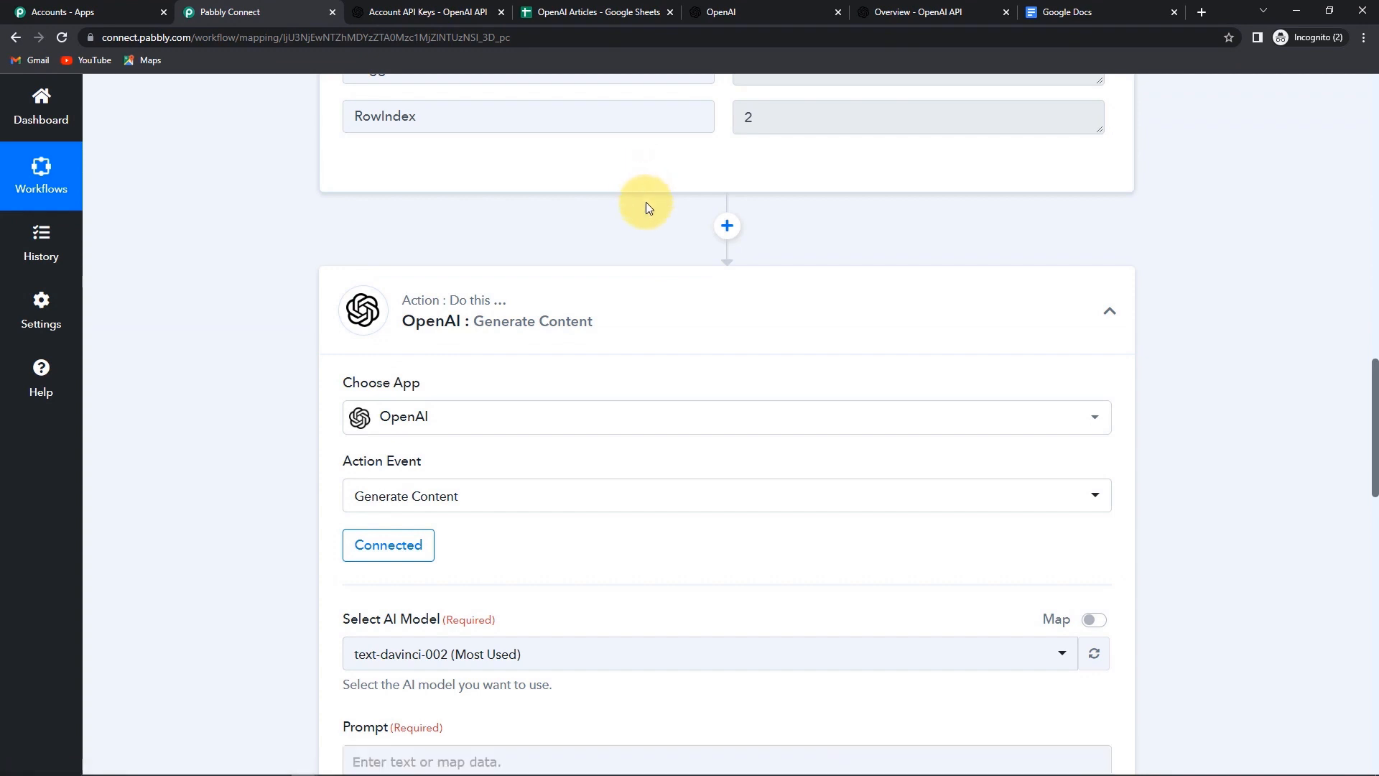
- Review the Prompt and Max Tokens fields, then switch to the openai.com homepage tab
scroll(647, 267, down, 7)
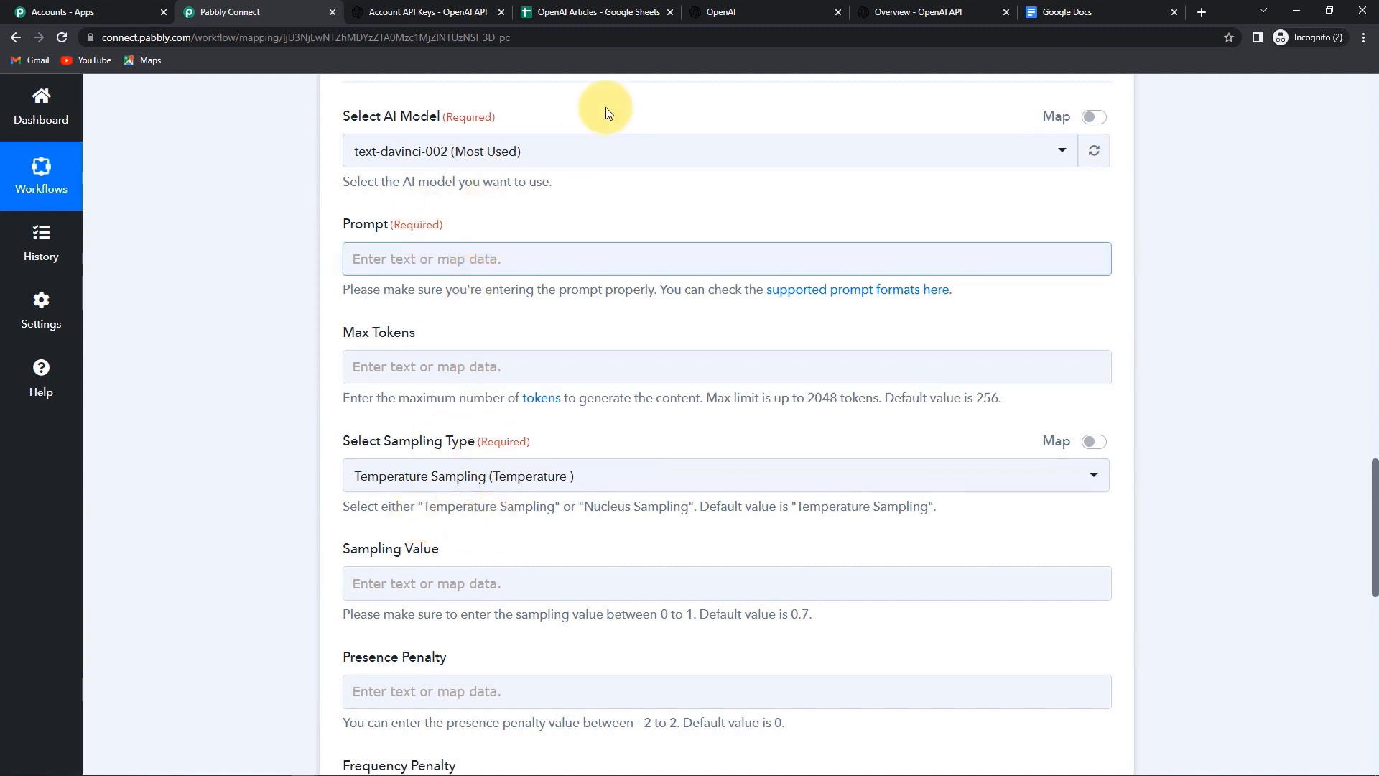
click(762, 11)
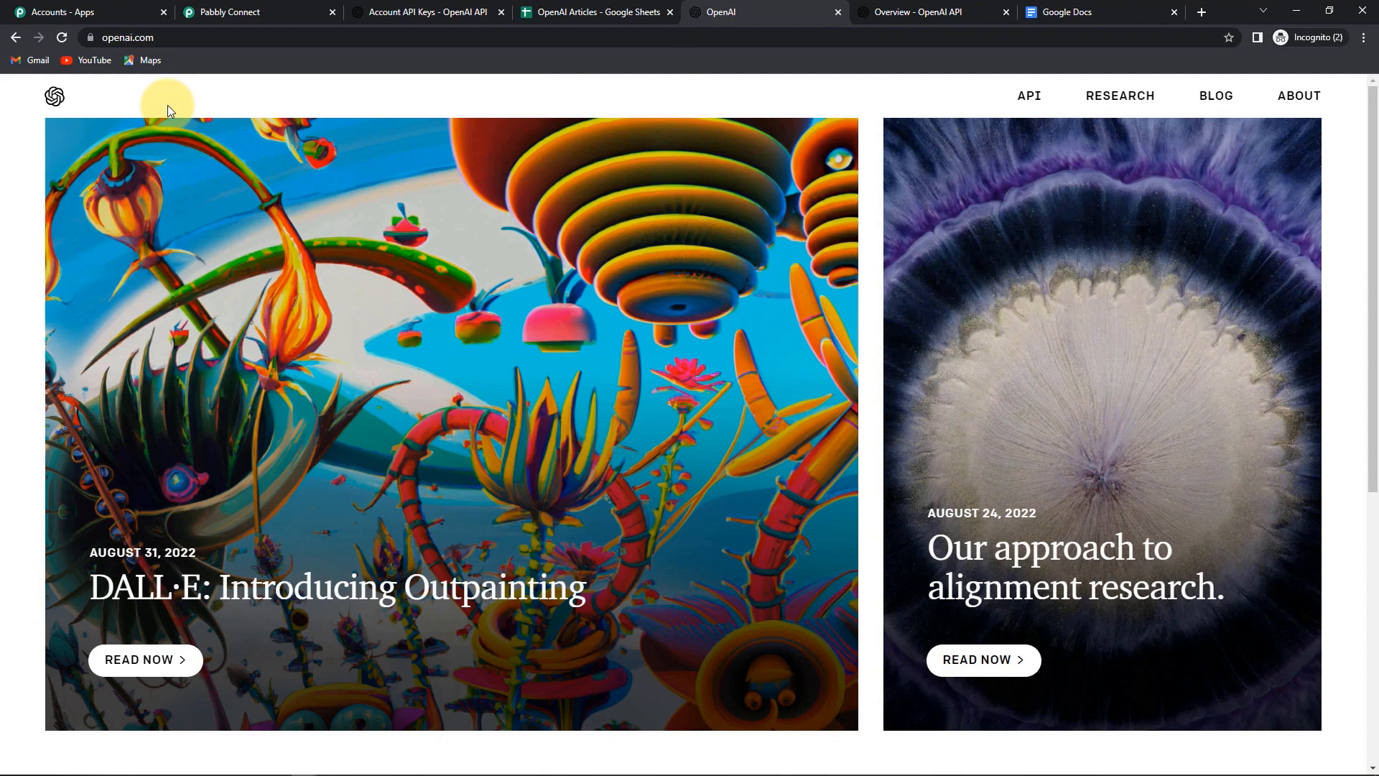
- Go through the OpenAI API overview to the Playground, closing the blank login page
click(1028, 97)
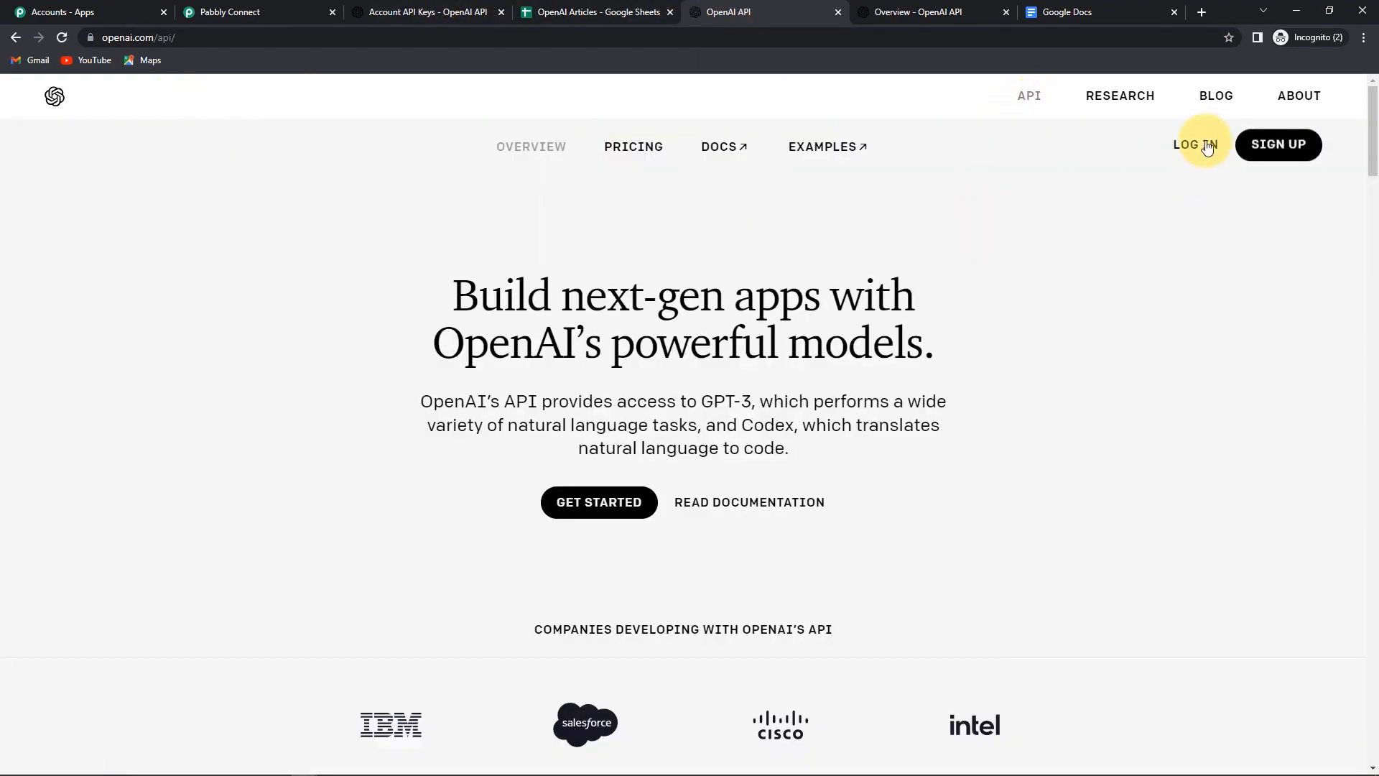
click(1192, 146)
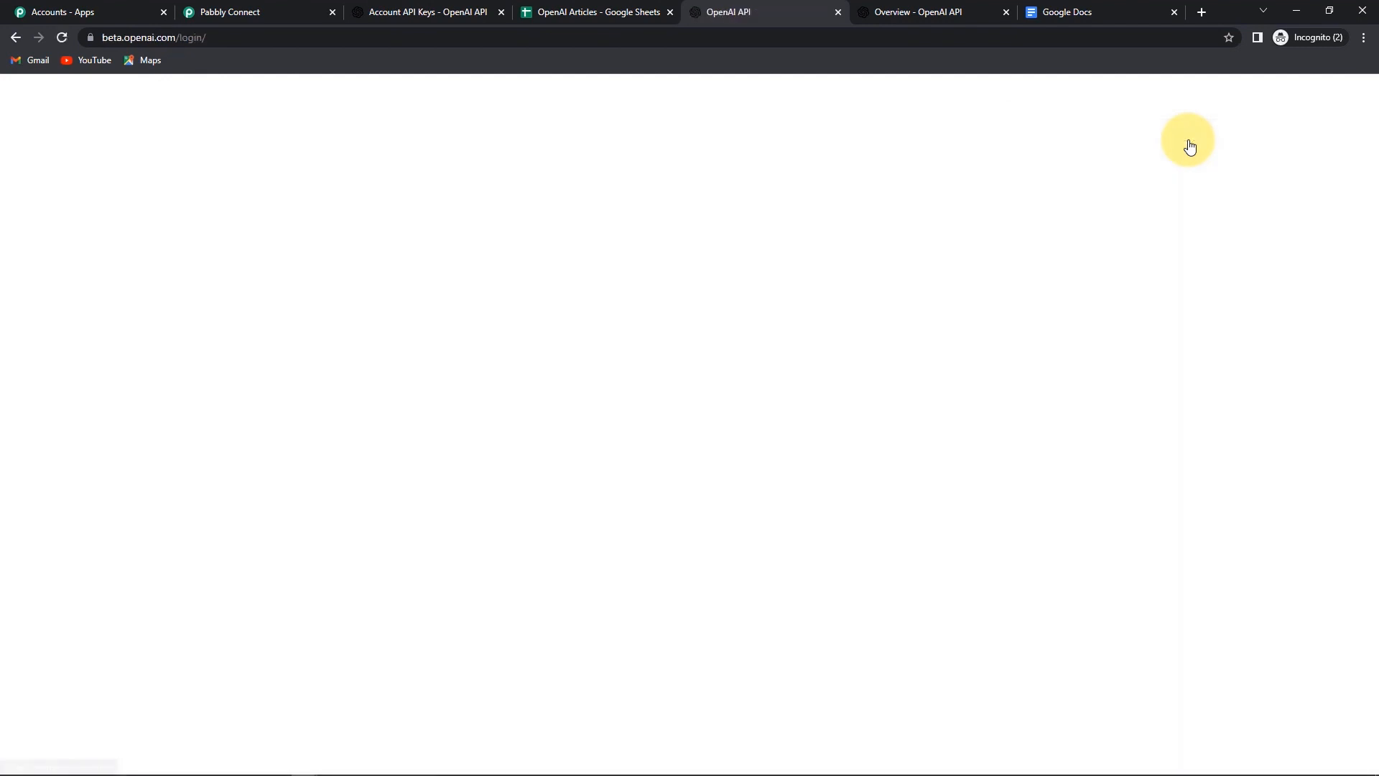
key(ctrl+w)
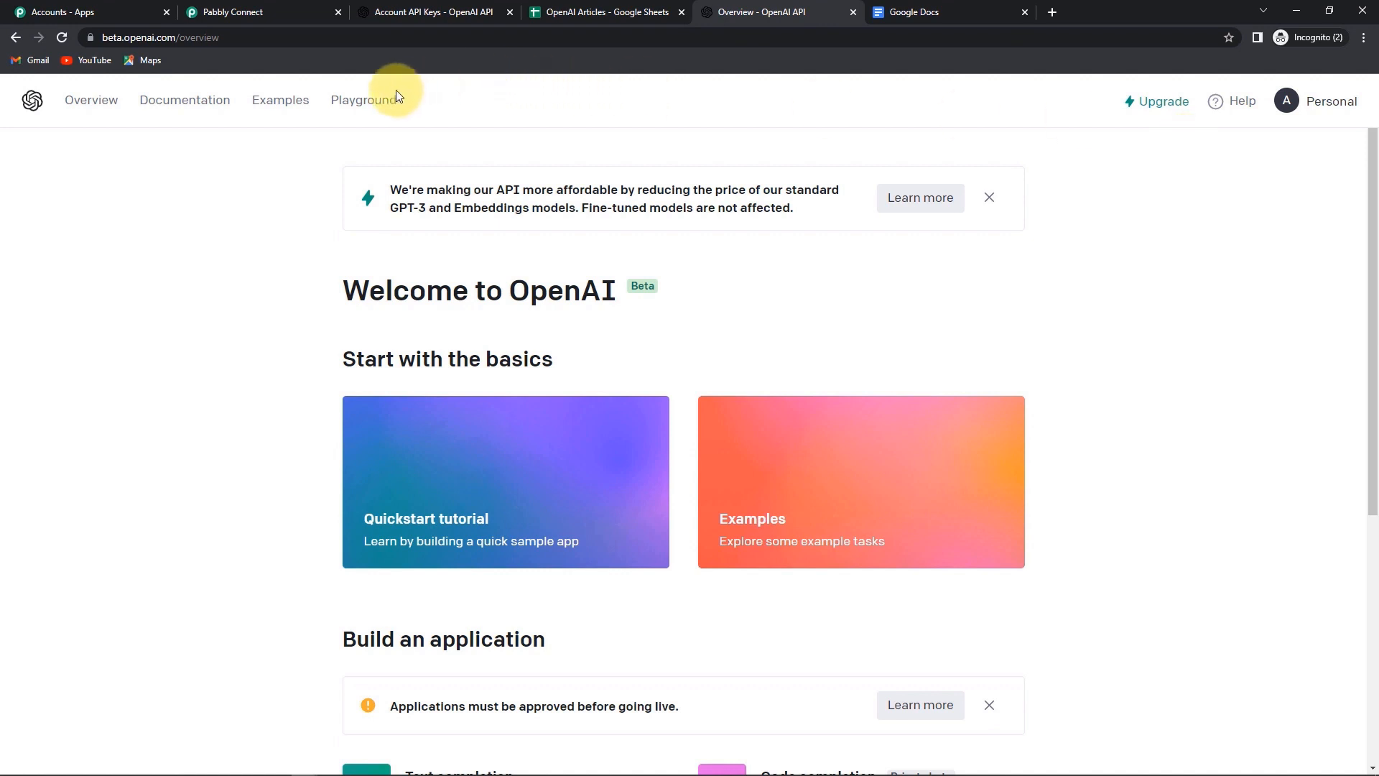
click(364, 101)
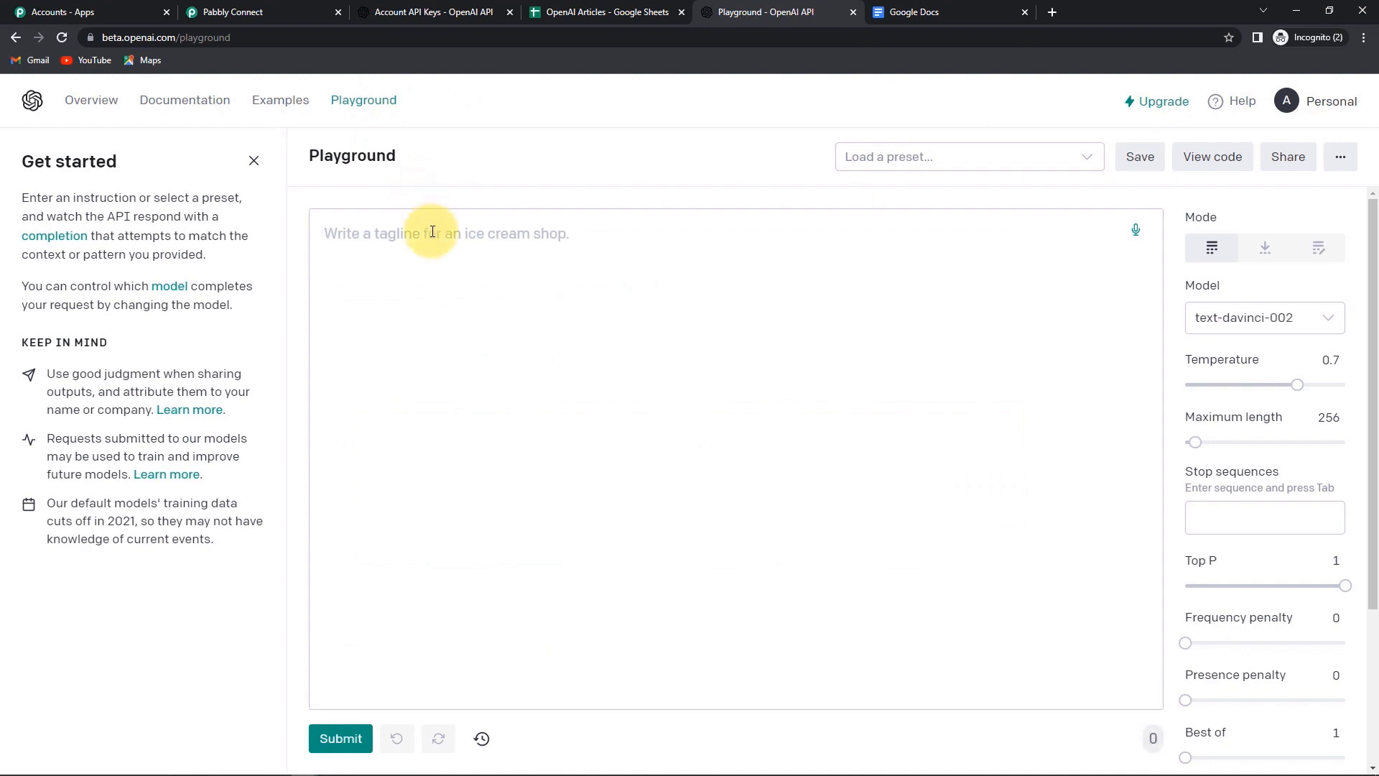
- Generate an article from the prompt 'Write an article on the title: Title: Life is a bouquet of roses'
text(Write a)
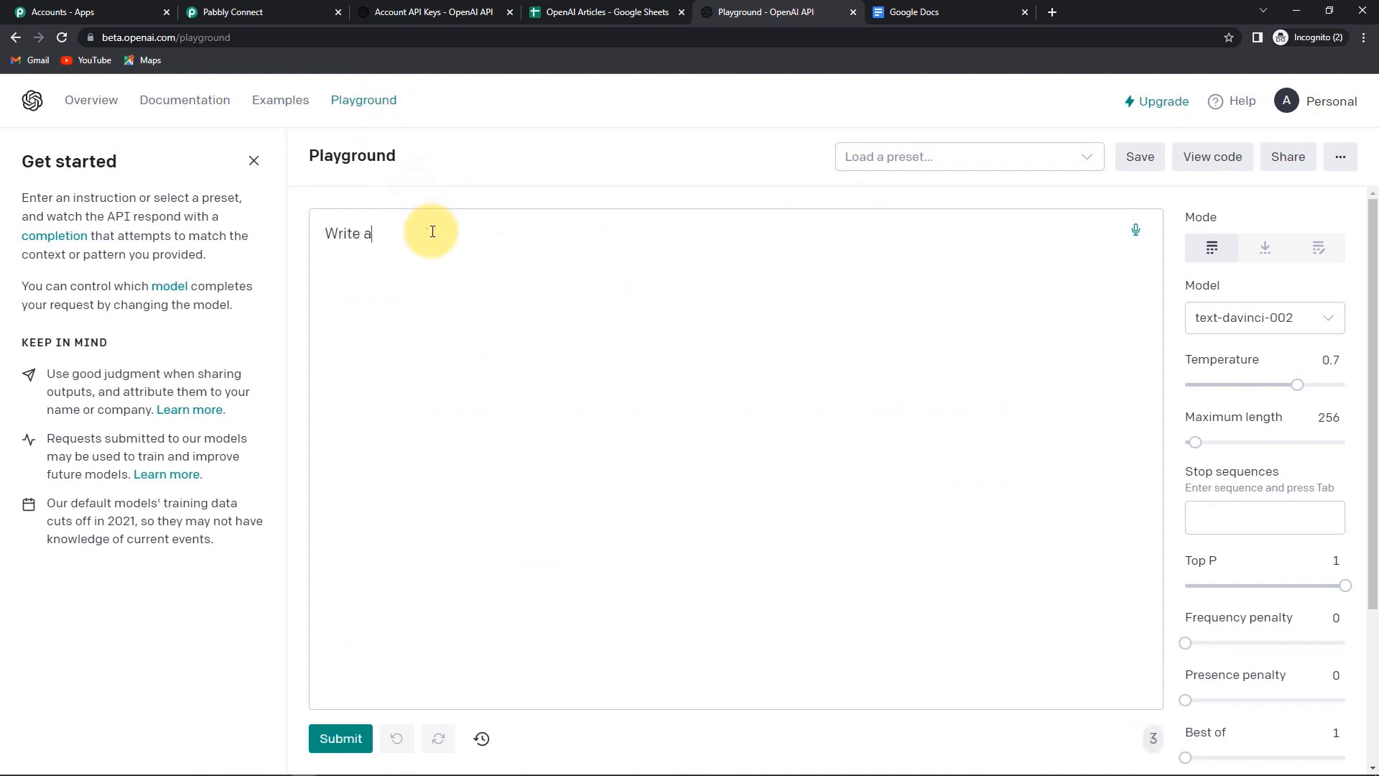
text(n article on the tit)
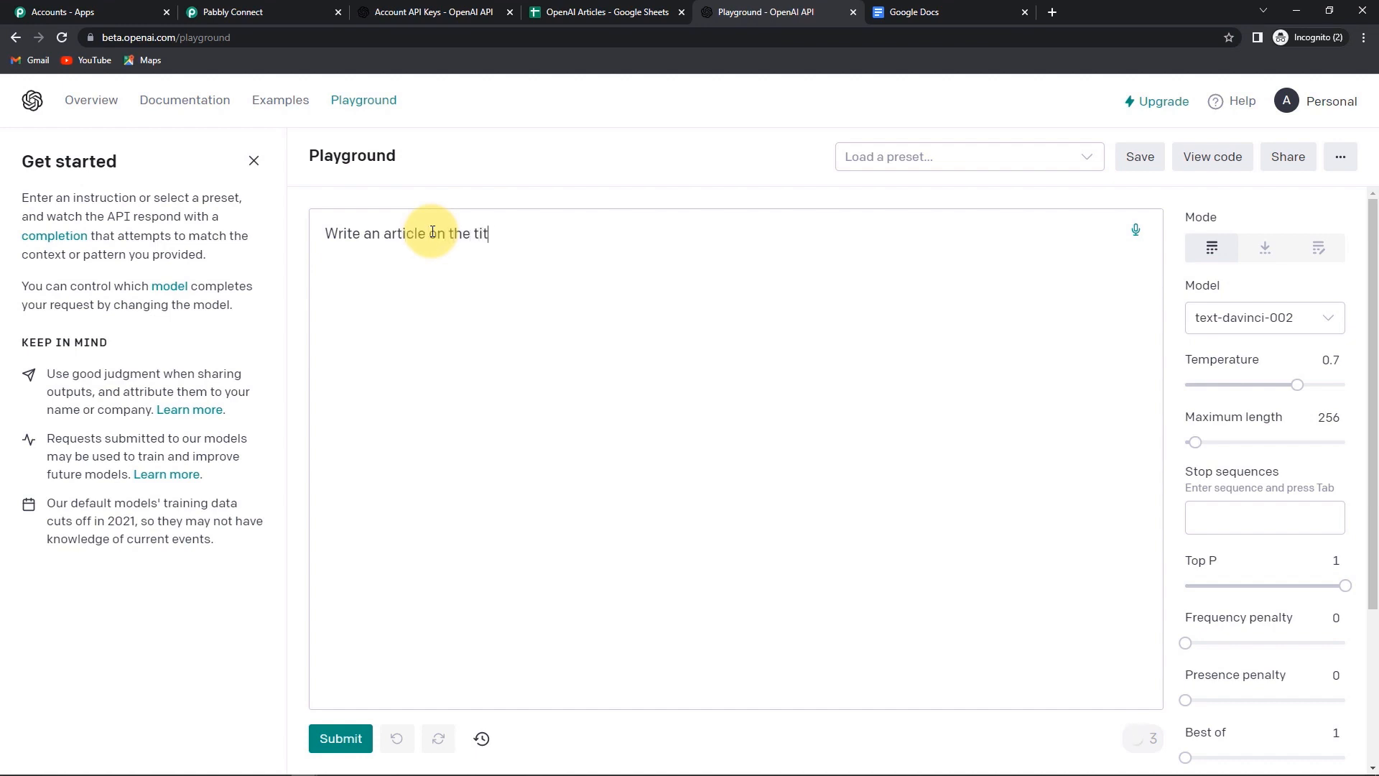
text(le:  Title: Life is a bouq)
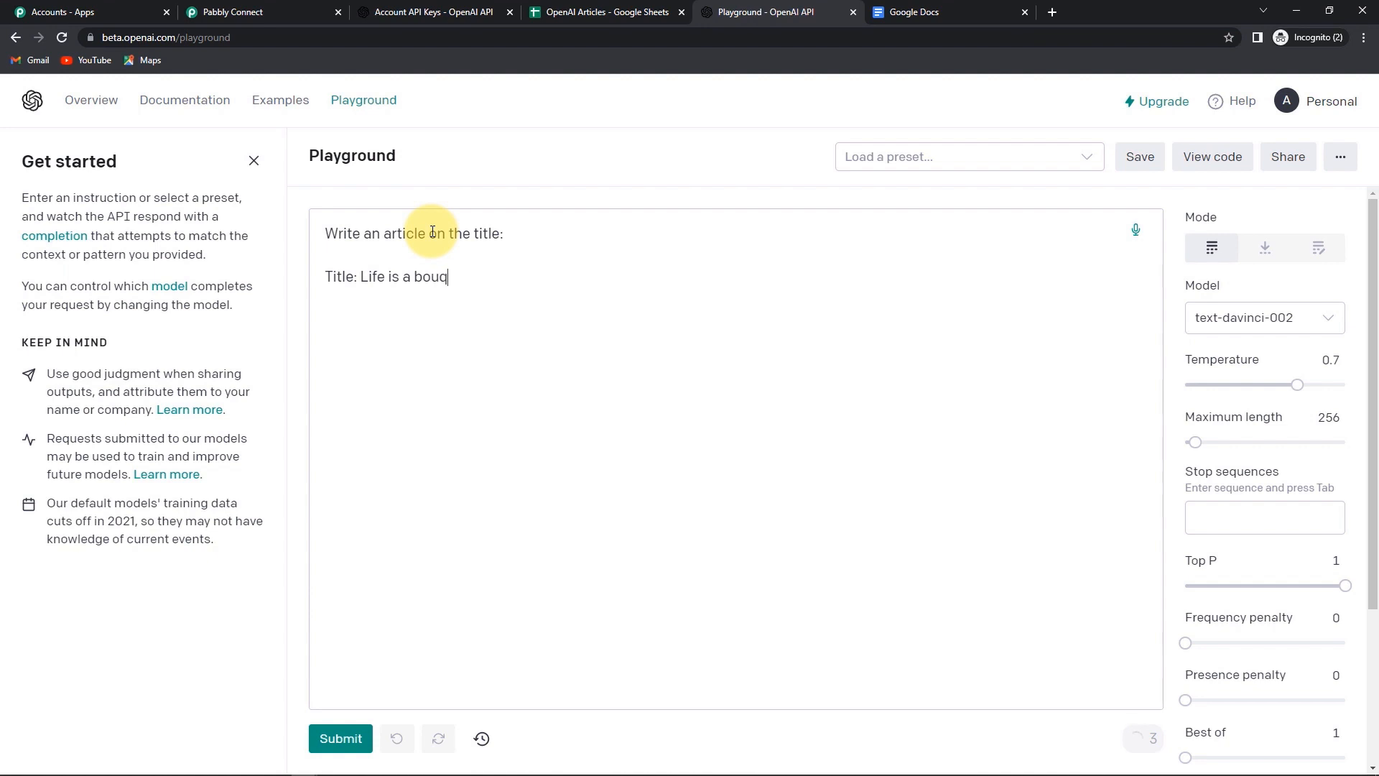
text(uet of roses.)
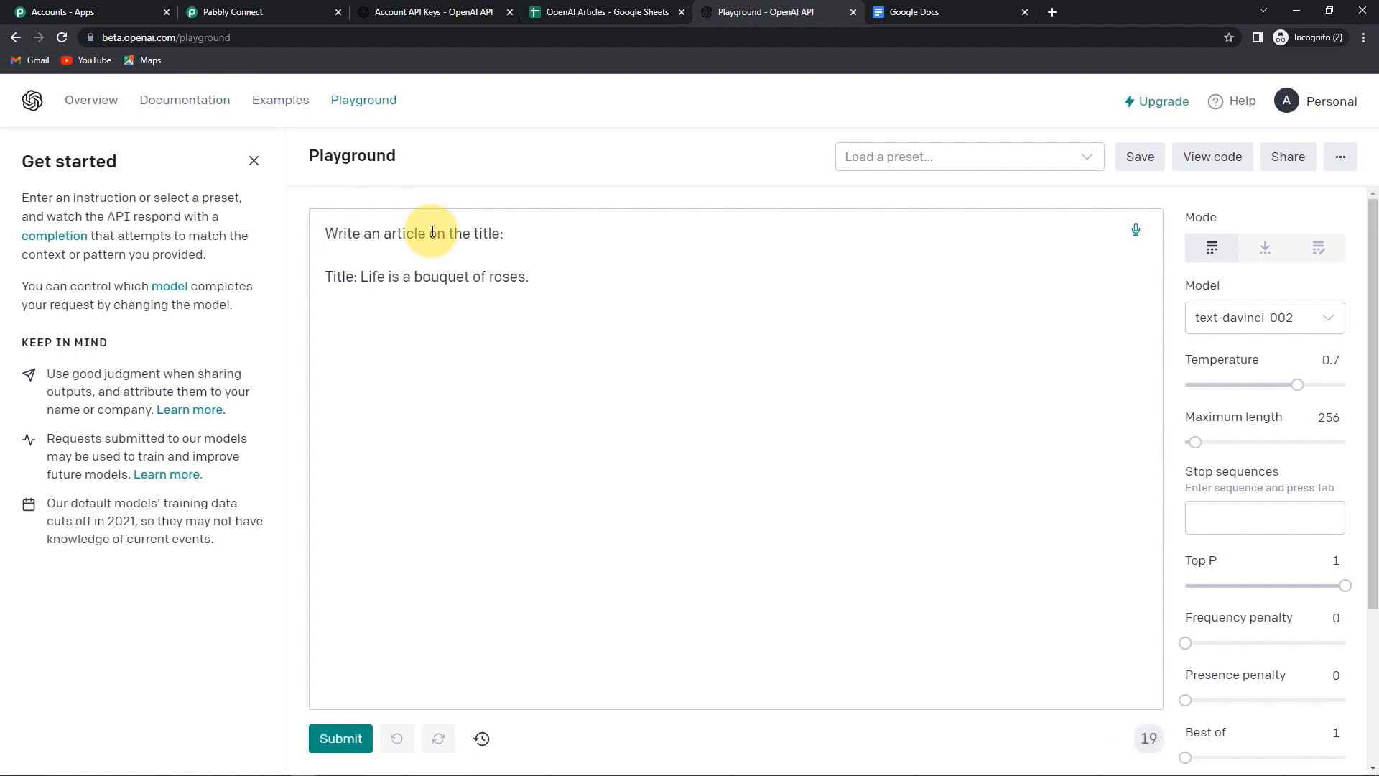
click(339, 739)
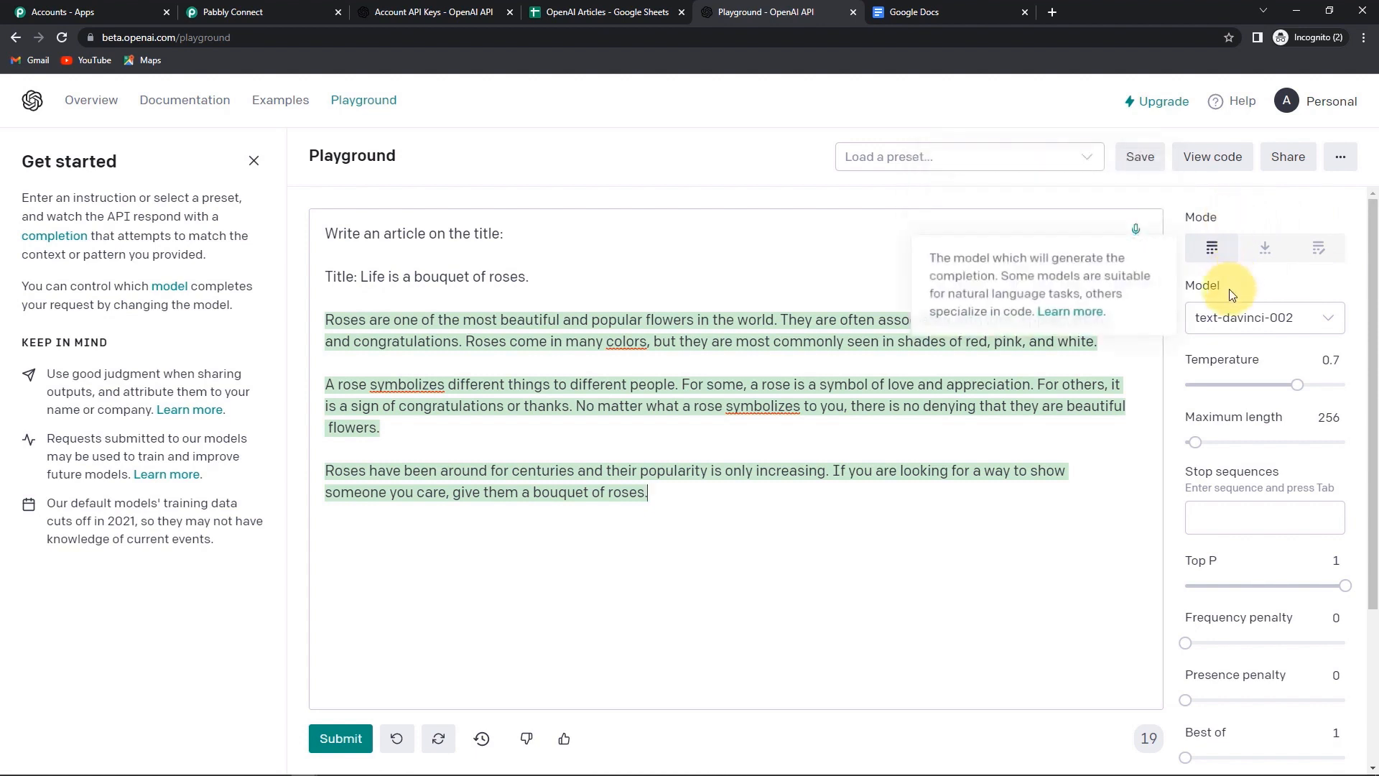
- Keep the text-davinci-002 model and add //## as a stop sequence
click(1310, 321)
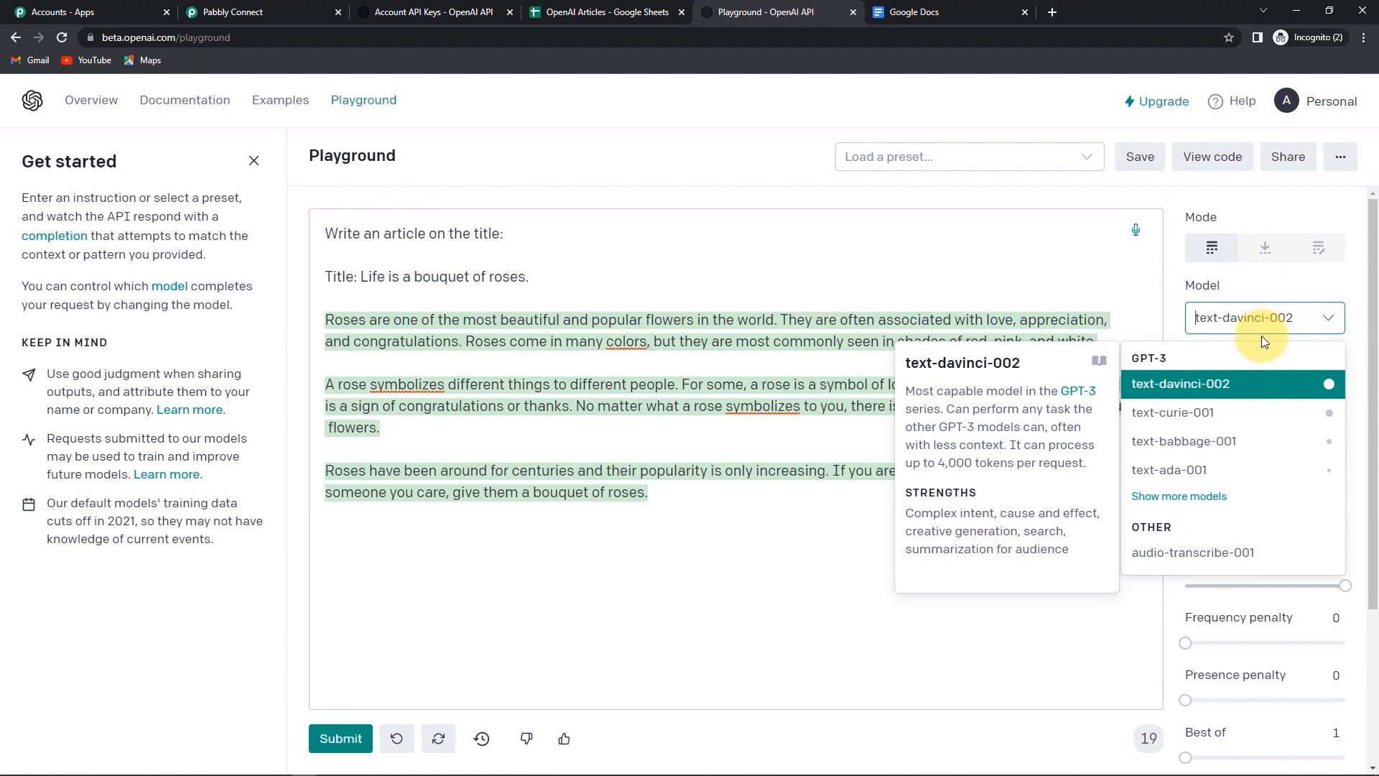
click(1079, 623)
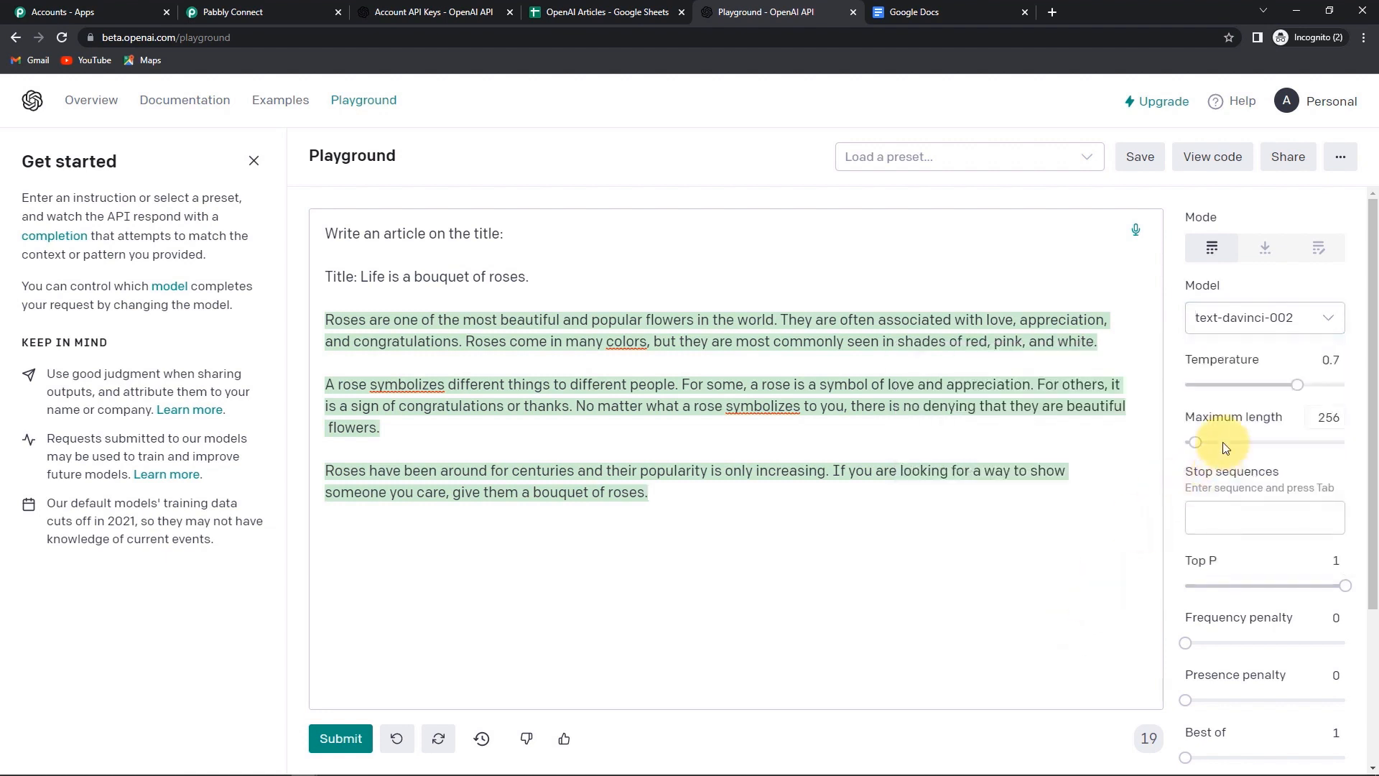
mouse_move(1212, 366)
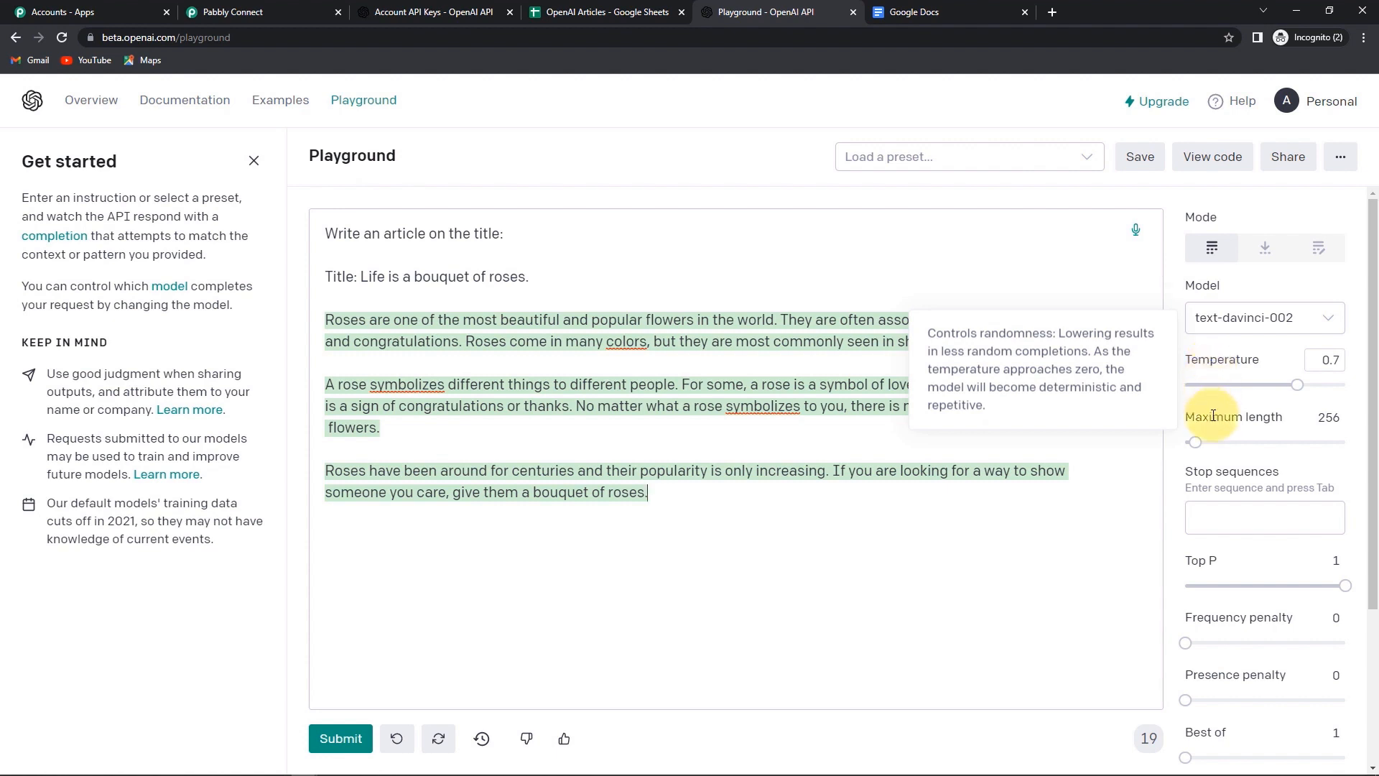
mouse_move(1270, 418)
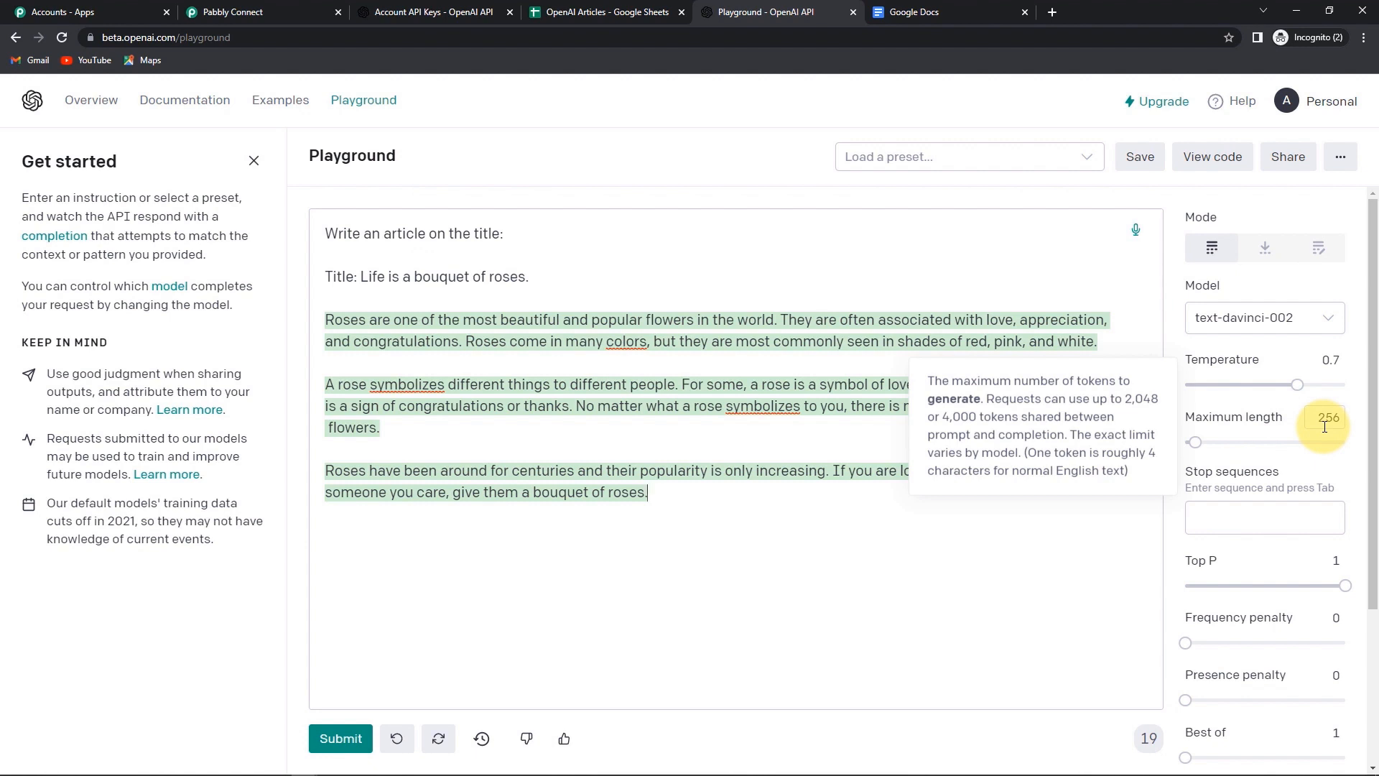
scroll(1225, 489, down, 2)
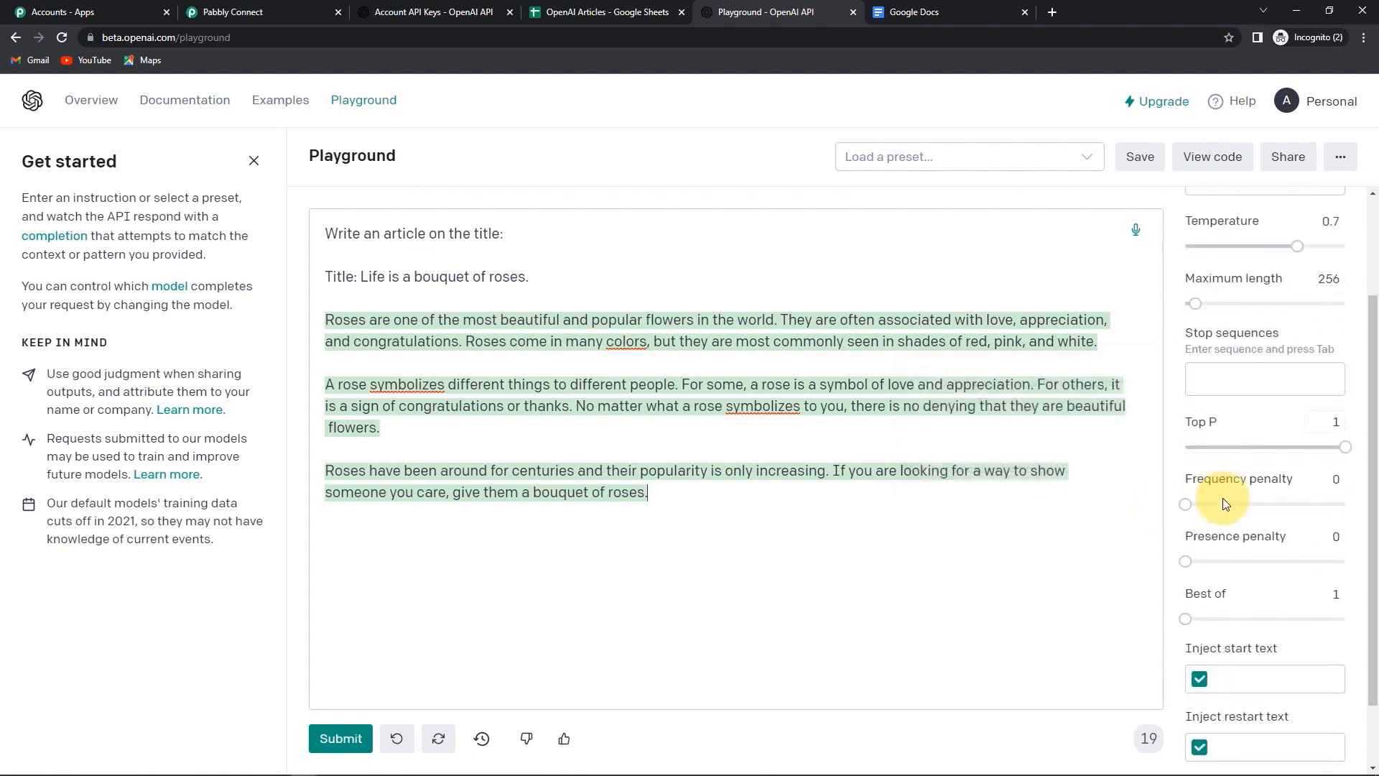
mouse_move(1216, 335)
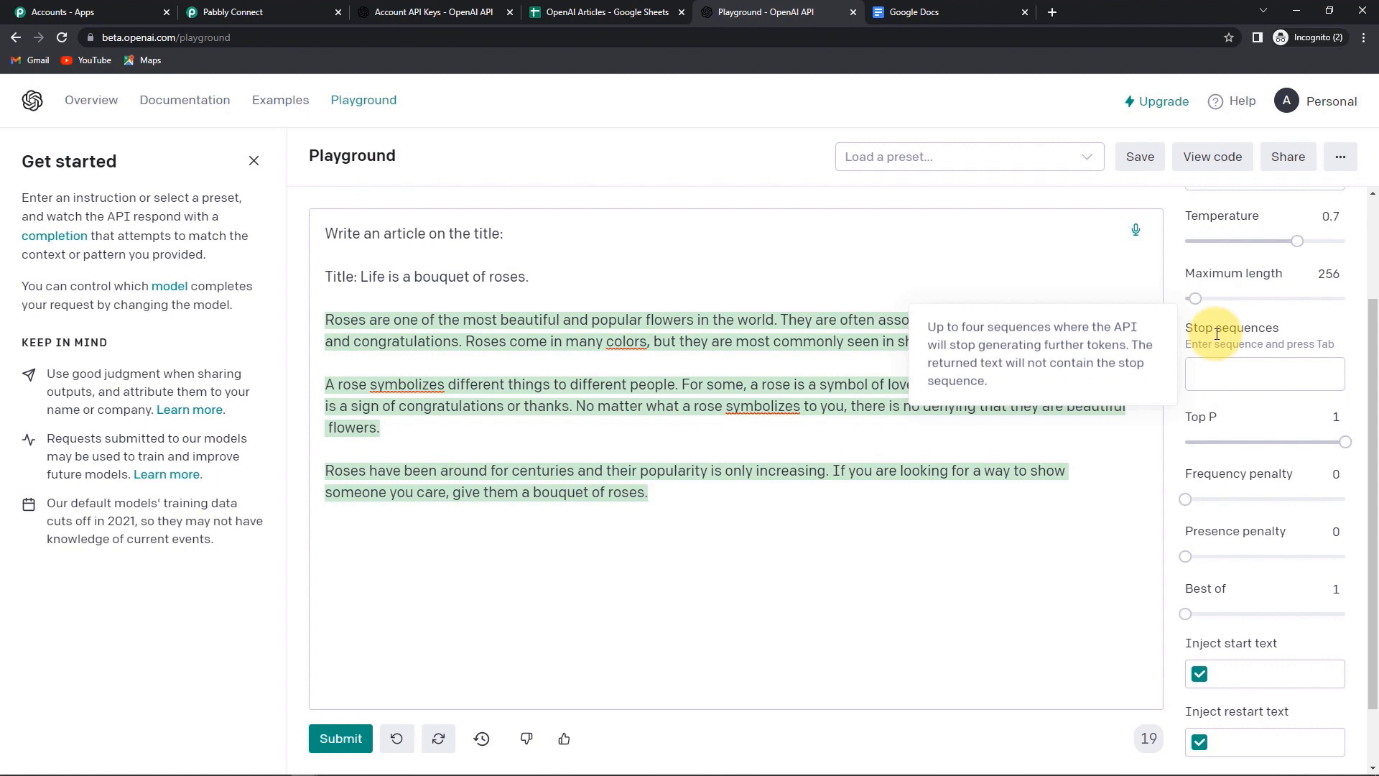
click(1221, 373)
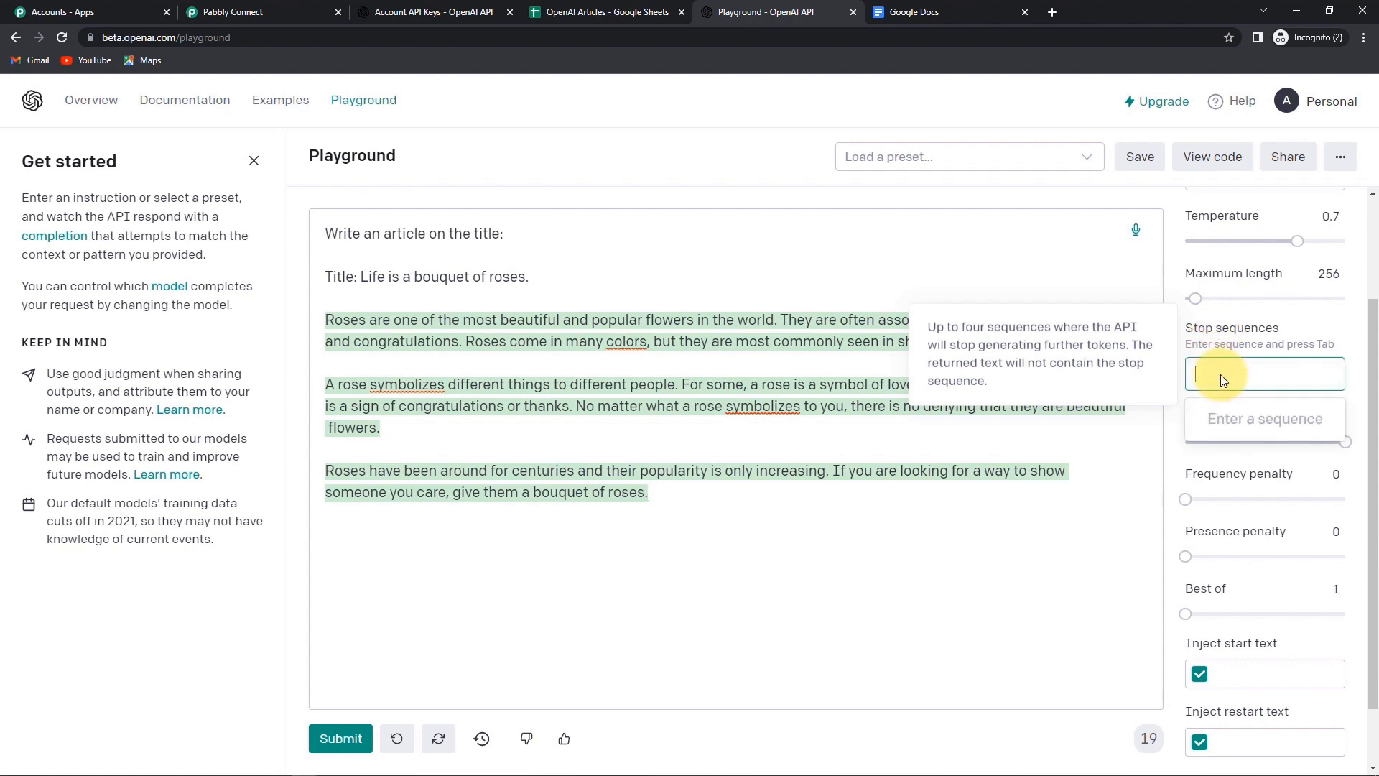
text(//)
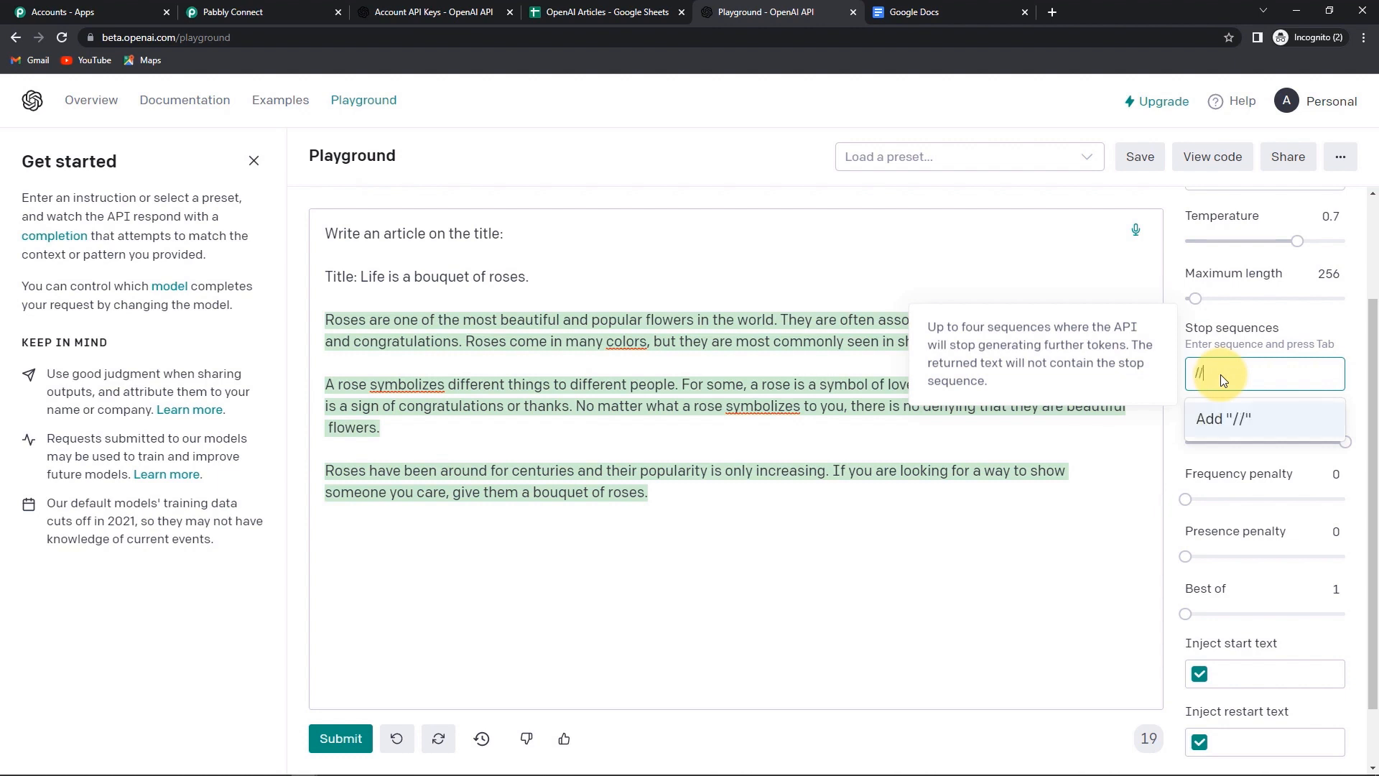
text(##)
click(1223, 418)
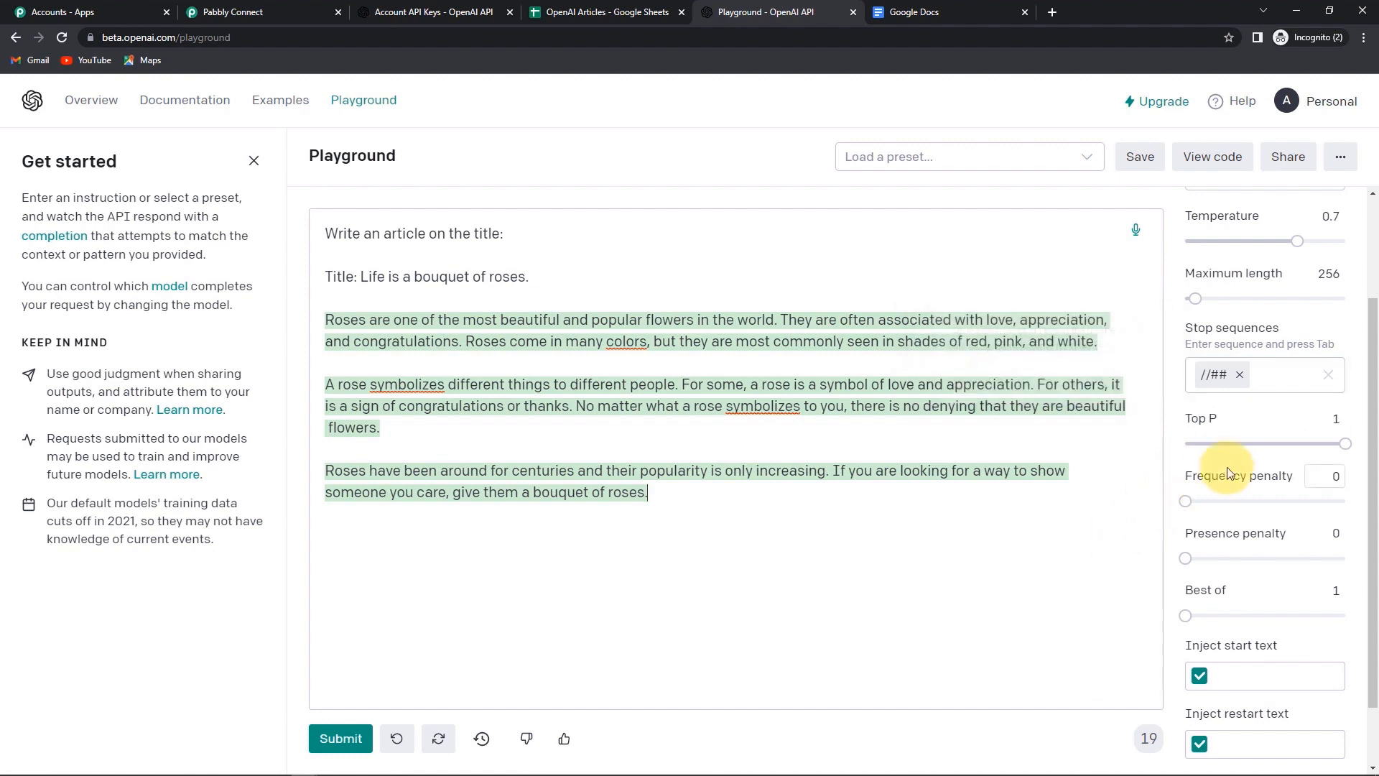
- Set Best of to 3 and view the matching Python code for the request
scroll(1192, 345, down, 1)
mouse_move(1205, 399)
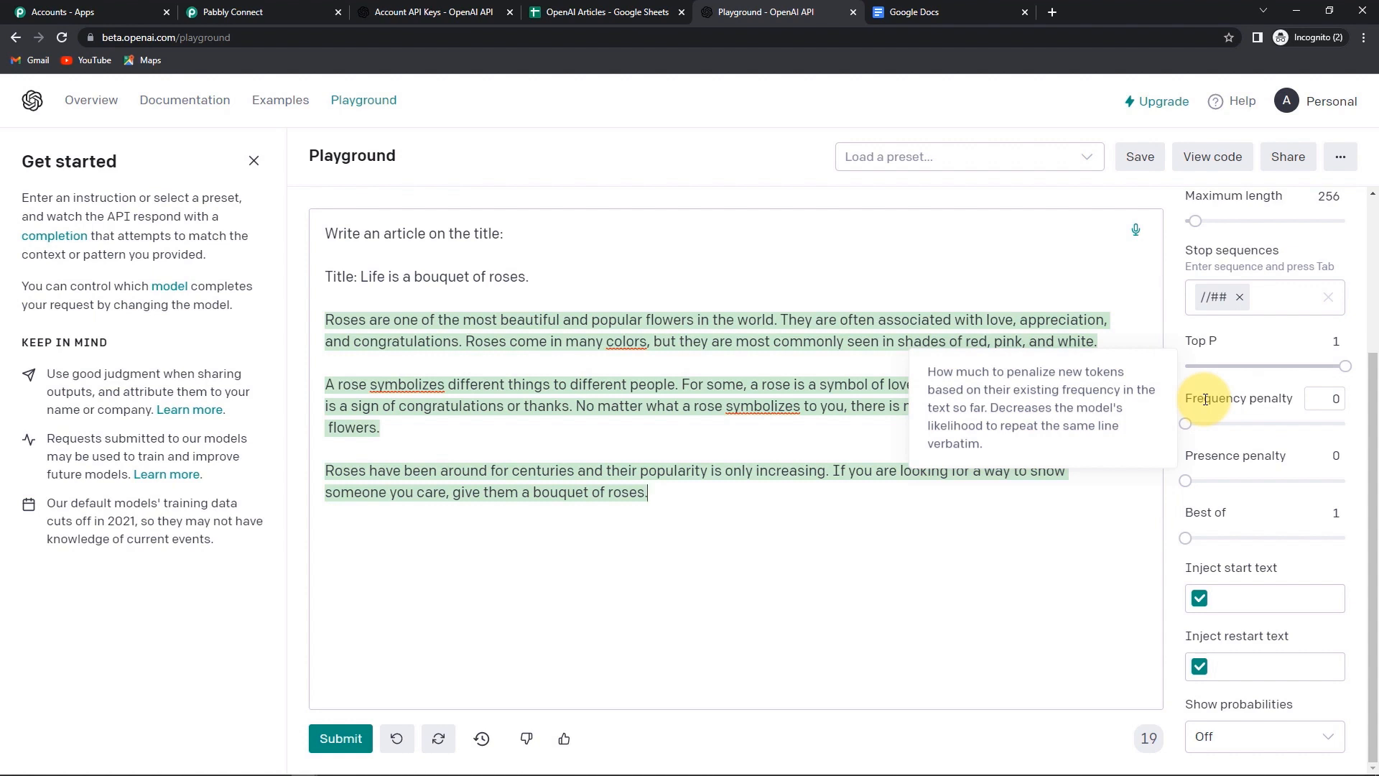
mouse_move(1237, 456)
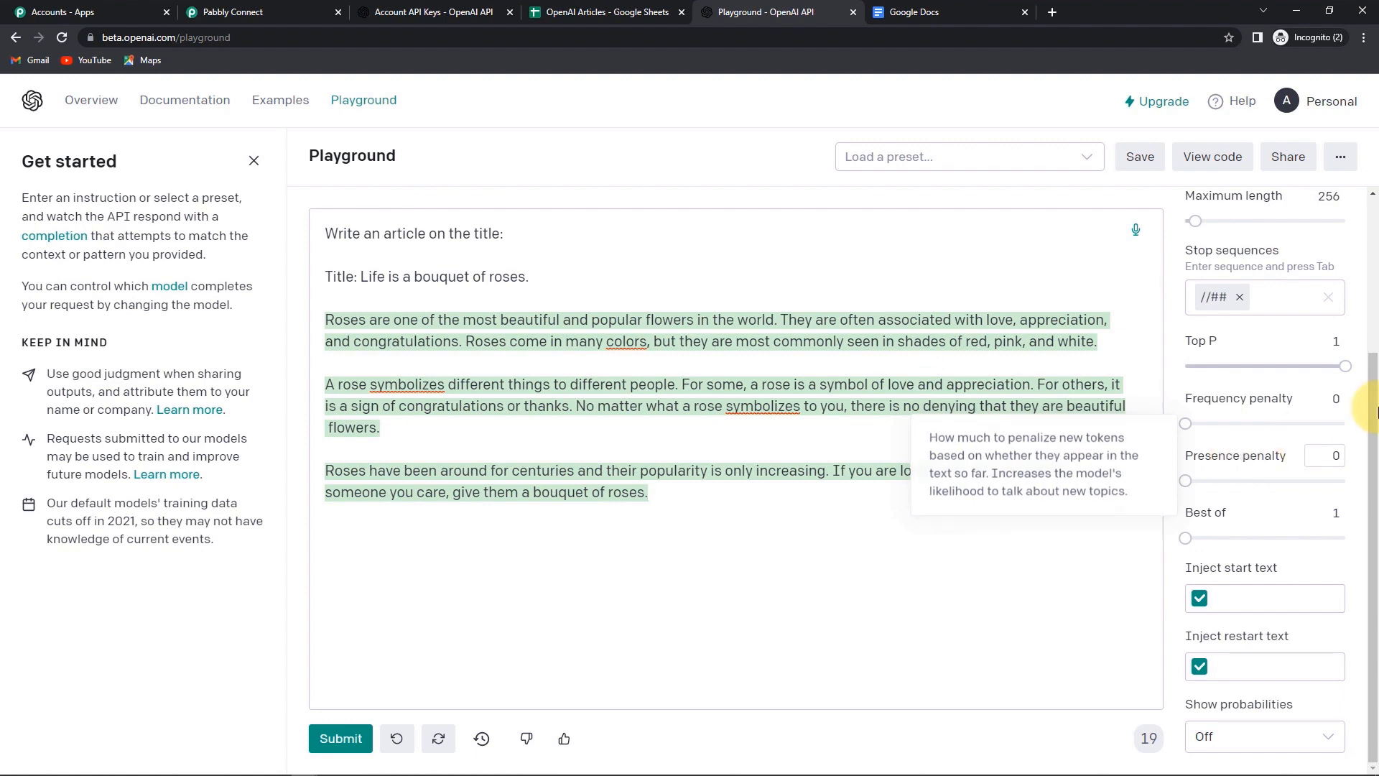
mouse_move(1315, 503)
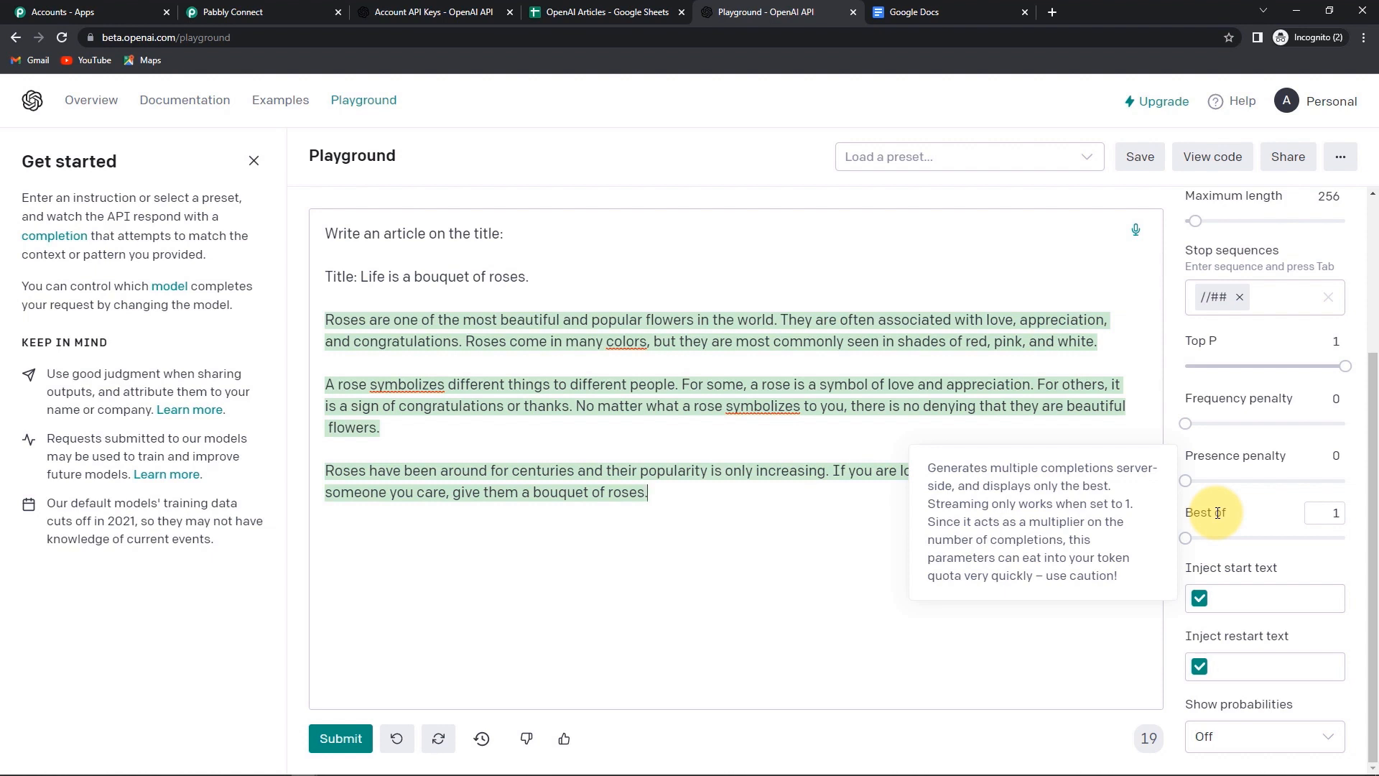
double_click(1335, 515)
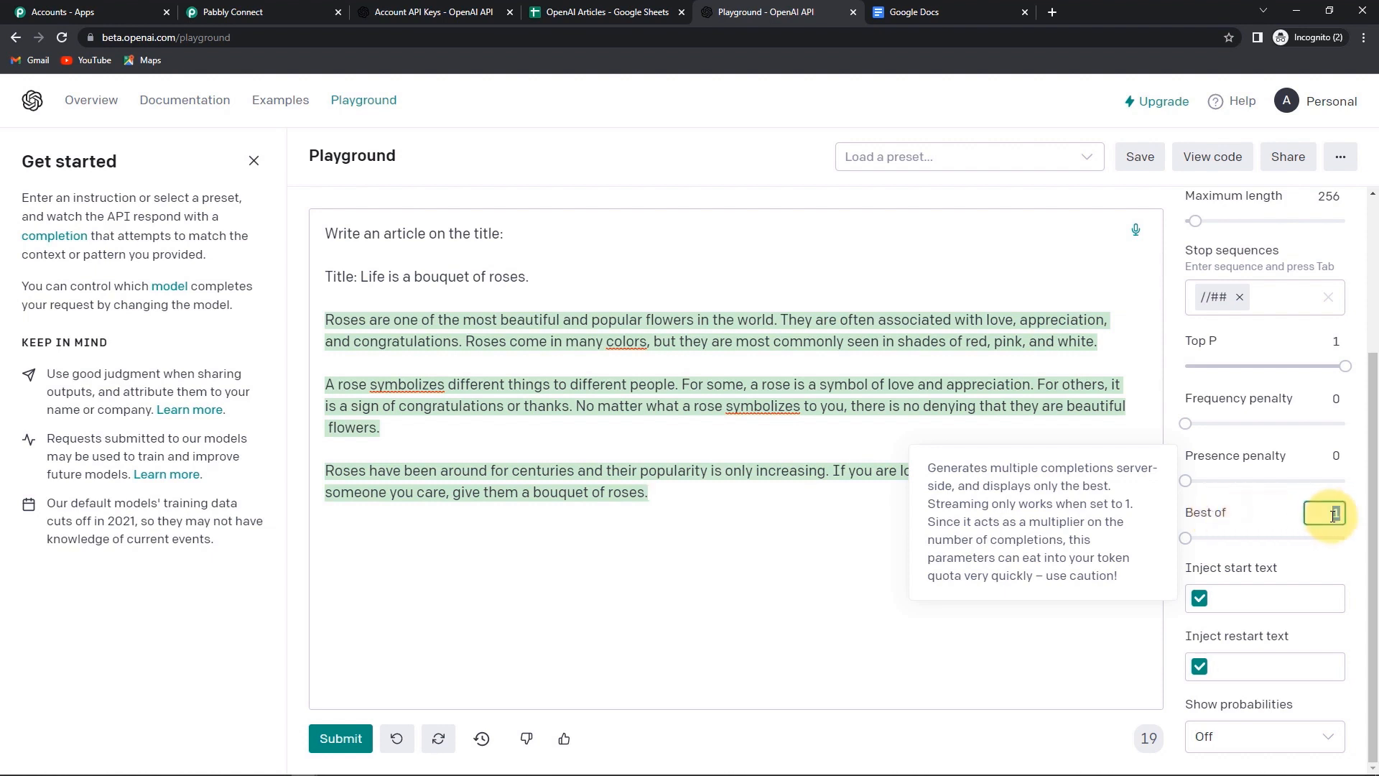
text(3)
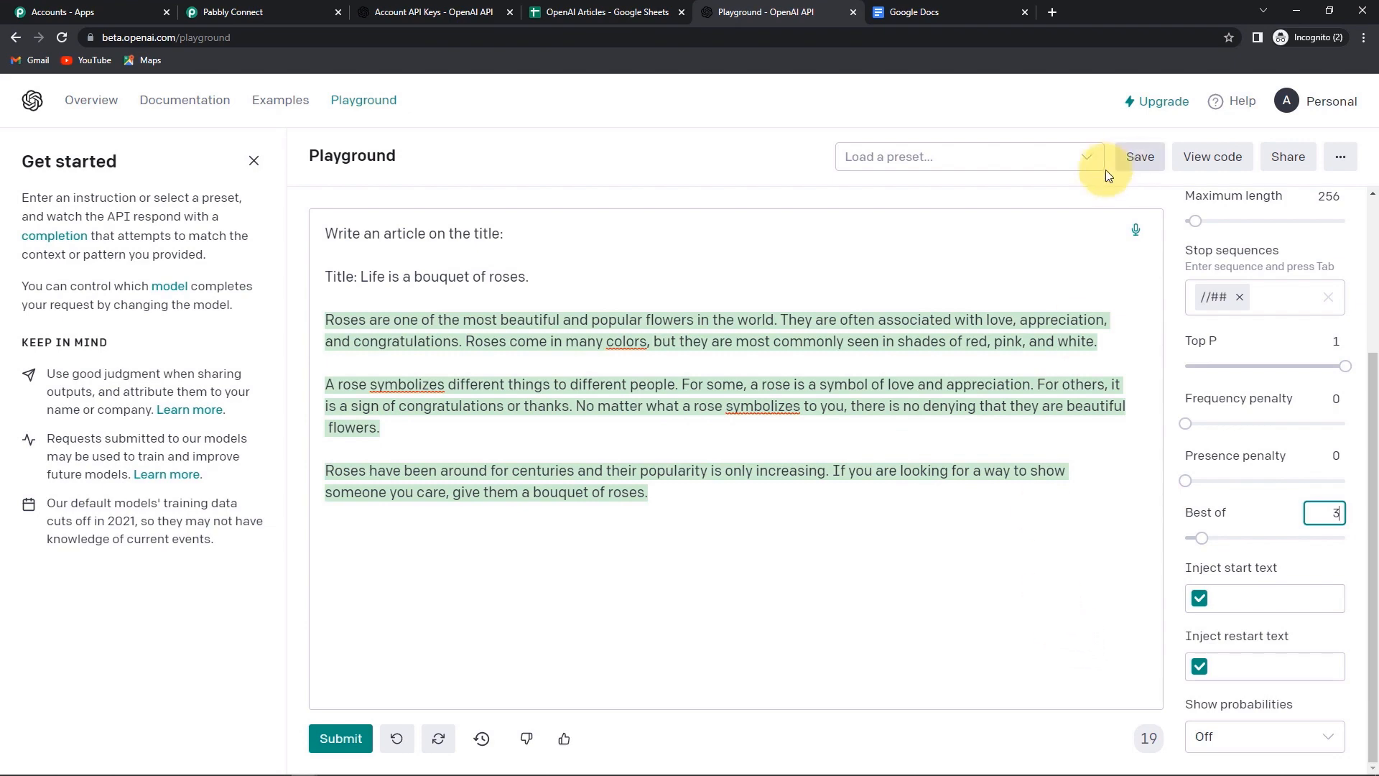
click(1211, 158)
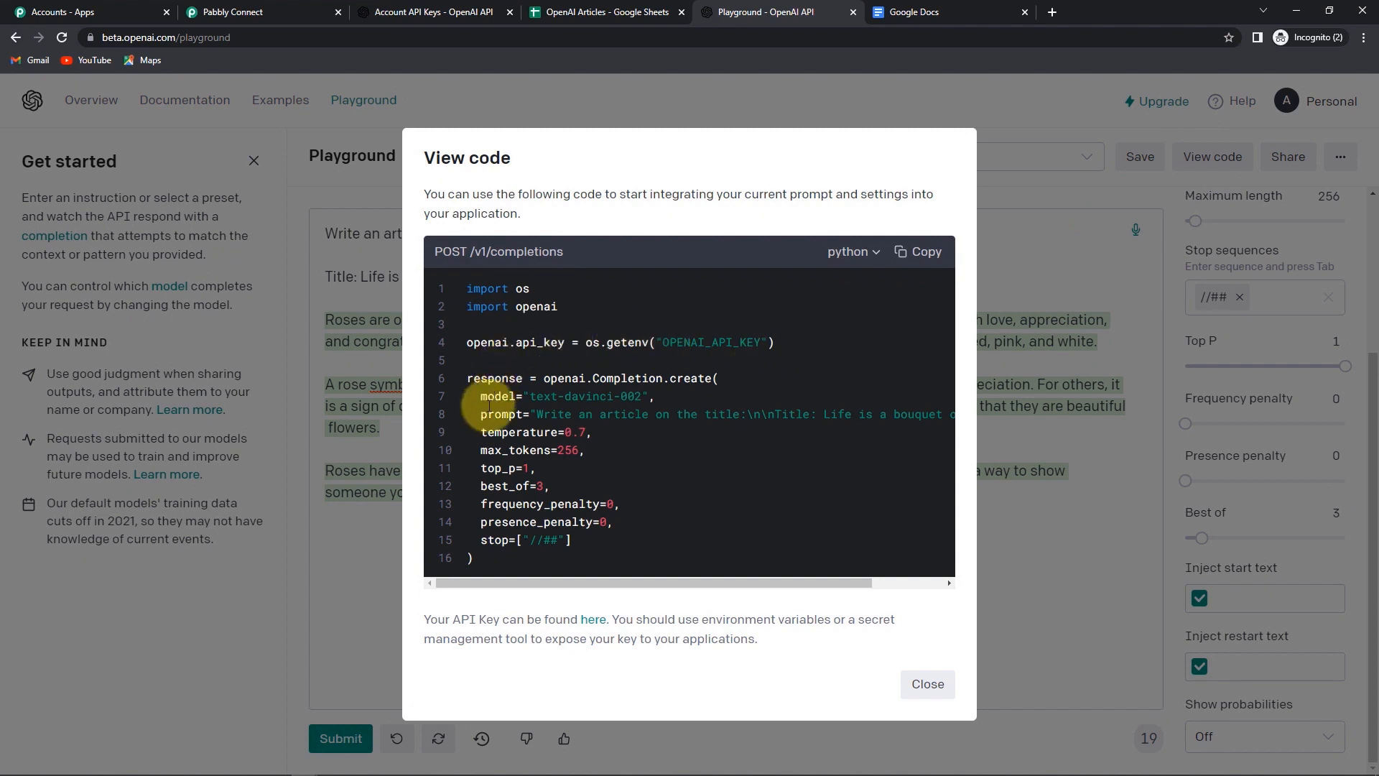
drag(480, 415, 969, 413)
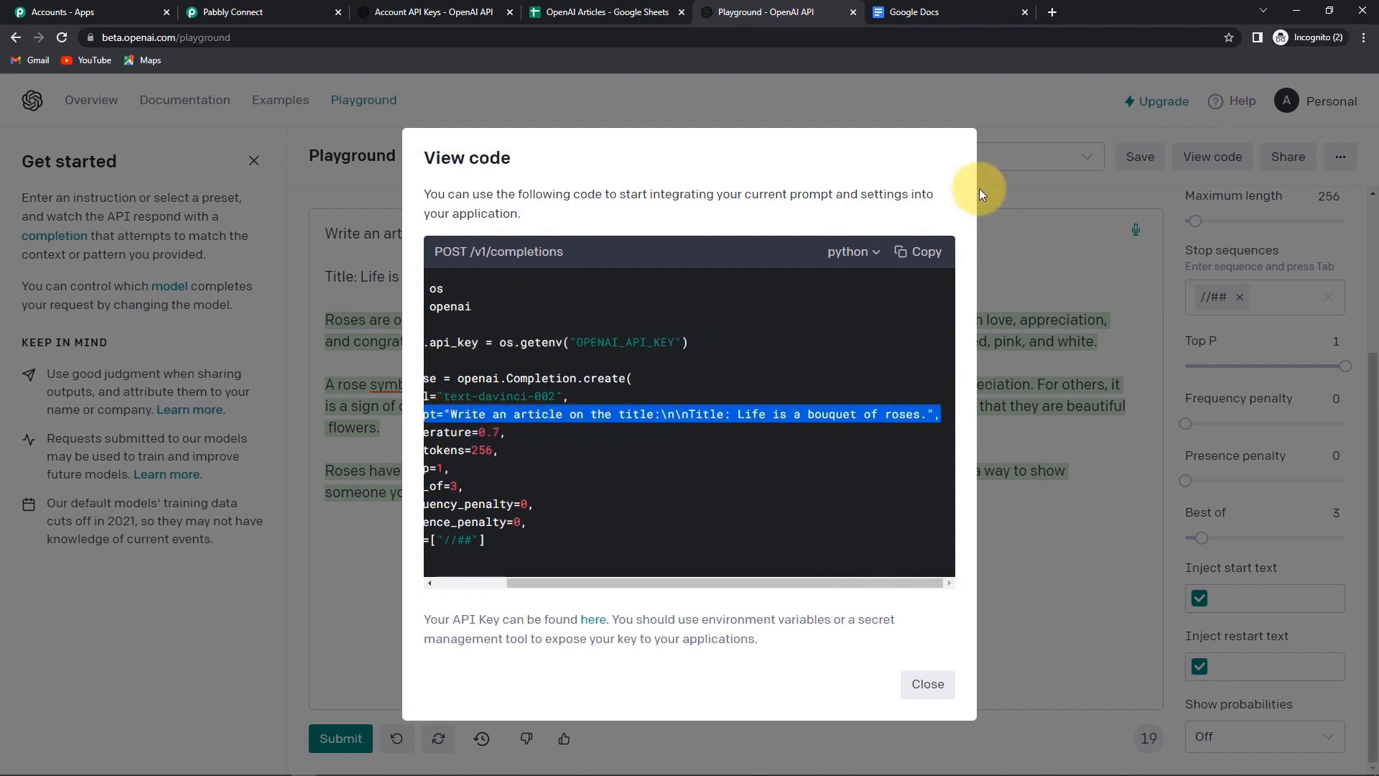
click(1020, 260)
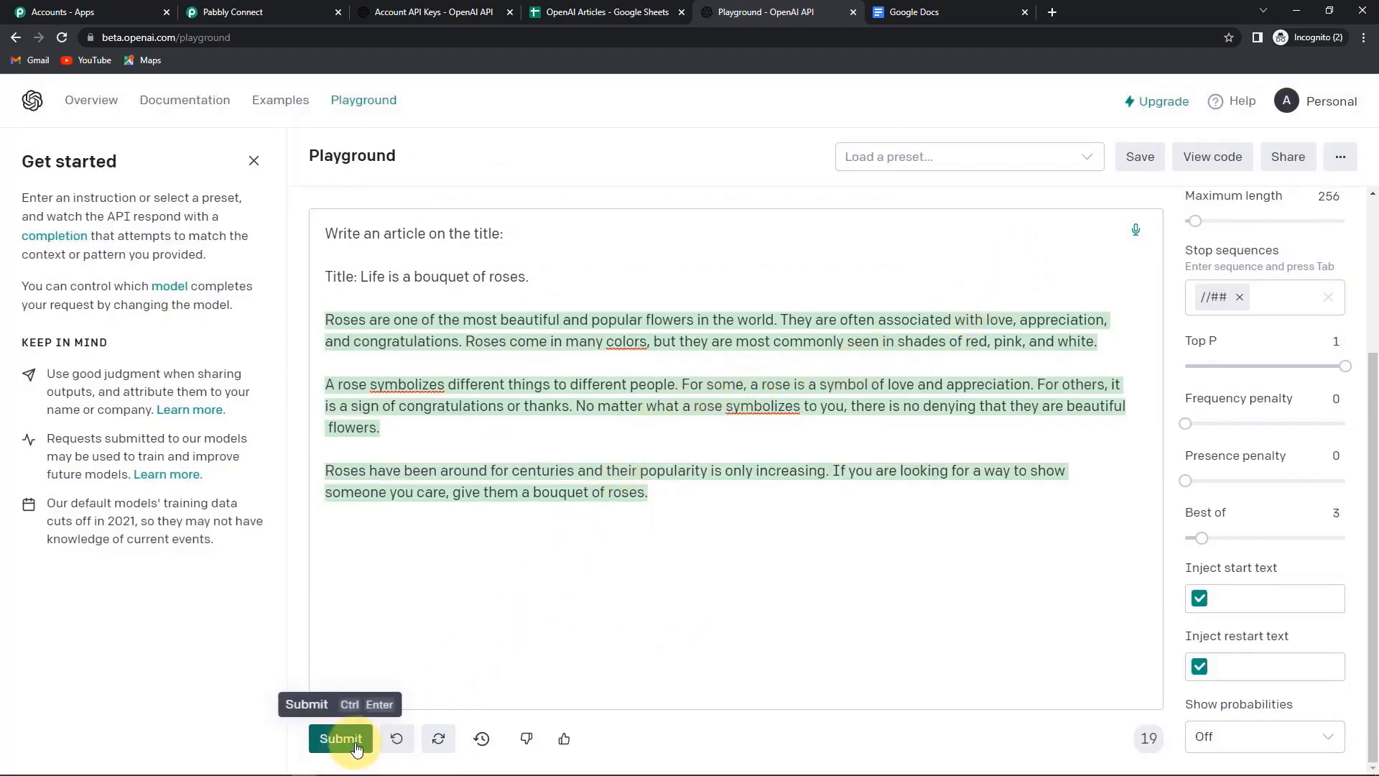
drag(323, 238, 571, 287)
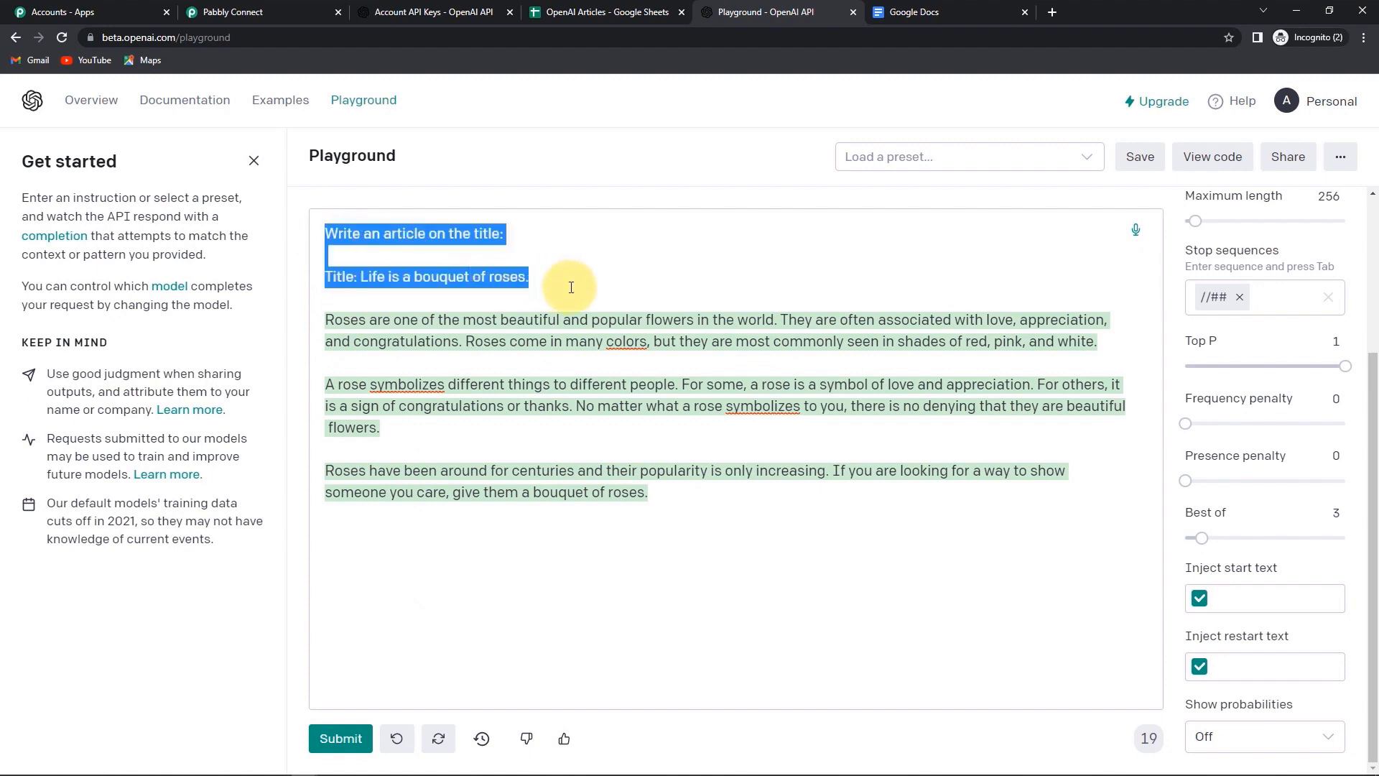
- Write the Prompt 'Write an article on the title:' / 'Title:' followed by the sheet's Titles For Articles
click(218, 13)
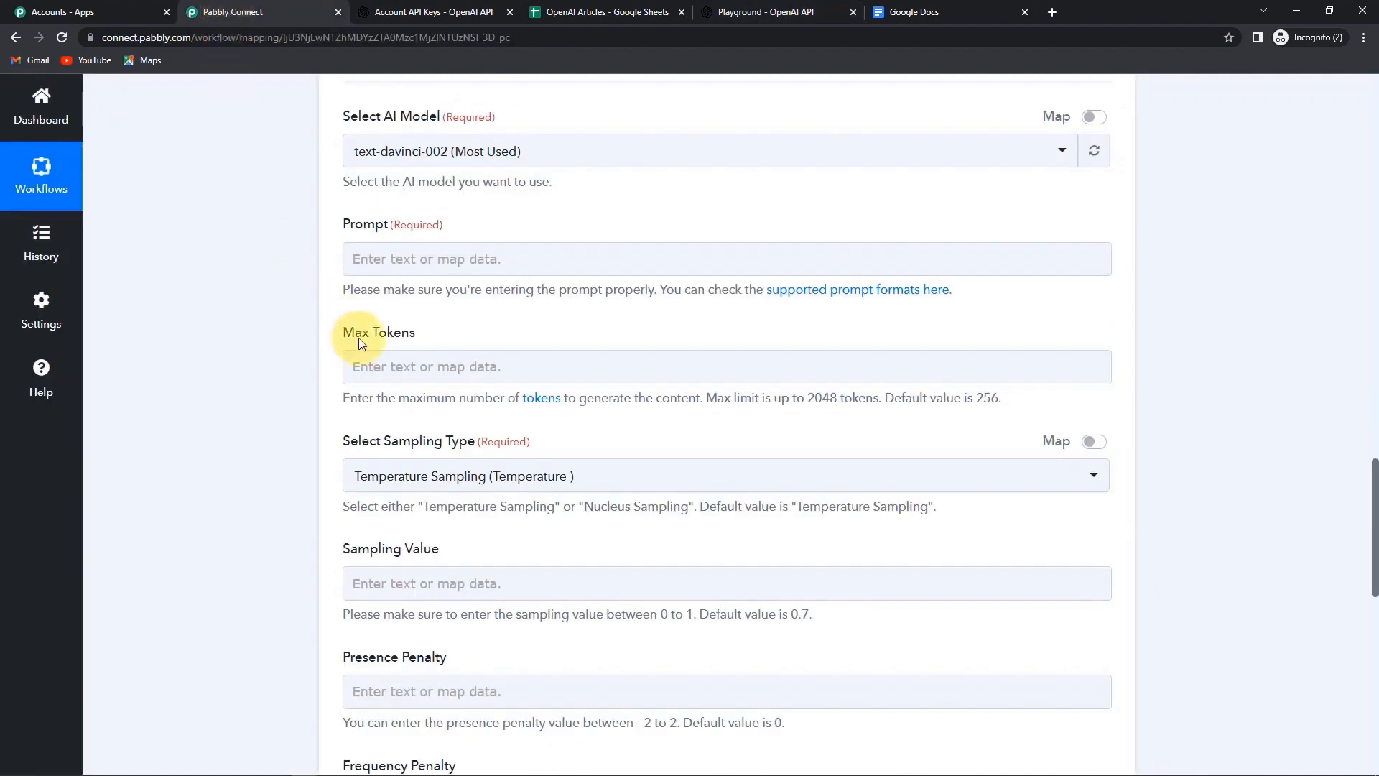
click(382, 259)
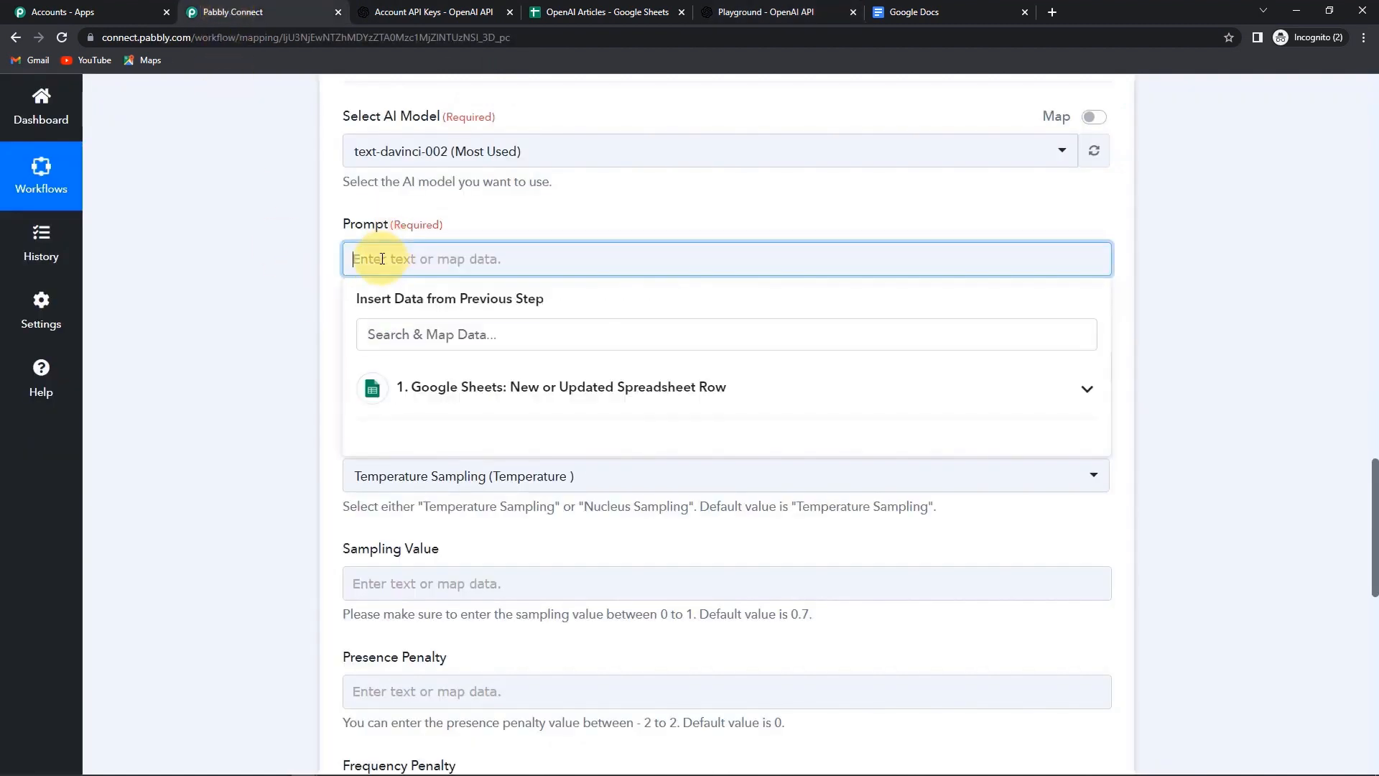
text(Write an article on the title:)
key(Return)
text(Title:)
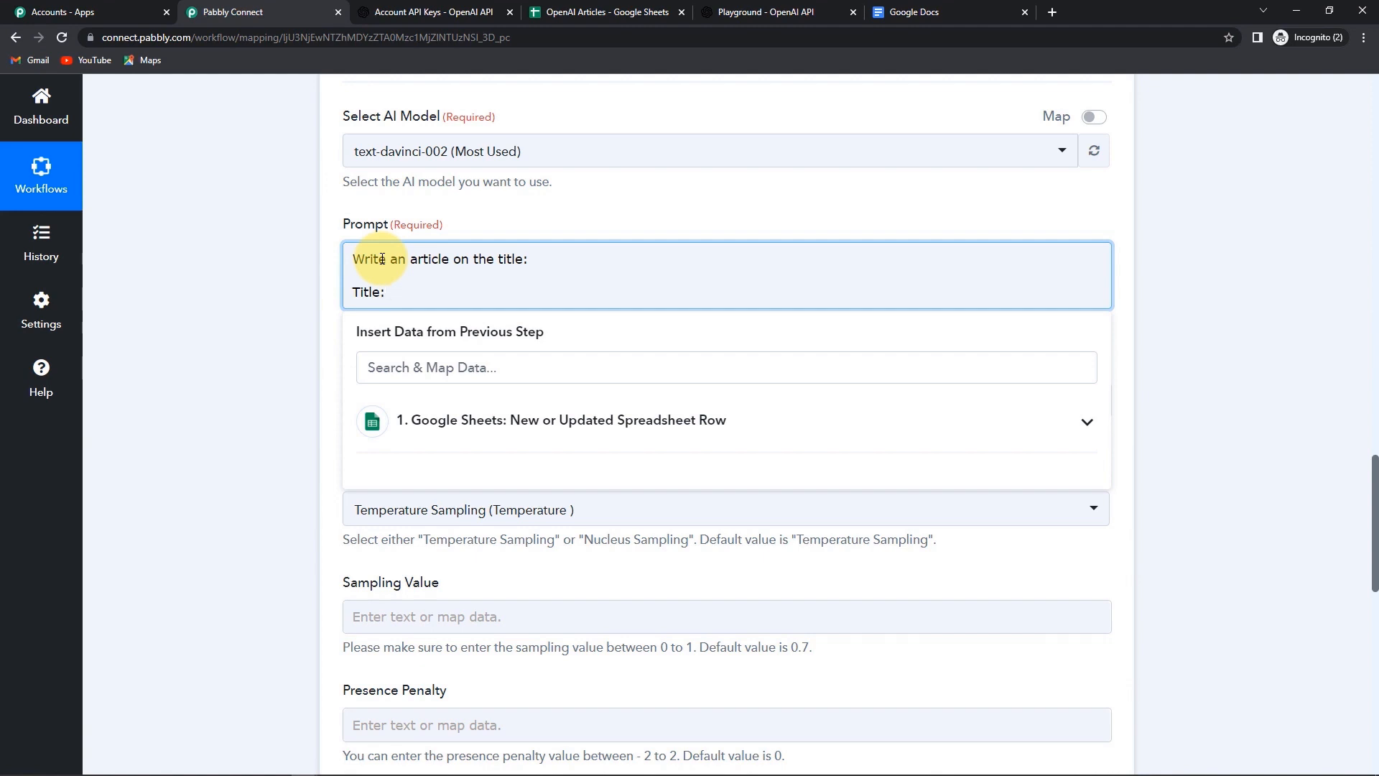
click(503, 425)
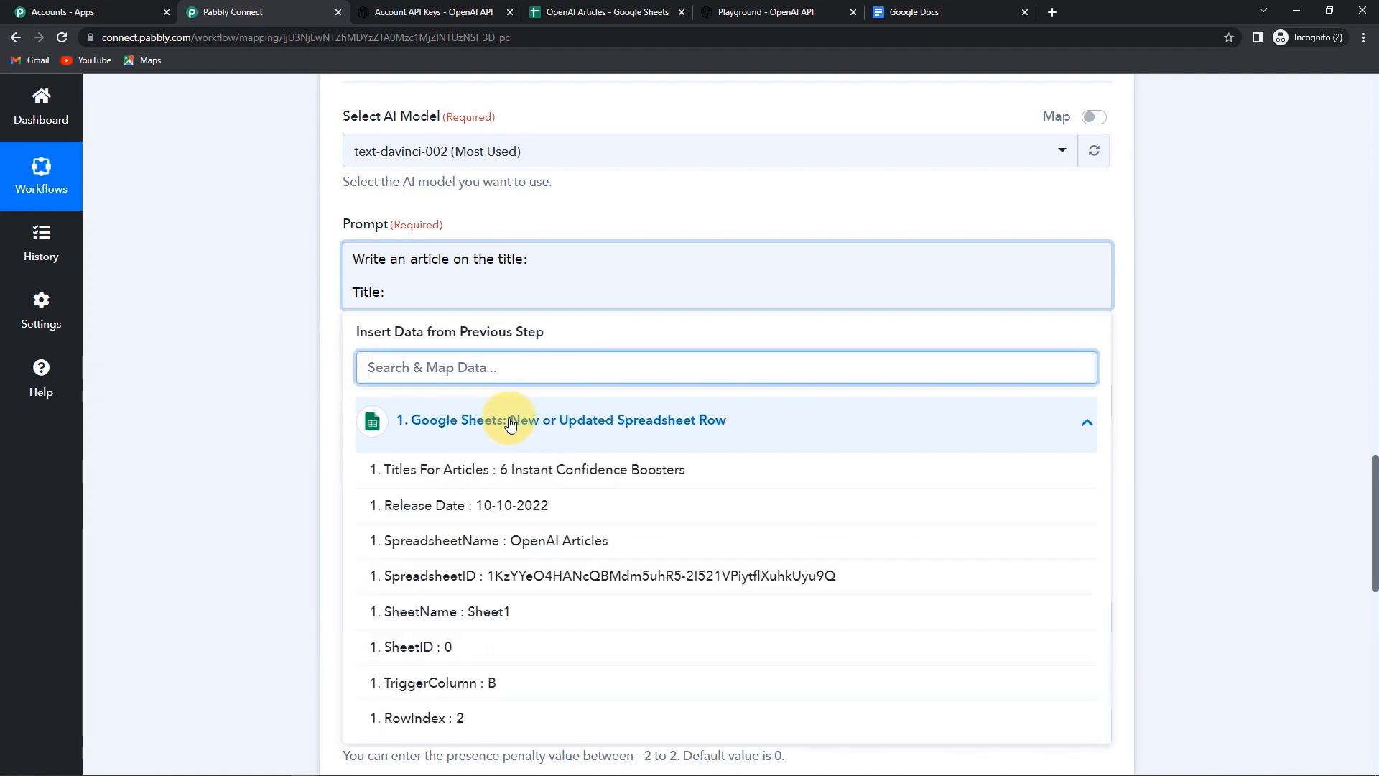
click(542, 472)
- Set Max Tokens to 300 after checking the Playground's maximum length
scroll(264, 374, down, 2)
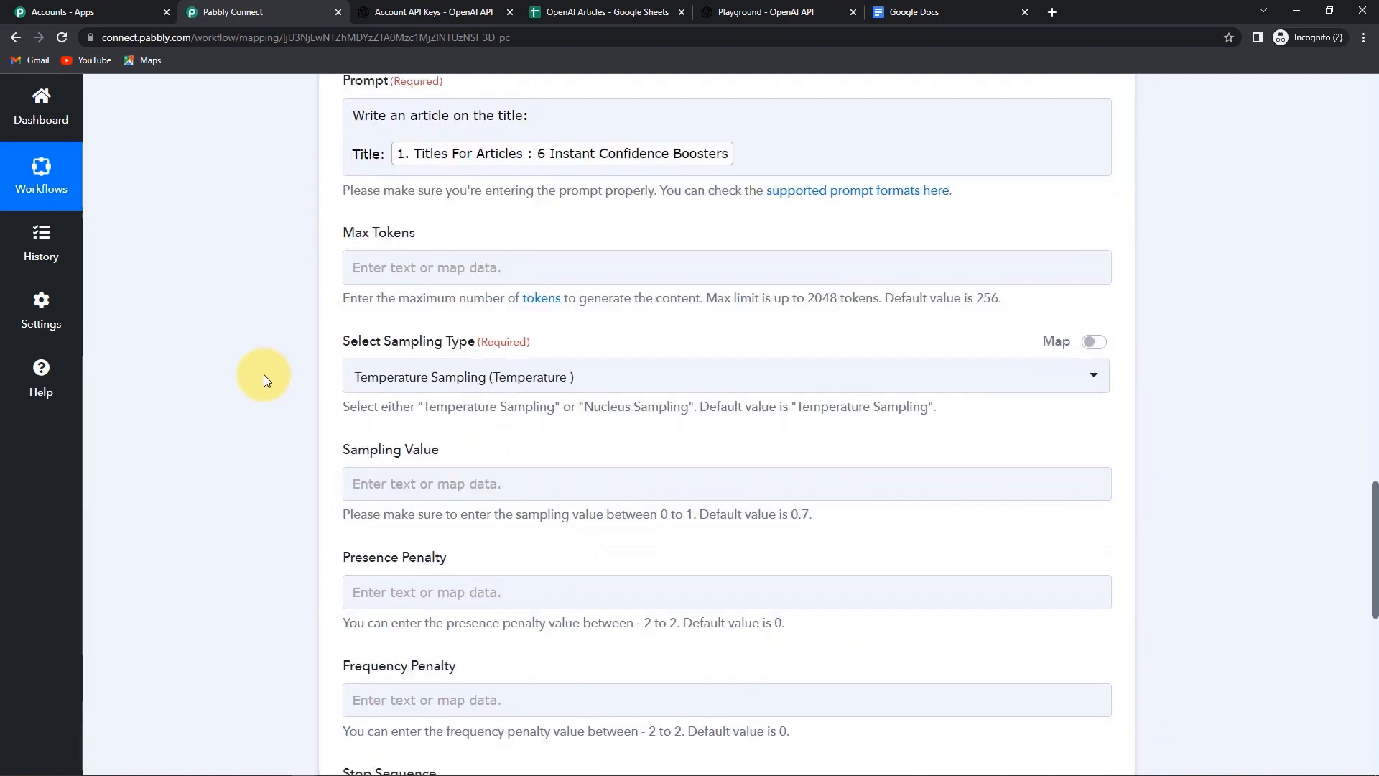
click(400, 270)
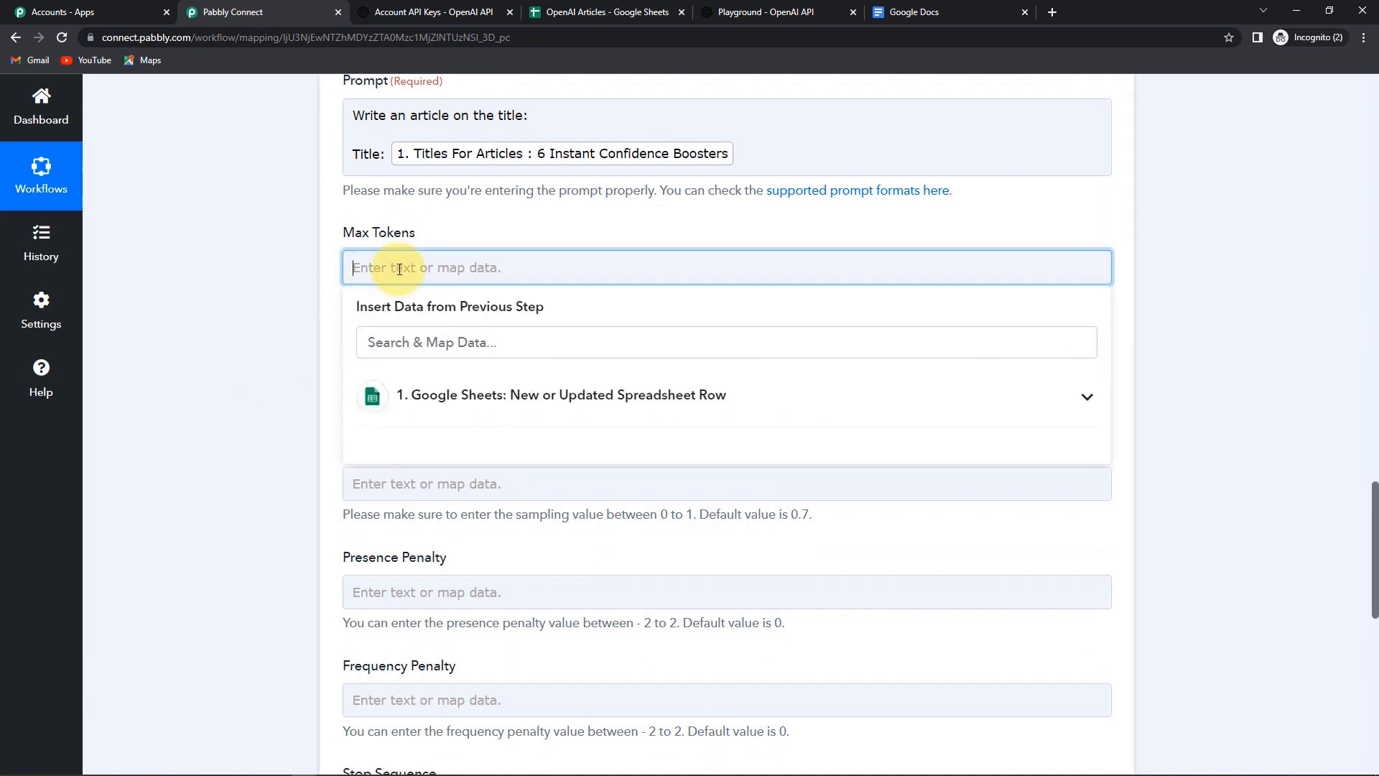
click(751, 22)
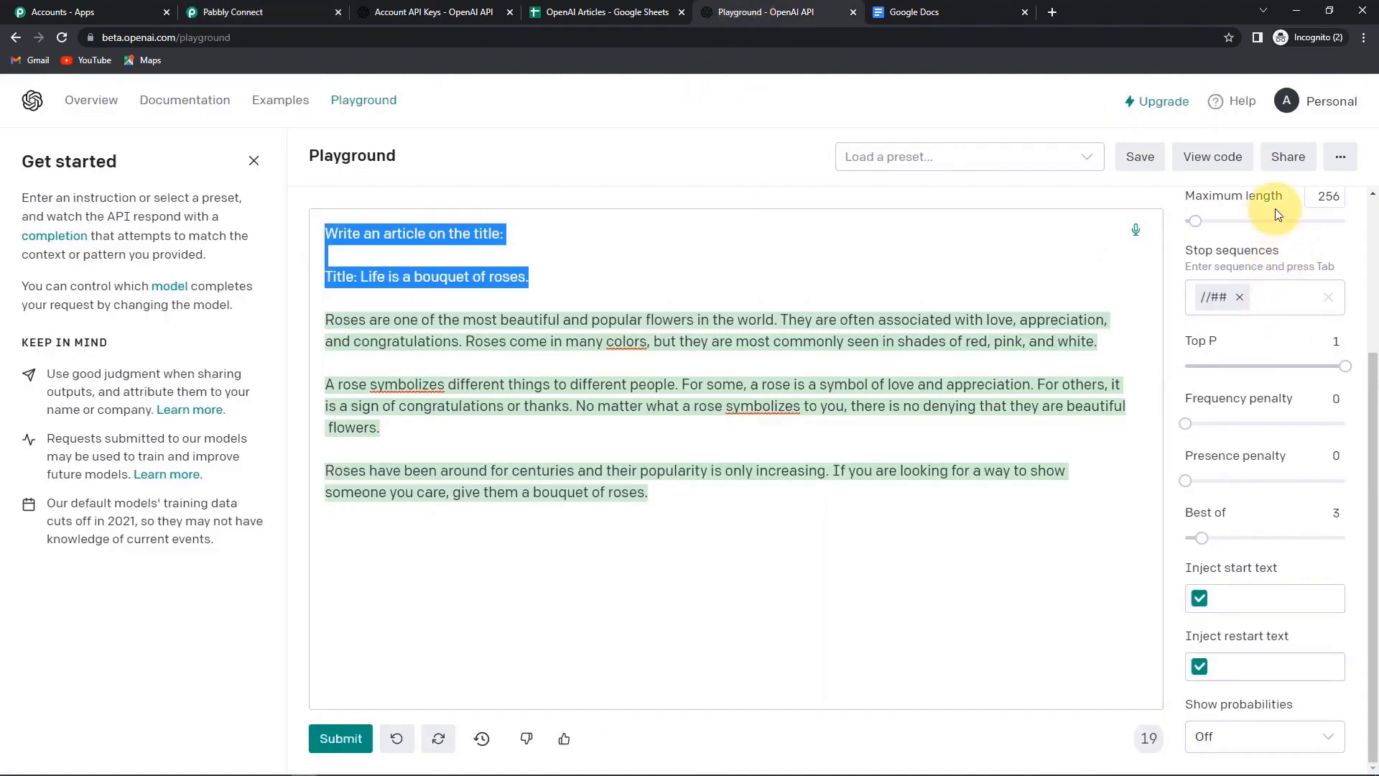
double_click(1329, 195)
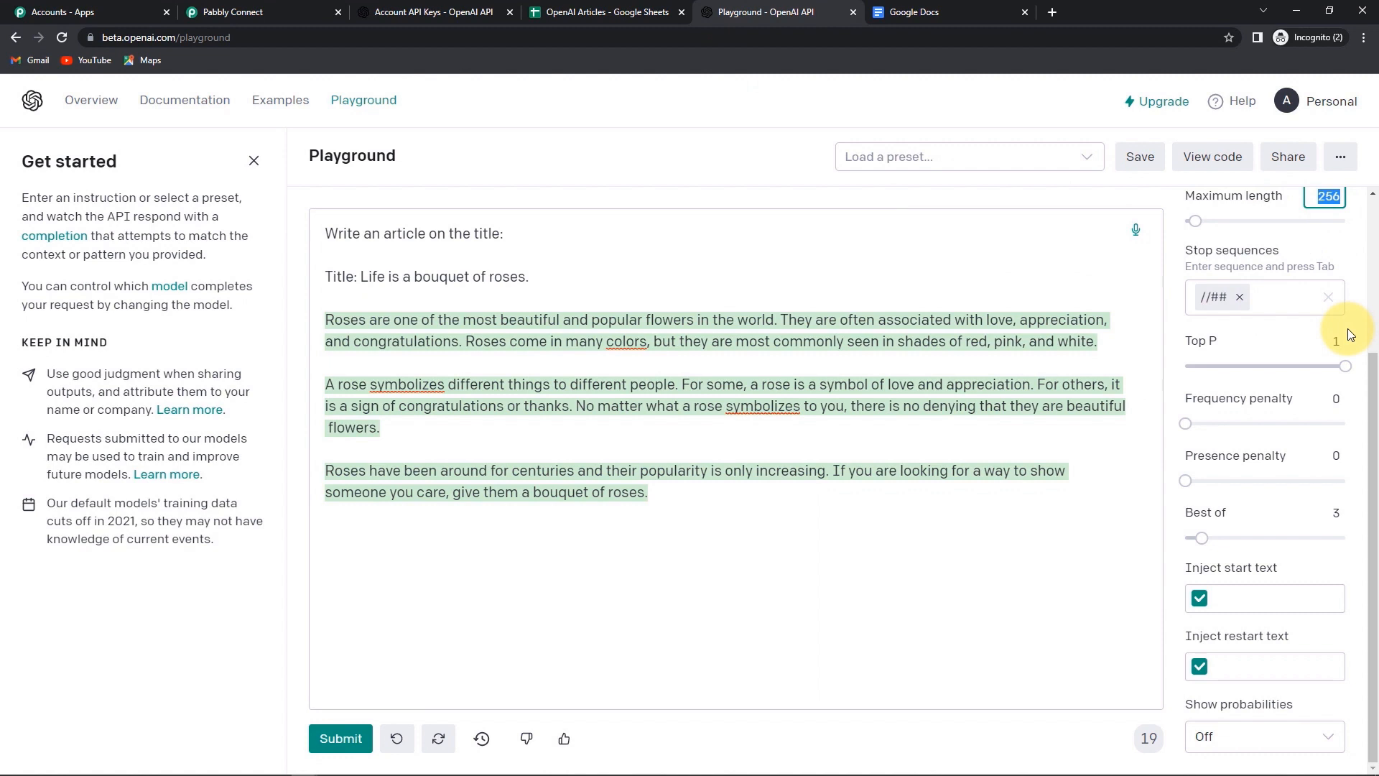
click(244, 18)
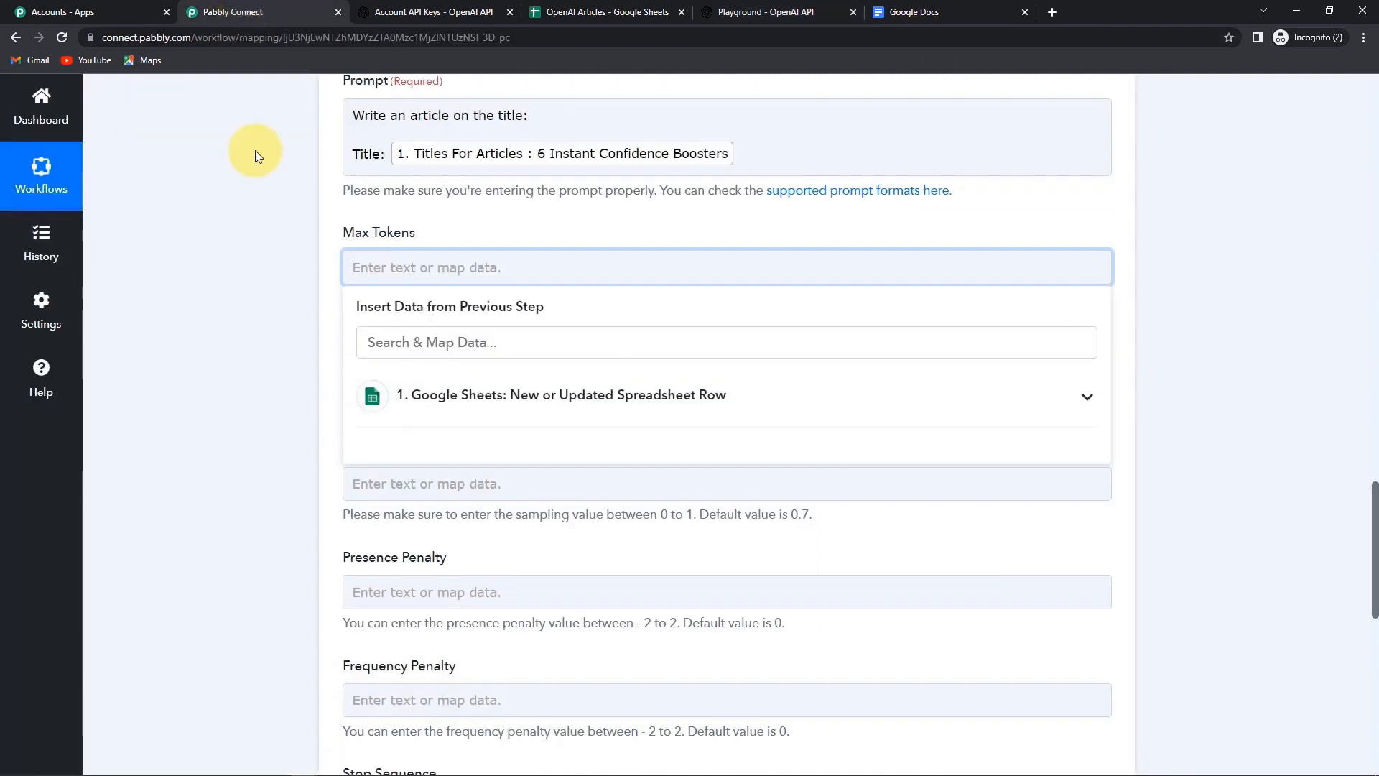
click(421, 267)
text(300)
click(282, 283)
- Keep temperature sampling, enter //## as the stop sequence, and set Best Of to 3
scroll(370, 209, down, 2)
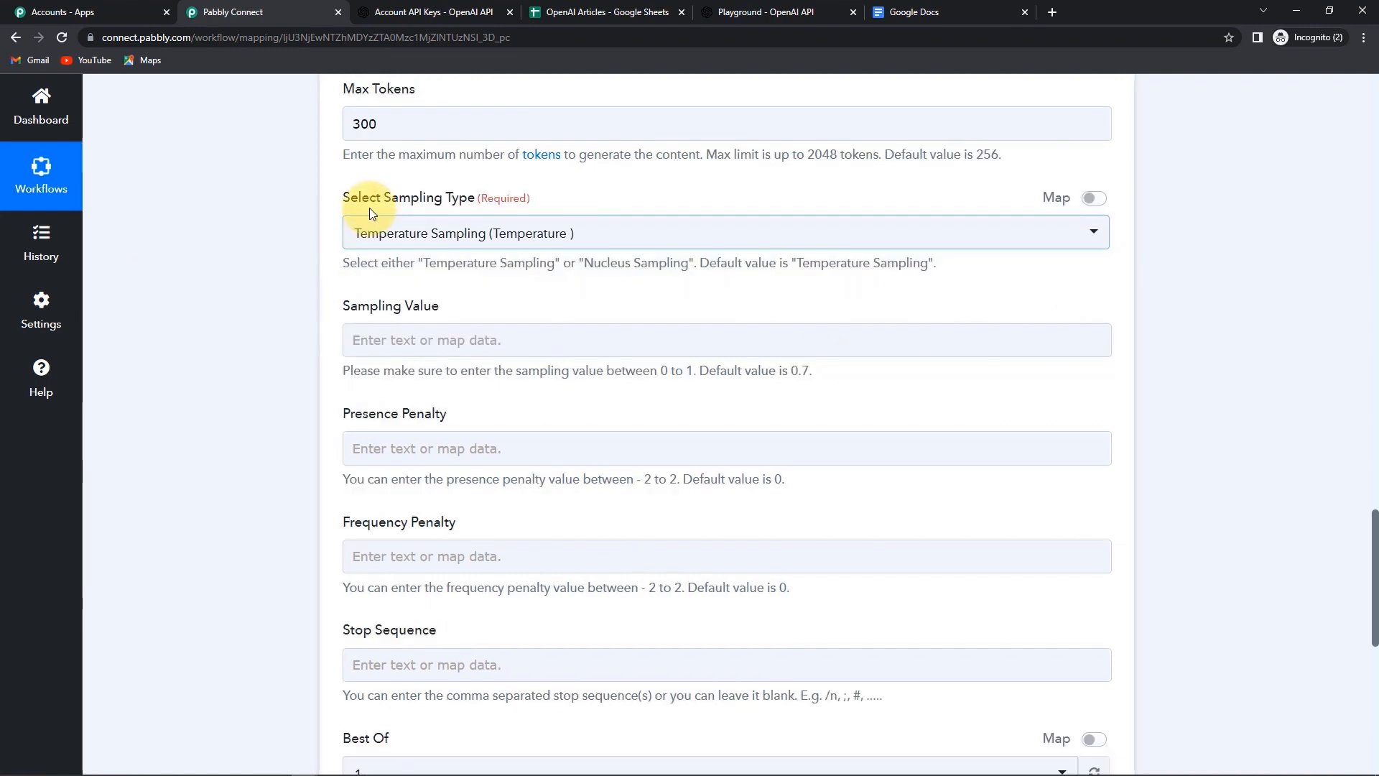
click(428, 243)
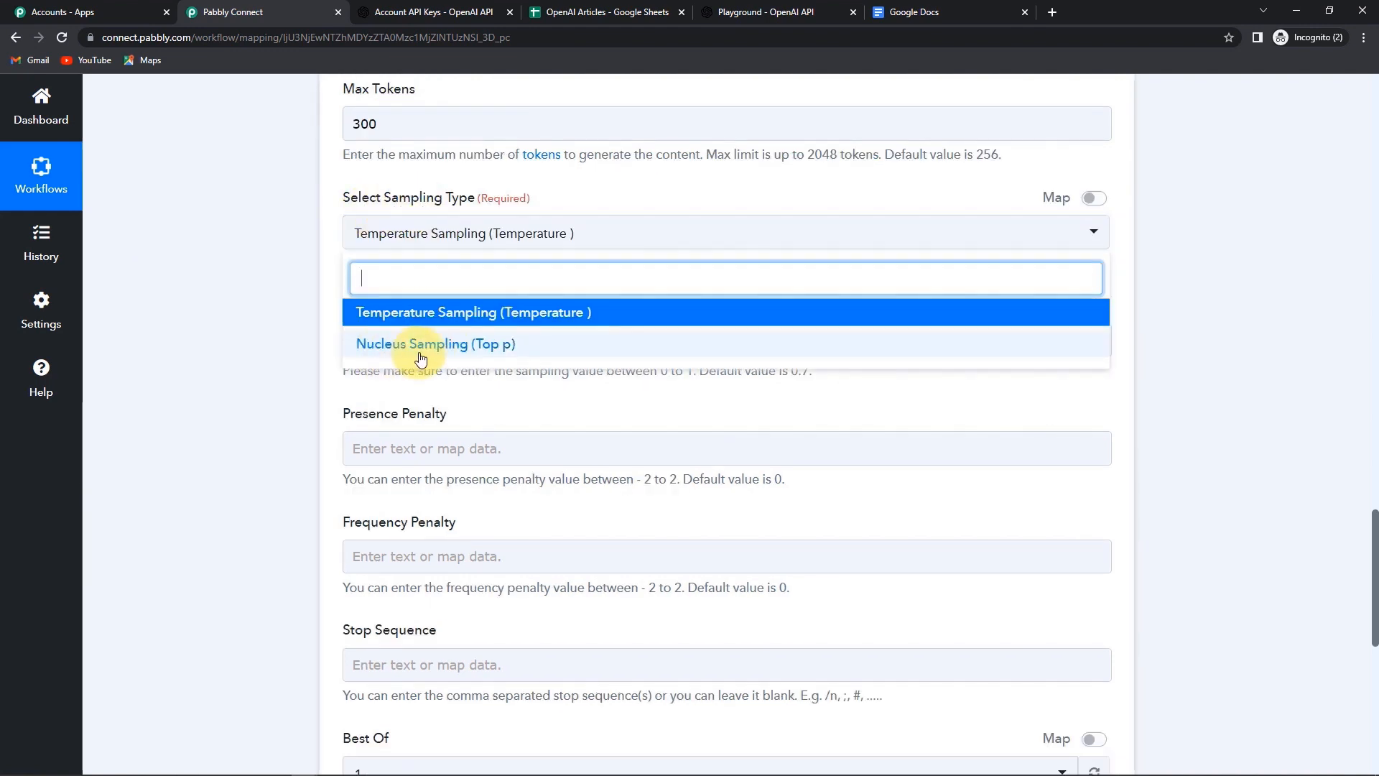
click(303, 342)
scroll(303, 342, down, 2)
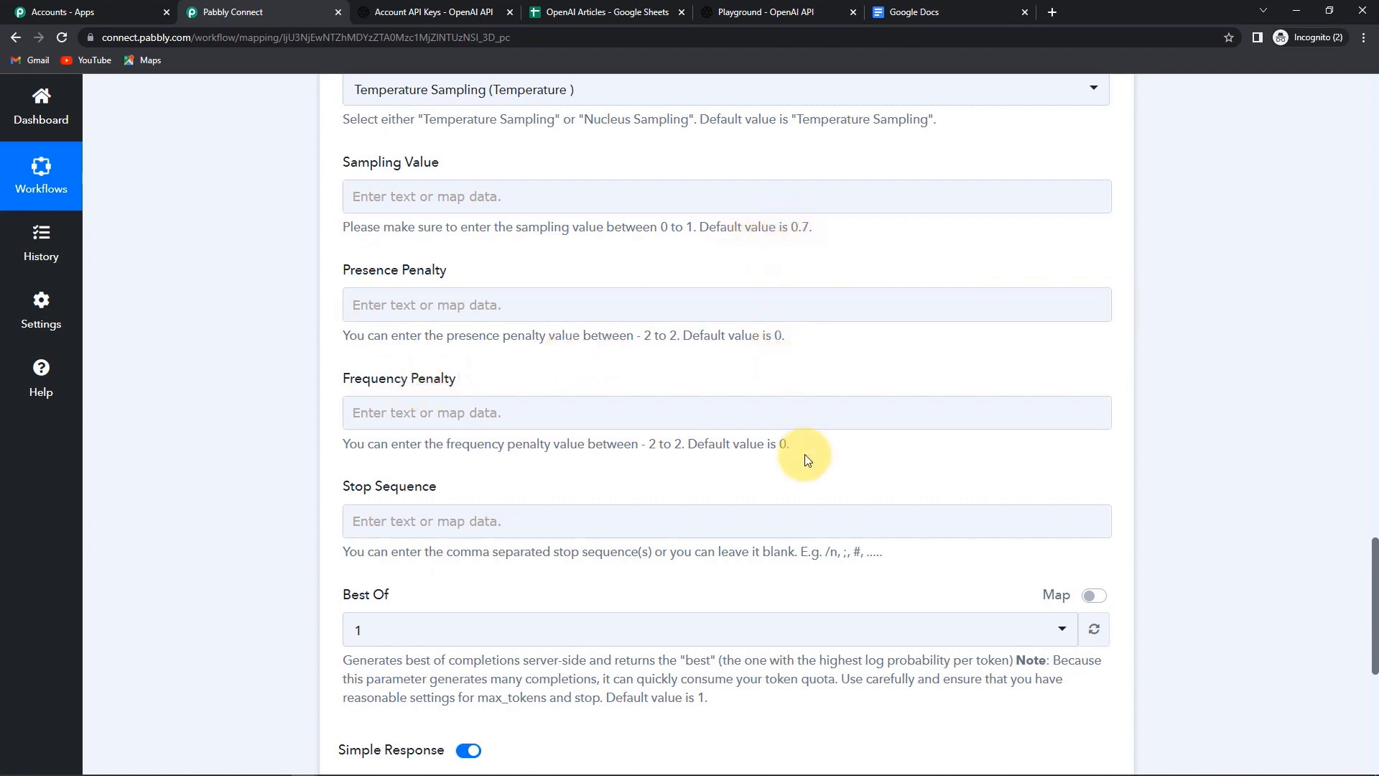
scroll(798, 458, down, 3)
click(460, 304)
text(??)
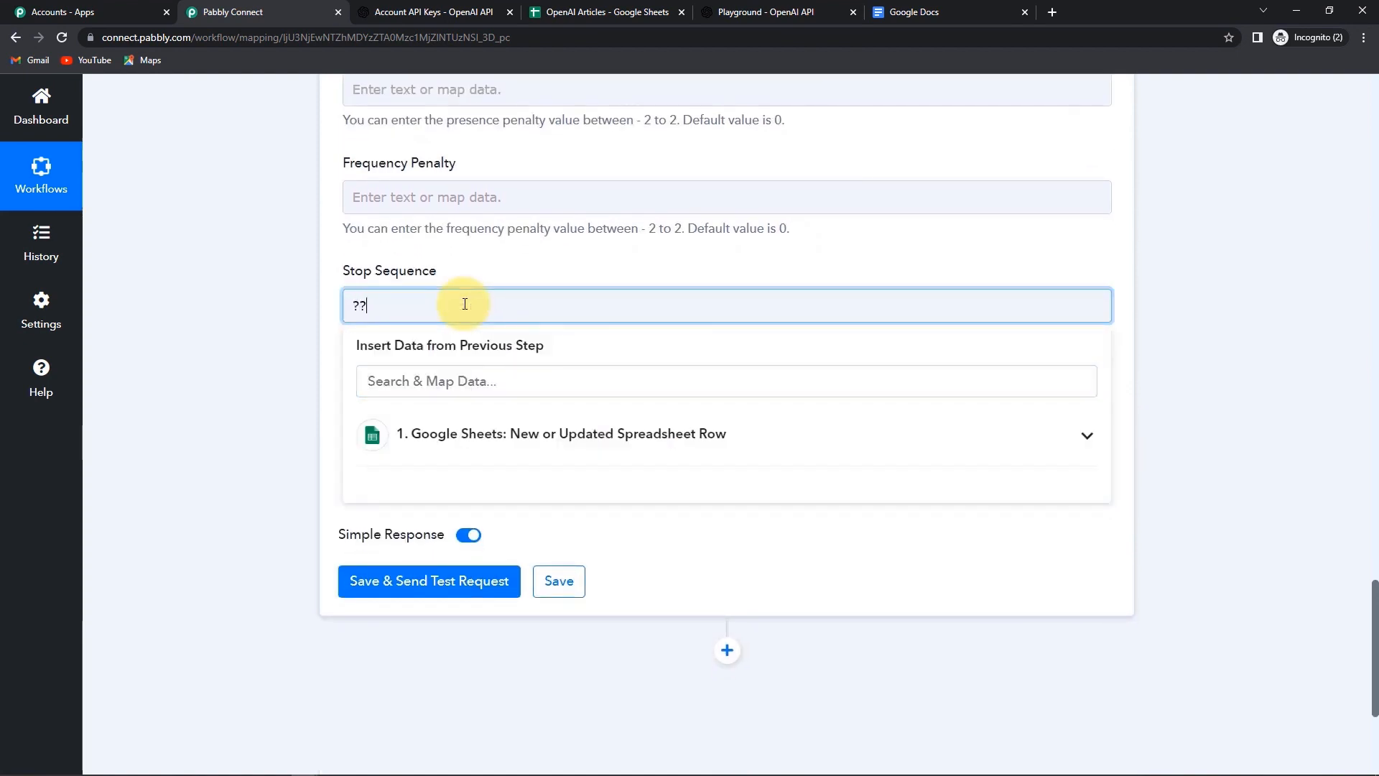
key(BackSpace)
key(BackSpace)
text(//##)
click(195, 369)
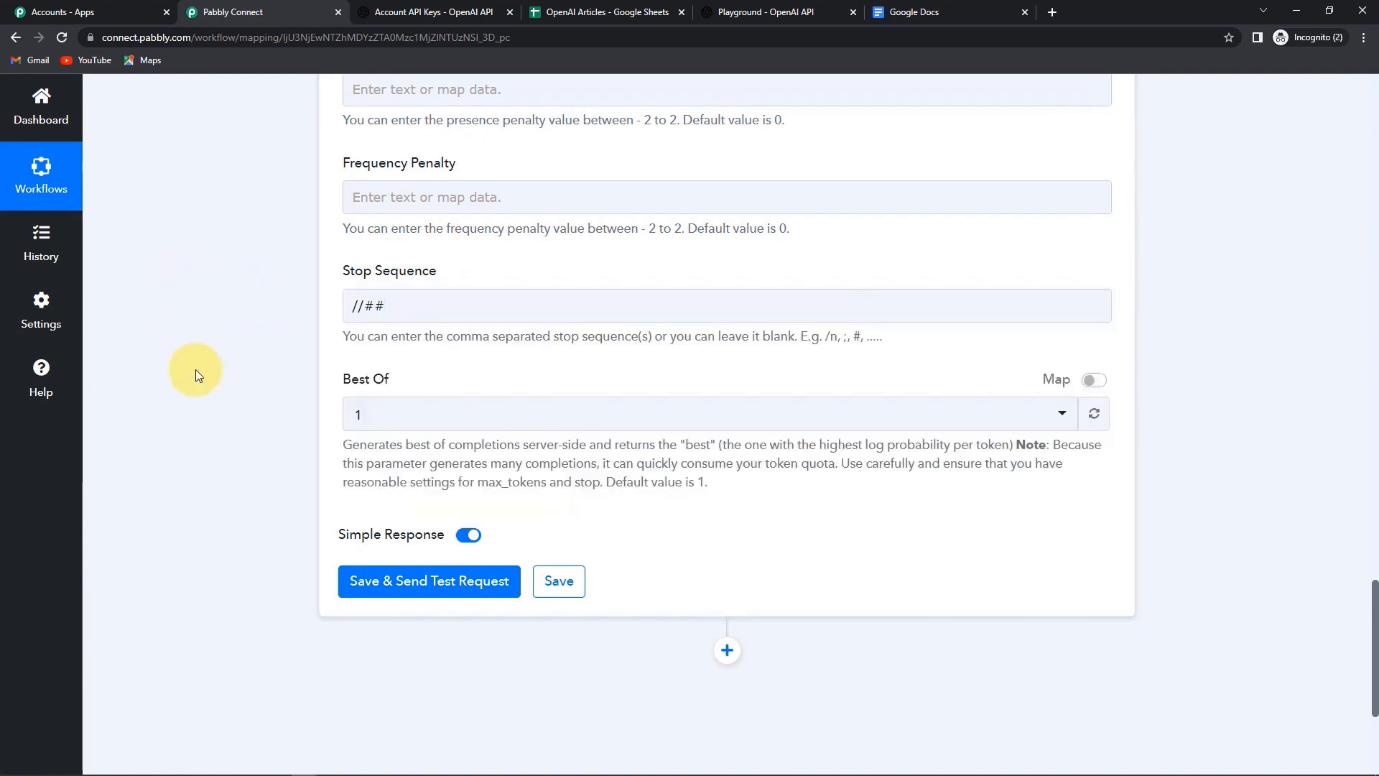
click(356, 424)
click(373, 553)
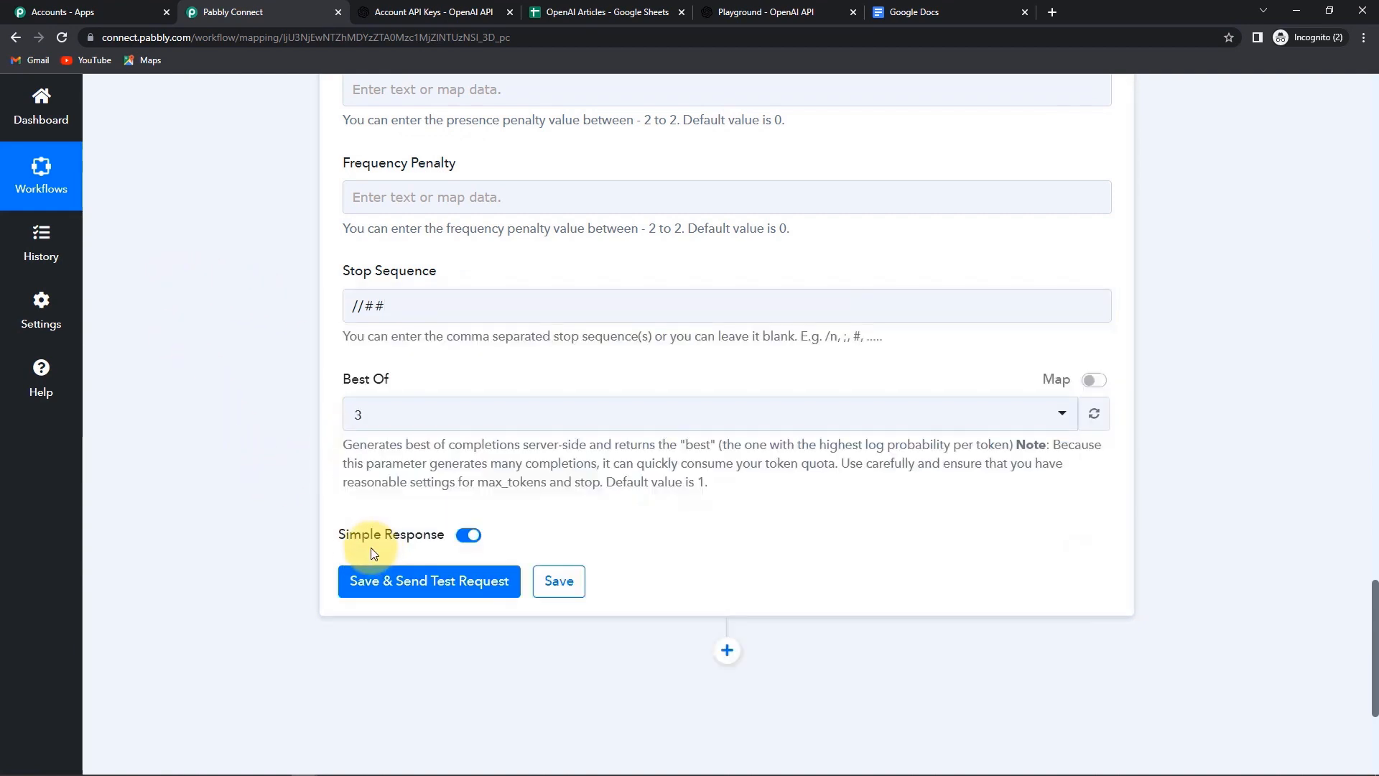
- Test the OpenAI step and read the returned confidence-boosting article in an enlarged Choices 0 Text box
click(363, 589)
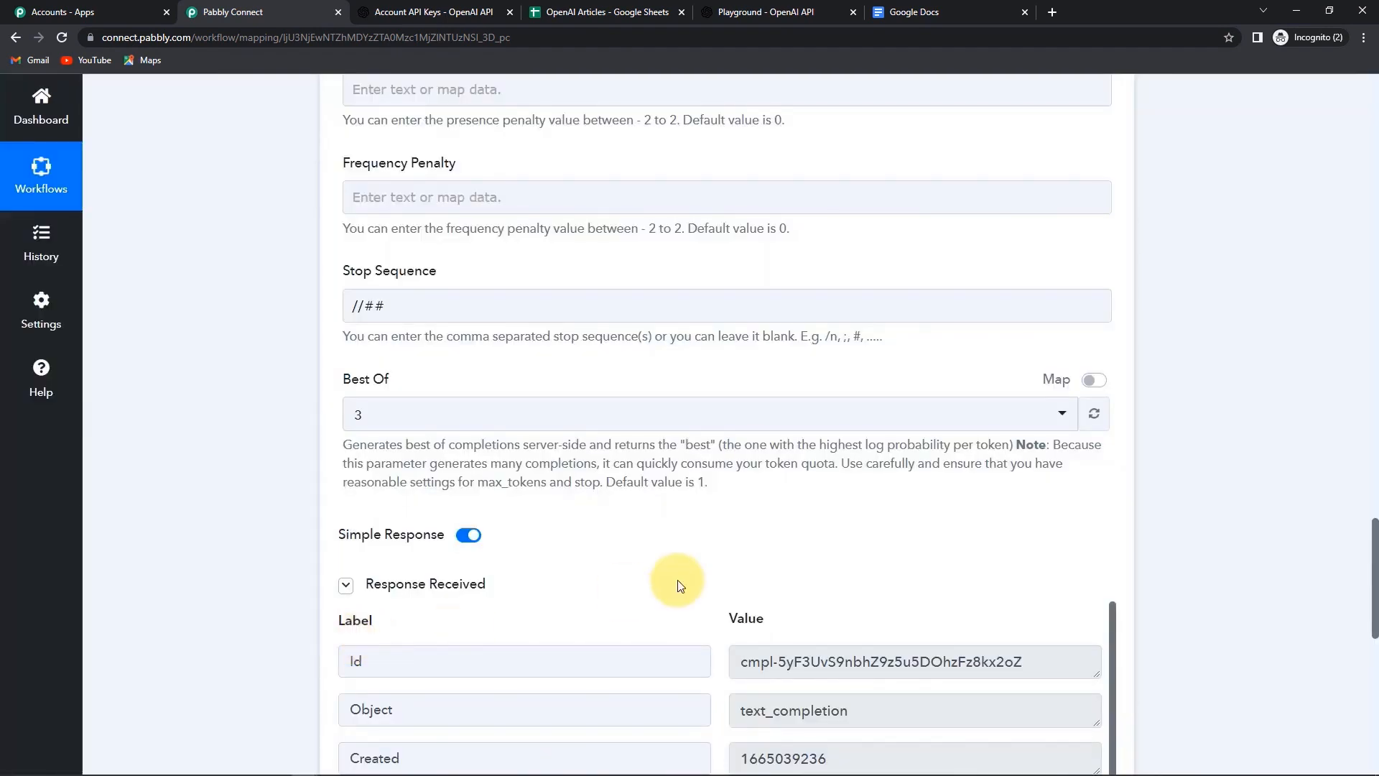
scroll(680, 585, down, 3)
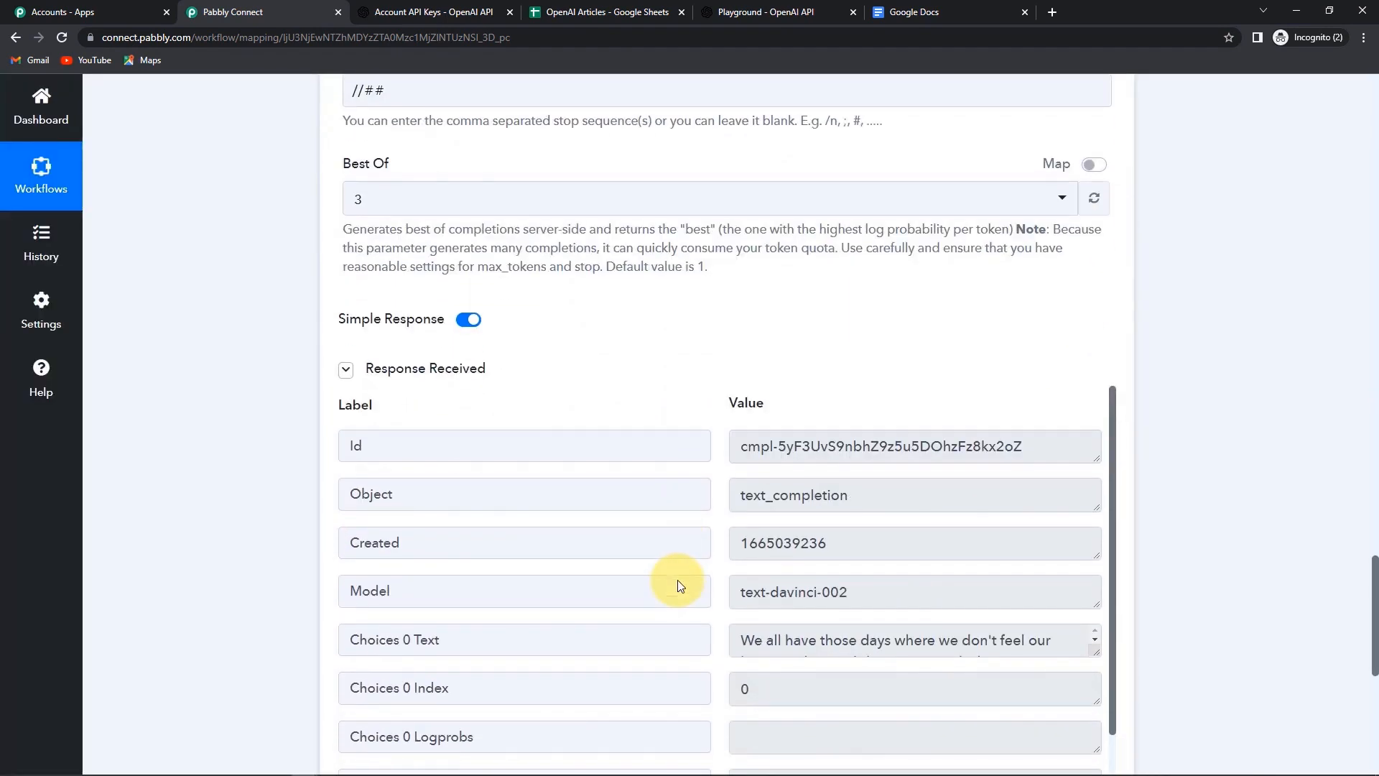
scroll(676, 582, down, 2)
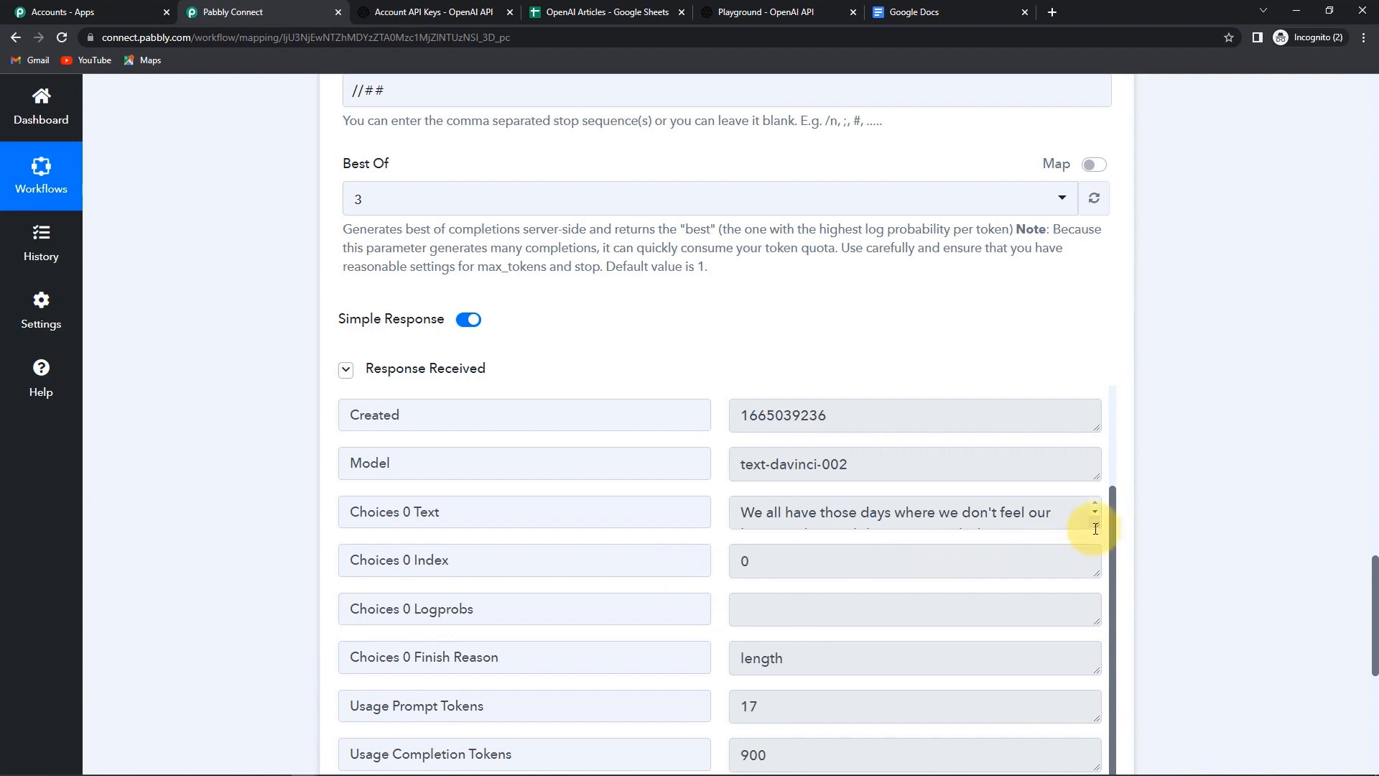
drag(1095, 524, 1100, 756)
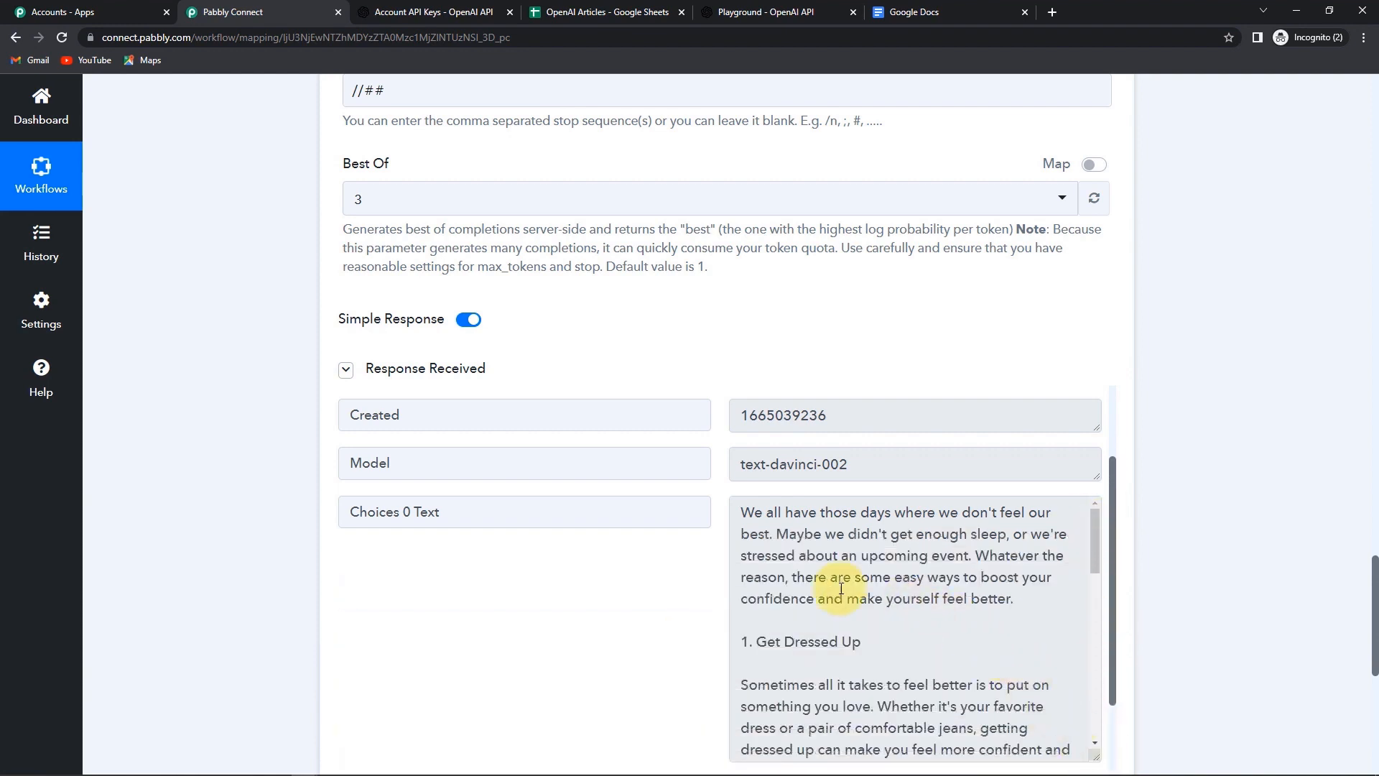
scroll(1025, 606, down, 5)
scroll(1026, 600, down, 2)
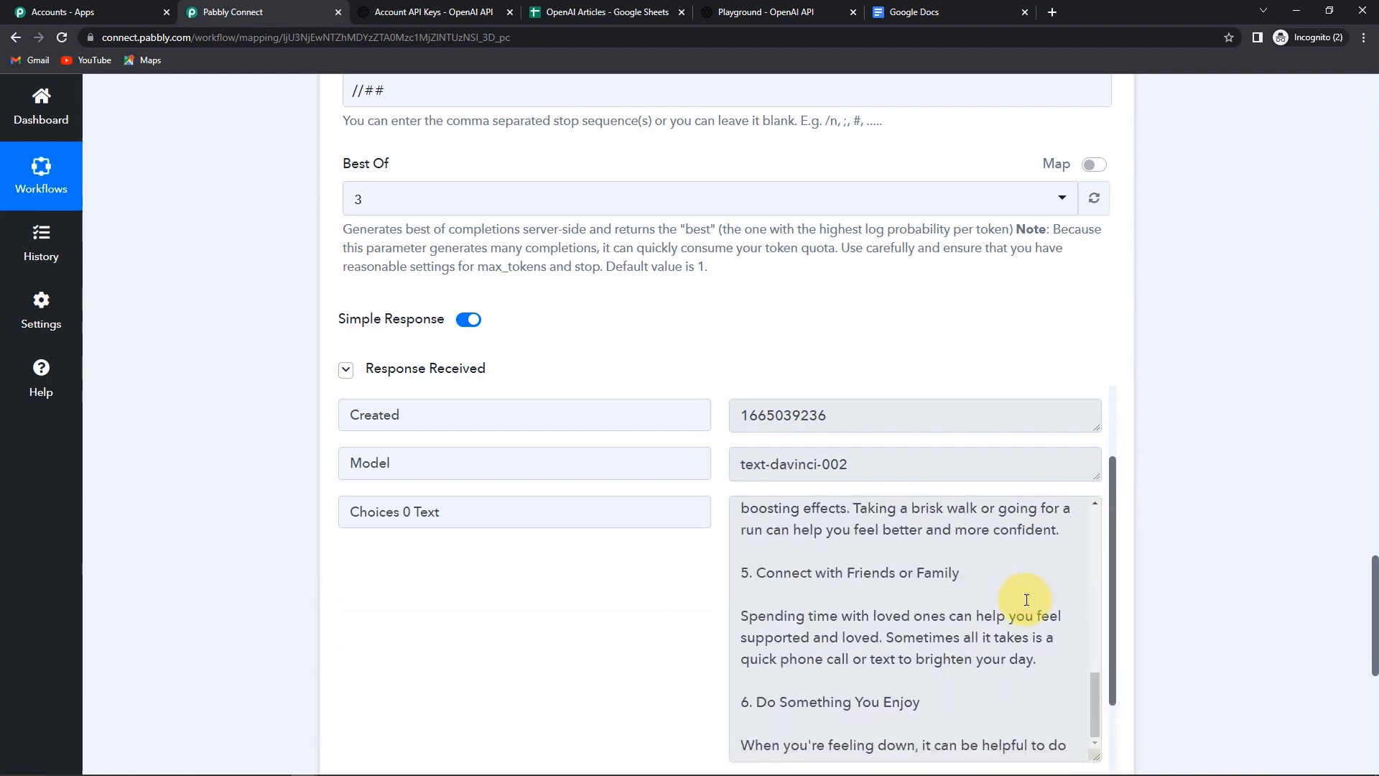
scroll(1026, 600, up, 10)
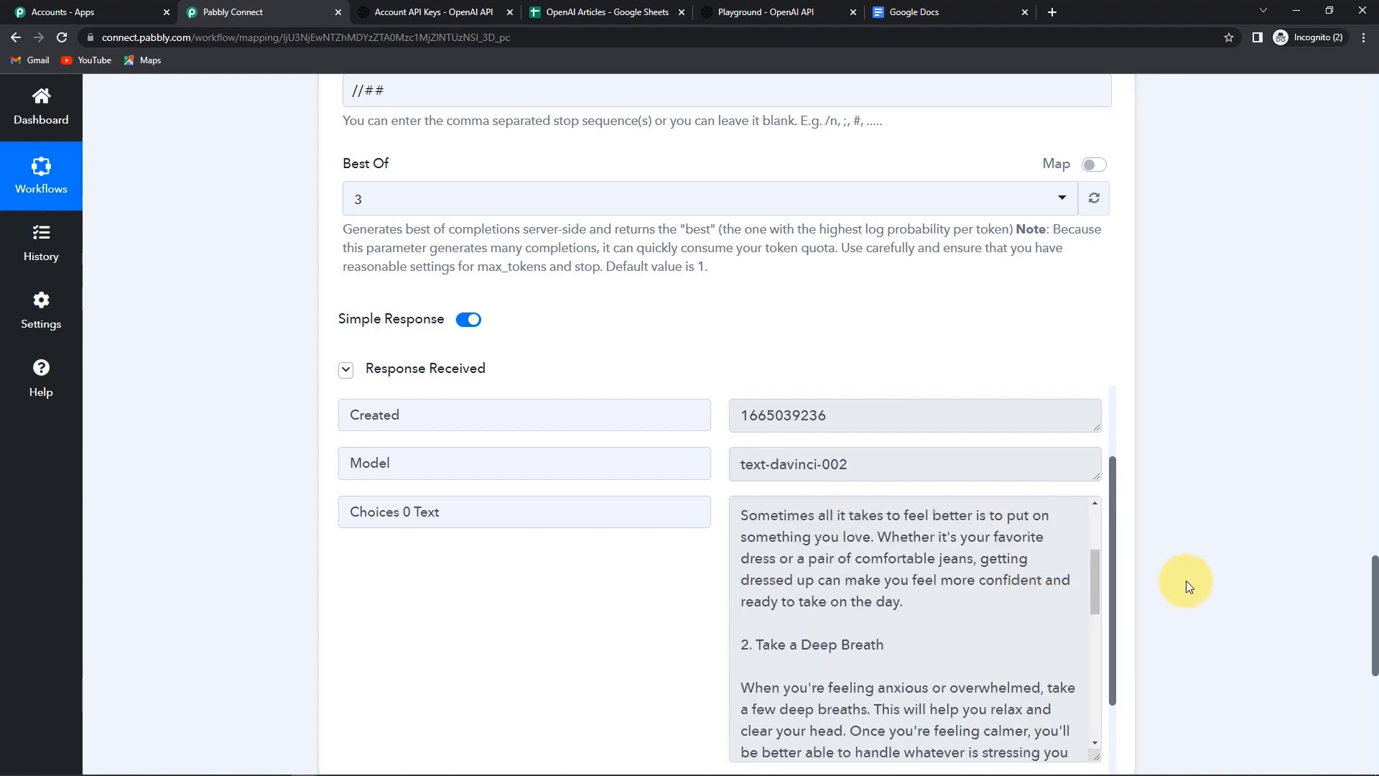
scroll(1187, 581, down, 4)
scroll(1187, 580, down, 2)
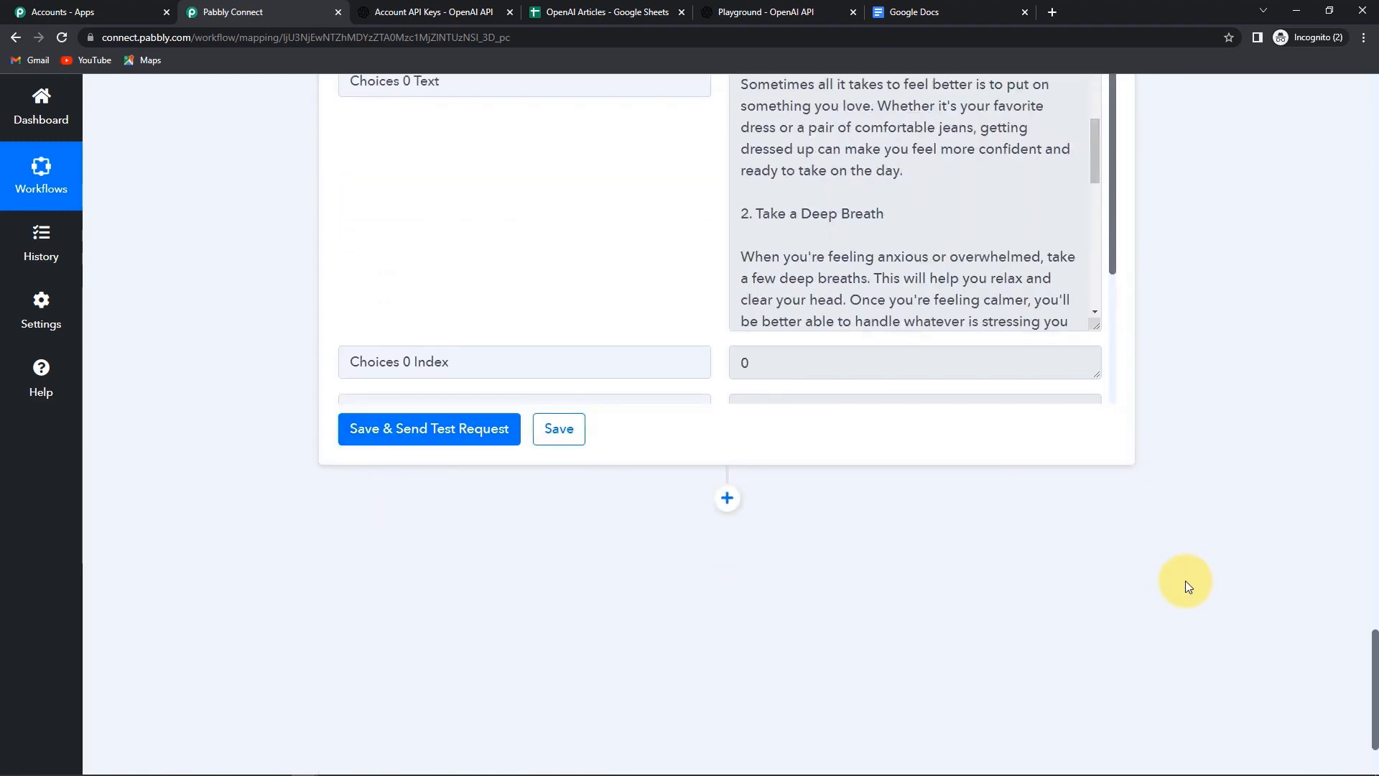
- Add a Google Docs action step with the Create a Blank Document event
click(739, 505)
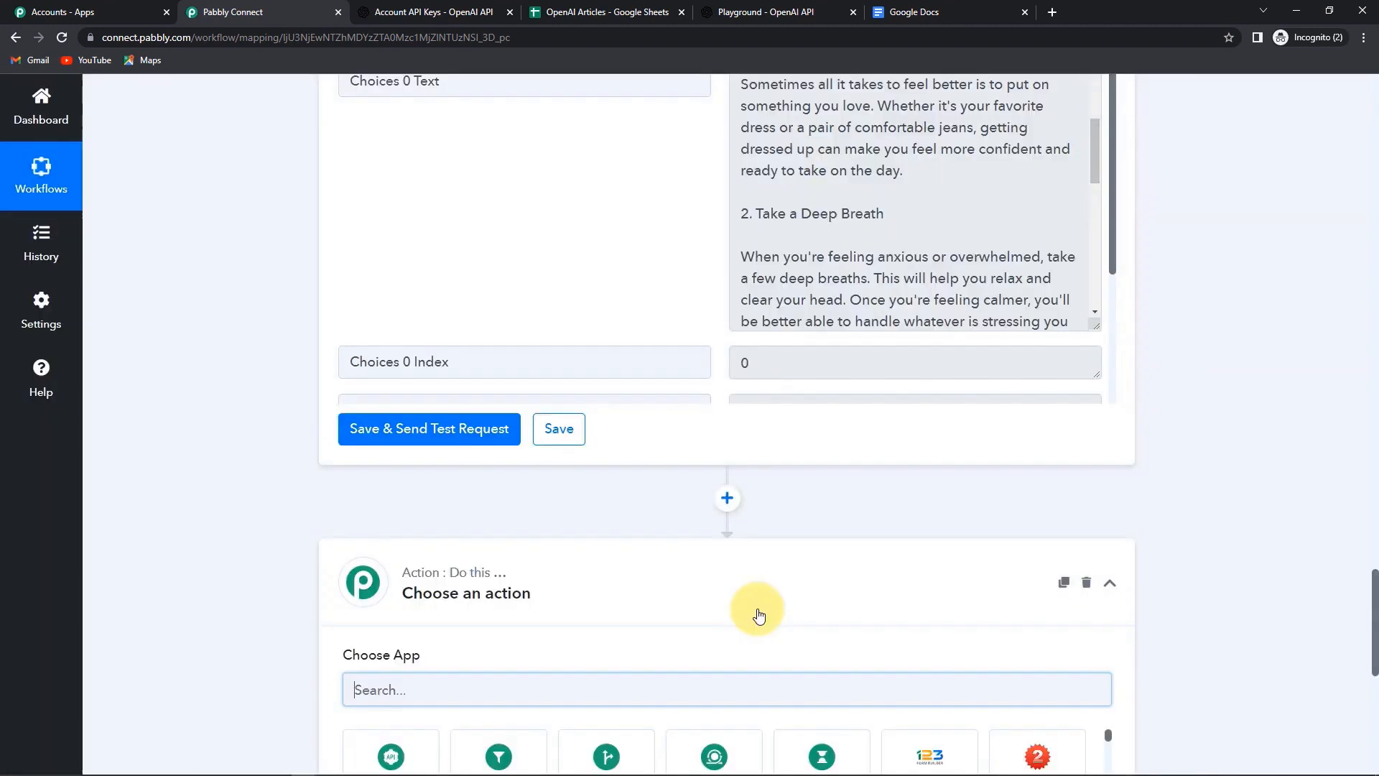
scroll(667, 602, down, 3)
text(google)
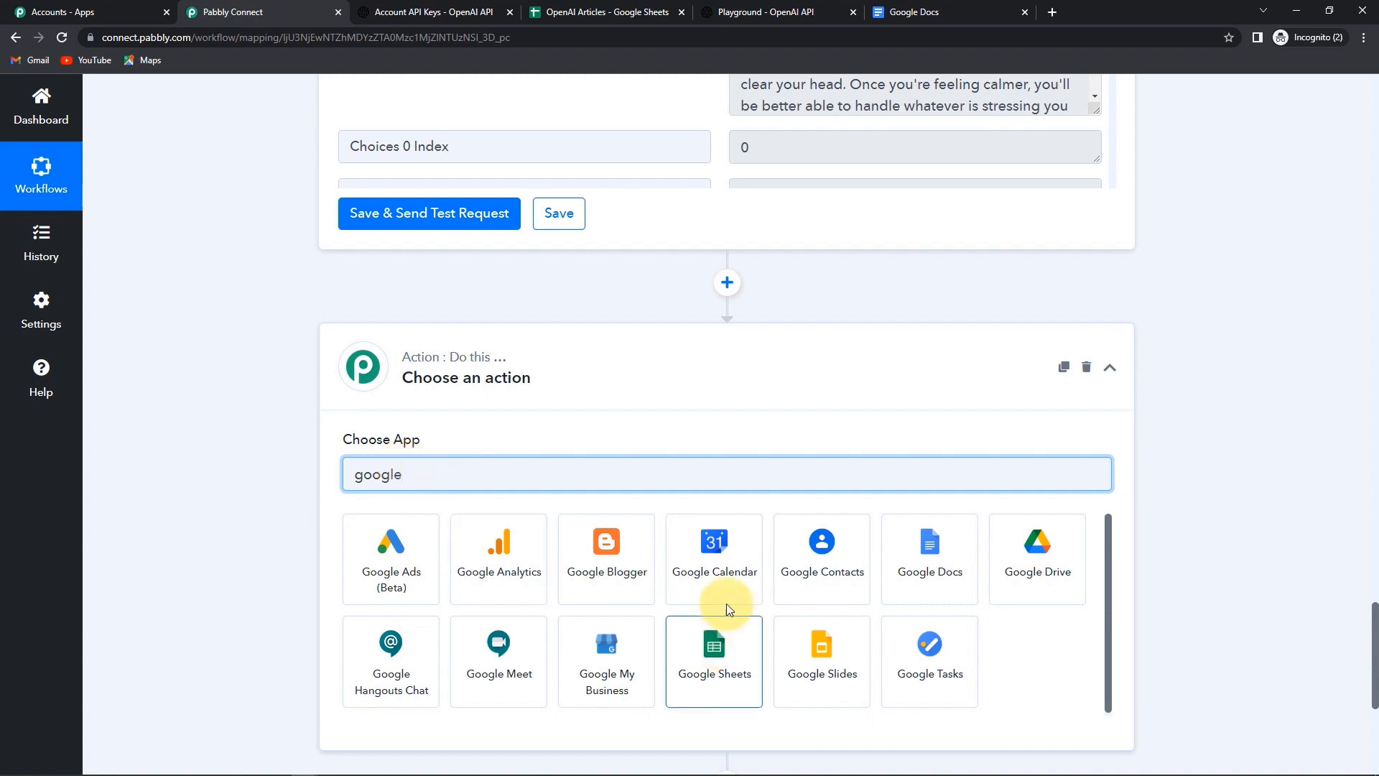
click(914, 565)
click(357, 560)
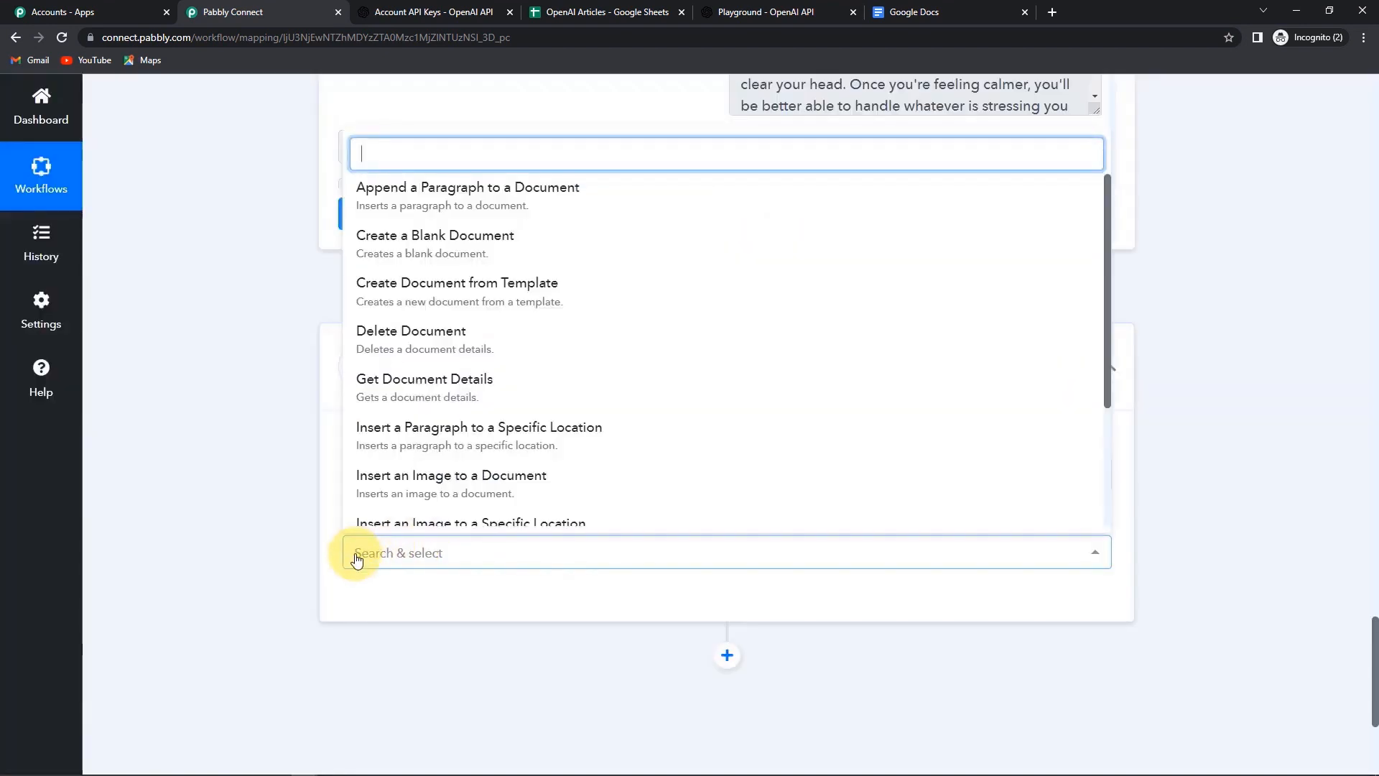
click(384, 251)
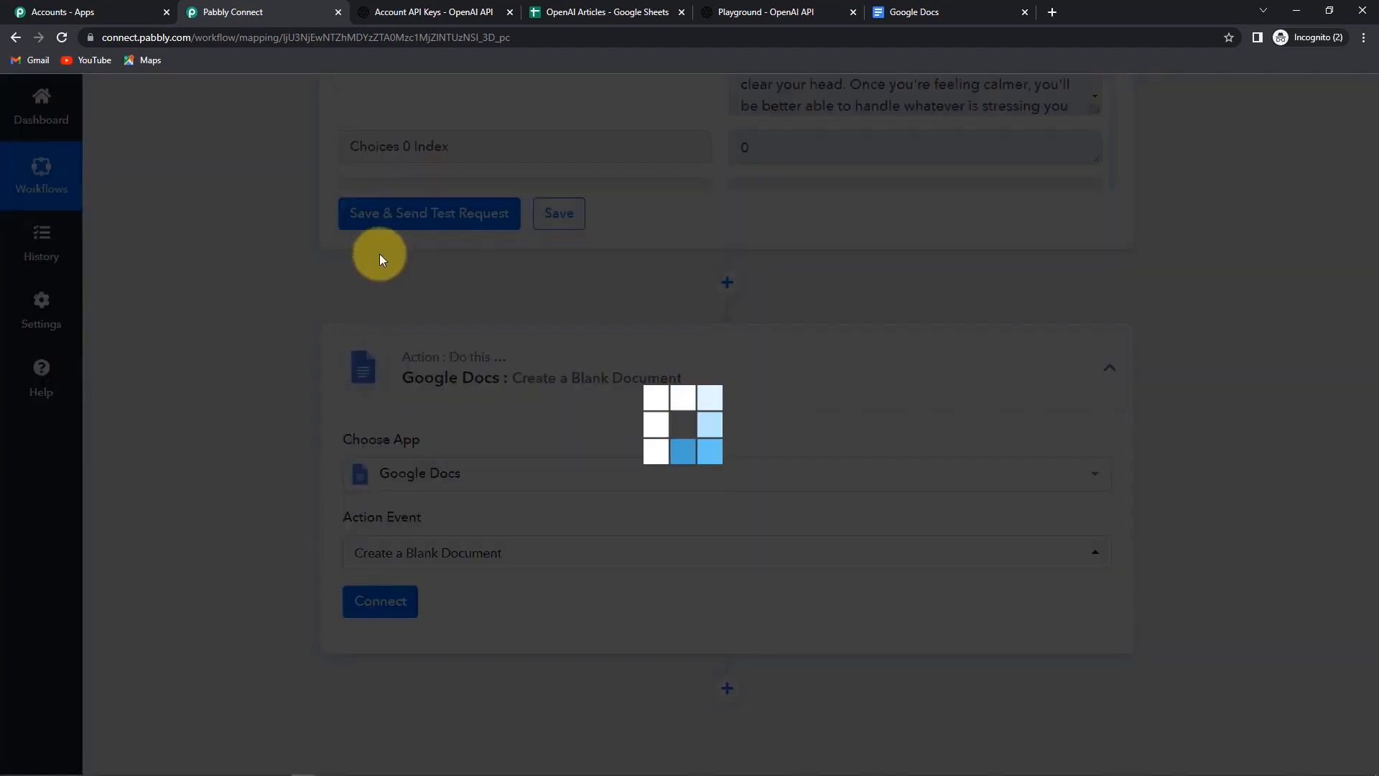
- Connect a new Google Docs account by choosing a Google account and granting access
click(381, 610)
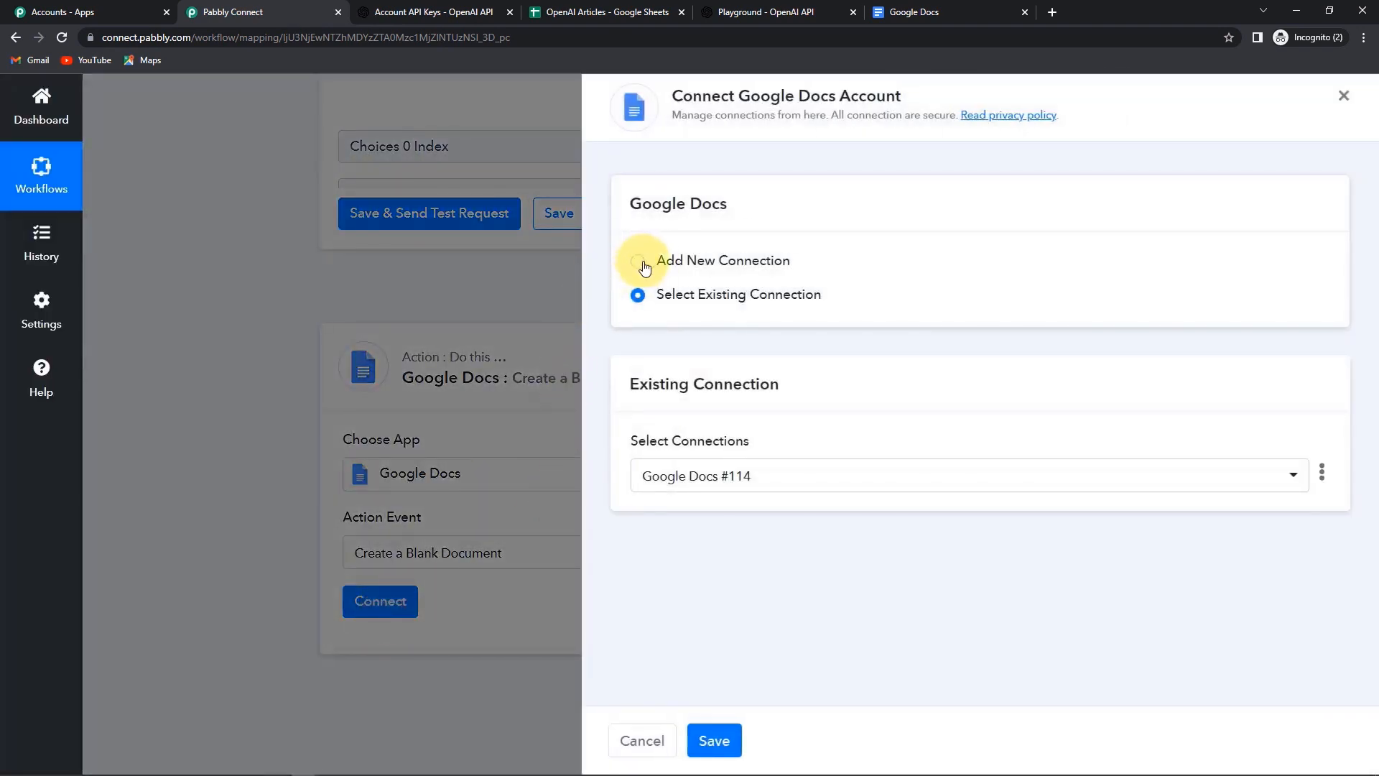
click(636, 263)
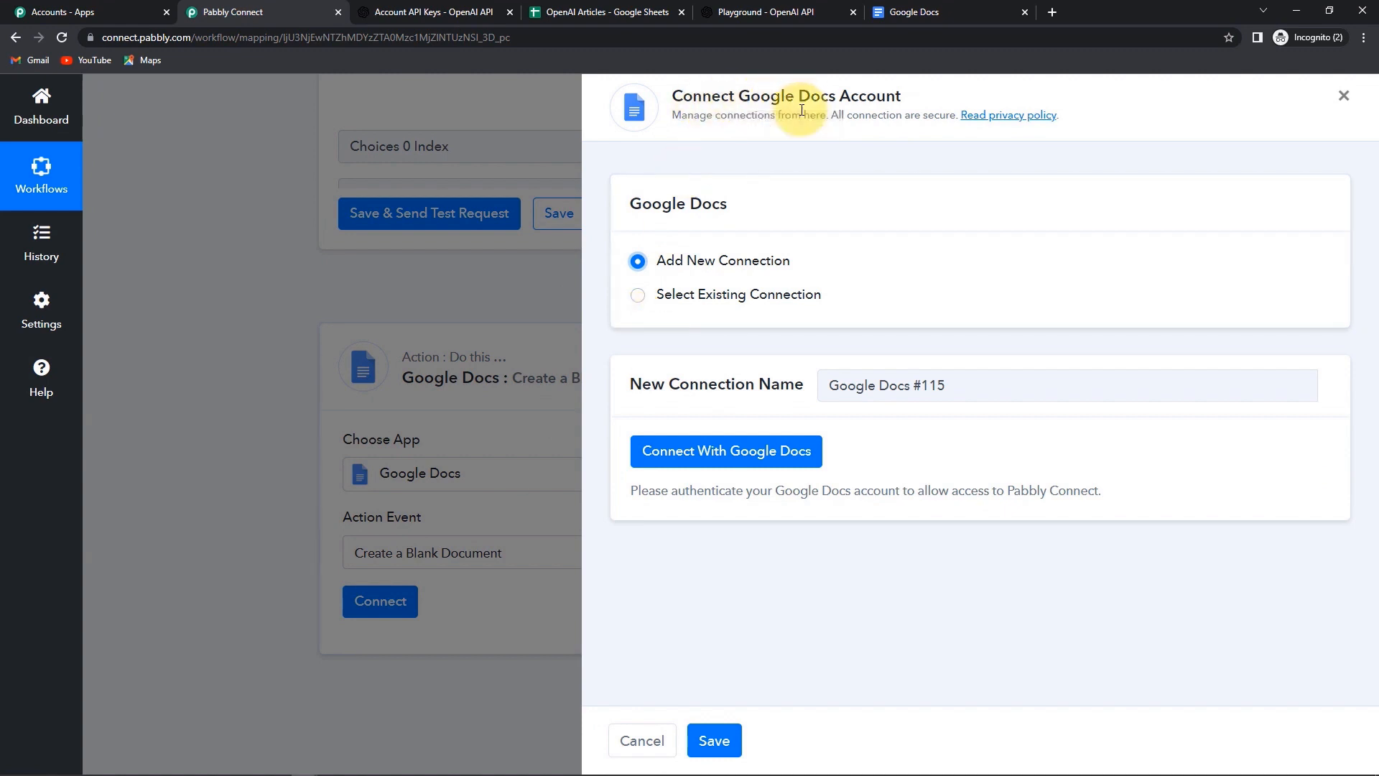
click(731, 460)
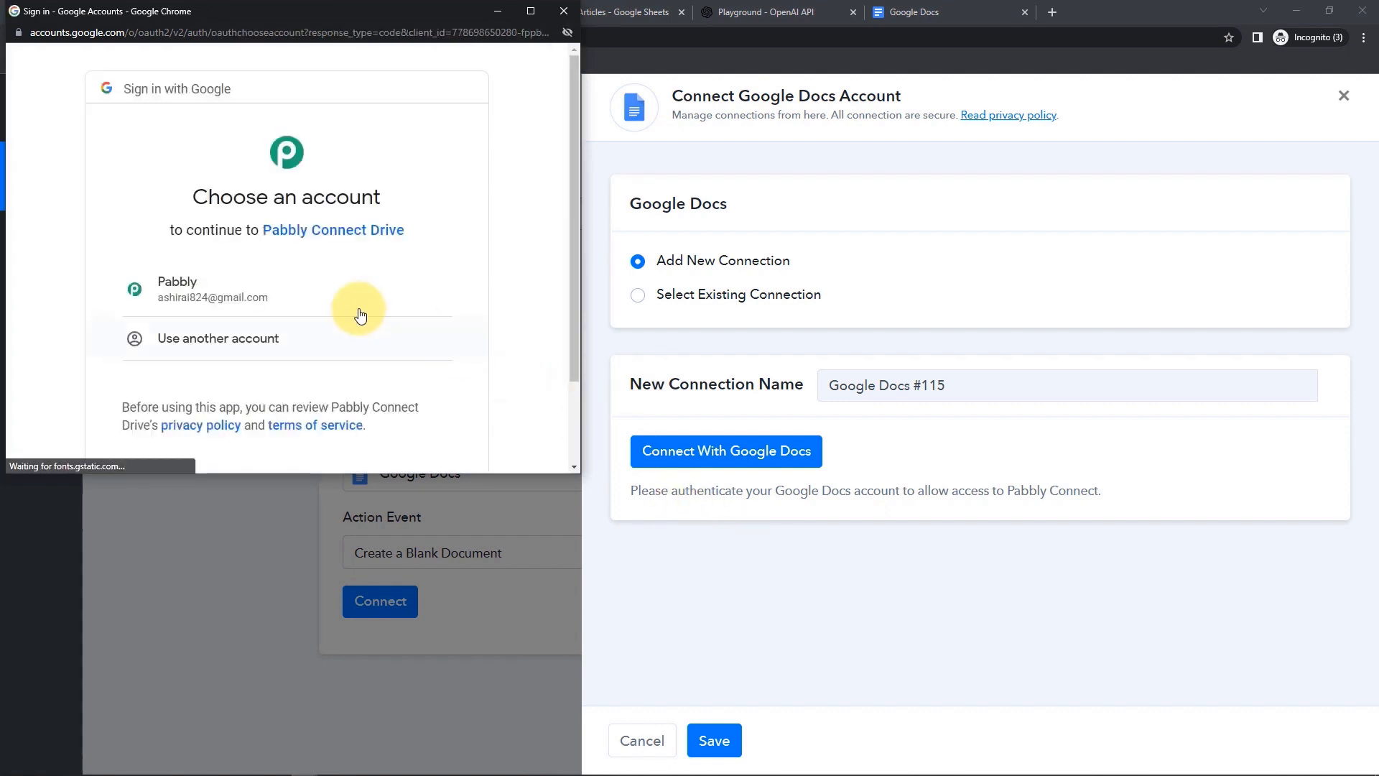
click(162, 286)
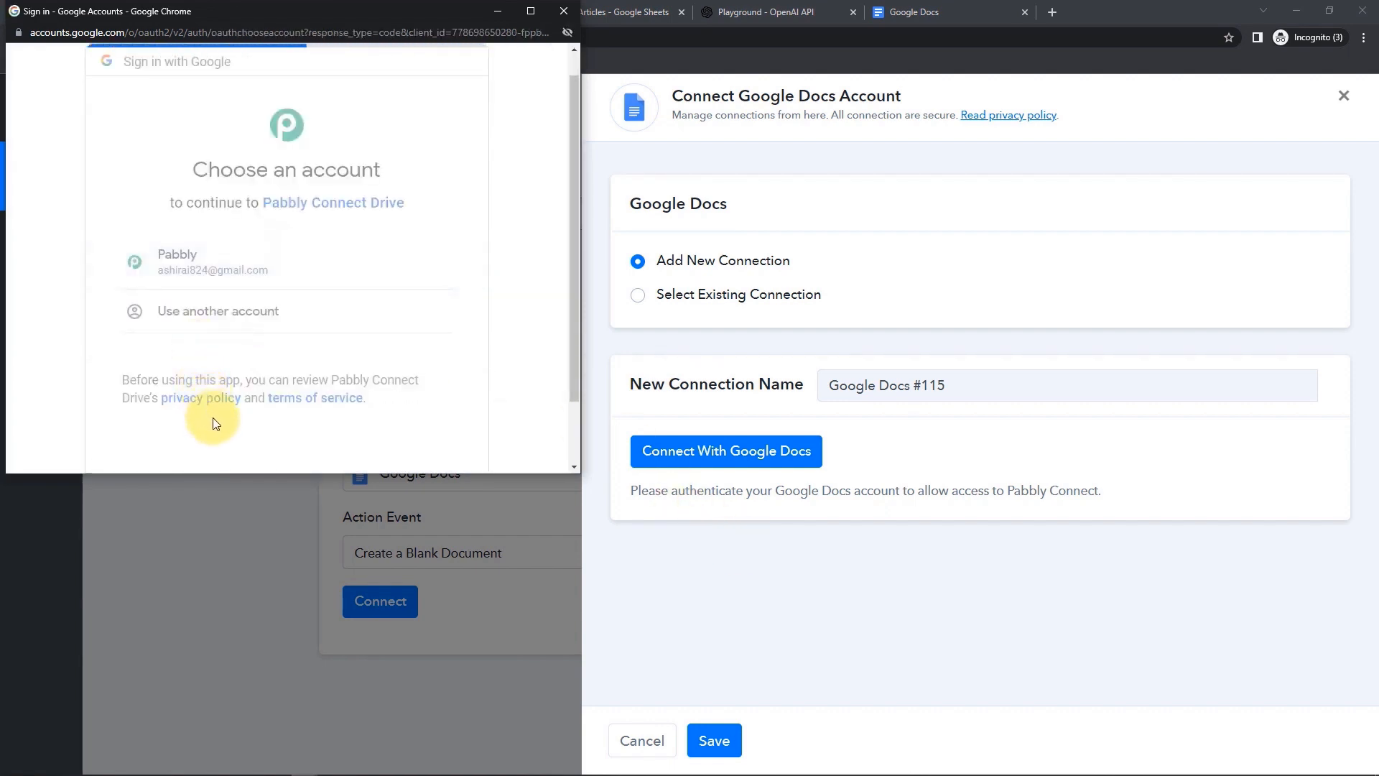
scroll(394, 400, down, 5)
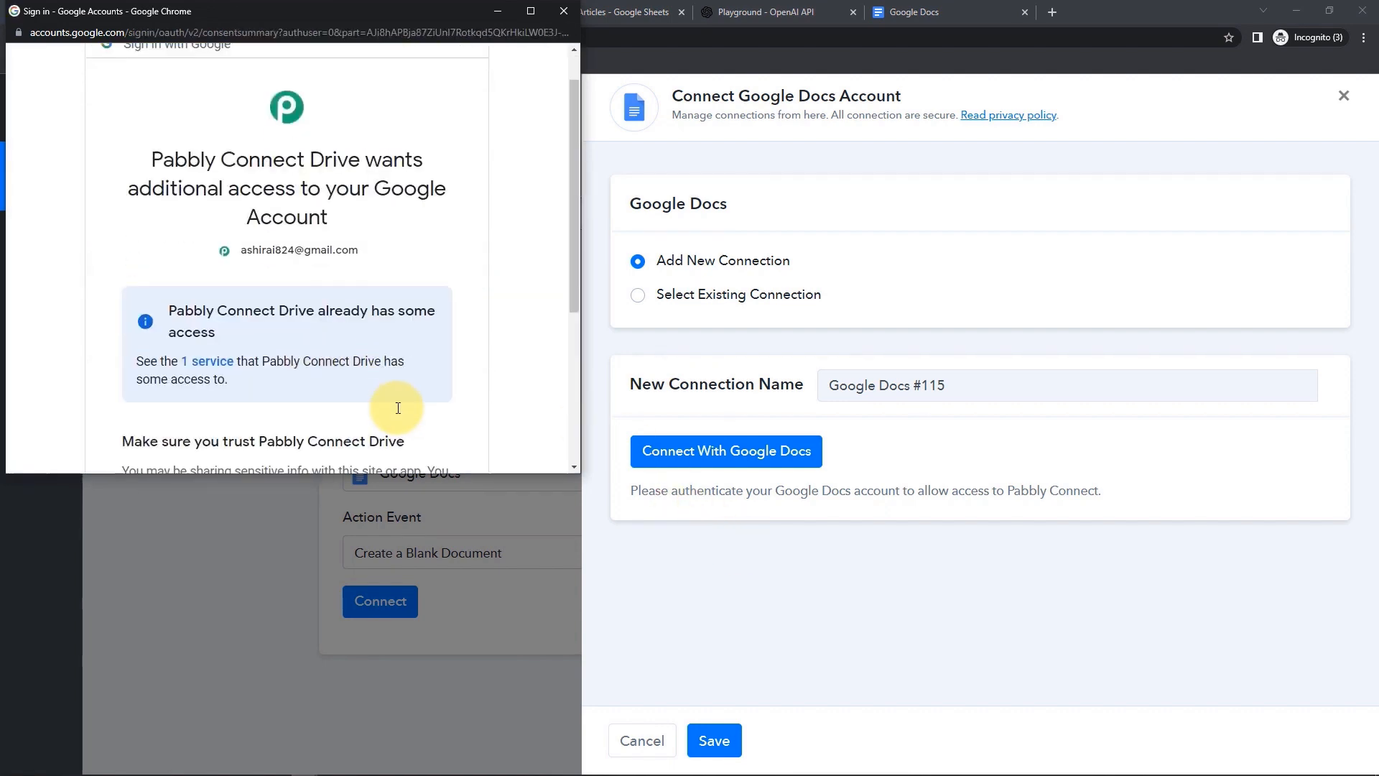
click(395, 343)
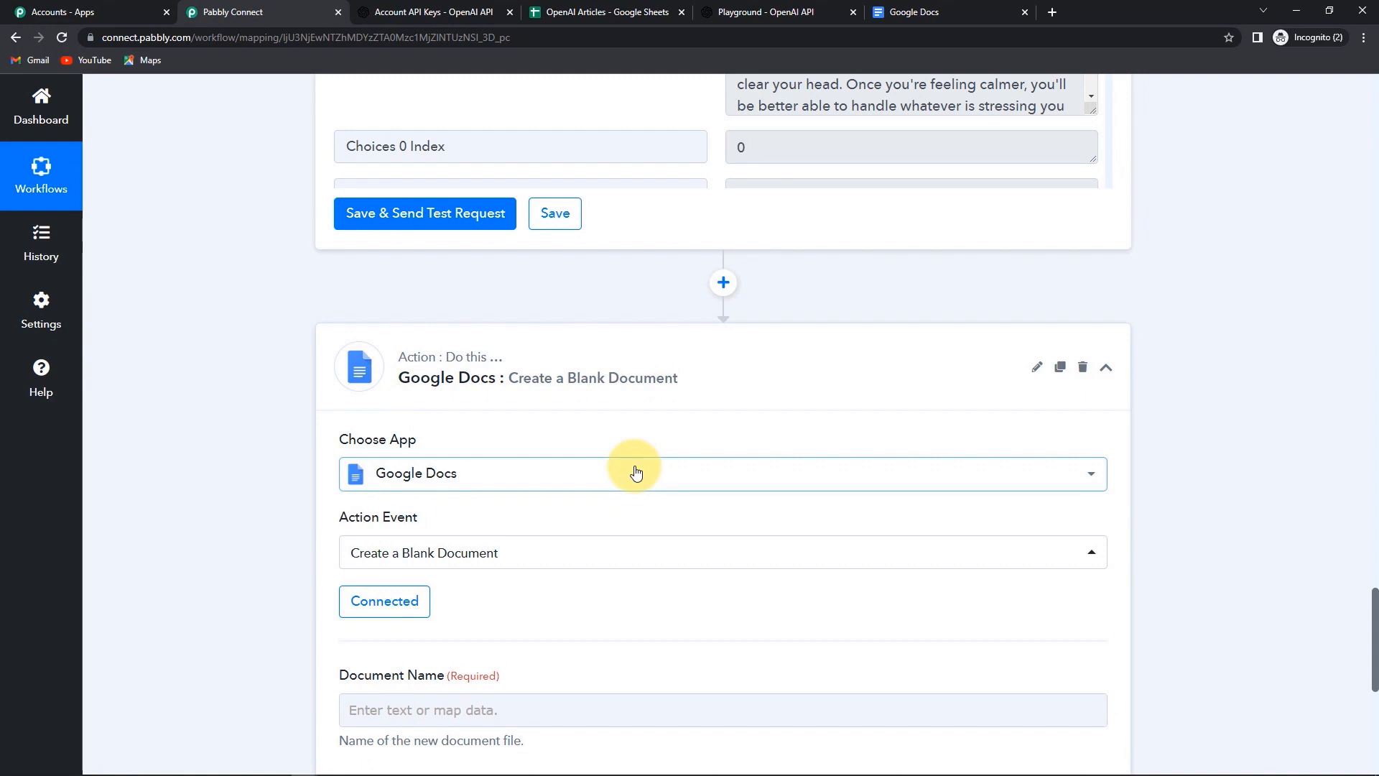
- Map the Google Sheets field Titles For Articles into Document Name
scroll(635, 472, down, 4)
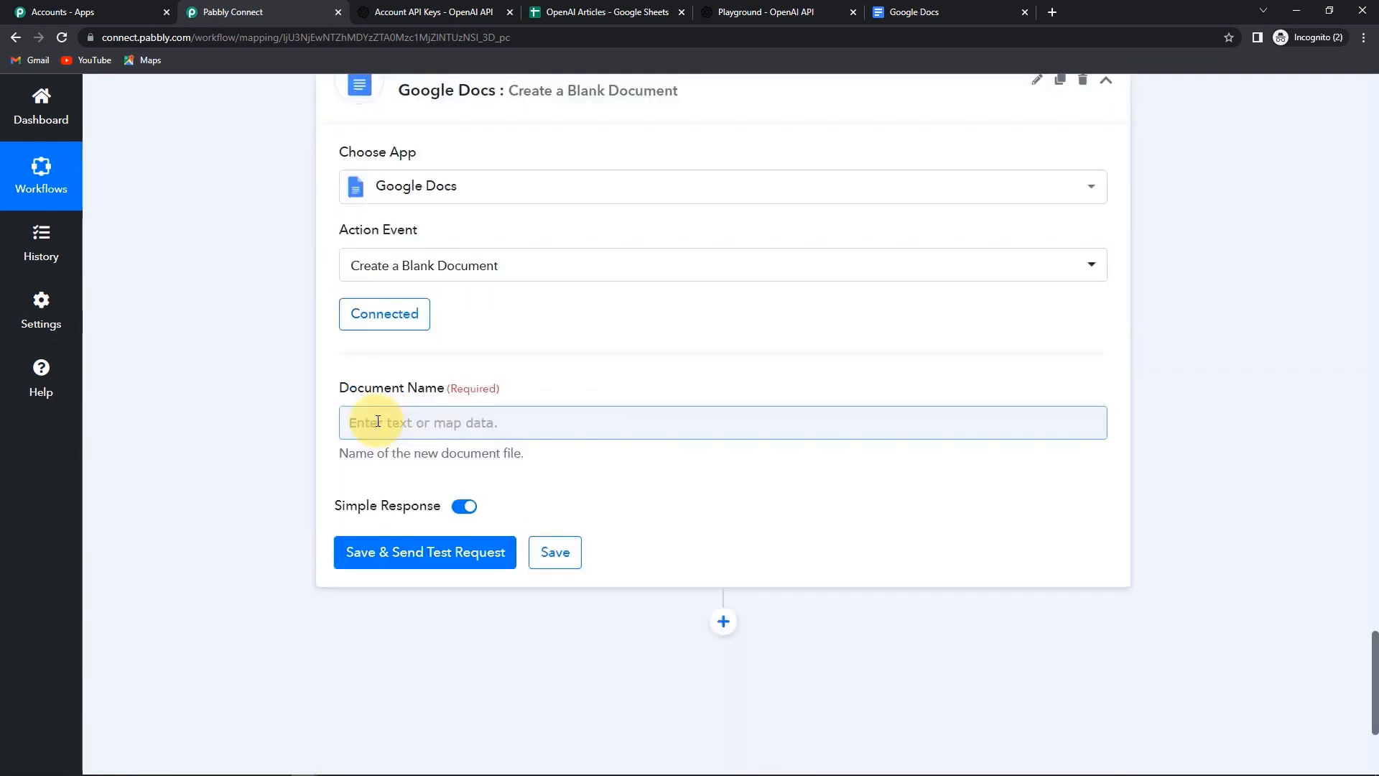
click(377, 421)
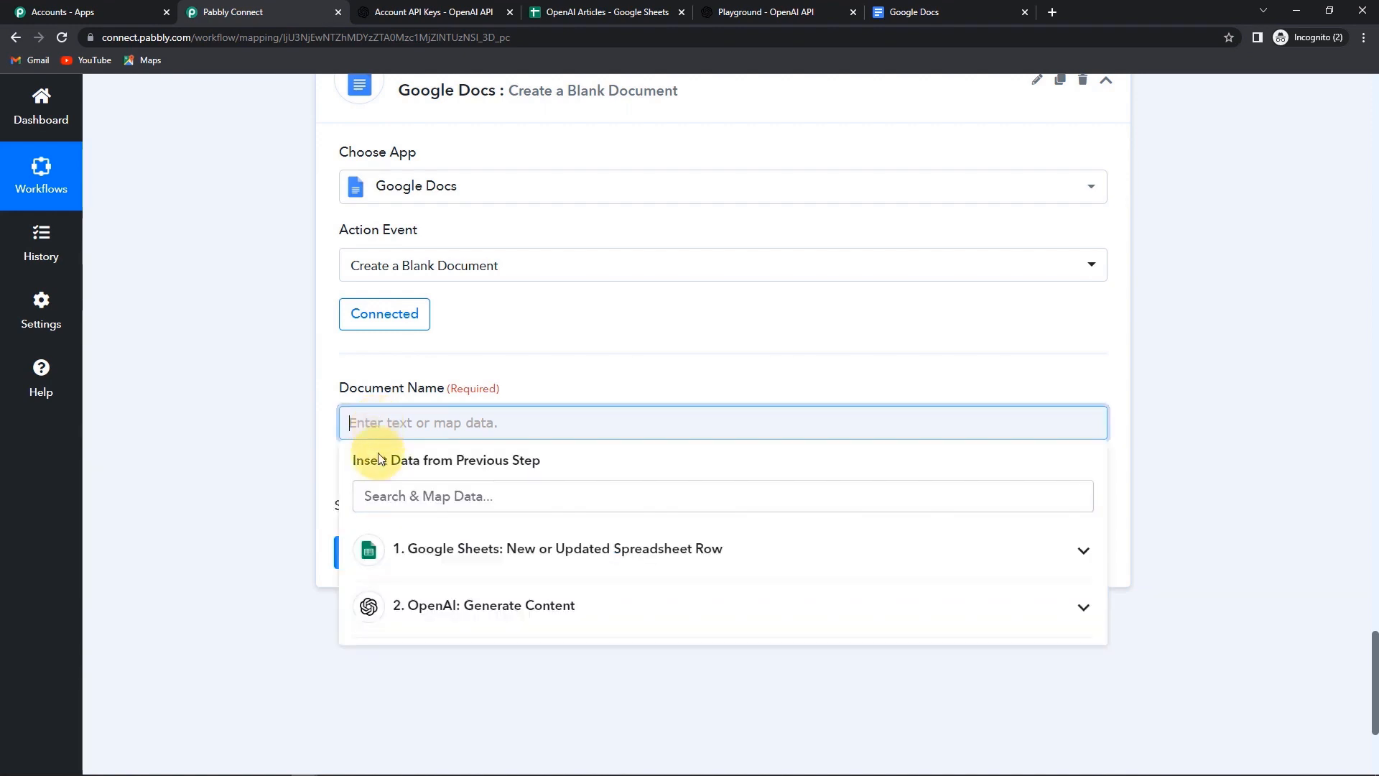
click(442, 558)
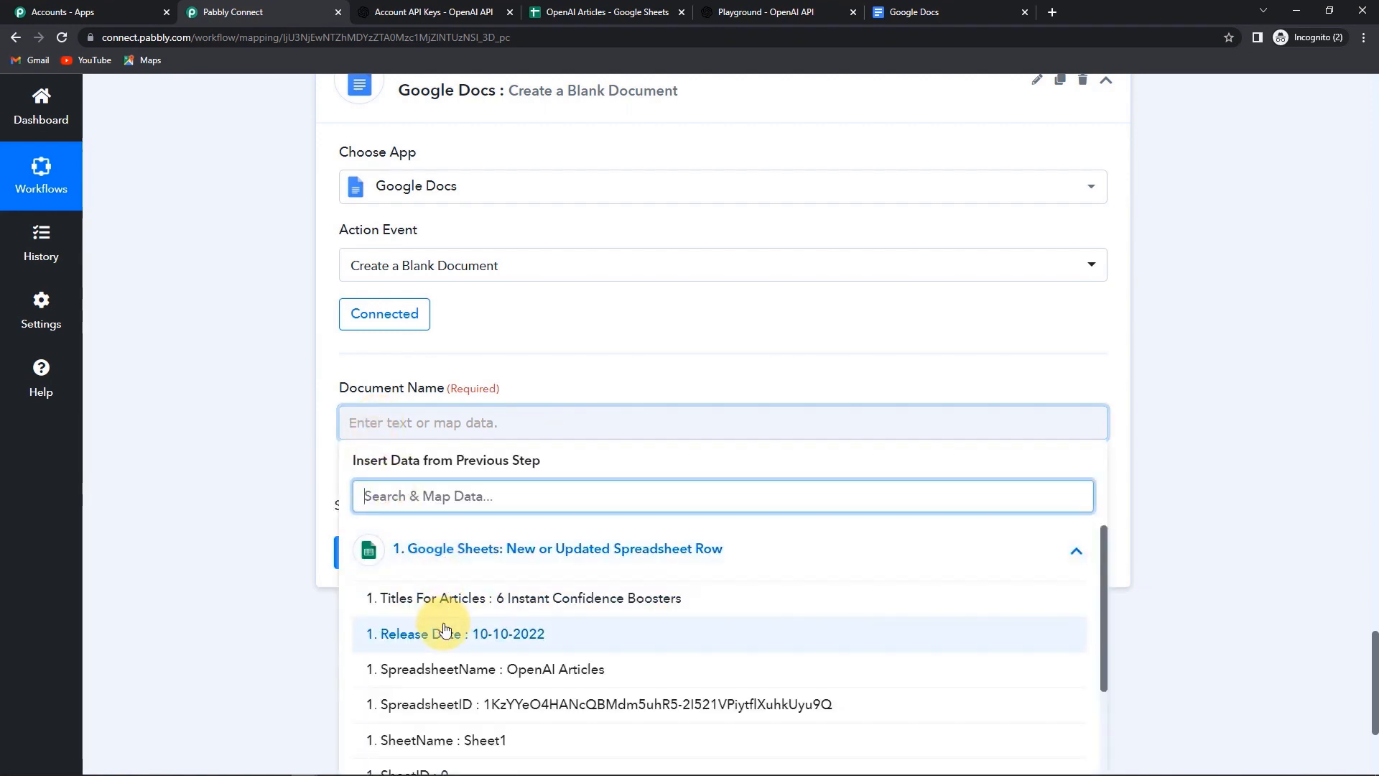
click(428, 603)
click(240, 528)
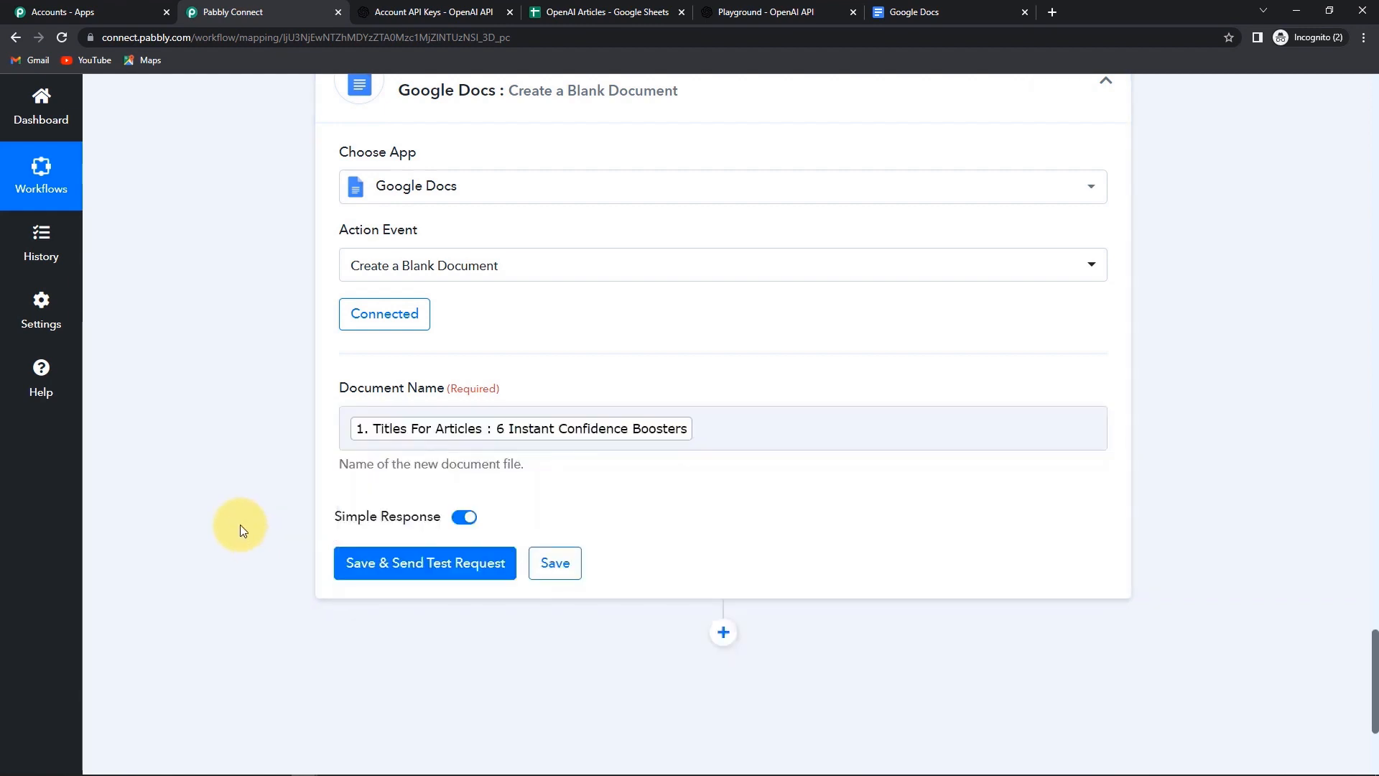
- Test the step and confirm a document titled 6 Instant Confidence Boosters was created
scroll(240, 524, down, 2)
click(383, 440)
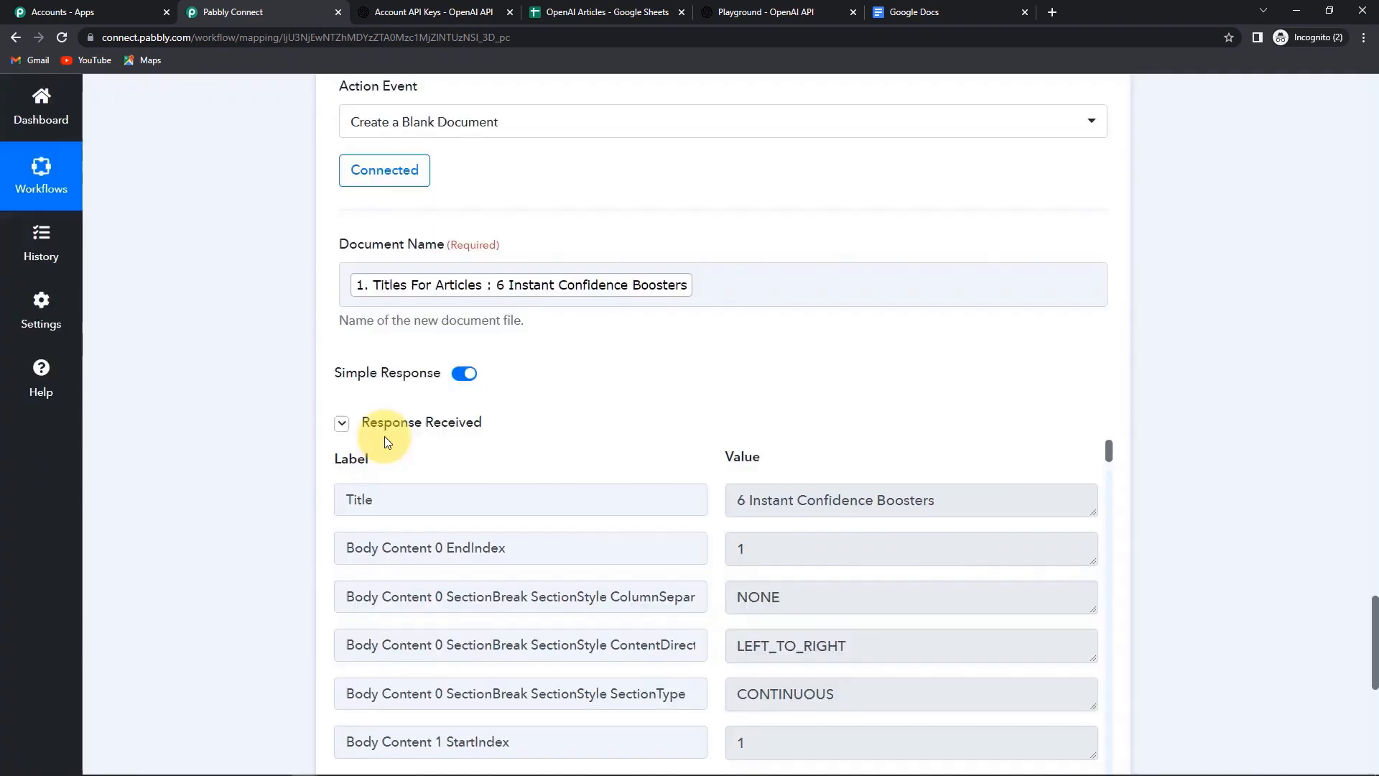
scroll(471, 495, down, 3)
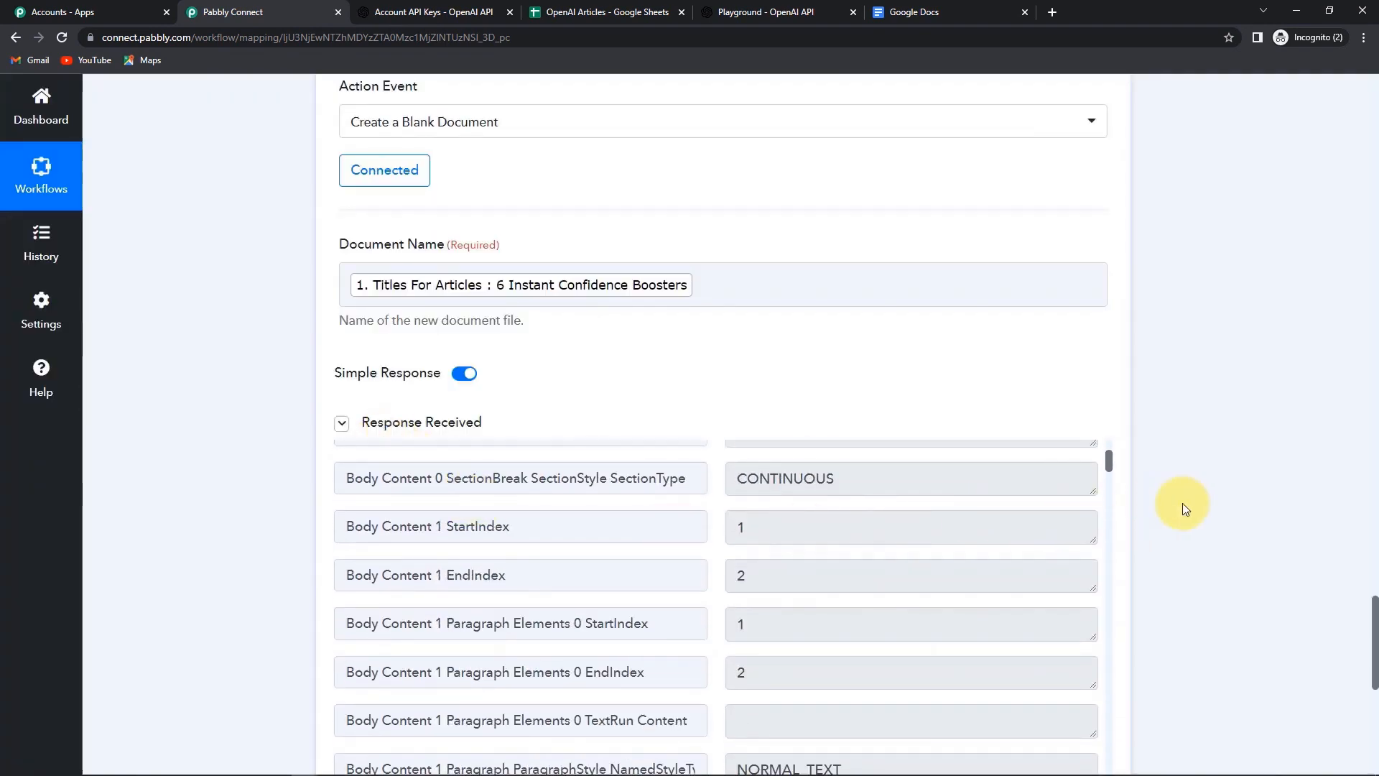
scroll(1153, 503, down, 2)
scroll(920, 513, up, 3)
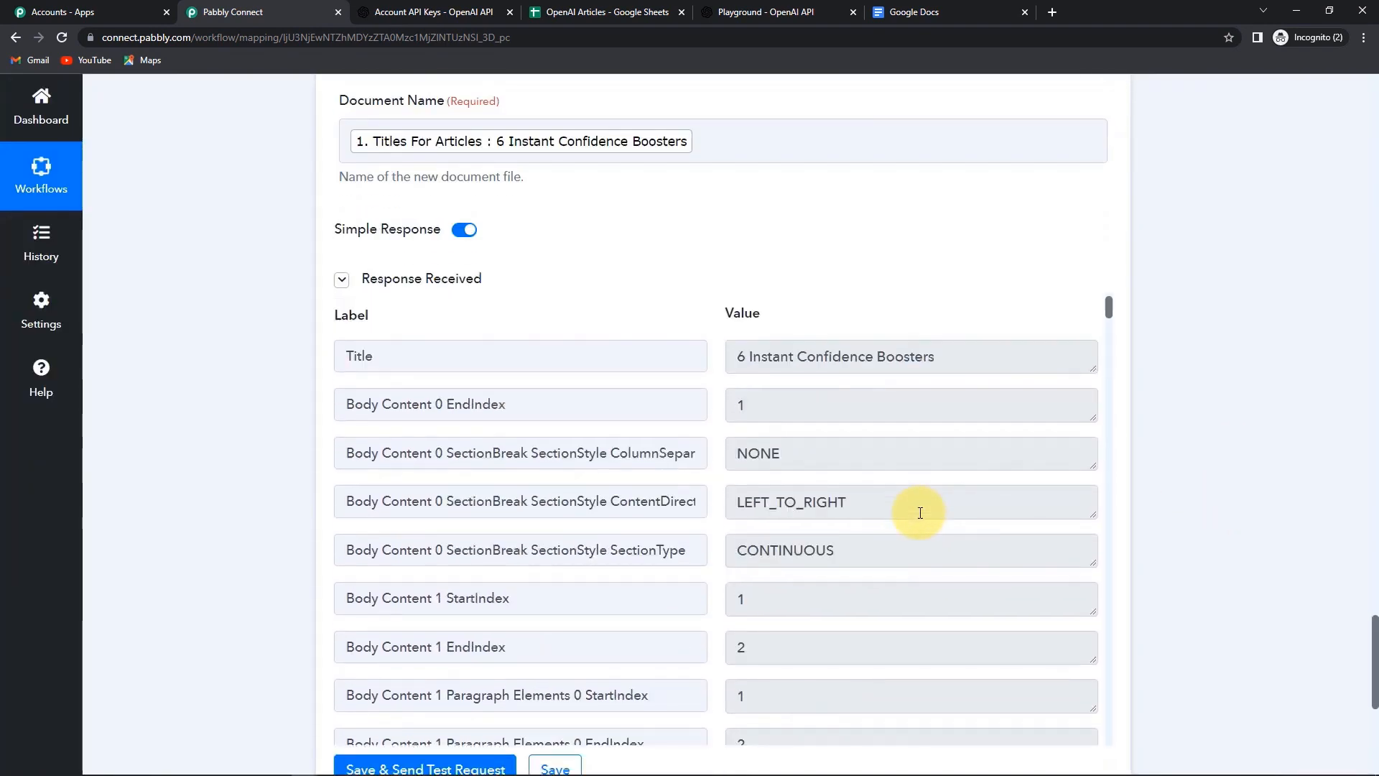
scroll(779, 508, down, 10)
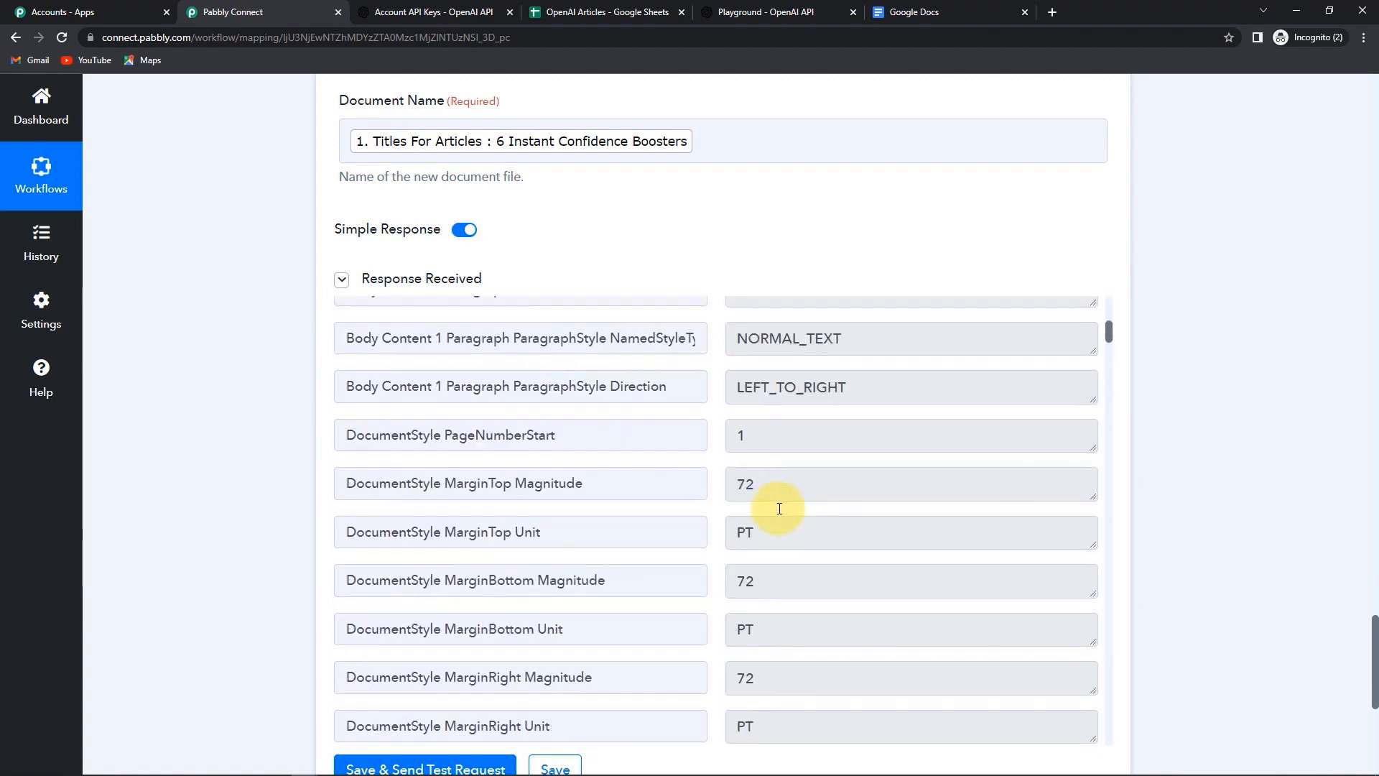
drag(1108, 356, 1185, 757)
scroll(791, 677, down, 2)
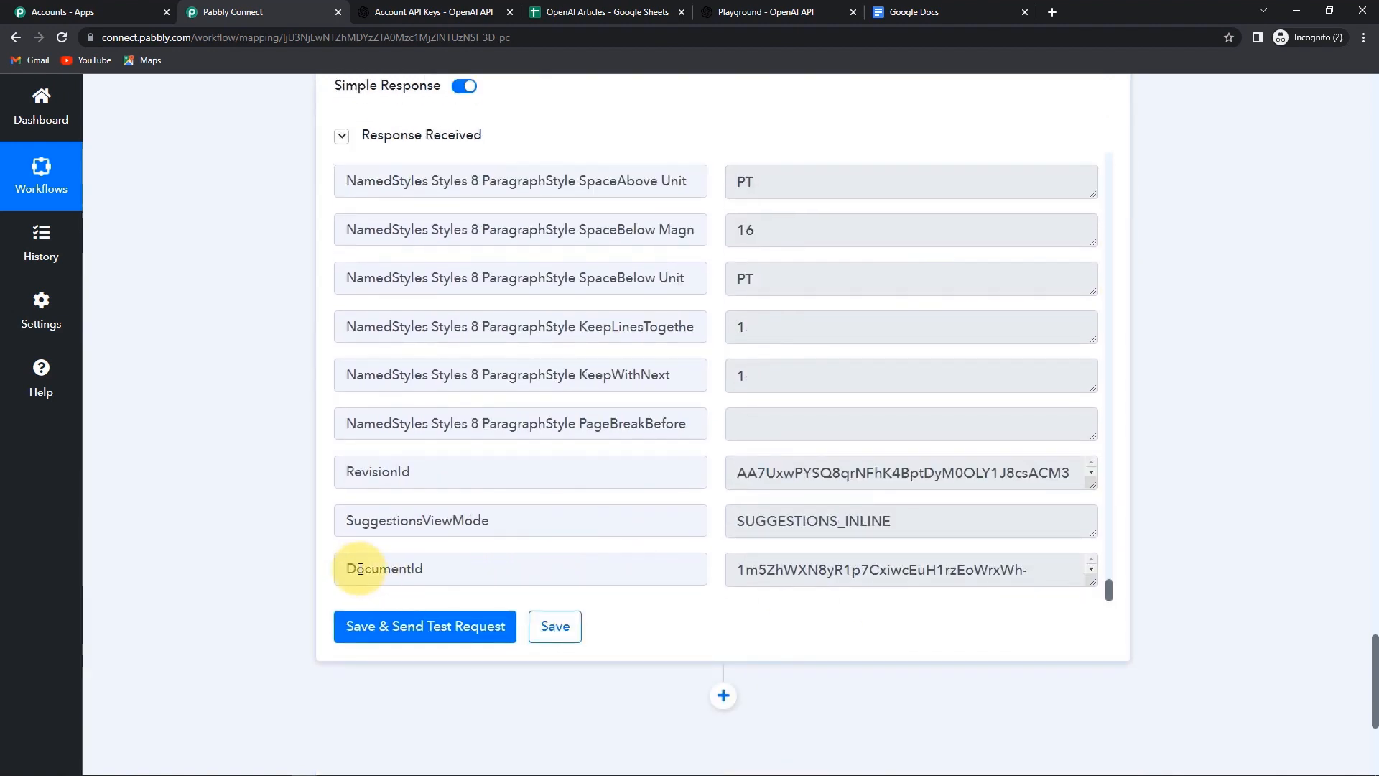
scroll(462, 550, down, 5)
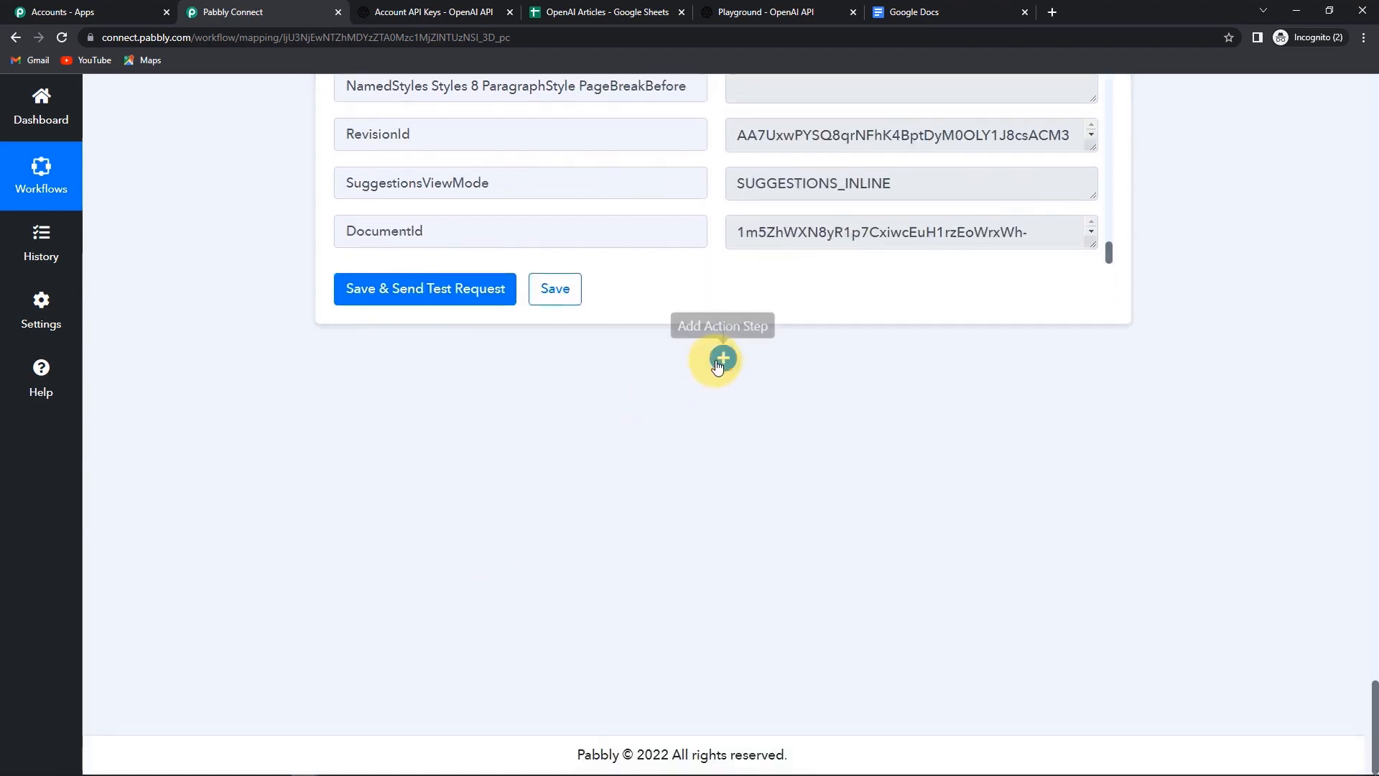
- Add another action step using Google Docs, found by searching 'goog'
click(722, 362)
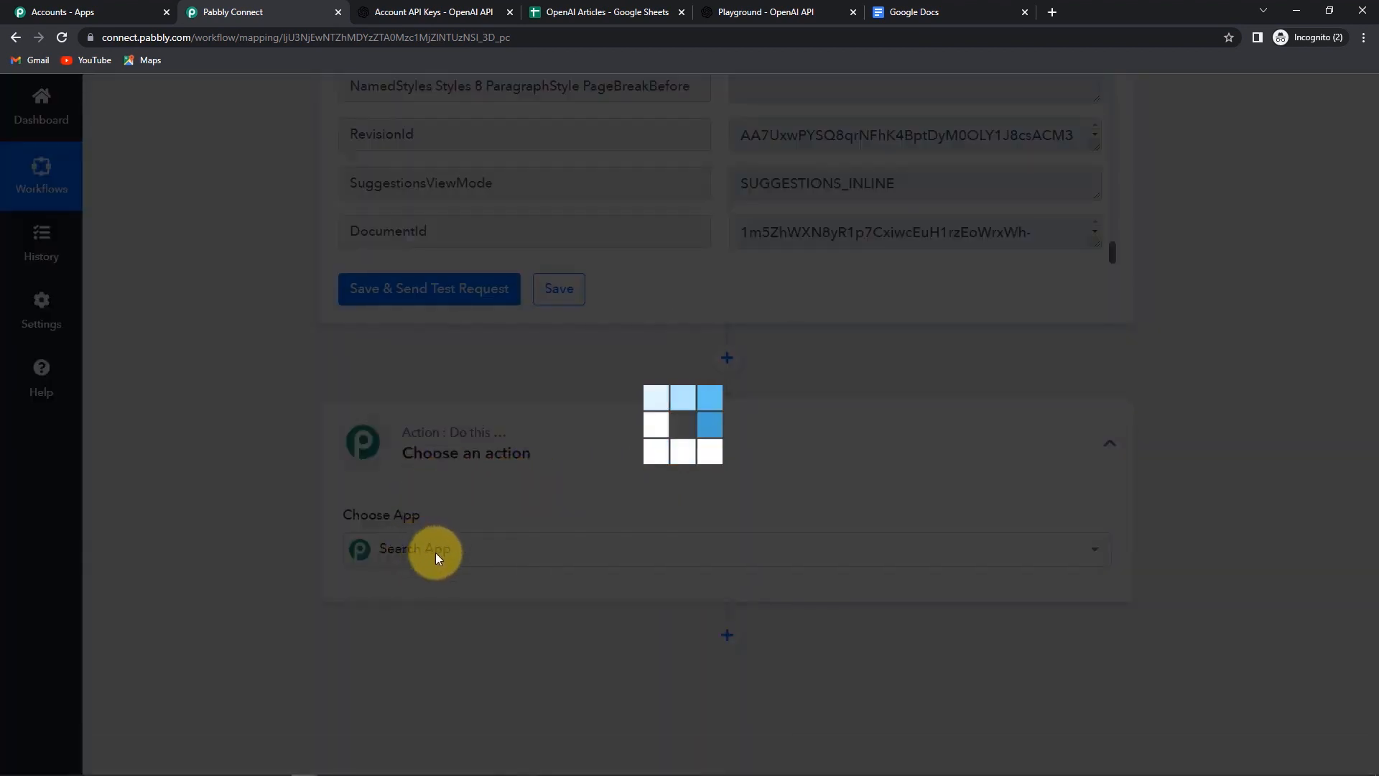
text(goog)
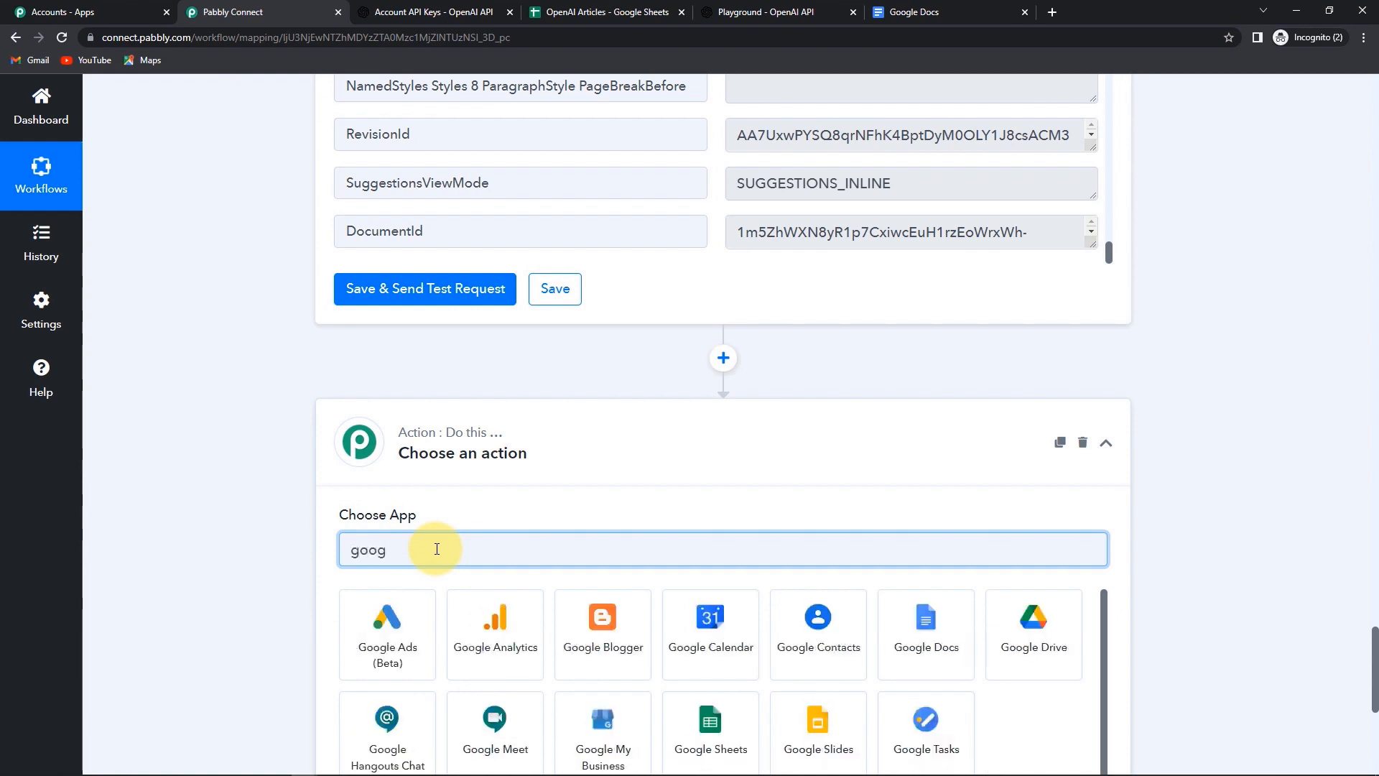
click(894, 618)
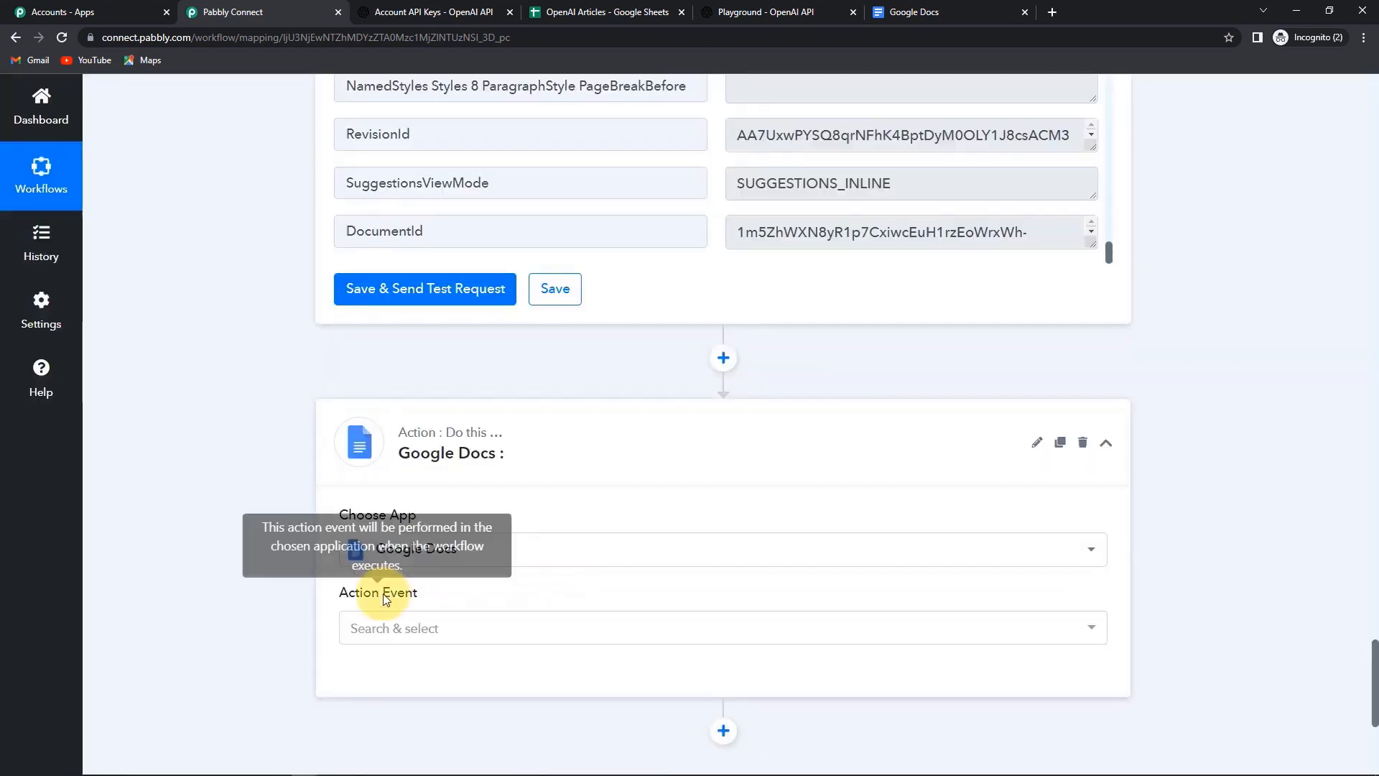
- Choose the Append a Paragraph to a Document event and save the existing Google Docs connection
click(363, 626)
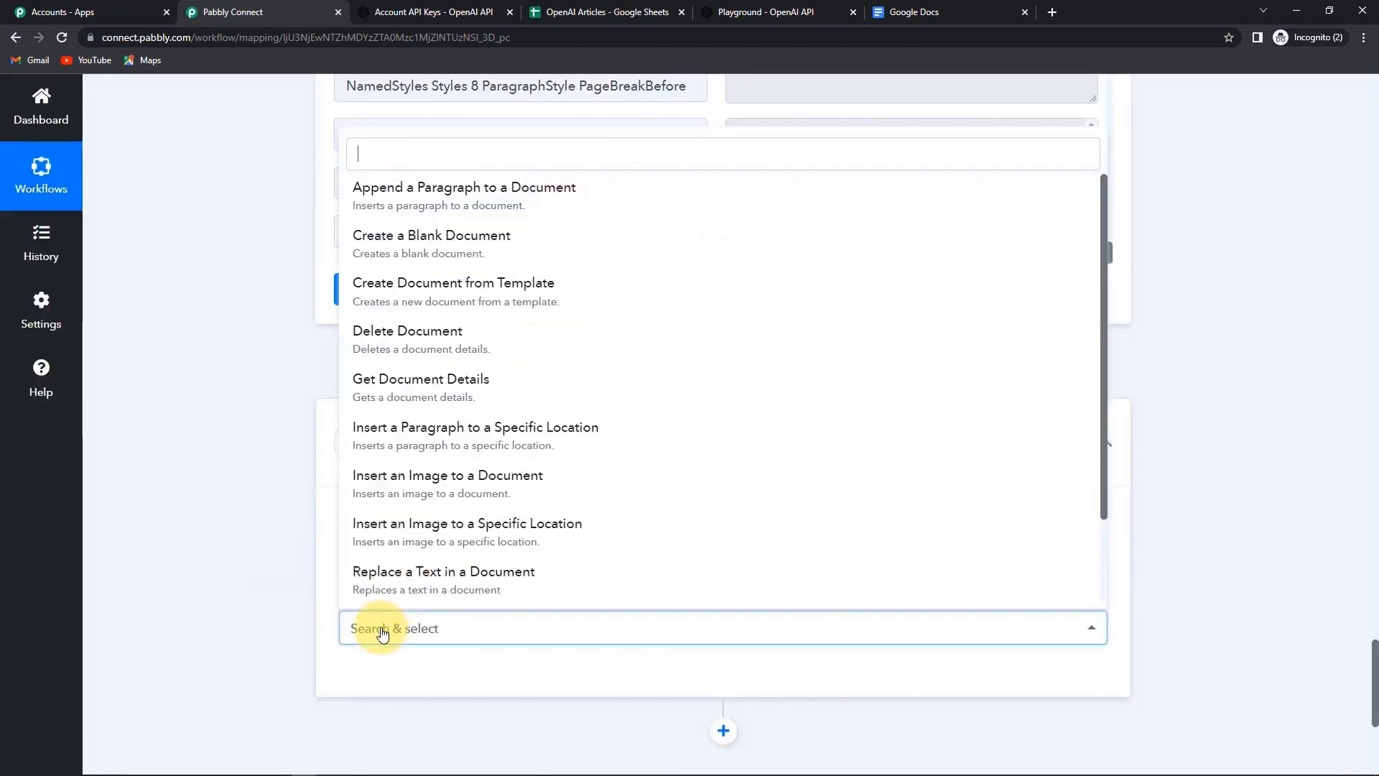
click(388, 202)
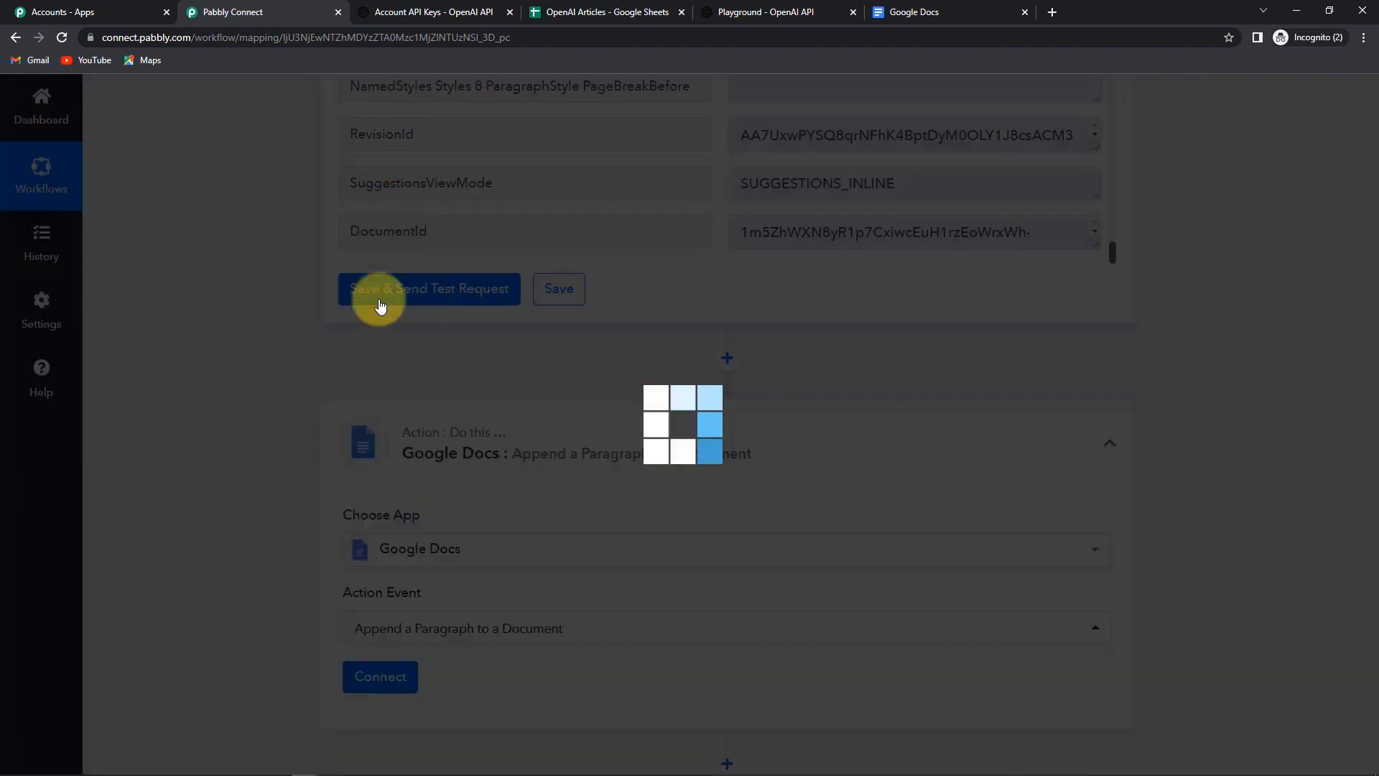
click(377, 679)
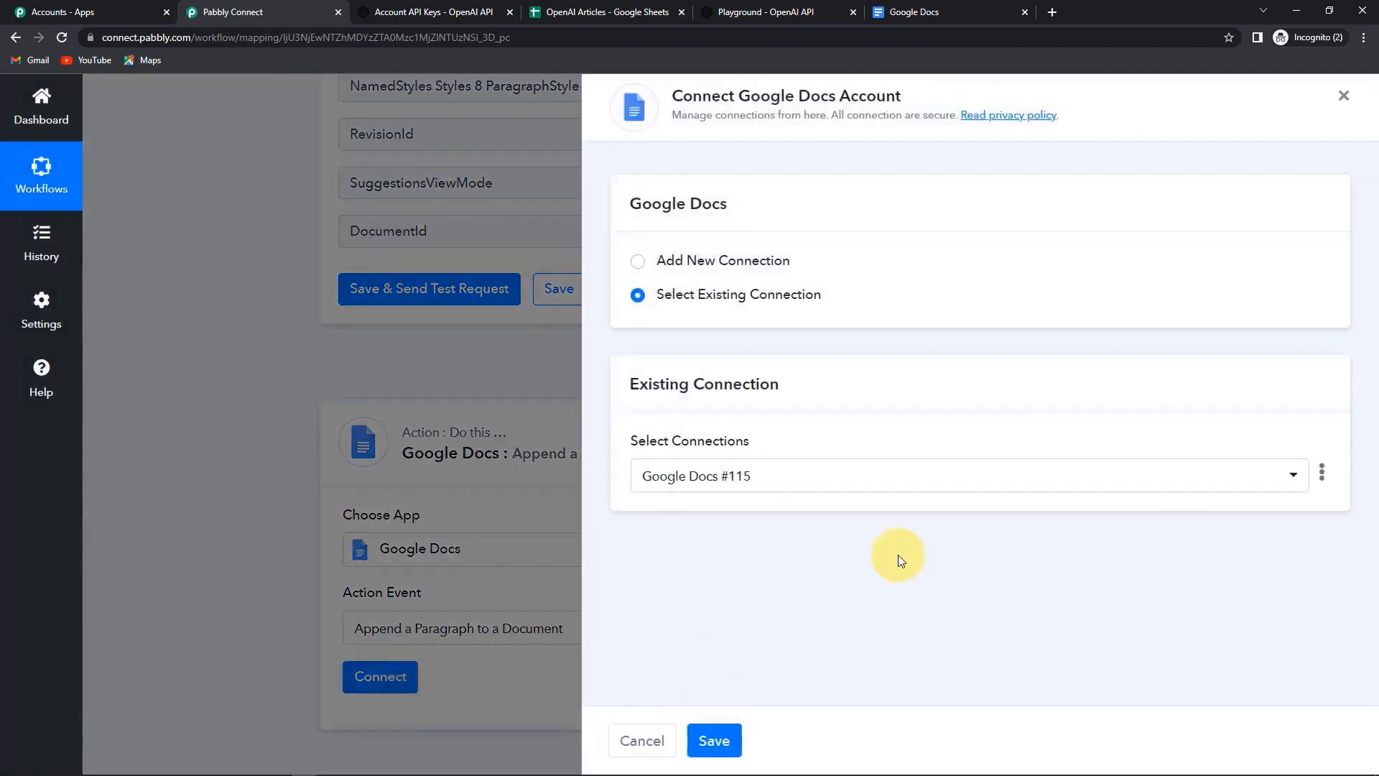
click(714, 741)
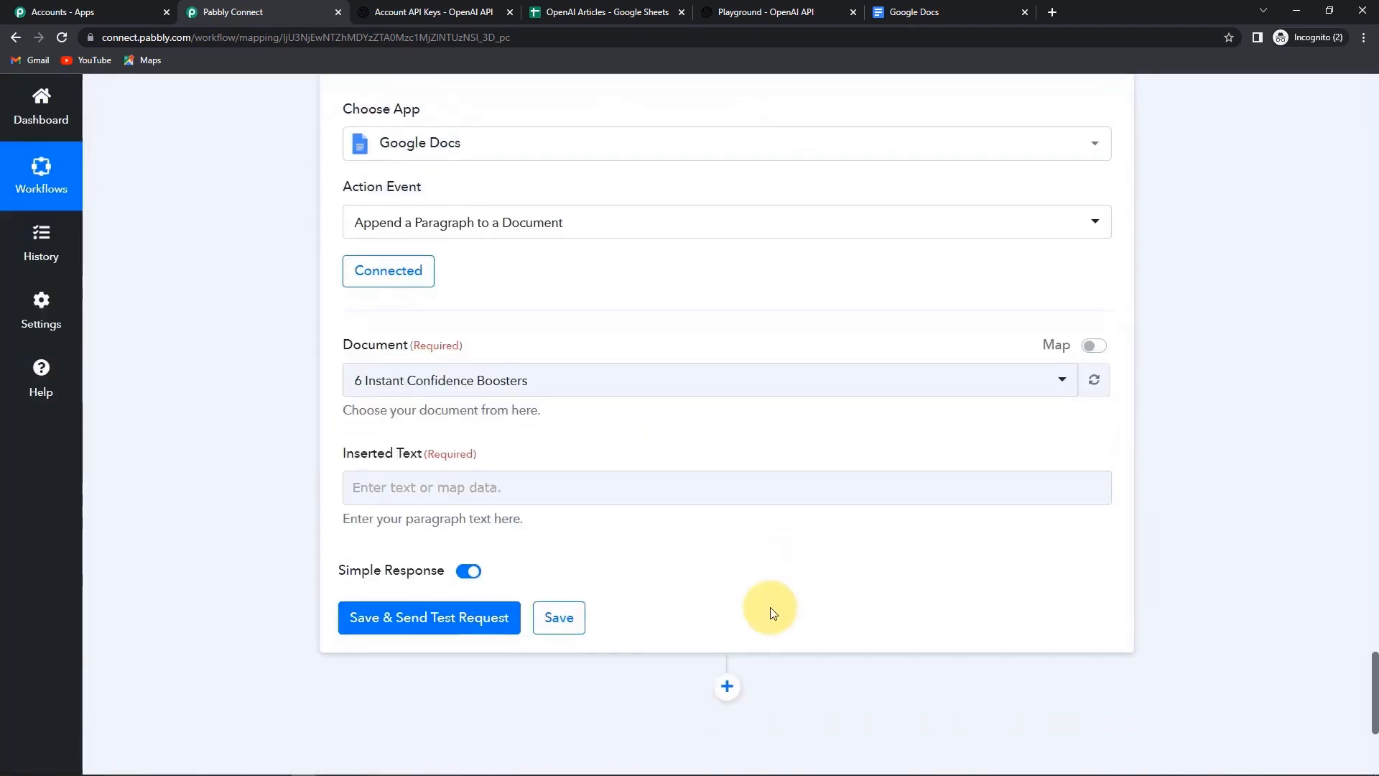
- Replace the fixed Document ID with mapped DocumentId from the Create a Blank Document step
click(540, 359)
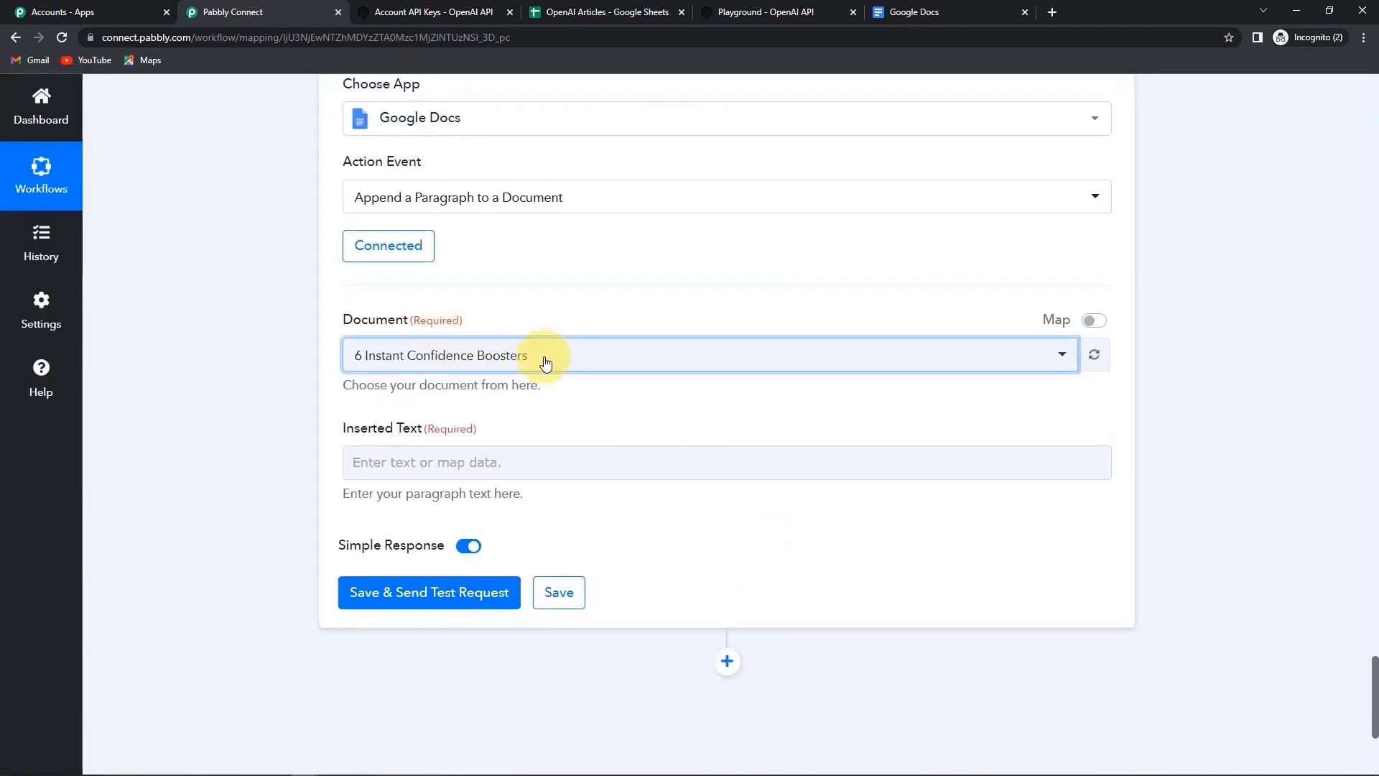
click(1093, 322)
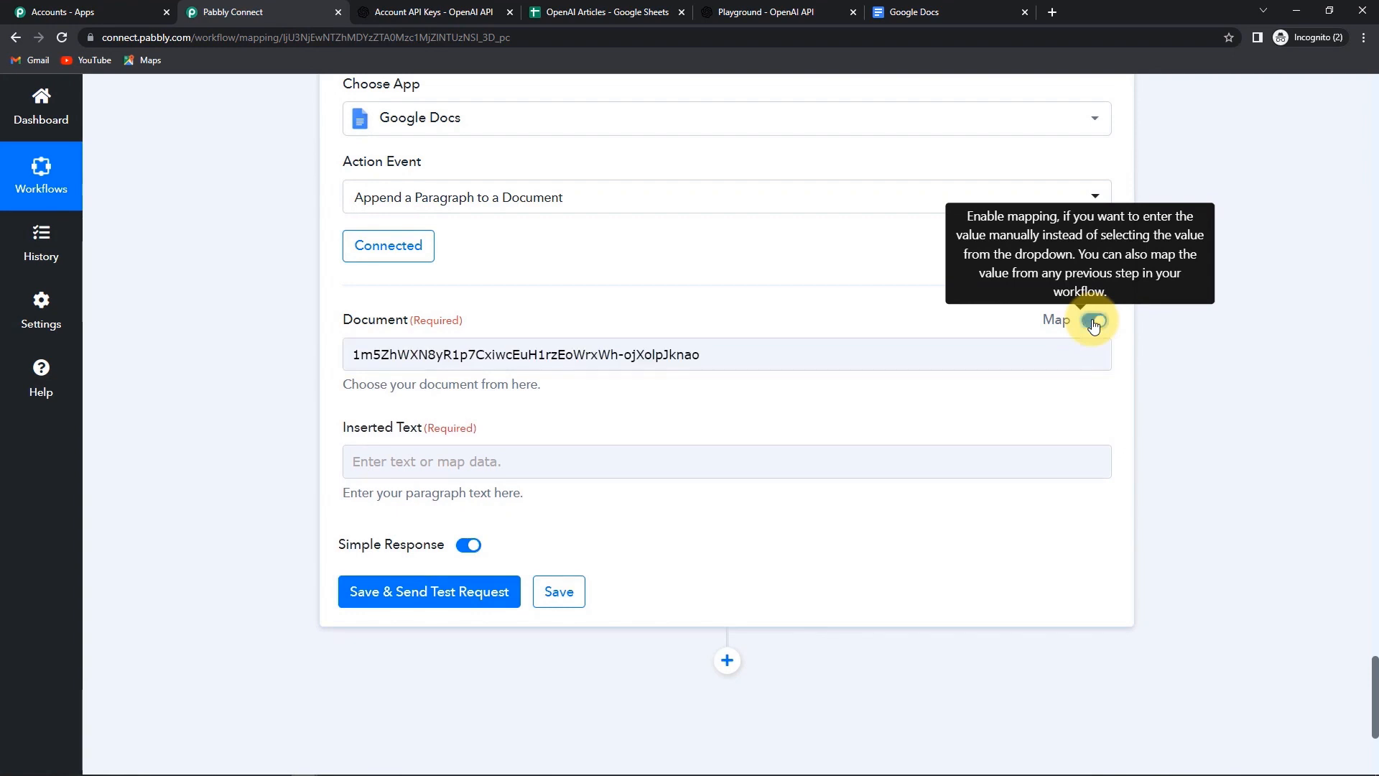
drag(716, 348, 7, 363)
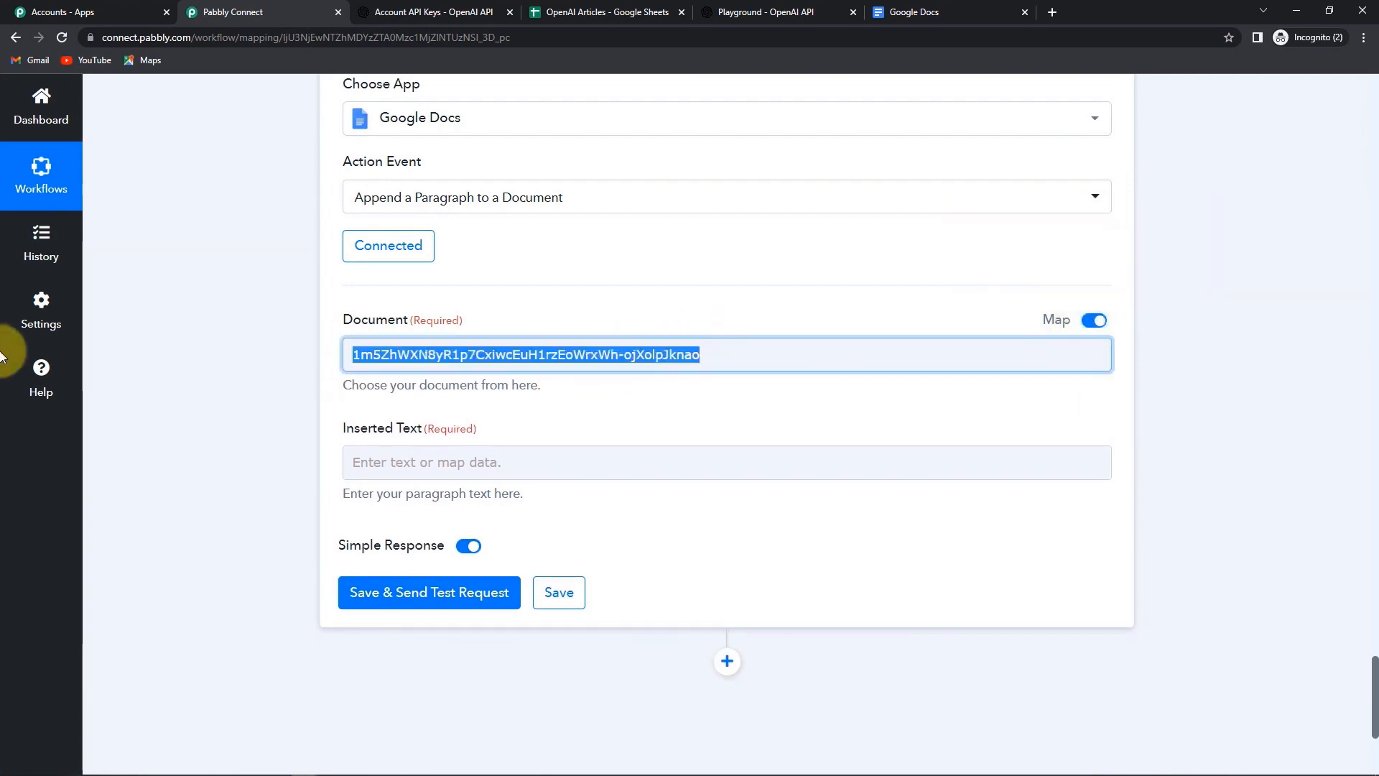
key(BackSpace)
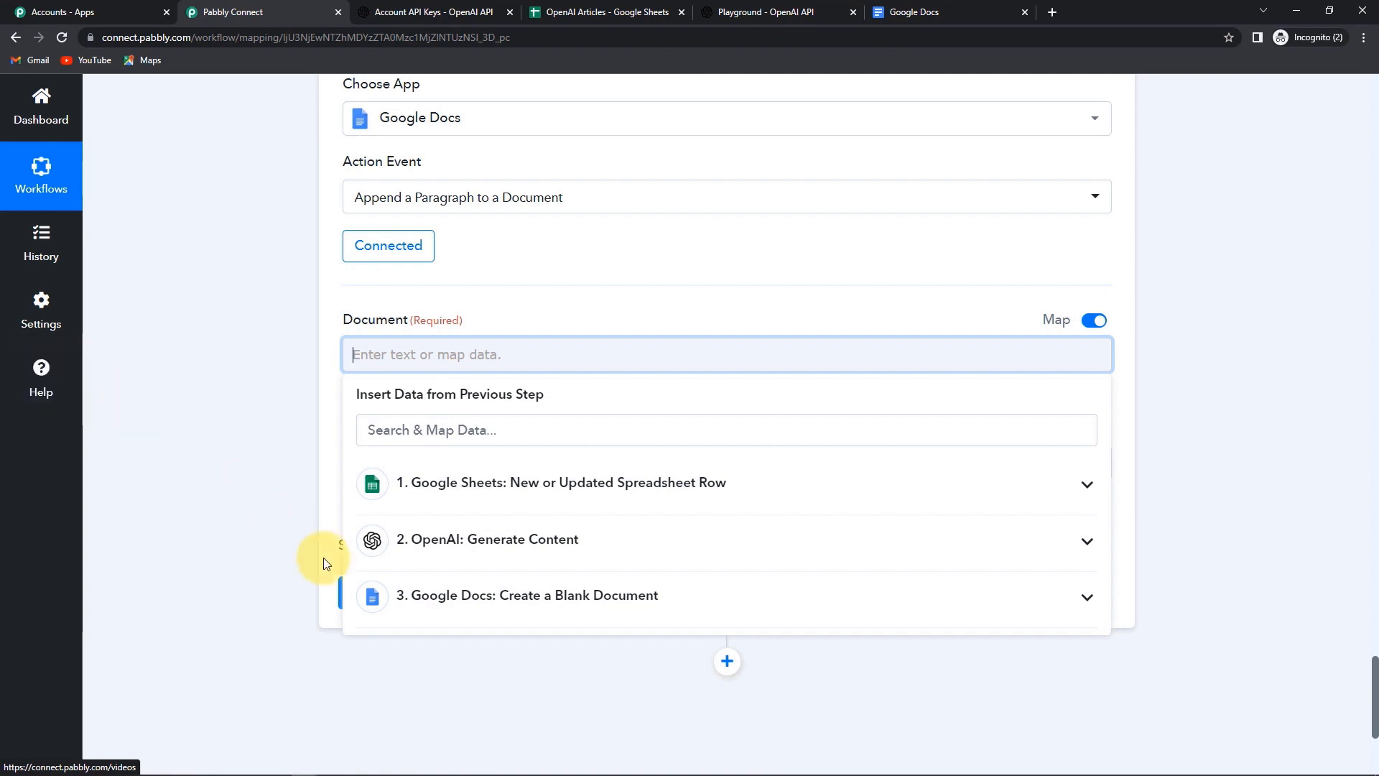
click(576, 607)
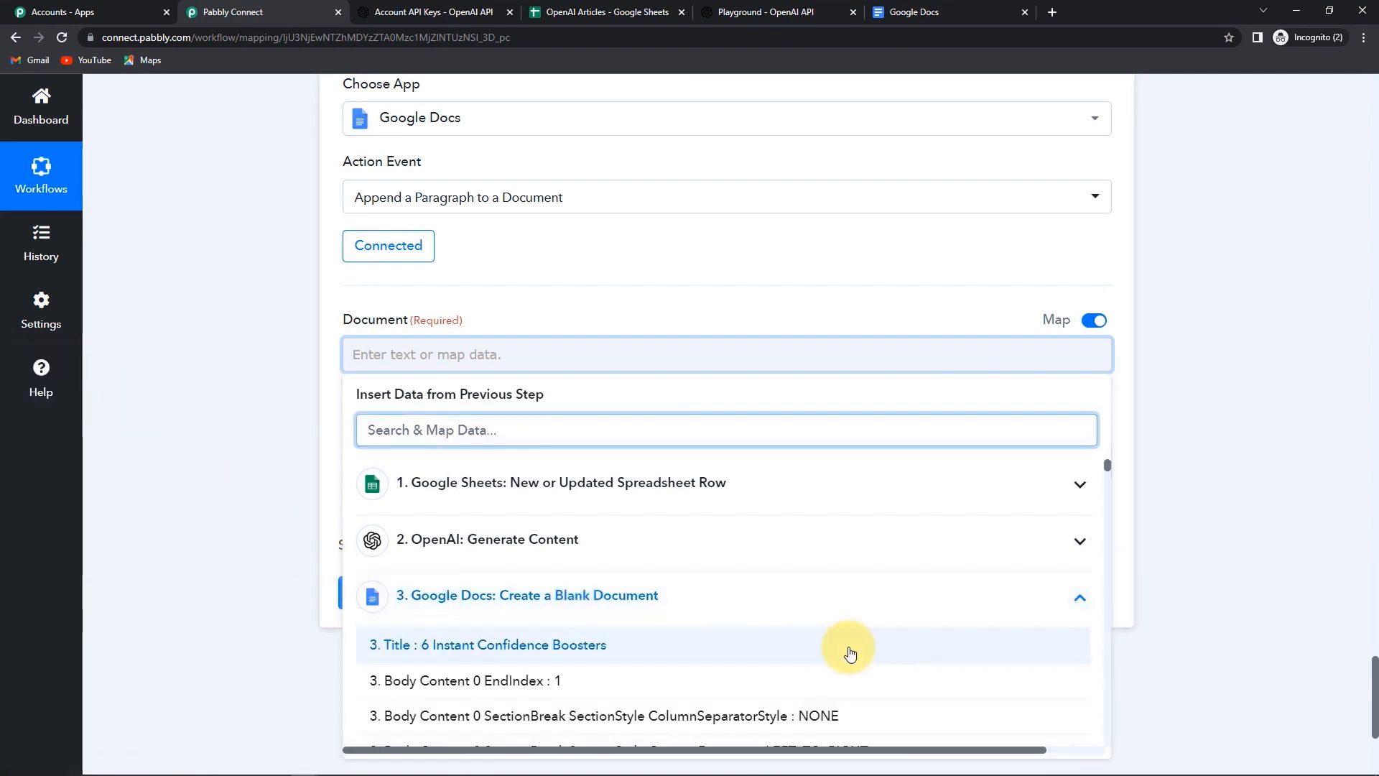
scroll(1084, 575, down, 5)
drag(1105, 493, 1085, 751)
click(395, 730)
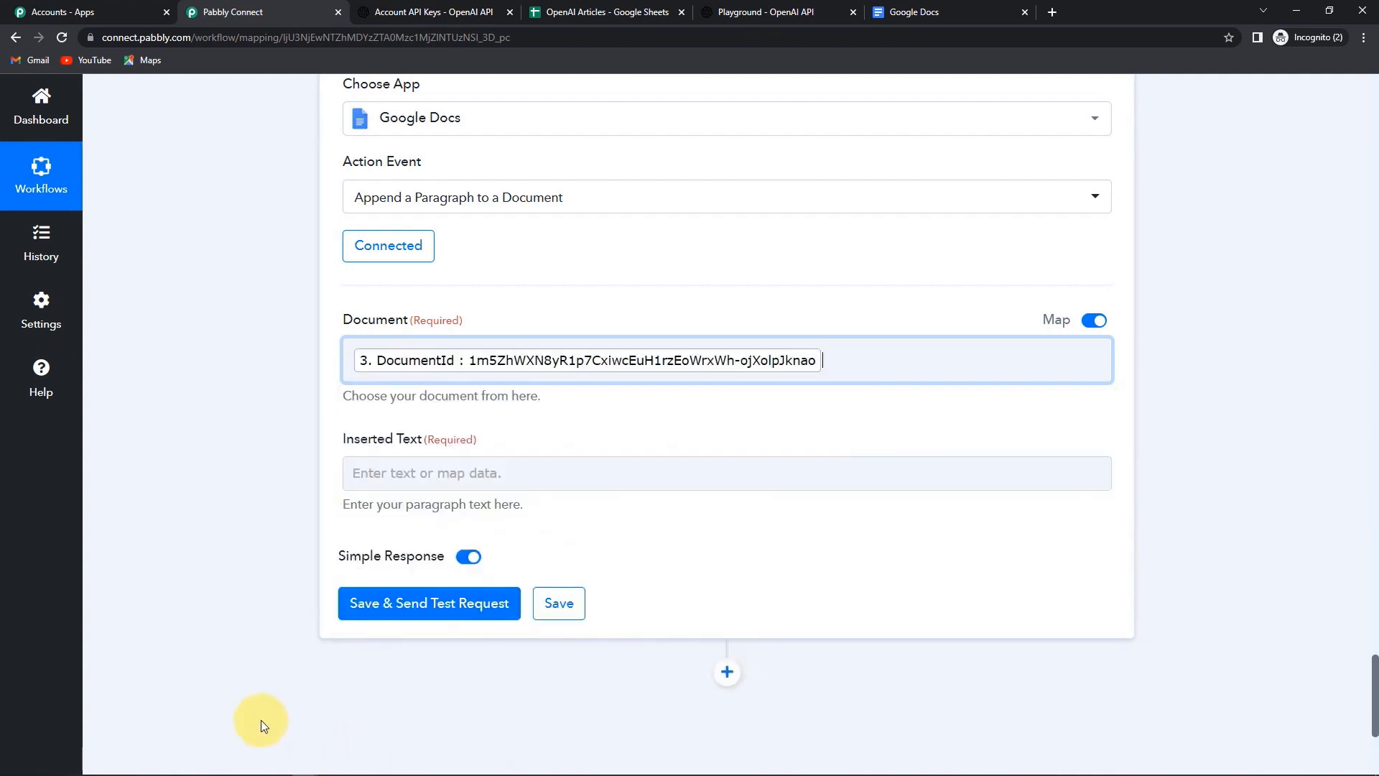
click(225, 576)
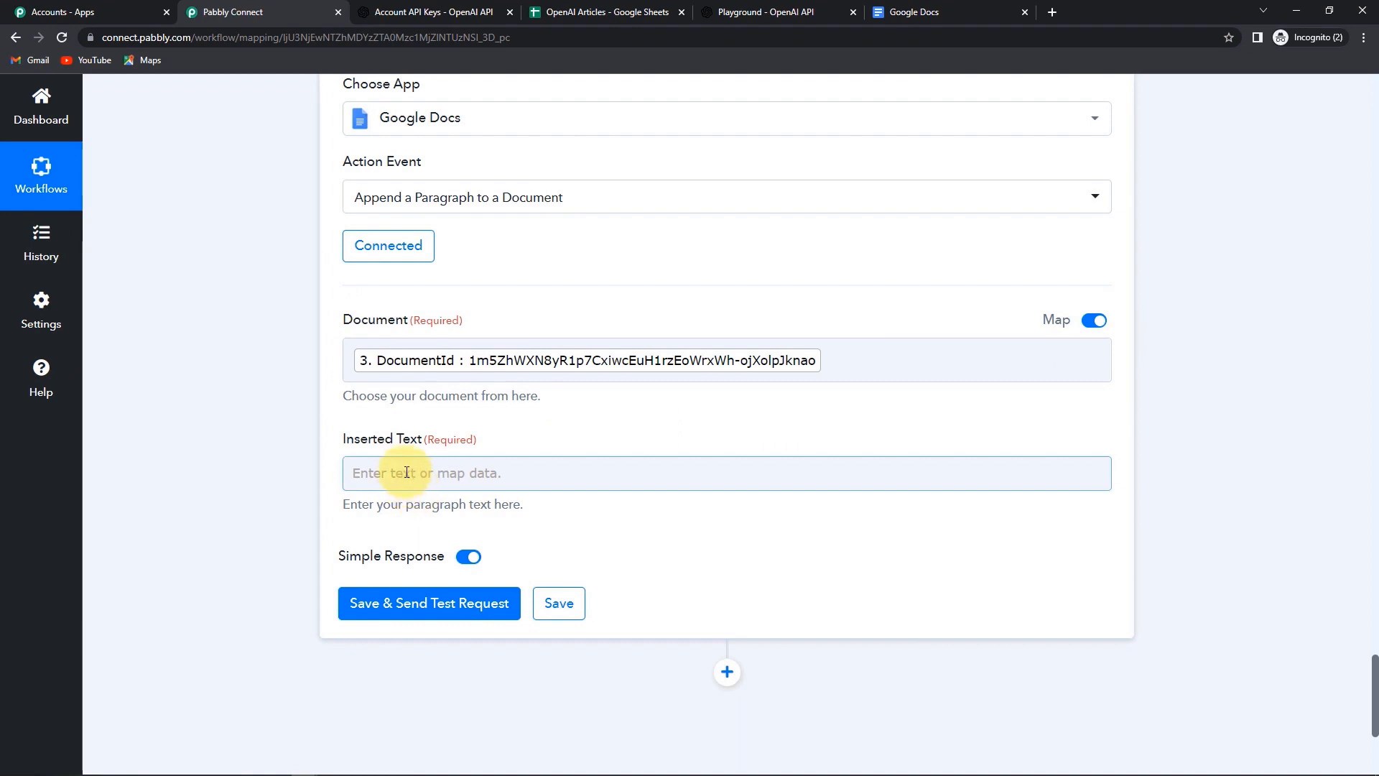
- Insert the sheet's Titles For Articles into the paragraph text, followed by a new line
click(407, 472)
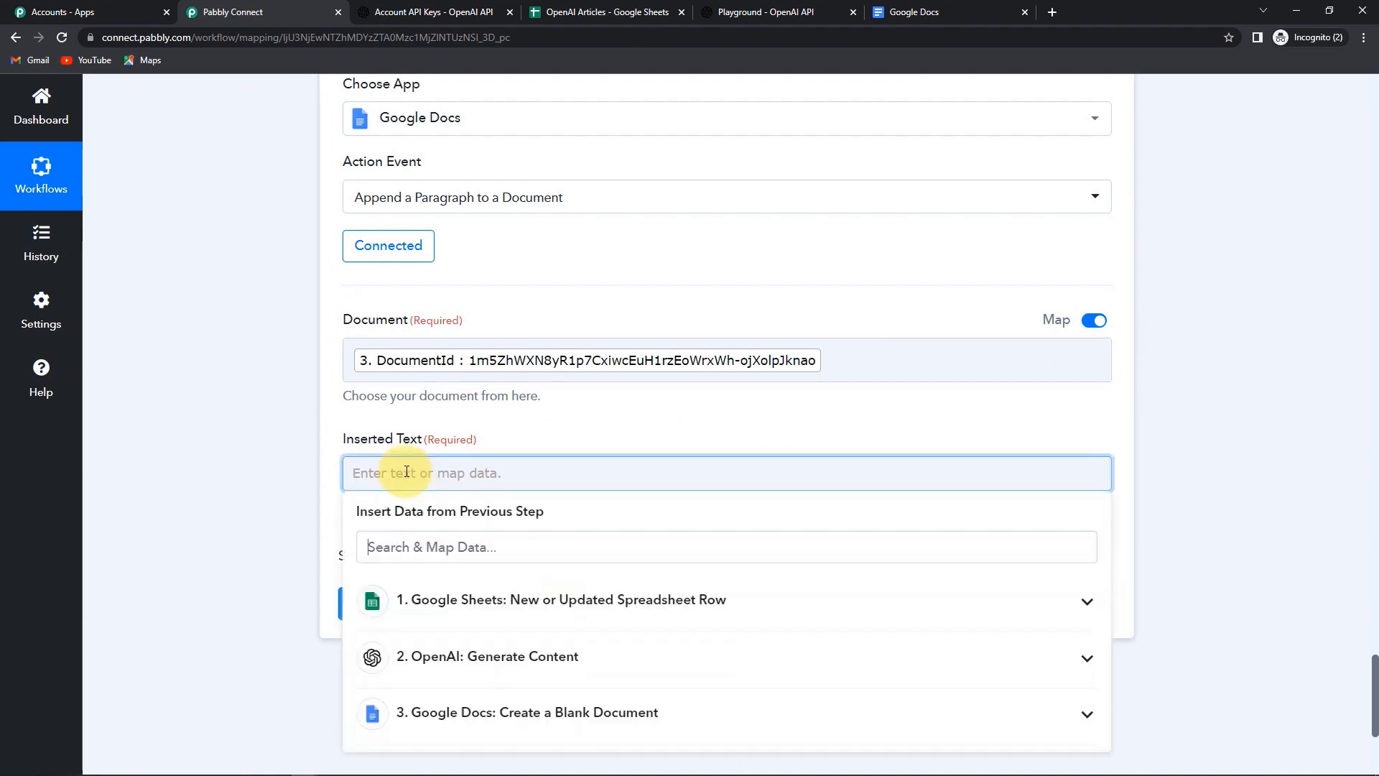
click(502, 600)
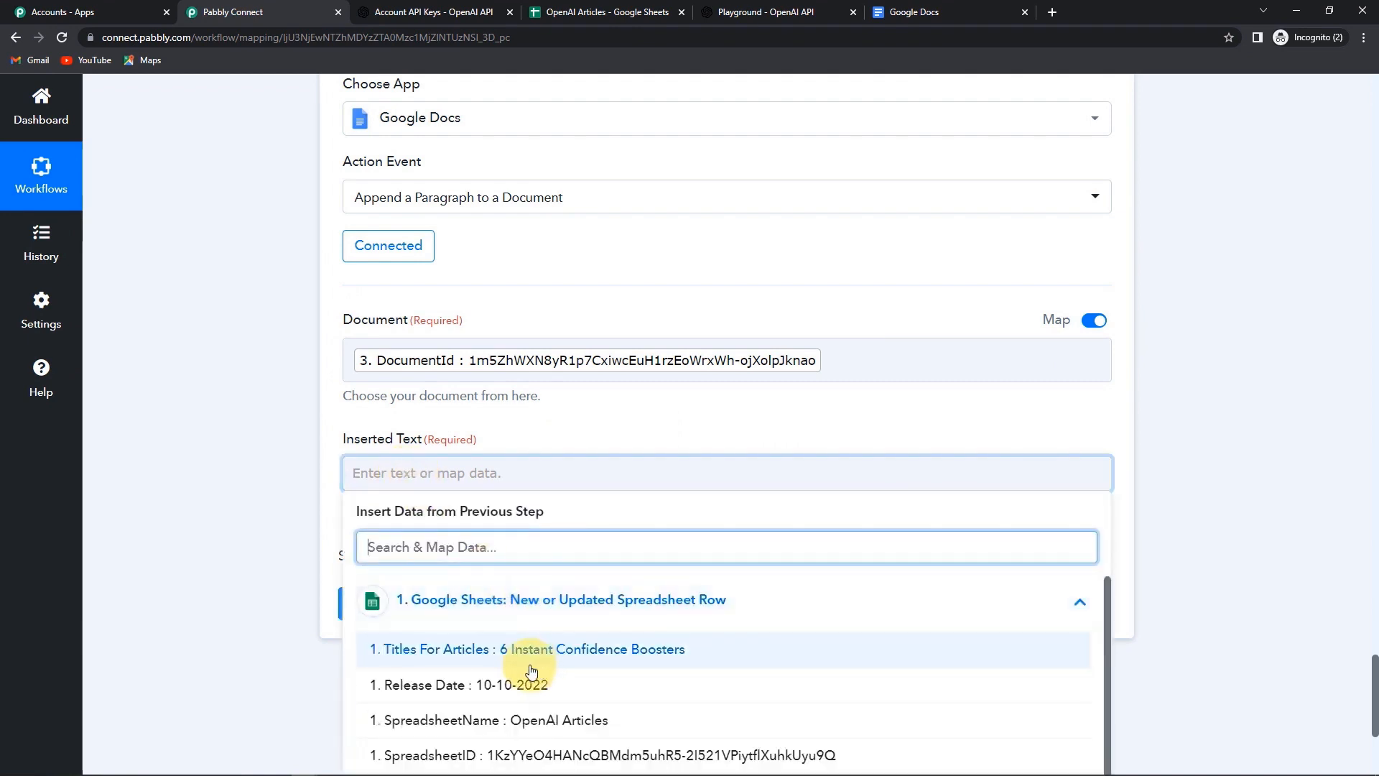
click(530, 655)
click(744, 494)
key(Return)
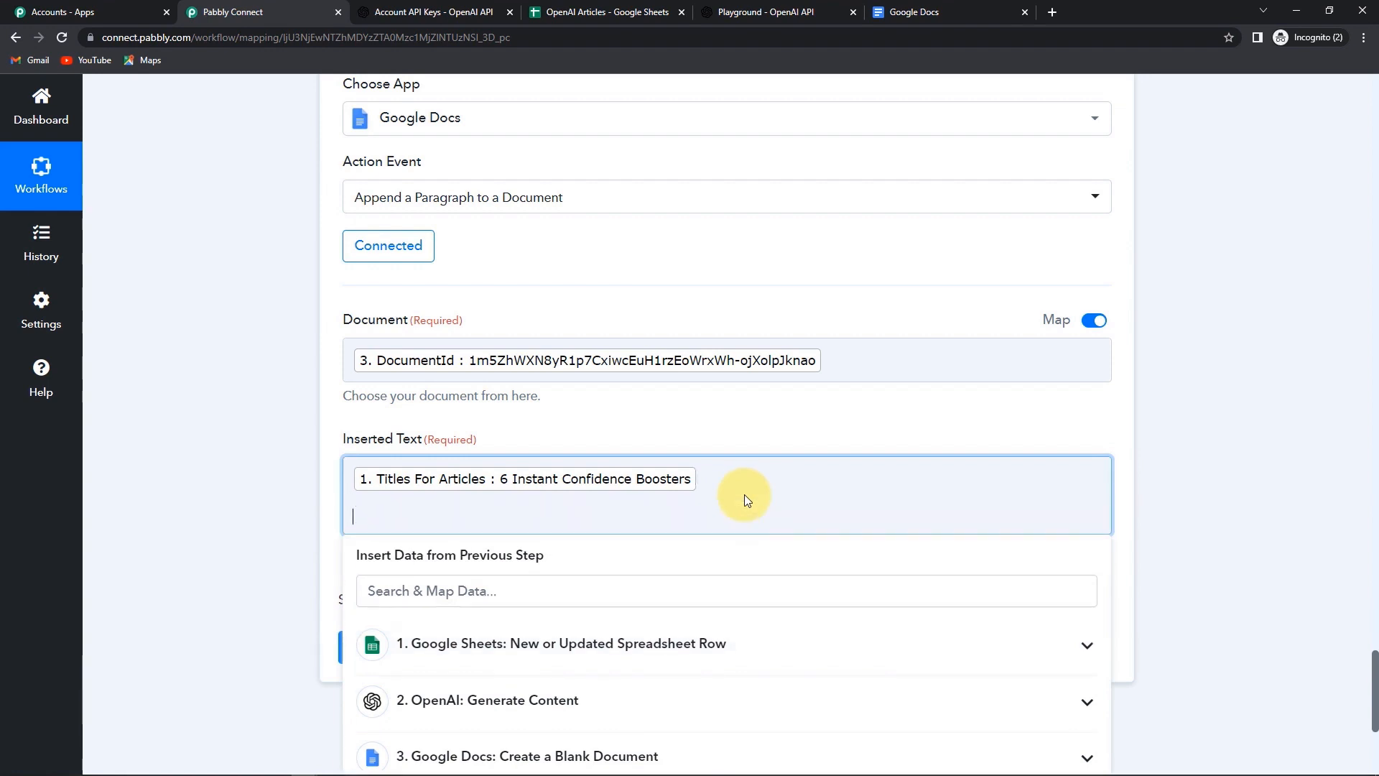
- Add OpenAI's Choices 0 Text after the title and test the step, which returns a DocumentId
scroll(744, 494, down, 2)
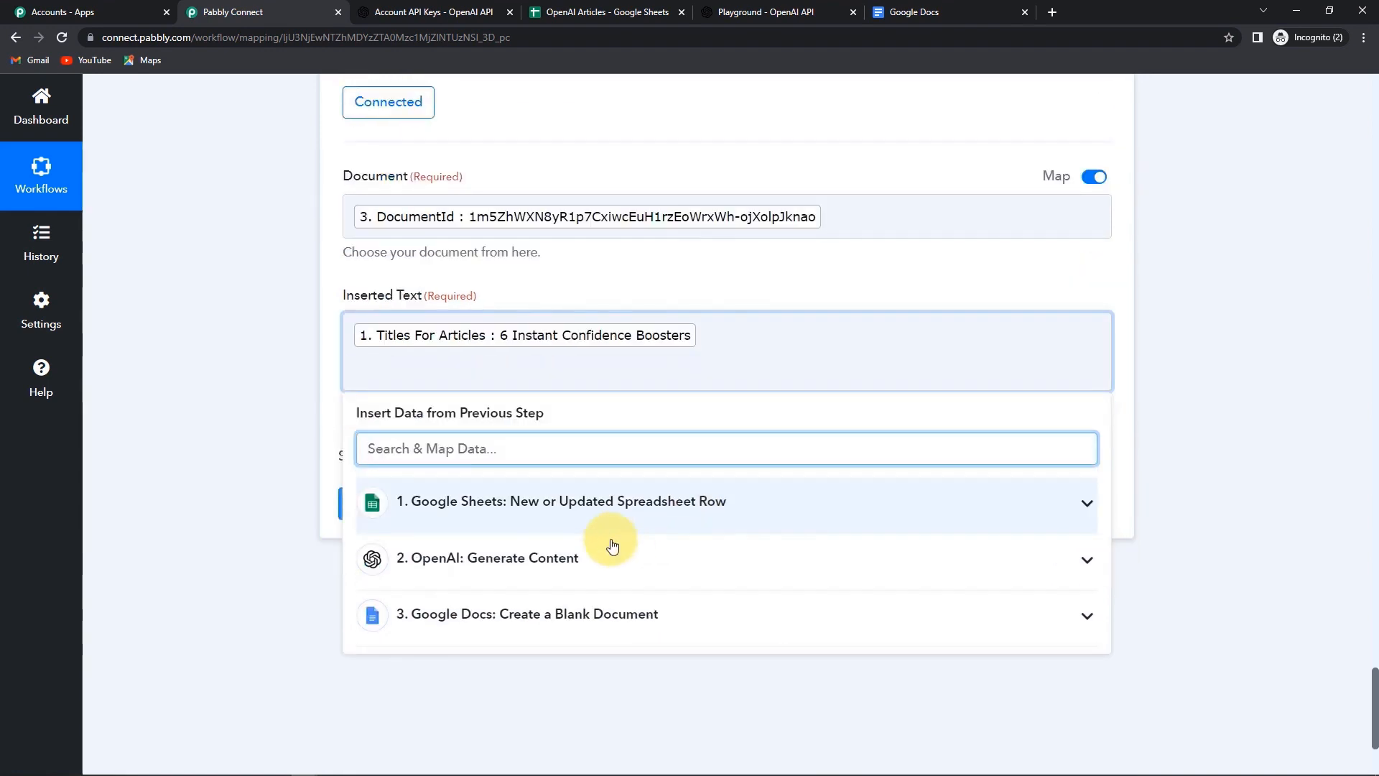
click(502, 557)
scroll(551, 632, down, 2)
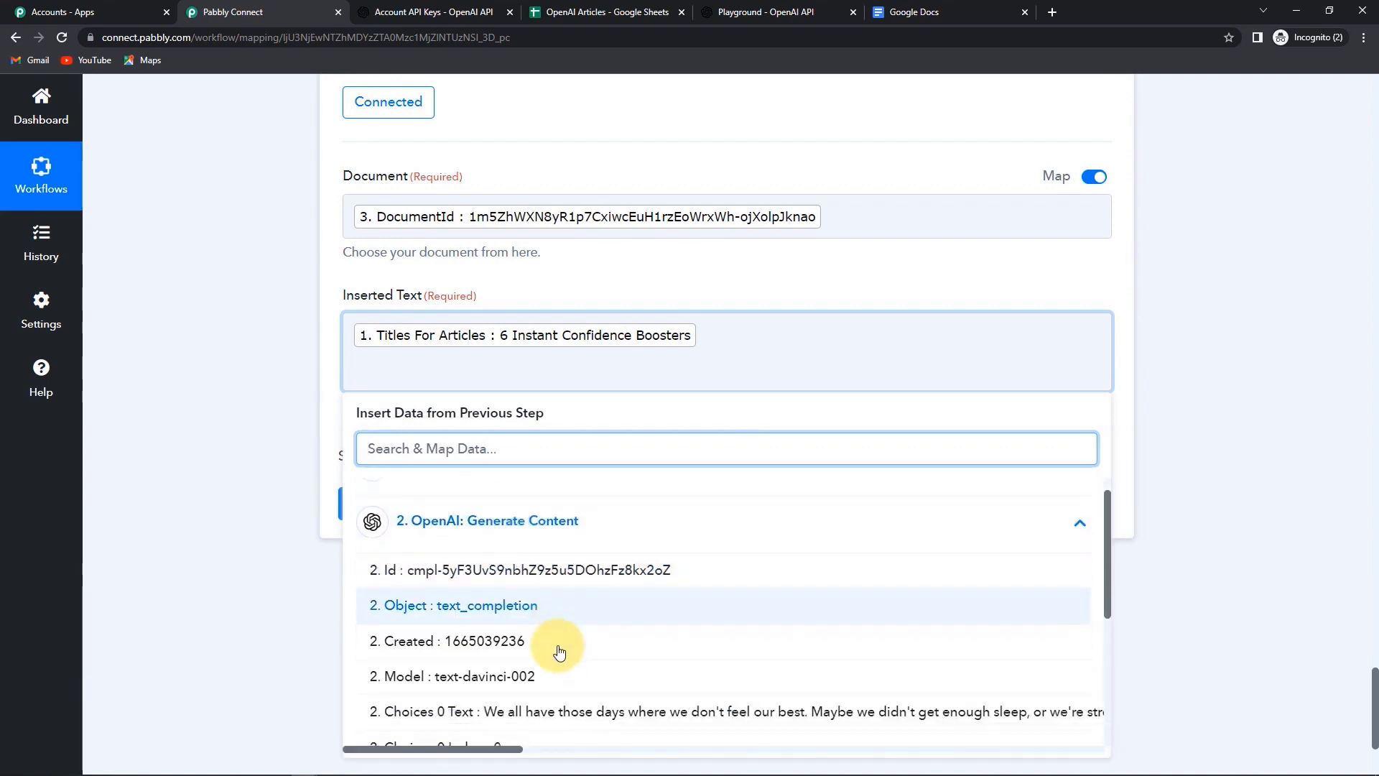
click(468, 611)
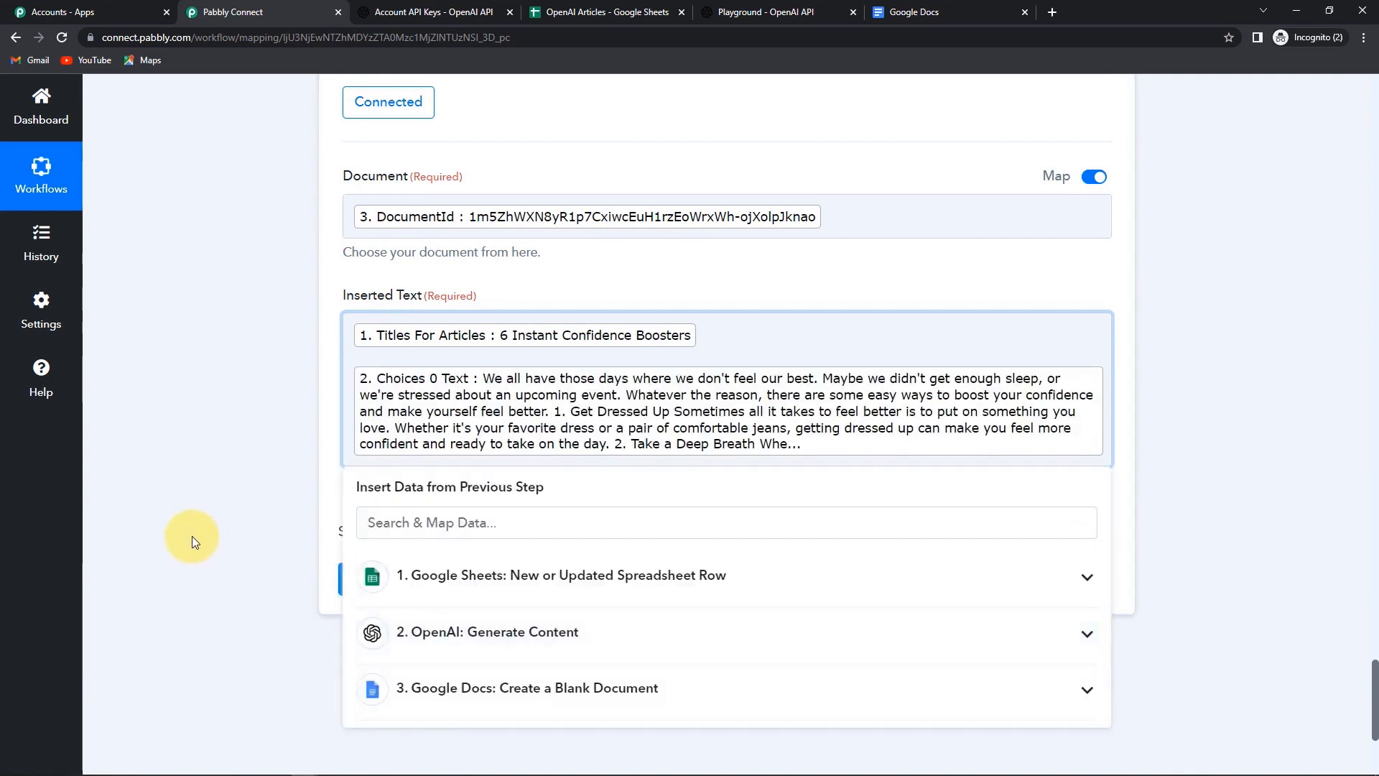
click(192, 536)
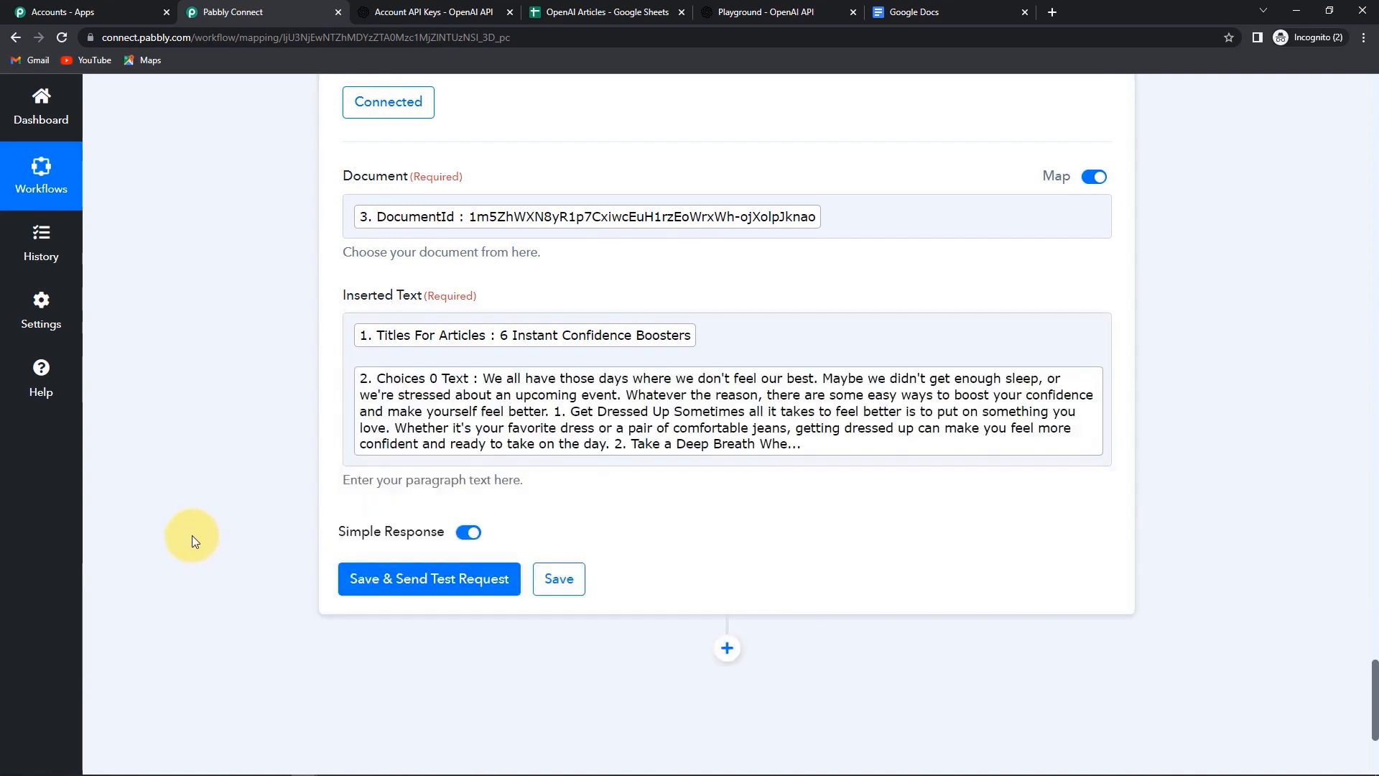
click(394, 580)
scroll(1018, 597, down, 1)
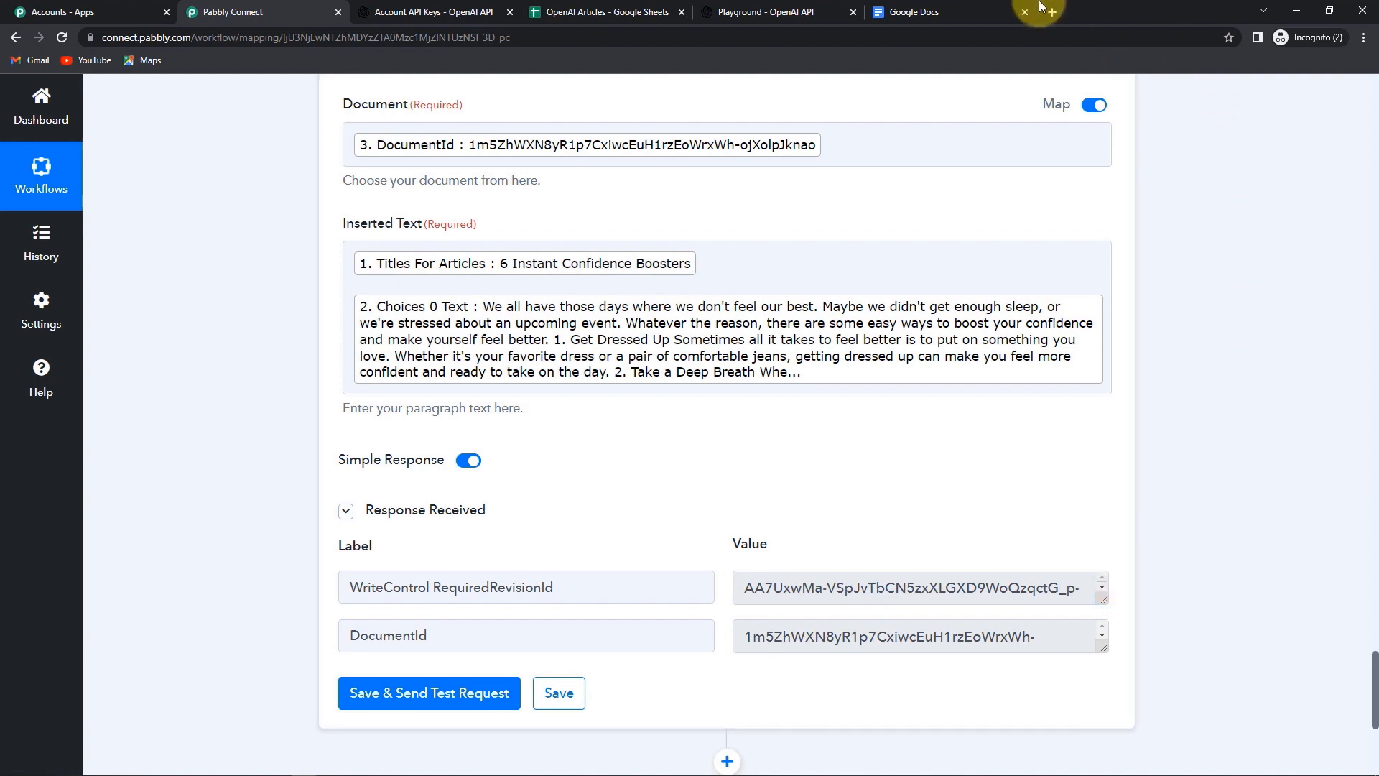
- Refresh the Docs list and open '6 Instant Confidence Boosters' to review its title and numbered tips
click(934, 11)
click(62, 37)
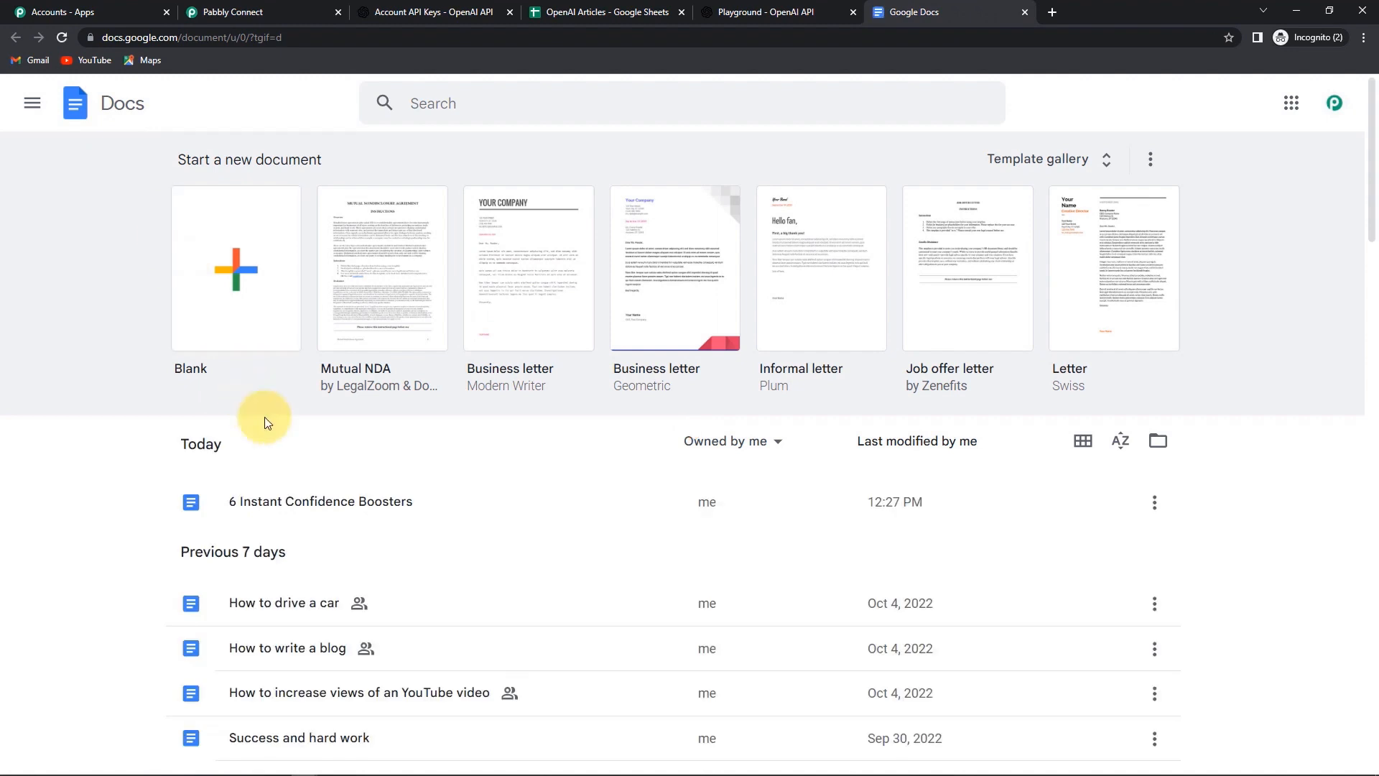
click(411, 512)
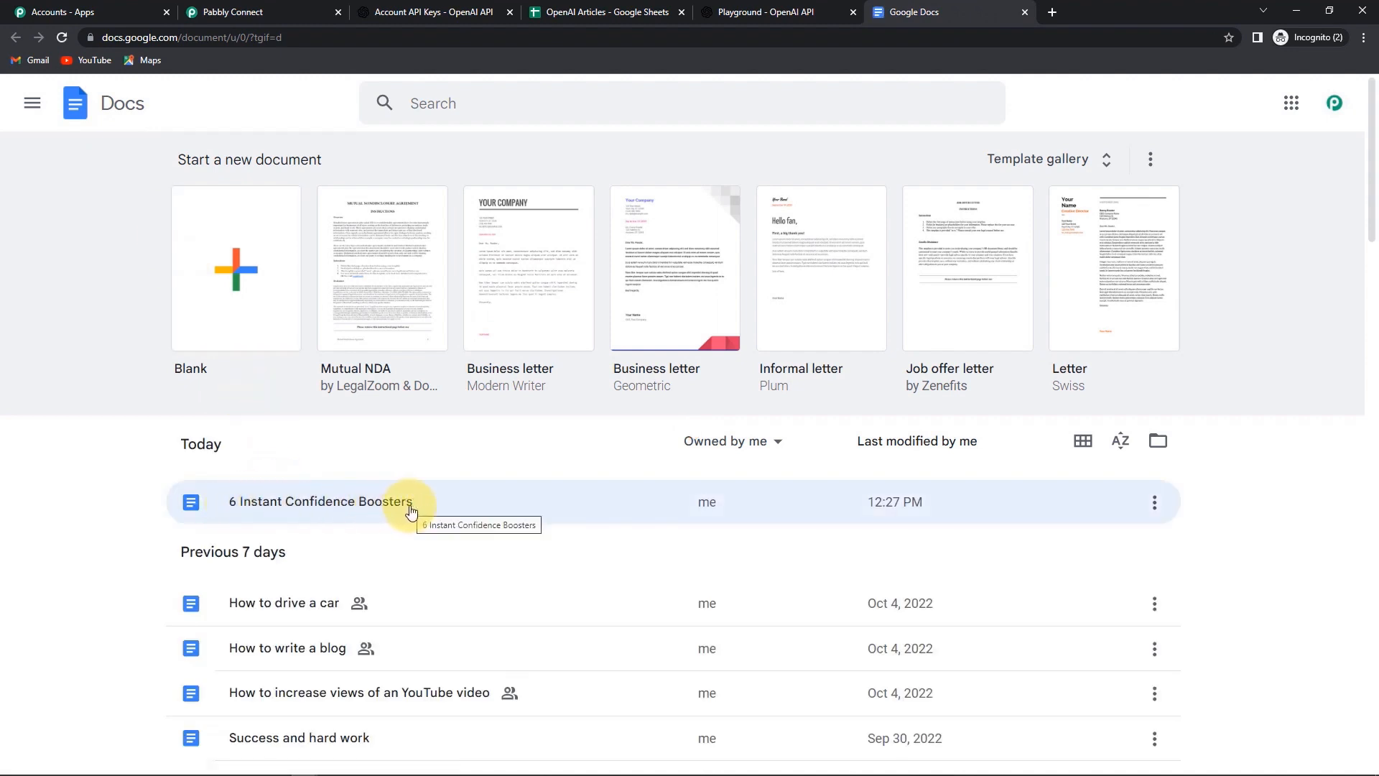
click(305, 505)
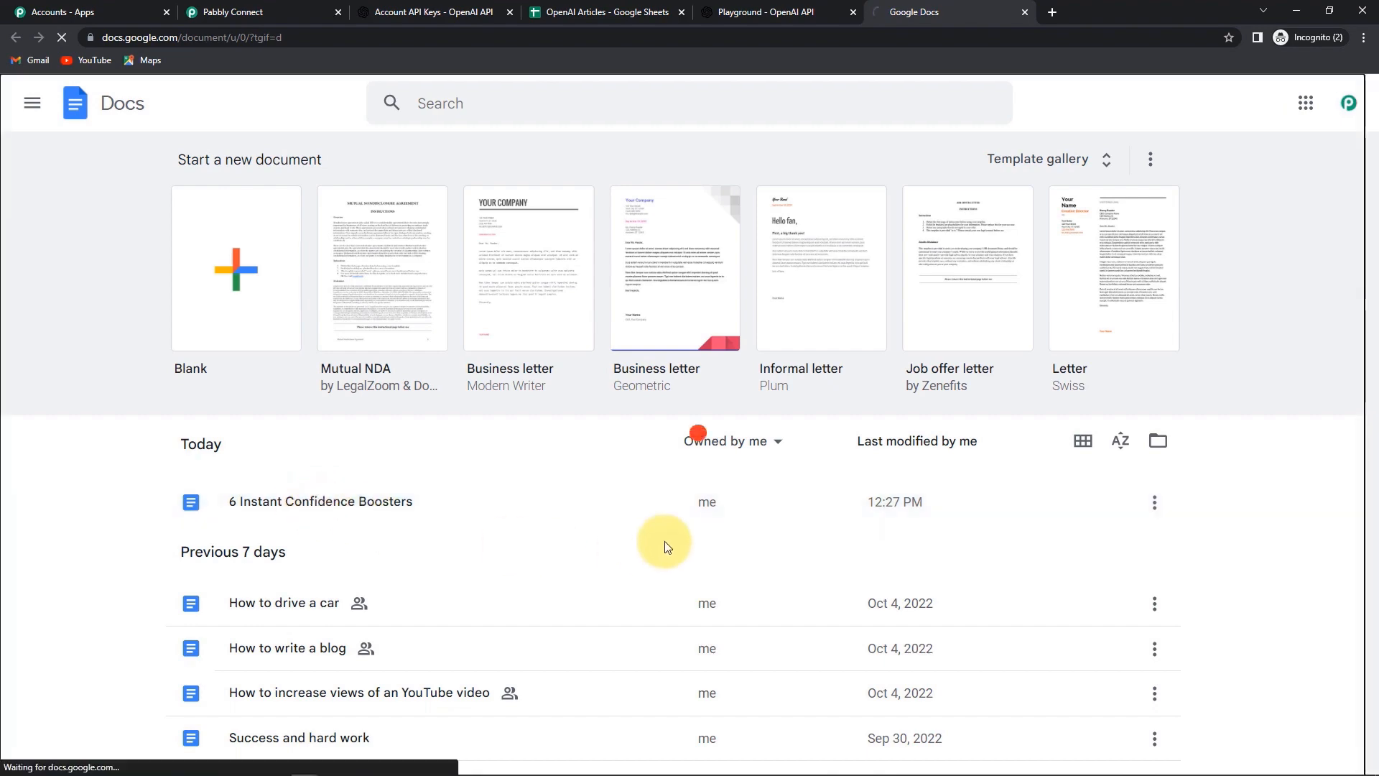
scroll(774, 444, down, 6)
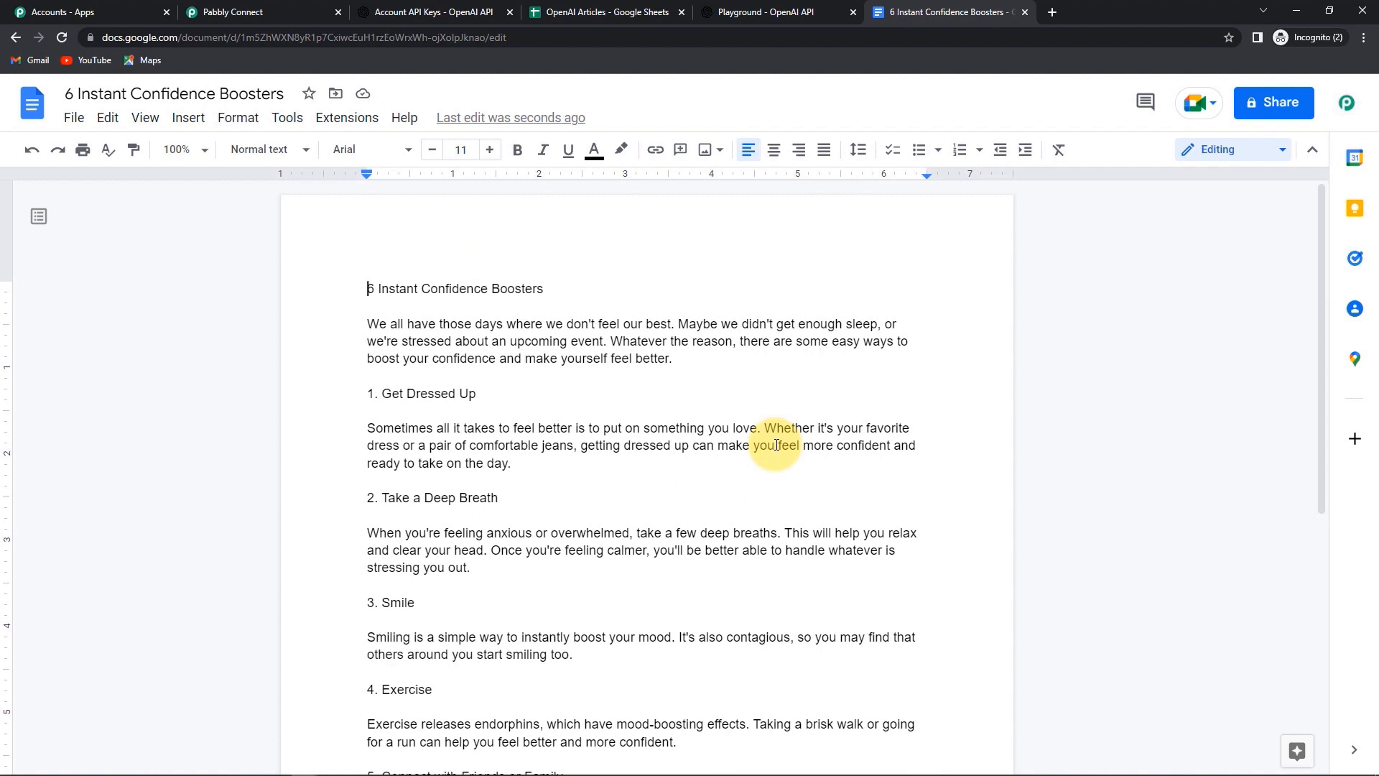
- Enter 'Success is not a game of chance' in A4, bolded with A3's formatting
click(634, 11)
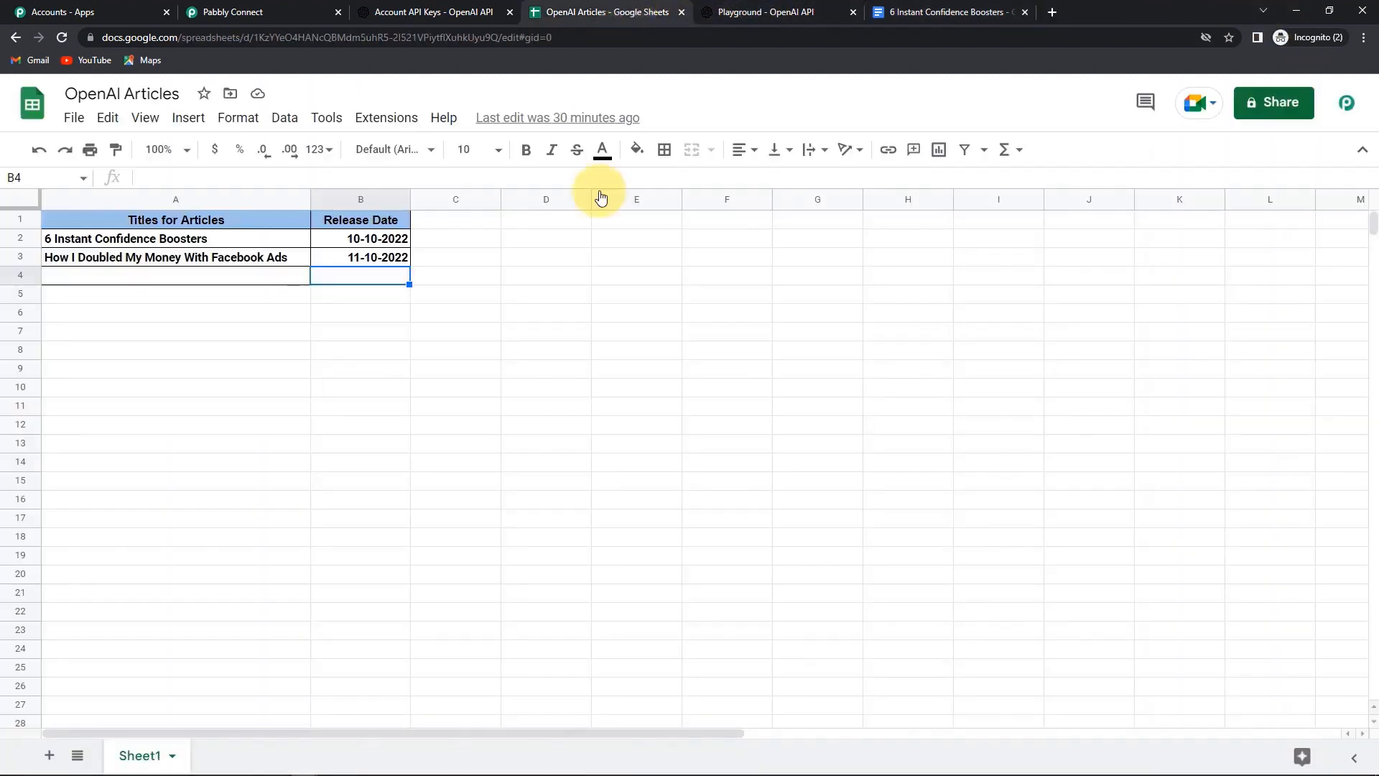
click(188, 280)
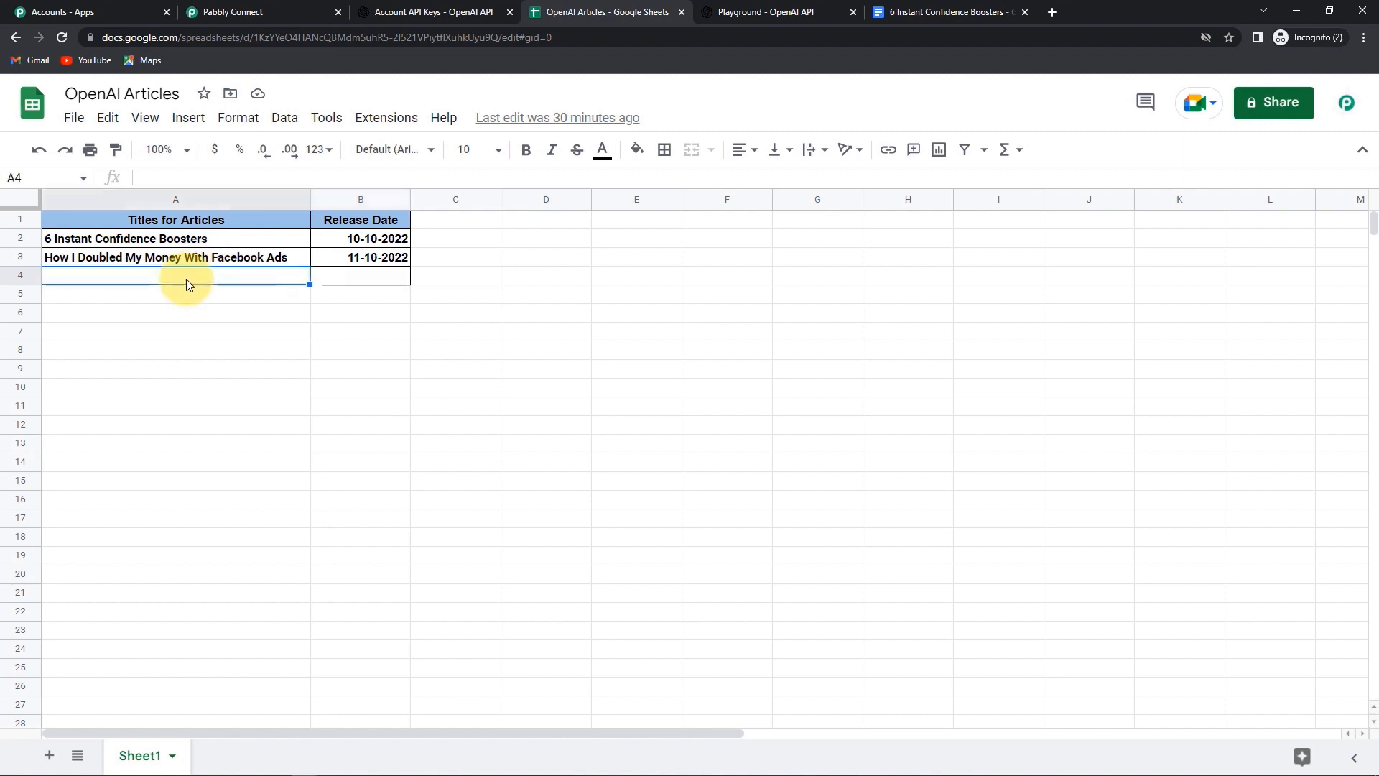
text(Succ)
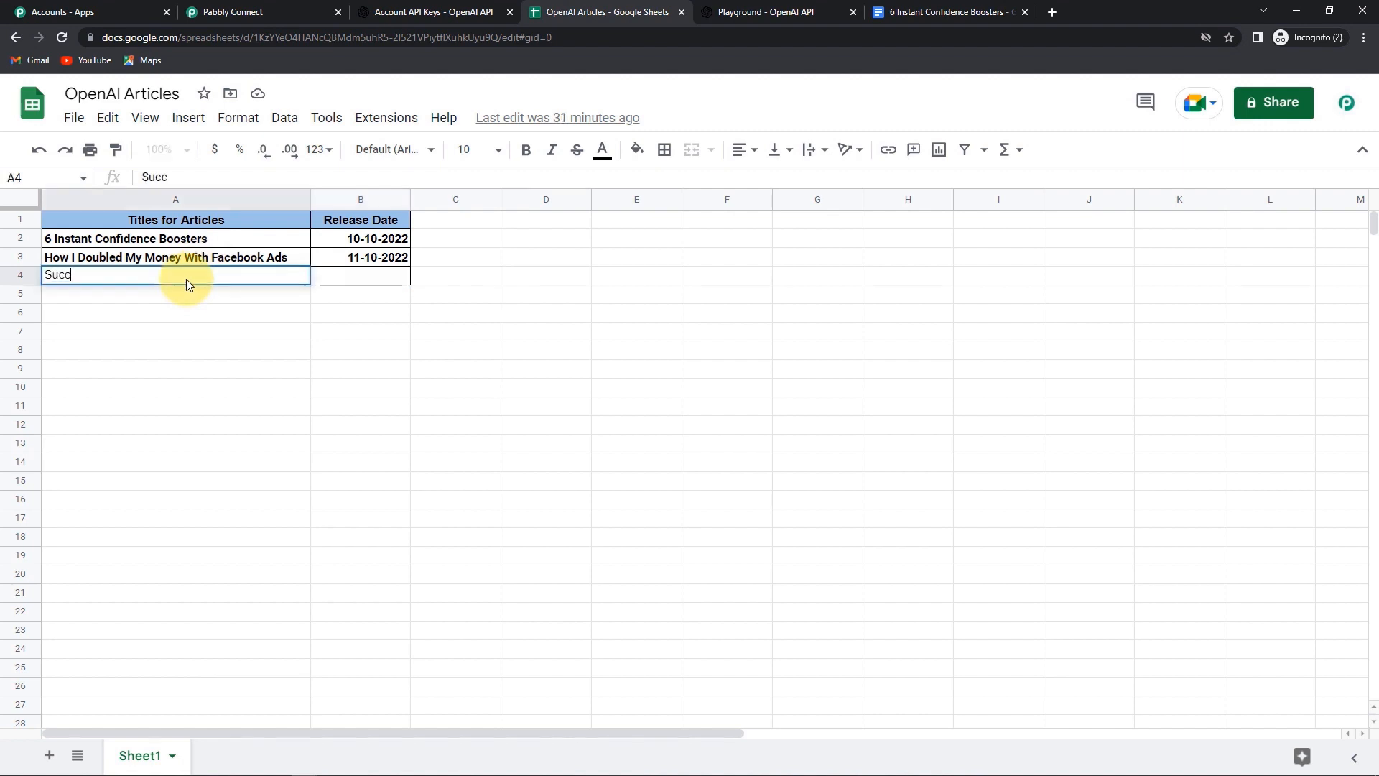
text(ess is not a )
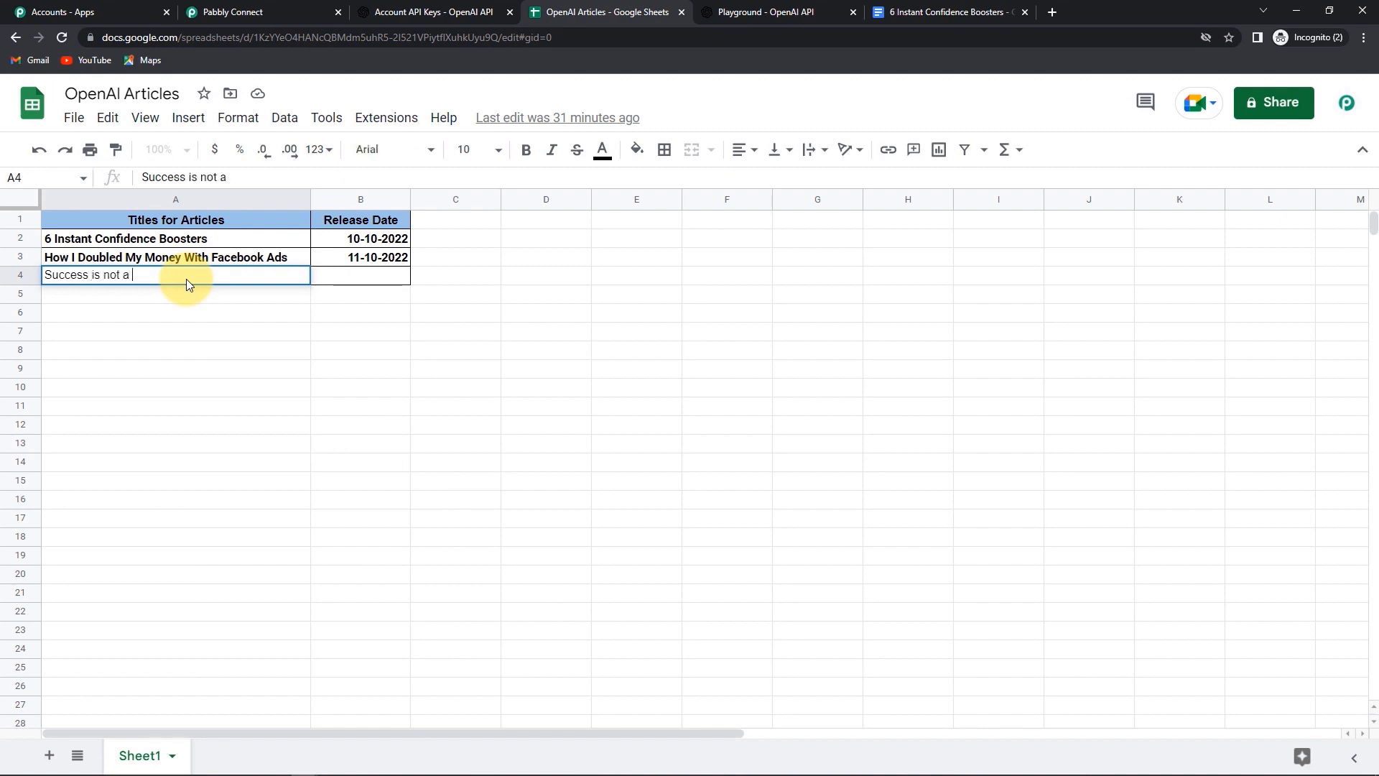
text(game of chance)
click(200, 261)
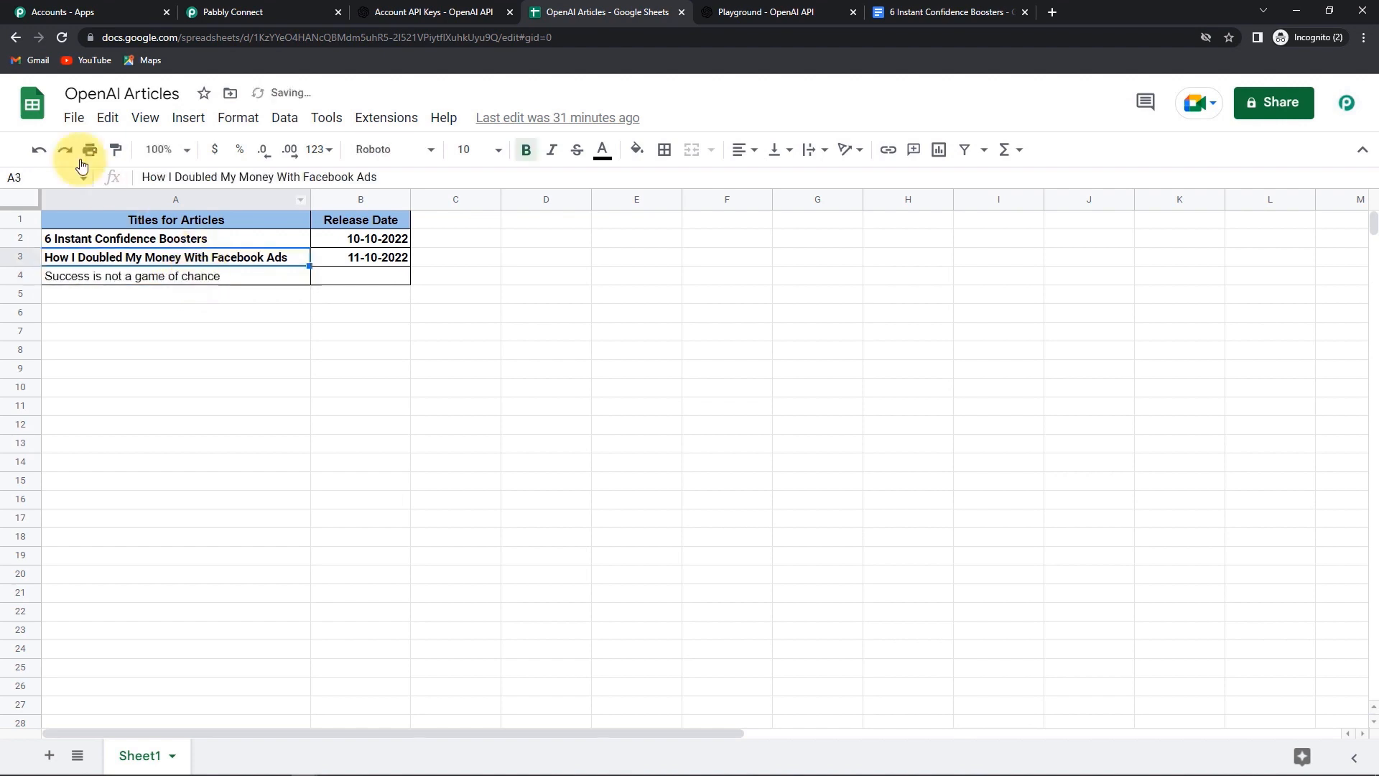
click(116, 152)
click(113, 276)
click(209, 332)
- Enter the release date 12-10-2022 in cell B4
click(374, 278)
text(12-10-20222)
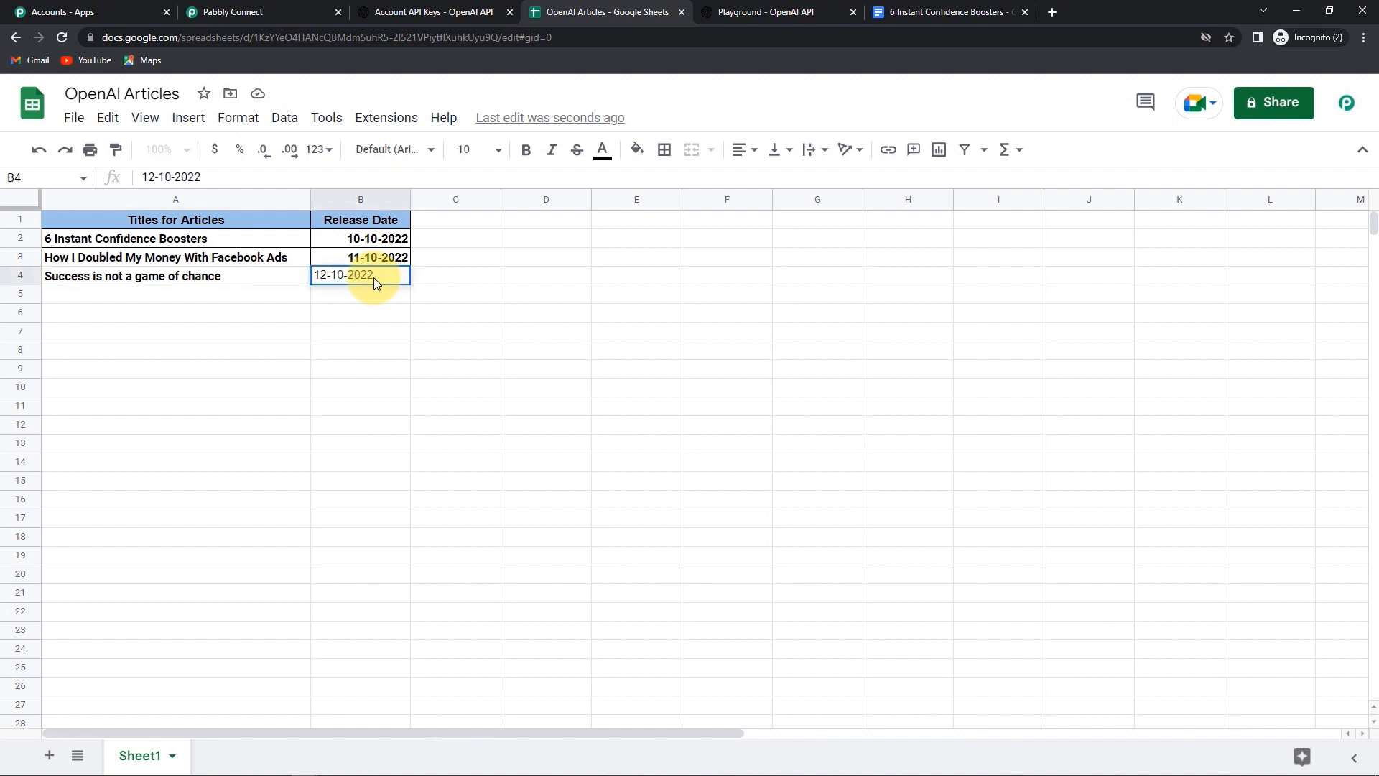
key(BackSpace)
key(Tab)
click(400, 273)
double_click(399, 273)
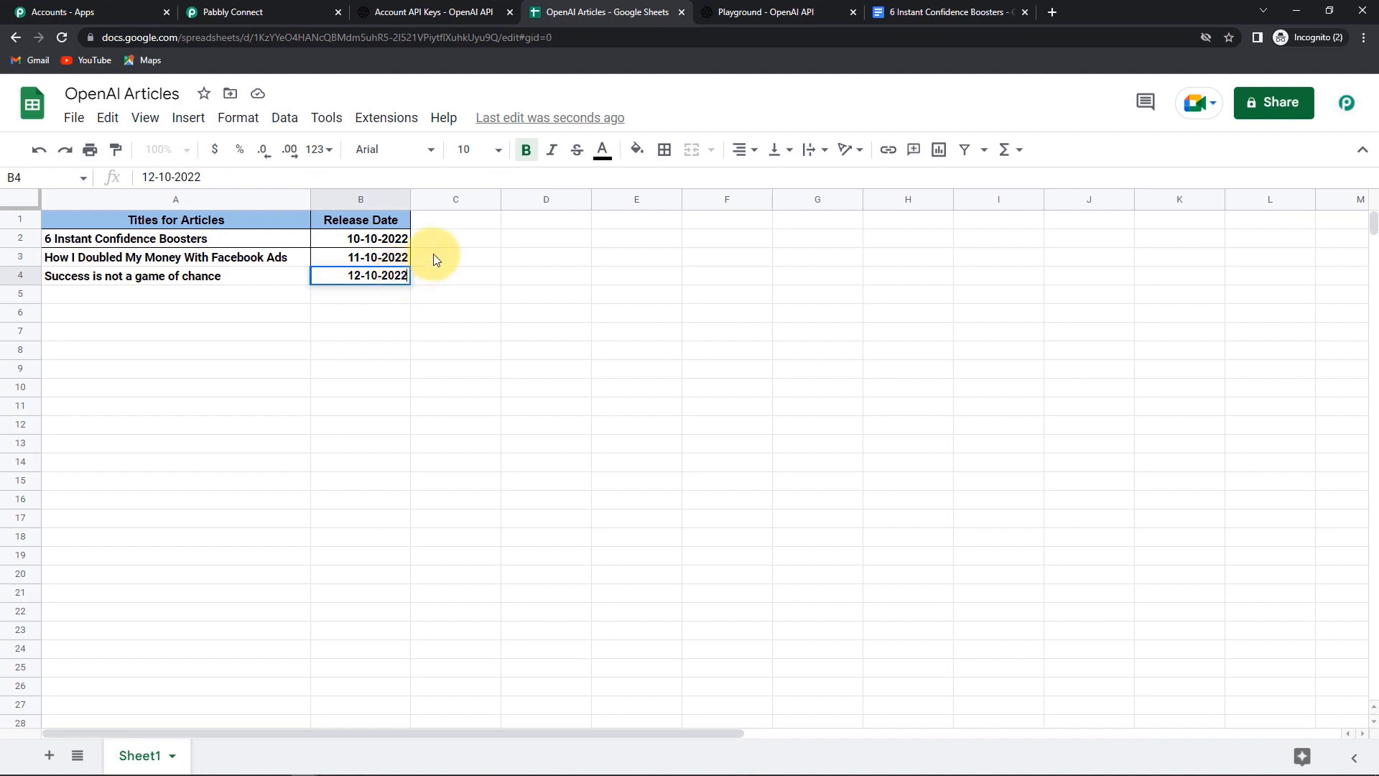
click(948, 11)
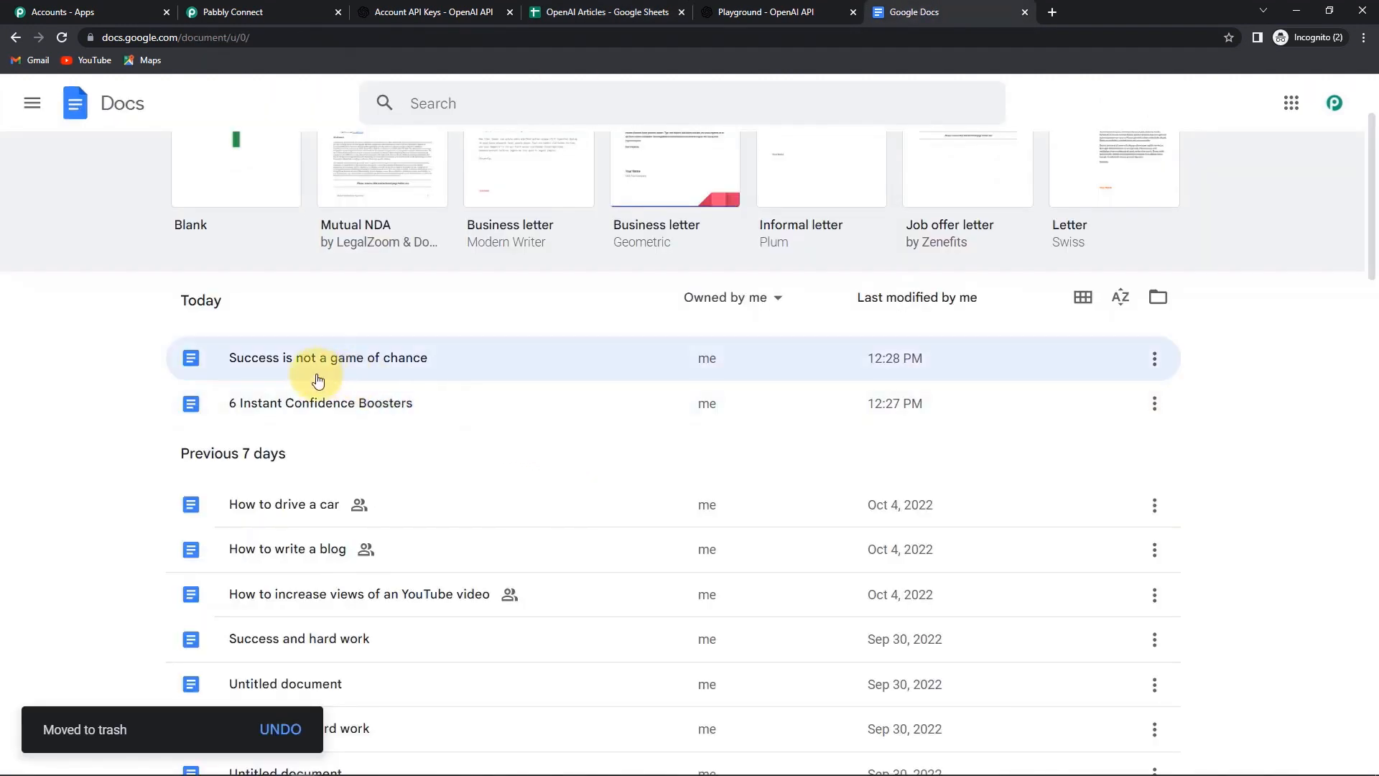
- Open the 'Success is not a game of chance' document from Today's list
click(382, 364)
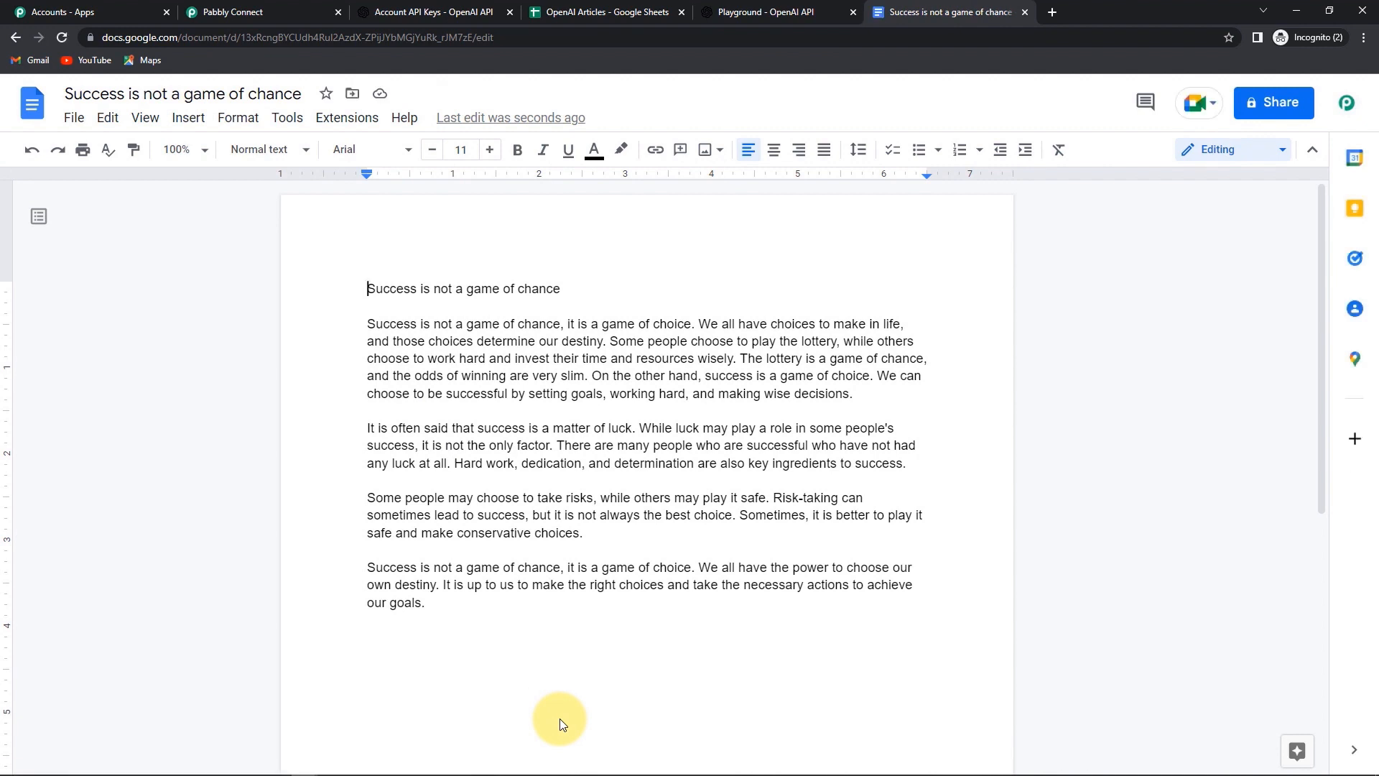
- Collapse the Sheets trigger, OpenAI Generate Content, Create Blank Document and Append Paragraph step cards
click(246, 12)
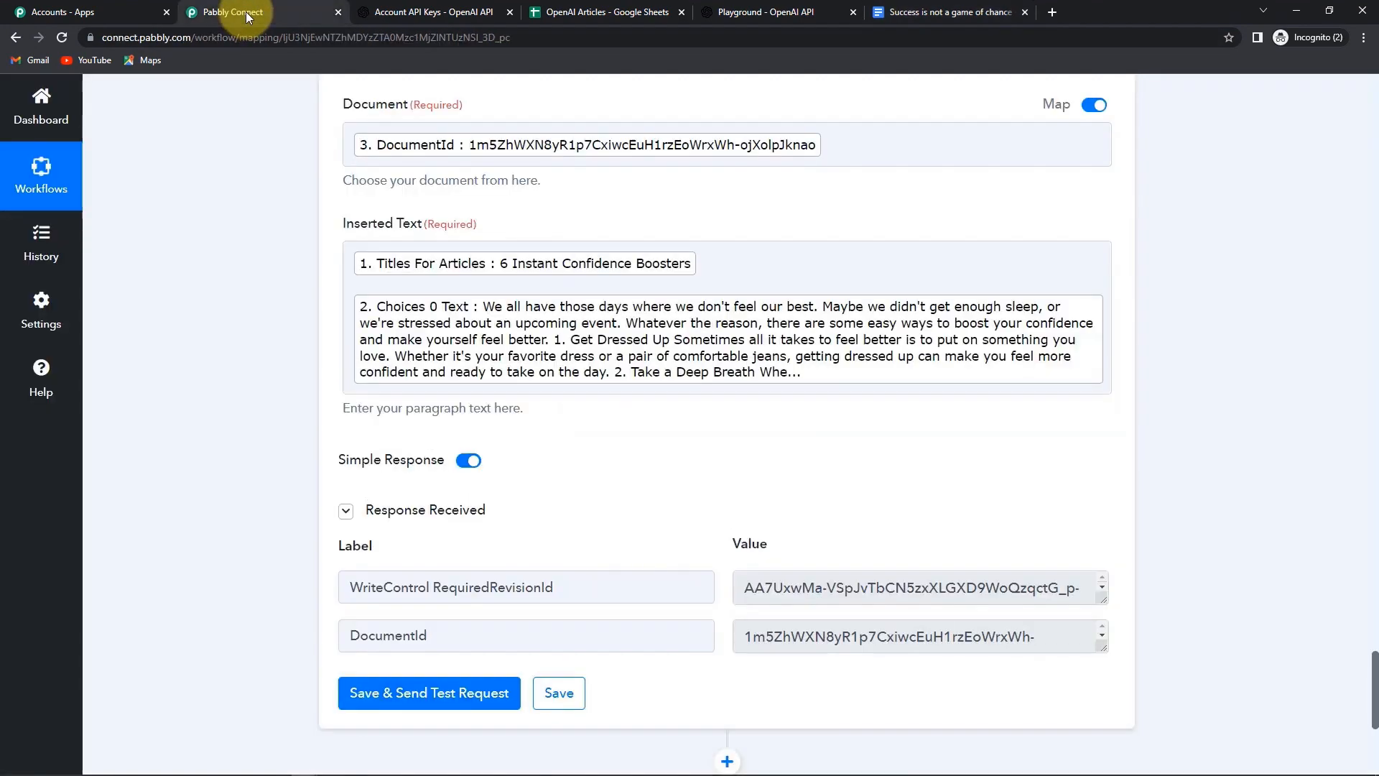
drag(1372, 690, 1332, 92)
click(1113, 330)
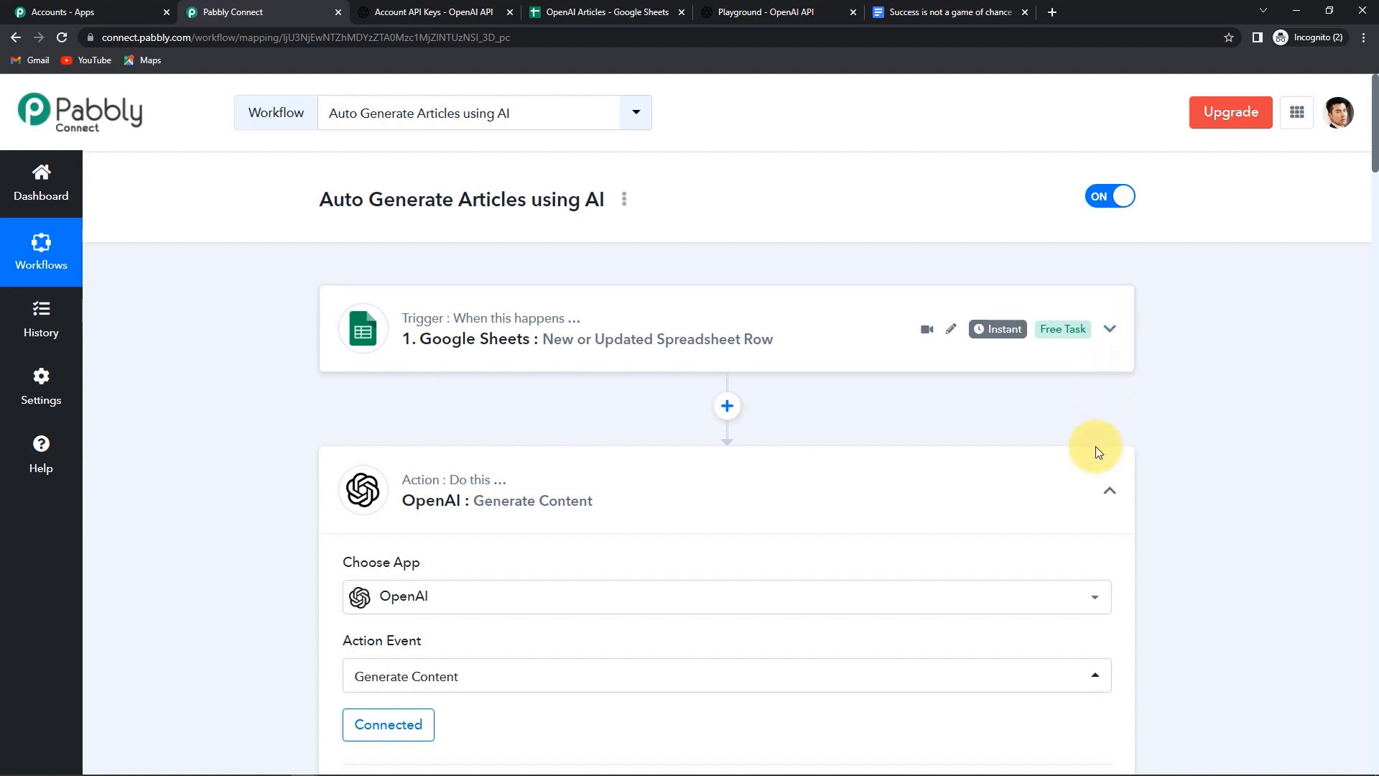
click(1112, 491)
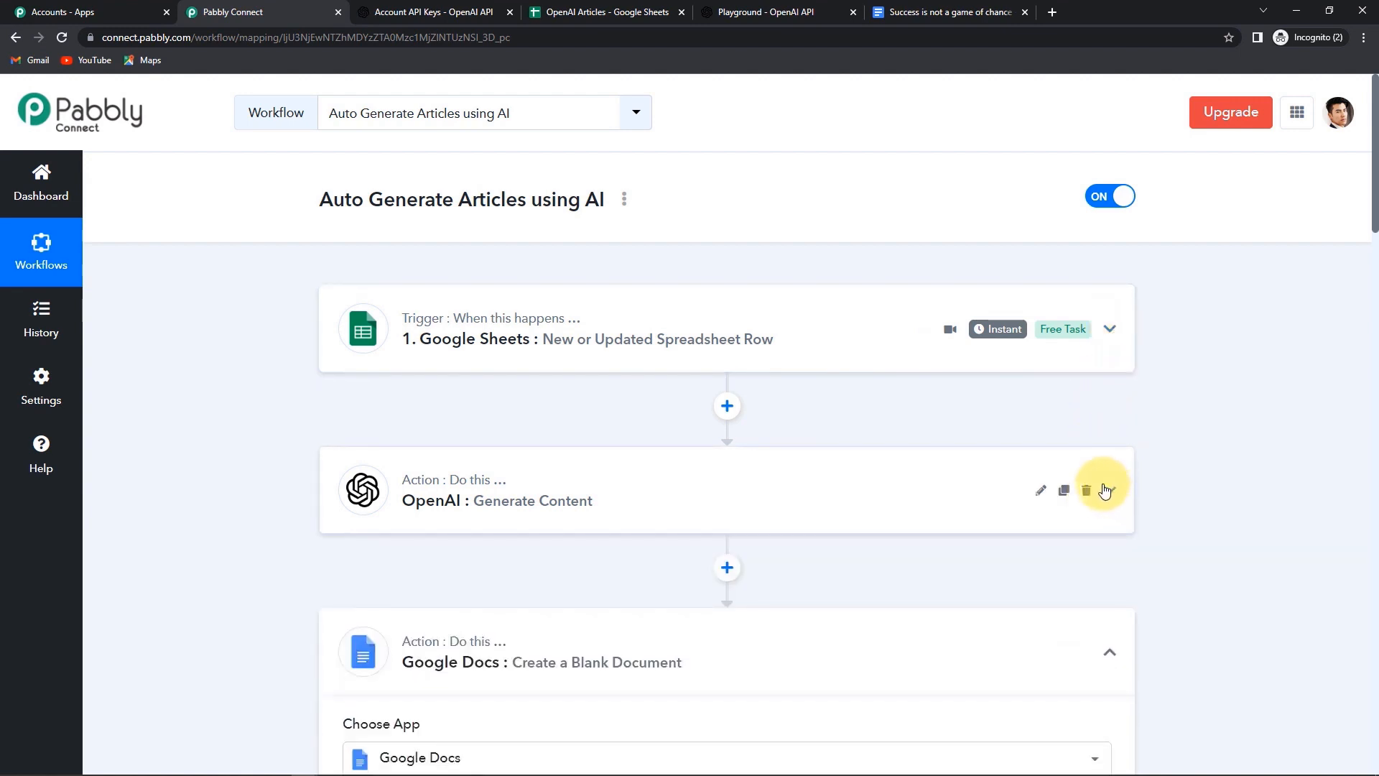
scroll(1102, 484, down, 3)
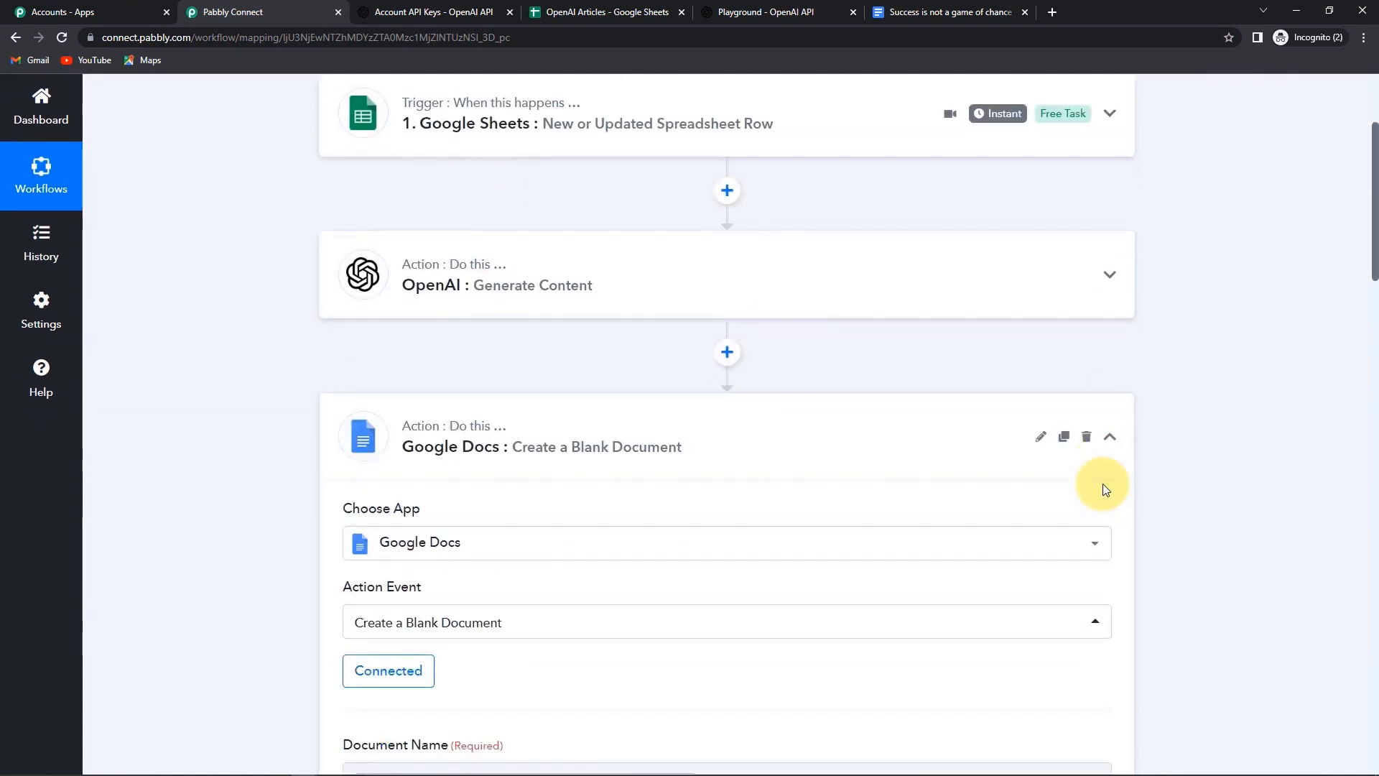
click(1112, 470)
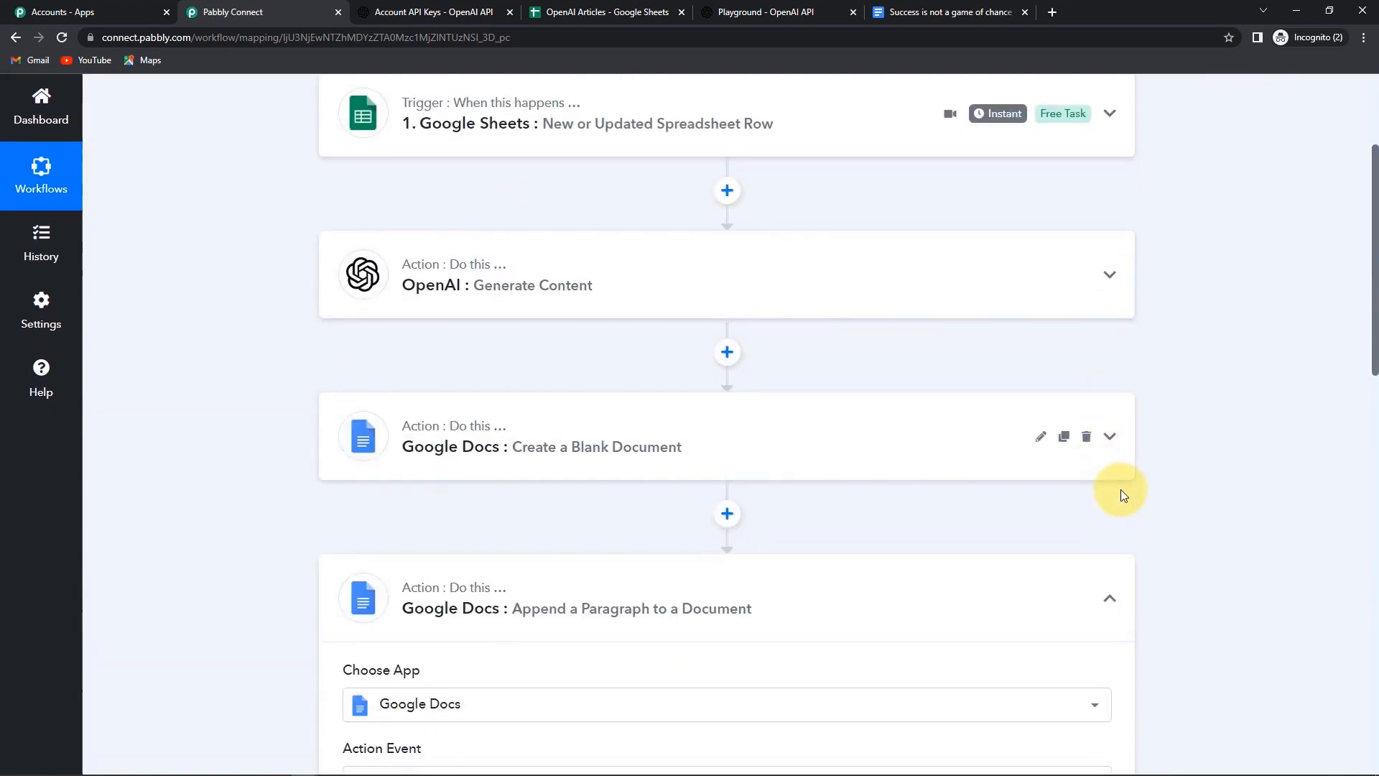
scroll(1122, 493, down, 2)
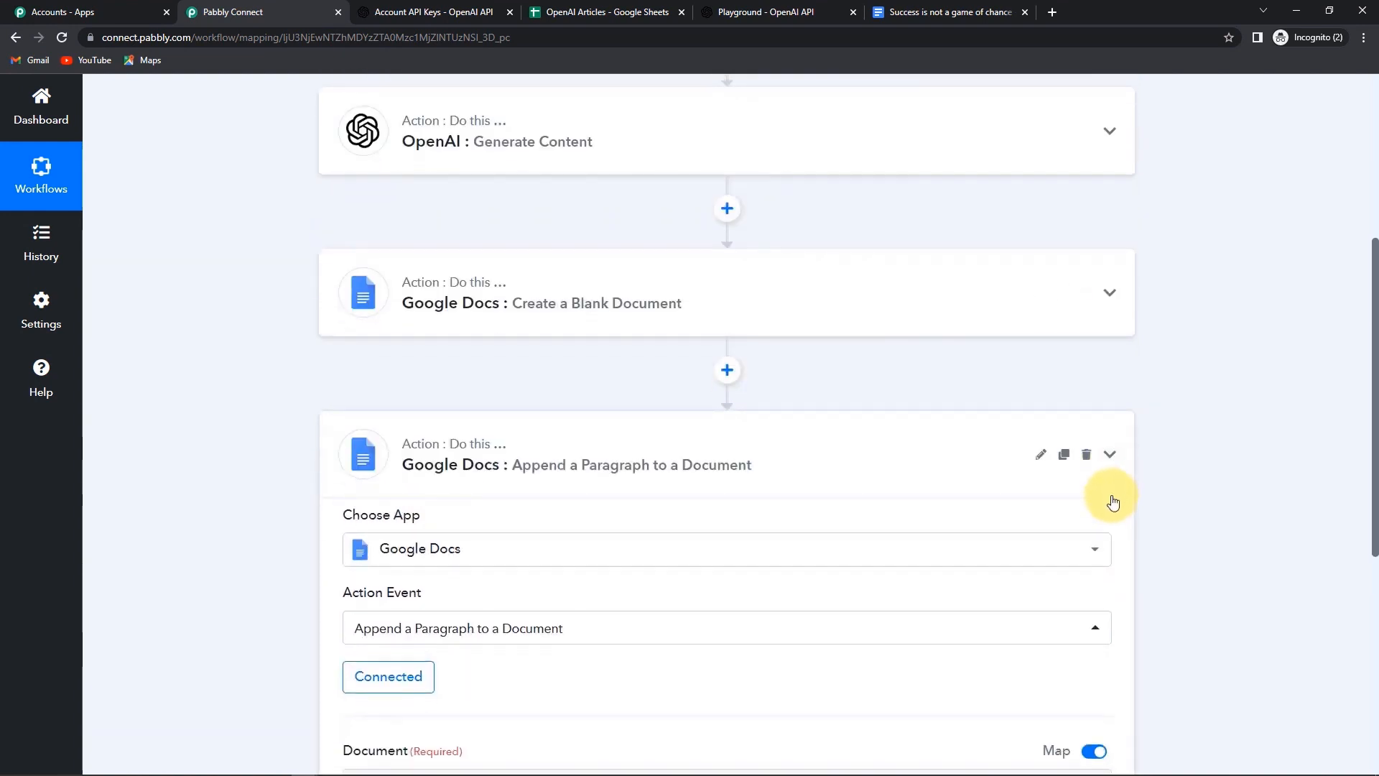
click(1112, 496)
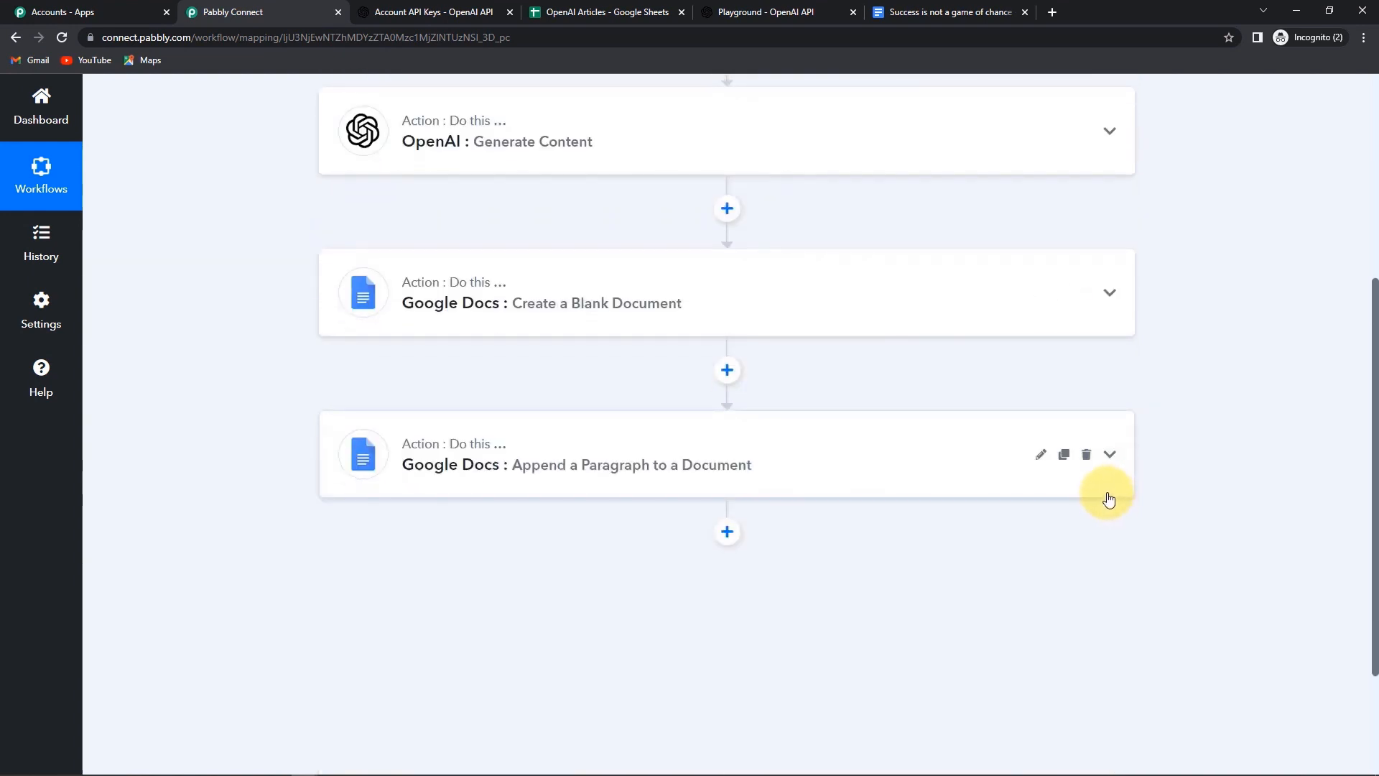
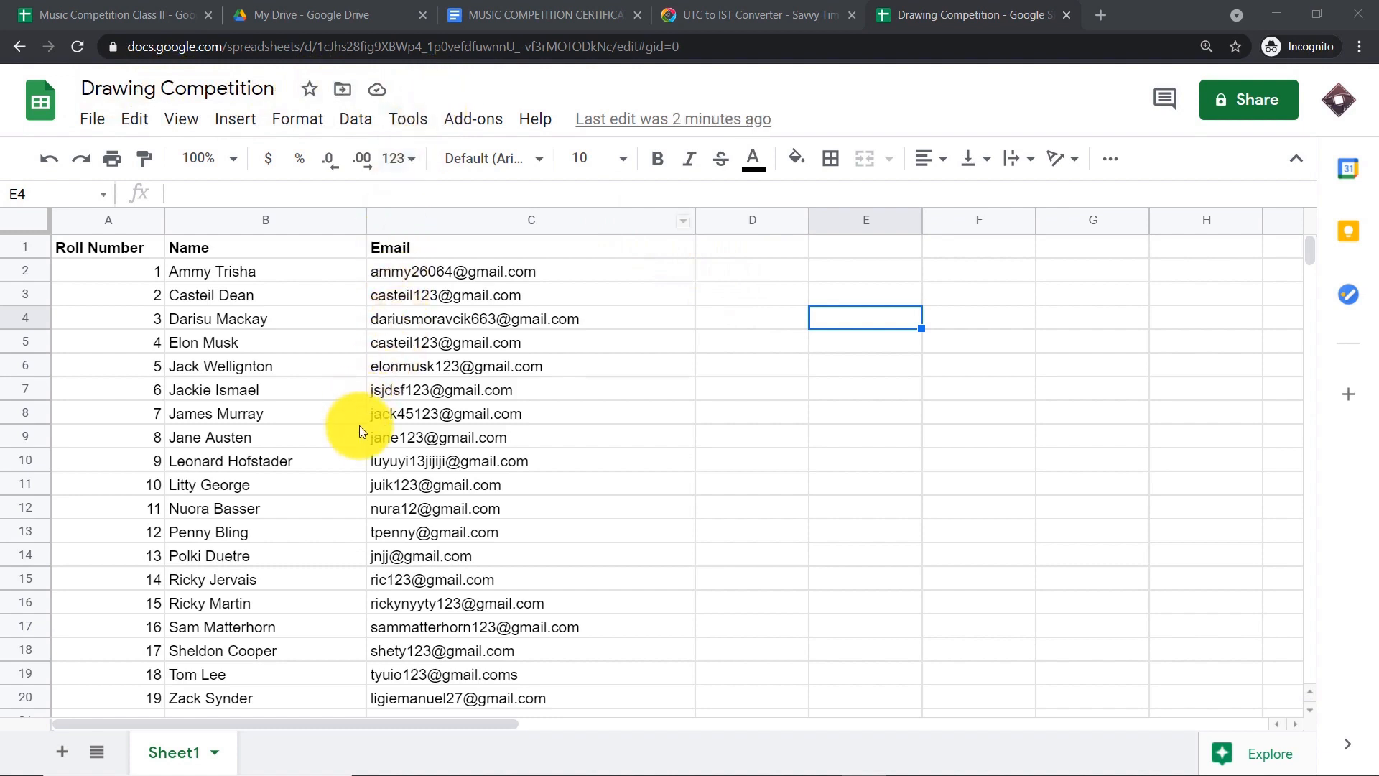
- Review the student names in the Drawing Competition sheet, down to row 20
scroll(360, 435, down, 2)
scroll(360, 437, up, 2)
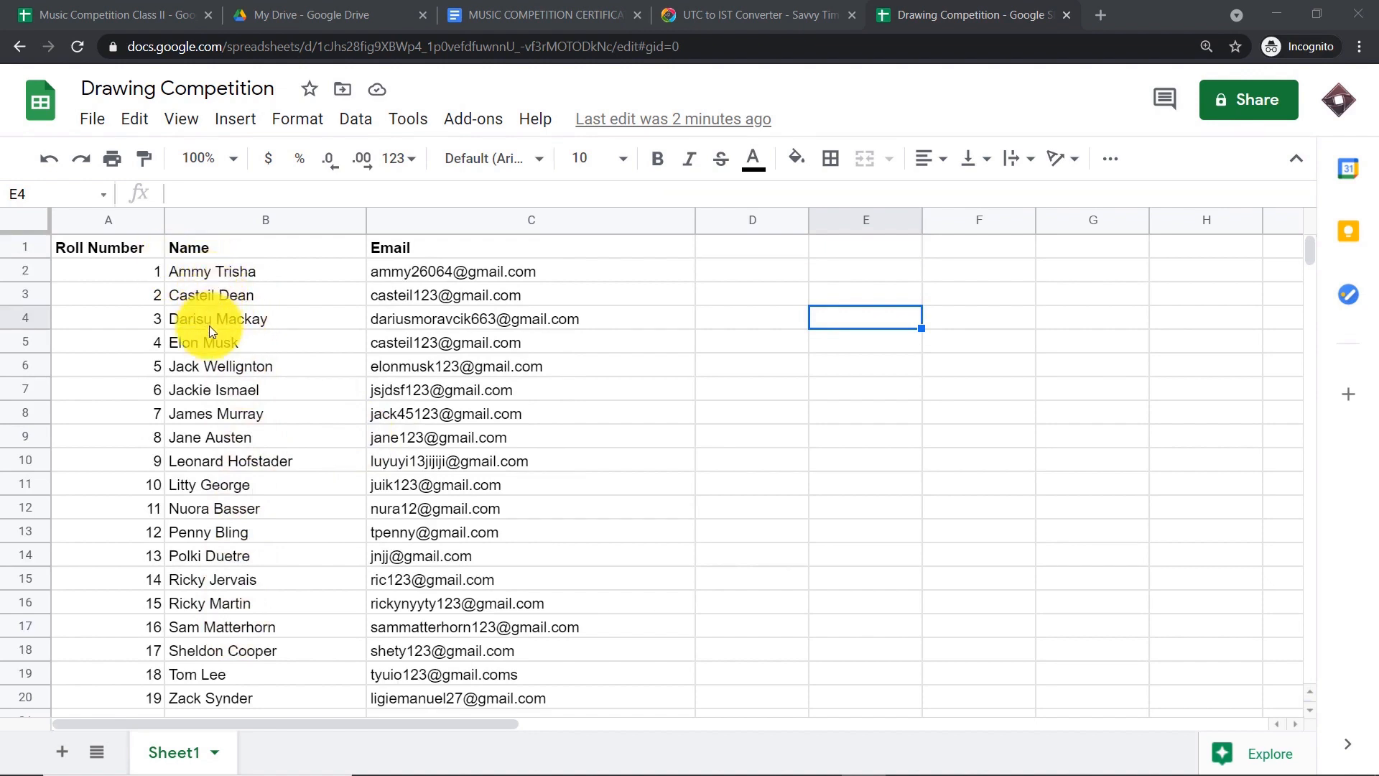
scroll(220, 368, down, 1)
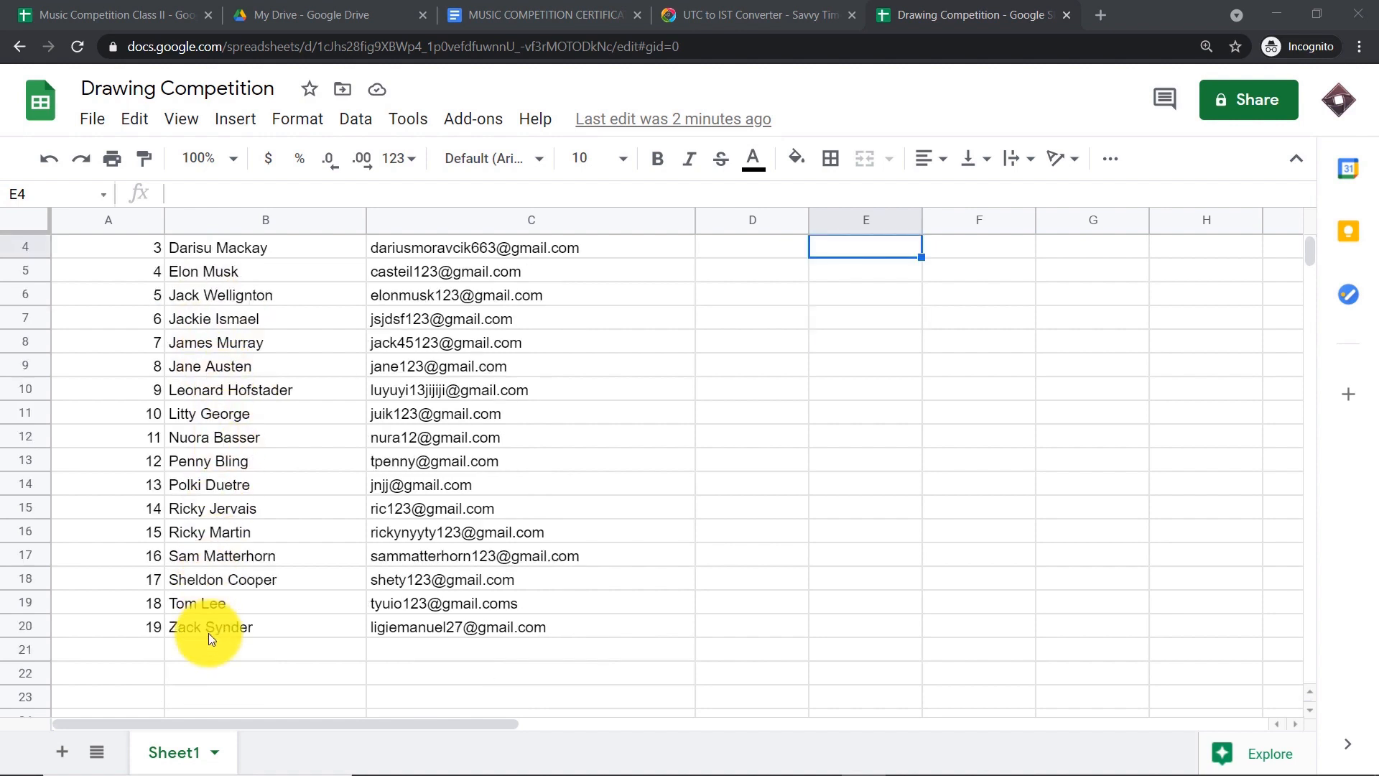
scroll(302, 578, up, 1)
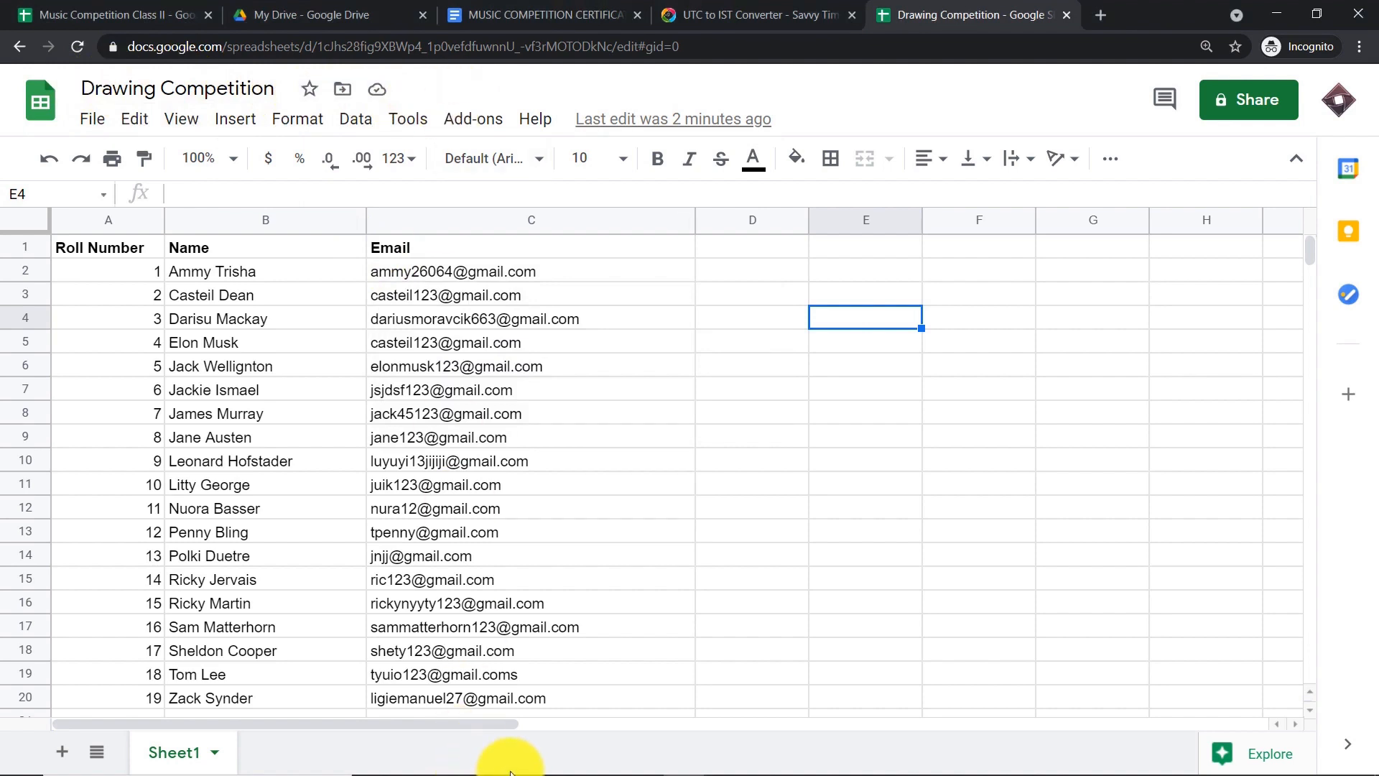
click(207, 272)
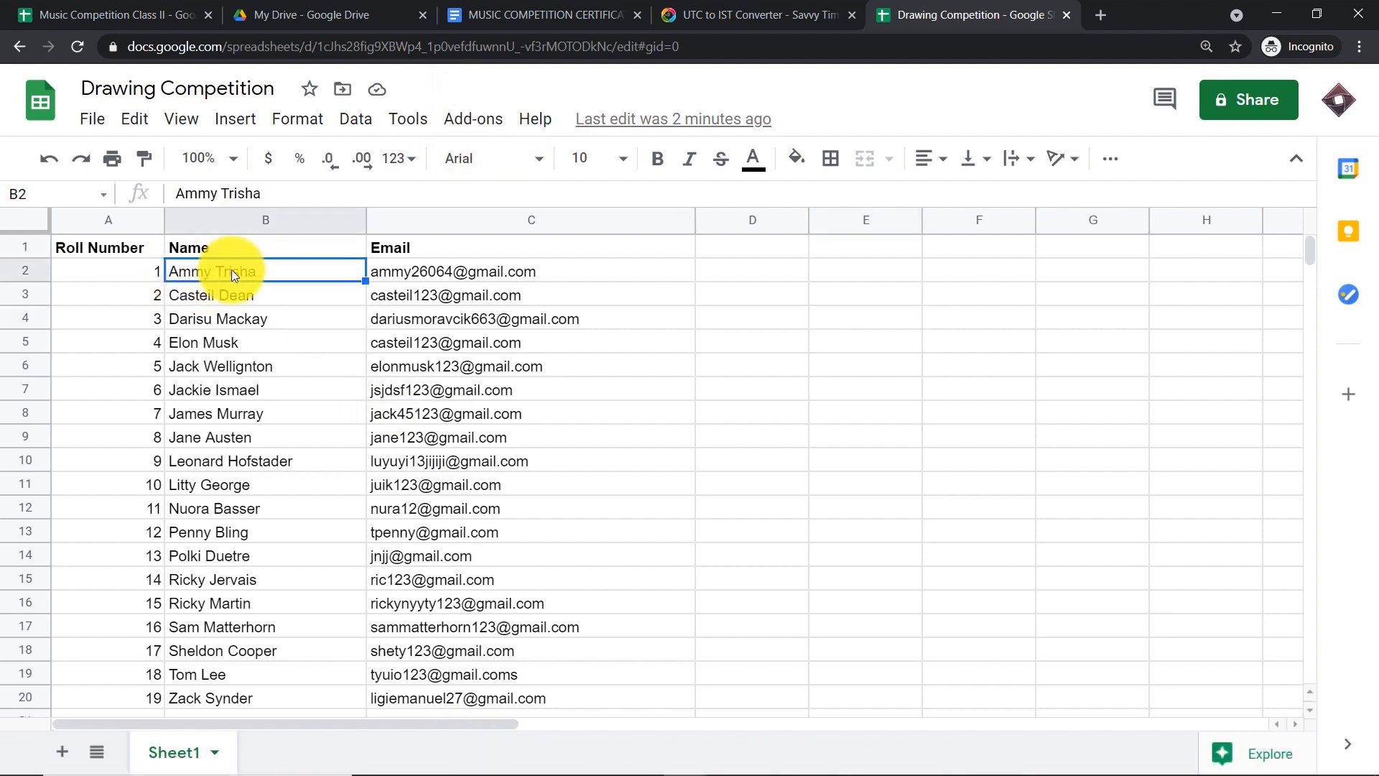
click(228, 324)
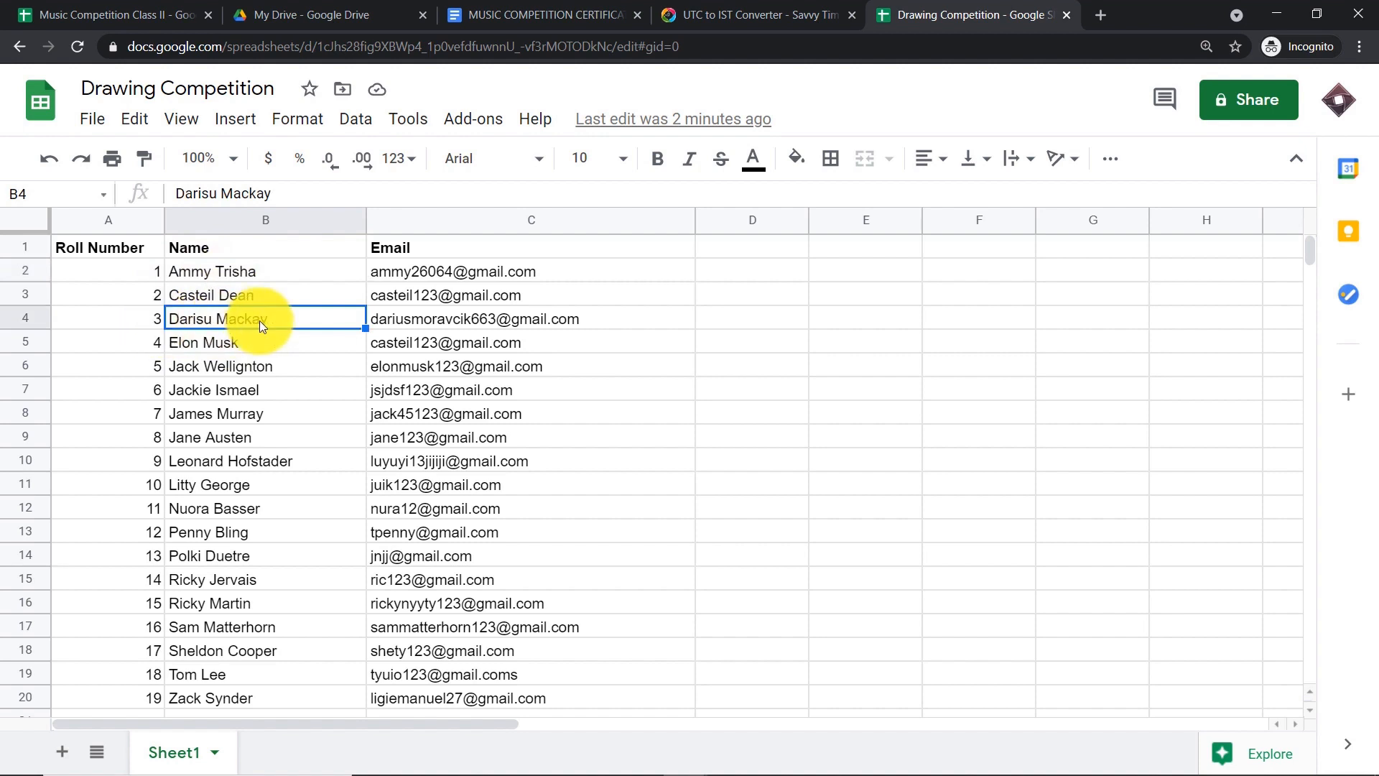
scroll(291, 361, down, 1)
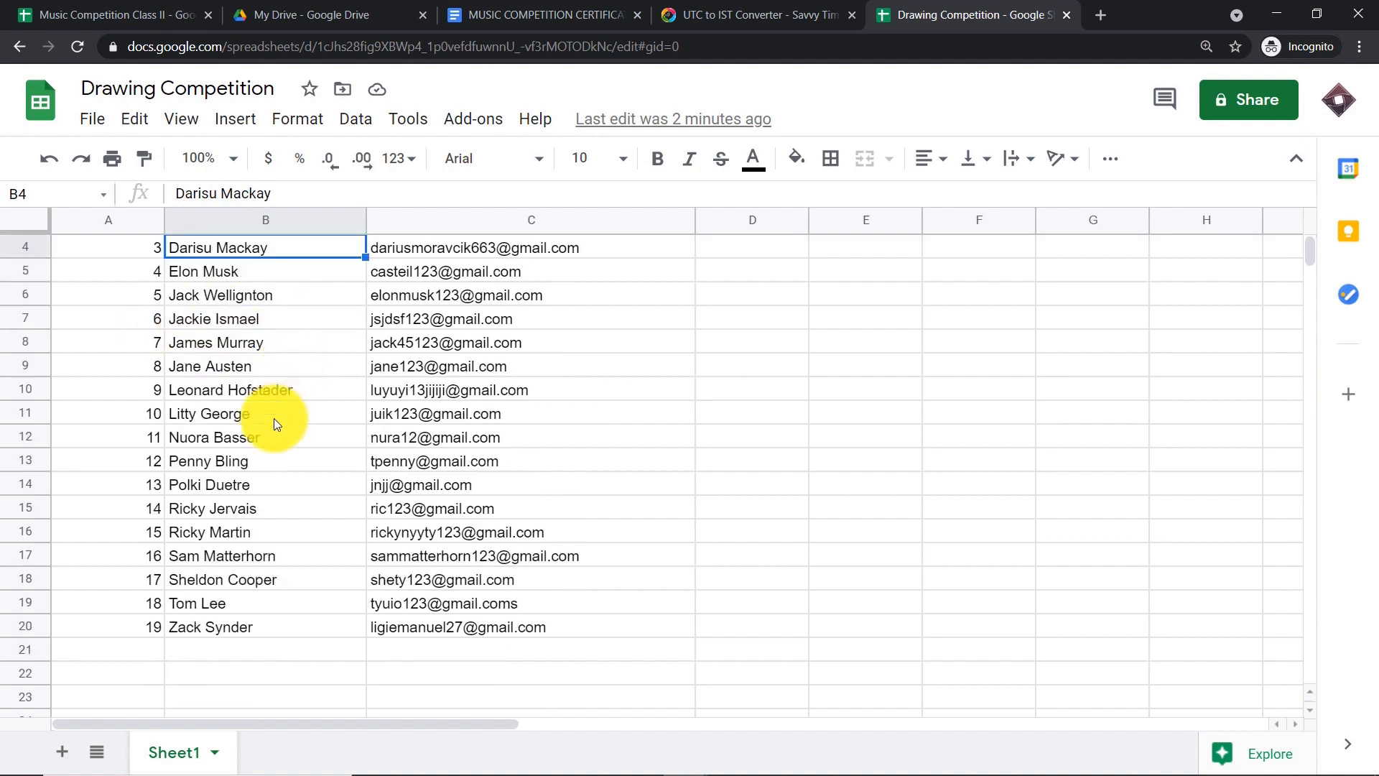
click(235, 622)
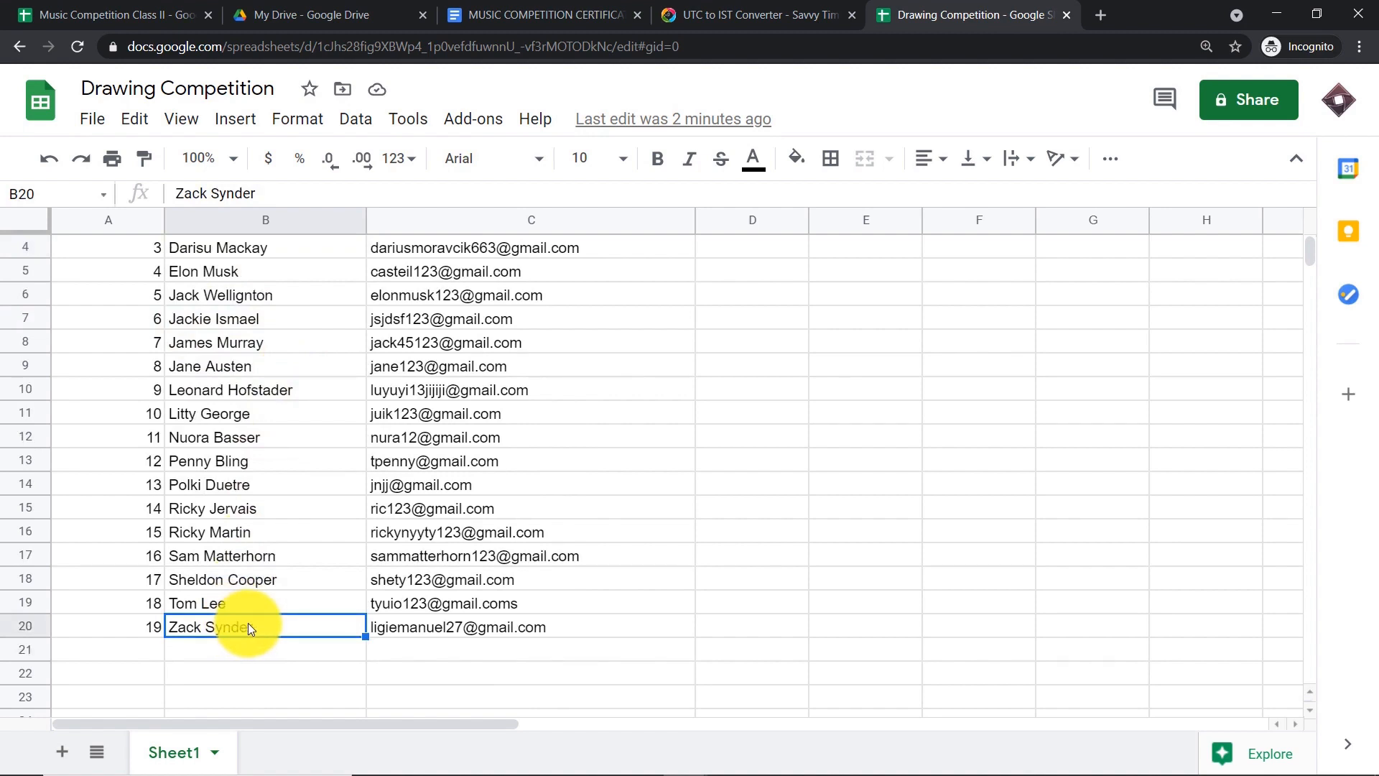
scroll(415, 442, up, 1)
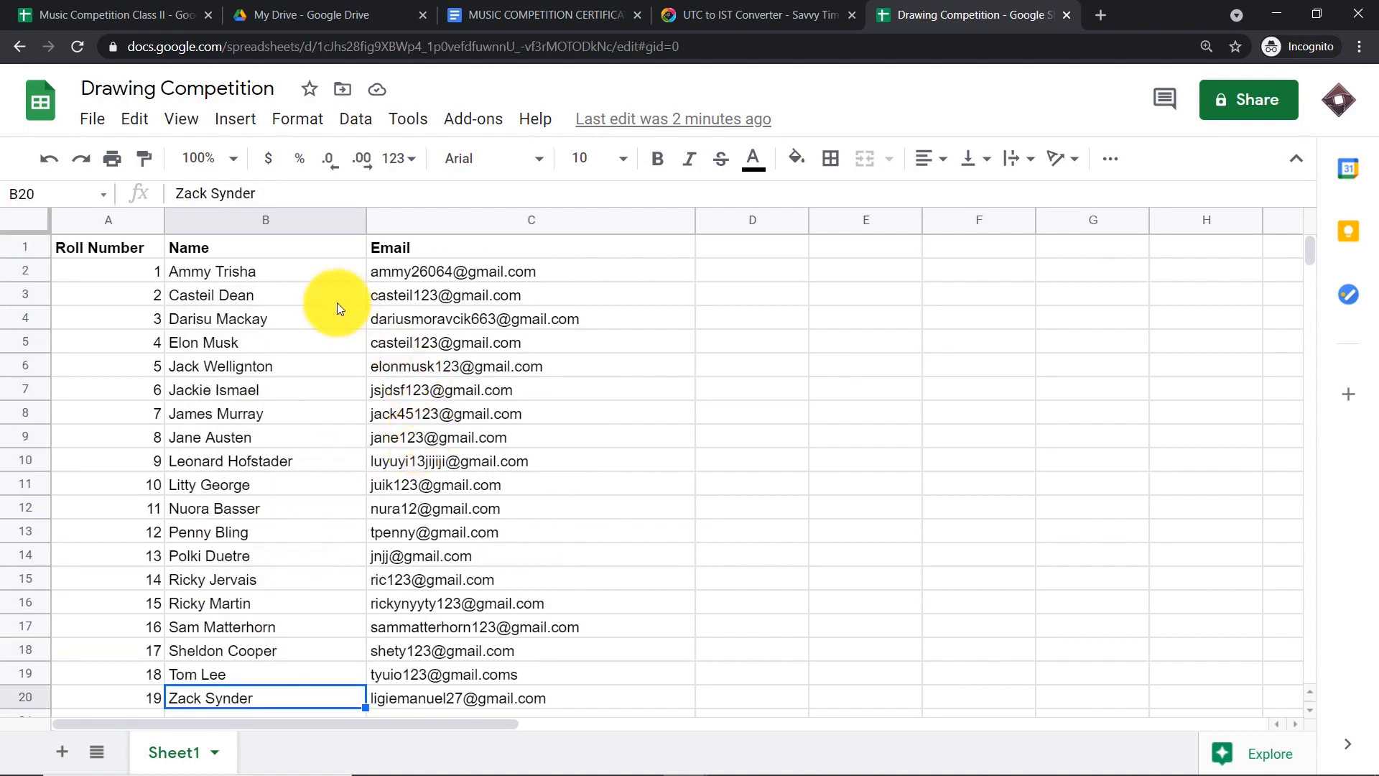
scroll(431, 632, down, 1)
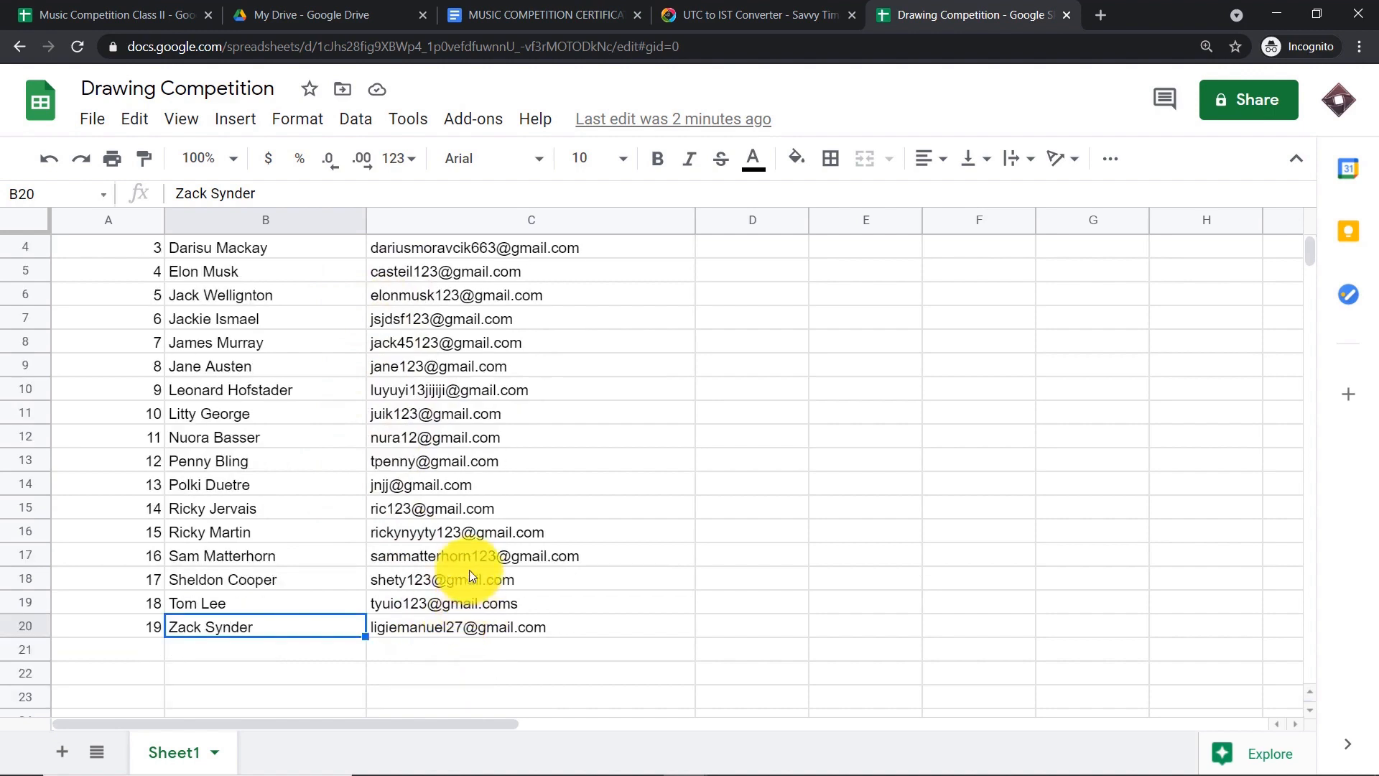
- Open the first student's Drawing Competition Certificates email and its downloaded certificate PDF
mouse_move(687, 755)
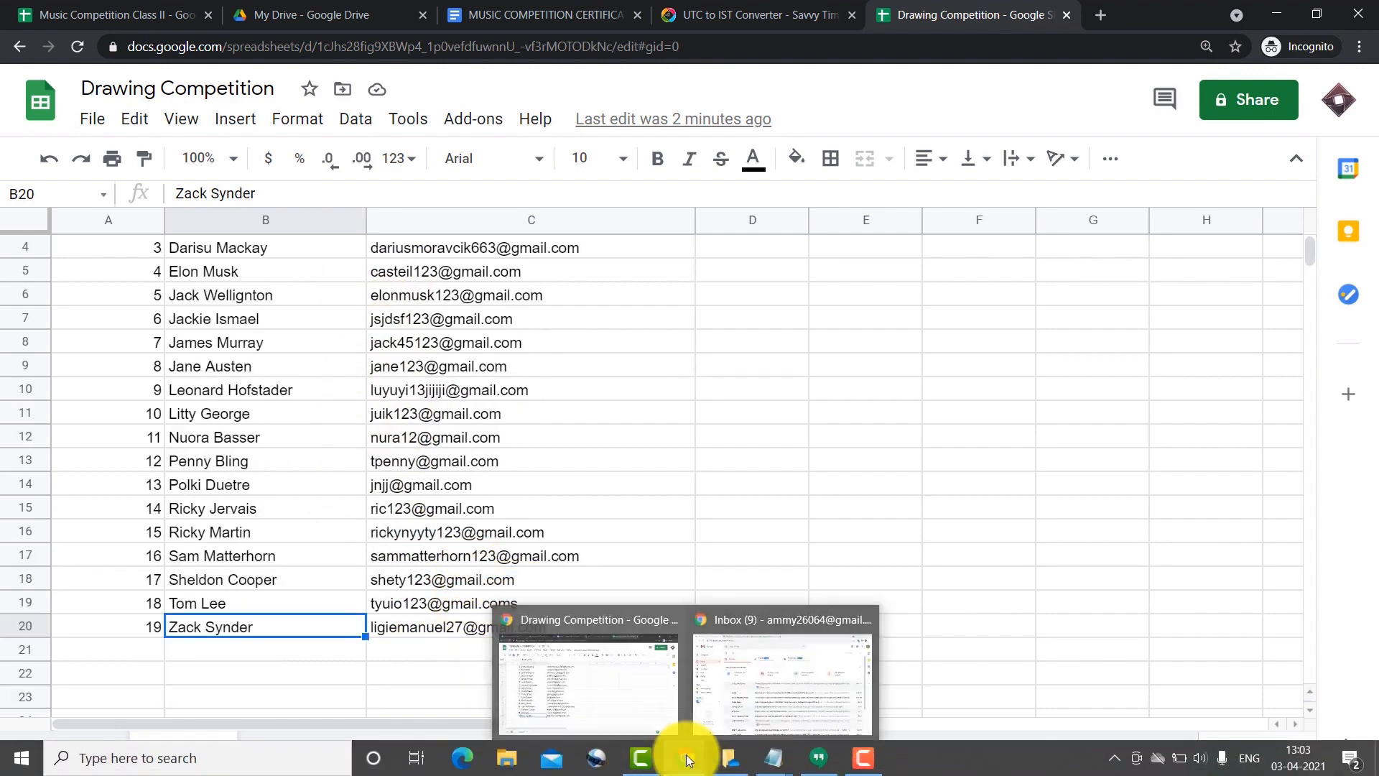
click(741, 660)
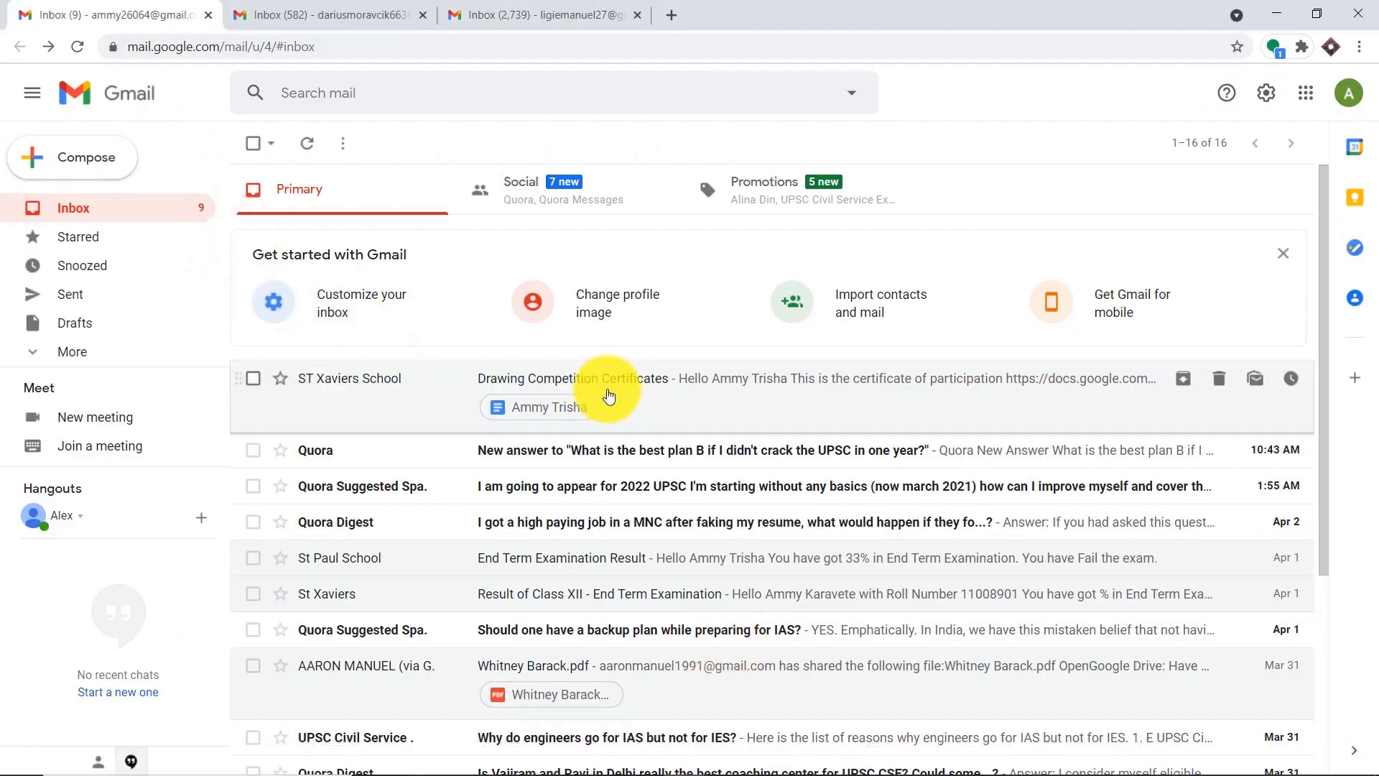
click(710, 391)
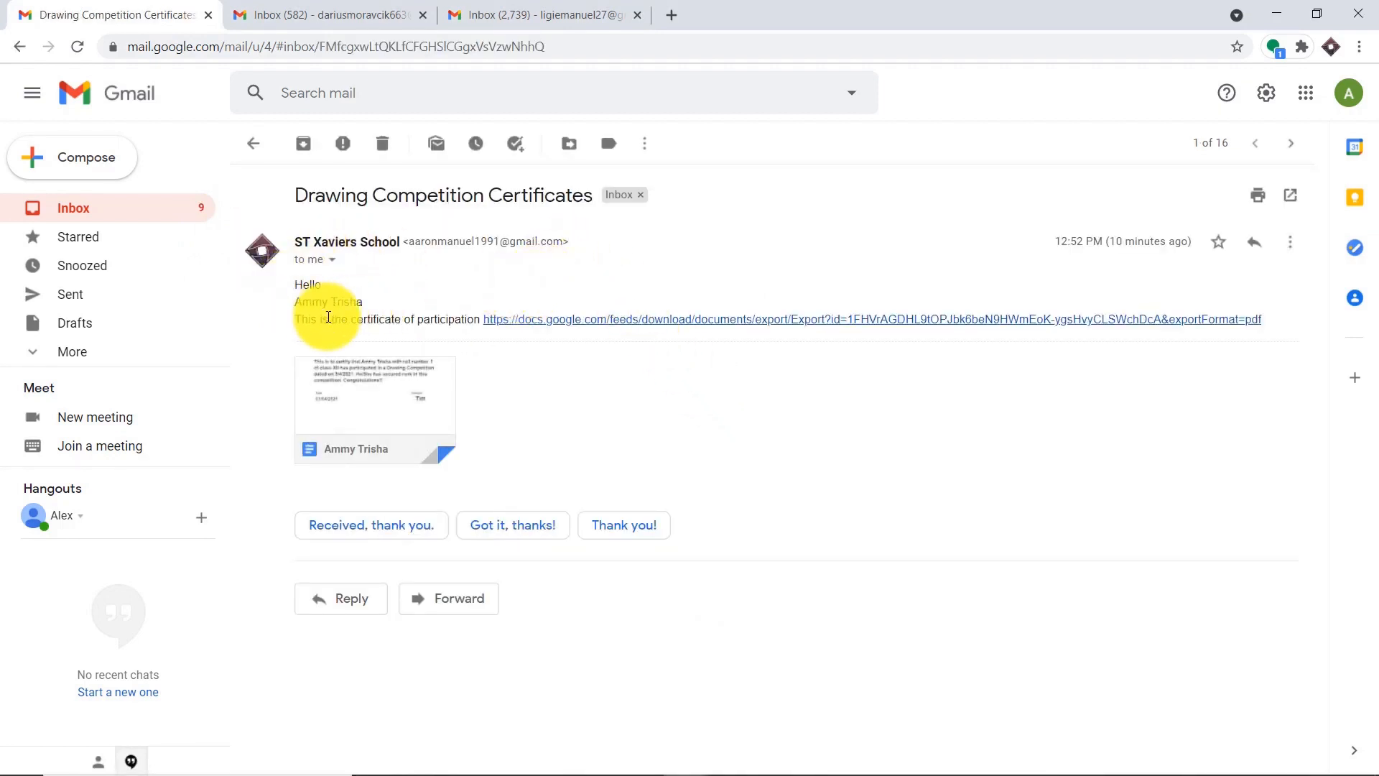
click(380, 388)
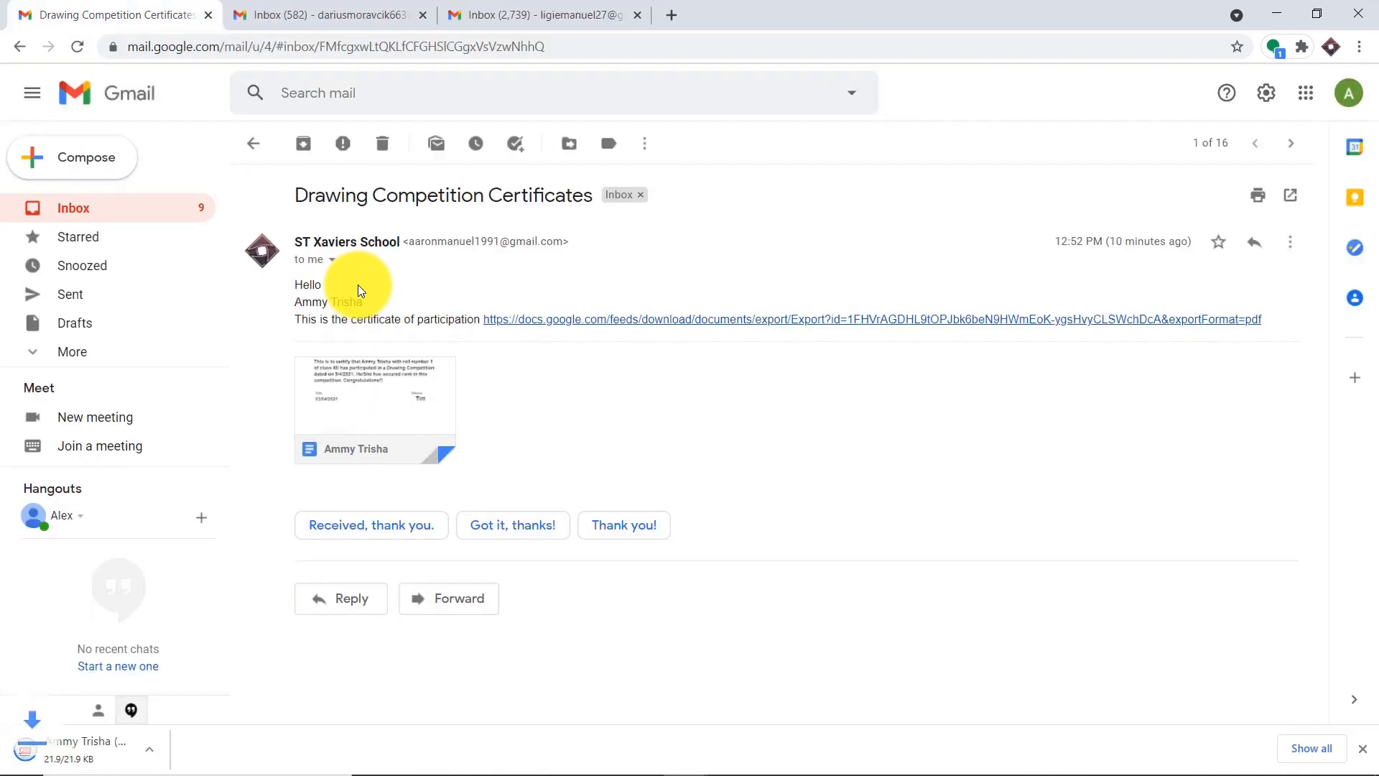
click(85, 743)
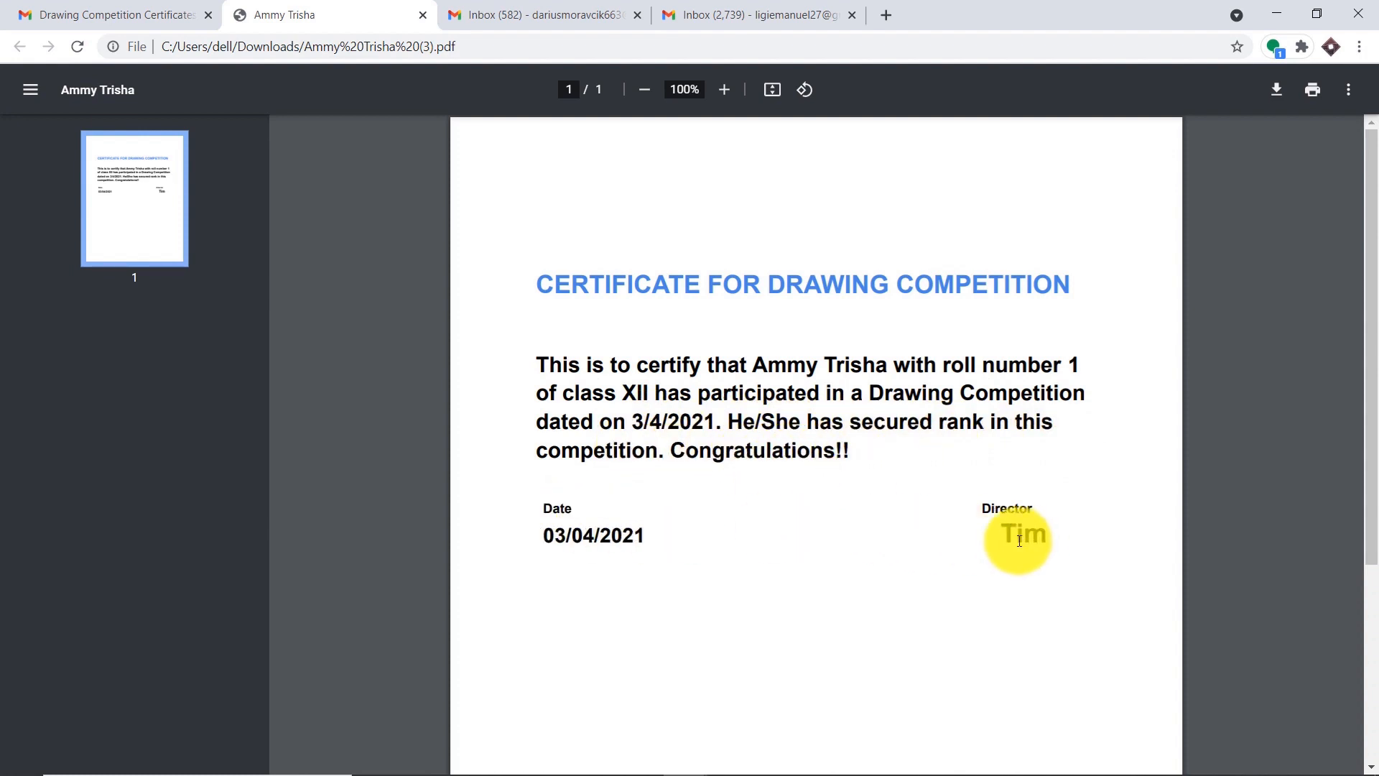
- Open the second student's certificate email and its downloaded certificate PDF
click(491, 9)
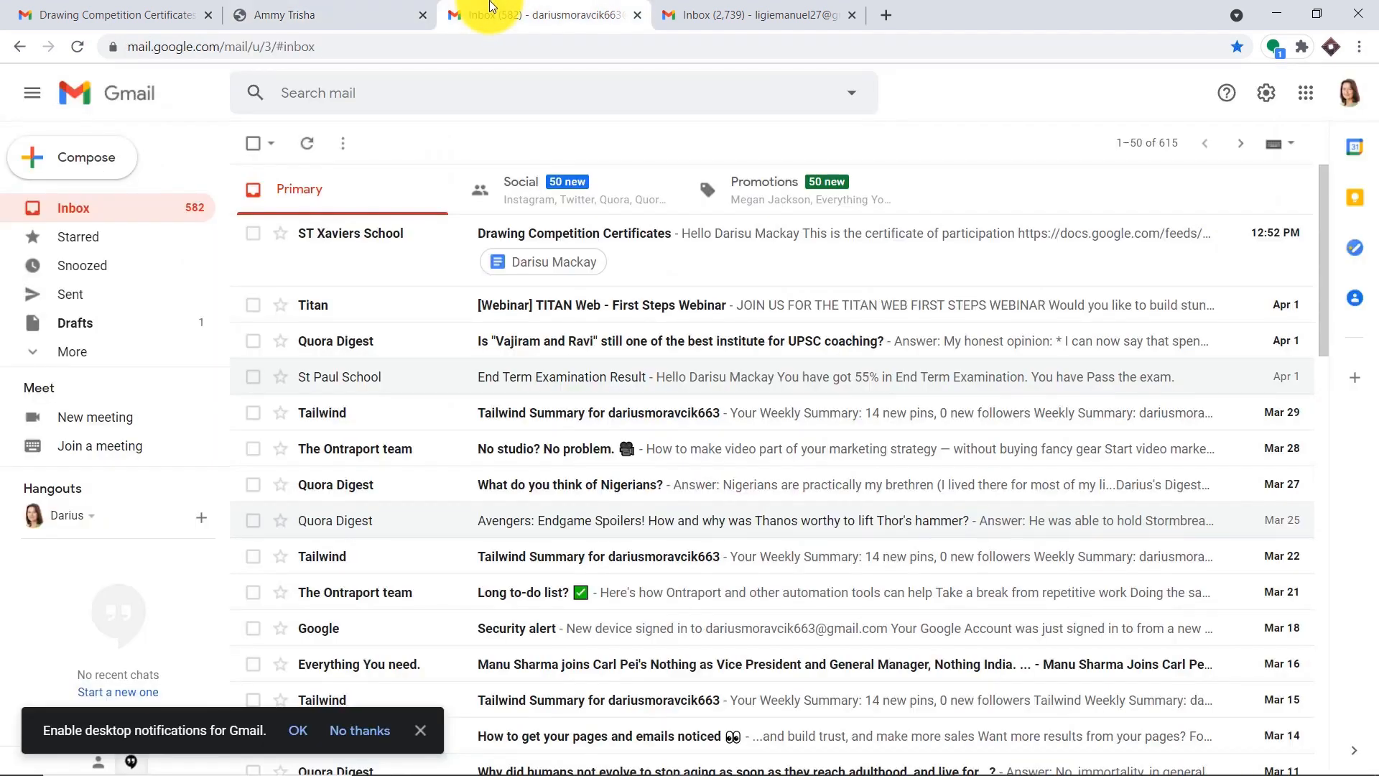
click(728, 249)
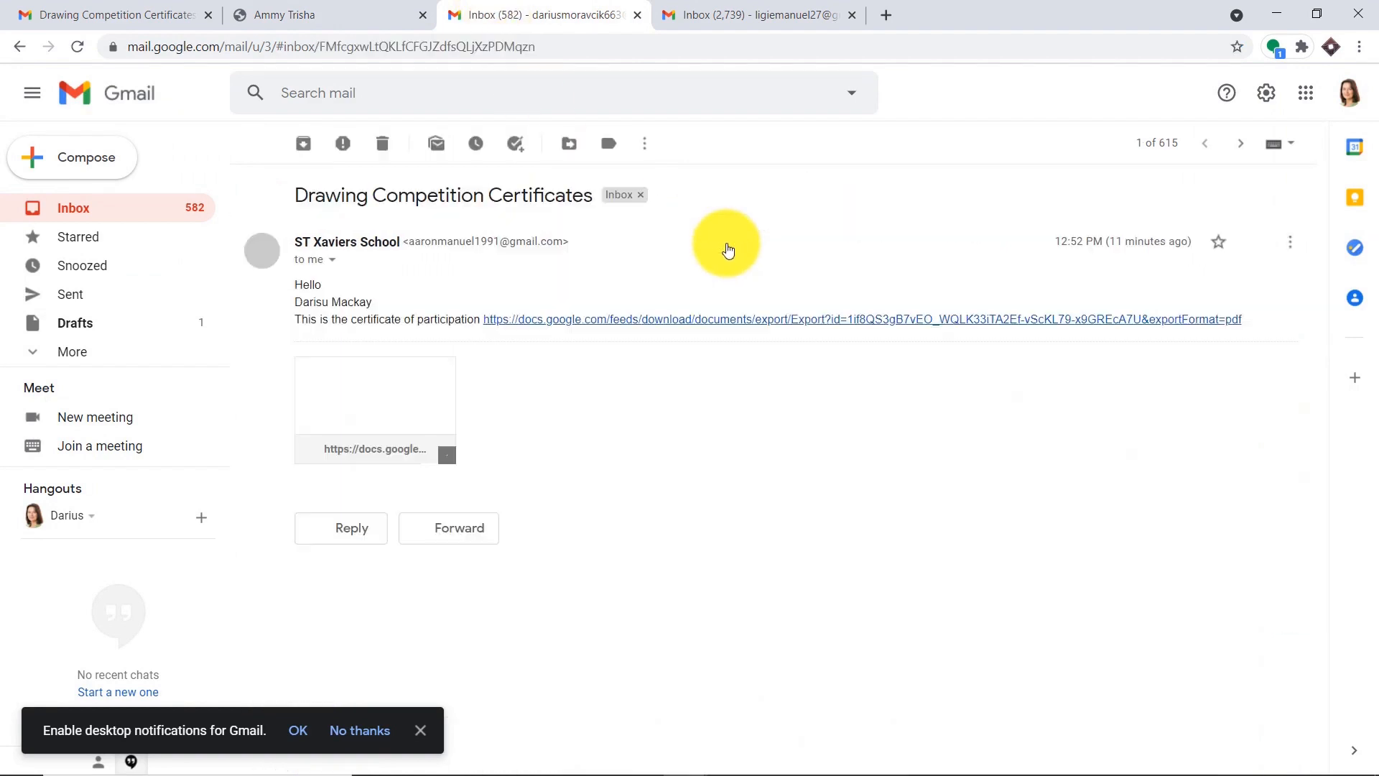
click(370, 436)
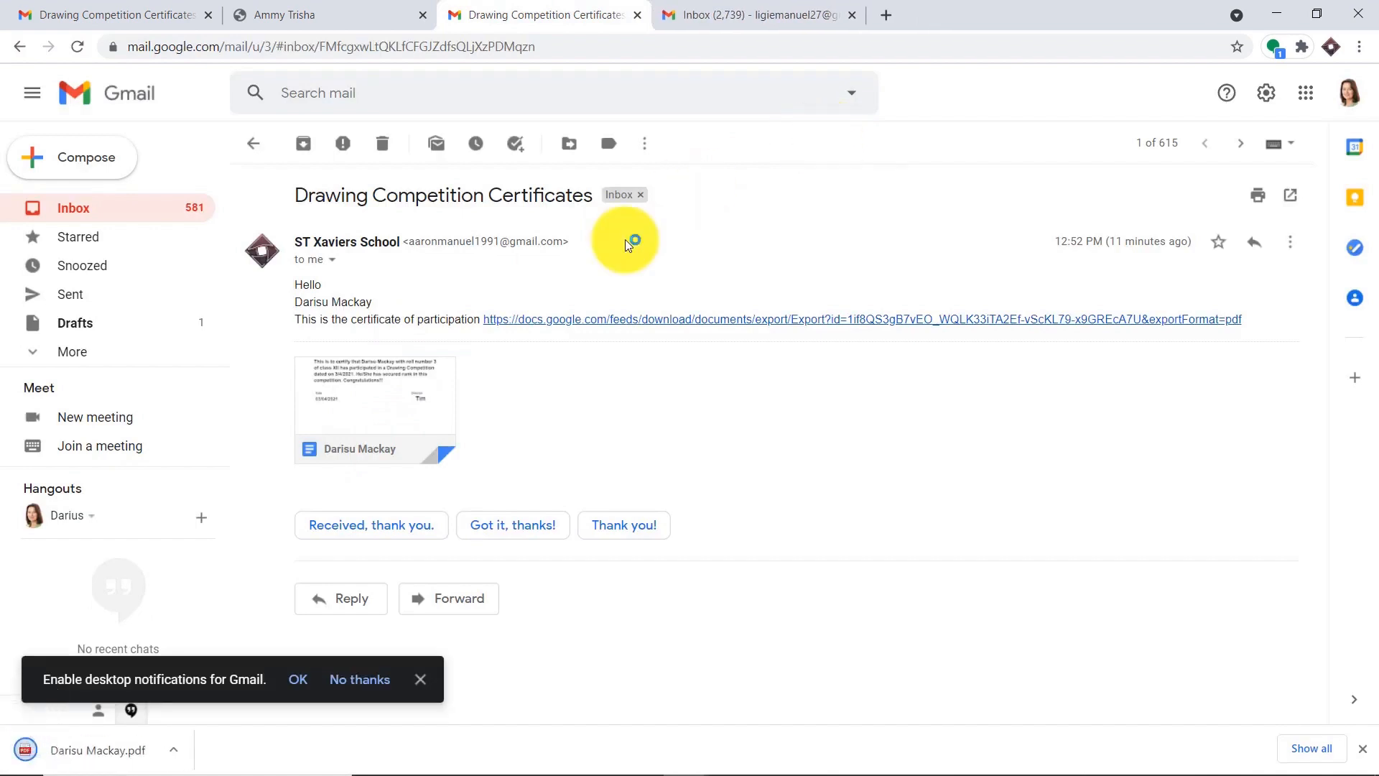
click(94, 749)
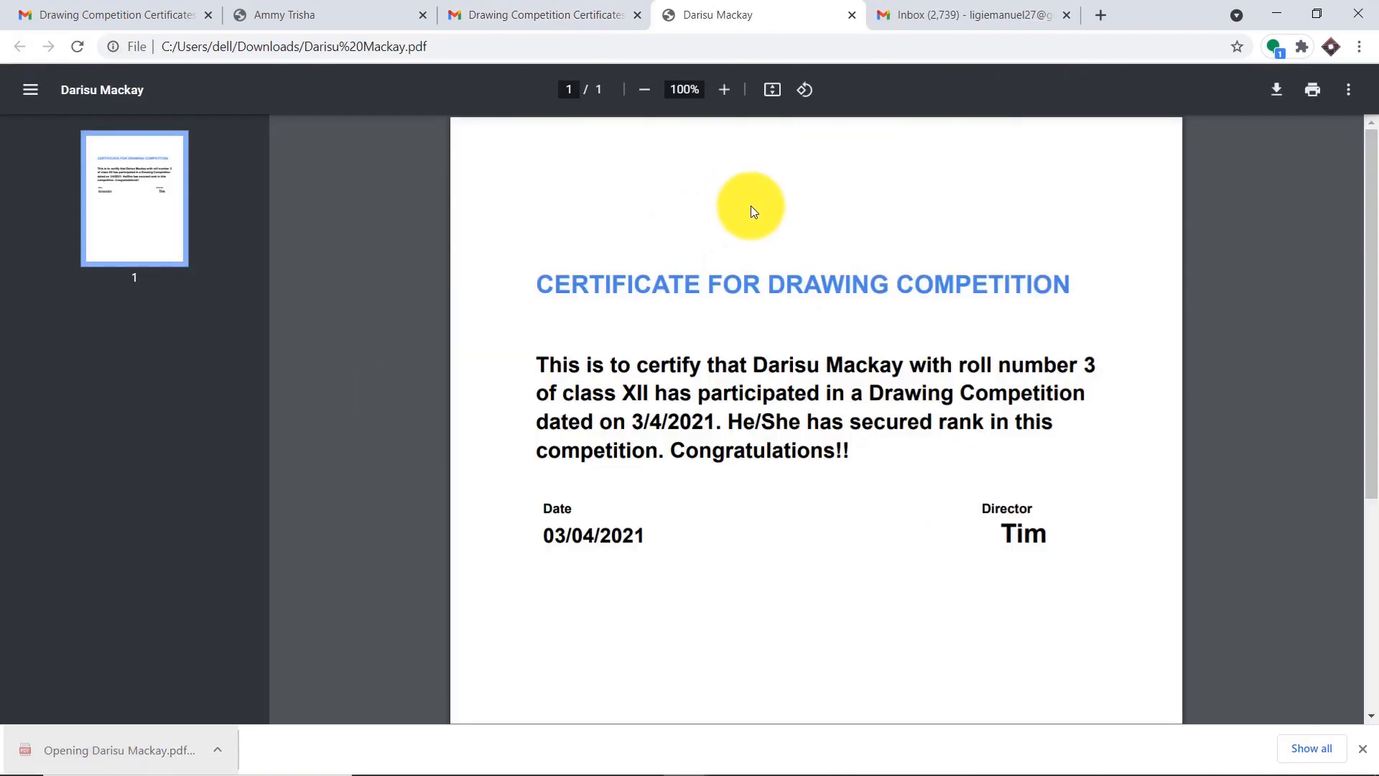
- Open the last student's certificate email and PDF, then return to the spreadsheet
click(931, 5)
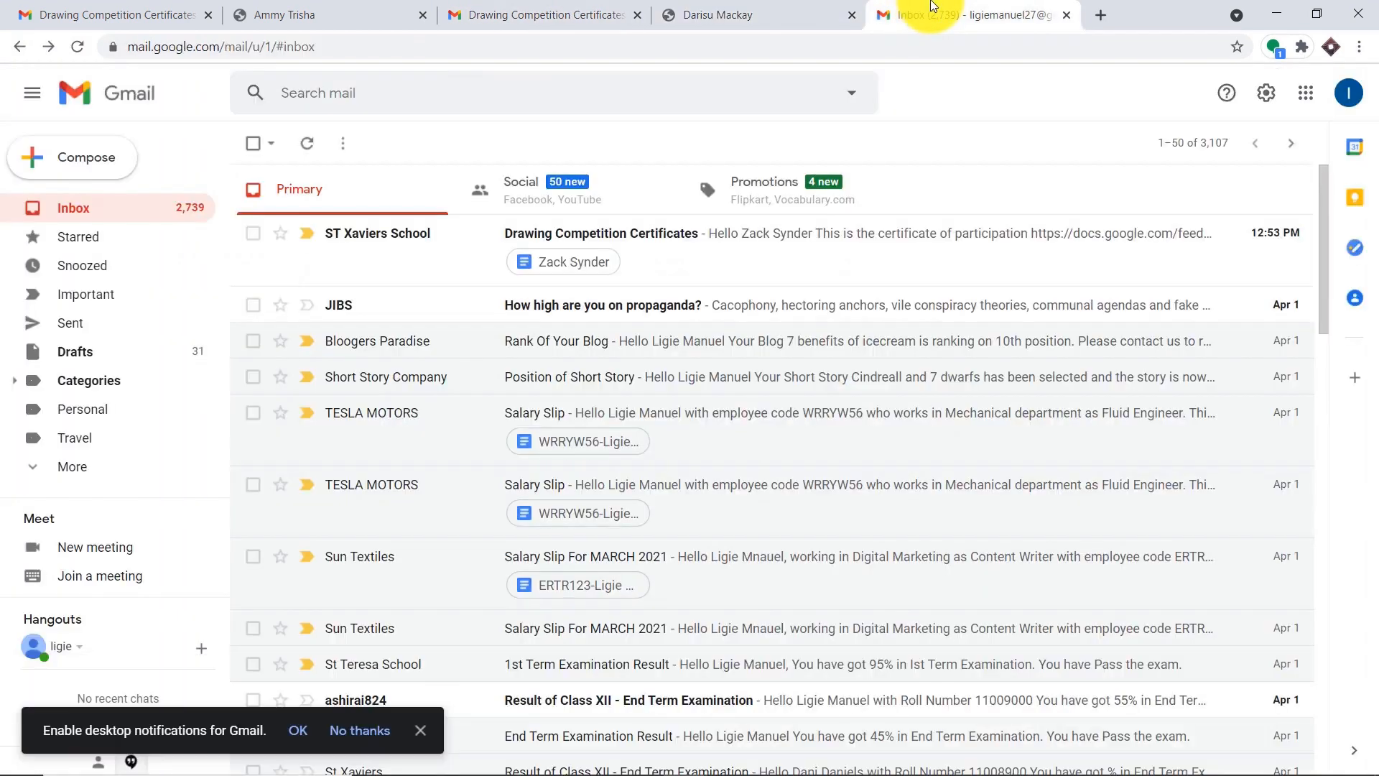
mouse_move(701, 754)
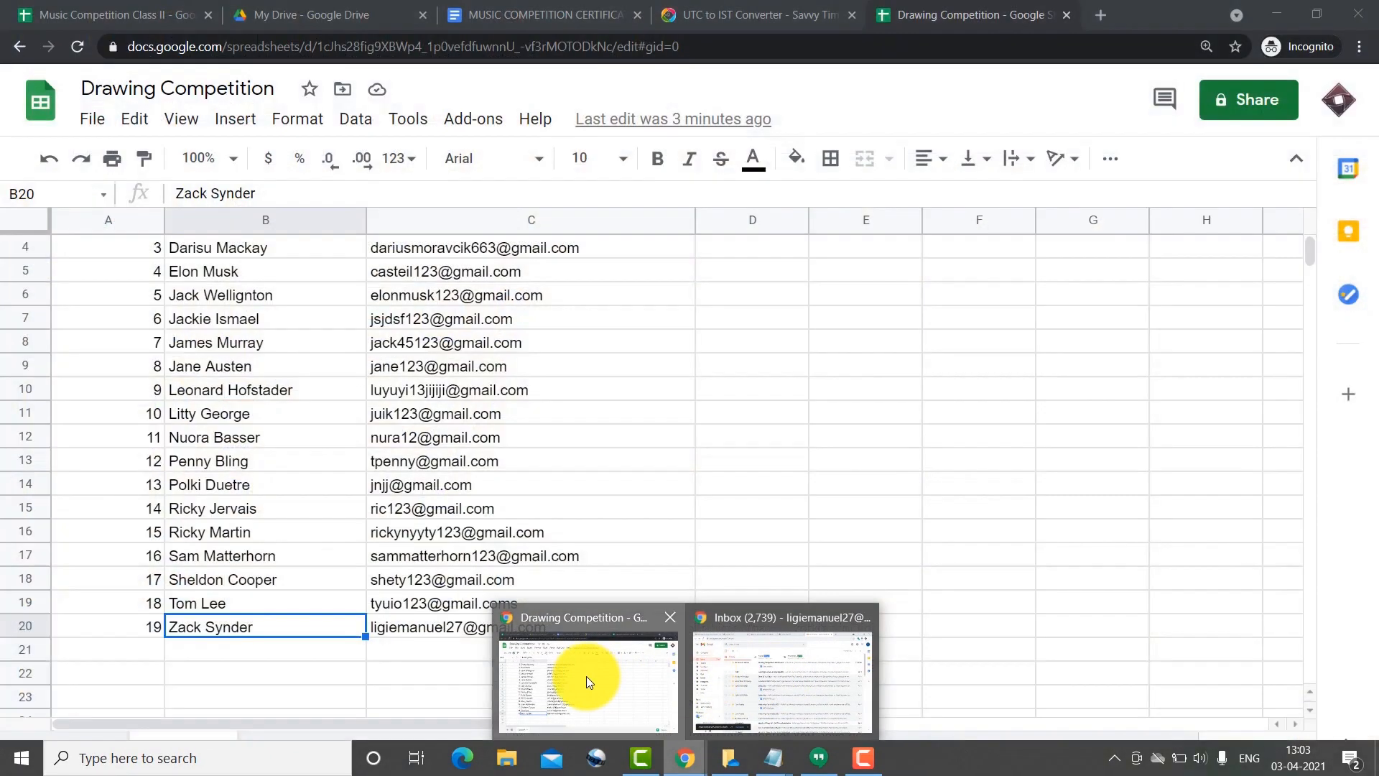
click(586, 675)
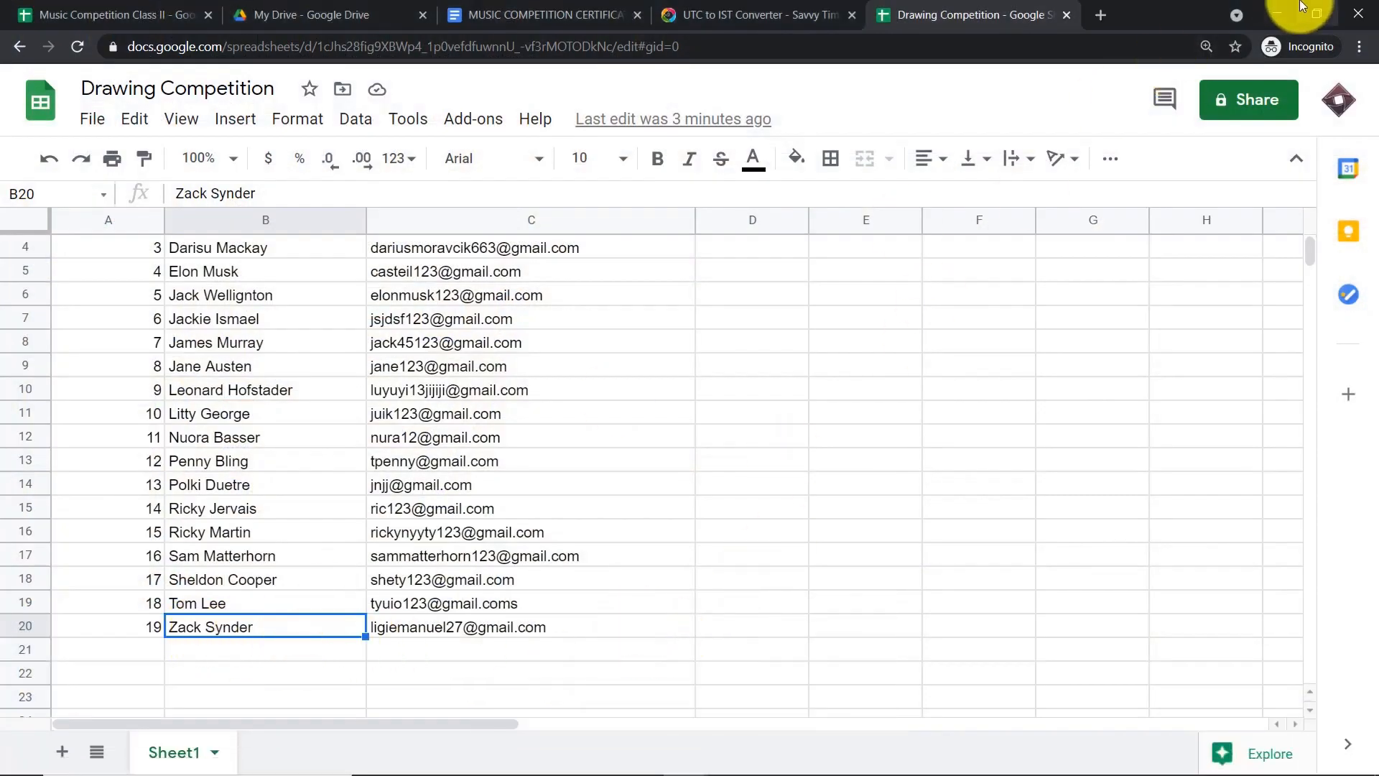
click(1258, 19)
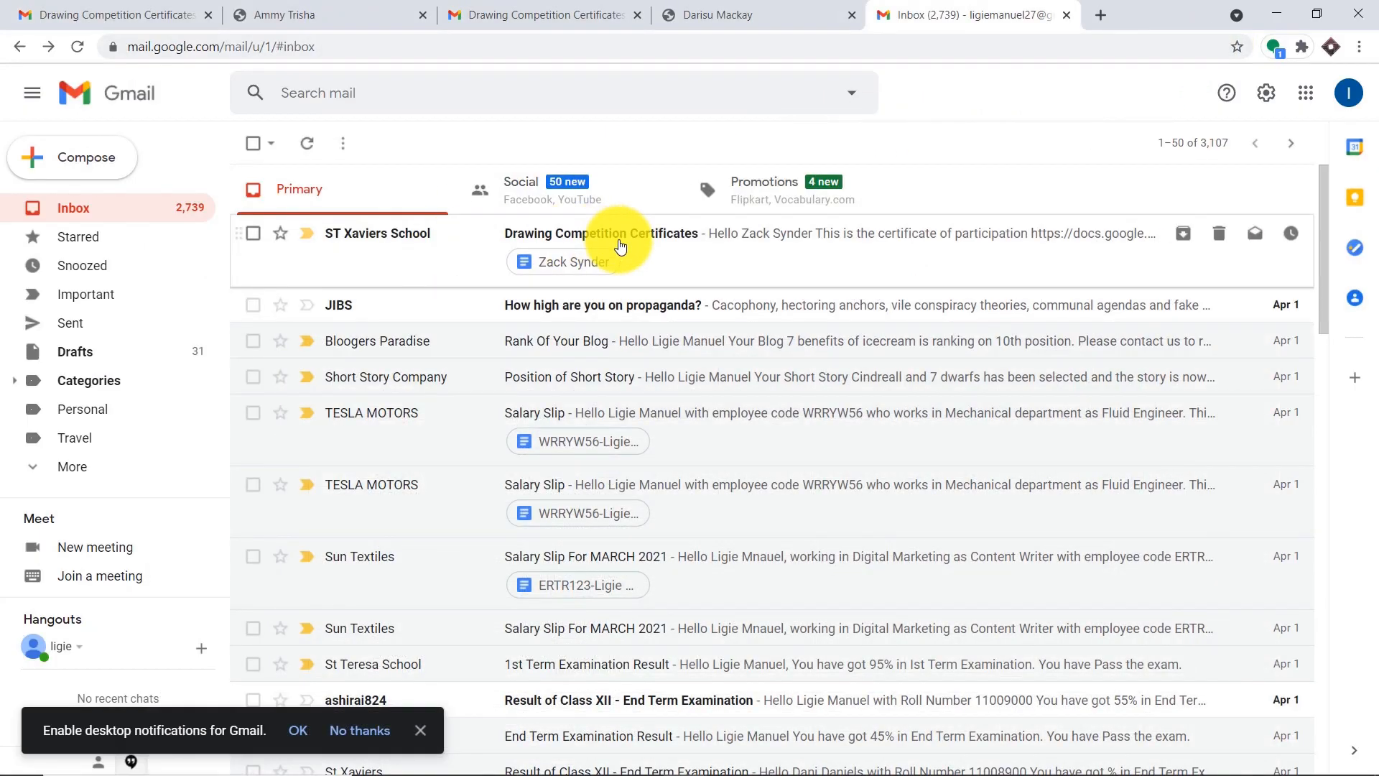
click(618, 240)
click(400, 391)
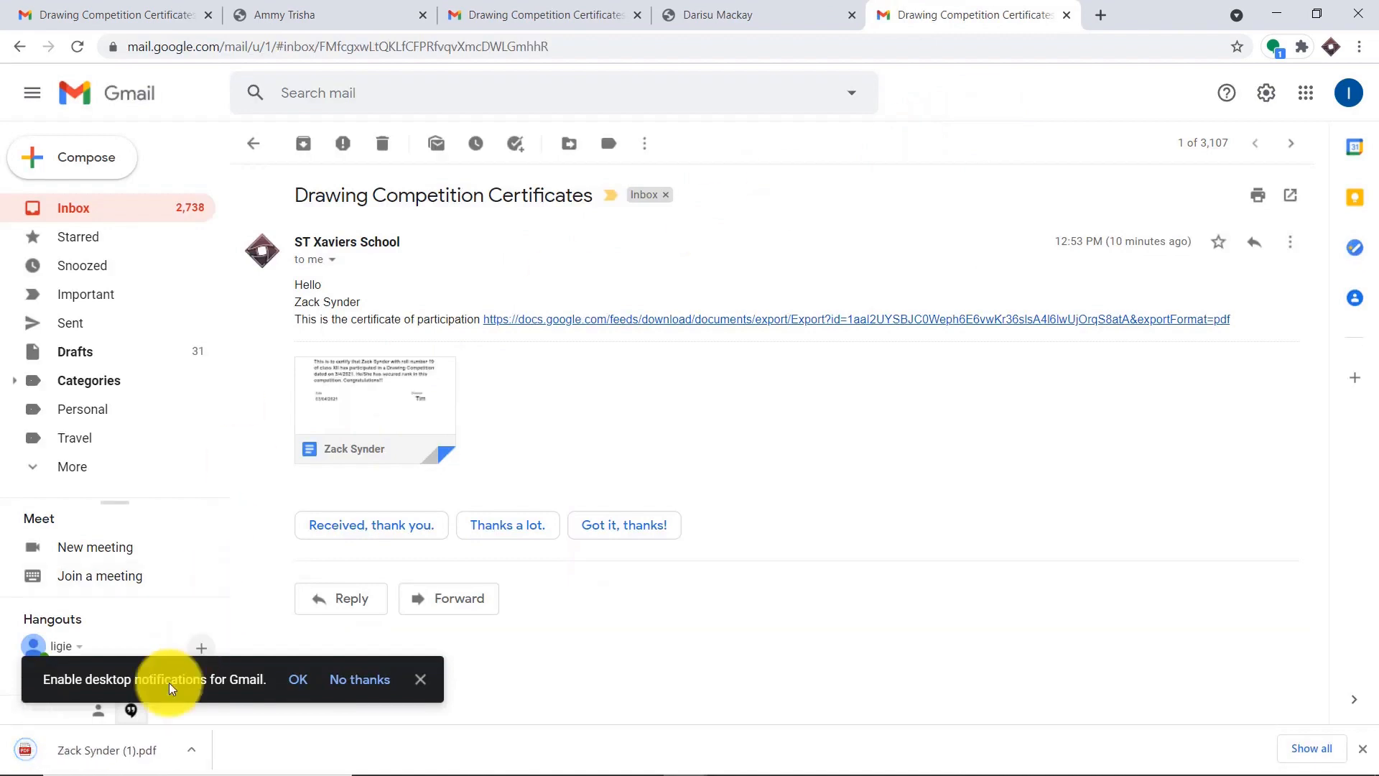
click(98, 749)
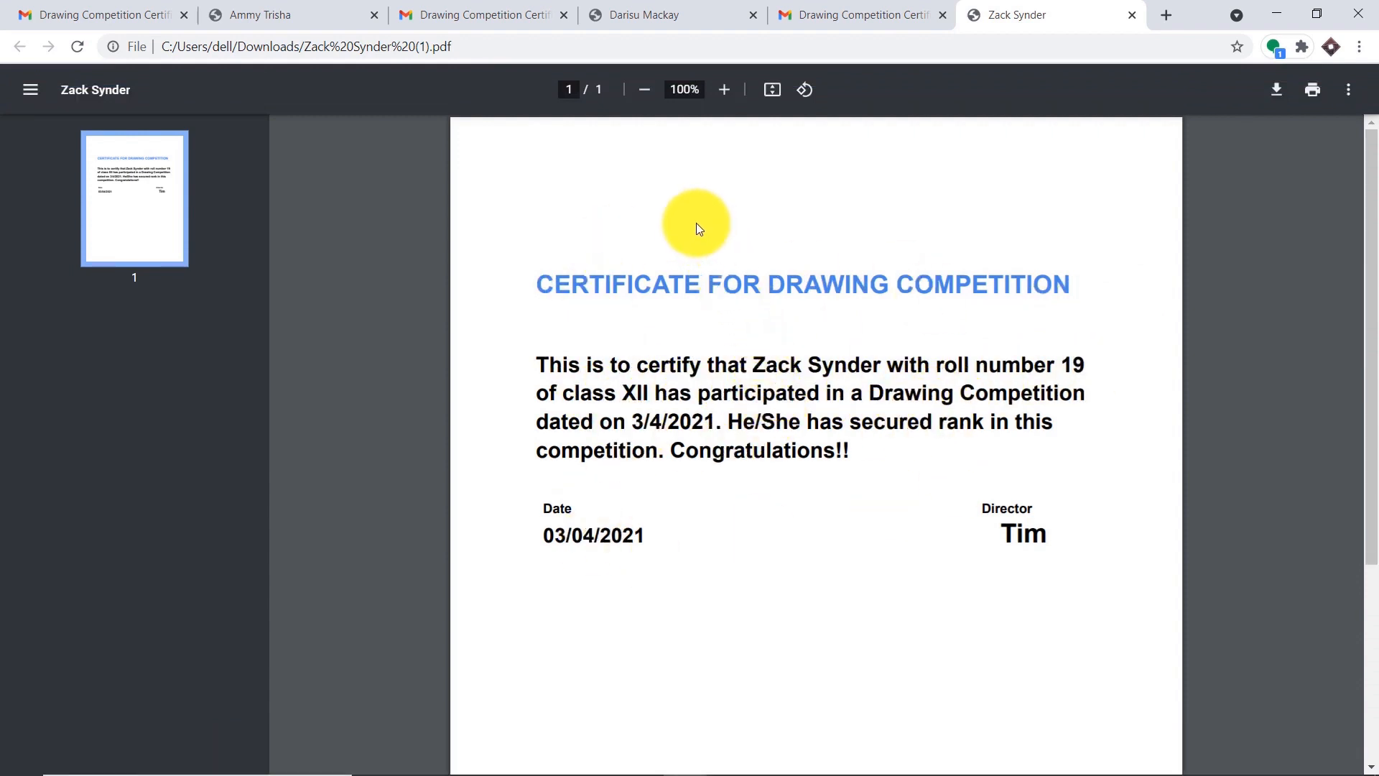
mouse_move(685, 758)
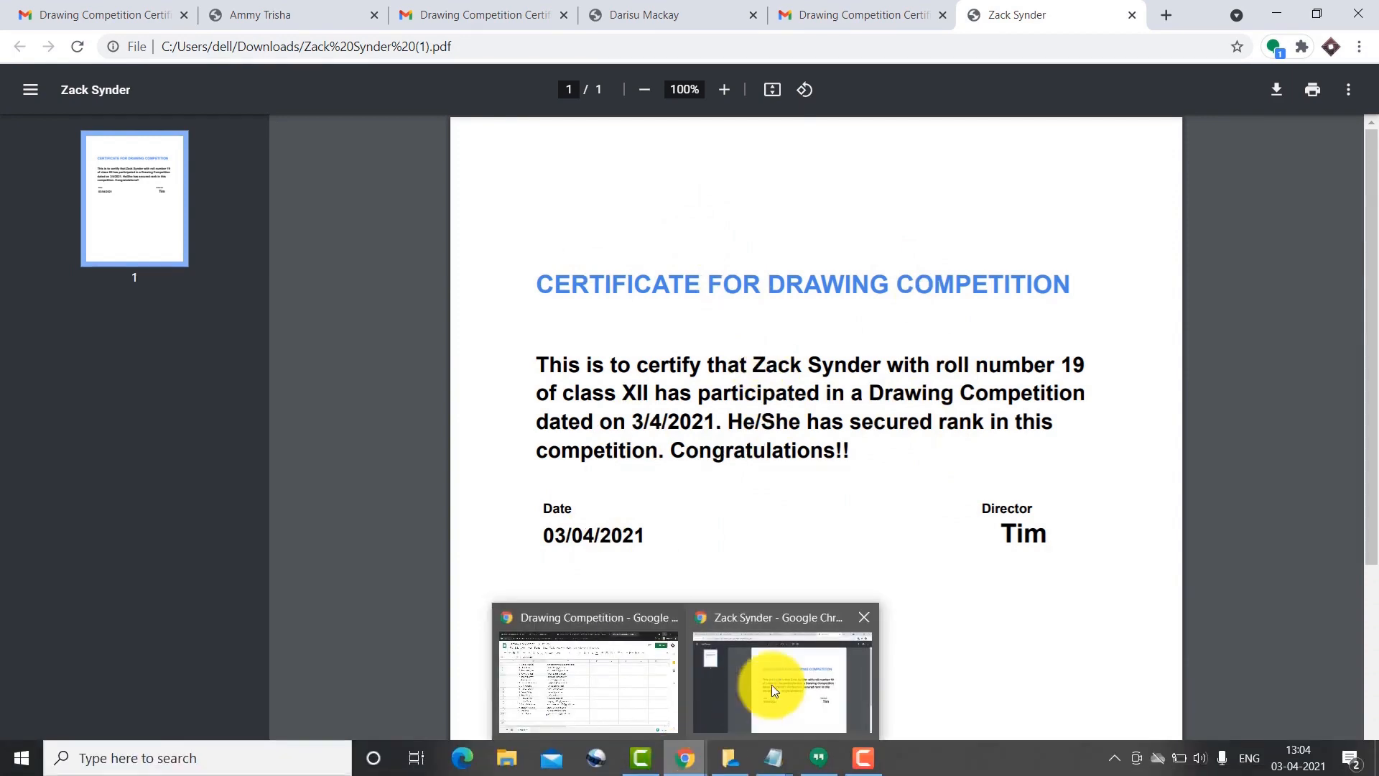
click(593, 679)
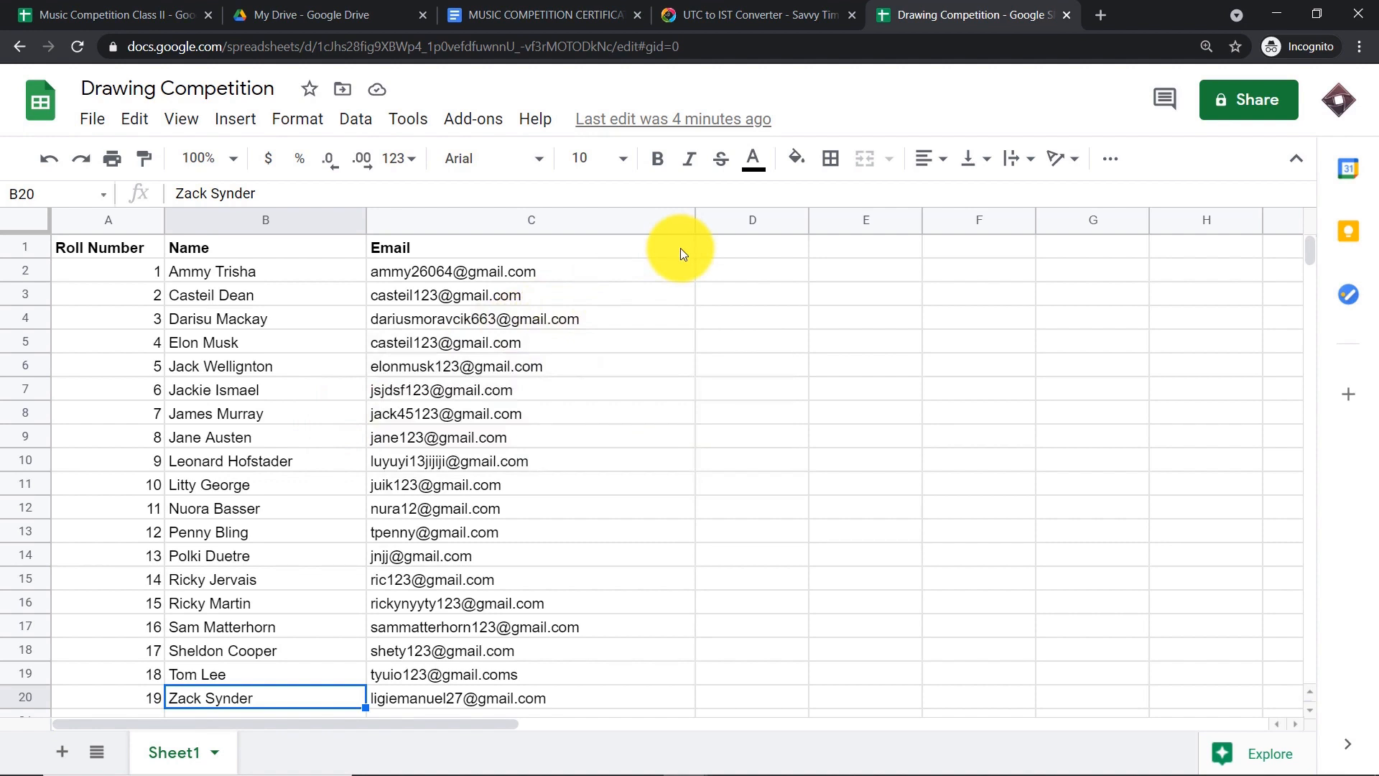
- Go to pabbly.com, sign in, and launch the Connect app from the Apps page
click(1067, 16)
click(889, 15)
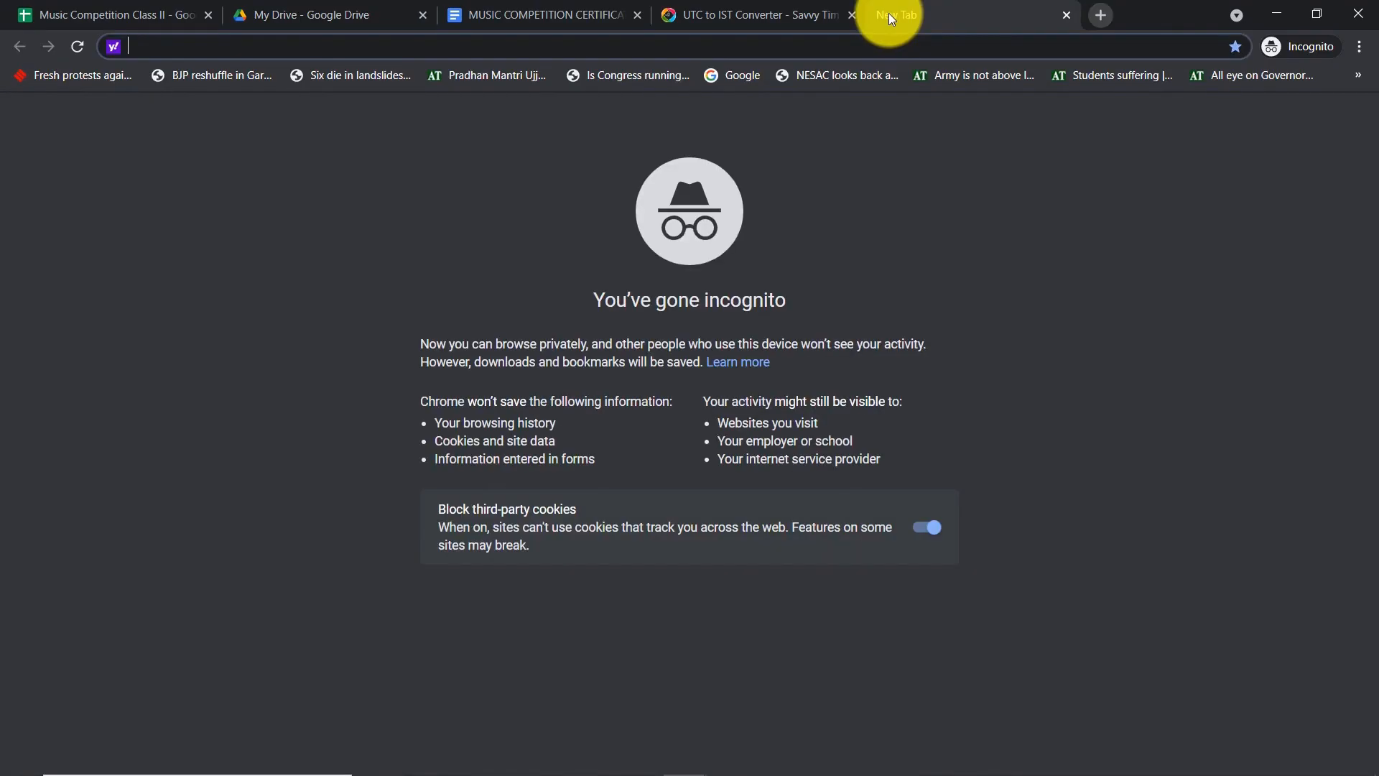
text(pabbly.com)
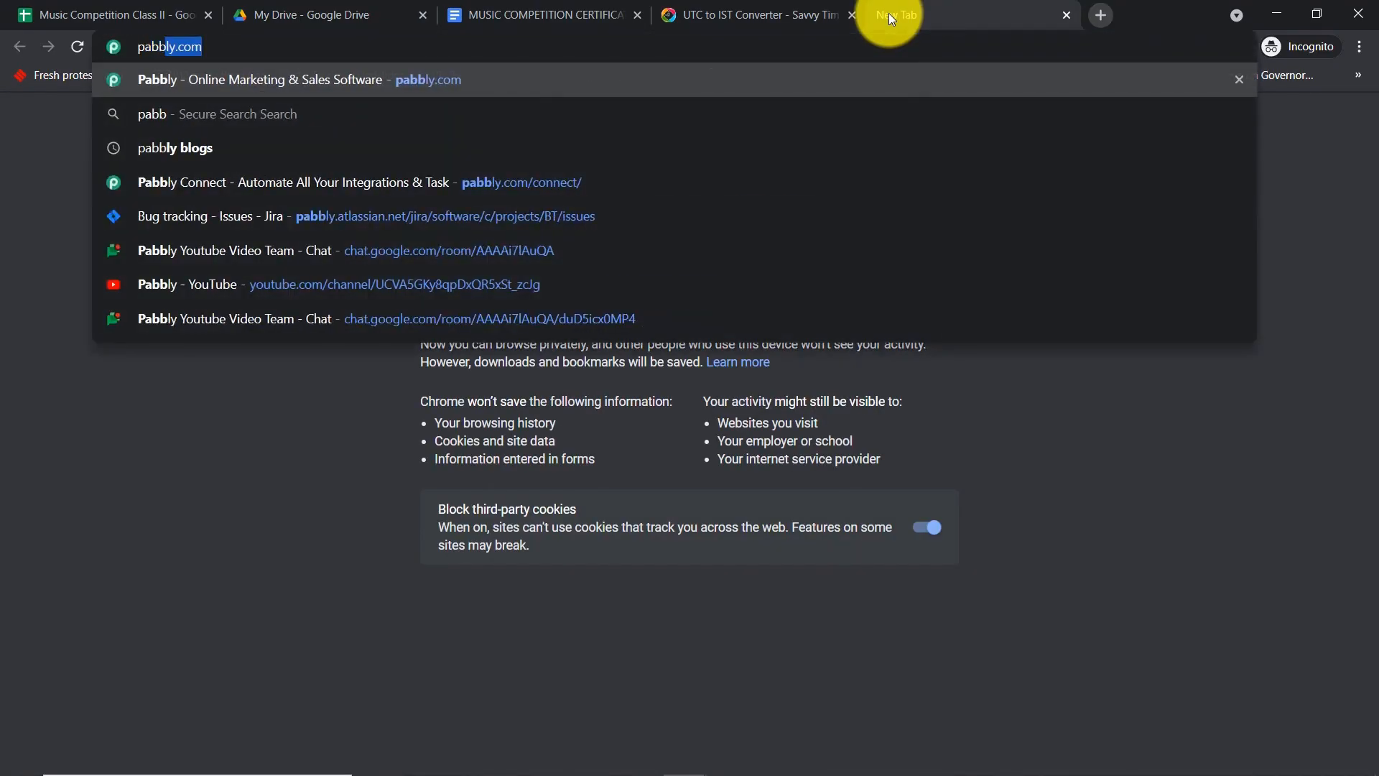
key(Return)
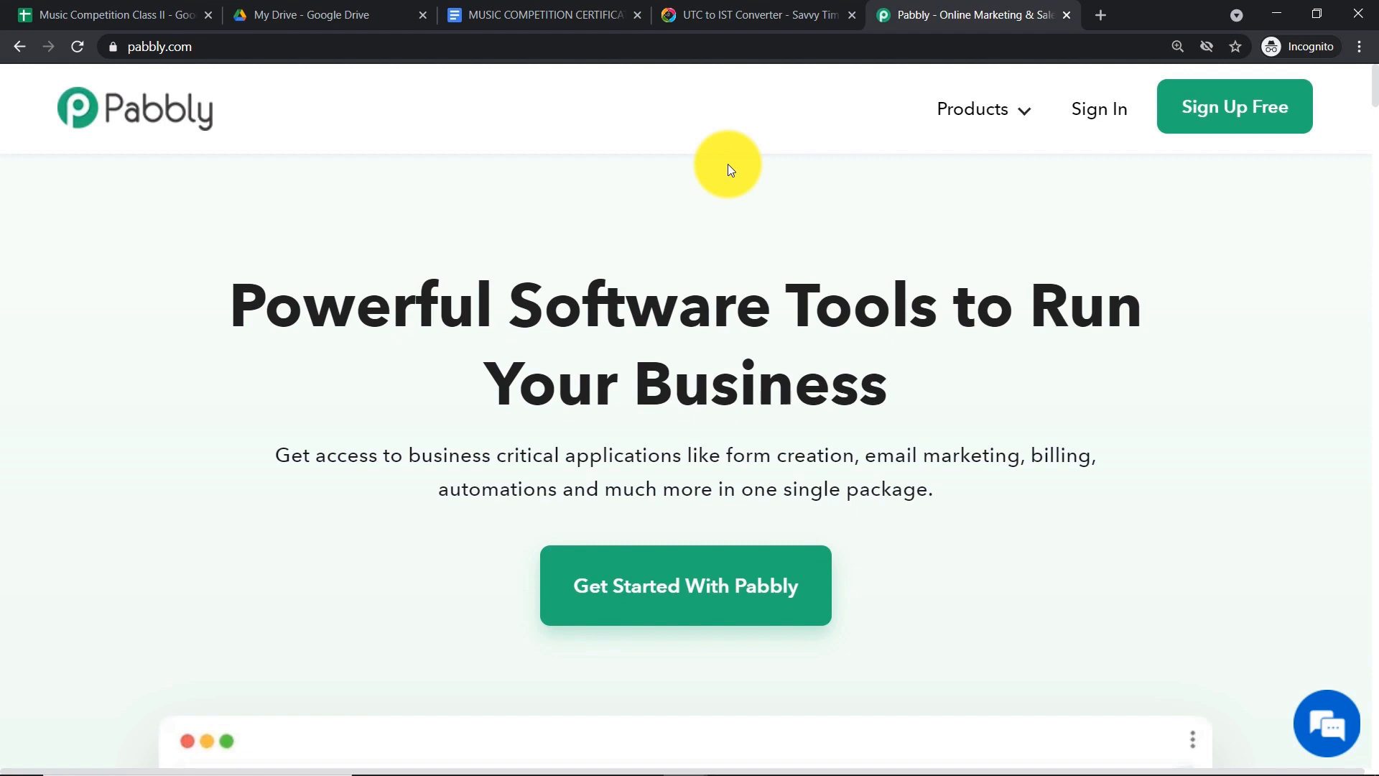
click(1089, 115)
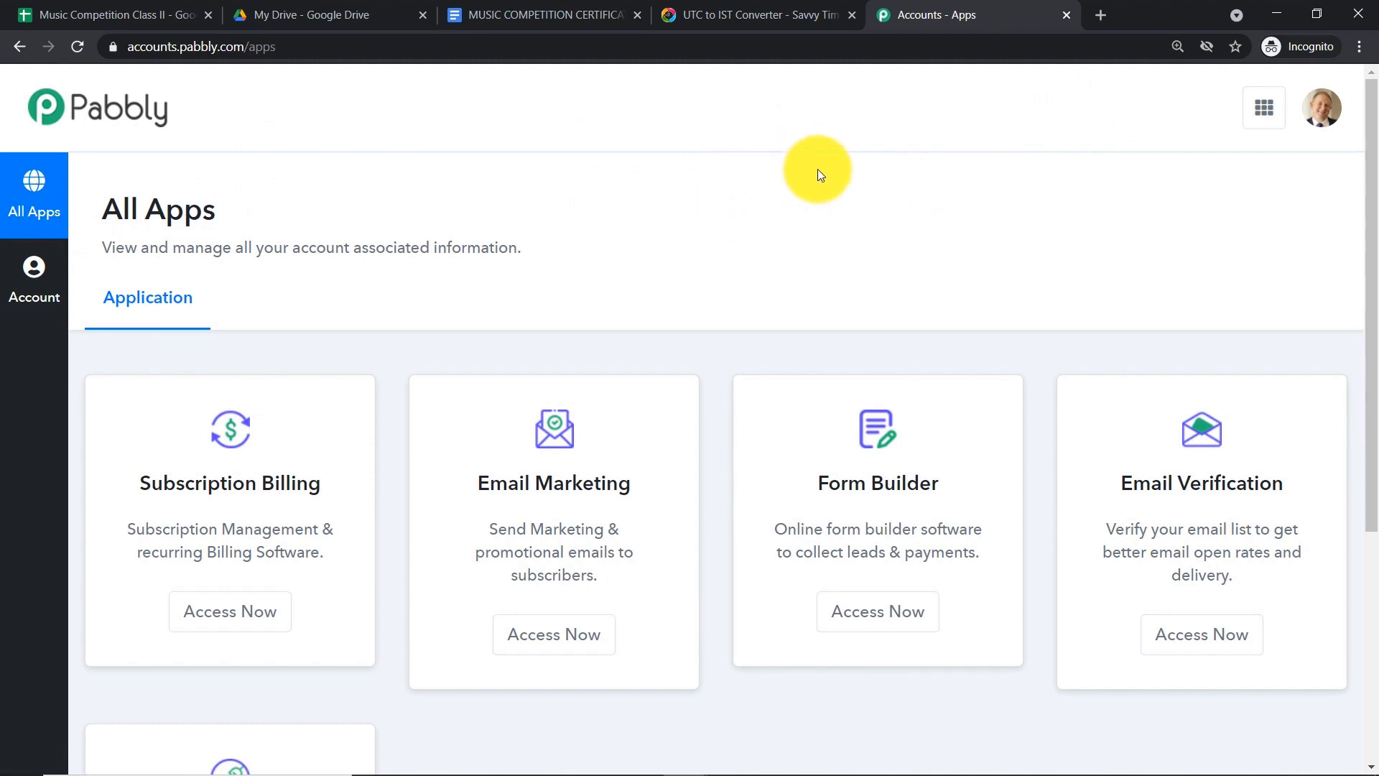
scroll(819, 173, down, 5)
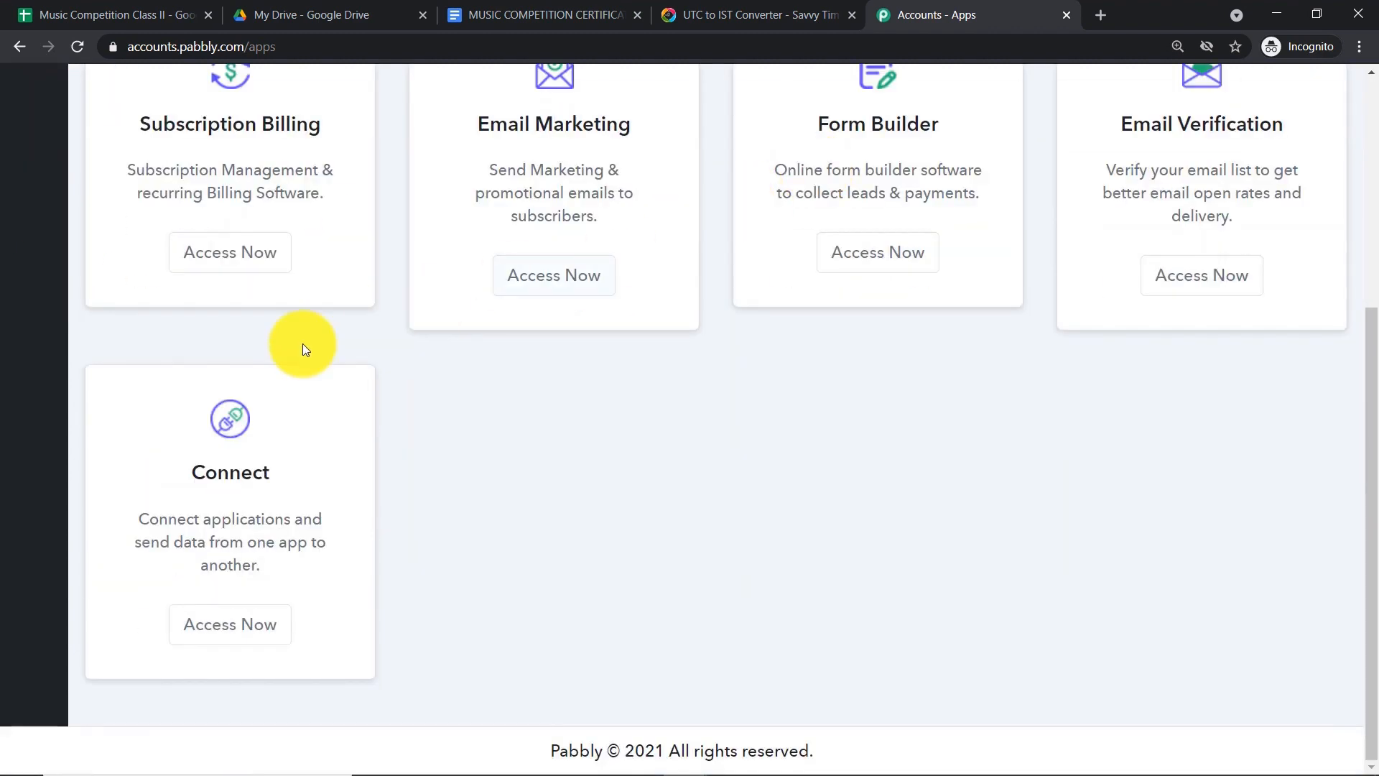
click(238, 623)
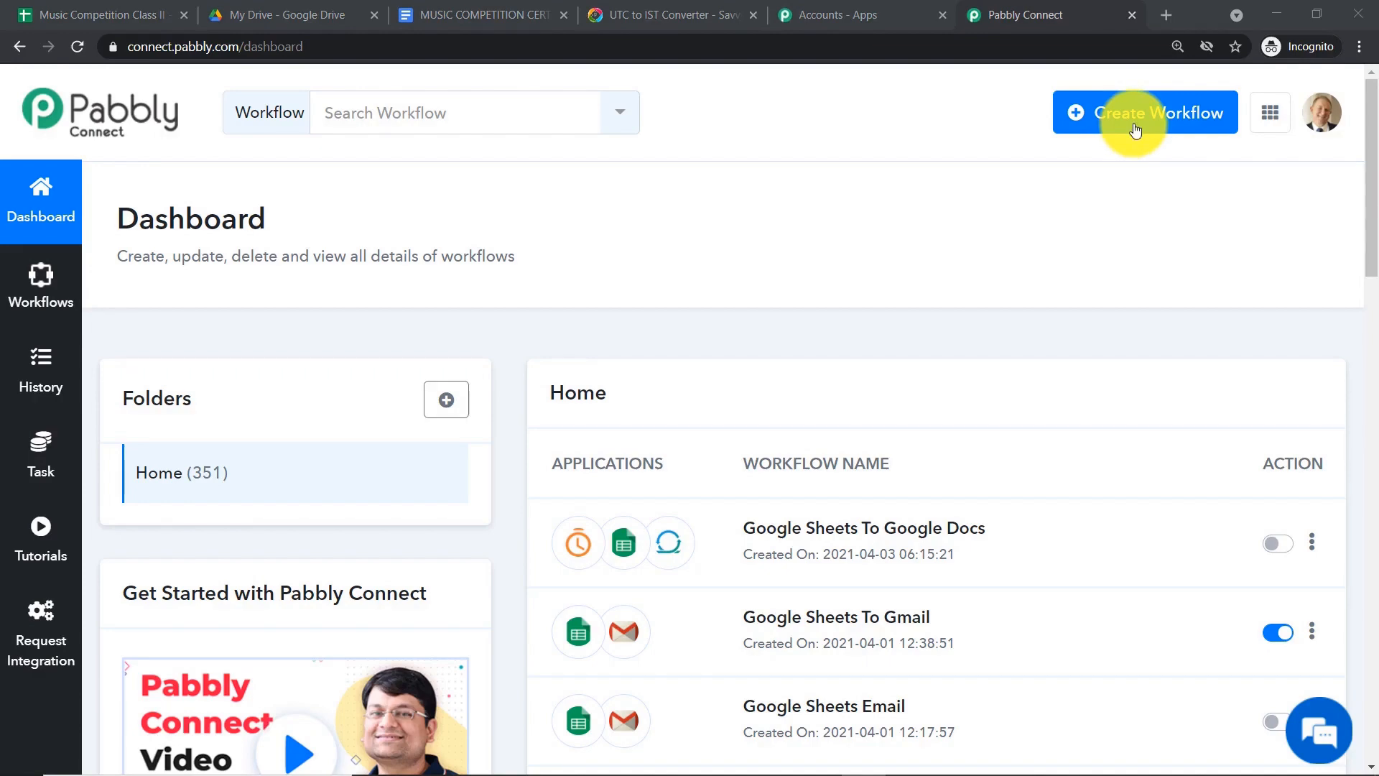
- Start a new workflow and name it 'Google Sheets To Google Docs To Gmail'
click(1135, 130)
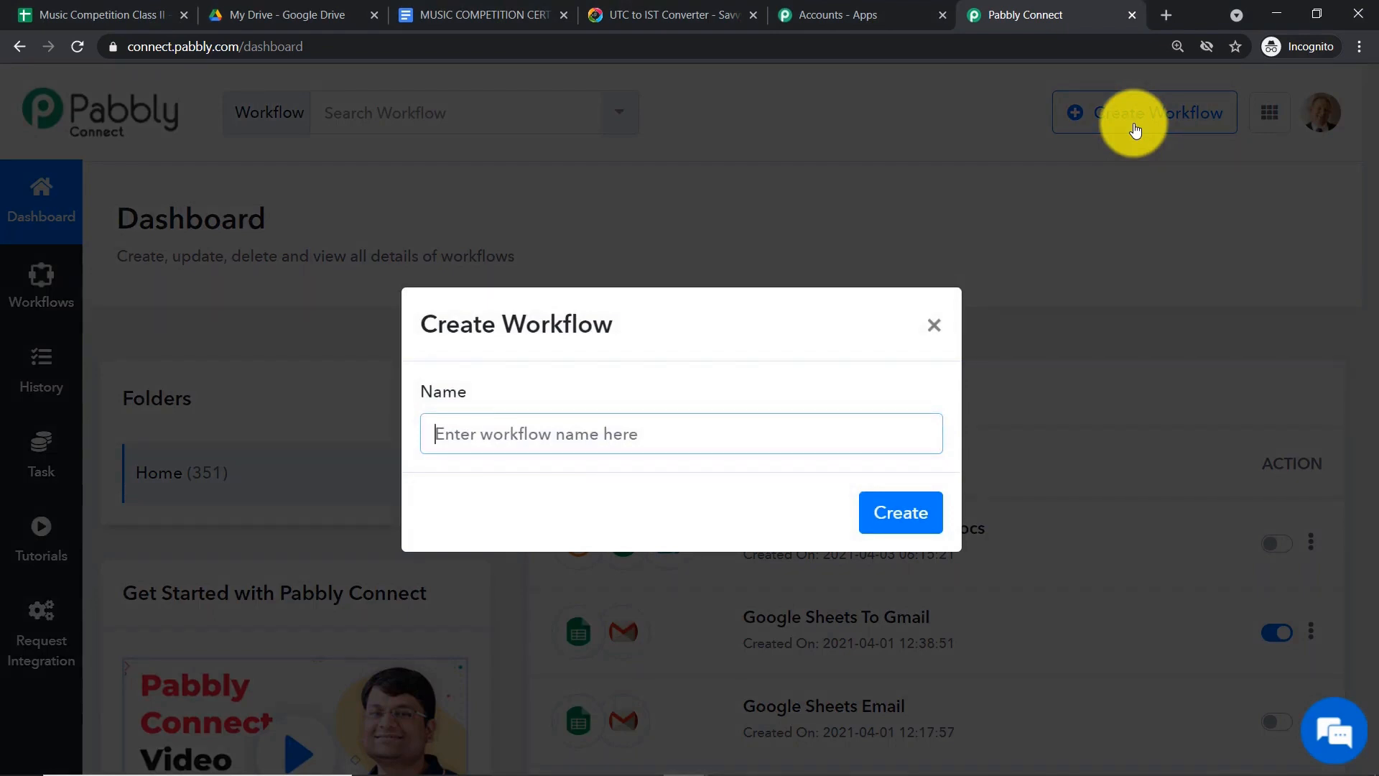
text(Google S)
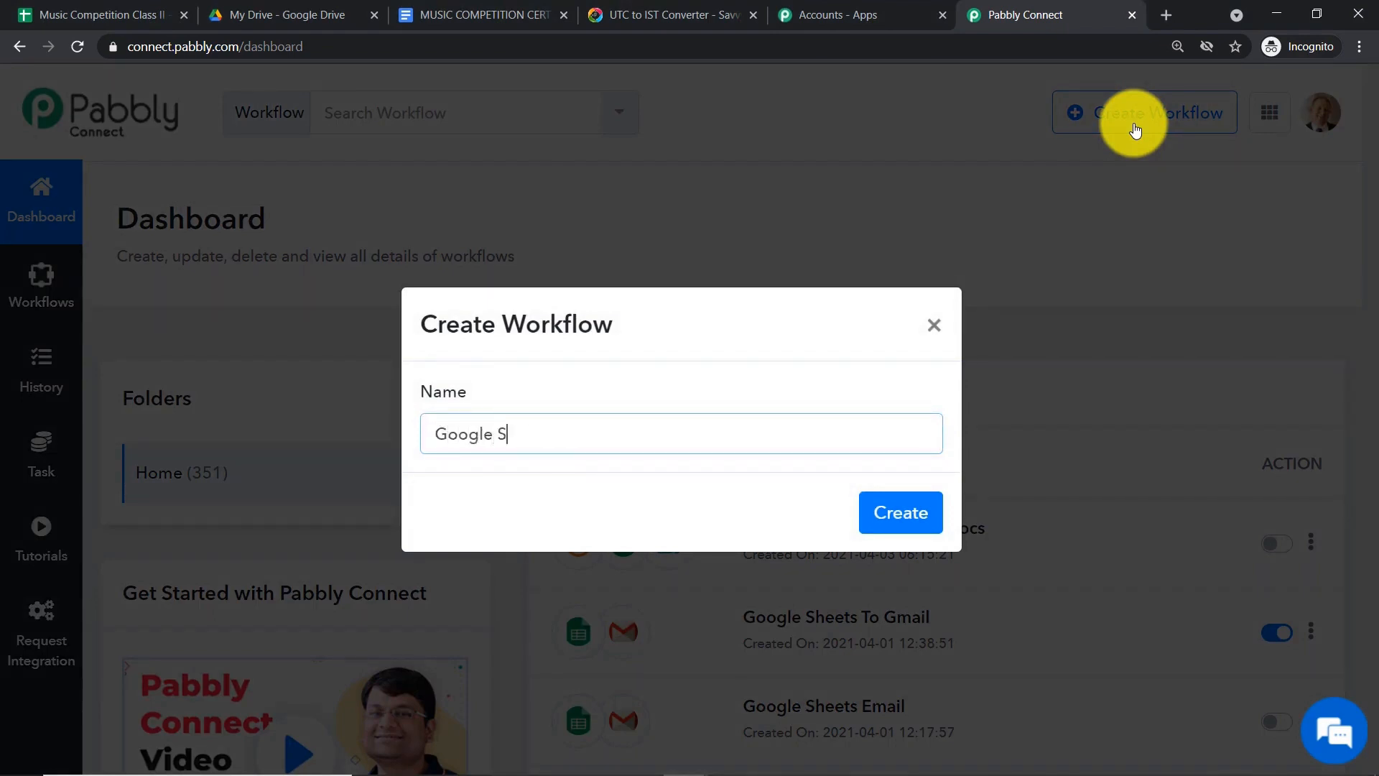
text(heets To Google D)
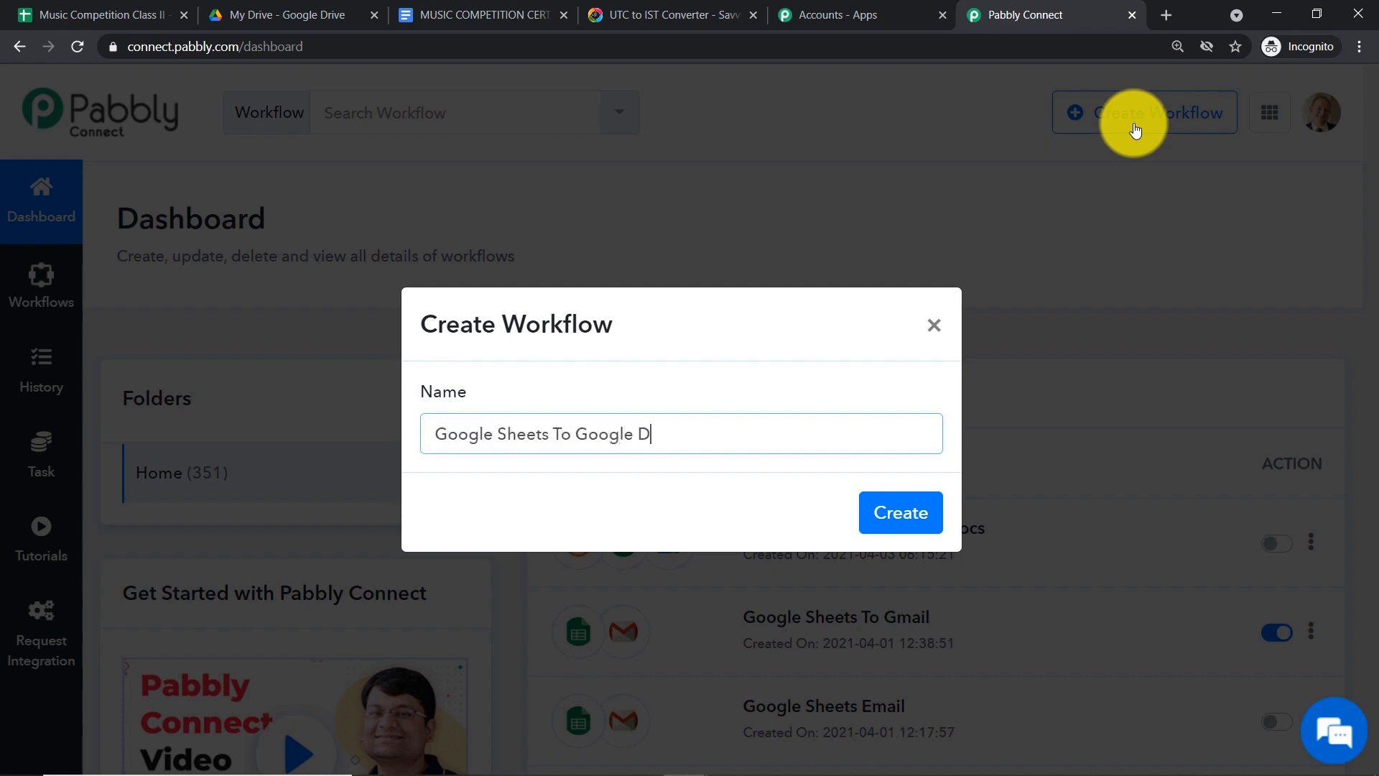
text(ocs To Gmail)
click(911, 516)
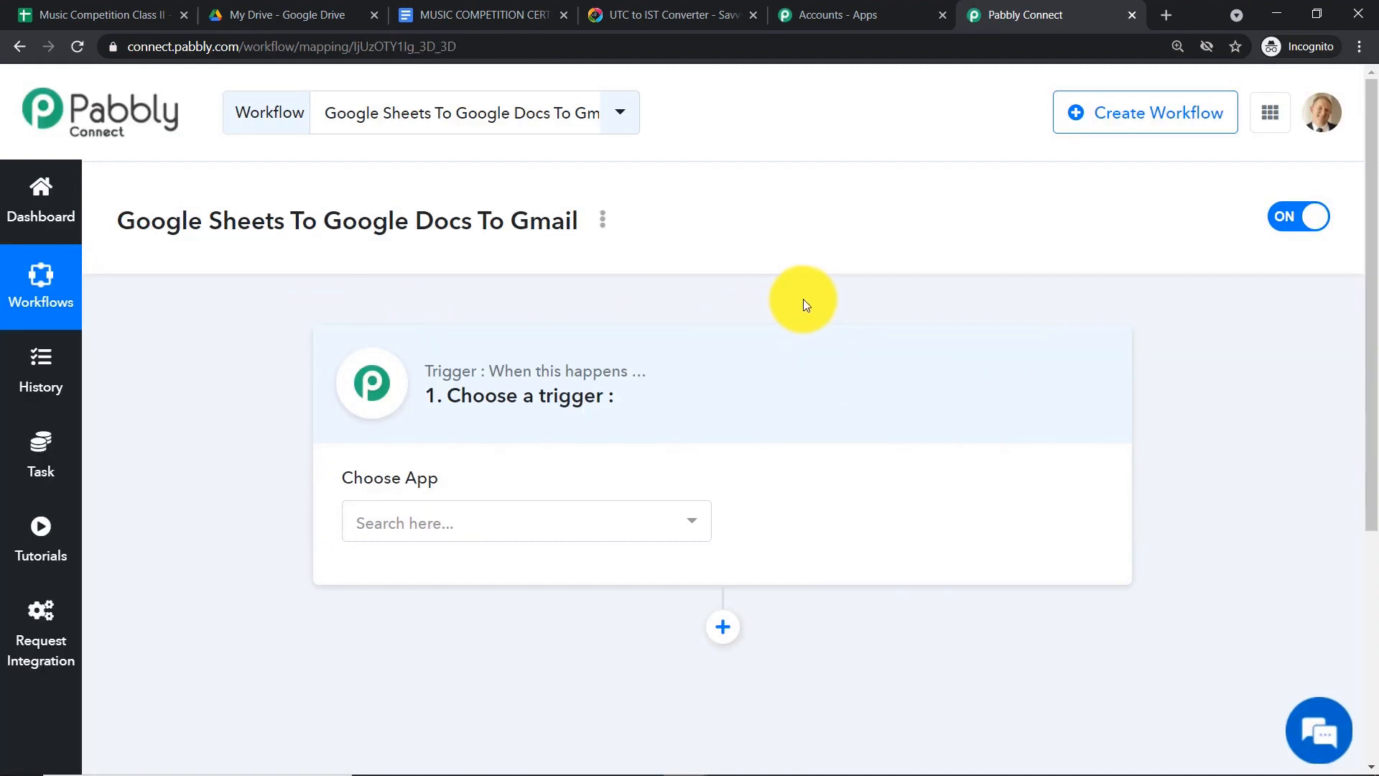
- Choose Schedule as the trigger app and set Run scenario to Once
click(496, 521)
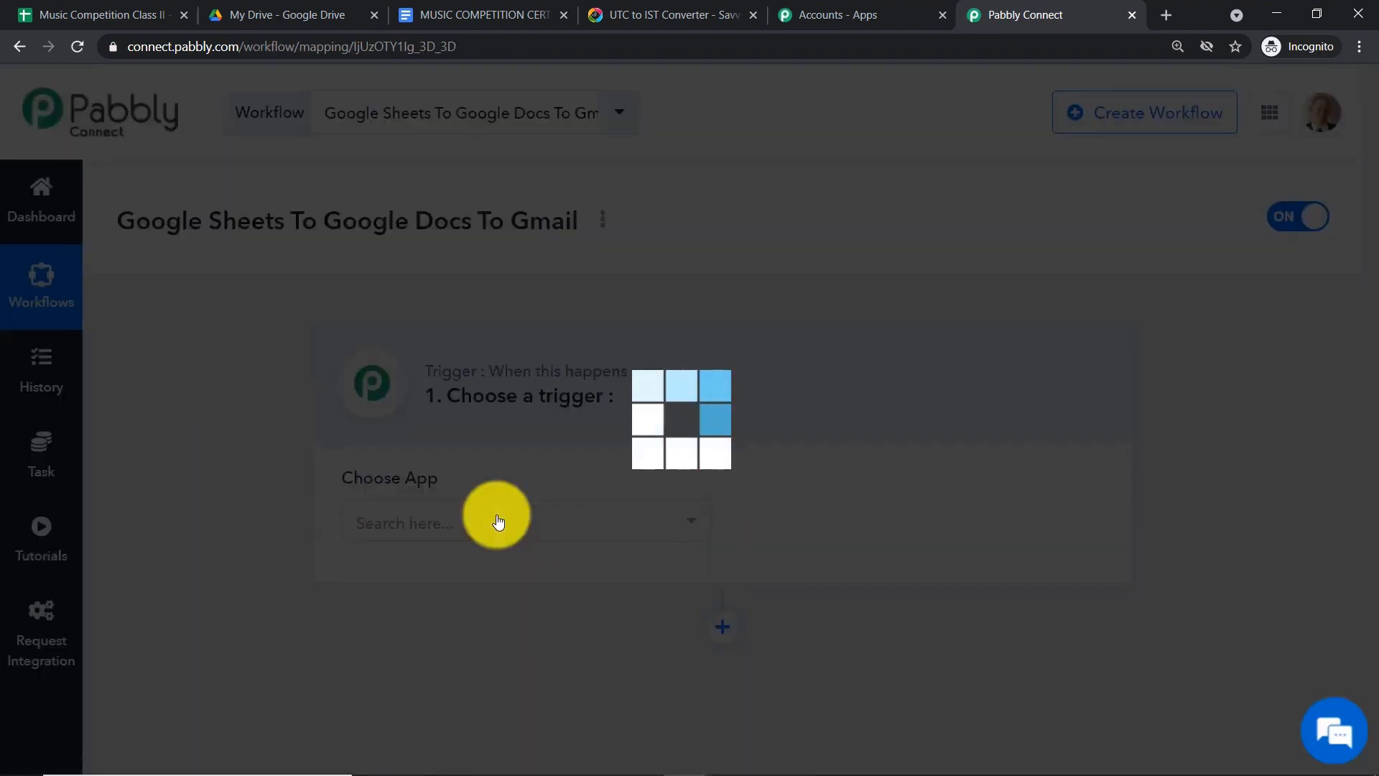
text(sch)
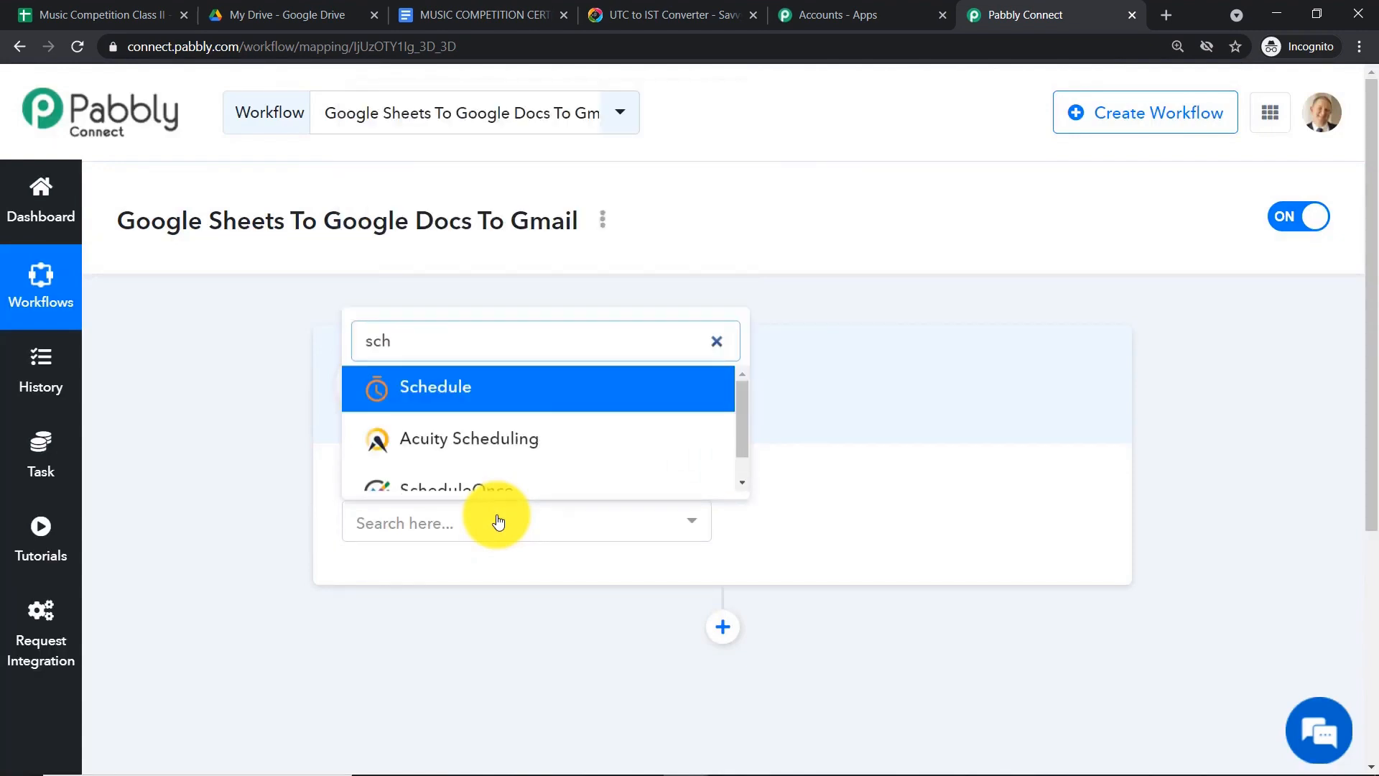
click(517, 391)
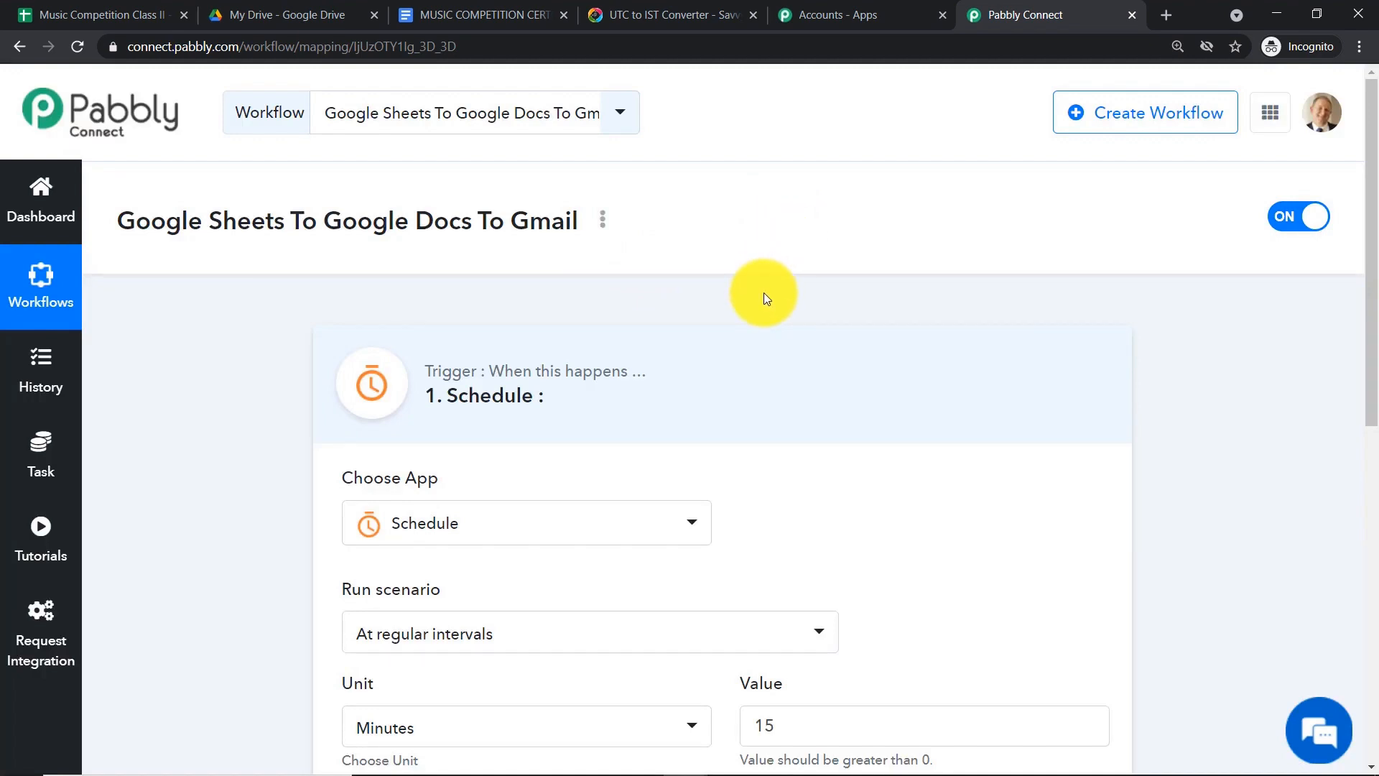
scroll(764, 291, down, 3)
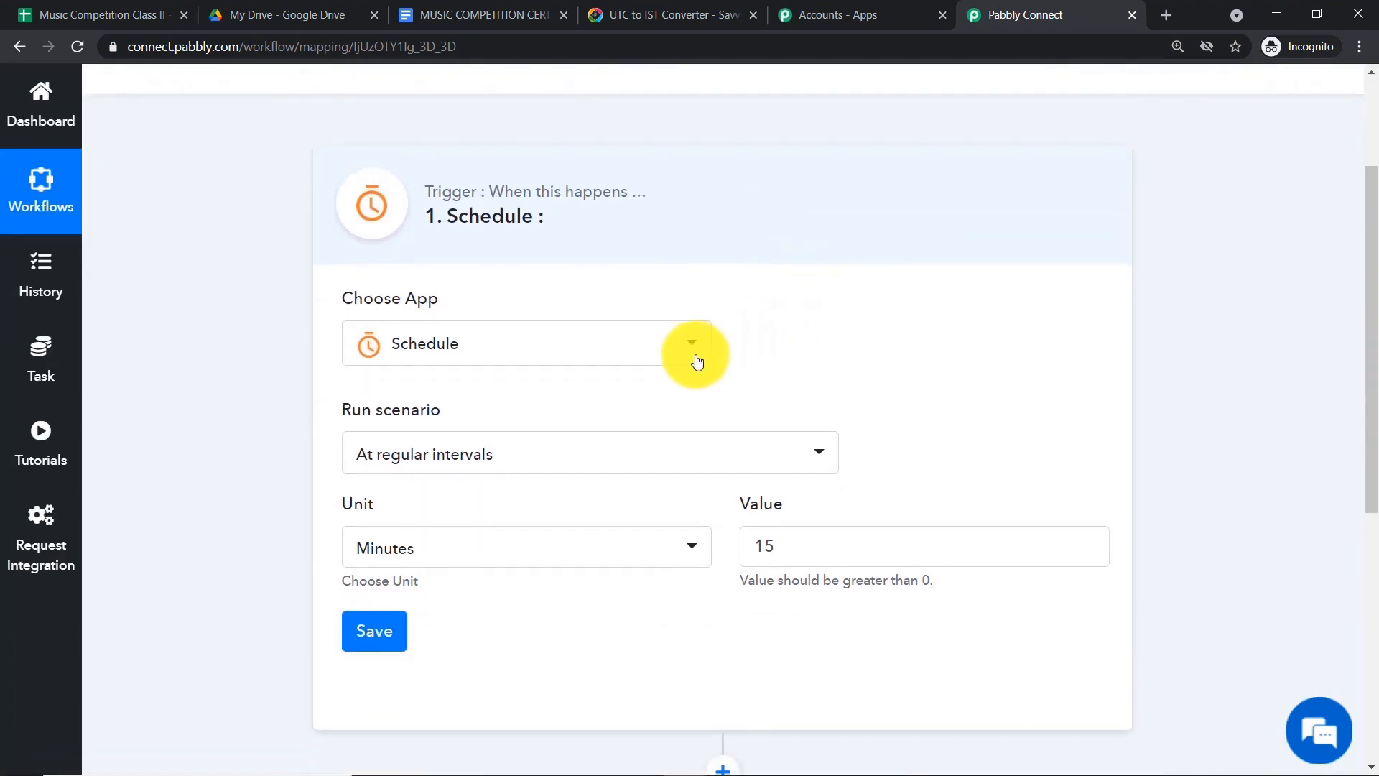
scroll(668, 338, down, 2)
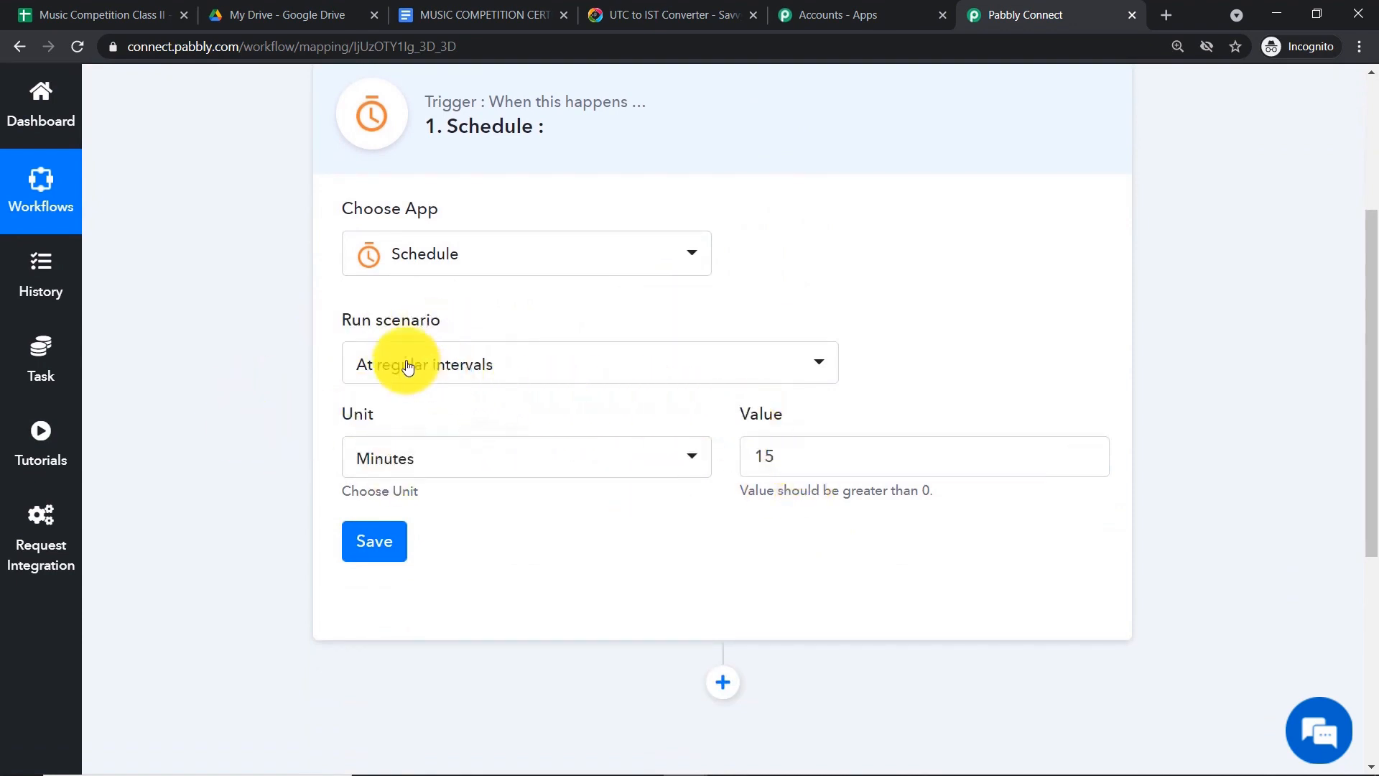
click(440, 370)
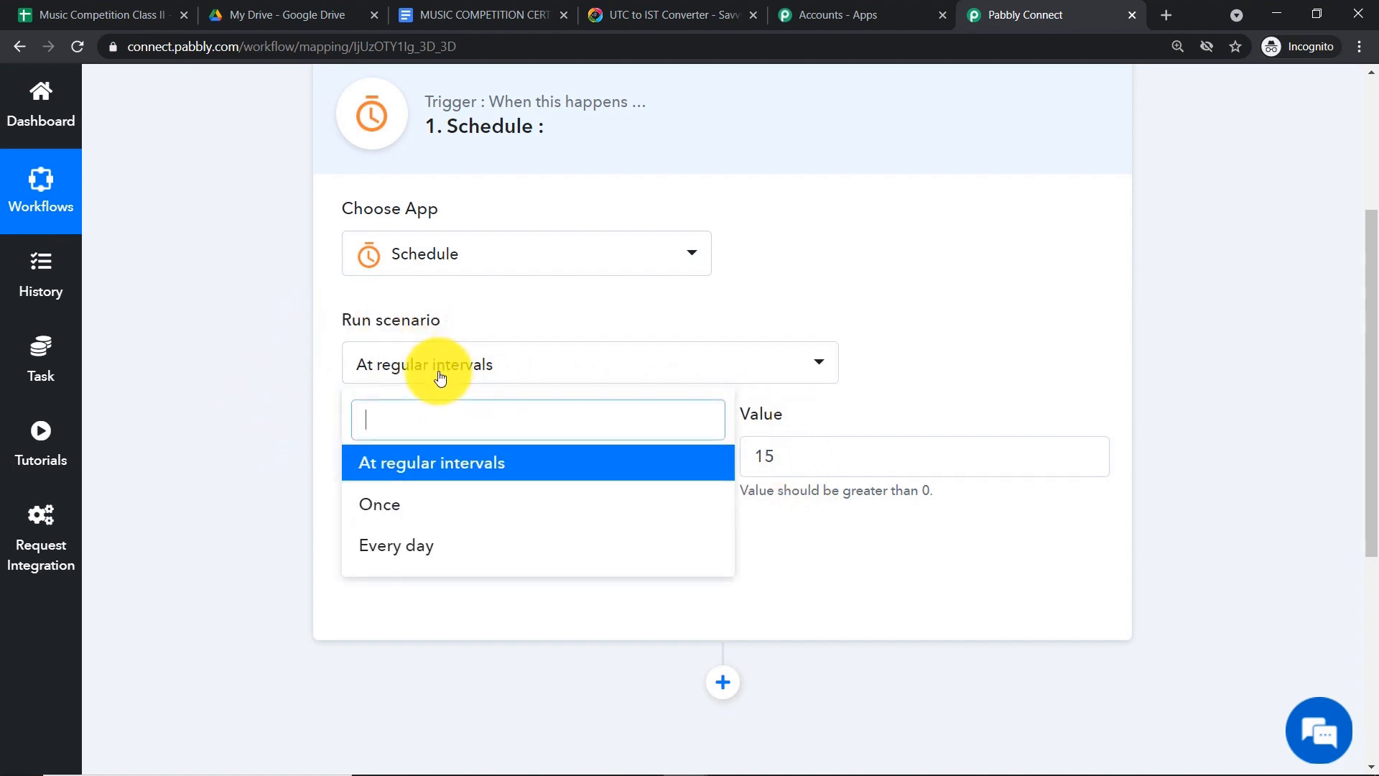
click(416, 517)
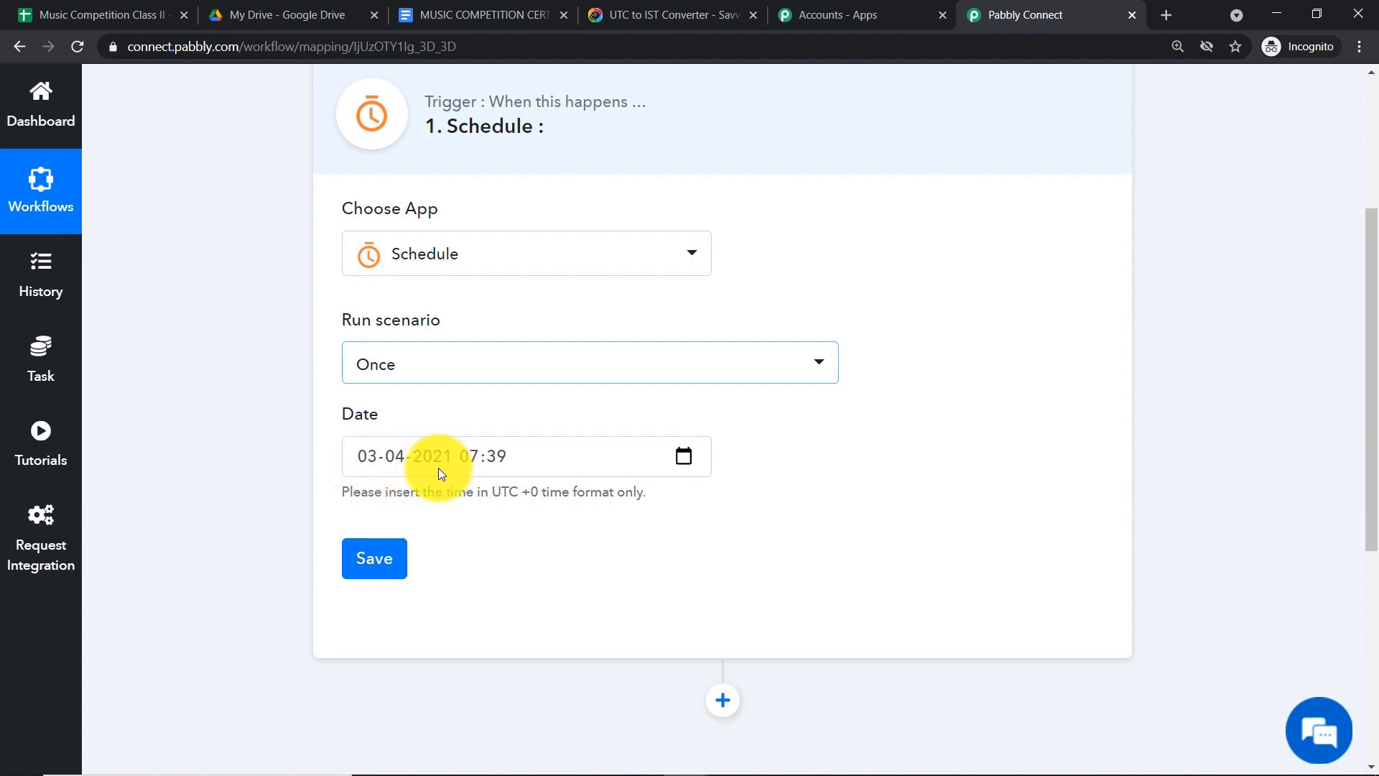
click(485, 458)
click(510, 420)
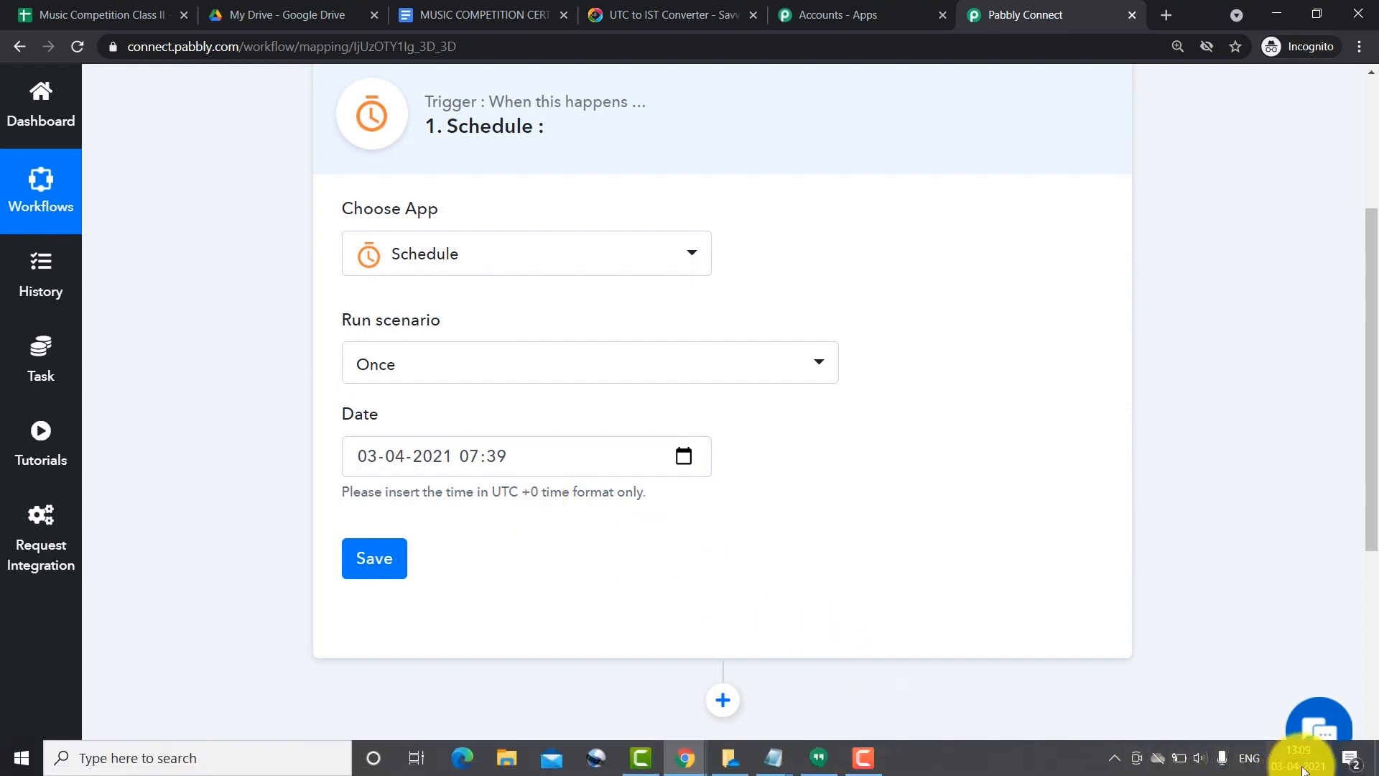
mouse_move(1302, 767)
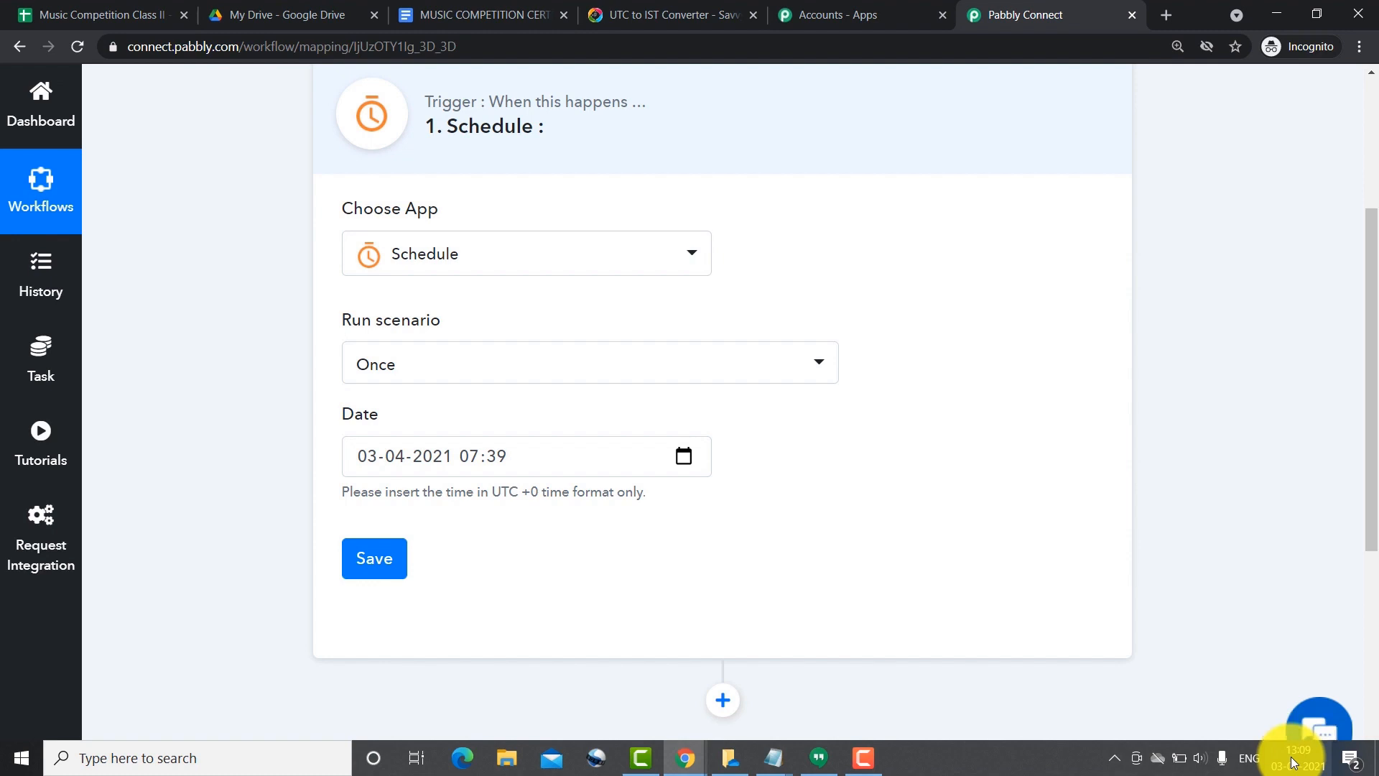
click(635, 8)
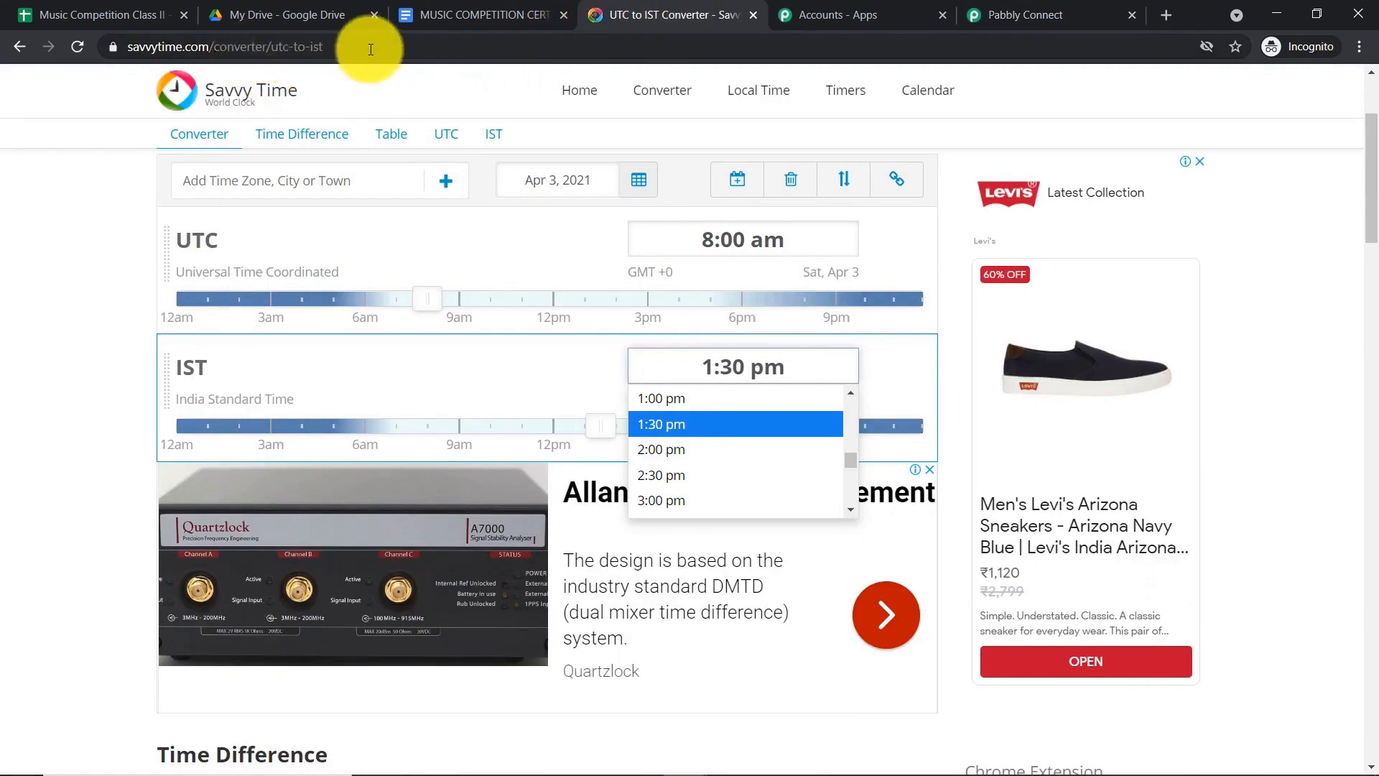
- Change the IST time from 1:30 pm to 2:30 pm, giving 9:00 am UTC for Apr 3
triple_click(712, 362)
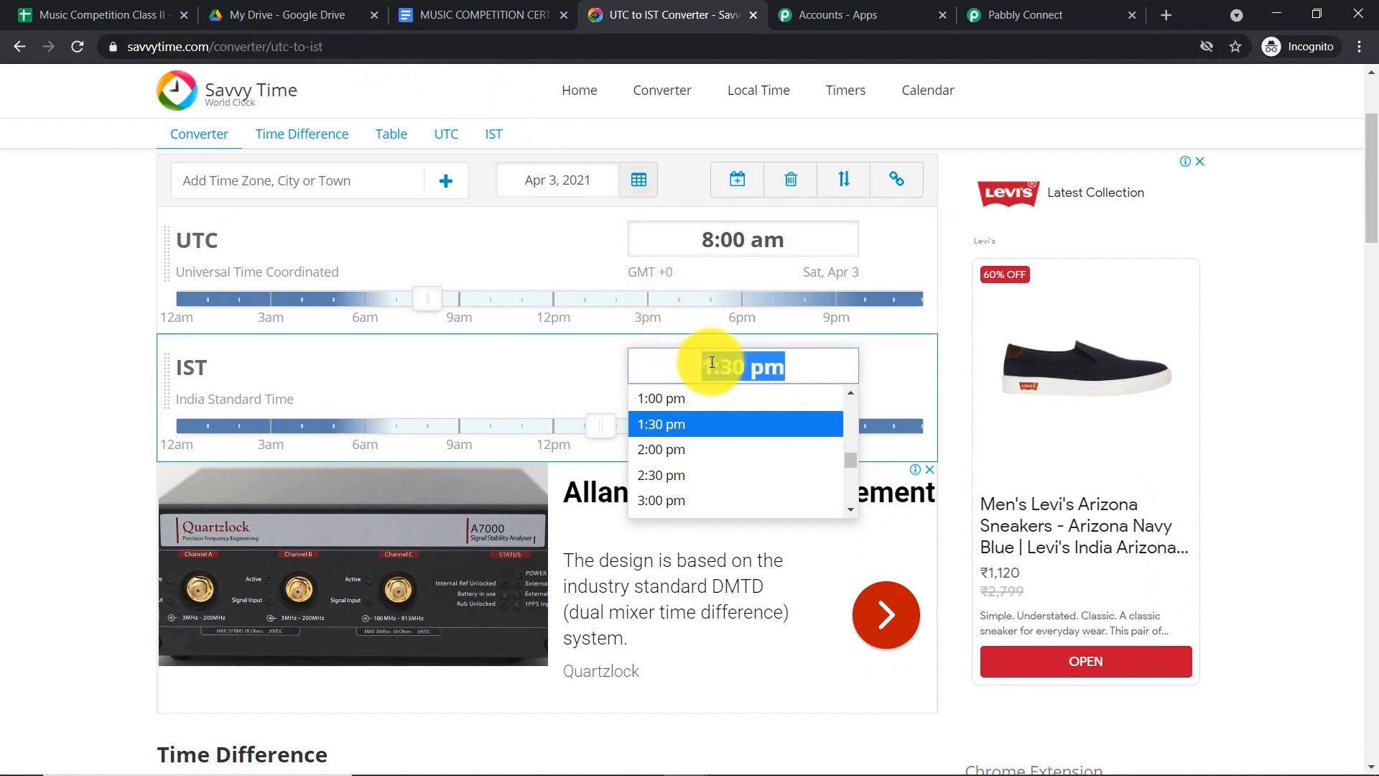
click(712, 362)
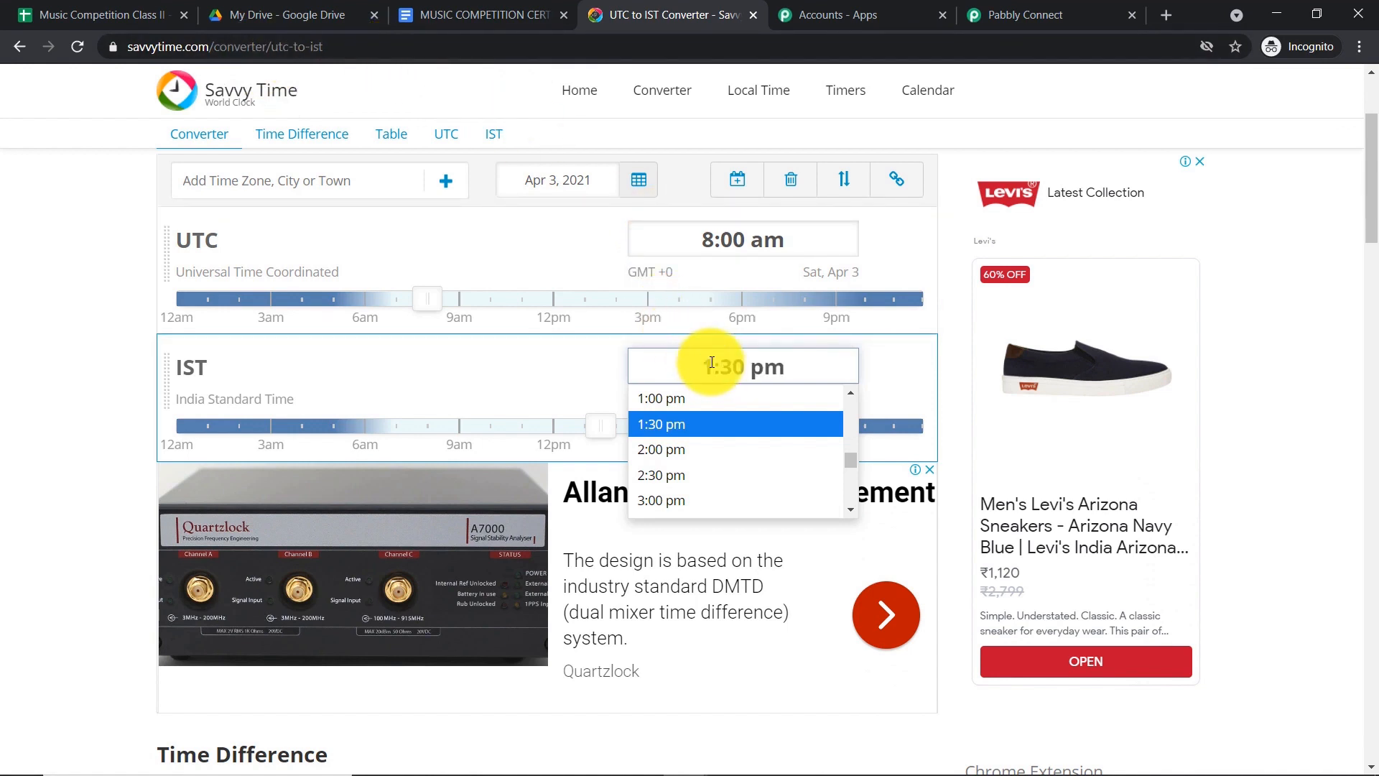
key(BackSpace)
text(2)
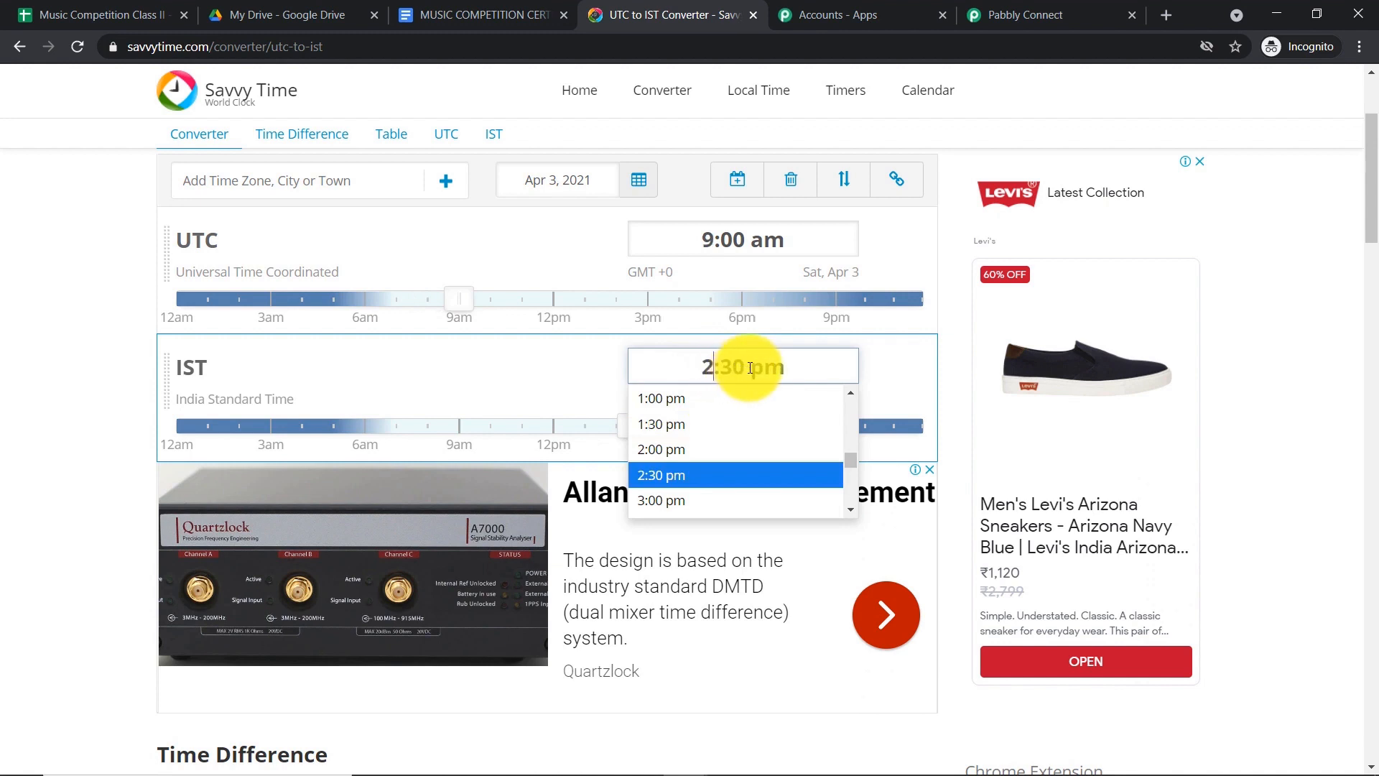
triple_click(815, 365)
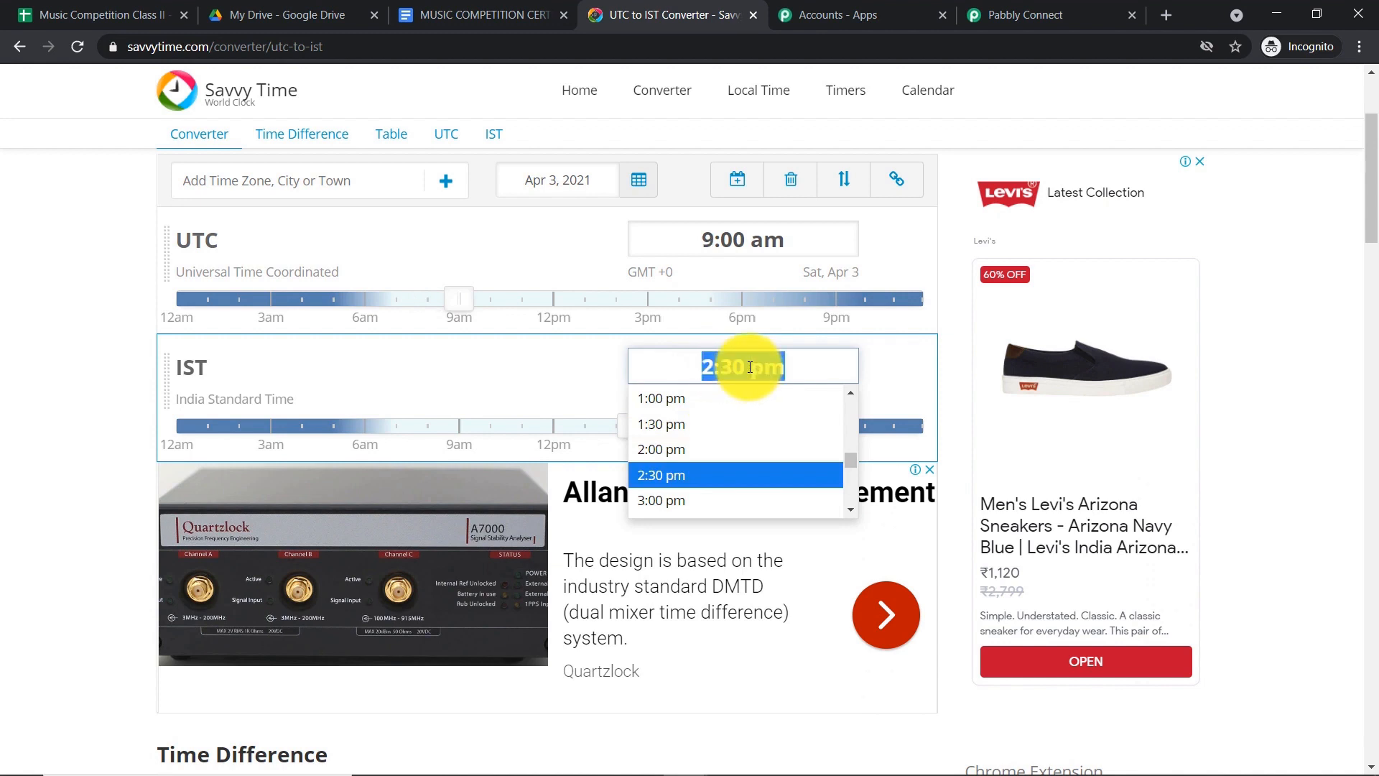
click(942, 326)
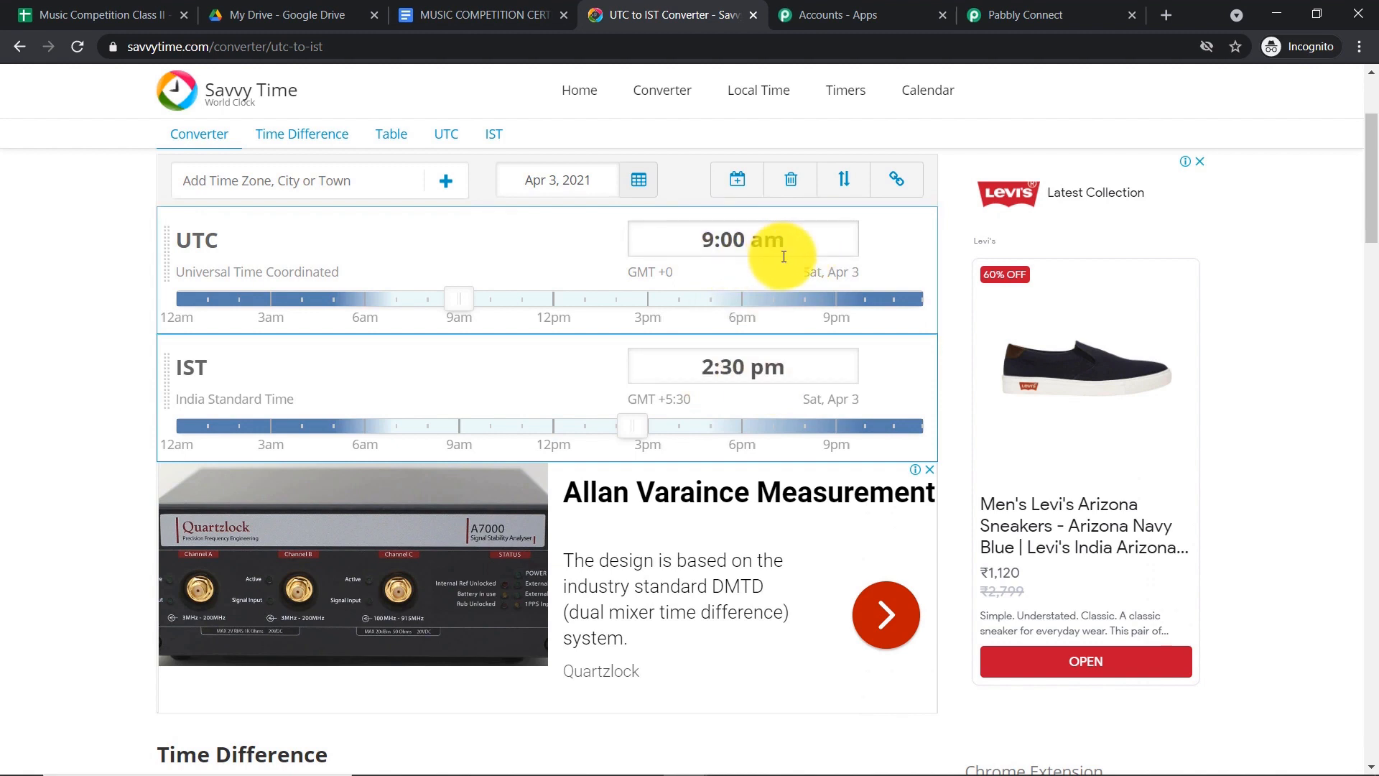
click(1012, 10)
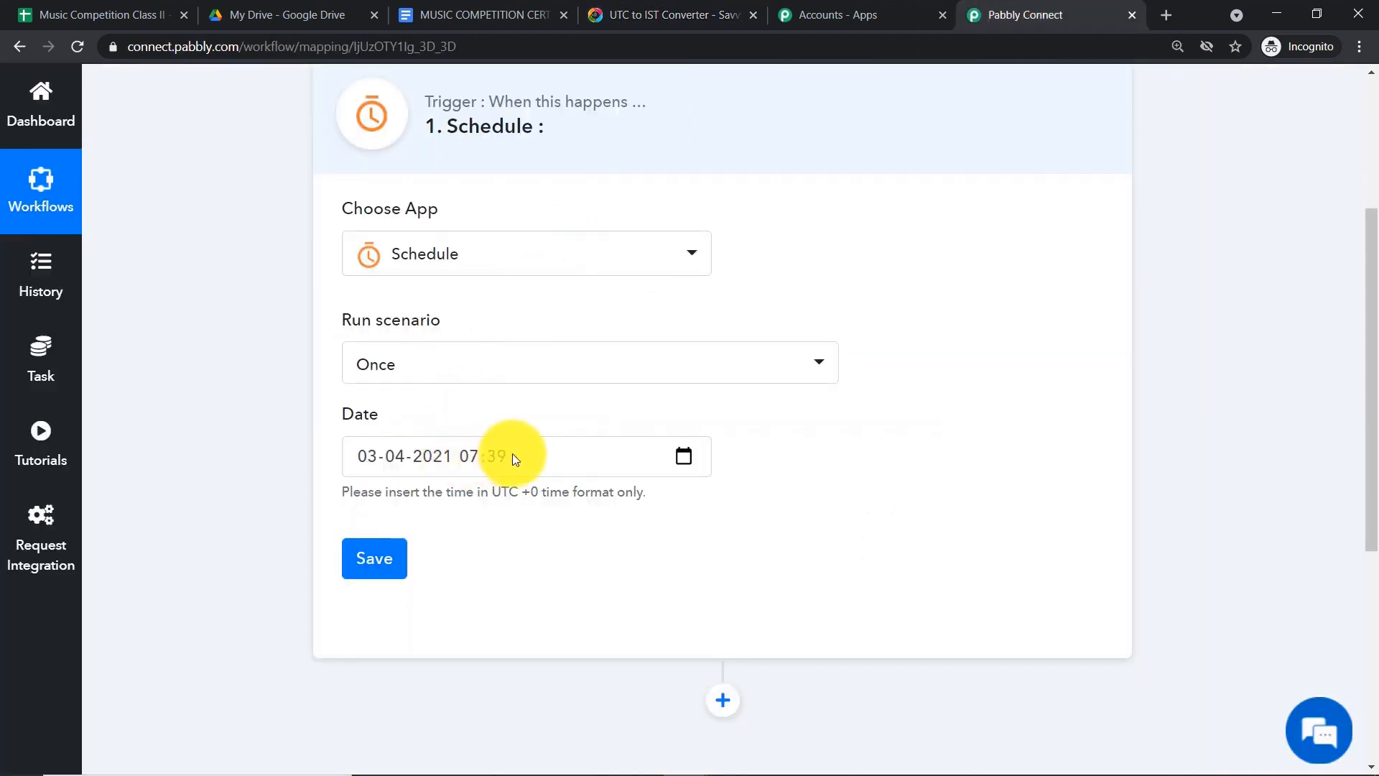
click(476, 455)
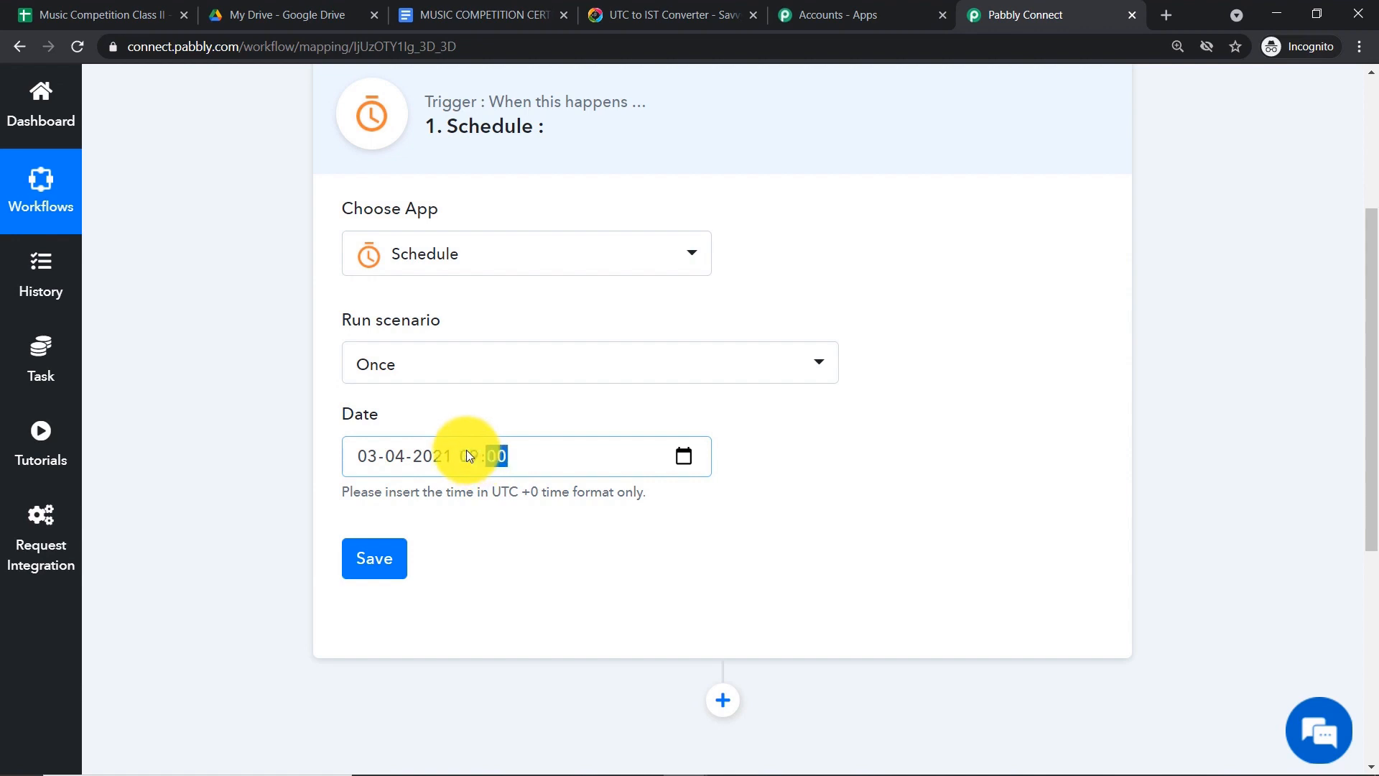
click(774, 429)
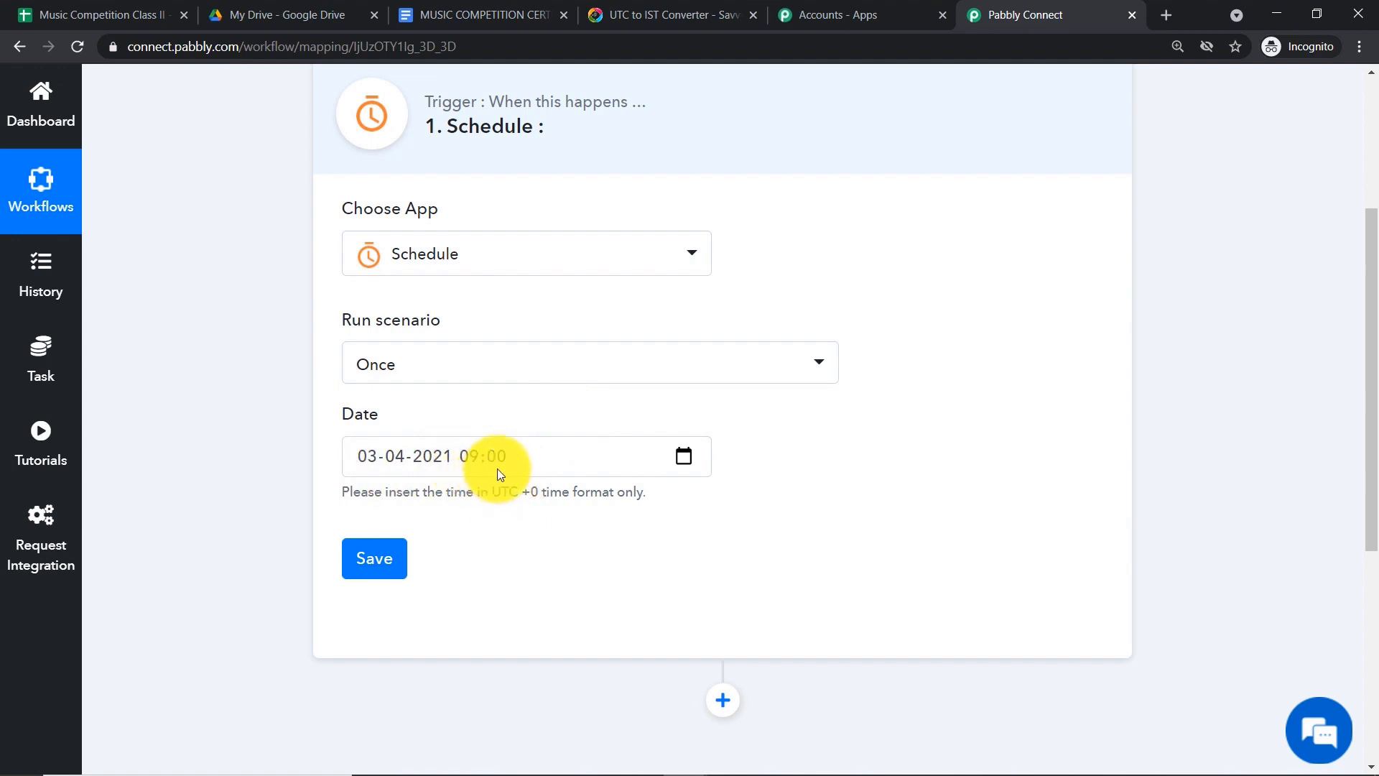
scroll(501, 464, down, 1)
click(388, 465)
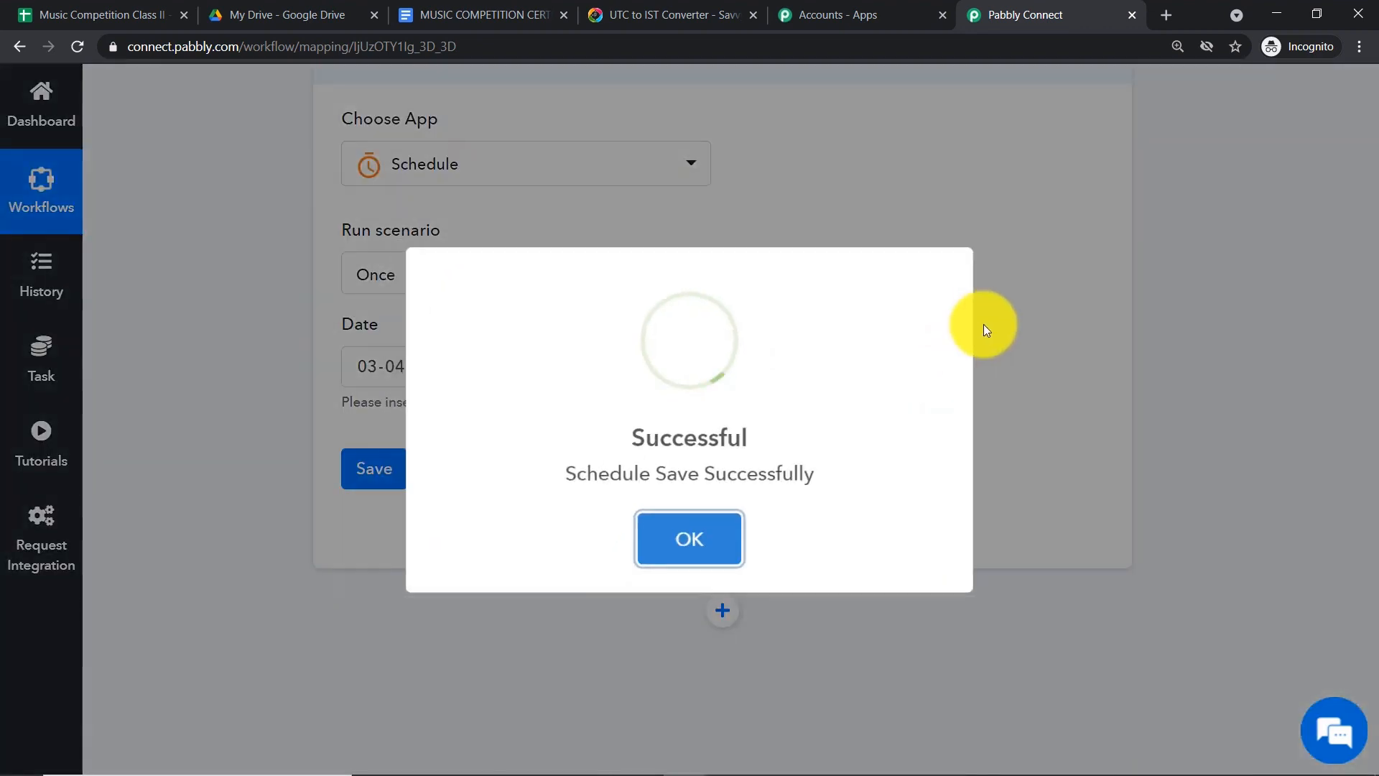
click(689, 546)
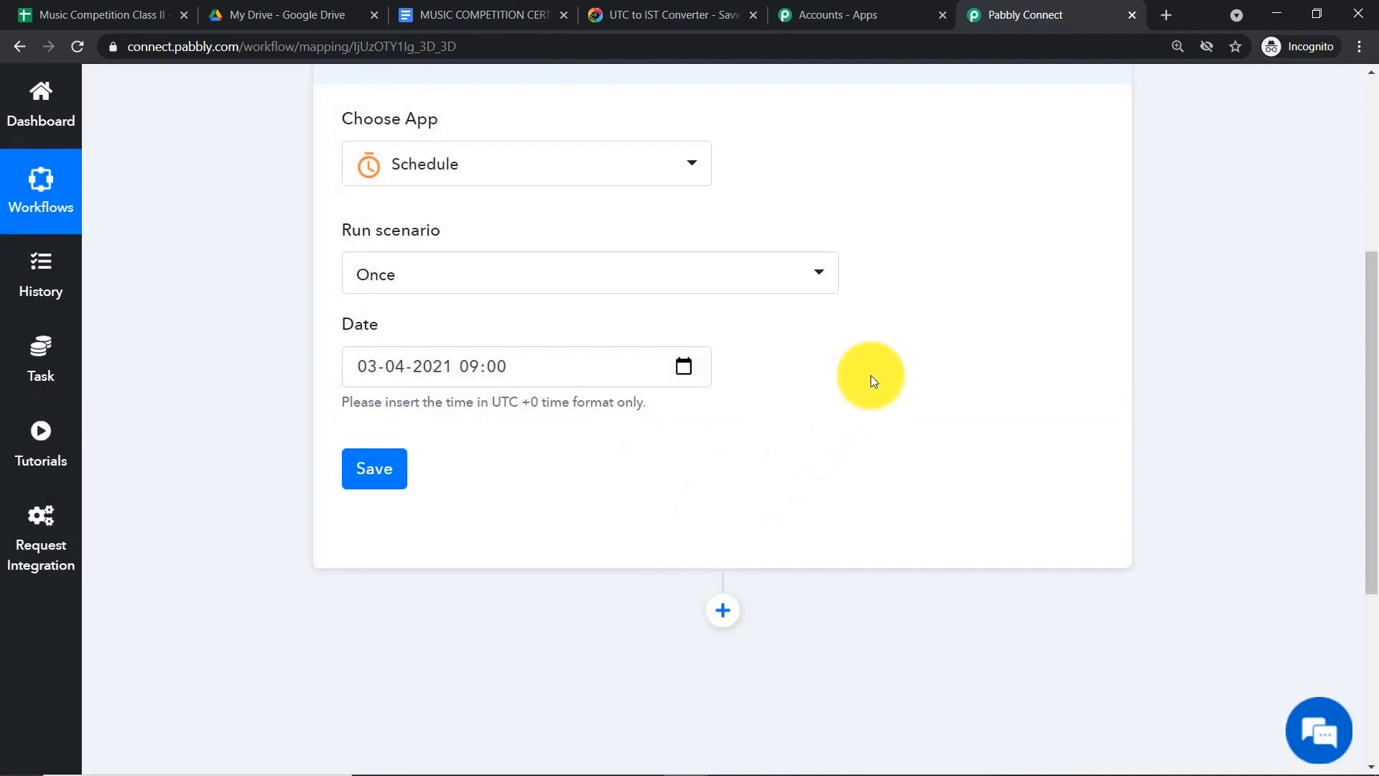
scroll(848, 339, down, 1)
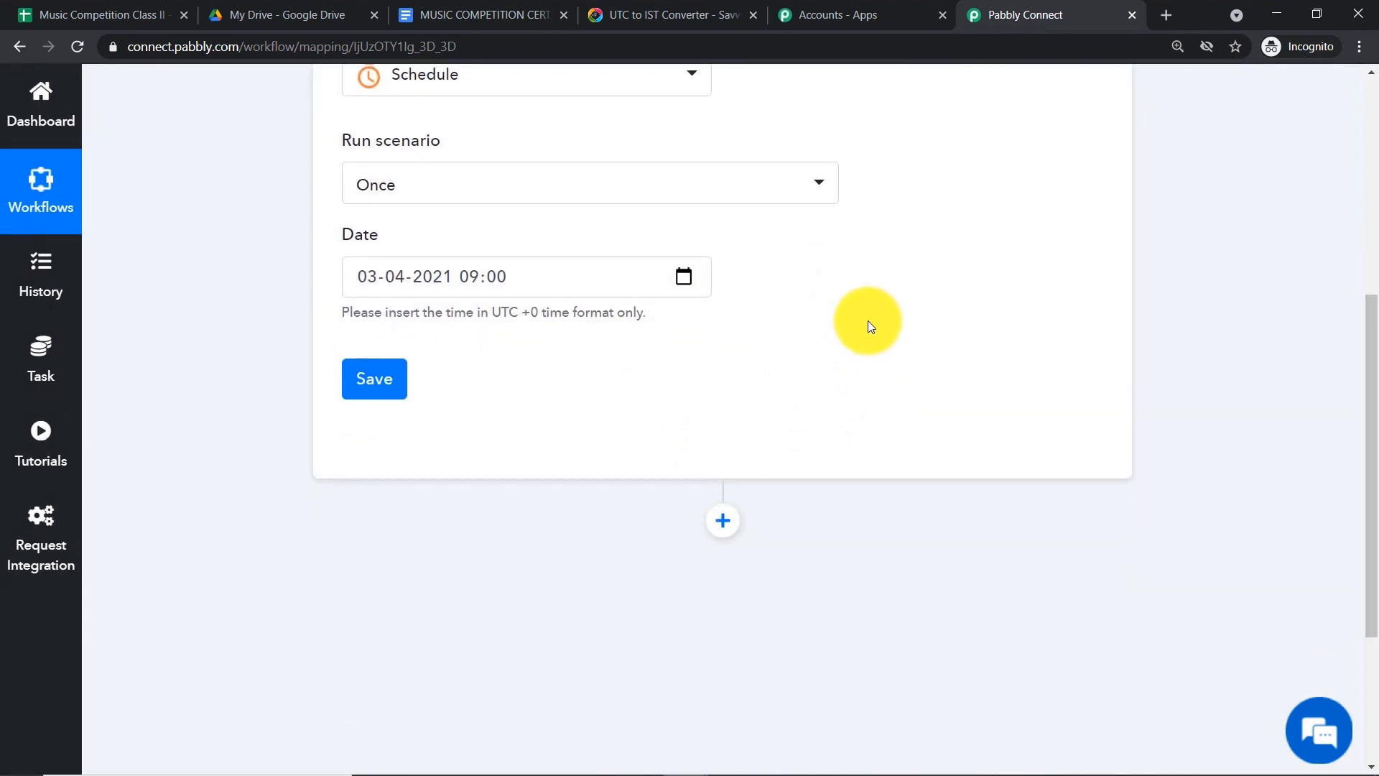
click(114, 12)
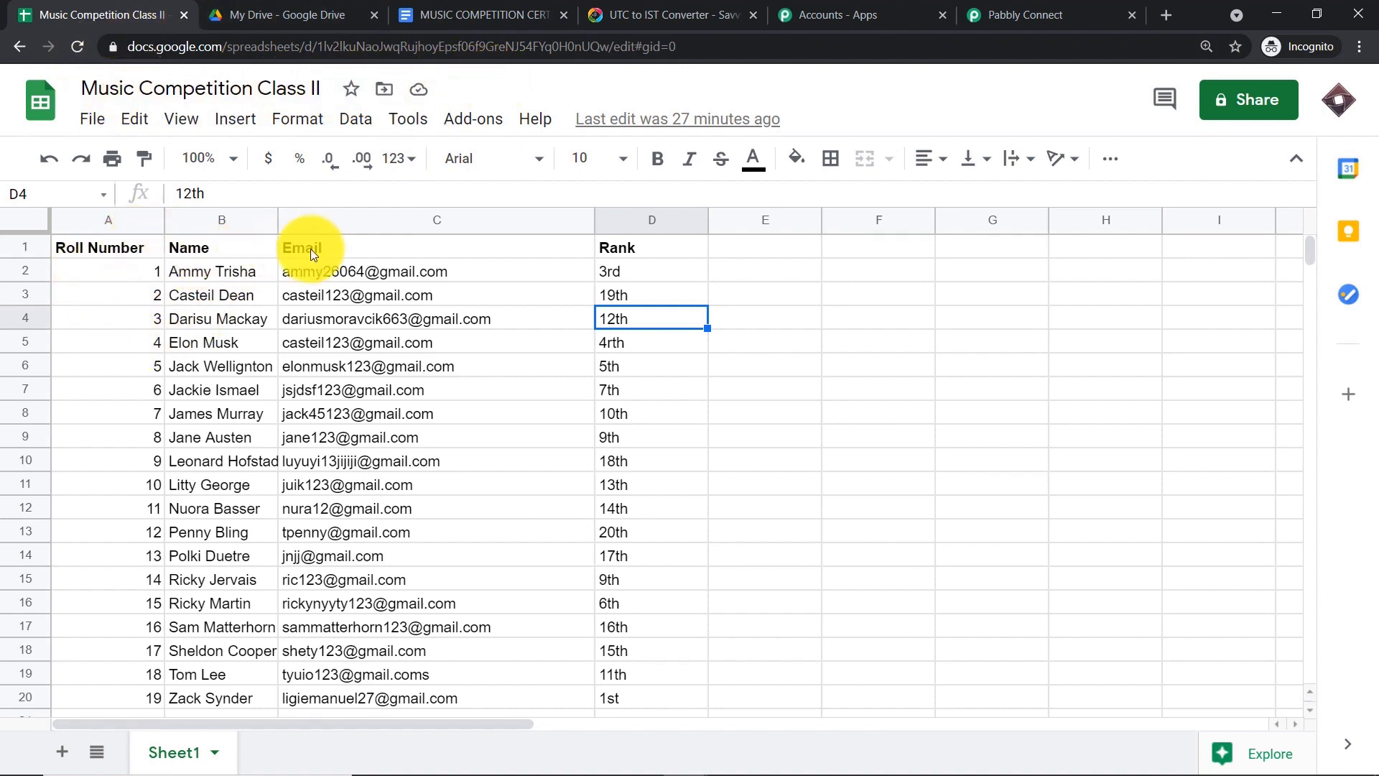
- Inspect the student names and ranks, such as 12th, in the Music Competition Class II sheet
click(627, 270)
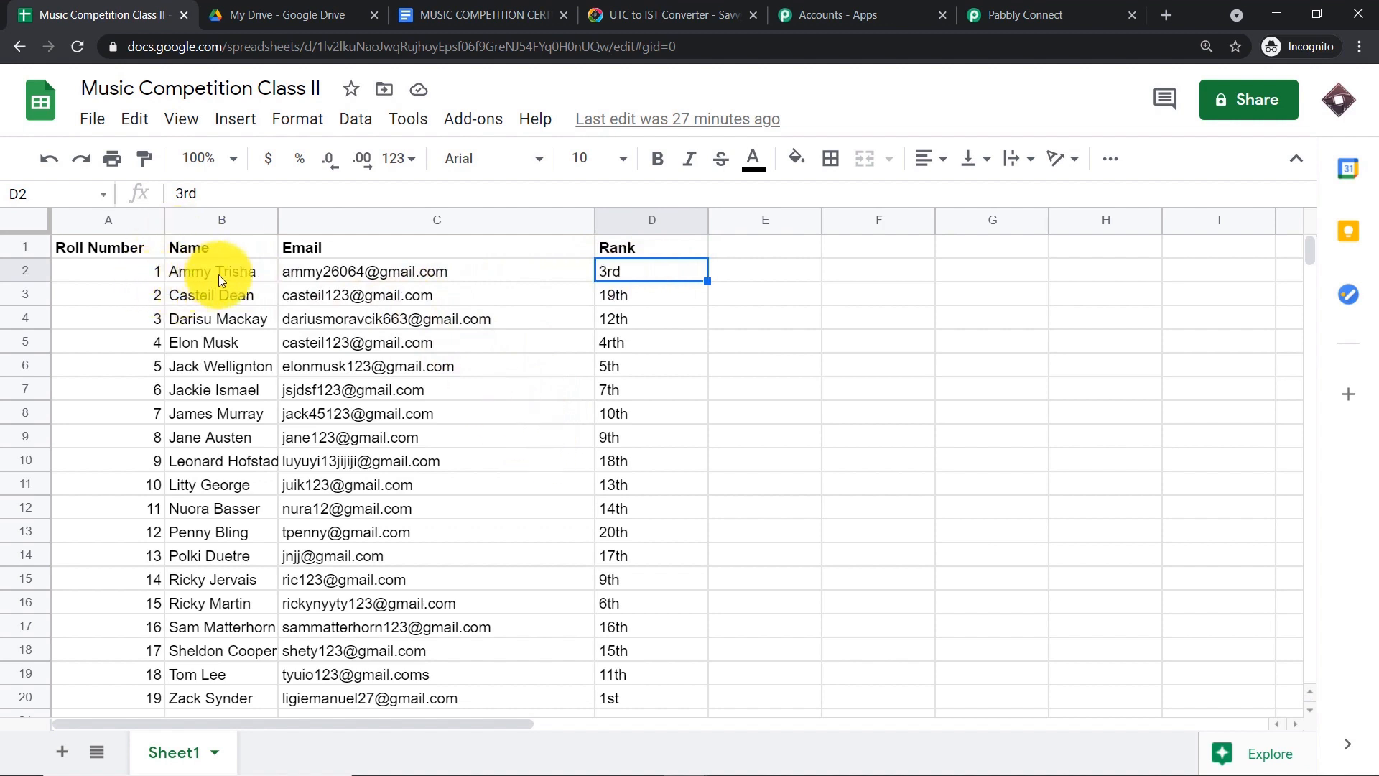
scroll(361, 372, down, 1)
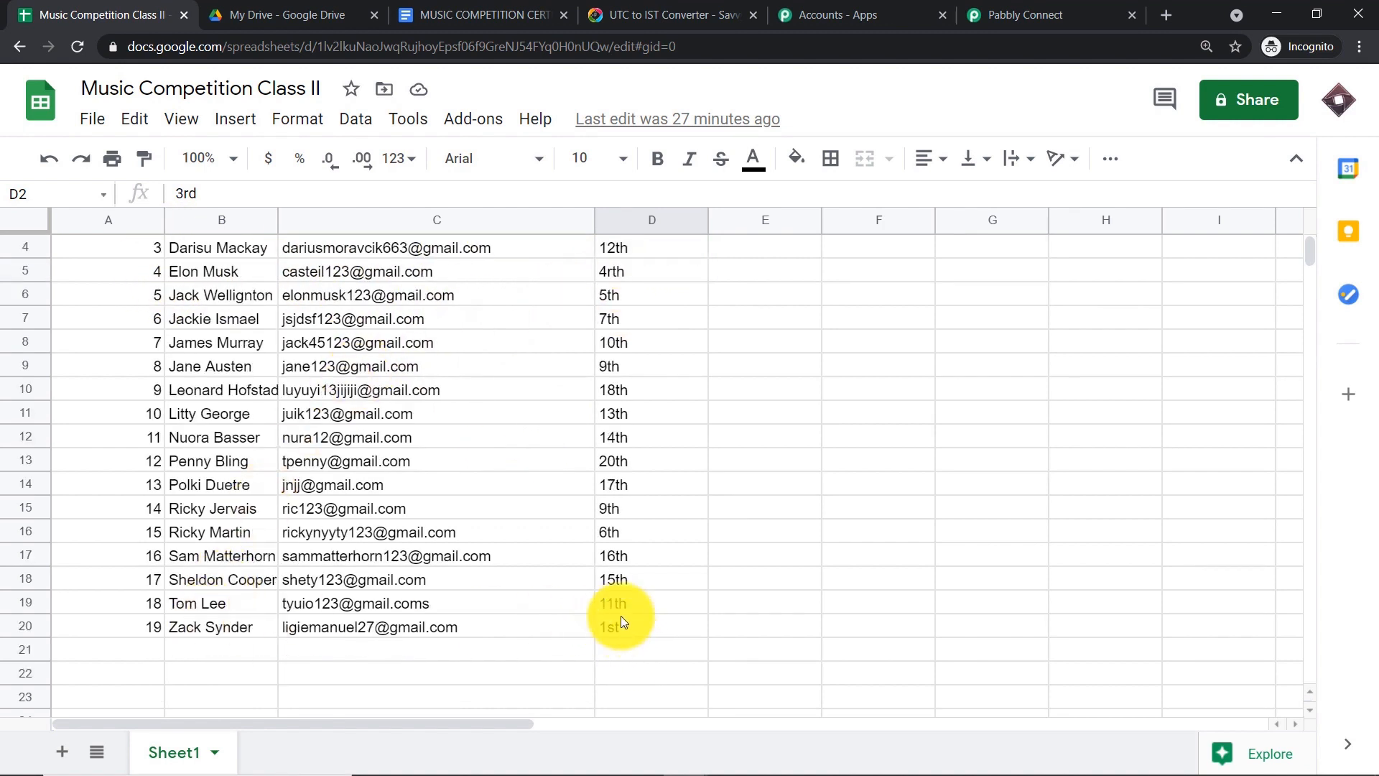
scroll(601, 485, up, 1)
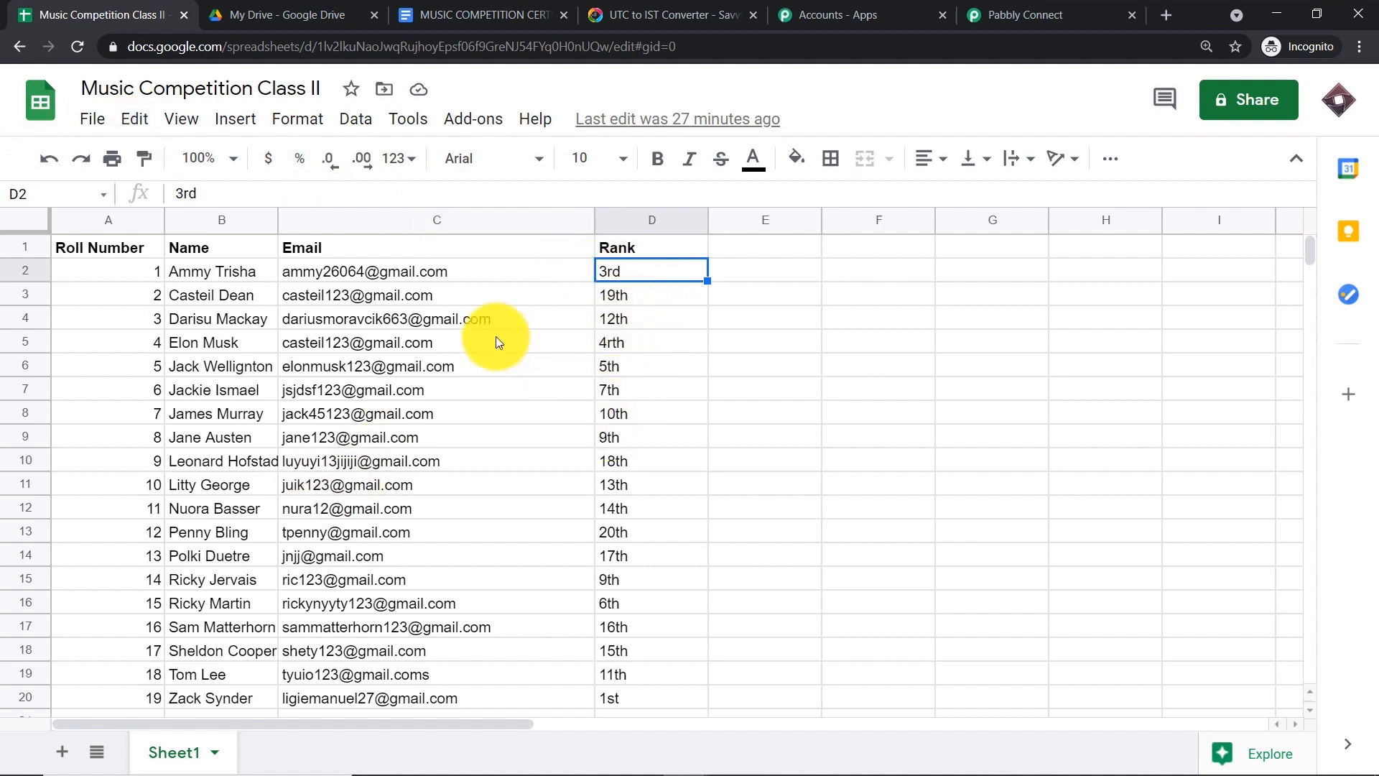
click(253, 318)
click(631, 327)
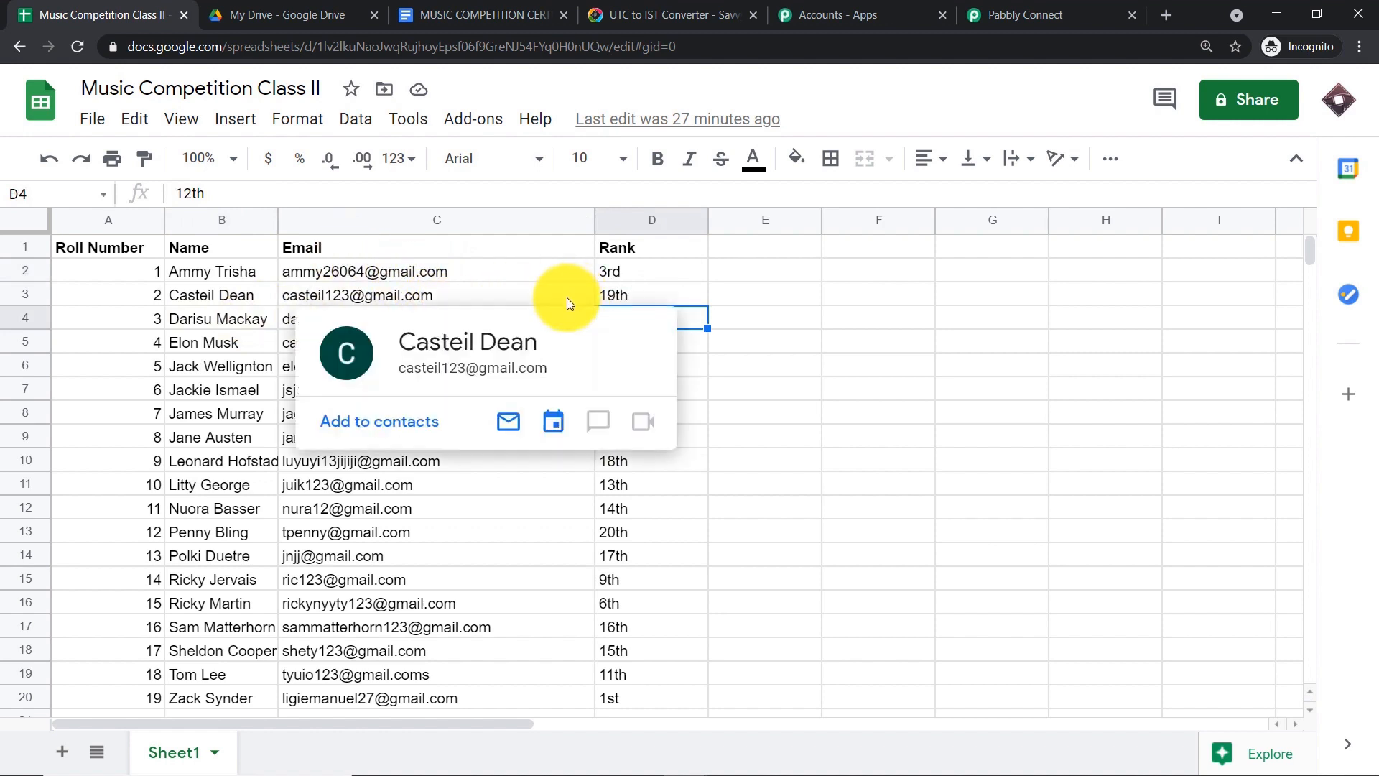
click(753, 295)
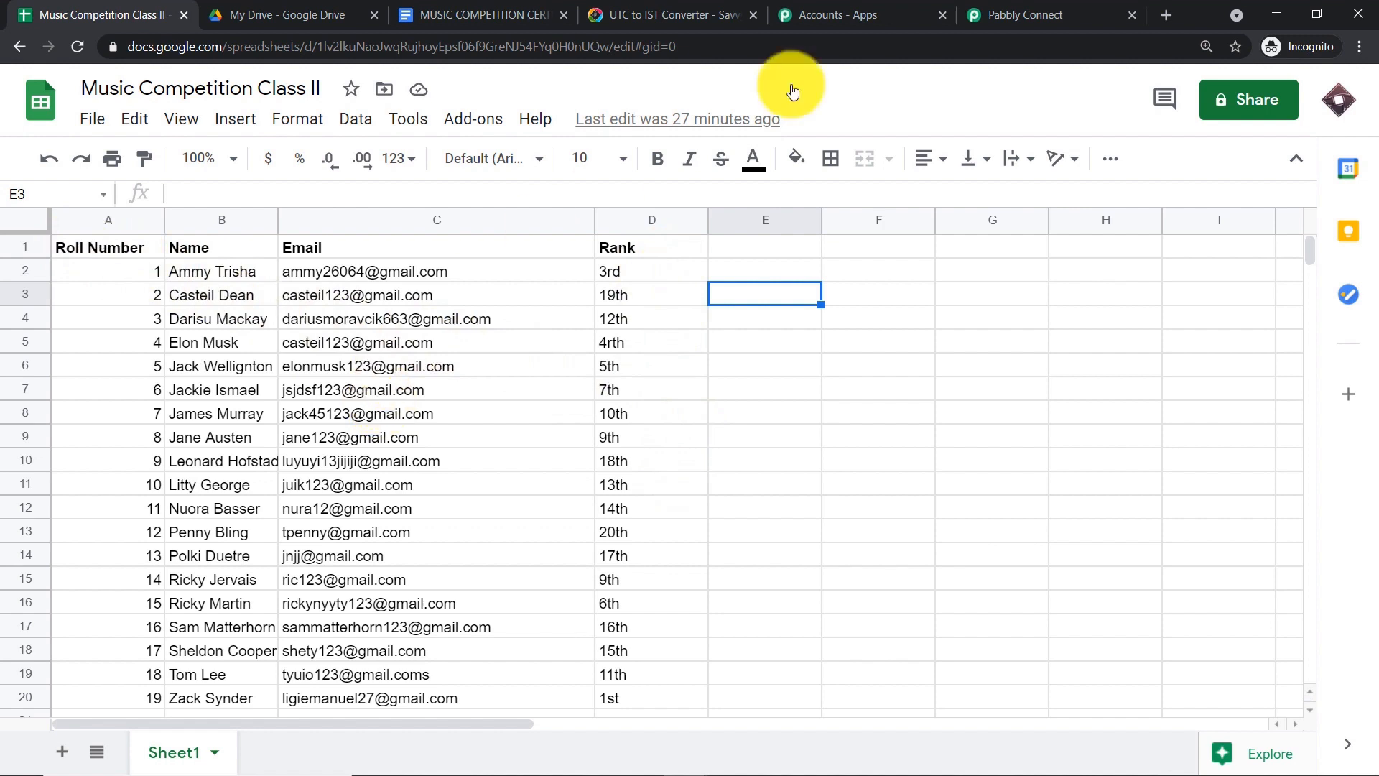
click(1058, 9)
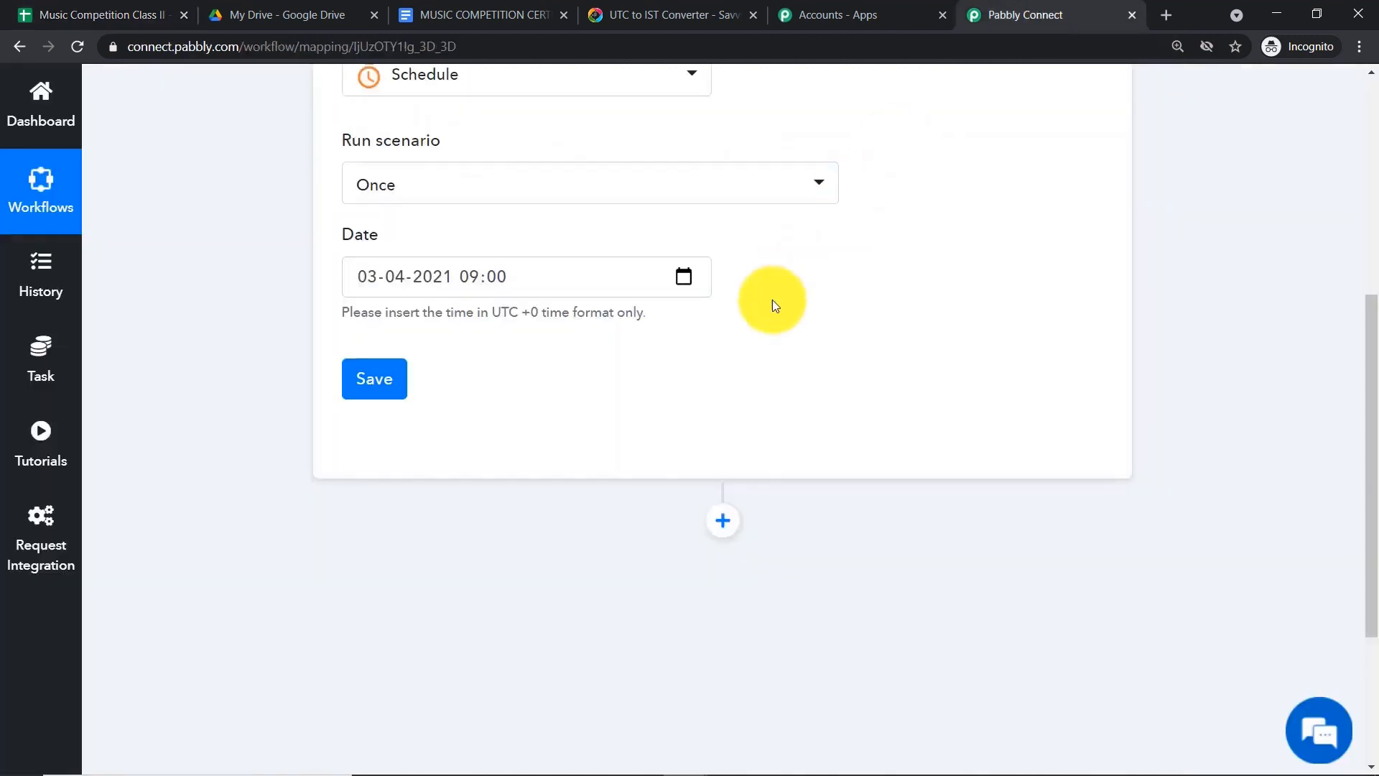
- Add an action step below the trigger with Google Sheets as its app
click(722, 522)
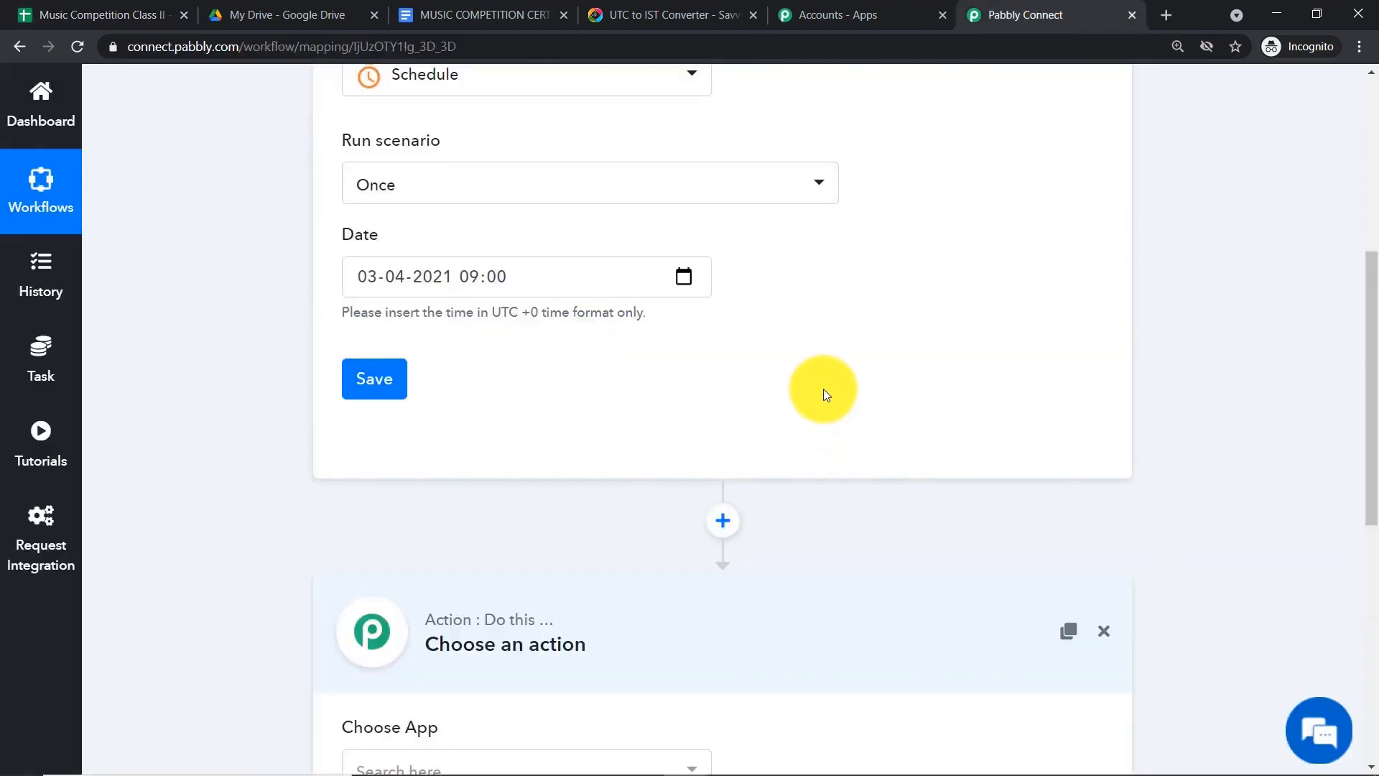
scroll(731, 368, down, 4)
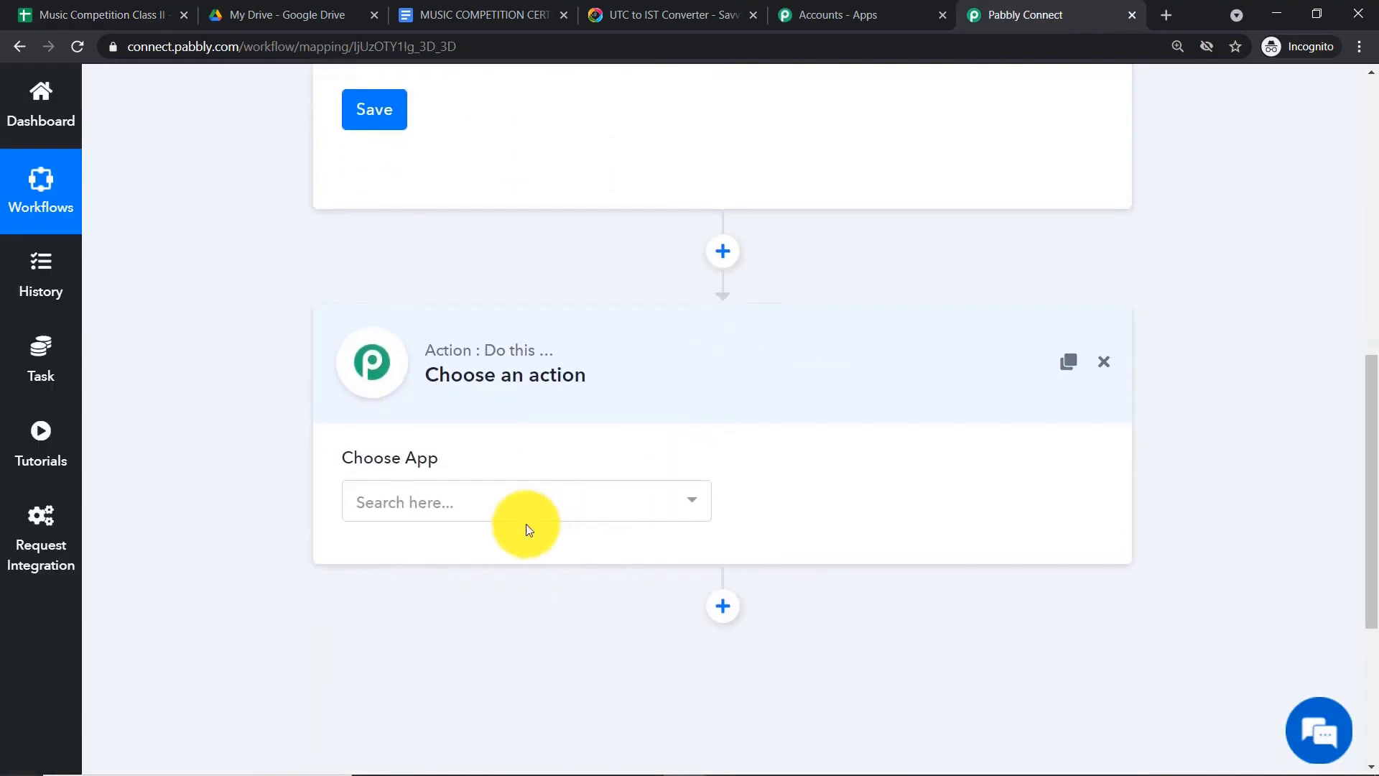
click(461, 506)
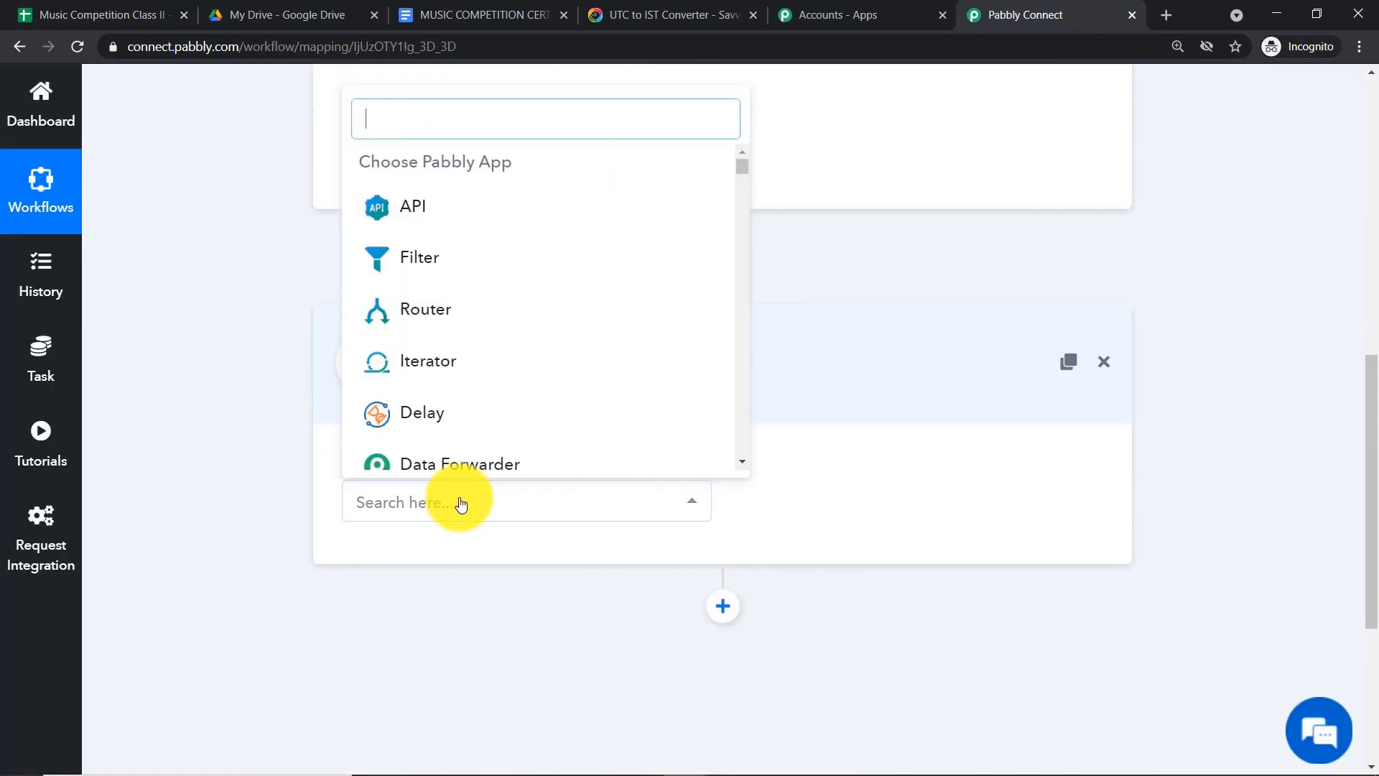
text(google )
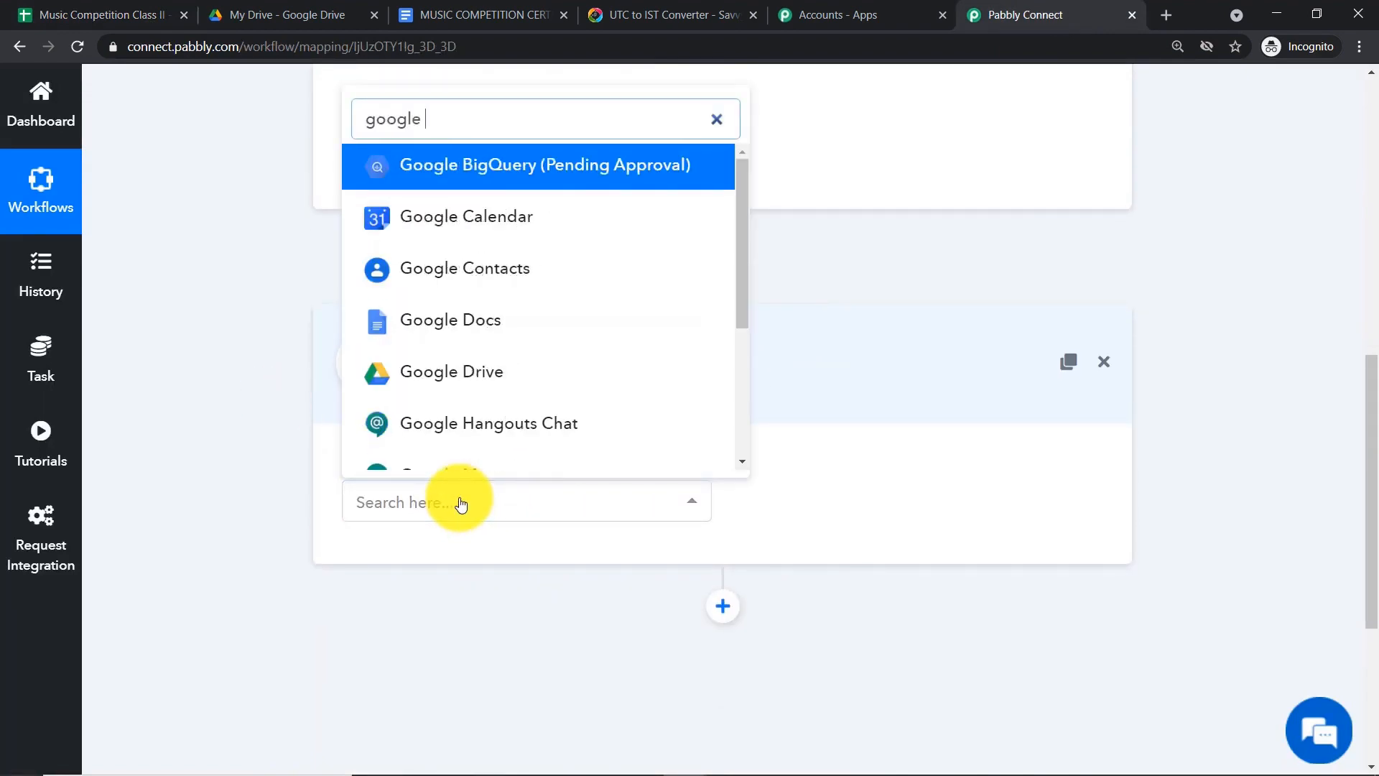
text(s)
click(503, 391)
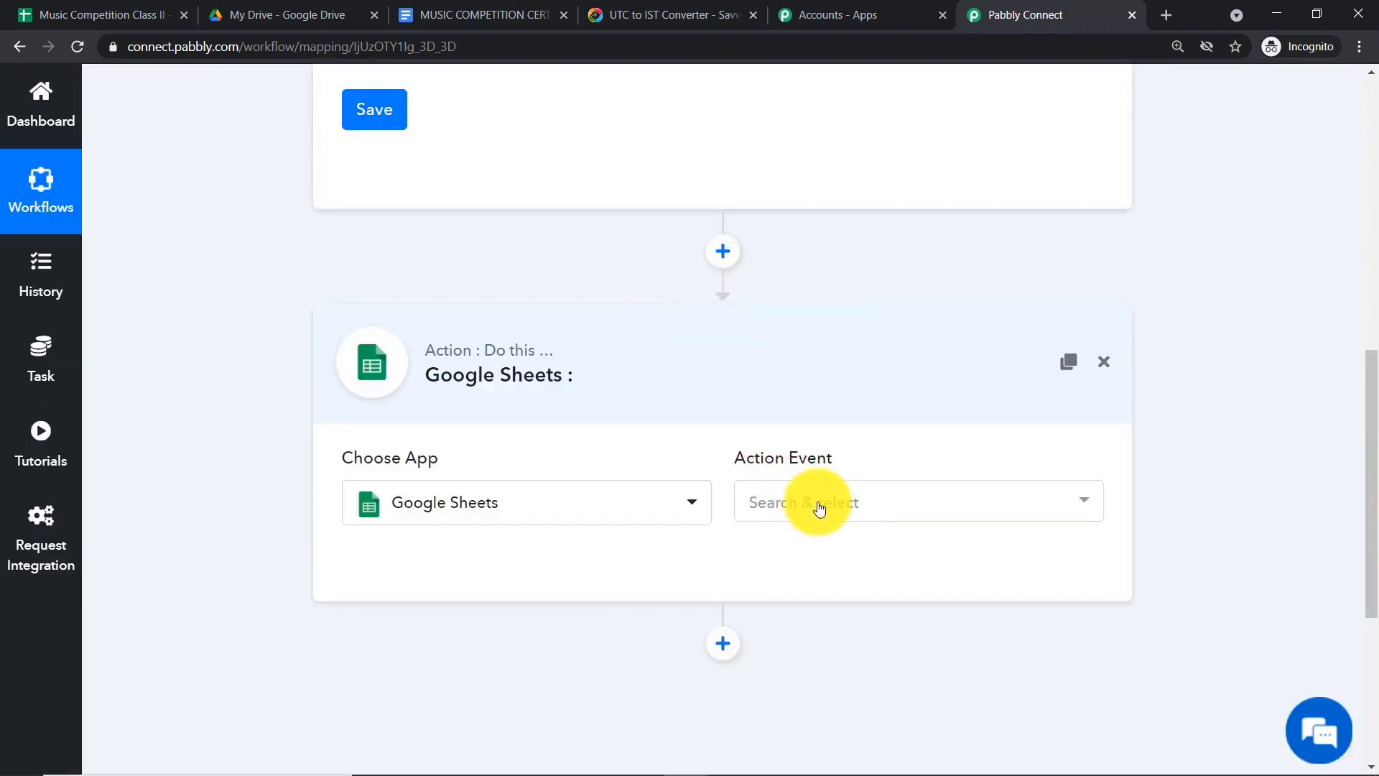
- Select Get Row(s) as the Google Sheets action event
click(819, 508)
scroll(883, 344, down, 3)
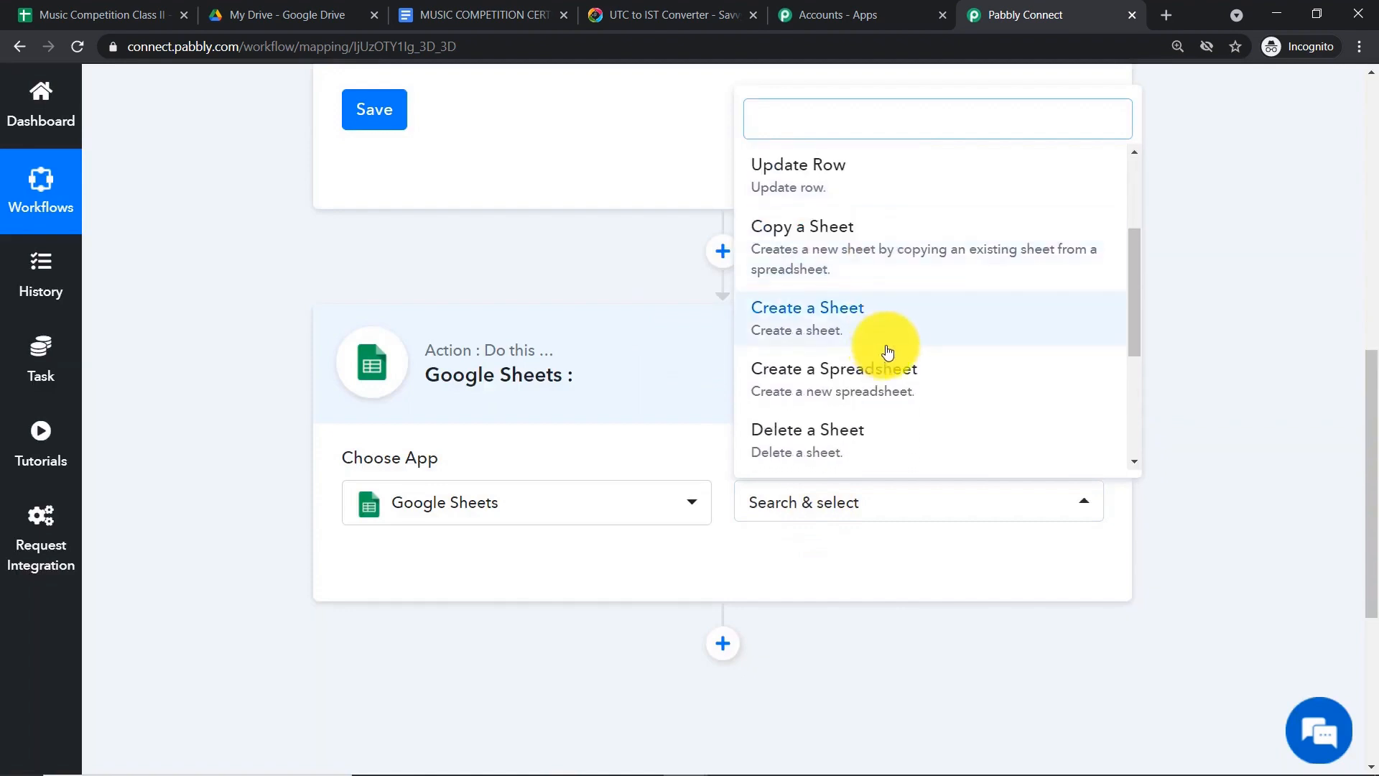
scroll(898, 356, down, 3)
scroll(855, 341, up, 5)
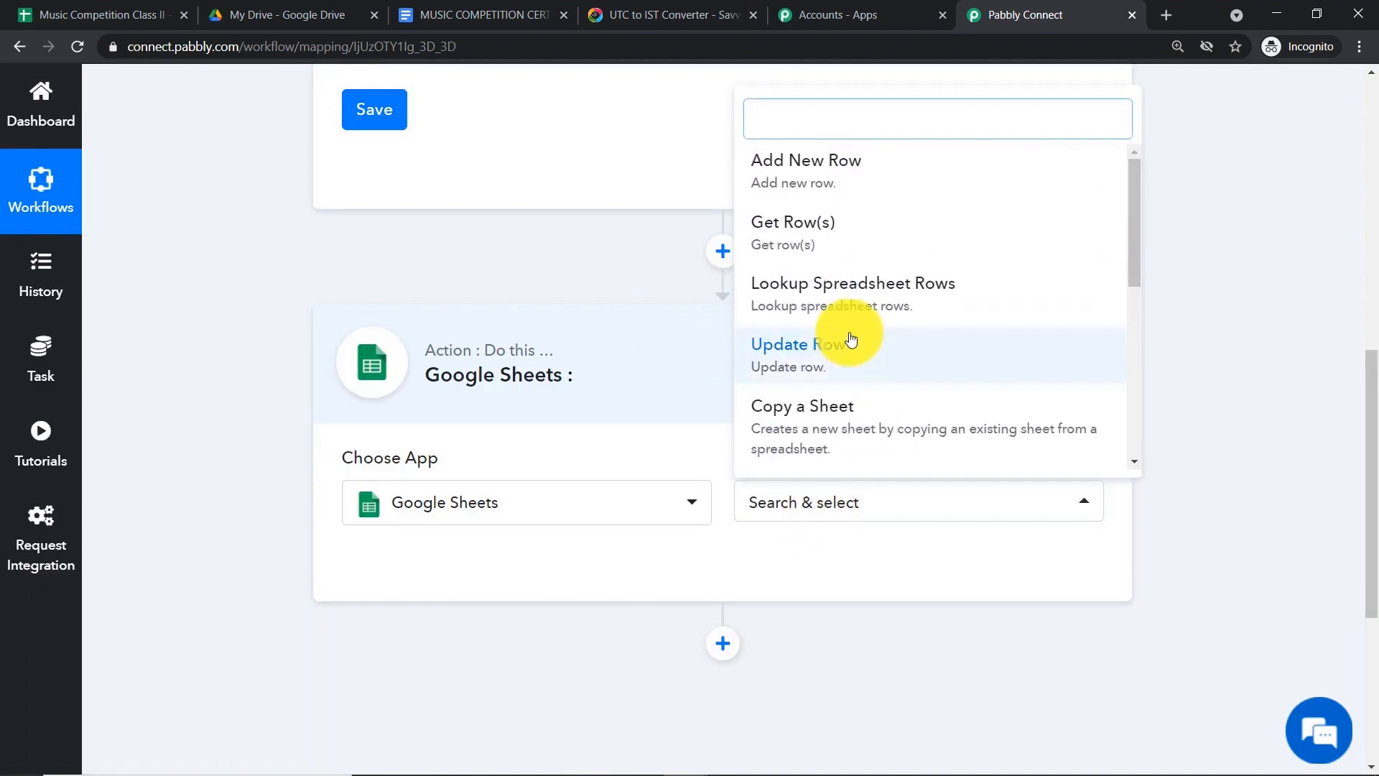
click(821, 231)
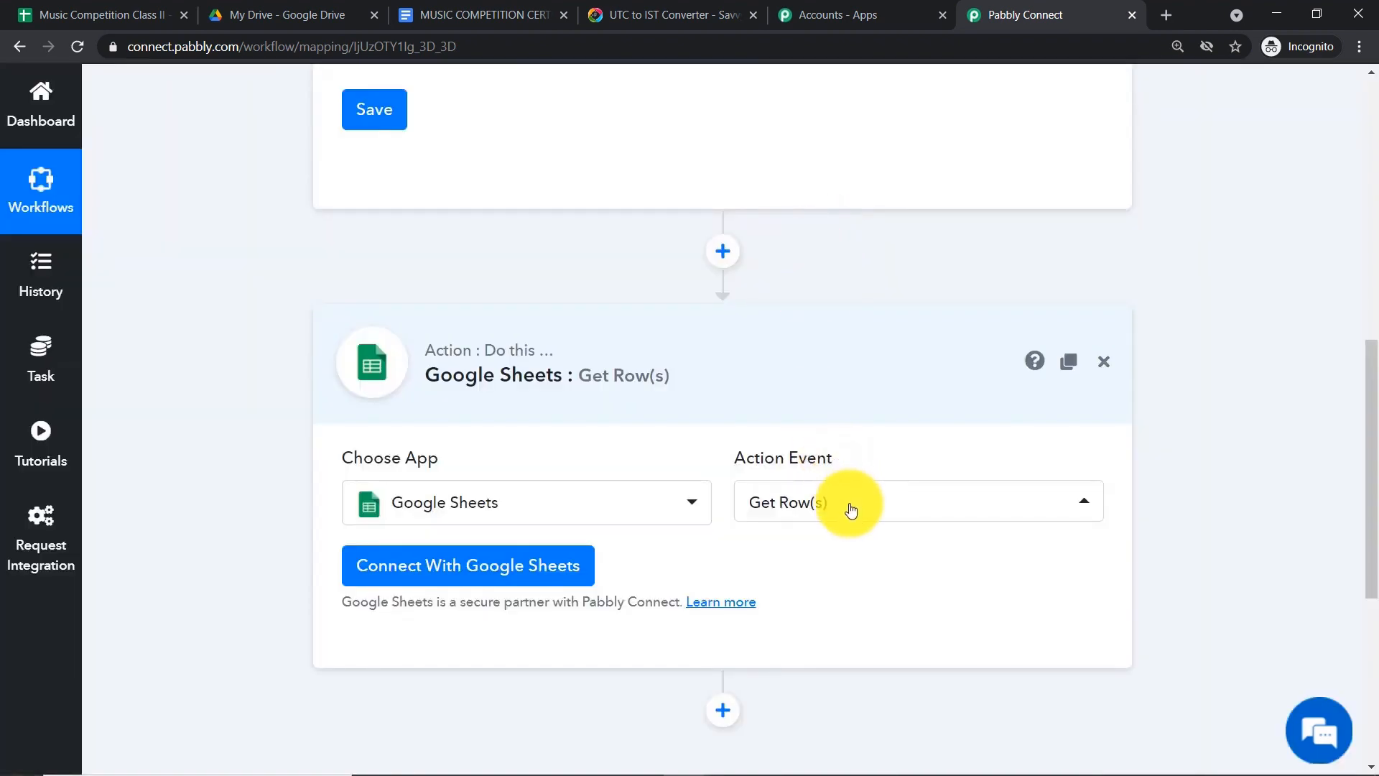
click(849, 508)
scroll(850, 288, down, 5)
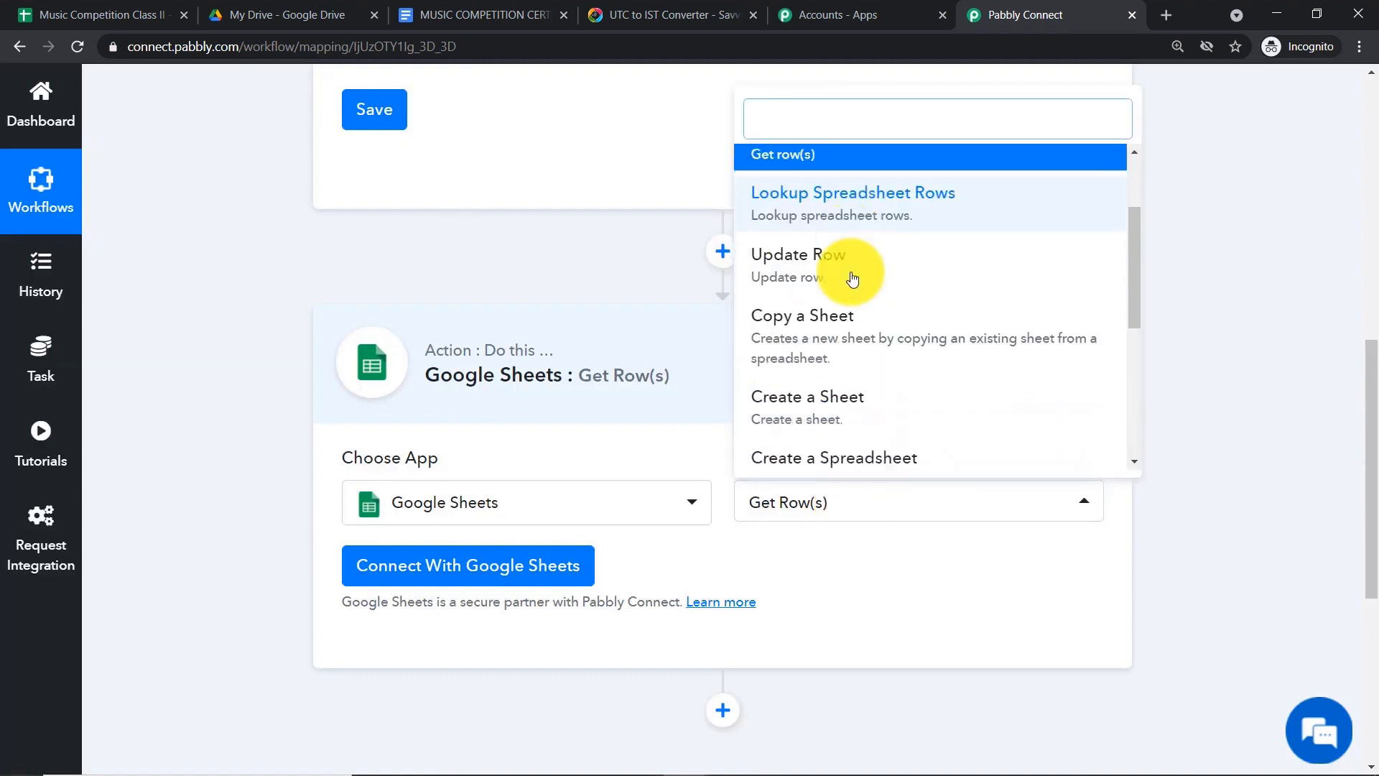
click(877, 593)
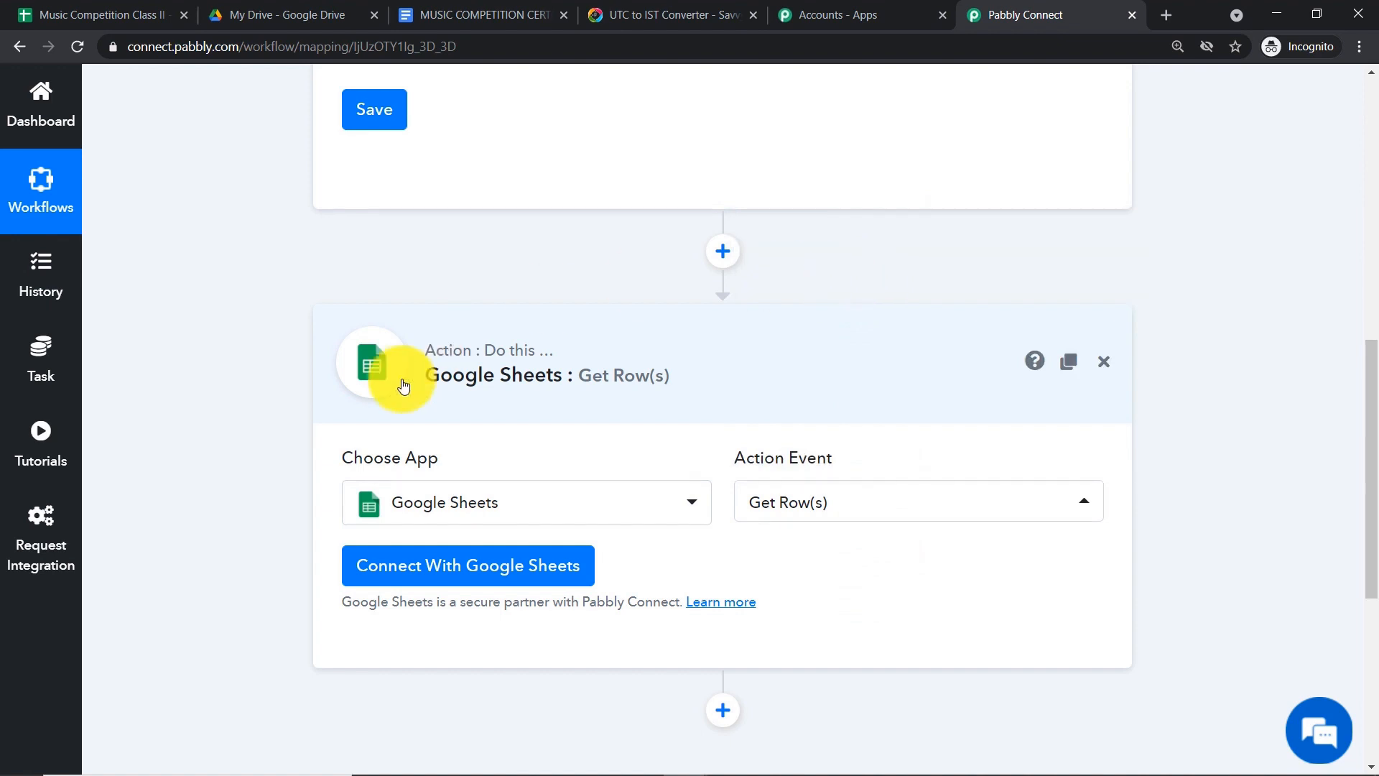
click(482, 579)
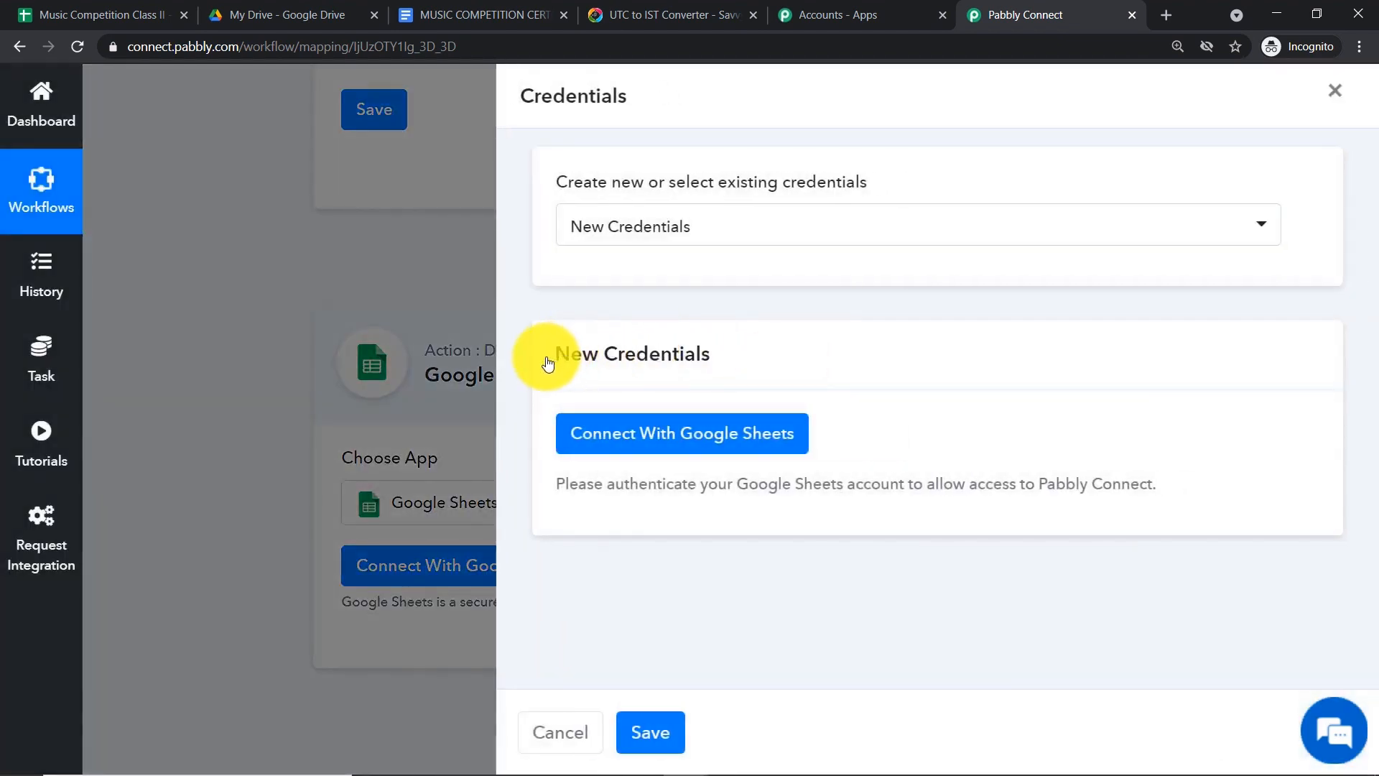
- Authorize a Google account for the Google Sheets step and allow spreadsheet access
click(641, 446)
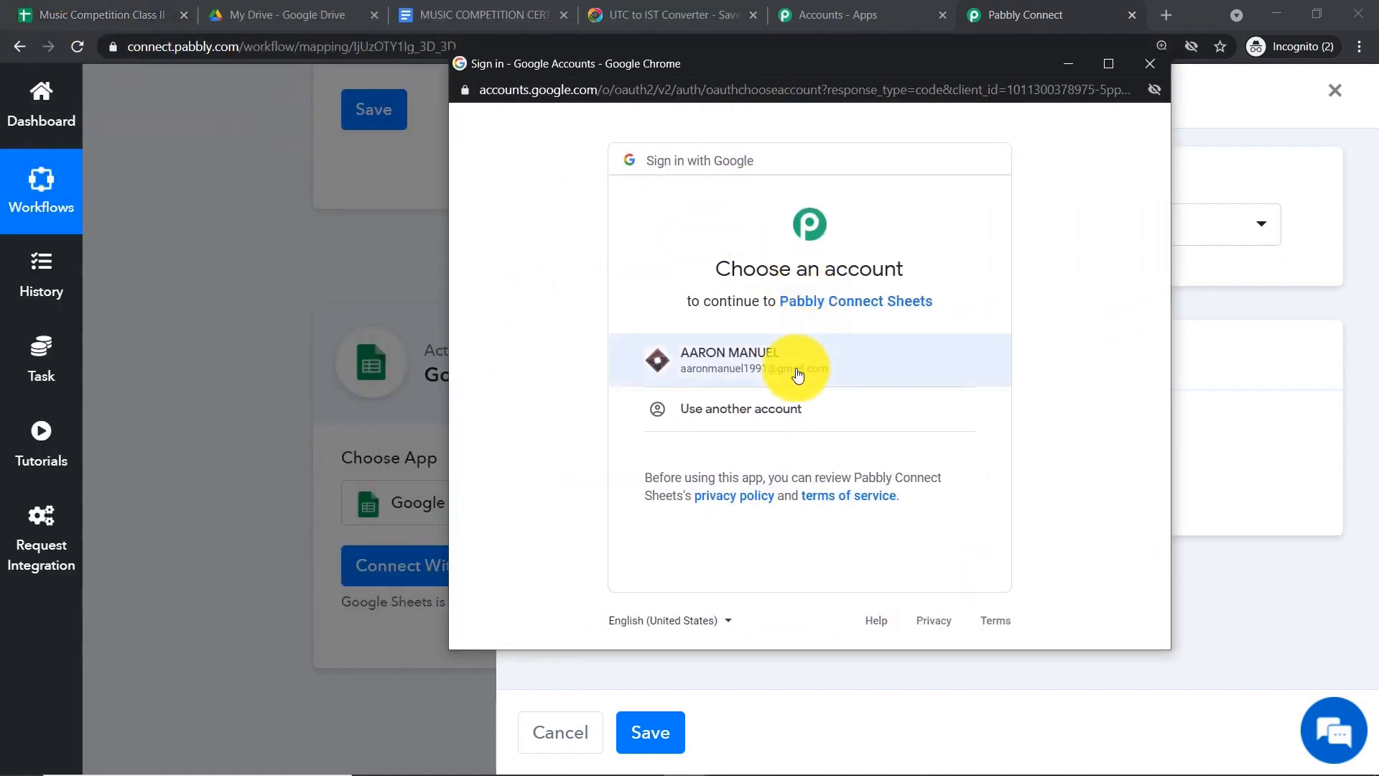
click(797, 372)
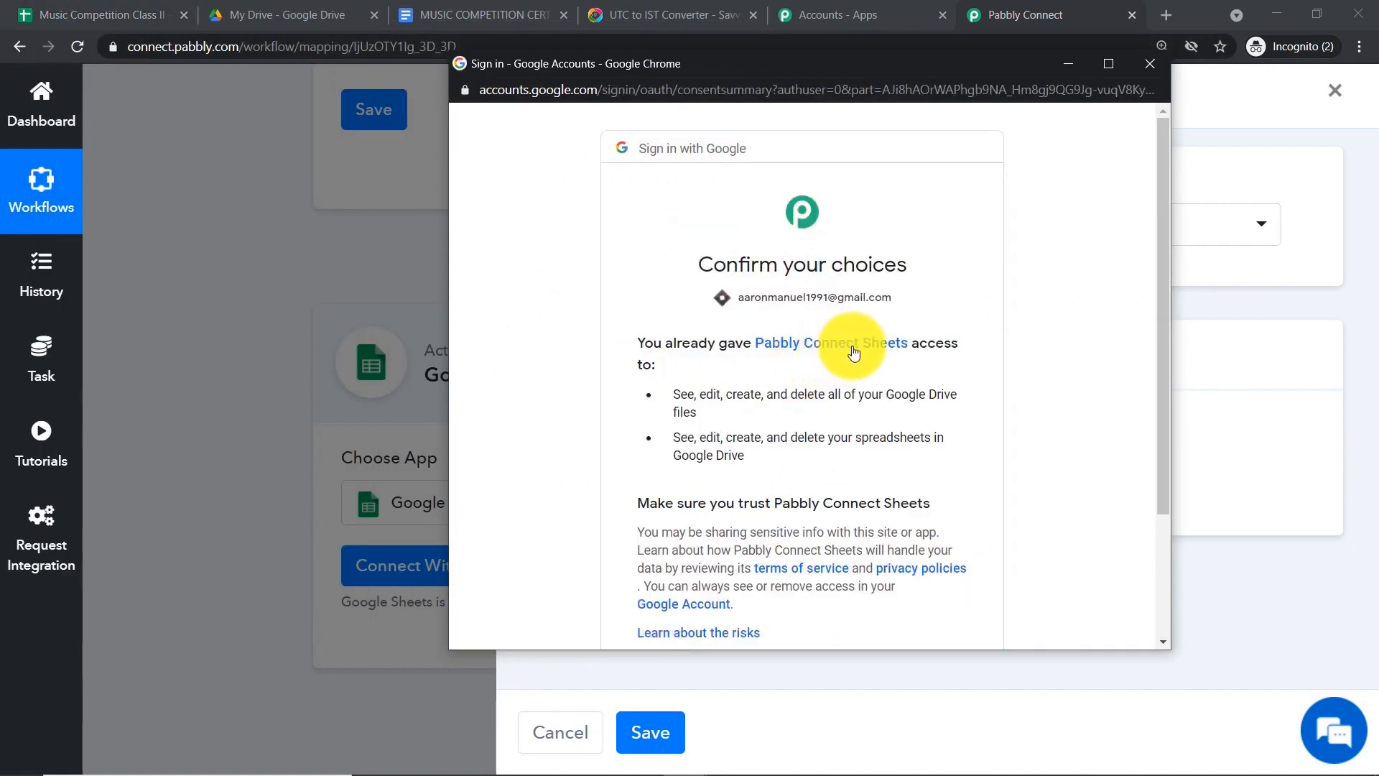
scroll(848, 352, down, 3)
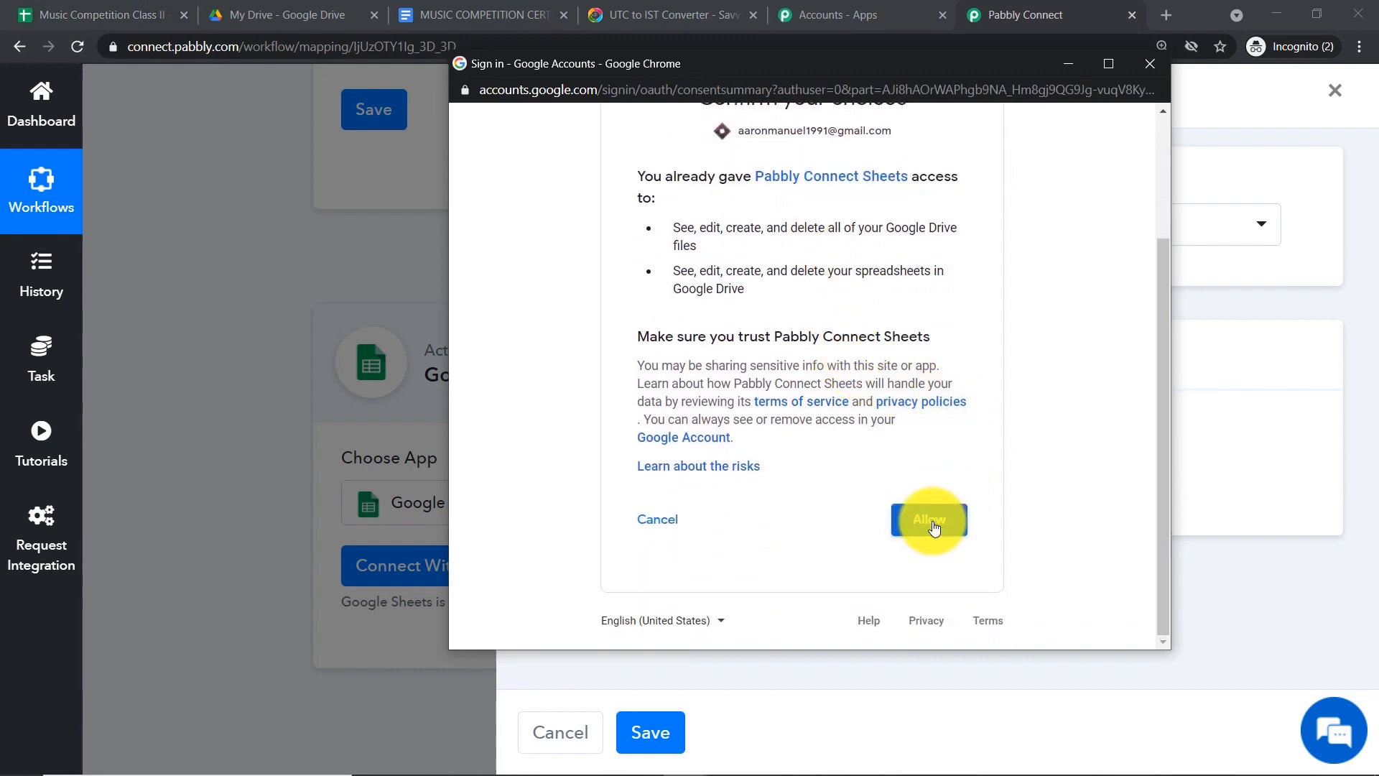
click(932, 522)
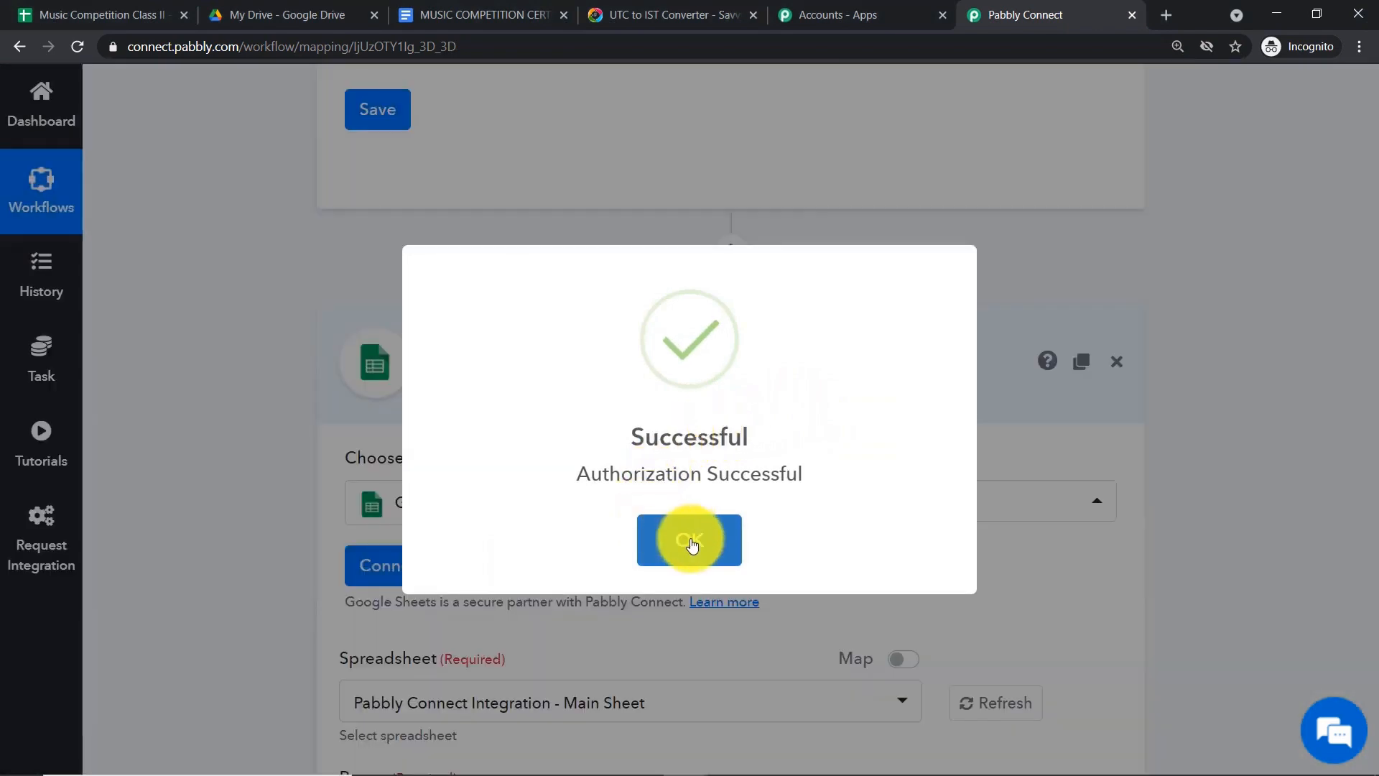
click(692, 543)
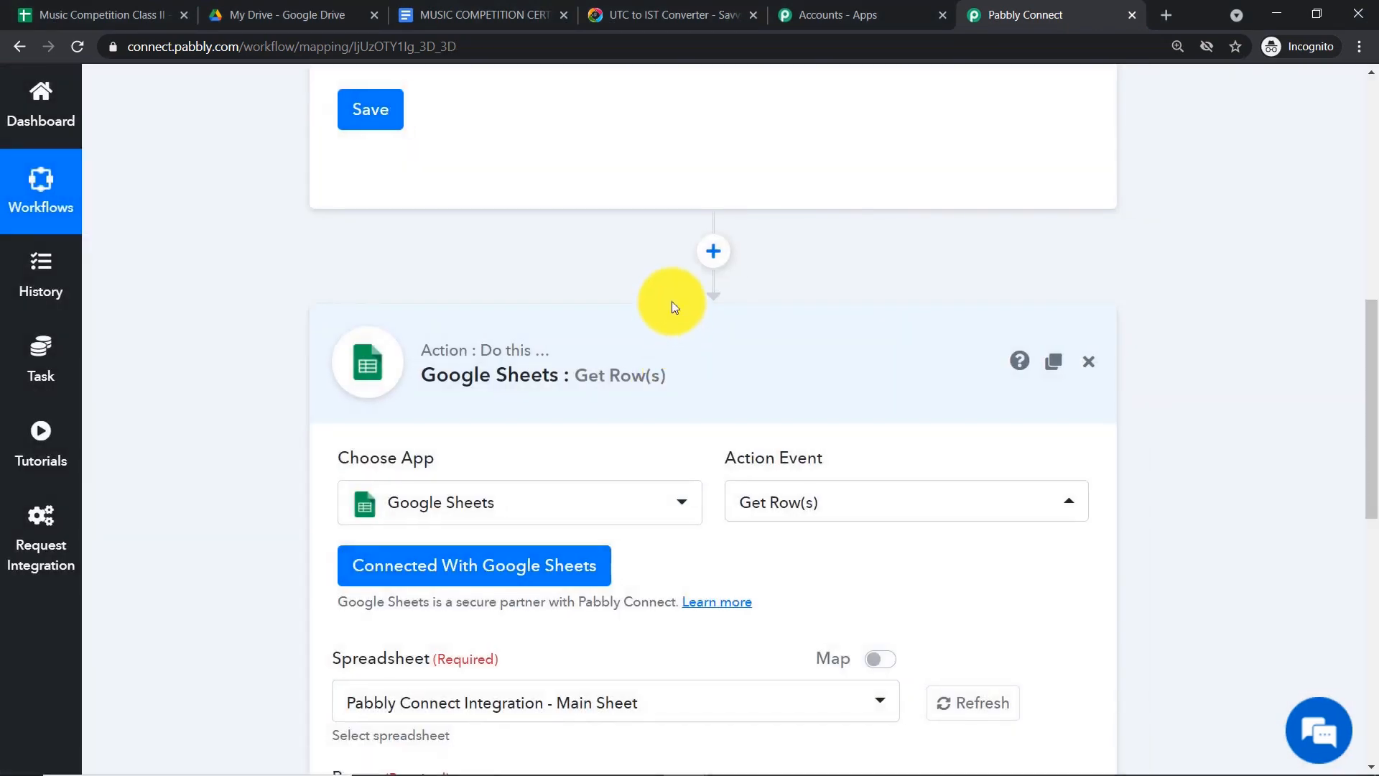
- Choose Music Competition Class II as the Get Row(s) spreadsheet, leaving Range empty
scroll(673, 302, down, 2)
scroll(674, 305, down, 1)
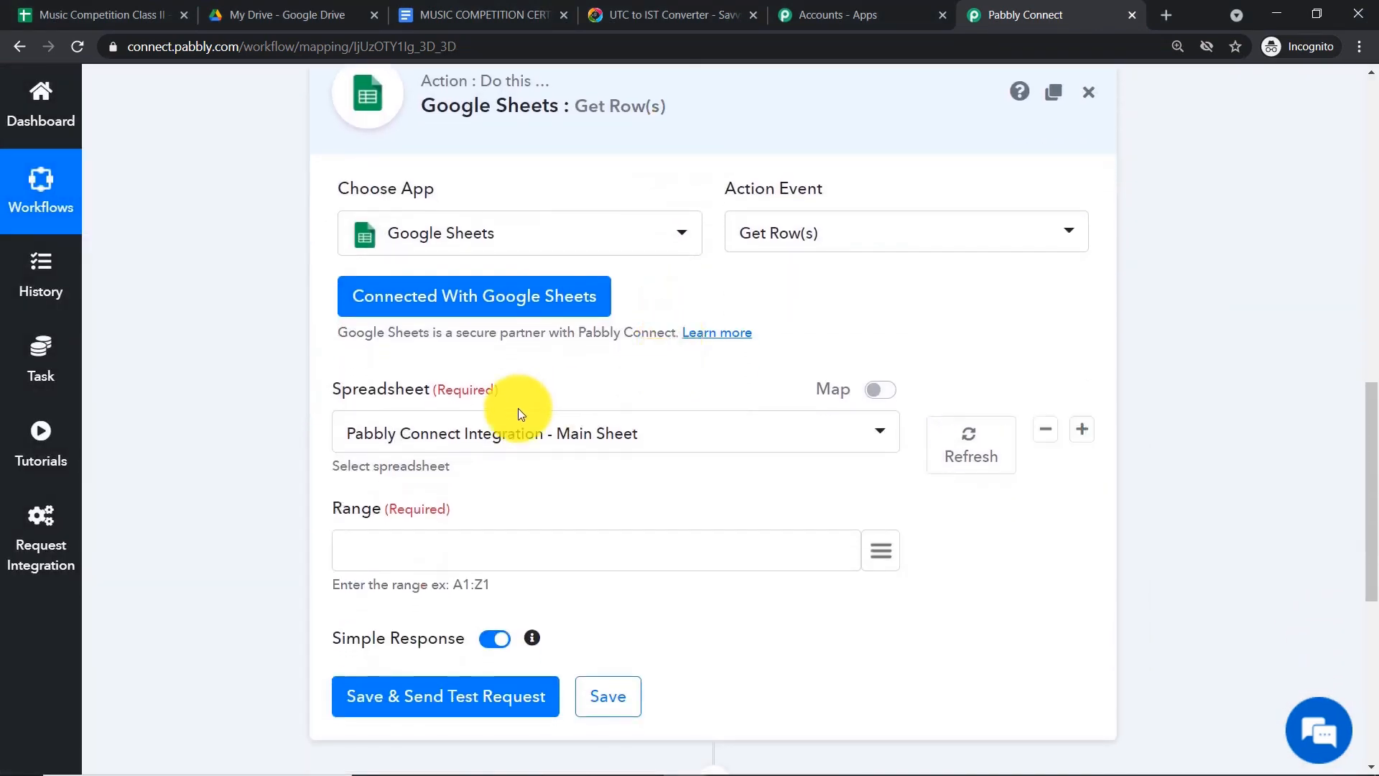
click(43, 14)
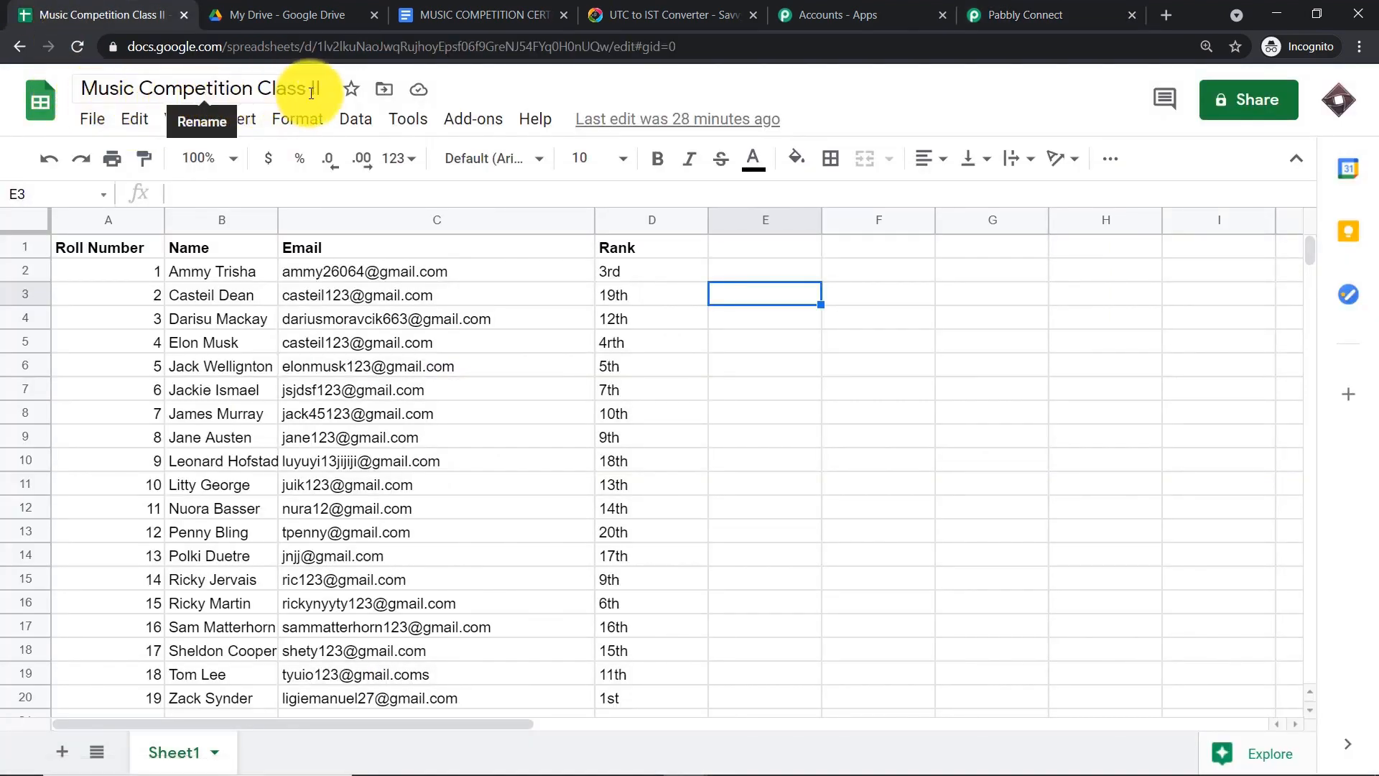
click(1002, 12)
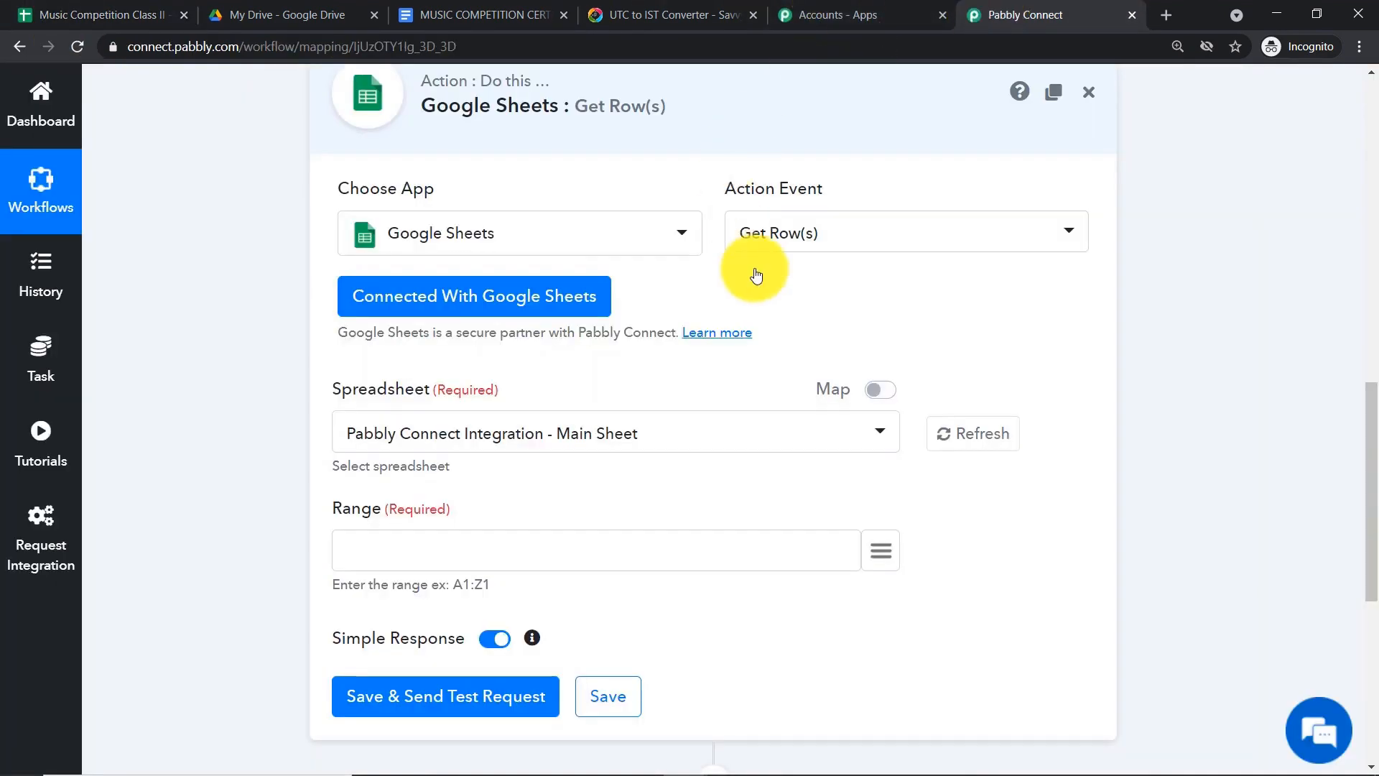
click(878, 433)
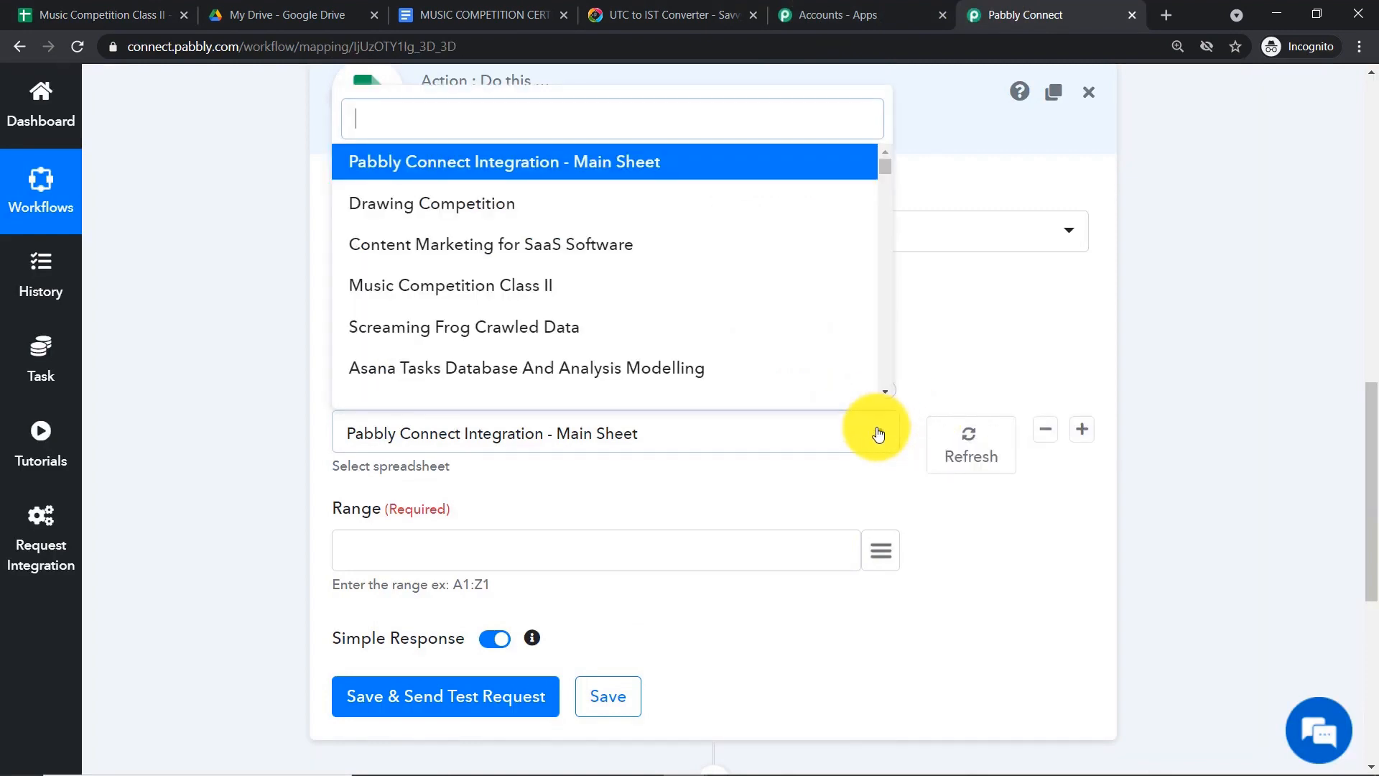
scroll(658, 248, up, 1)
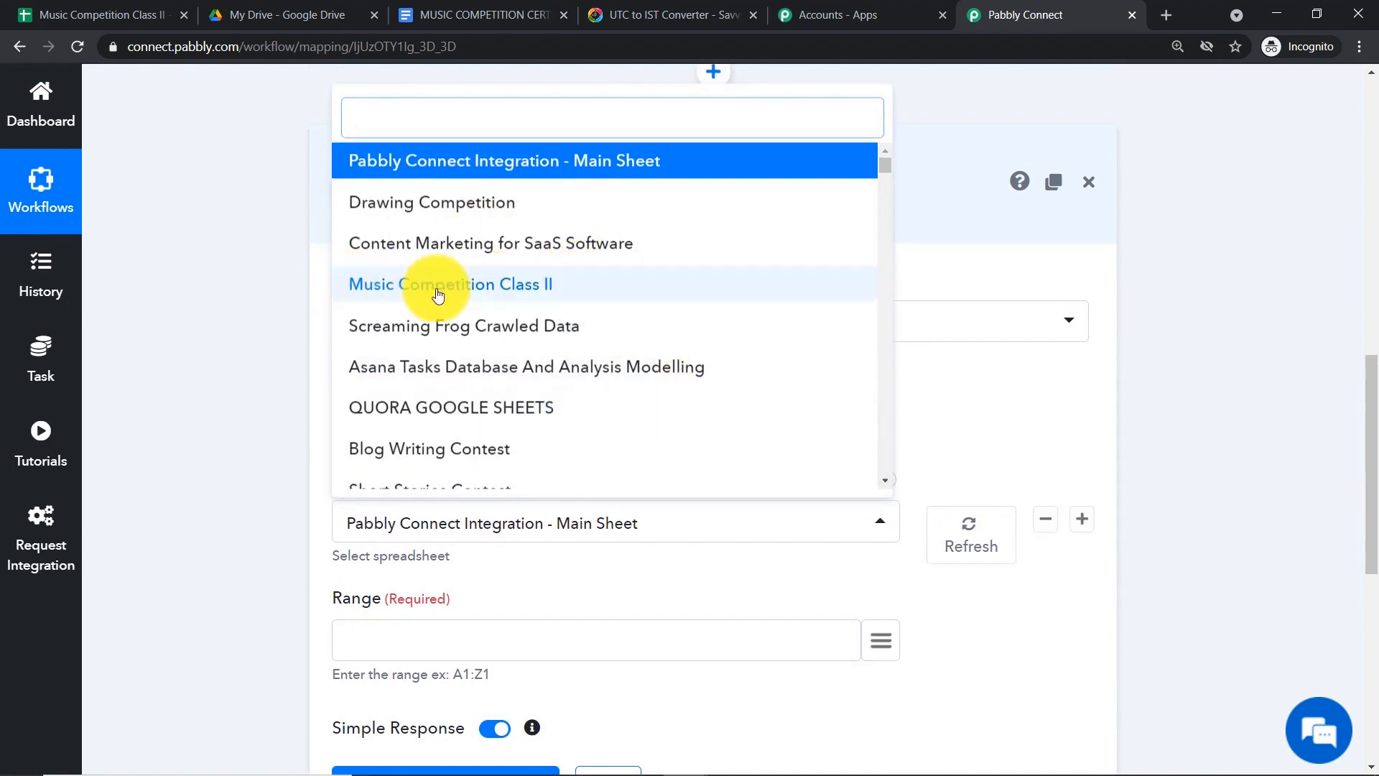
click(518, 292)
scroll(713, 297, down, 3)
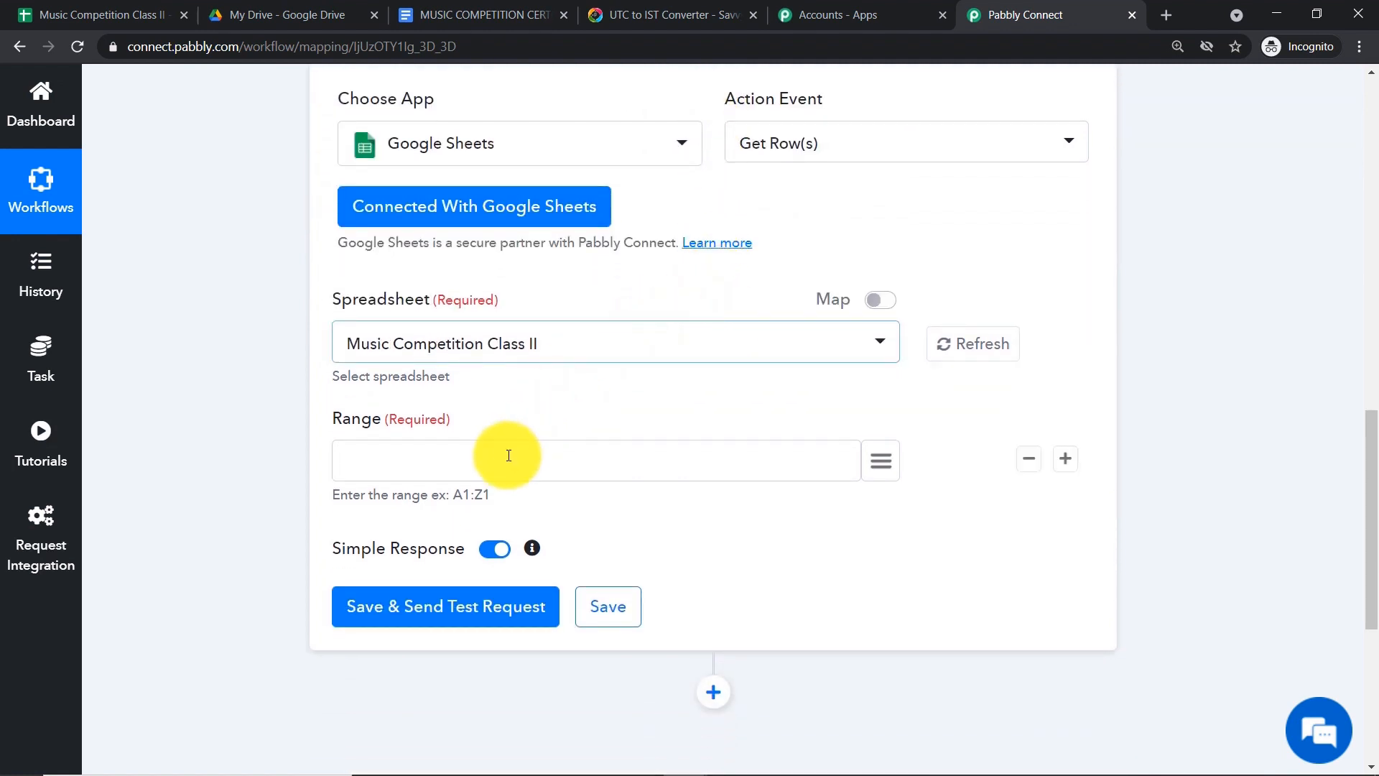
click(508, 456)
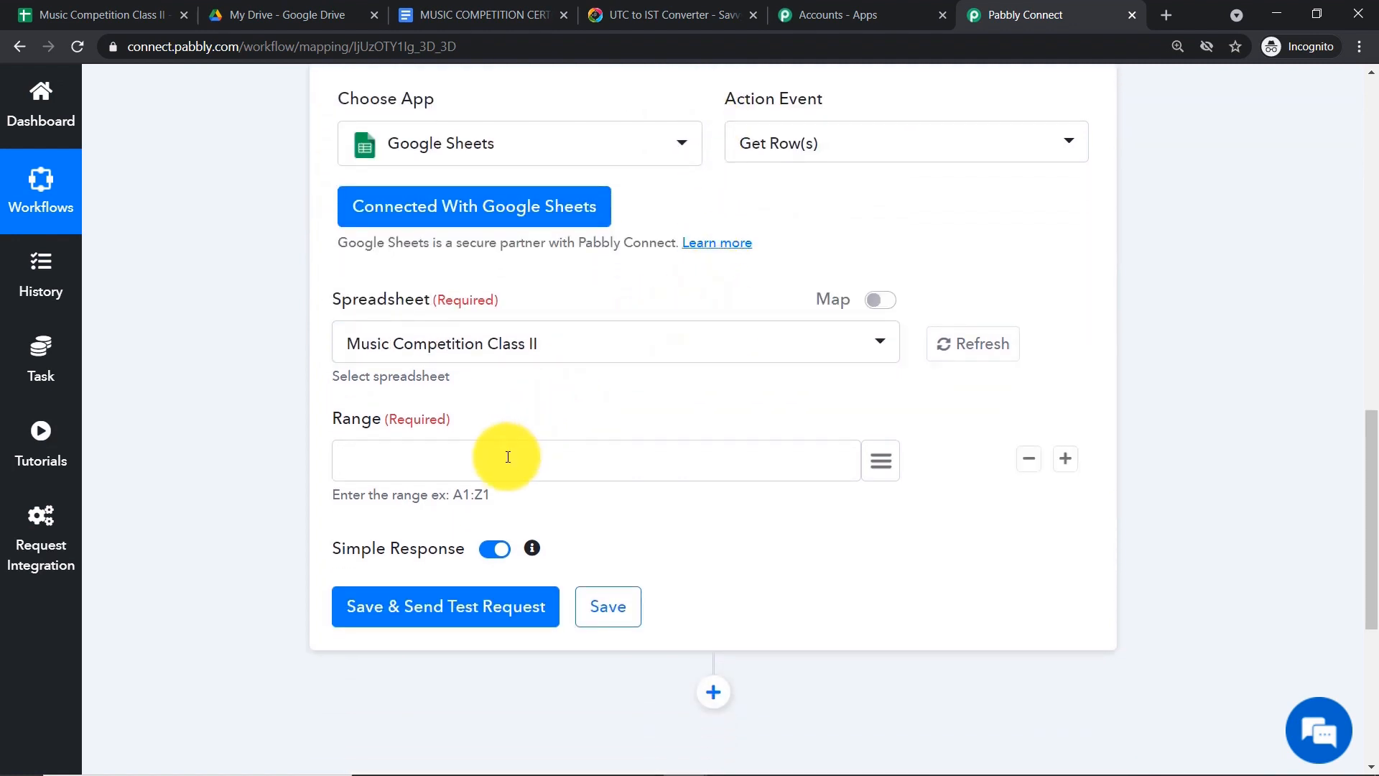
click(28, 15)
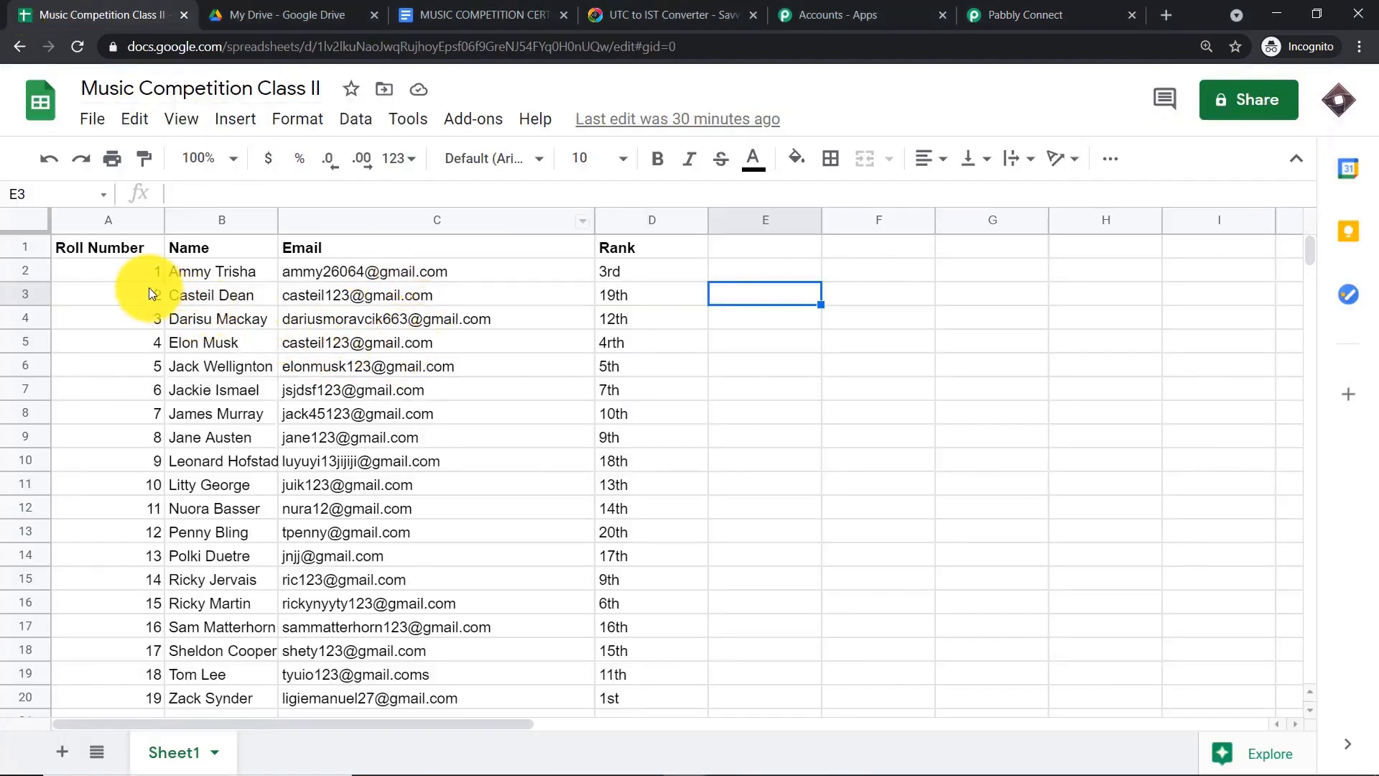
- Select the student data range from A2 to D20 in the sheet
click(118, 271)
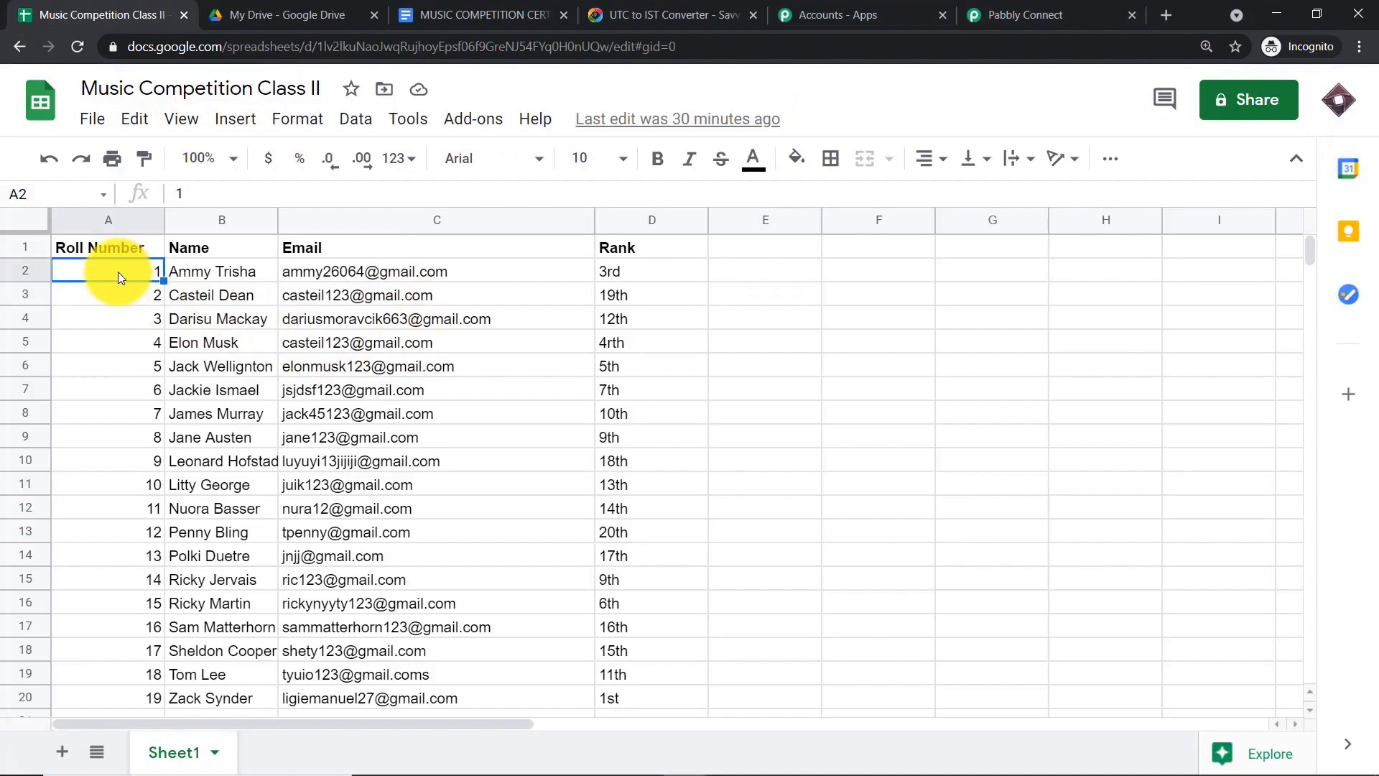
click(640, 704)
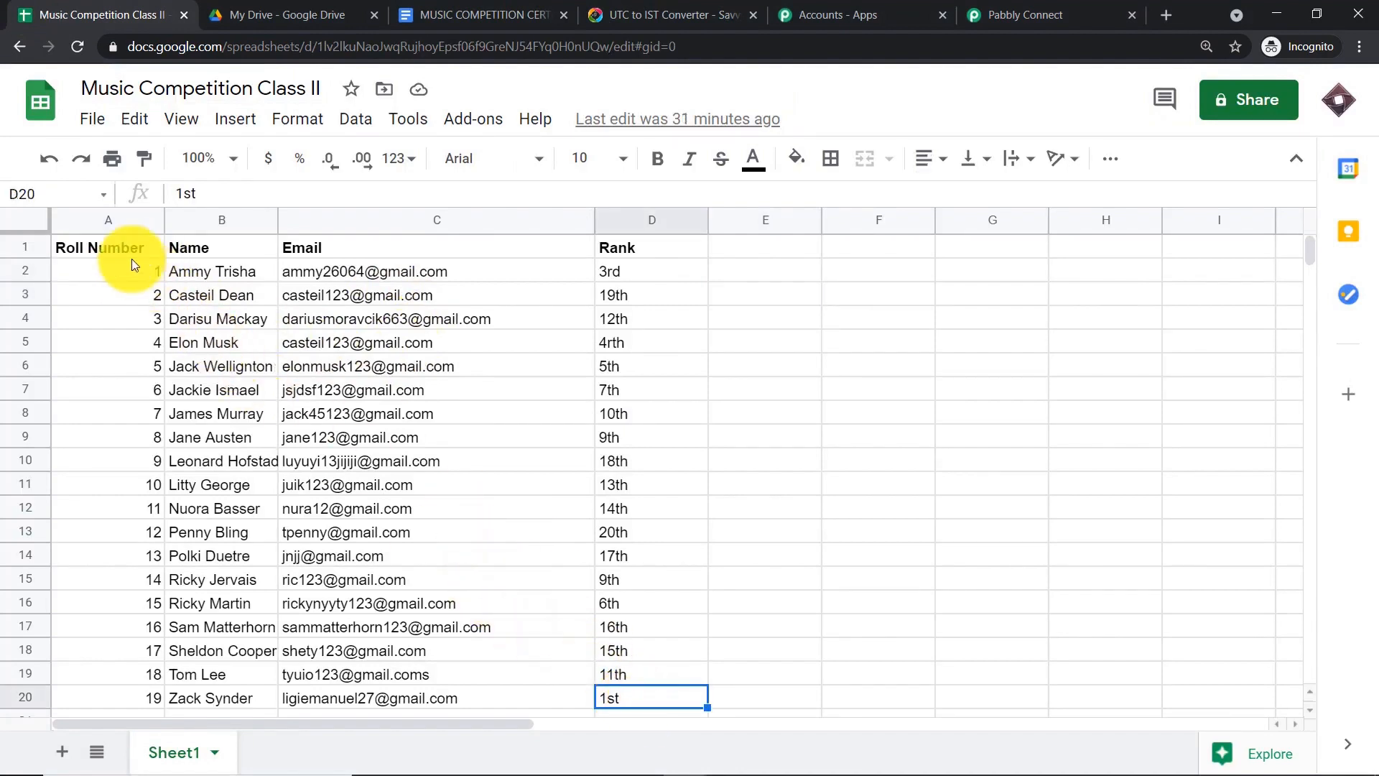
click(115, 272)
click(635, 698)
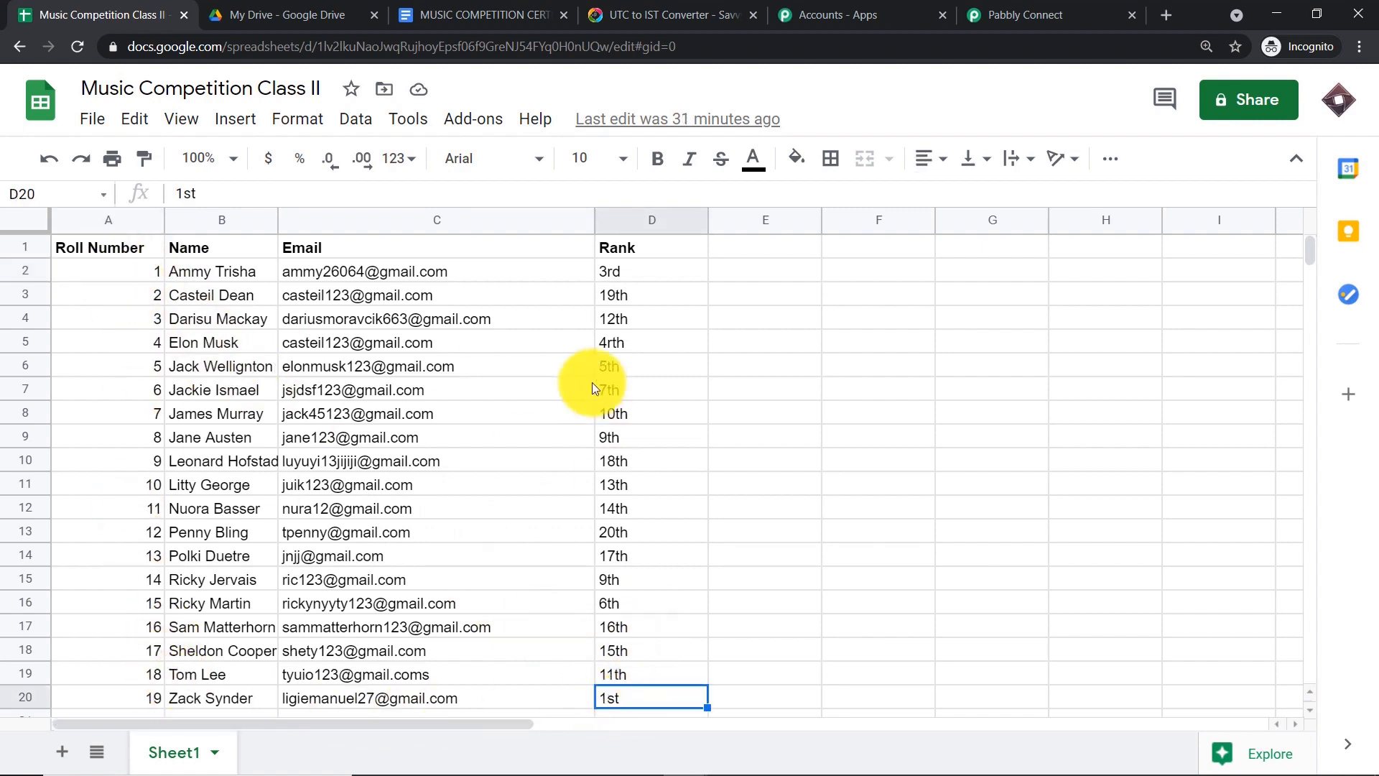
drag(90, 272, 636, 686)
- Copy the A2:D20 reference from the Name box and return to Pabbly Connect
click(60, 191)
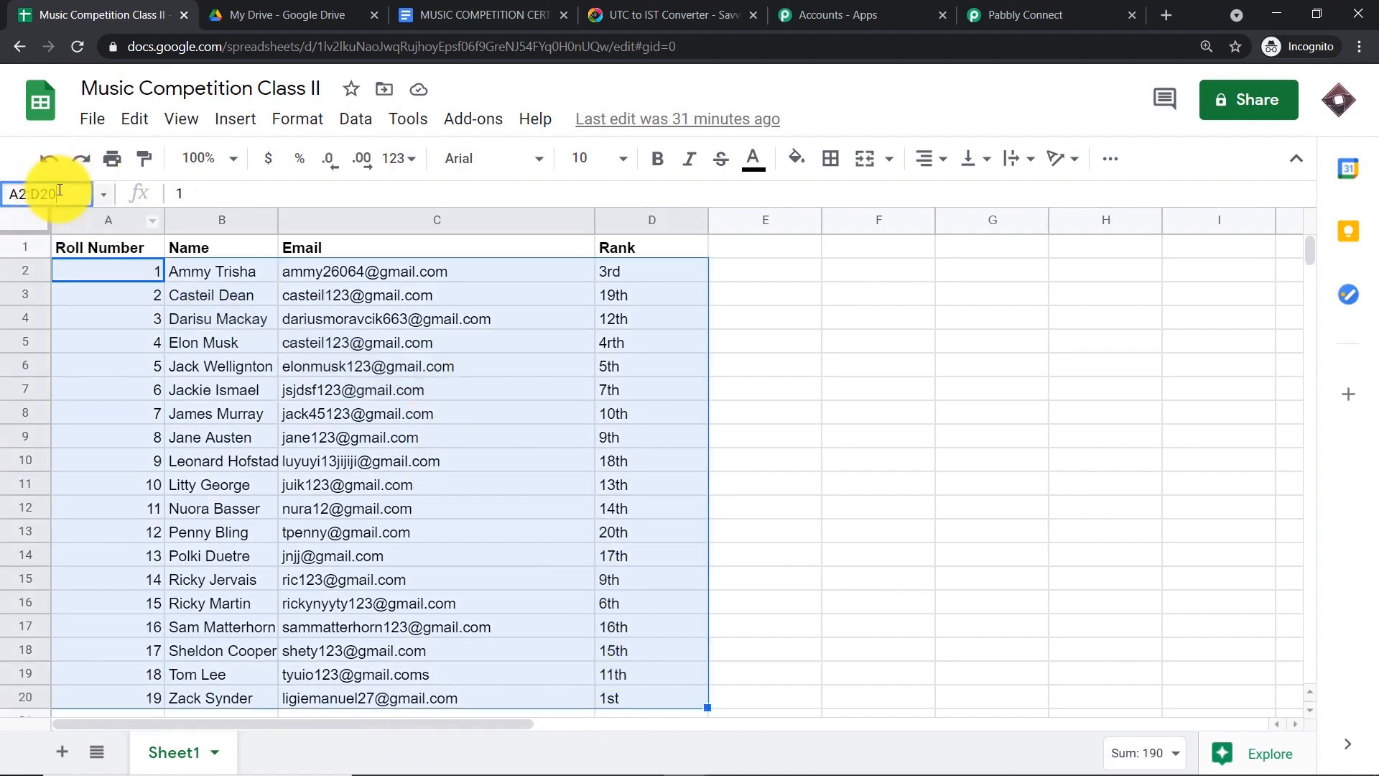
drag(60, 190, 2, 190)
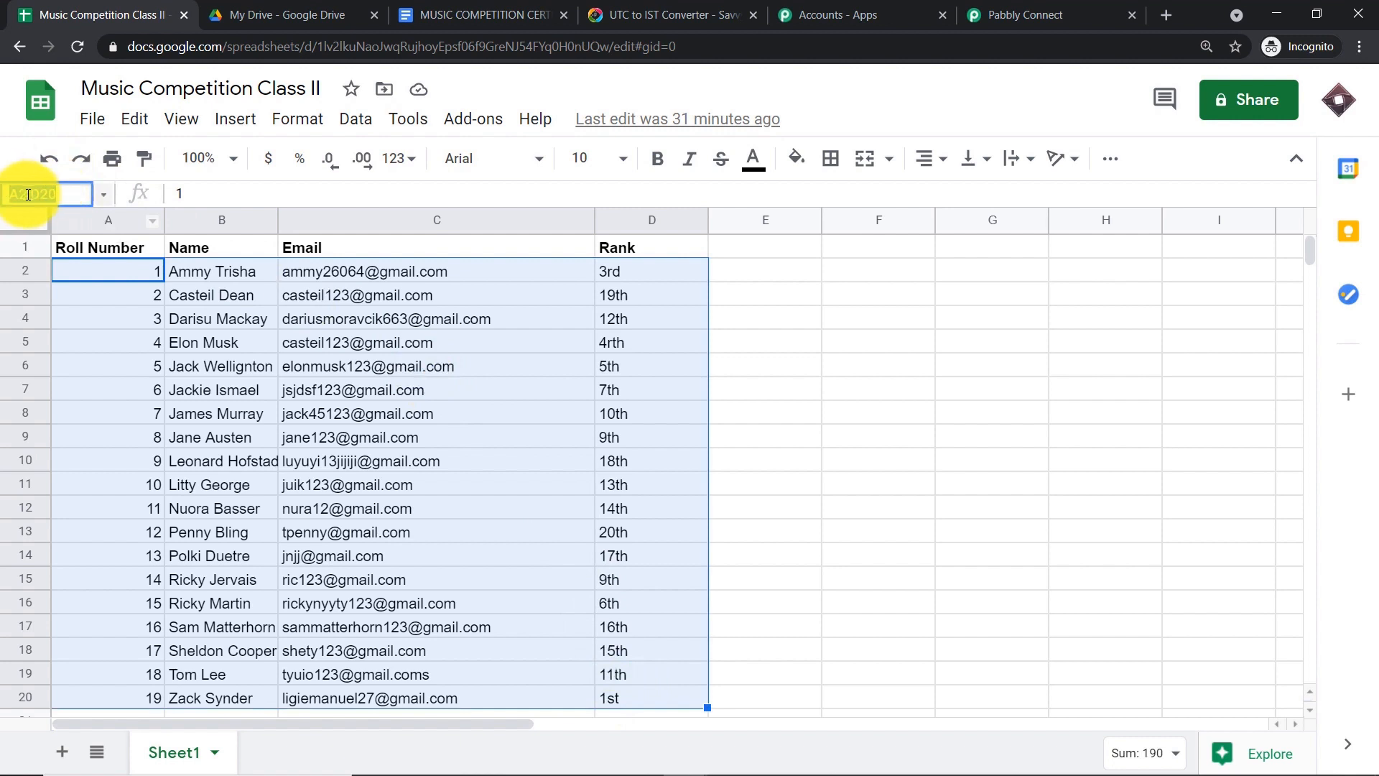
right_click(34, 193)
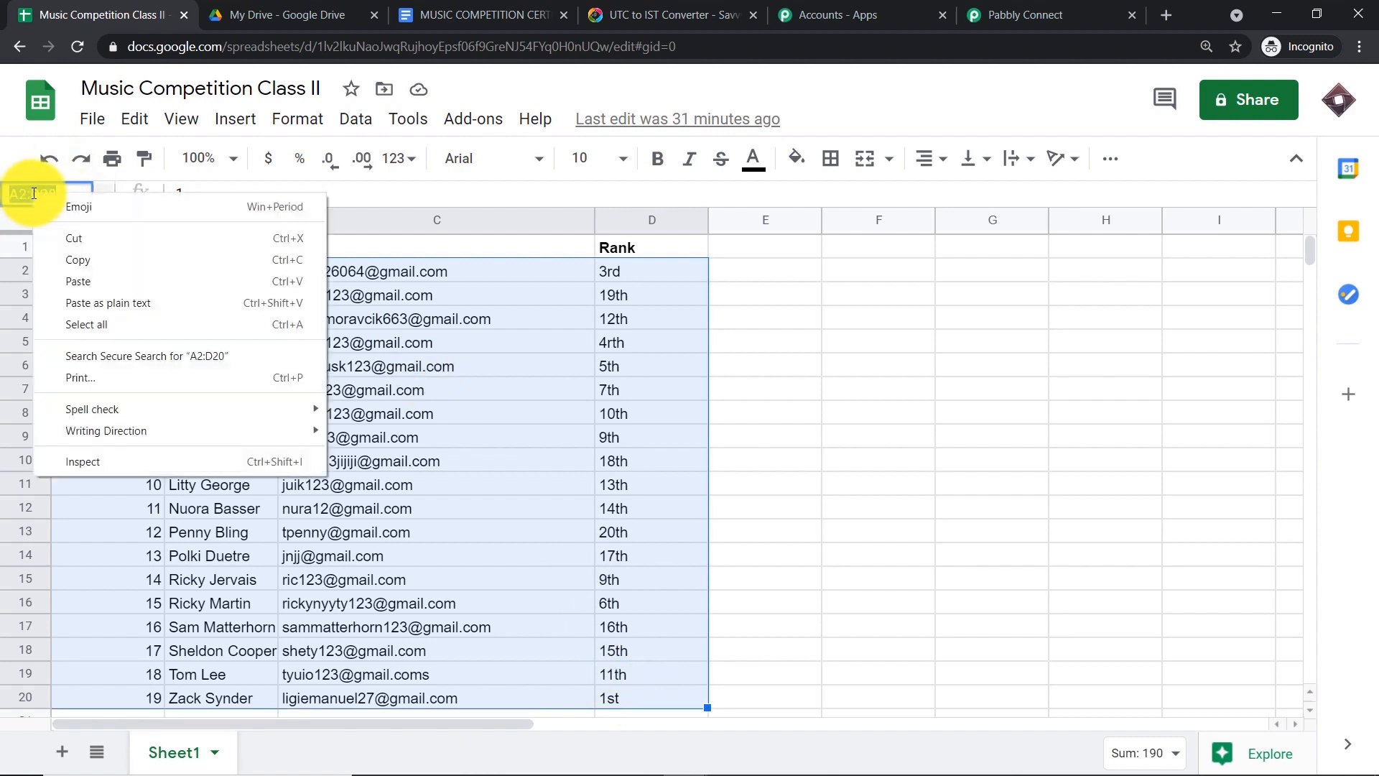
click(75, 260)
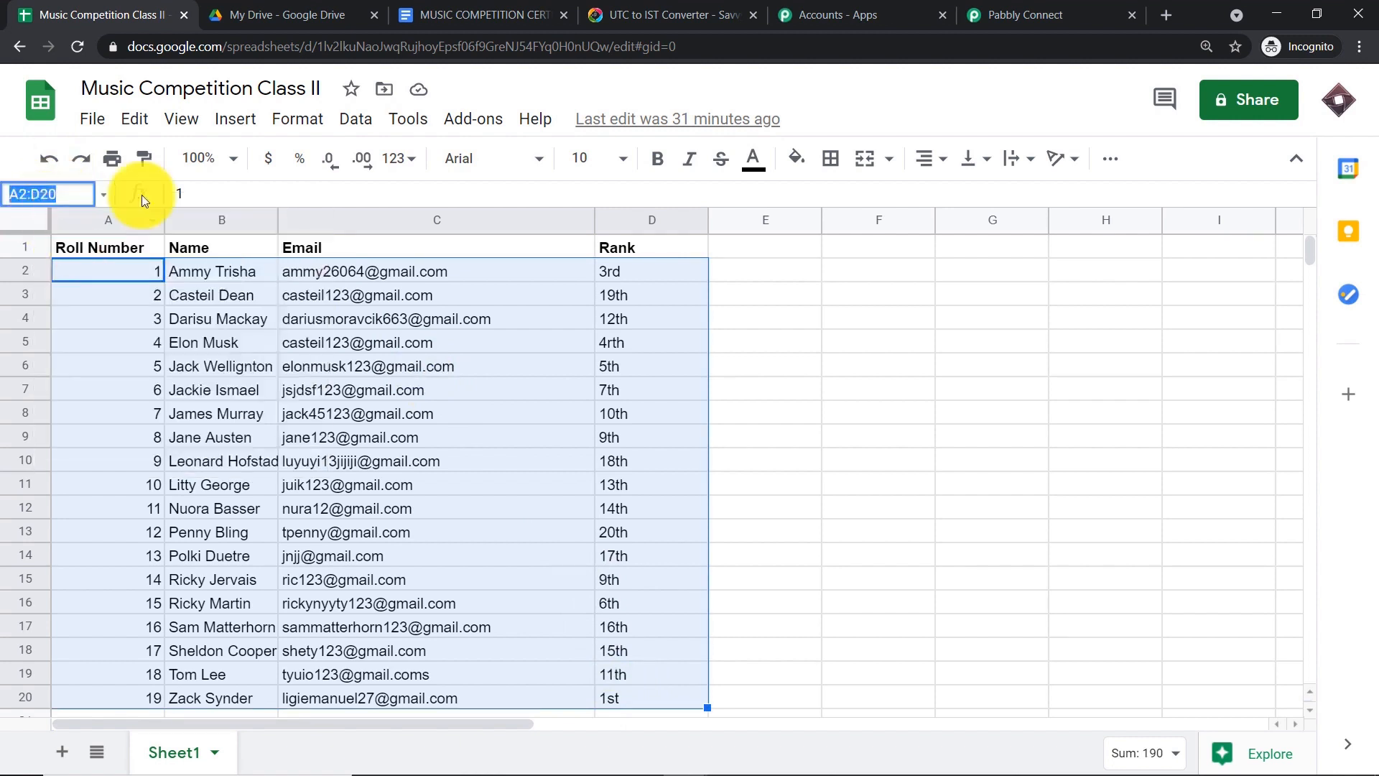
click(1006, 15)
- Paste A2:D20 into the Get Row(s) Range field and send a test request
click(431, 472)
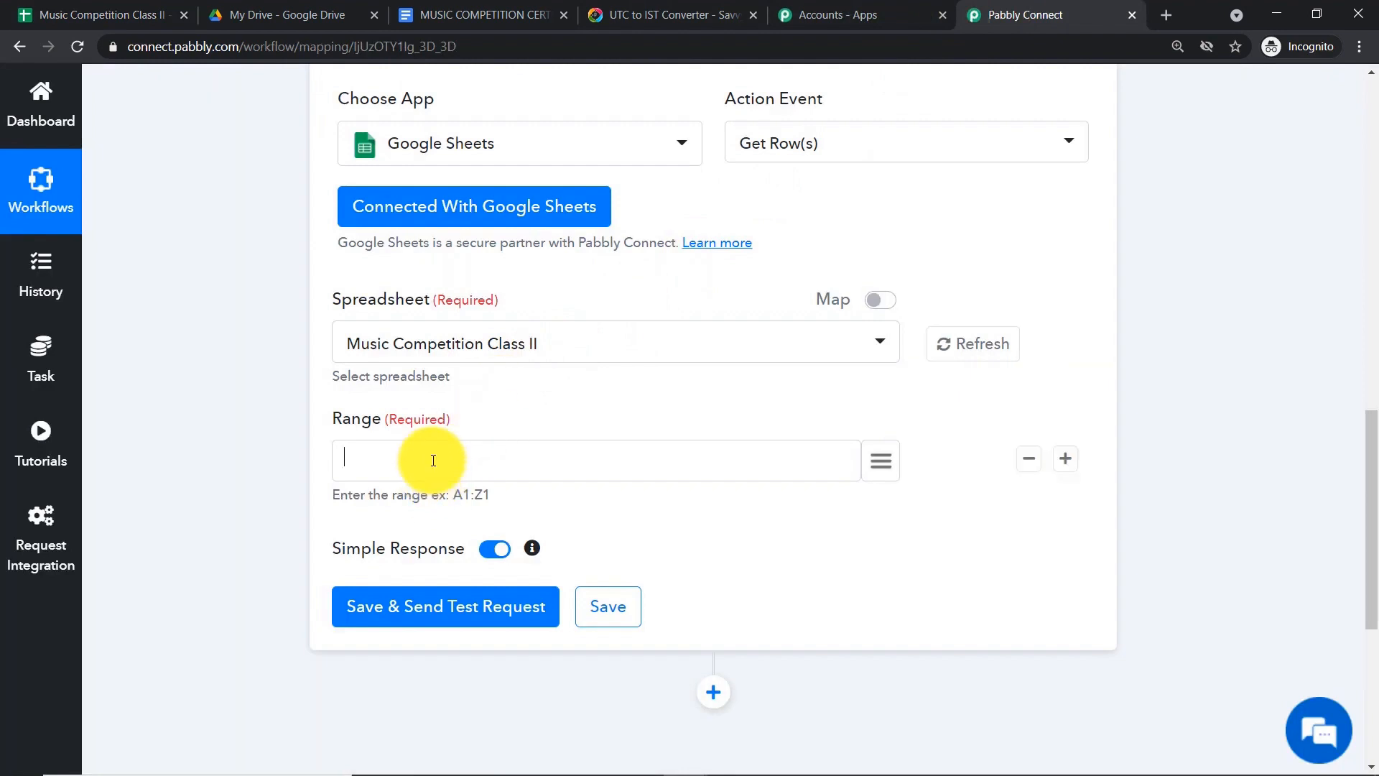
right_click(431, 472)
click(476, 605)
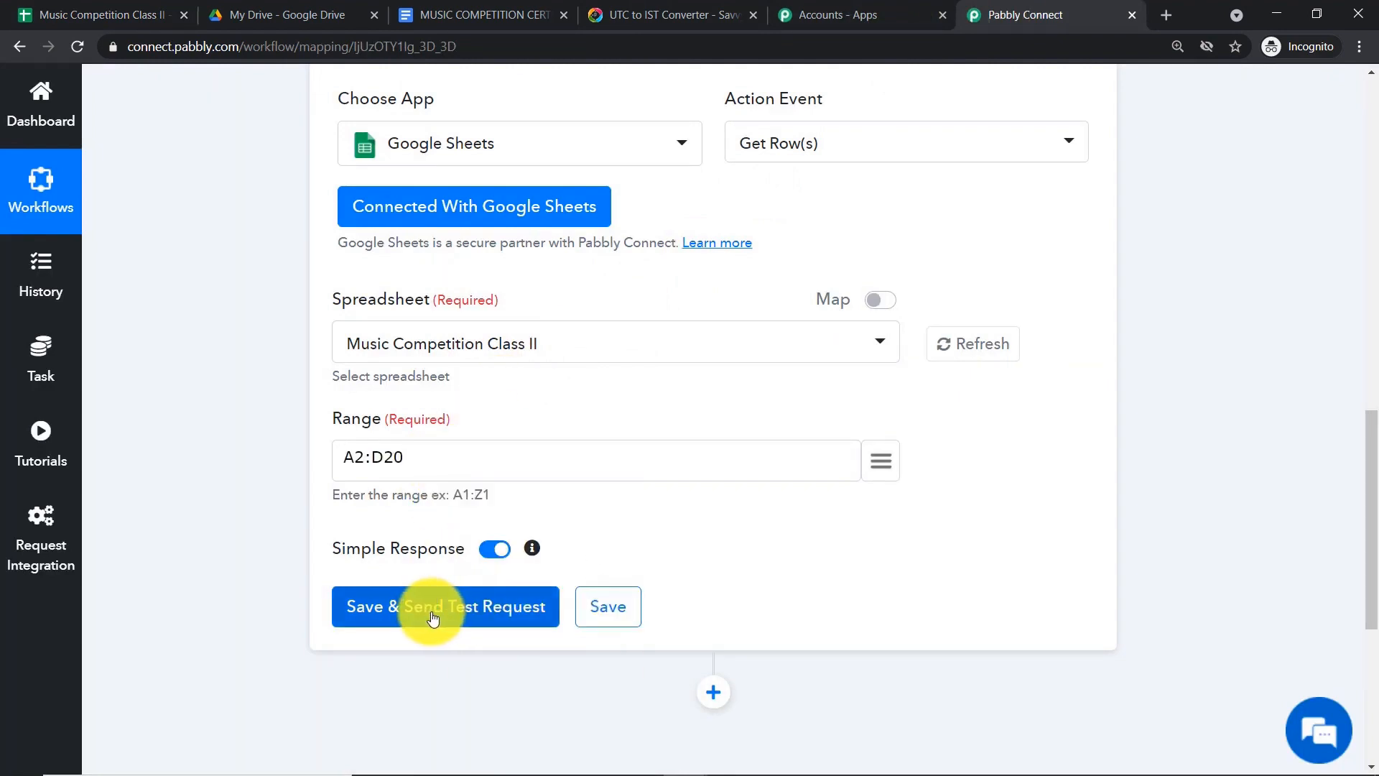
click(101, 14)
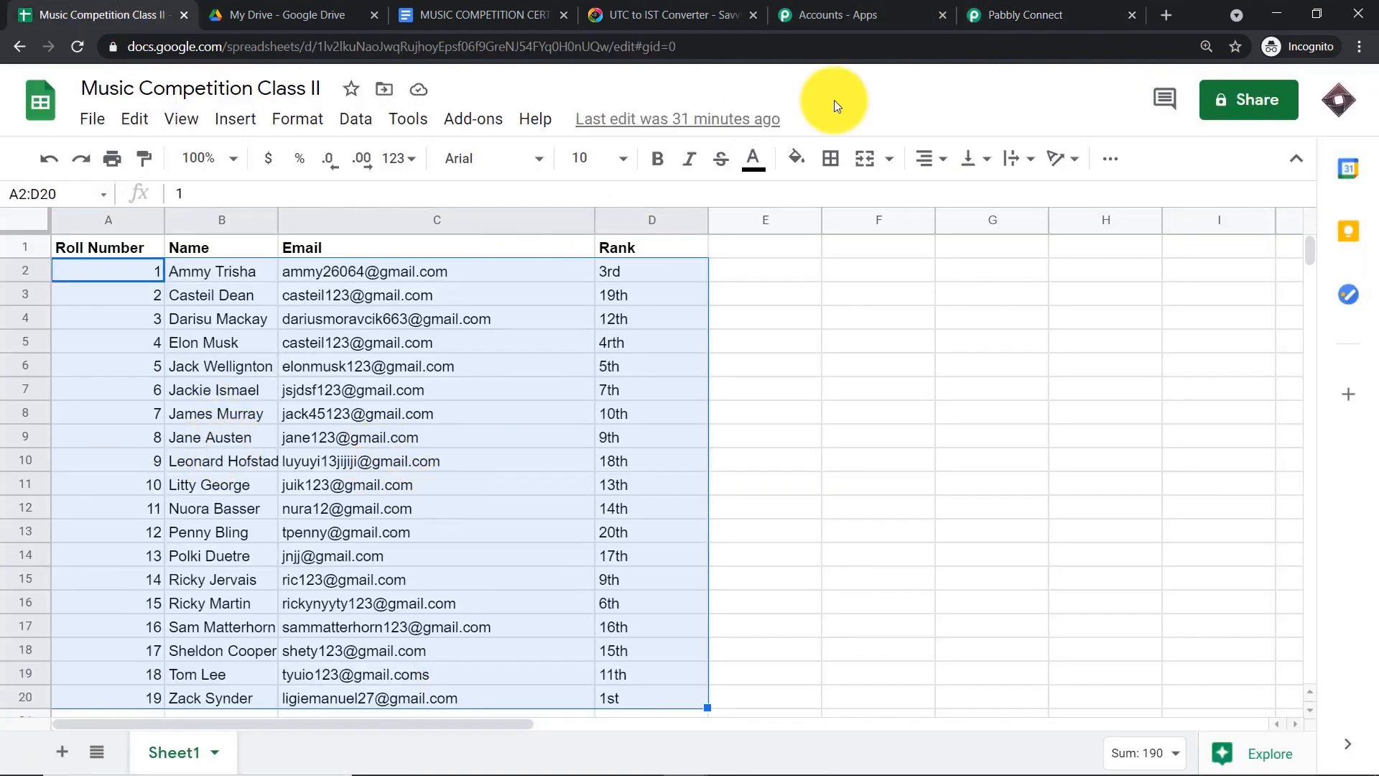
click(1045, 15)
click(453, 602)
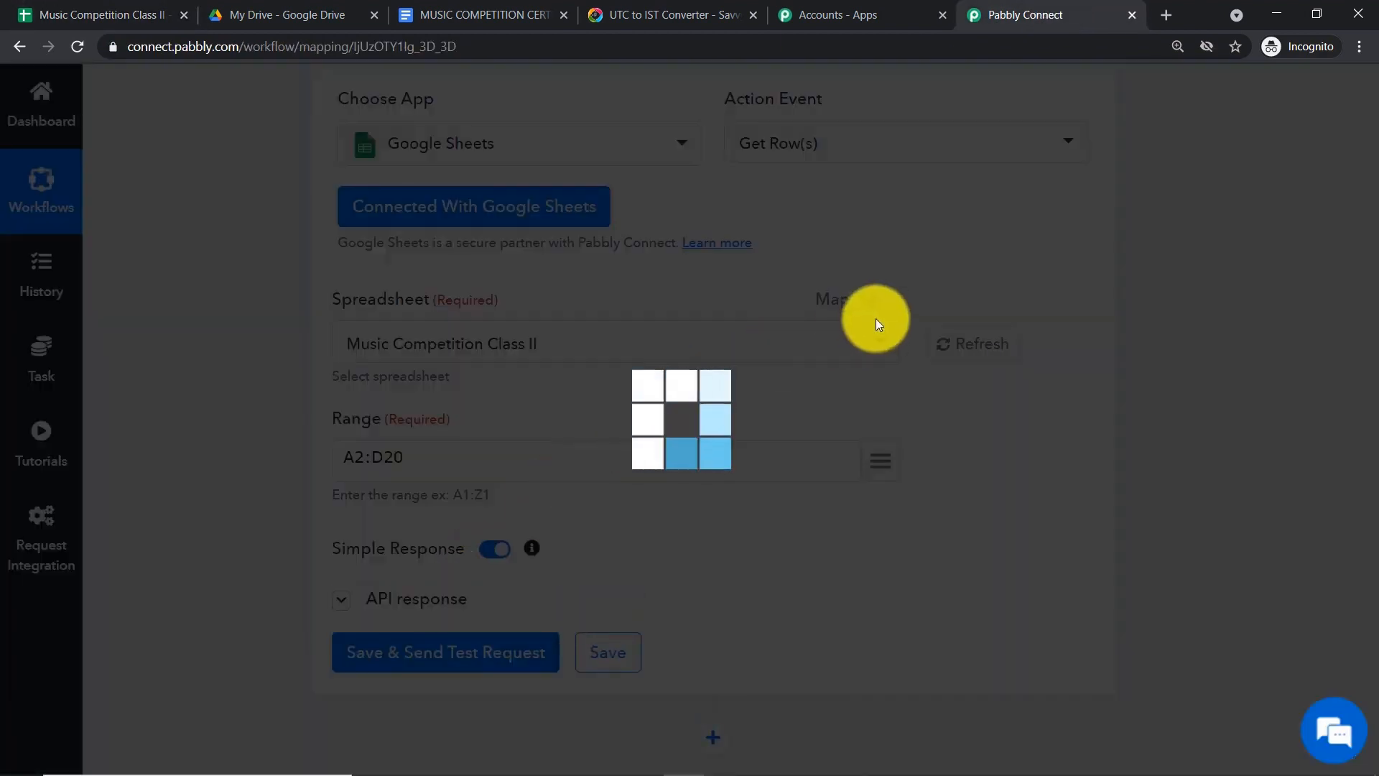
- Compare the first student's email and rank 3rd in the response with row 2
scroll(1006, 378, down, 3)
scroll(1006, 378, down, 1)
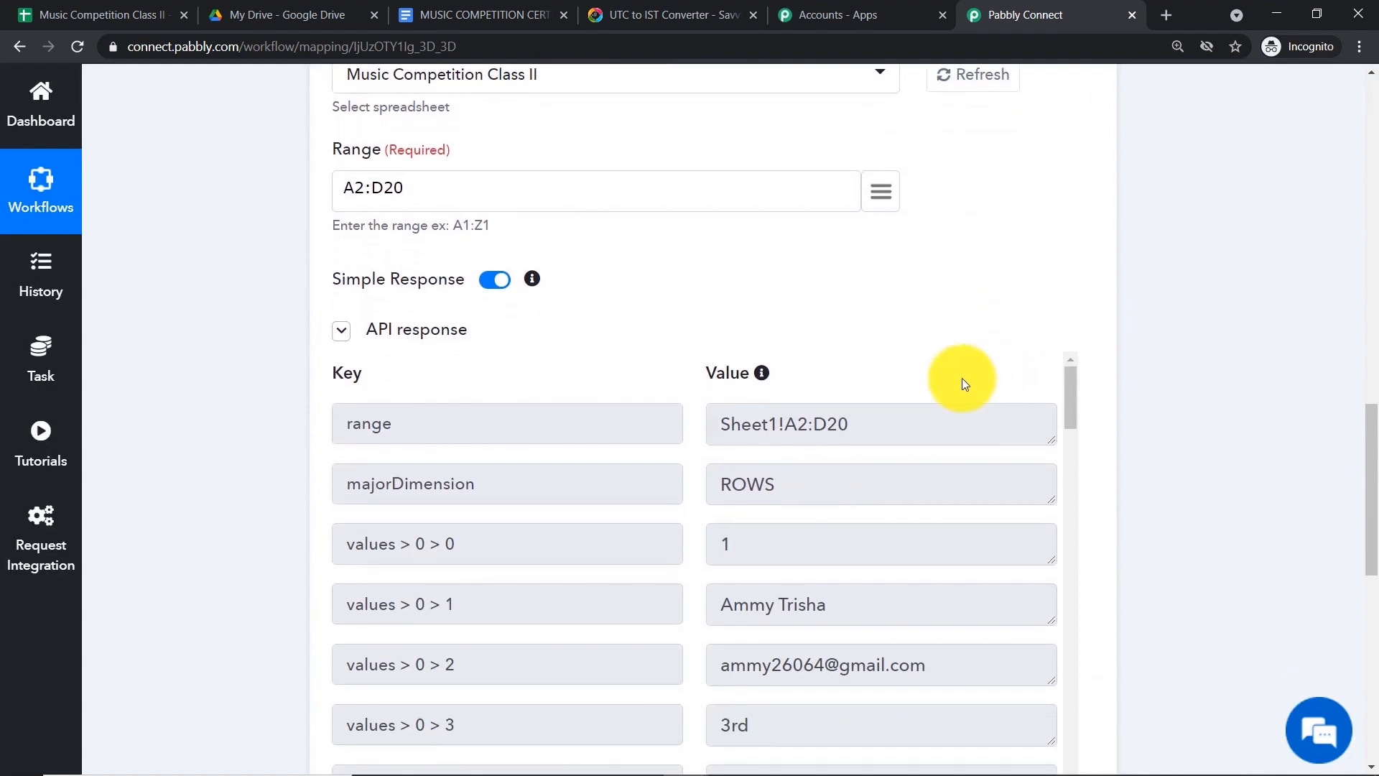
scroll(961, 381, down, 3)
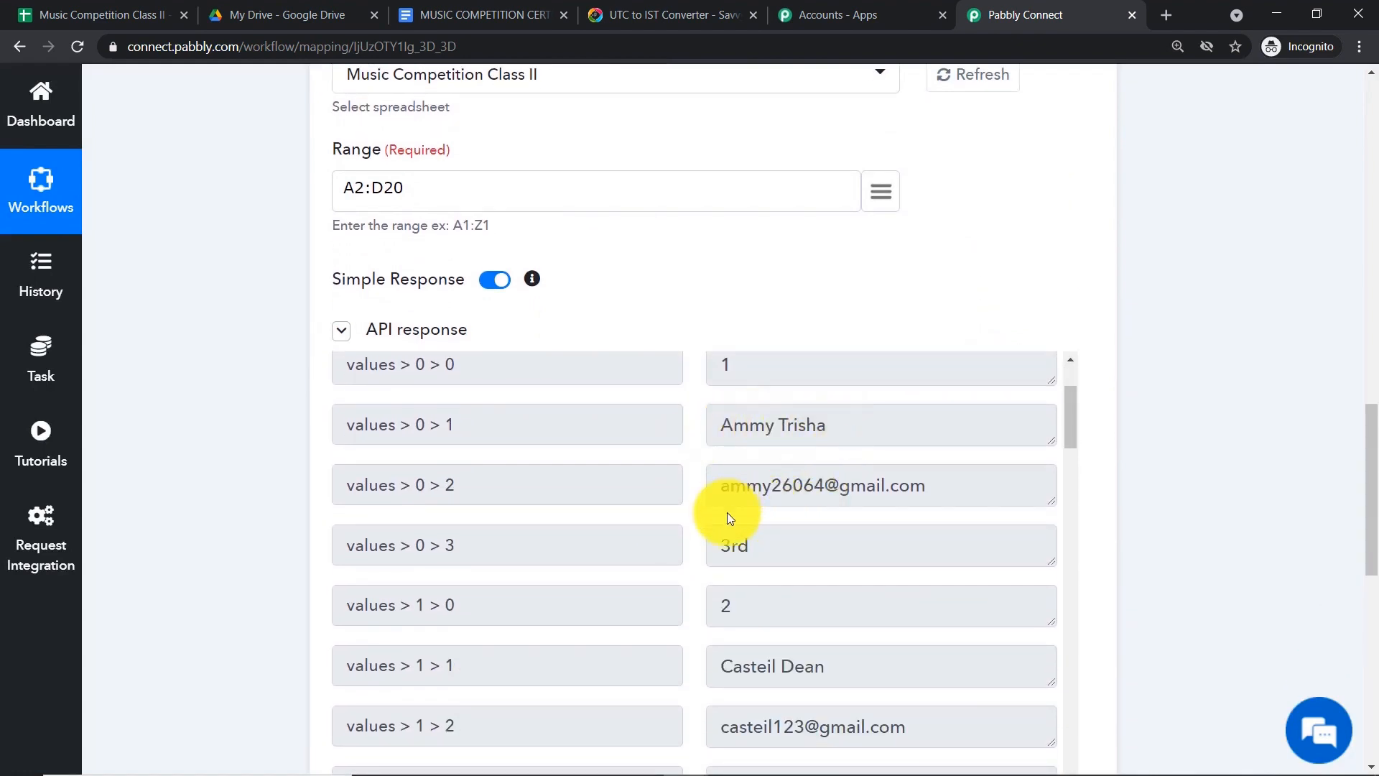
click(108, 15)
click(788, 316)
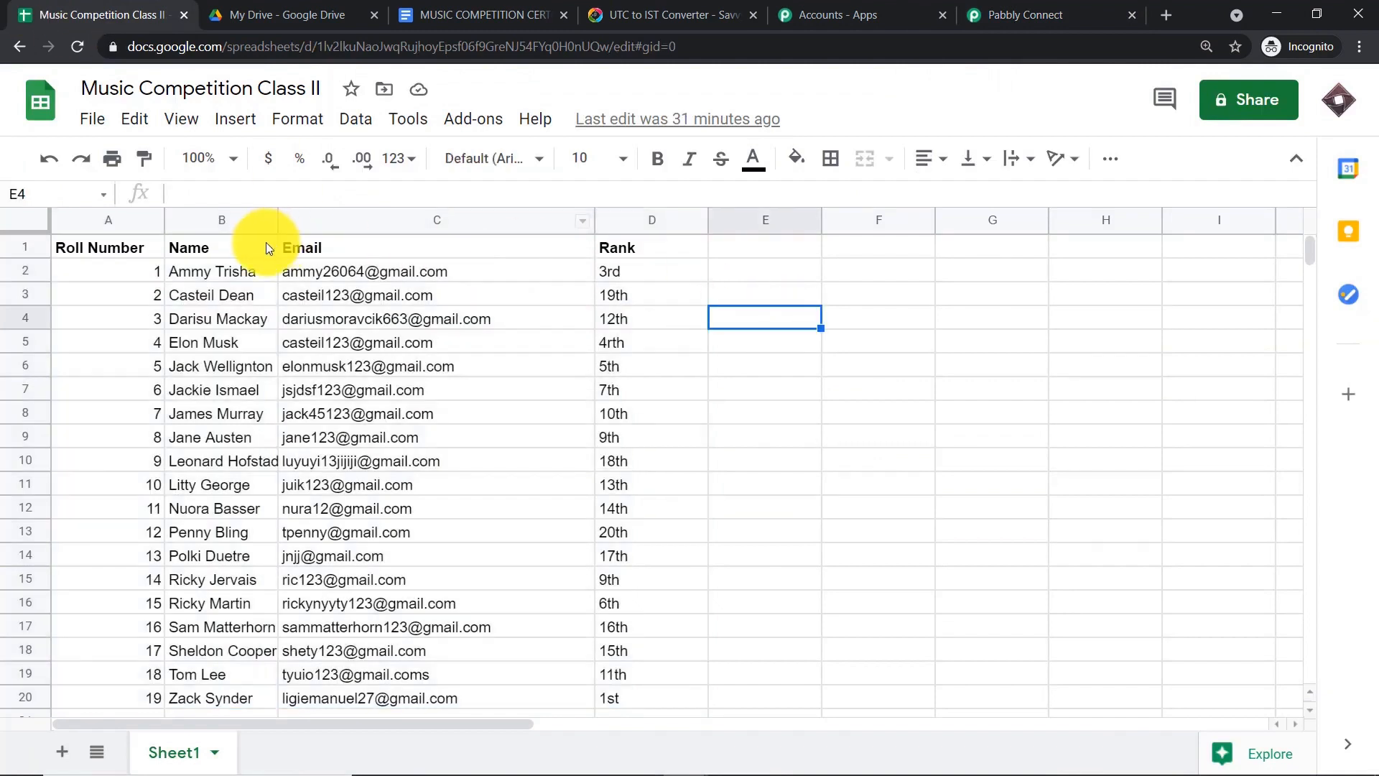
click(549, 275)
click(611, 275)
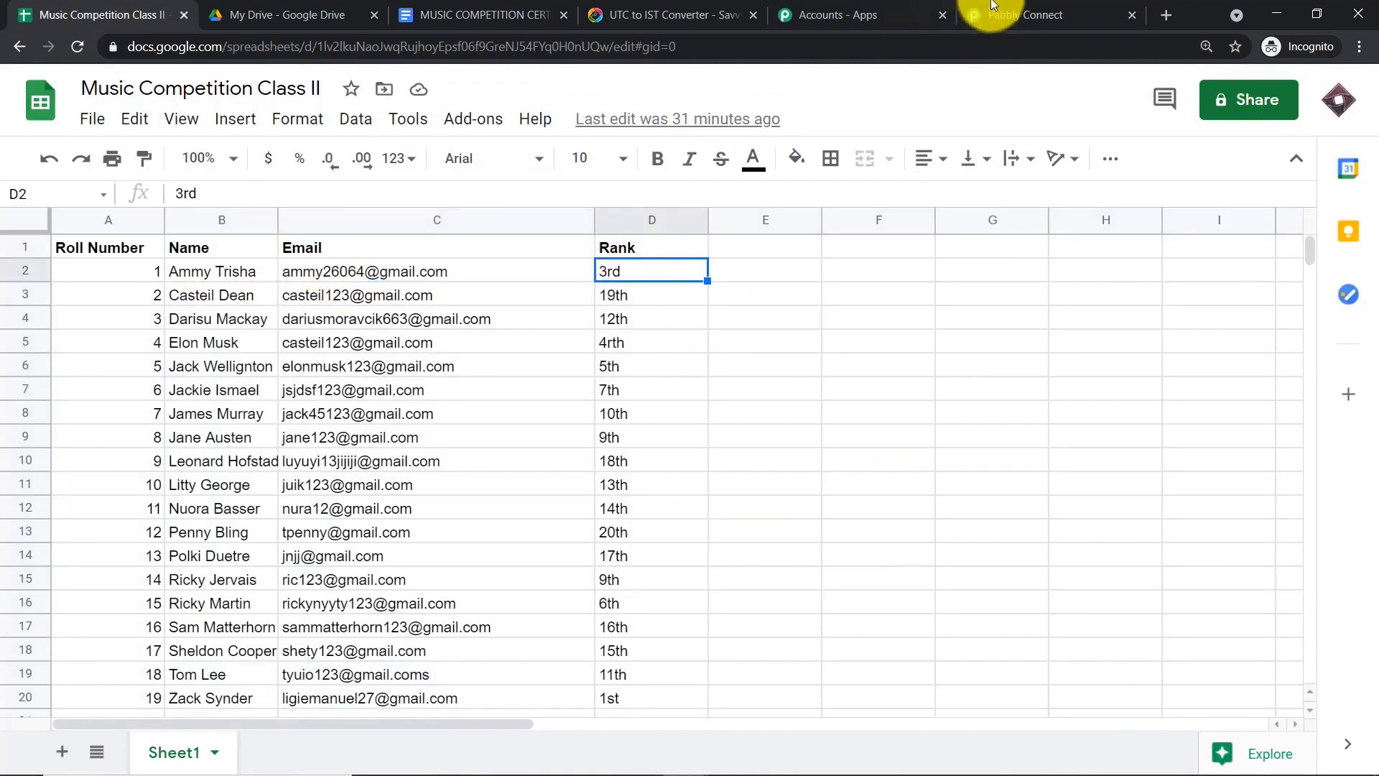
click(1020, 15)
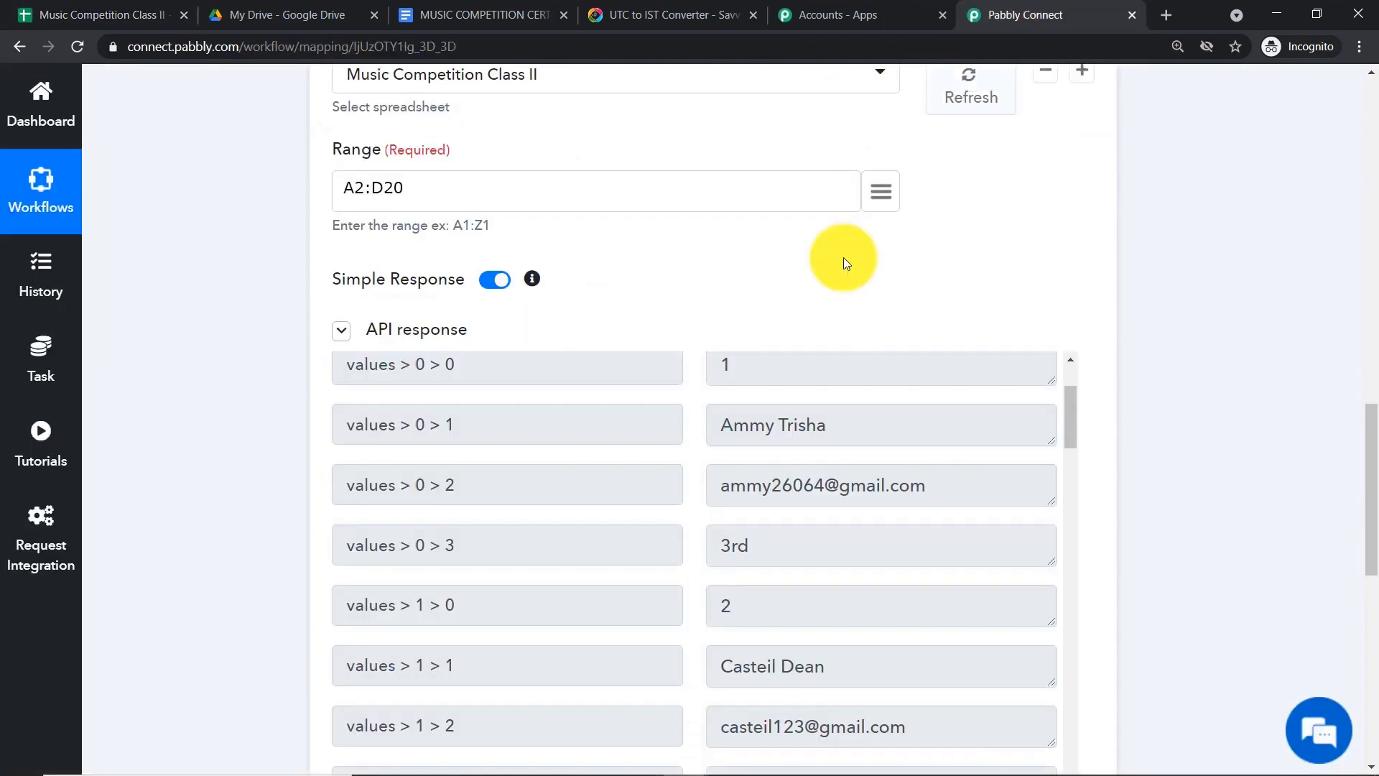
click(747, 546)
scroll(751, 552, down, 1)
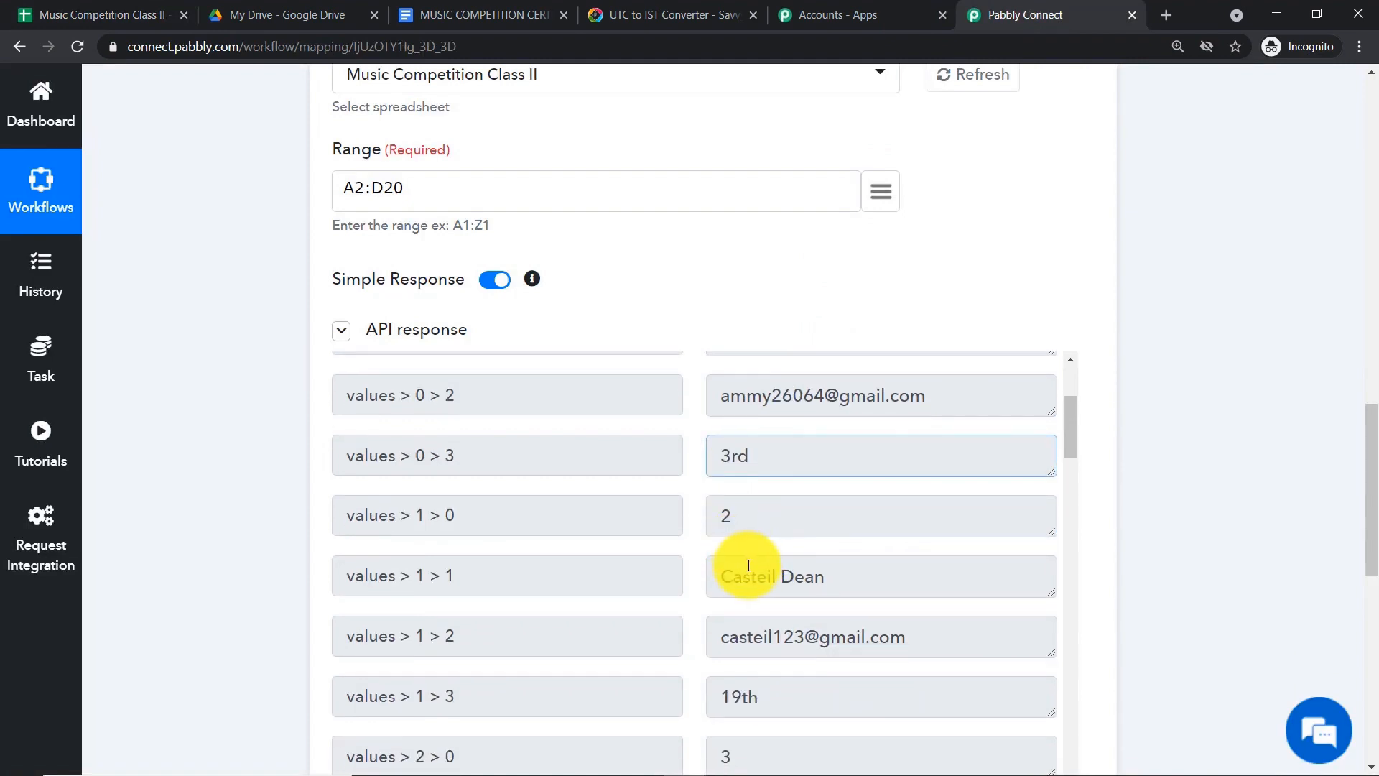
scroll(763, 639, down, 1)
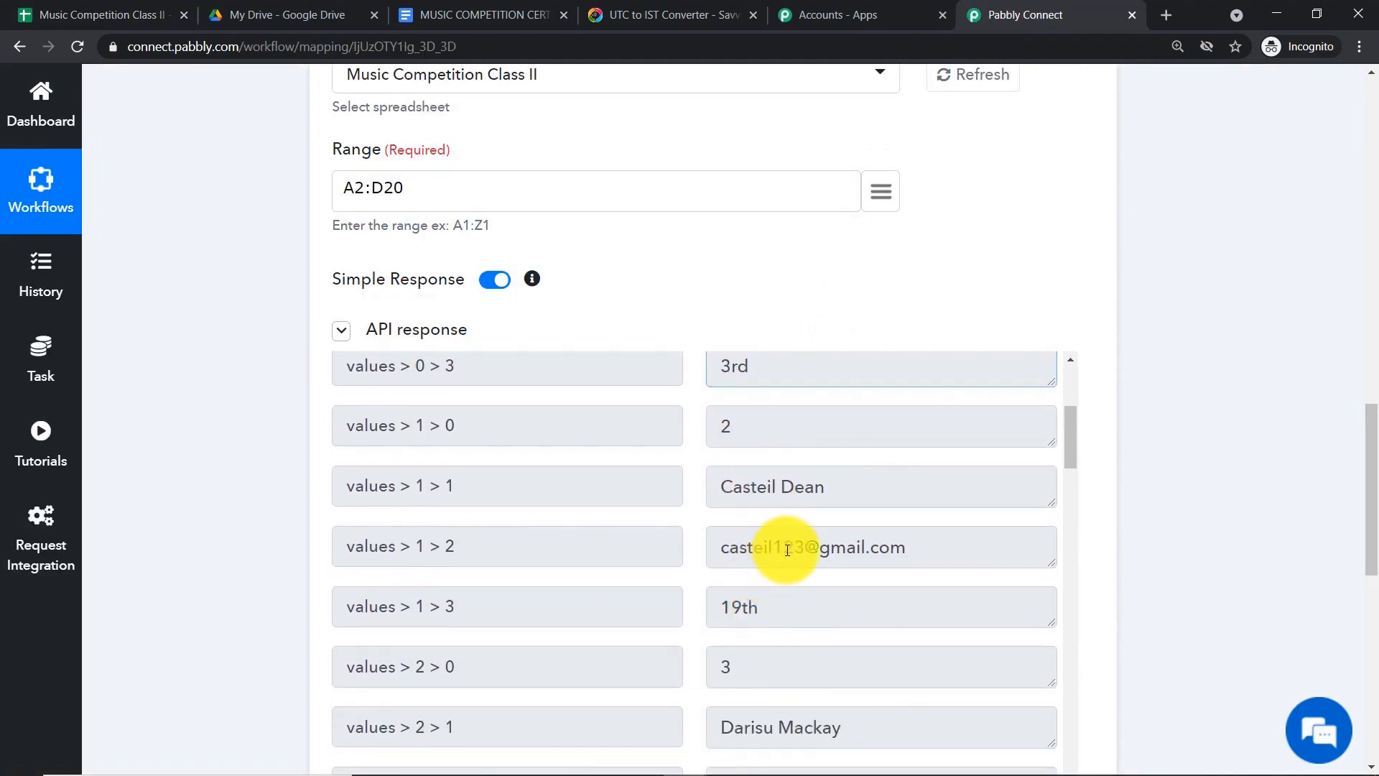
- Check the second student's roll number 2, name, email and rank 19th against row 3
click(57, 13)
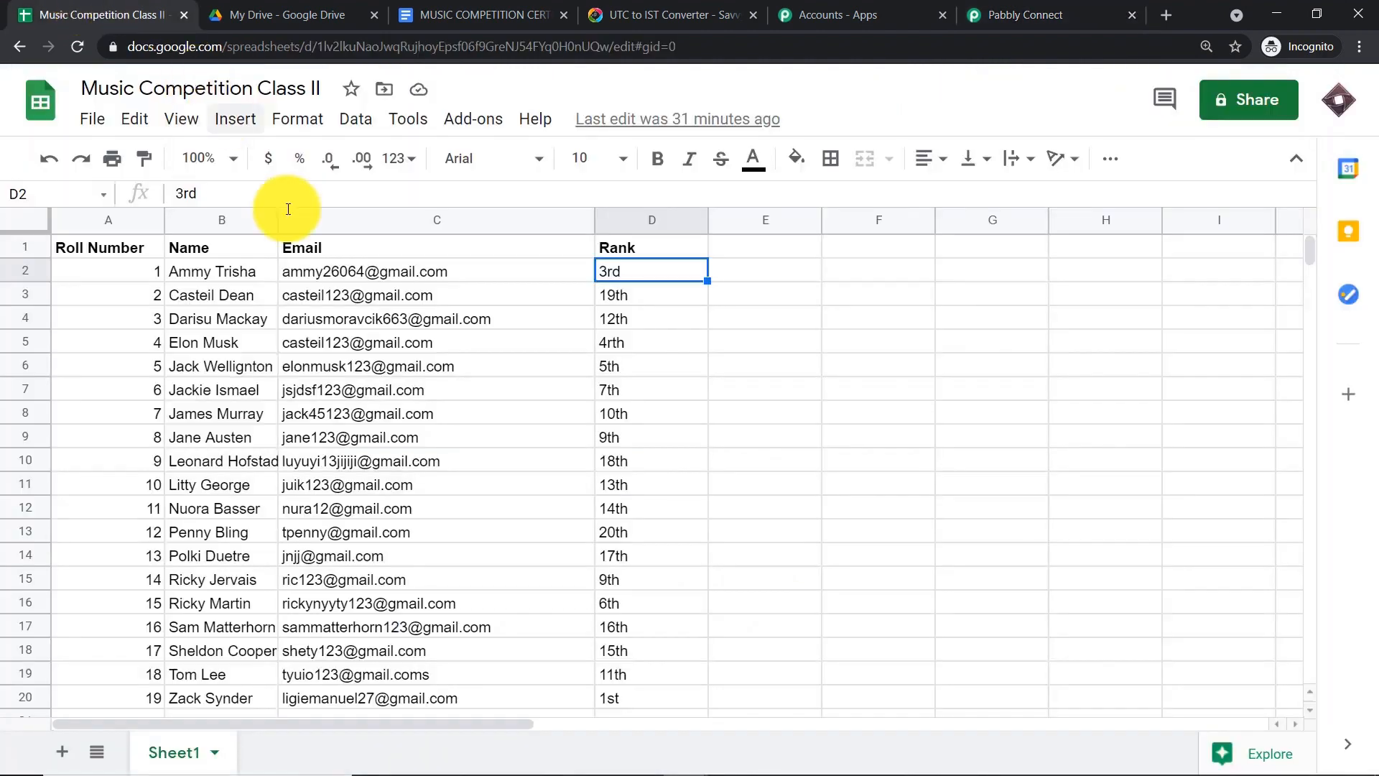
click(196, 295)
click(129, 300)
click(368, 297)
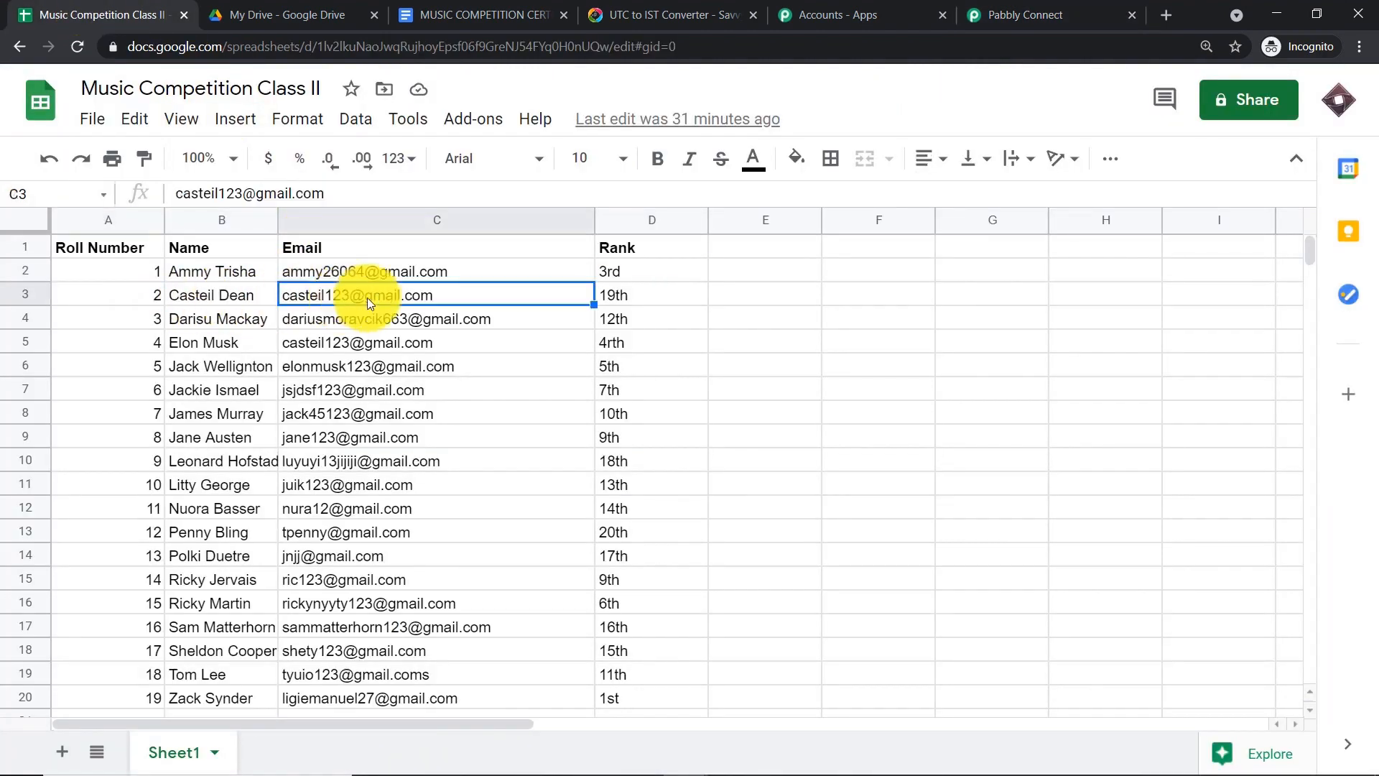
click(619, 295)
click(995, 13)
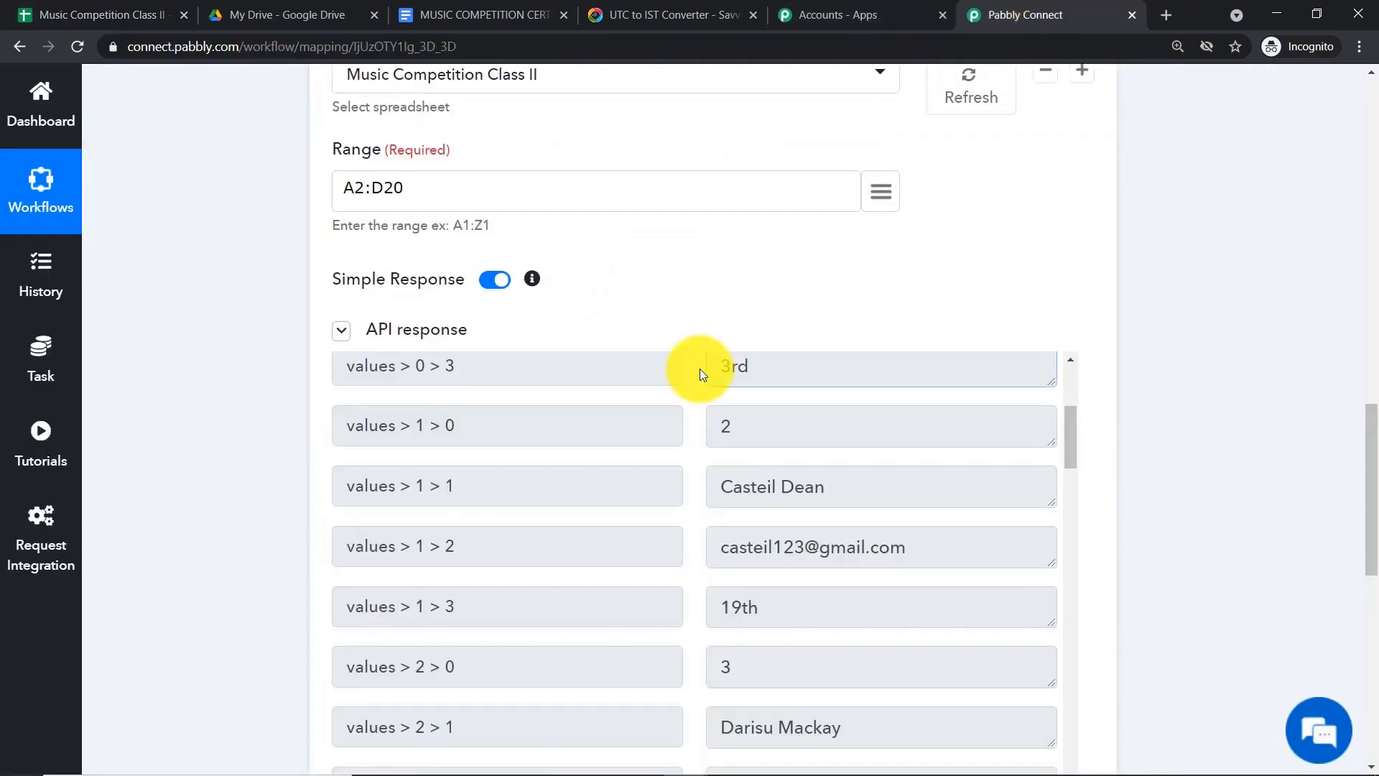
scroll(754, 503, down, 4)
scroll(804, 506, down, 10)
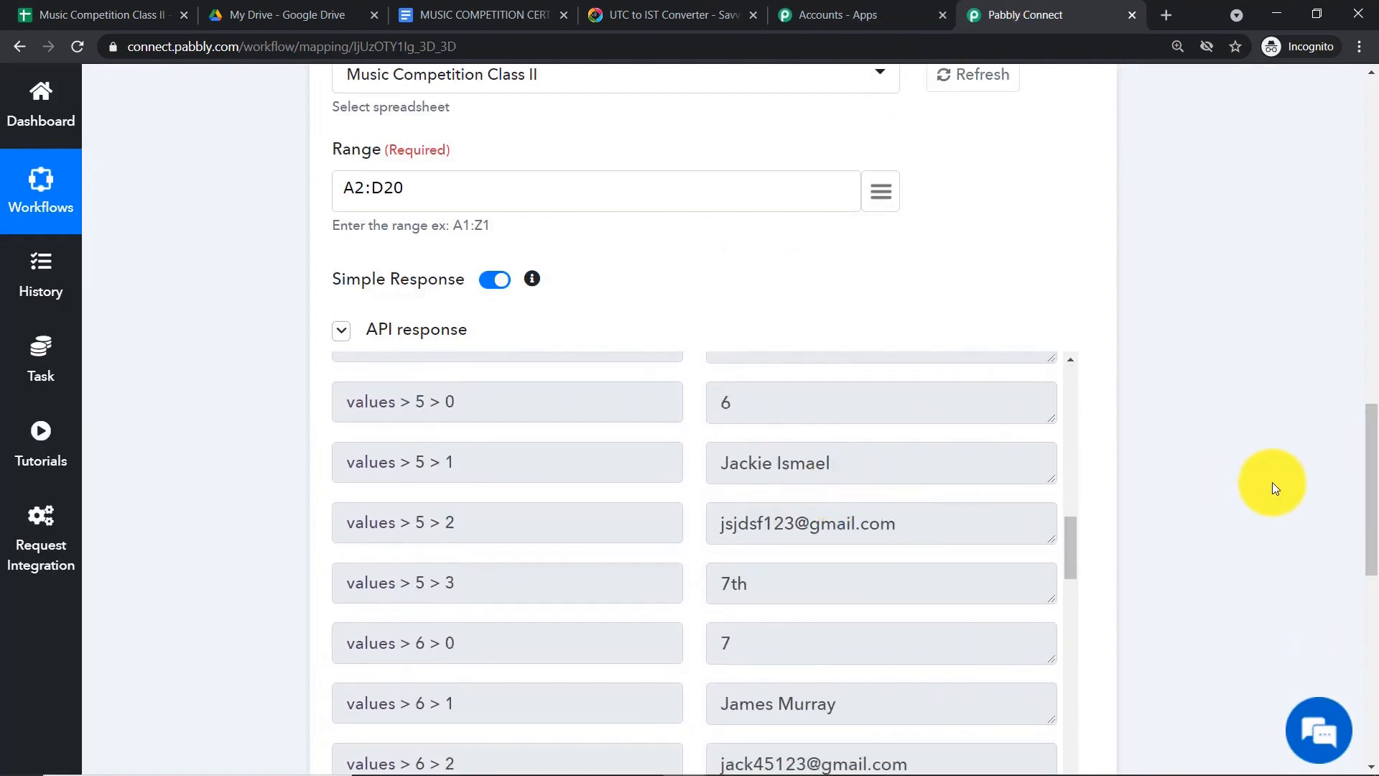
scroll(1370, 493, down, 4)
scroll(769, 271, down, 15)
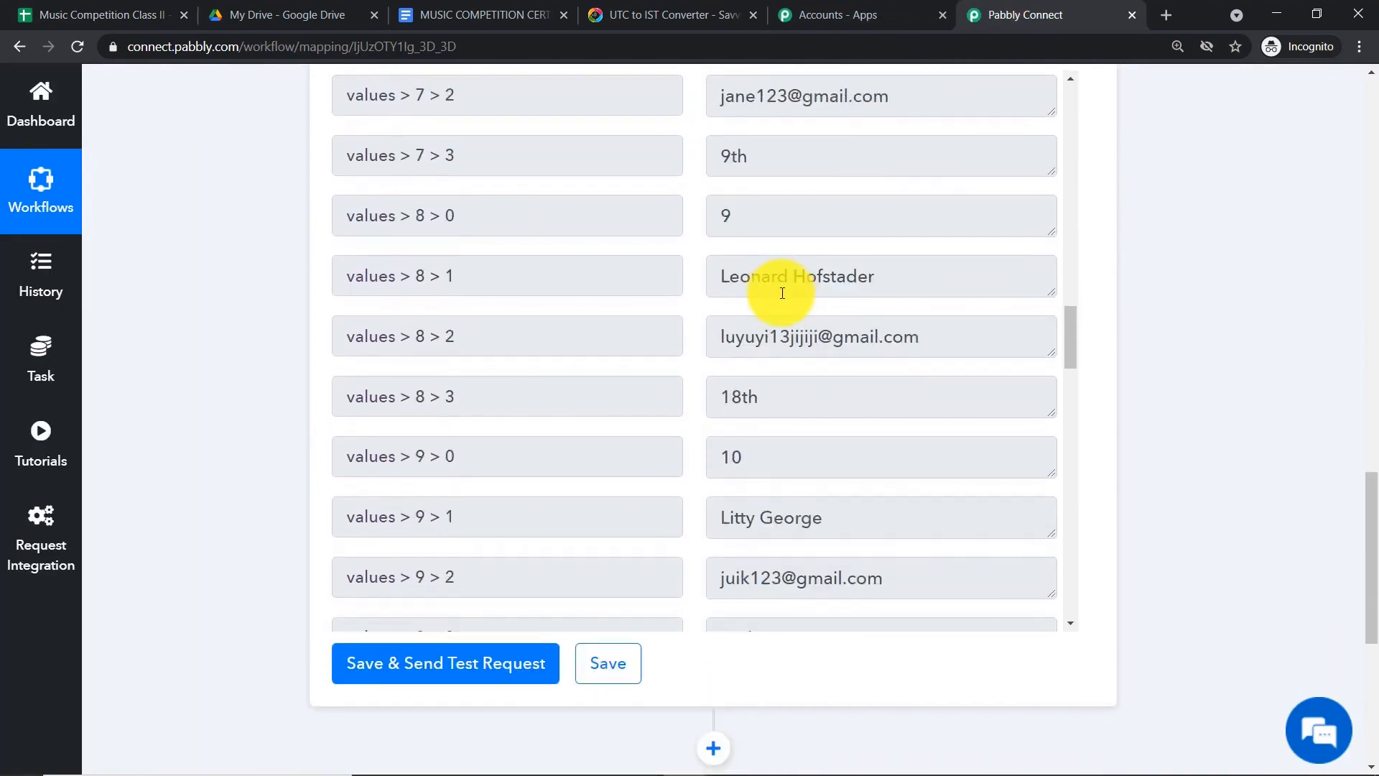
scroll(784, 299, down, 12)
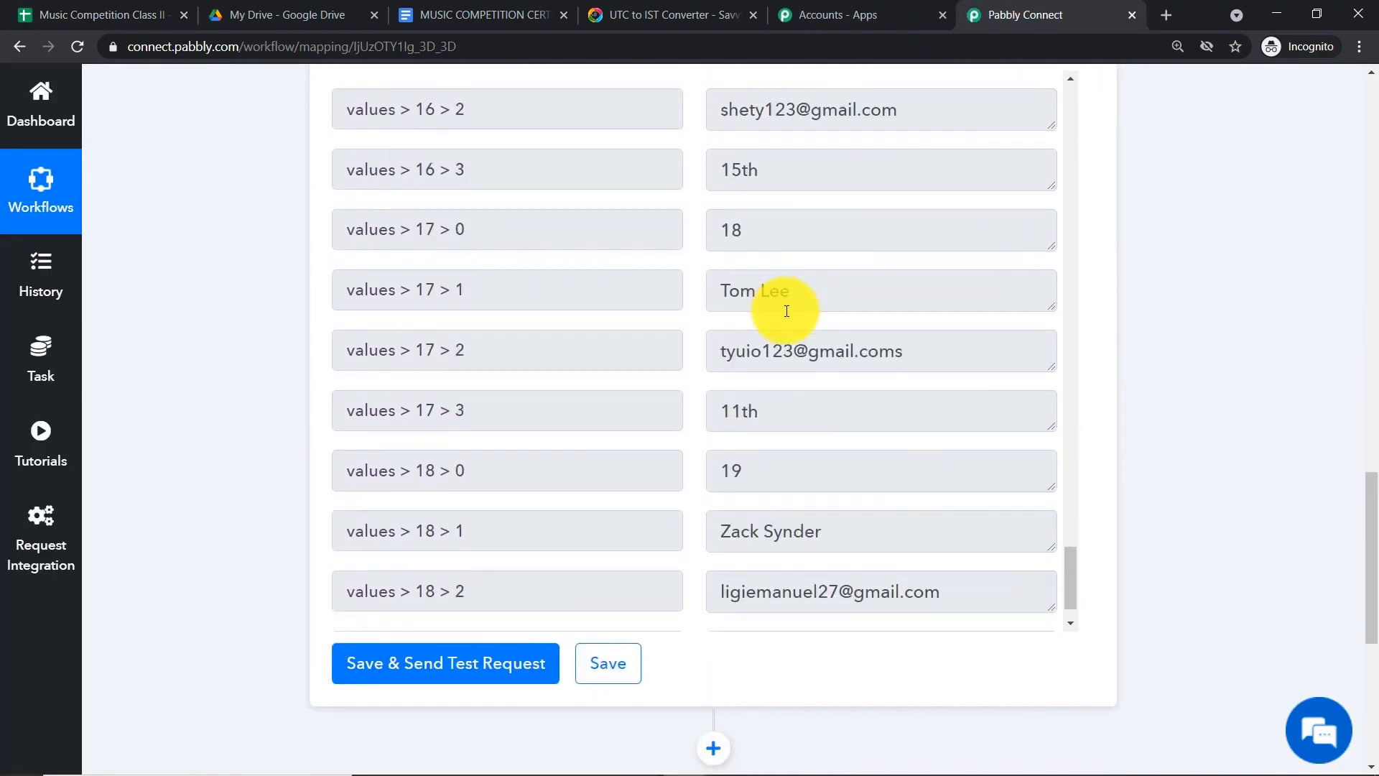
- Verify the last student's name, email, rank 1st and roll number 19 against row 20
click(794, 389)
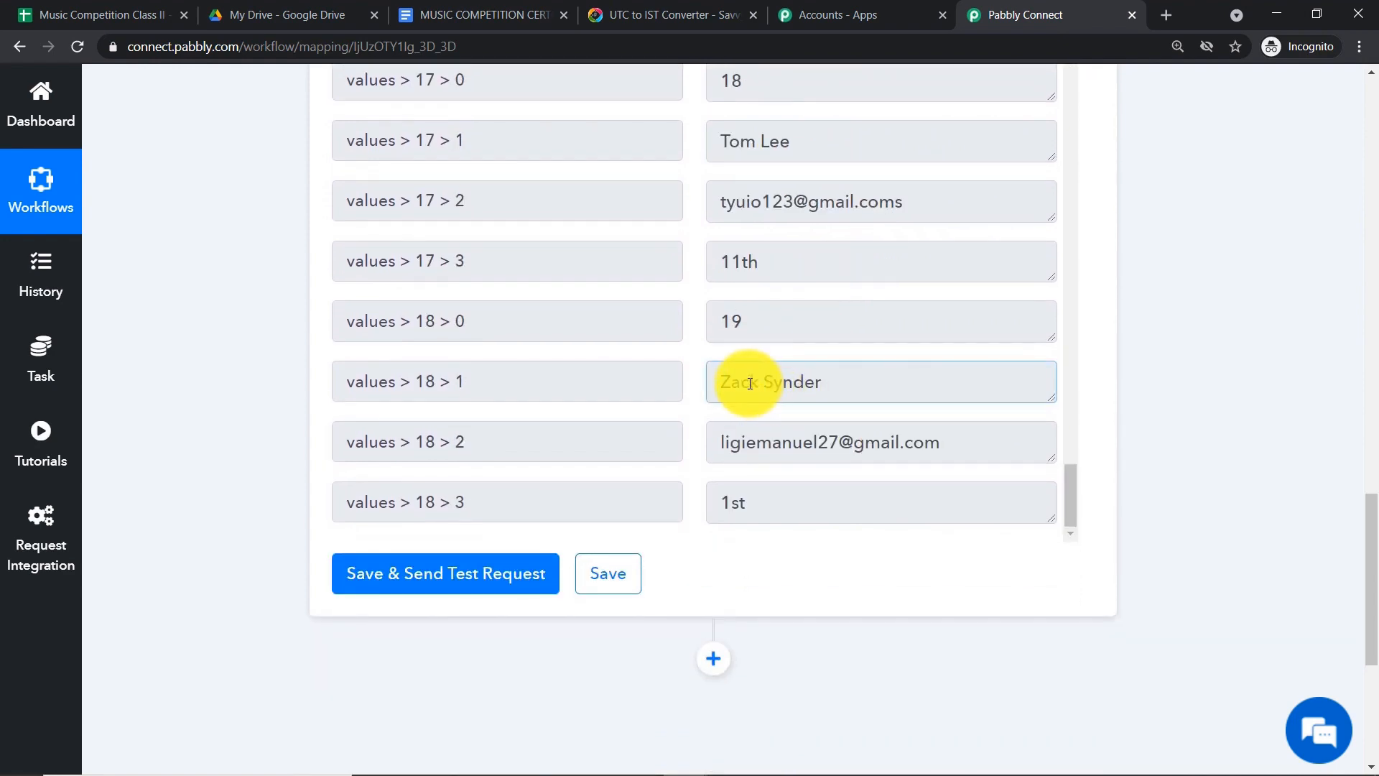
drag(722, 382, 806, 383)
drag(723, 441, 825, 471)
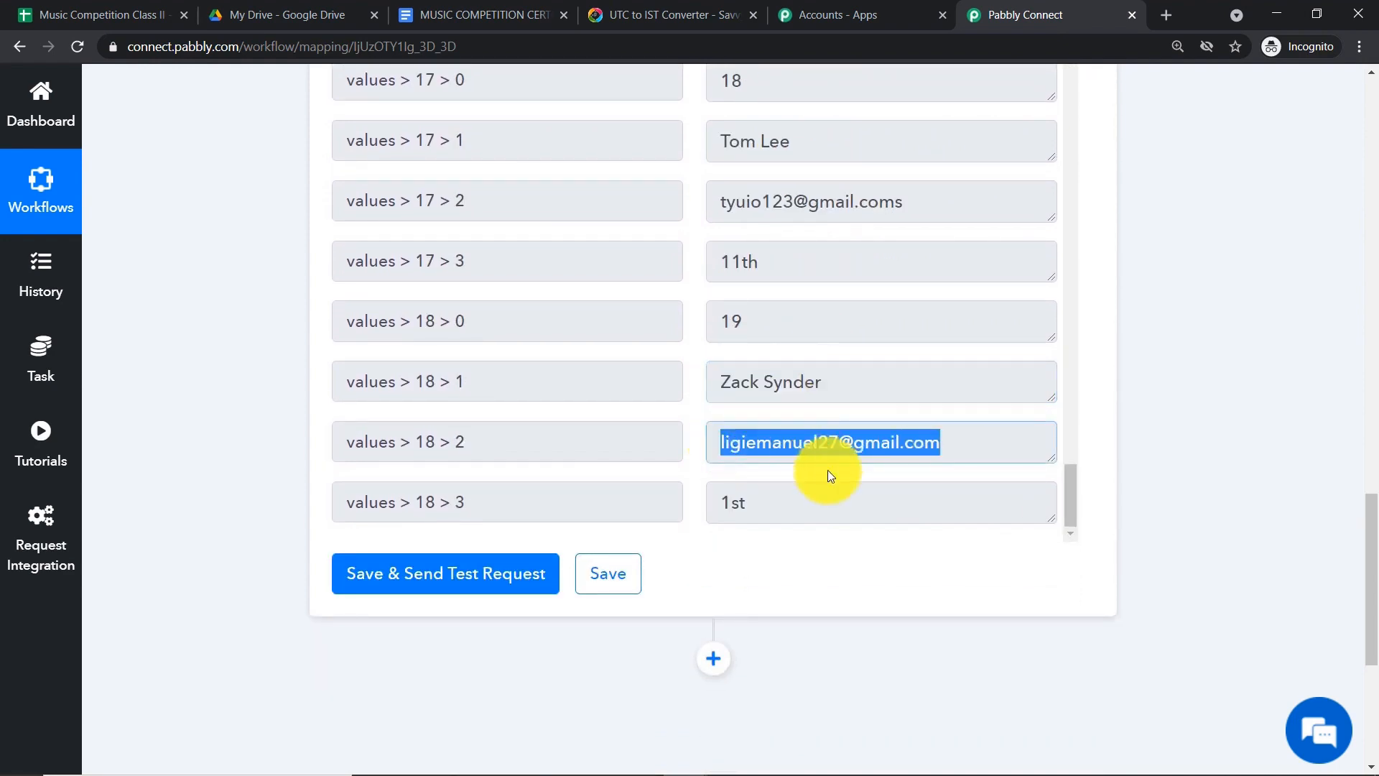
double_click(740, 502)
double_click(740, 321)
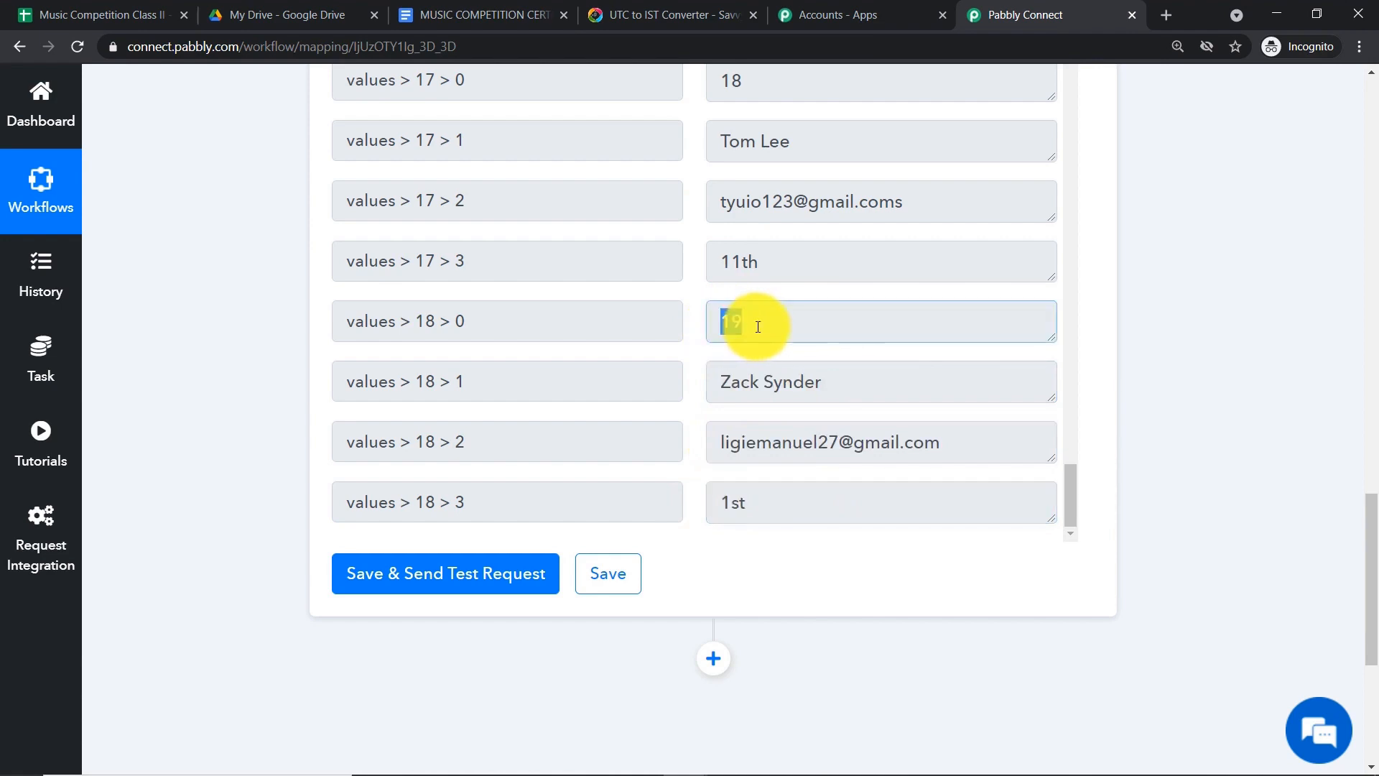
click(72, 15)
scroll(172, 549, down, 2)
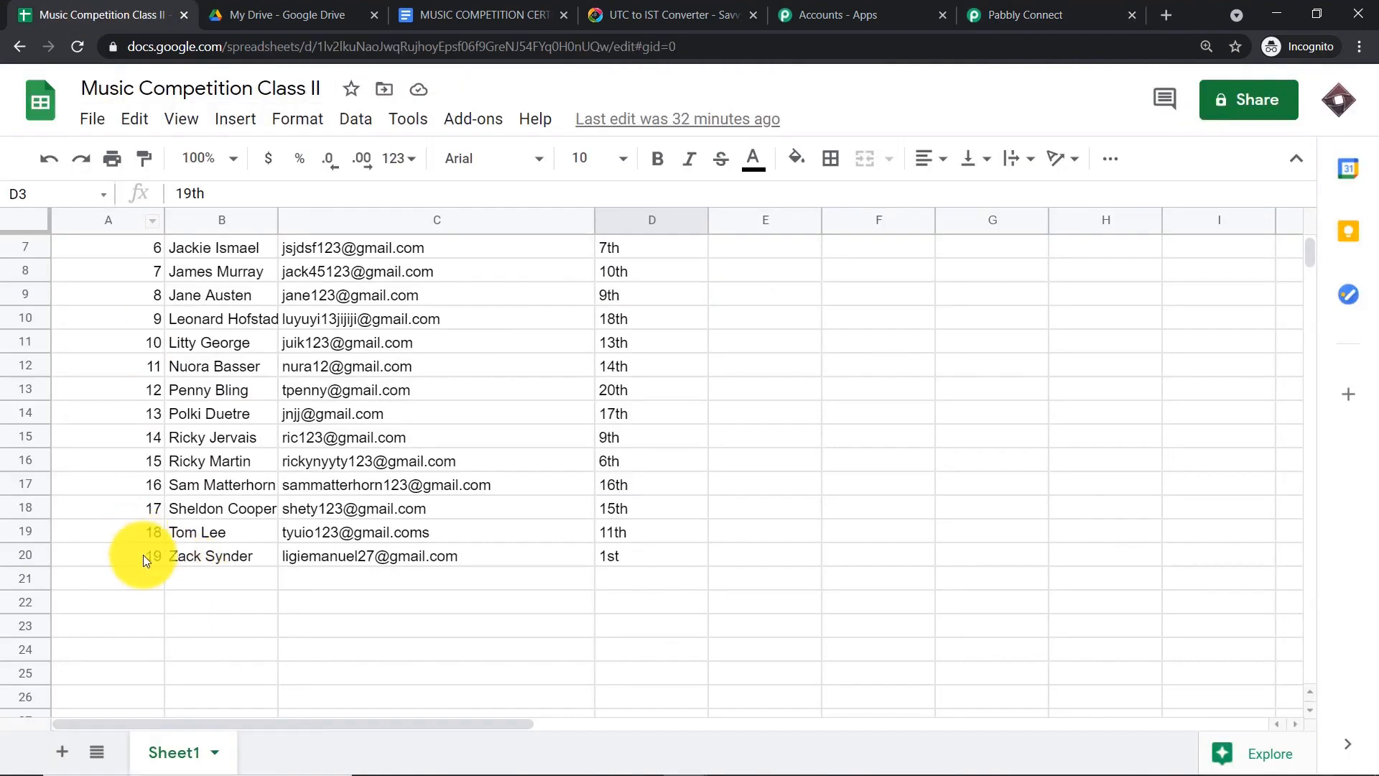
click(144, 554)
click(993, 14)
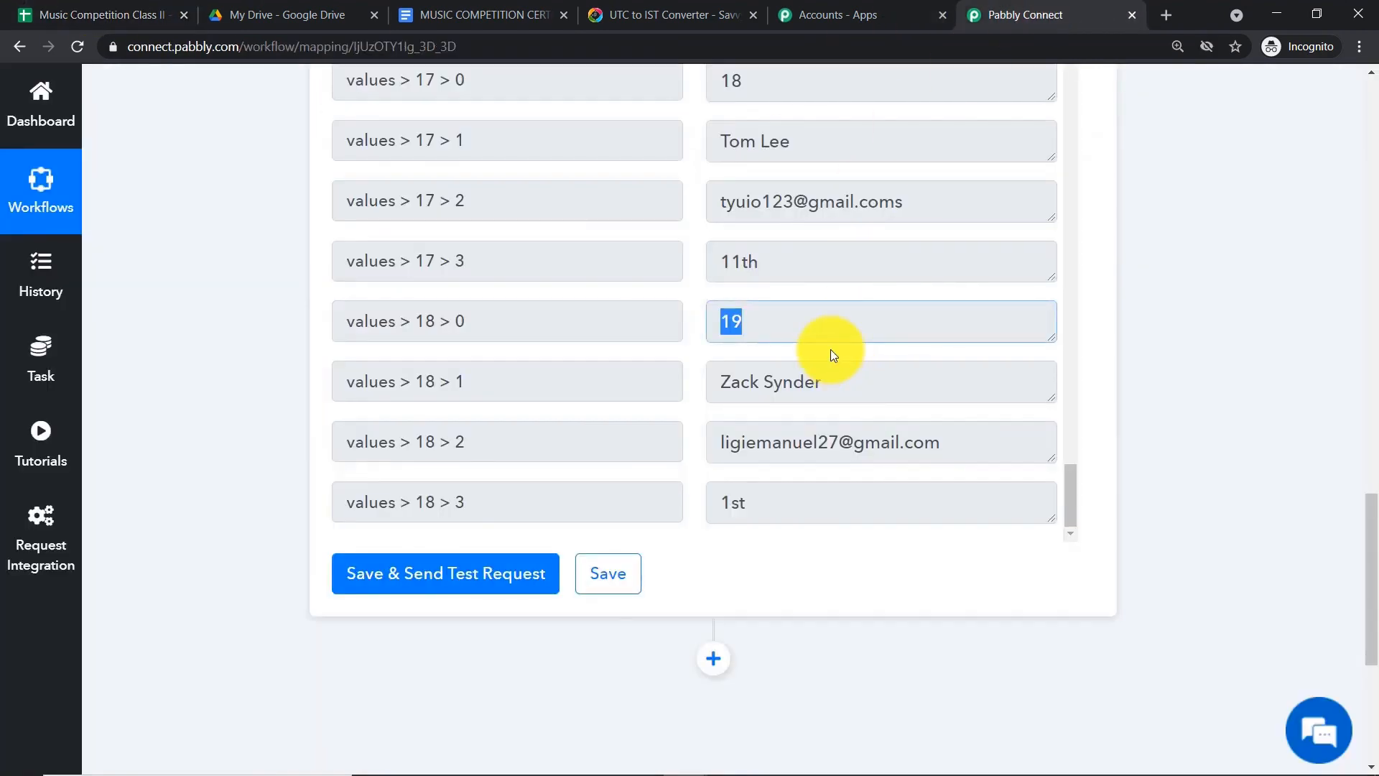
- Scroll back up to the top of the test response
scroll(831, 349, up, 1)
click(1197, 355)
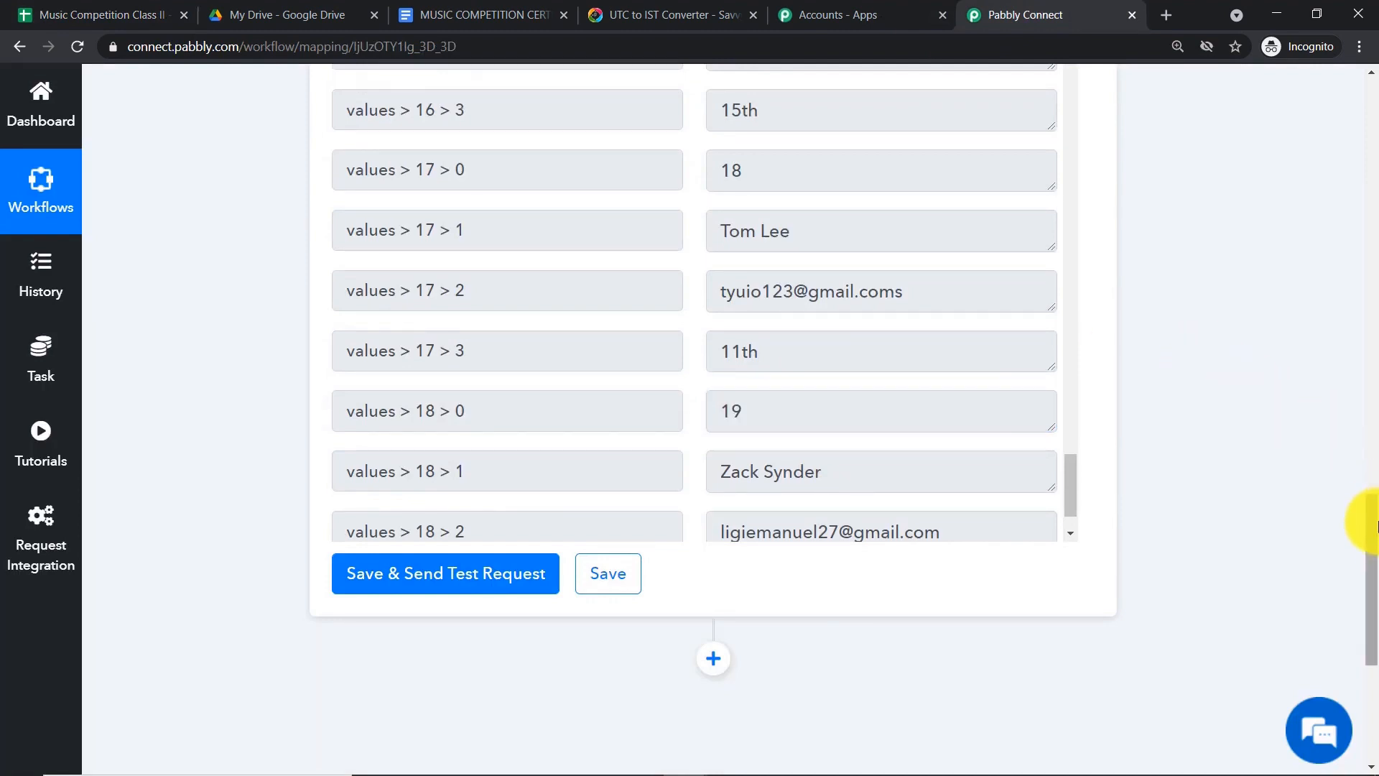
drag(1375, 535, 1358, 460)
scroll(943, 404, up, 20)
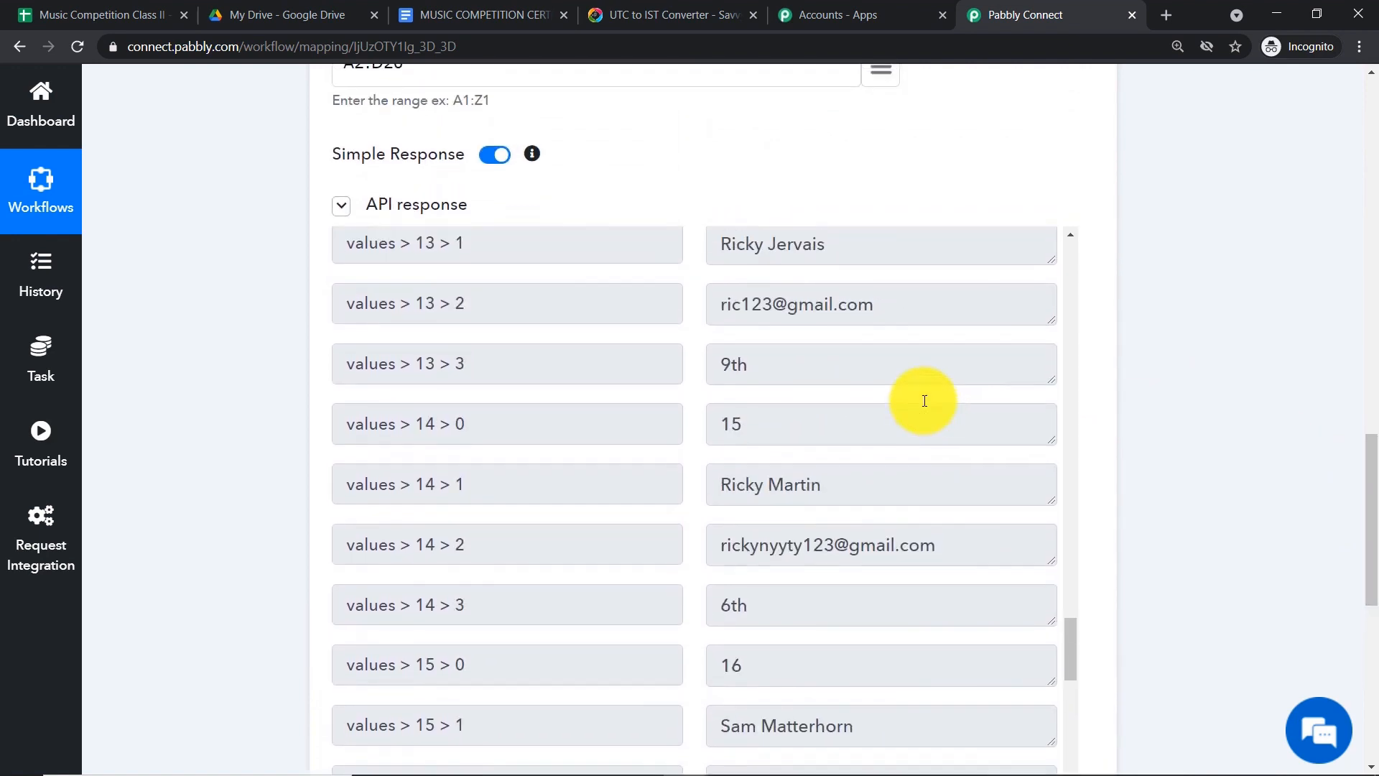
scroll(764, 309, up, 20)
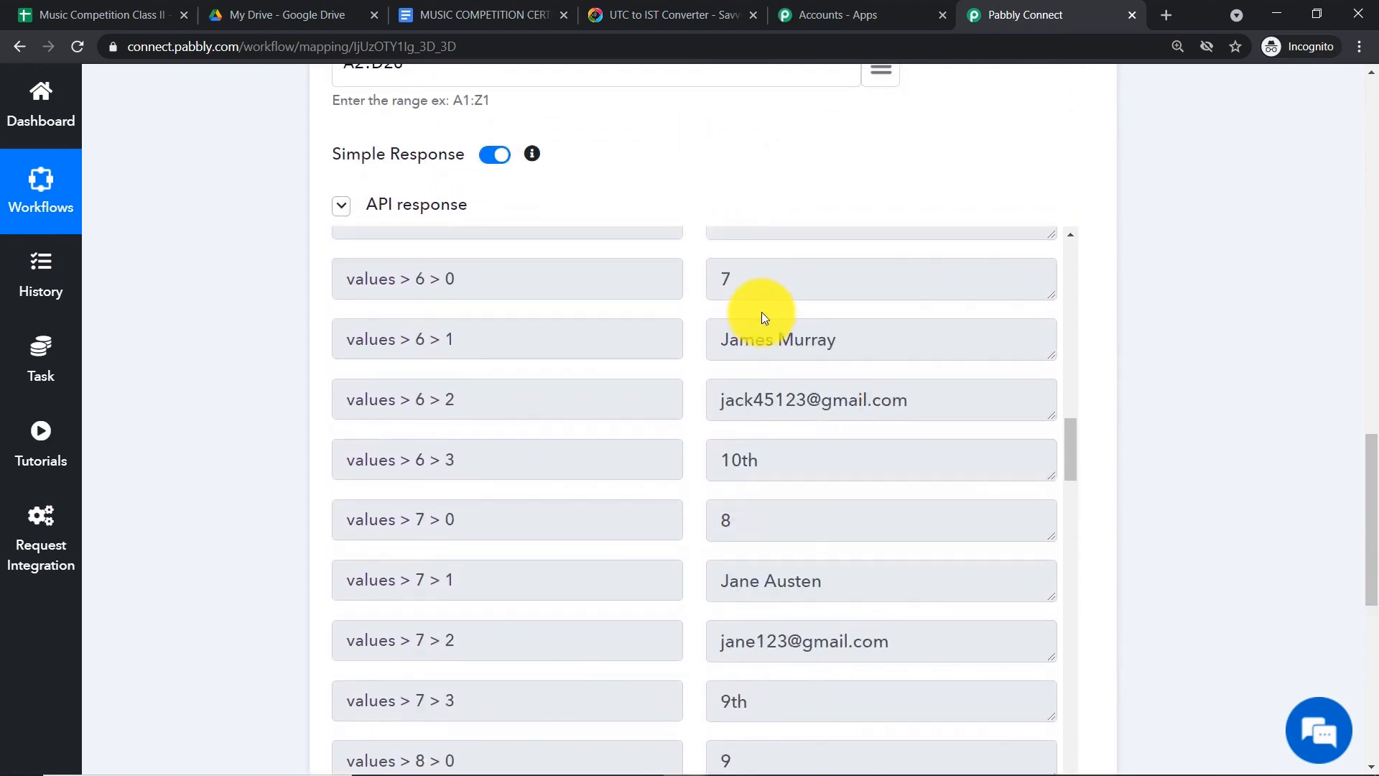
scroll(765, 330, up, 15)
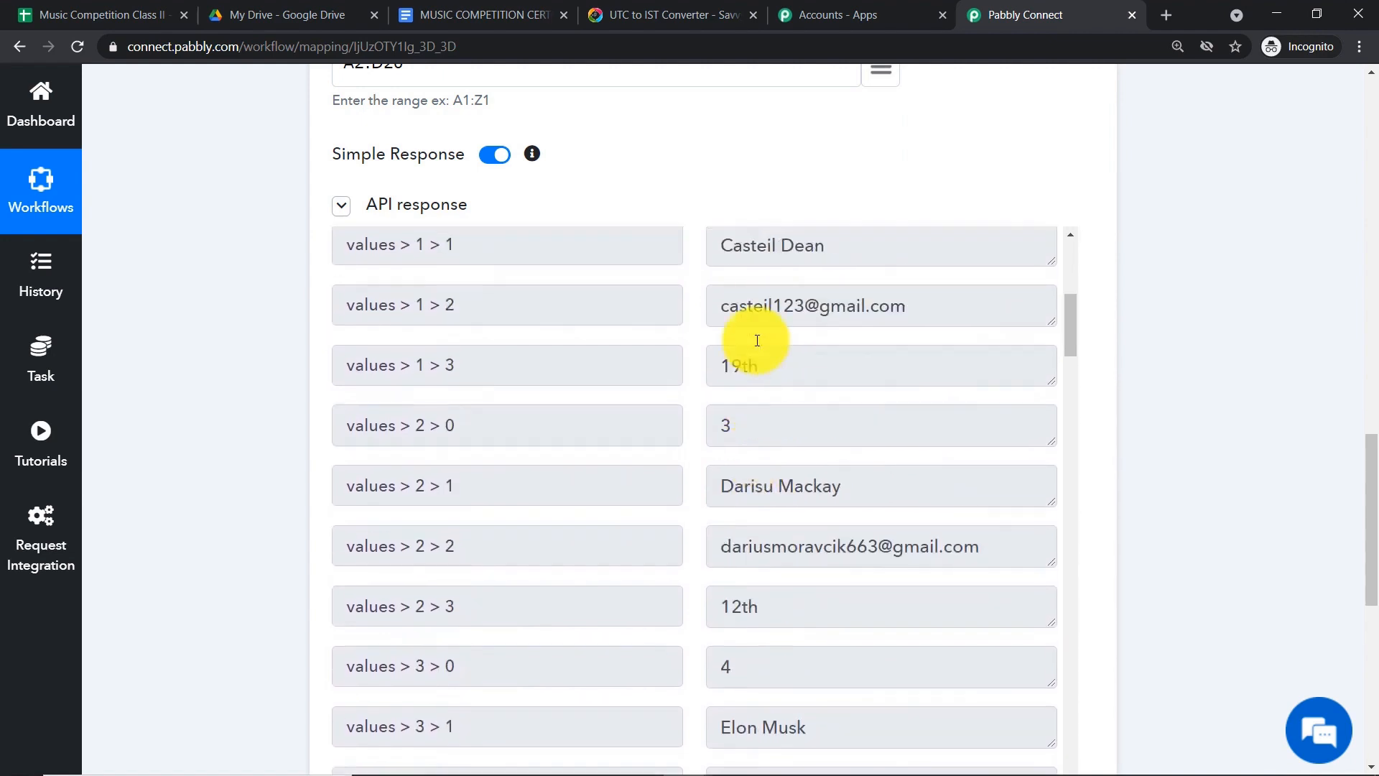
drag(718, 420, 844, 426)
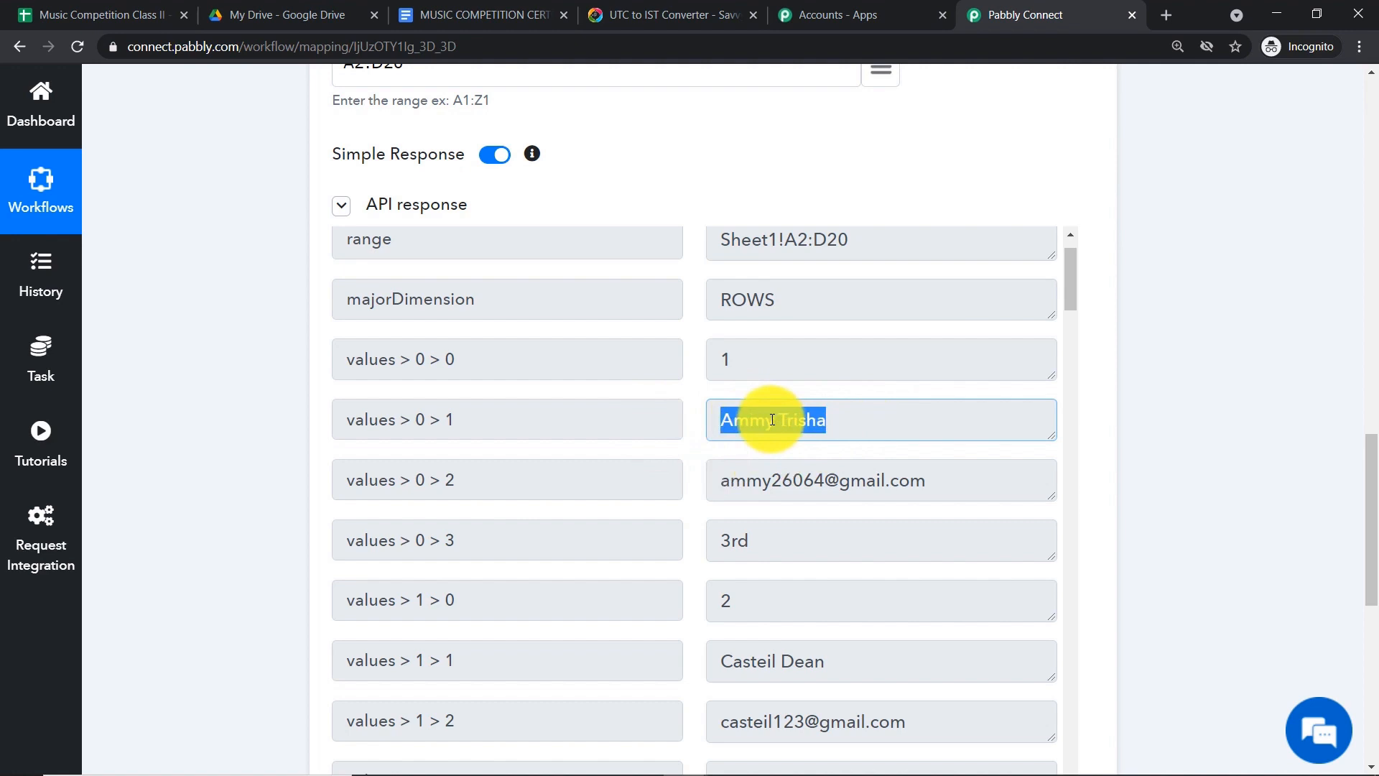
click(753, 184)
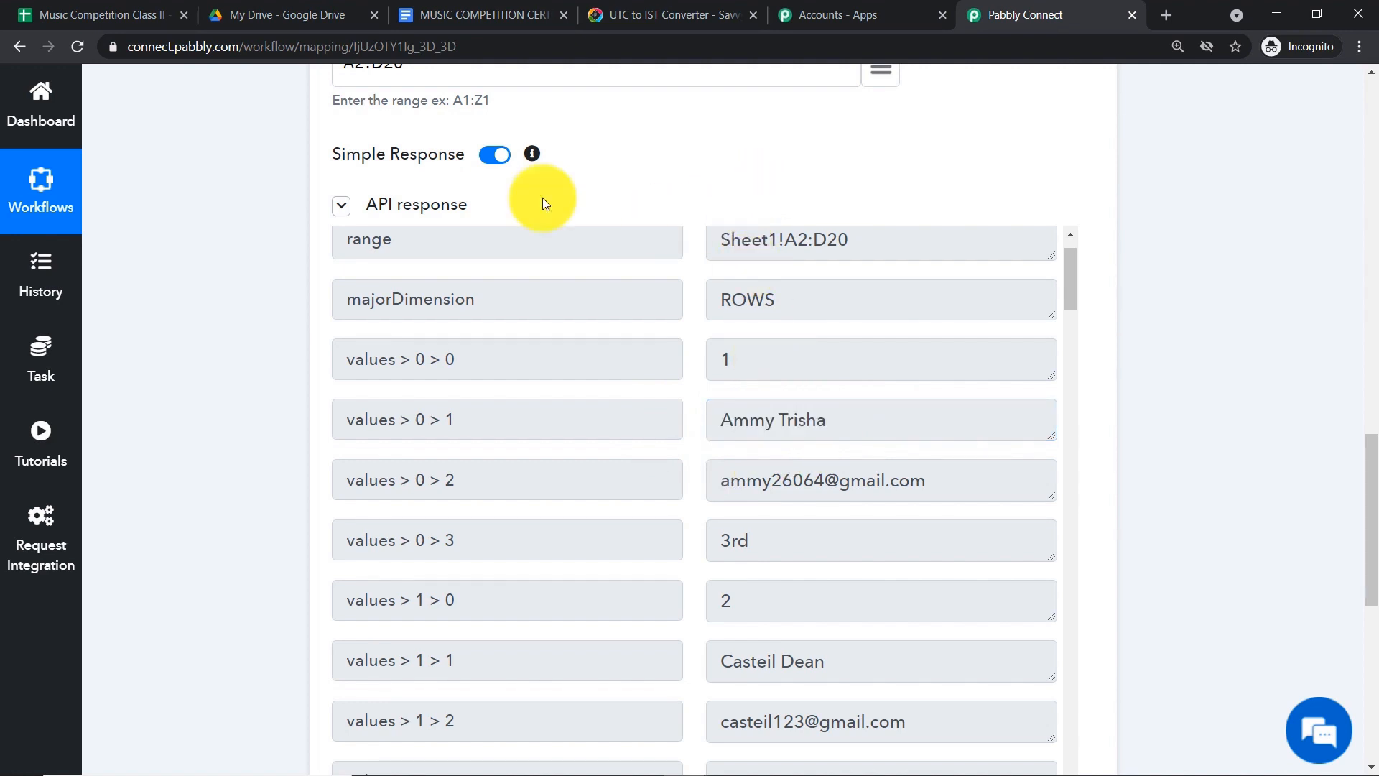
click(54, 13)
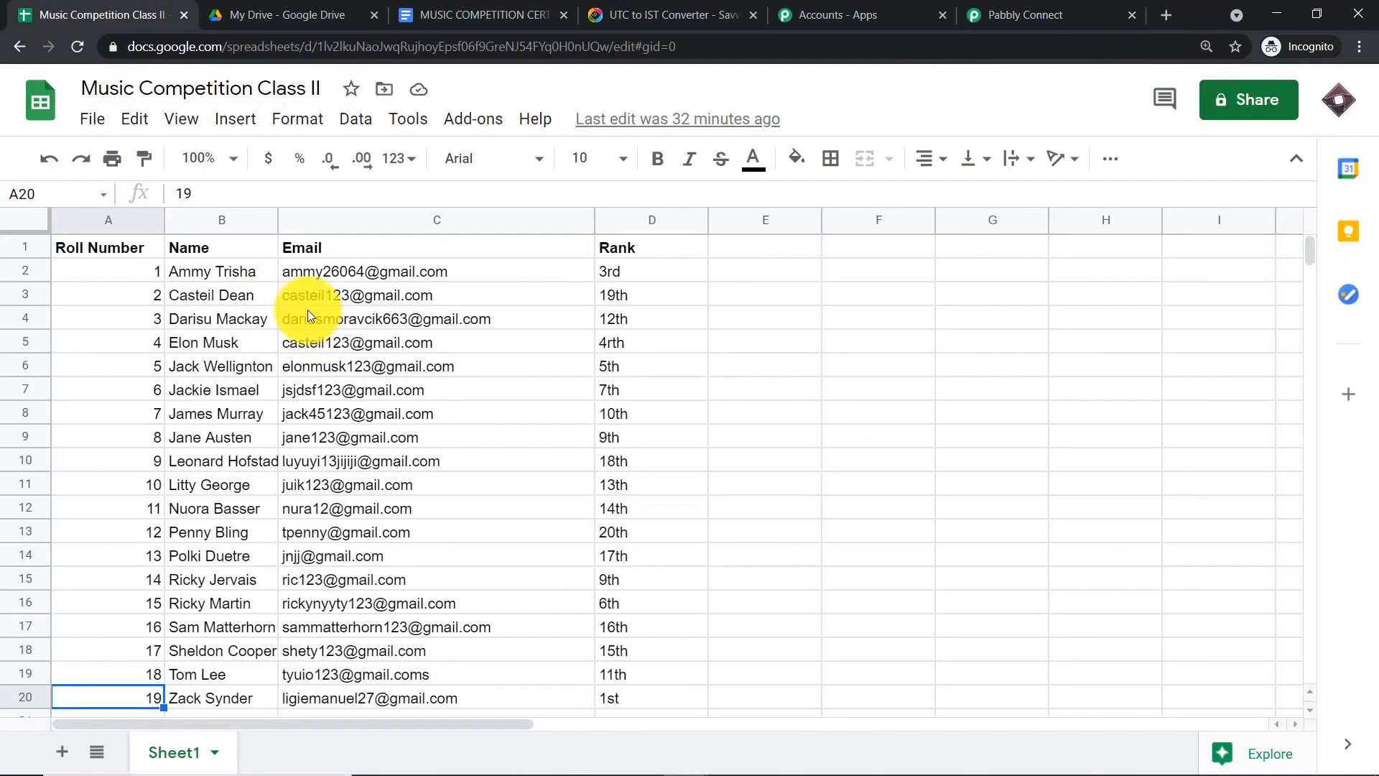
drag(162, 270, 637, 273)
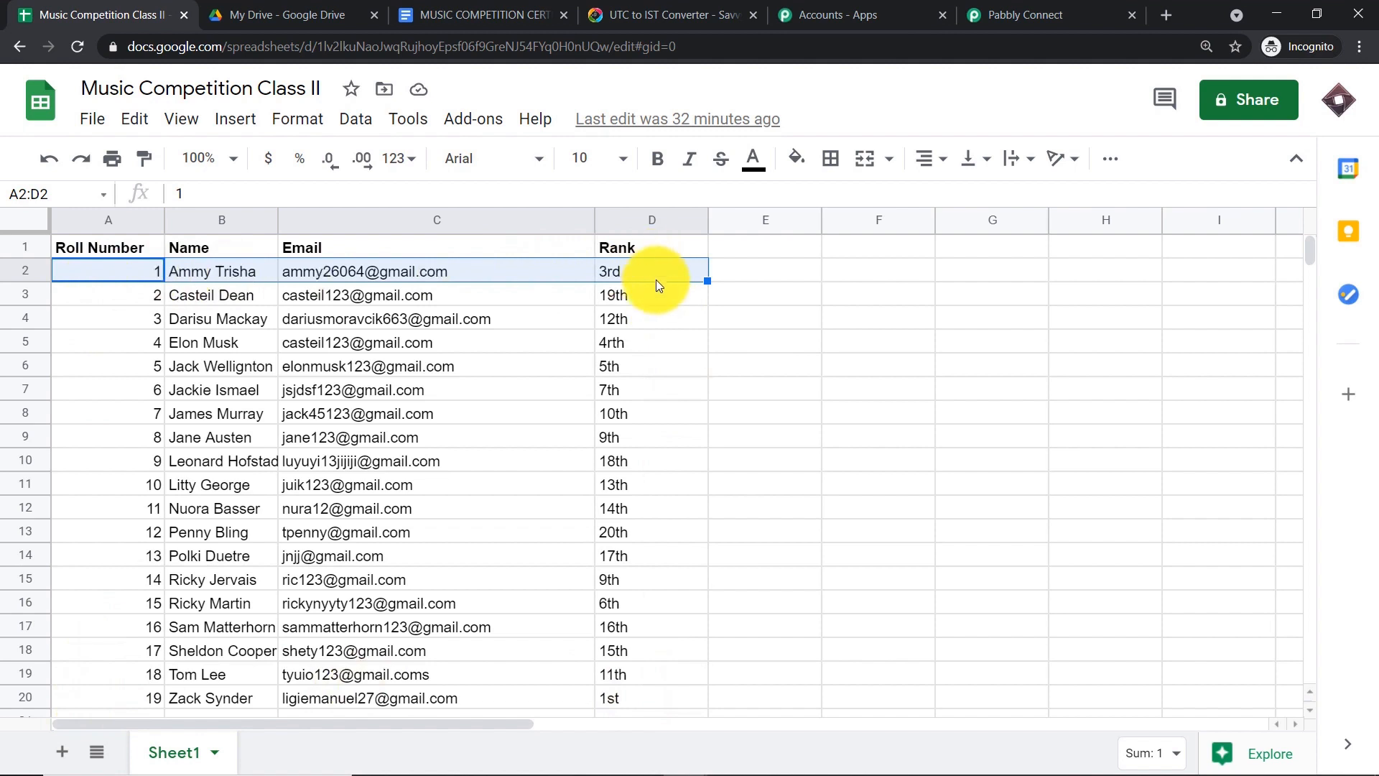
click(806, 301)
drag(113, 275, 619, 696)
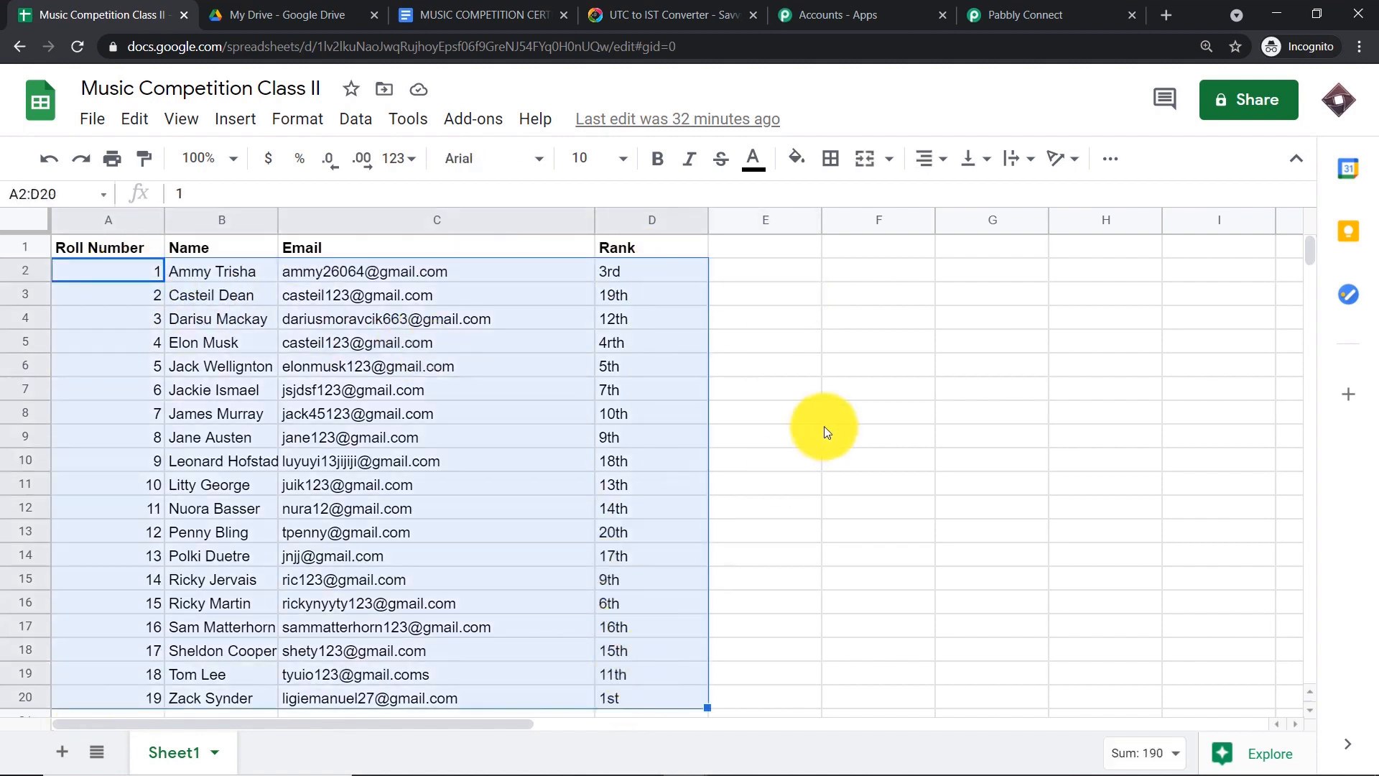
click(833, 415)
drag(100, 270, 640, 274)
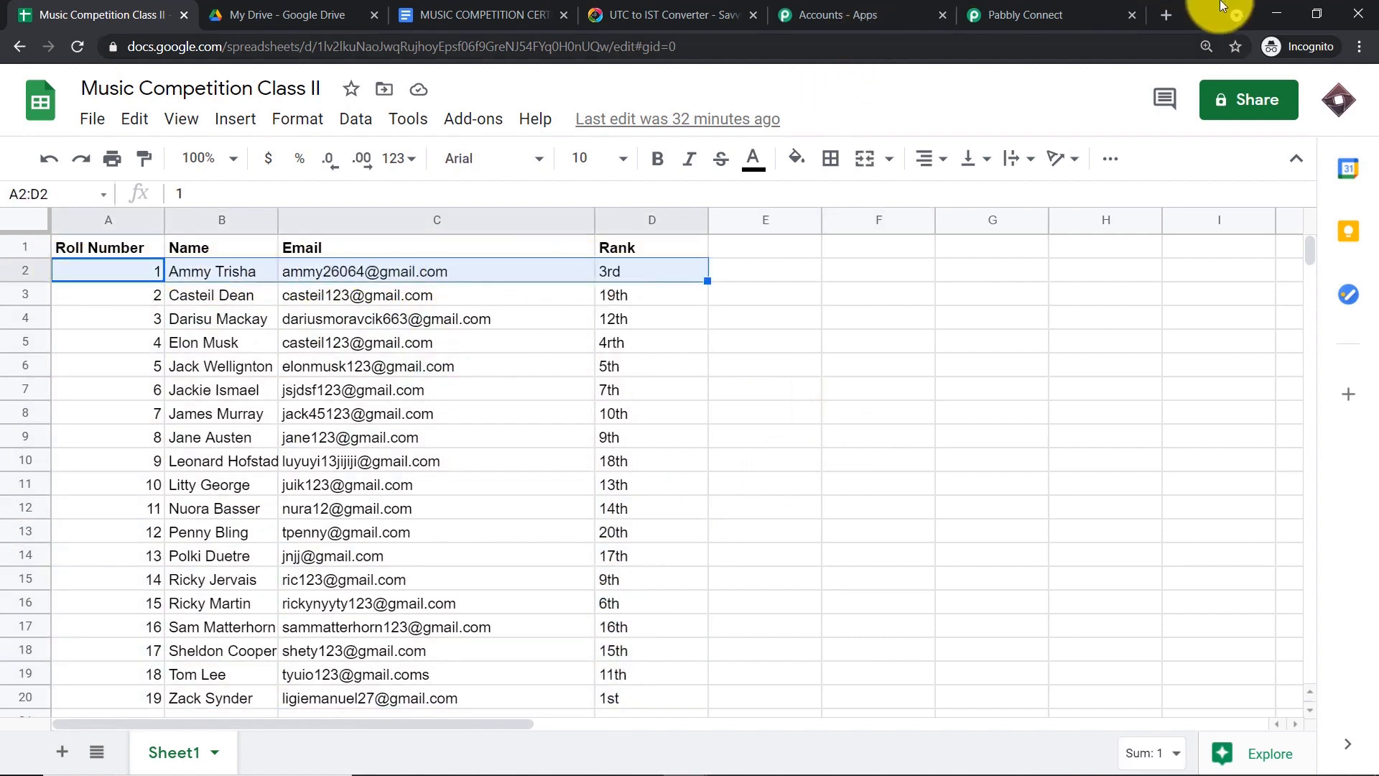
click(1038, 13)
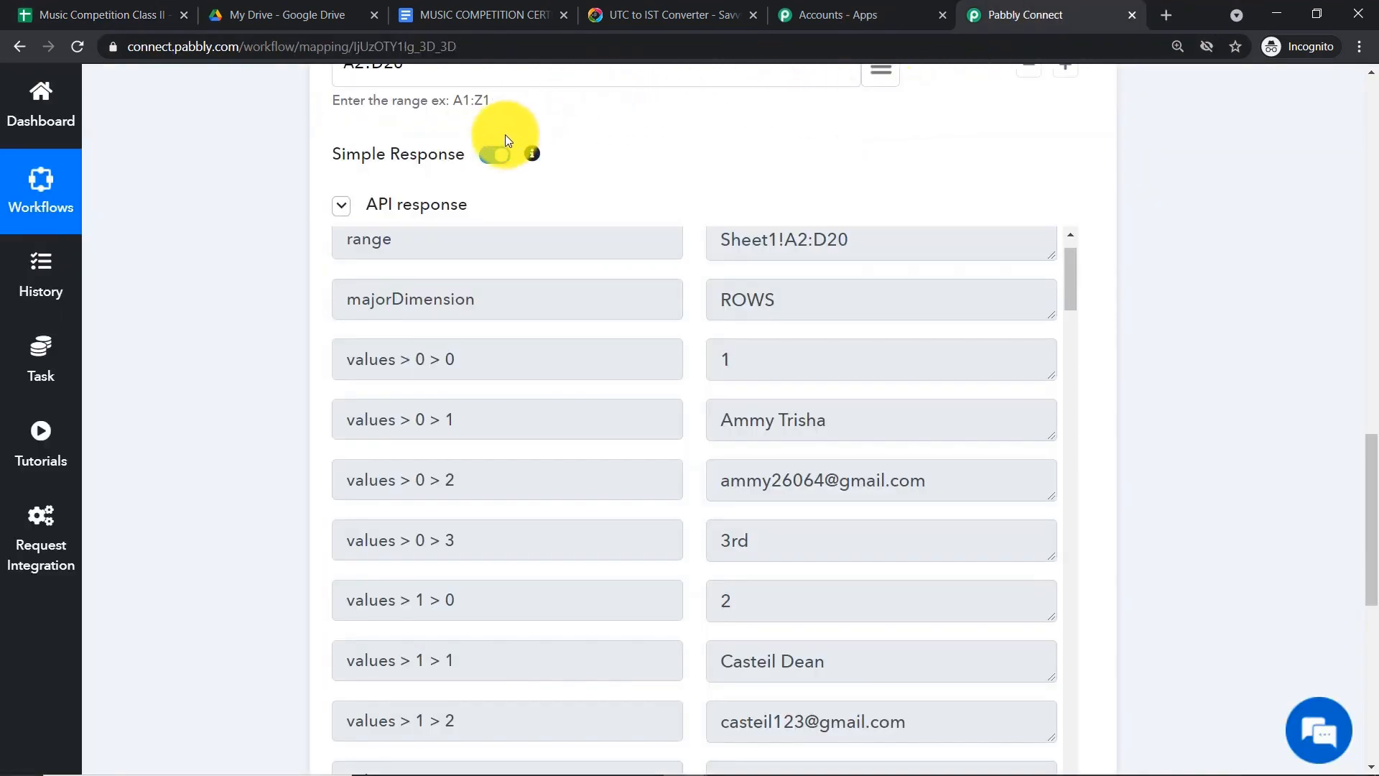
- Resend the Get Row(s) test and enlarge the combined values box
scroll(811, 158, down, 3)
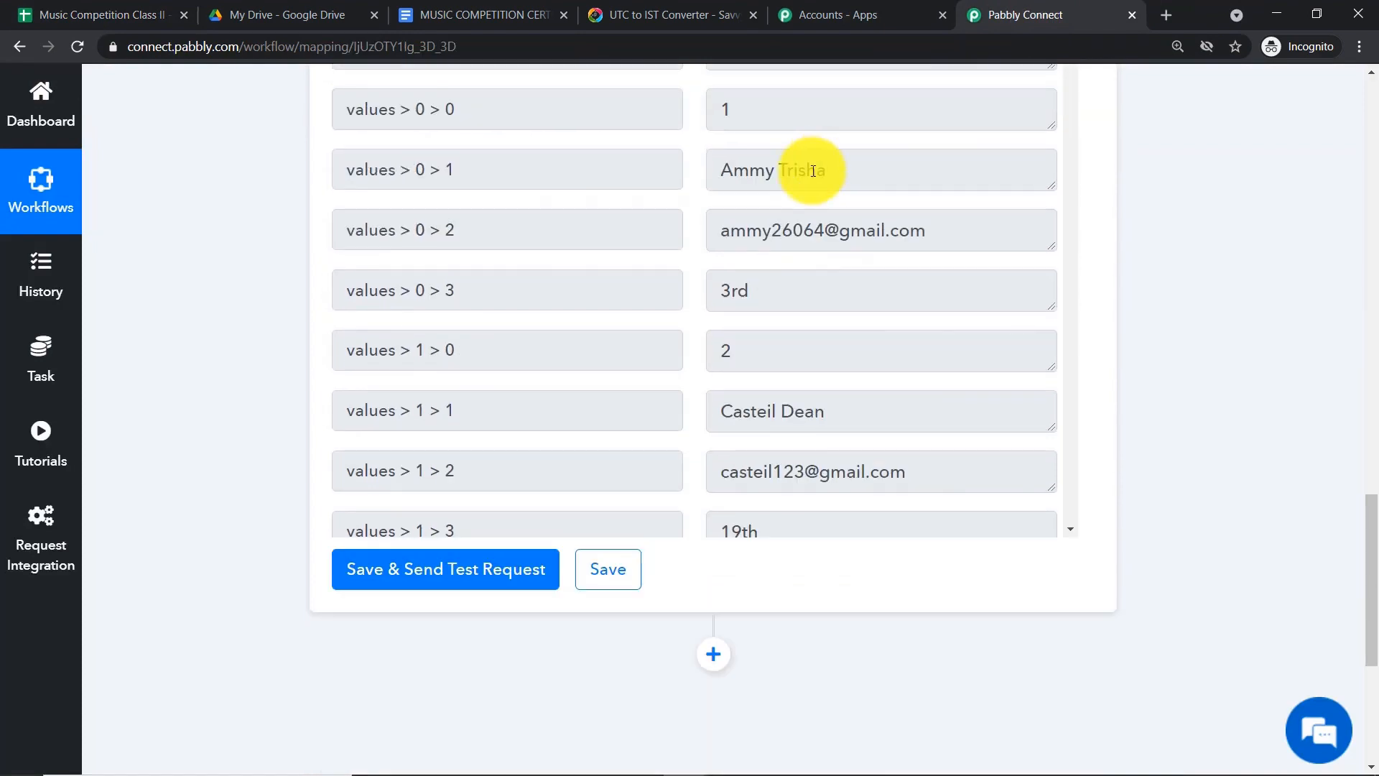
click(444, 563)
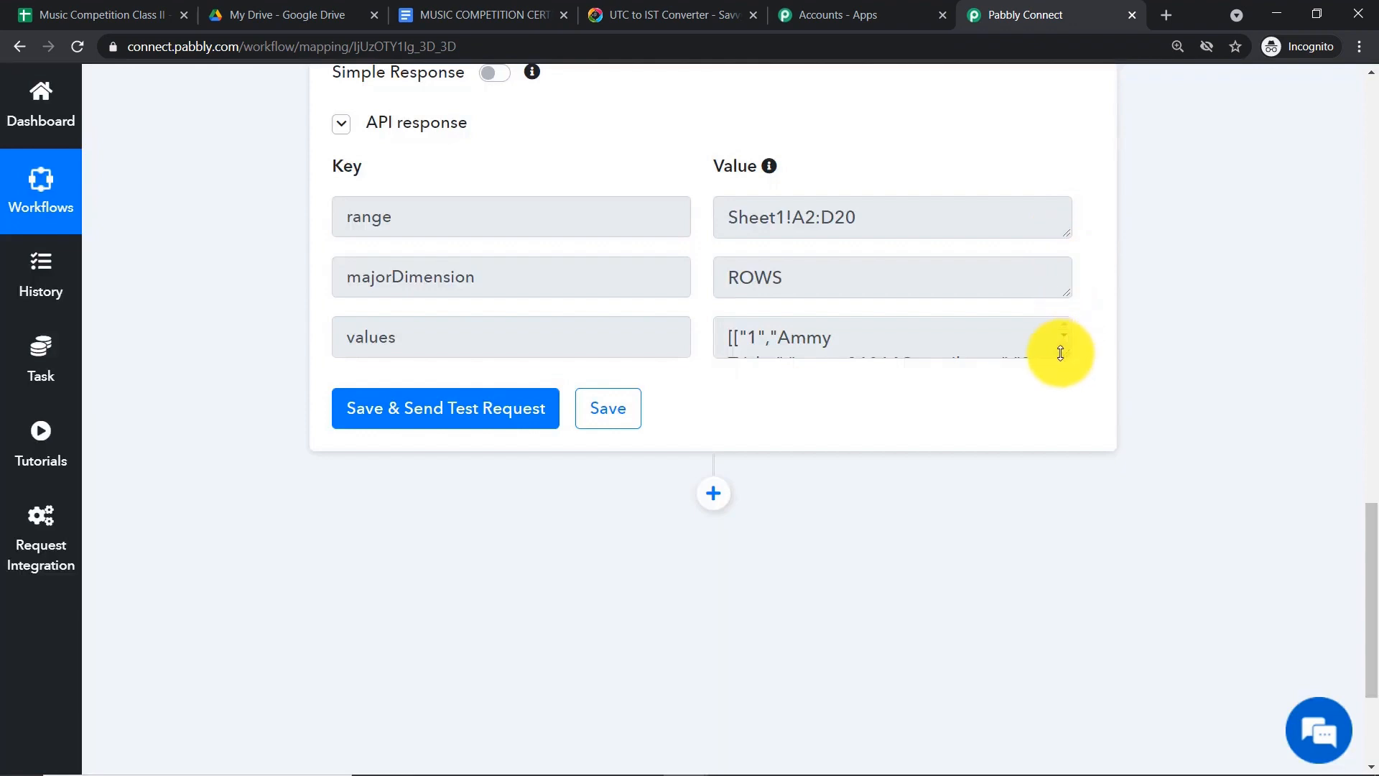
drag(1064, 352, 1045, 700)
scroll(862, 365, down, 1)
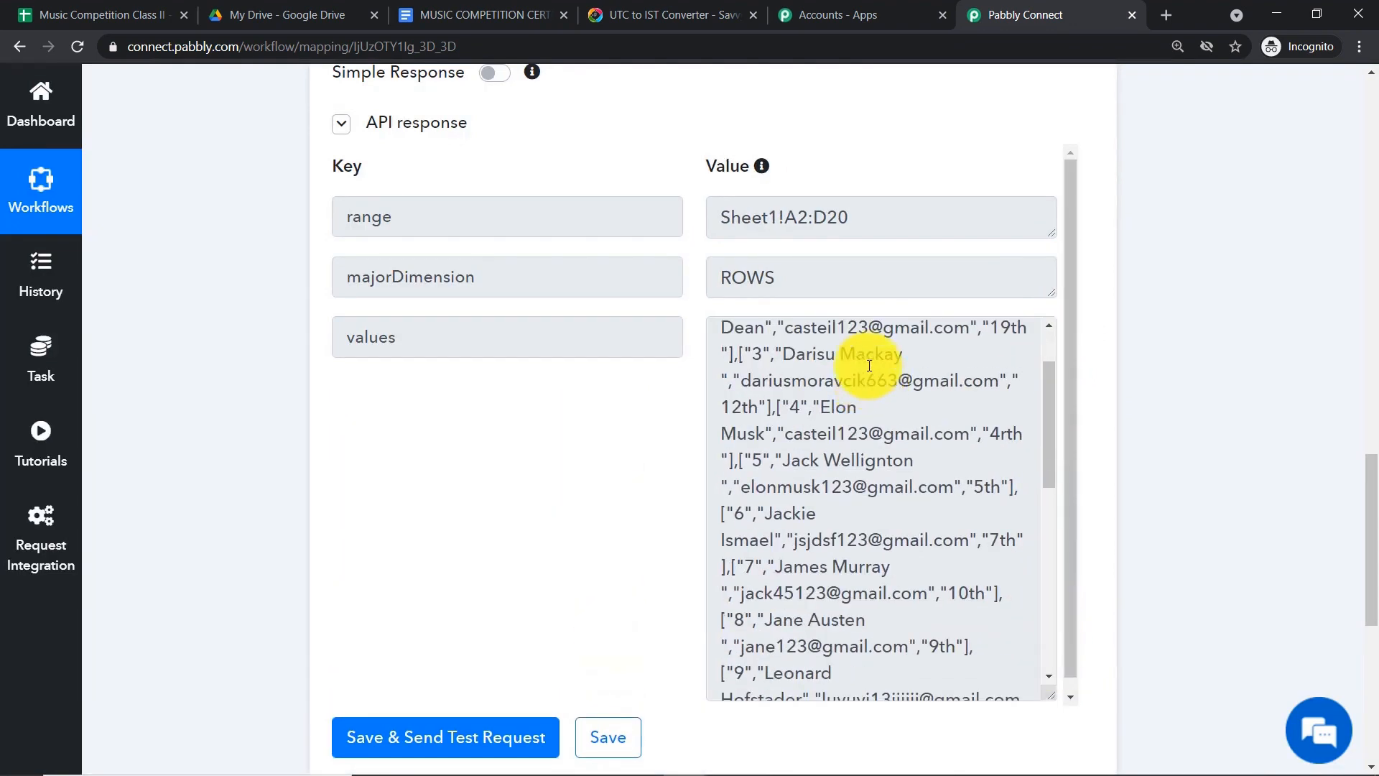
- Compare the values array, roll numbers 1 through 19, with the student sheet
click(50, 15)
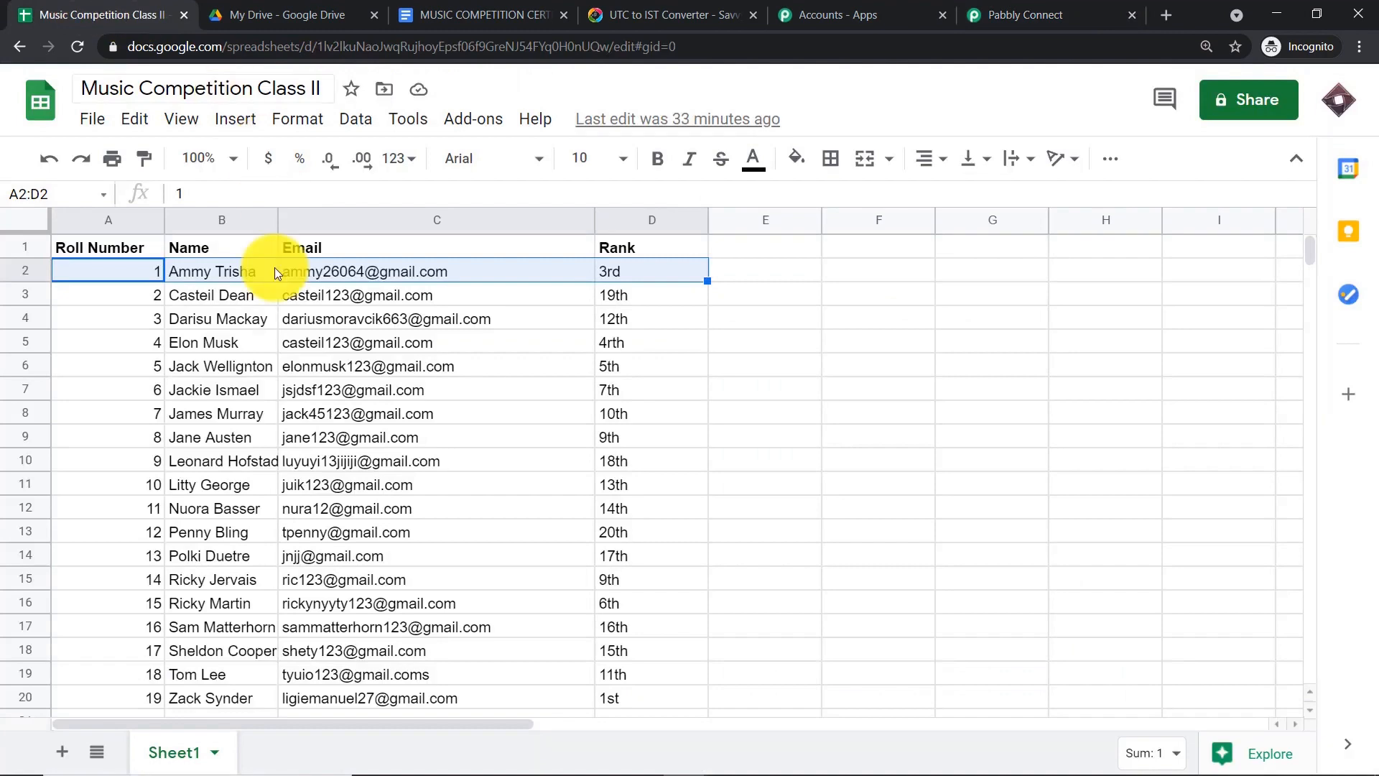
click(977, 6)
scroll(879, 446, down, 6)
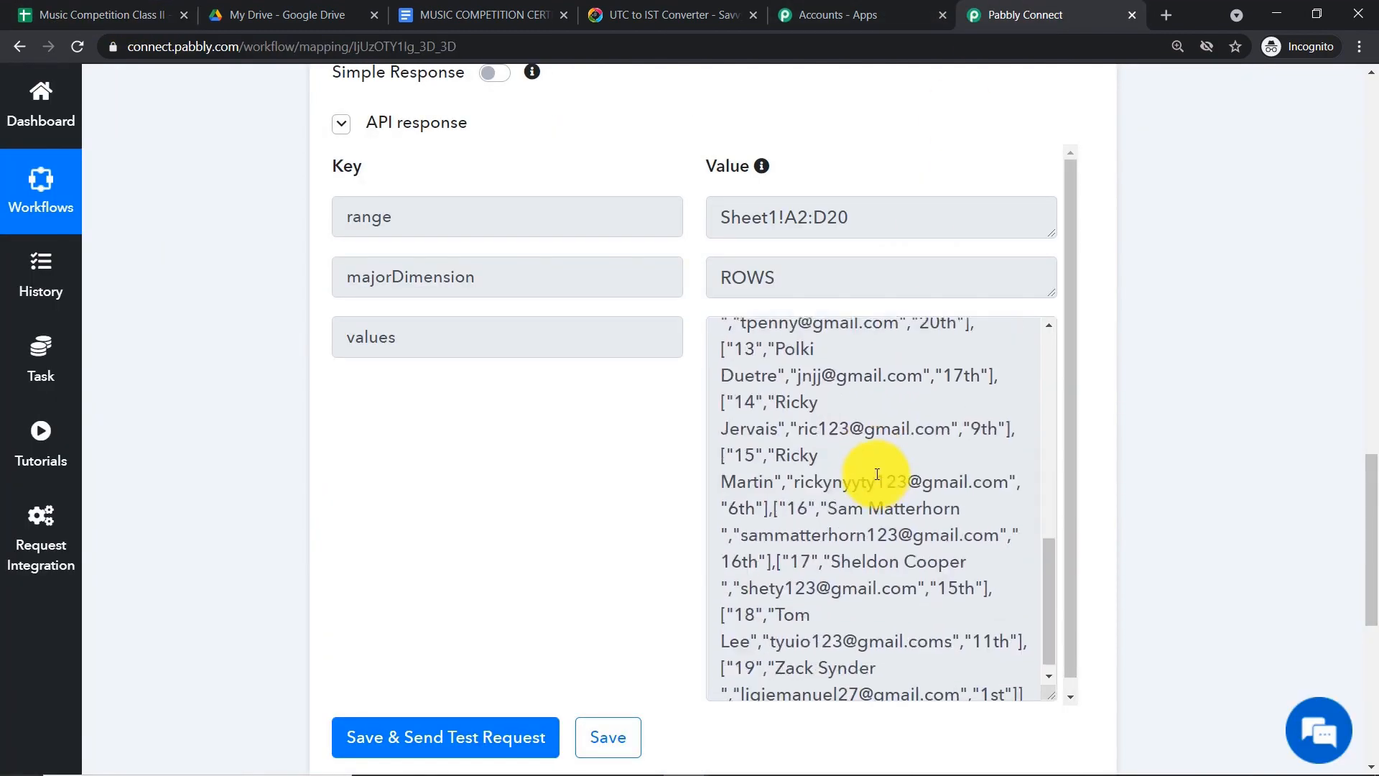
scroll(877, 474, up, 8)
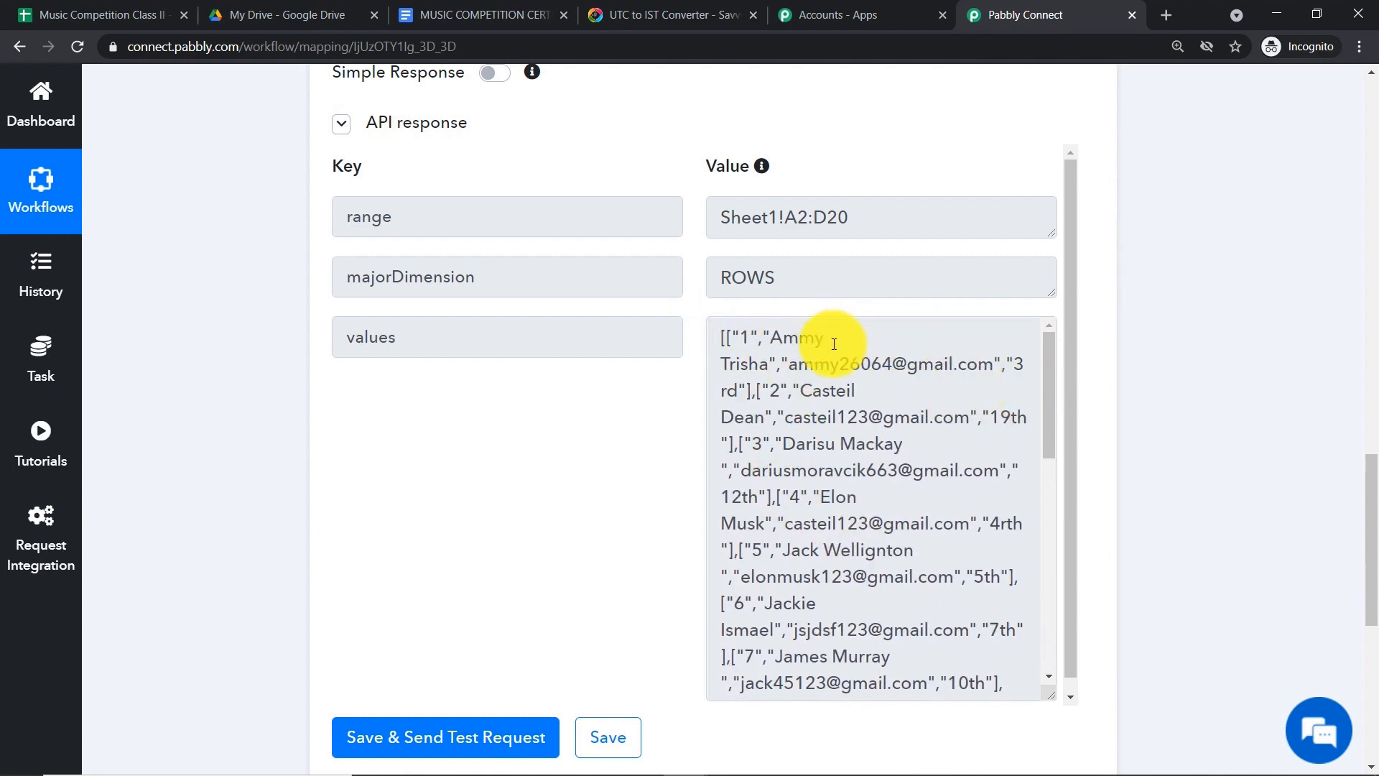
click(107, 14)
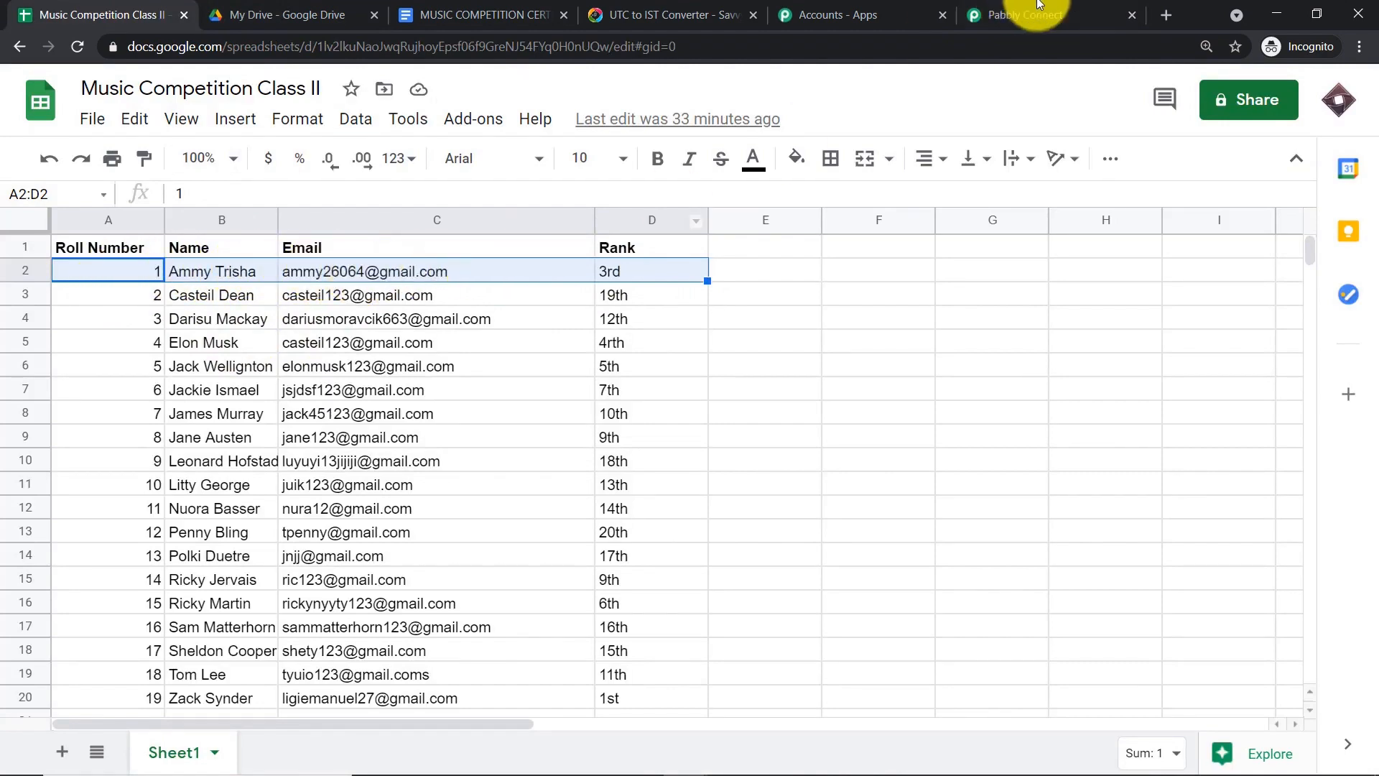
click(1047, 20)
scroll(1365, 503, down, 5)
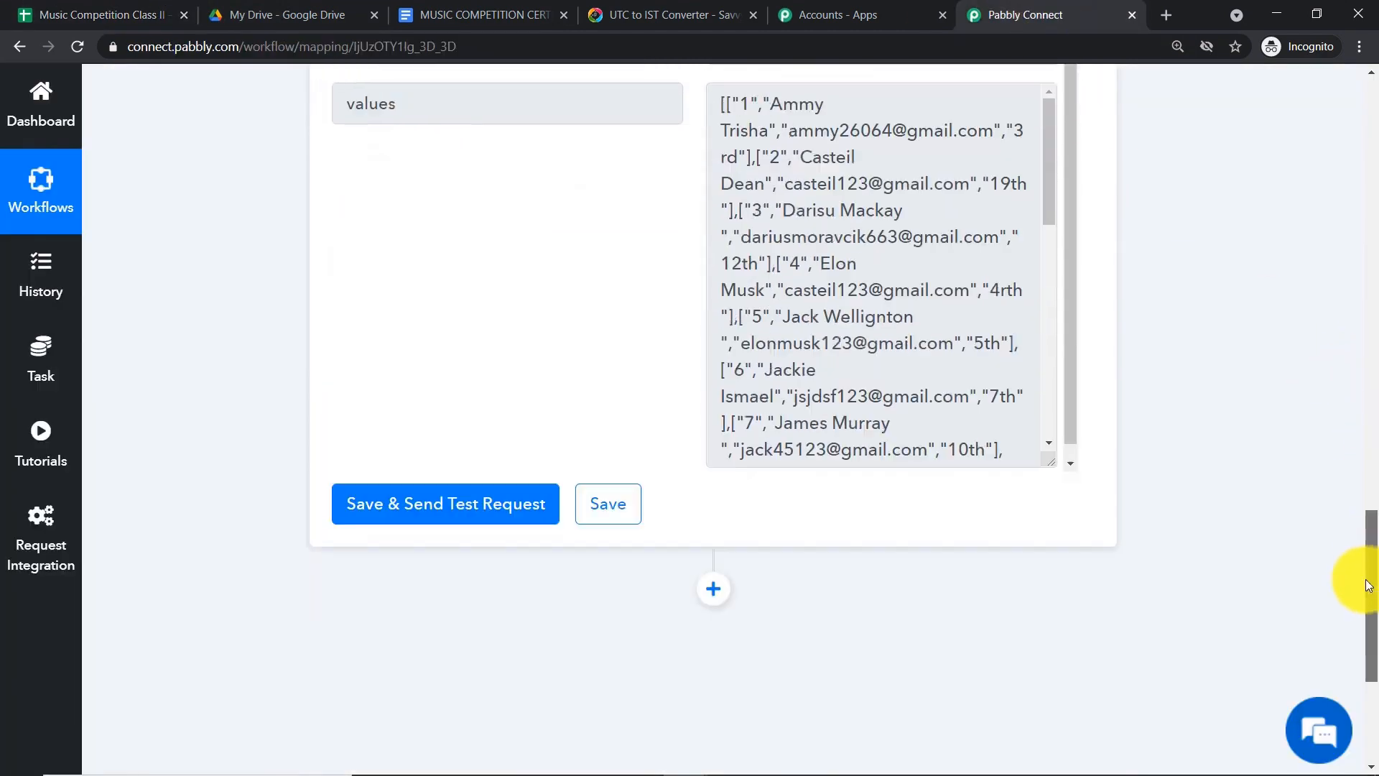
- Add a new action step using the Iterator app, searched as 'iter'
click(702, 361)
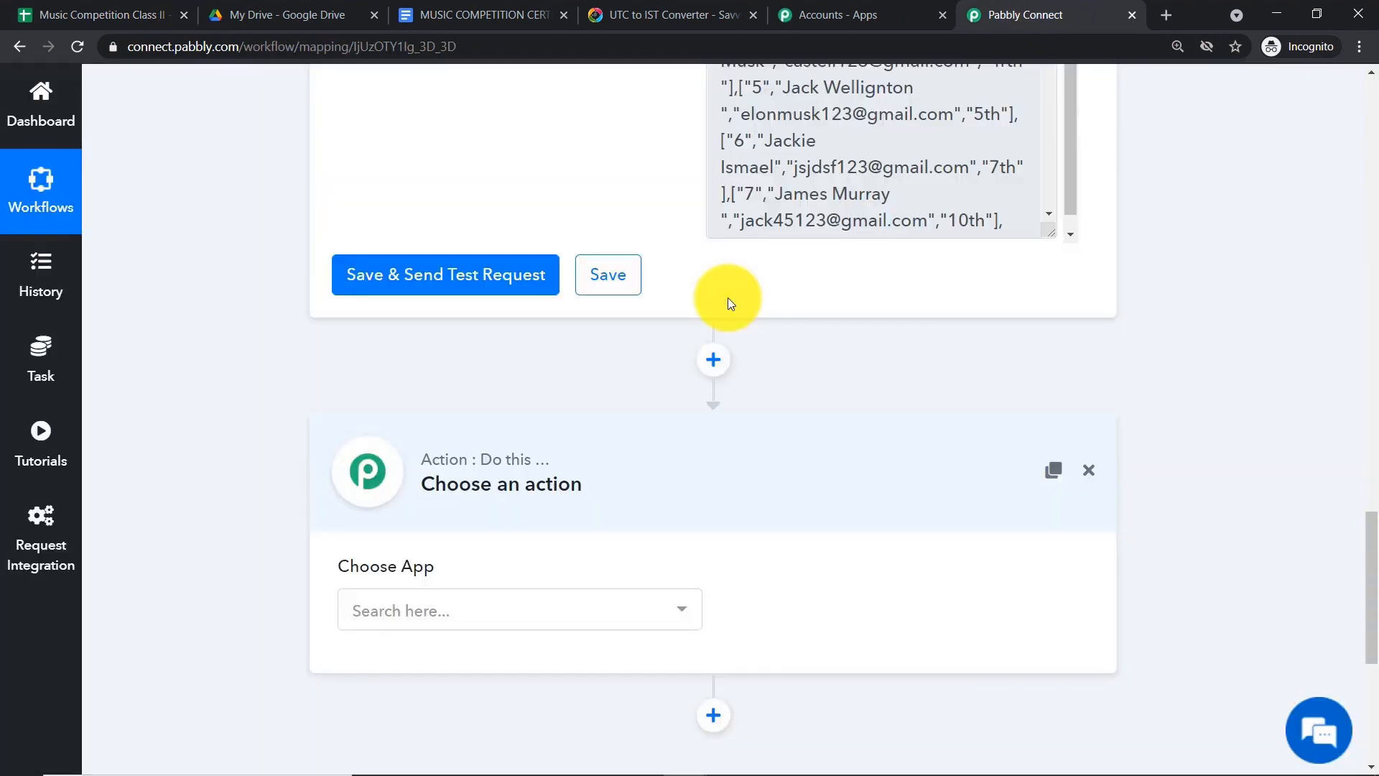
click(508, 610)
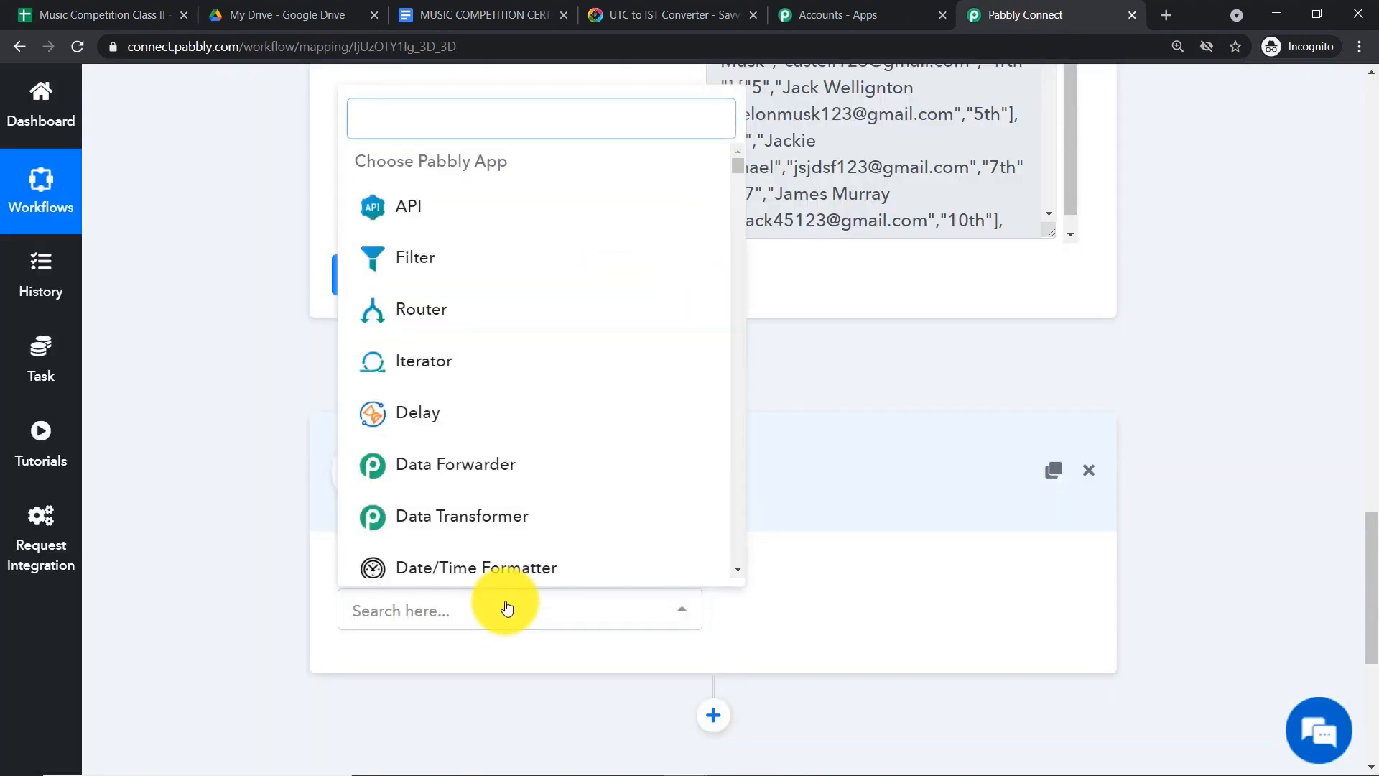
text(iter)
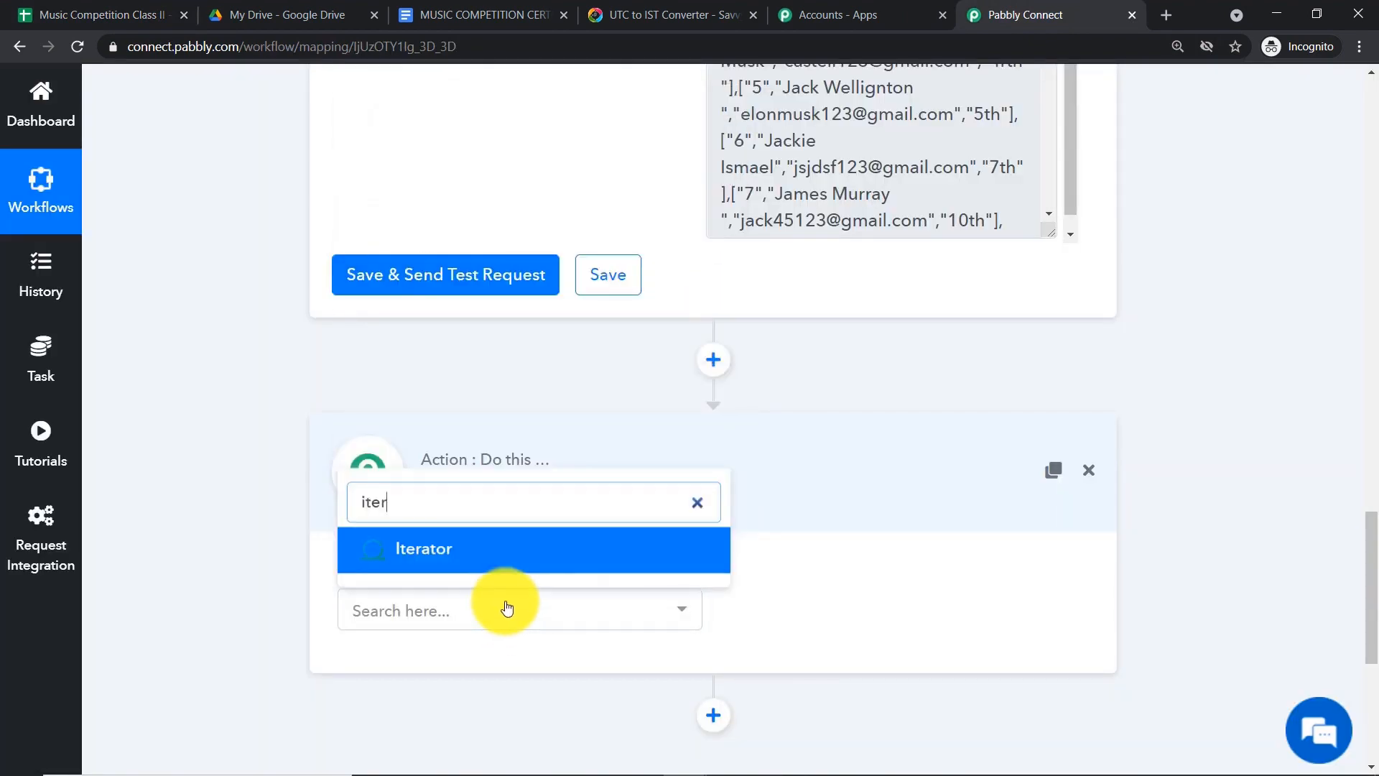
click(496, 558)
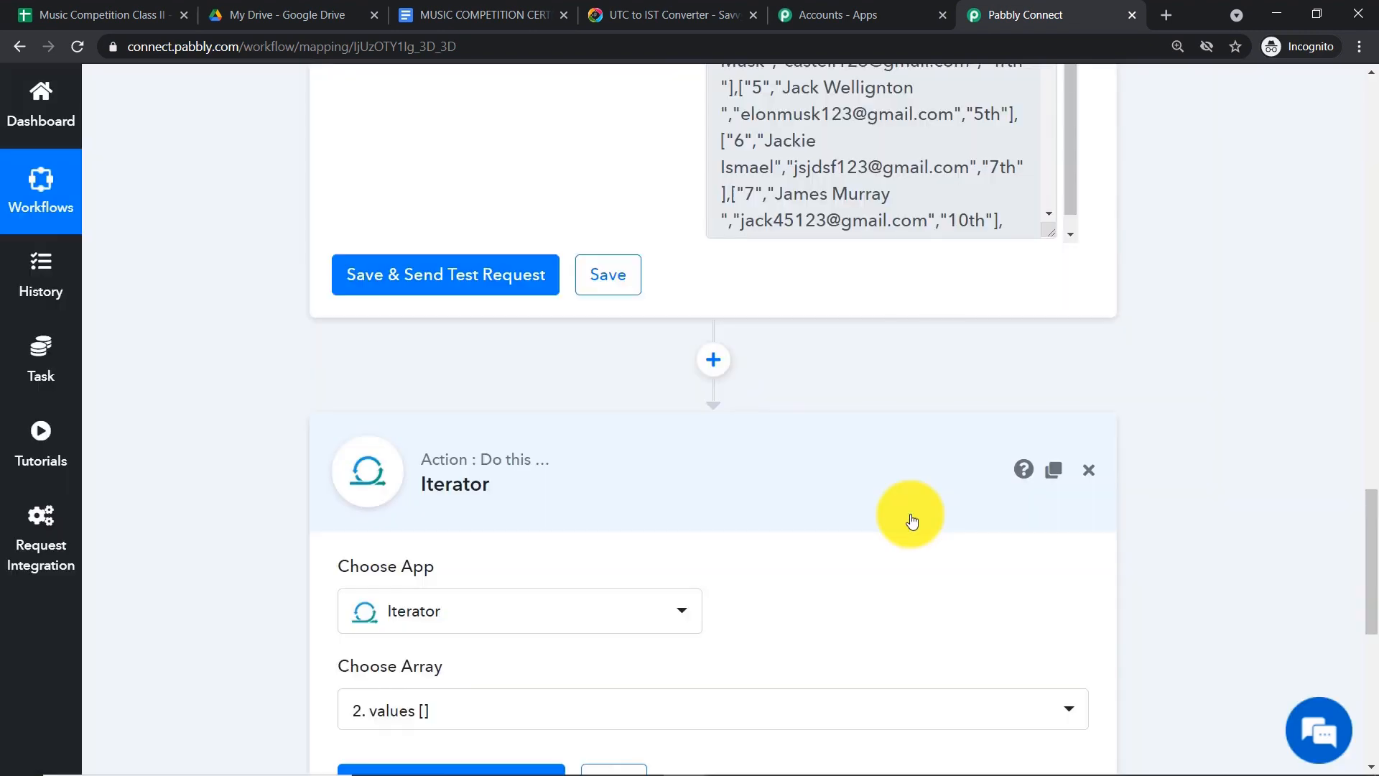
- Test the Iterator over the values array and expand its returned first-row value
scroll(826, 524, down, 1)
scroll(431, 525, down, 1)
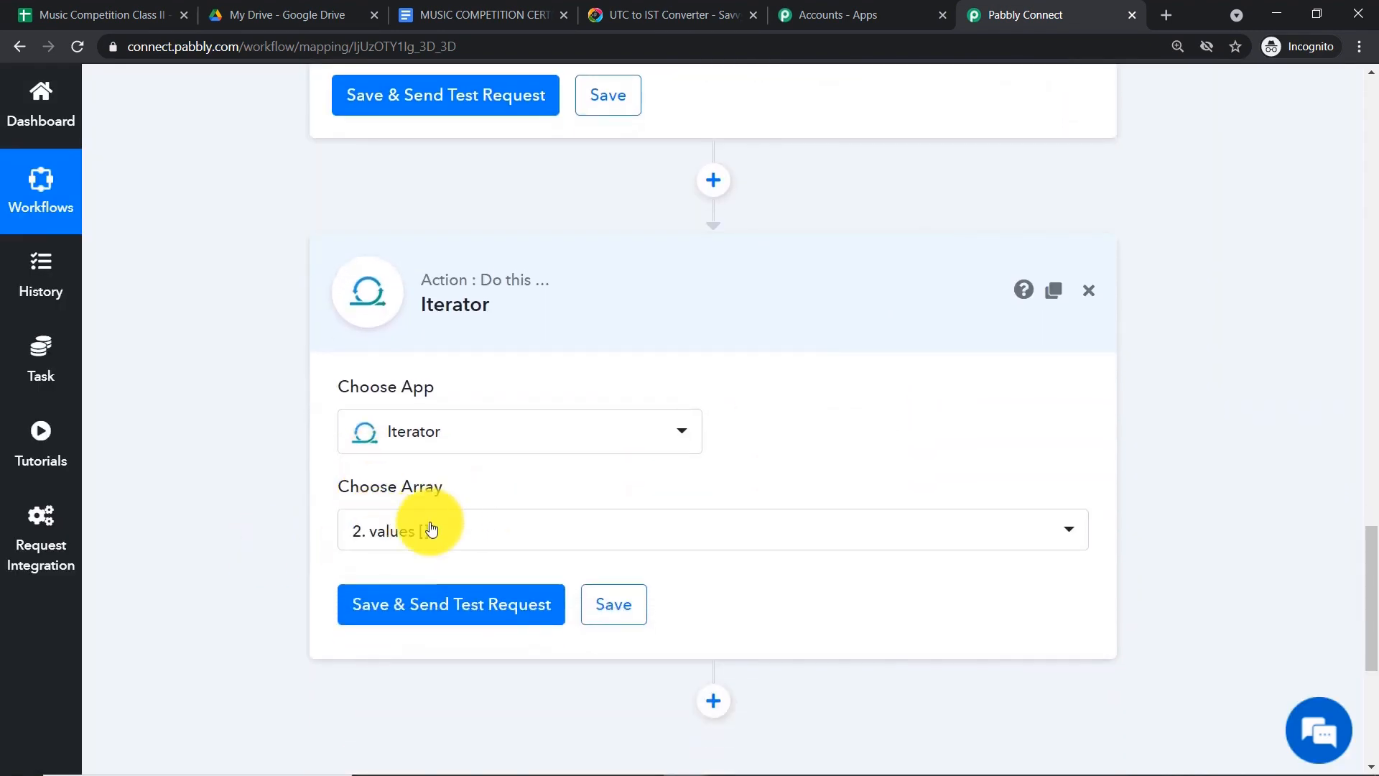
scroll(670, 424, up, 8)
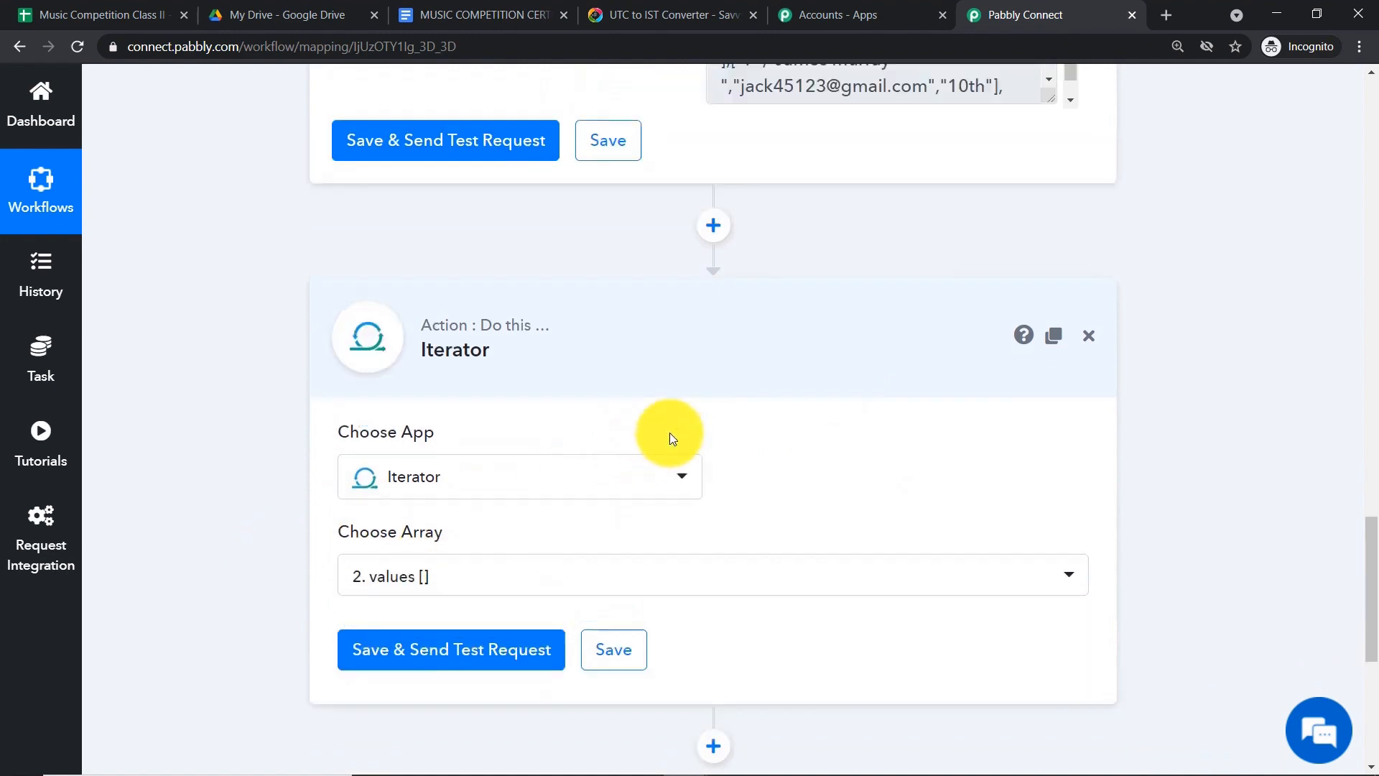
scroll(790, 409, down, 8)
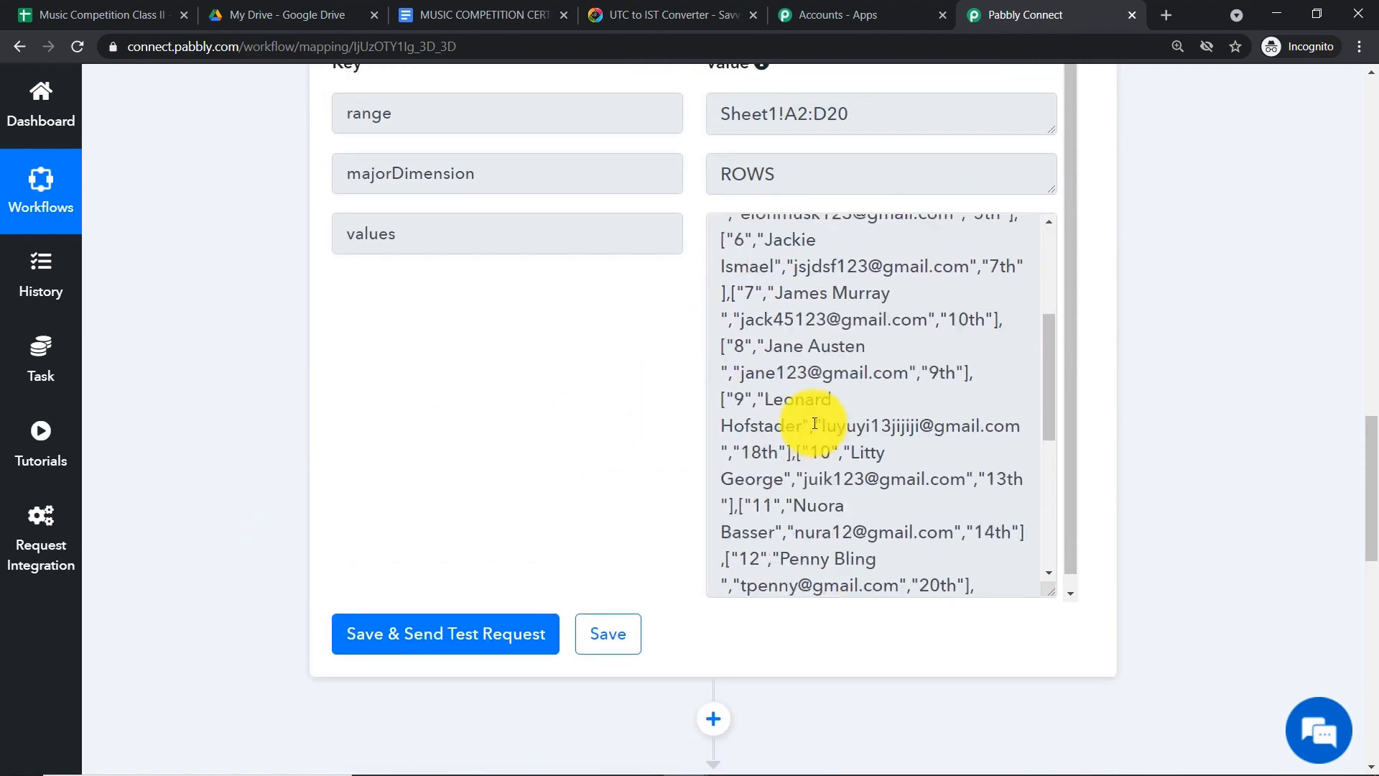
drag(1372, 524, 1376, 675)
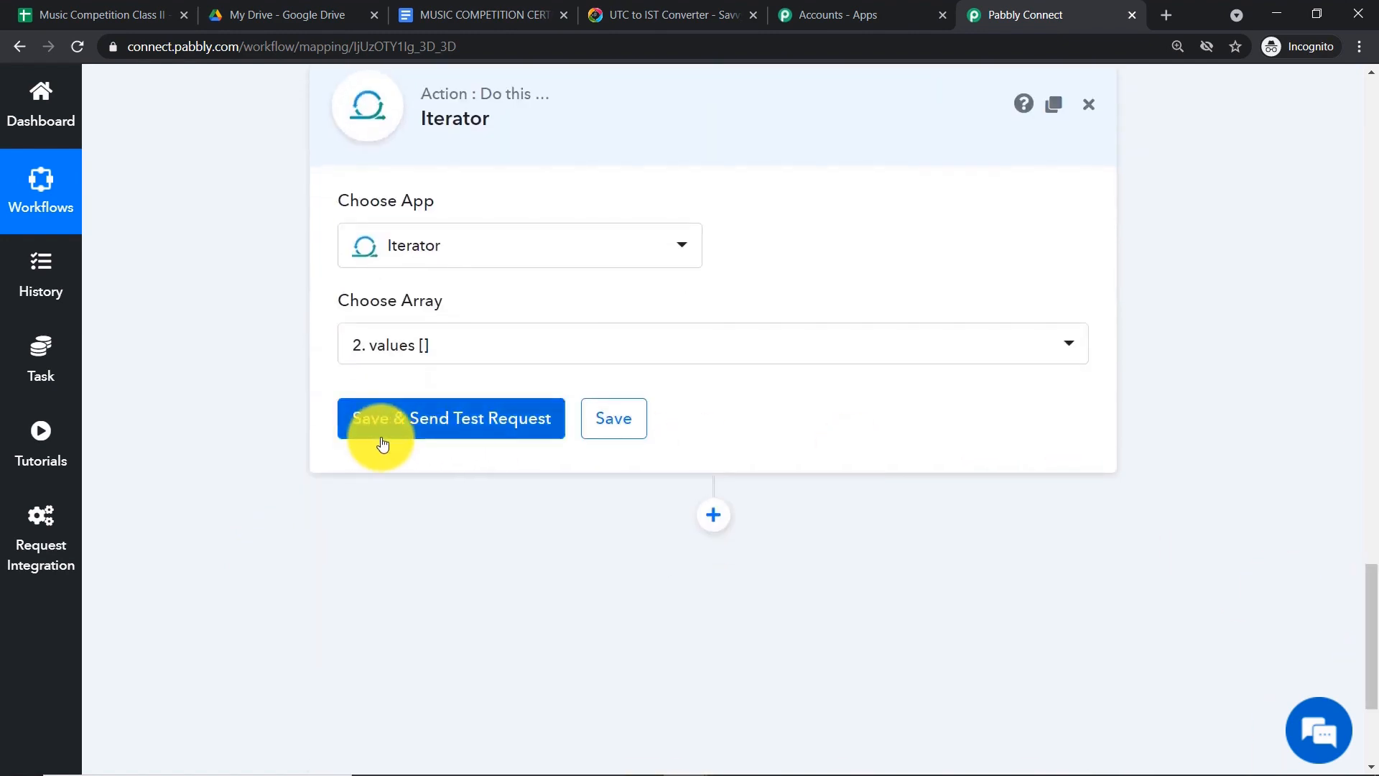
click(402, 424)
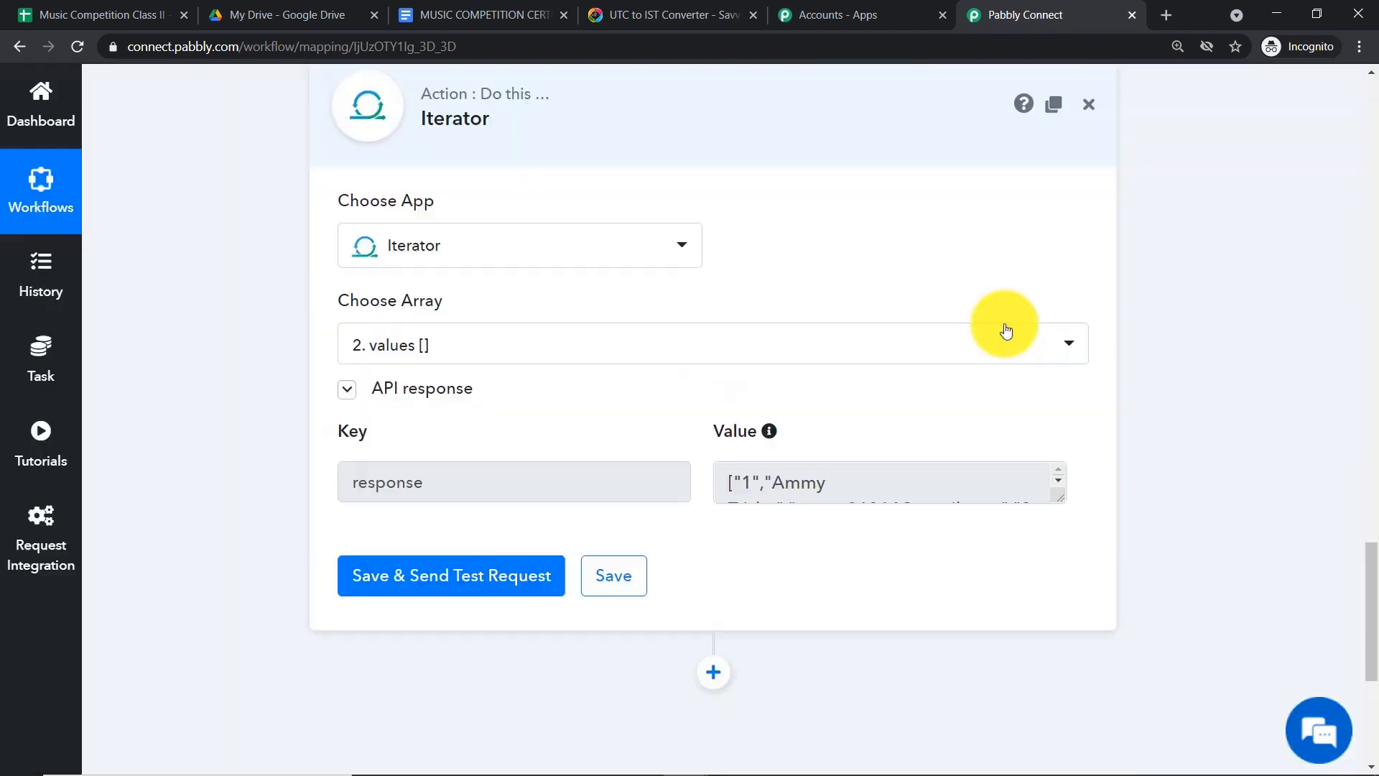
drag(1056, 498, 1063, 618)
drag(773, 532, 705, 480)
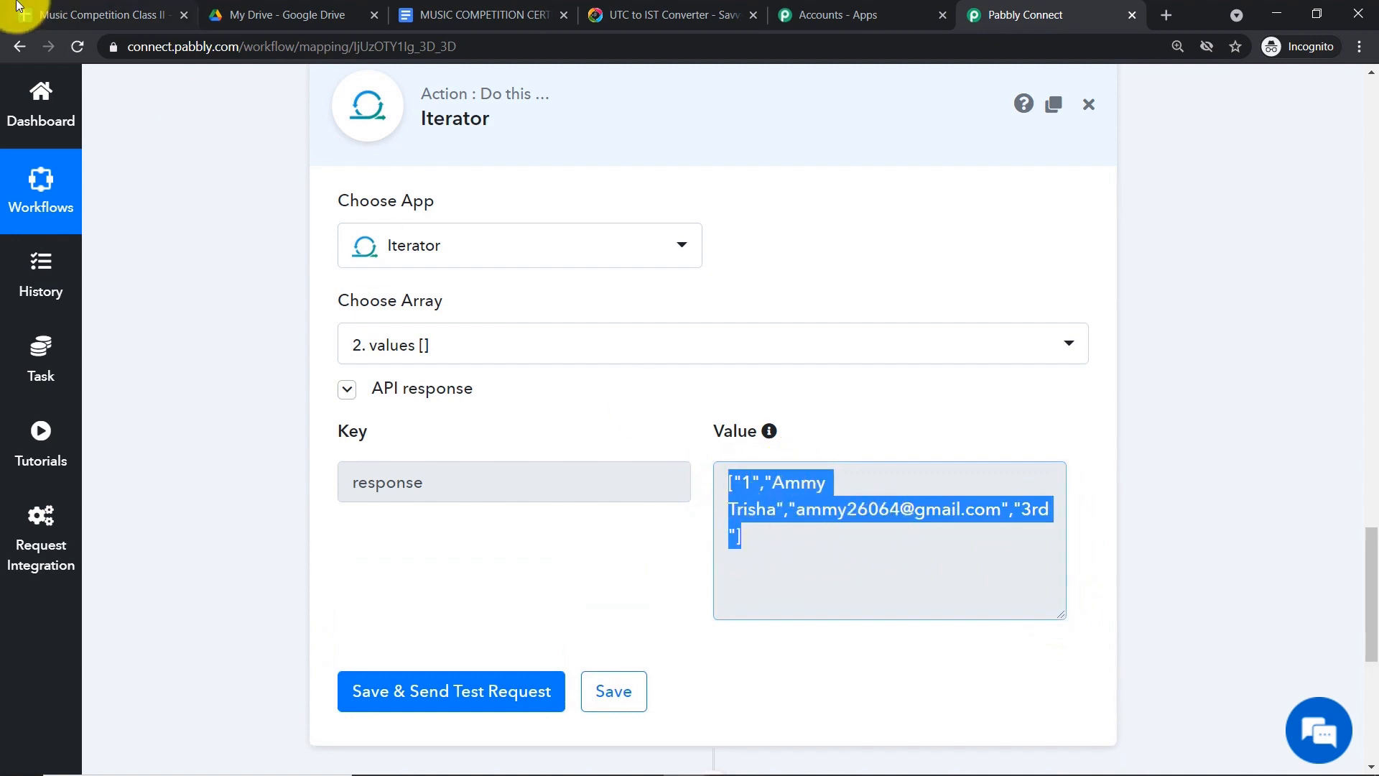
- Look over the student names in B3 to B5 in the sheet
click(86, 14)
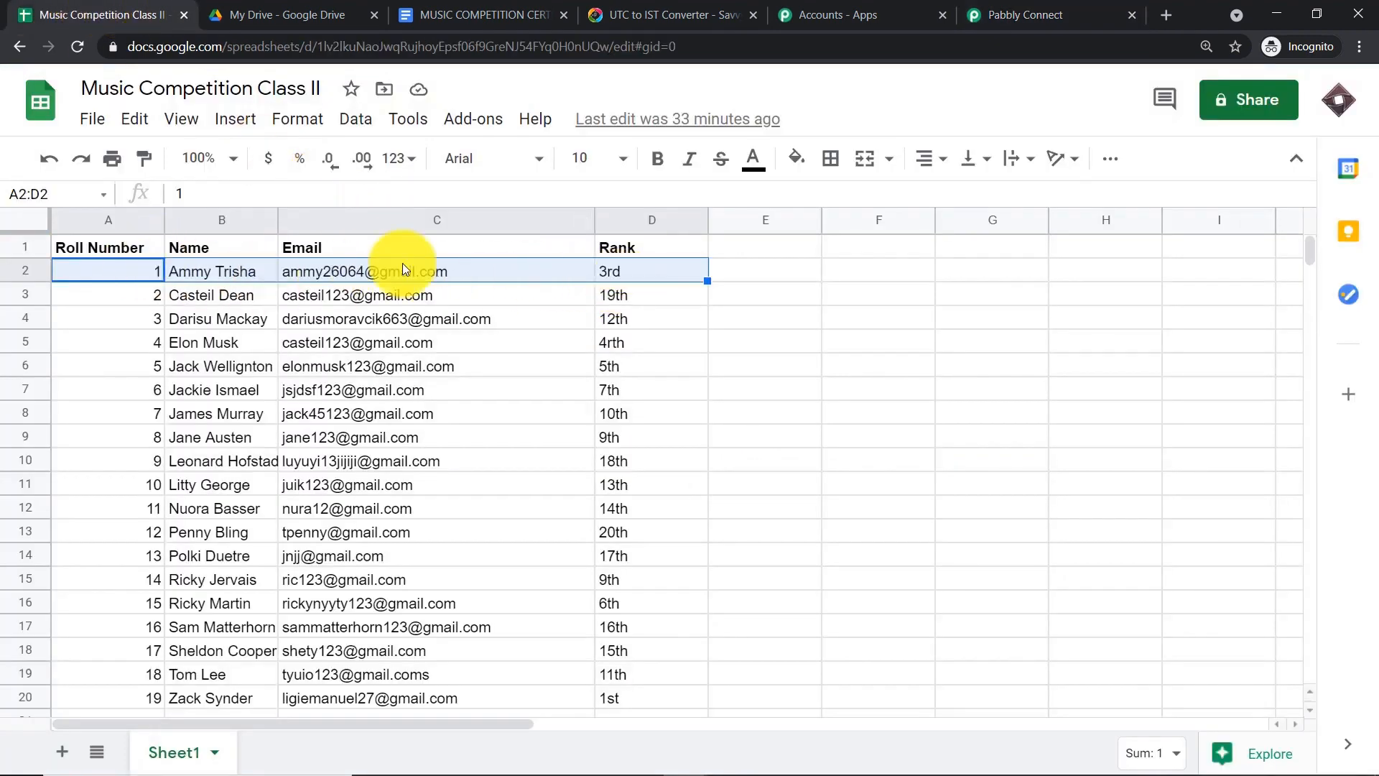
click(970, 16)
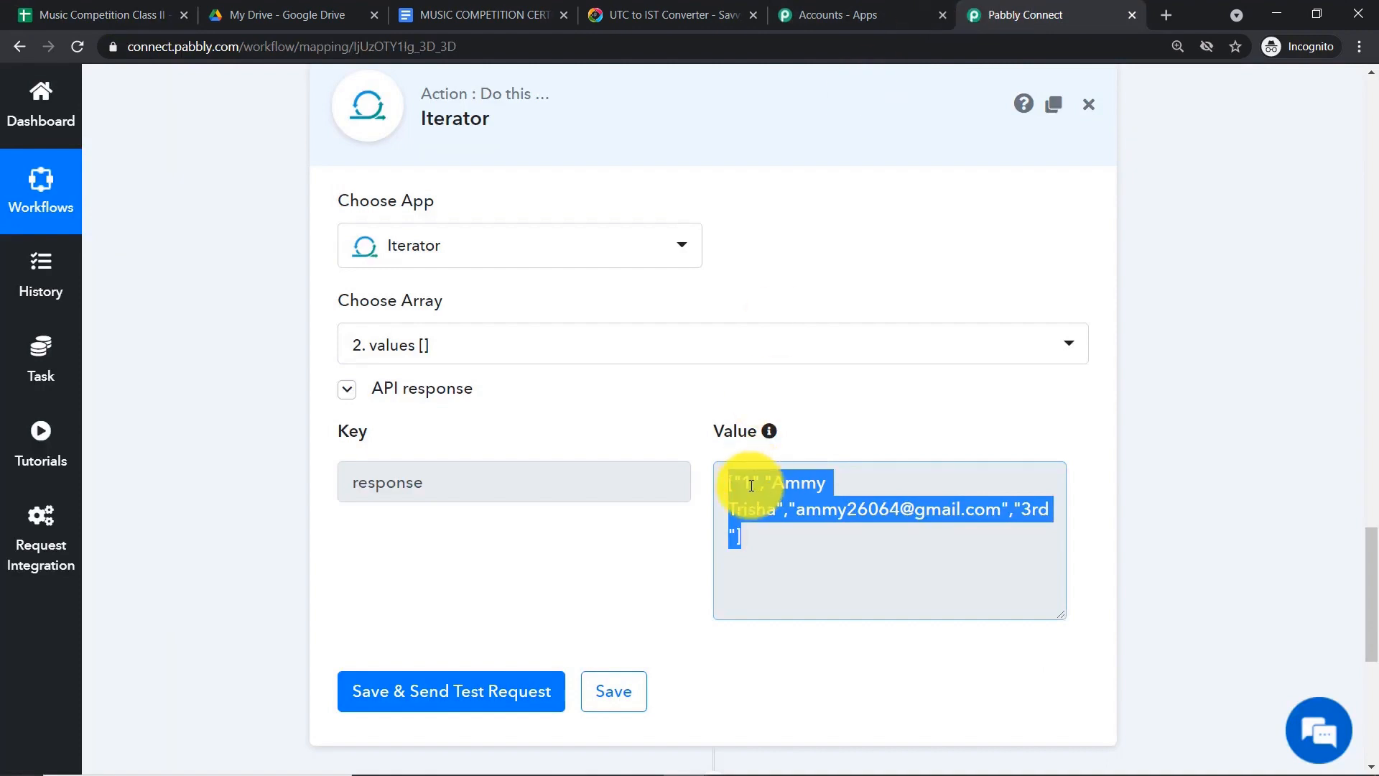
click(99, 9)
click(196, 299)
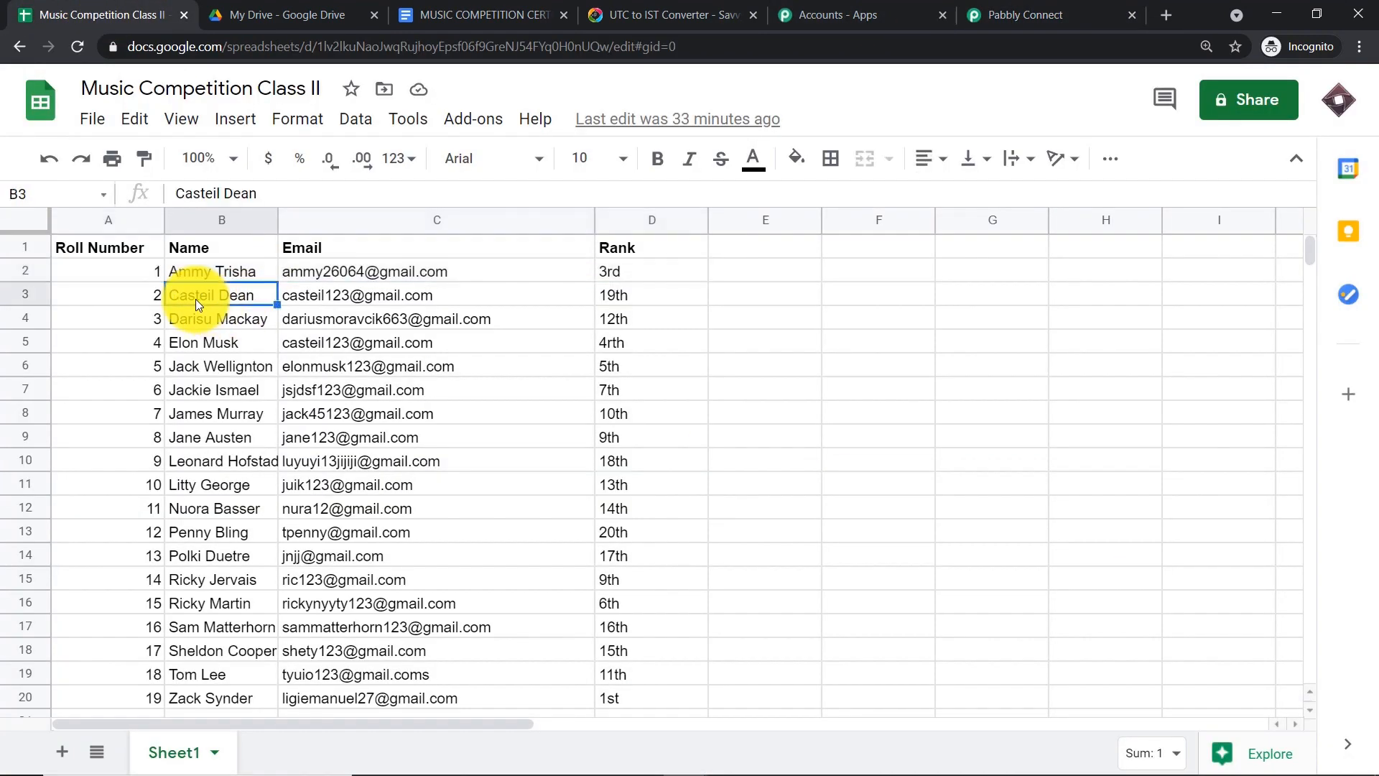
click(184, 321)
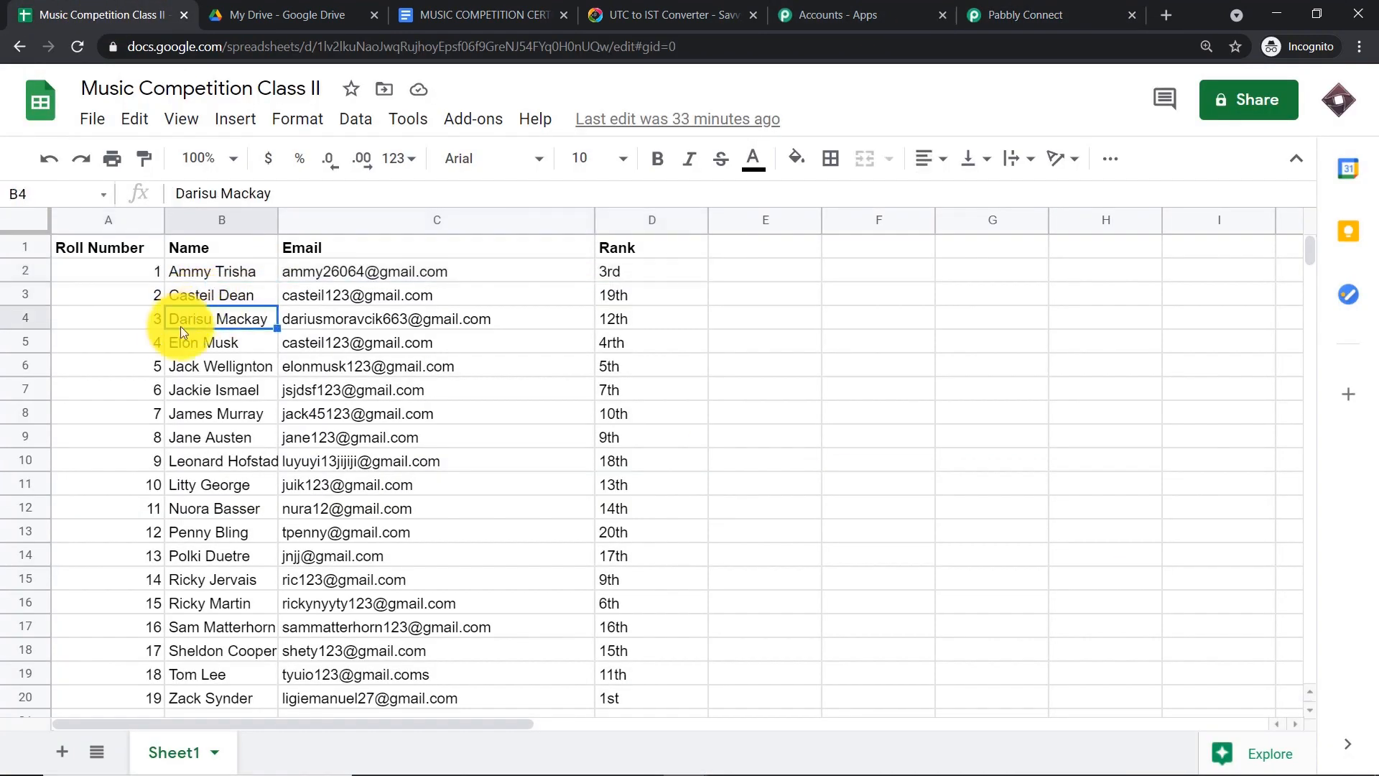
click(170, 345)
scroll(219, 496, down, 1)
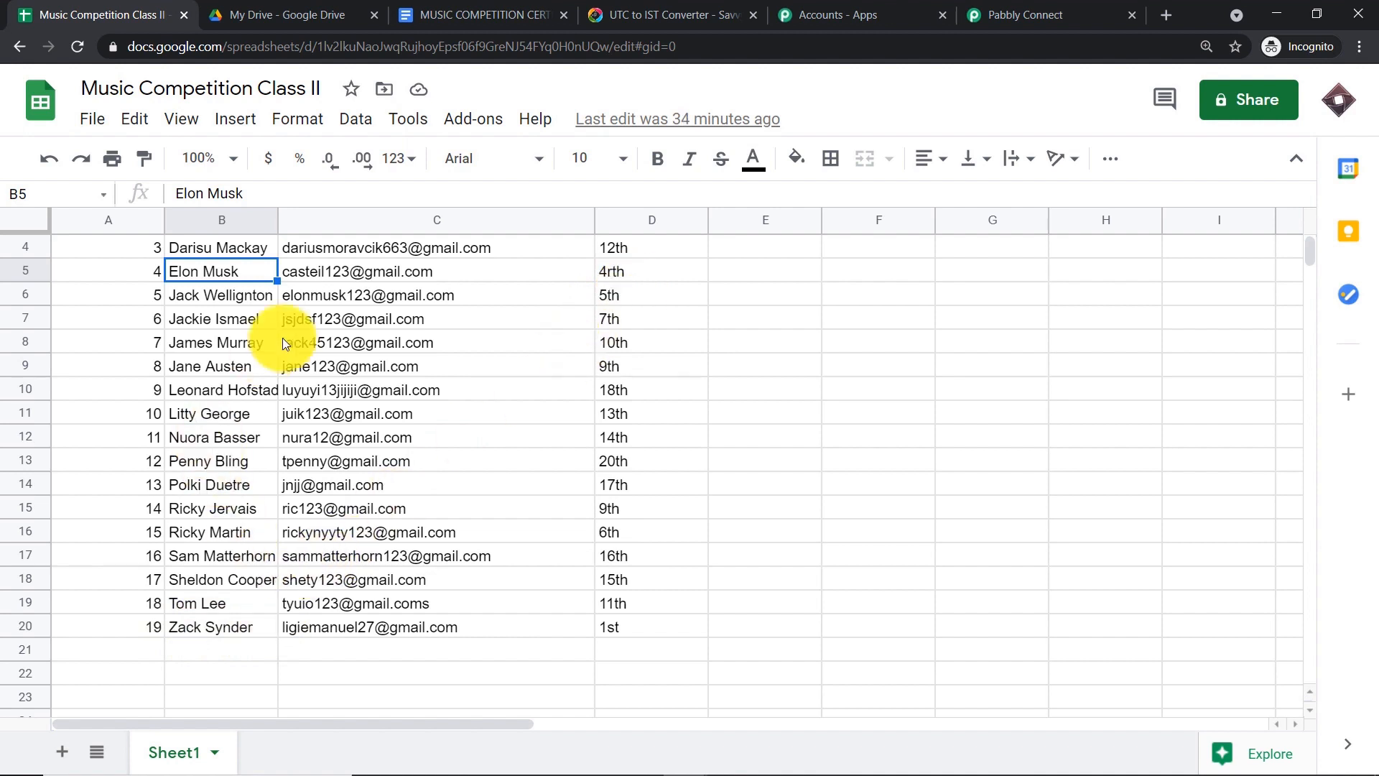
scroll(283, 343, up, 1)
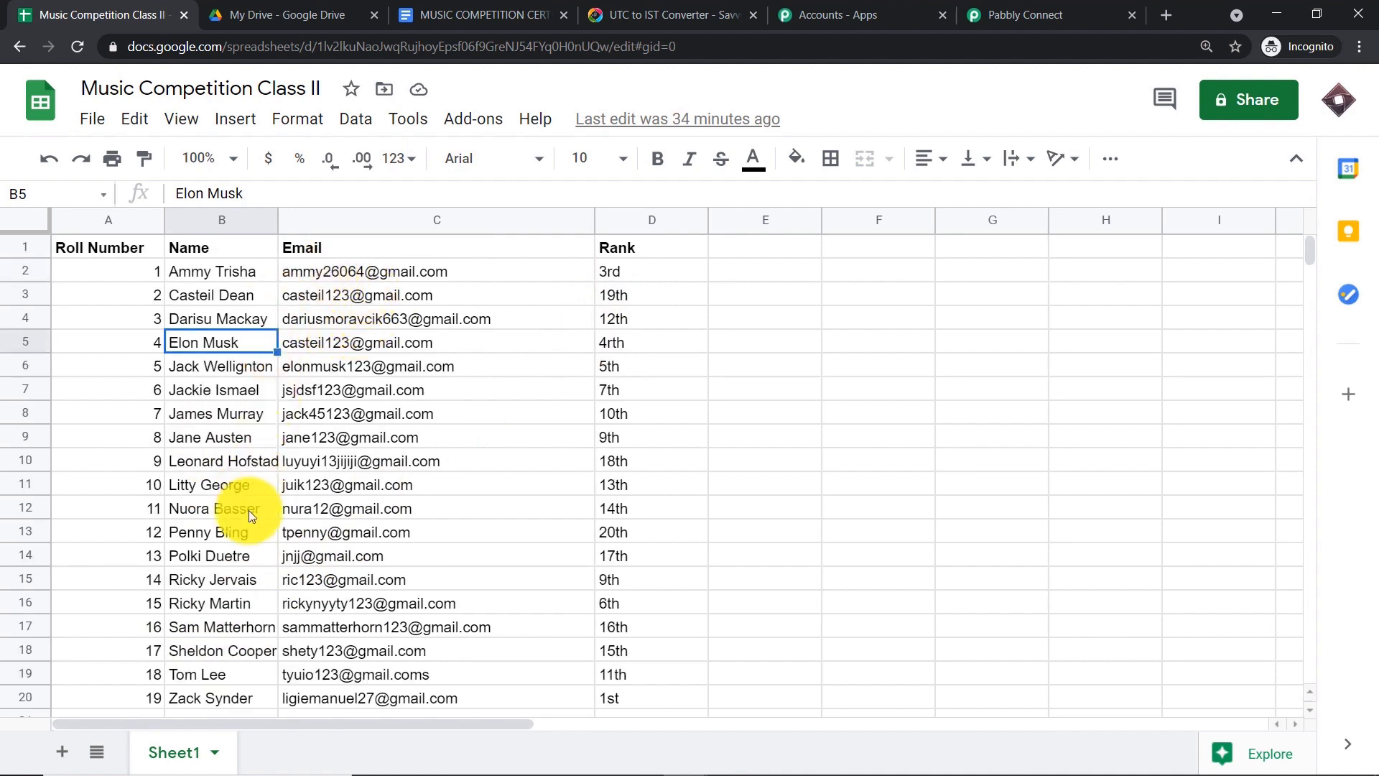
scroll(241, 546, down, 1)
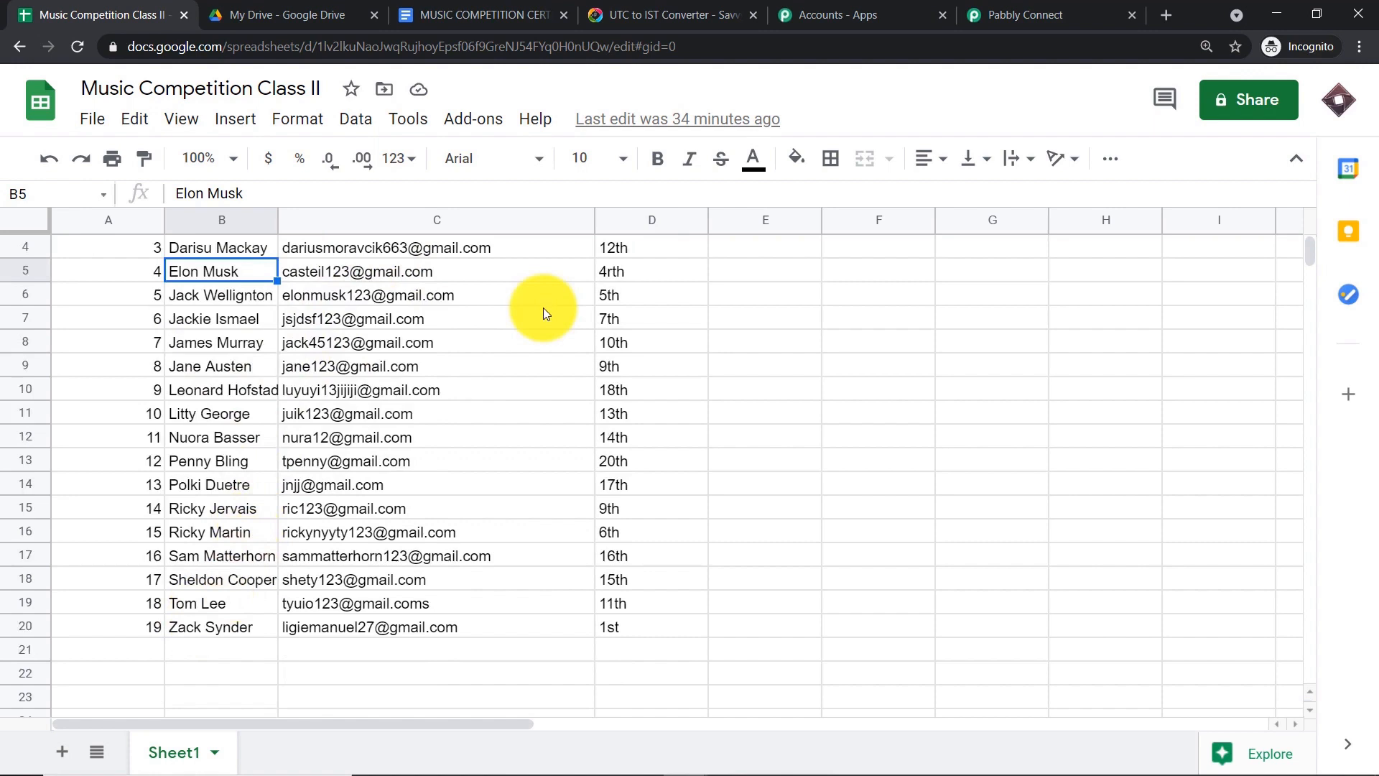
- Match the Iterator response value against row 2's roll number, name, email and rank
click(1025, 15)
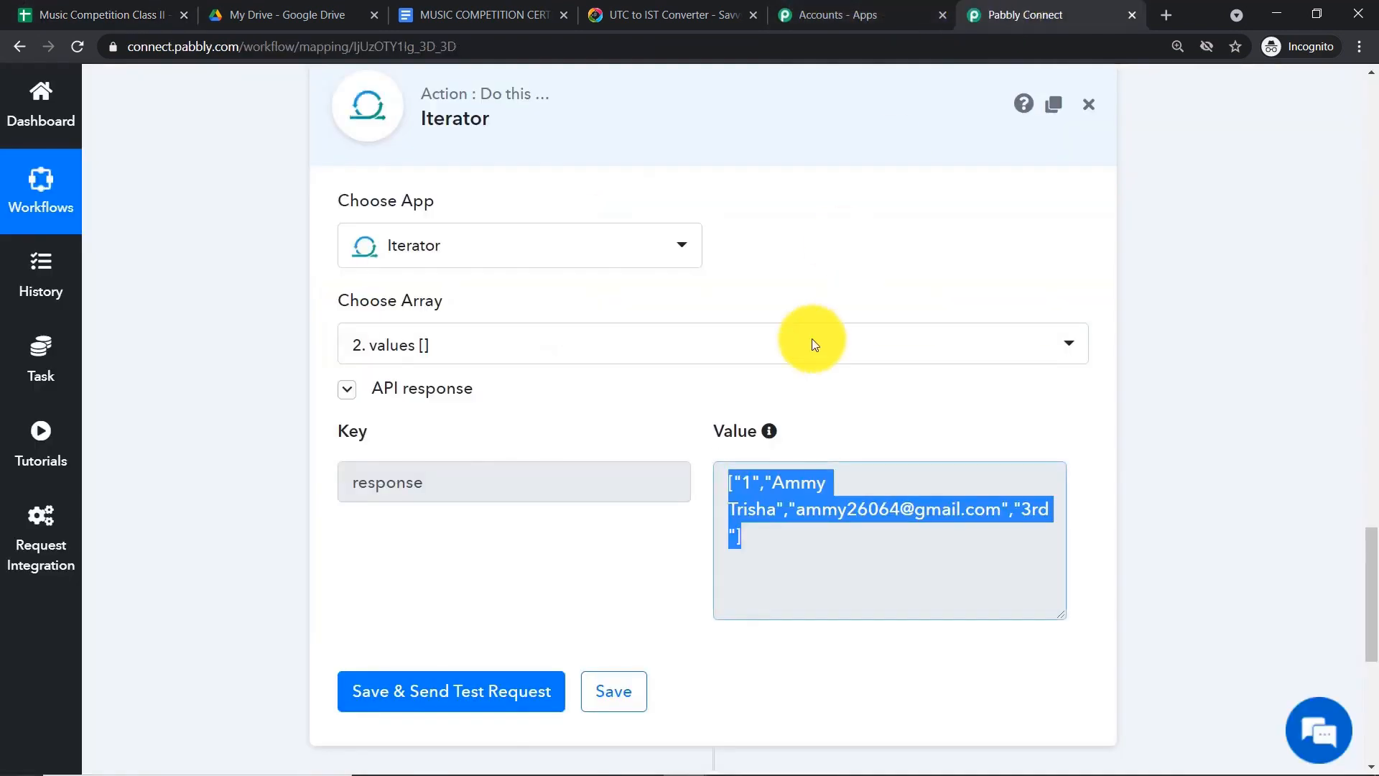
click(923, 382)
scroll(938, 378, down, 1)
scroll(890, 365, down, 1)
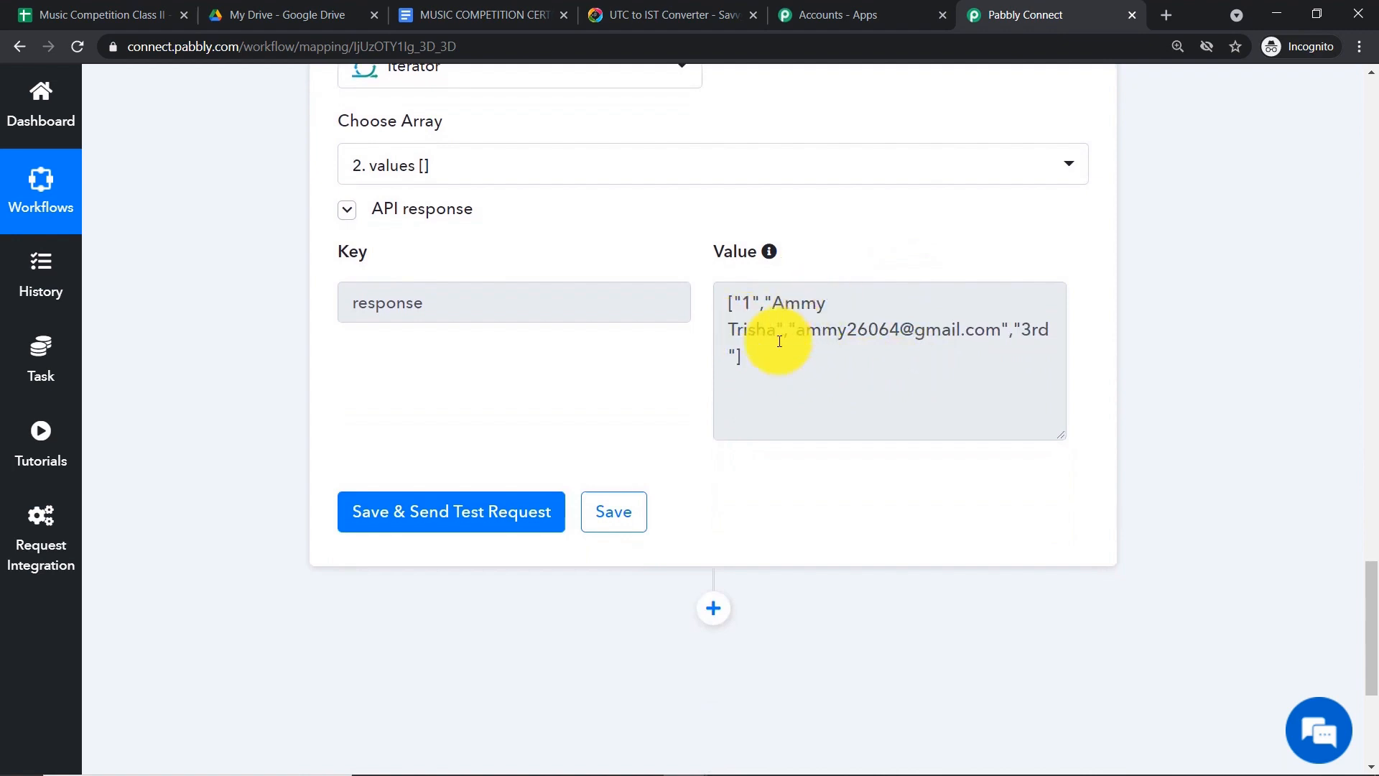
drag(739, 357, 728, 300)
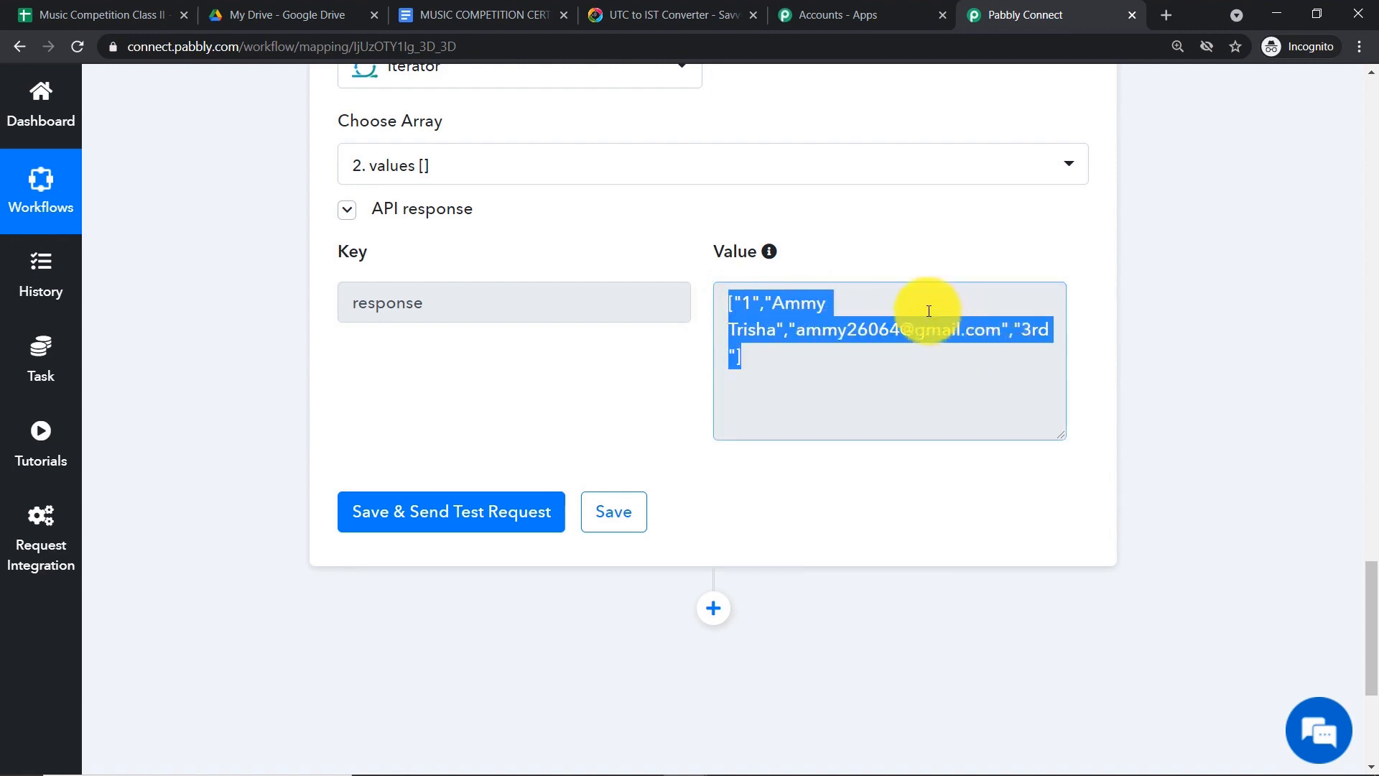
click(62, 12)
scroll(459, 286, up, 1)
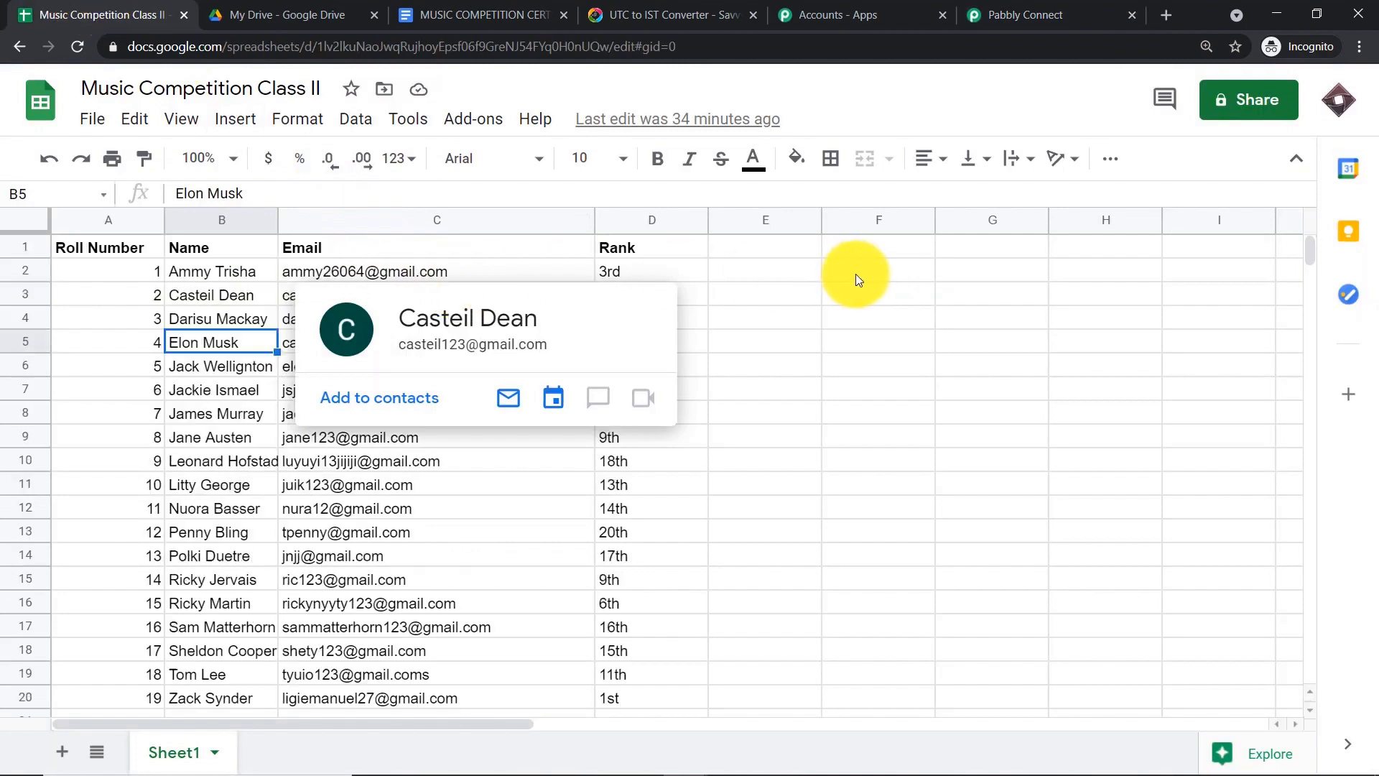
drag(691, 271, 77, 274)
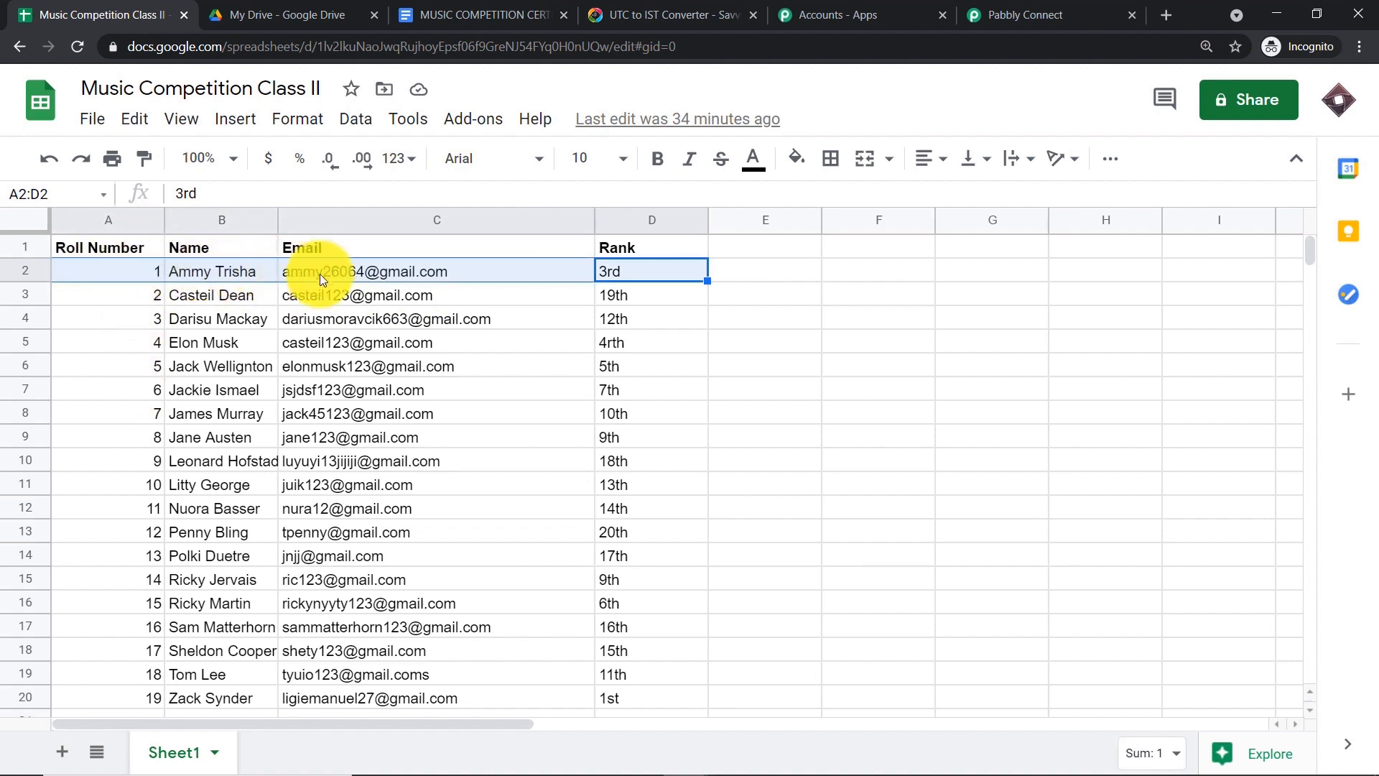
mouse_move(335, 274)
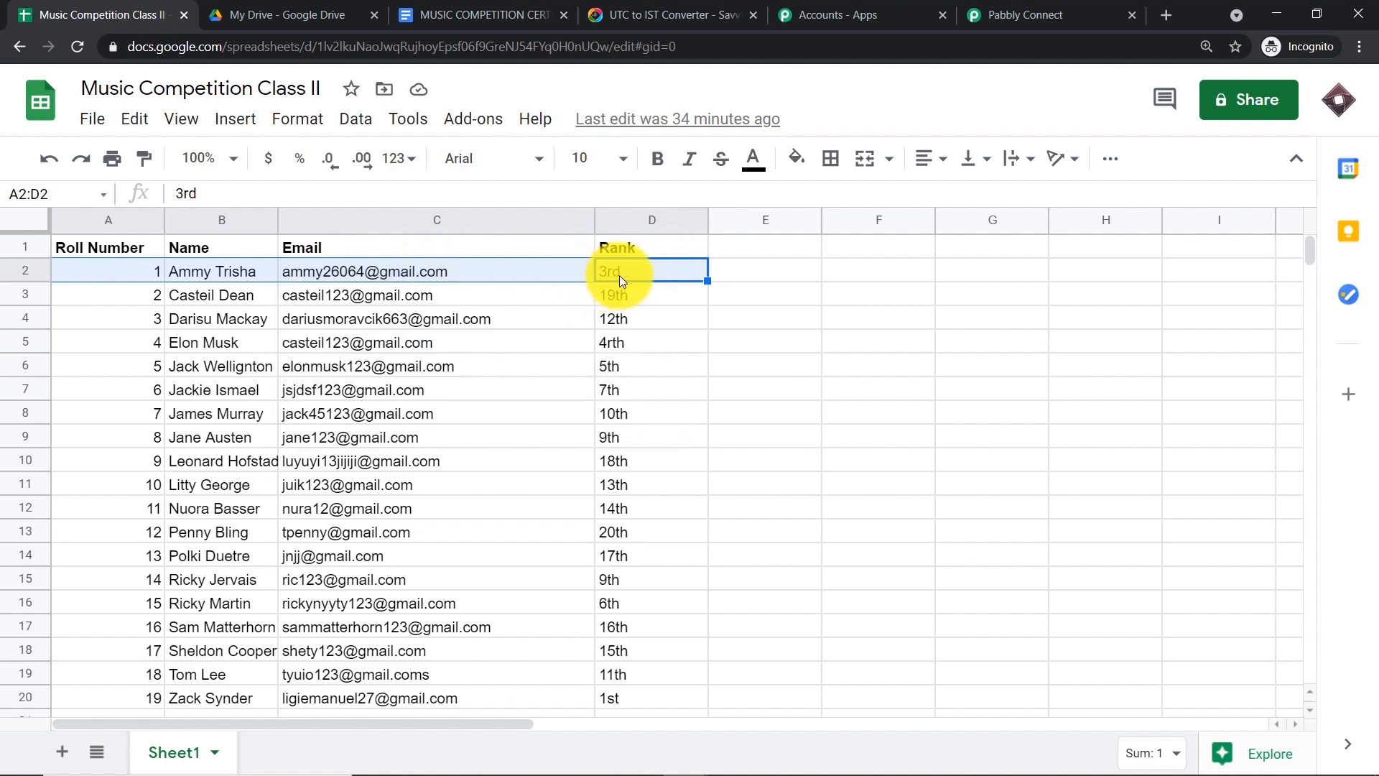
- Back in Pabbly Connect, add a new step below the Iterator
click(1020, 14)
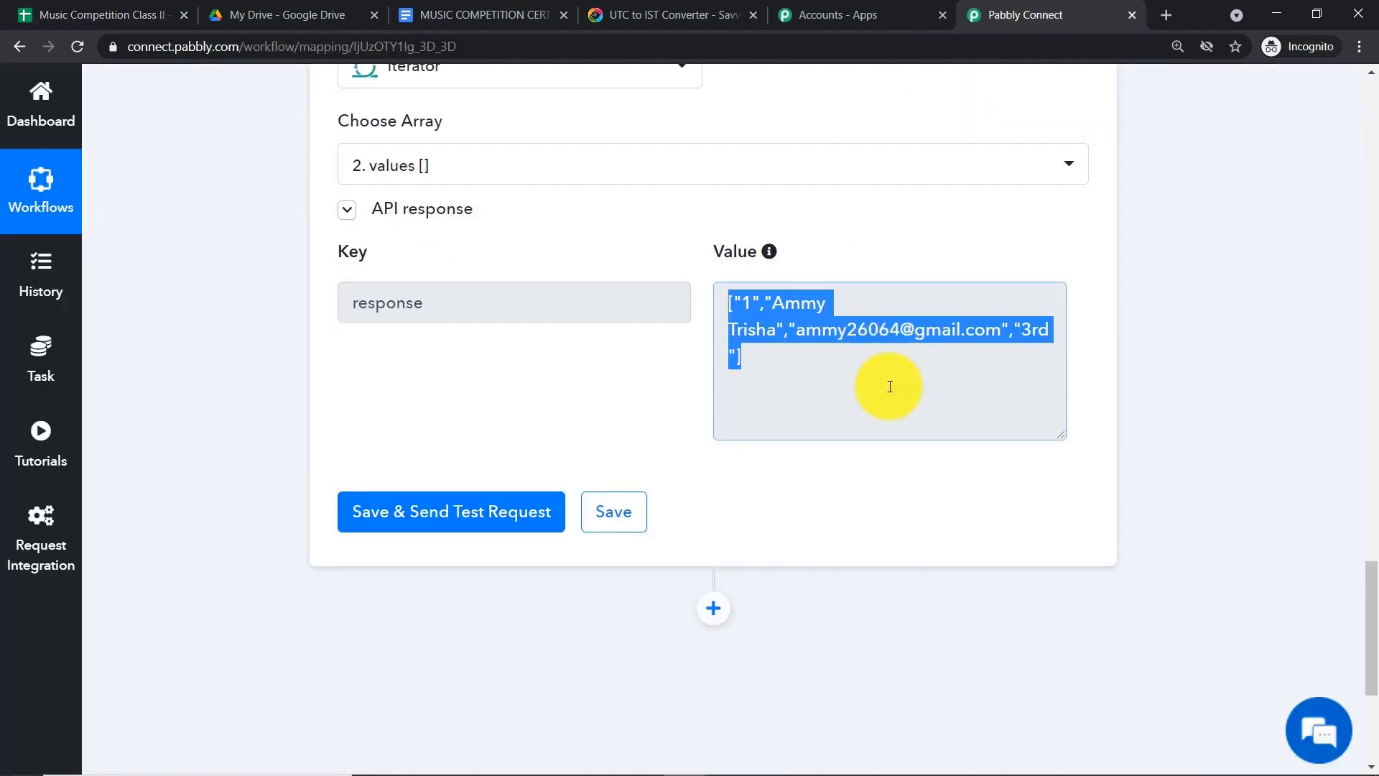
click(796, 385)
scroll(747, 460, down, 1)
click(716, 517)
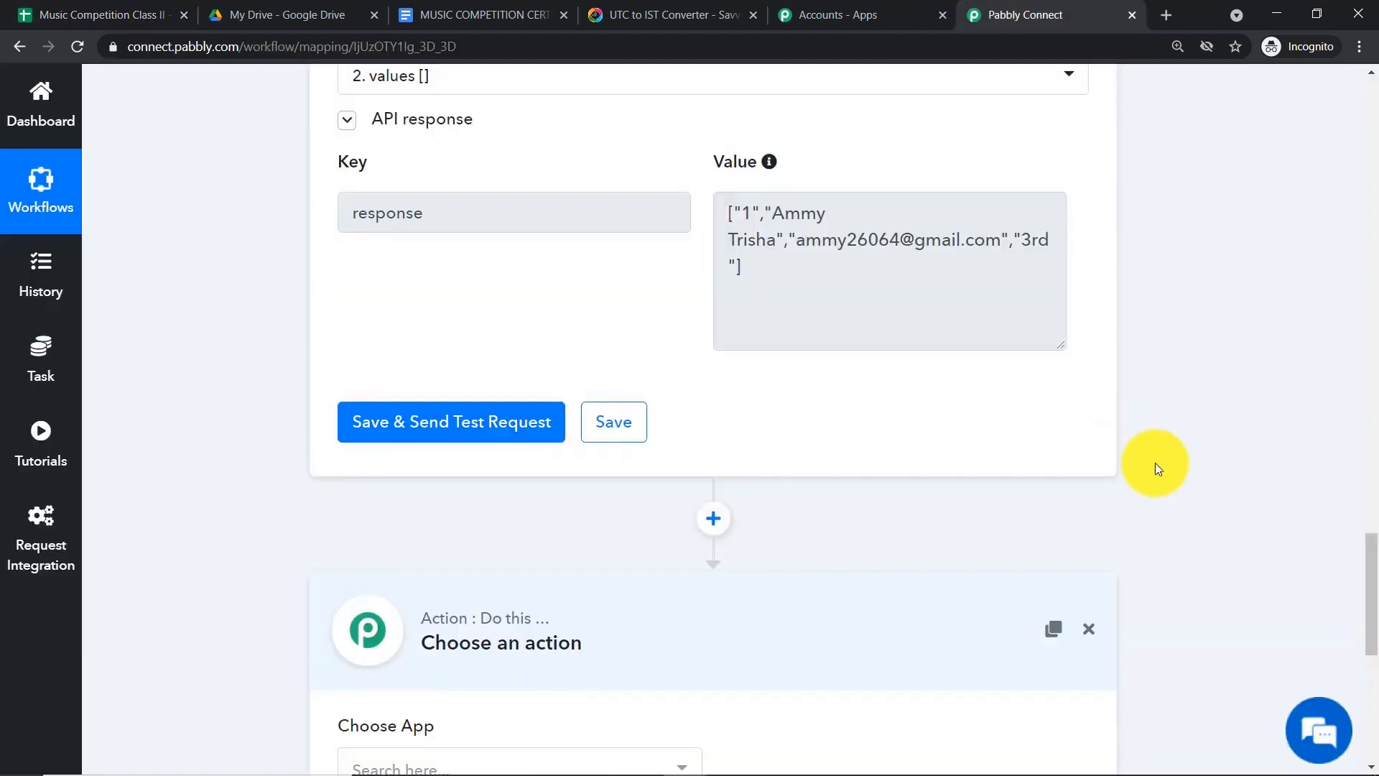
- Set the new step to JSON Extractor with the Extract JSON Data event and connect it
scroll(1221, 487, down, 3)
click(548, 502)
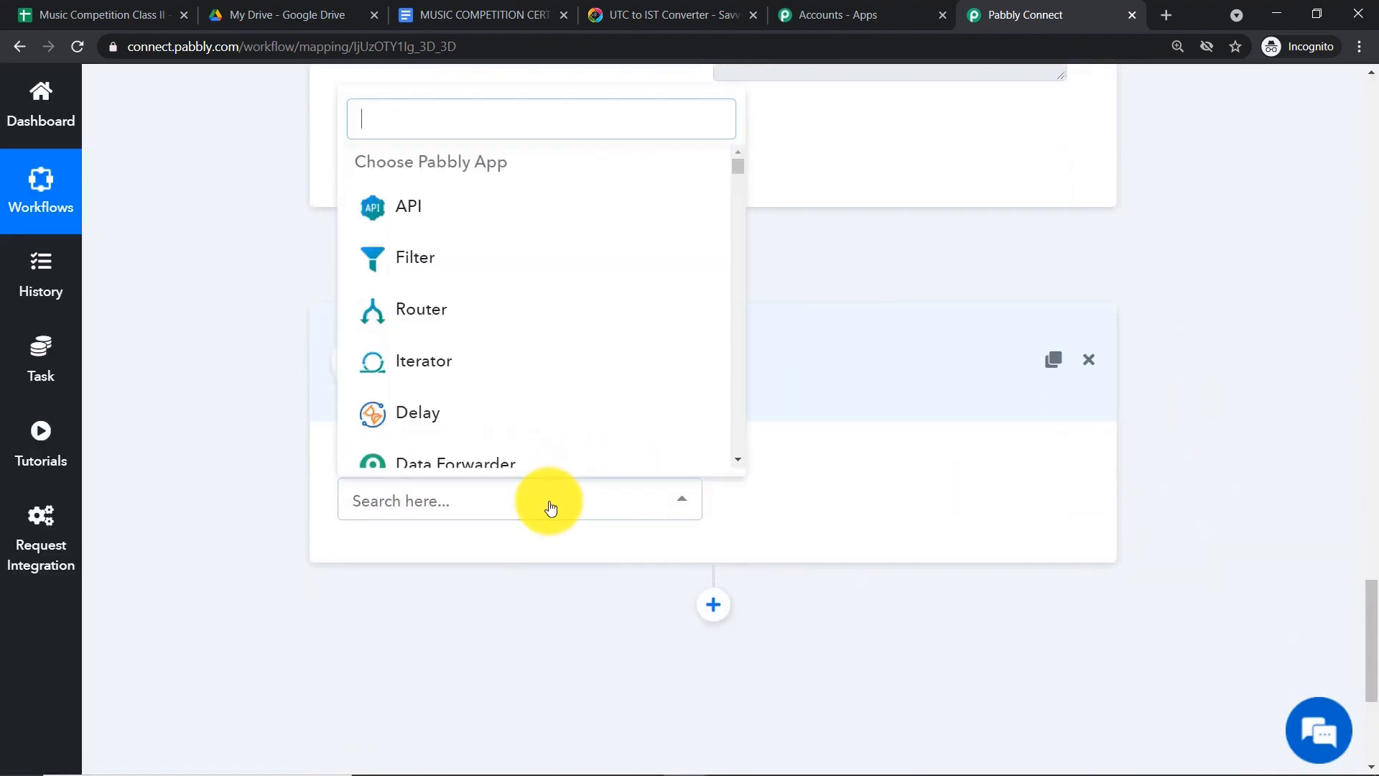
text(js)
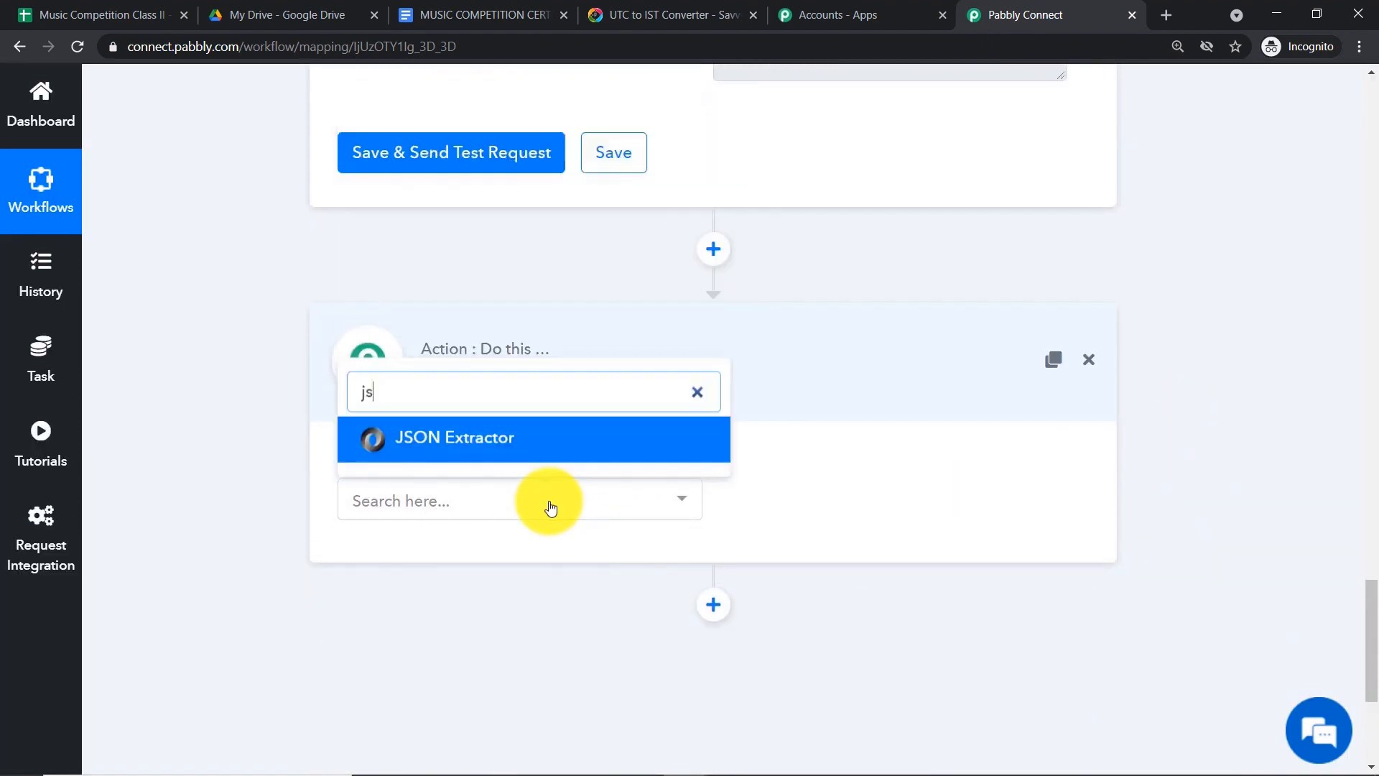
text(o)
click(548, 438)
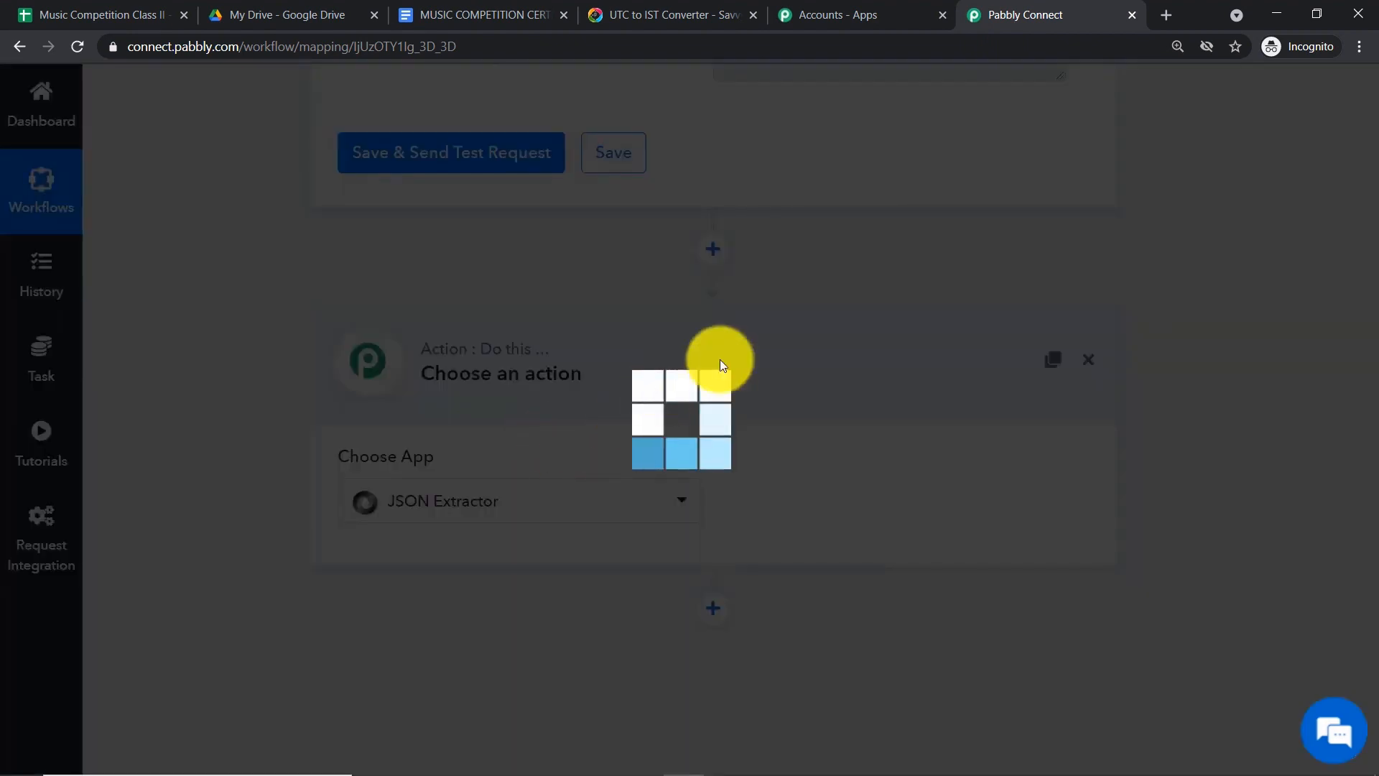
click(898, 508)
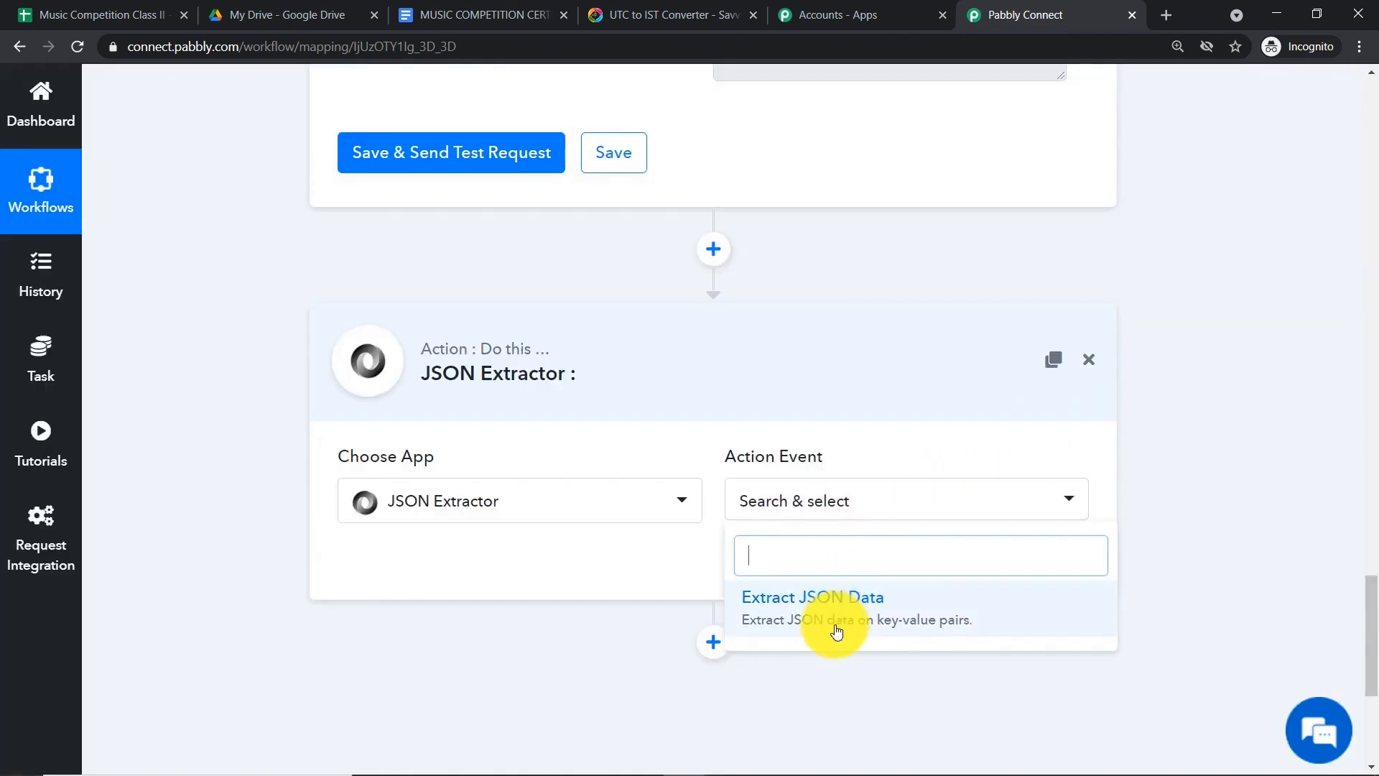
click(837, 632)
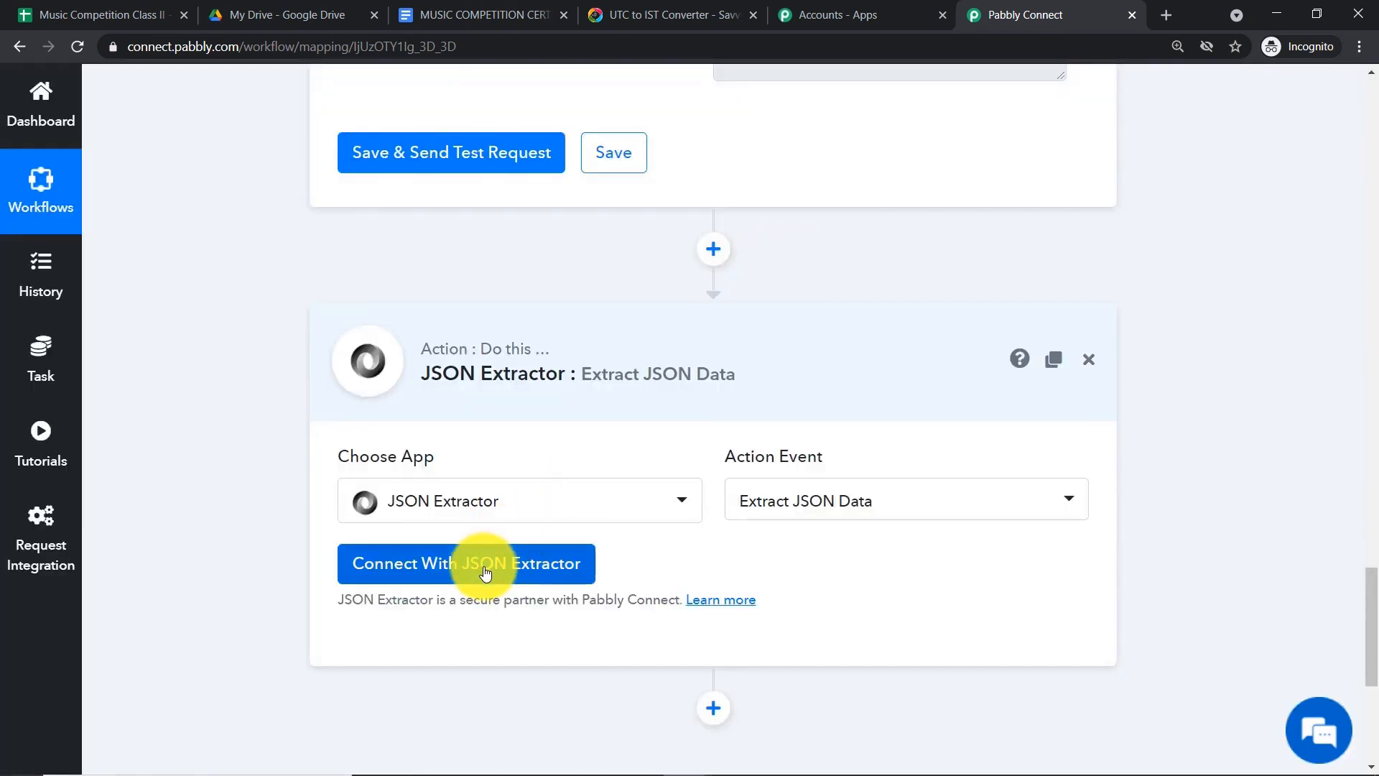
click(477, 563)
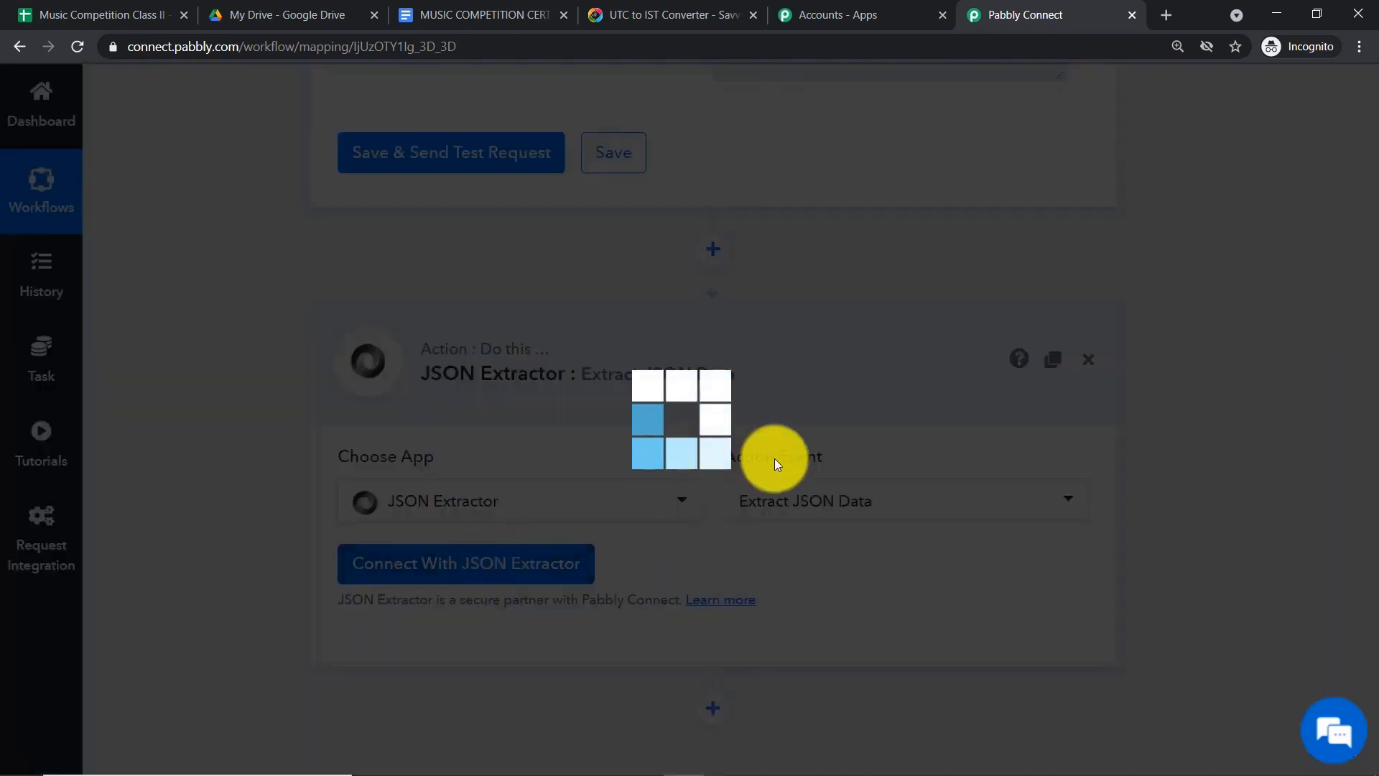
- Map the Iterator response into the Data field and send a test request
scroll(952, 424, down, 3)
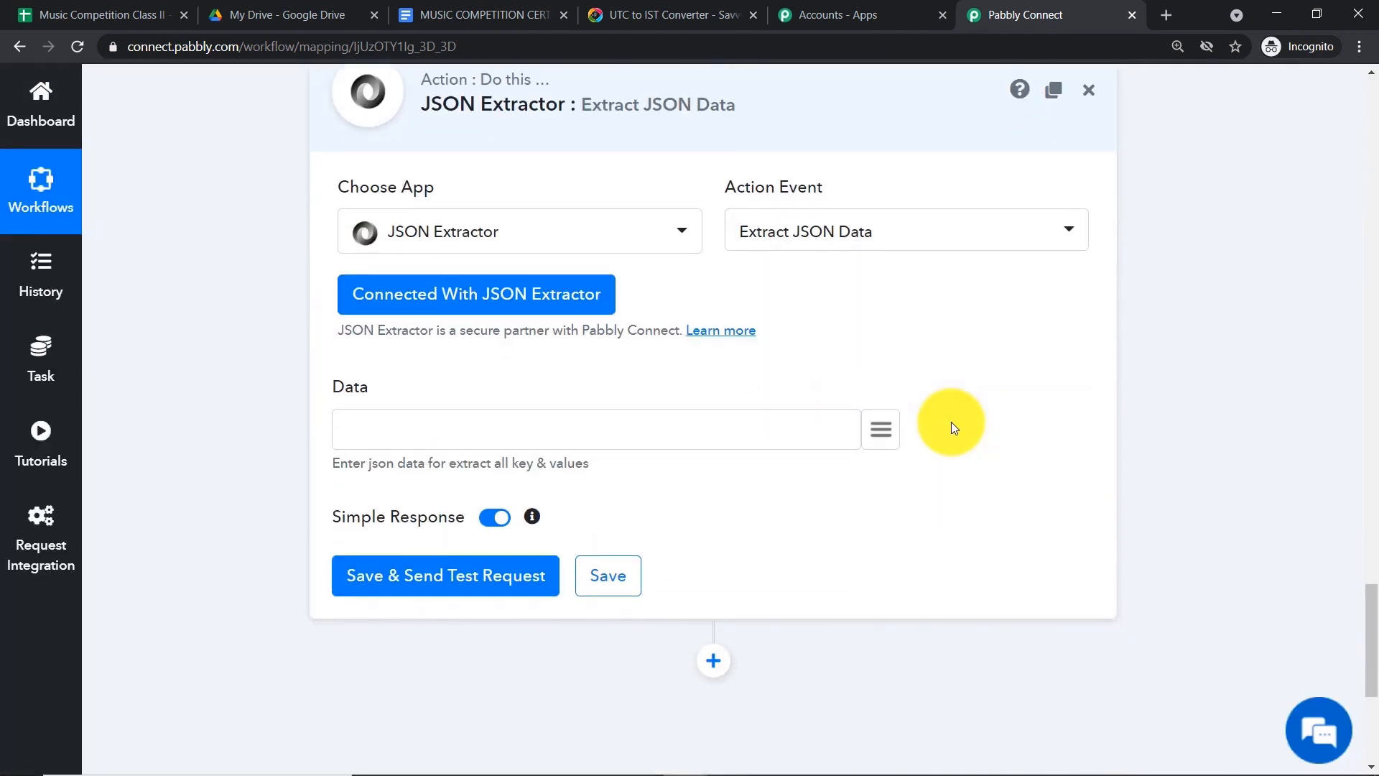
click(880, 428)
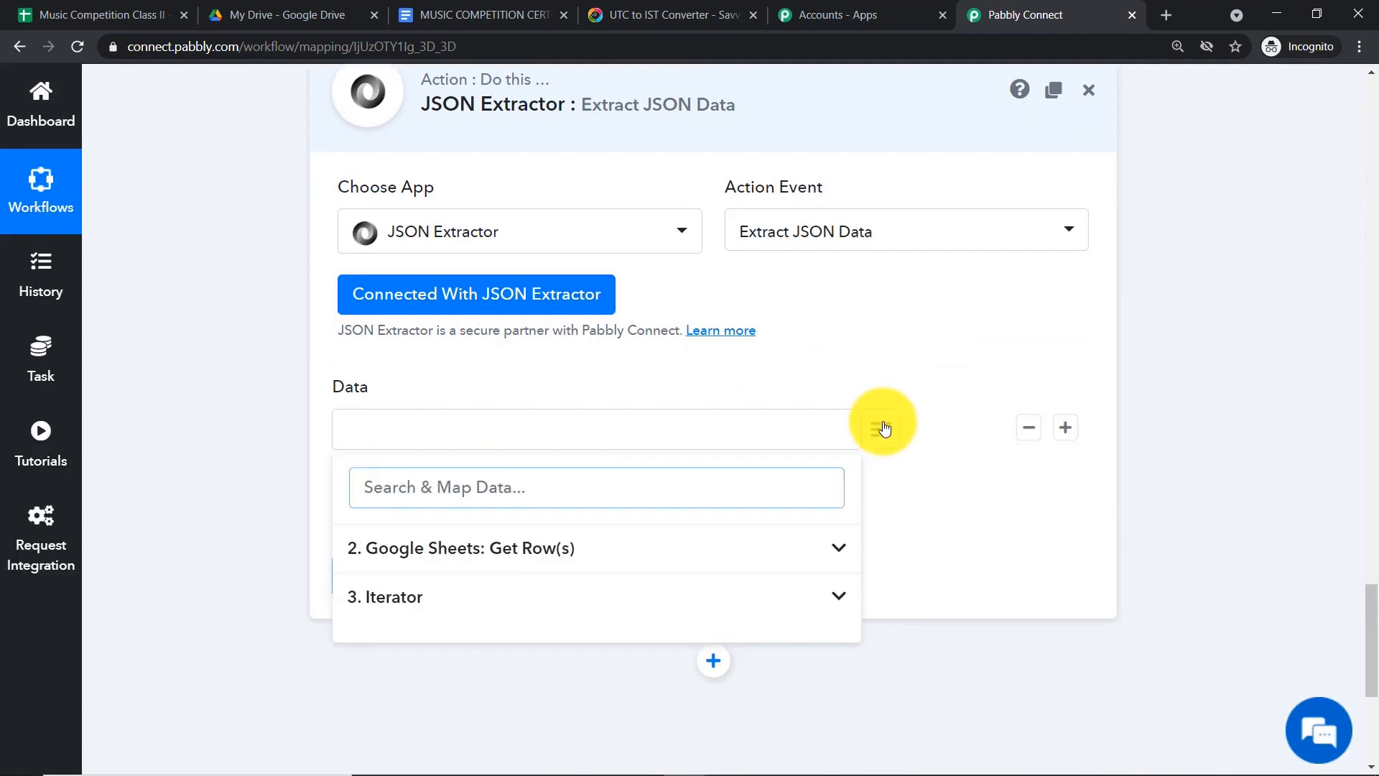
click(504, 600)
click(528, 659)
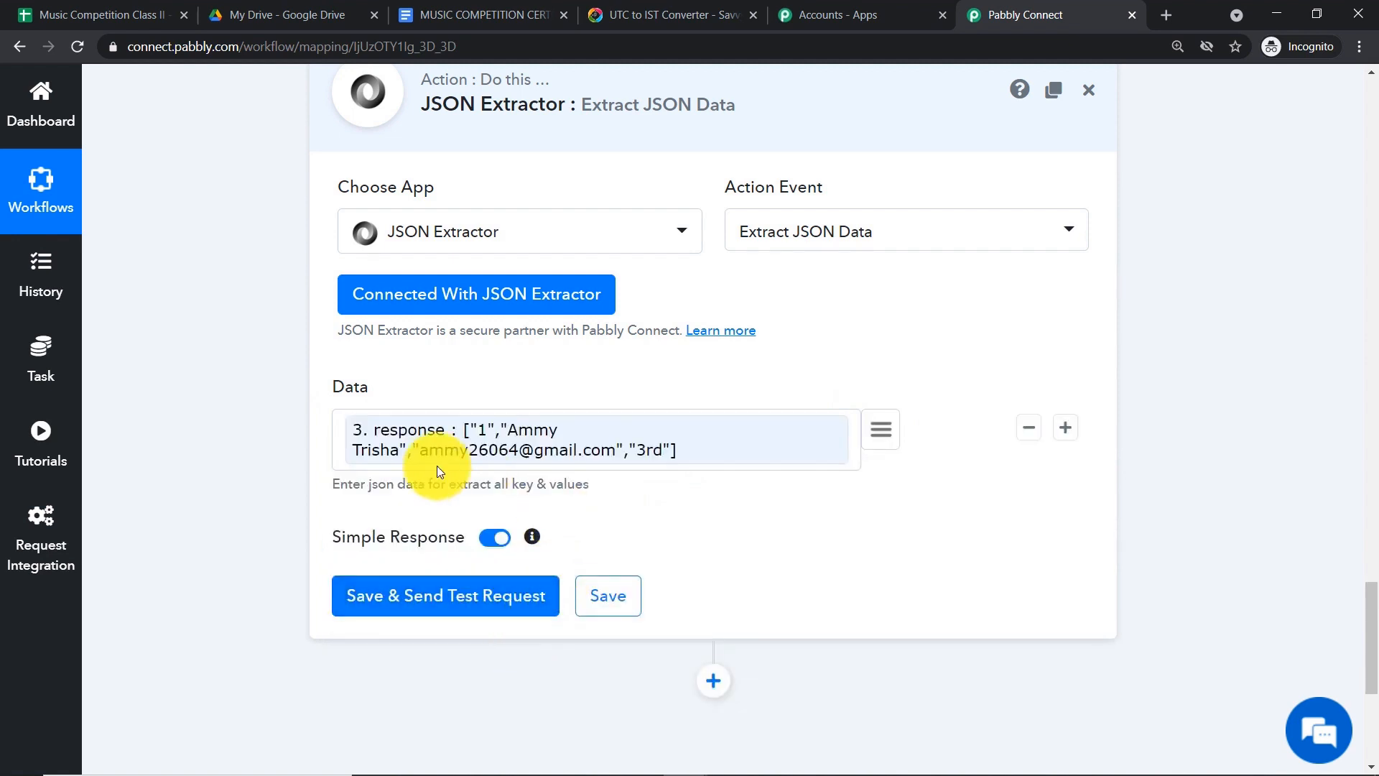
click(426, 600)
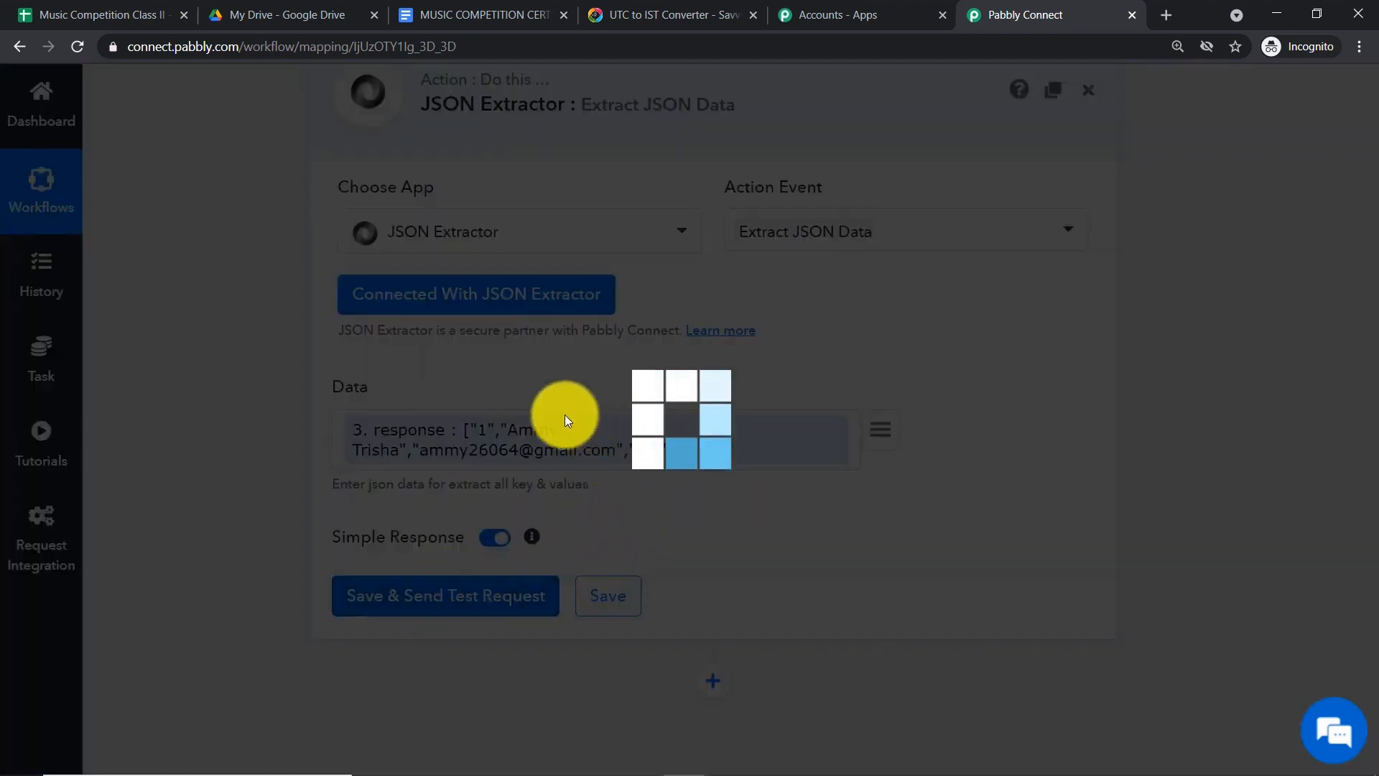
- Enlarge the data > all box and select the full combined row value
scroll(898, 431, down, 6)
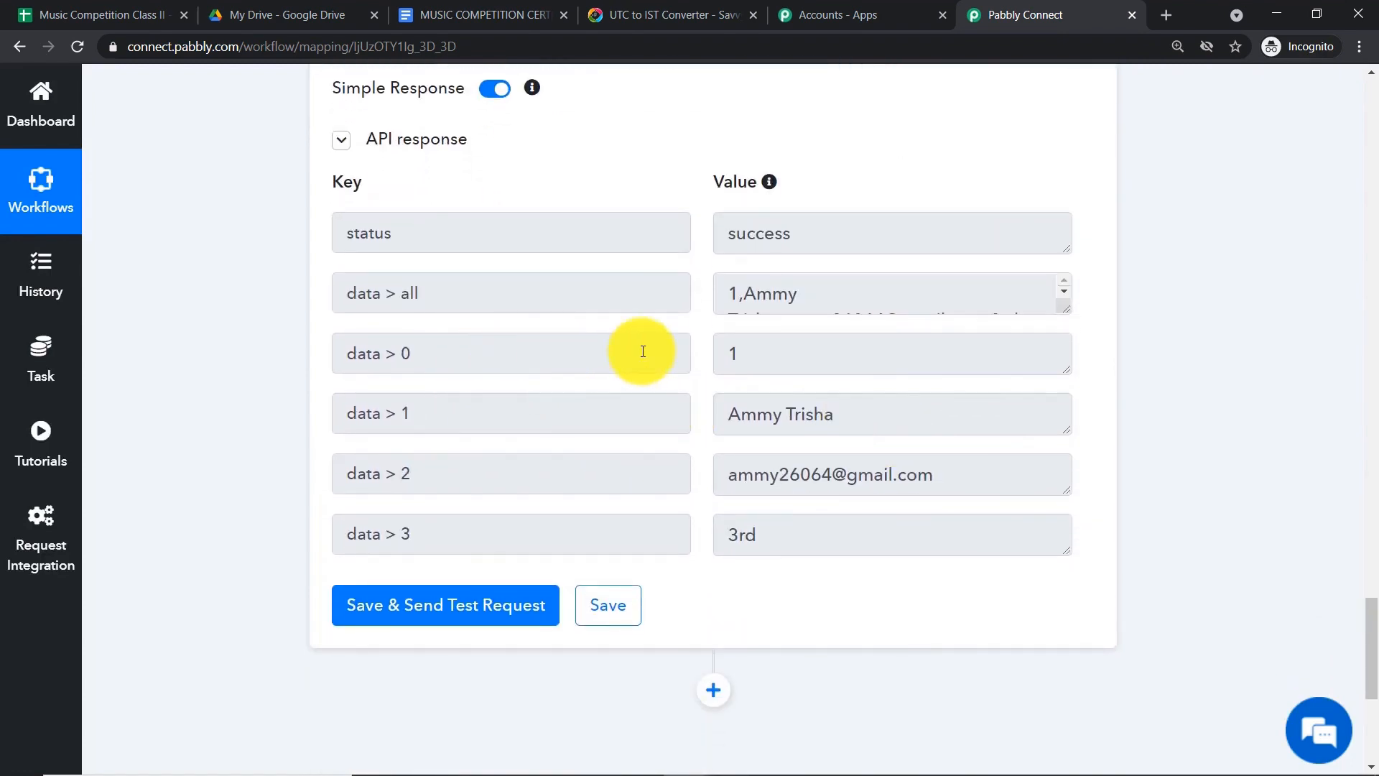
click(734, 352)
drag(1068, 310, 1065, 378)
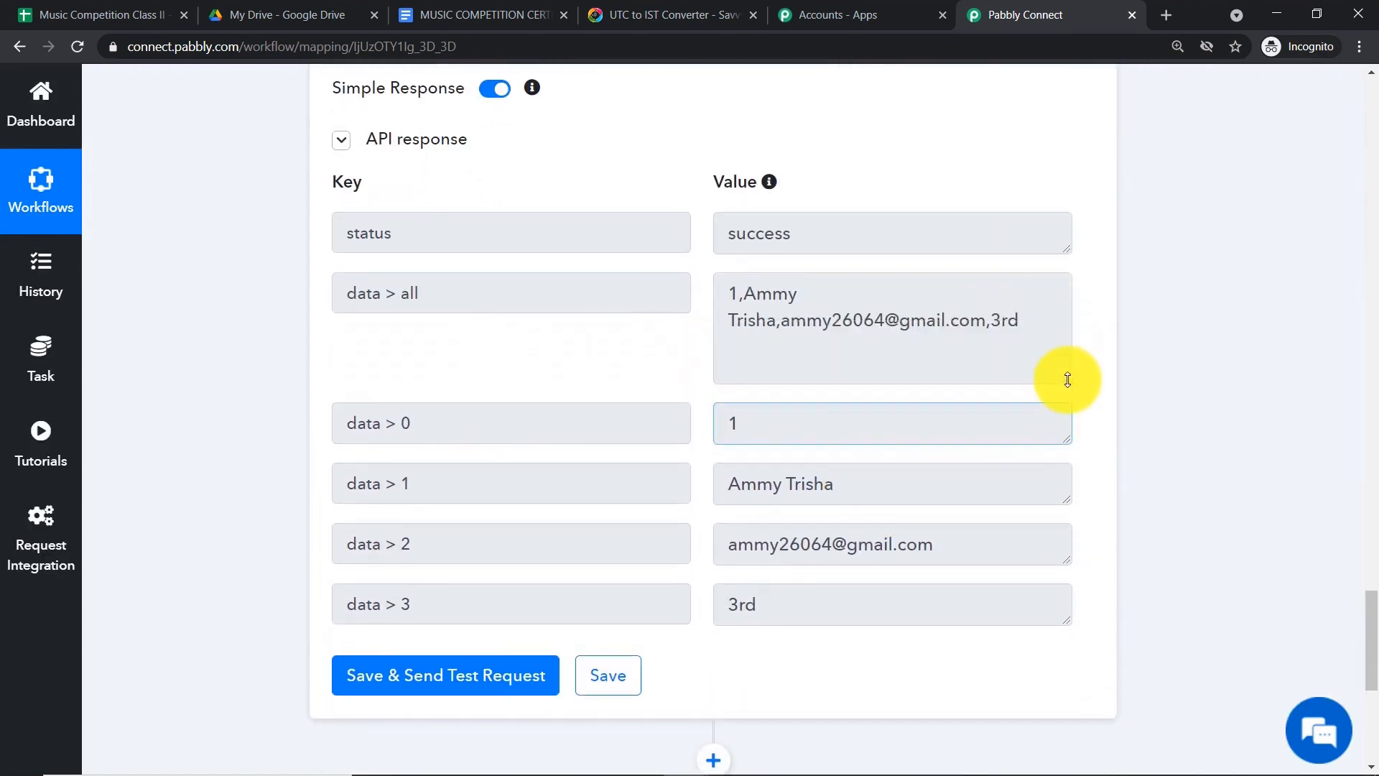
drag(1020, 320, 696, 292)
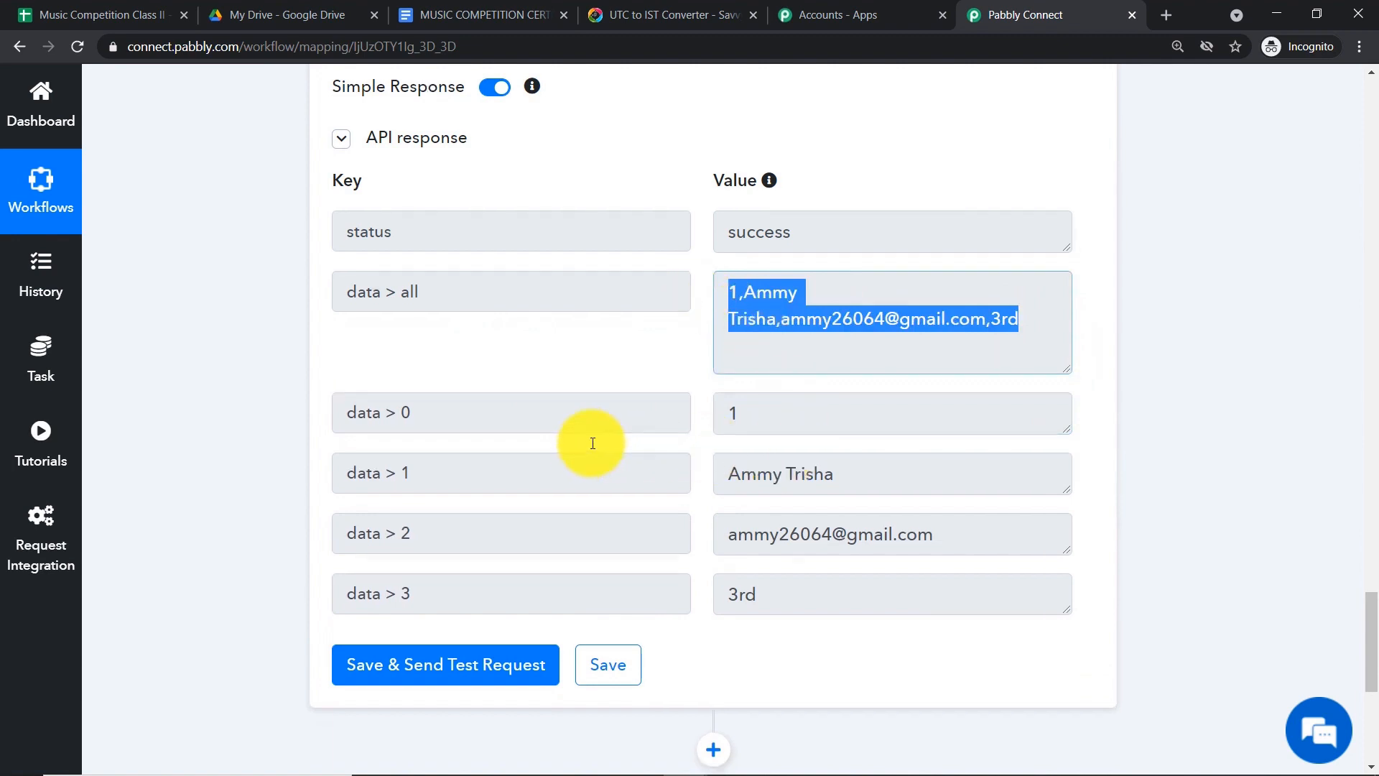
- Inspect the separated roll number, name and email values in data > 0–3
scroll(723, 330, down, 1)
click(746, 328)
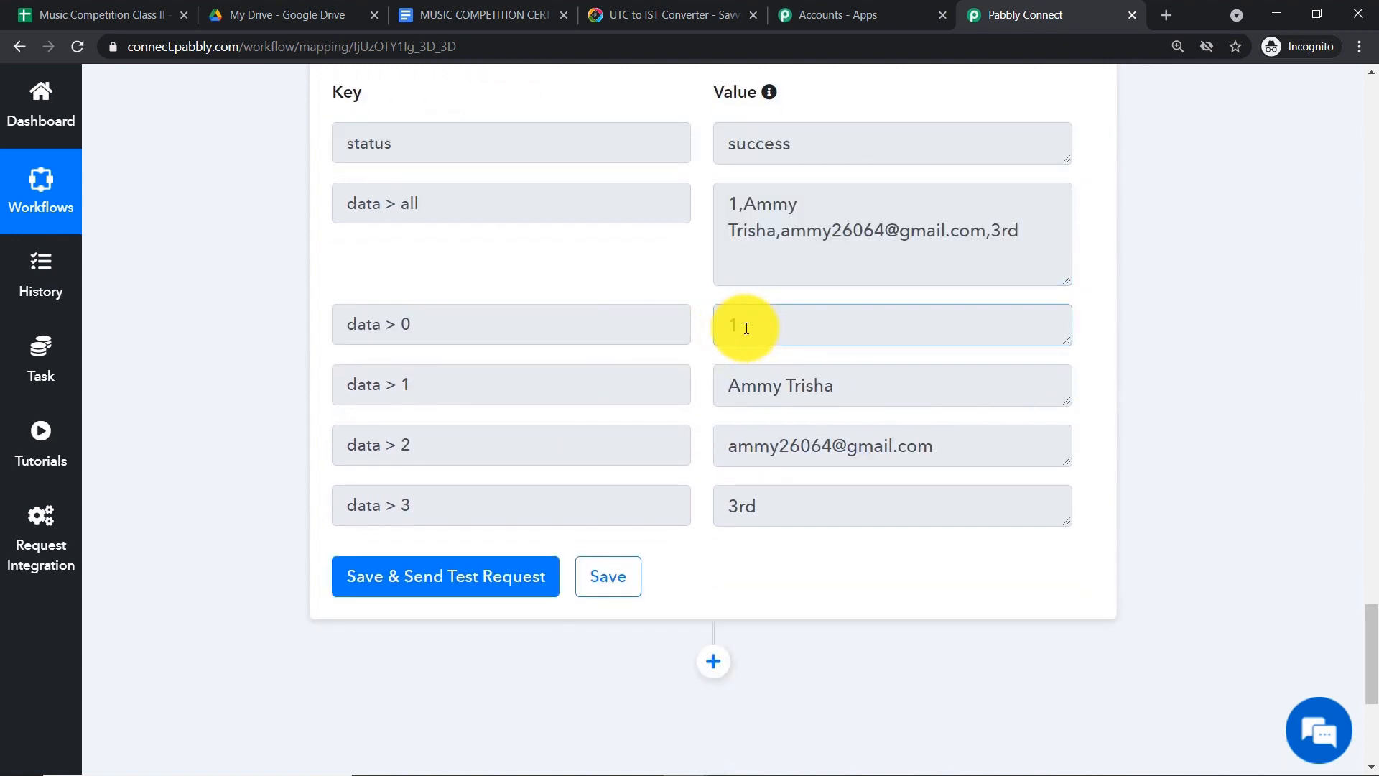
click(777, 388)
click(788, 451)
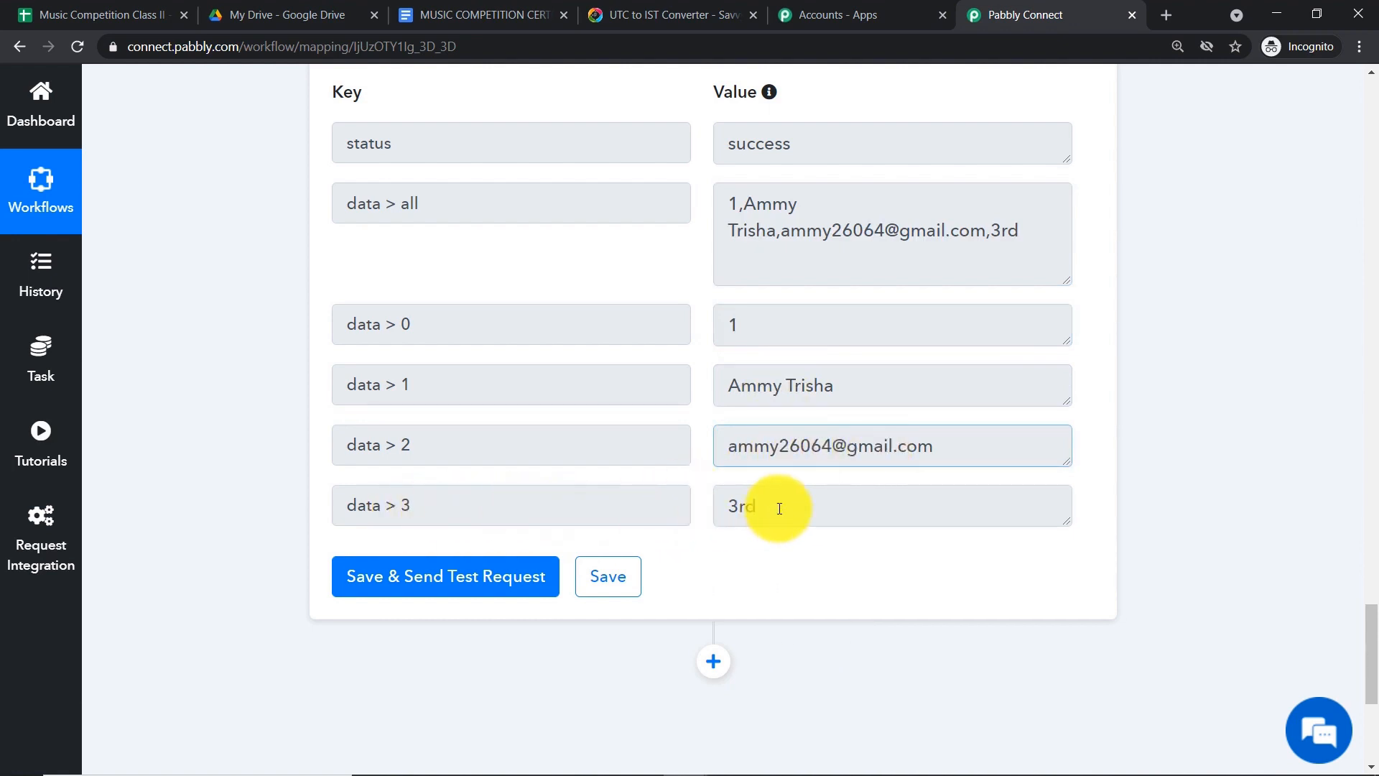
scroll(779, 508, down, 1)
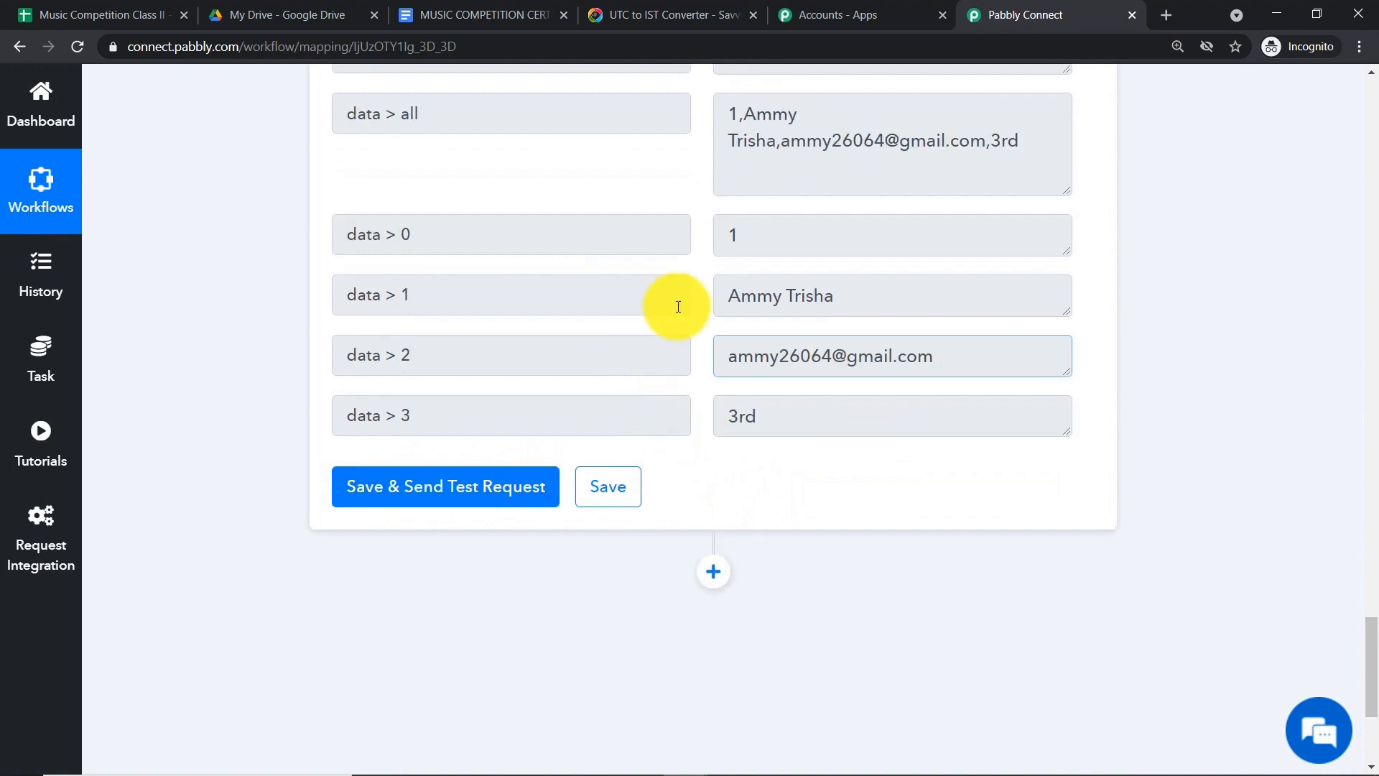
scroll(718, 298, up, 1)
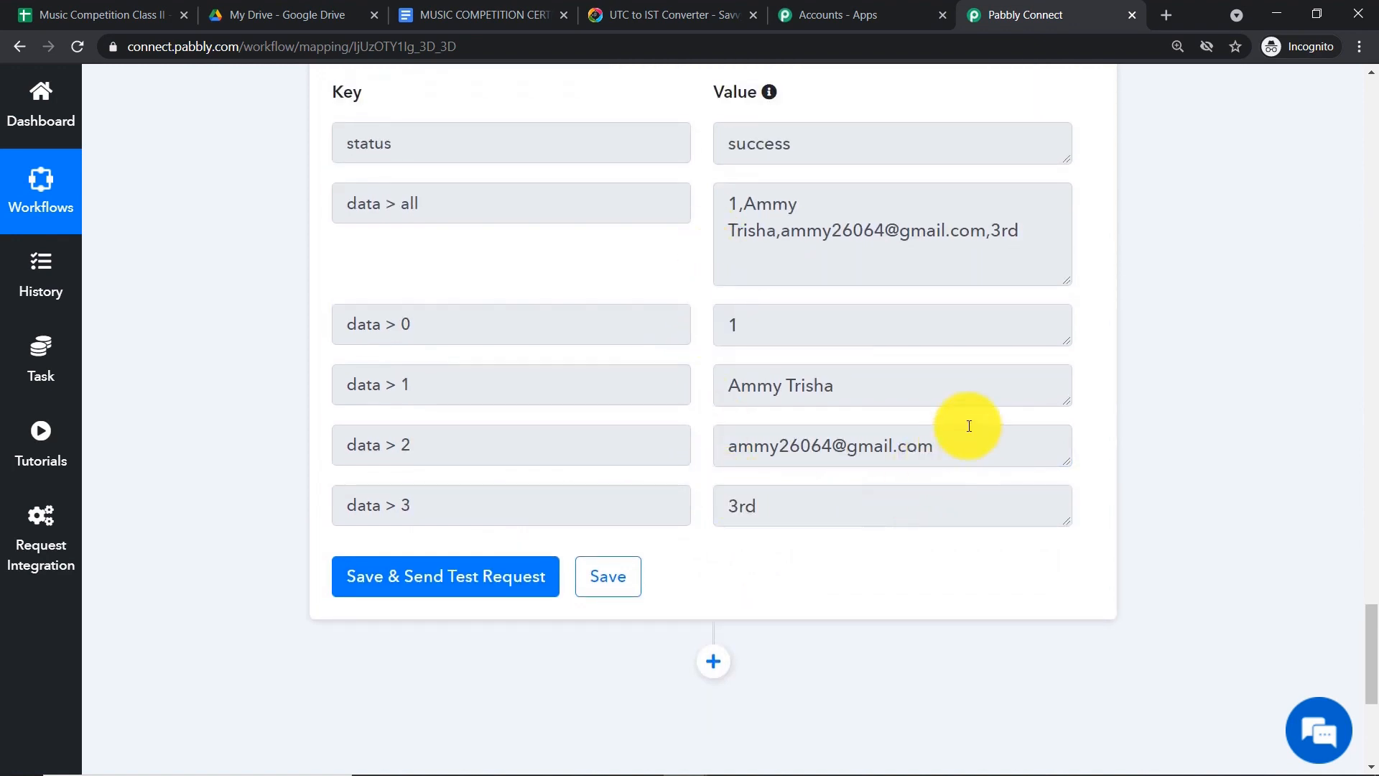
scroll(971, 419, down, 2)
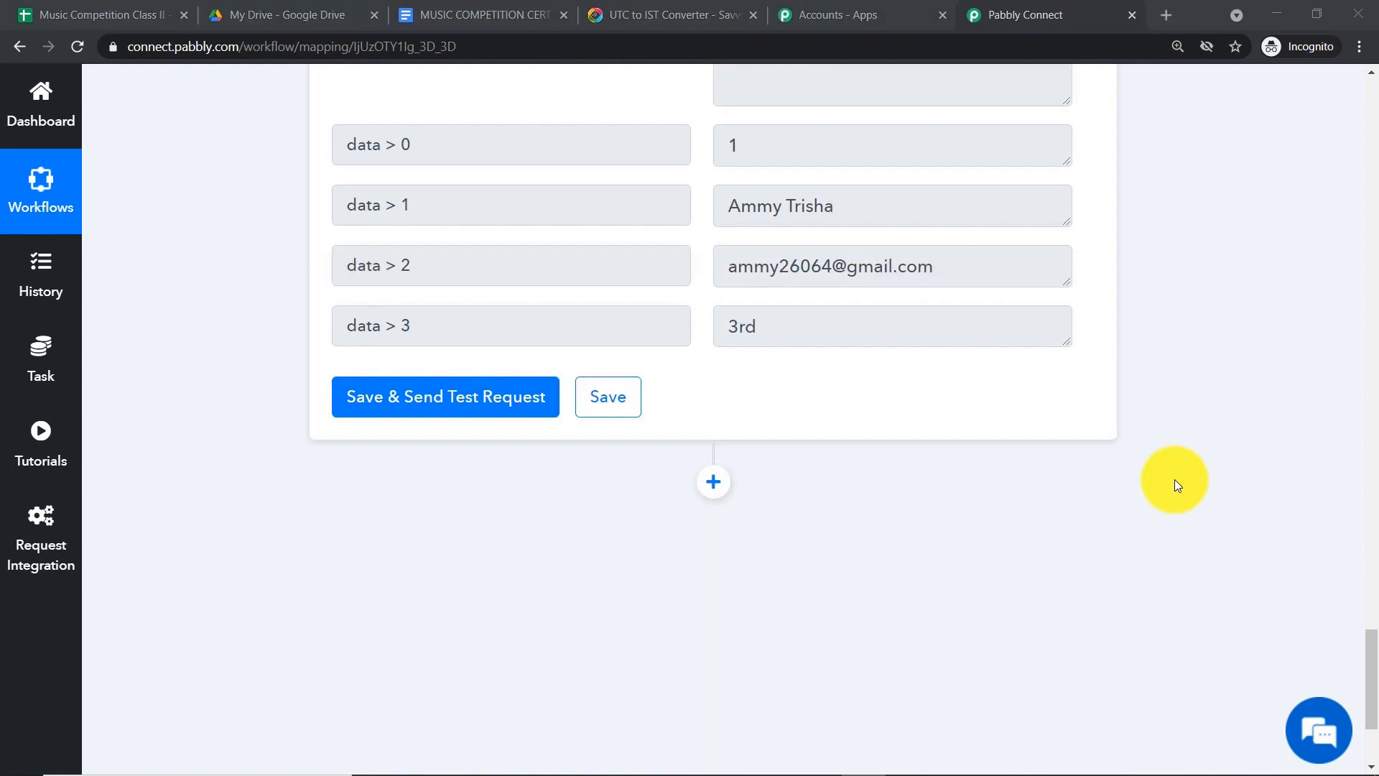
click(442, 14)
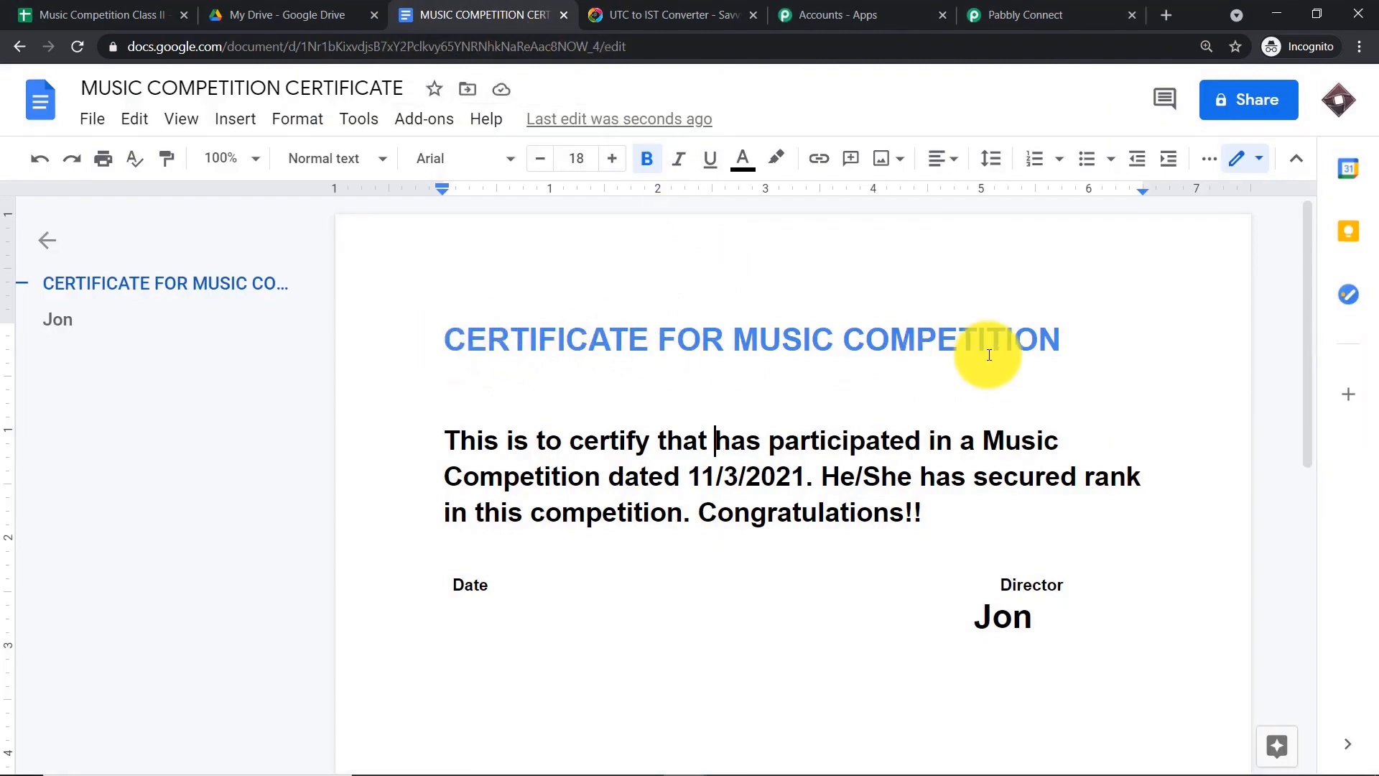
- Turn the 'CERTIFICATE FOR MUSIC COMPETITION' heading green and place the cursor in it
drag(1078, 338, 453, 309)
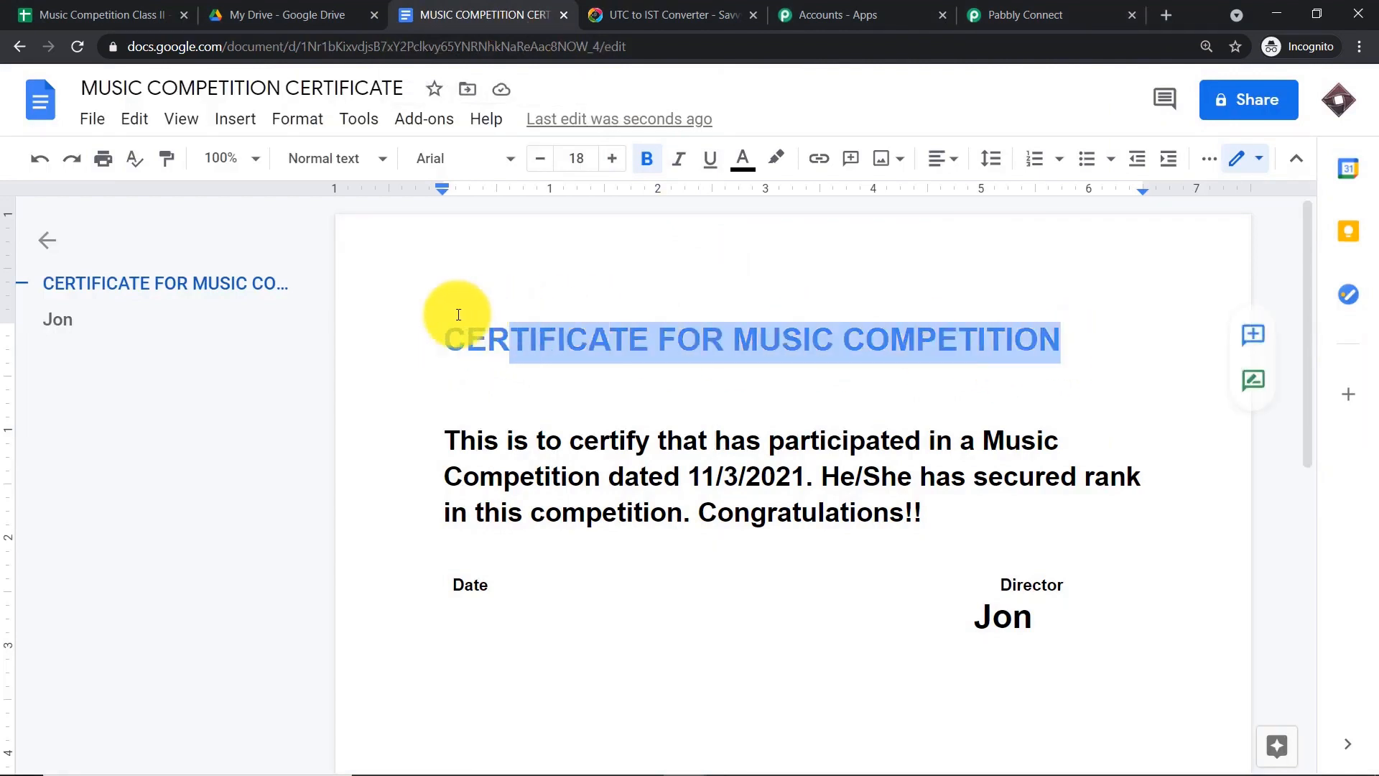
click(742, 161)
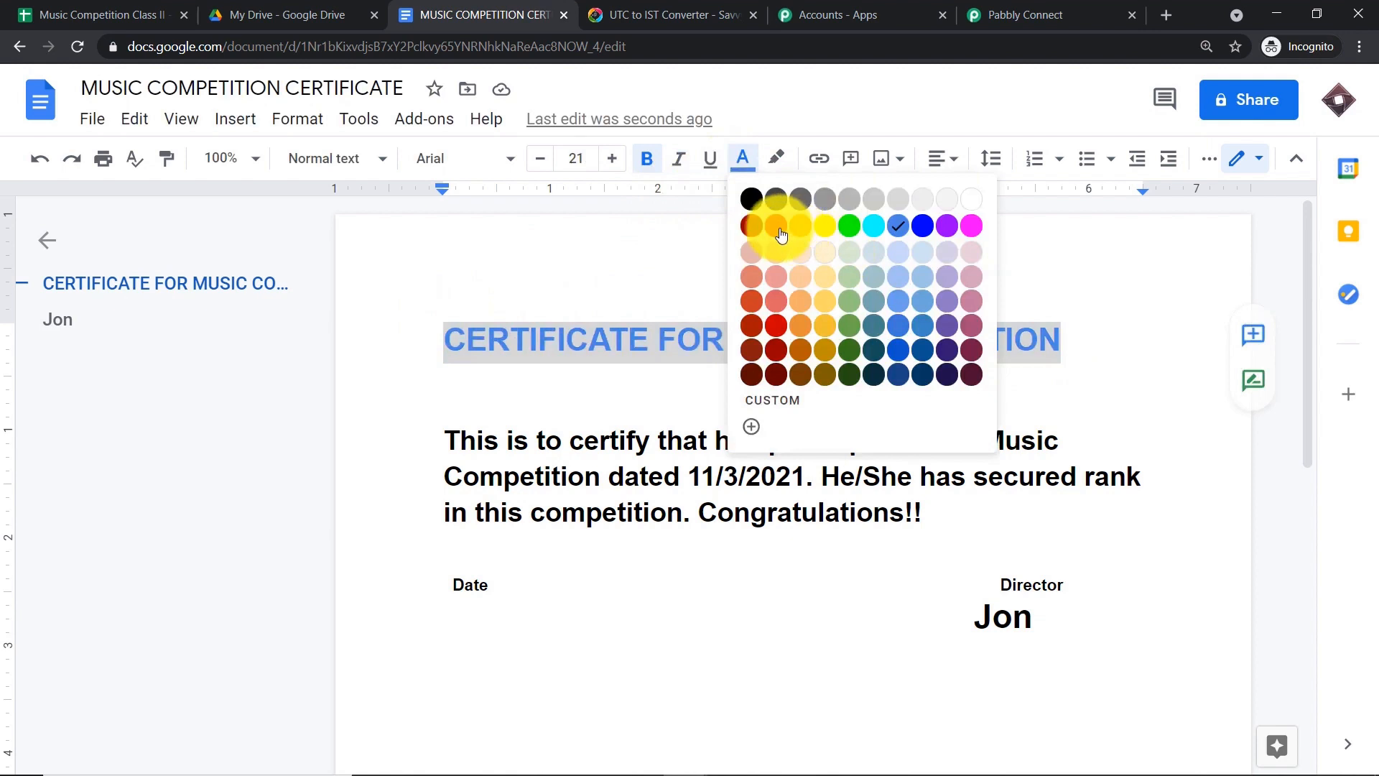
click(850, 328)
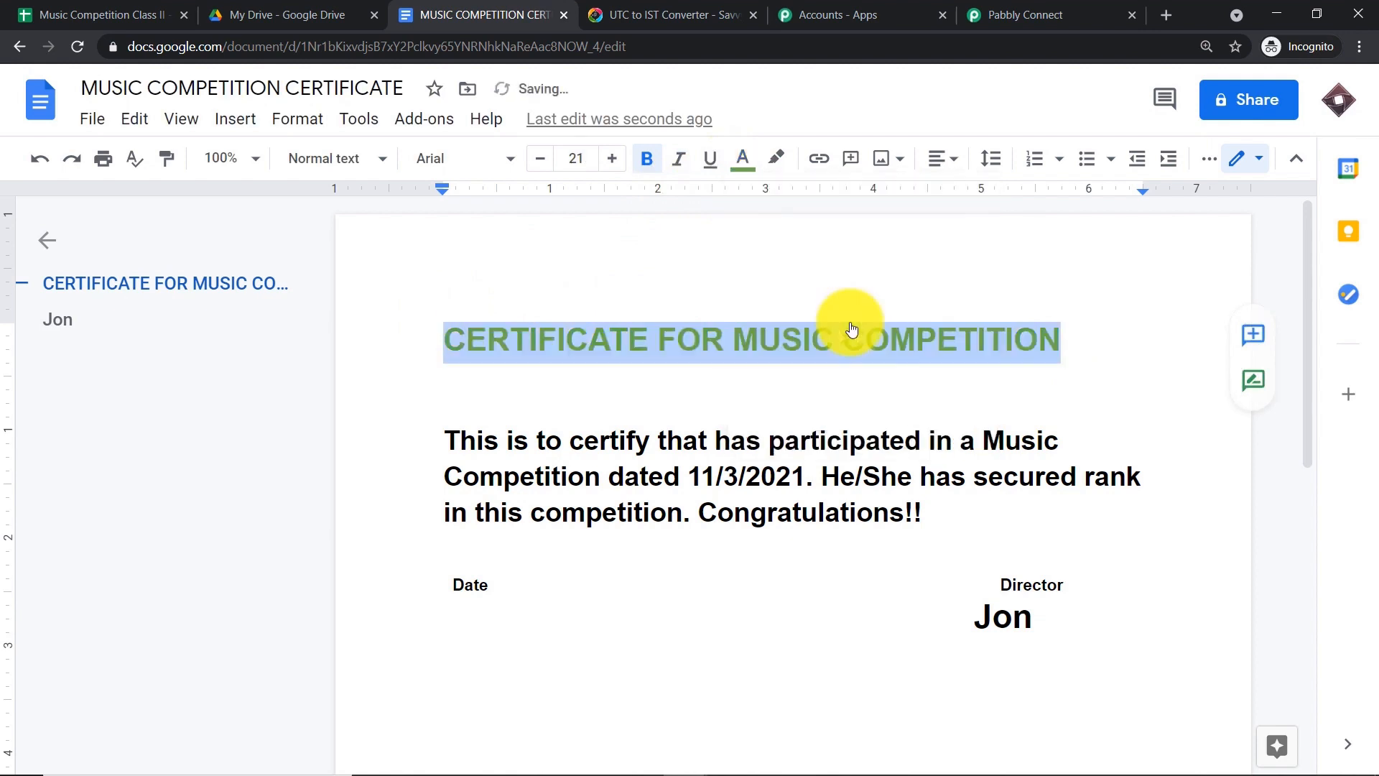
click(883, 260)
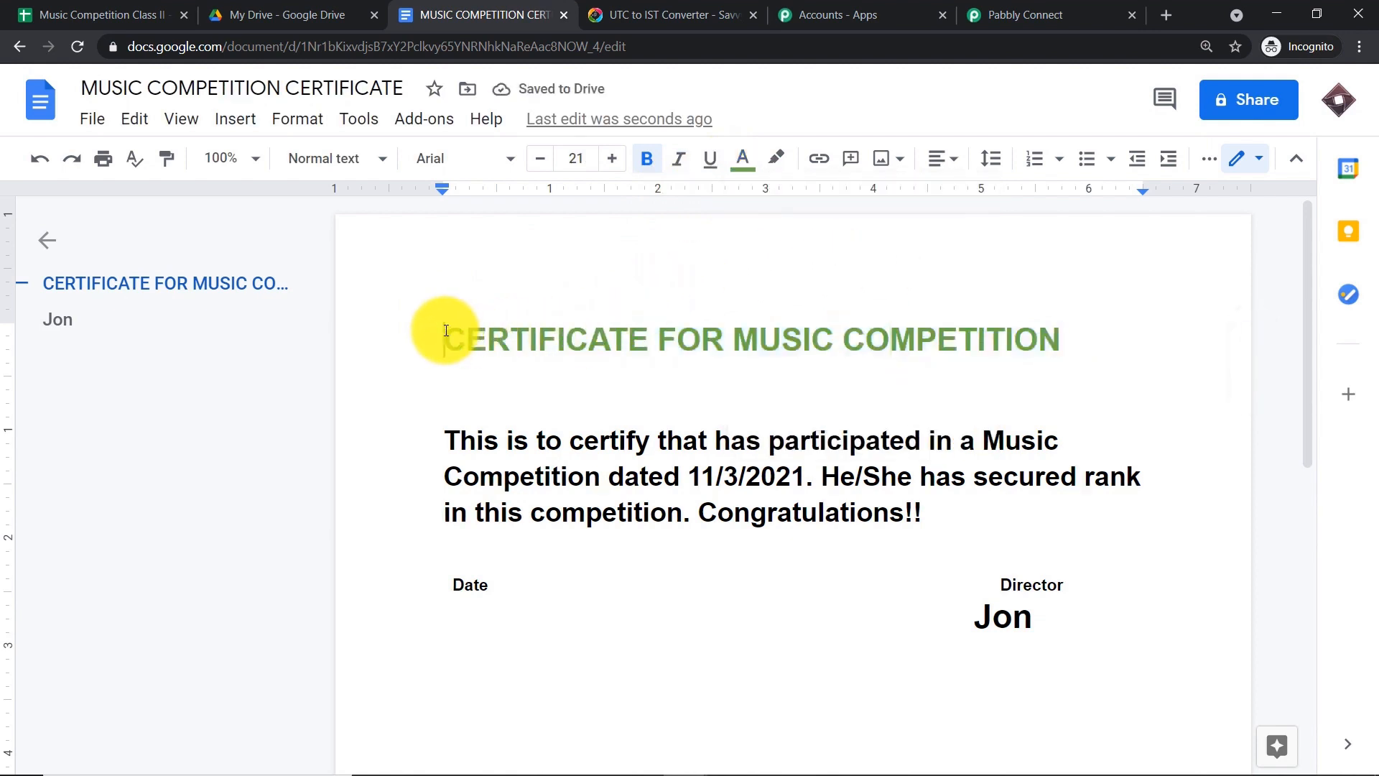
click(446, 330)
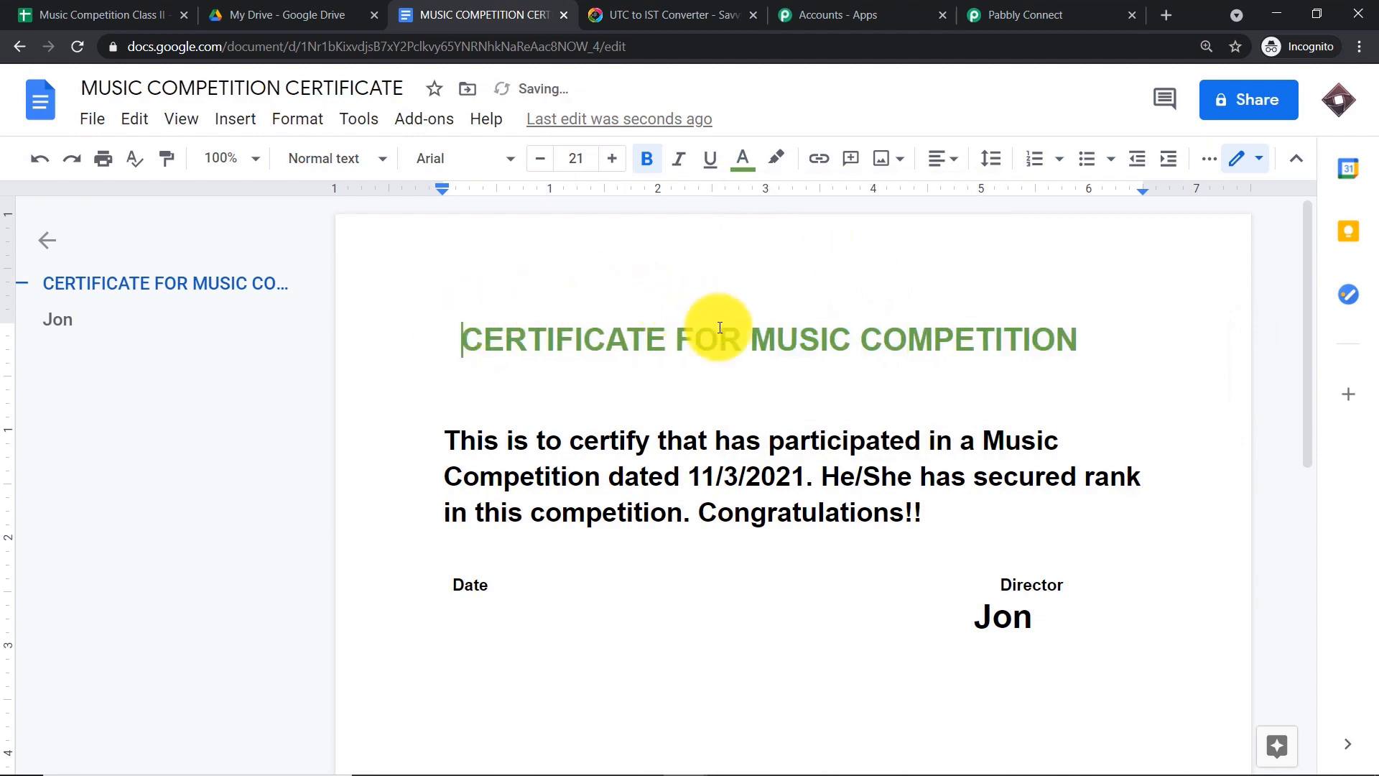
click(749, 344)
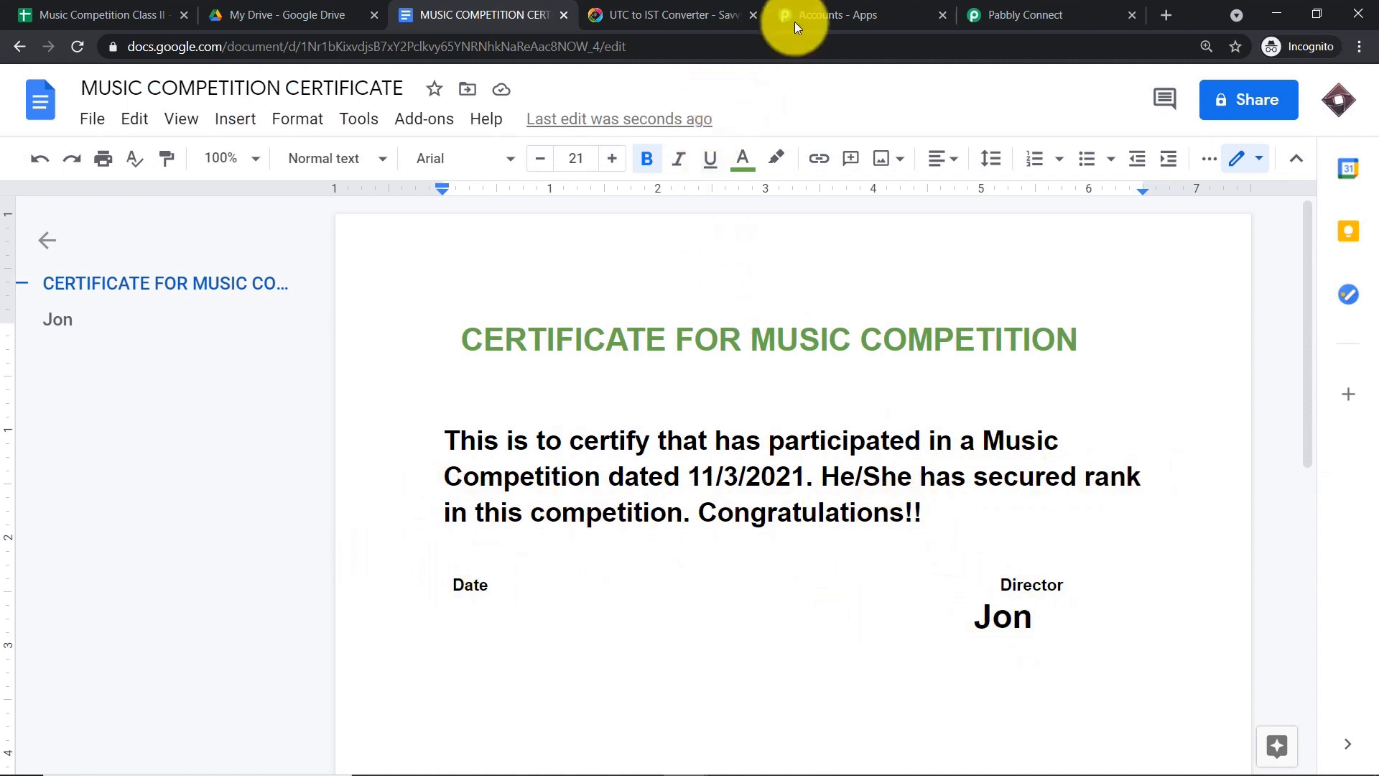
- Add a new action step to the workflow and select Google Docs as its app
click(1005, 14)
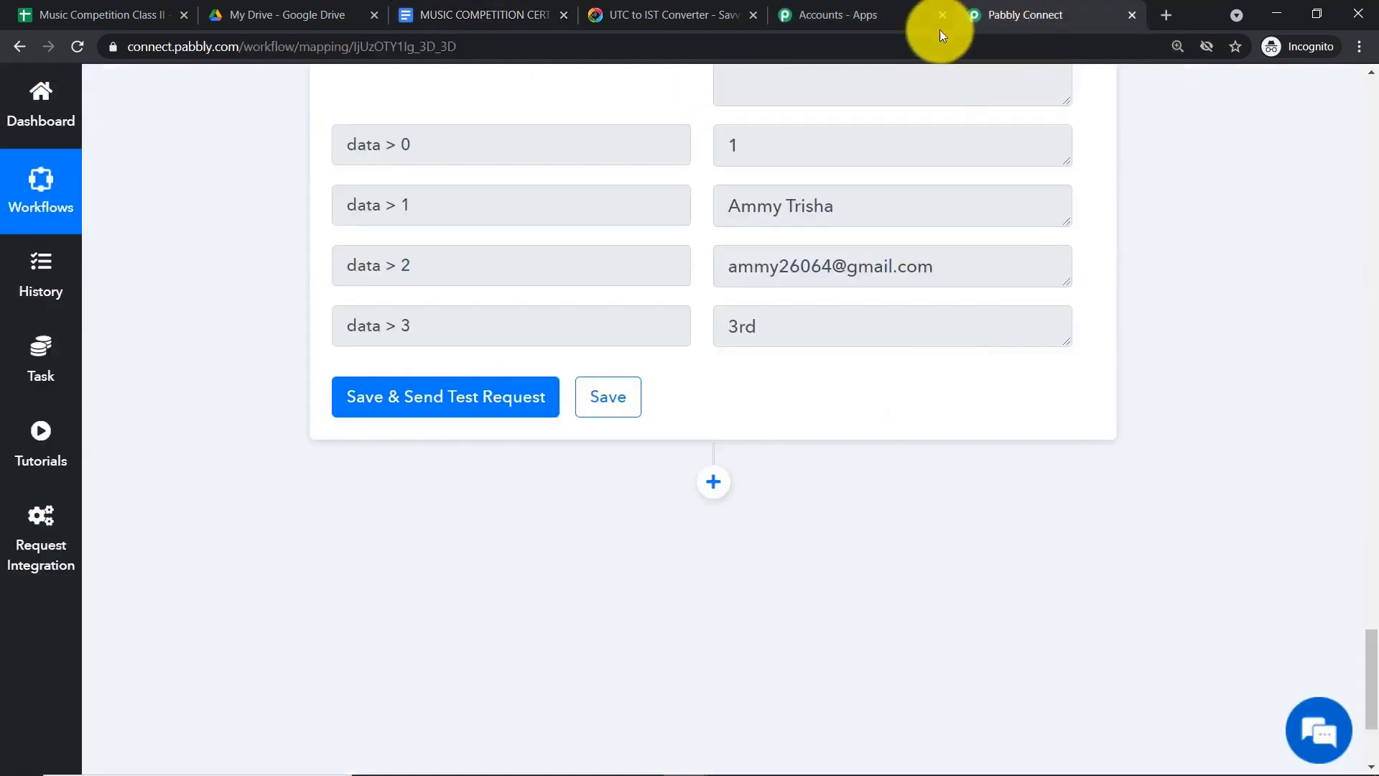
click(487, 9)
click(1091, 8)
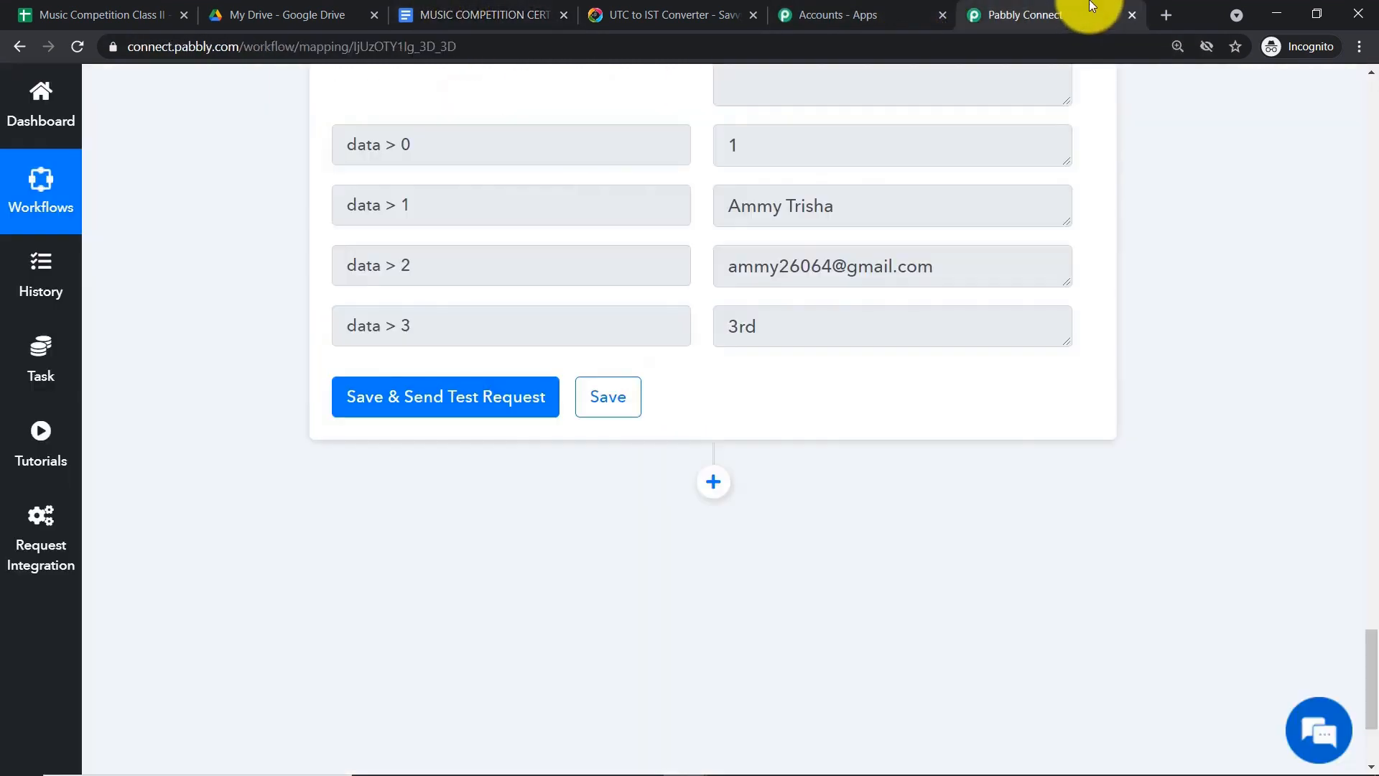
click(718, 486)
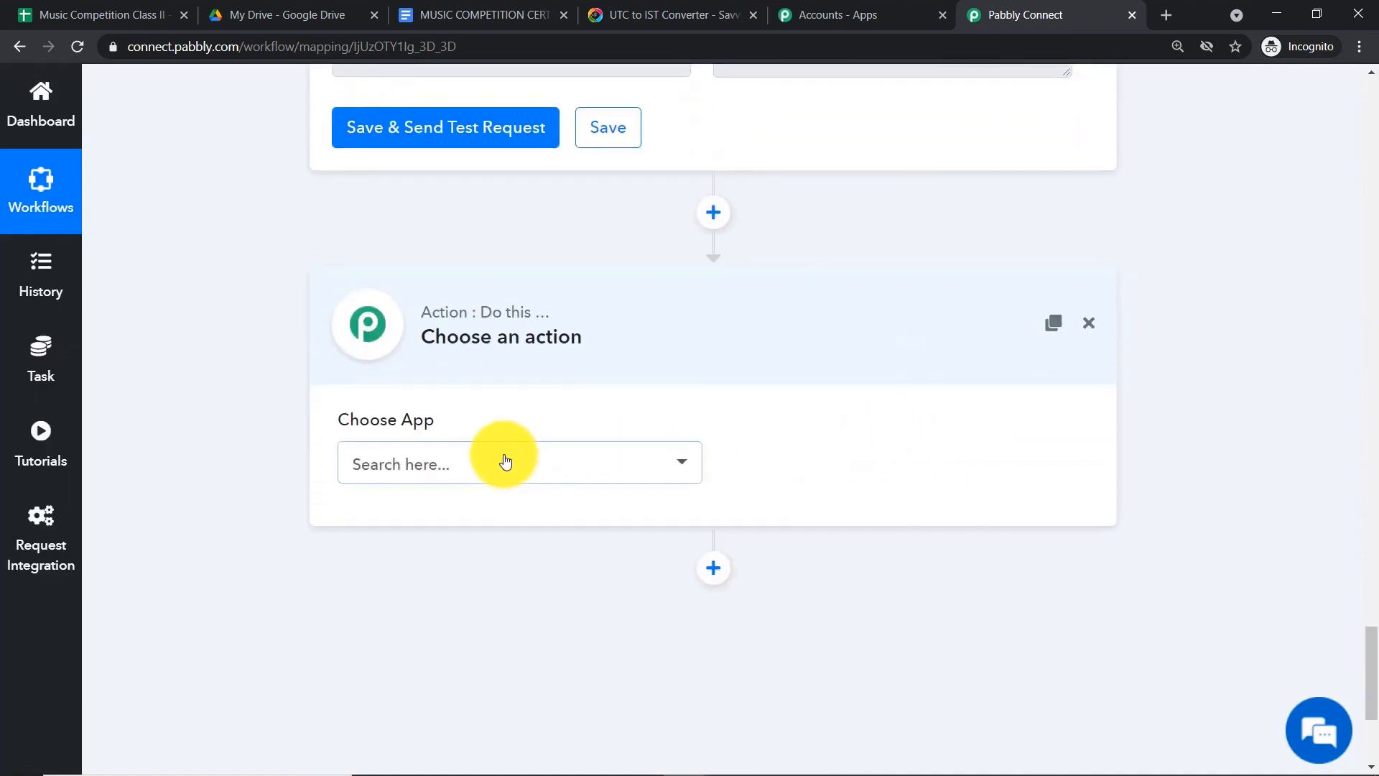
click(505, 462)
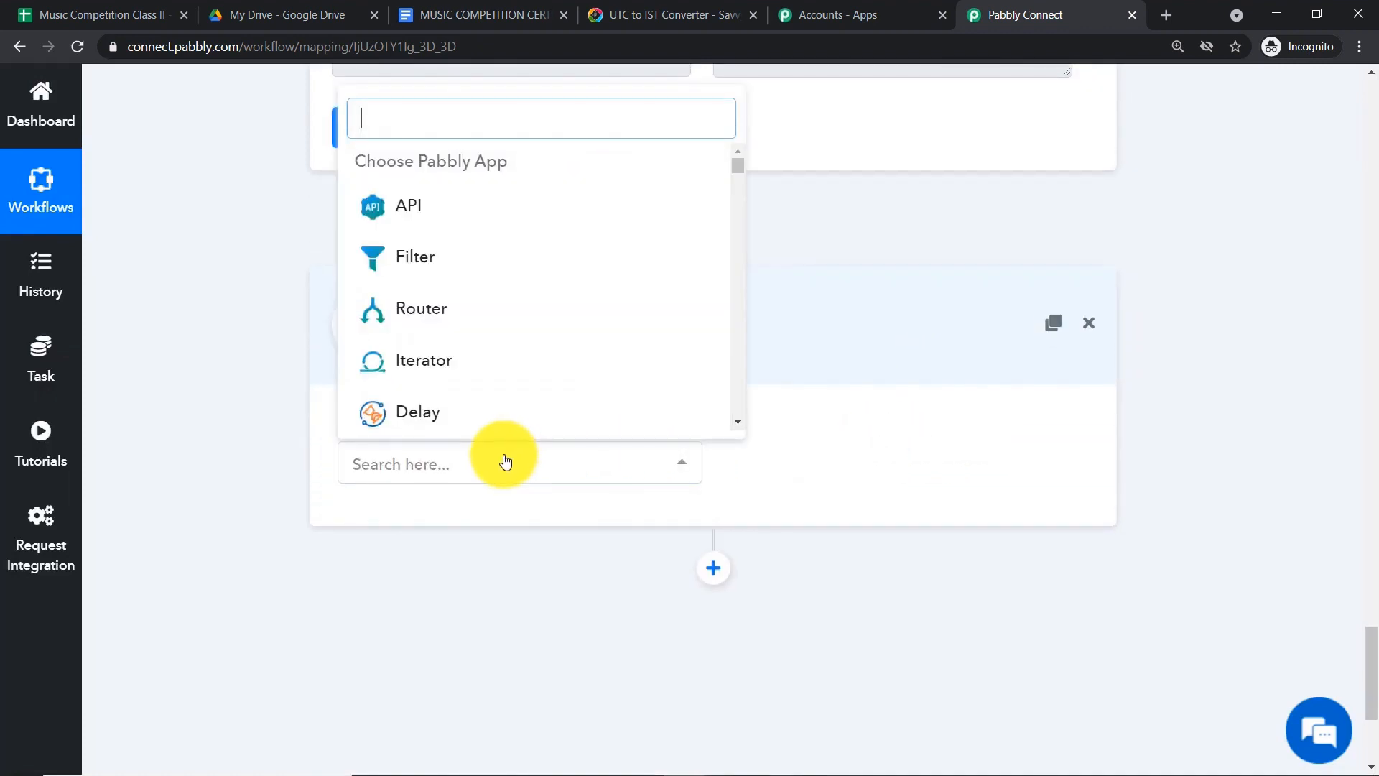
text(g)
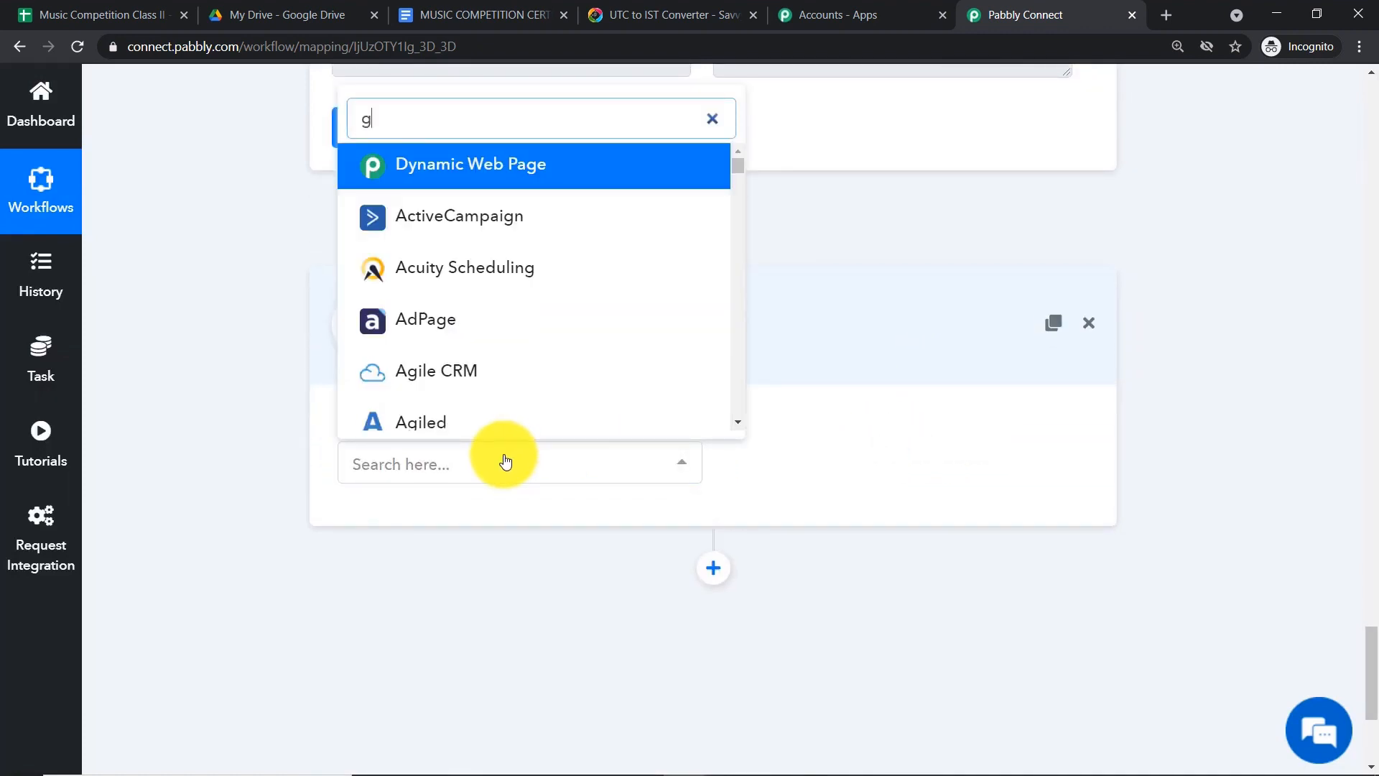
text(oogle doc)
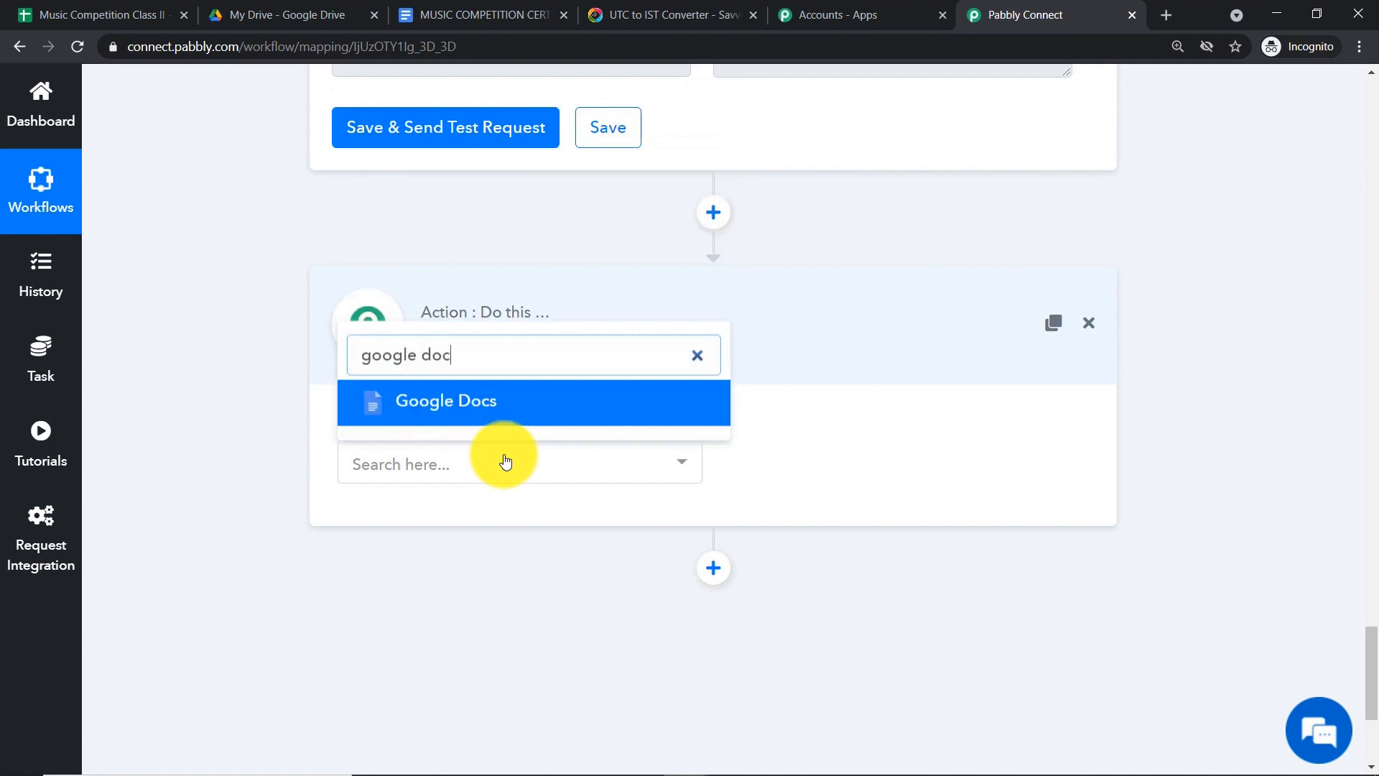
click(502, 403)
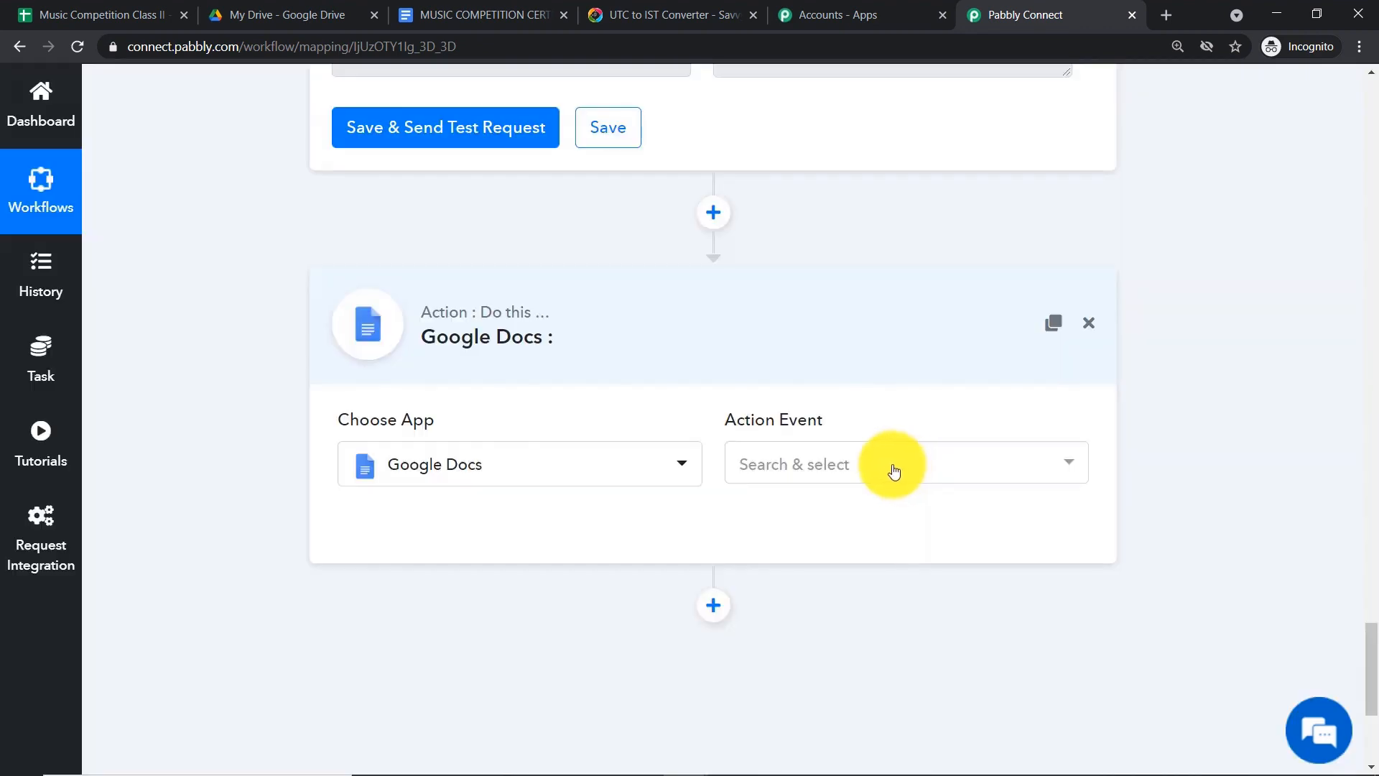
- Choose Create Document from Template as the event and start connecting the Google Docs account
click(892, 467)
scroll(912, 355, down, 3)
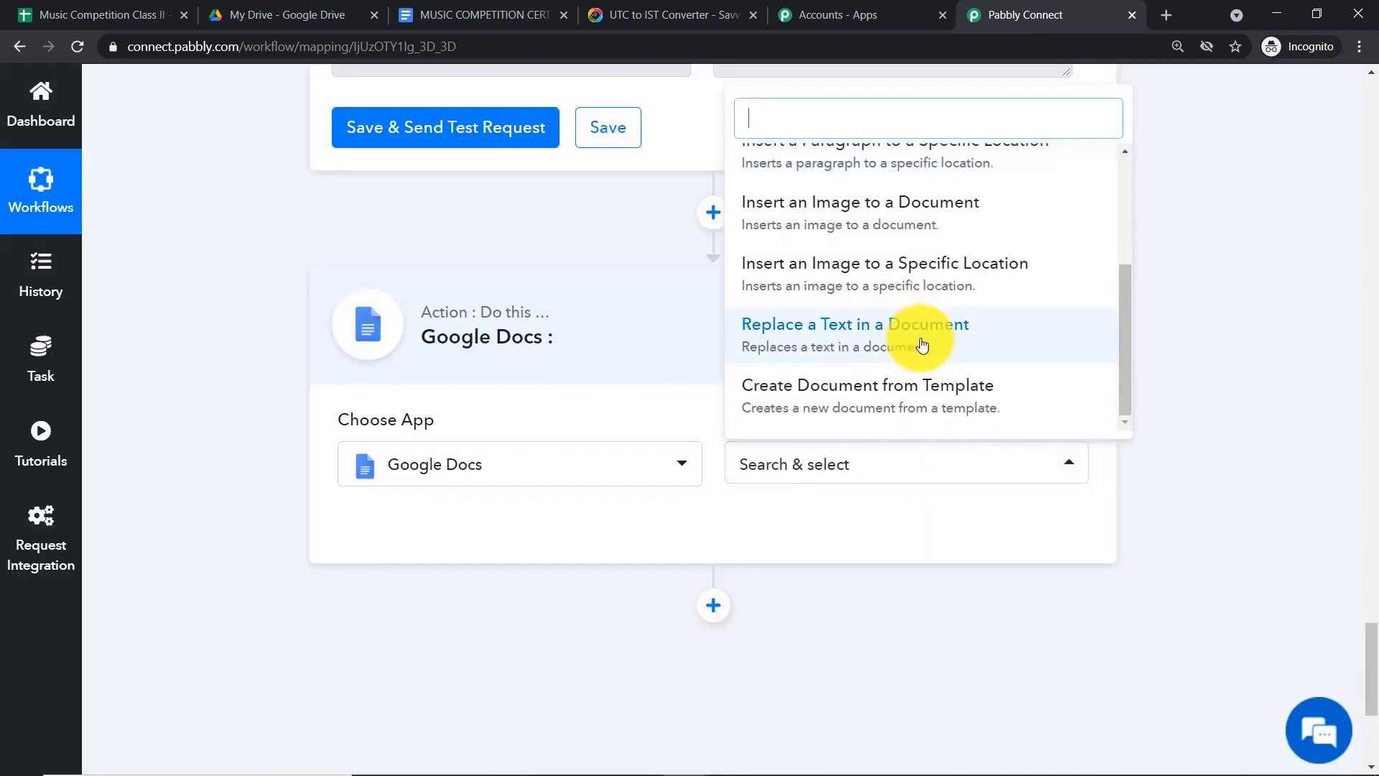
click(888, 400)
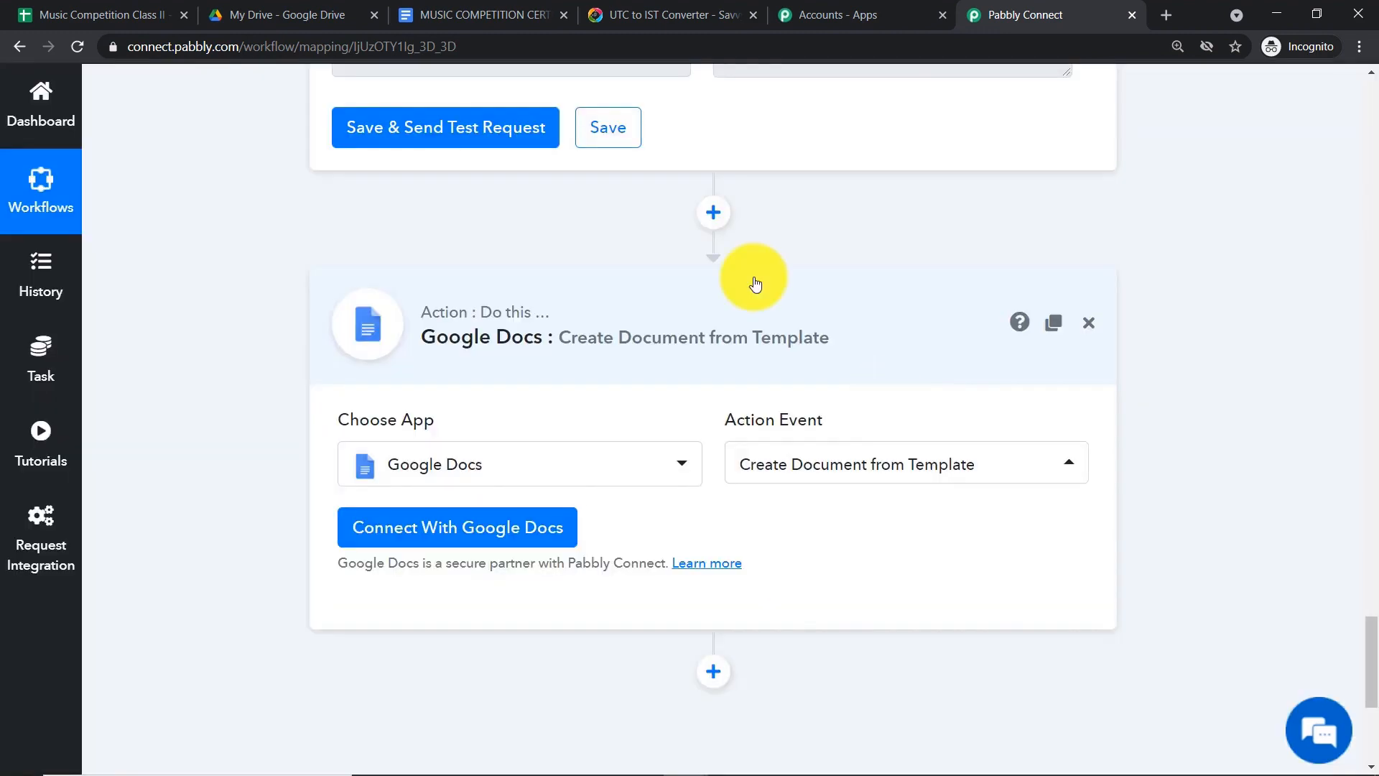
click(434, 15)
click(1034, 14)
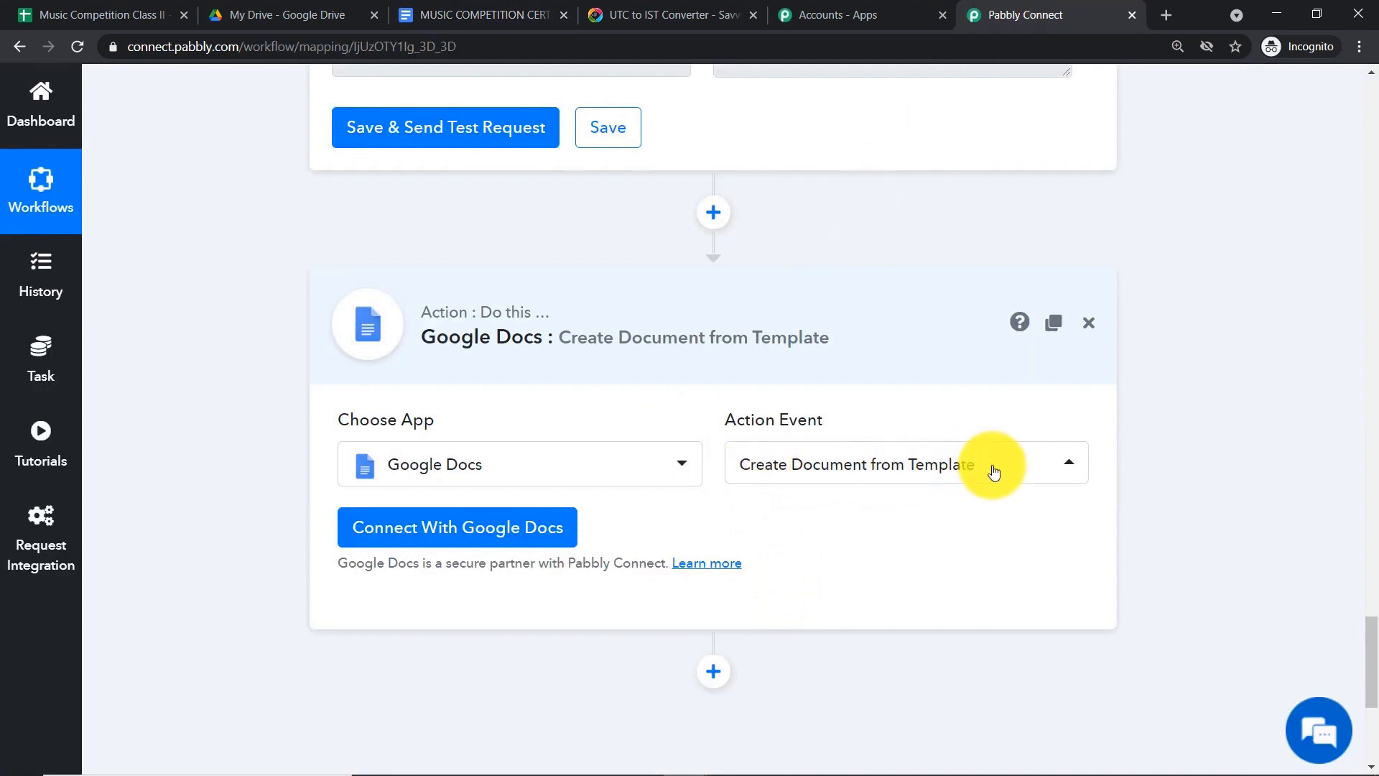
click(428, 538)
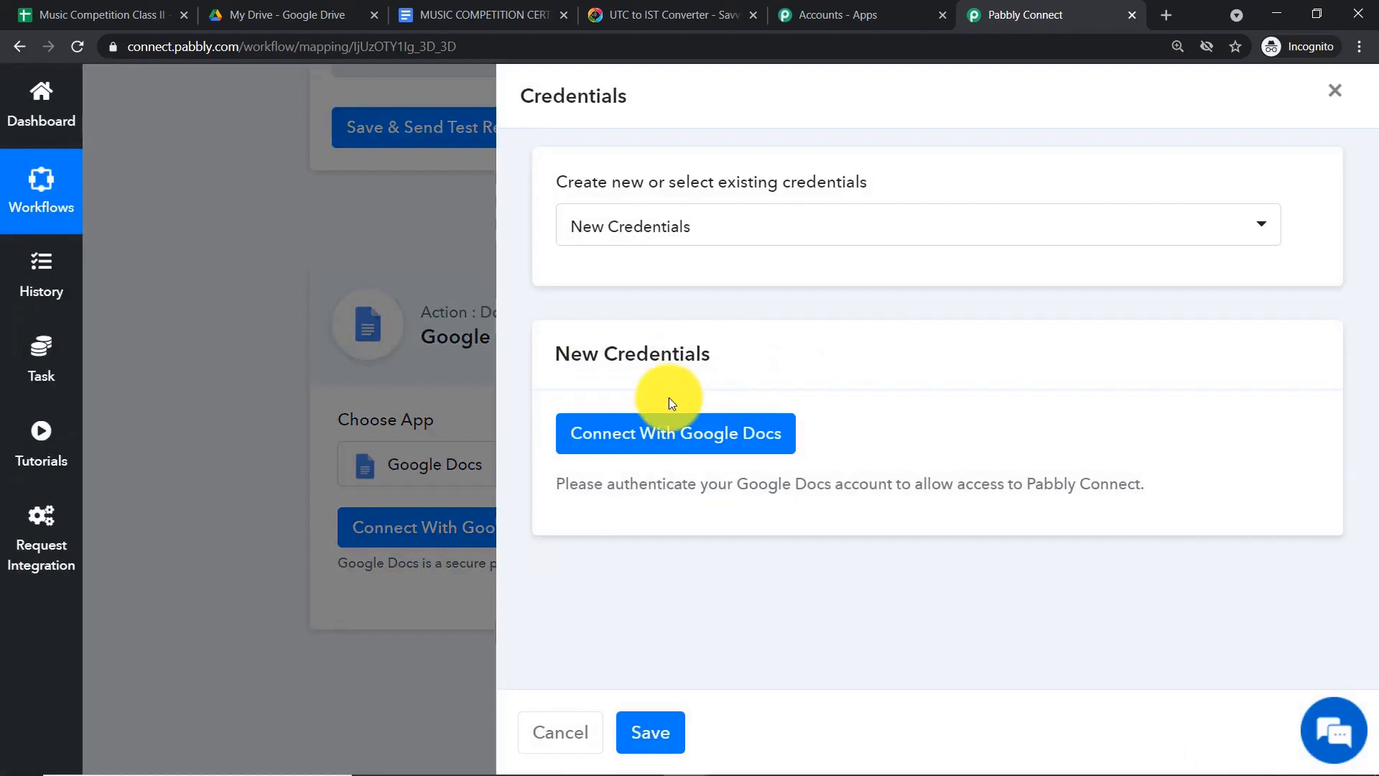
- Sign in with the Google account, allow Drive access for Pabbly Connect, and confirm Authorization Successful
click(653, 431)
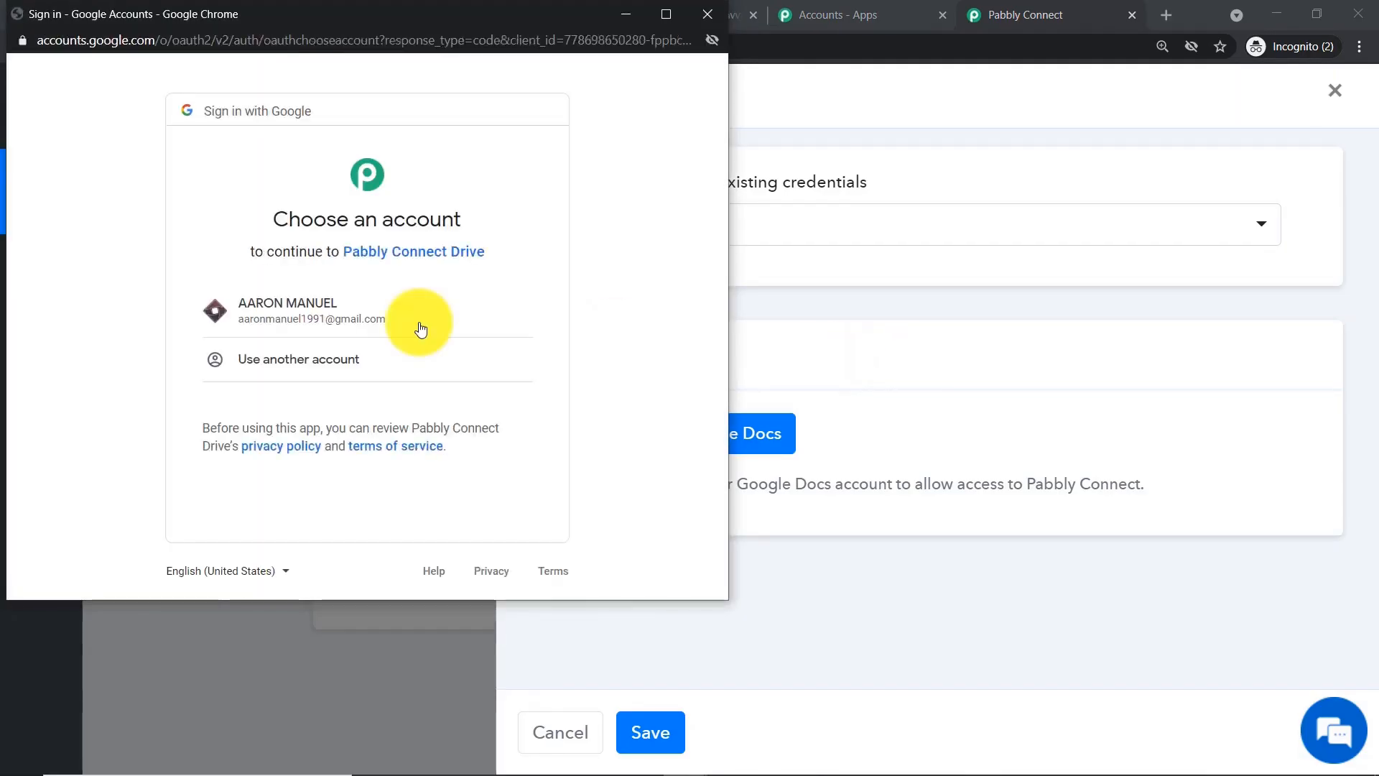
drag(313, 12, 889, 172)
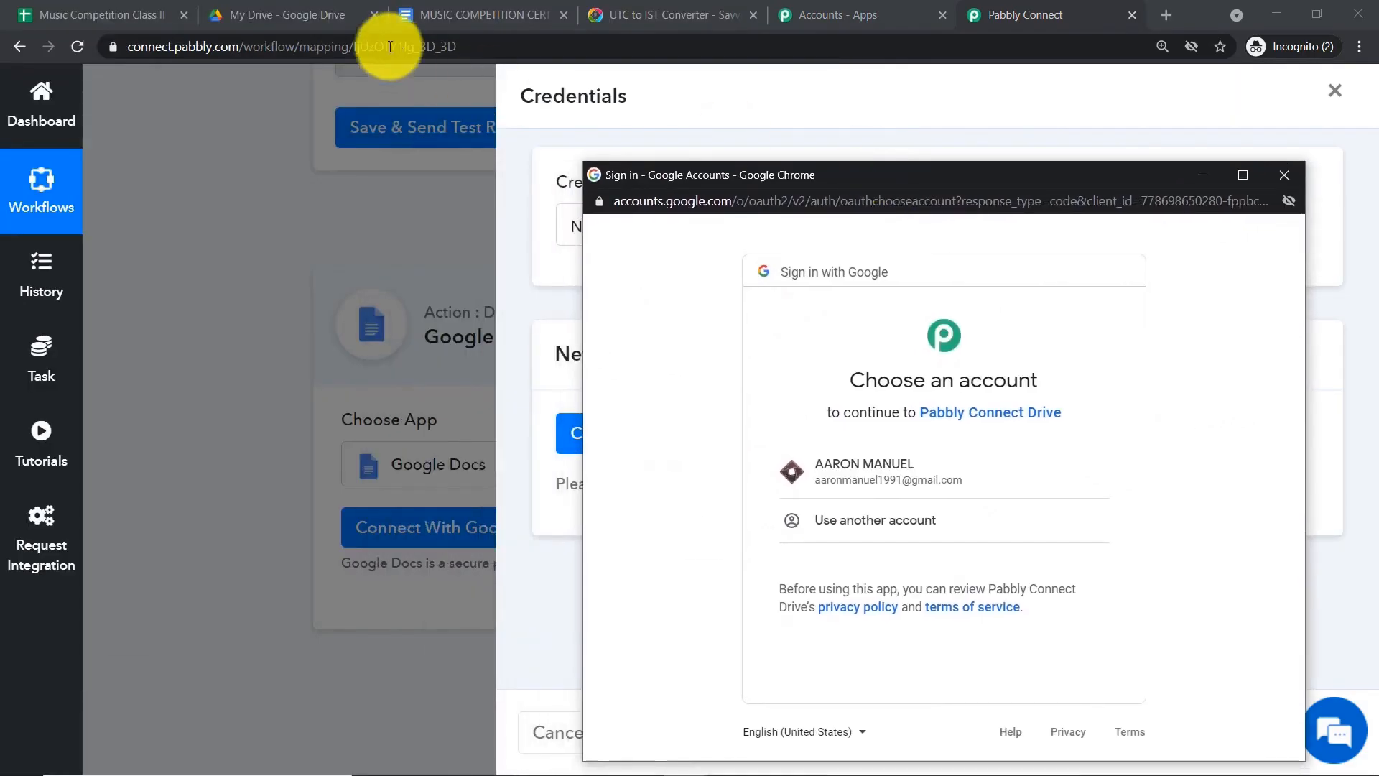
click(864, 467)
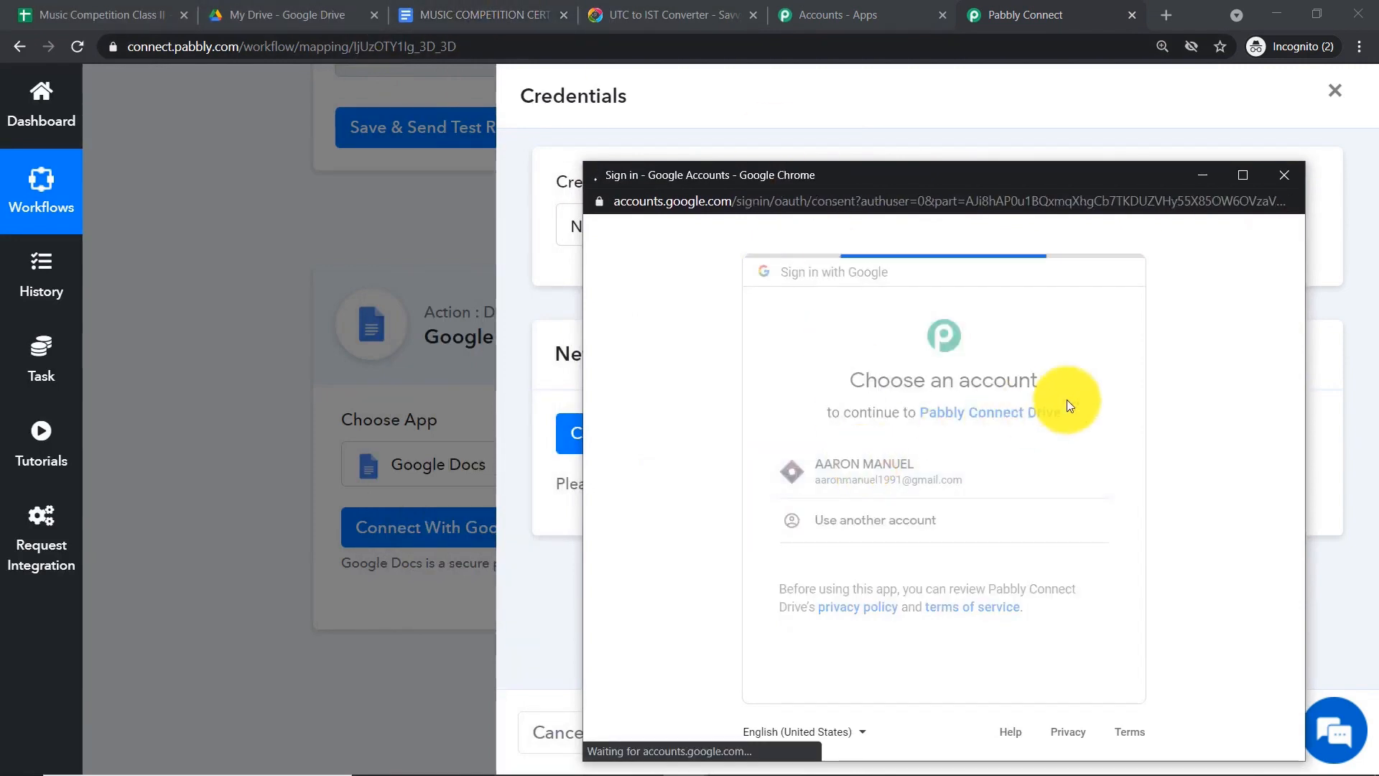
scroll(1077, 446, down, 2)
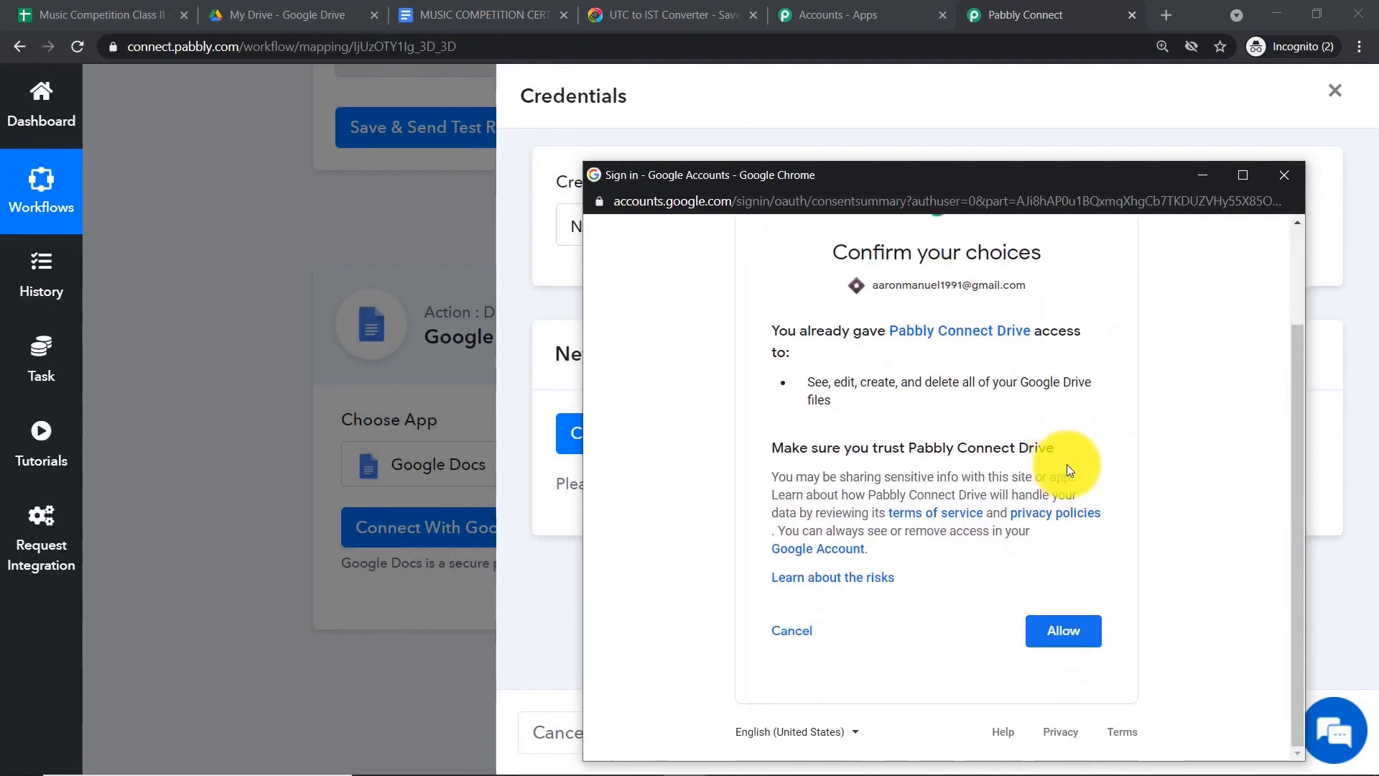
click(1071, 645)
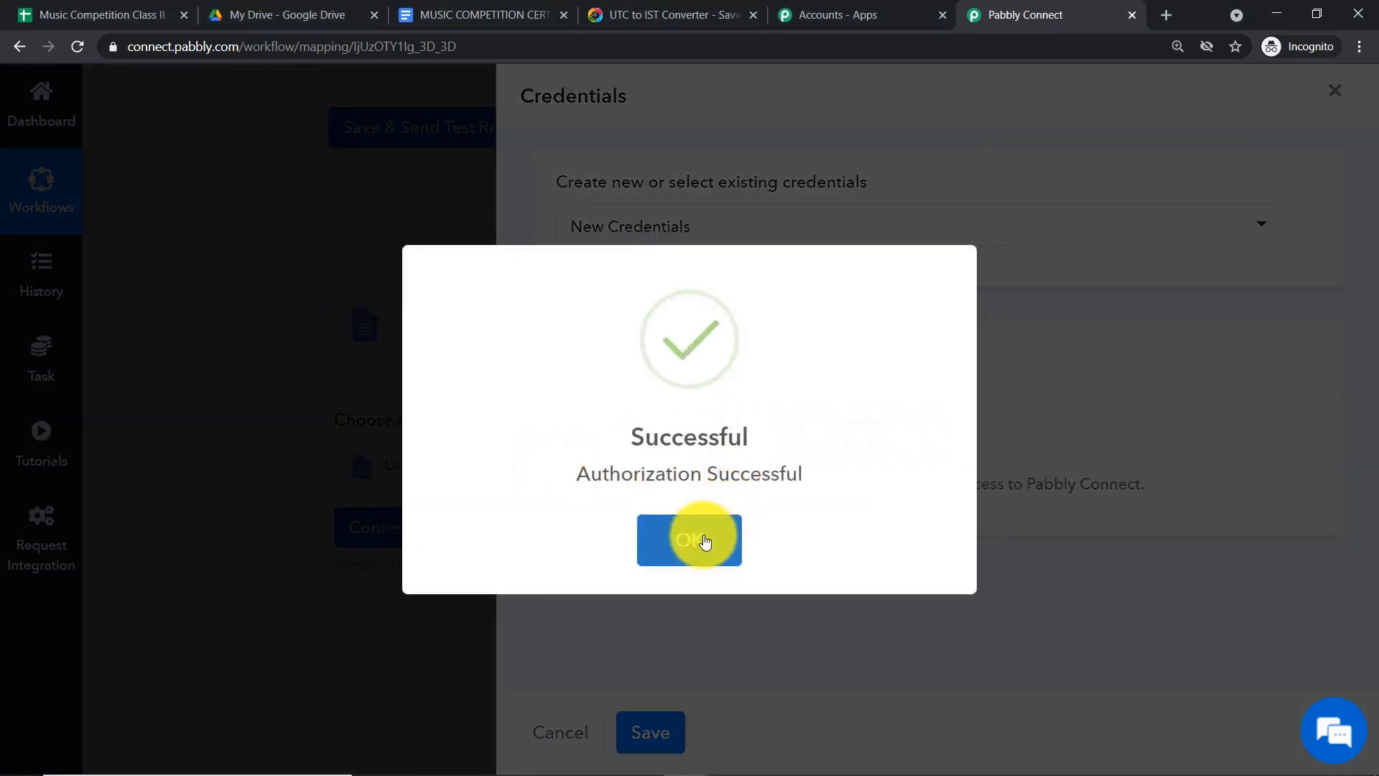
click(705, 541)
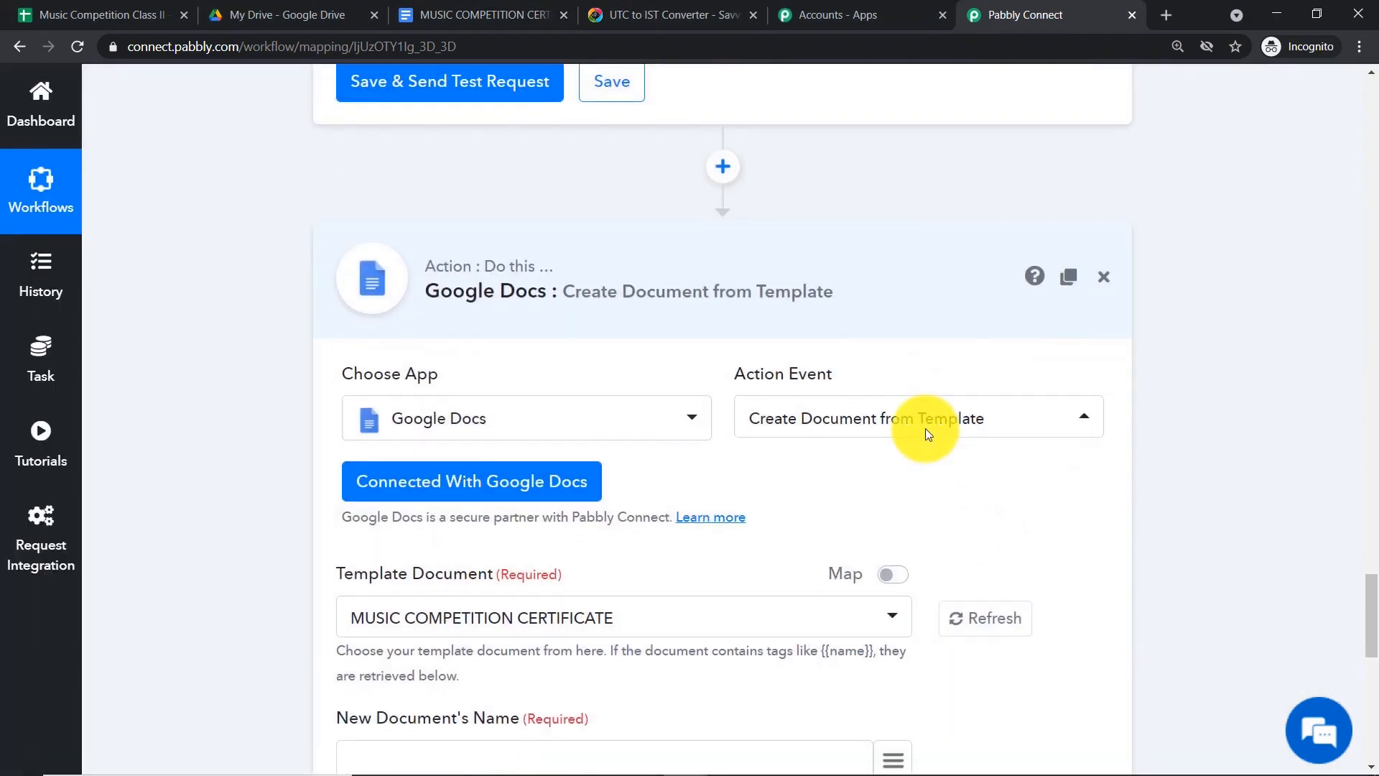
scroll(925, 428, down, 5)
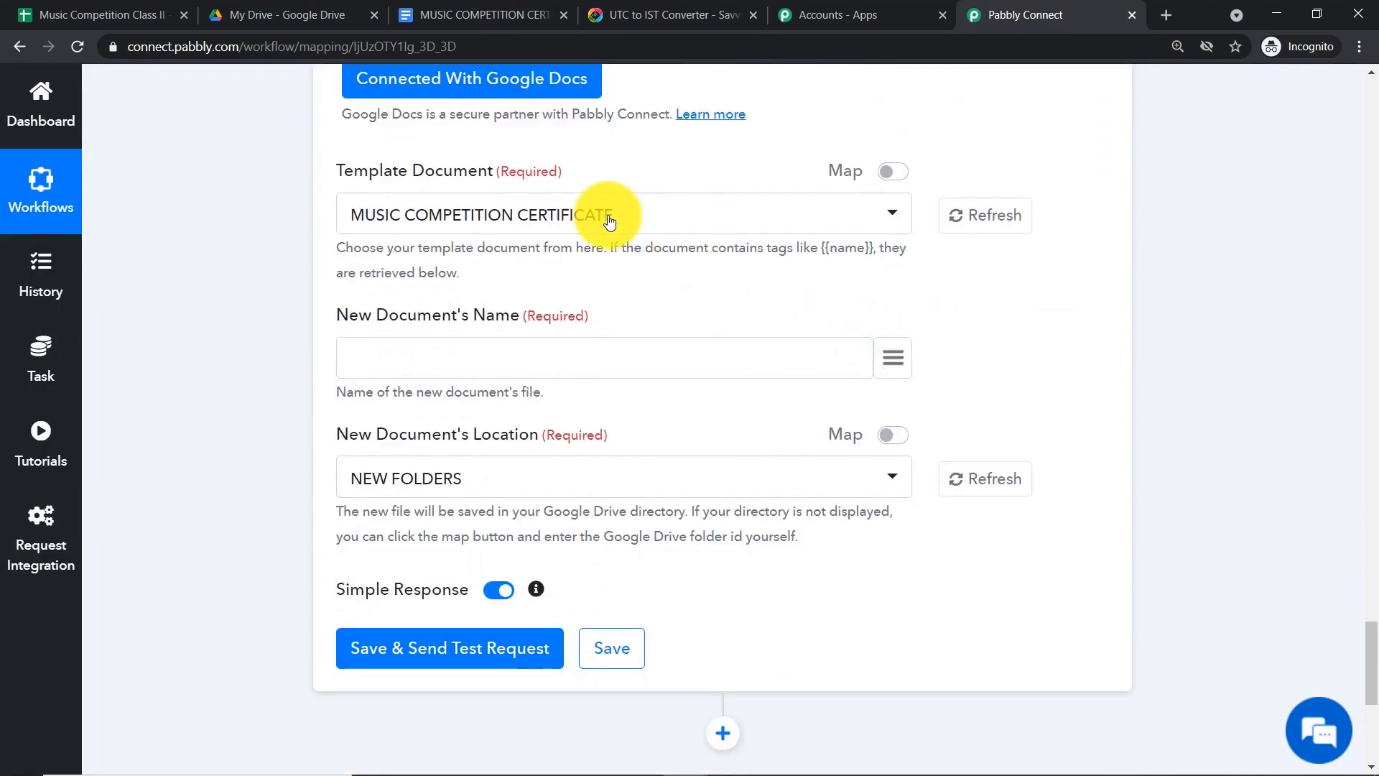
click(500, 9)
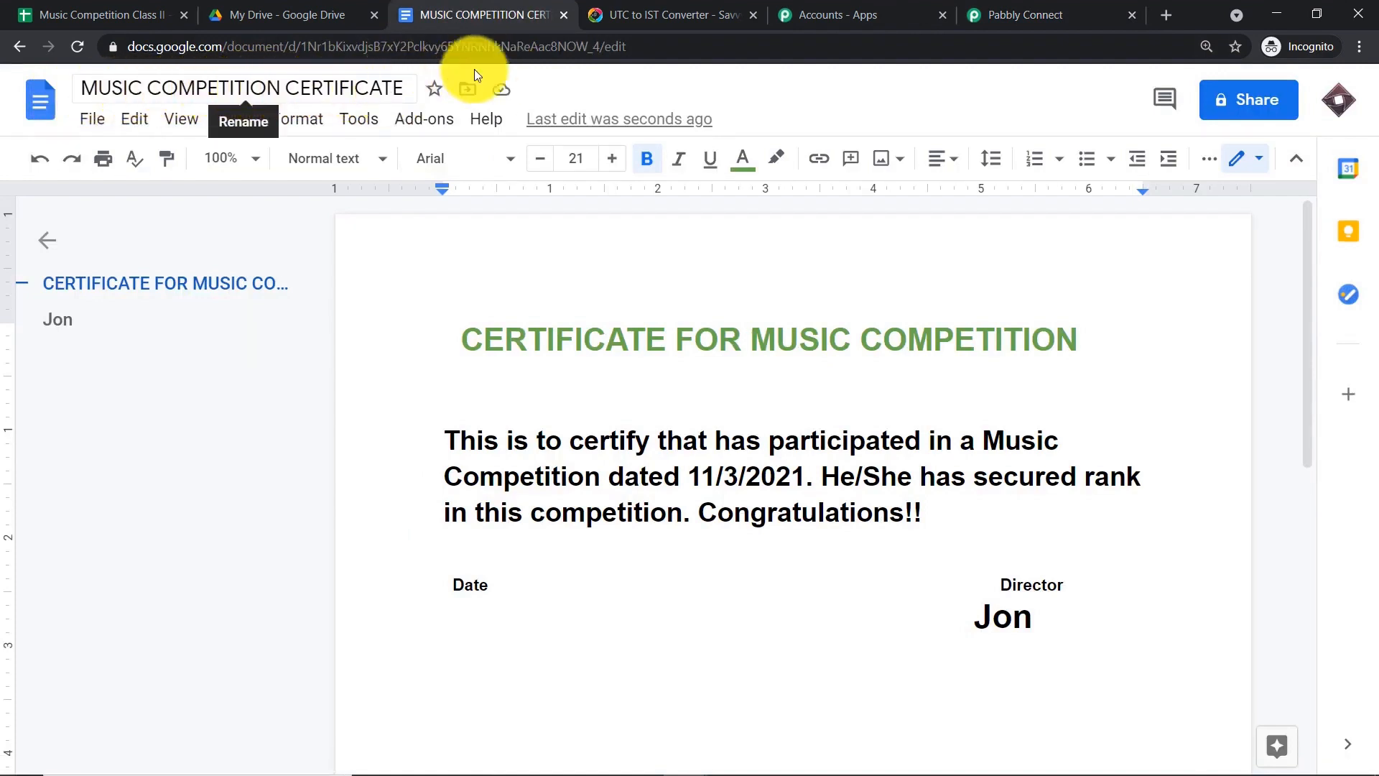
click(982, 12)
click(593, 215)
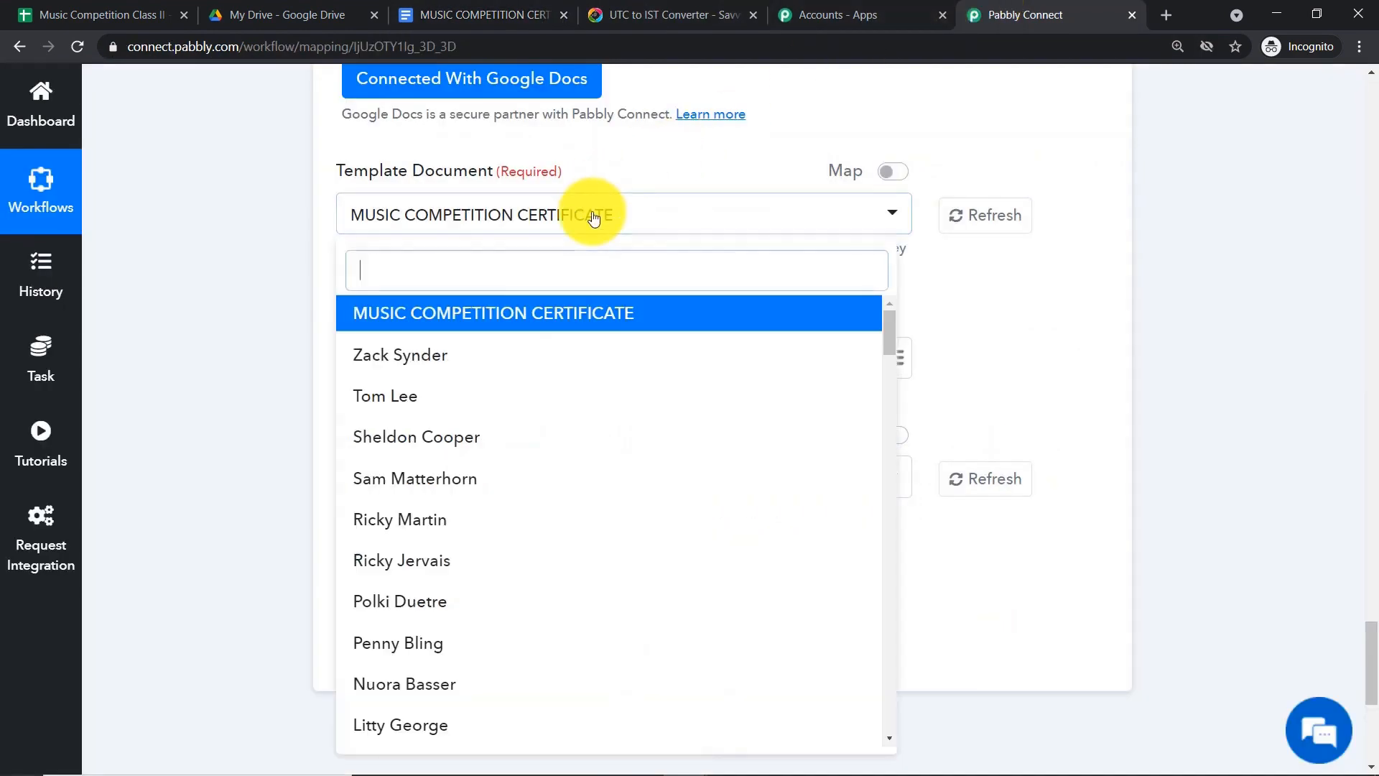
scroll(527, 540, down, 8)
scroll(517, 517, up, 3)
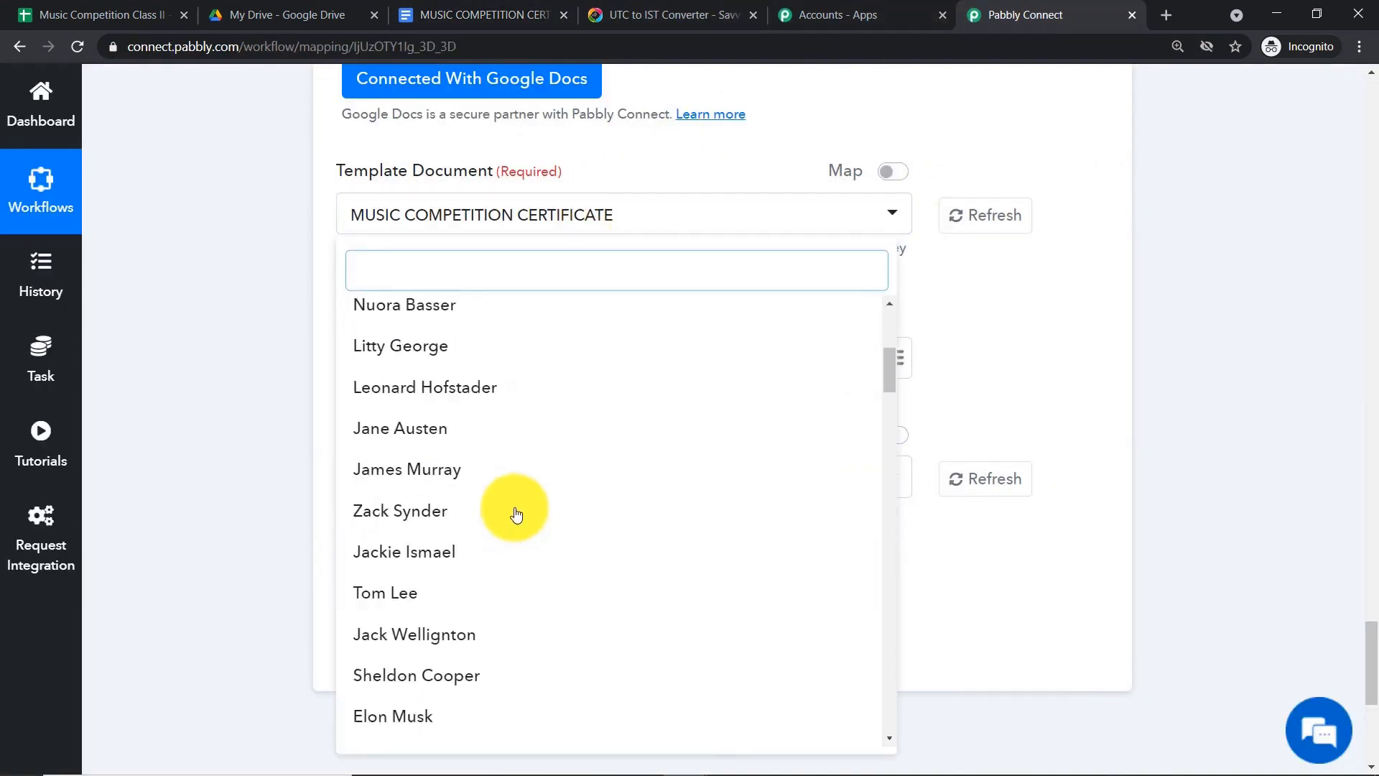
scroll(477, 394, up, 5)
scroll(855, 224, up, 4)
click(943, 395)
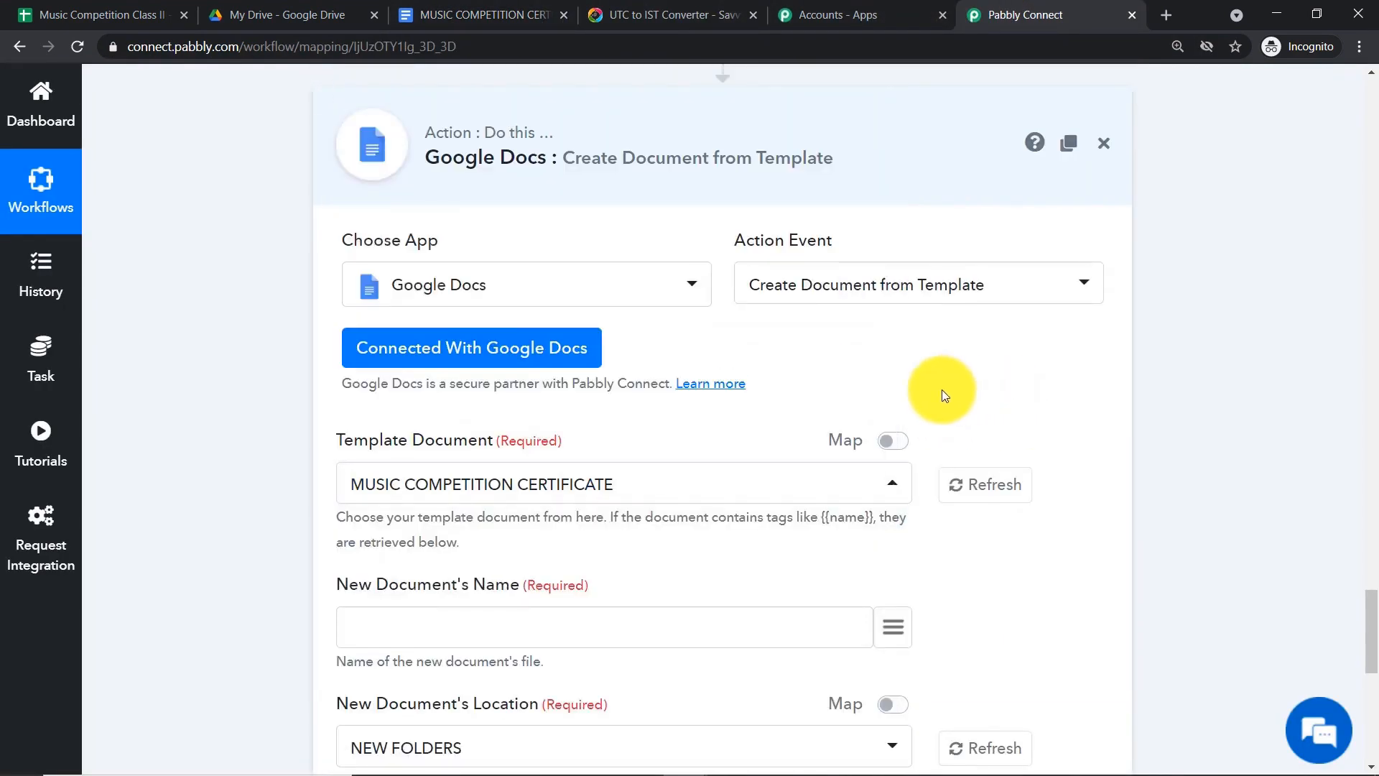
scroll(943, 395, down, 1)
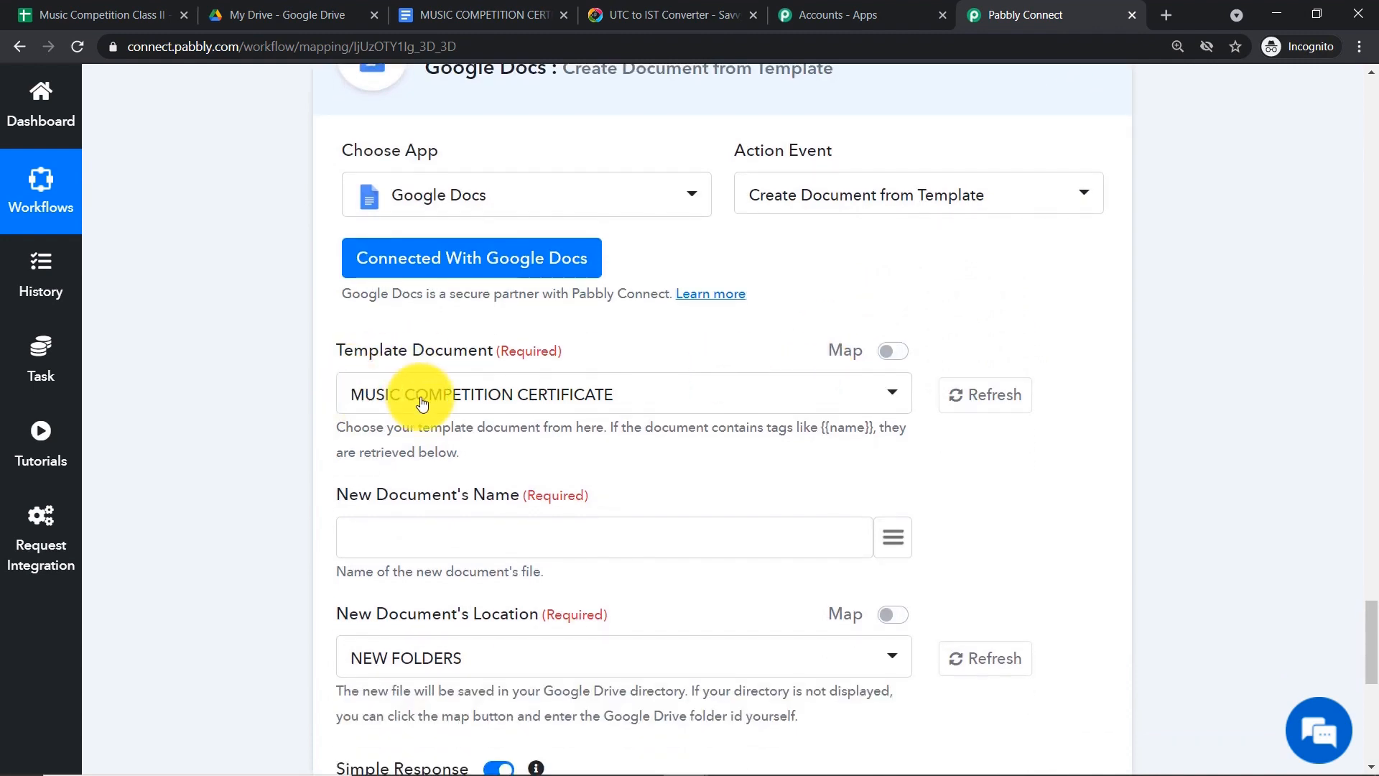
scroll(417, 388, down, 1)
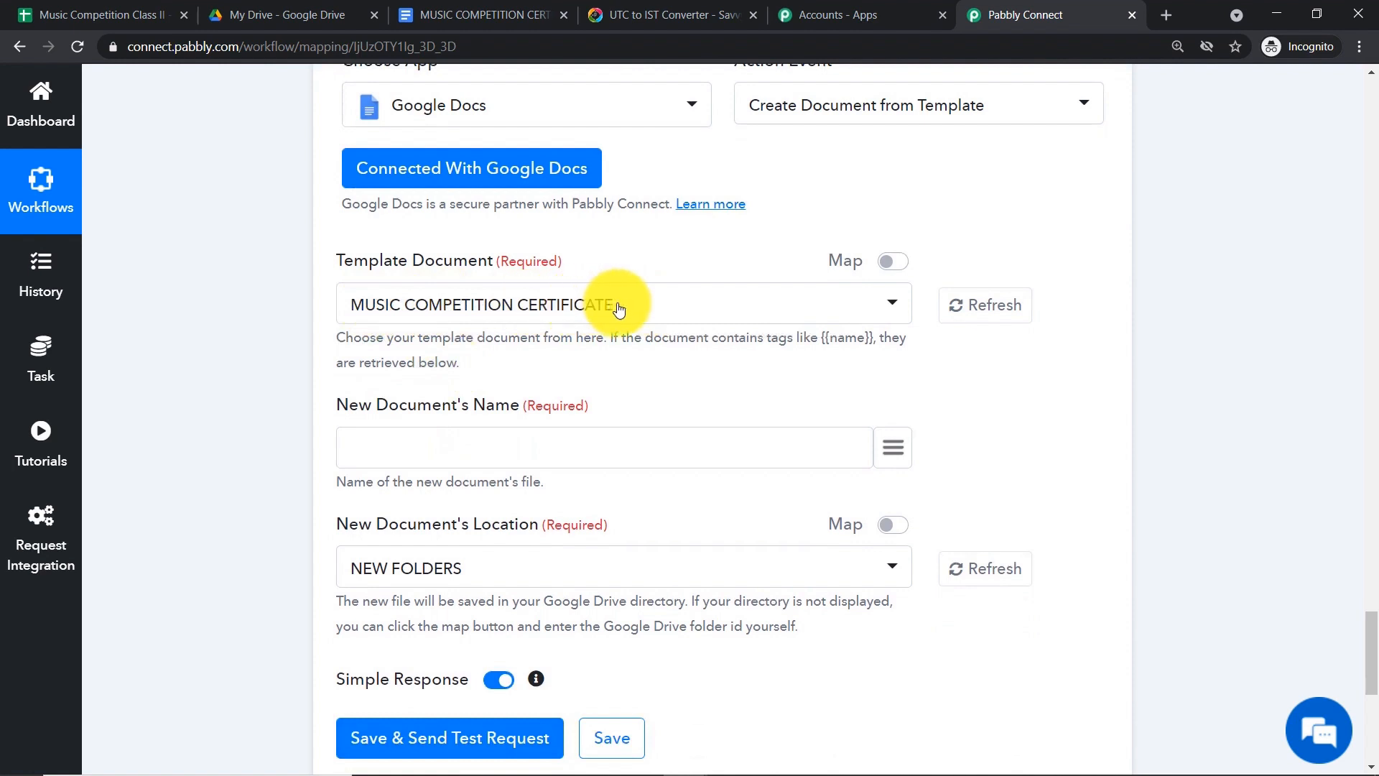
scroll(616, 308, down, 2)
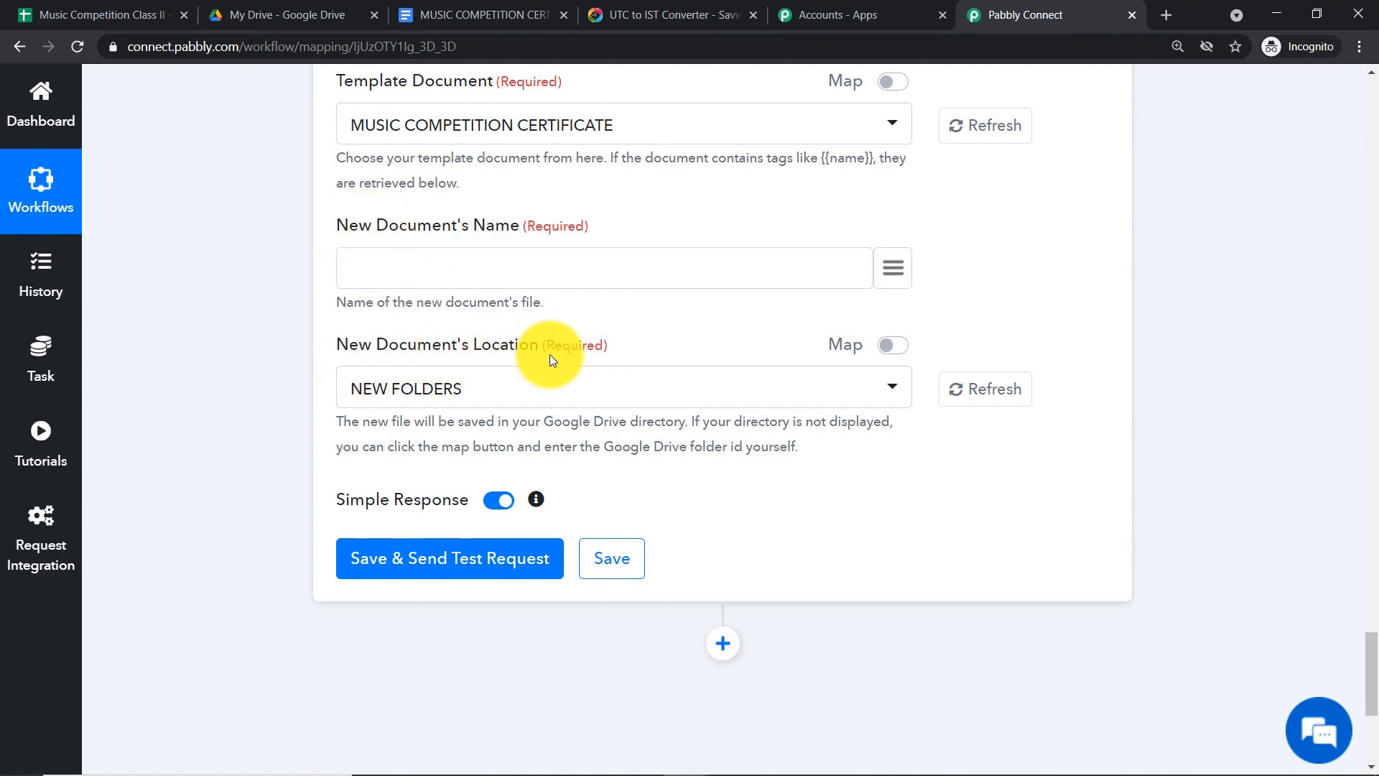
scroll(525, 347, up, 2)
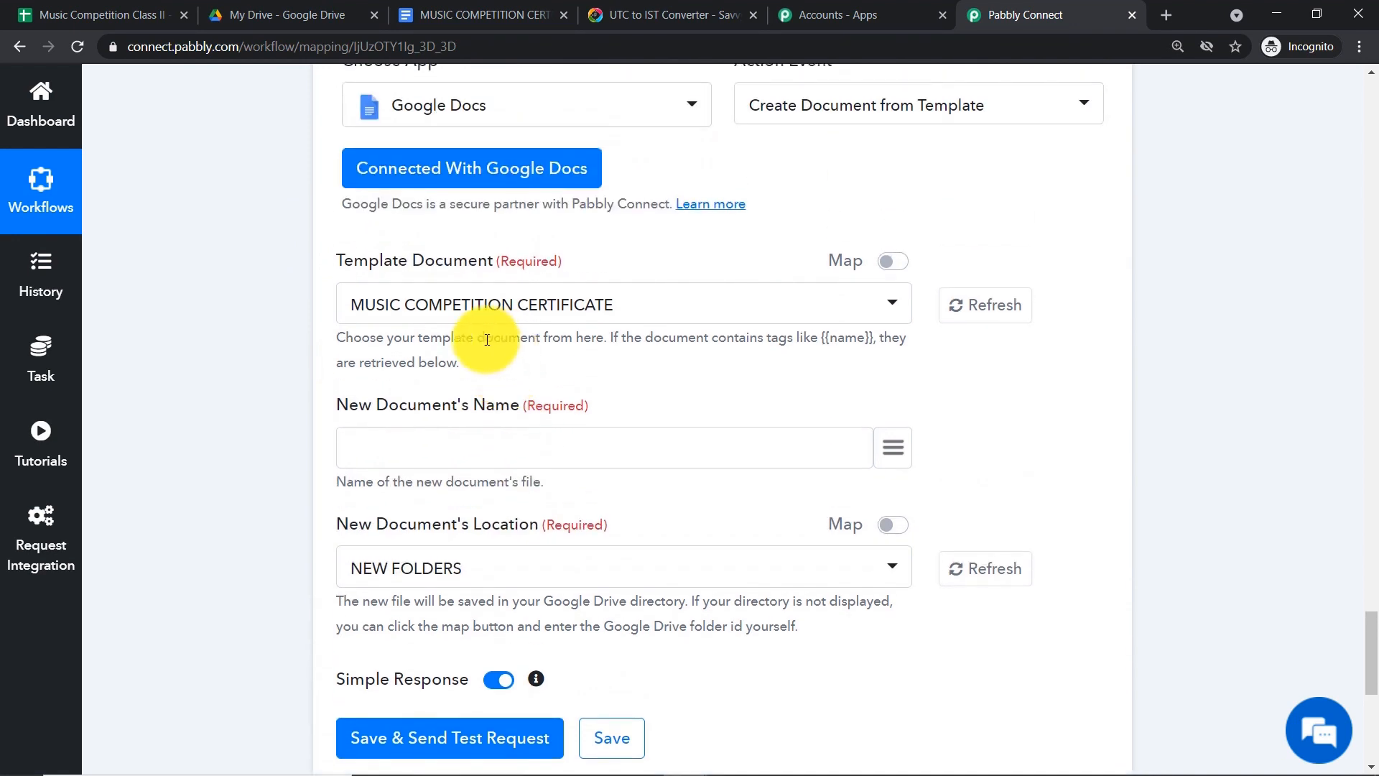
- Insert a {{name}} tag right after 'certify' in the certificate sentence
click(503, 15)
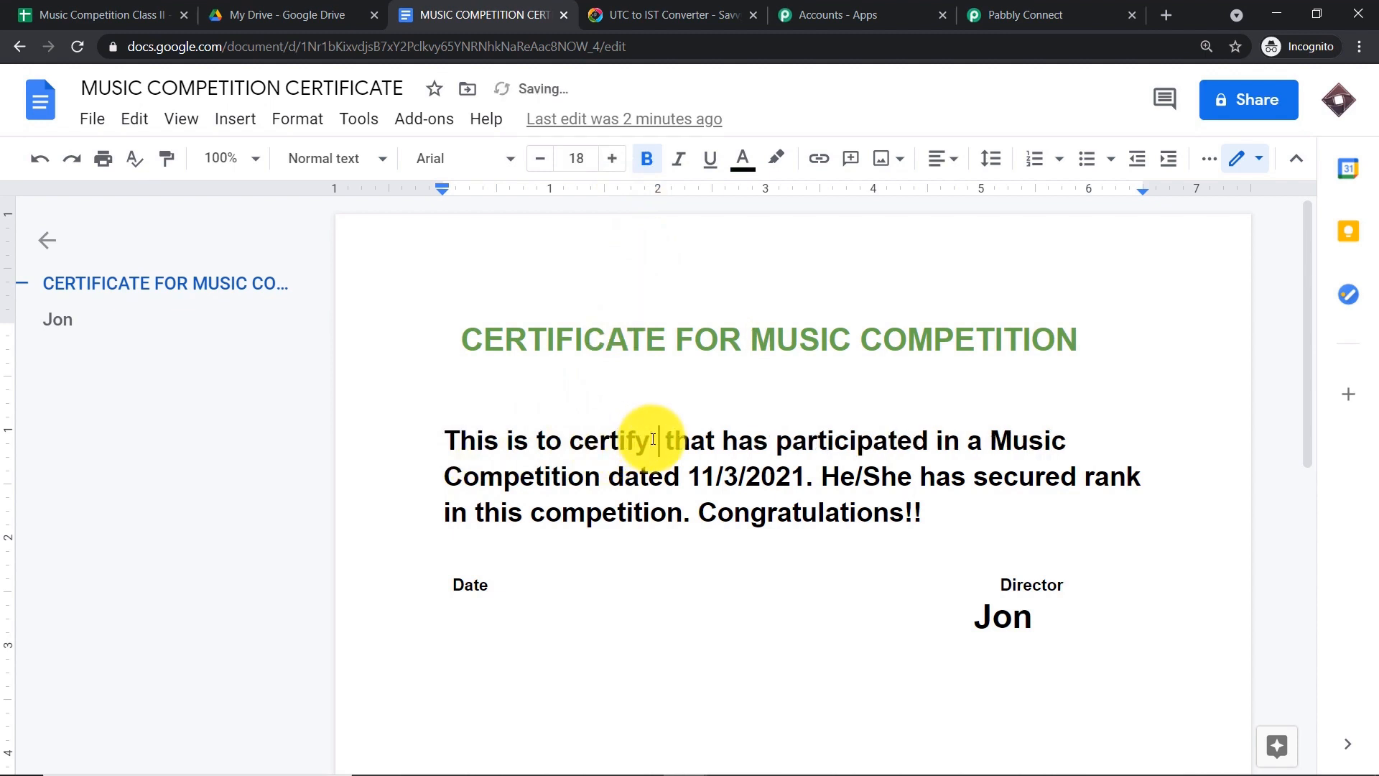
text({{}})
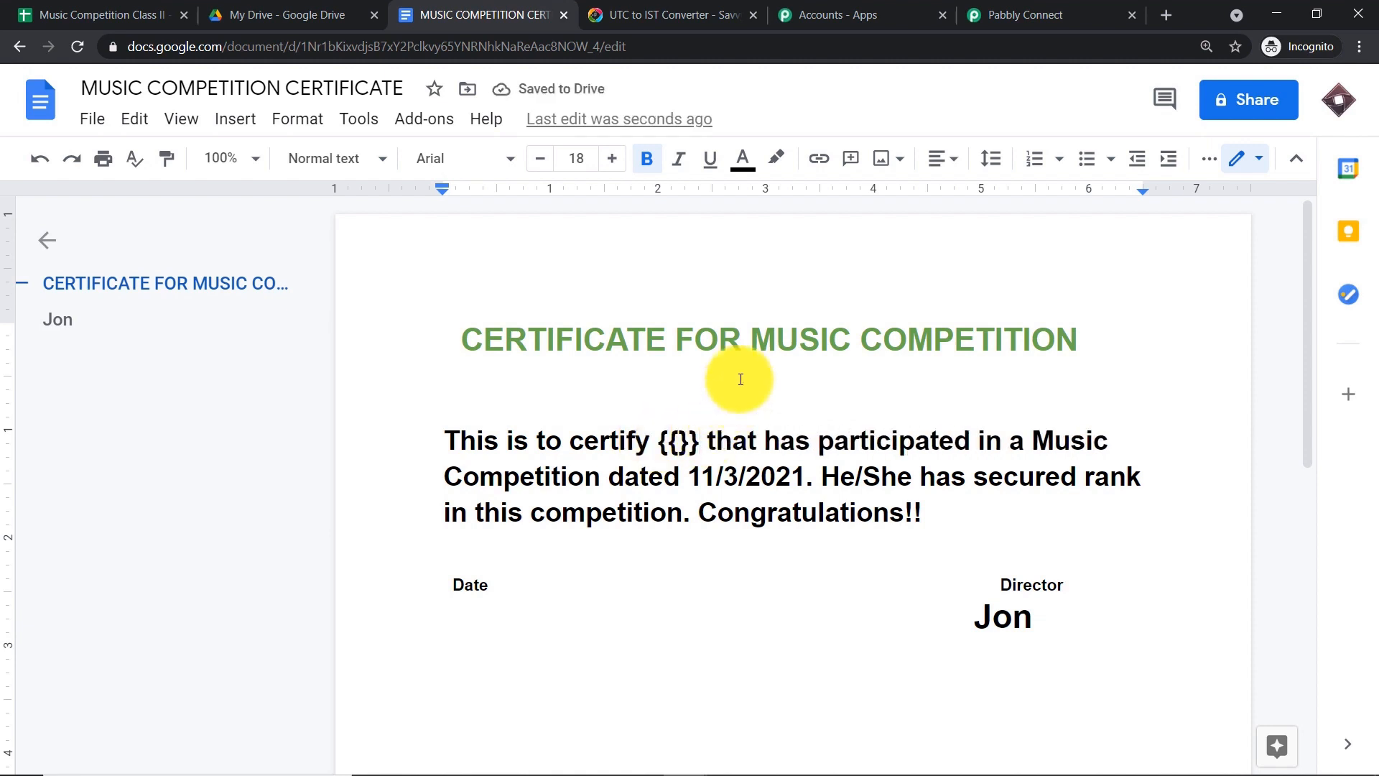
click(683, 440)
text(name)
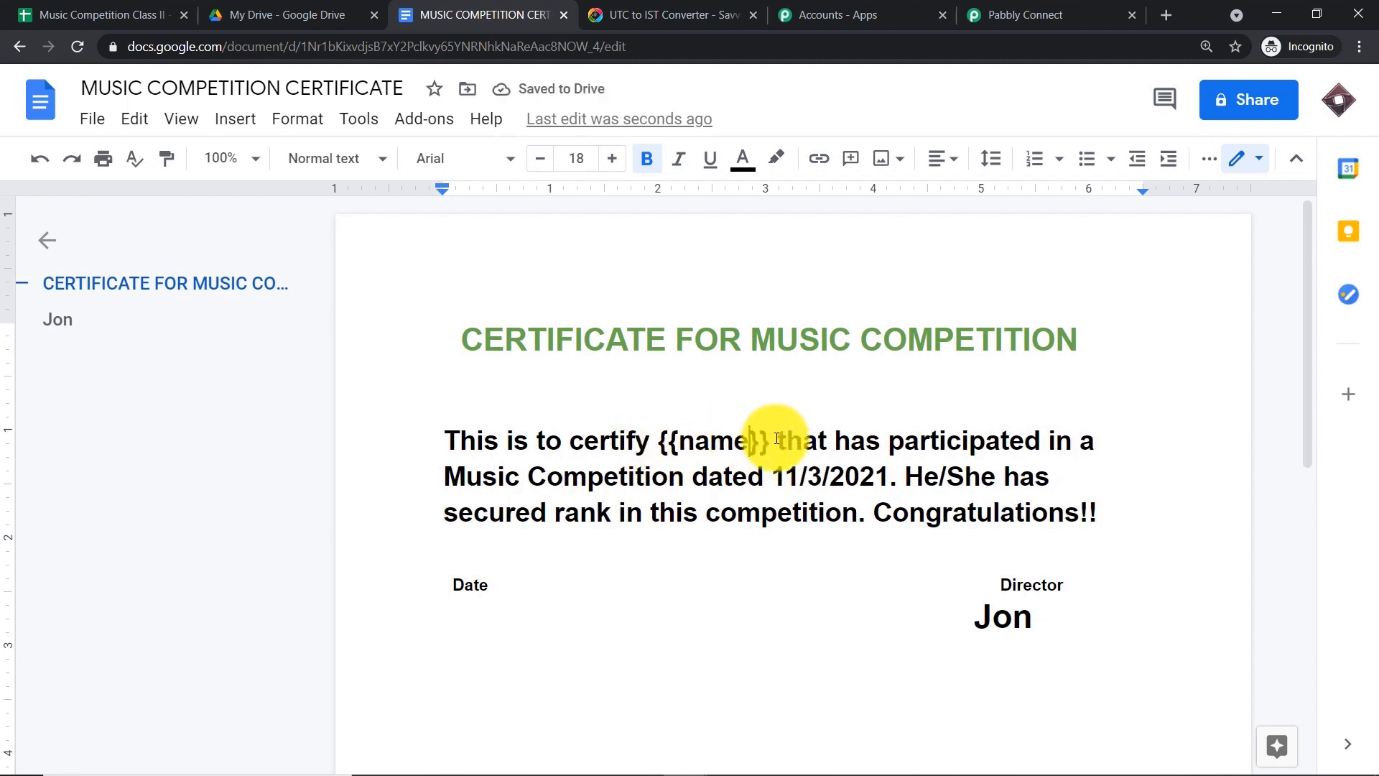
click(1020, 15)
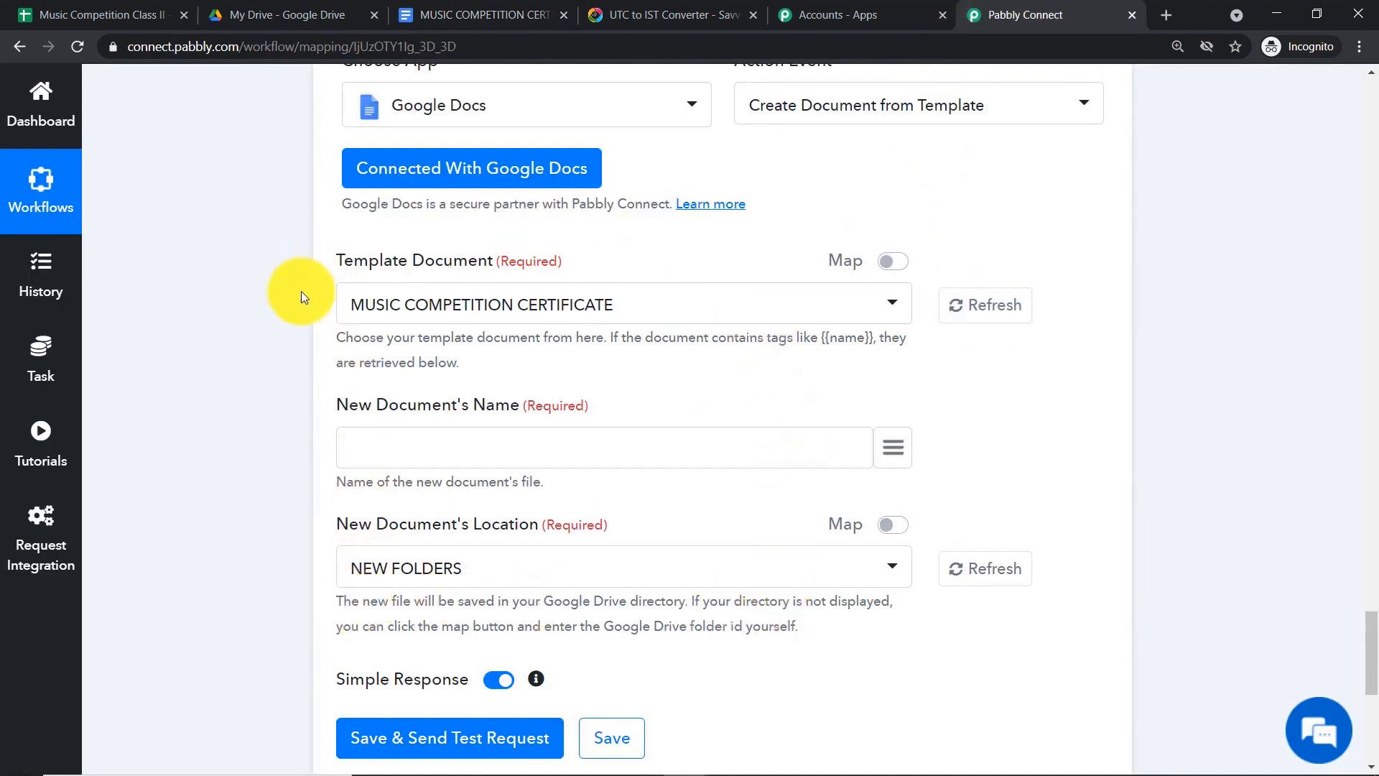
- Refresh the Template Document so a Name field from the {{name}} tag appears
click(1004, 317)
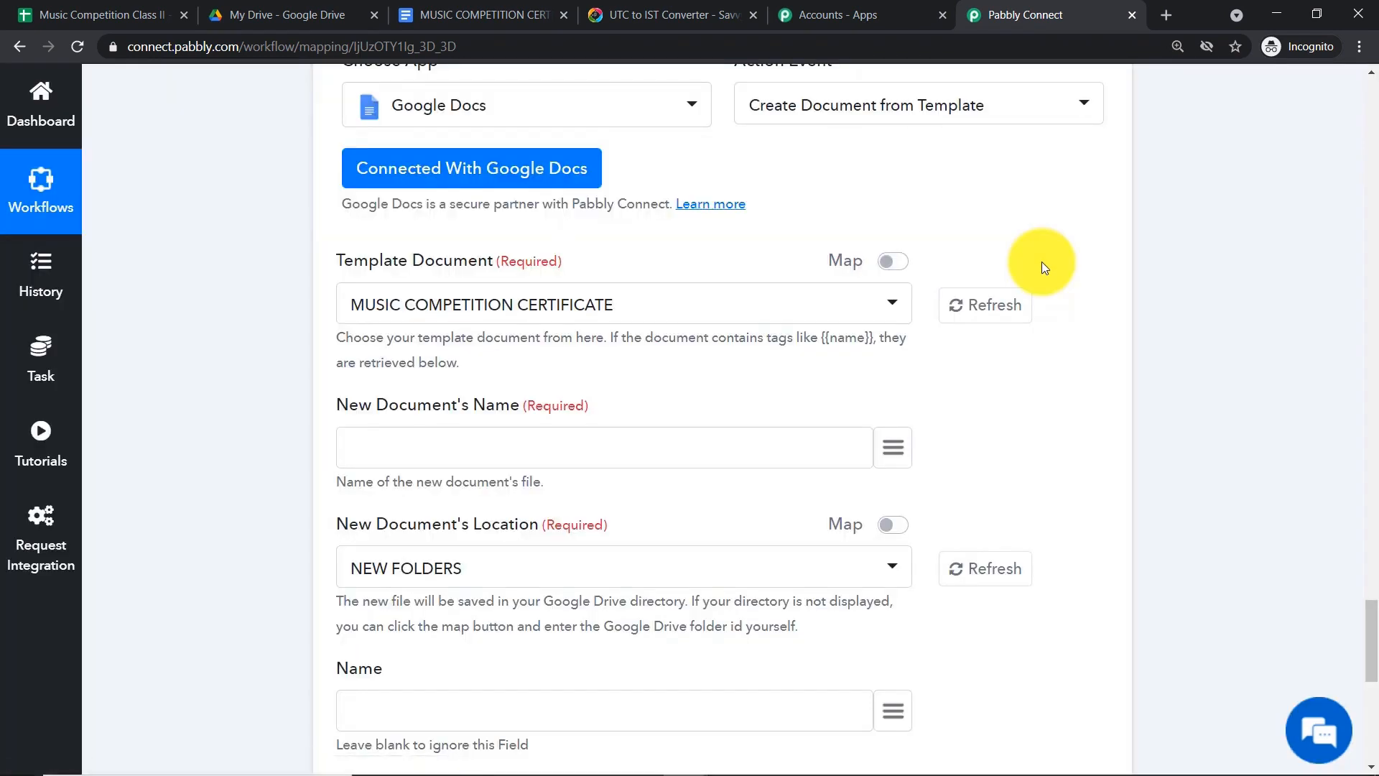
scroll(934, 338, down, 1)
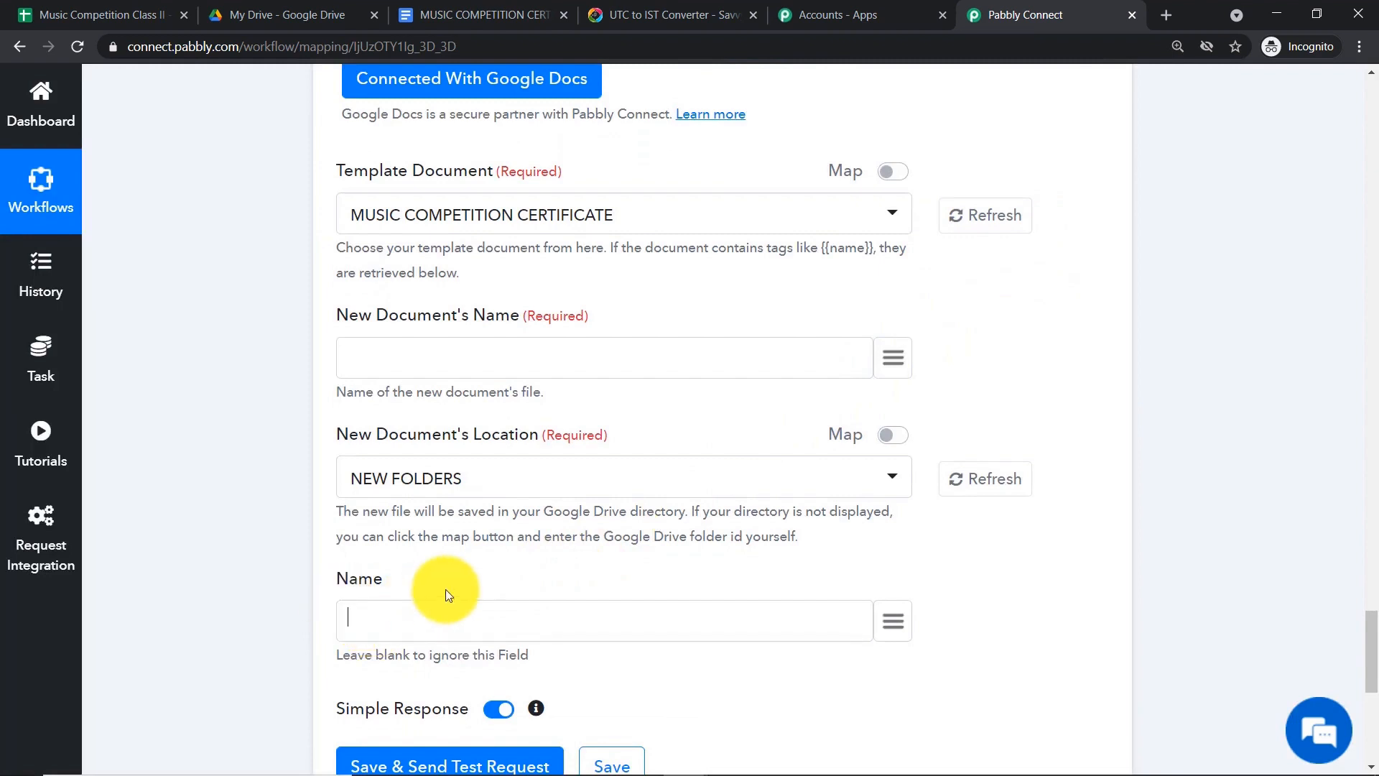
click(460, 14)
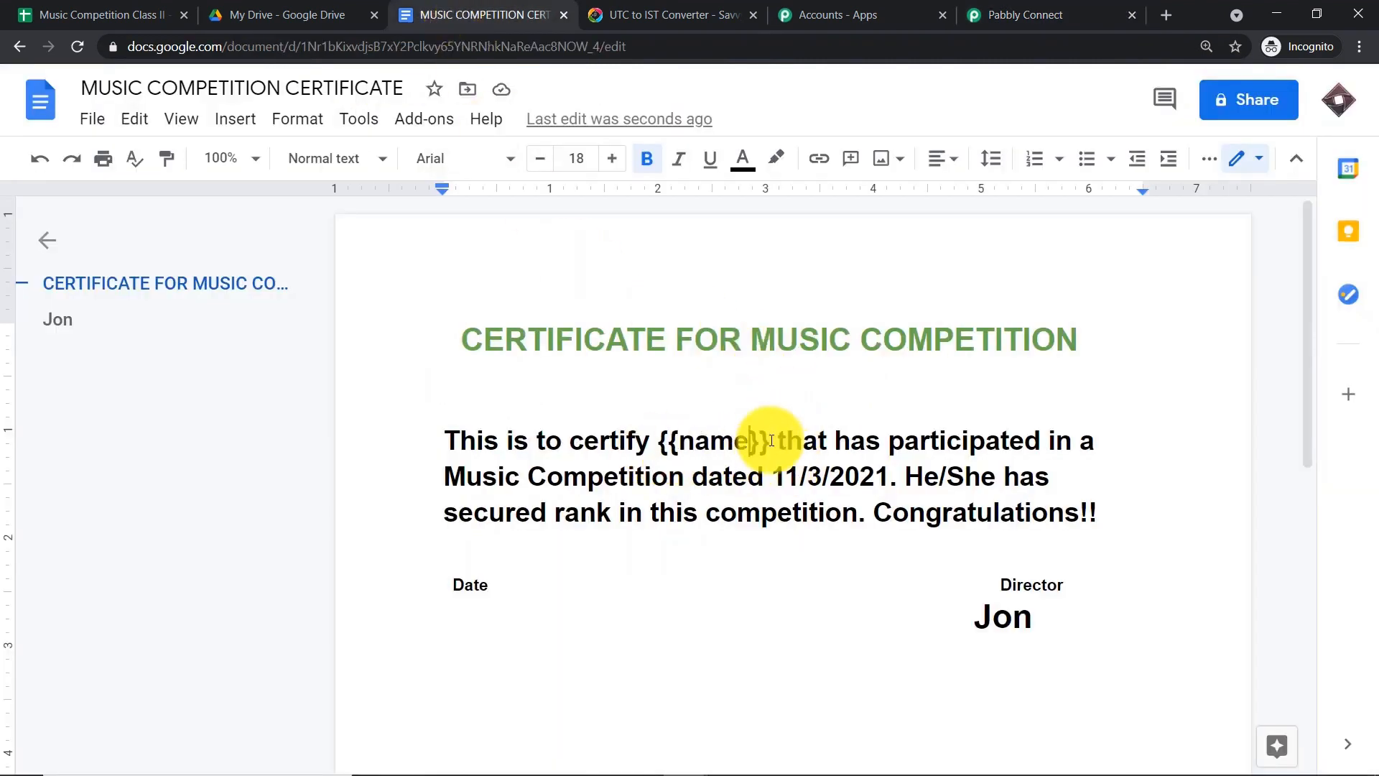
click(1042, 15)
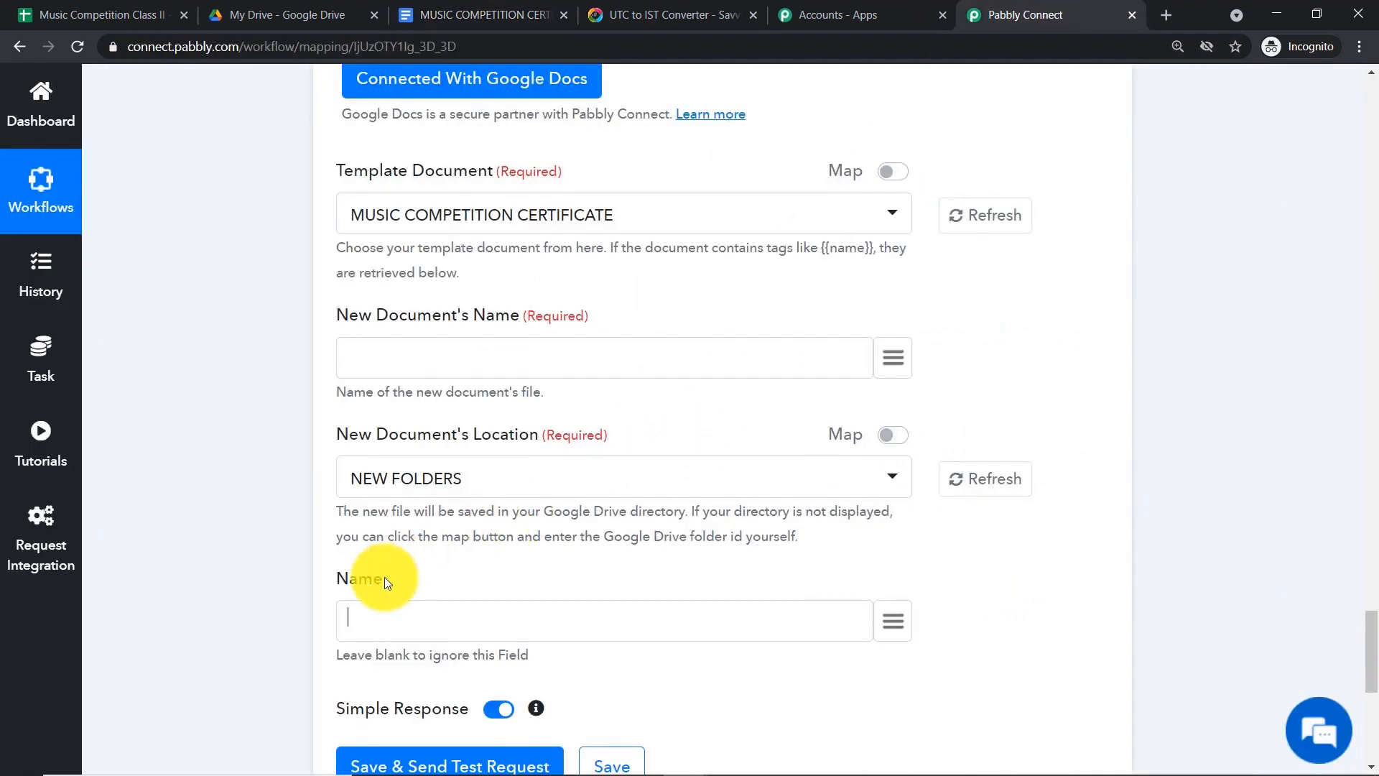
- Add 'from class {{class}}' after the {{name}} tag, fixing the tag spelling
click(431, 14)
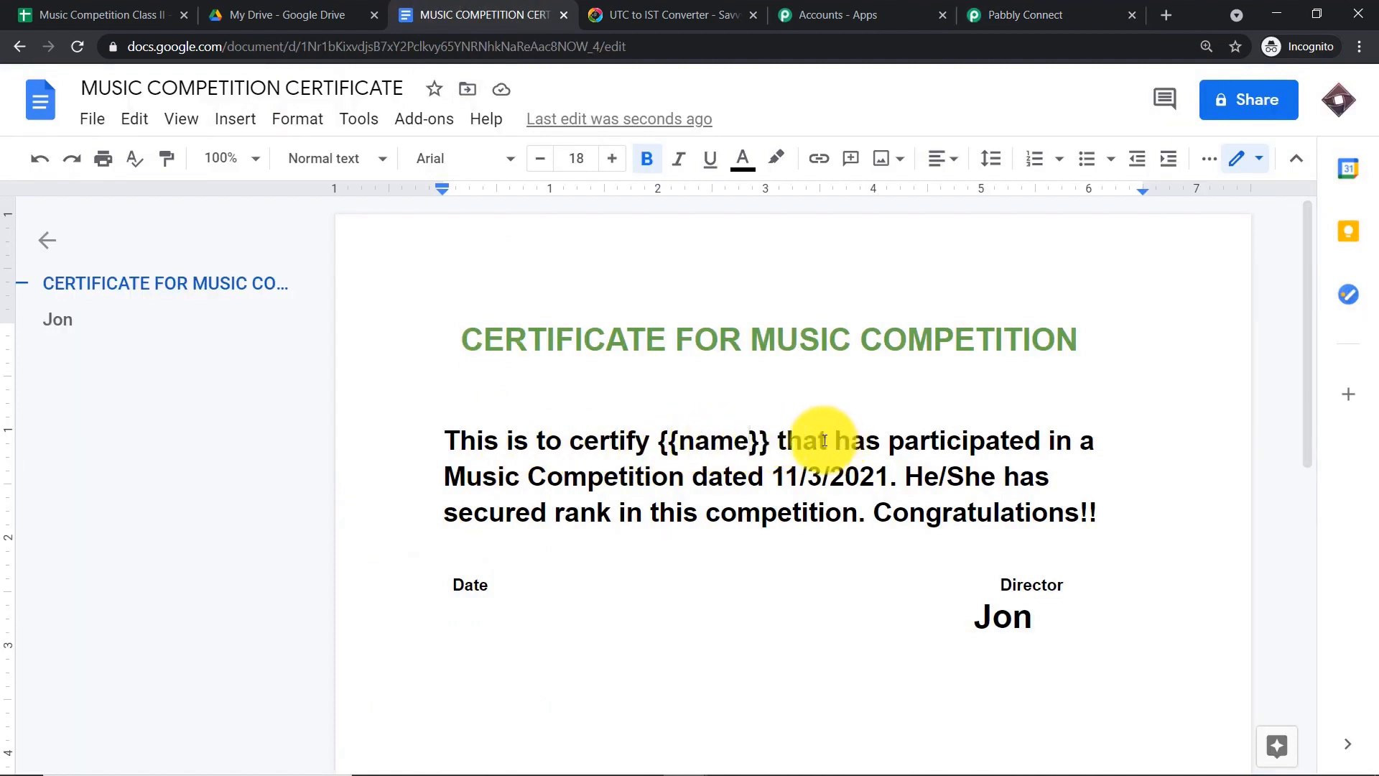
click(778, 438)
text(from )
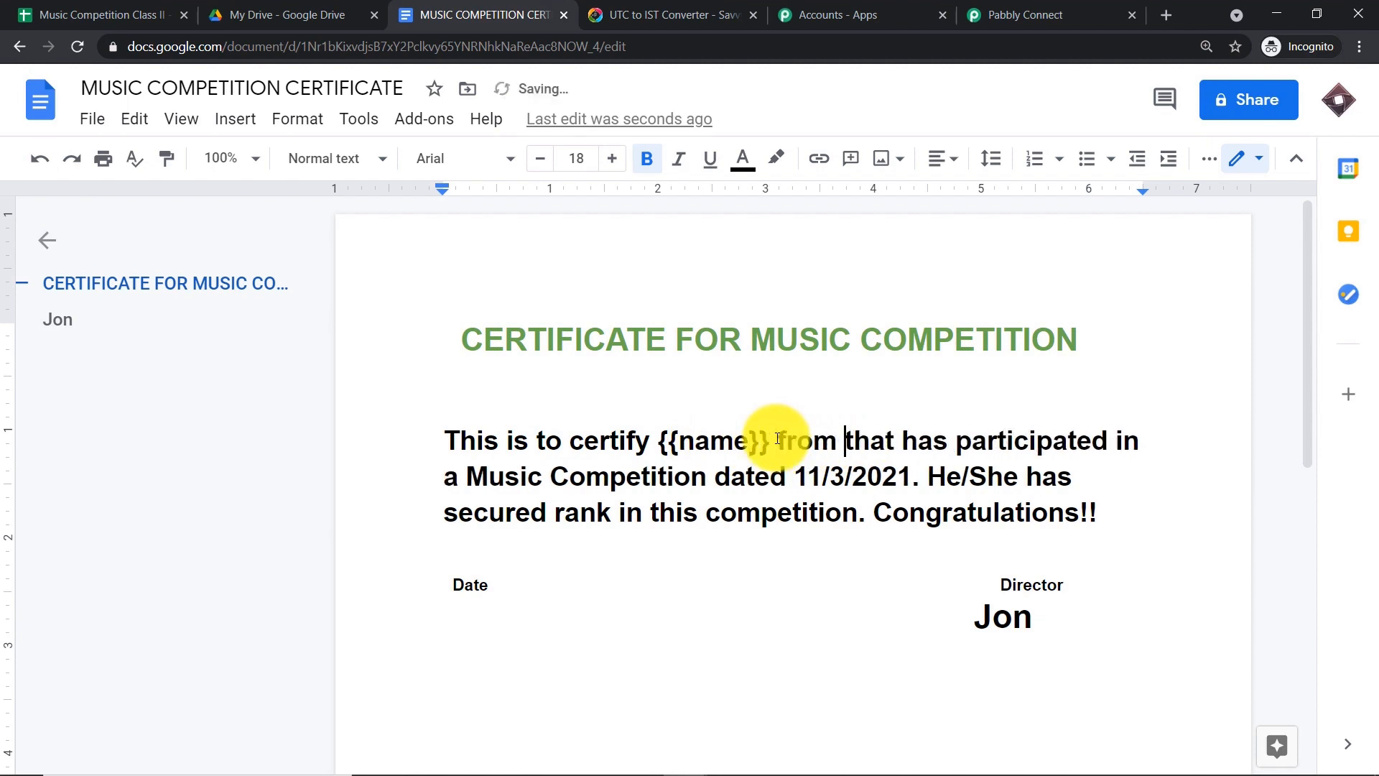
text(class {{)
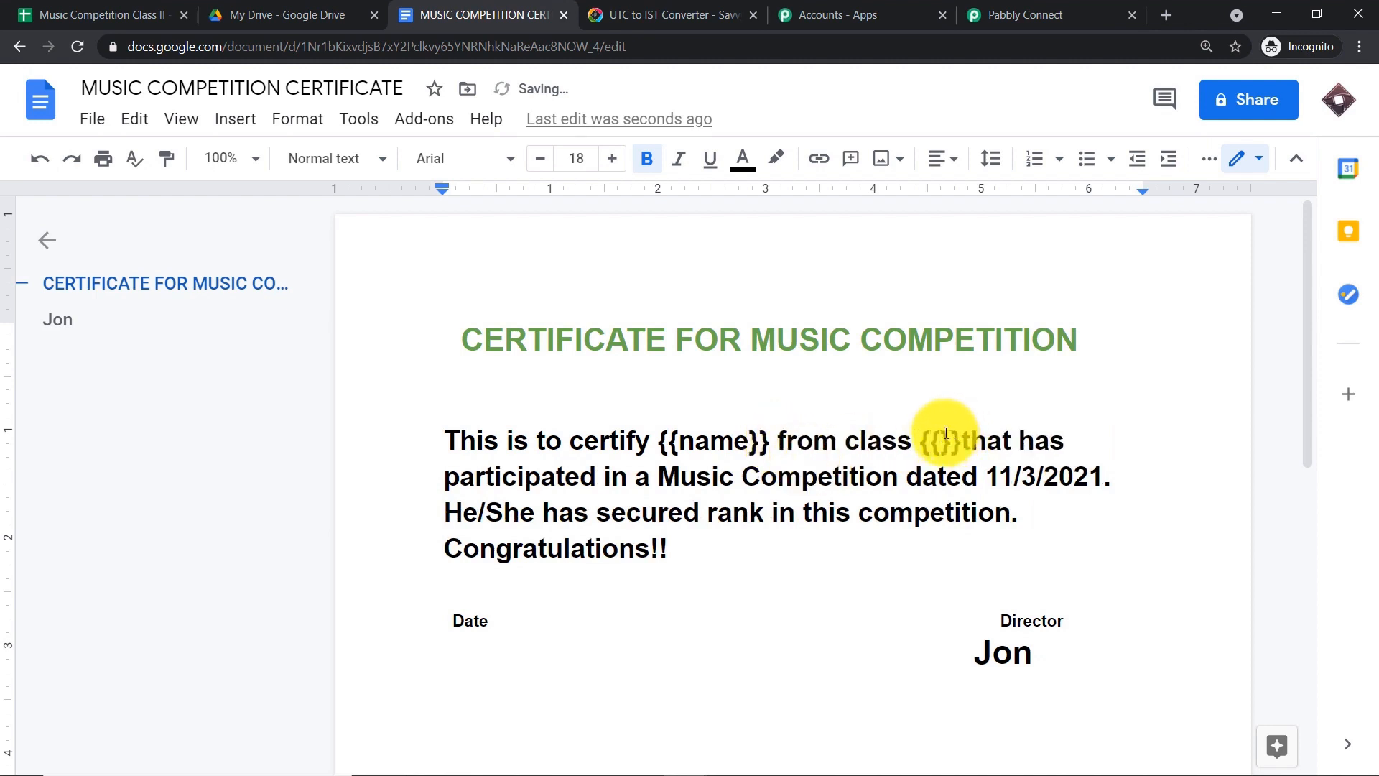
text(class)
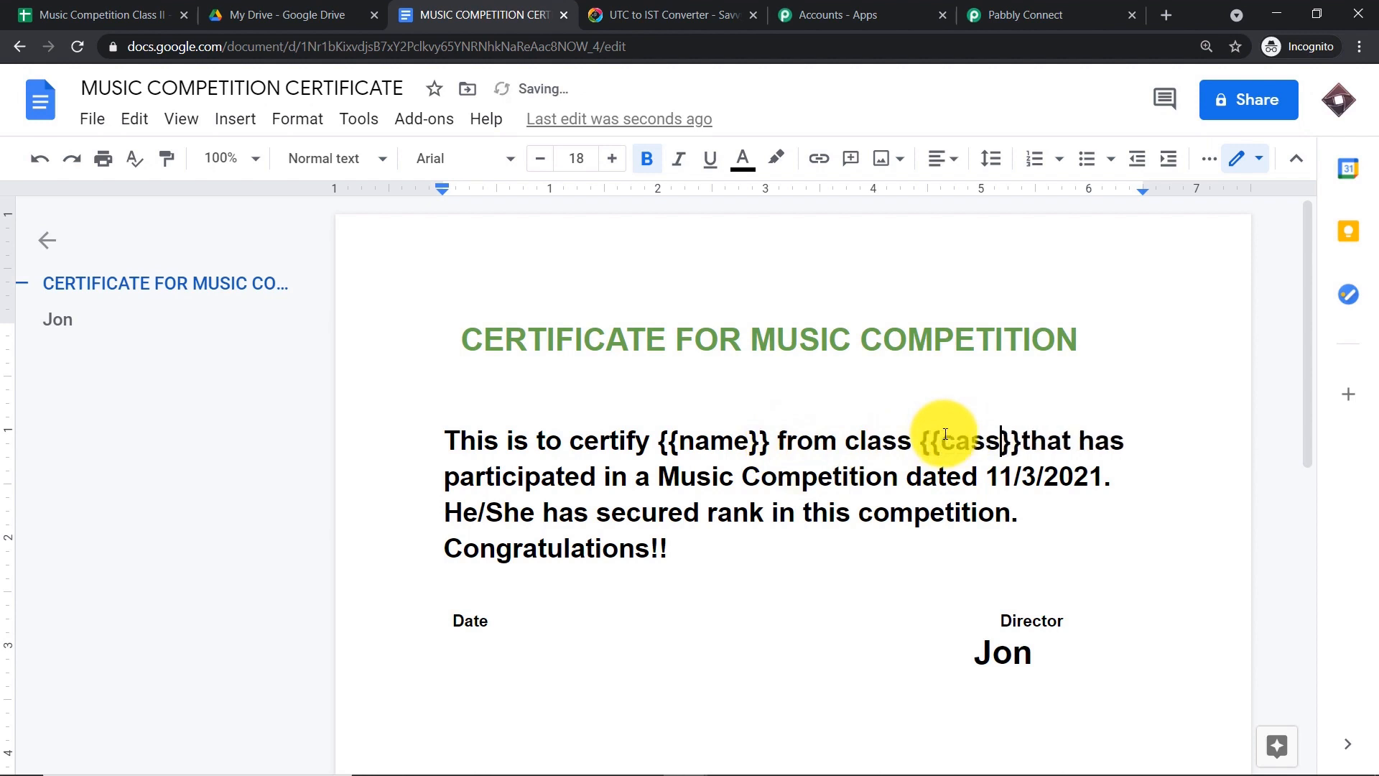
key(BackSpace)
key(BackSpace)
key(BackSpace)
key(BackSpace)
key(BackSpace)
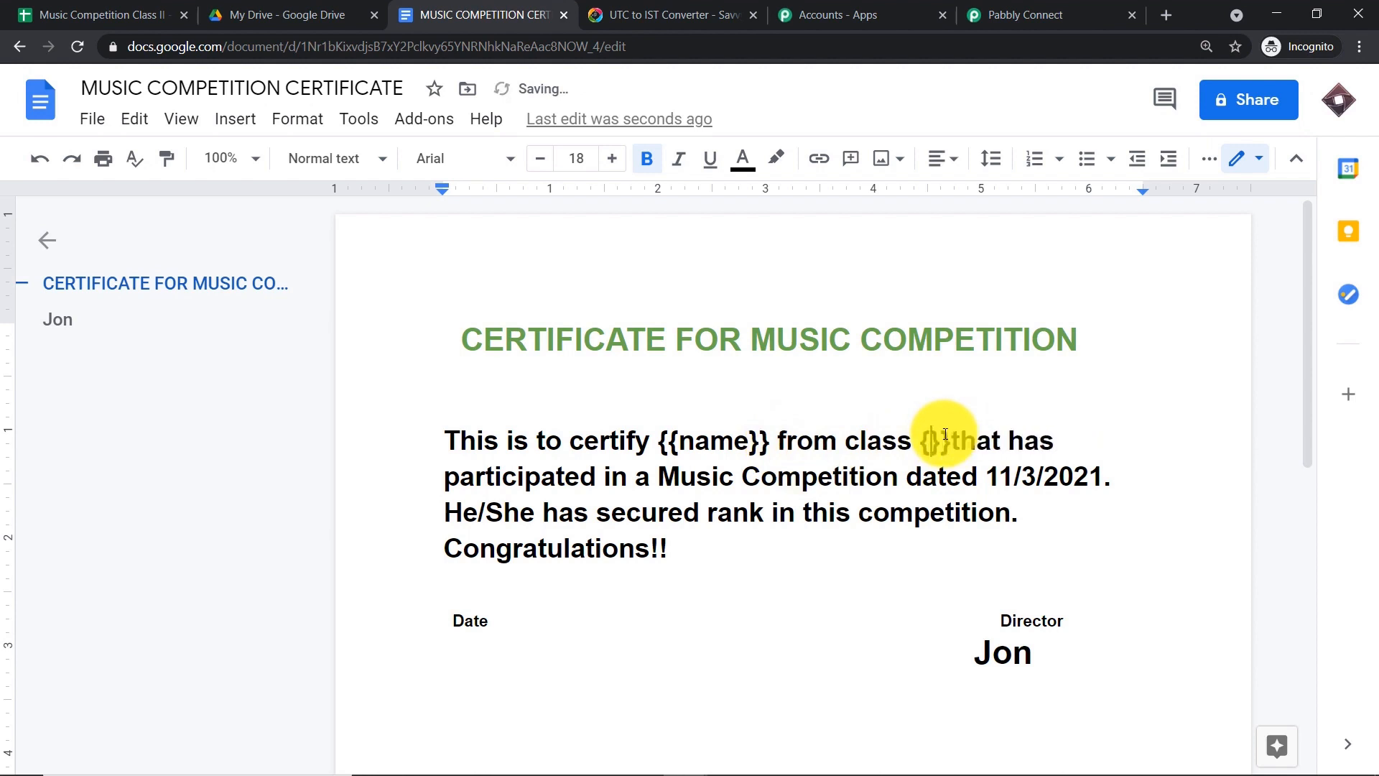
text(class)
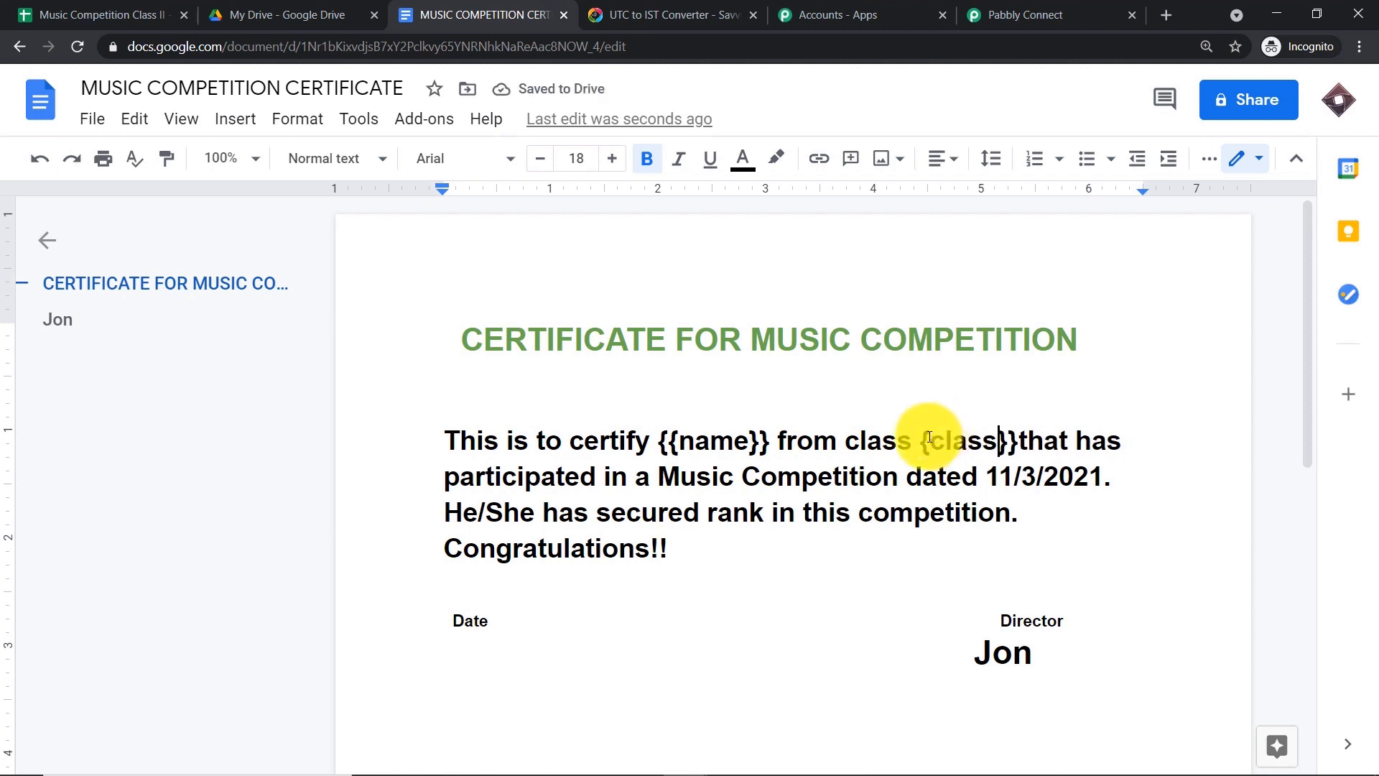
text({)
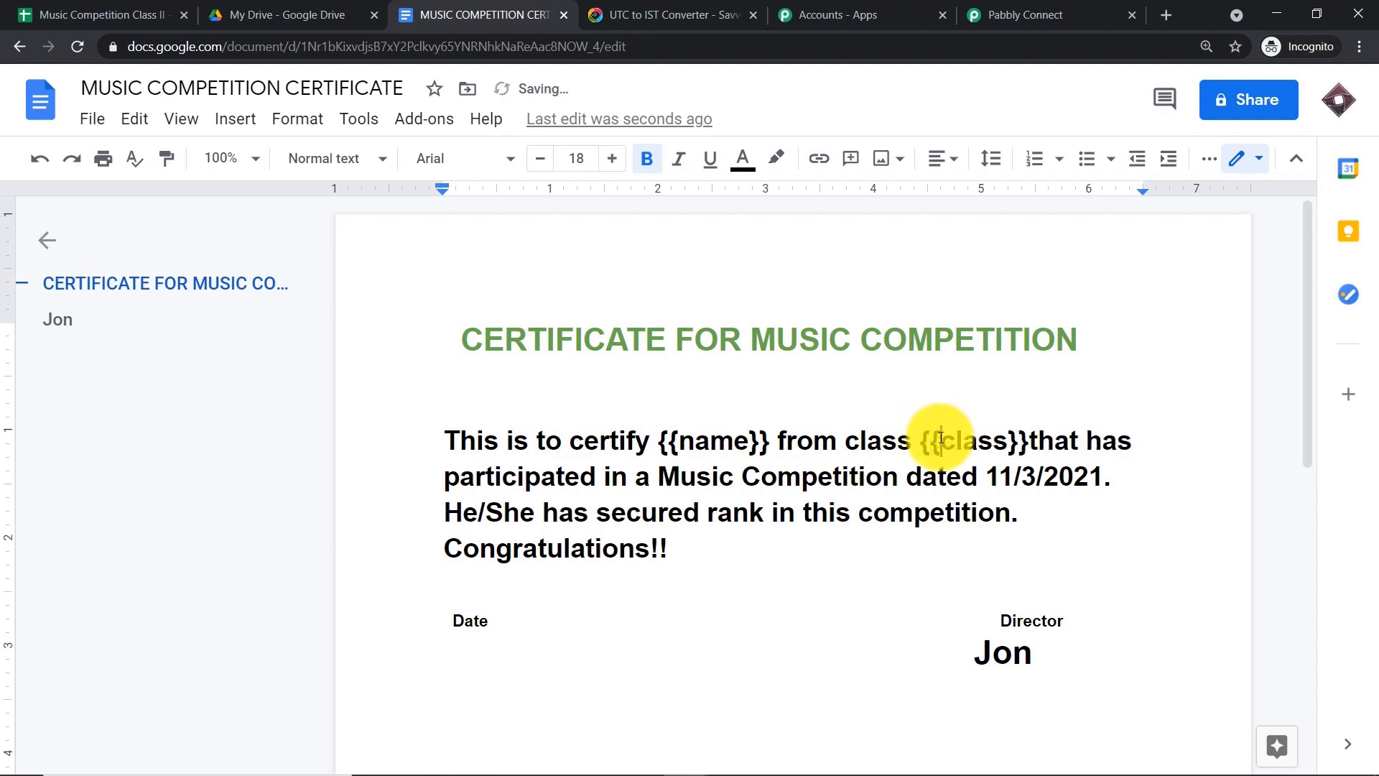
- Append 'with roll number {{roll number}}' after the {{class}} tag
click(1031, 440)
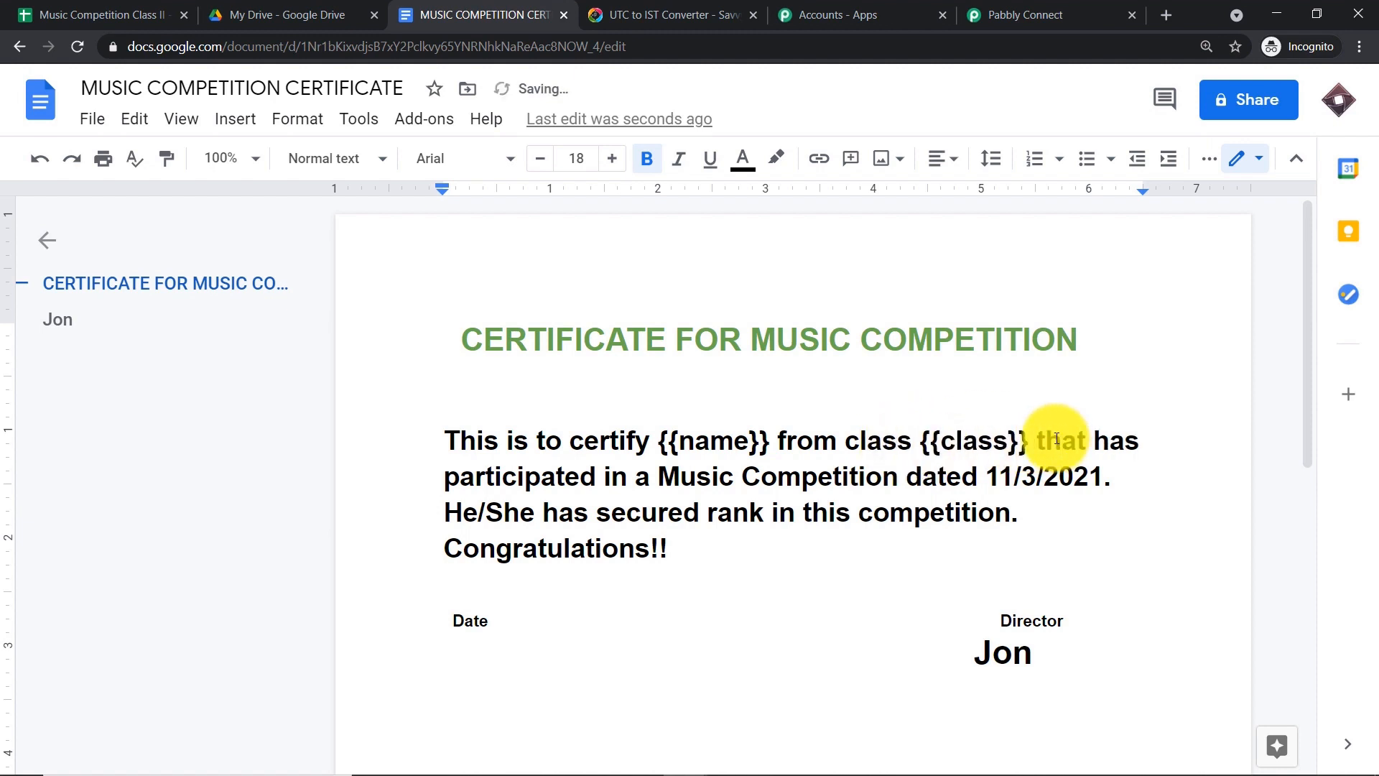
text(w)
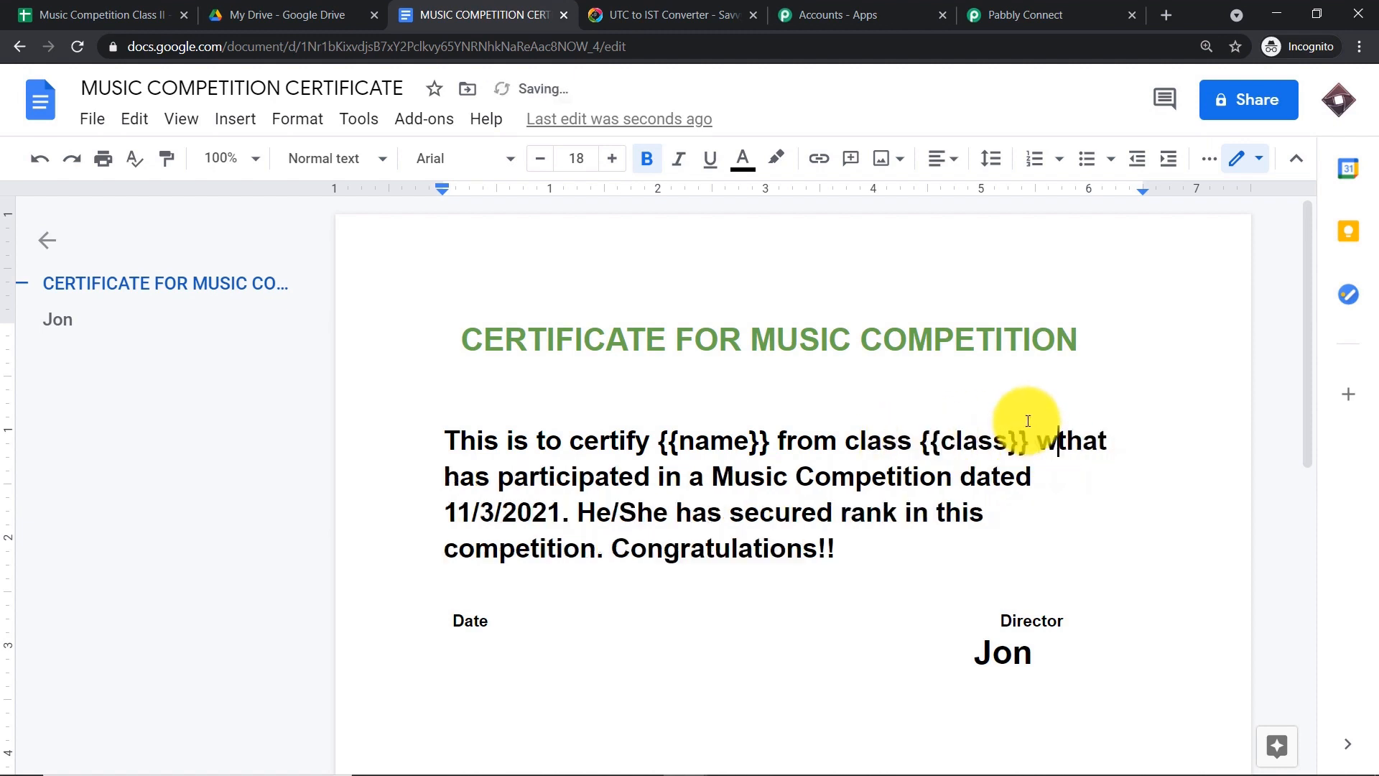
text(ith ro)
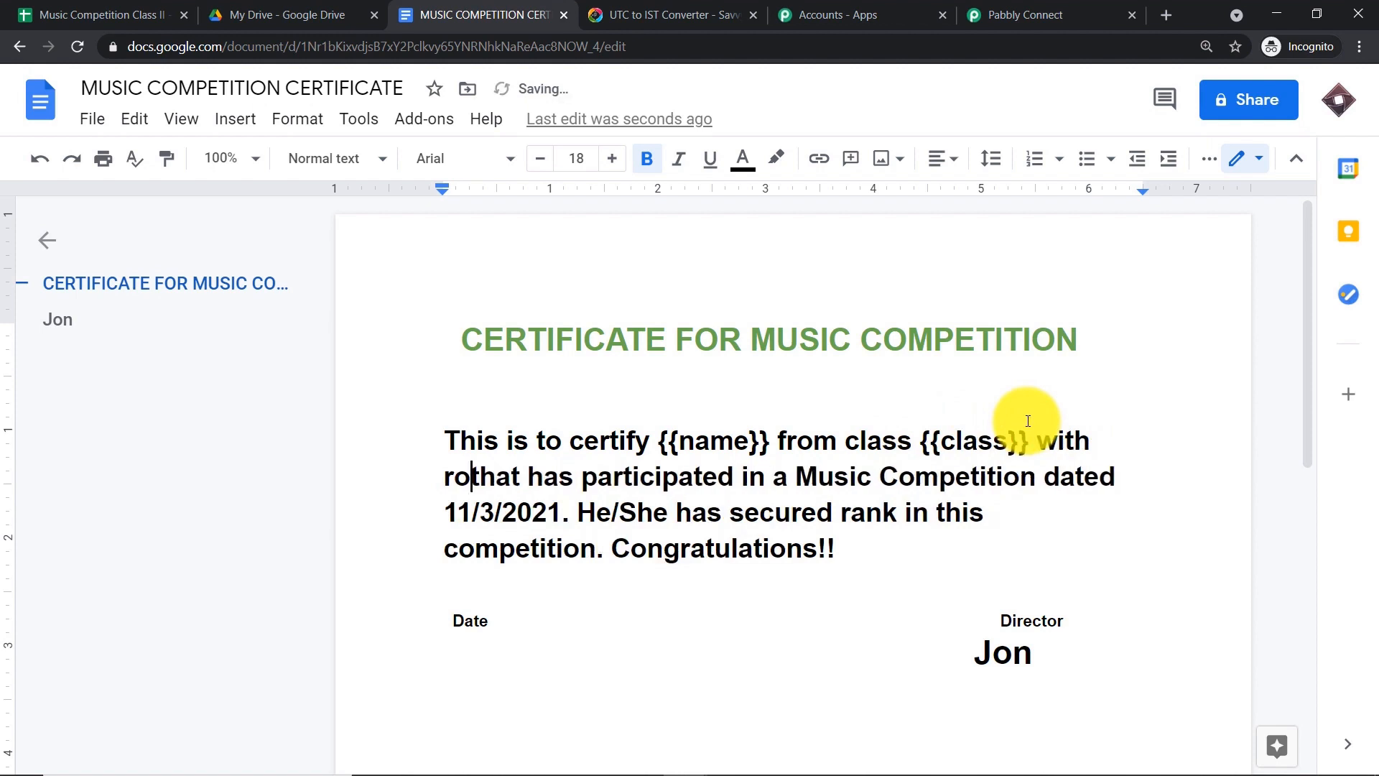
text(ll number)
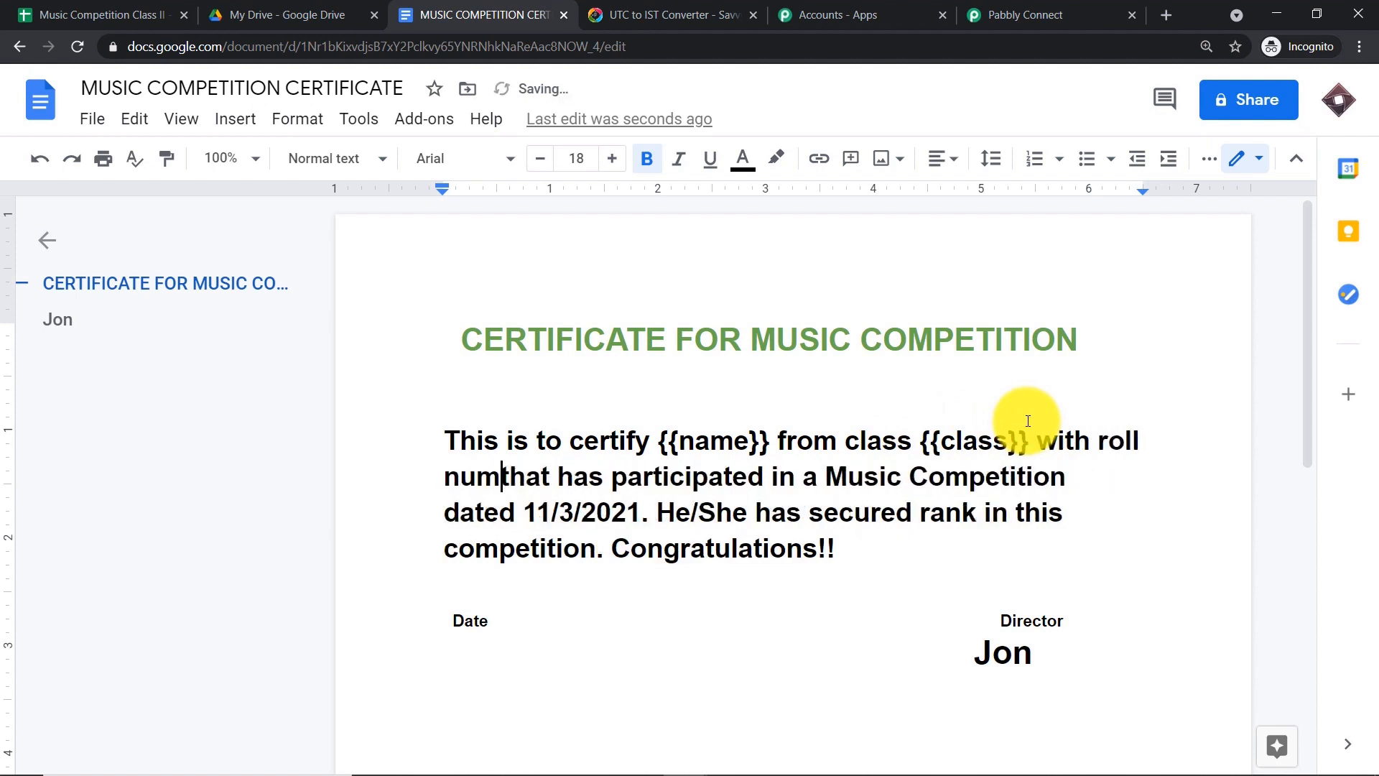
key(BackSpace)
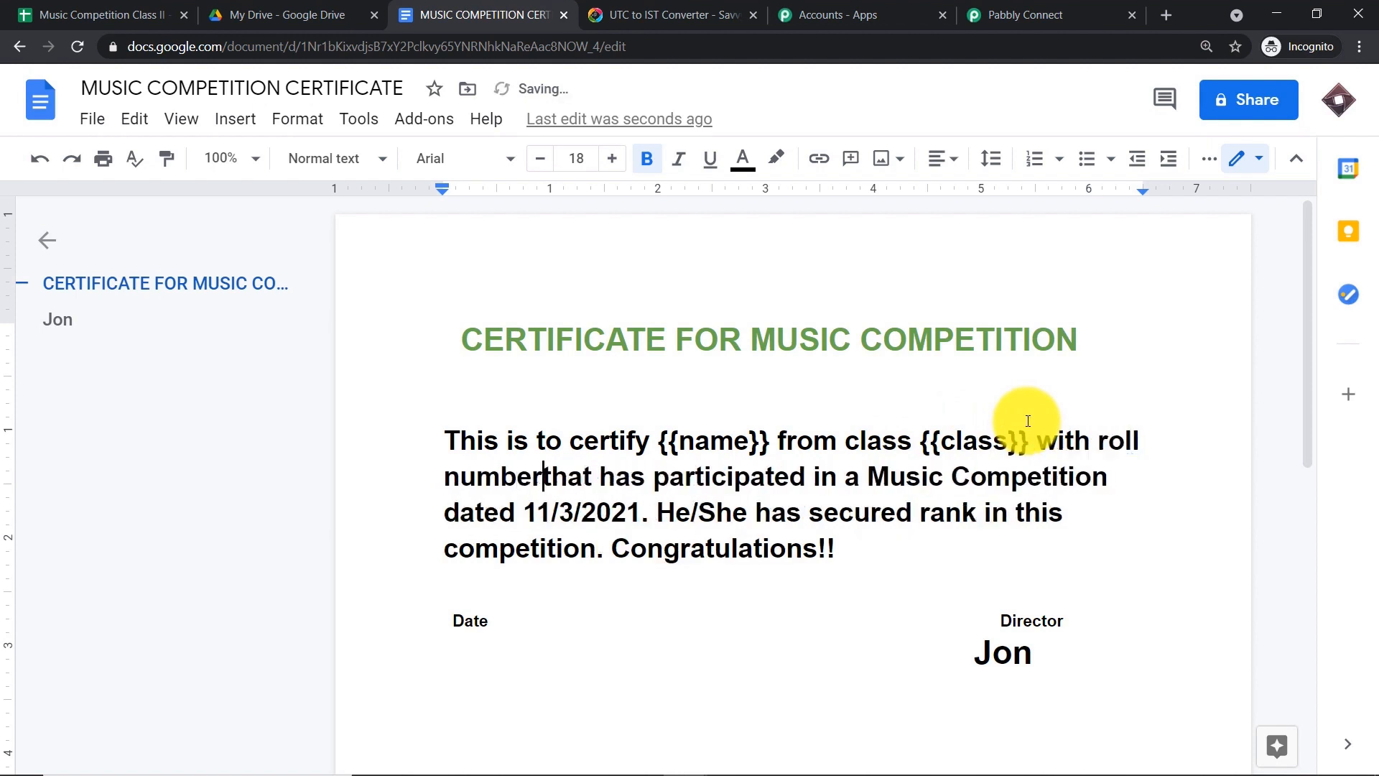
text({{}})
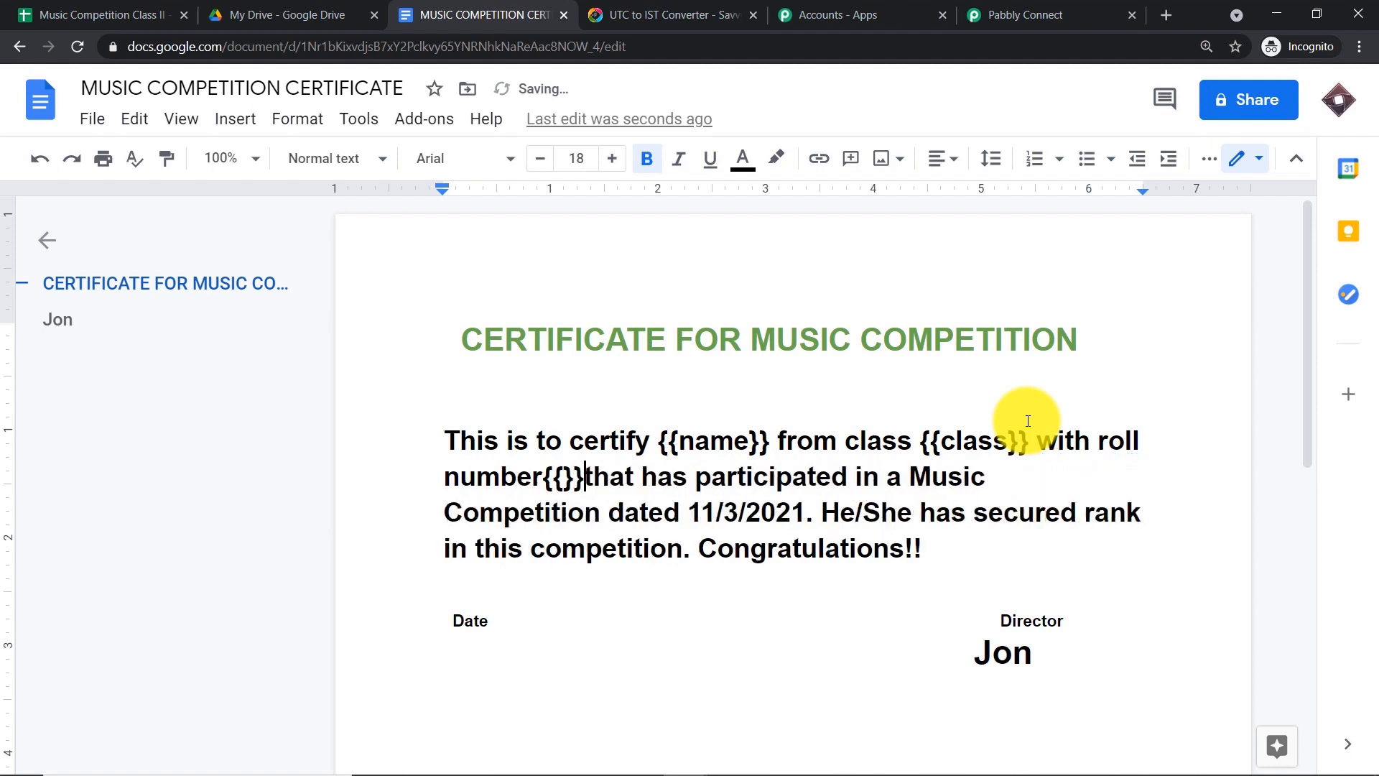
click(565, 482)
text(roll)
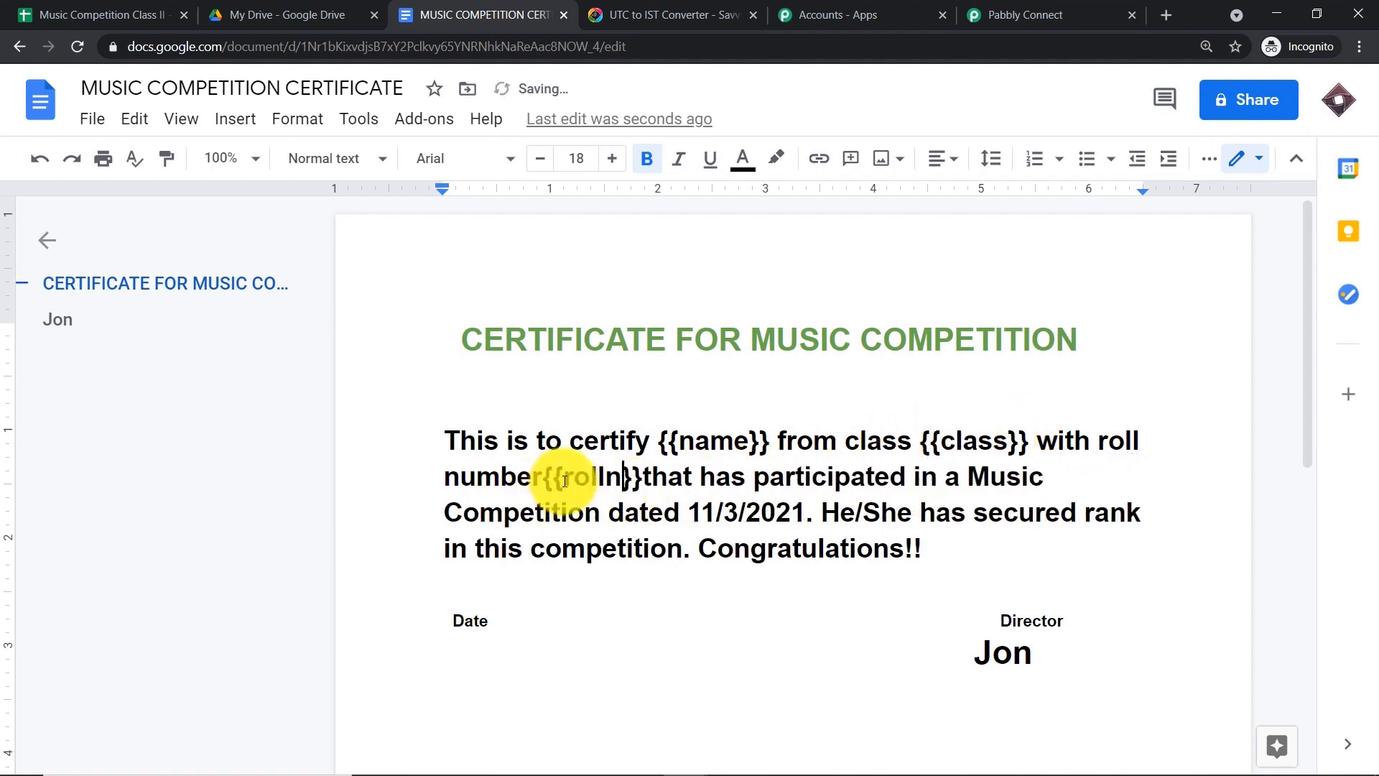
text( number)
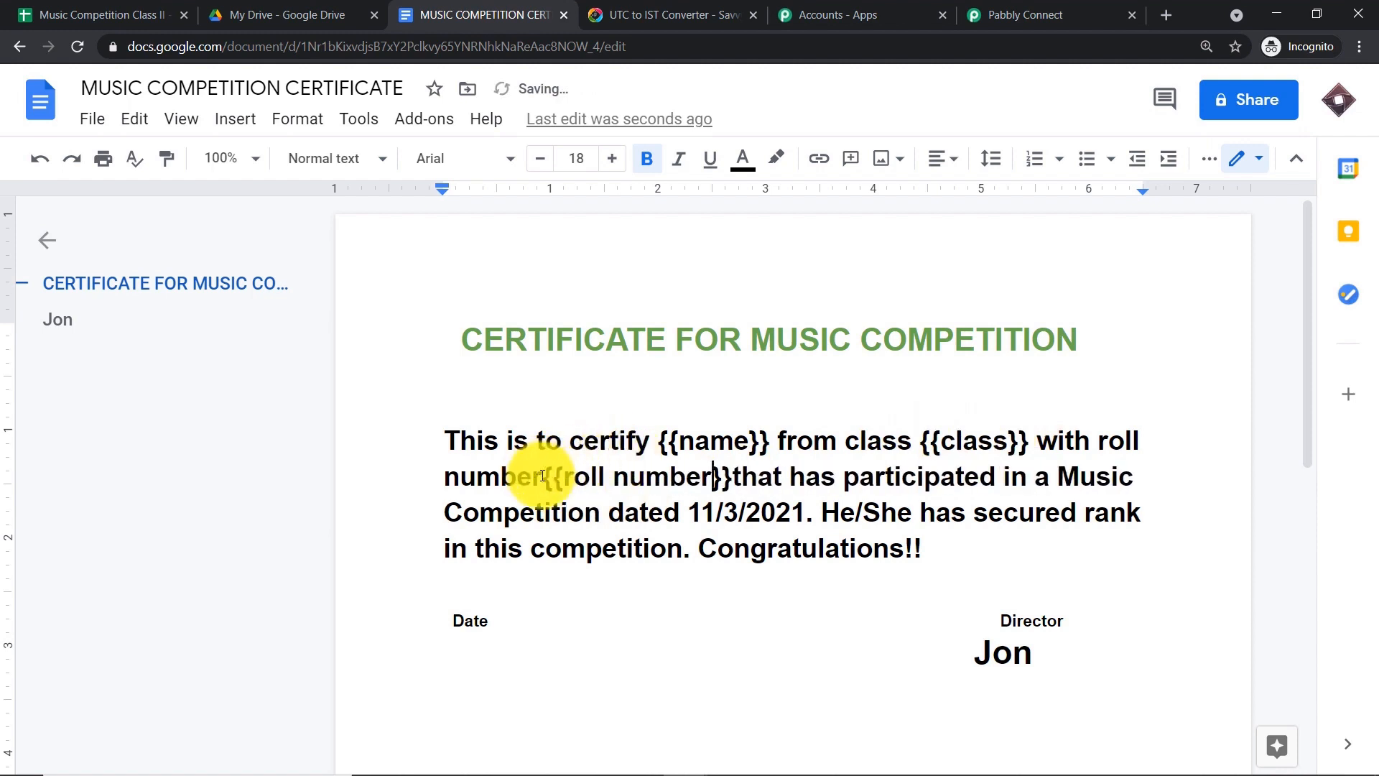
click(544, 477)
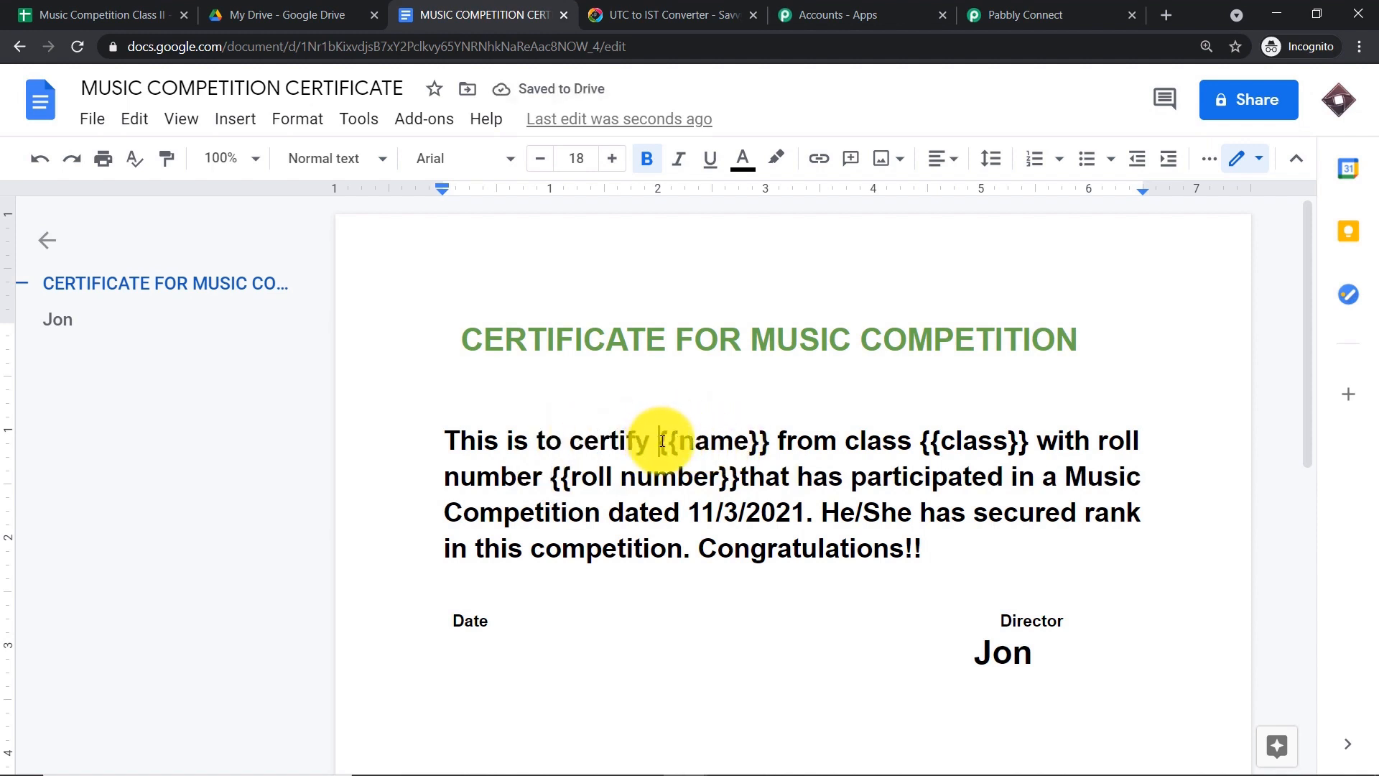
- Insert 'that' after 'certify' and delete the leftover duplicate 'that'
click(662, 440)
text(that)
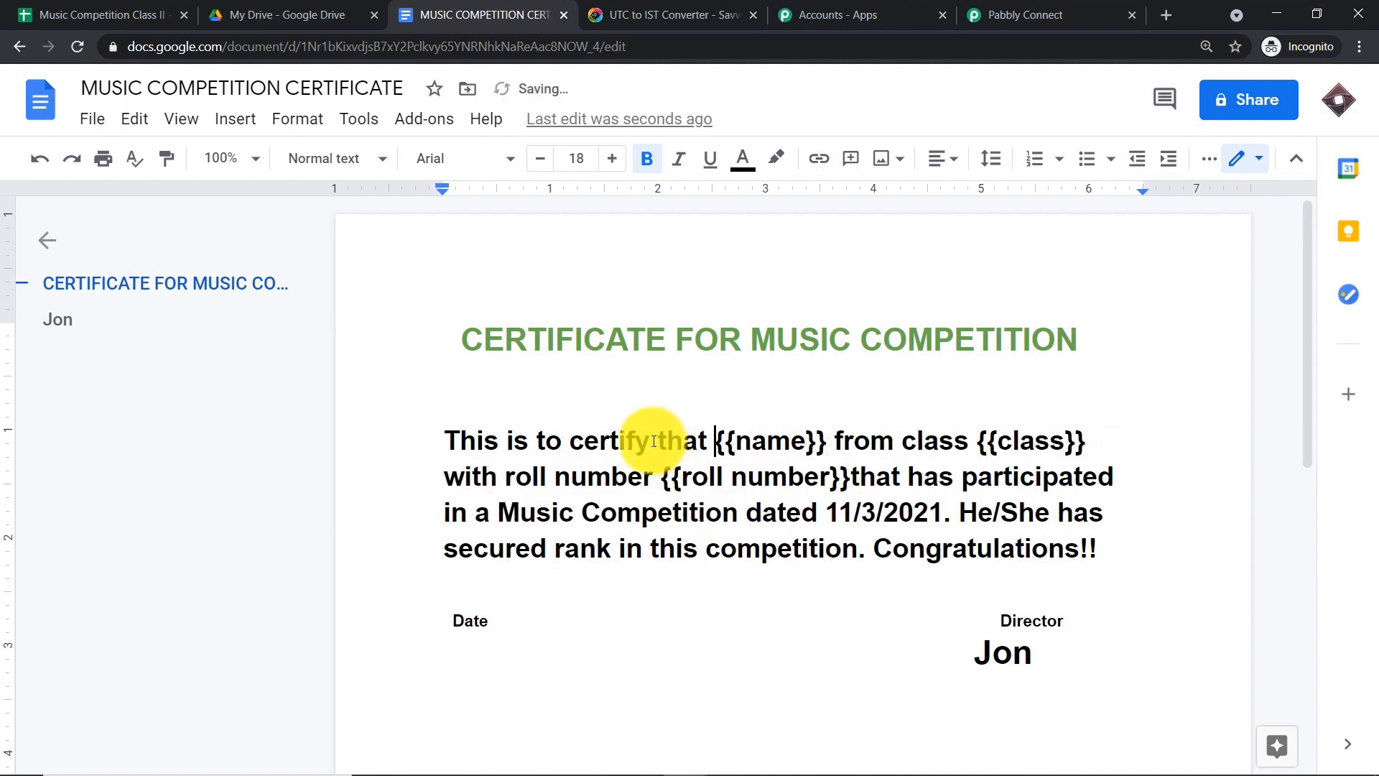
click(852, 477)
double_click(864, 479)
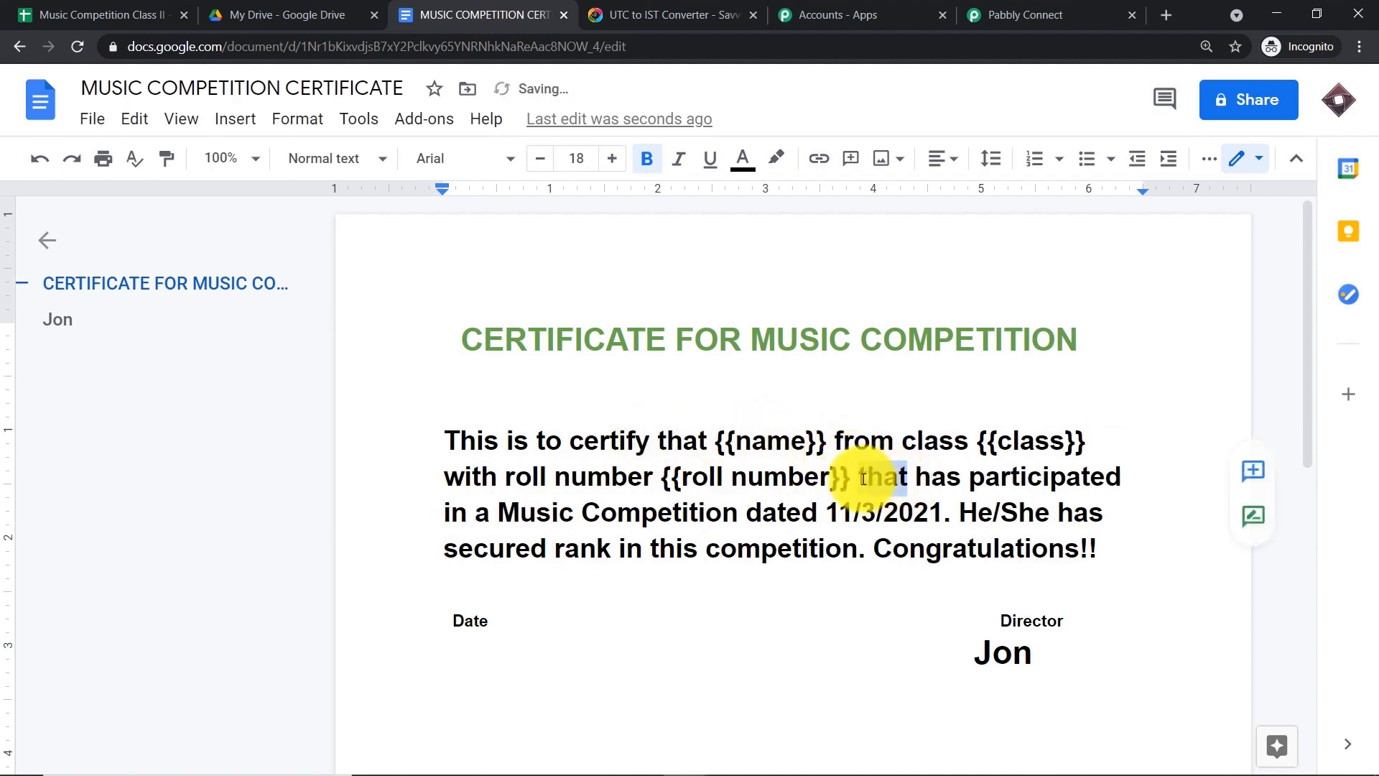
key(BackSpace)
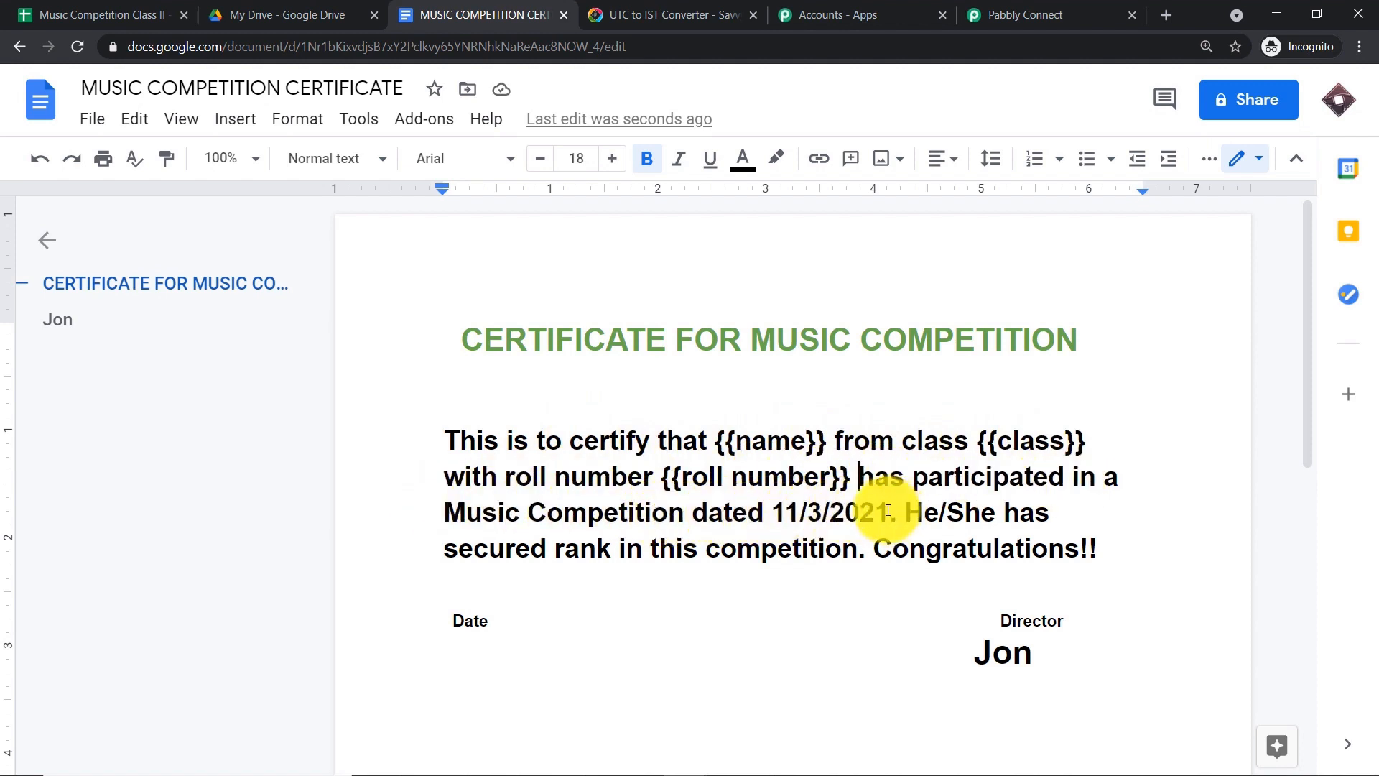
- Review the new tags in the sentence and refresh the template in Pabbly Connect
drag(888, 510, 444, 440)
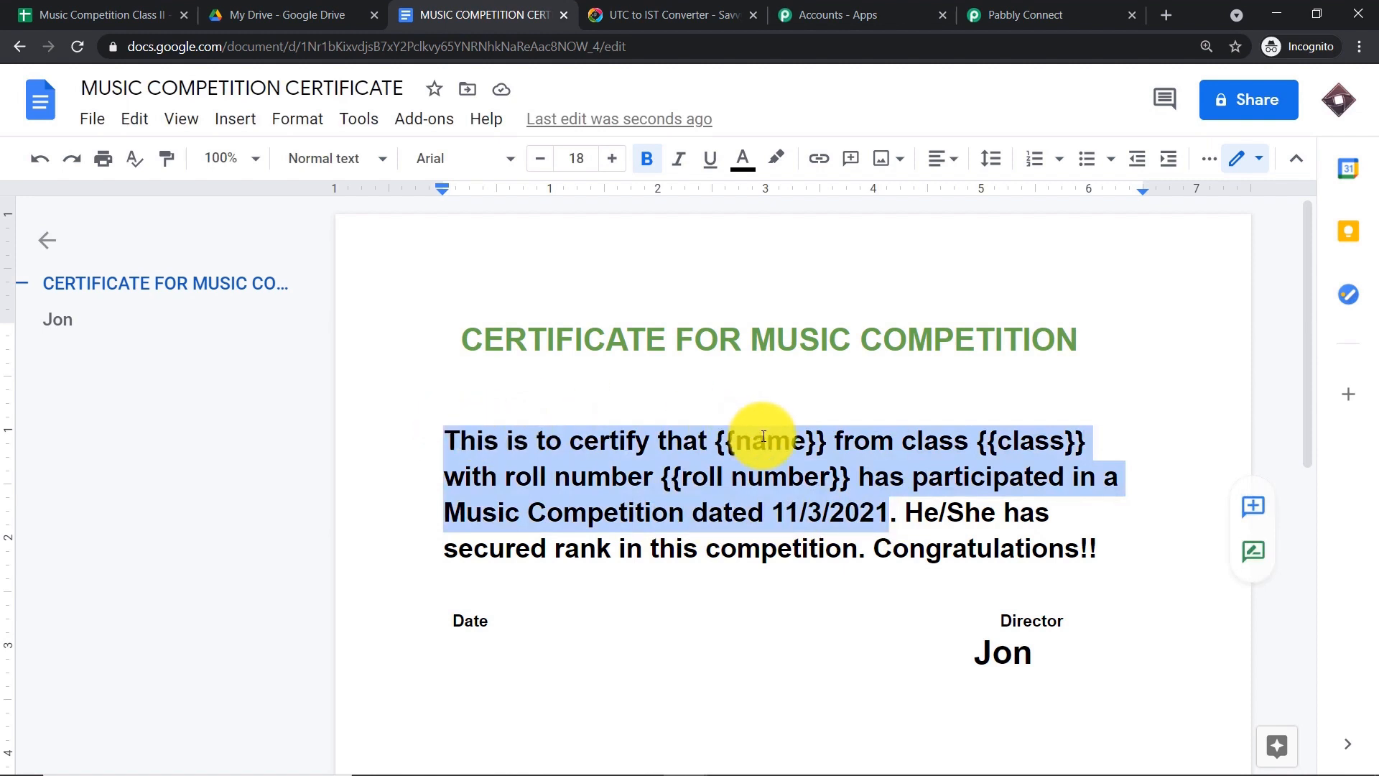
click(762, 437)
click(999, 438)
click(778, 471)
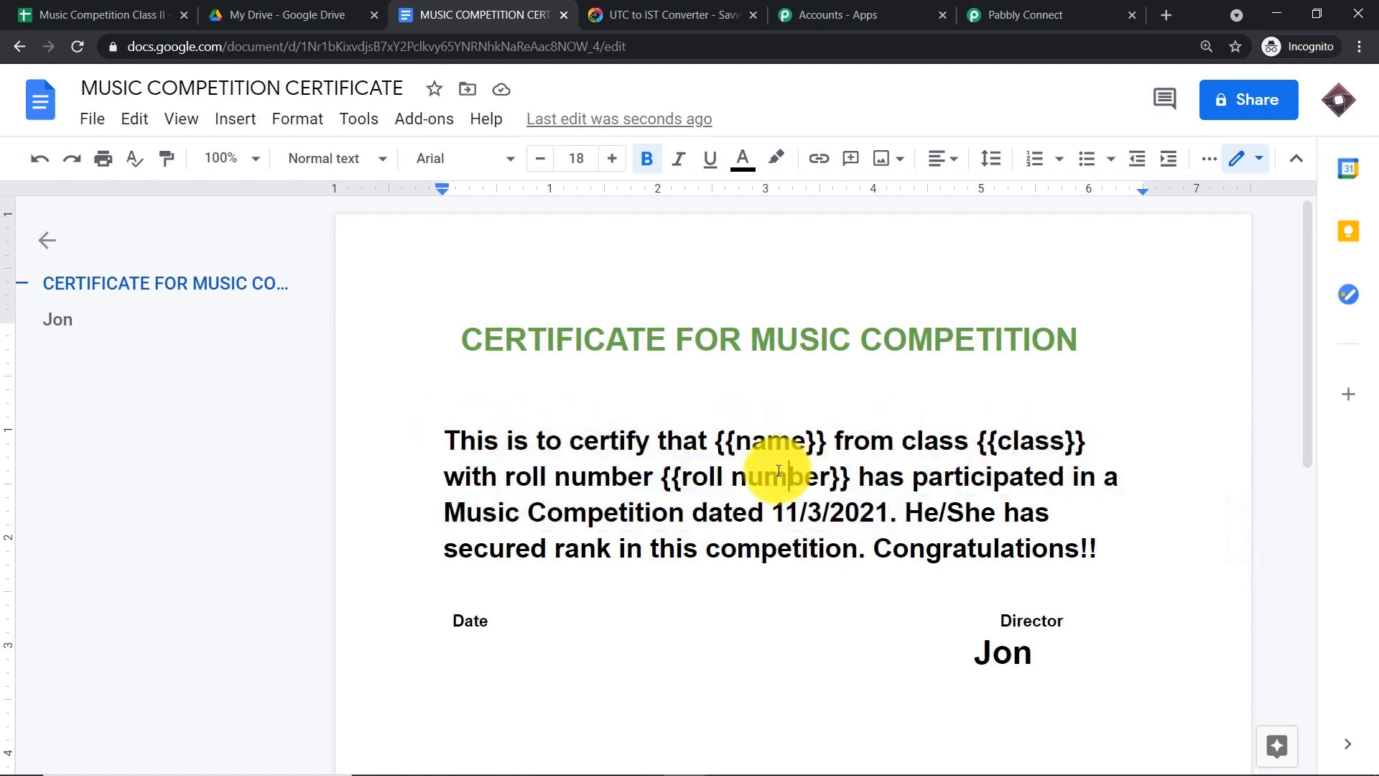
click(1034, 13)
click(961, 219)
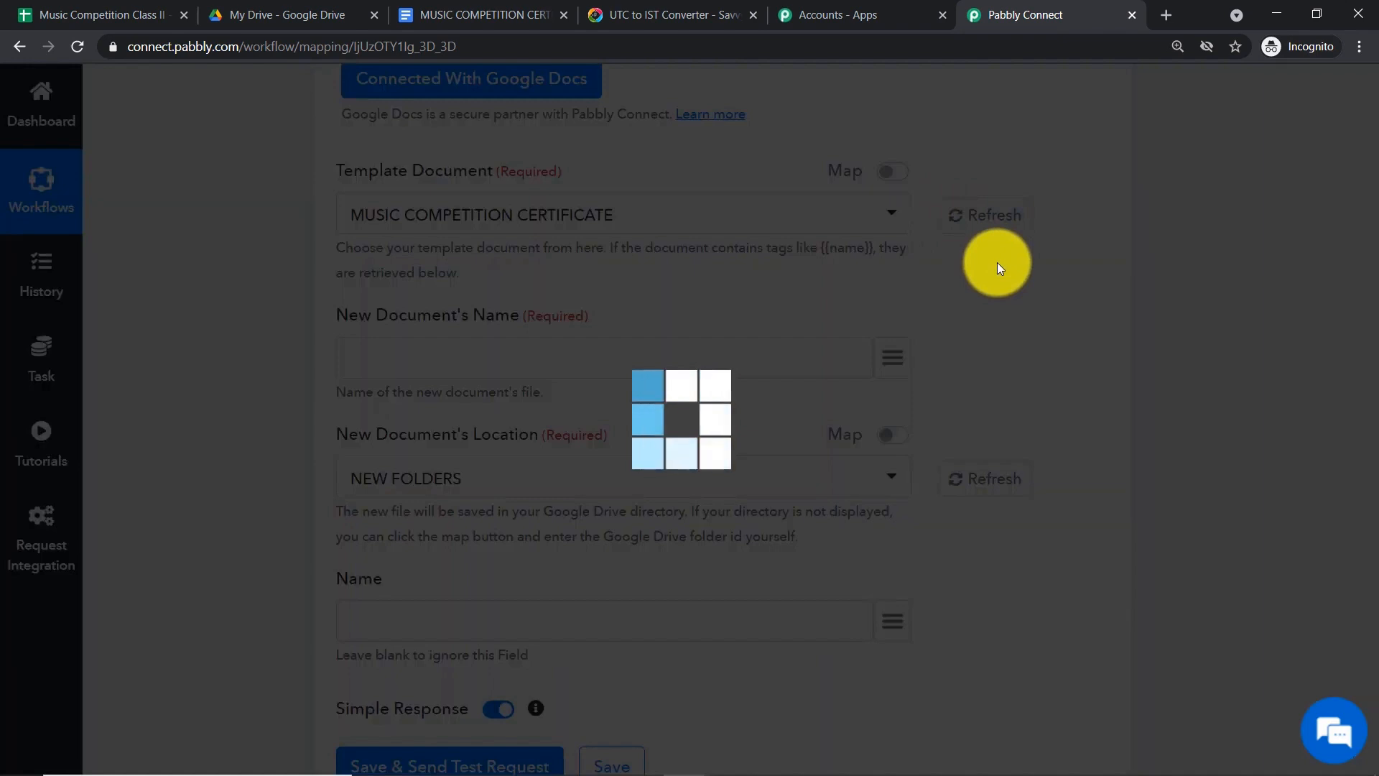
- Check the new Class and Roll Number fields listed under Name in the Google Docs step
scroll(936, 318, down, 4)
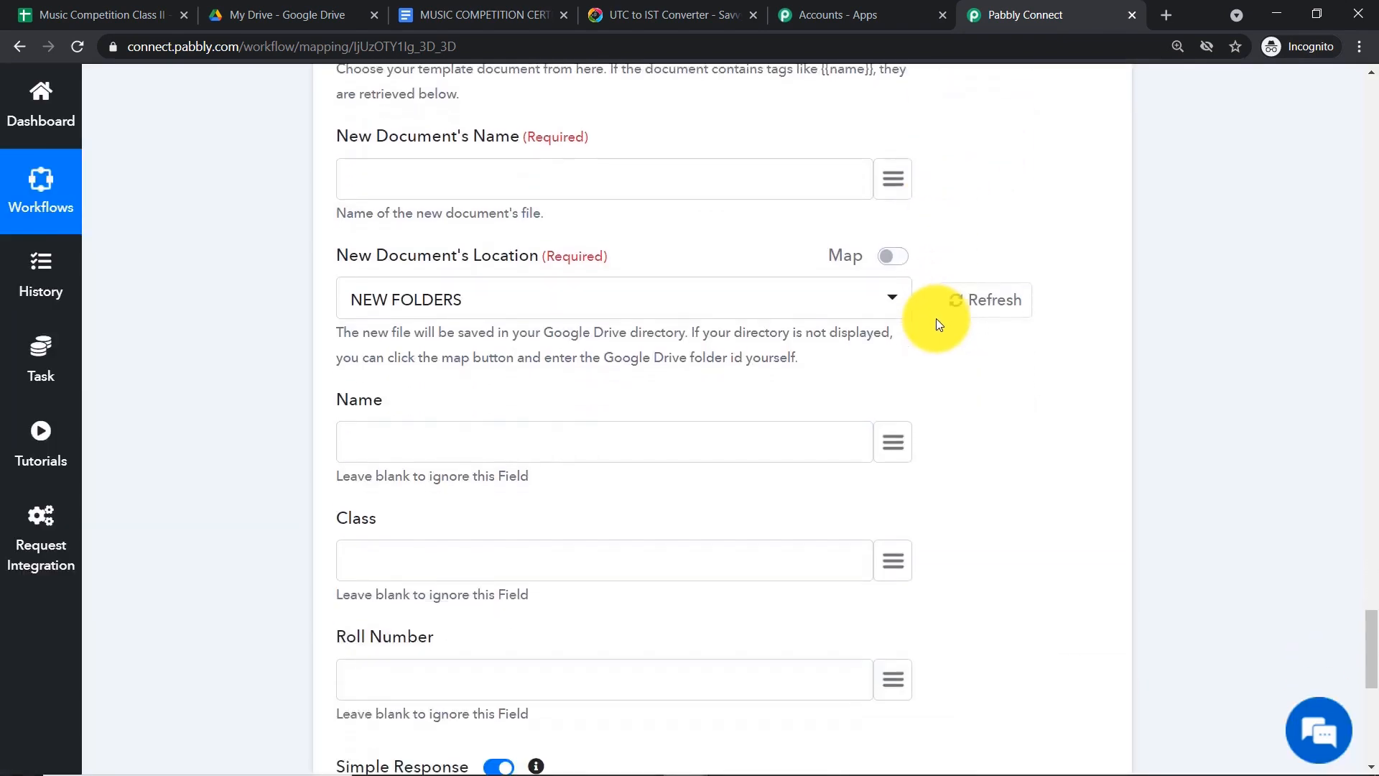
click(363, 471)
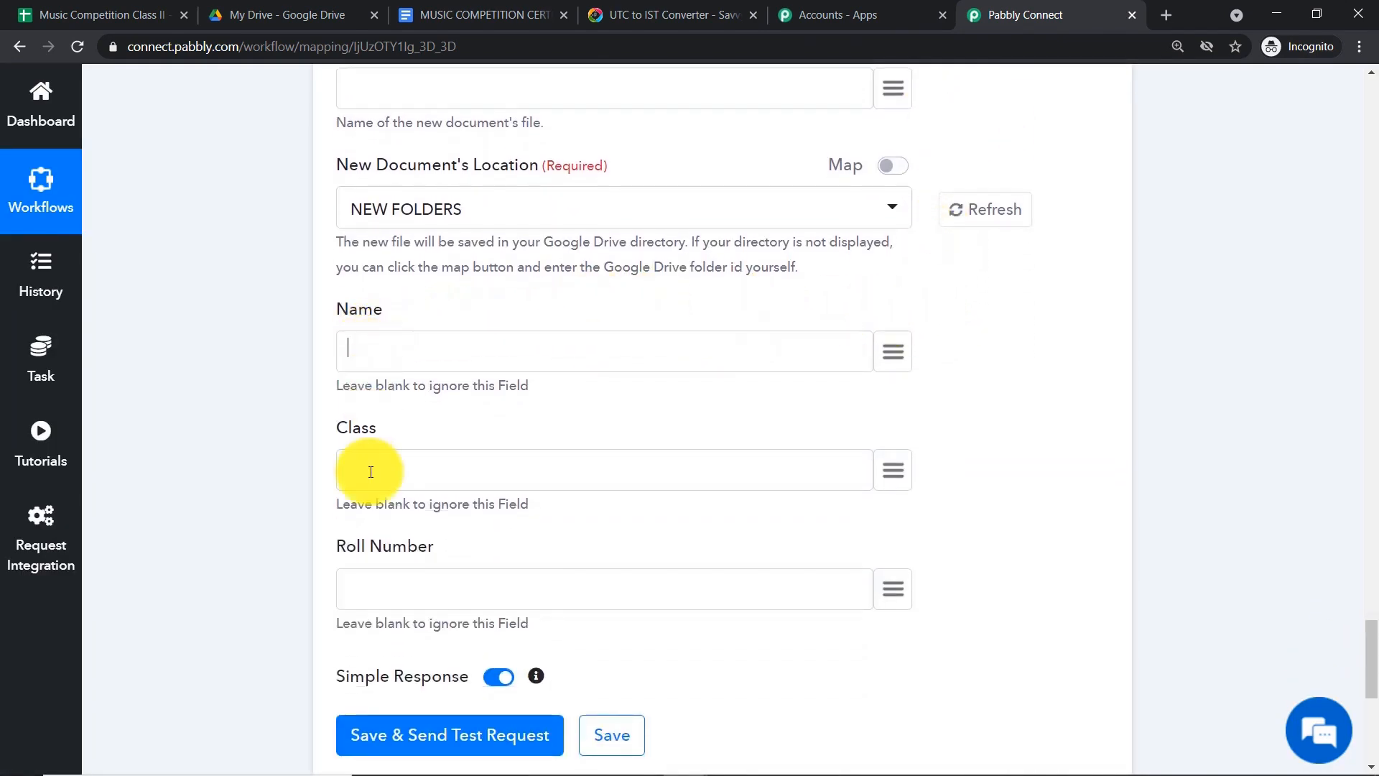
click(420, 588)
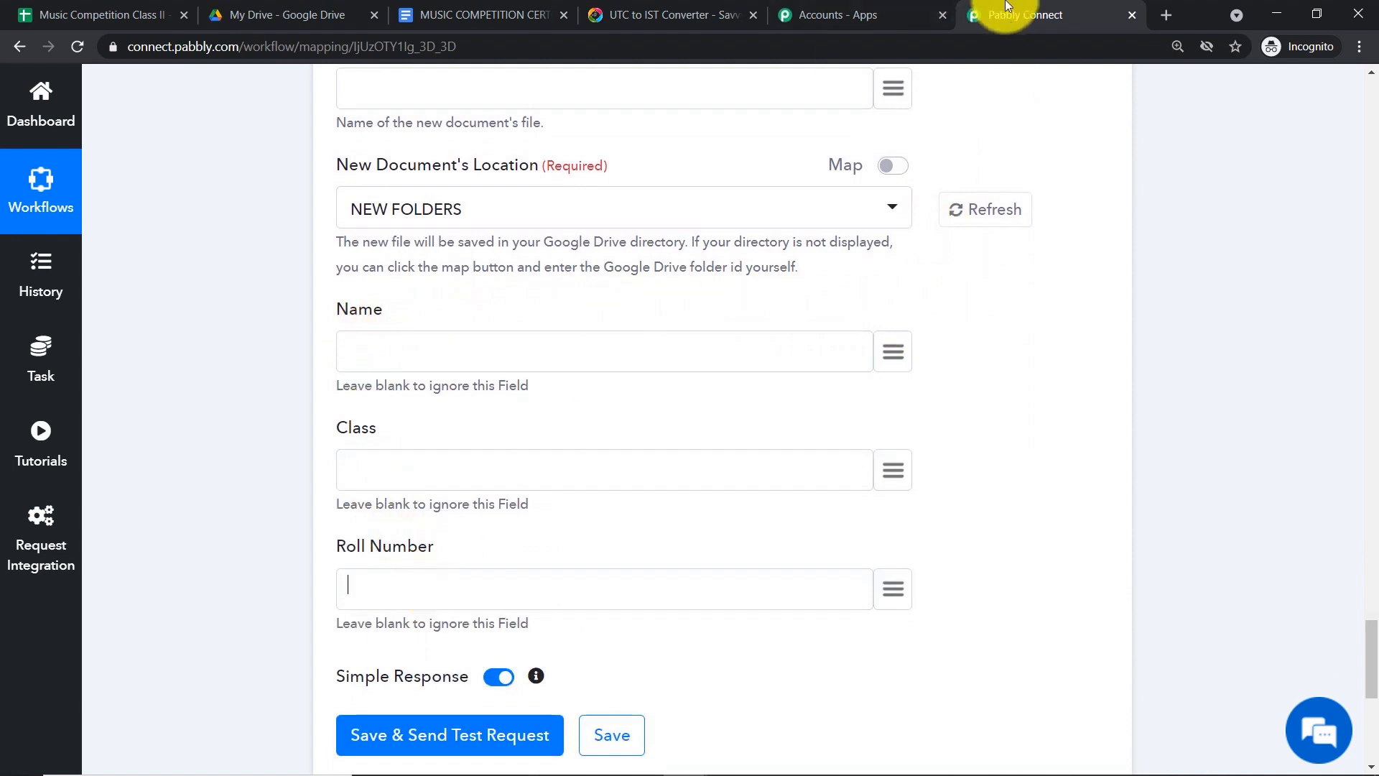
click(409, 11)
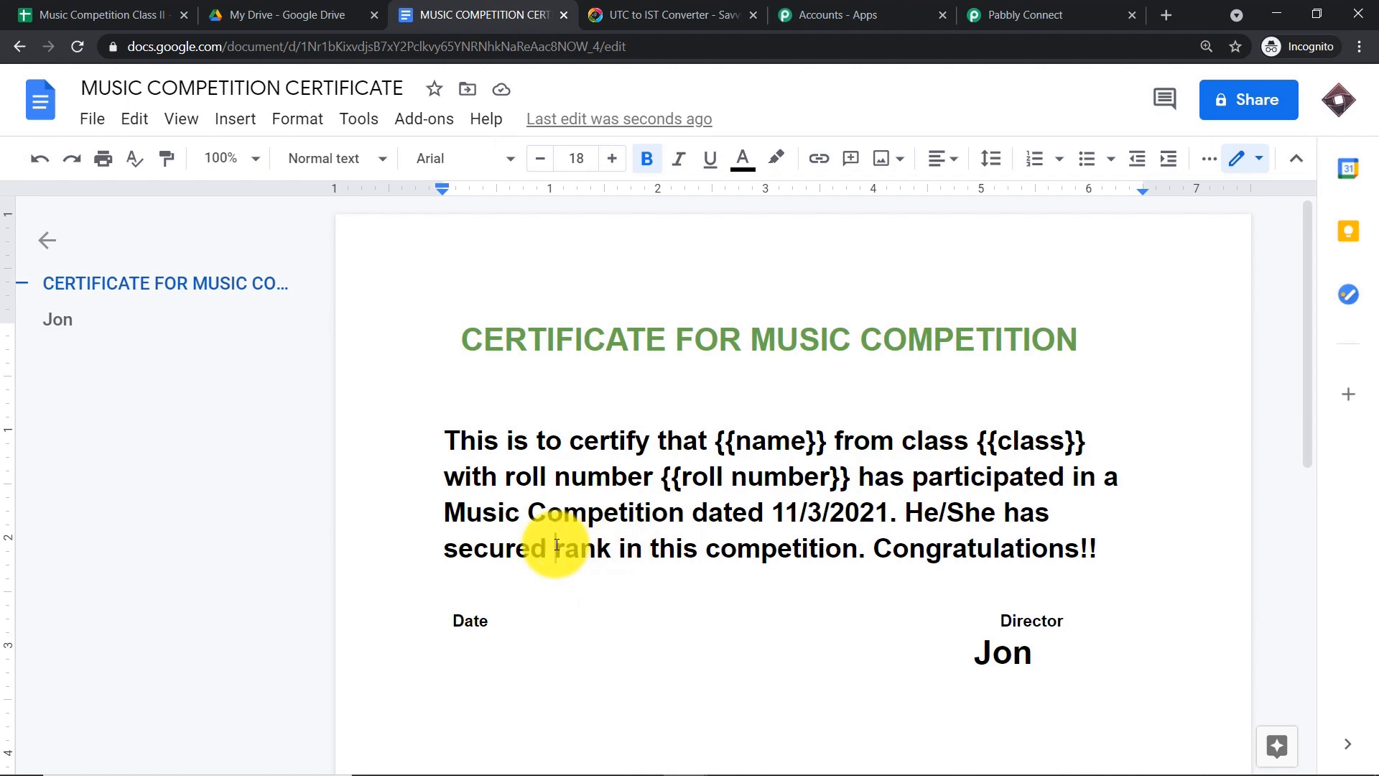
- Add a {{rank}} tag after 'secured', correcting its last letter
text({{}})
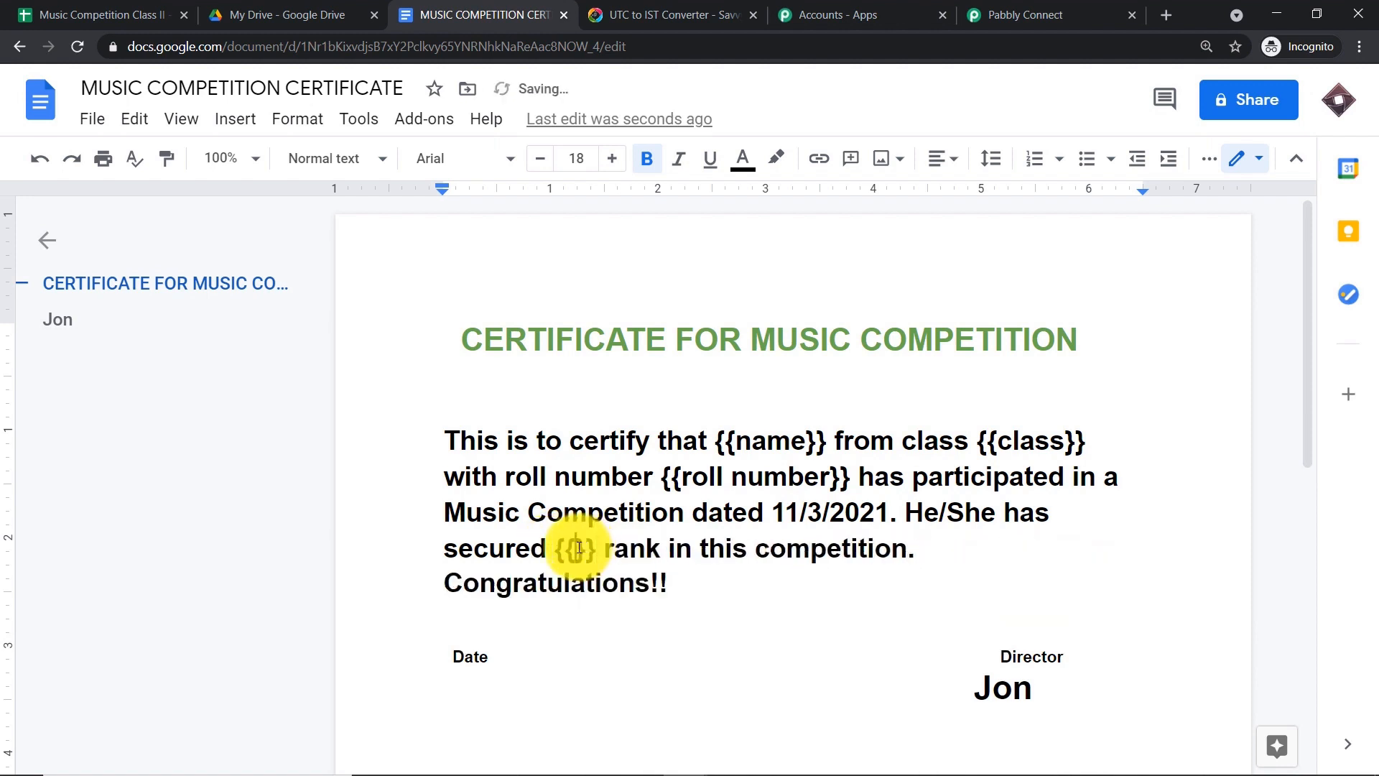
click(579, 547)
text(rank)
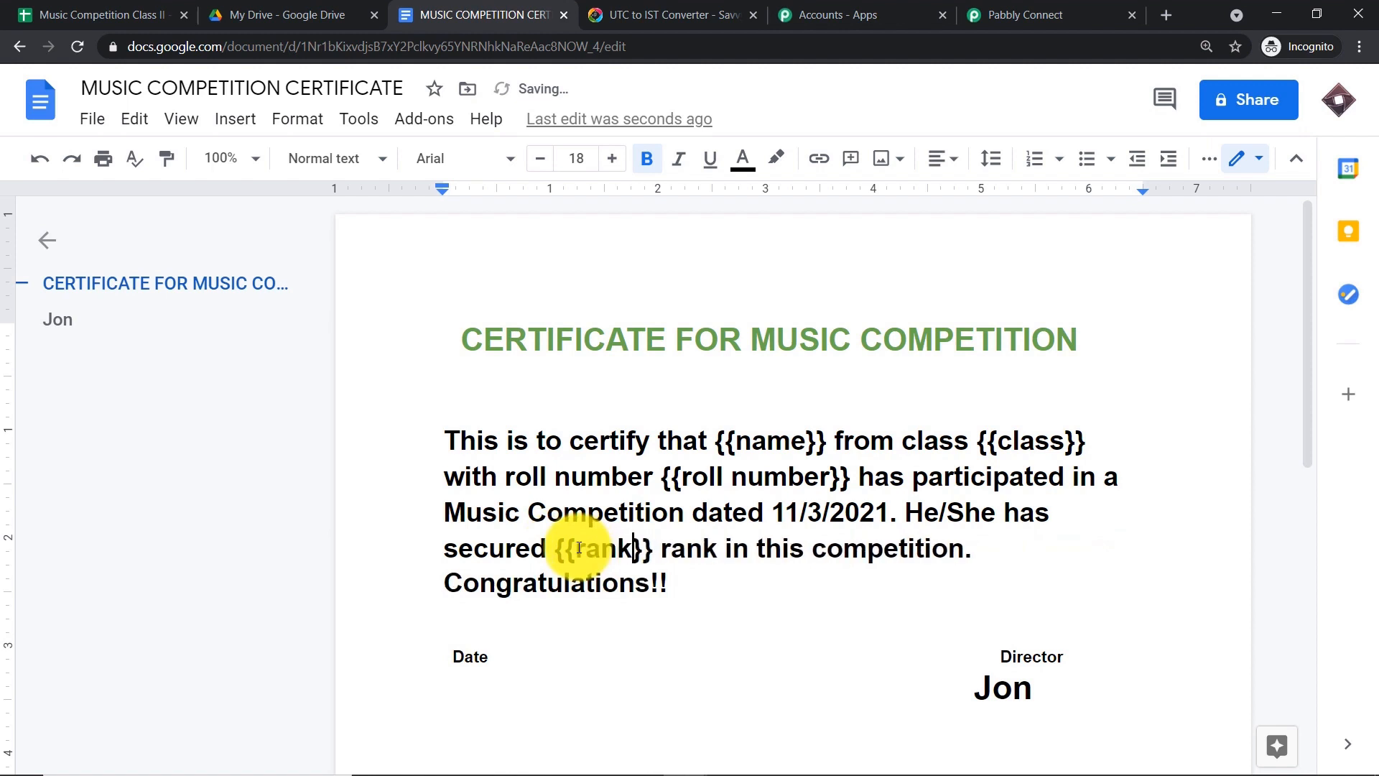
key(BackSpace)
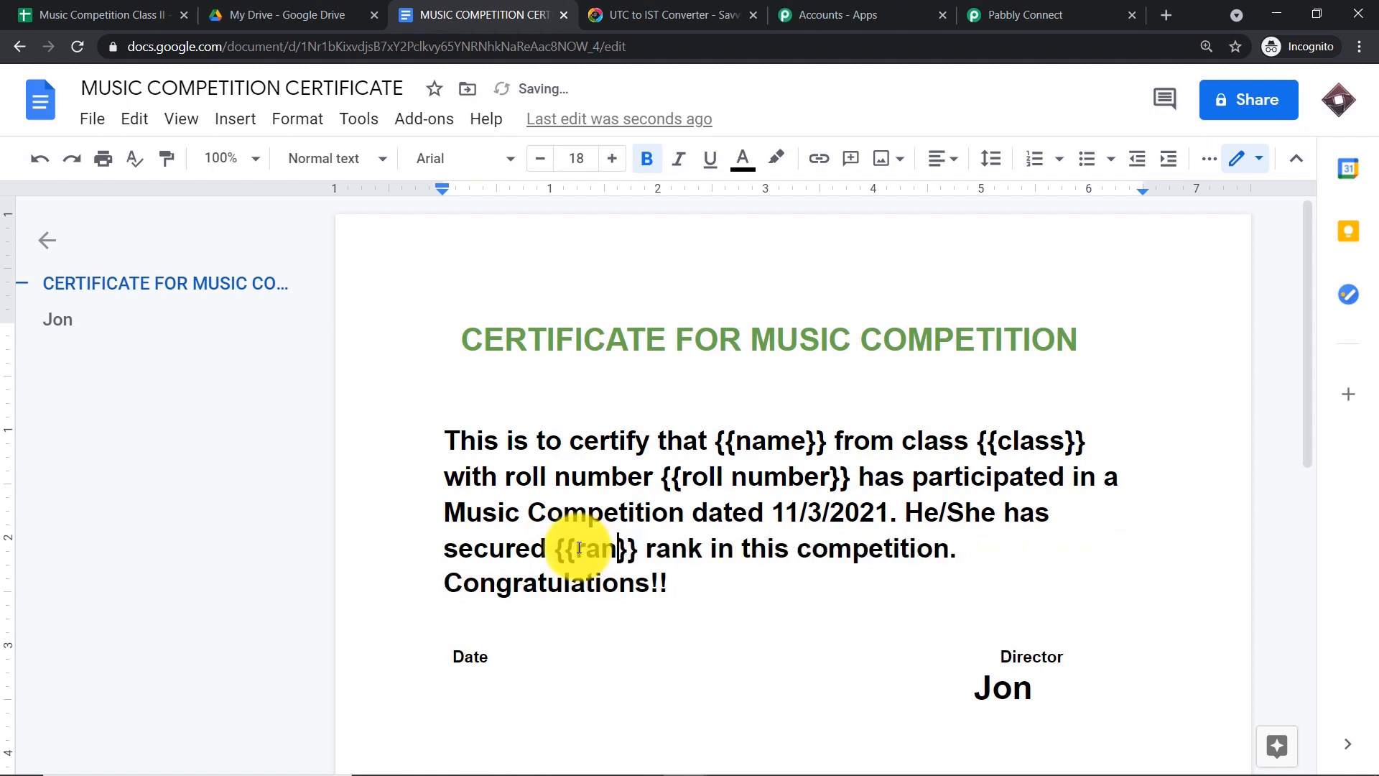
text(k)
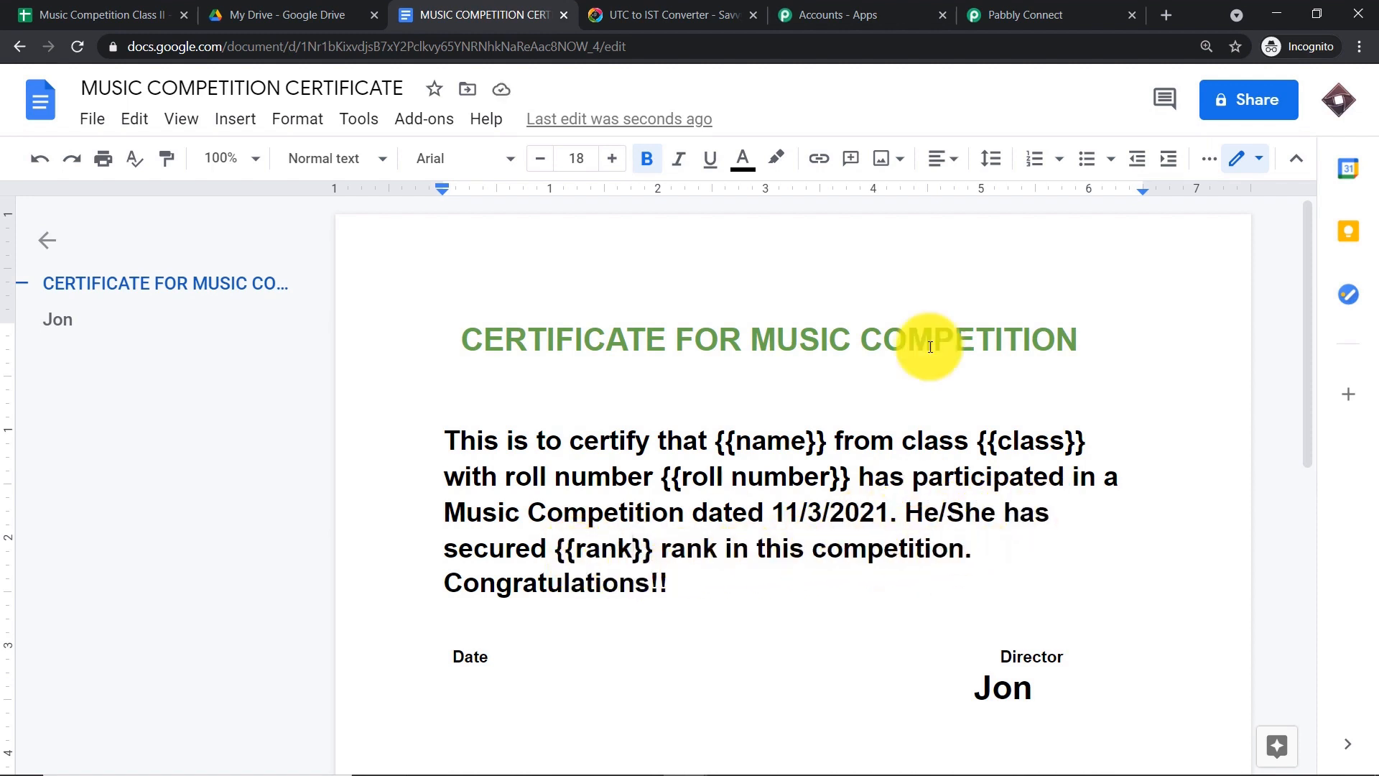
click(1042, 13)
- Refresh the Template Document and confirm the new Rank field appears
scroll(978, 180, up, 3)
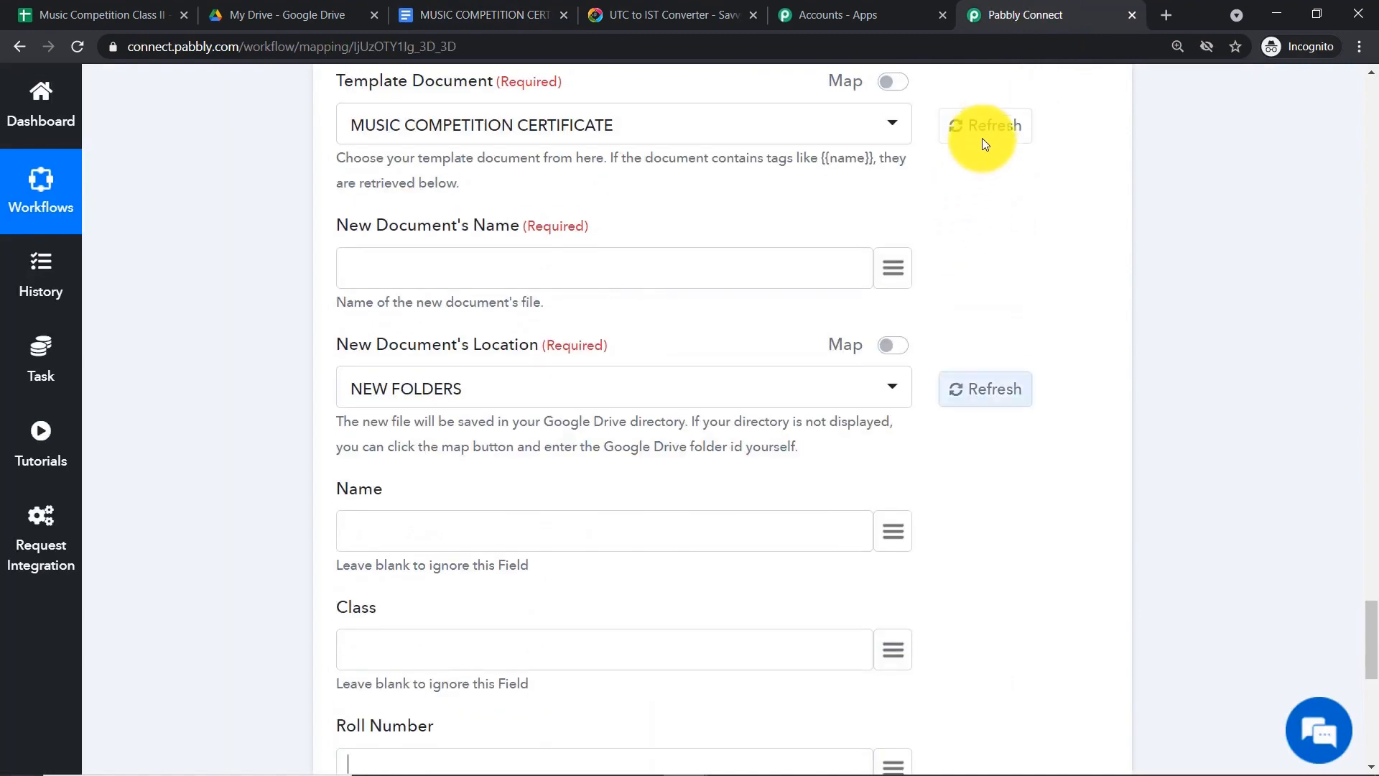
click(976, 132)
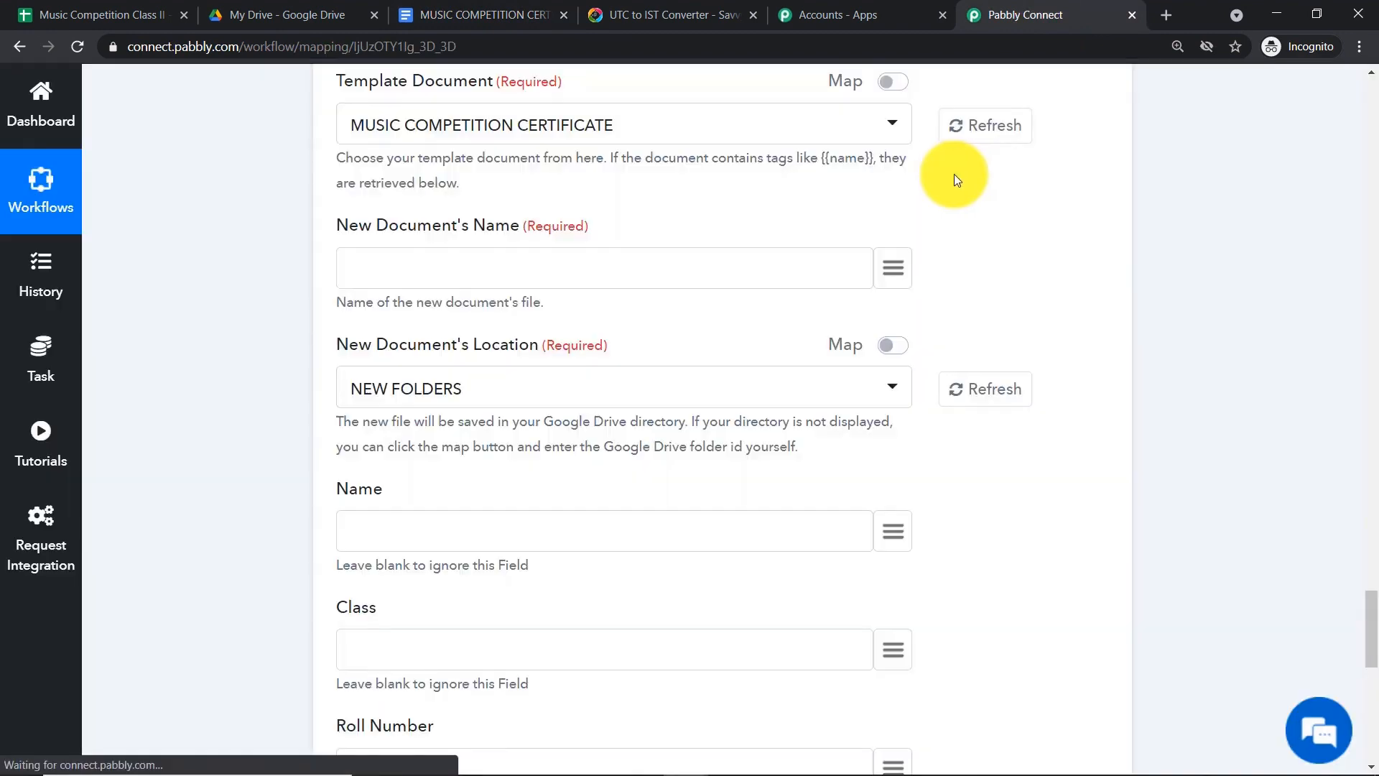
scroll(947, 181, down, 4)
click(370, 608)
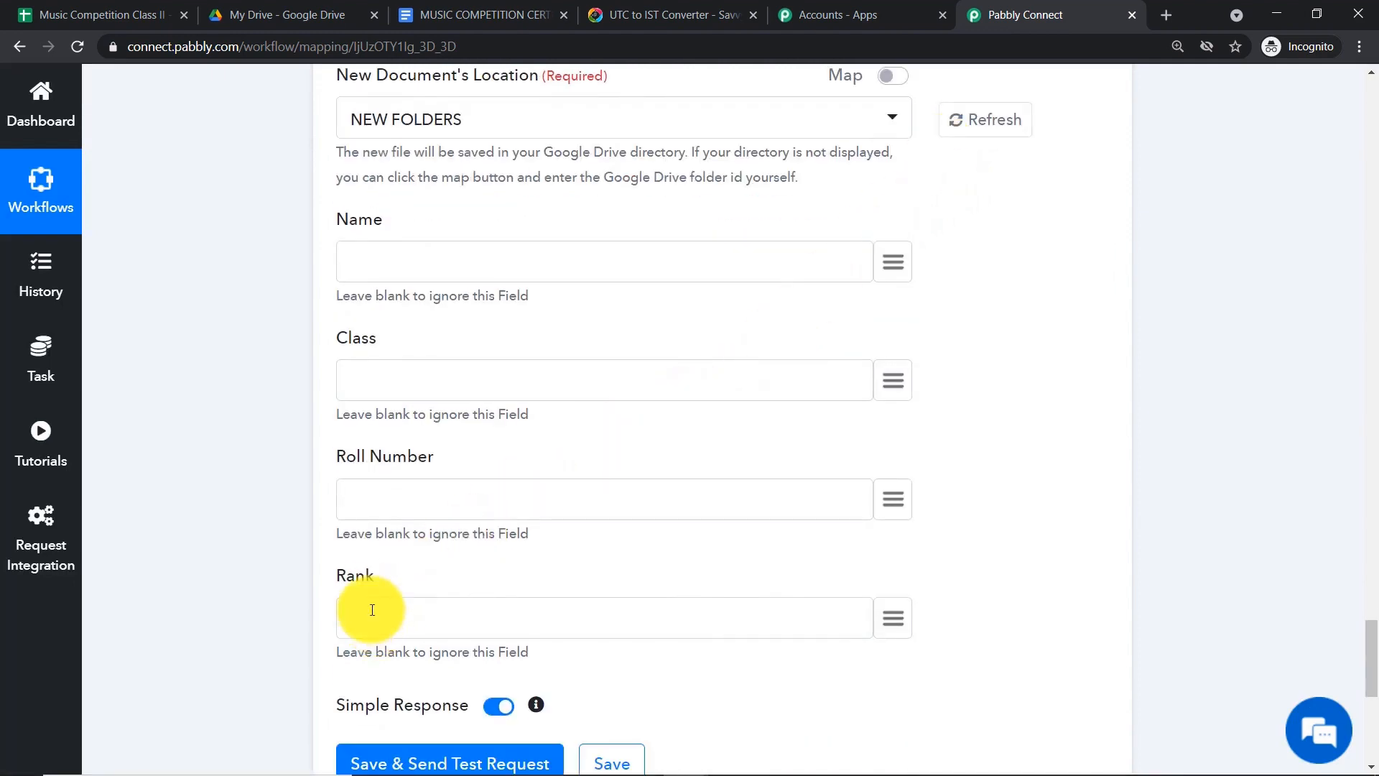
scroll(890, 338, up, 2)
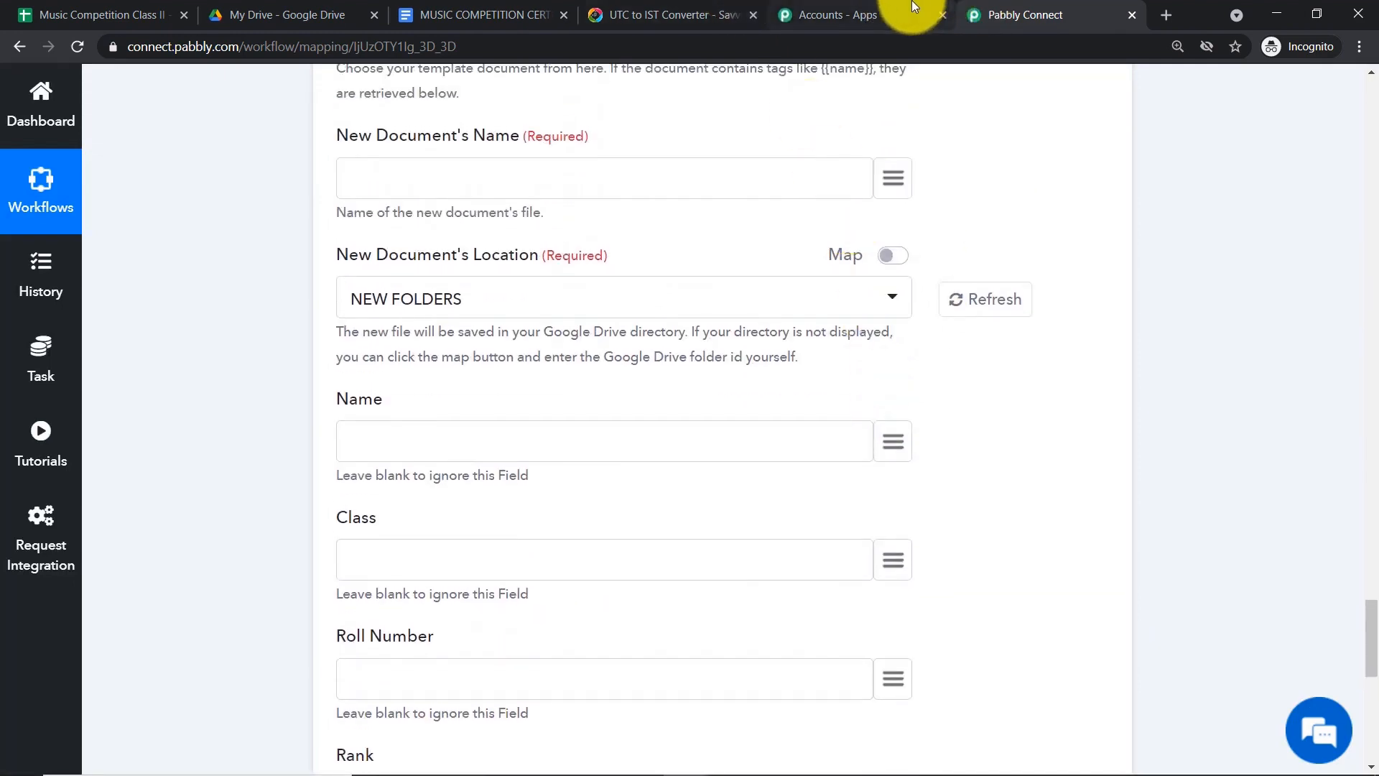
- Back in the certificate, place the cursor on the empty line under Date
click(453, 13)
scroll(469, 632, down, 1)
click(464, 614)
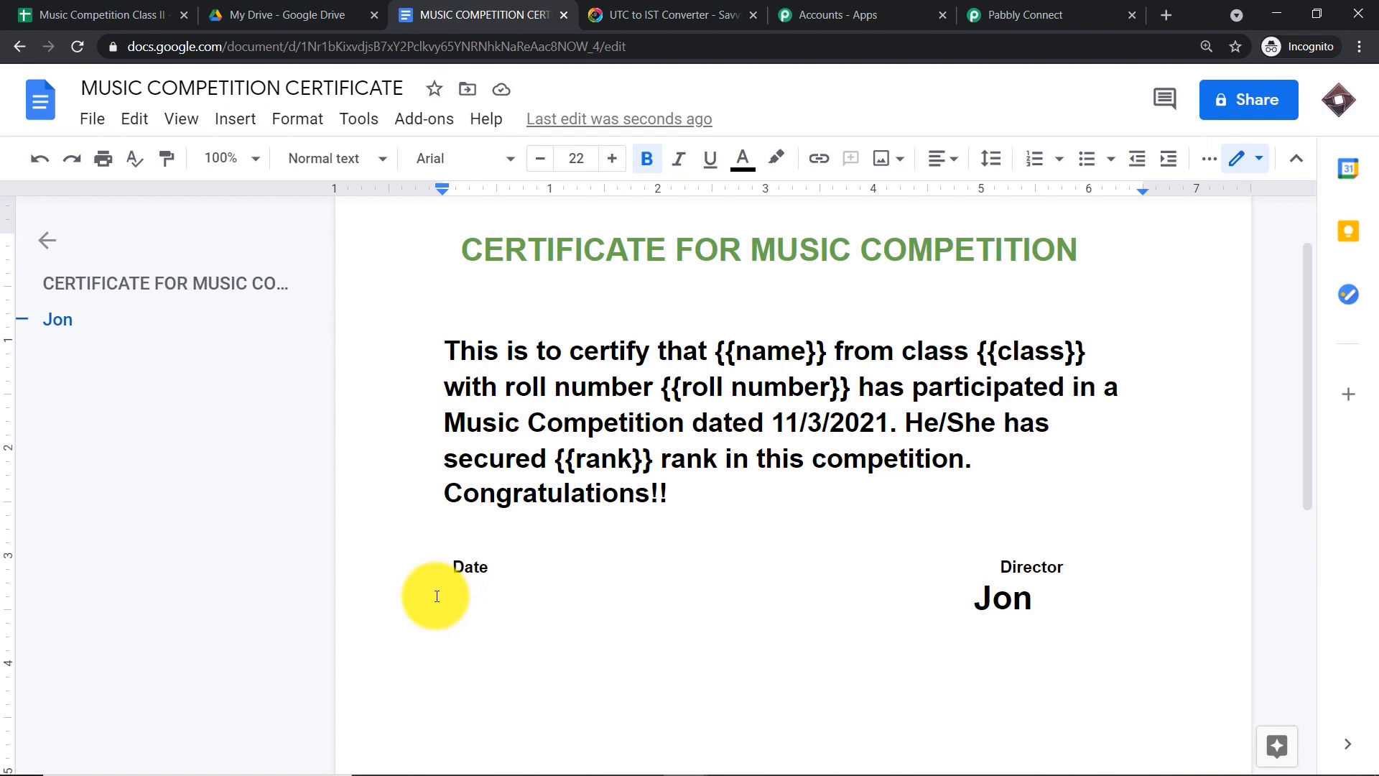
- Type a {{date}} tag under Date and pull the director's name back under Director
text({{}})
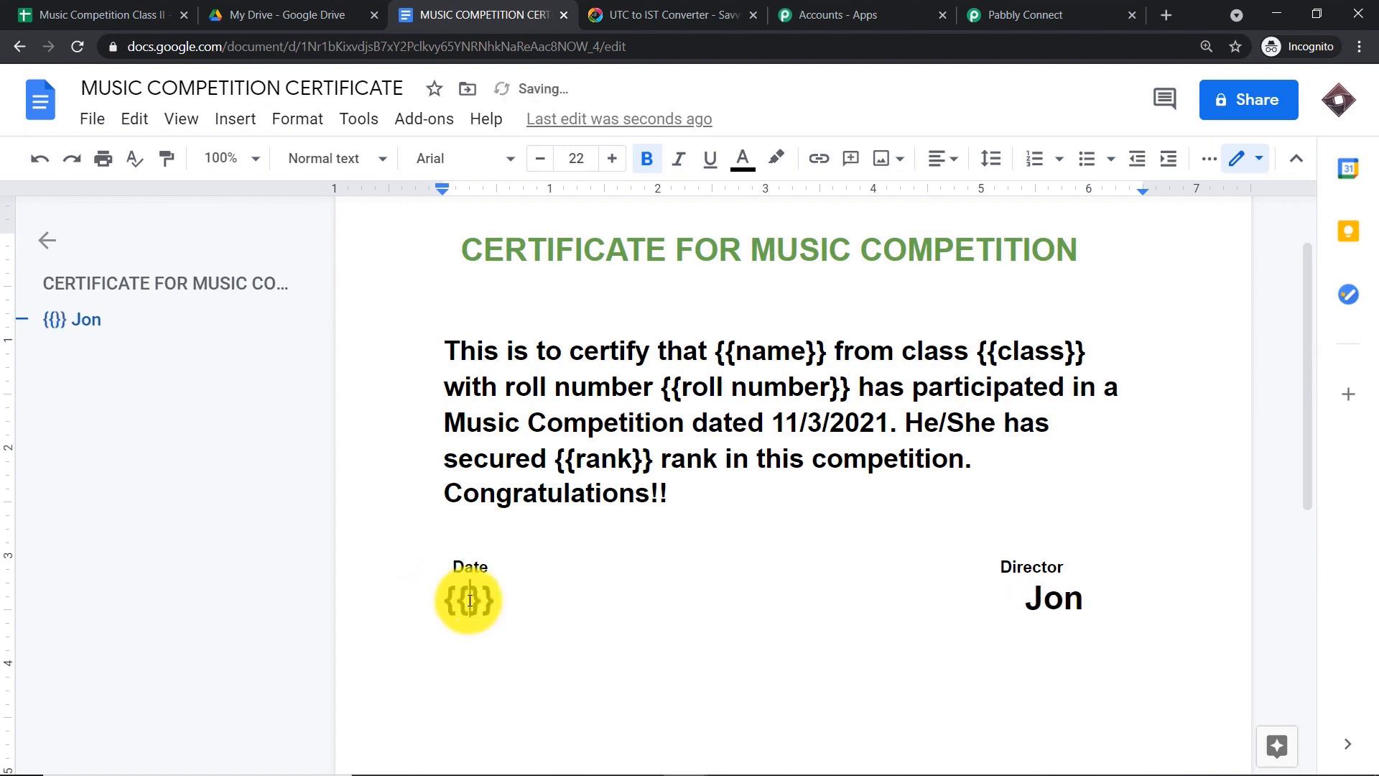
click(470, 600)
text(date)
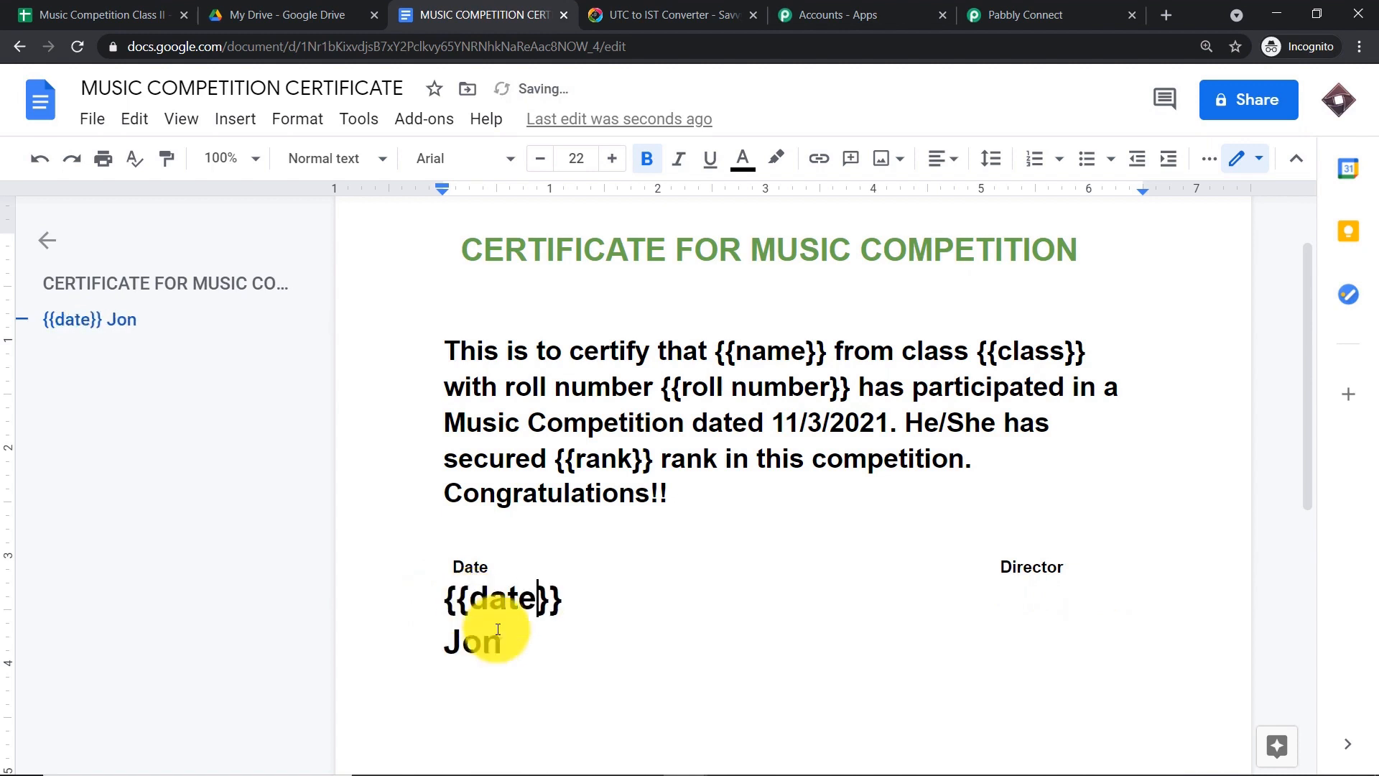
click(447, 639)
key(BackSpace)
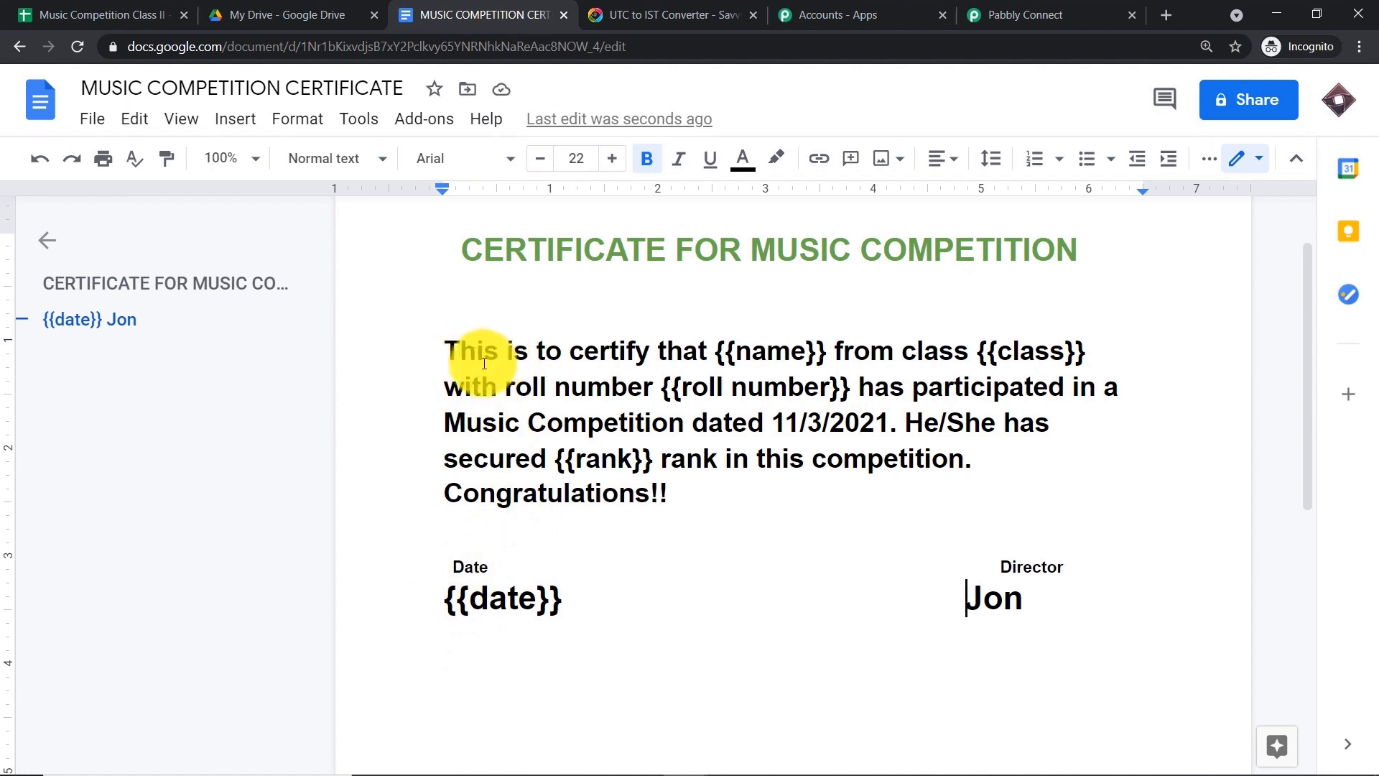
click(108, 15)
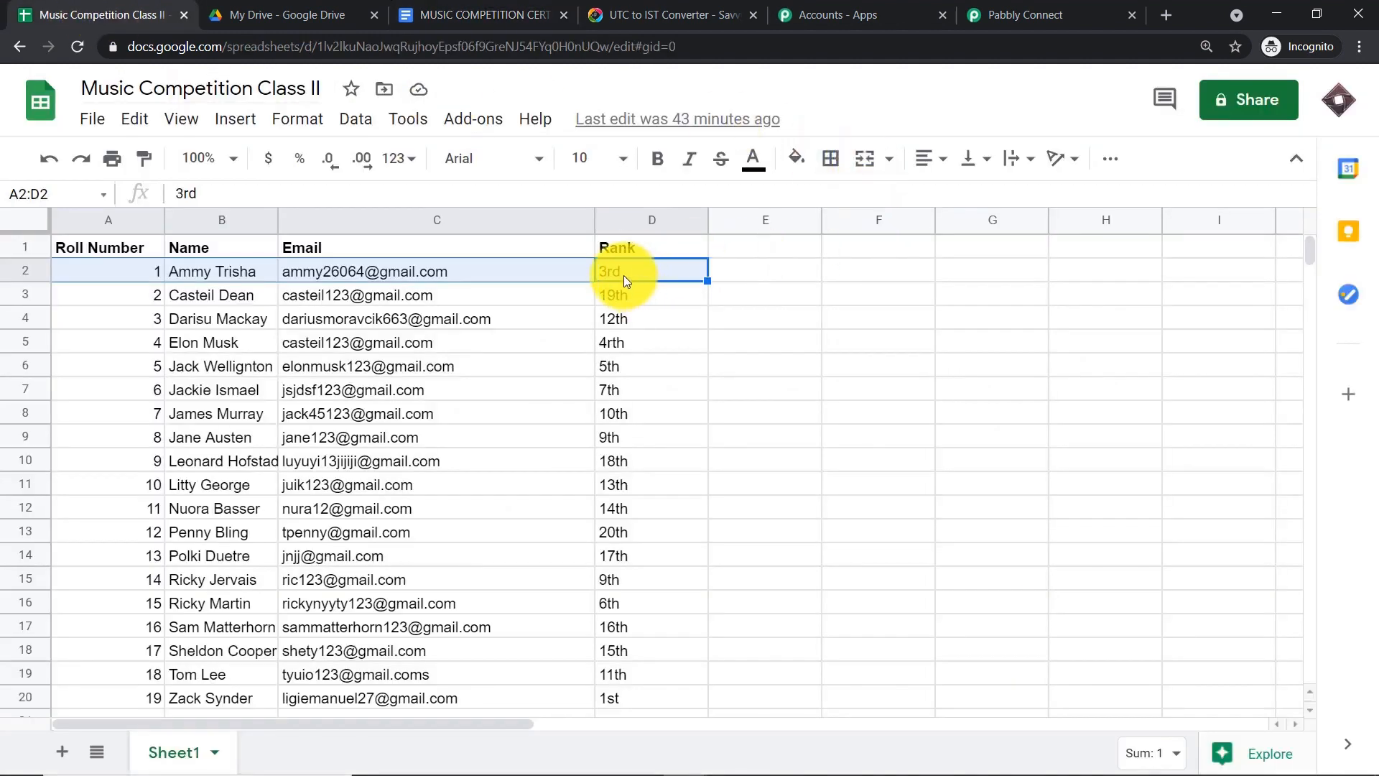
- Compare the spreadsheet's Rank data with the workflow and certificate, ending on the certificate document
click(977, 15)
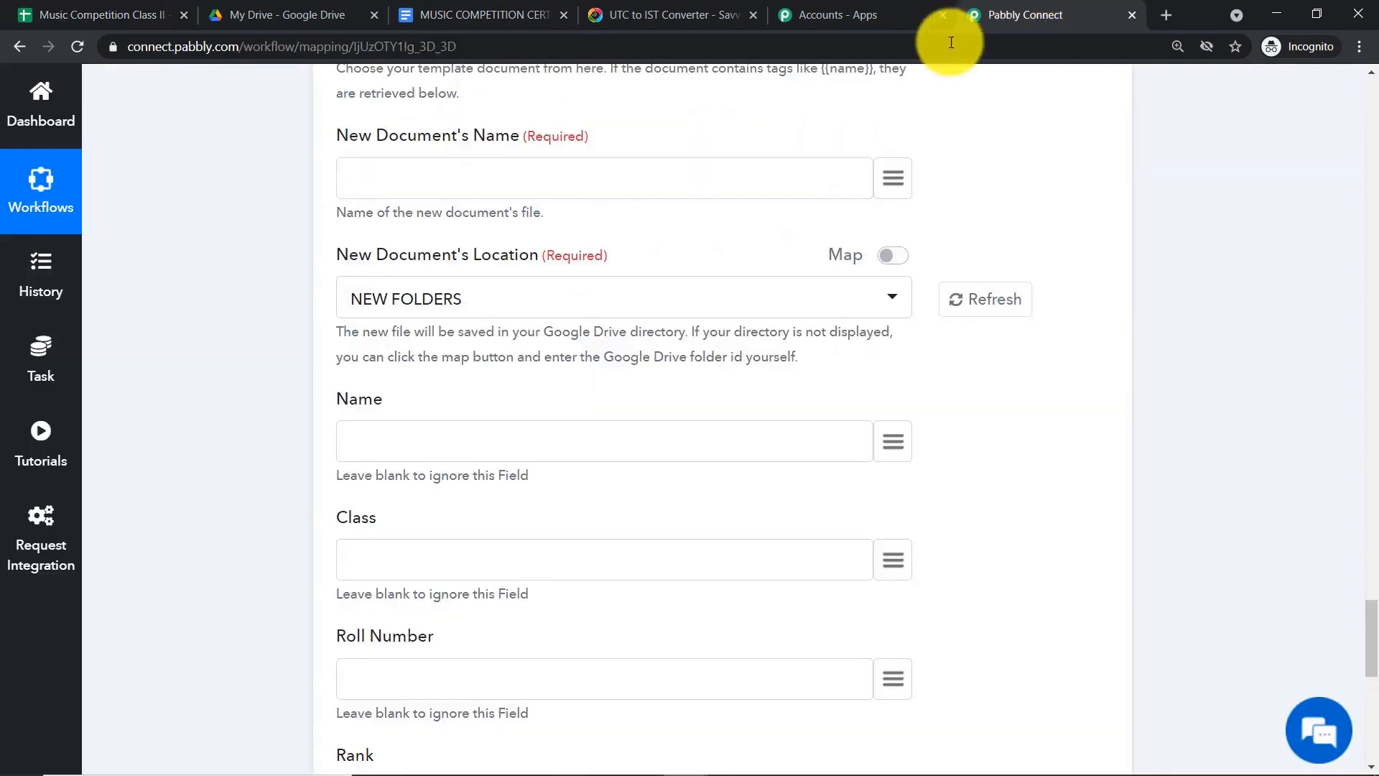
click(493, 15)
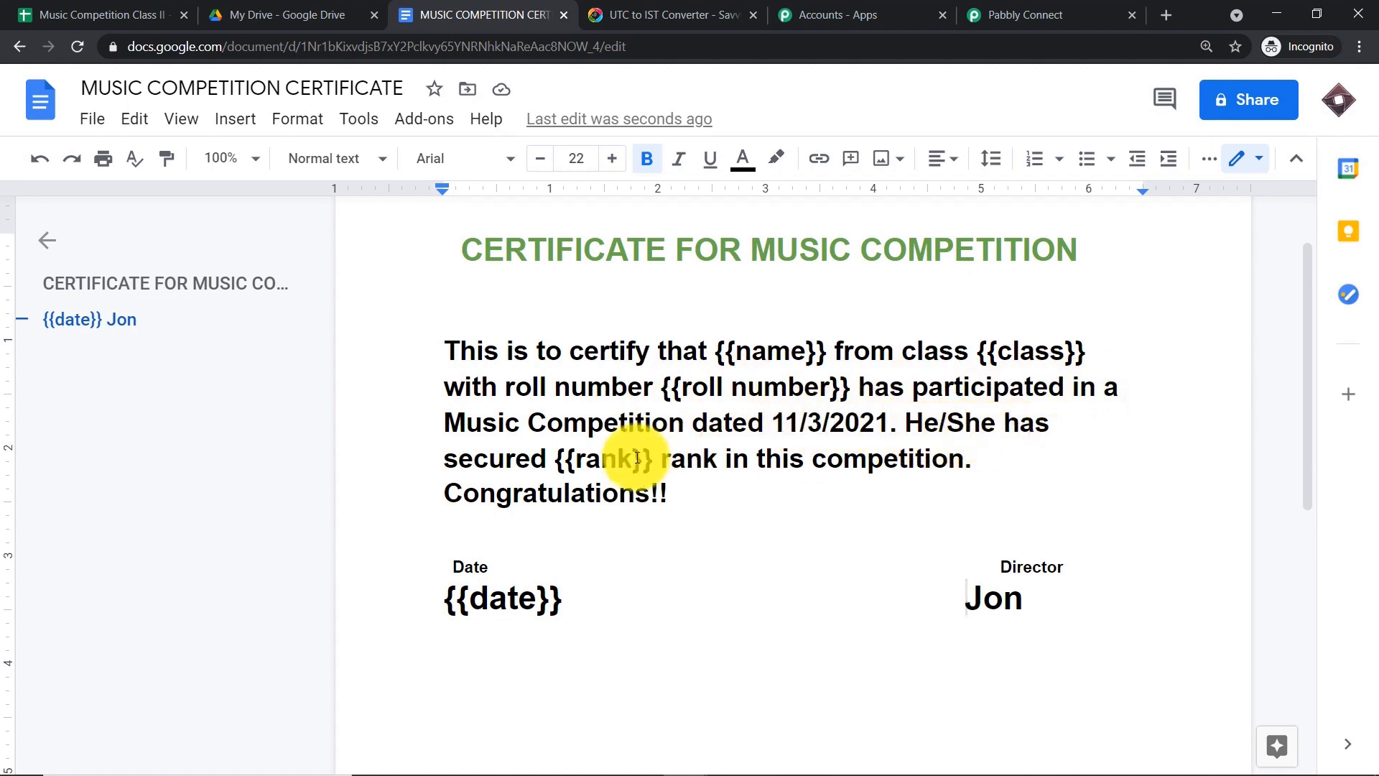
click(108, 14)
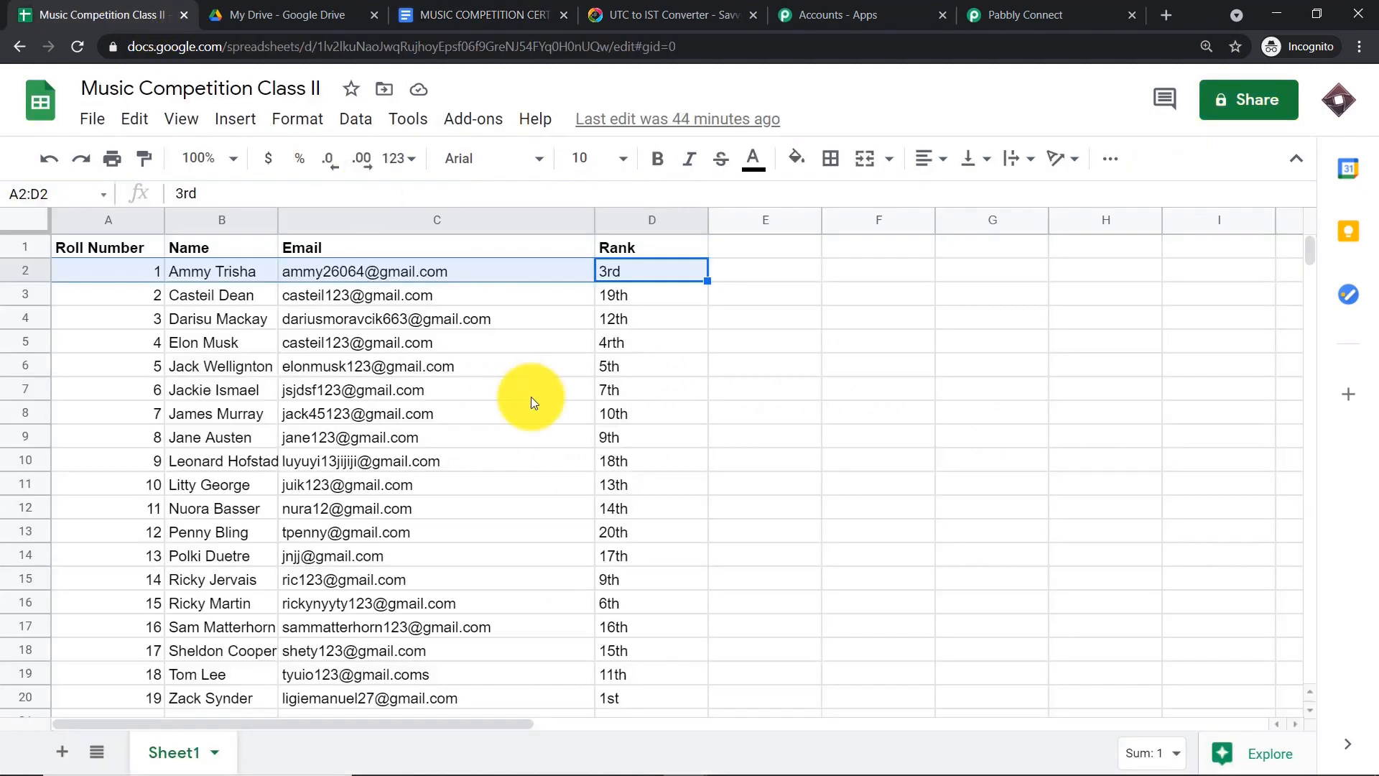
click(1012, 15)
click(438, 15)
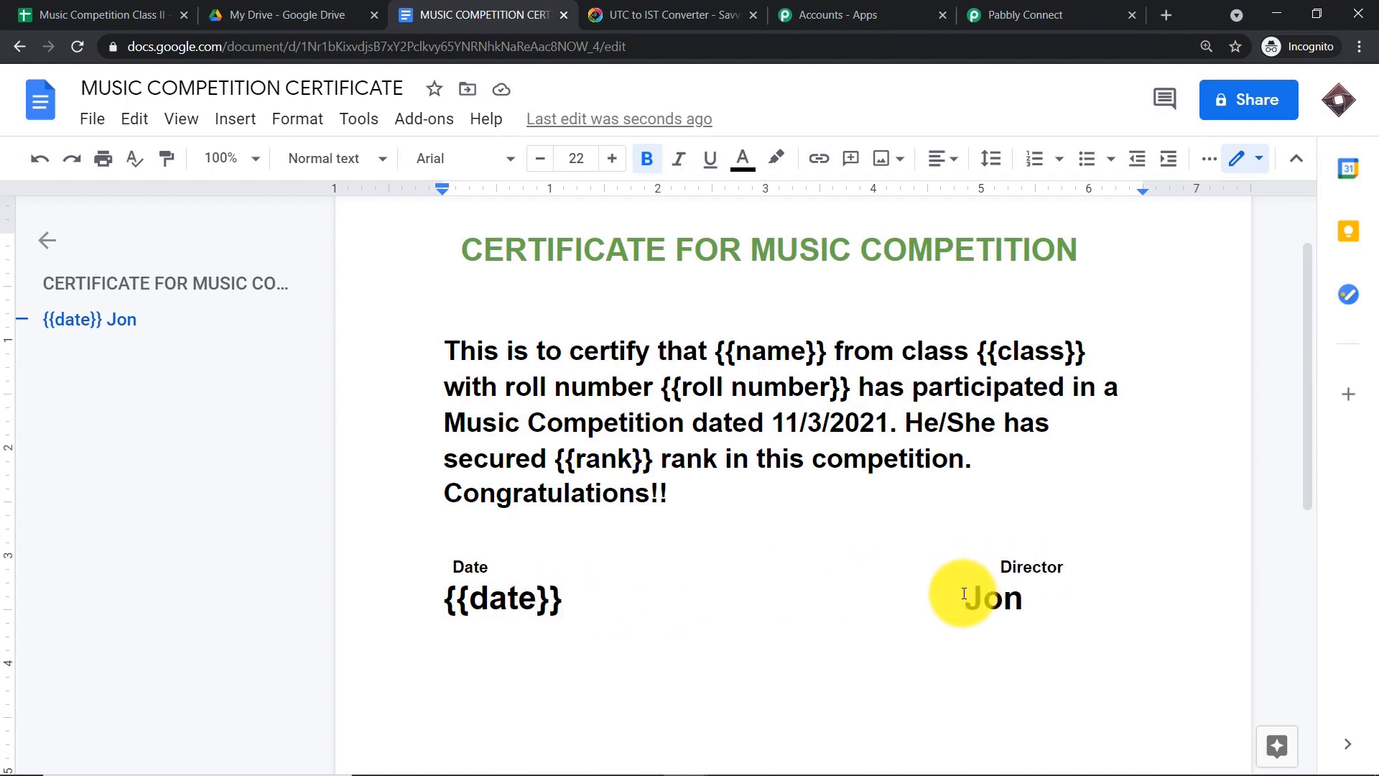
- Reload the Template Document tags in the Google Docs step so a Date field appears after Rank
click(1023, 9)
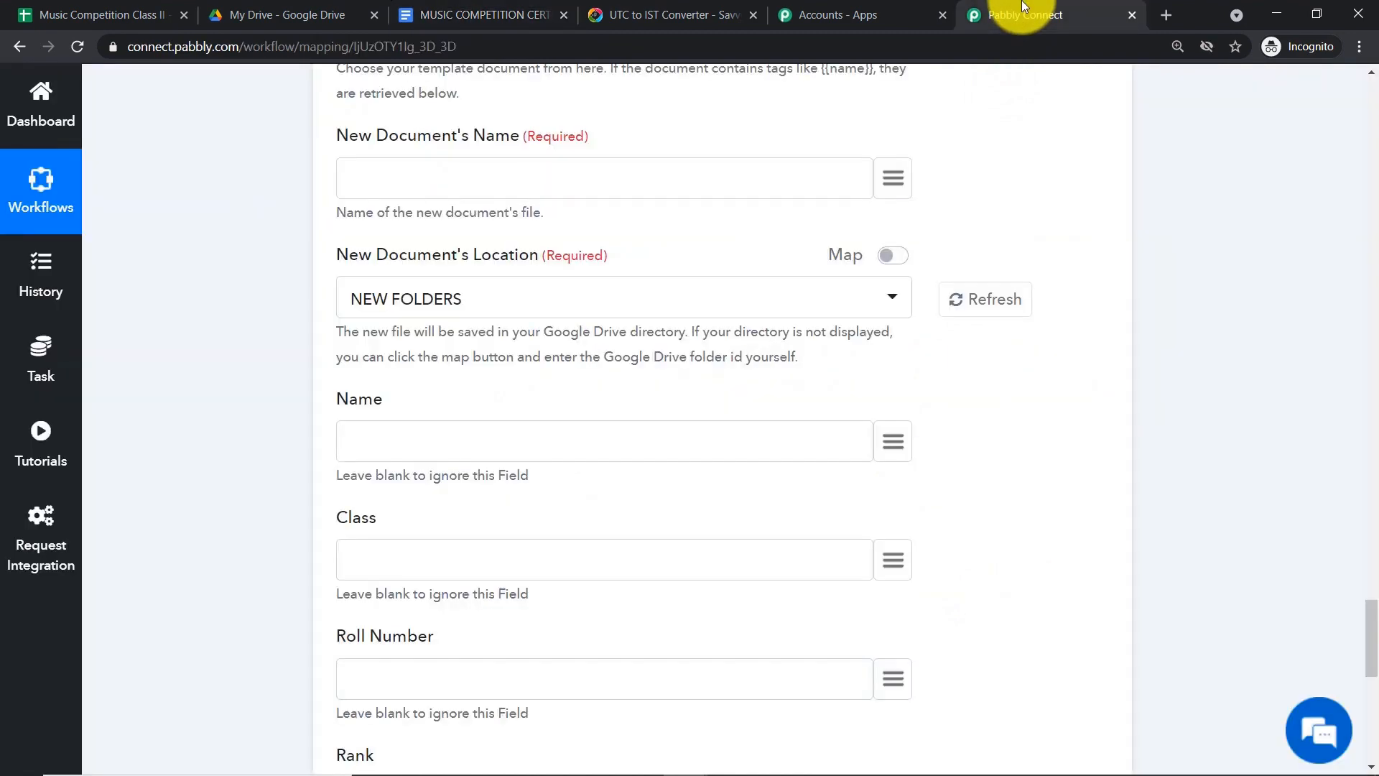
scroll(804, 286, down, 3)
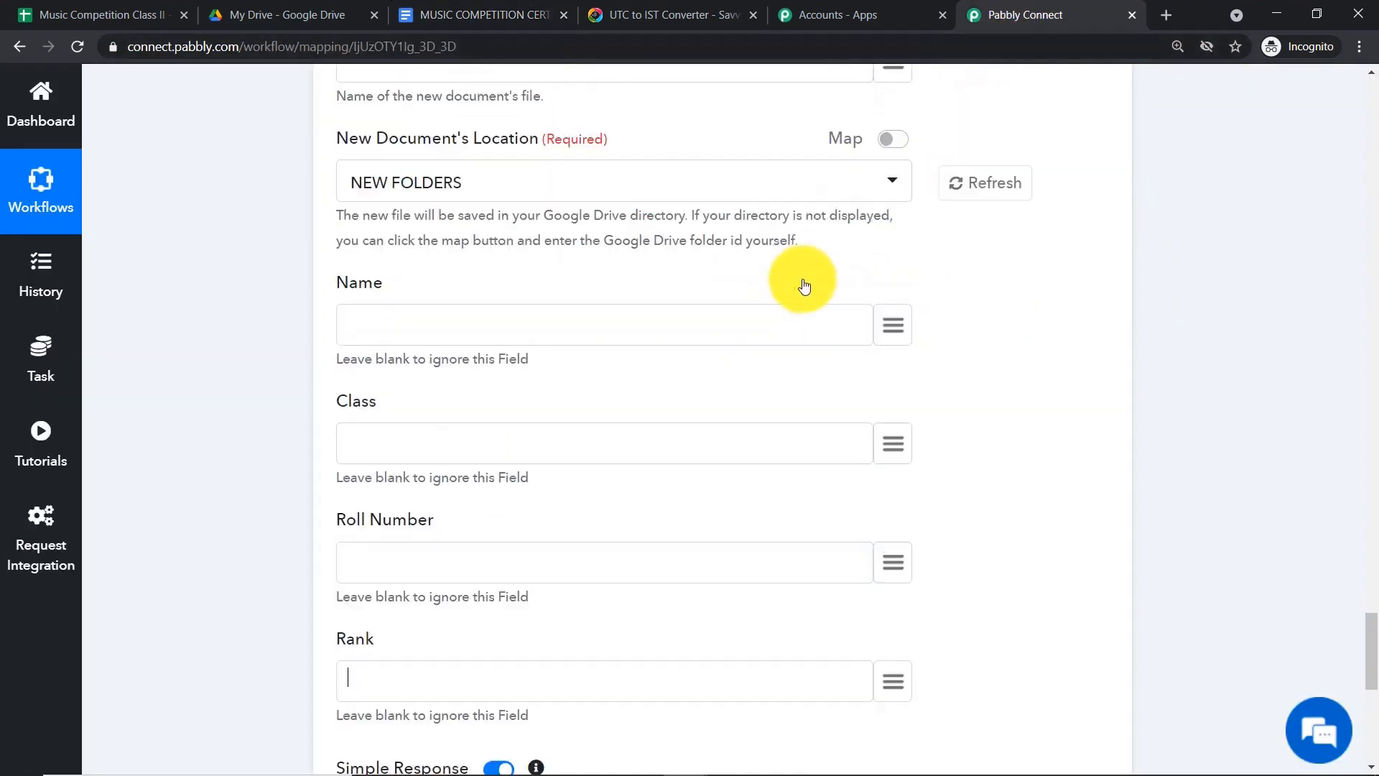
scroll(804, 286, up, 6)
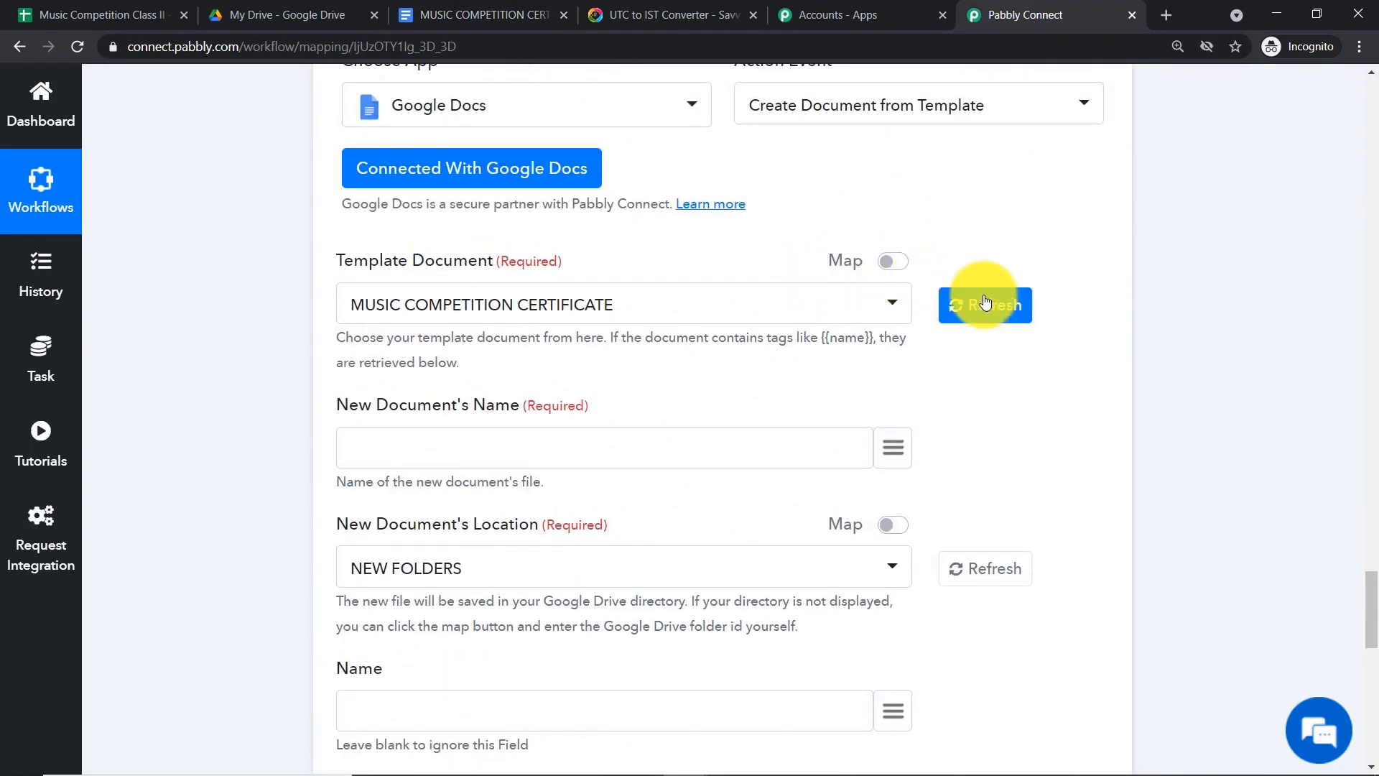
click(981, 306)
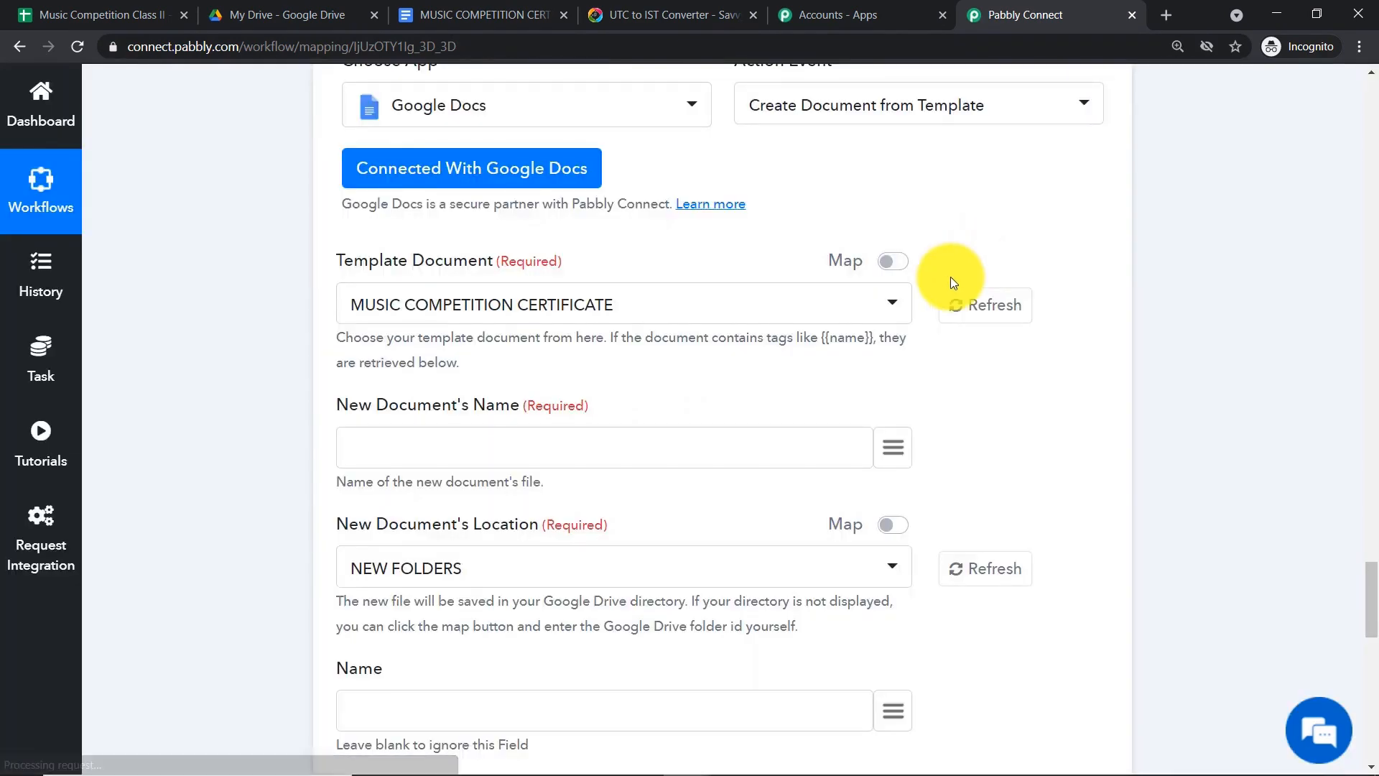
scroll(923, 316, down, 3)
scroll(692, 392, down, 5)
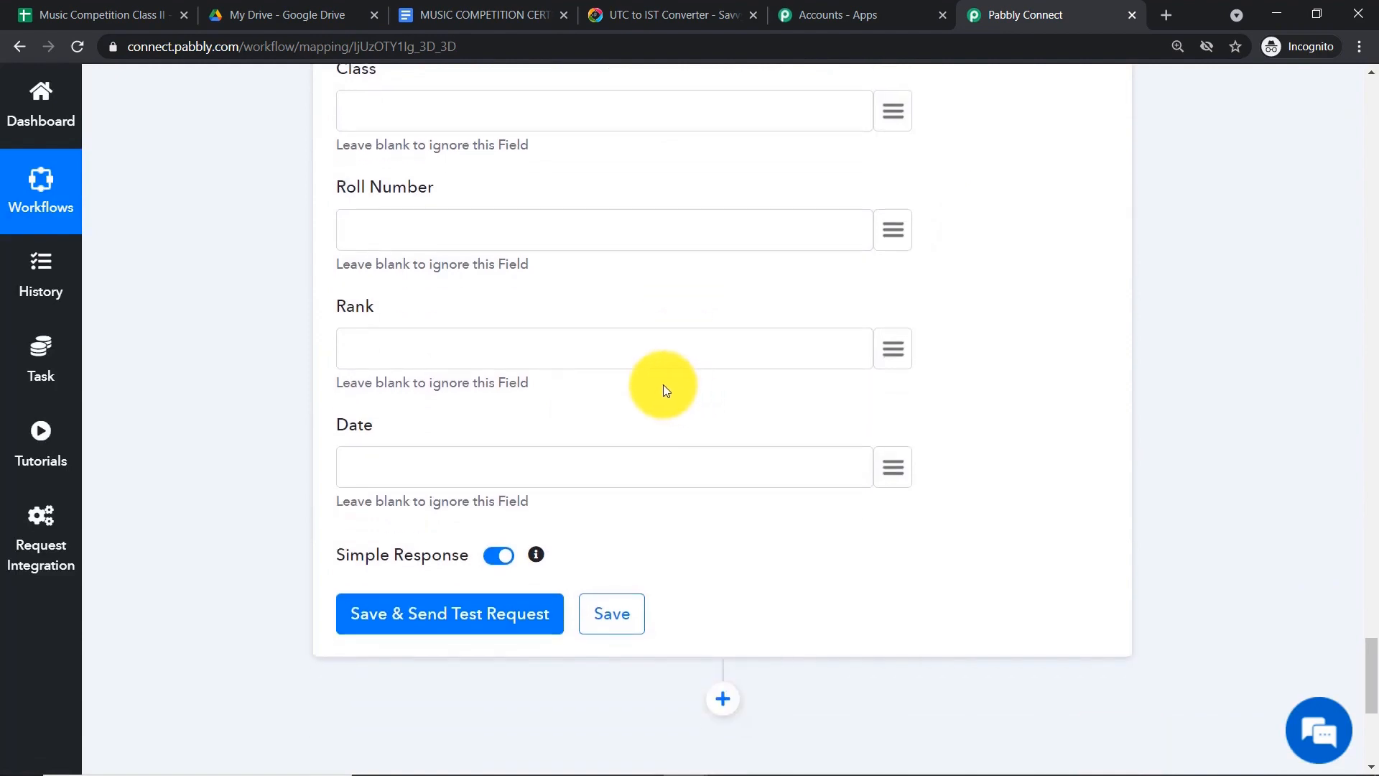
scroll(490, 484, up, 8)
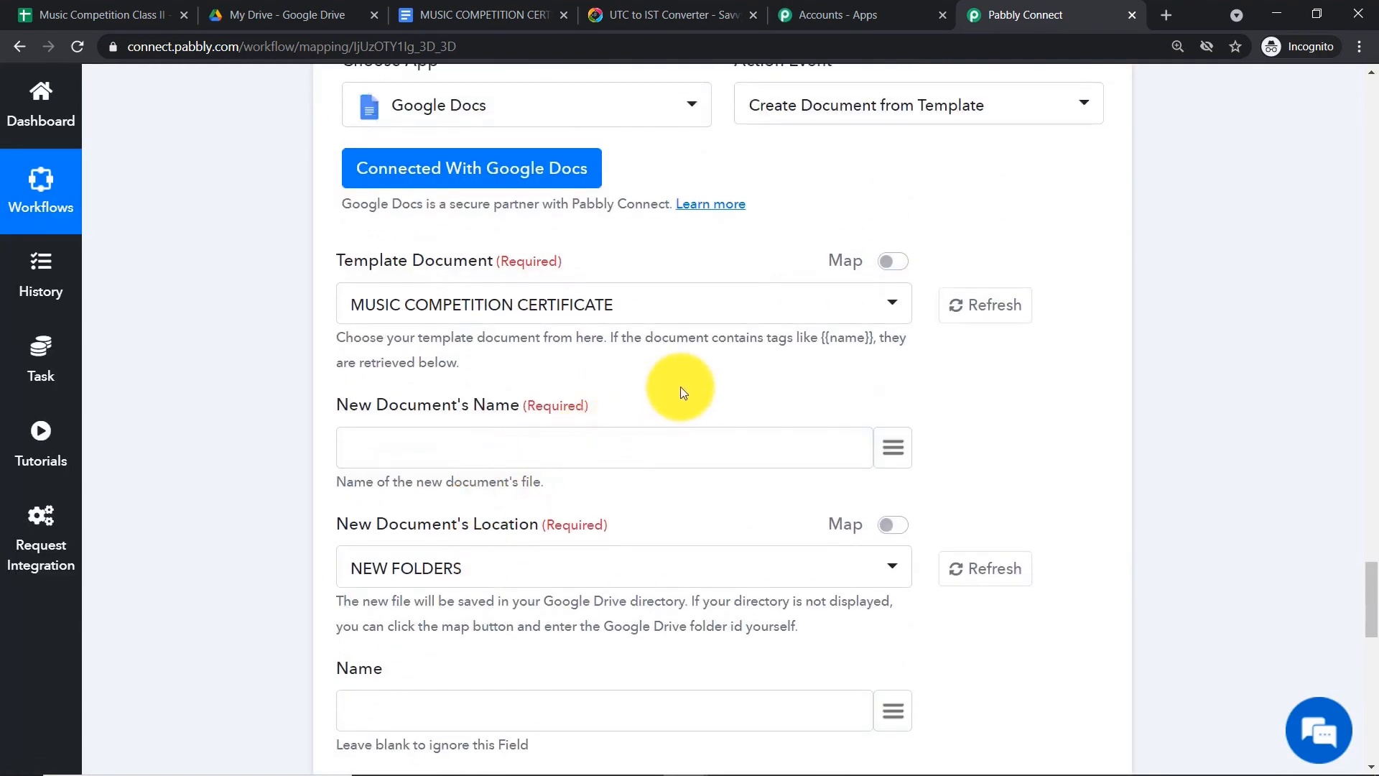
scroll(498, 376, down, 2)
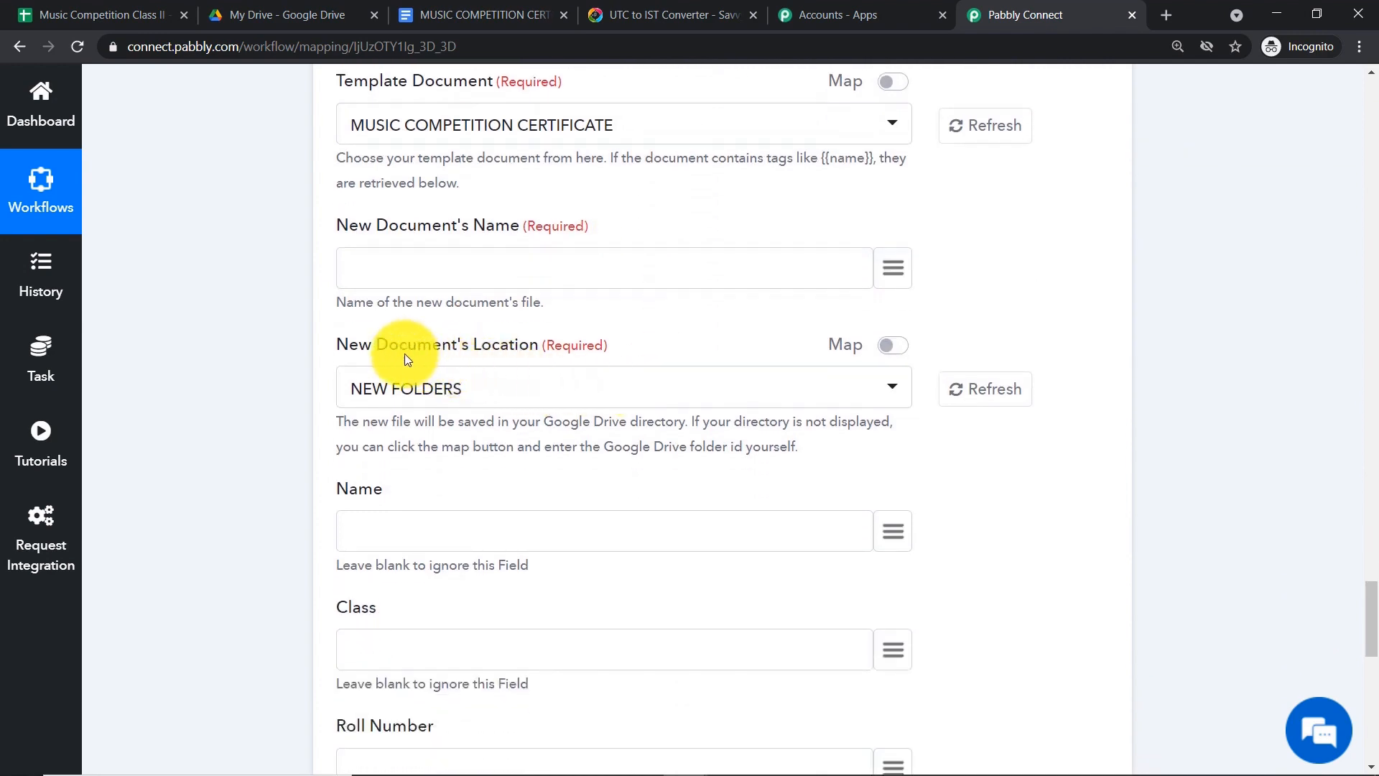
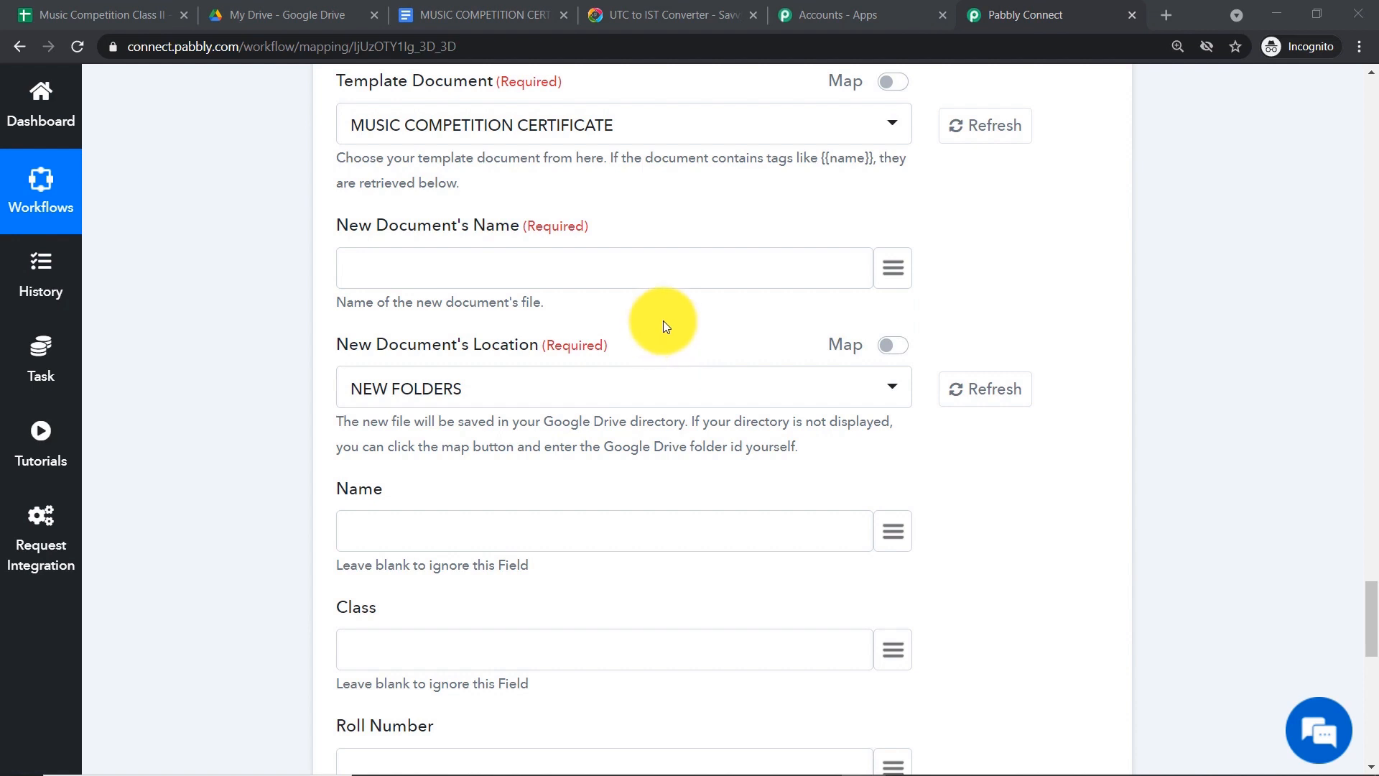
- Compare the Google Drive folders with the folders offered in the New Document Location list
click(311, 7)
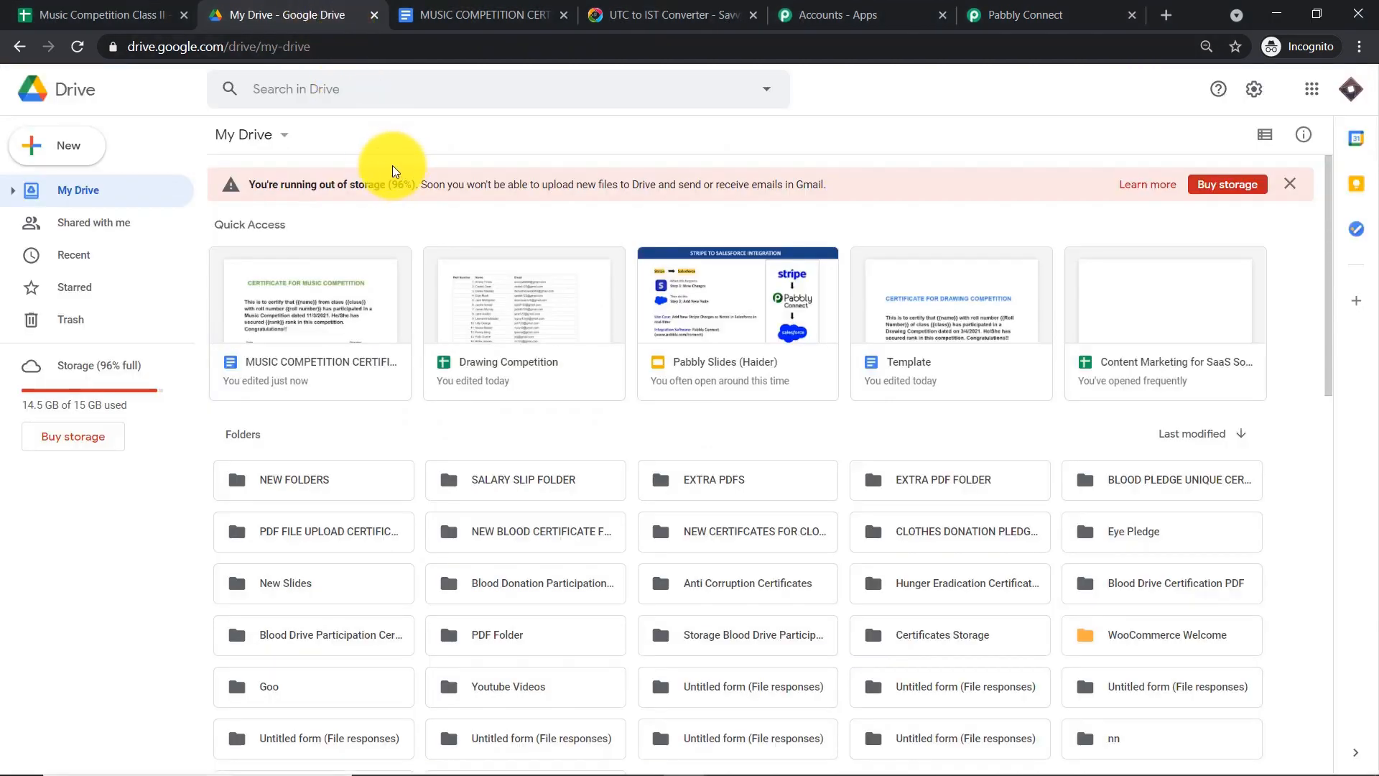
scroll(714, 433, down, 1)
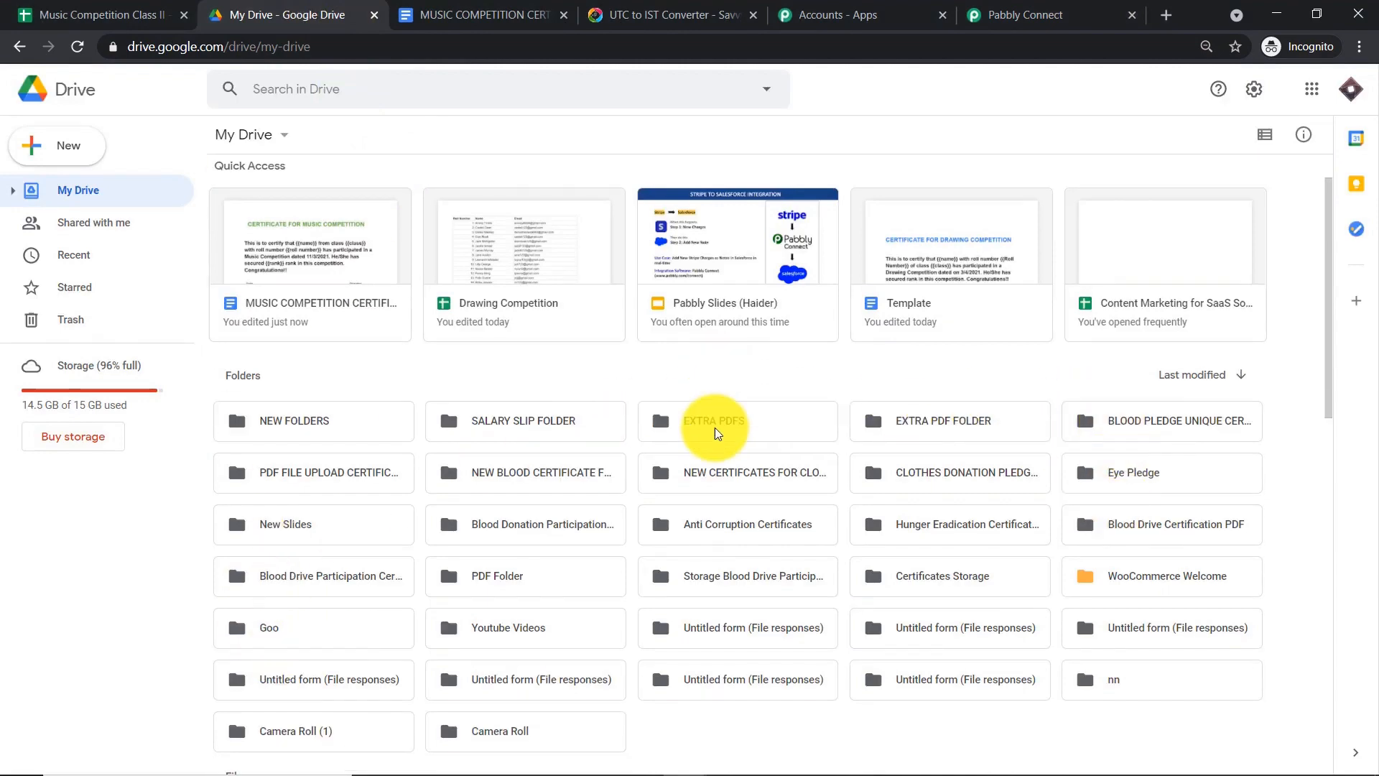
scroll(715, 433, down, 6)
scroll(729, 431, up, 7)
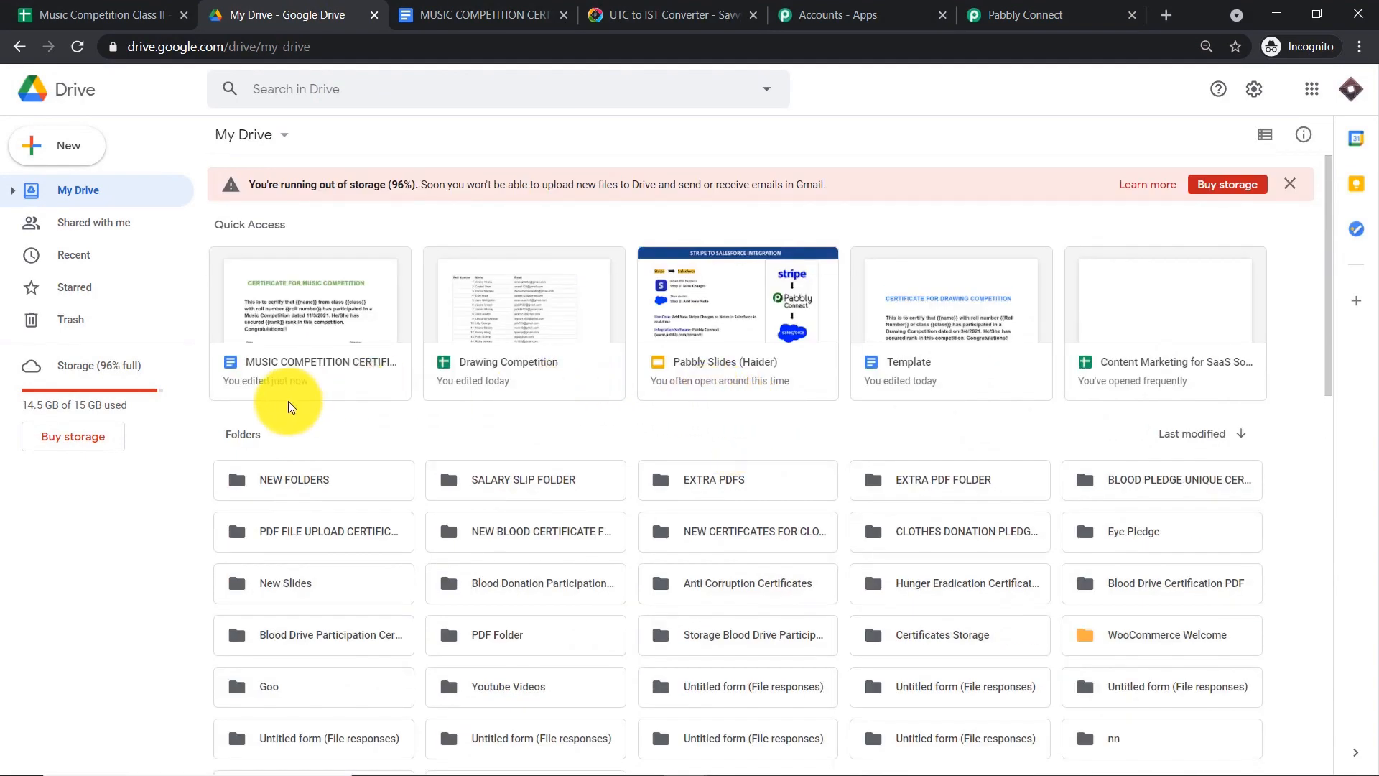
click(997, 7)
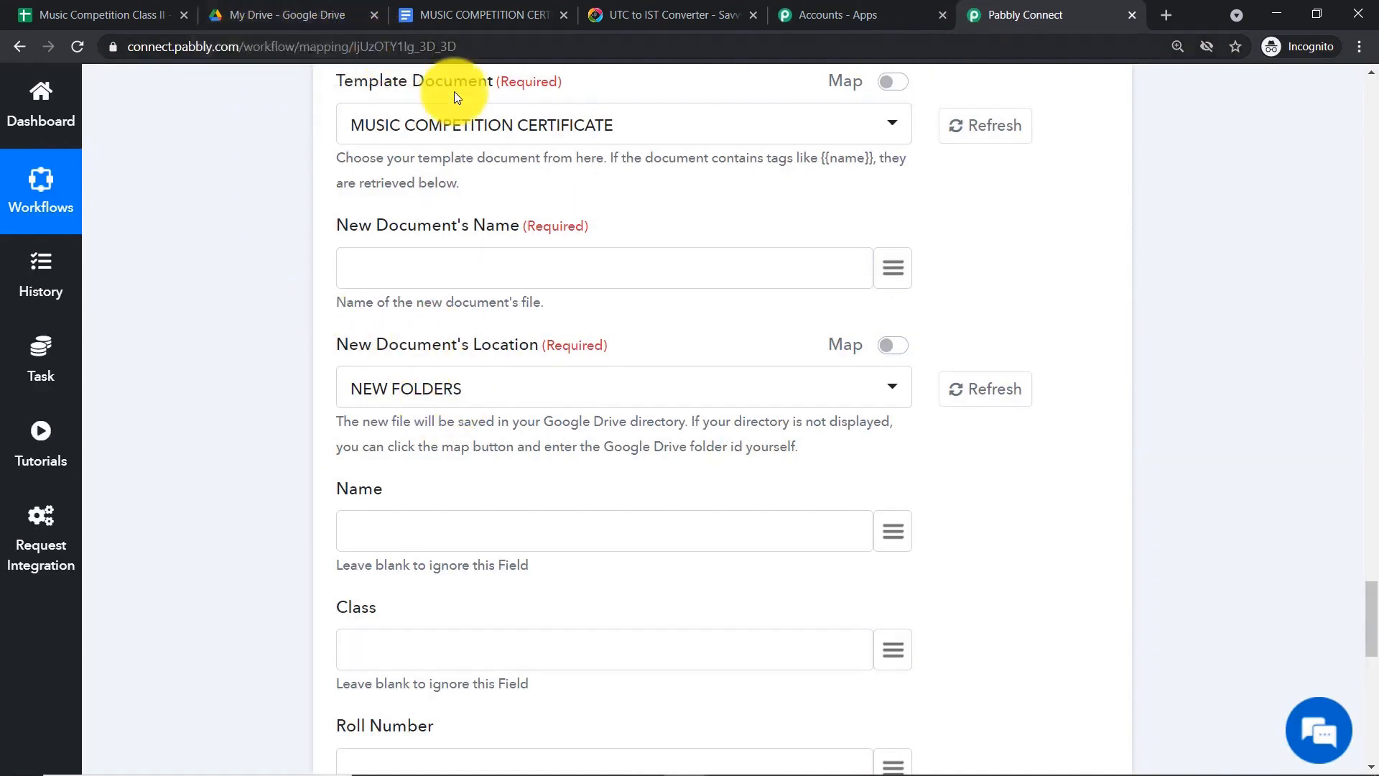
click(529, 391)
scroll(508, 539, down, 5)
scroll(519, 540, down, 6)
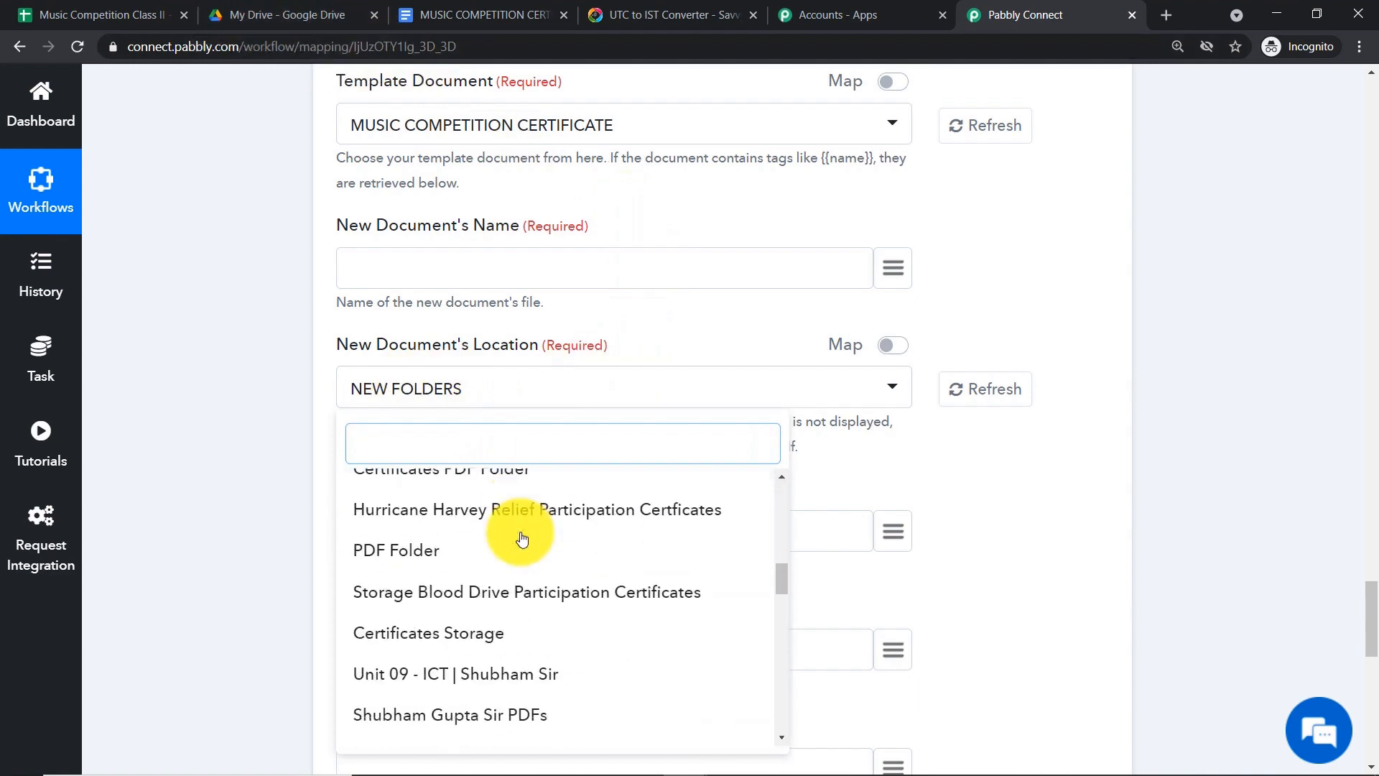
scroll(461, 510, up, 11)
scroll(471, 510, up, 5)
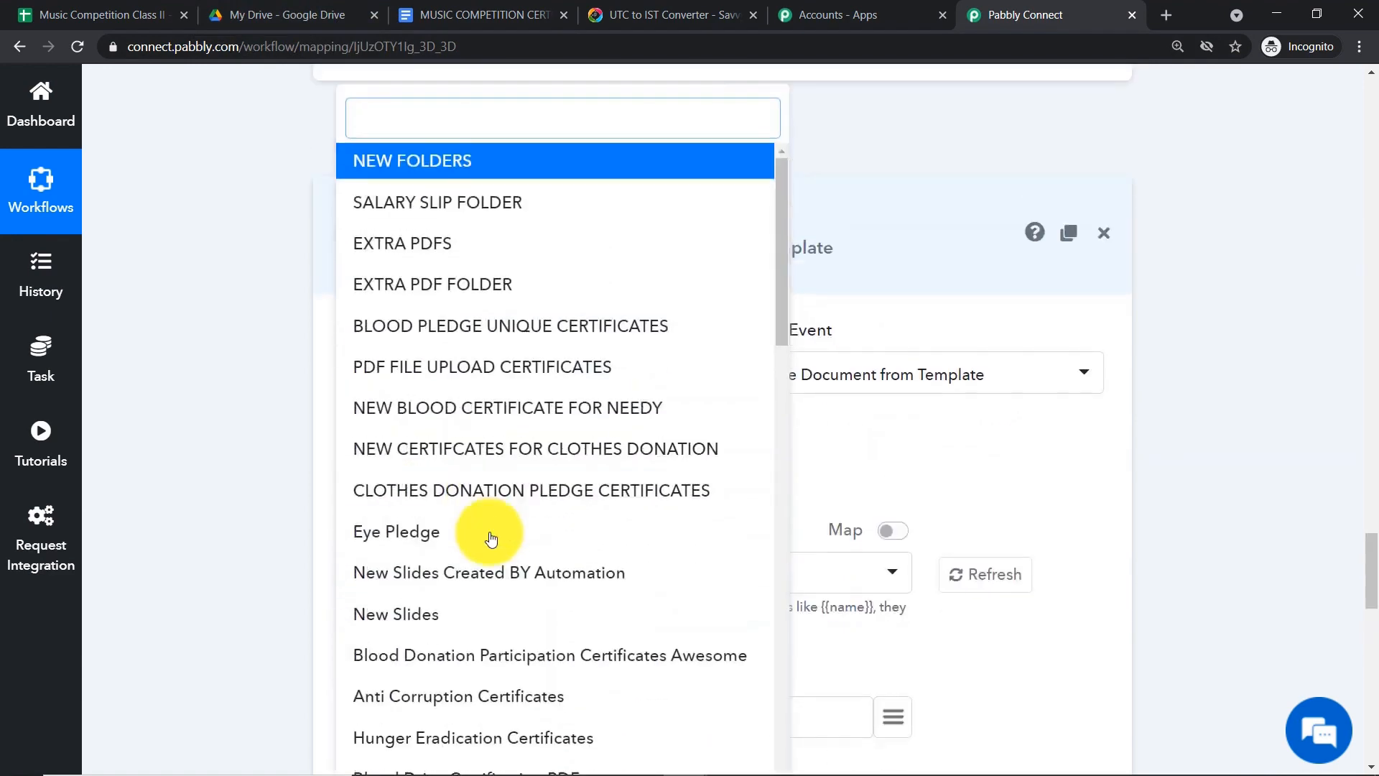
scroll(493, 536, down, 2)
click(1099, 485)
scroll(1151, 483, down, 2)
scroll(1150, 483, down, 4)
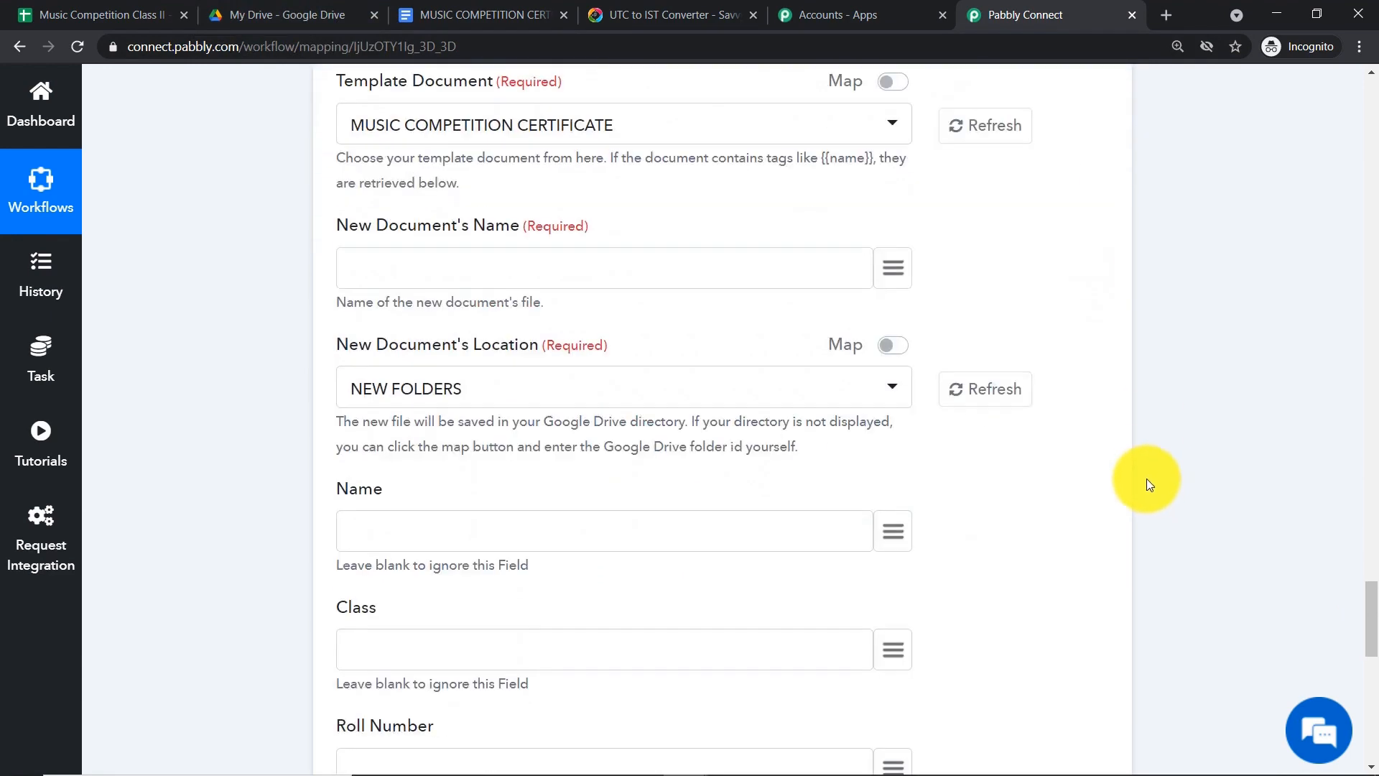
- Create a folder named MUSIC COMPETITION CERTIFICATES in My Drive
click(302, 14)
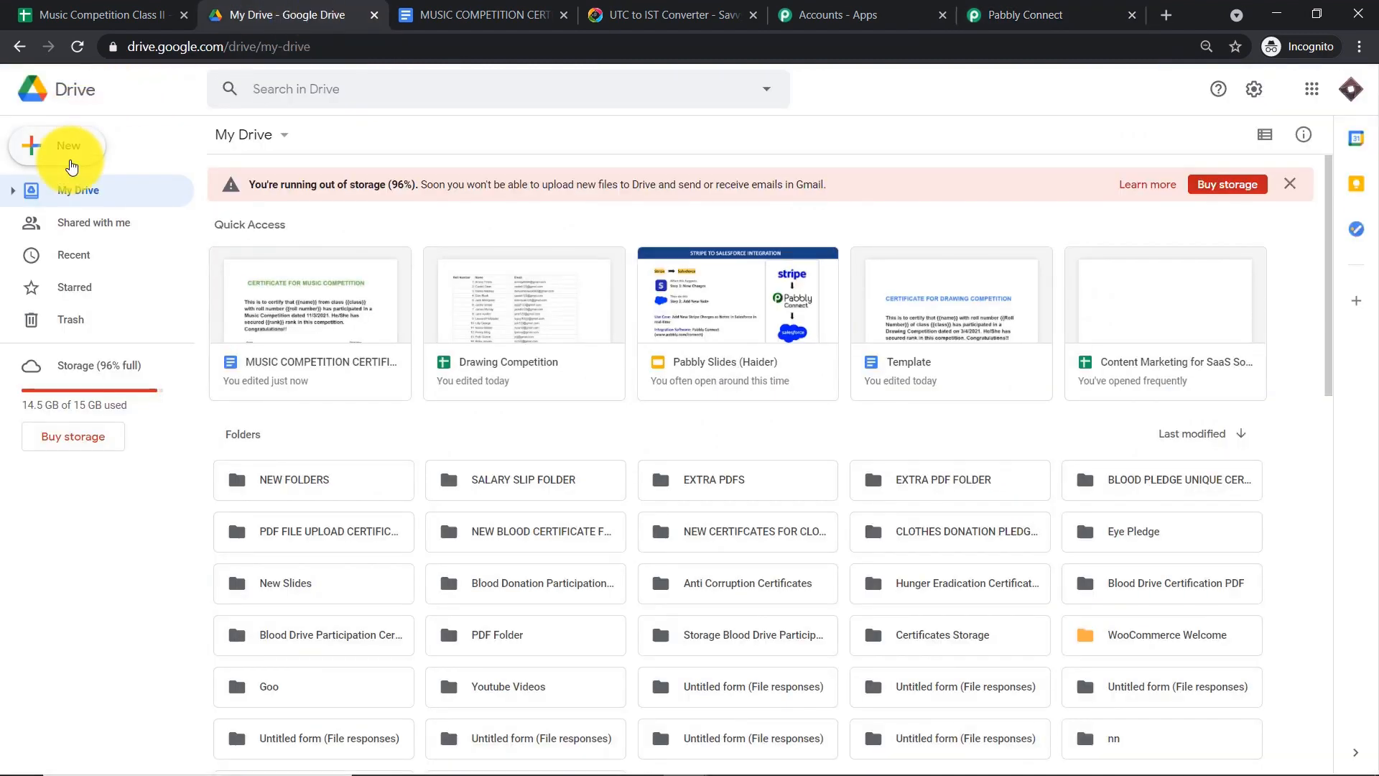
click(71, 164)
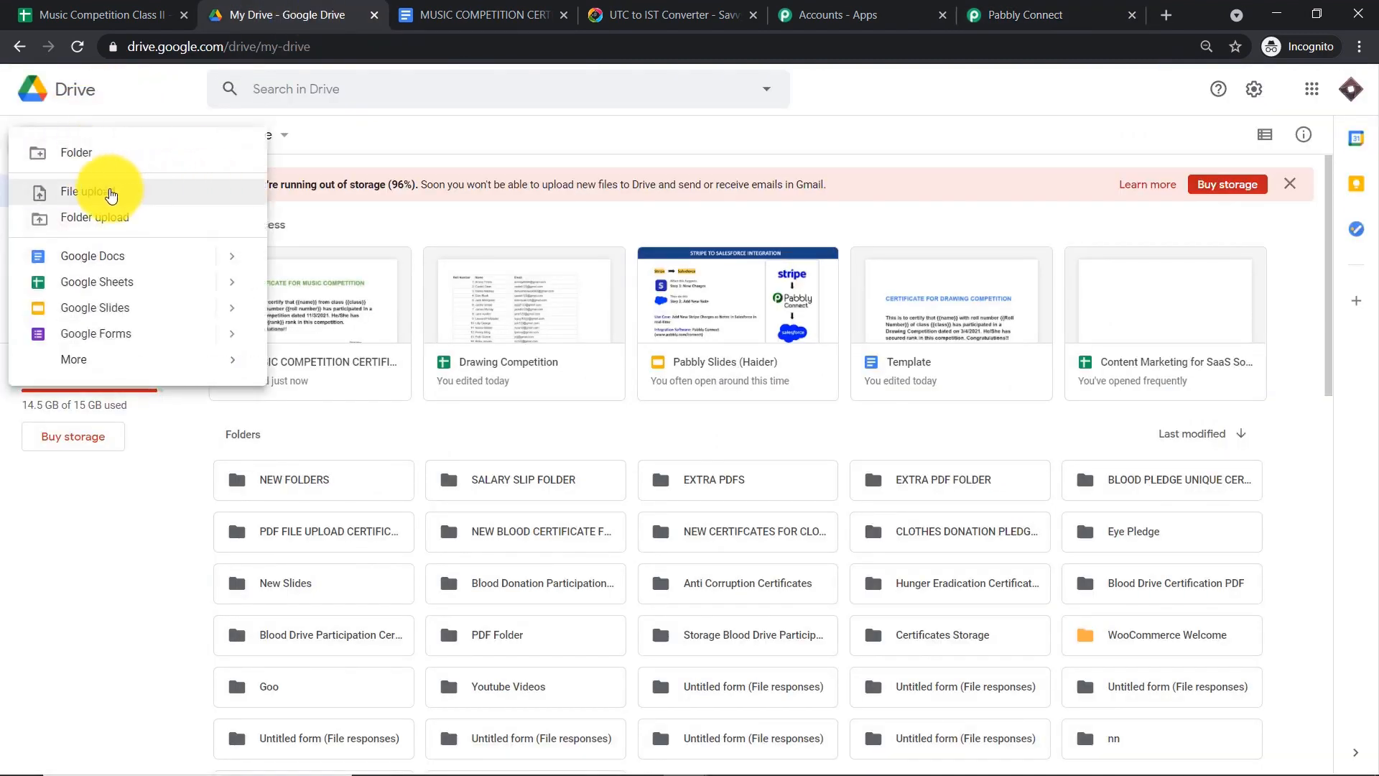
click(109, 192)
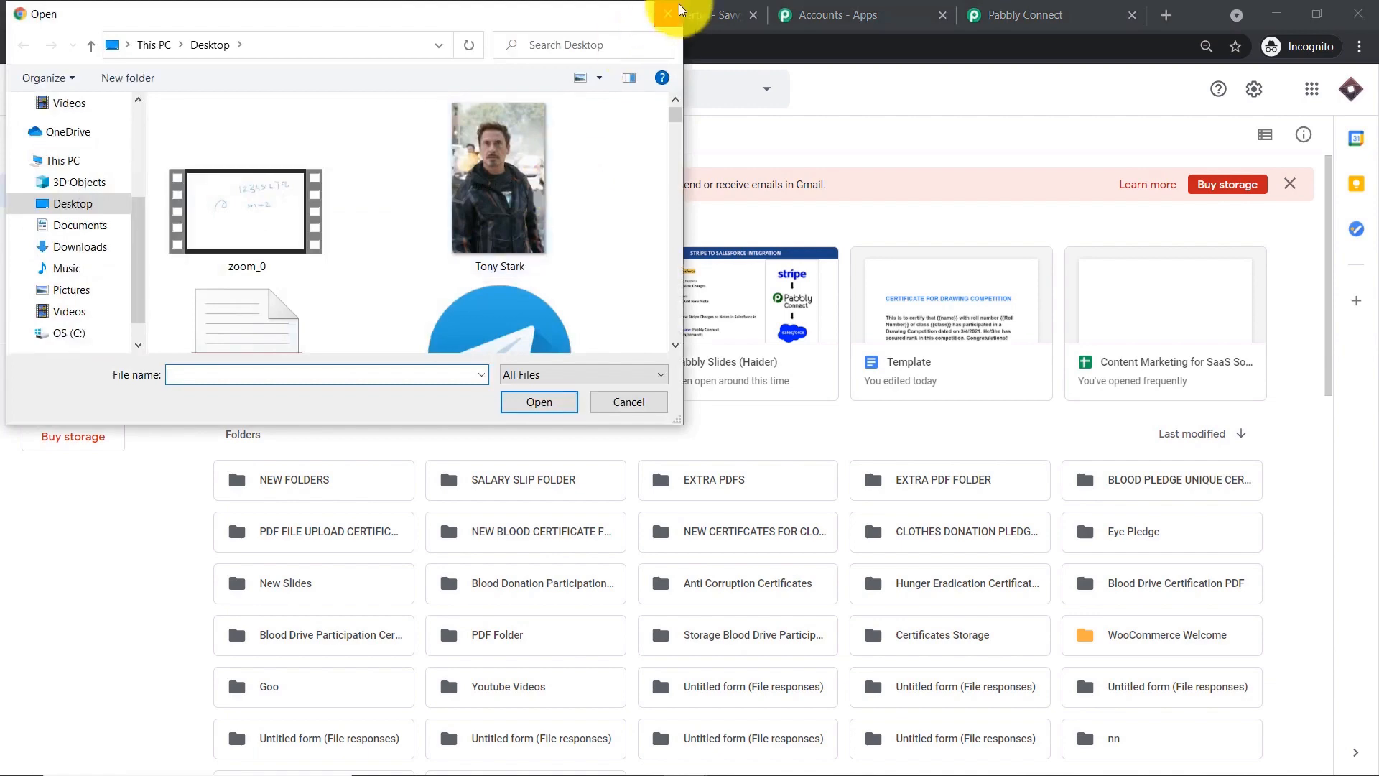
key(Escape)
click(45, 129)
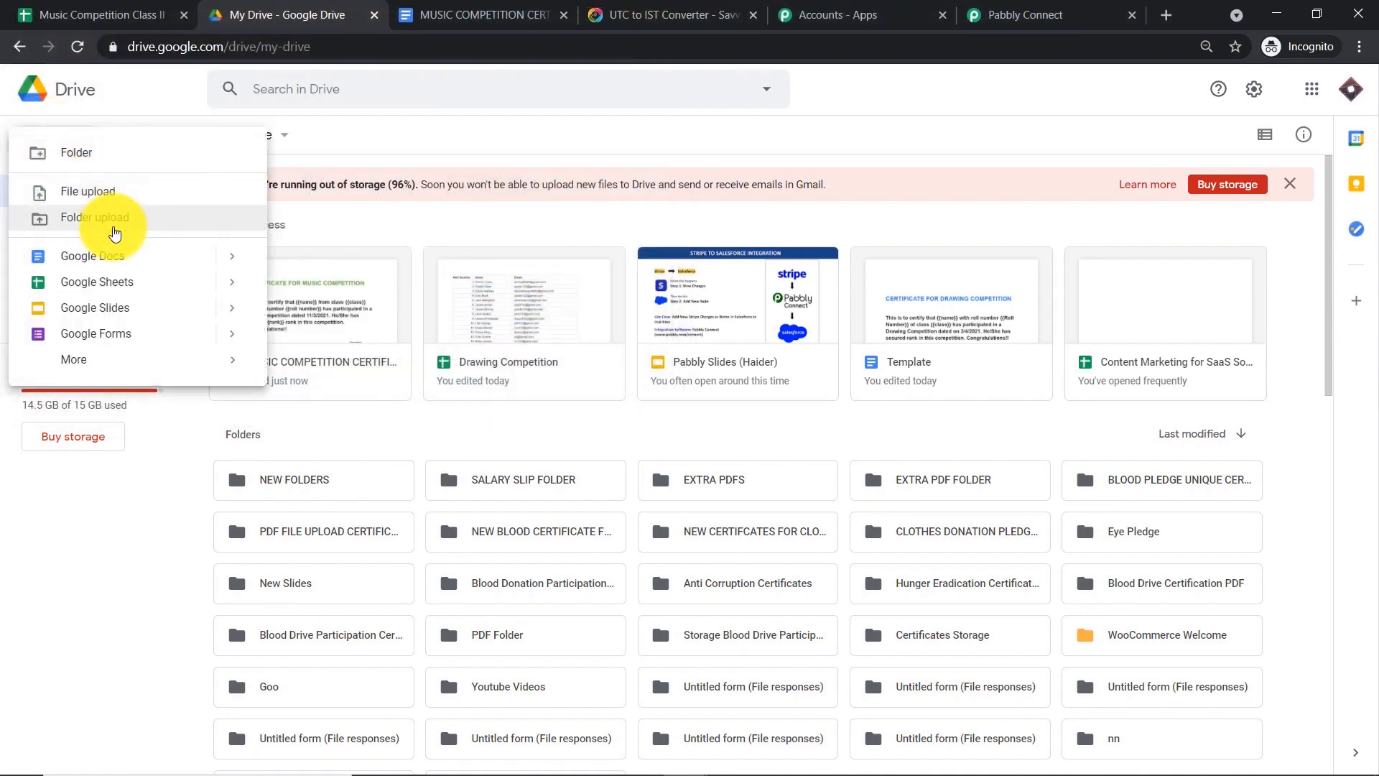
click(119, 171)
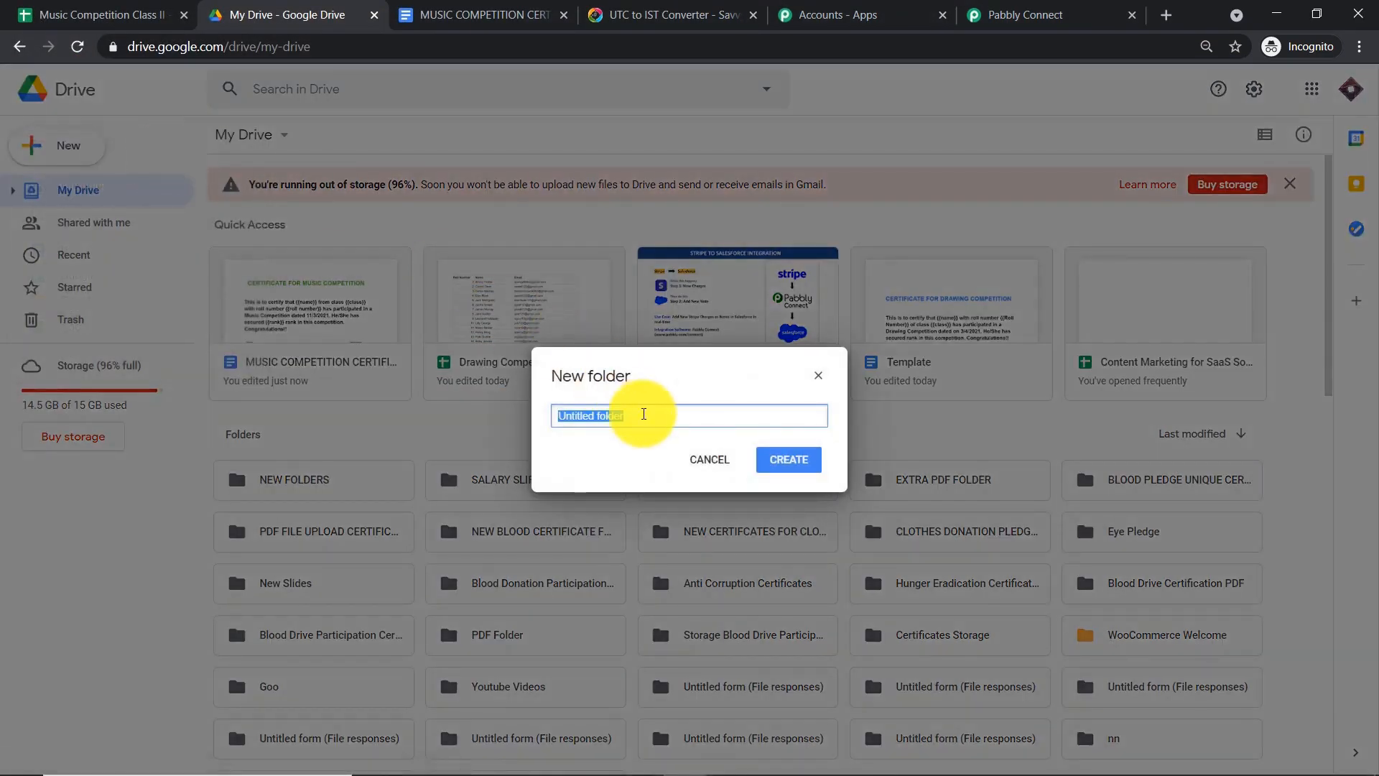
key(BackSpace)
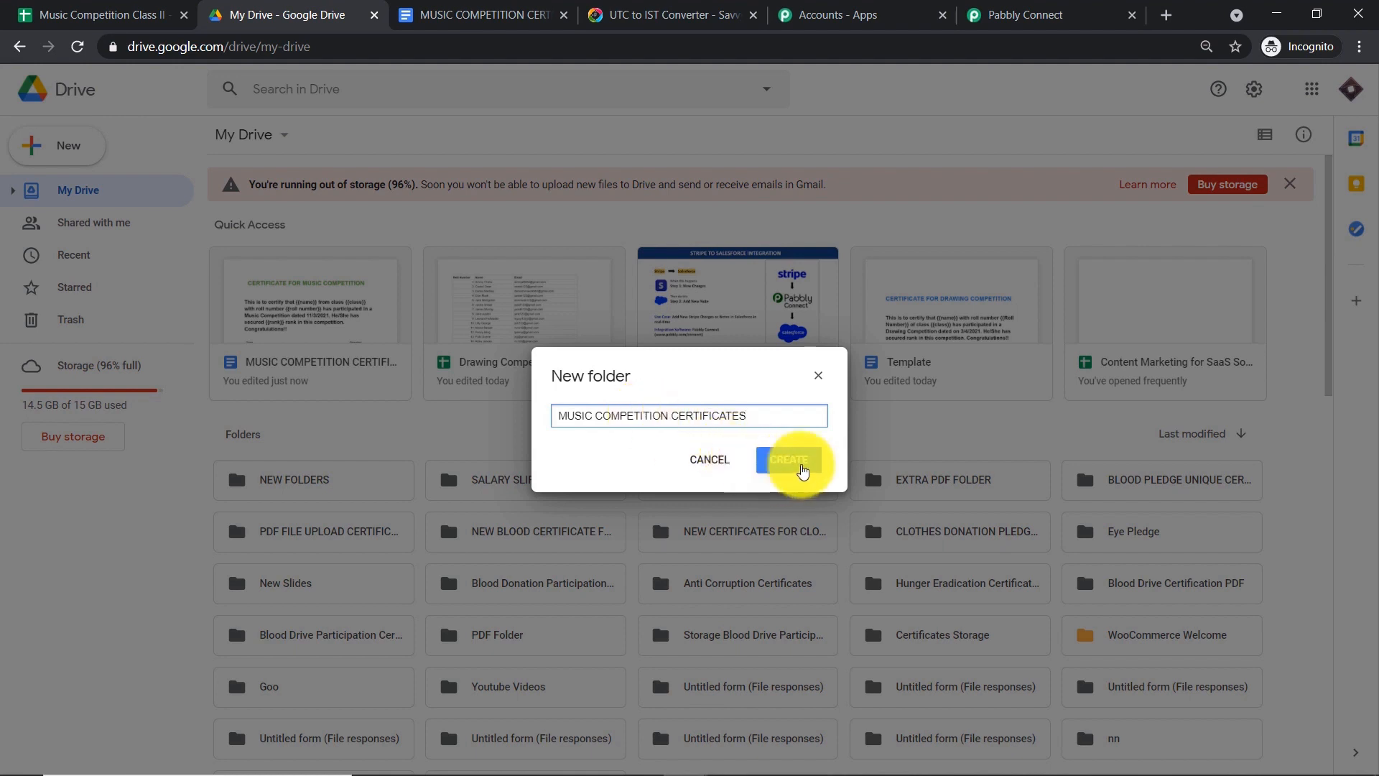
click(790, 460)
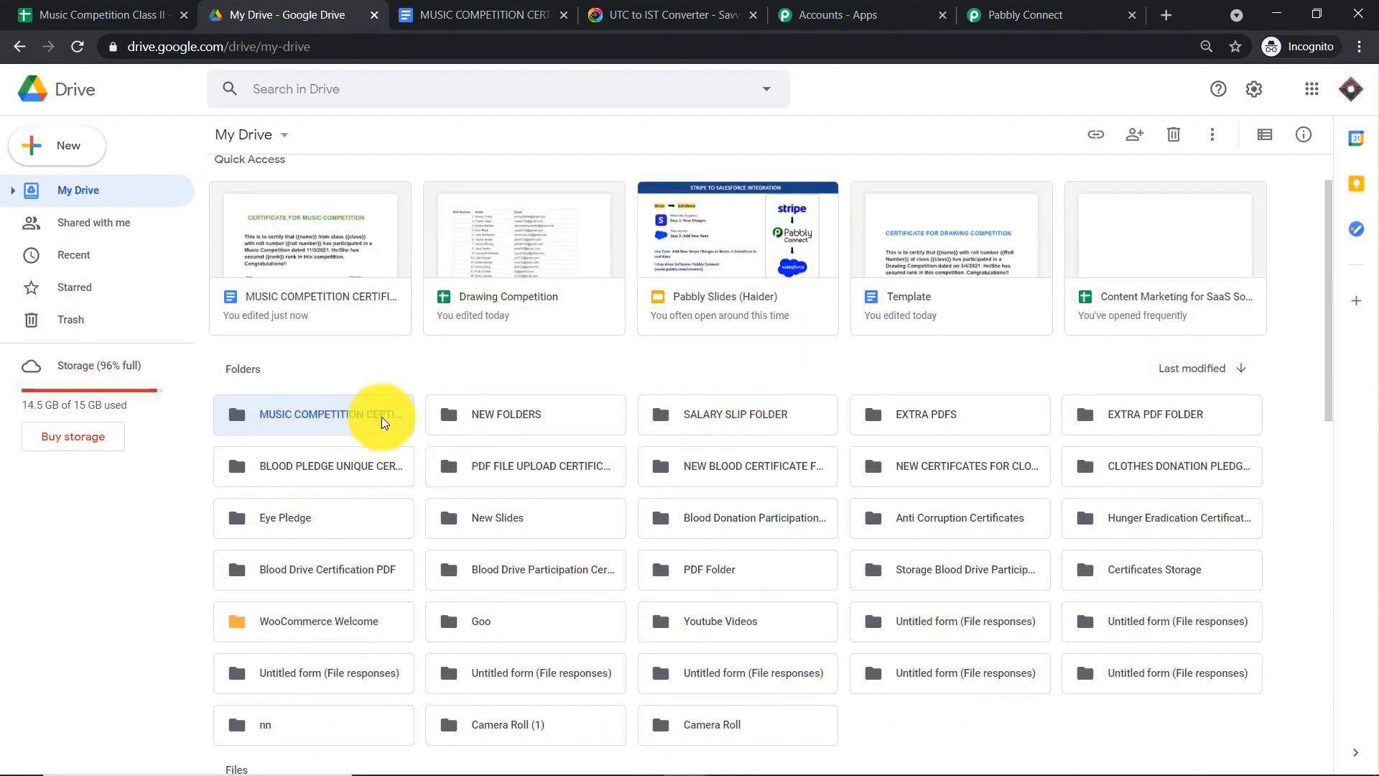
click(1019, 15)
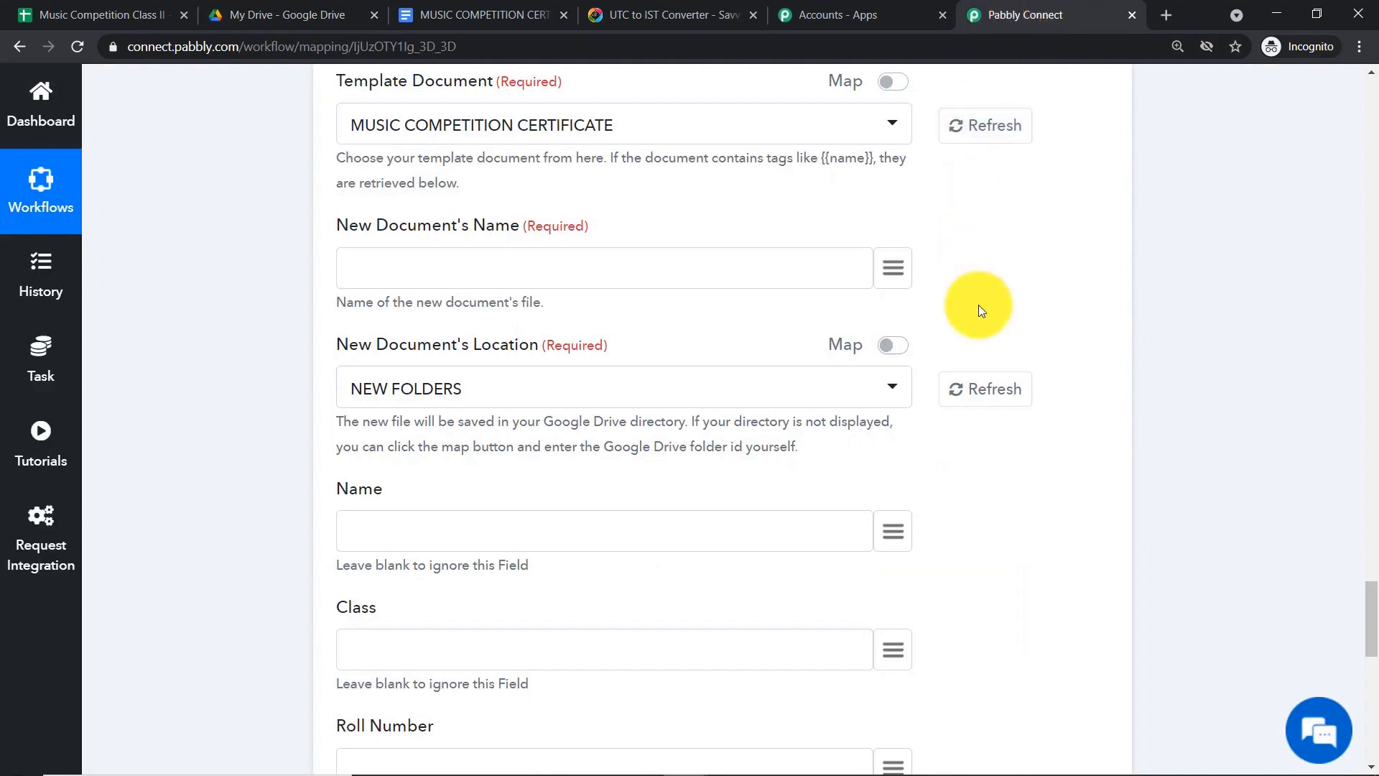
- Refresh the Location folders and choose MUSIC COMPETITION CERTIFICATES for new documents
click(987, 398)
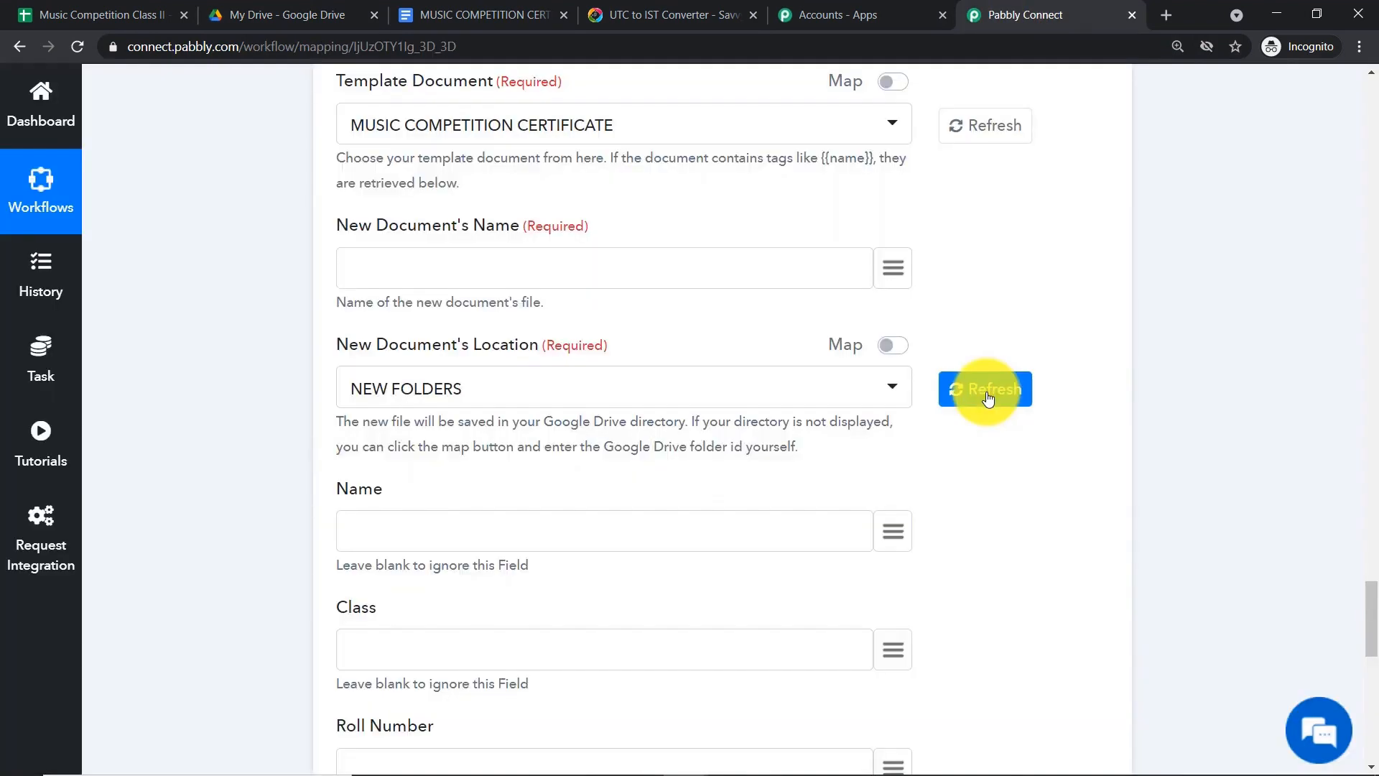
click(738, 391)
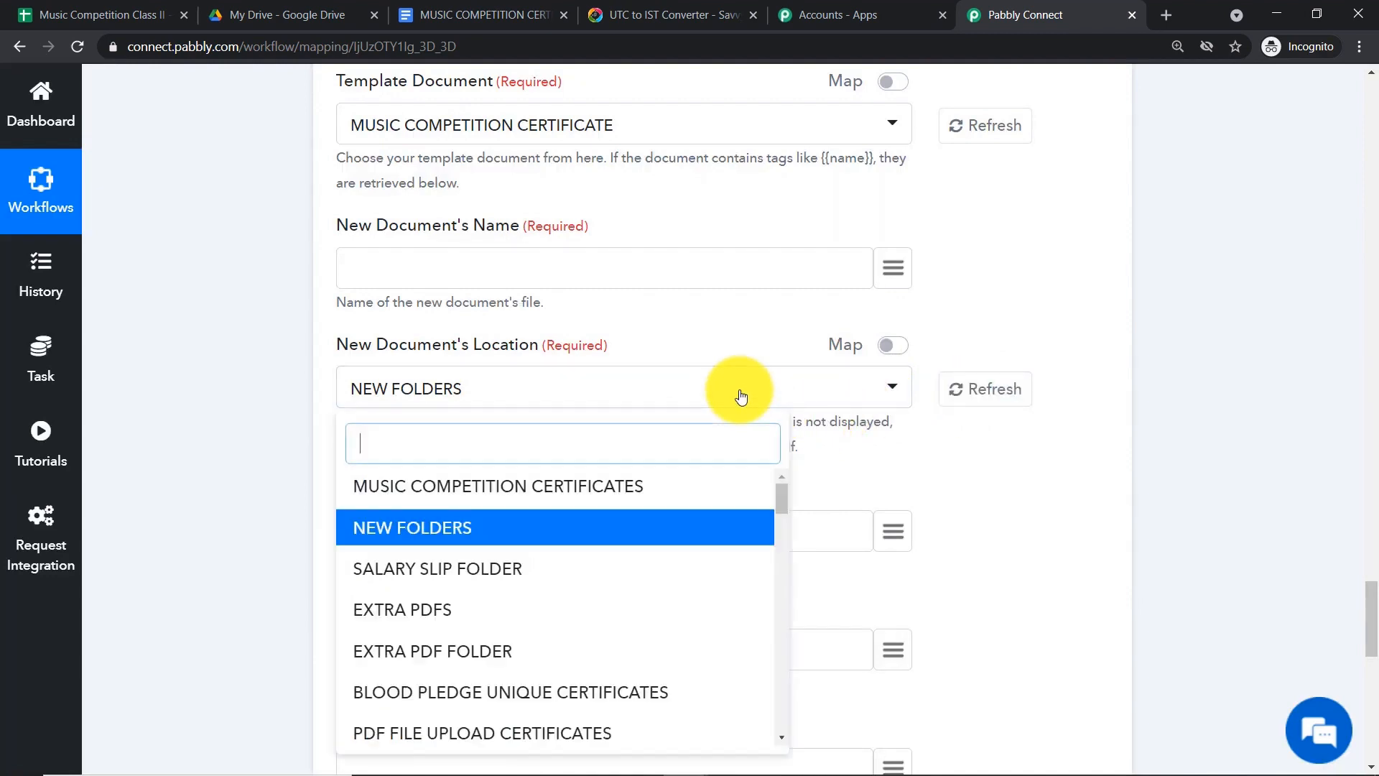
click(431, 489)
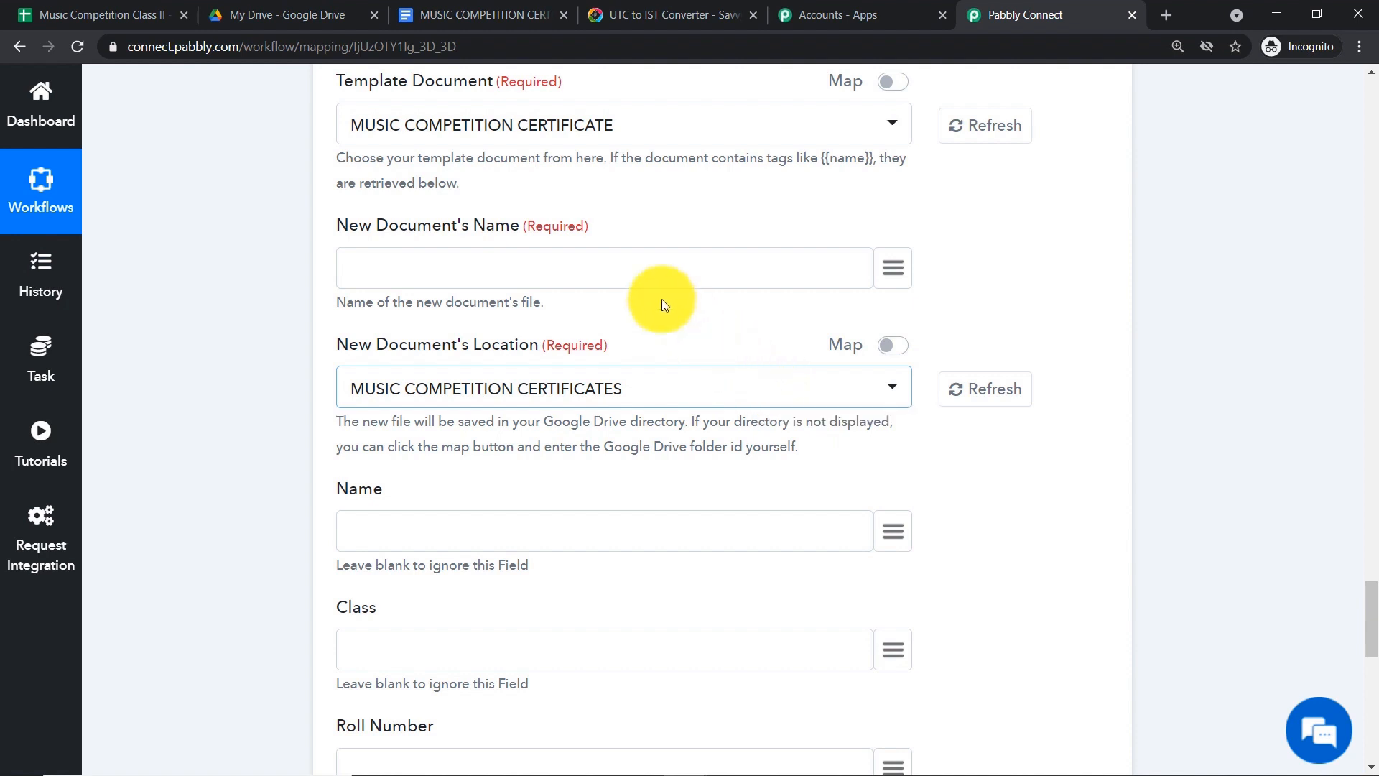
click(463, 6)
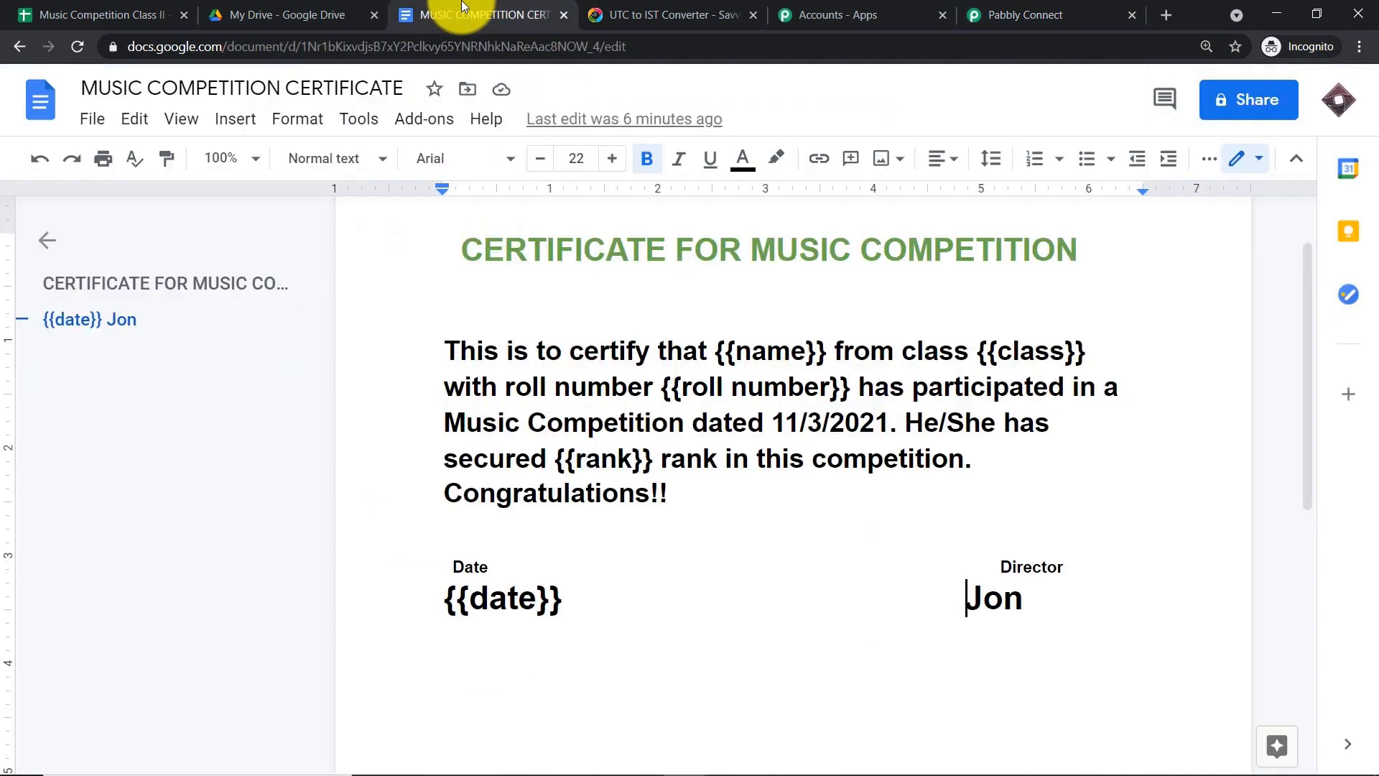
- Open Docs home in a new tab and browse the recent certificate documents
right_click(45, 109)
click(86, 118)
click(612, 6)
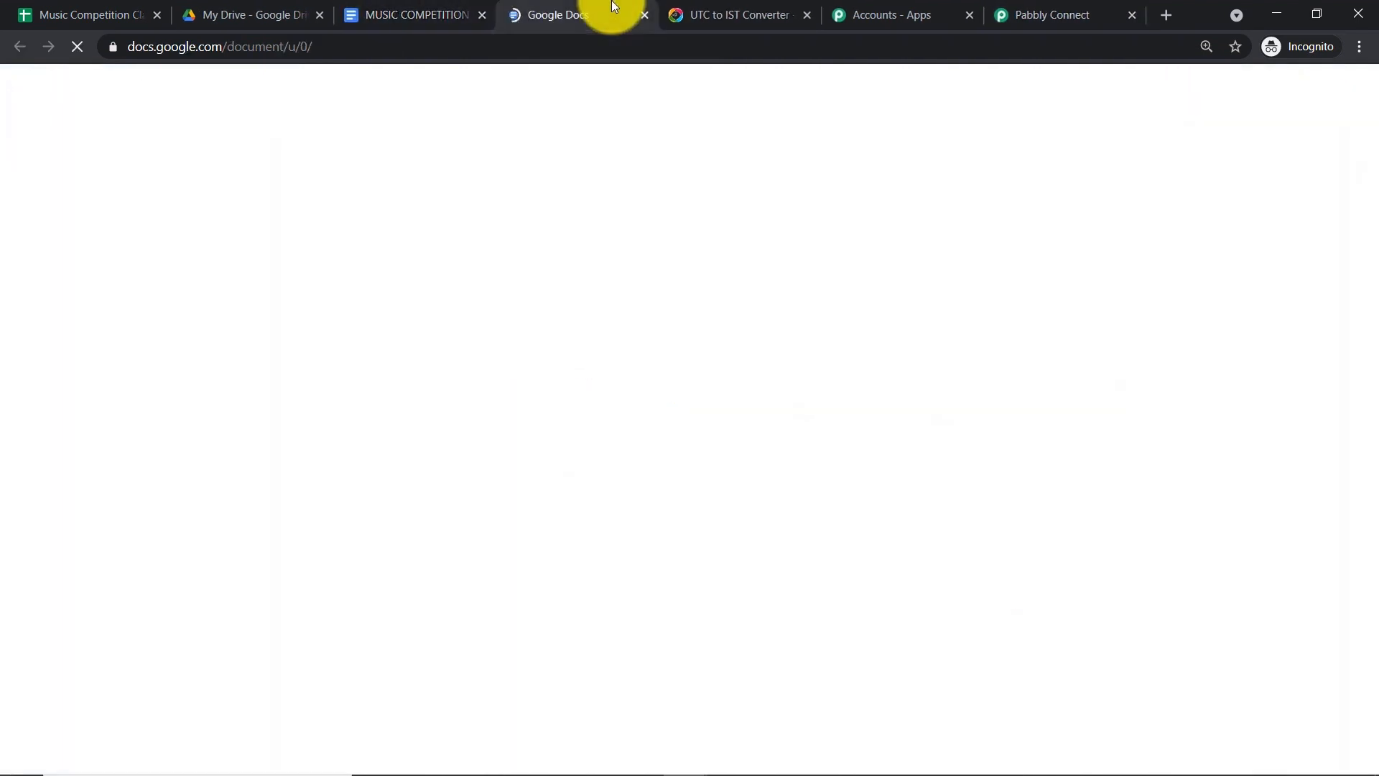
scroll(1005, 352, down, 10)
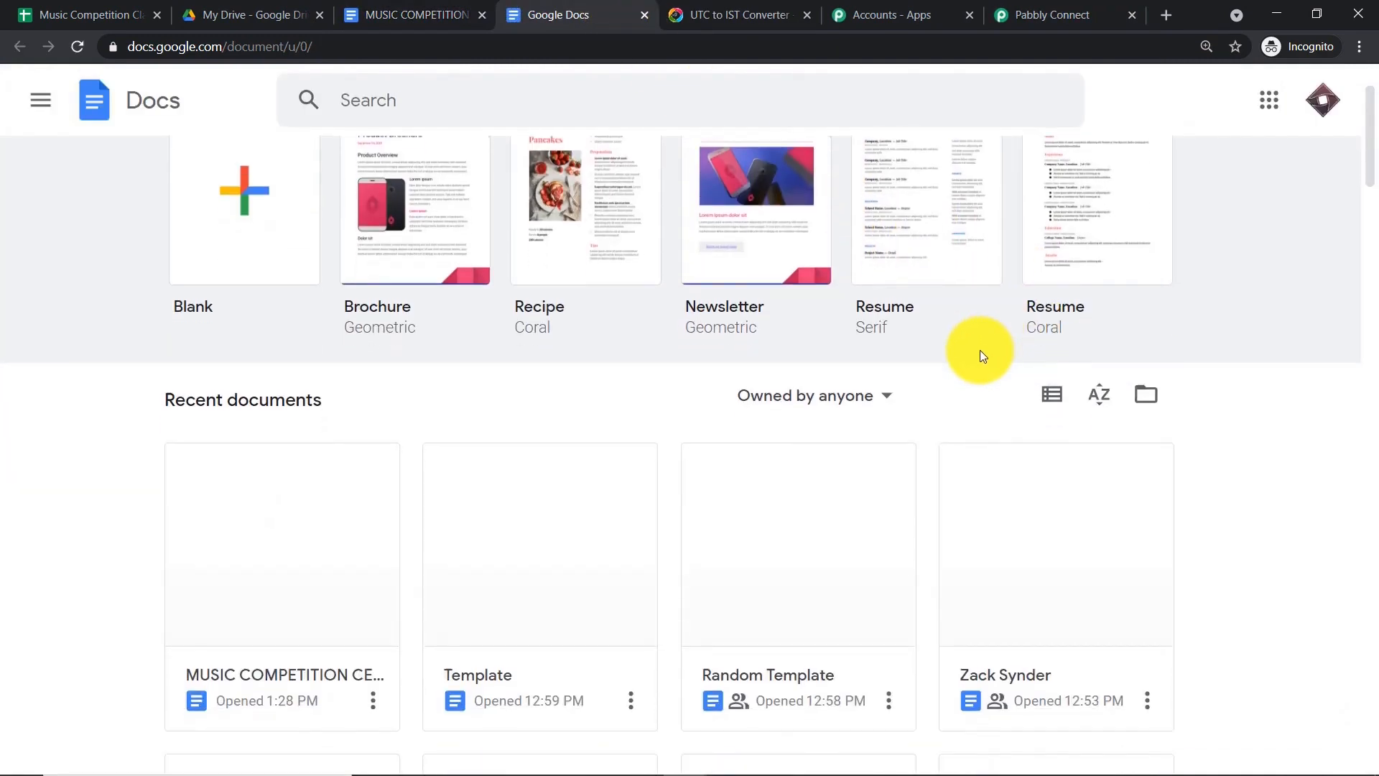
scroll(963, 326, down, 1)
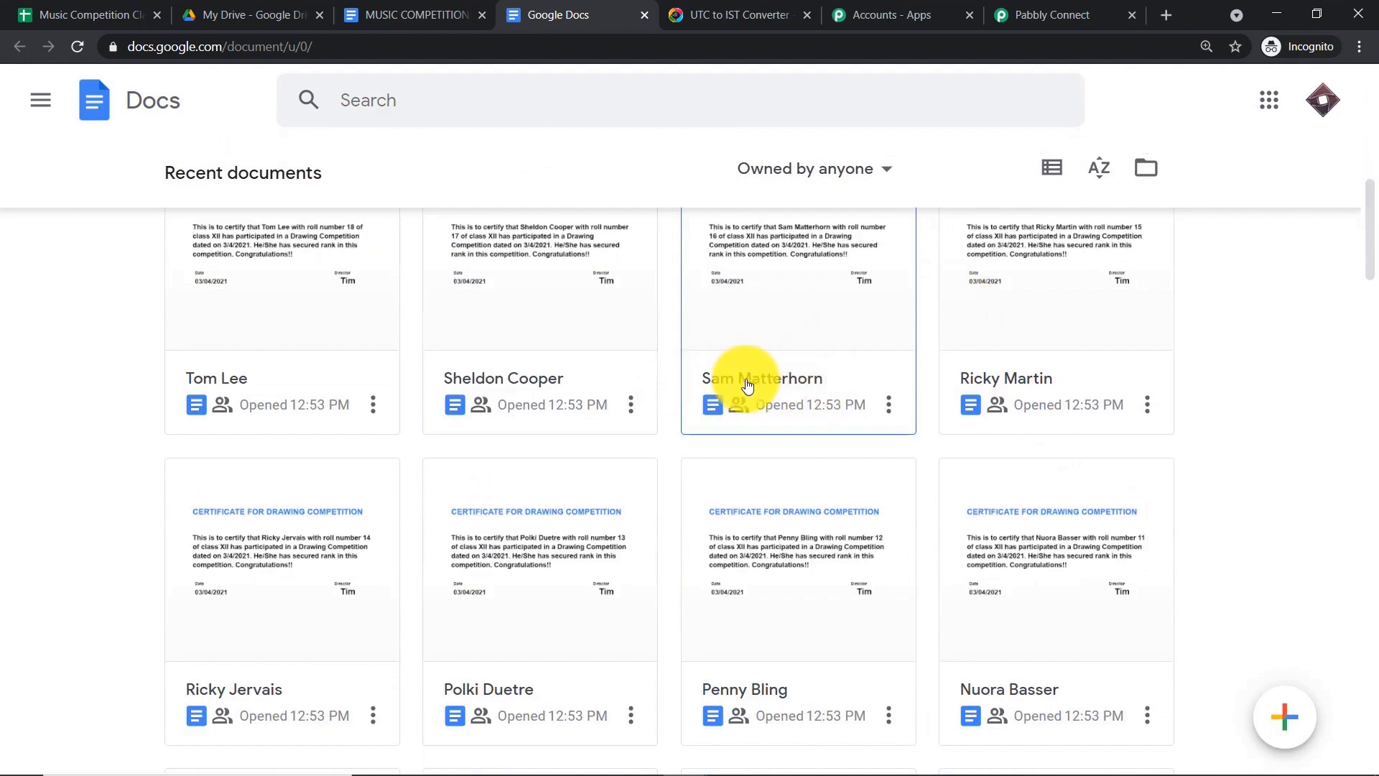
scroll(460, 381, up, 1)
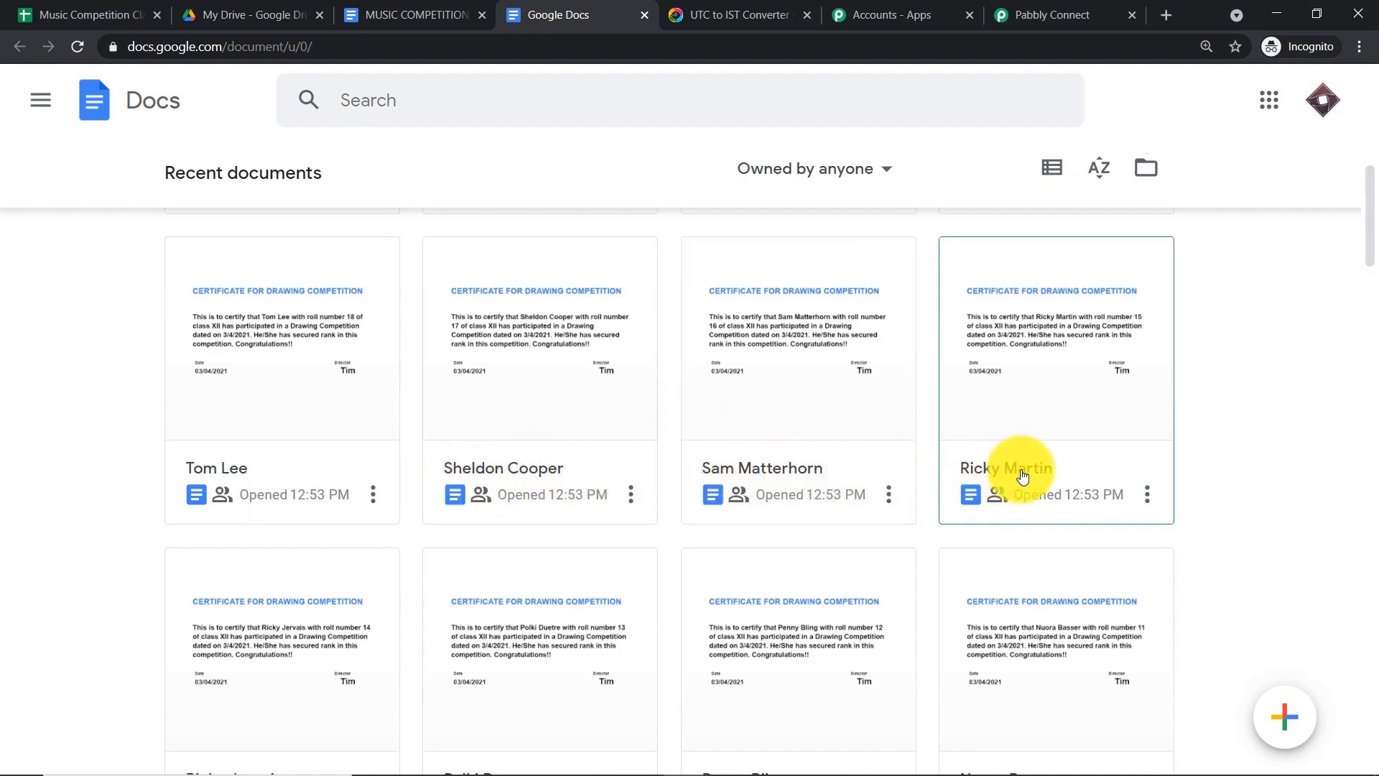
scroll(1025, 467, down, 1)
scroll(225, 475, down, 6)
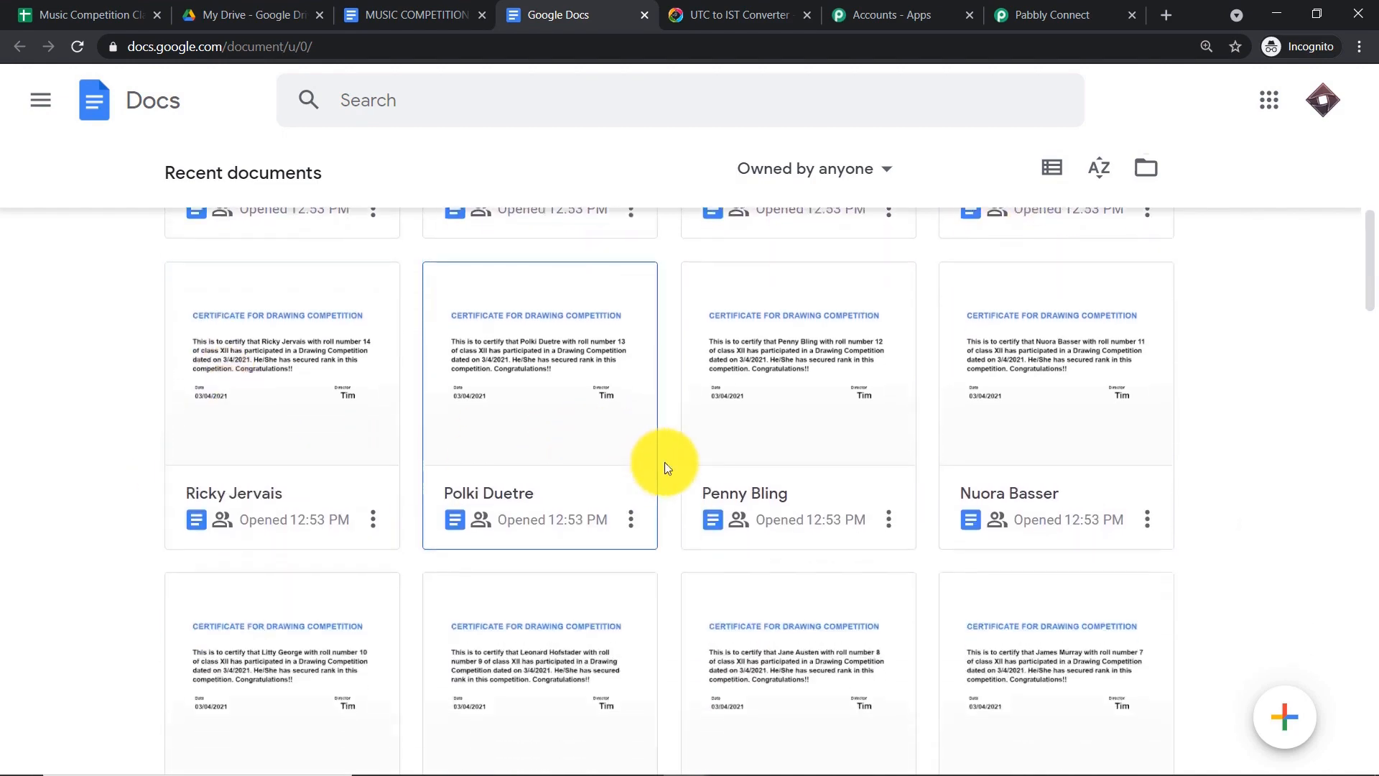
scroll(807, 443, up, 15)
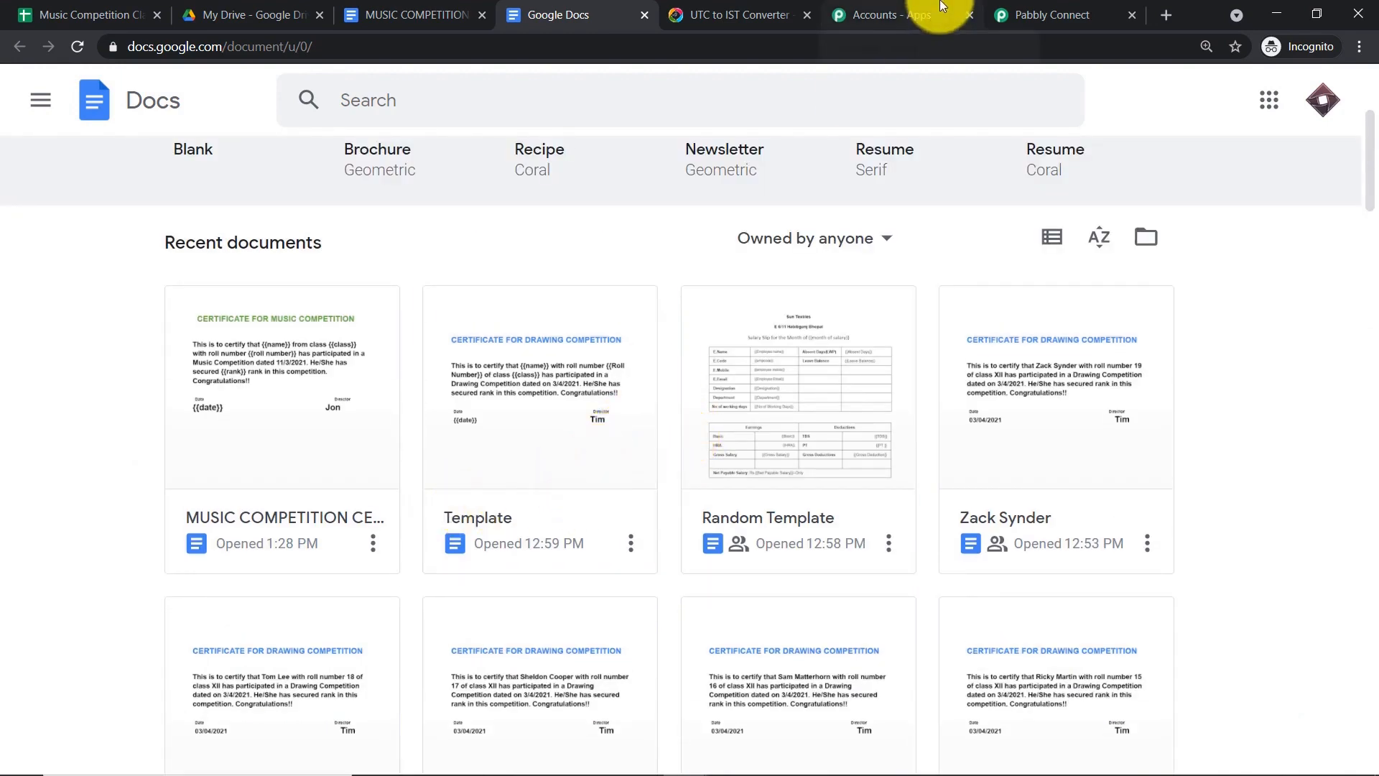
click(1106, 14)
click(511, 273)
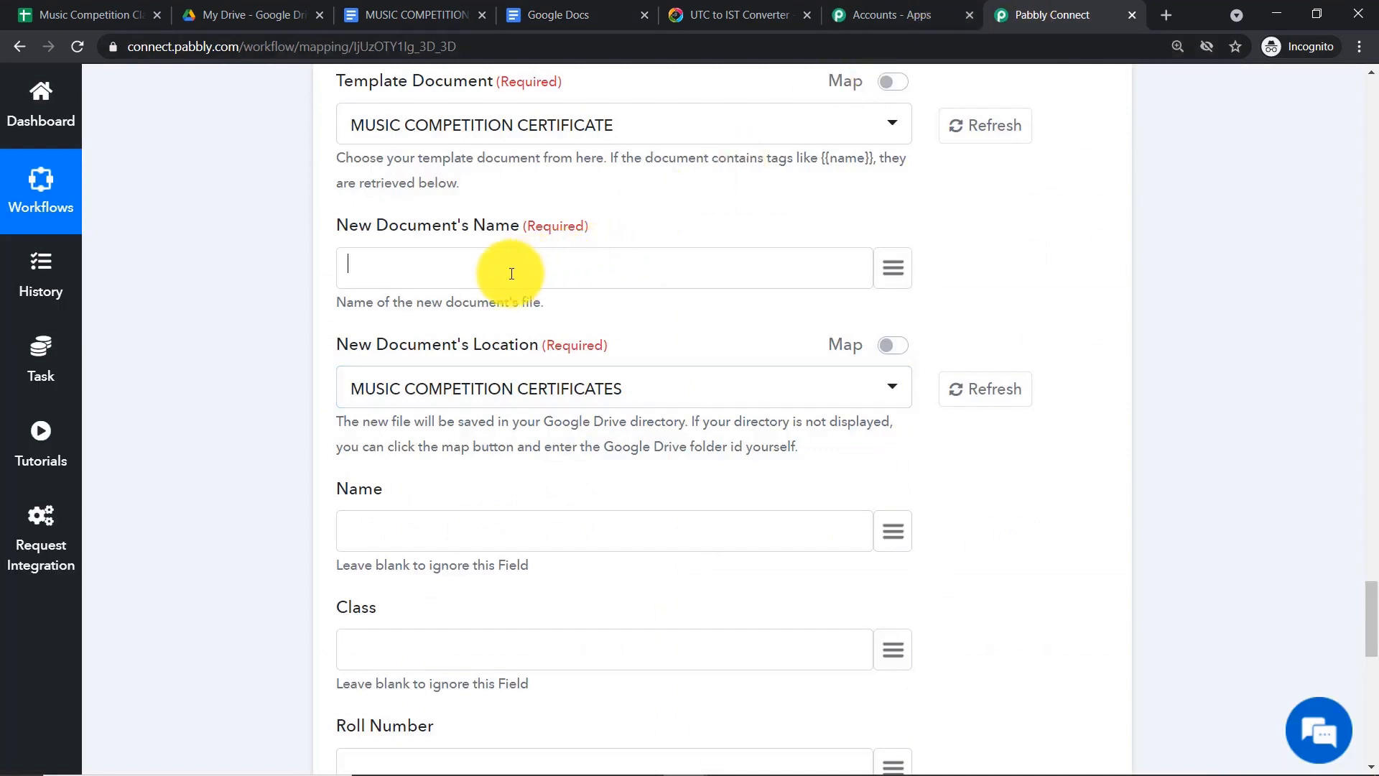
- Build the document name from the mapped student name, '-', then the data > 0 : 1 roll number
click(890, 270)
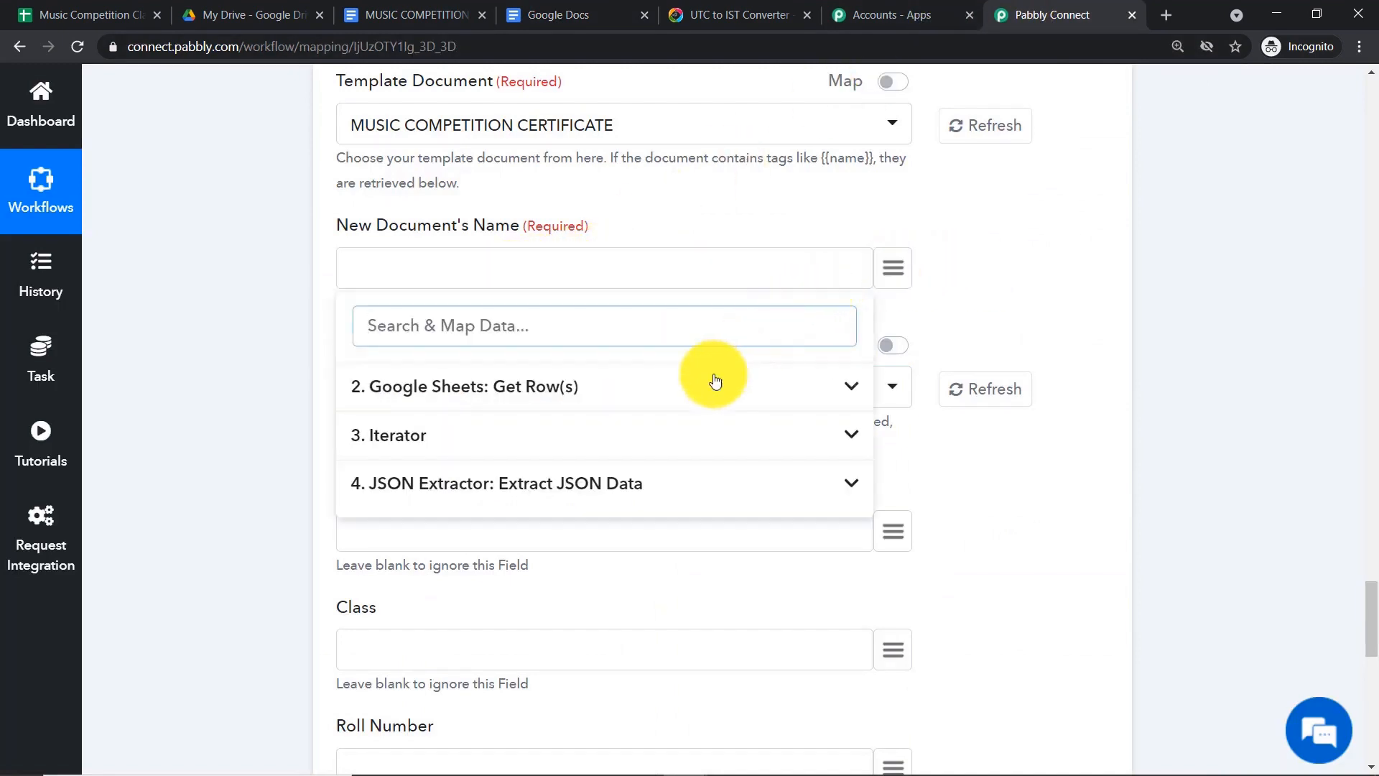
click(614, 495)
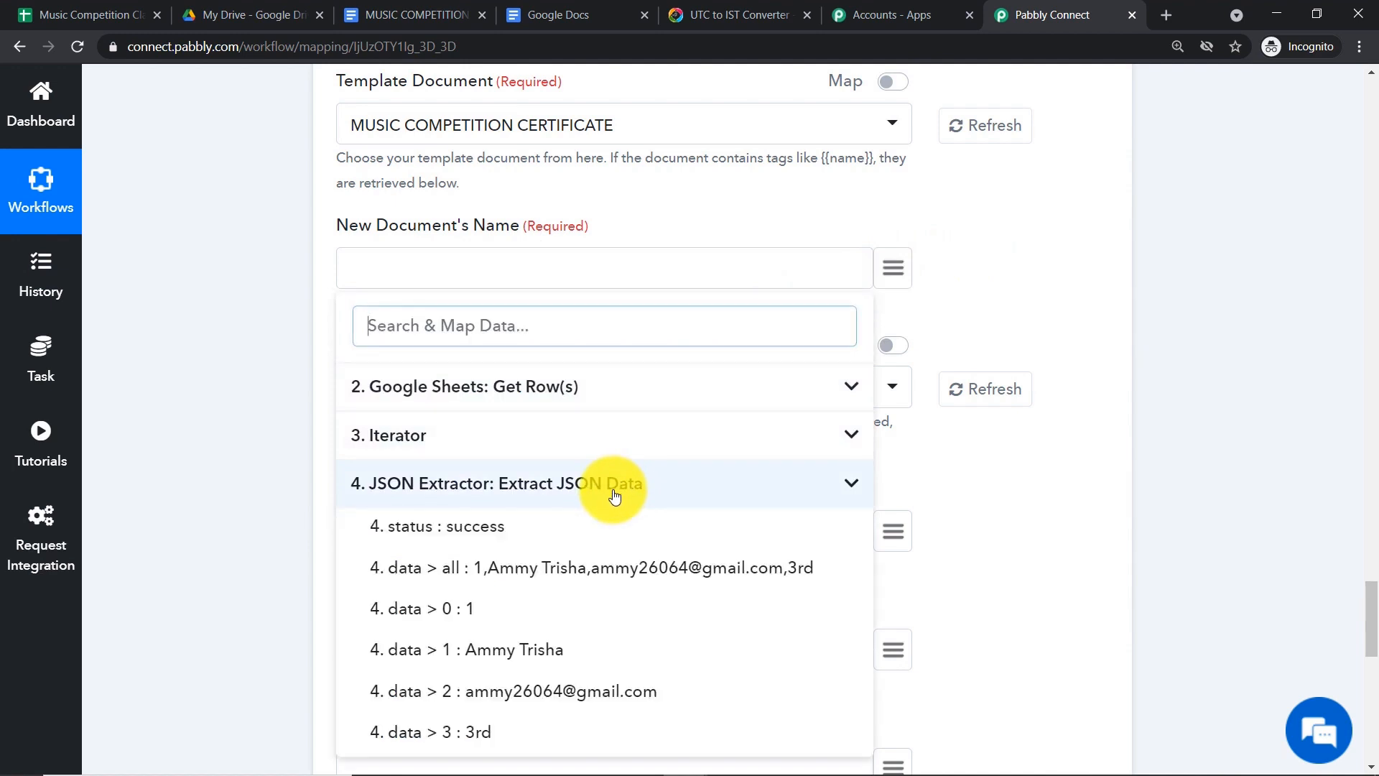
click(559, 649)
text(-)
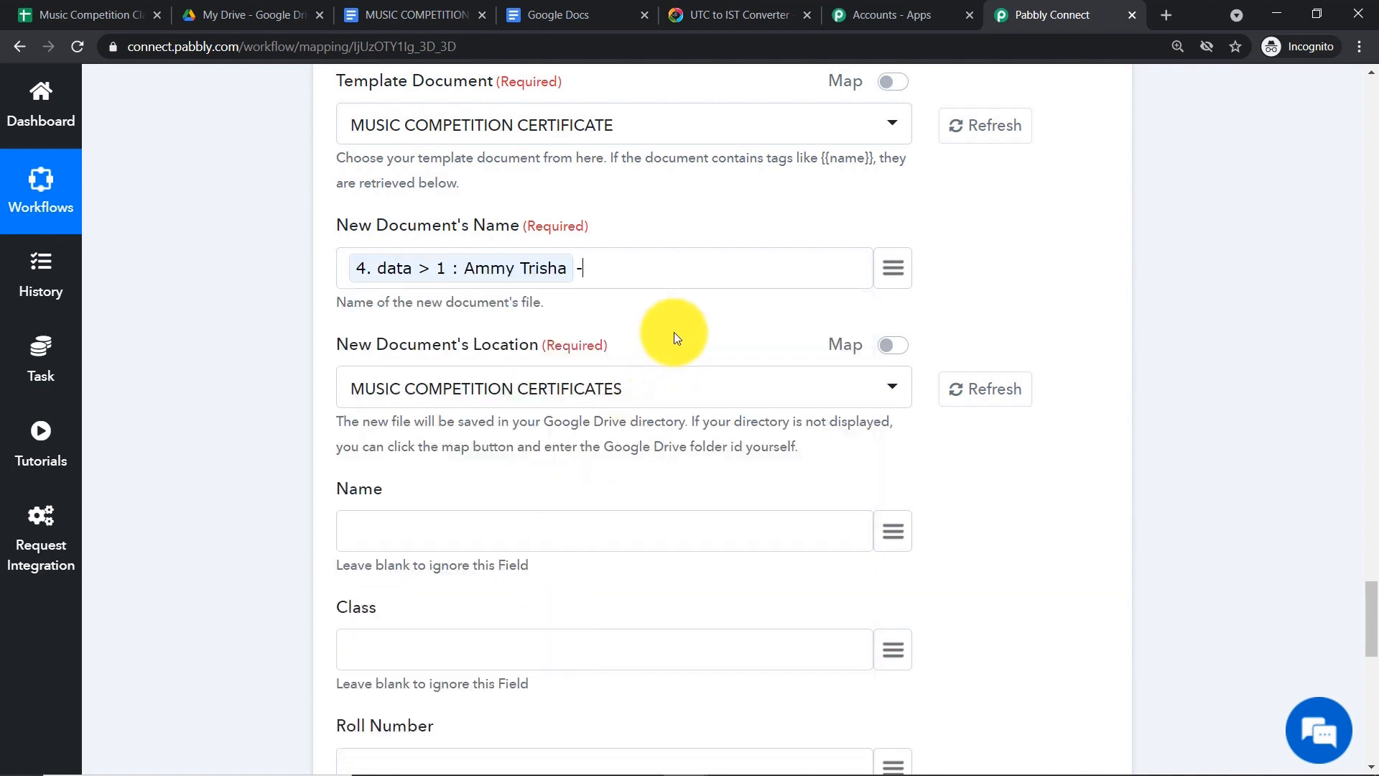
click(892, 268)
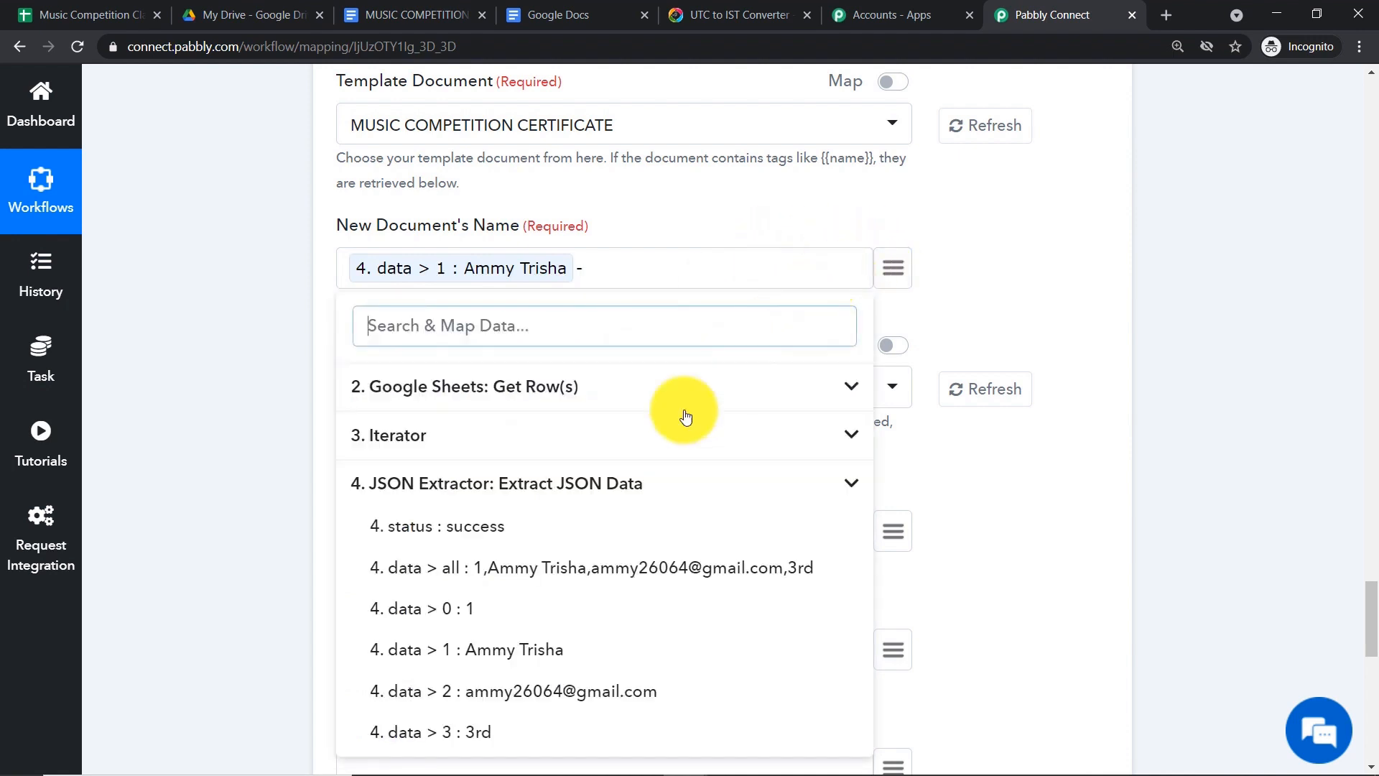
click(491, 619)
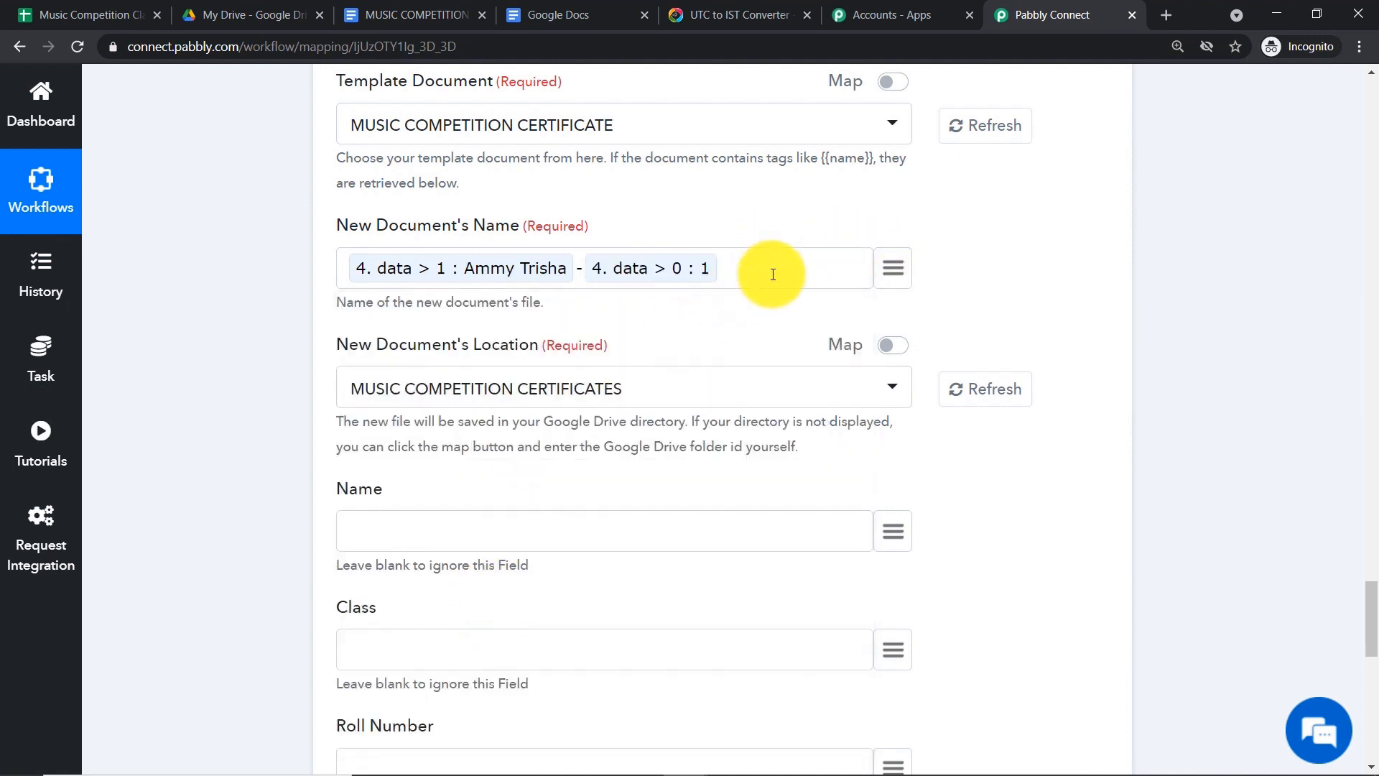
scroll(757, 267, up, 1)
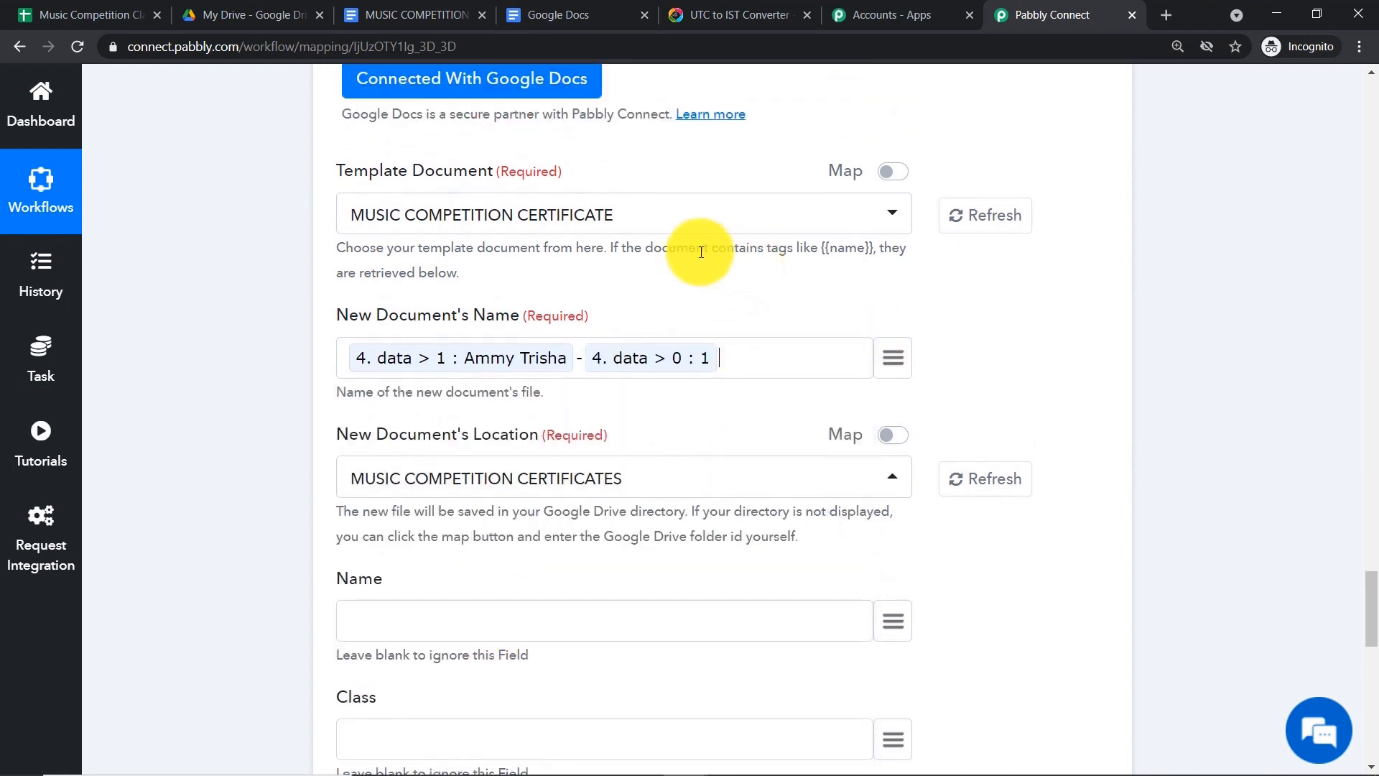
scroll(638, 252, up, 1)
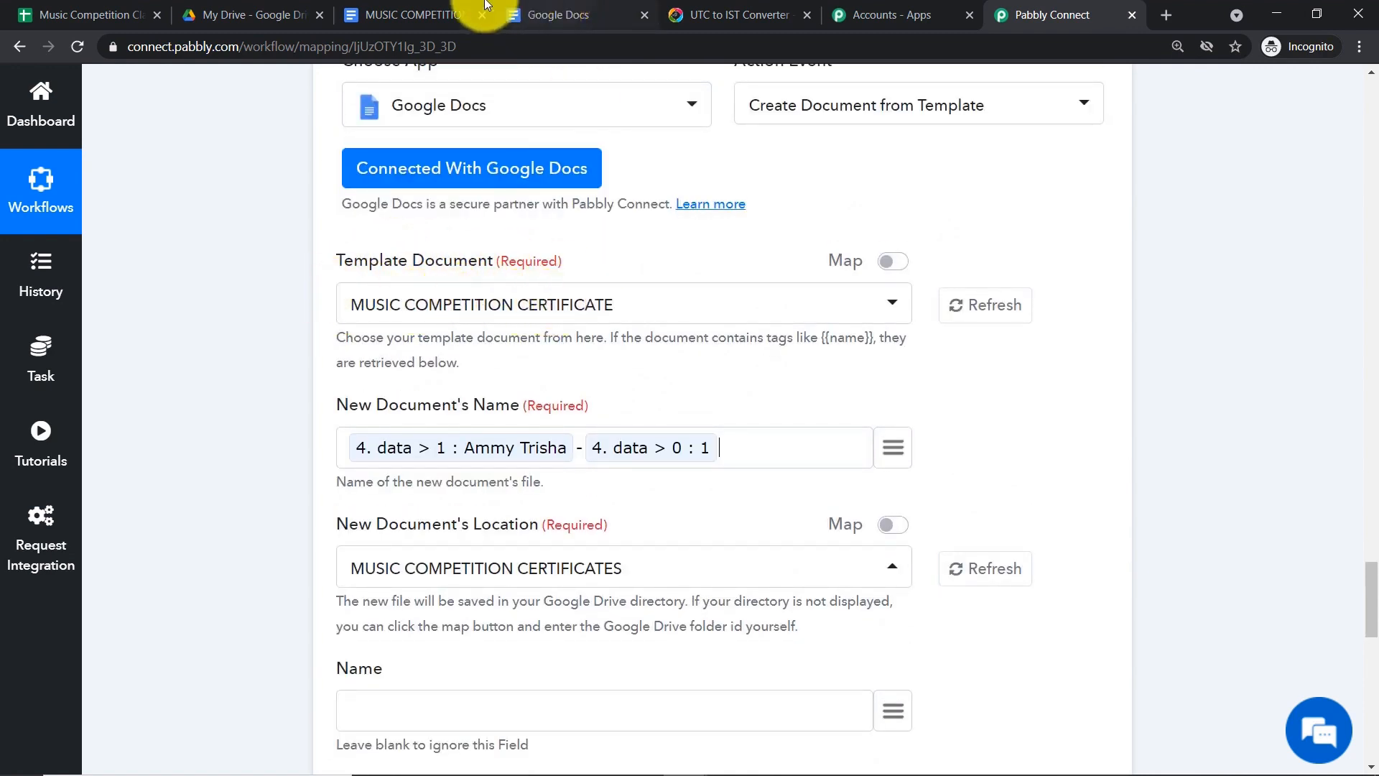
click(467, 14)
click(1004, 12)
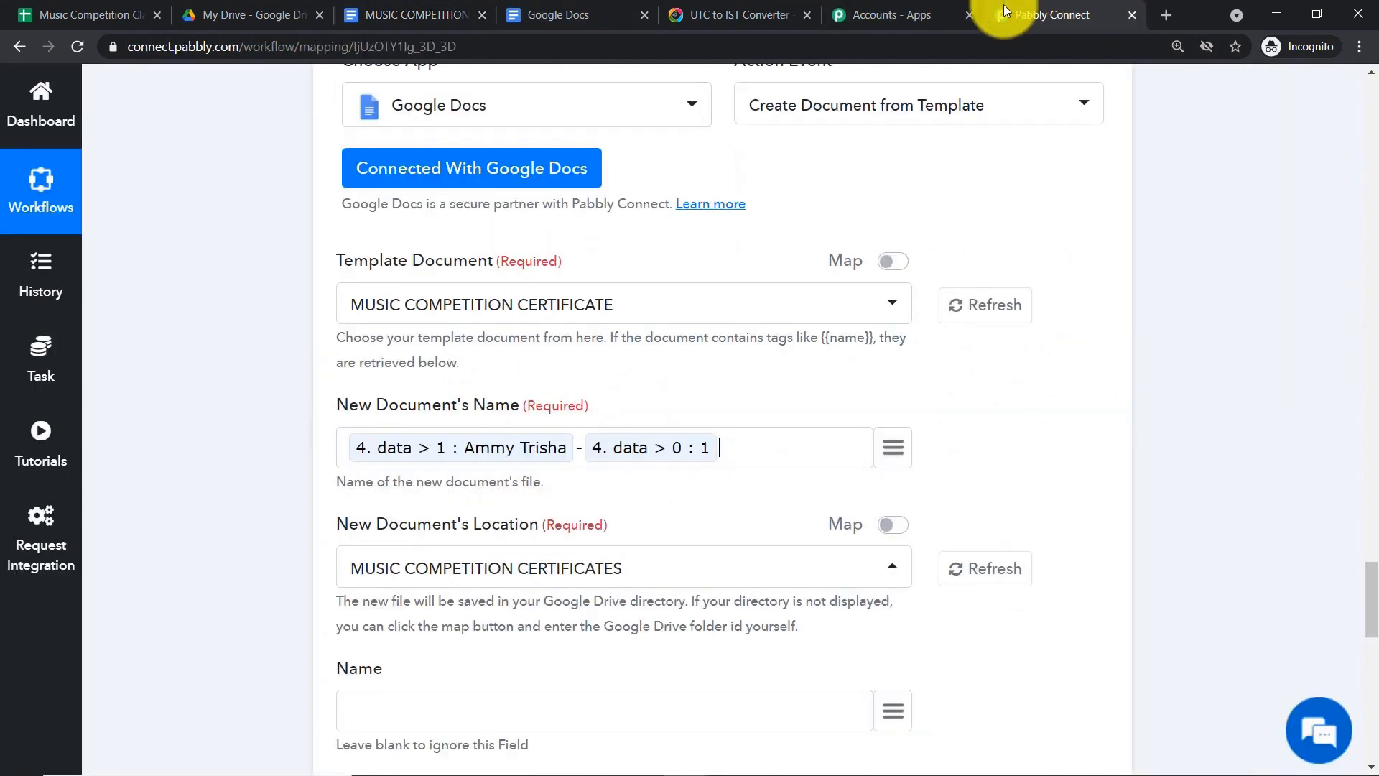
scroll(489, 422, down, 1)
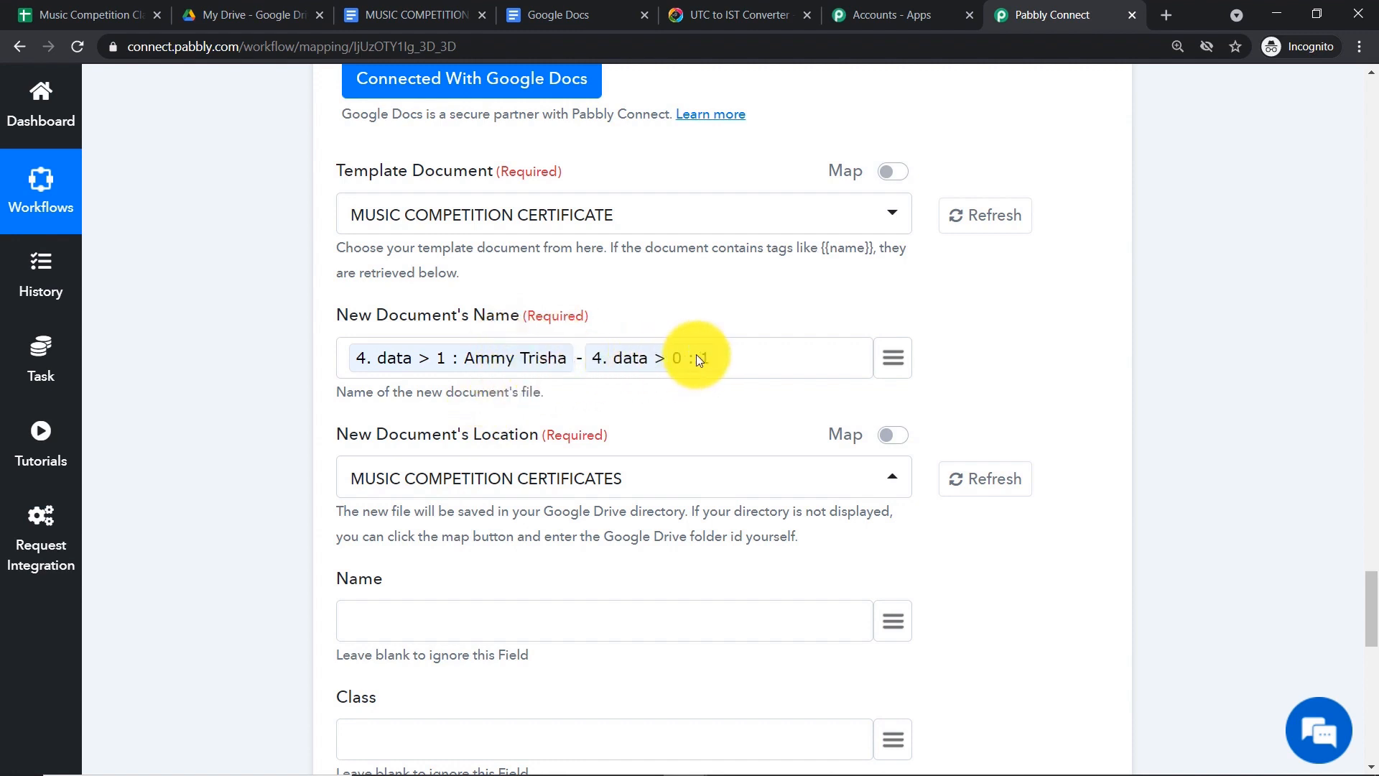
scroll(703, 358, down, 1)
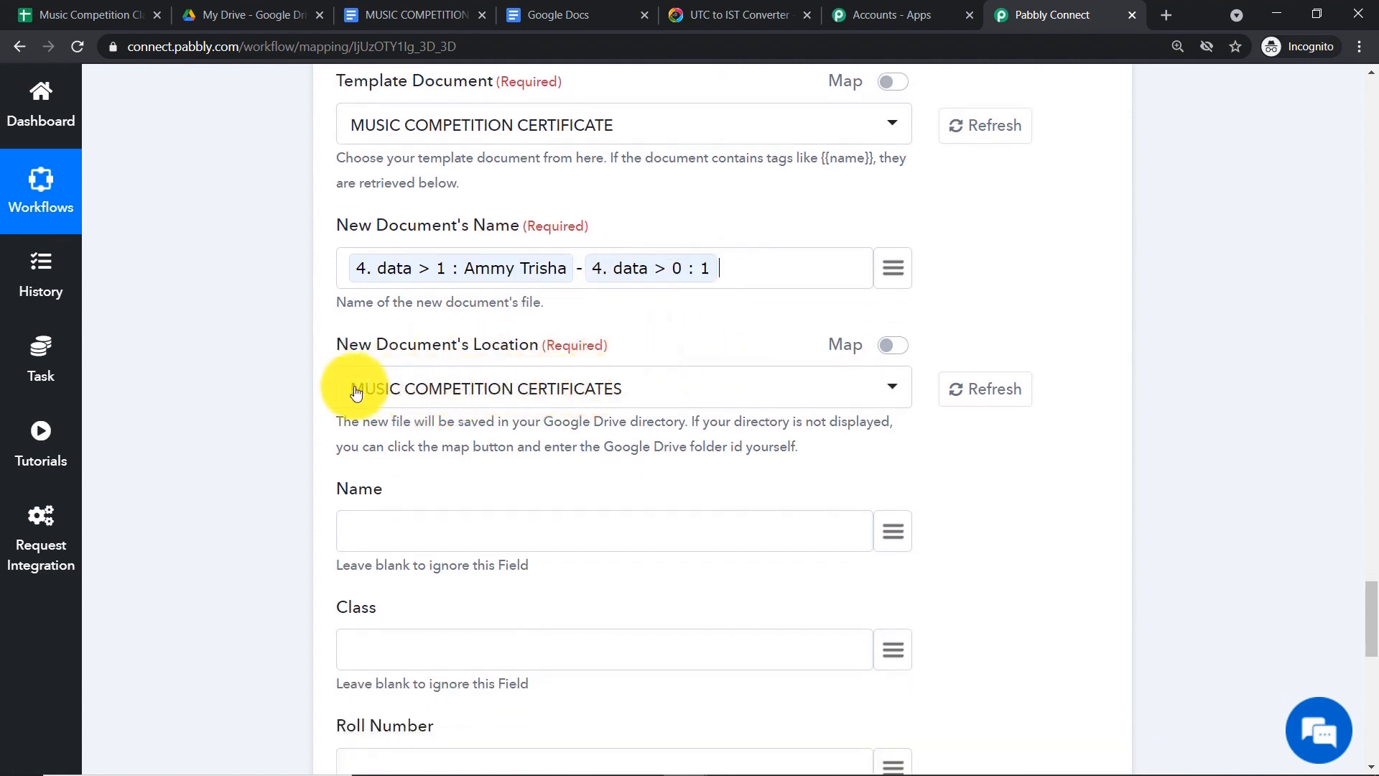
- Map the Name placeholder to the student's name from data > 1
scroll(585, 394, down, 2)
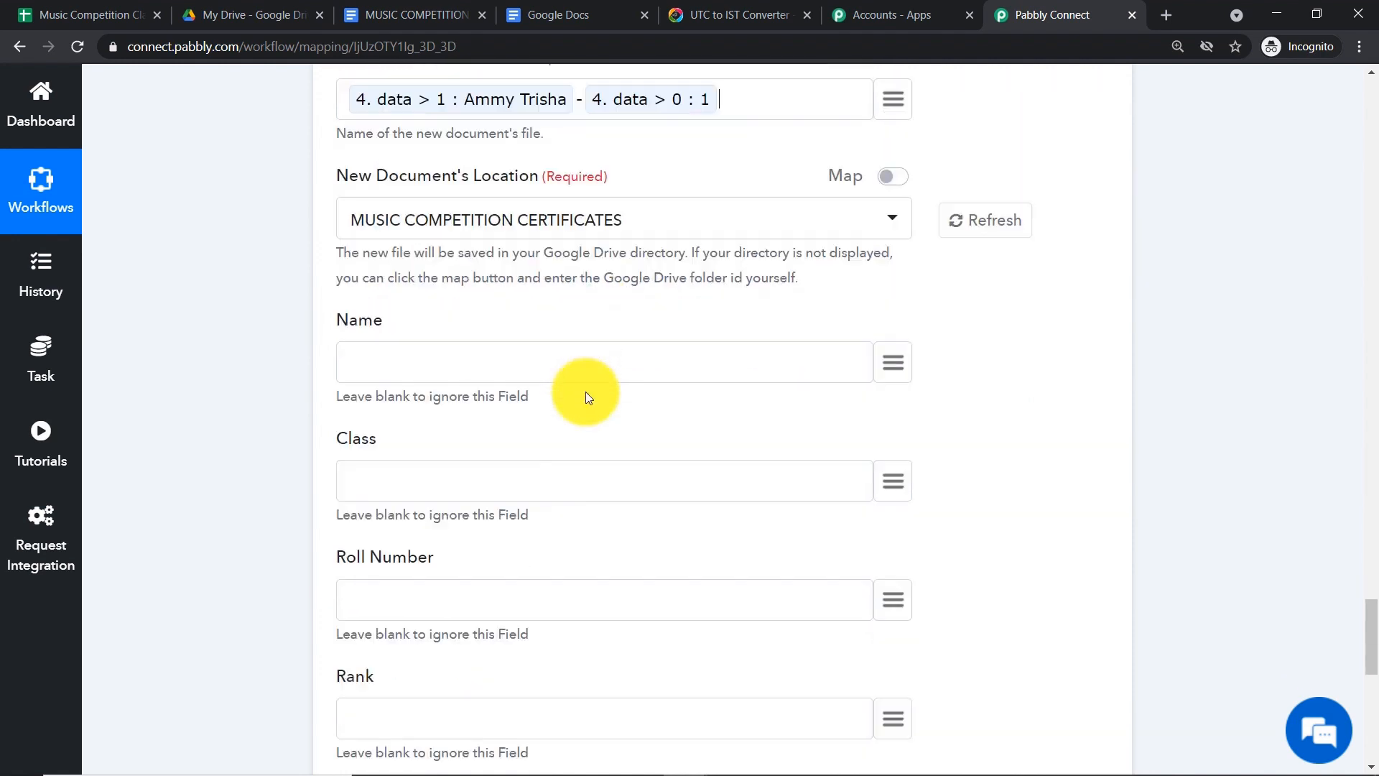
scroll(481, 307, down, 1)
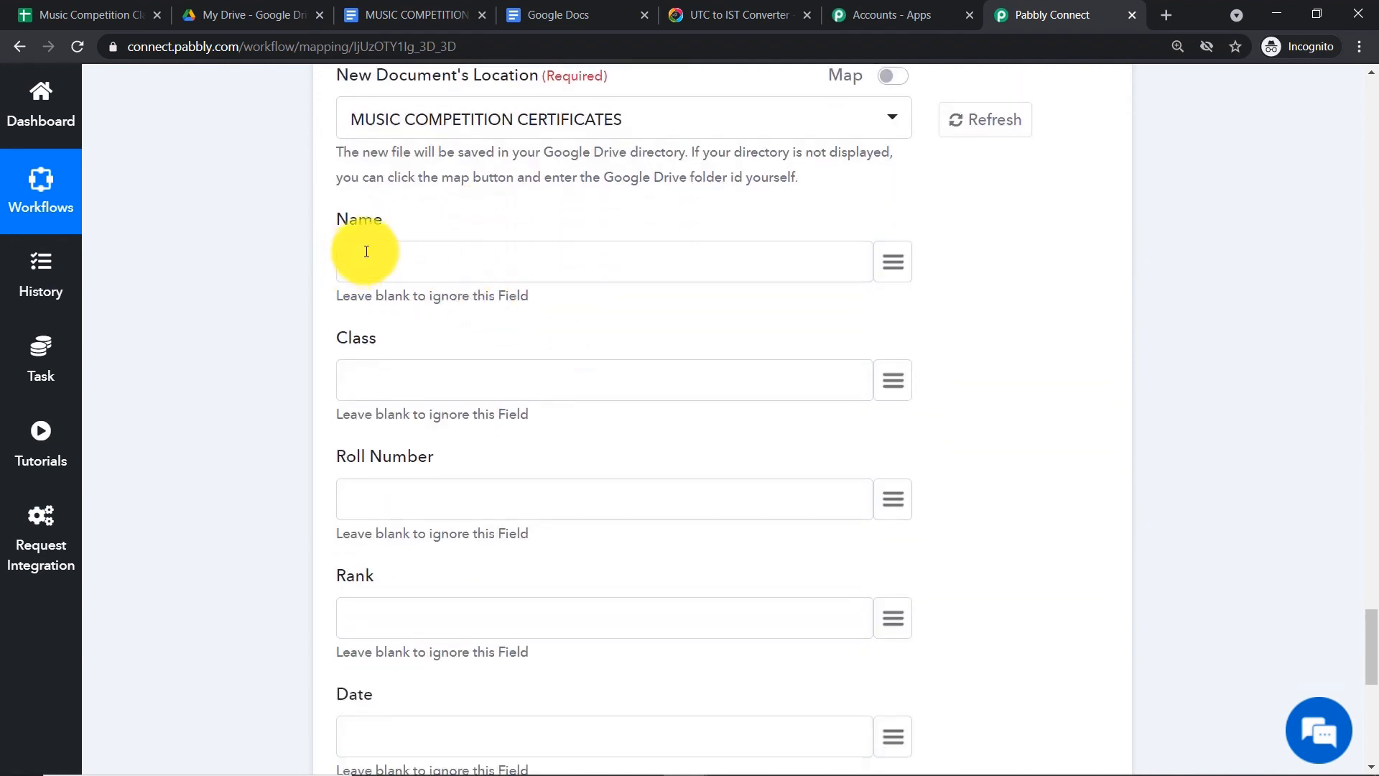
click(894, 263)
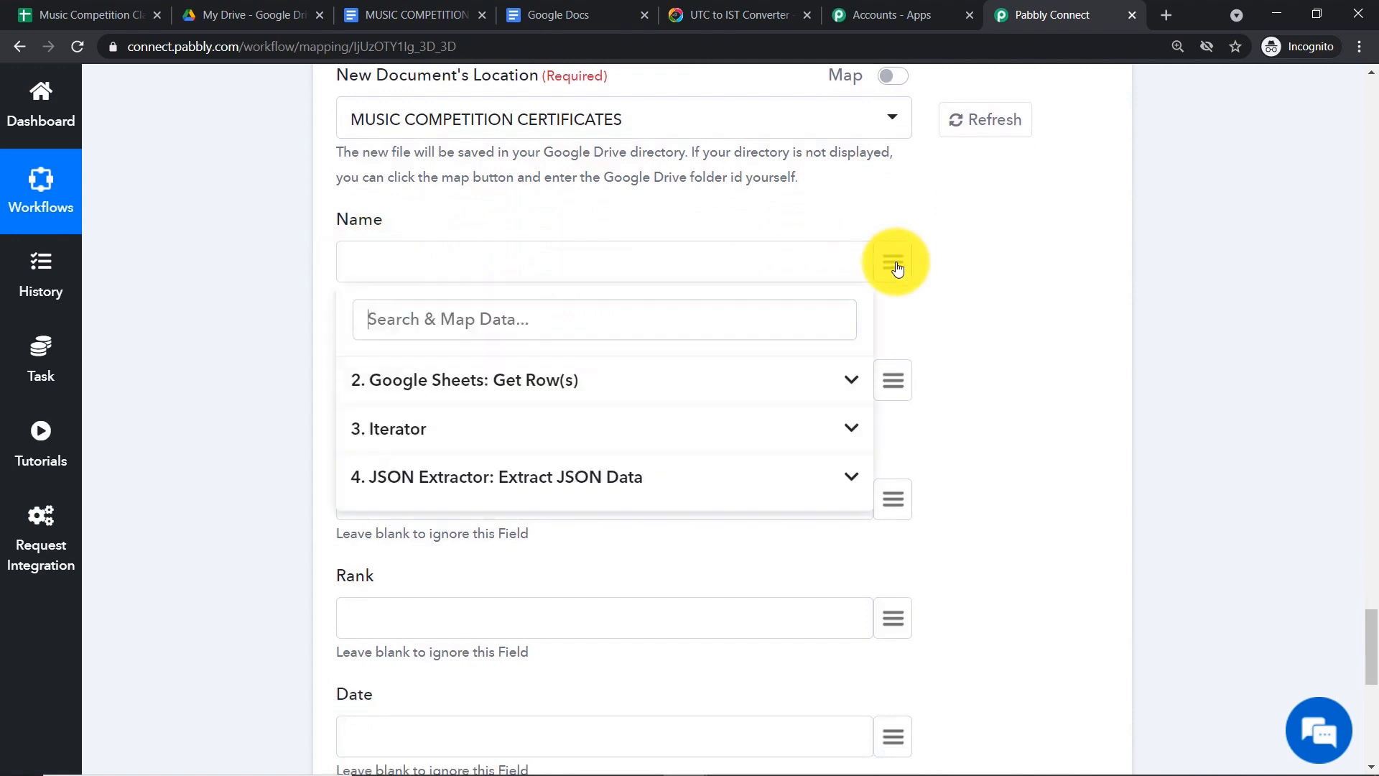
click(557, 468)
click(554, 642)
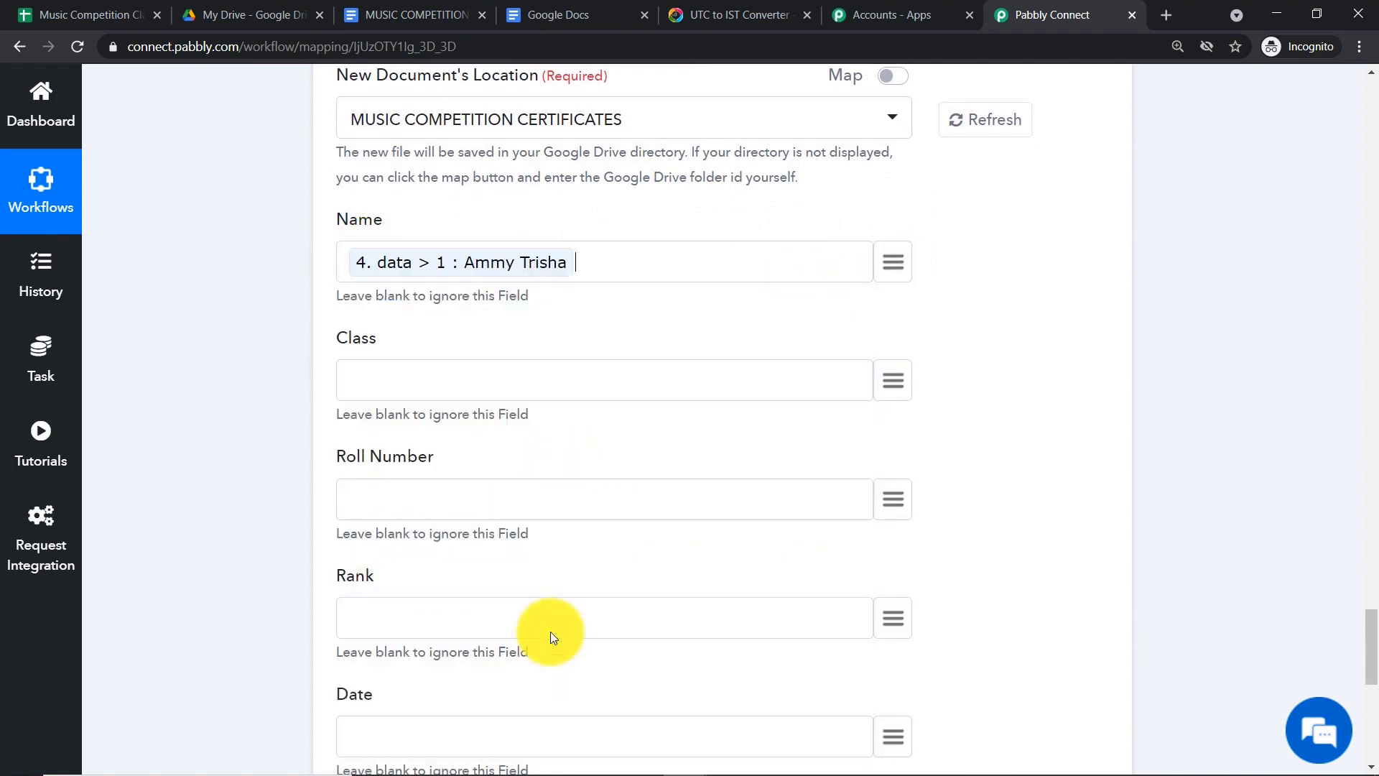
scroll(755, 227, down, 1)
scroll(690, 237, up, 1)
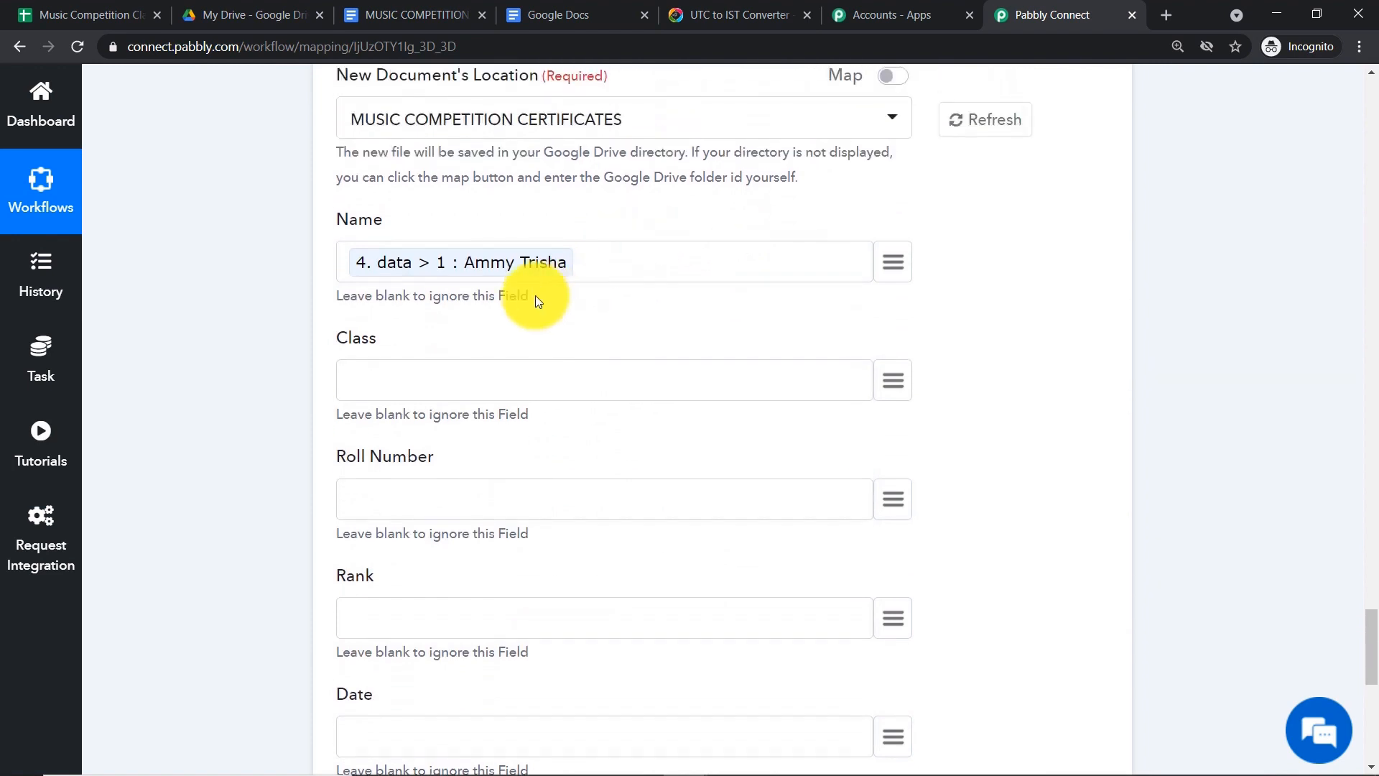
click(424, 15)
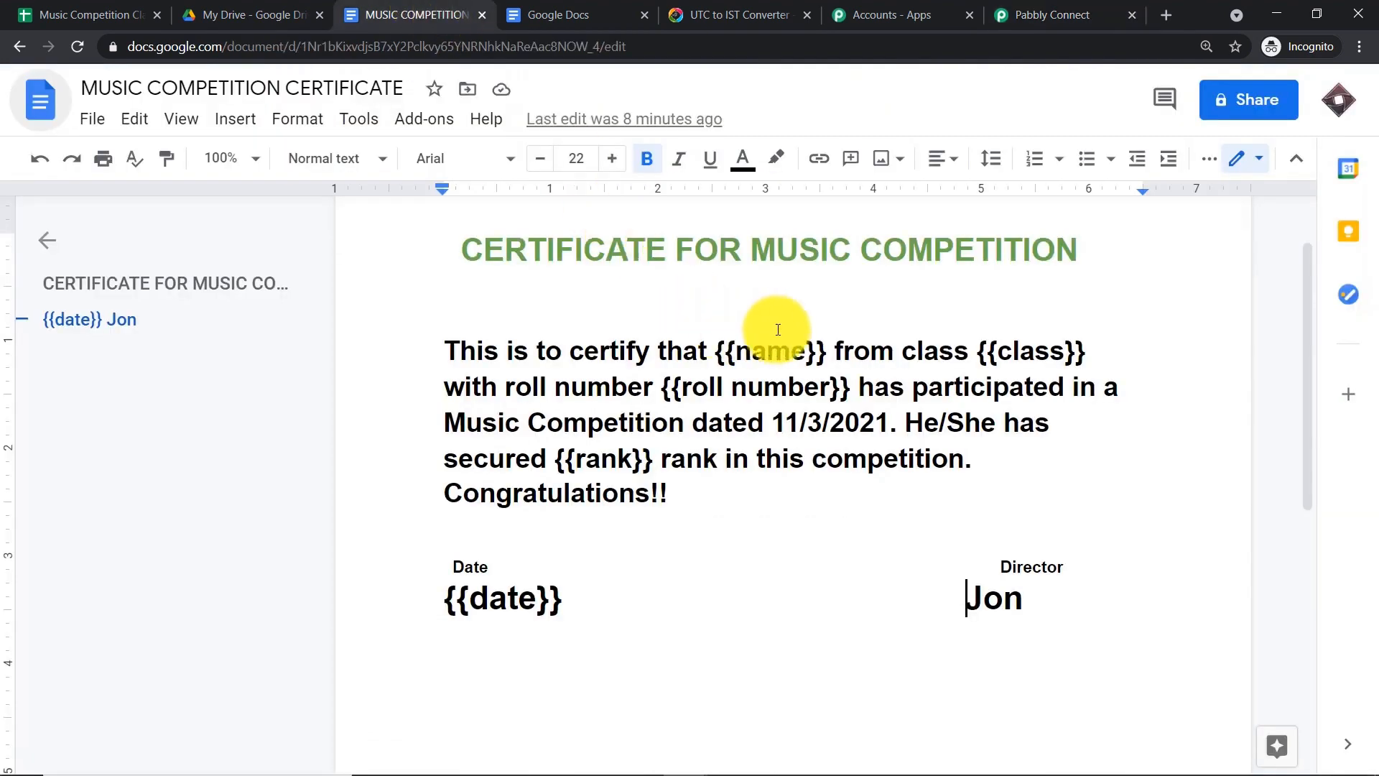
click(1025, 9)
- Set the Class placeholder to II, matching the spreadsheet title
scroll(714, 295, down, 1)
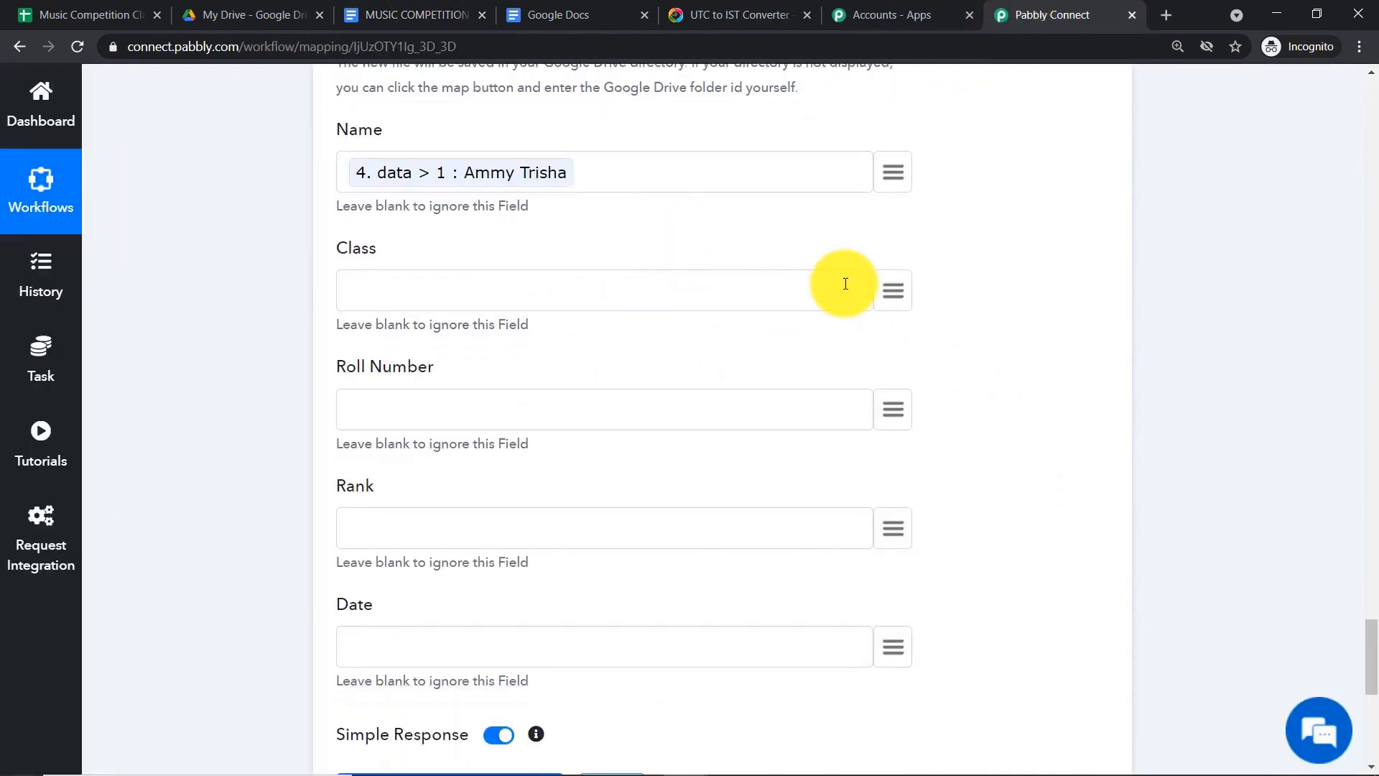
click(893, 290)
click(607, 488)
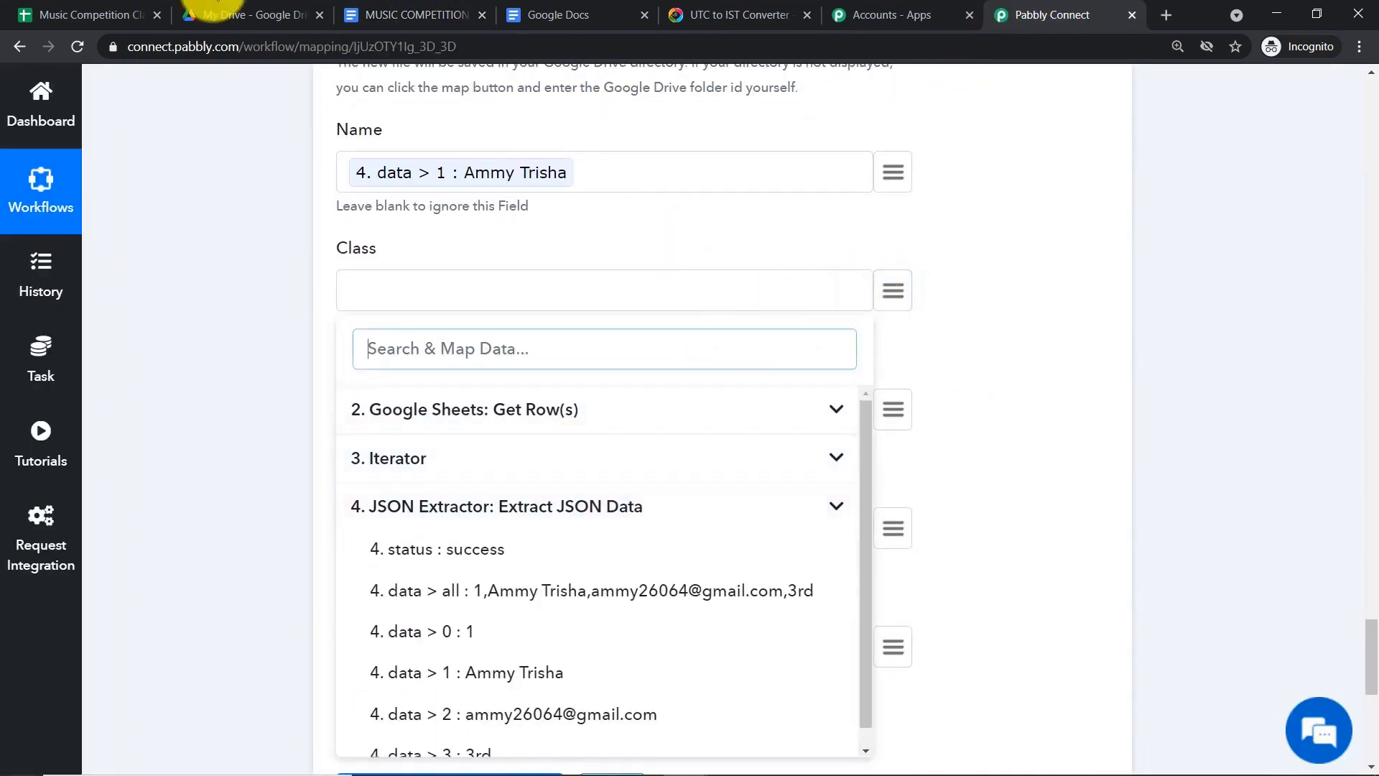
click(108, 14)
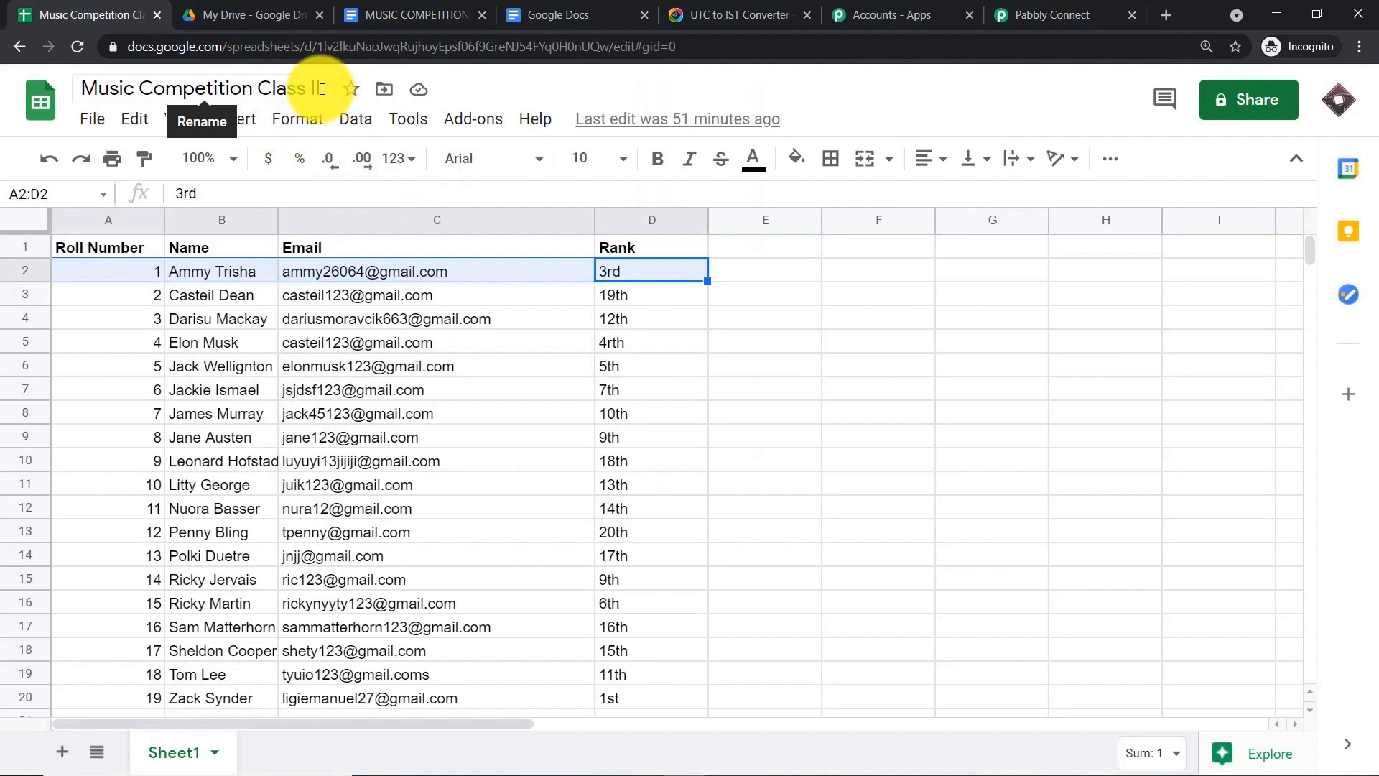
click(1050, 15)
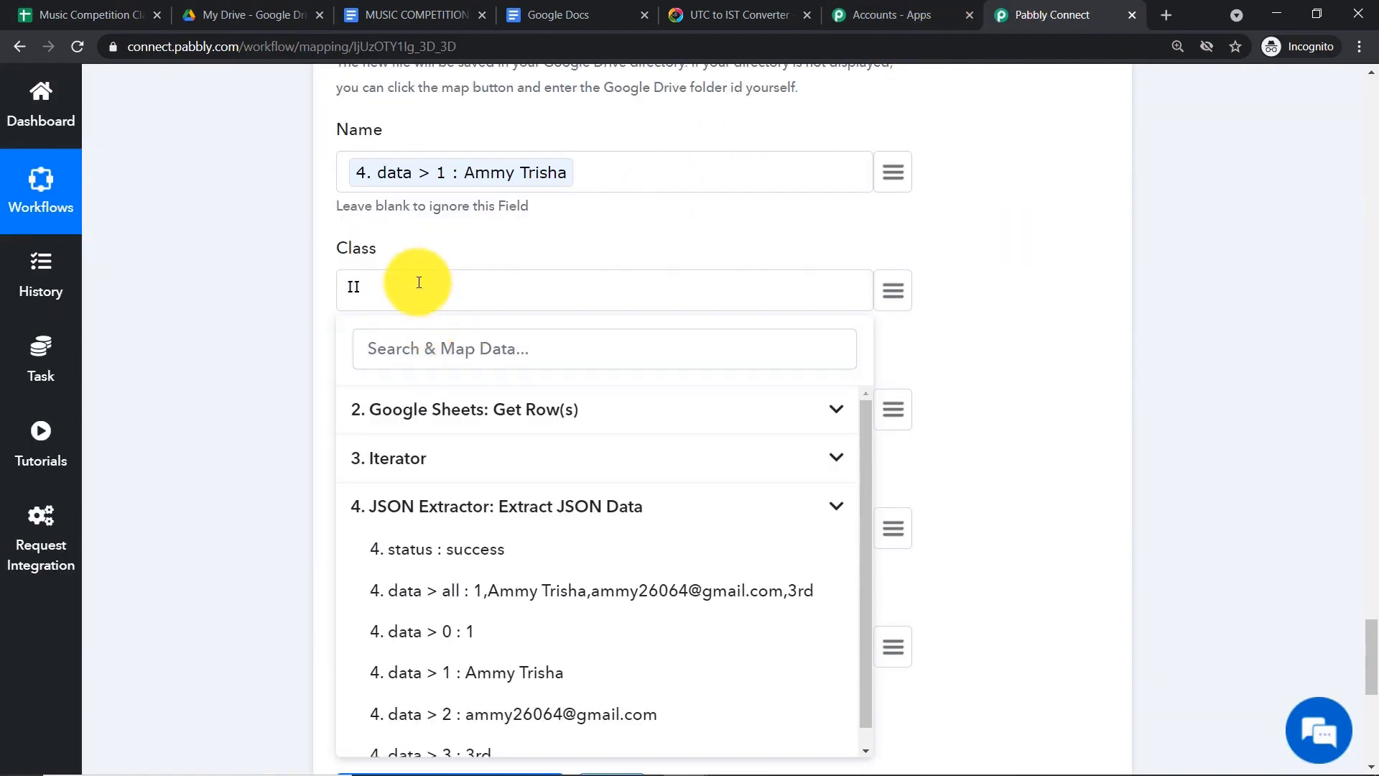
click(524, 210)
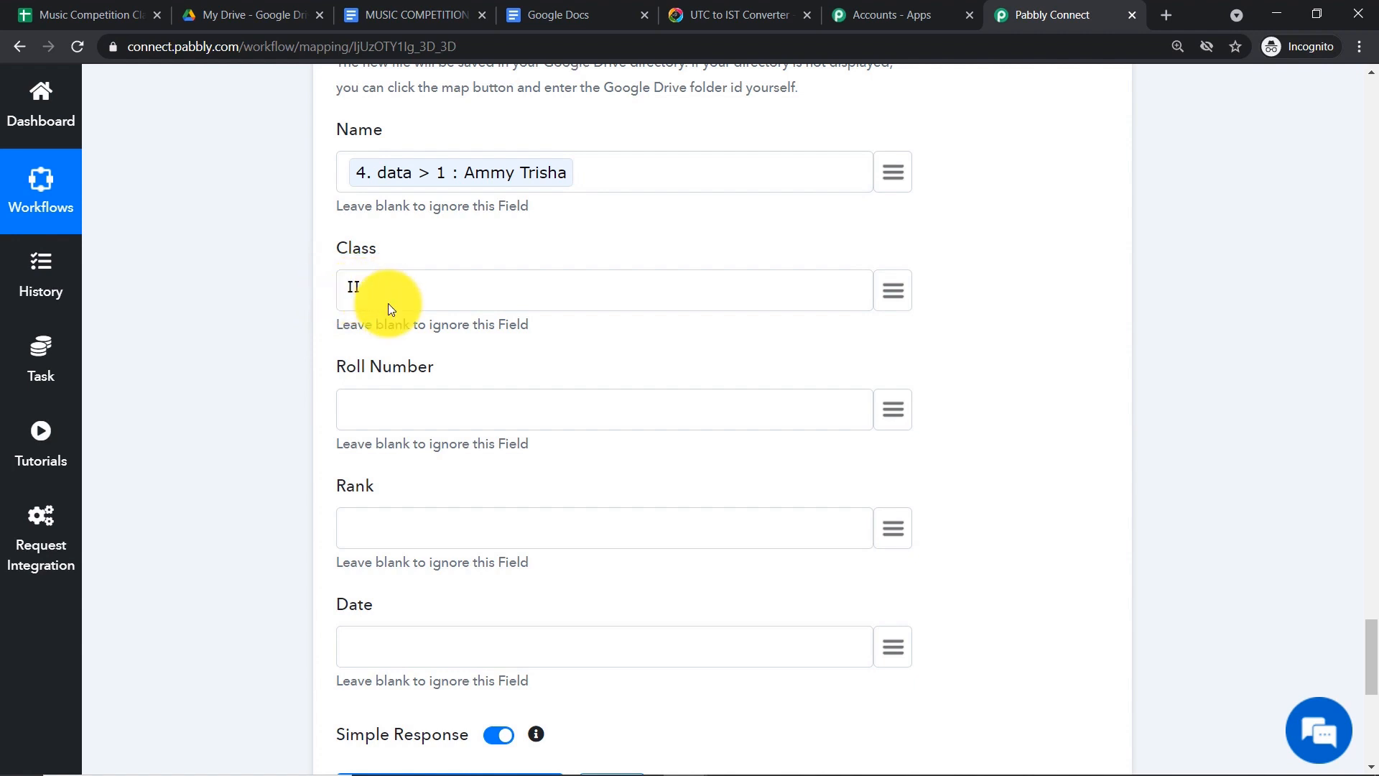
scroll(388, 303, down, 3)
- Map Roll Number to data > 0 and Rank to data > 3
click(893, 231)
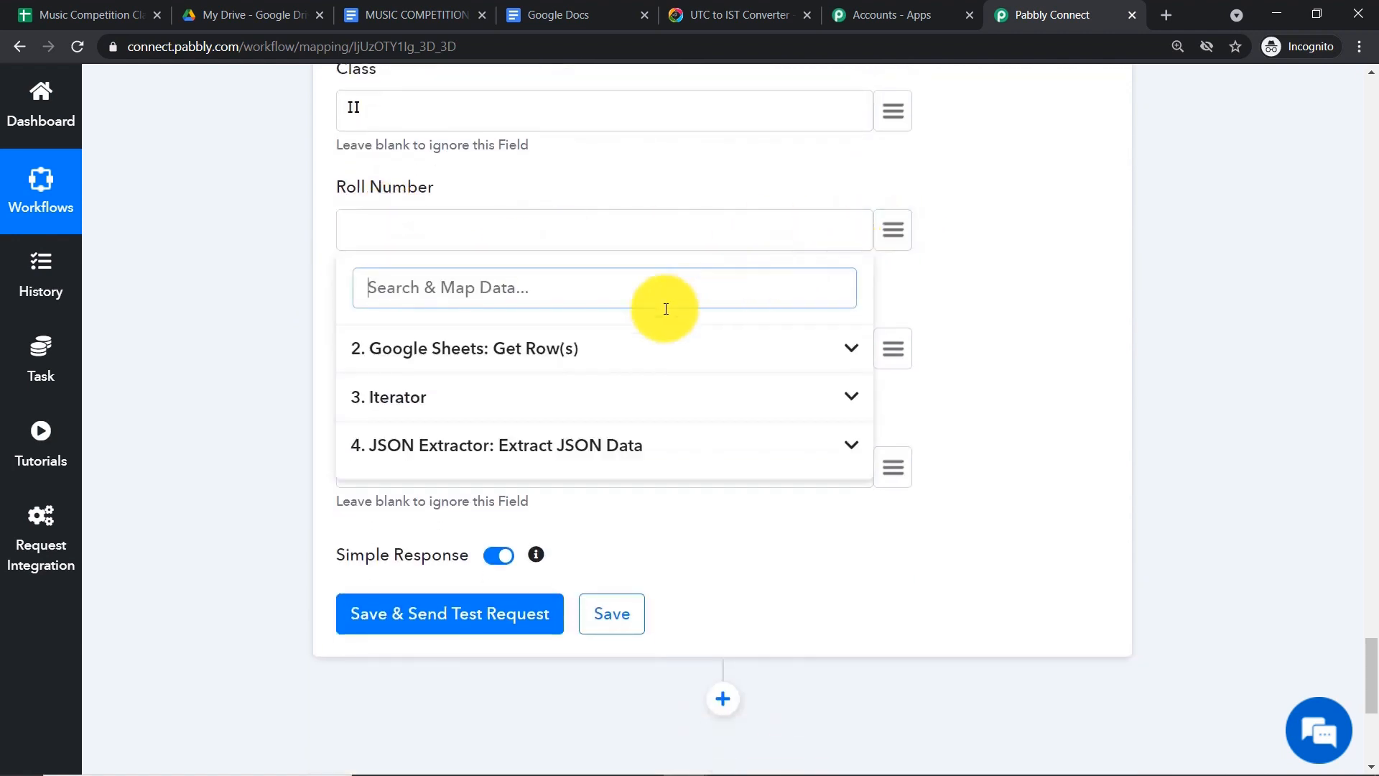
click(548, 442)
click(489, 585)
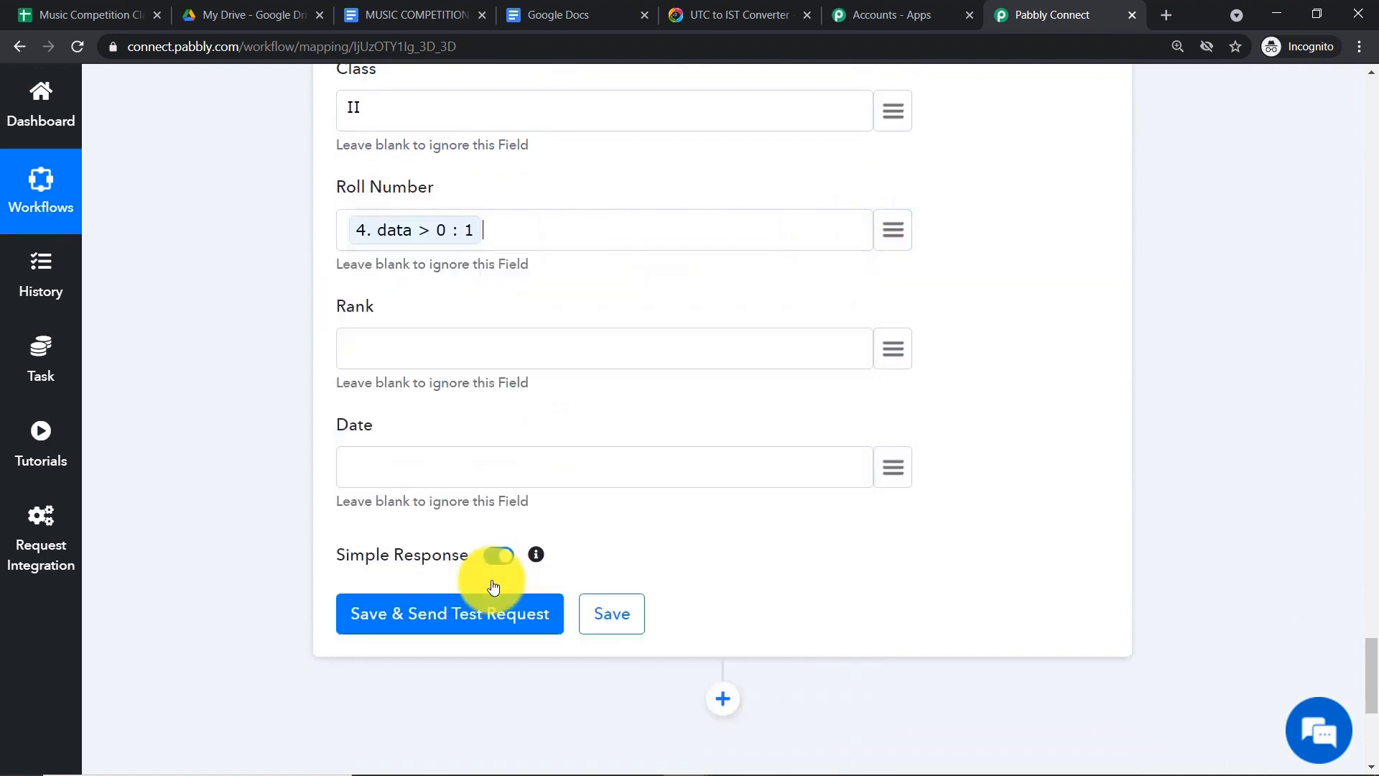
scroll(776, 238, down, 1)
click(891, 260)
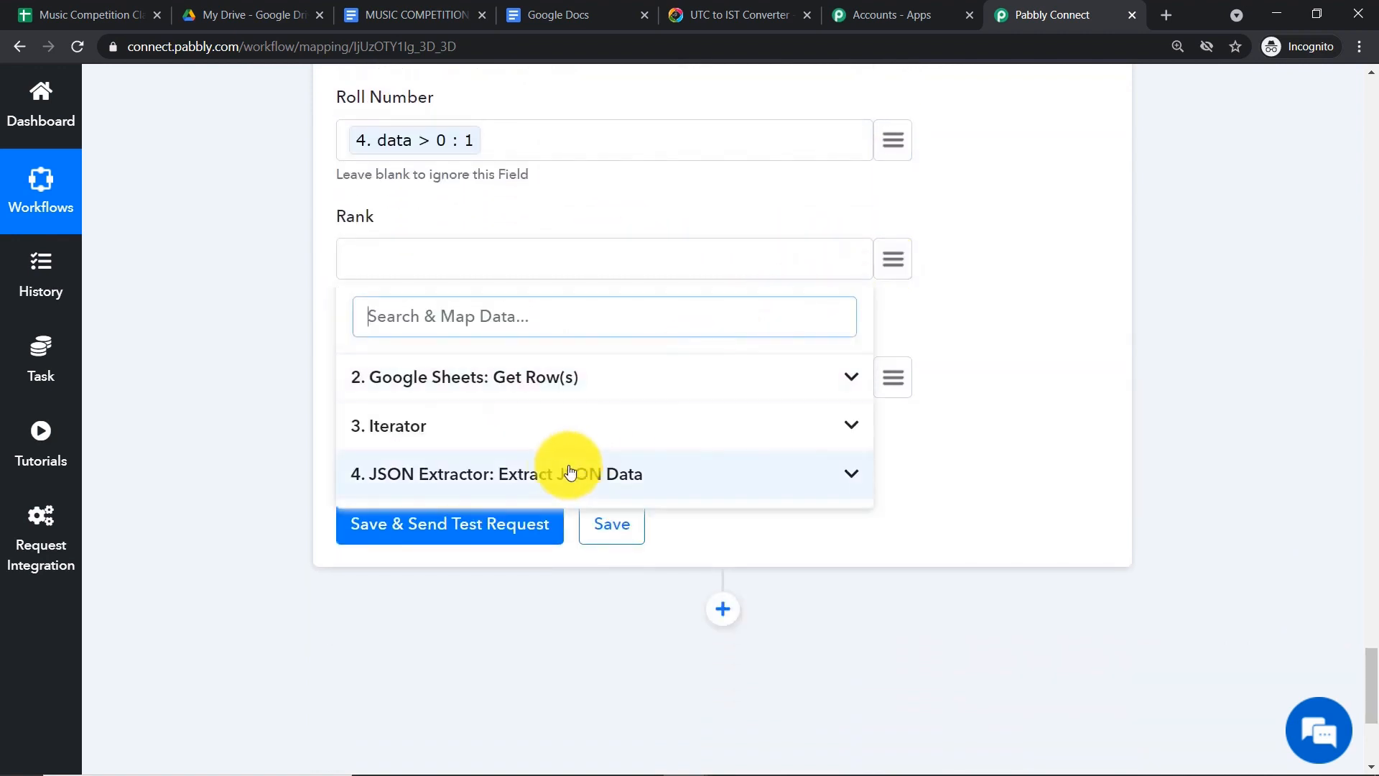
click(569, 471)
click(502, 714)
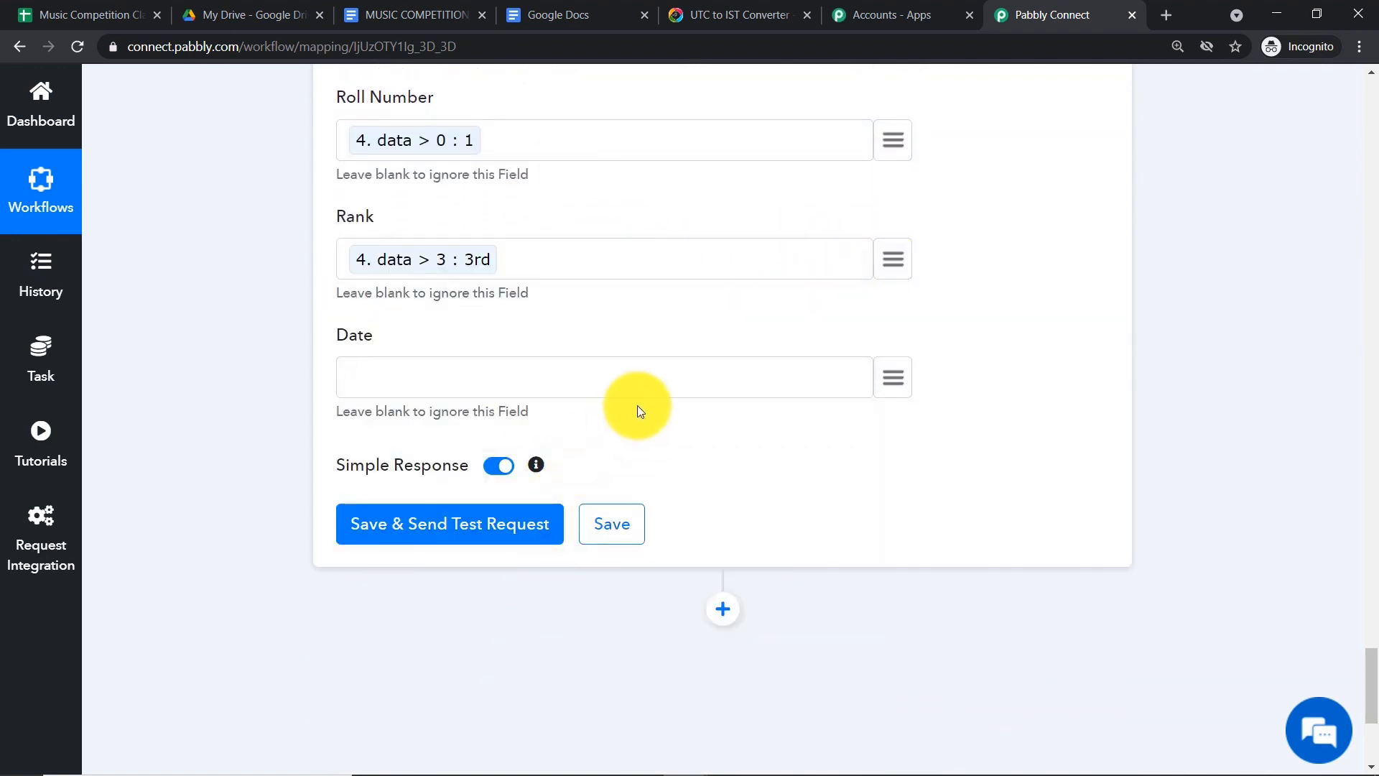
scroll(382, 364, up, 1)
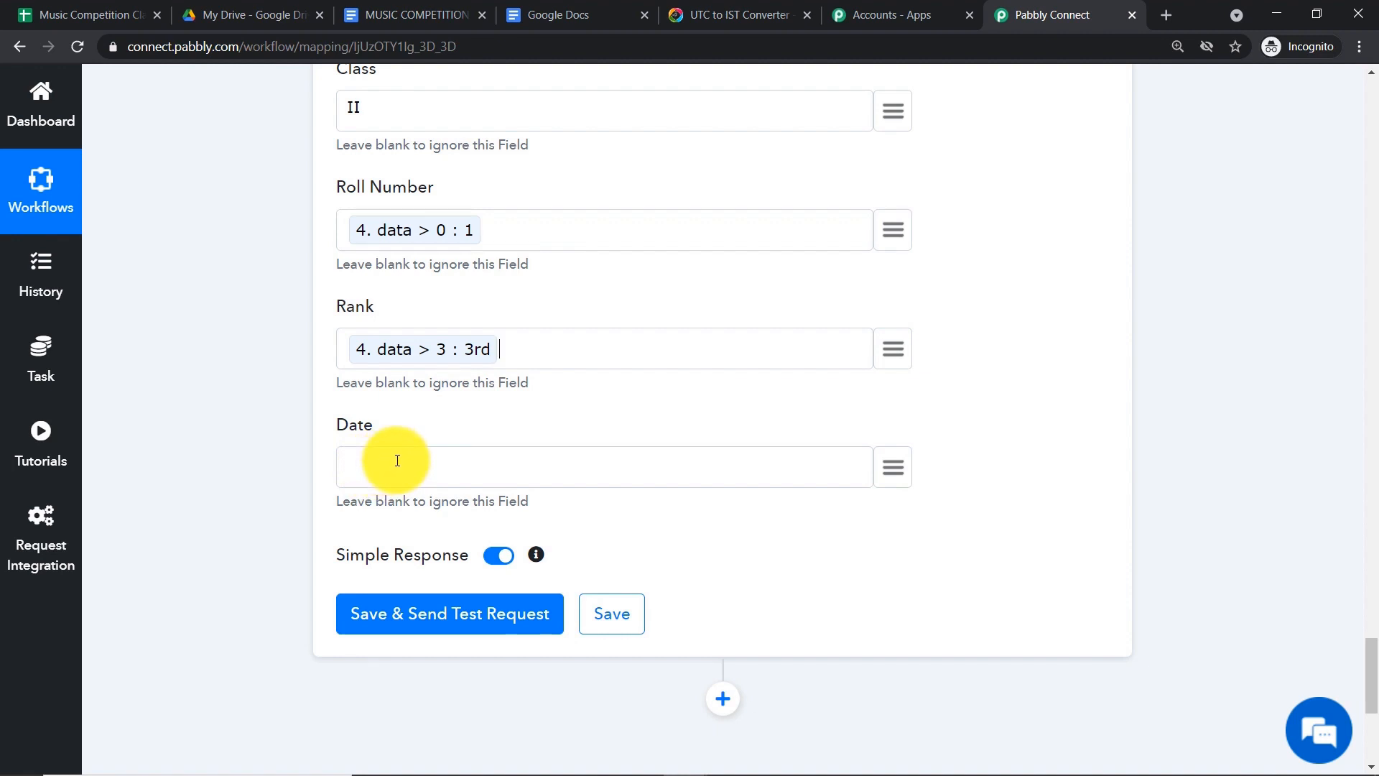
mouse_move(1139, 754)
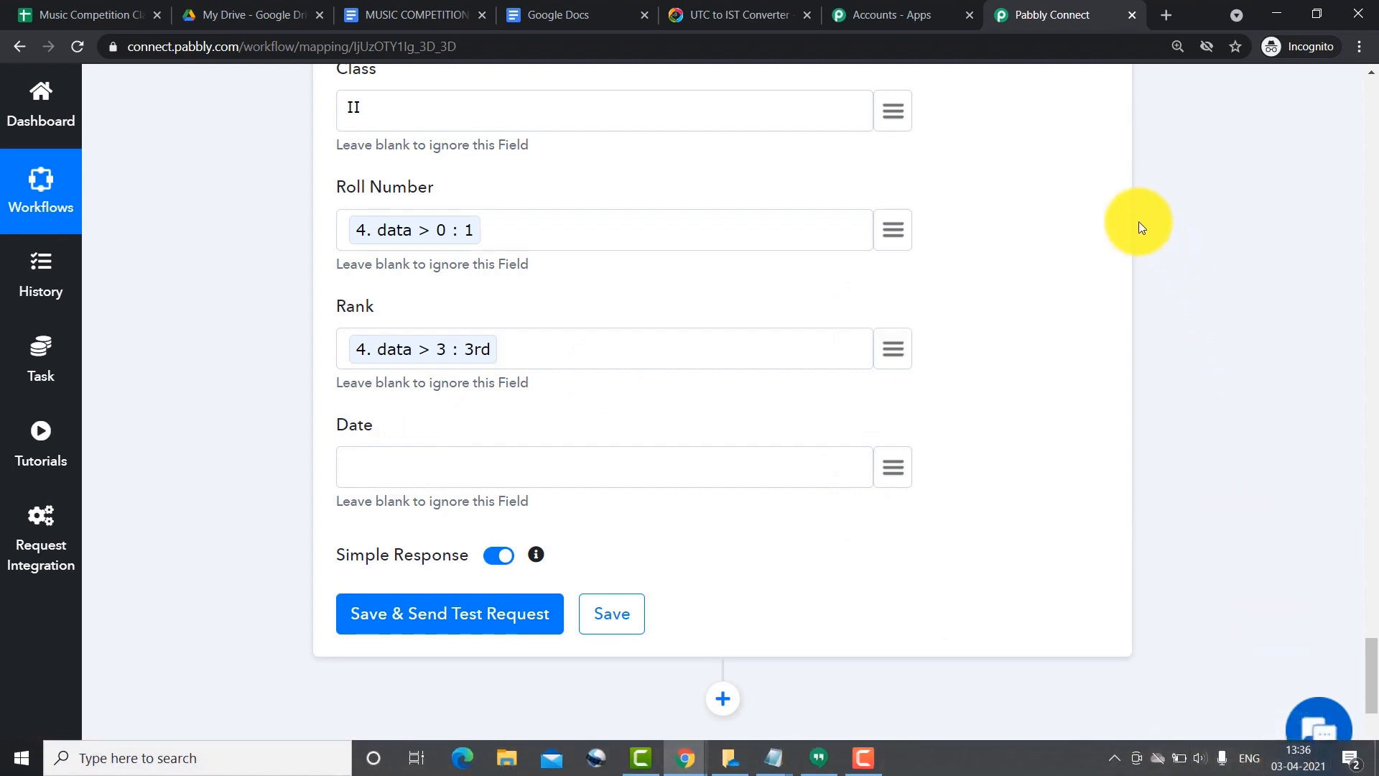
scroll(1099, 245, up, 3)
scroll(1097, 248, up, 10)
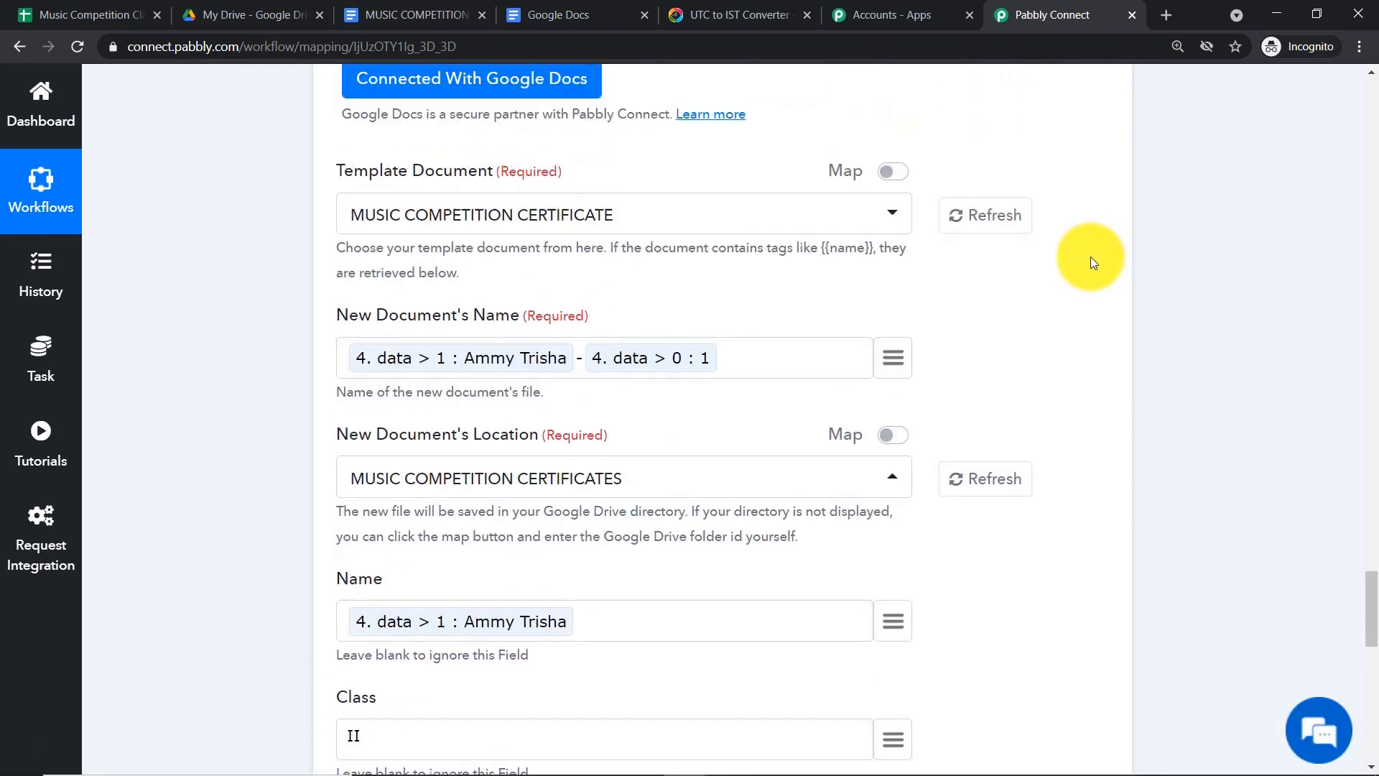
- Insert a Date/Time Formatter step with the Current Date action before the document step and connect it
click(728, 306)
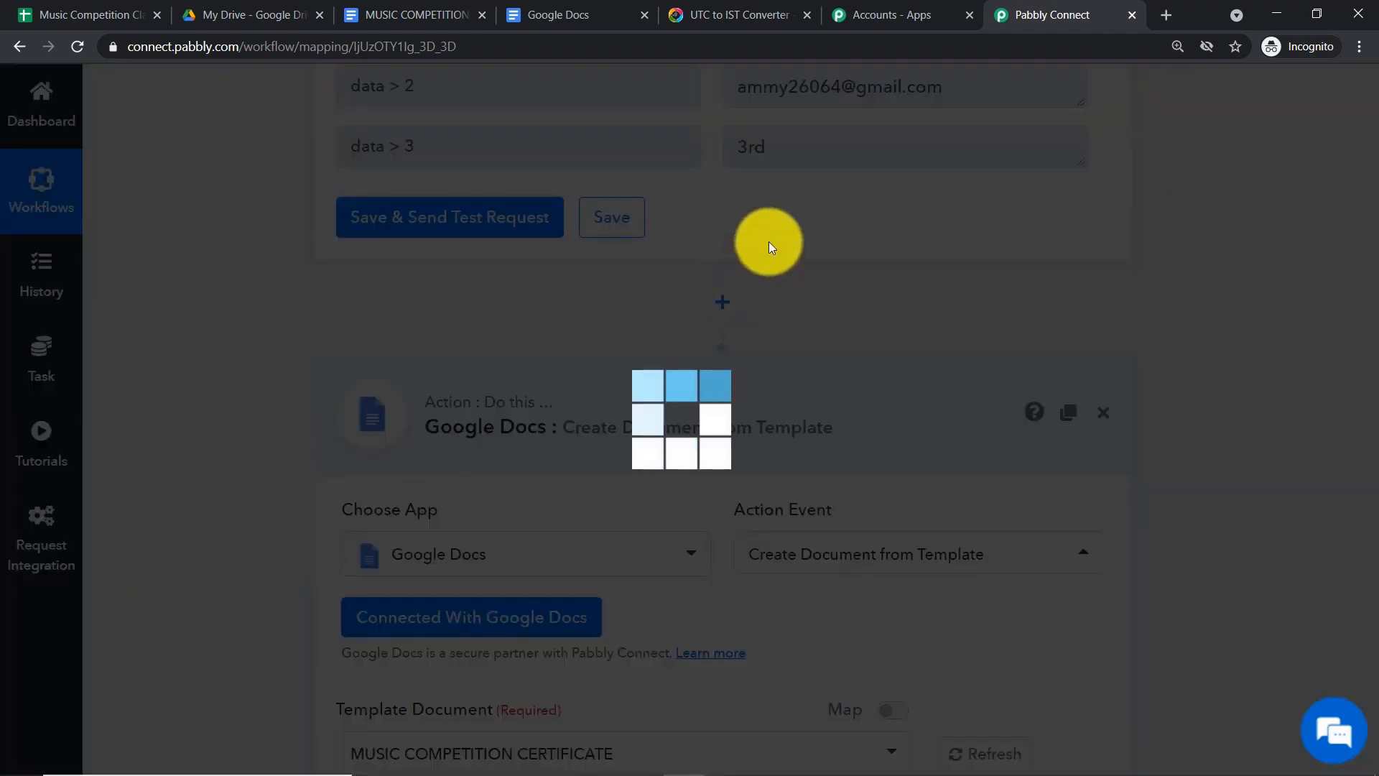
click(452, 548)
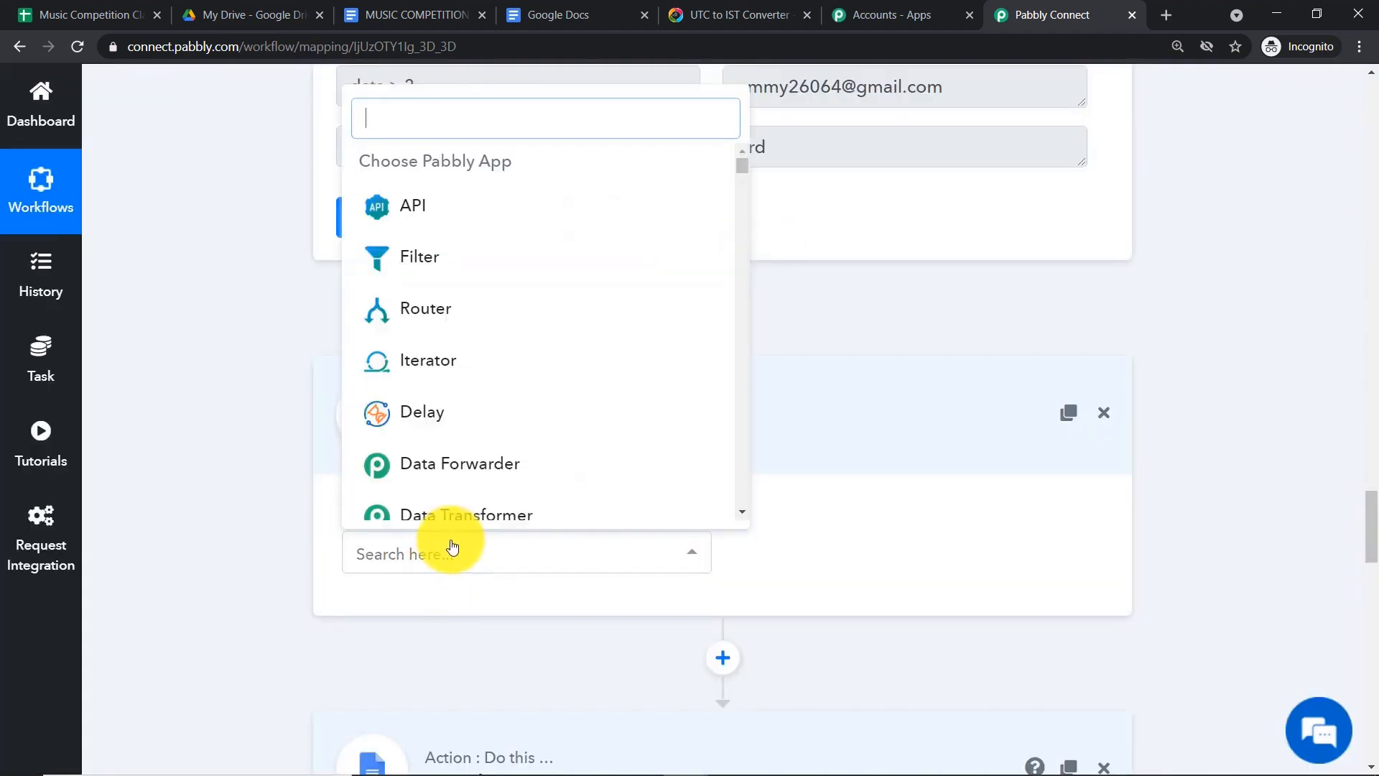
text(DATE)
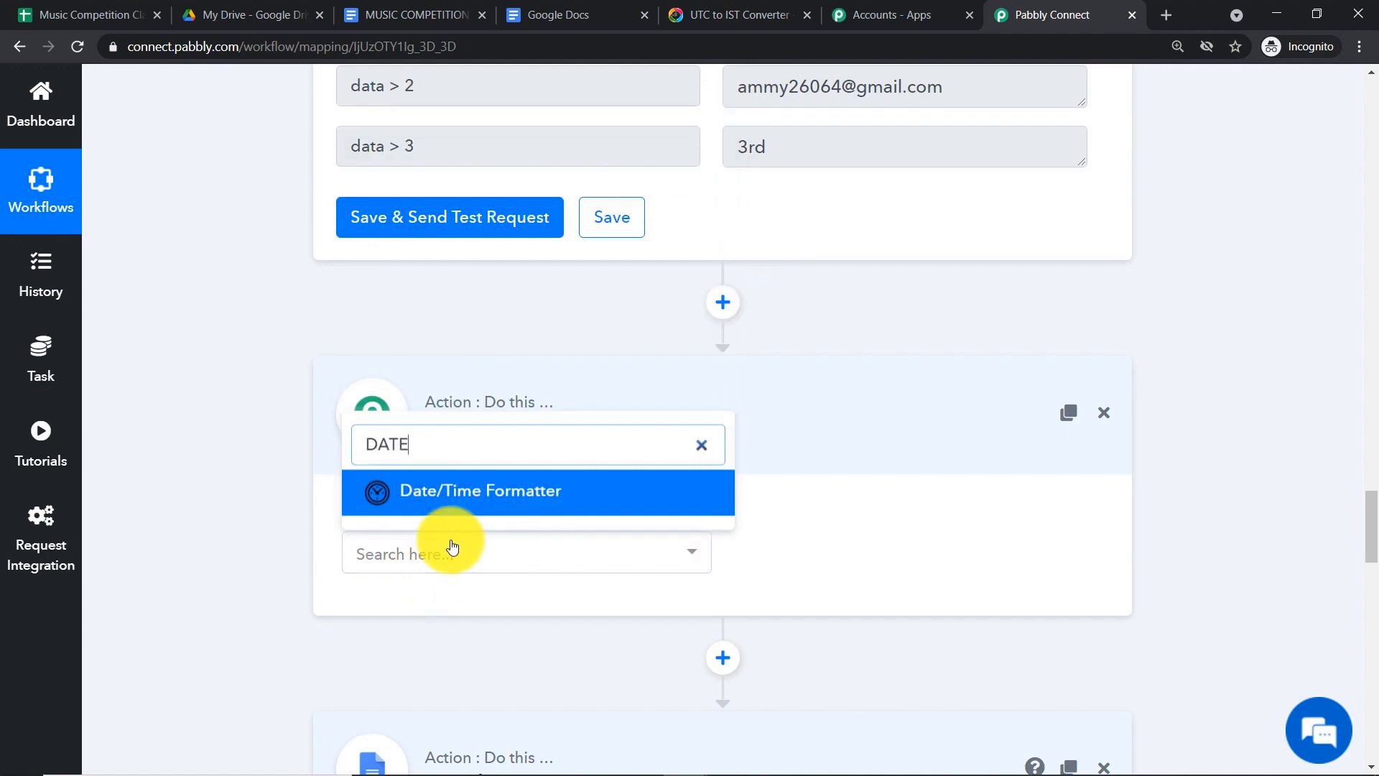
click(503, 486)
click(860, 571)
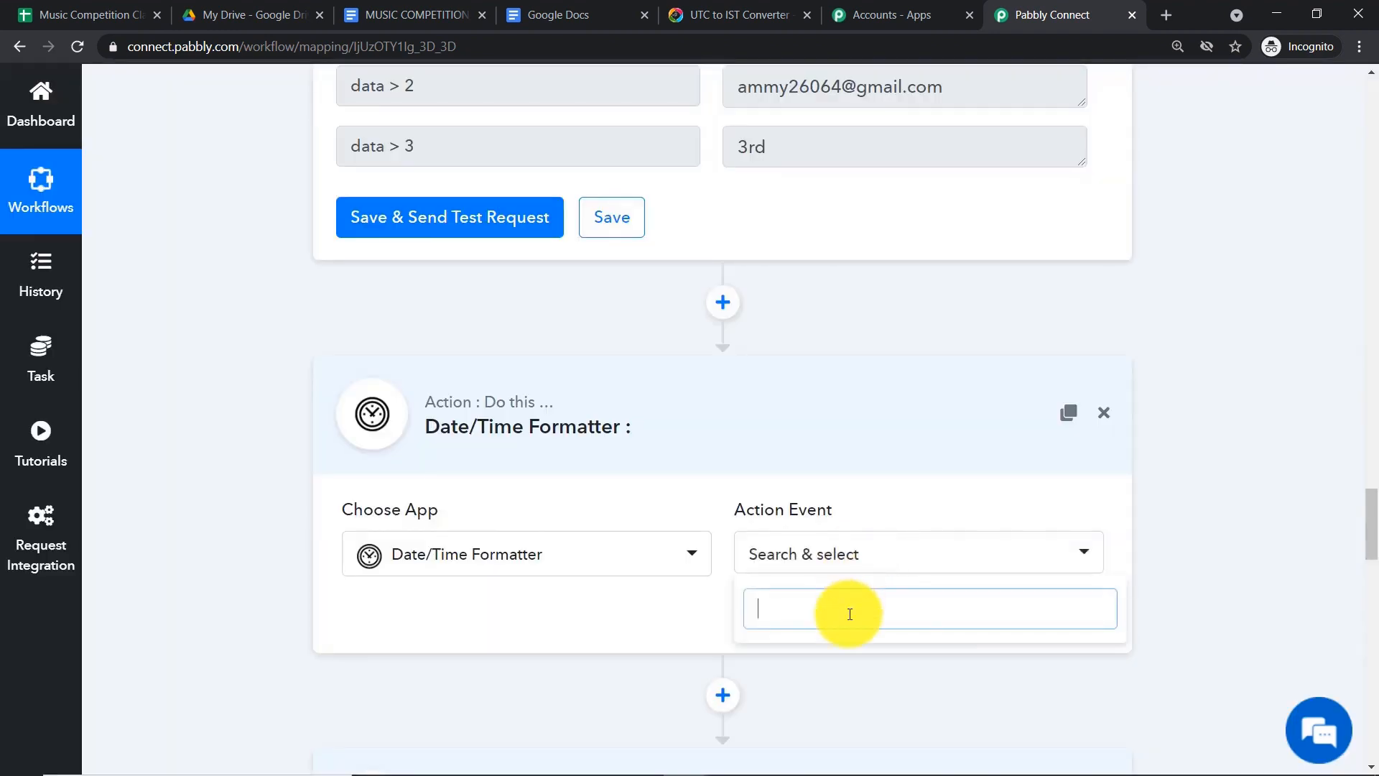
click(847, 564)
click(848, 564)
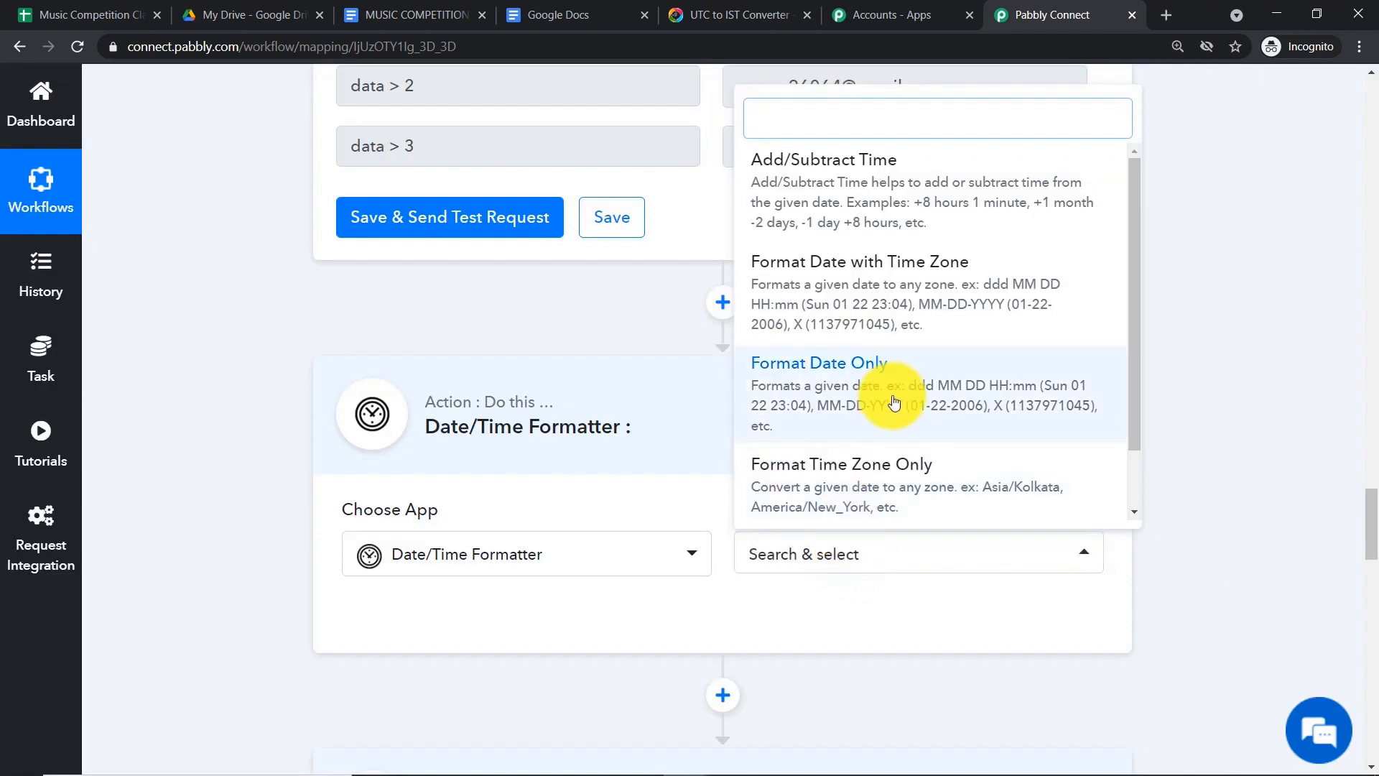
scroll(893, 424, down, 1)
click(871, 488)
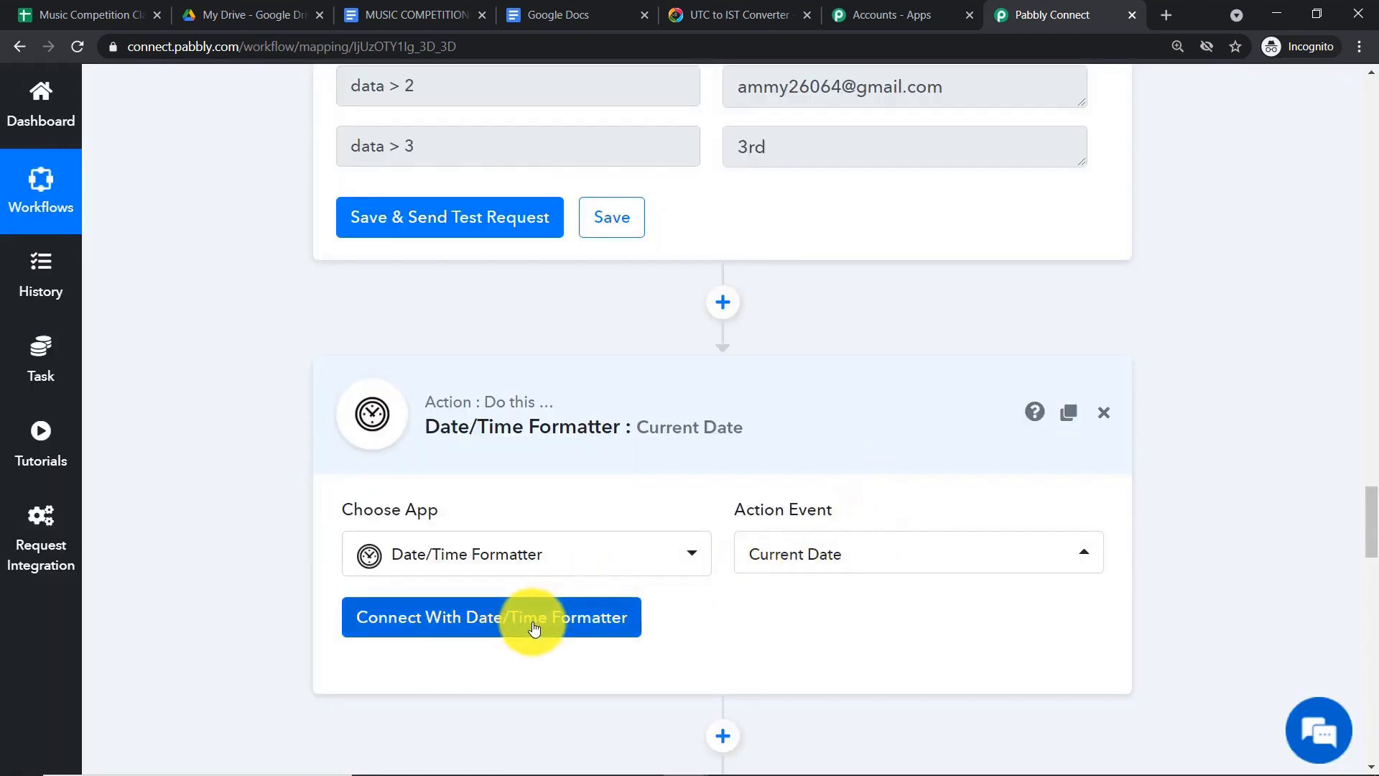
scroll(523, 560, down, 1)
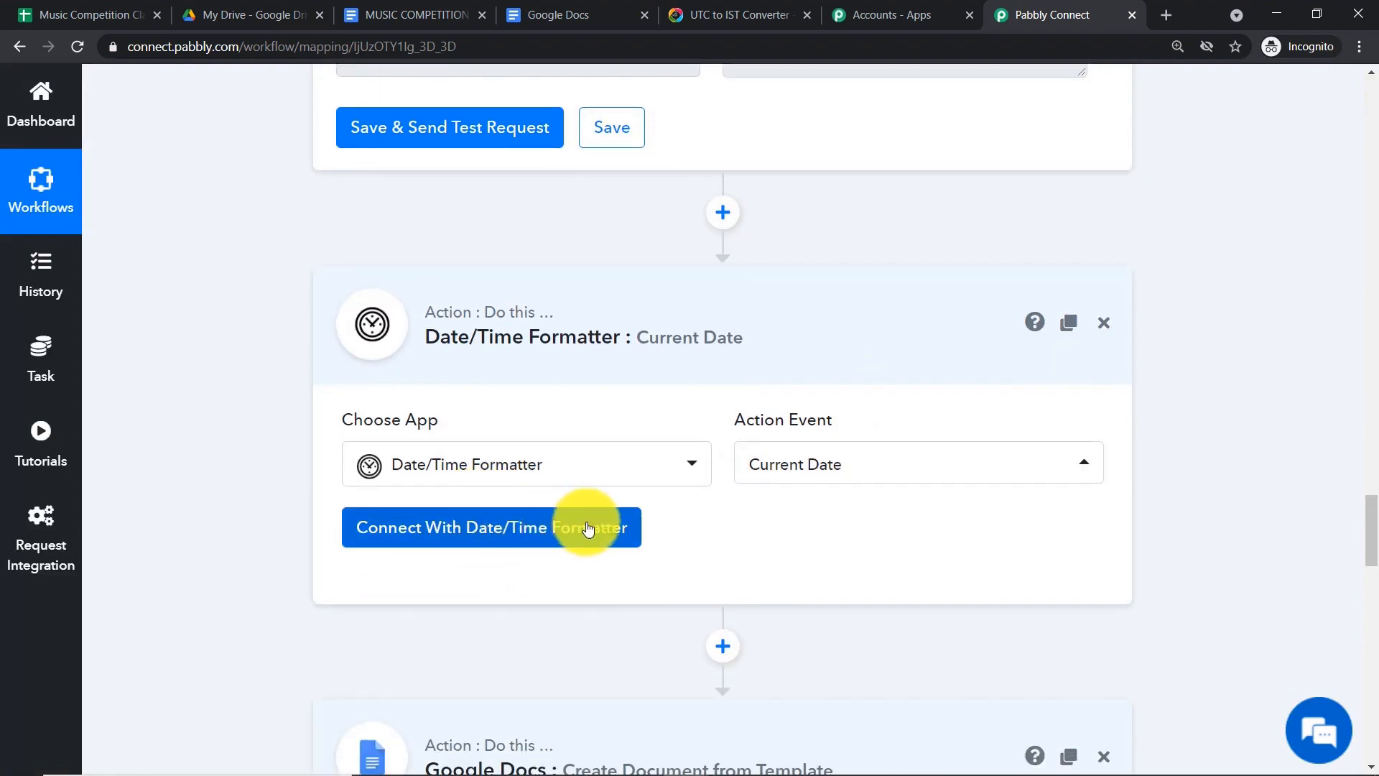
scroll(588, 528, down, 1)
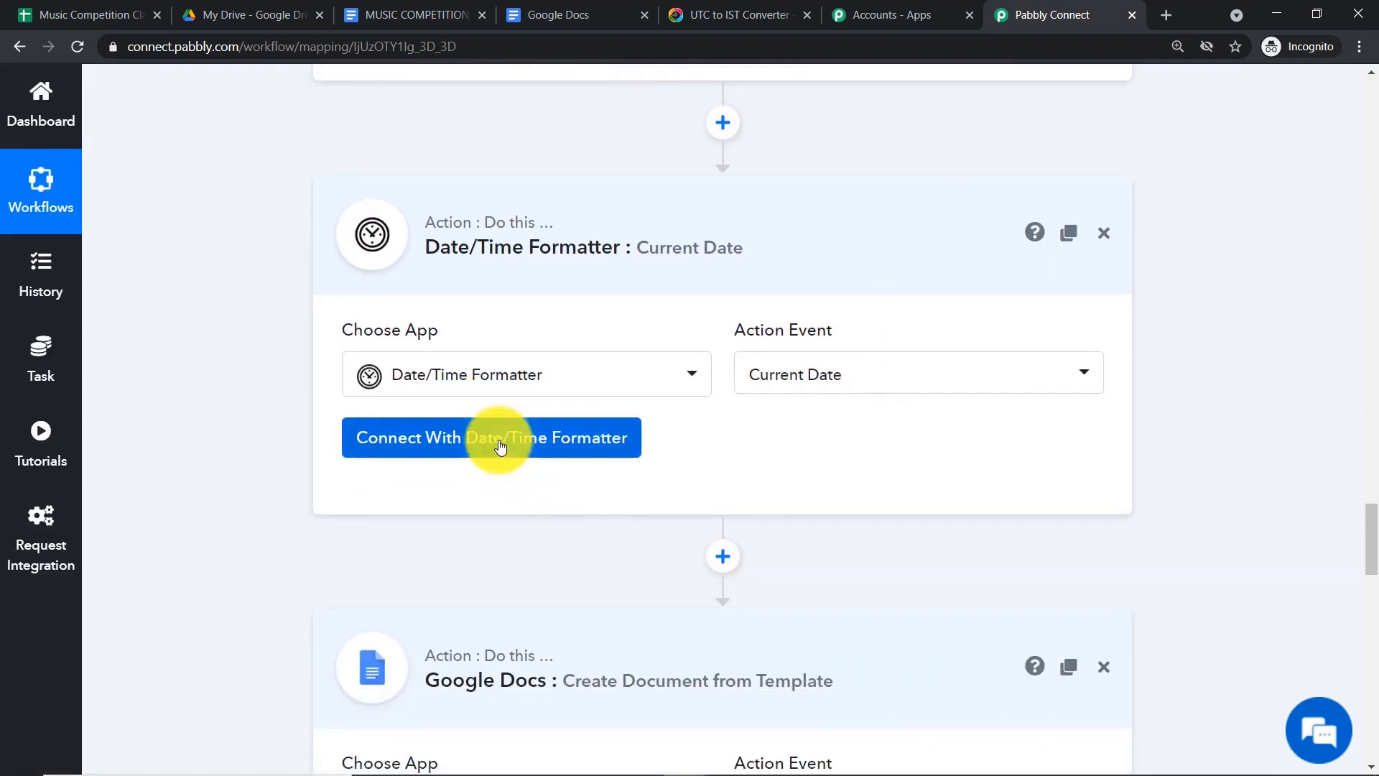
click(501, 446)
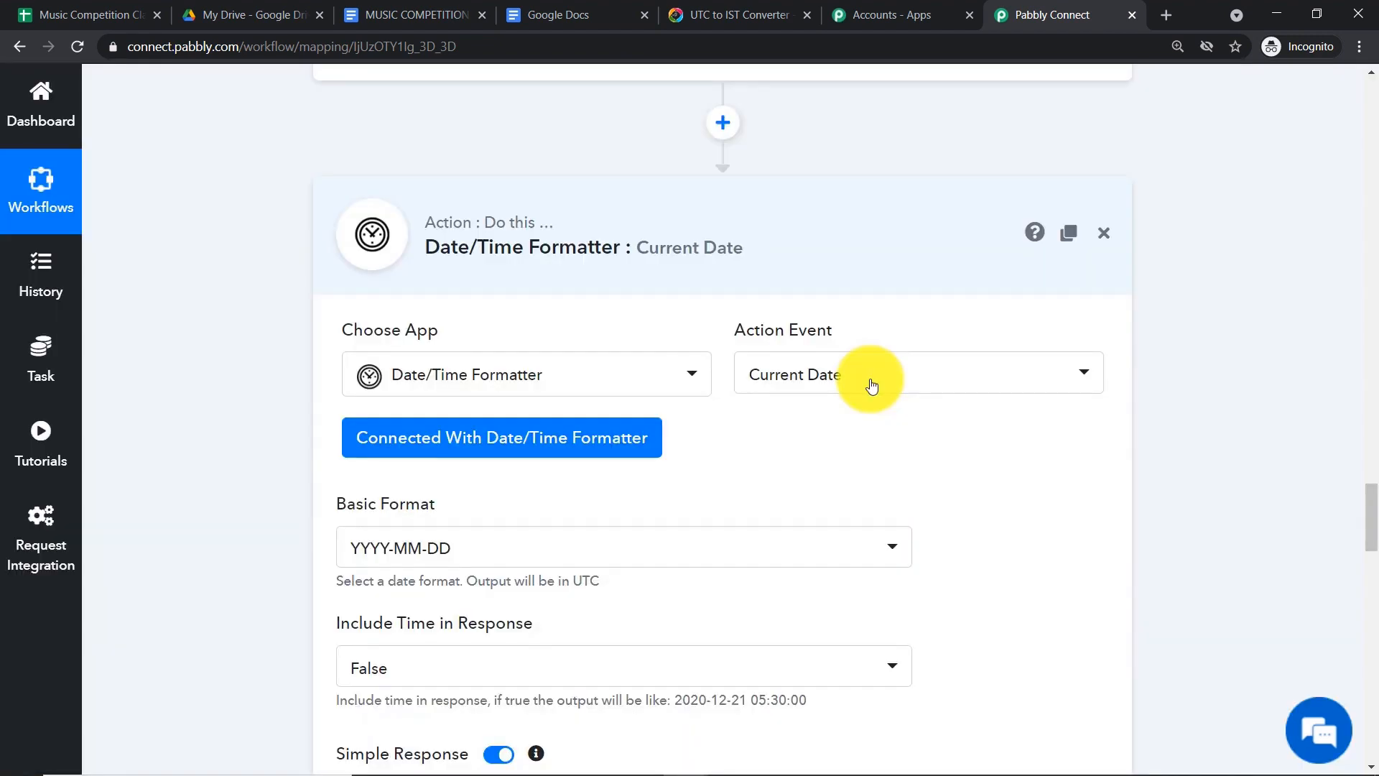
- Change the Basic Format to DD/MM/YYYY and compare it with the certificate's date placeholder
scroll(871, 388, down, 3)
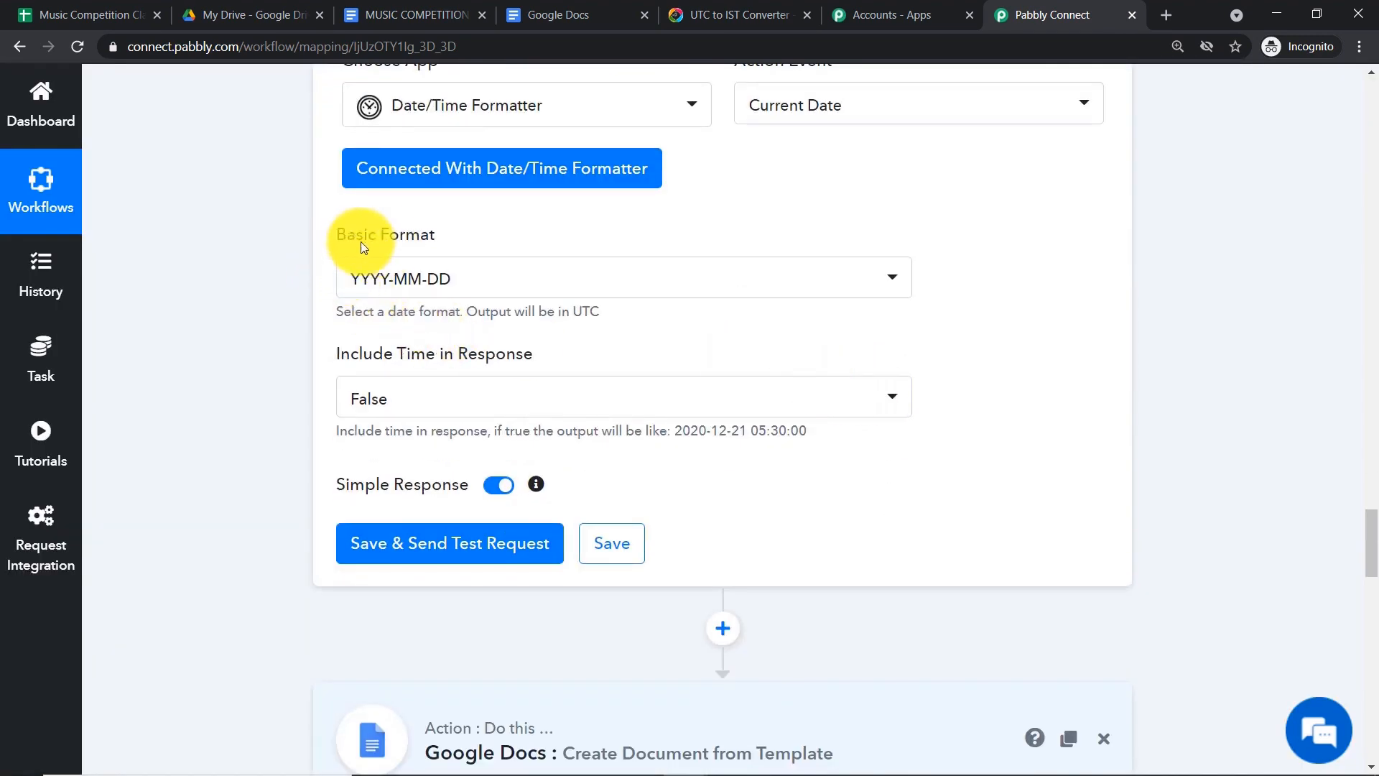
click(416, 278)
scroll(480, 471, down, 1)
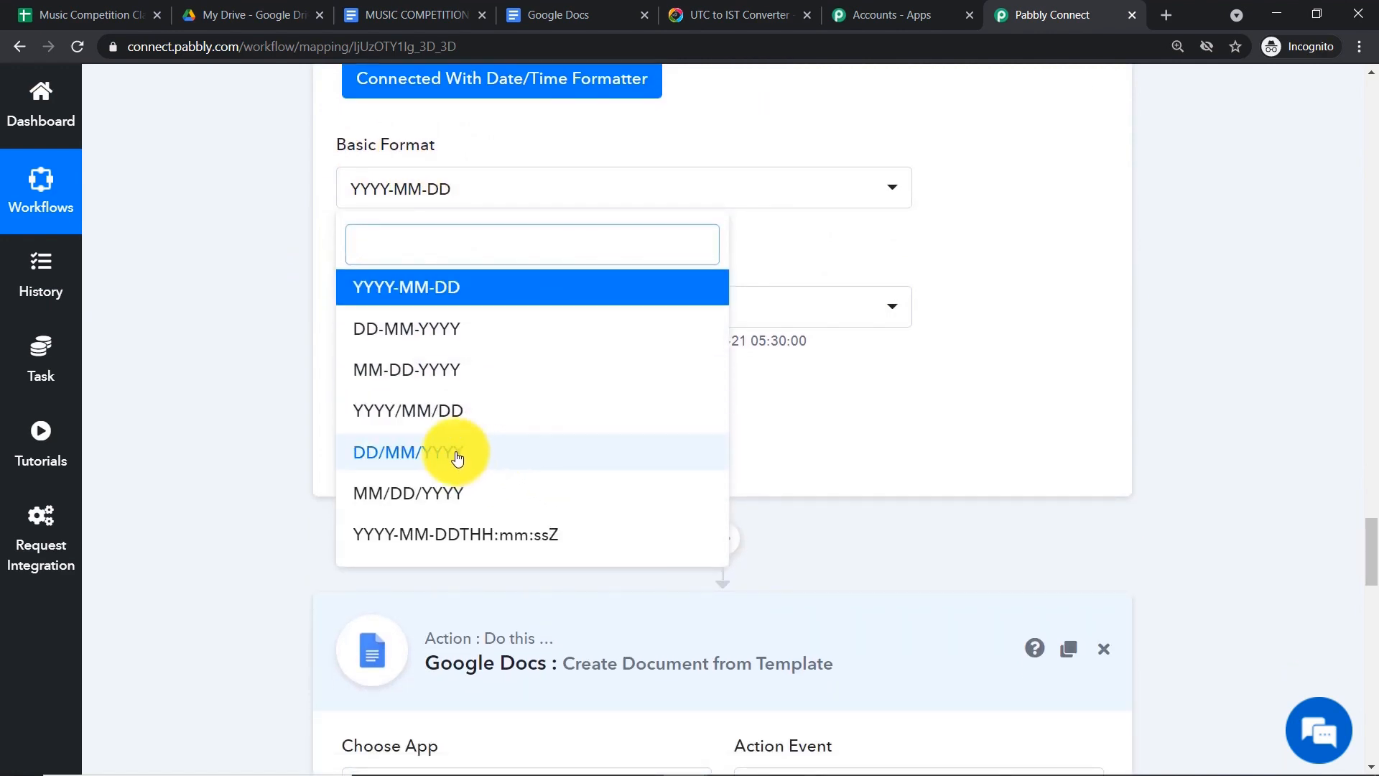
click(455, 454)
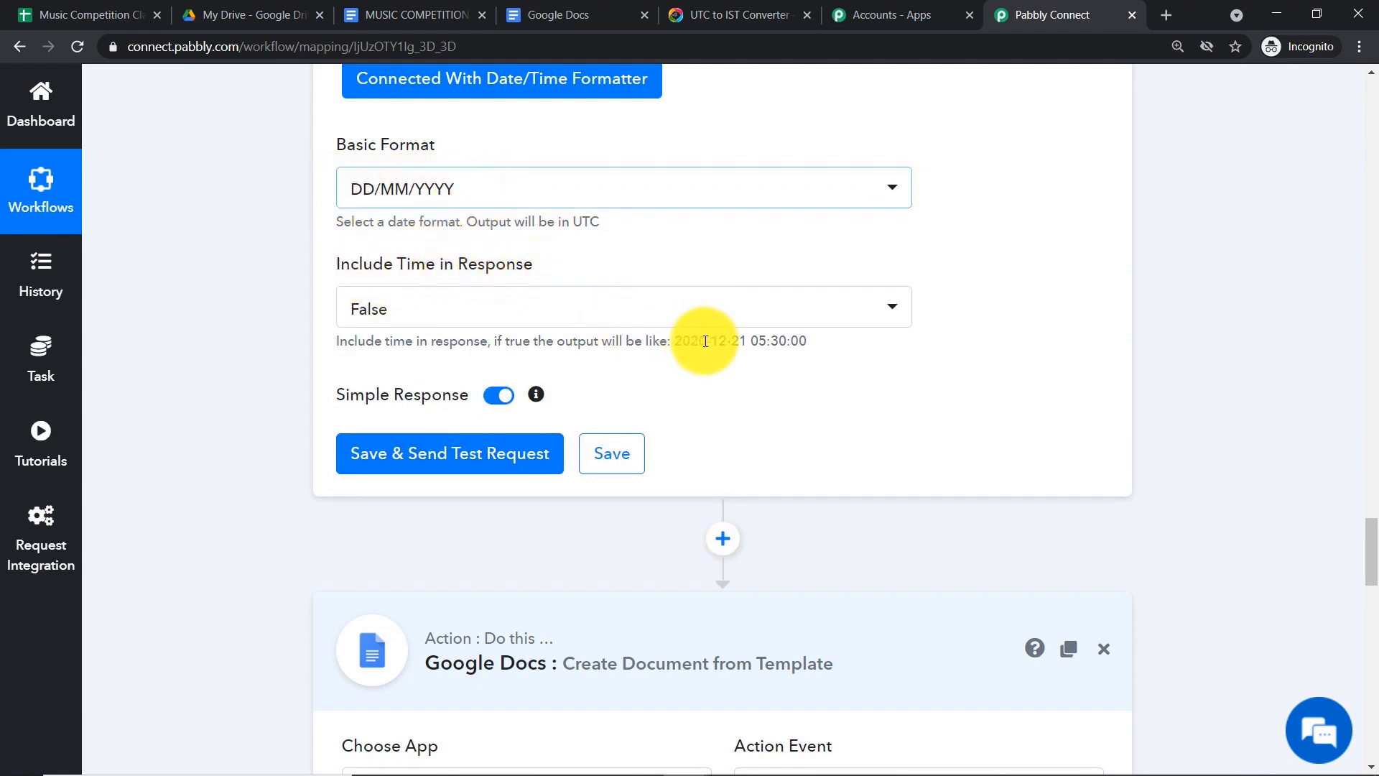
drag(808, 344, 679, 340)
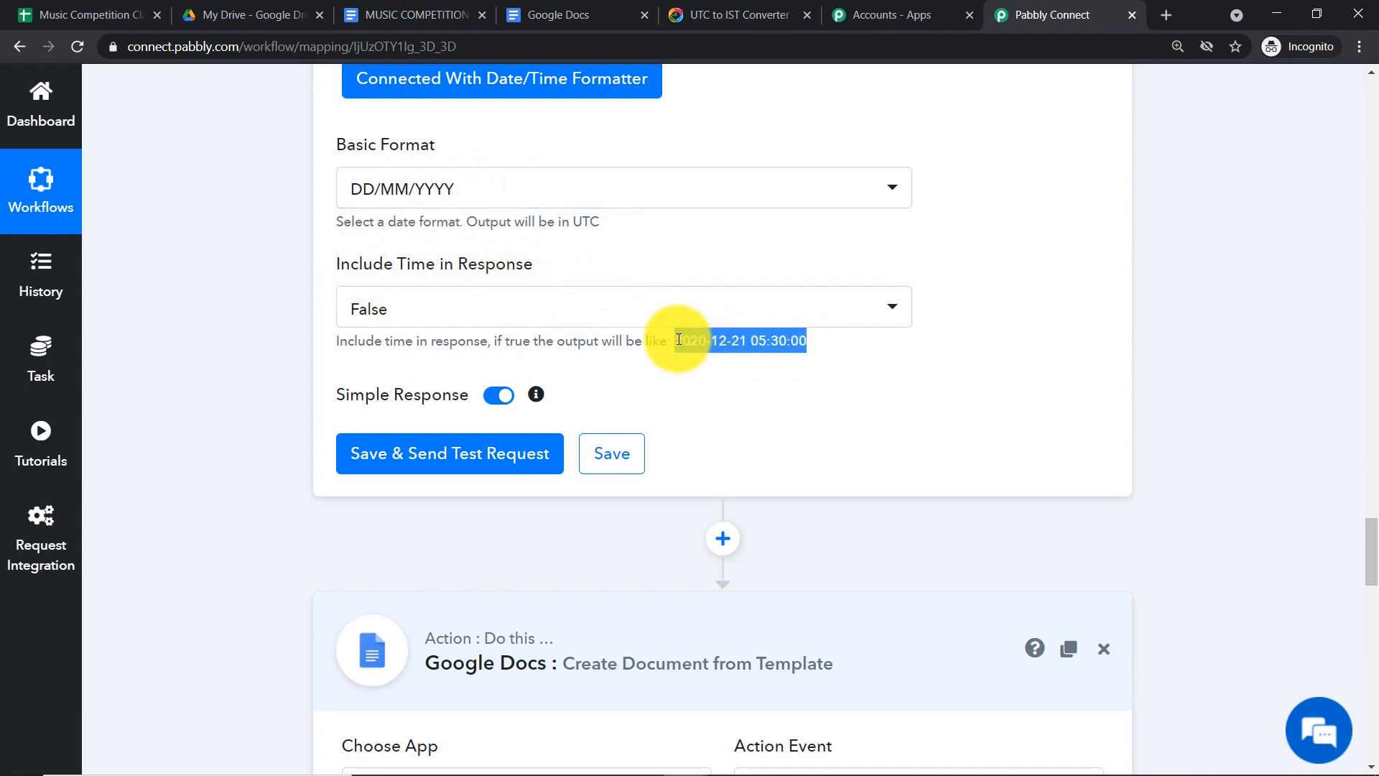
right_click(677, 340)
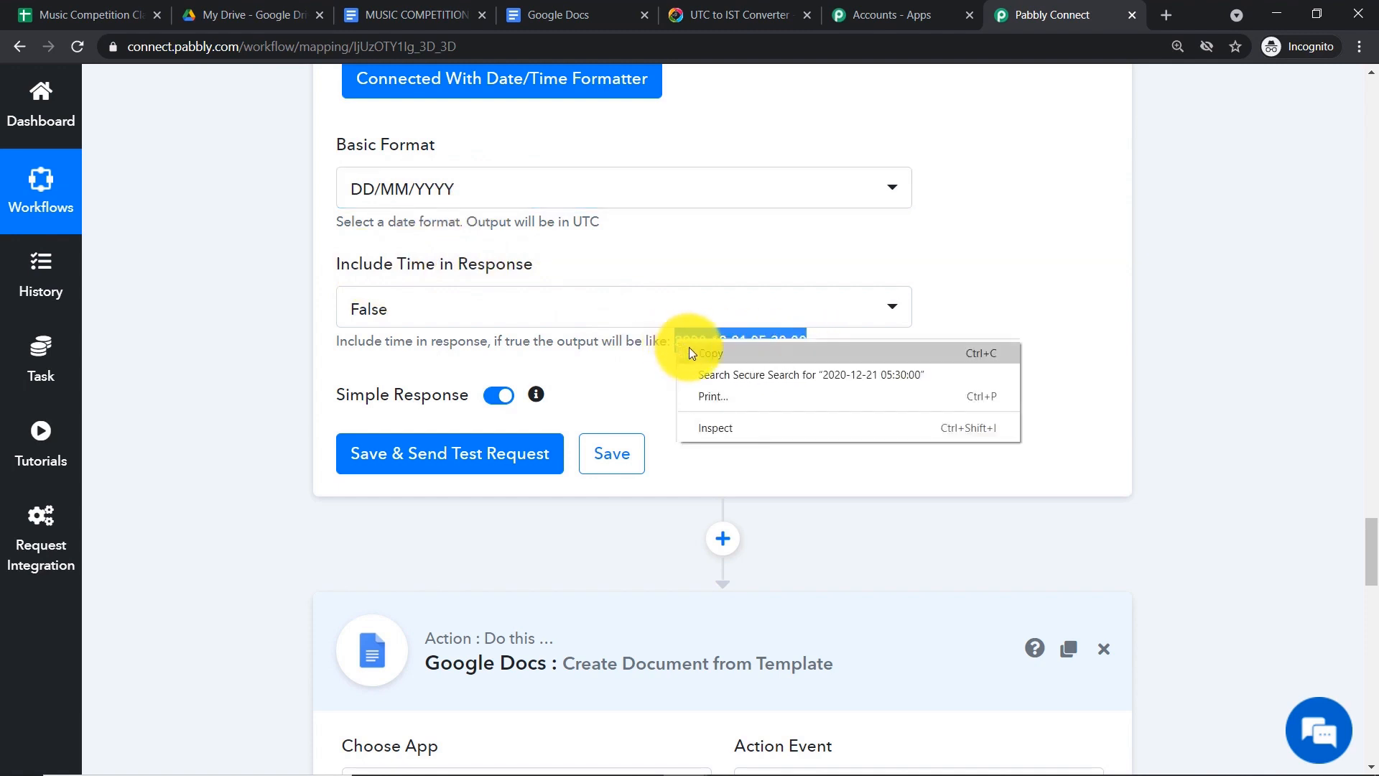
click(941, 293)
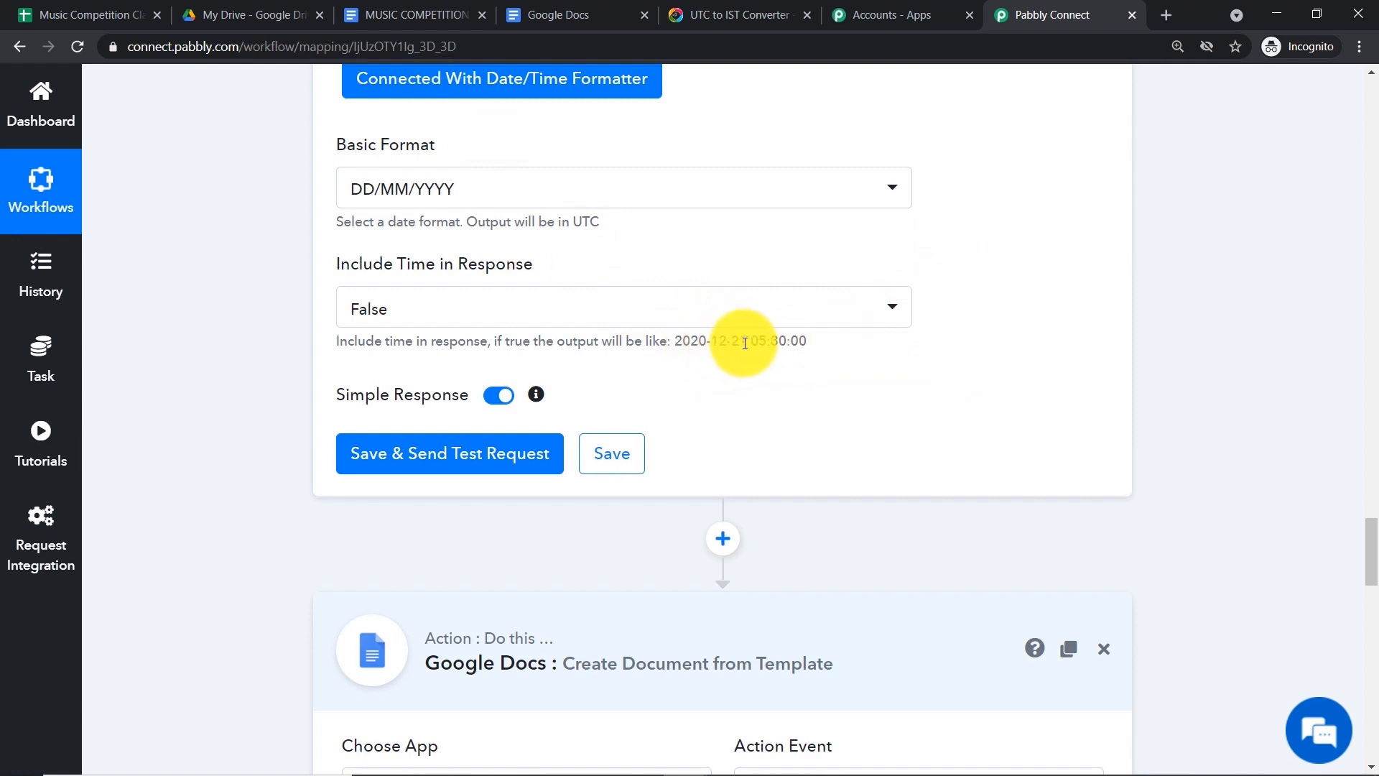
drag(807, 342, 692, 343)
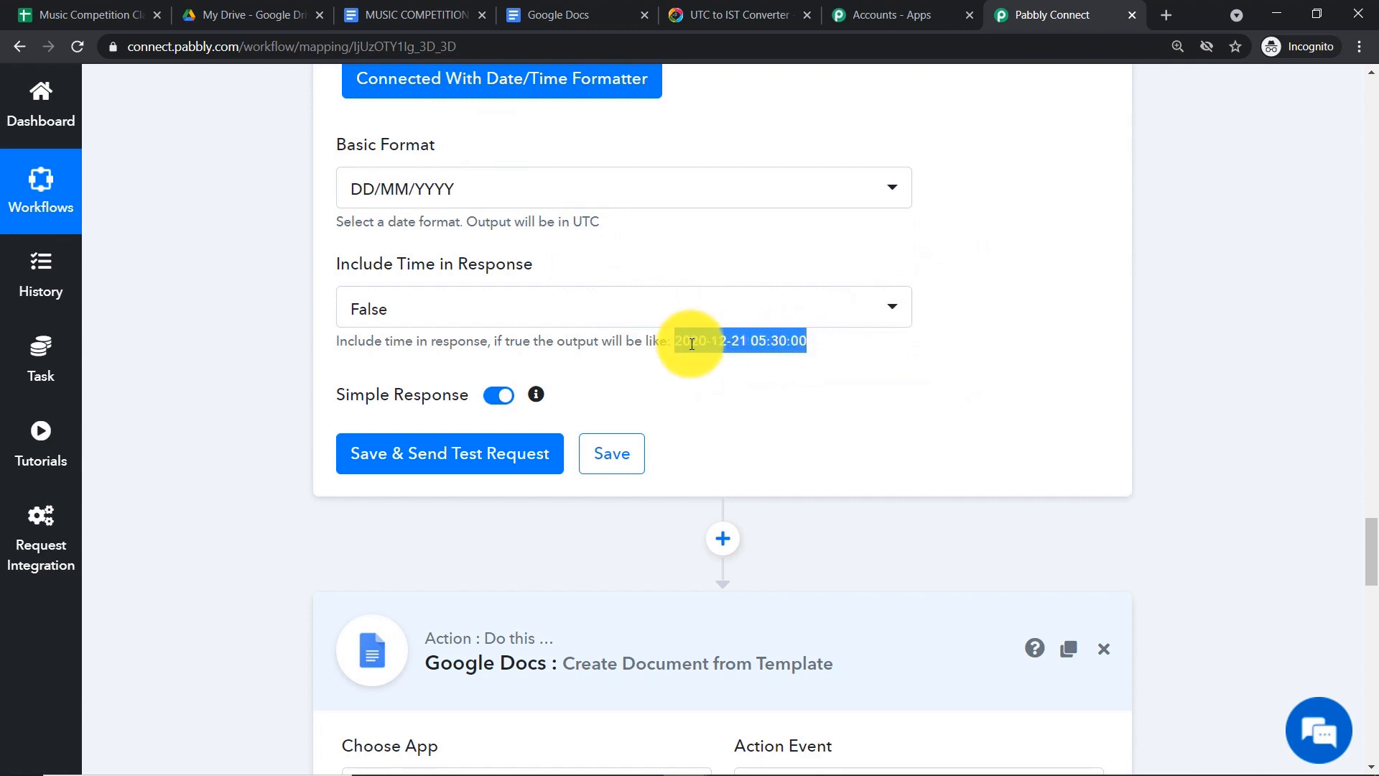
click(406, 14)
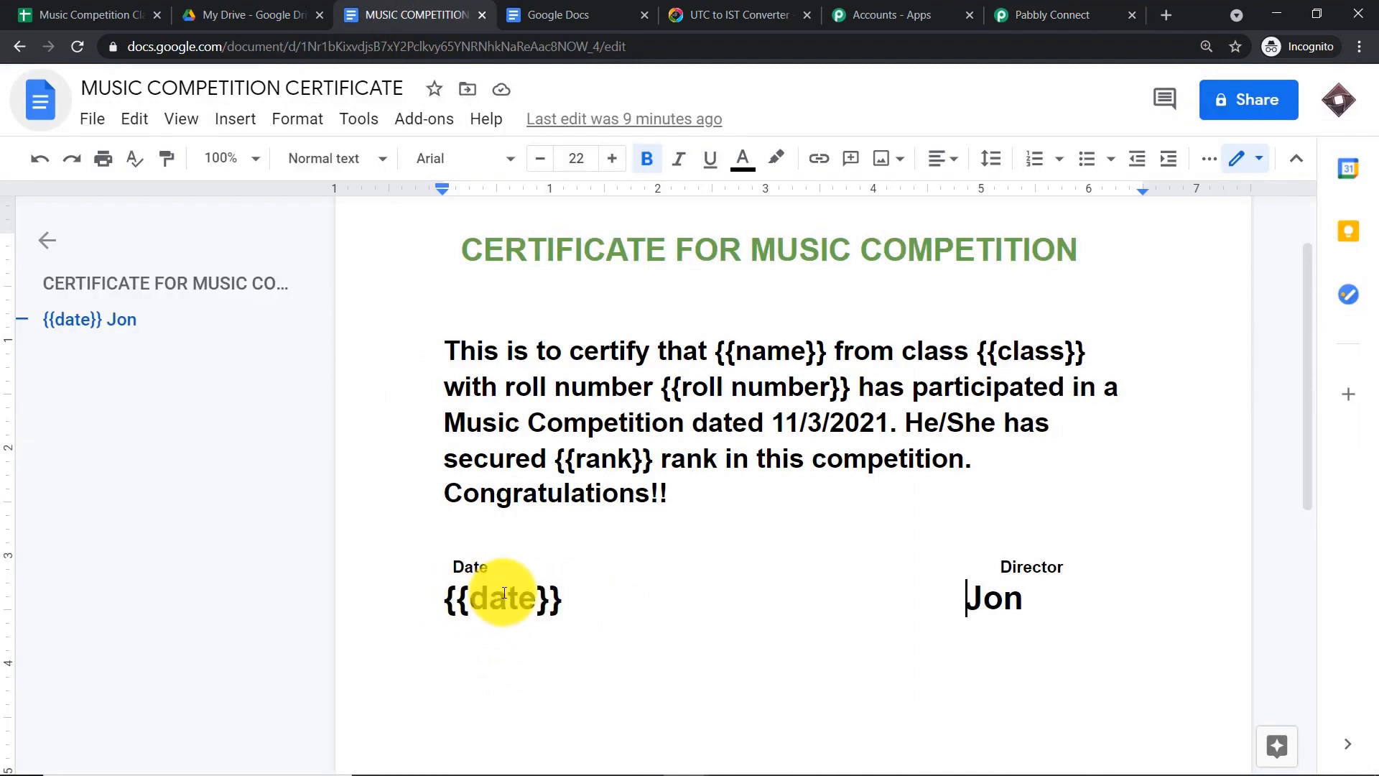
click(1056, 14)
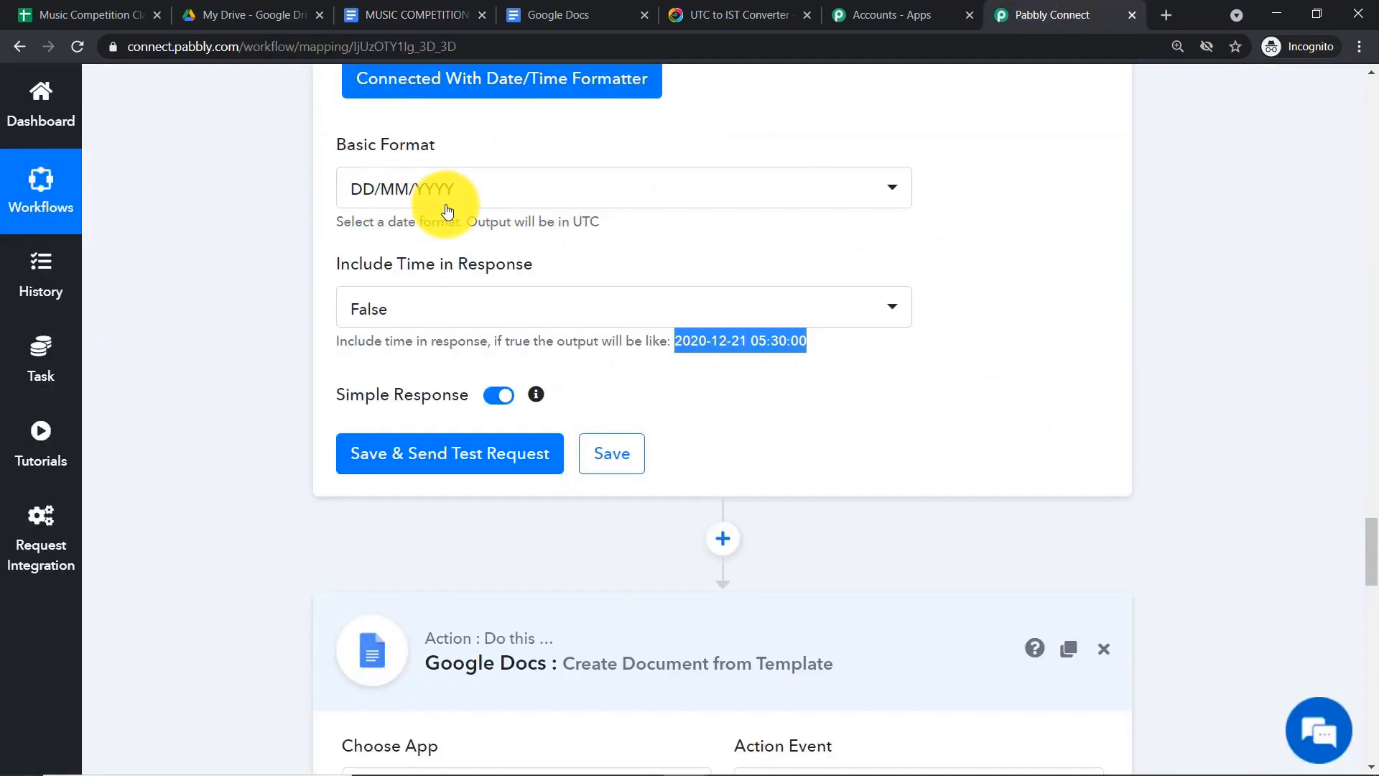
click(480, 281)
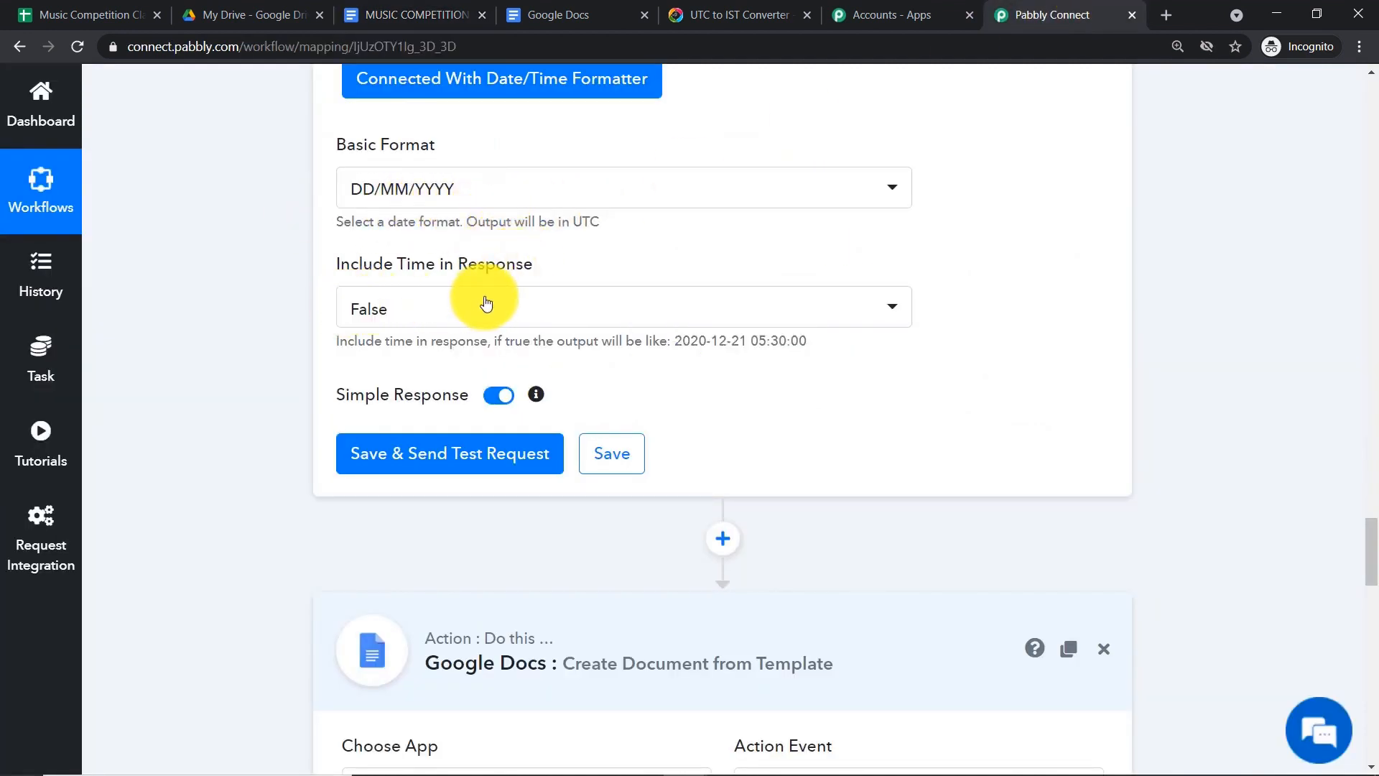
- Test the Current Date step and confirm it returns 03/04/2021
click(434, 462)
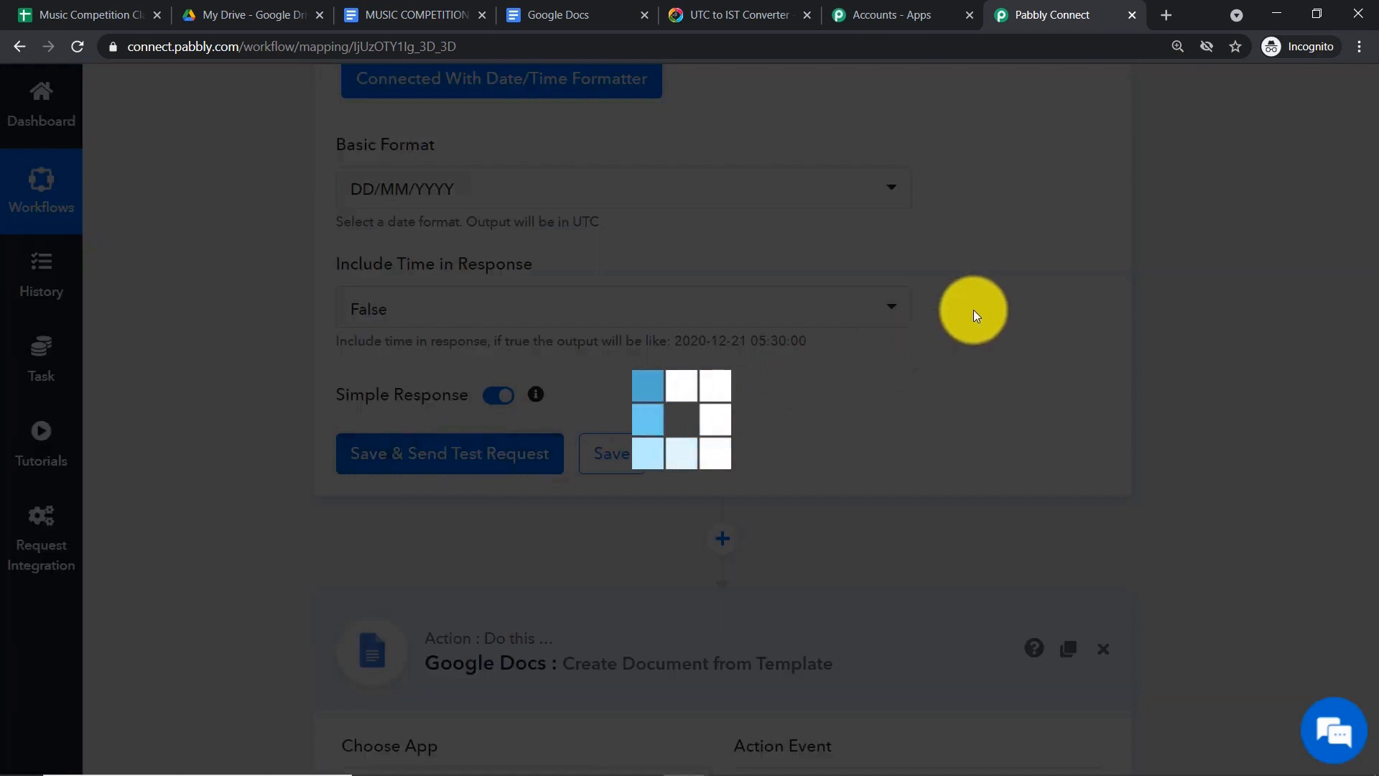
scroll(984, 314, down, 1)
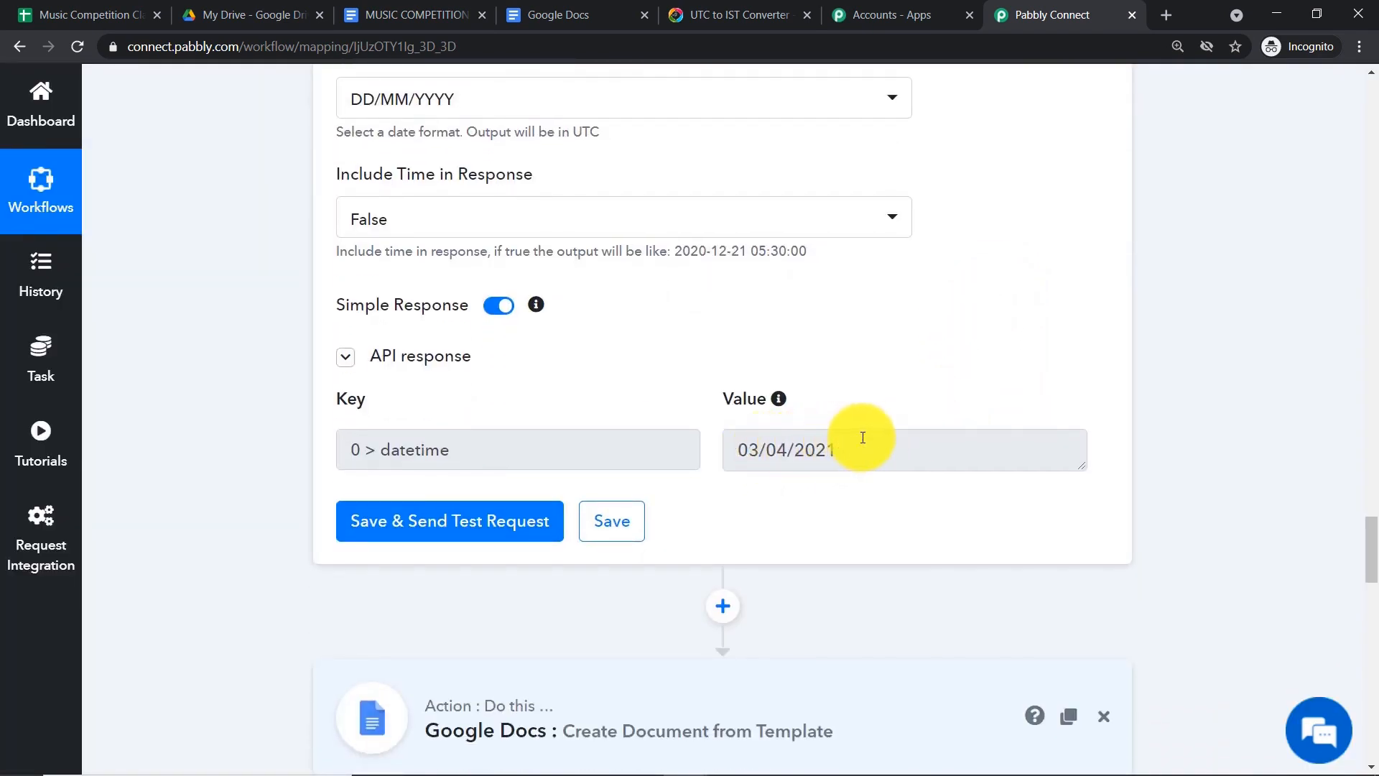
scroll(863, 438, down, 1)
scroll(855, 441, down, 3)
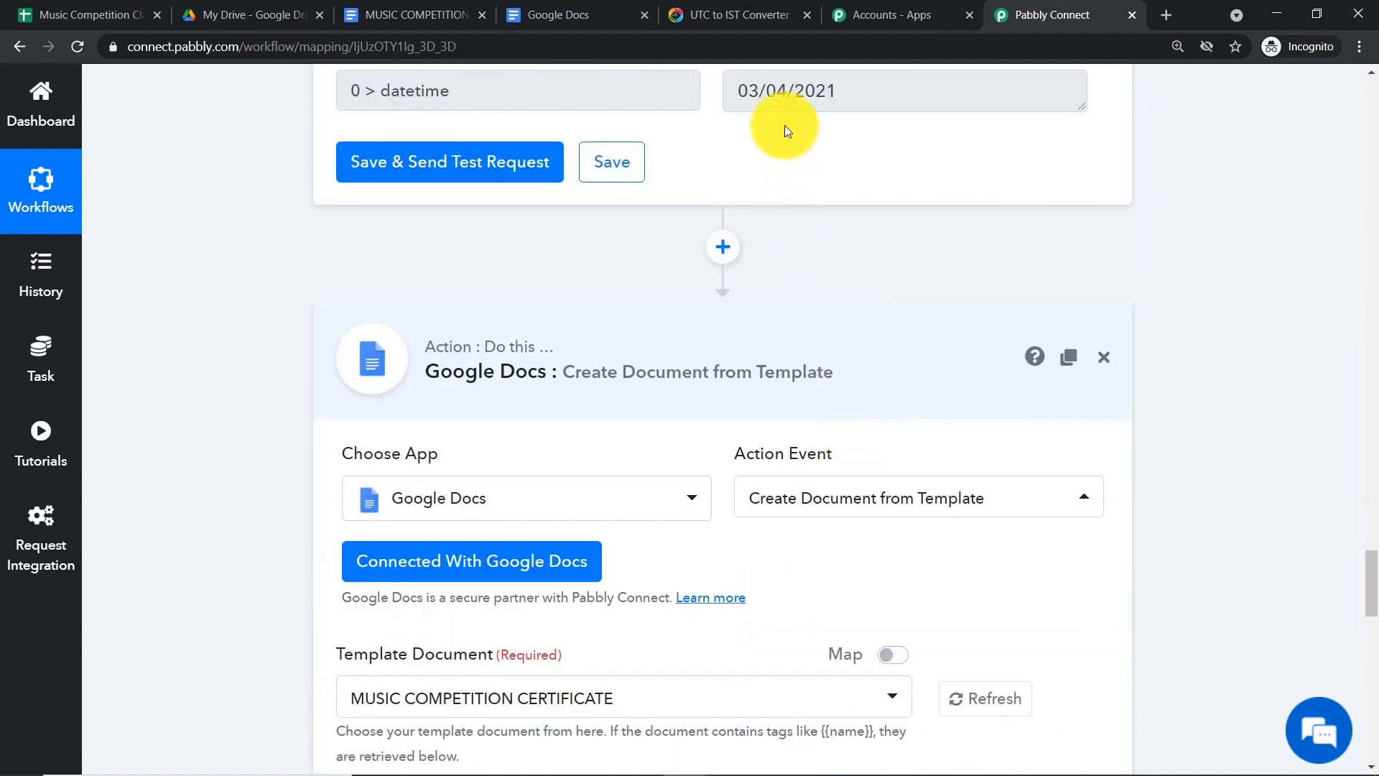
triple_click(754, 91)
scroll(764, 278, down, 10)
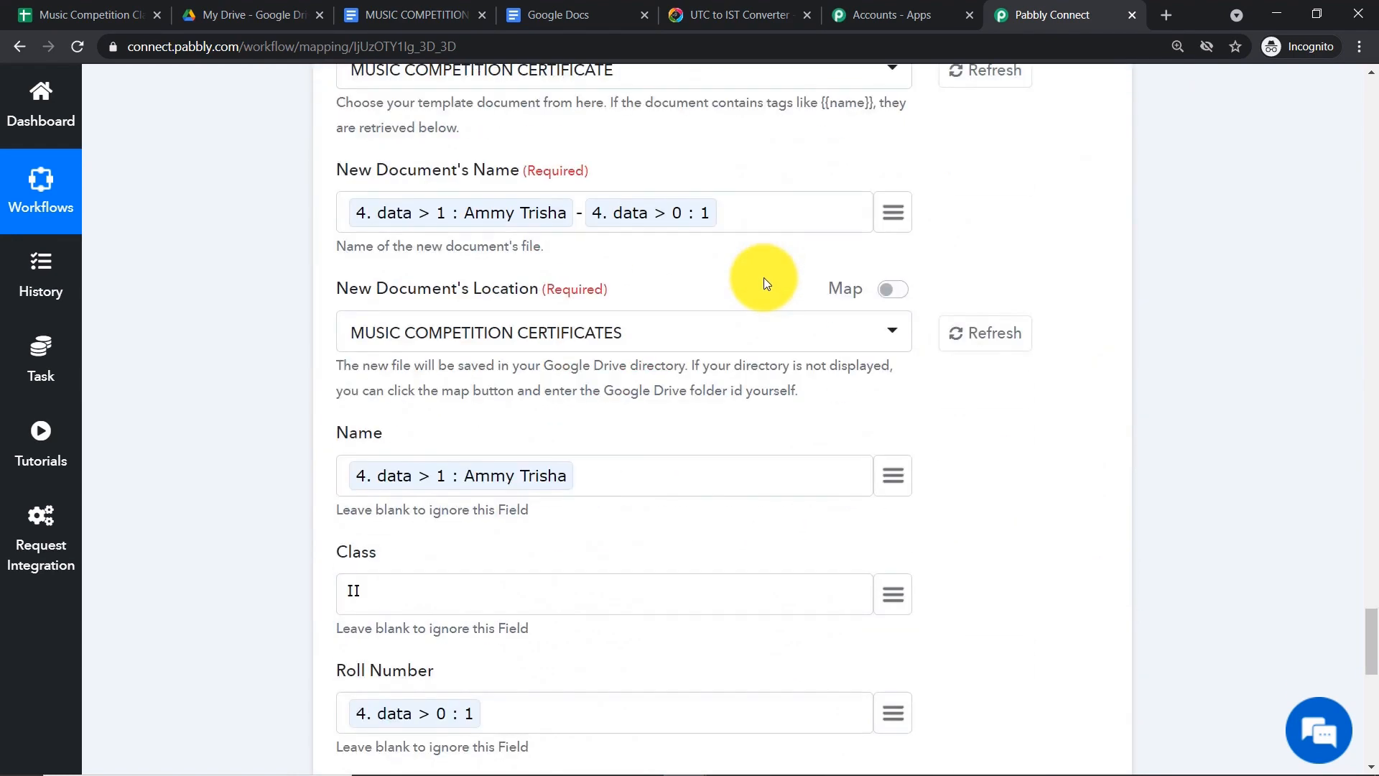
scroll(574, 365, up, 10)
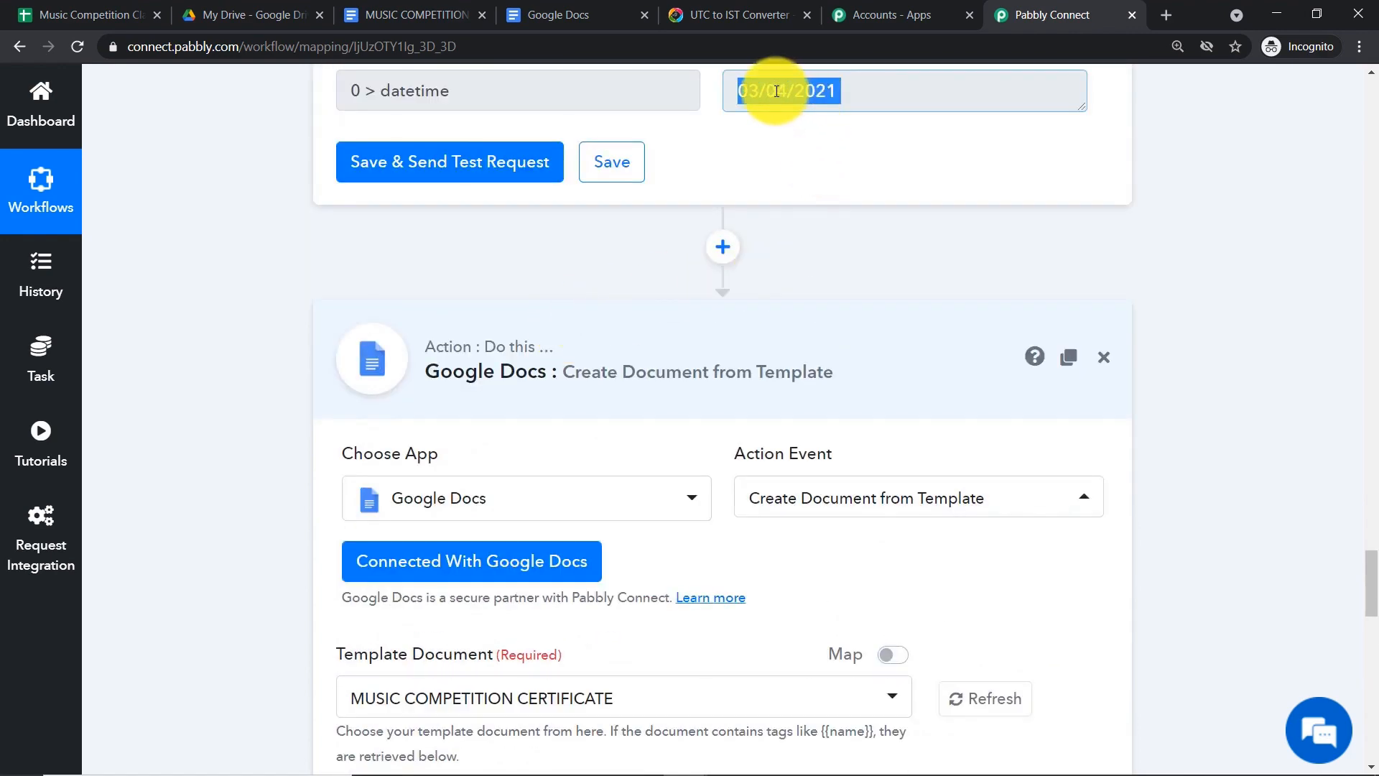
- Re-save the existing Google Docs credentials for the certificate step
click(464, 561)
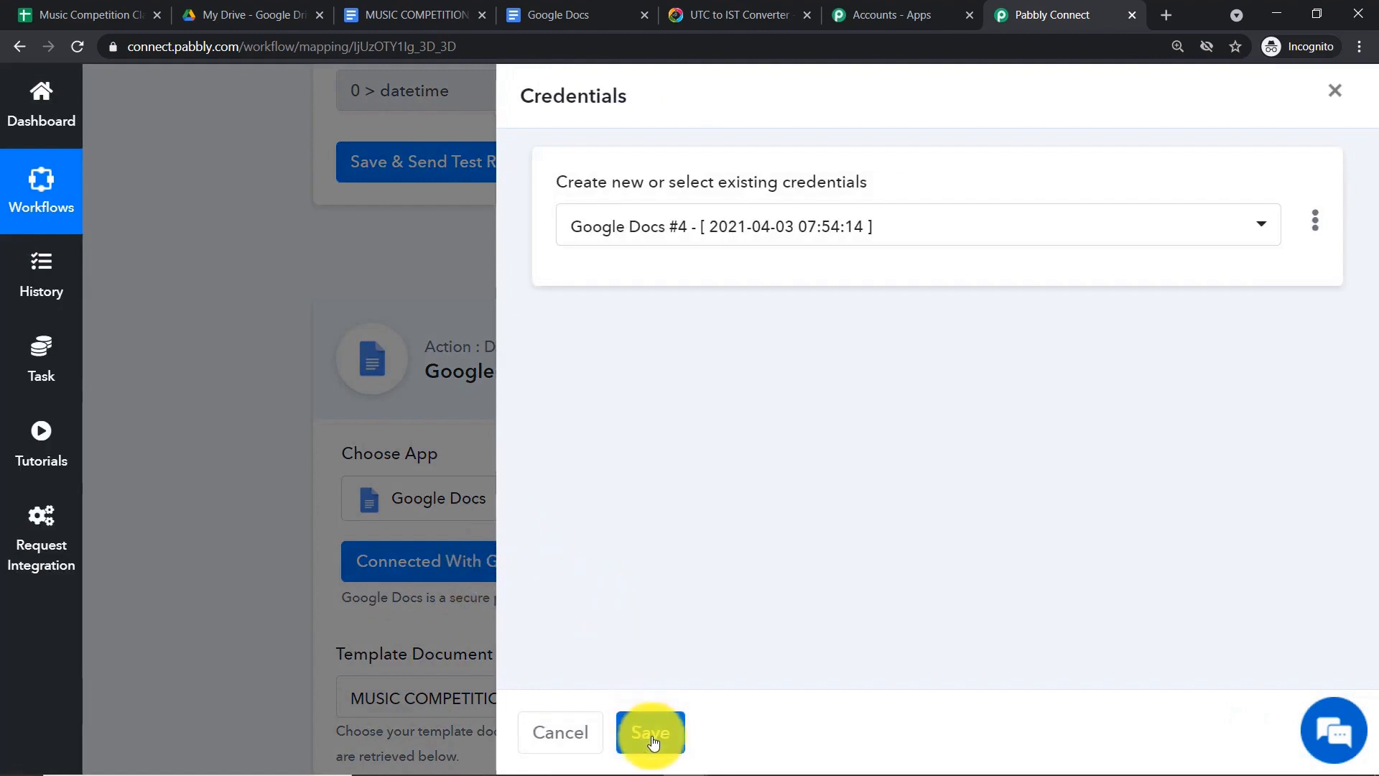
click(651, 732)
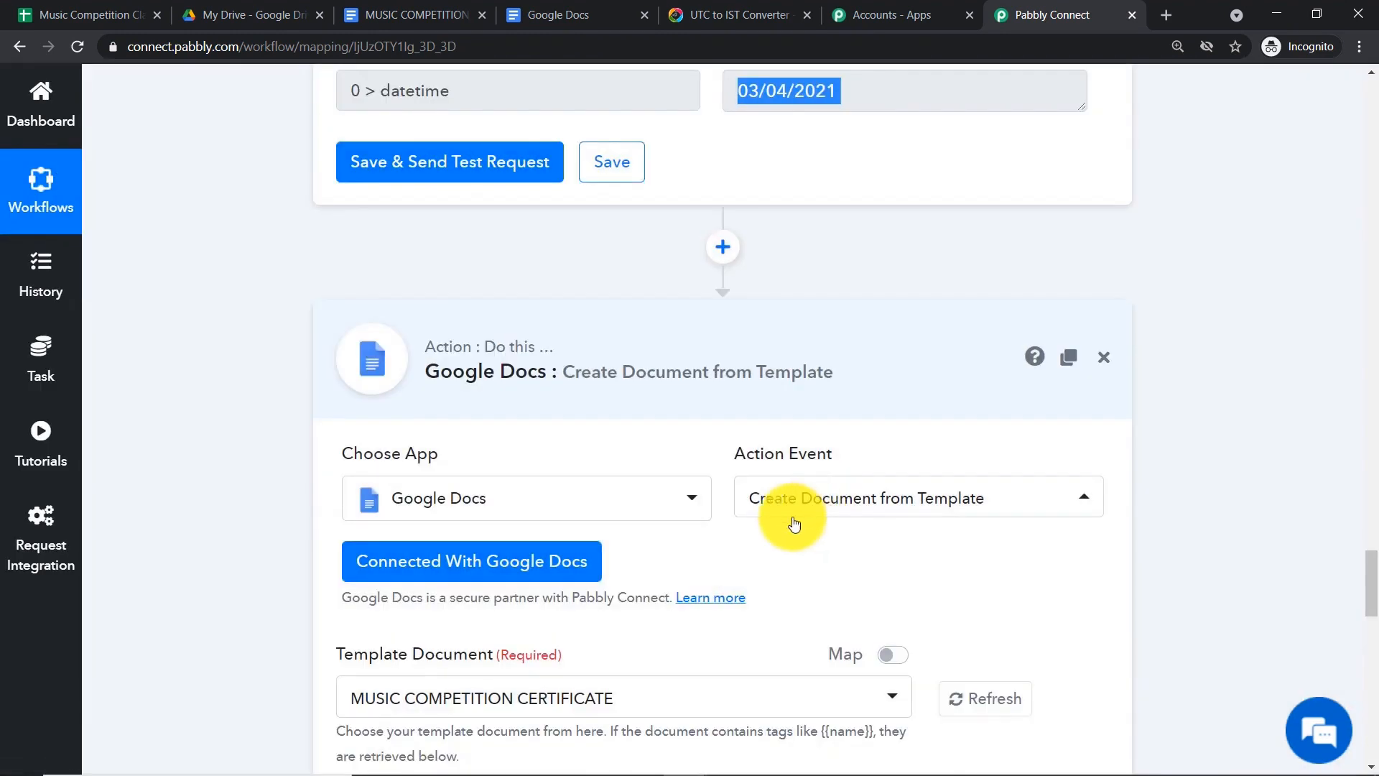
scroll(790, 523, down, 5)
scroll(793, 523, down, 10)
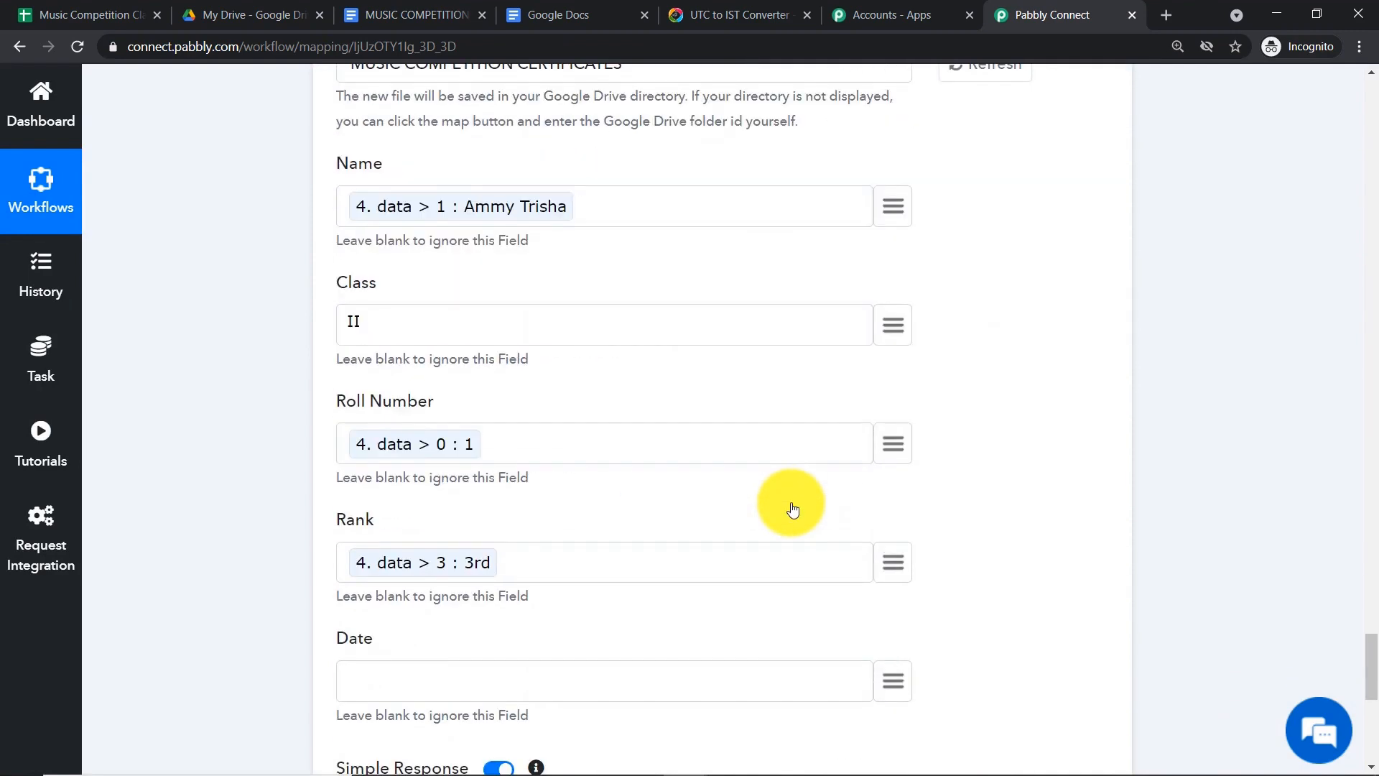
- Map the formatted current date into the certificate's Date field
click(893, 502)
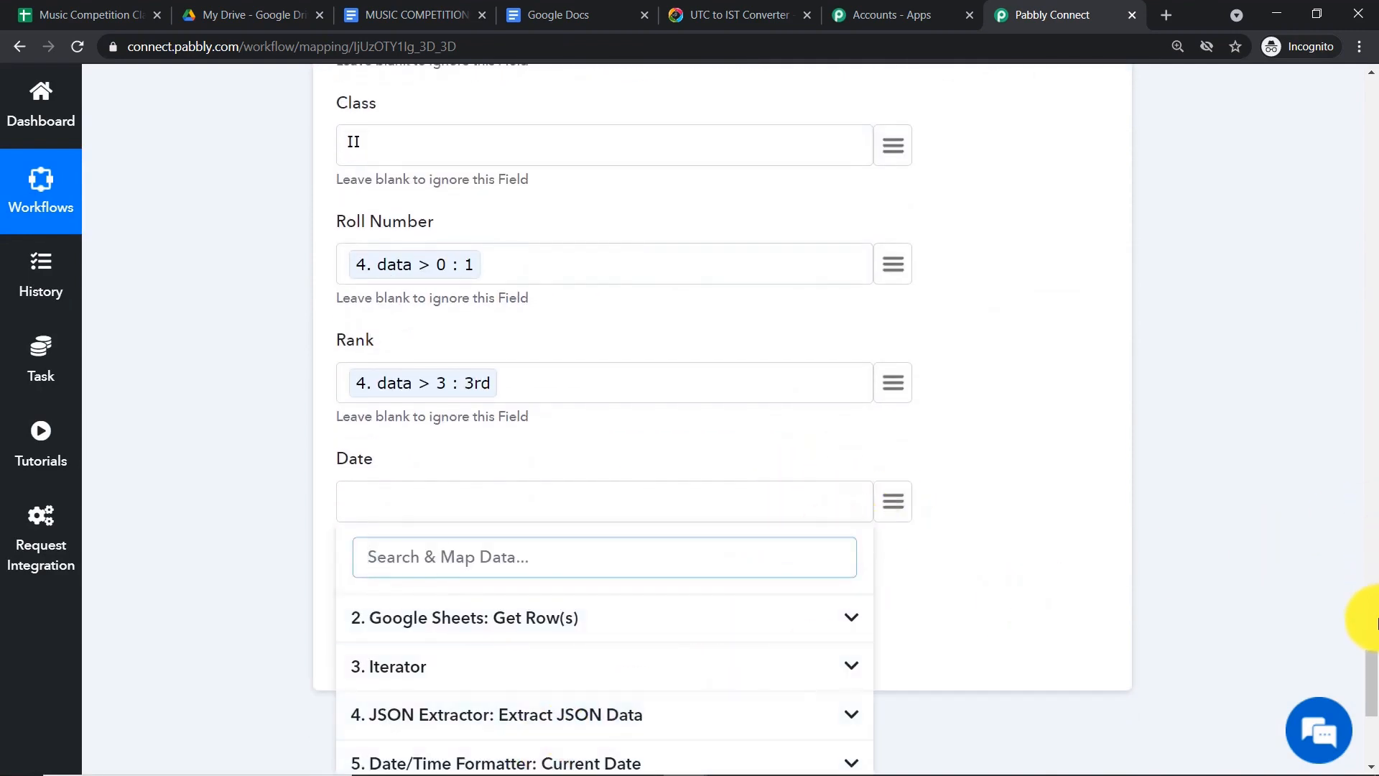
drag(1372, 673, 1374, 703)
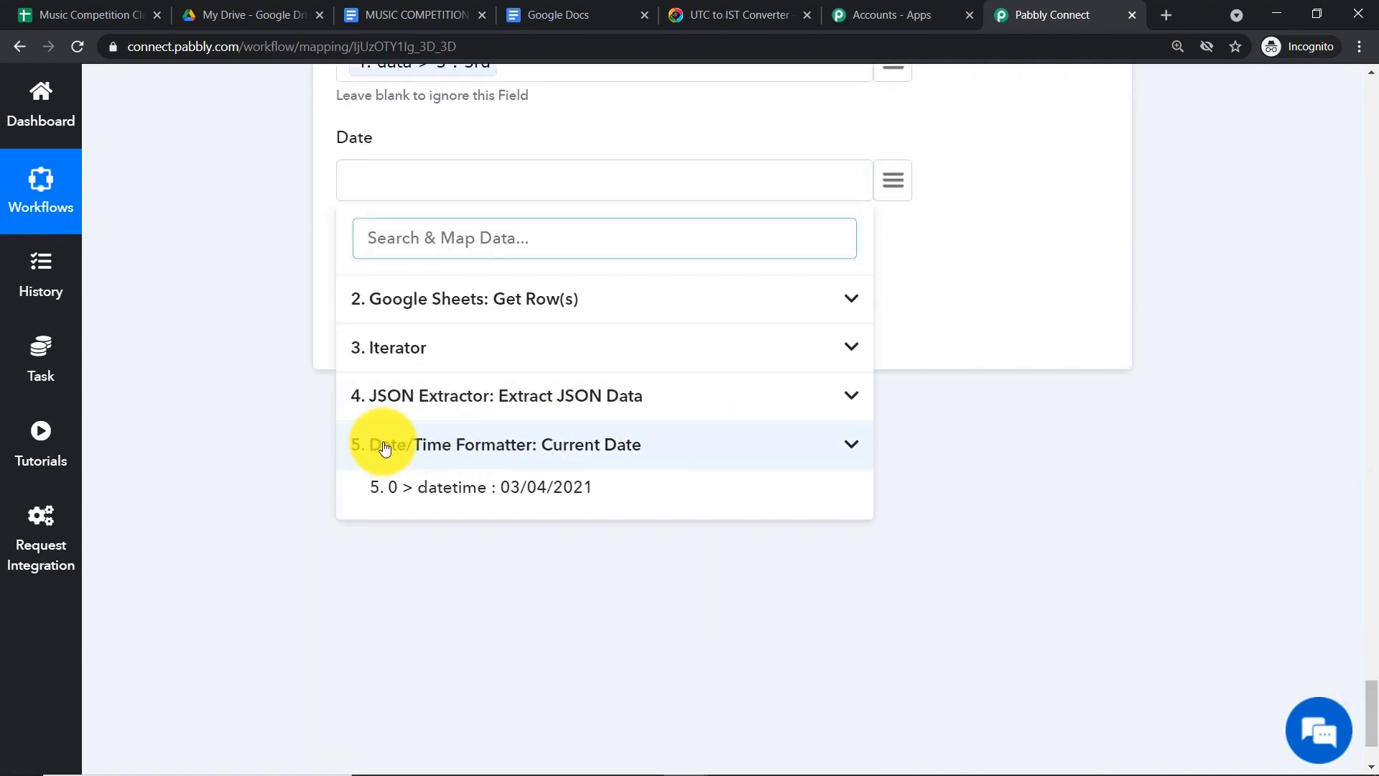
click(475, 488)
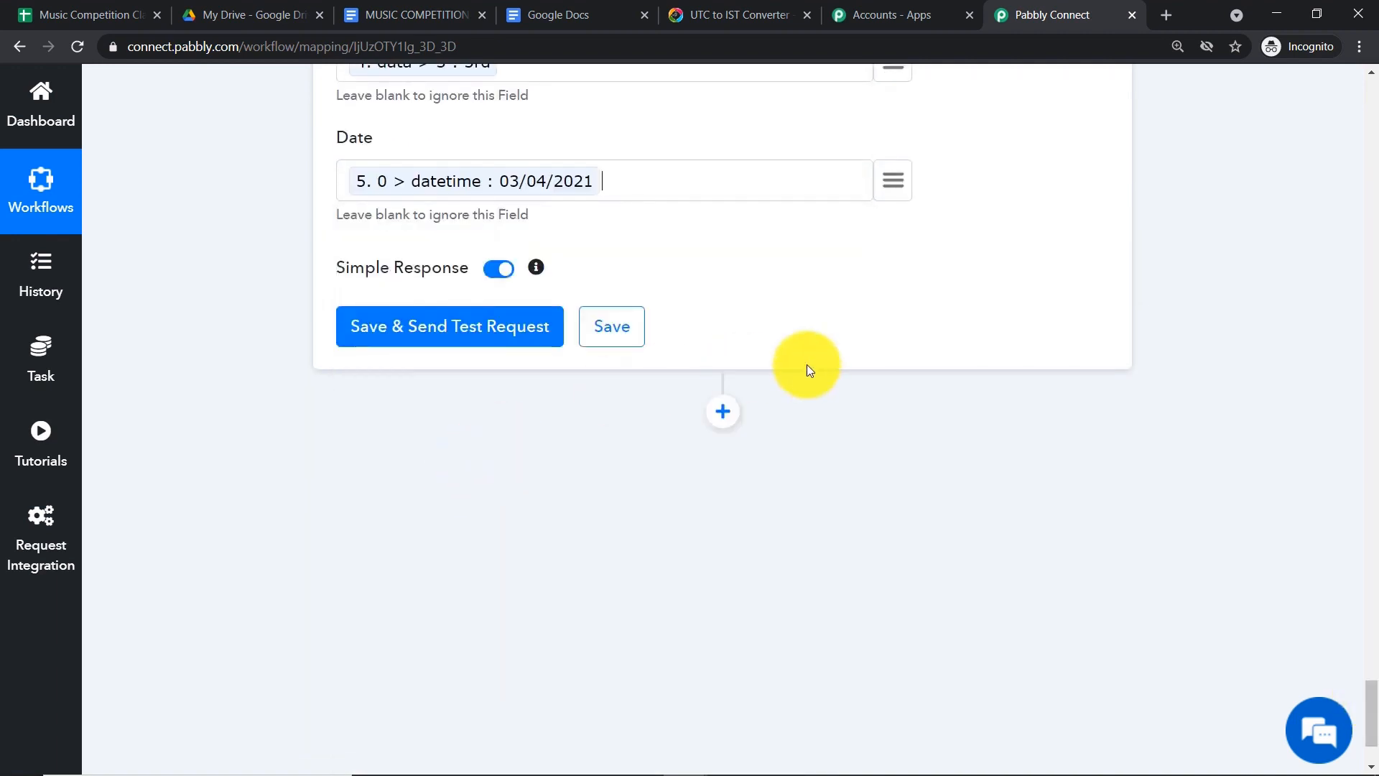
scroll(755, 341, up, 1)
scroll(153, 281, up, 1)
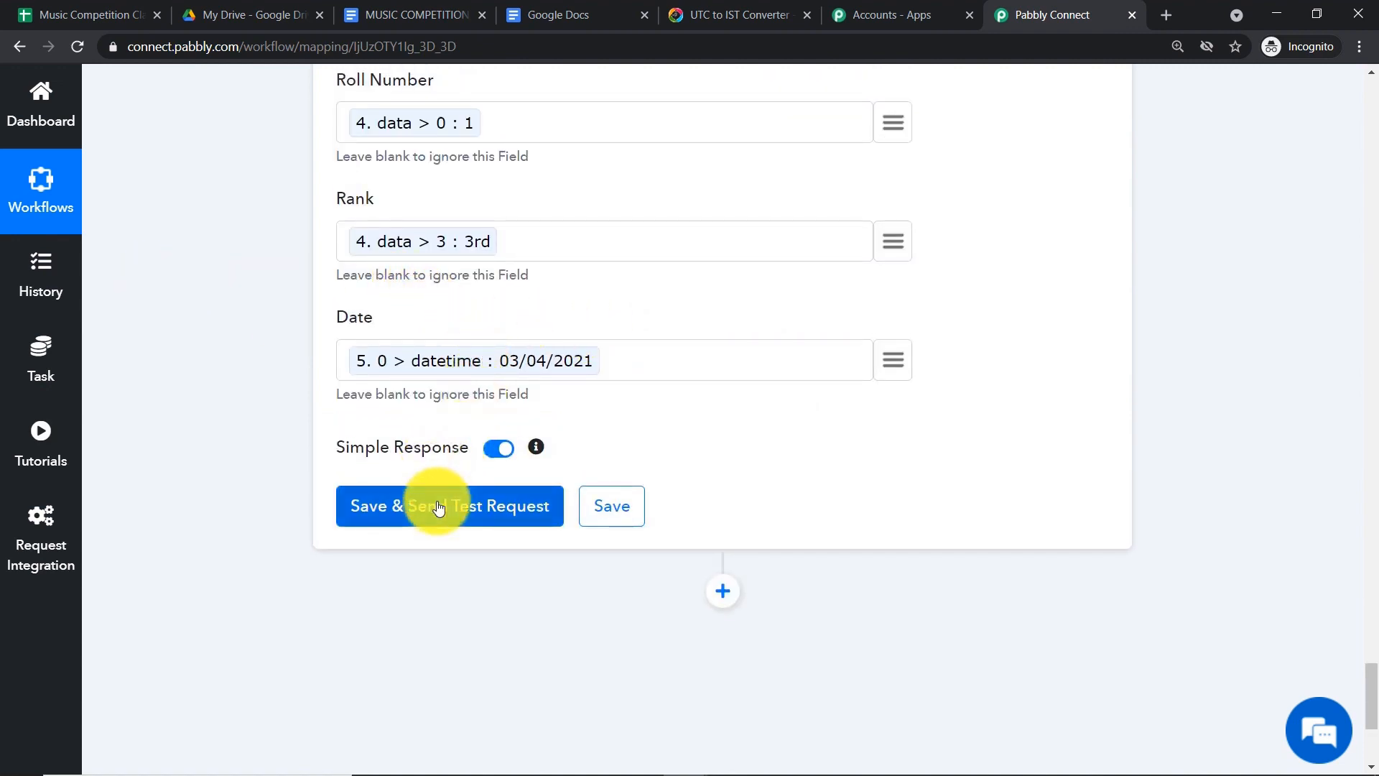
scroll(443, 497, up, 7)
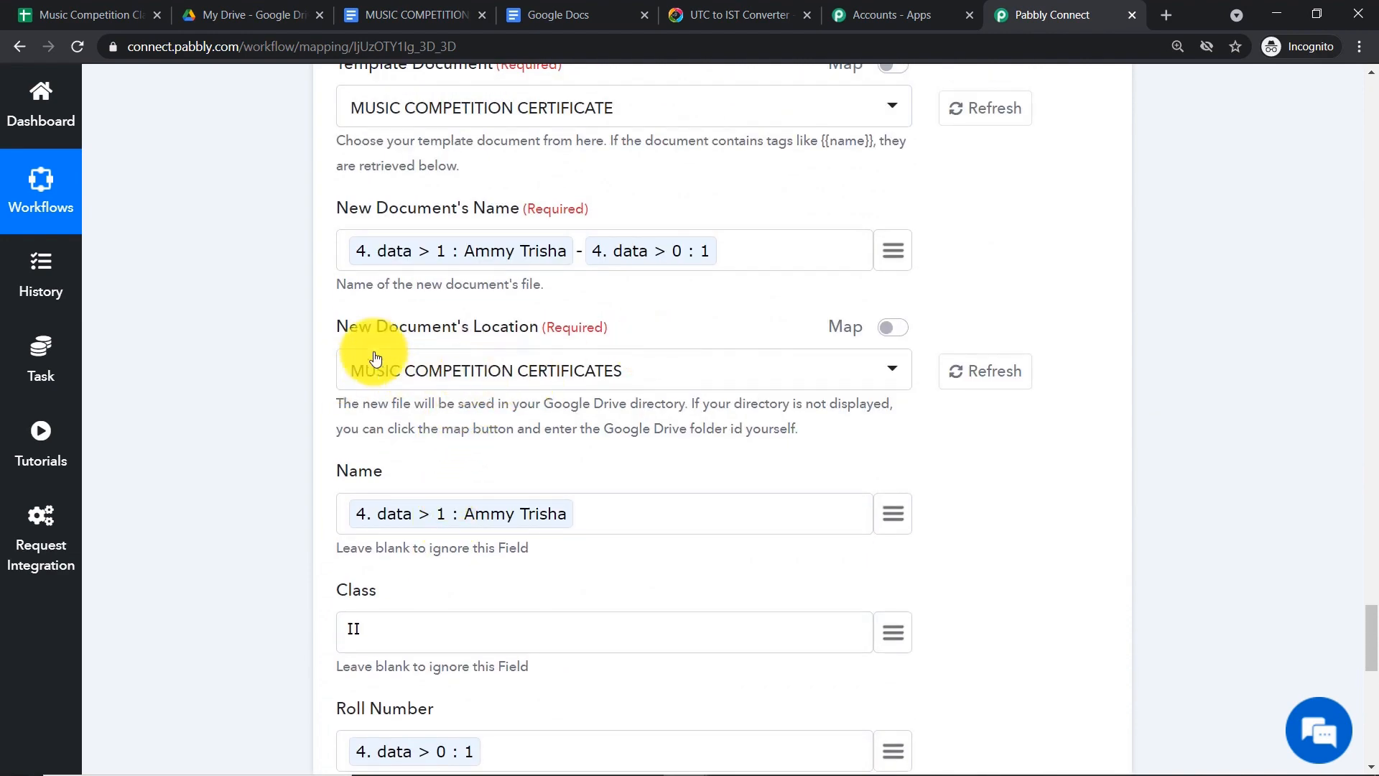
scroll(545, 366, down, 7)
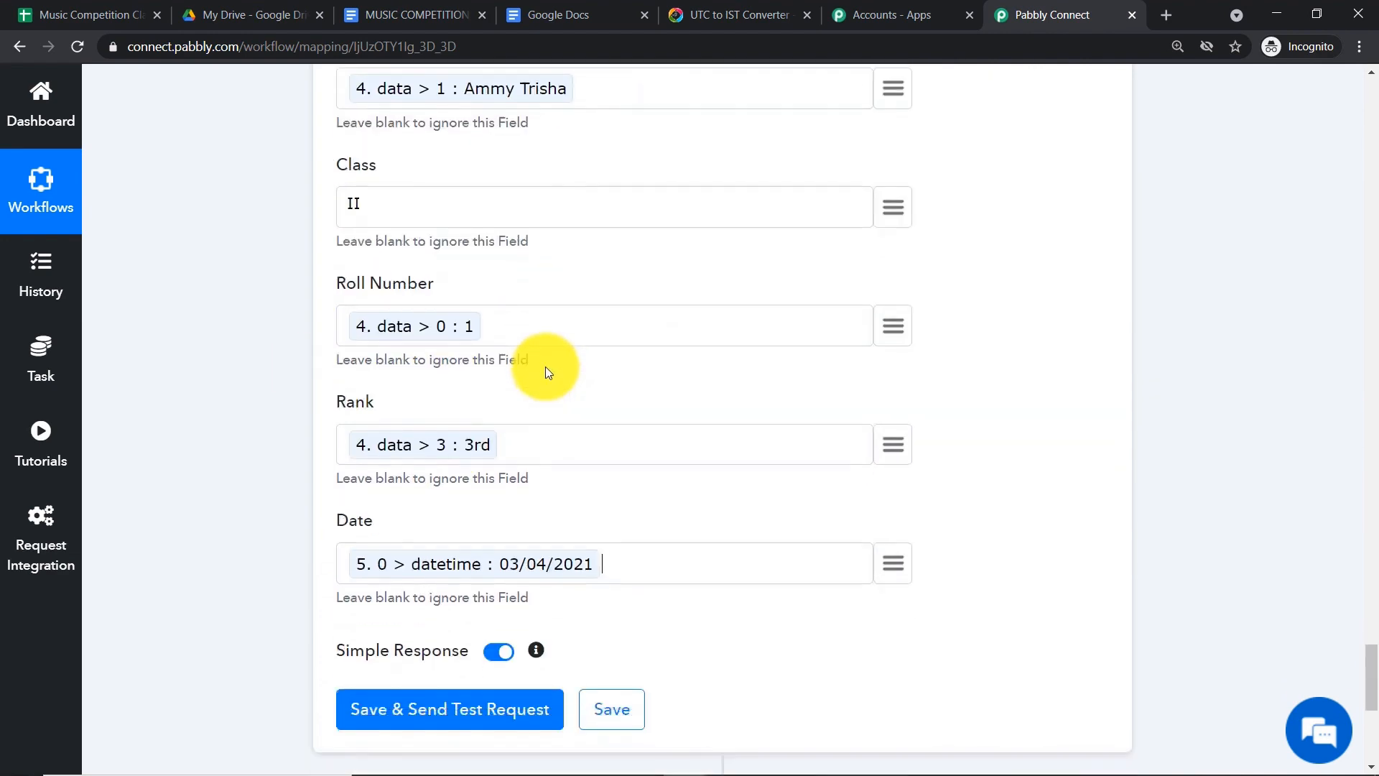
- Send a test request to create the certificate, then check Google Drive for the file
click(450, 423)
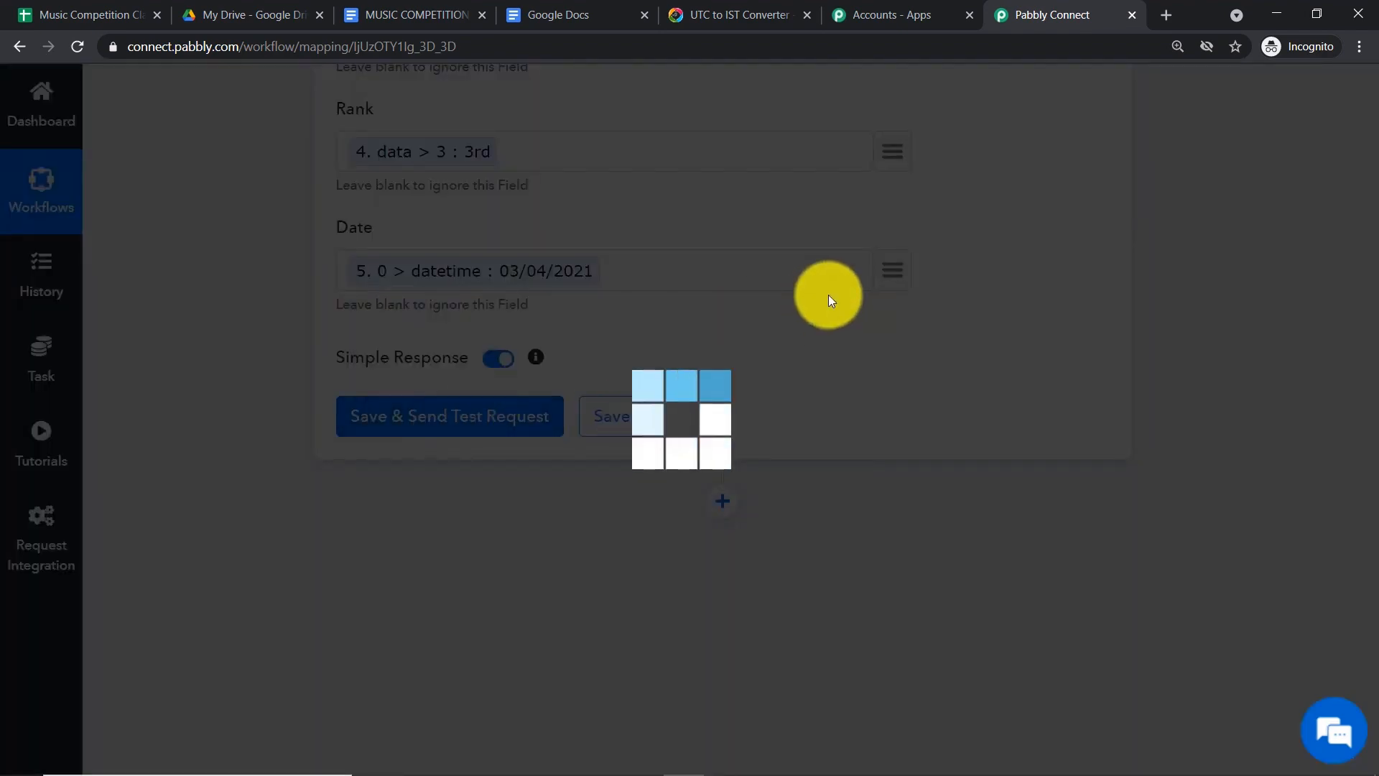
scroll(1066, 423, down, 4)
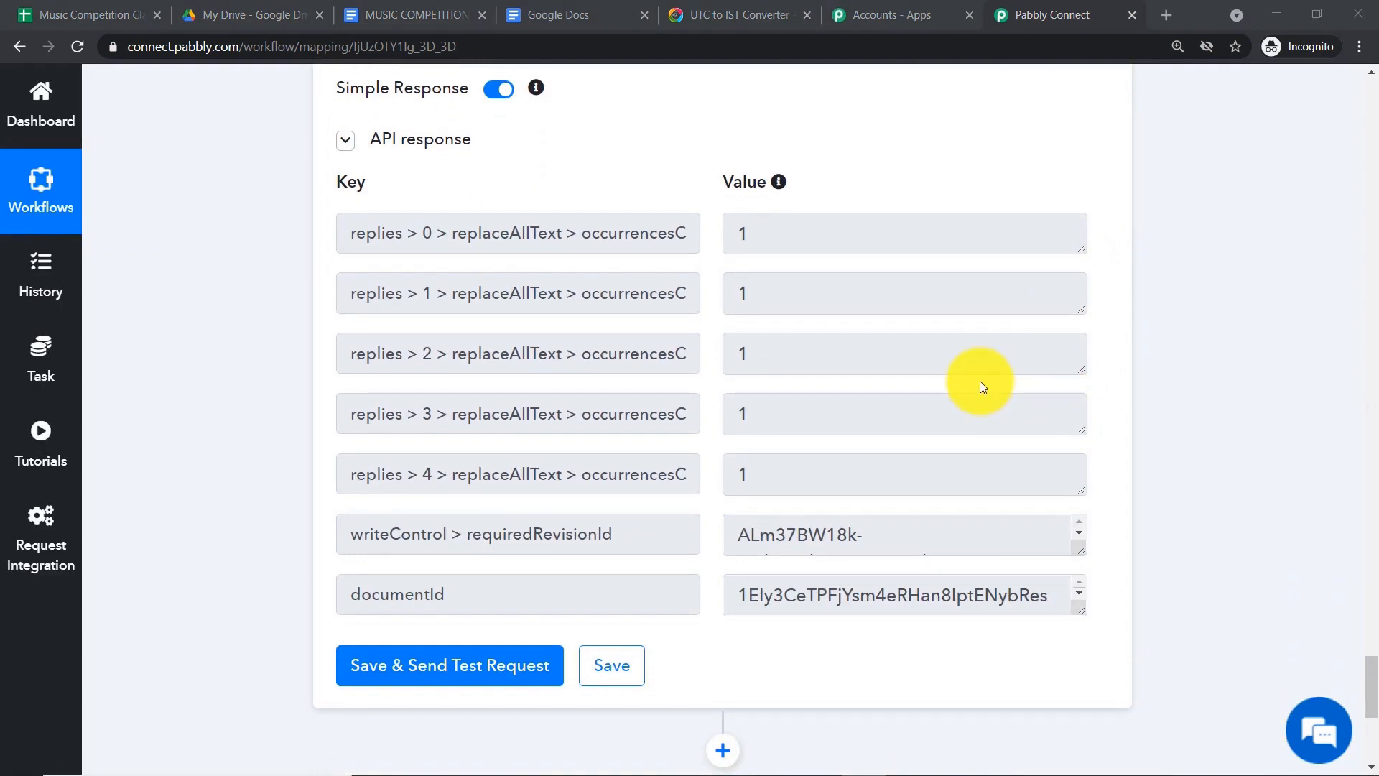
click(261, 15)
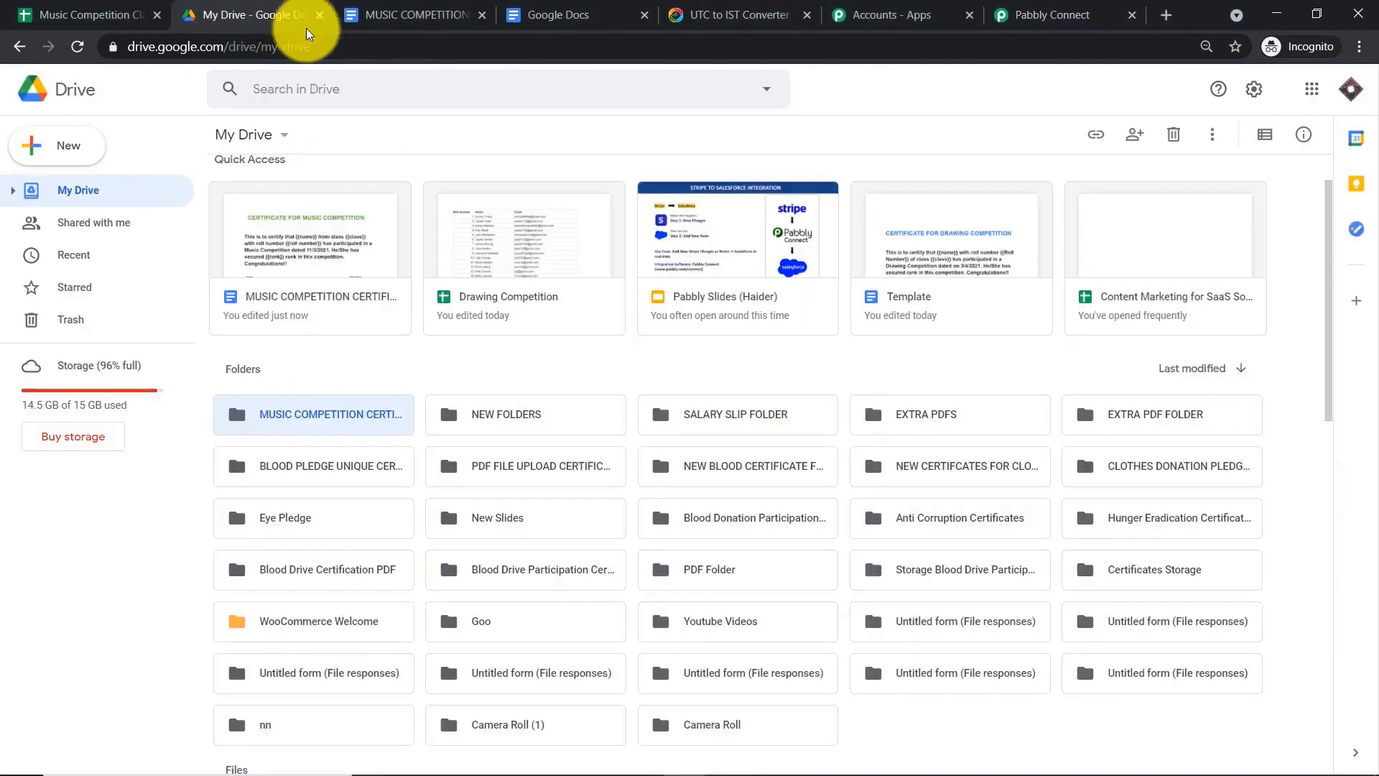
click(317, 428)
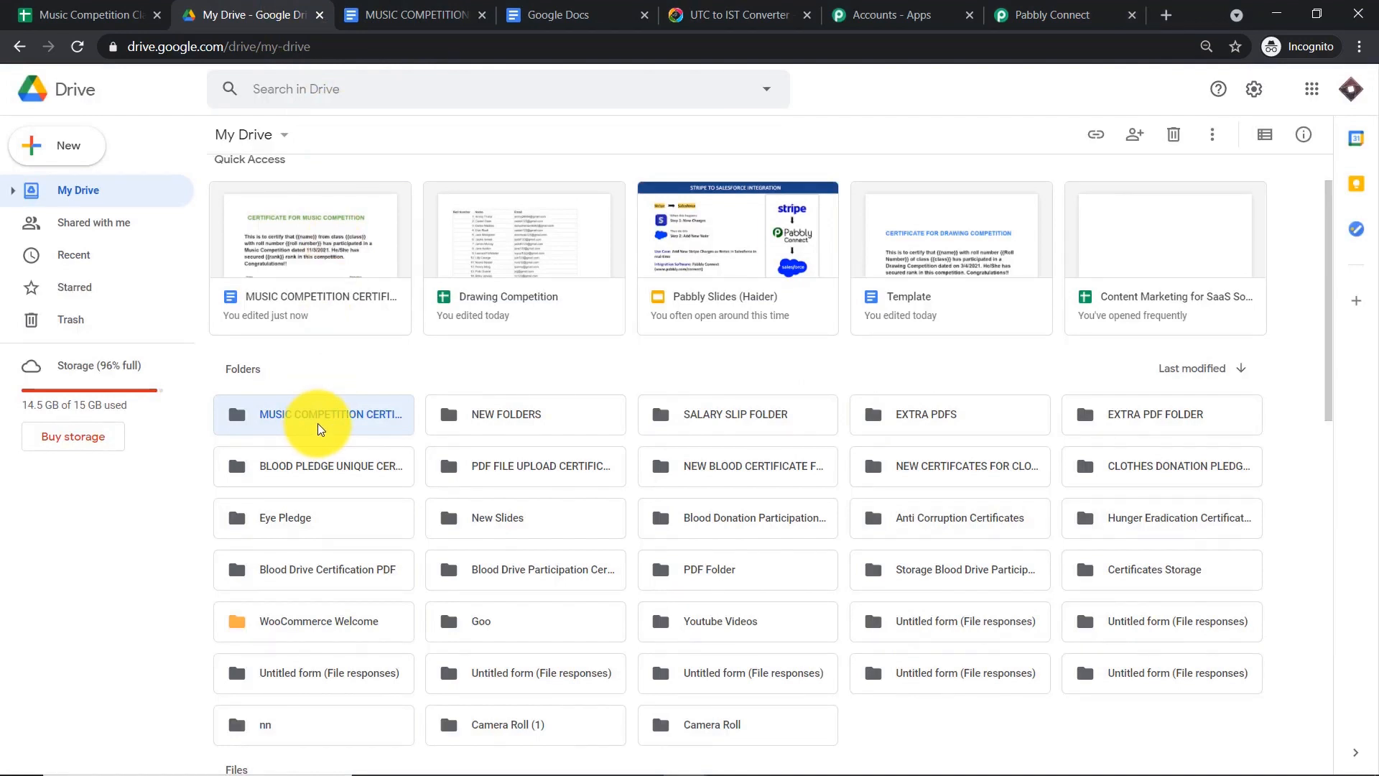
click(1045, 9)
scroll(1178, 242, up, 15)
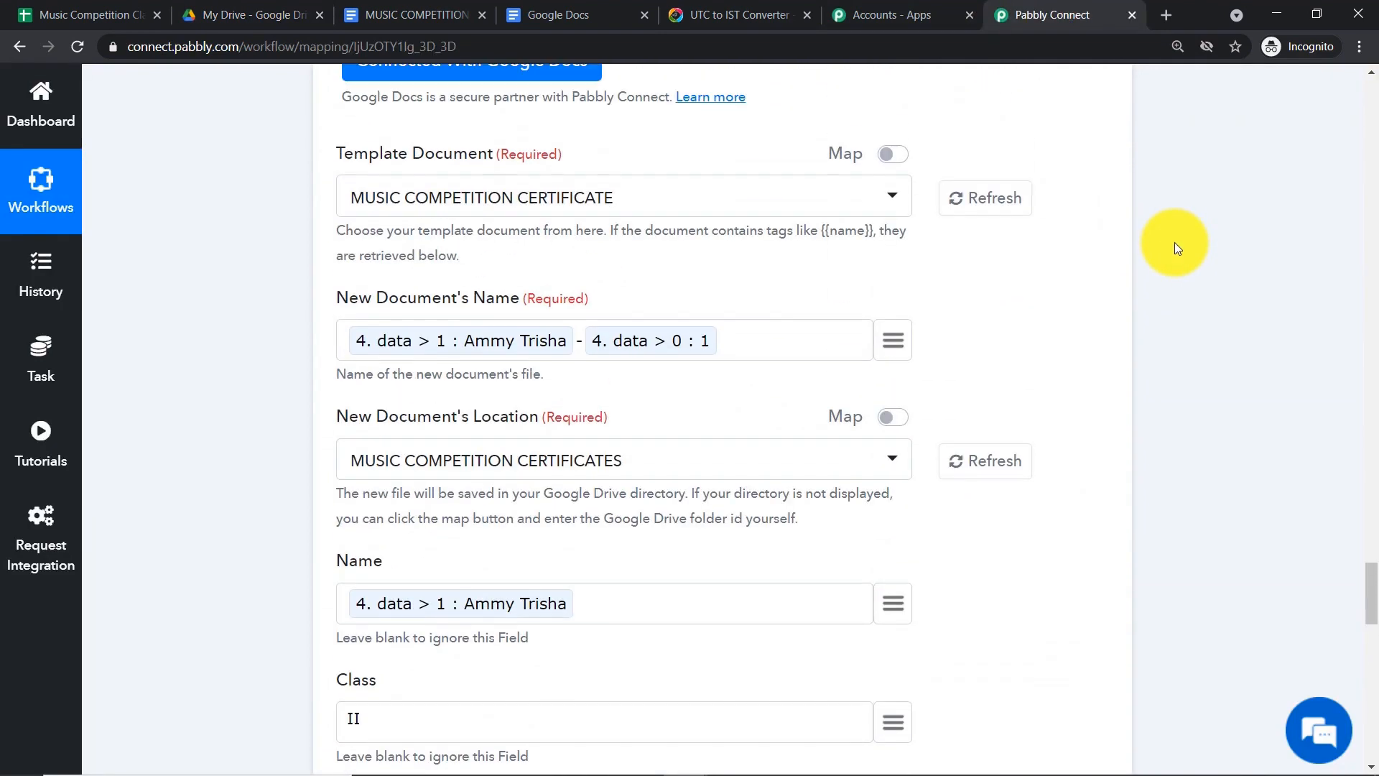
scroll(1174, 243, up, 4)
click(413, 13)
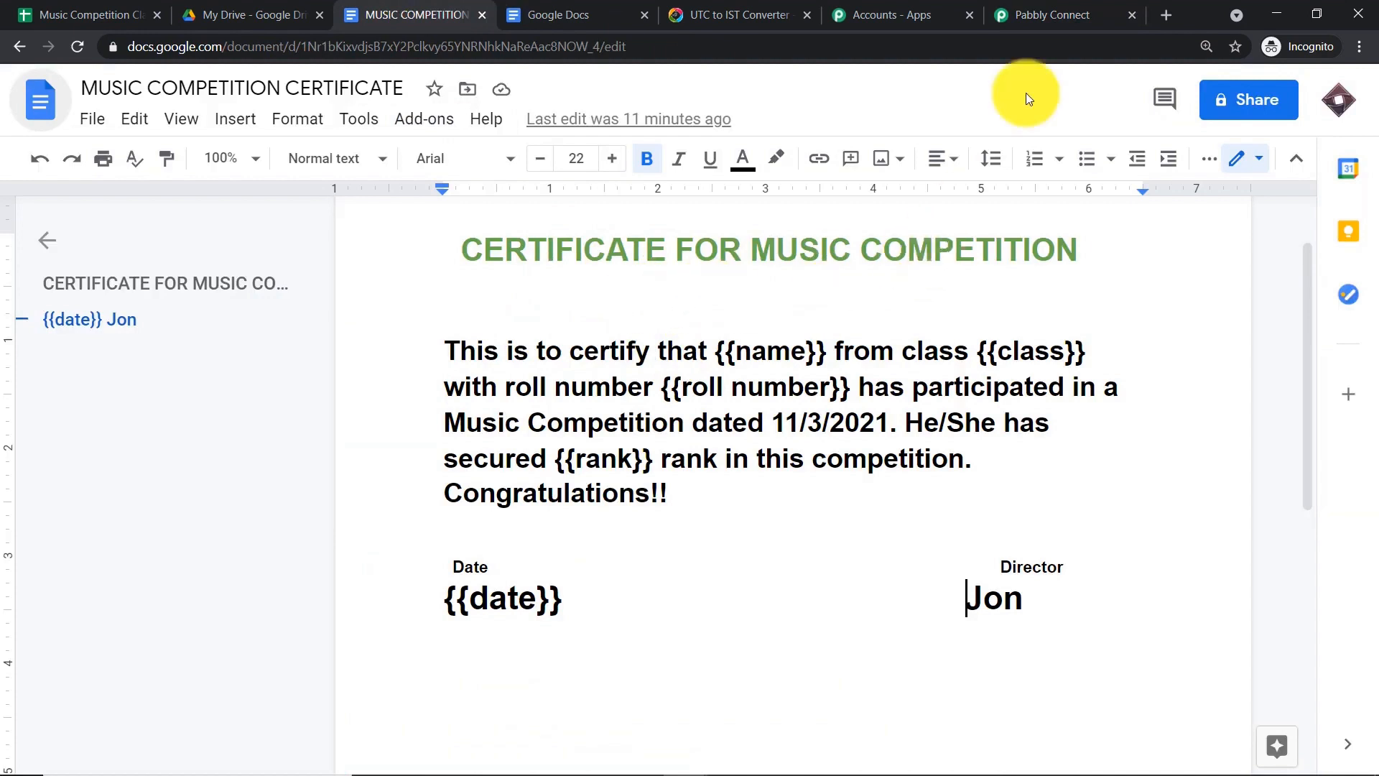
click(1053, 14)
scroll(584, 424, down, 3)
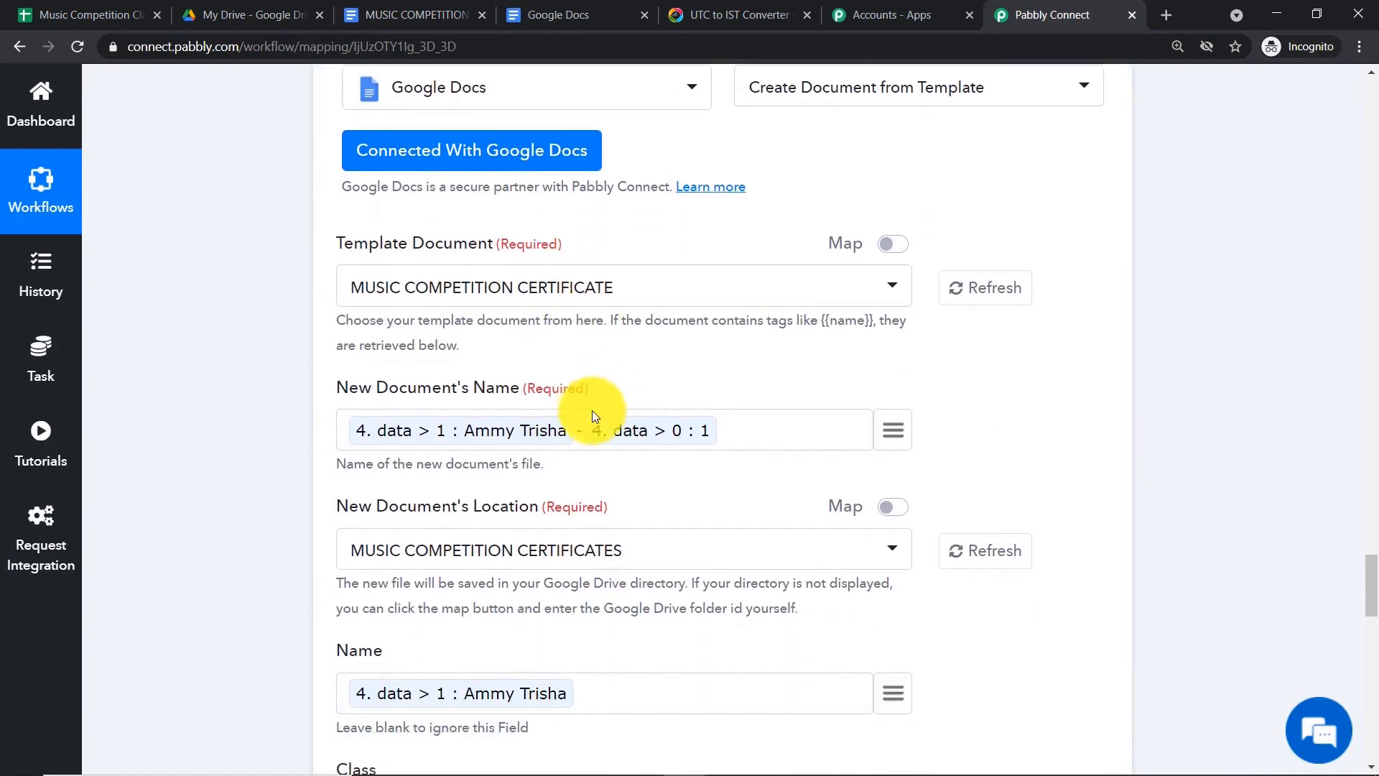
scroll(593, 416, down, 4)
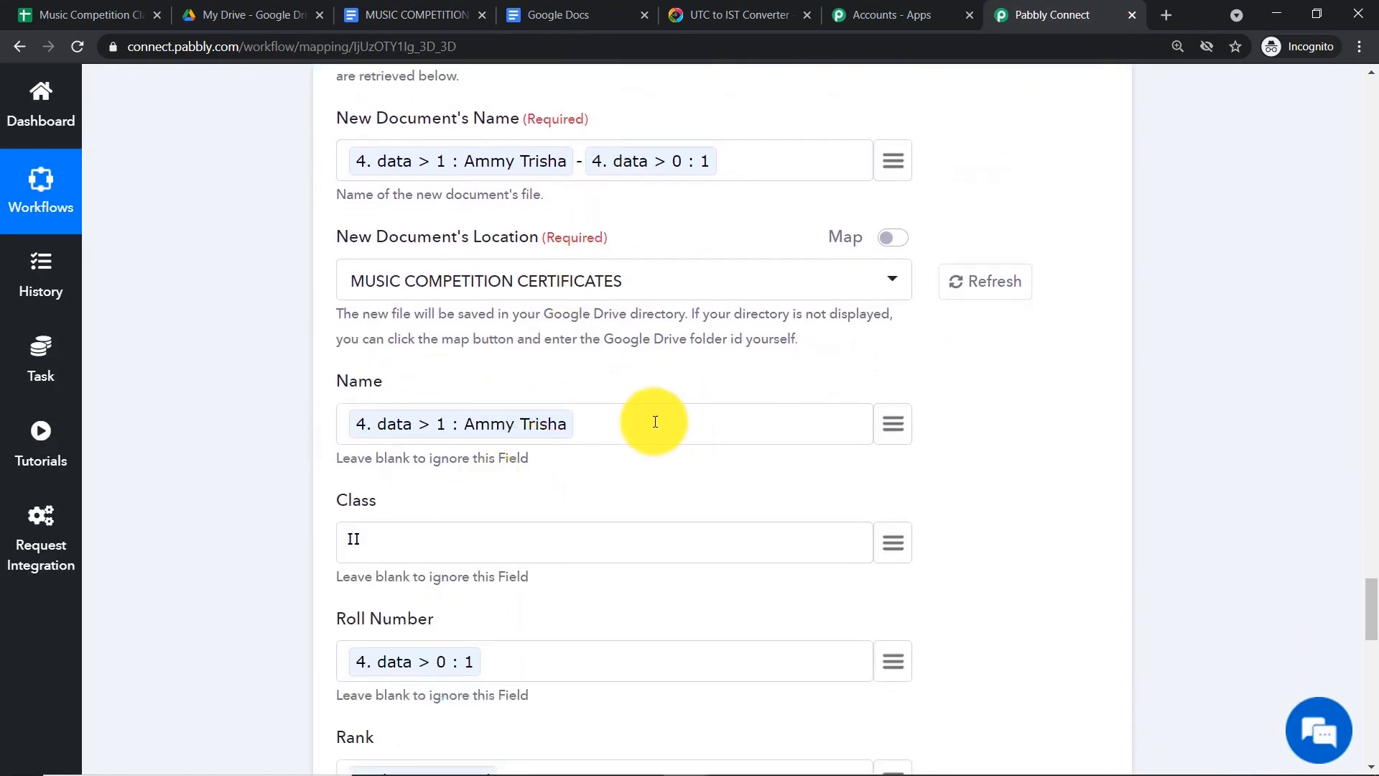
click(406, 15)
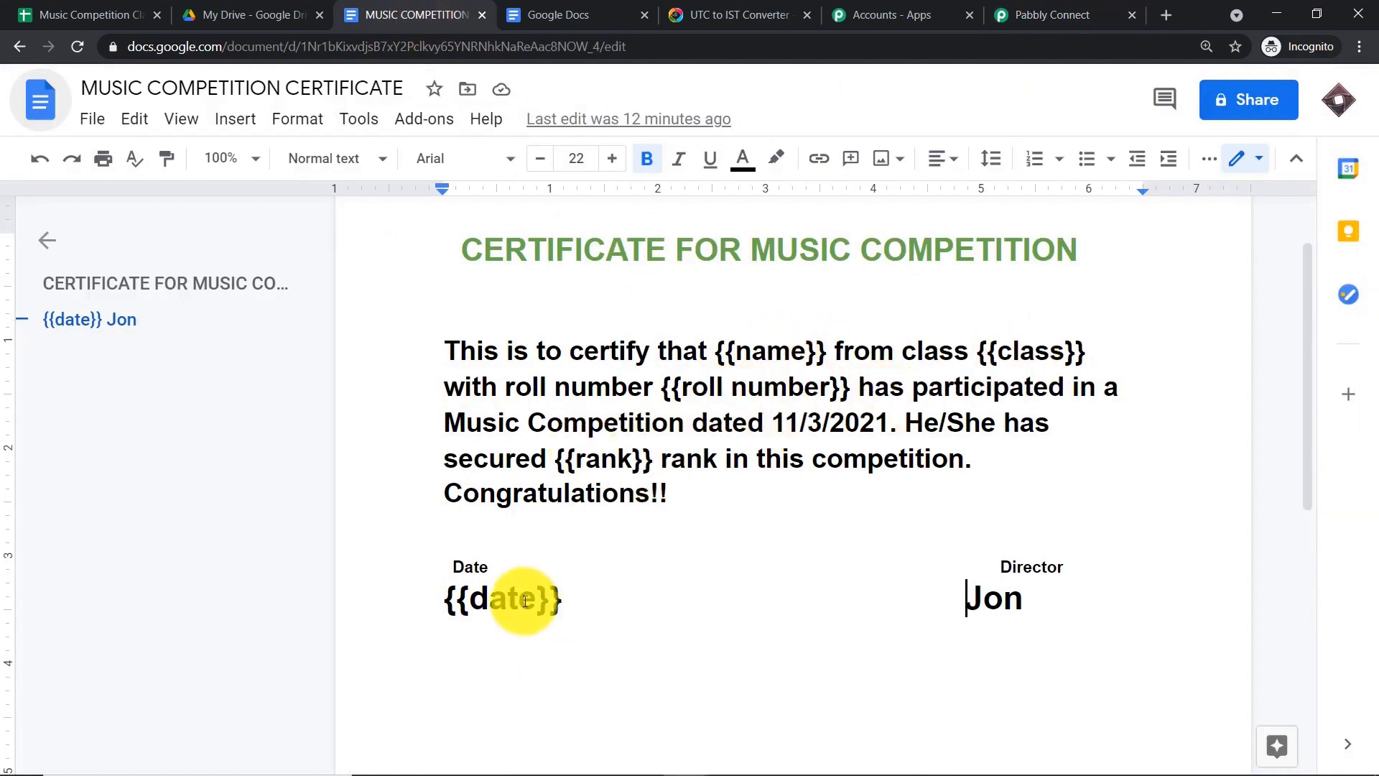
click(1073, 11)
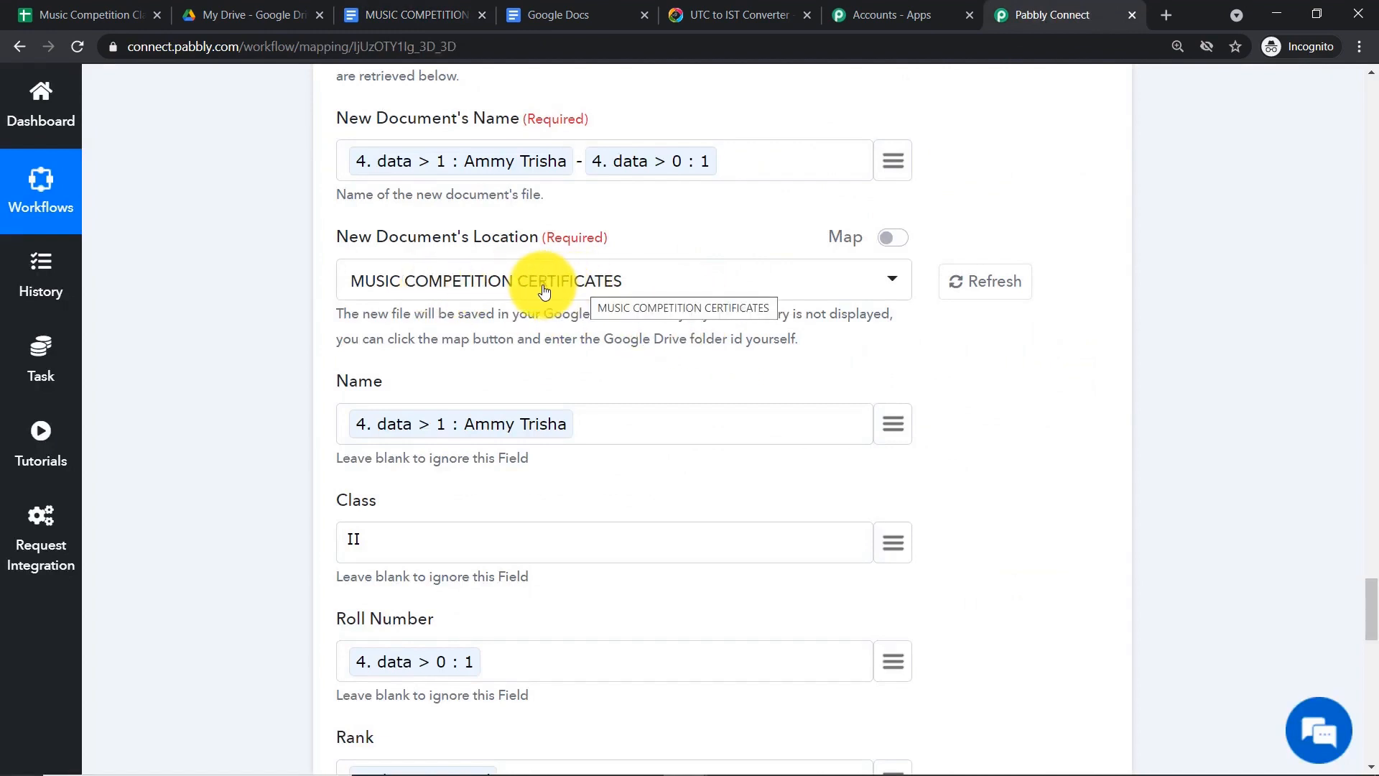
click(255, 14)
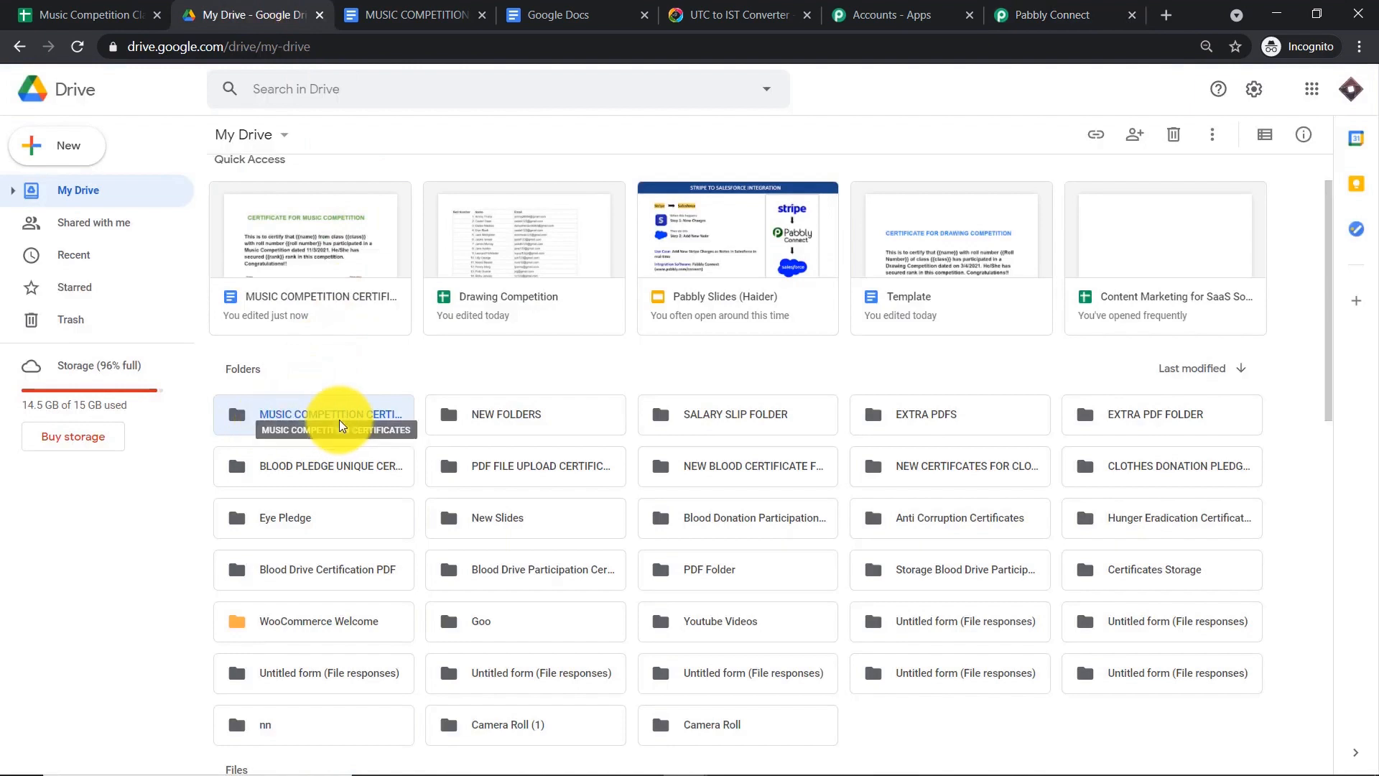
click(1066, 7)
scroll(886, 160, up, 2)
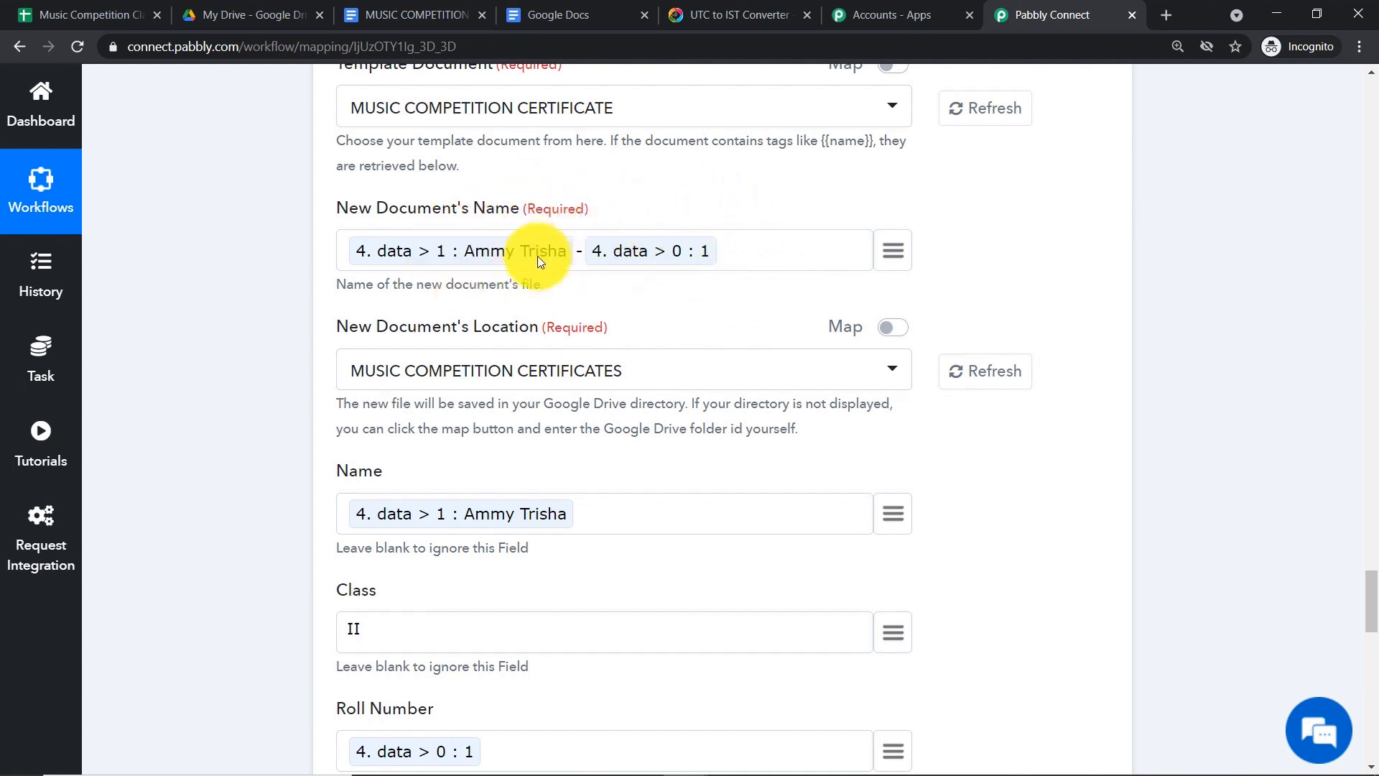
click(259, 6)
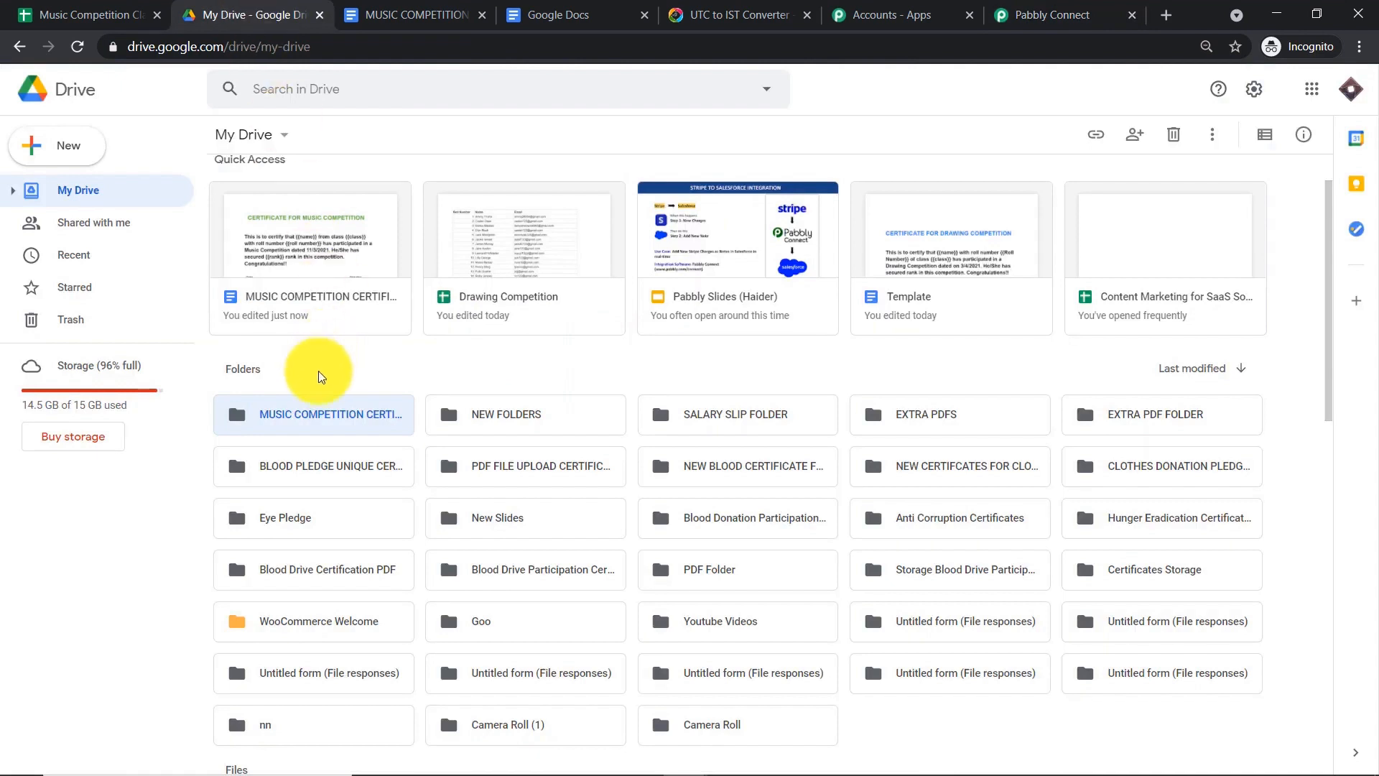
- Open the generated certificate in MUSIC COMPETITION CERTIFICATES and check the 3rd rank and 03/04/2021 date
click(321, 412)
double_click(327, 412)
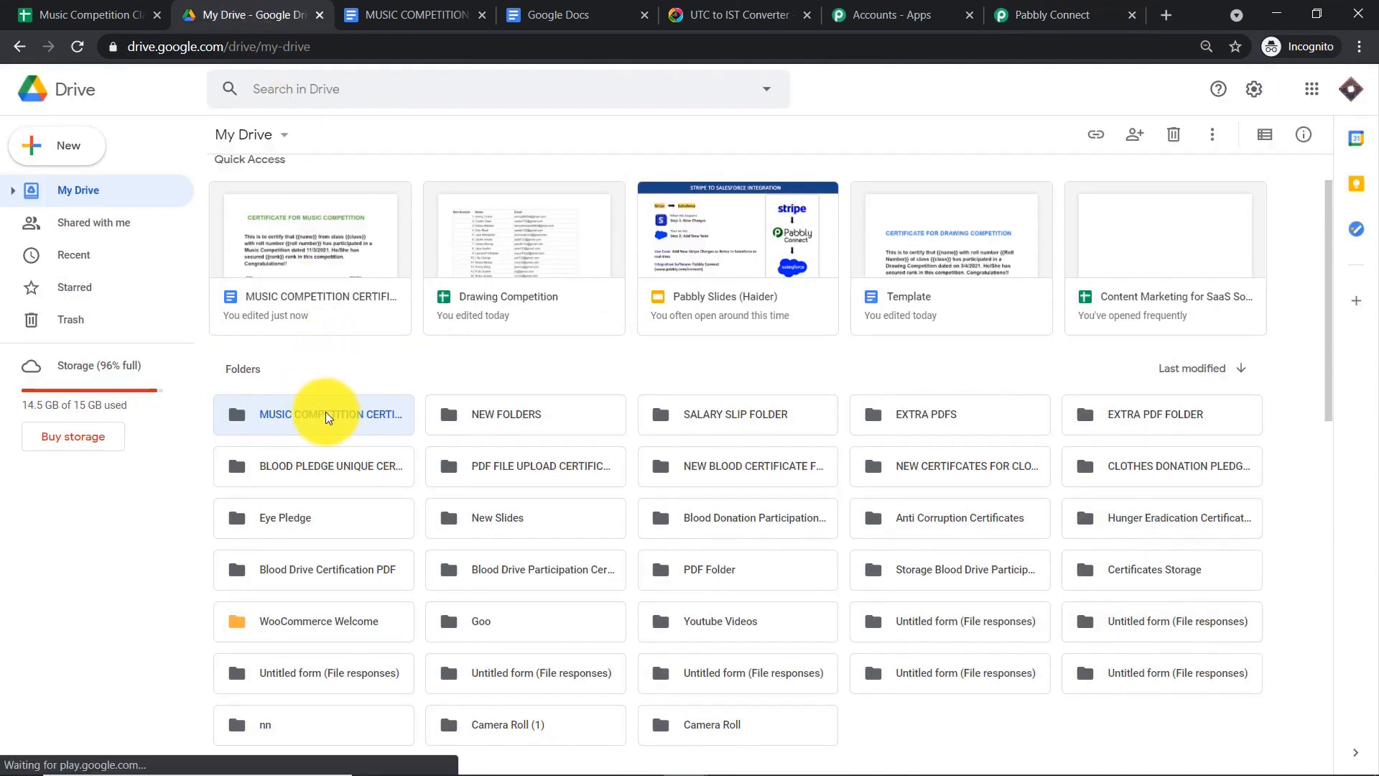
double_click(326, 323)
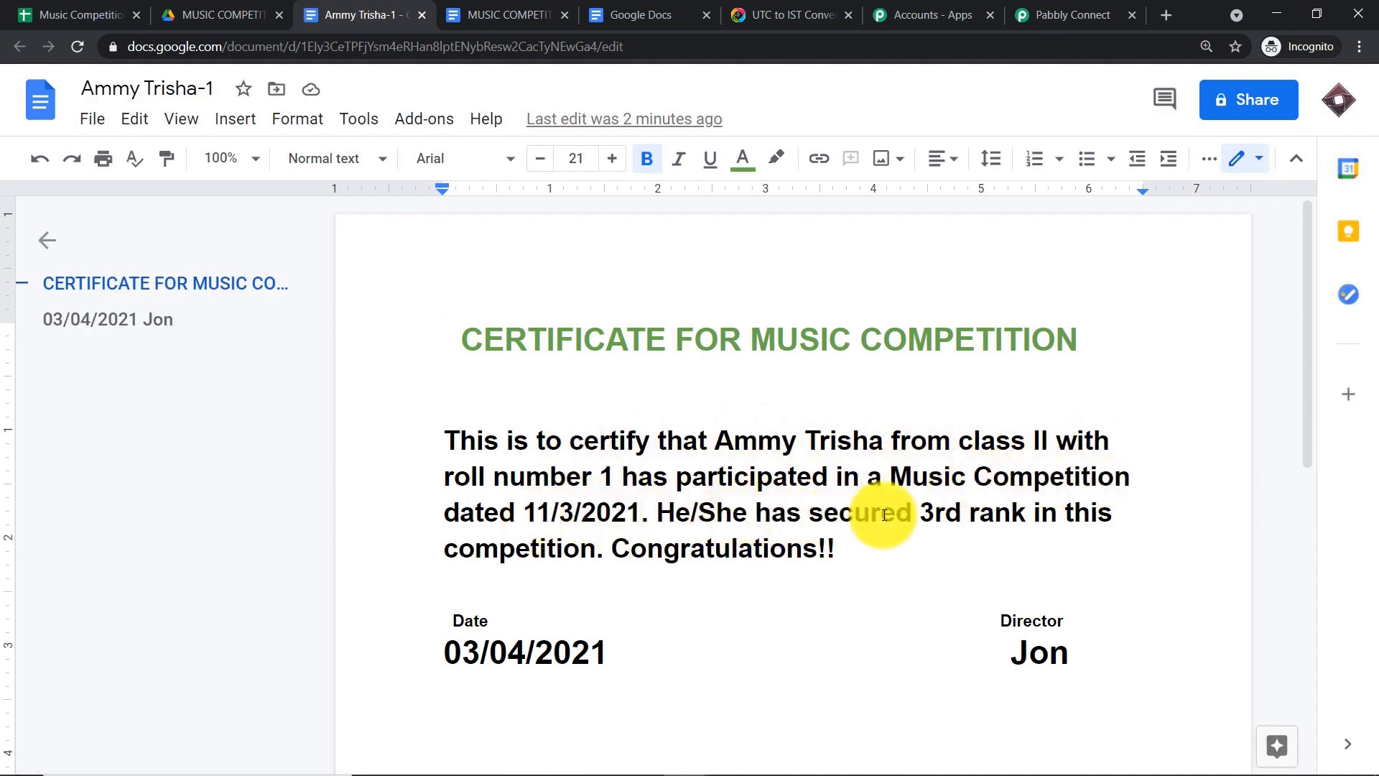
drag(961, 518, 926, 515)
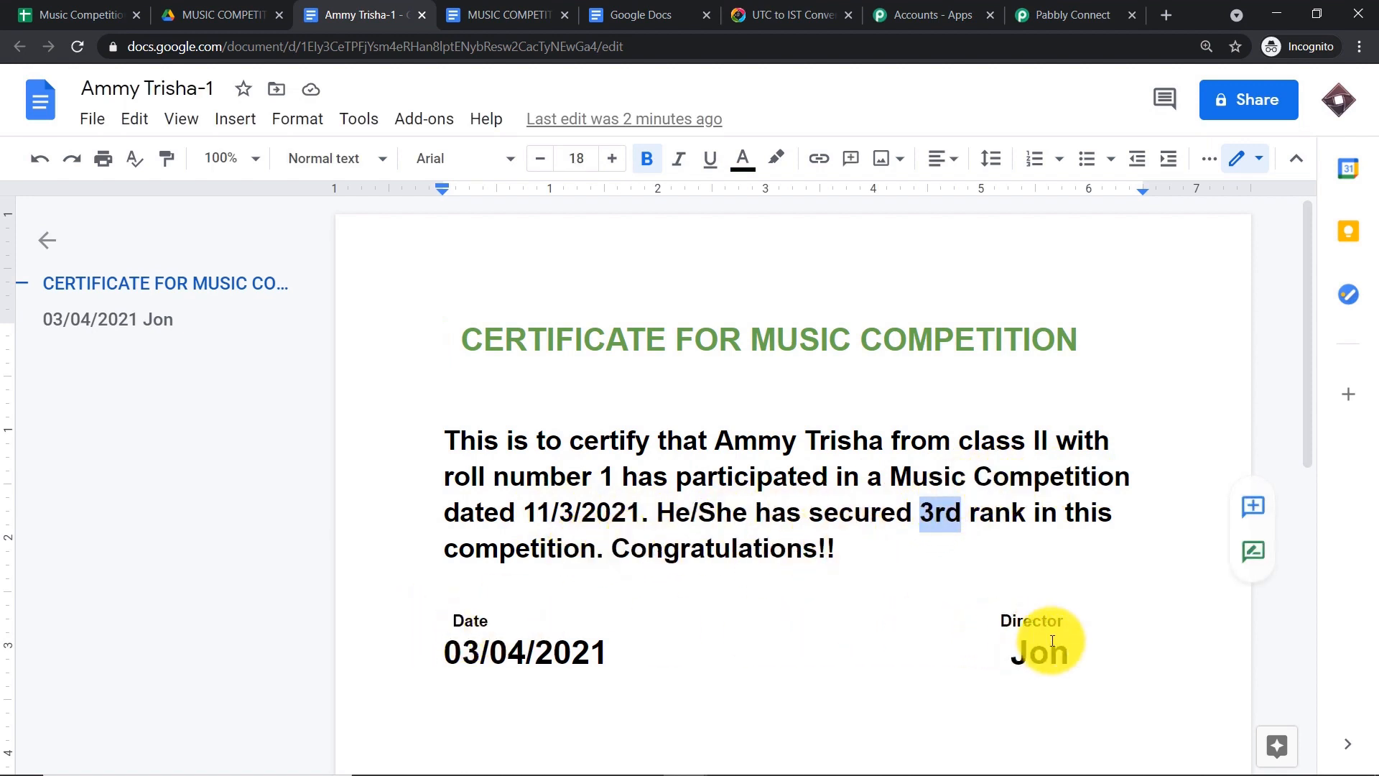
click(1015, 651)
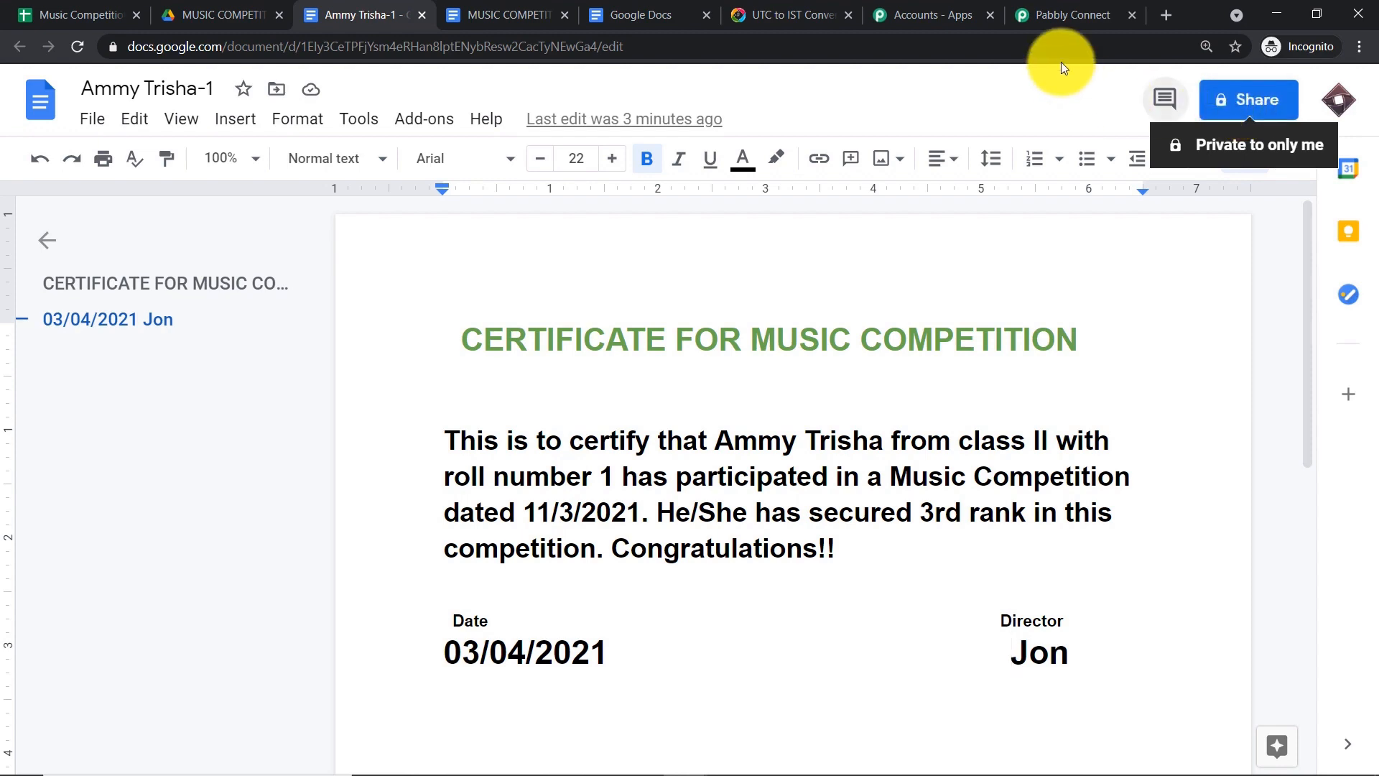
click(1043, 9)
scroll(1105, 547, down, 20)
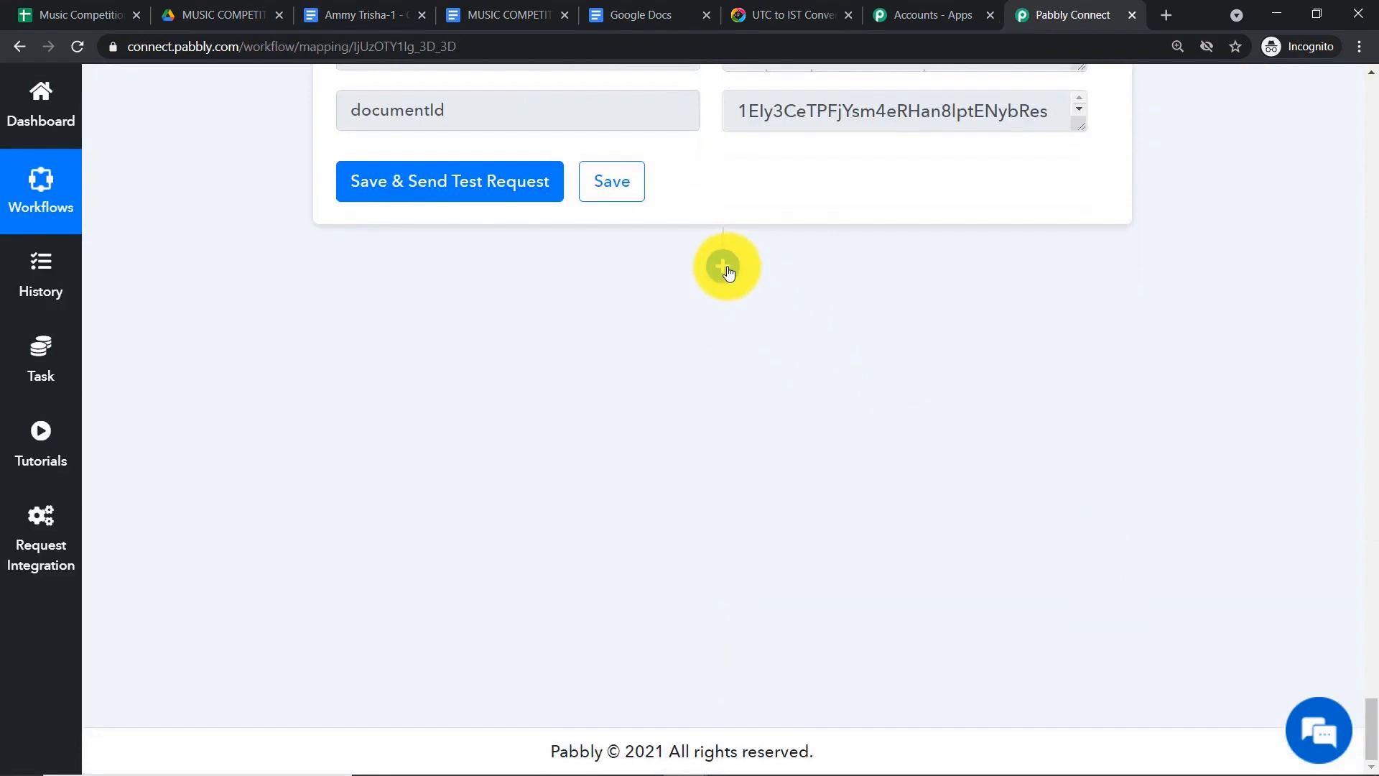
- Add a new Google Drive action step after the Google Docs certificate step
click(724, 267)
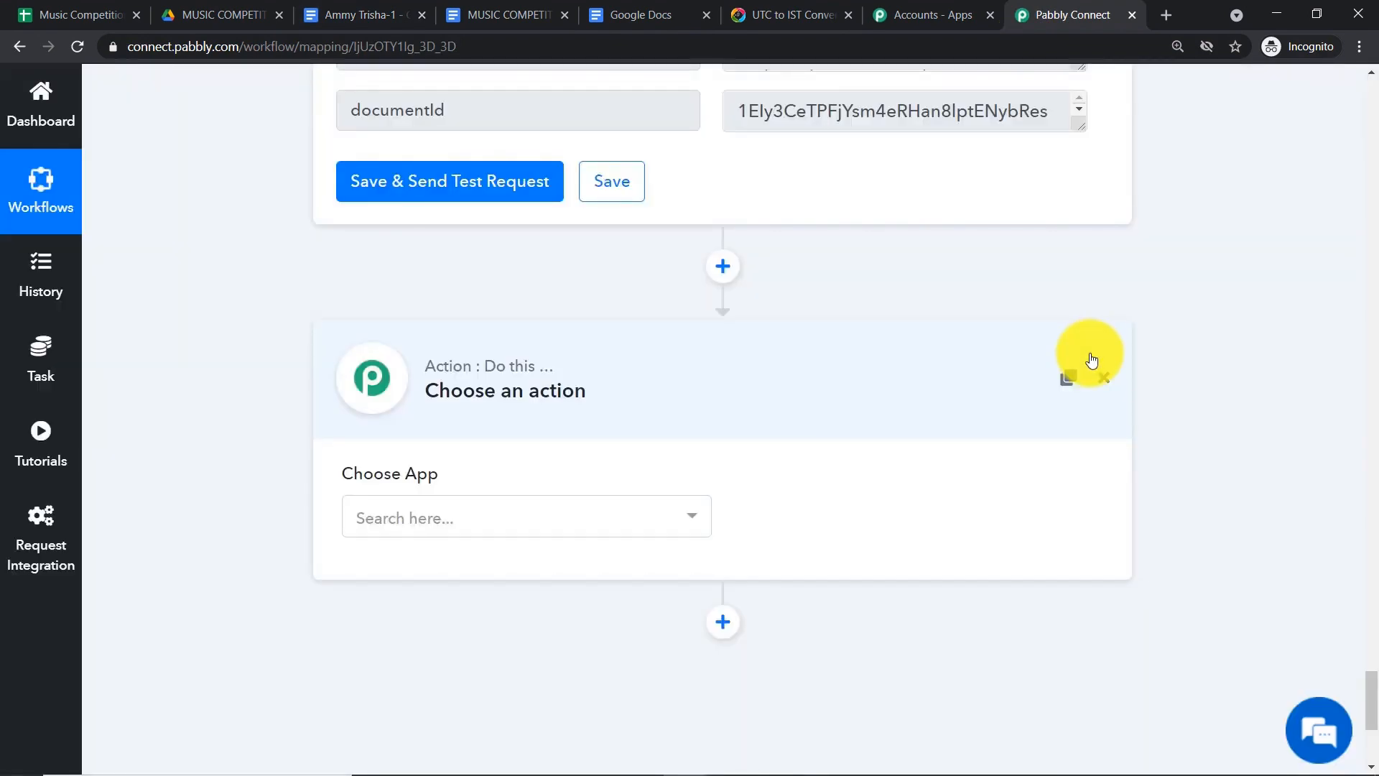
click(458, 527)
text(GOOGLE)
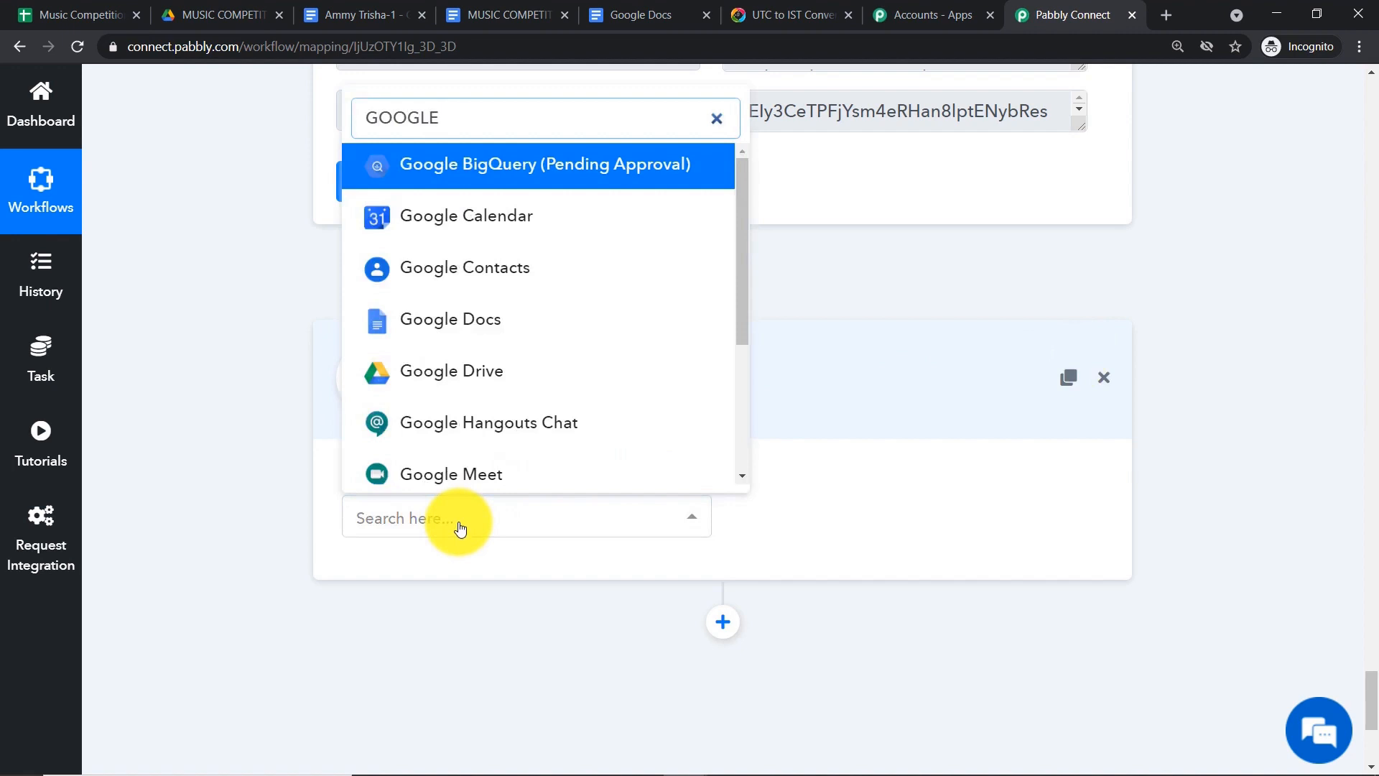
click(446, 371)
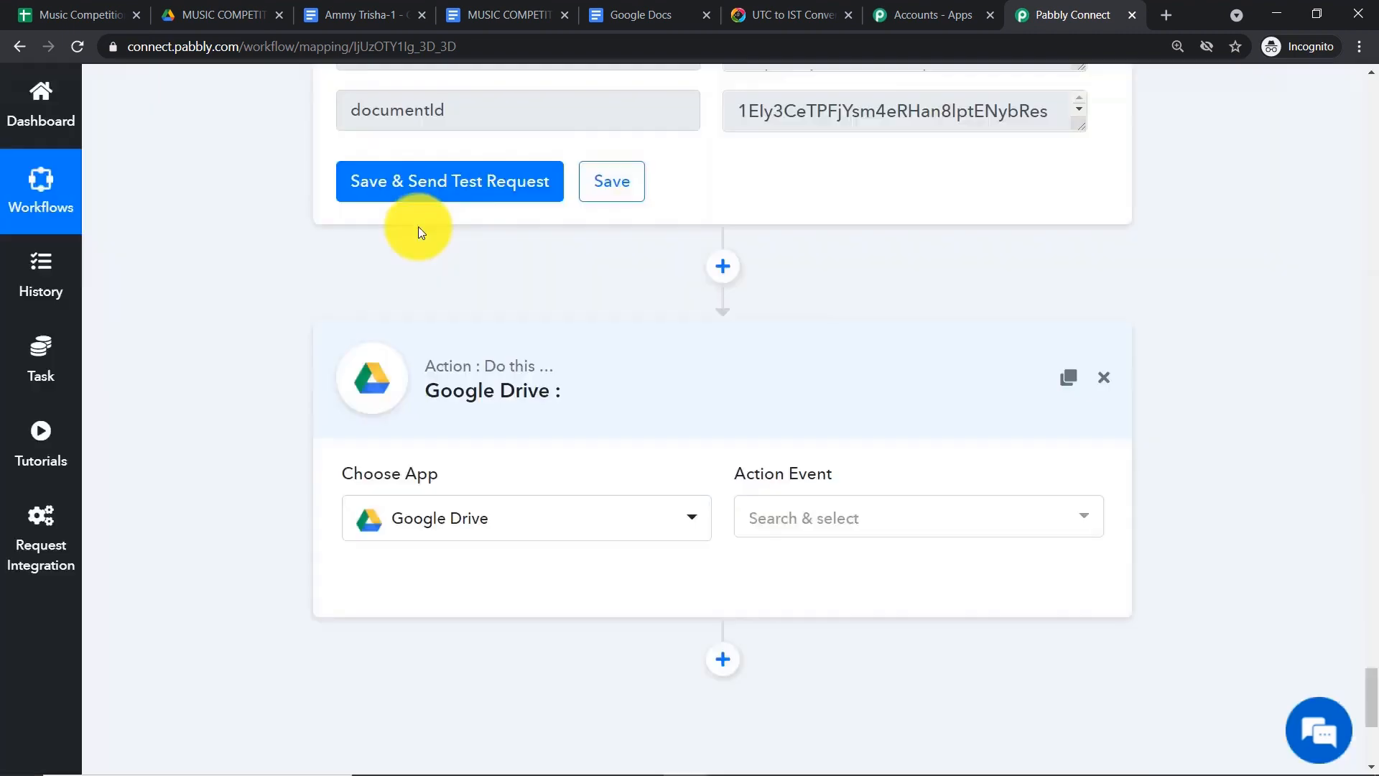
click(366, 14)
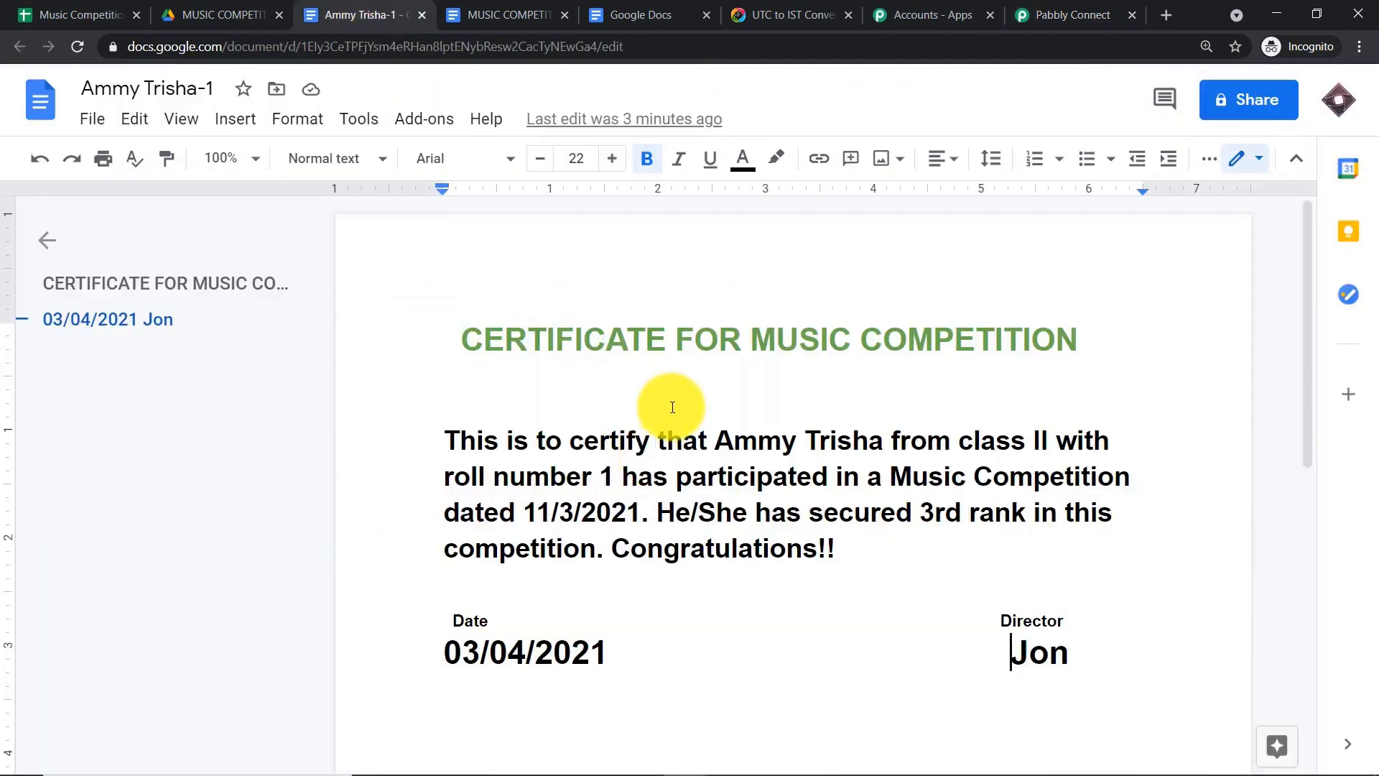
click(1103, 8)
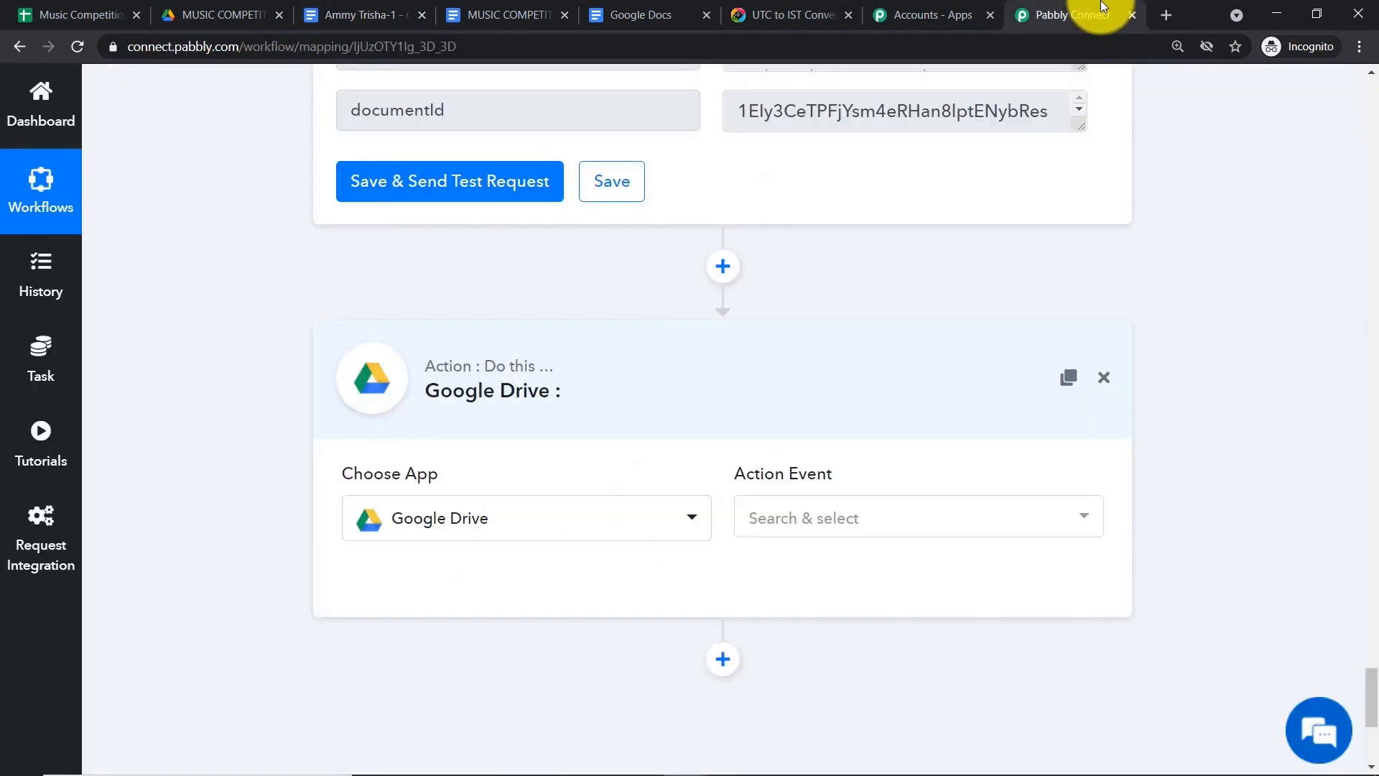
- Set the Google Drive action event to Share a File With Anyone
click(775, 522)
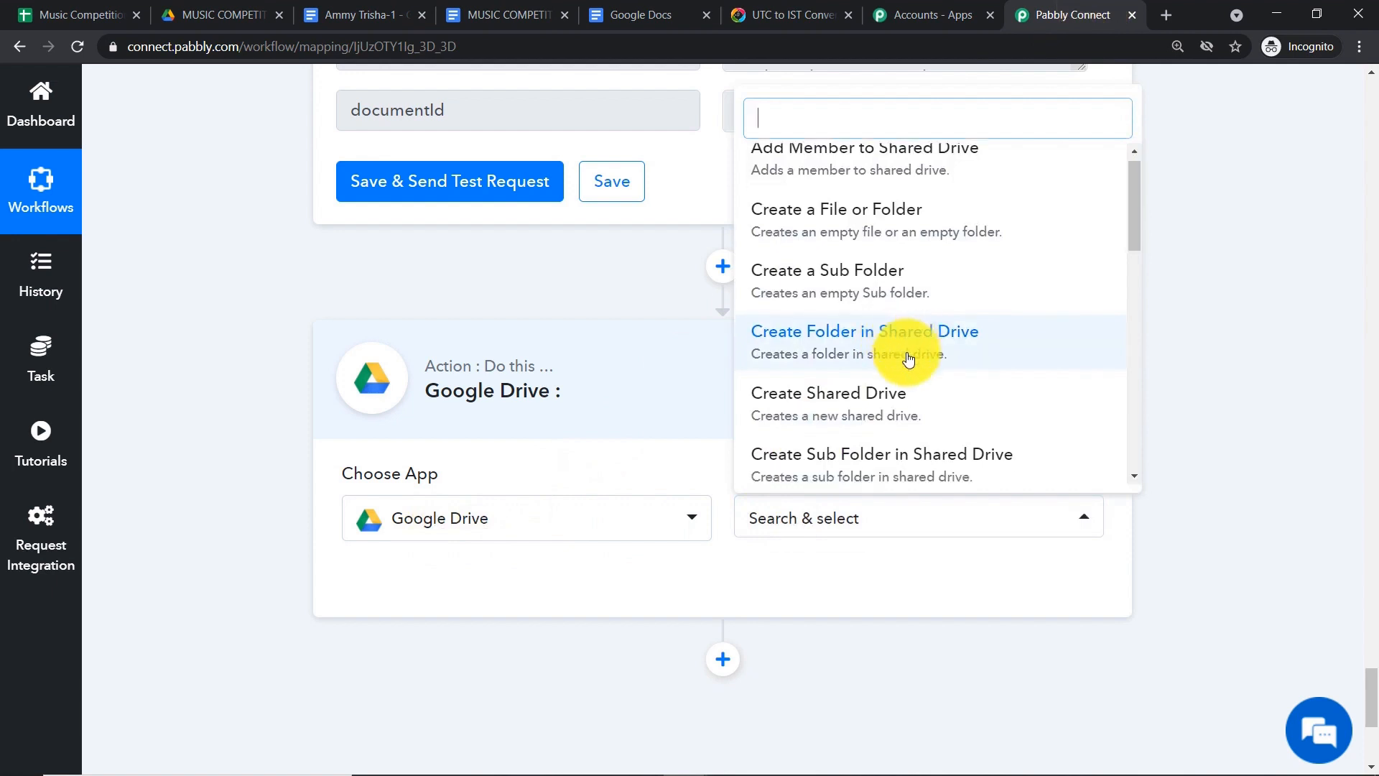
scroll(895, 352, down, 7)
scroll(920, 360, down, 1)
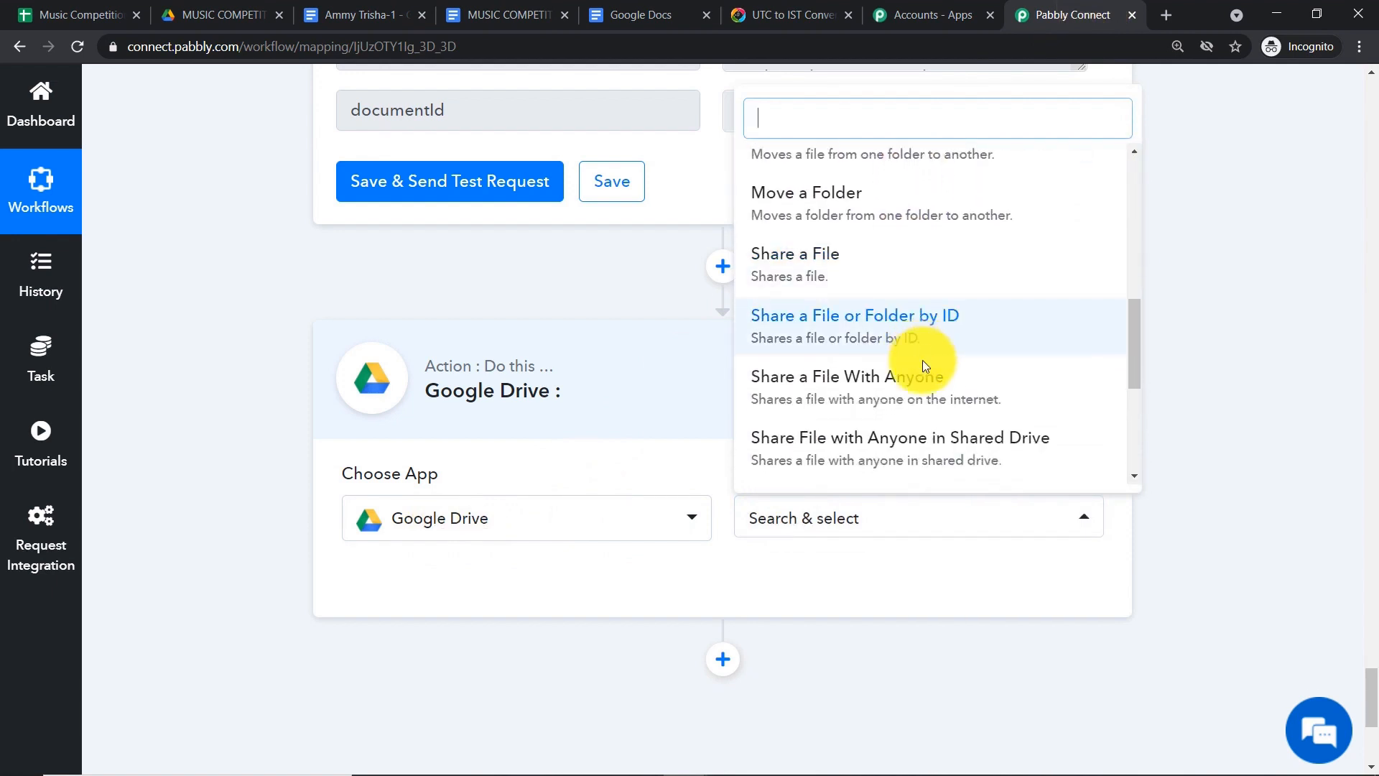
click(920, 388)
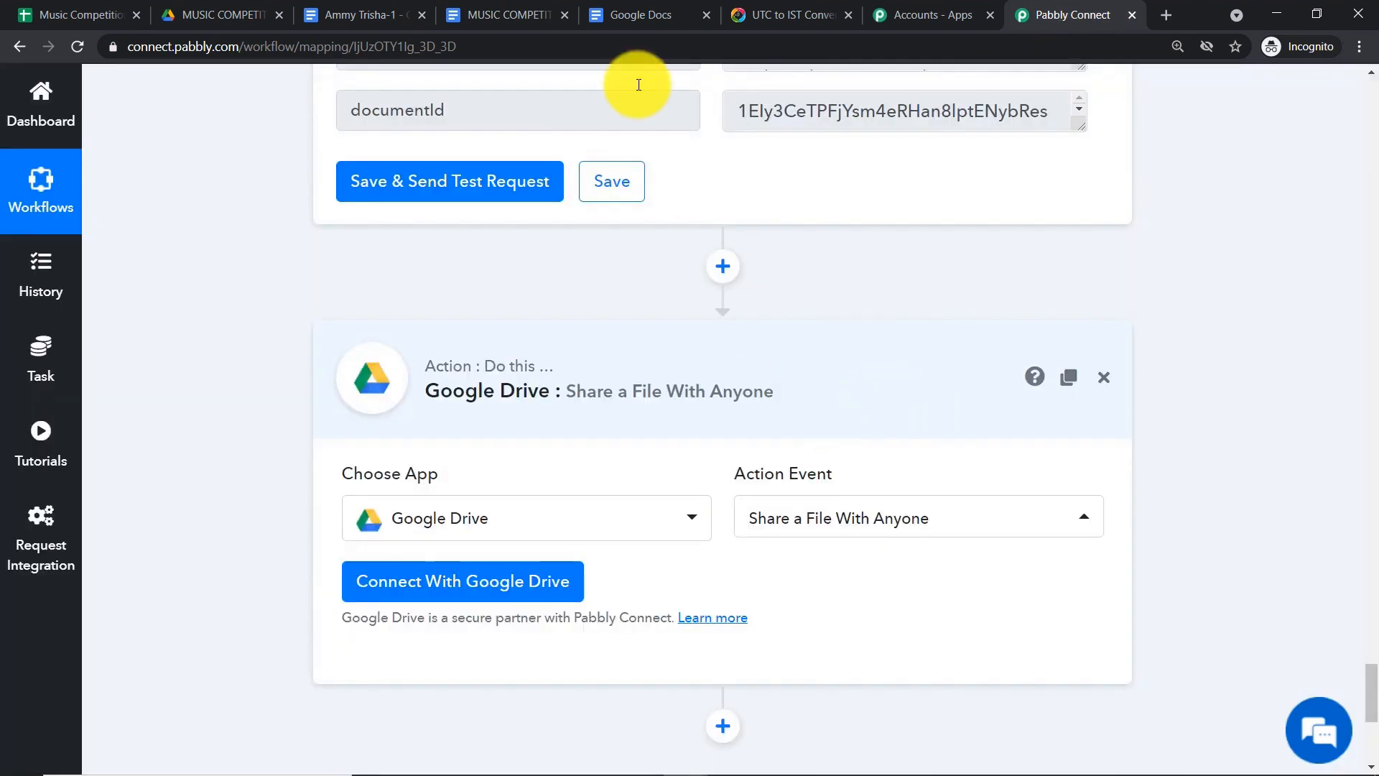
click(356, 15)
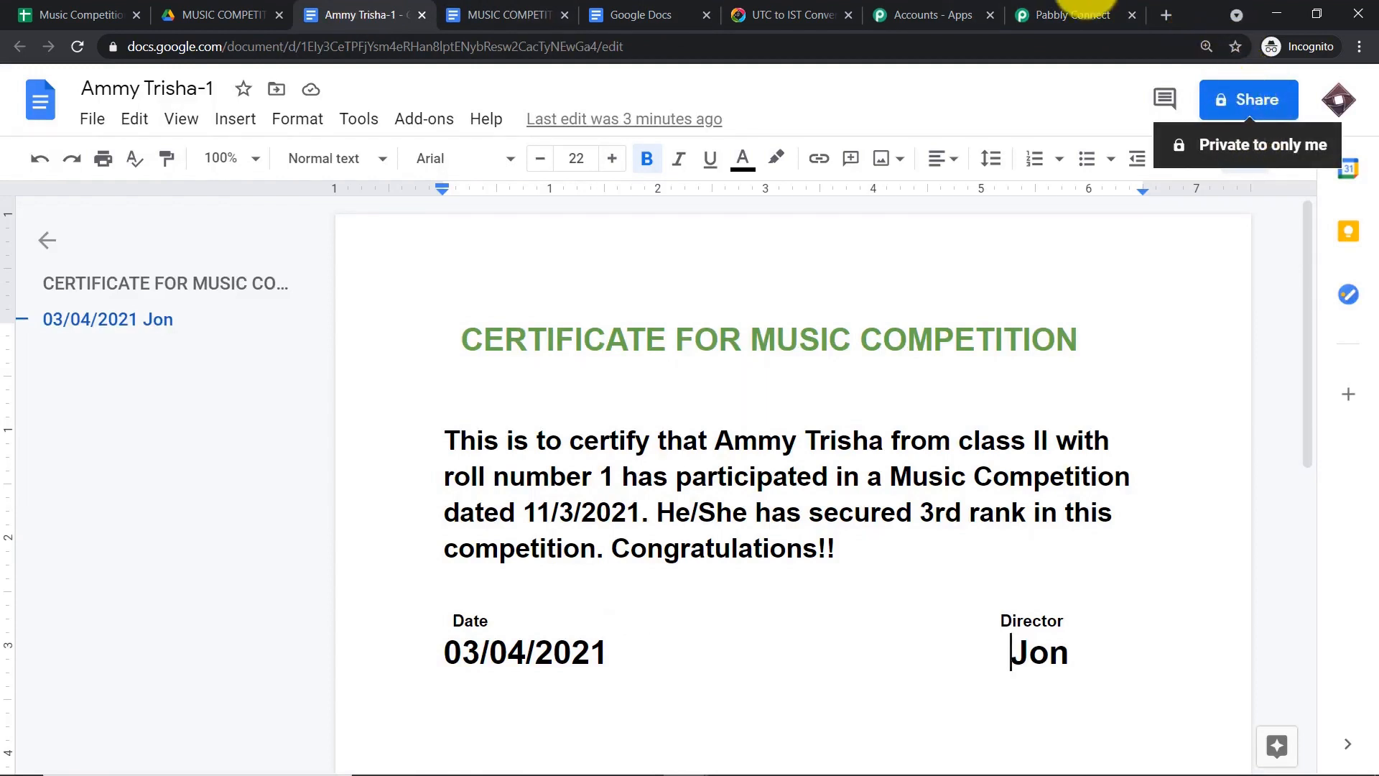
click(1027, 14)
scroll(1038, 177, down, 1)
scroll(1037, 177, down, 2)
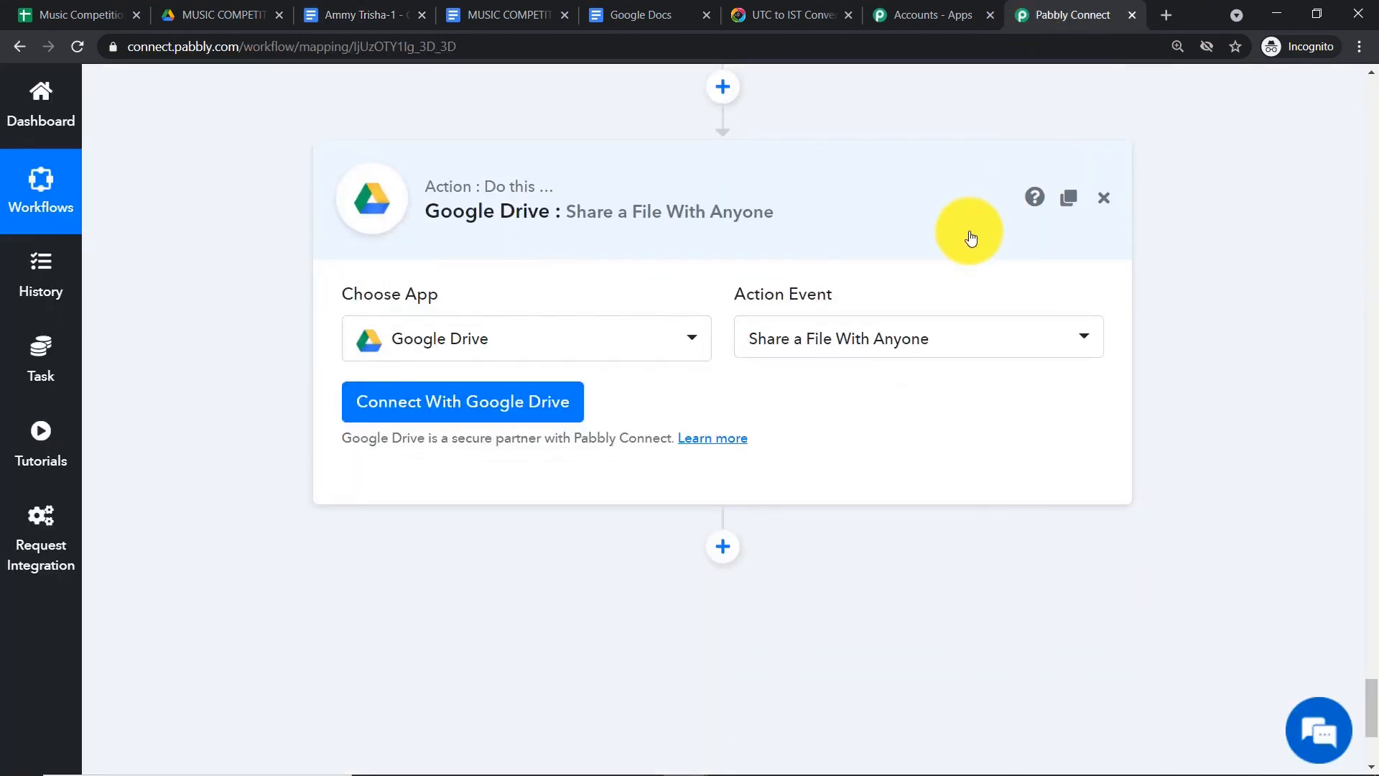
- Connect a Google account to the Drive share step and allow Pabbly Connect Drive access
click(548, 403)
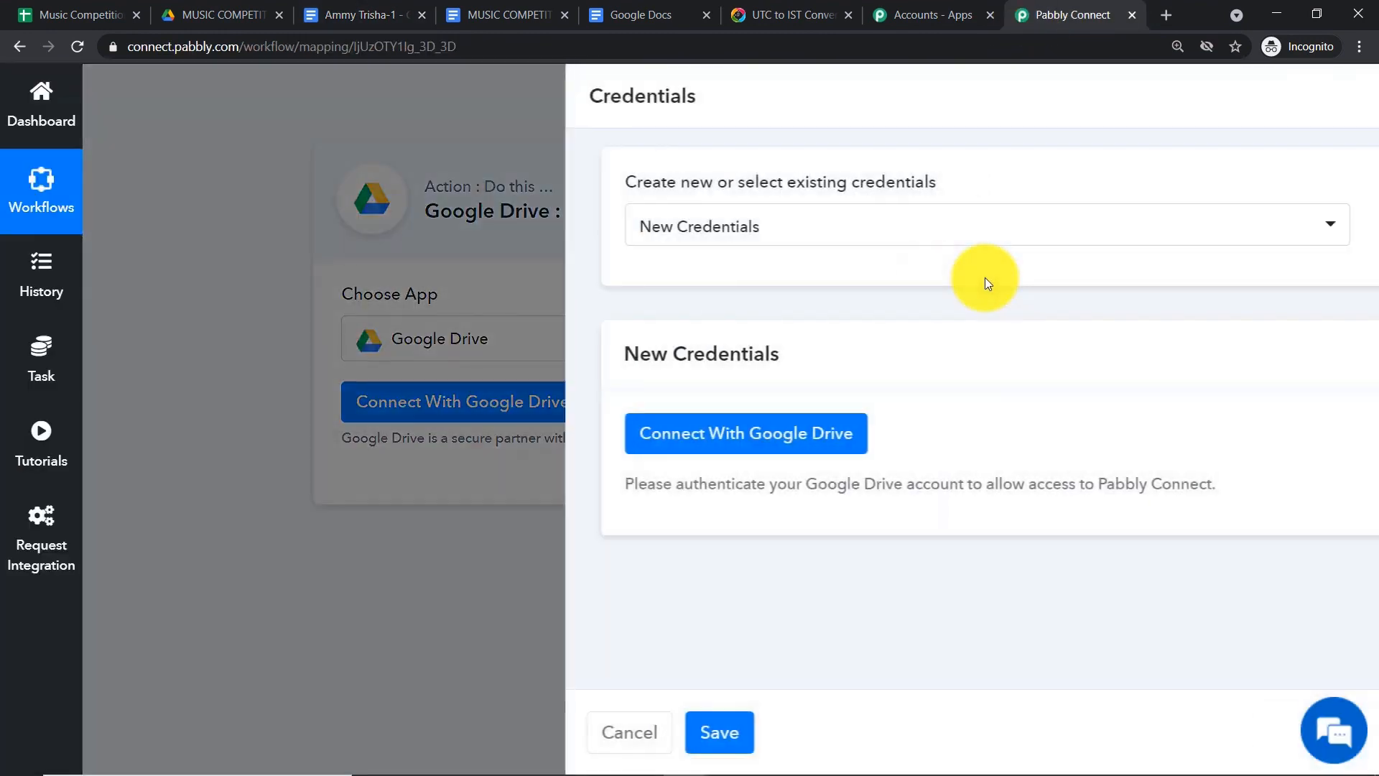
click(634, 449)
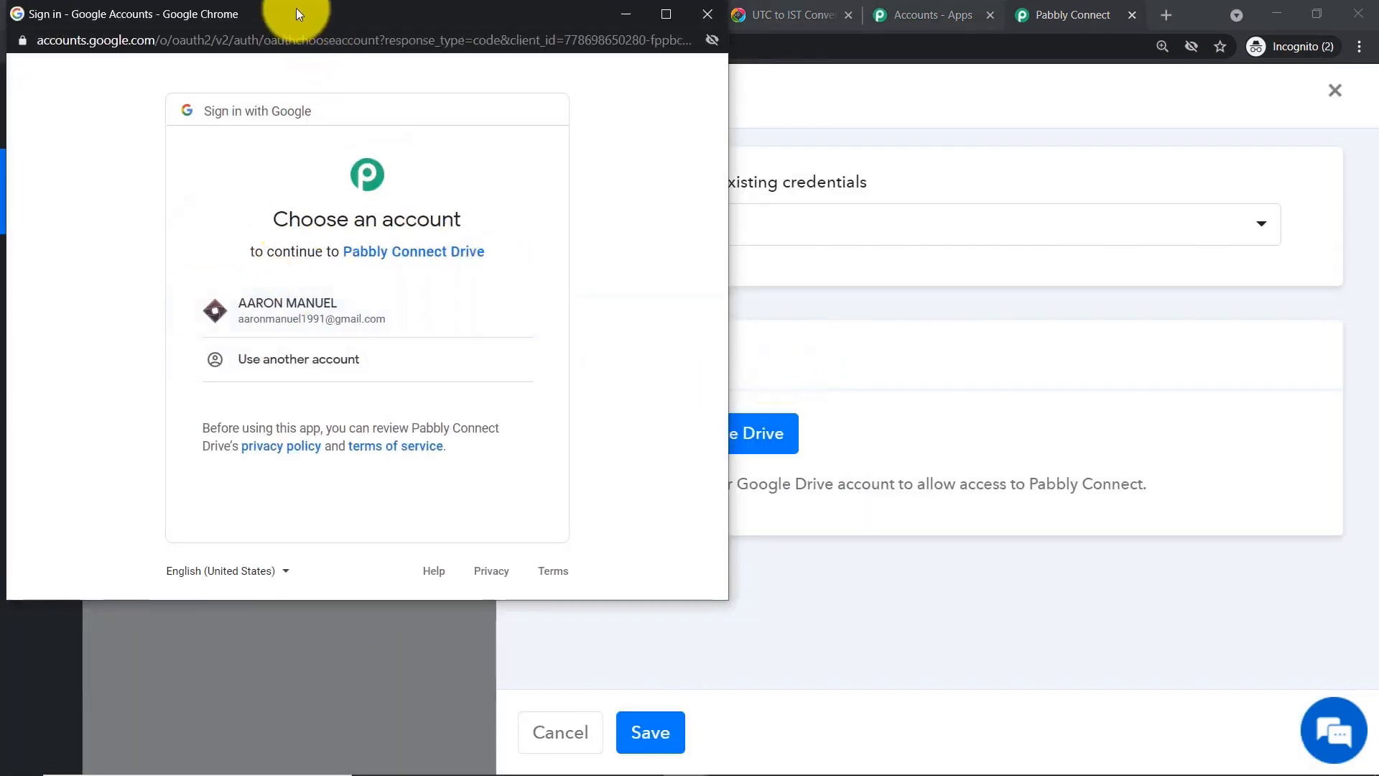
drag(296, 7, 1019, 171)
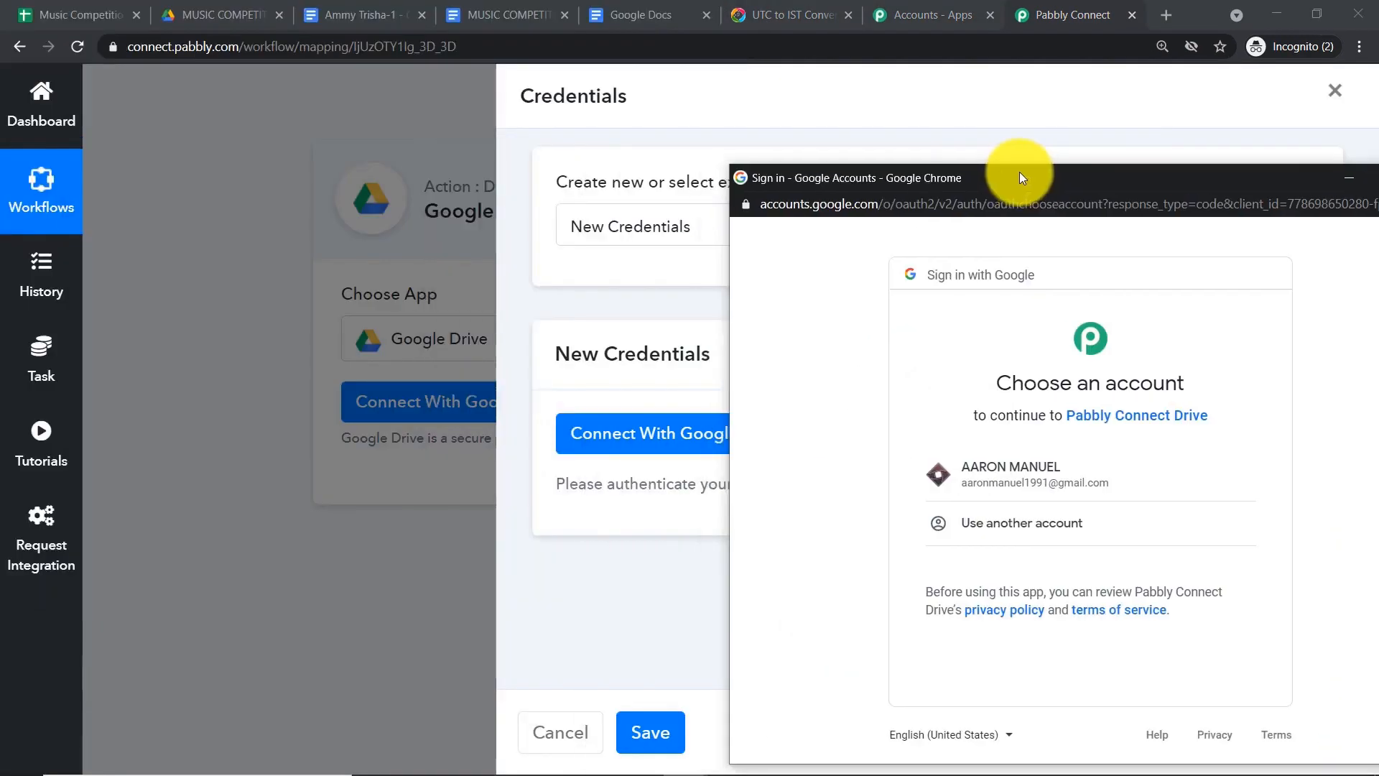
click(991, 467)
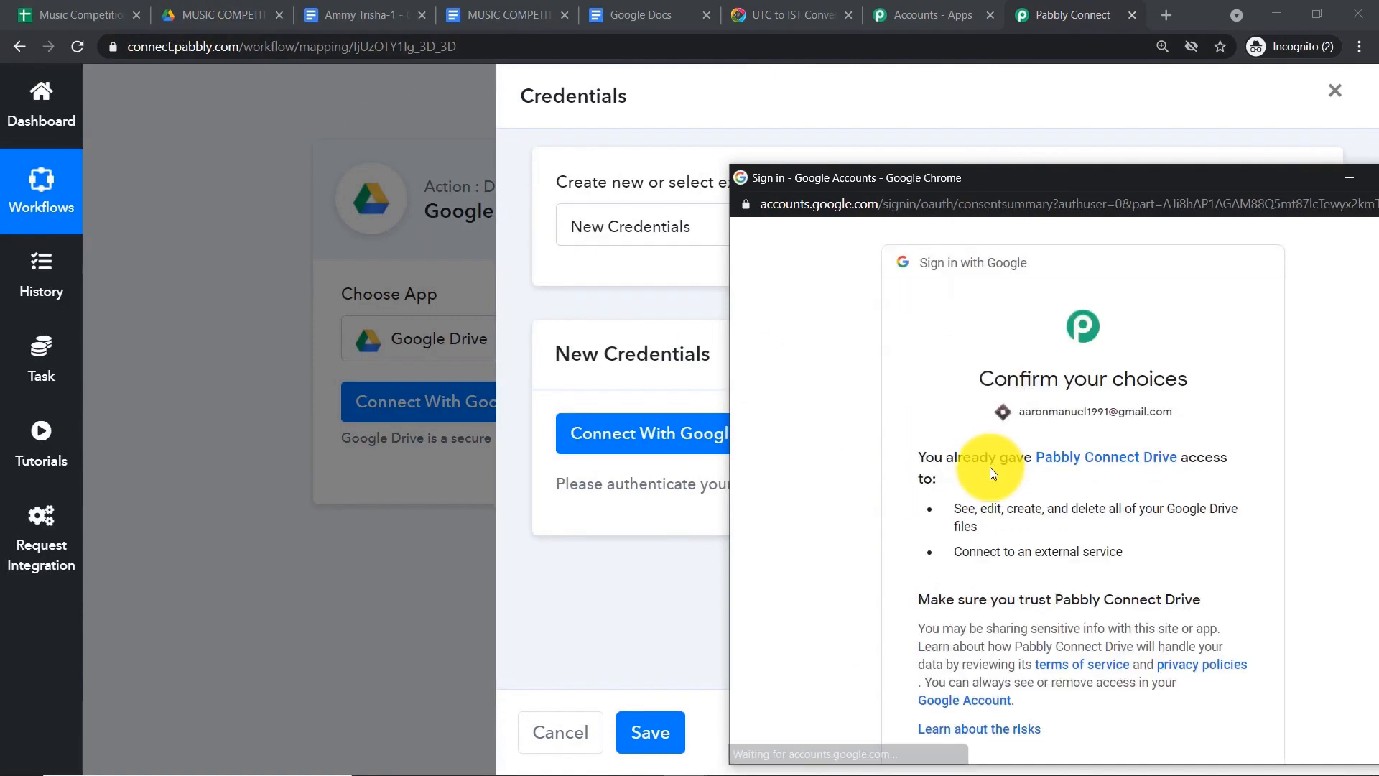
scroll(1113, 538, down, 2)
click(1239, 639)
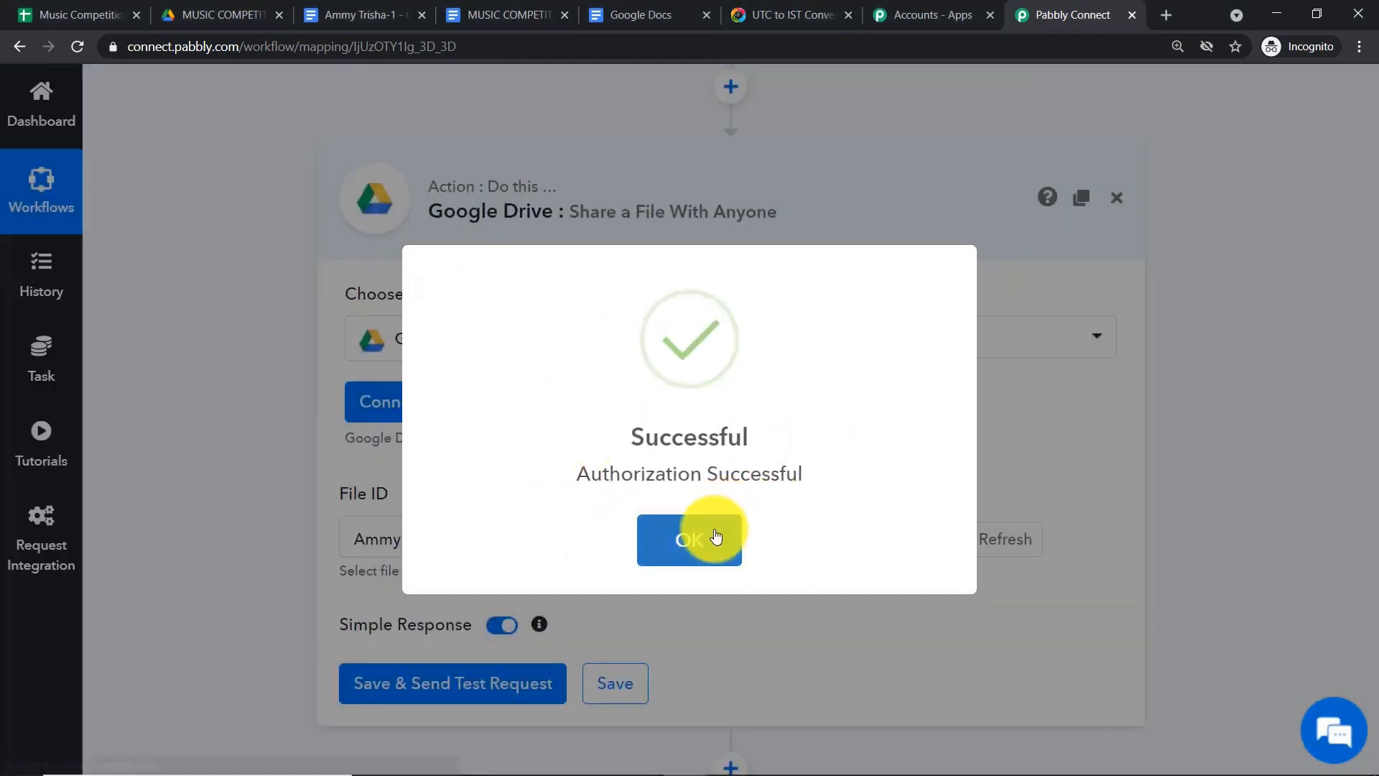
click(709, 538)
scroll(710, 403, down, 2)
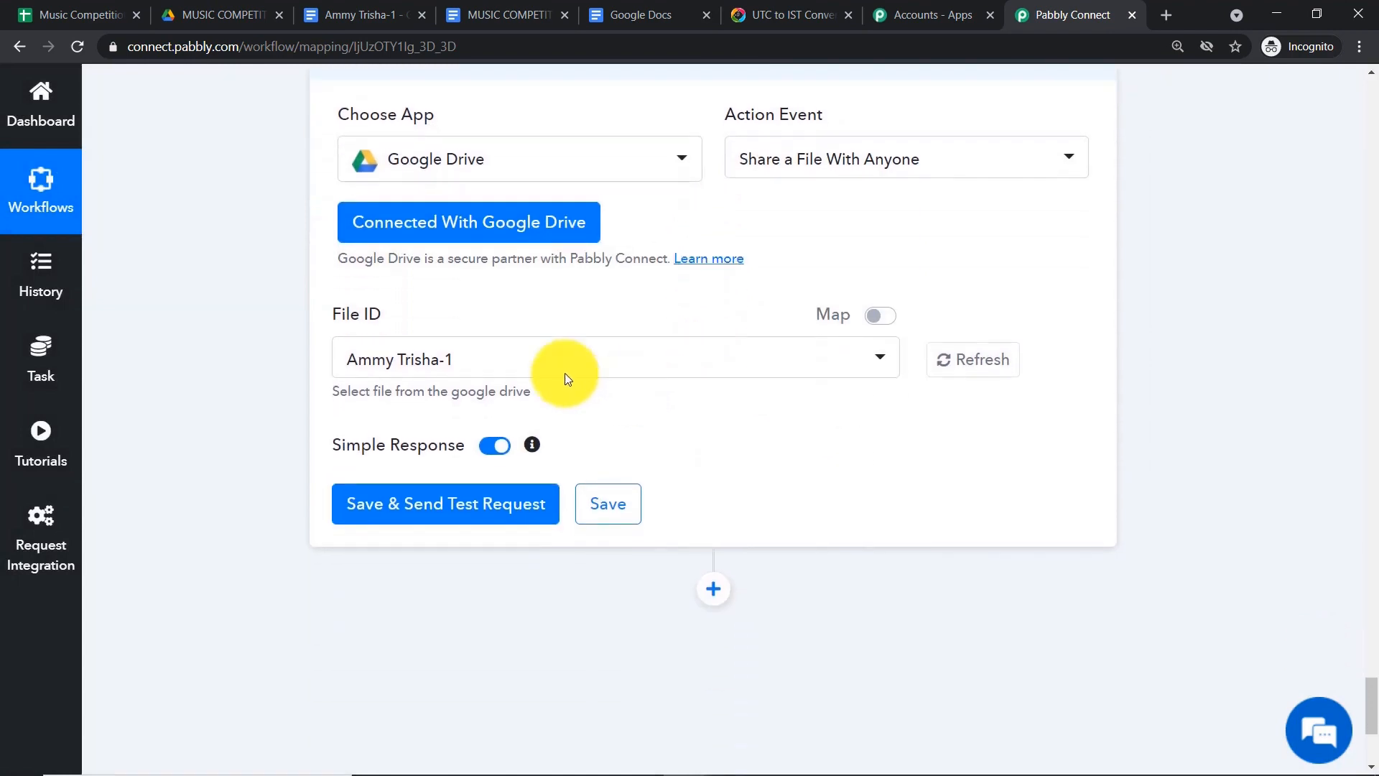
click(464, 374)
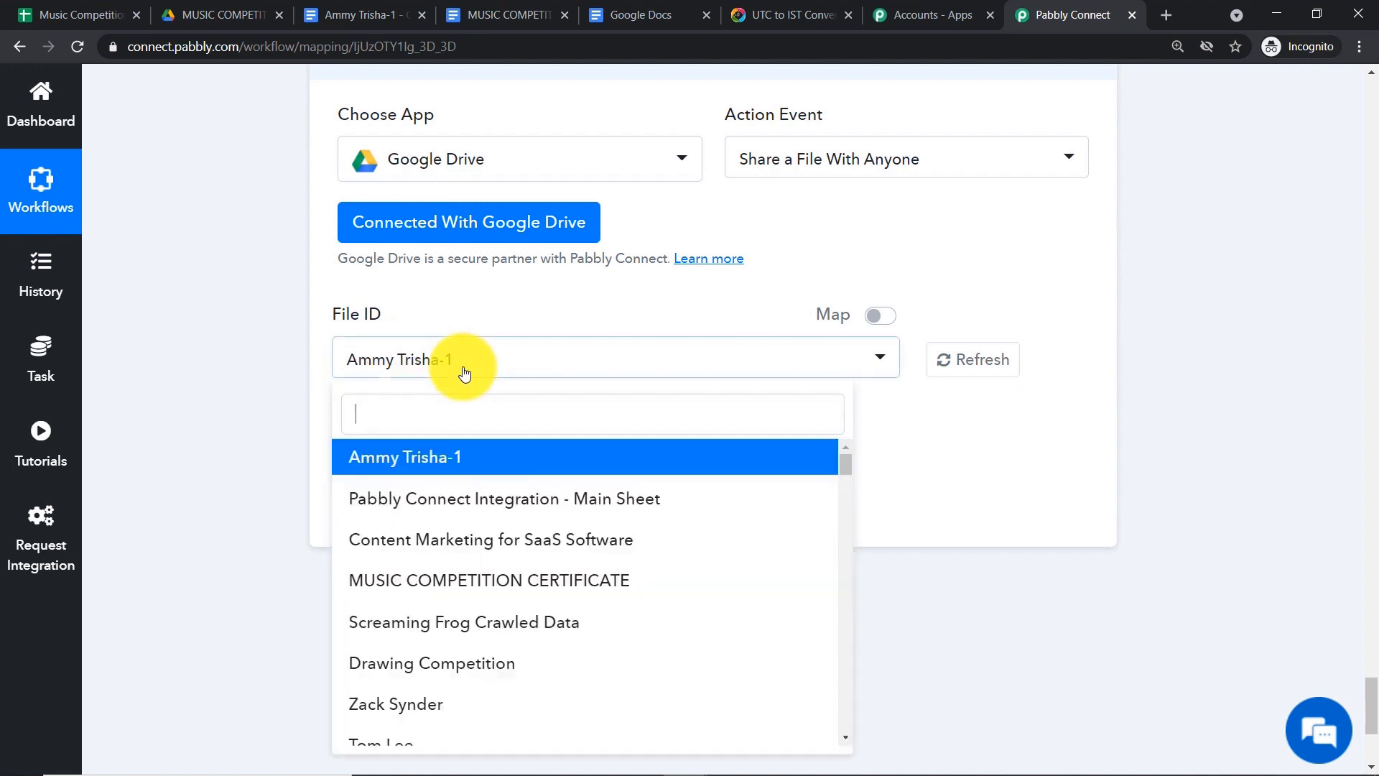
scroll(565, 521, down, 5)
scroll(565, 521, down, 5)
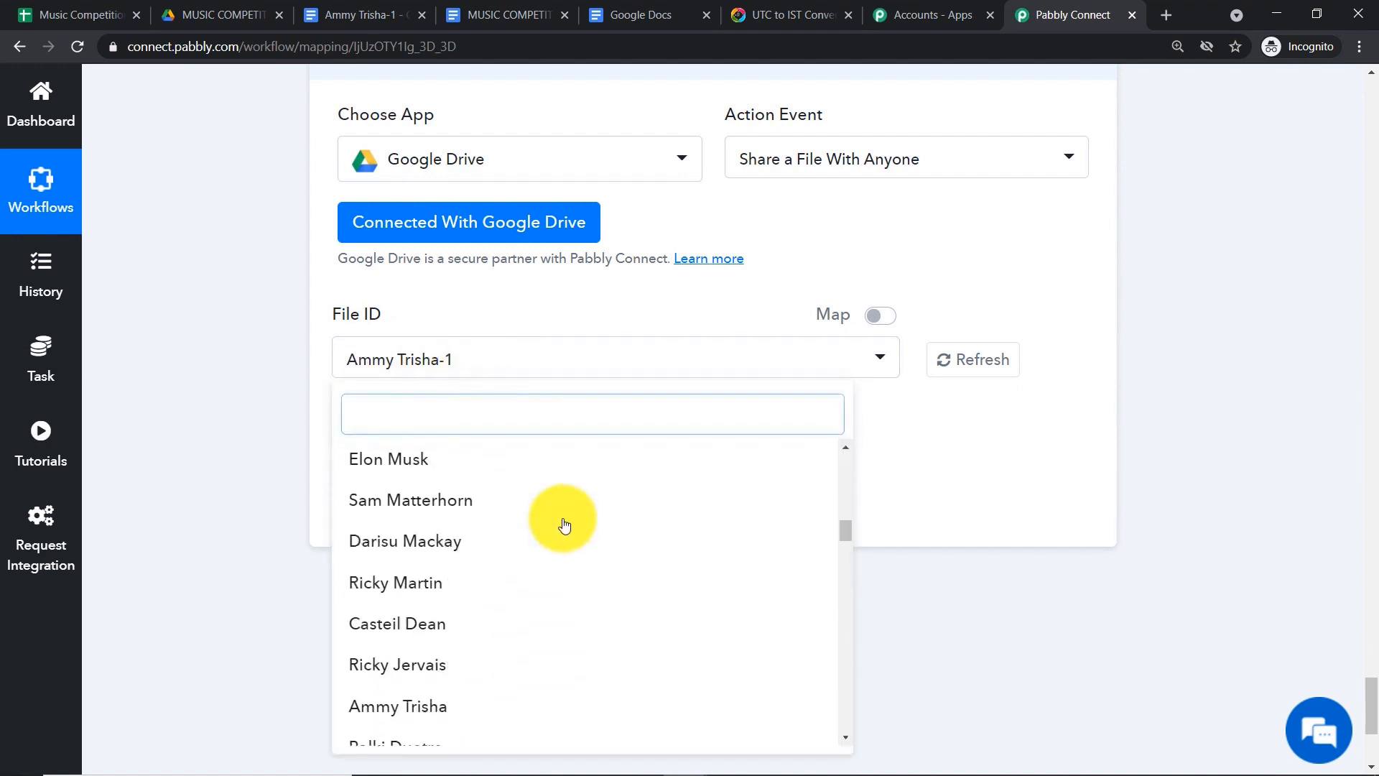
scroll(549, 503, up, 10)
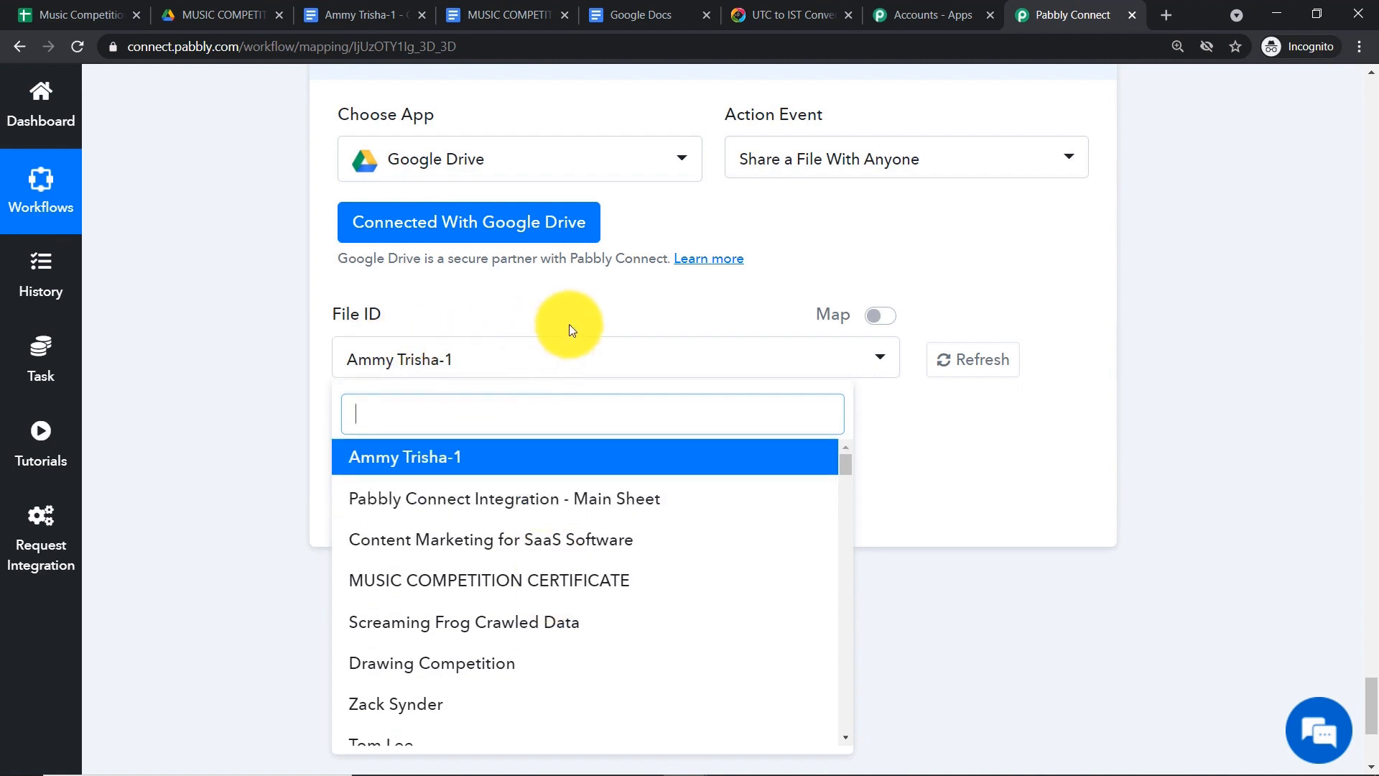
click(573, 305)
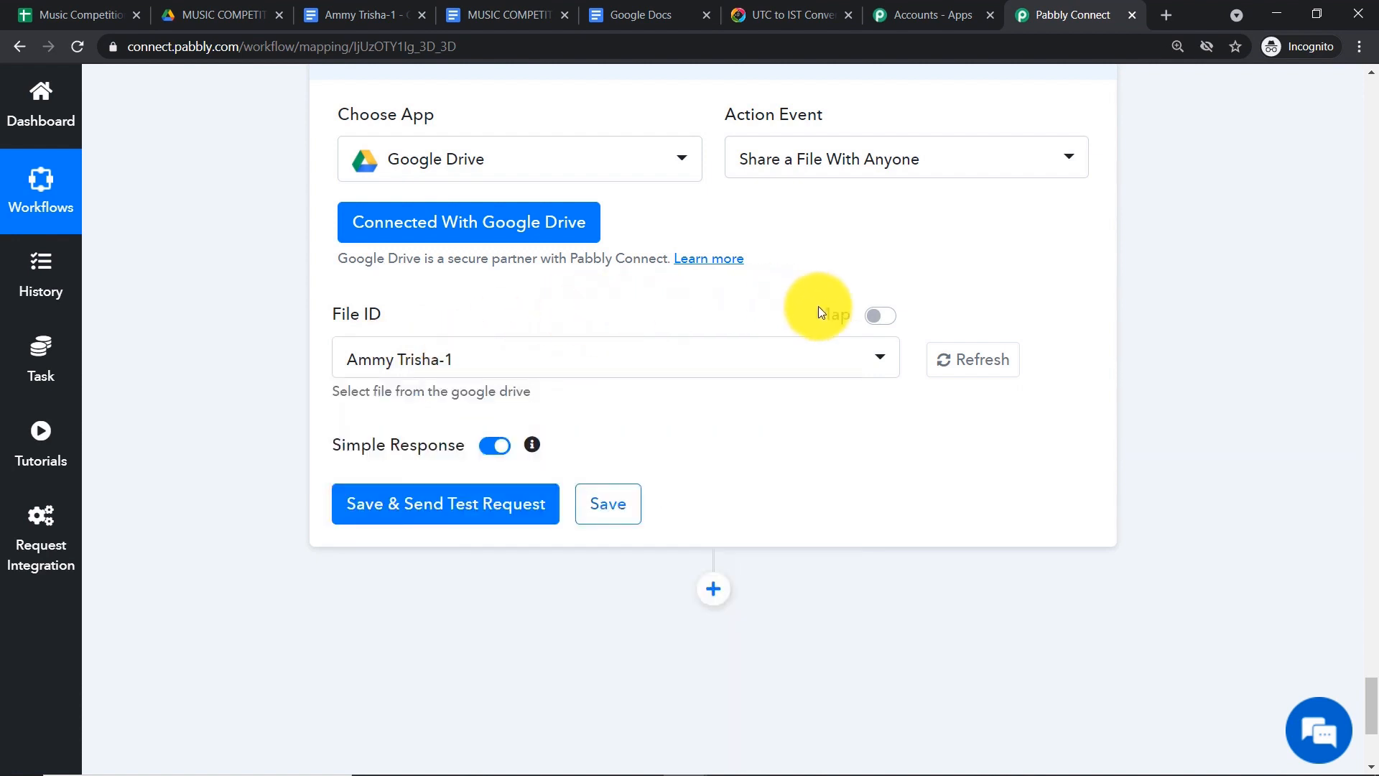
- Switch File ID to mapped mode and clear its preset certificate value
click(886, 323)
scroll(877, 325, up, 8)
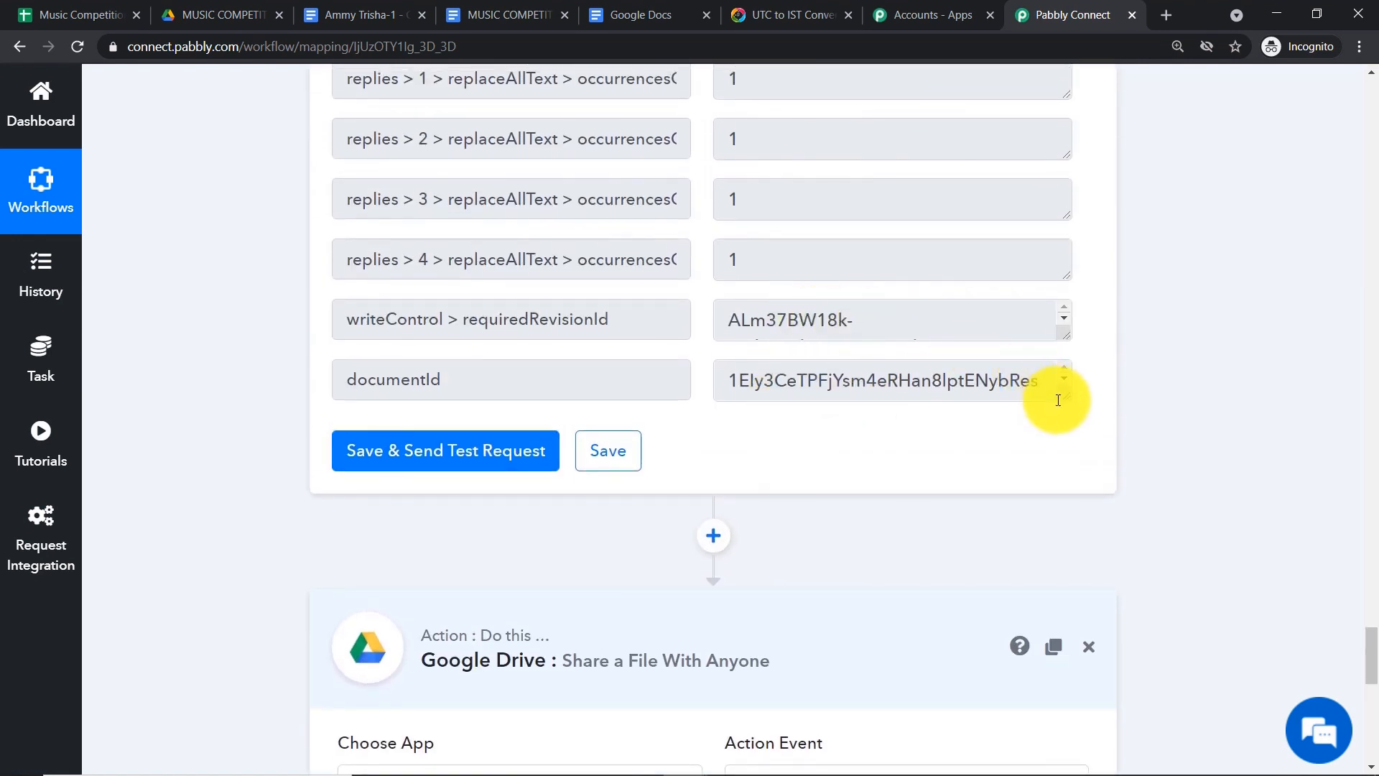
drag(1057, 398, 1062, 494)
drag(920, 415, 684, 379)
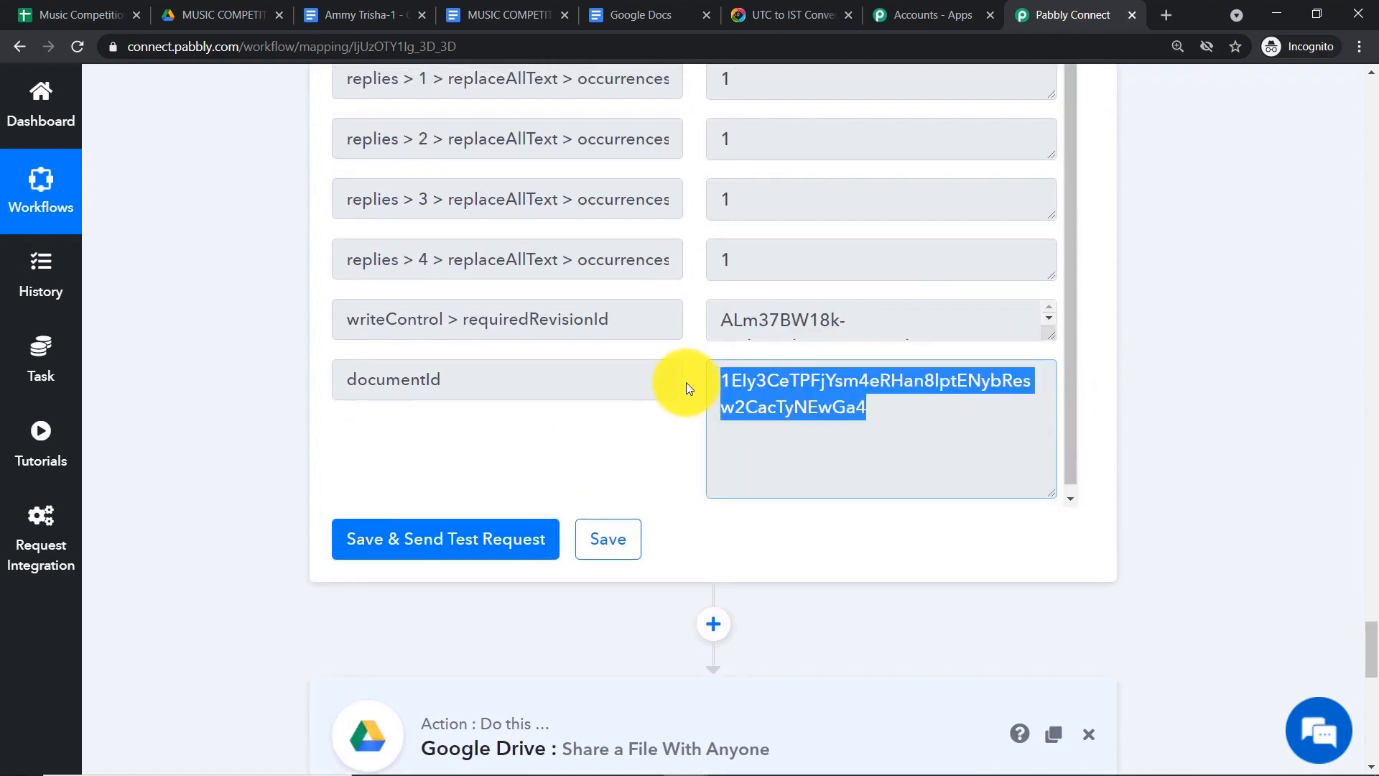
scroll(1066, 440, down, 1)
scroll(1324, 564, down, 5)
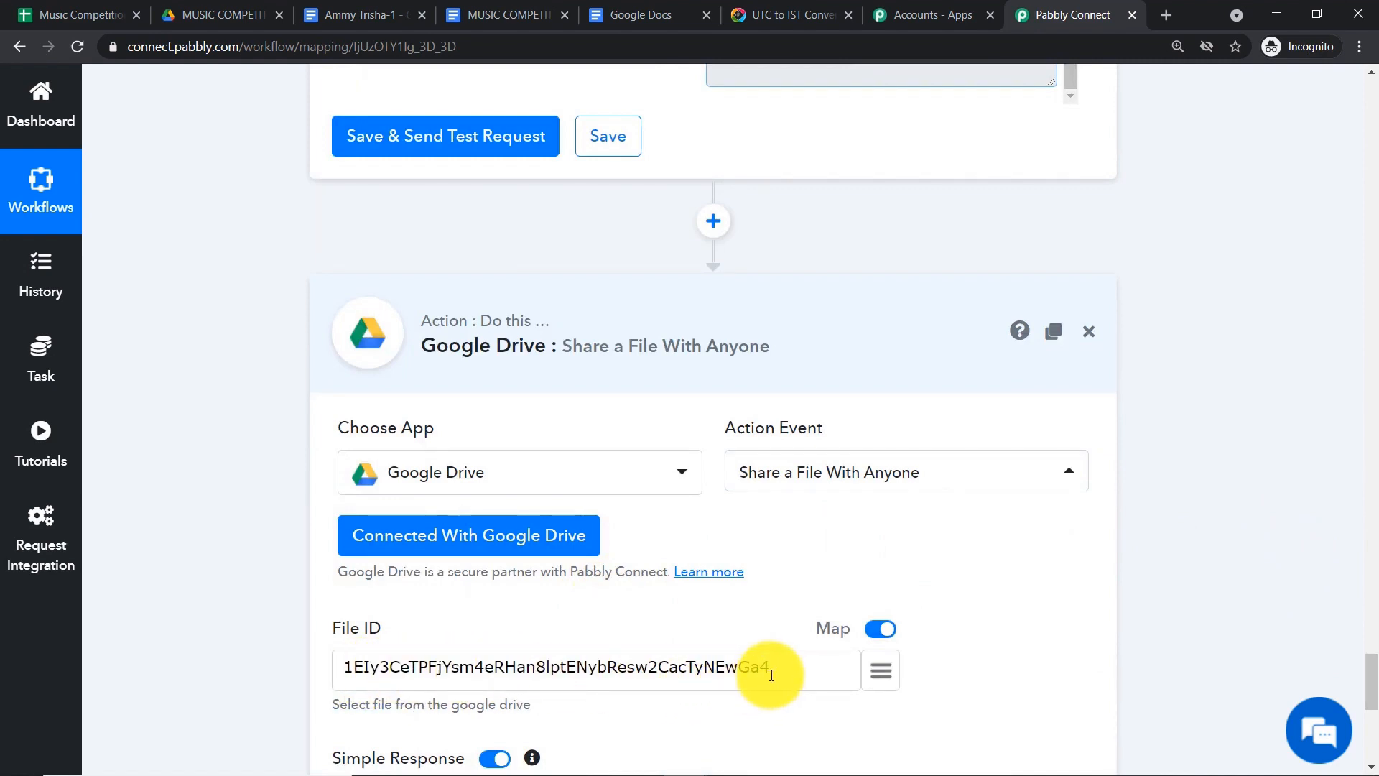
drag(769, 668, 210, 613)
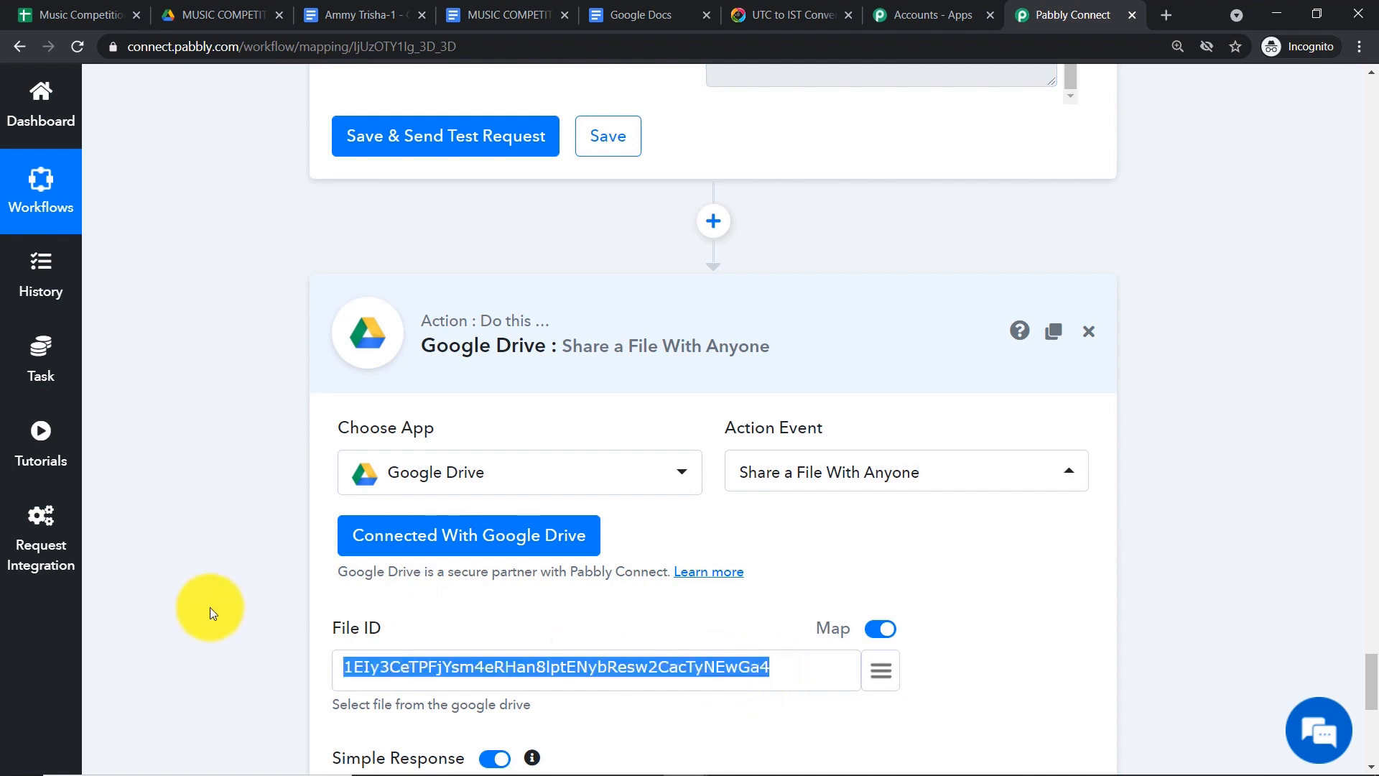
key(BackSpace)
- Map File ID to documentId from the Create Document from Template step
scroll(287, 574, down, 1)
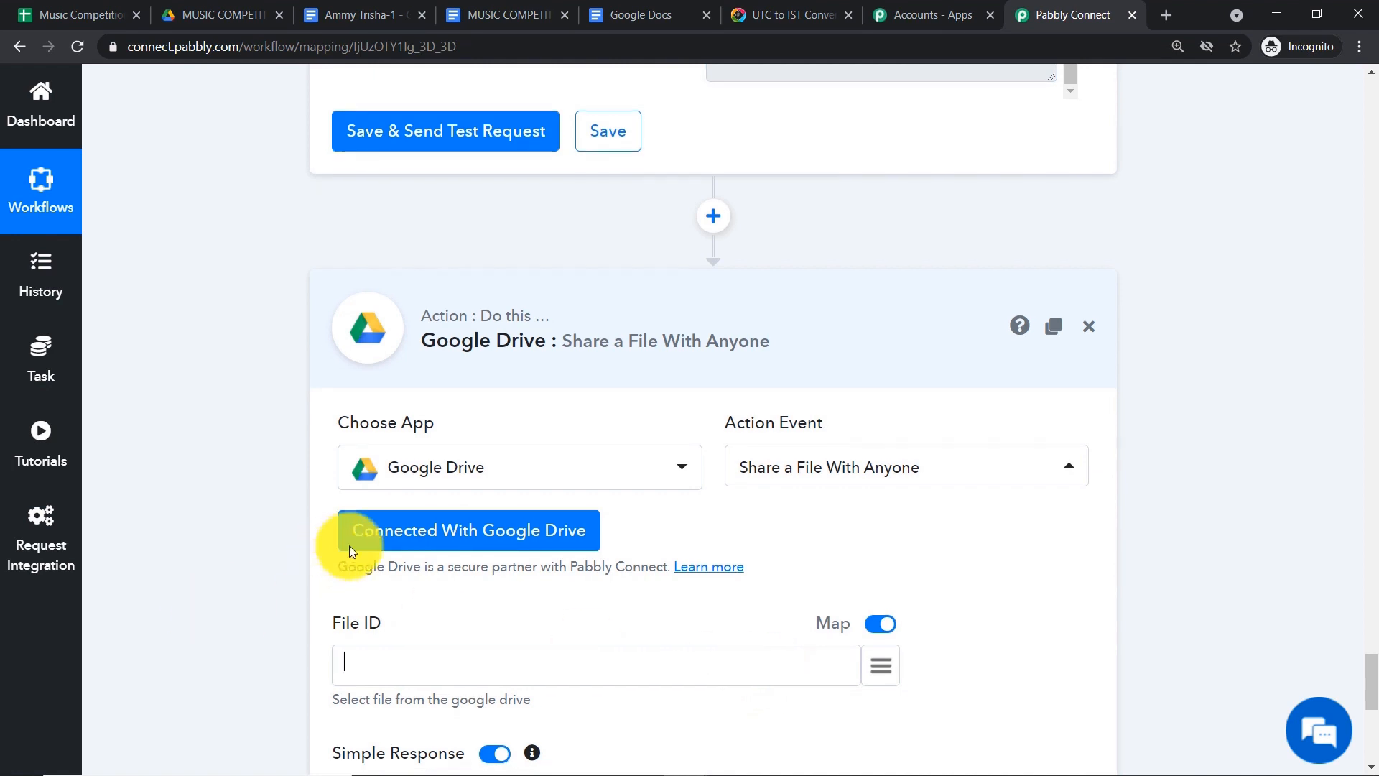
scroll(589, 460, down, 3)
click(882, 488)
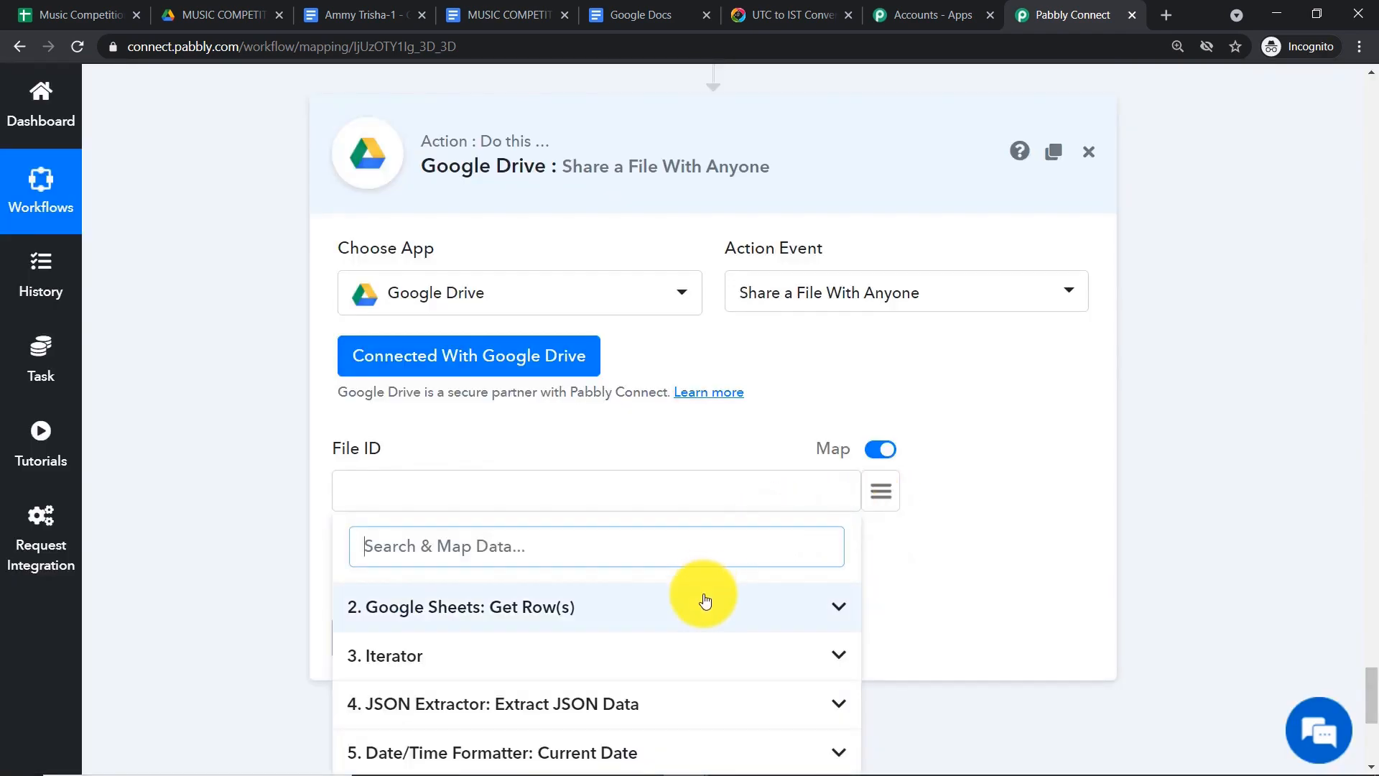
scroll(701, 596, down, 3)
click(579, 636)
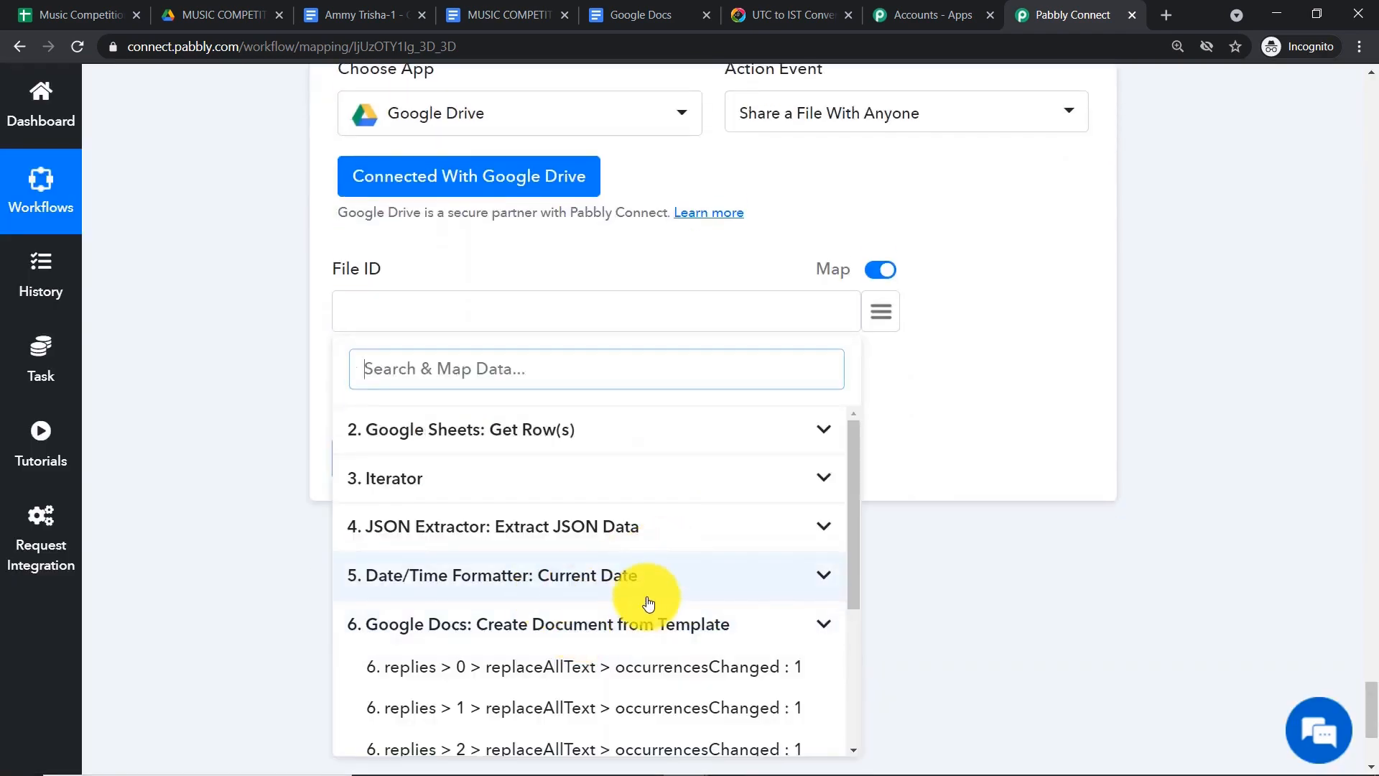
scroll(702, 616, down, 4)
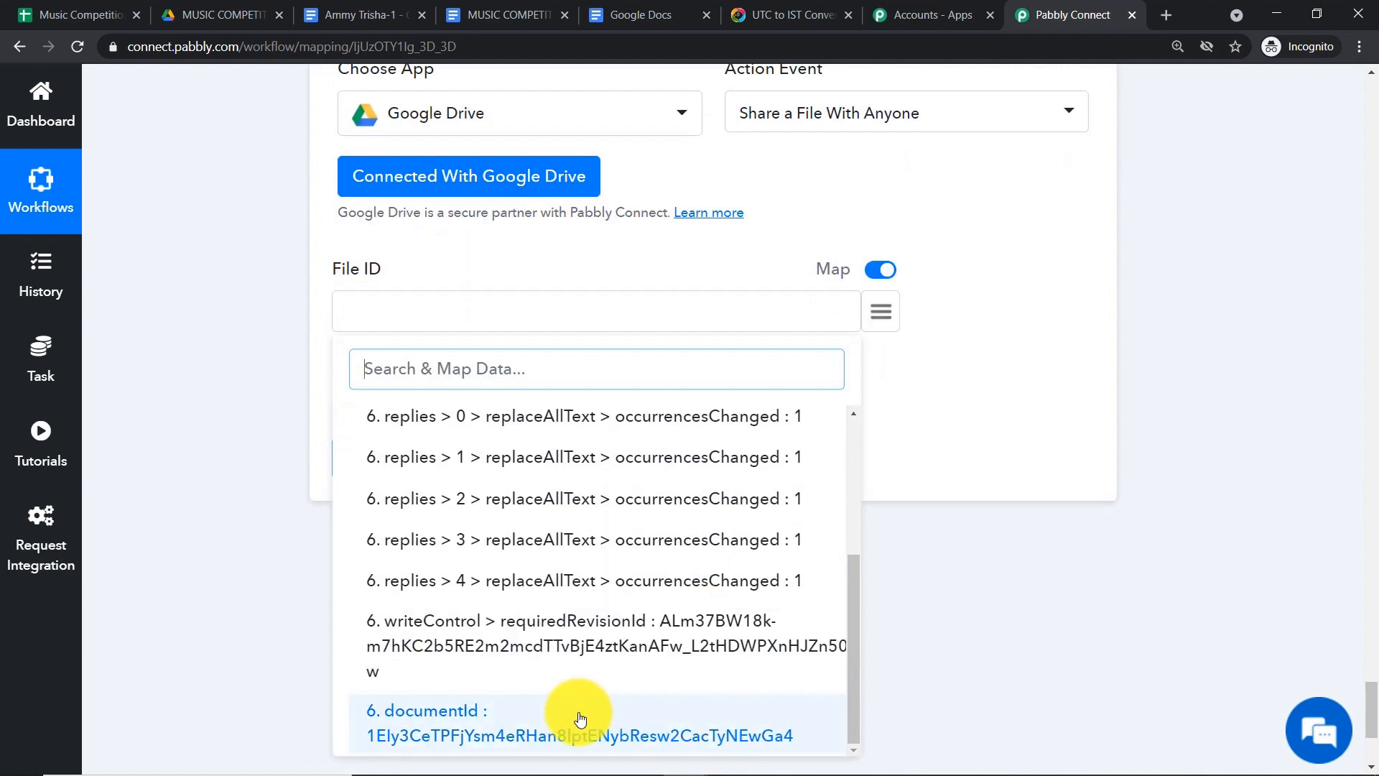
click(581, 719)
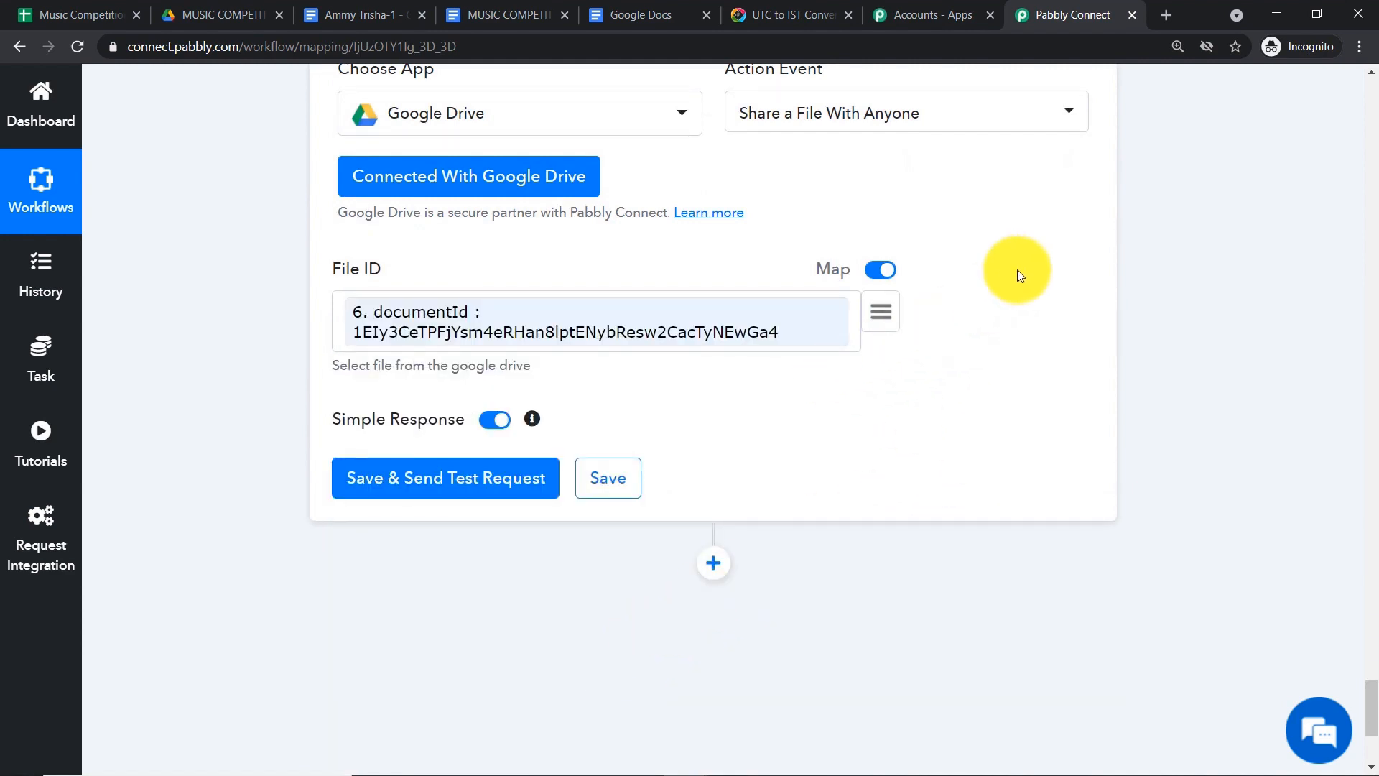
scroll(1017, 270, down, 1)
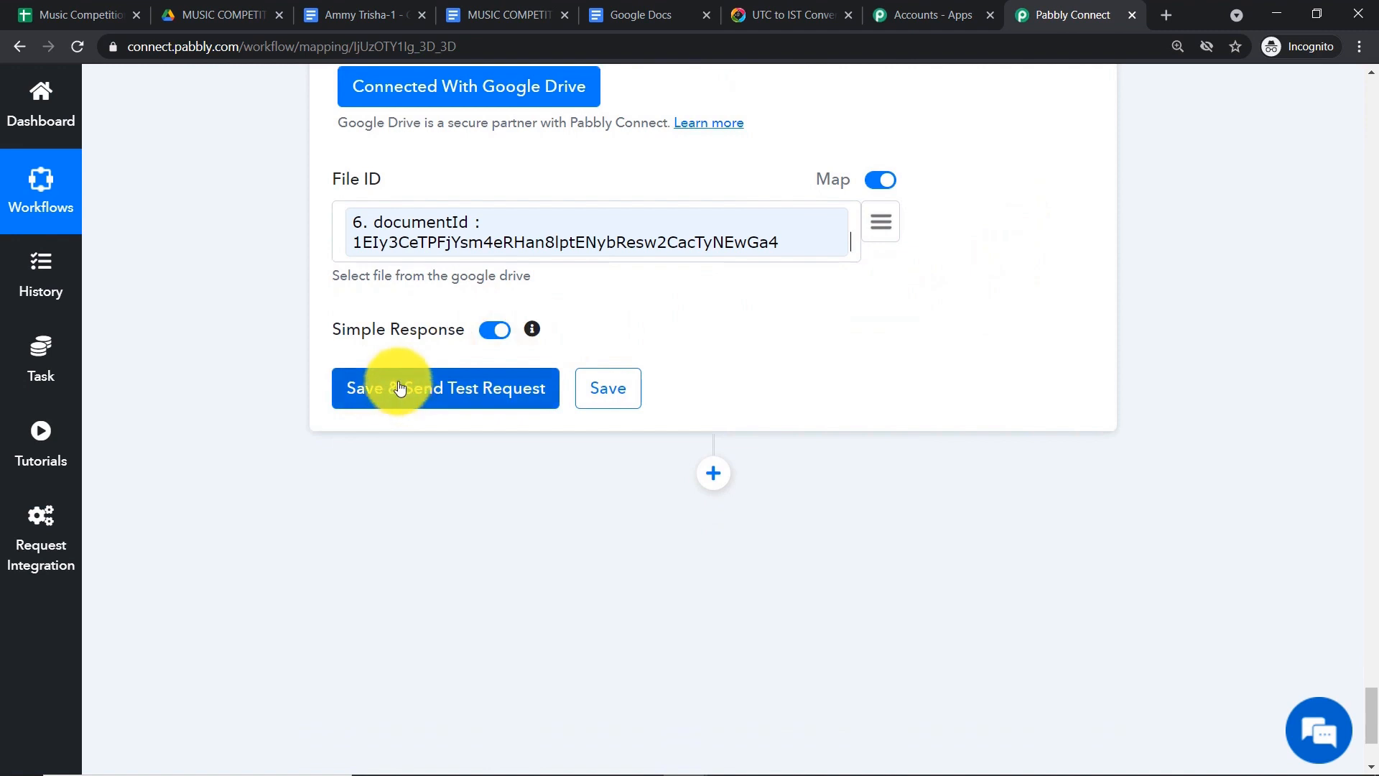
- Save and test the share step, confirming the certificate is now viewable by link
click(368, 15)
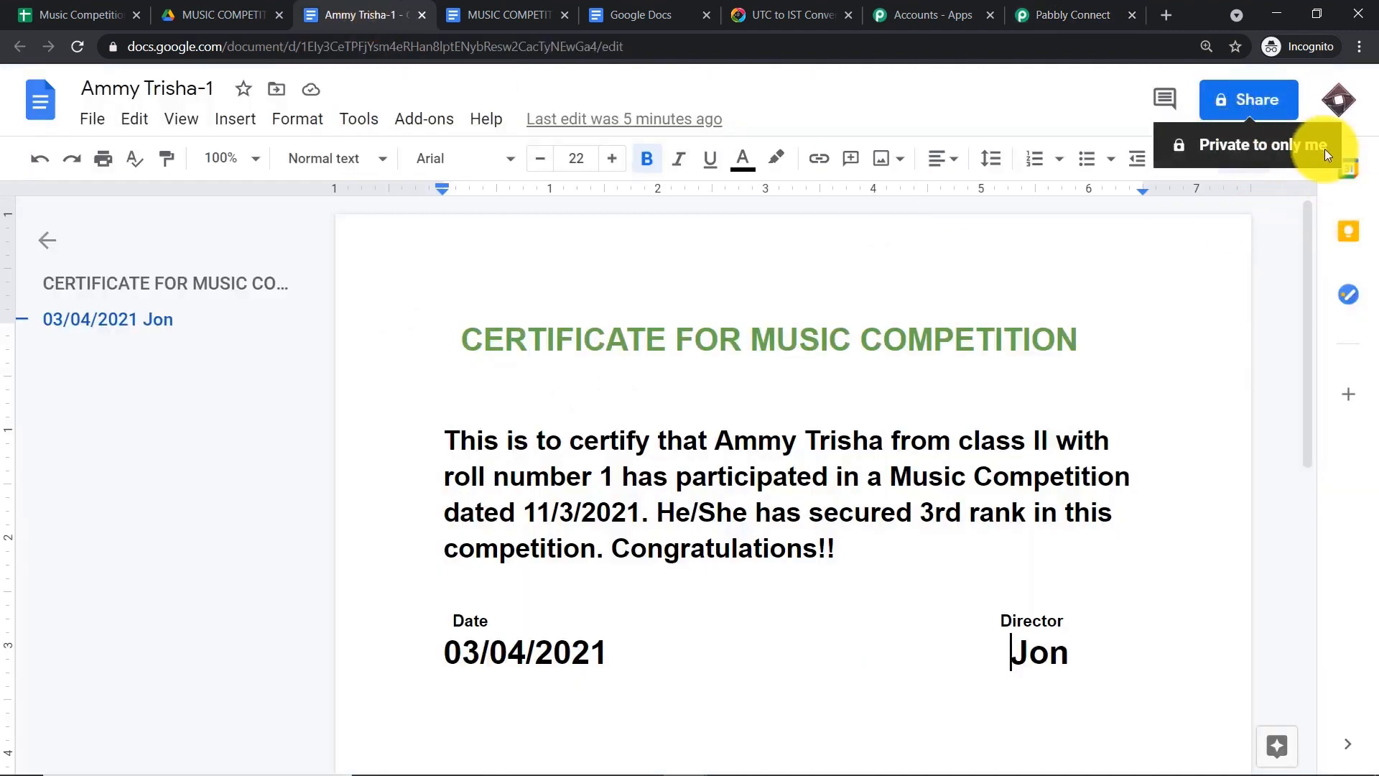
click(1074, 17)
scroll(795, 286, down, 2)
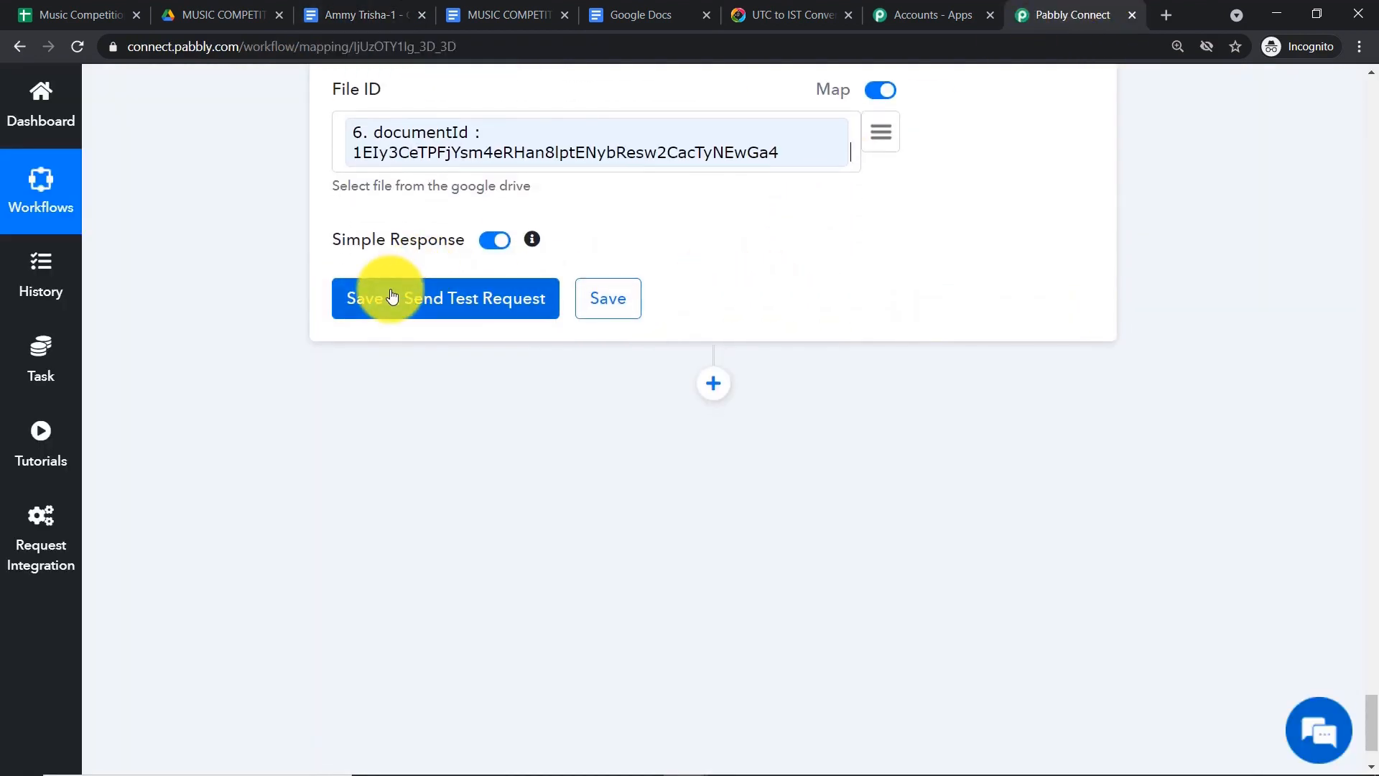
click(392, 296)
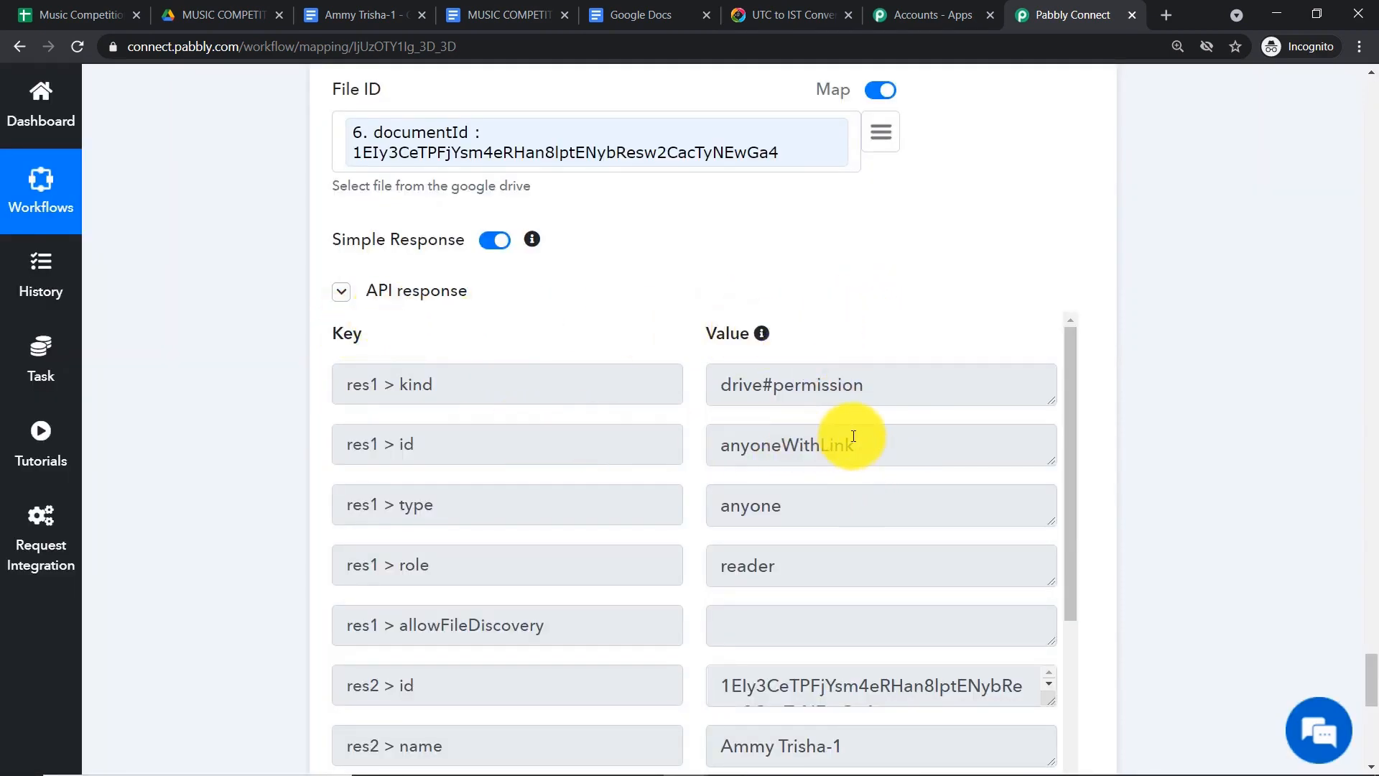
click(352, 1)
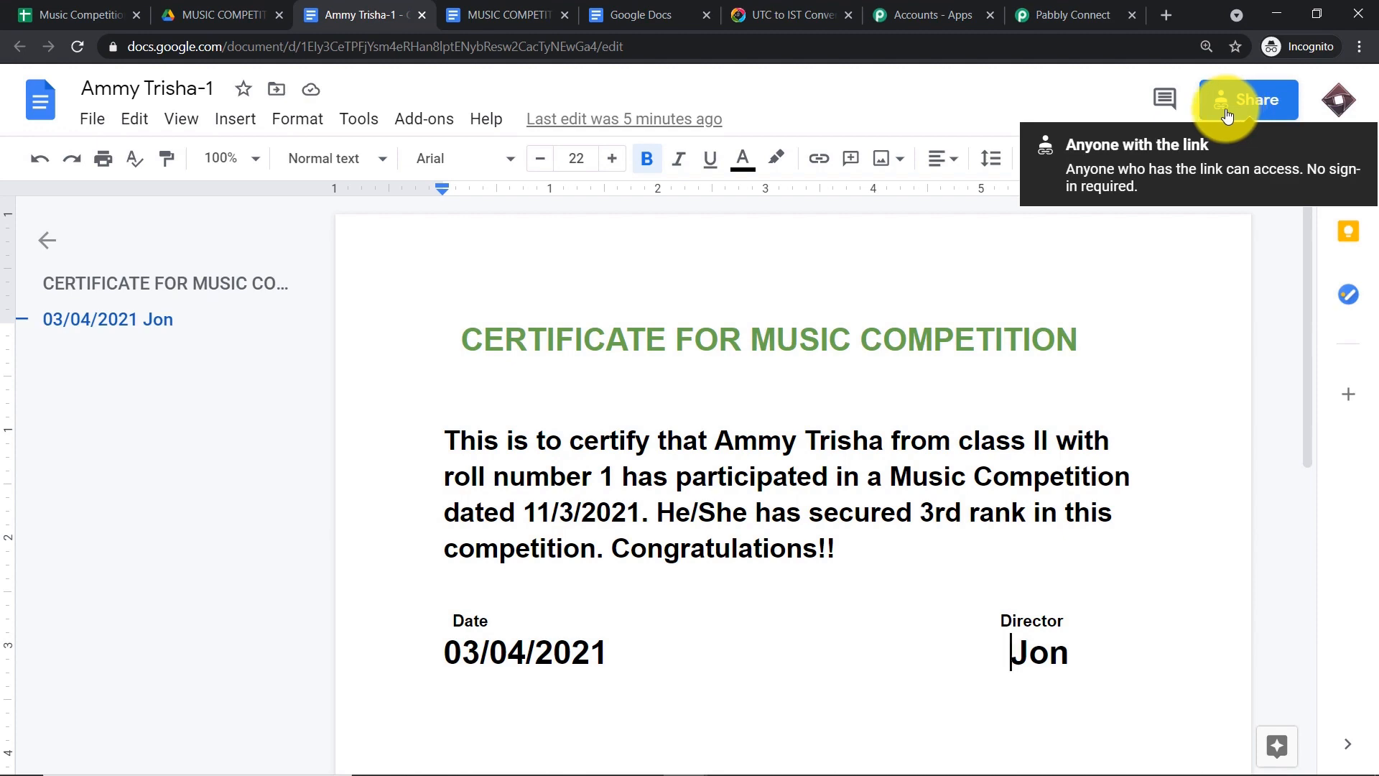
click(1066, 14)
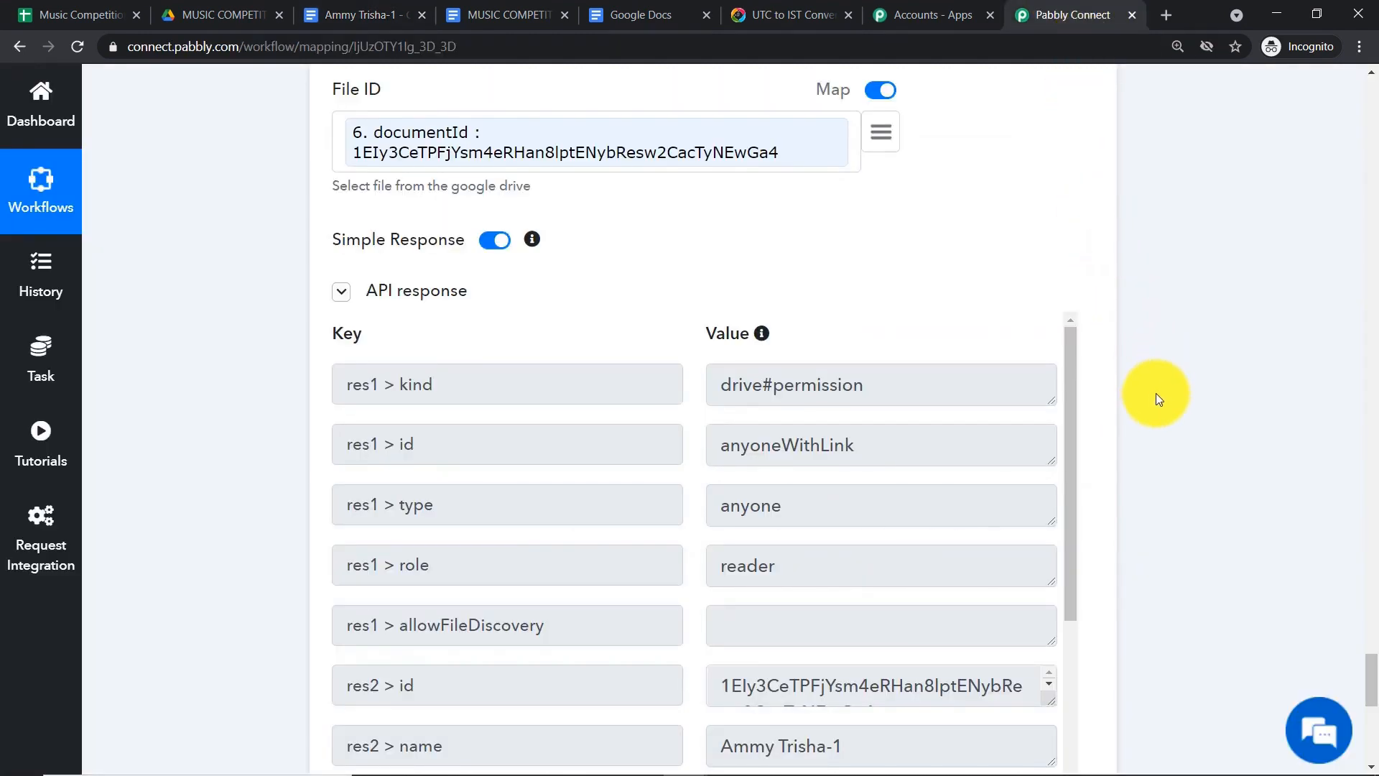
scroll(1157, 407, down, 10)
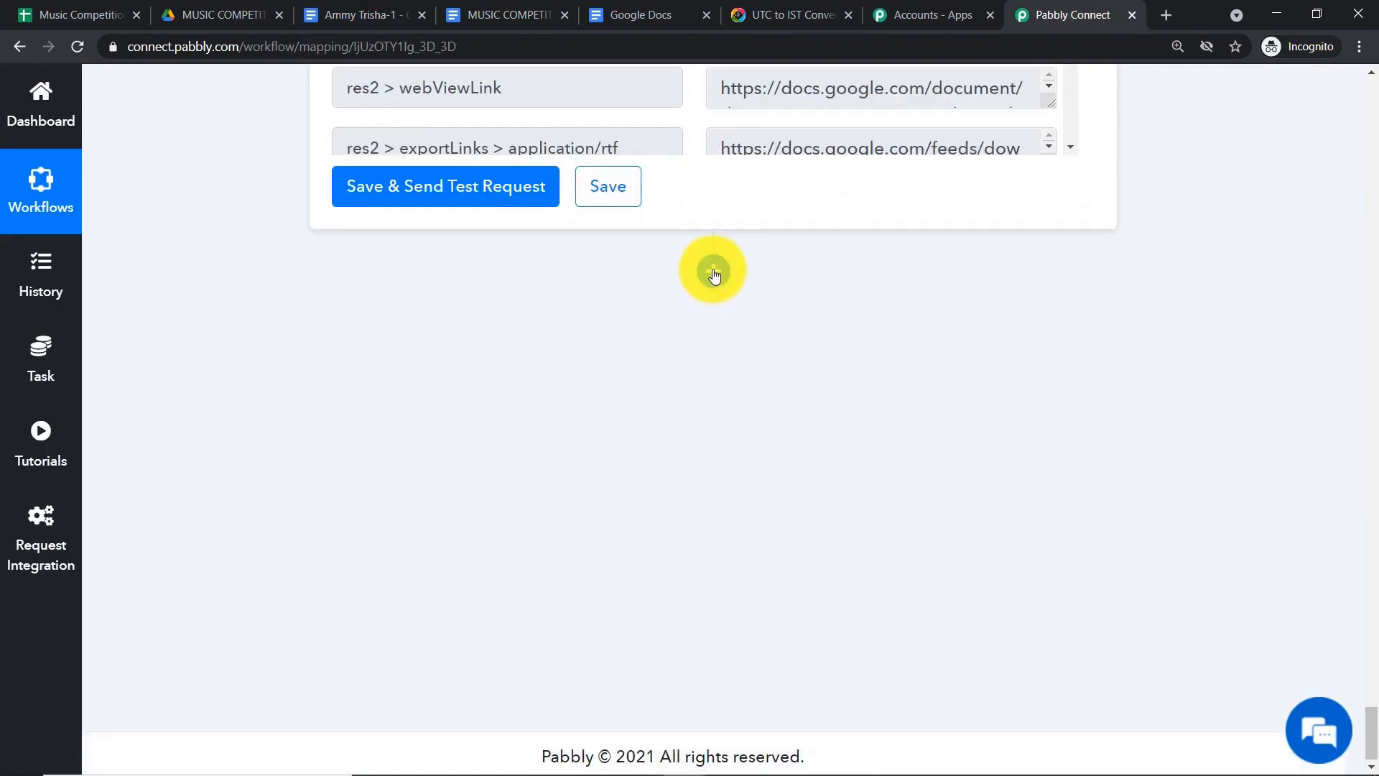
- Add a Gmail step after the Drive step with Send an Email as the action
click(713, 273)
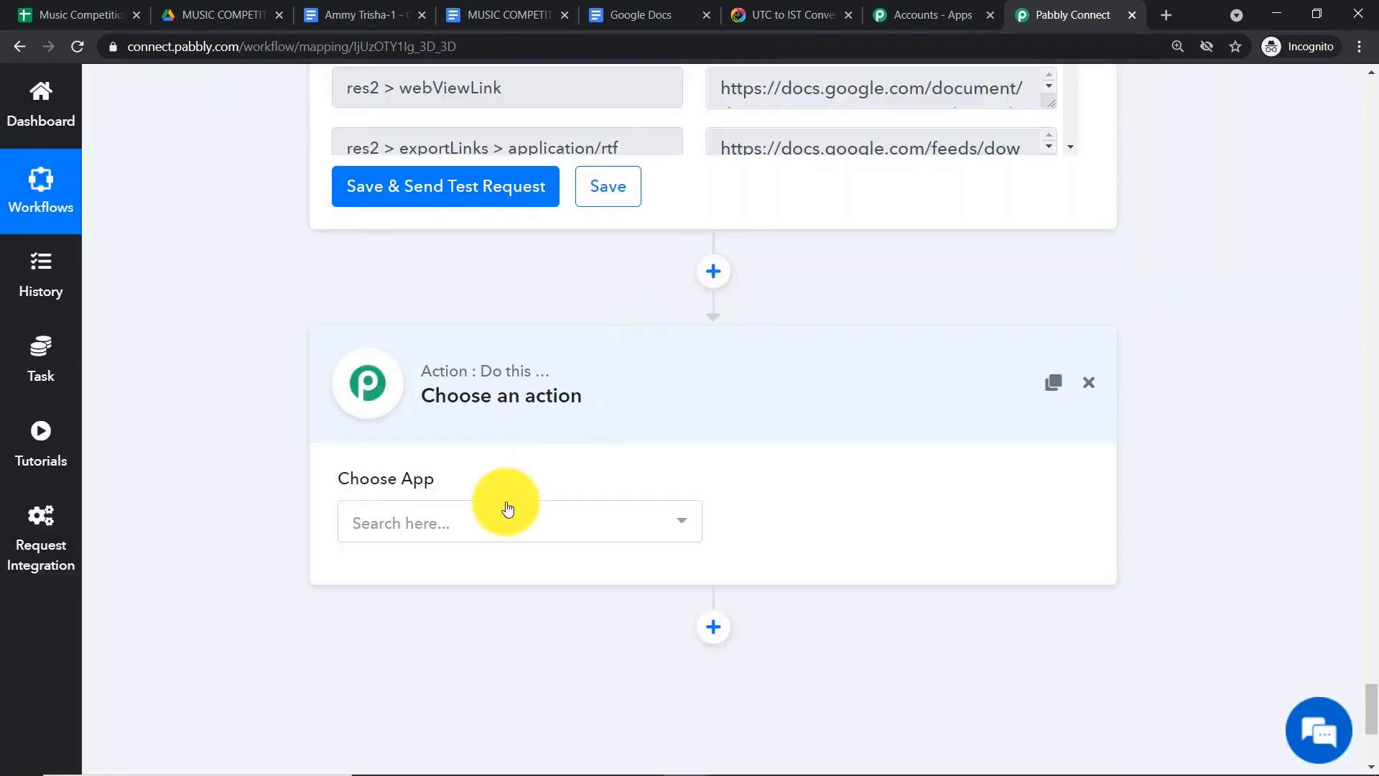
click(497, 526)
text(Gmail)
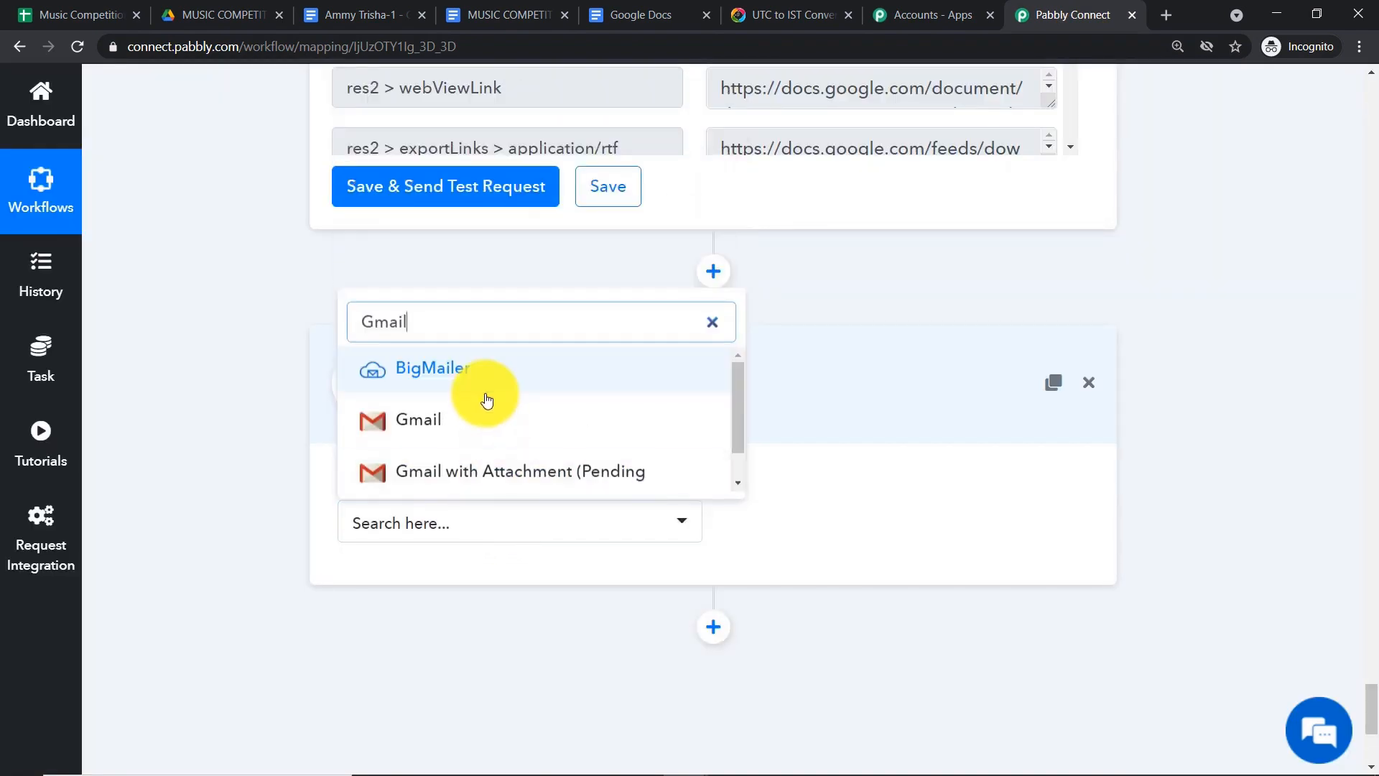
click(493, 416)
click(838, 526)
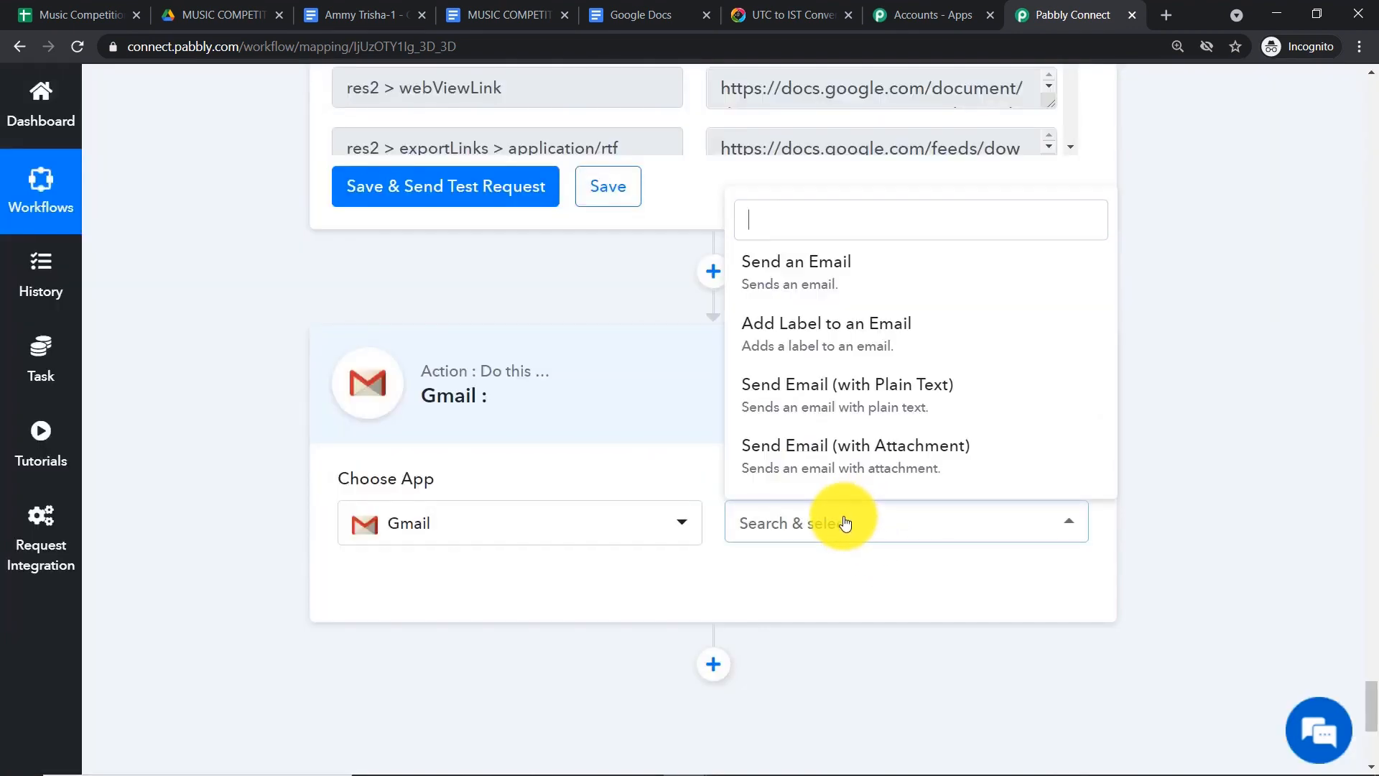
click(876, 282)
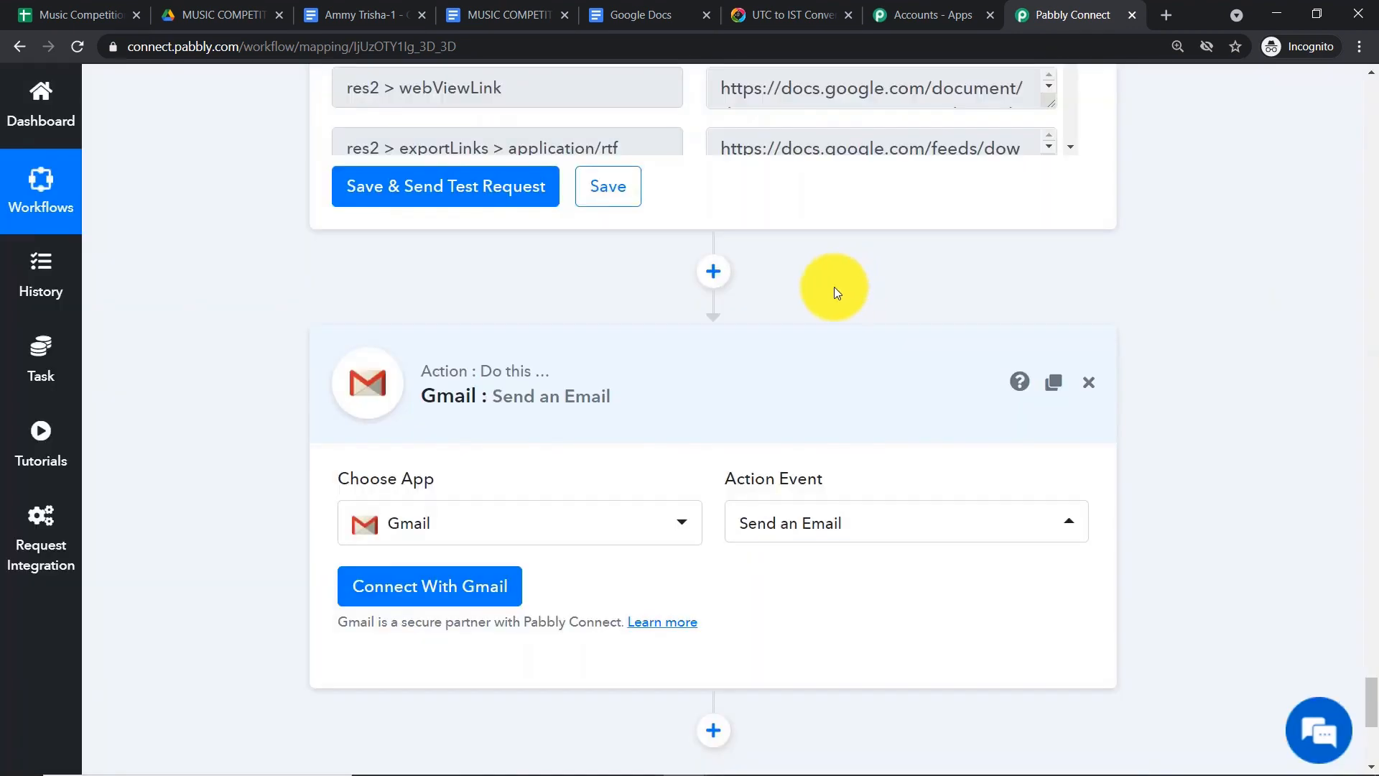
- Authorize a Google account for the Gmail connection and allow access
click(492, 588)
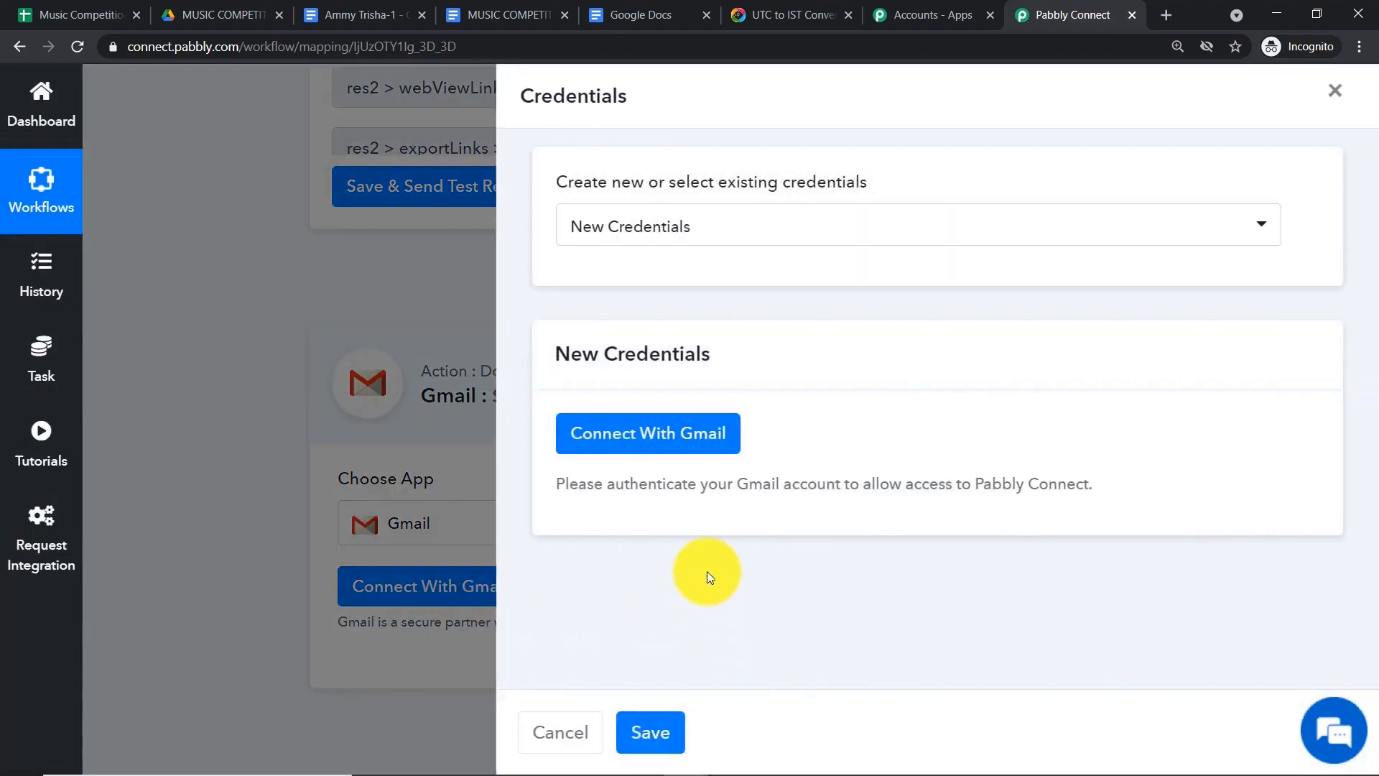
click(595, 433)
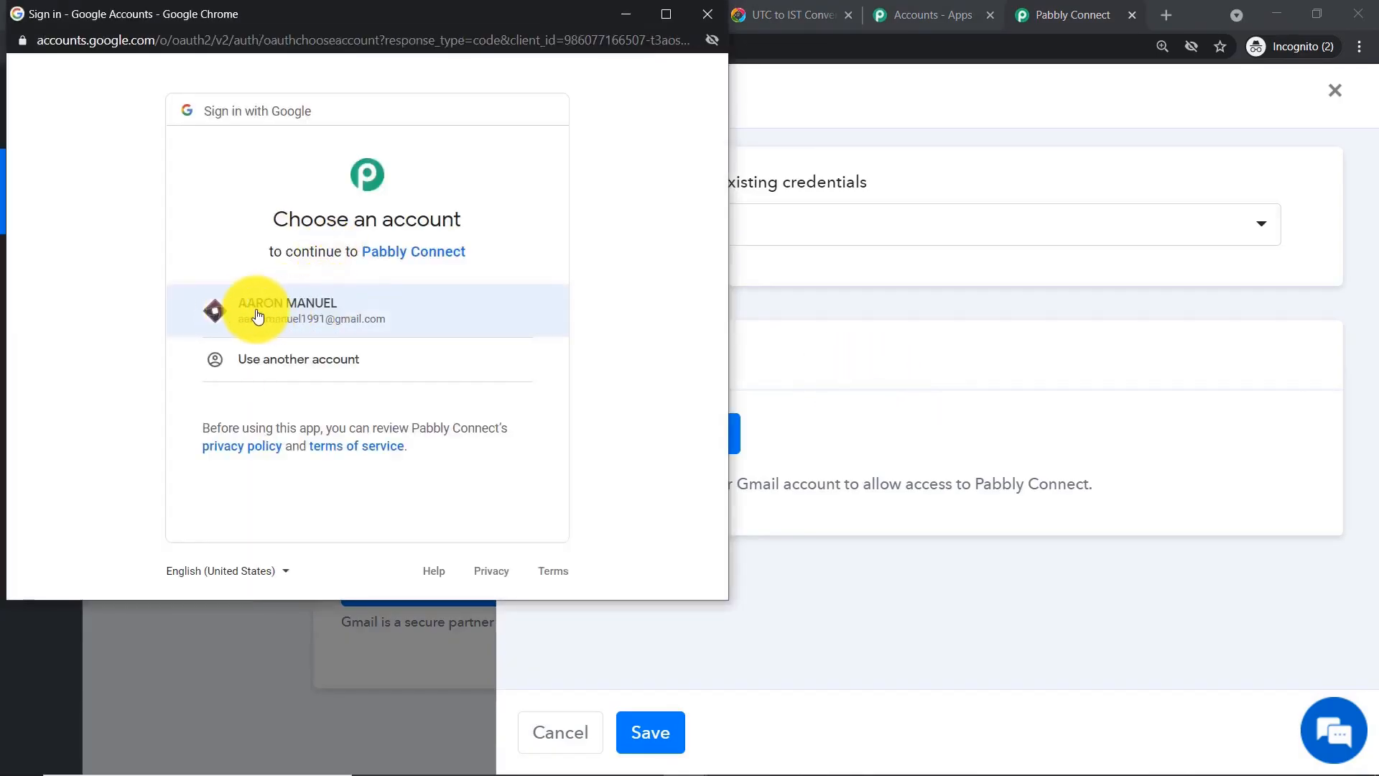
click(283, 309)
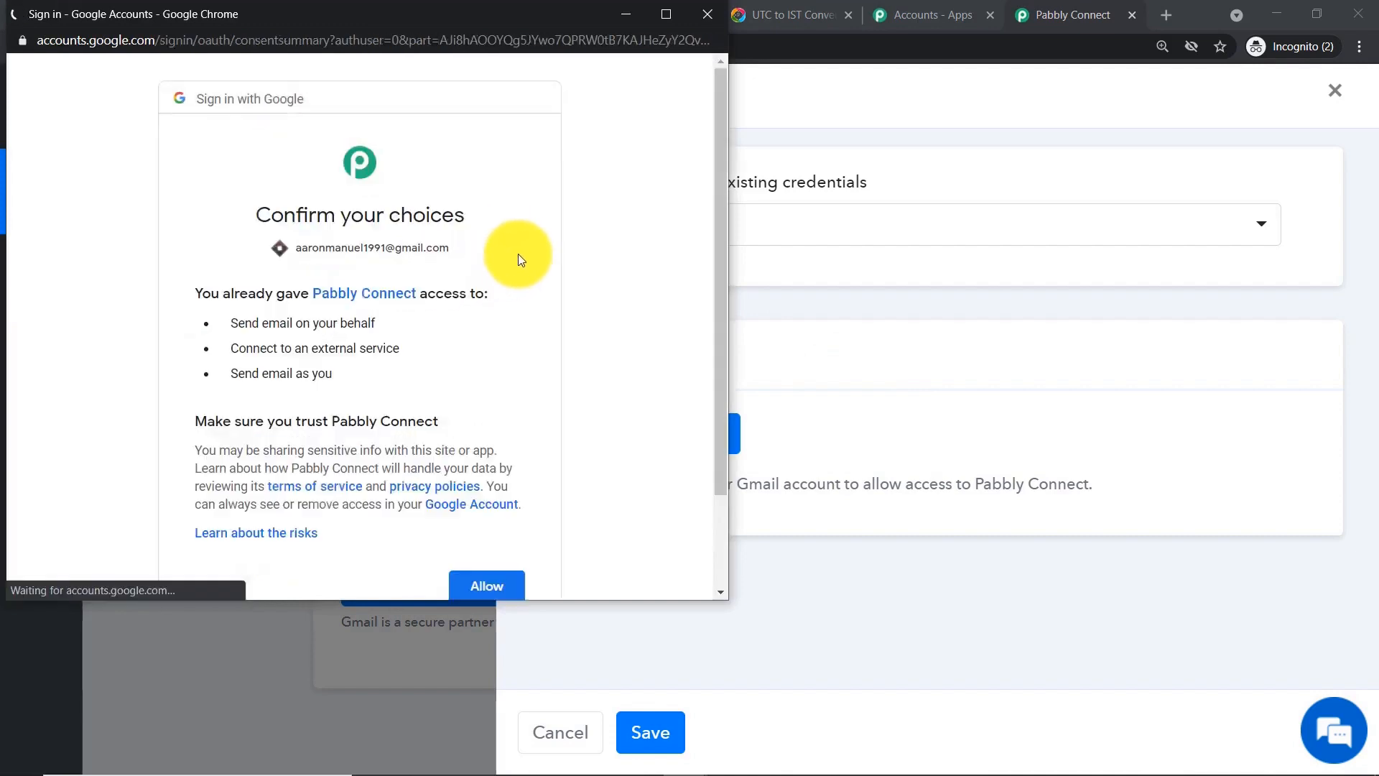
scroll(507, 416, down, 2)
click(500, 470)
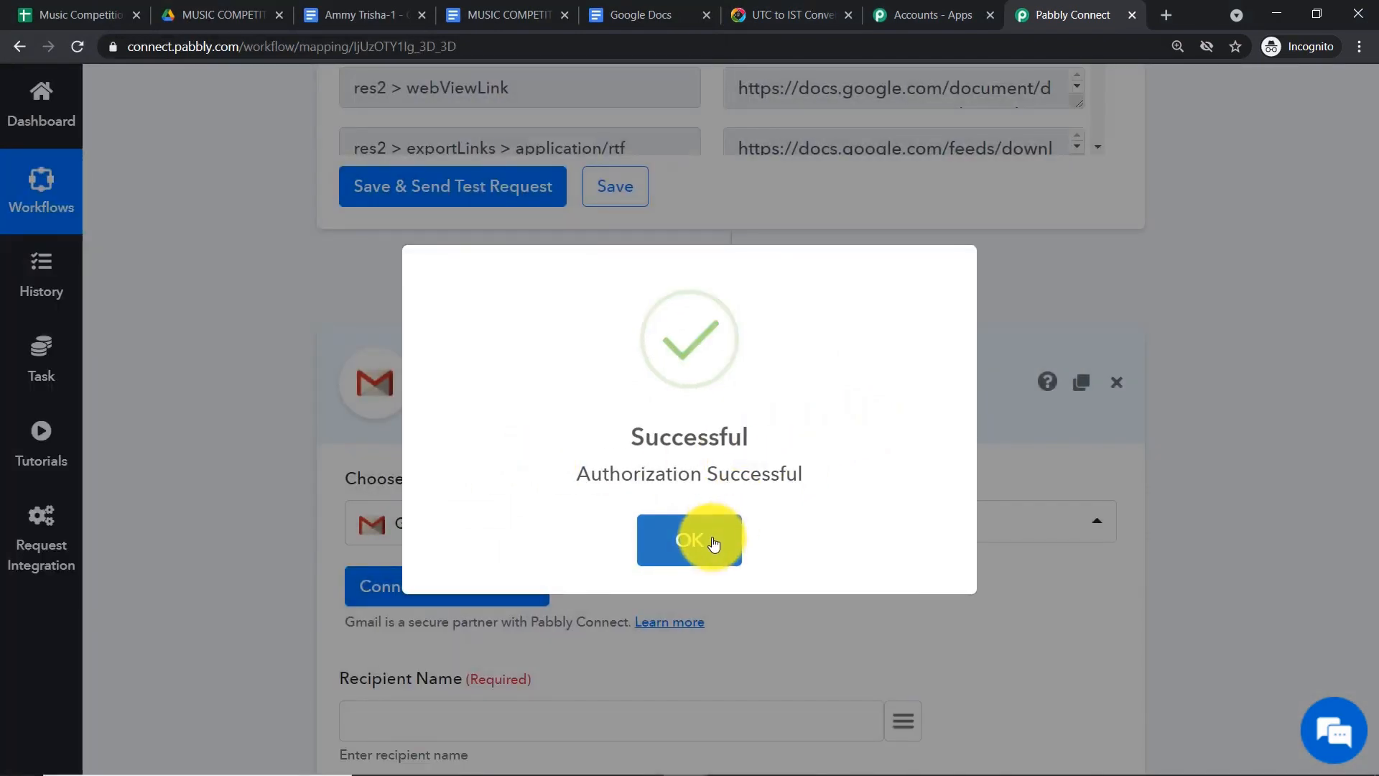
- Map Recipient Name to the participant's name (data > 1) from the JSON Extractor
click(714, 544)
scroll(733, 307, down, 4)
scroll(744, 280, down, 10)
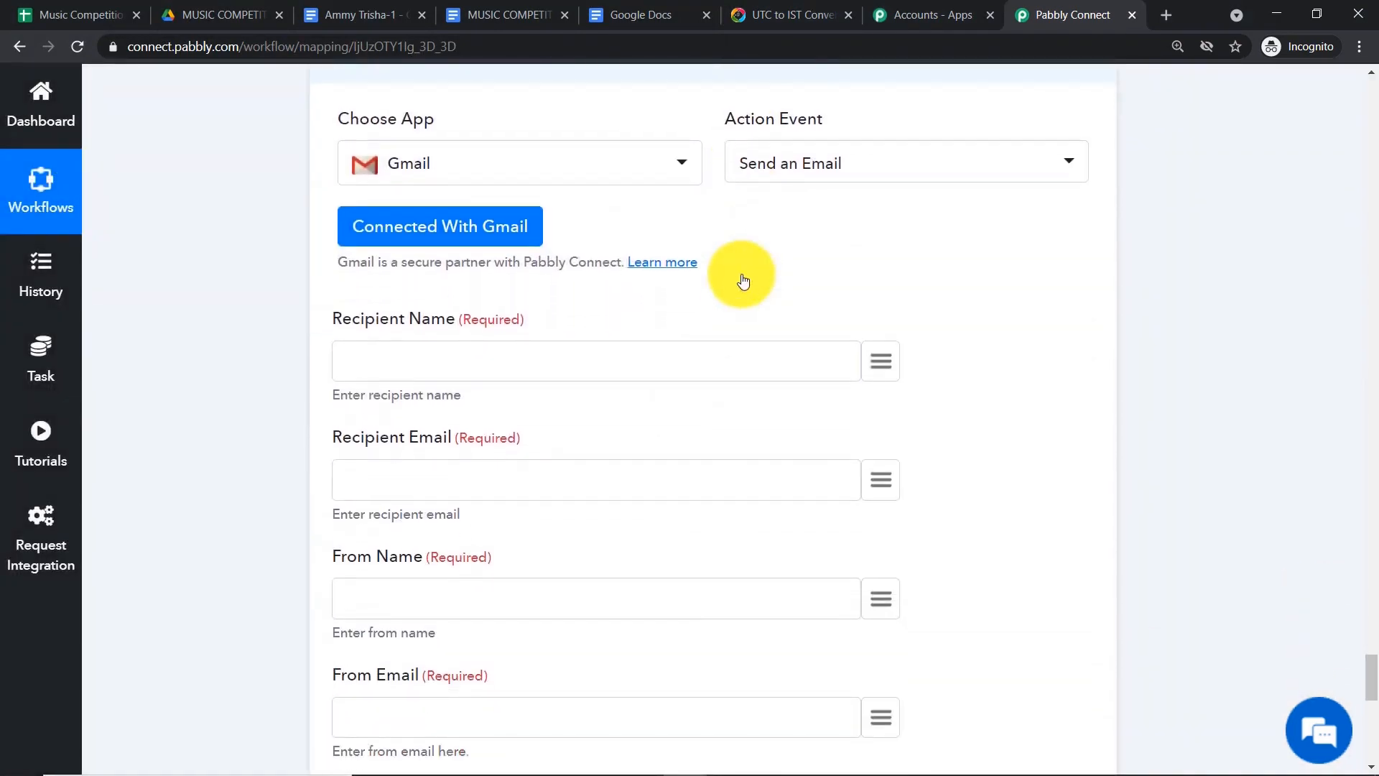
scroll(743, 280, up, 10)
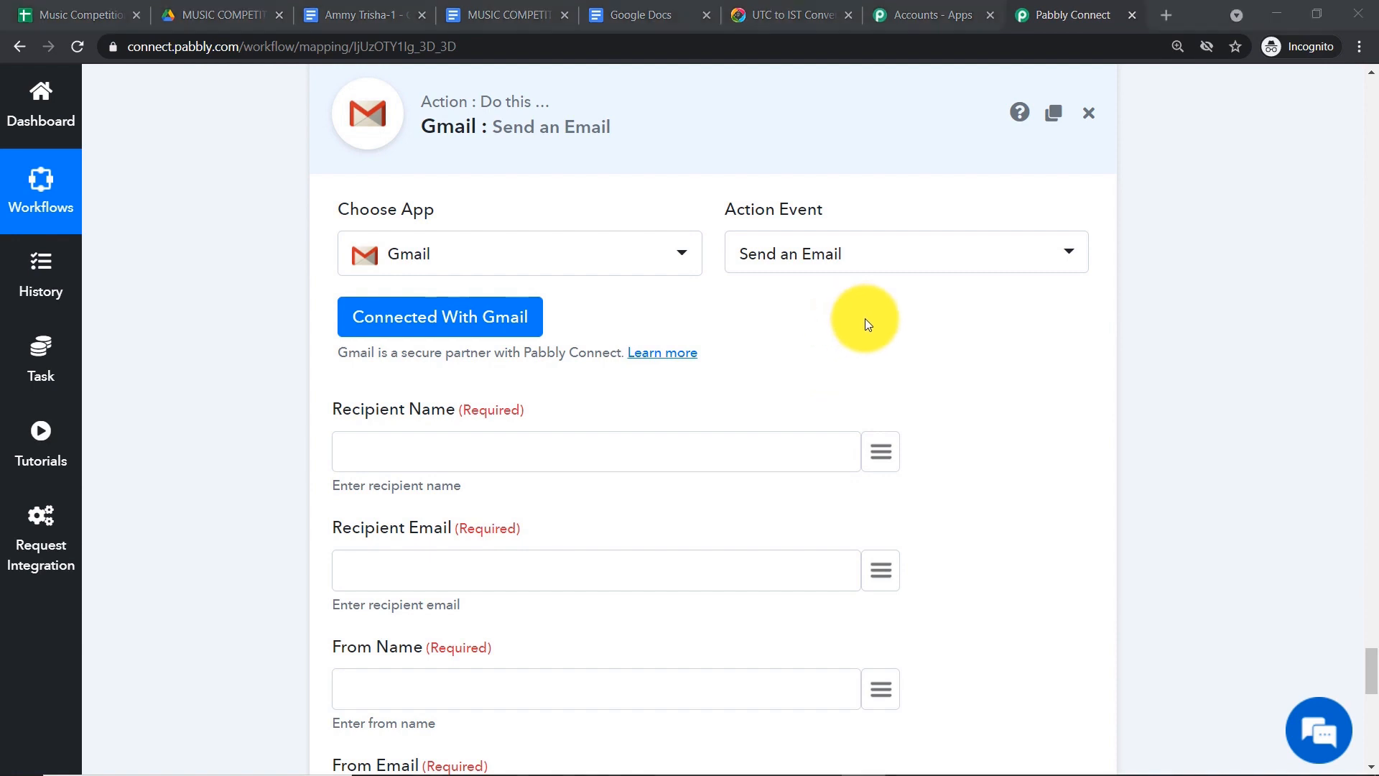
scroll(865, 318, down, 3)
click(883, 276)
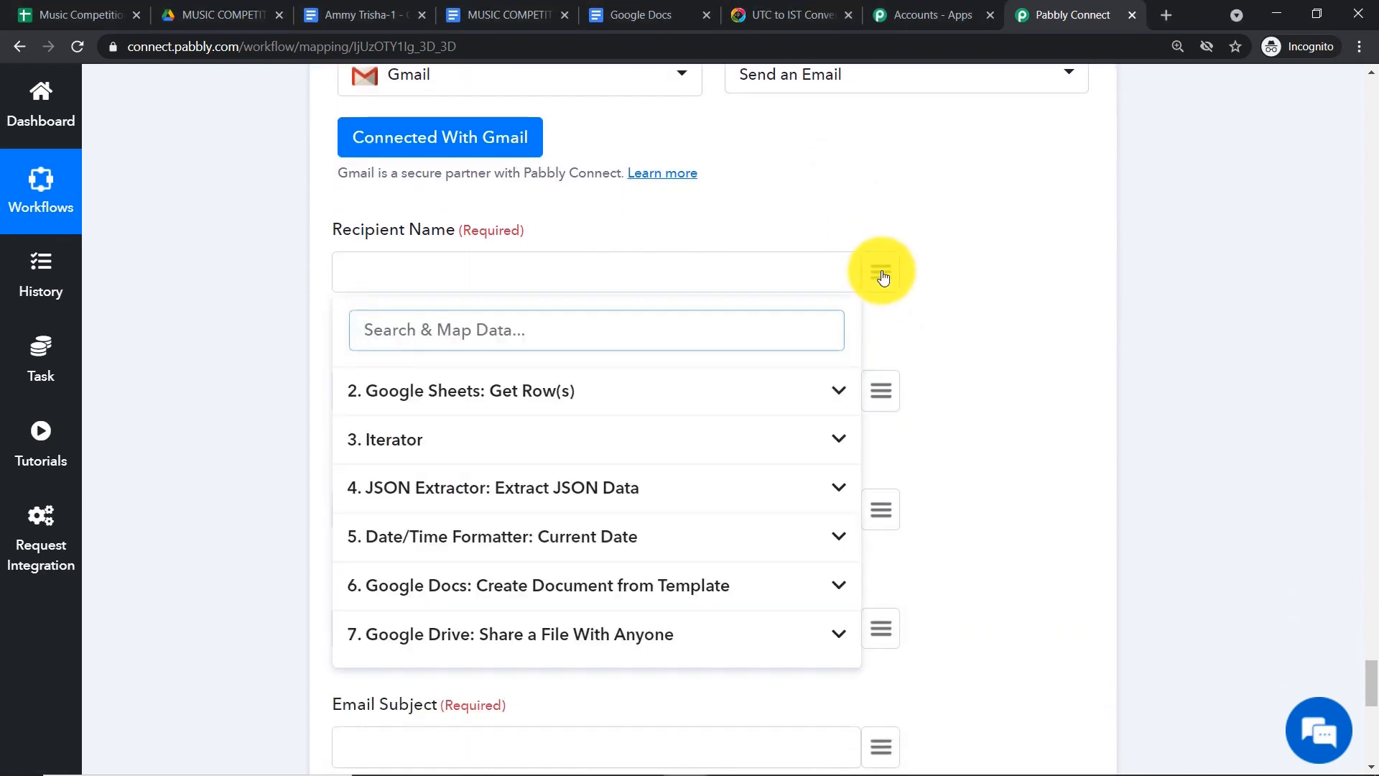
click(526, 483)
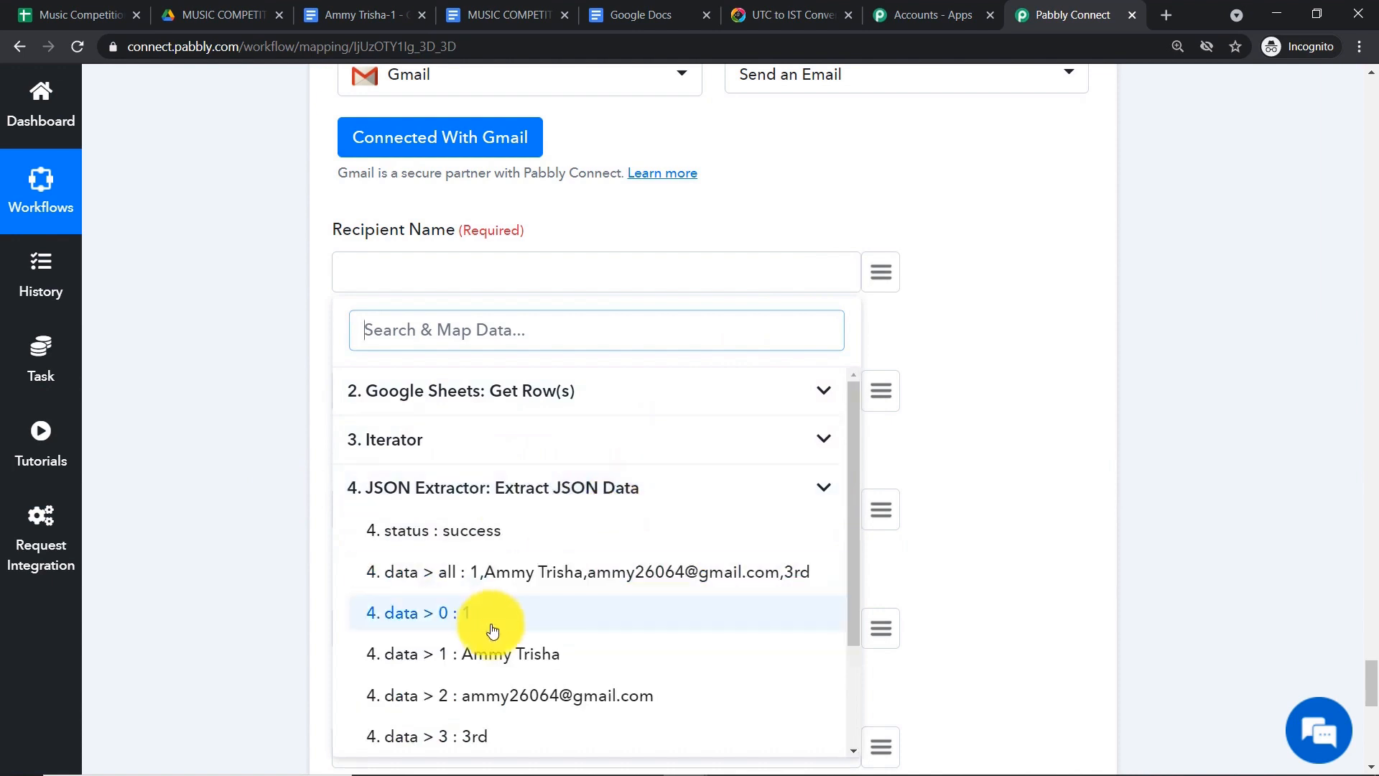
click(488, 655)
scroll(503, 632, down, 1)
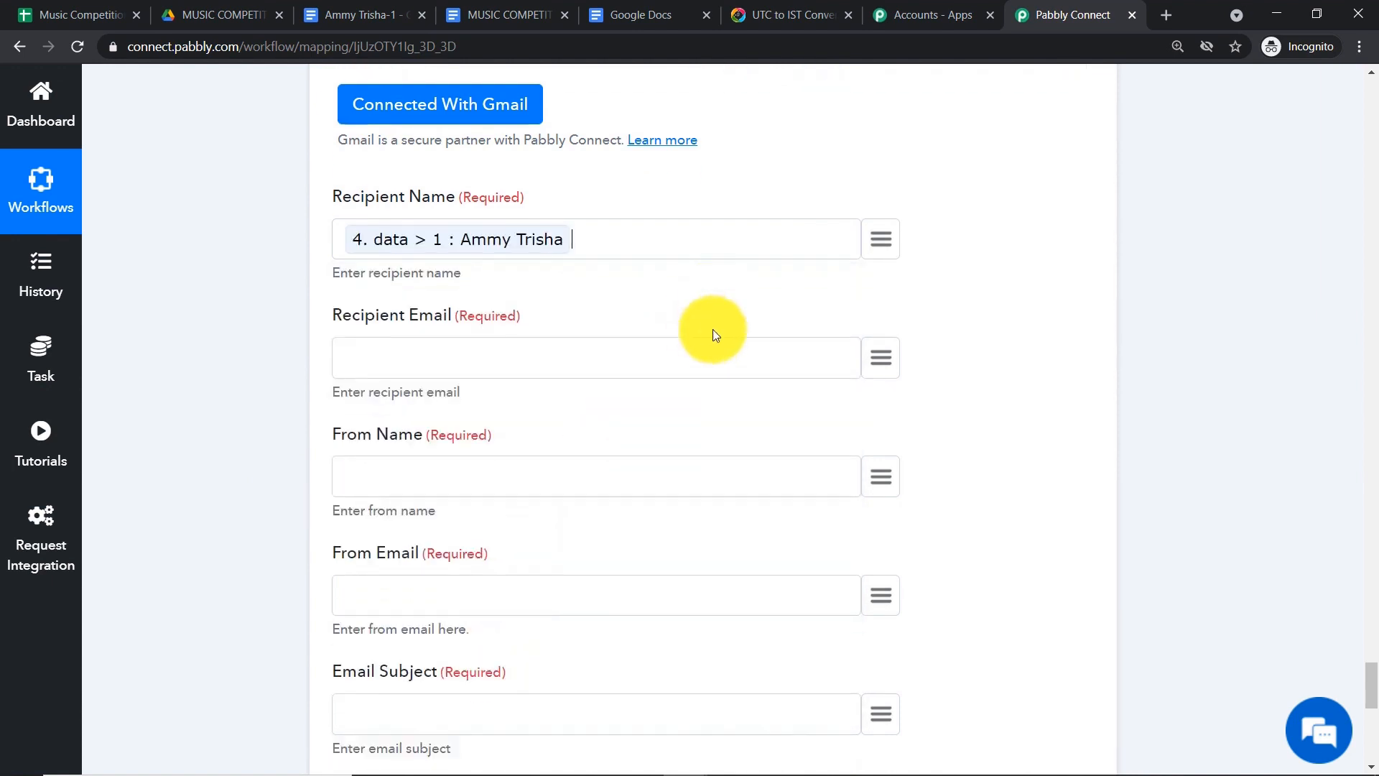
- Map Recipient Email to the participant's email (data > 2) from the JSON Extractor
click(882, 304)
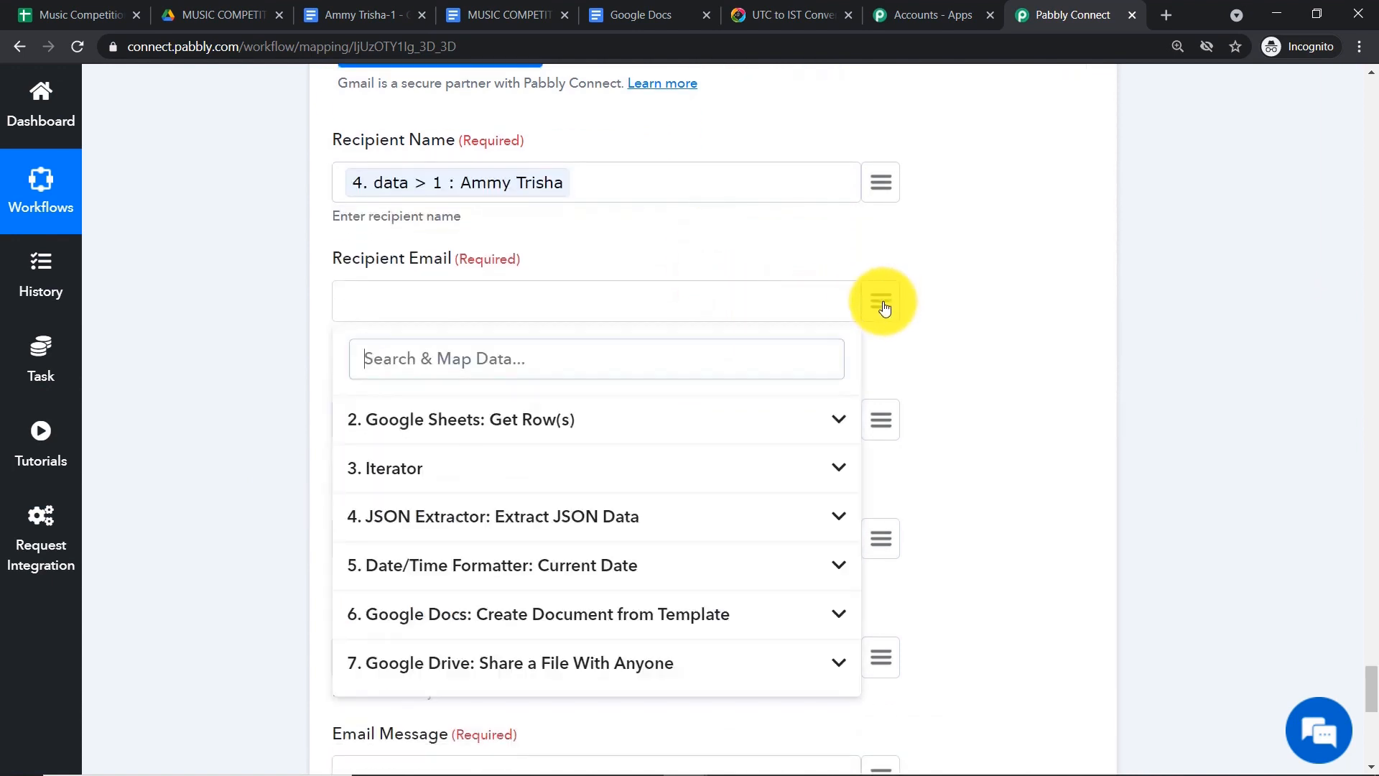
click(539, 517)
scroll(533, 589, down, 1)
scroll(535, 632, down, 1)
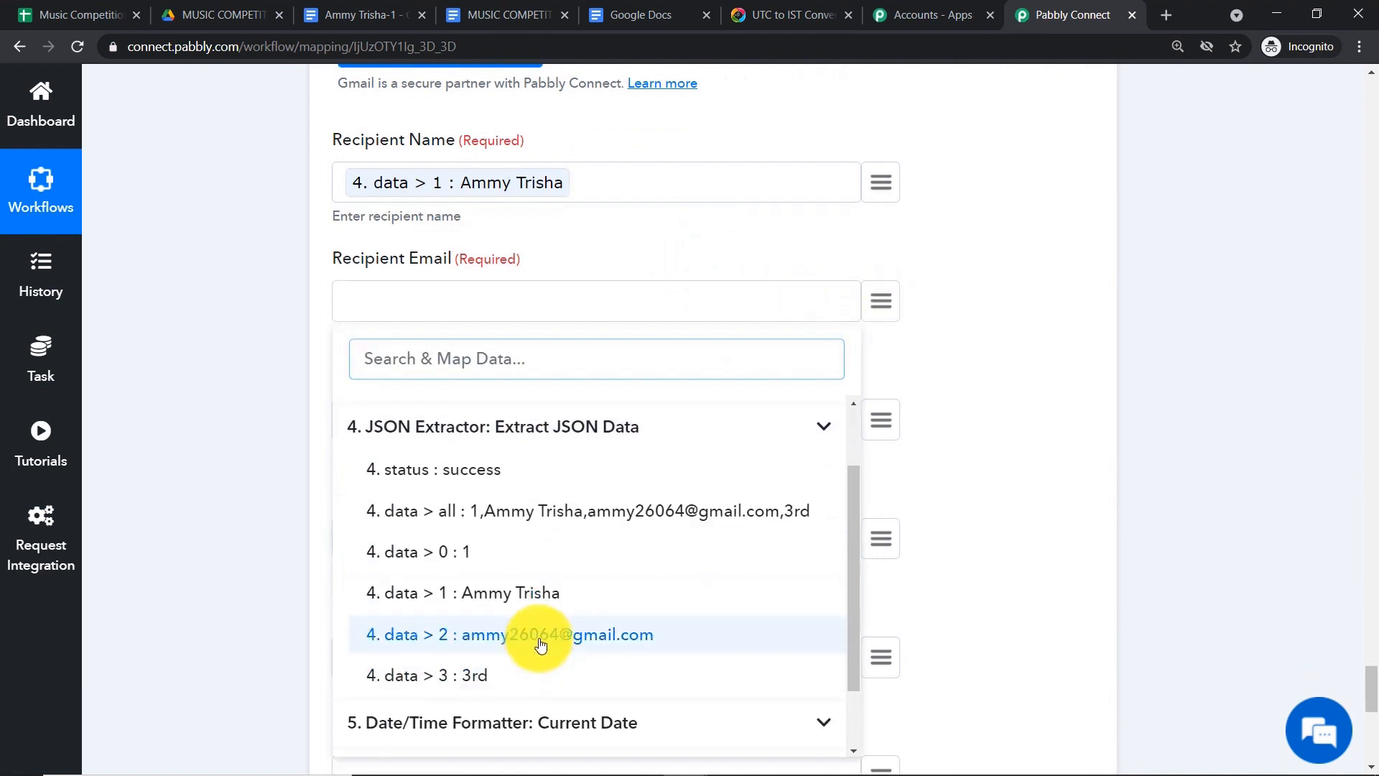
click(506, 636)
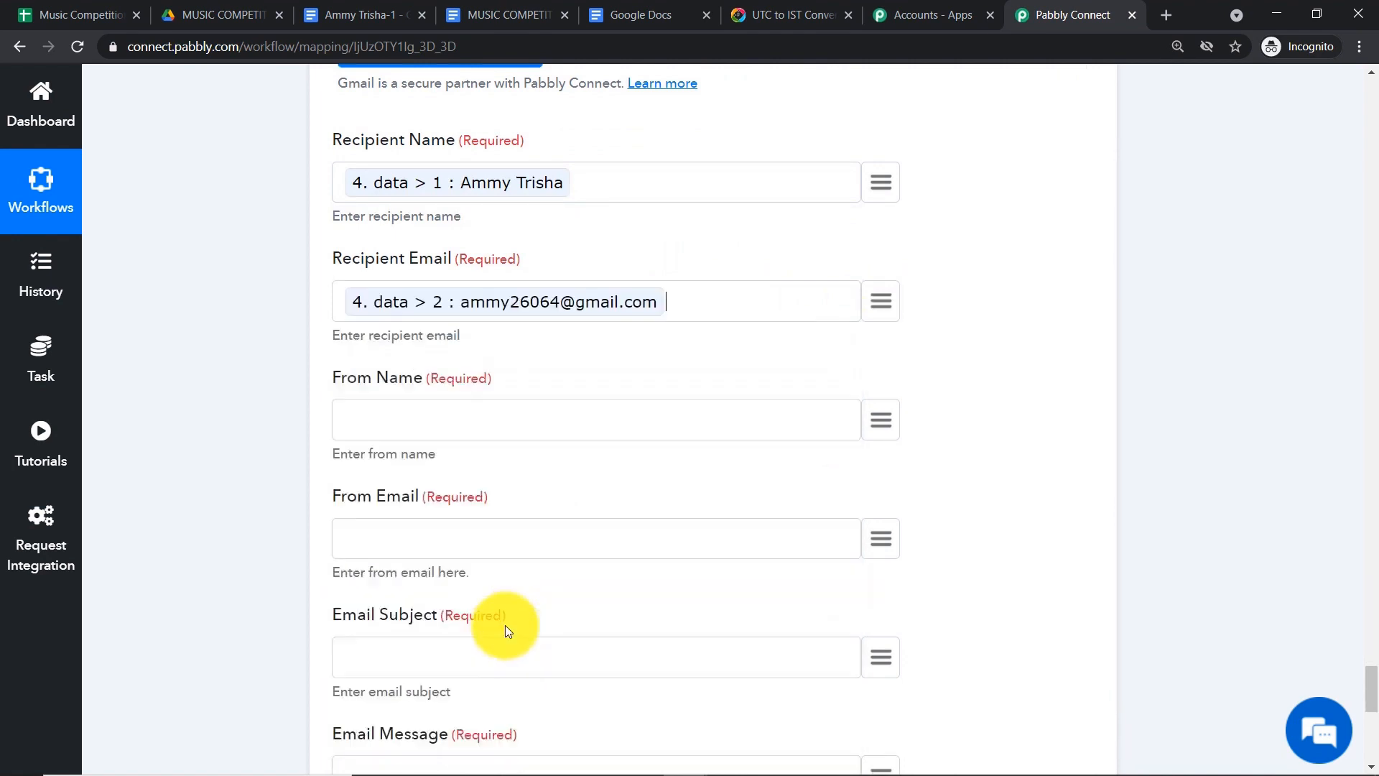
scroll(689, 323, down, 2)
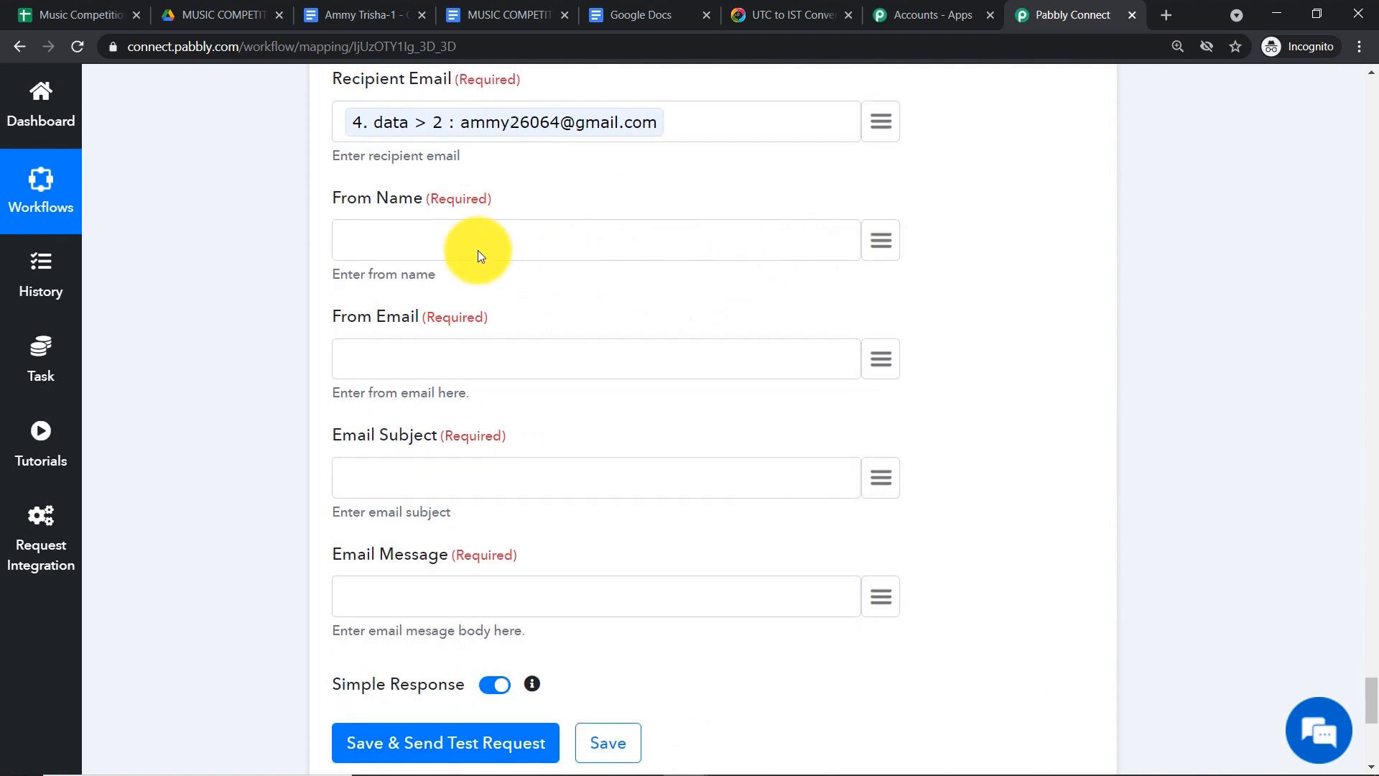
- Enter From Name ST XAVIER SCHOOL, the sender's Gmail address, and subject Certificate for Music Competition
text(ST XAVIER SCHOOL)
click(382, 367)
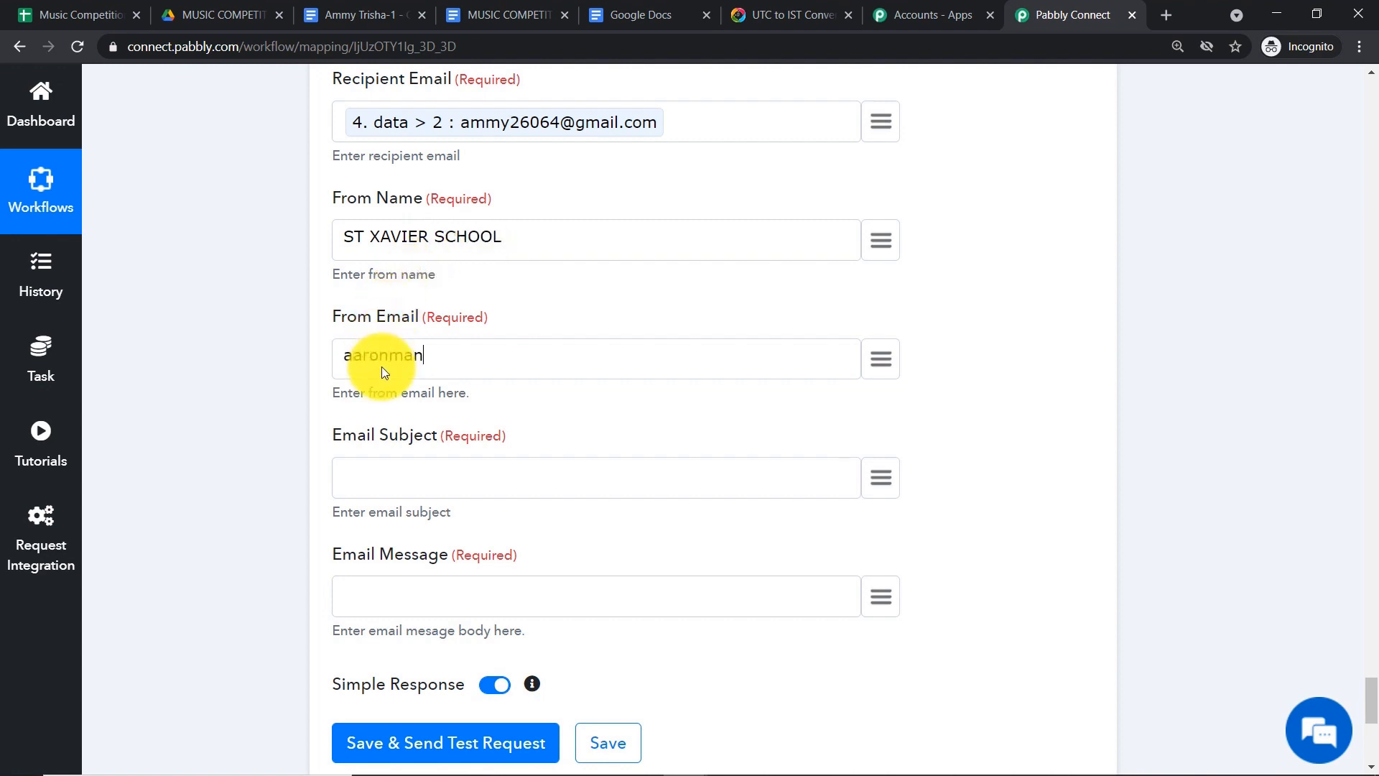
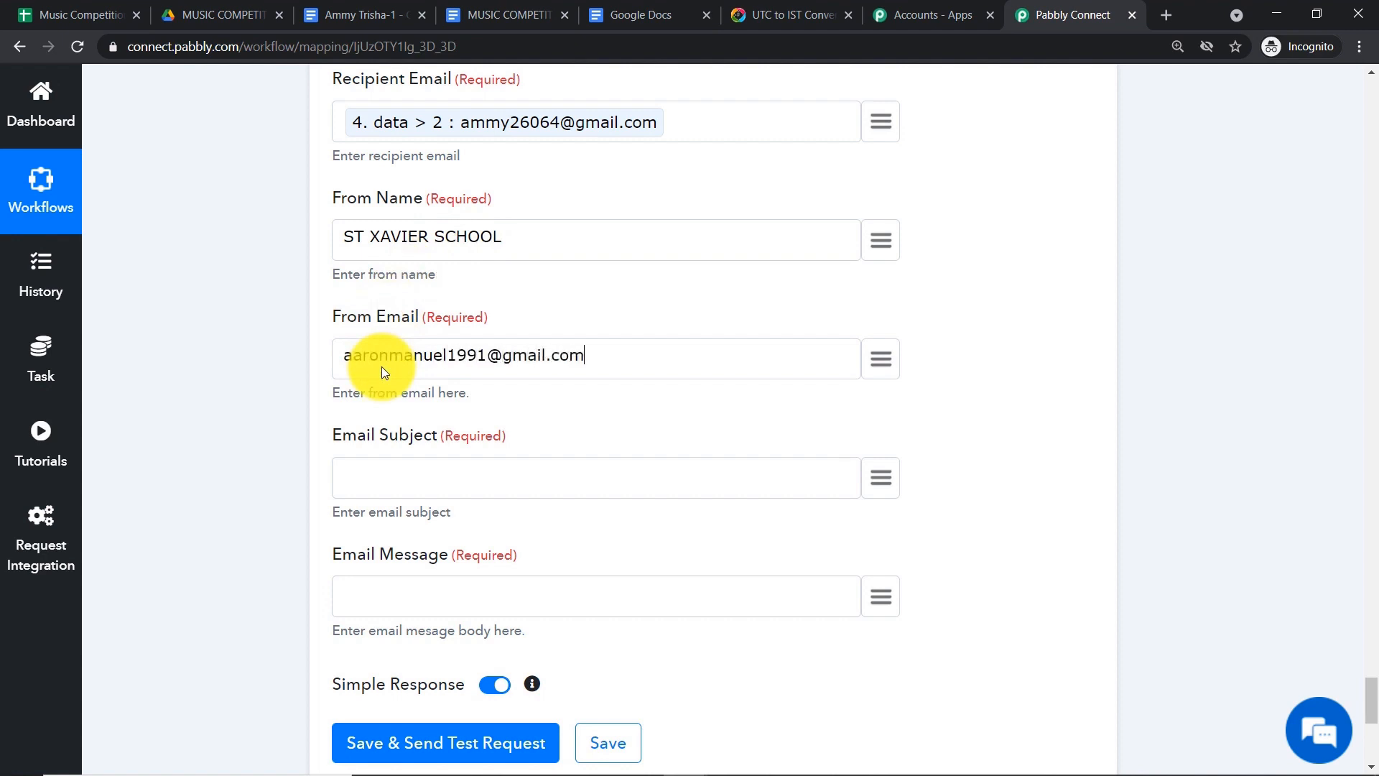
scroll(403, 370, down, 1)
click(419, 388)
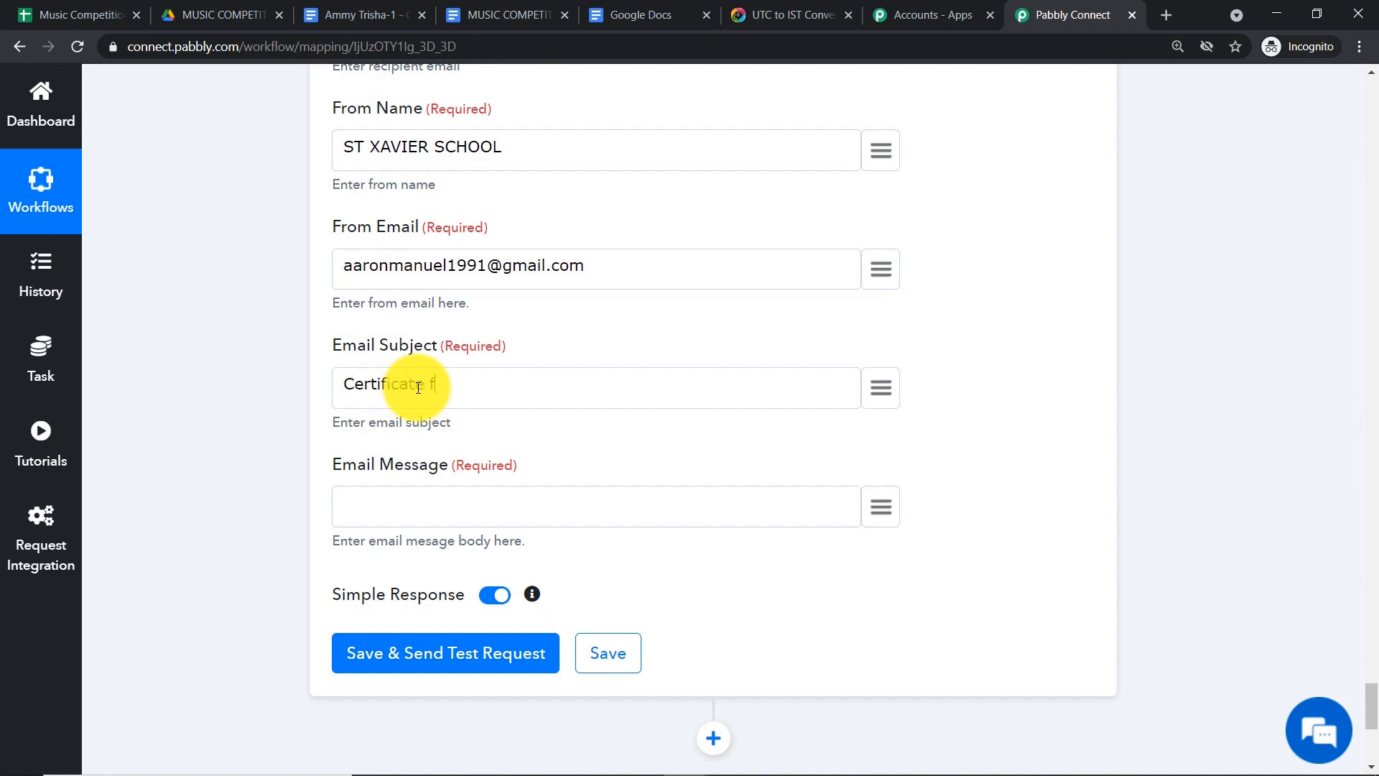
text(Certificate for Music Competition)
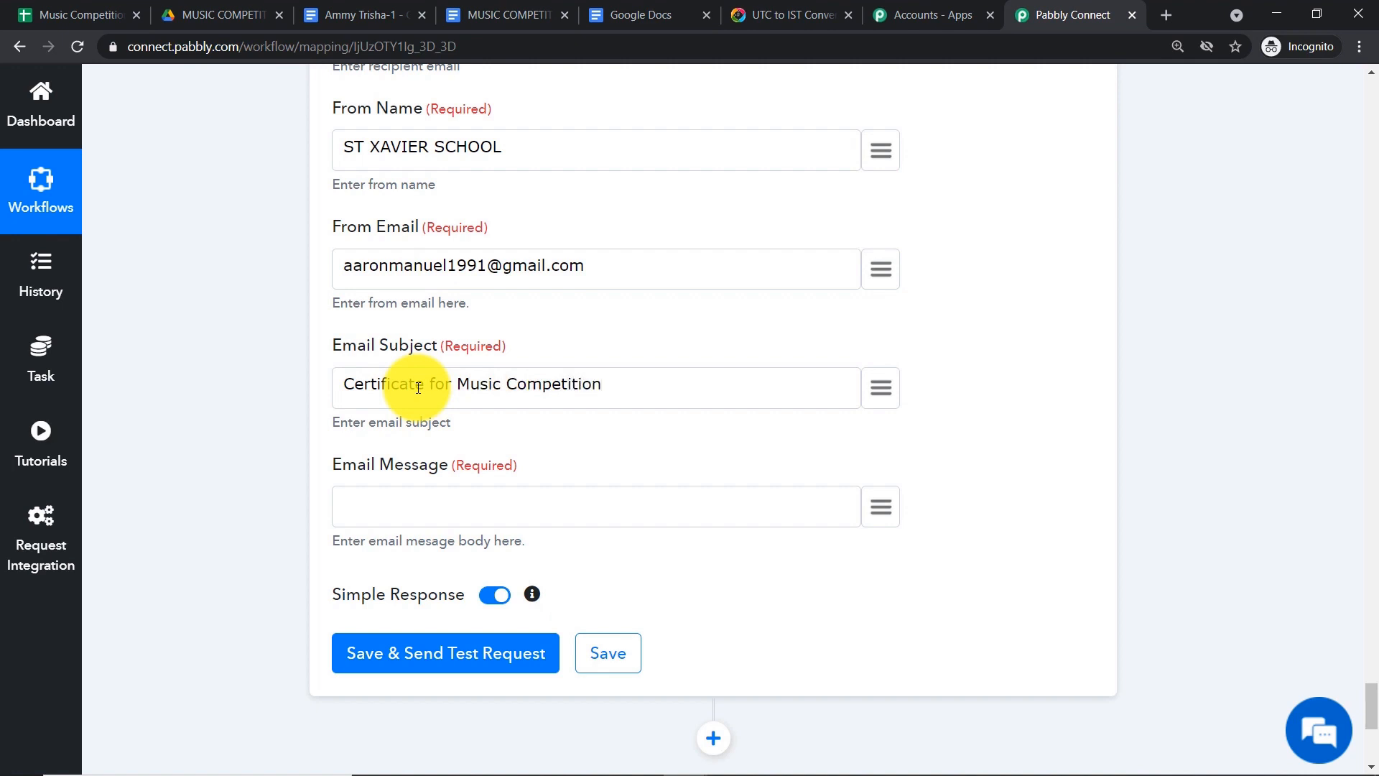
scroll(474, 392, down, 3)
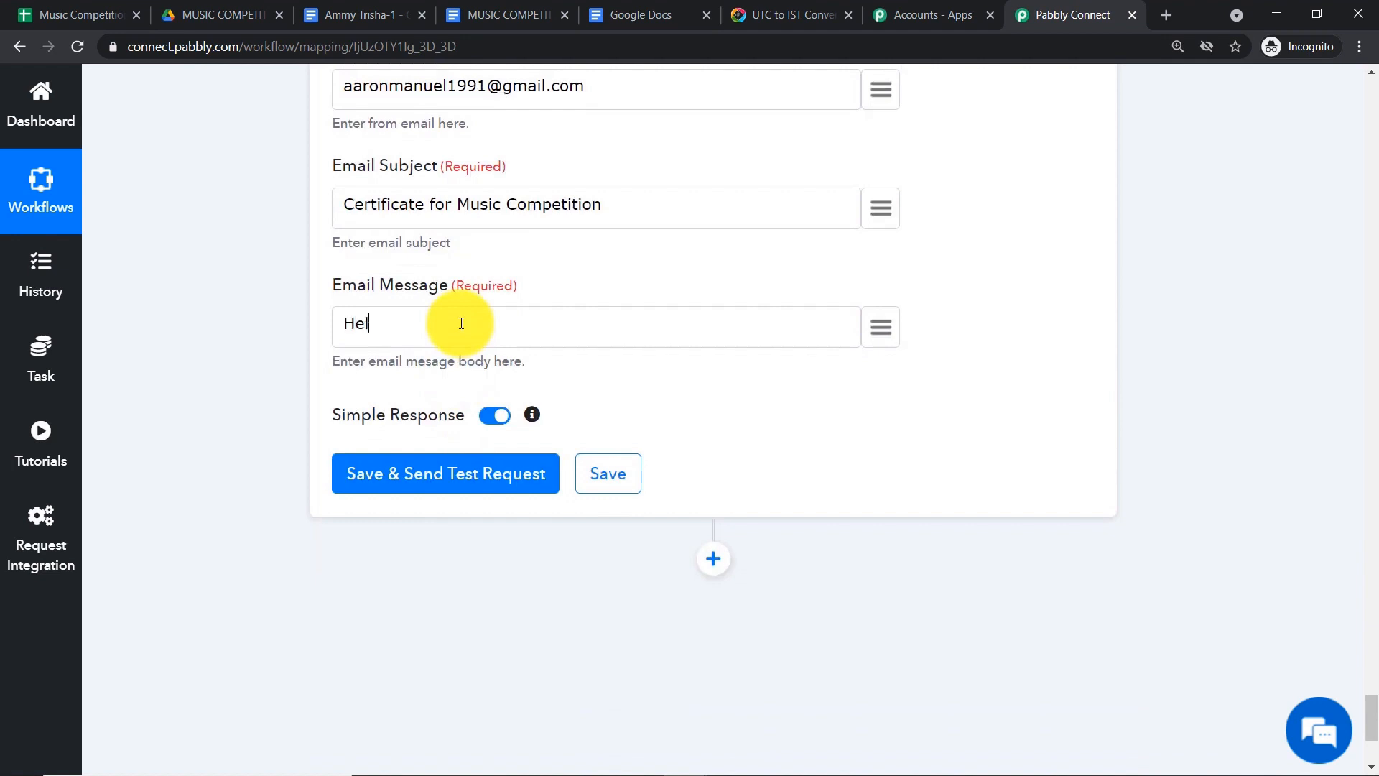
- Write the message body with the participant's mapped name after the greeting
key(Return)
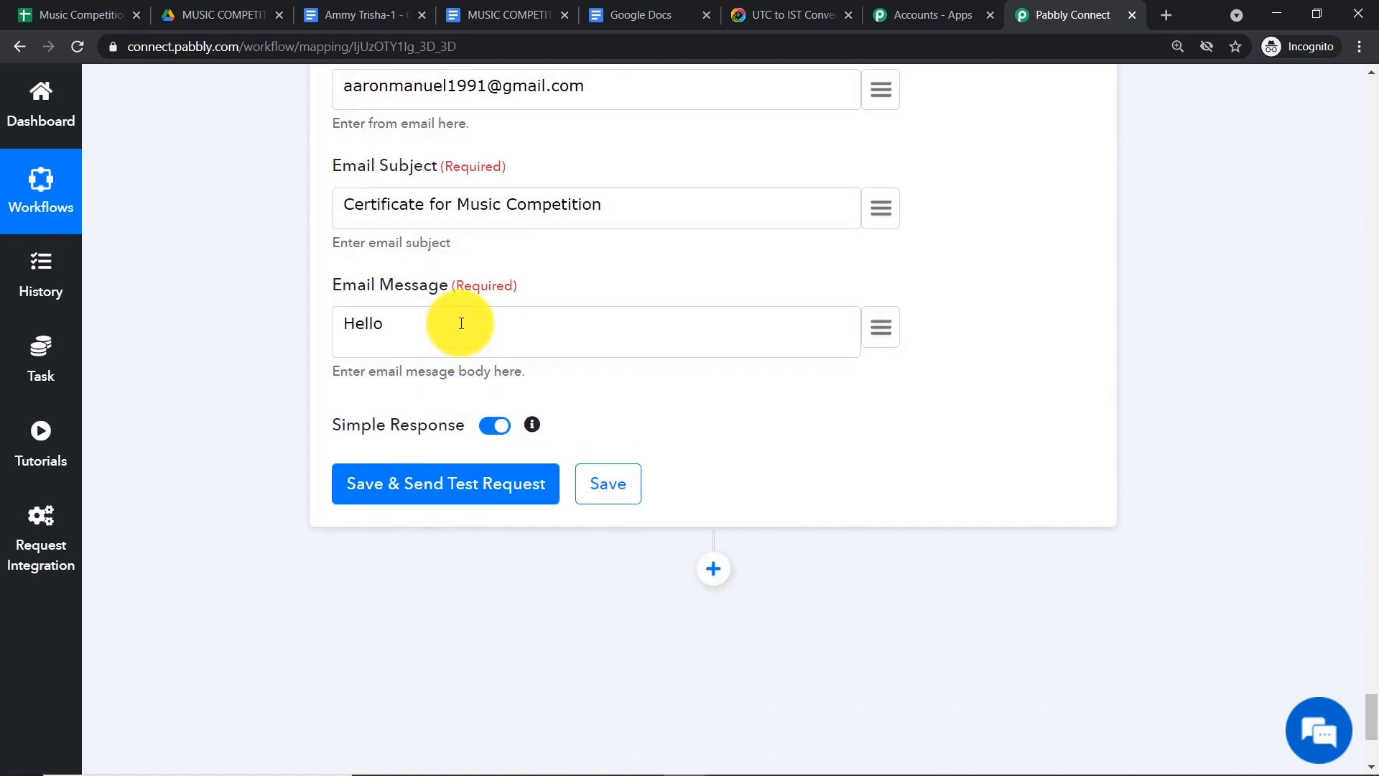
click(864, 332)
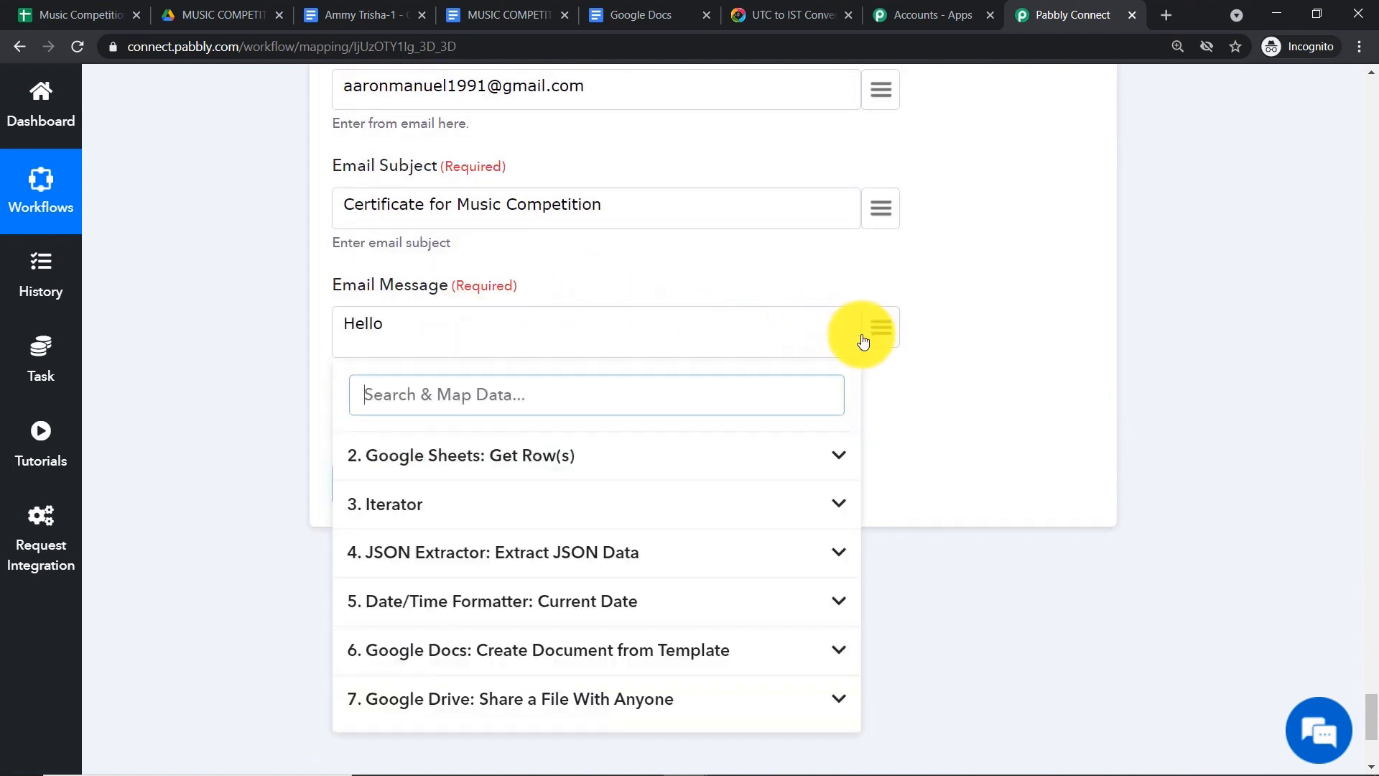
click(528, 571)
click(463, 715)
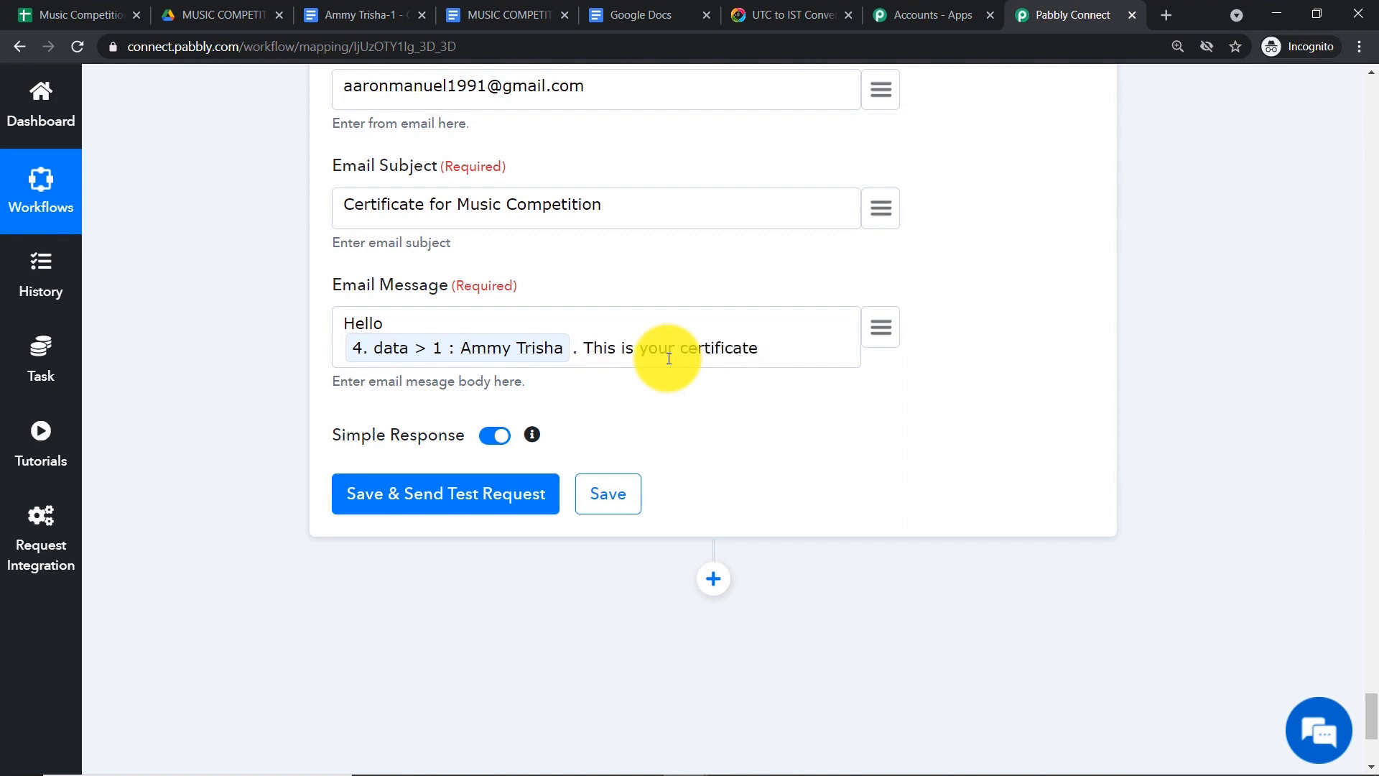
text(mus)
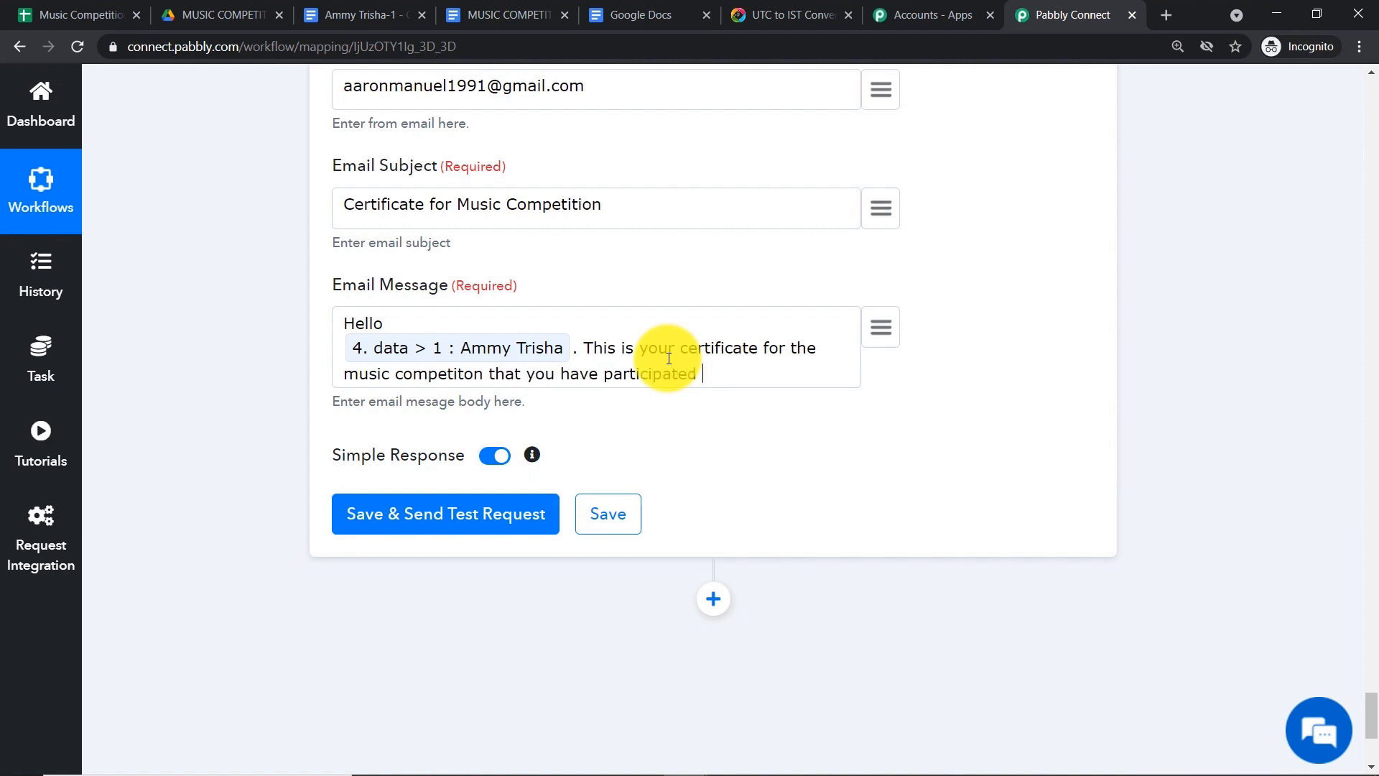
- Insert the certificate's PDF export link from the Google Drive share step into the message
click(884, 327)
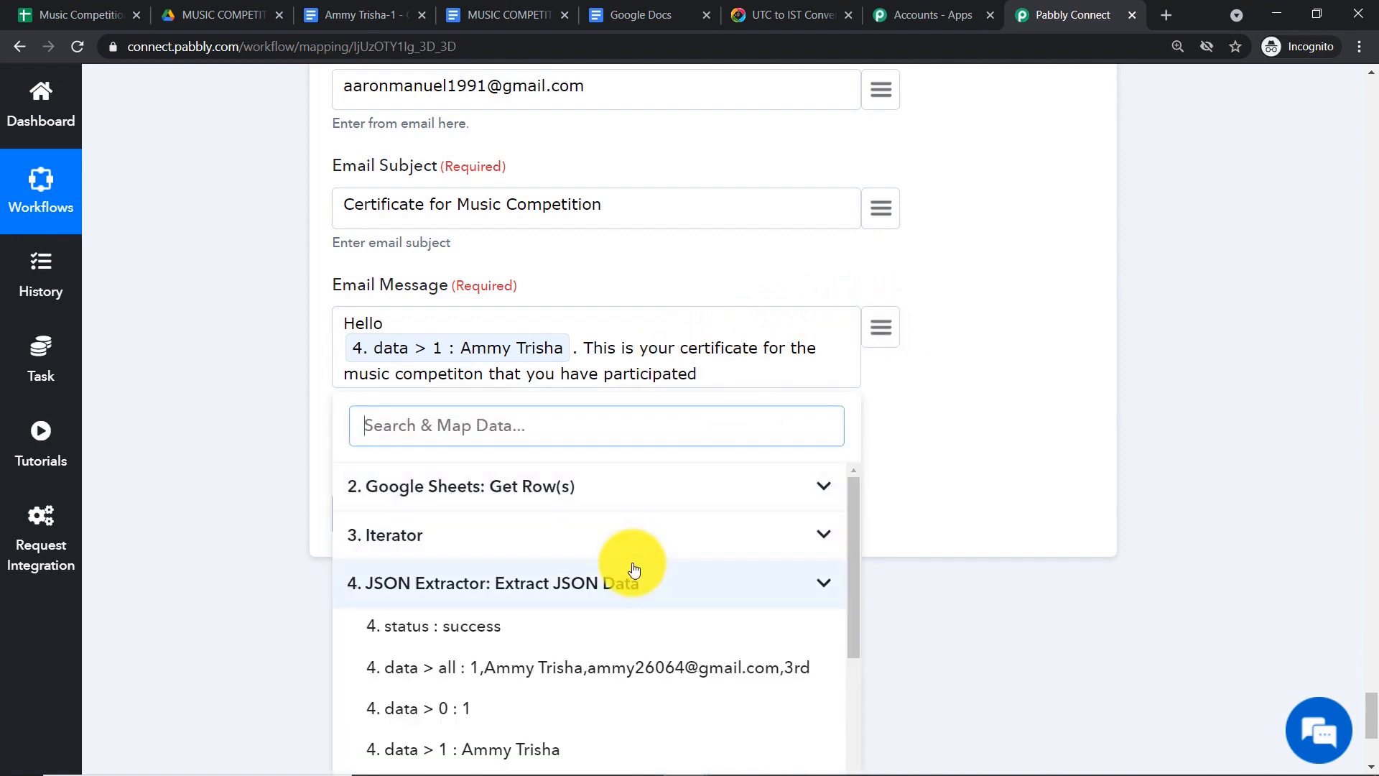
scroll(633, 571, down, 3)
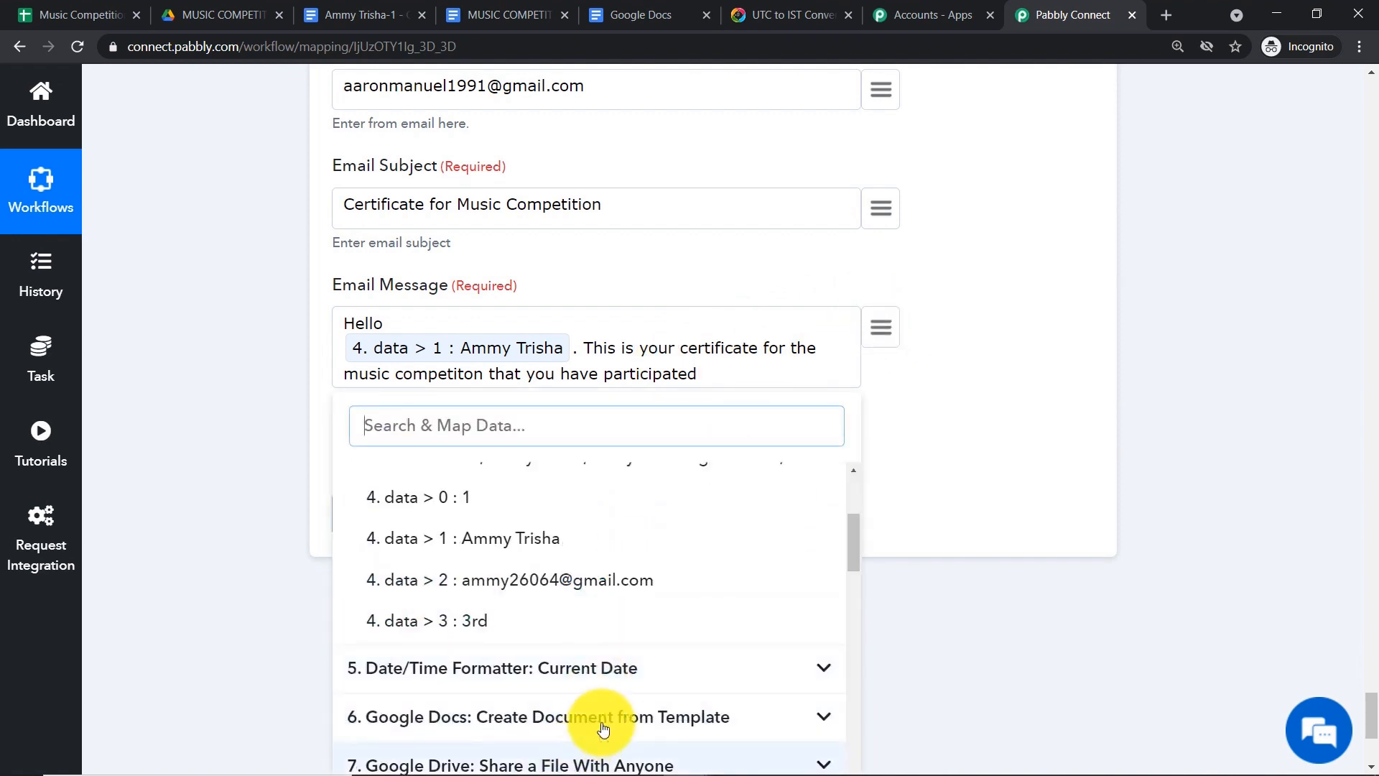
click(1372, 729)
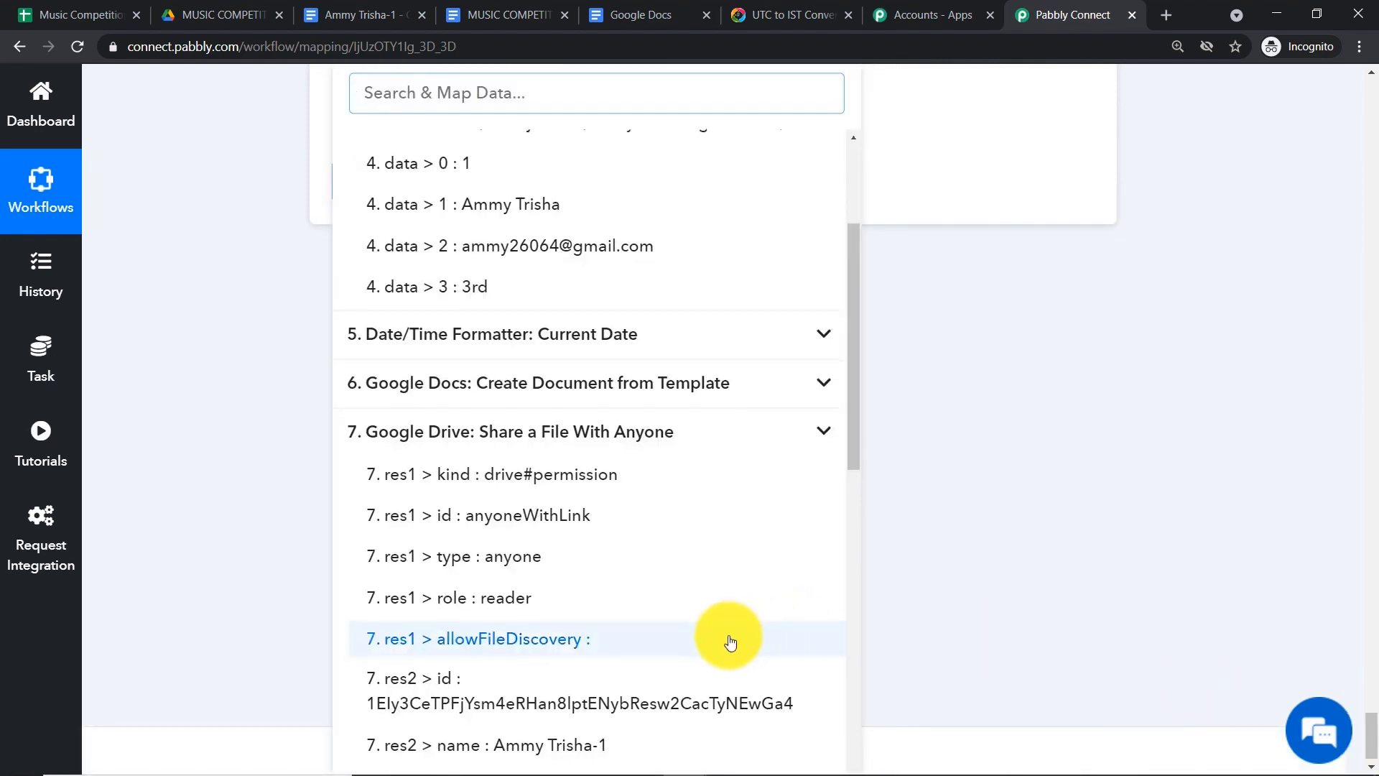
scroll(730, 642, down, 7)
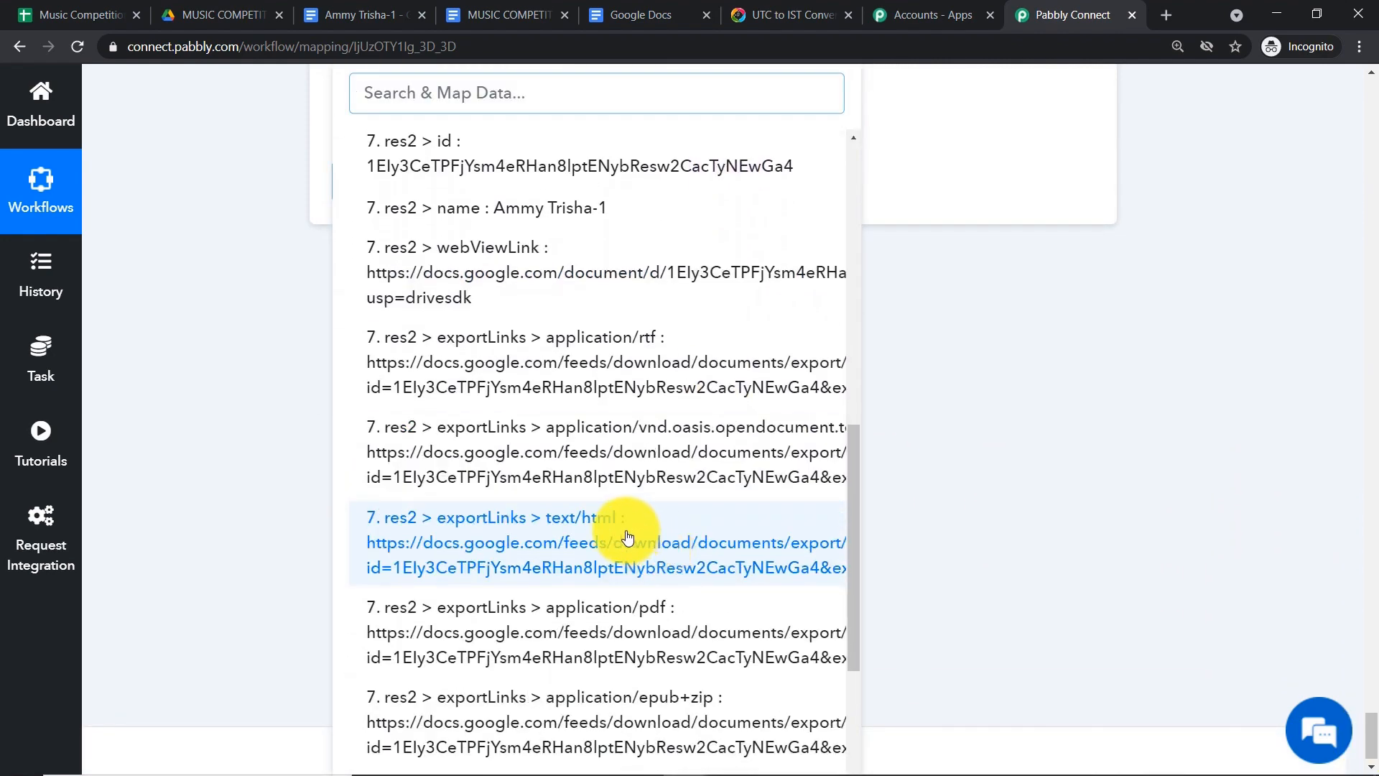
scroll(627, 536, down, 4)
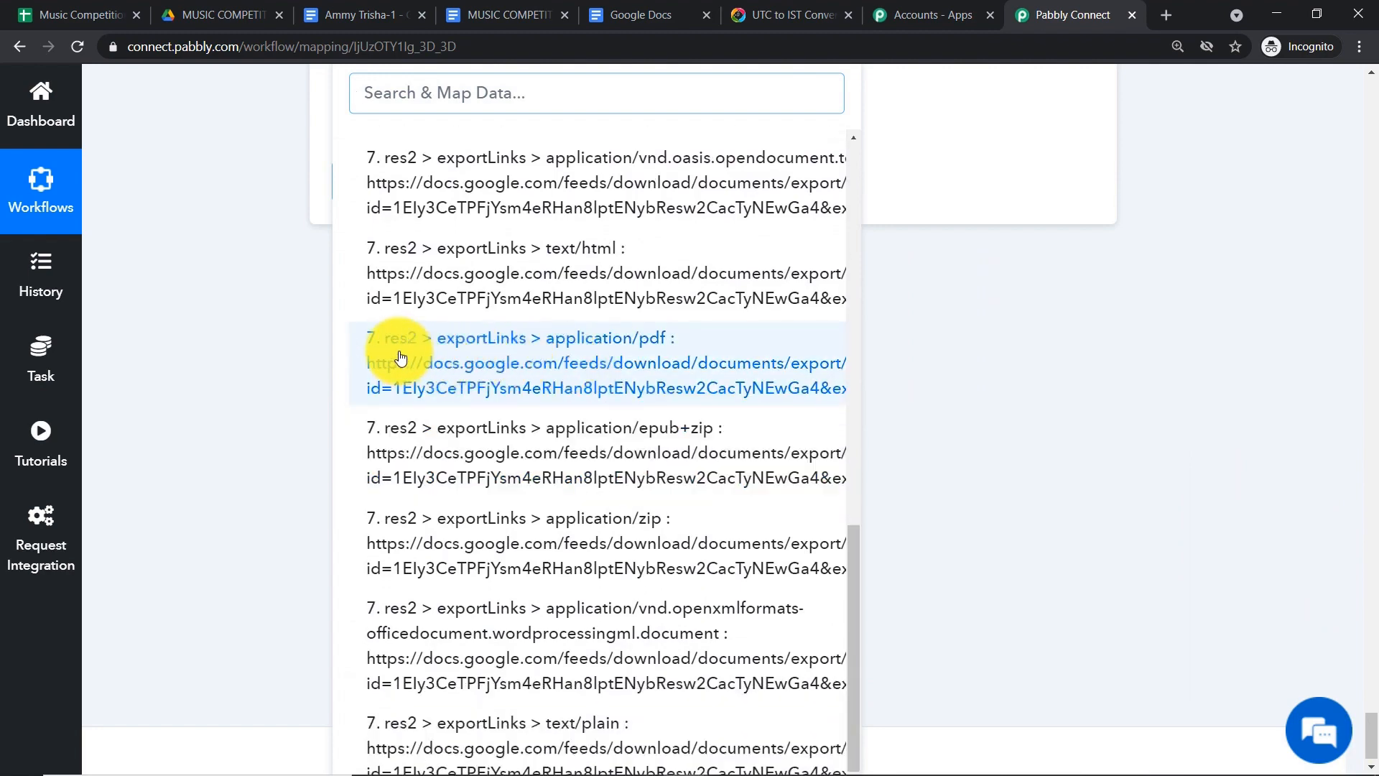
click(636, 350)
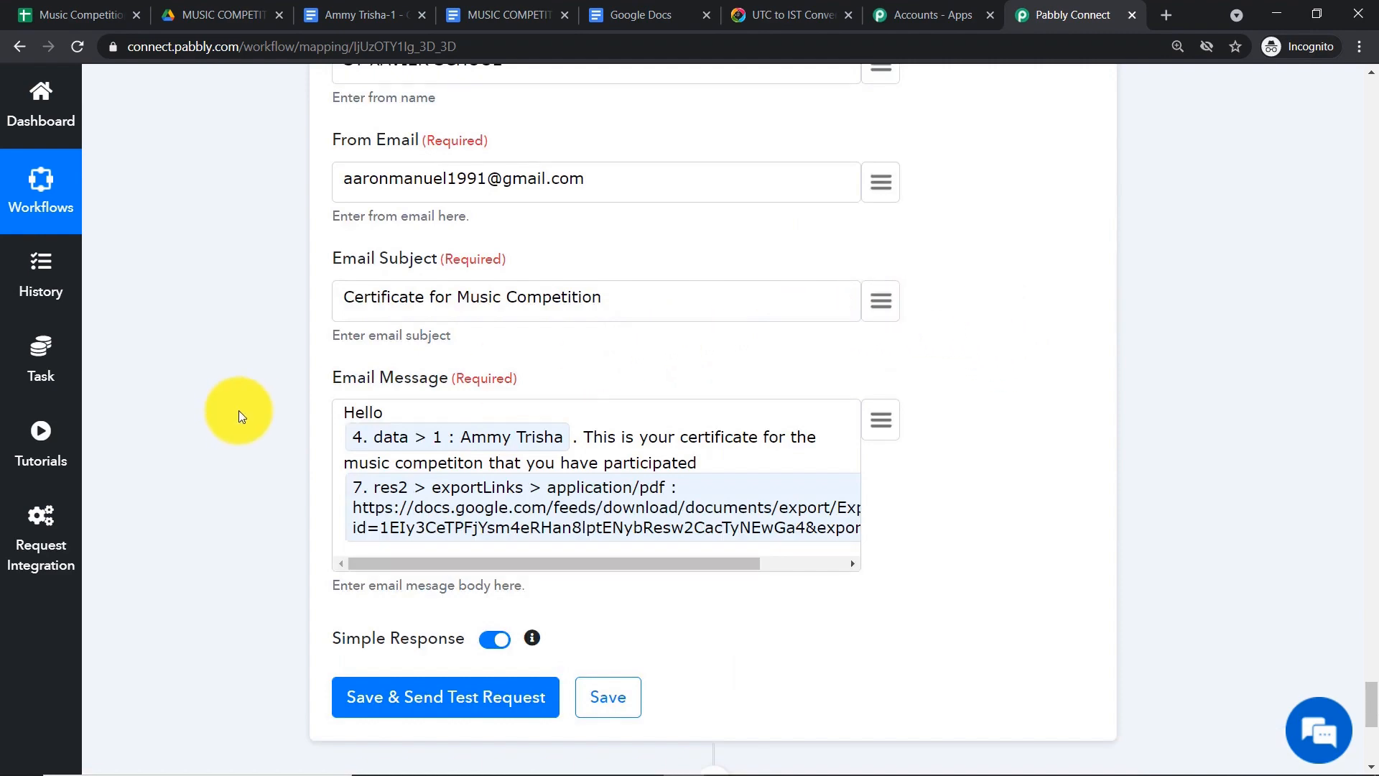
scroll(476, 383, up, 1)
scroll(476, 384, up, 5)
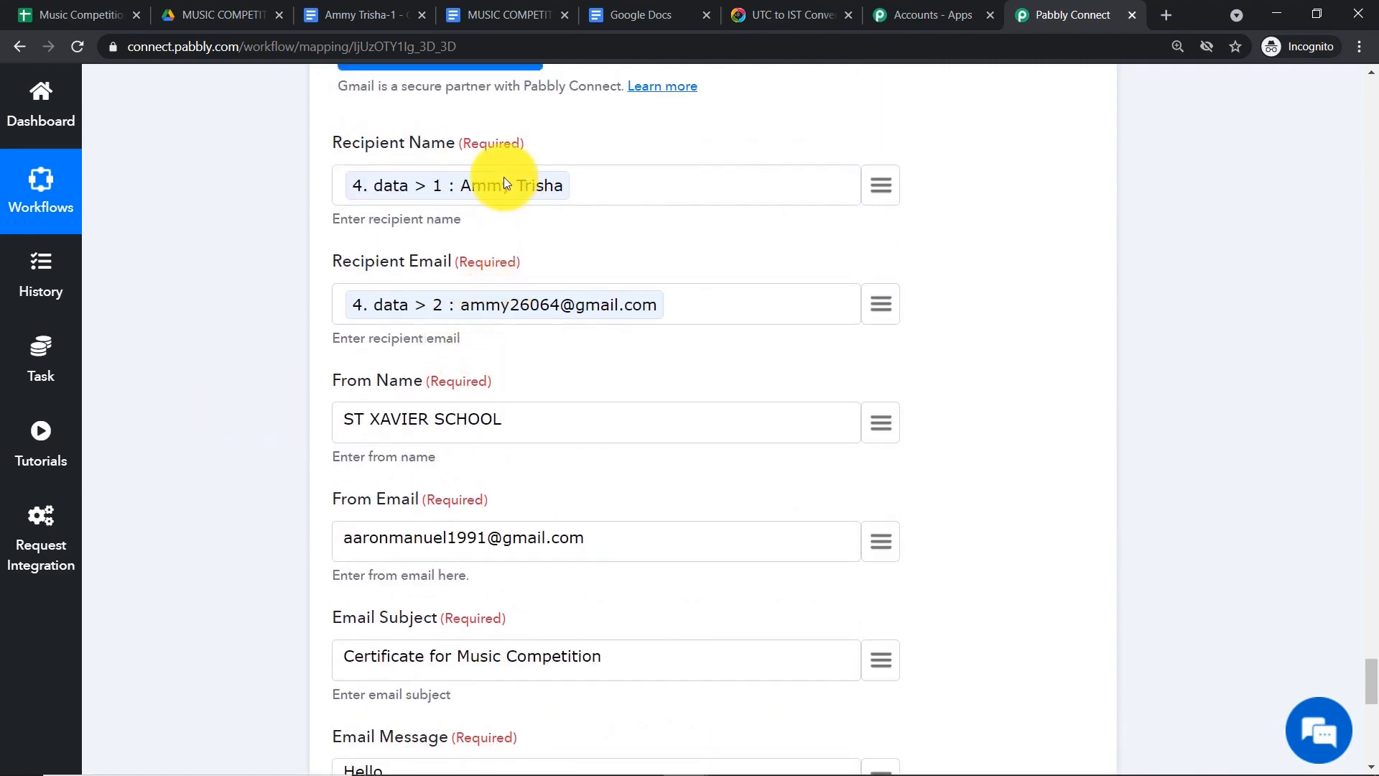
scroll(542, 298, down, 5)
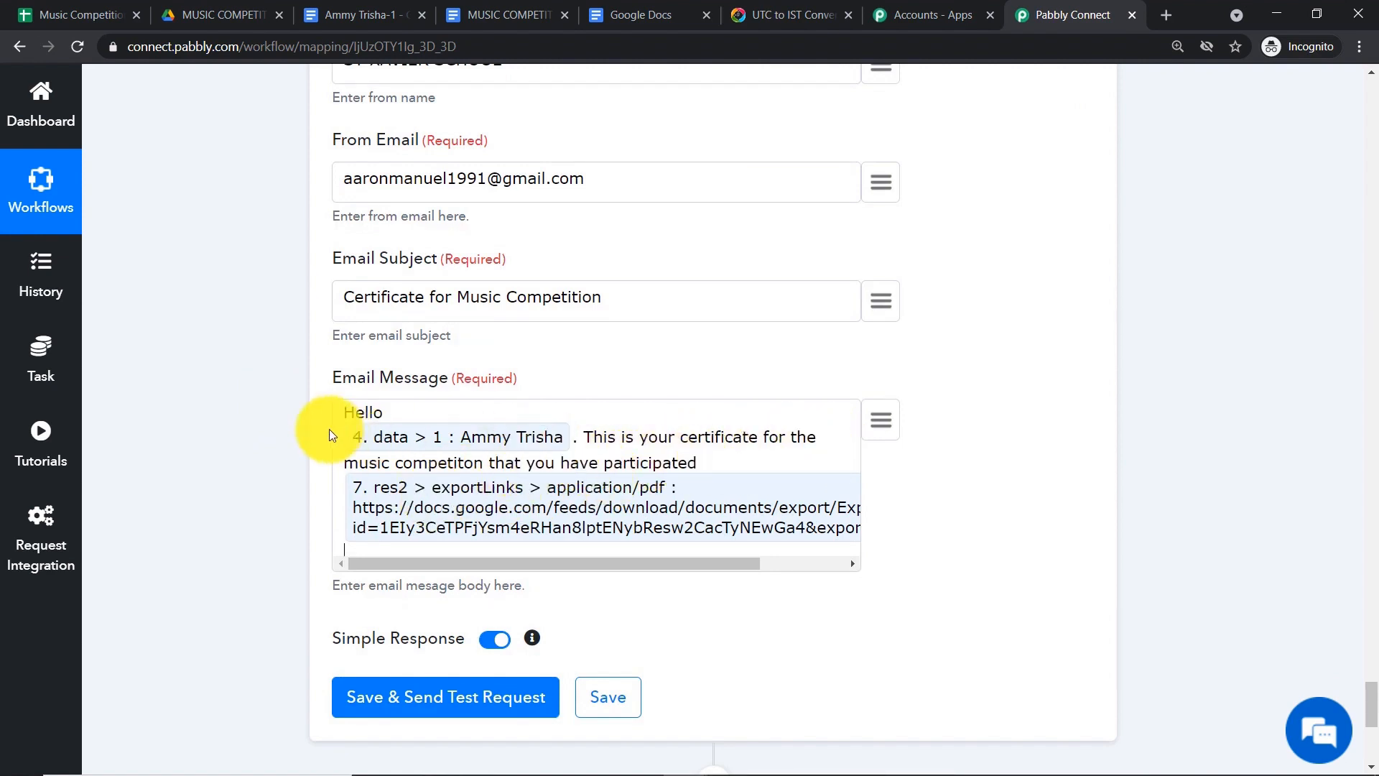
scroll(548, 465, down, 1)
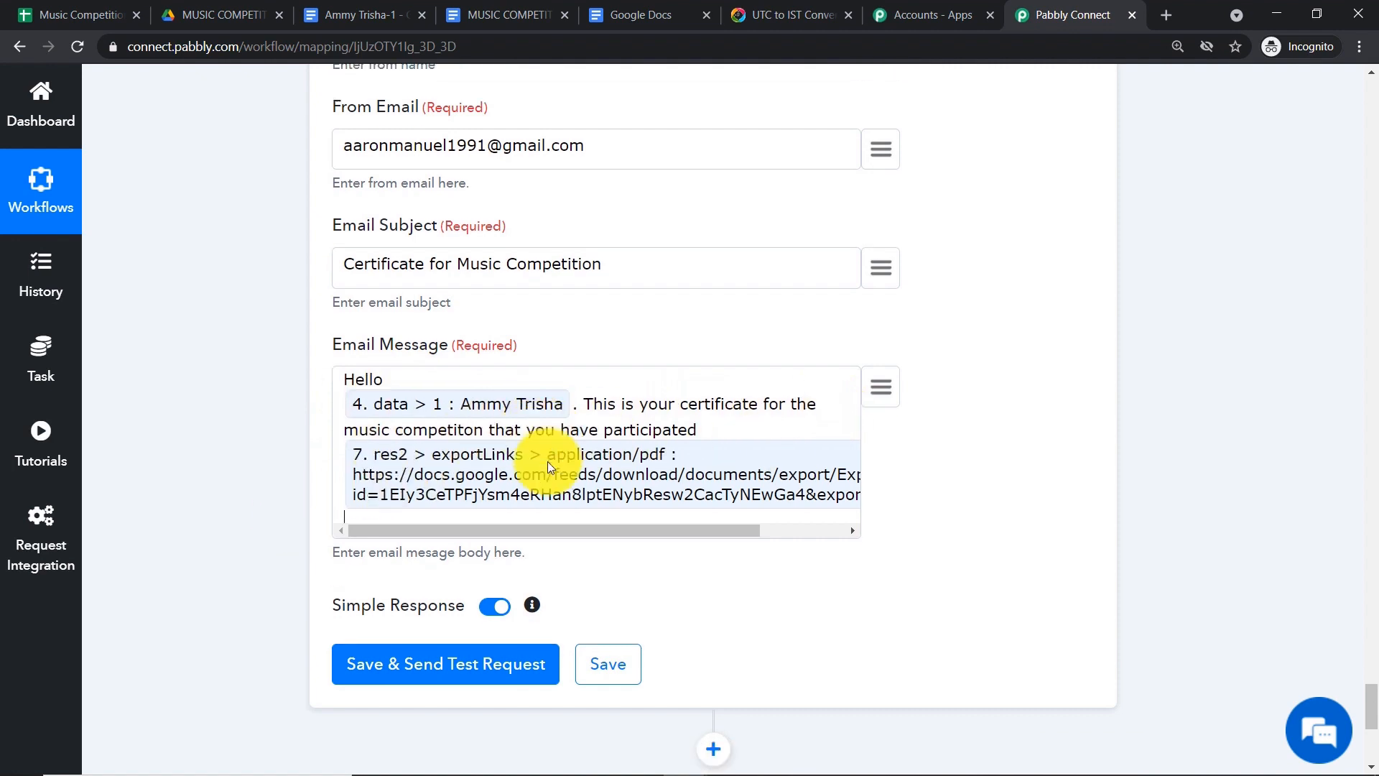
scroll(687, 400, down, 4)
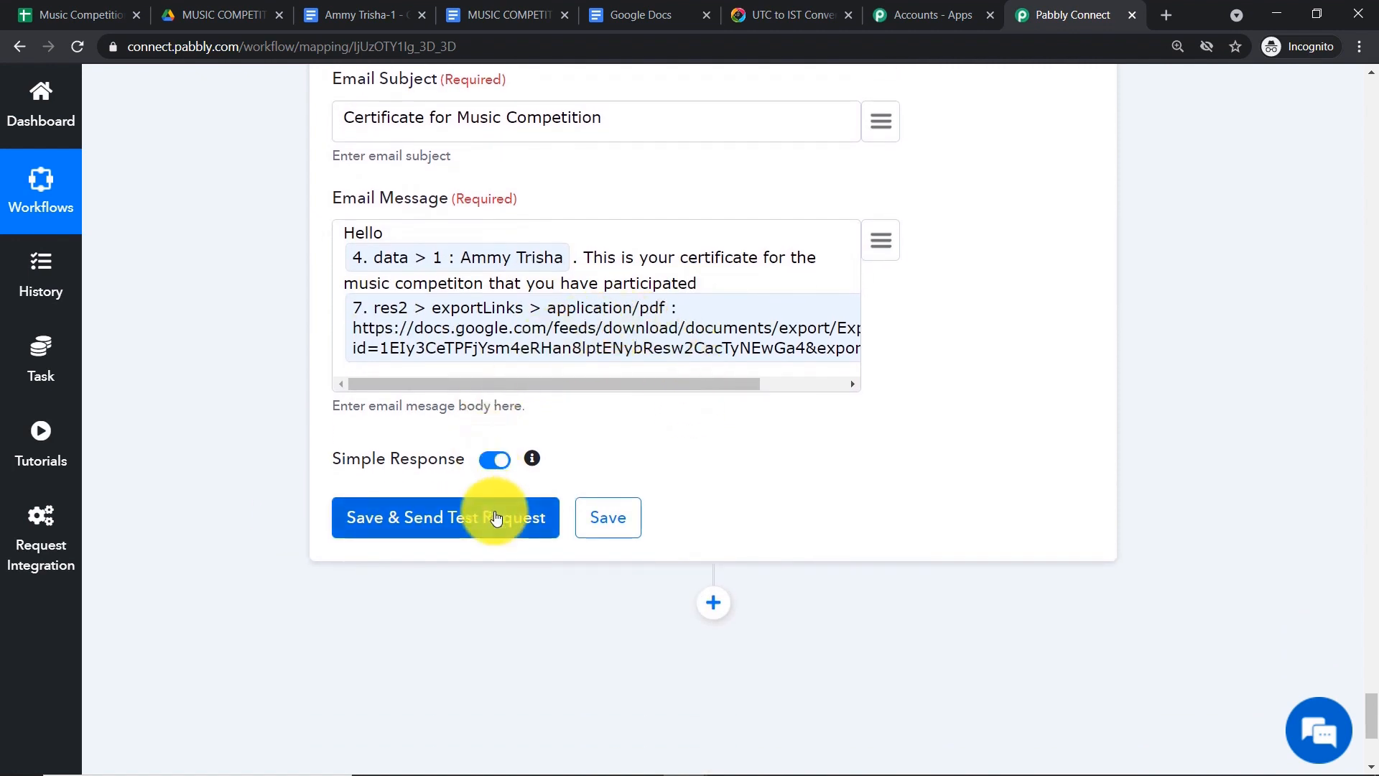
- Save the Gmail step and send a test email, checking the response shows SENT
click(495, 517)
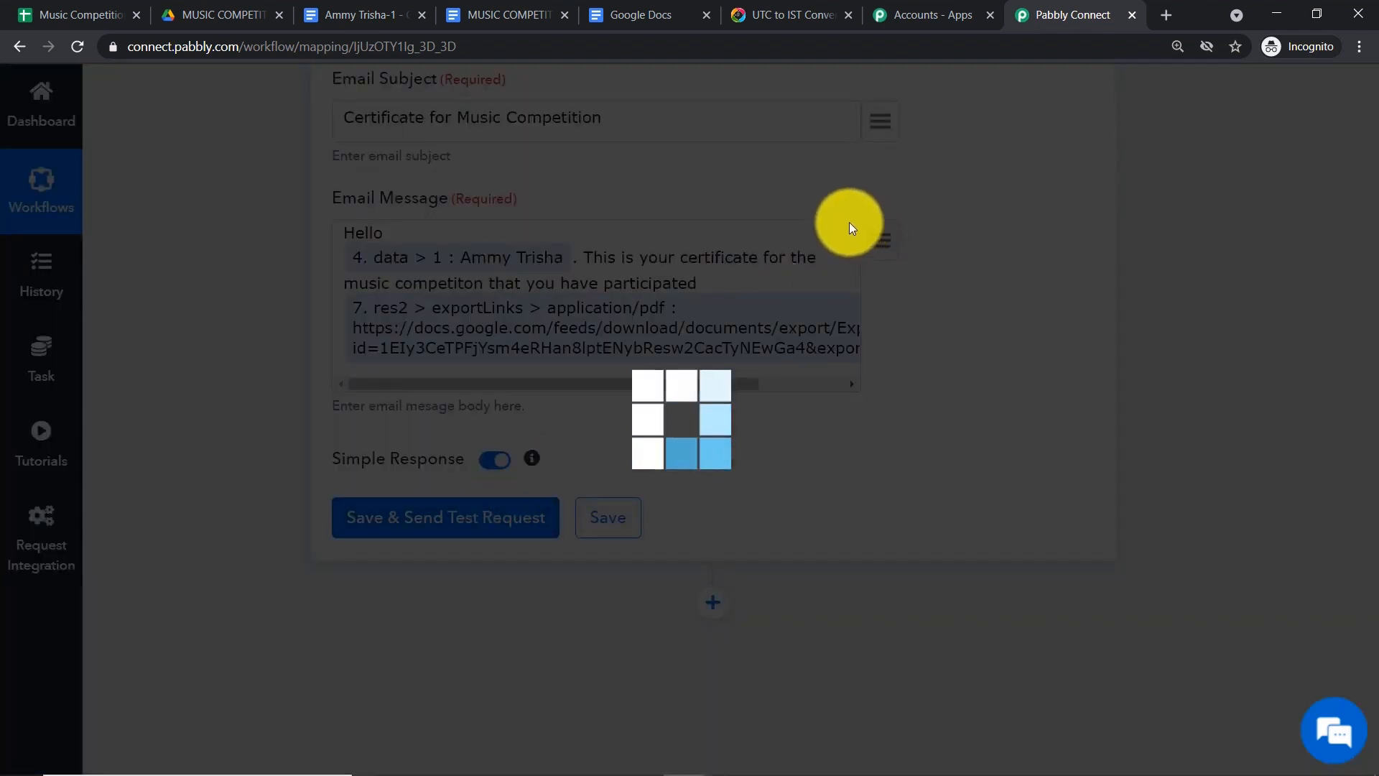
scroll(847, 223, down, 3)
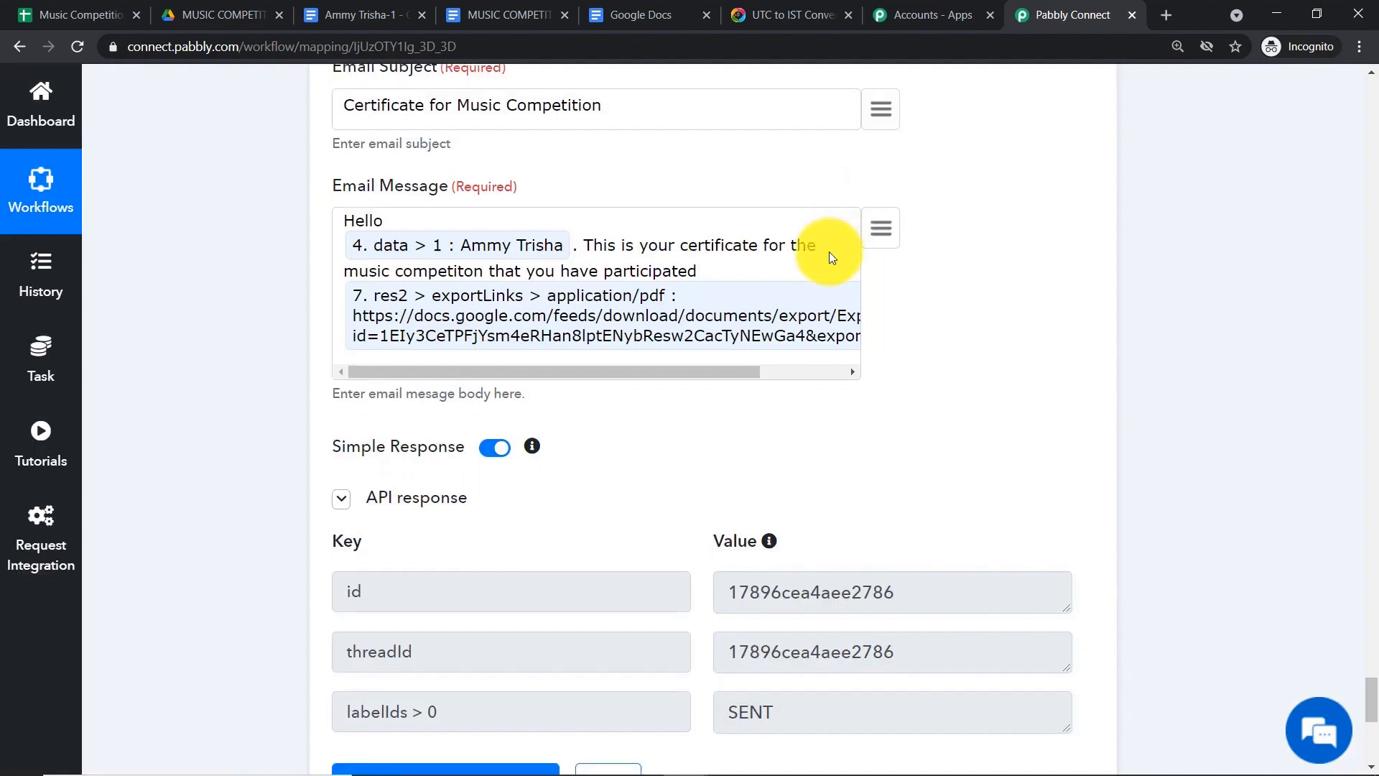
scroll(831, 257, down, 1)
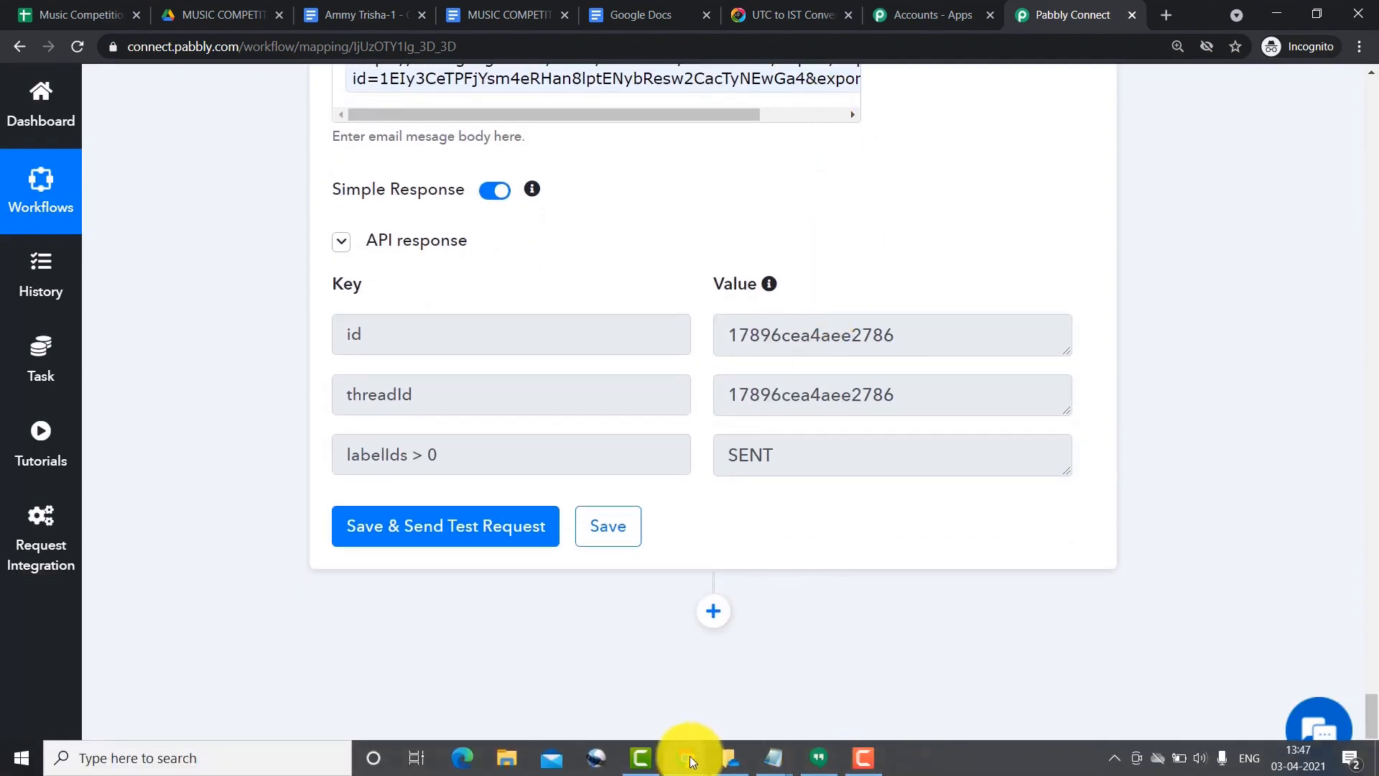
- Refresh the Gmail inbox and open the new Certificate for Music Competition email
mouse_move(689, 759)
click(732, 686)
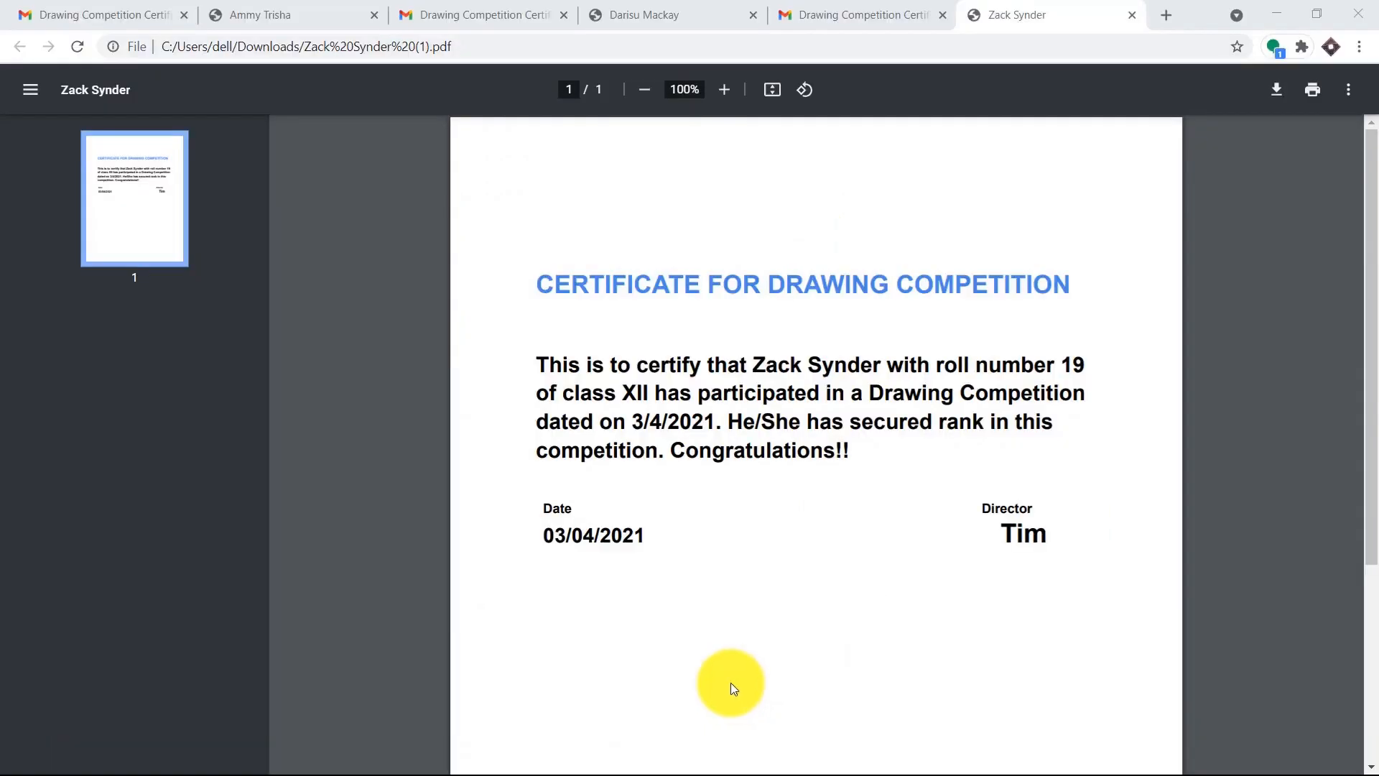
click(113, 9)
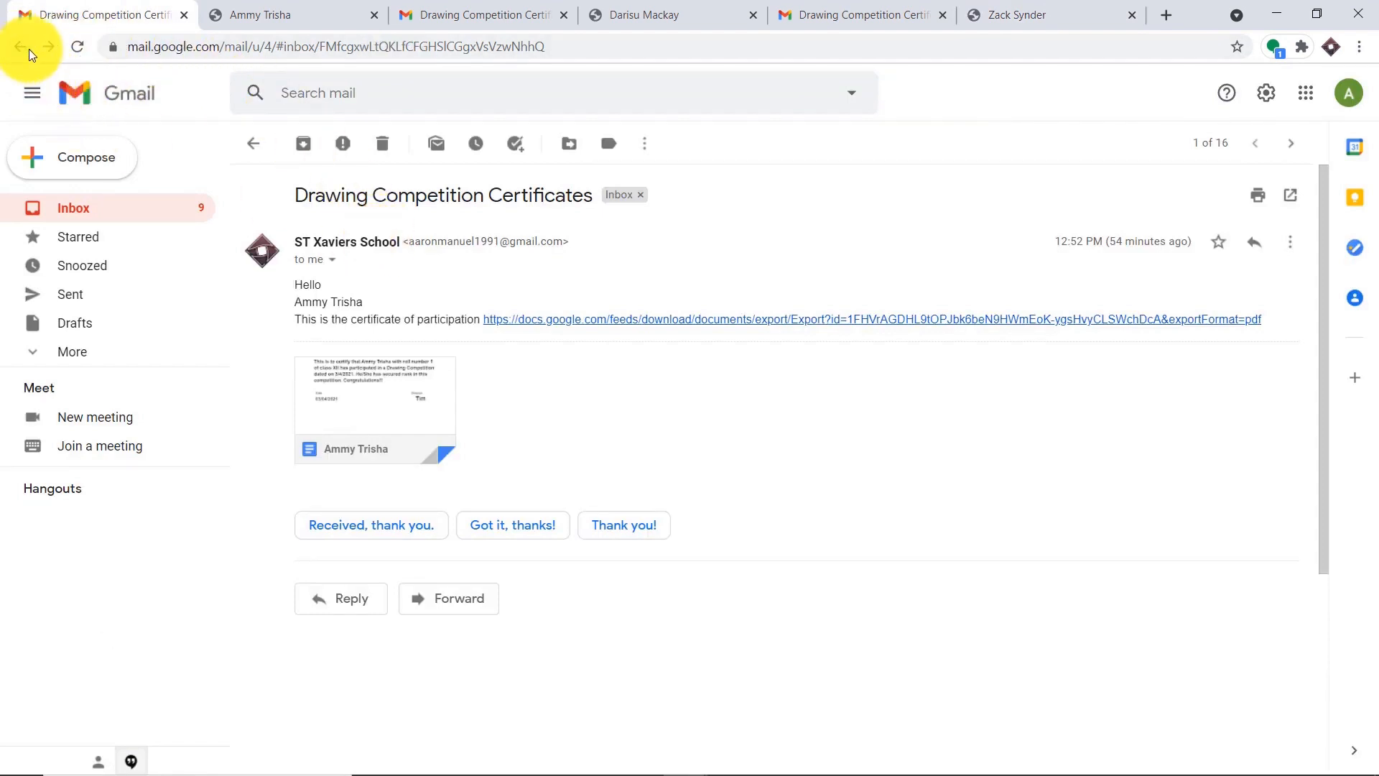
click(72, 209)
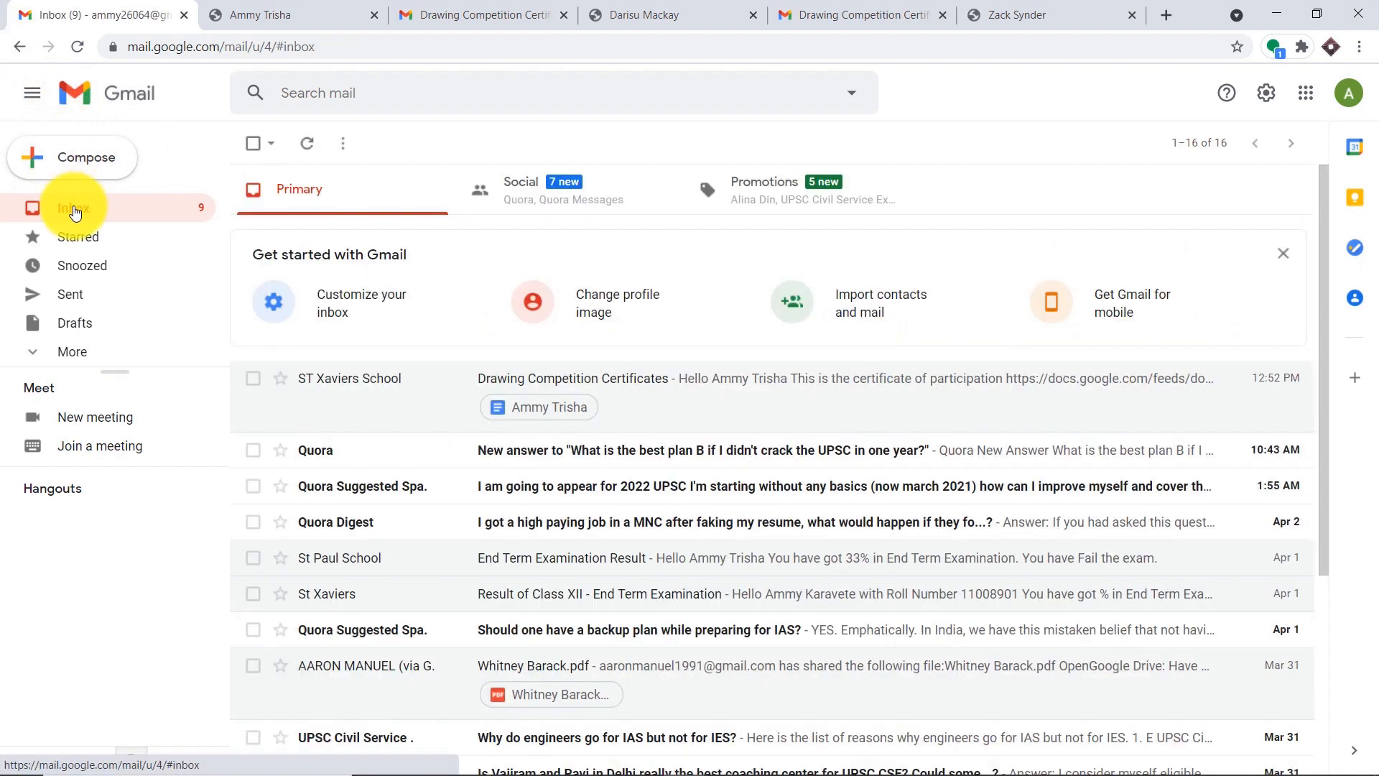
click(77, 46)
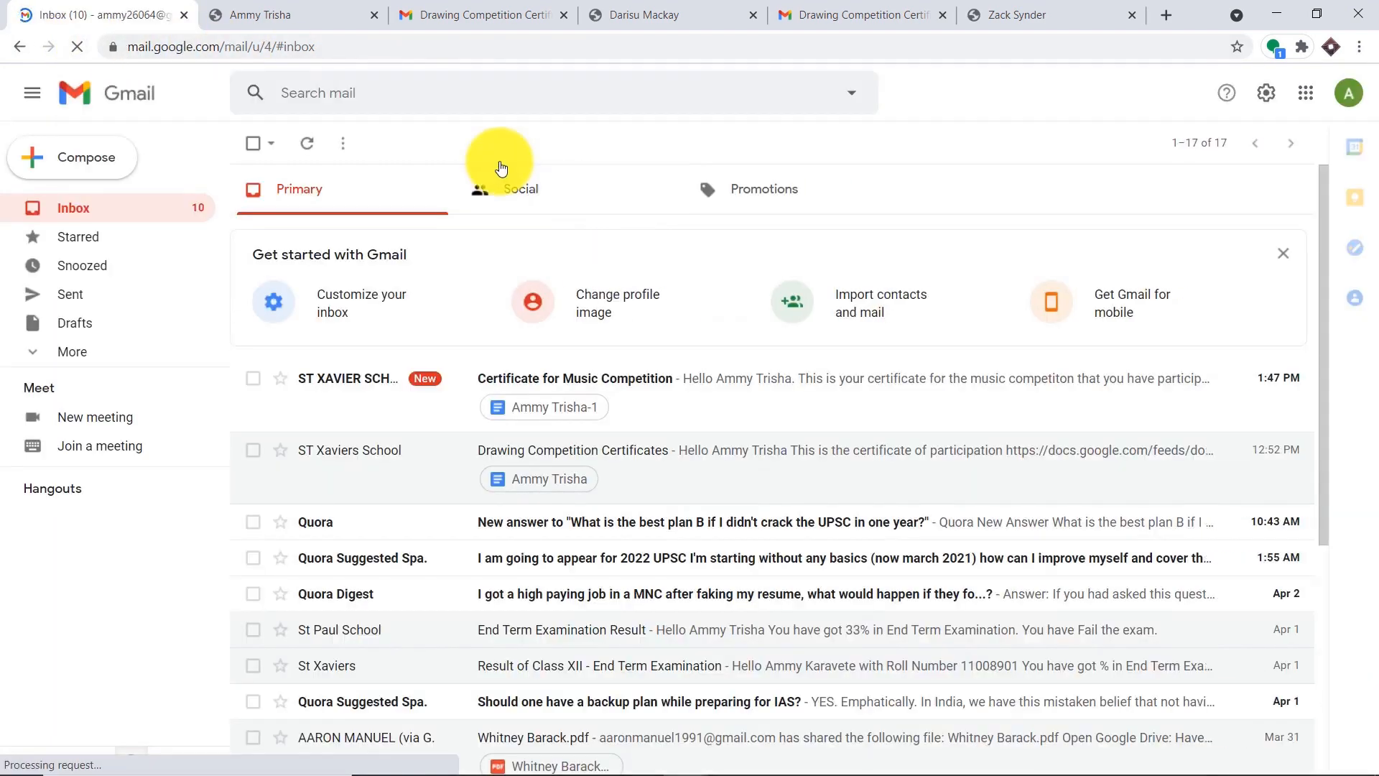
click(690, 409)
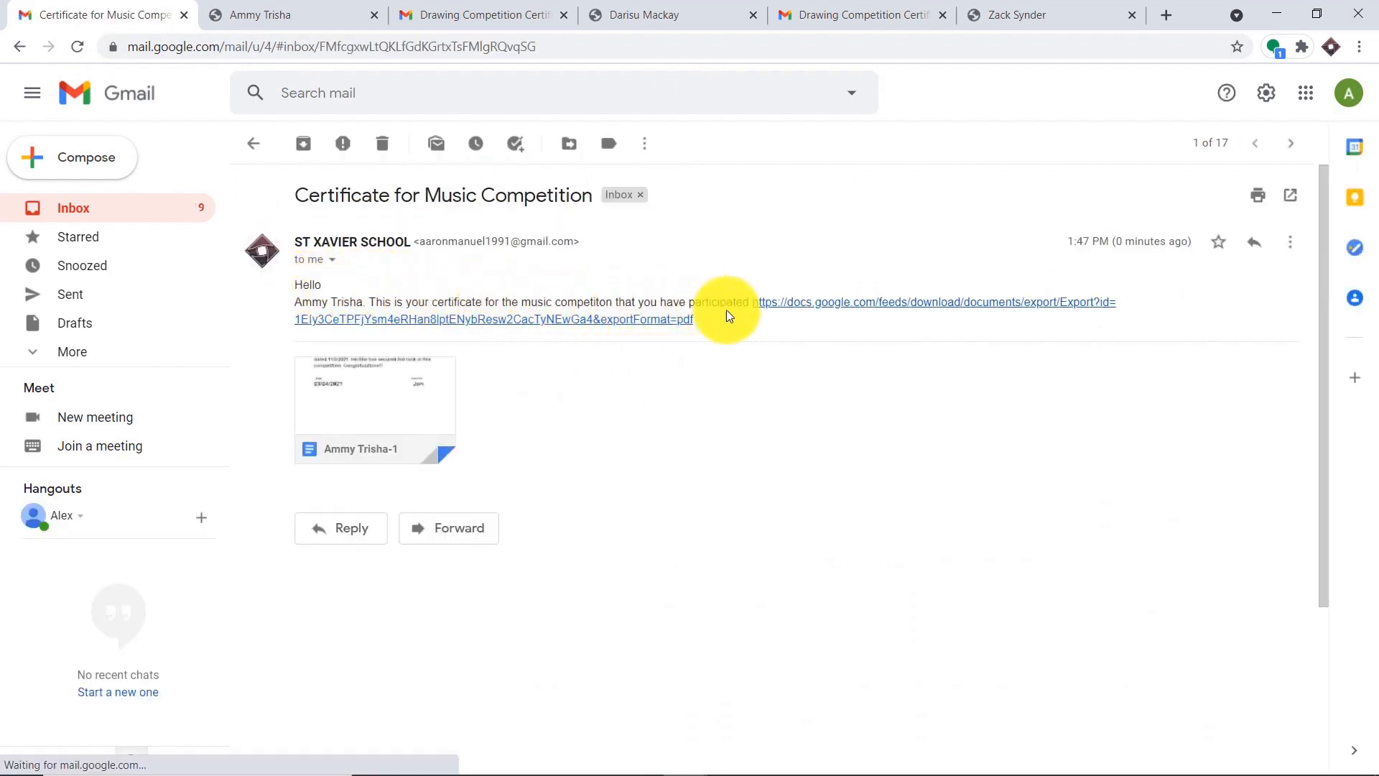
- Follow the email's PDF export link and view the downloaded certificate PDF
click(793, 305)
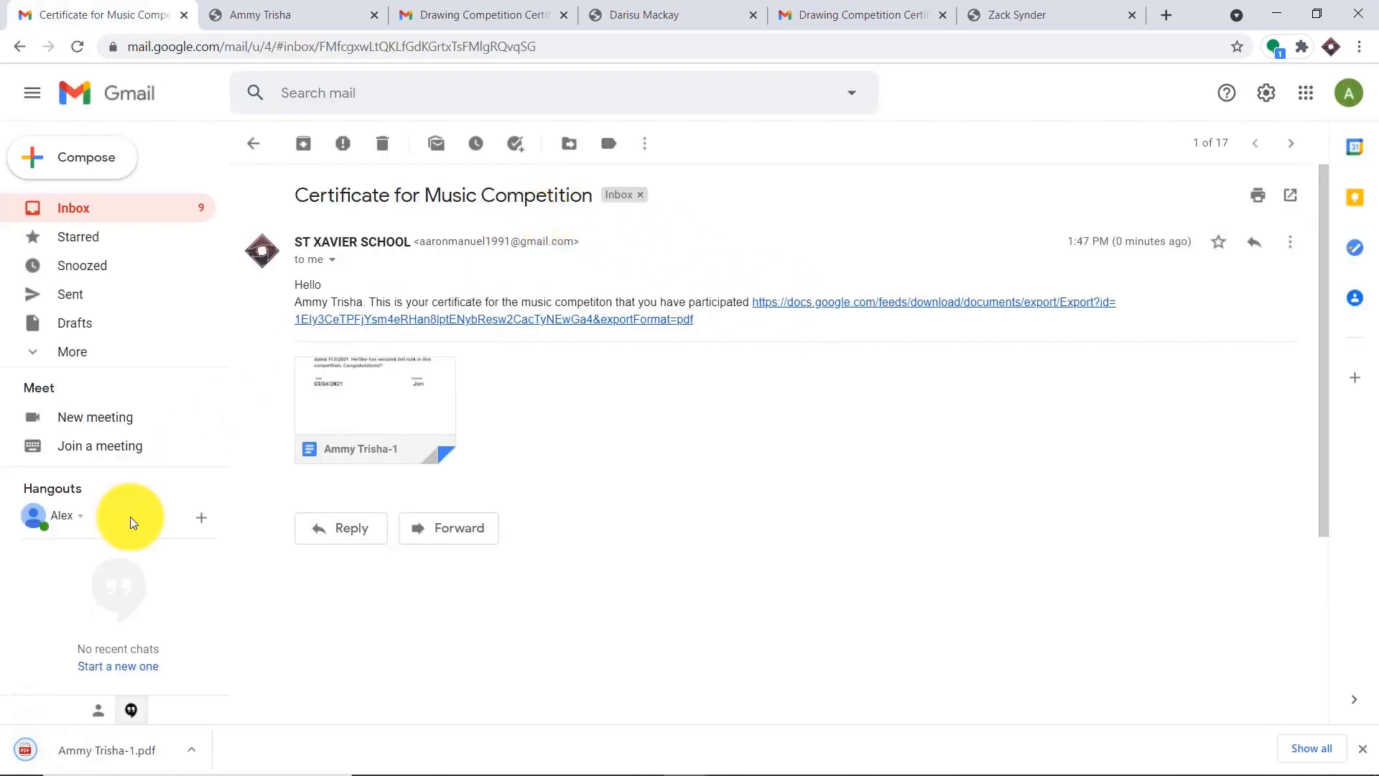
click(105, 742)
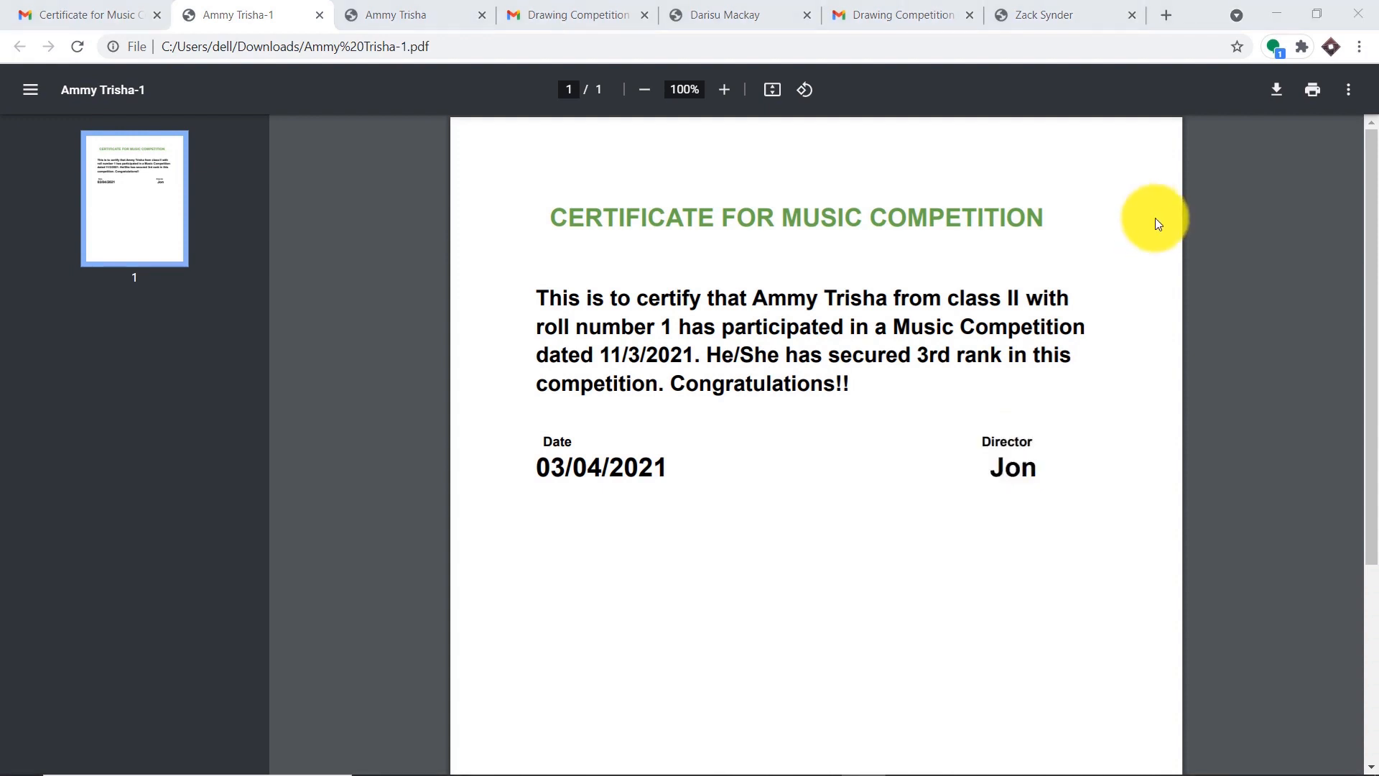
mouse_move(807, 762)
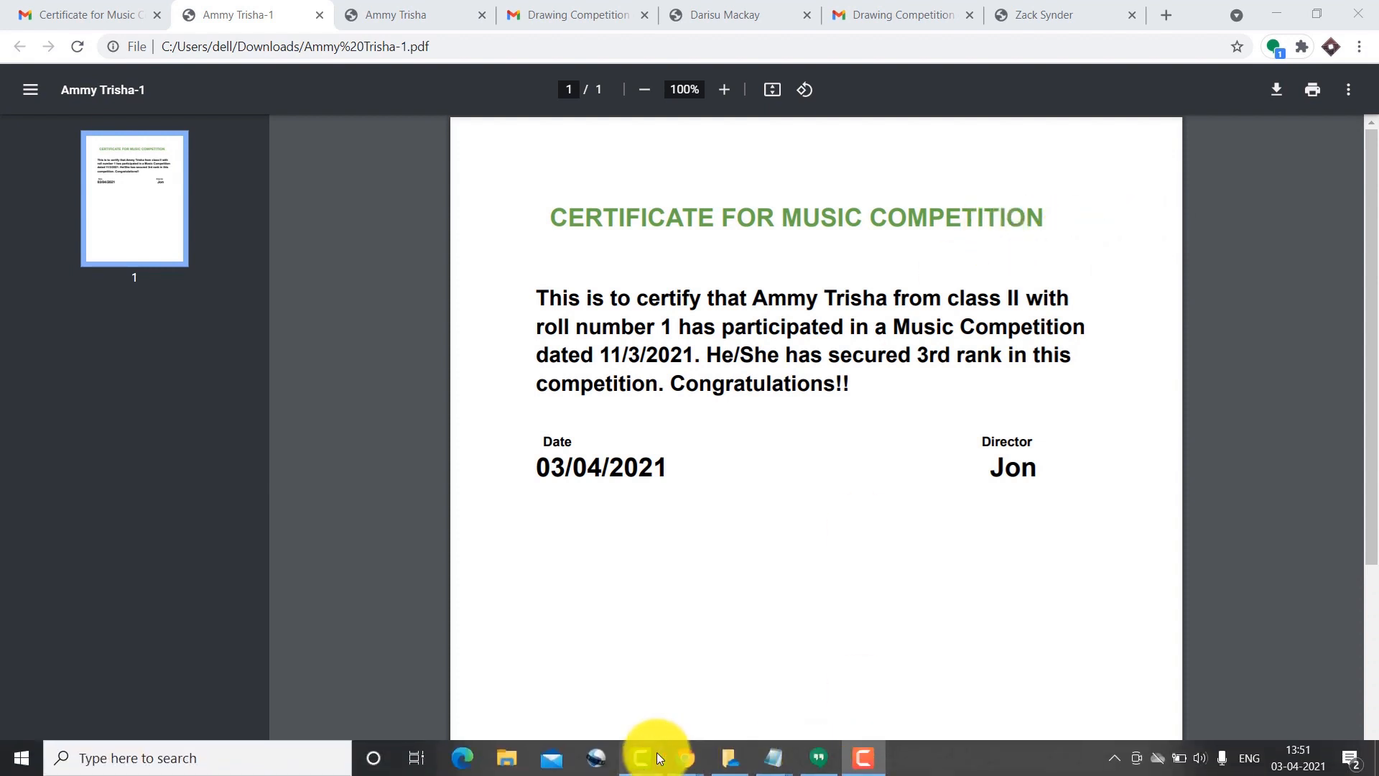
mouse_move(691, 762)
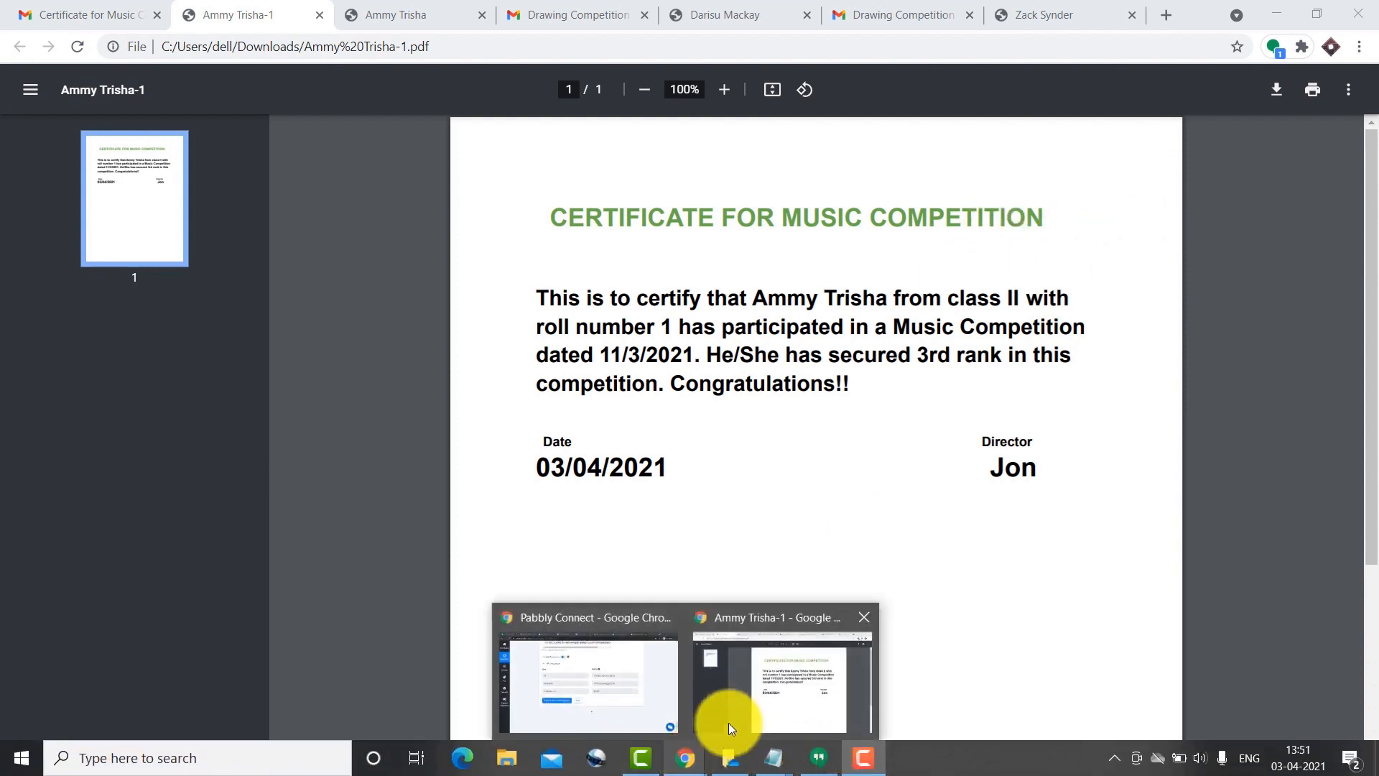
click(687, 690)
click(103, 10)
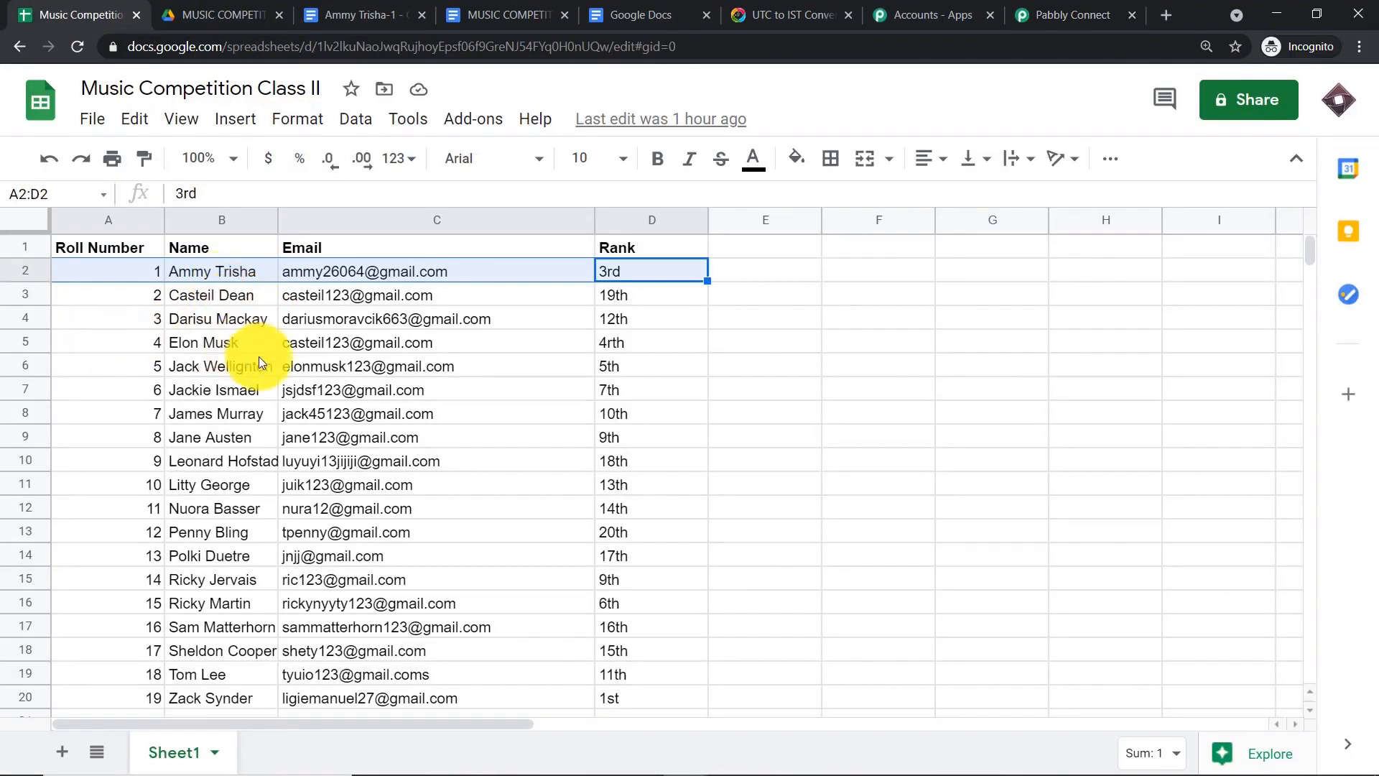
scroll(385, 389, down, 2)
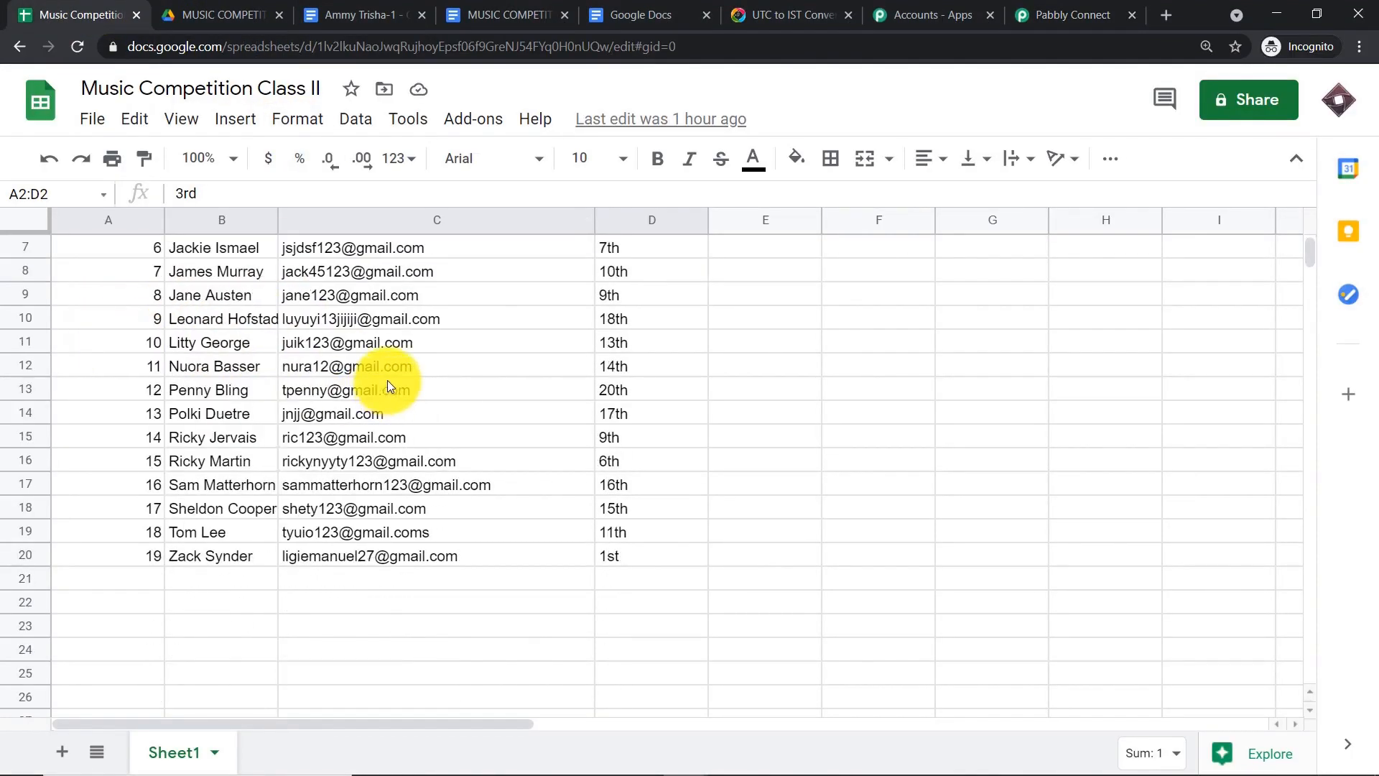
click(1070, 13)
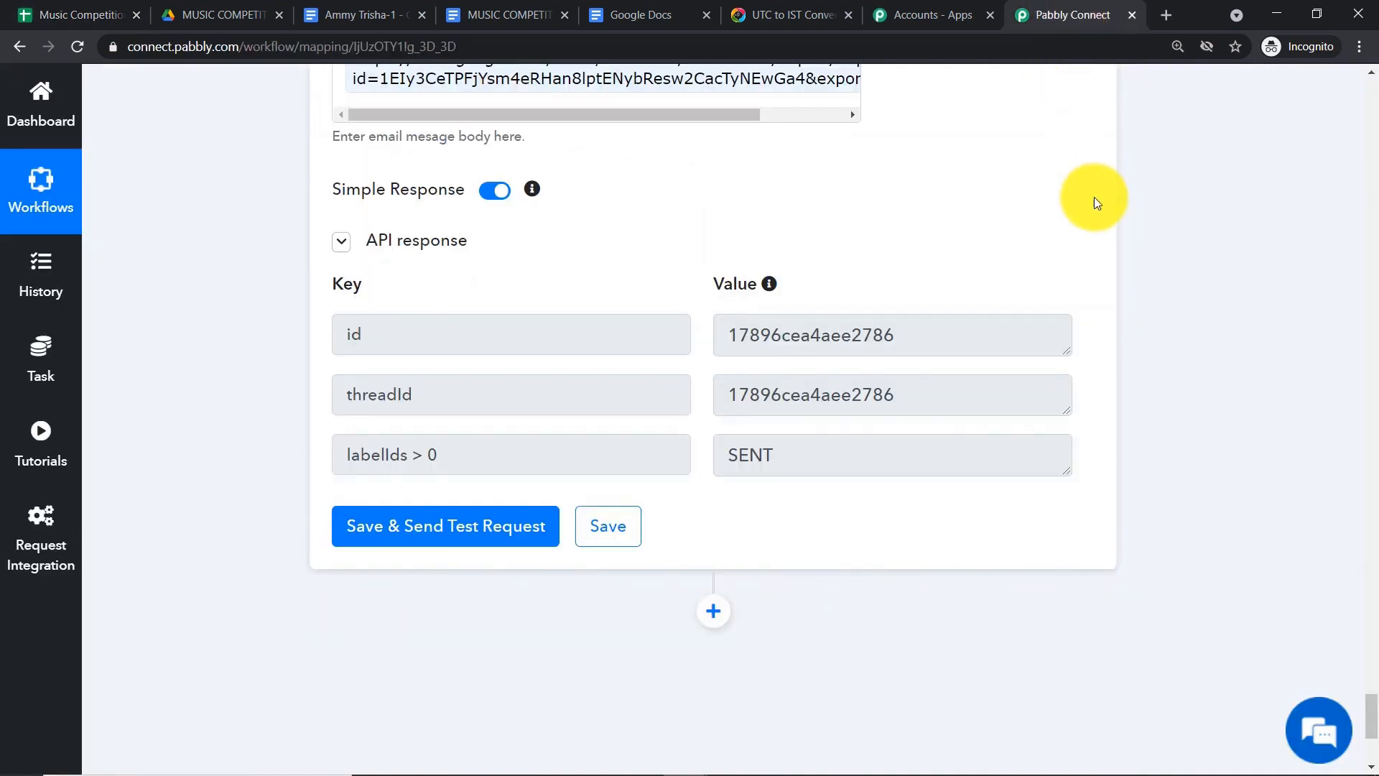
scroll(1094, 198, up, 8)
scroll(1096, 200, up, 8)
drag(1374, 634, 1375, 107)
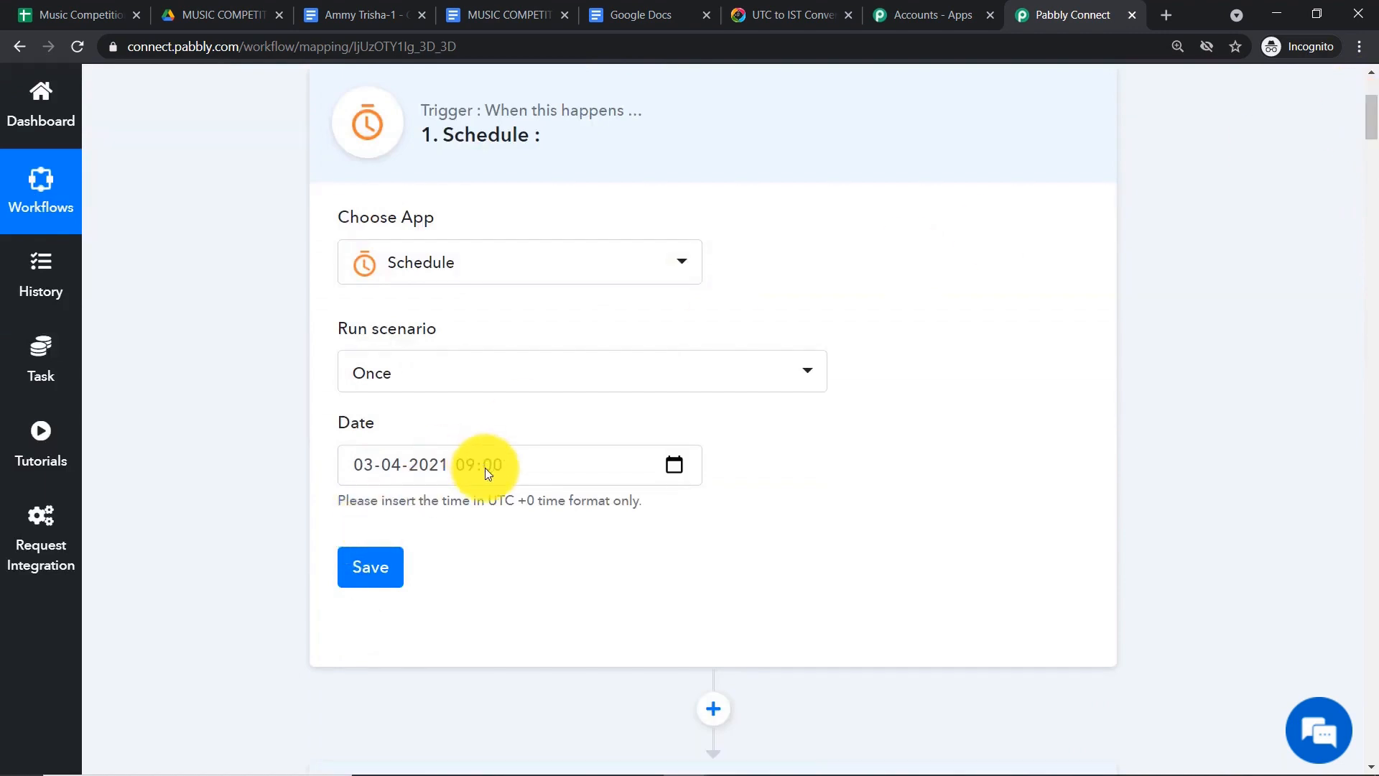
click(797, 14)
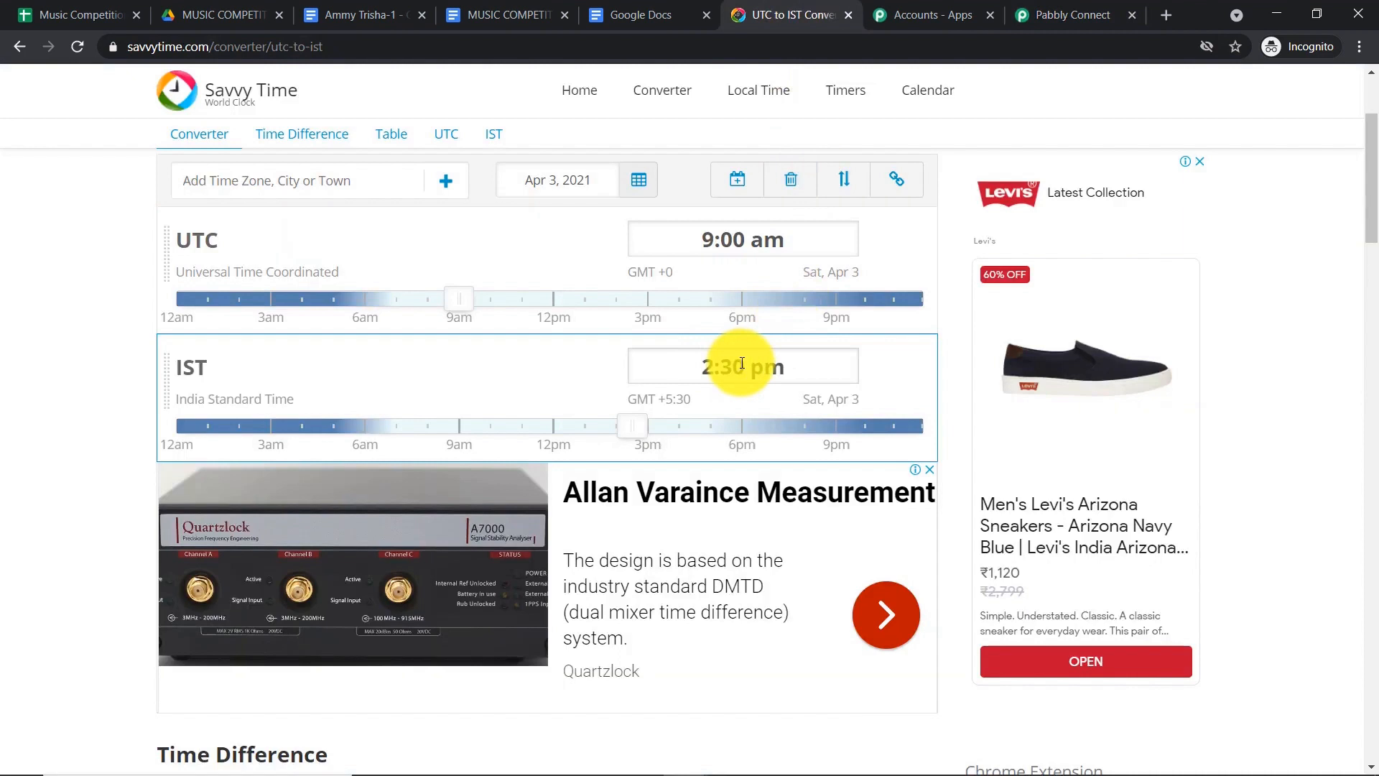
mouse_move(1108, 740)
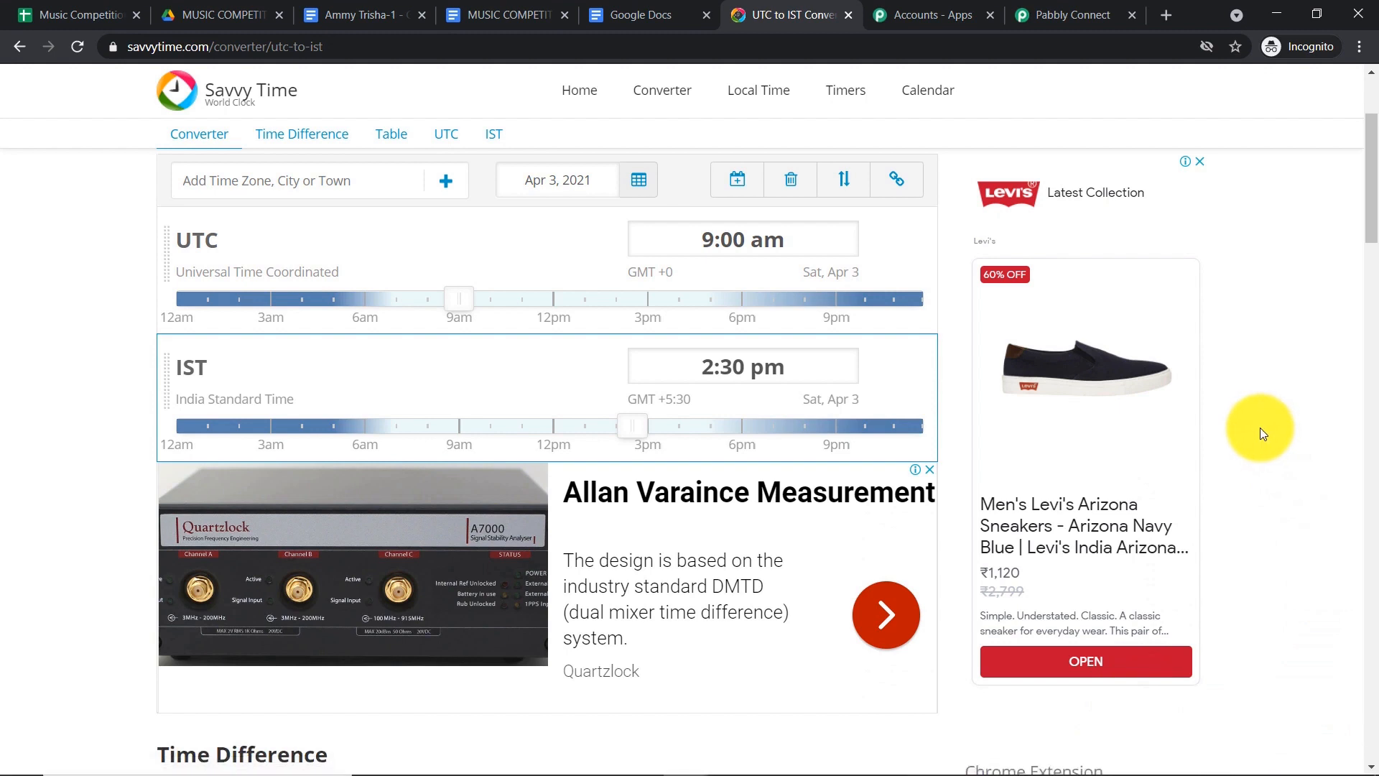
mouse_move(1286, 771)
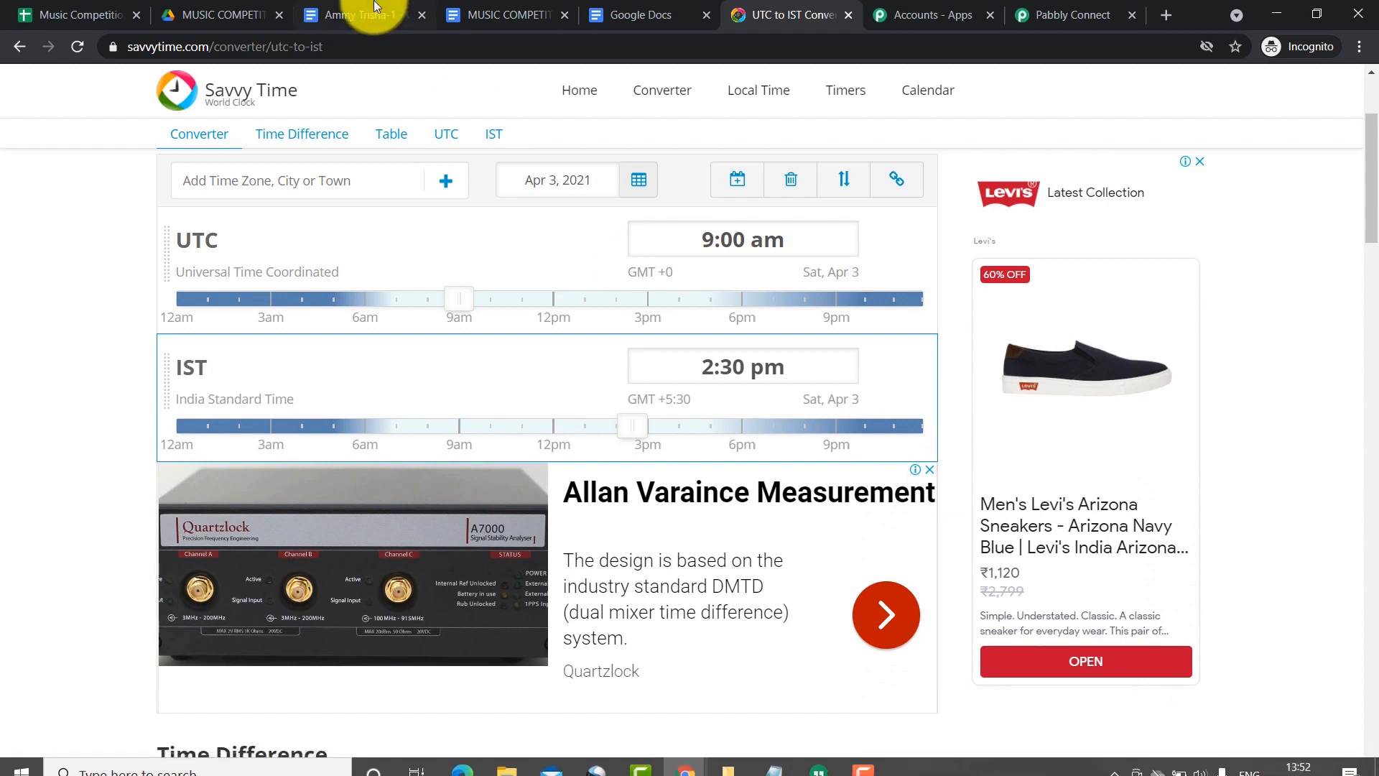
click(1033, 7)
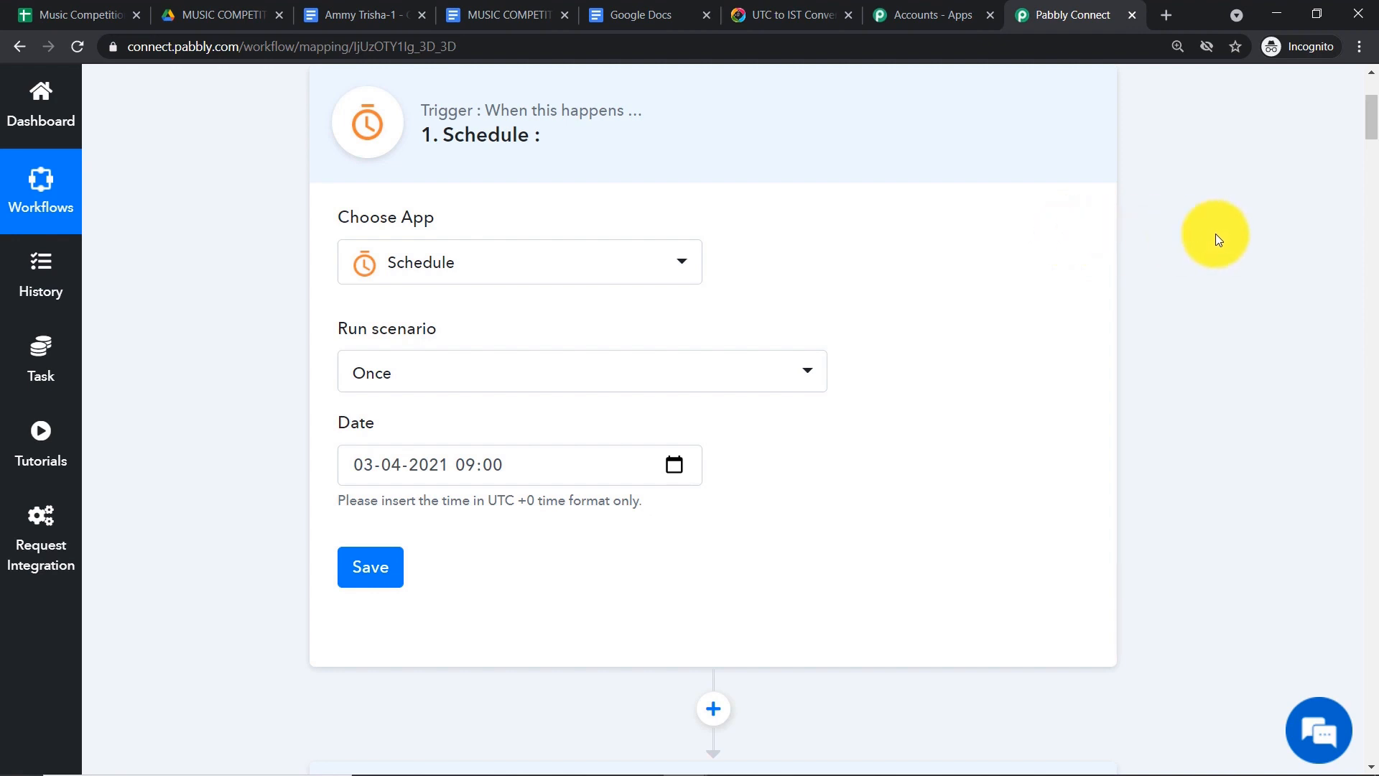
scroll(1227, 239, up, 3)
click(564, 293)
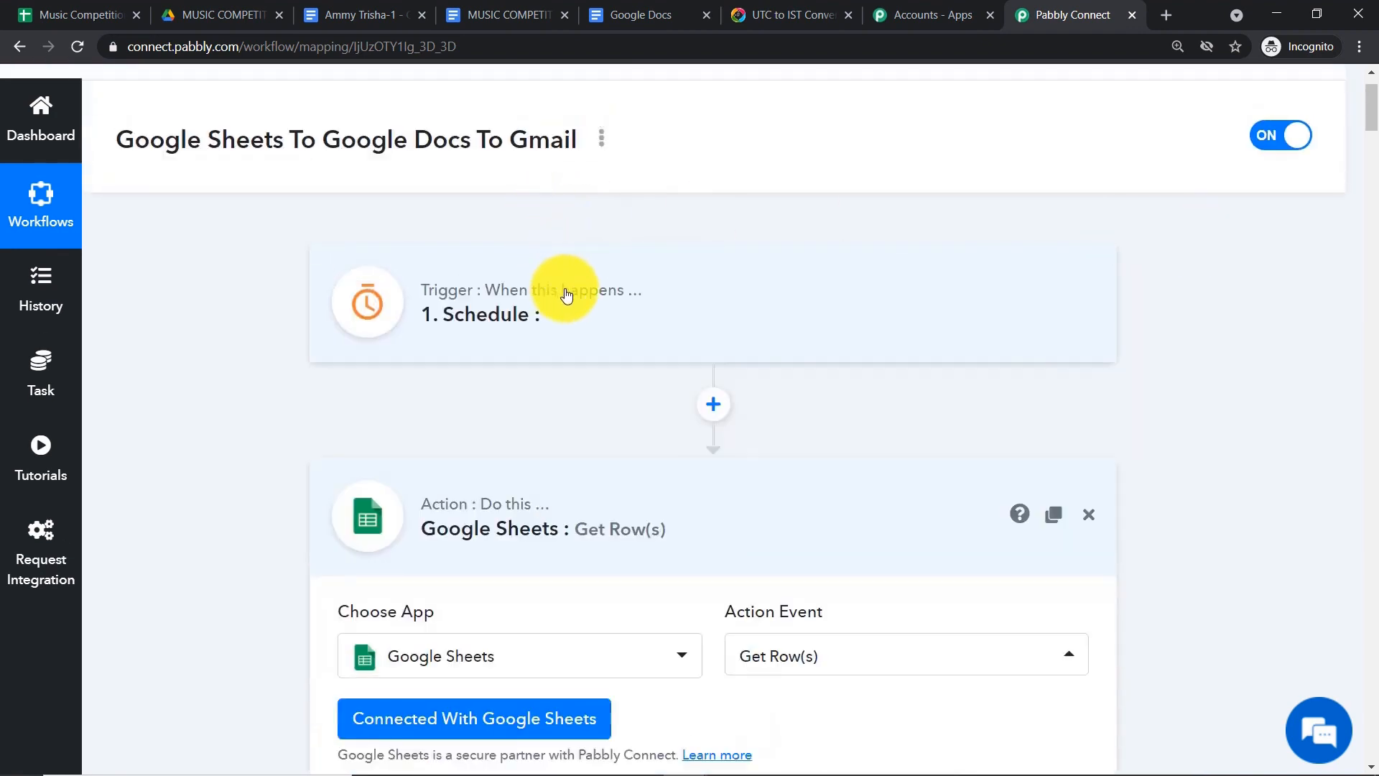
scroll(574, 345, down, 1)
click(638, 377)
scroll(625, 388, down, 3)
click(614, 396)
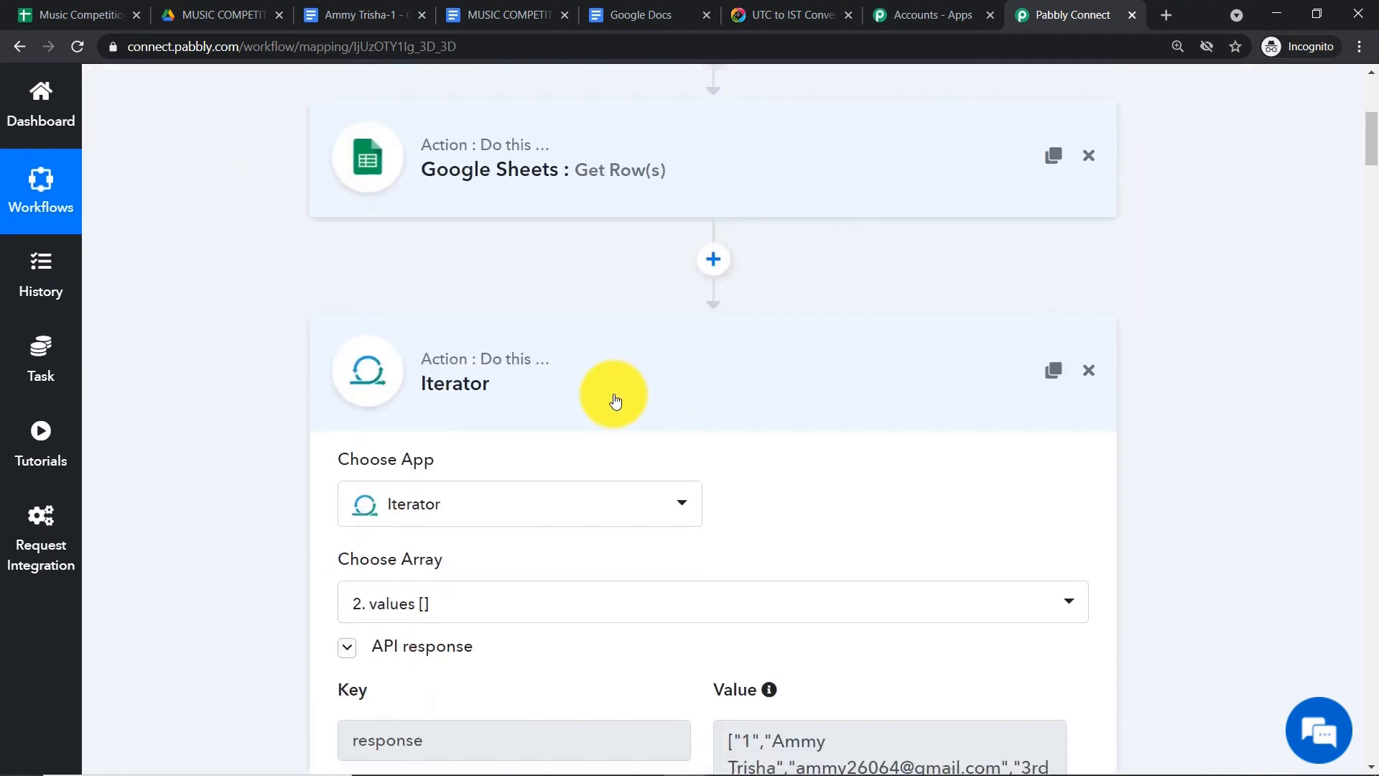
scroll(614, 400, down, 3)
click(624, 324)
scroll(632, 302, down, 3)
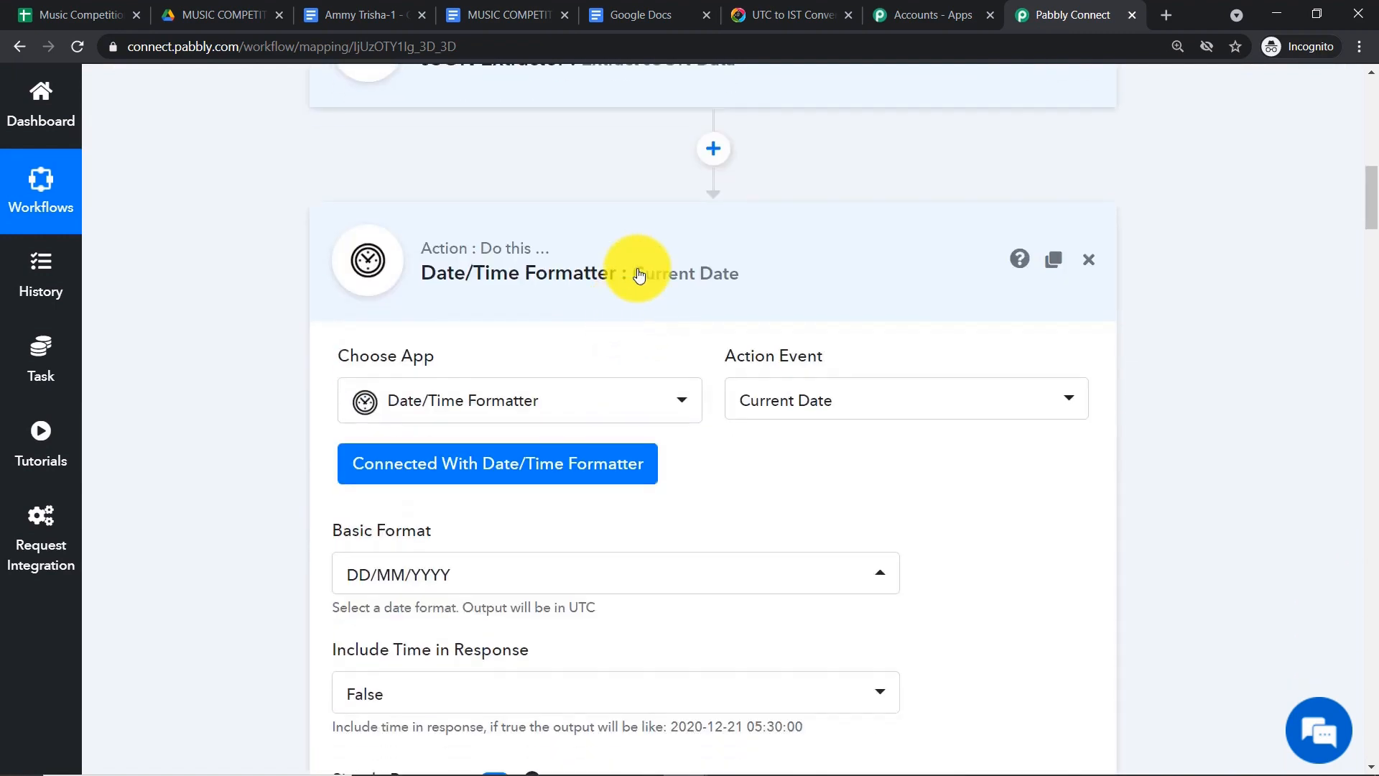
click(639, 275)
scroll(637, 276, down, 3)
click(638, 240)
scroll(641, 248, down, 3)
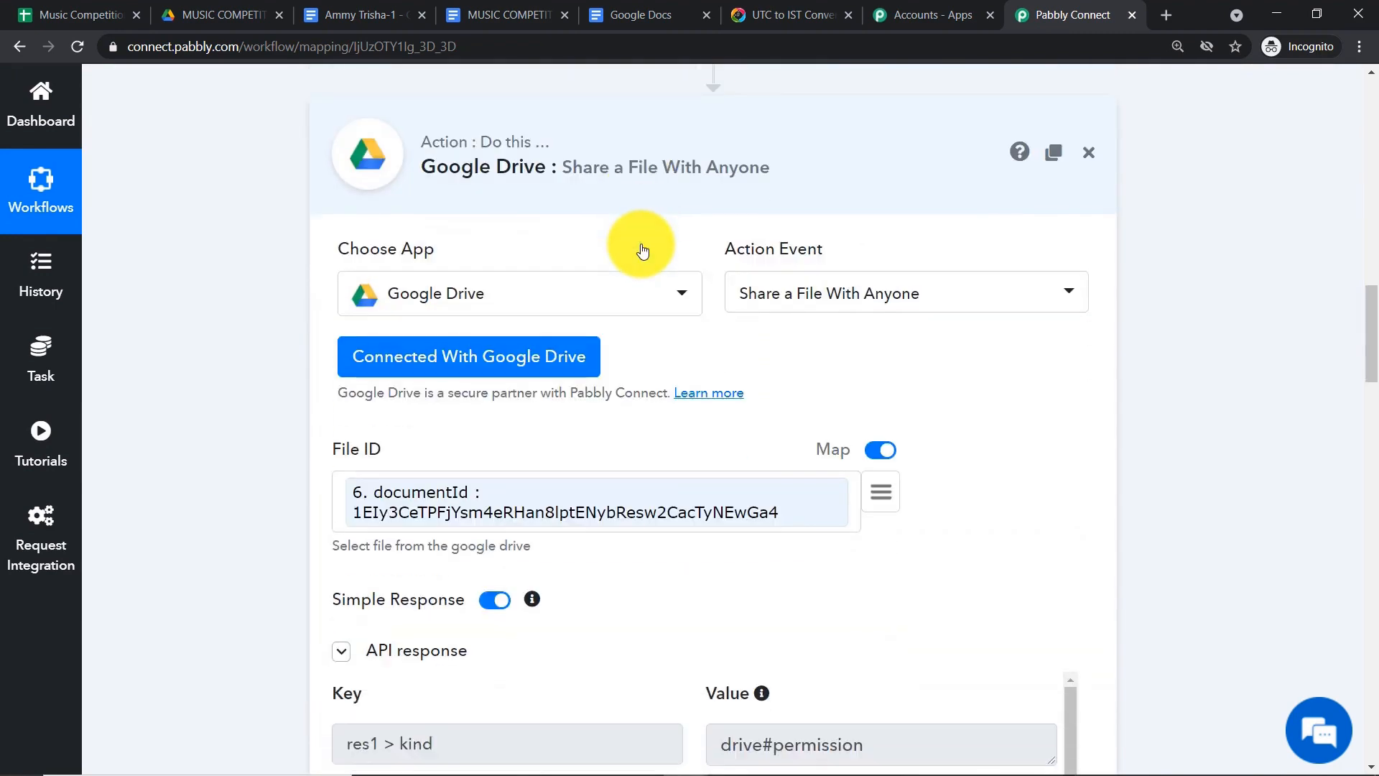
click(627, 150)
scroll(653, 209, down, 1)
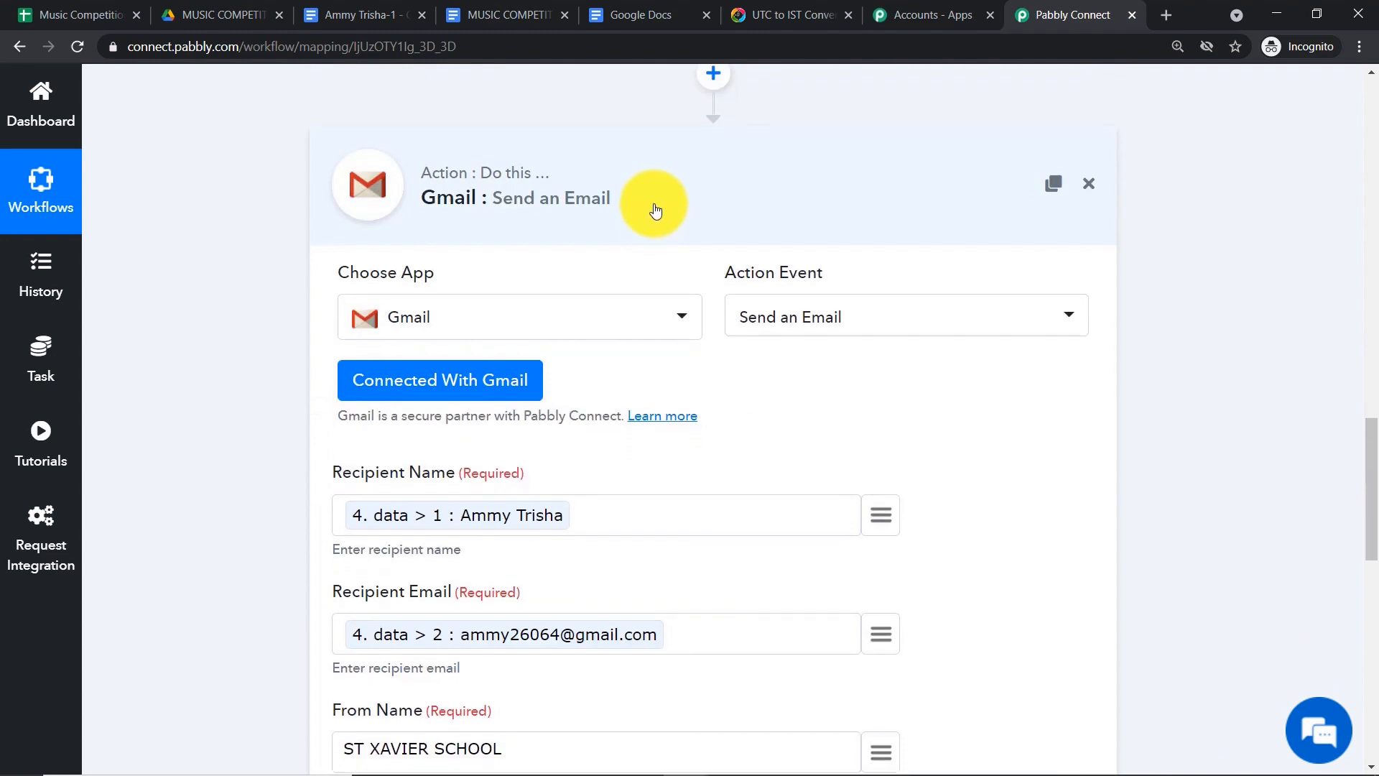
click(655, 209)
drag(1367, 589, 1360, 134)
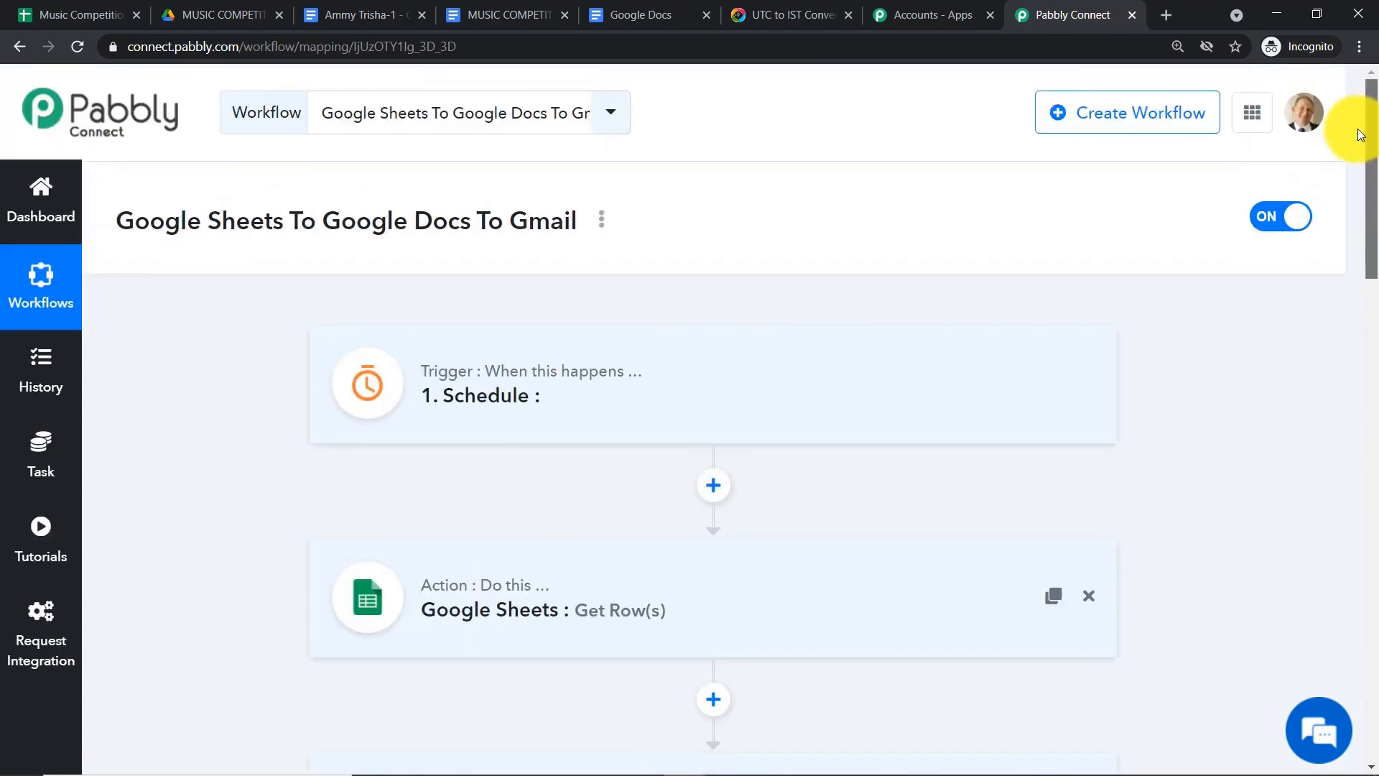
scroll(502, 391, down, 1)
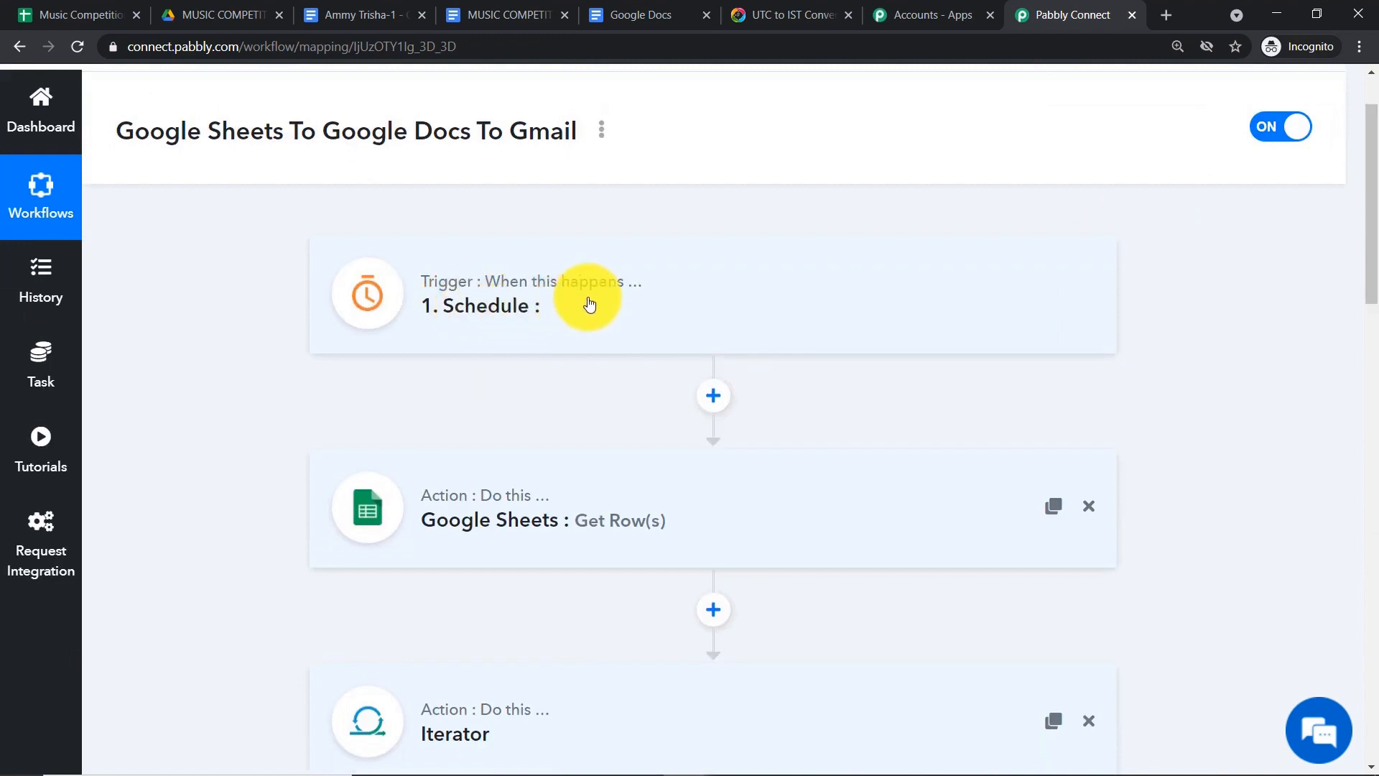
scroll(617, 291, down, 1)
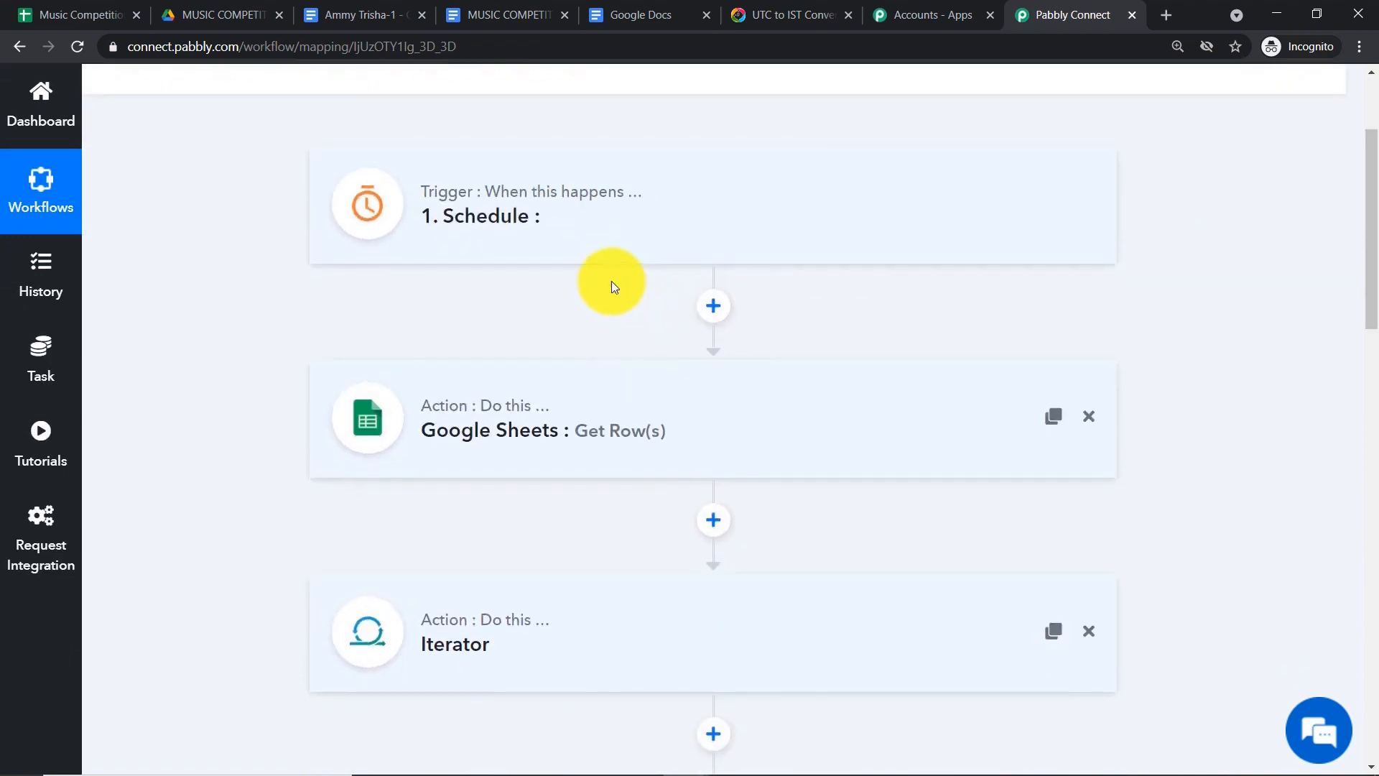
click(546, 219)
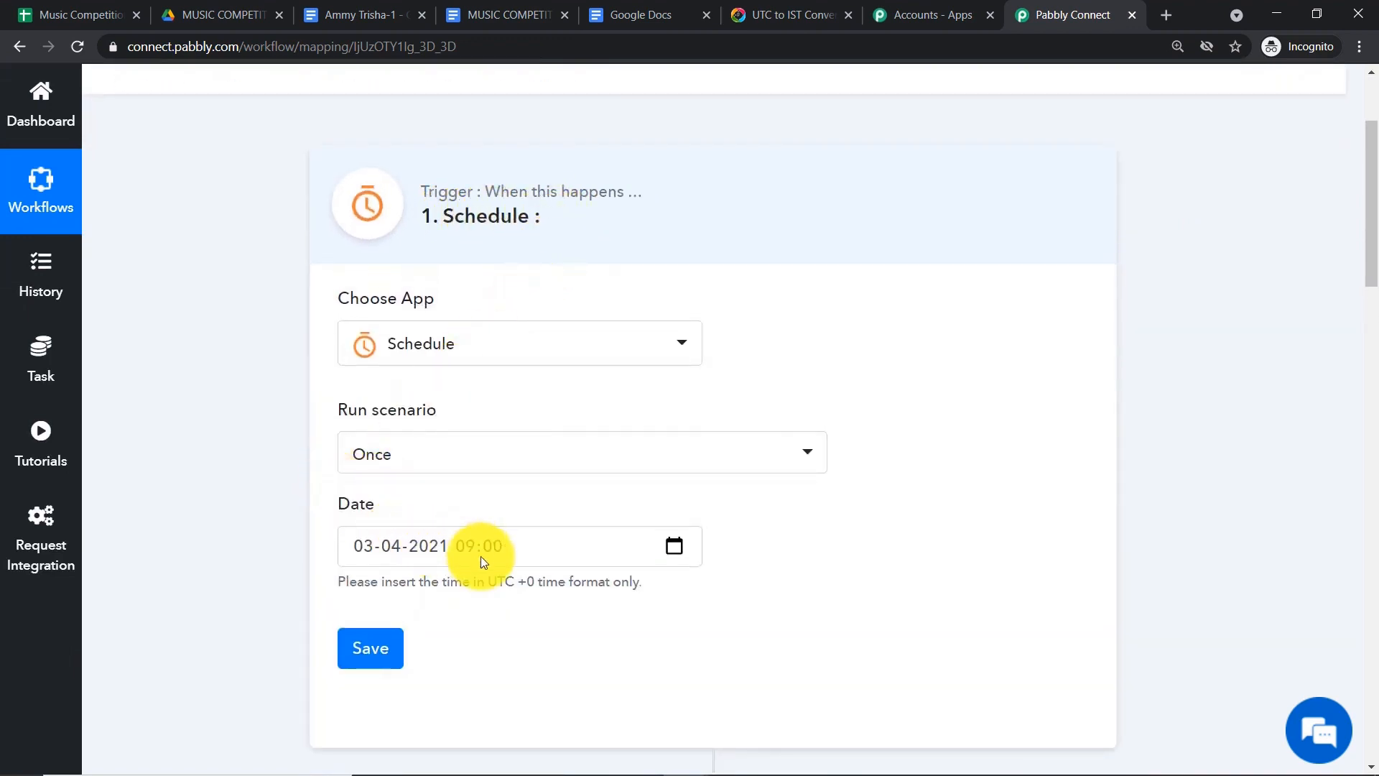
click(616, 219)
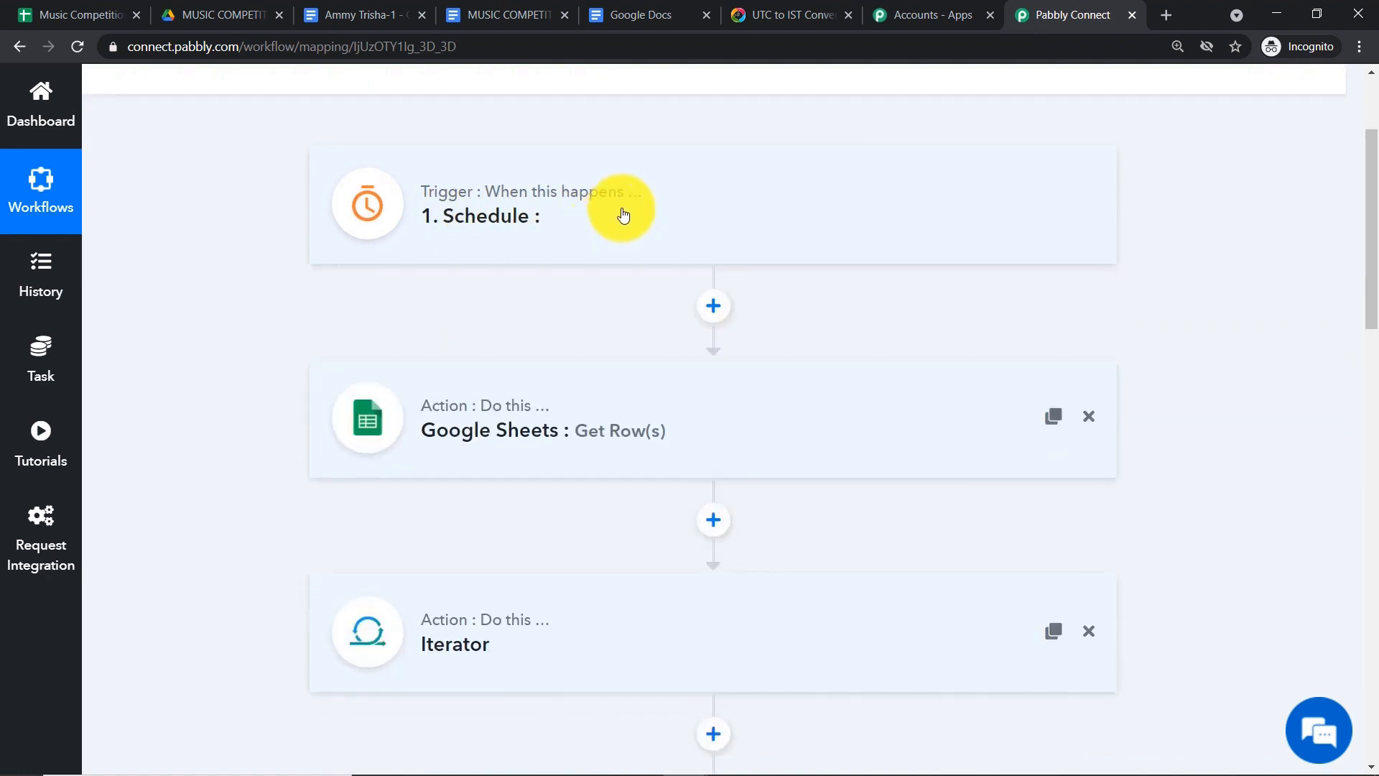
click(623, 215)
click(633, 199)
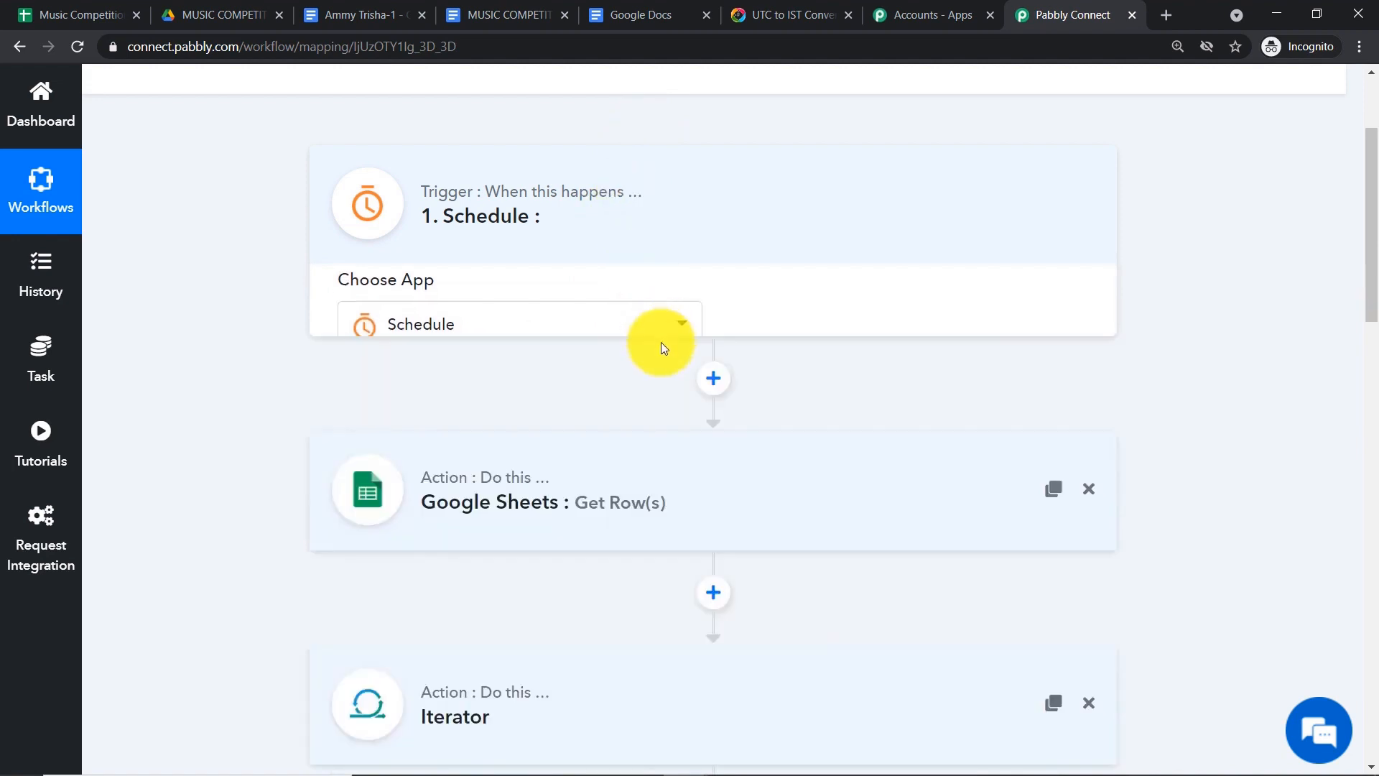
scroll(647, 302, down, 3)
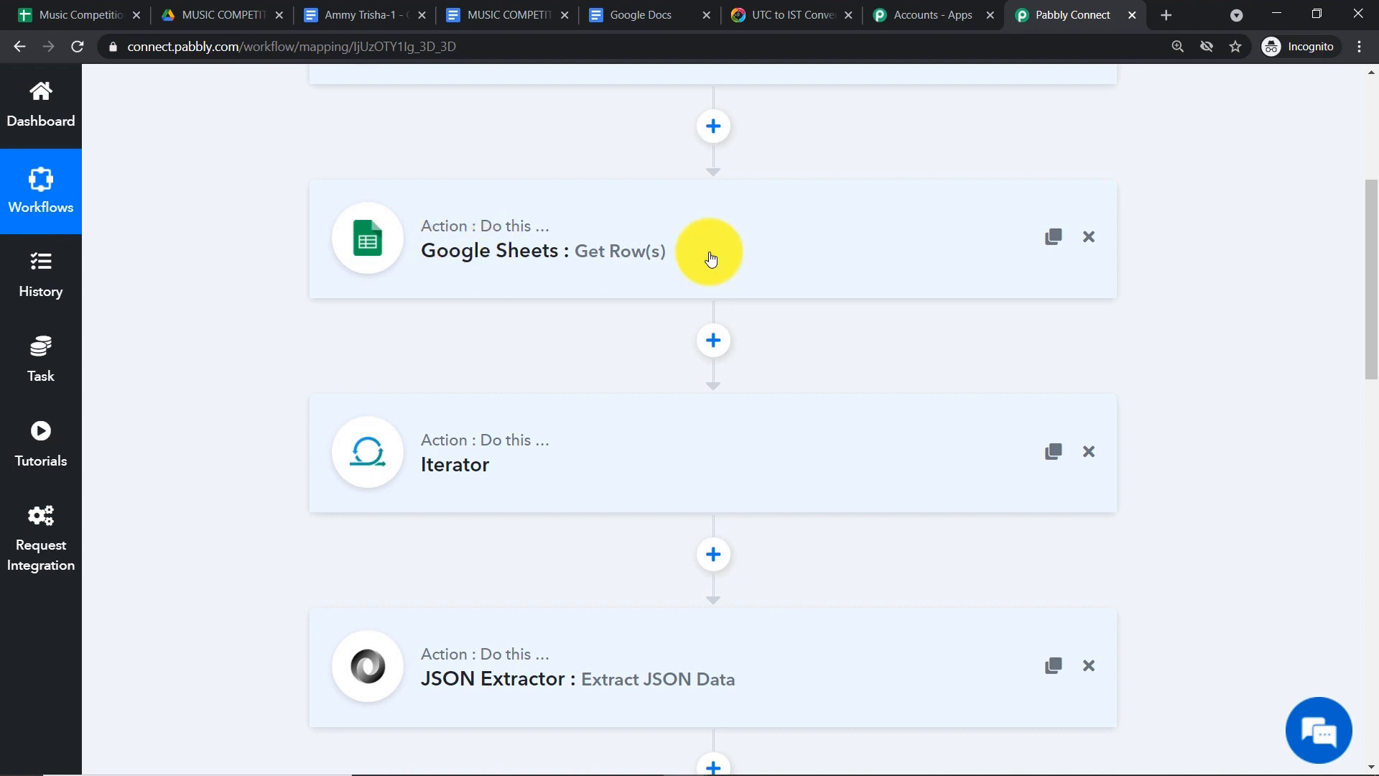
scroll(711, 259, down, 2)
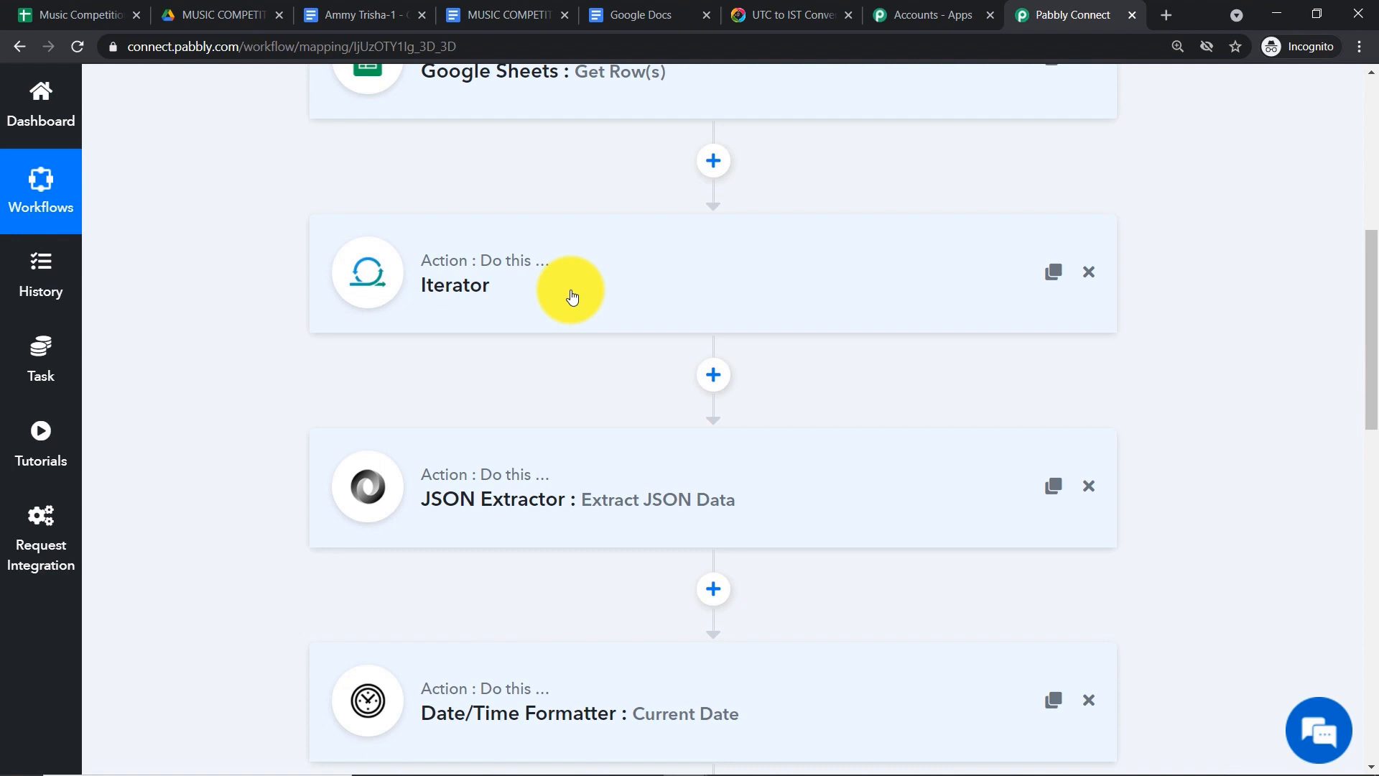
scroll(571, 296, down, 1)
scroll(531, 360, down, 1)
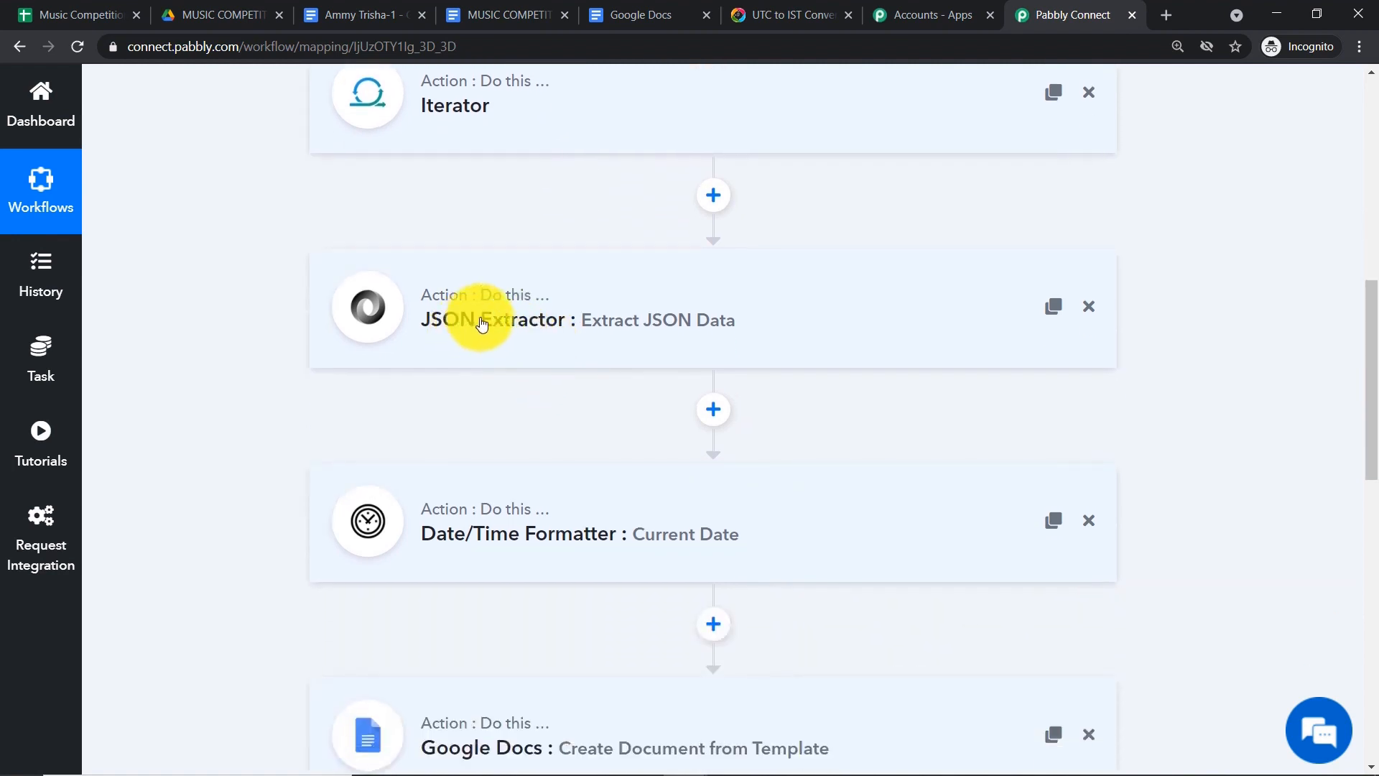
scroll(545, 313, down, 1)
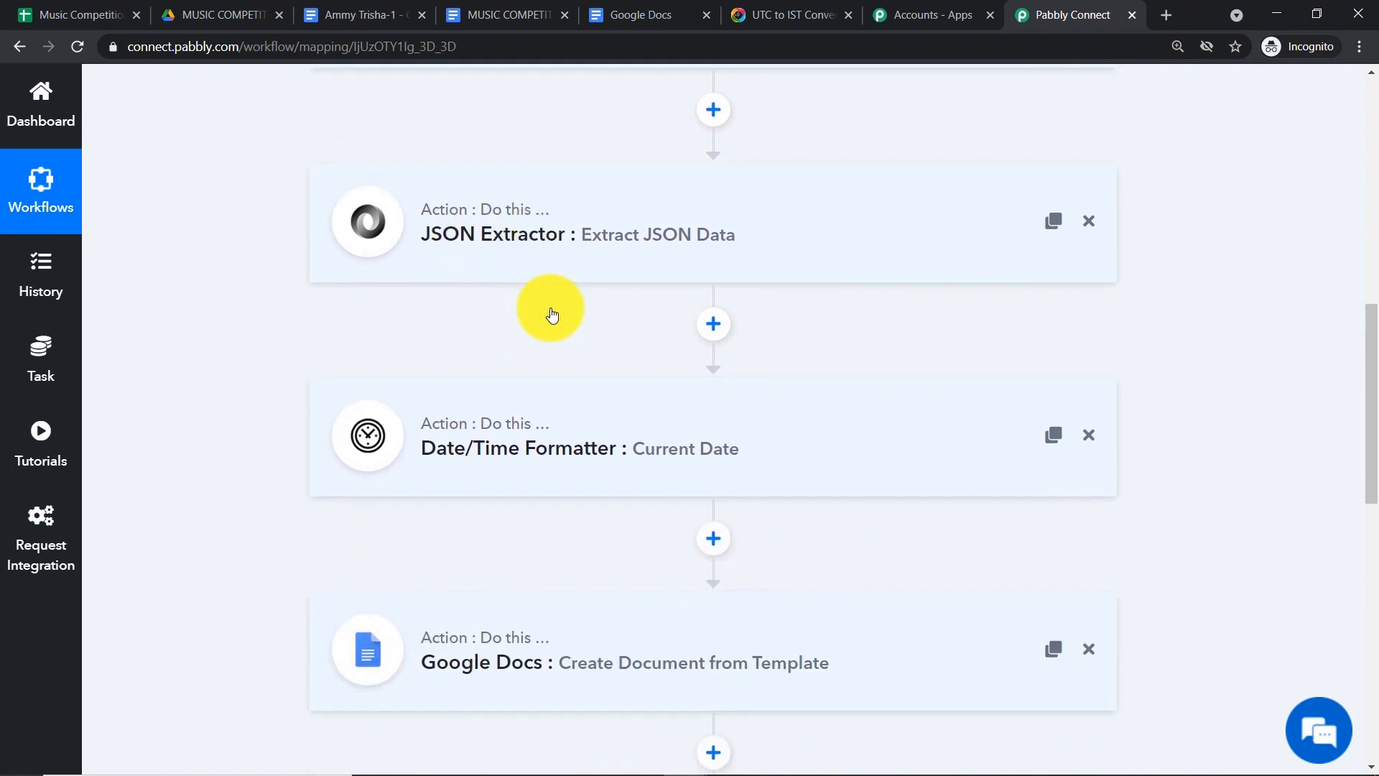
click(617, 230)
scroll(786, 271, down, 3)
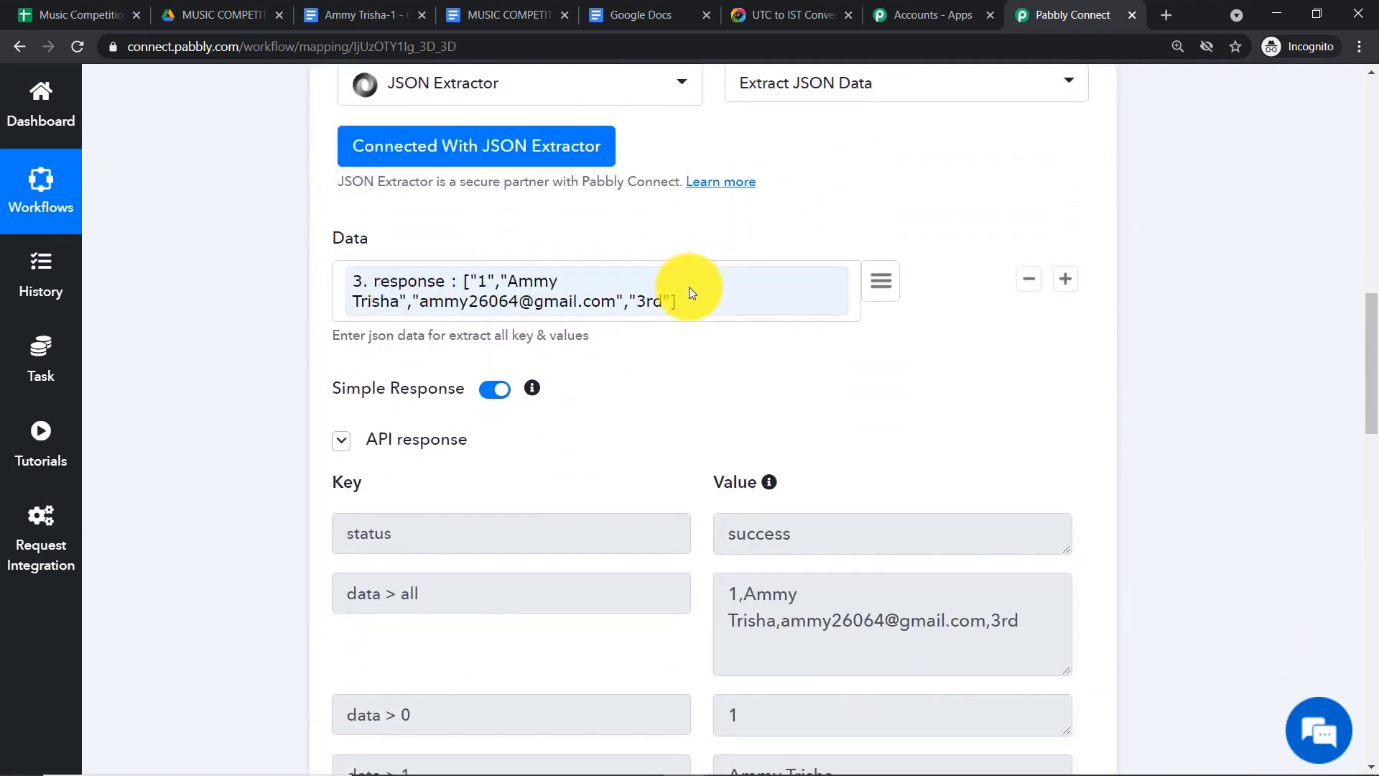
scroll(788, 381, down, 1)
scroll(788, 381, down, 2)
click(735, 517)
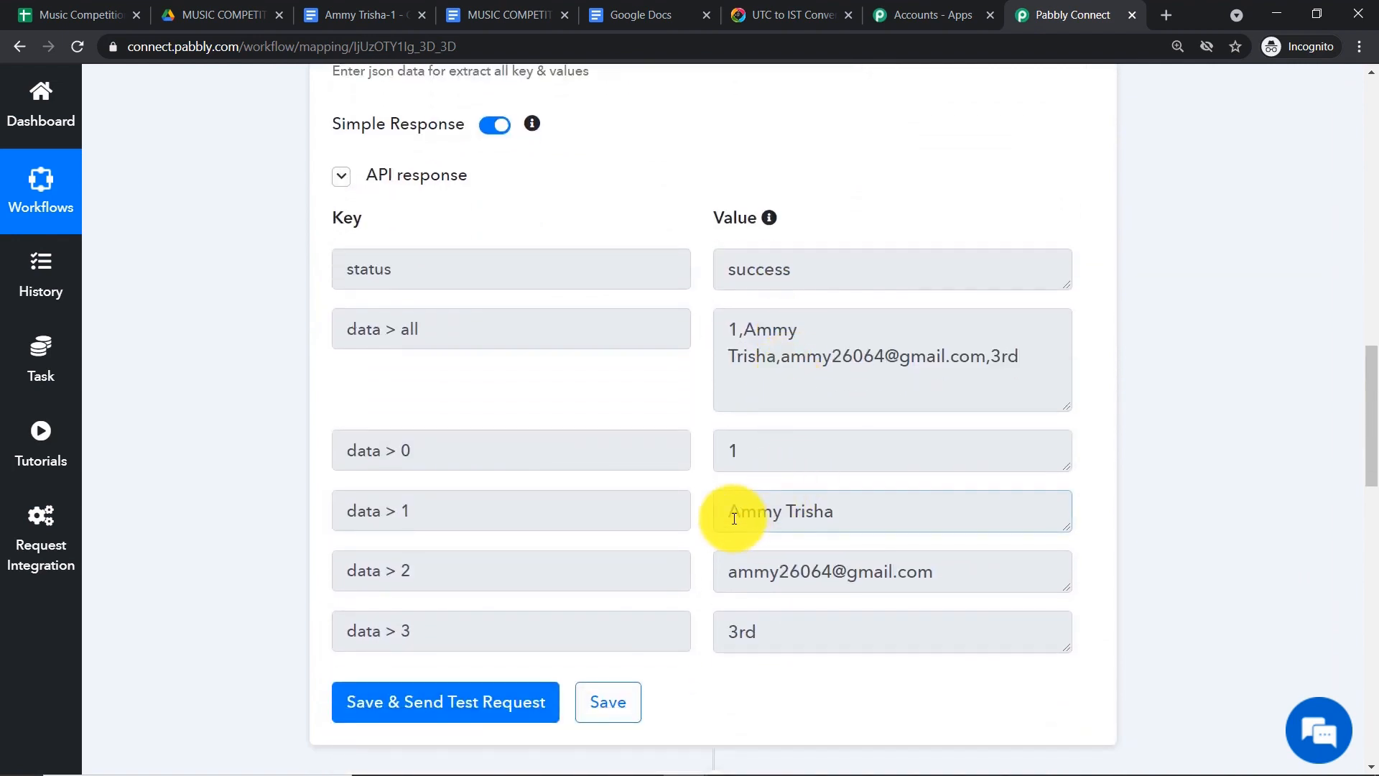
click(737, 569)
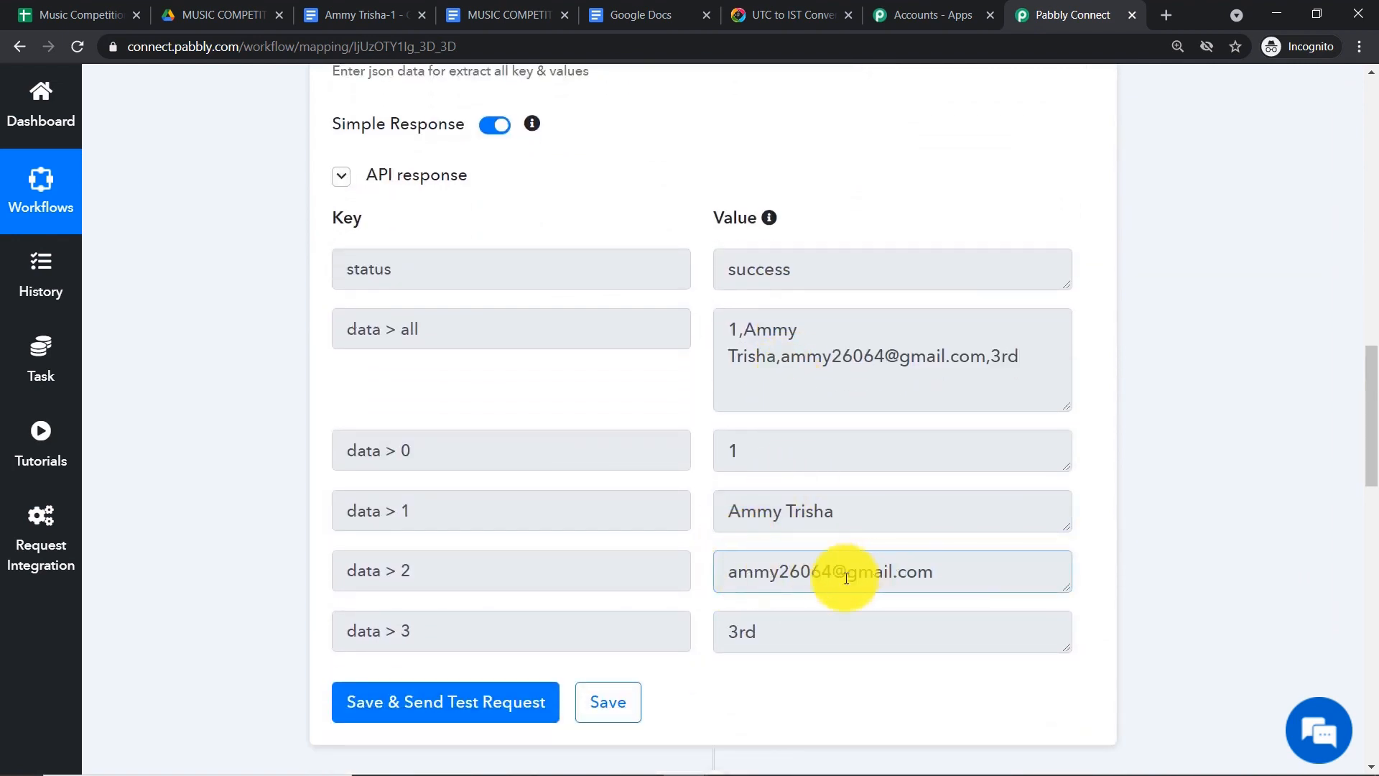
scroll(783, 518, down, 3)
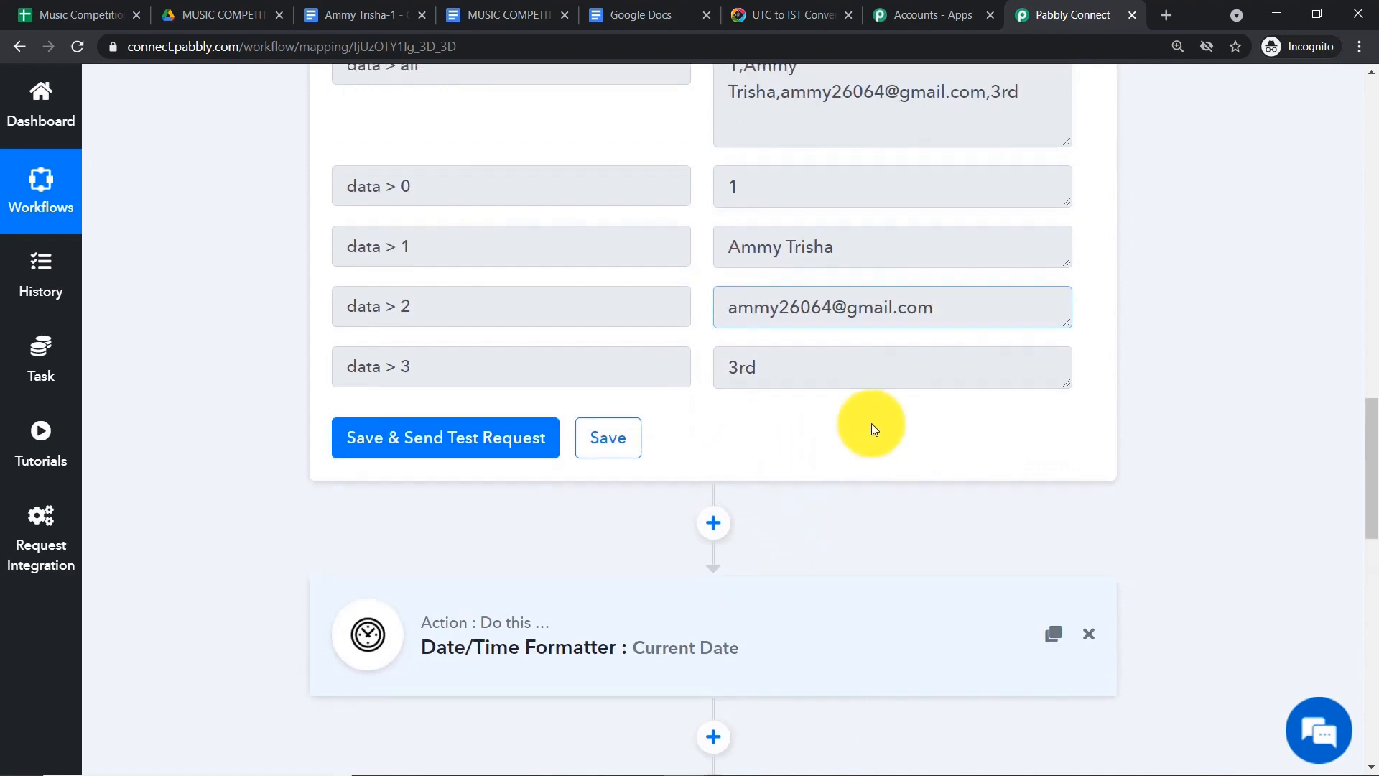
scroll(873, 425, up, 7)
scroll(873, 424, up, 2)
click(630, 207)
scroll(862, 280, down, 5)
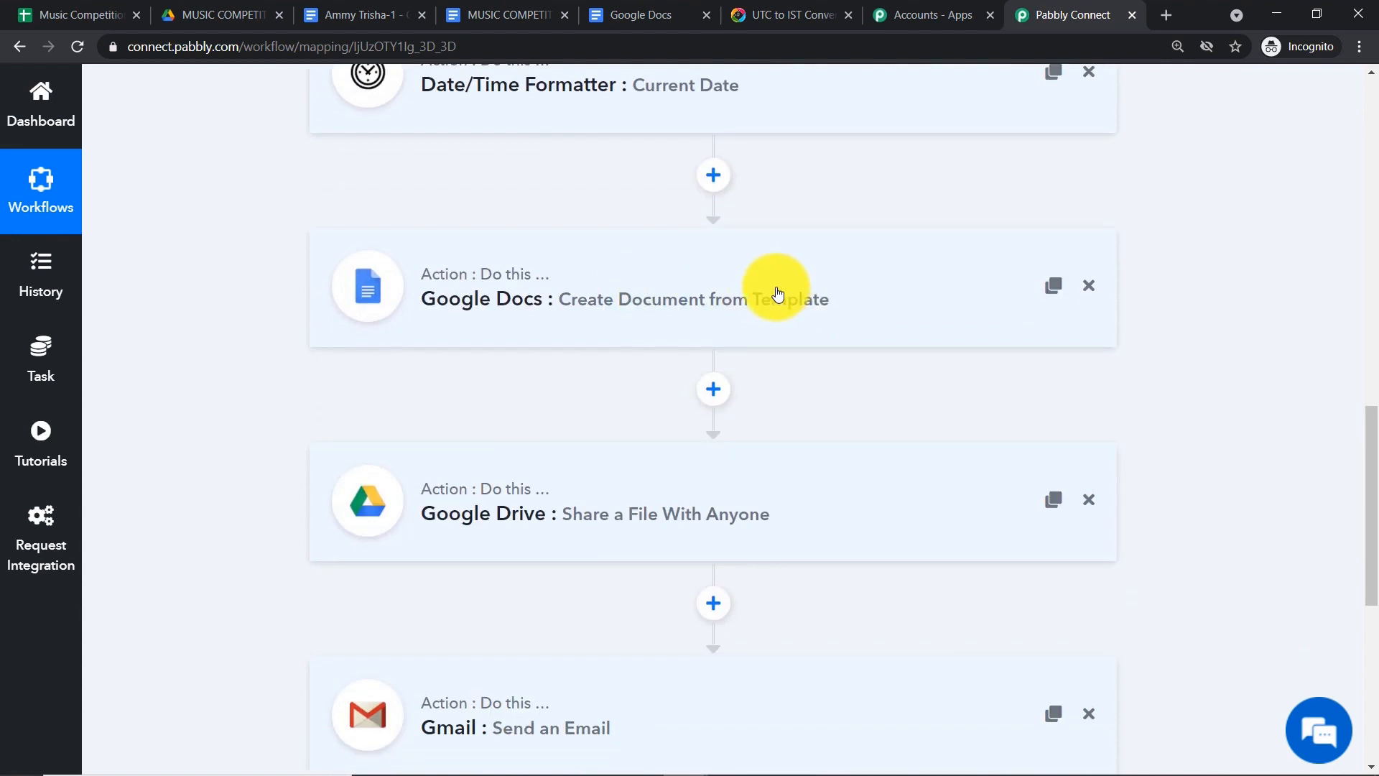
scroll(776, 293, down, 3)
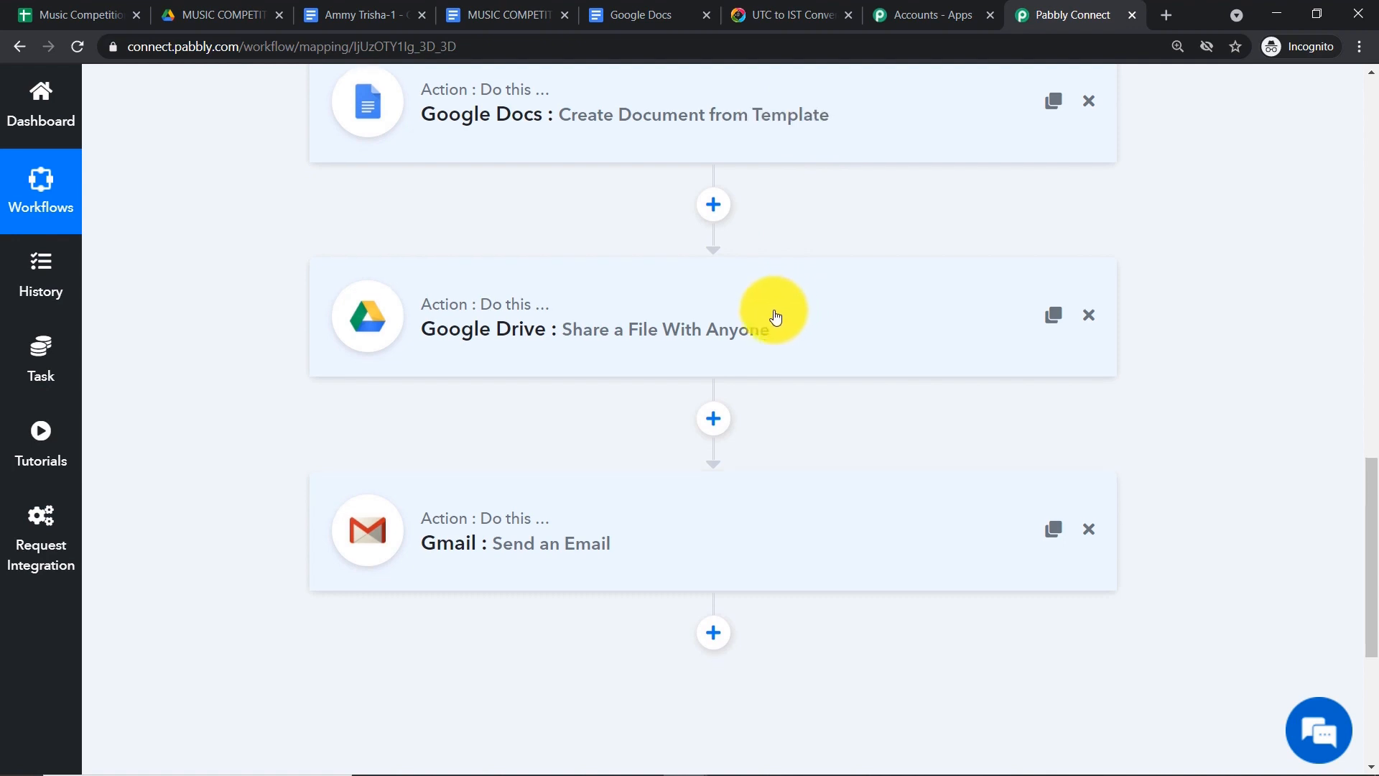
scroll(772, 310, down, 3)
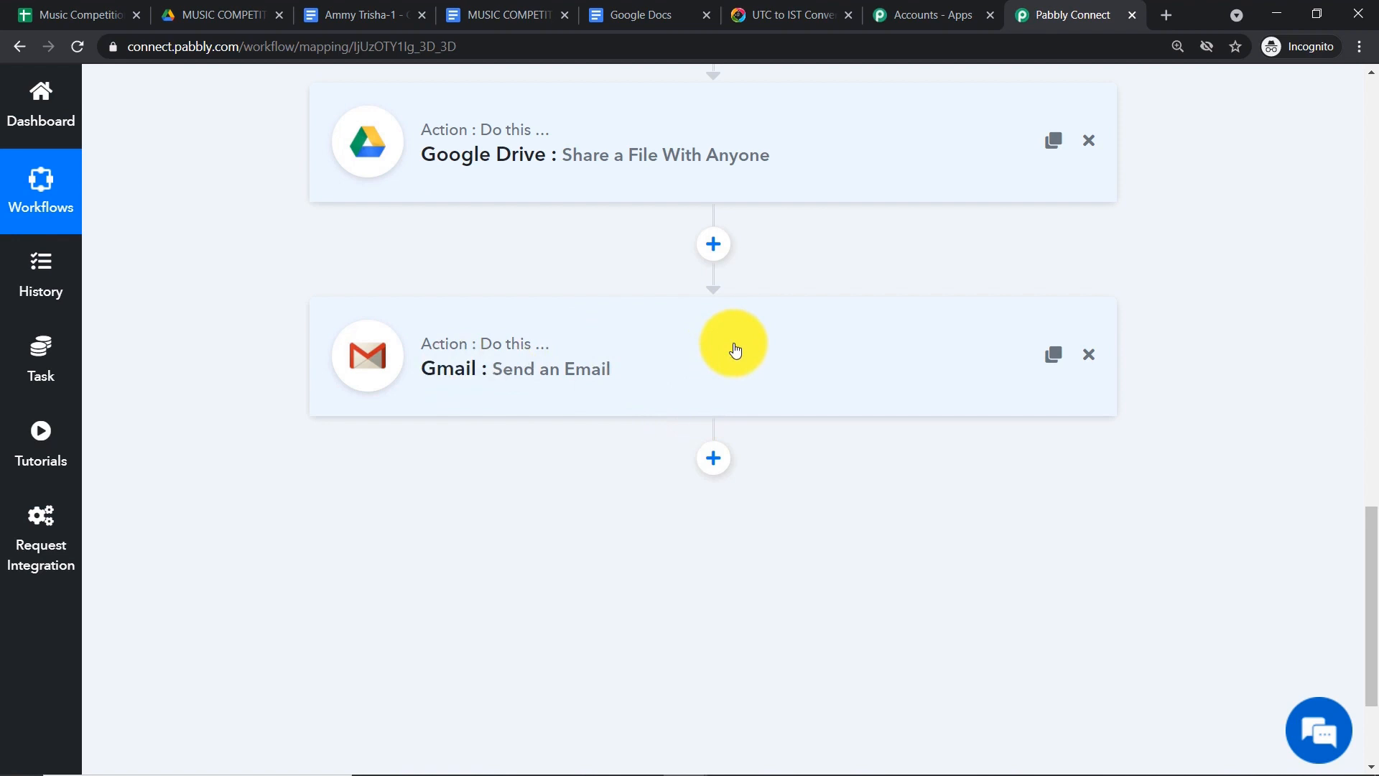
scroll(750, 352, up, 12)
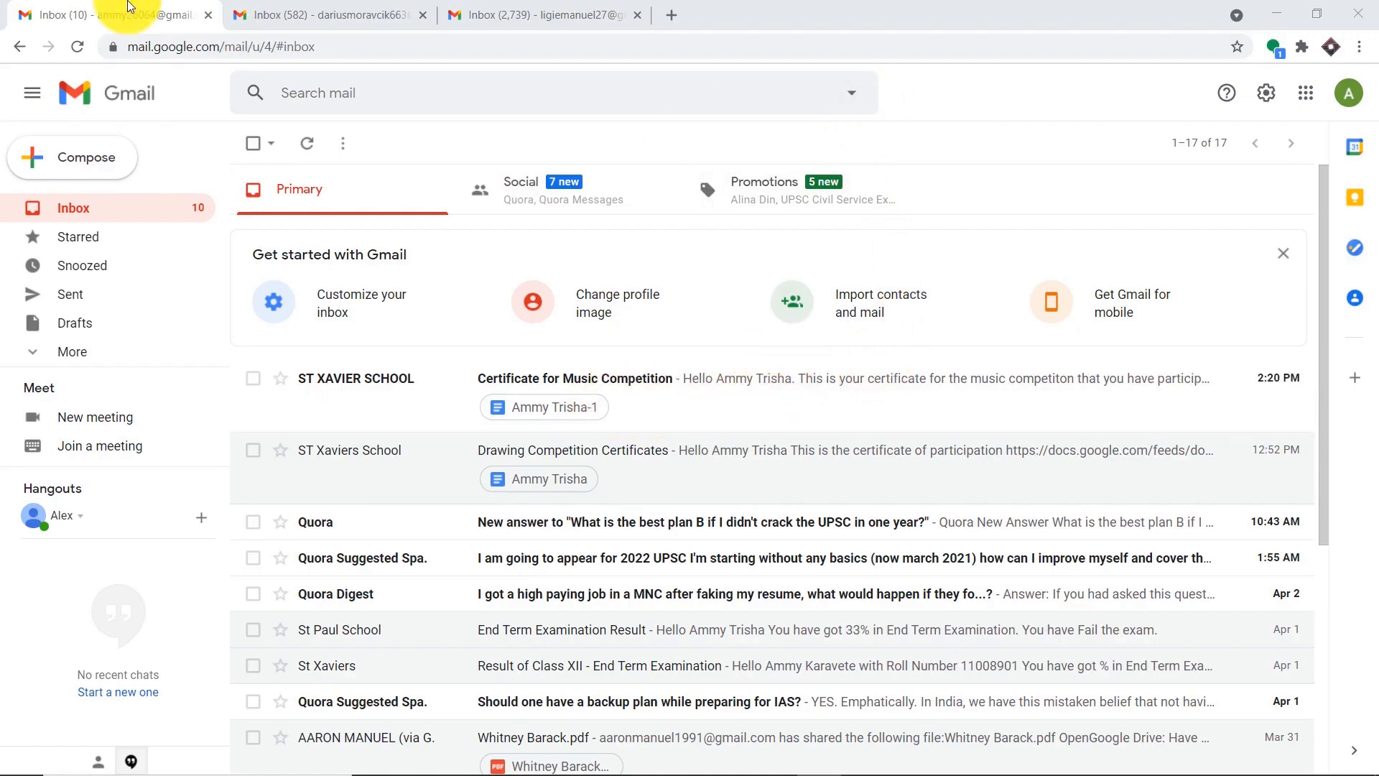
- In the second recipient's inbox, open the certificate email and view its downloaded PDF
click(356, 12)
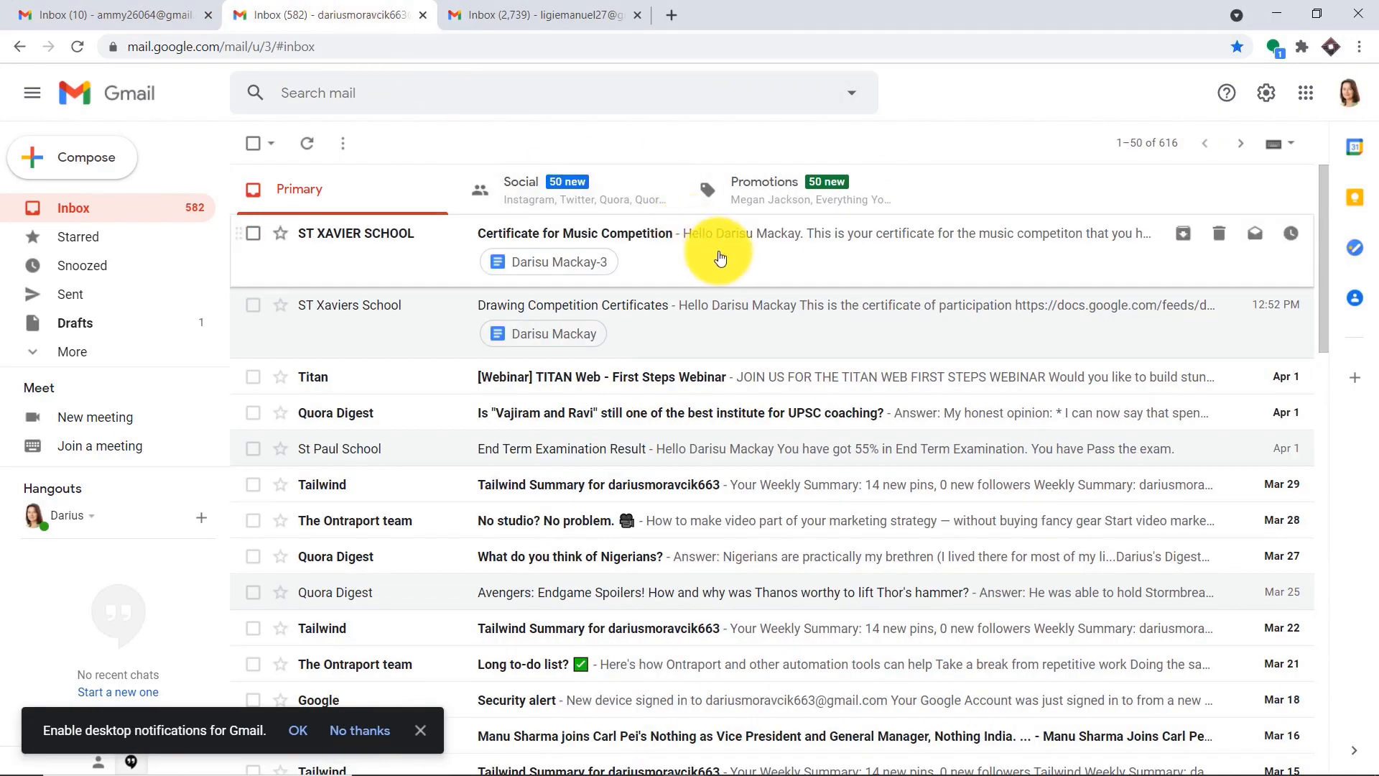
click(721, 259)
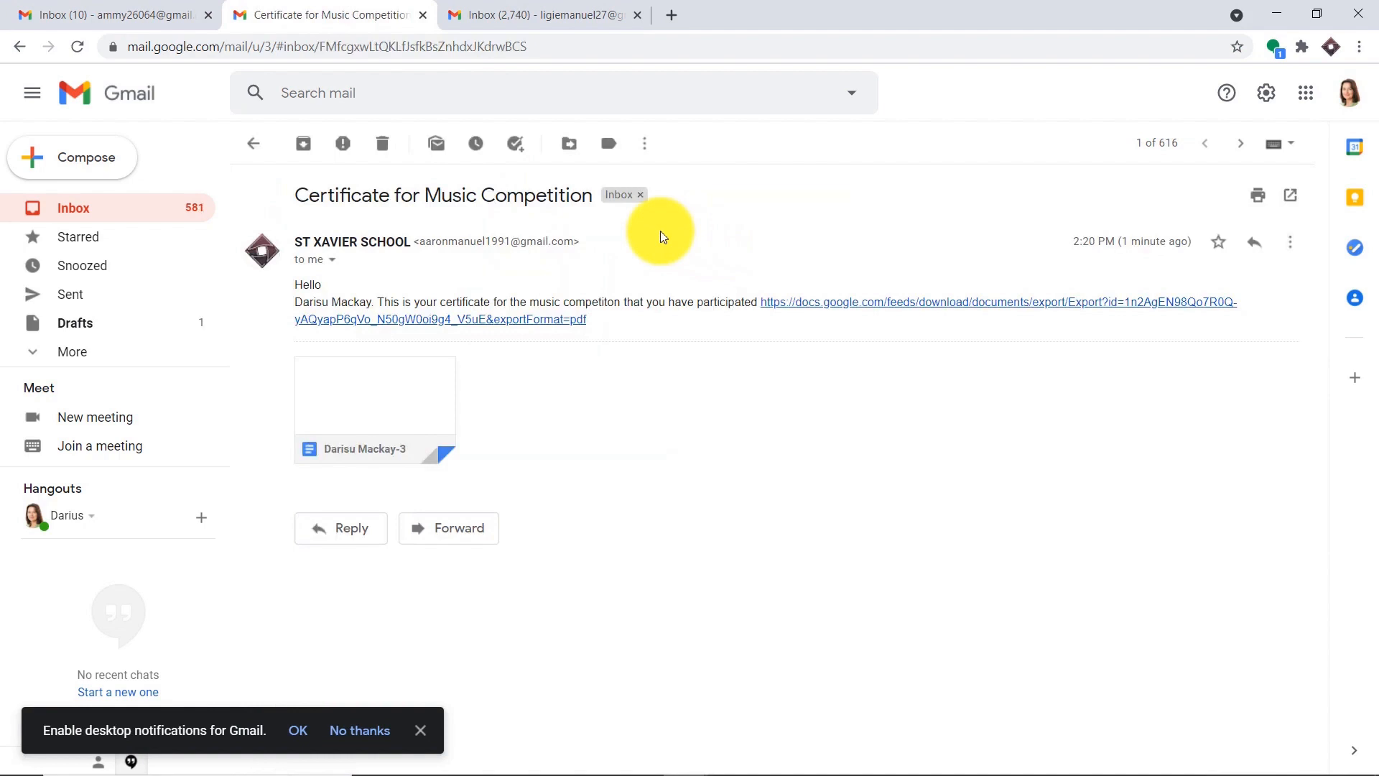
click(395, 417)
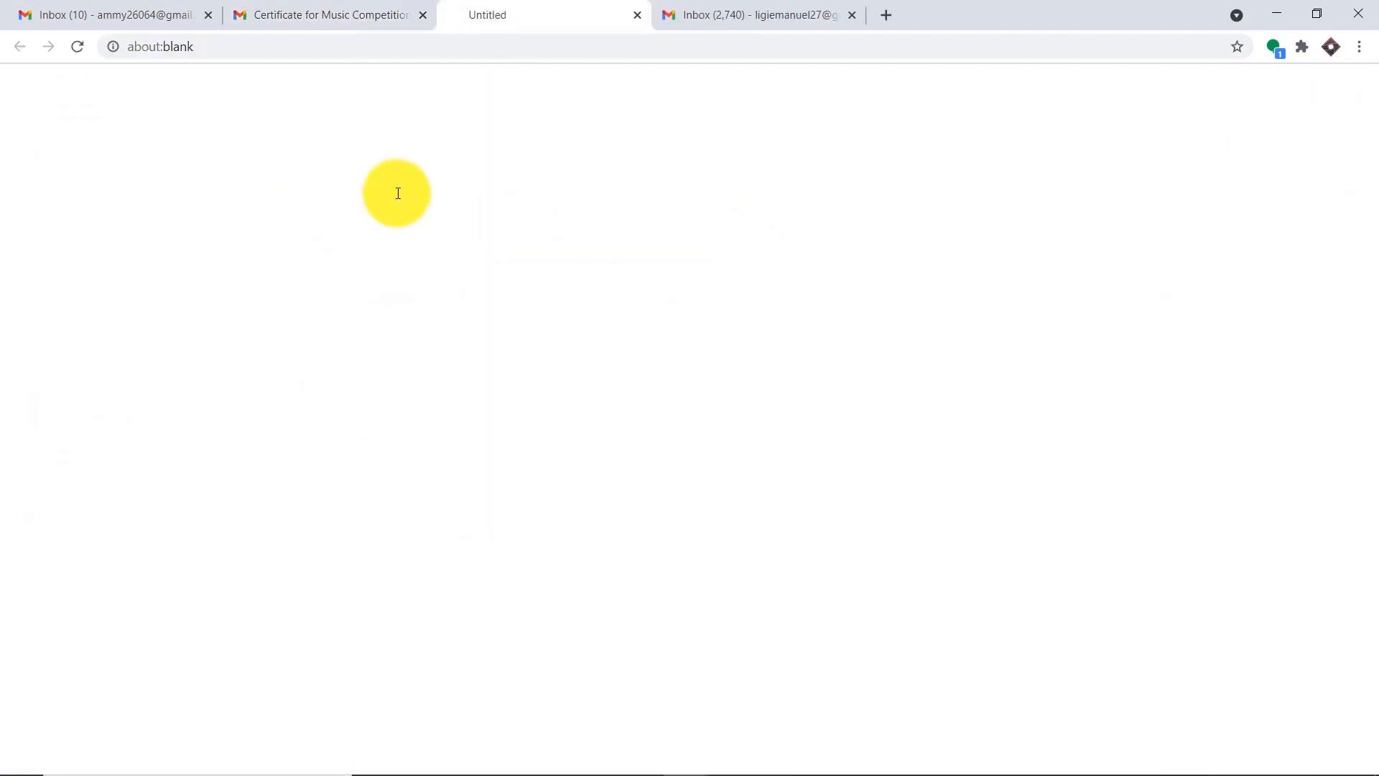
click(71, 758)
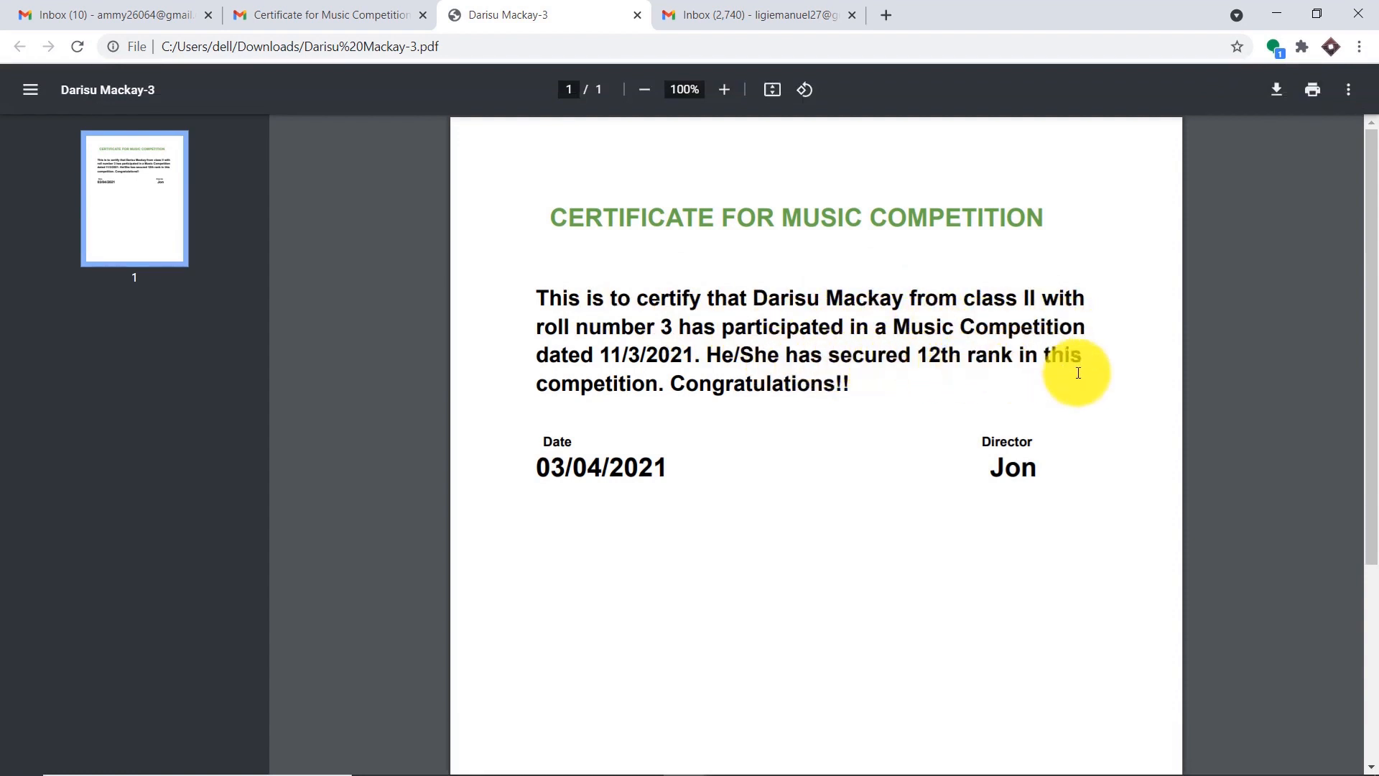
- In a third recipient's inbox, open the certificate PDF and highlight the 1st rank
click(766, 6)
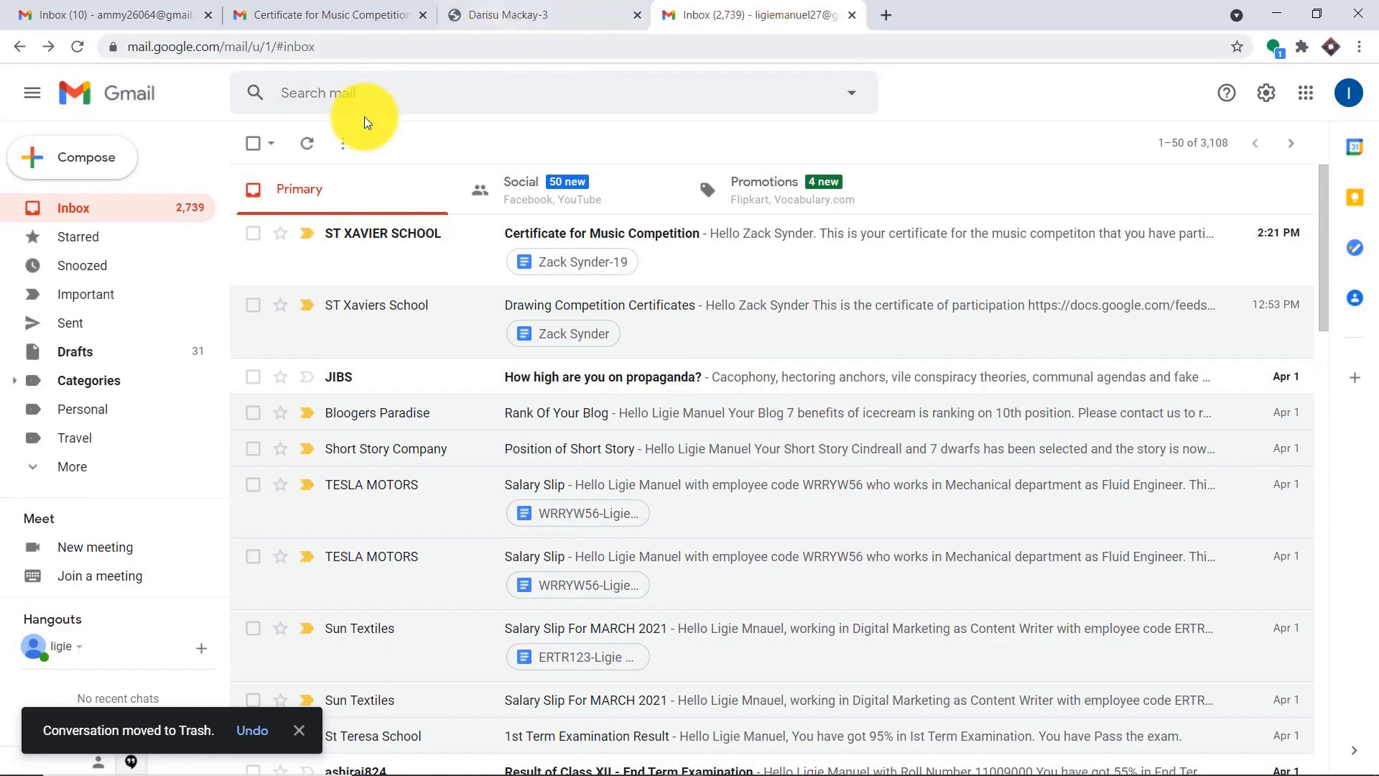
click(748, 264)
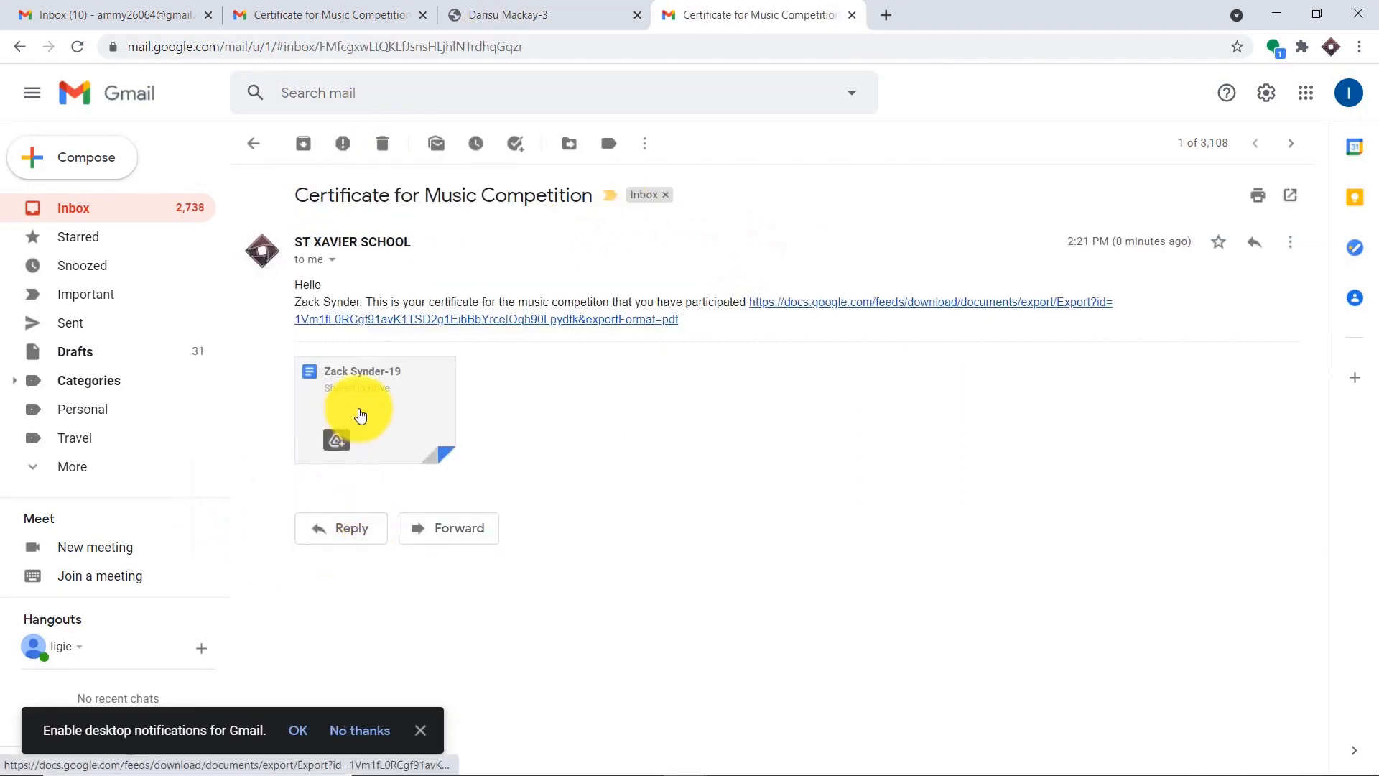
click(356, 419)
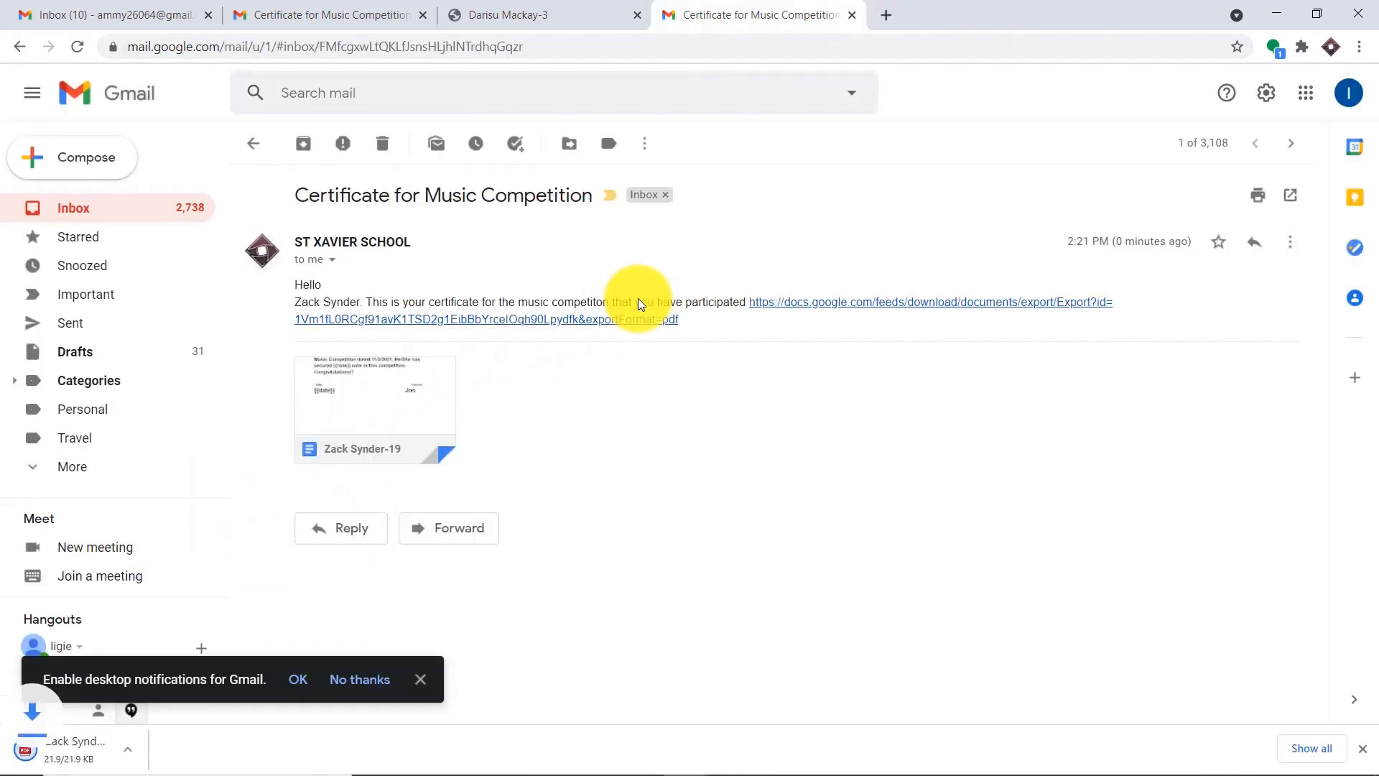
click(143, 747)
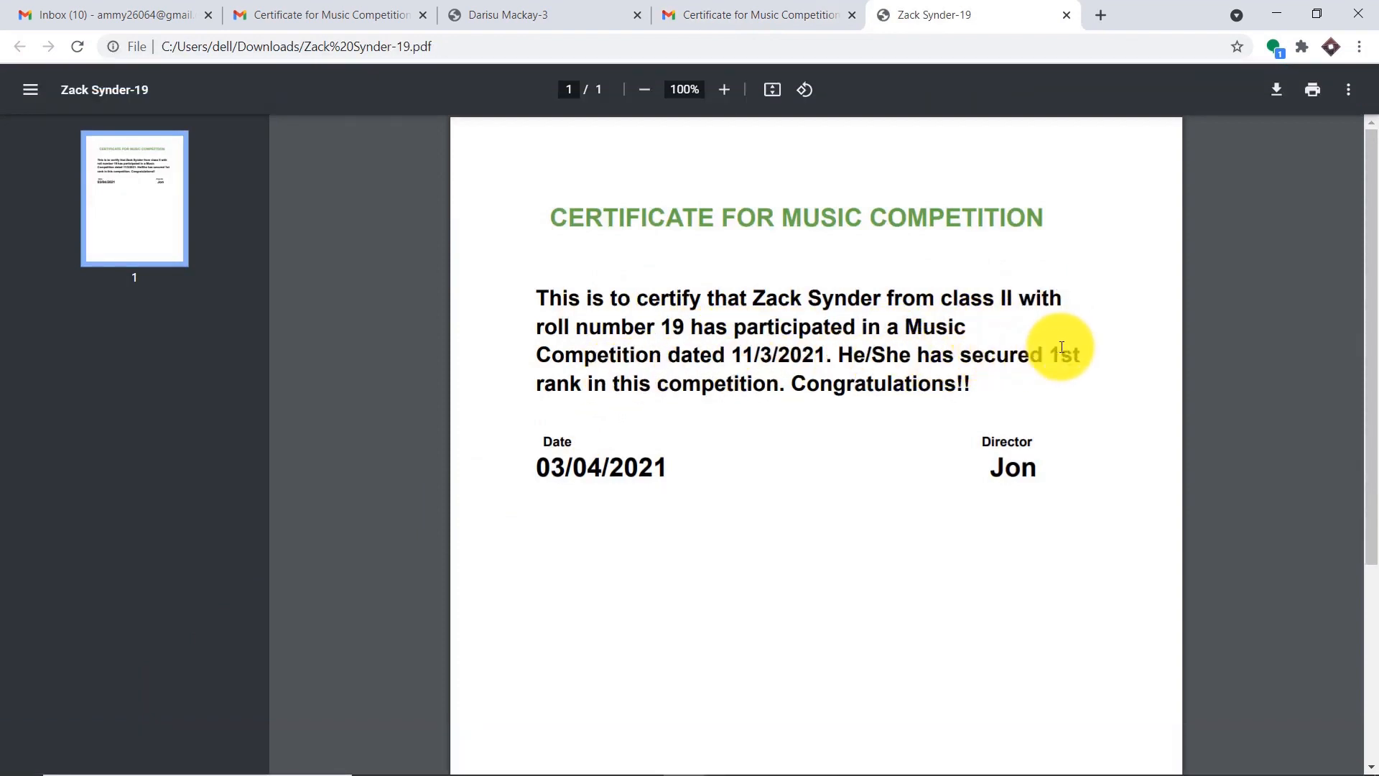
drag(1081, 355, 1043, 354)
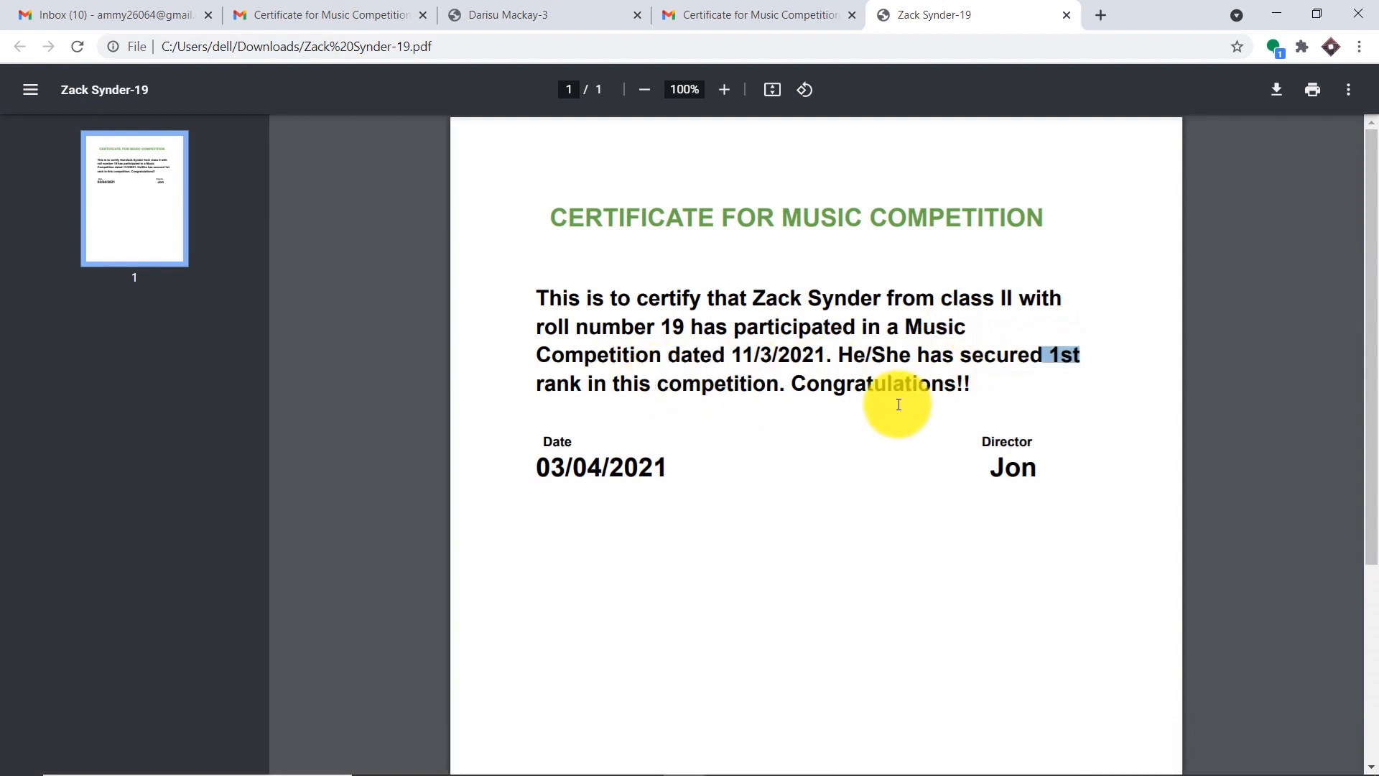
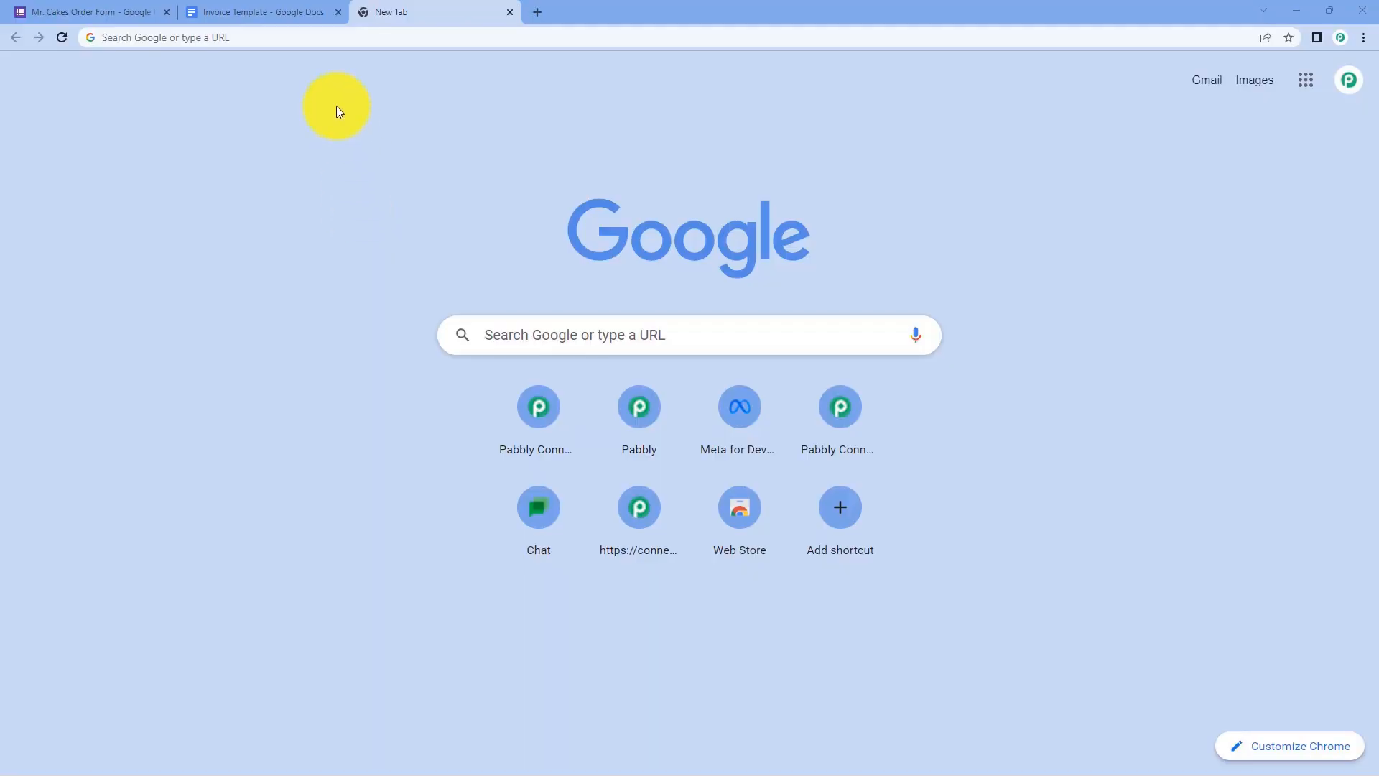
- Go to pabbly.com/connect, dismiss the offer popup, and sign in to reach the Pabbly Connect dashboard
click(320, 40)
text(pa)
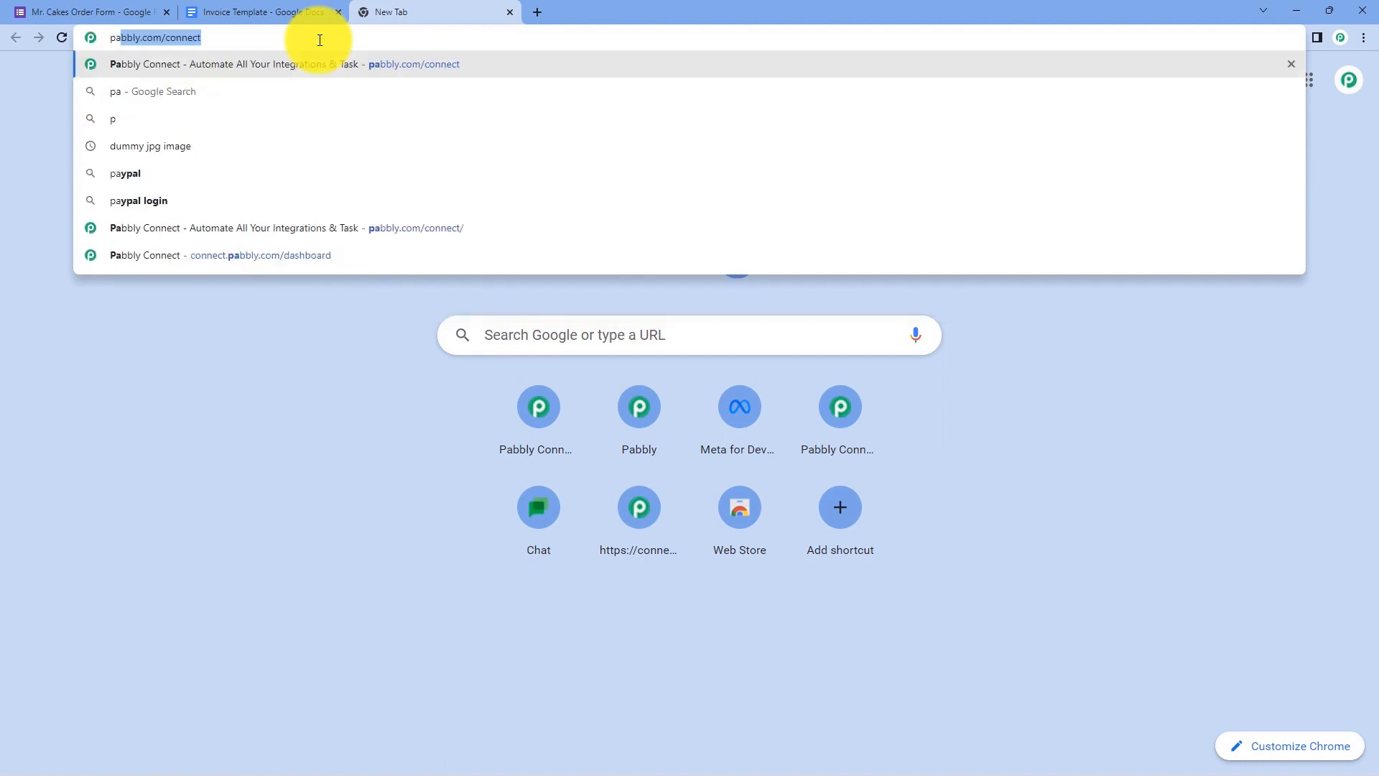
text(bbly.com/connect)
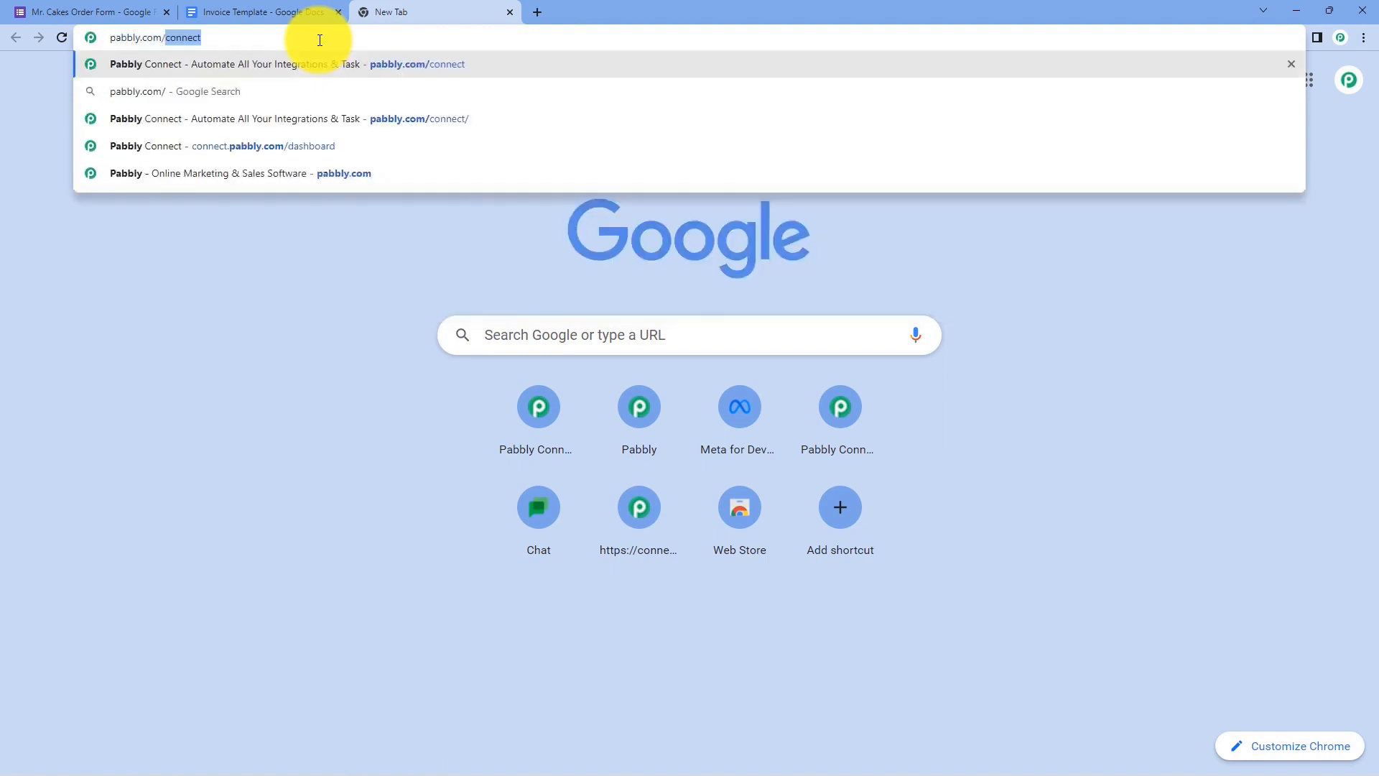
key(Return)
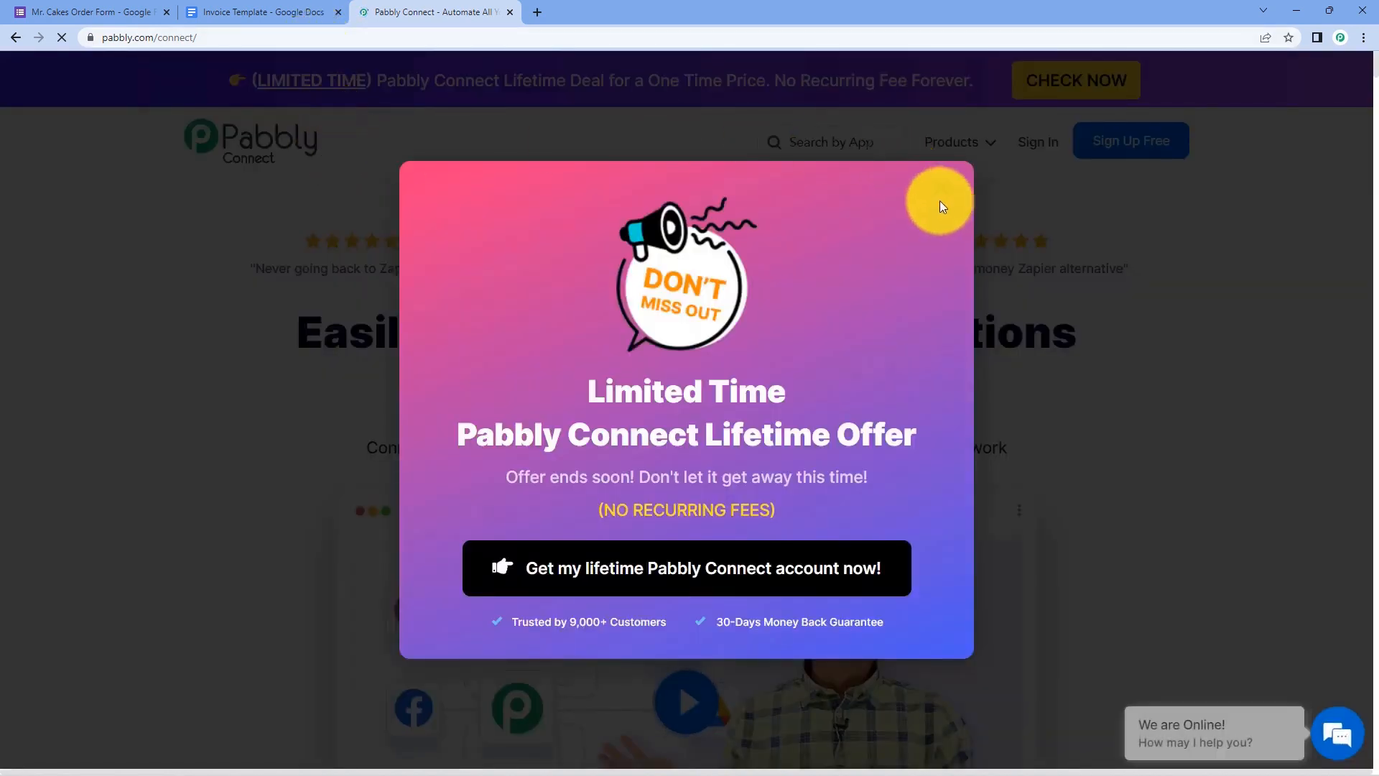
click(942, 186)
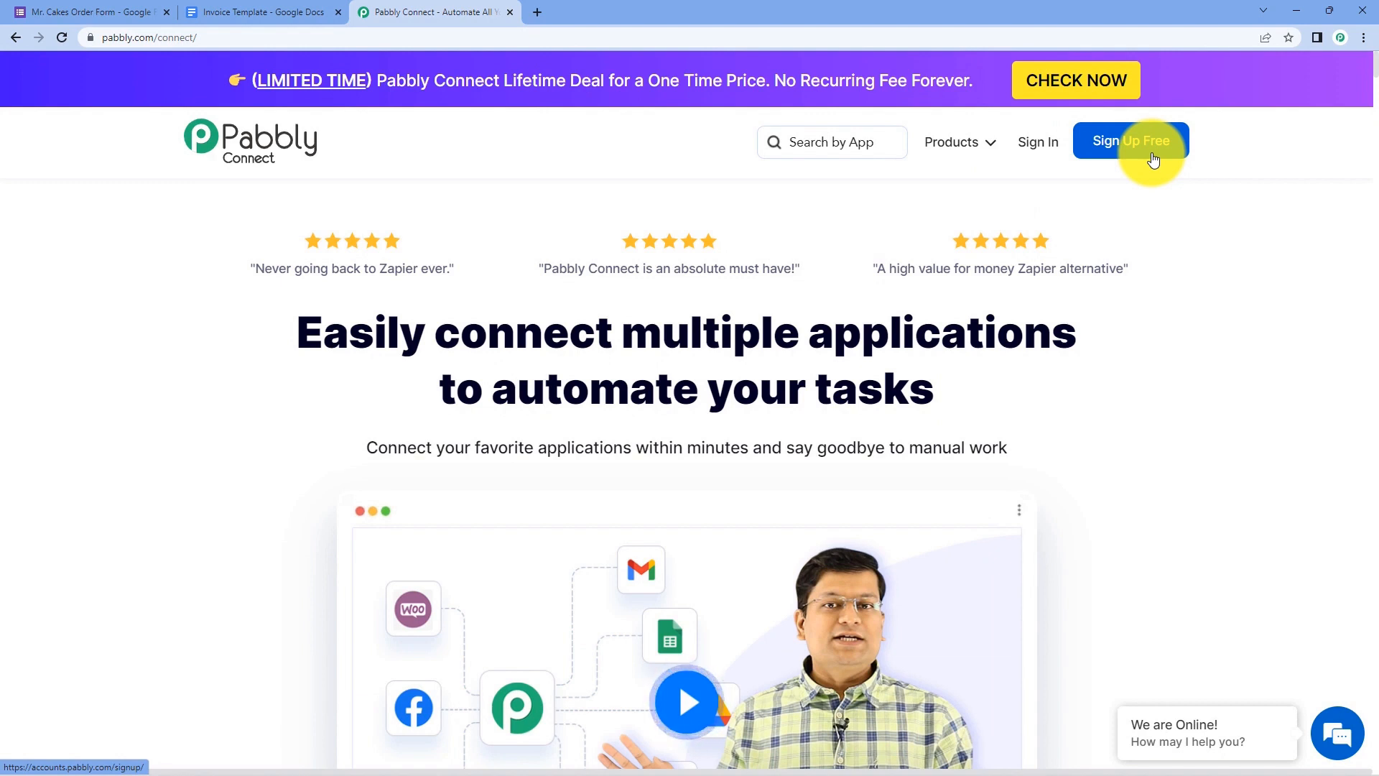
click(1041, 143)
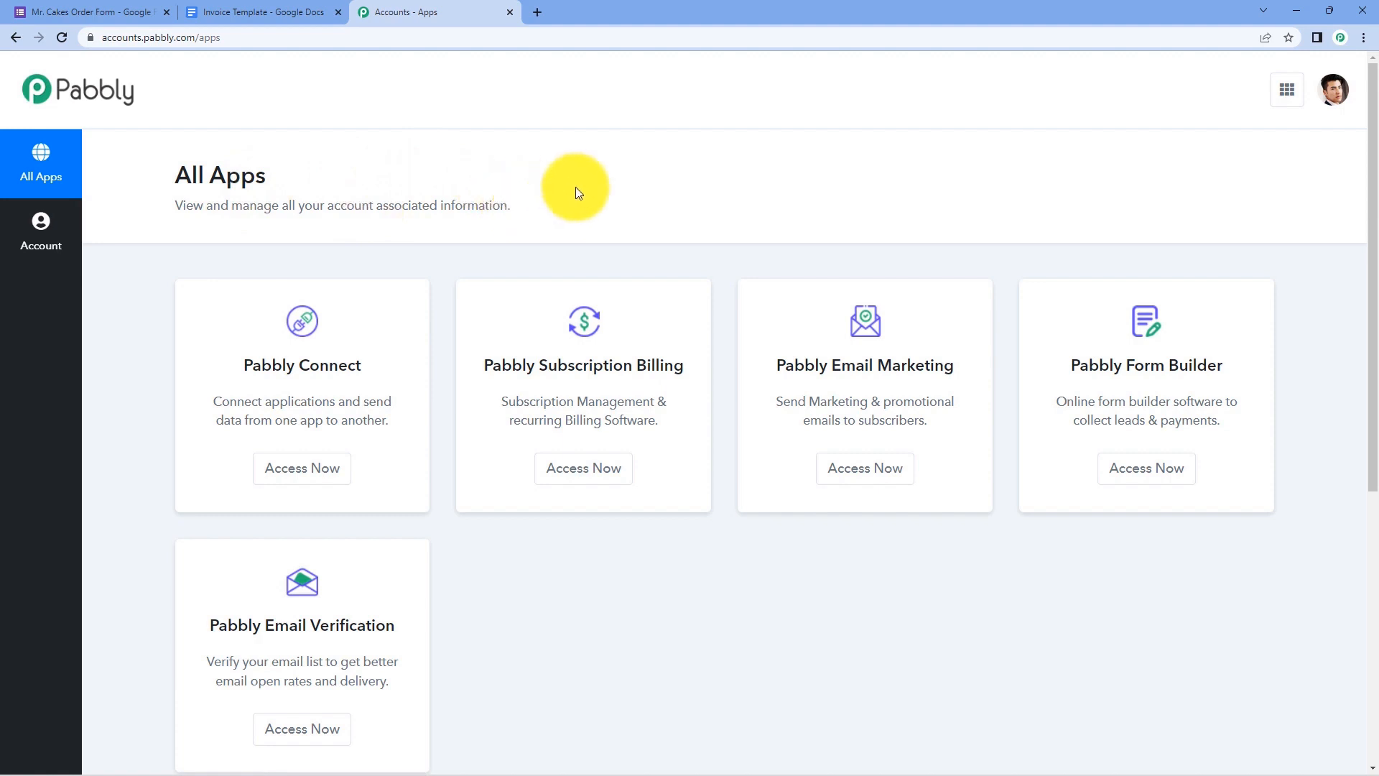
click(309, 470)
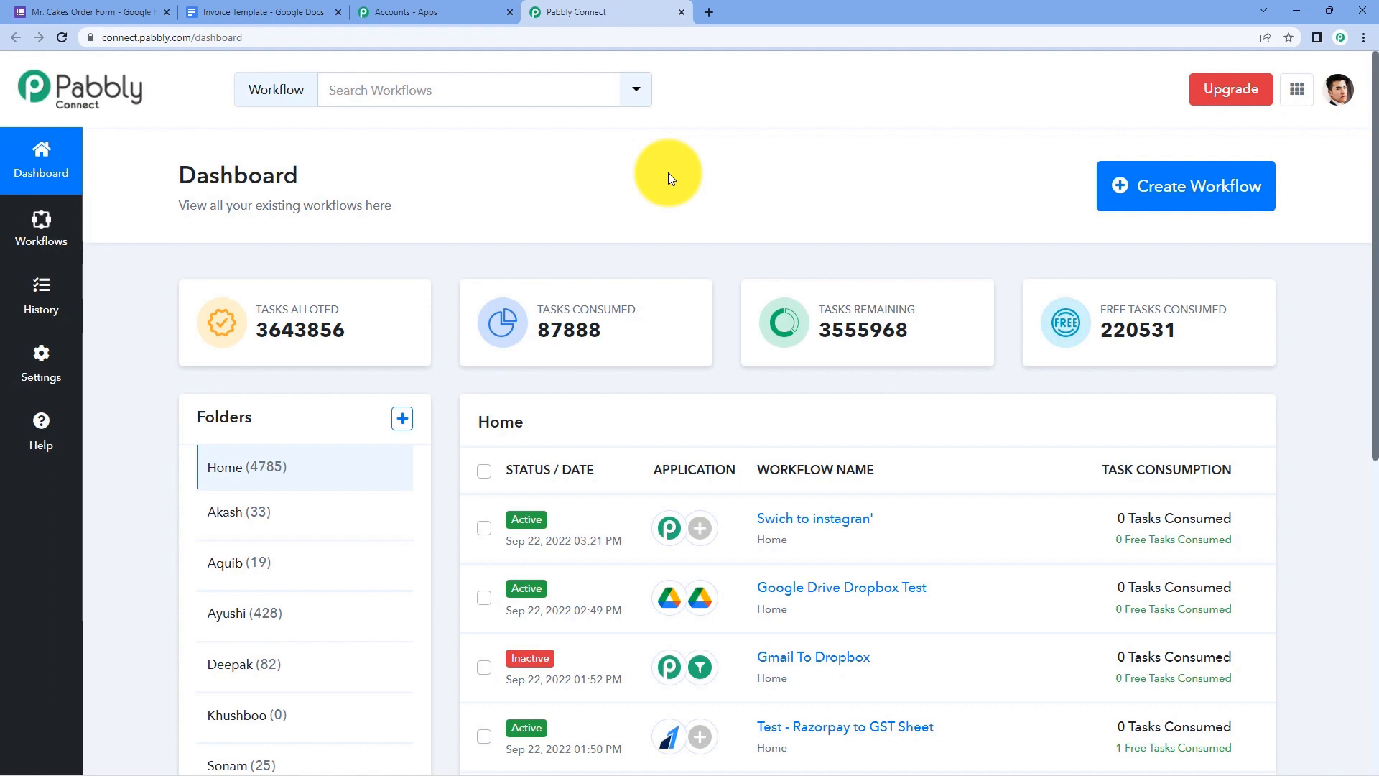
- Create a new workflow named 'Google Forms to Google Docs'
click(1119, 185)
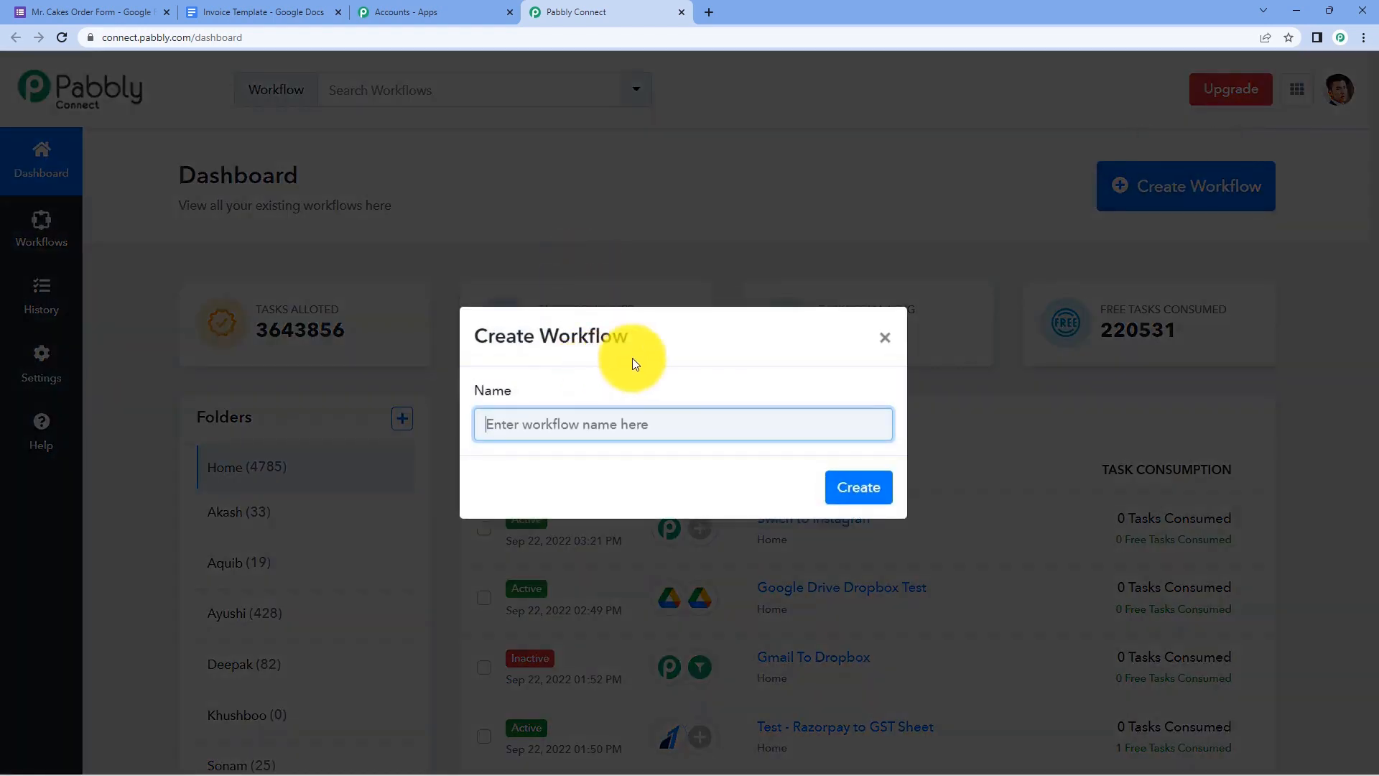
text(Google )
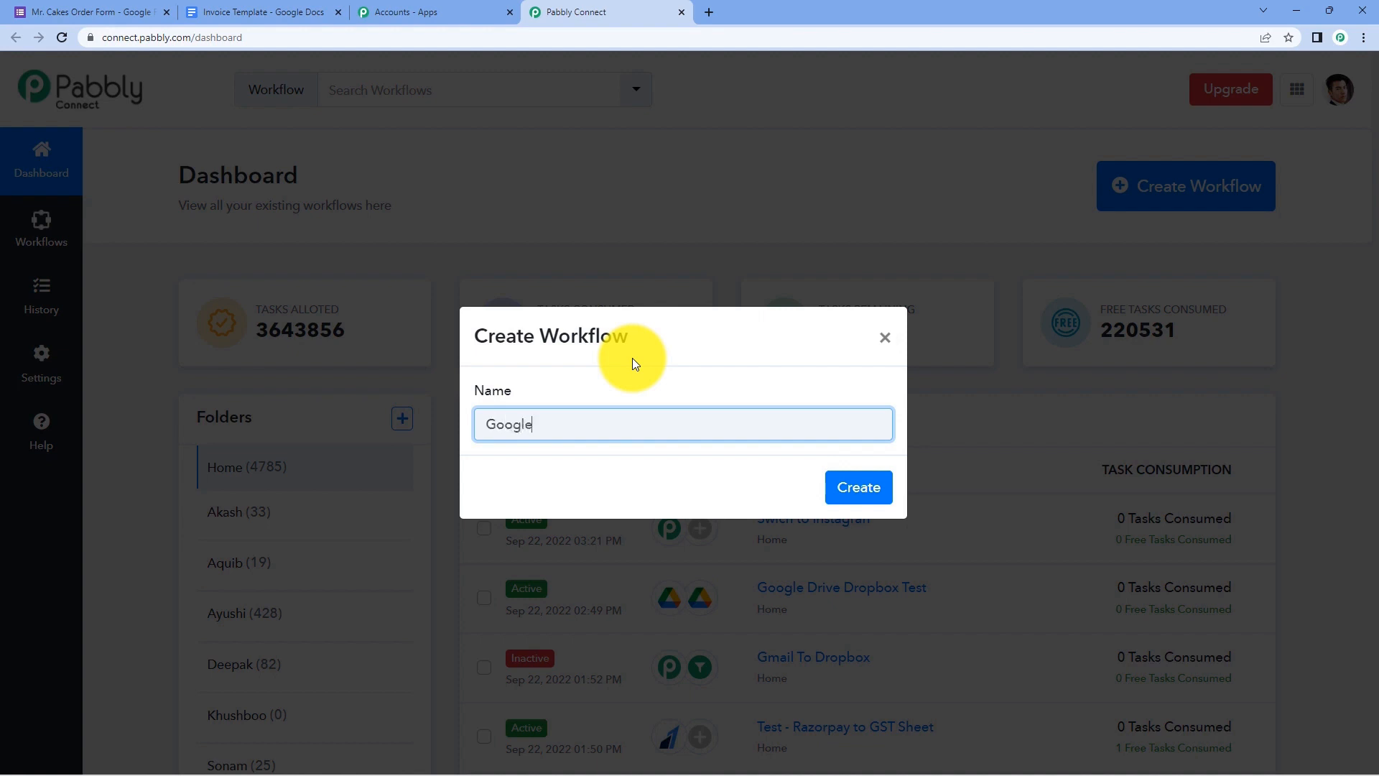
text(Forms to Google Docs)
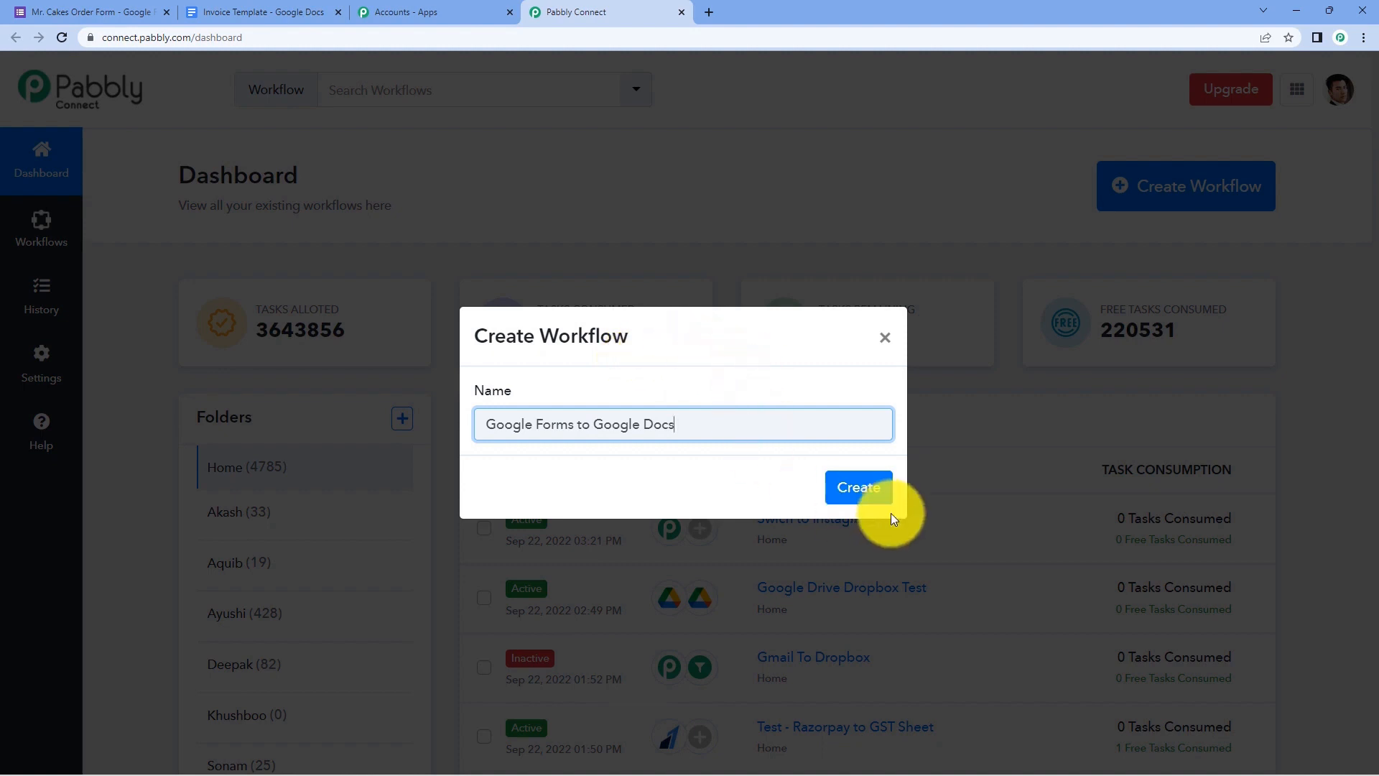
click(865, 488)
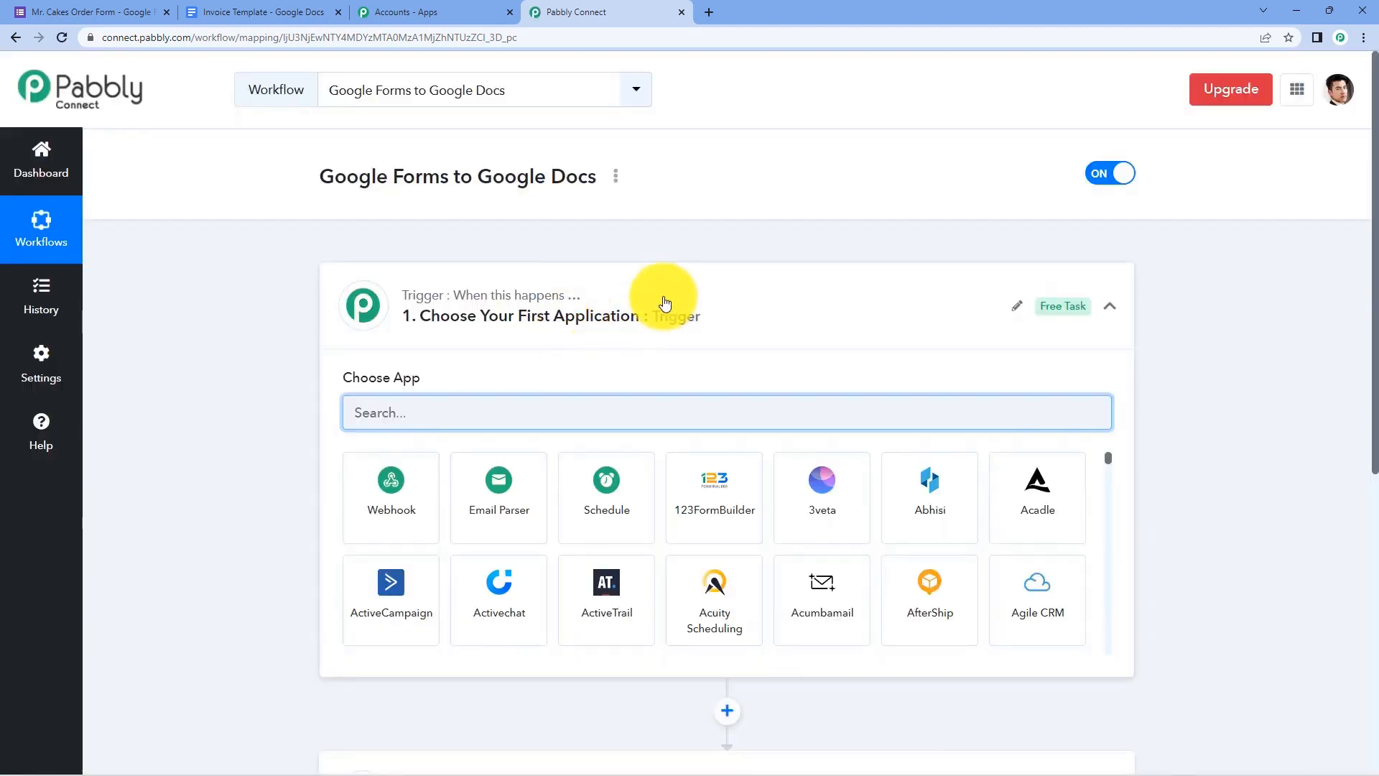
click(662, 298)
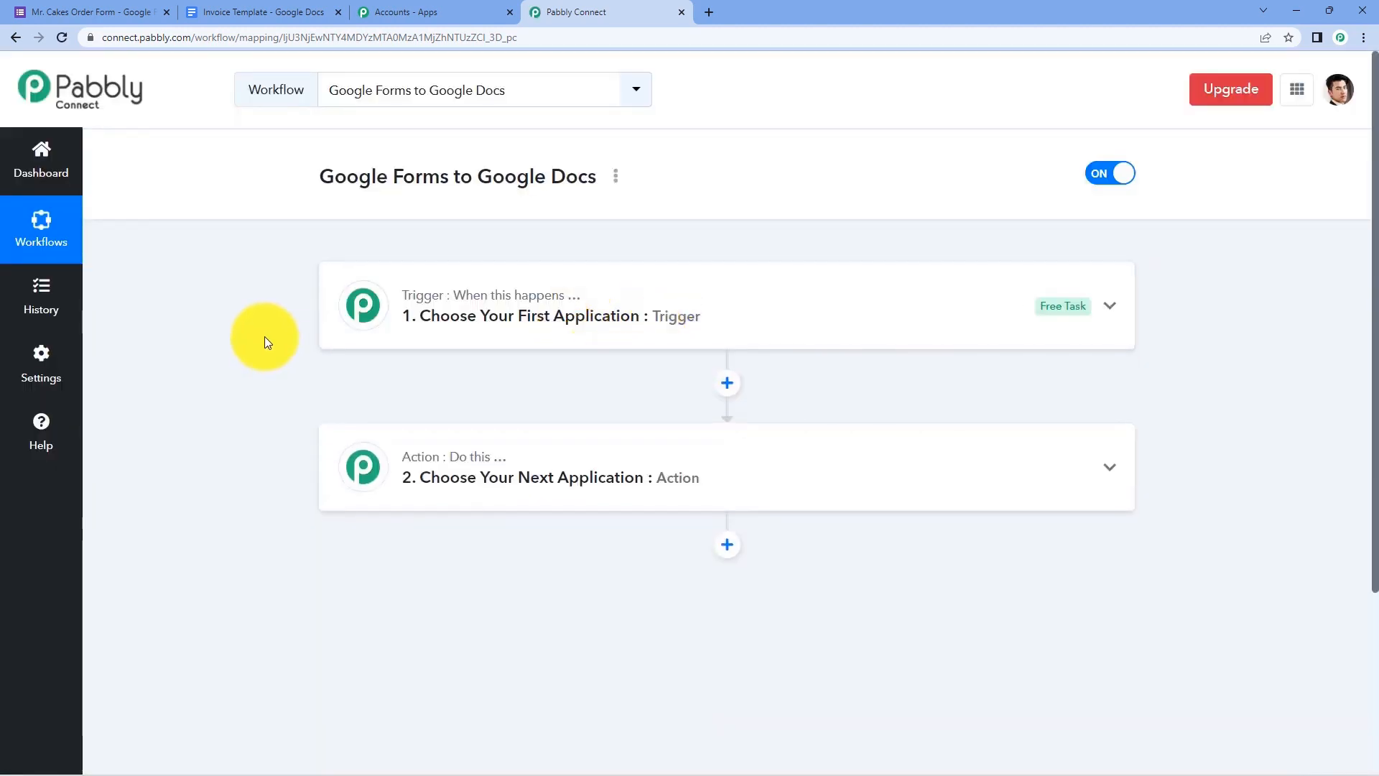
- Expand the '1. Choose Your First Application' trigger card to show its app choices
scroll(265, 336, down, 2)
scroll(266, 335, up, 1)
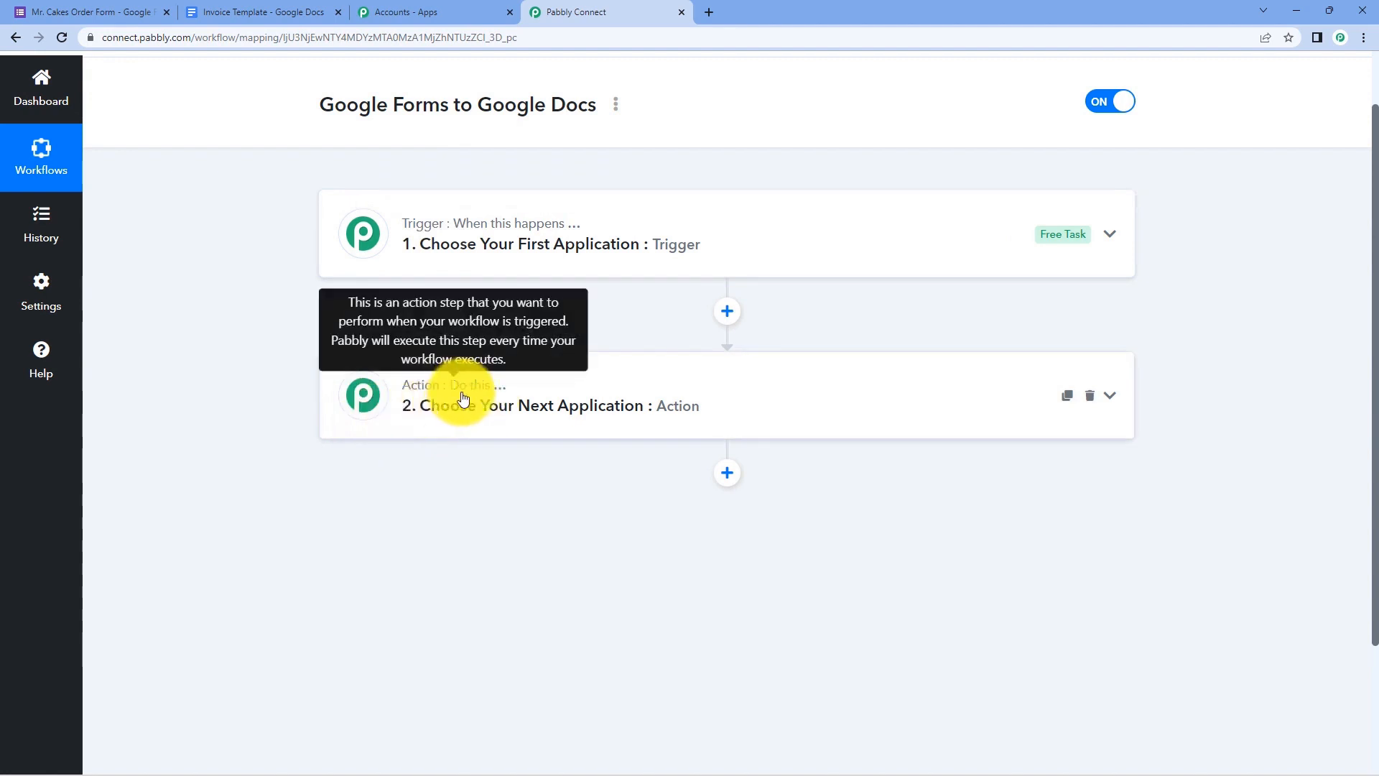
click(613, 228)
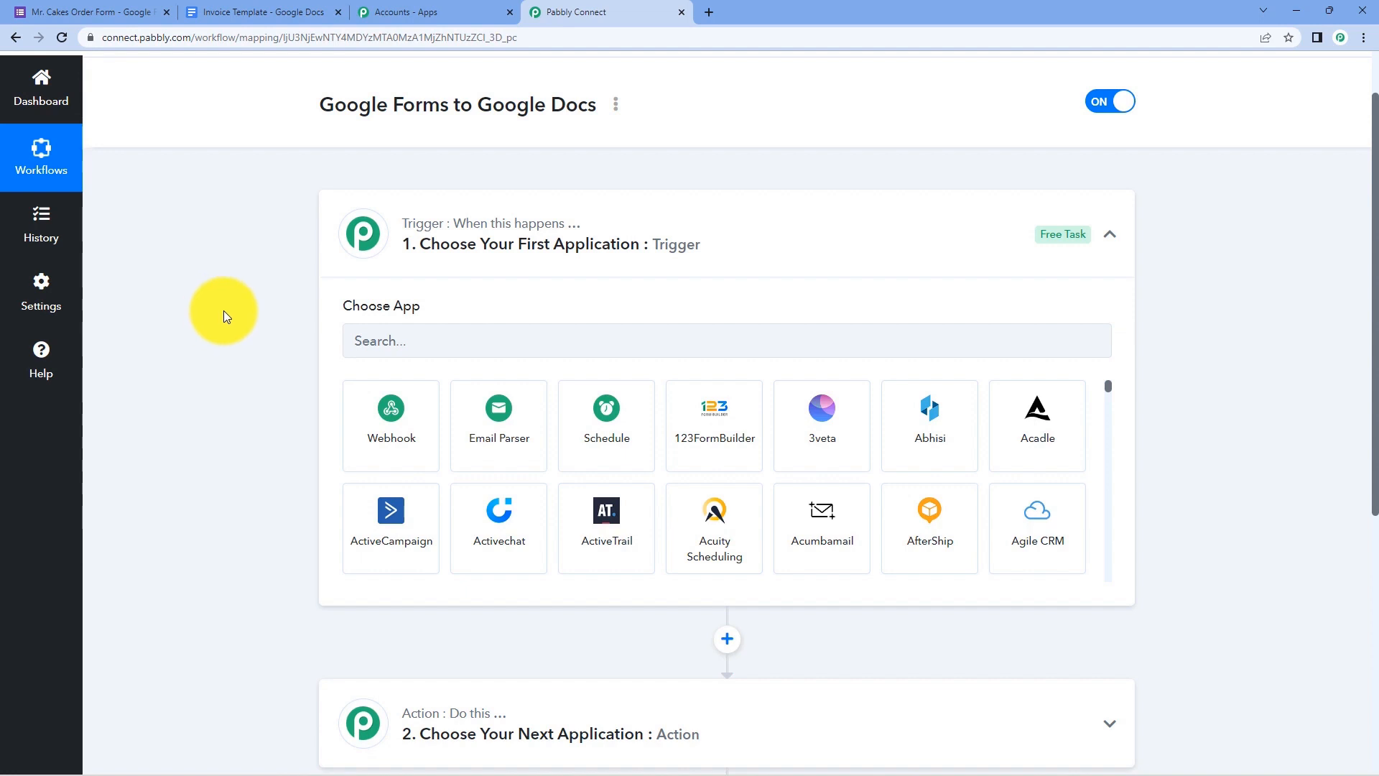
click(262, 12)
scroll(243, 289, down, 2)
scroll(243, 289, up, 1)
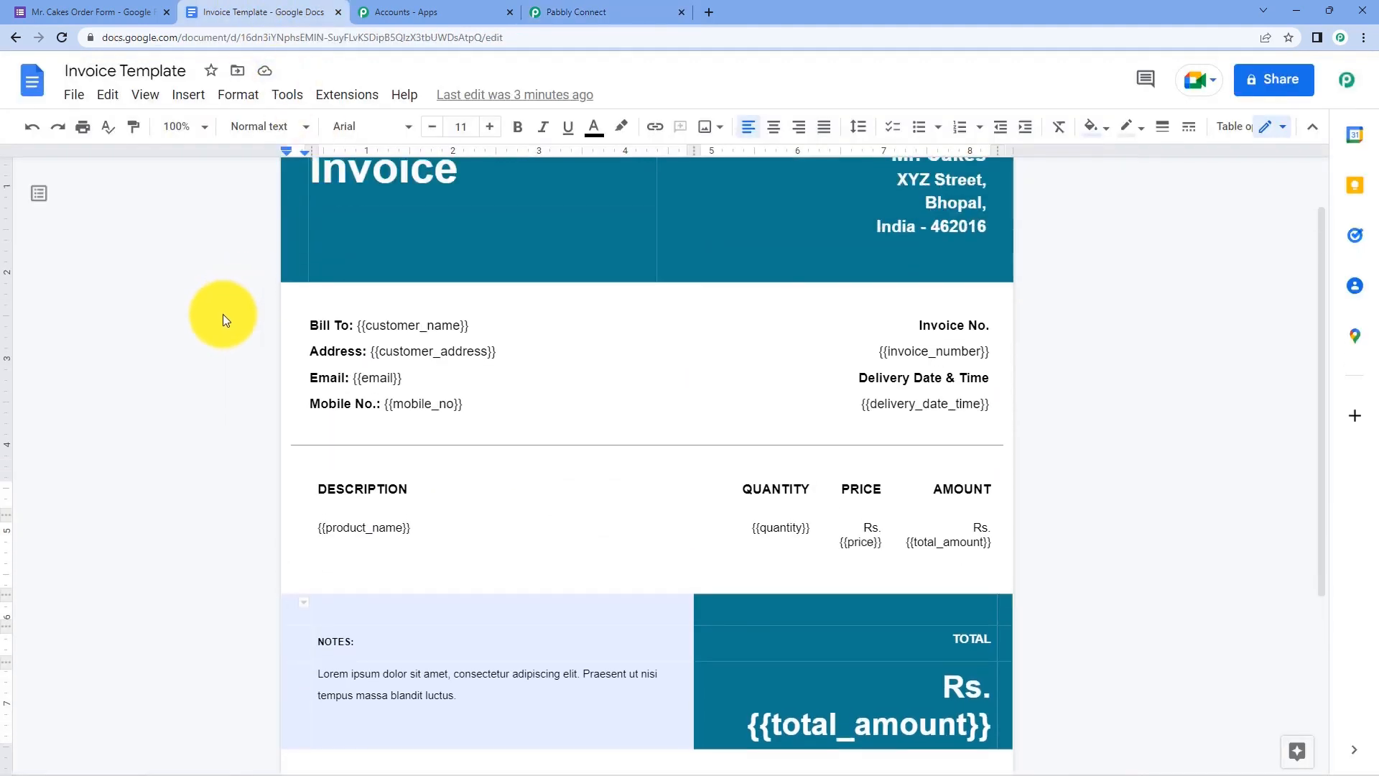
click(118, 12)
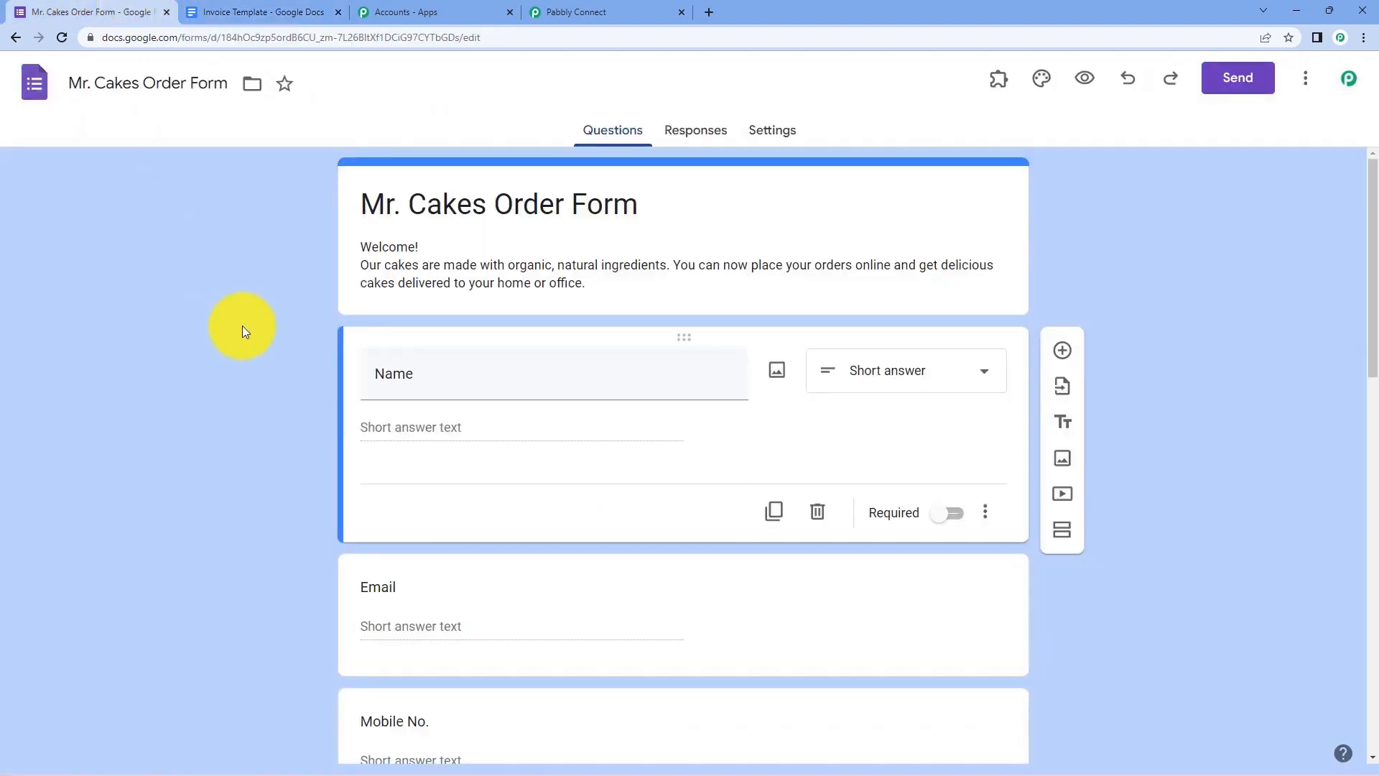
scroll(243, 325, down, 3)
scroll(243, 326, up, 3)
click(575, 12)
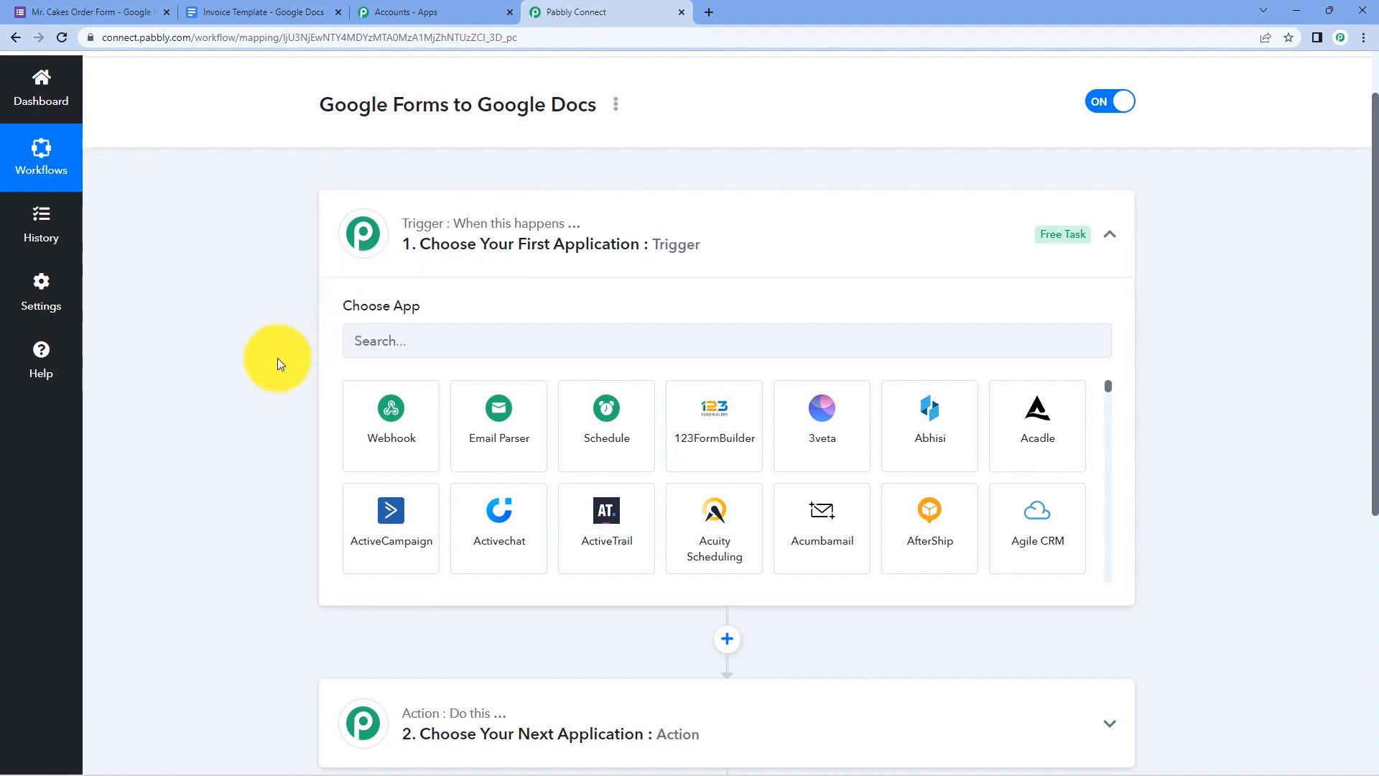
- Set the trigger app to Google Forms with the New Response Received event
click(412, 336)
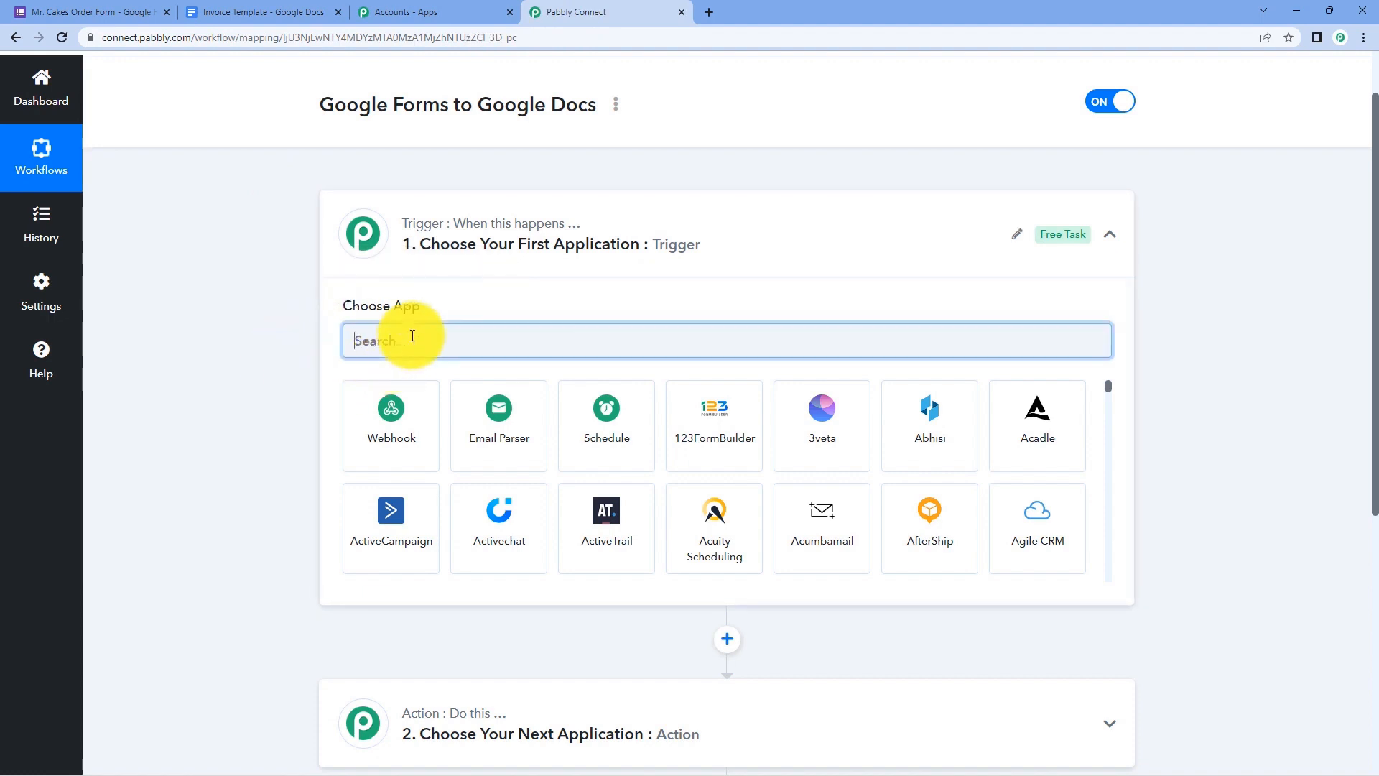
text(Google Form)
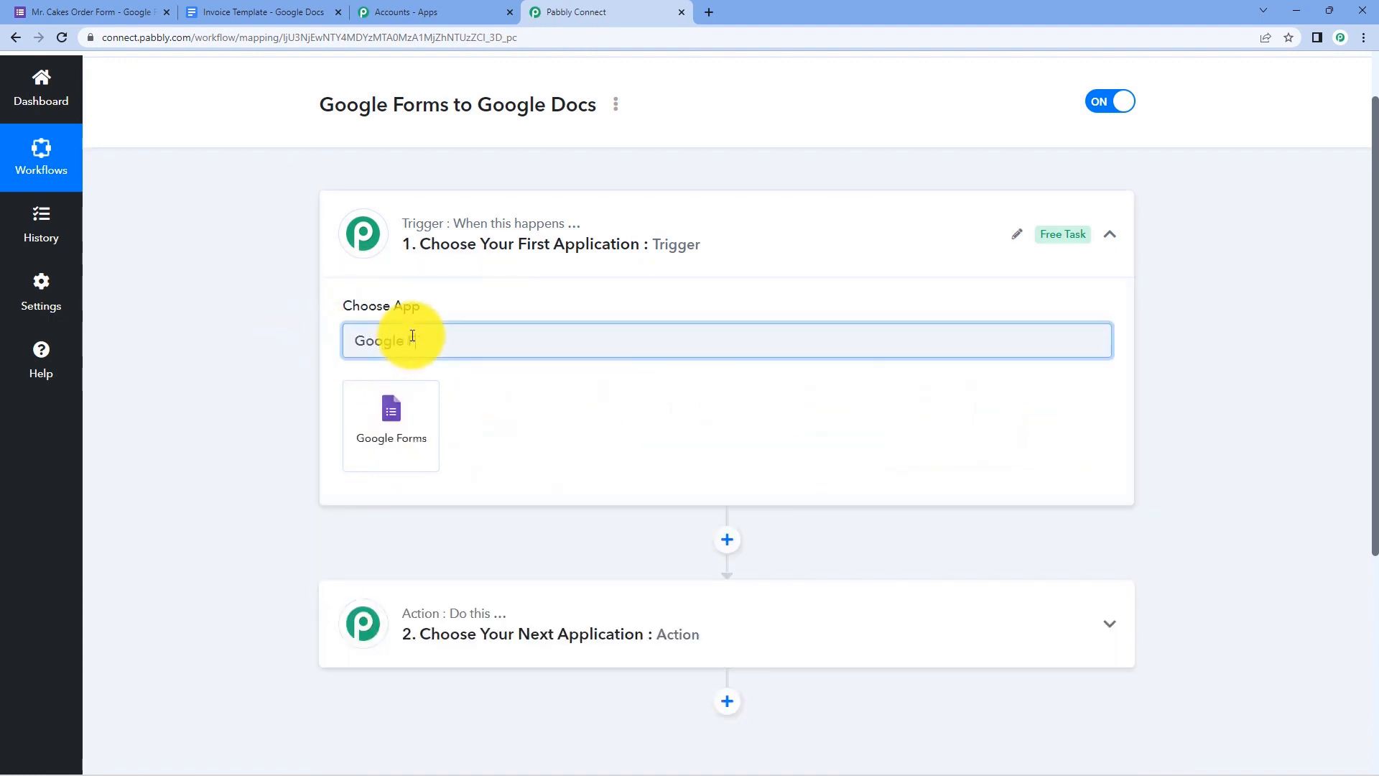
text(s)
click(410, 403)
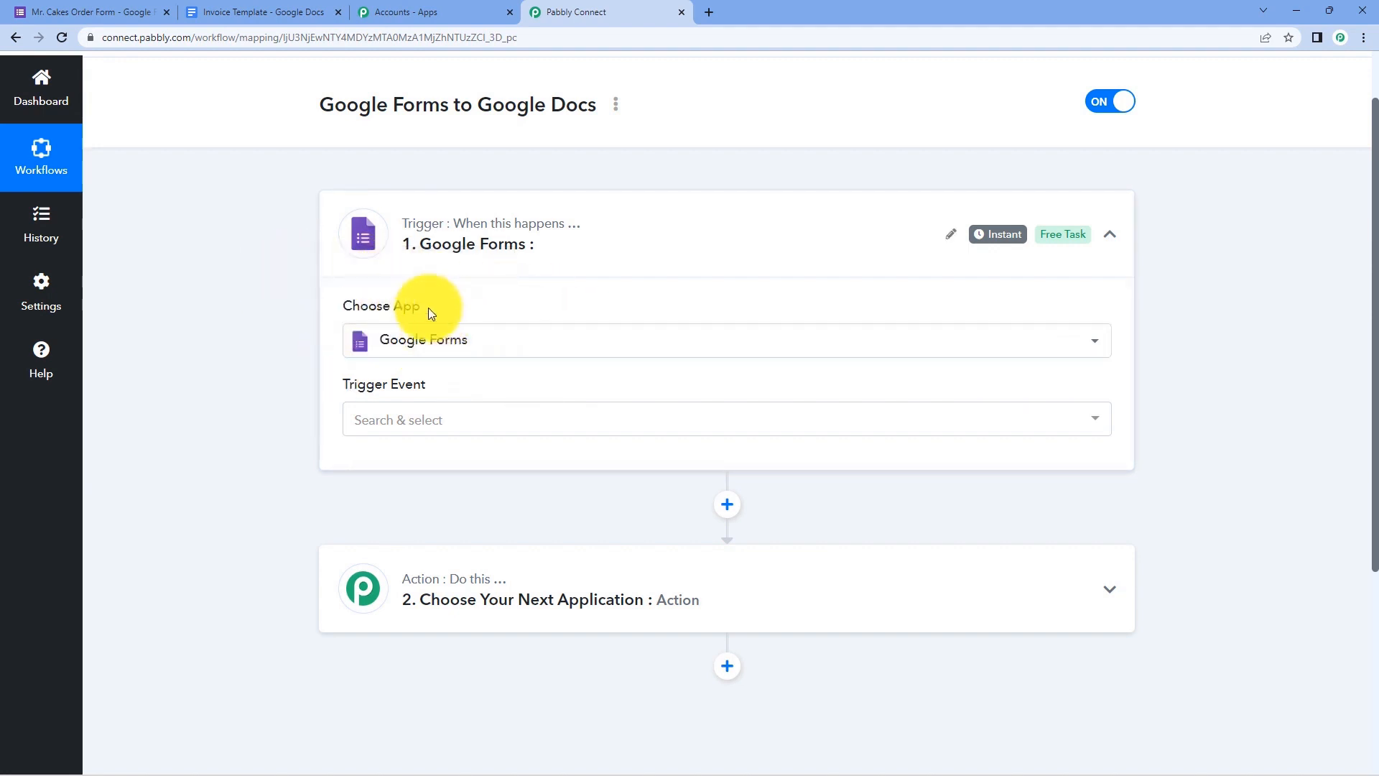
click(447, 425)
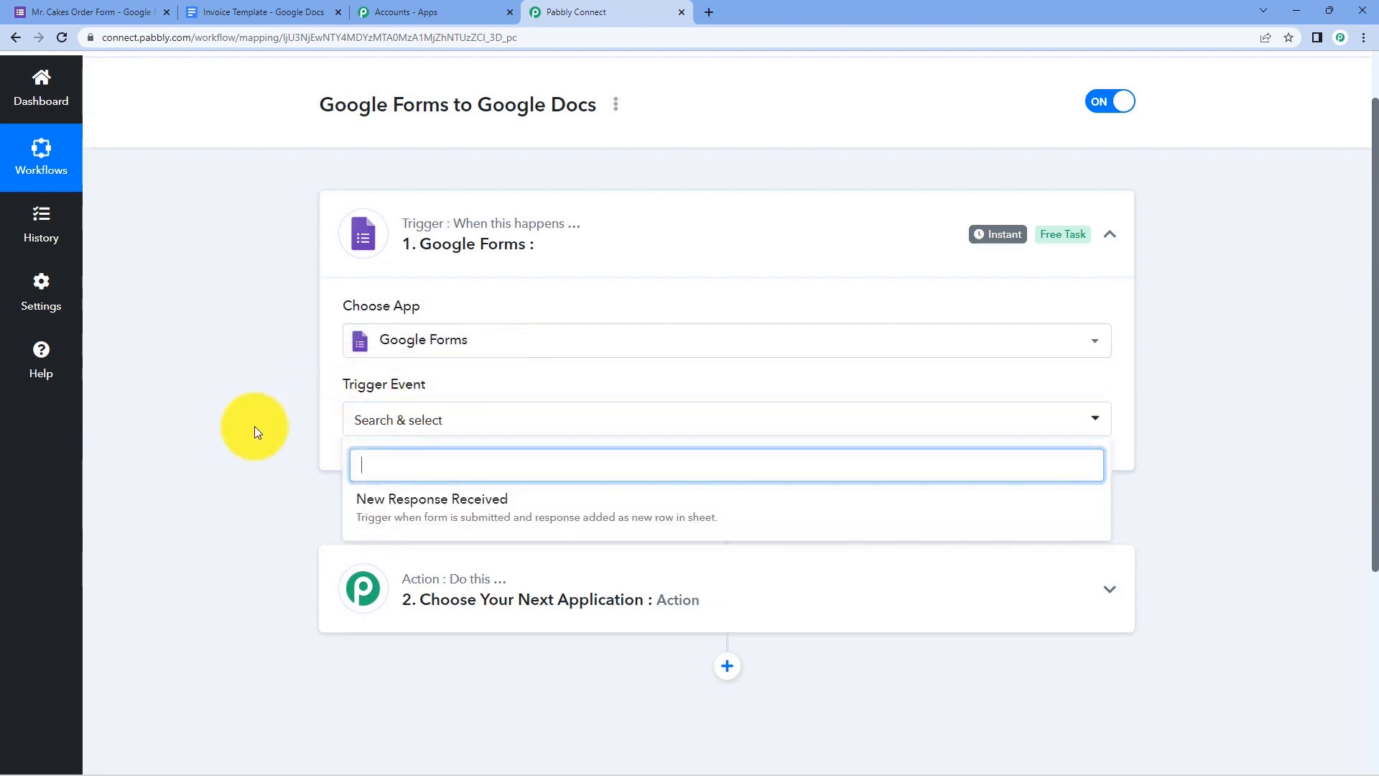
scroll(257, 426, down, 1)
click(497, 438)
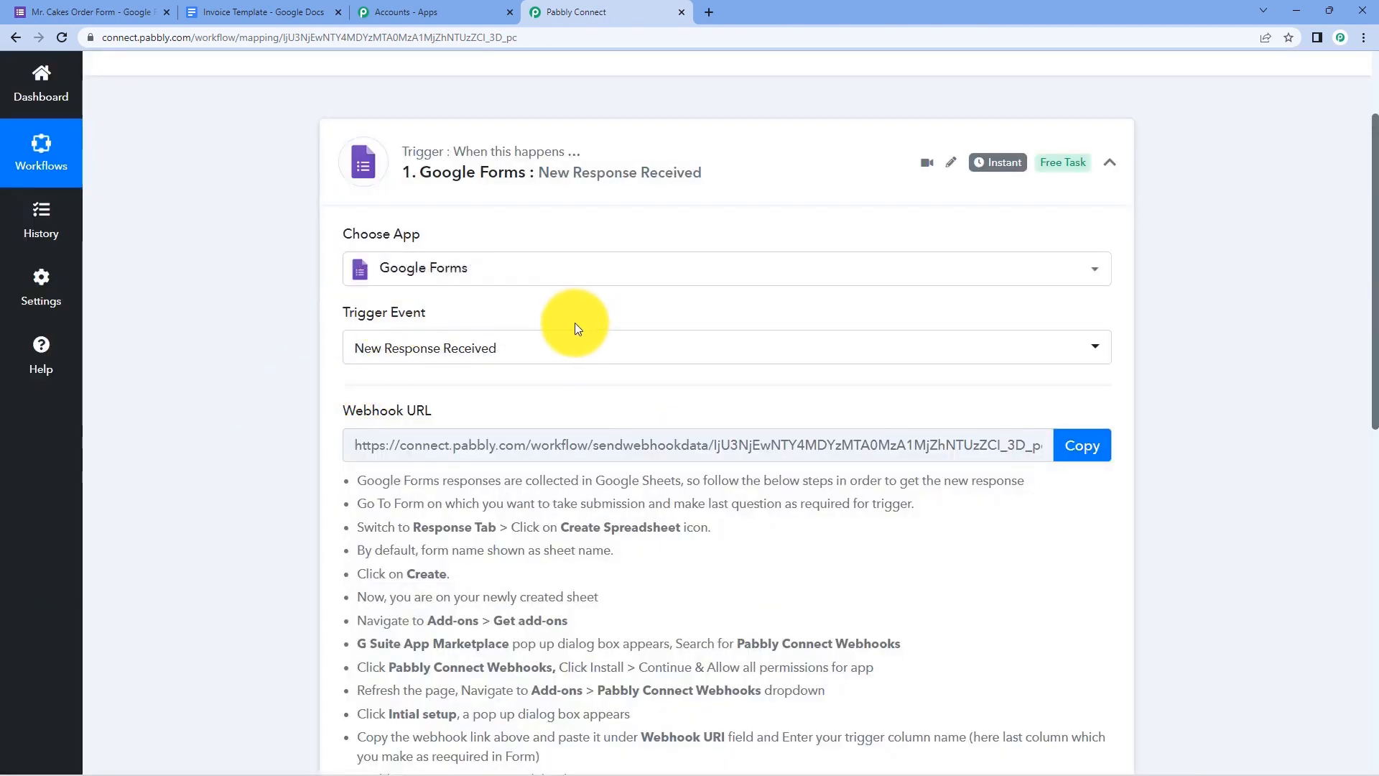
- Copy the trigger's webhook URL
scroll(239, 348, down, 1)
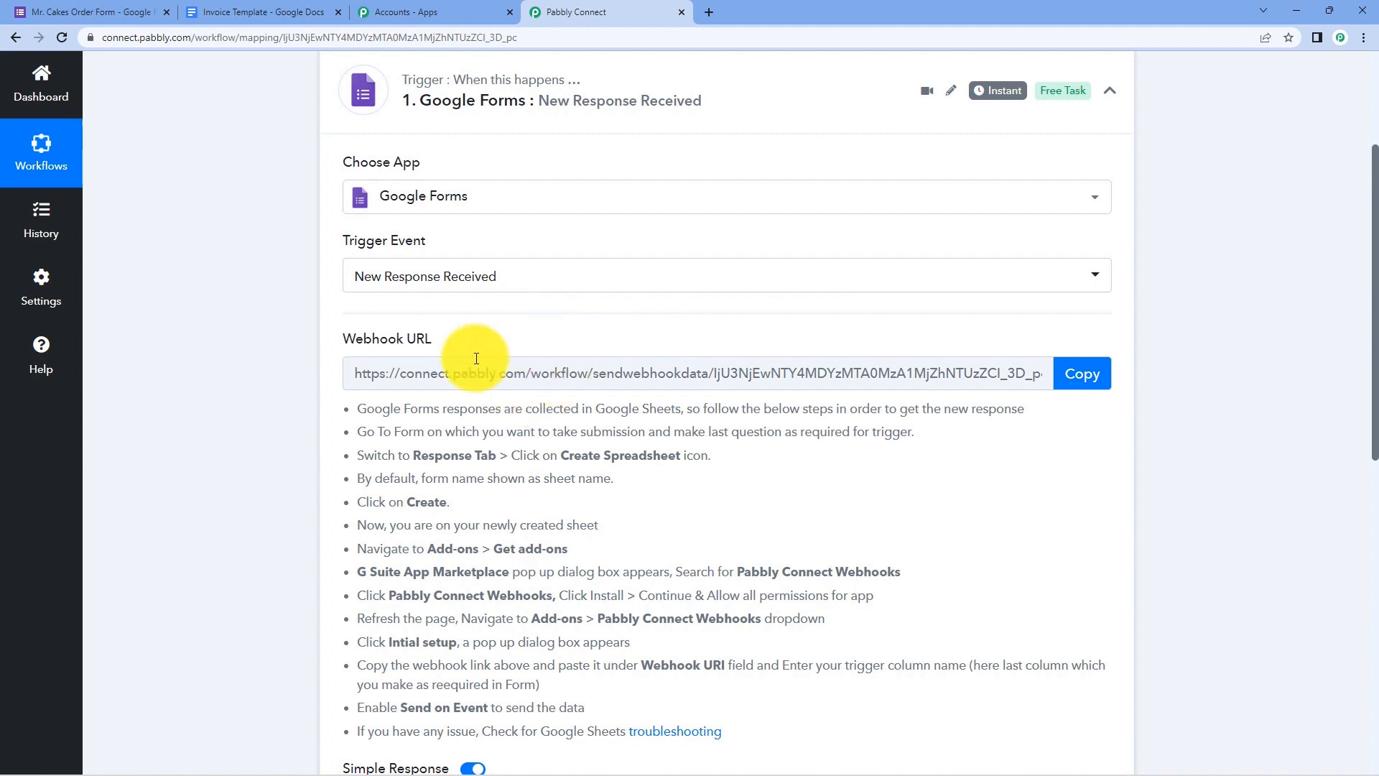
scroll(477, 354, down, 1)
click(1065, 300)
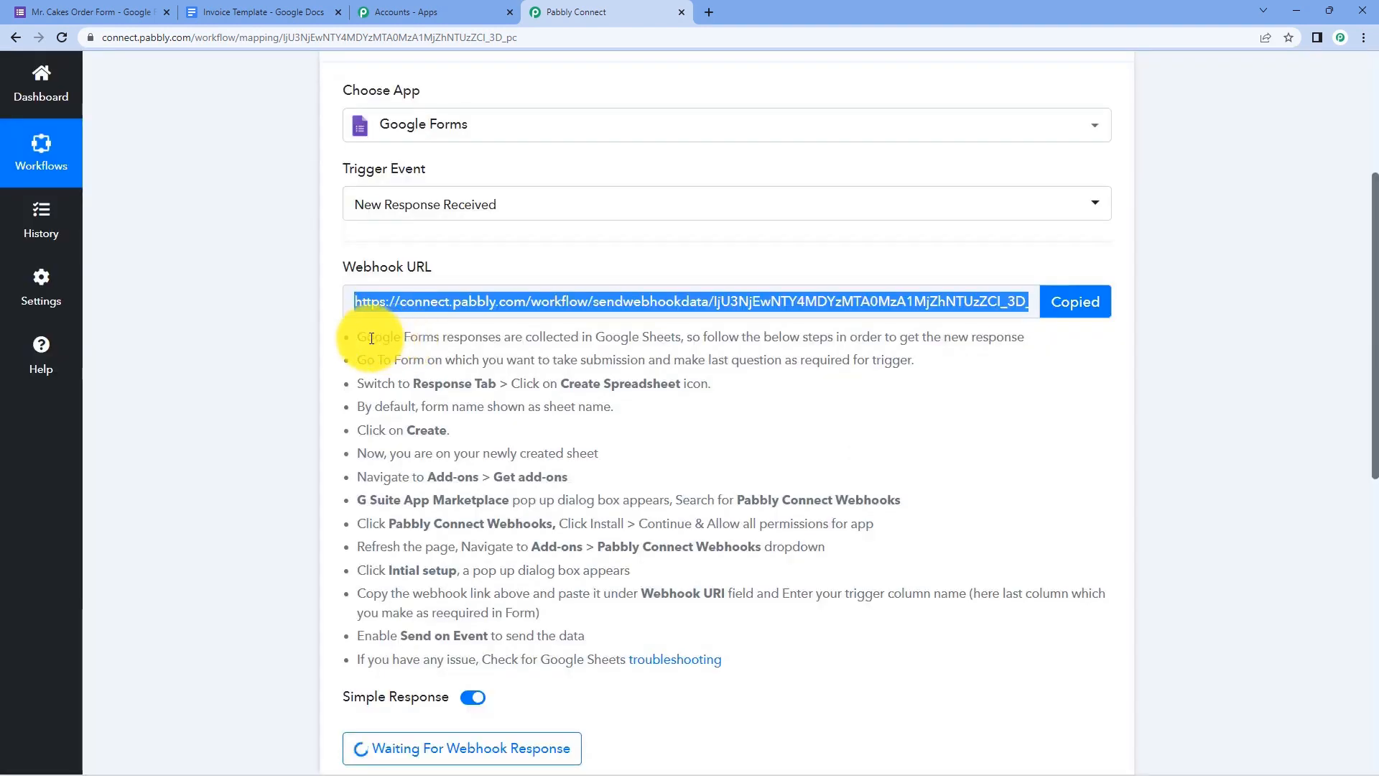
drag(363, 337, 758, 656)
click(755, 648)
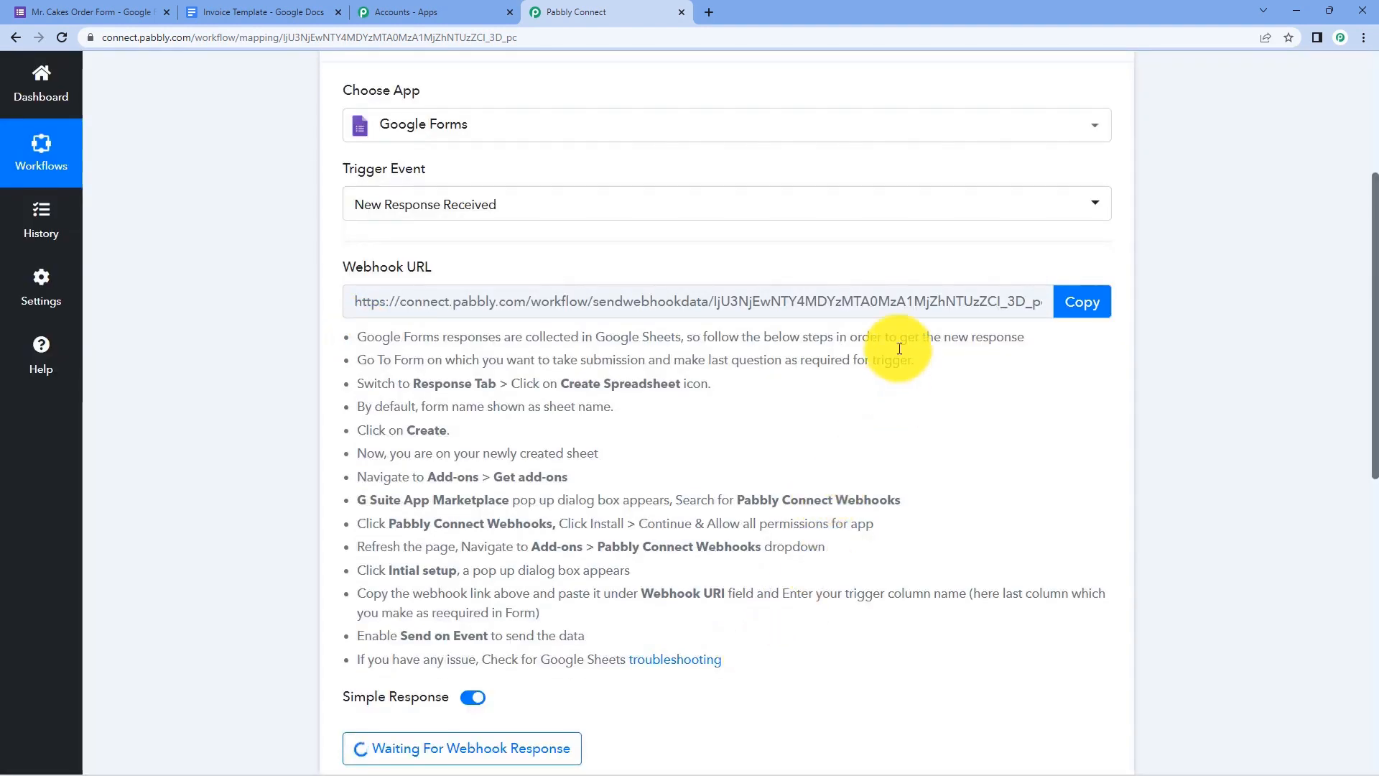
click(1087, 315)
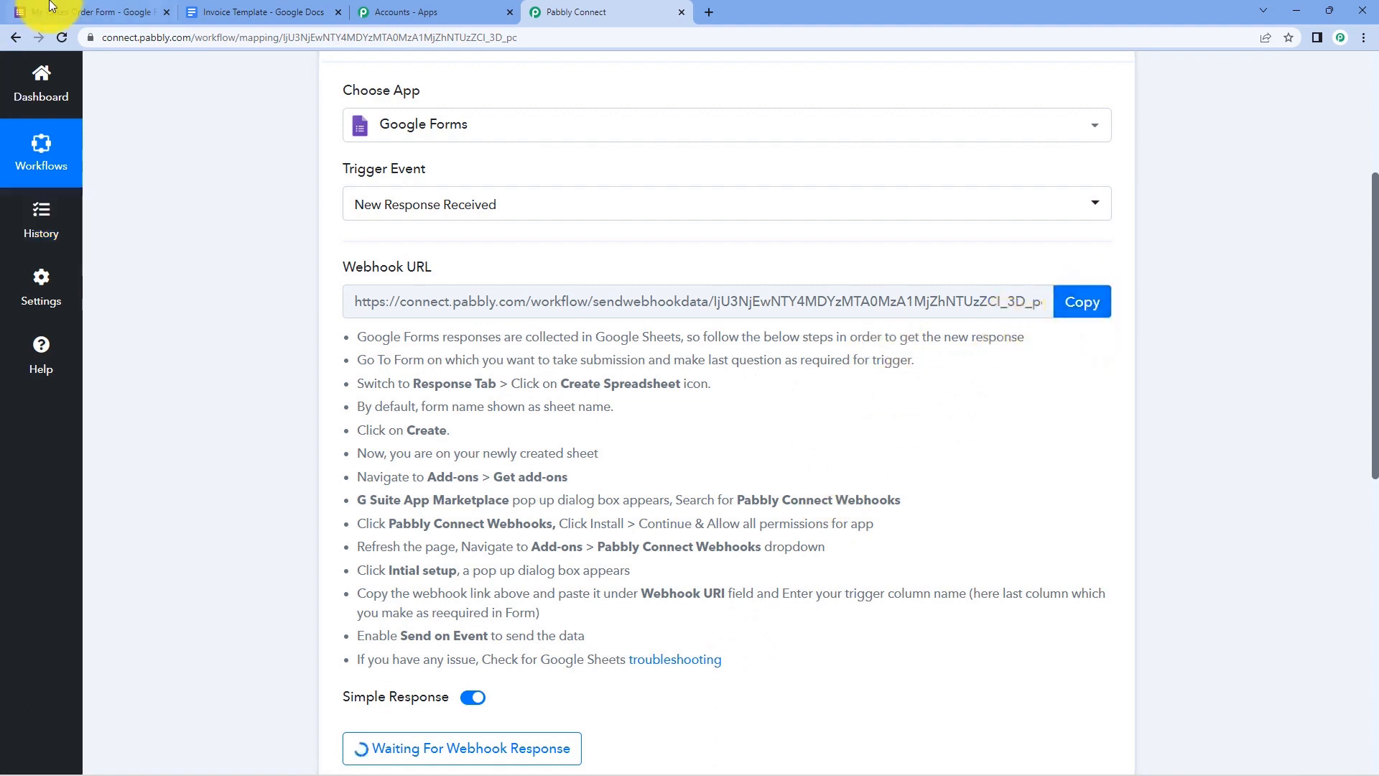
- On the Mr. Cakes Order Form, switch the Quantity (in KG) question to Required
click(81, 9)
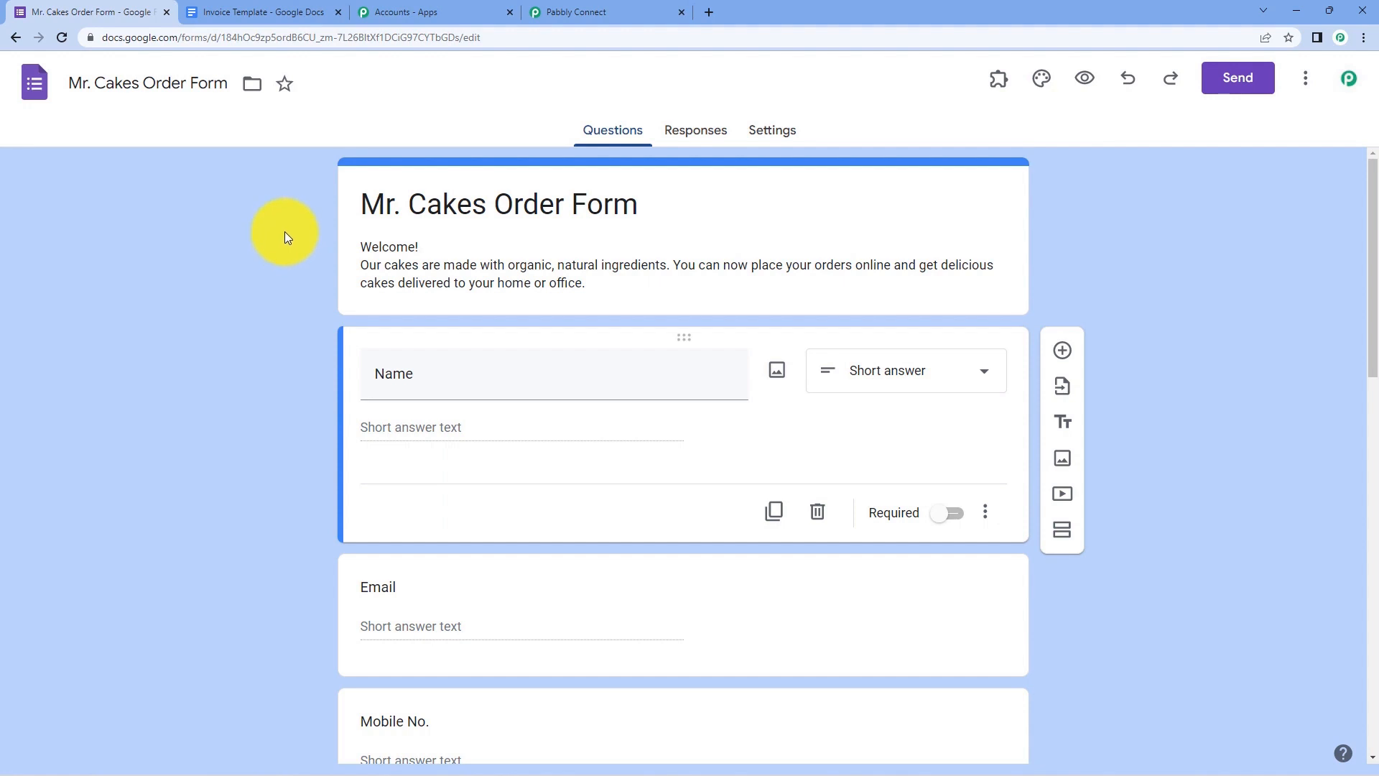
scroll(309, 230, down, 3)
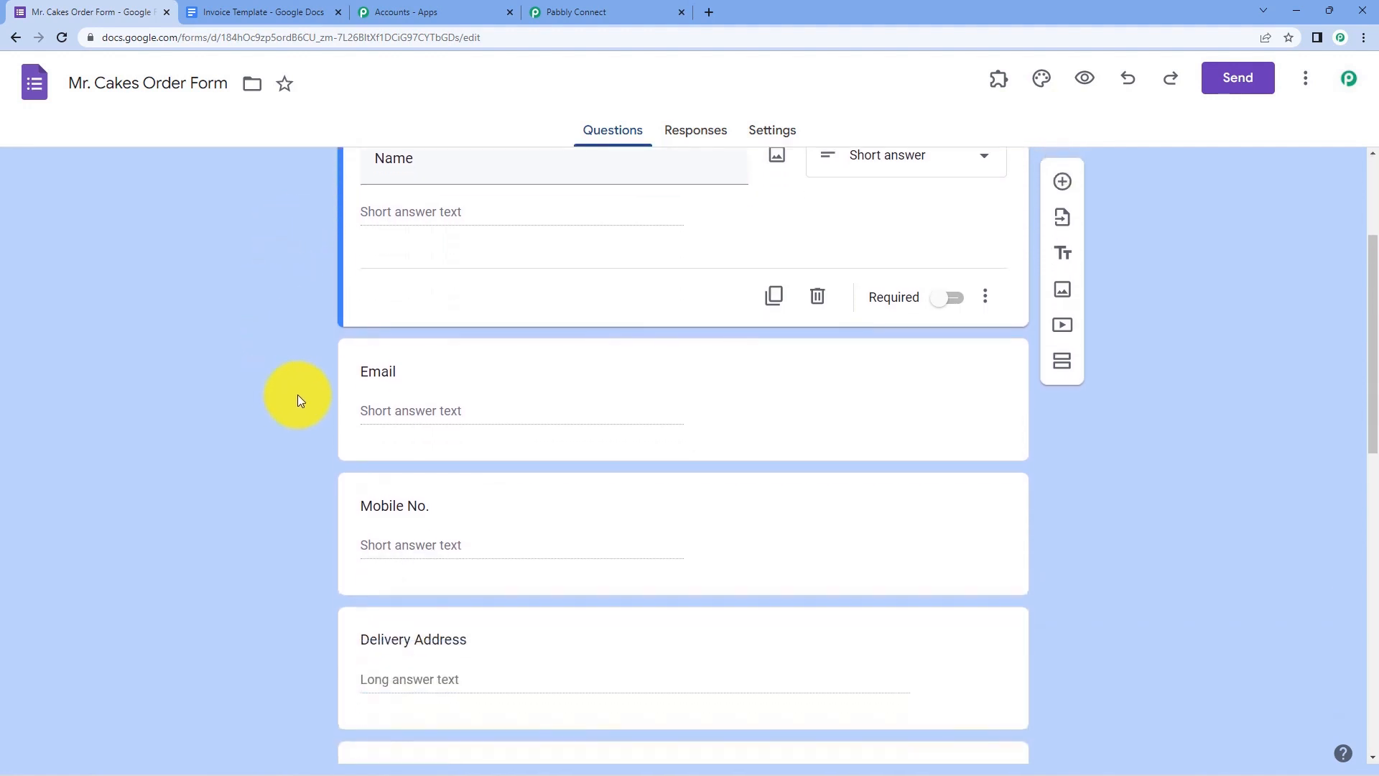
scroll(277, 345, up, 1)
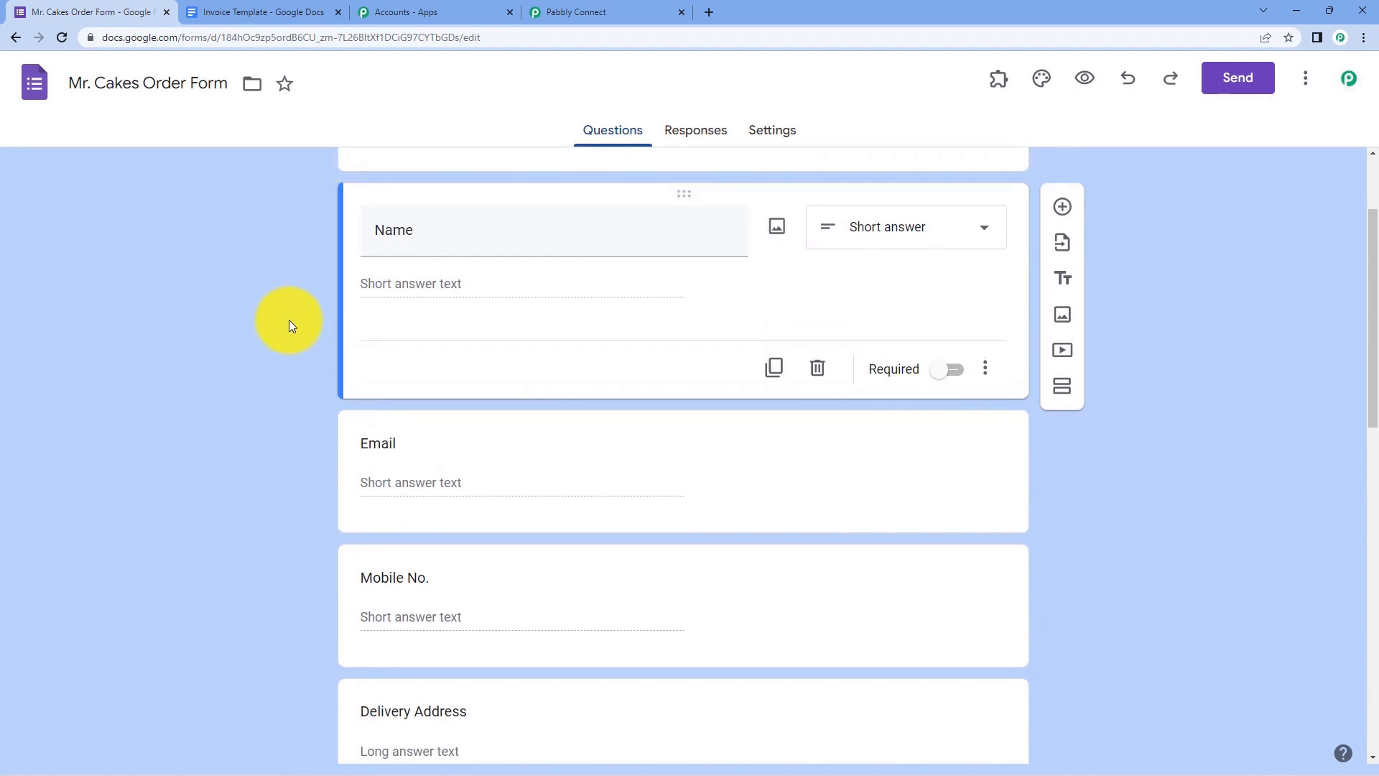
scroll(316, 388, down, 3)
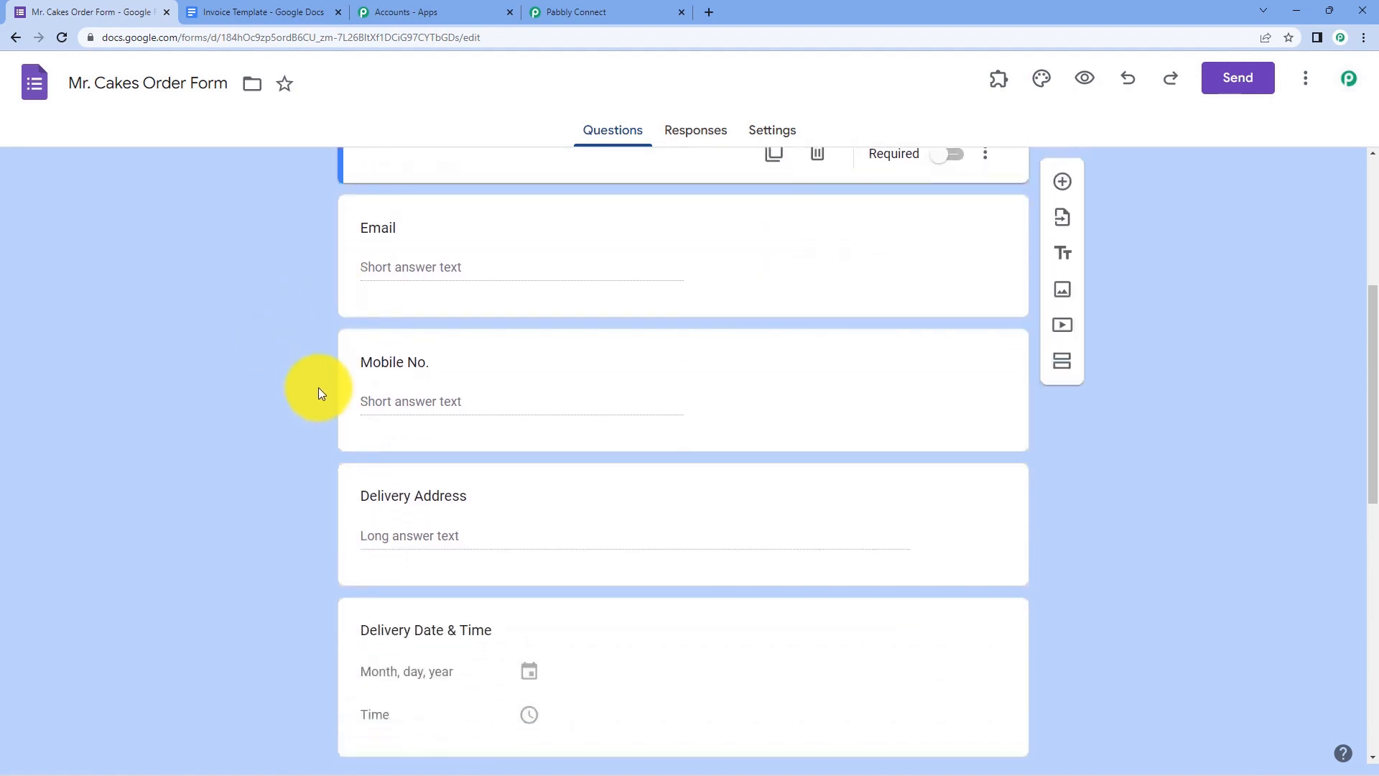
scroll(317, 392, down, 1)
scroll(323, 402, down, 1)
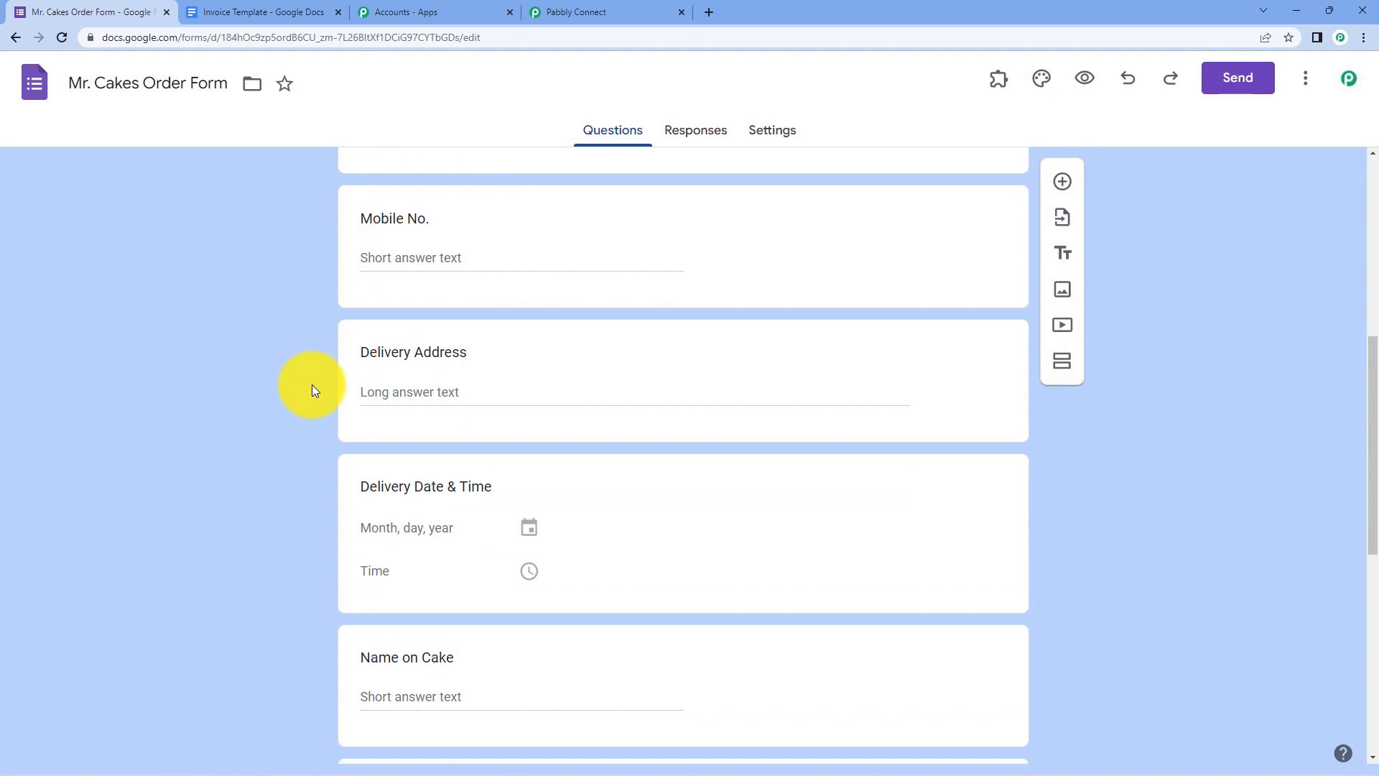
scroll(315, 395, down, 4)
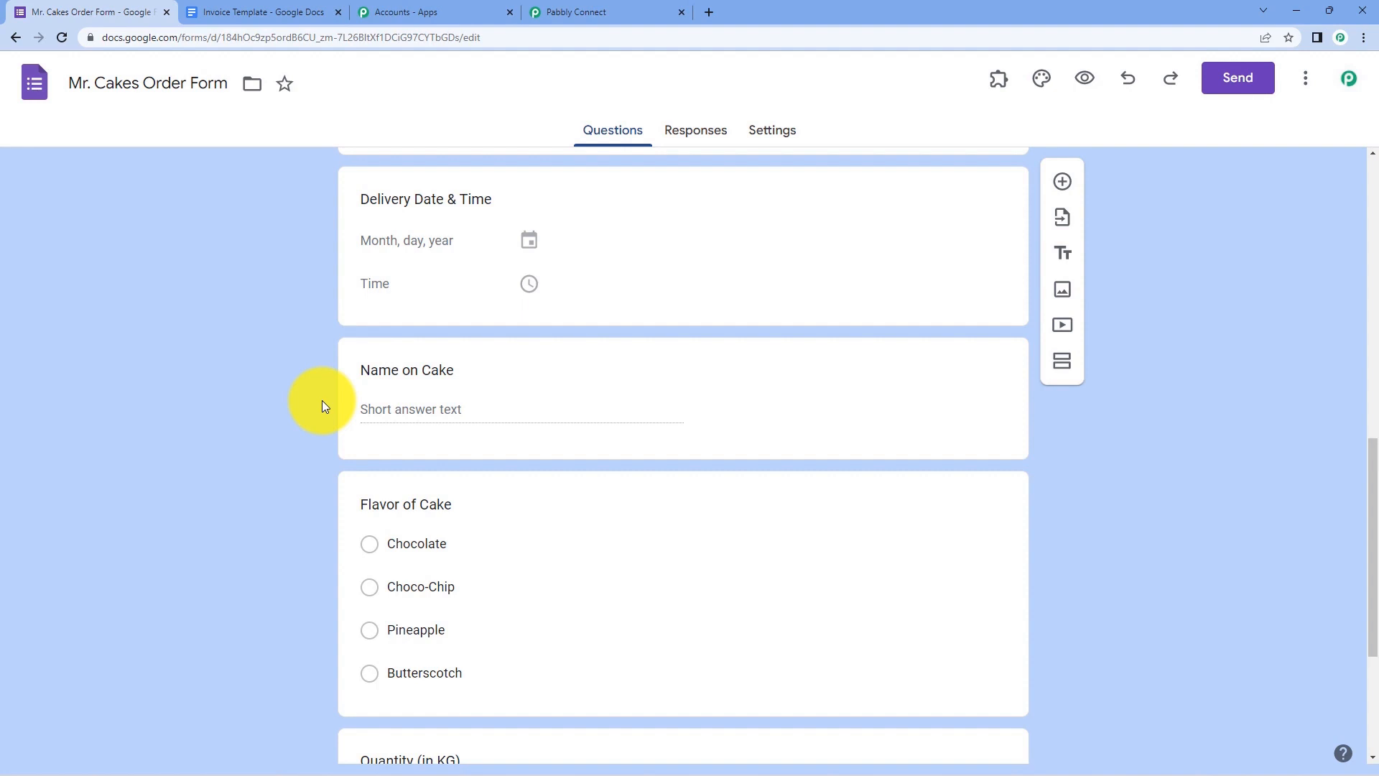
scroll(321, 406, down, 3)
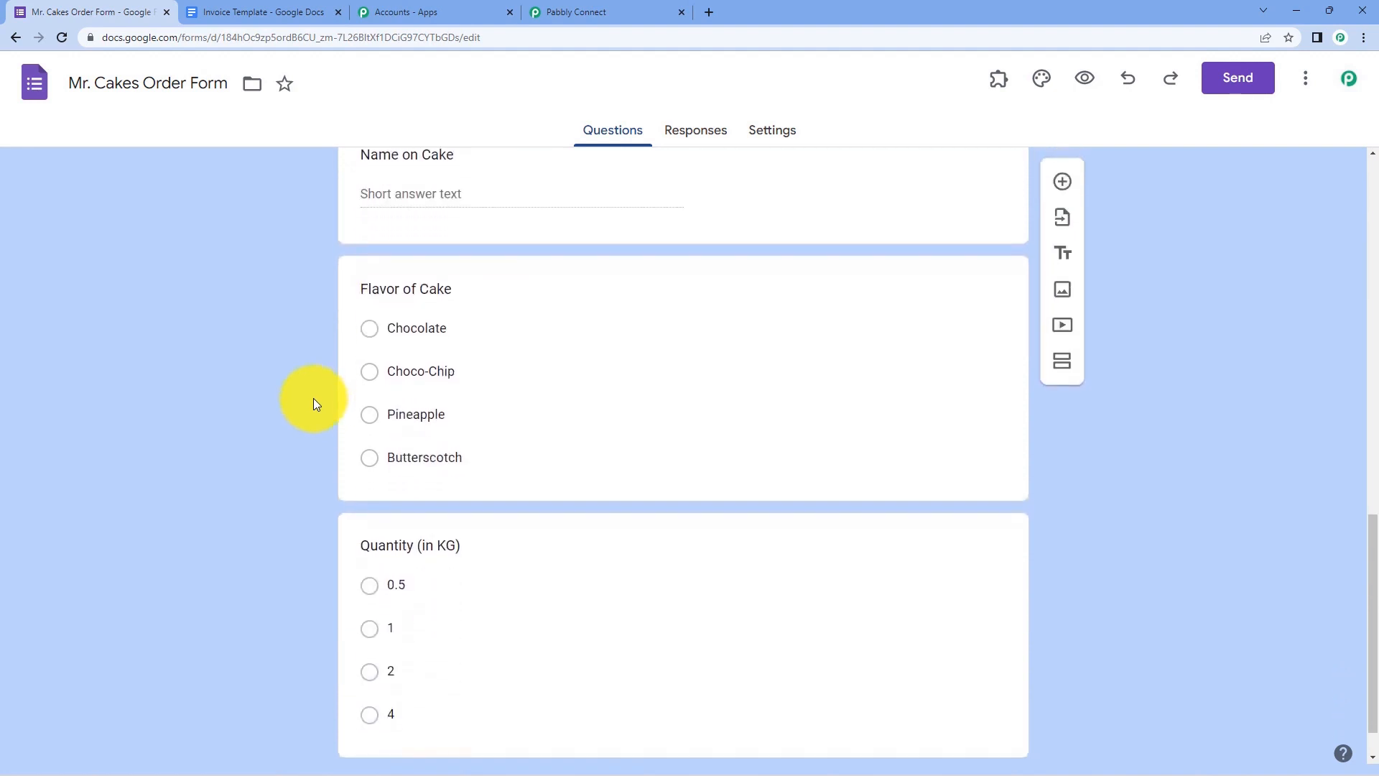
scroll(314, 403, down, 1)
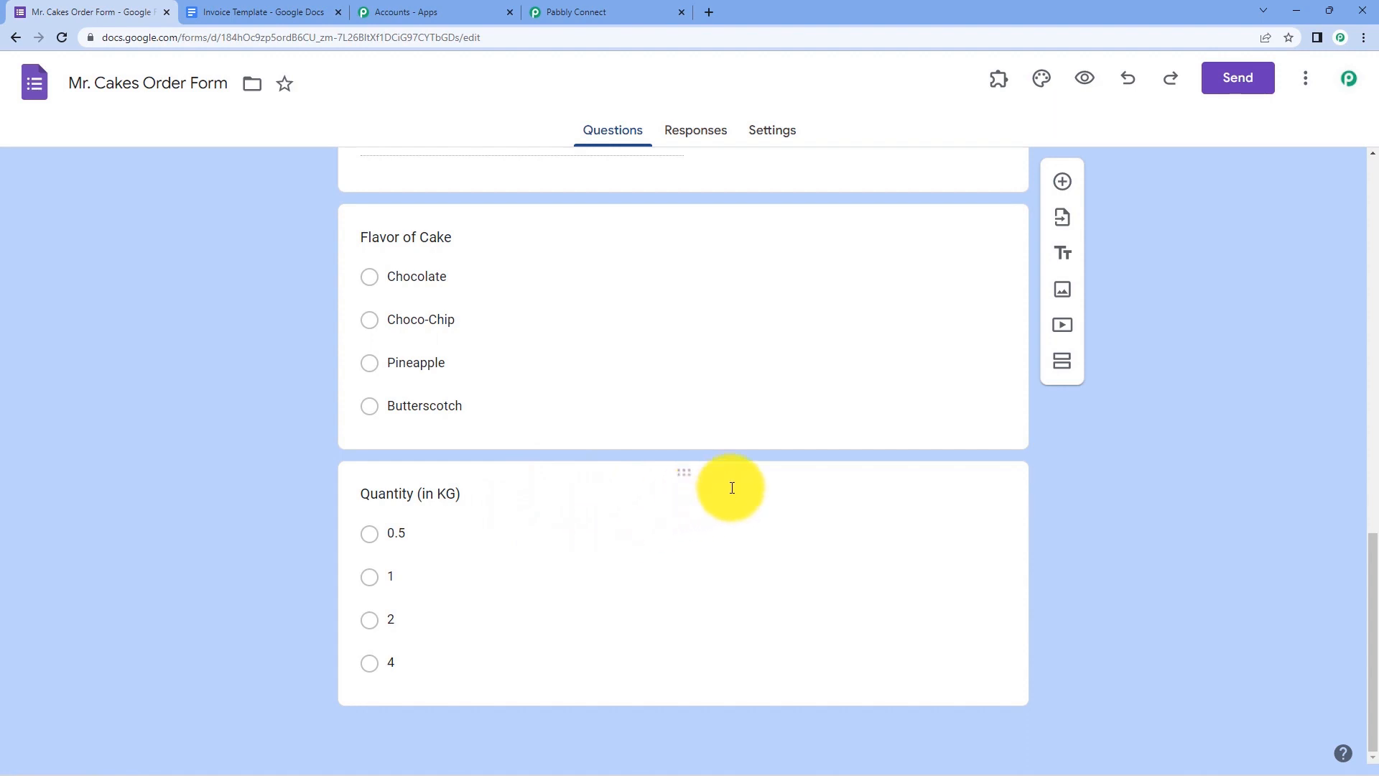
click(778, 478)
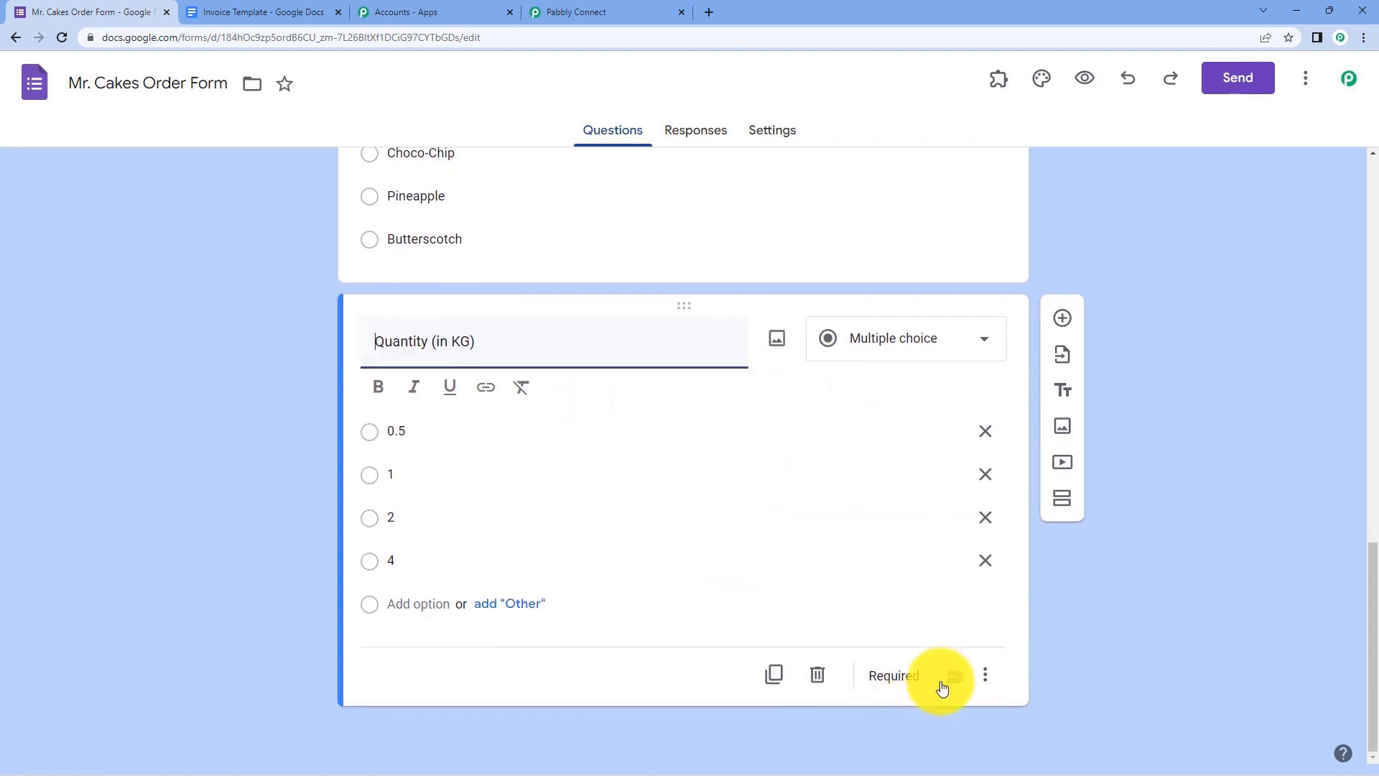
click(947, 680)
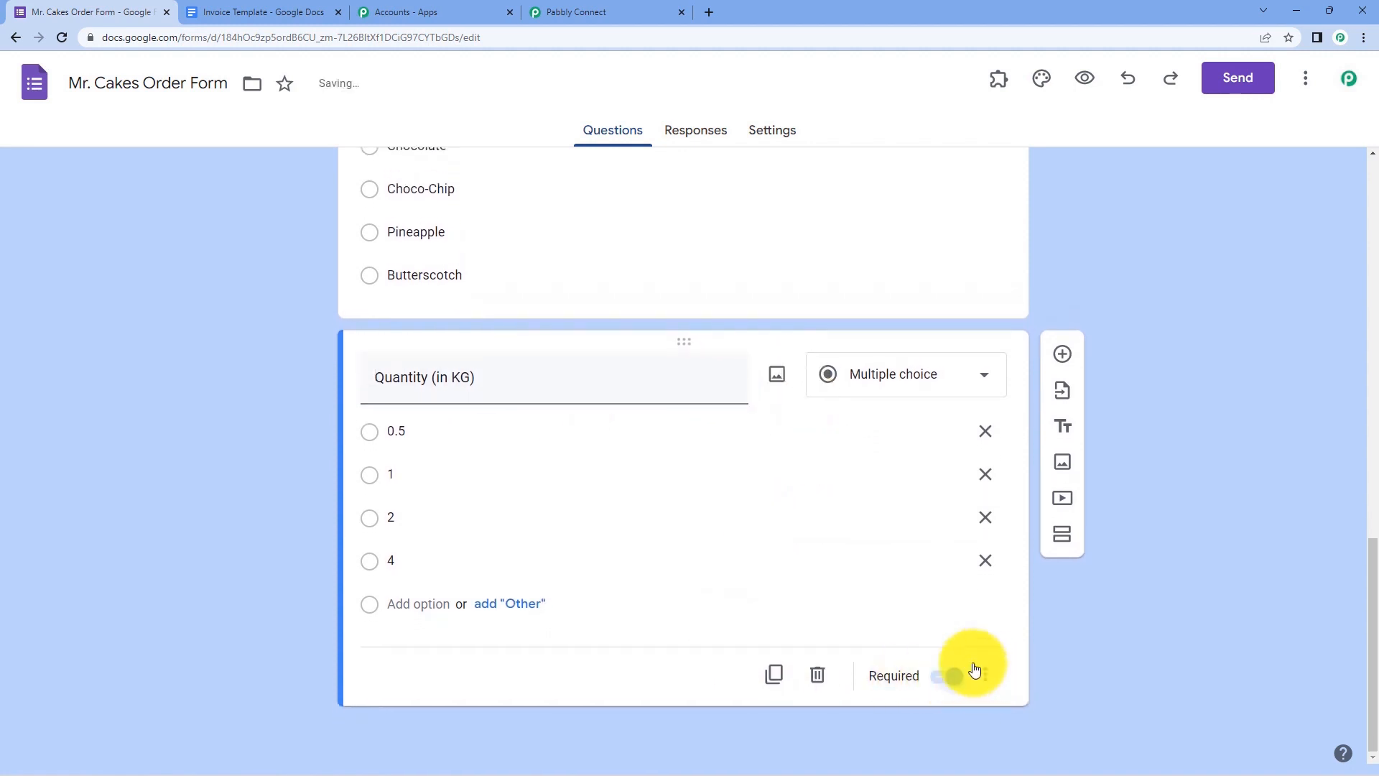
click(967, 670)
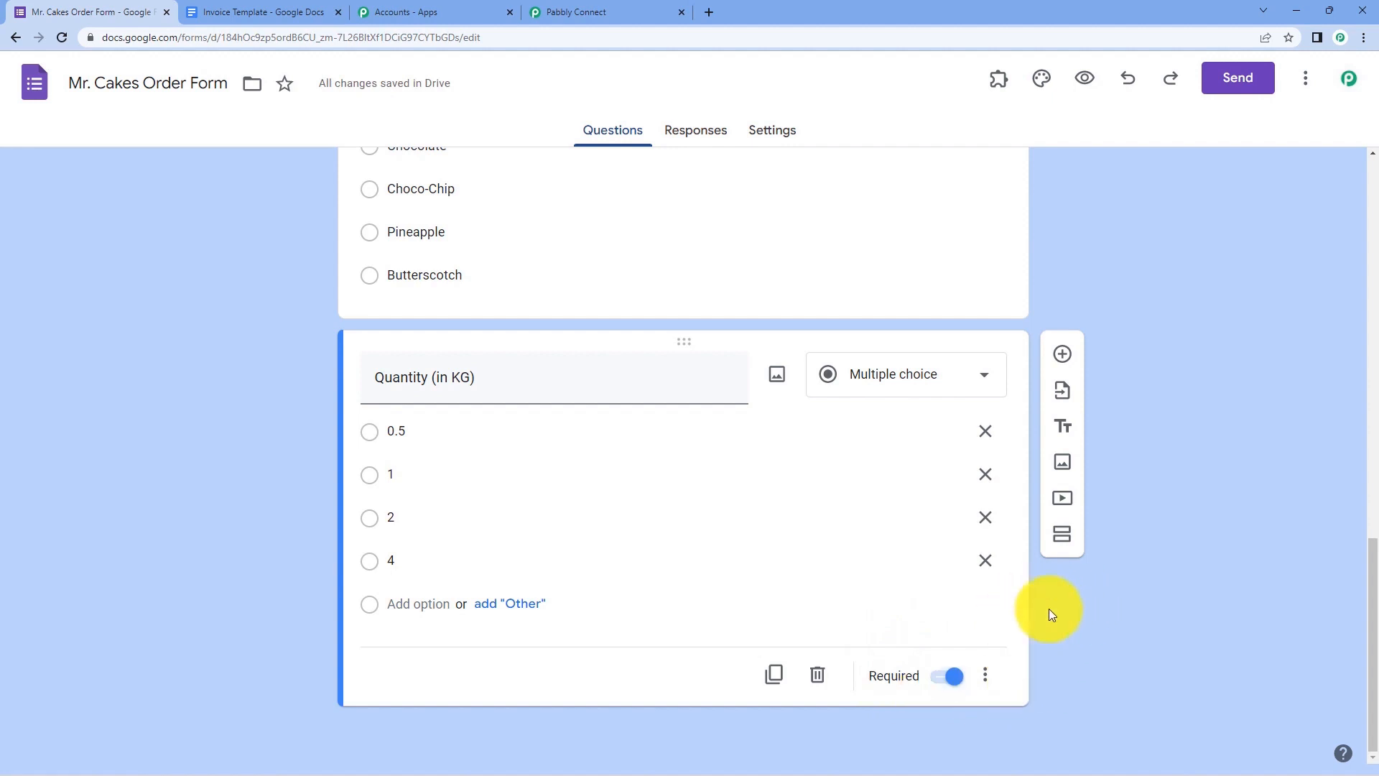
scroll(674, 290, up, 3)
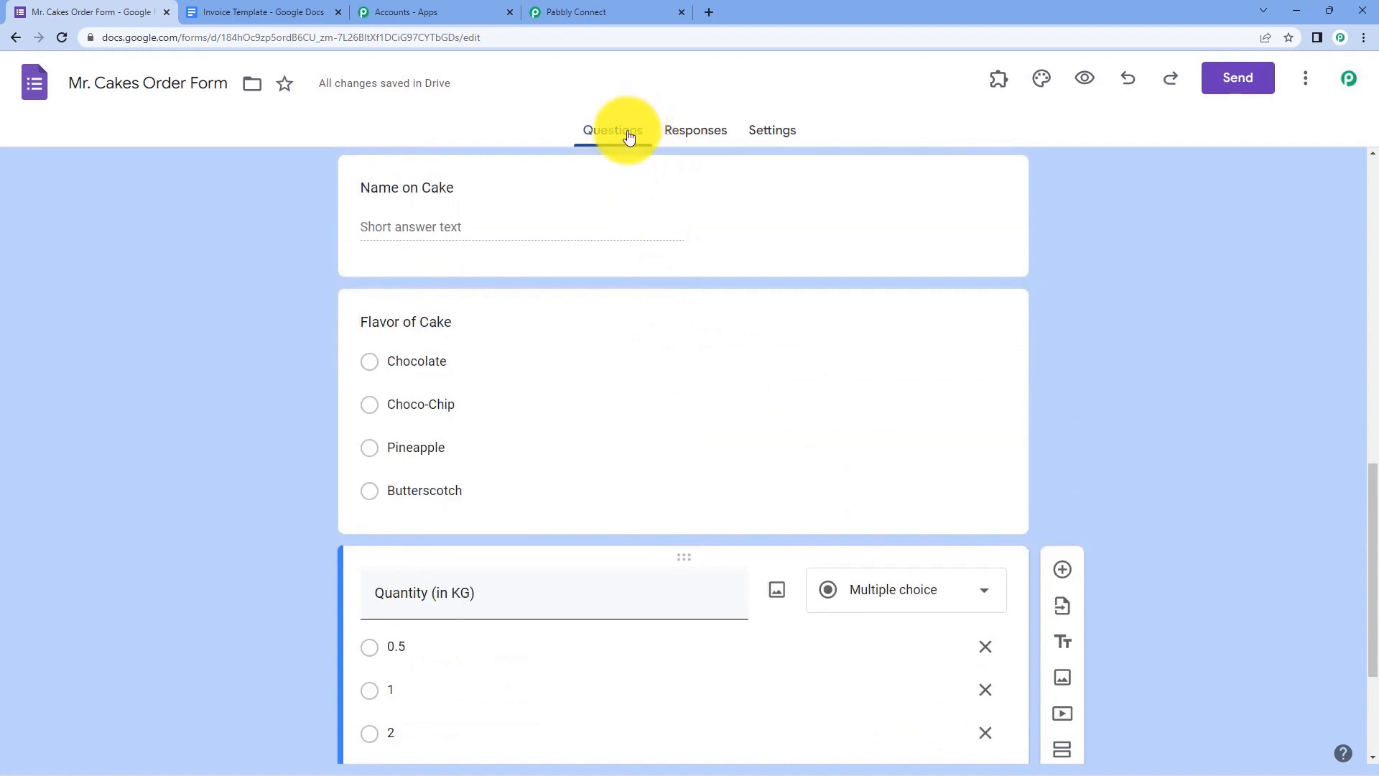
- Link responses to a new 'Mr. Cakes Order Form (Responses)' spreadsheet and open it
click(691, 135)
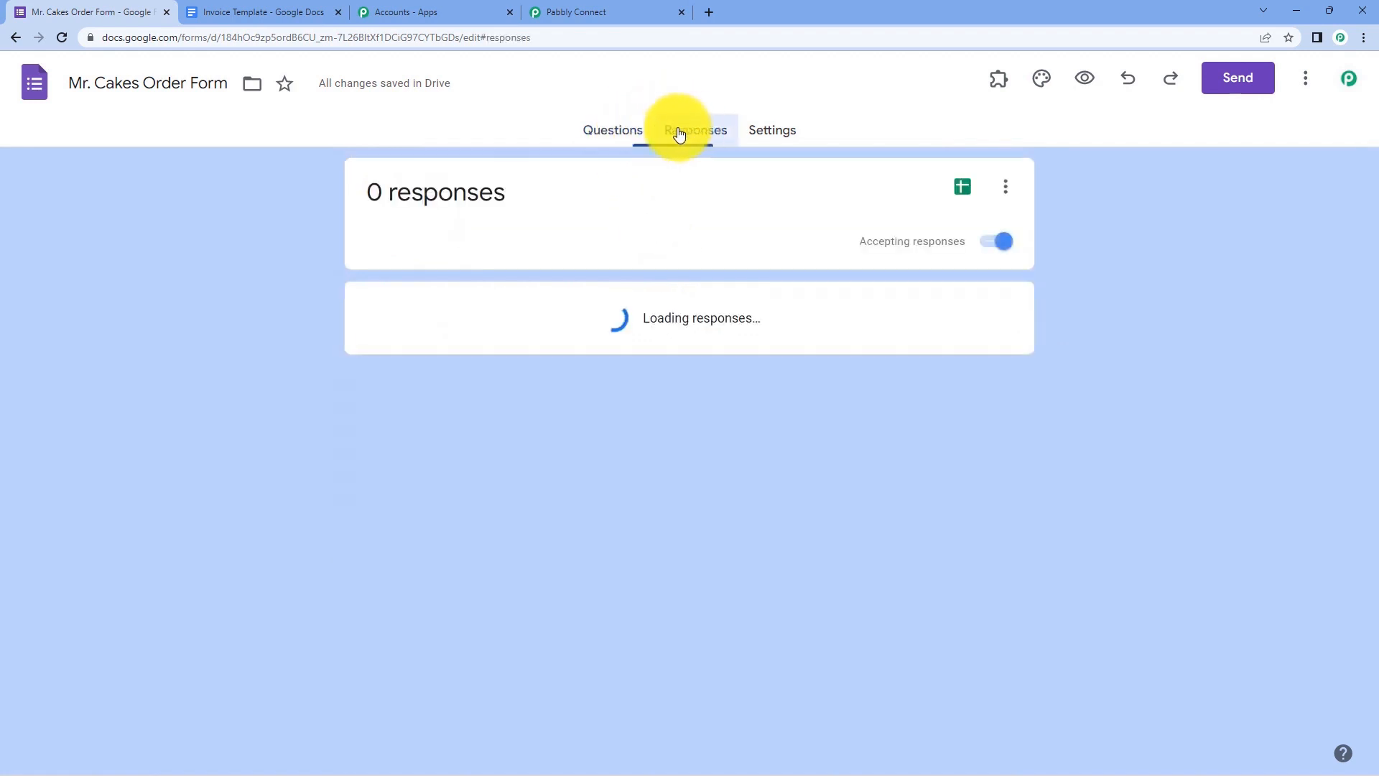
click(963, 191)
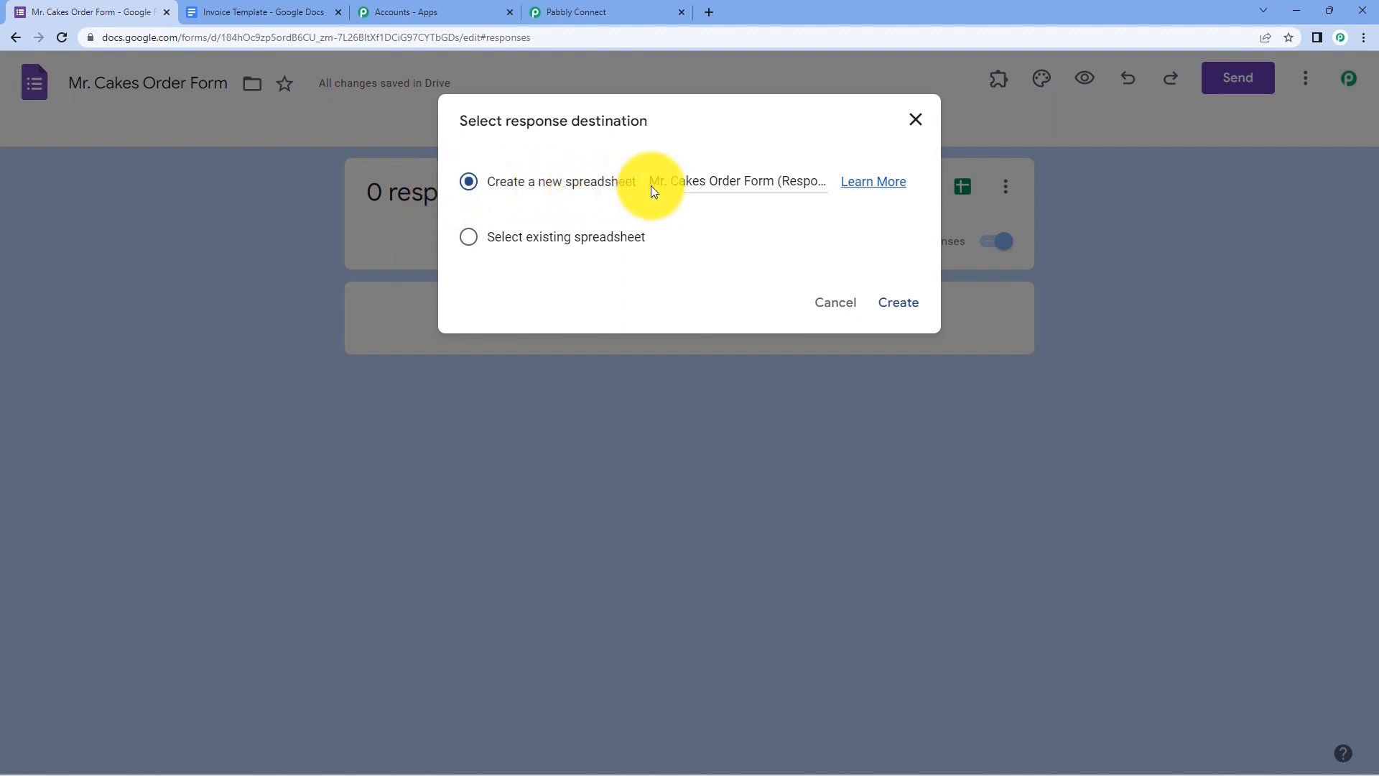
click(900, 303)
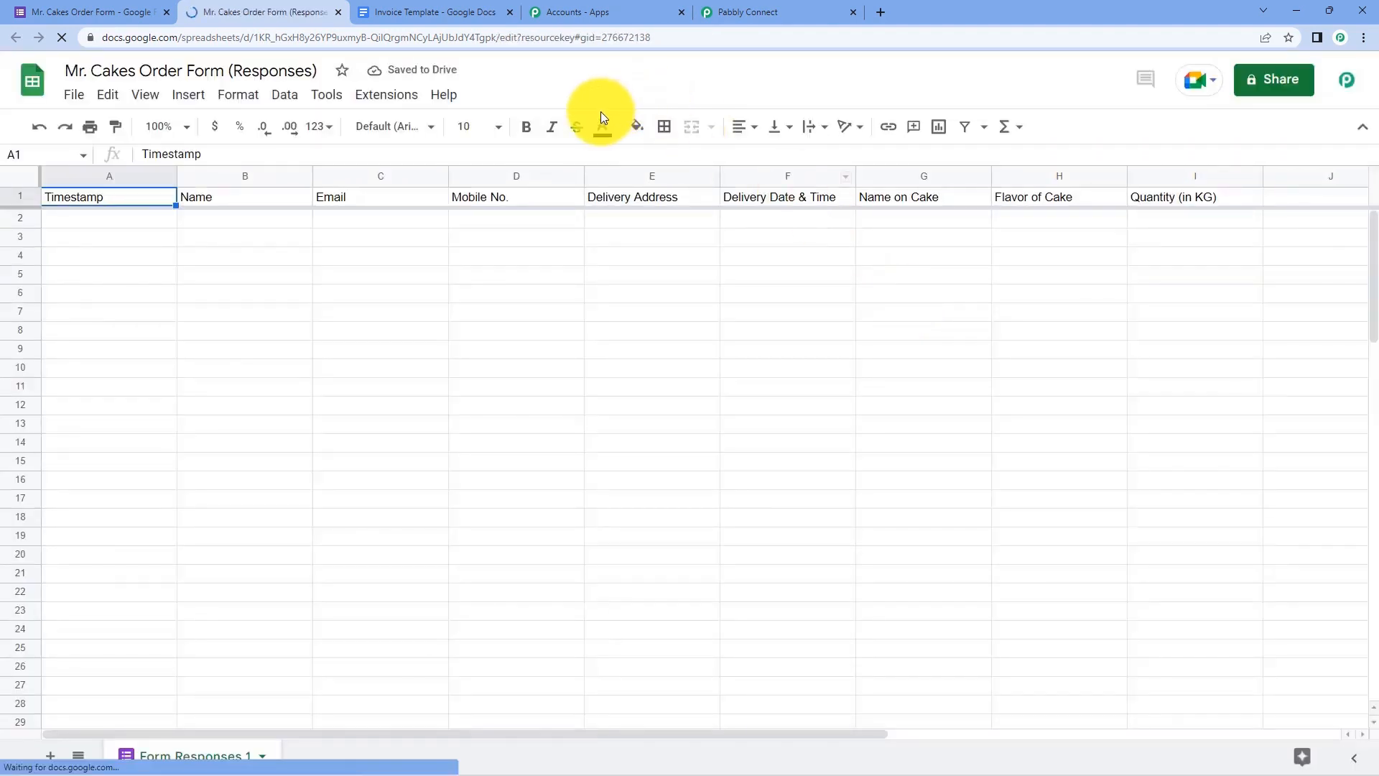
click(104, 8)
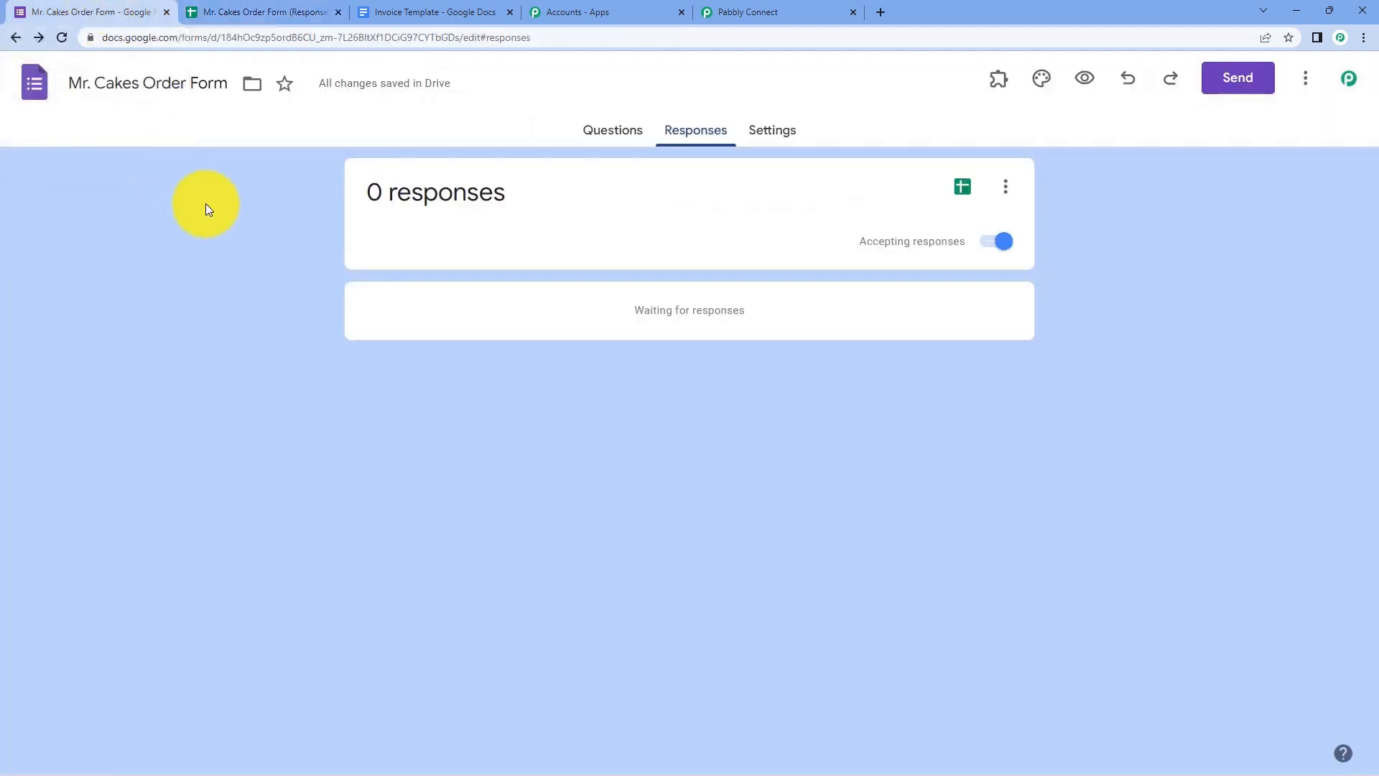
click(249, 9)
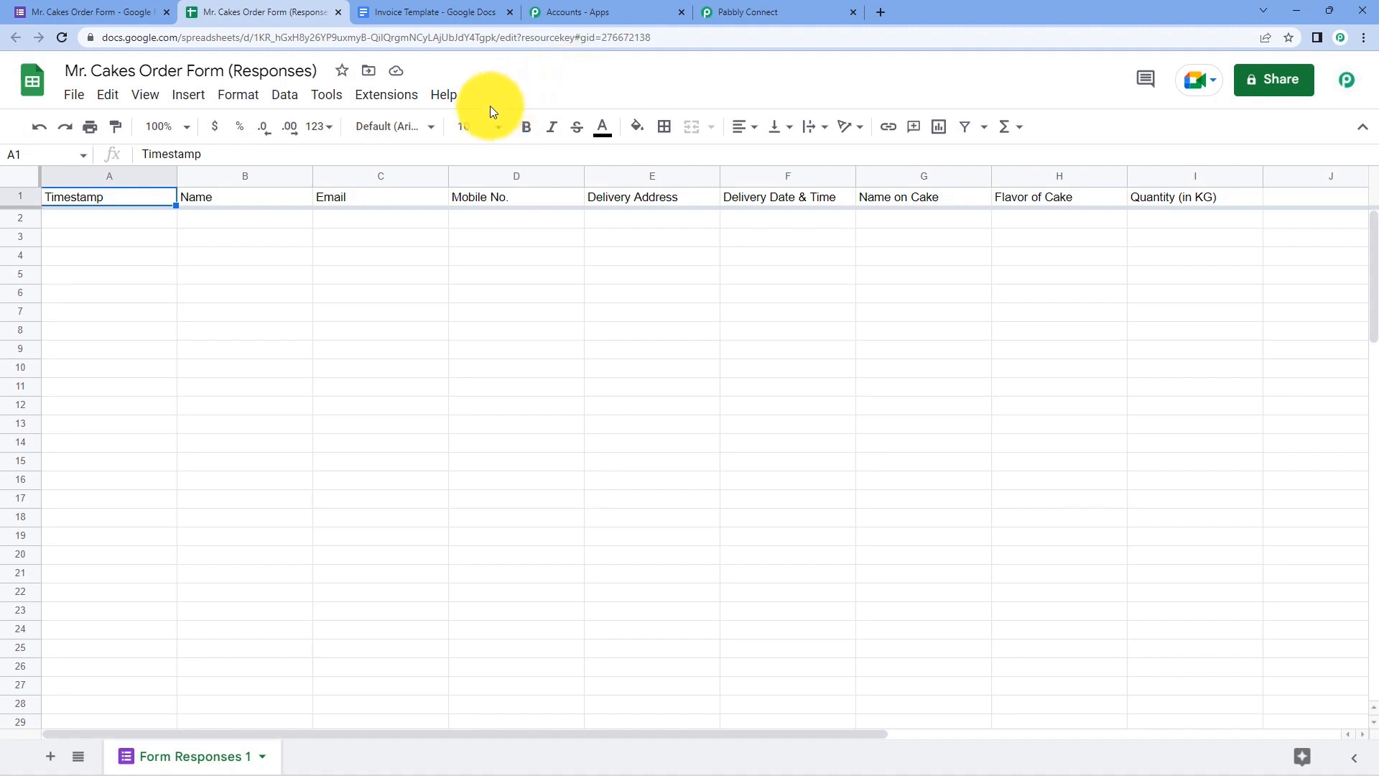
click(387, 97)
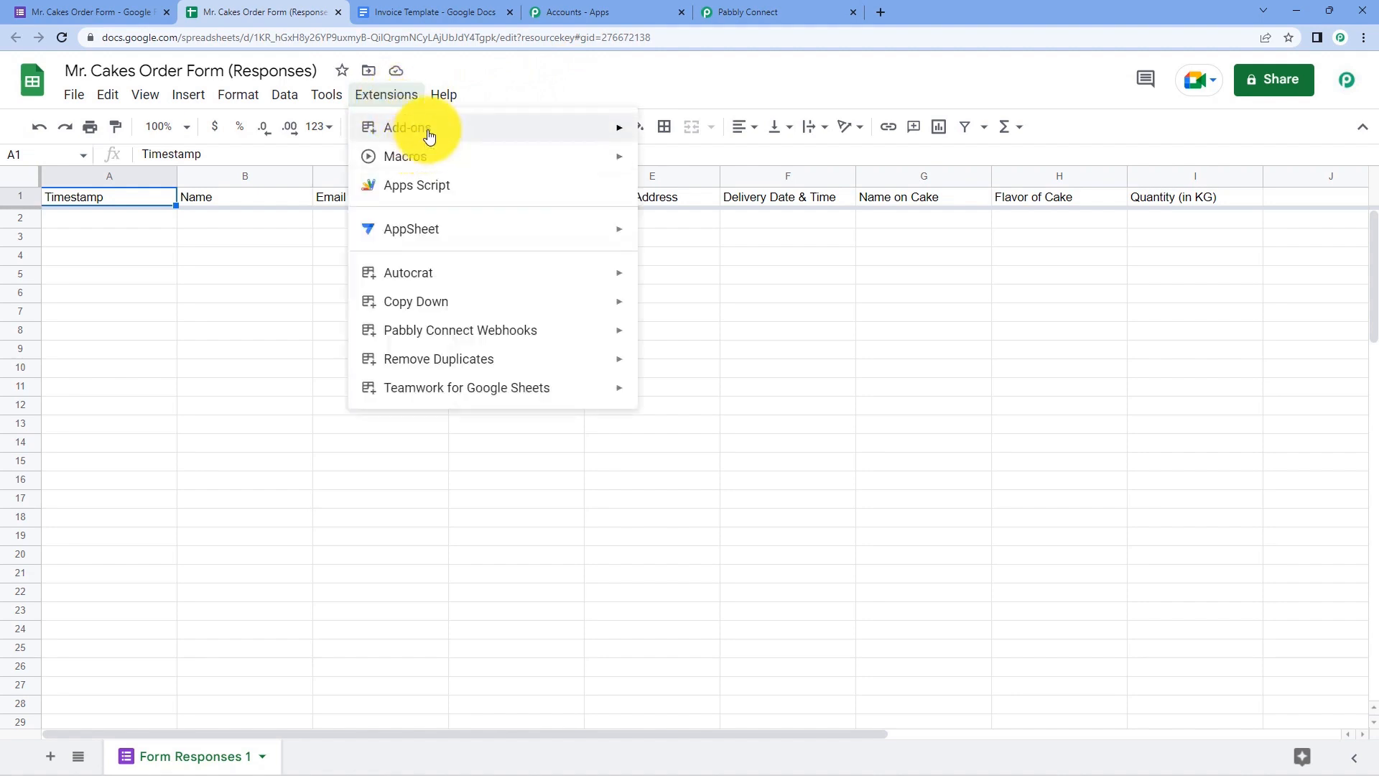
mouse_move(425, 130)
click(730, 133)
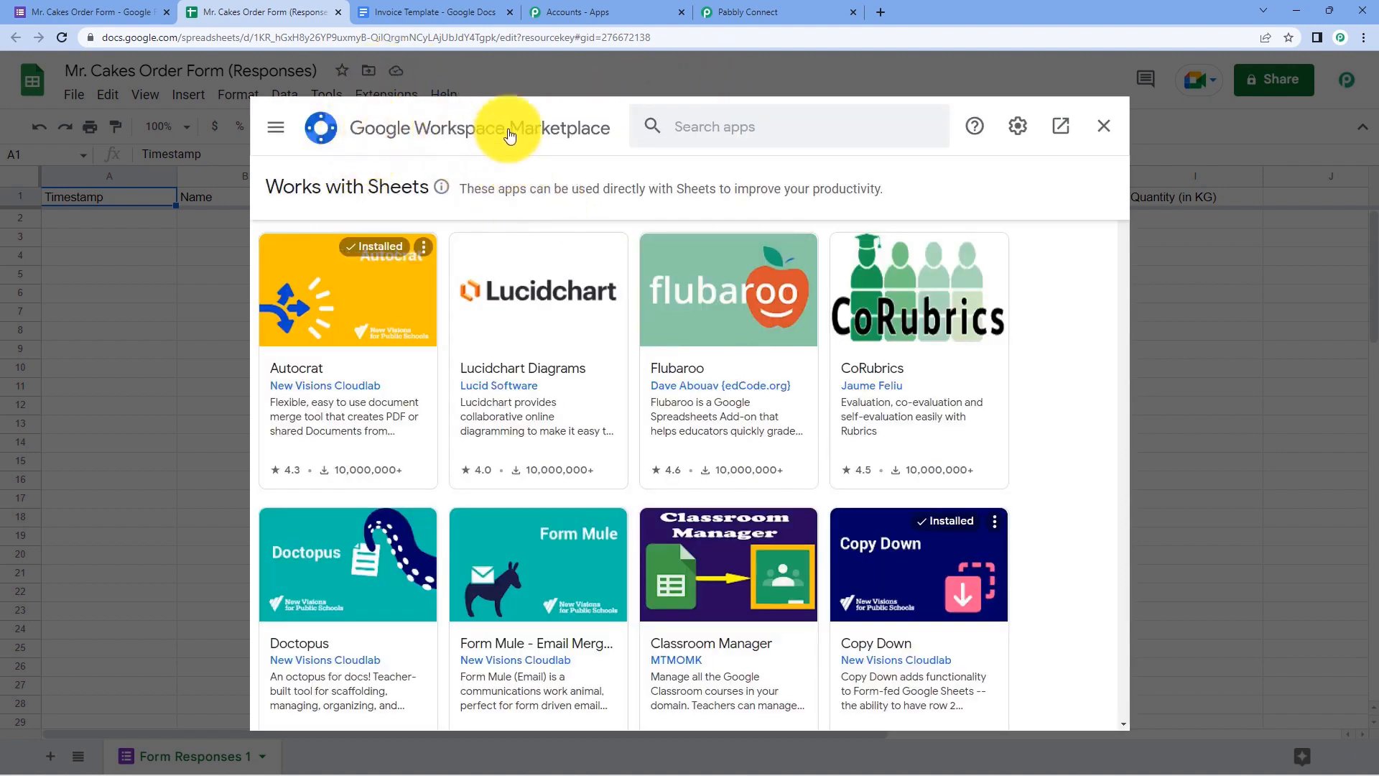
click(724, 137)
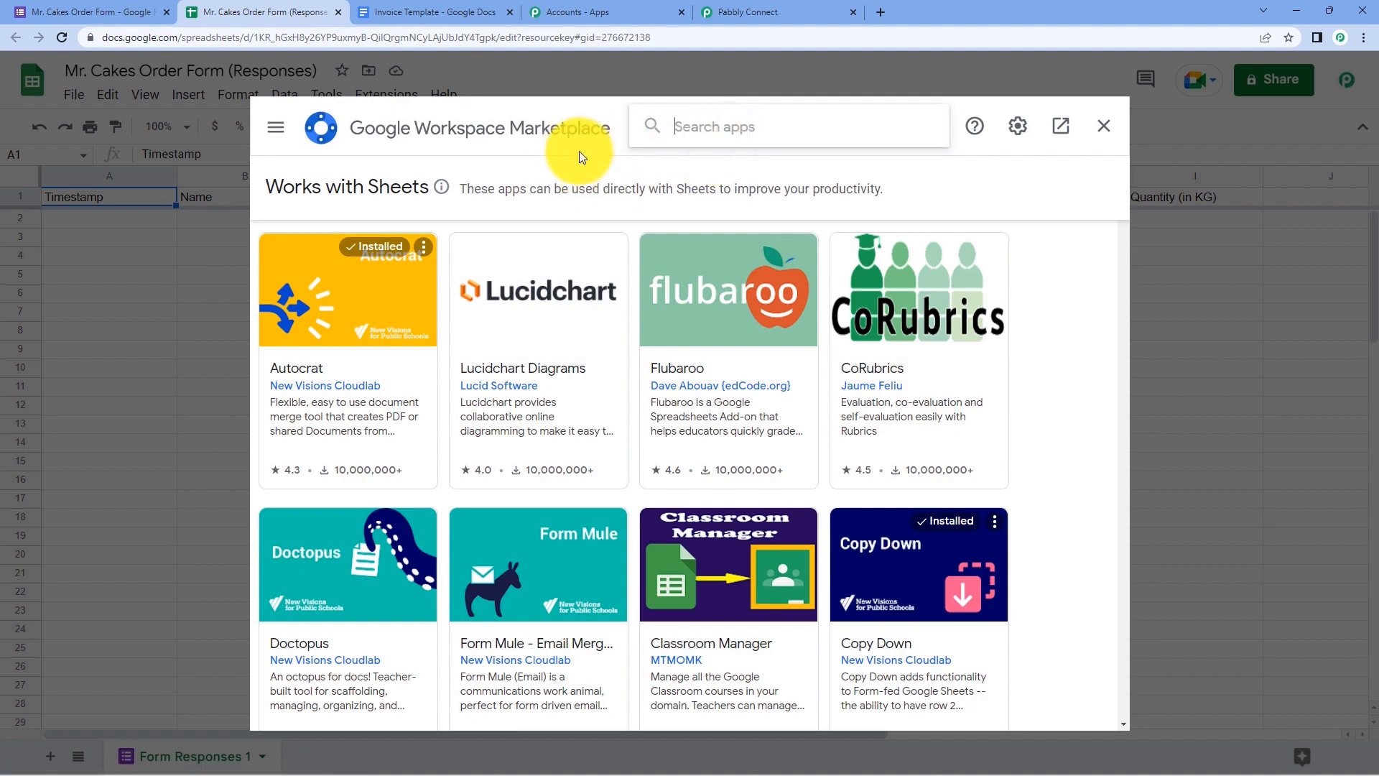
text(Pabbly)
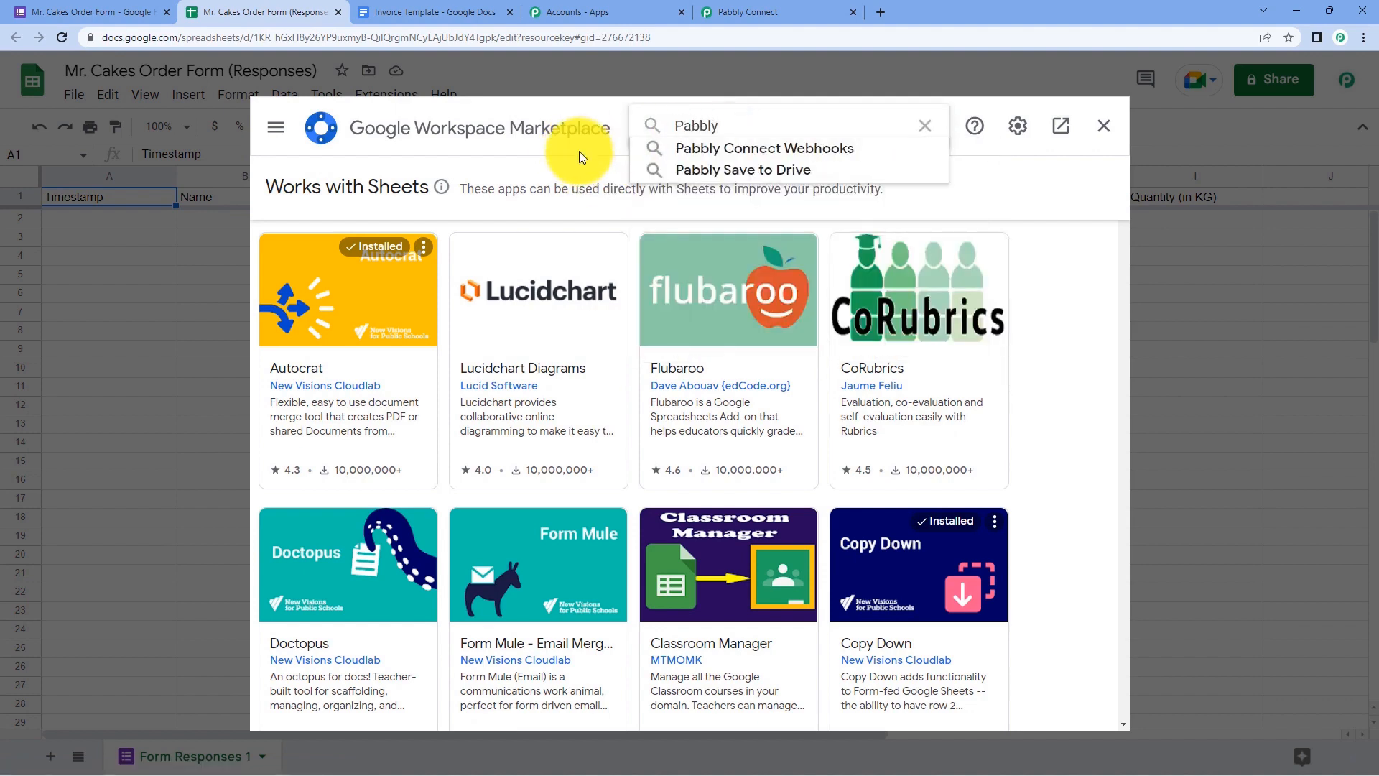
click(740, 147)
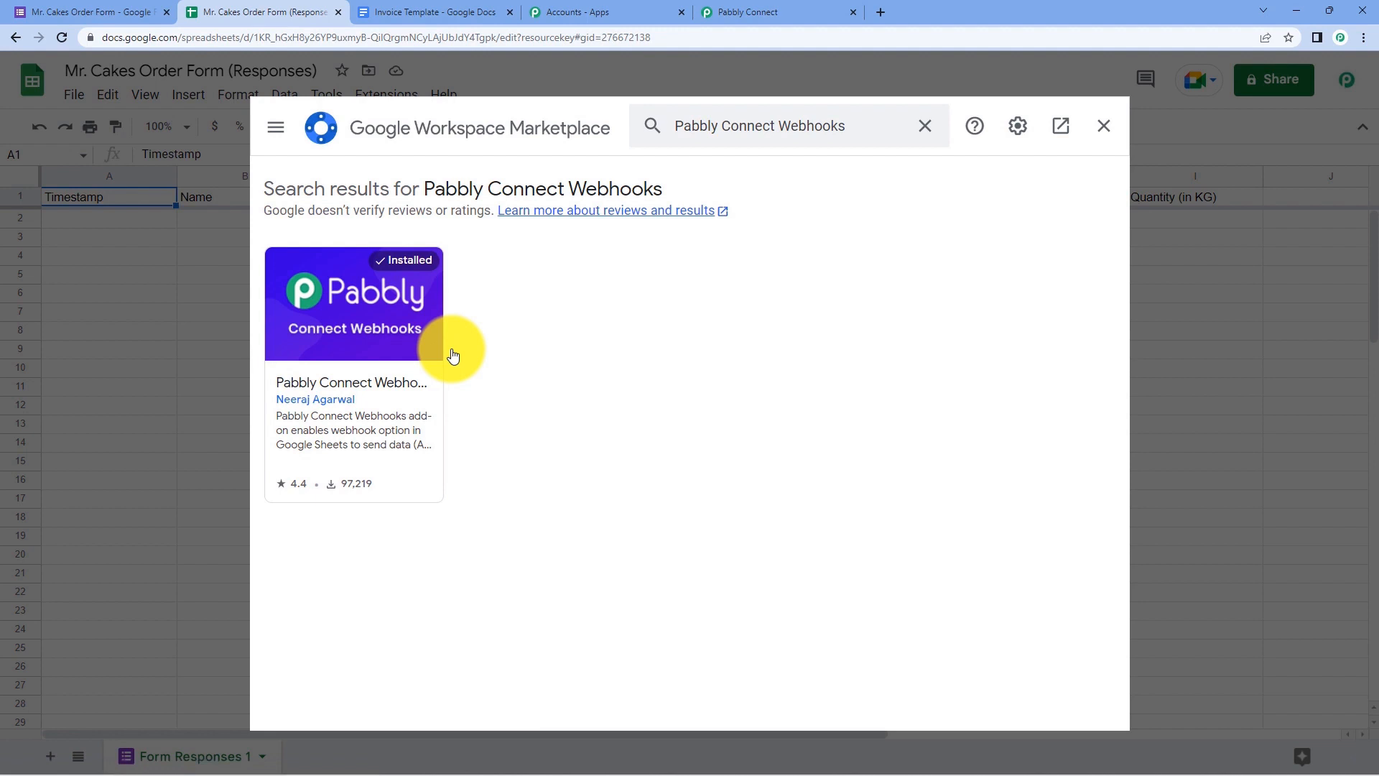
click(1097, 133)
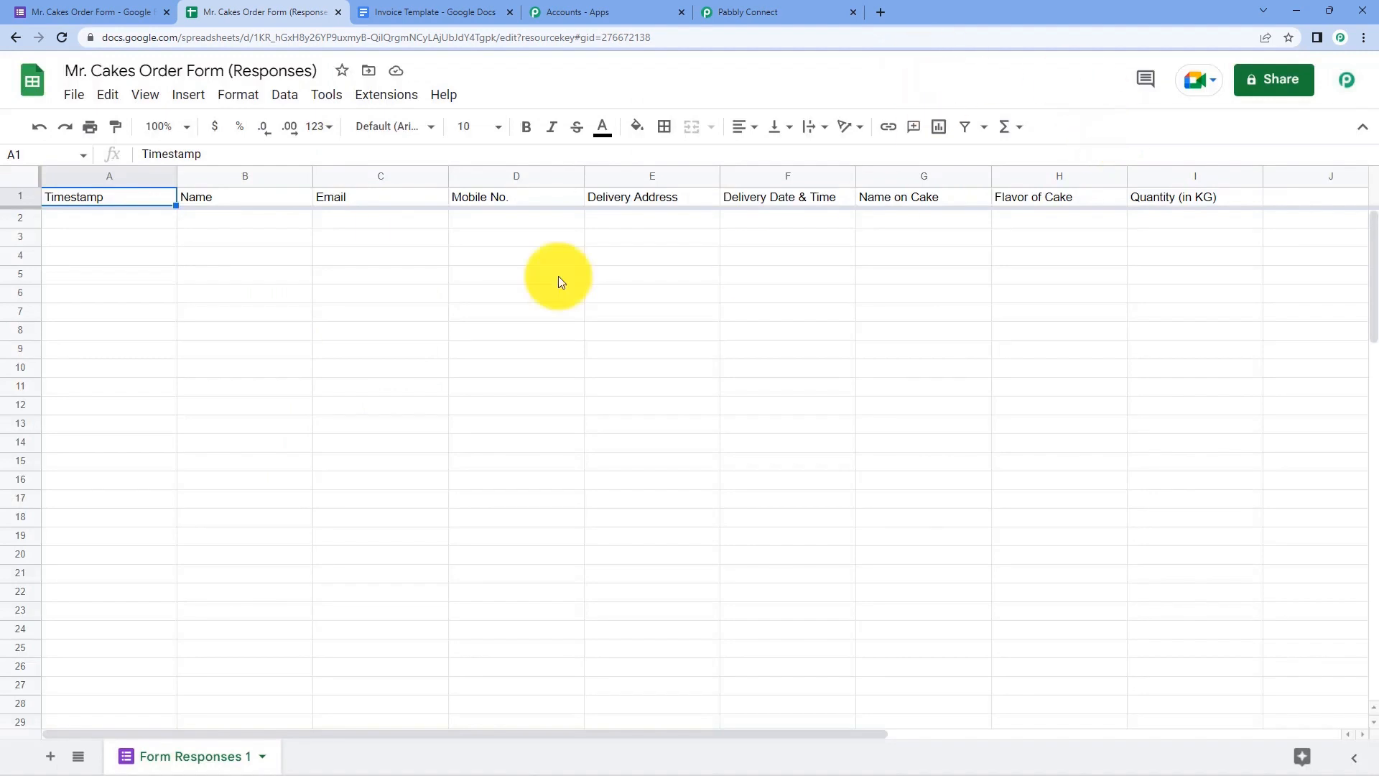
- Reload the sheet and launch Extensions > Pabbly Connect Webhooks > Initial Setup
click(62, 37)
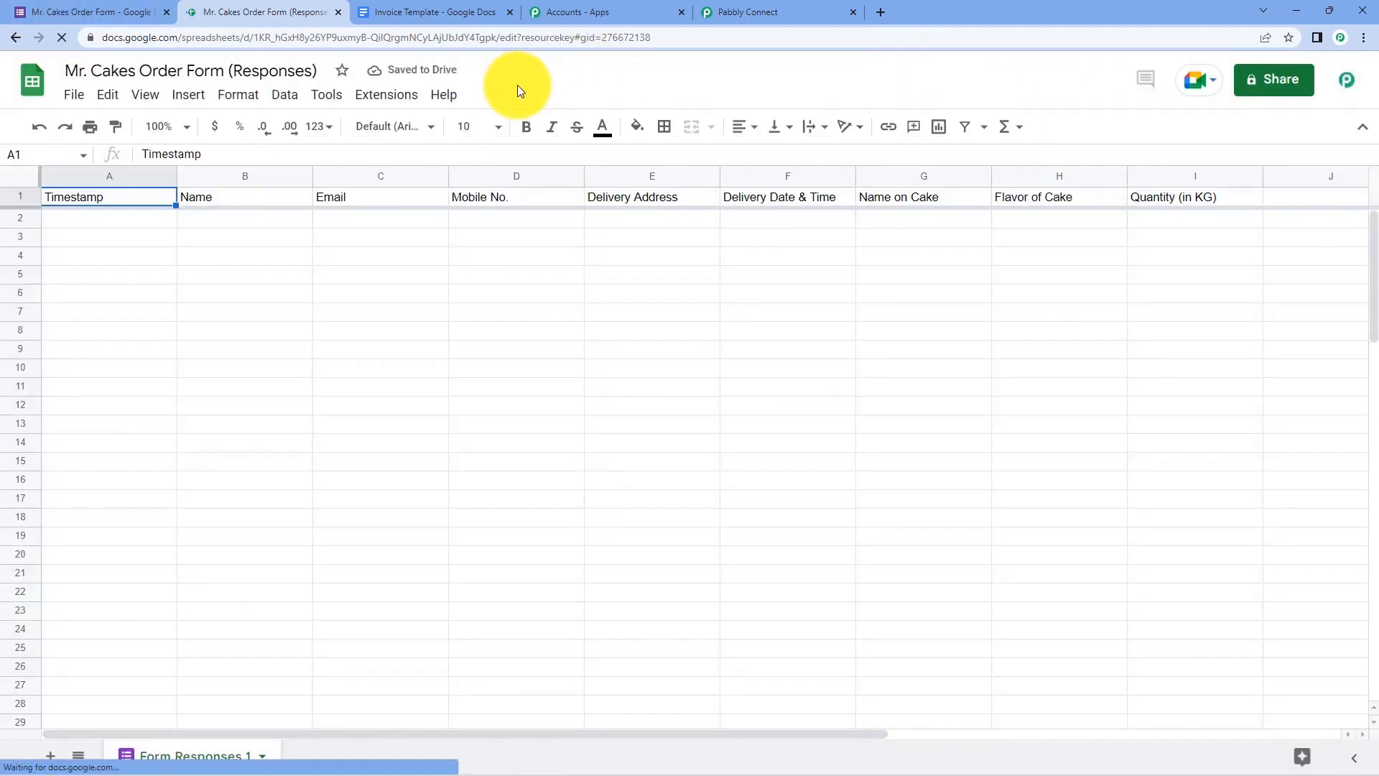
click(402, 96)
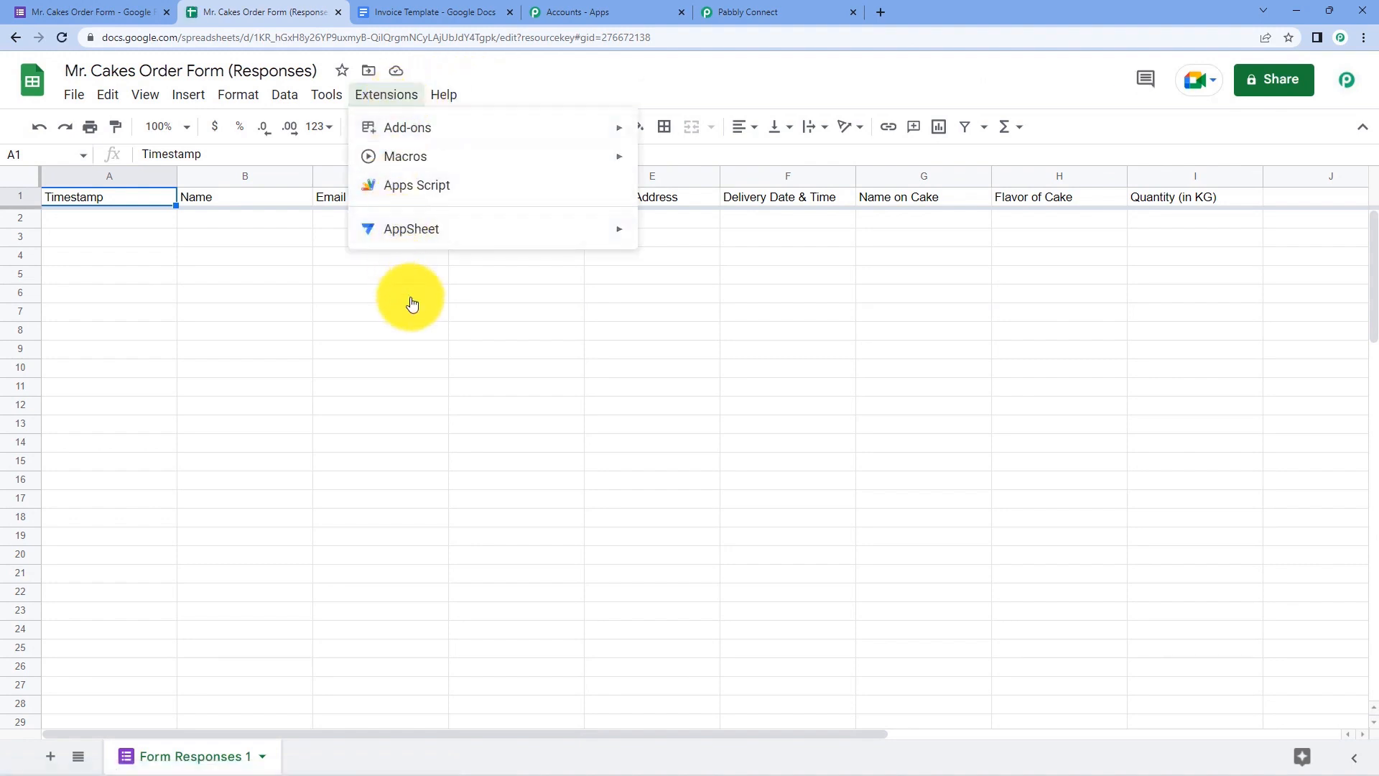
mouse_move(483, 332)
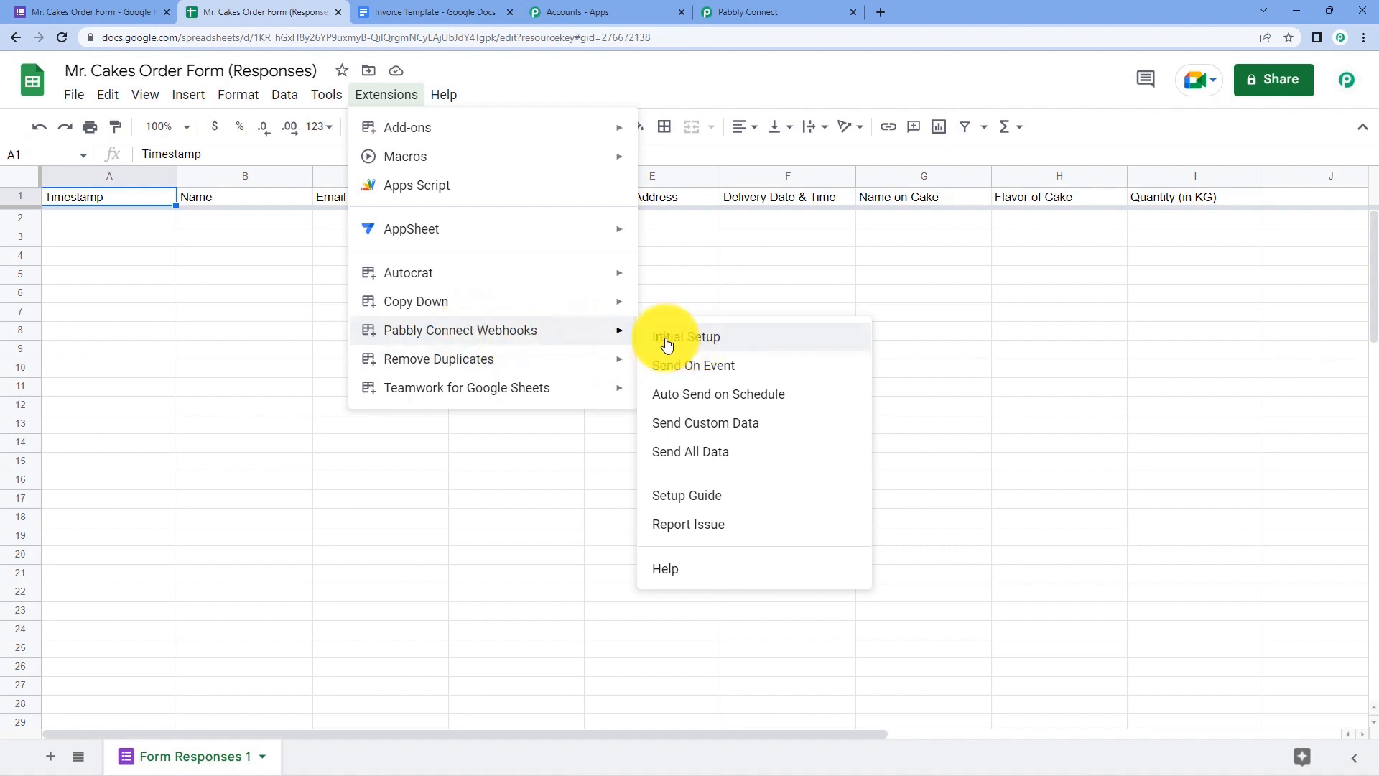
click(741, 340)
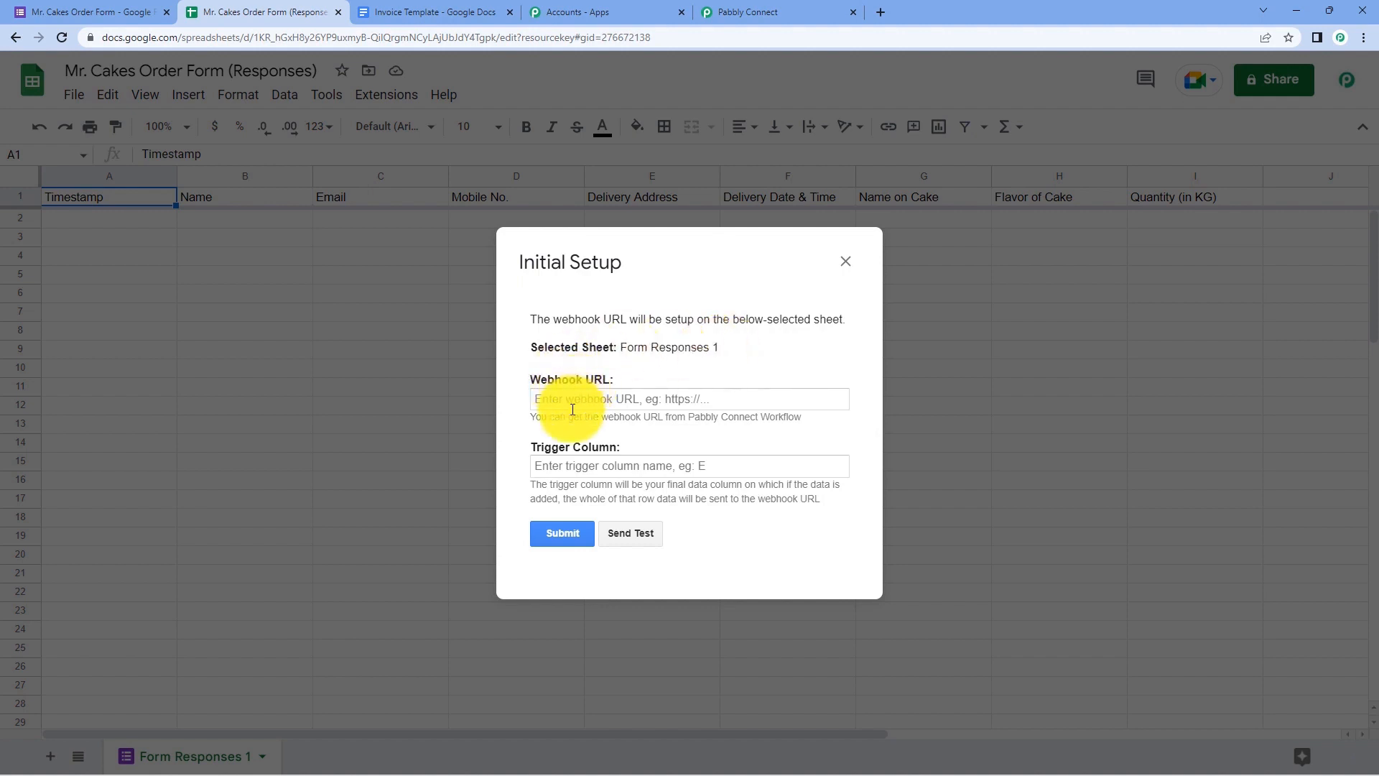
- Copy the workflow's webhook URL and paste it into the setup's Webhook URL field
click(809, 9)
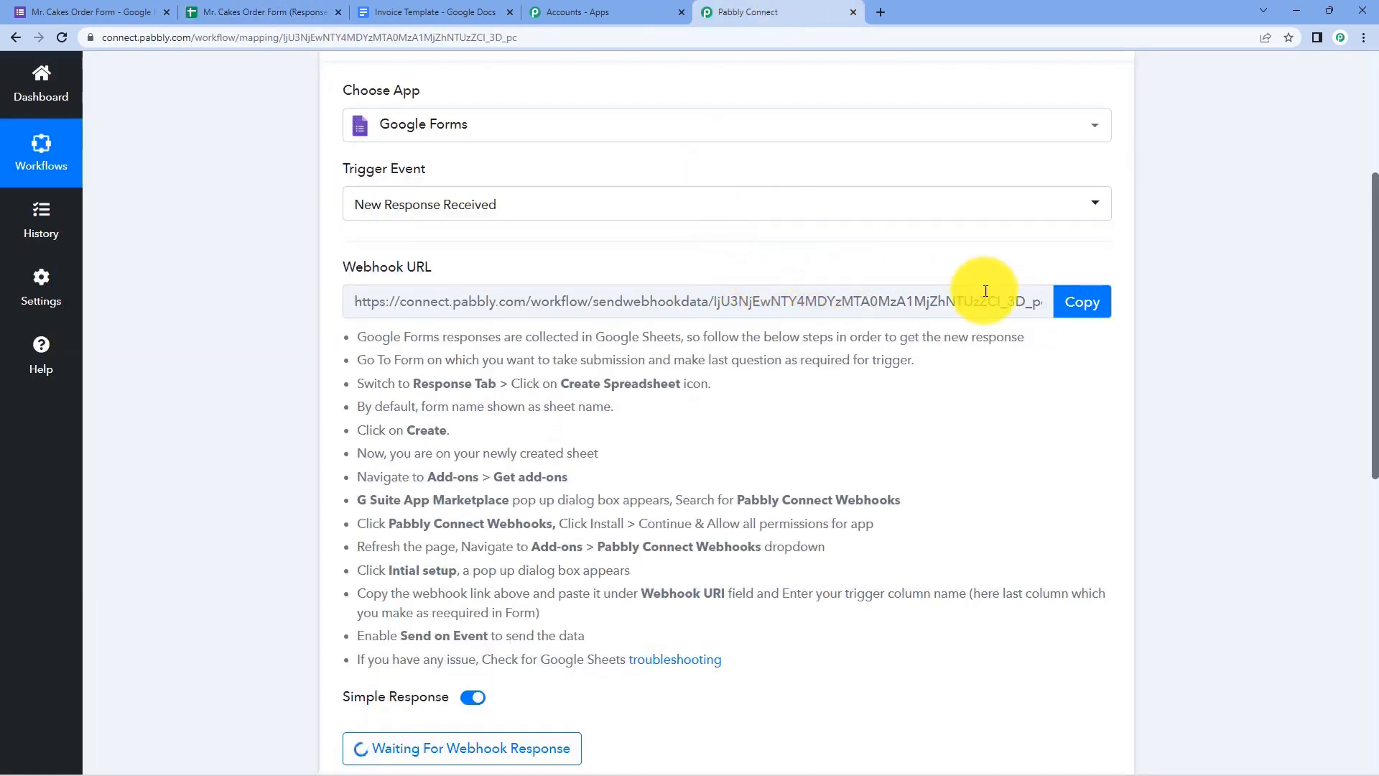
click(1080, 305)
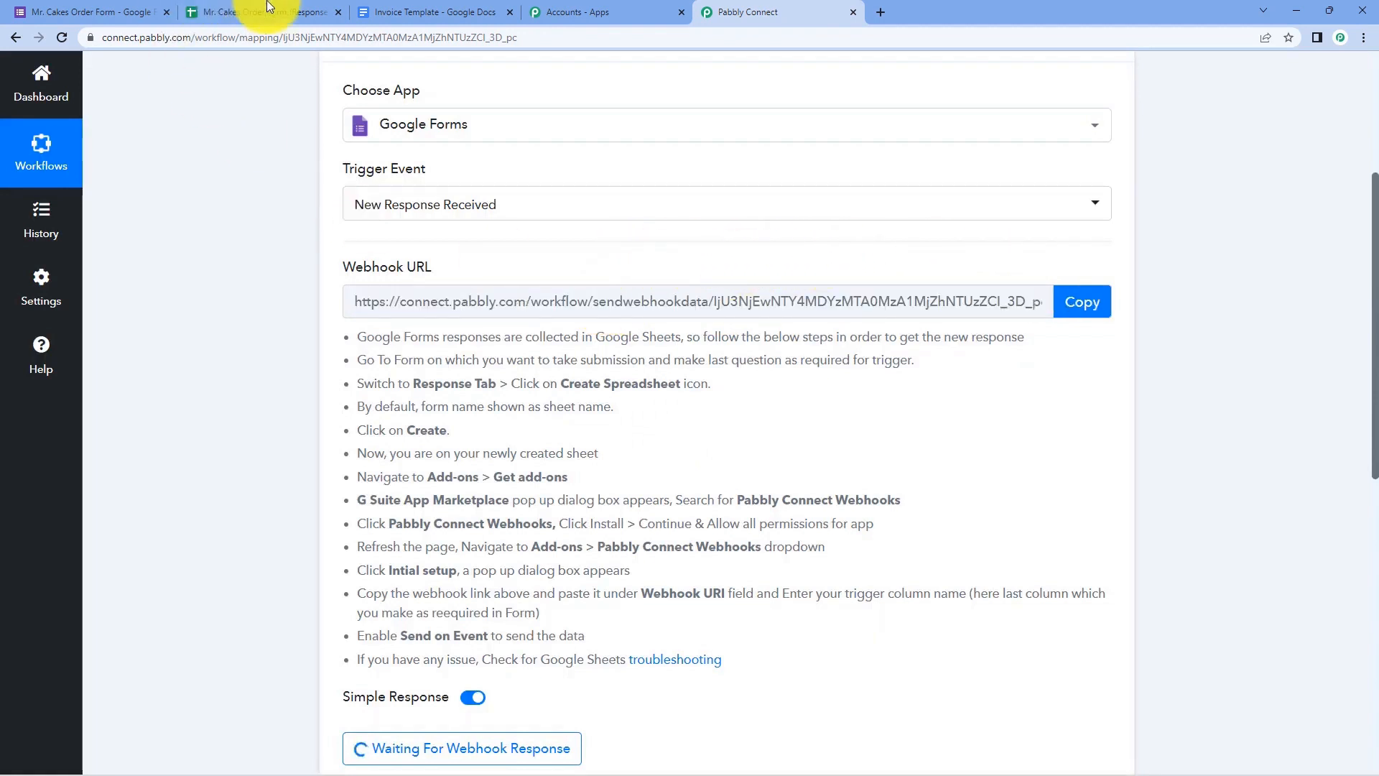
click(232, 13)
click(571, 399)
right_click(573, 403)
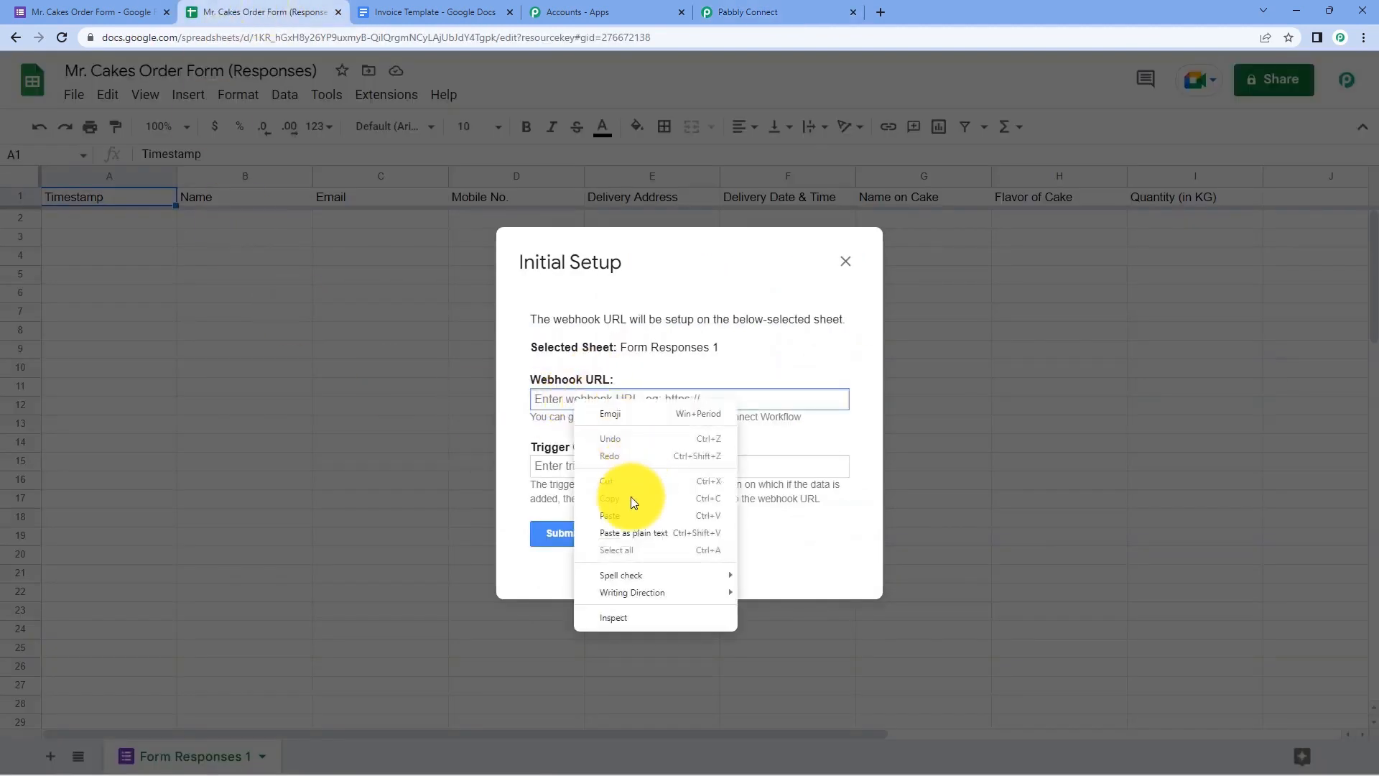
click(624, 514)
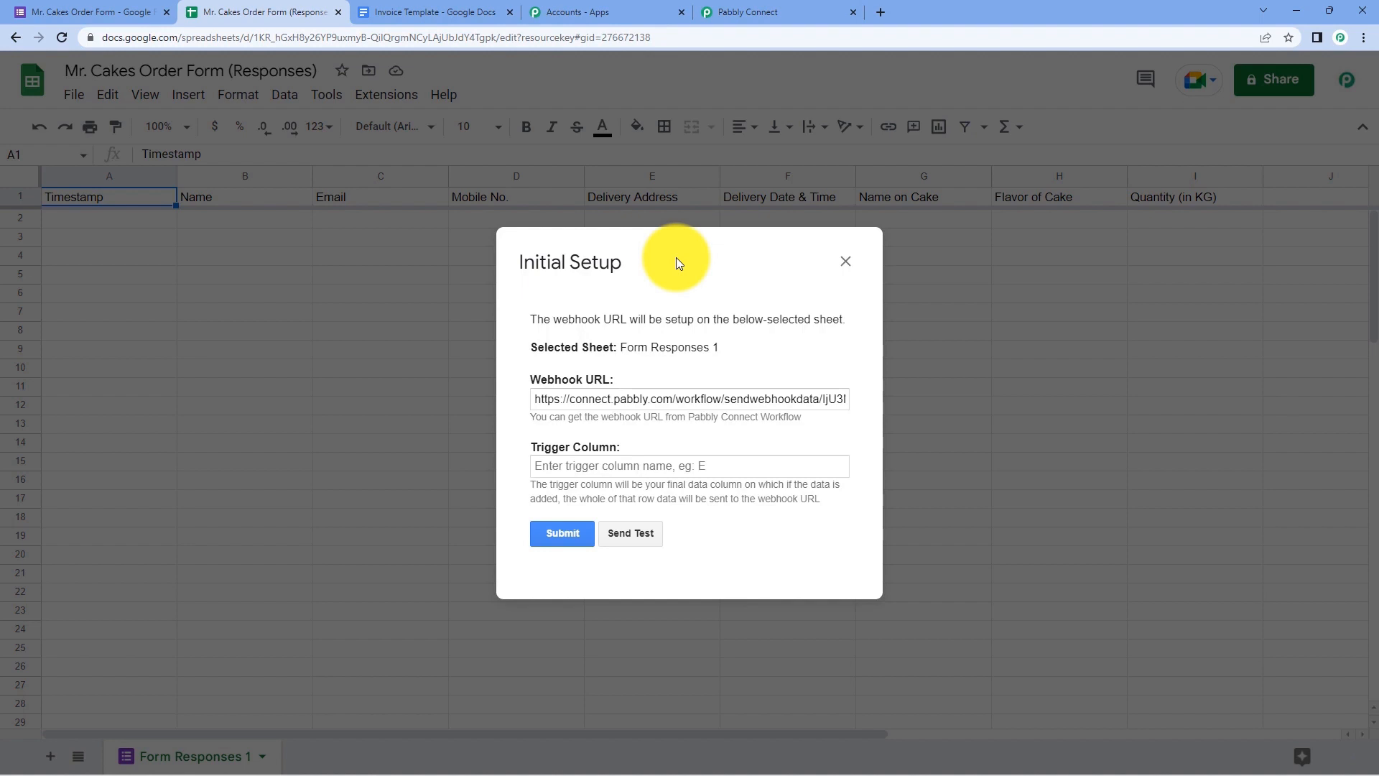
- Set trigger column I, submit the setup, and close the success dialog
drag(677, 259, 659, 301)
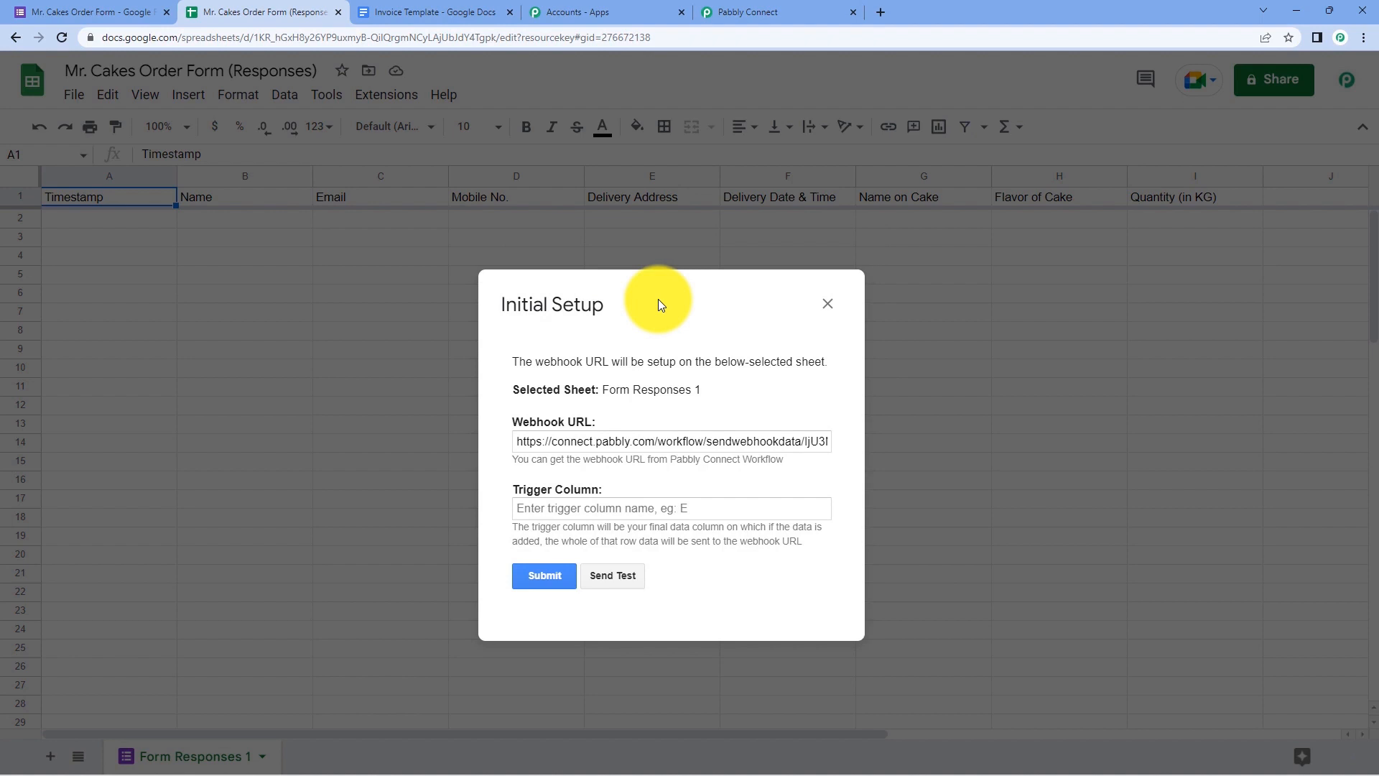
drag(688, 302, 668, 319)
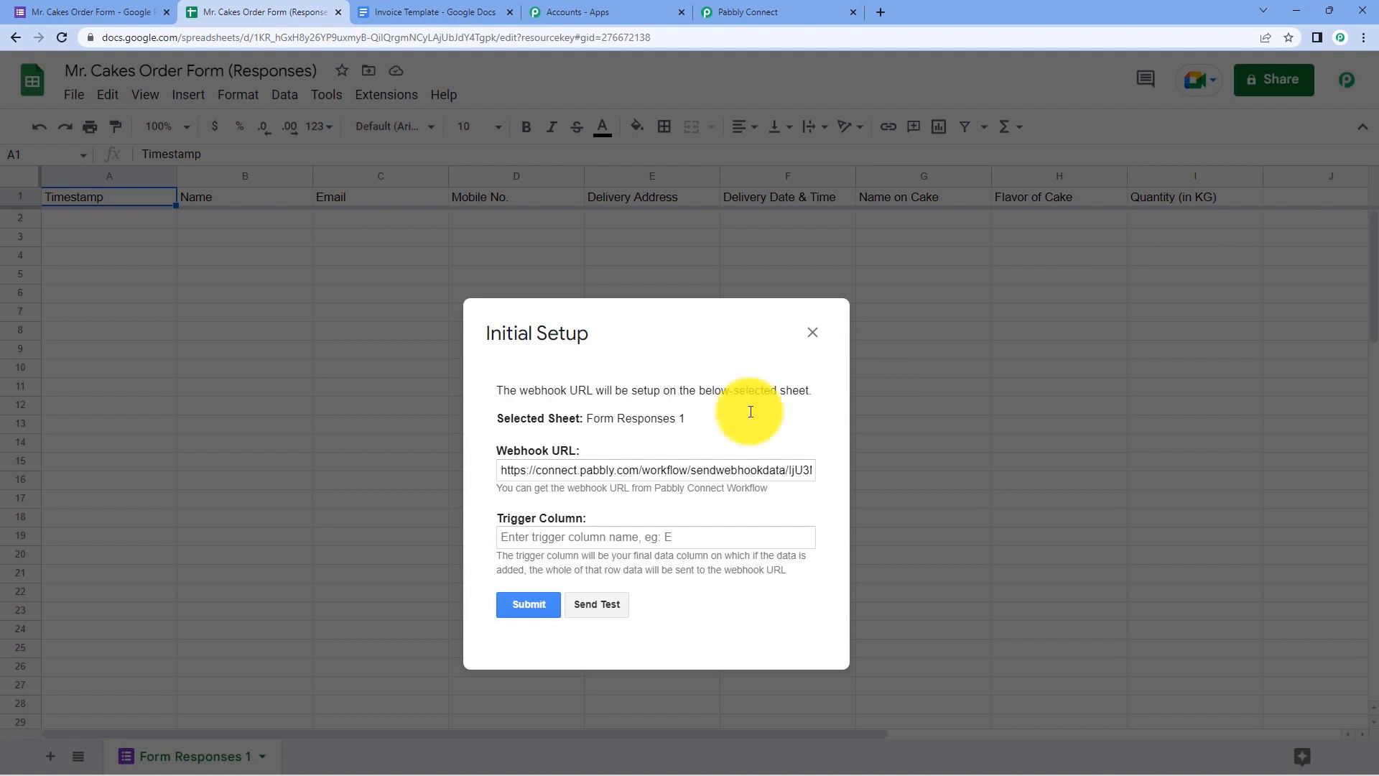
click(550, 538)
text(I)
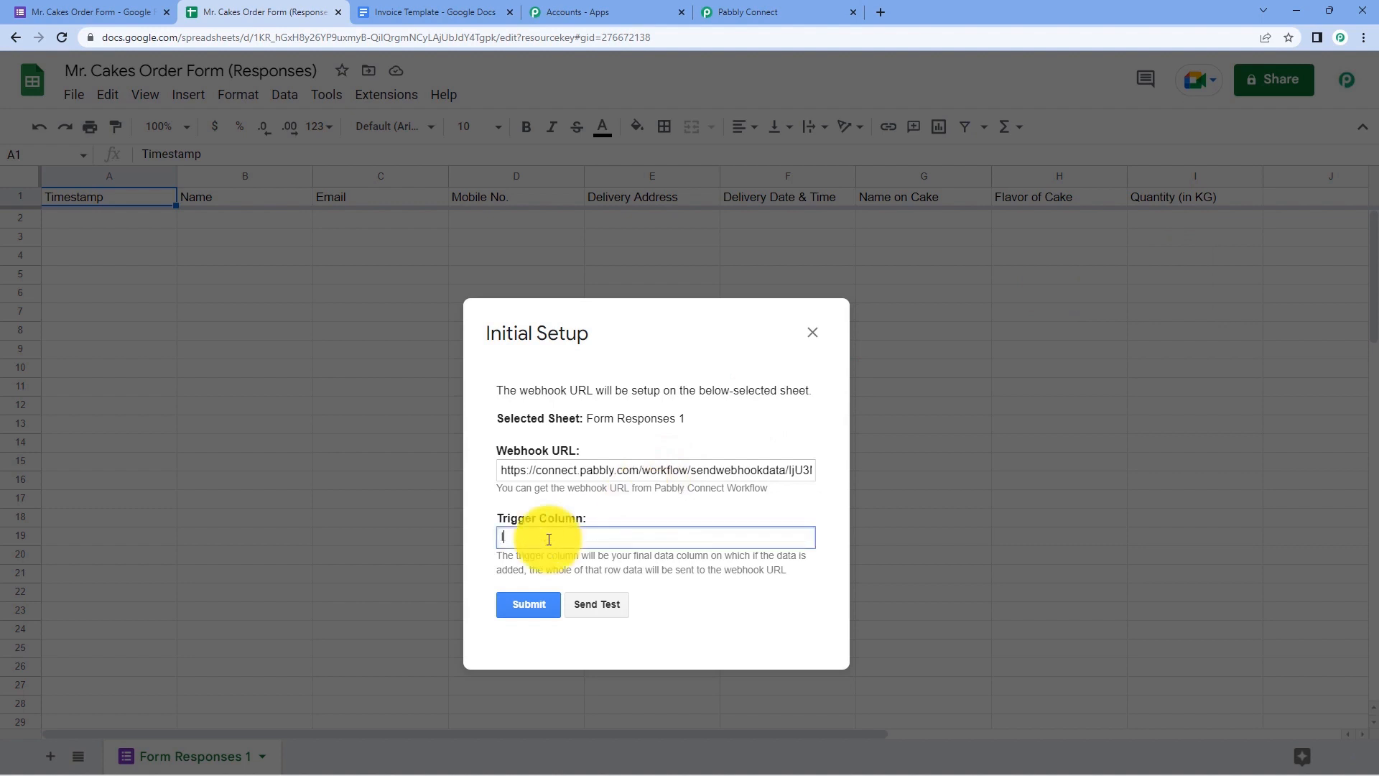
click(704, 372)
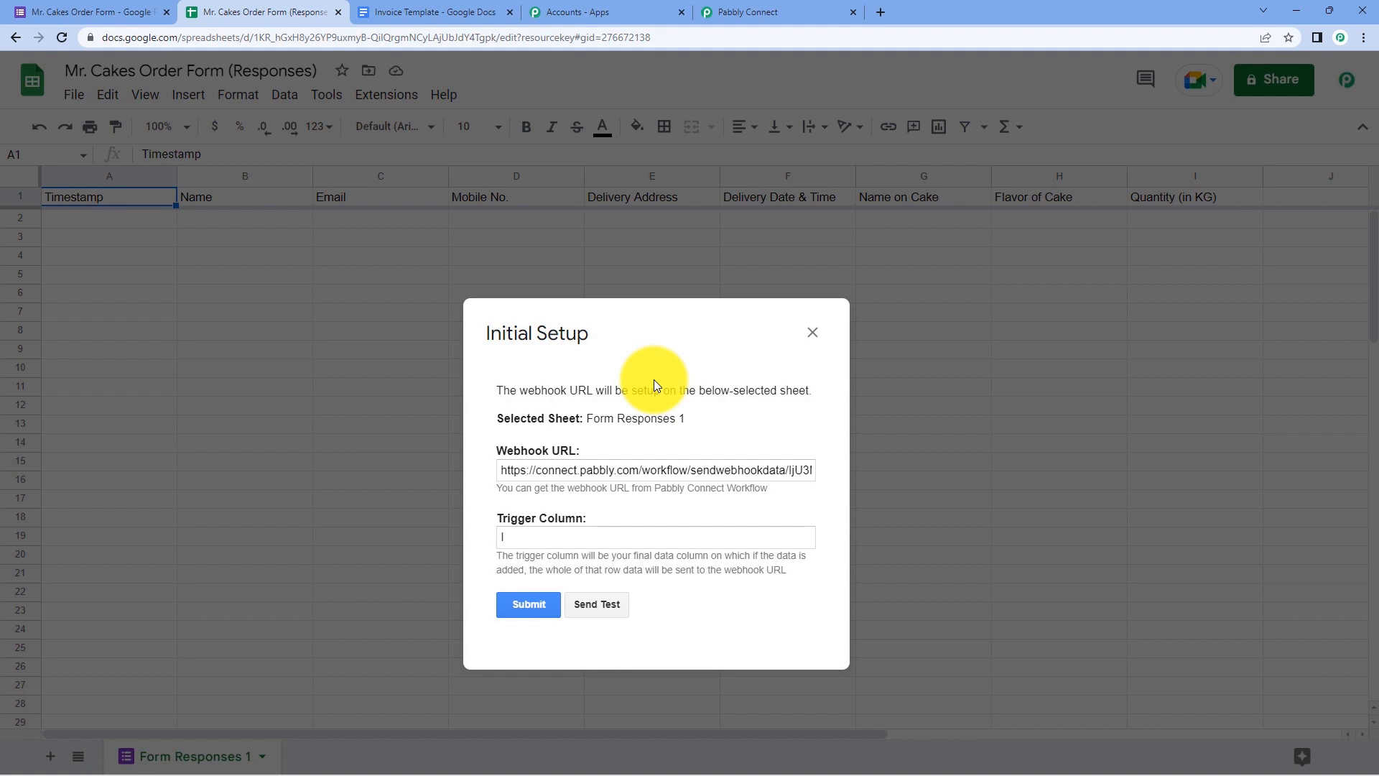
drag(633, 333, 617, 282)
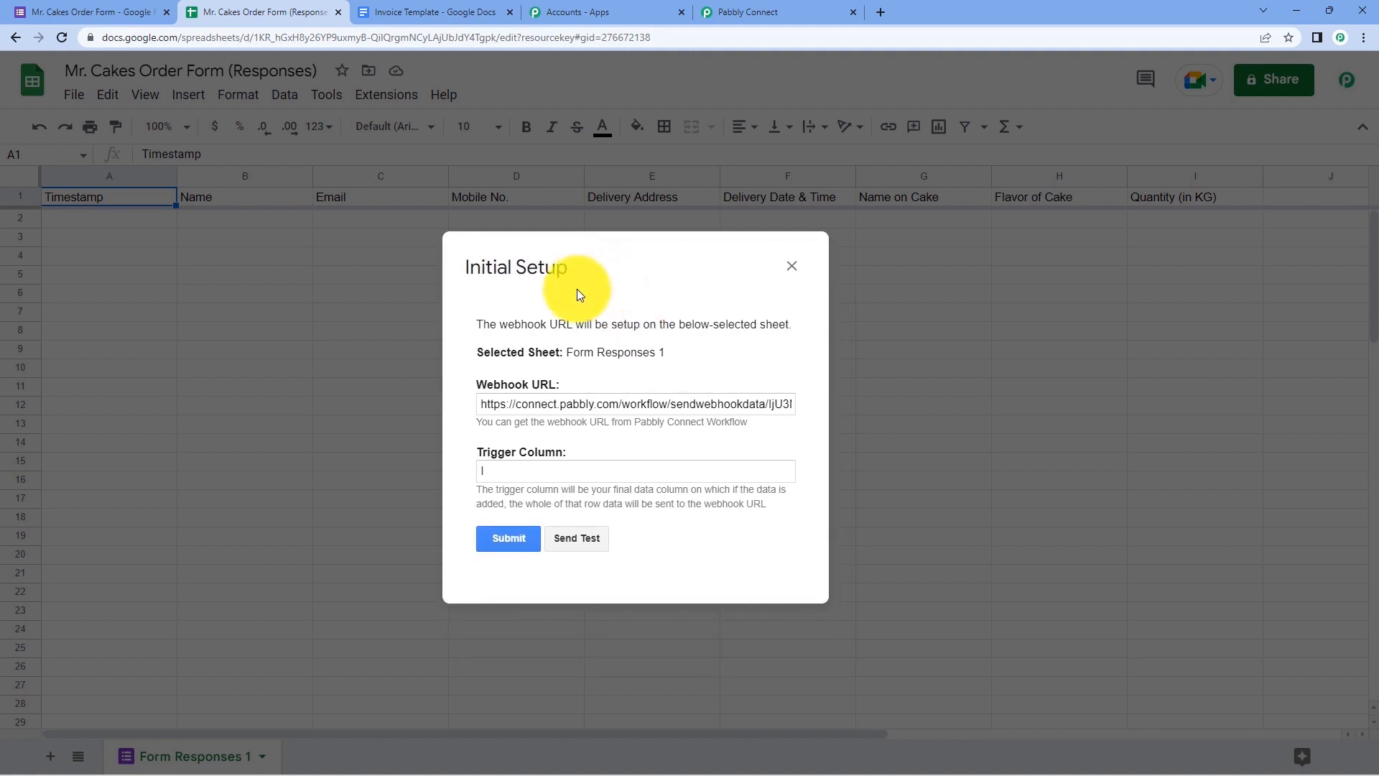
click(506, 546)
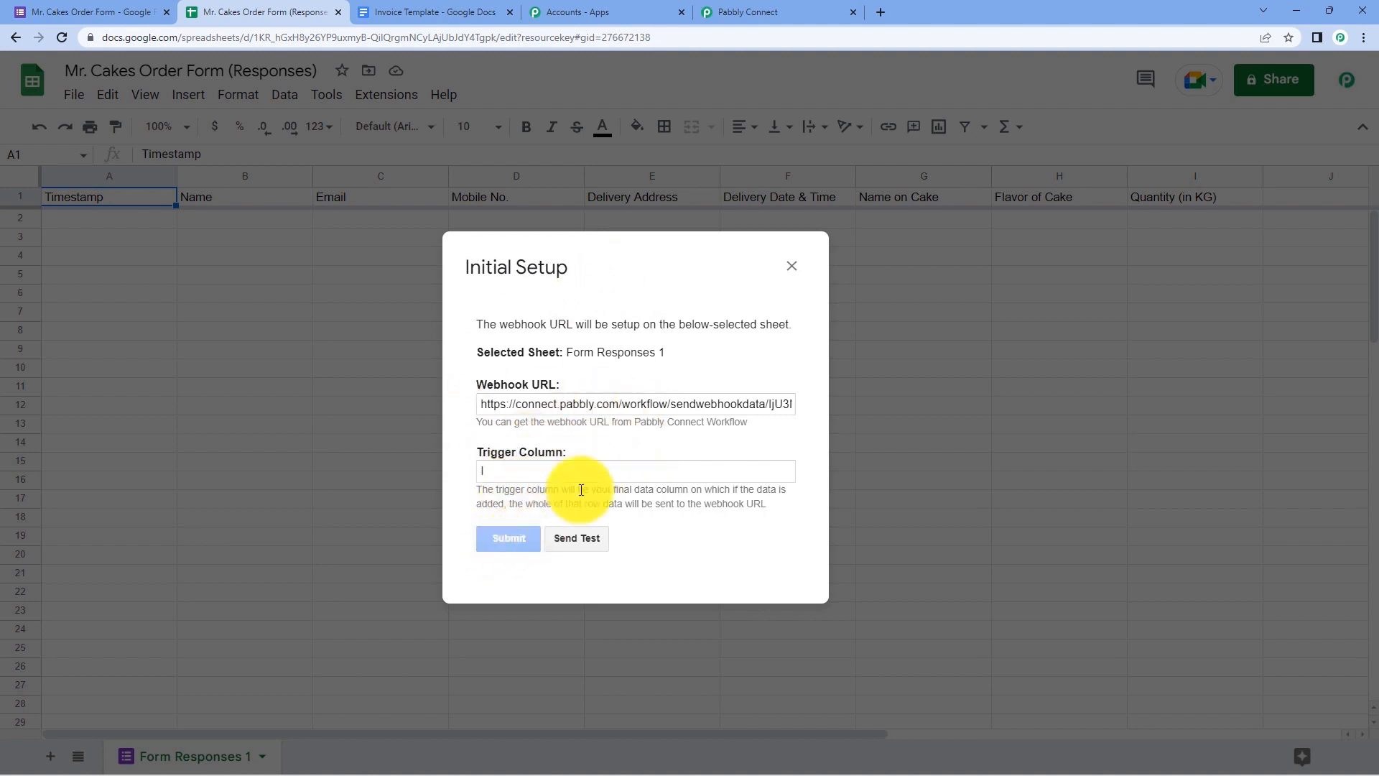
scroll(580, 489, down, 1)
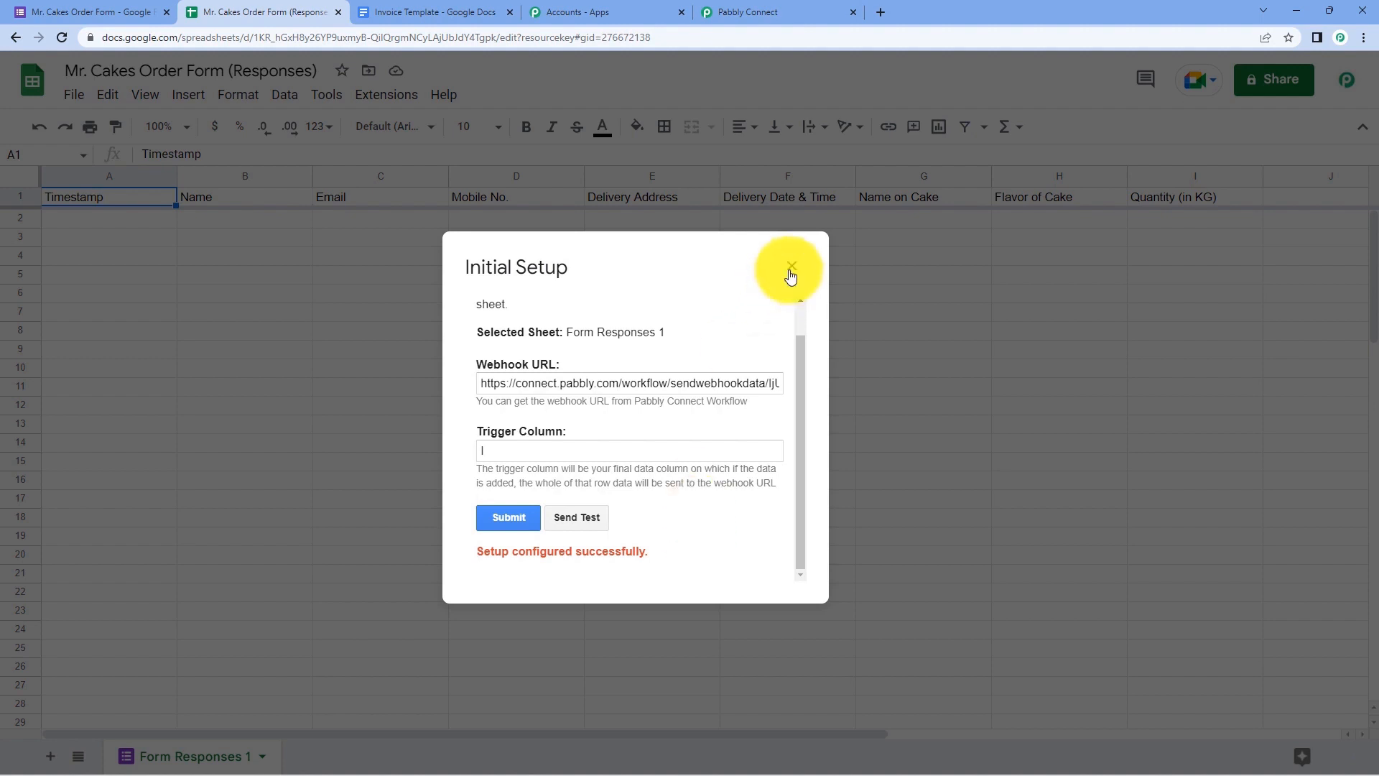
click(791, 271)
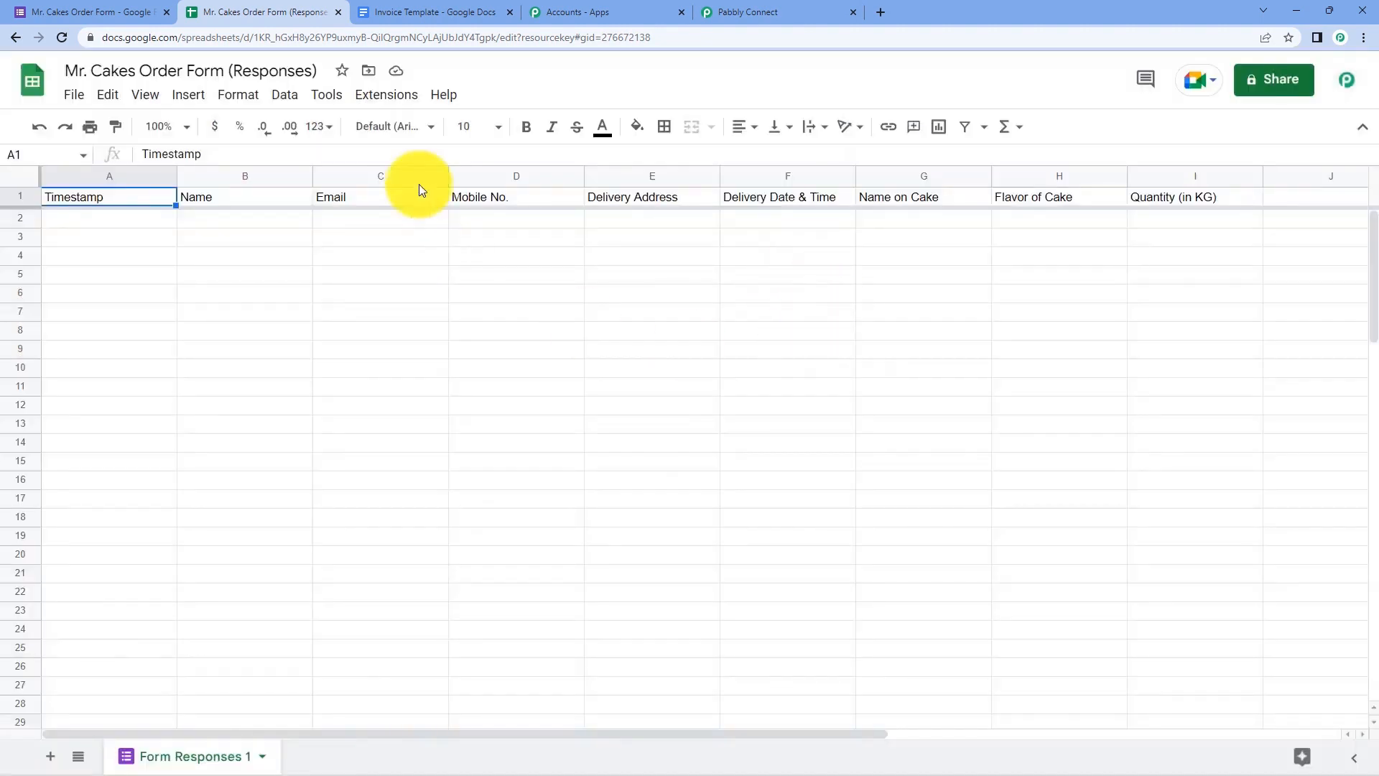
- Turn on Pabbly Connect Webhooks' Send On Event, then return to the order form tab
click(386, 94)
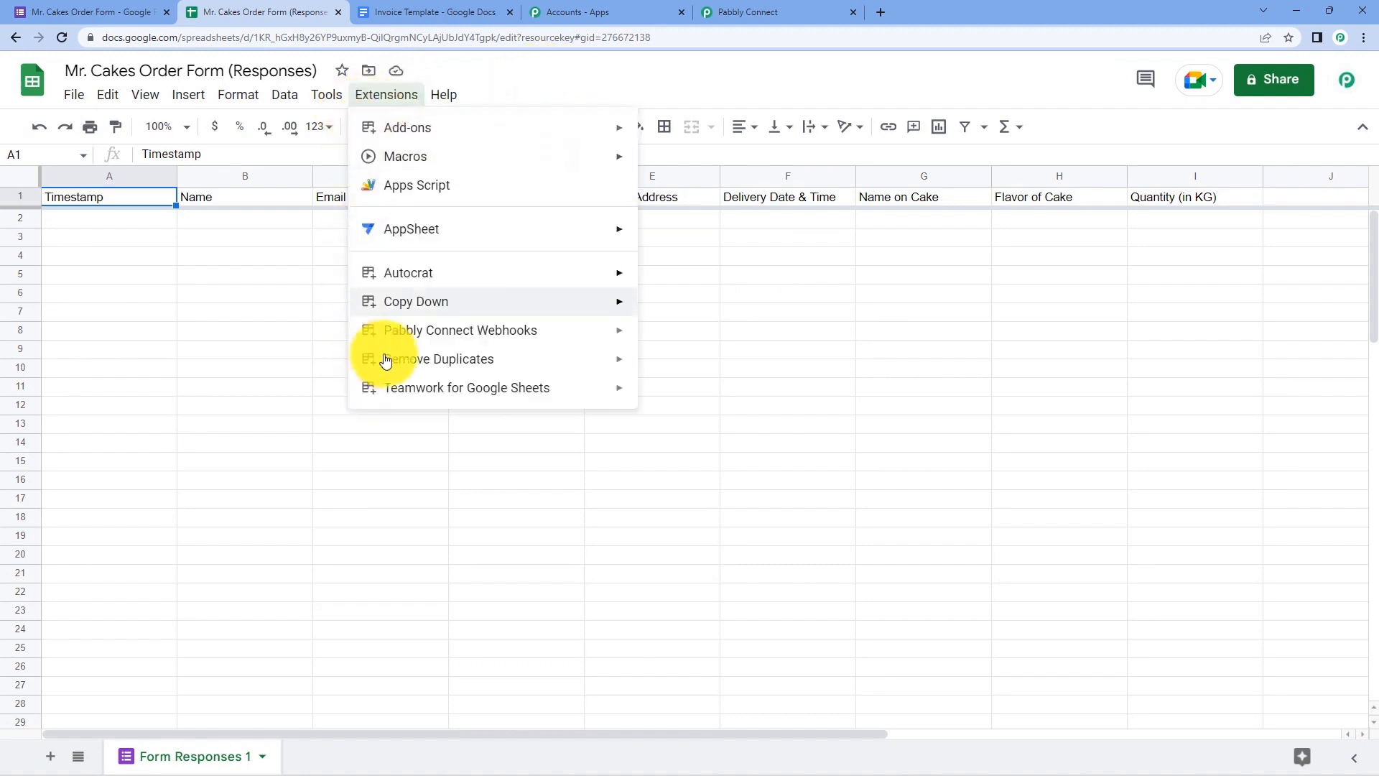
mouse_move(455, 339)
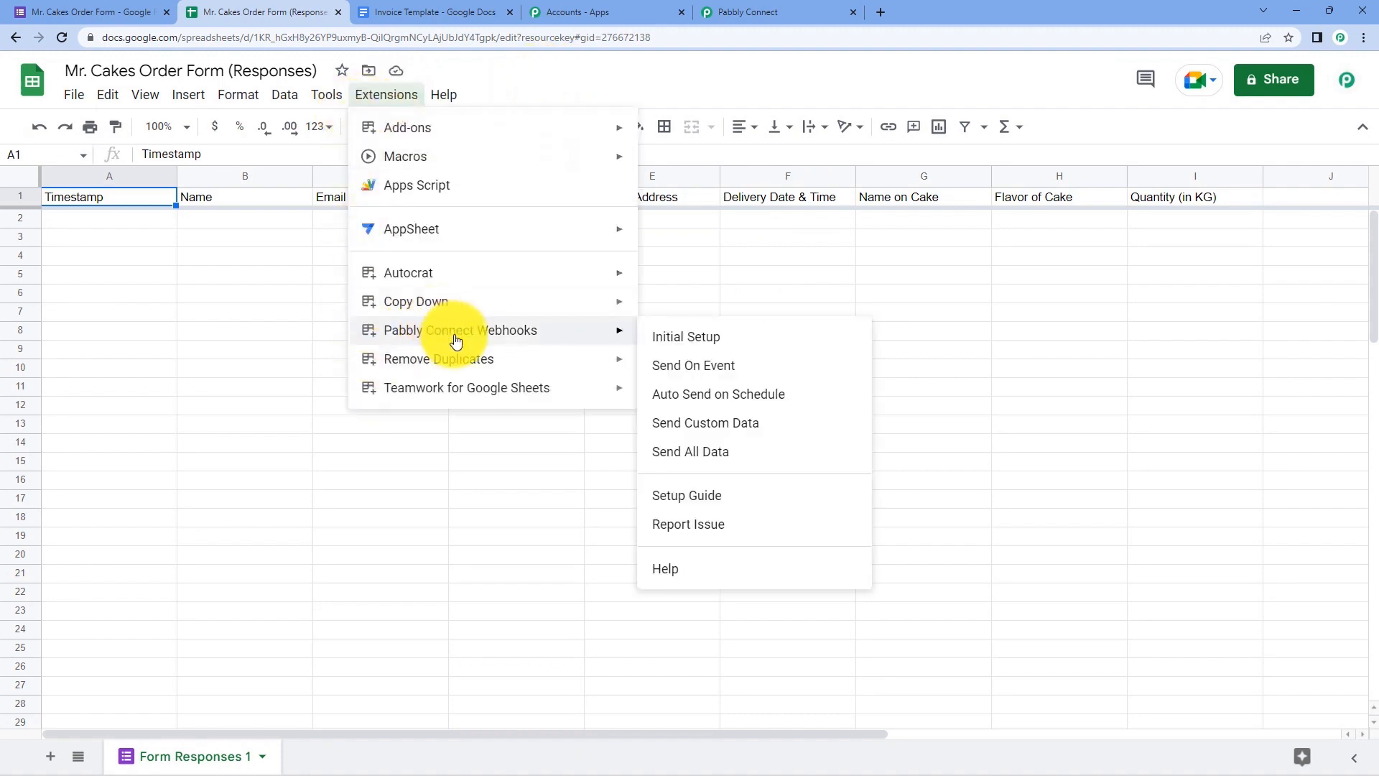
click(652, 368)
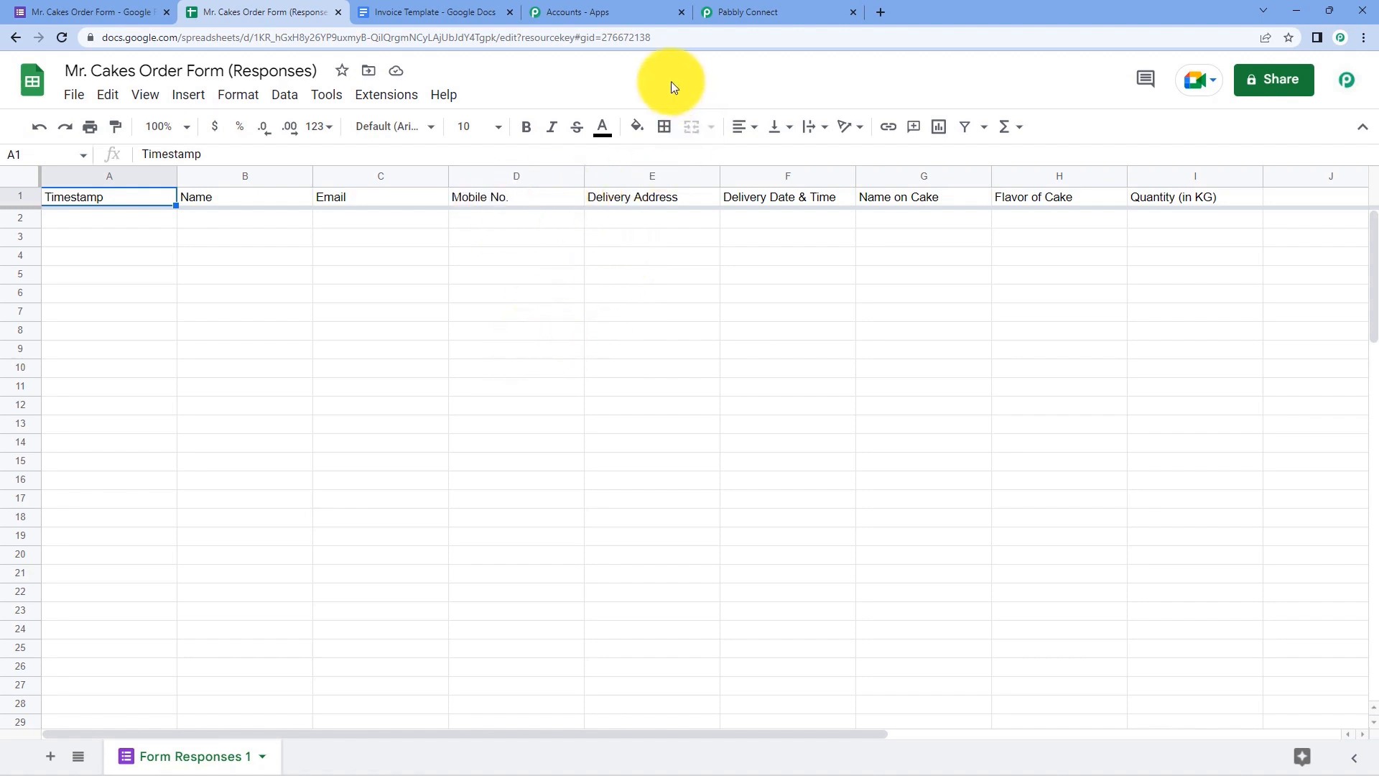
click(150, 11)
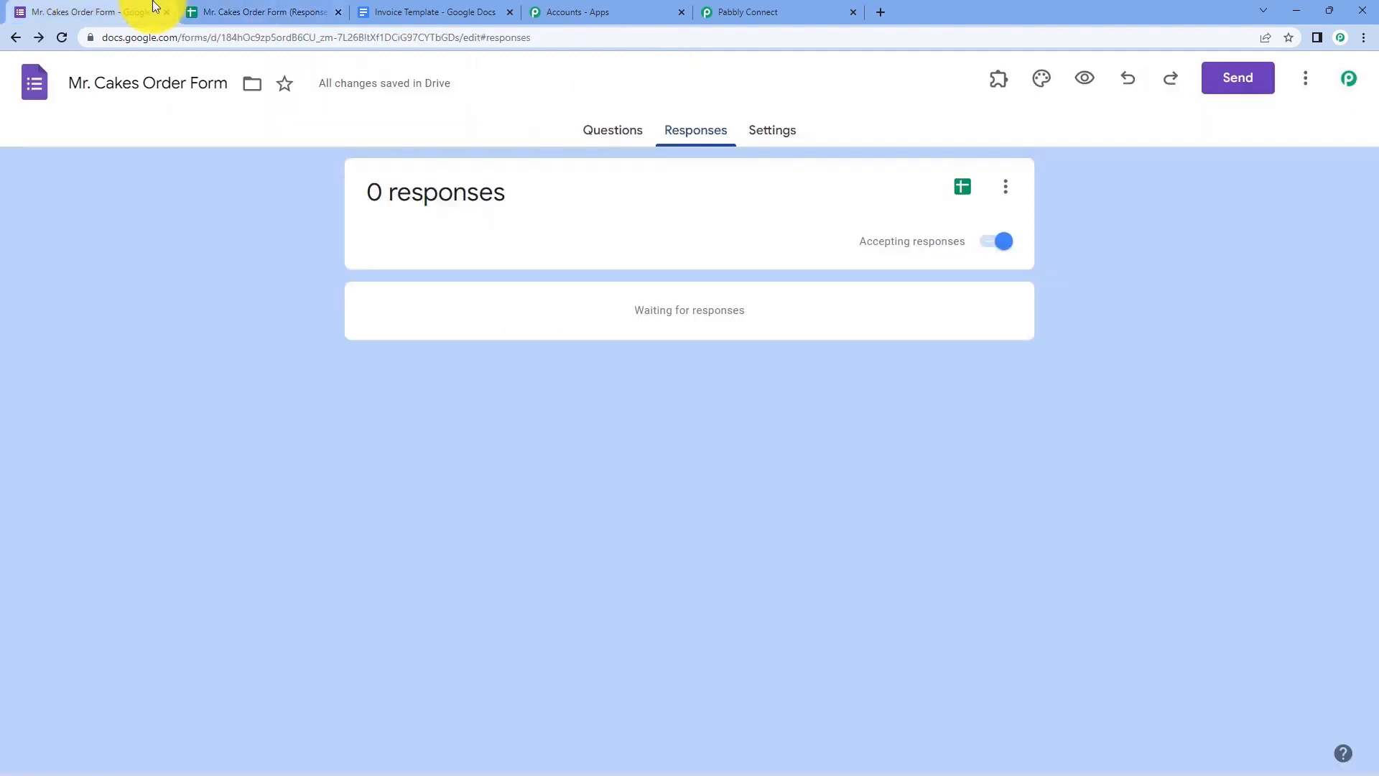
- Copy the order form's share link and paste it into a new browser tab
click(627, 133)
click(773, 8)
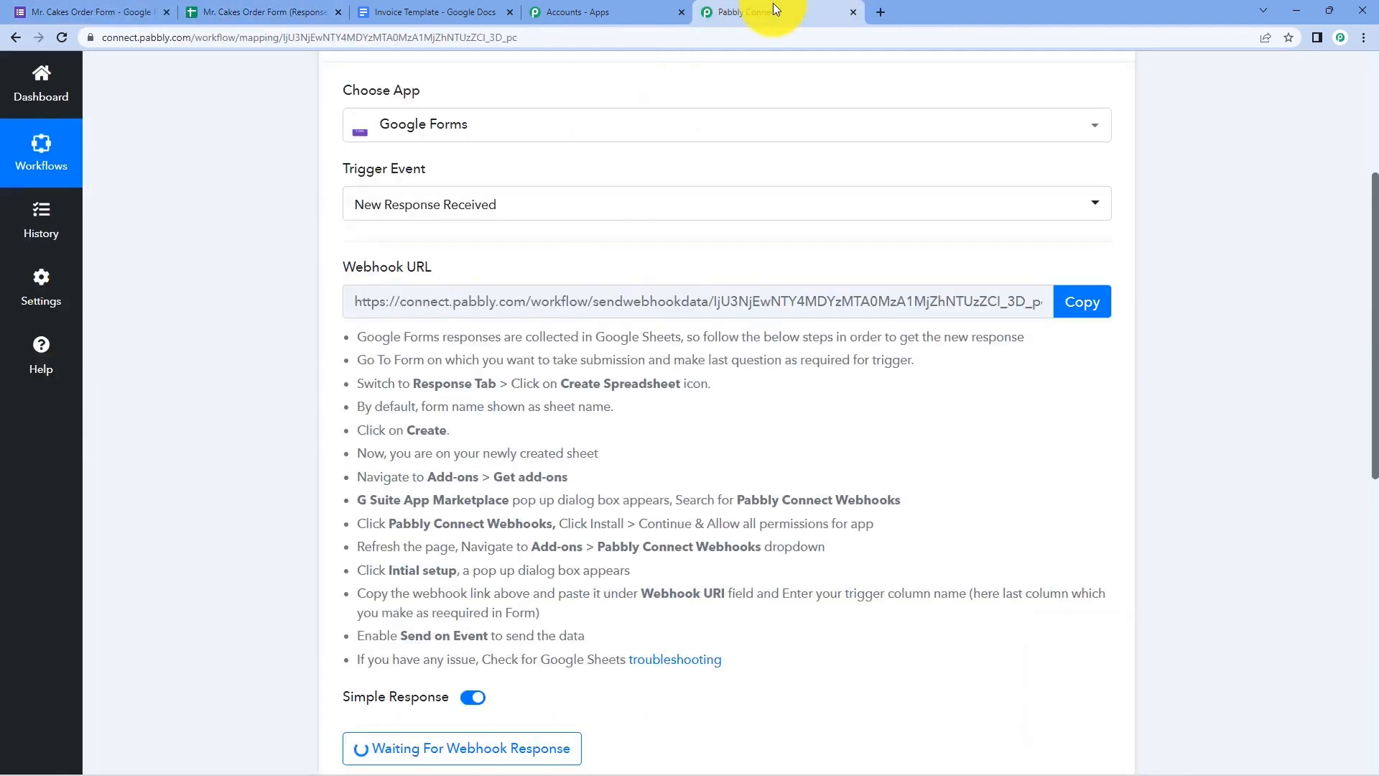
scroll(233, 360, down, 5)
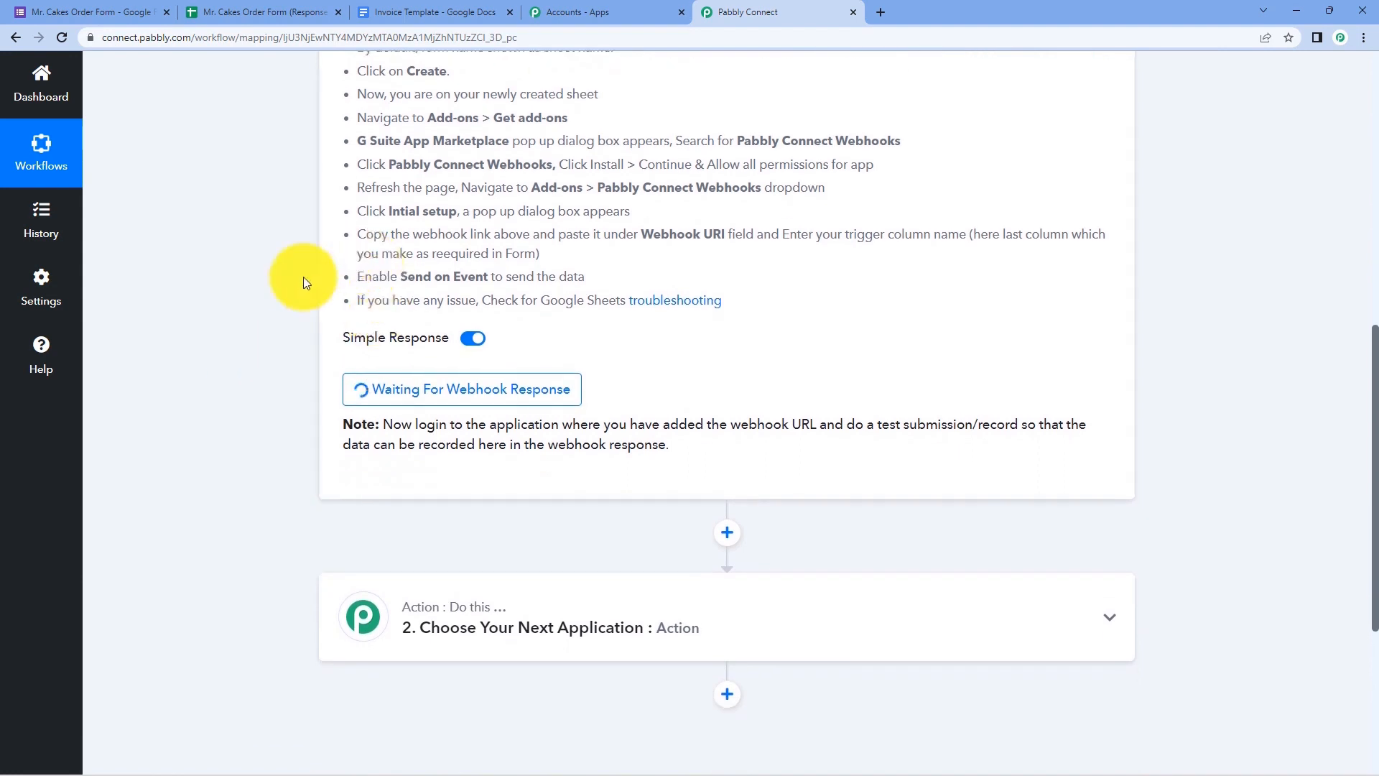
click(94, 8)
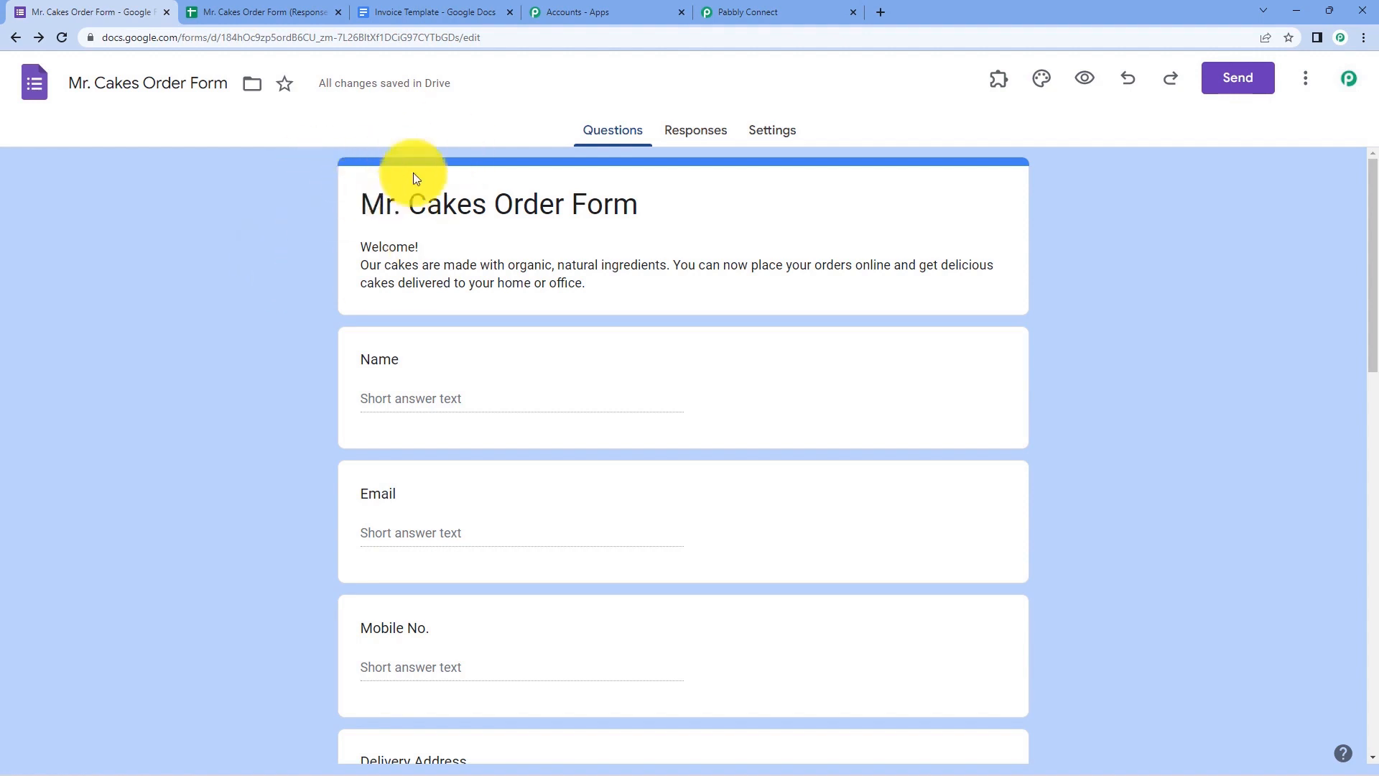
click(1231, 83)
click(639, 215)
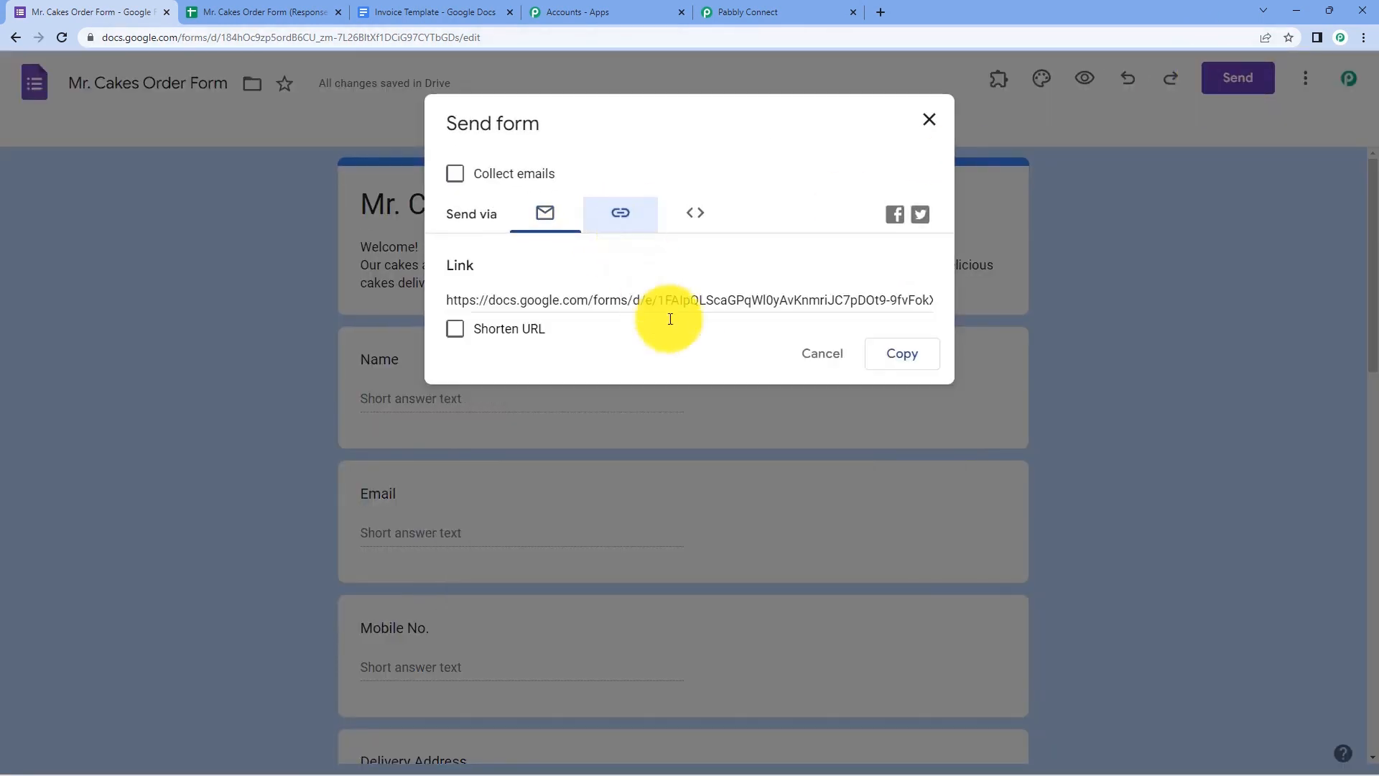
click(900, 356)
click(927, 120)
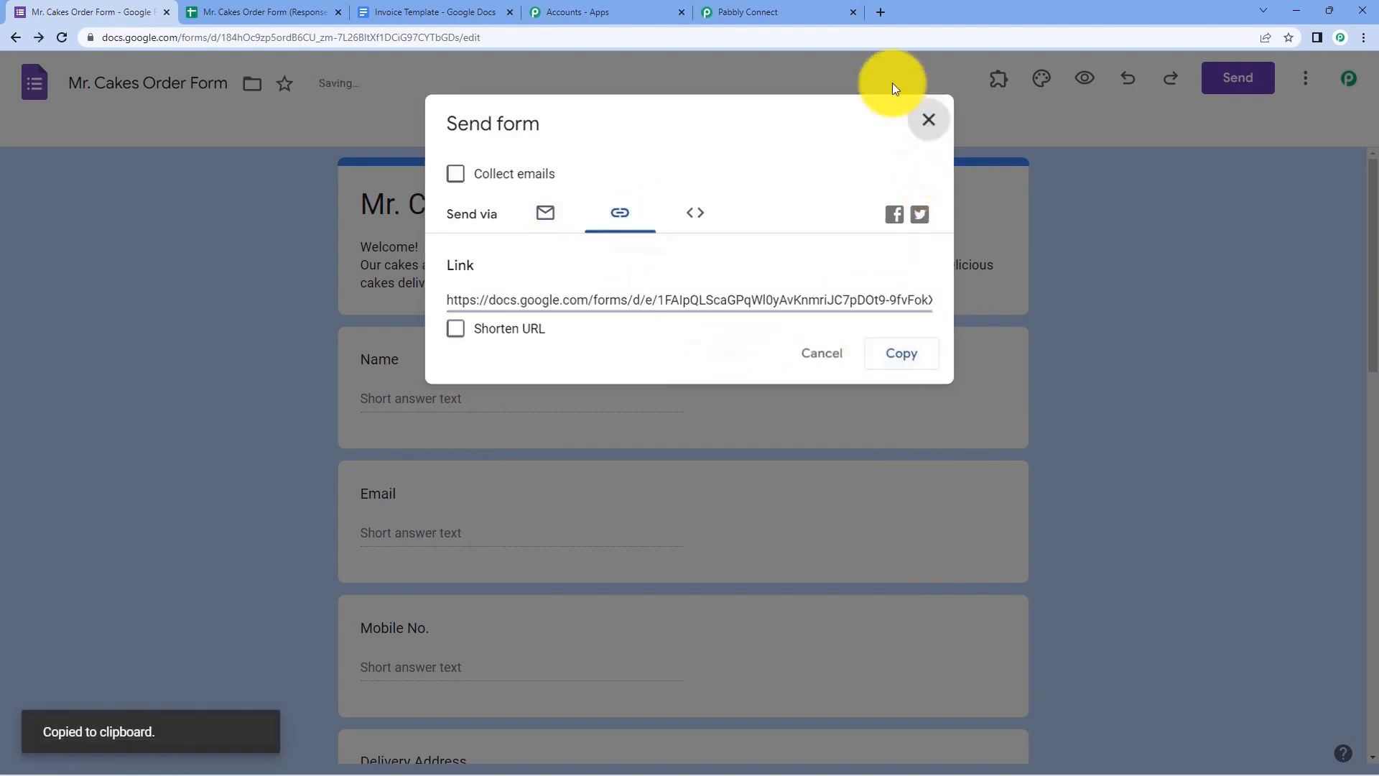
click(878, 13)
key(ctrl+v)
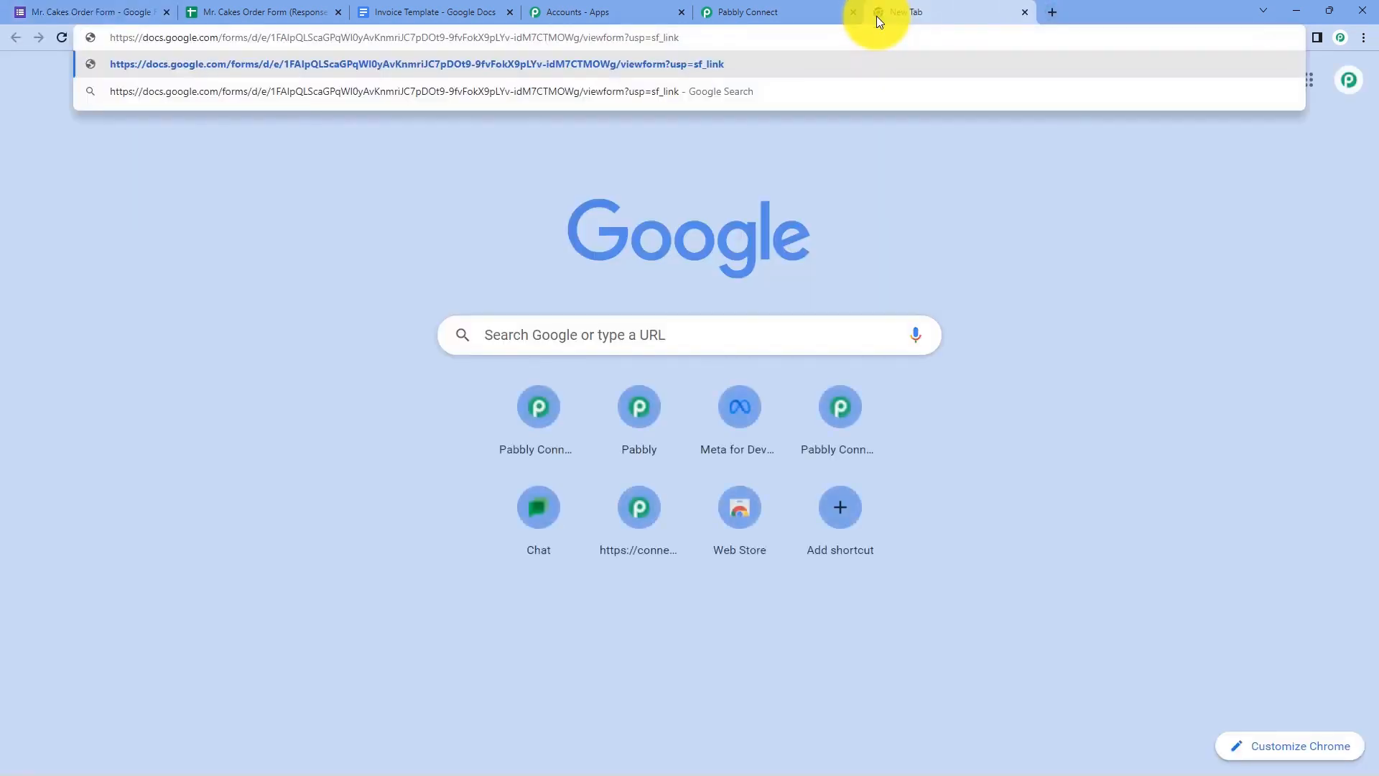
- Load the live order form and fill in the customer's name, e-mail and mobile number
key(Return)
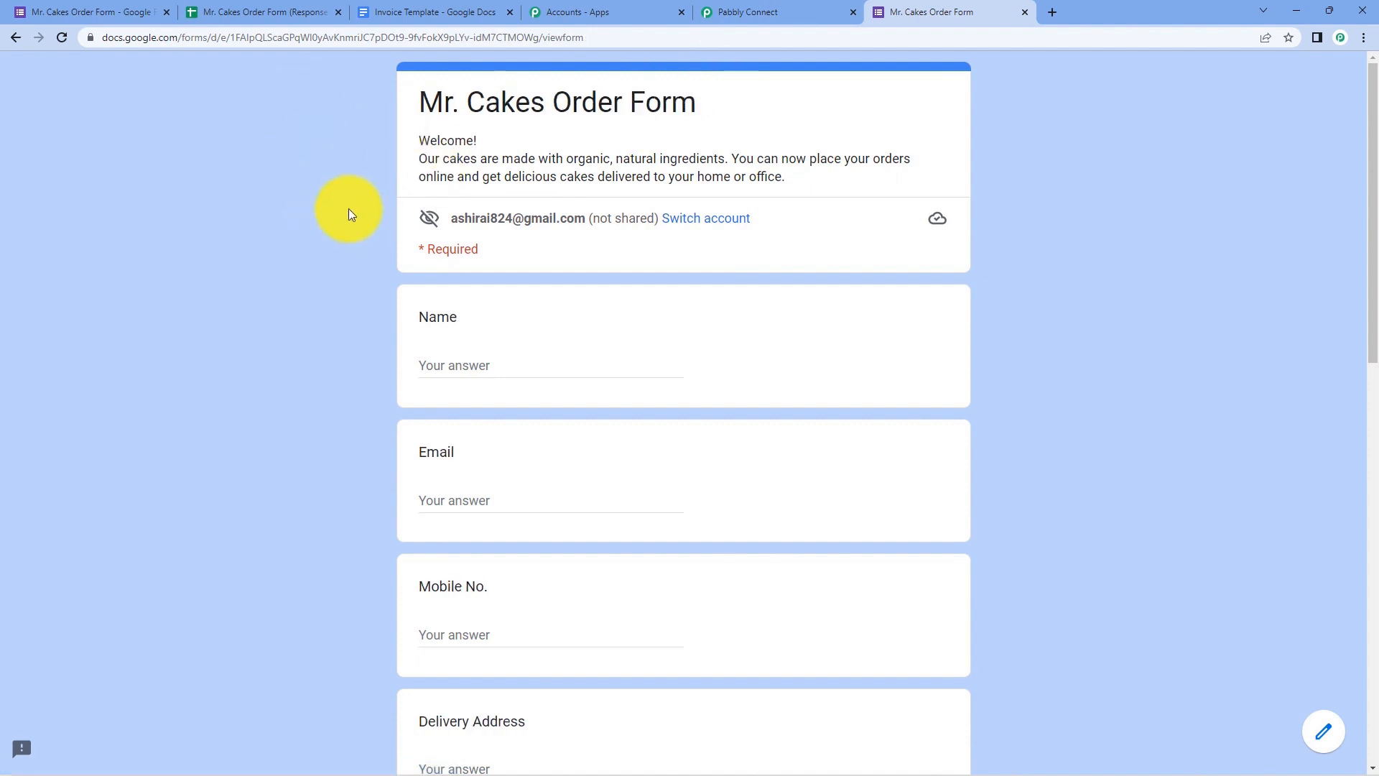
scroll(355, 226, down, 1)
scroll(356, 227, down, 1)
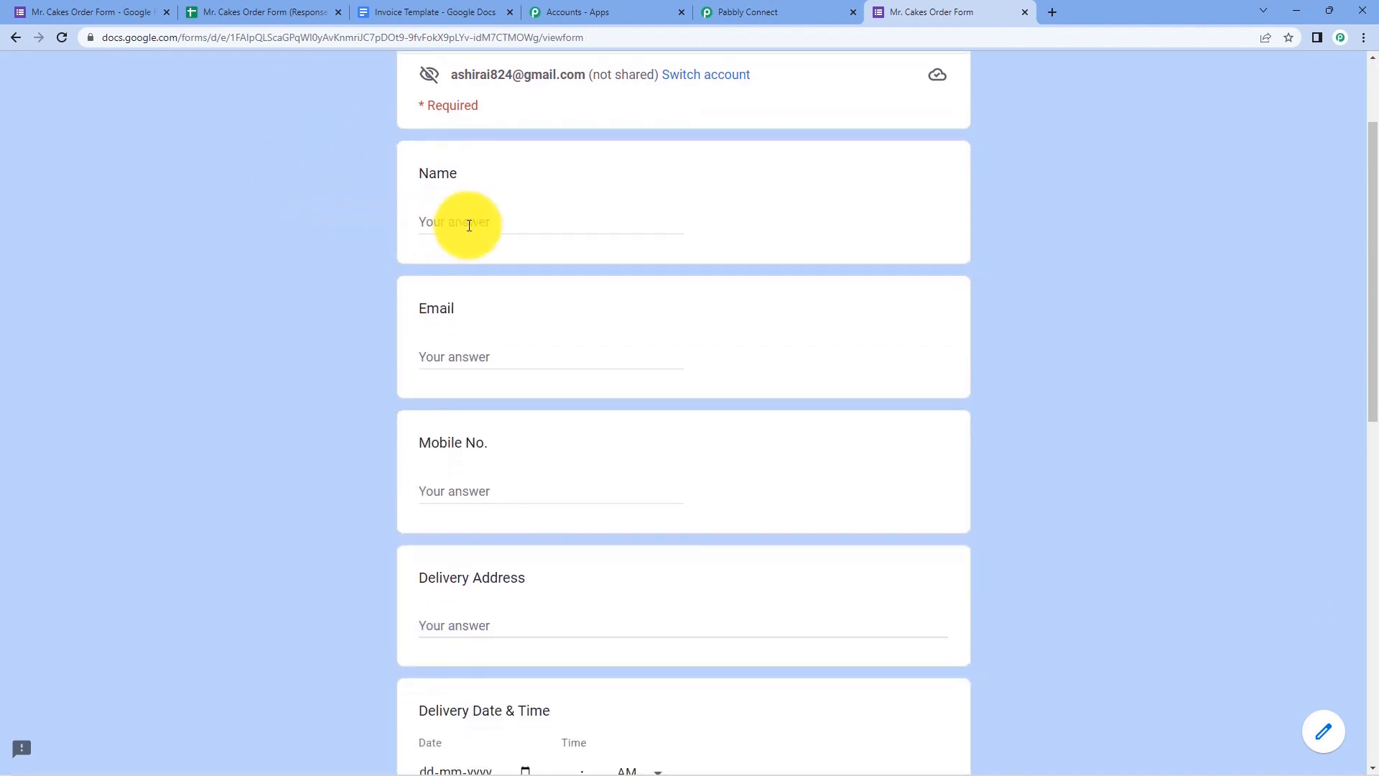
click(469, 224)
text(Du)
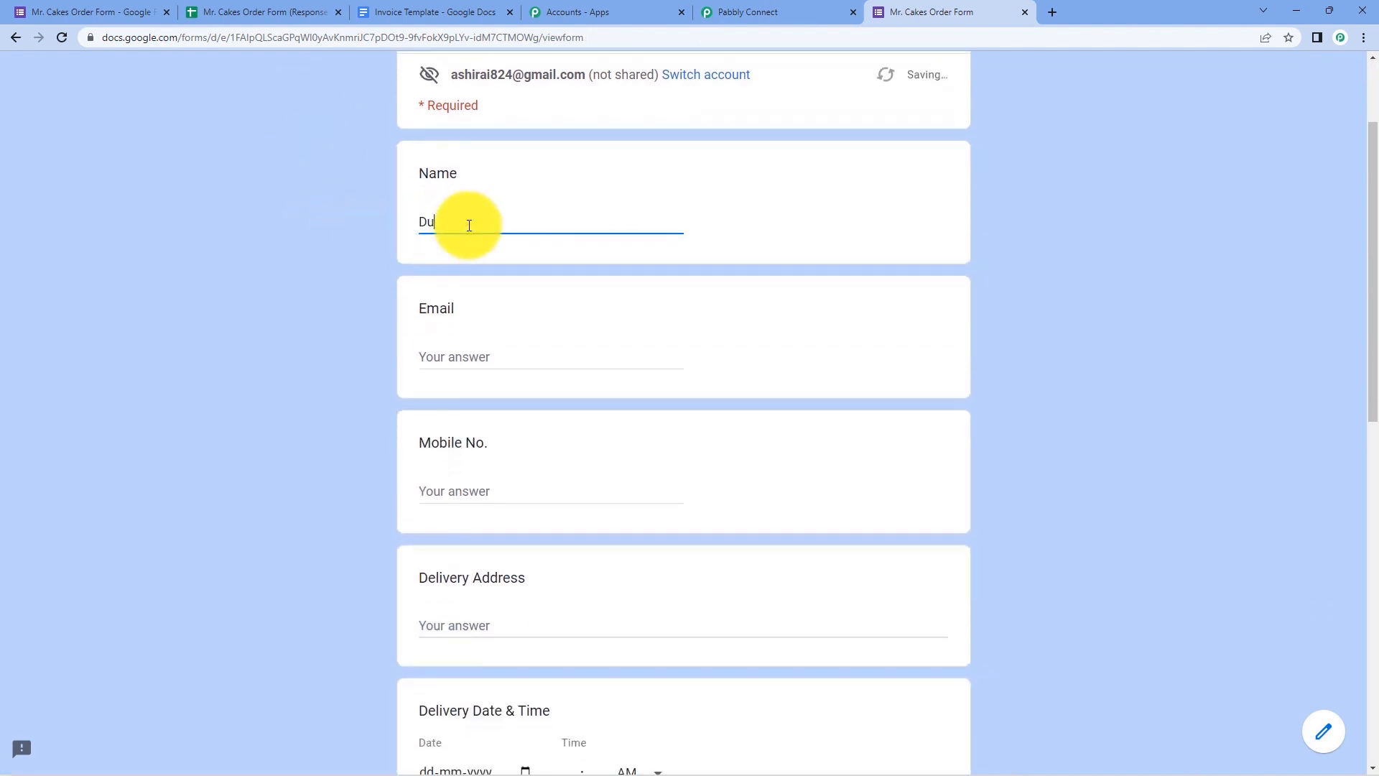
text(mmy name)
key(Tab)
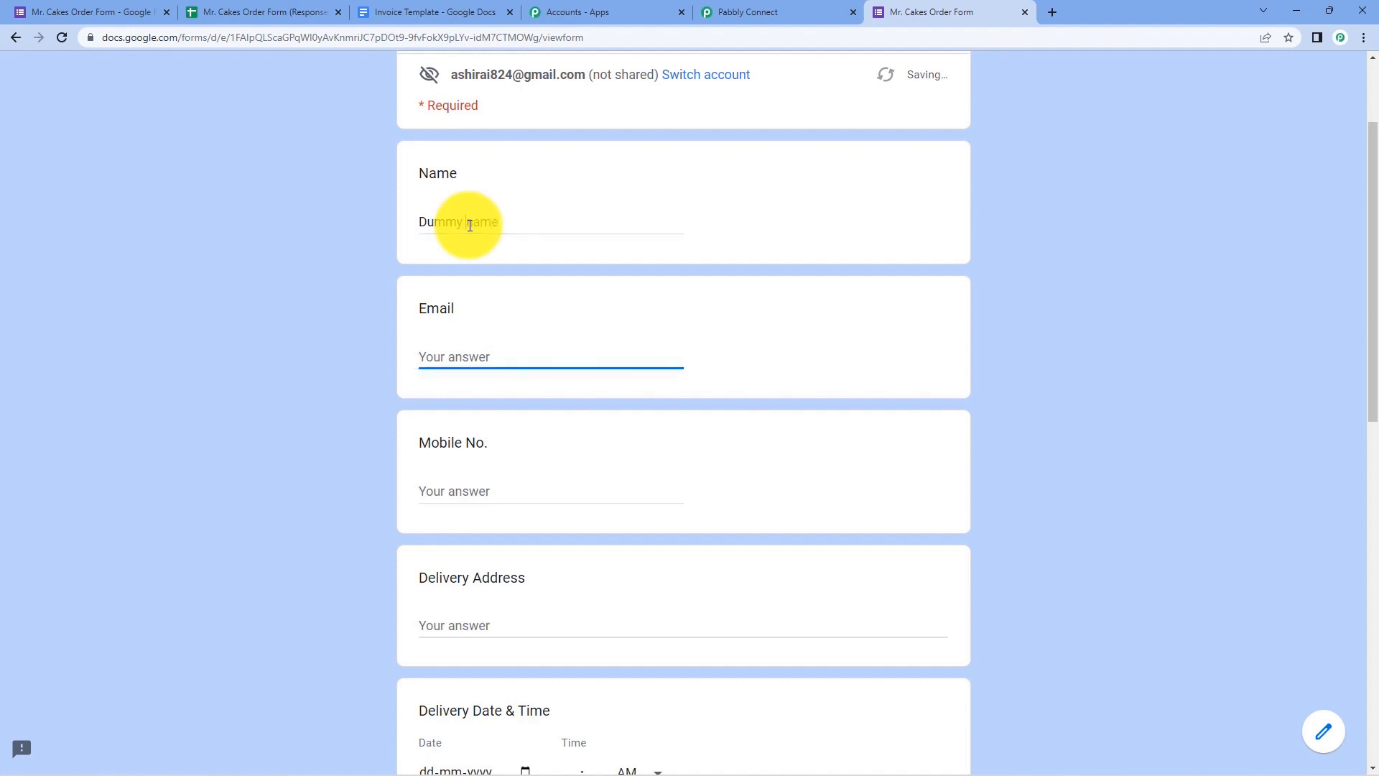
click(470, 226)
key(BackSpace)
text(N)
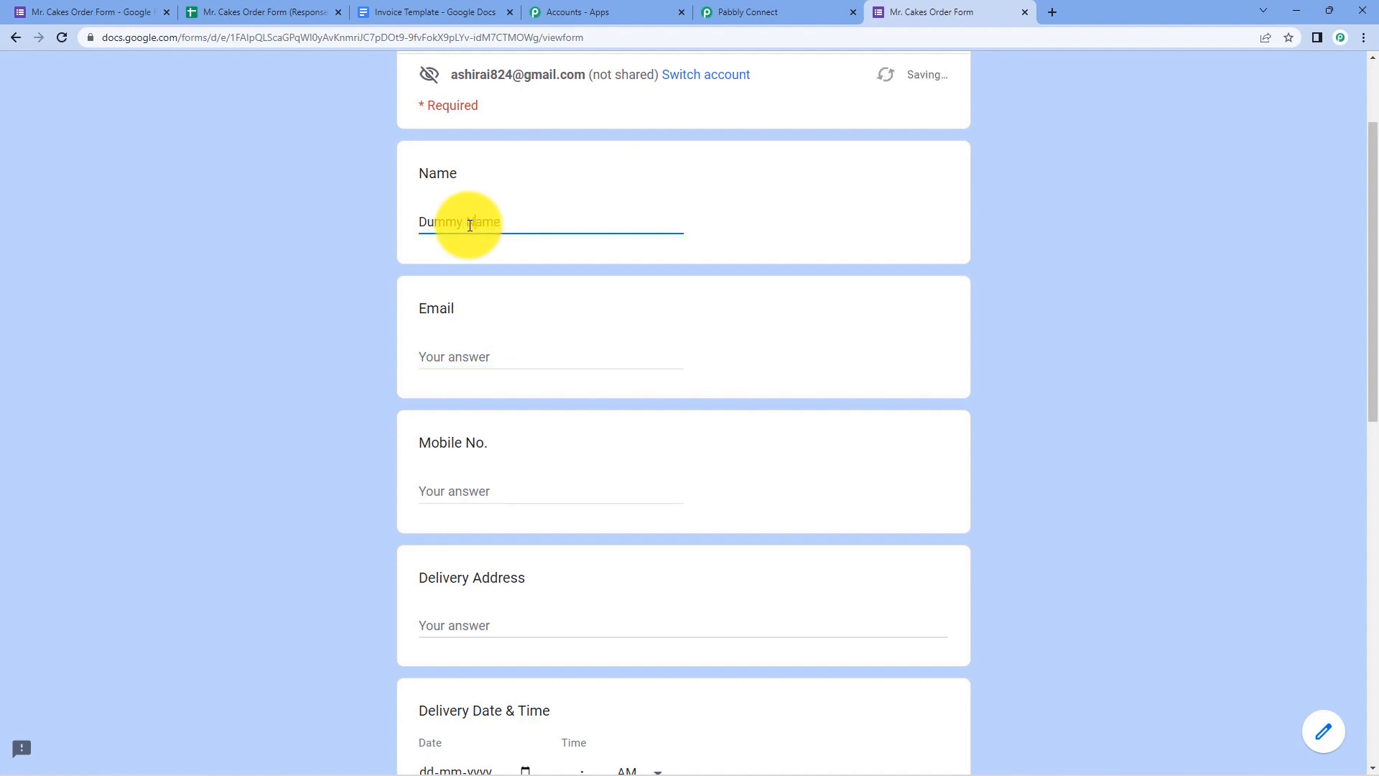
key(Tab)
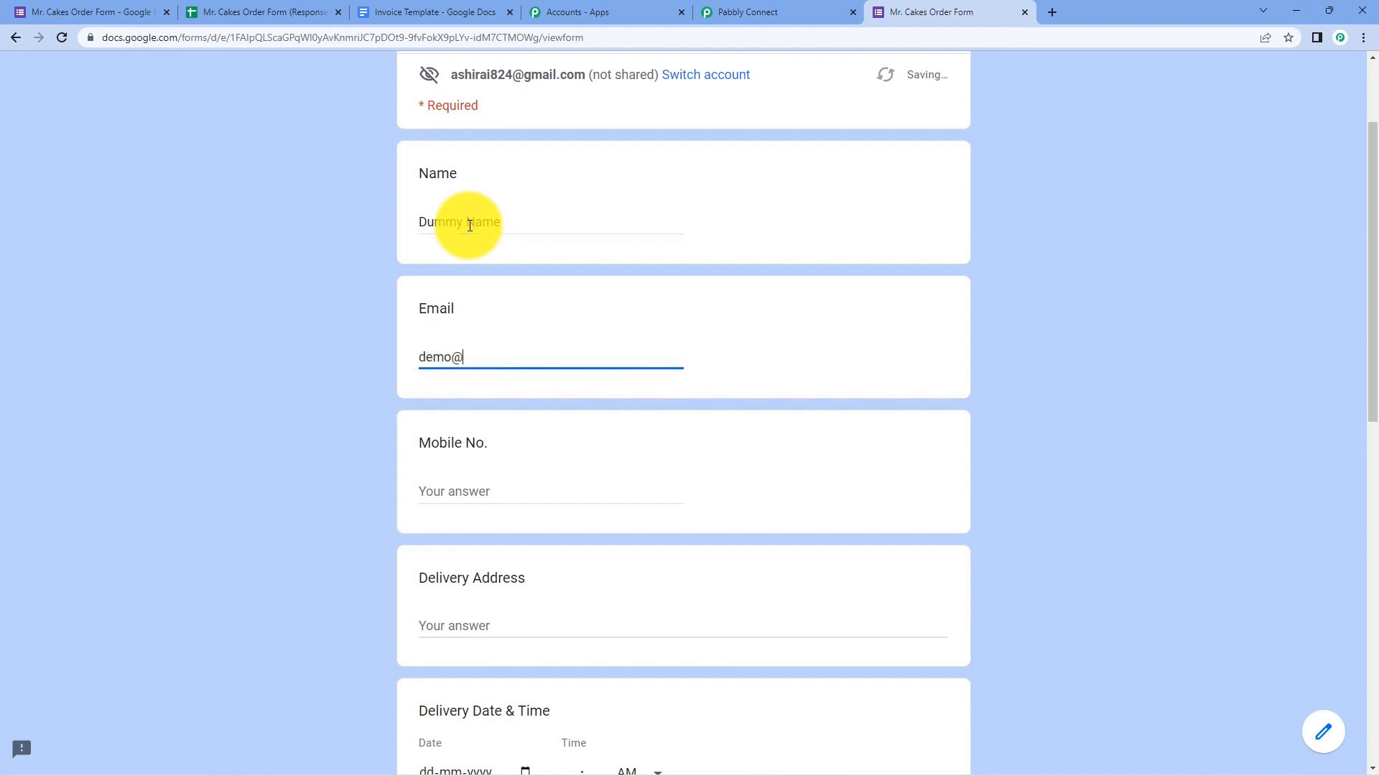
key(Tab)
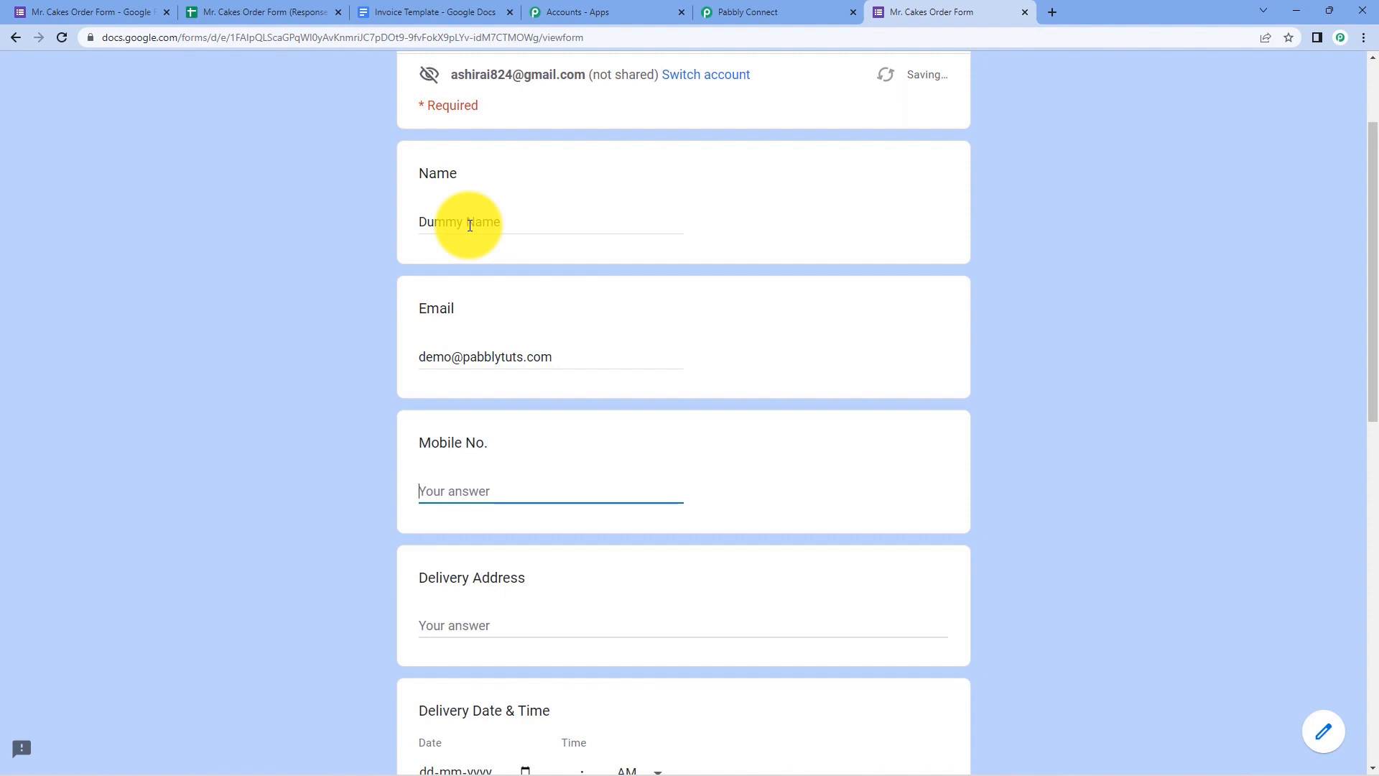
text(123******0)
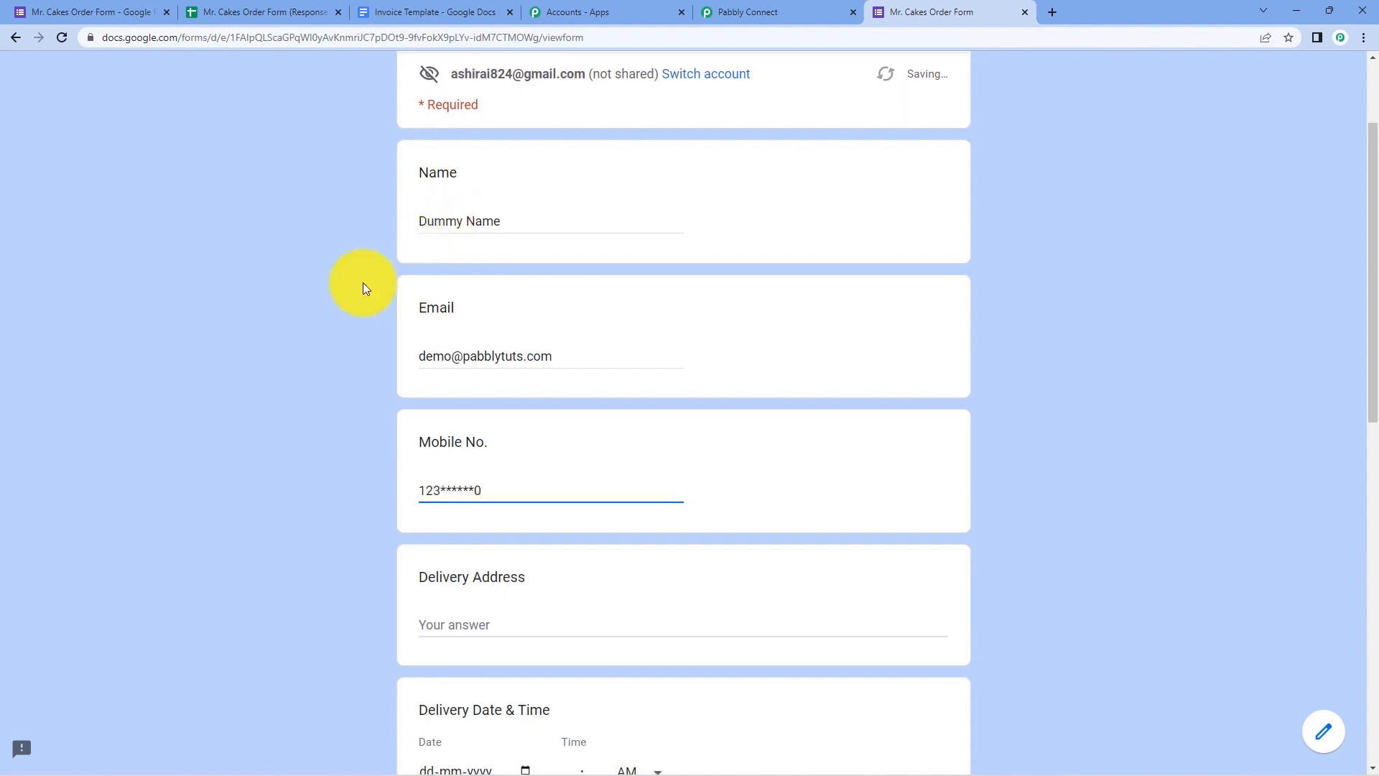
- Enter the delivery address, delivery date 25-09-2022 and delivery time 06:00 PM
scroll(509, 463, down, 2)
click(509, 465)
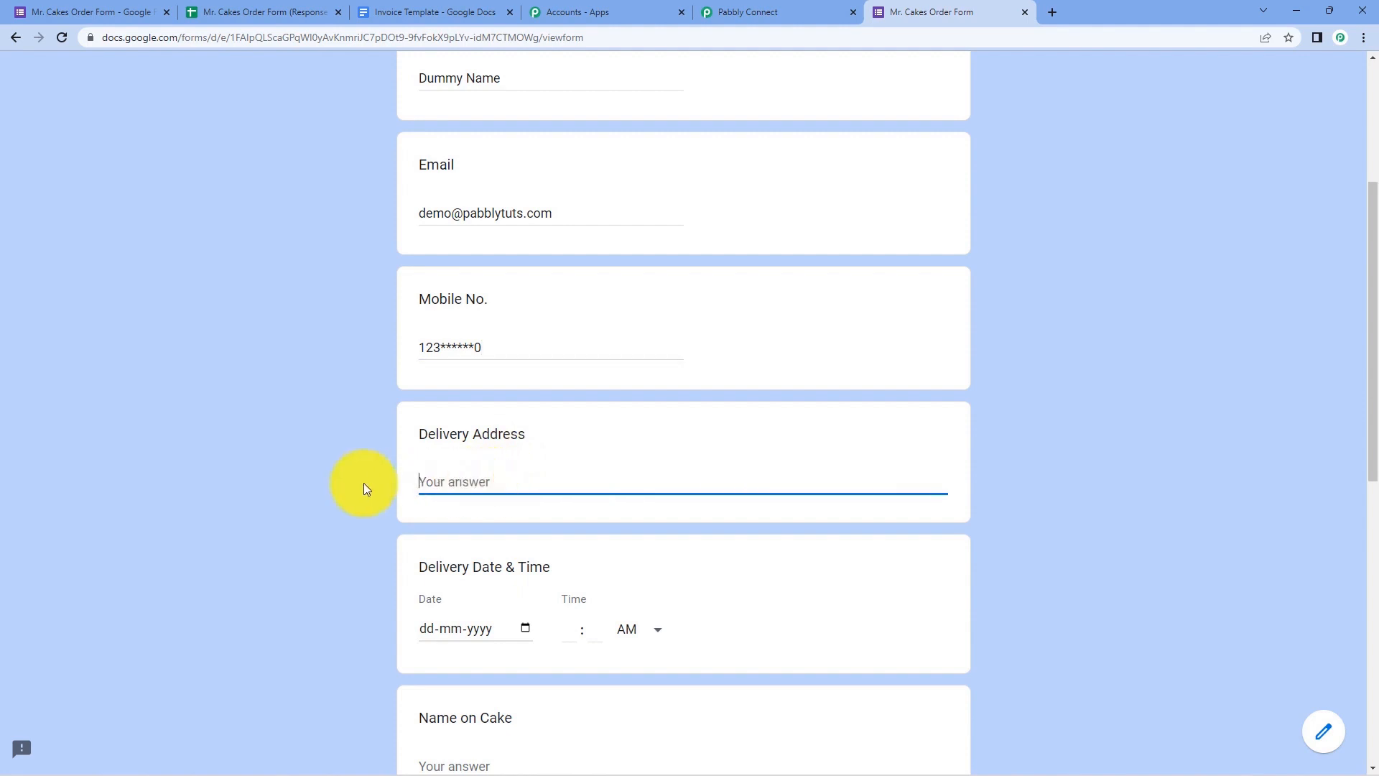
text(A-101, Bhopal, India)
scroll(363, 483, down, 2)
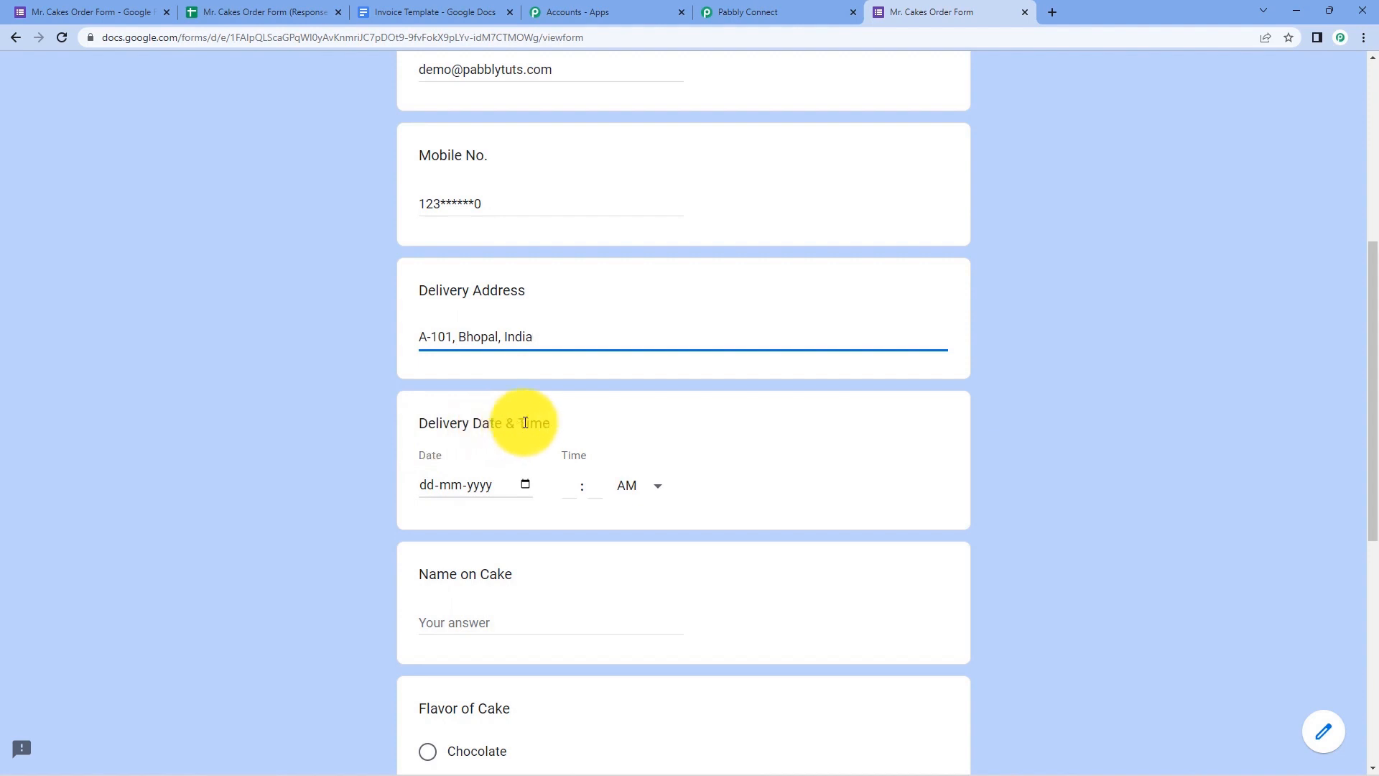
click(576, 421)
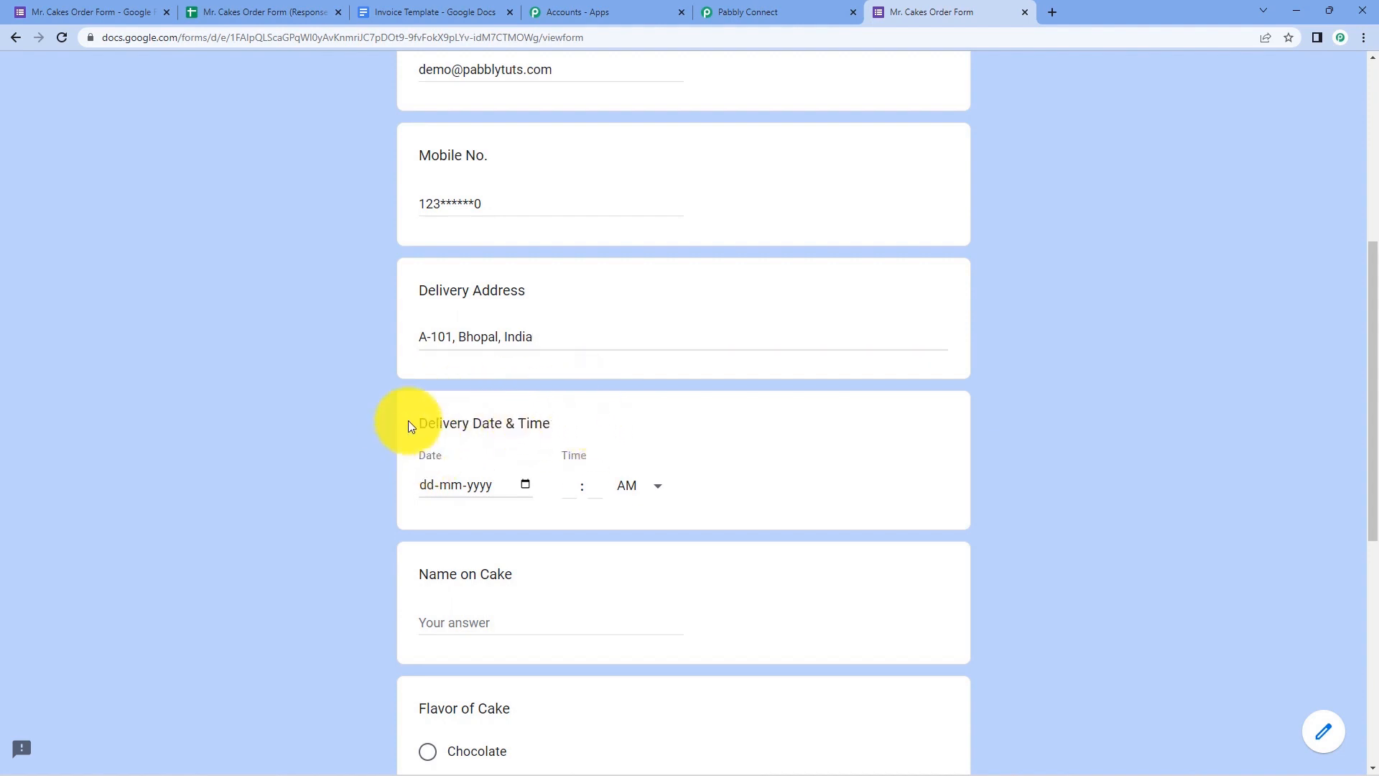
scroll(431, 425, down, 1)
click(505, 415)
click(426, 414)
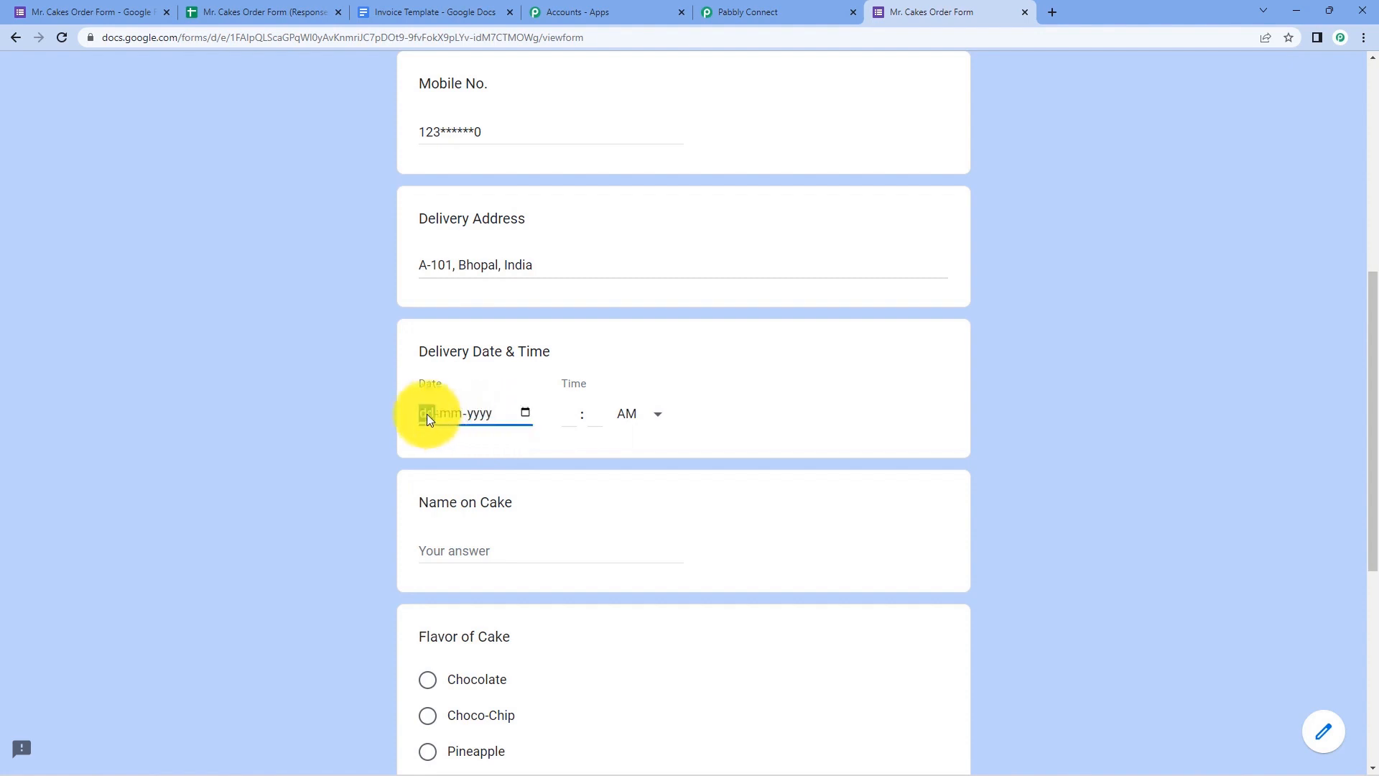
text(25092022)
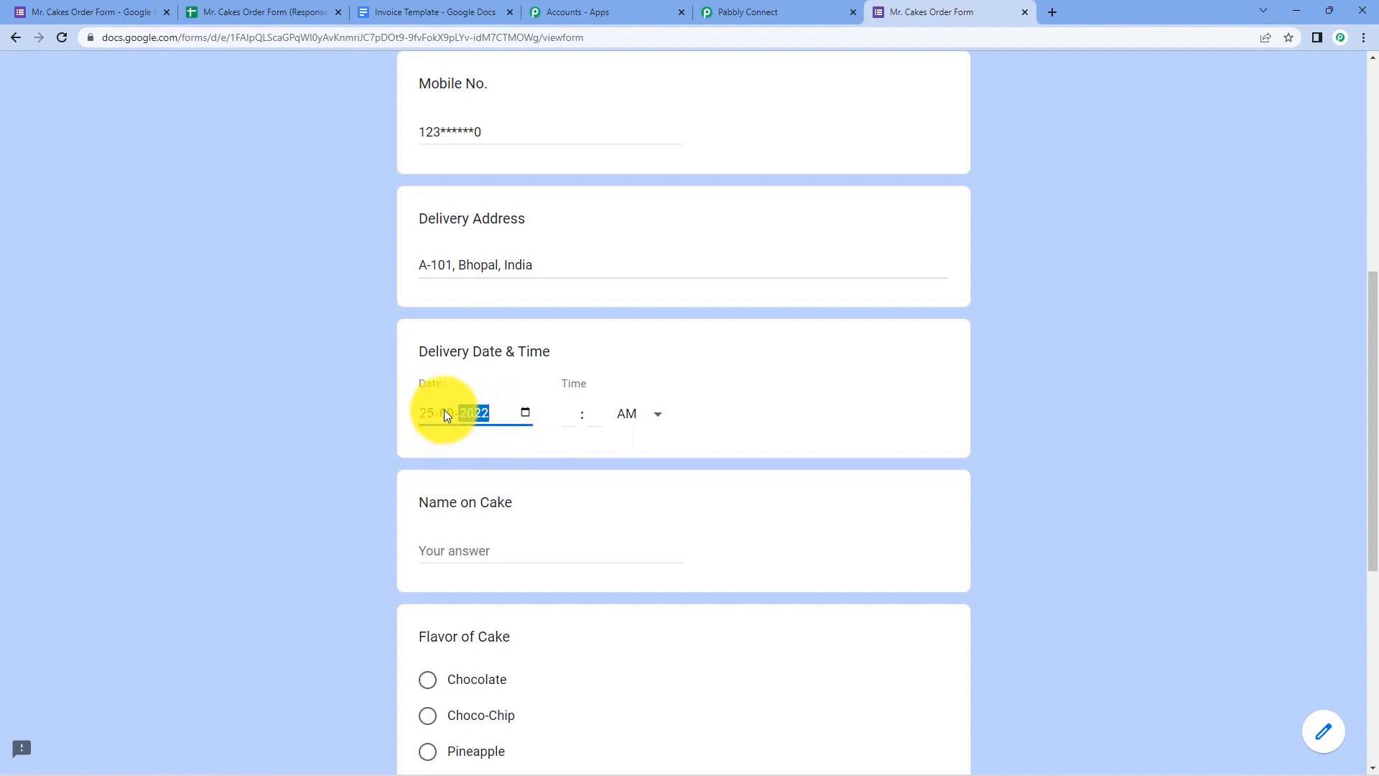
click(573, 417)
text(06)
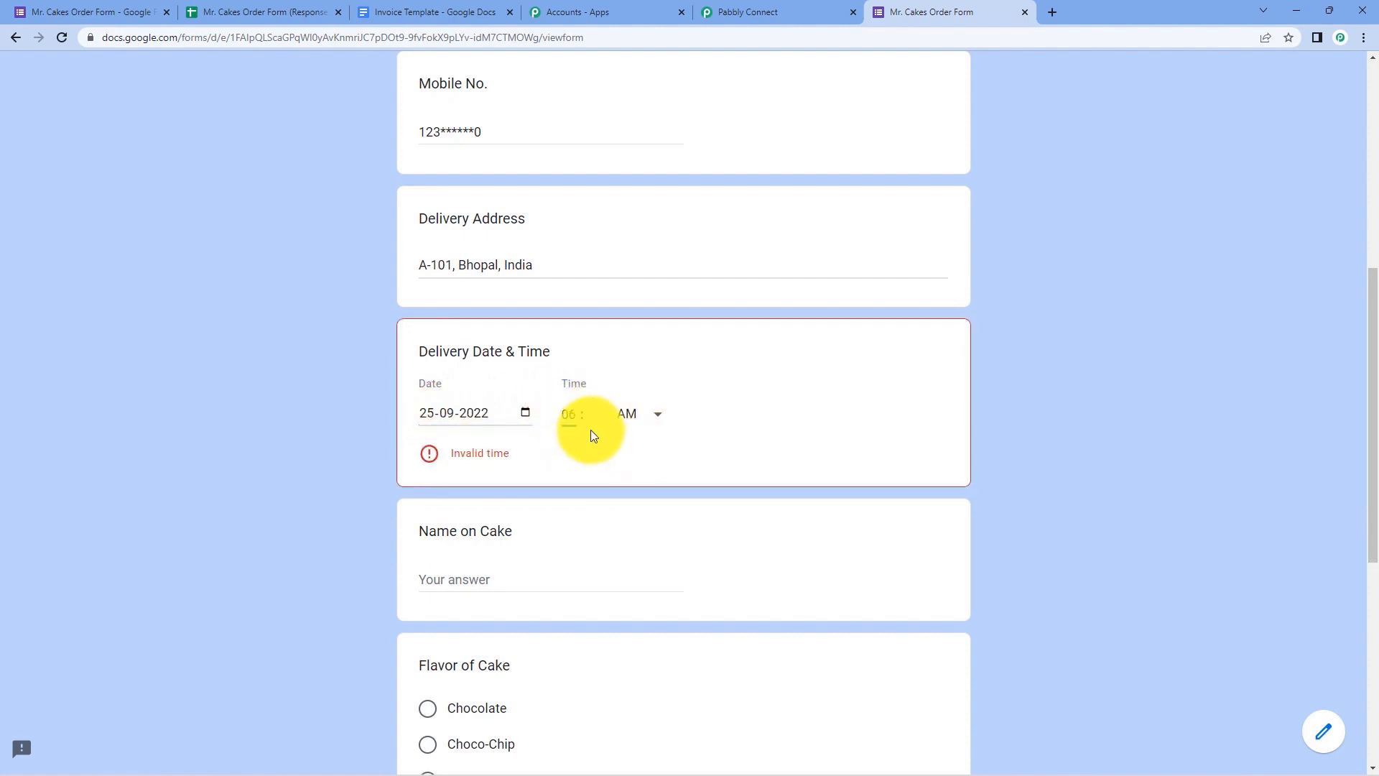
text( : 00)
click(634, 420)
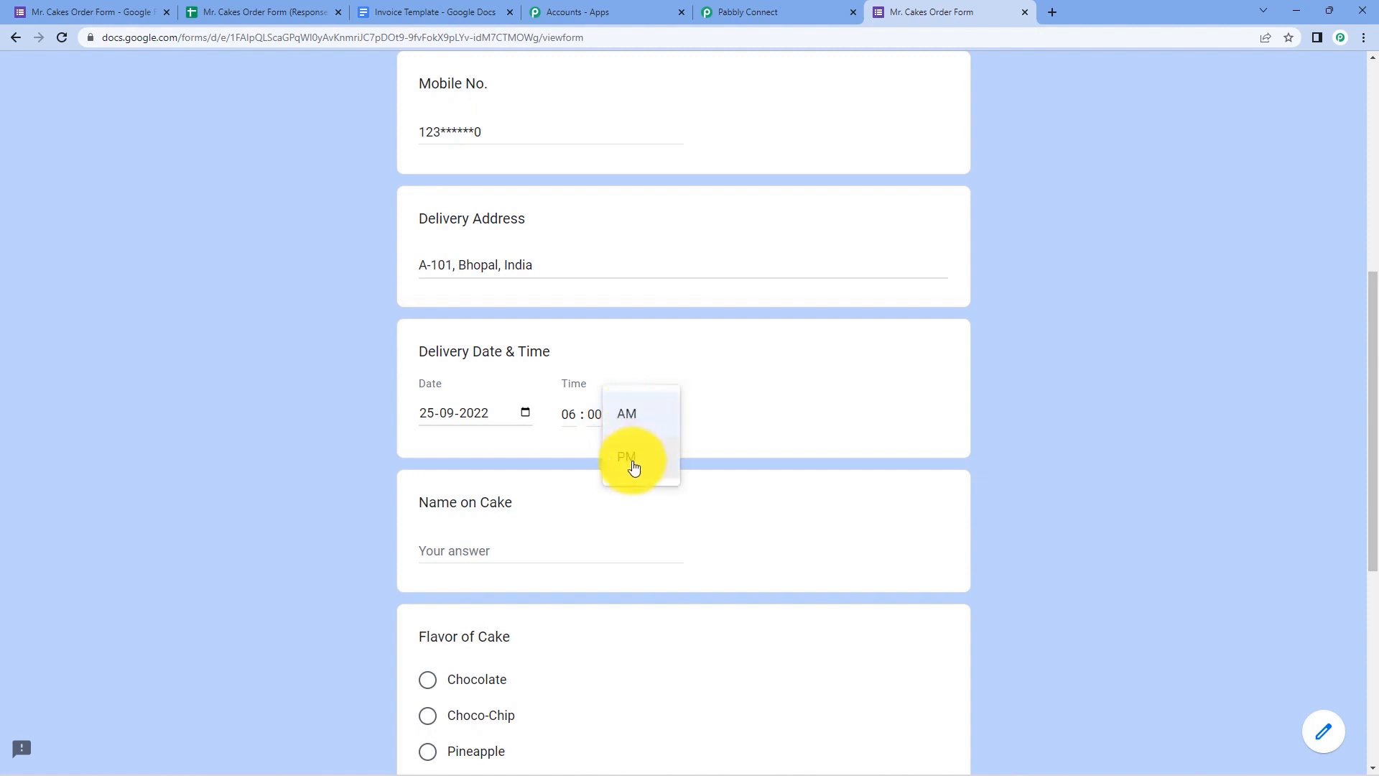
click(632, 467)
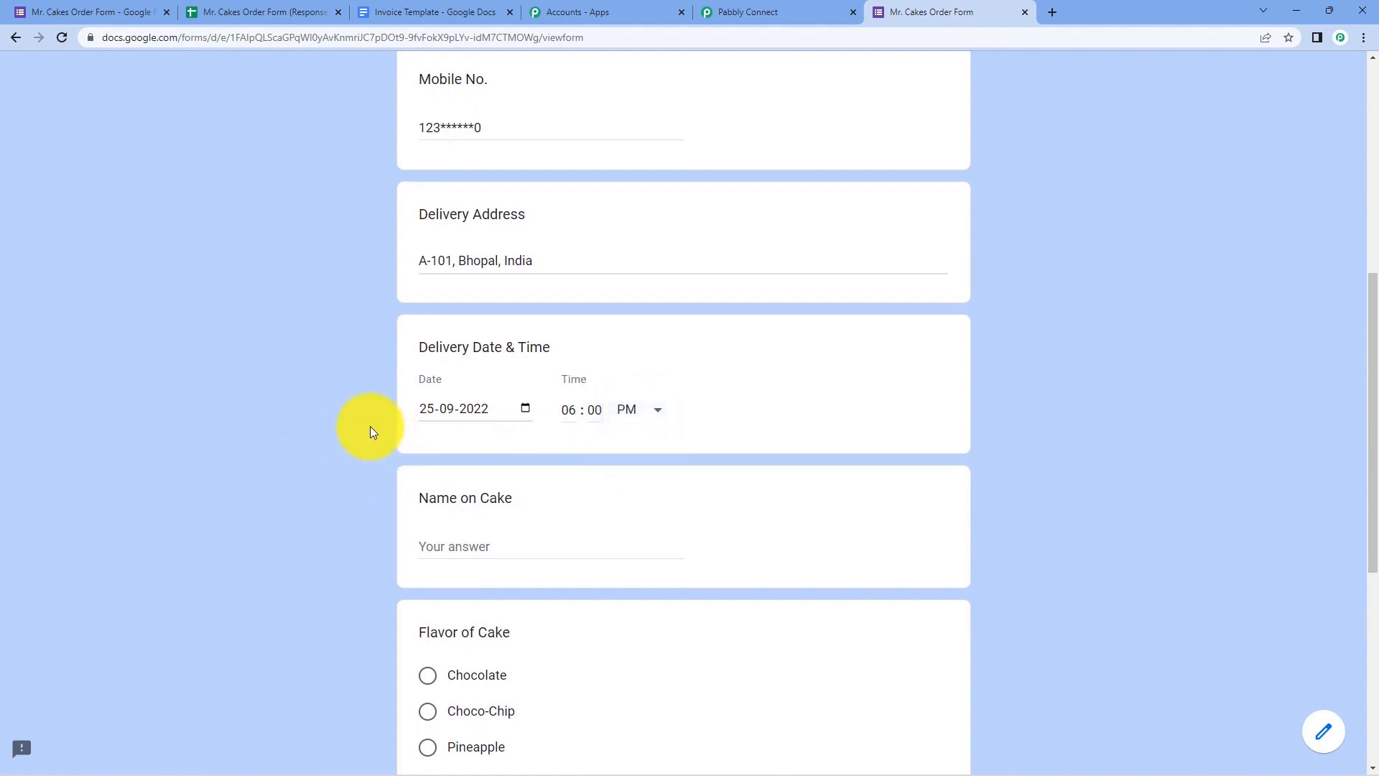
- Put Dummy as the name on cake, choose Choco-Chip and 2 kg, and submit
scroll(360, 416, down, 2)
click(551, 408)
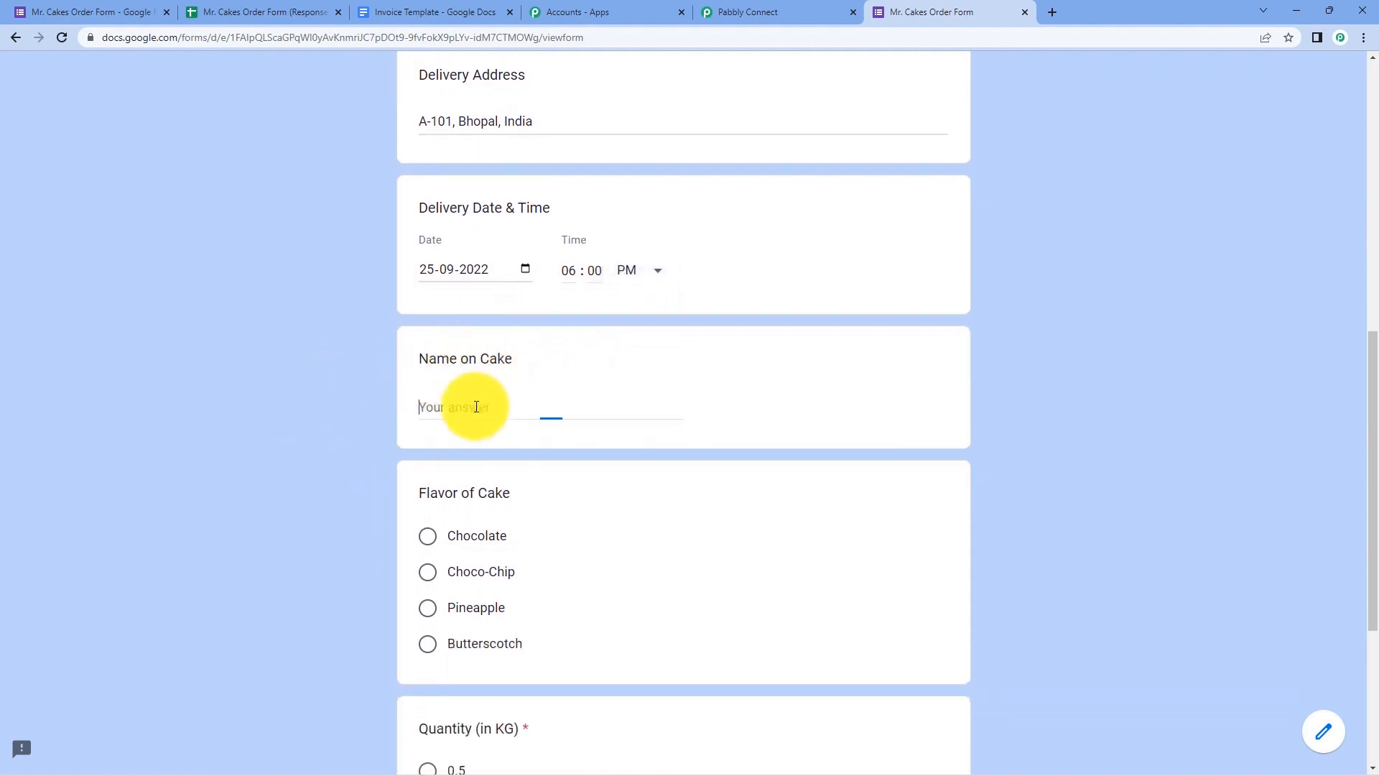
text(Dummy)
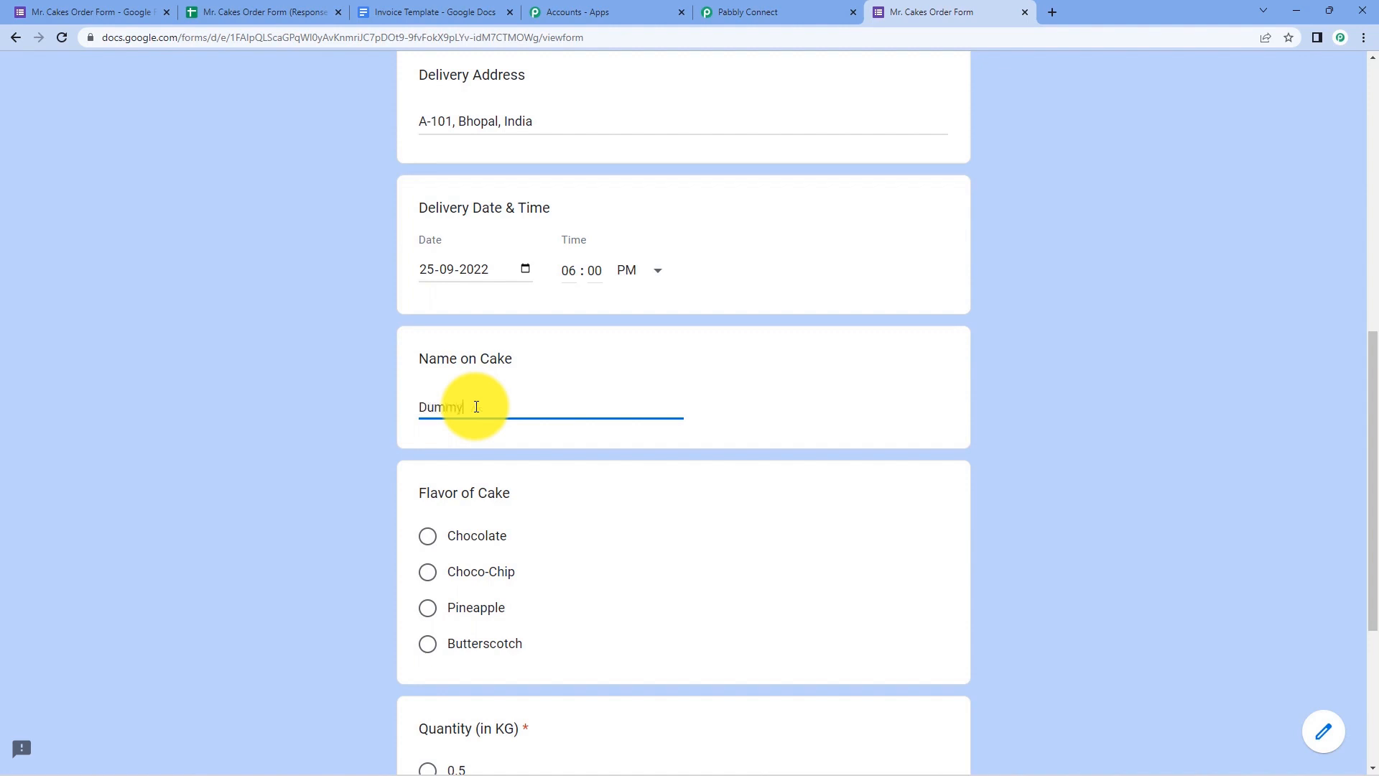
scroll(311, 445, down, 3)
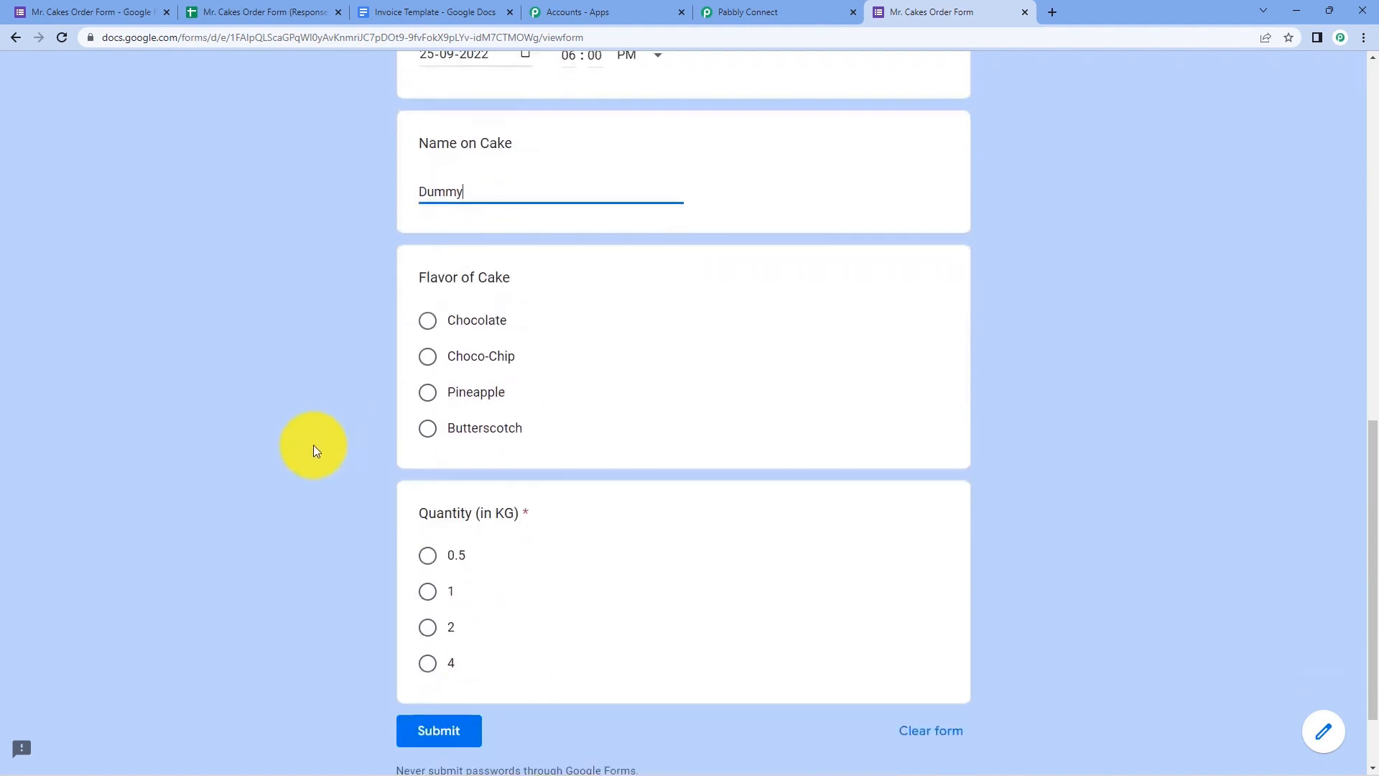
click(429, 358)
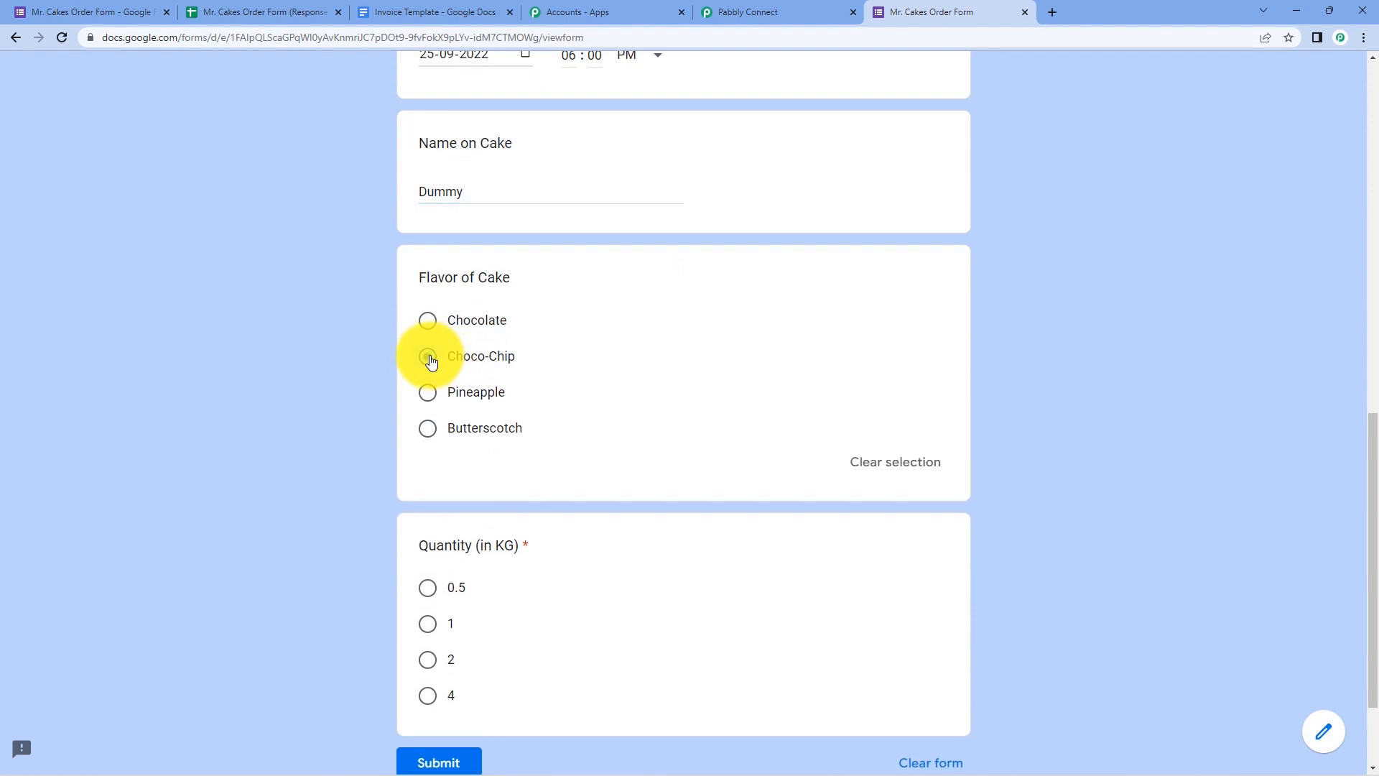
scroll(346, 395, down, 2)
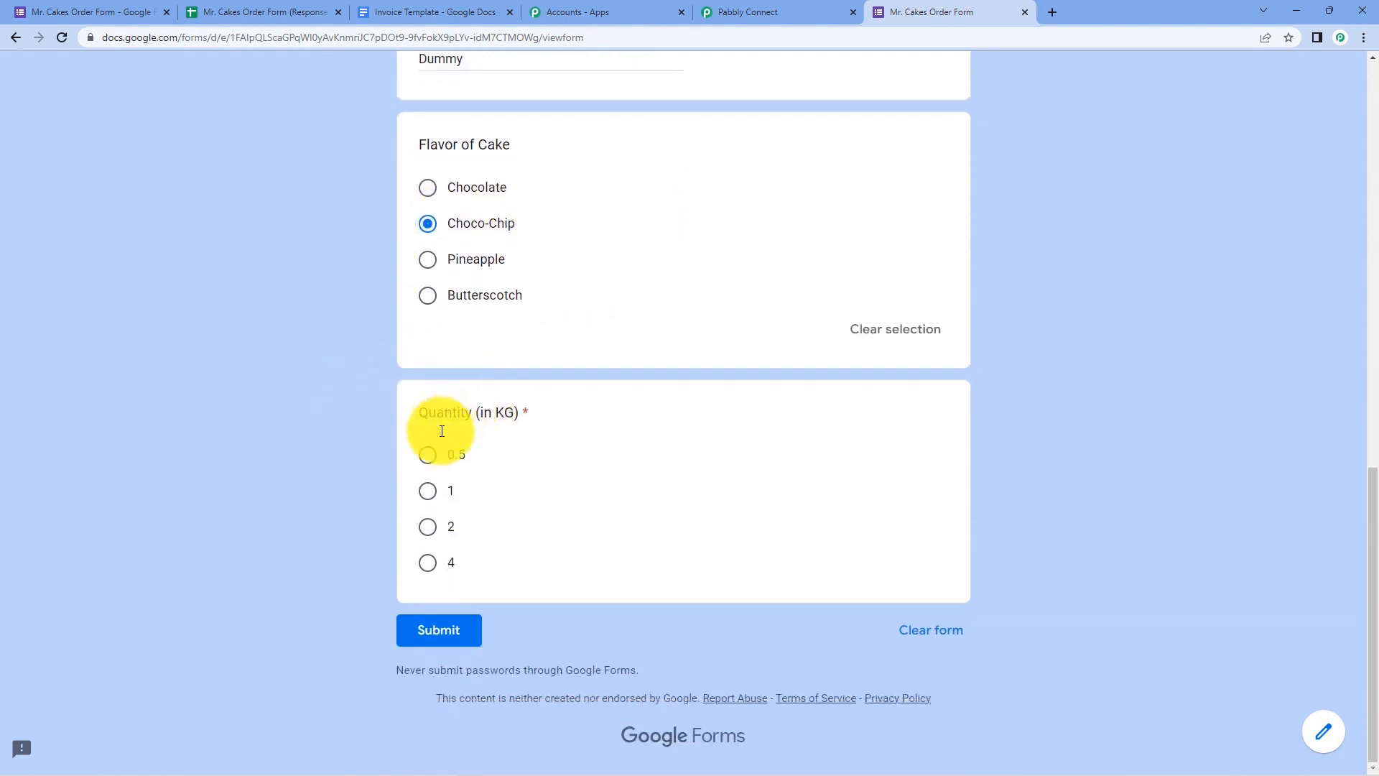
click(428, 527)
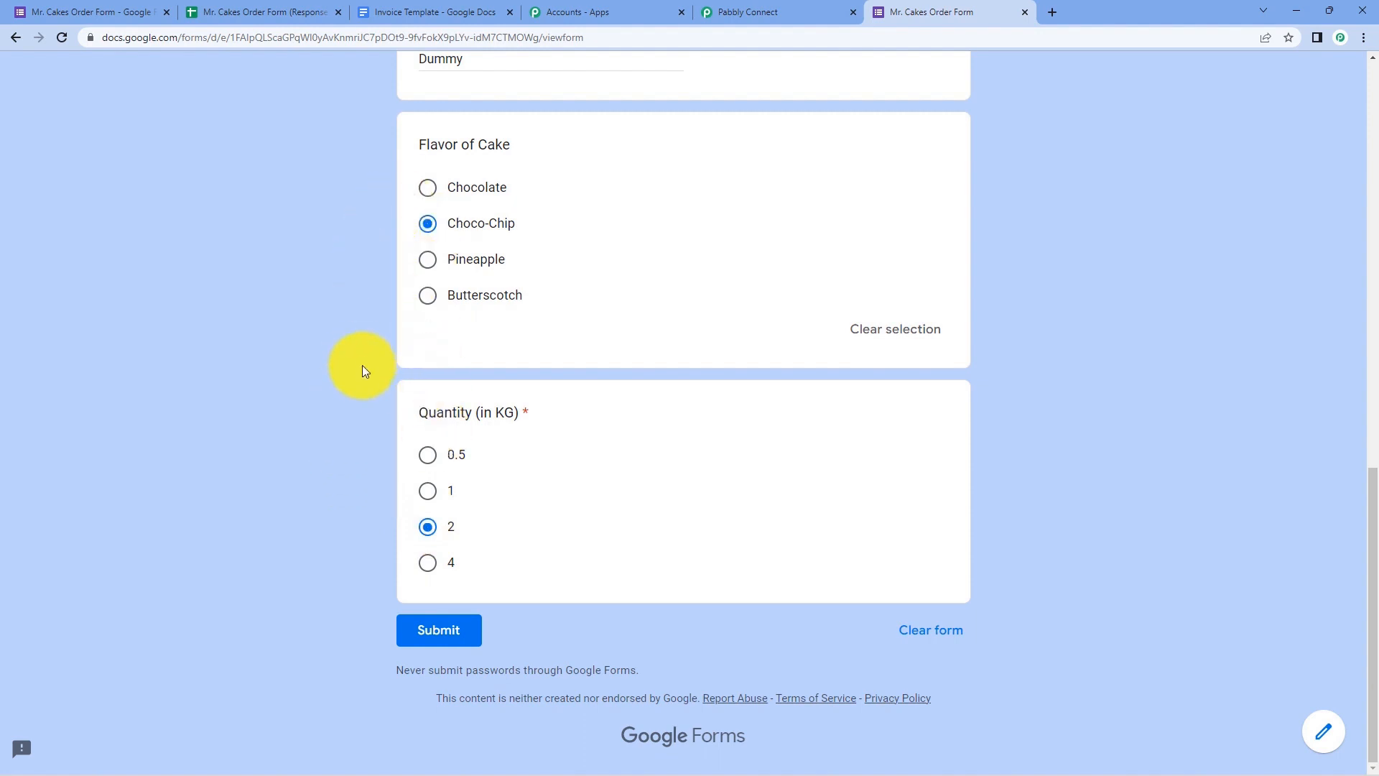
scroll(363, 366, up, 10)
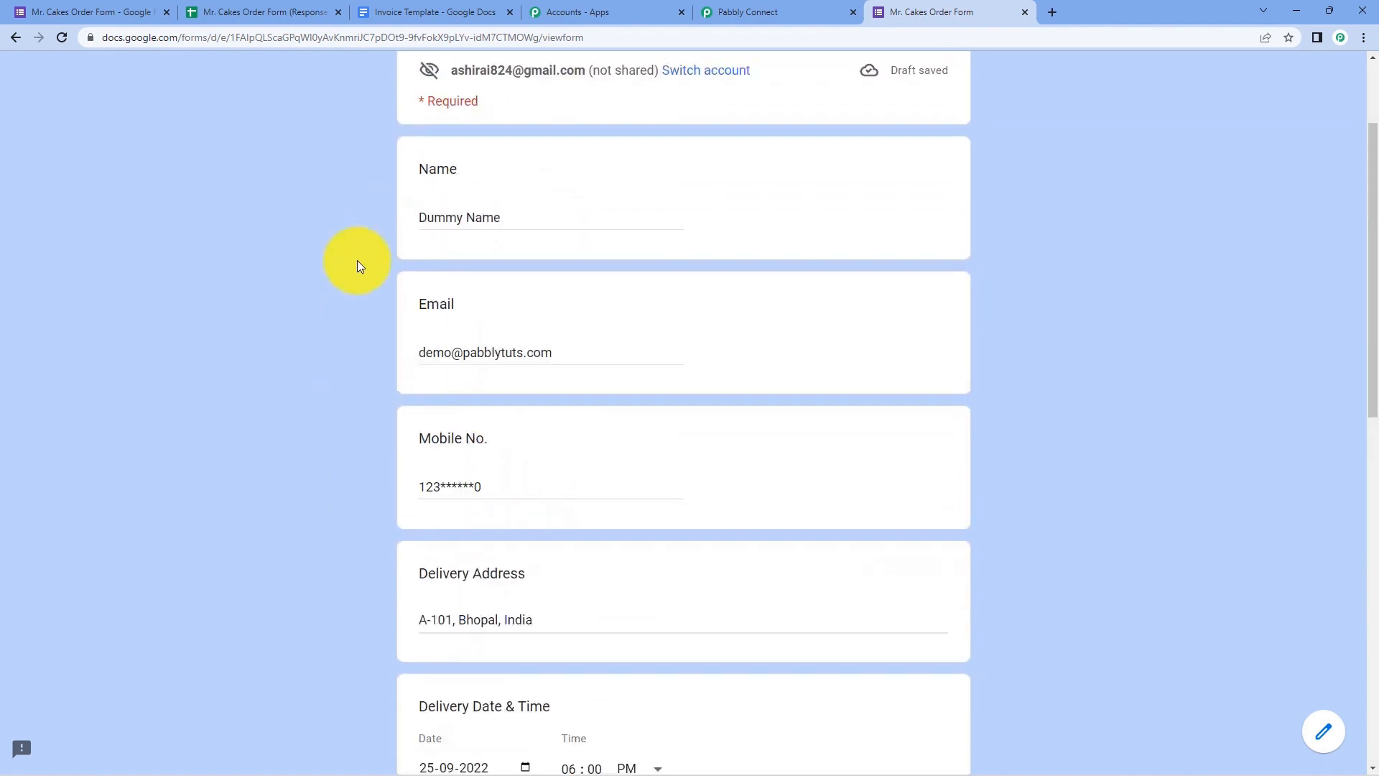
scroll(342, 255, up, 2)
scroll(342, 260, down, 12)
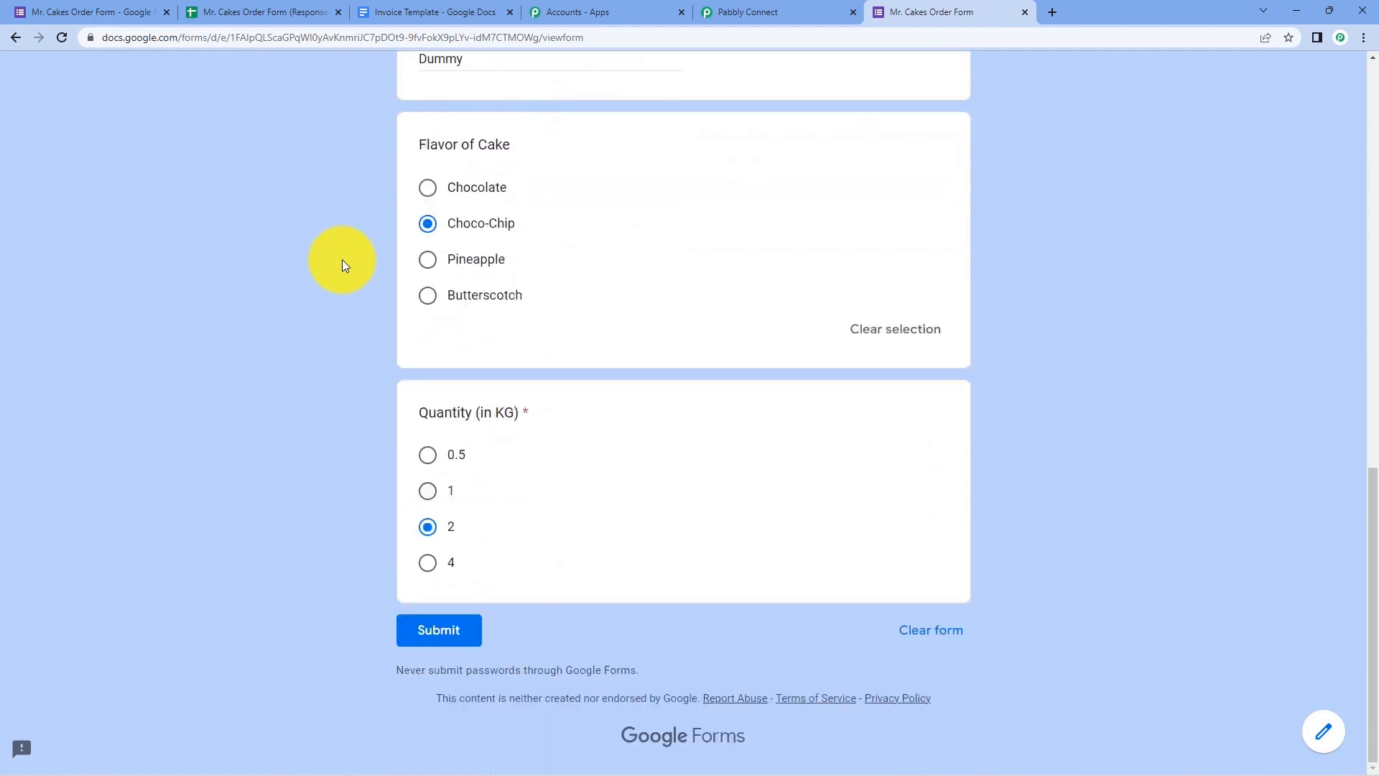
click(432, 626)
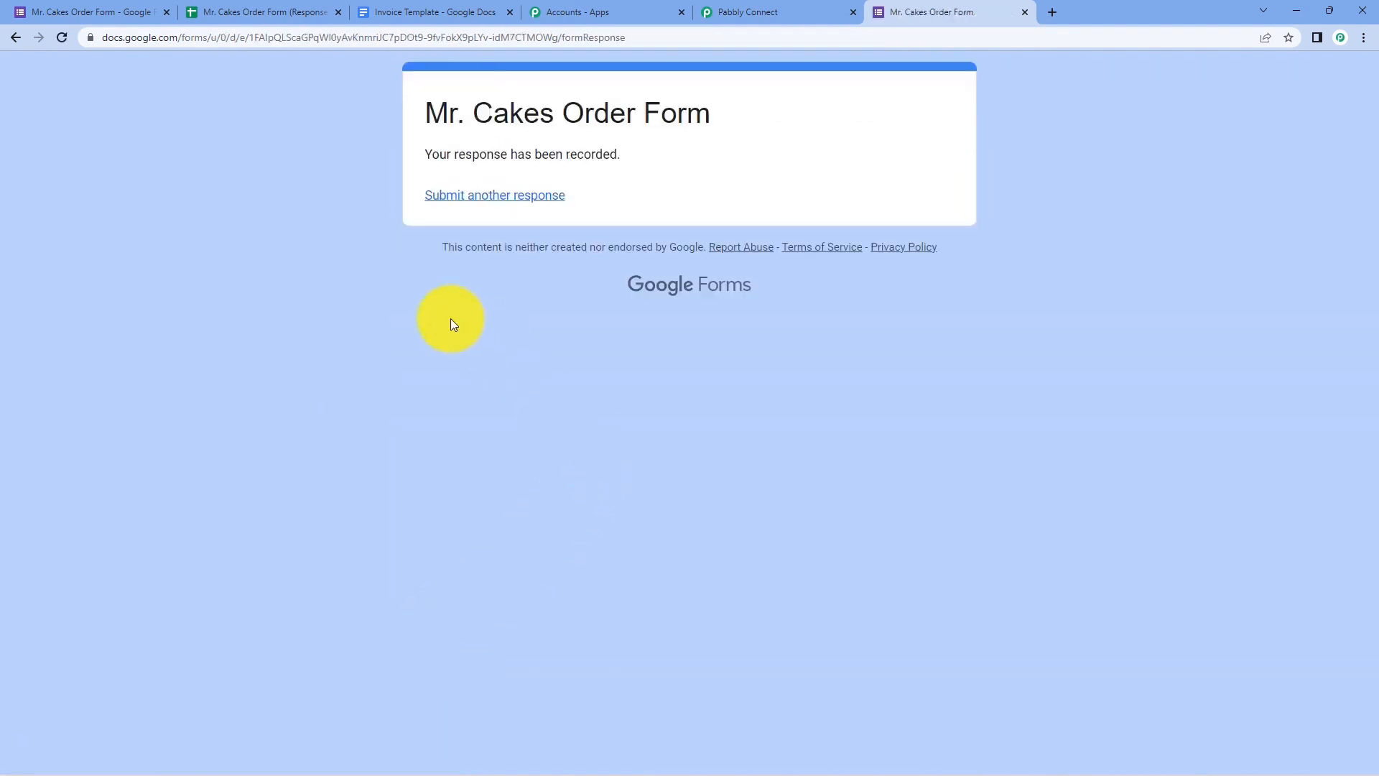
click(287, 11)
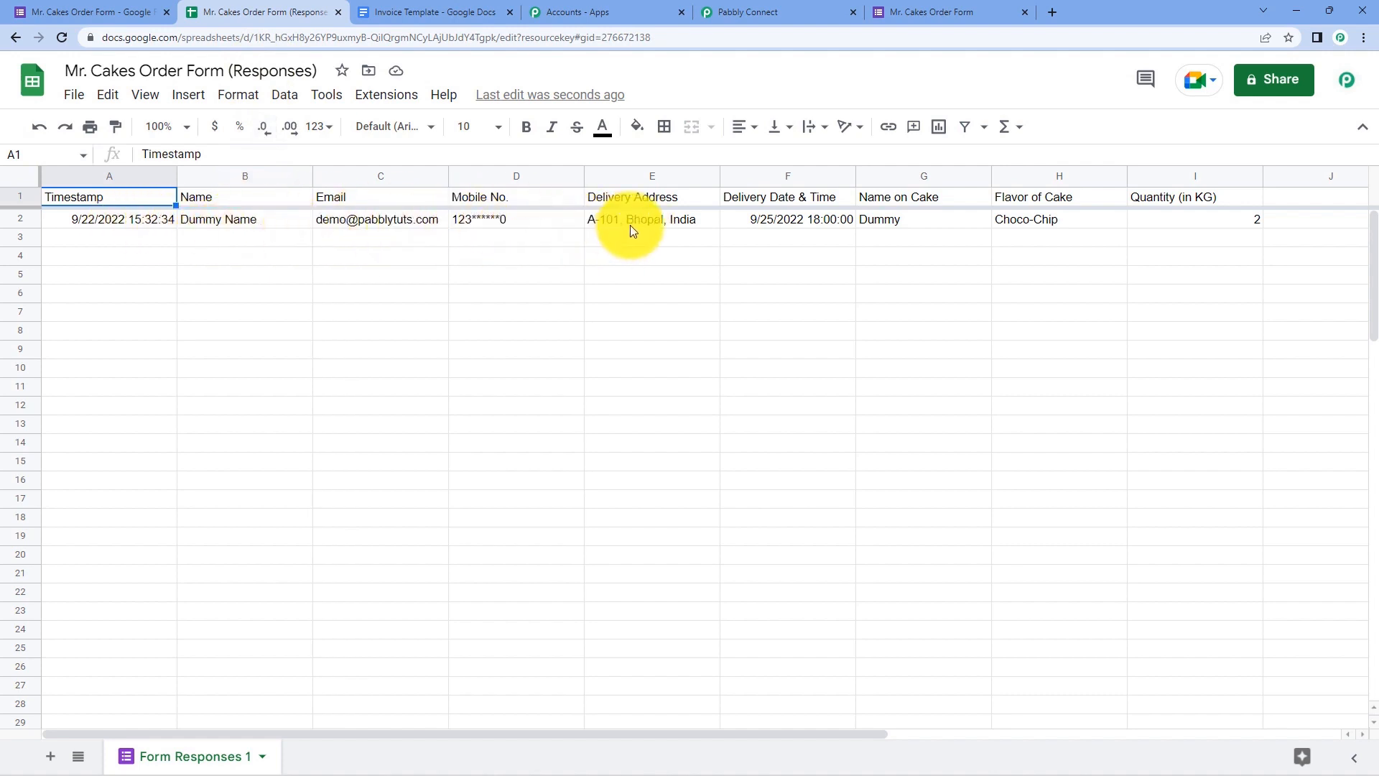
- Switch from the responses sheet to the Pabbly Connect workflow tab
click(777, 7)
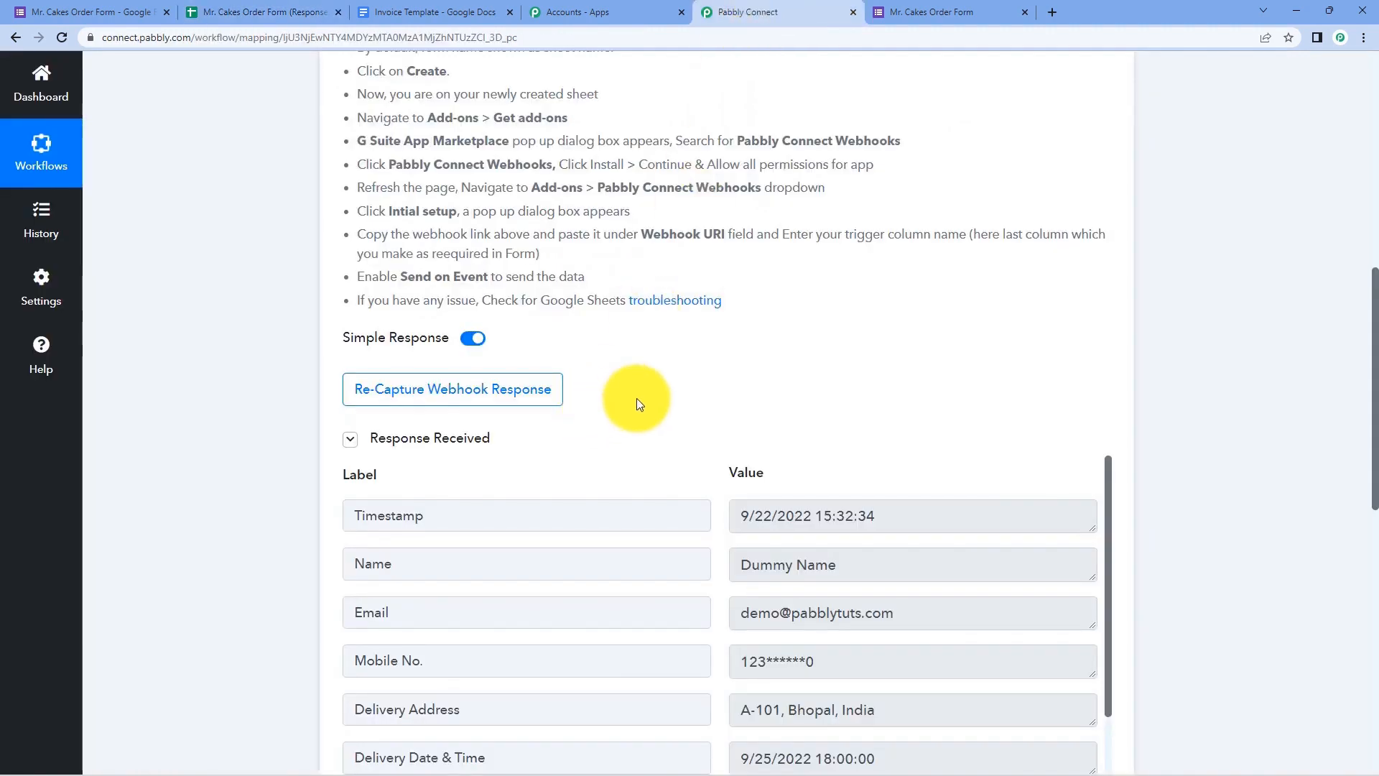
scroll(647, 359, down, 2)
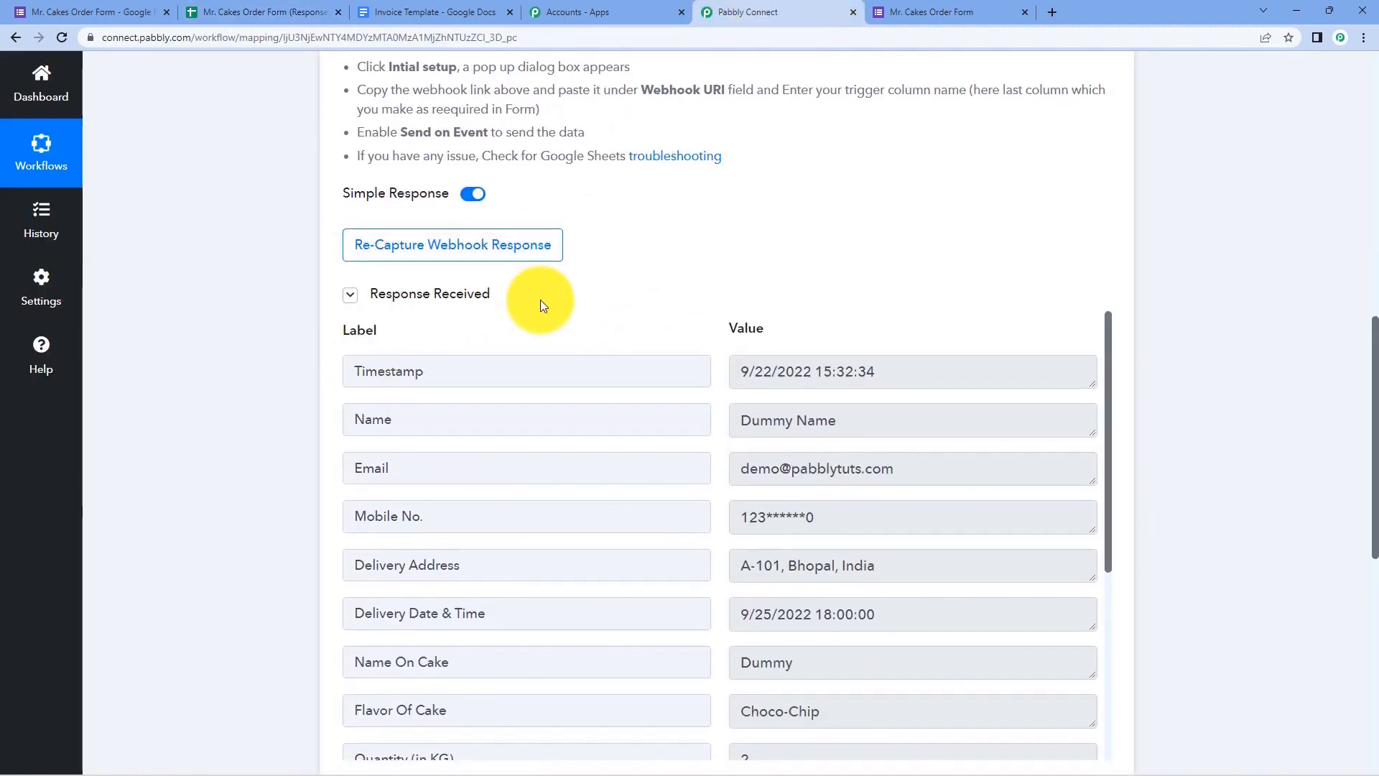
scroll(541, 306, down, 2)
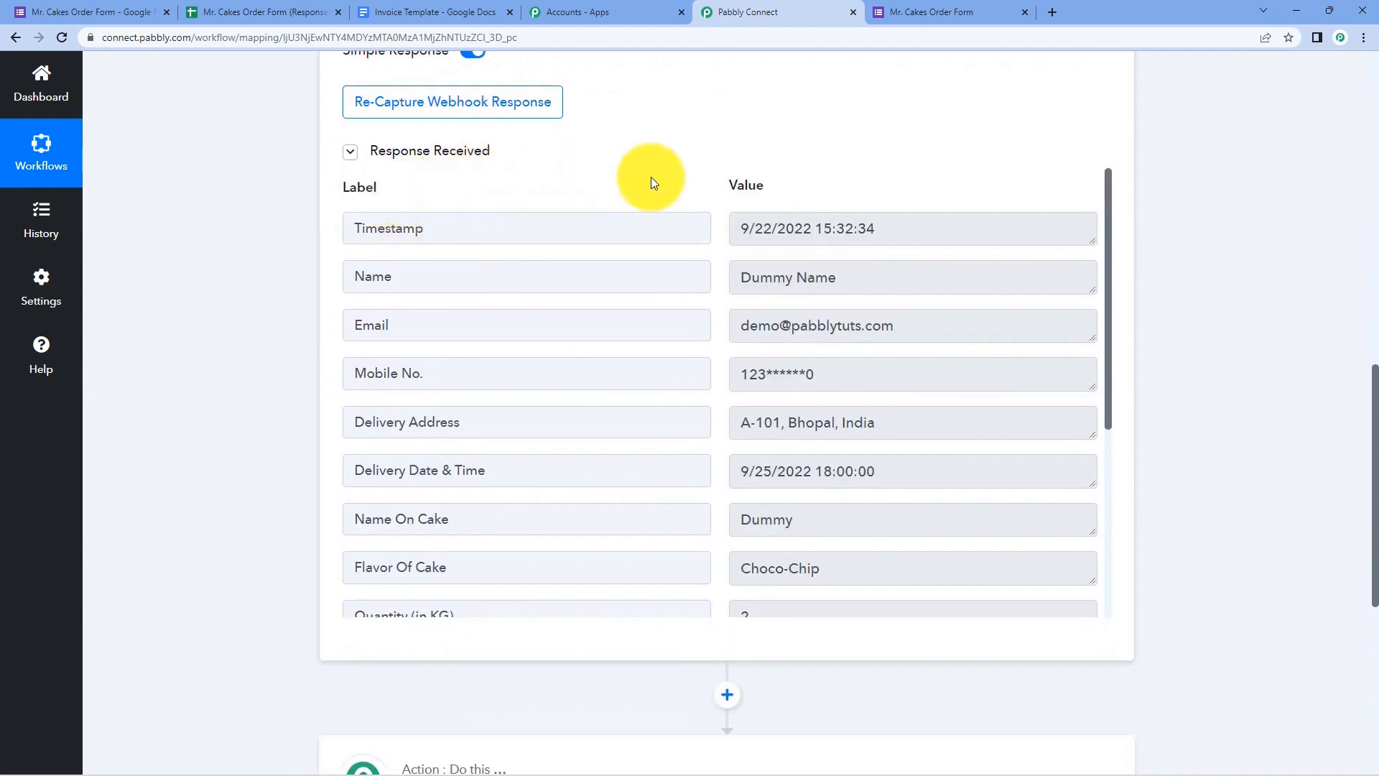
scroll(708, 194, down, 1)
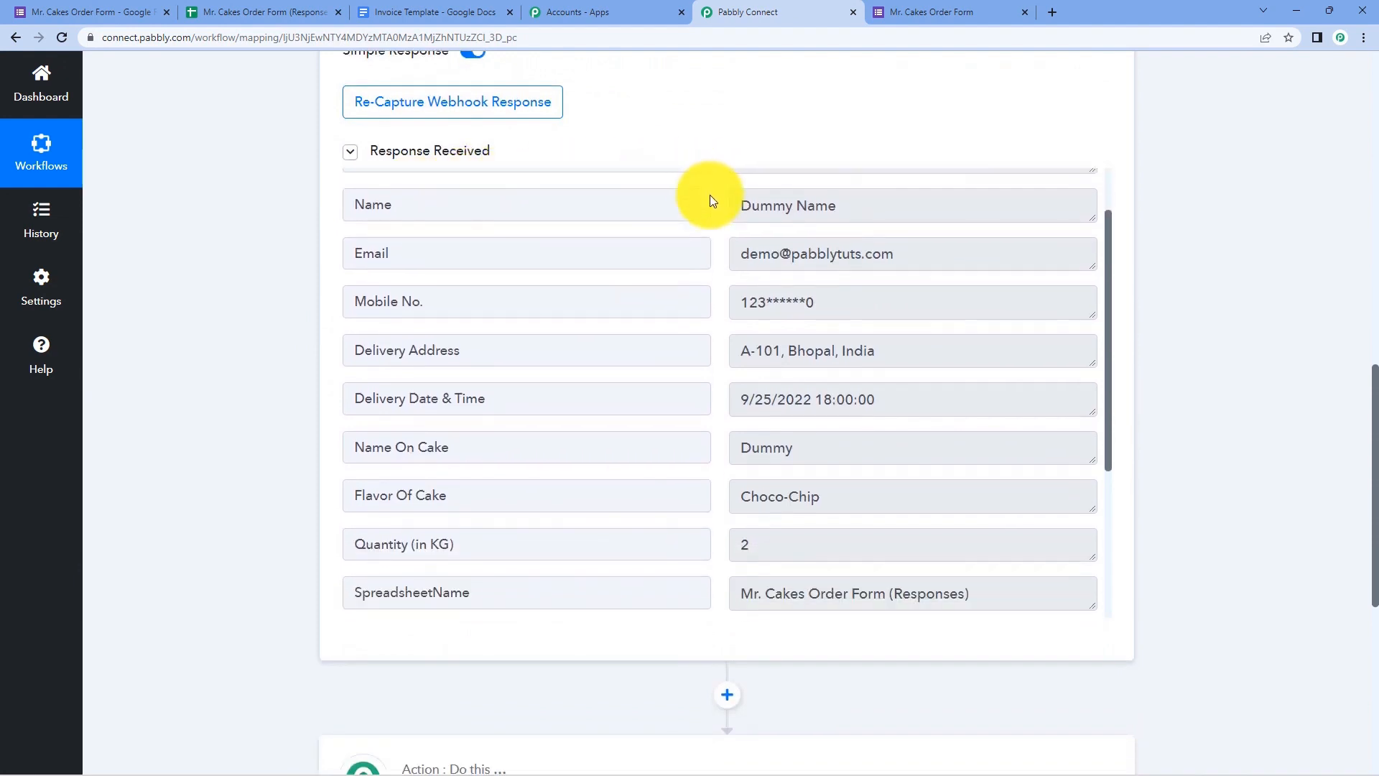
scroll(707, 208, up, 1)
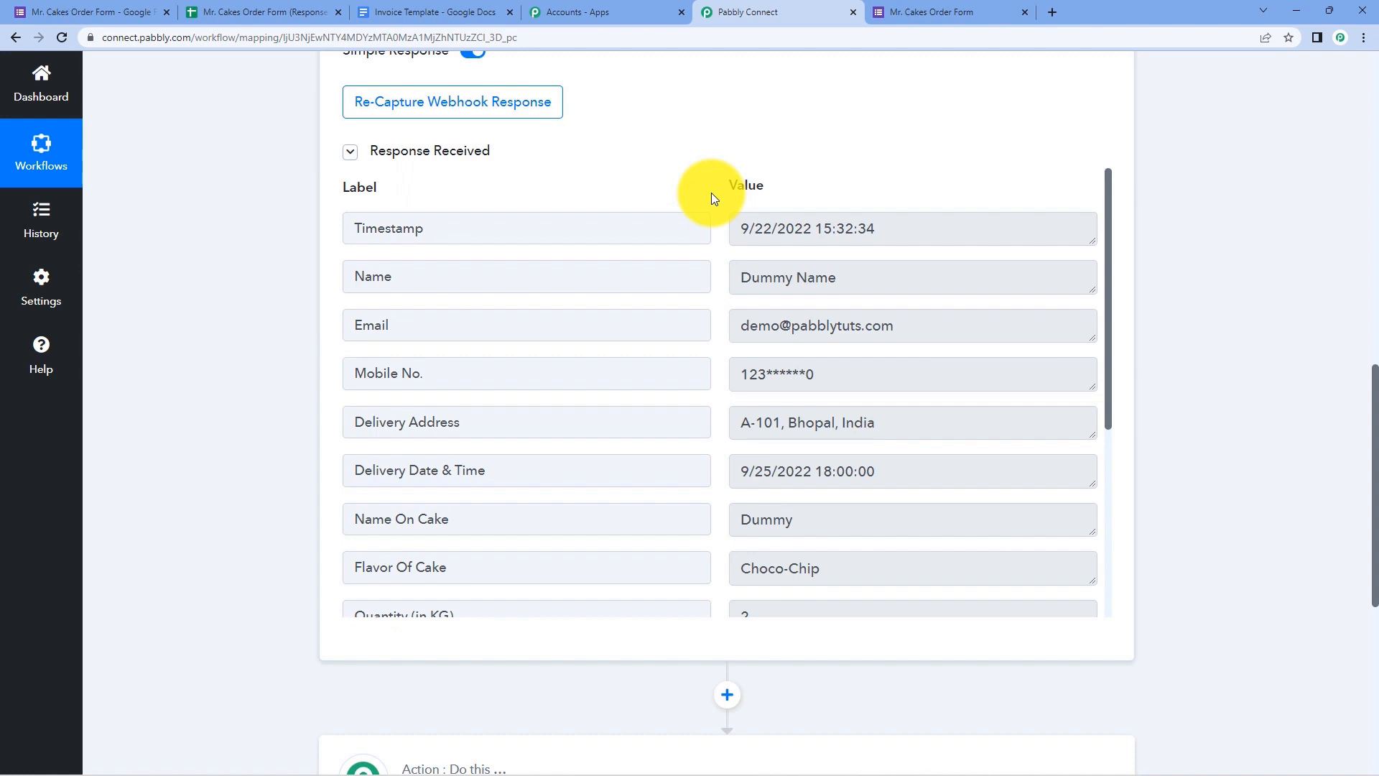
click(955, 11)
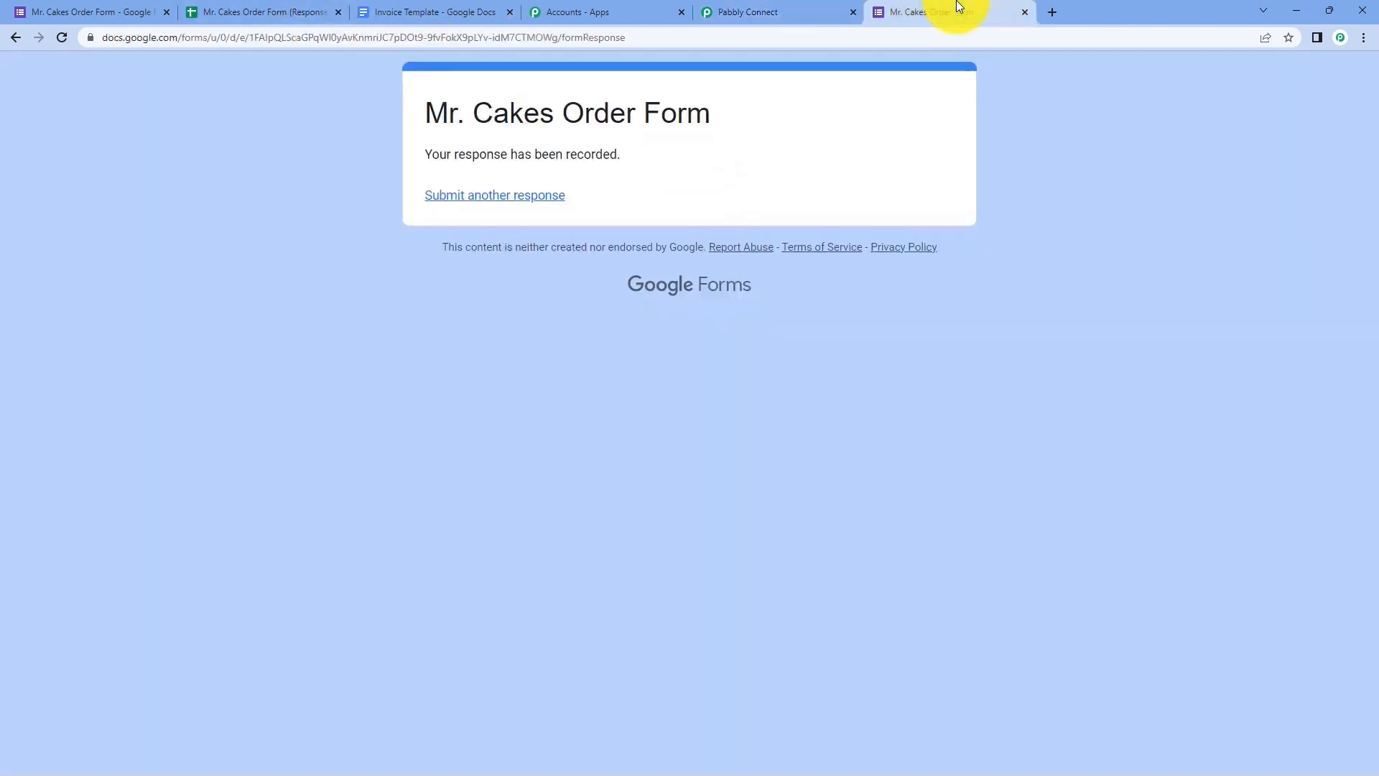
click(782, 11)
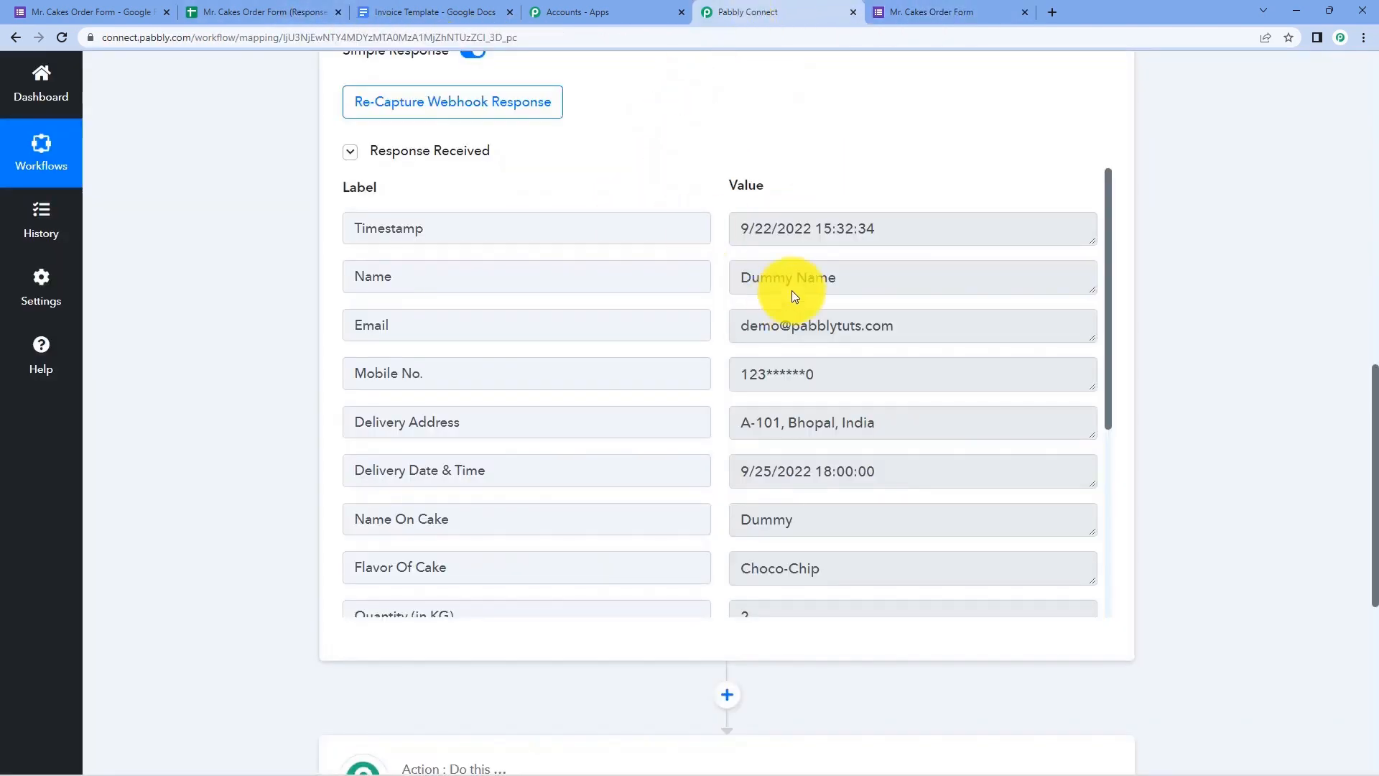
drag(844, 280, 717, 287)
drag(898, 325, 714, 337)
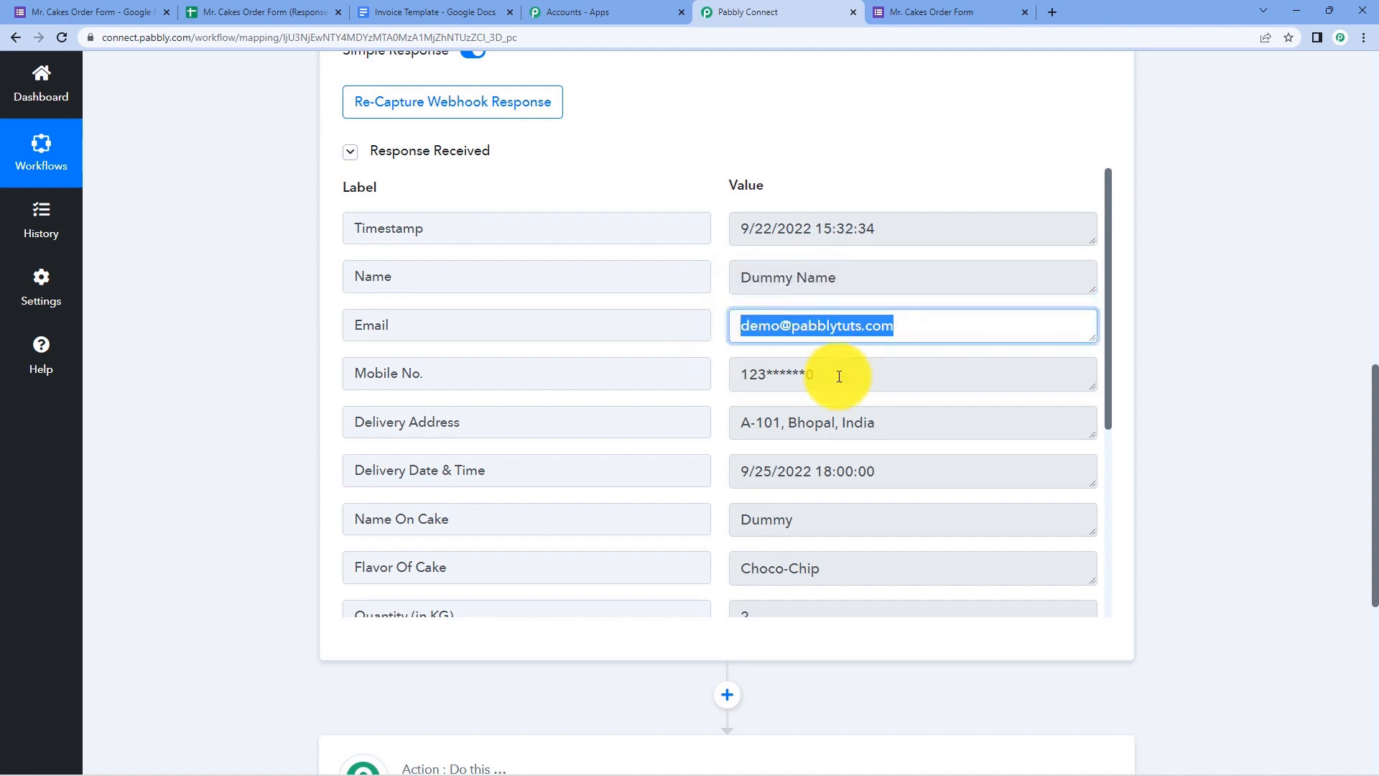
drag(838, 376, 715, 385)
click(721, 385)
drag(893, 425, 714, 428)
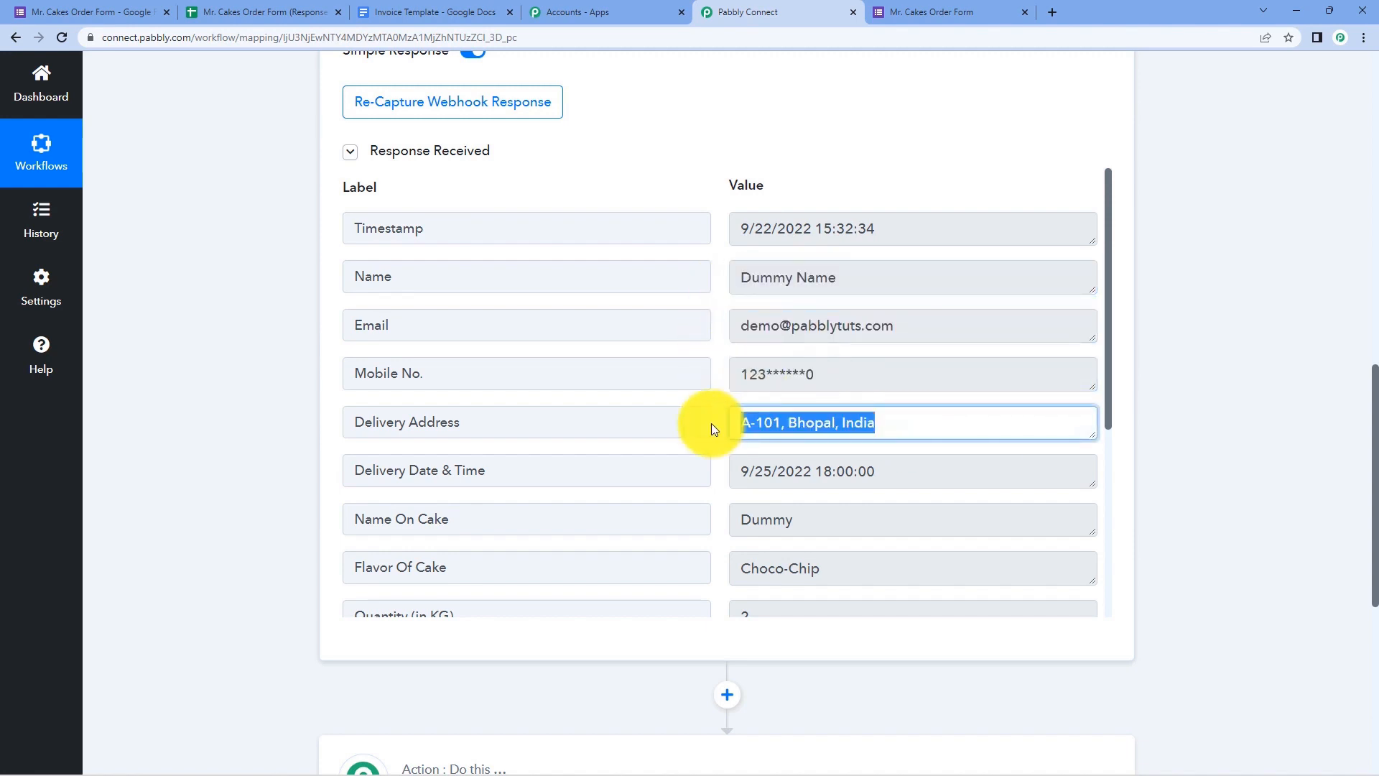
scroll(790, 402, down, 2)
drag(886, 330, 723, 333)
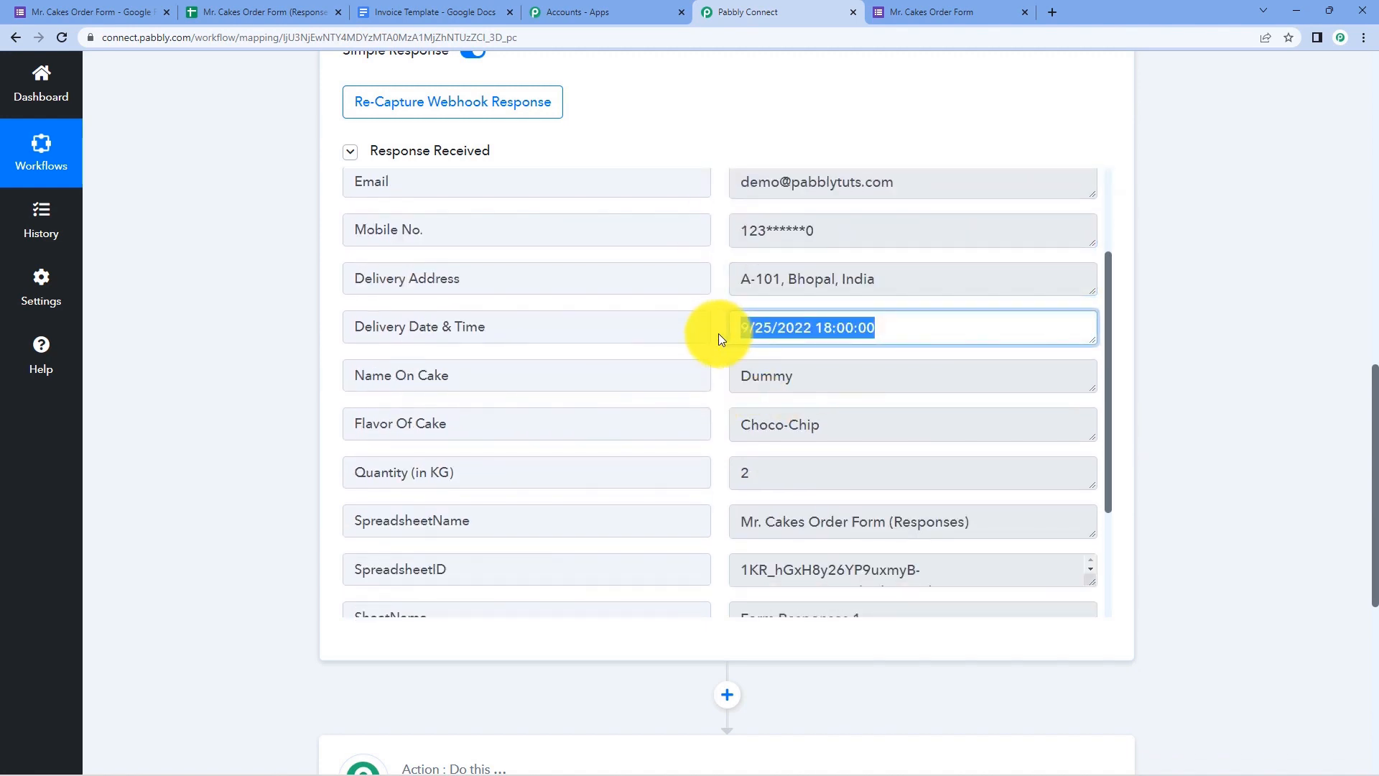
click(718, 334)
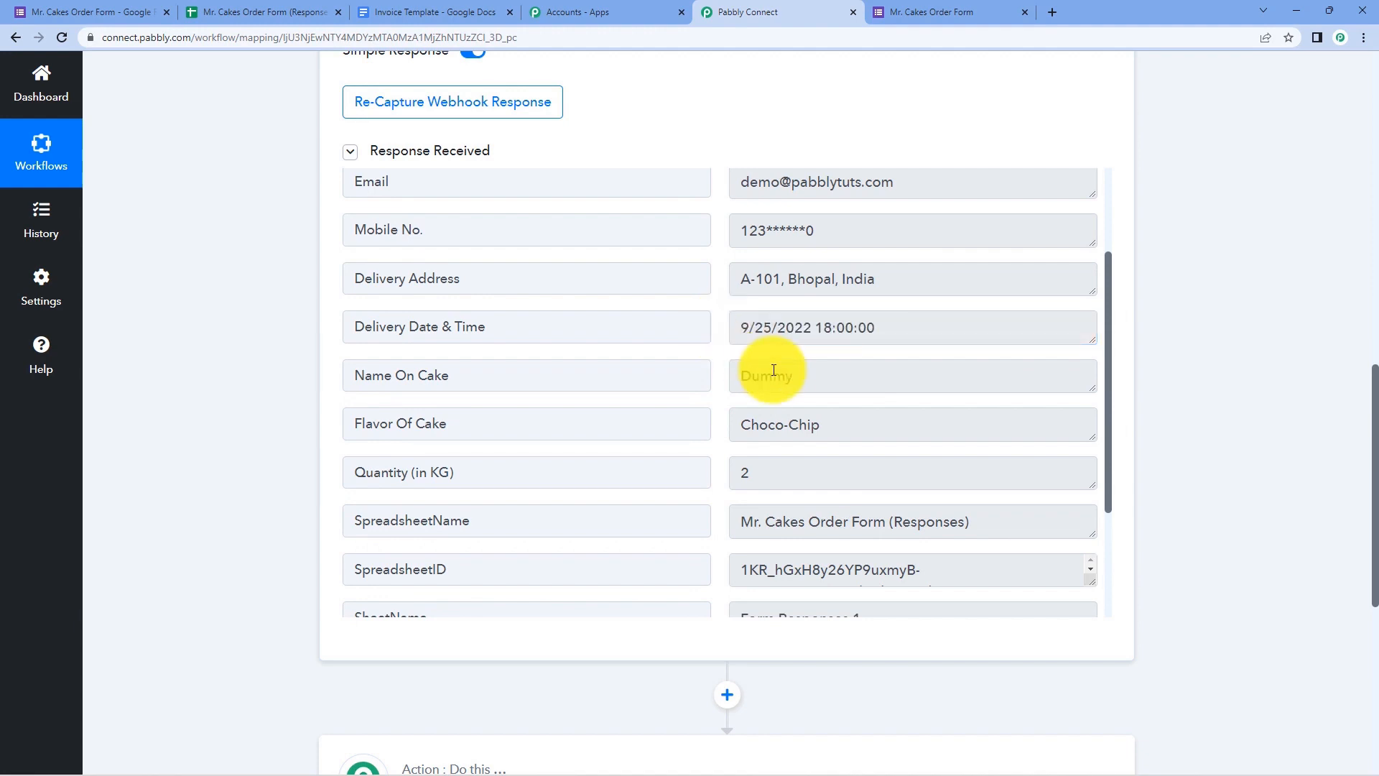
drag(807, 374, 719, 377)
drag(848, 433, 724, 394)
scroll(769, 394, down, 1)
click(801, 404)
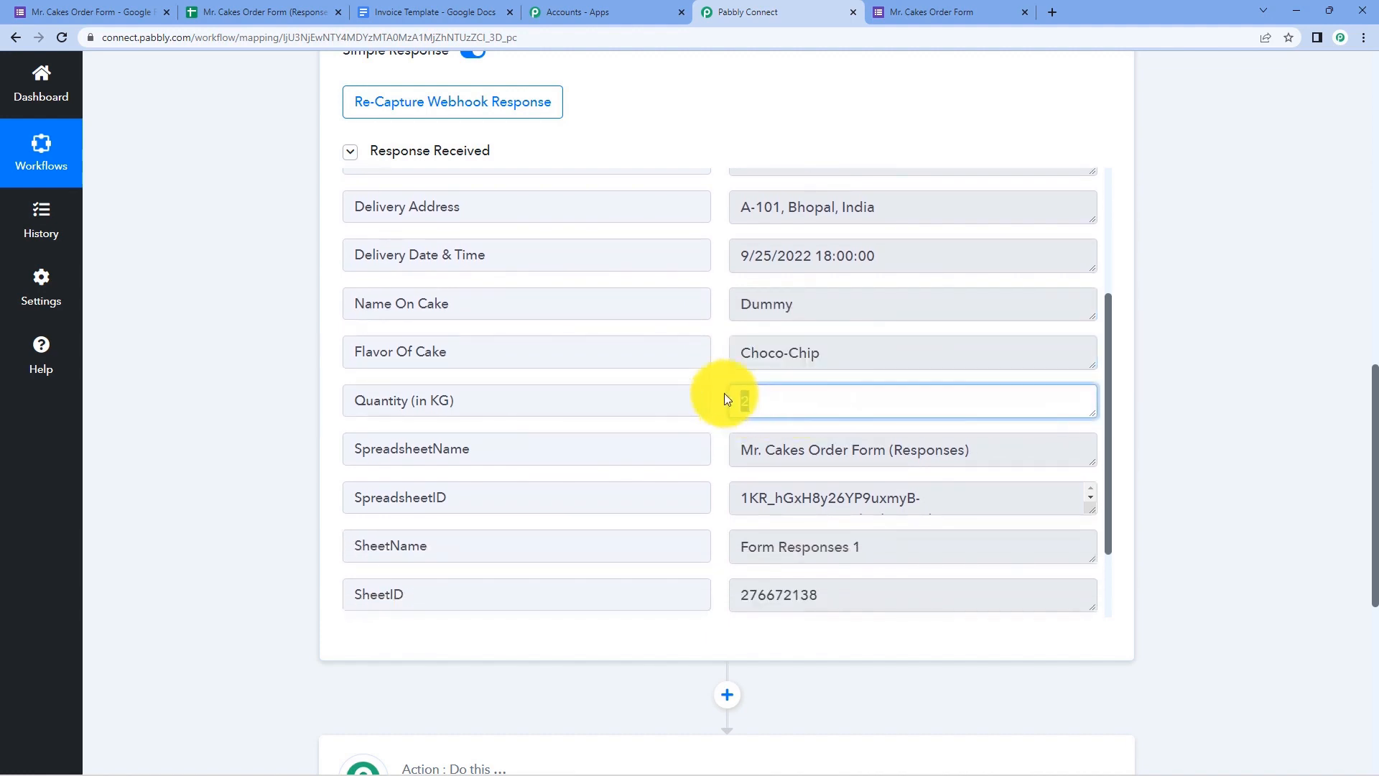
click(722, 382)
scroll(719, 377, up, 3)
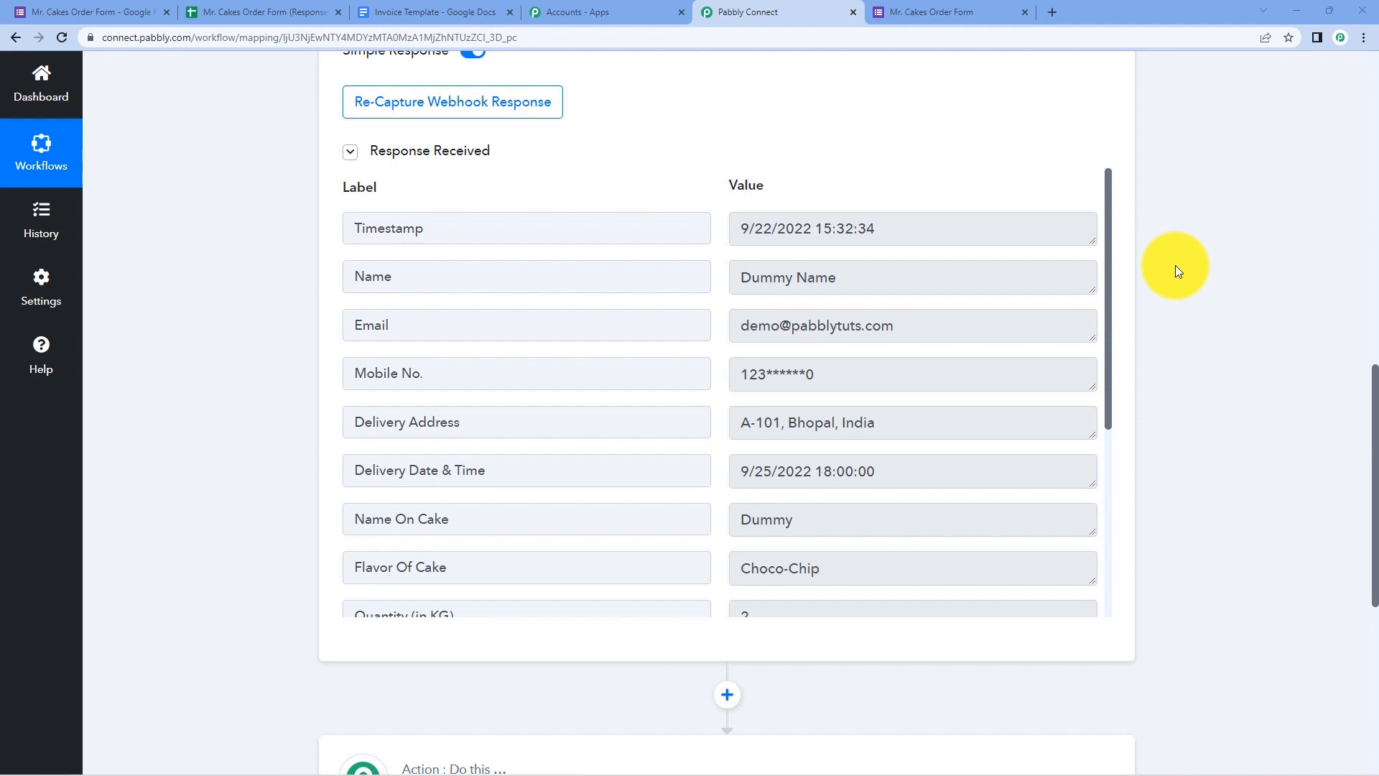
click(93, 12)
scroll(201, 356, down, 6)
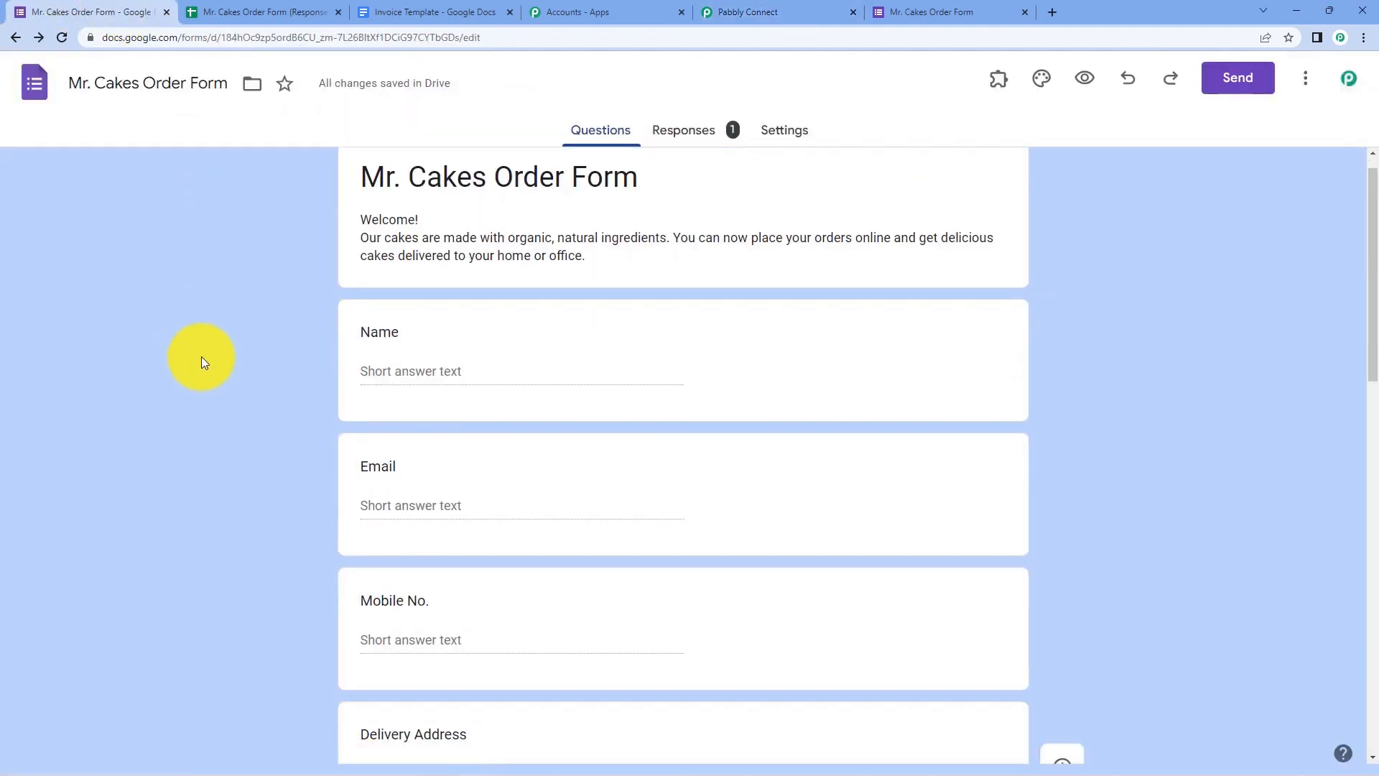
scroll(240, 339, down, 7)
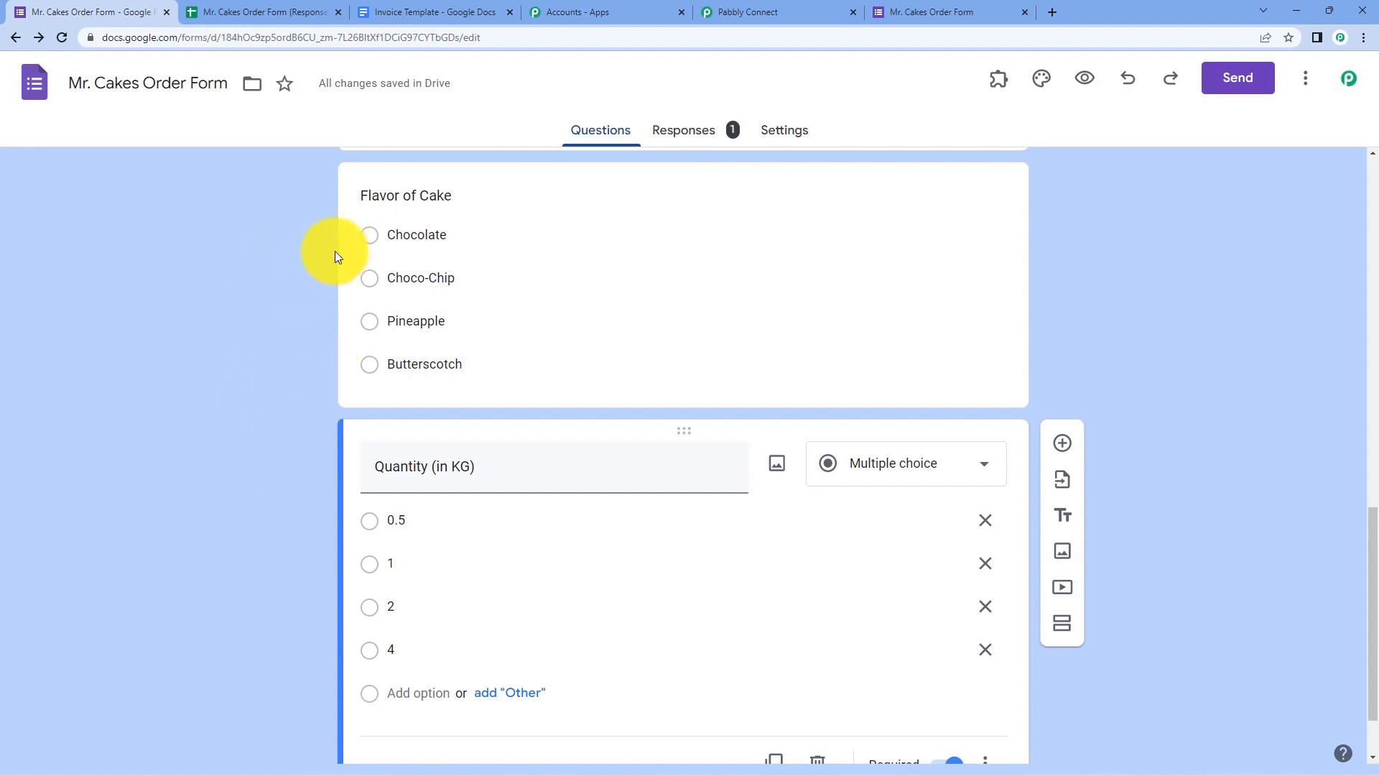
scroll(276, 358, down, 1)
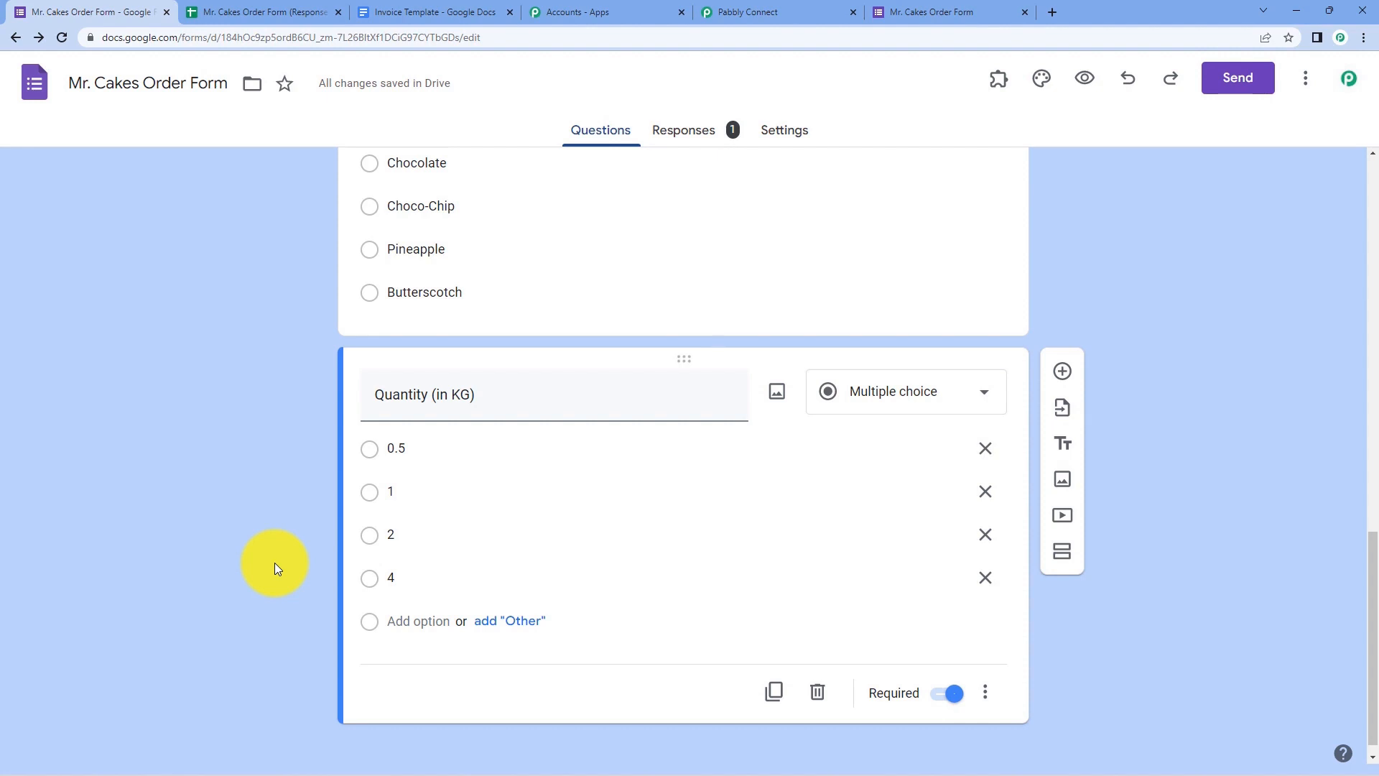
scroll(309, 517, up, 1)
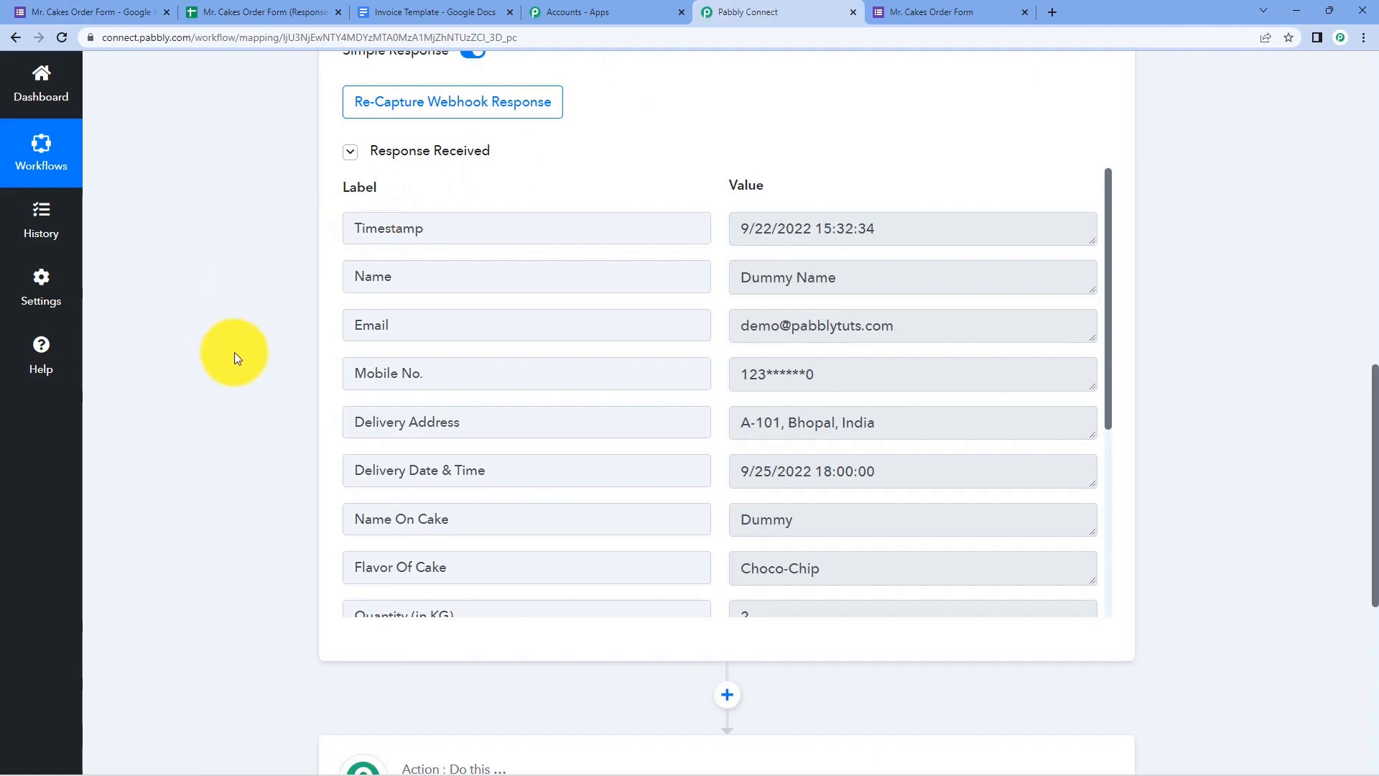
- Highlight the captured Choco-Chip flavour value in the trigger response
scroll(234, 352, down, 4)
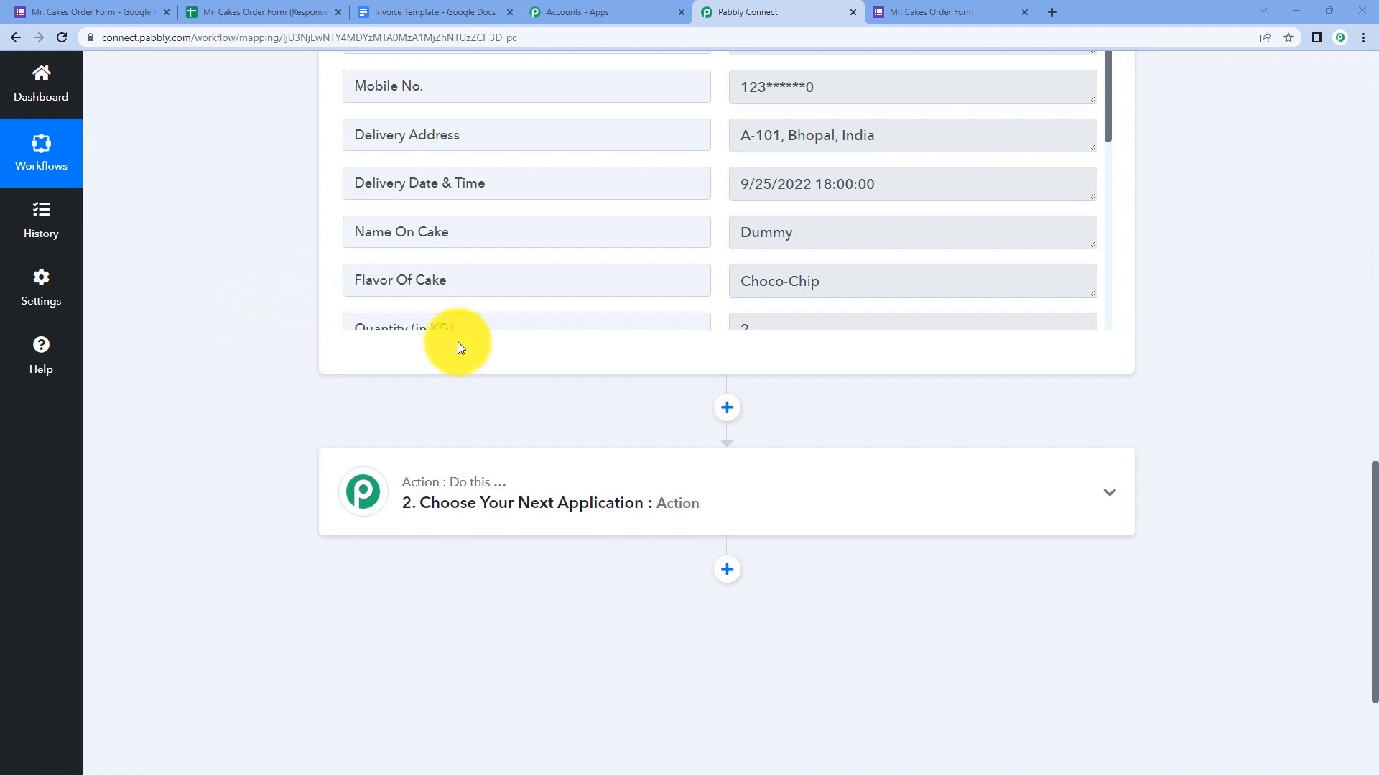
scroll(860, 276, down, 1)
scroll(861, 276, down, 1)
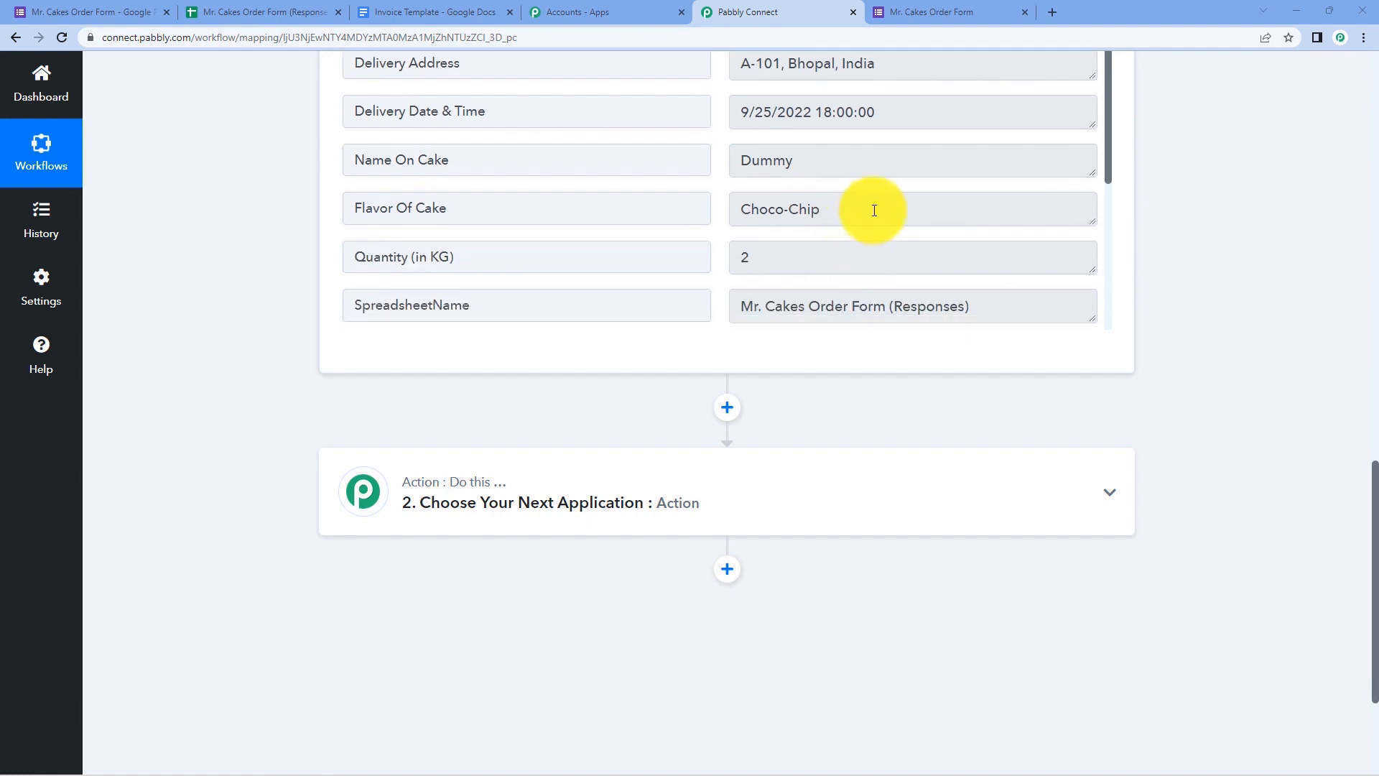
drag(875, 210, 729, 208)
click(740, 208)
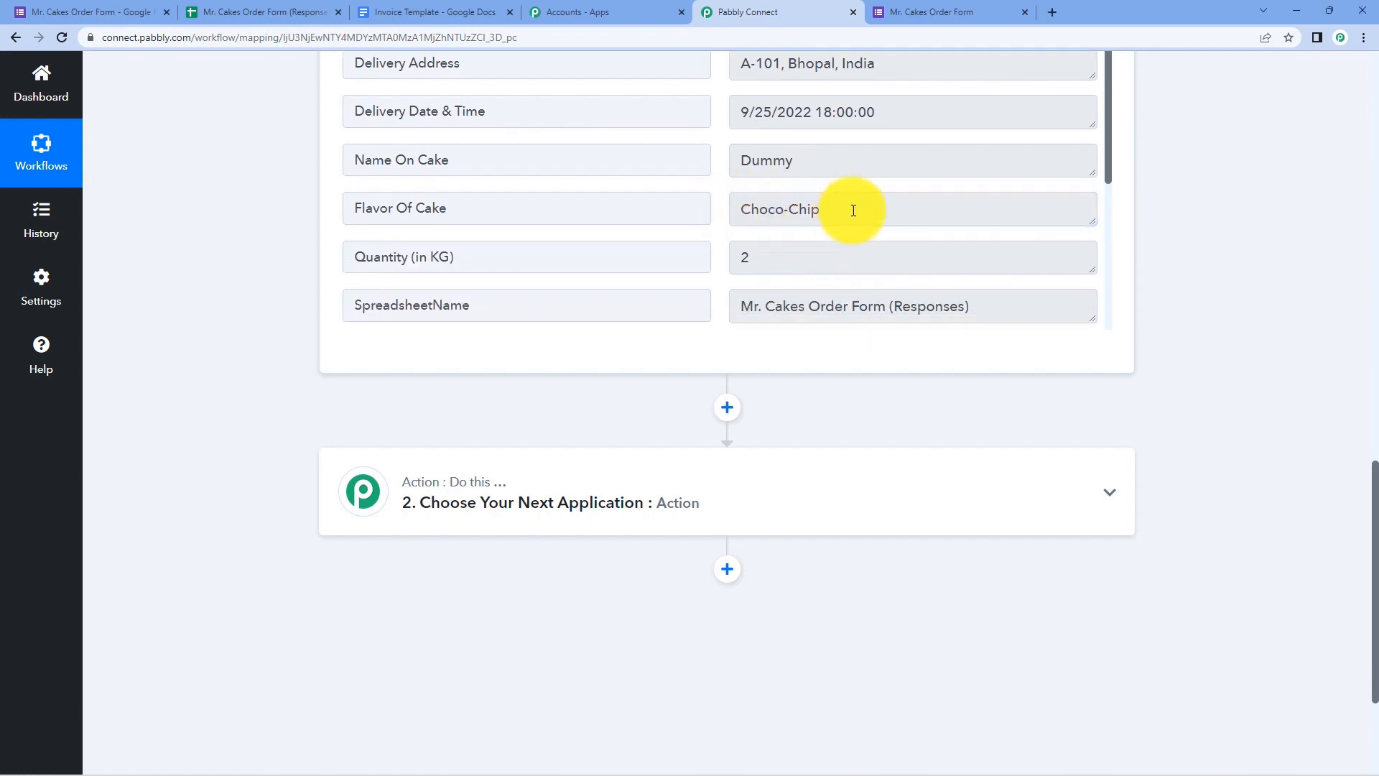
drag(853, 207, 714, 209)
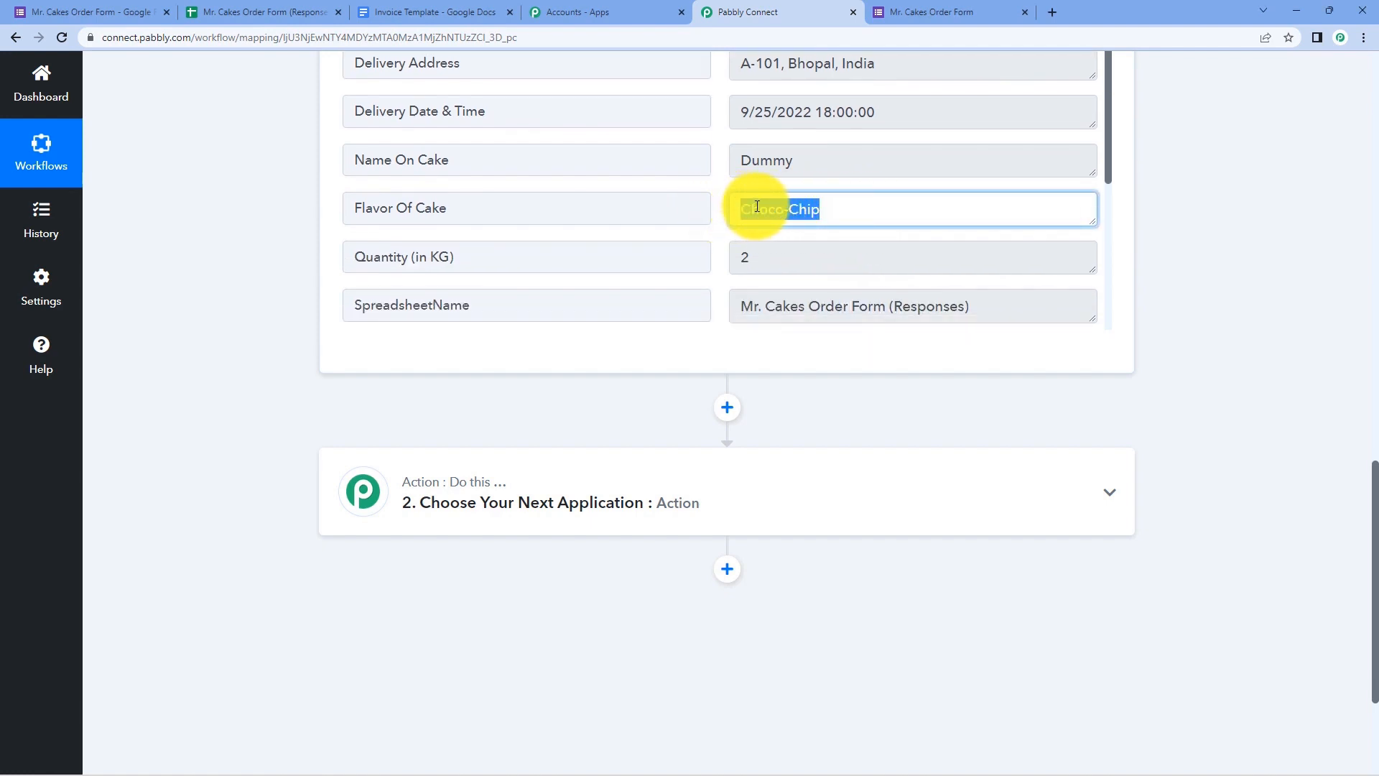
click(739, 208)
drag(822, 212, 714, 218)
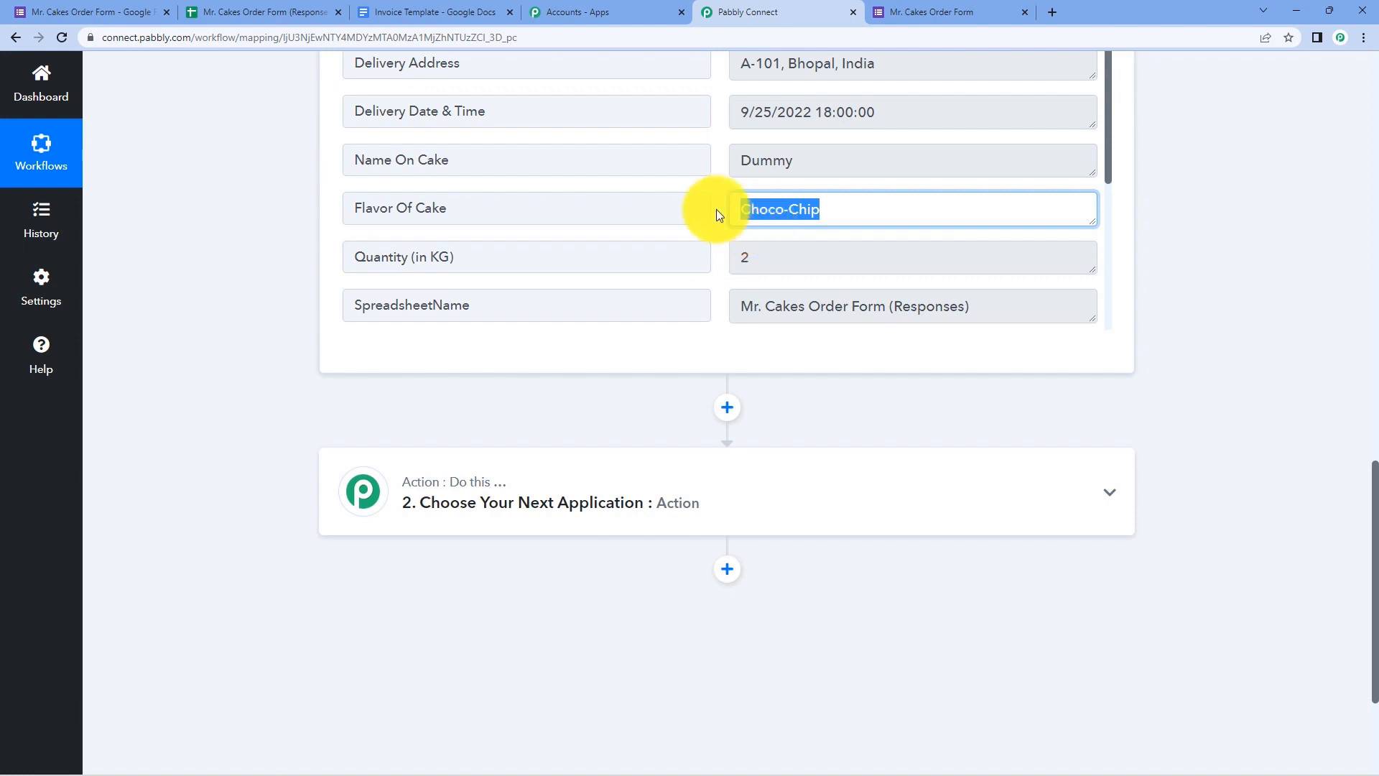
click(715, 205)
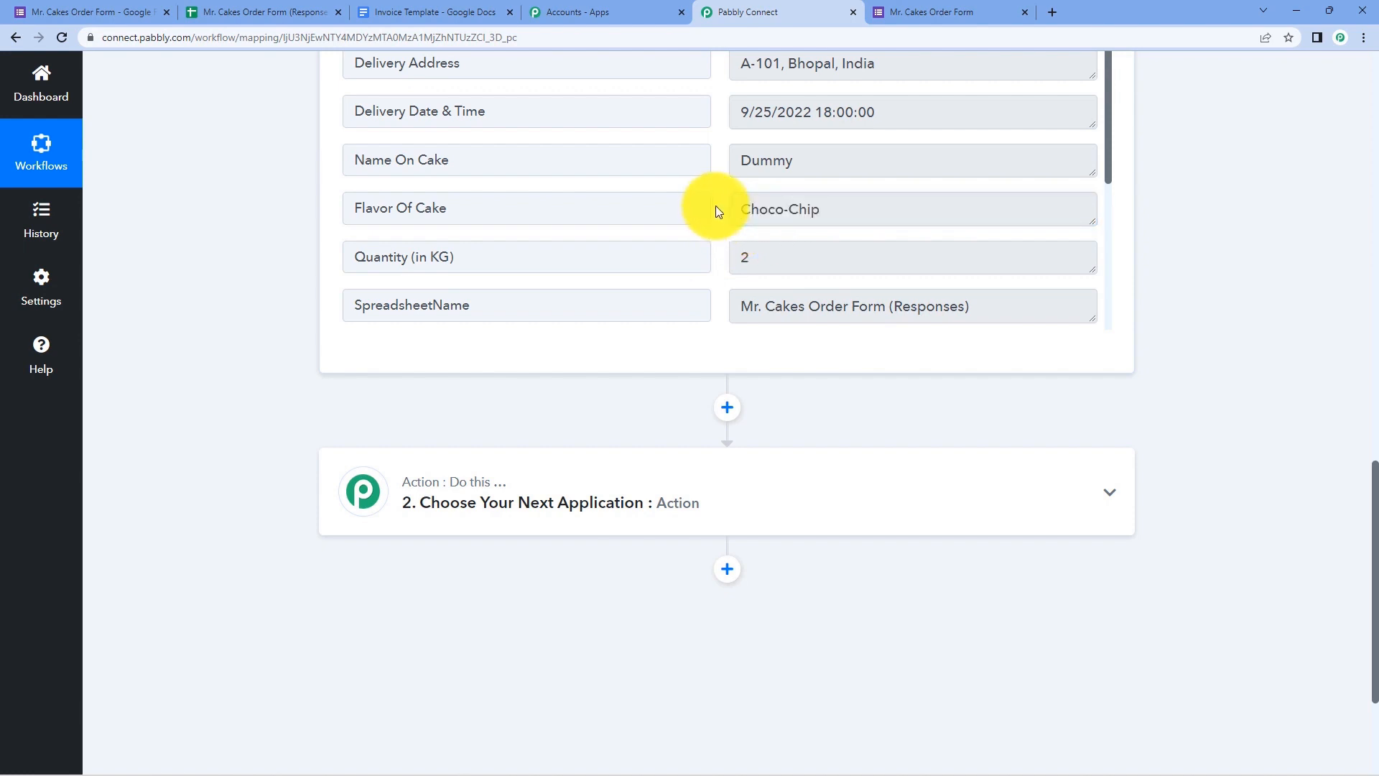
- Expand the '2. Choose Your Next Application' action step
scroll(689, 287, down, 8)
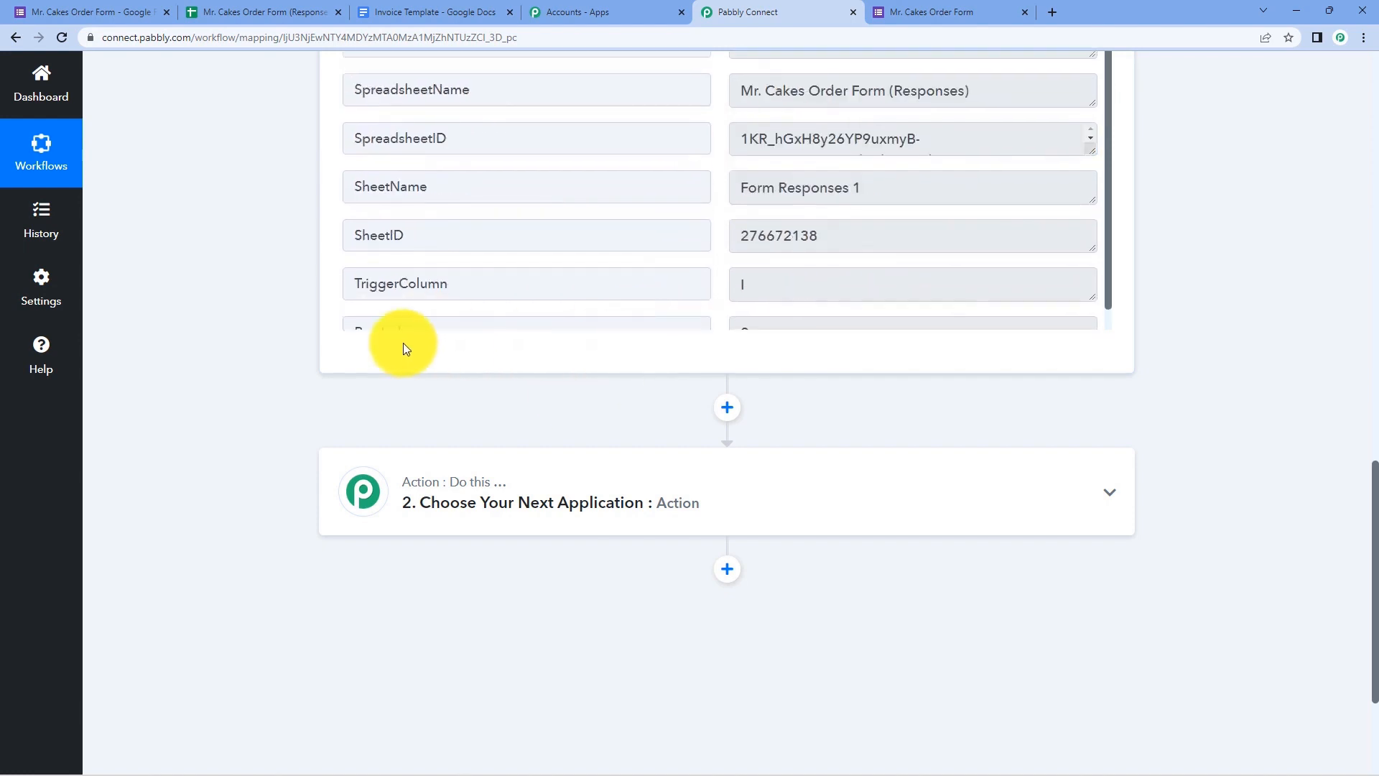
click(571, 278)
scroll(247, 329, down, 1)
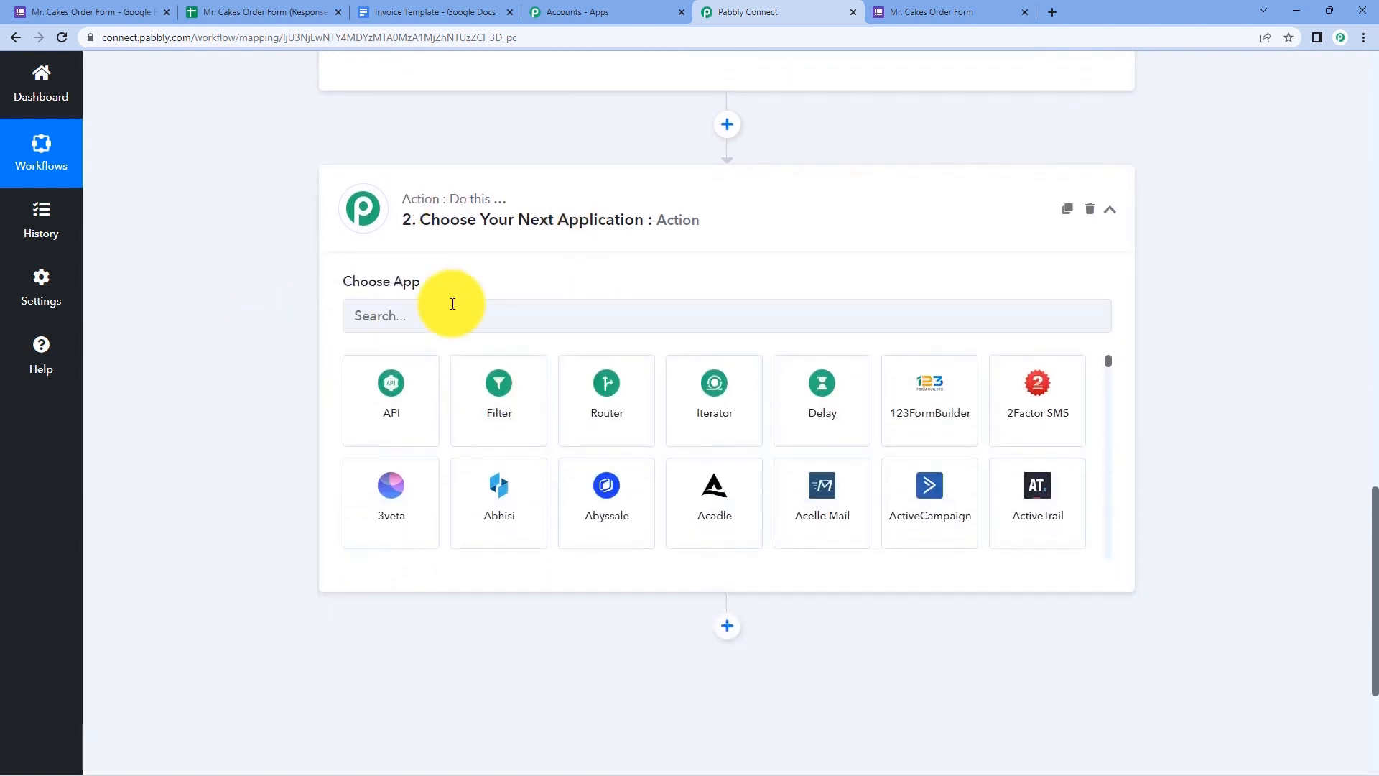
- Set the action to the Lookup Table app with the Lookup Table event and connect it
click(425, 320)
text(look)
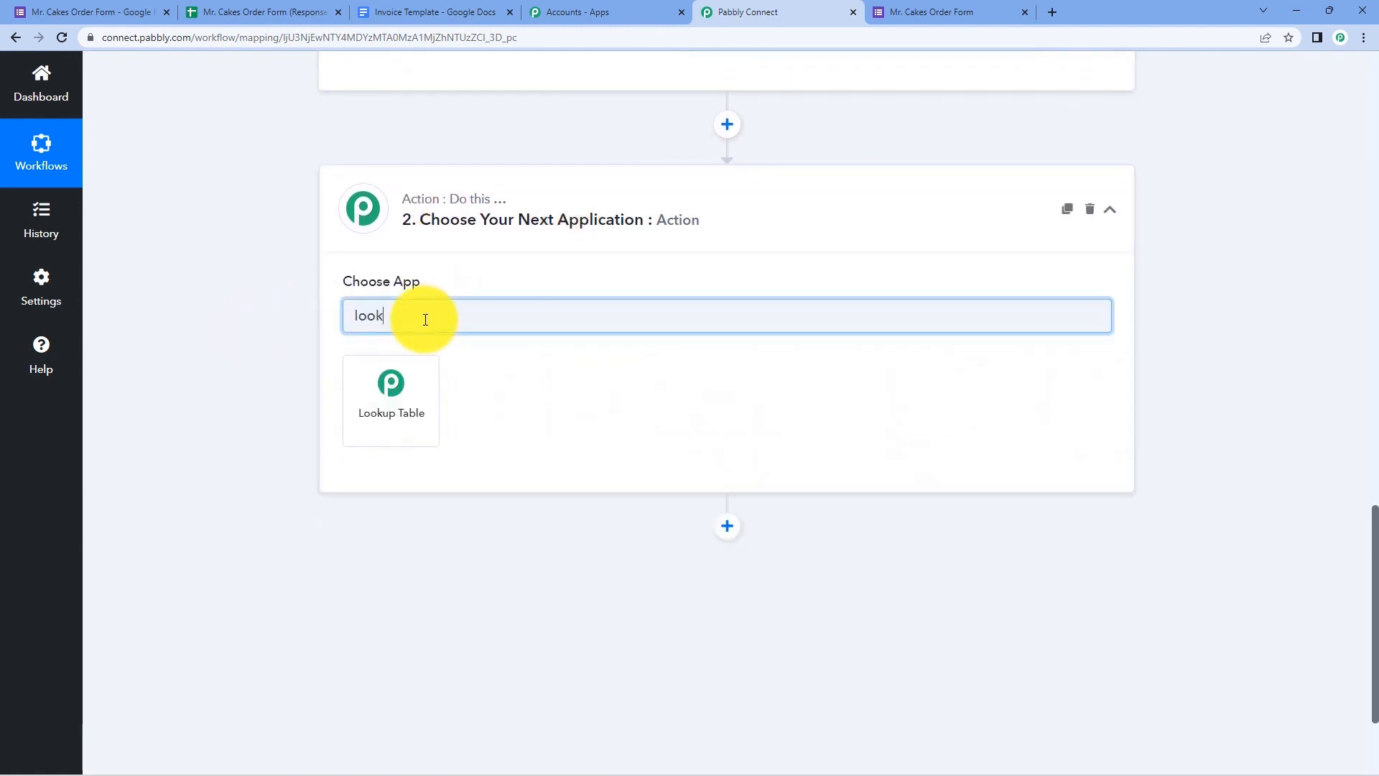
click(417, 387)
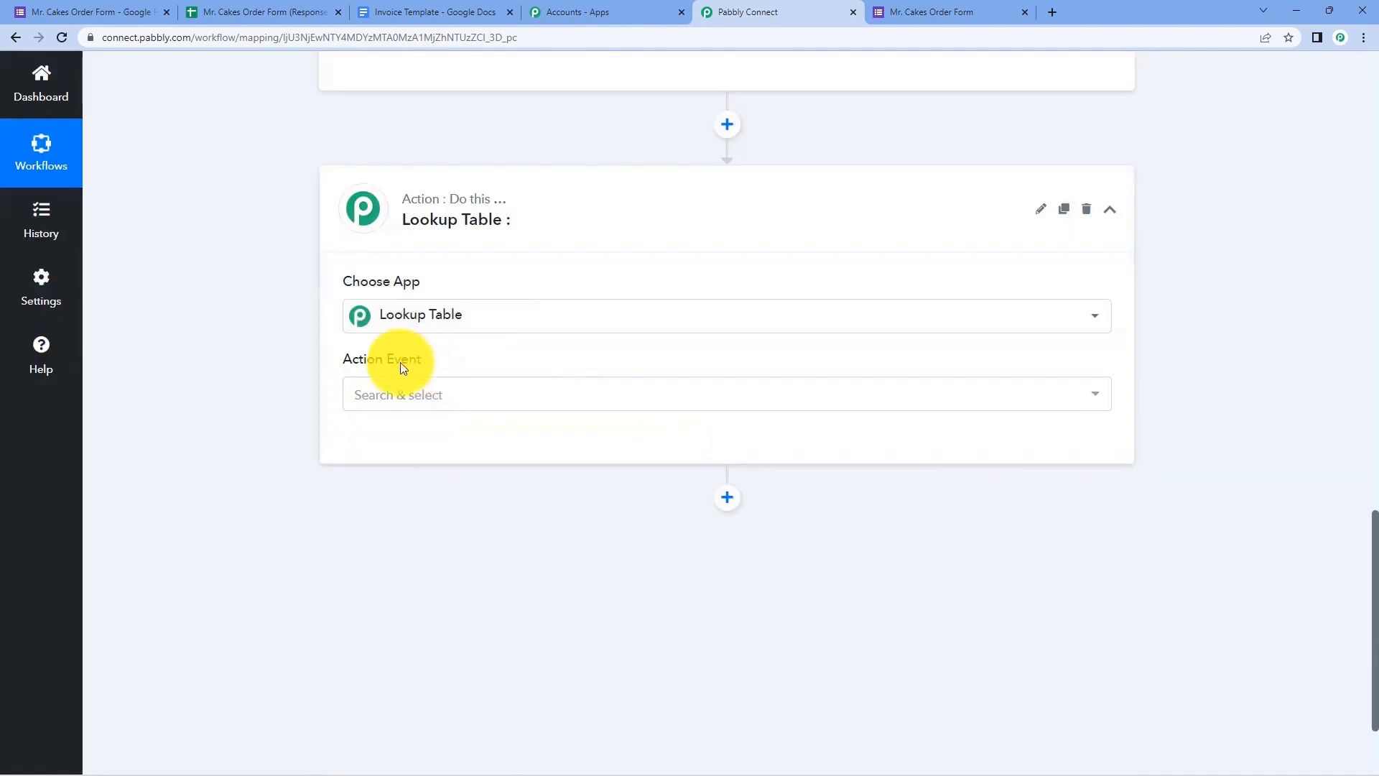
click(452, 398)
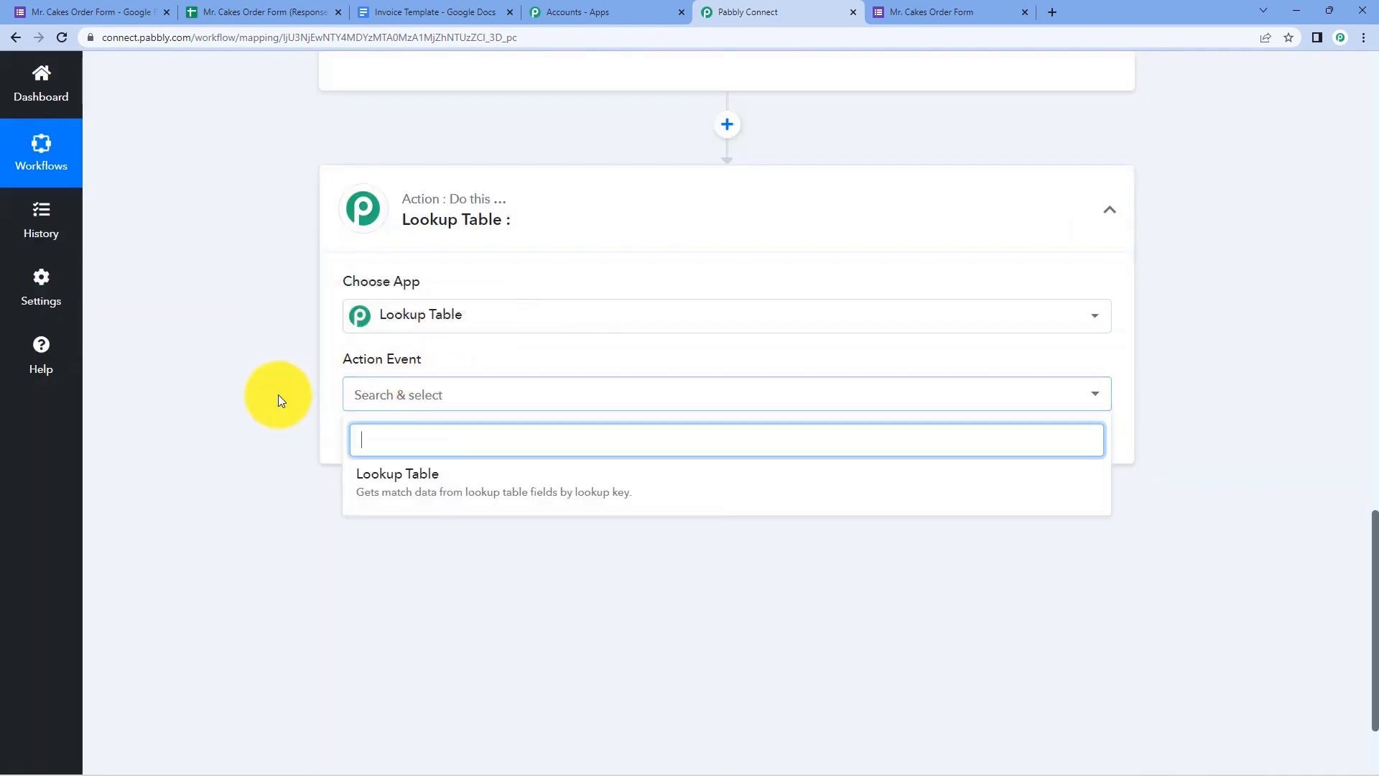
scroll(277, 400, down, 1)
click(455, 403)
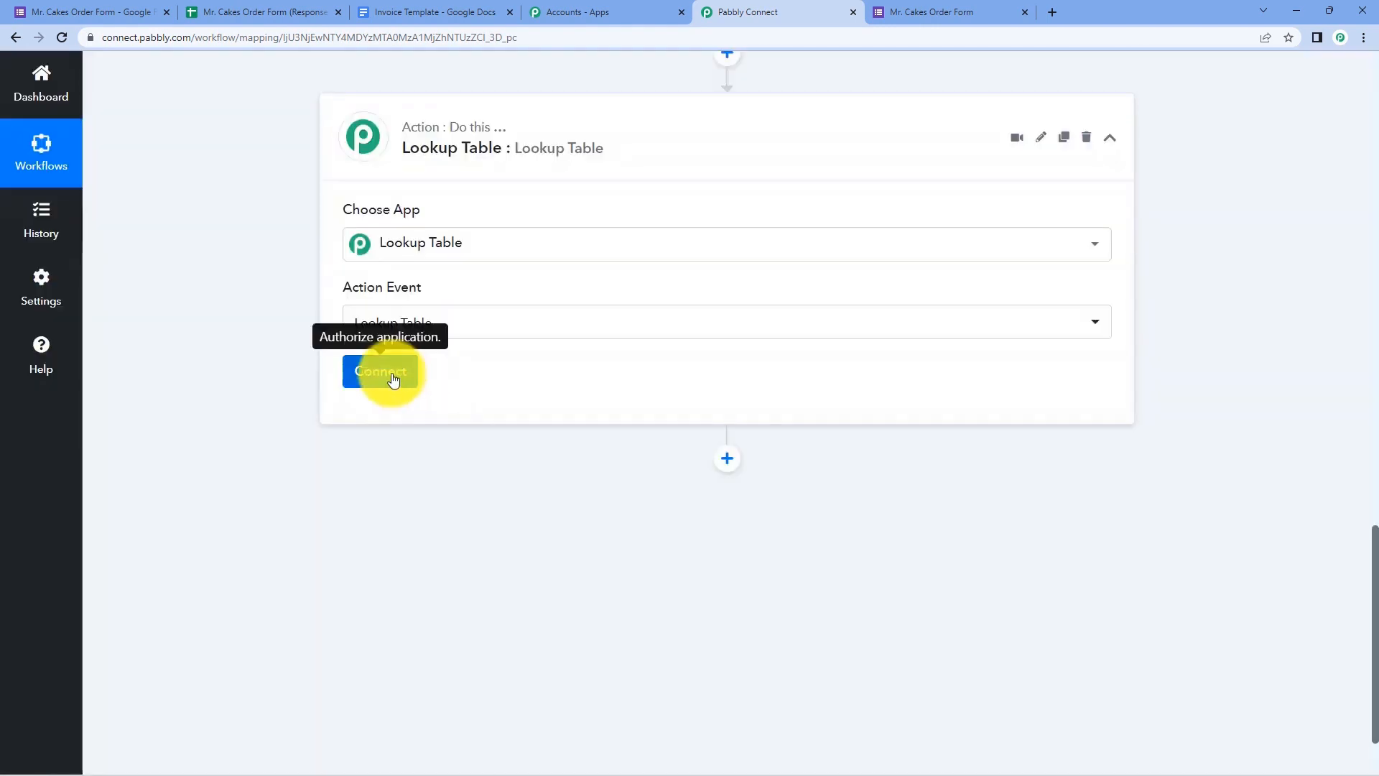
click(386, 373)
- Scroll back up and highlight the captured Choco-Chip flavour value
scroll(316, 391, down, 1)
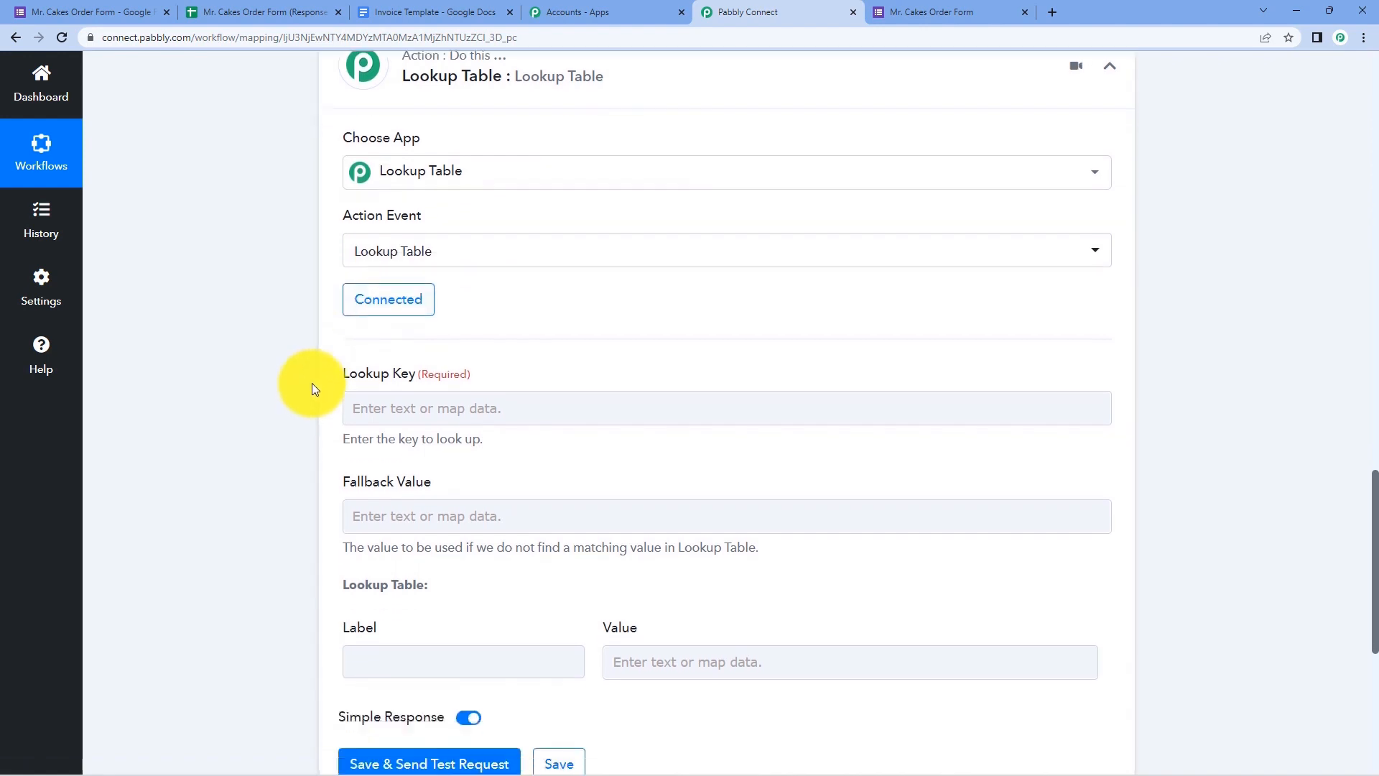
scroll(313, 317, down, 1)
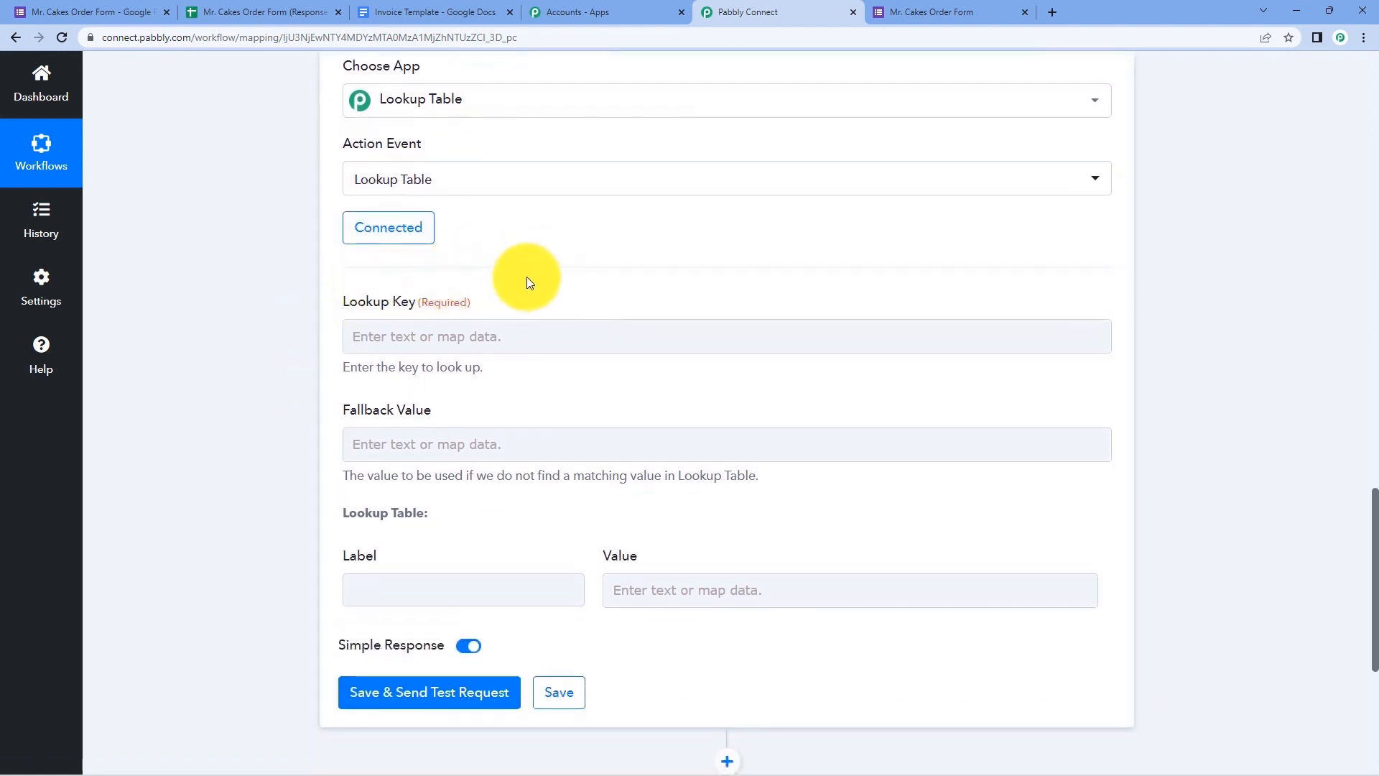
scroll(567, 282, up, 2)
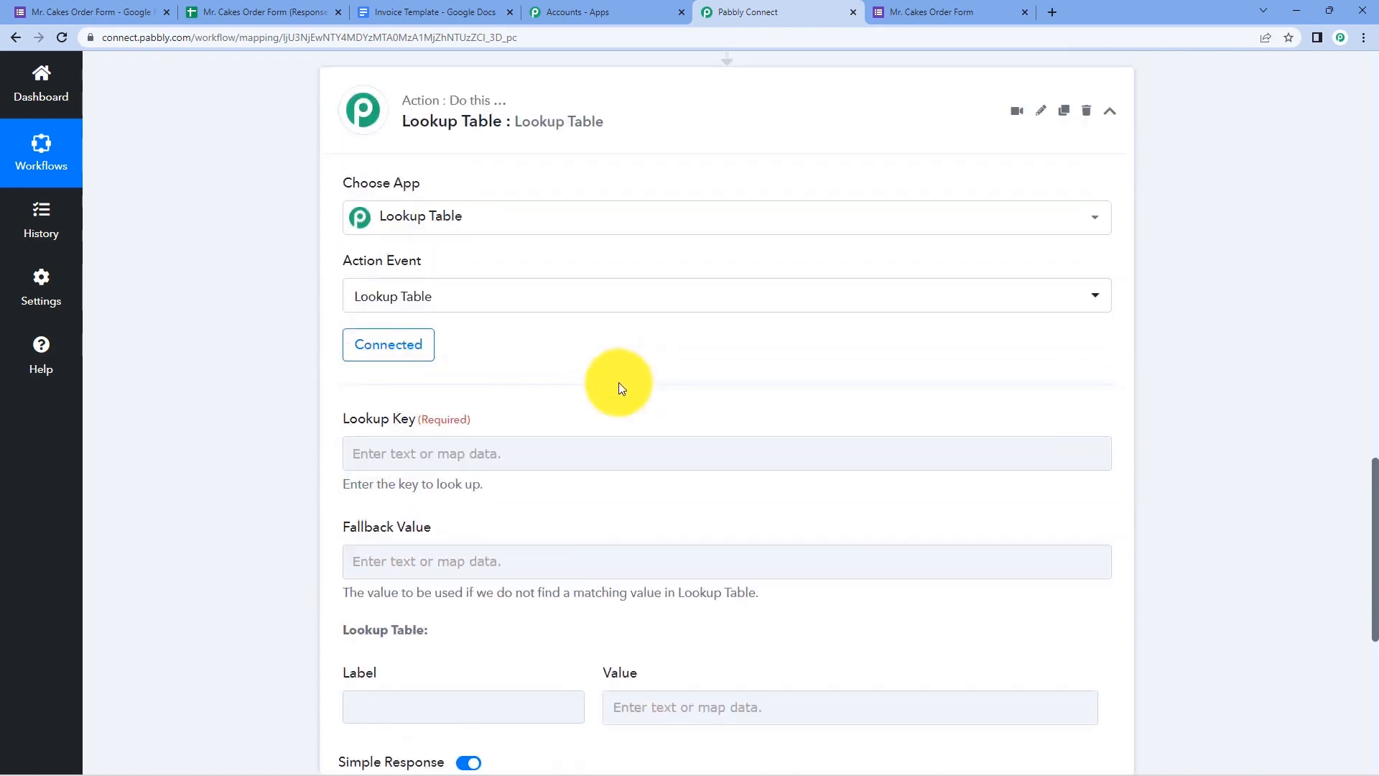
scroll(619, 382, up, 9)
scroll(761, 400, up, 3)
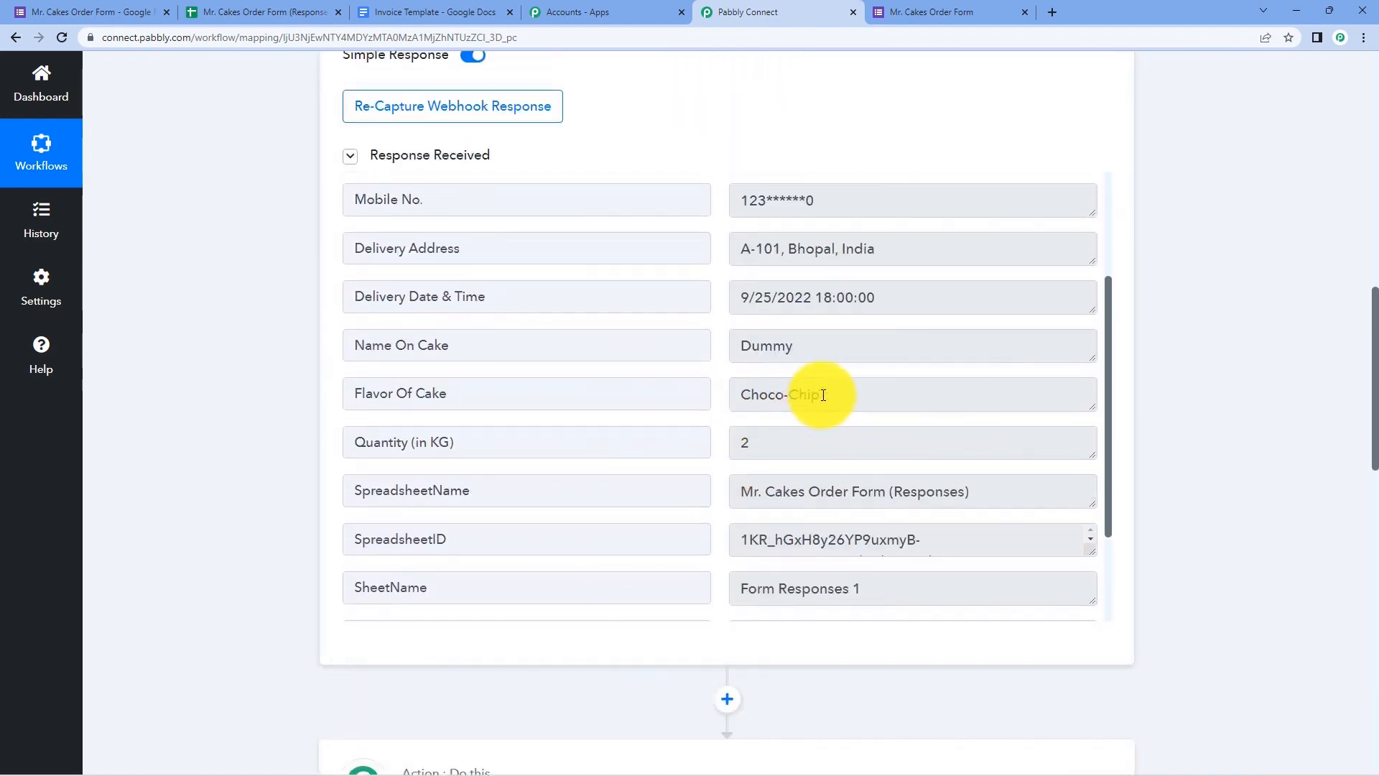
drag(839, 396, 726, 394)
click(721, 392)
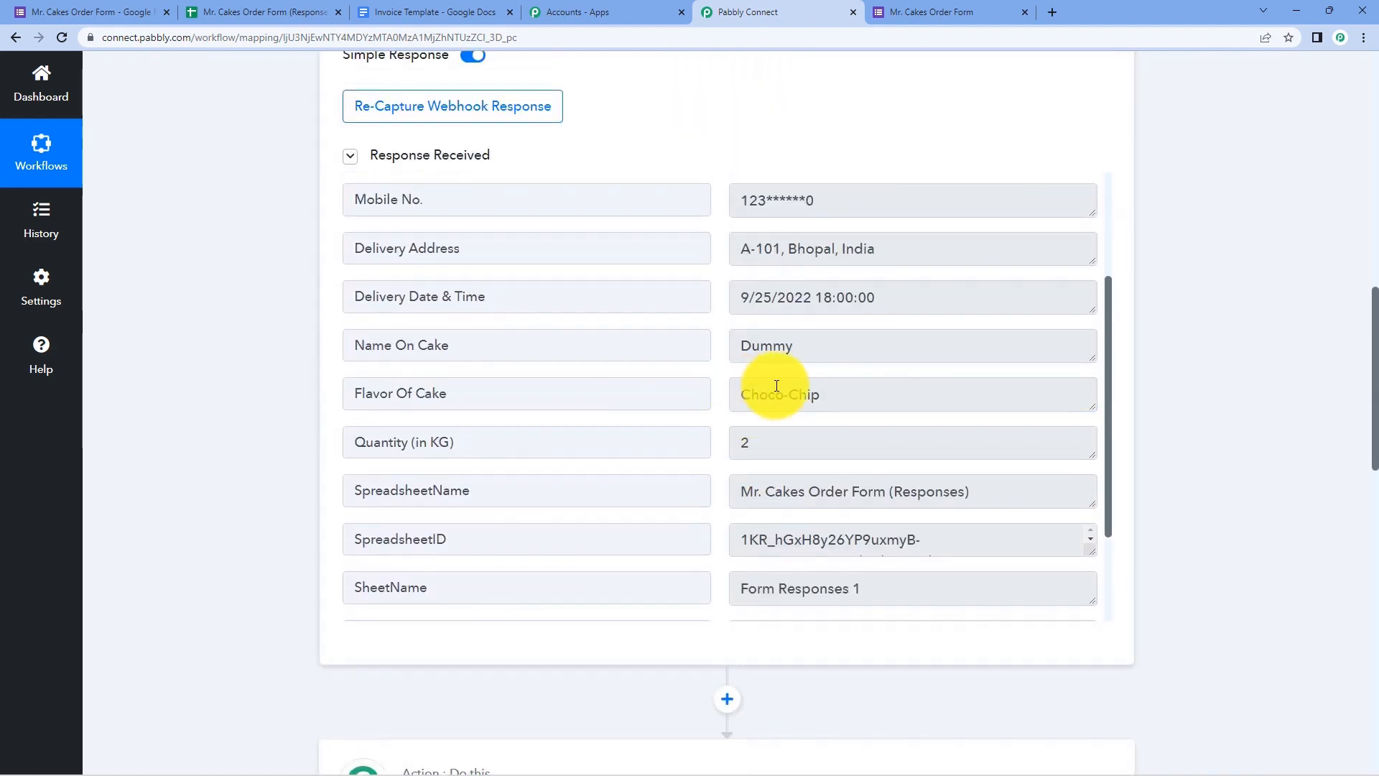
drag(835, 394, 728, 395)
- Reselect the Choco-Chip flavour value in the trigger response
click(718, 396)
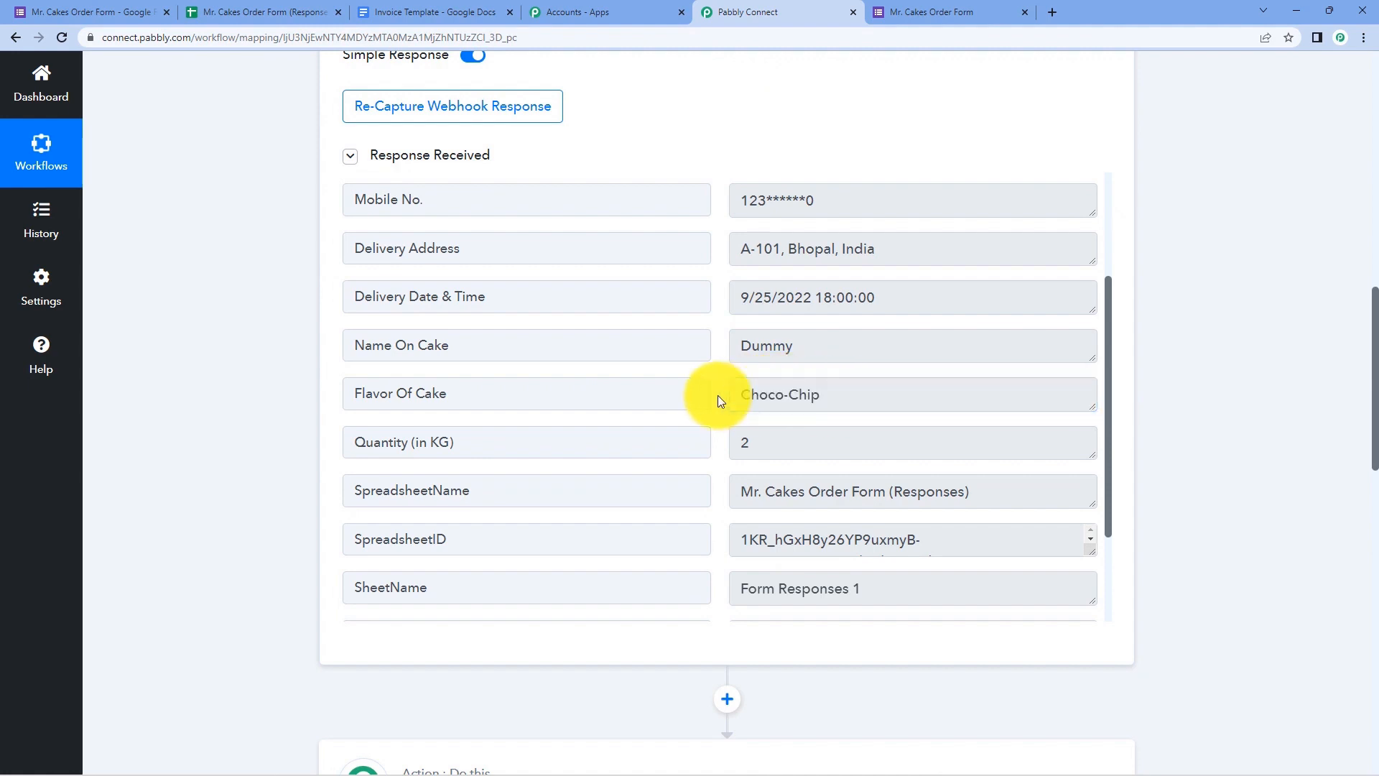
drag(831, 394, 740, 401)
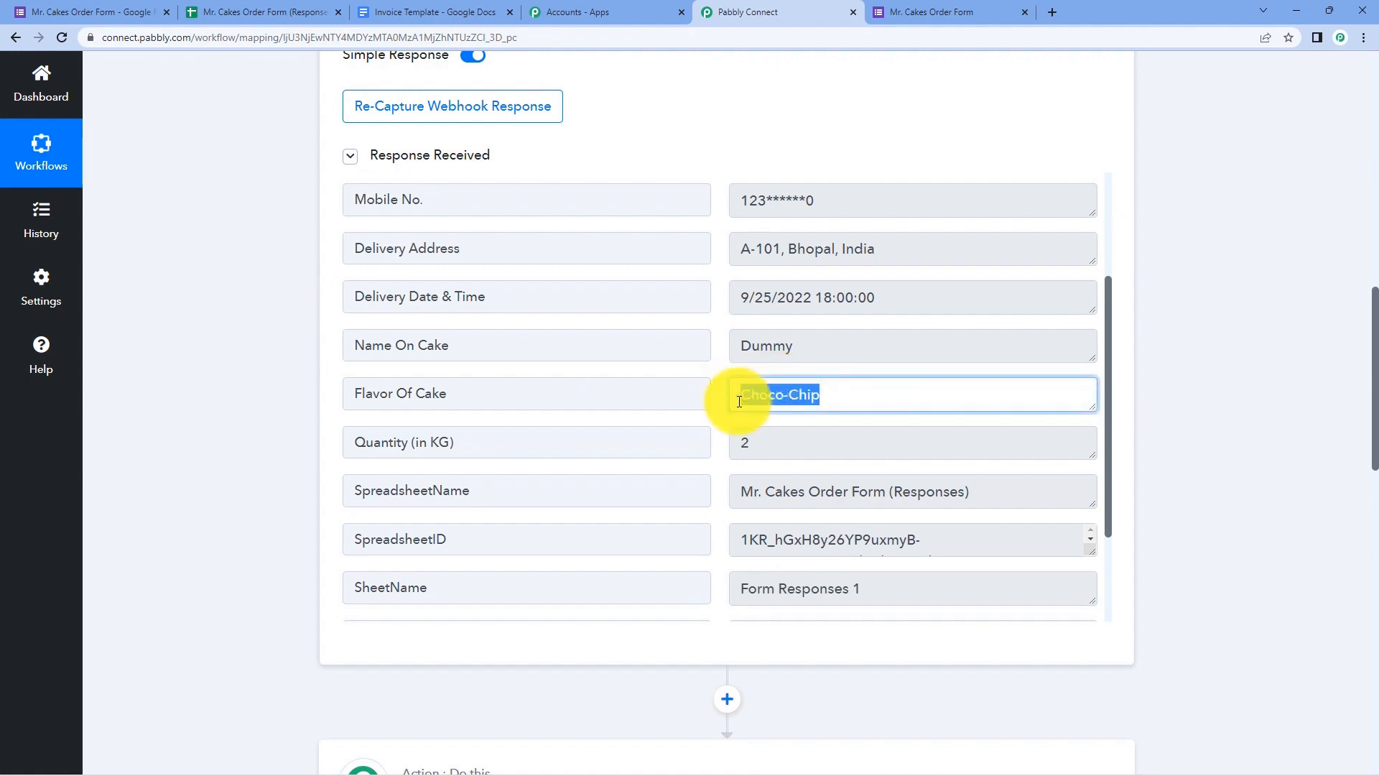
drag(842, 397, 737, 396)
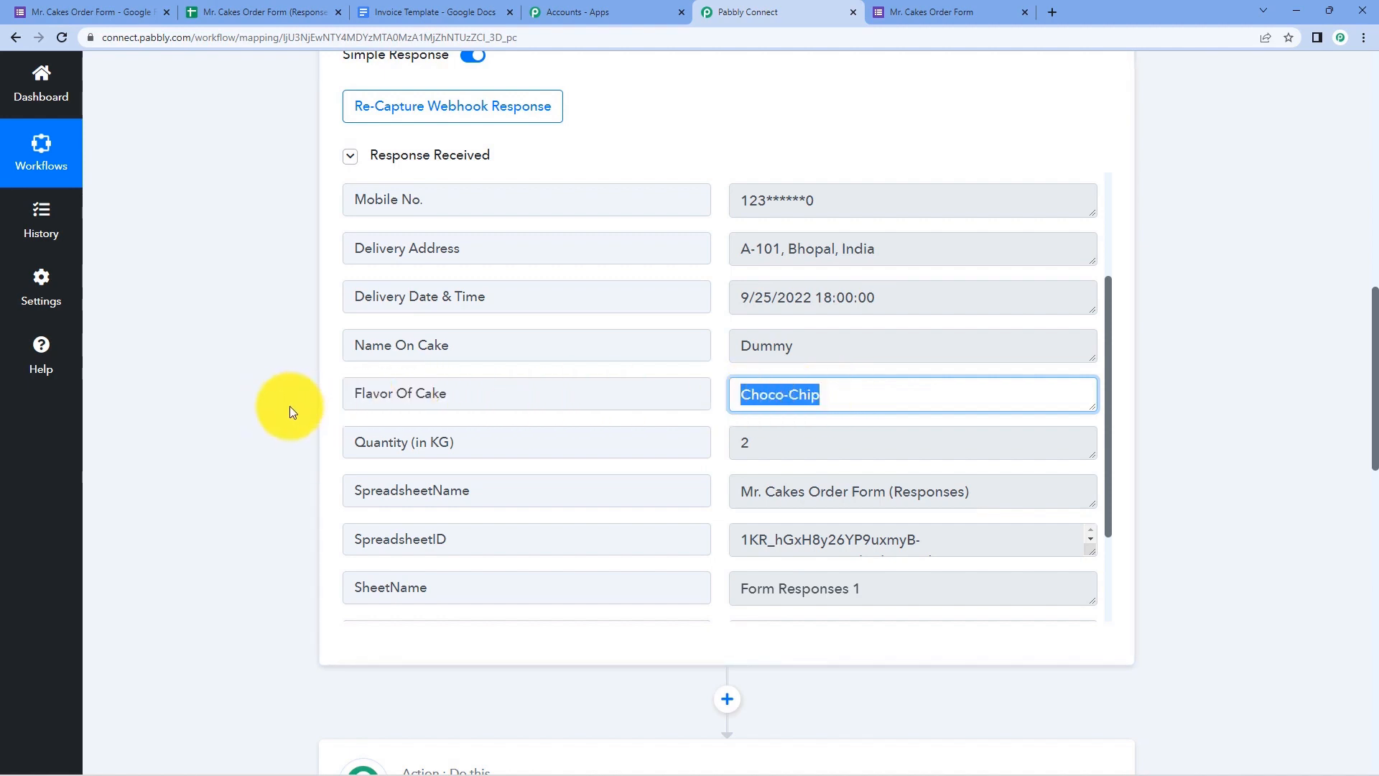
scroll(290, 406, down, 10)
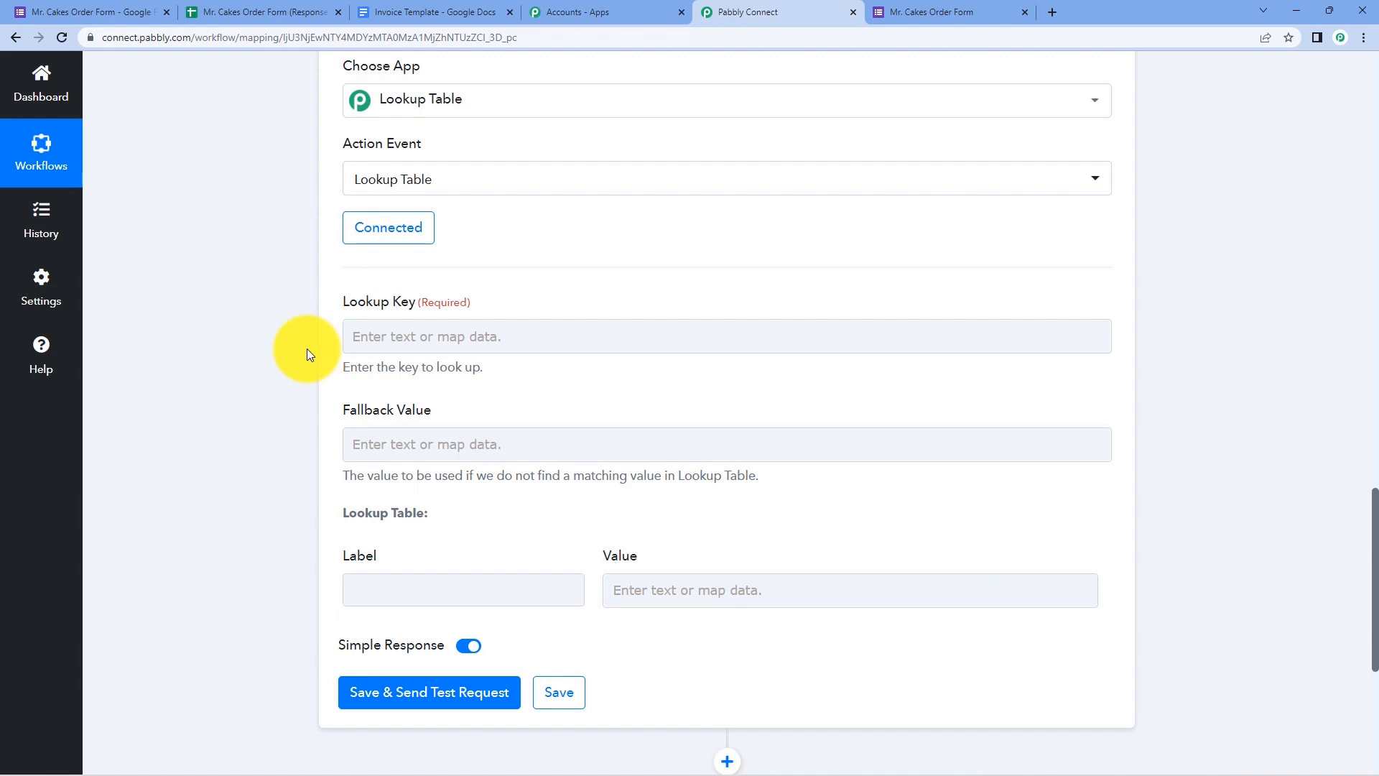
- Map the Lookup Key to the Google Forms 'Flavor Of Cake : Choco-Chip' field
click(350, 338)
scroll(323, 334, down, 1)
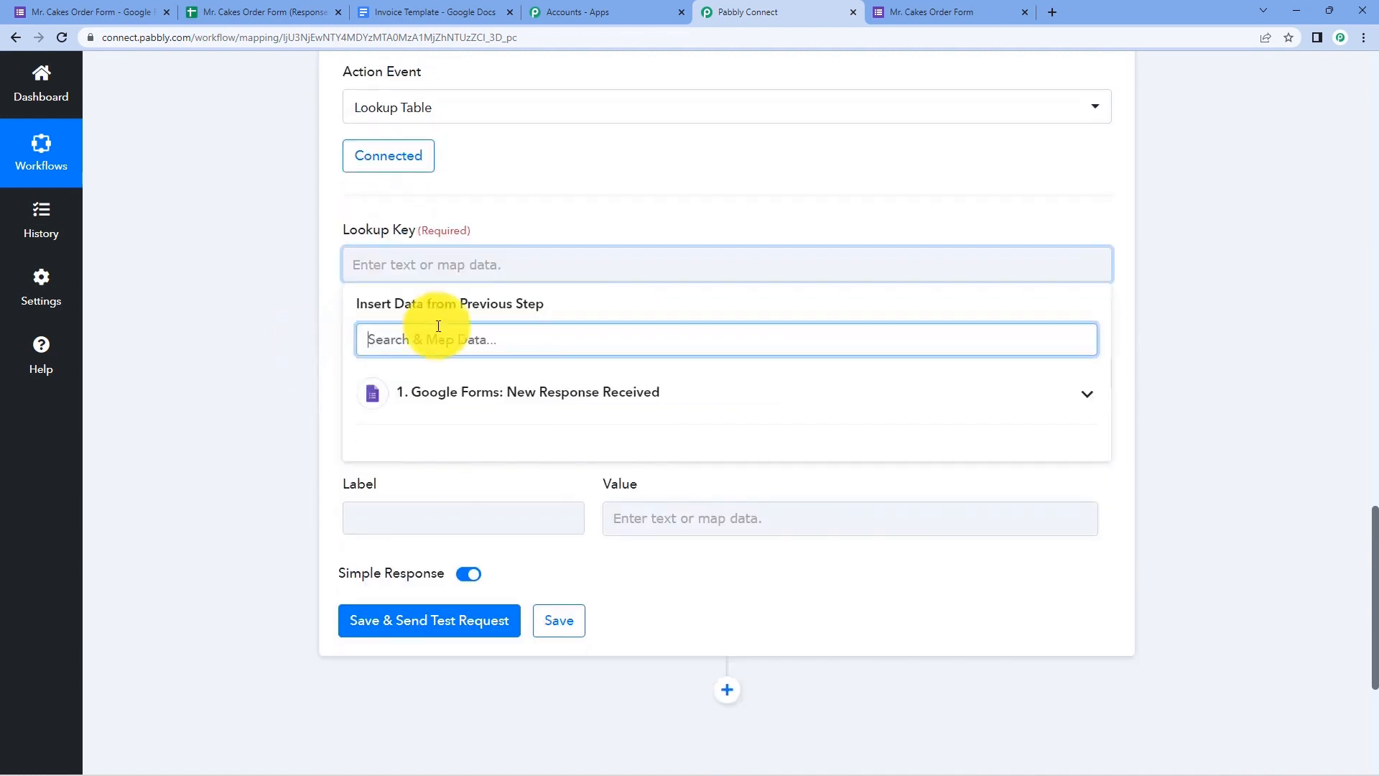
click(694, 395)
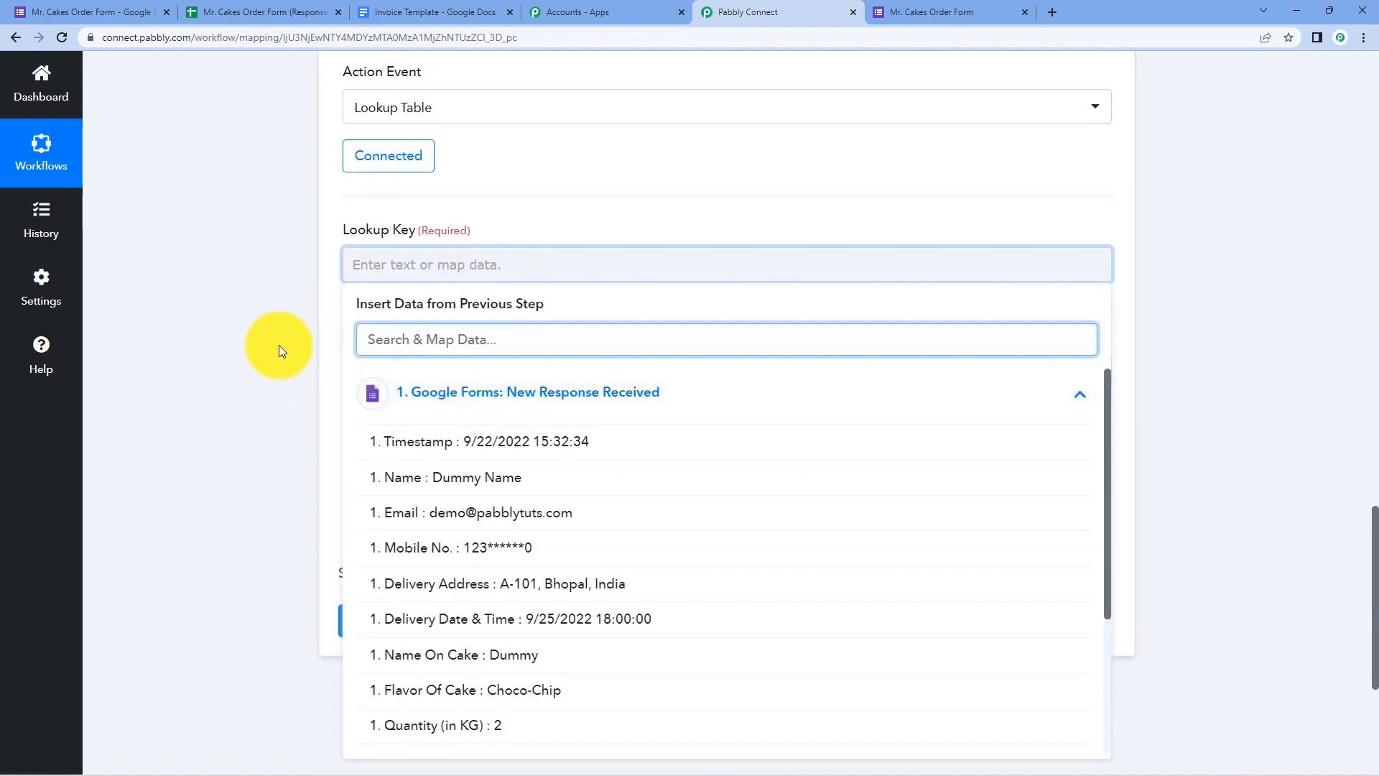
scroll(278, 344, down, 2)
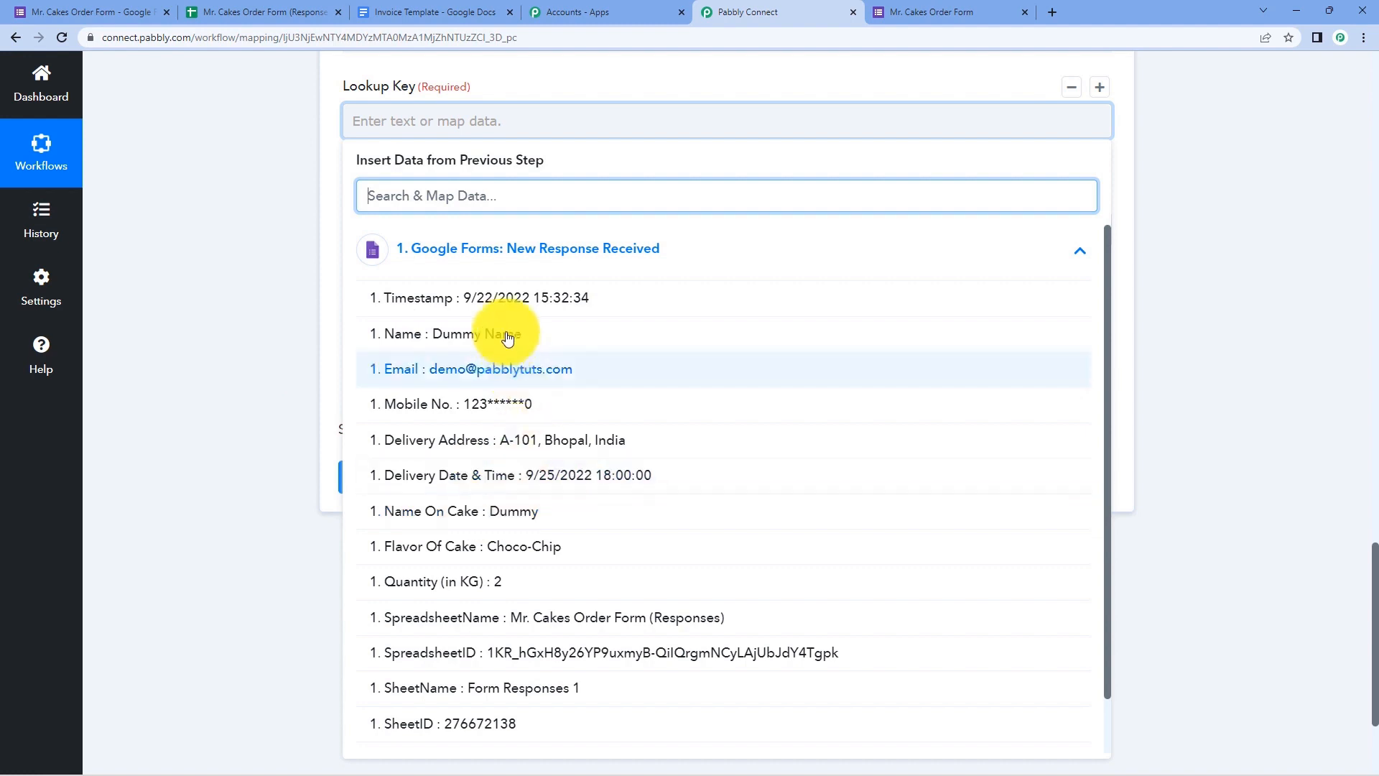
click(467, 547)
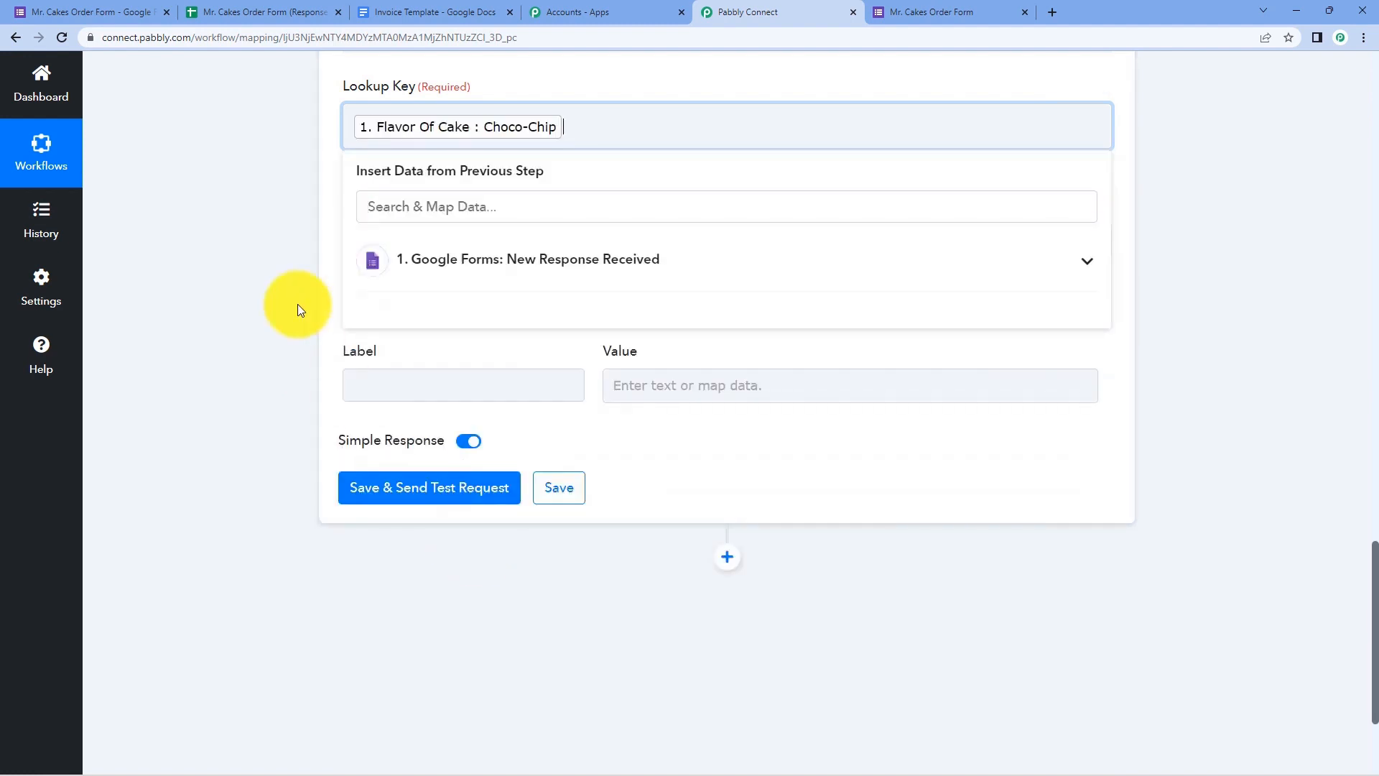
click(280, 287)
scroll(324, 252, up, 2)
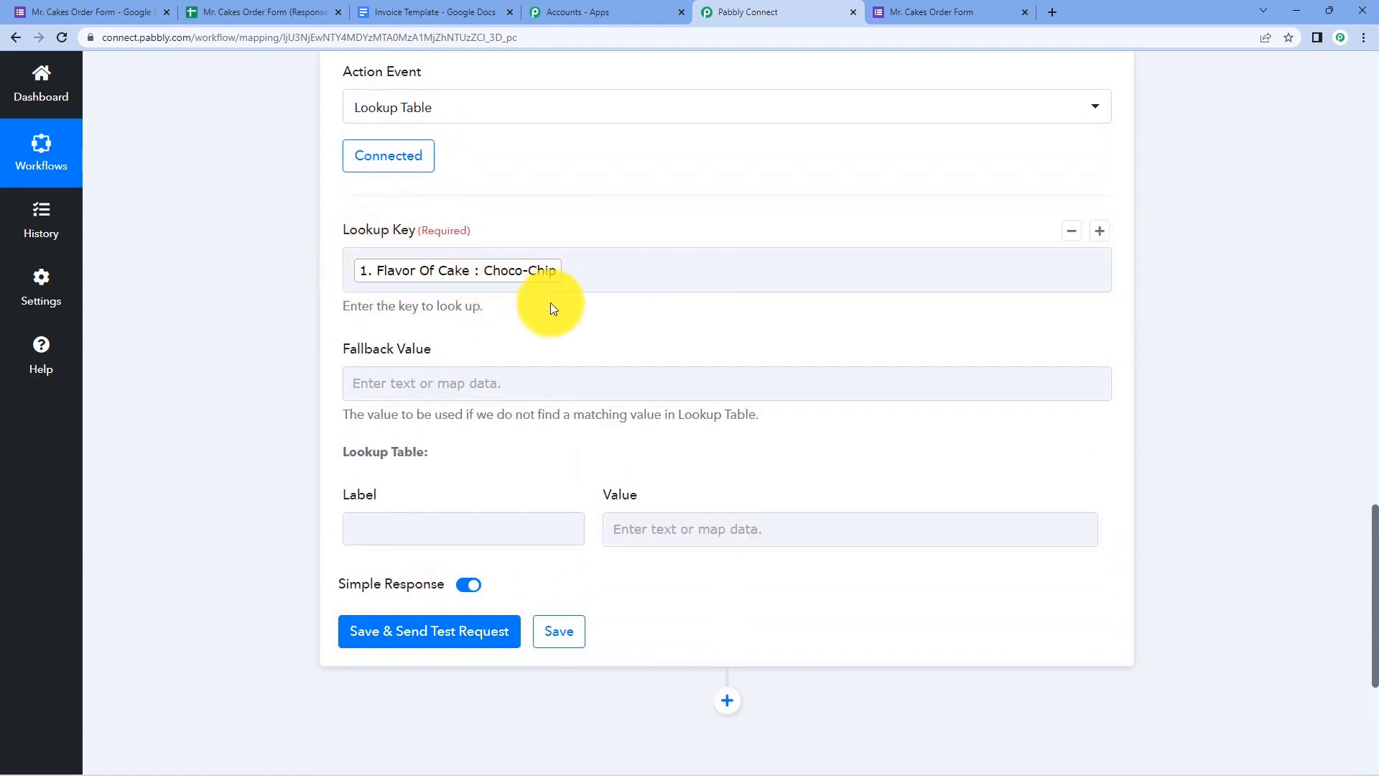
scroll(542, 306, down, 1)
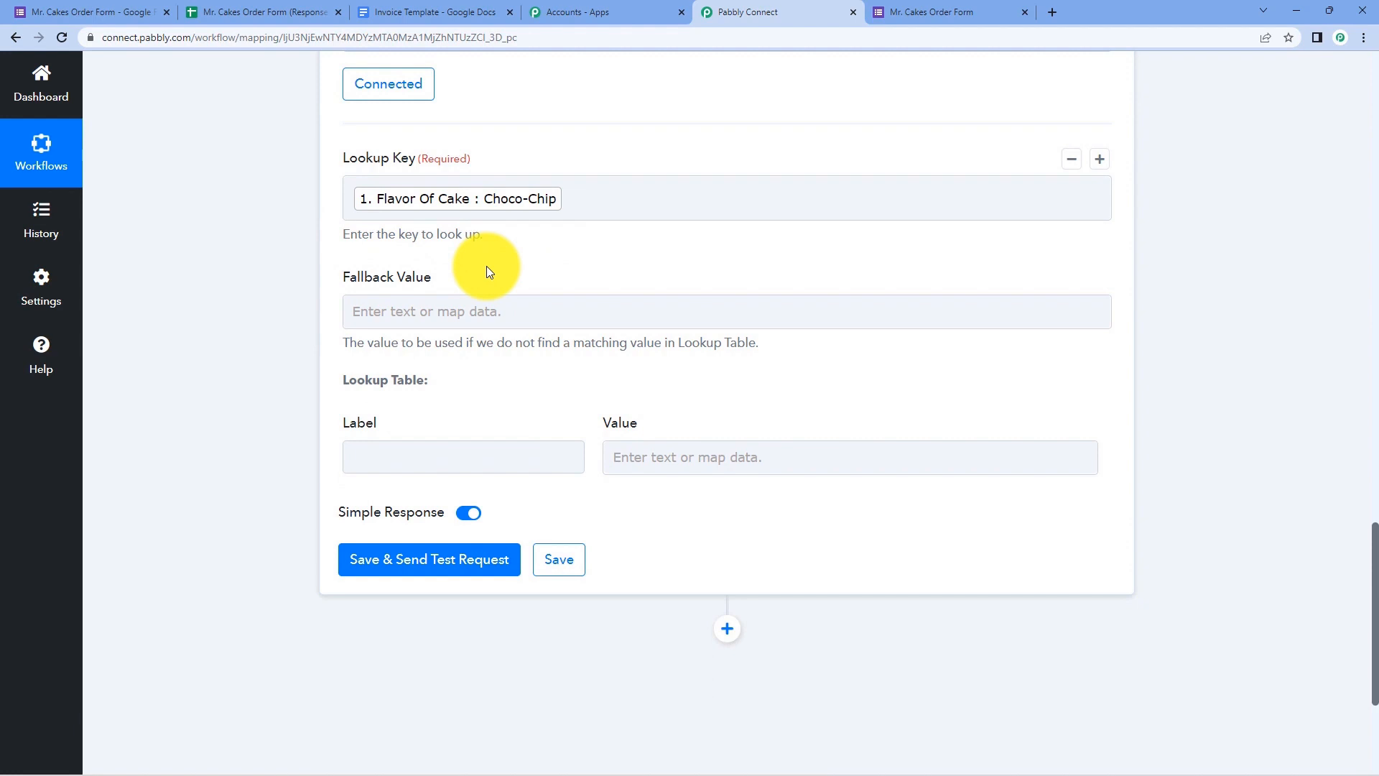
scroll(481, 272, down, 1)
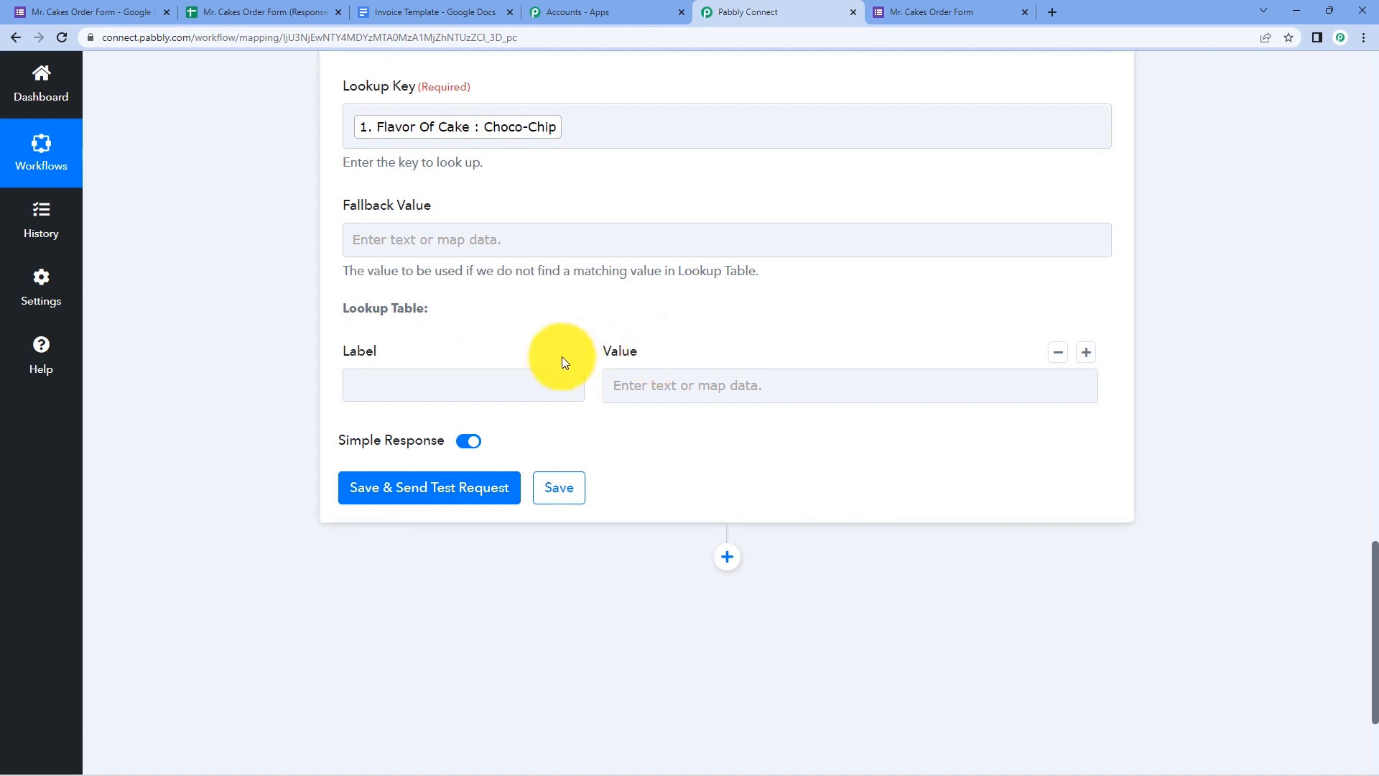
- Check the form's flavour options and add the first lookup row: Chocolate, 400
click(72, 12)
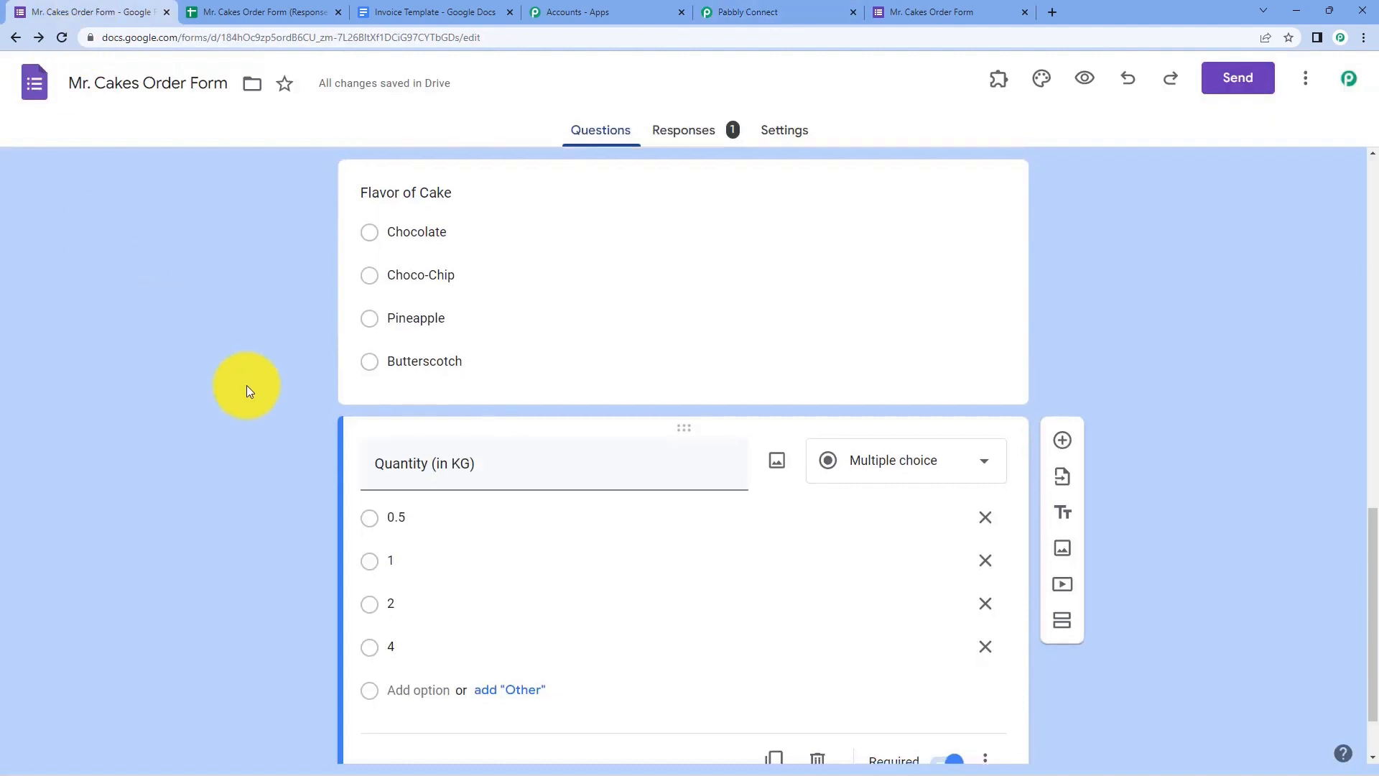
scroll(288, 374, up, 1)
click(435, 307)
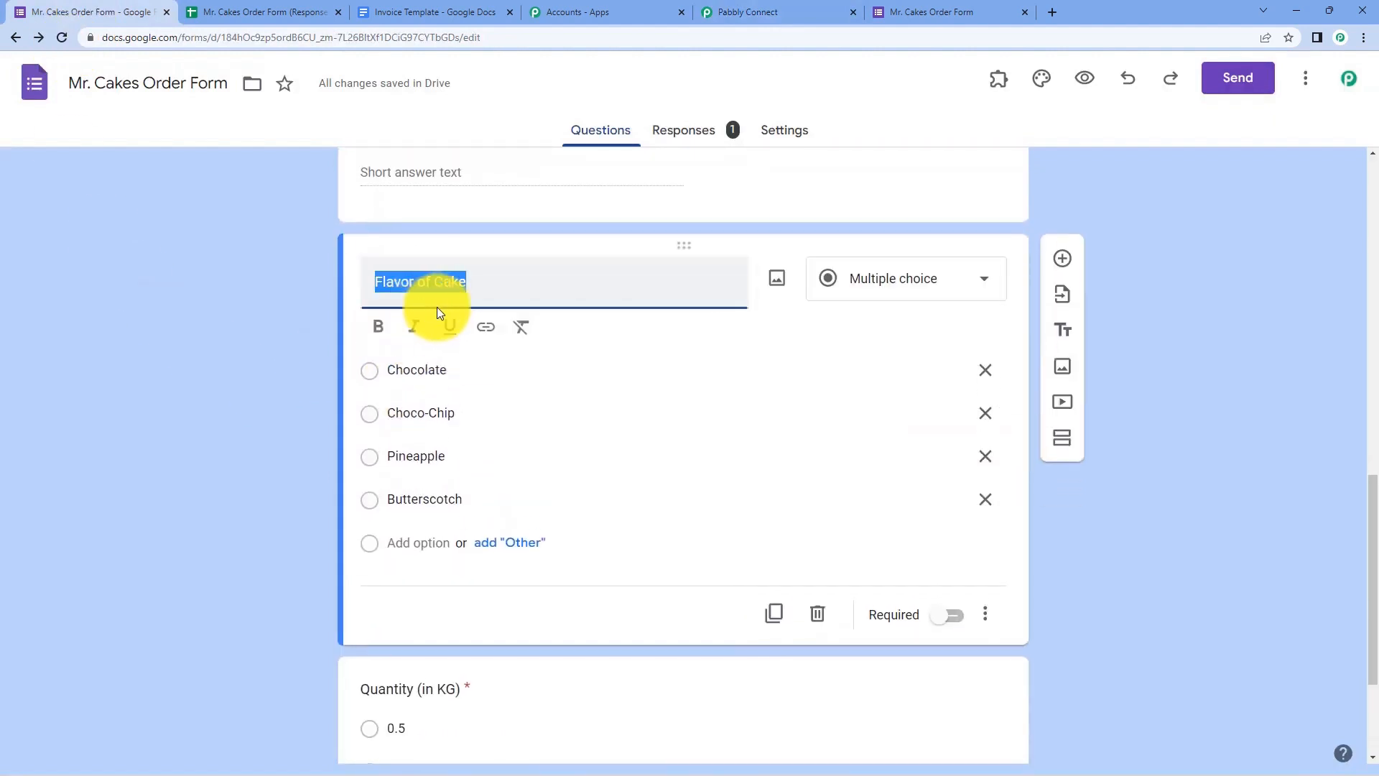
click(439, 378)
click(310, 340)
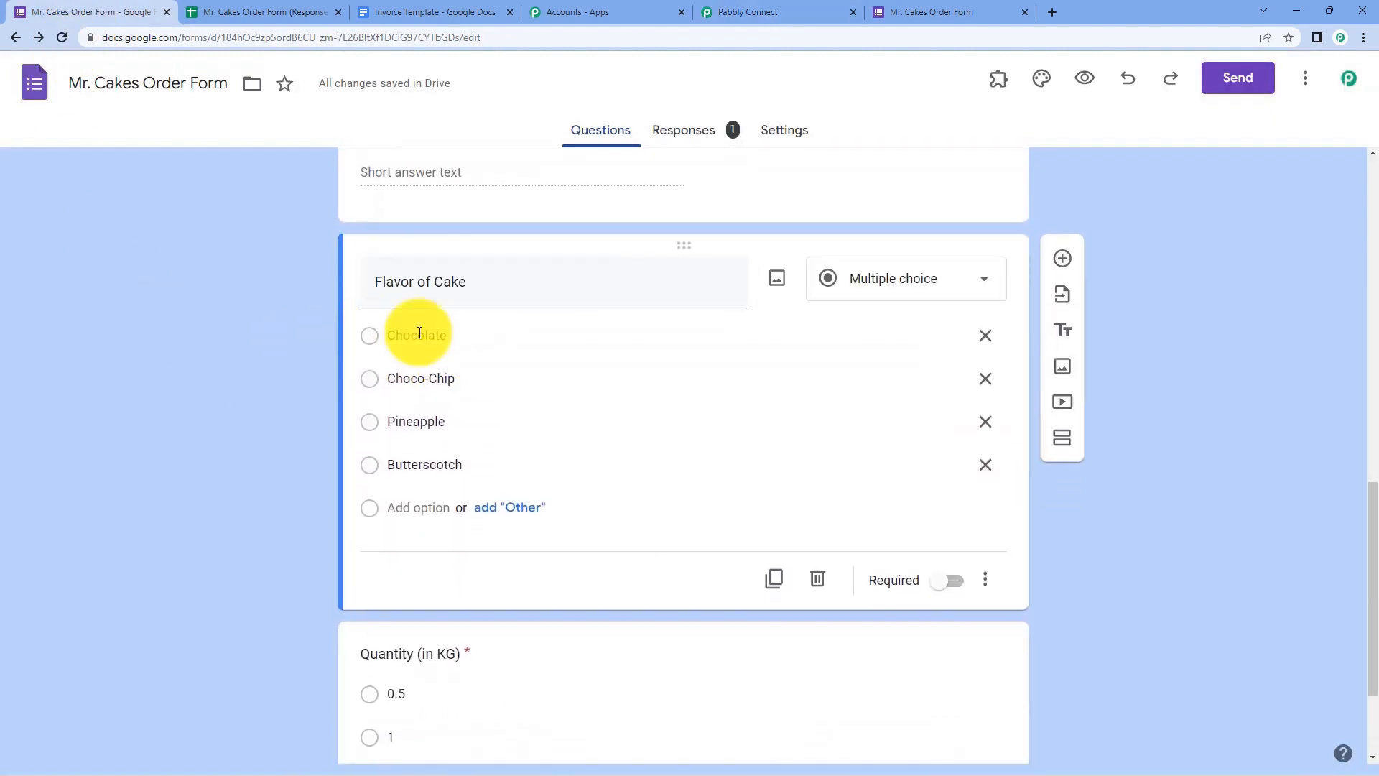
click(778, 12)
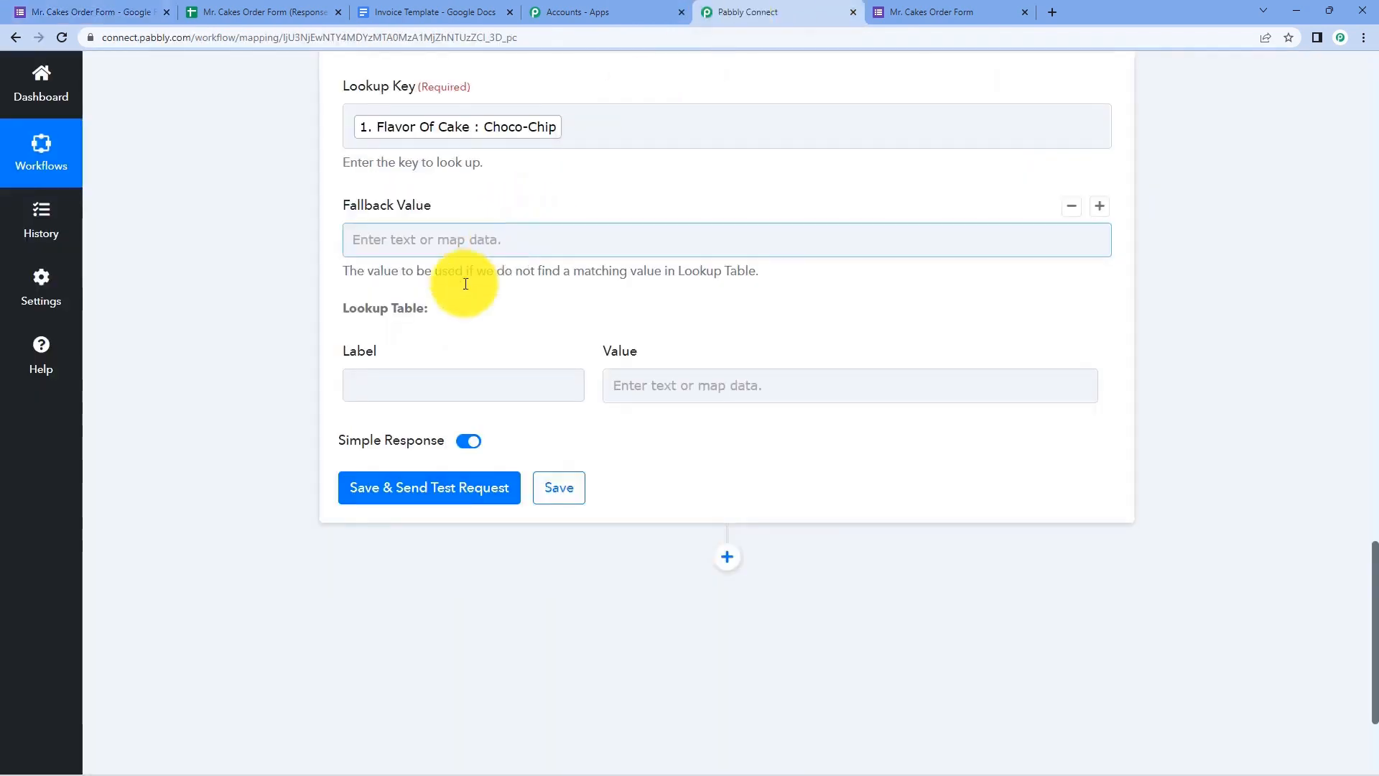
click(404, 382)
text(Chocolate)
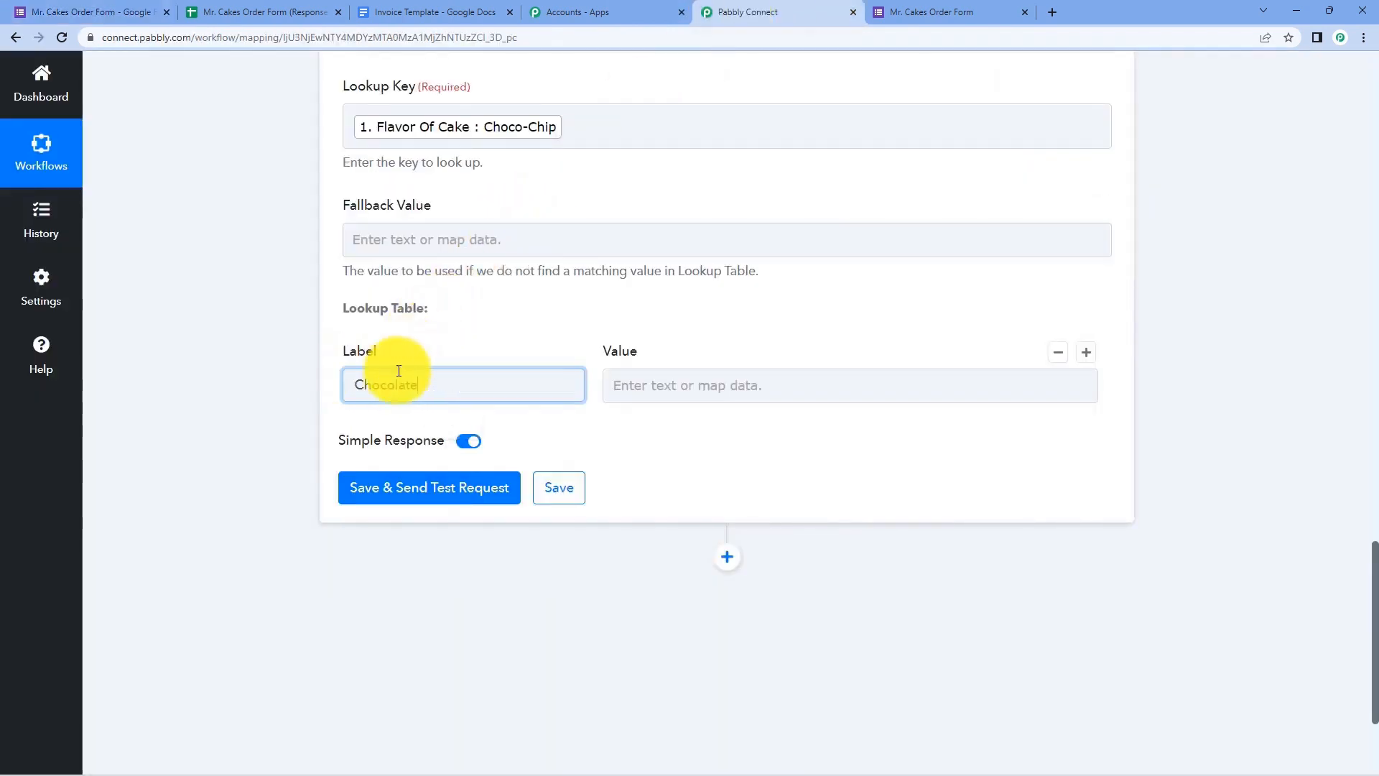
click(718, 381)
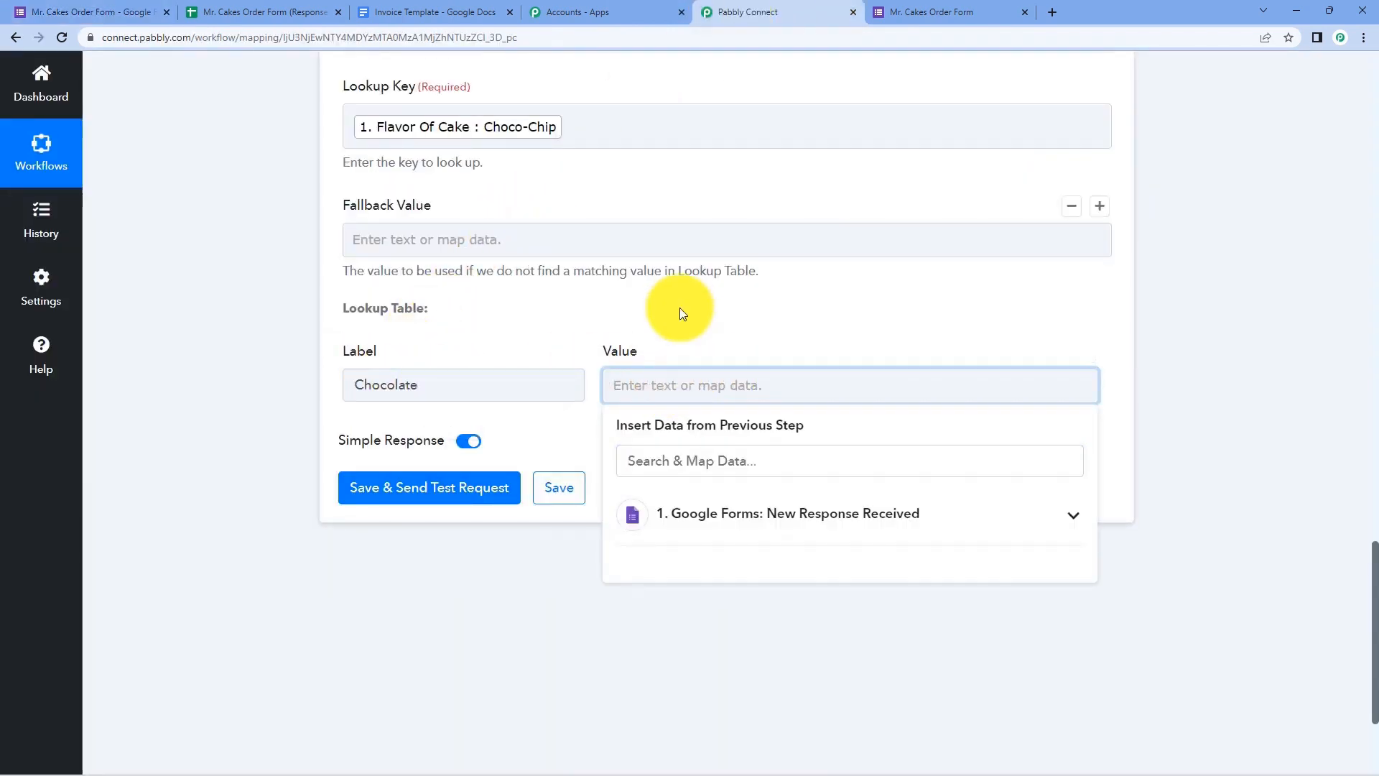
text(400)
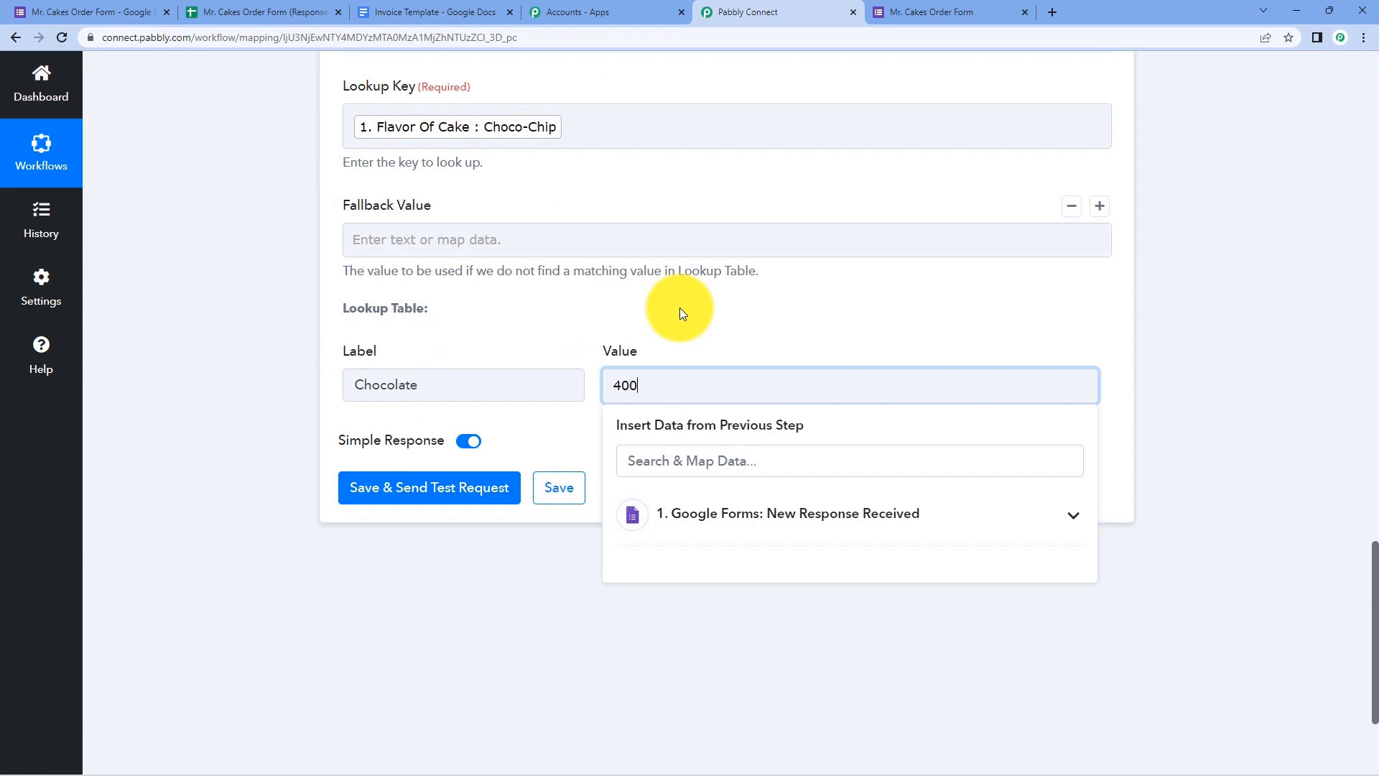
click(679, 310)
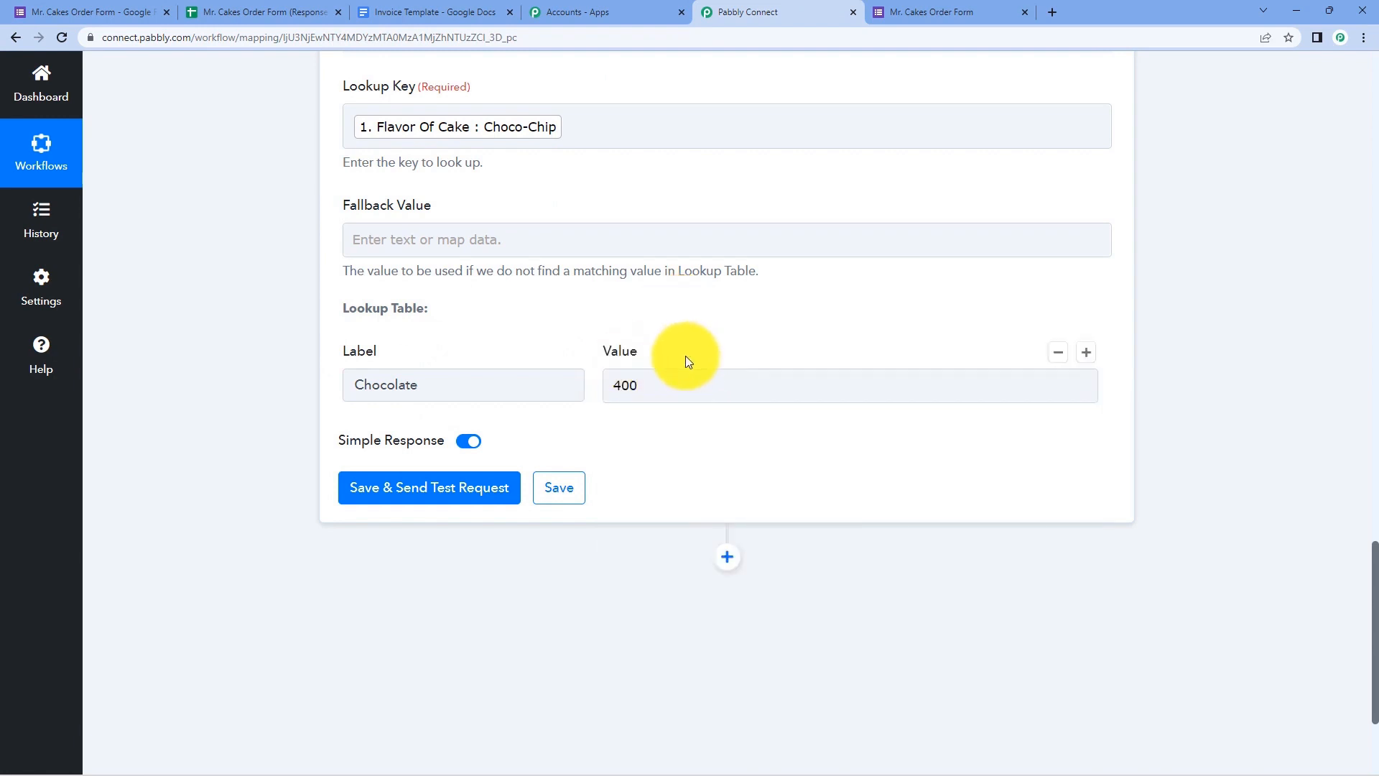
- Add a second lookup row with Choco-Chip copied from the form, priced 500
click(1088, 350)
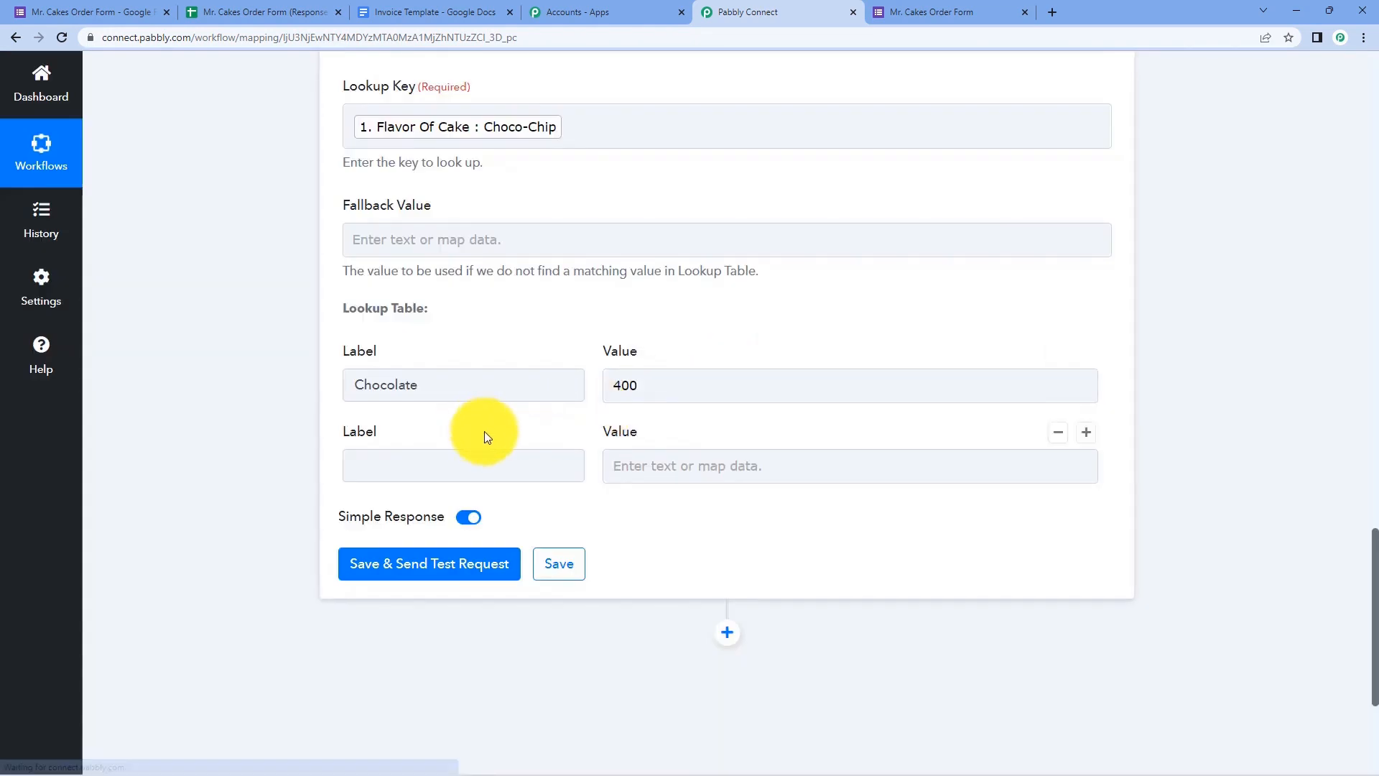
click(33, 6)
triple_click(434, 378)
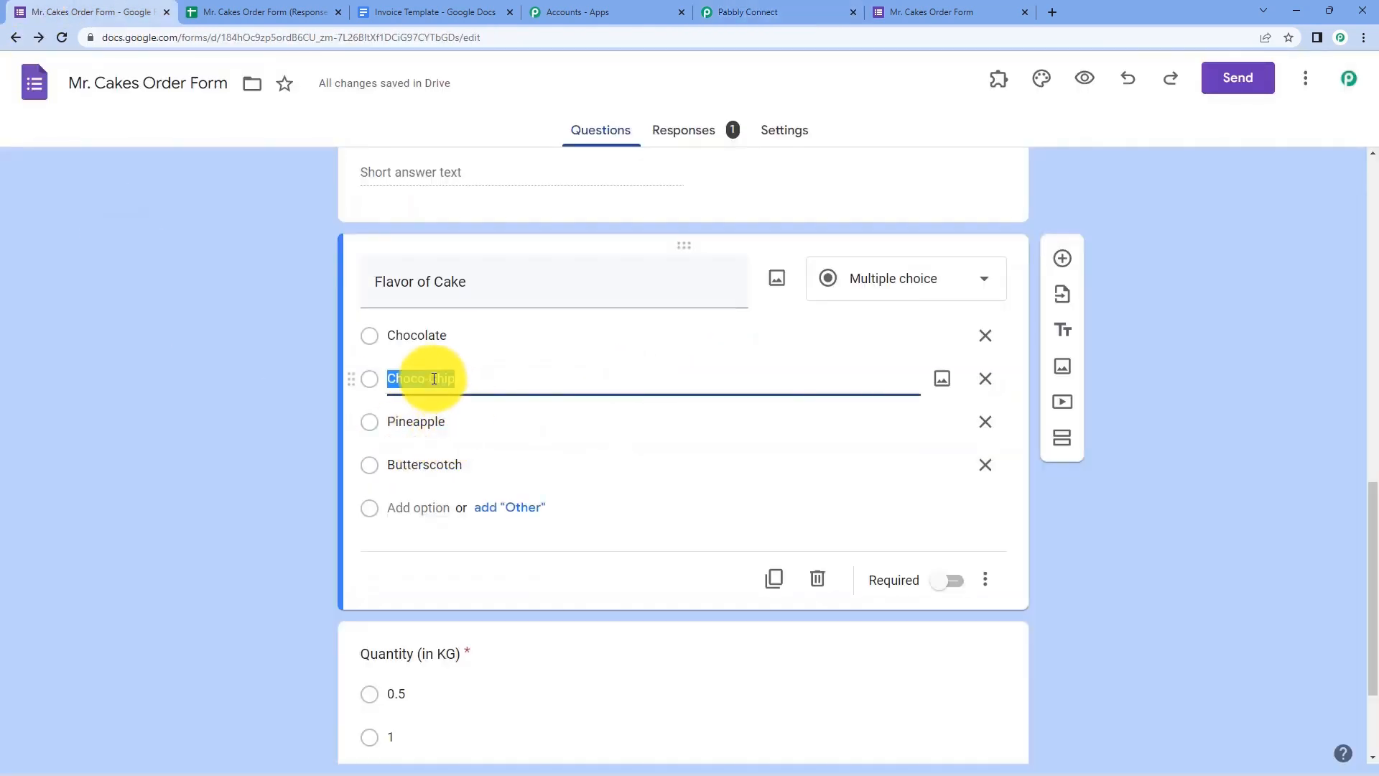
right_click(434, 378)
click(476, 435)
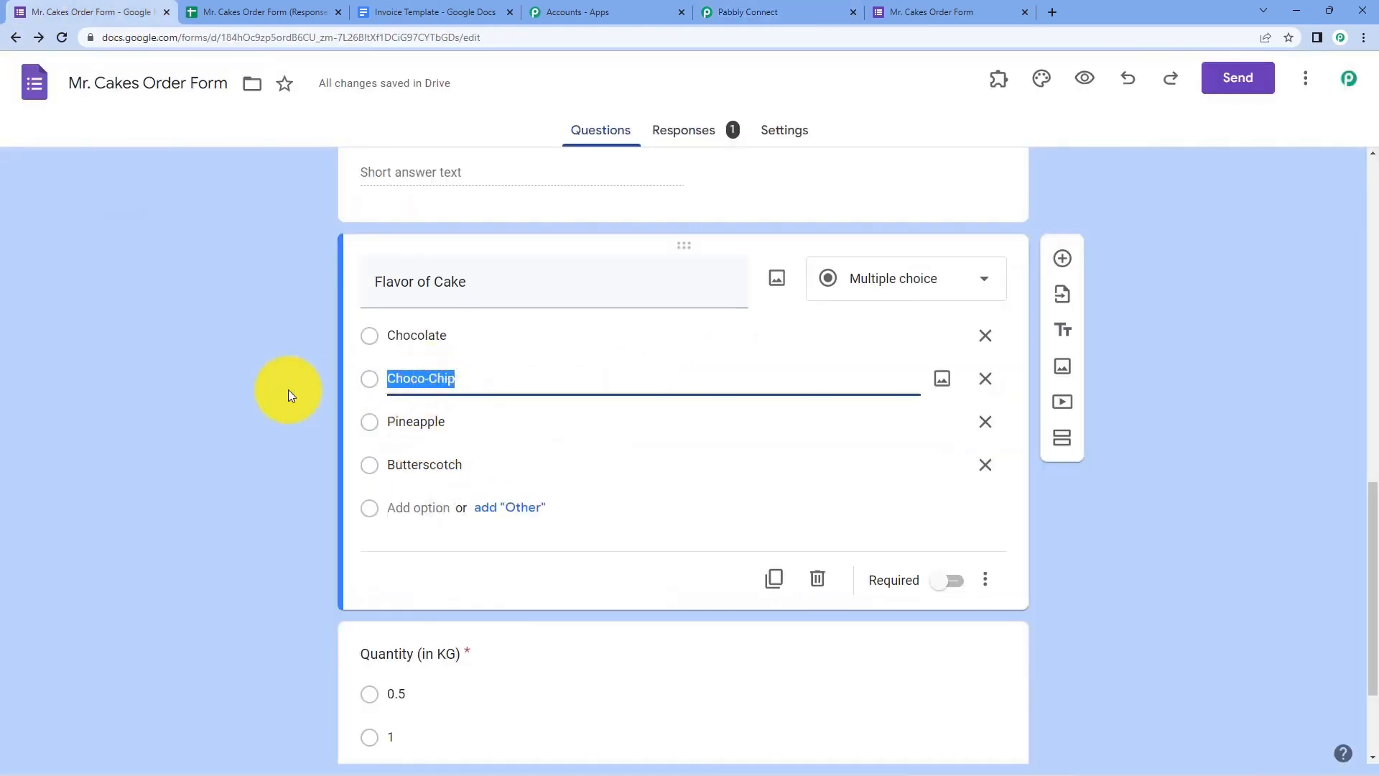
click(288, 389)
click(761, 5)
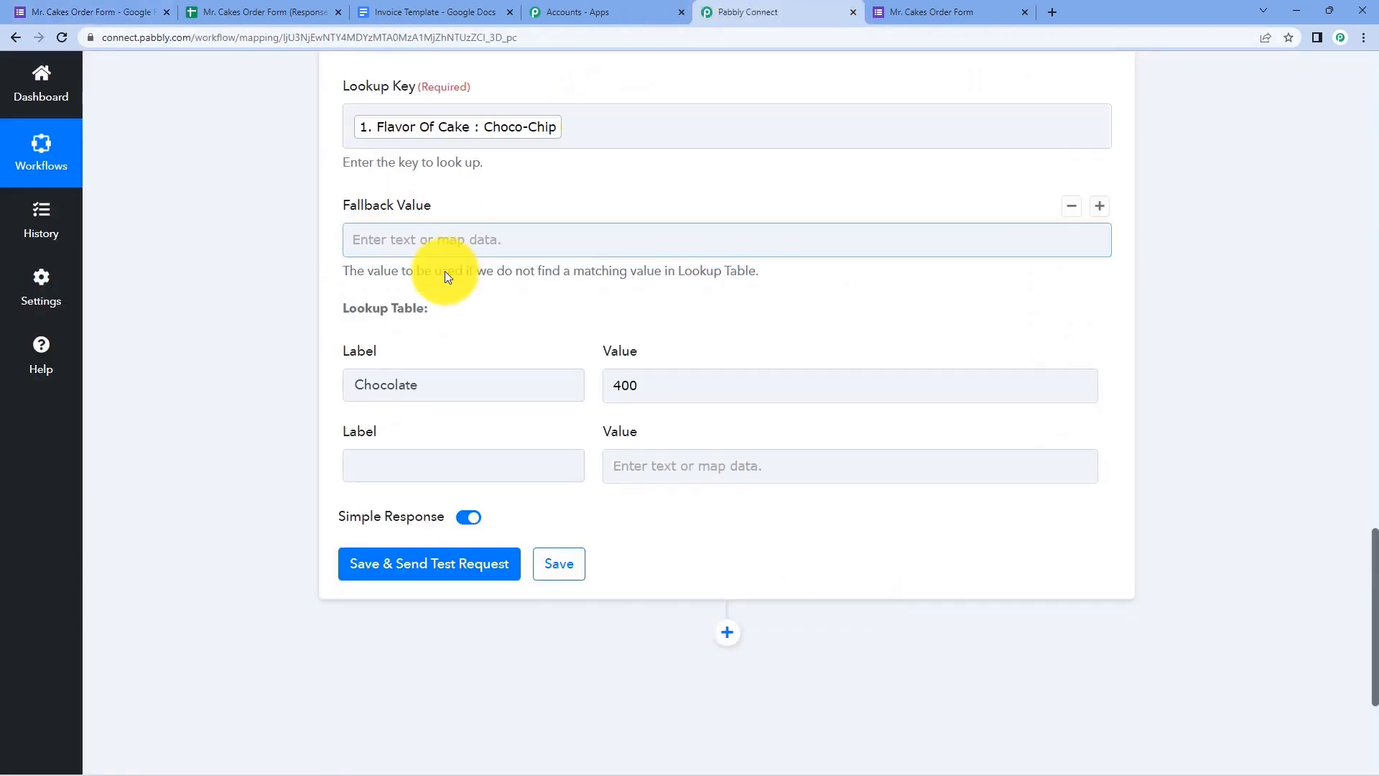
click(381, 456)
right_click(380, 460)
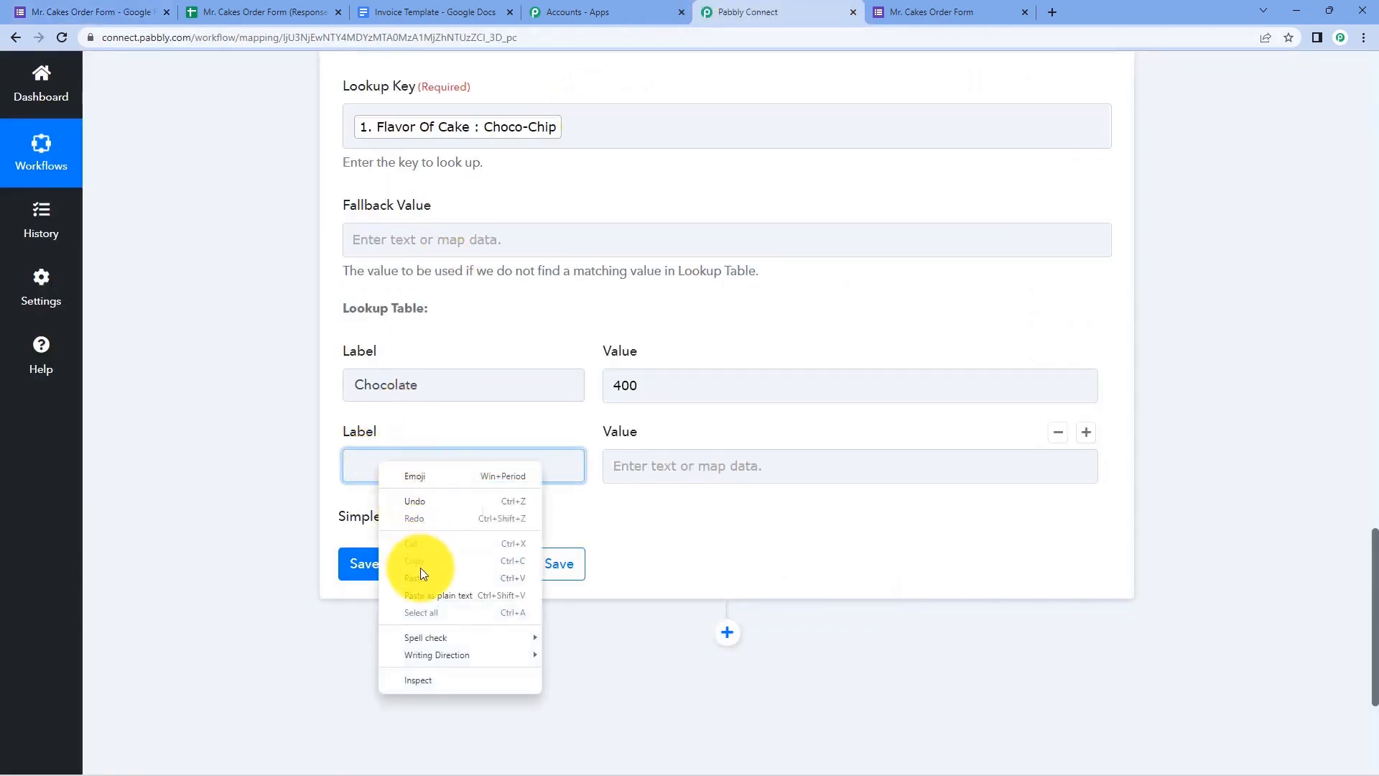
click(420, 573)
click(701, 469)
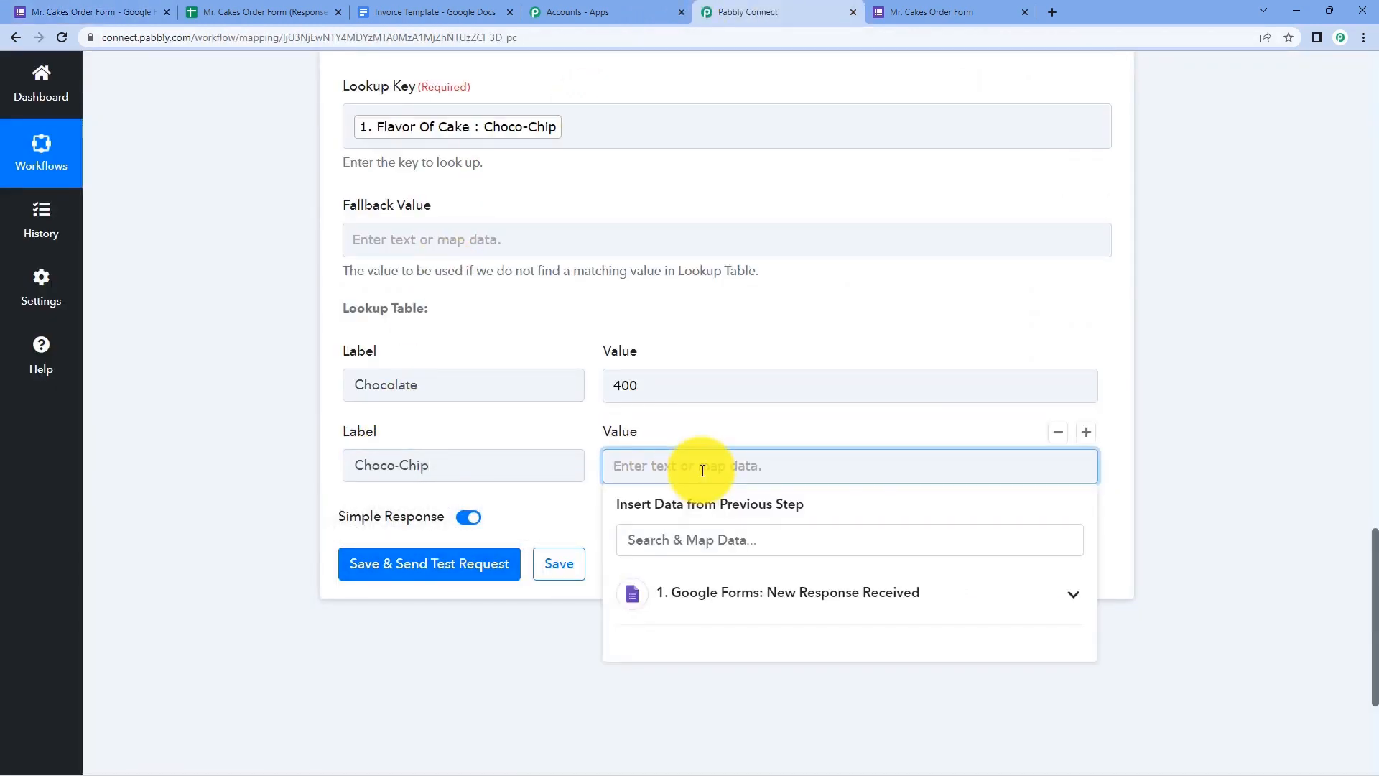
text(500)
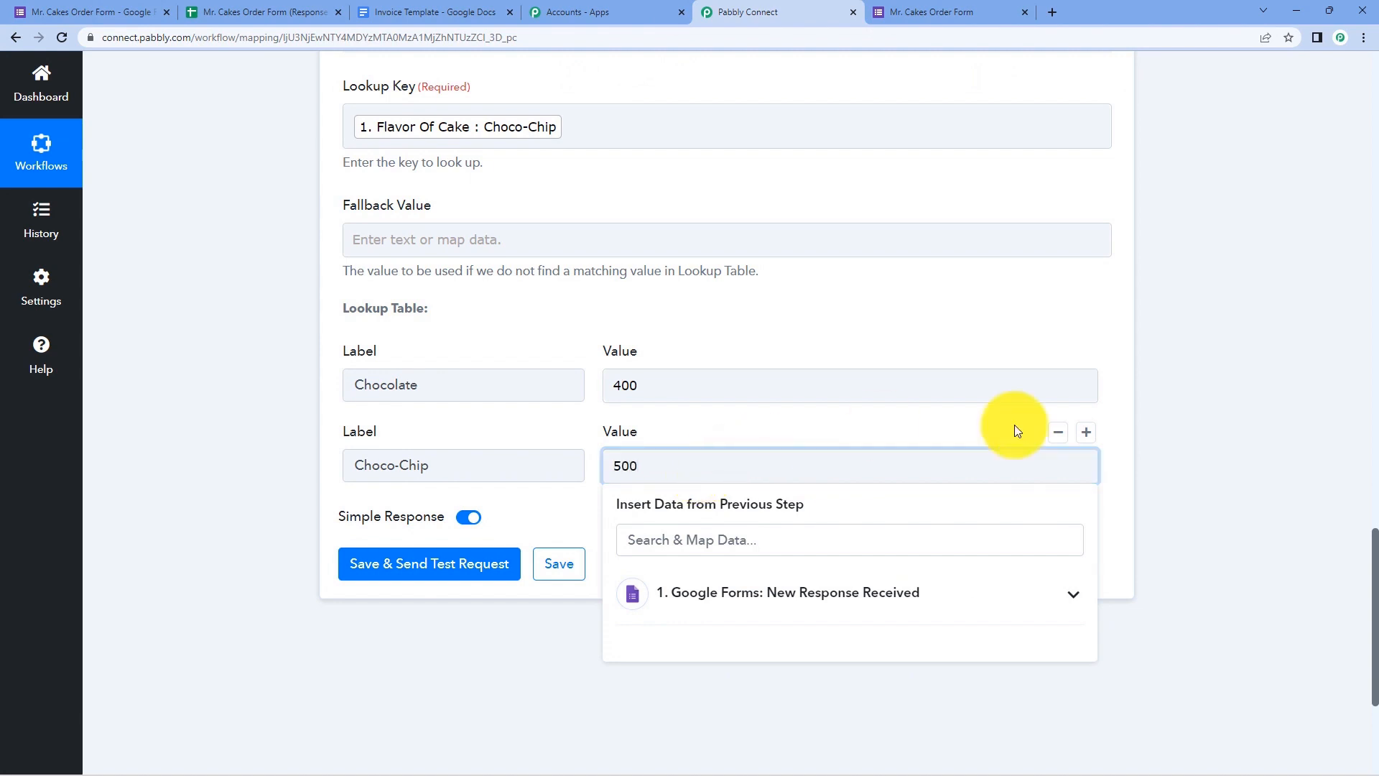
- Add a third lookup row with Pineapple copied from the form, priced 600
click(1086, 431)
scroll(222, 449, down, 3)
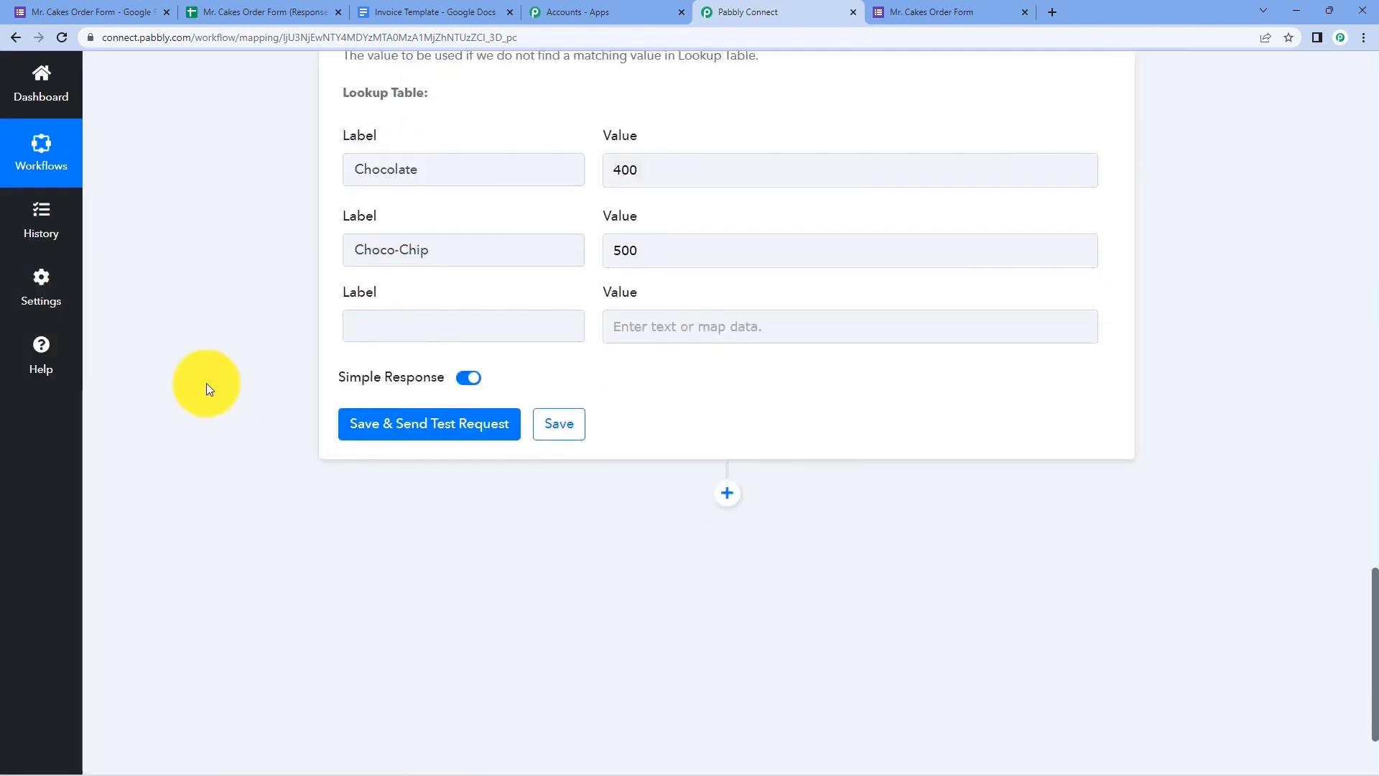
click(139, 8)
double_click(417, 421)
right_click(418, 421)
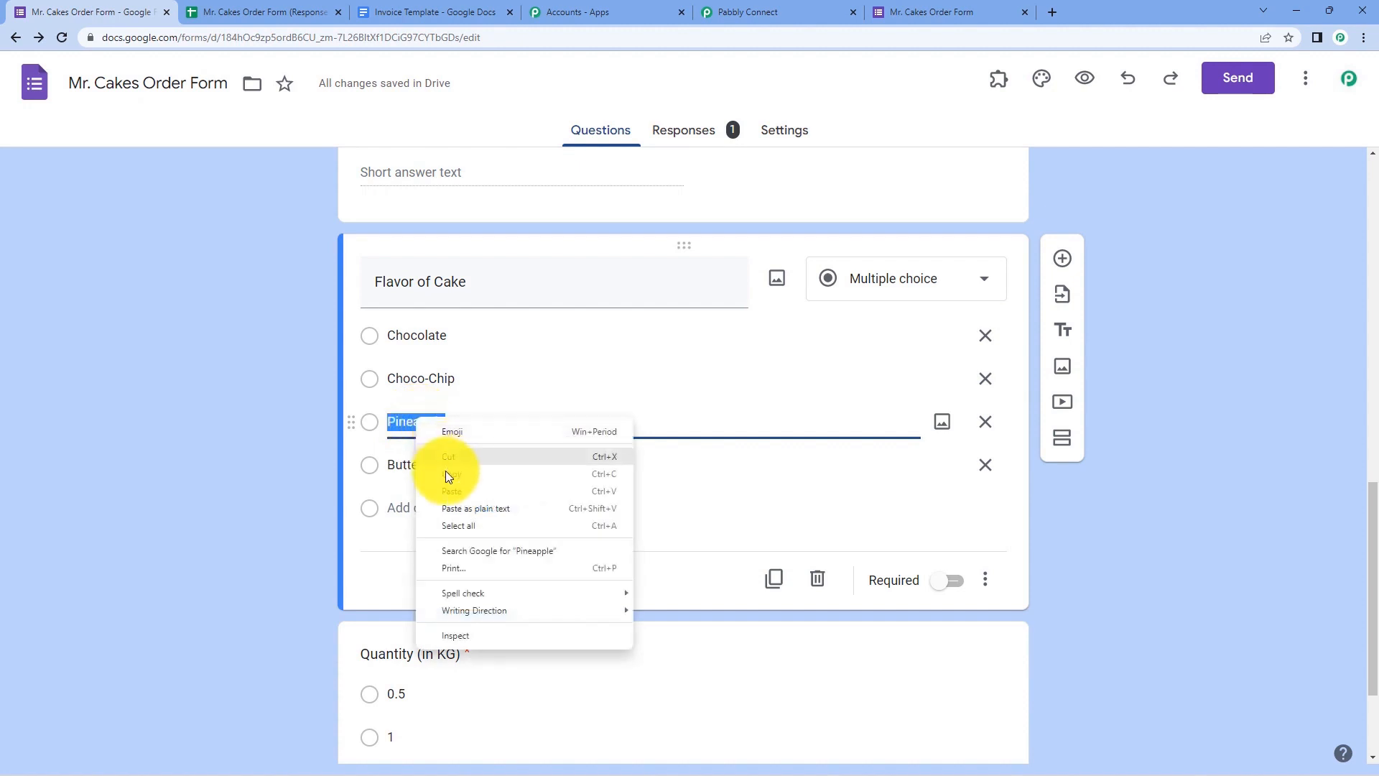
click(446, 474)
click(221, 385)
click(978, 10)
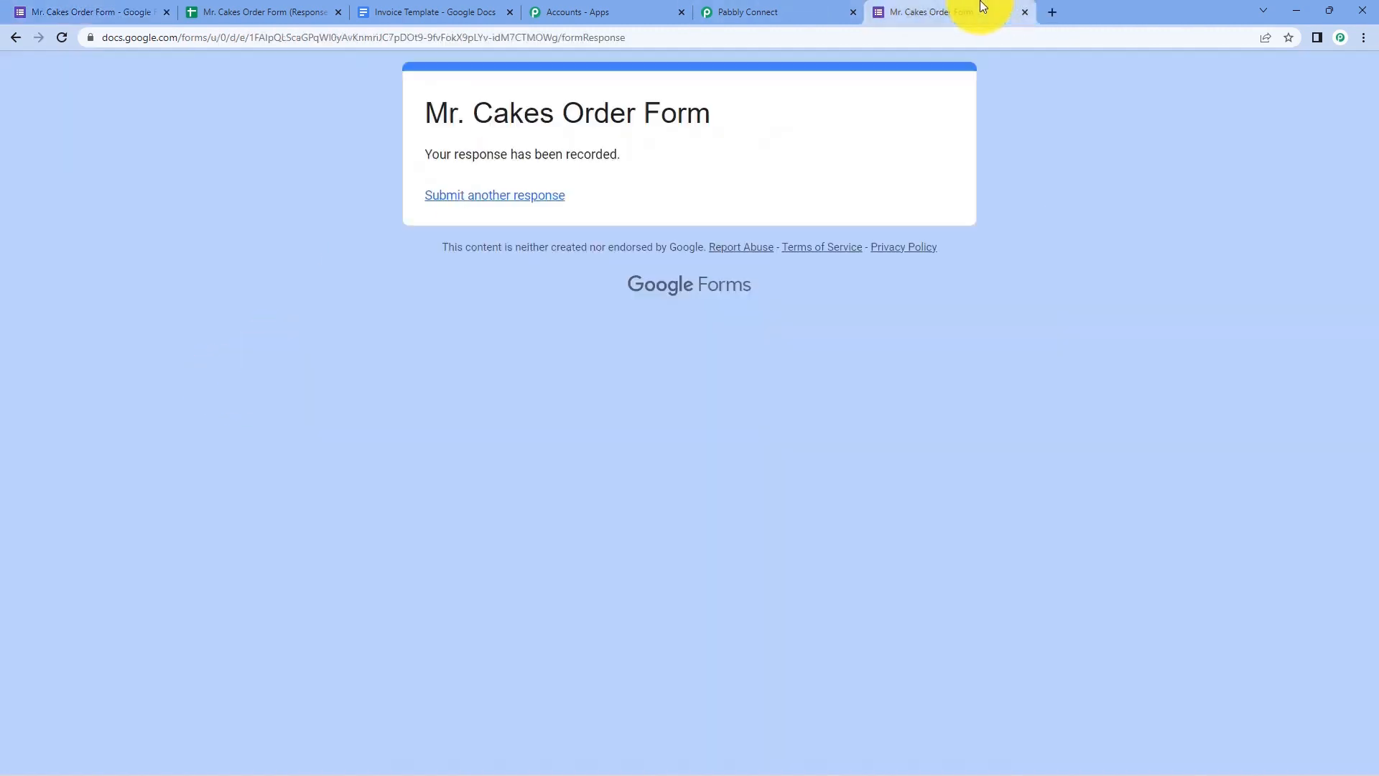
click(783, 8)
click(419, 324)
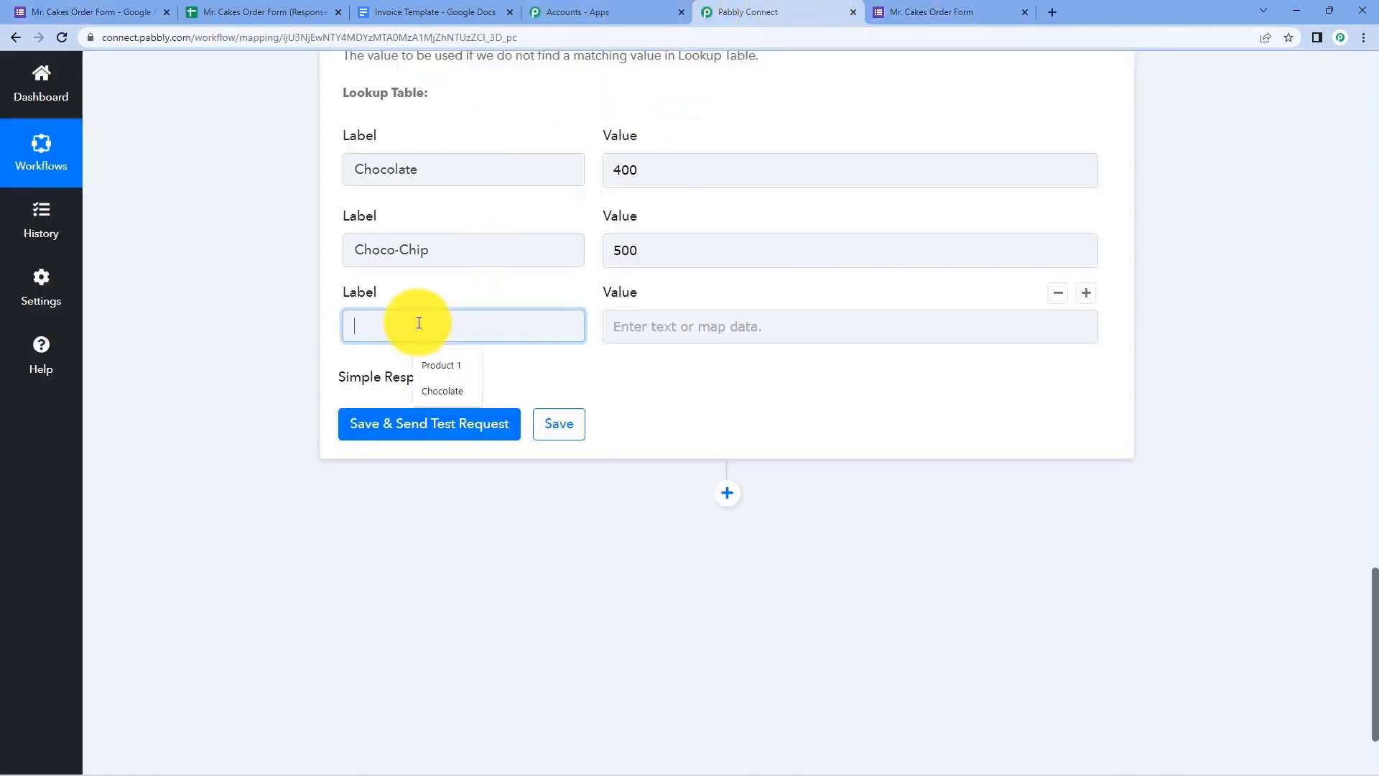
right_click(418, 324)
click(468, 437)
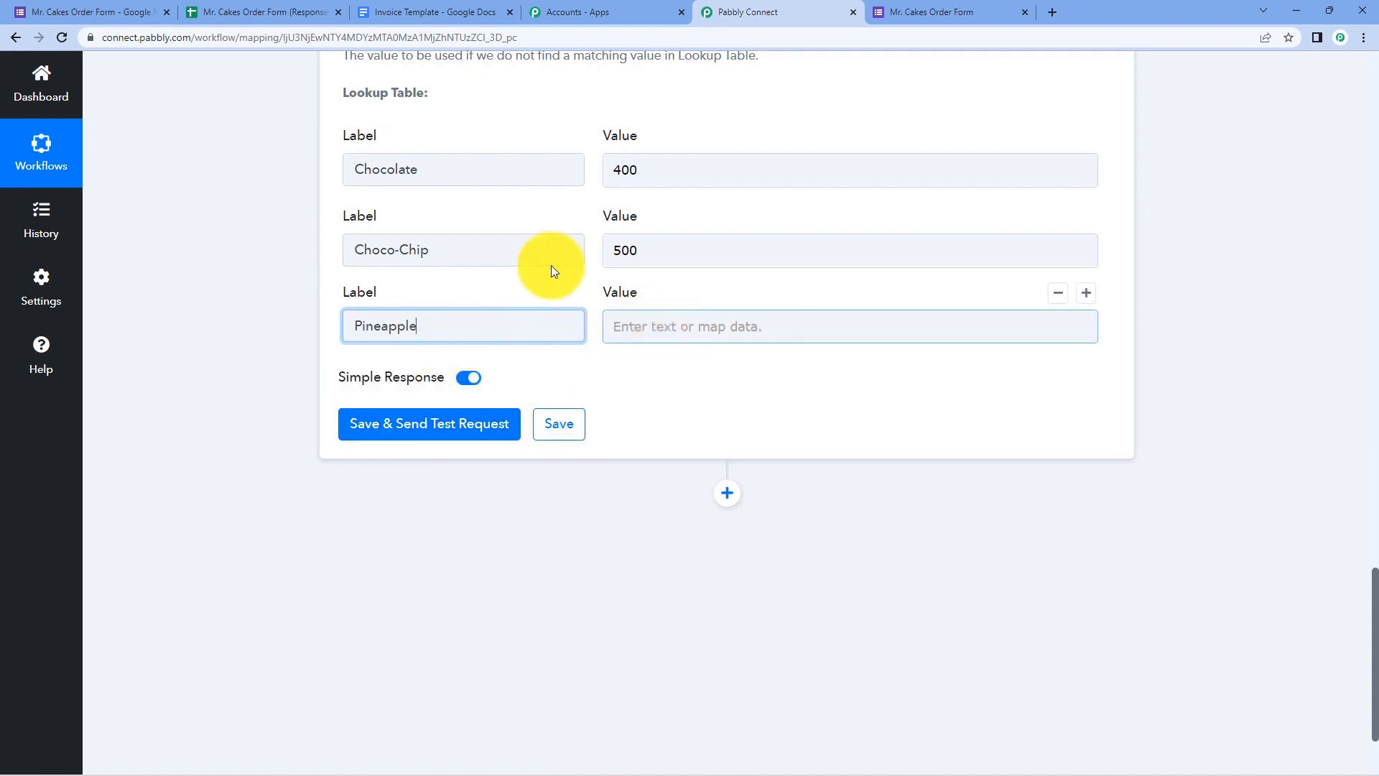
click(647, 330)
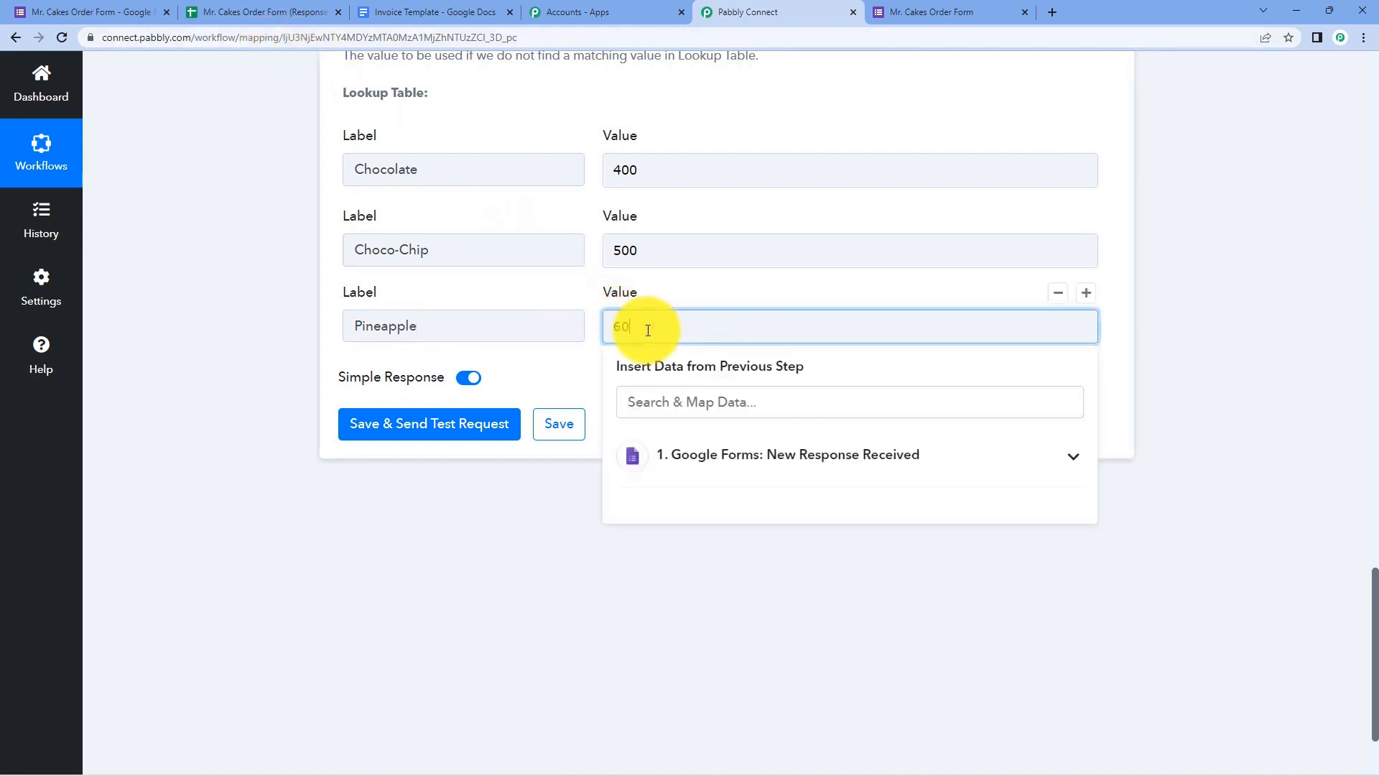
- Add a fourth lookup row with Butterscotch copied from the form, priced 700
click(1089, 294)
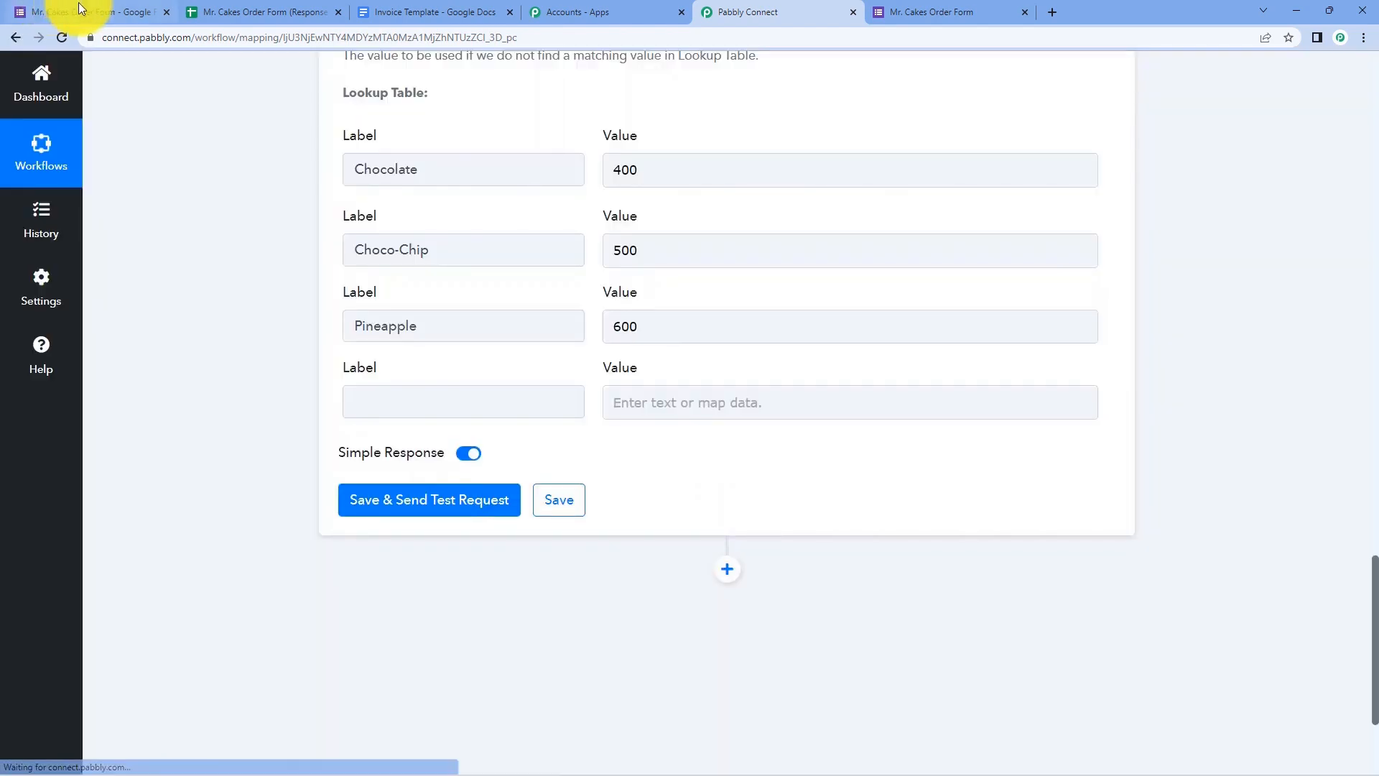
click(79, 9)
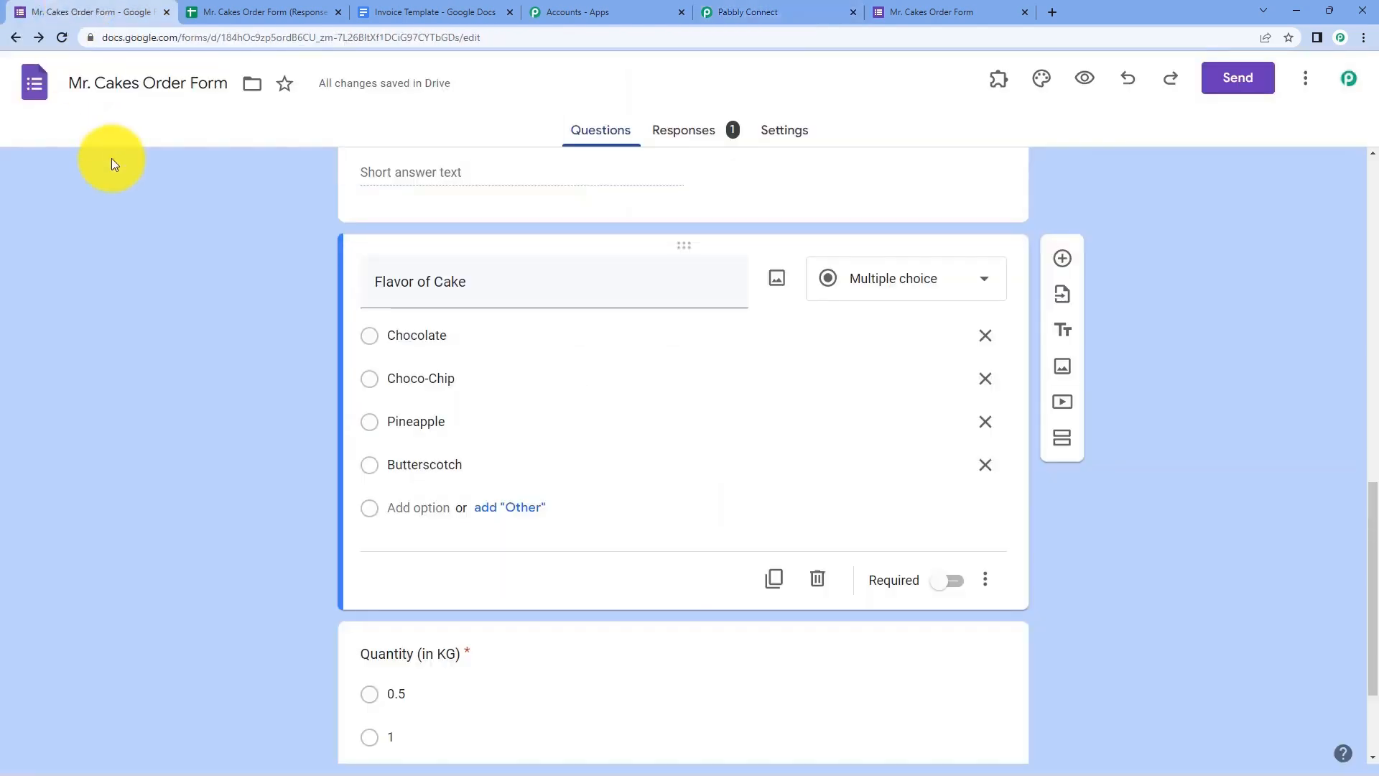
double_click(411, 460)
right_click(417, 462)
click(449, 516)
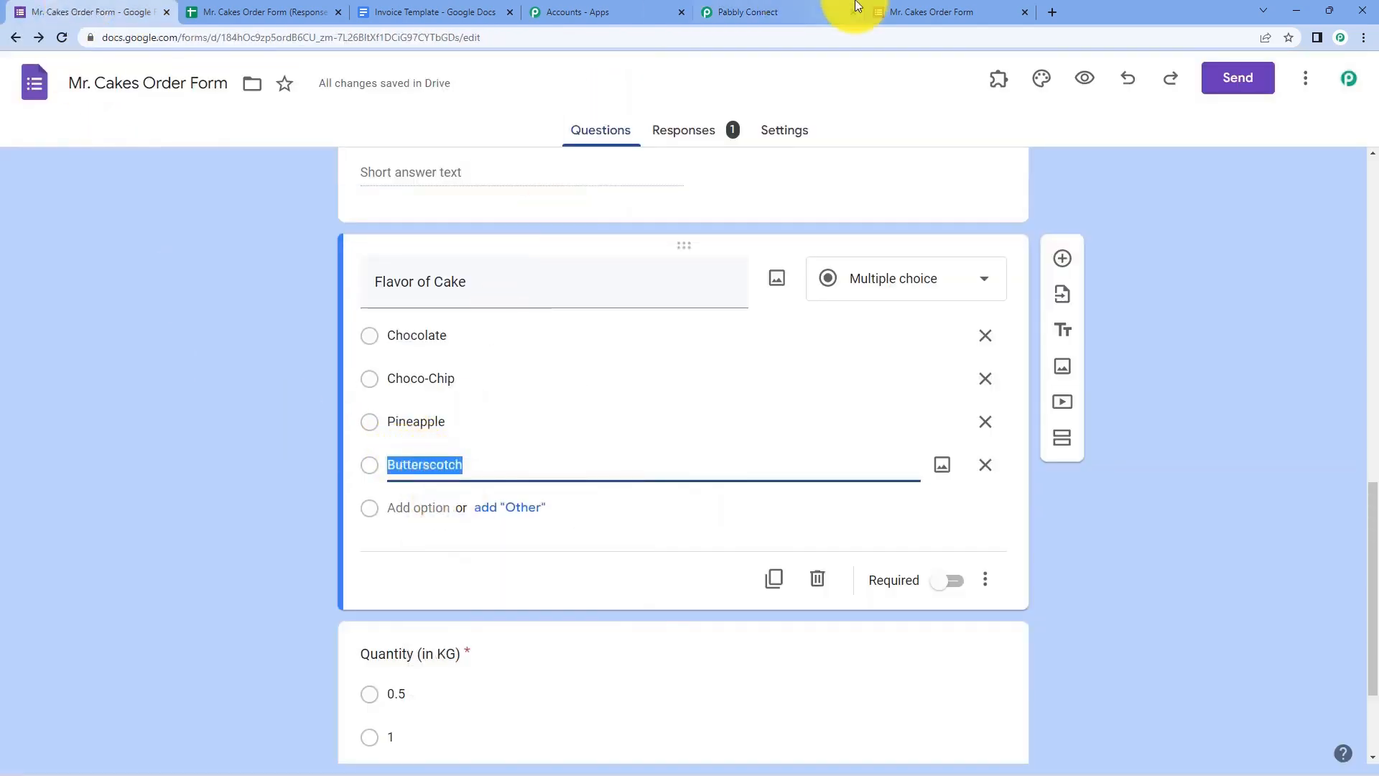
click(869, 8)
click(819, 13)
click(496, 400)
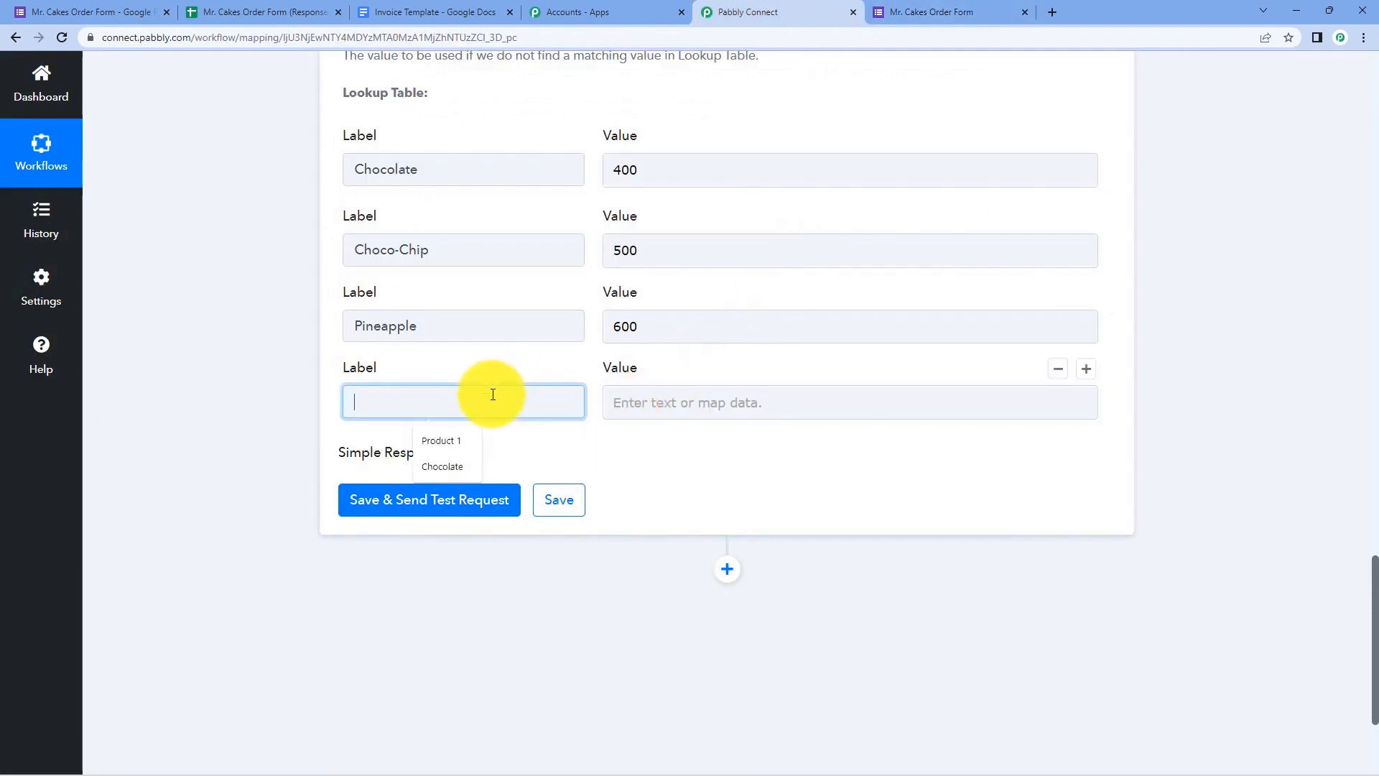
right_click(492, 397)
click(532, 510)
click(693, 397)
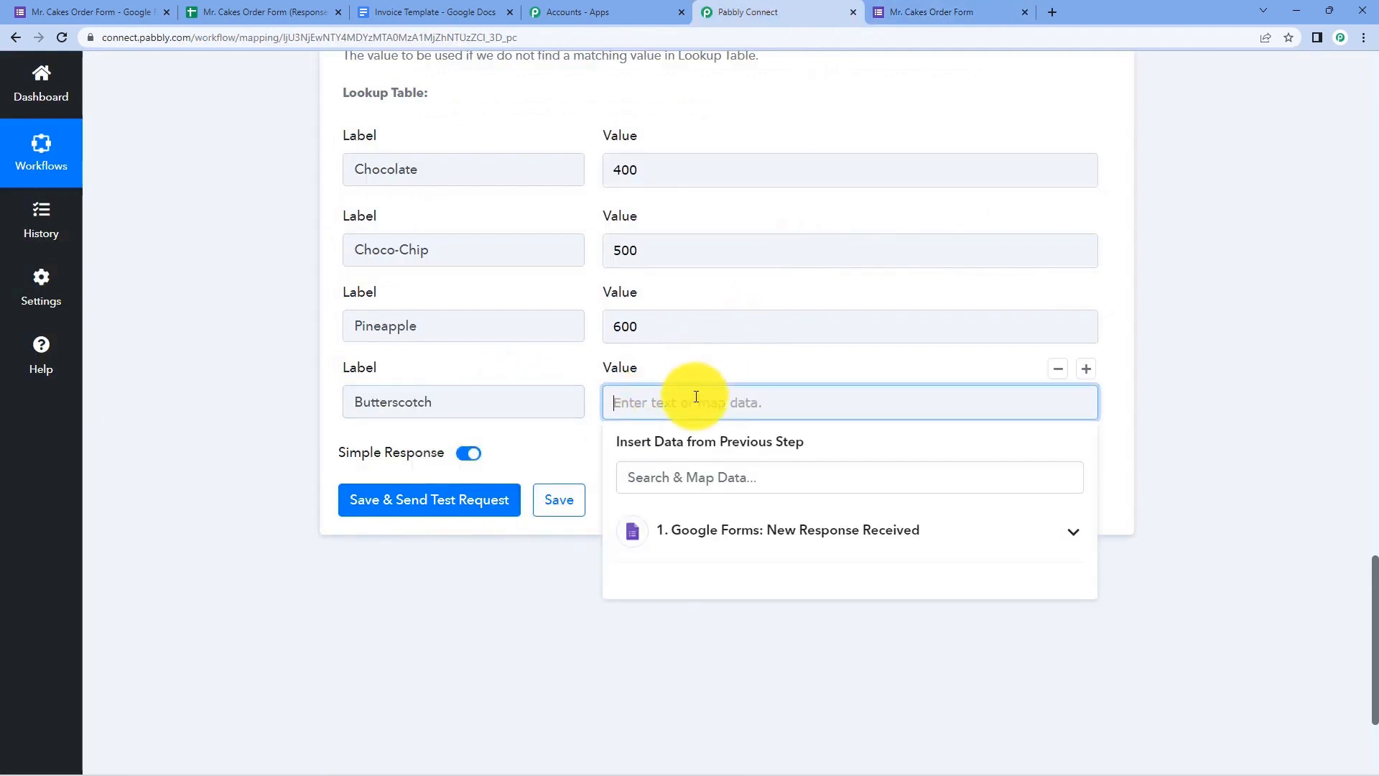
click(238, 377)
scroll(381, 291, up, 3)
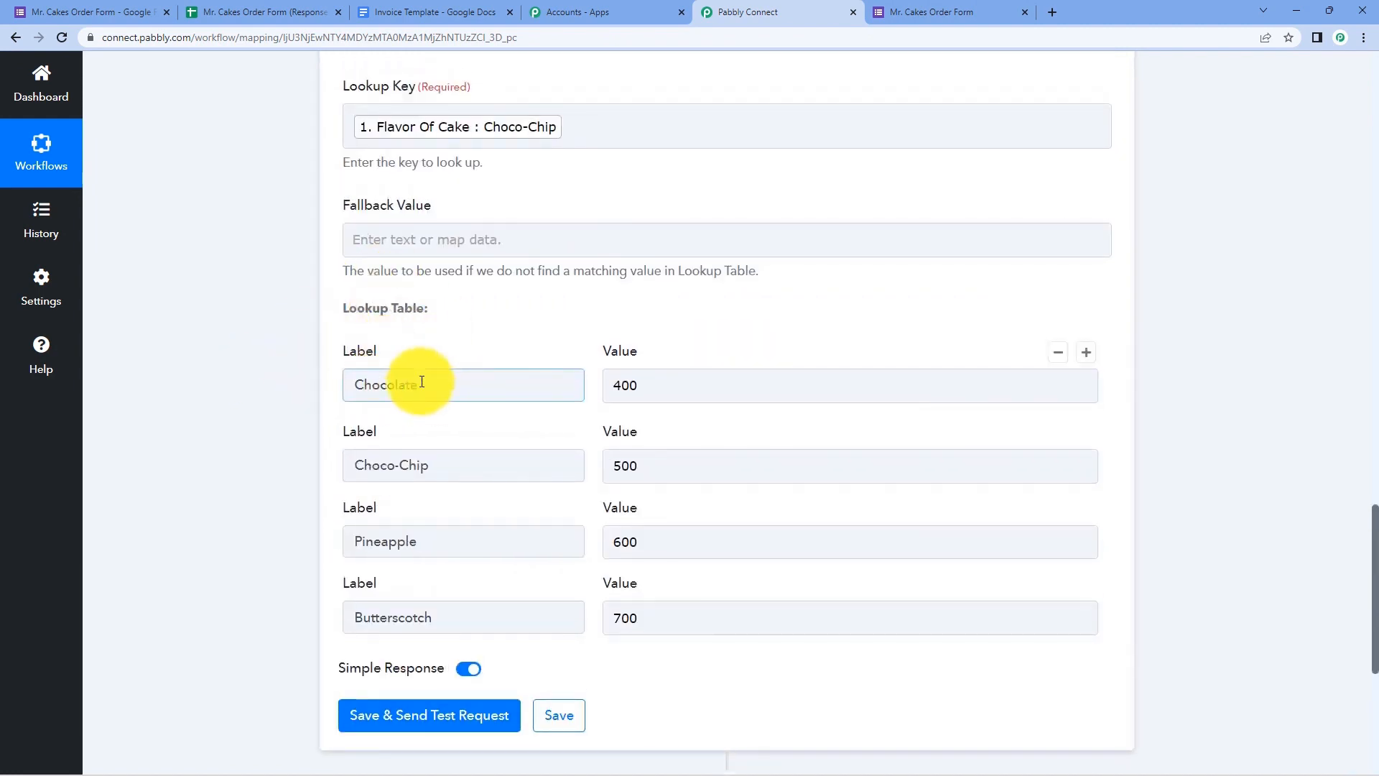
click(636, 381)
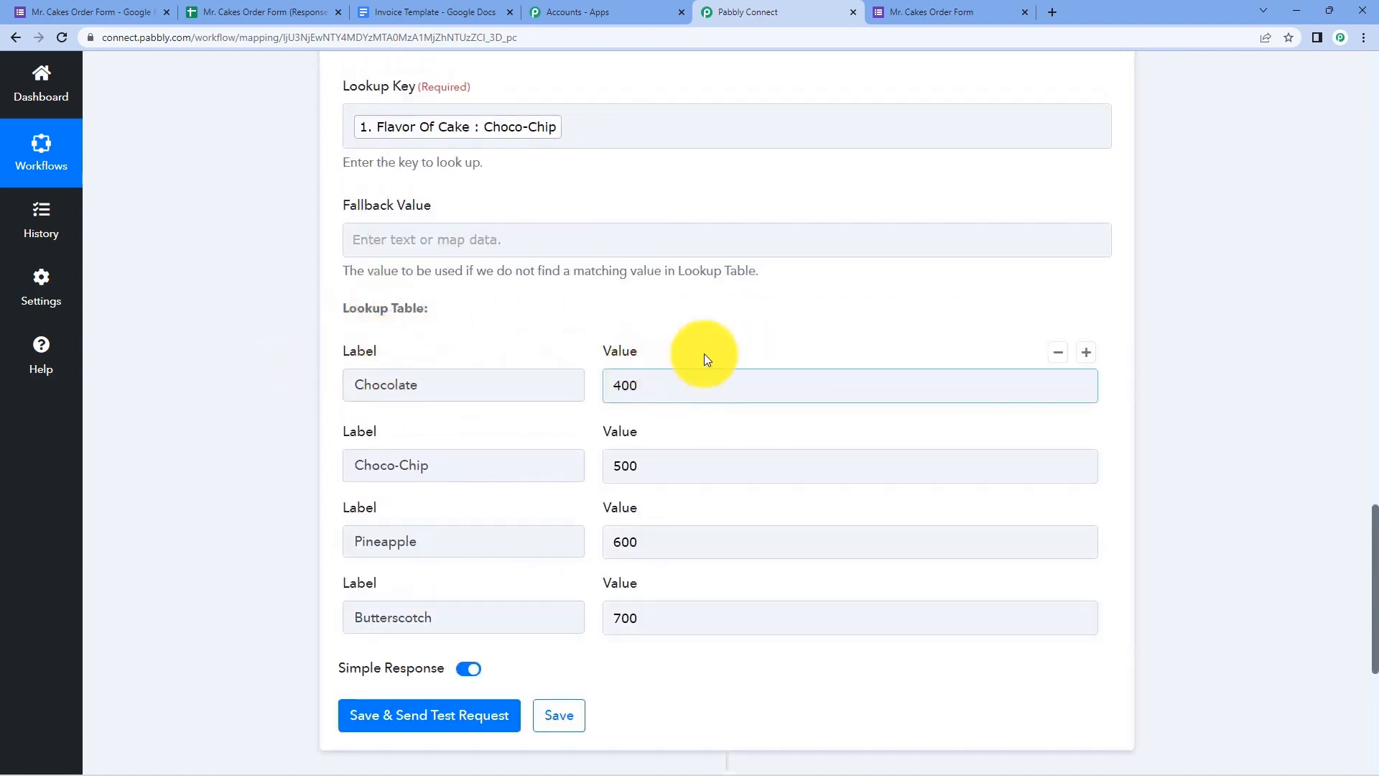
click(715, 337)
scroll(662, 326, up, 2)
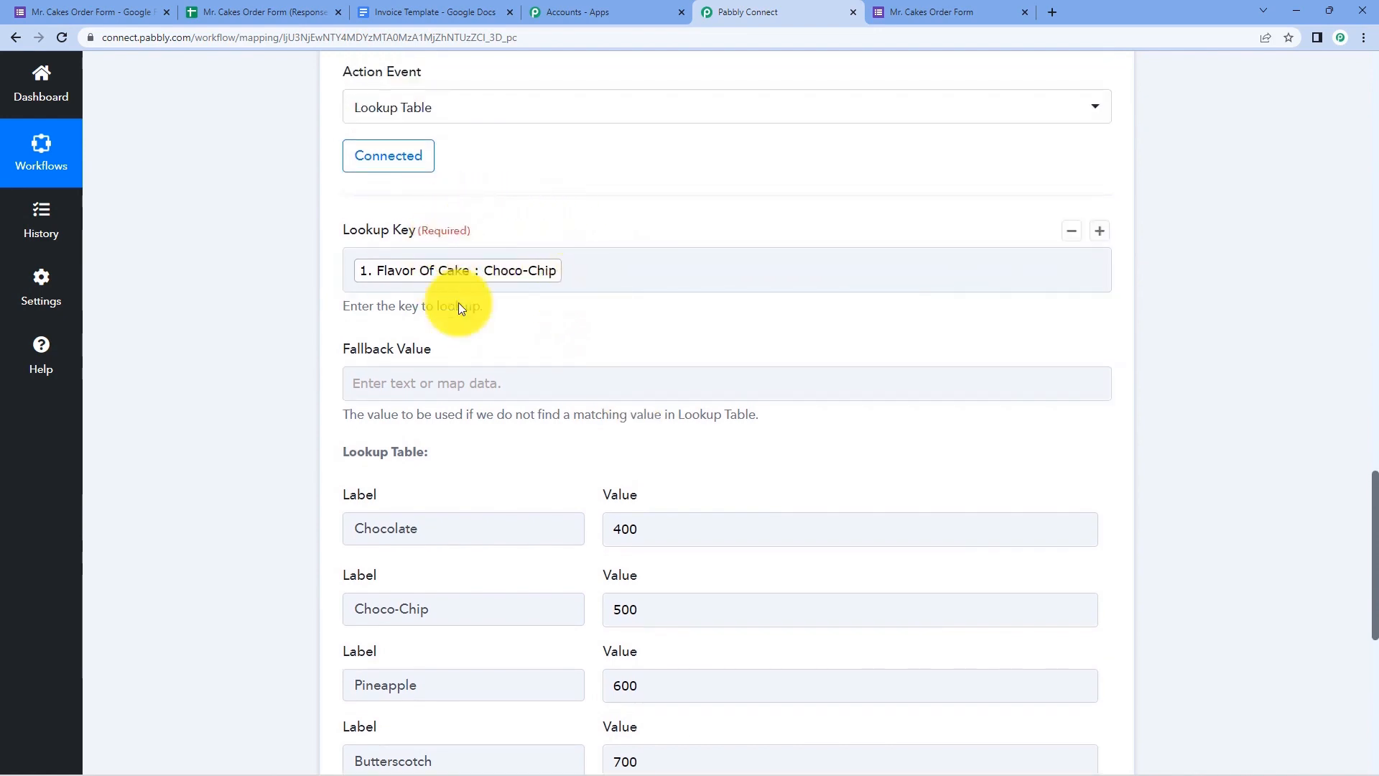
scroll(644, 192, up, 7)
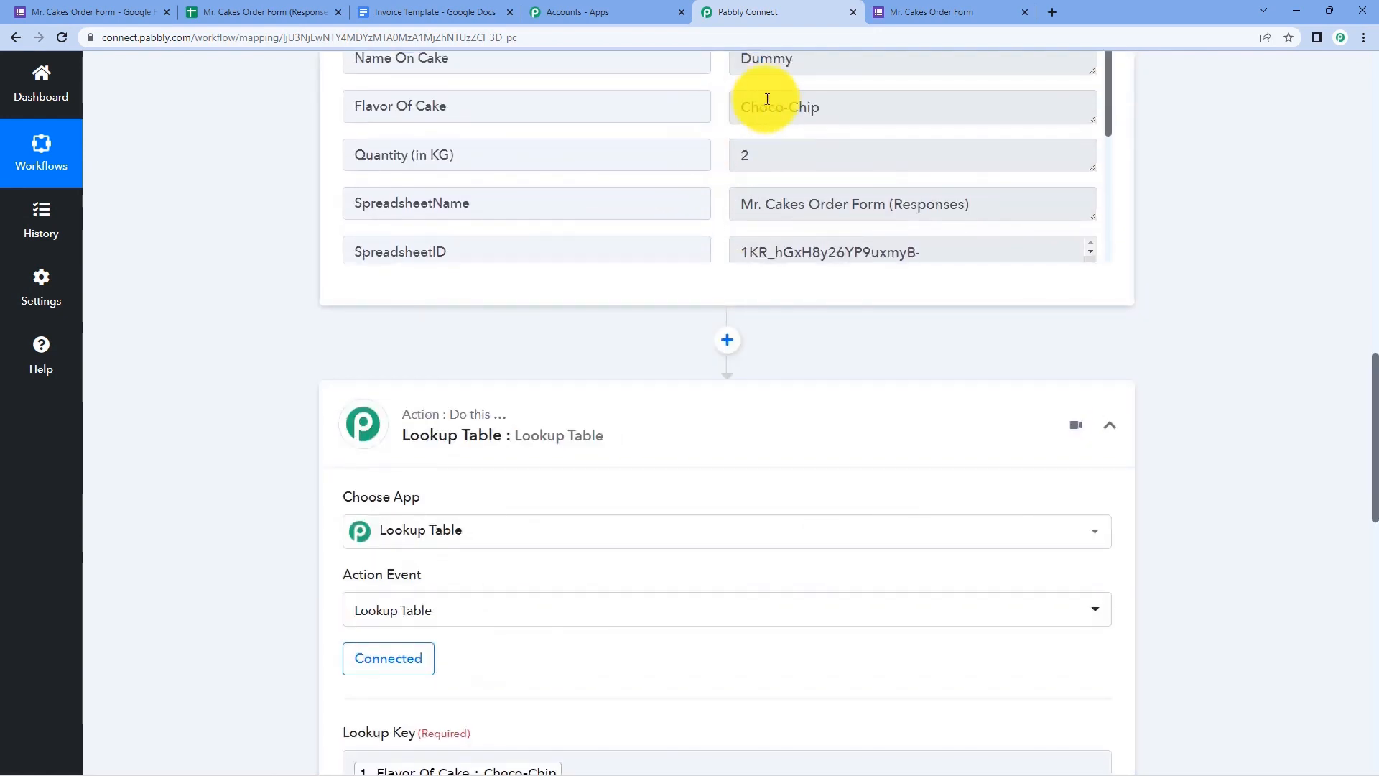
scroll(527, 320, down, 3)
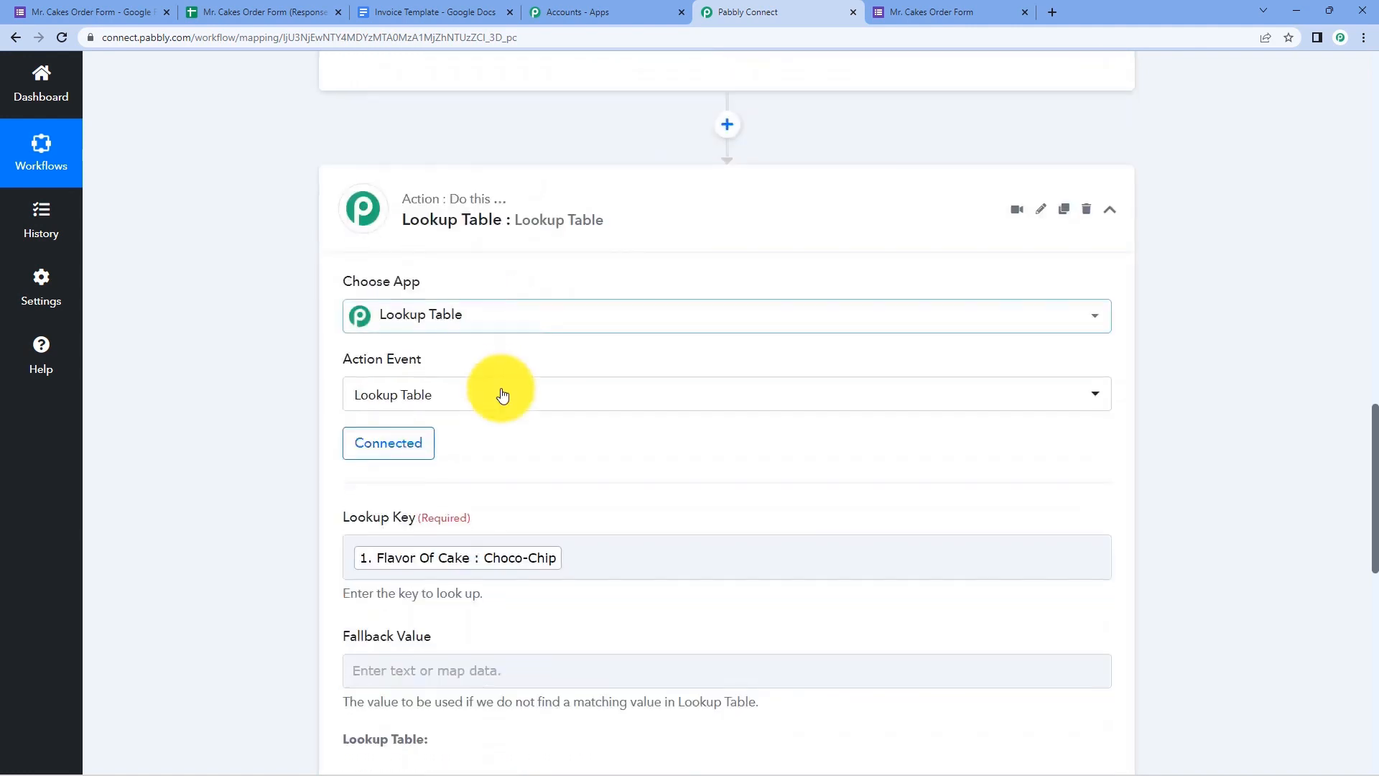
scroll(502, 395, down, 5)
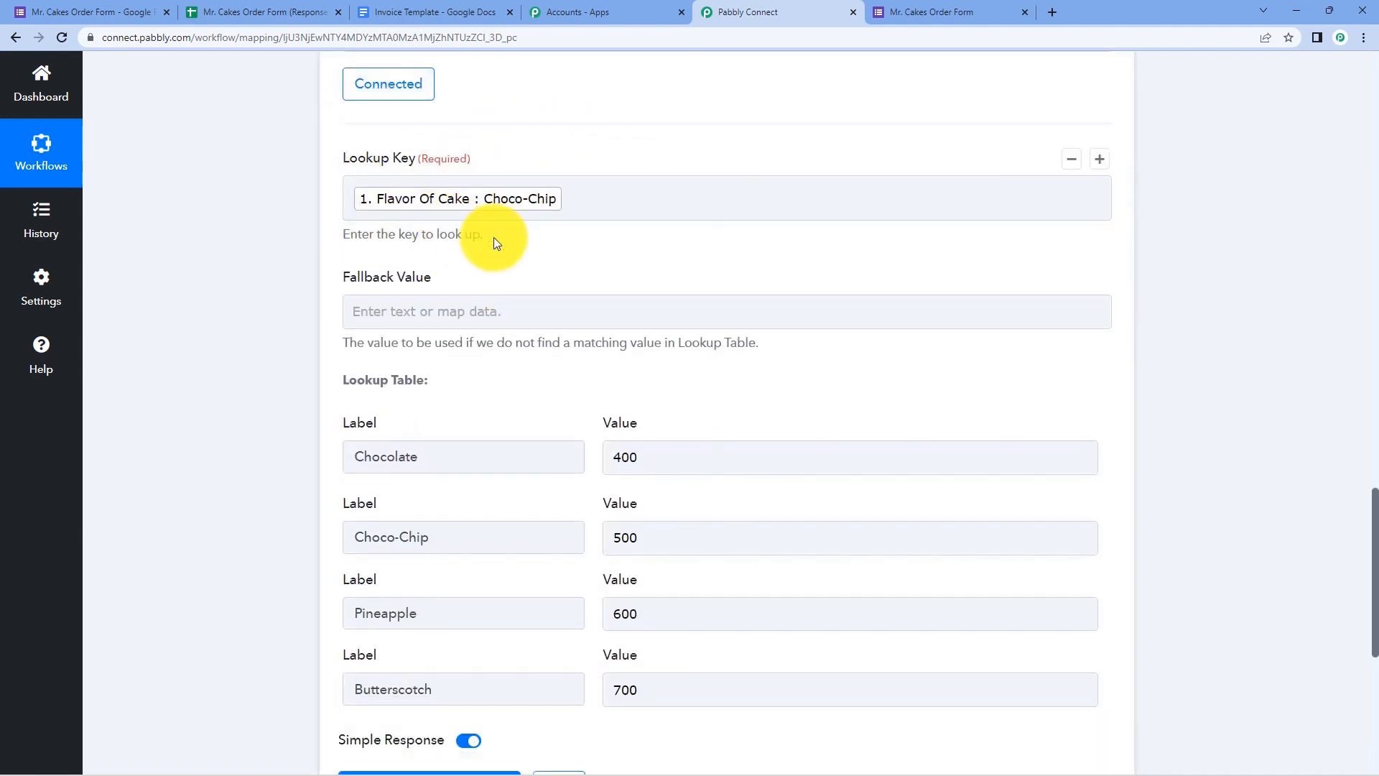
scroll(493, 237, down, 3)
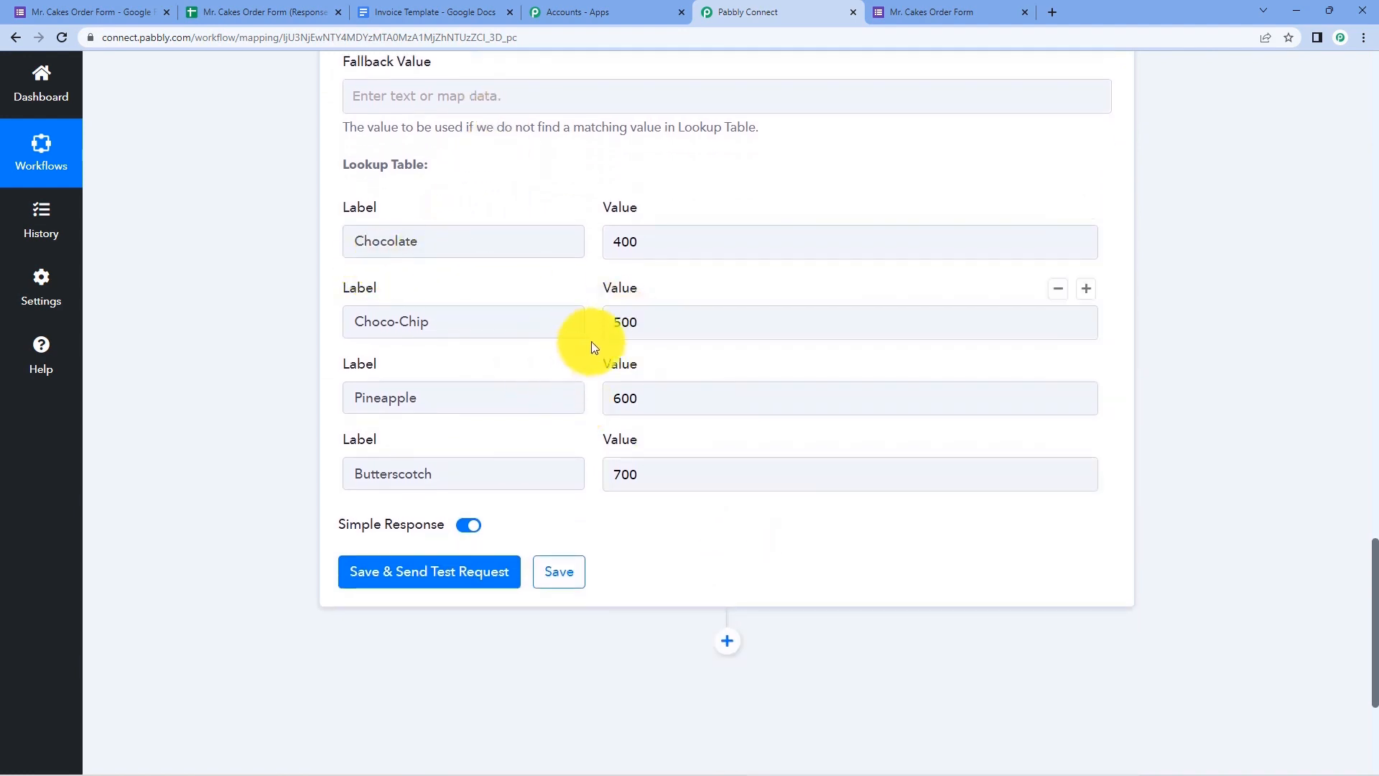
click(647, 322)
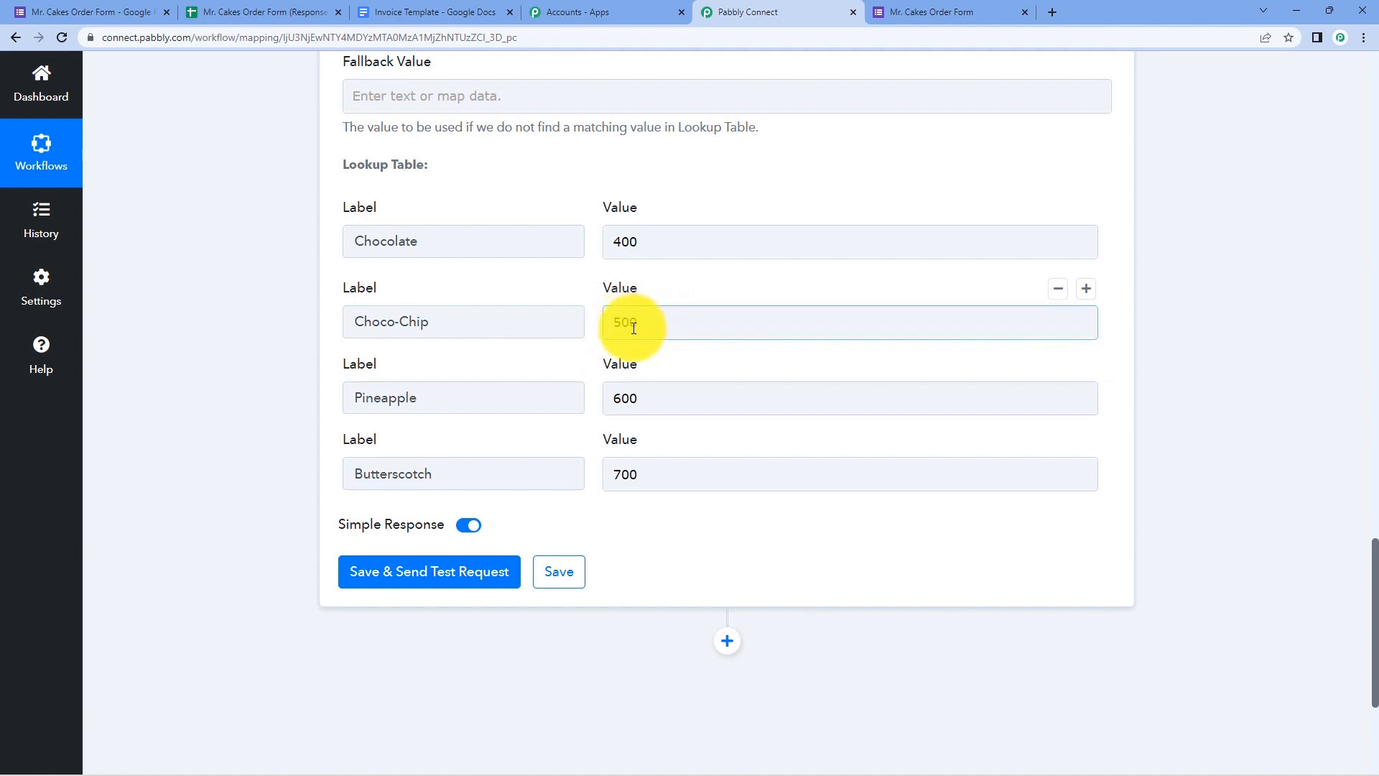
- Send a test request for the Lookup Table step
click(441, 582)
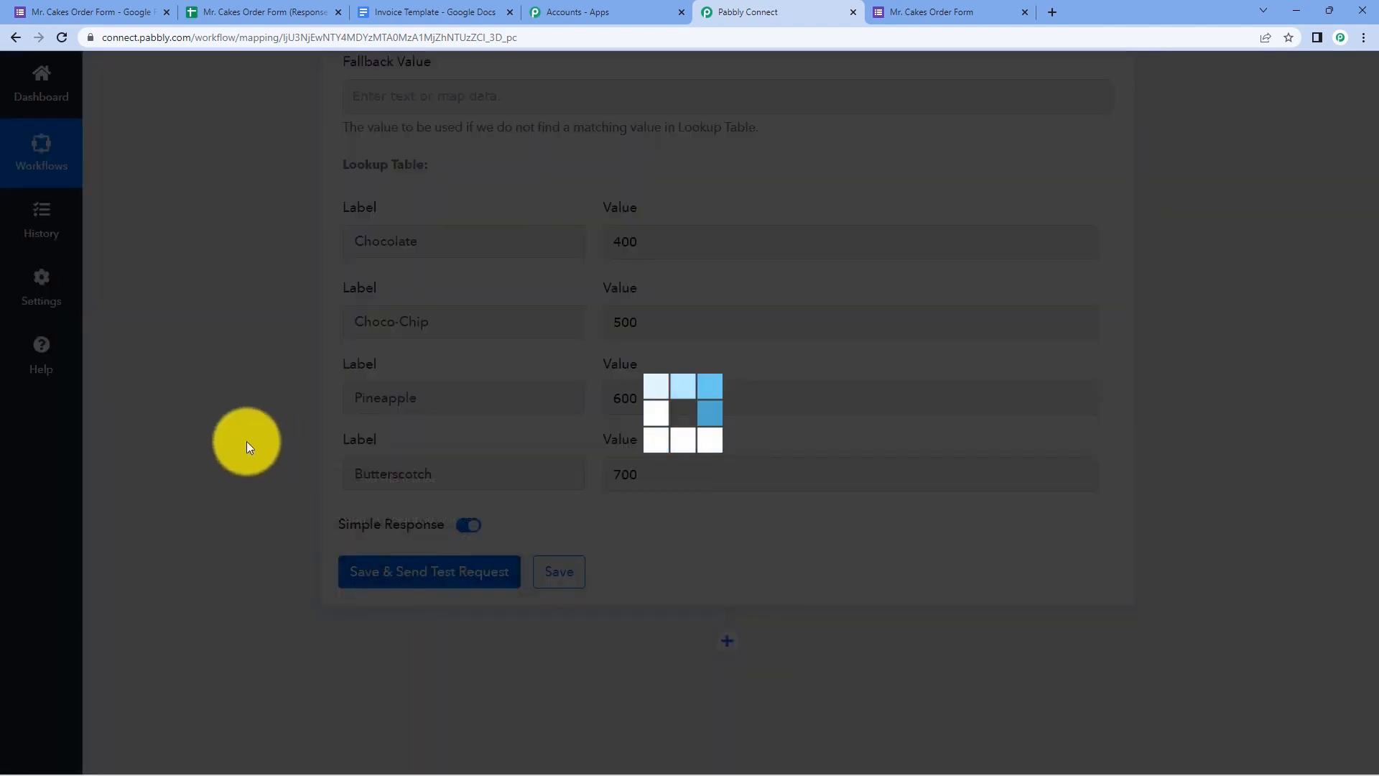
scroll(247, 441, up, 3)
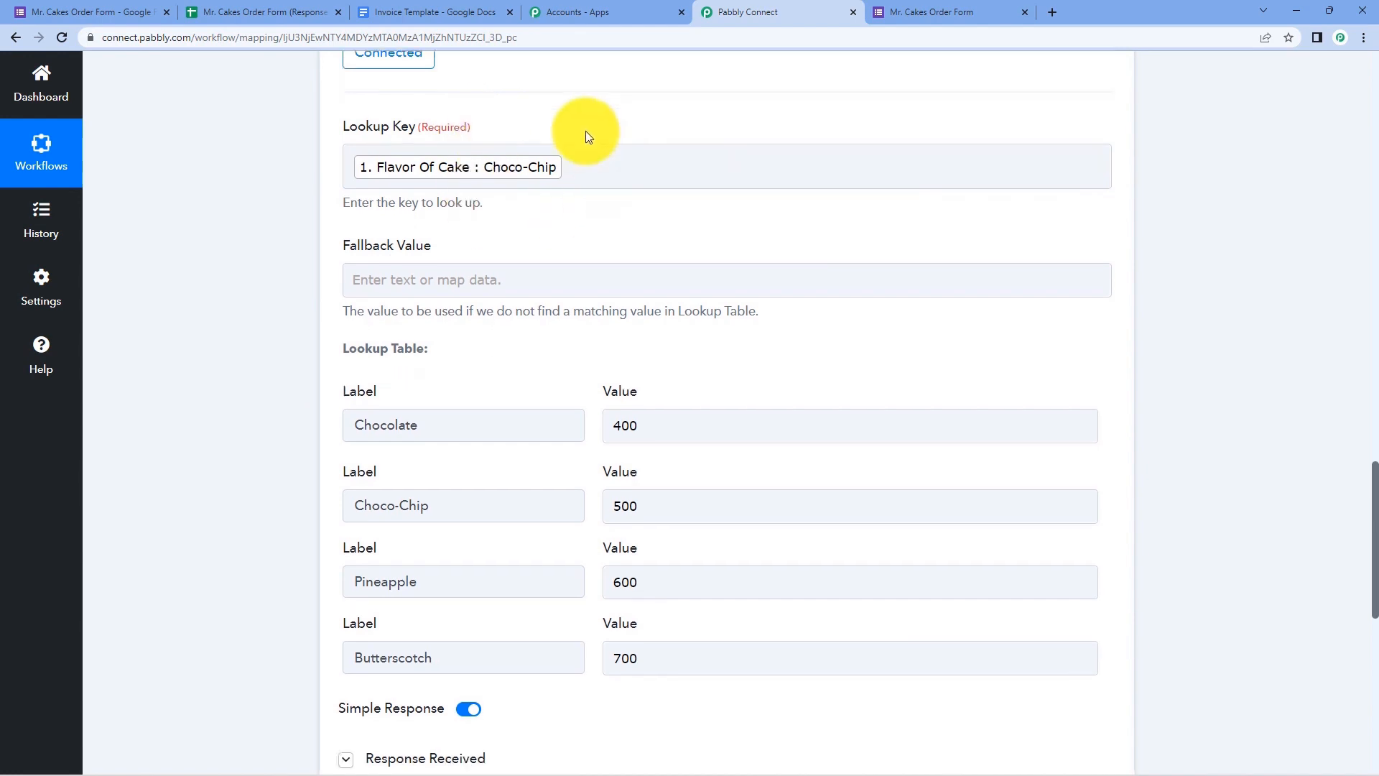
scroll(538, 323, down, 6)
- Check the response: Choco-Chip resolves to a result value of 500
drag(877, 487, 733, 487)
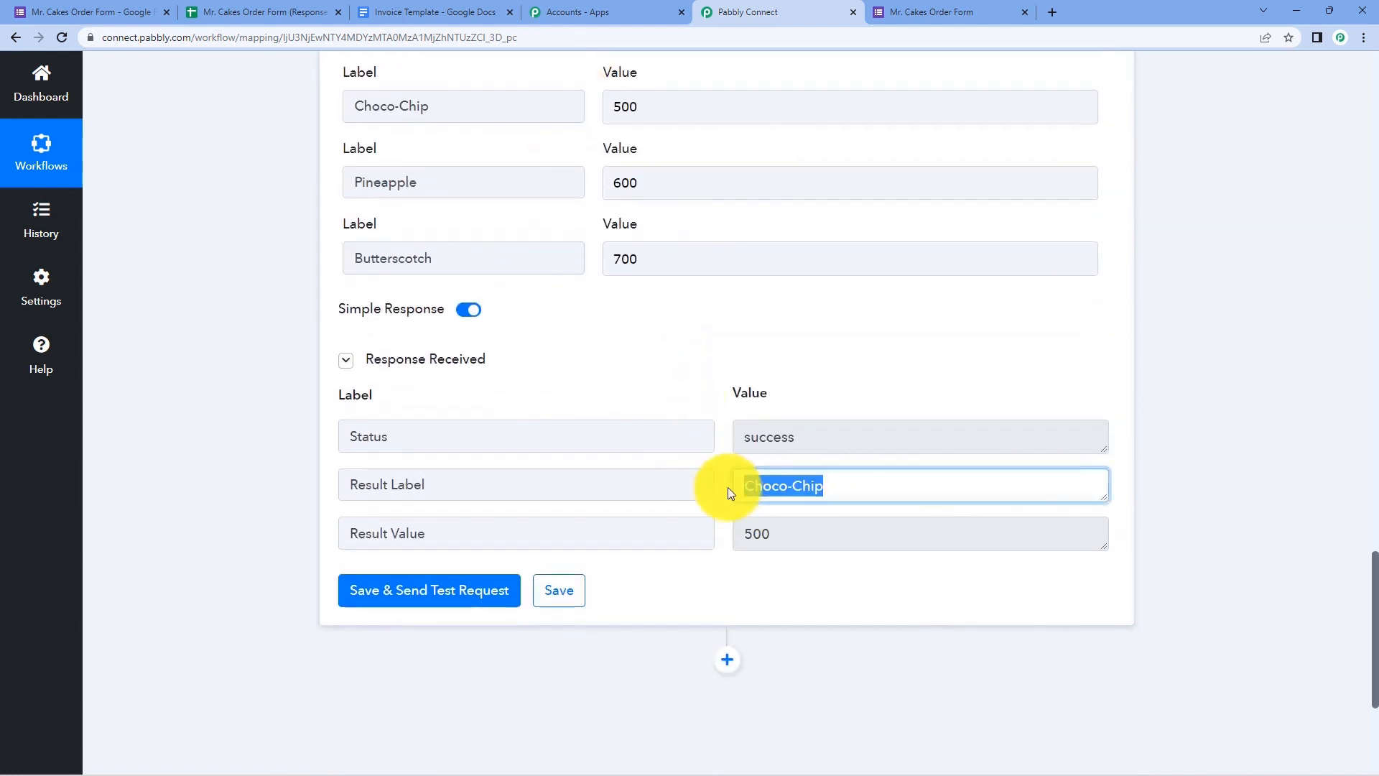
drag(825, 531, 741, 541)
click(719, 373)
click(721, 464)
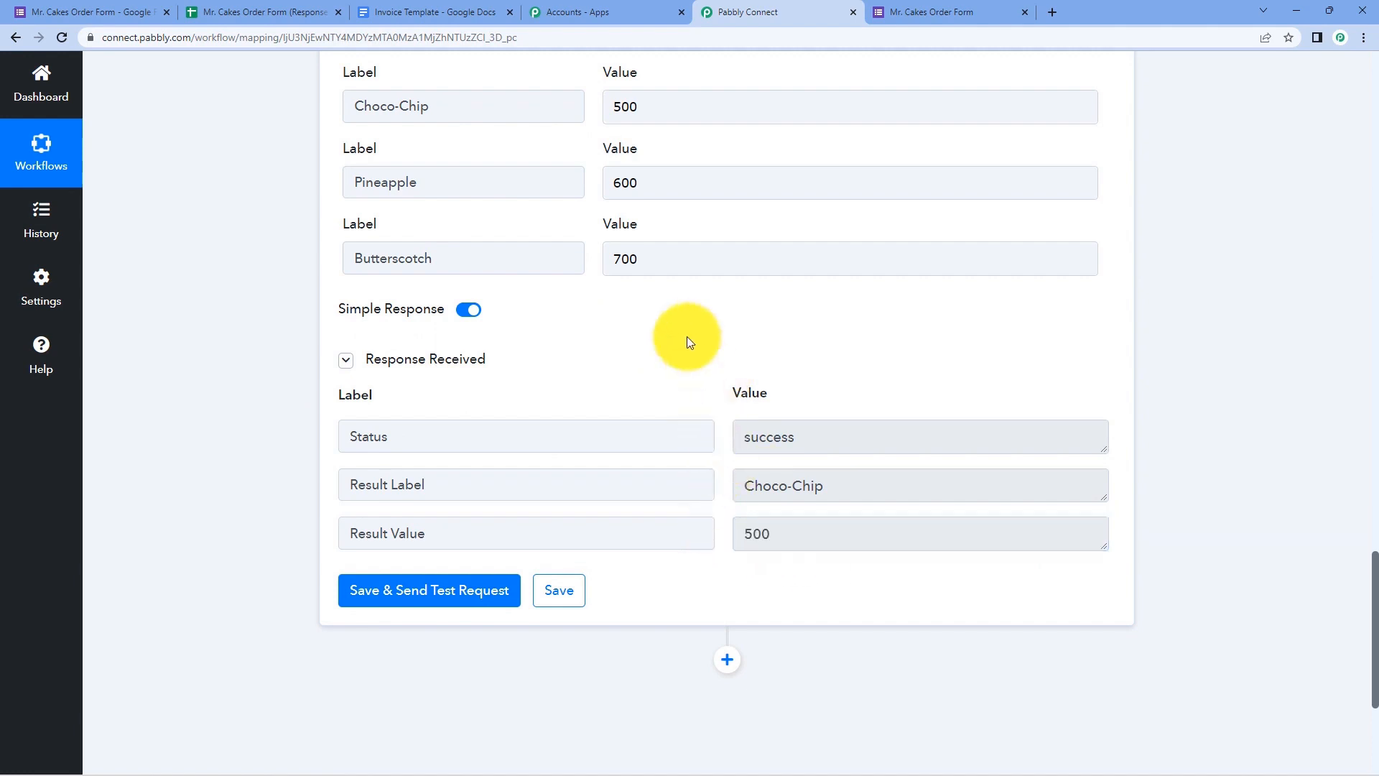
scroll(653, 215, up, 1)
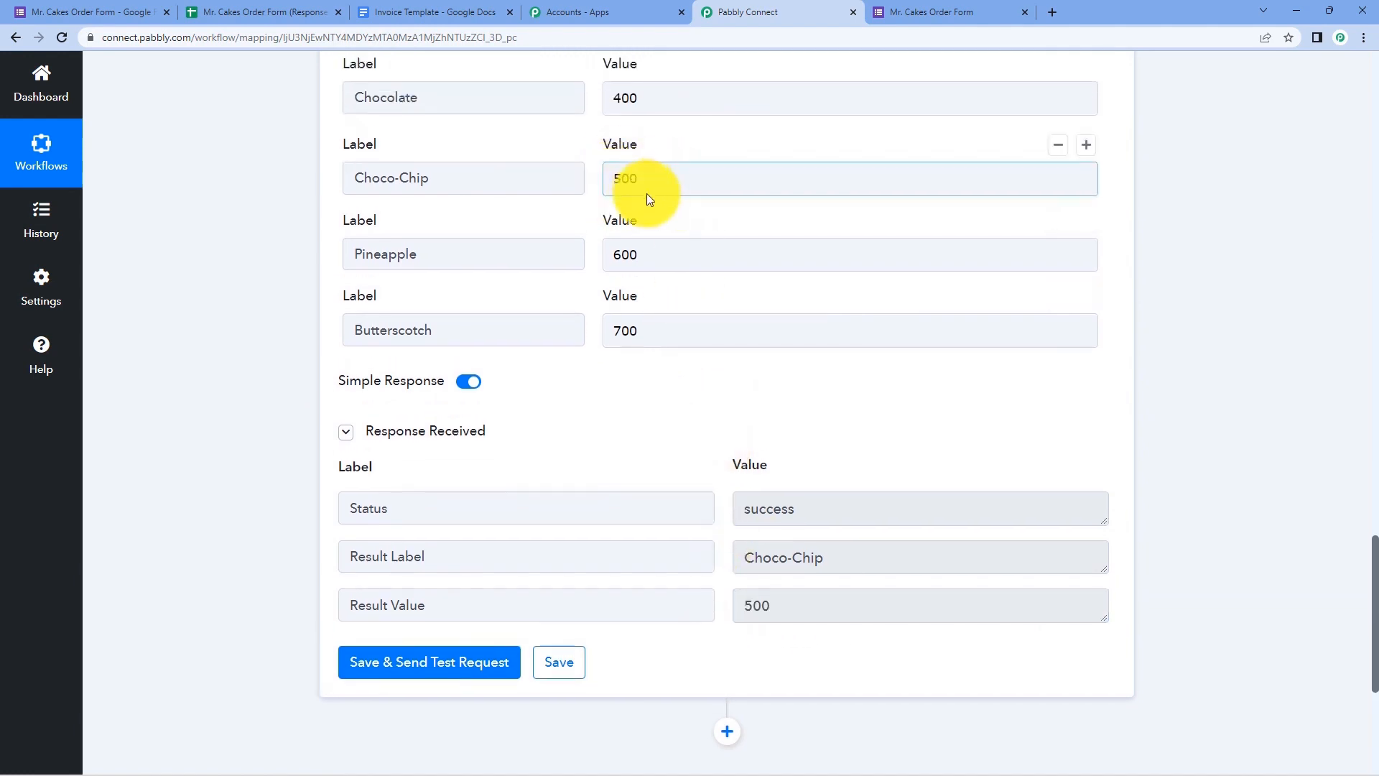
scroll(669, 191, up, 4)
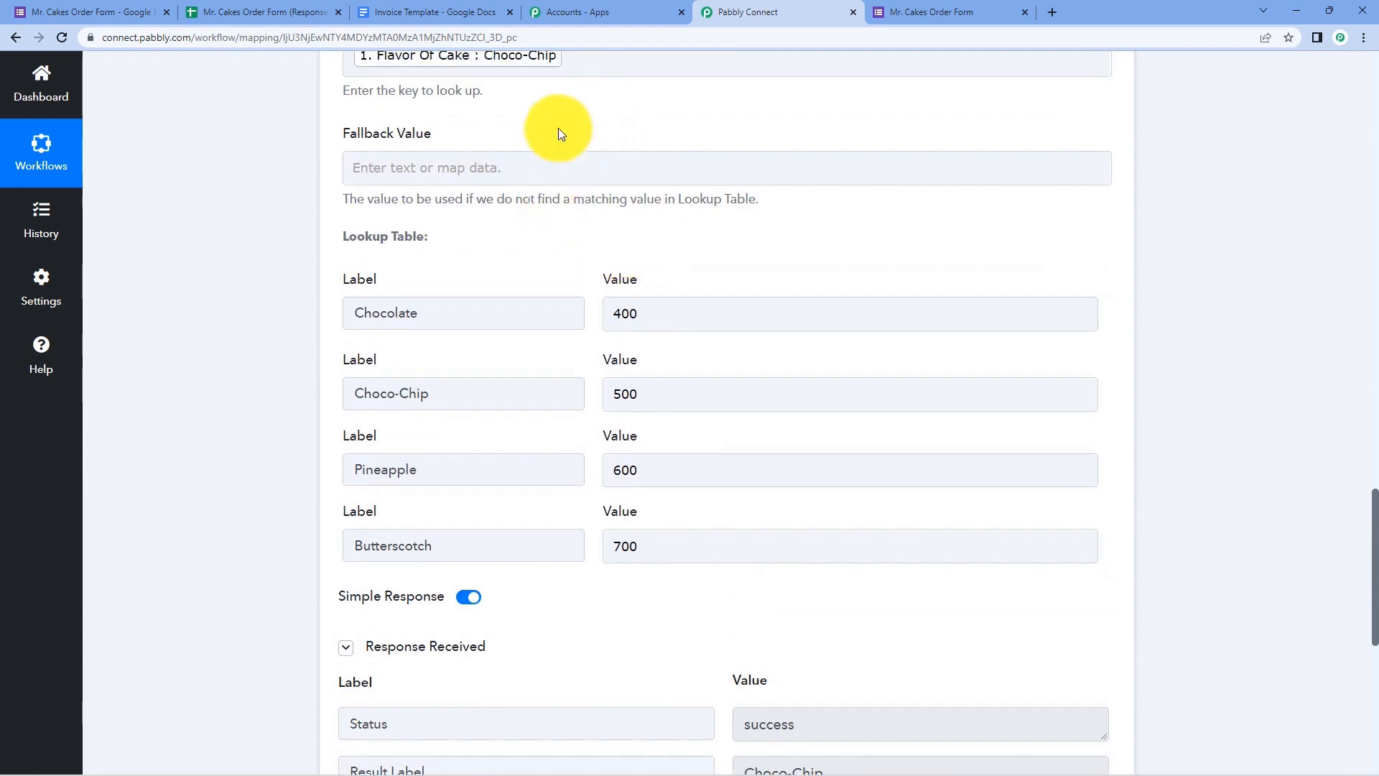
scroll(535, 187, down, 5)
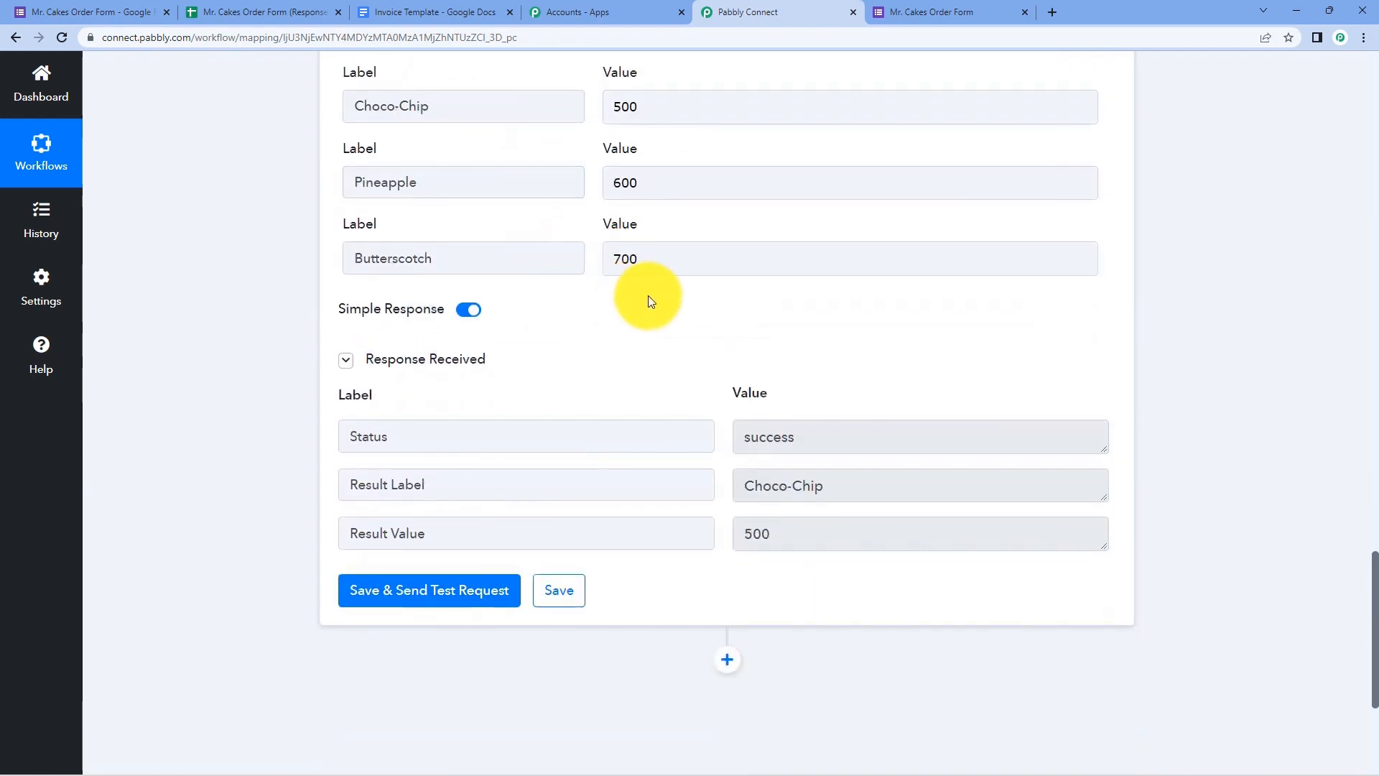
scroll(719, 377, down, 1)
double_click(754, 462)
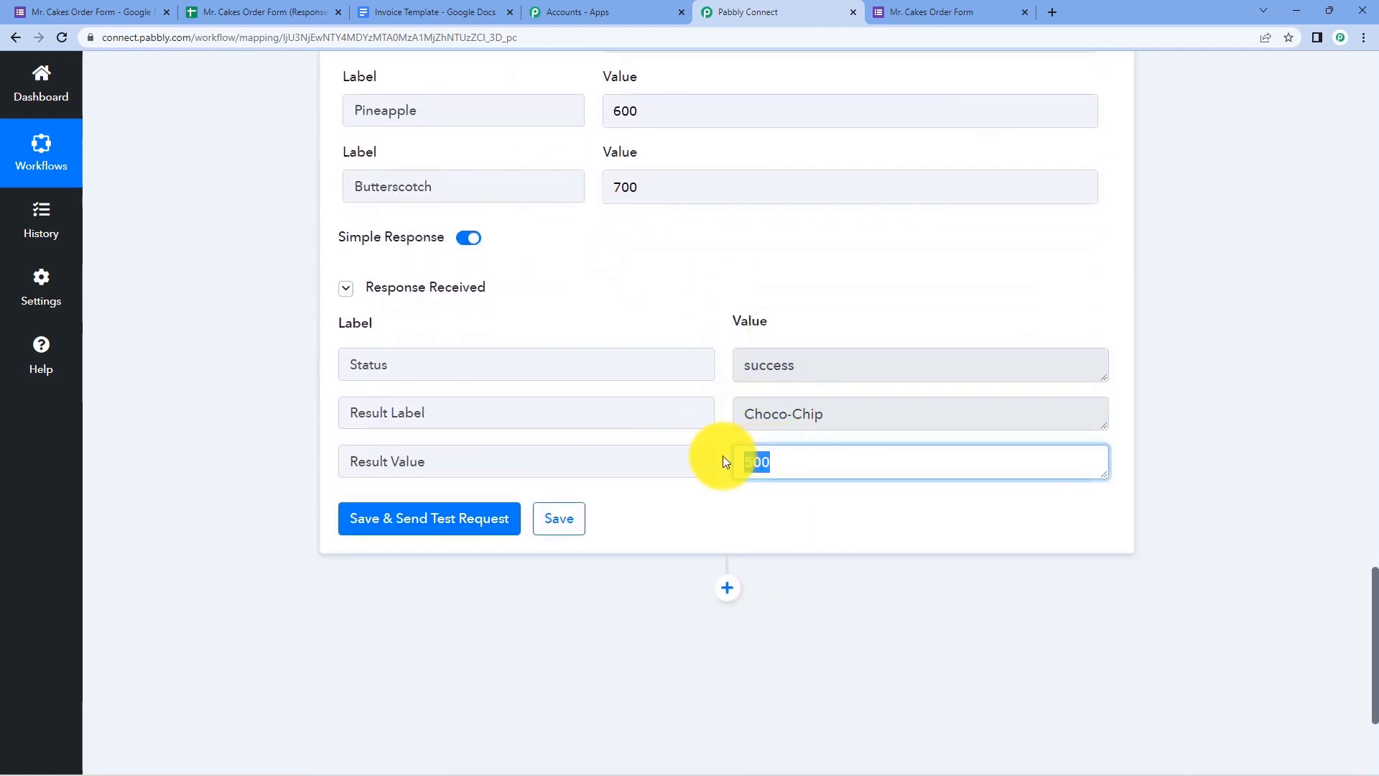
click(724, 290)
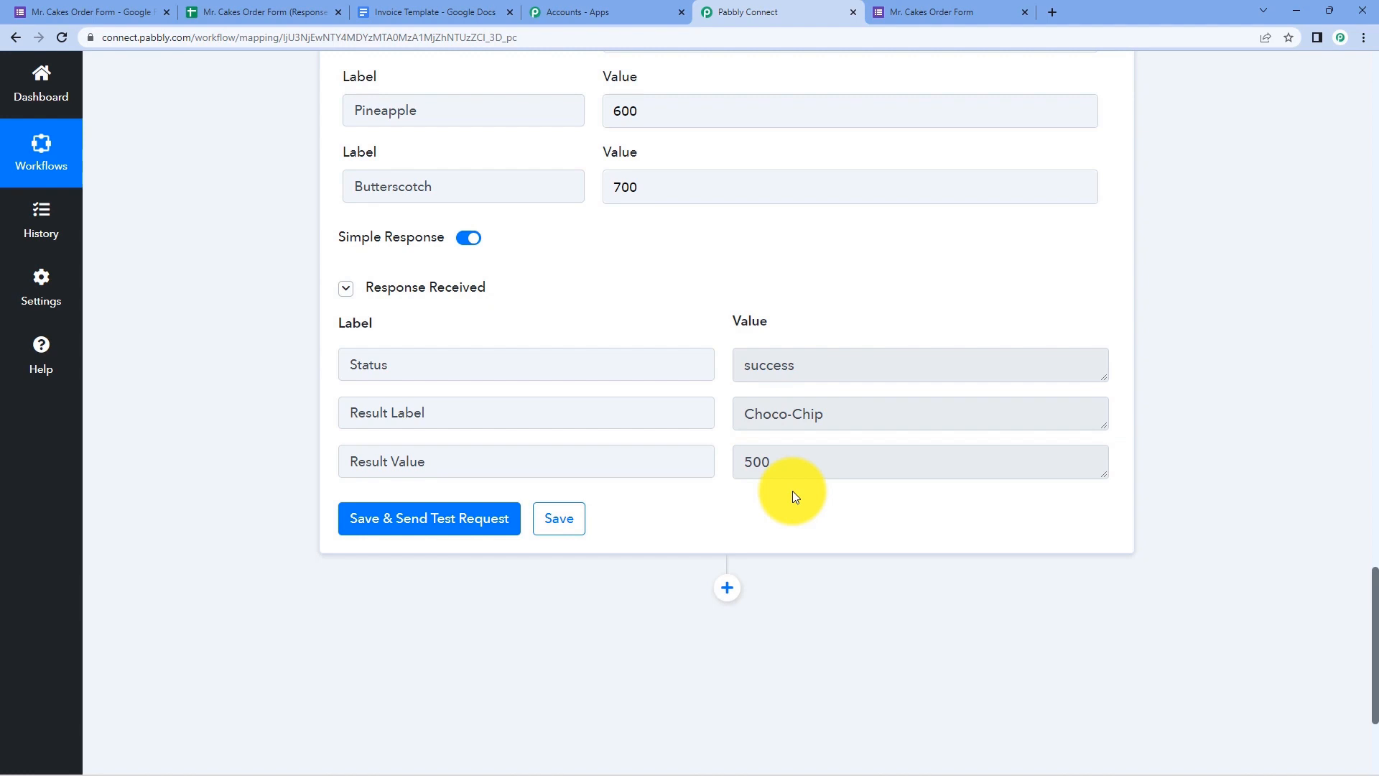
scroll(792, 490, down, 3)
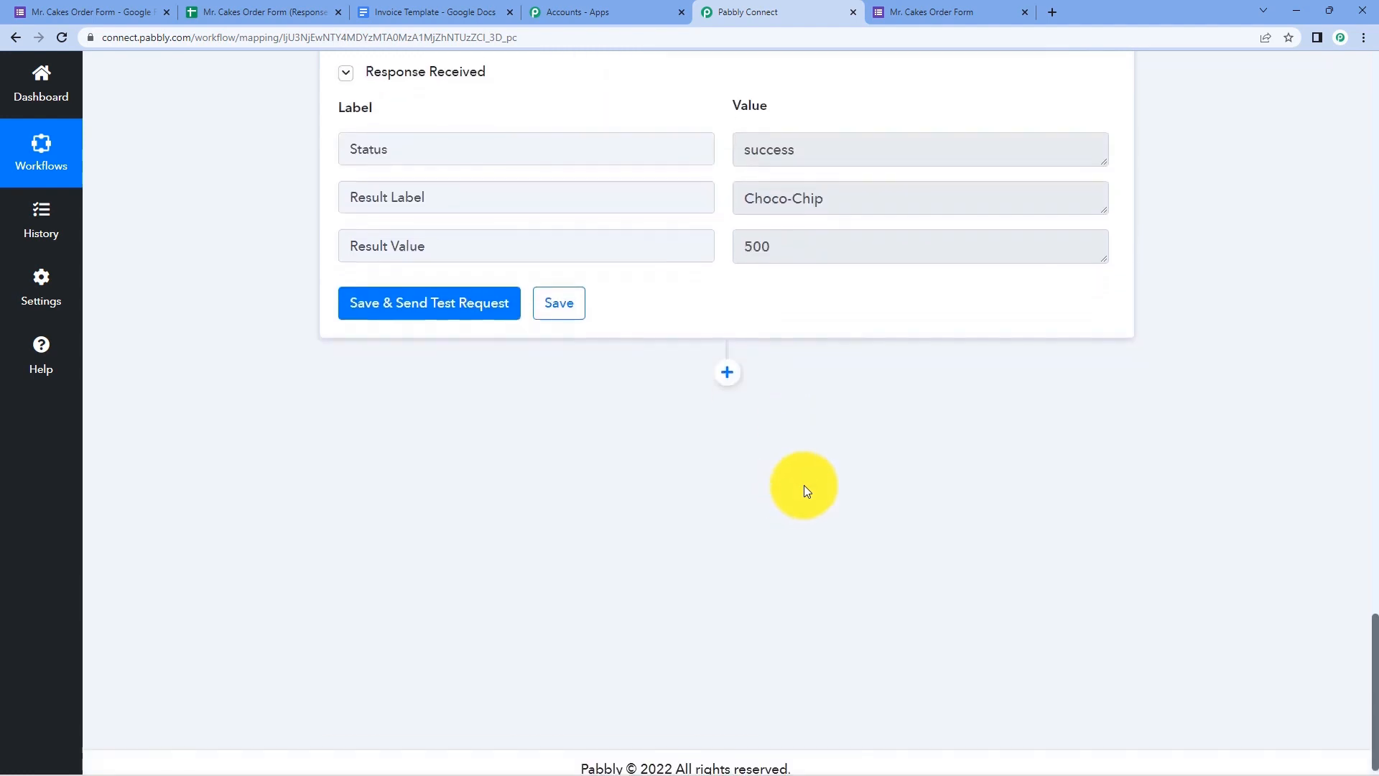
- Insert a Number Formatter by Pabbly action with the Perform Math Operation event and connect it
click(726, 373)
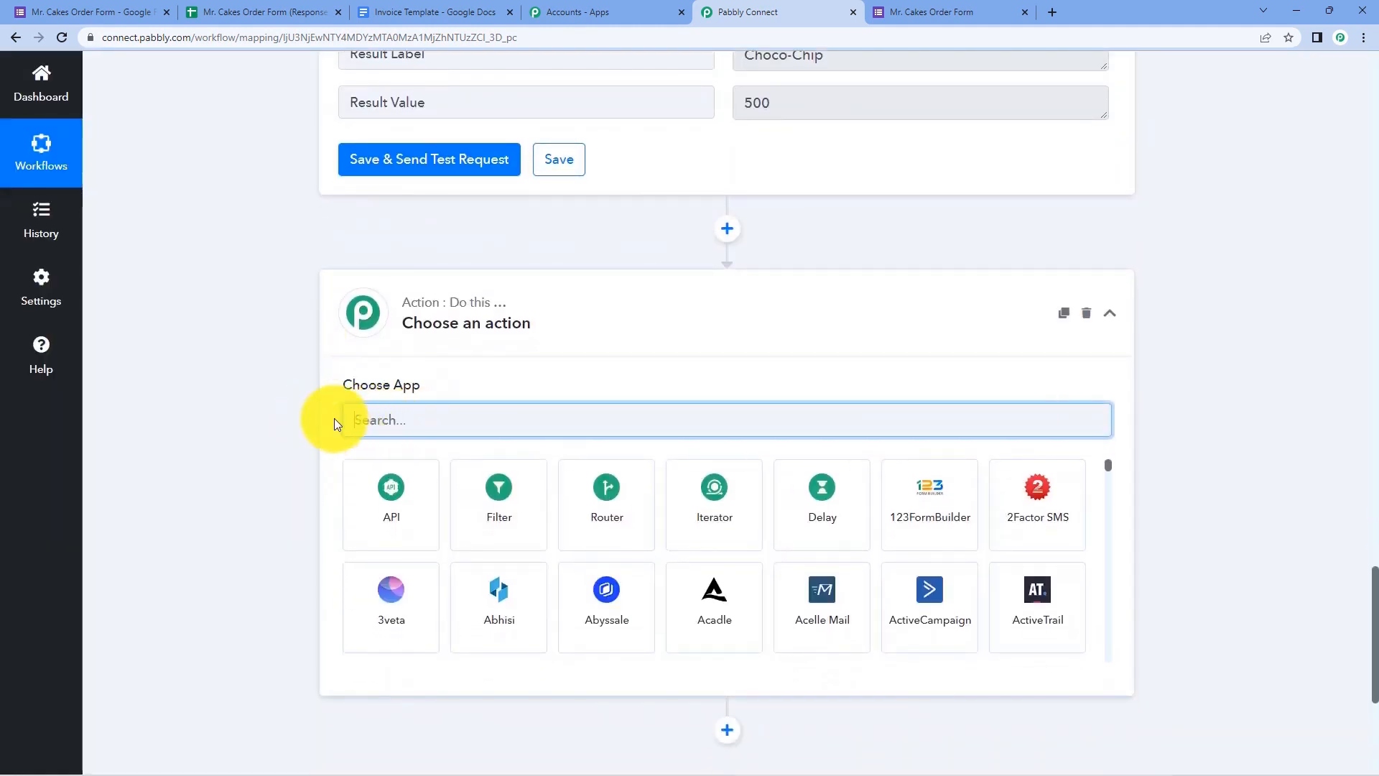
text(Num)
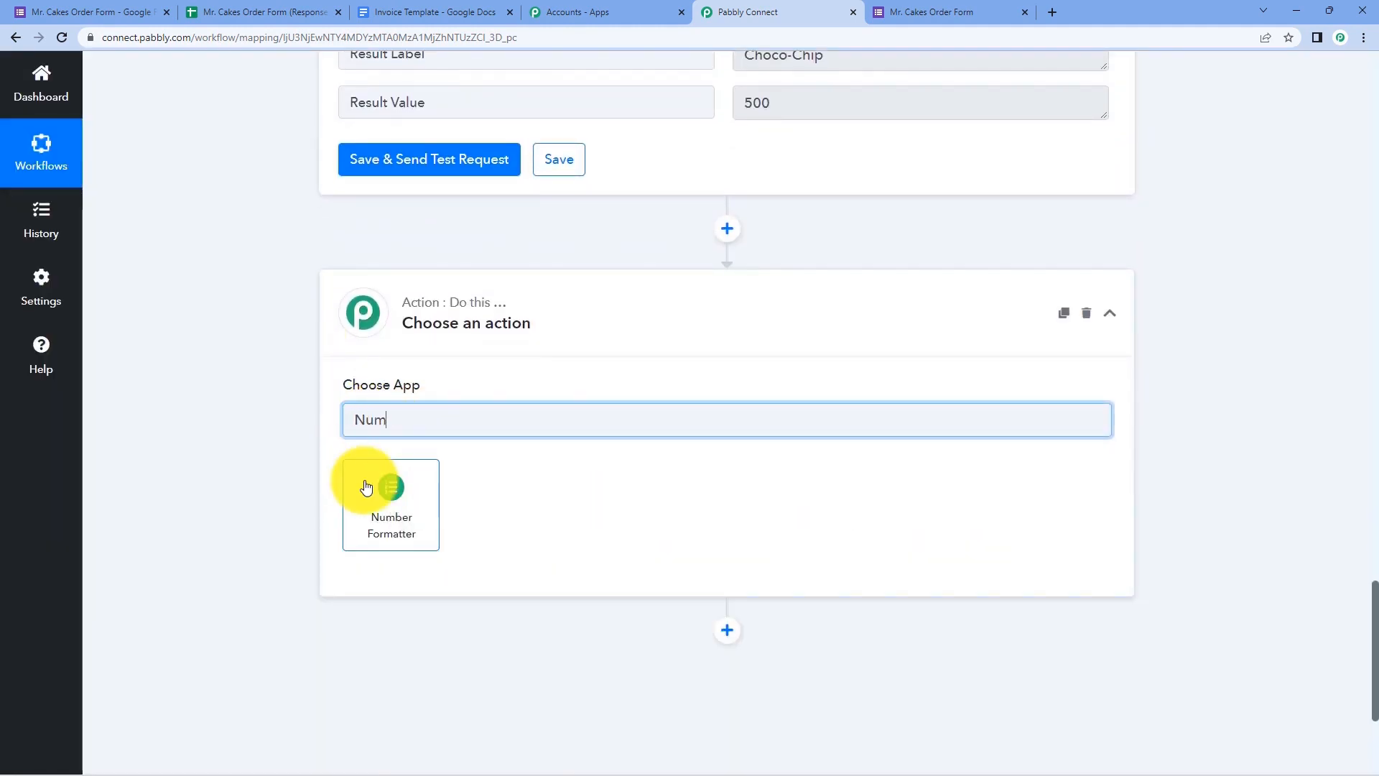
click(365, 487)
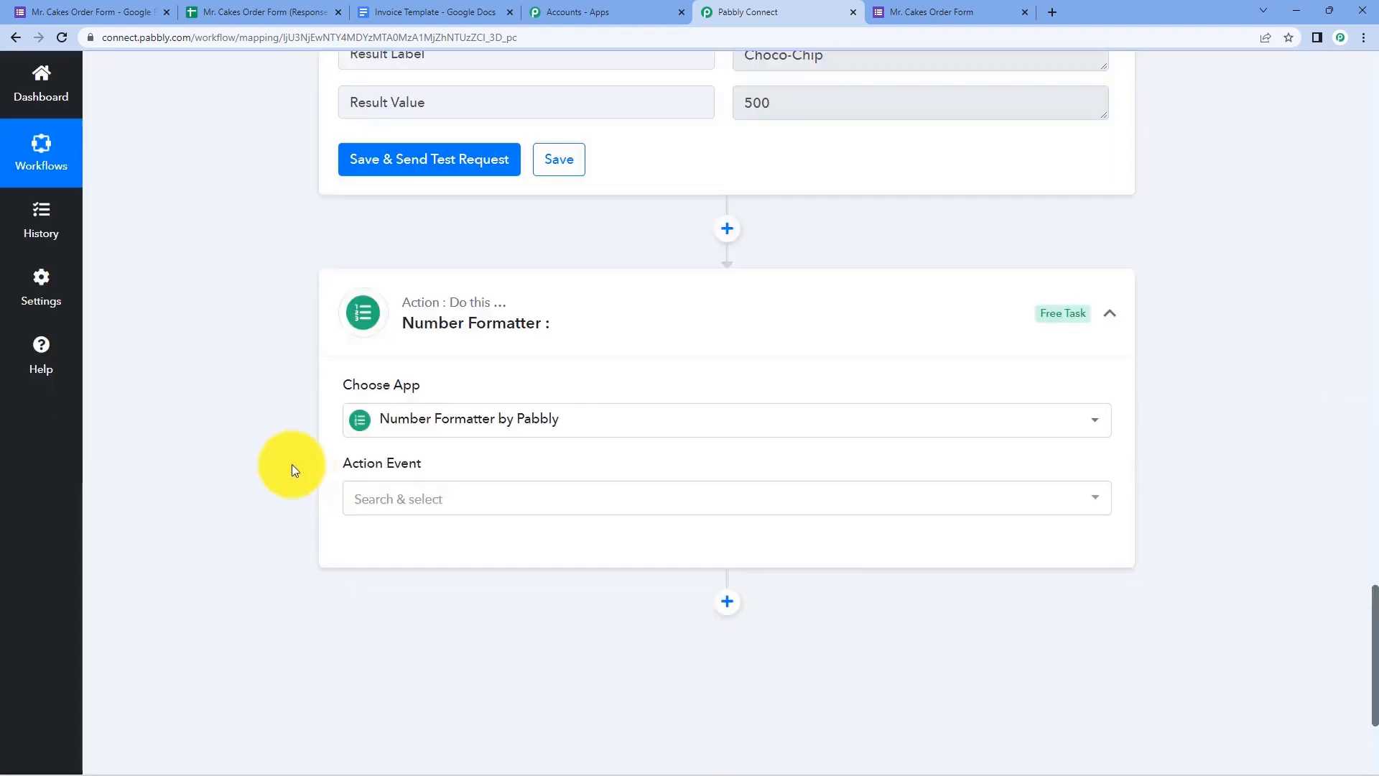
scroll(281, 478, down, 1)
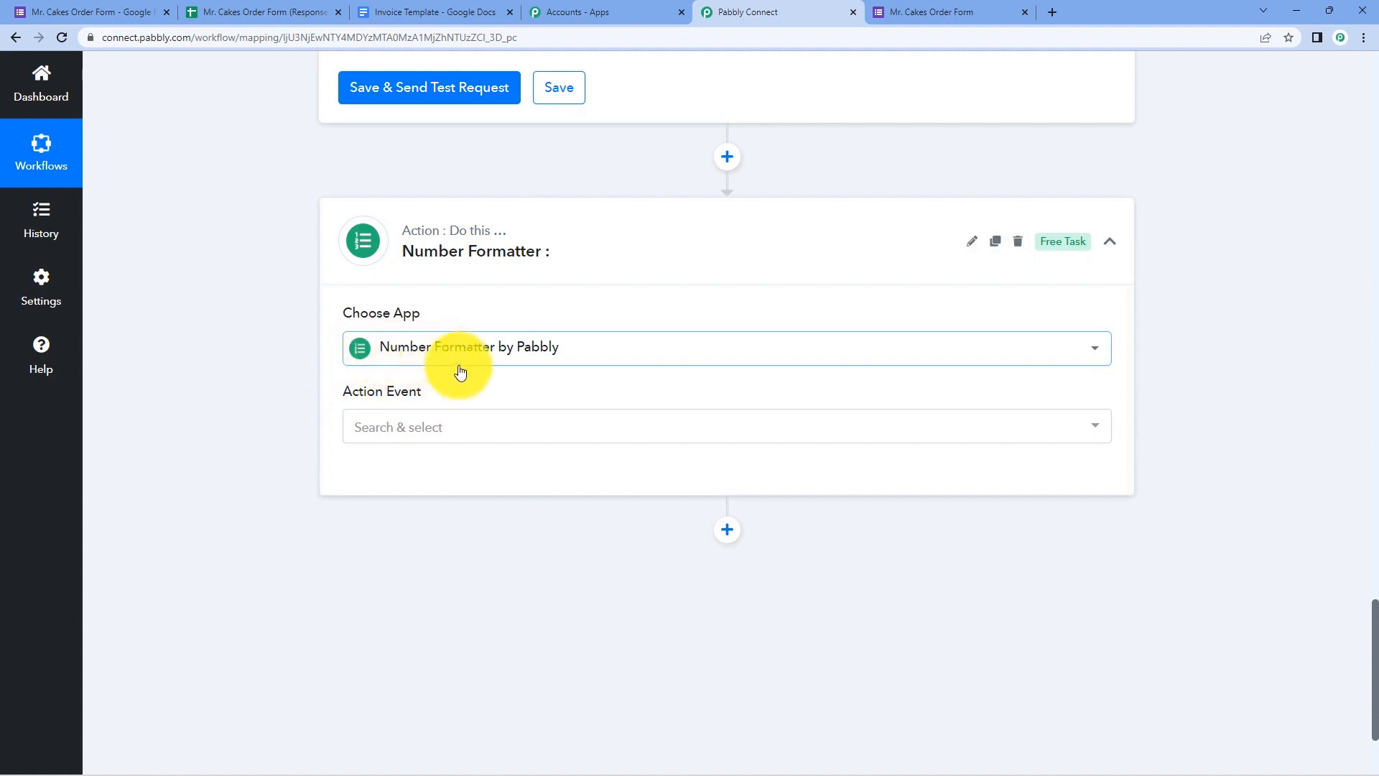
click(455, 429)
scroll(277, 415, down, 2)
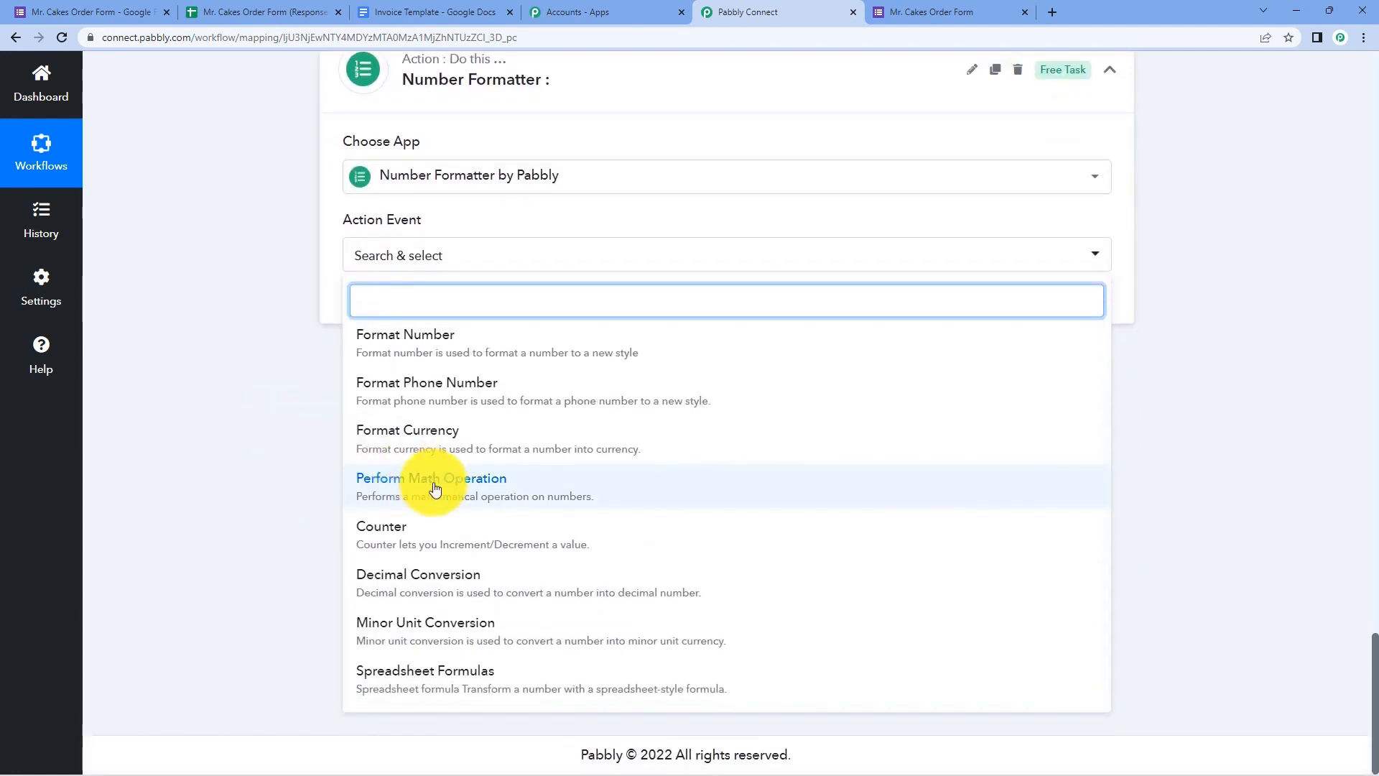
click(425, 482)
click(388, 318)
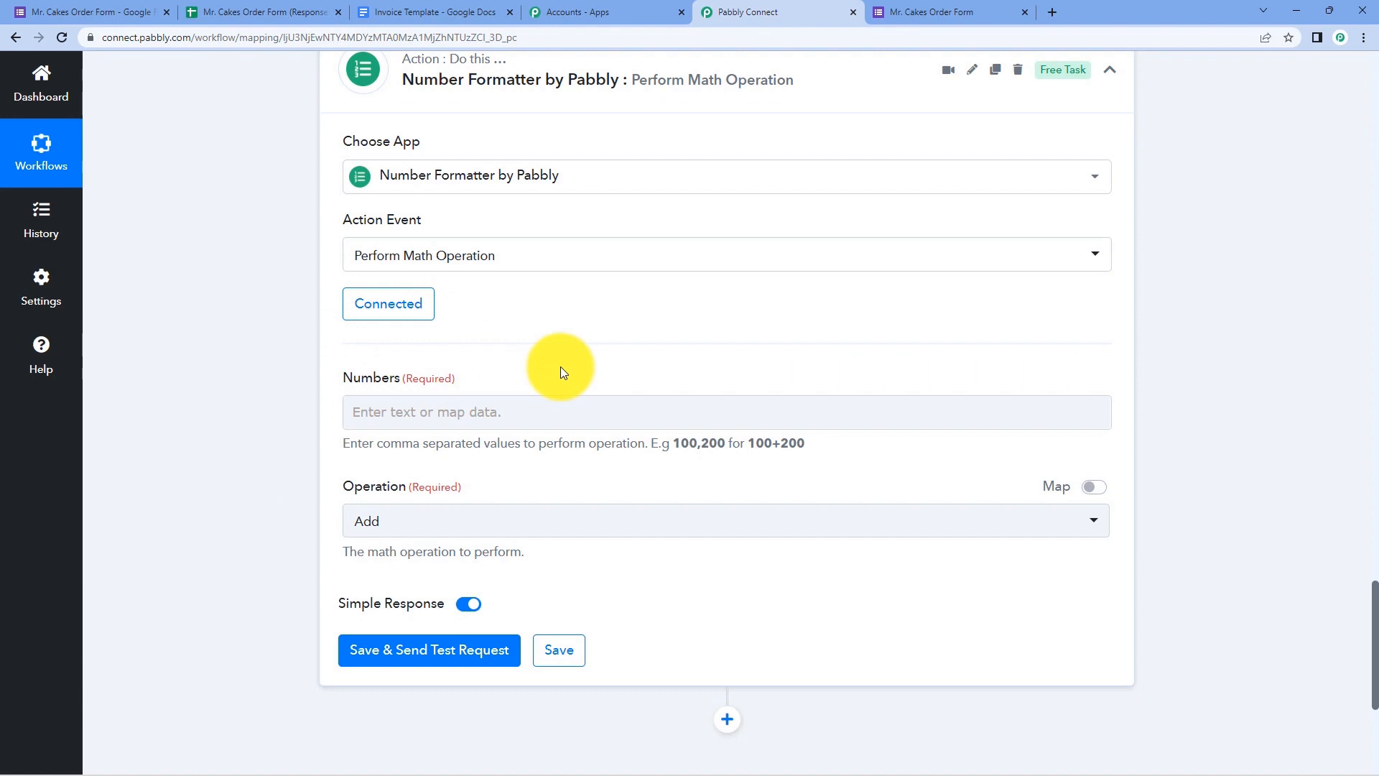
- Review the looked-up price 500 and the order quantity of 2 in earlier step data
scroll(553, 366, up, 7)
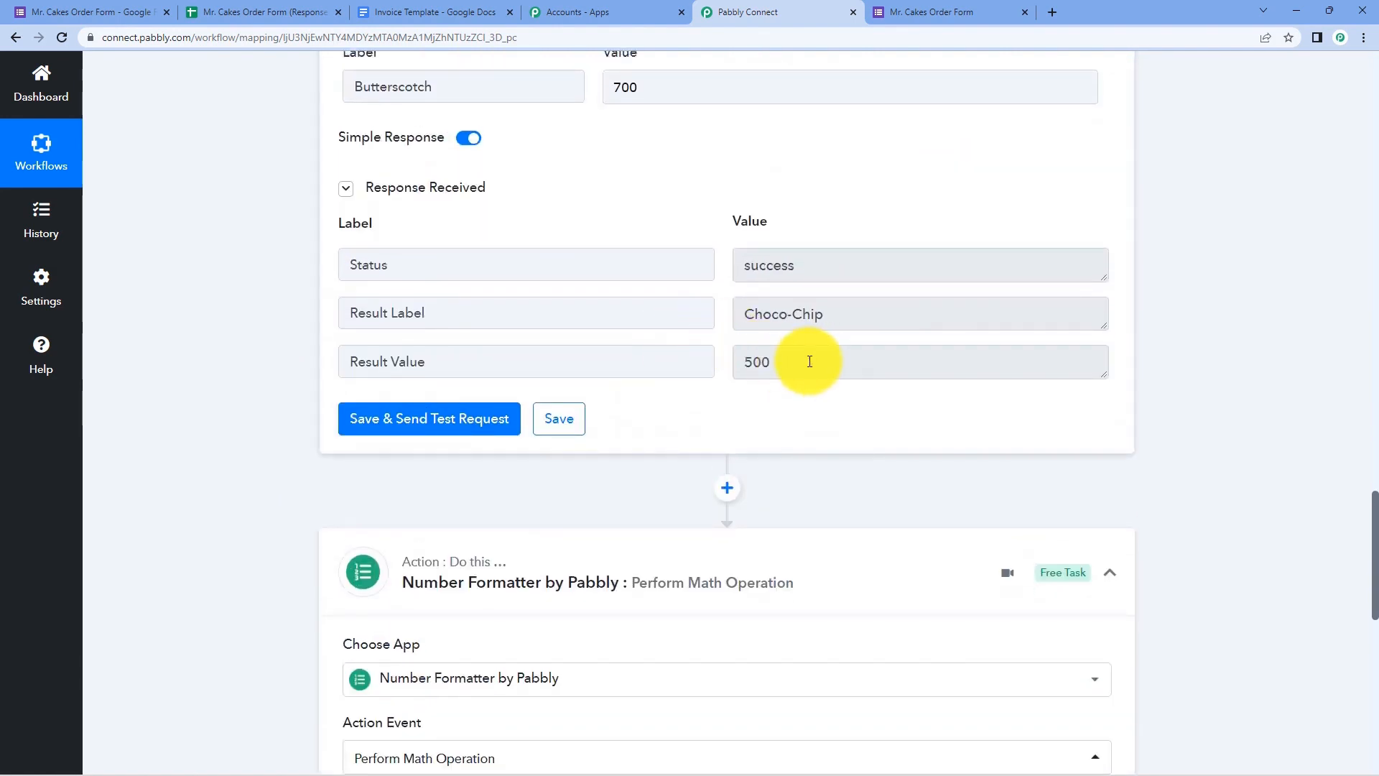
drag(799, 363, 740, 364)
scroll(723, 359, up, 15)
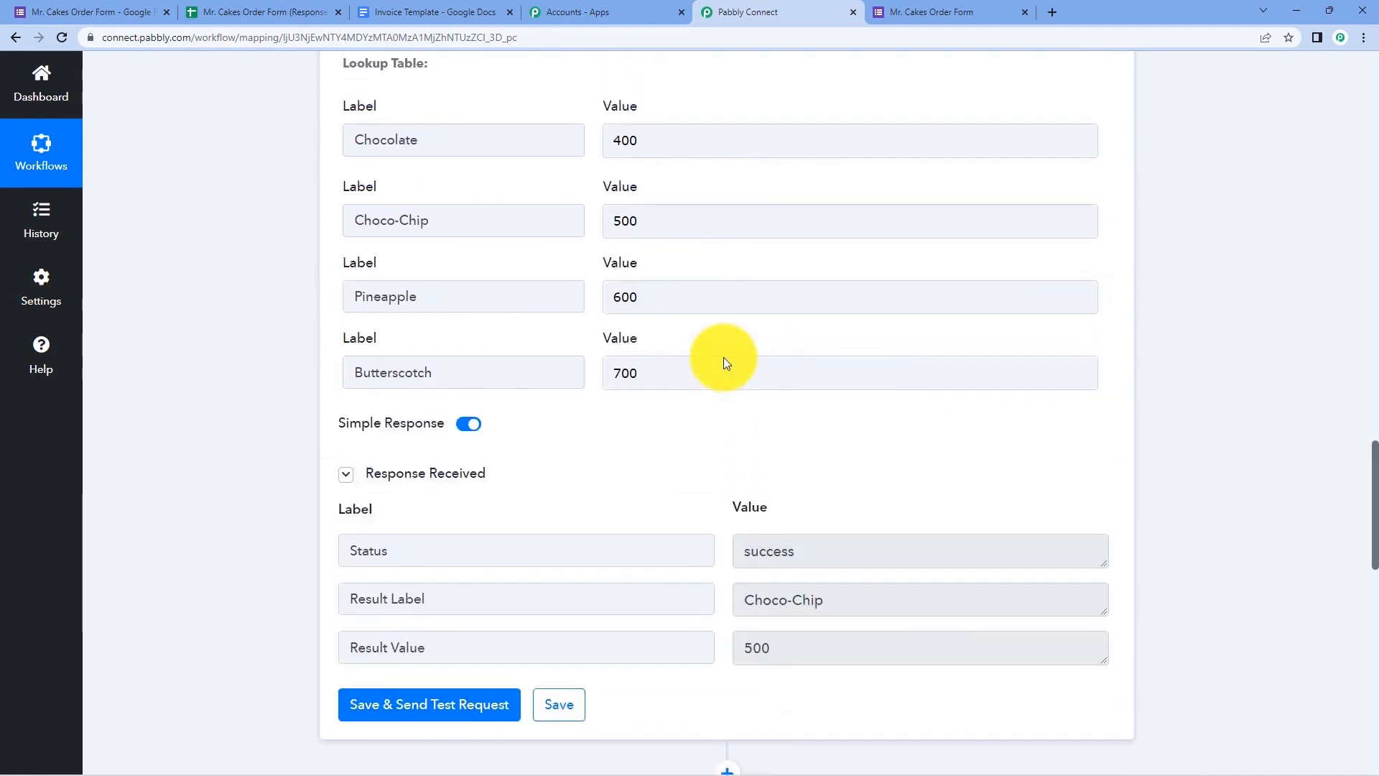
scroll(723, 356, up, 4)
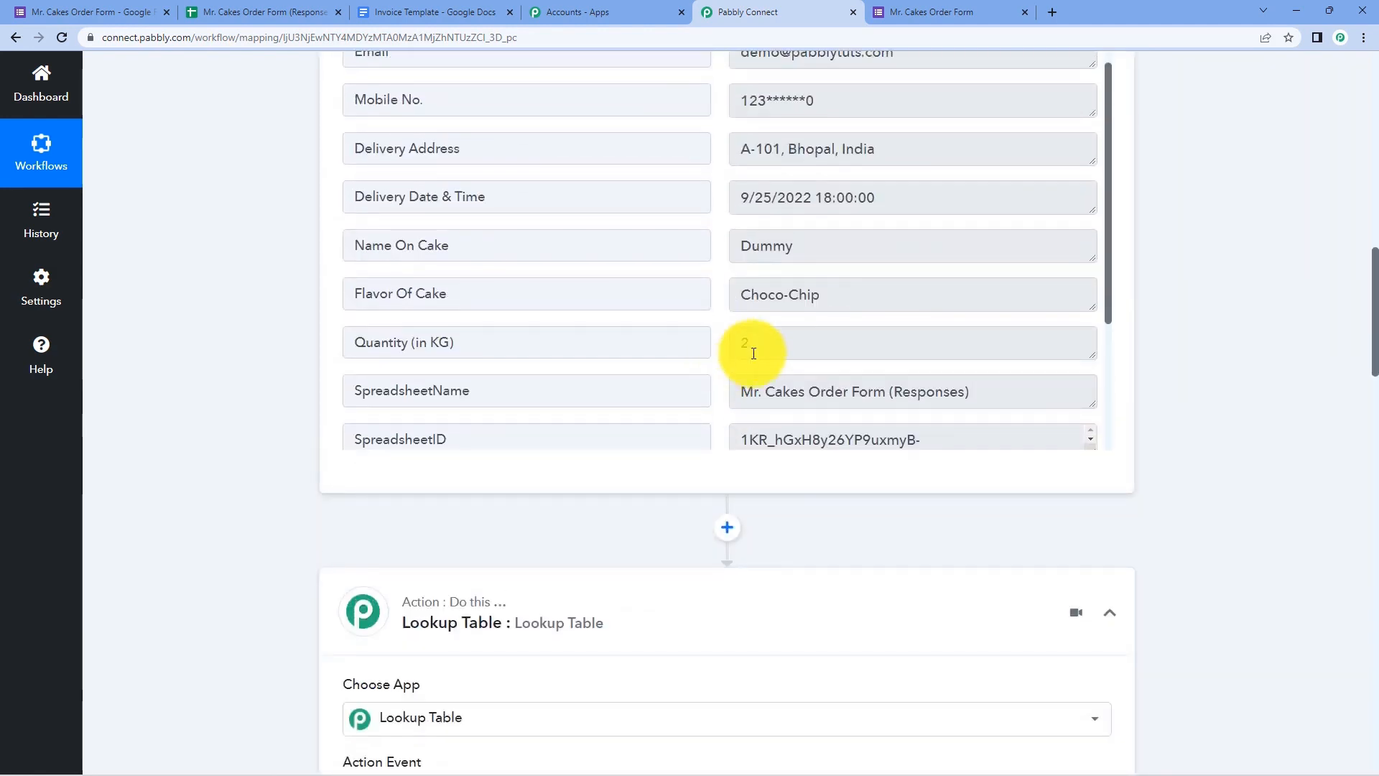
mouse_move(740, 346)
mouse_down()
mouse_move(701, 347)
mouse_move(717, 346)
mouse_up()
click(721, 338)
click(720, 345)
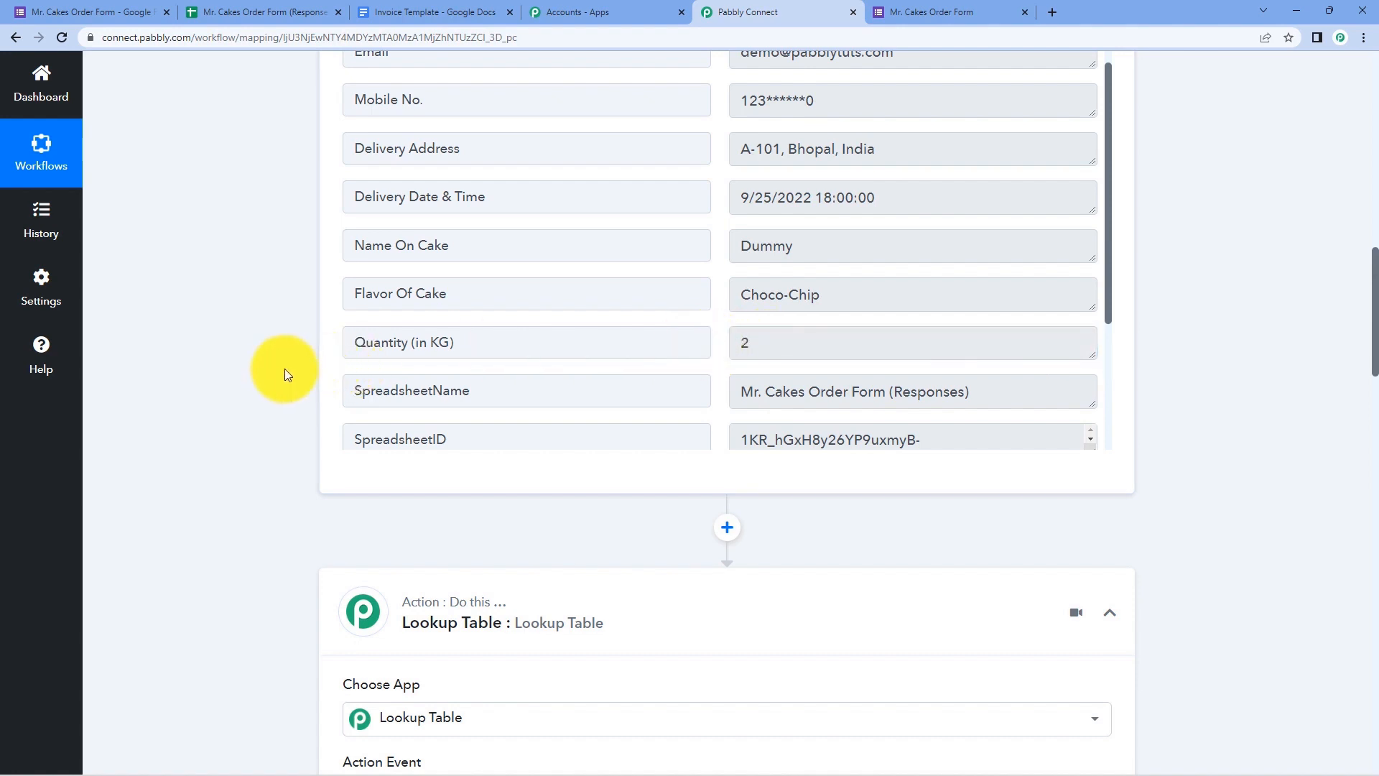
drag(757, 349, 625, 357)
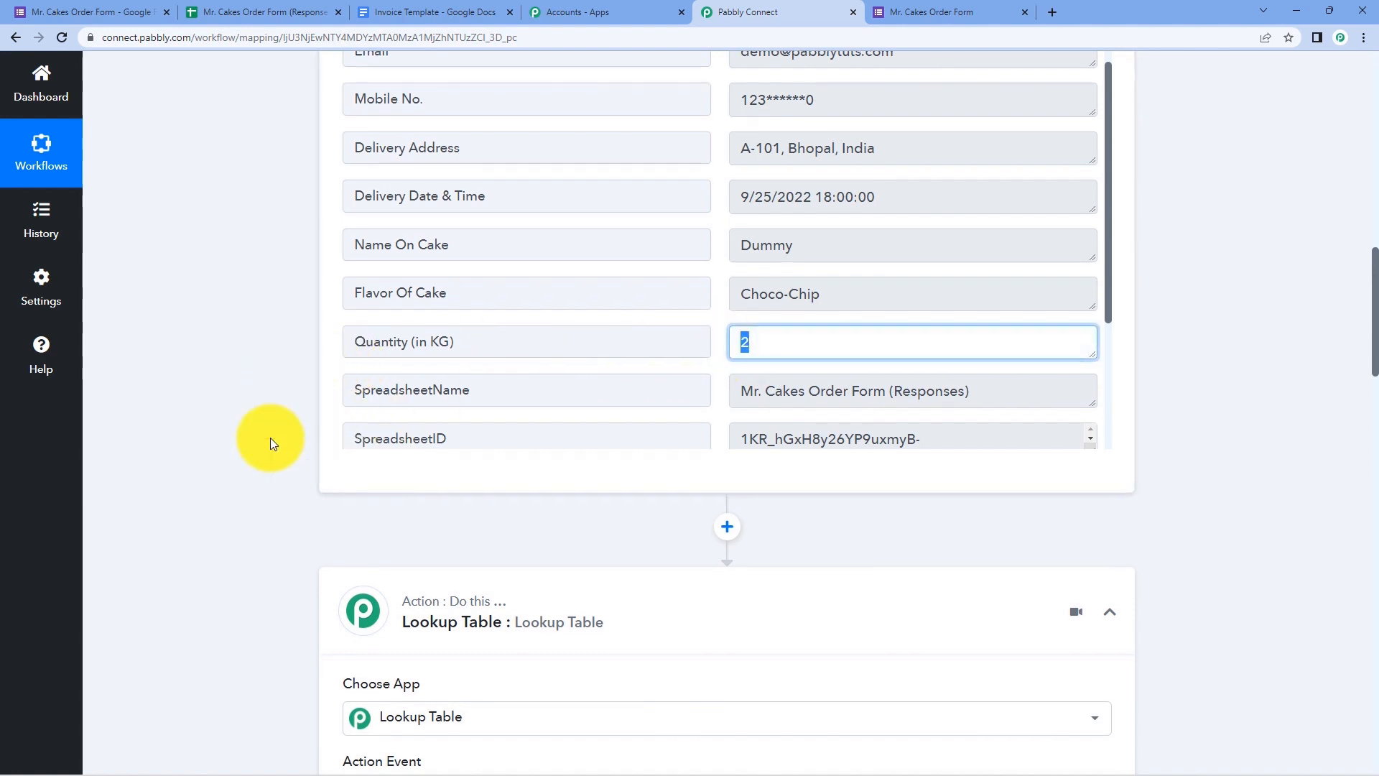
scroll(282, 432, down, 15)
scroll(287, 429, down, 13)
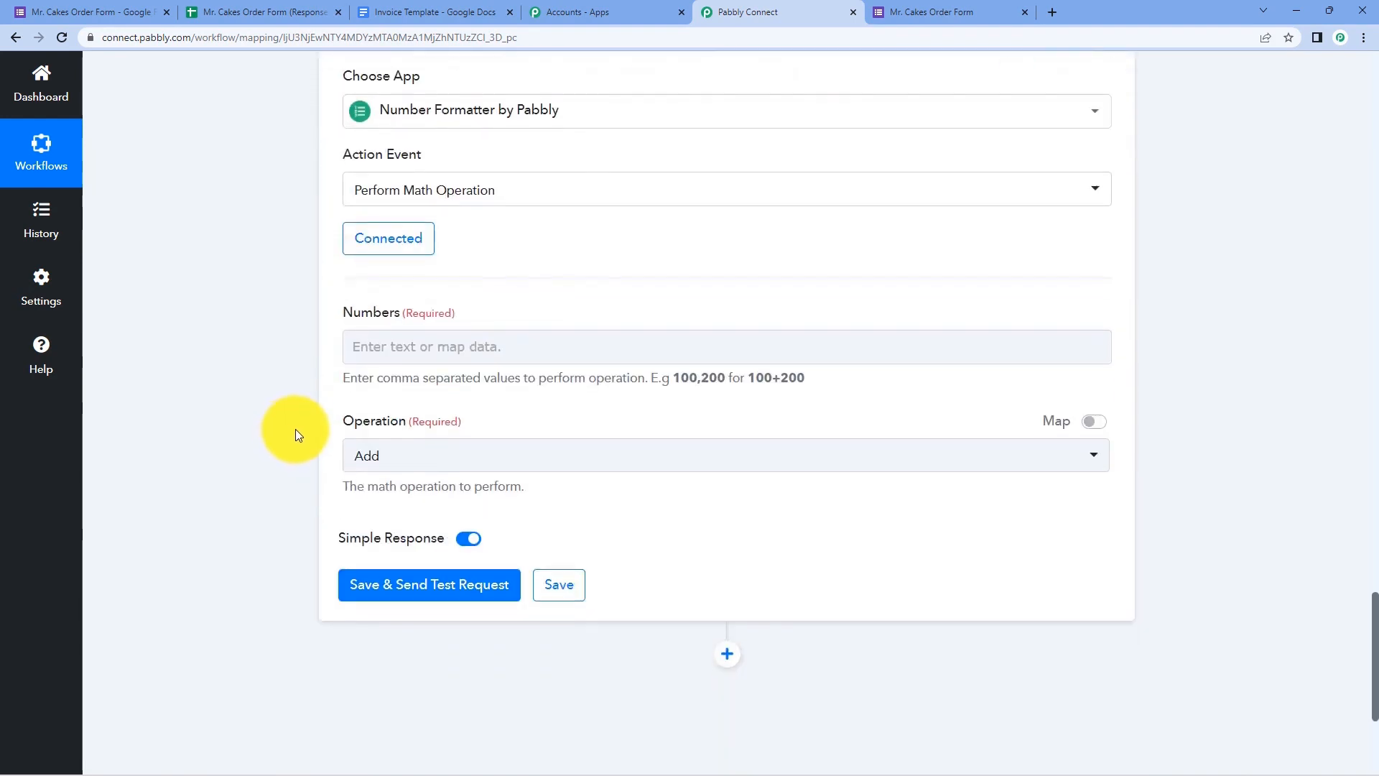
- Map the Lookup Table Result Value and the Quantity (in KG) answer into Numbers
click(400, 337)
click(374, 343)
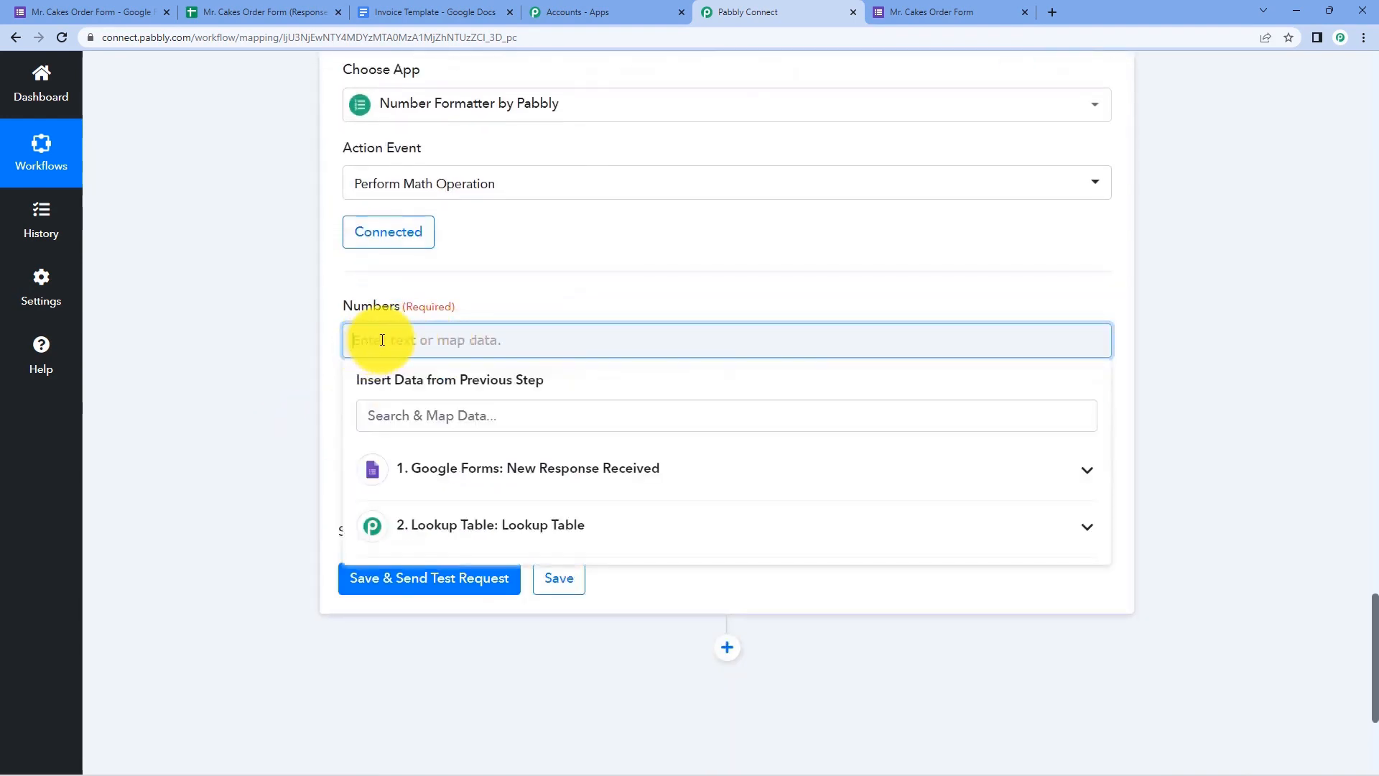
click(476, 530)
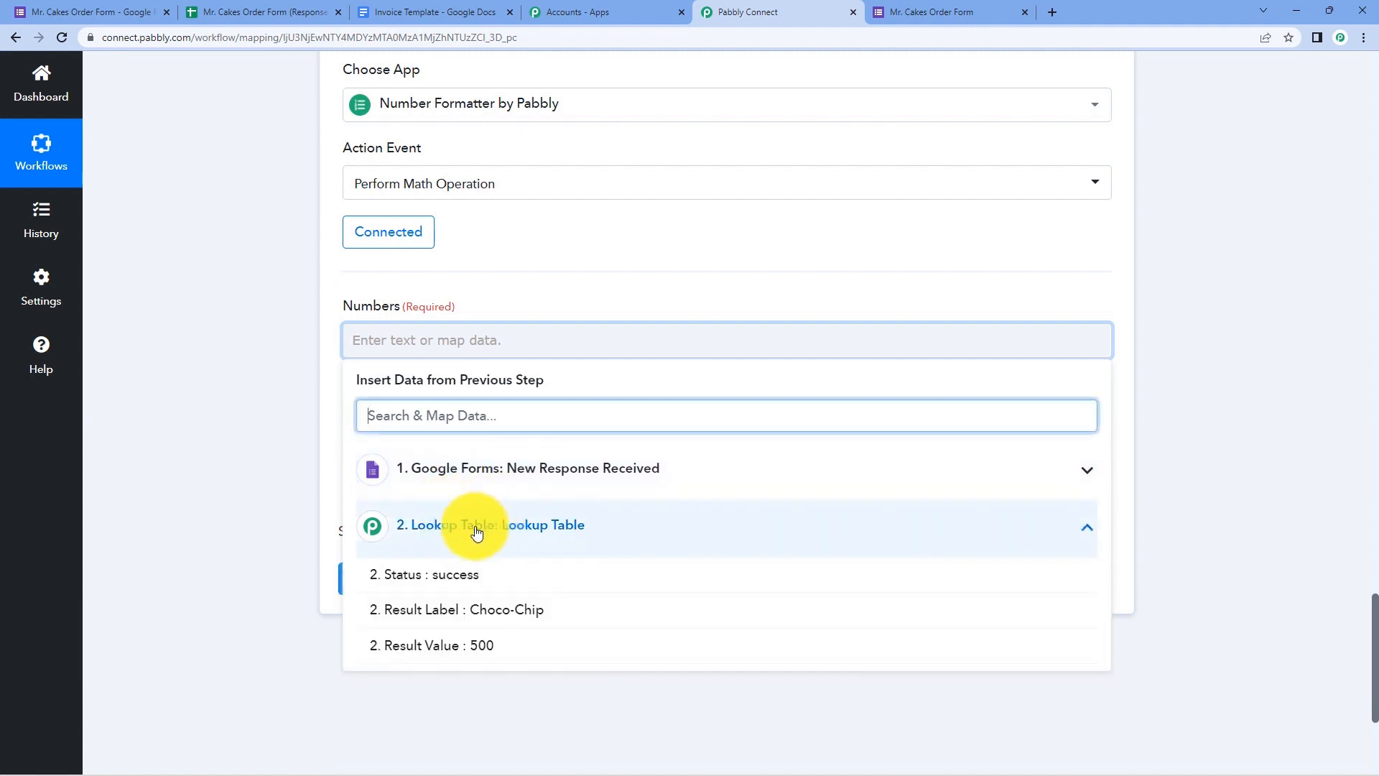
click(440, 645)
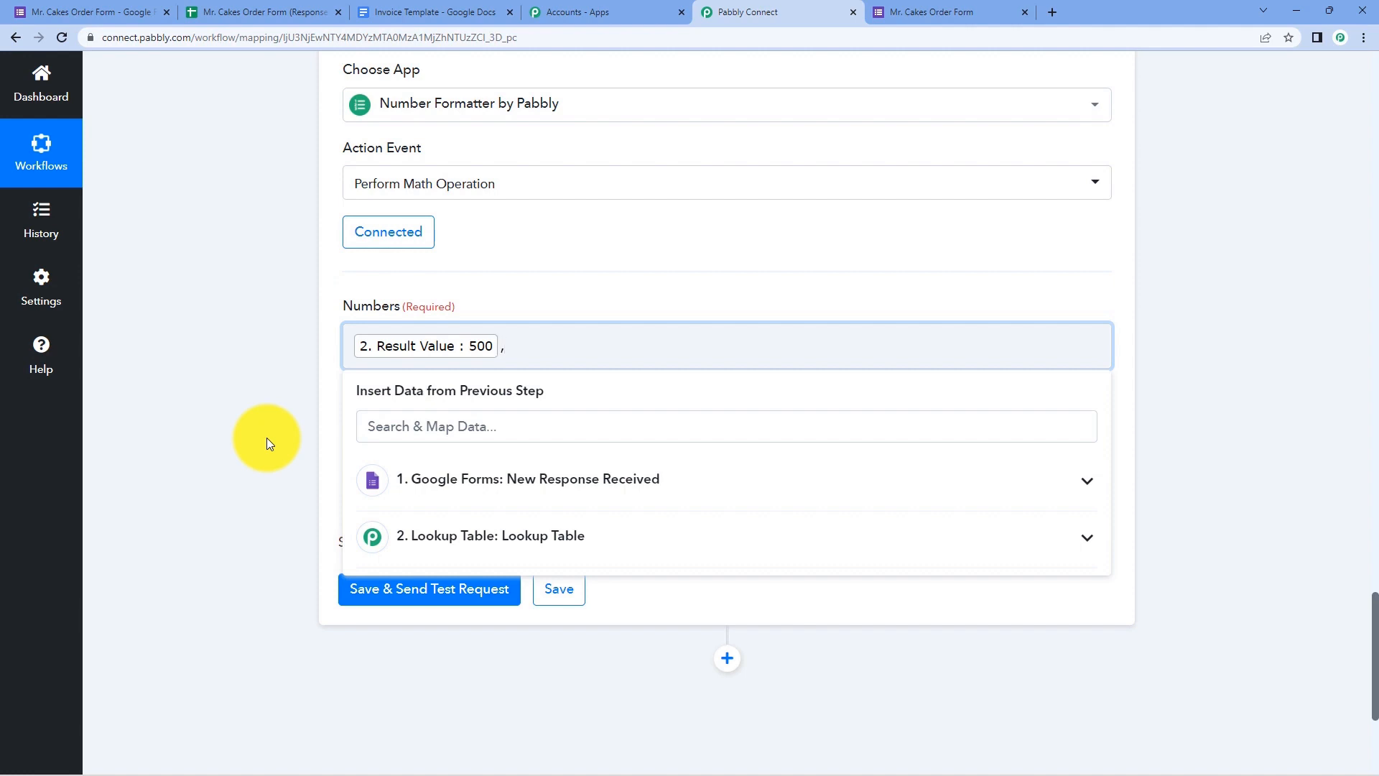
click(544, 488)
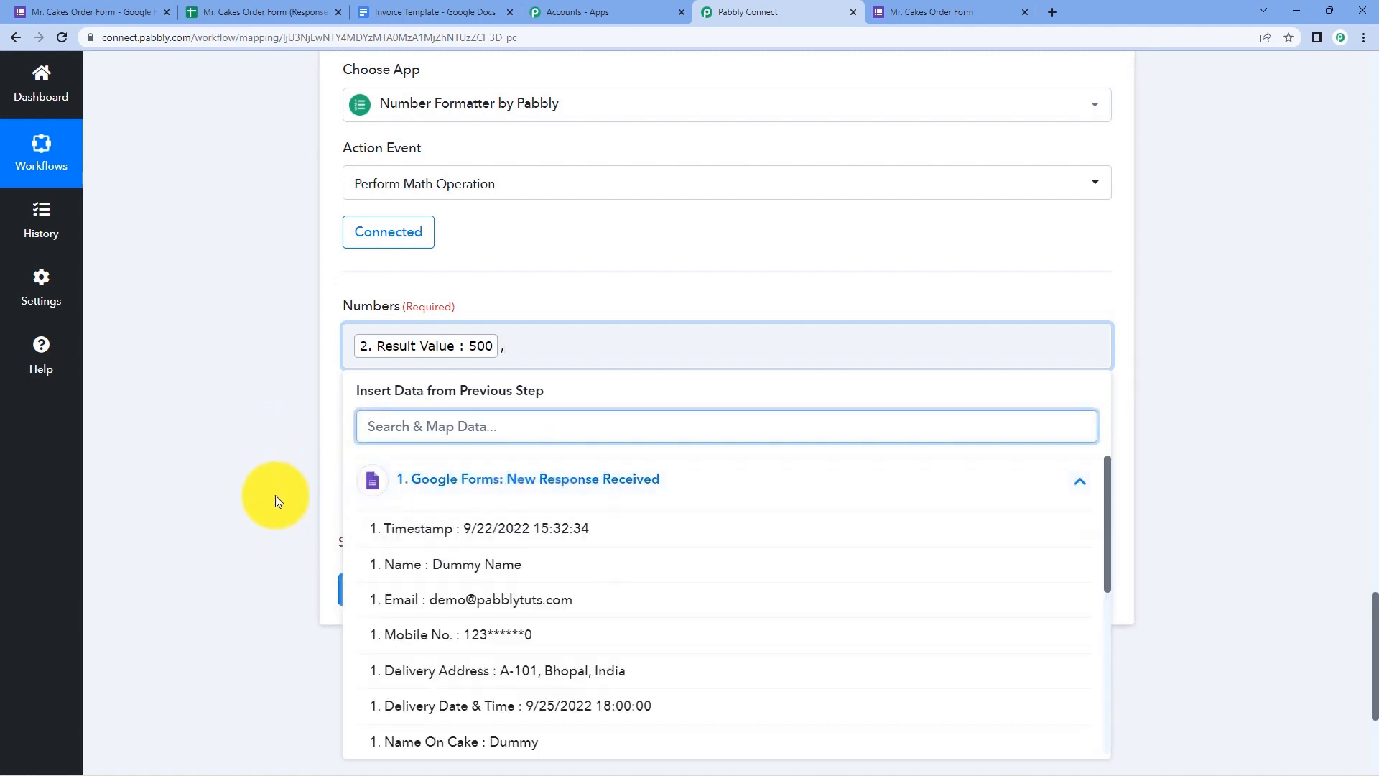
scroll(495, 524, down, 5)
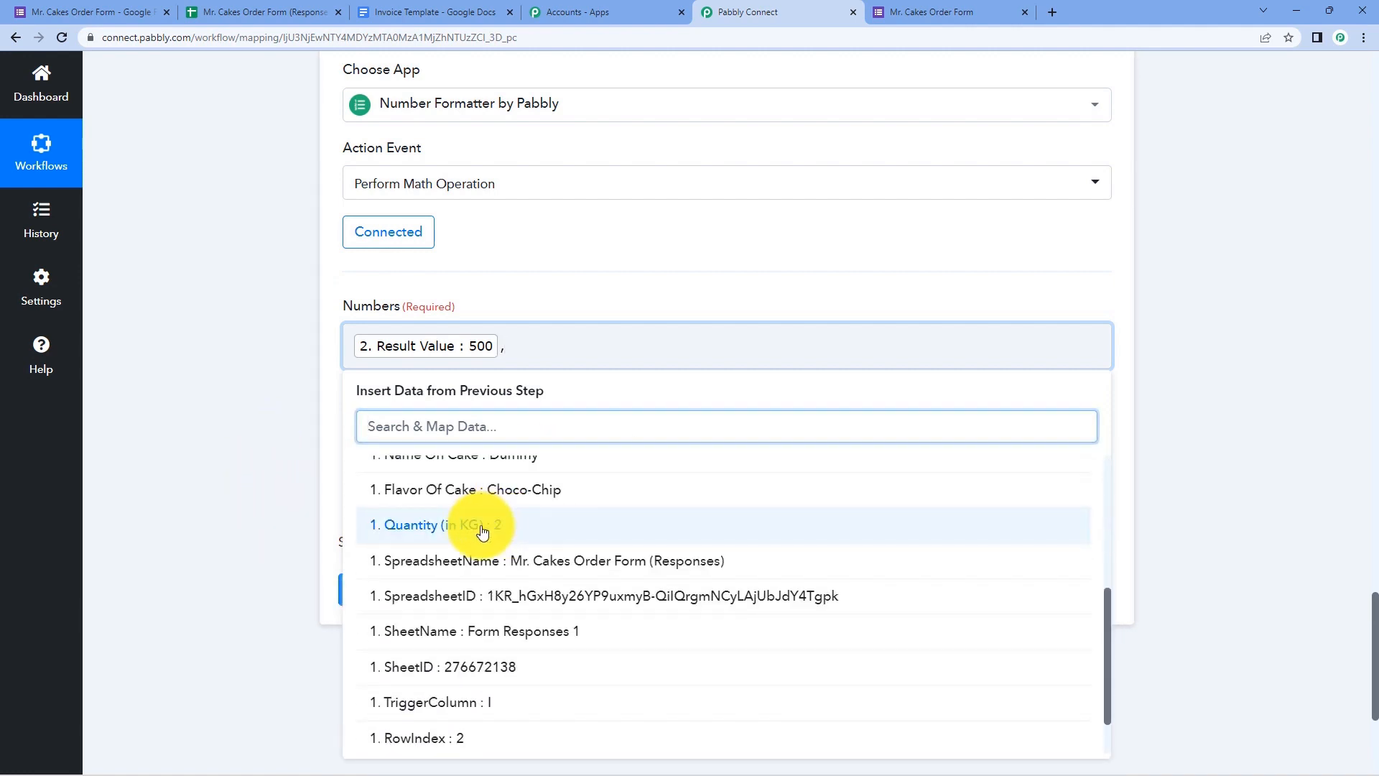
click(481, 530)
click(301, 437)
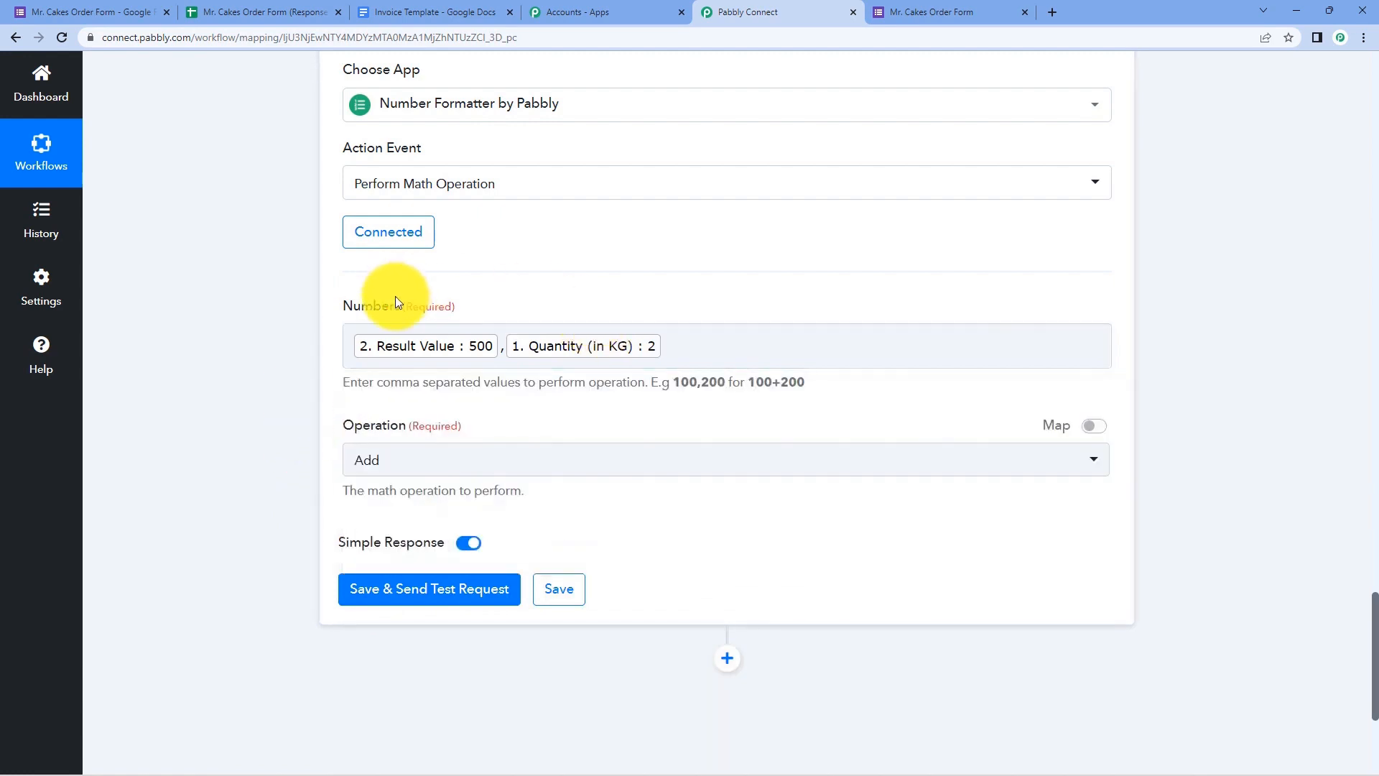
- Set the operation to Multiply and test the step, which returns 1000
click(477, 460)
scroll(285, 455, down, 1)
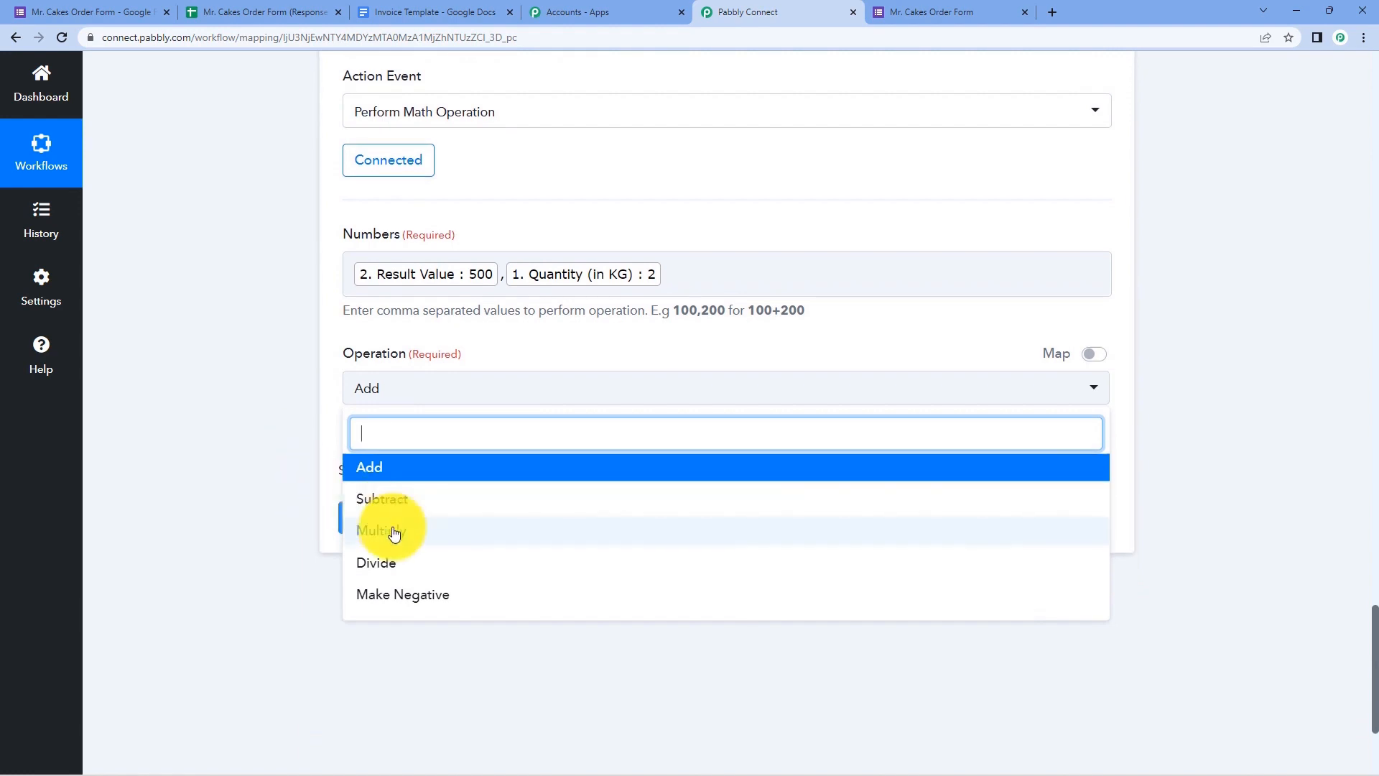
click(394, 531)
click(419, 525)
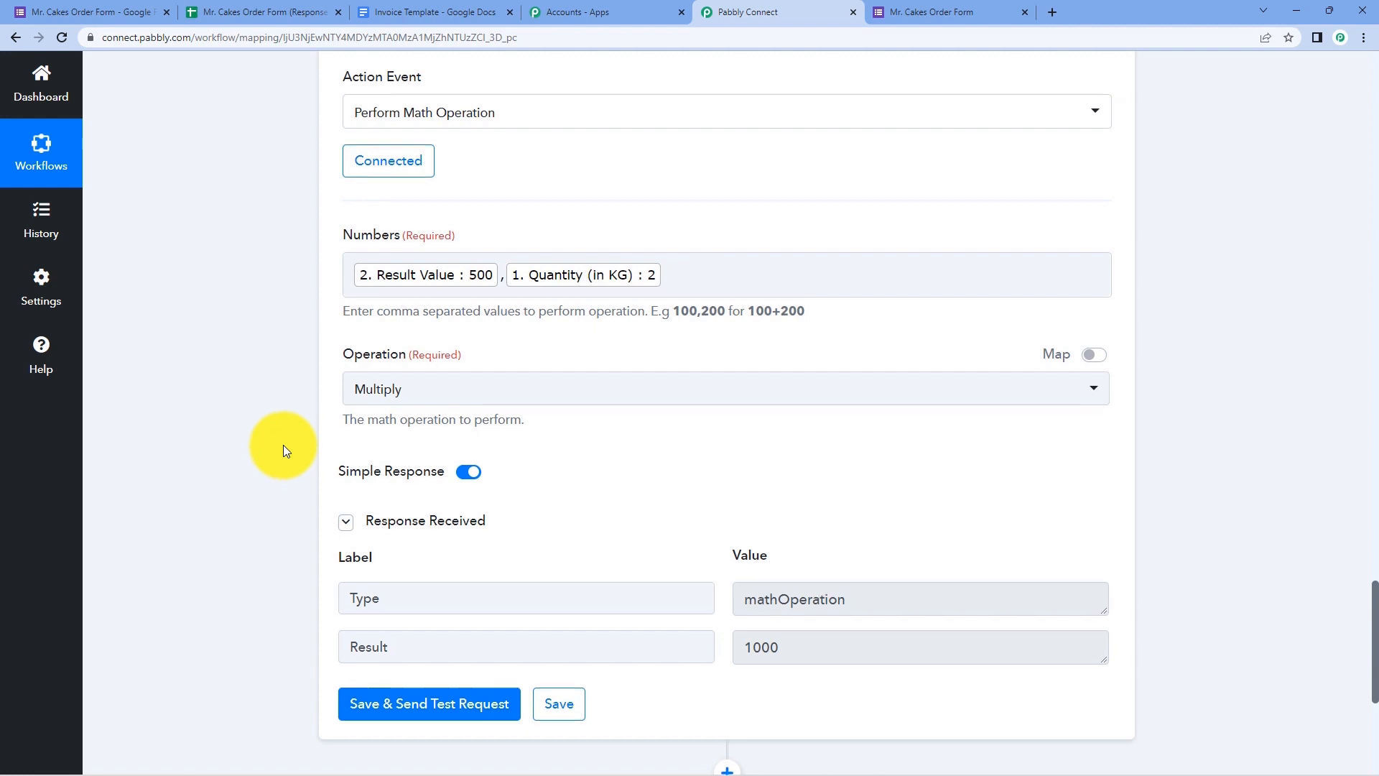
scroll(283, 446, up, 2)
scroll(283, 445, down, 1)
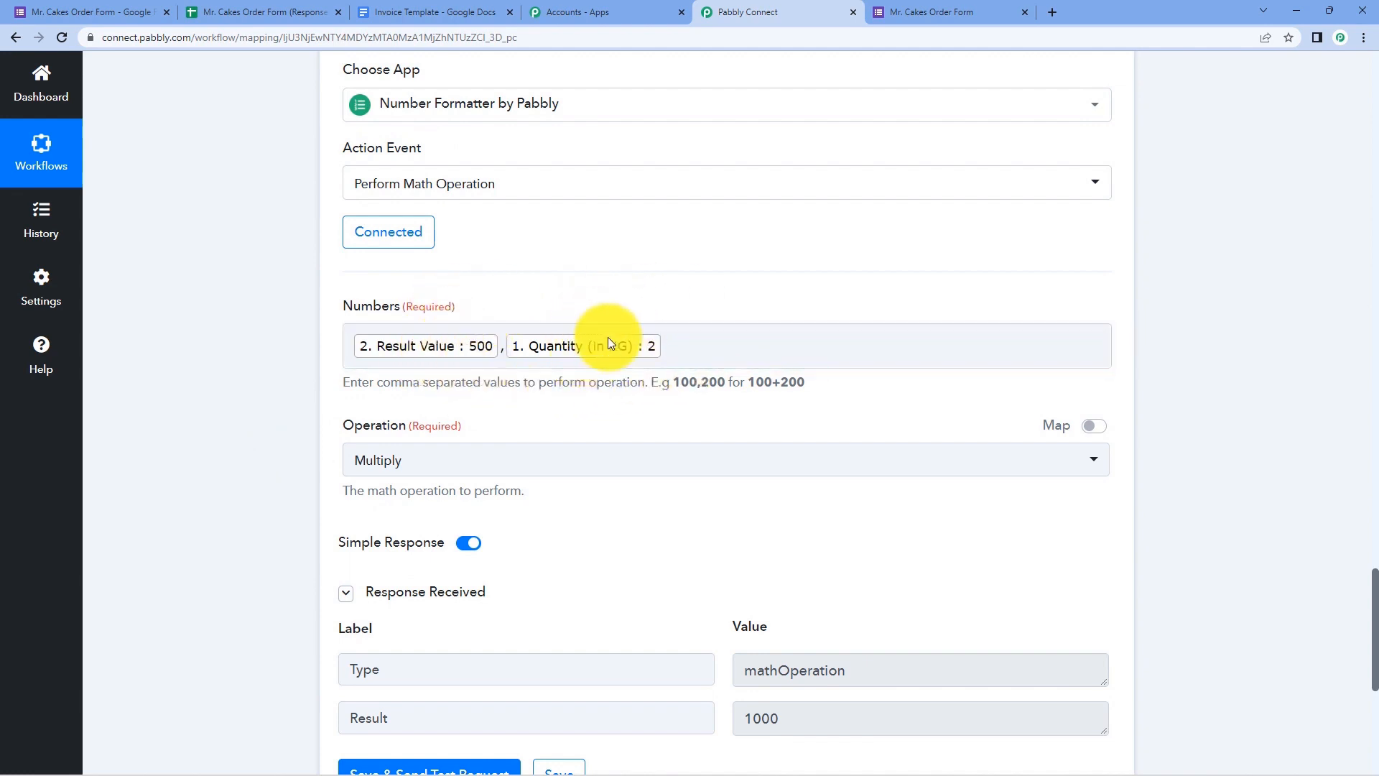
scroll(632, 294, down, 3)
scroll(632, 294, down, 1)
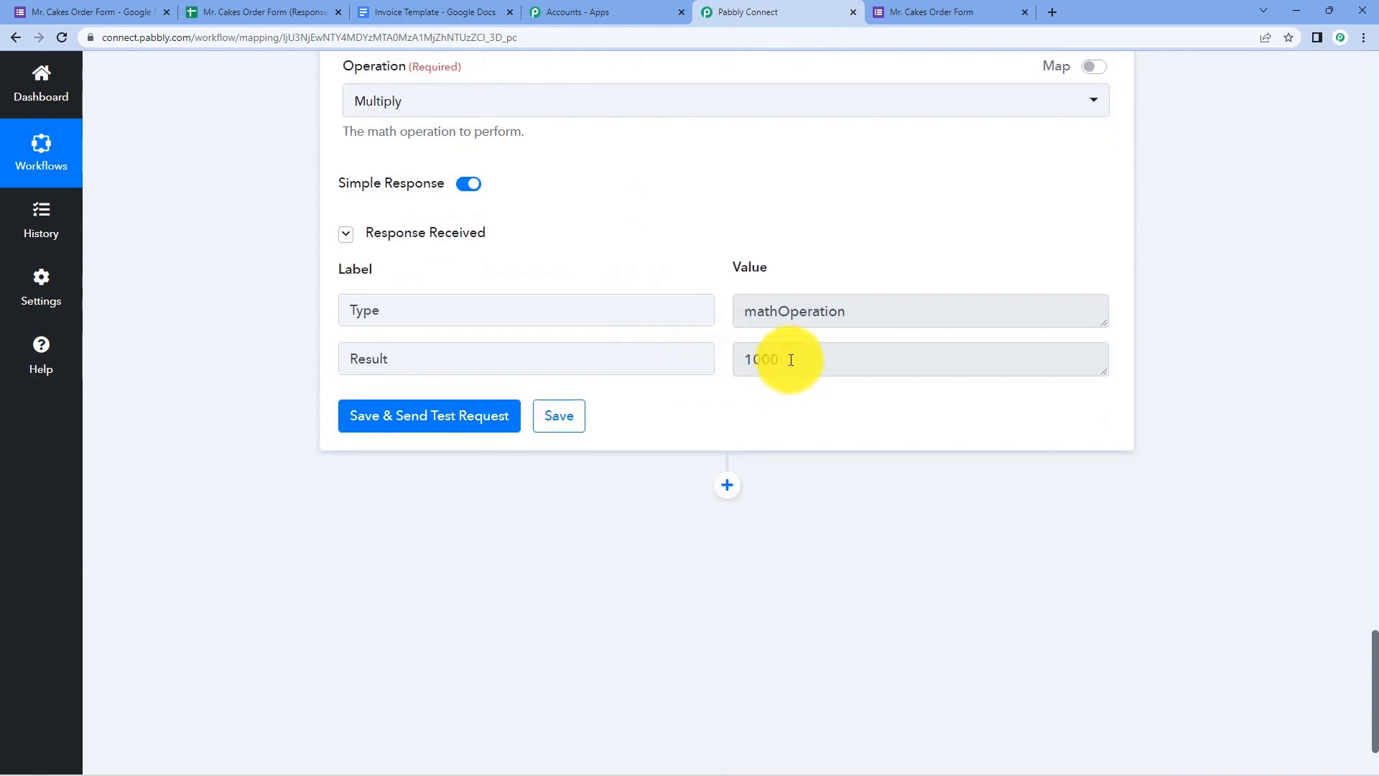
drag(791, 359, 735, 358)
click(706, 278)
scroll(707, 277, up, 1)
scroll(707, 280, up, 2)
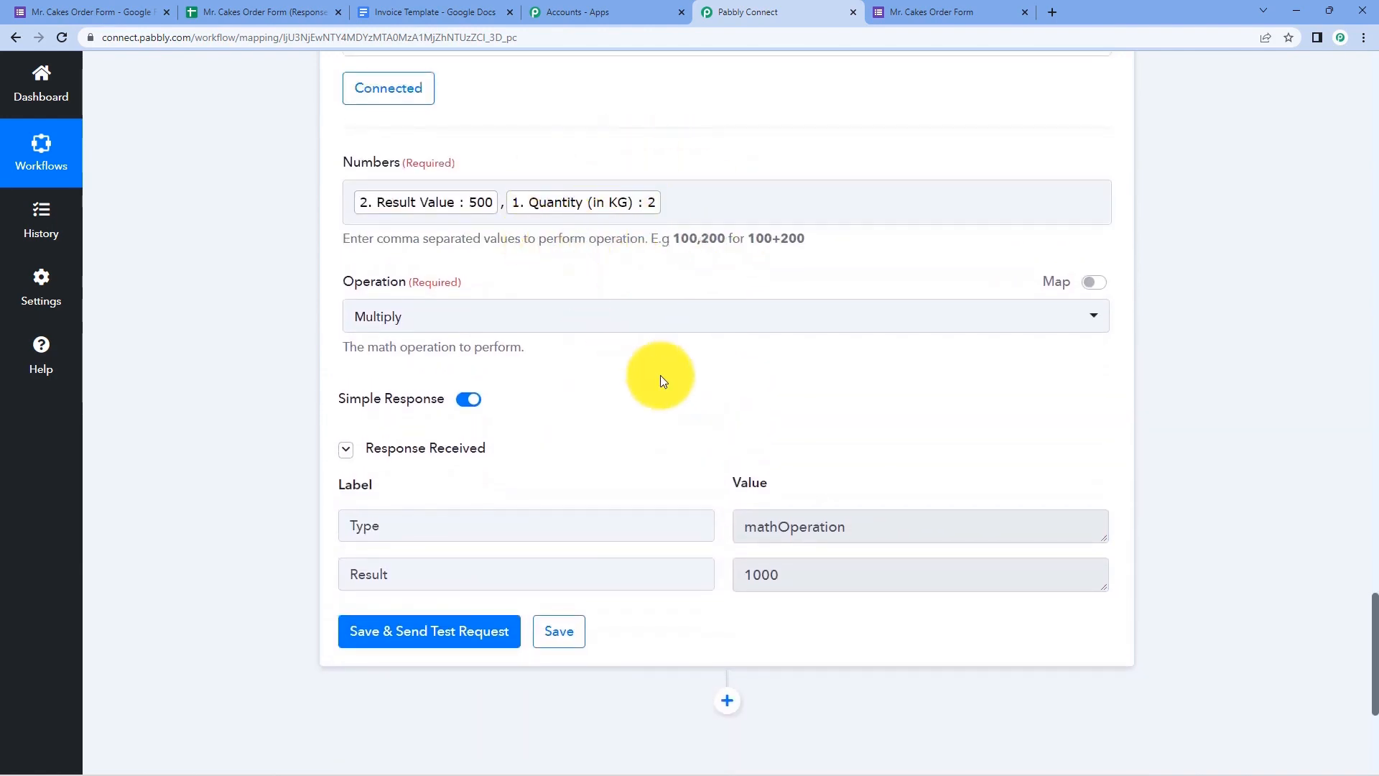
scroll(656, 377, up, 6)
scroll(661, 380, down, 2)
scroll(661, 375, down, 7)
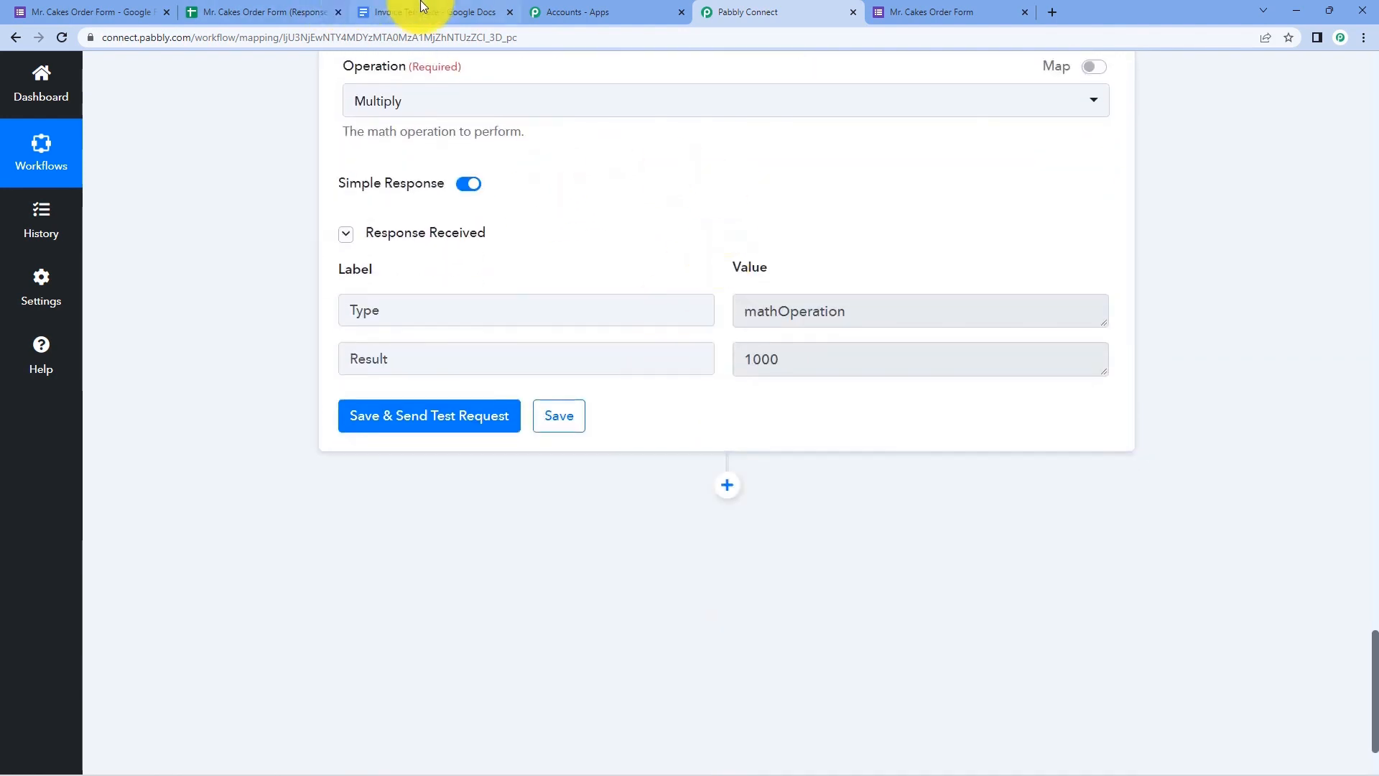
click(359, 9)
scroll(248, 307, up, 1)
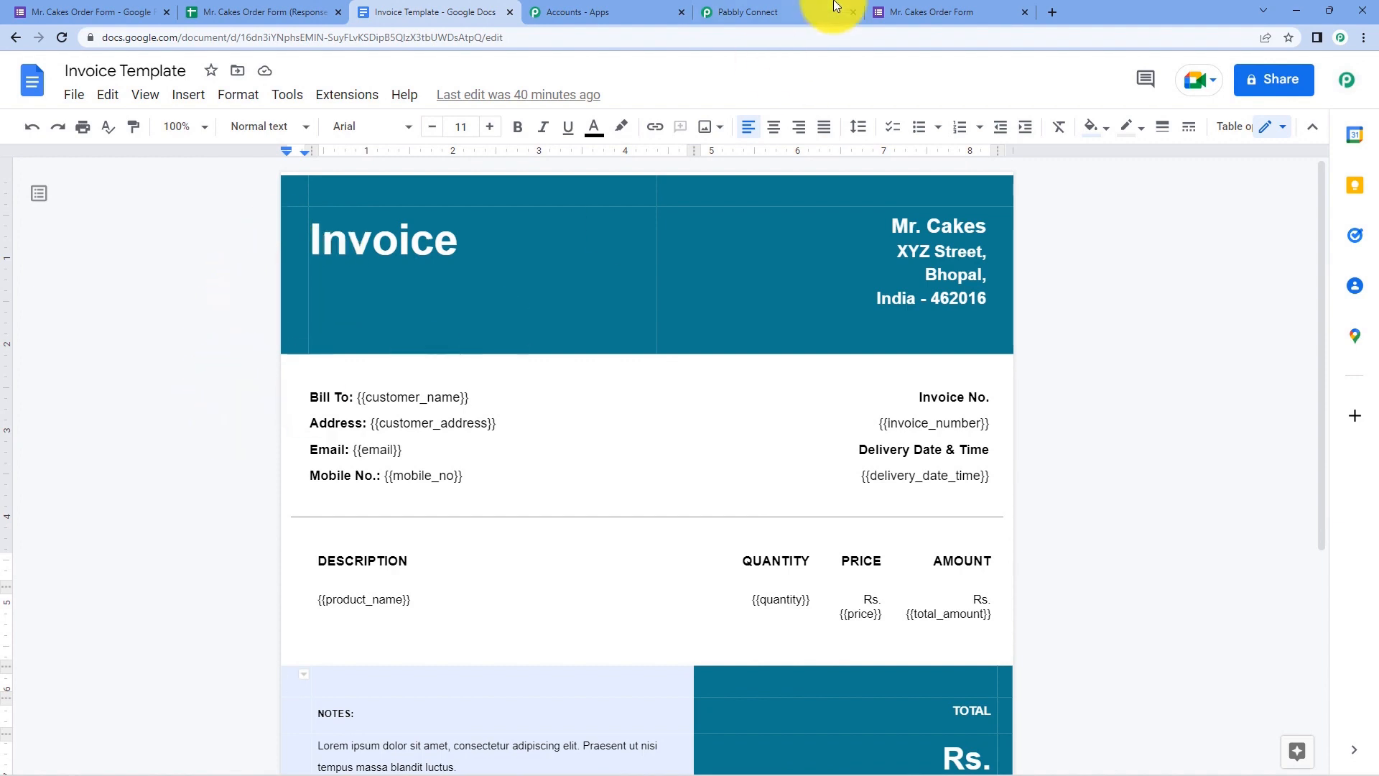
click(798, 3)
scroll(244, 251, down, 2)
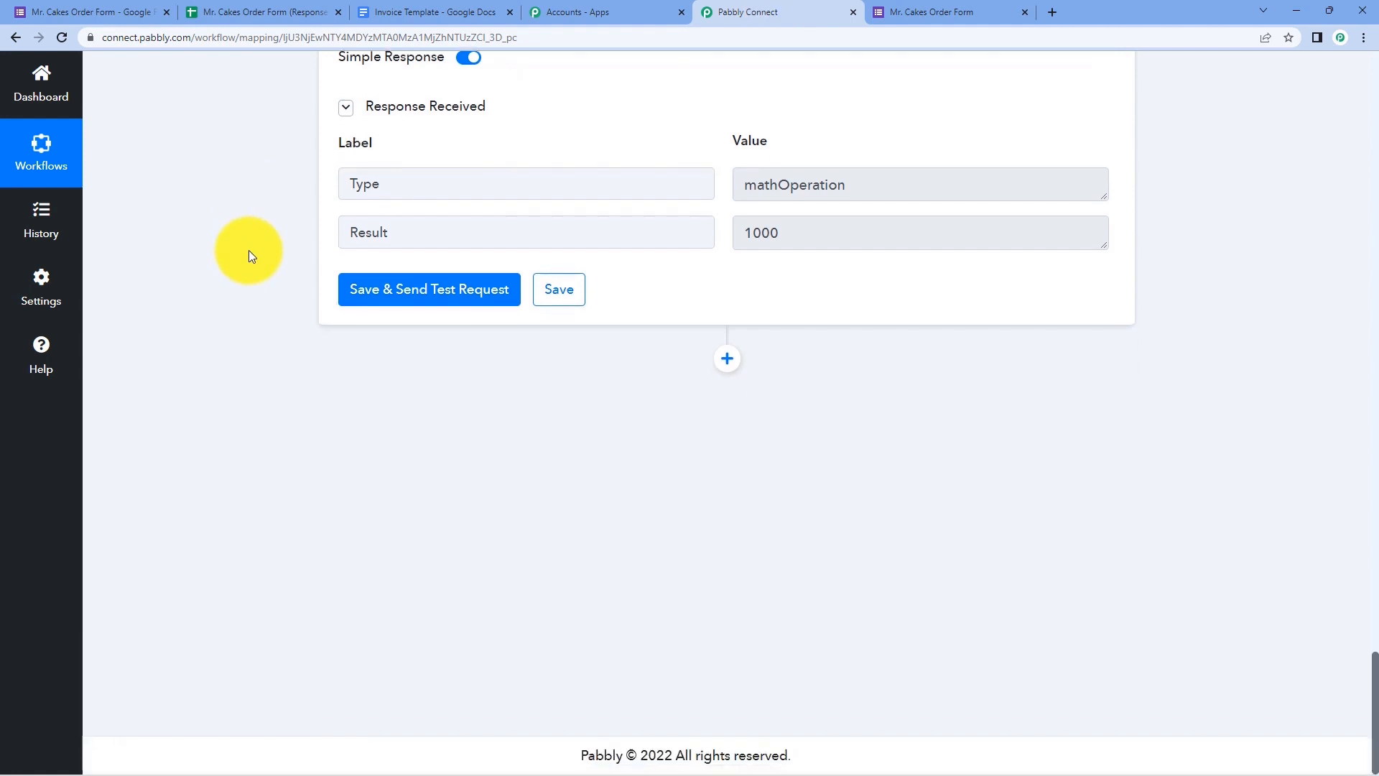
- Add a Google Docs action step using the Create Document from Template event
click(728, 360)
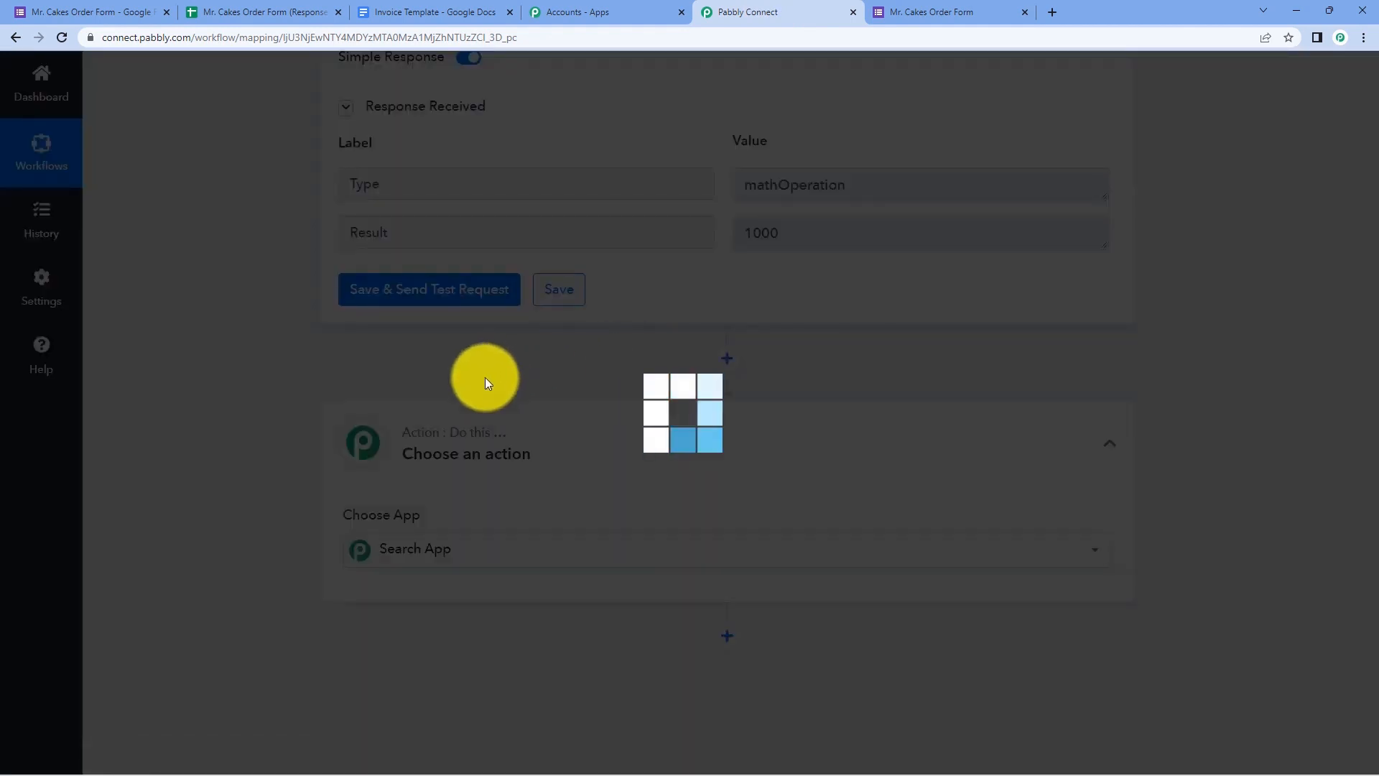
scroll(485, 377, down, 3)
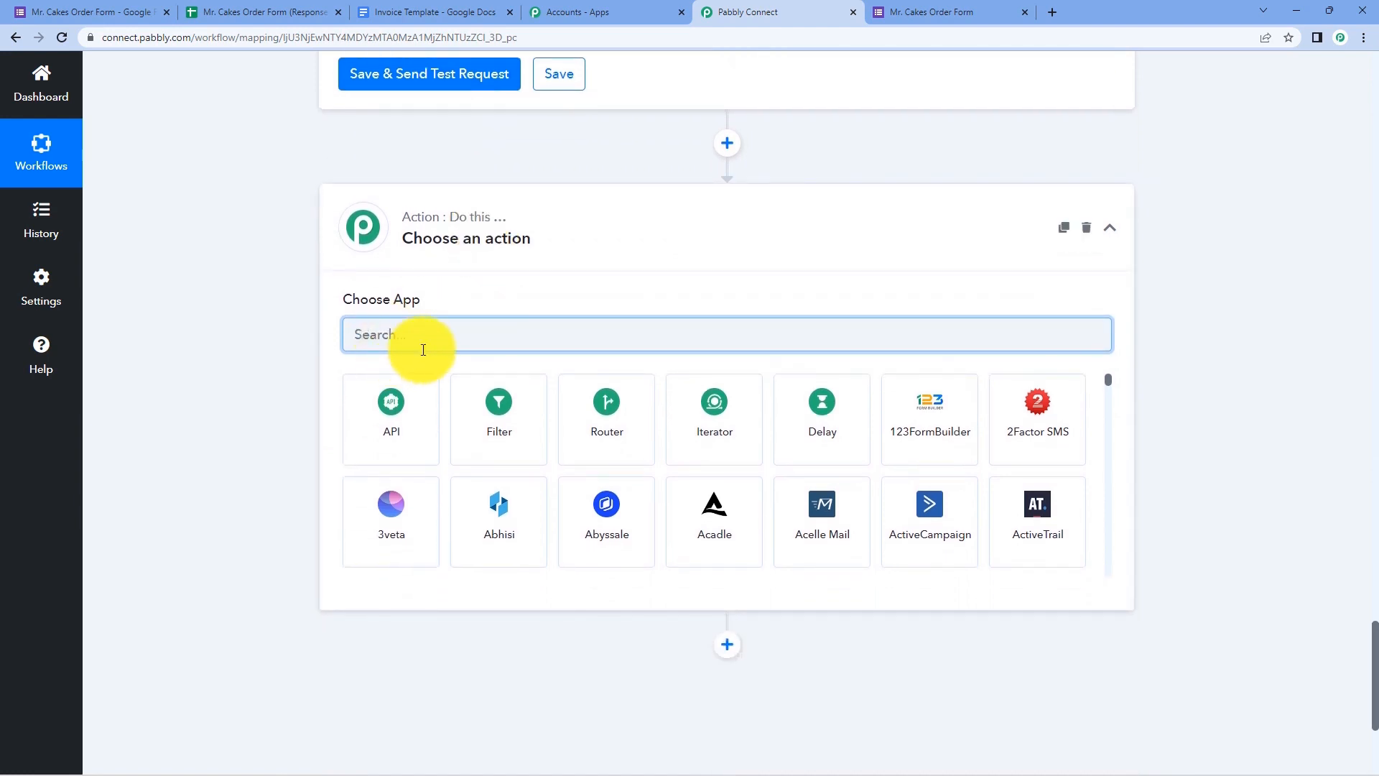
text(Google Docs)
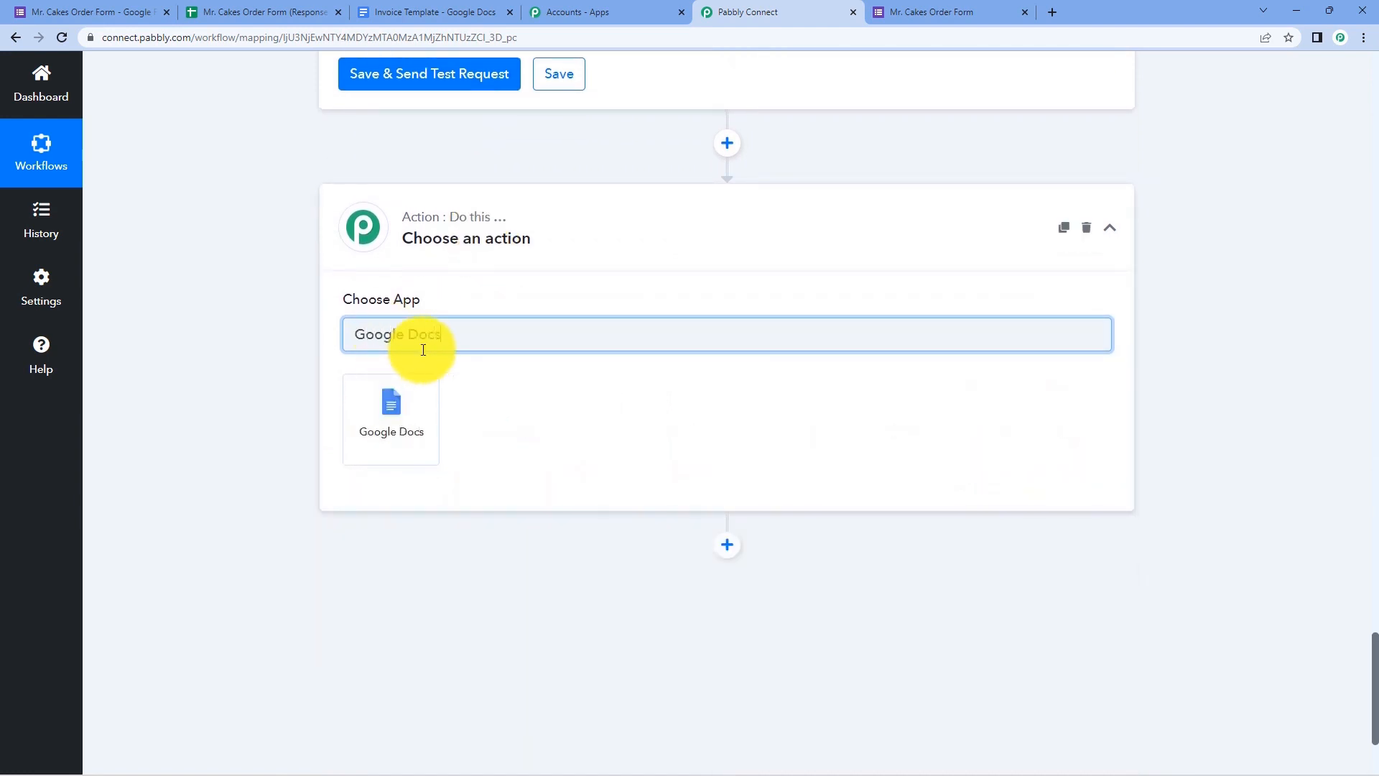
click(406, 389)
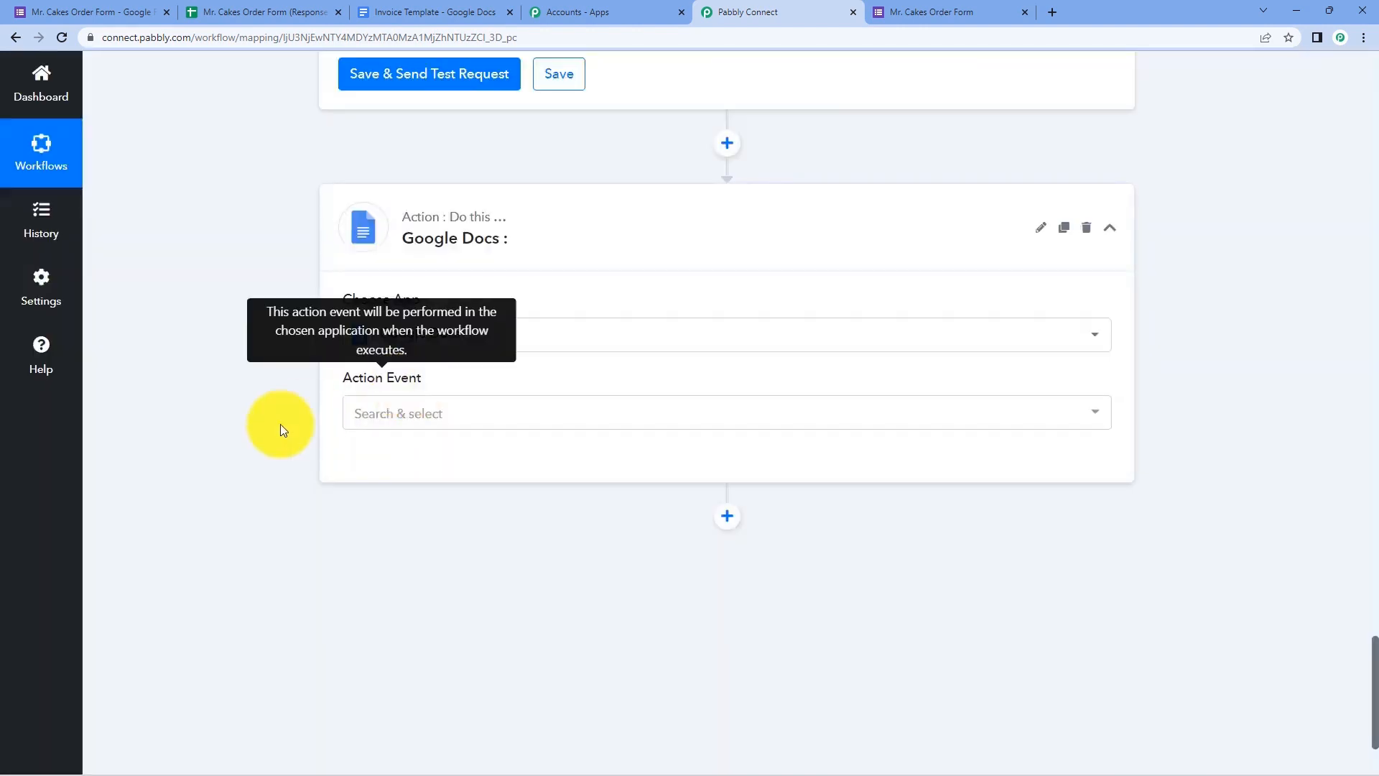
click(482, 422)
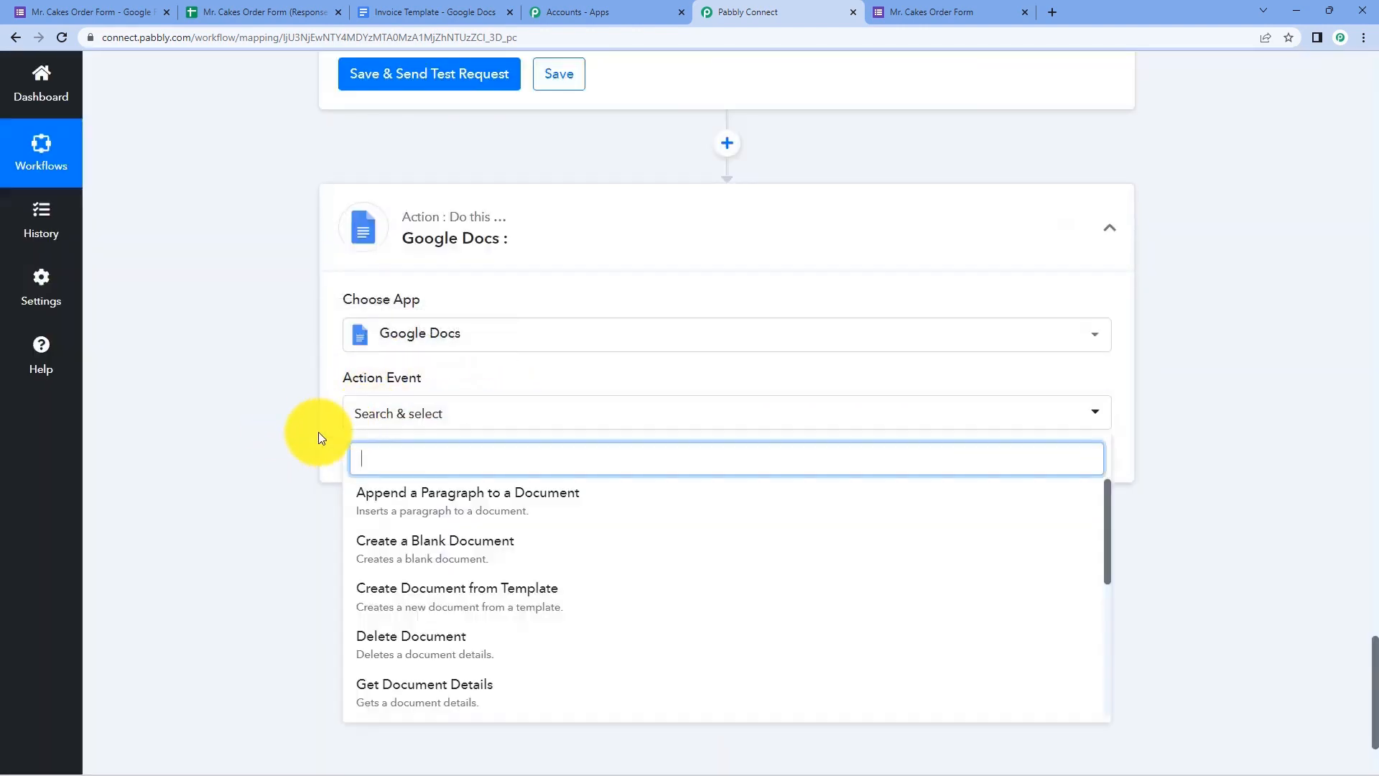
scroll(317, 432, down, 2)
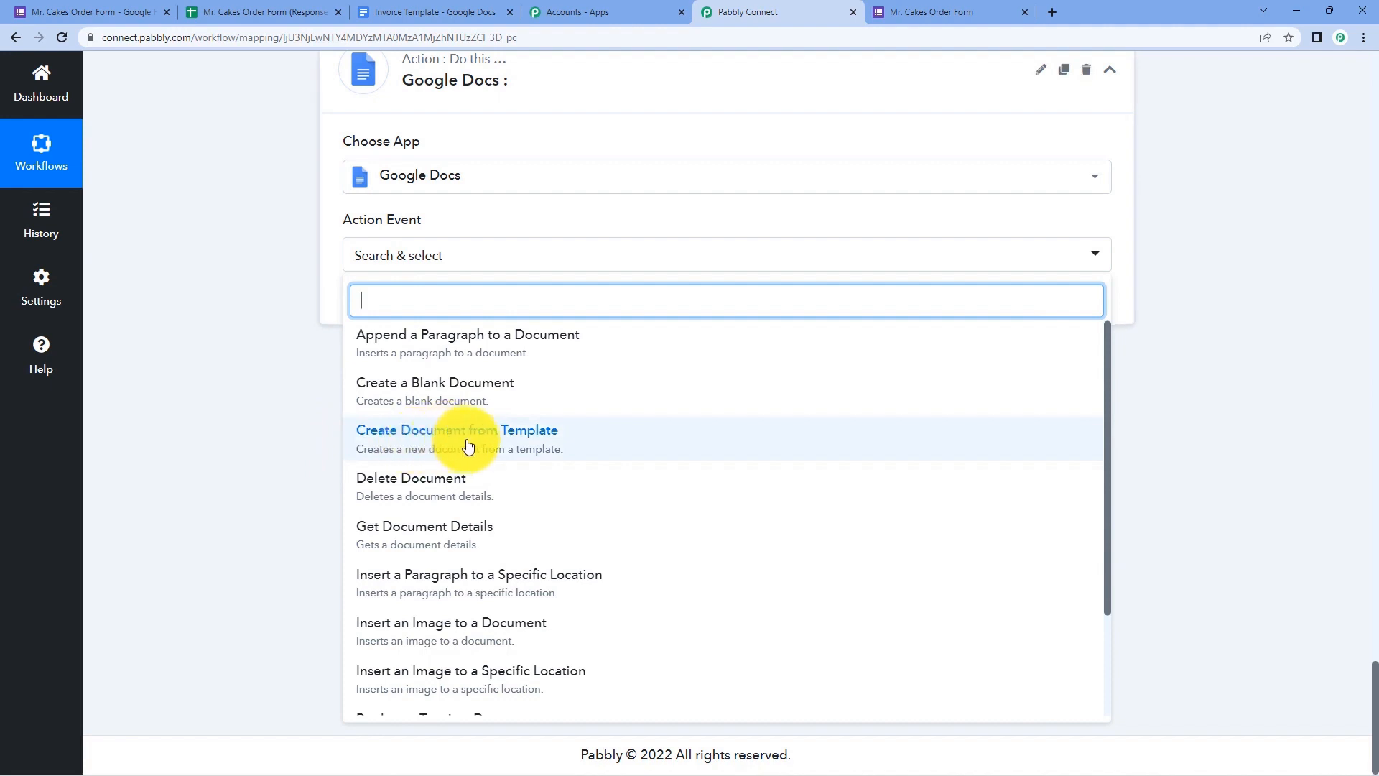
click(523, 440)
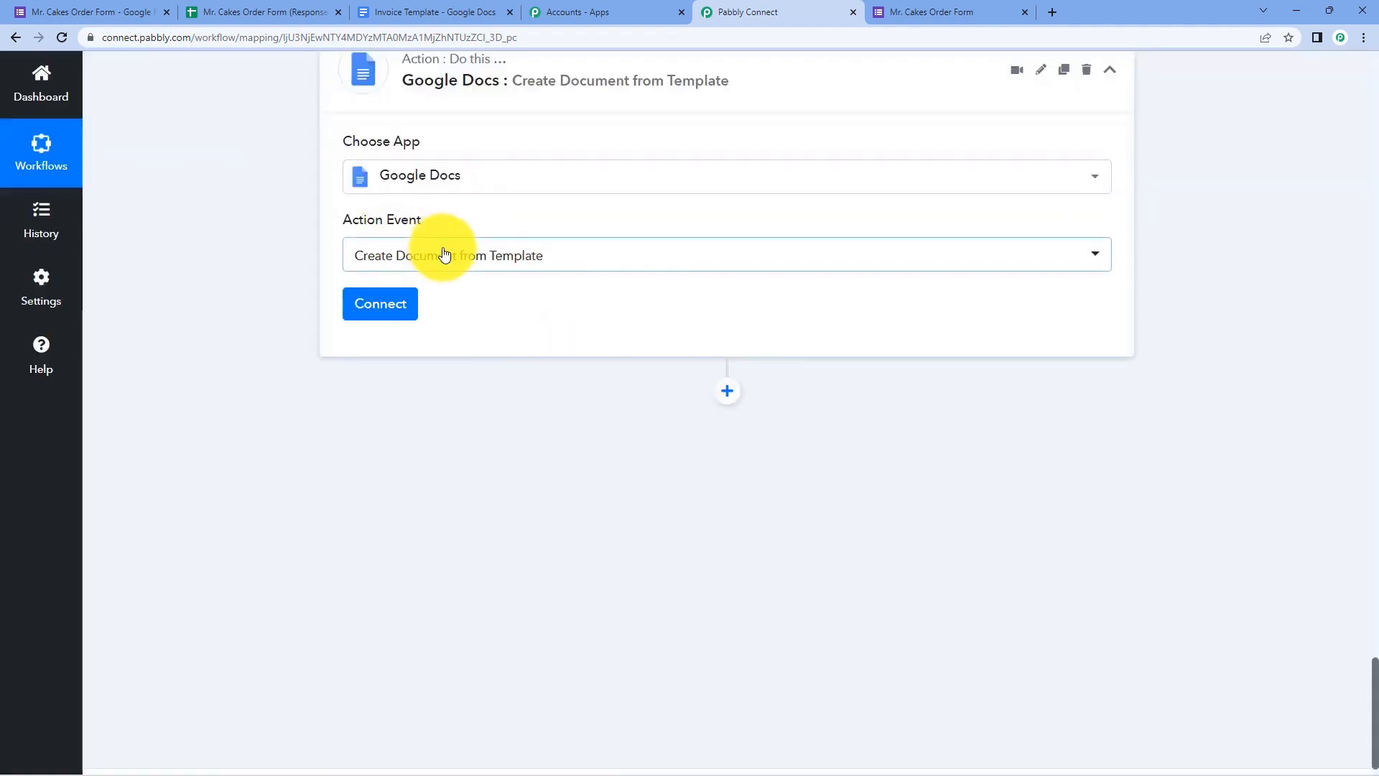
scroll(446, 252, up, 1)
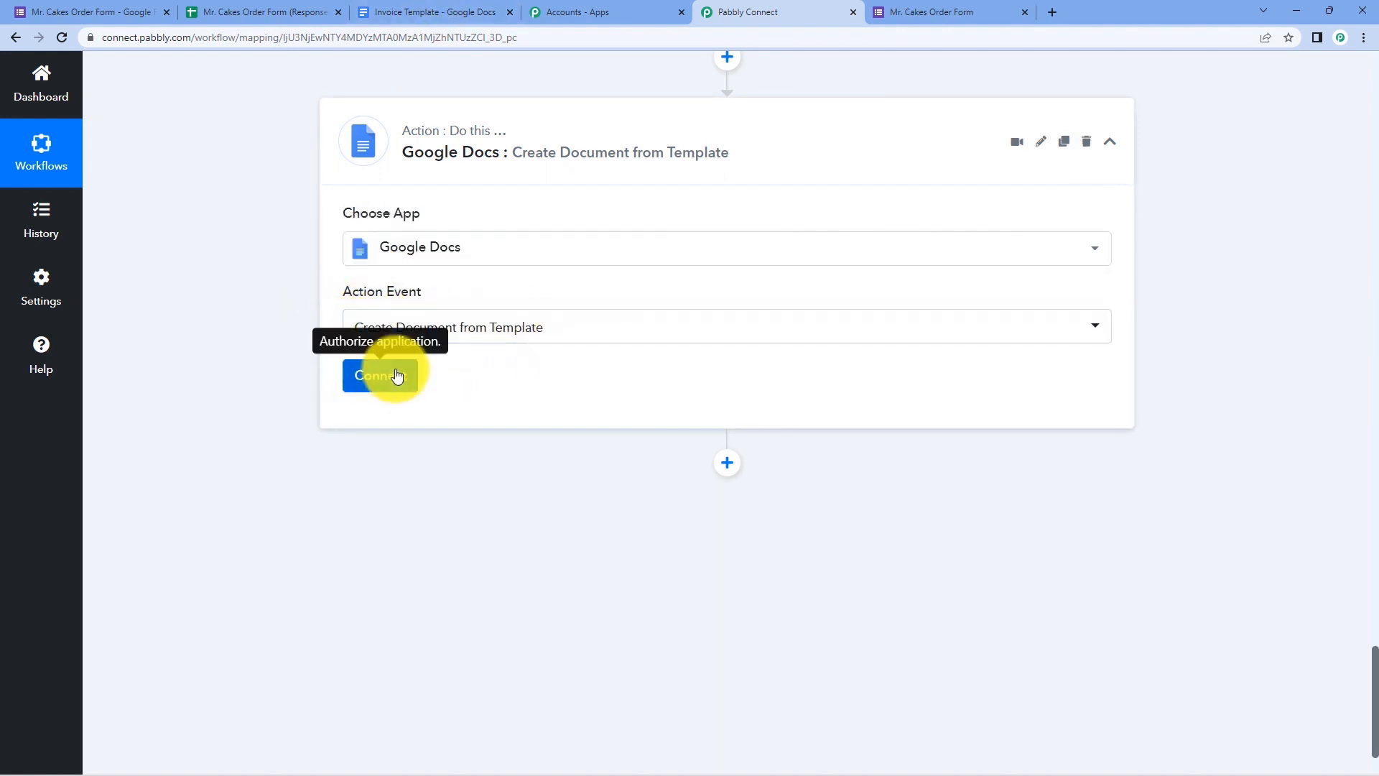
- Add a new Google Docs connection, signing in with Google and granting Drive access
click(360, 374)
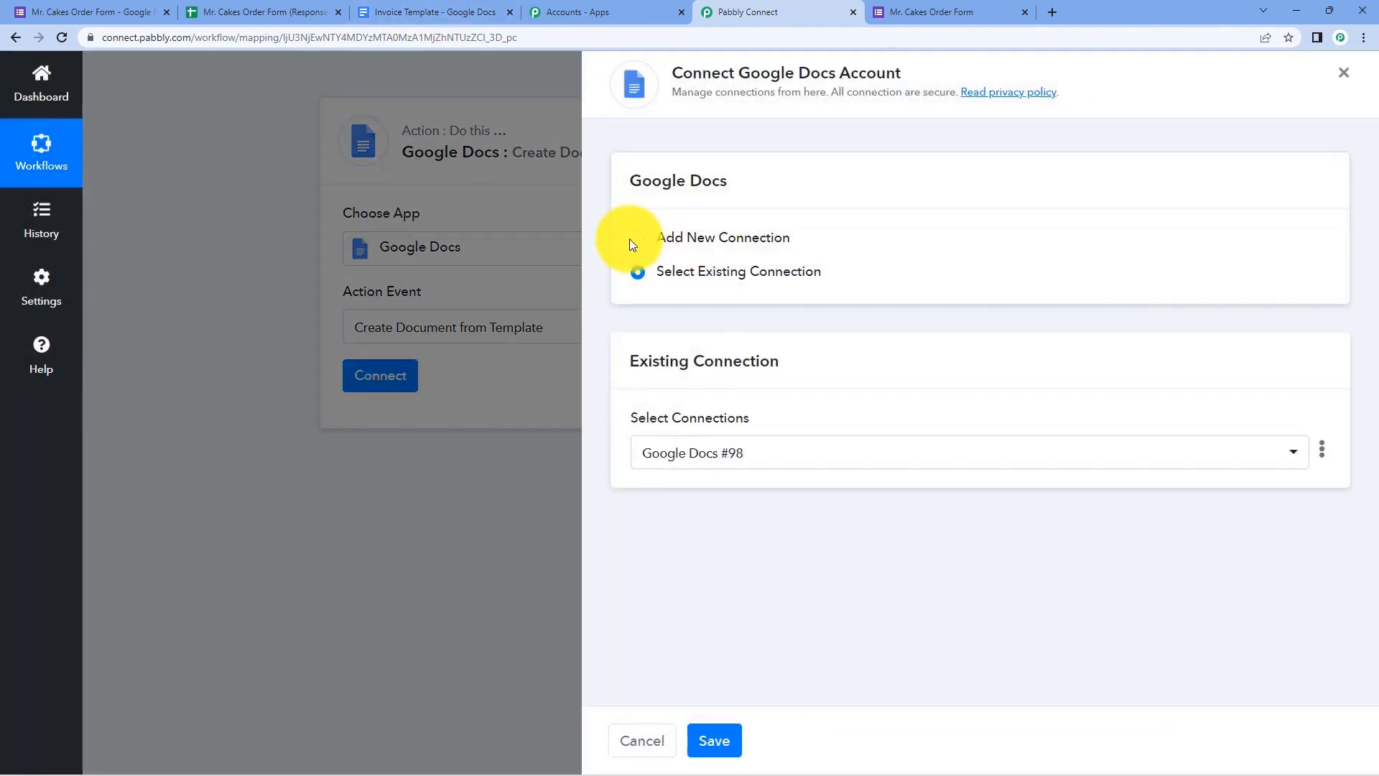
click(633, 240)
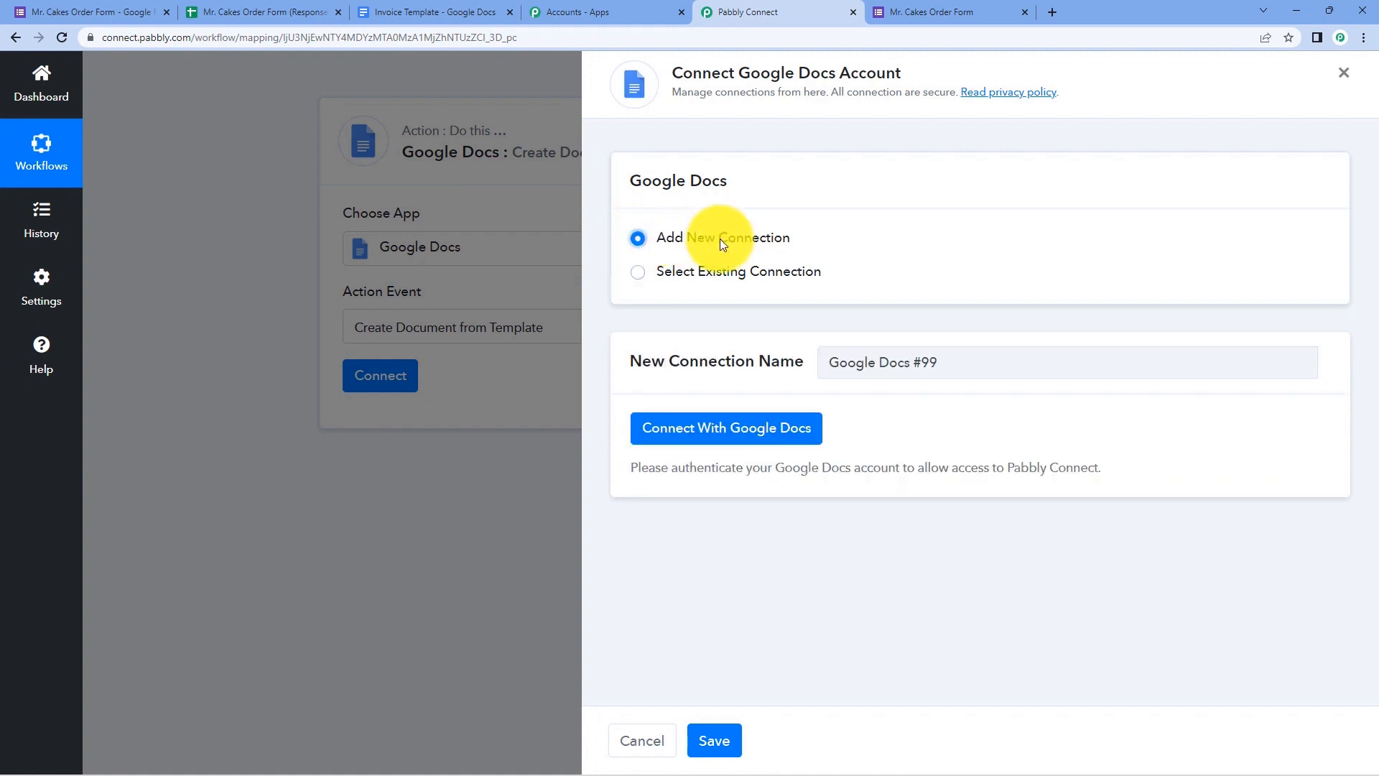
click(729, 439)
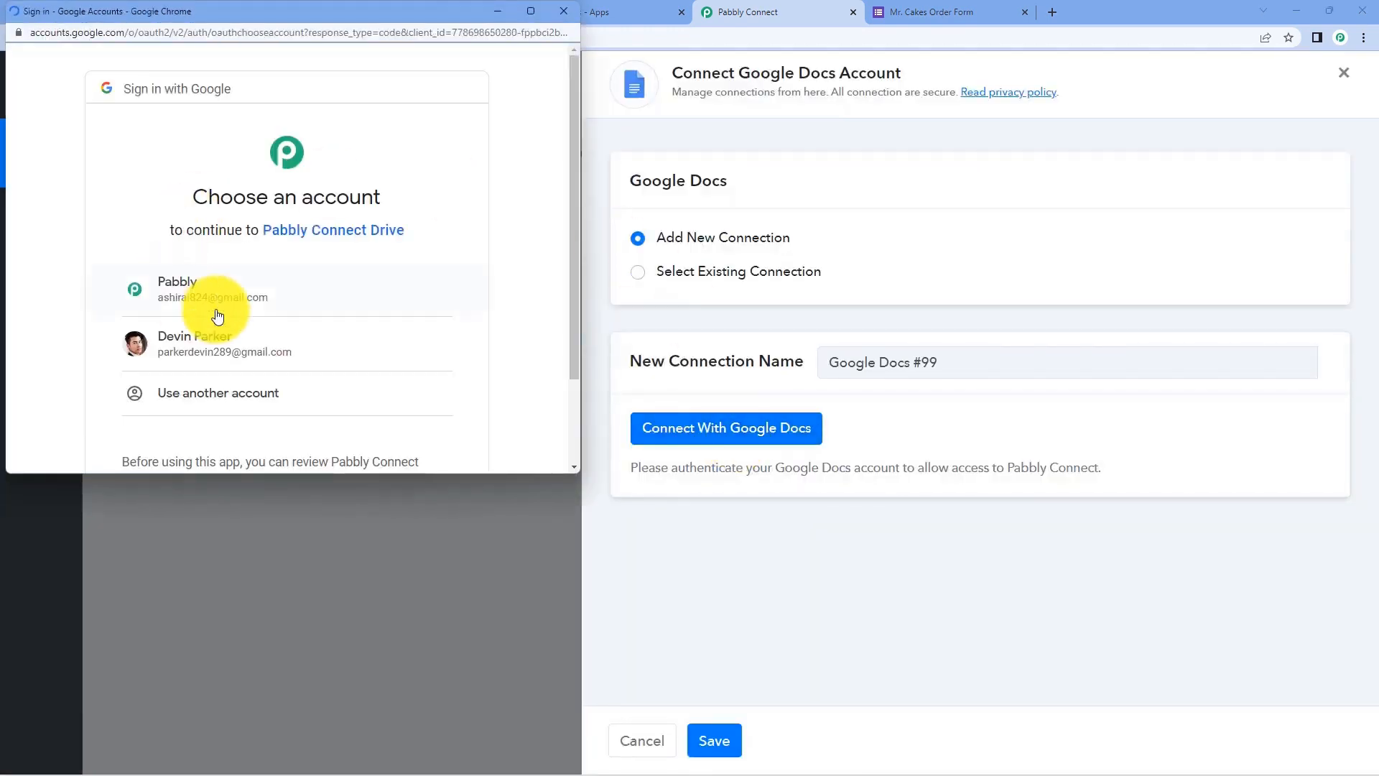
click(218, 316)
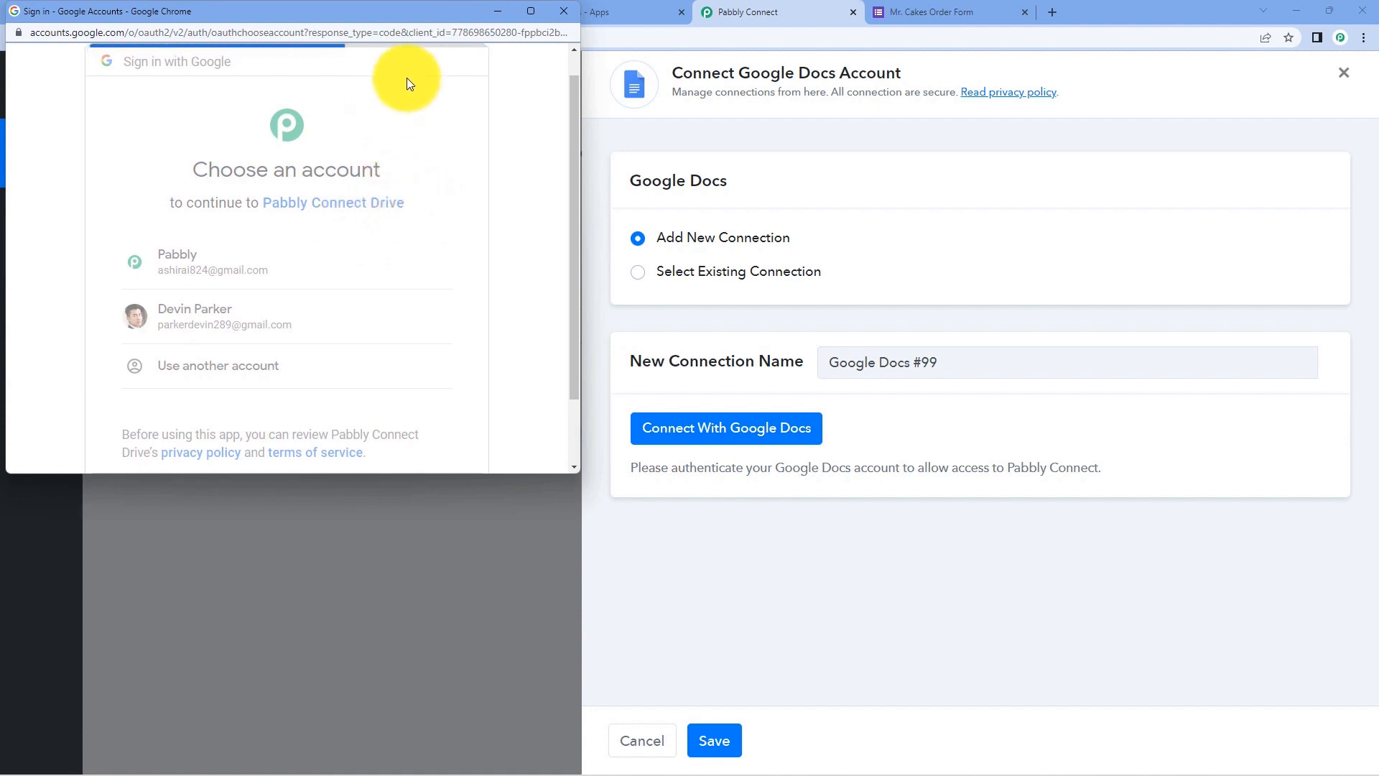
drag(437, 15, 424, 45)
click(429, 11)
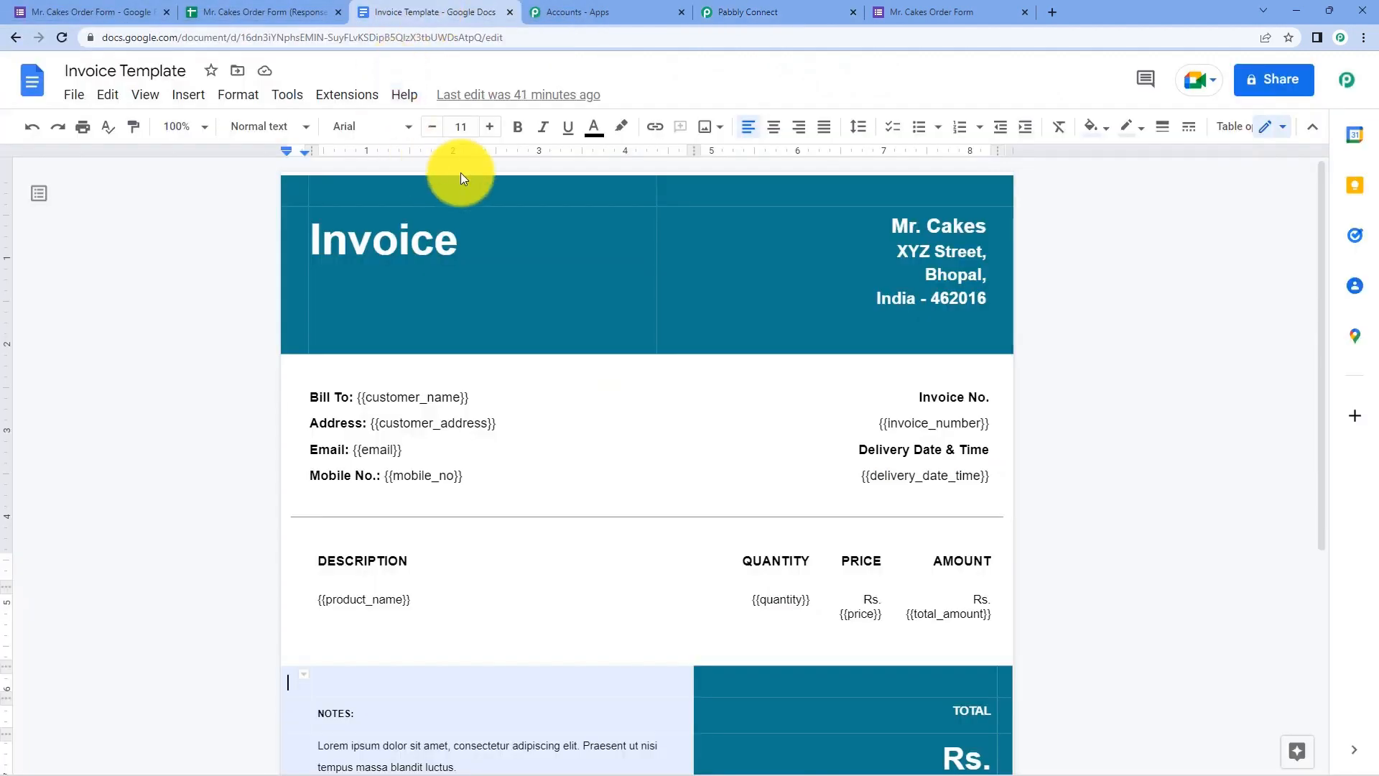
click(765, 8)
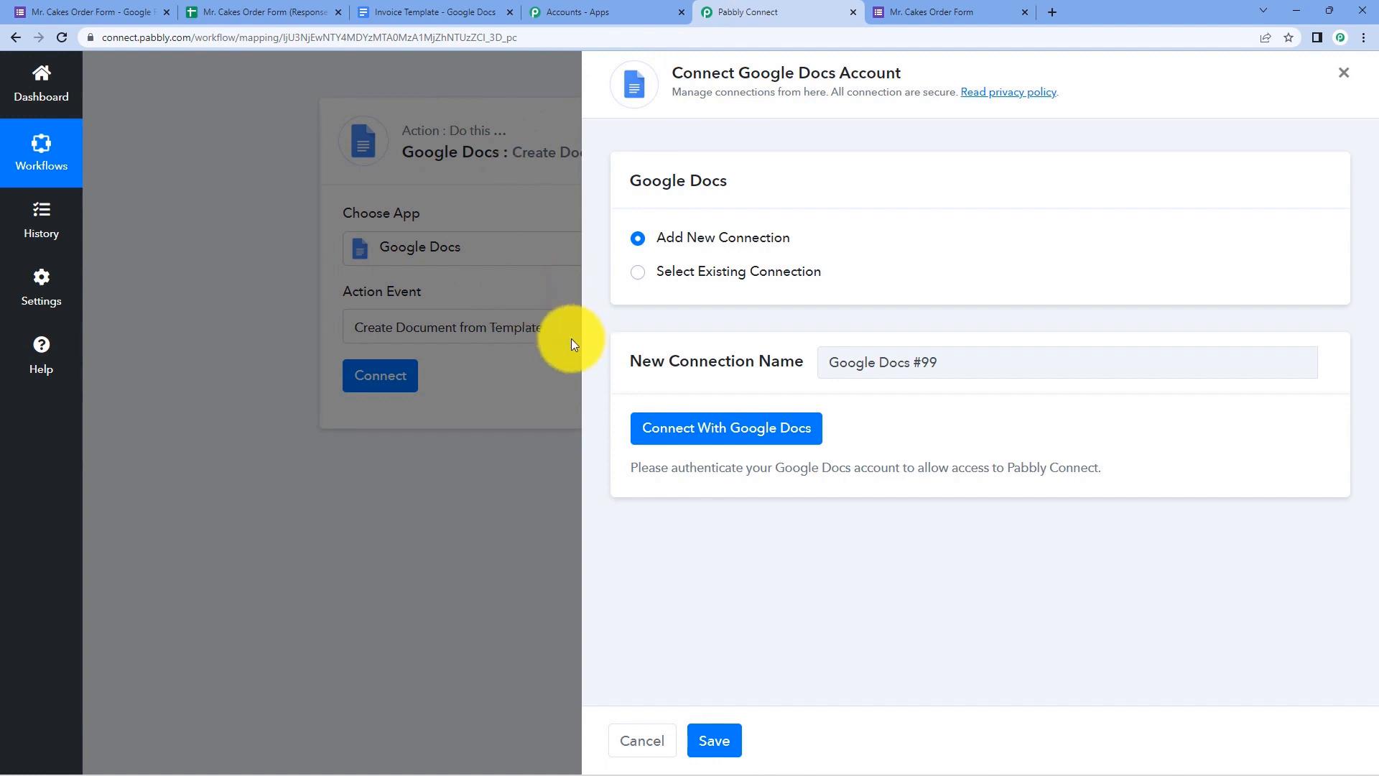
key(alt+Tab)
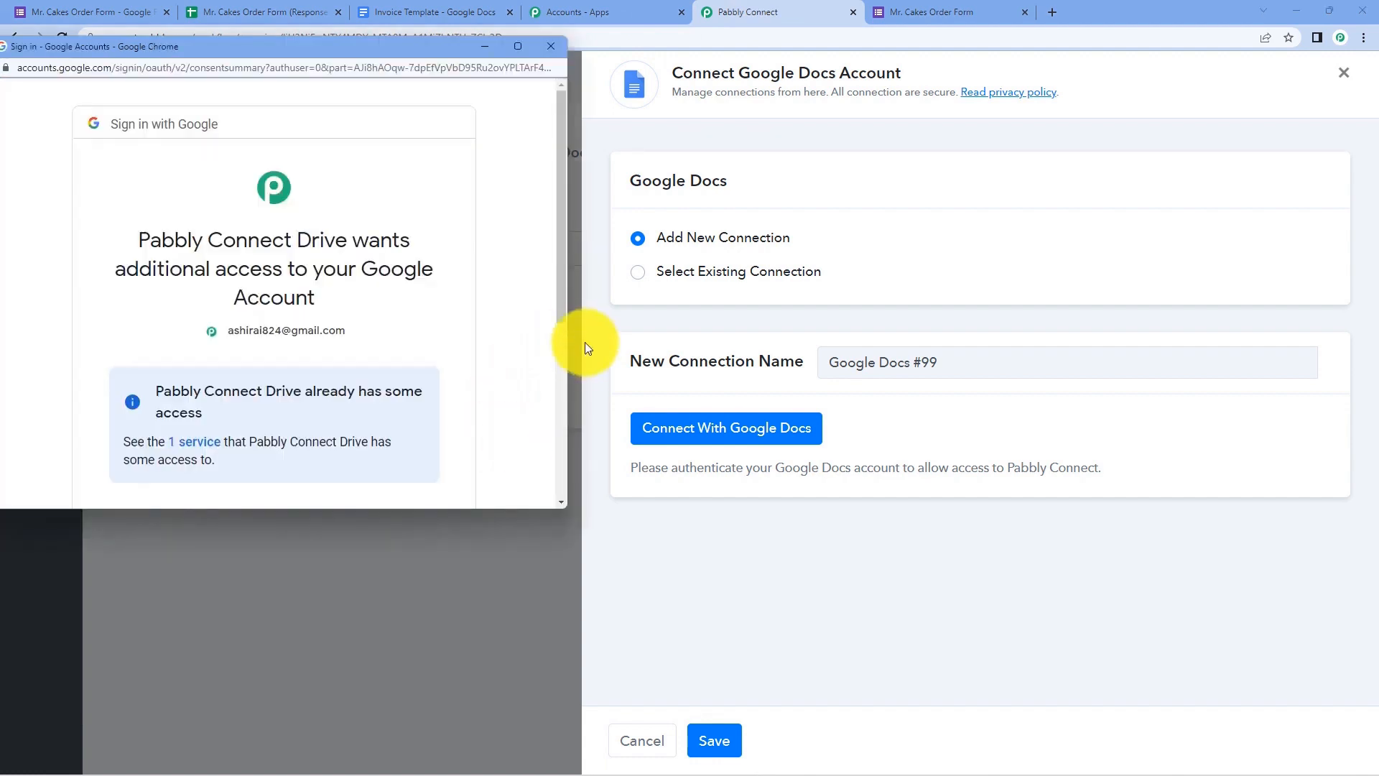
scroll(480, 328, down, 5)
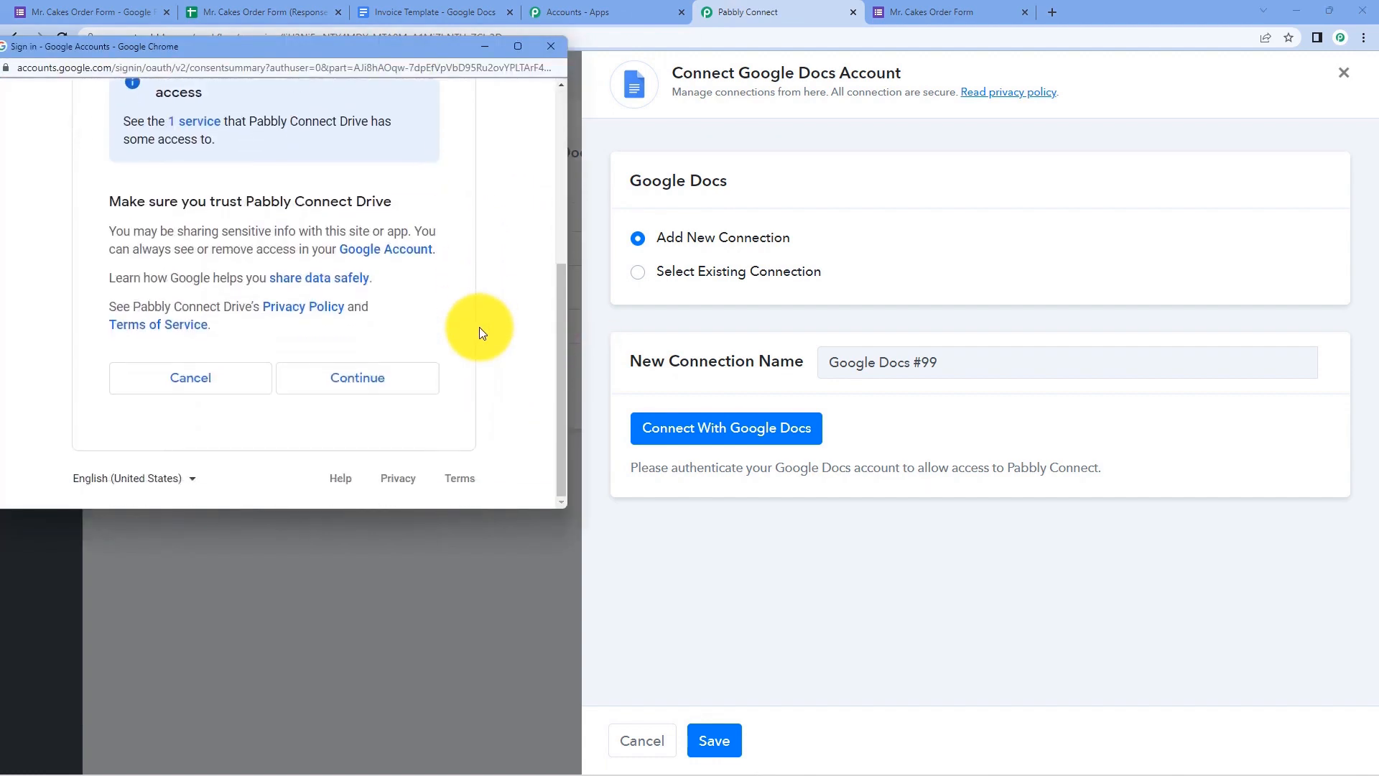
click(407, 386)
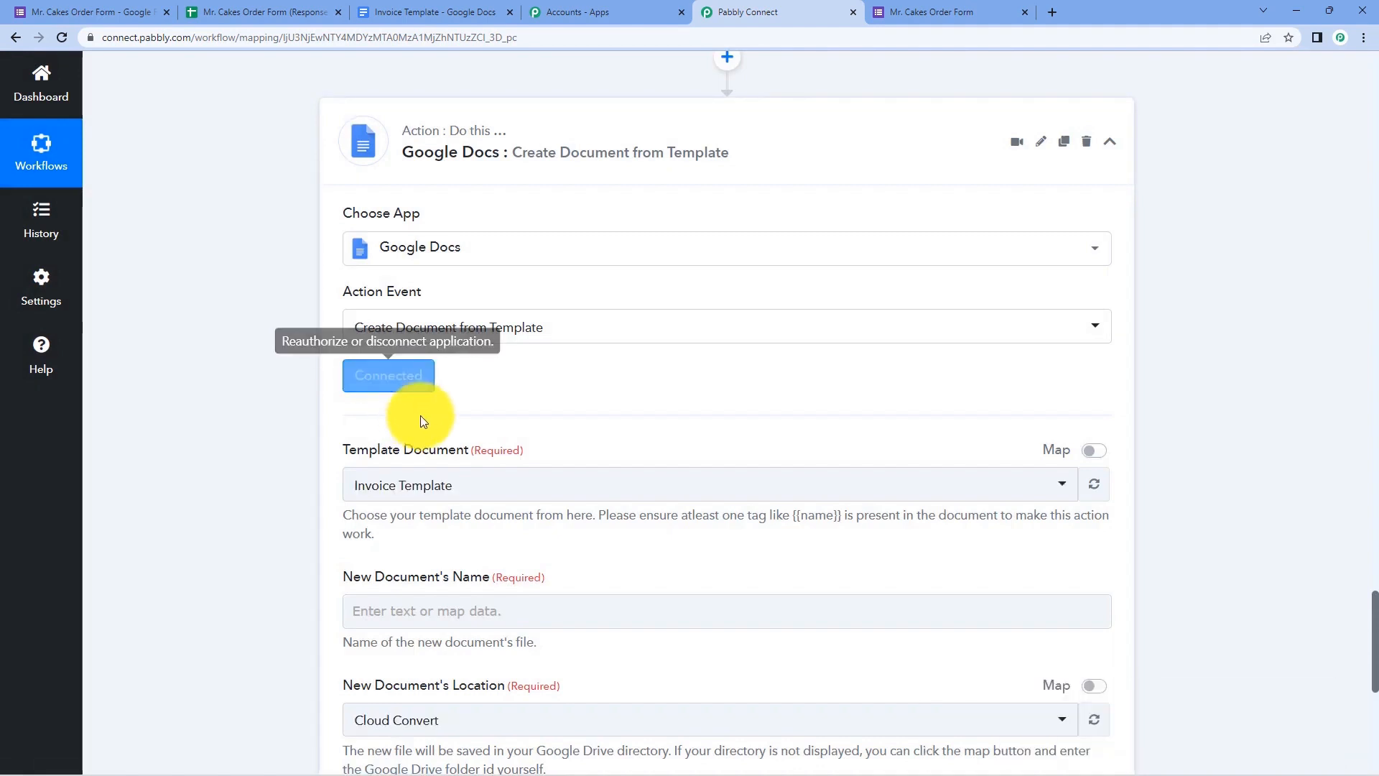
- Choose Invoice Template from the Template Document list, checking it against the open template tab
scroll(381, 448, down, 2)
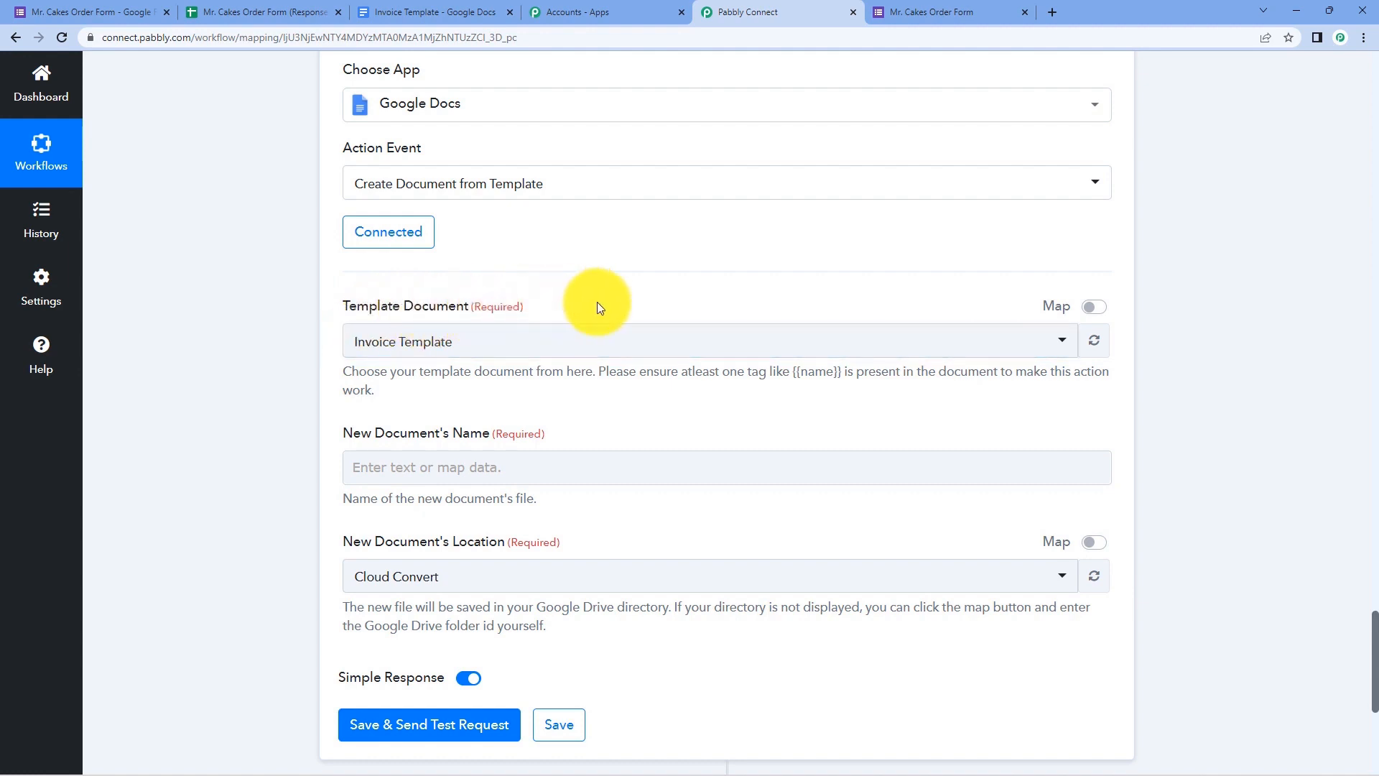
click(566, 352)
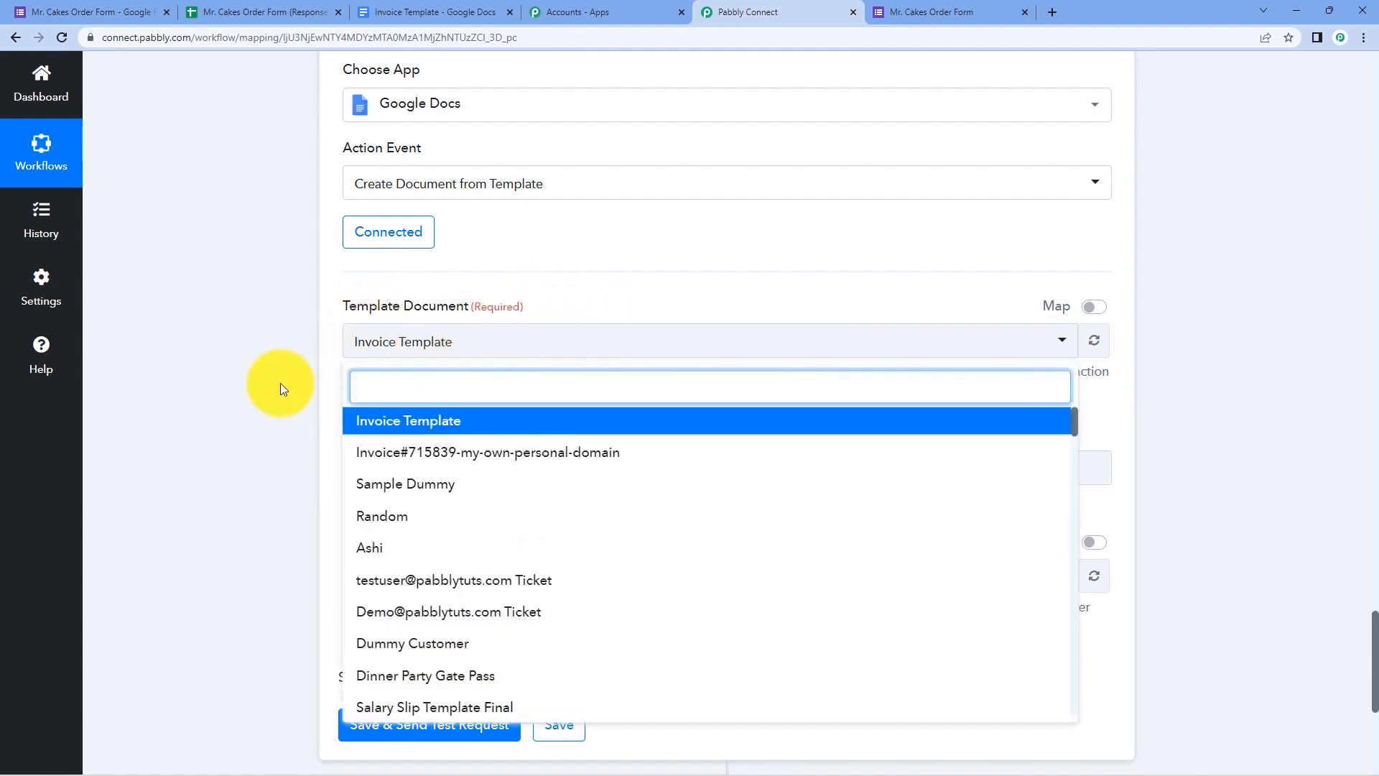
scroll(280, 382, down, 1)
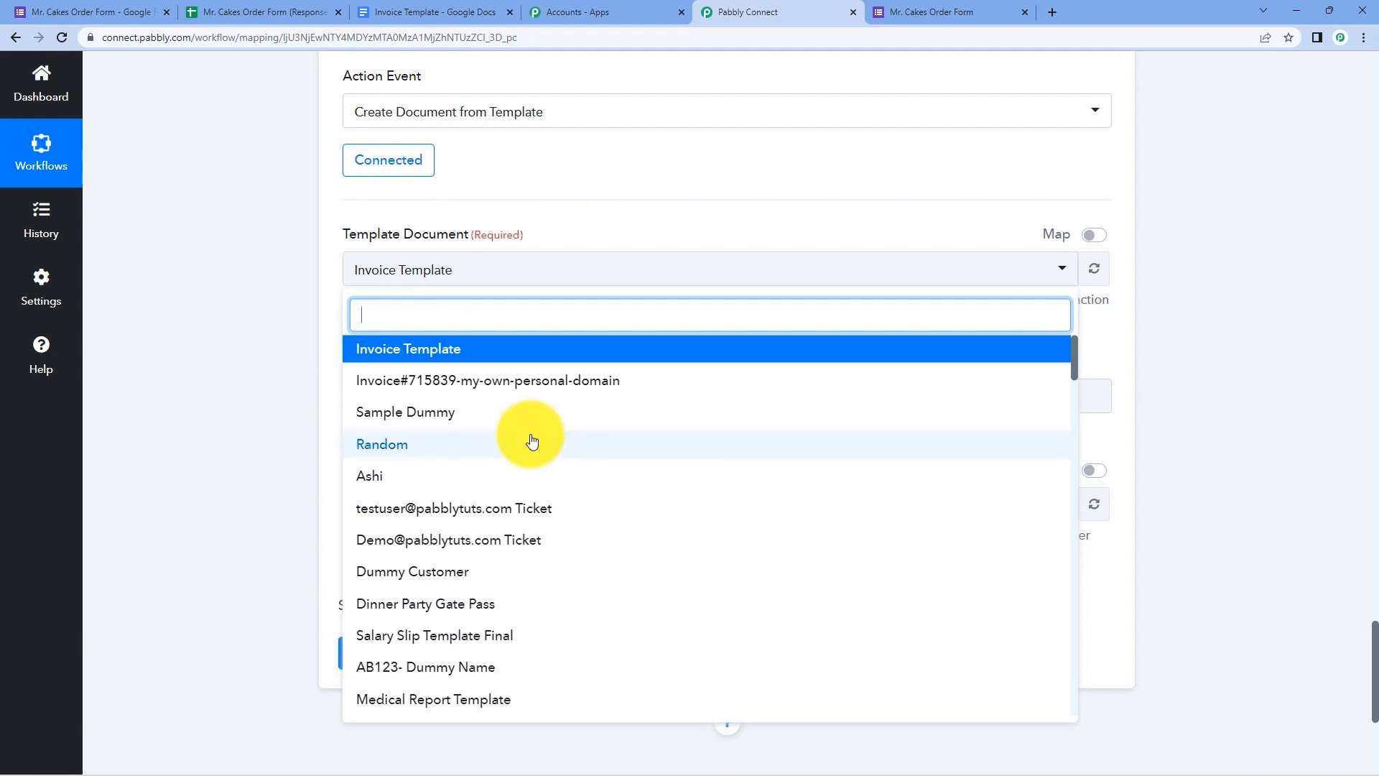
scroll(523, 446, down, 4)
scroll(506, 454, up, 4)
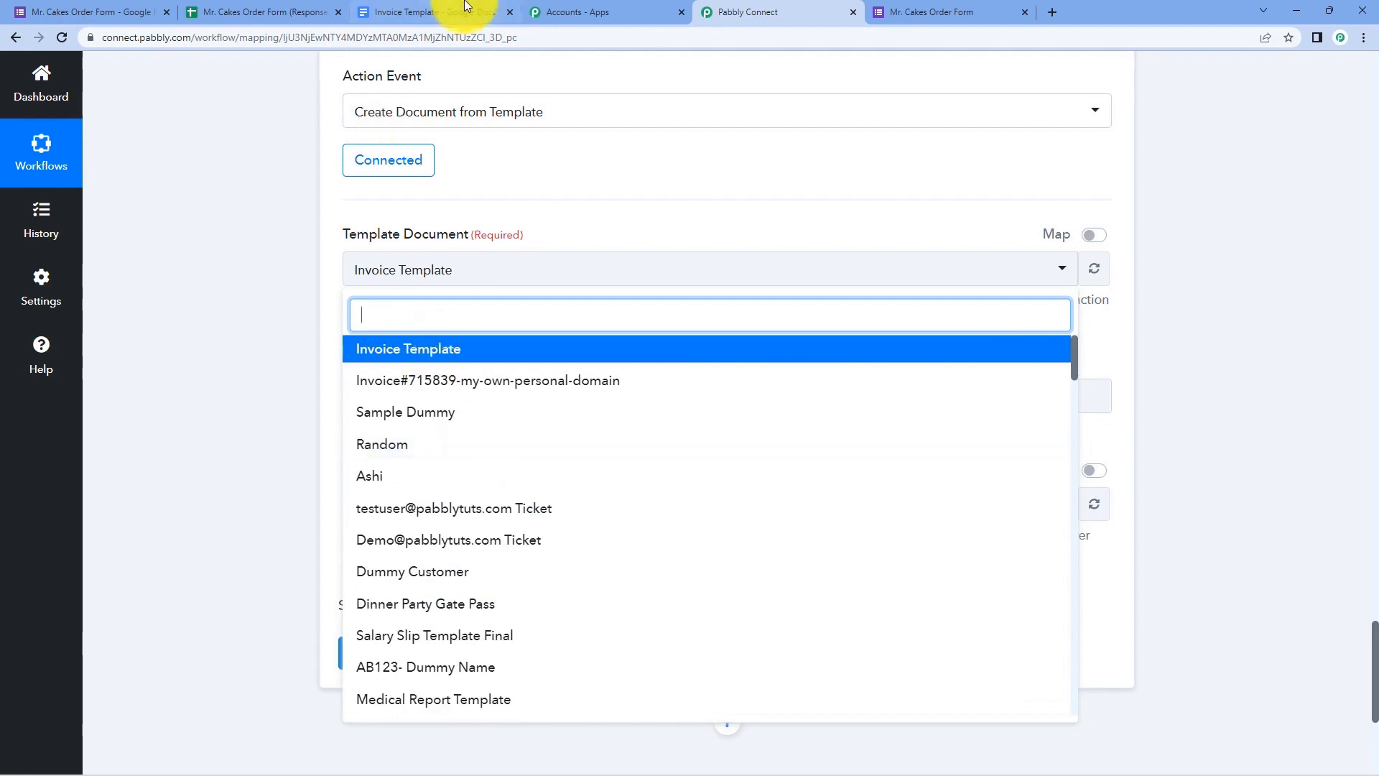
click(439, 12)
scroll(260, 226, down, 2)
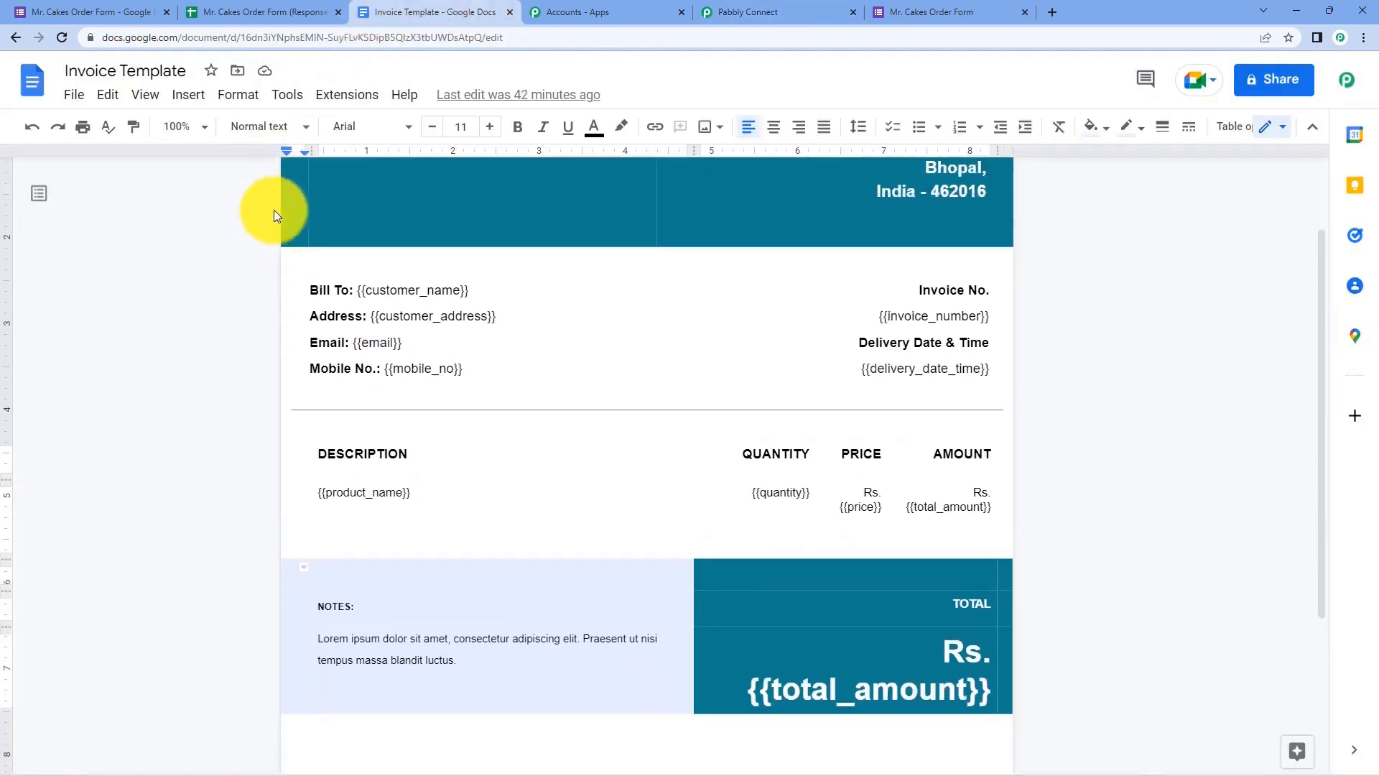
scroll(273, 210, up, 2)
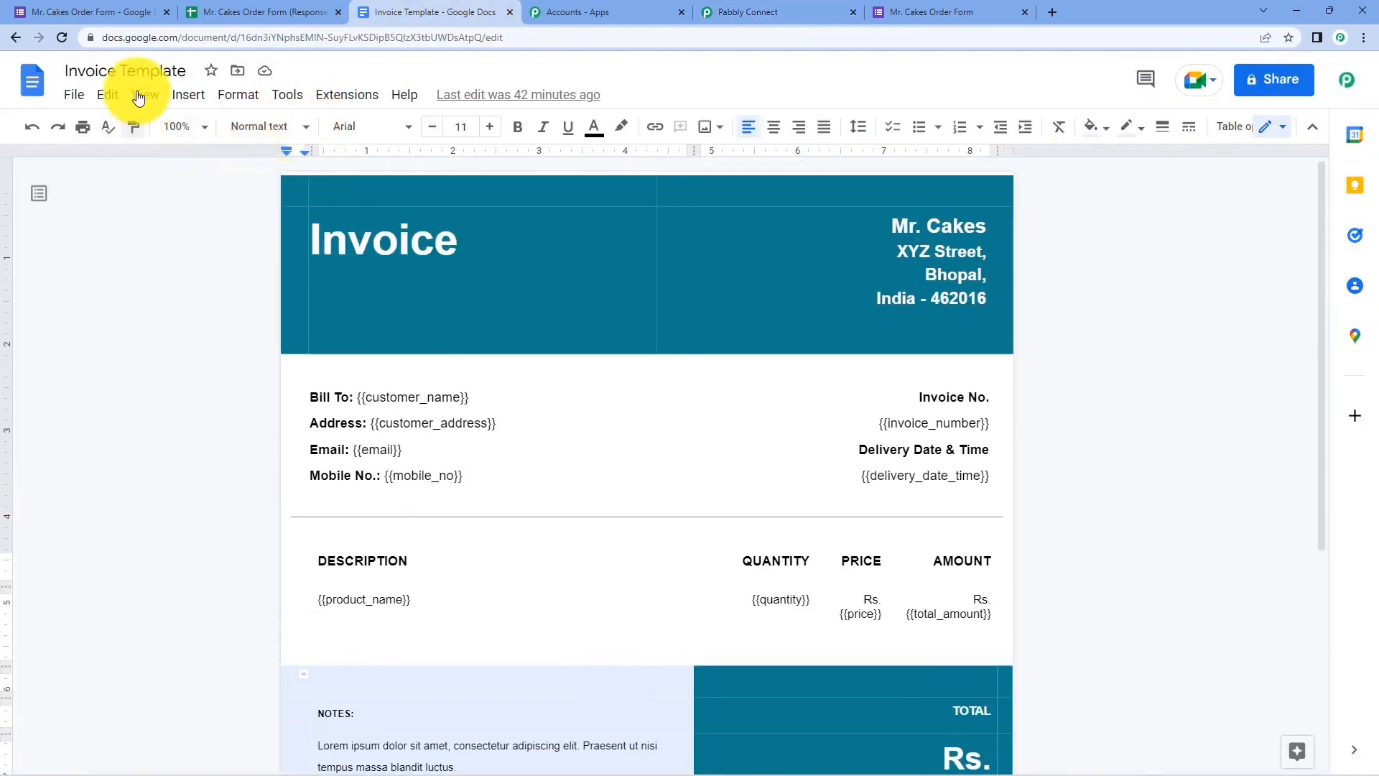
click(813, 10)
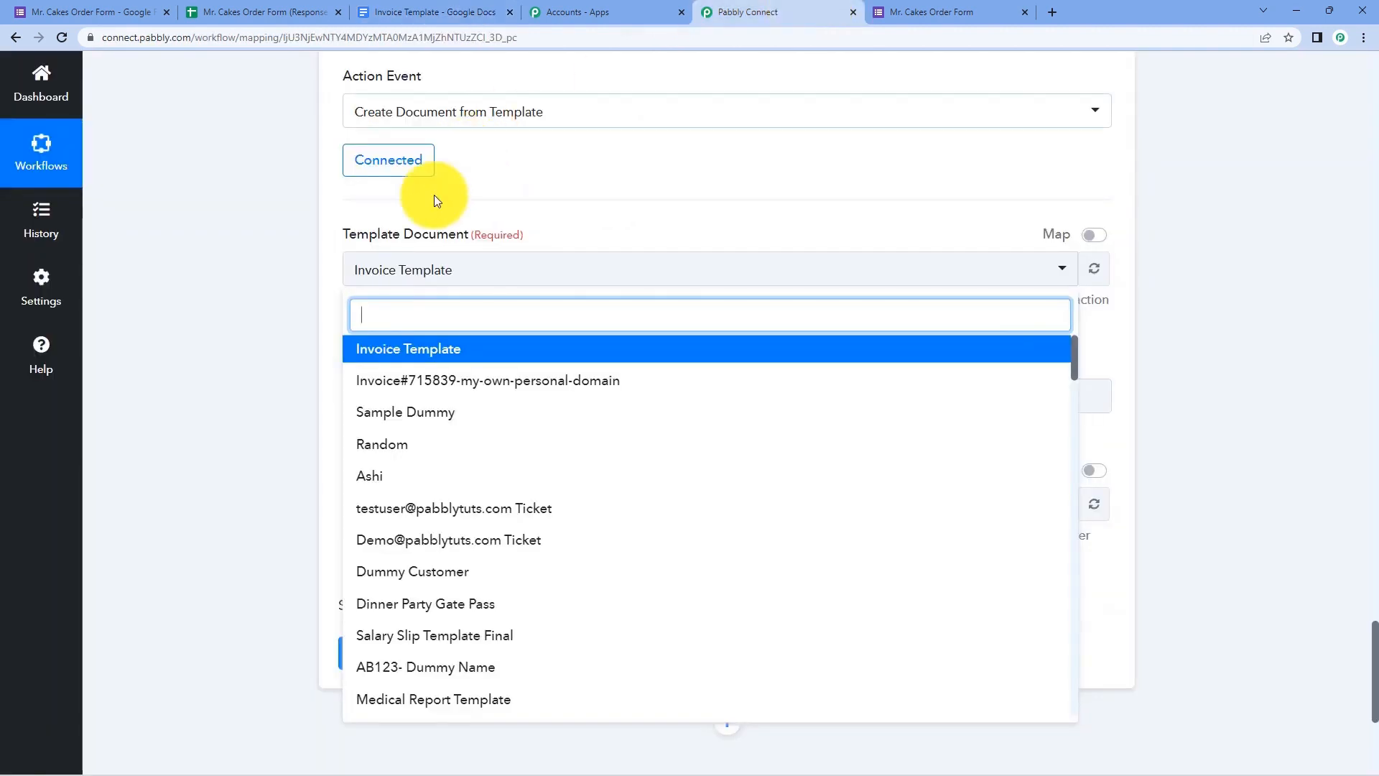
click(451, 352)
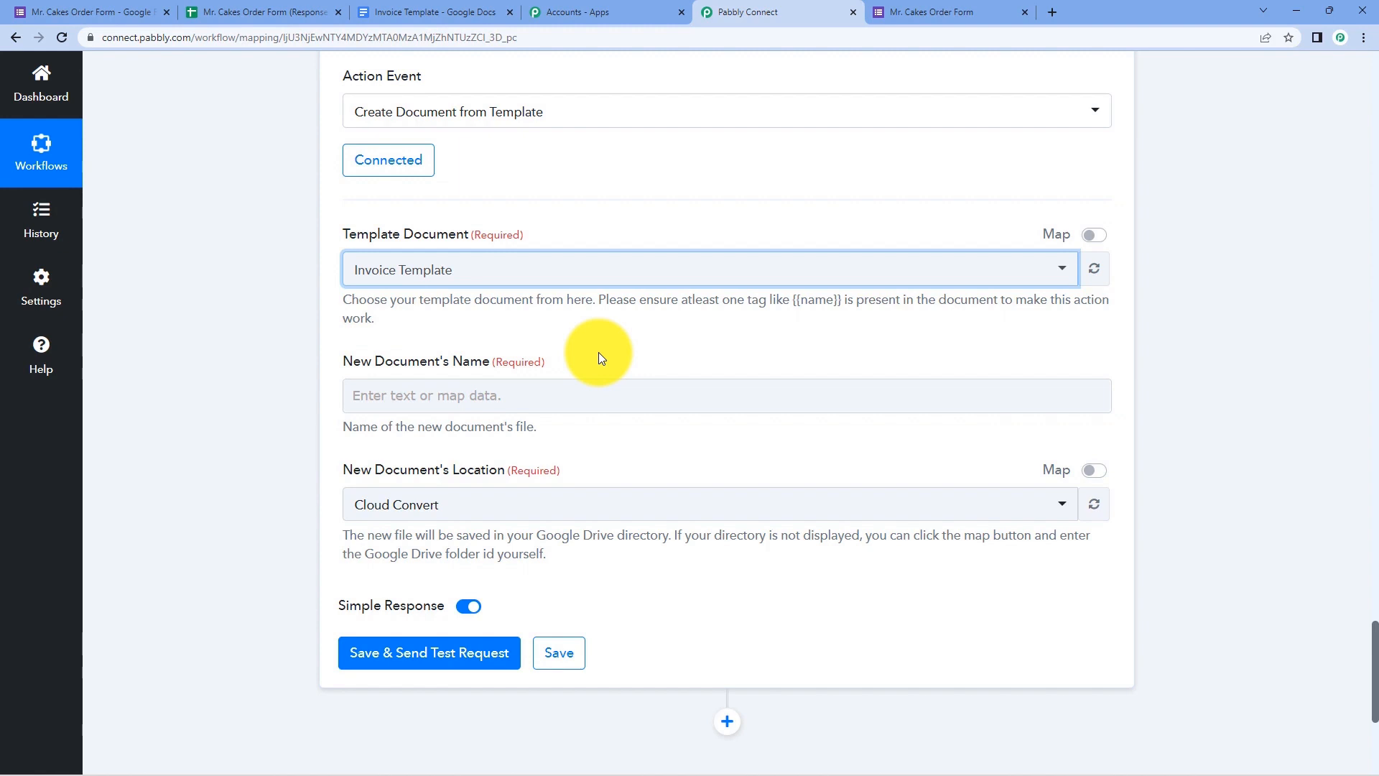
scroll(597, 352, up, 13)
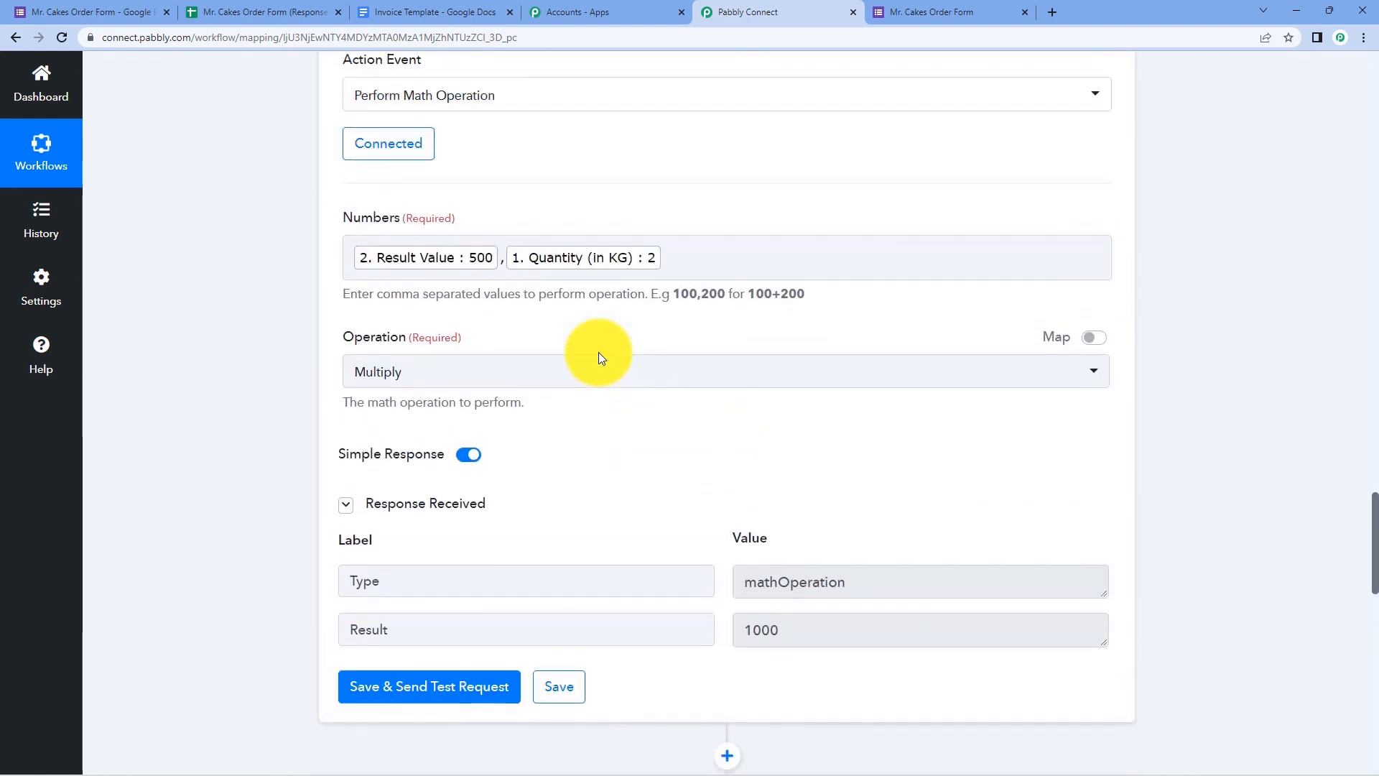
scroll(600, 356, up, 20)
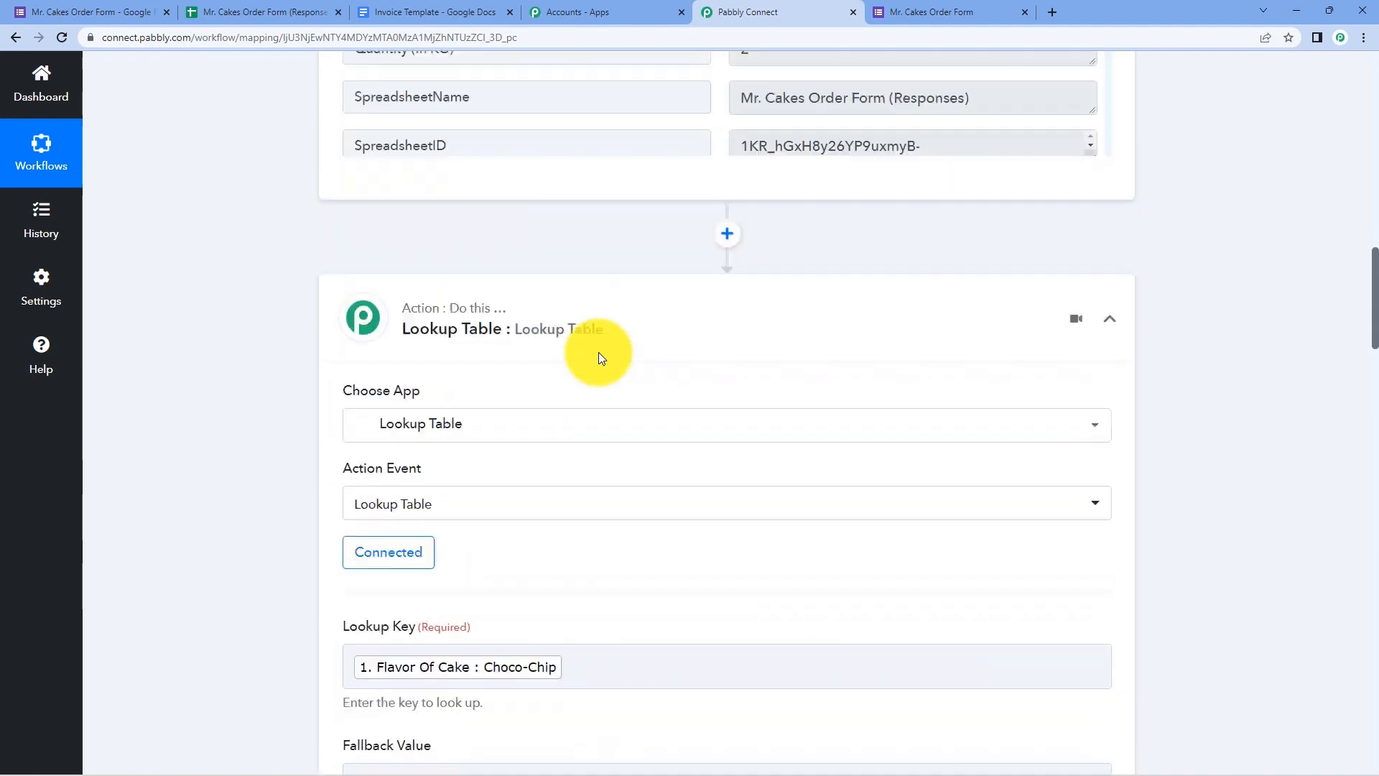
scroll(598, 352, up, 10)
scroll(877, 446, up, 2)
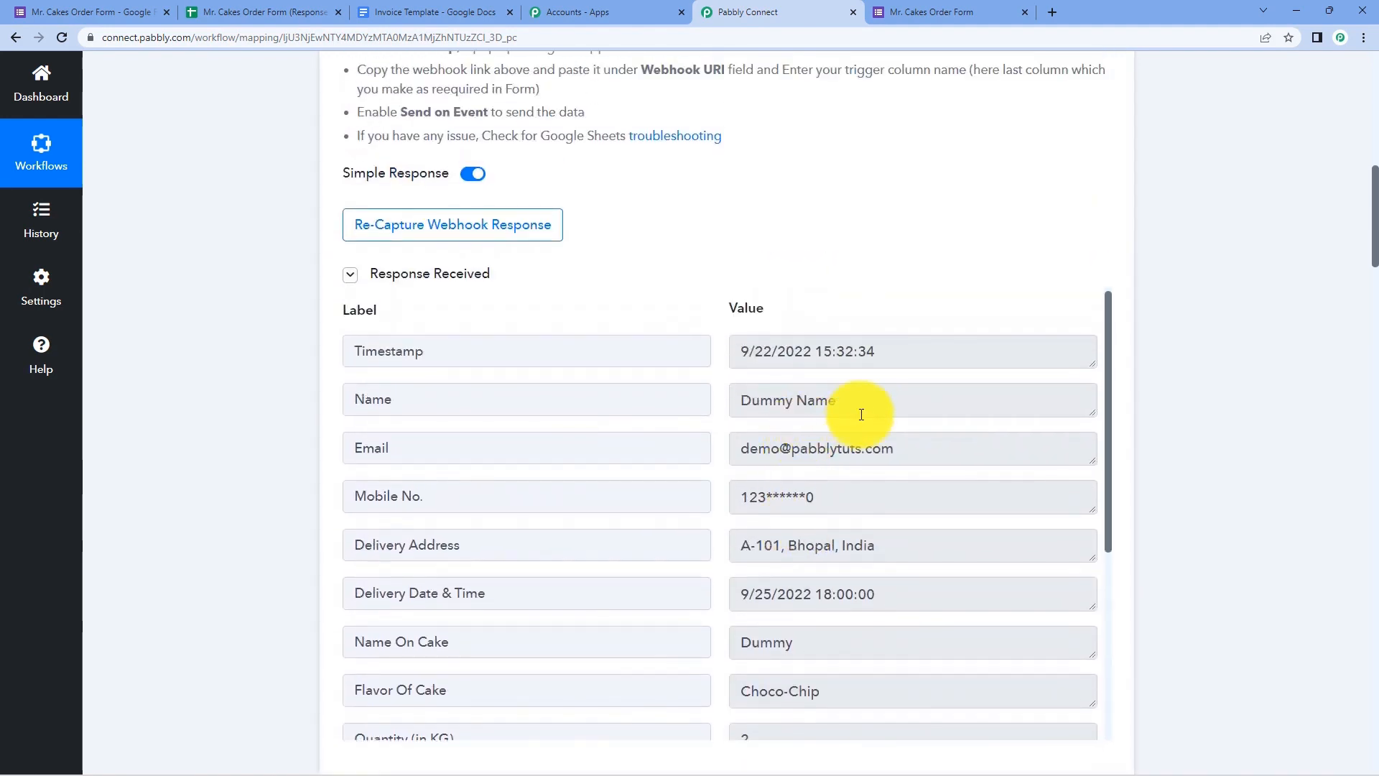
drag(861, 414, 735, 405)
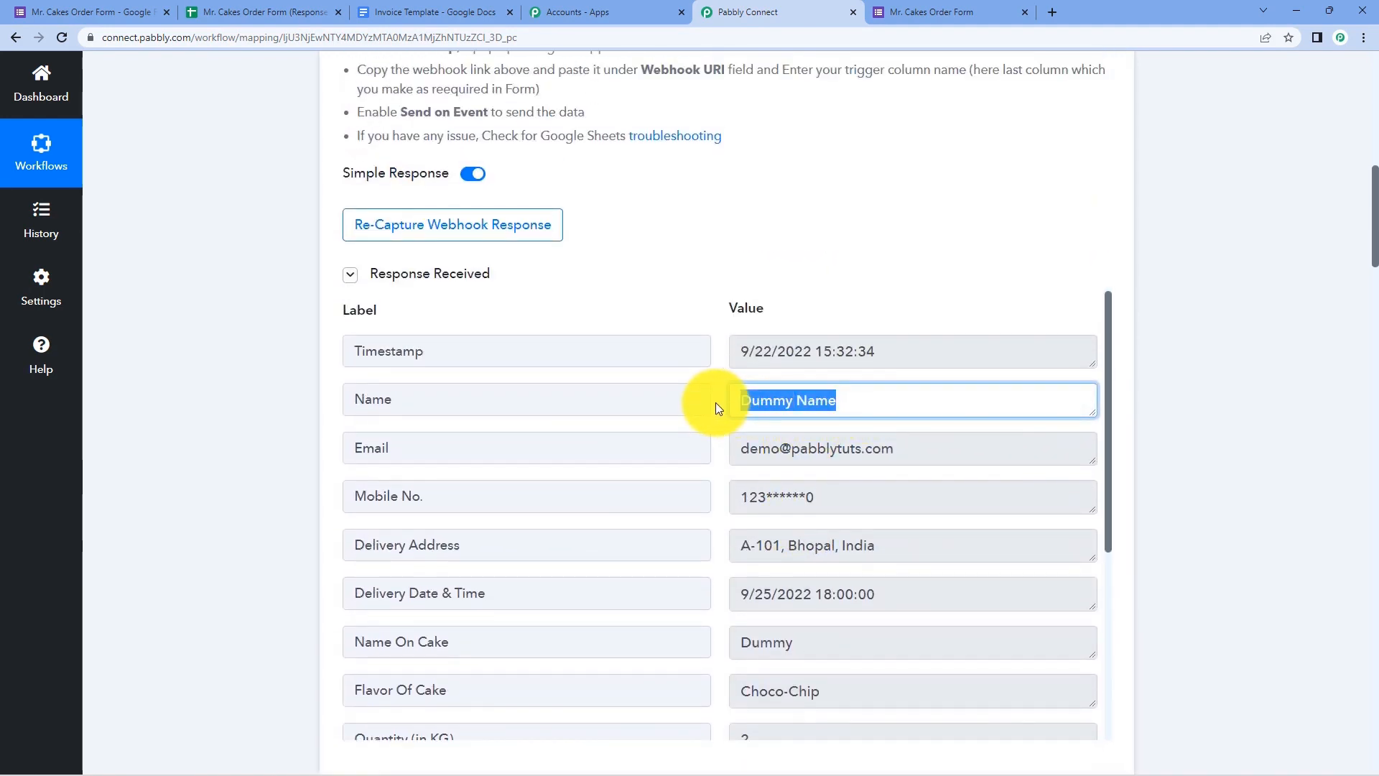
click(717, 404)
drag(893, 351, 721, 364)
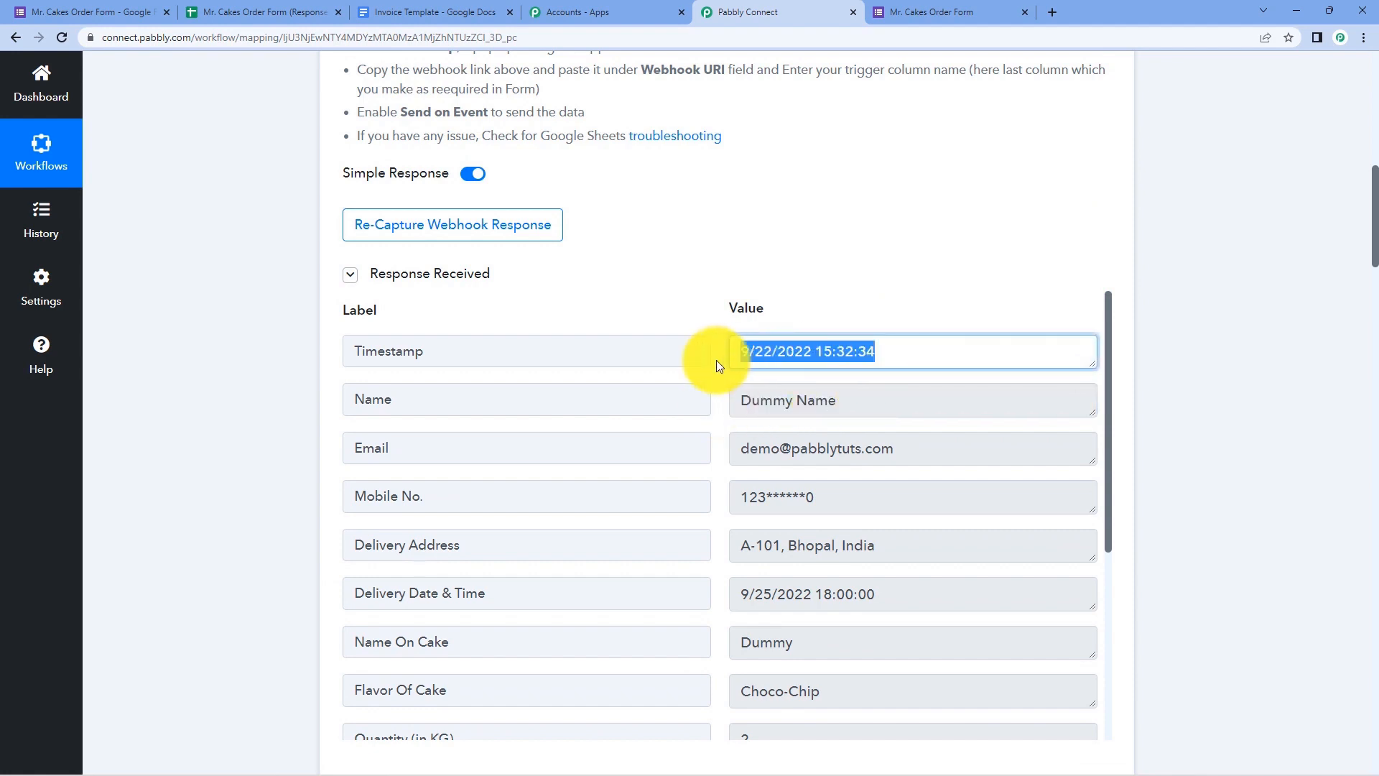
click(716, 363)
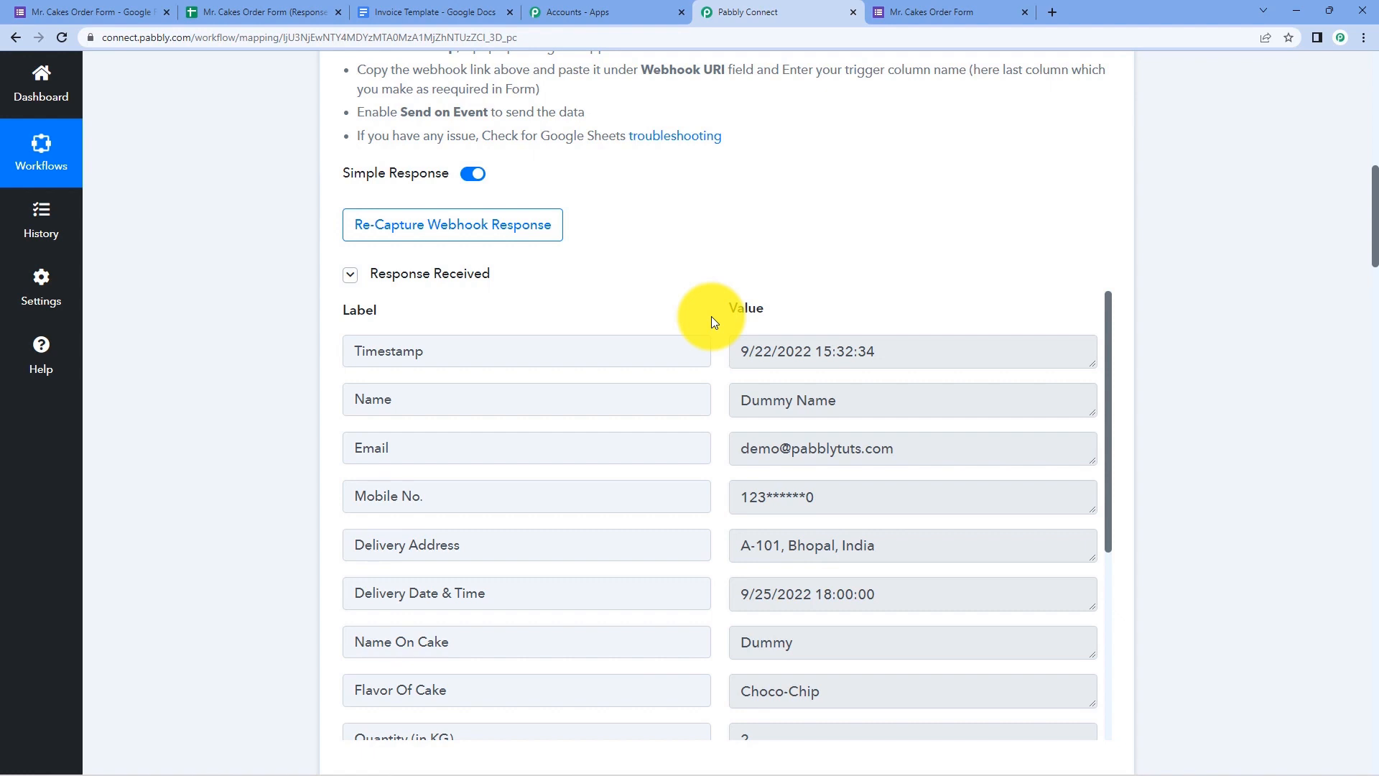
click(231, 12)
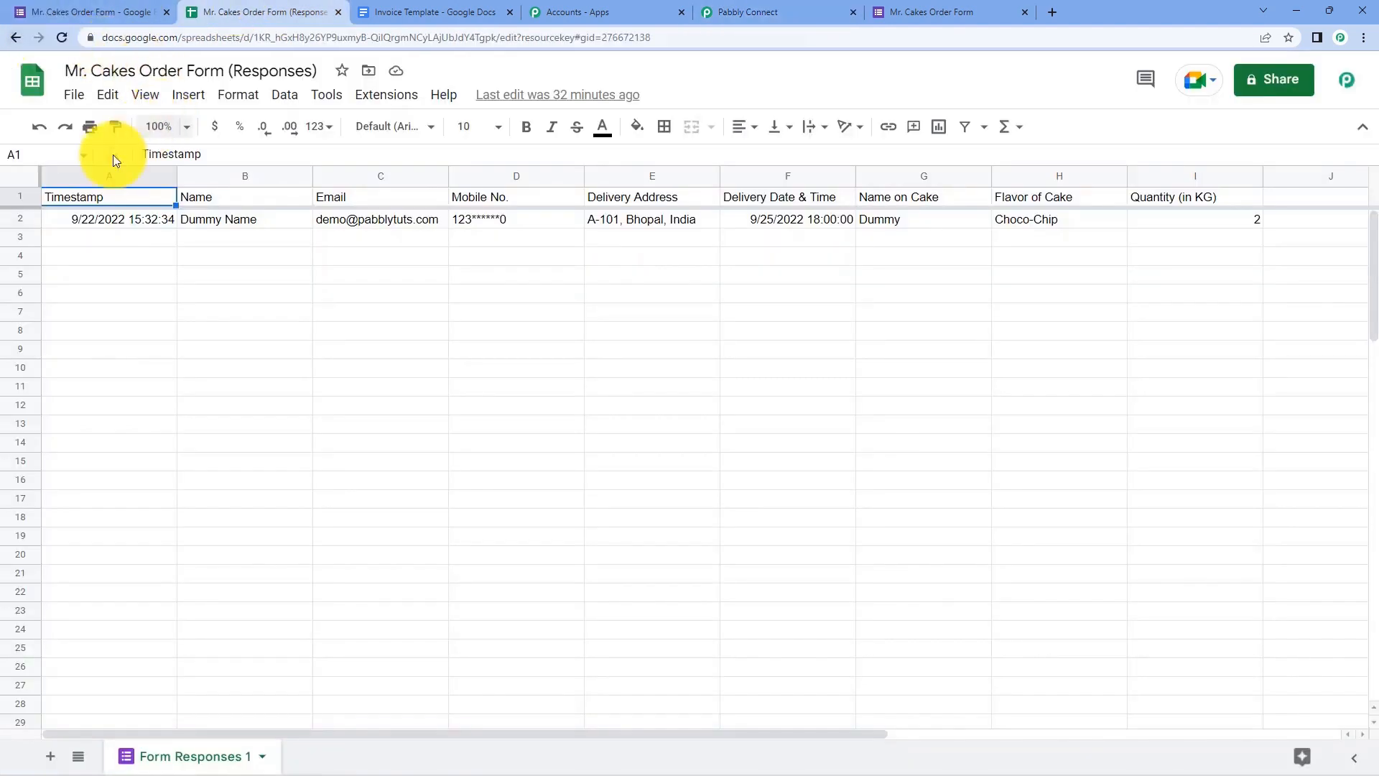
click(118, 219)
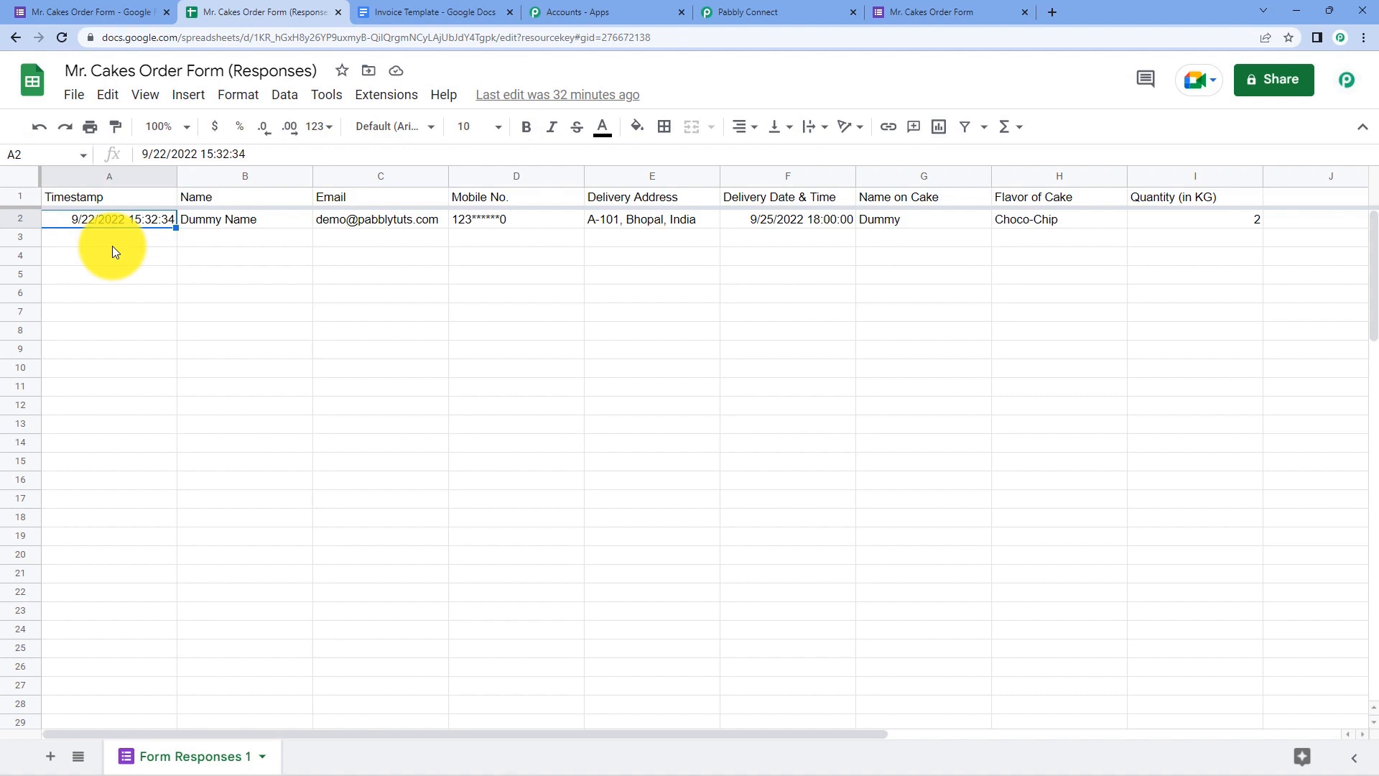
click(736, 11)
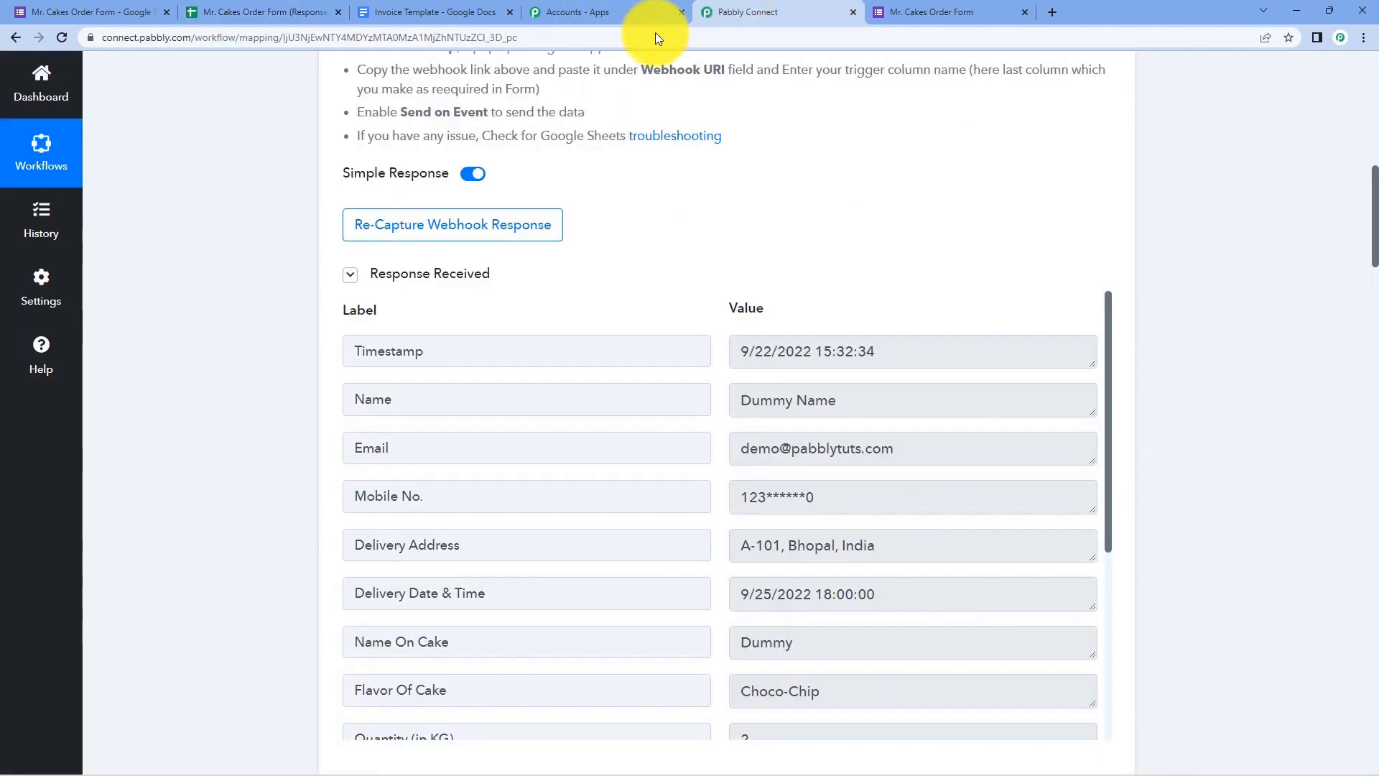
drag(840, 400, 677, 400)
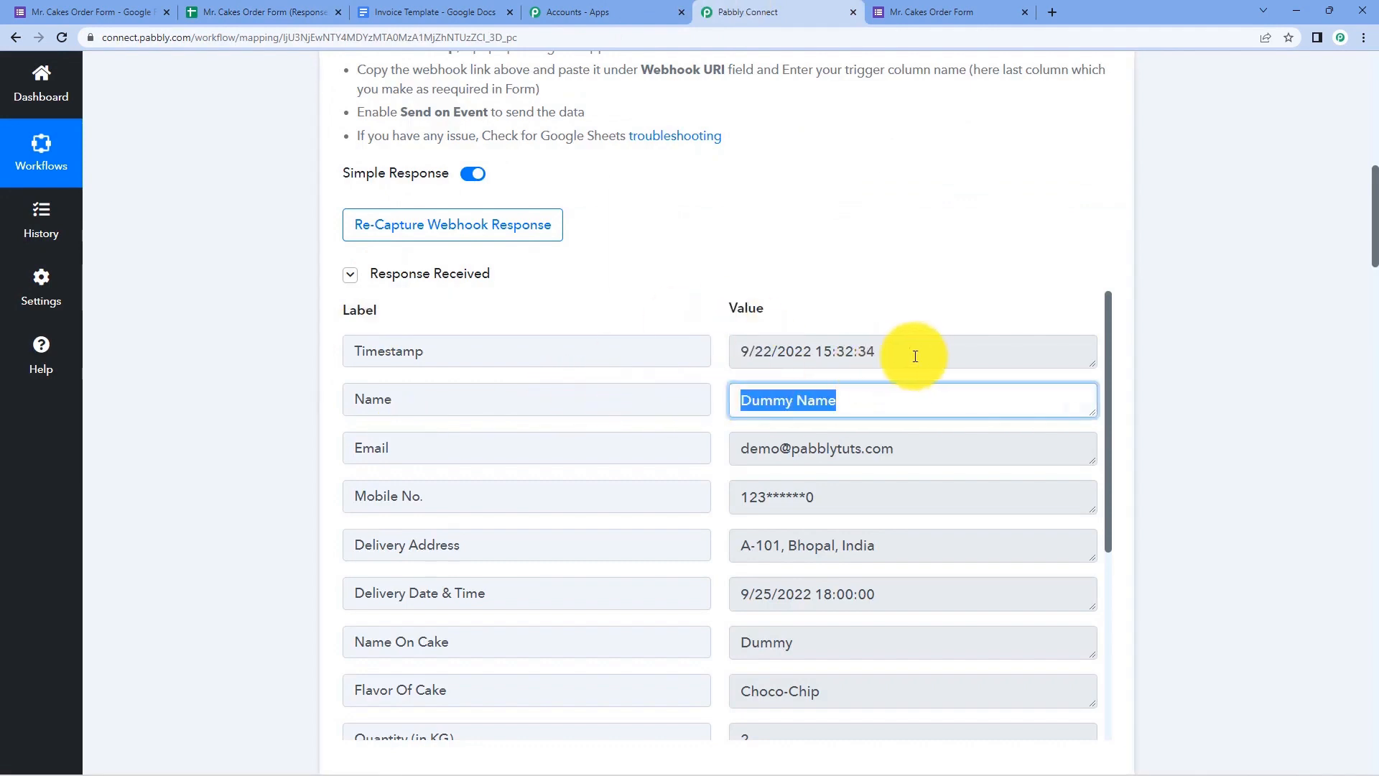
drag(912, 357, 722, 320)
click(692, 308)
scroll(242, 403, down, 10)
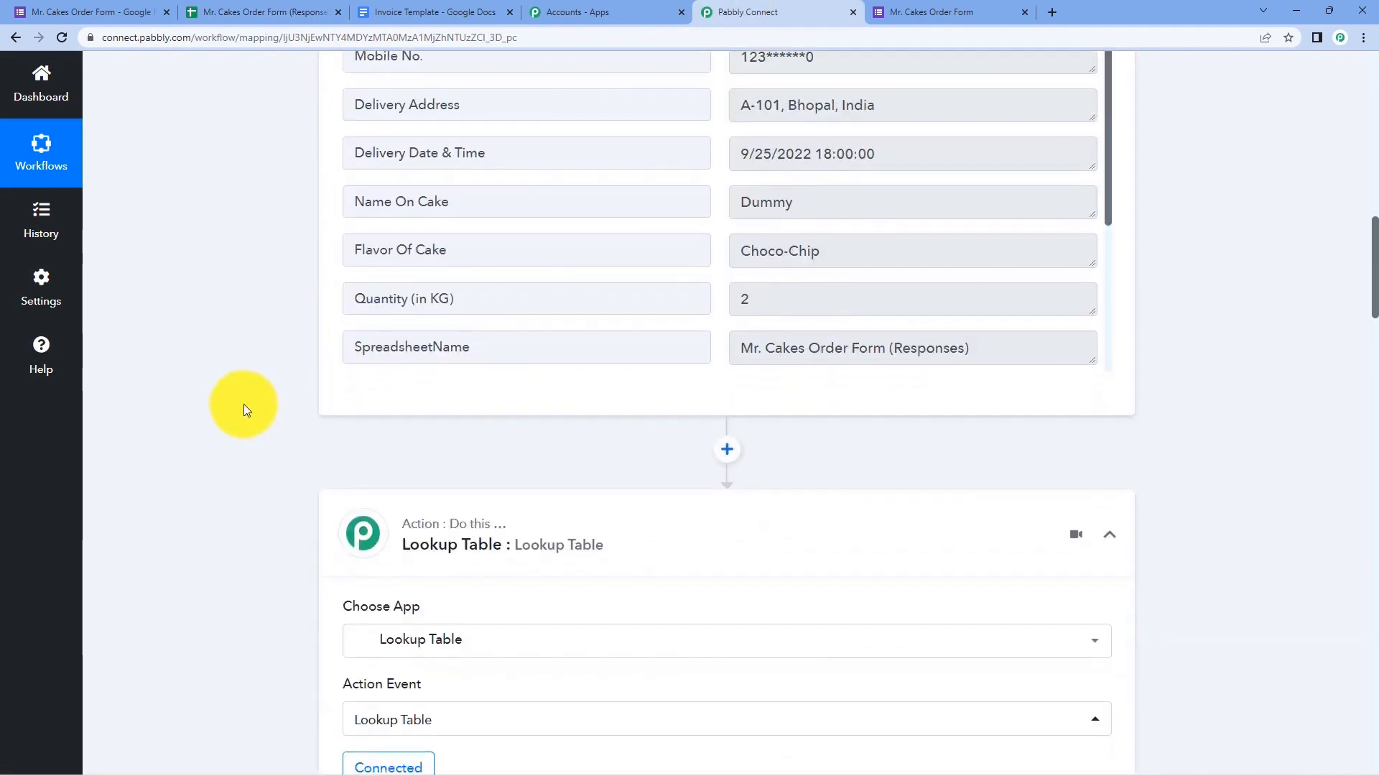
scroll(262, 404, down, 20)
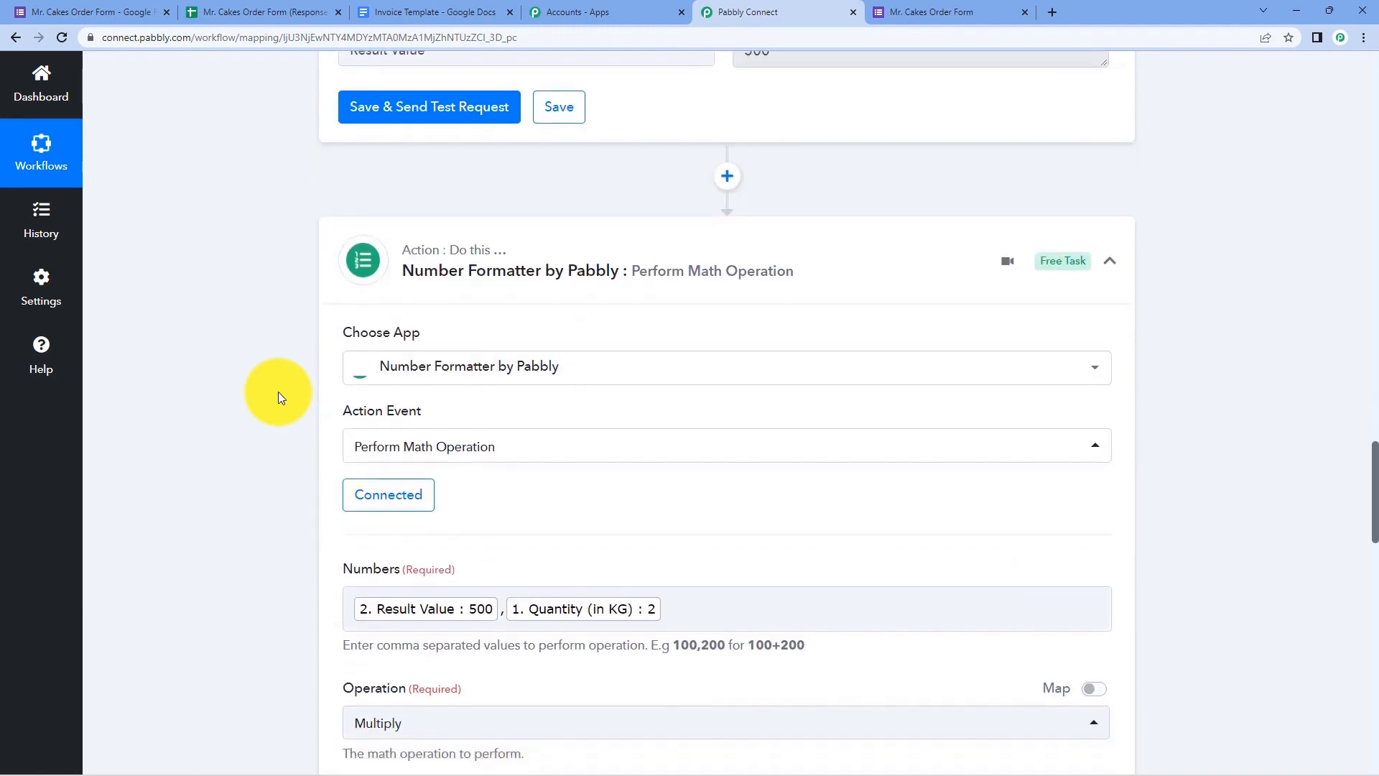
scroll(278, 391, down, 15)
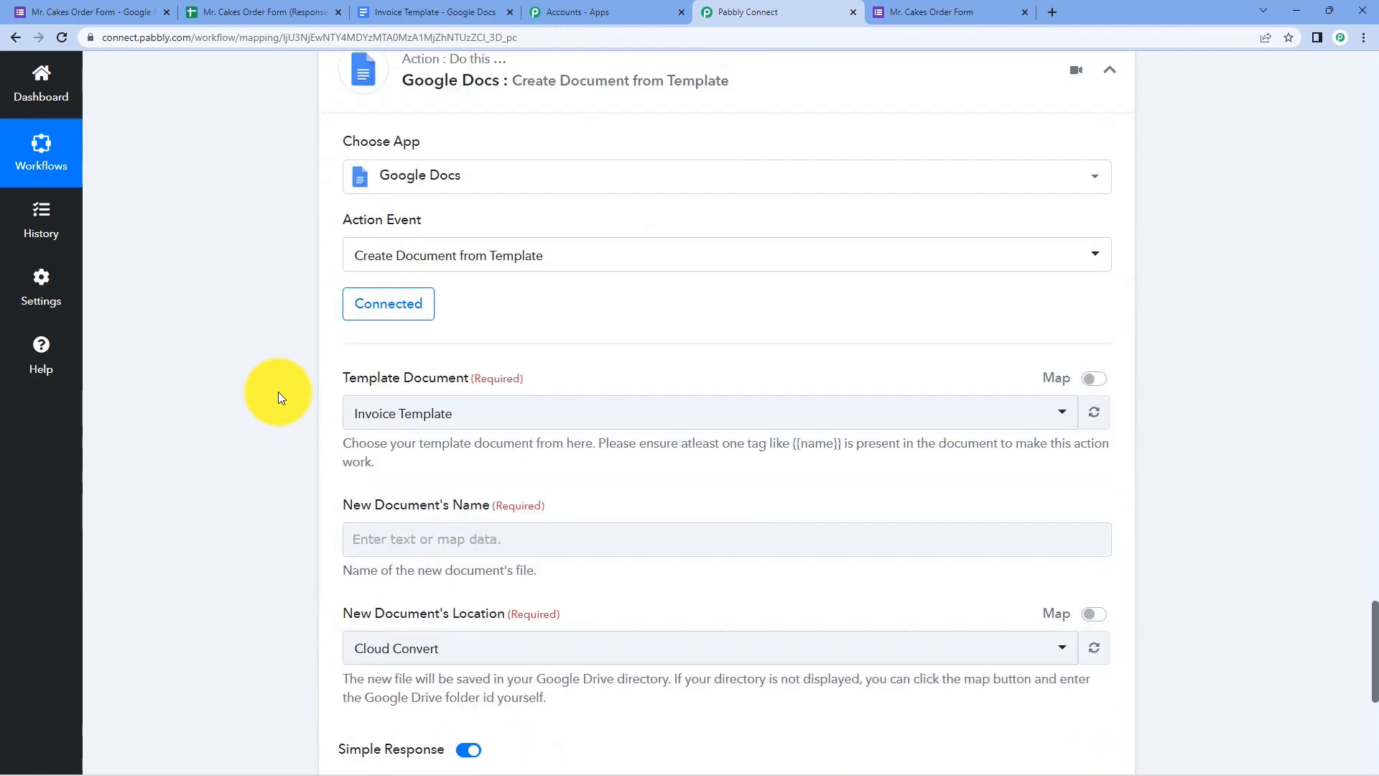
- Set the new document's name to the form's Name, ' - ', and Timestamp
click(356, 255)
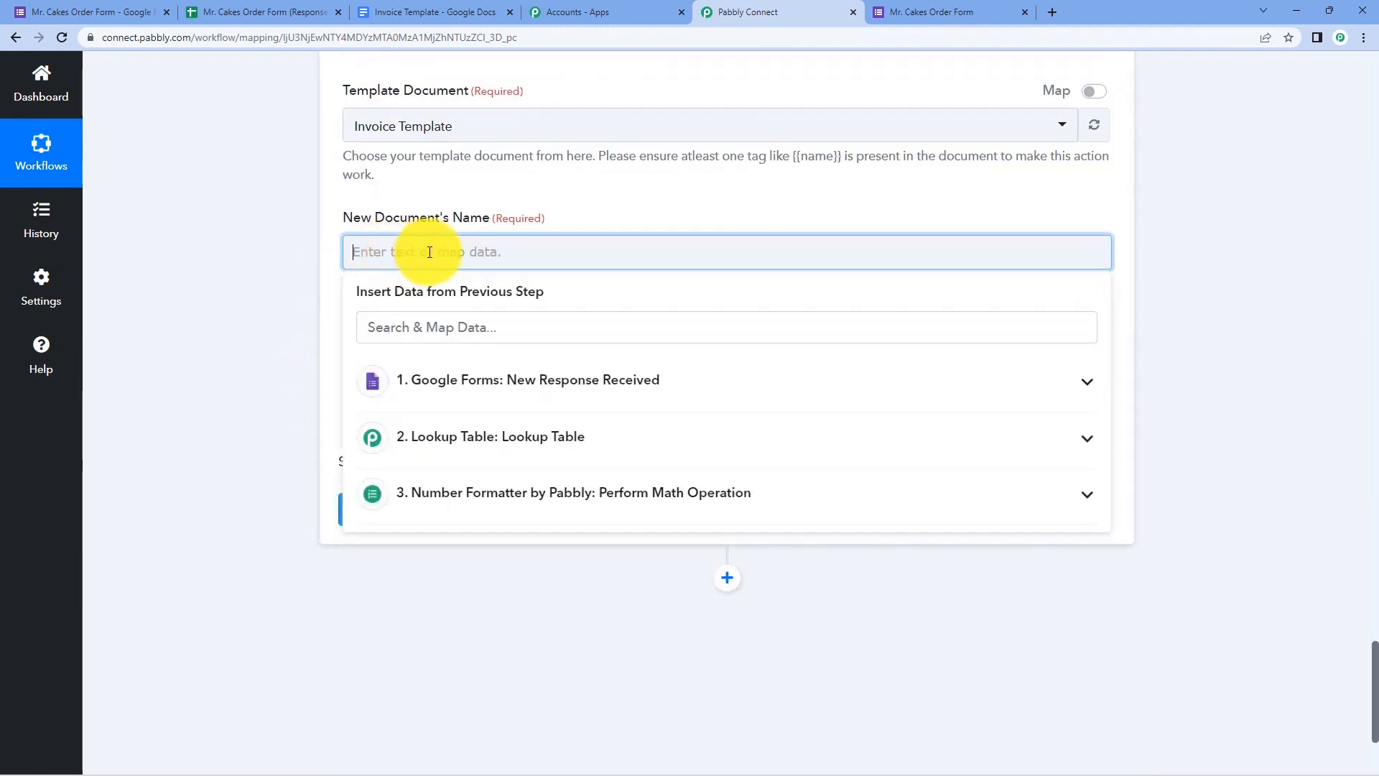
click(493, 384)
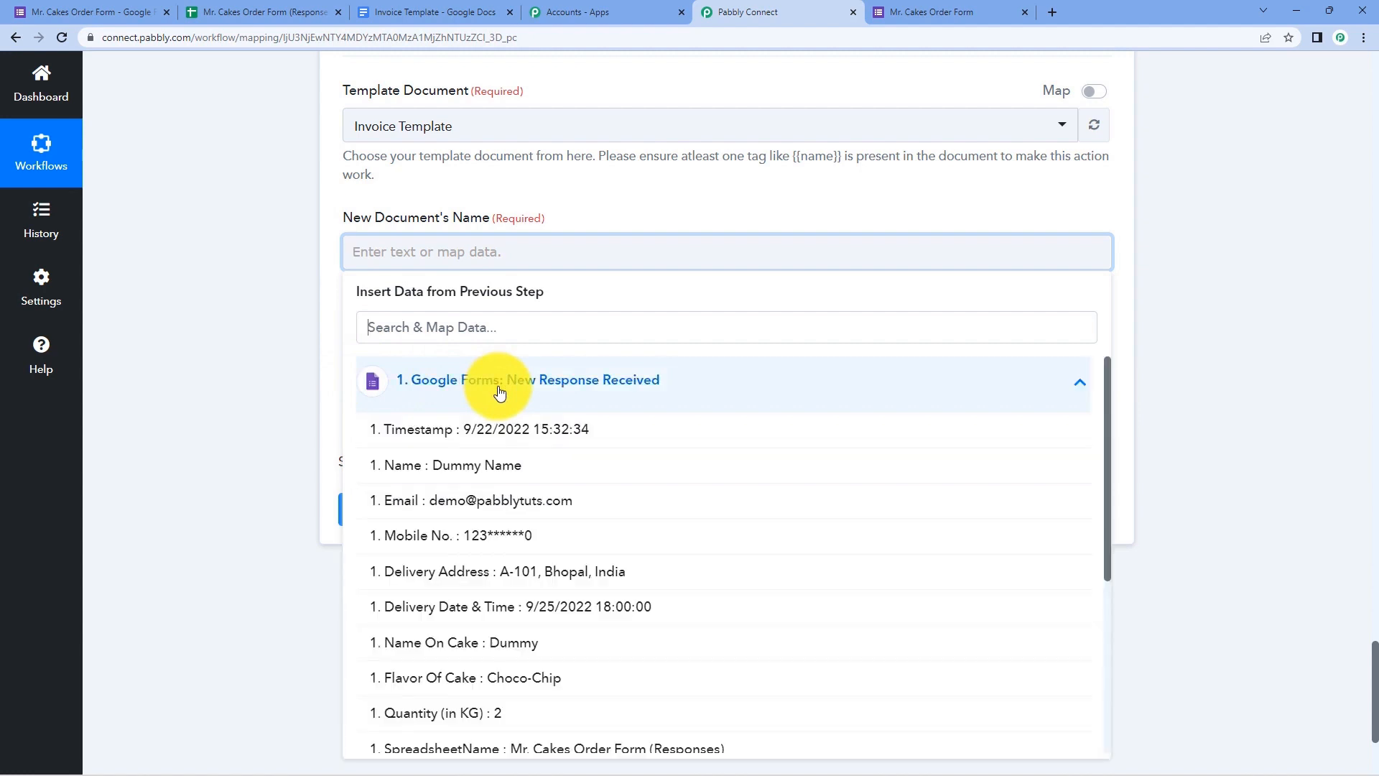
click(453, 466)
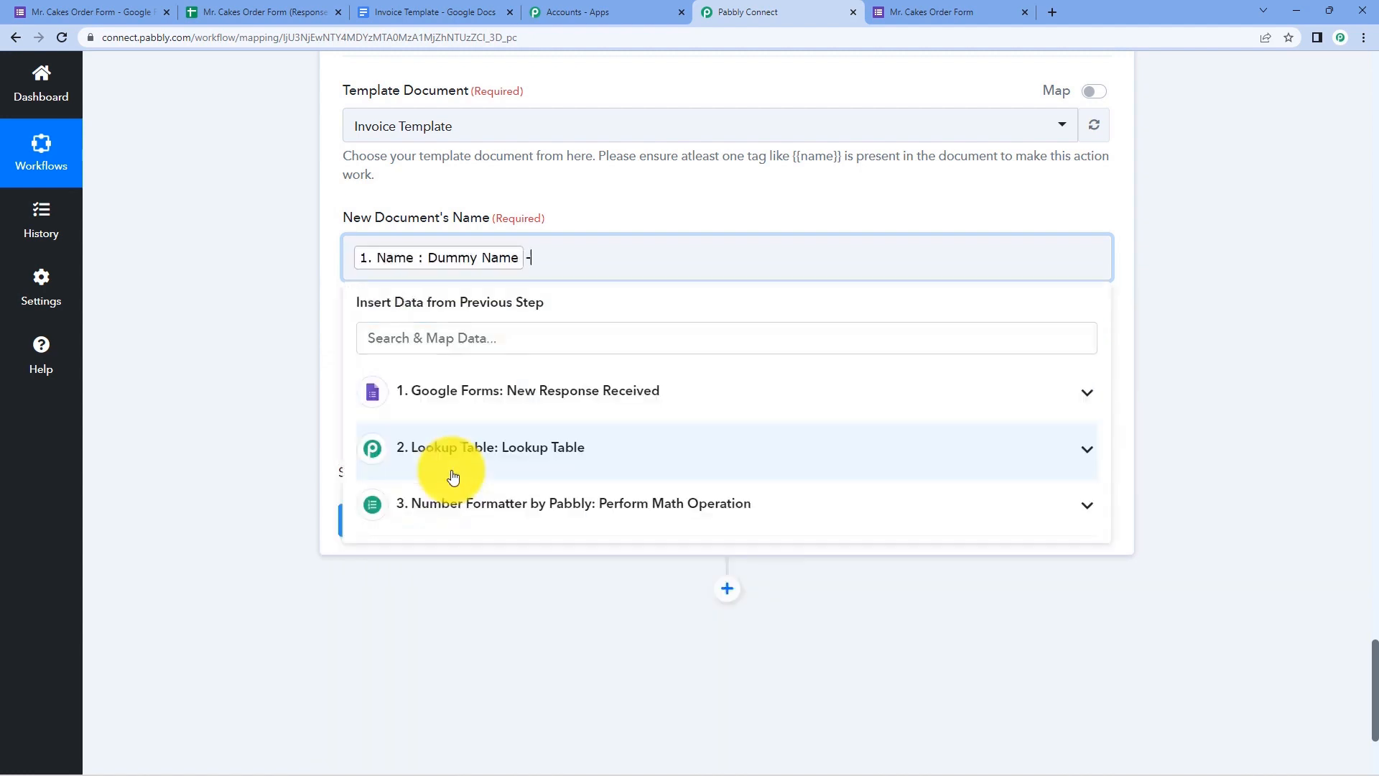
click(448, 391)
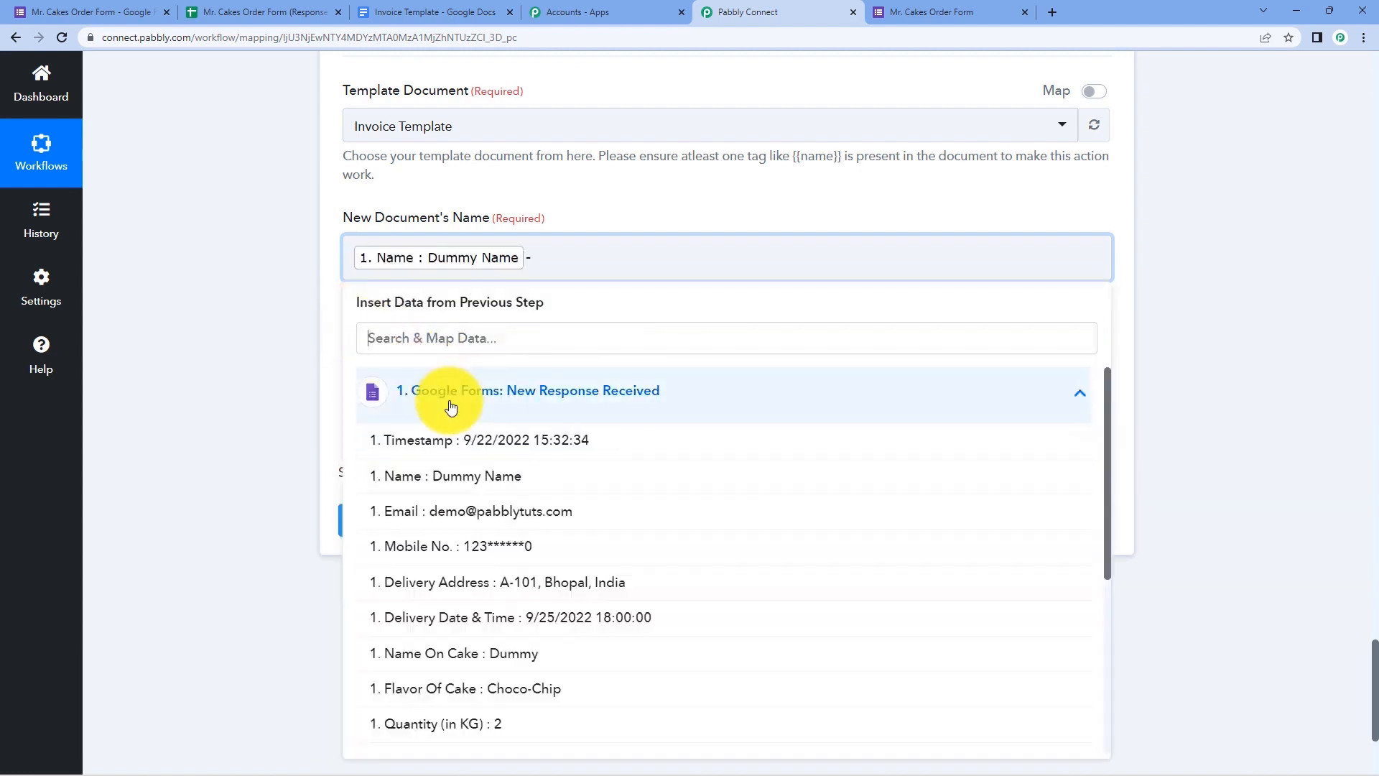
click(450, 447)
click(279, 363)
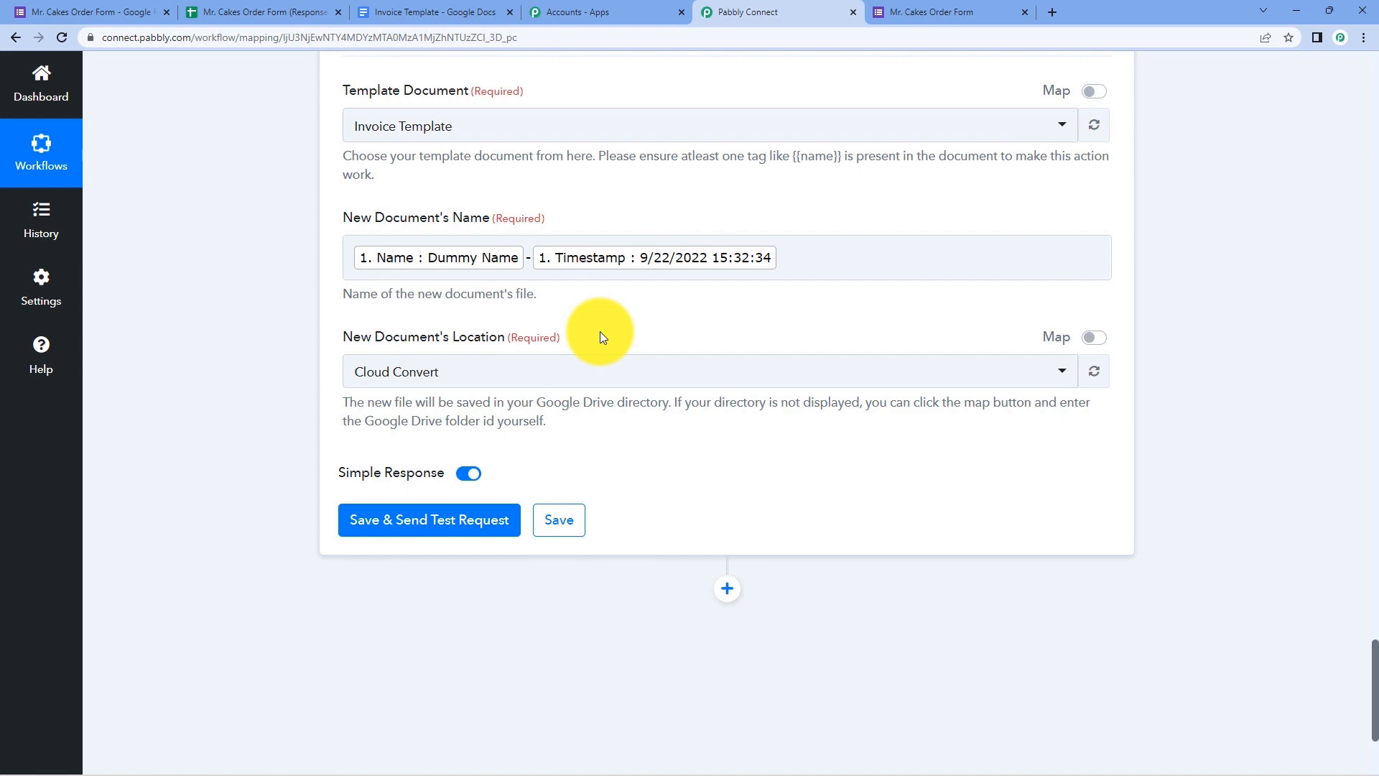
click(589, 379)
click(651, 337)
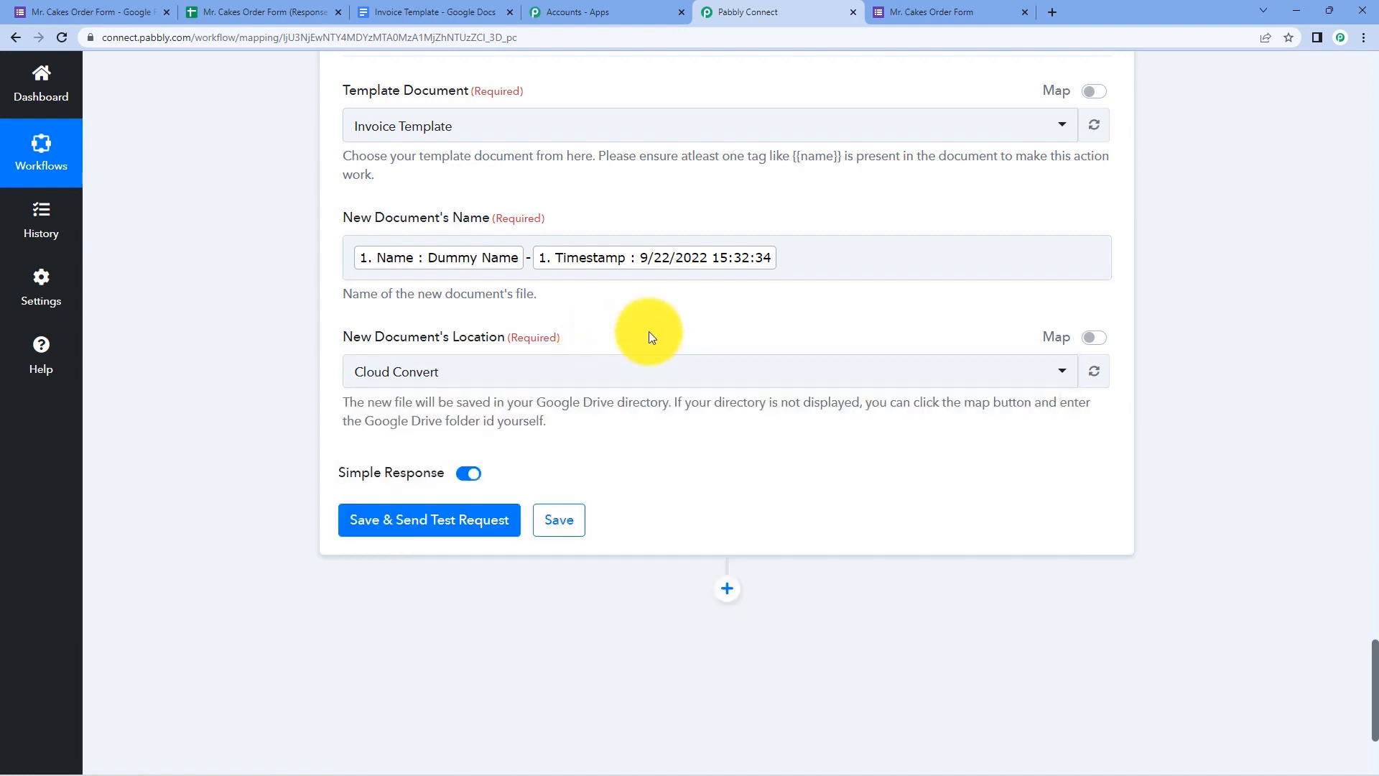
- Open the empty New Files folder in Google Drive, then reopen the Location list
click(1053, 12)
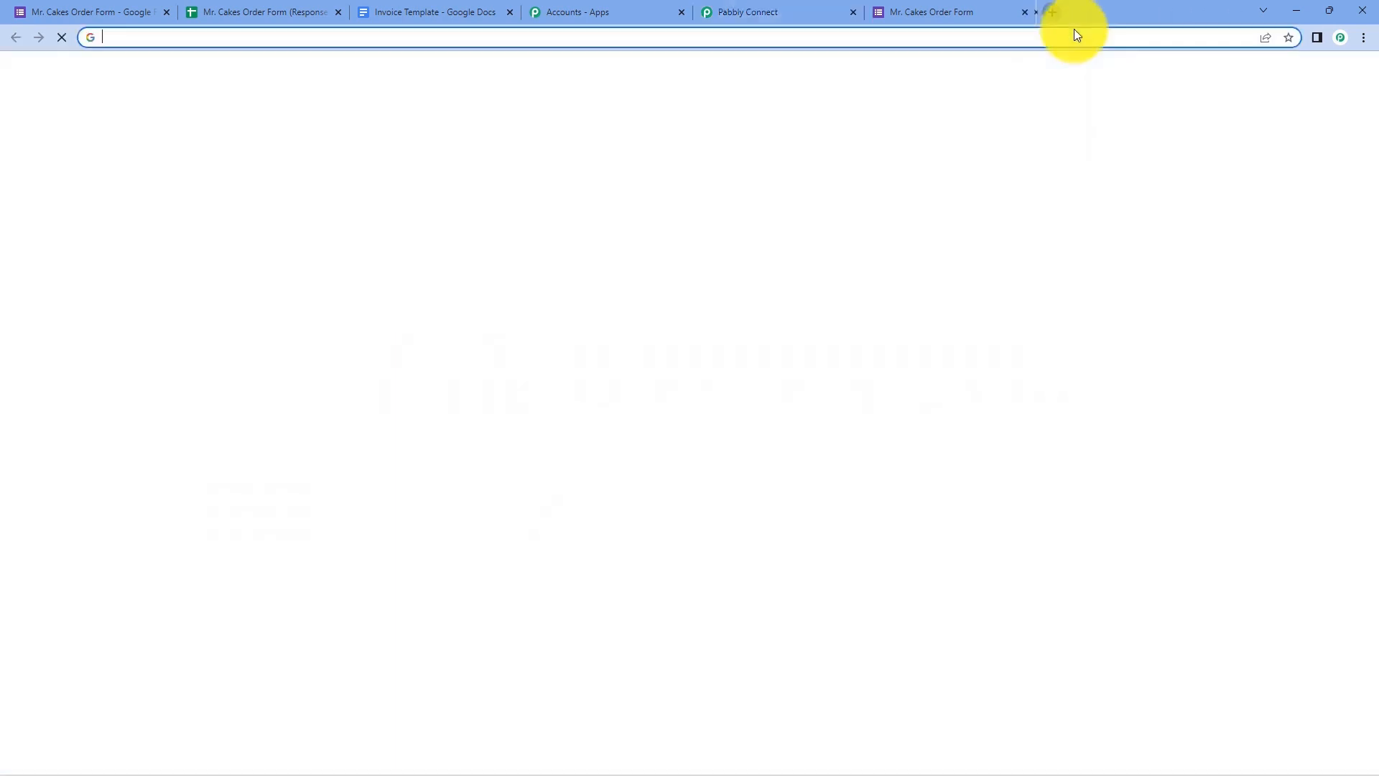
click(1306, 80)
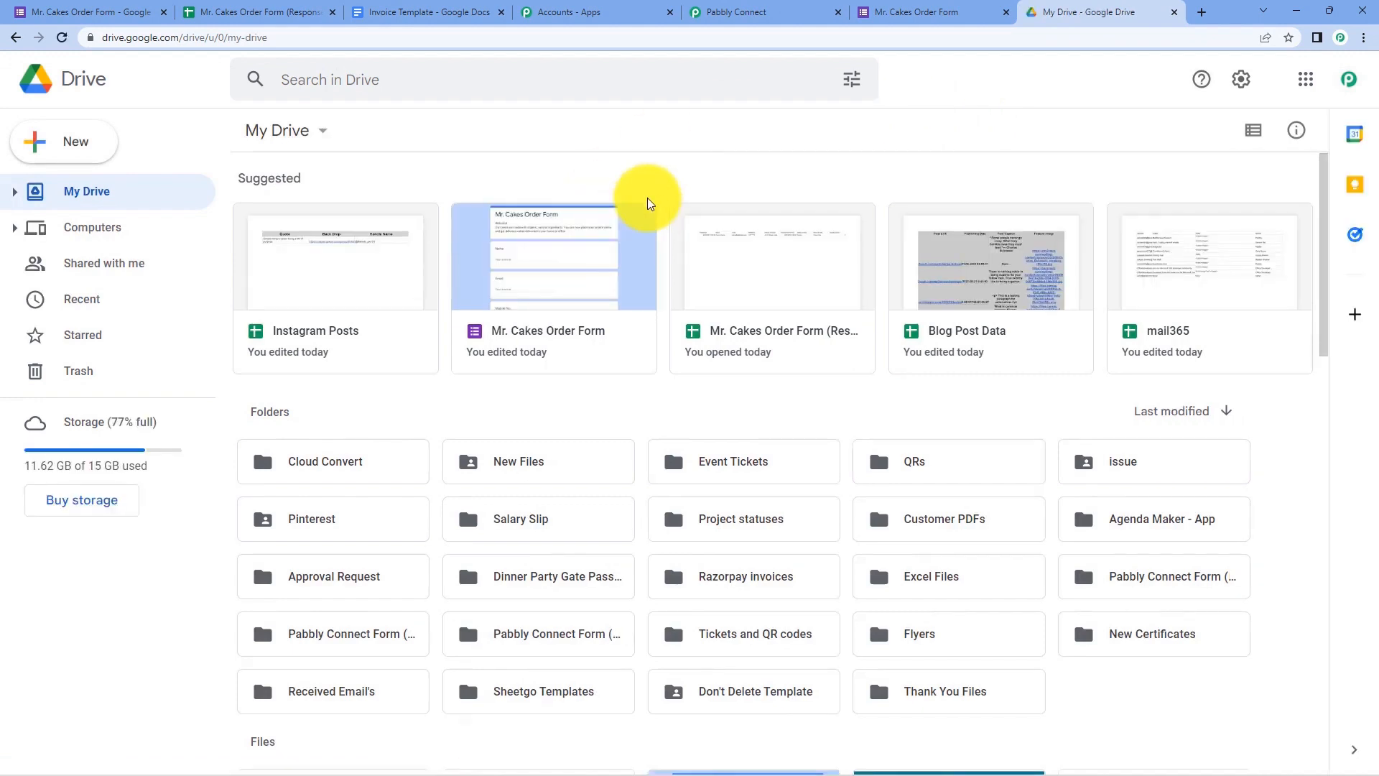
click(532, 465)
double_click(531, 464)
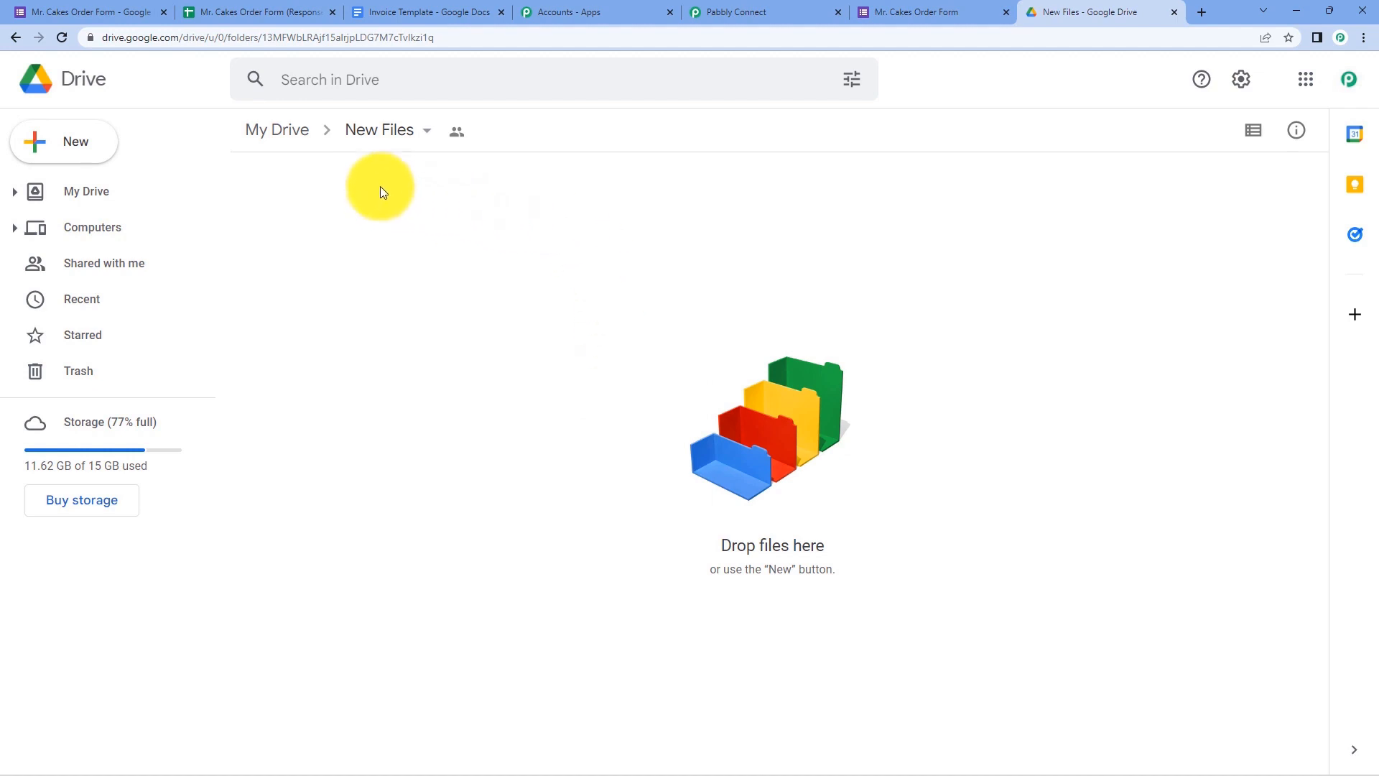
click(804, 8)
click(507, 371)
scroll(343, 350, down, 2)
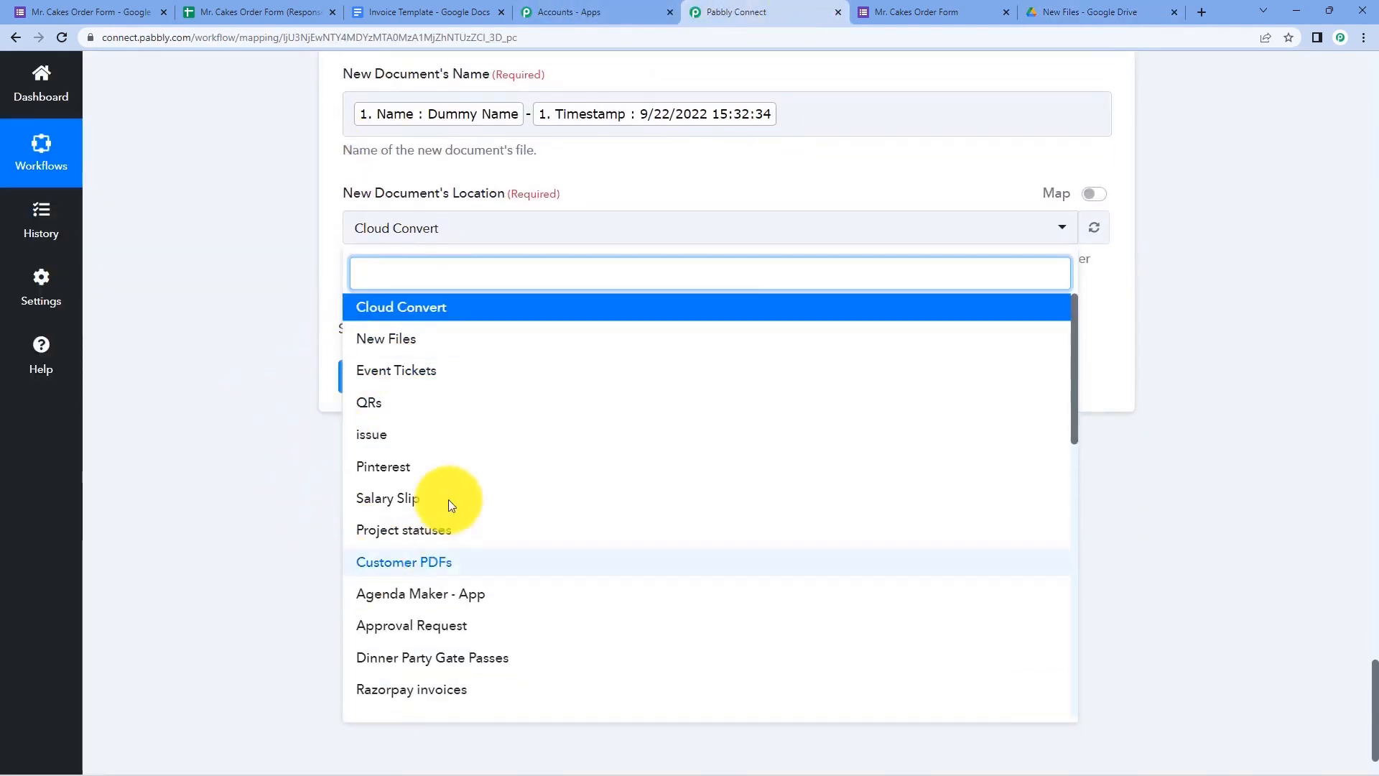
- Select New Files as the location and compare the placeholder fields with the Invoice Template
click(417, 343)
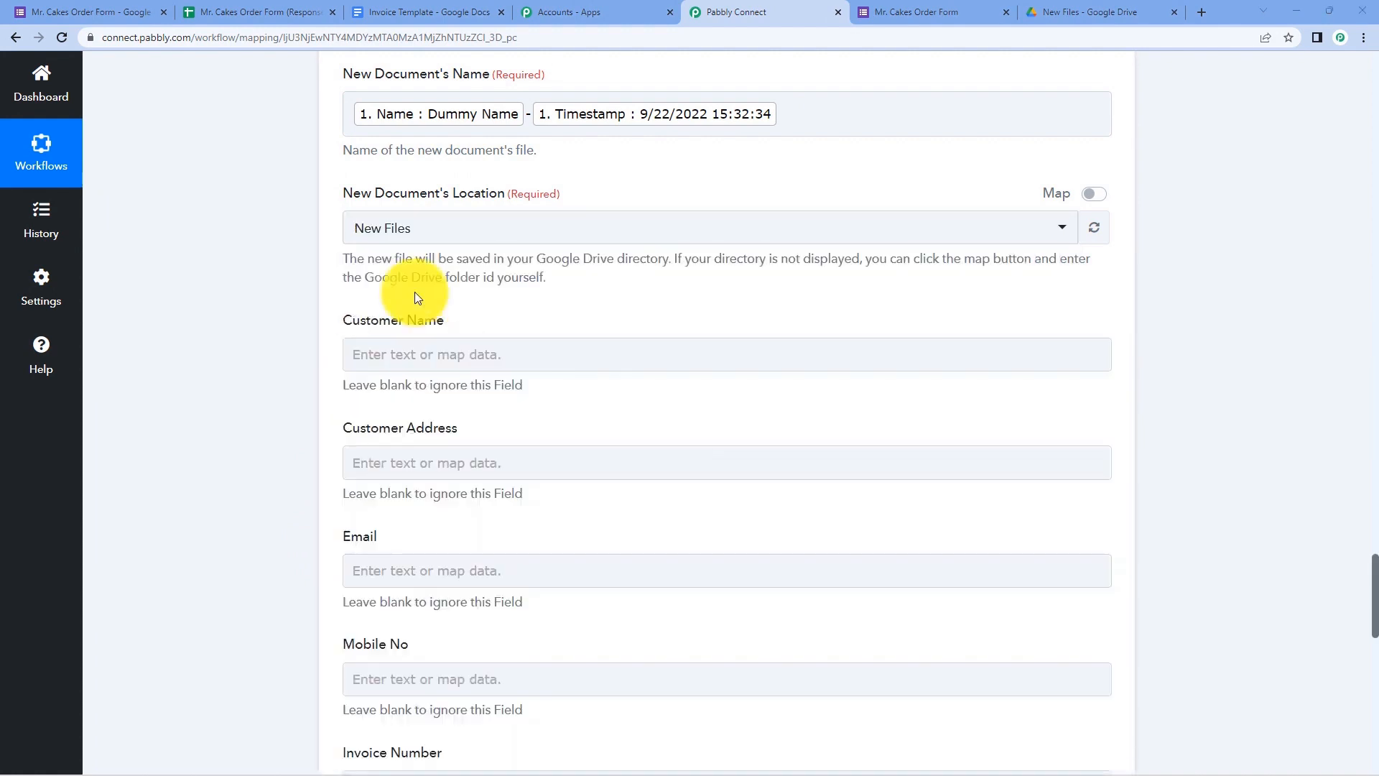
scroll(416, 291, down, 2)
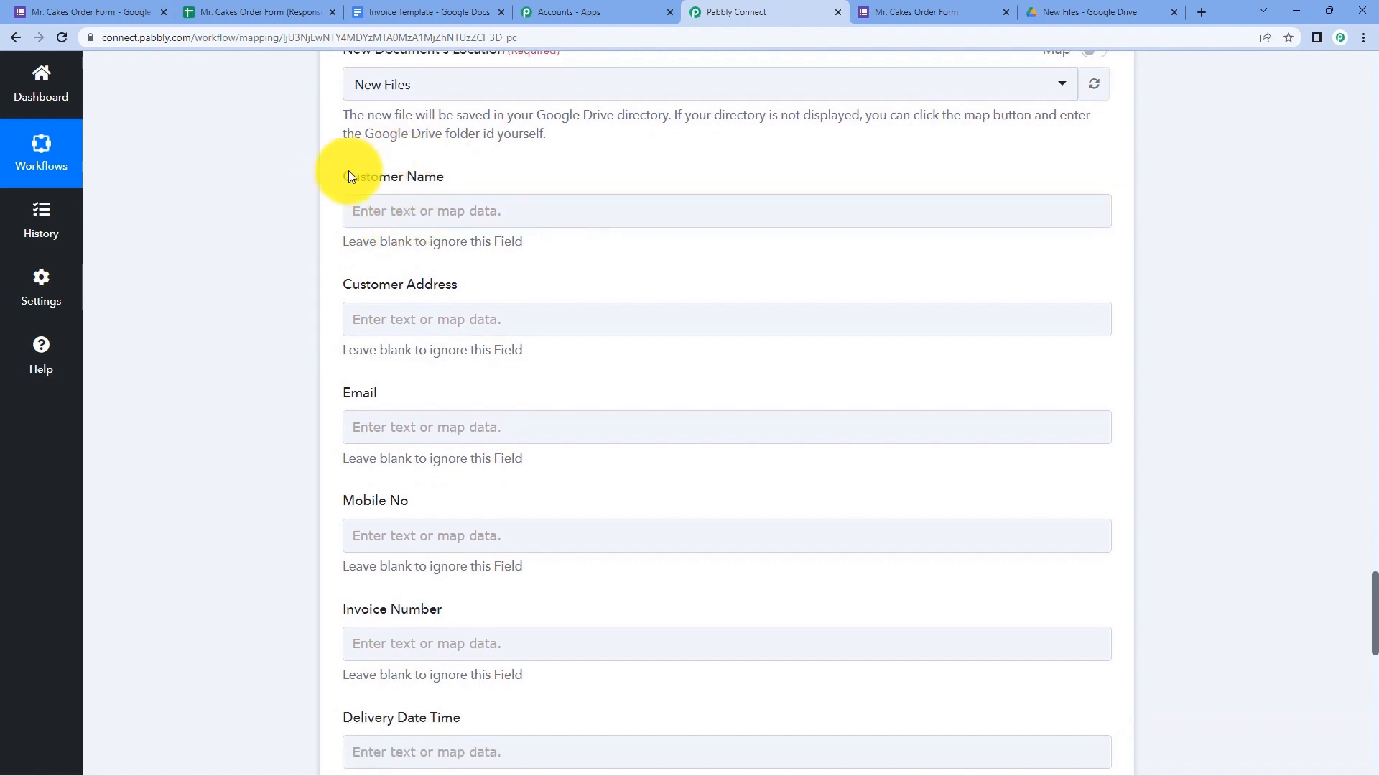
scroll(280, 247, down, 1)
scroll(316, 258, down, 3)
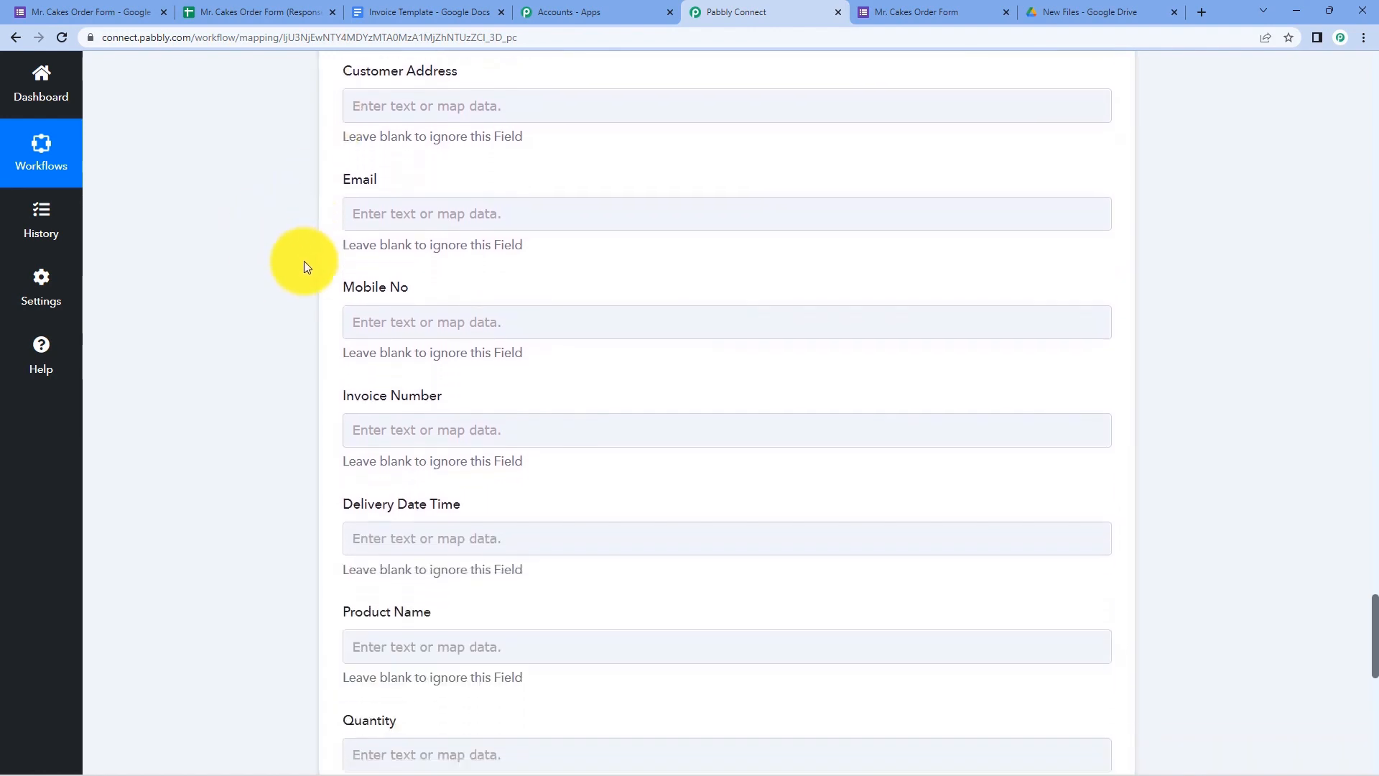
click(397, 13)
scroll(360, 244, up, 3)
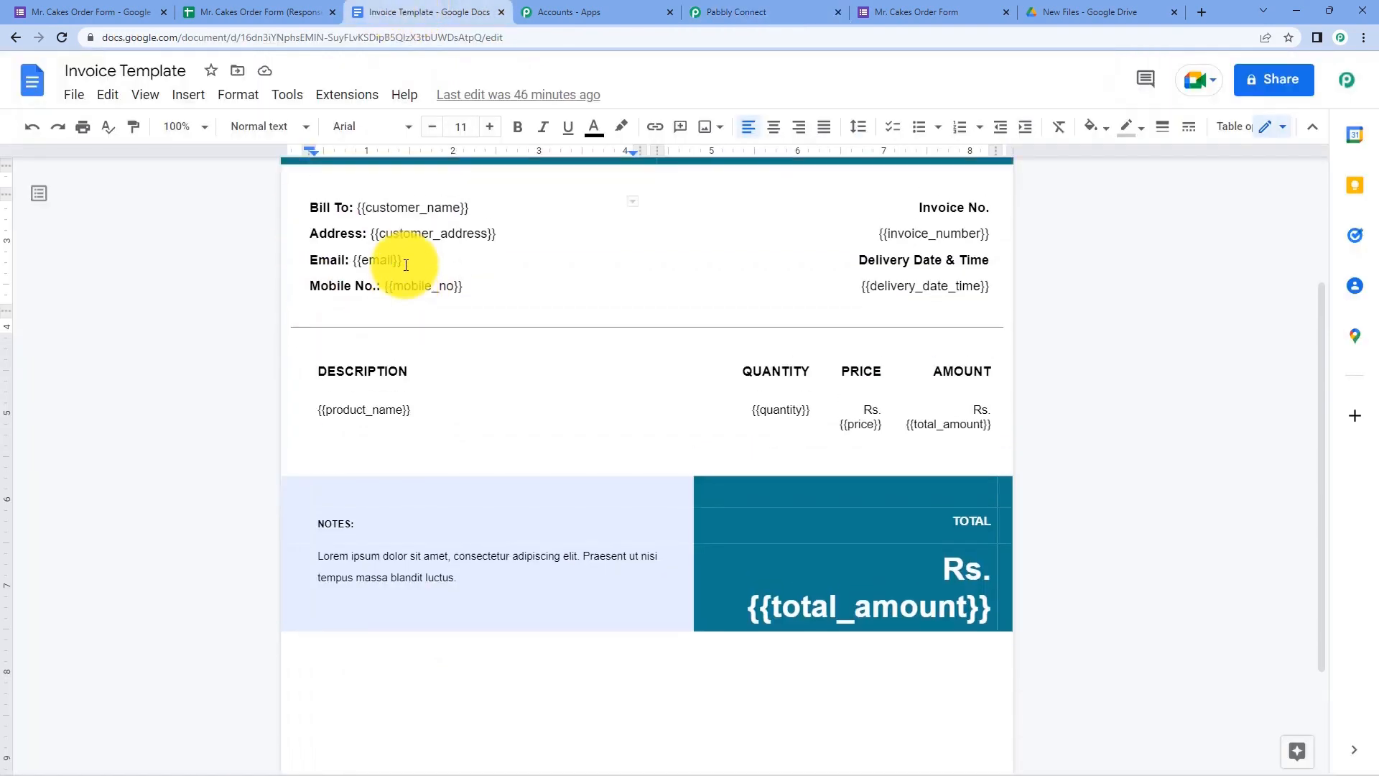
click(775, 11)
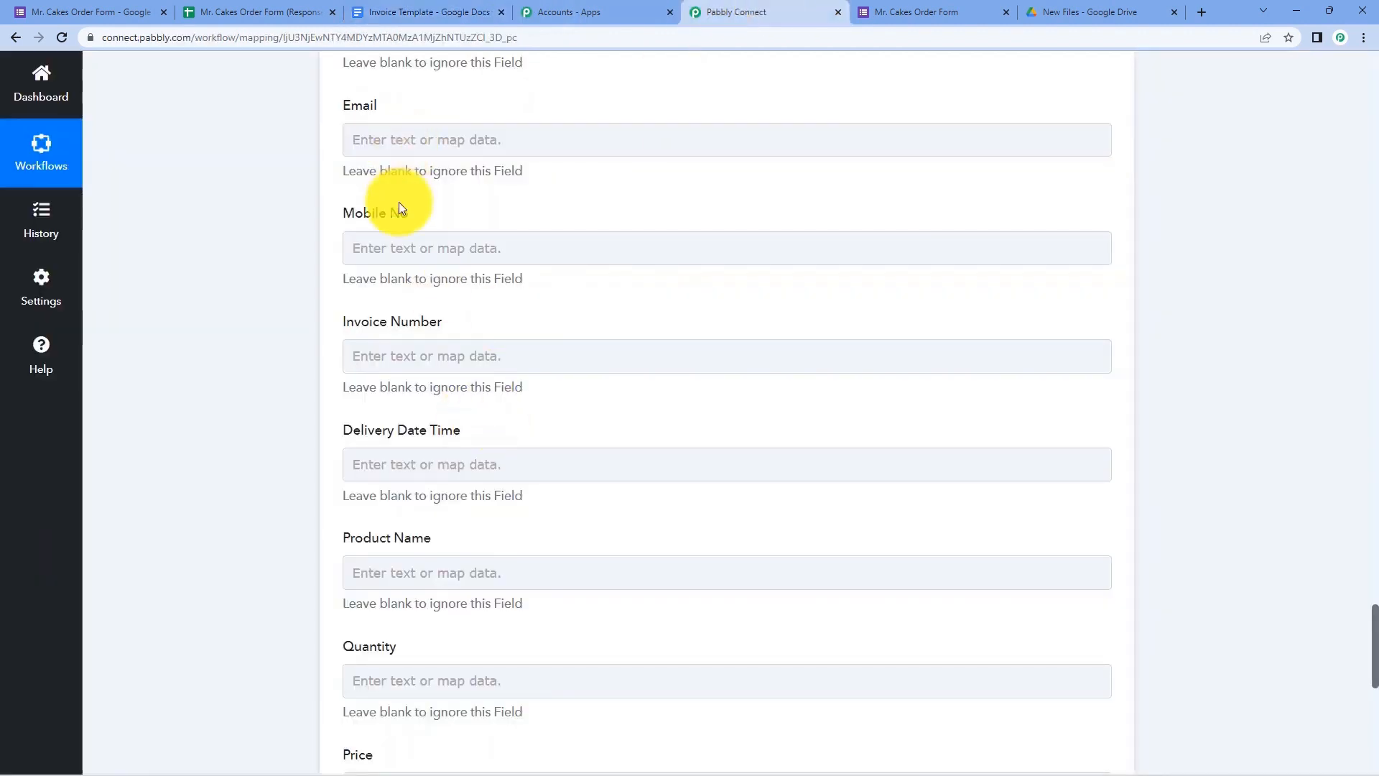
scroll(381, 237, up, 5)
click(446, 11)
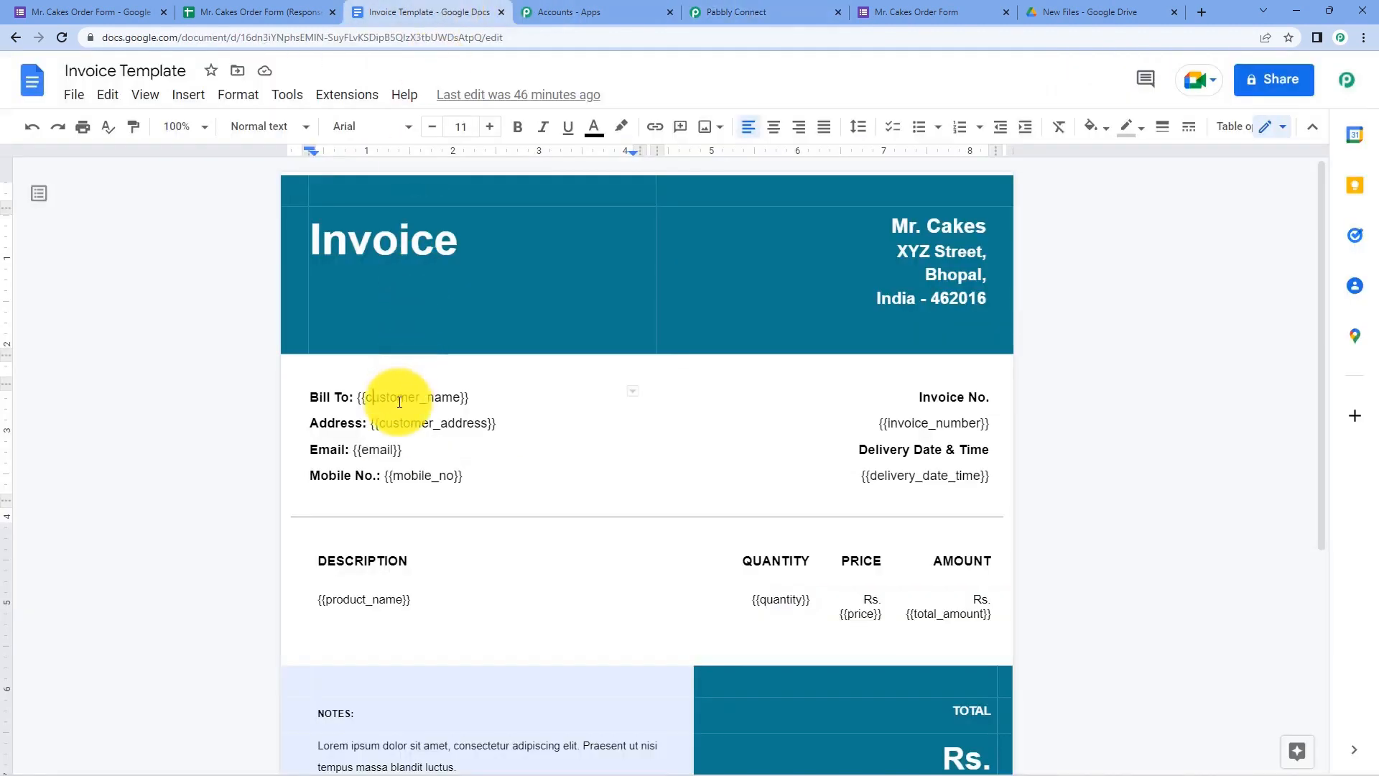
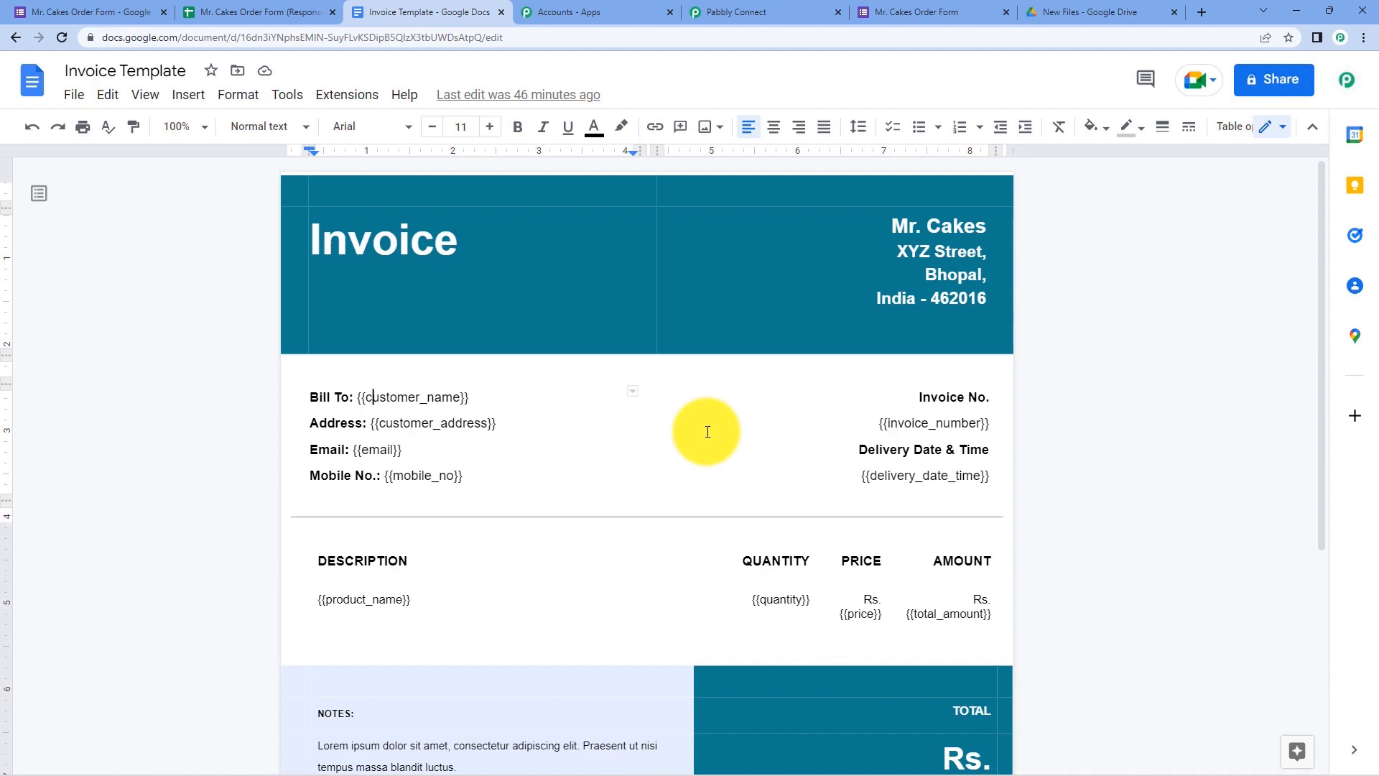
- Select the {{customer_name}} tag on the Invoice Template's Bill To line and find Pabbly's Customer Name field
drag(456, 397, 364, 408)
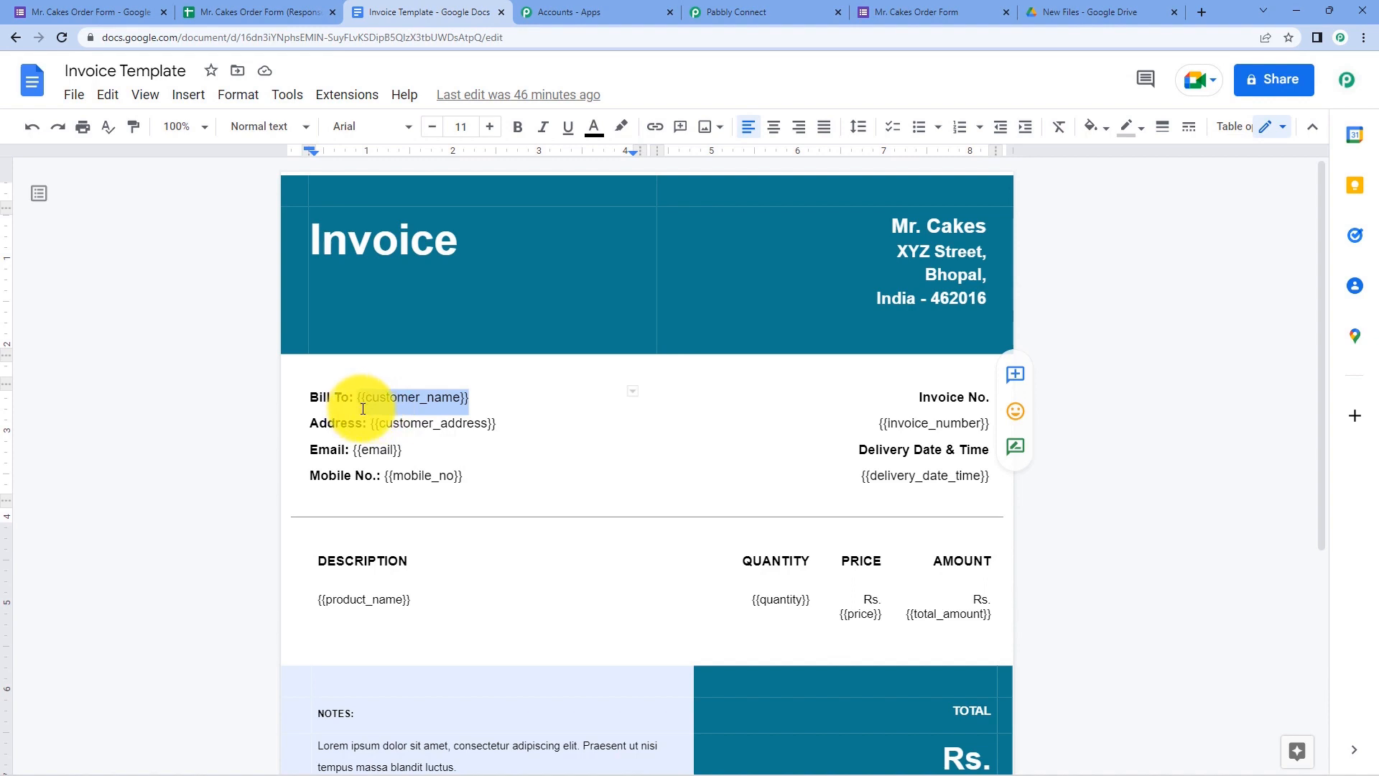
click(398, 397)
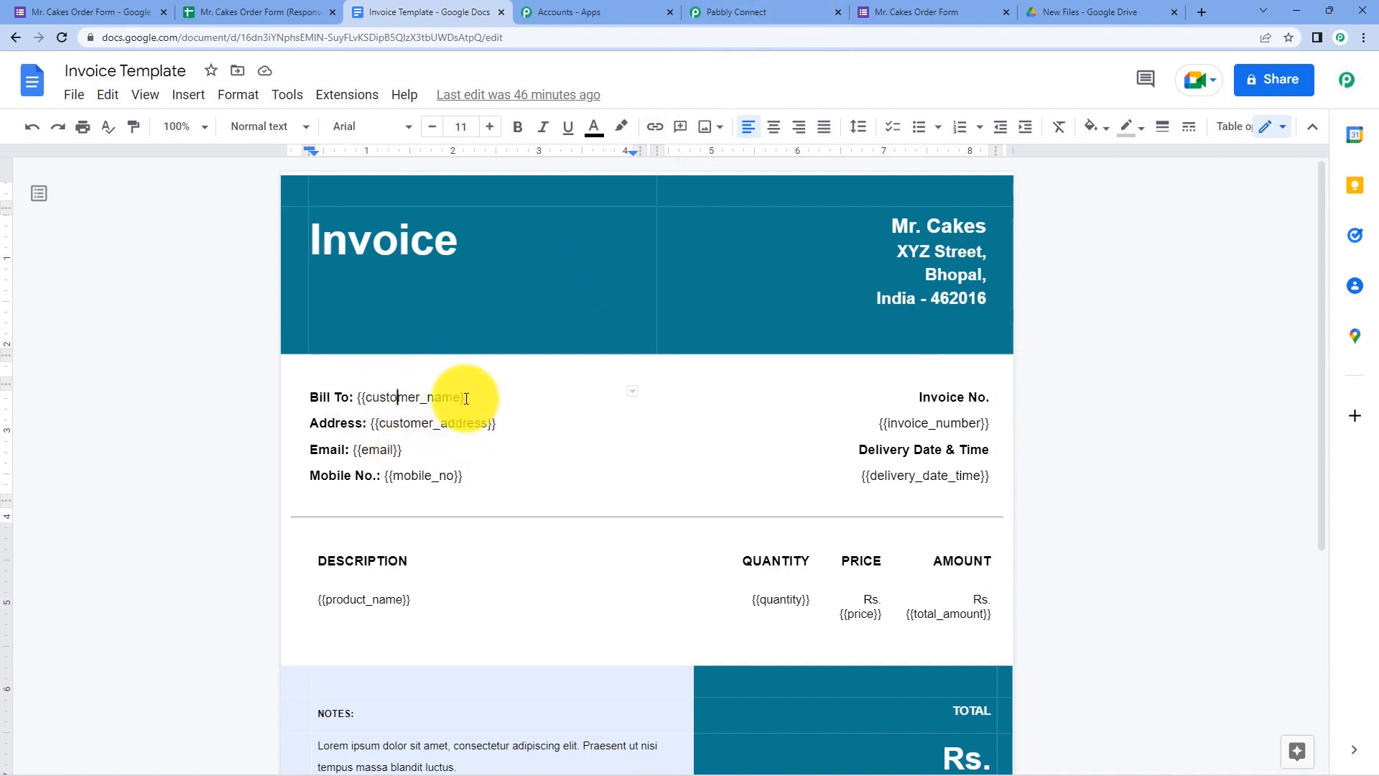
click(733, 7)
scroll(329, 292, up, 2)
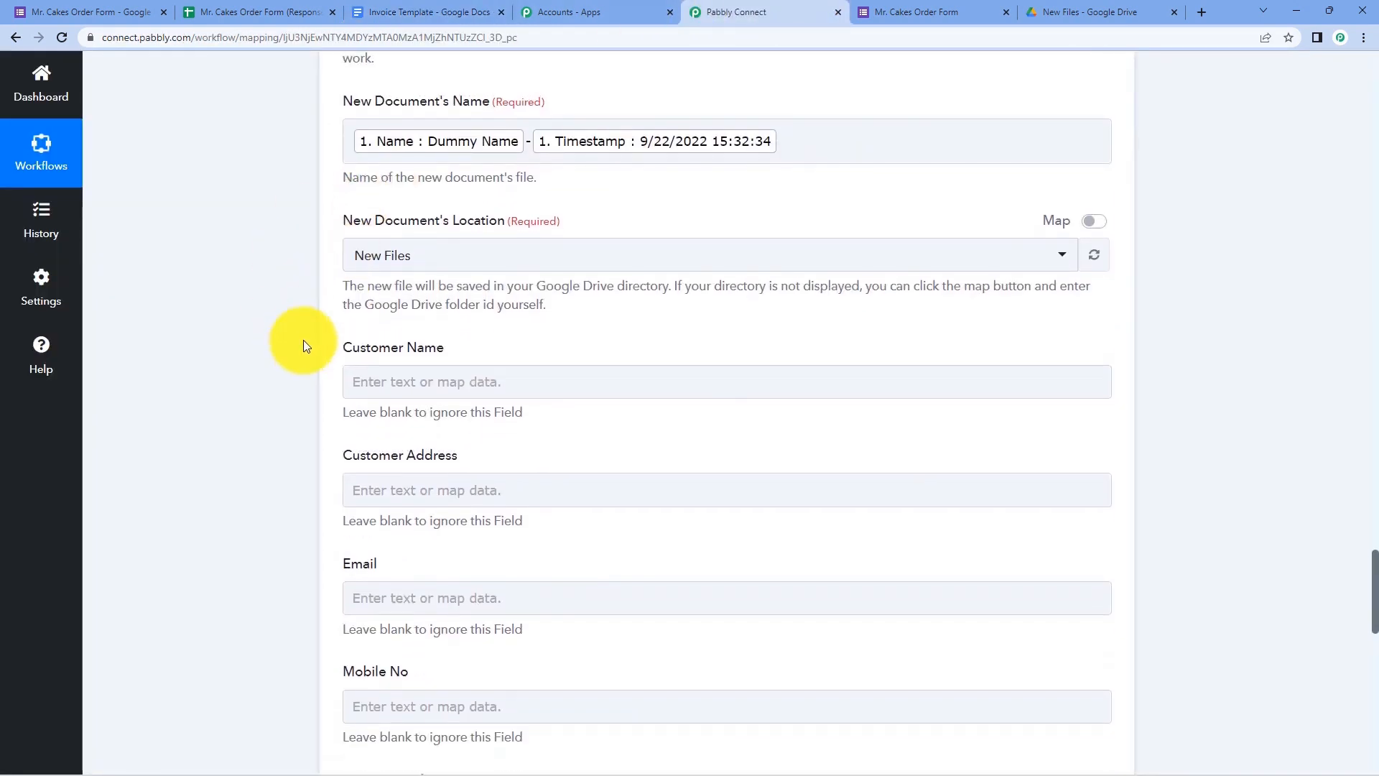
scroll(303, 345, down, 10)
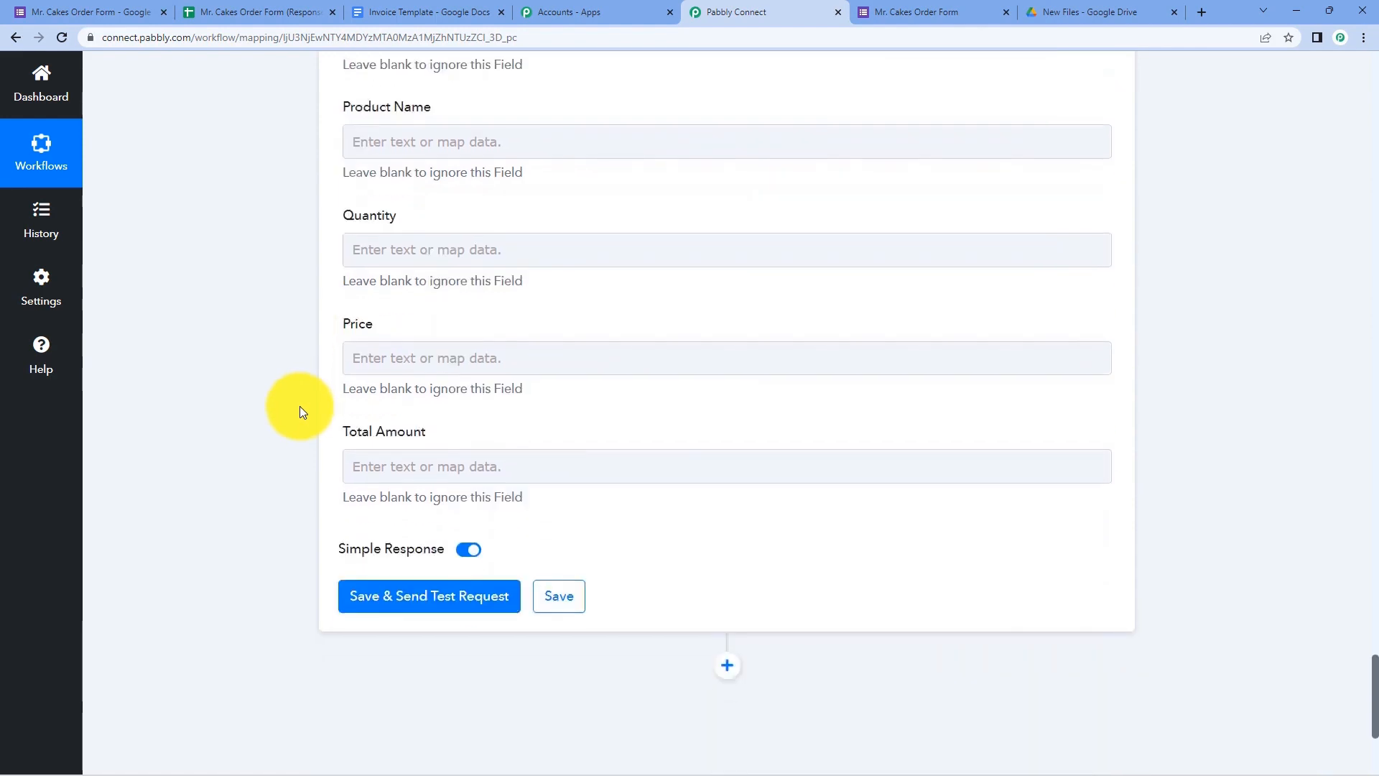
scroll(300, 406, up, 10)
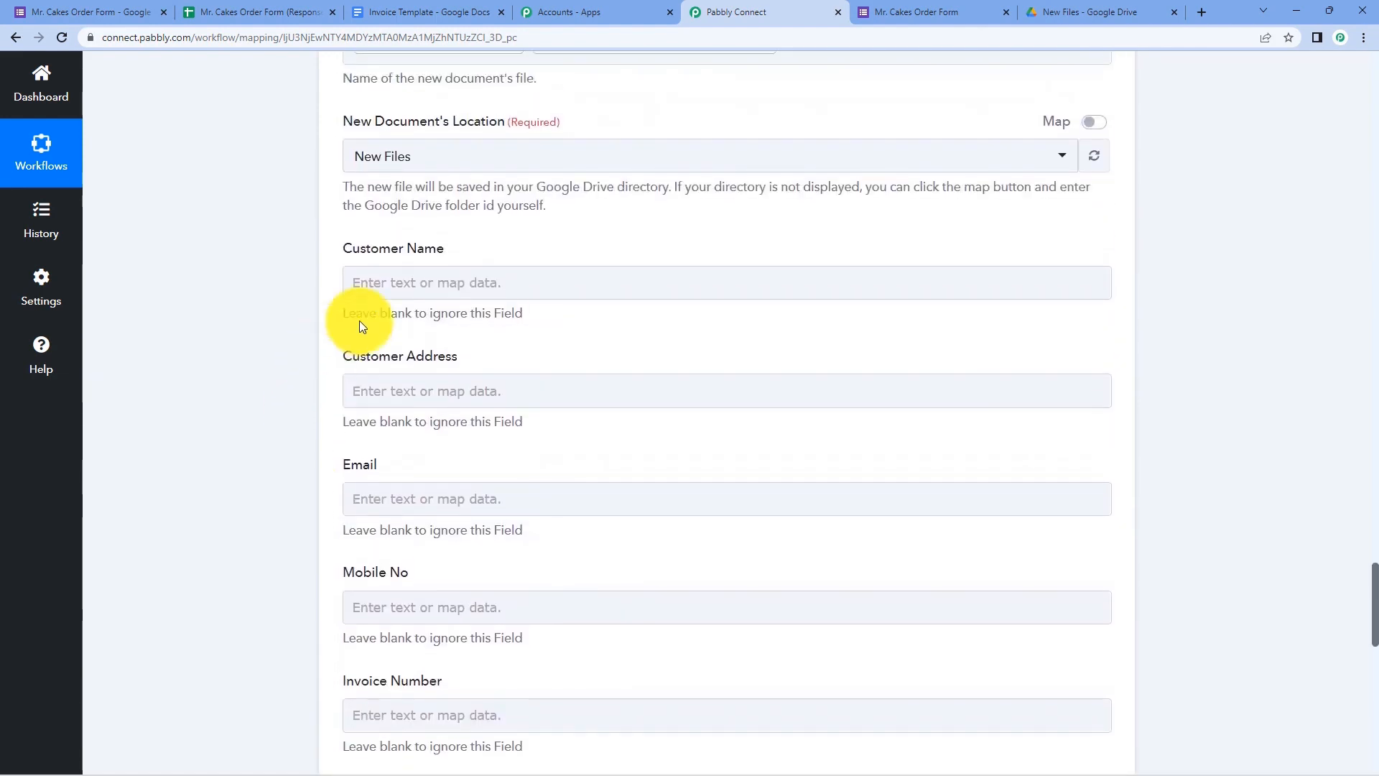
click(453, 10)
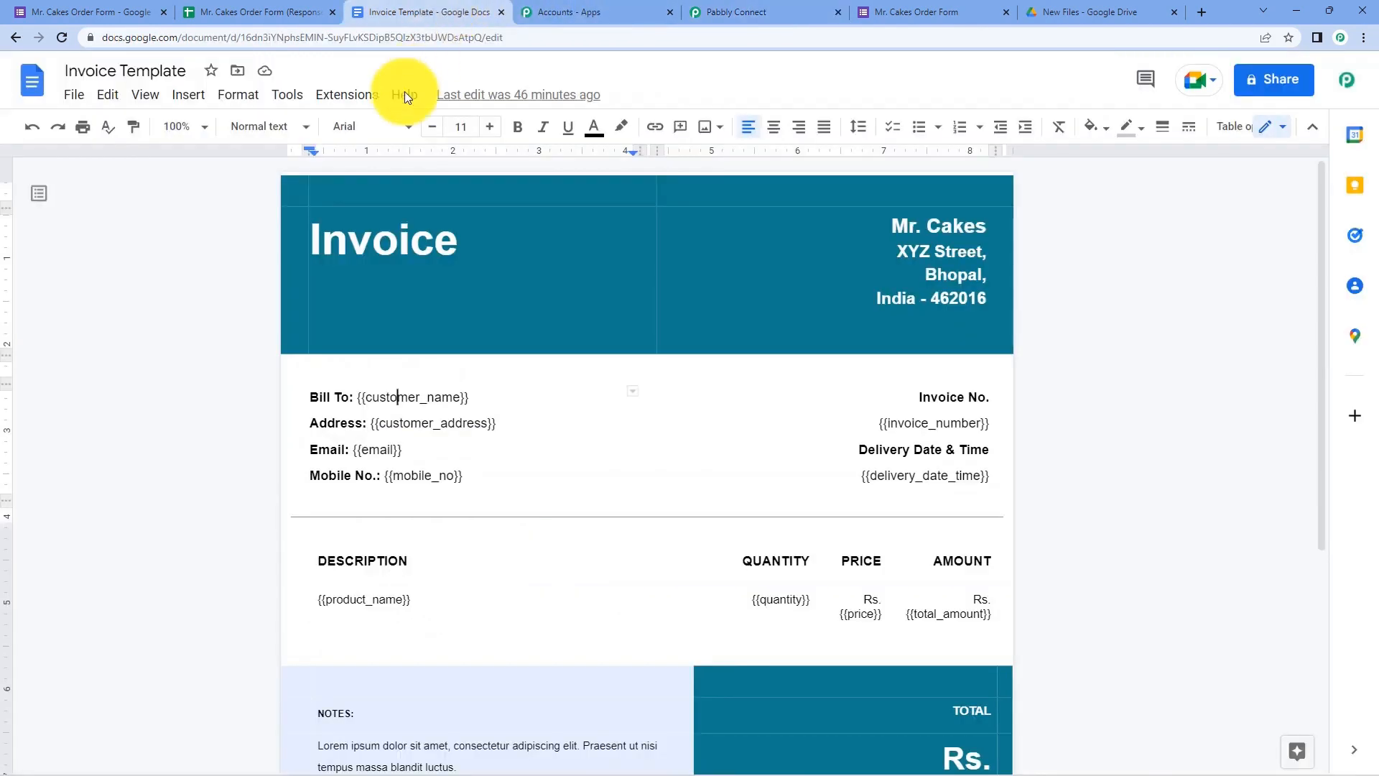
drag(467, 397, 359, 395)
click(809, 10)
click(457, 289)
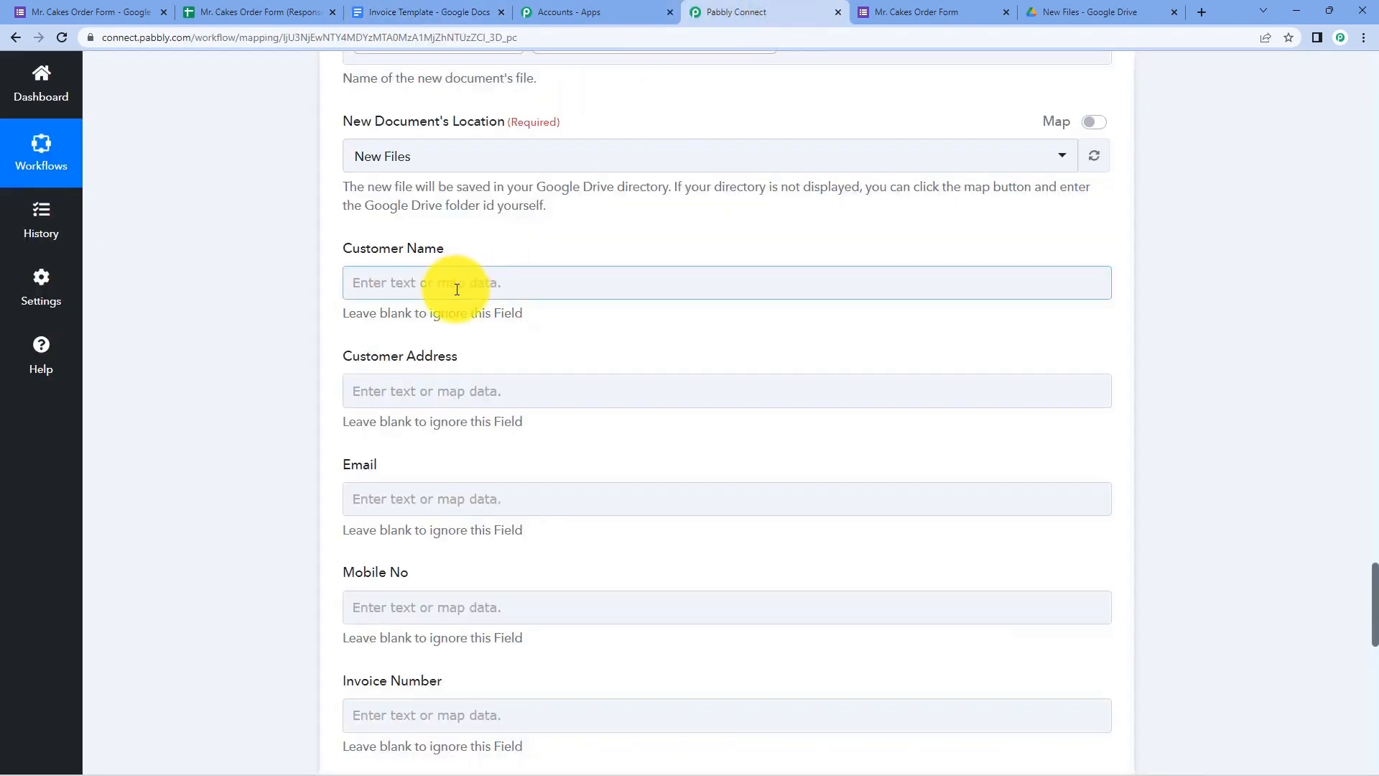
- Reselect the customer_name tag name, then open the previous-step data for Customer Name
click(490, 10)
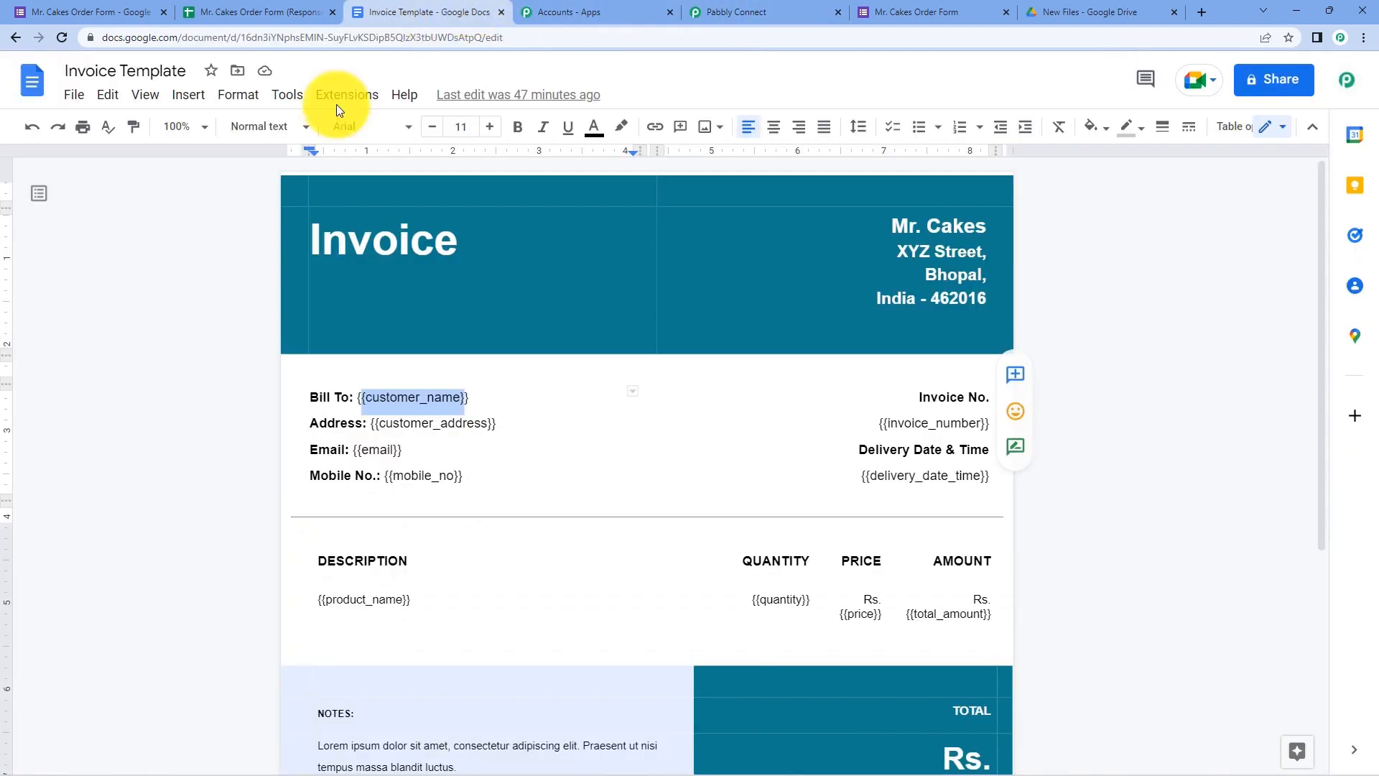
click(485, 397)
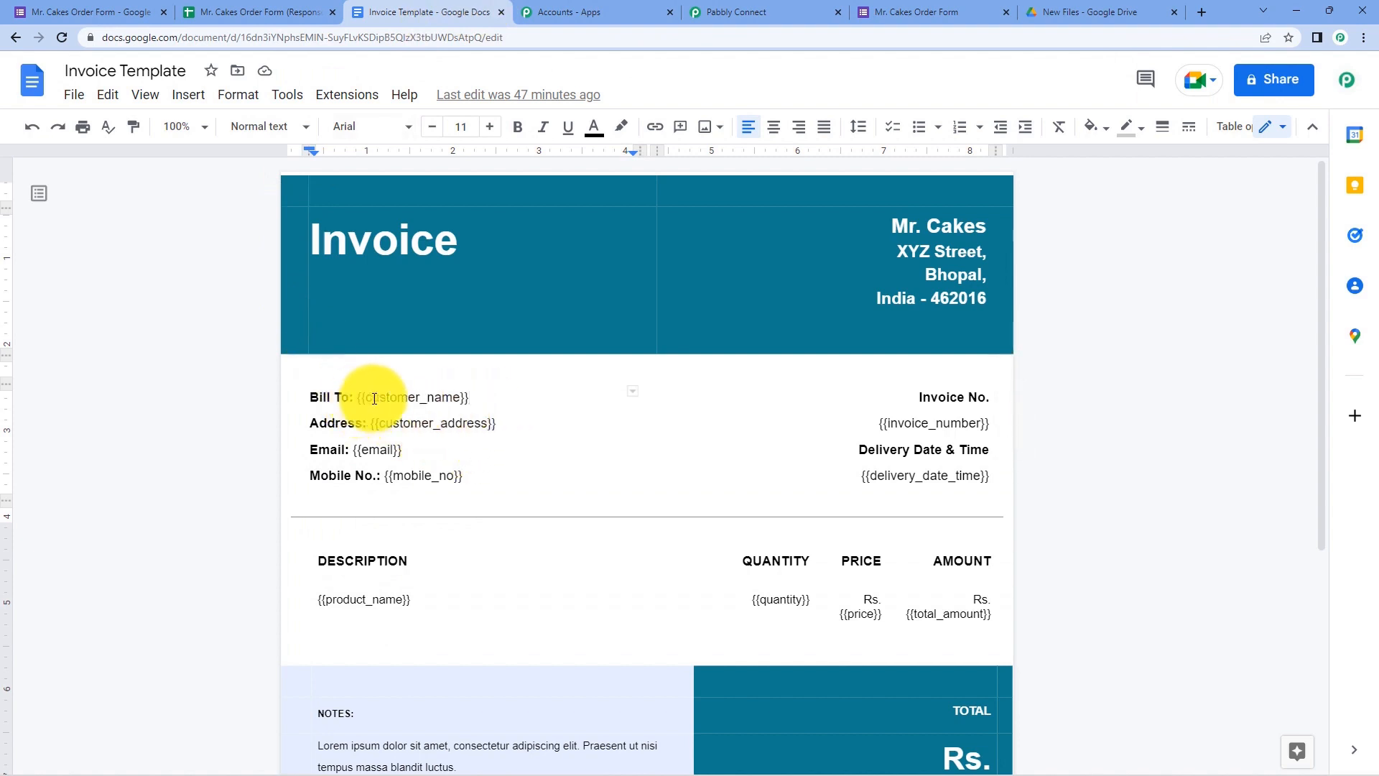
drag(460, 397, 364, 400)
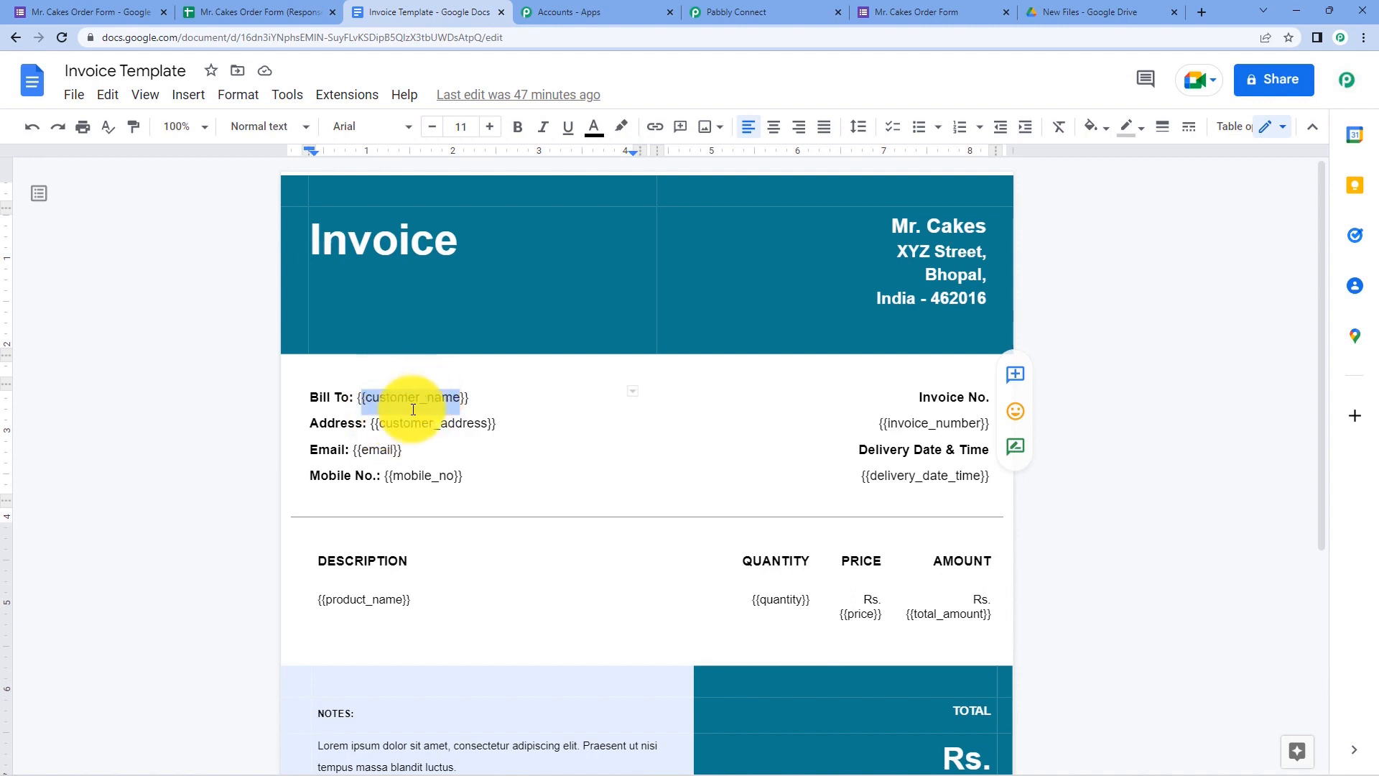
click(786, 9)
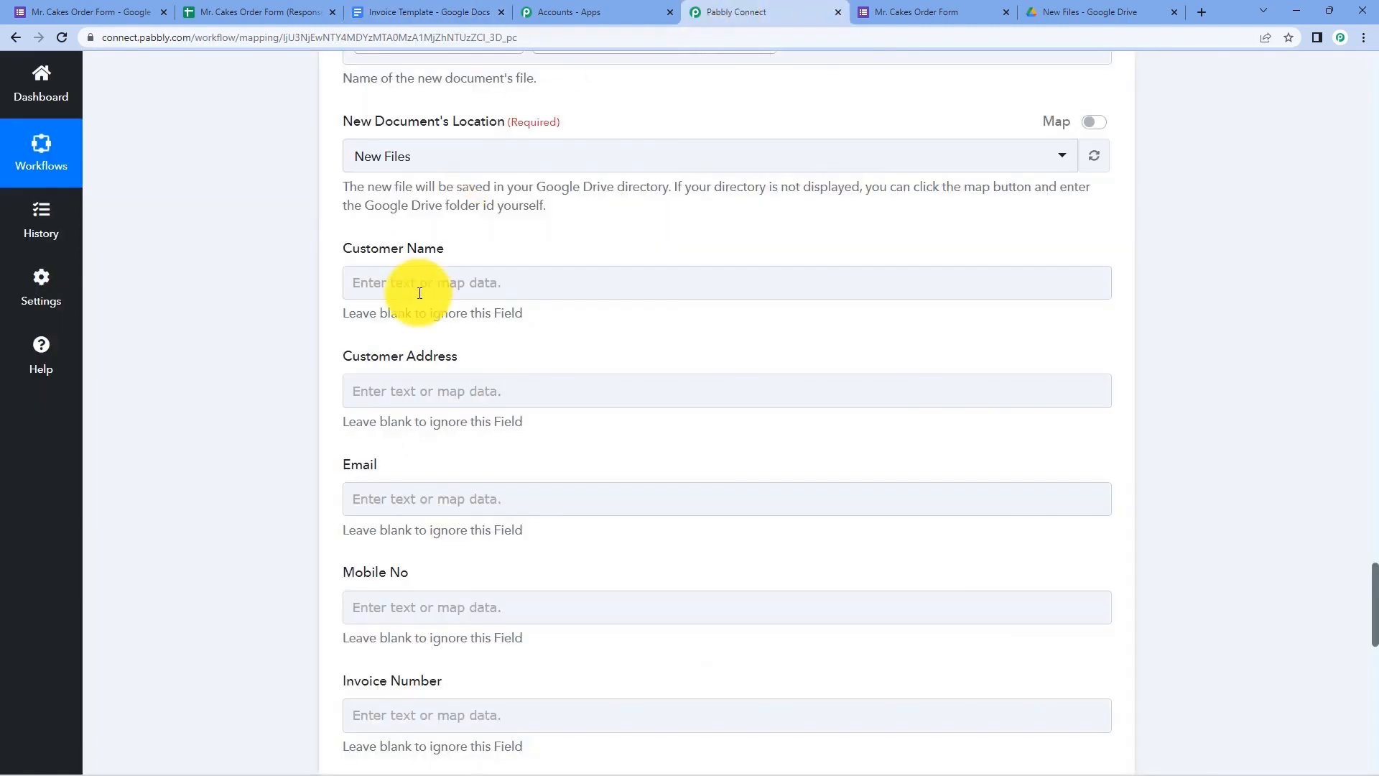
click(413, 285)
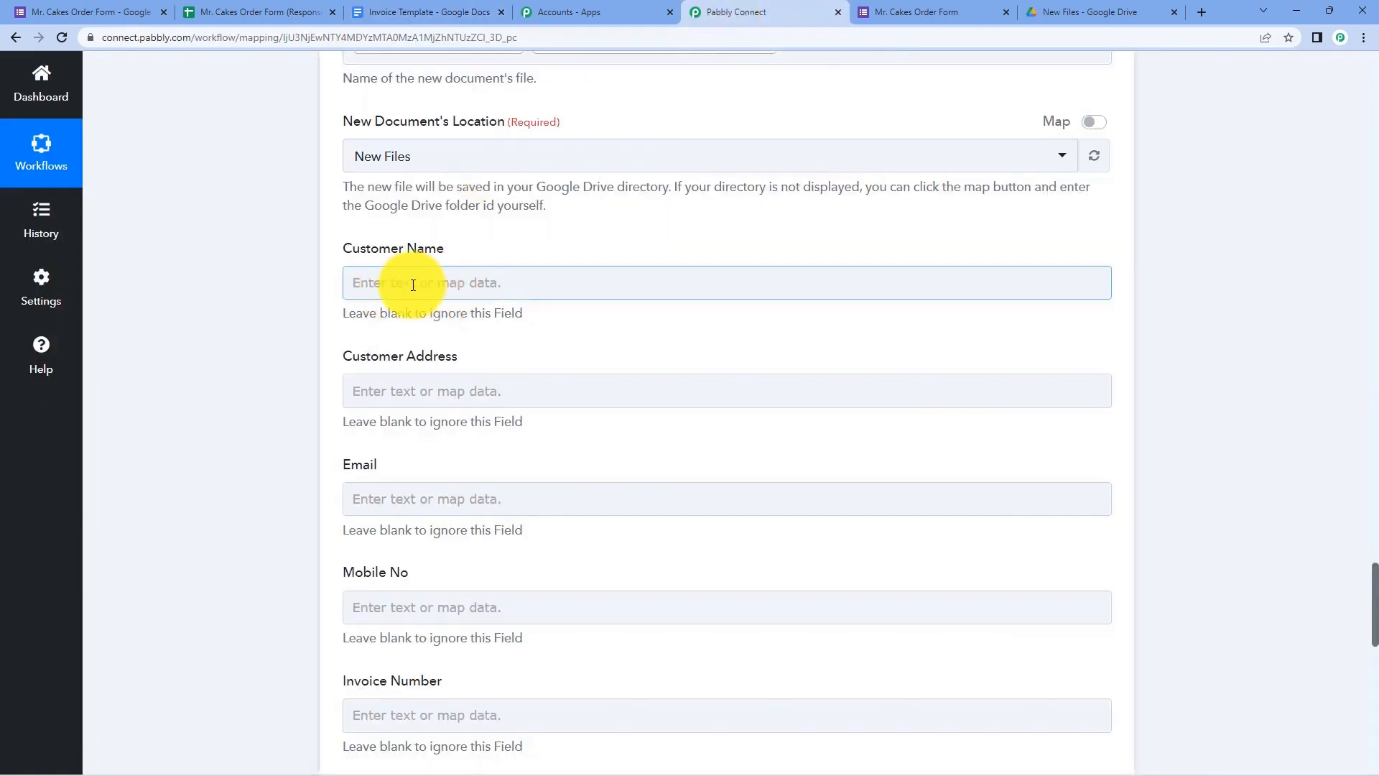
click(375, 286)
- Map the form's Name into Customer Name and Delivery Address into Customer Address
click(468, 415)
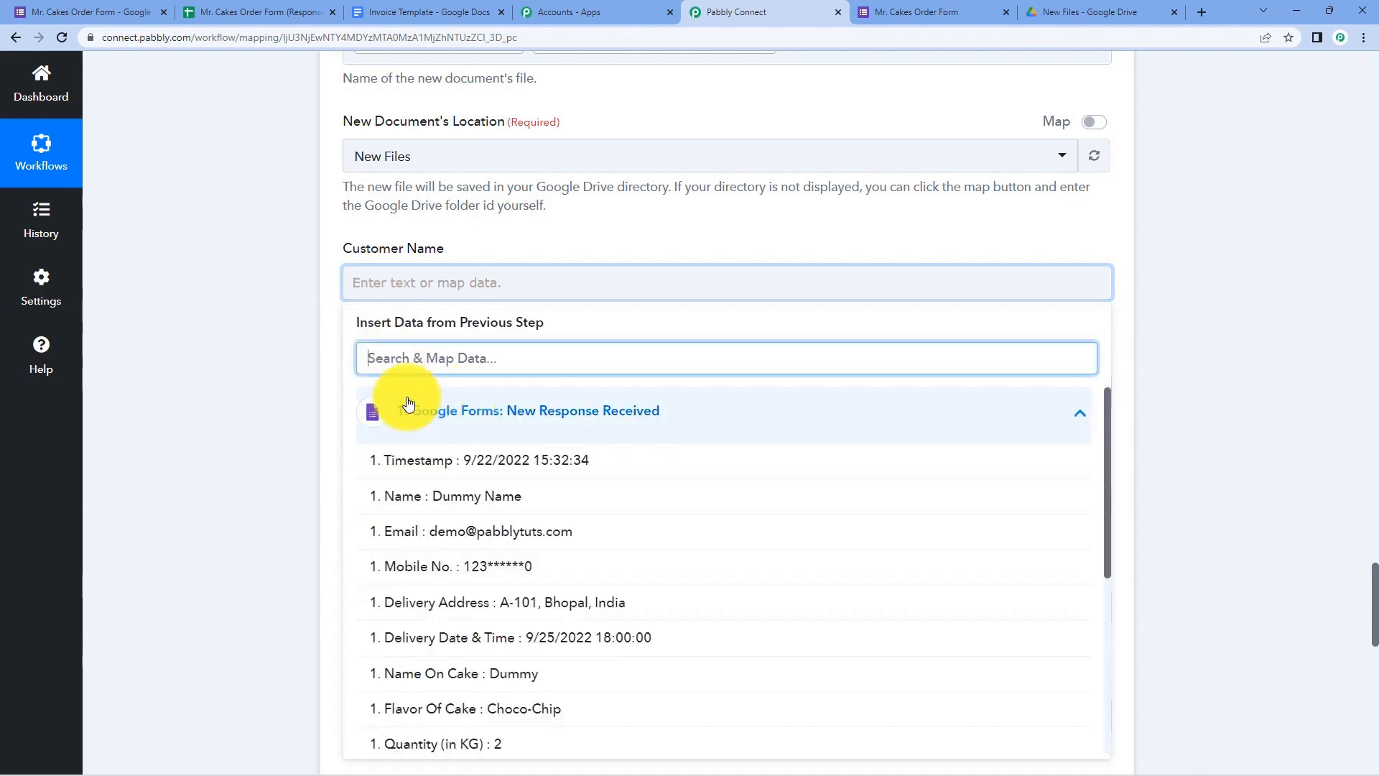
click(385, 499)
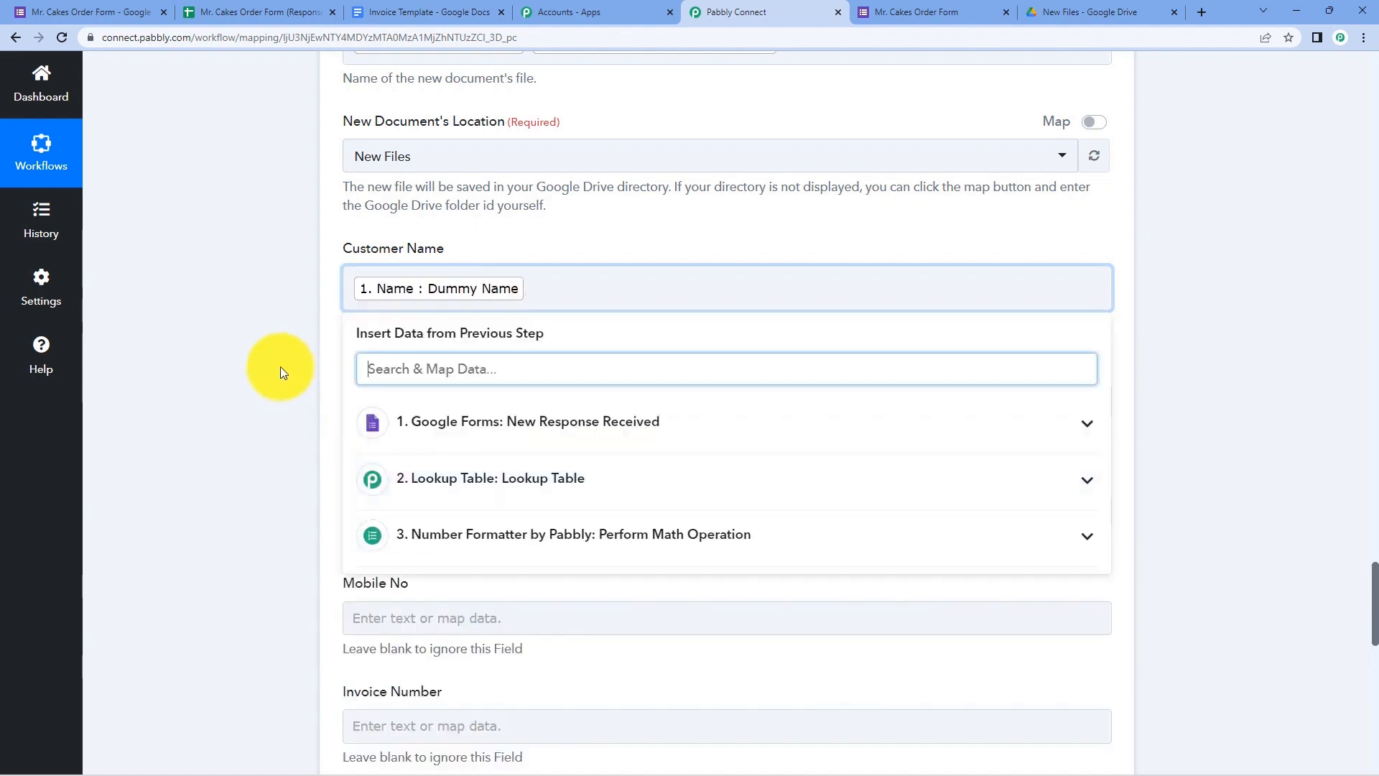
click(278, 365)
scroll(279, 365, down, 1)
click(429, 13)
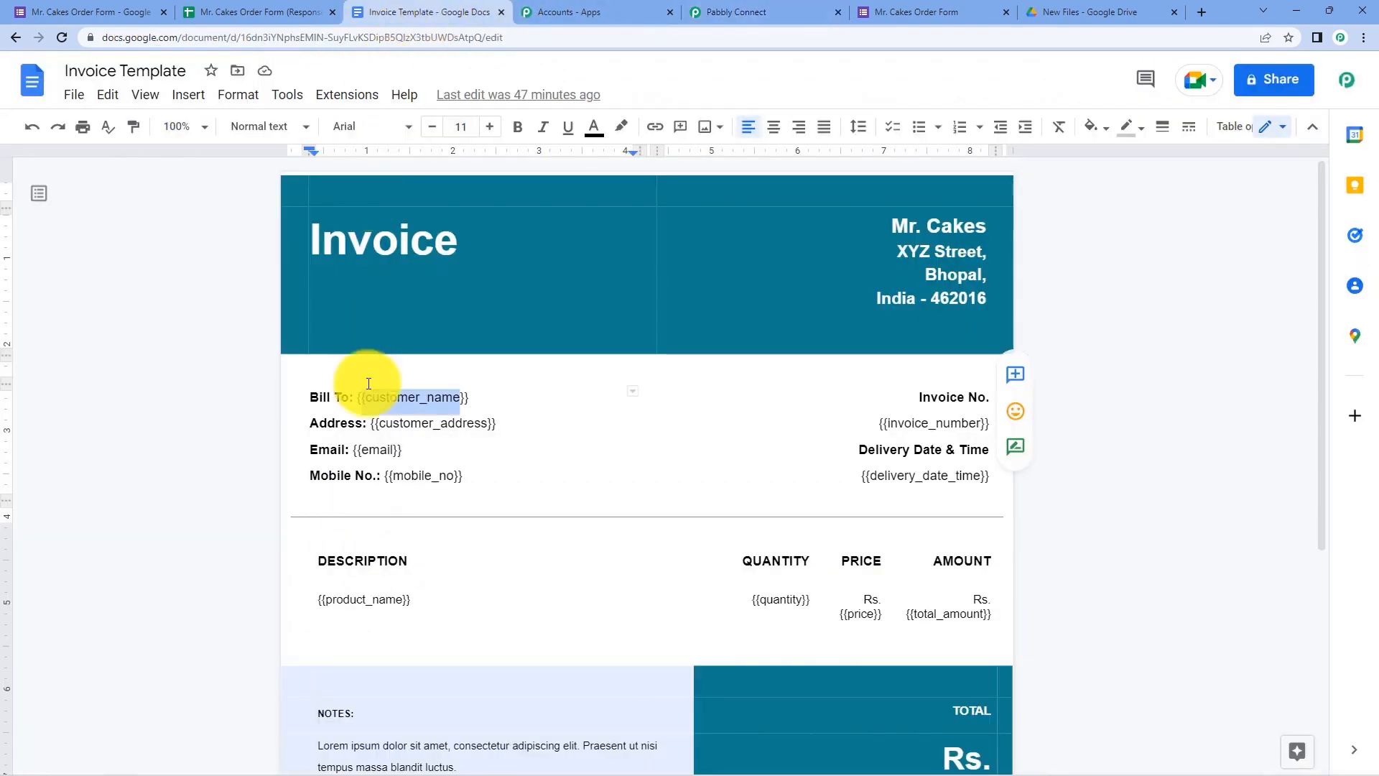
click(751, 12)
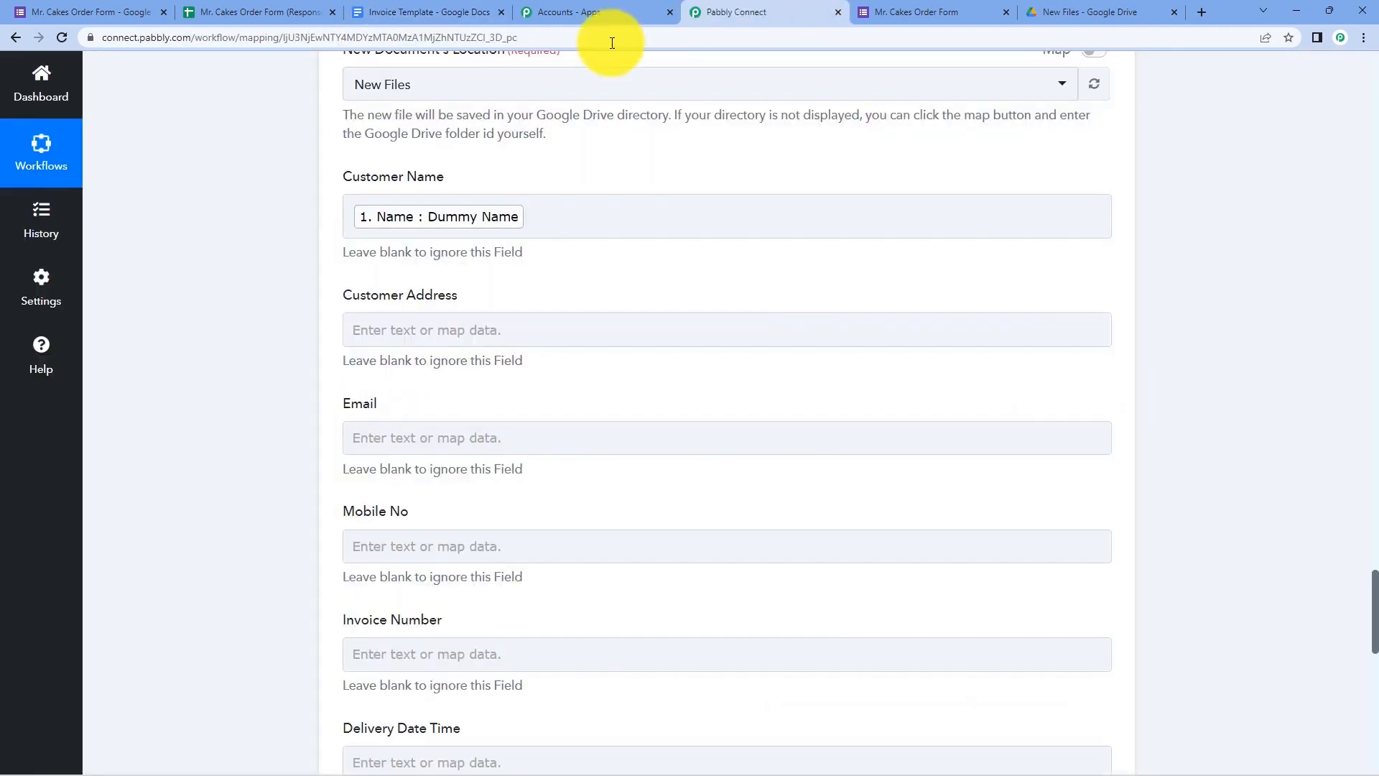
click(413, 327)
scroll(296, 342, down, 2)
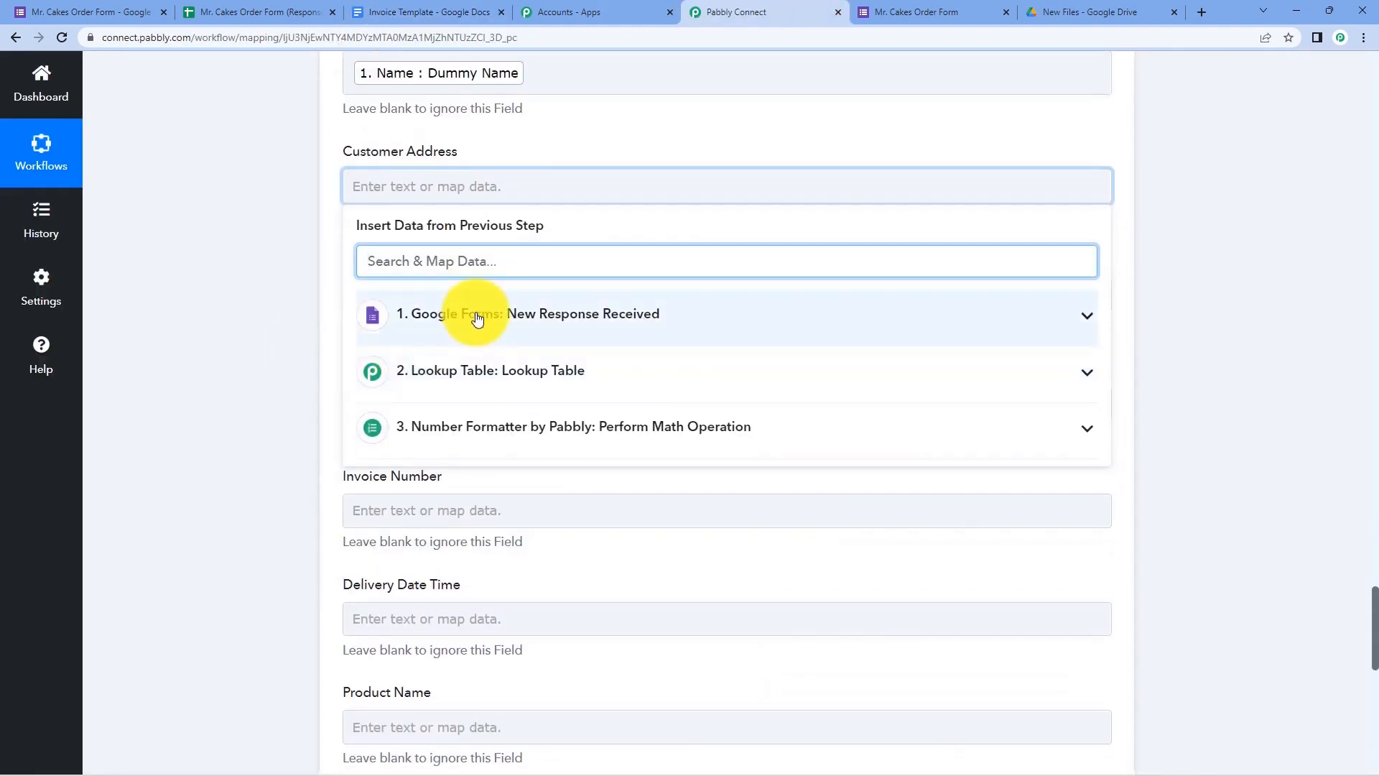
click(470, 310)
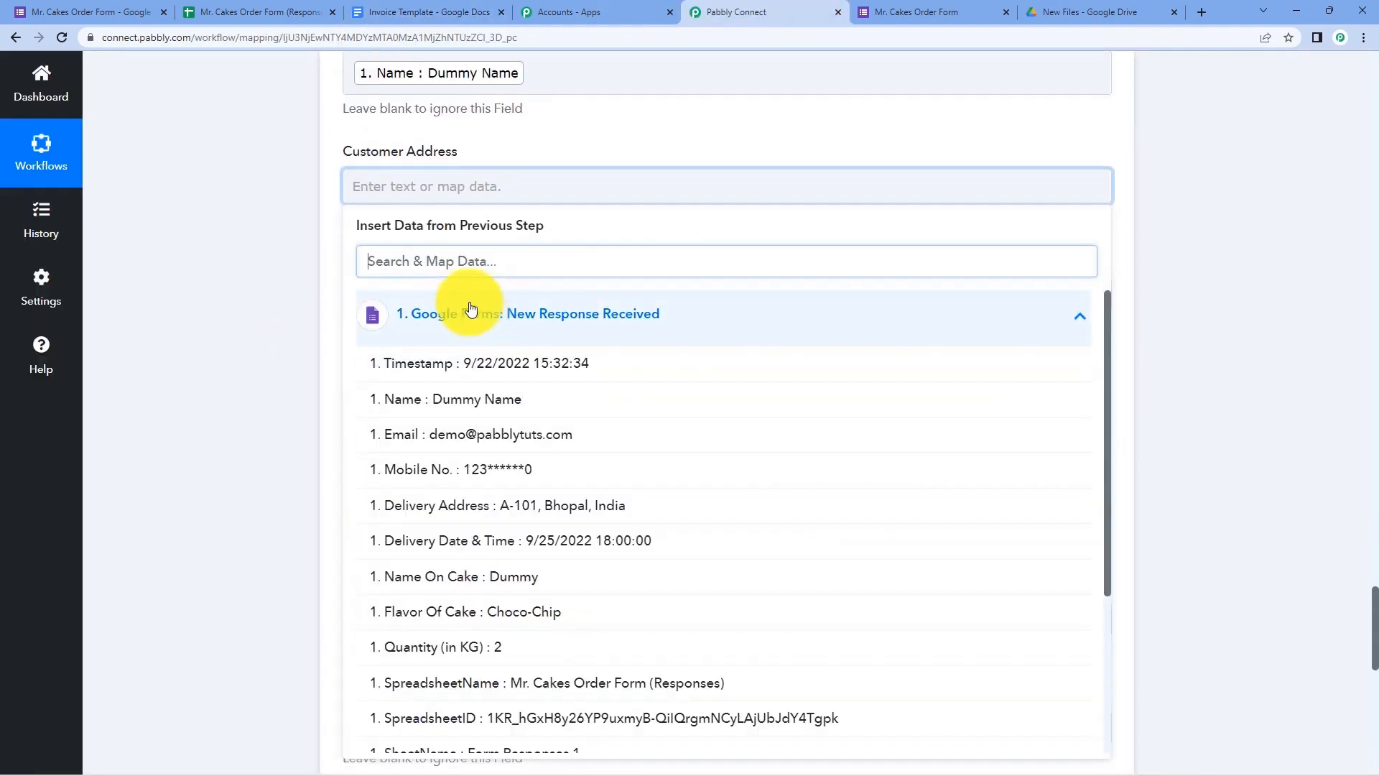
click(441, 512)
click(261, 272)
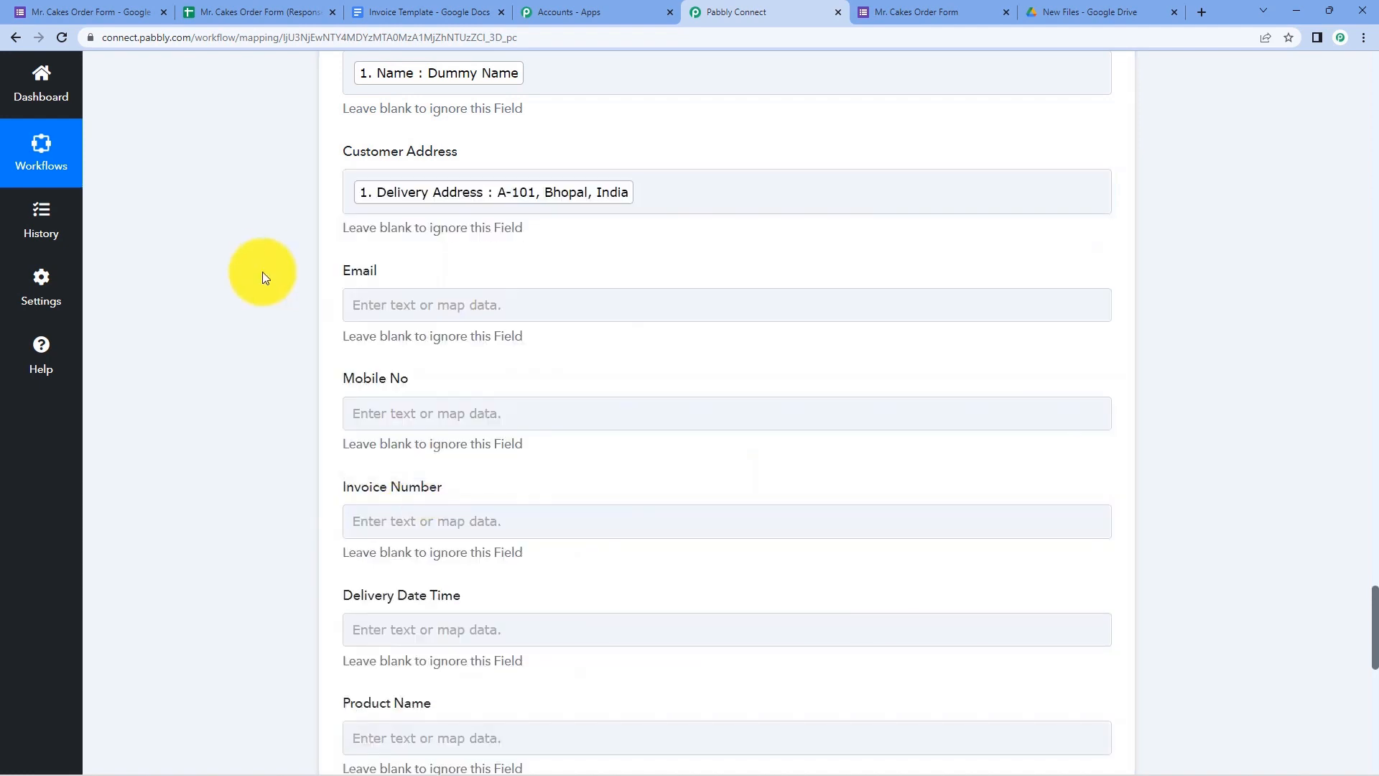
- Map the form's Email and Mobile No. answers into the Email and Mobile No fields
click(375, 309)
scroll(283, 321, down, 1)
click(379, 361)
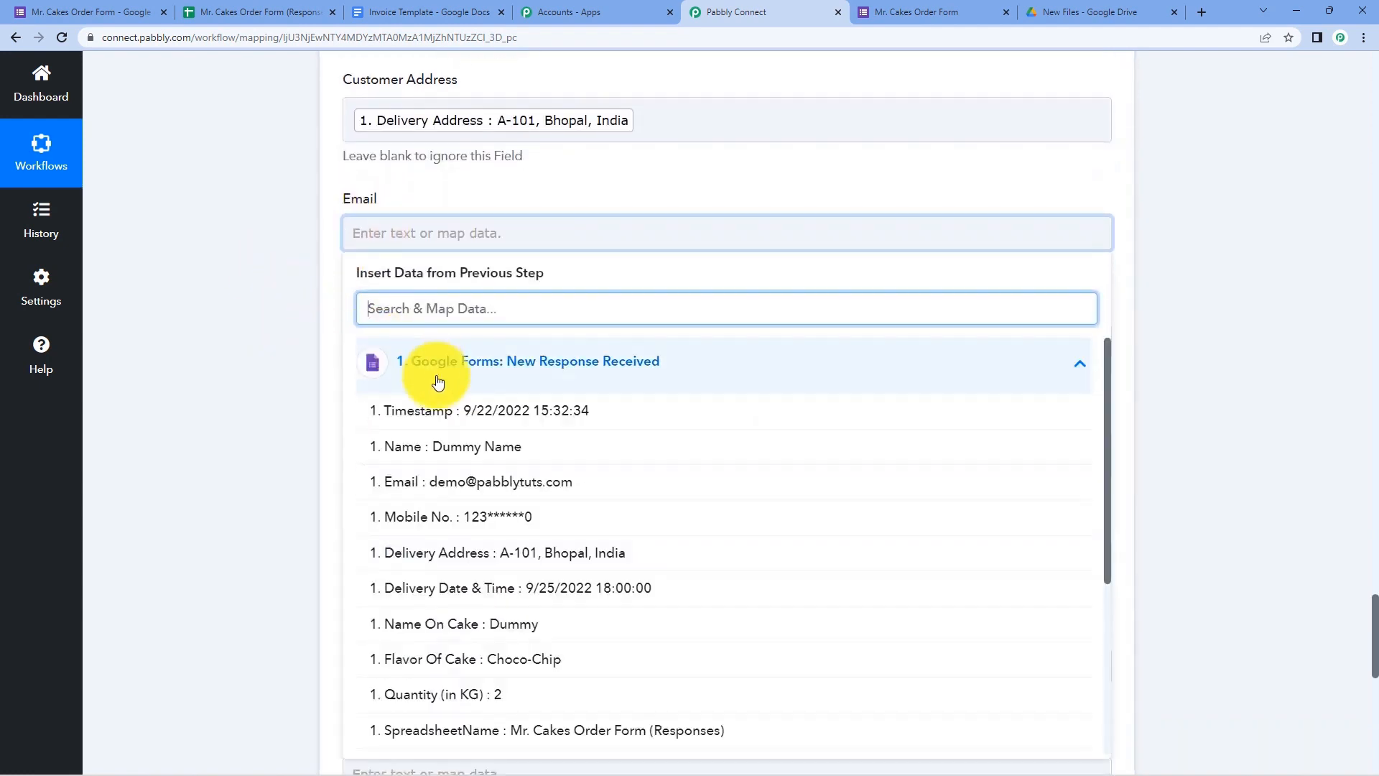
click(505, 413)
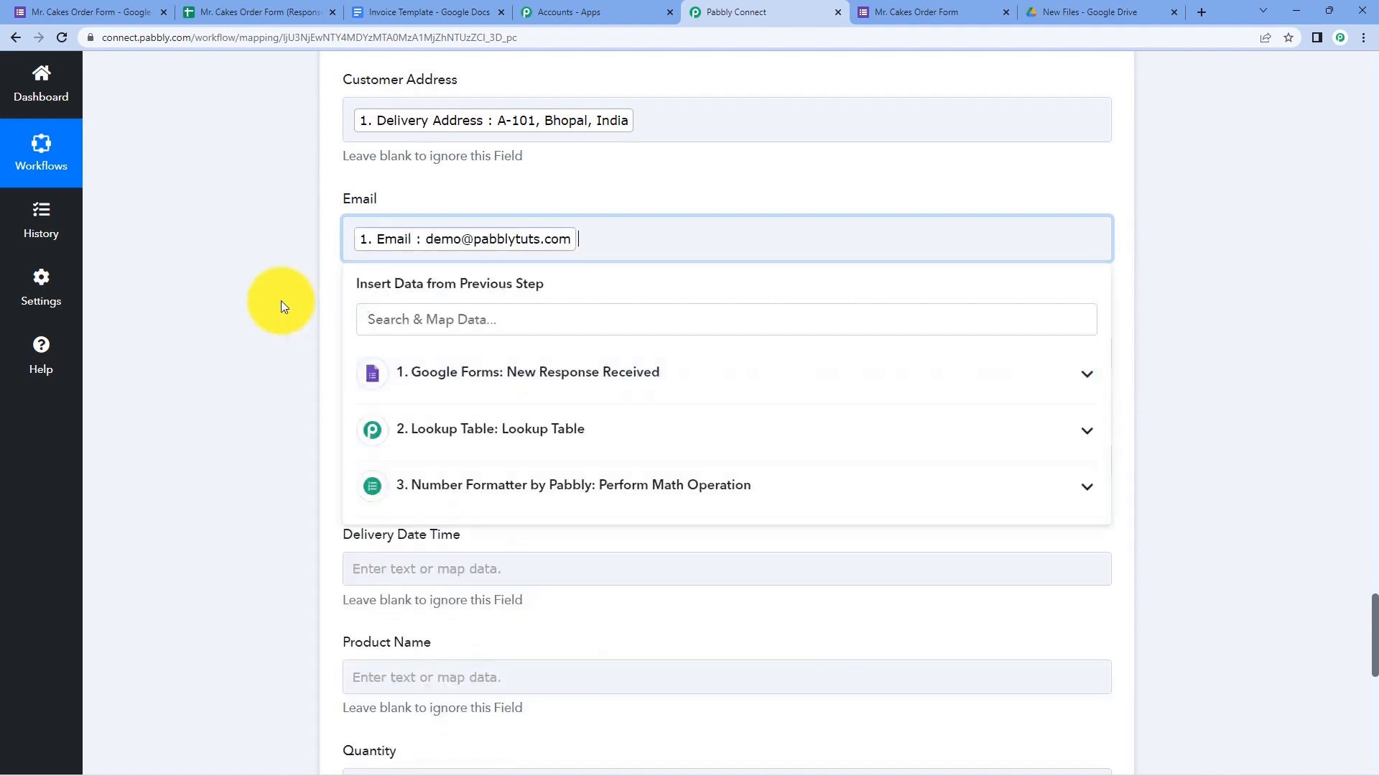
click(282, 300)
scroll(281, 300, down, 1)
click(364, 281)
scroll(261, 320, down, 1)
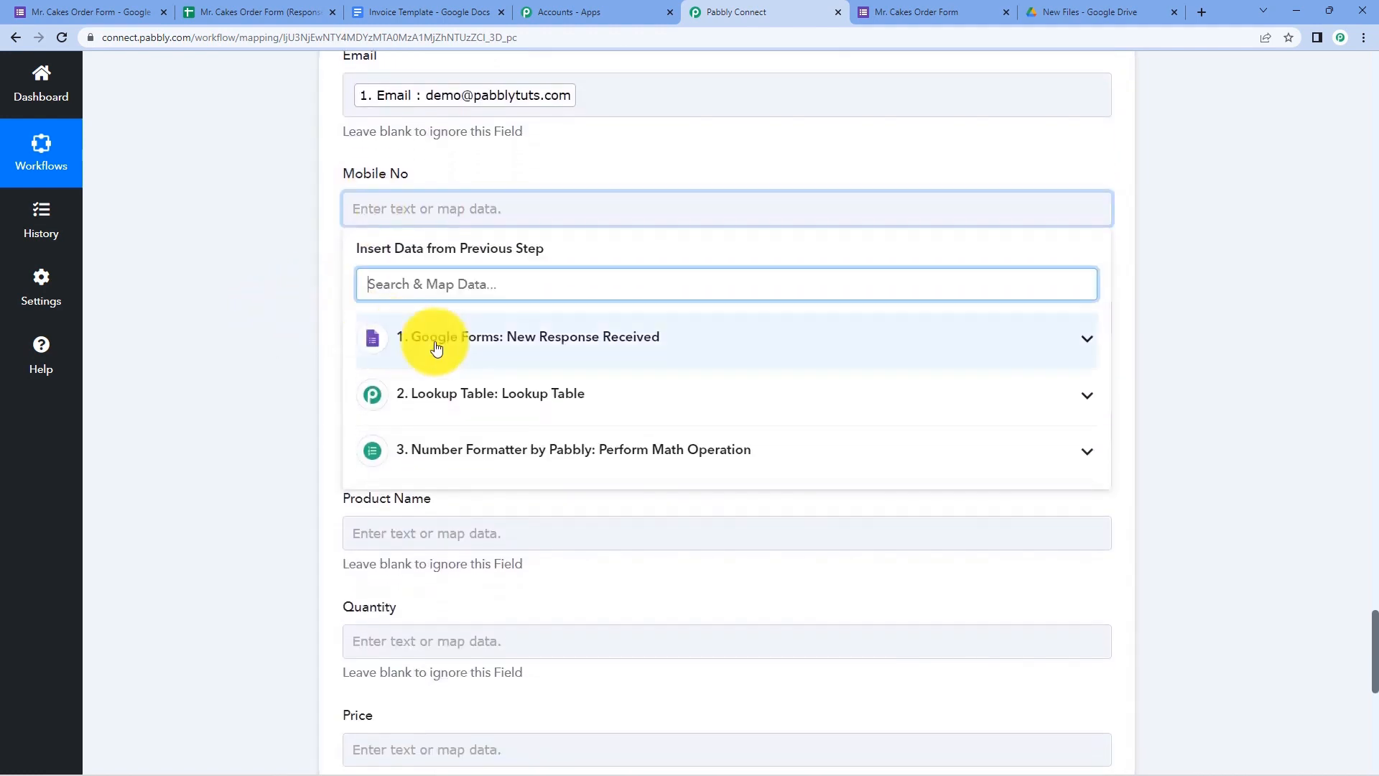
click(463, 362)
click(477, 492)
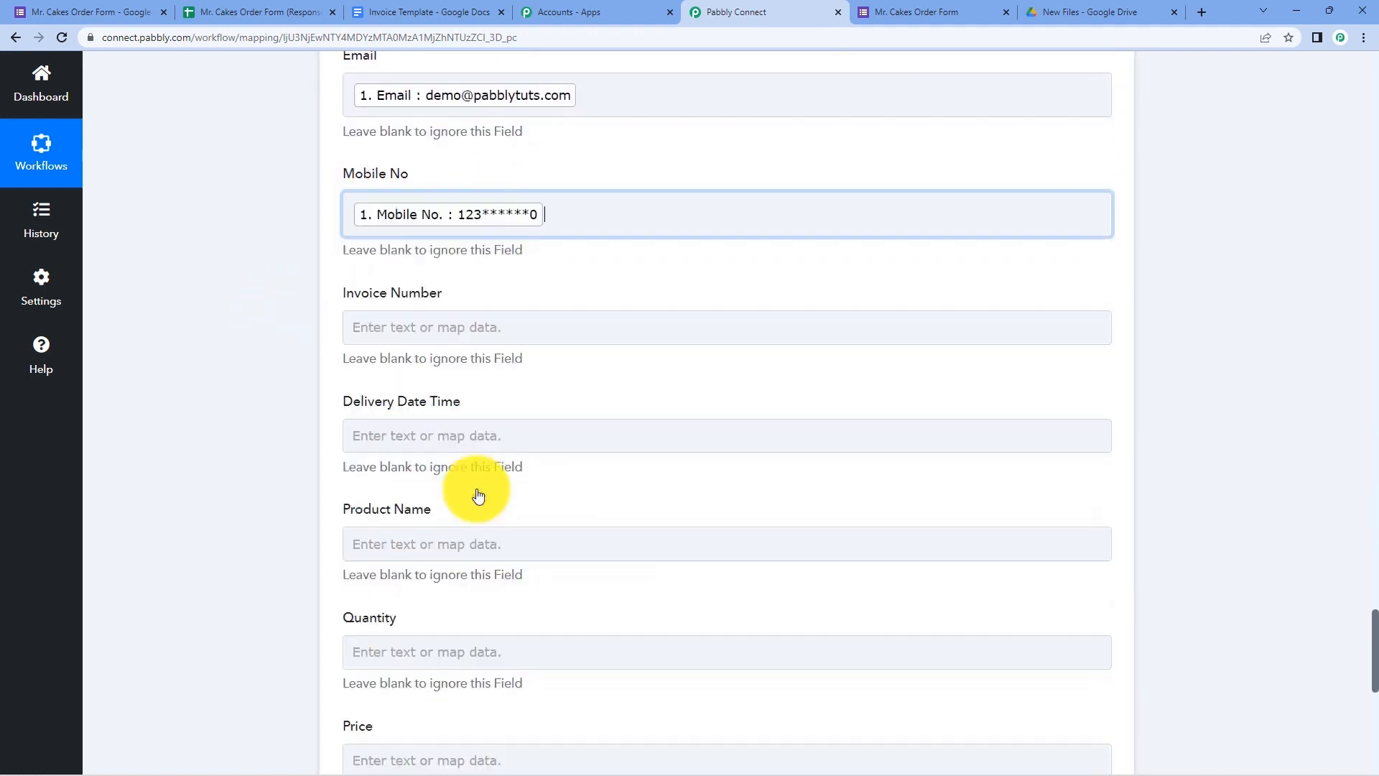
click(259, 335)
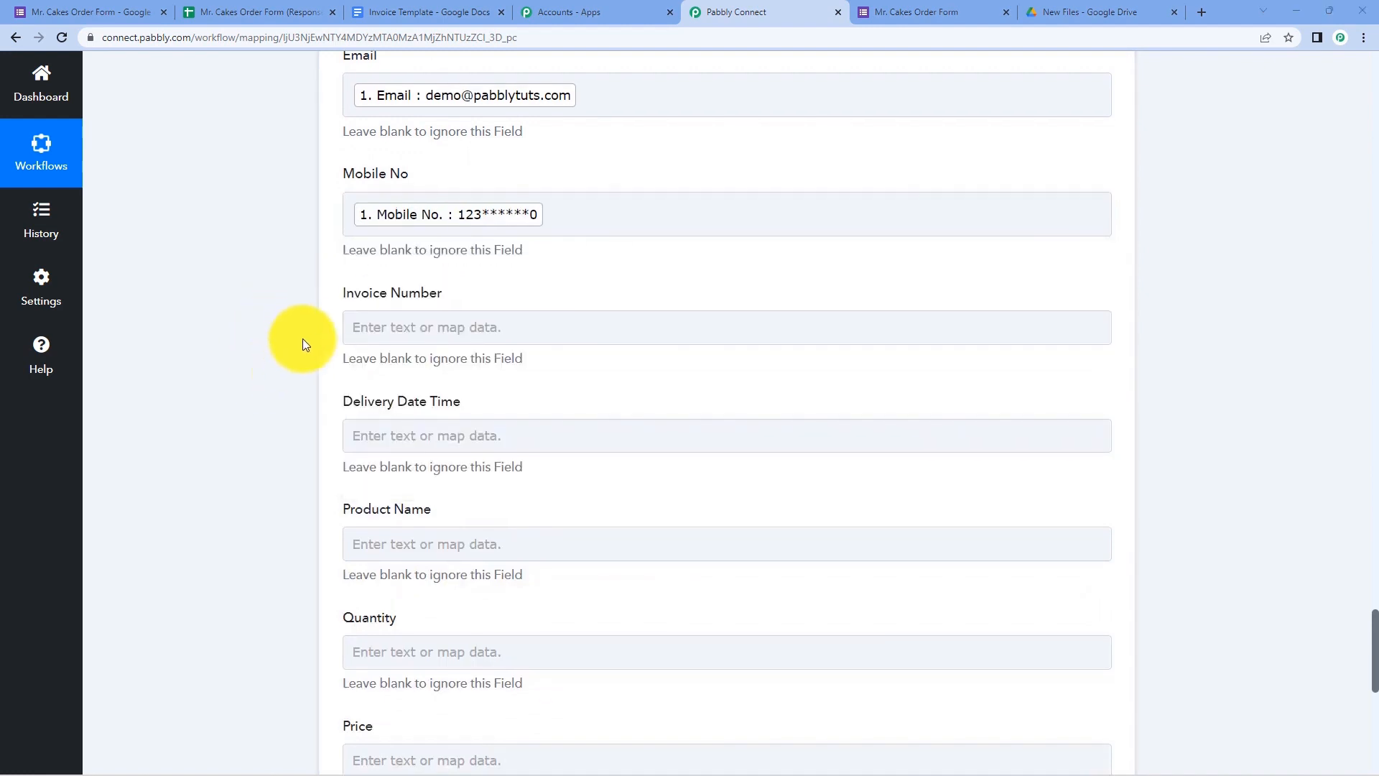
scroll(303, 343, down, 1)
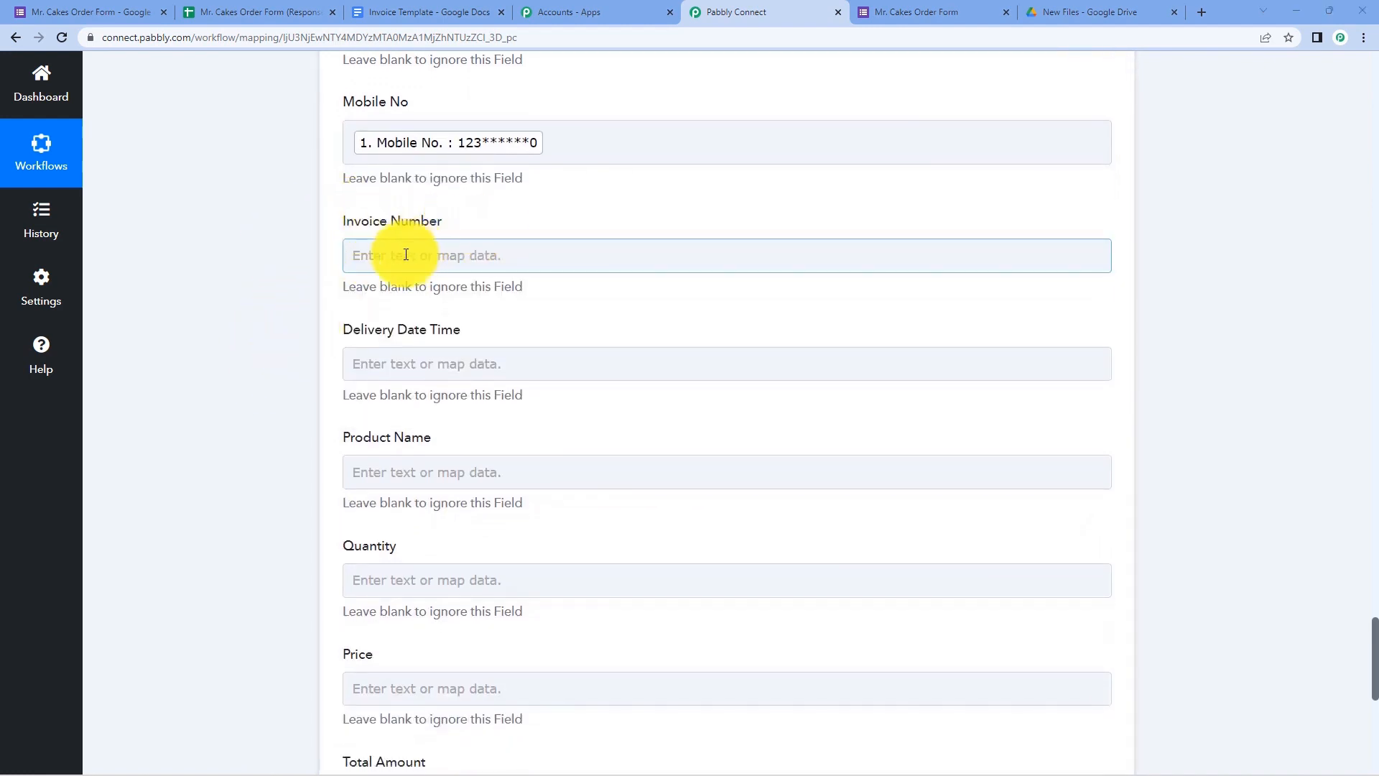
- Set Invoice Number to 'INV-' followed by the response's RowIndex value, checked against the spreadsheet rows
click(366, 255)
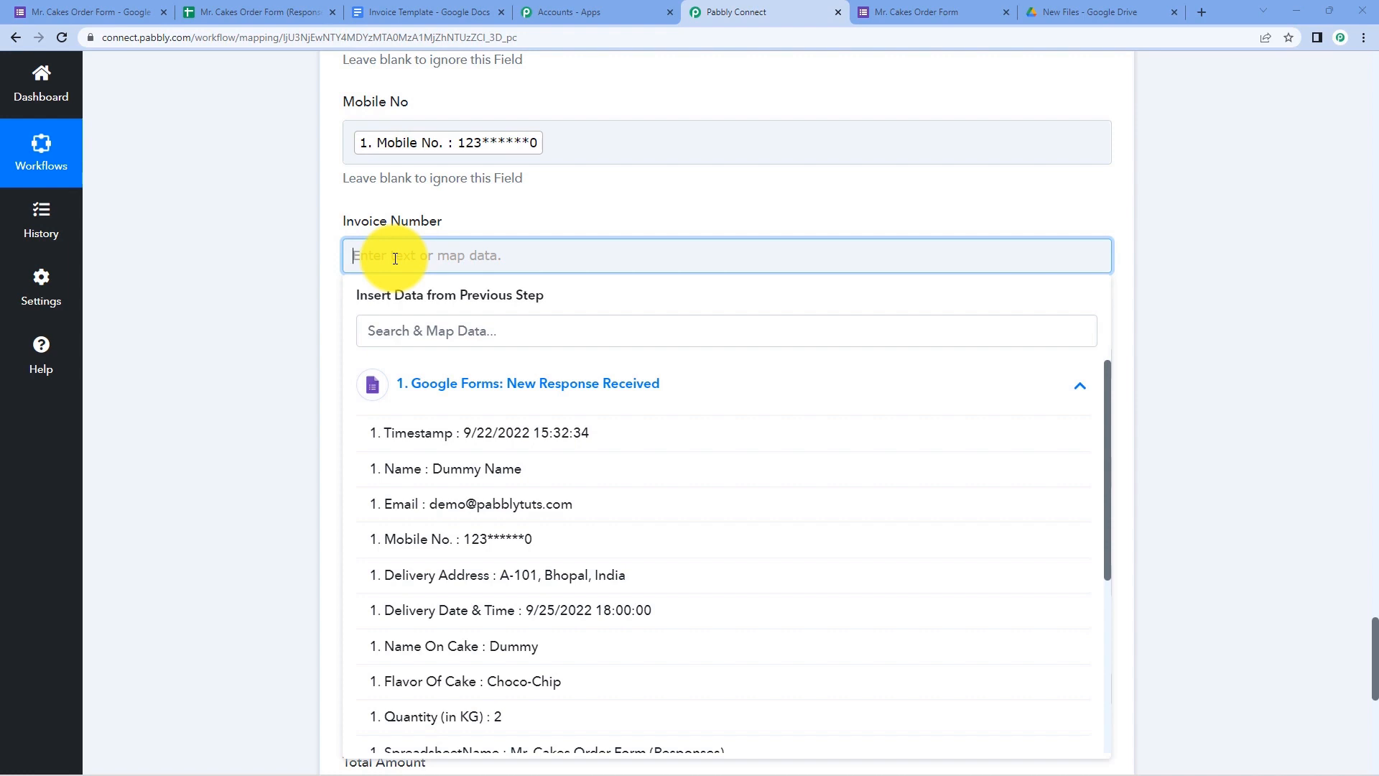
text(INV-)
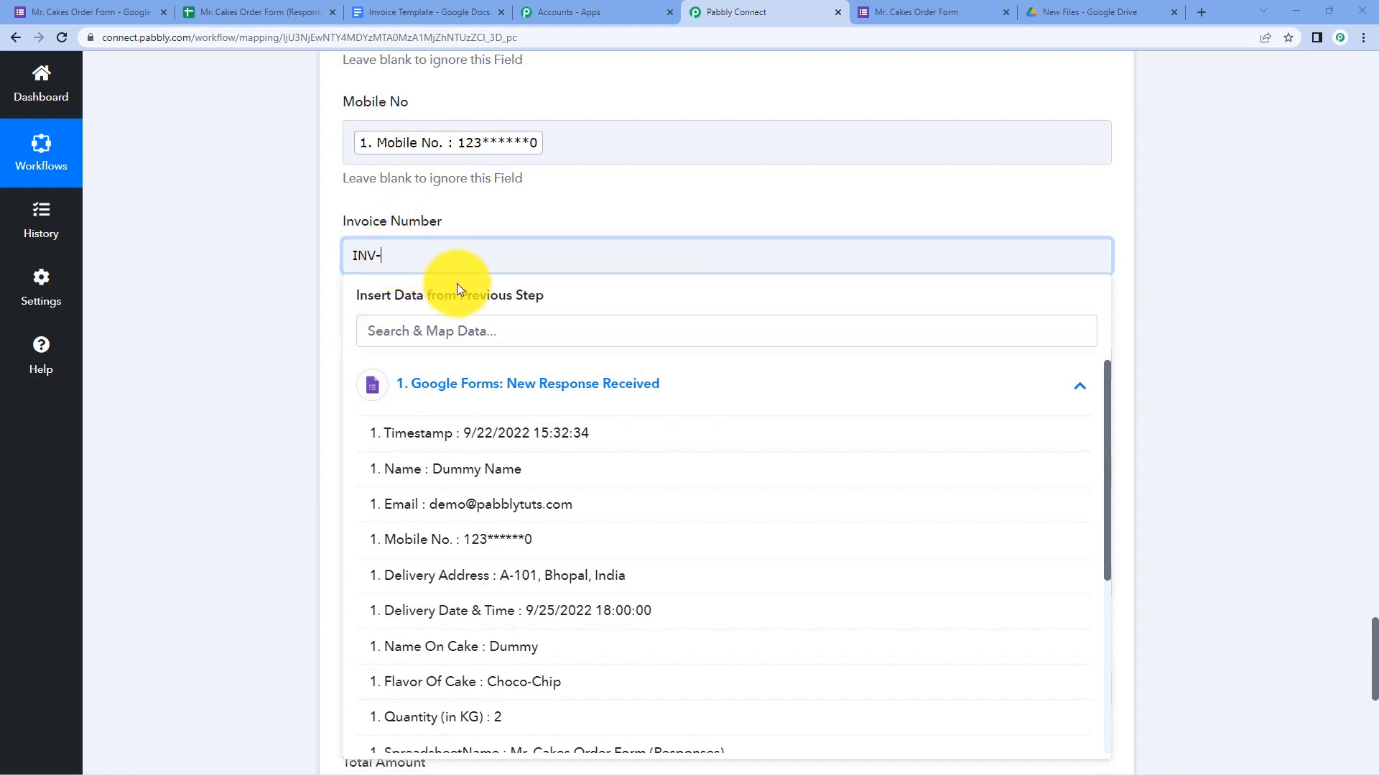
scroll(553, 467, down, 3)
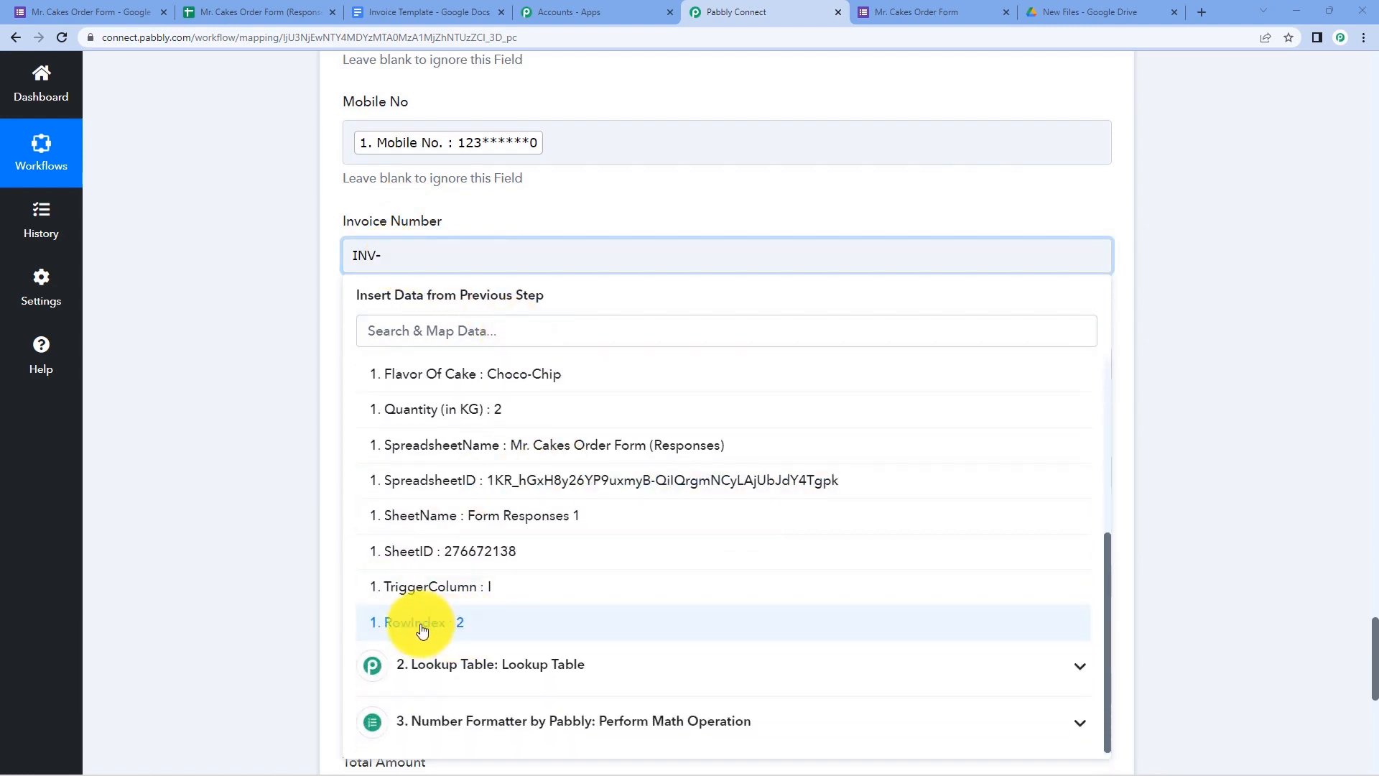
click(299, 10)
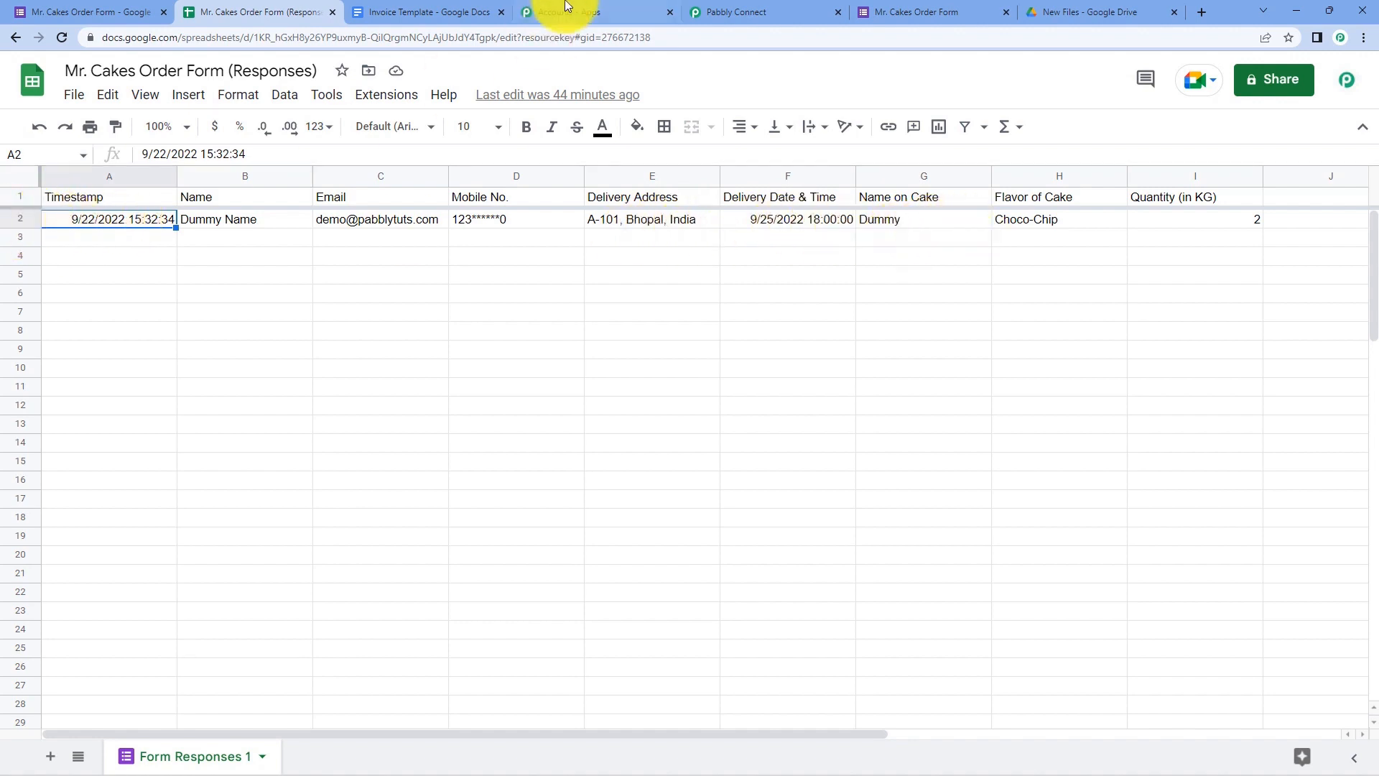
click(767, 10)
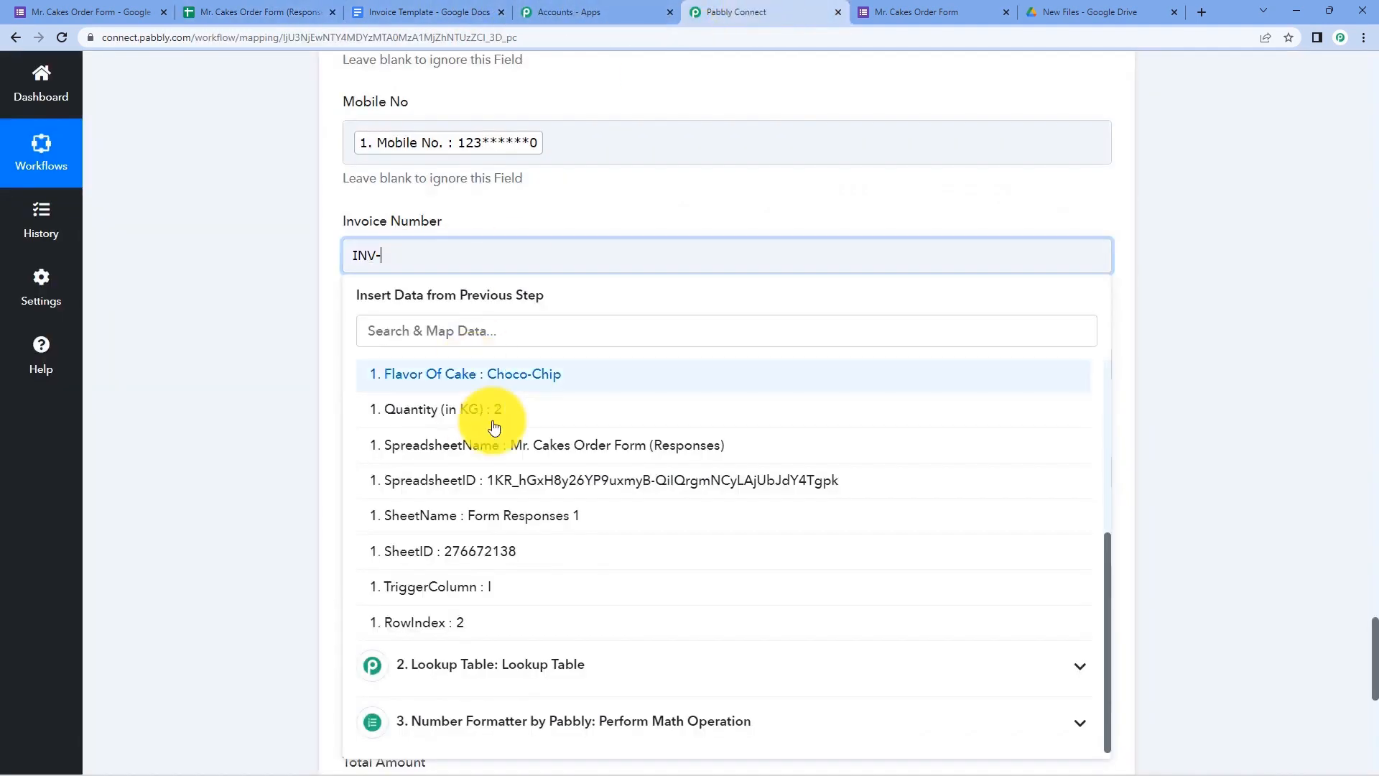
click(461, 623)
click(222, 316)
scroll(222, 316, down, 1)
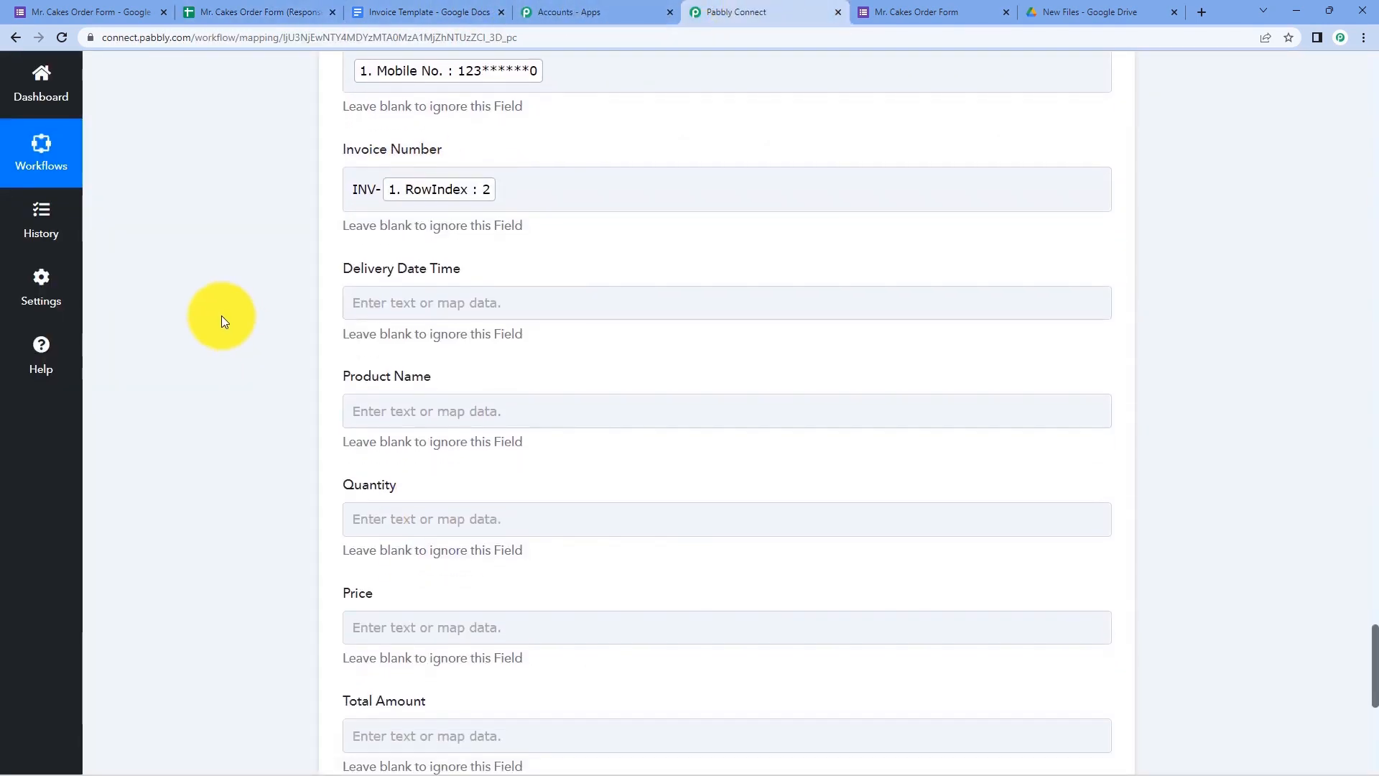
- Map Delivery Date & Time into Delivery Date Time and Flavor Of Cake into Product Name
click(428, 301)
scroll(247, 312, down, 2)
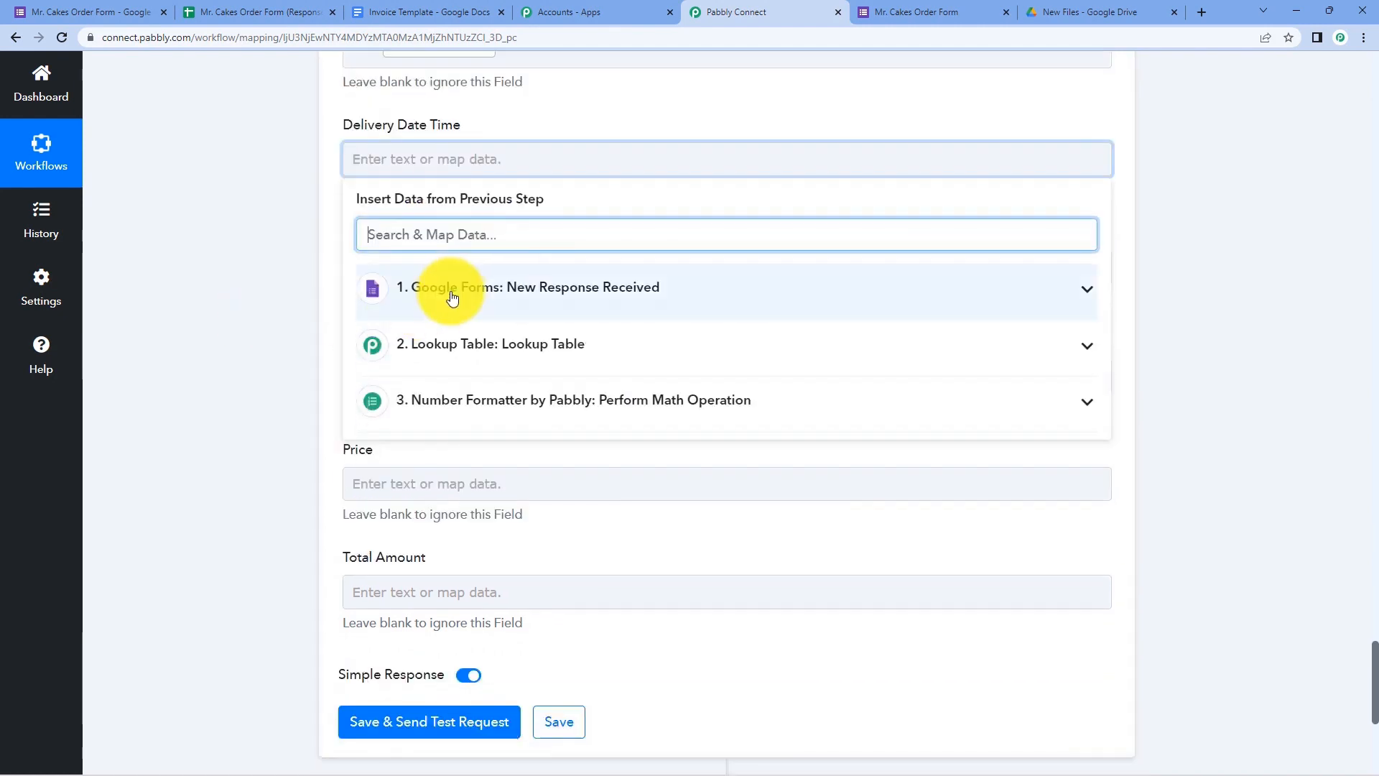
click(453, 289)
scroll(418, 393, down, 1)
scroll(418, 392, down, 1)
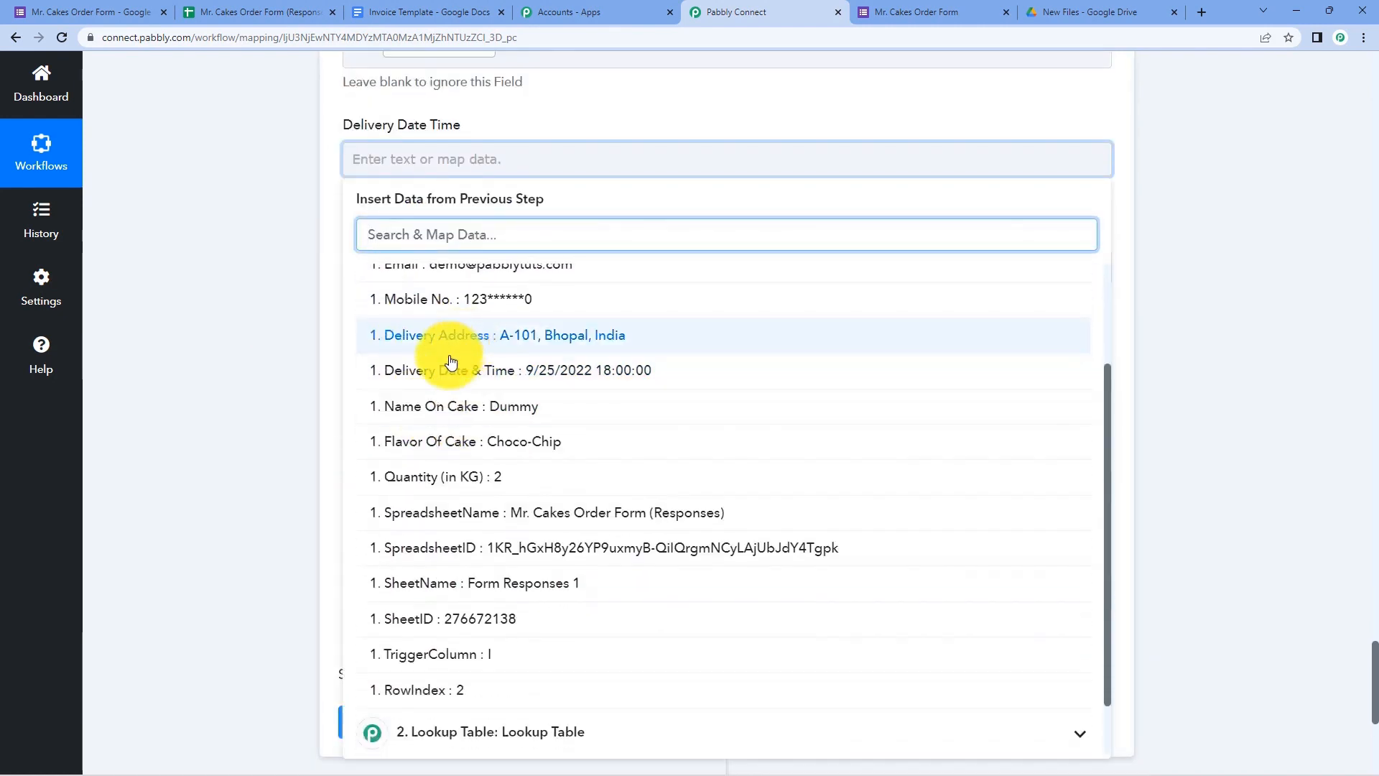
click(446, 368)
click(286, 291)
scroll(295, 287, down, 1)
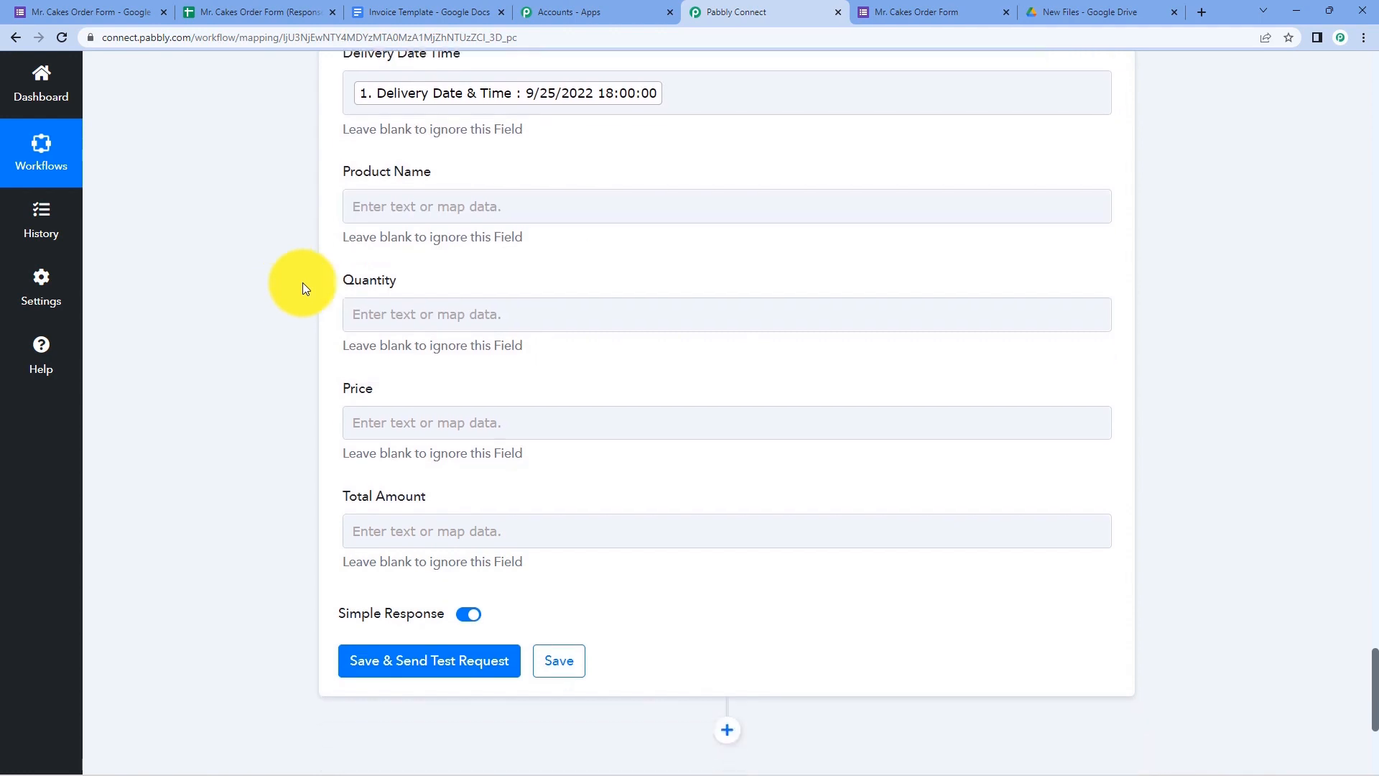
click(400, 206)
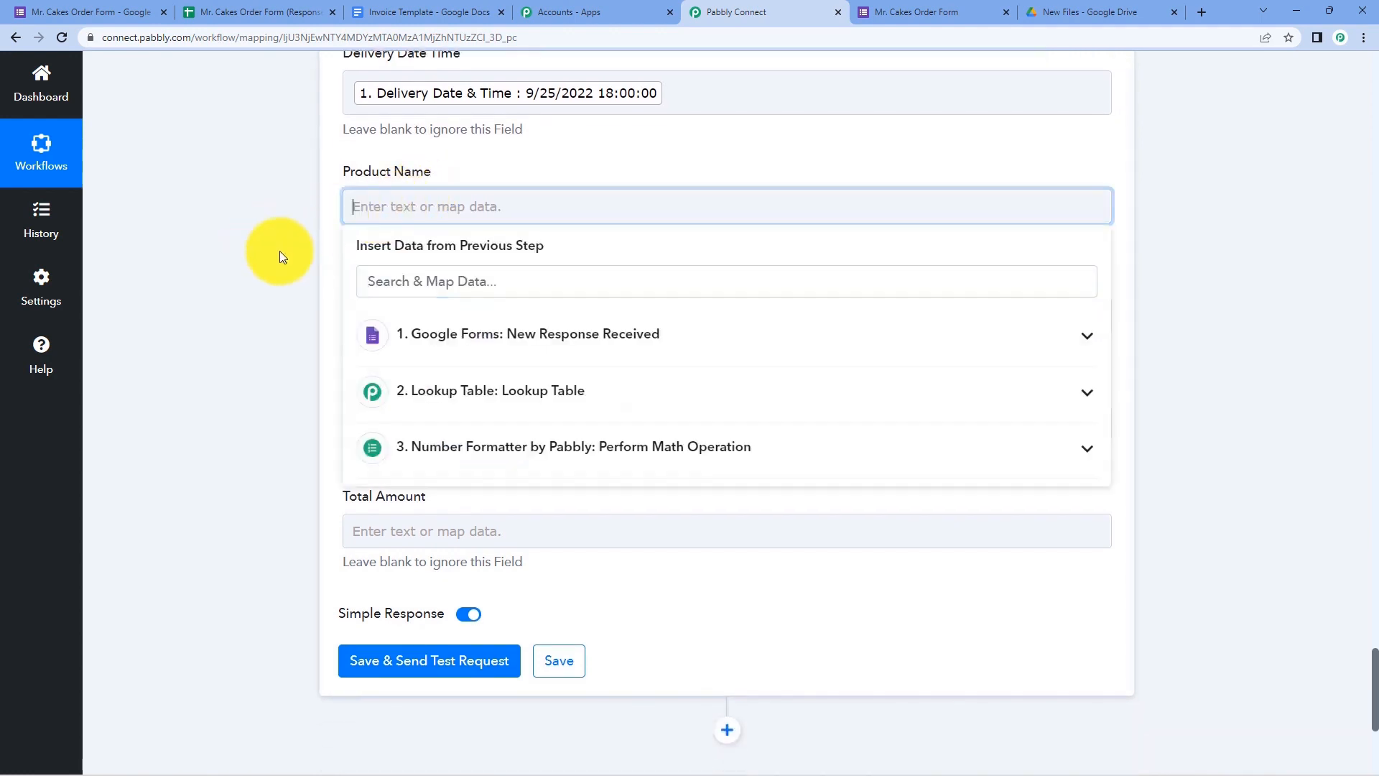
click(440, 350)
scroll(462, 465, down, 3)
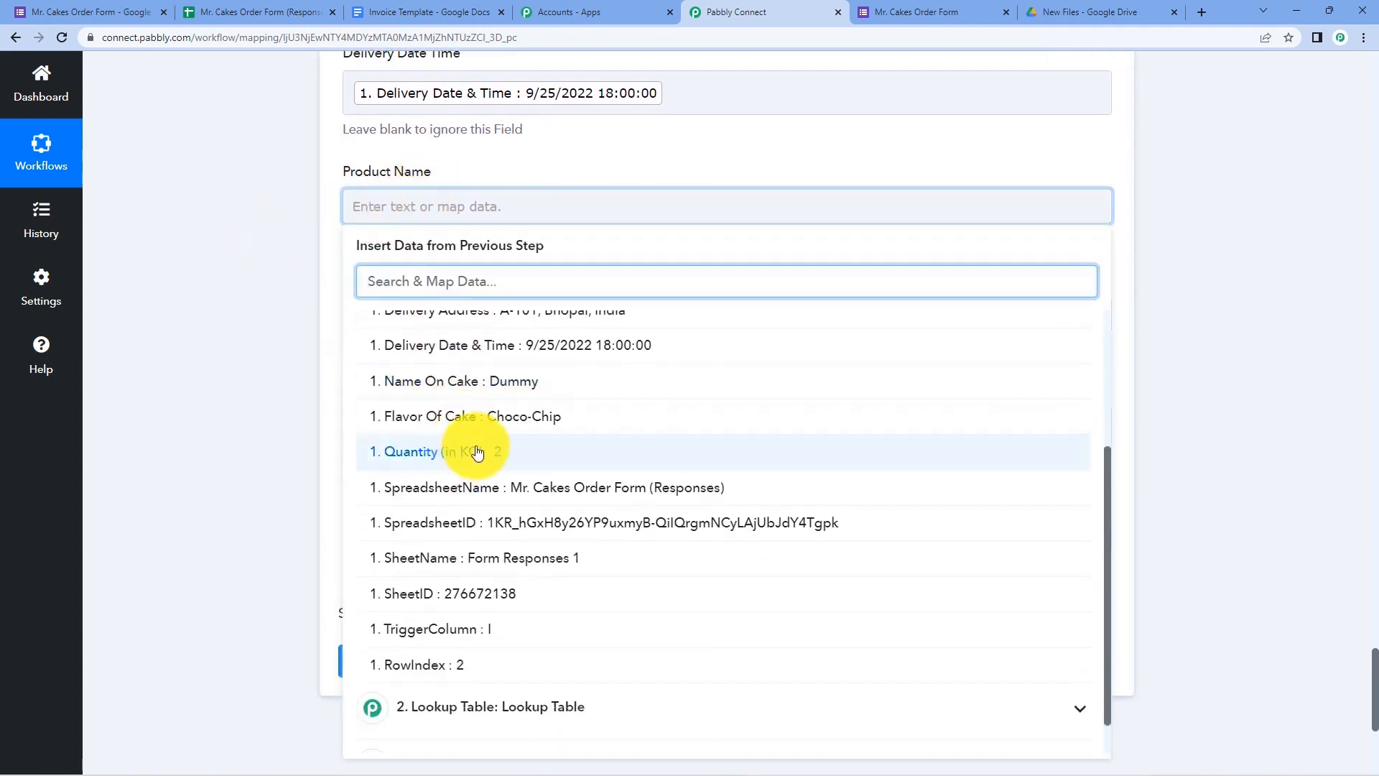
click(491, 420)
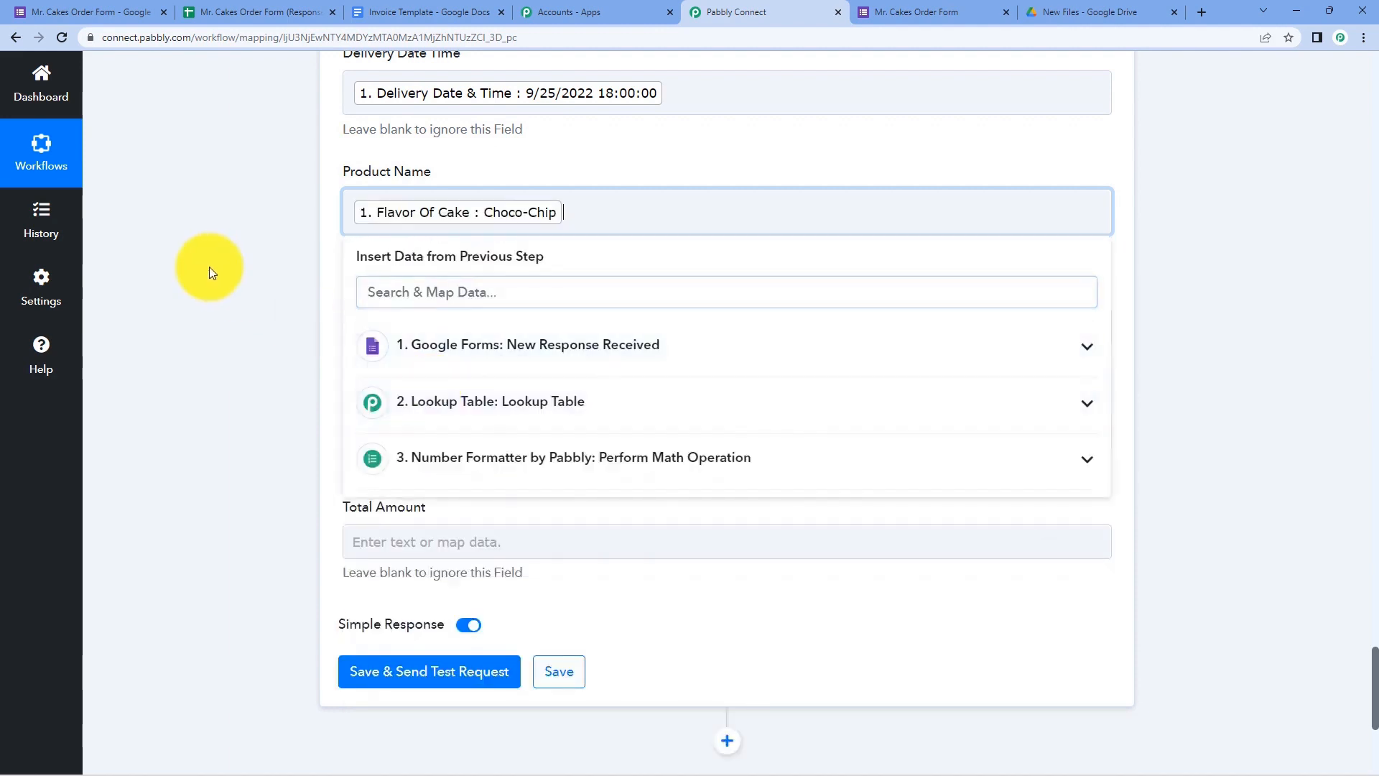
click(209, 267)
- Map Quantity (in KG) into Quantity and the Lookup Table's Result Value 500 into Price
click(446, 324)
scroll(381, 338, down, 2)
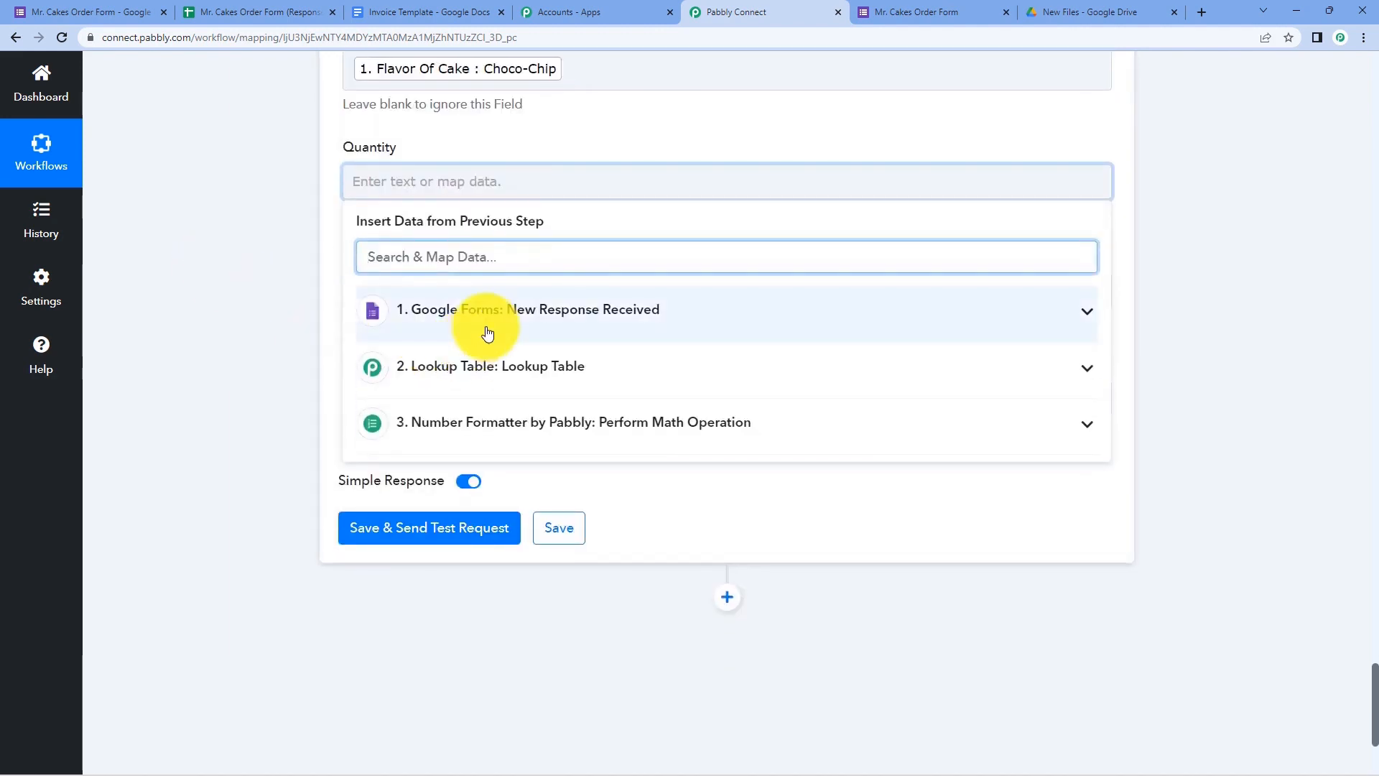
click(455, 332)
scroll(453, 391, down, 2)
click(463, 501)
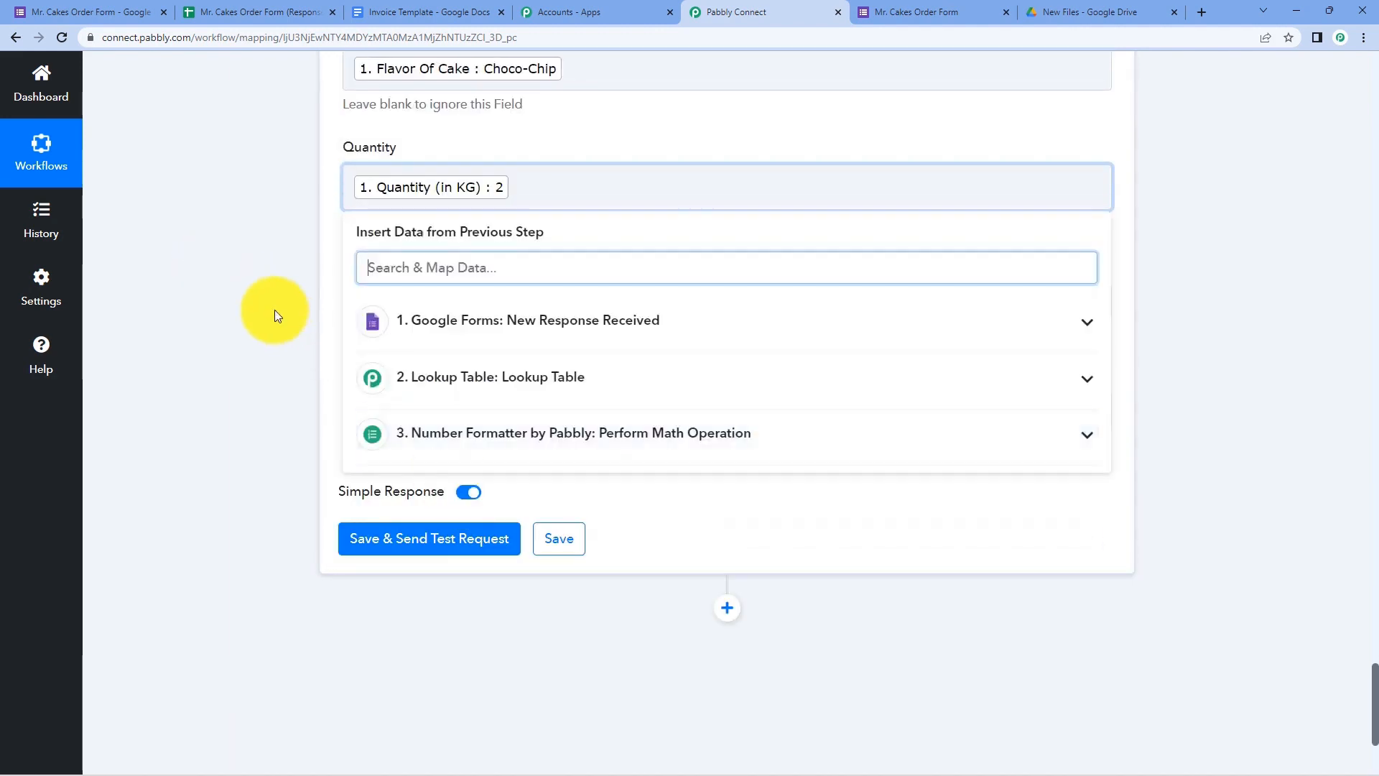
click(278, 308)
click(366, 300)
scroll(252, 300, down, 2)
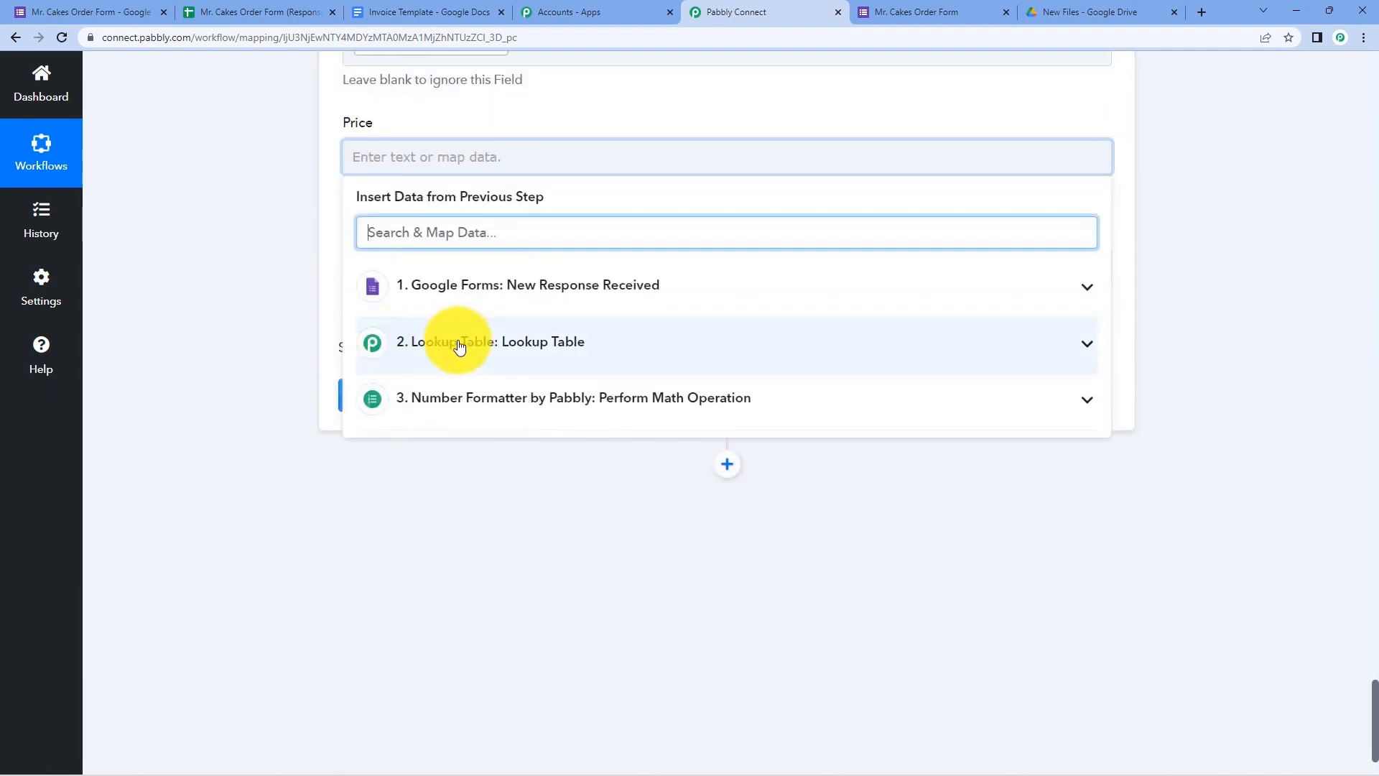
click(457, 368)
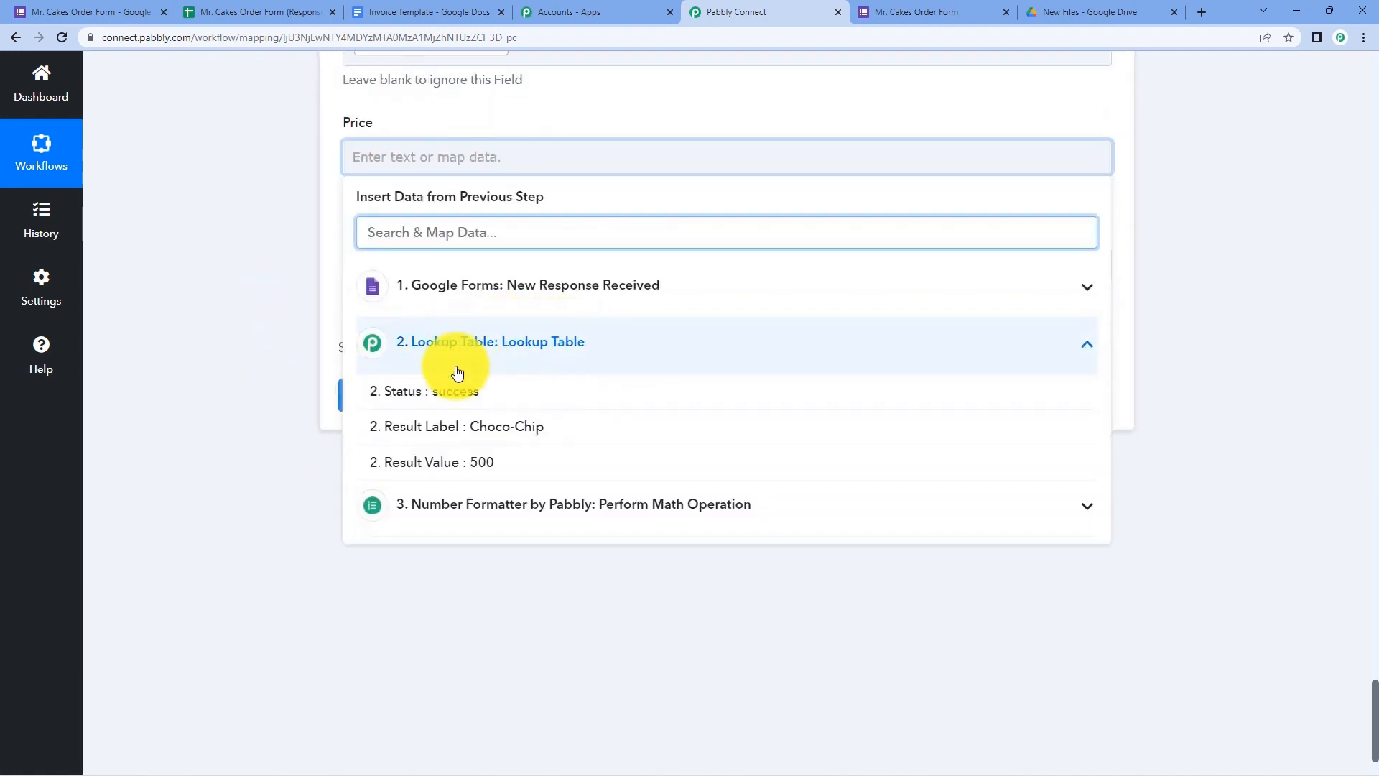
click(460, 462)
click(254, 246)
scroll(262, 259, up, 1)
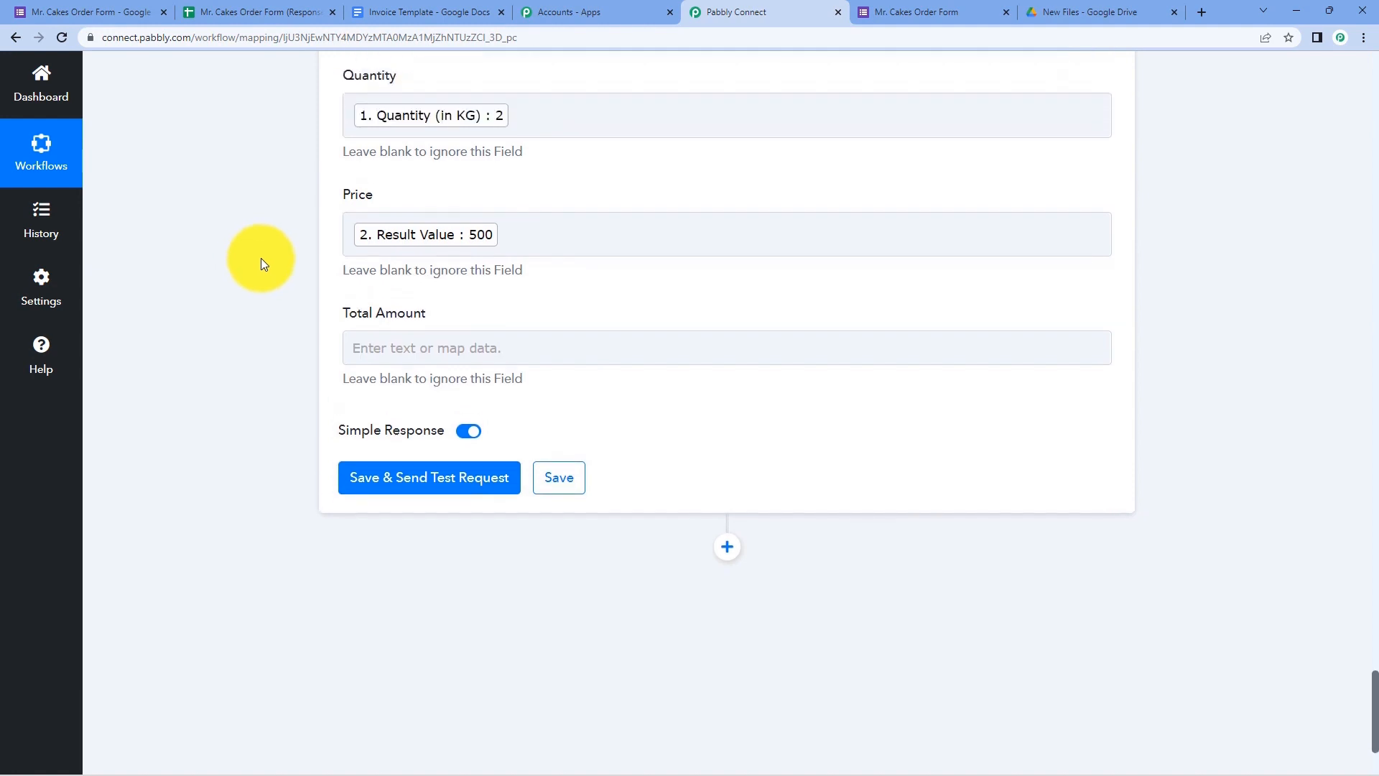
- Map the Number Formatter Result 1000 into Total Amount and review all mapped invoice fields
click(415, 349)
scroll(300, 336, down, 1)
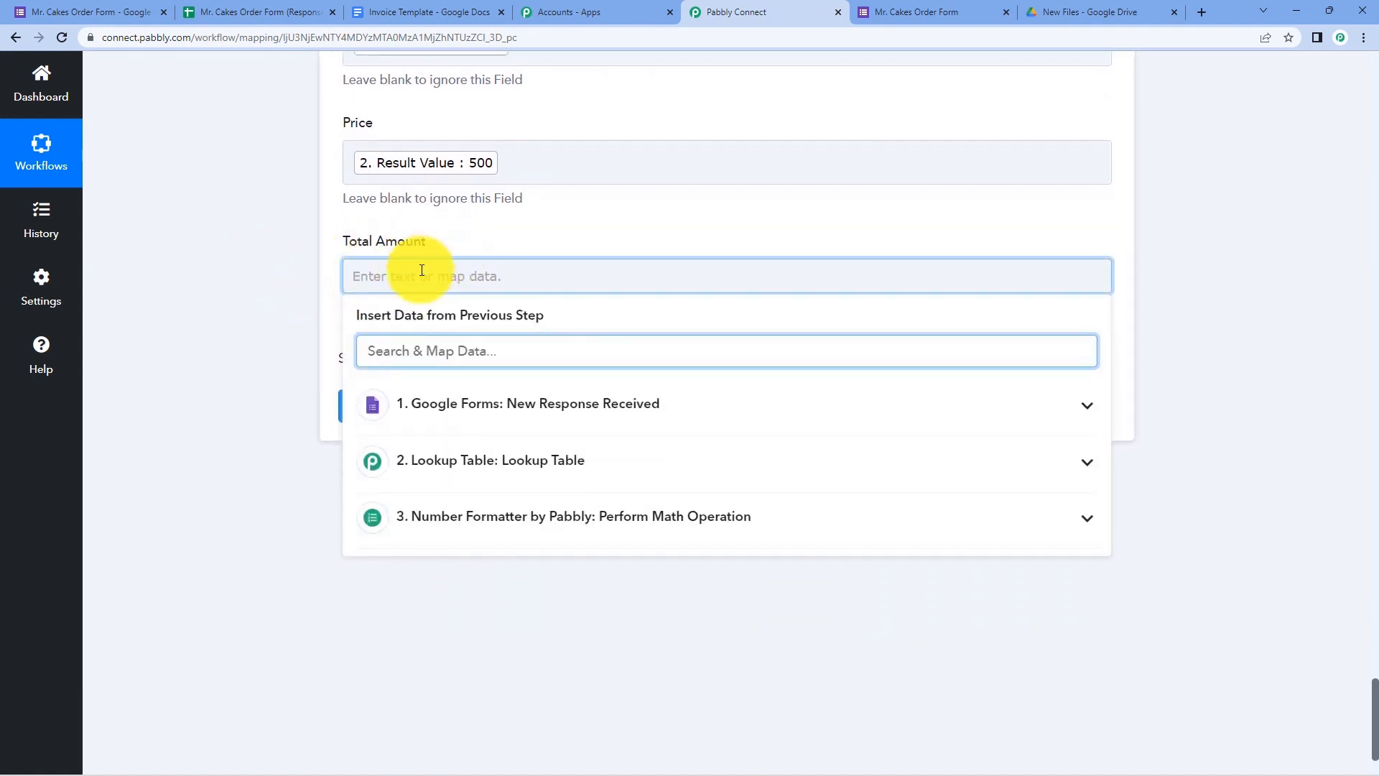
click(500, 521)
scroll(335, 477, down, 1)
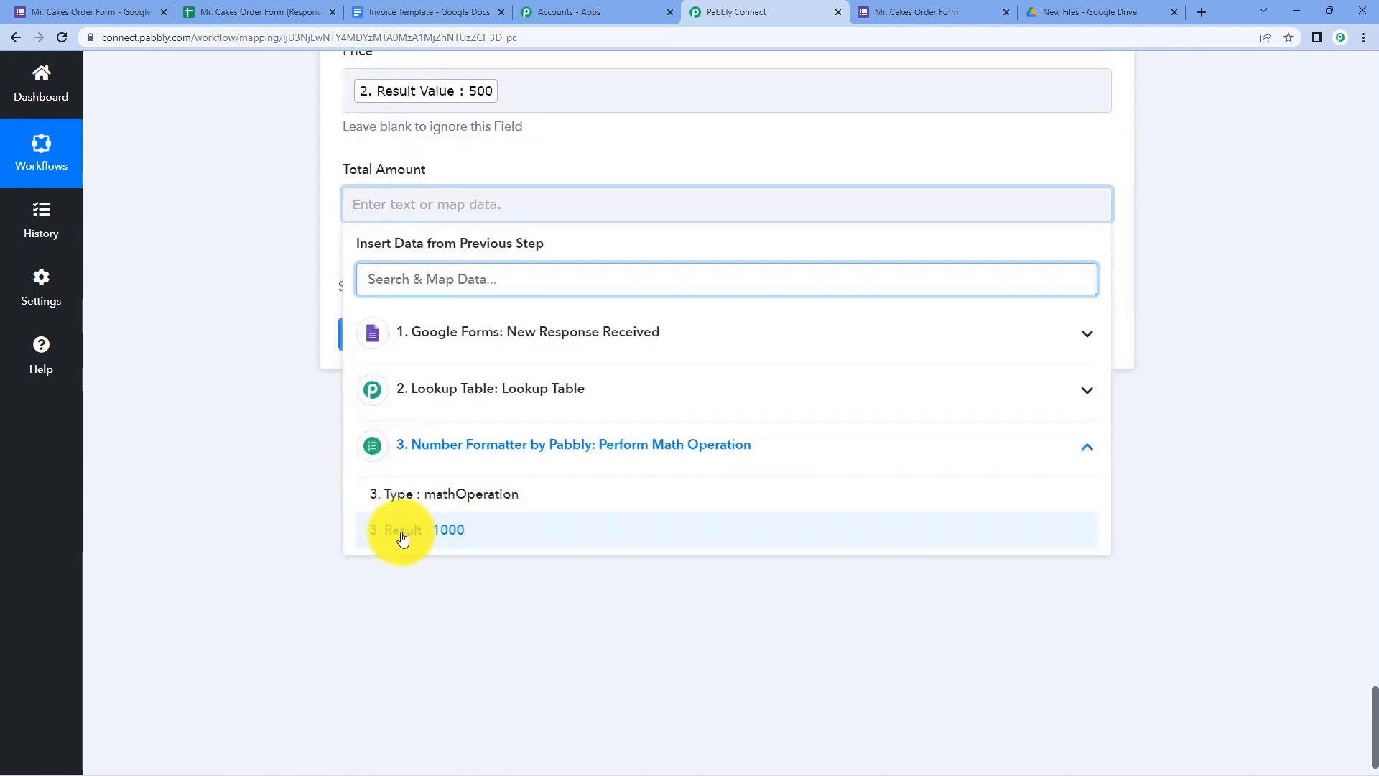
click(425, 536)
click(286, 297)
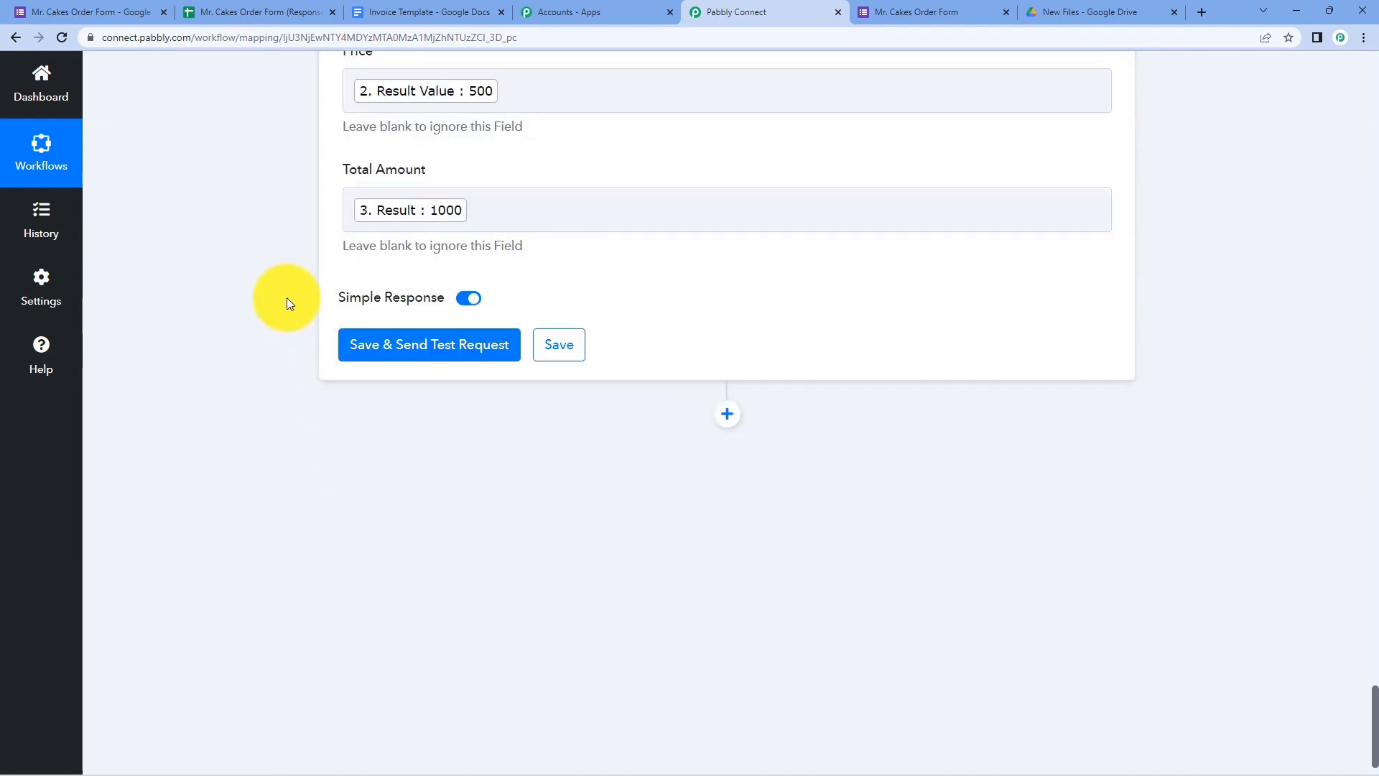
scroll(302, 291, up, 1)
click(488, 278)
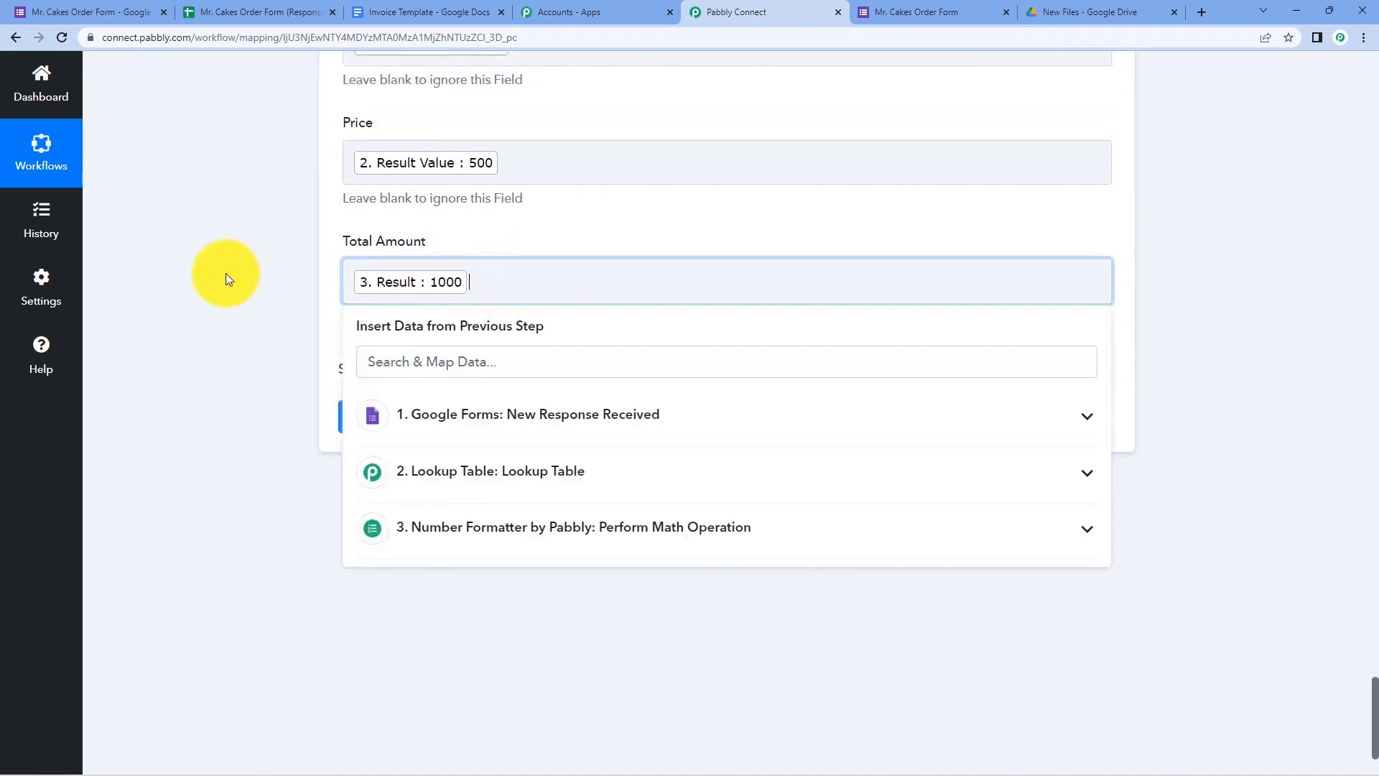
click(225, 273)
scroll(232, 299, up, 4)
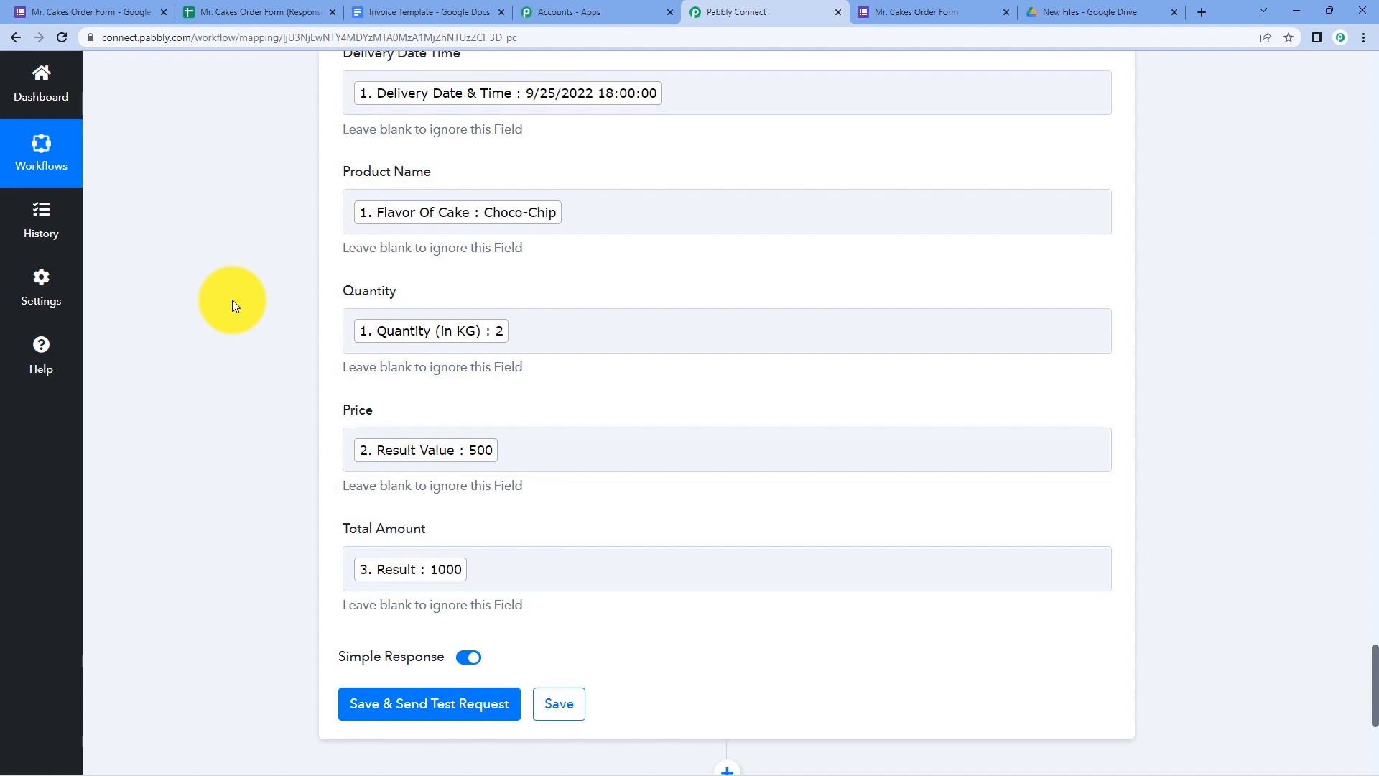
scroll(232, 300, up, 14)
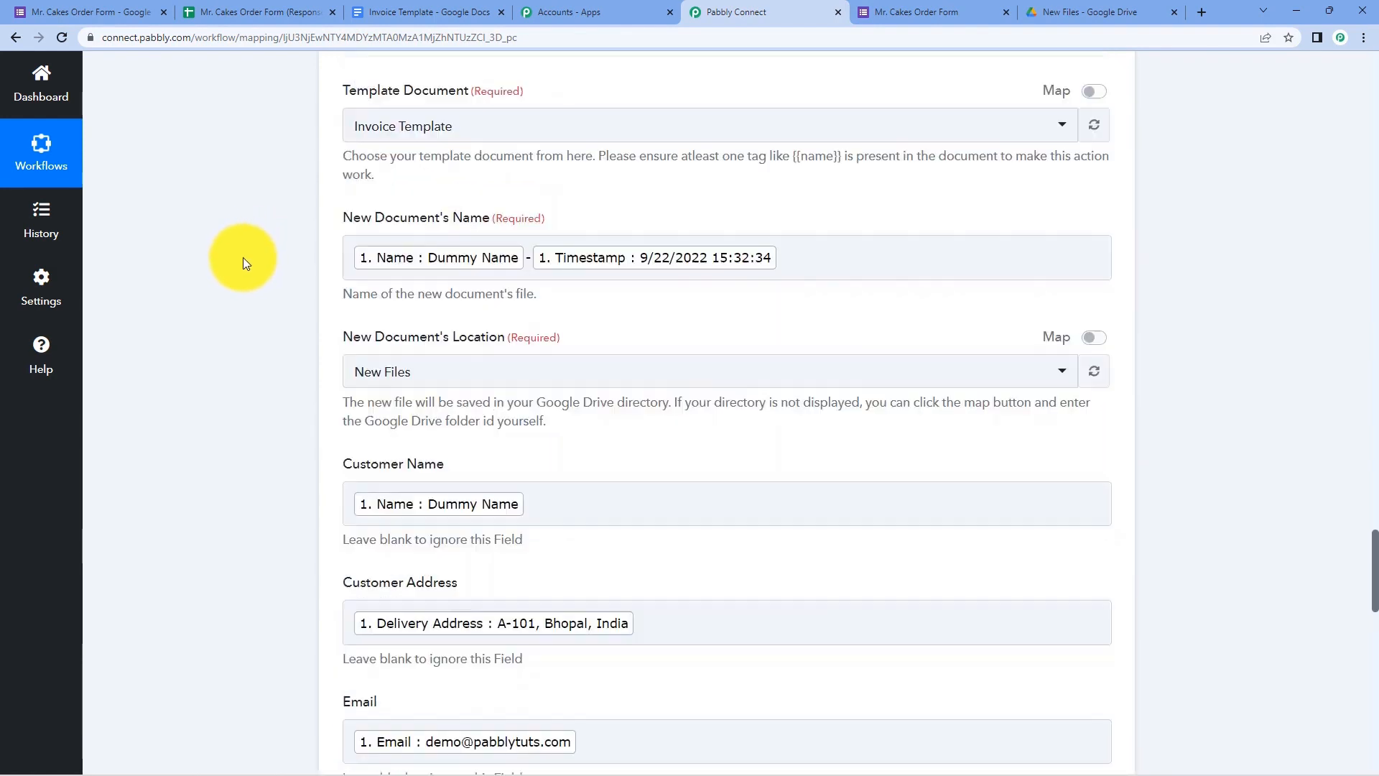
scroll(246, 262, up, 2)
scroll(254, 292, down, 7)
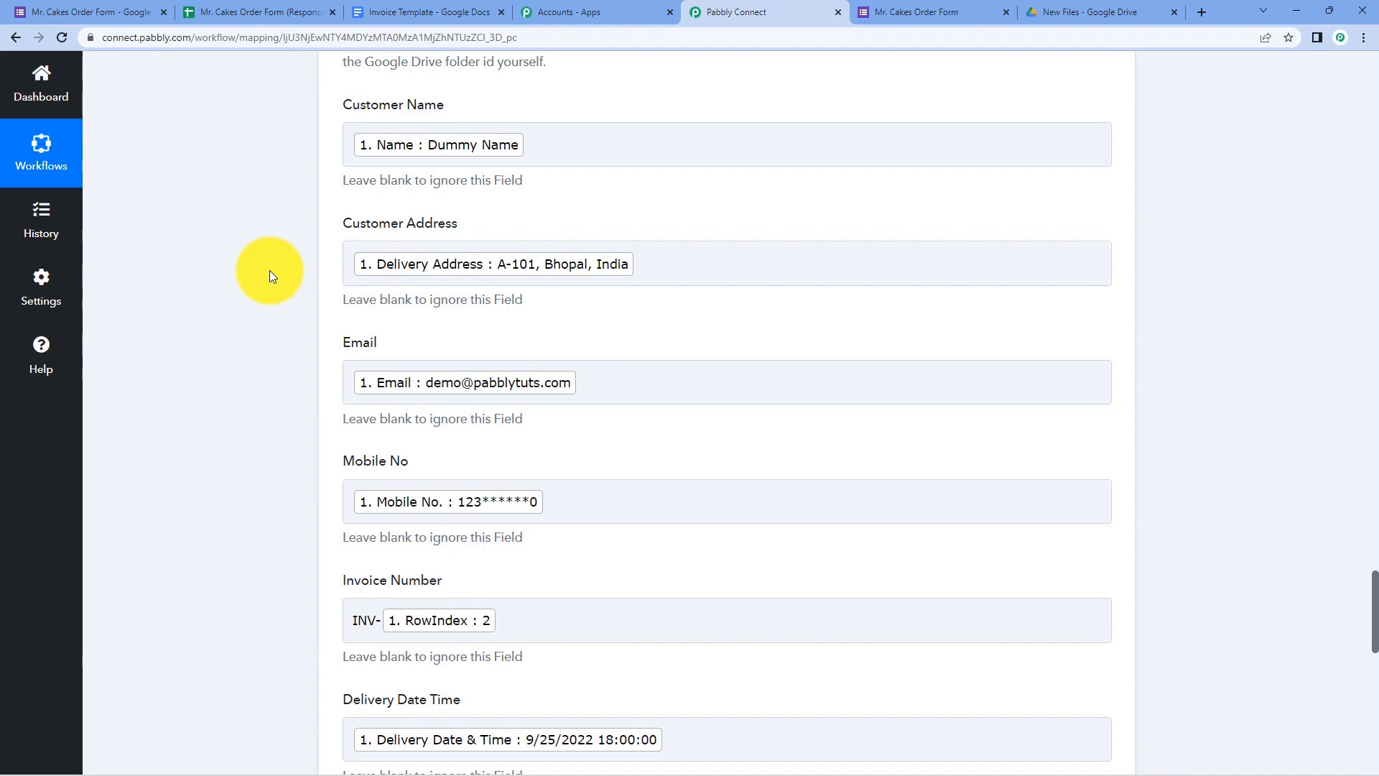
scroll(269, 270, down, 12)
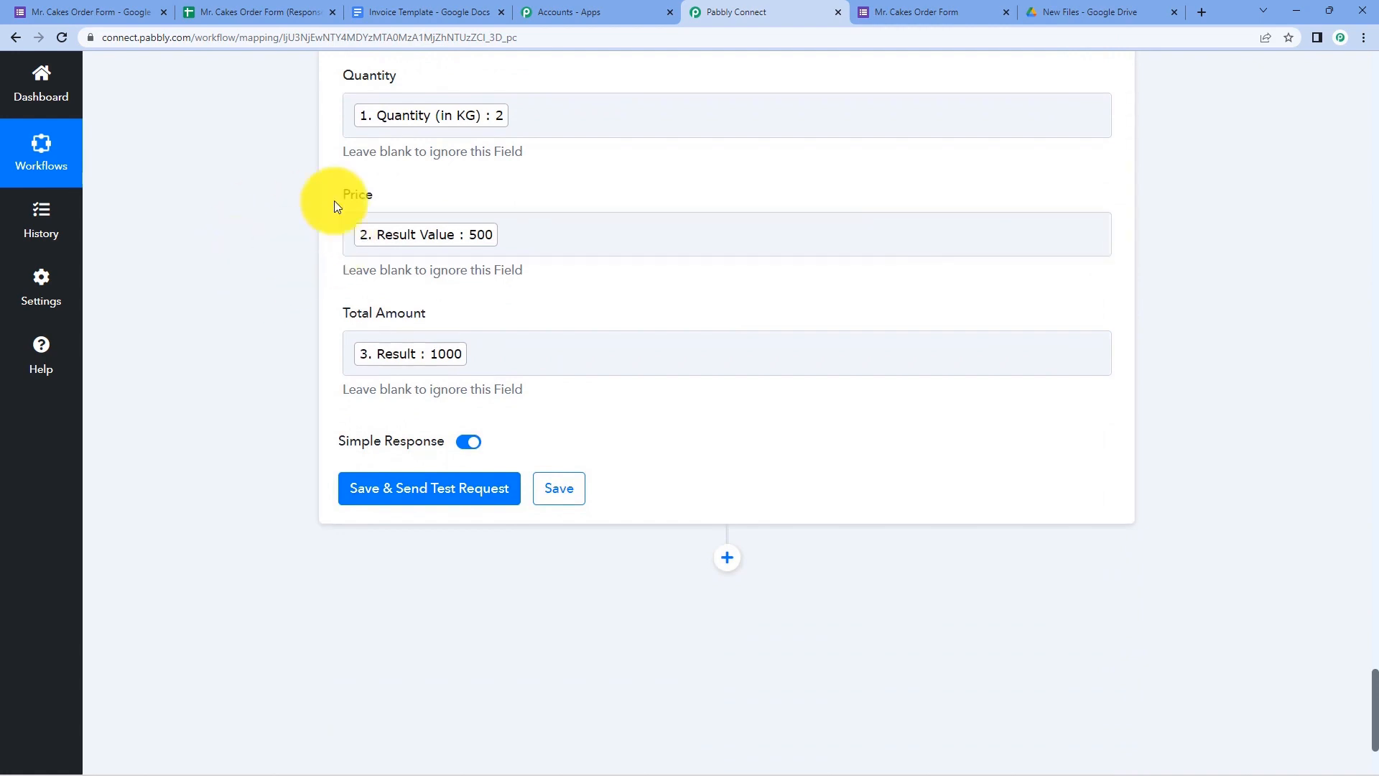
scroll(454, 434, down, 1)
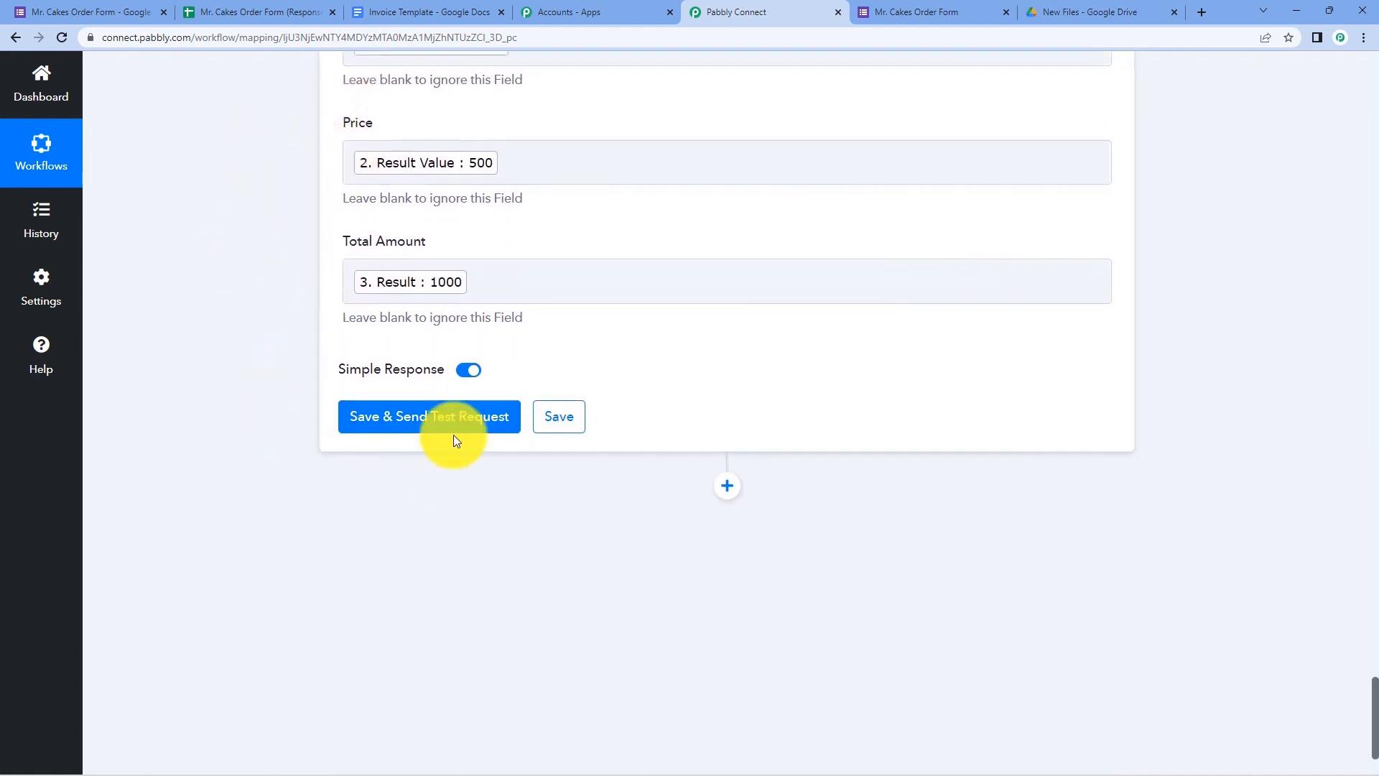
- Send a test request for Create Document from Template and review the replaced-tag counts and document ID
click(416, 422)
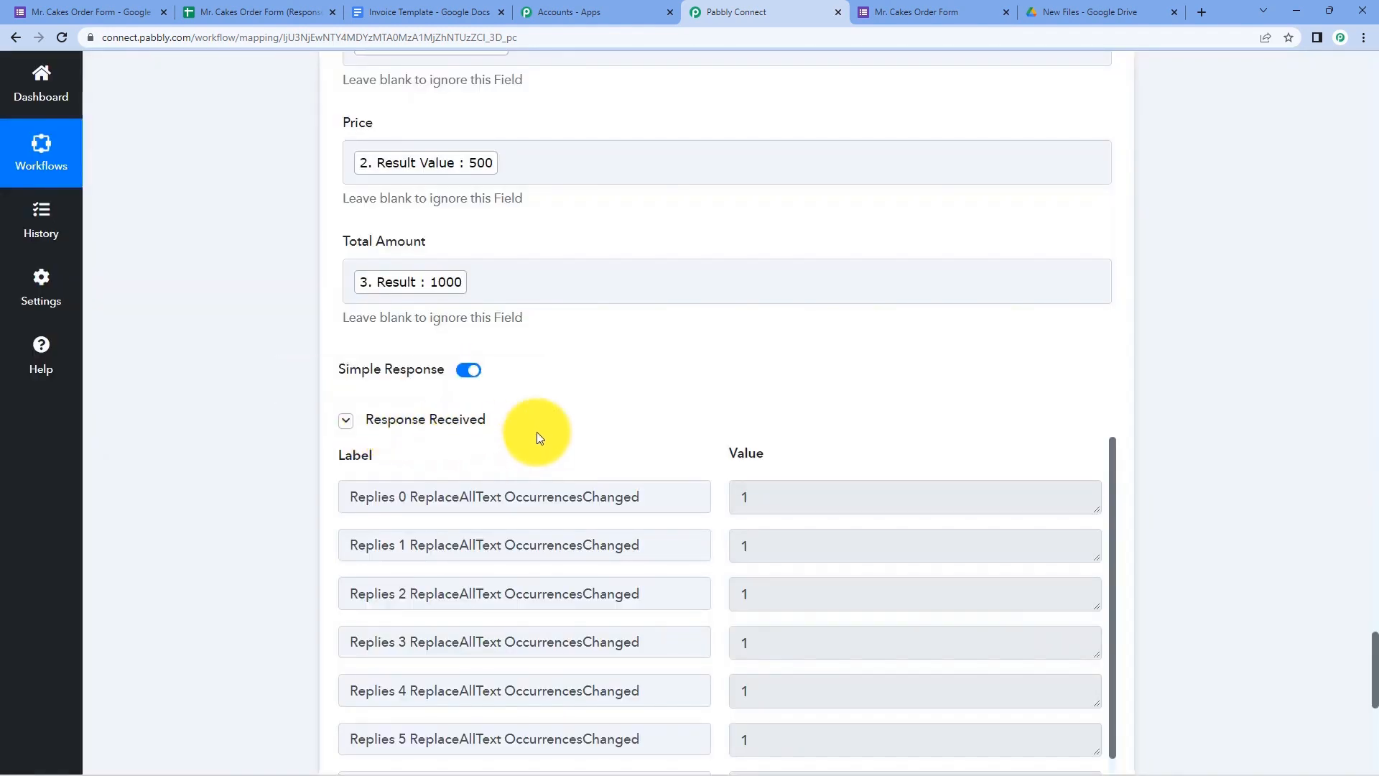
scroll(537, 432, down, 1)
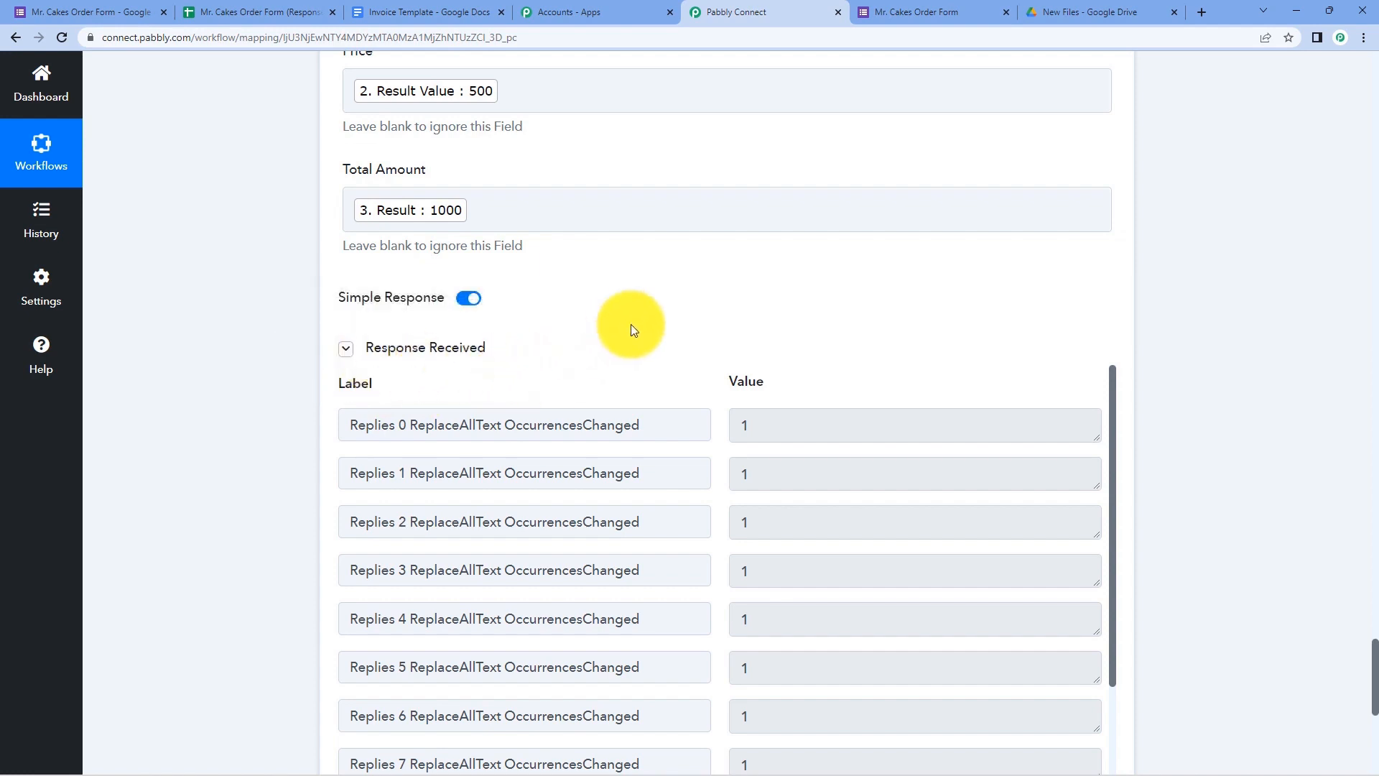
scroll(632, 309, down, 2)
scroll(707, 332, down, 3)
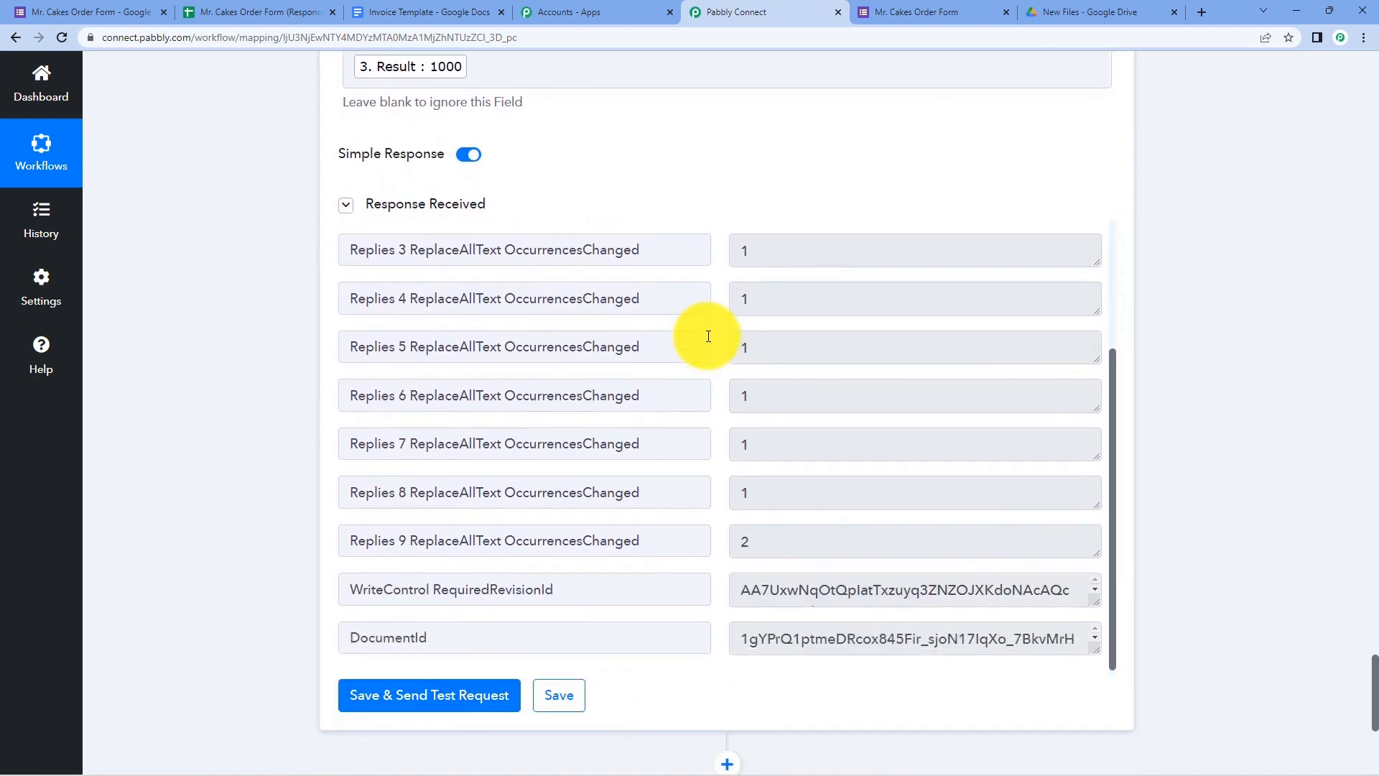
scroll(708, 335, up, 3)
scroll(708, 333, up, 4)
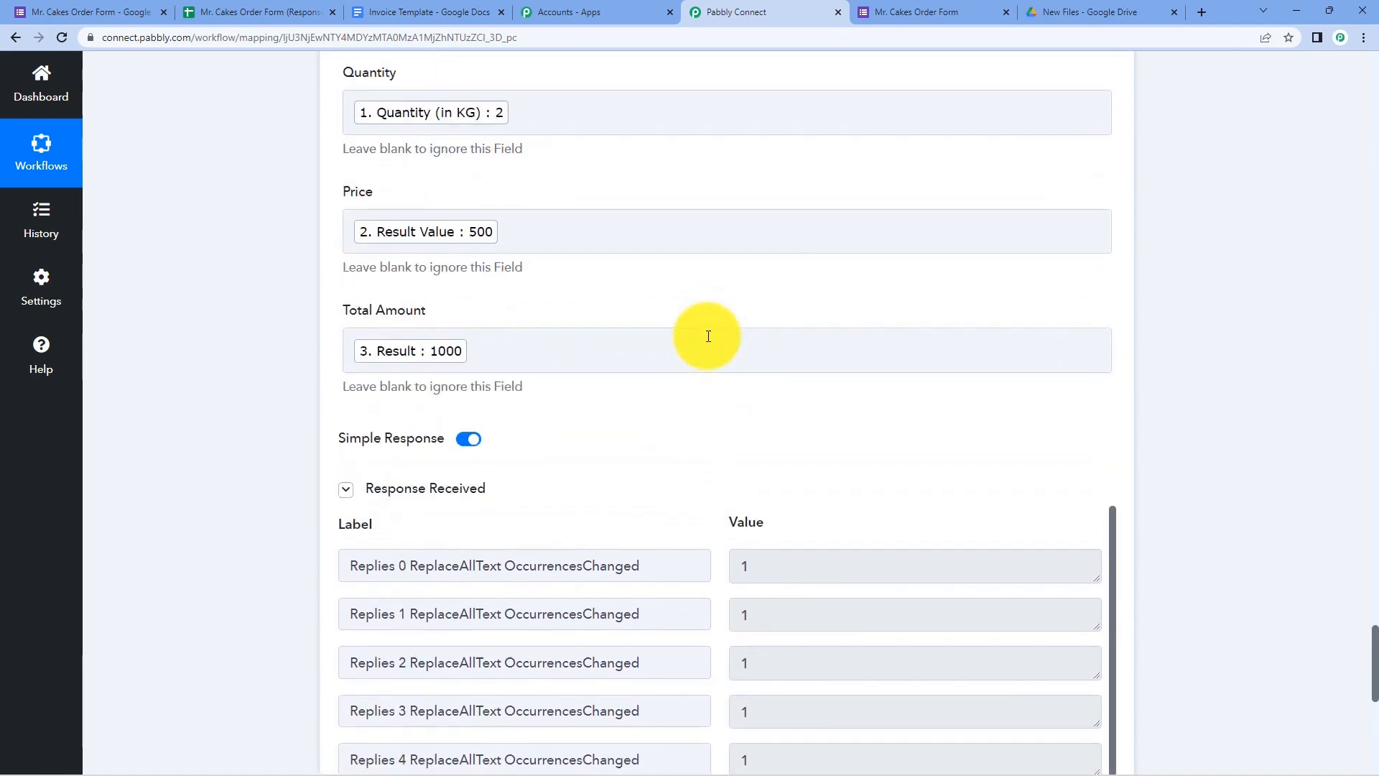
scroll(662, 447, up, 10)
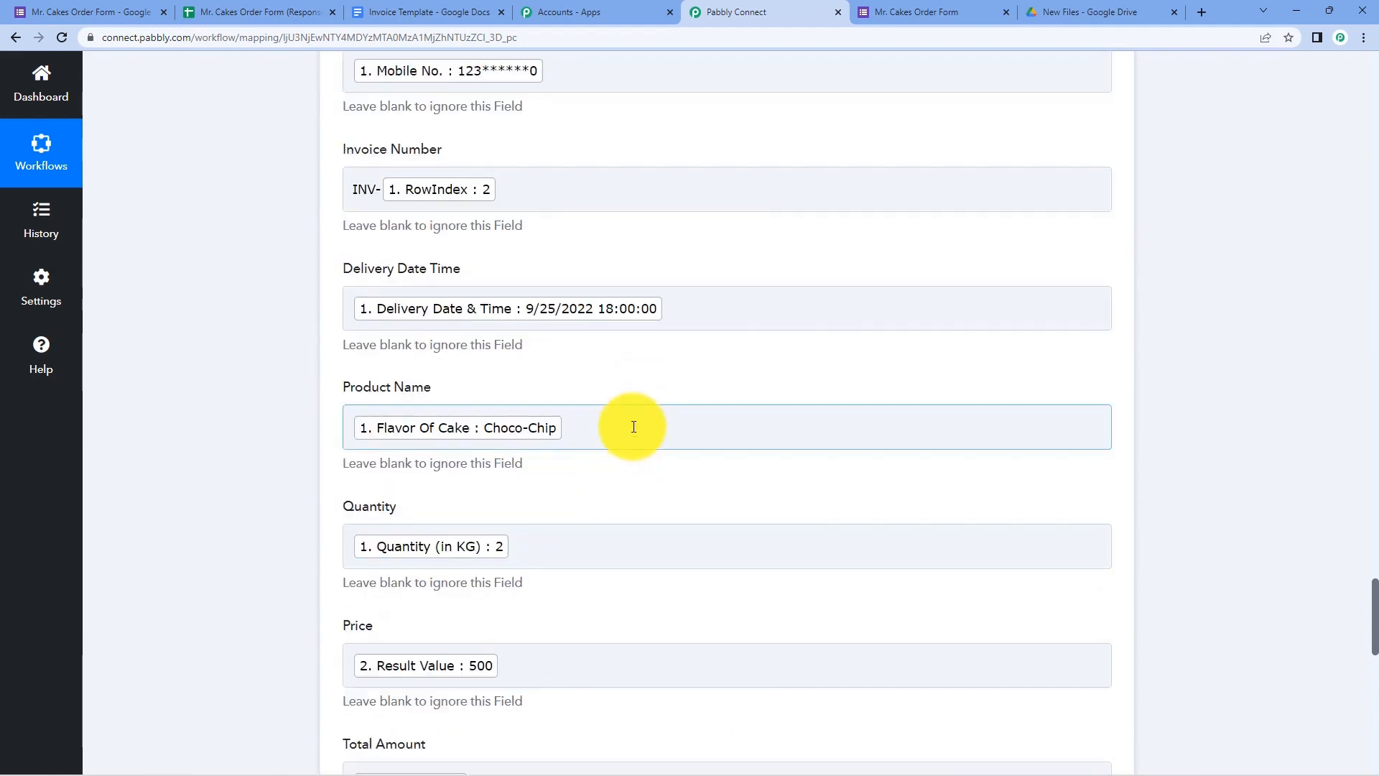
scroll(286, 300, up, 9)
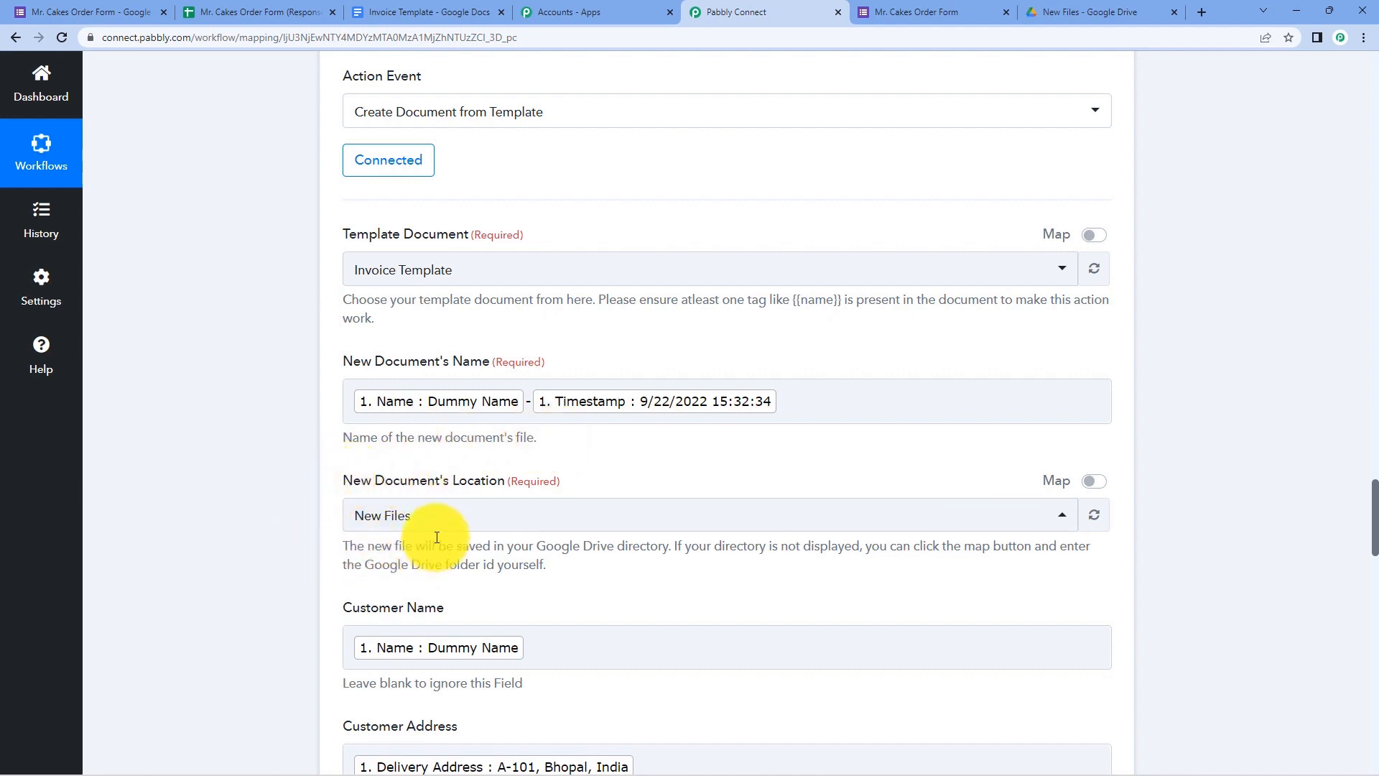
- Open the generated Dummy Name invoice from the New Files folder and compare it with the template
click(1070, 12)
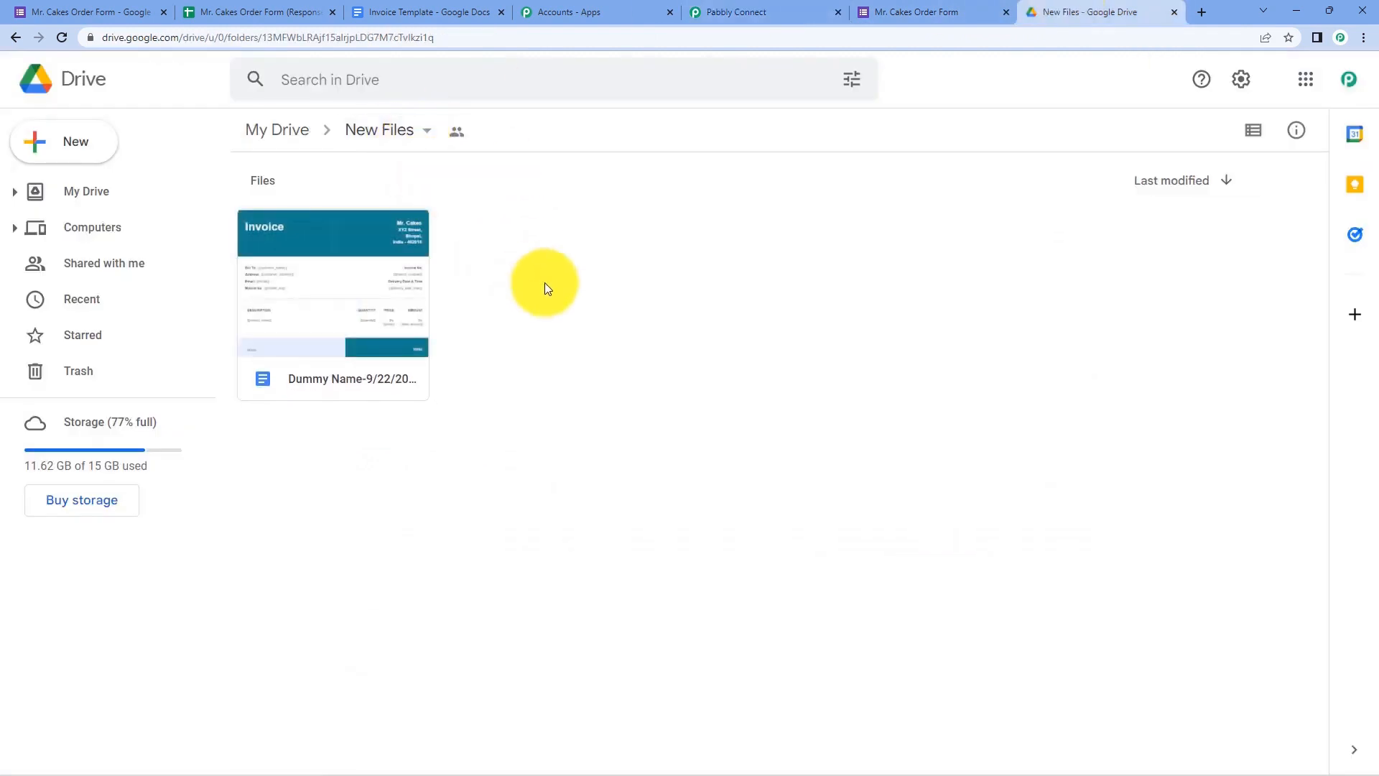
double_click(334, 307)
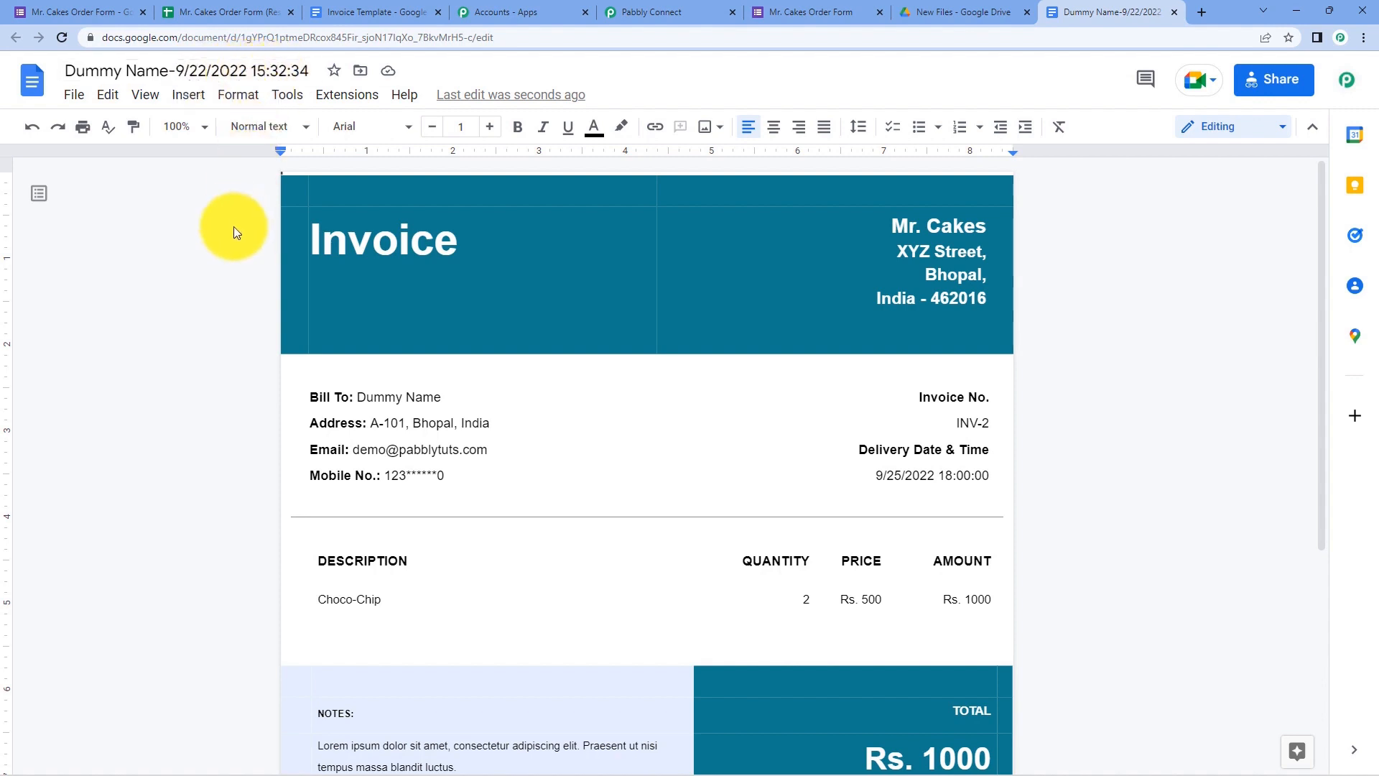
scroll(234, 226, down, 1)
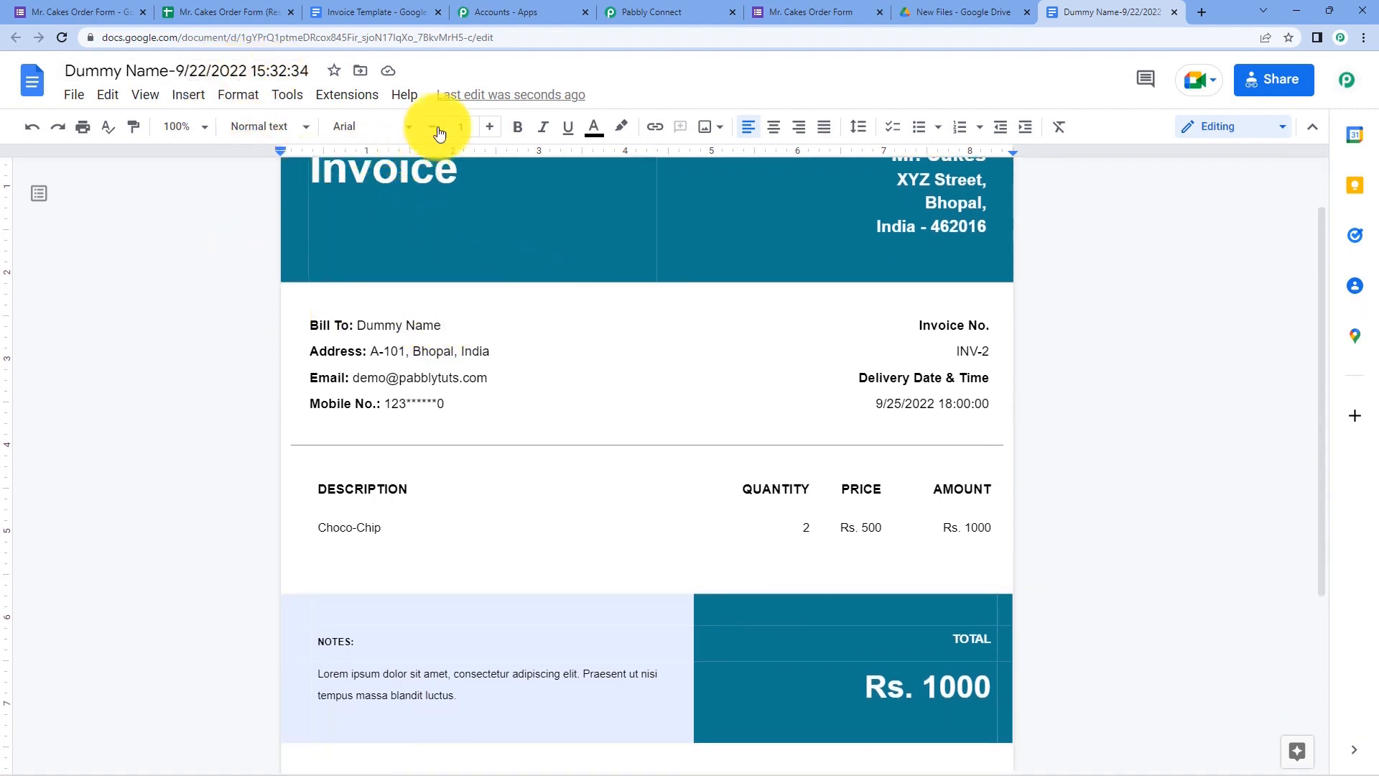
click(380, 6)
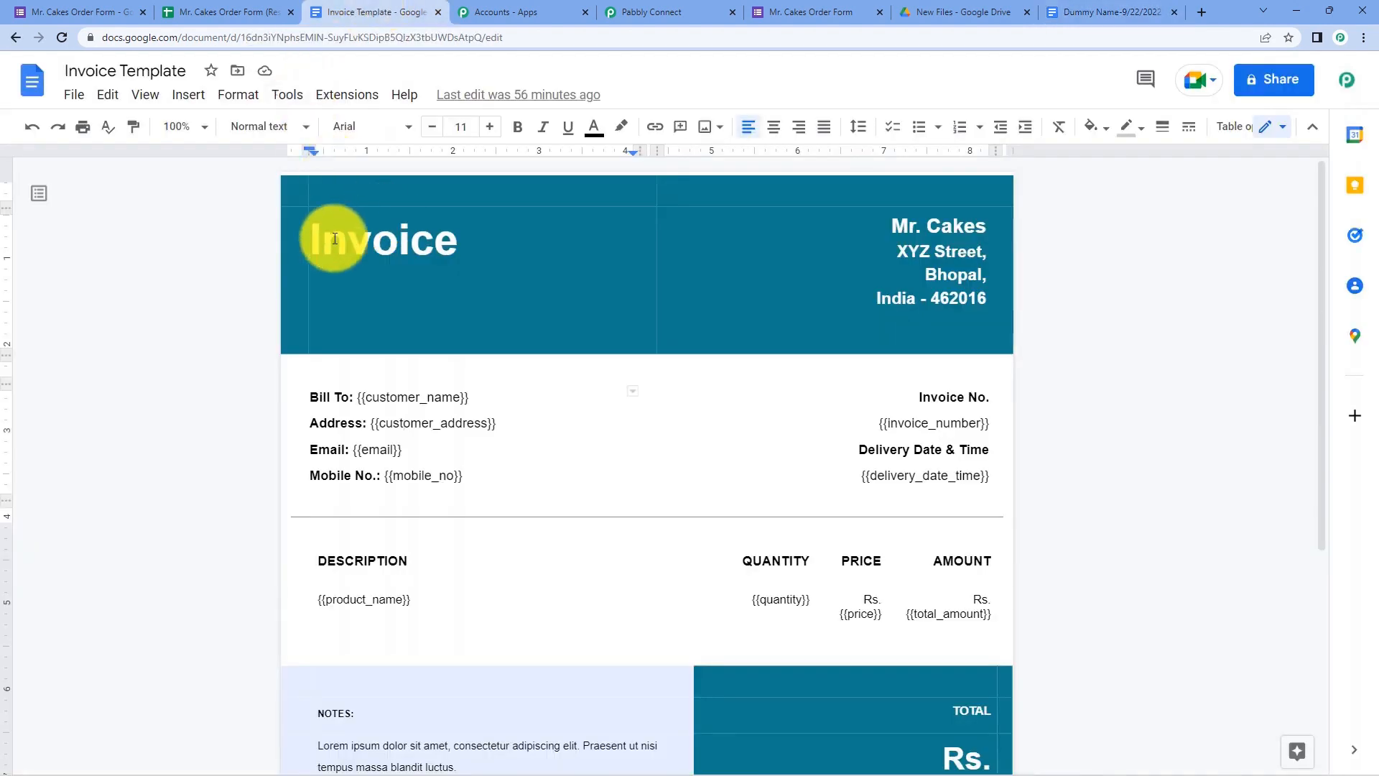
scroll(283, 275, down, 1)
scroll(628, 209, up, 1)
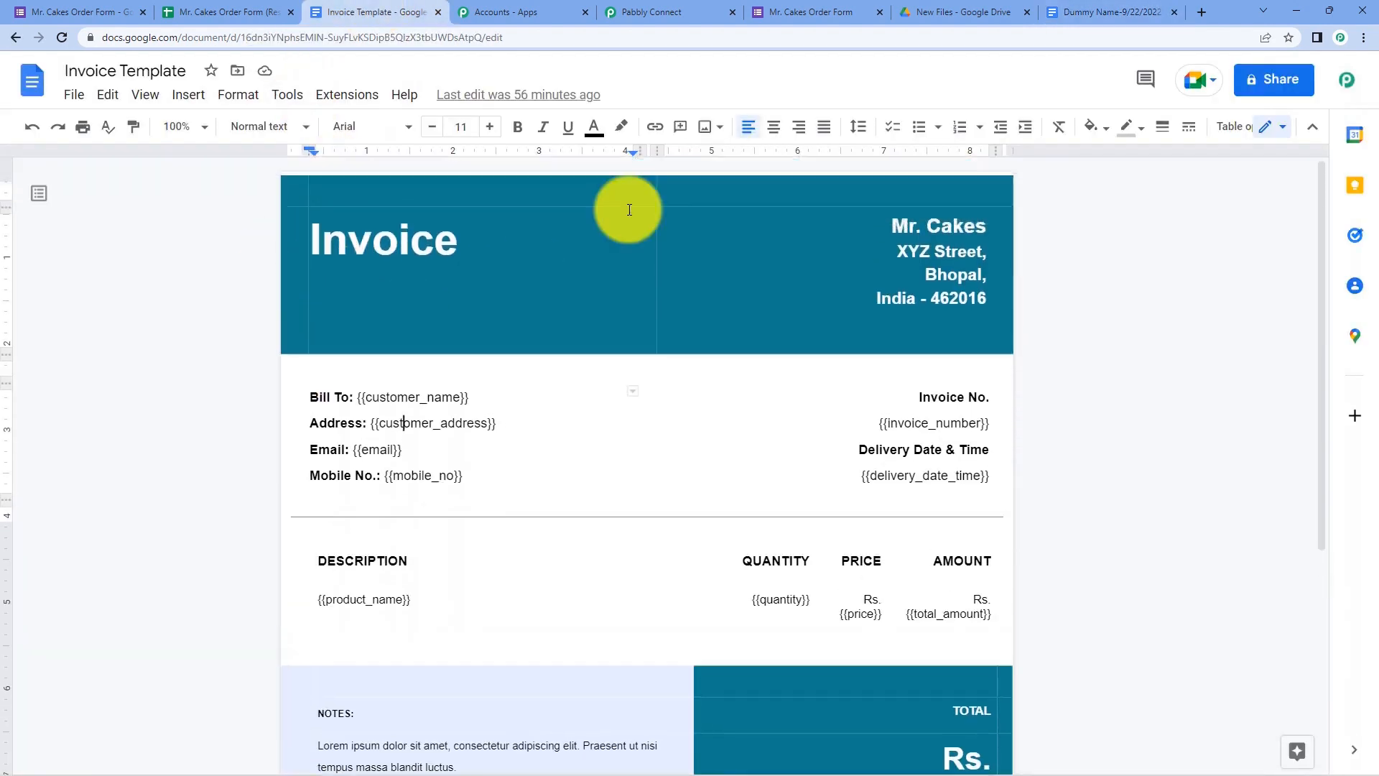
click(1102, 10)
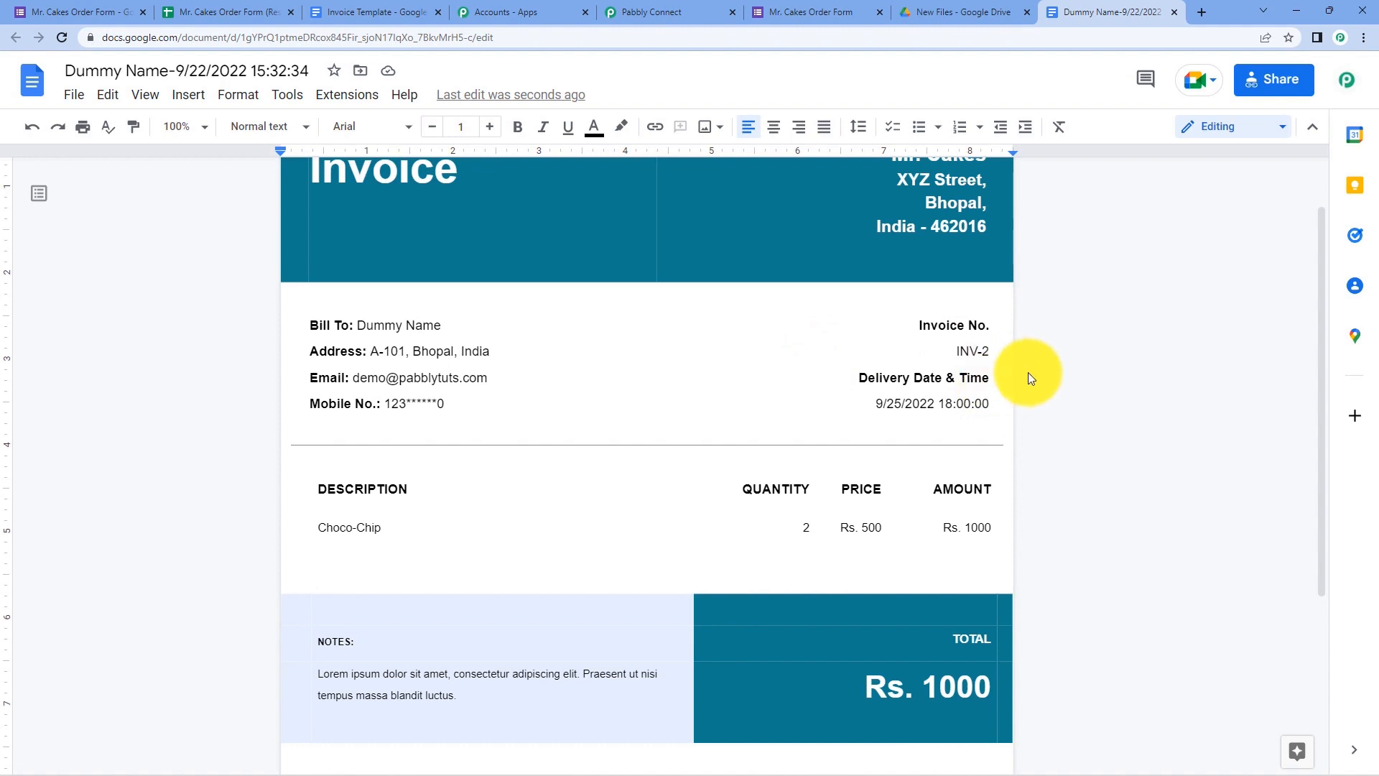
- Highlight the filled name, address, email, mobile, INV-2, delivery date, Choco-Chip product and Rs. 1000 amounts
scroll(477, 293, up, 1)
drag(442, 399, 359, 400)
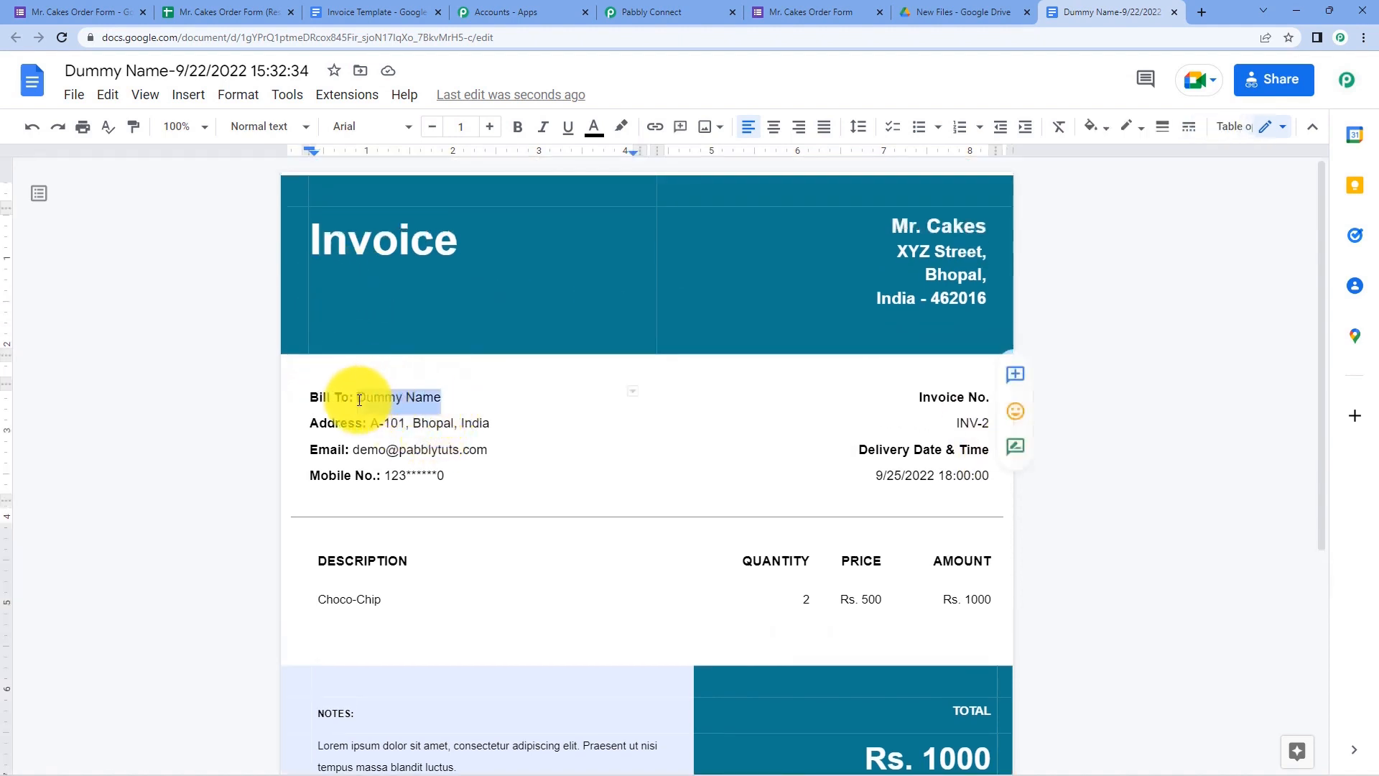
drag(489, 422, 380, 421)
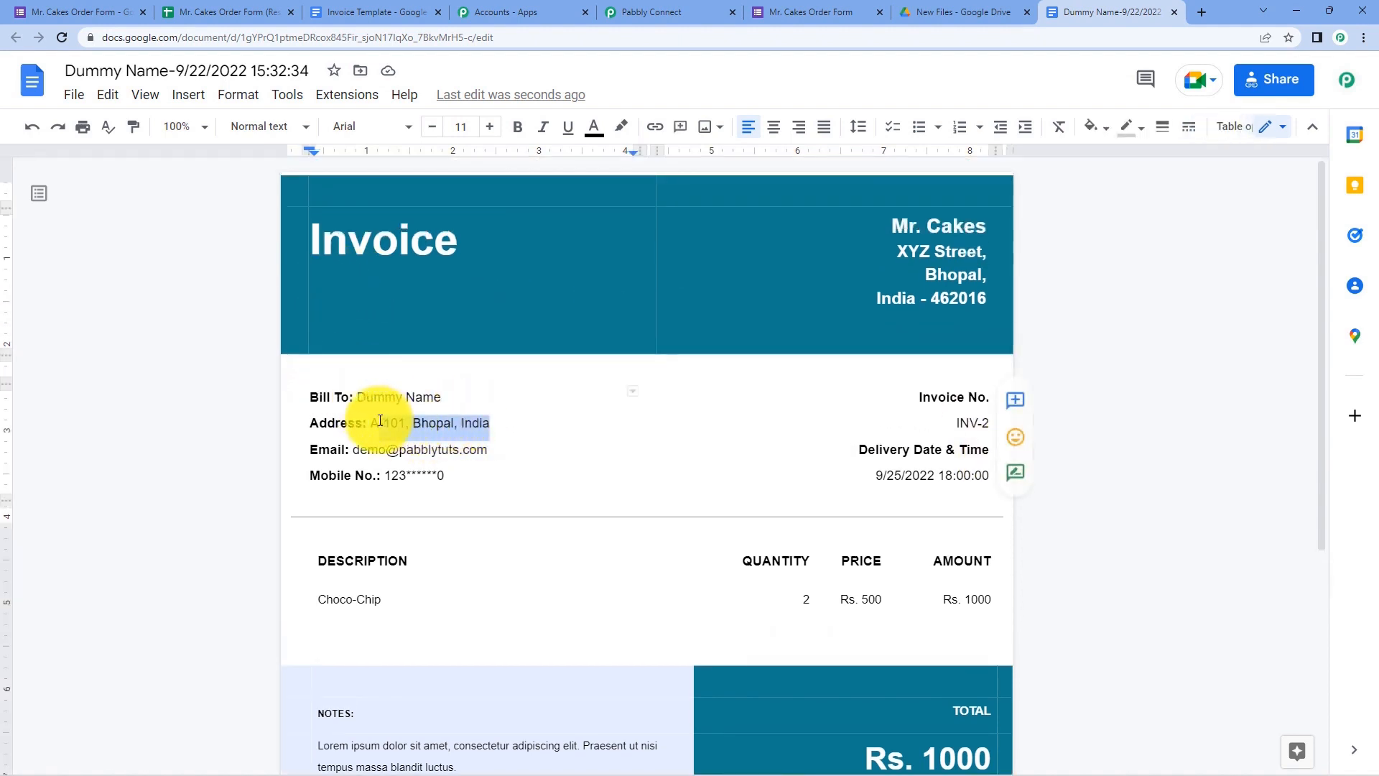
drag(491, 450, 350, 451)
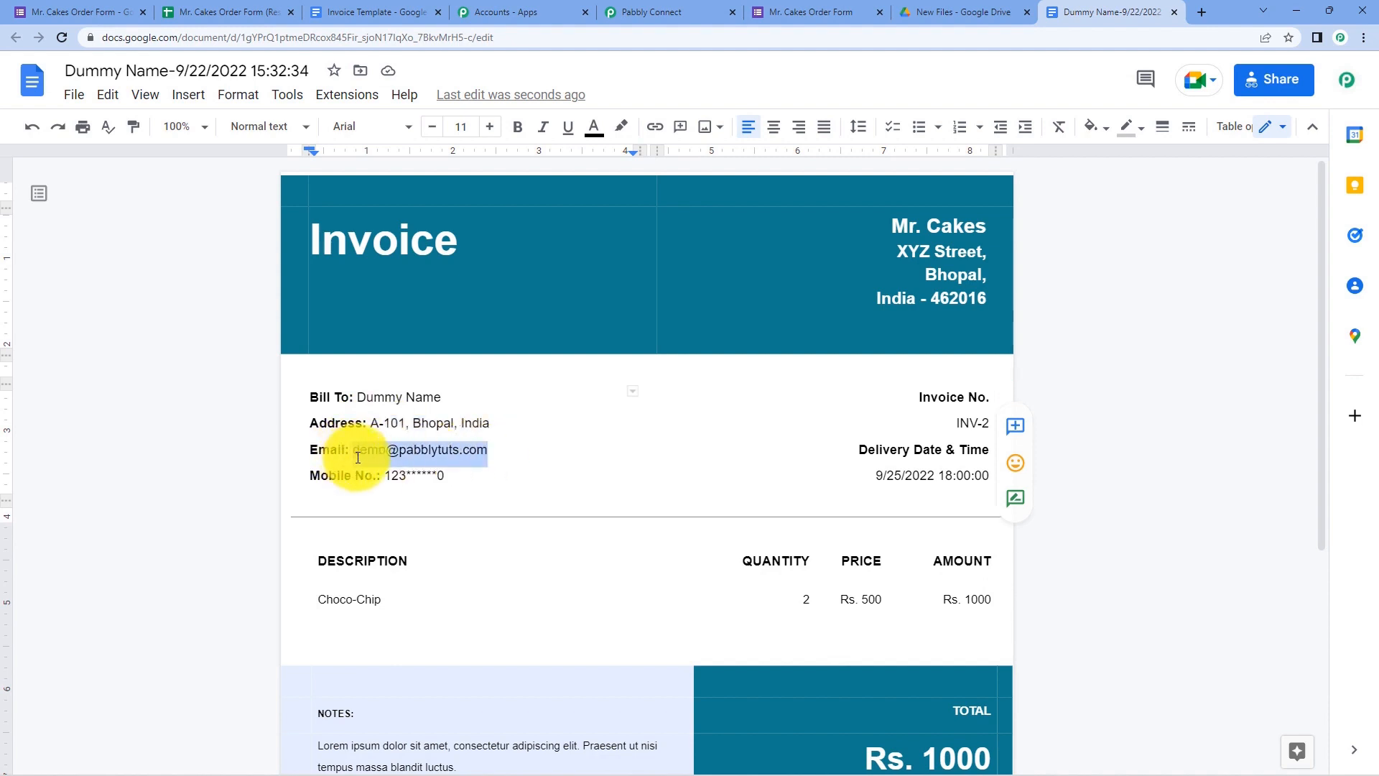
drag(444, 480, 384, 477)
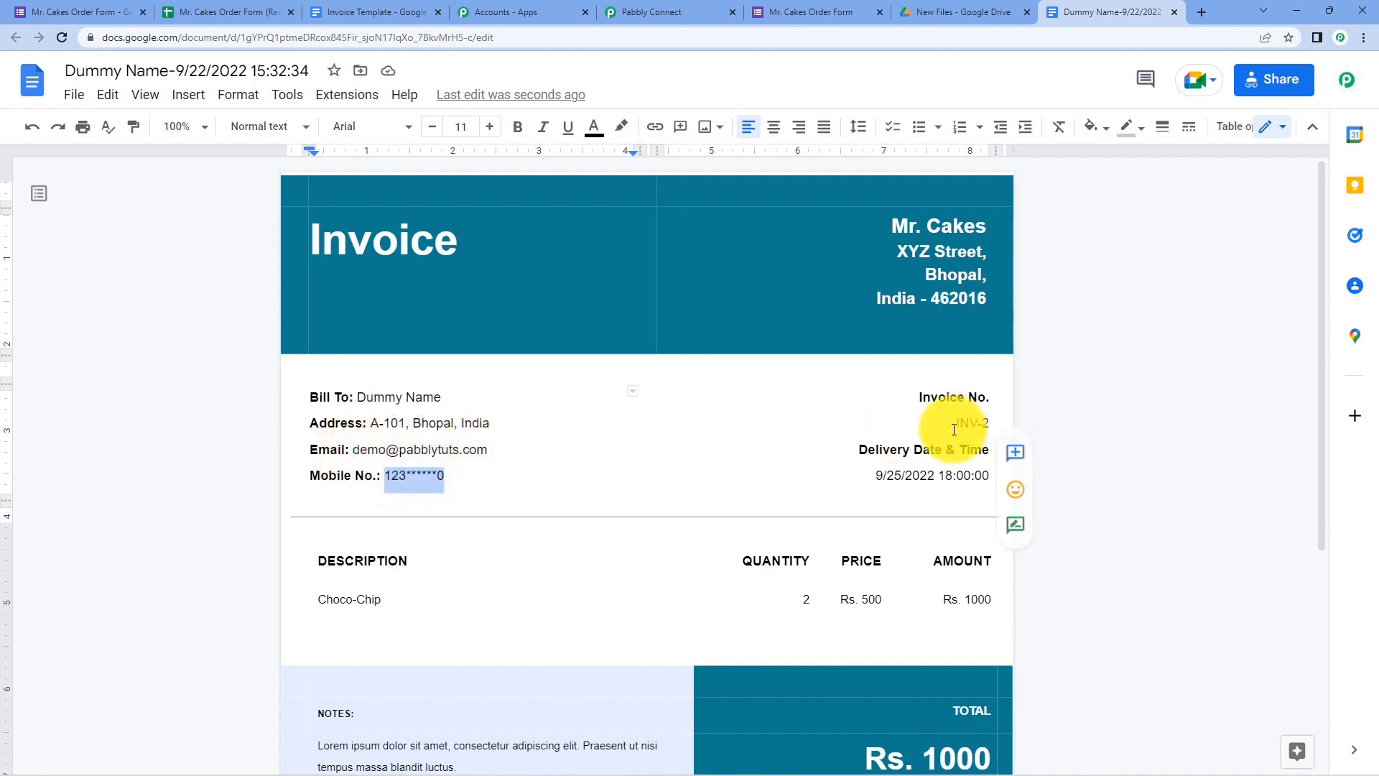
click(989, 420)
drag(874, 476, 988, 477)
click(637, 449)
scroll(467, 563, down, 1)
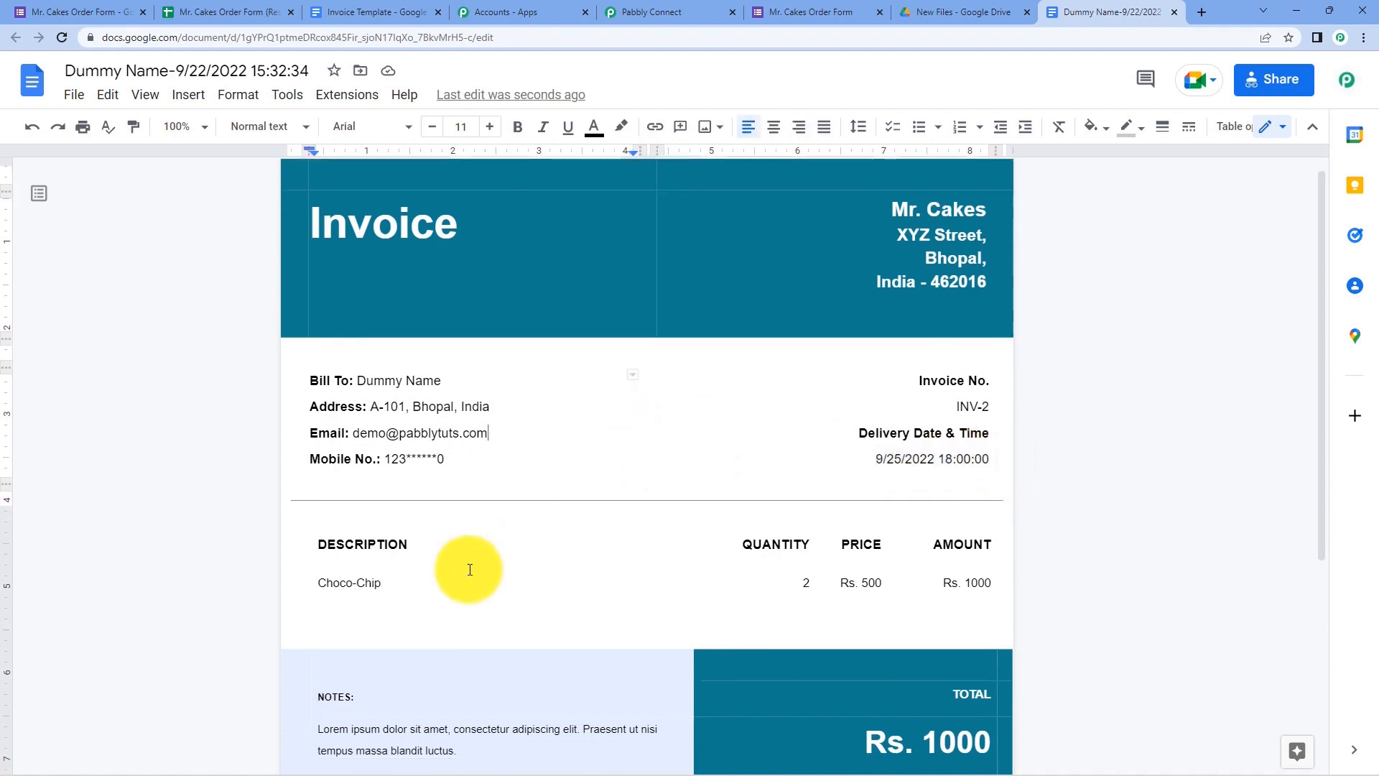
drag(396, 523, 321, 523)
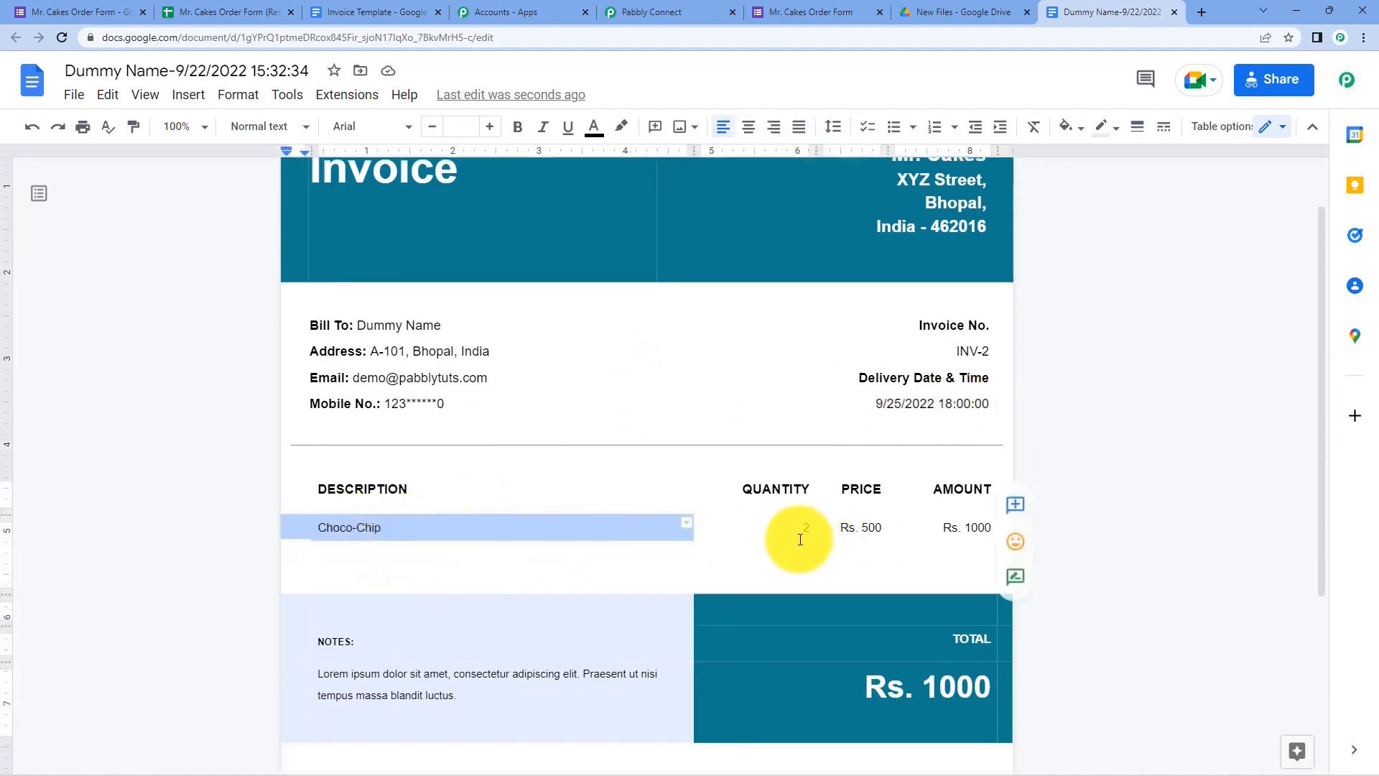
click(1118, 491)
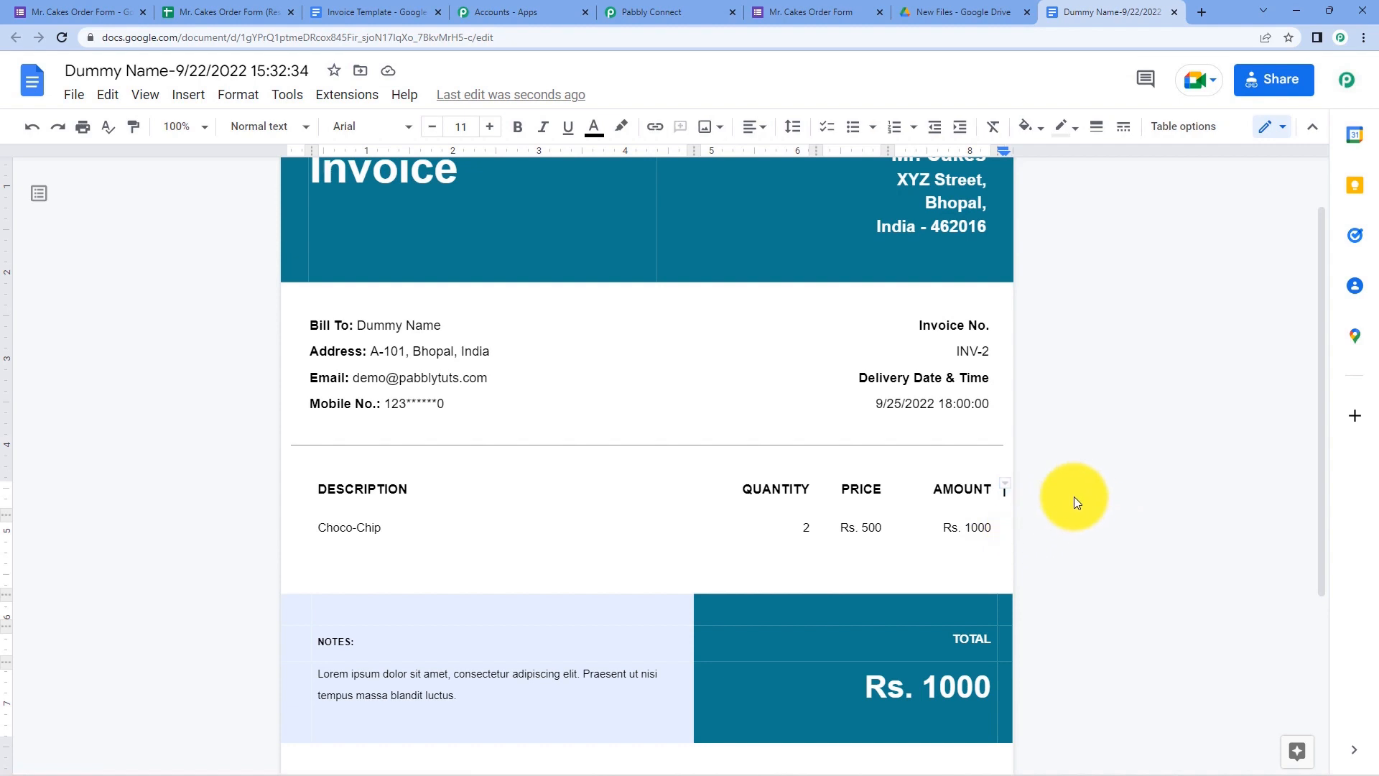
click(255, 453)
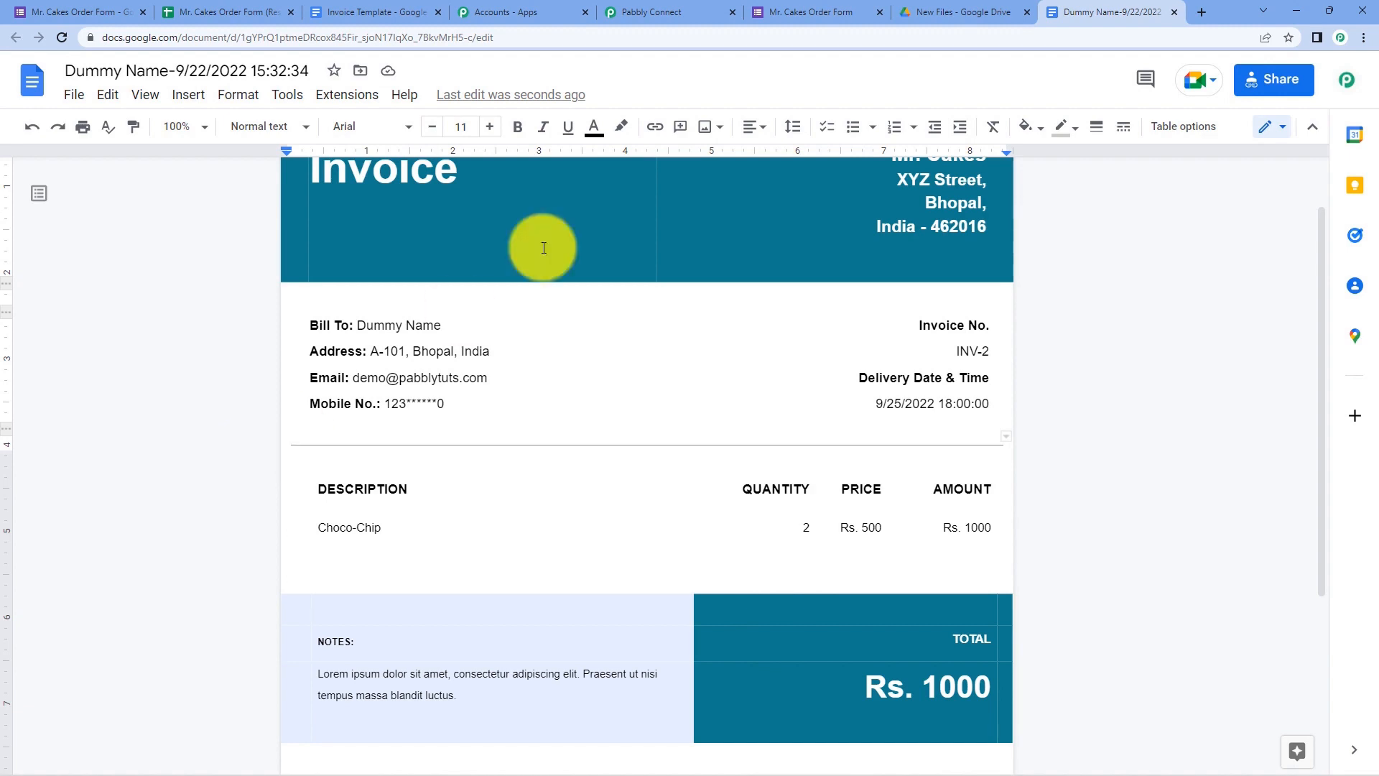
- Return to the Pabbly workflow, collapse the Number Formatter step and bring up the Mr. Cakes Order Form
click(394, 6)
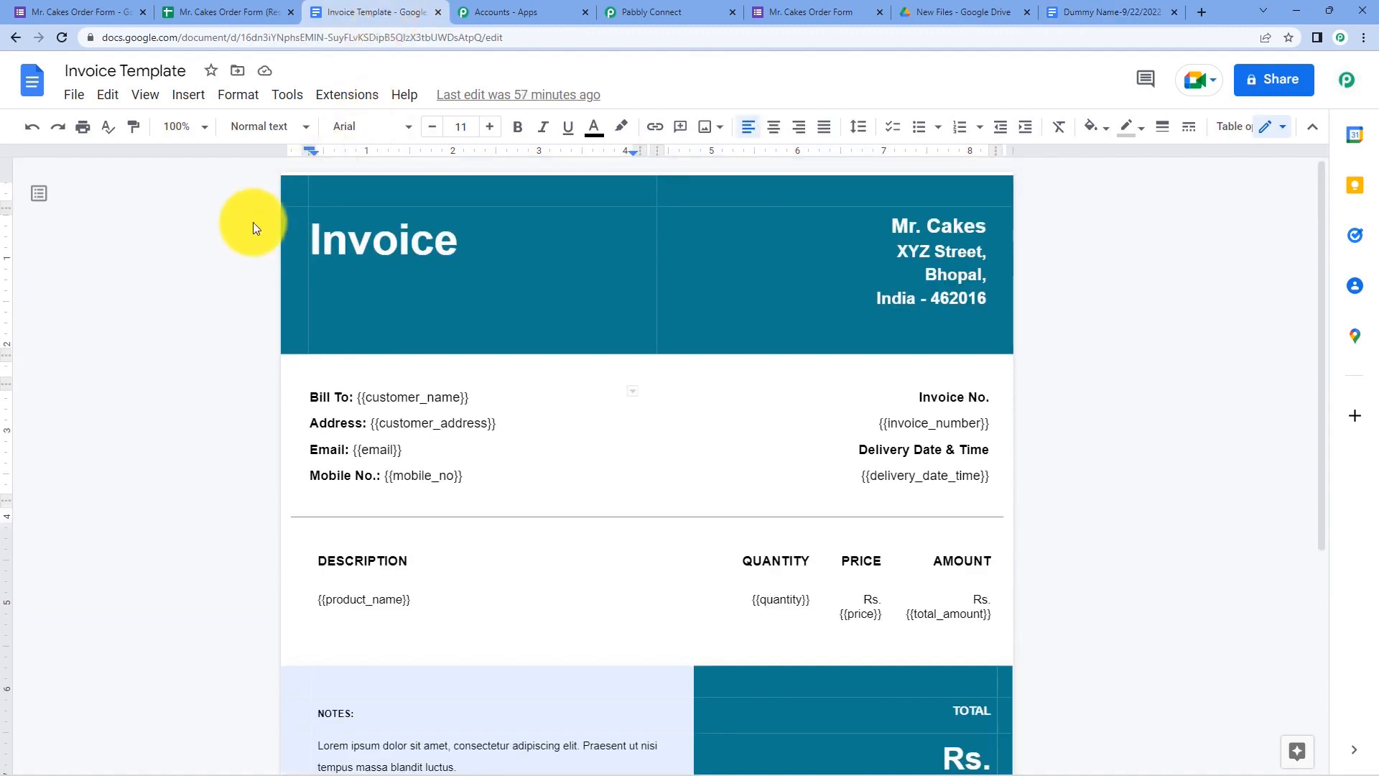
click(701, 6)
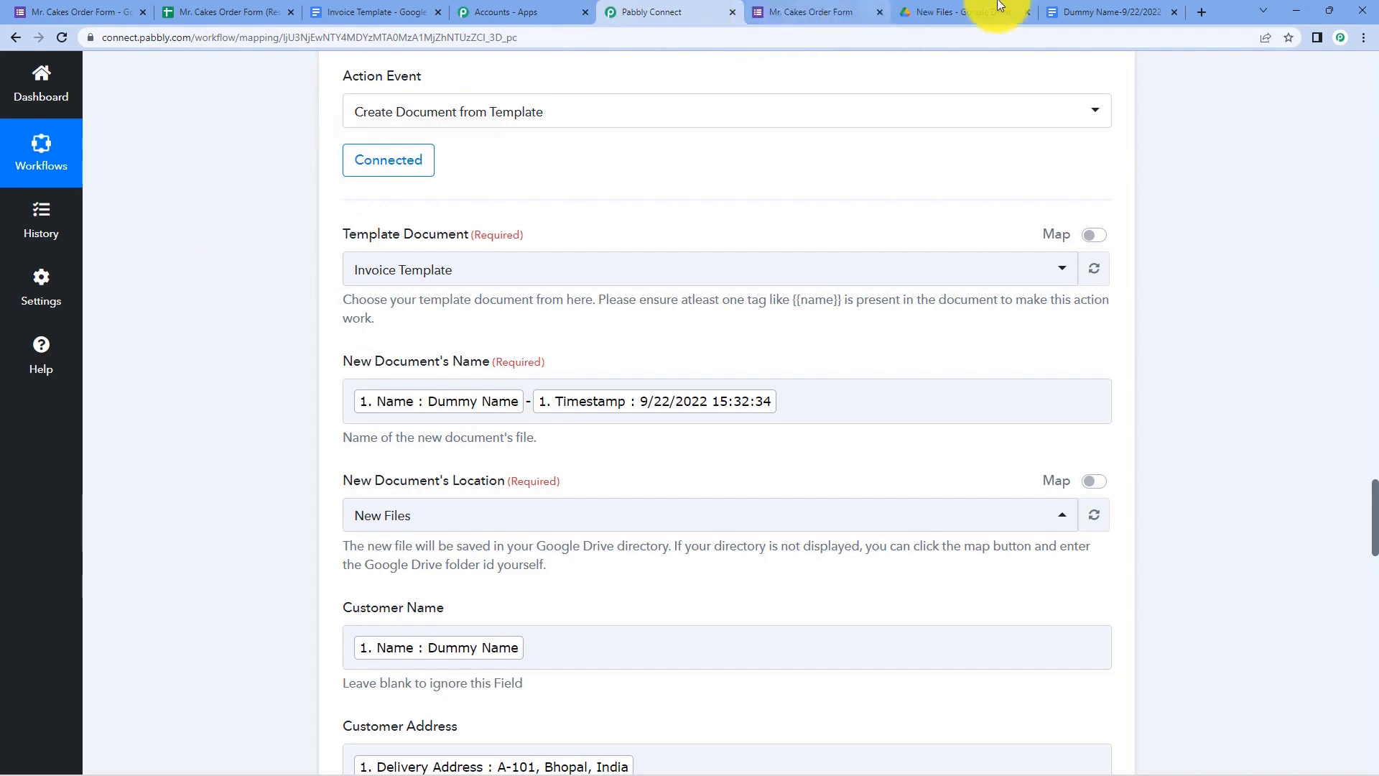
scroll(610, 201, up, 4)
scroll(635, 304, up, 15)
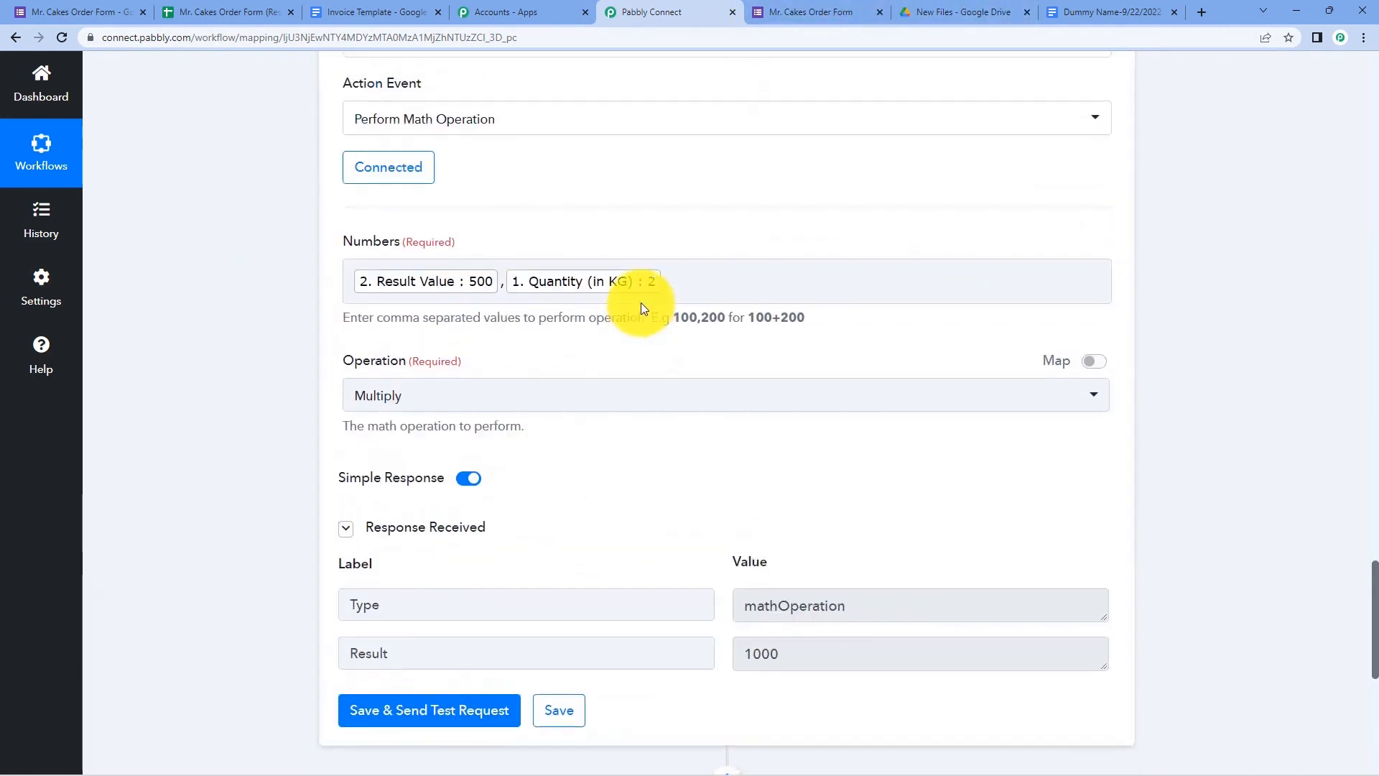
click(631, 299)
scroll(632, 299, up, 12)
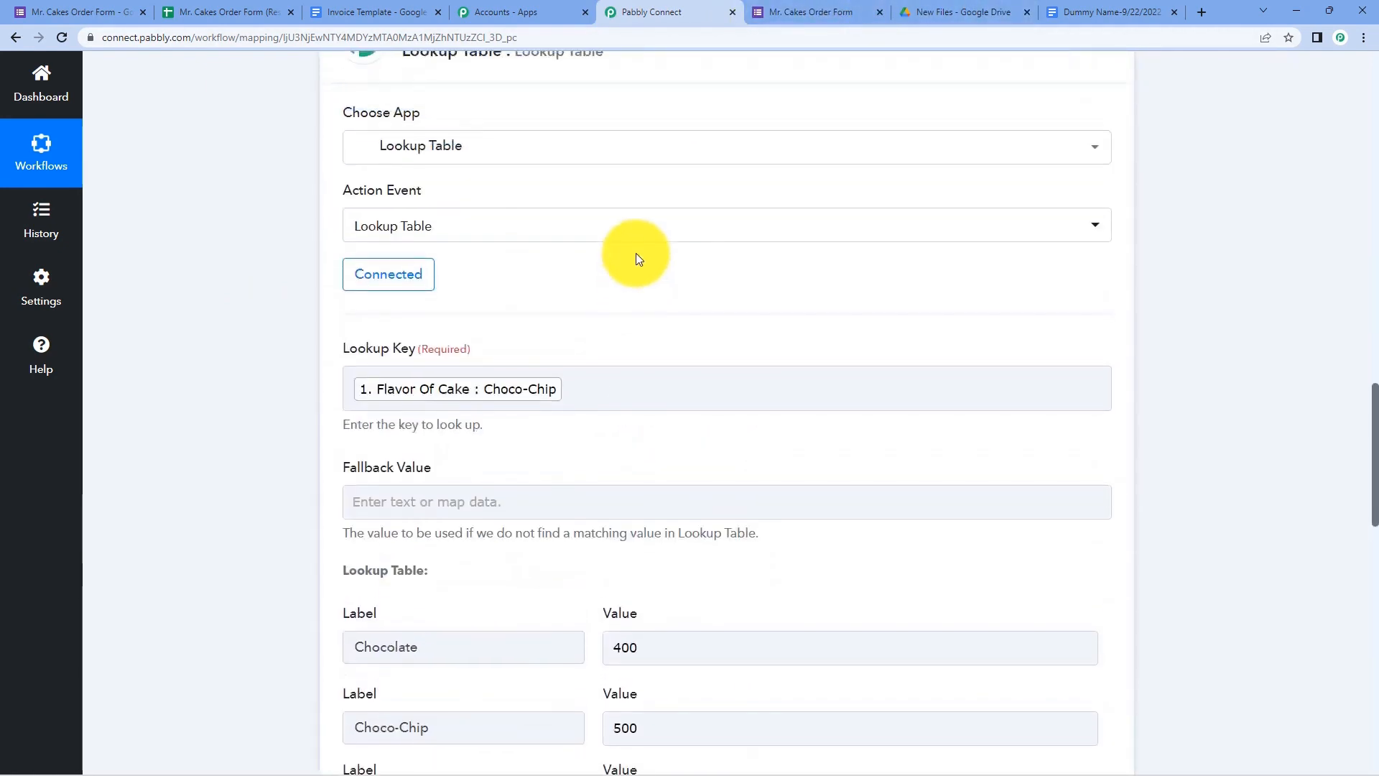
scroll(684, 261, up, 20)
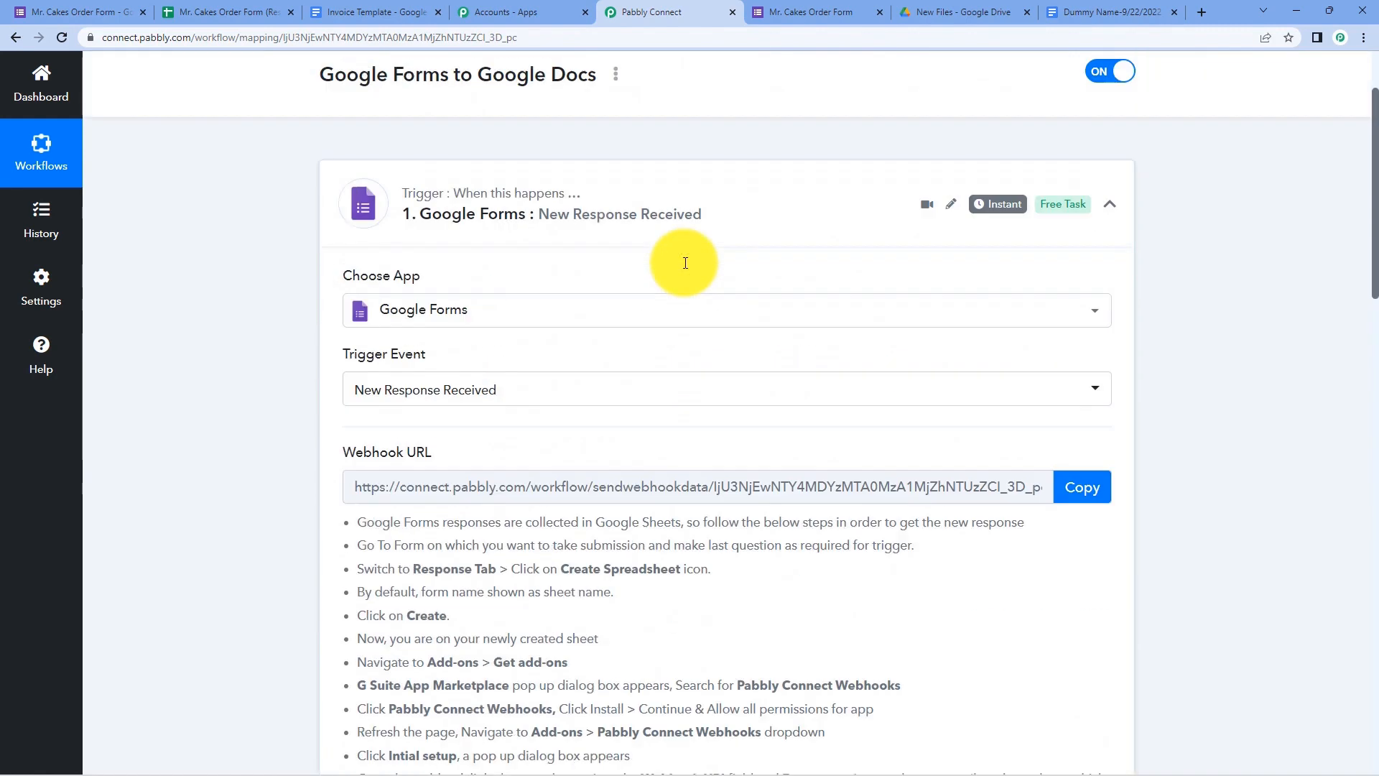
click(819, 8)
- Reload the order form and fill in the customer's contact details and delivery address
key(F5)
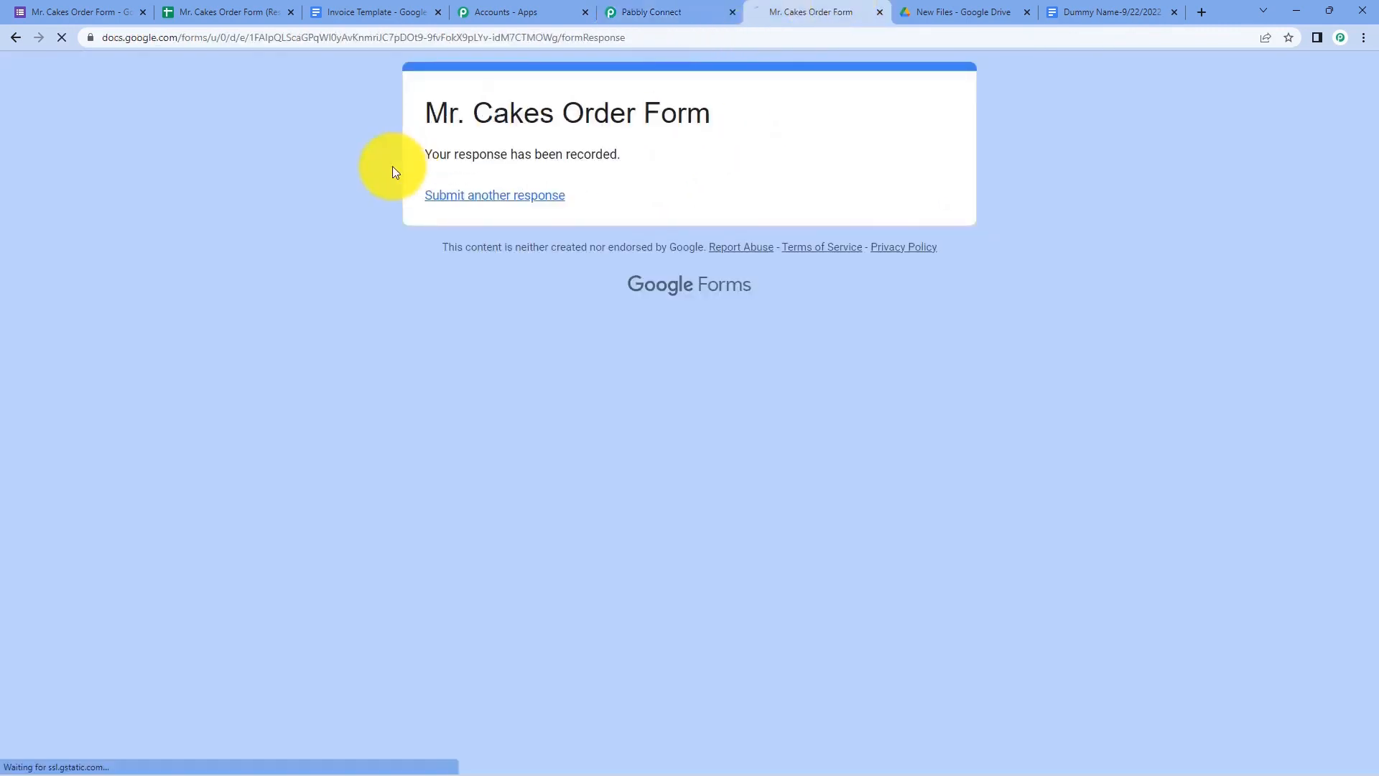
scroll(394, 325, down, 2)
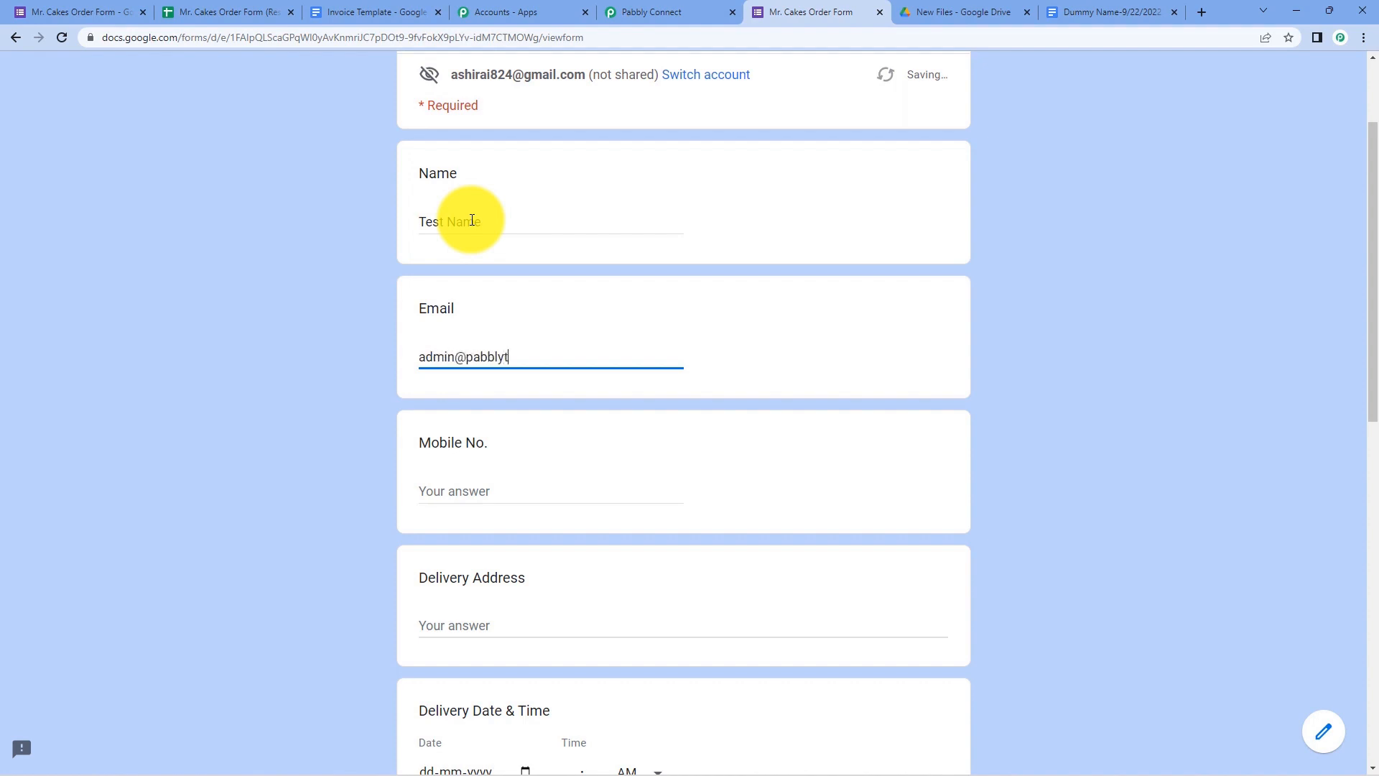
key(Tab)
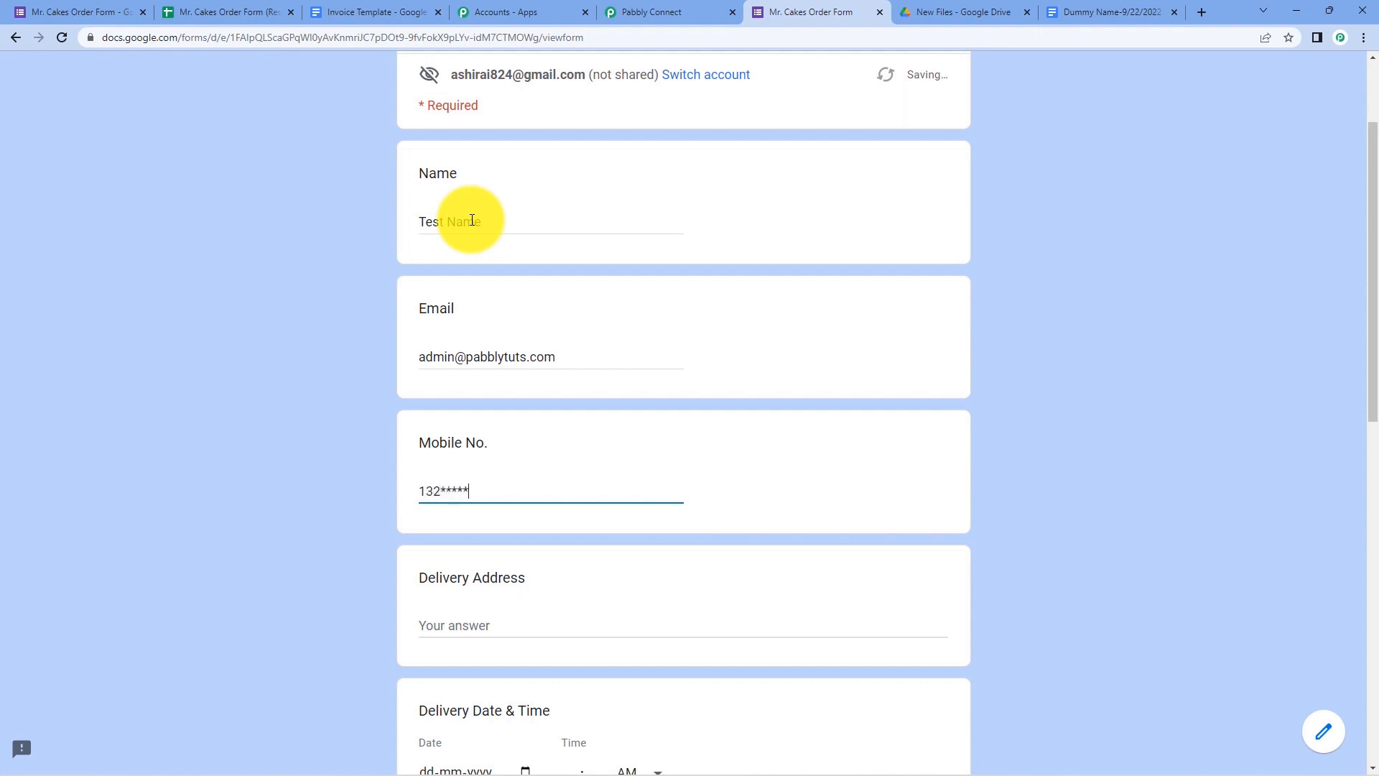
scroll(472, 220, down, 2)
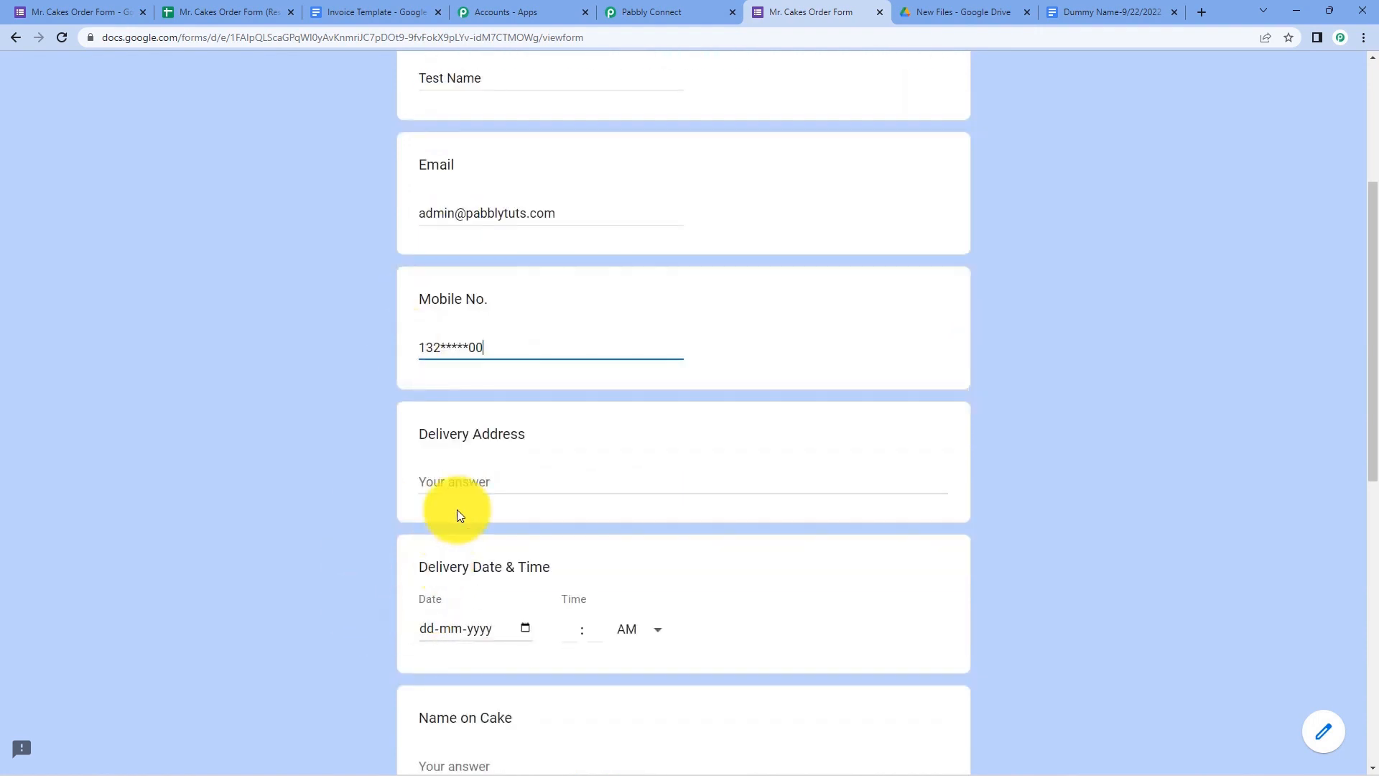
click(459, 491)
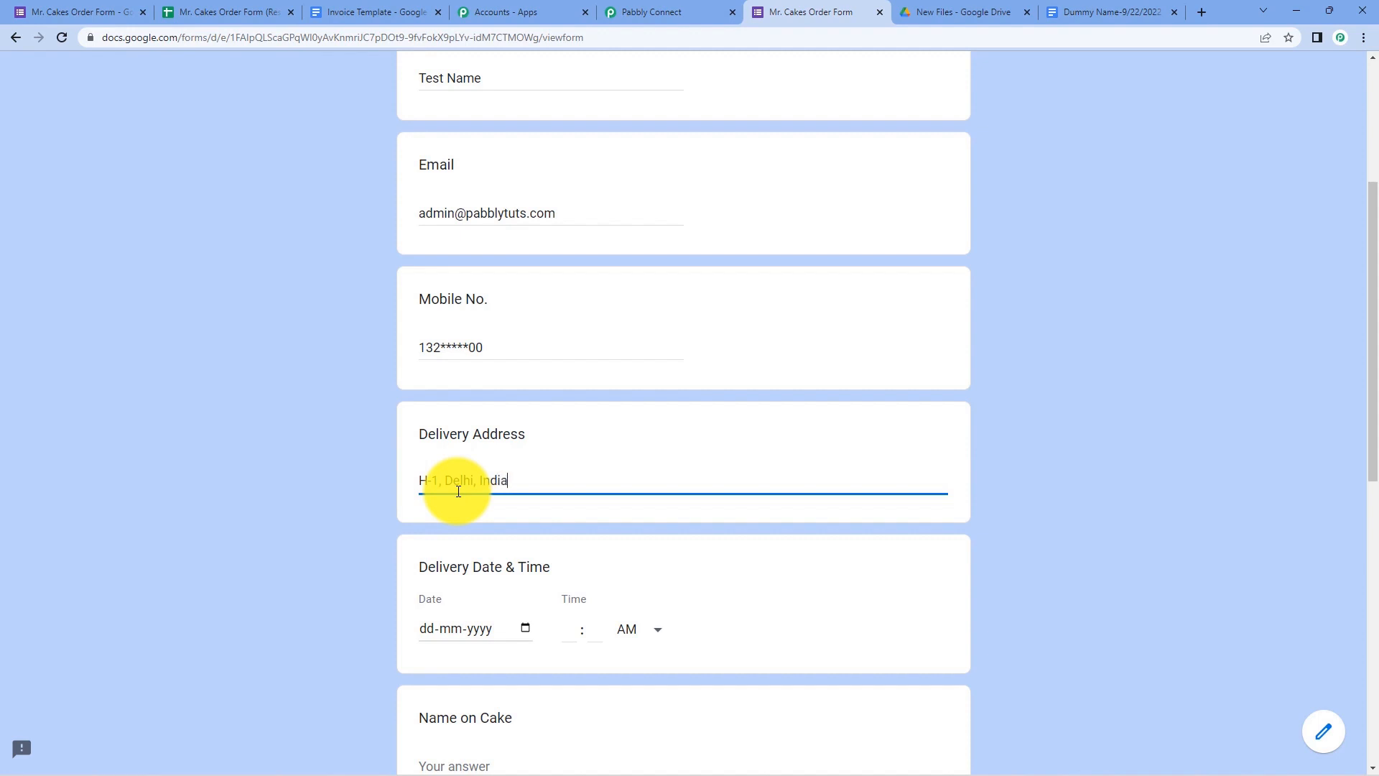
text(H-1, Delhi, India)
scroll(453, 499, down, 2)
click(428, 486)
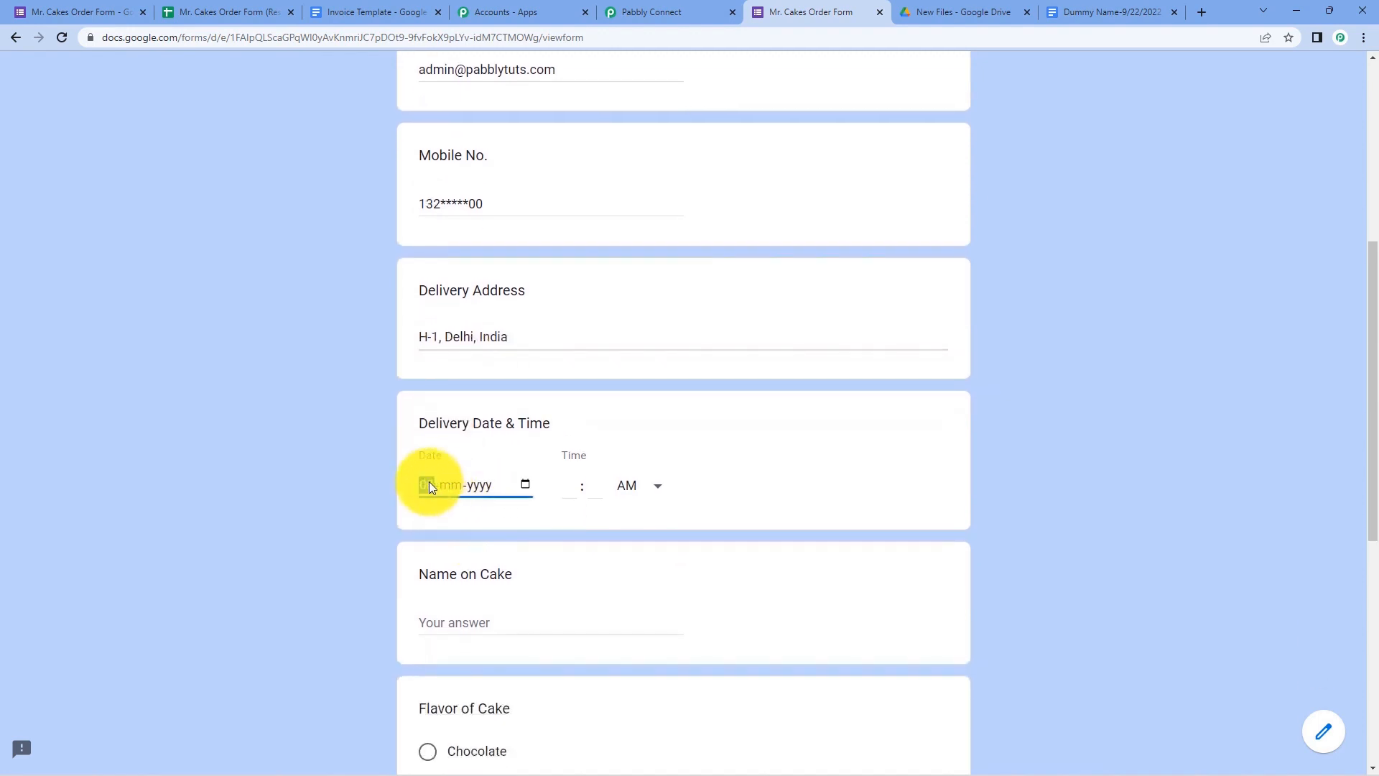
text(09-2022)
key(Tab)
text(12 : )
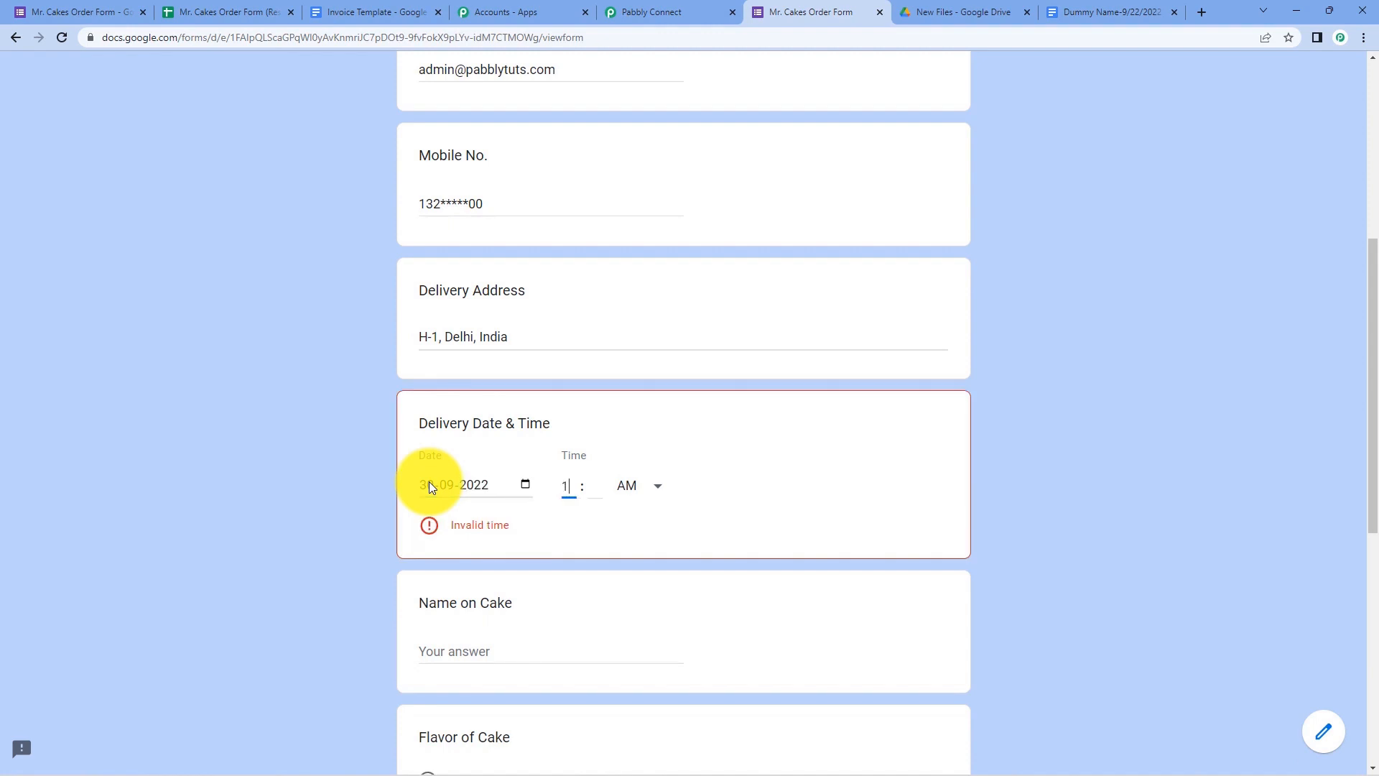
text(00)
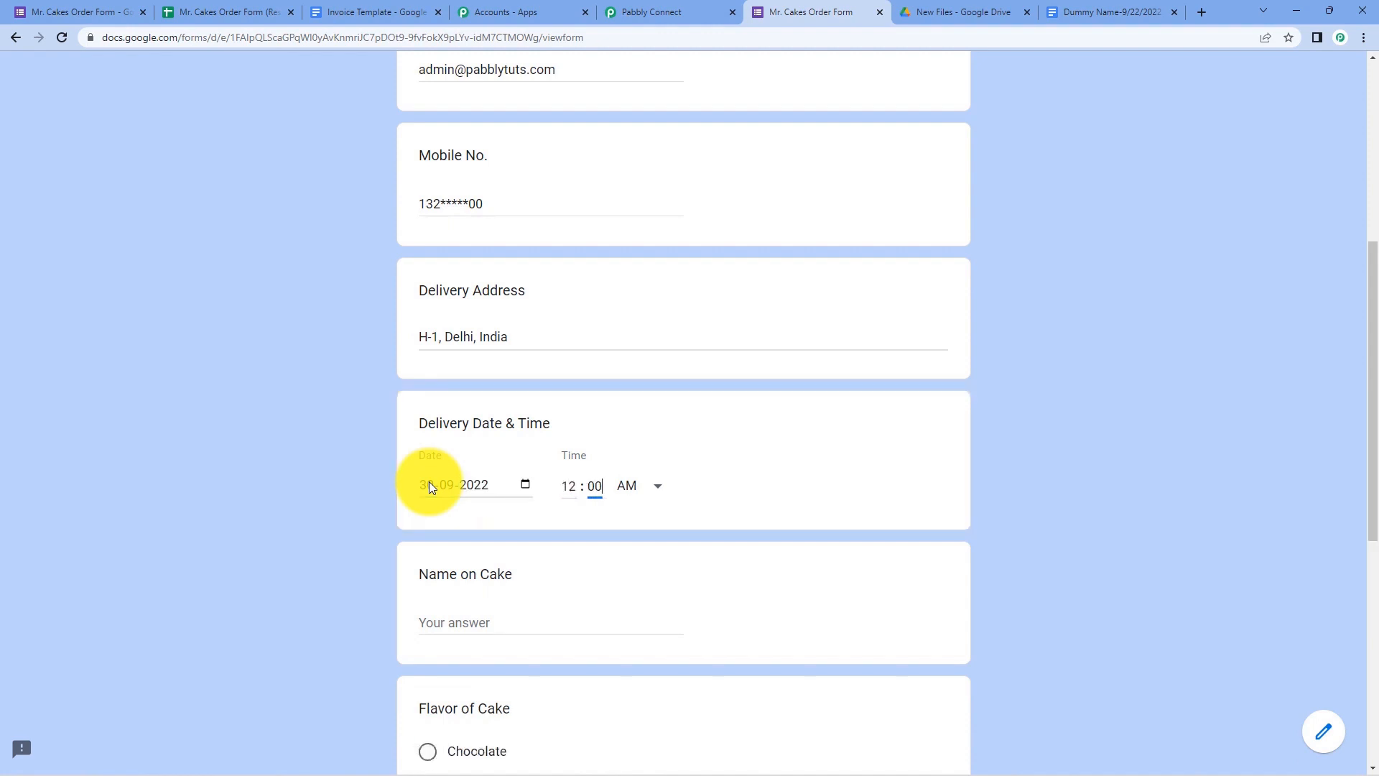
click(651, 486)
click(633, 538)
scroll(460, 524, down, 2)
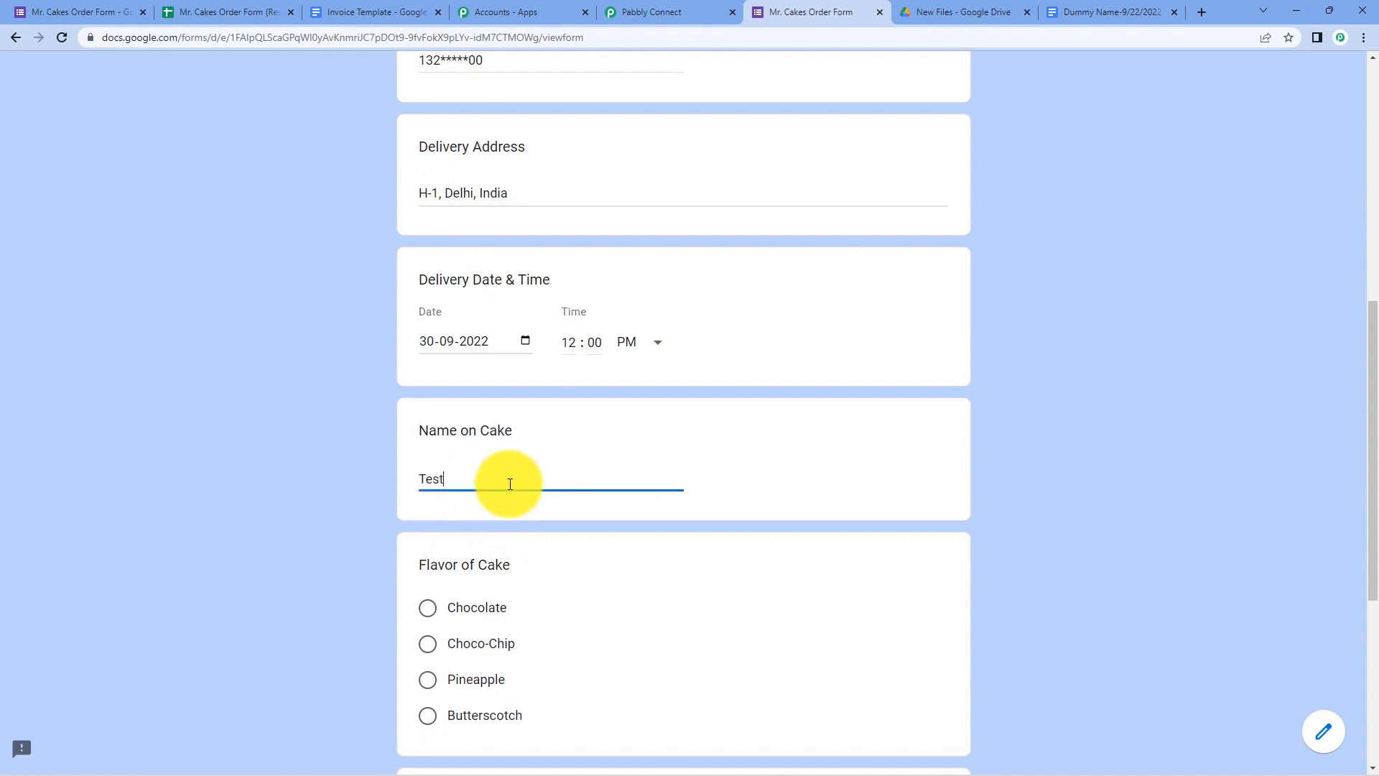
scroll(510, 483, down, 4)
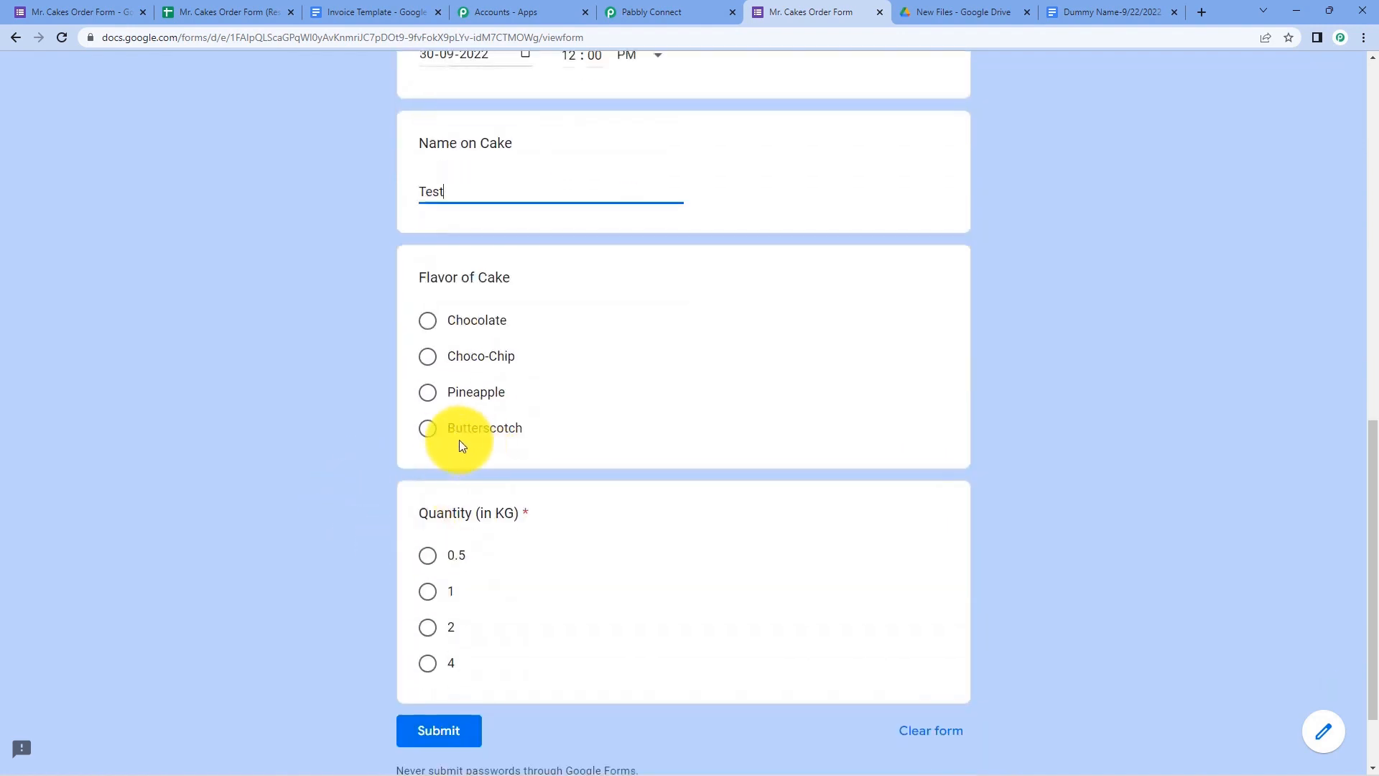
click(428, 429)
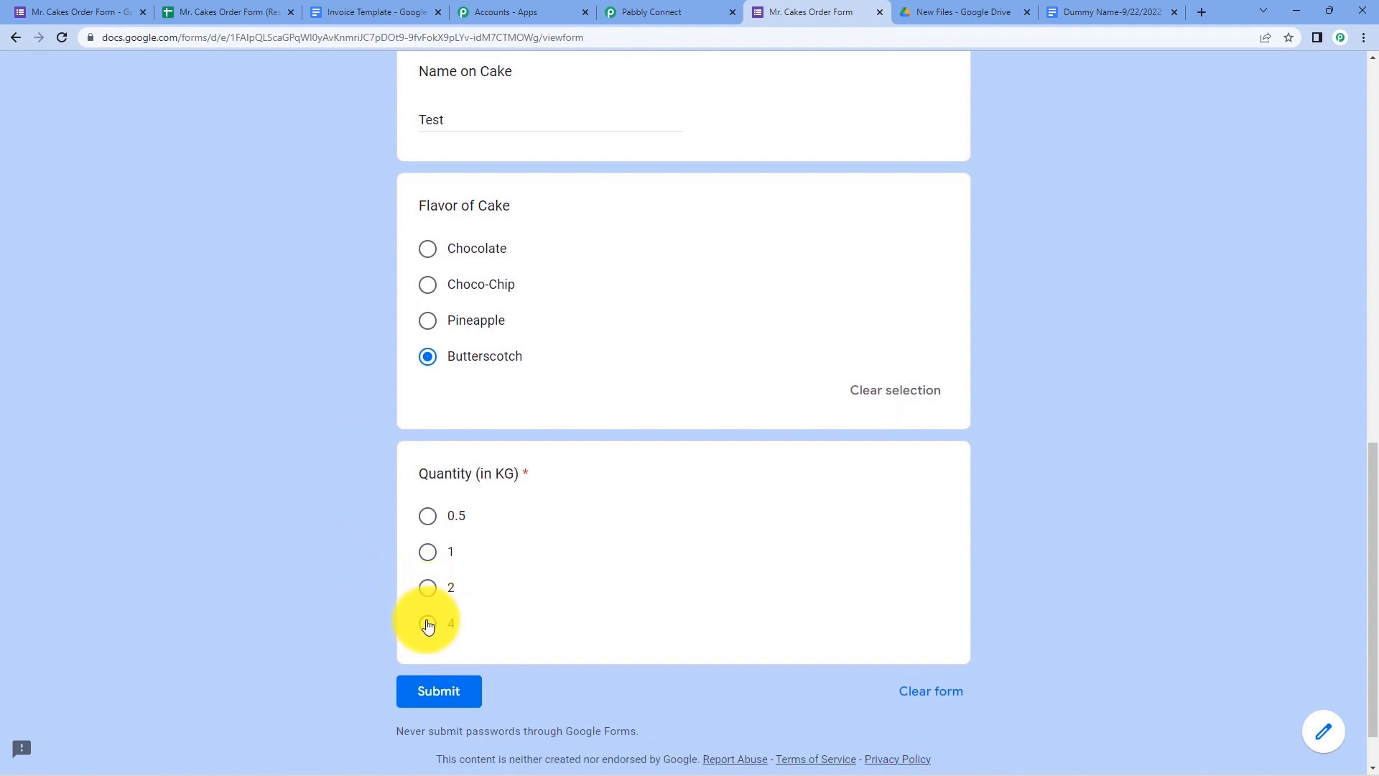
click(428, 623)
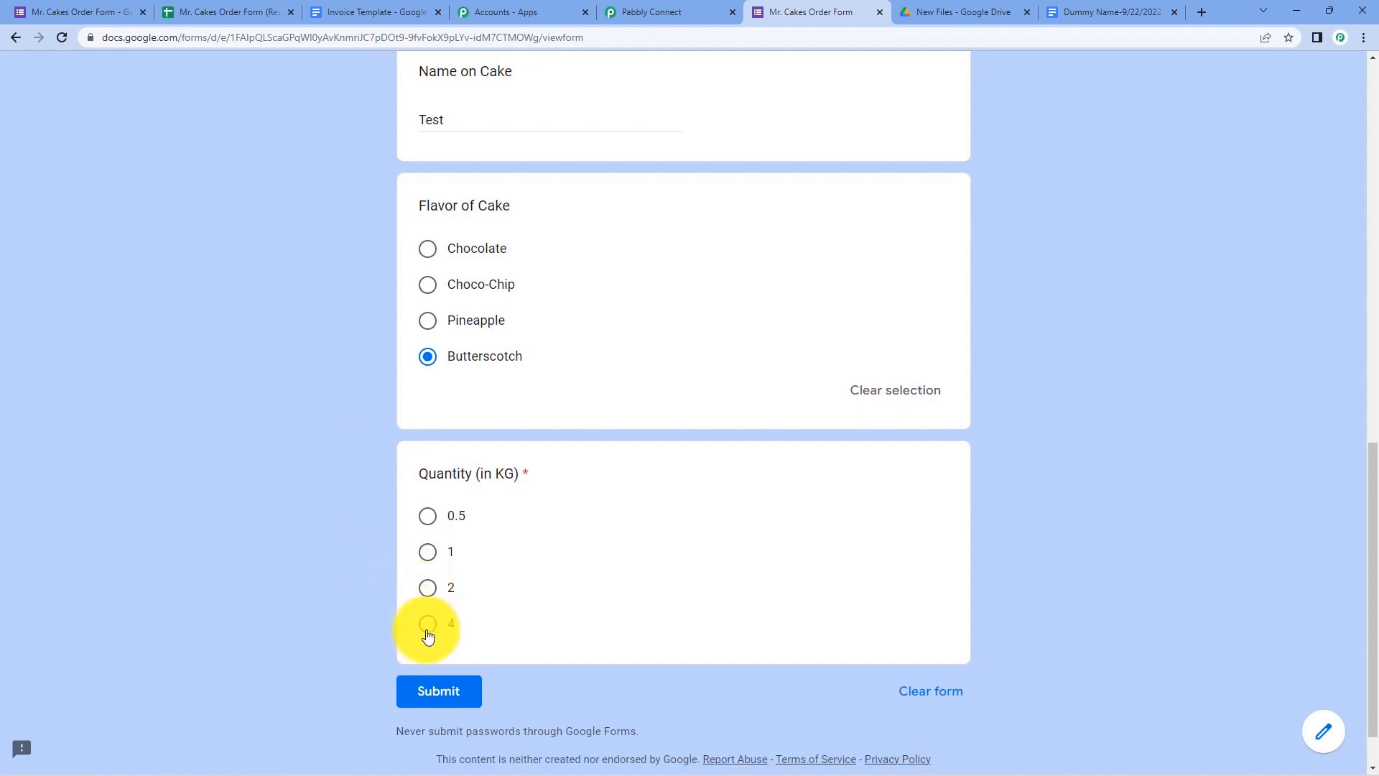
click(441, 694)
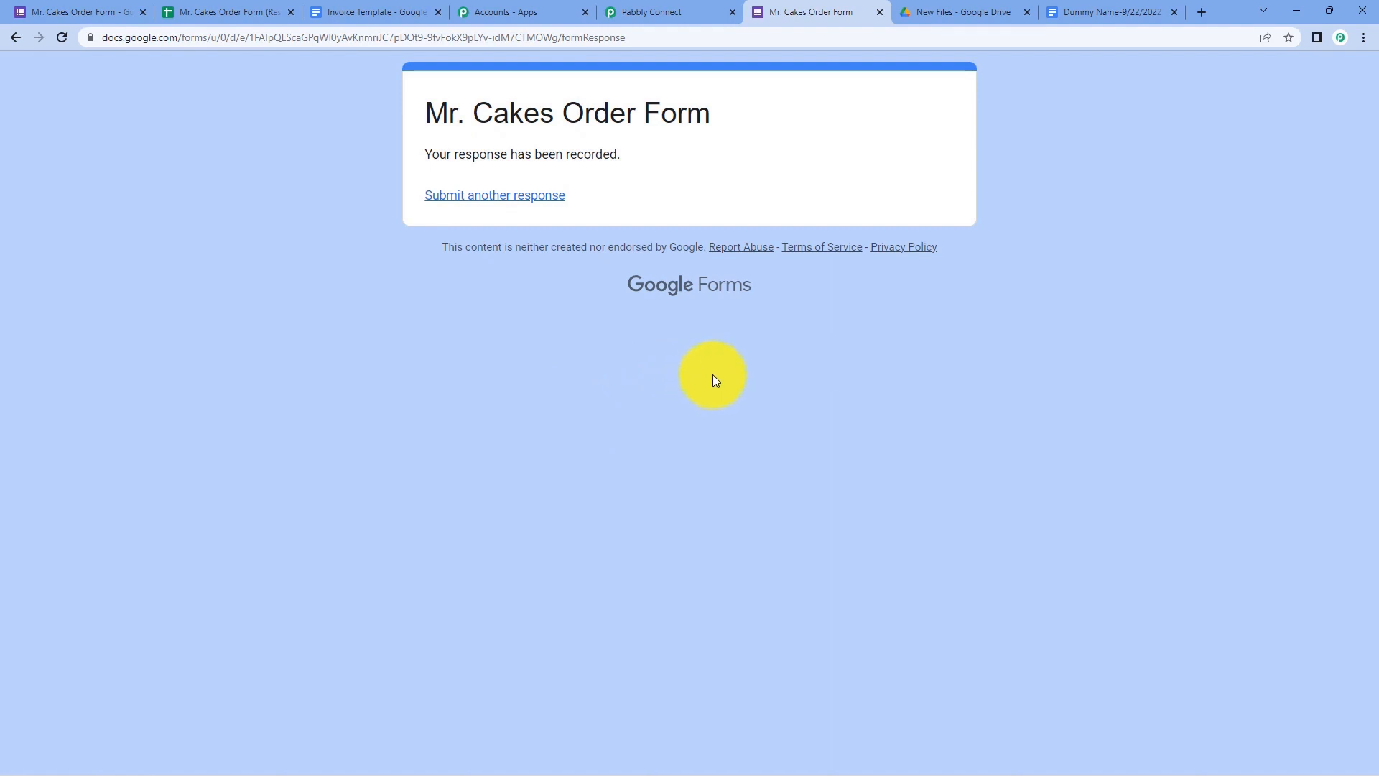
- Open the newly generated Test Name invoice from the New Files folder in Drive
click(934, 13)
click(571, 497)
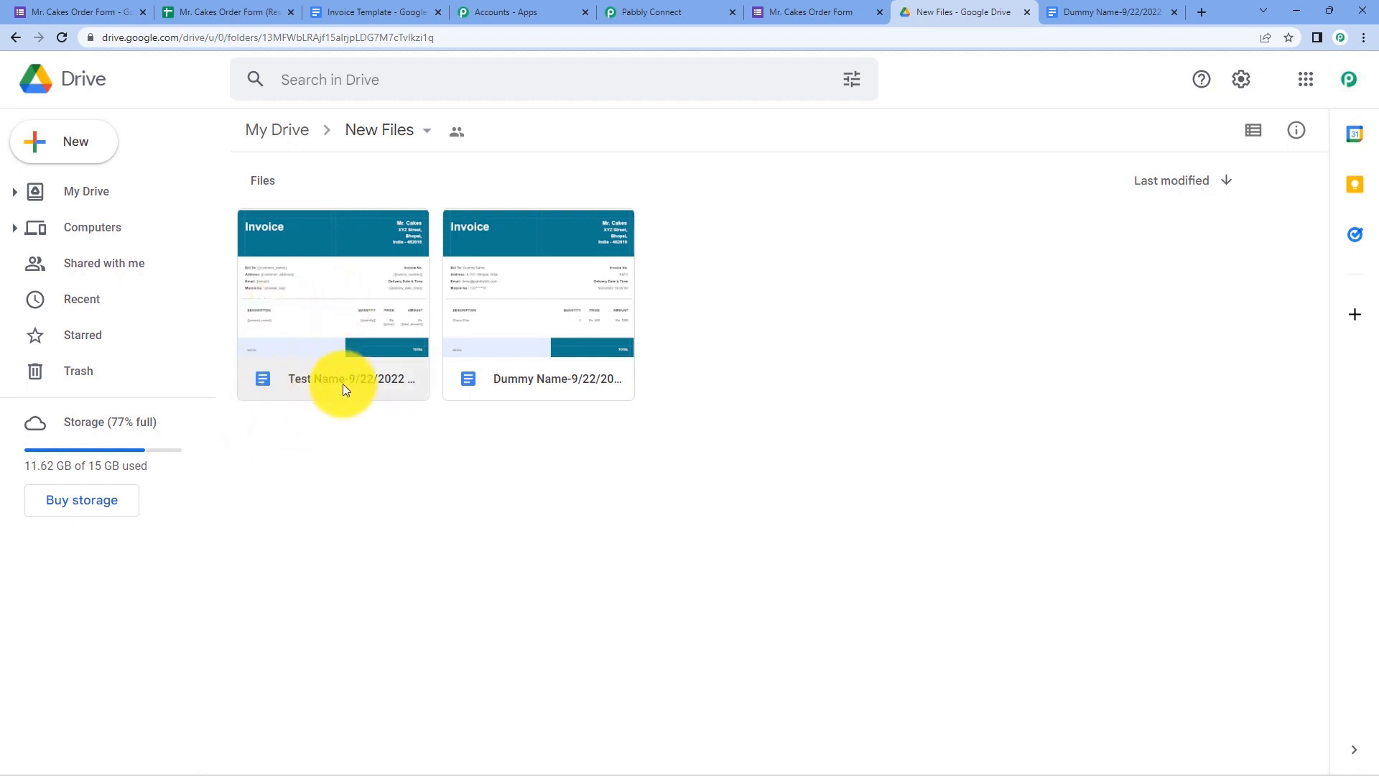
double_click(372, 332)
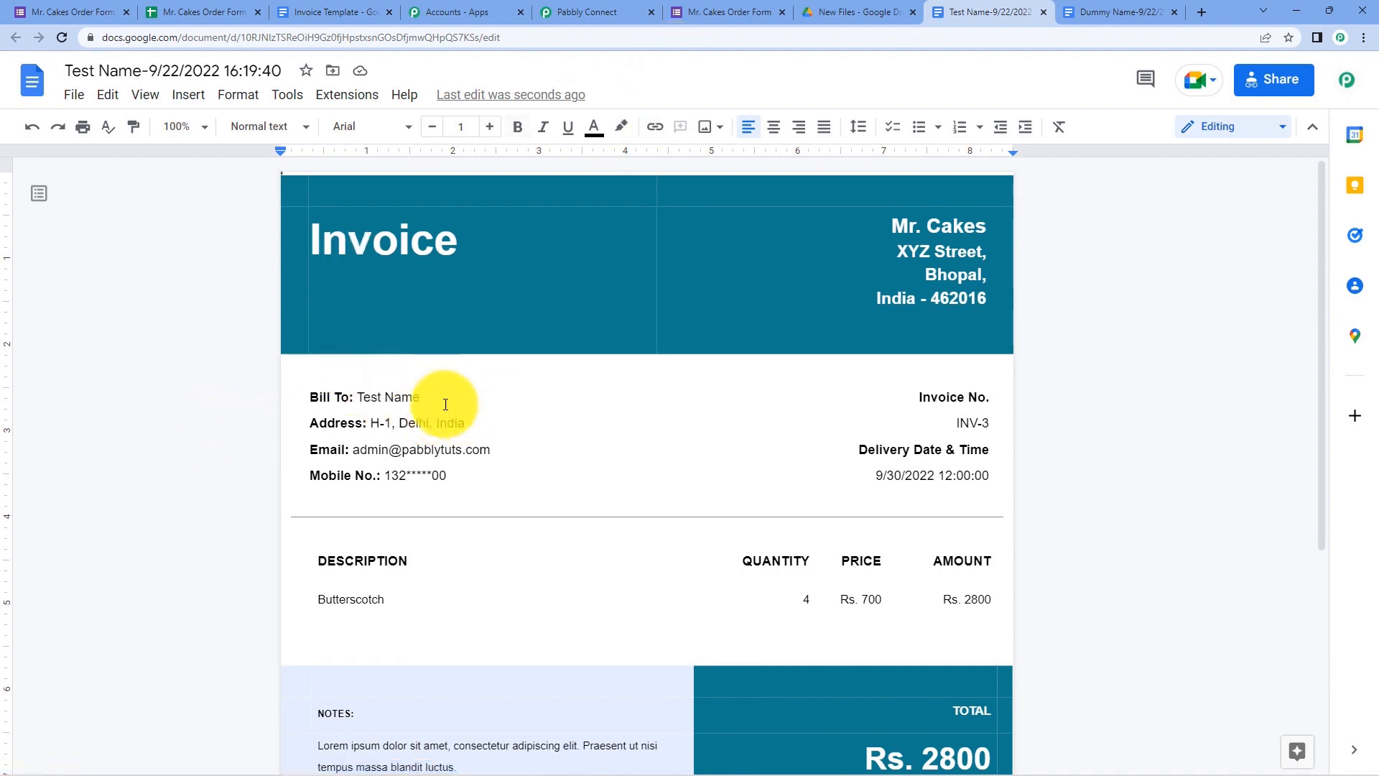
- Check the invoice's mapped name, address, email, mobile, Butterscotch item and Rs. 2800 amount
drag(445, 404, 347, 395)
drag(483, 423, 363, 422)
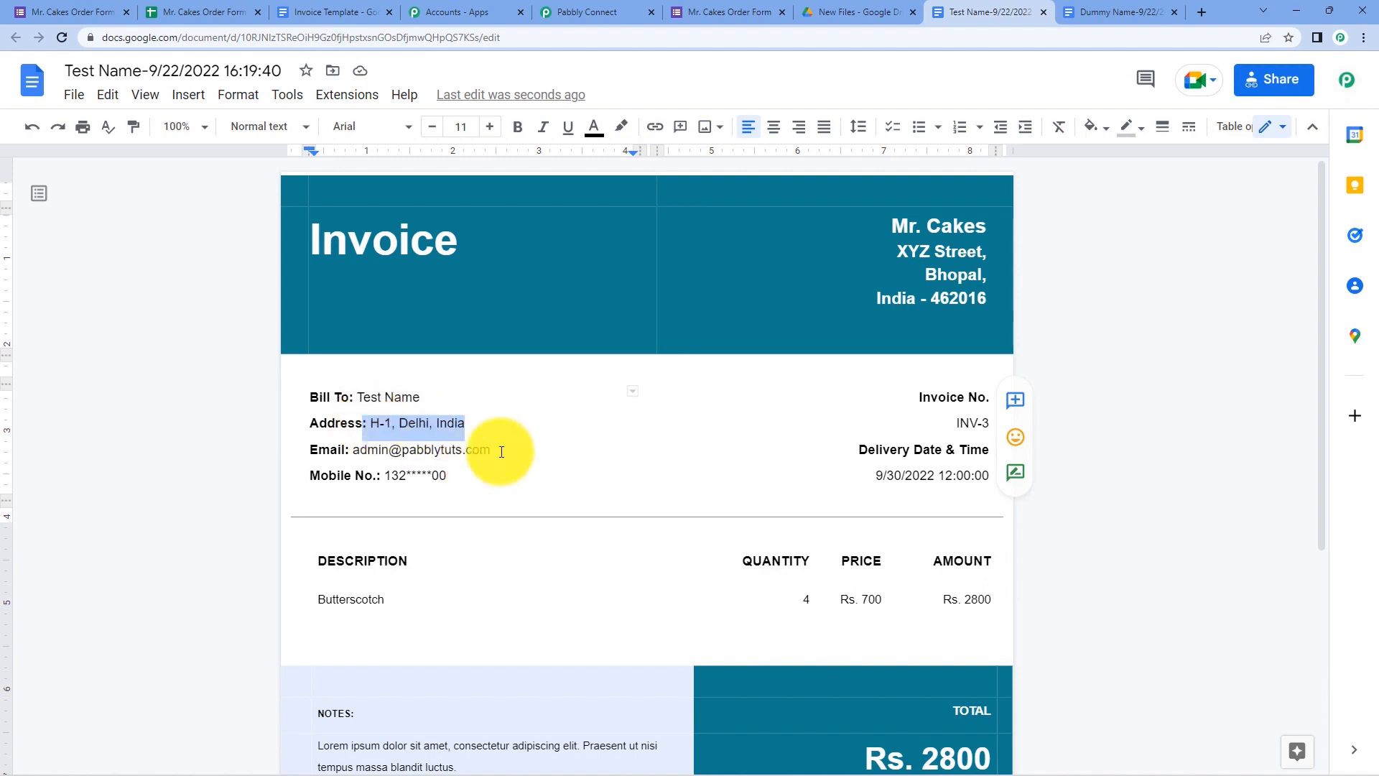
drag(501, 451, 338, 452)
drag(477, 477, 392, 480)
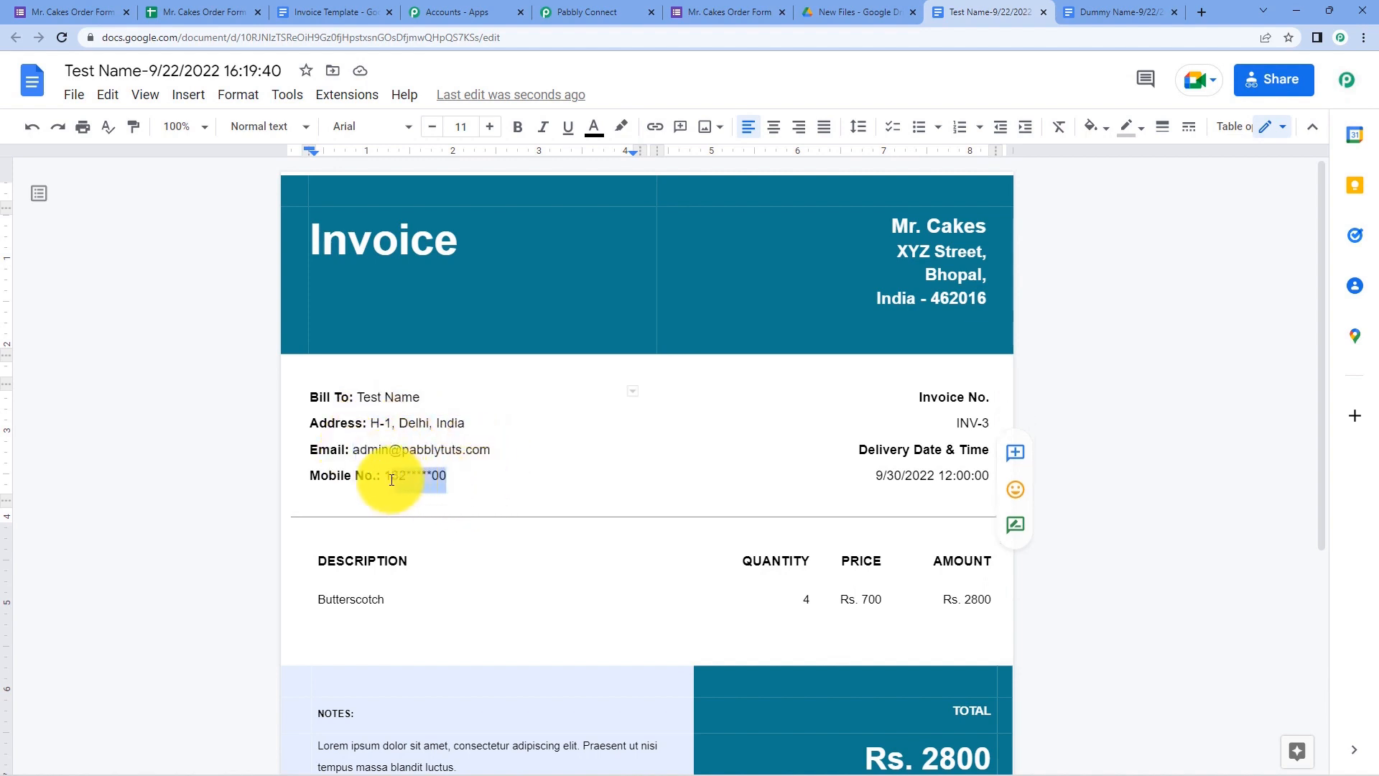
drag(403, 597, 259, 600)
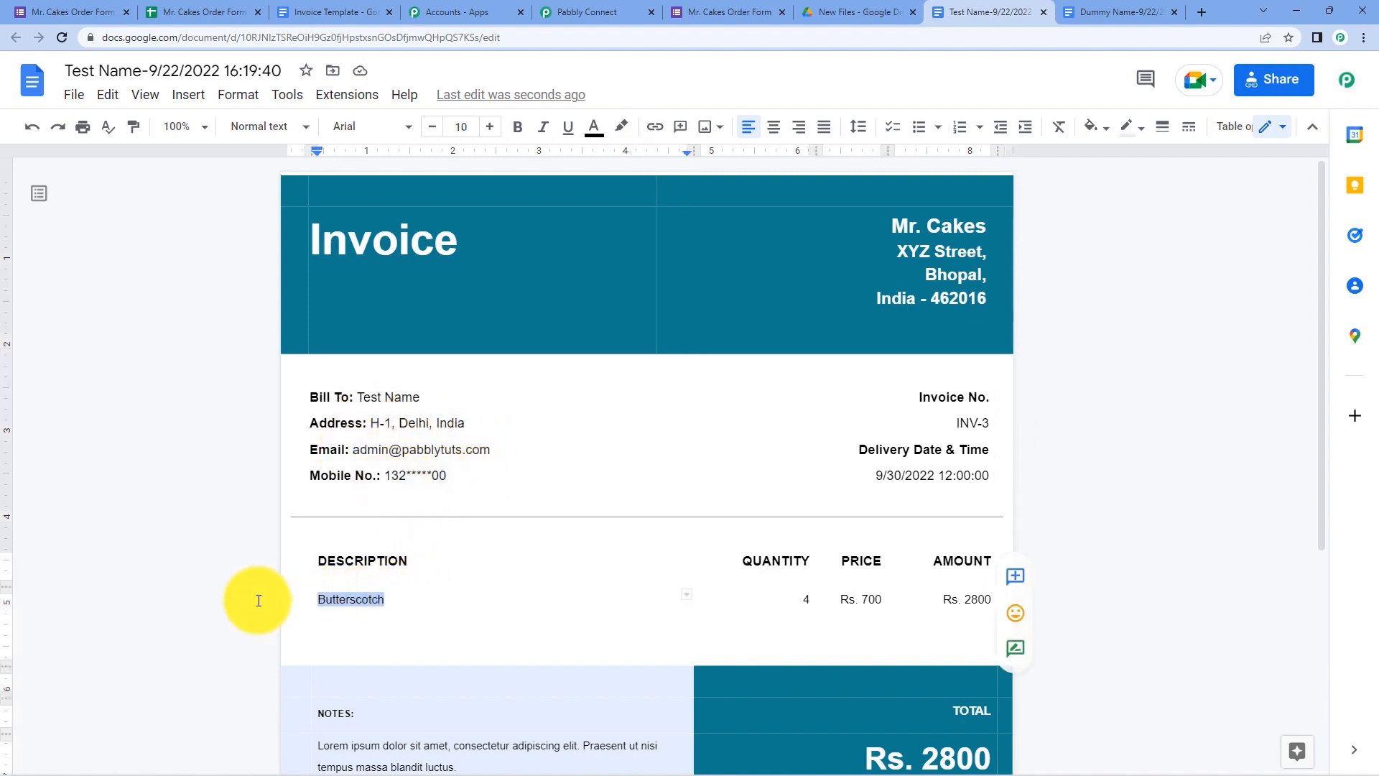
click(259, 601)
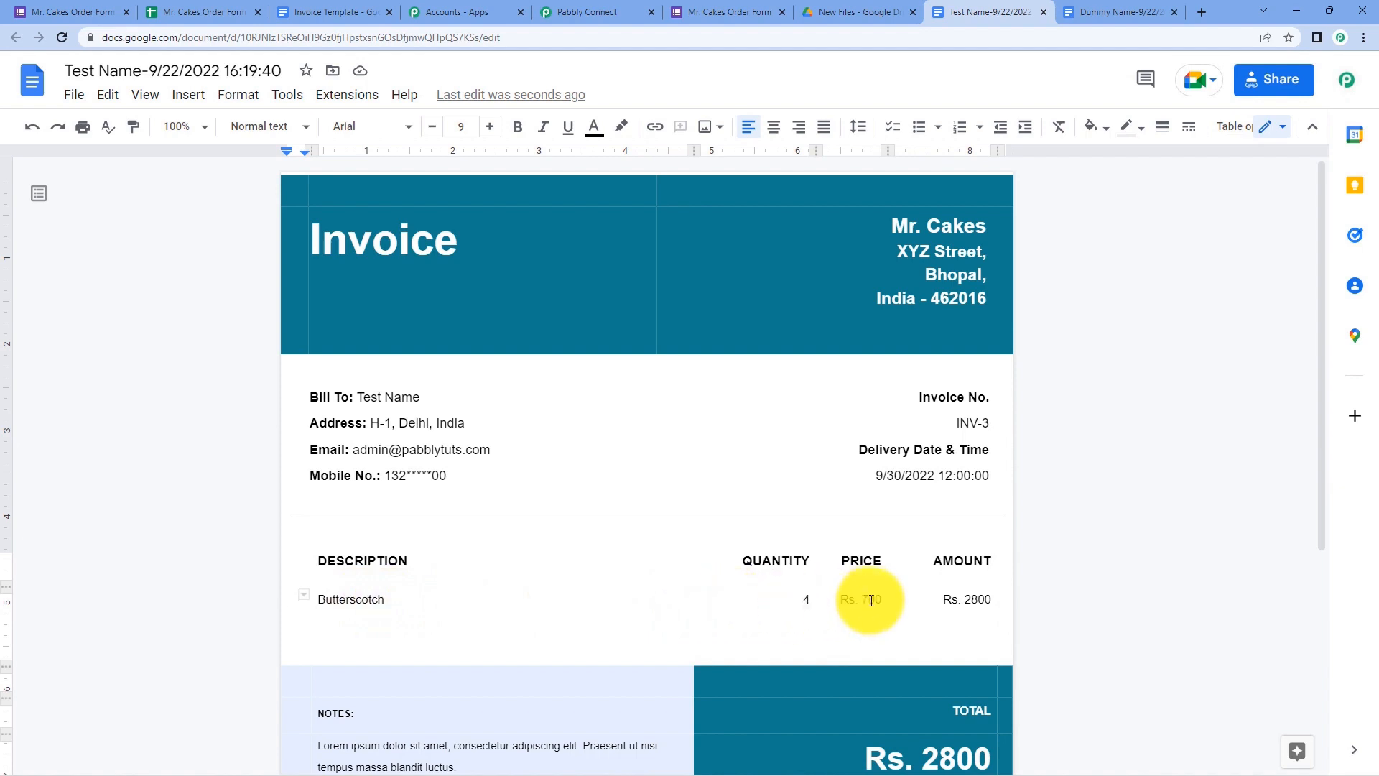
click(1004, 600)
scroll(1104, 602, down, 2)
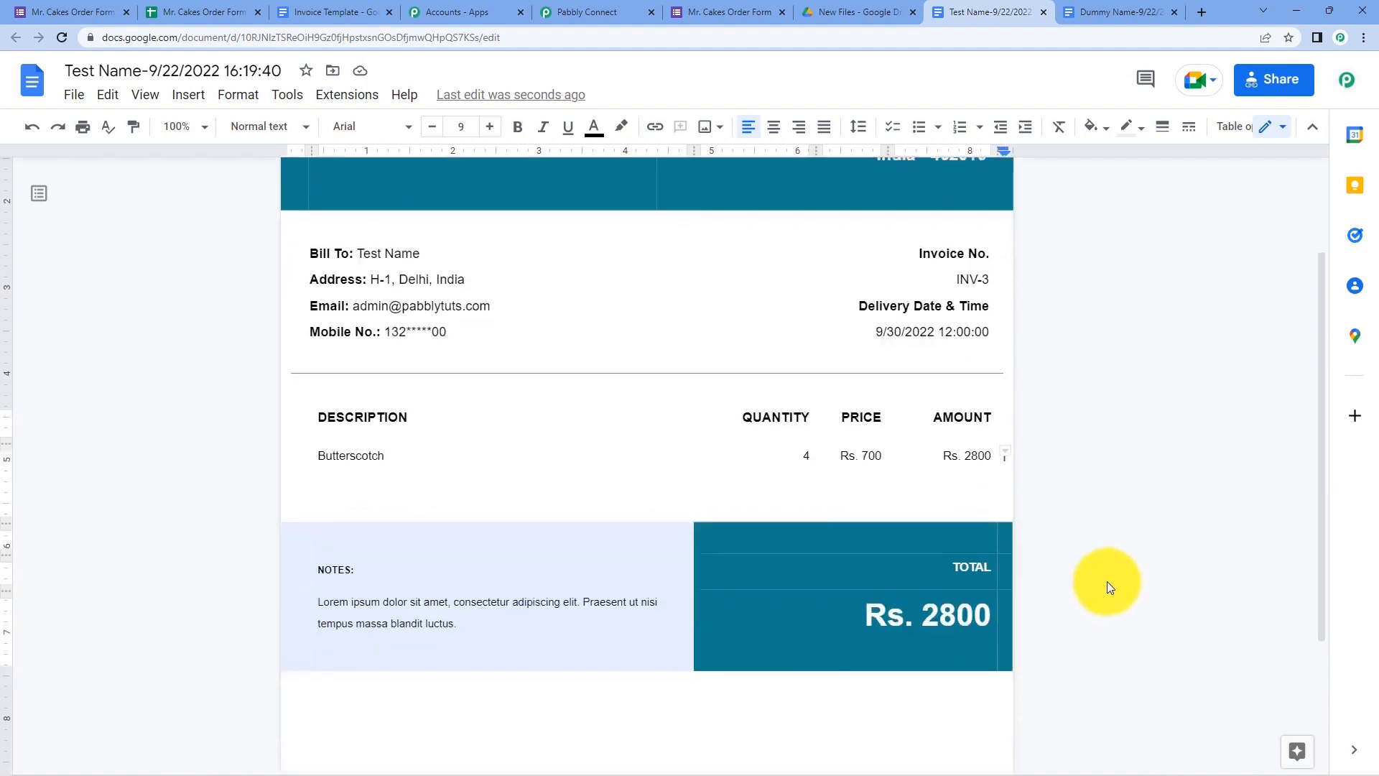
scroll(1106, 515, up, 2)
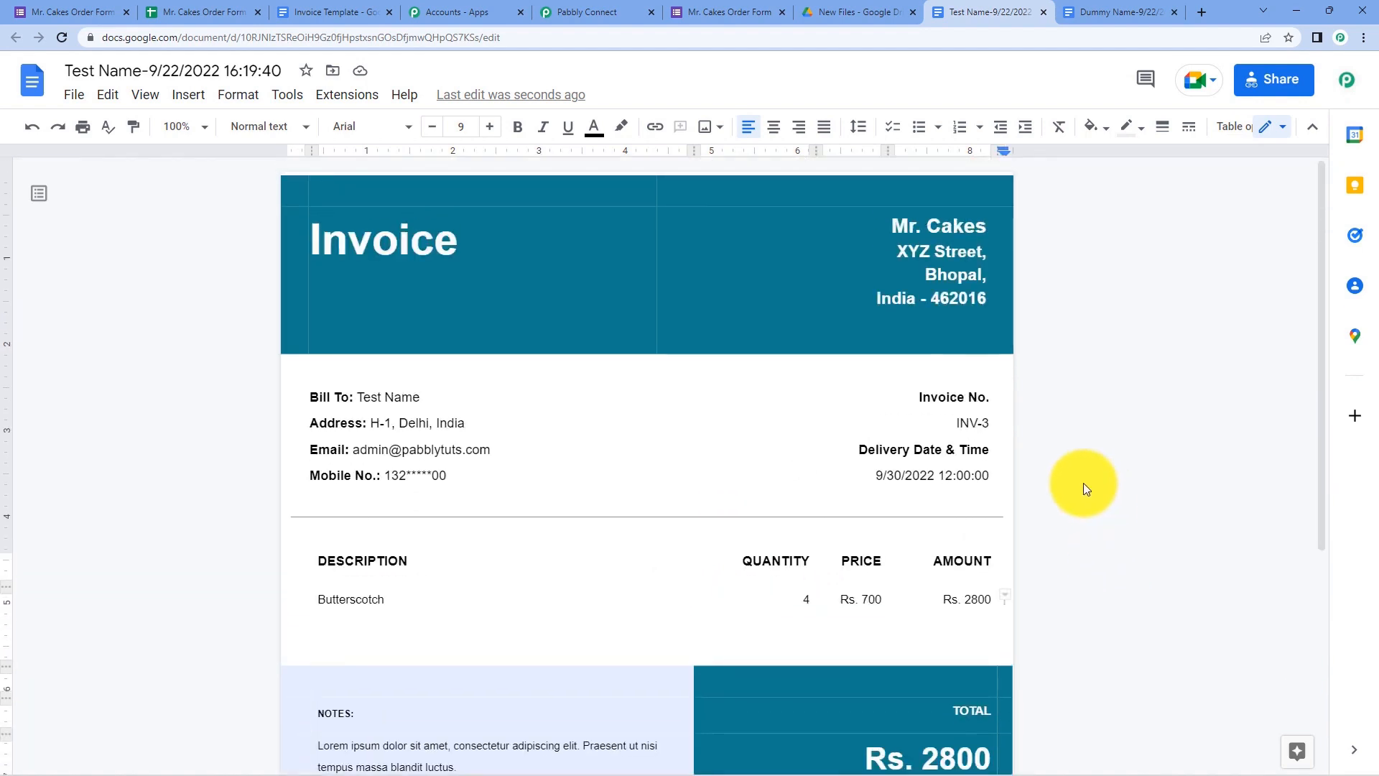
click(557, 10)
scroll(862, 337, up, 1)
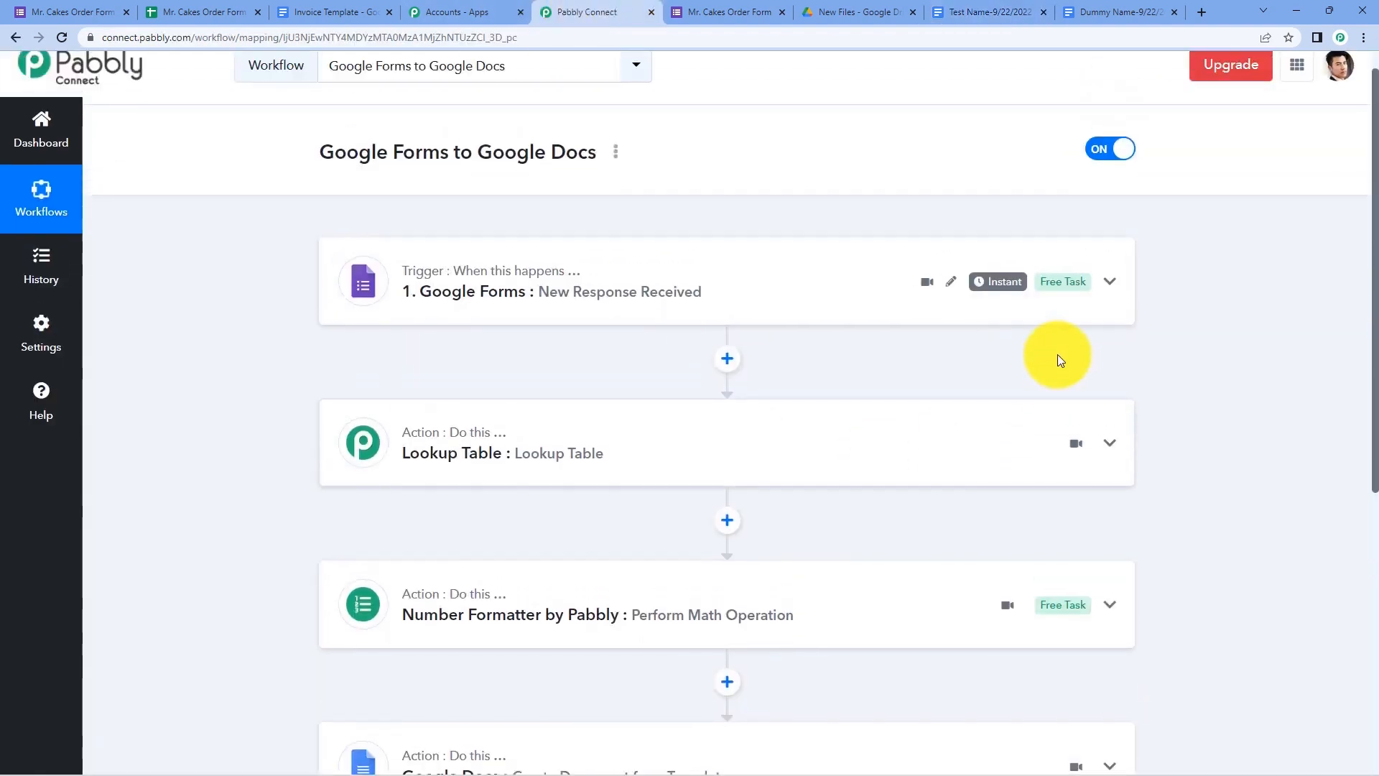
- Scroll the workflow down to the Google Docs Create Document from Template action and back up
scroll(1114, 359, down, 1)
scroll(1170, 373, down, 1)
scroll(1182, 387, up, 1)
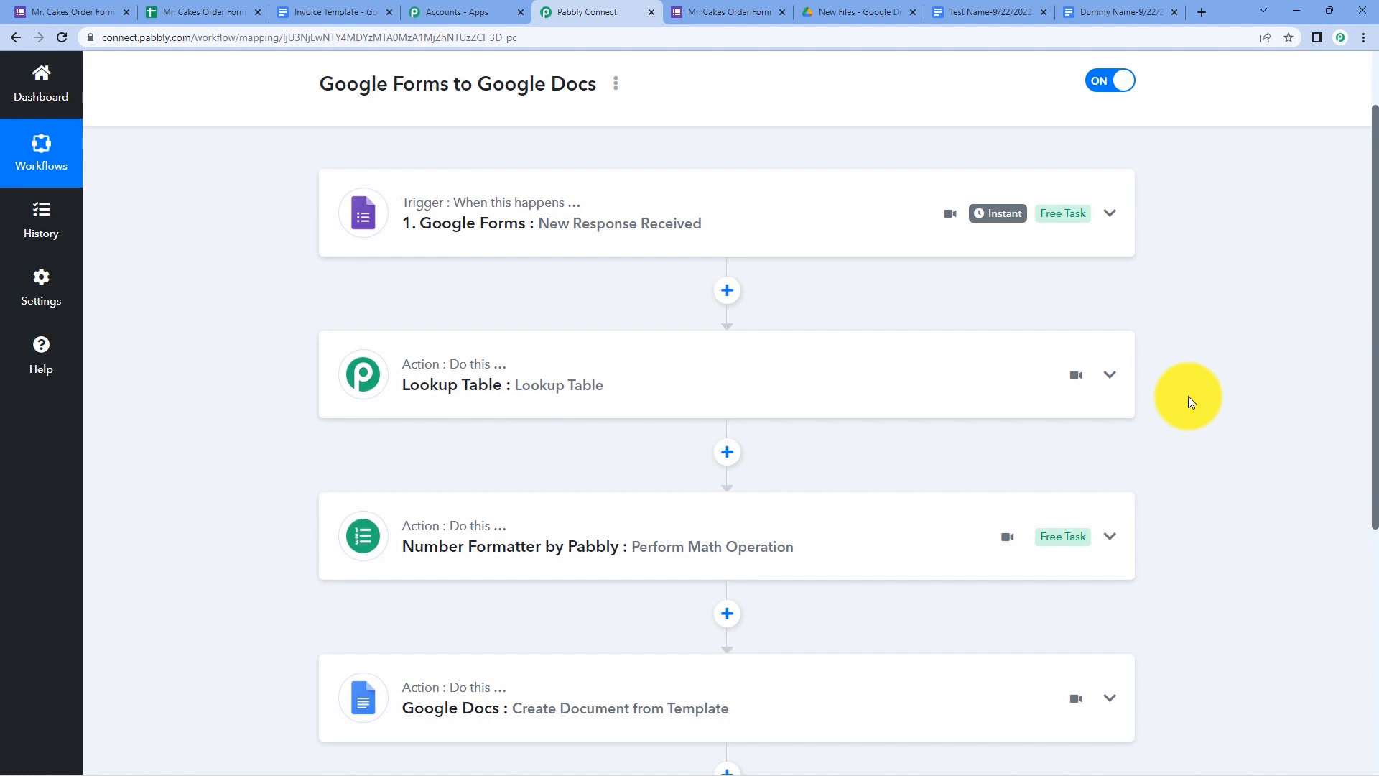
scroll(1189, 396, up, 1)
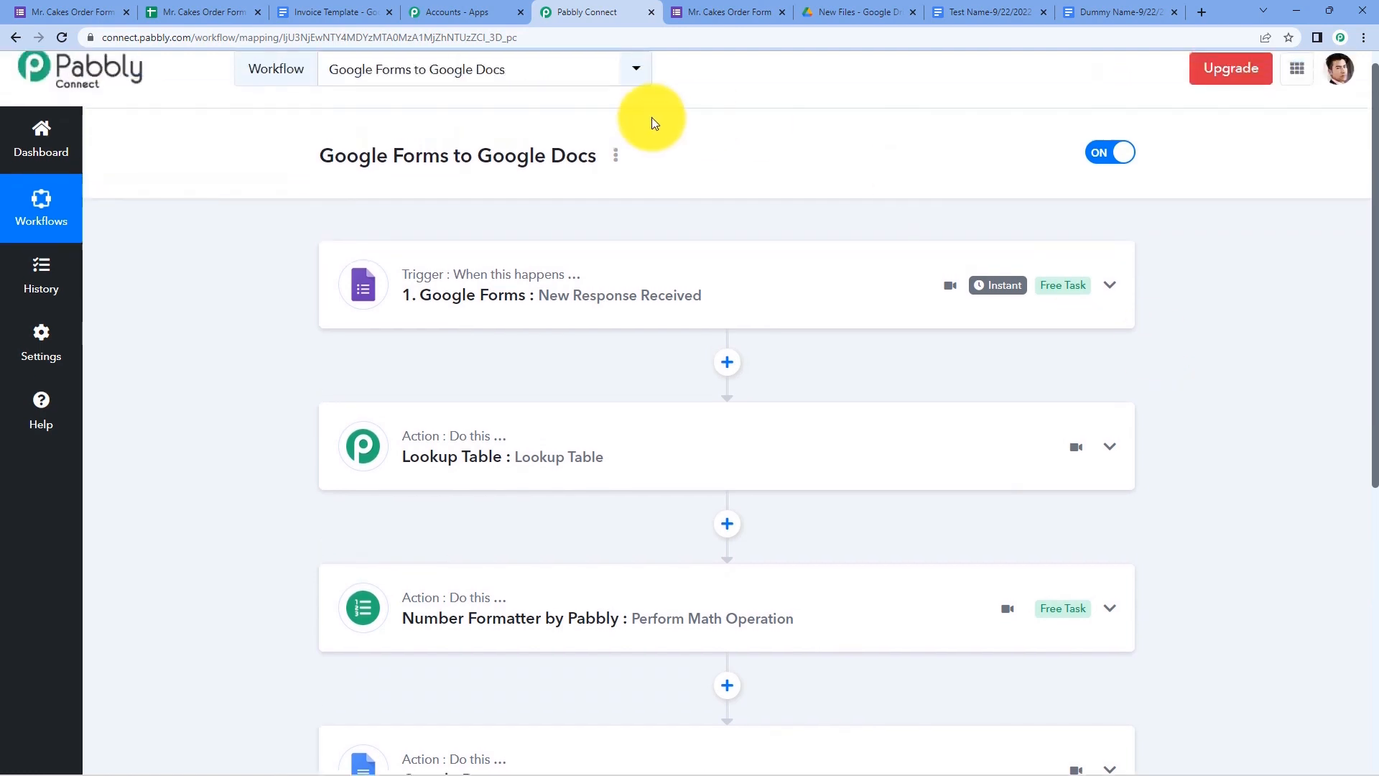
scroll(711, 180, up, 1)
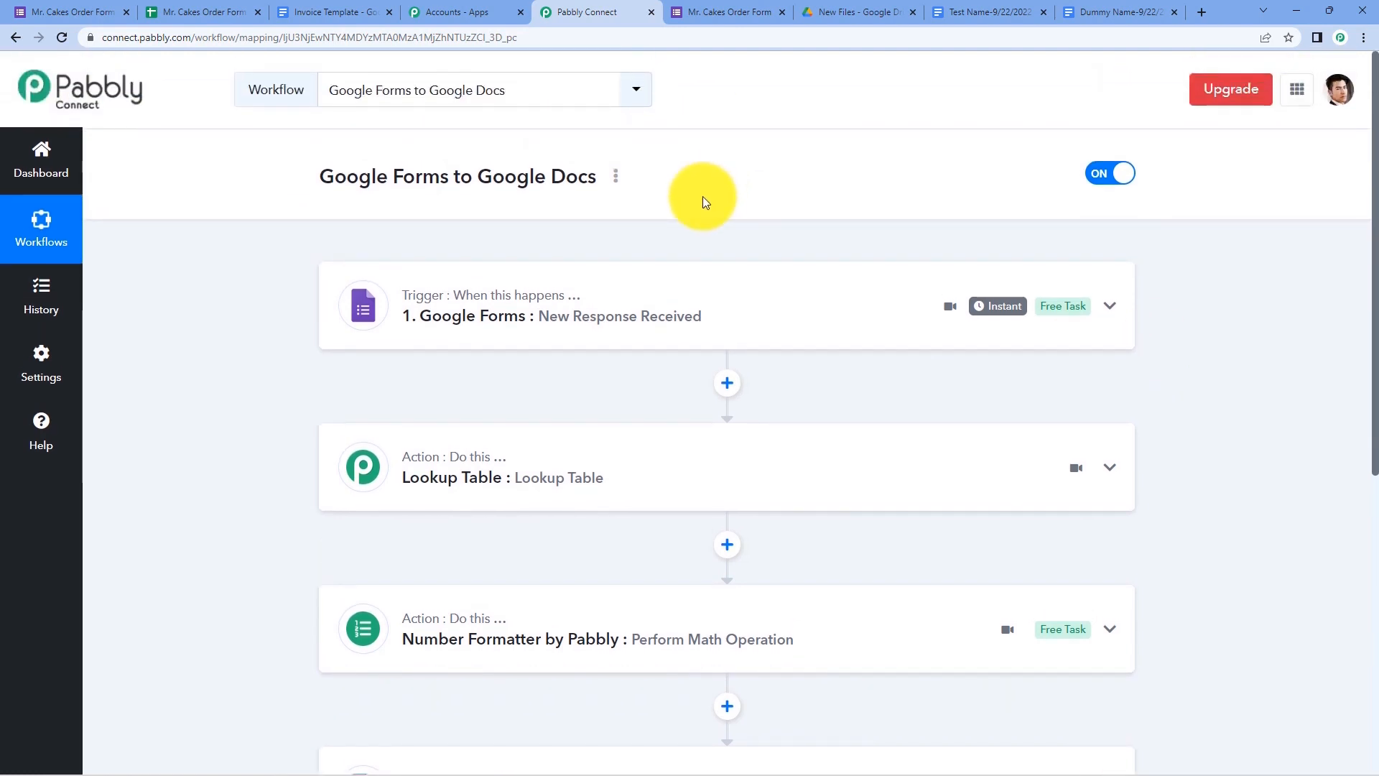
scroll(702, 196, down, 7)
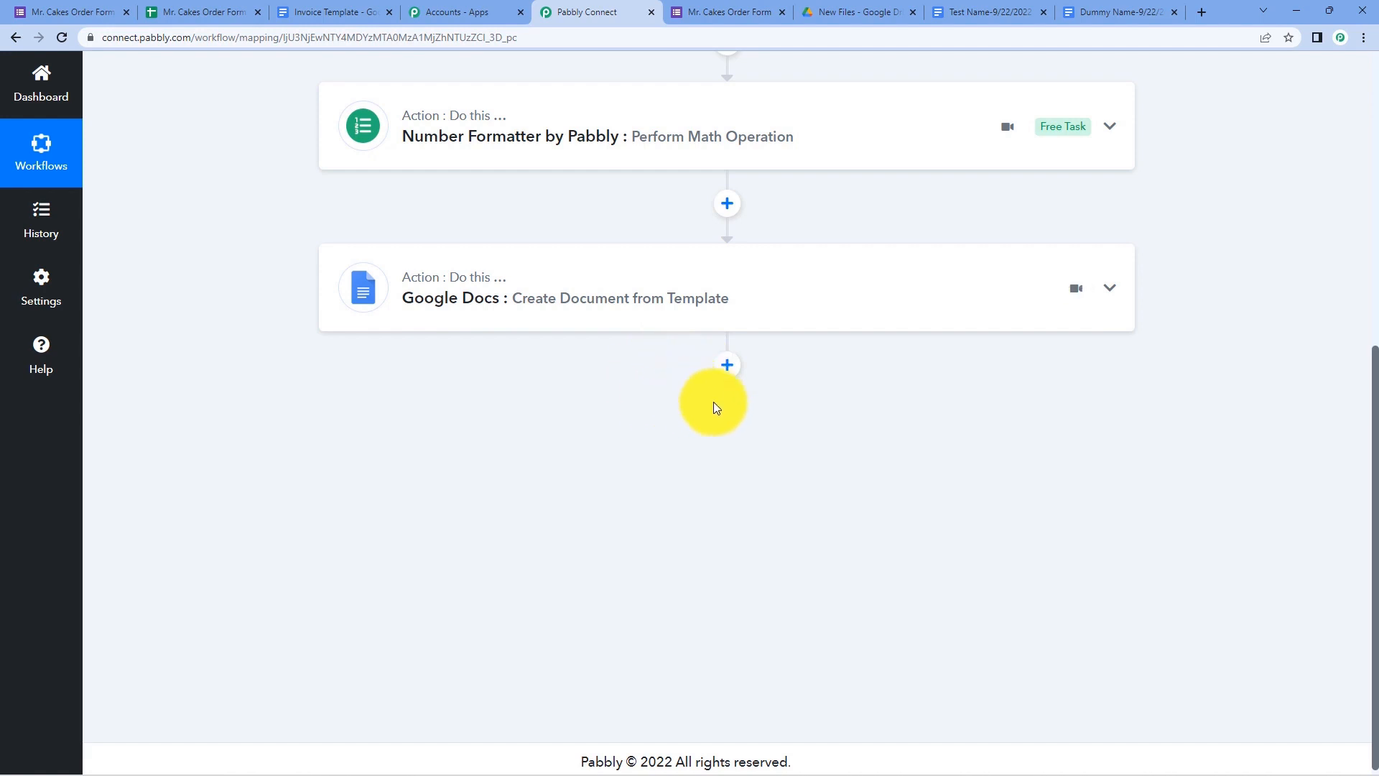
scroll(1033, 423, up, 7)
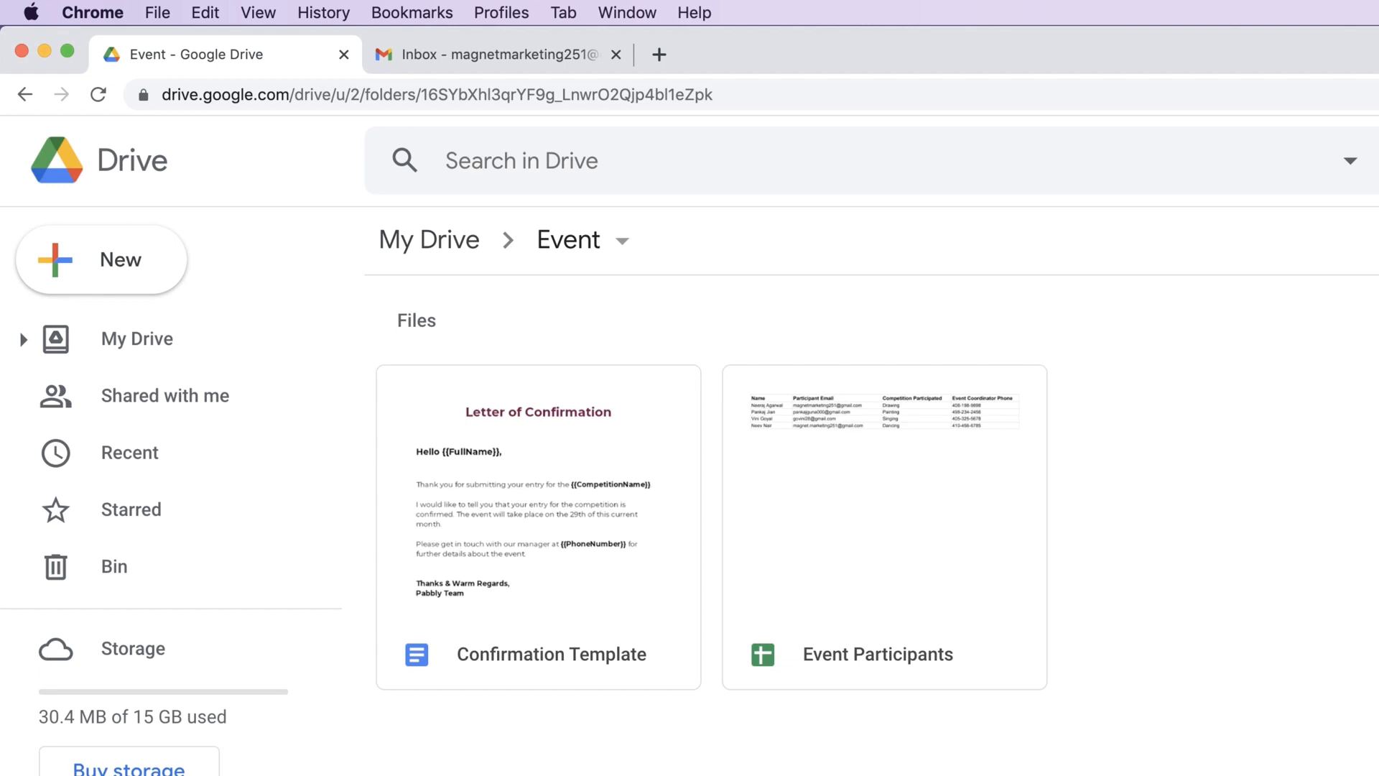
- Open Event Participants and review its Name, Participant Email, Competition Participated and Event Coordinator Phone headers
double_click(907, 471)
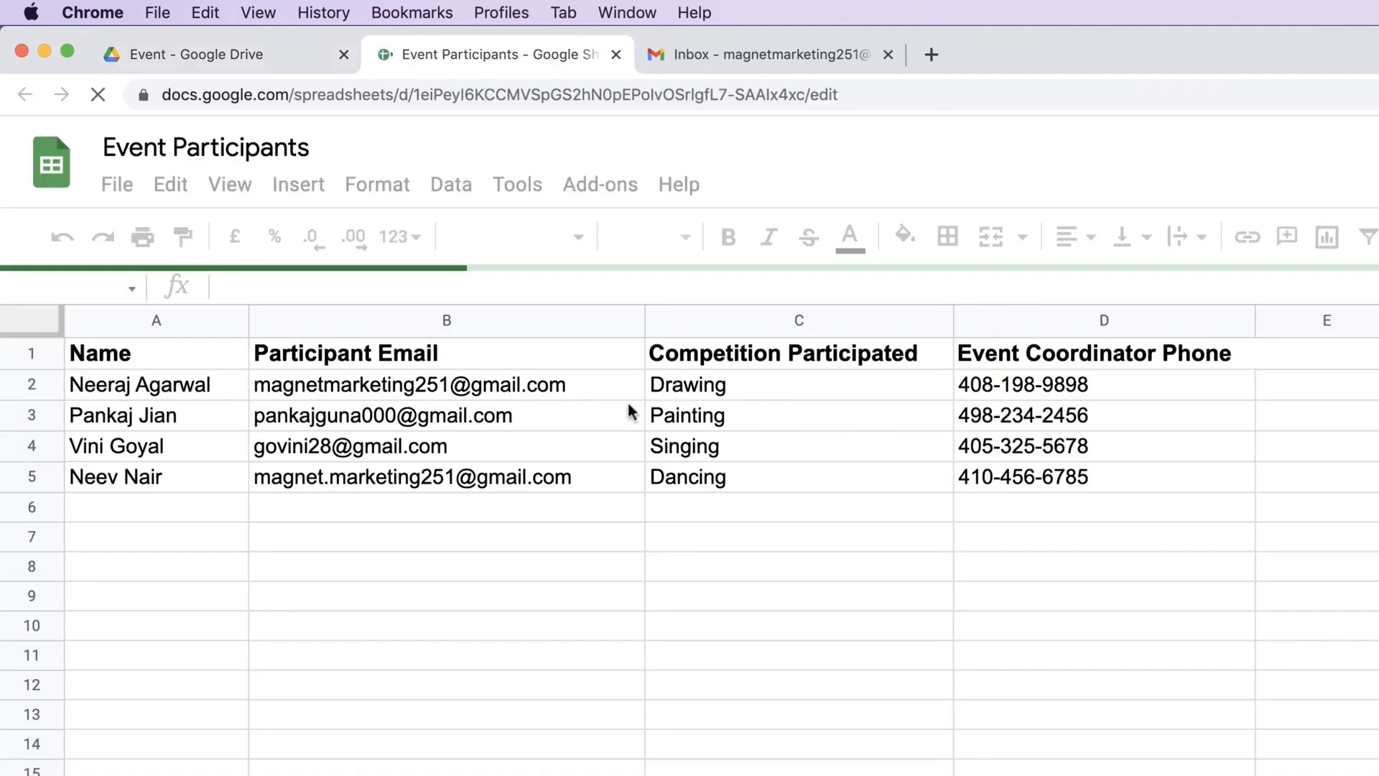
click(452, 700)
click(1242, 552)
click(1302, 485)
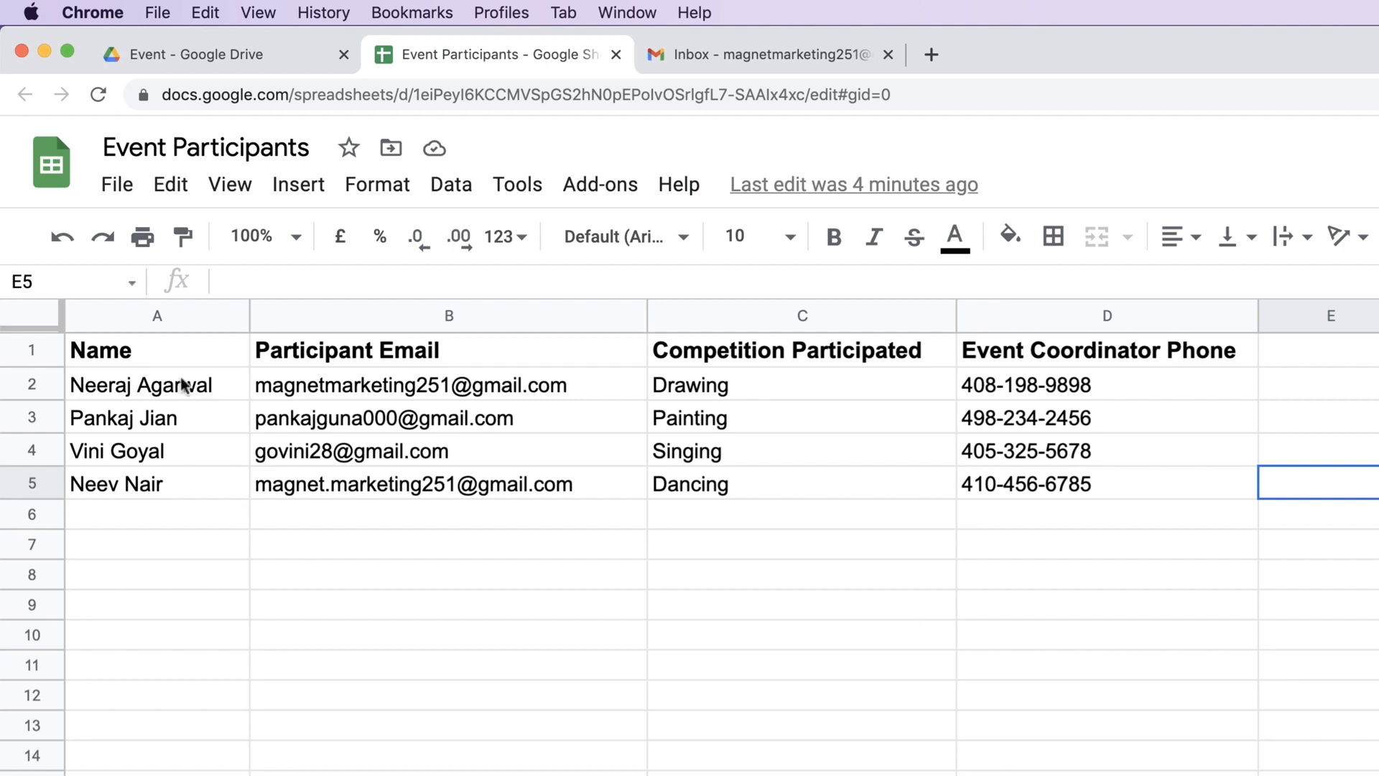
click(152, 352)
click(303, 353)
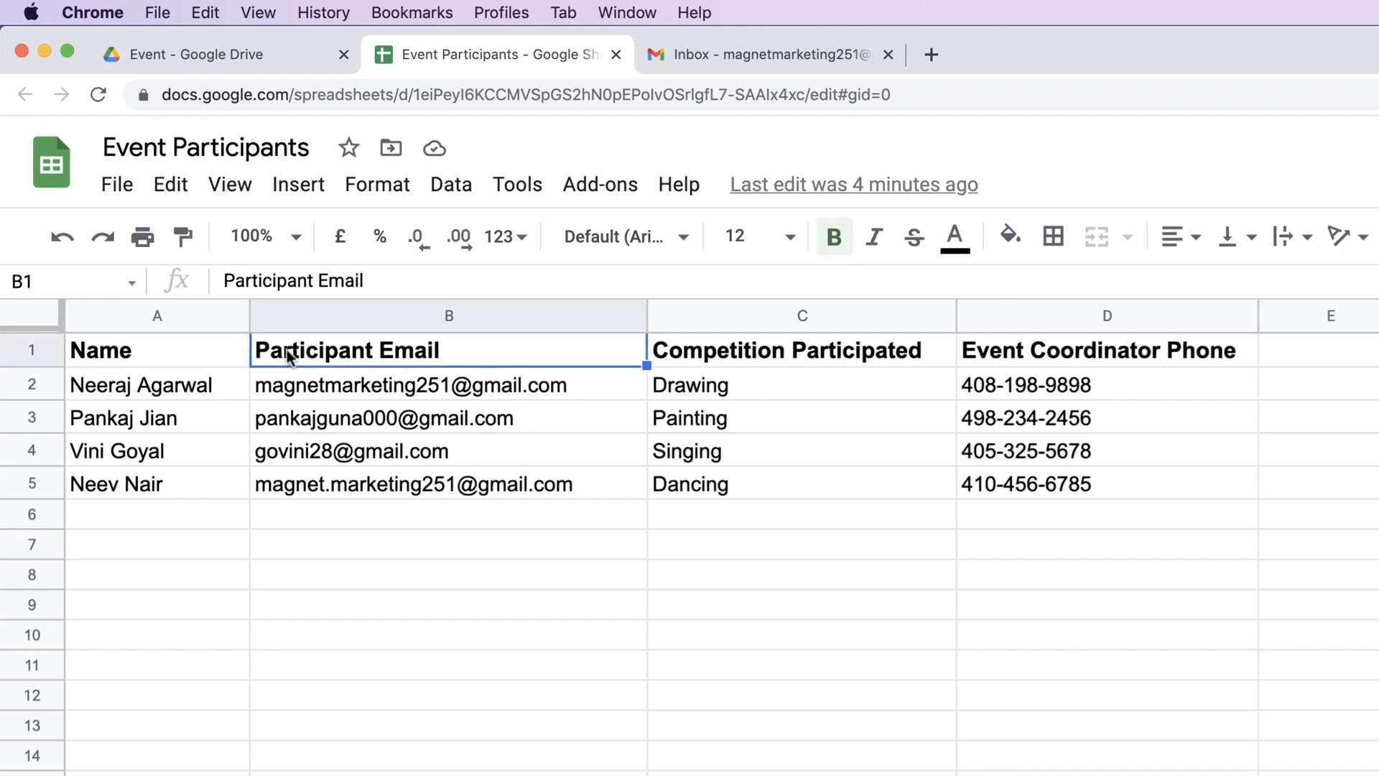
click(679, 356)
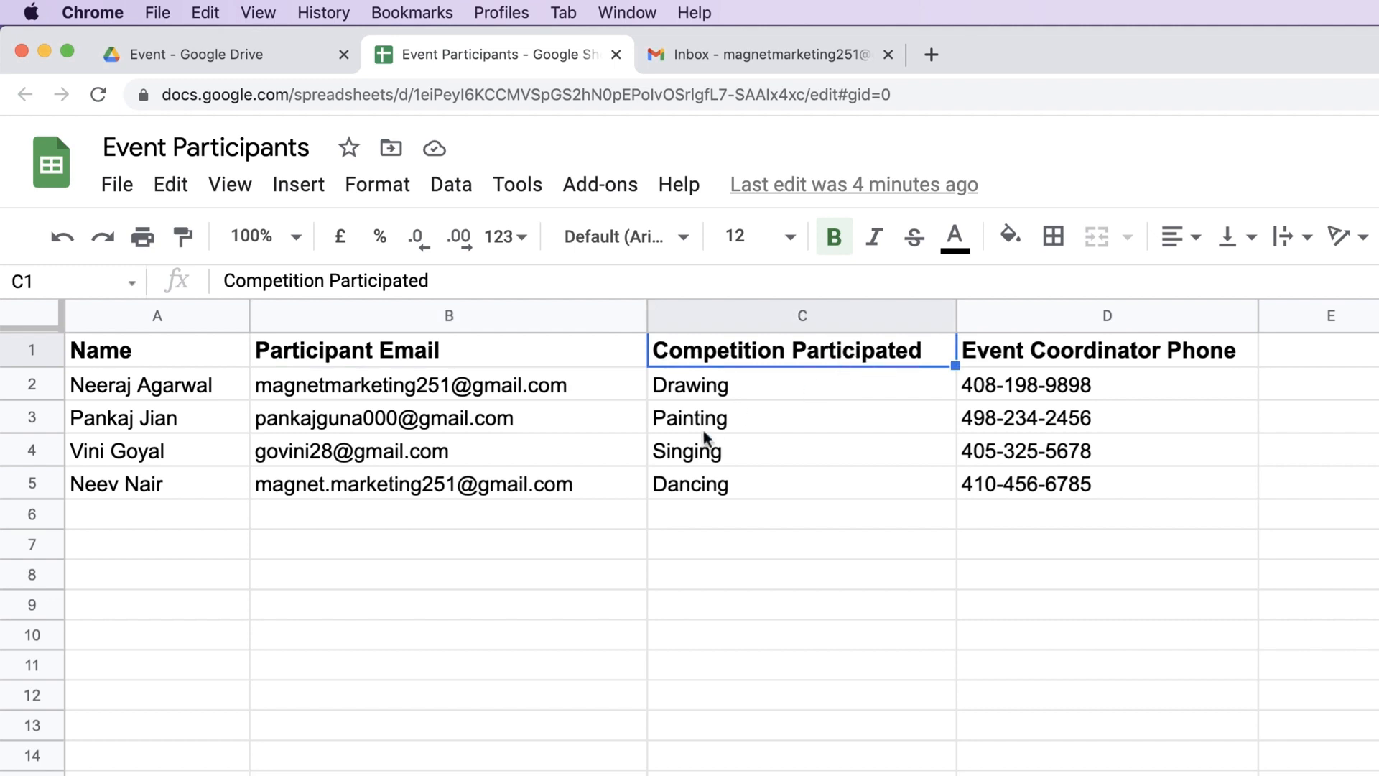
click(1016, 360)
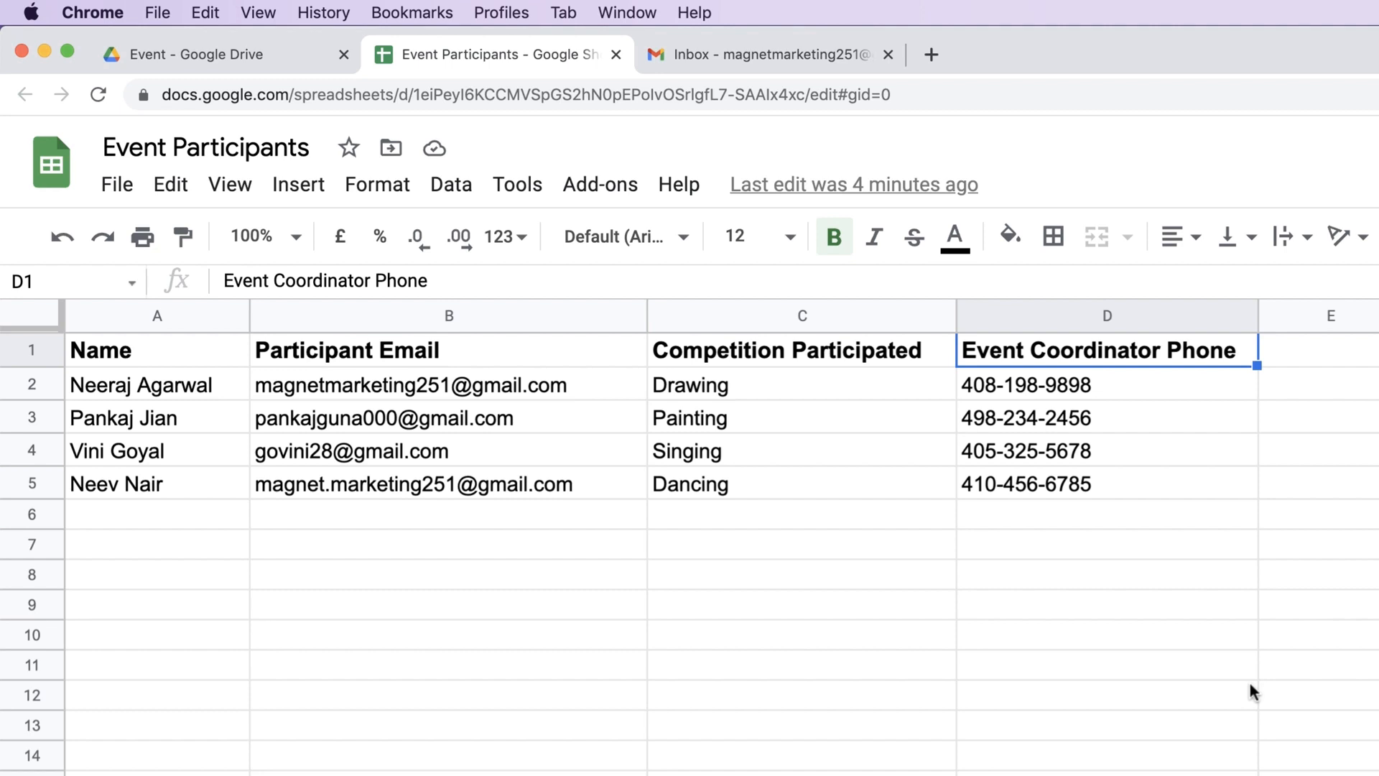
- Review row 2's participant name, email, Drawing competition and coordinator phone
click(95, 390)
click(332, 389)
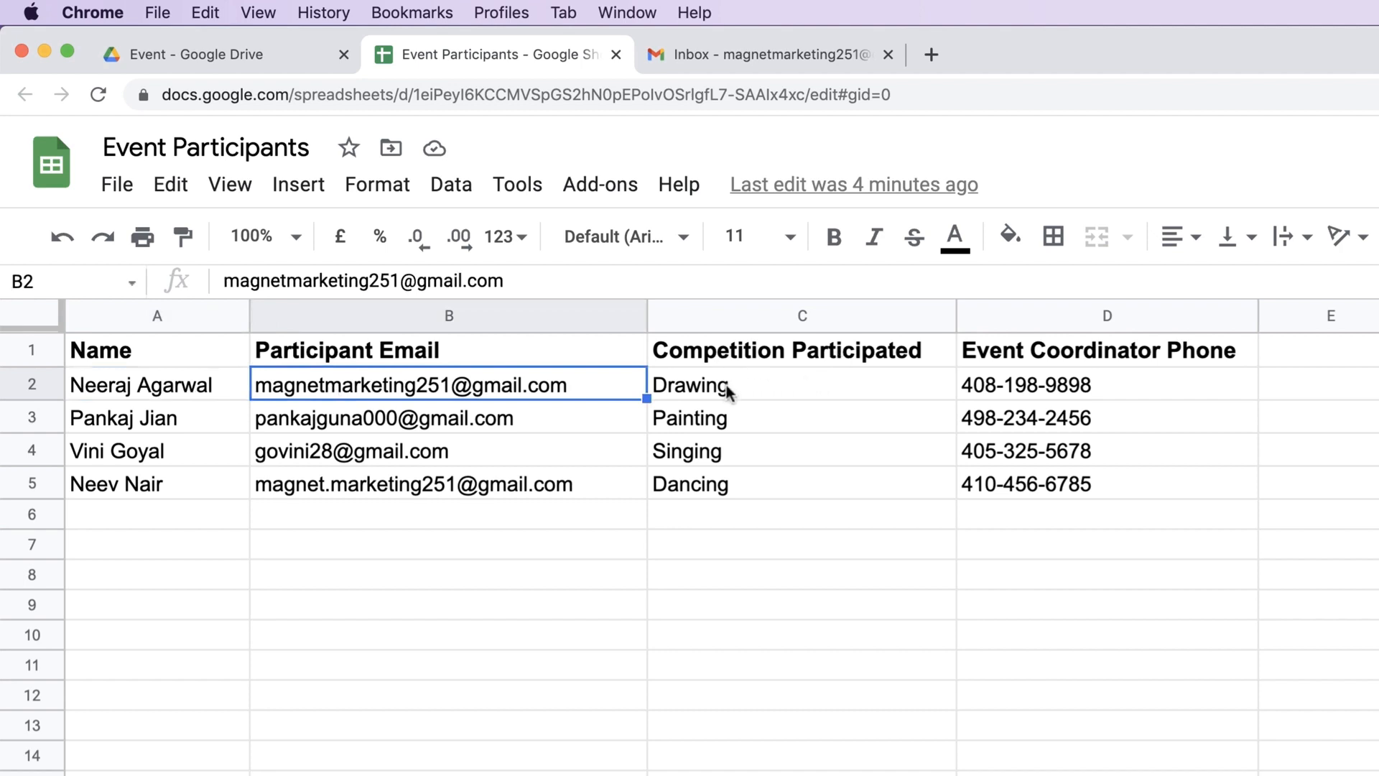
click(679, 394)
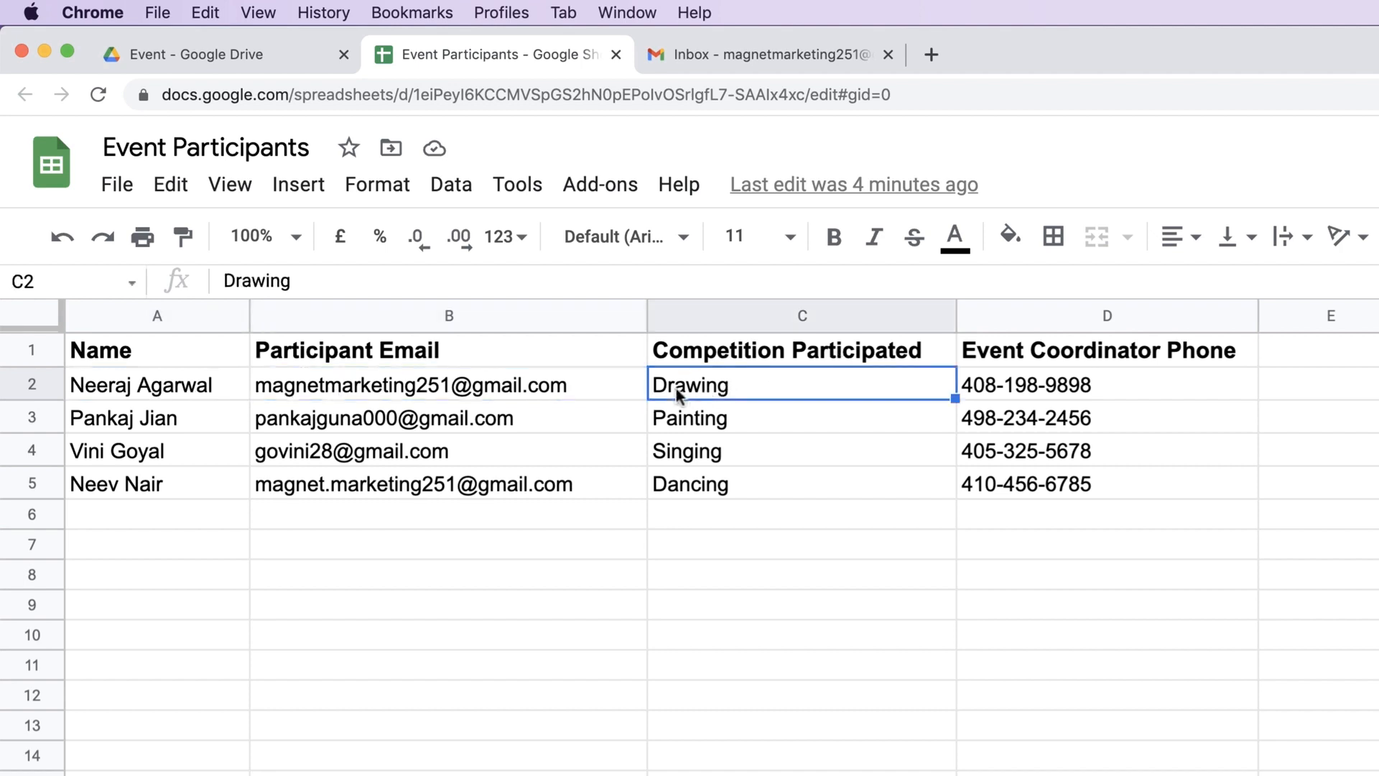
click(1051, 391)
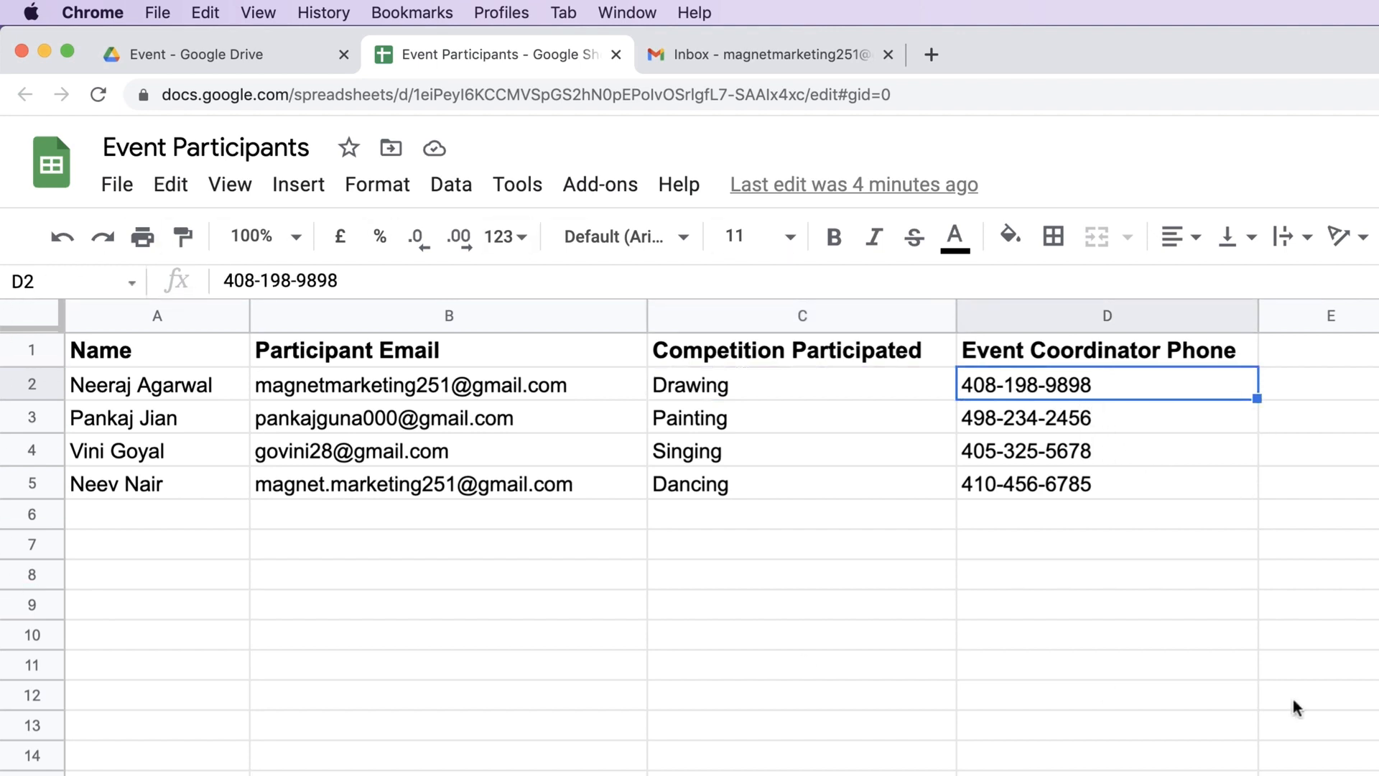
click(255, 55)
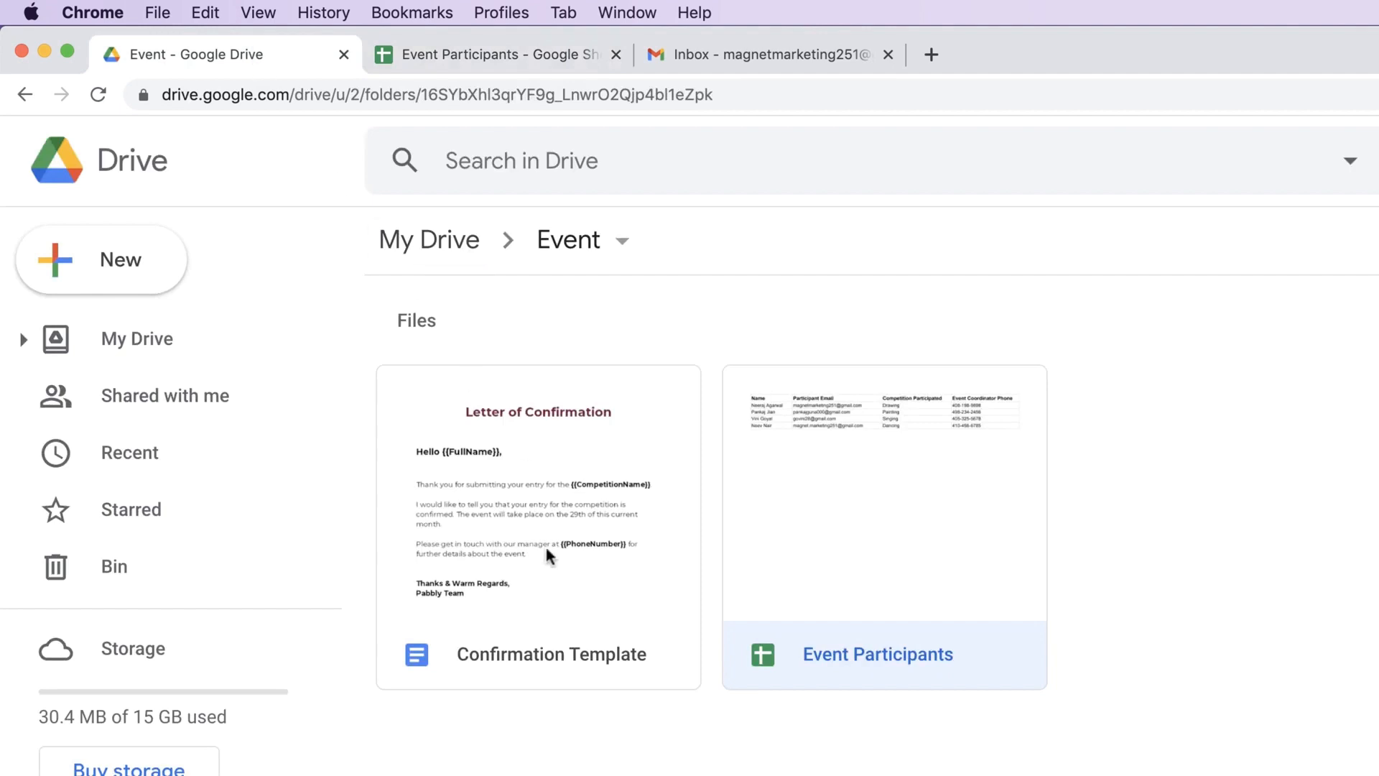
- Open the Confirmation Template letter with its {{FullName}}, {{CompetitionName}} and {{PhoneNumber}} tags
click(557, 528)
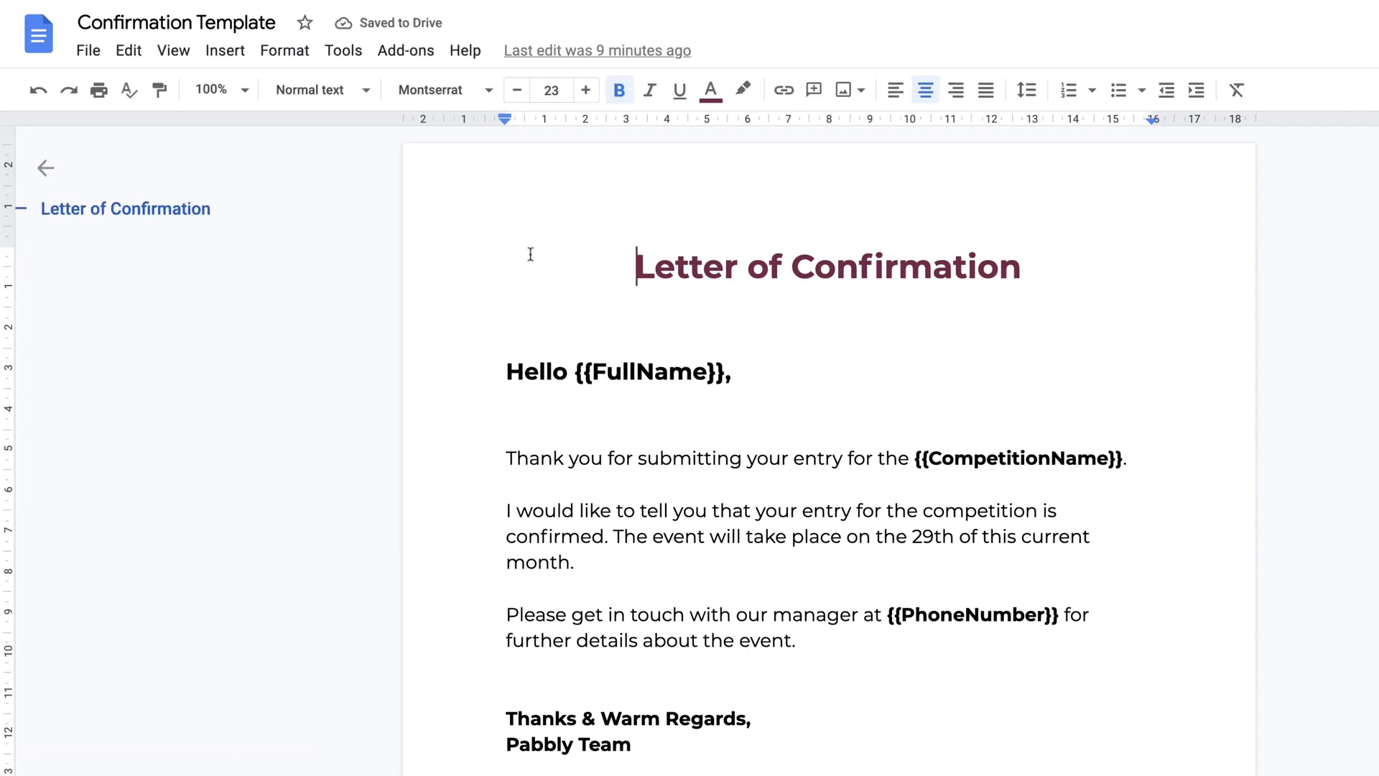
click(816, 745)
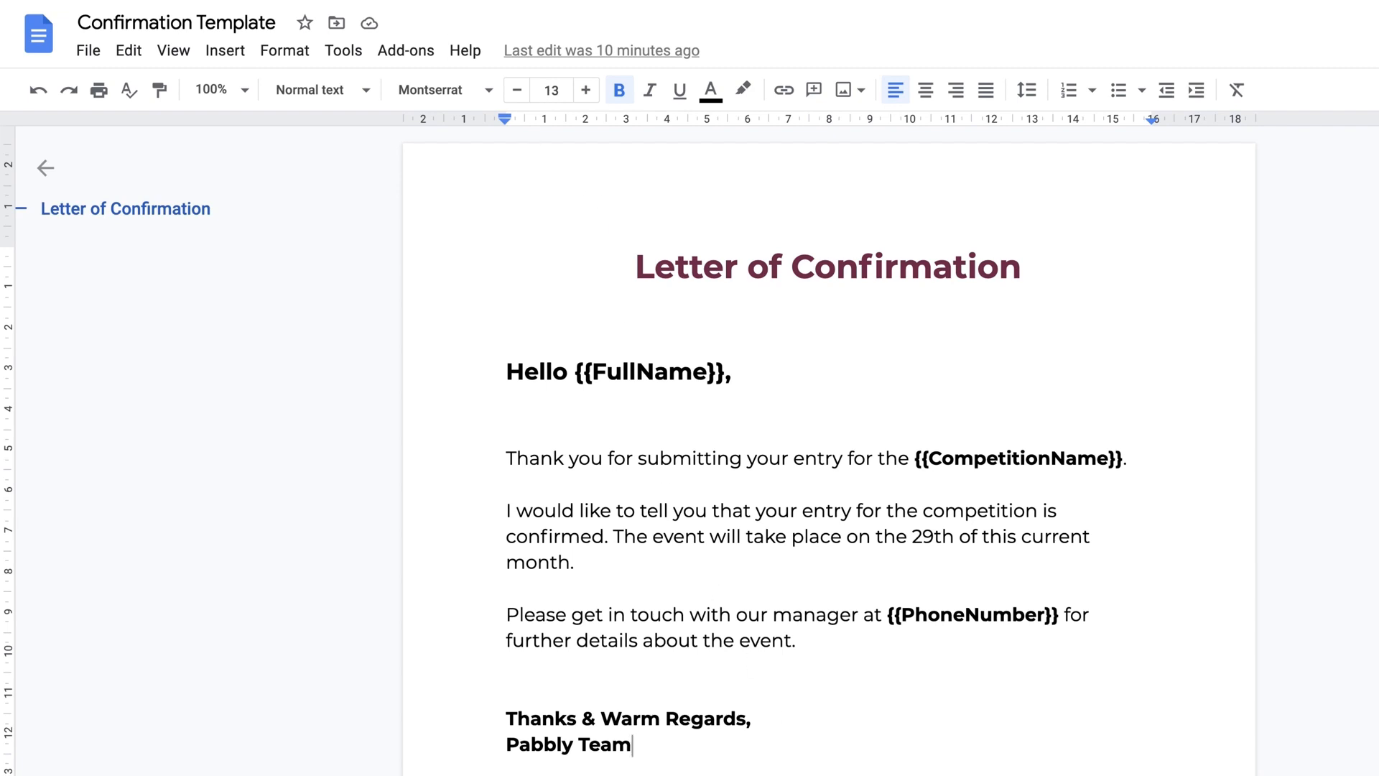
- Match the template's {{FullName}} tag to the participant names in the sheet
click(560, 1)
click(1038, 395)
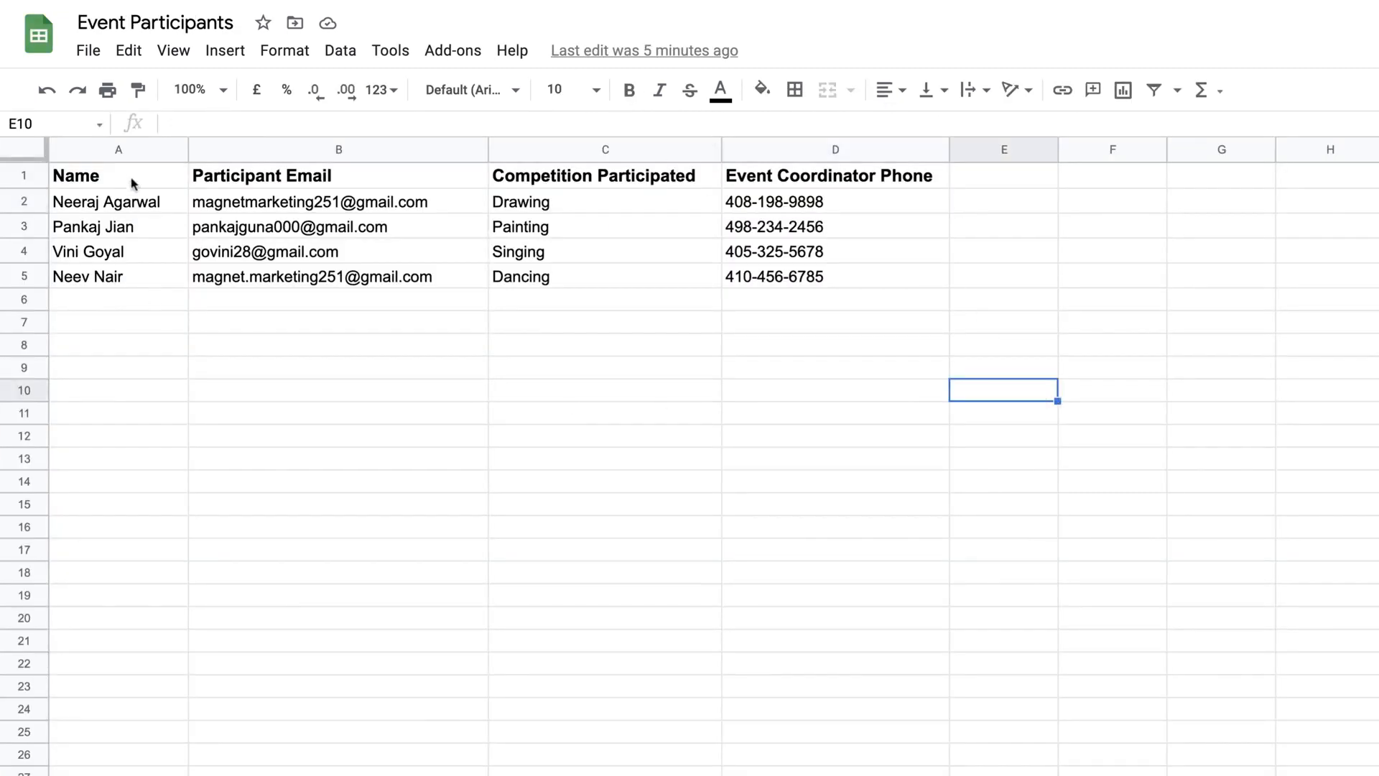
click(733, 558)
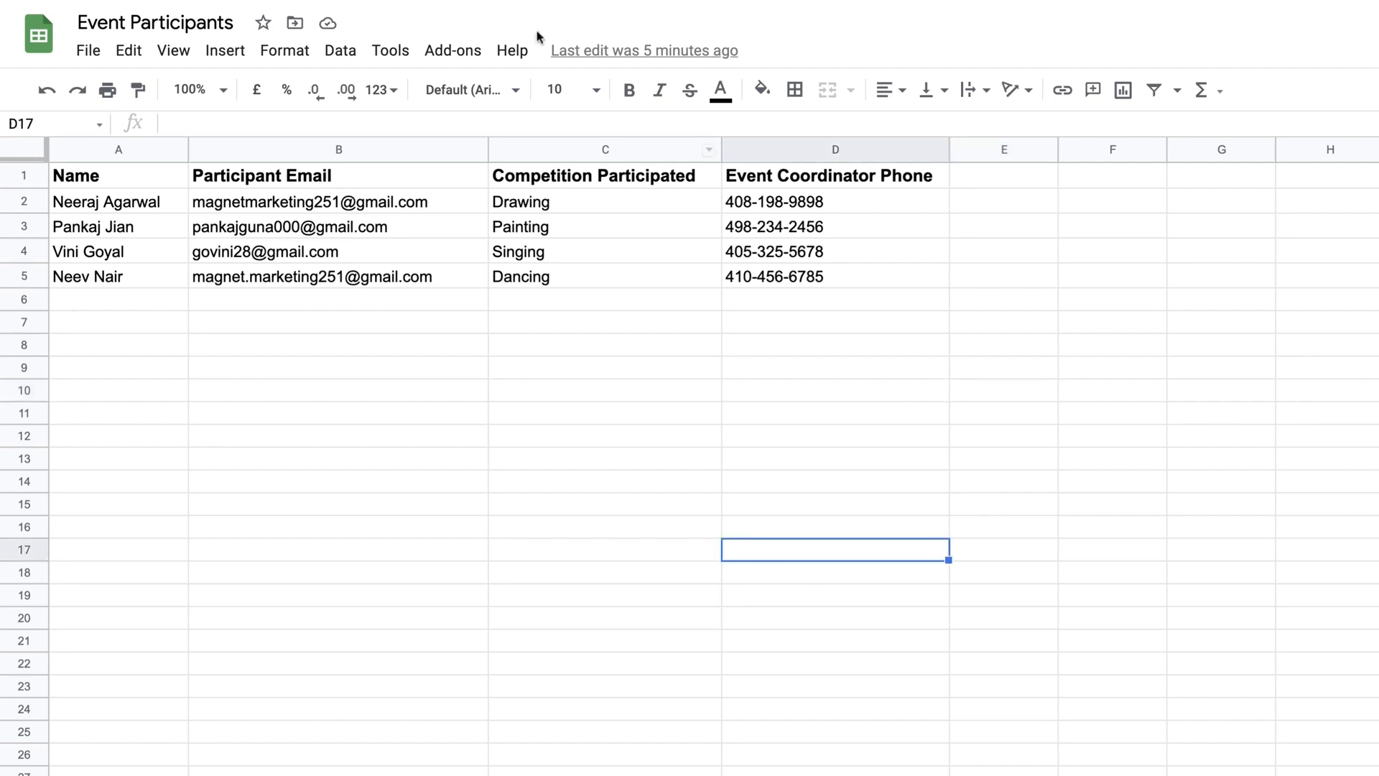
click(718, 2)
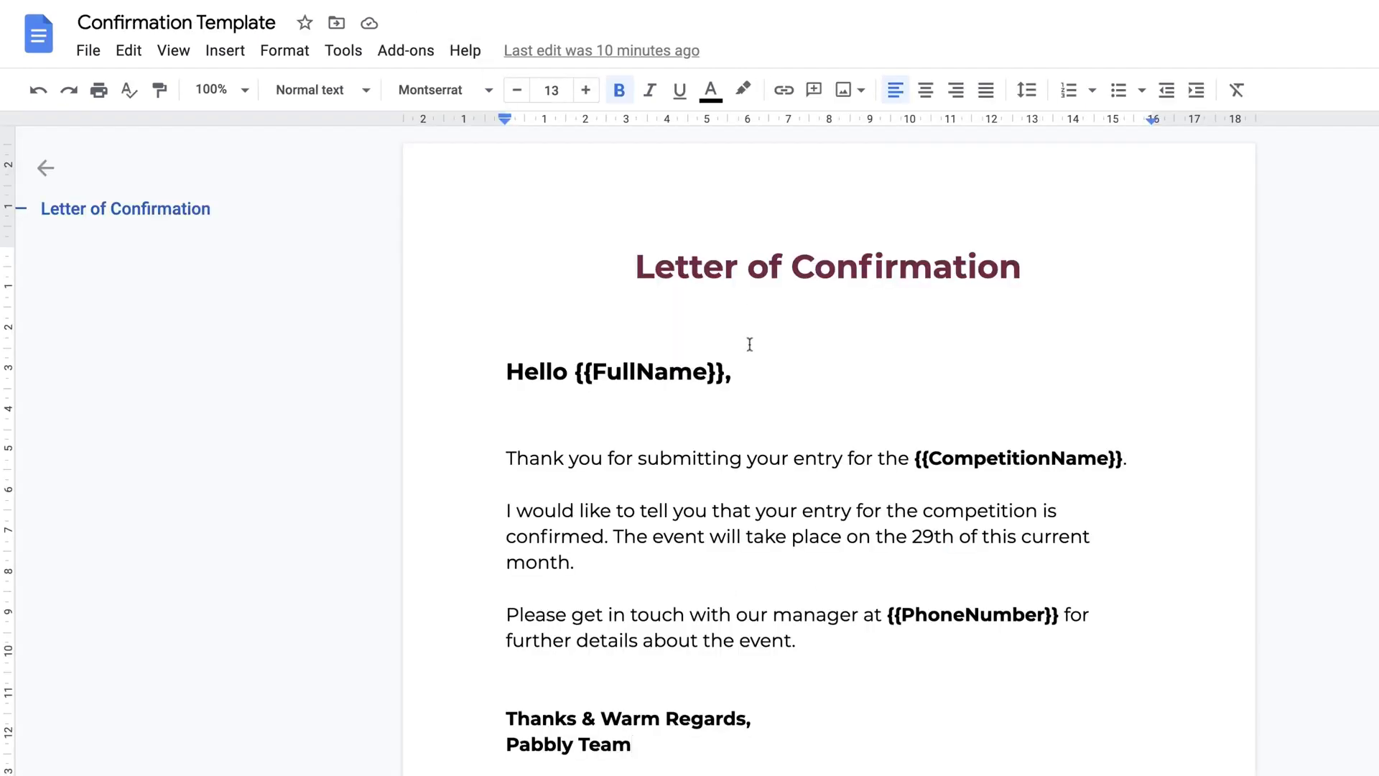
drag(578, 371, 725, 371)
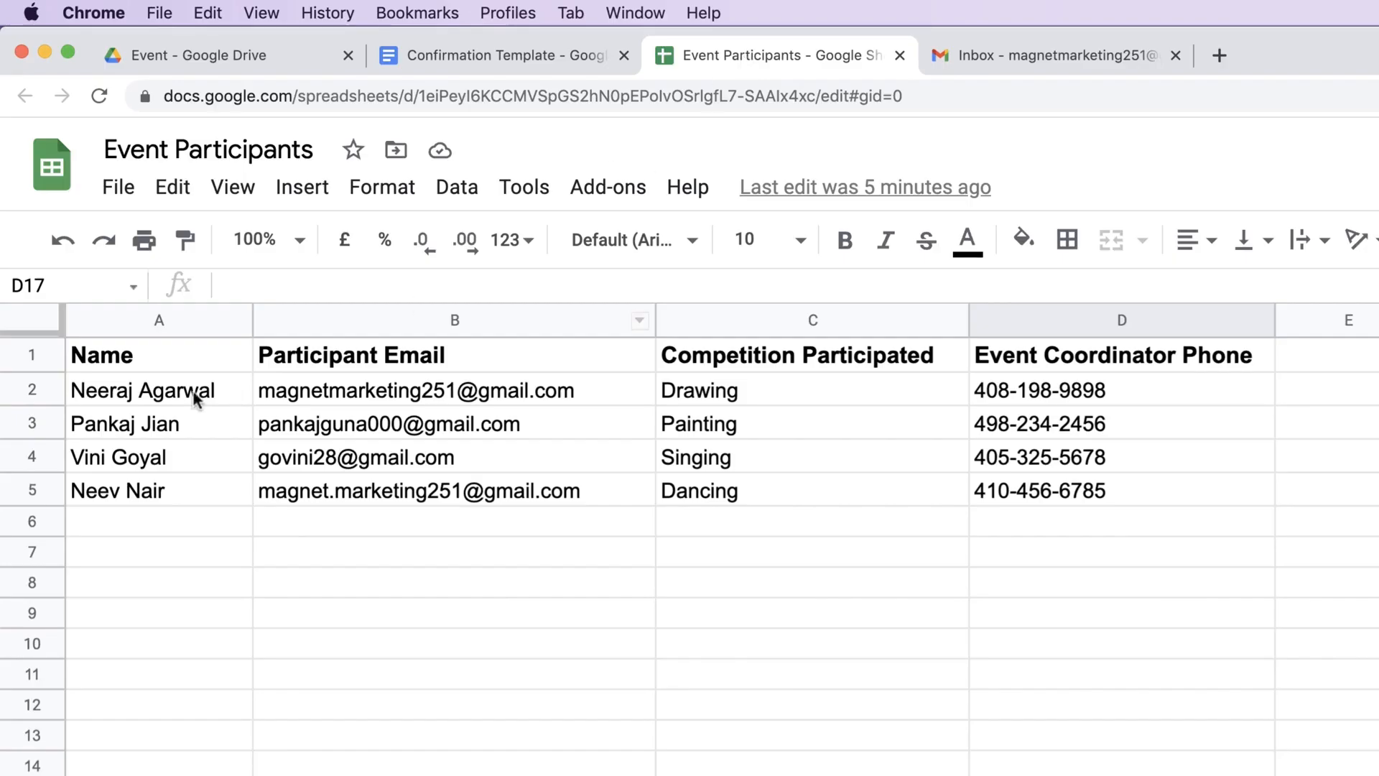
click(178, 398)
- Match {{CompetitionName}} and {{PhoneNumber}} to the Competition Participated and coordinator phone columns
click(496, 56)
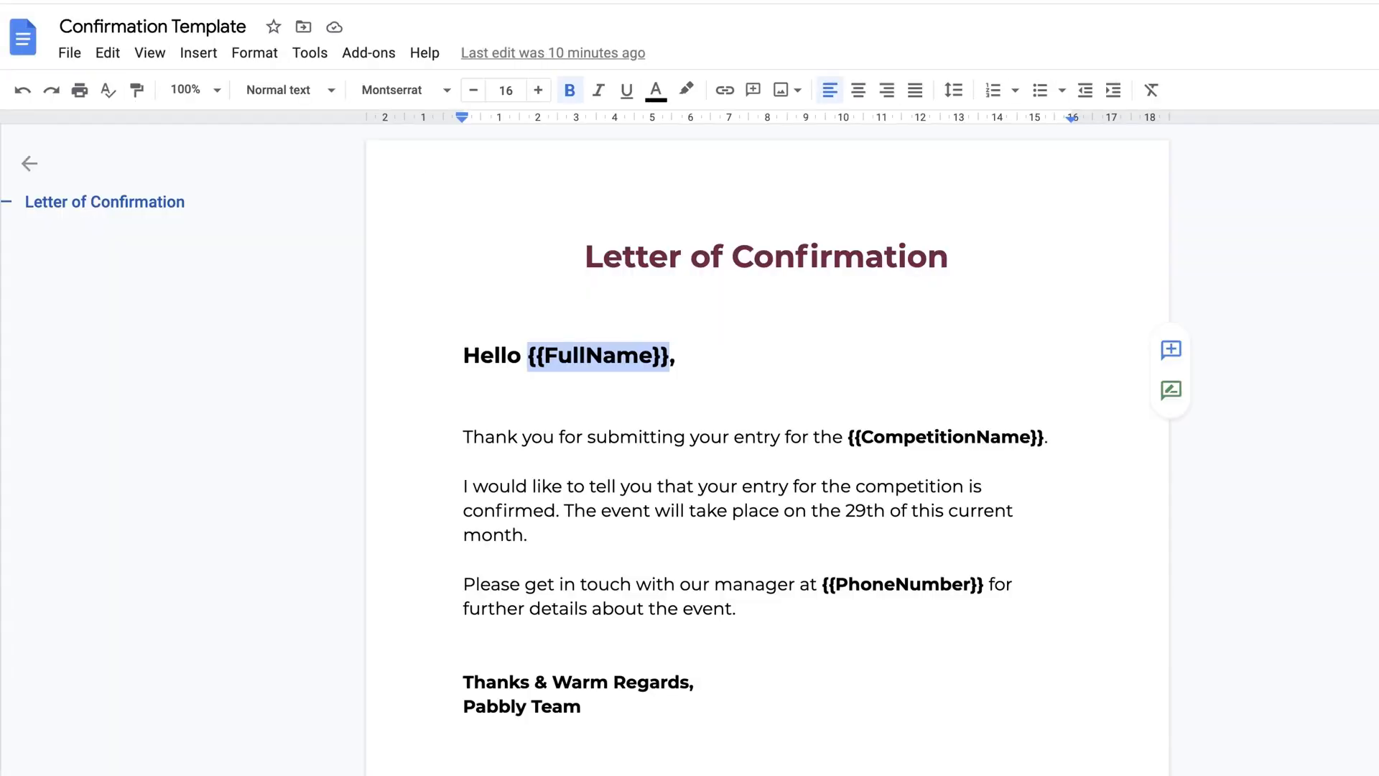
drag(850, 437, 1045, 437)
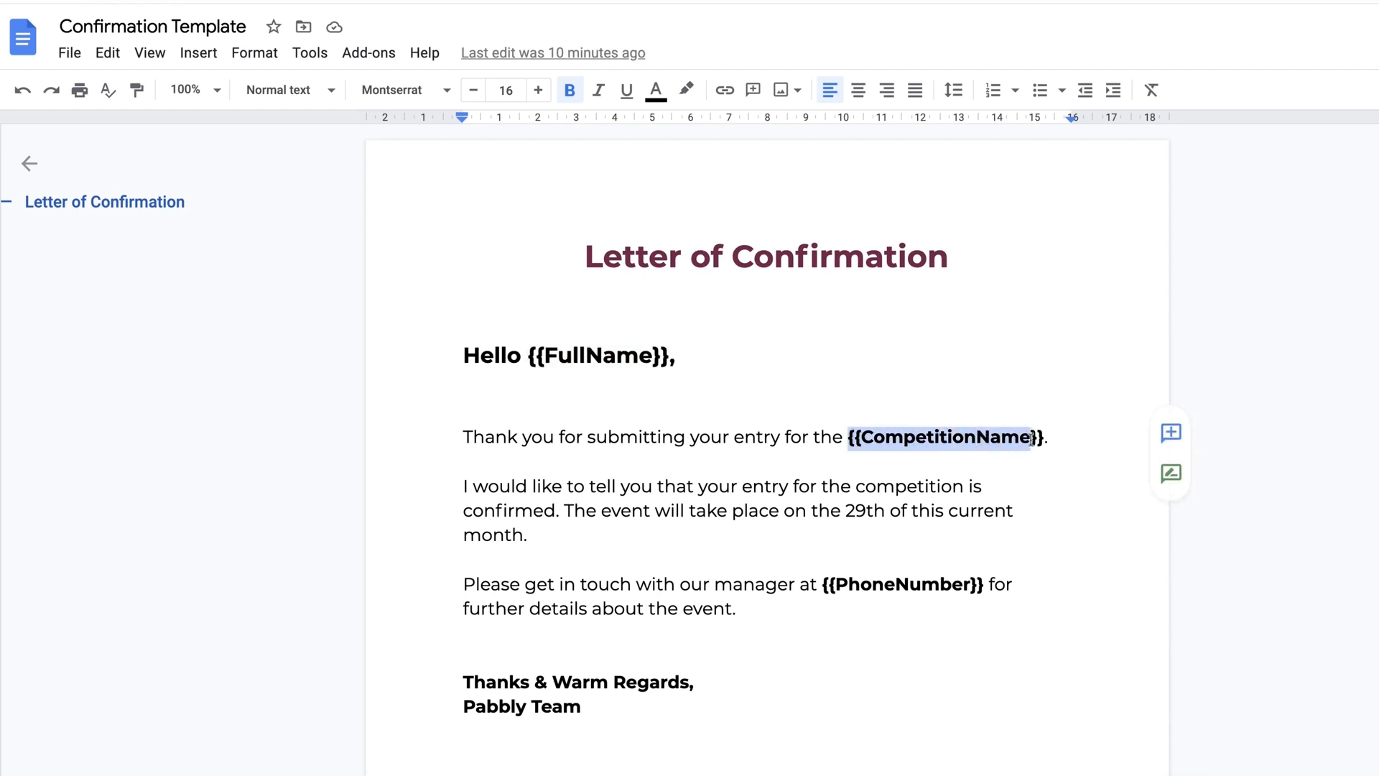
drag(817, 589, 856, 589)
click(644, 546)
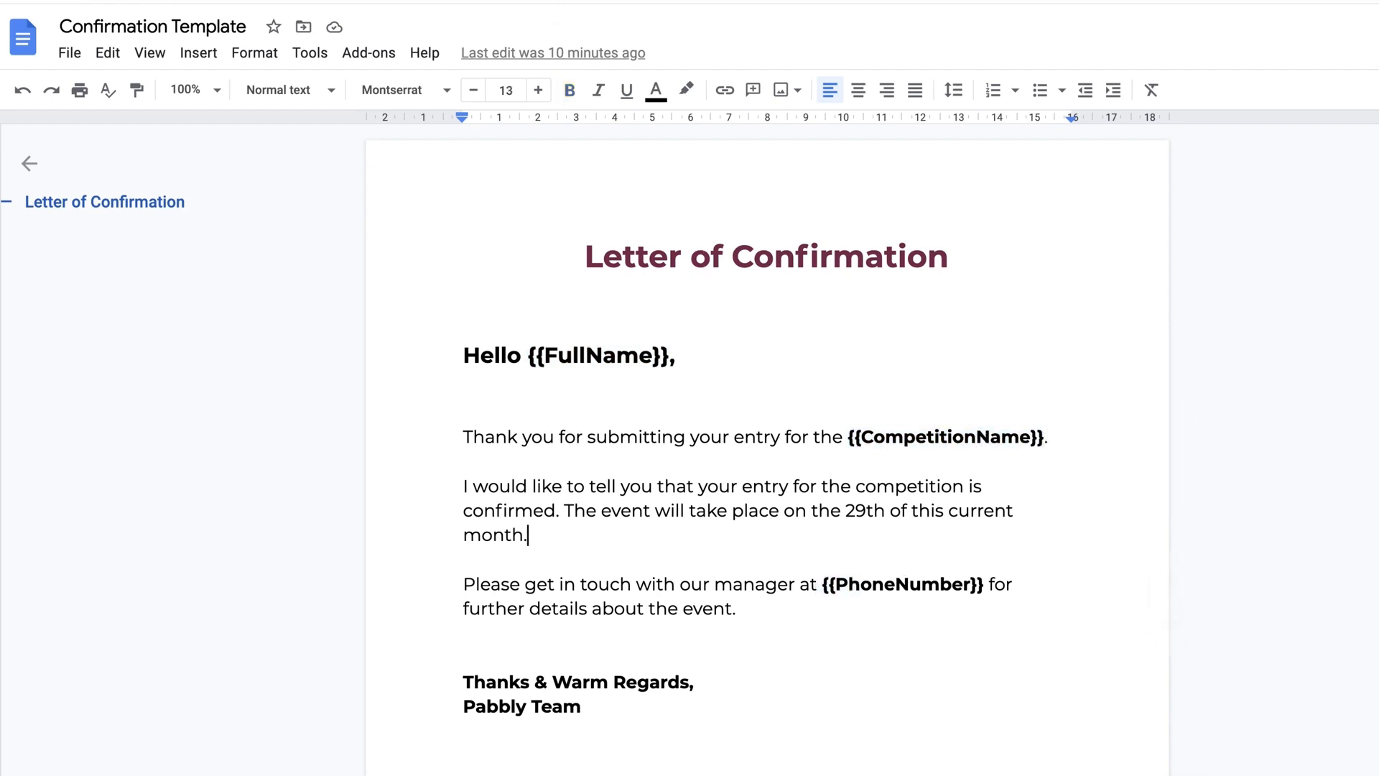
click(799, 60)
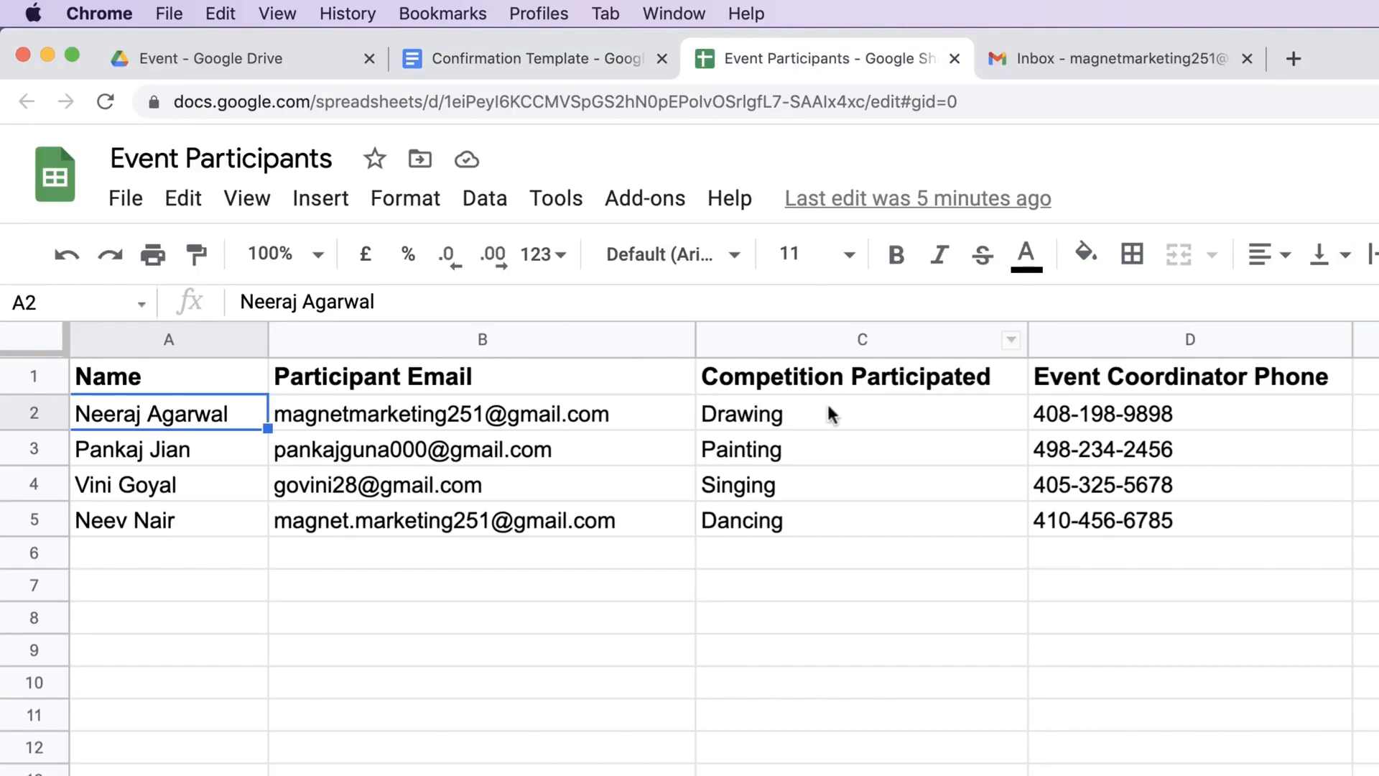
click(770, 378)
click(770, 417)
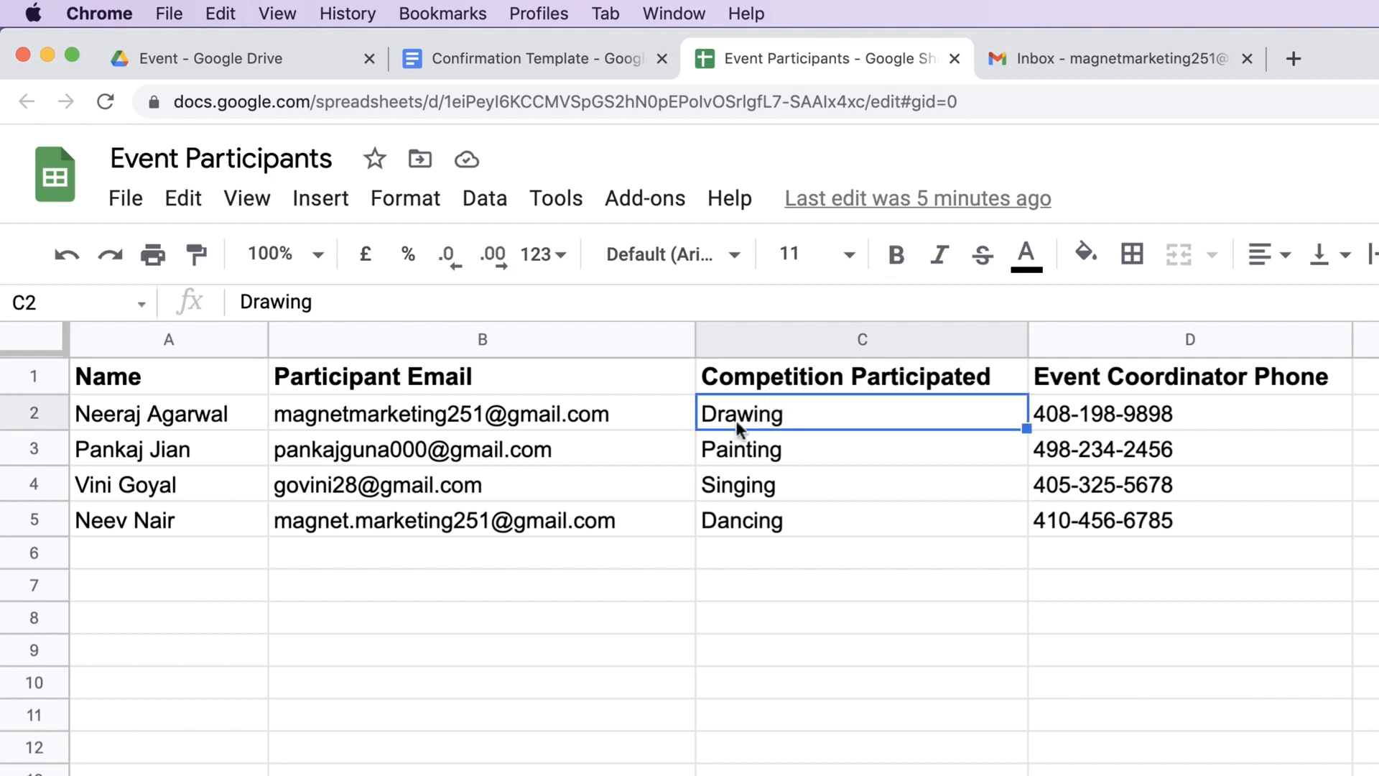
click(1114, 426)
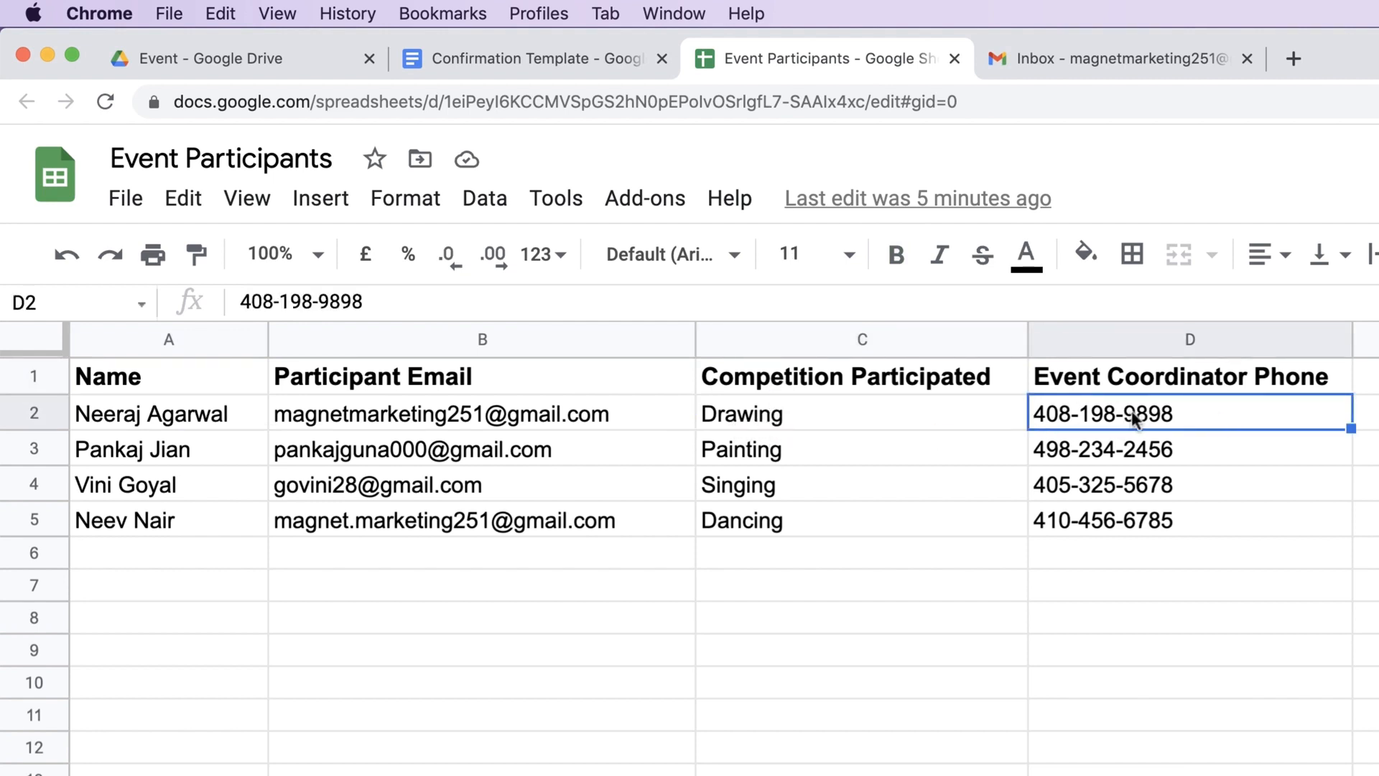
- Return to the sheet and highlight the participant emails in B2:B5
click(471, 49)
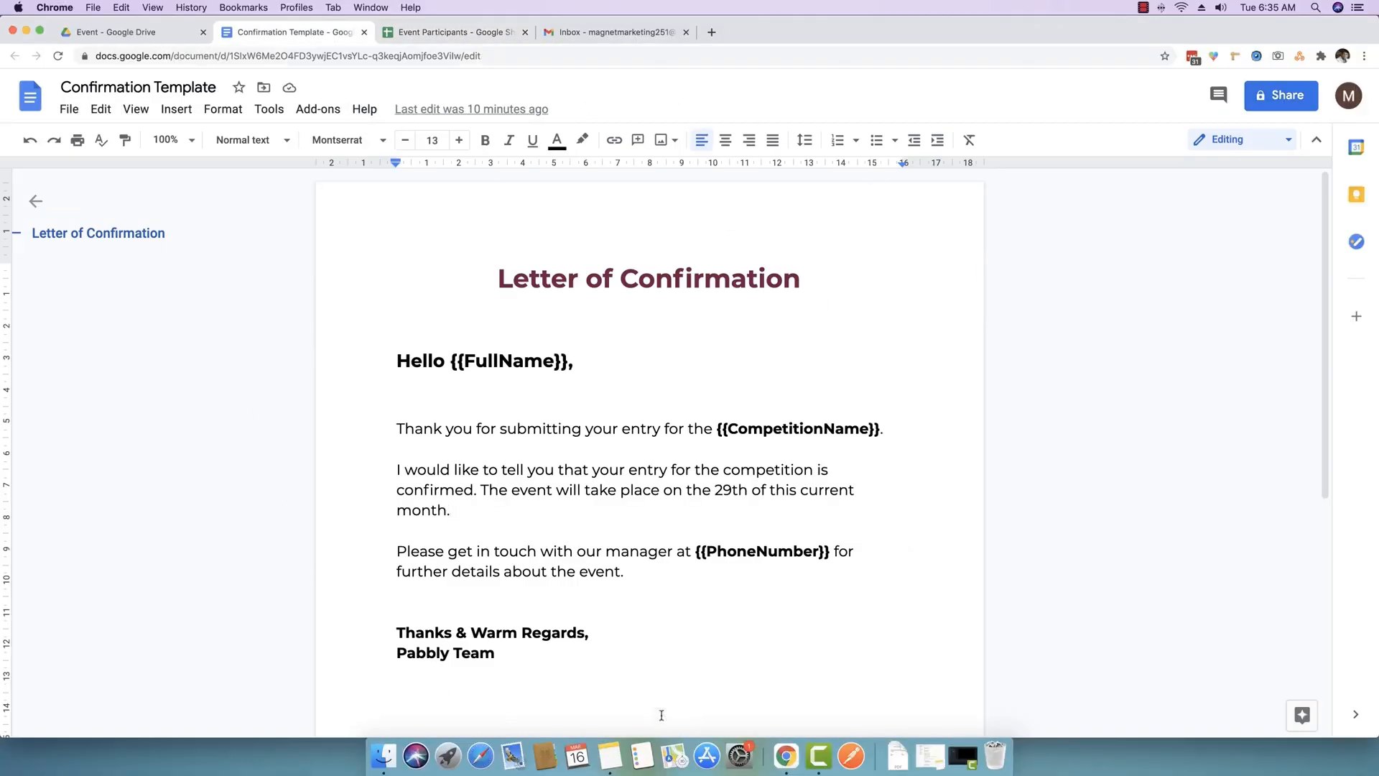
click(432, 33)
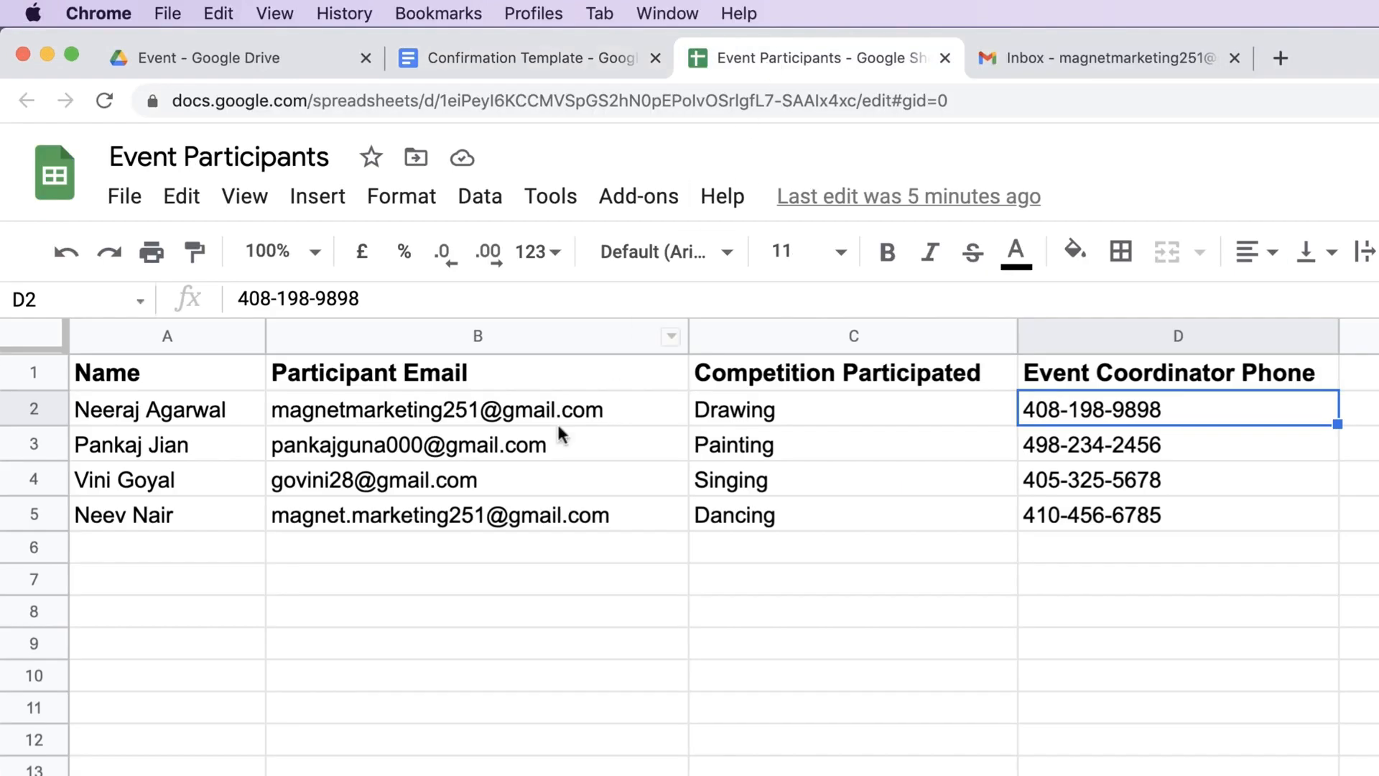
drag(472, 411, 455, 517)
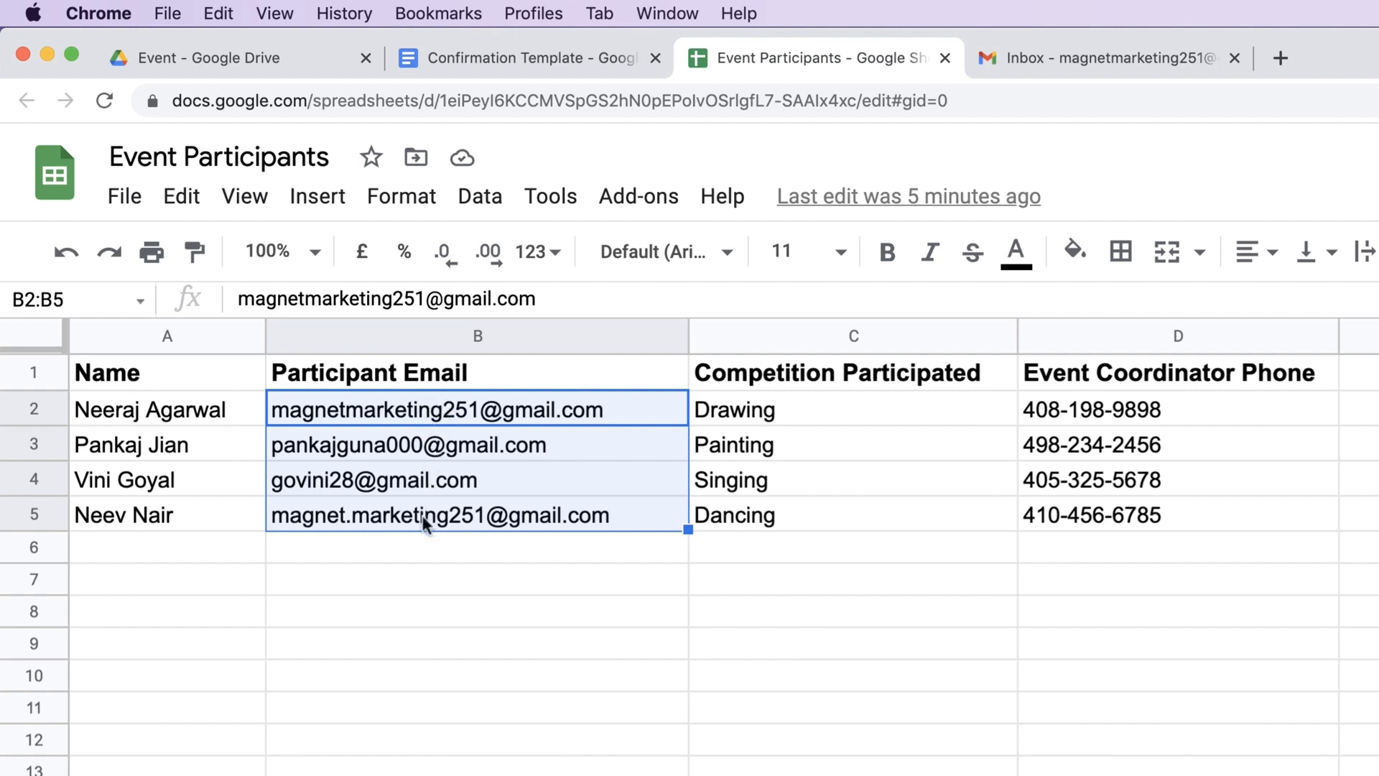
click(426, 672)
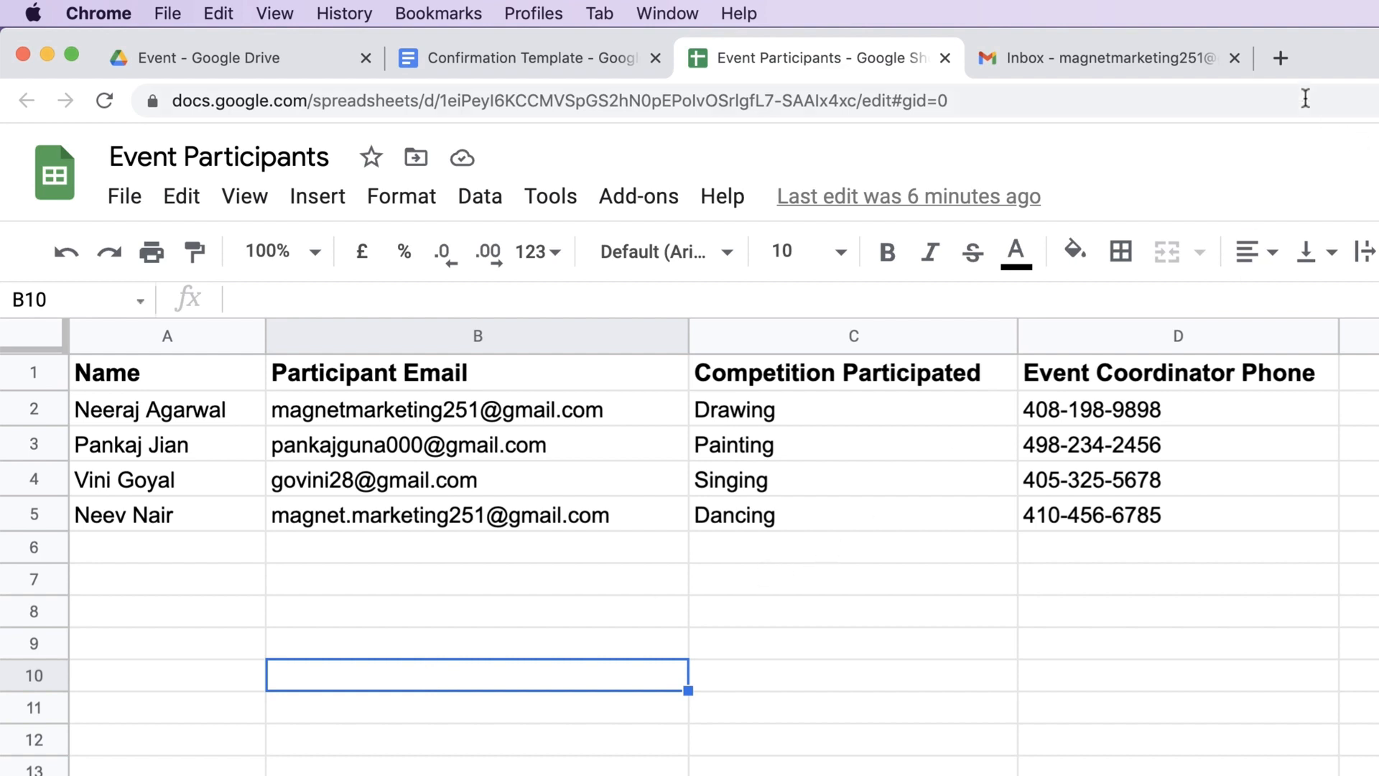
- Load connect.pabbly.com in a new Chrome tab
click(1280, 62)
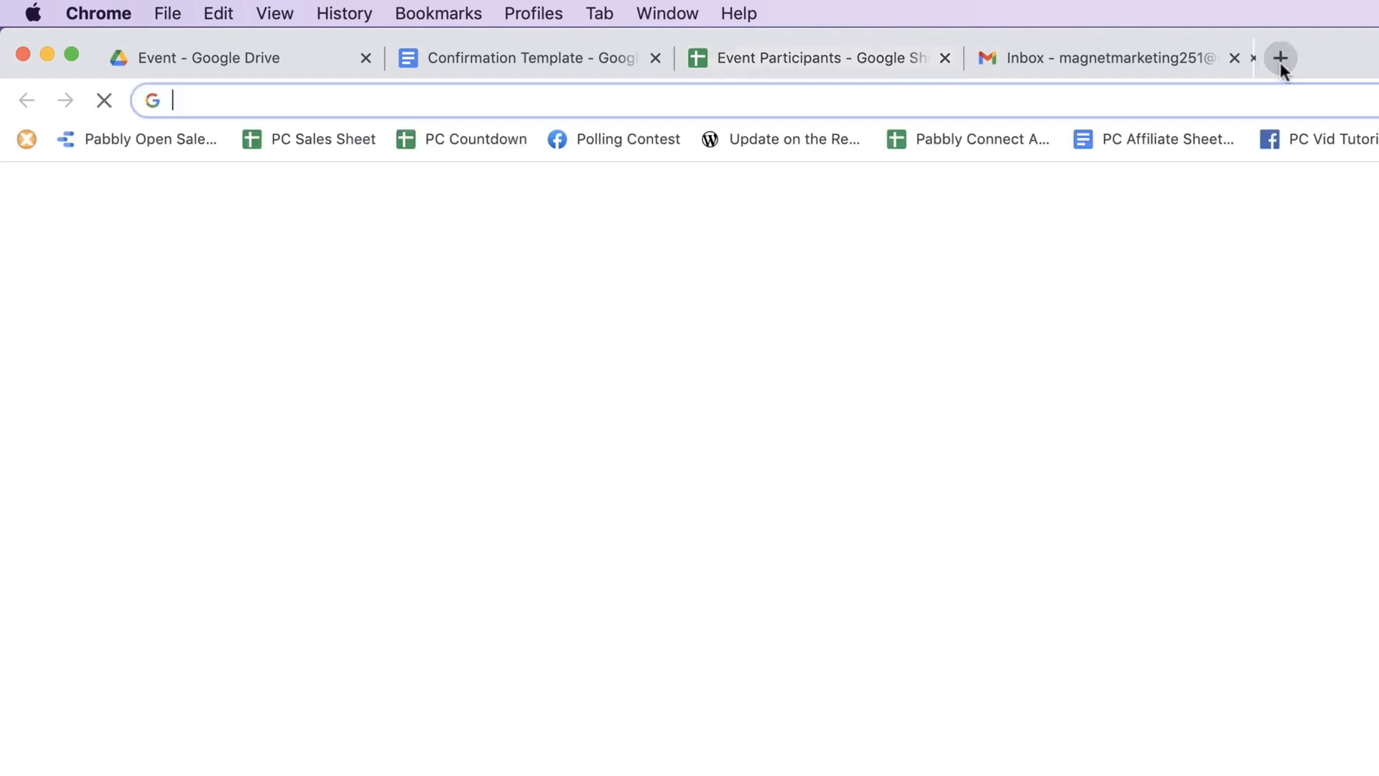
click(975, 100)
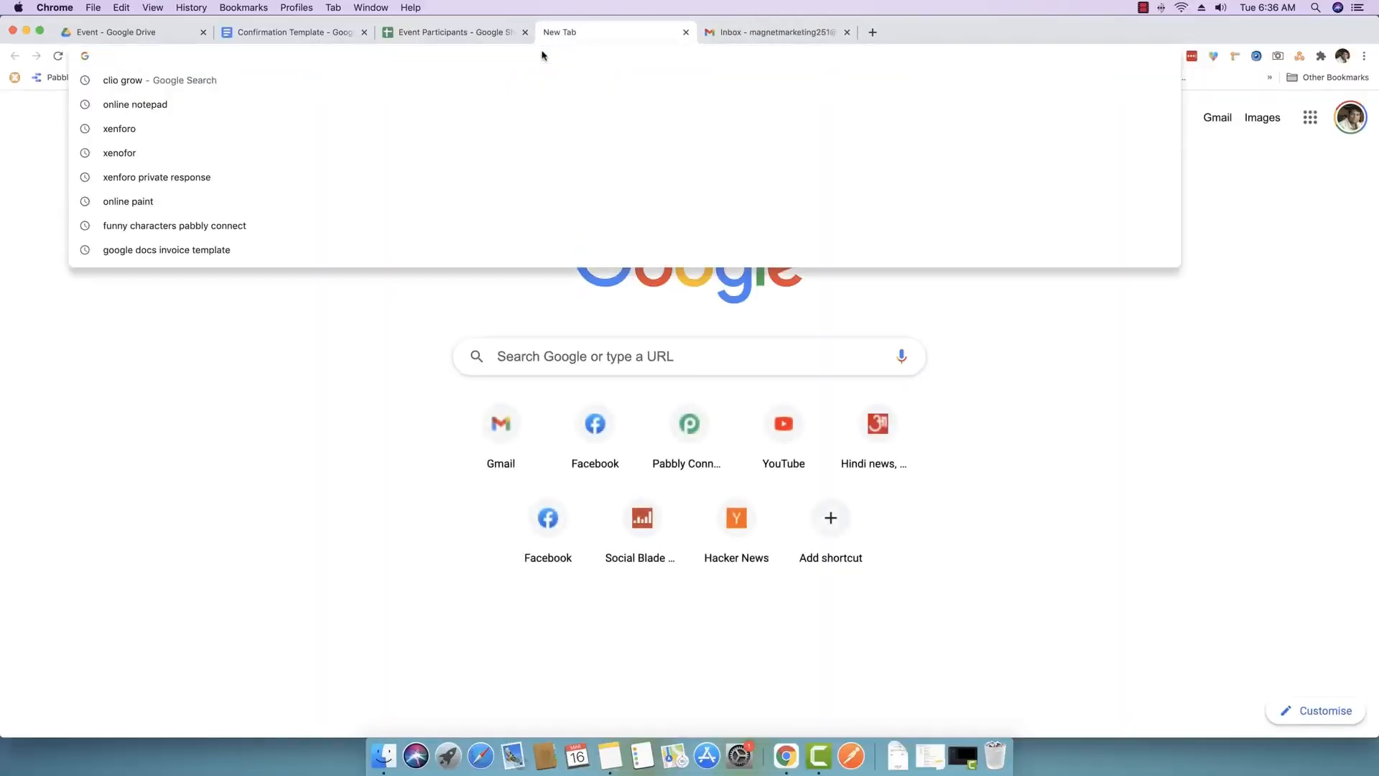
text(connect)
key(Return)
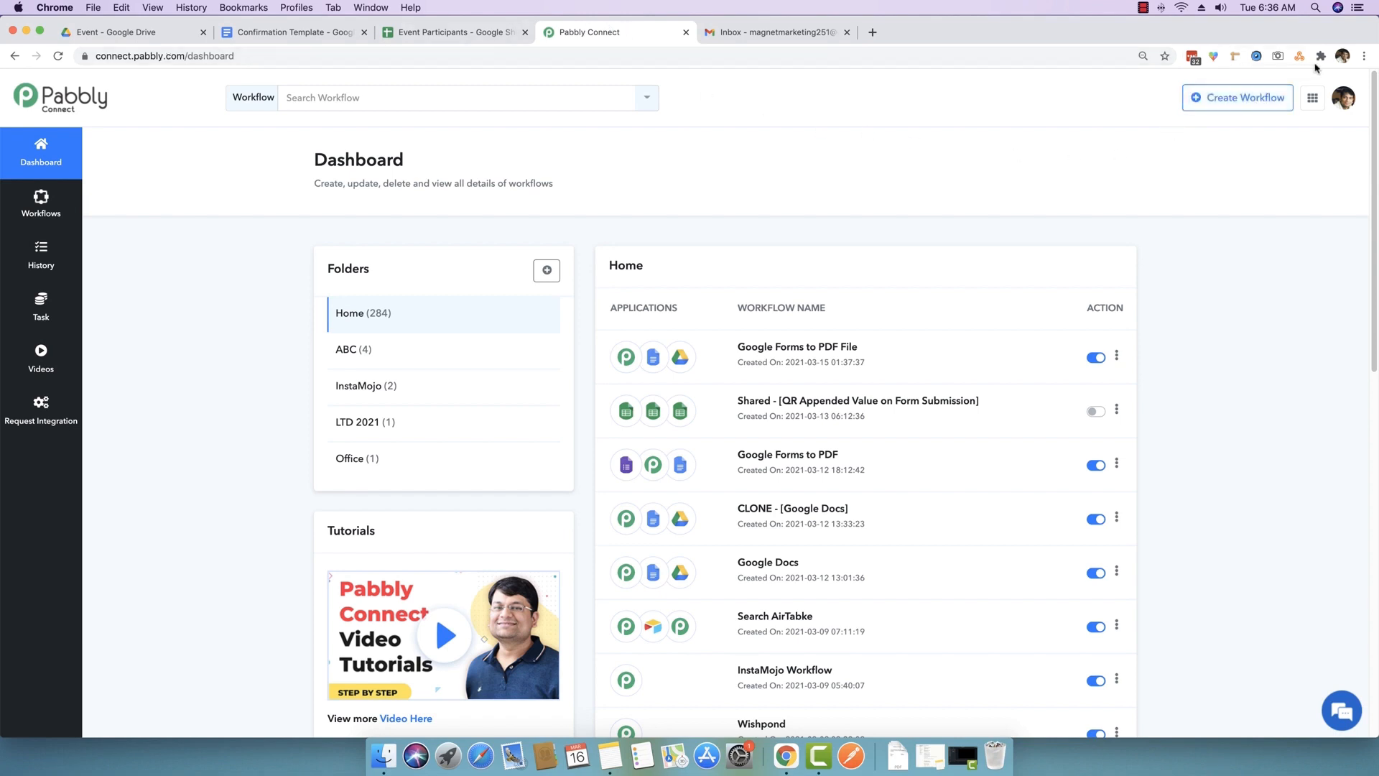
- Enlarge the page and create a workflow named 'Google Sheets to PDF'
click(1364, 56)
click(1320, 202)
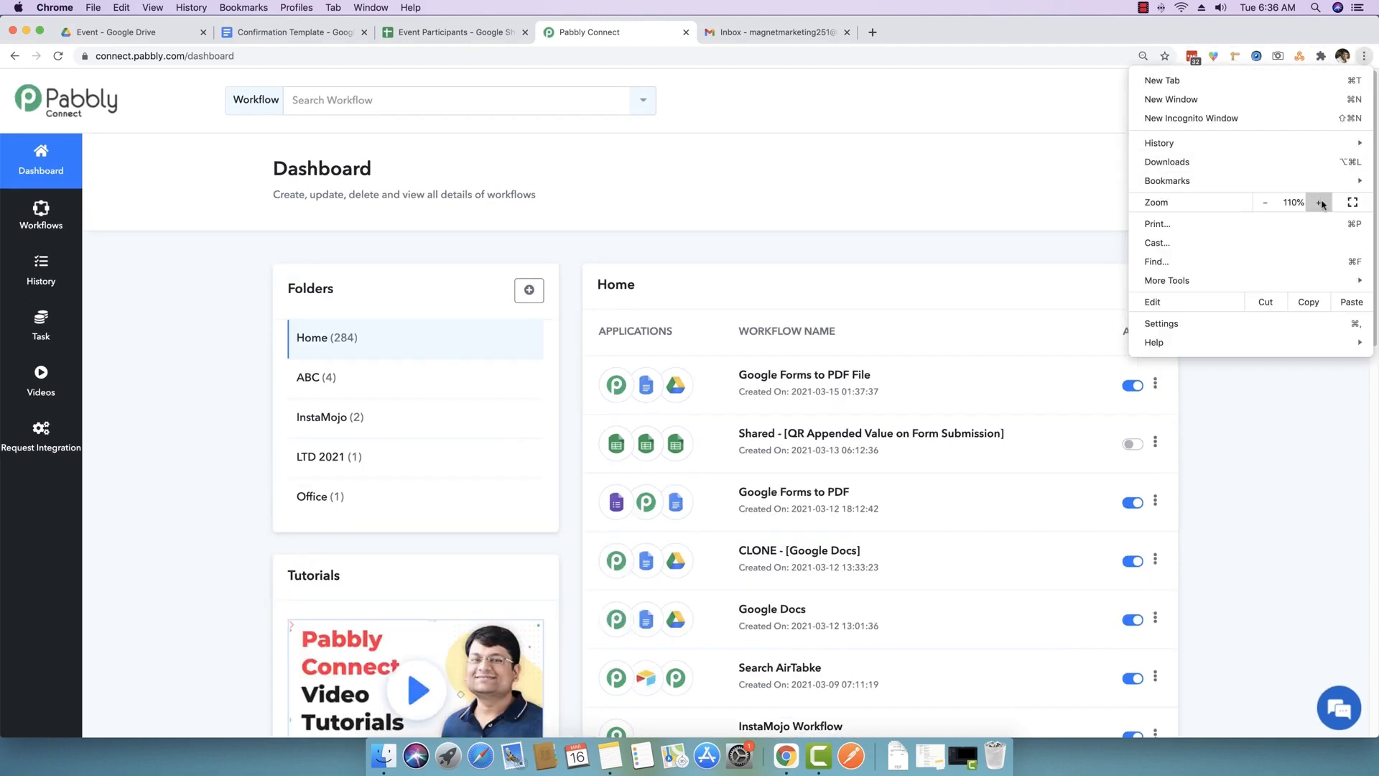
click(1320, 202)
click(959, 251)
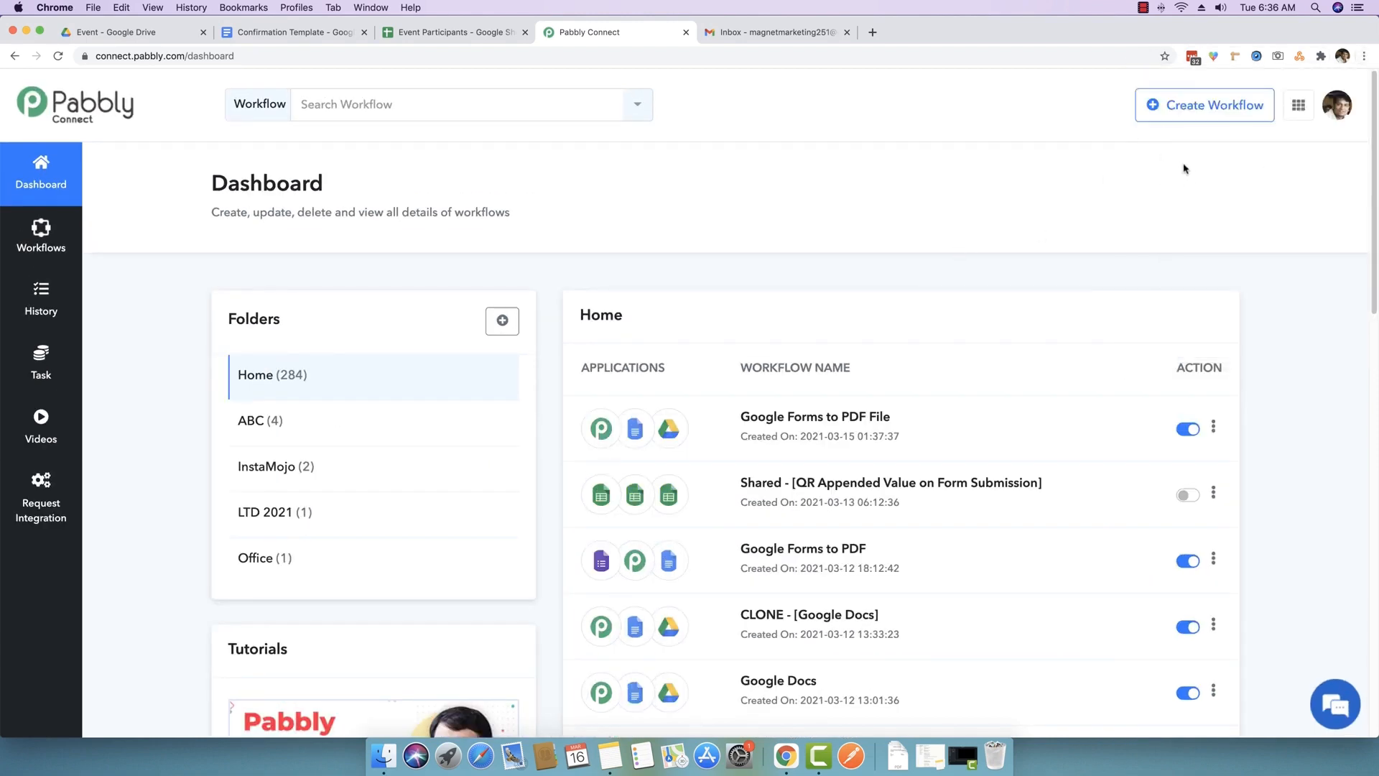
click(1175, 116)
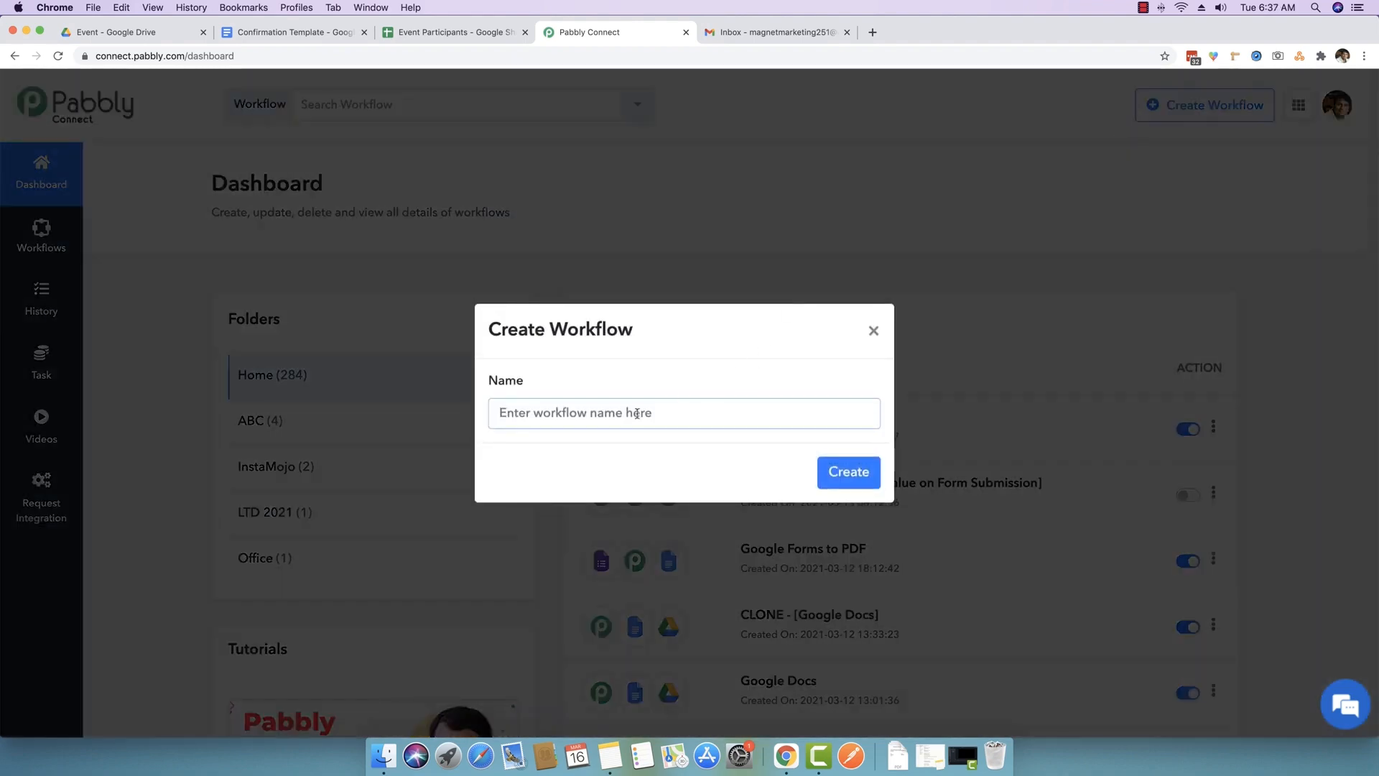
text(Google Sheets )
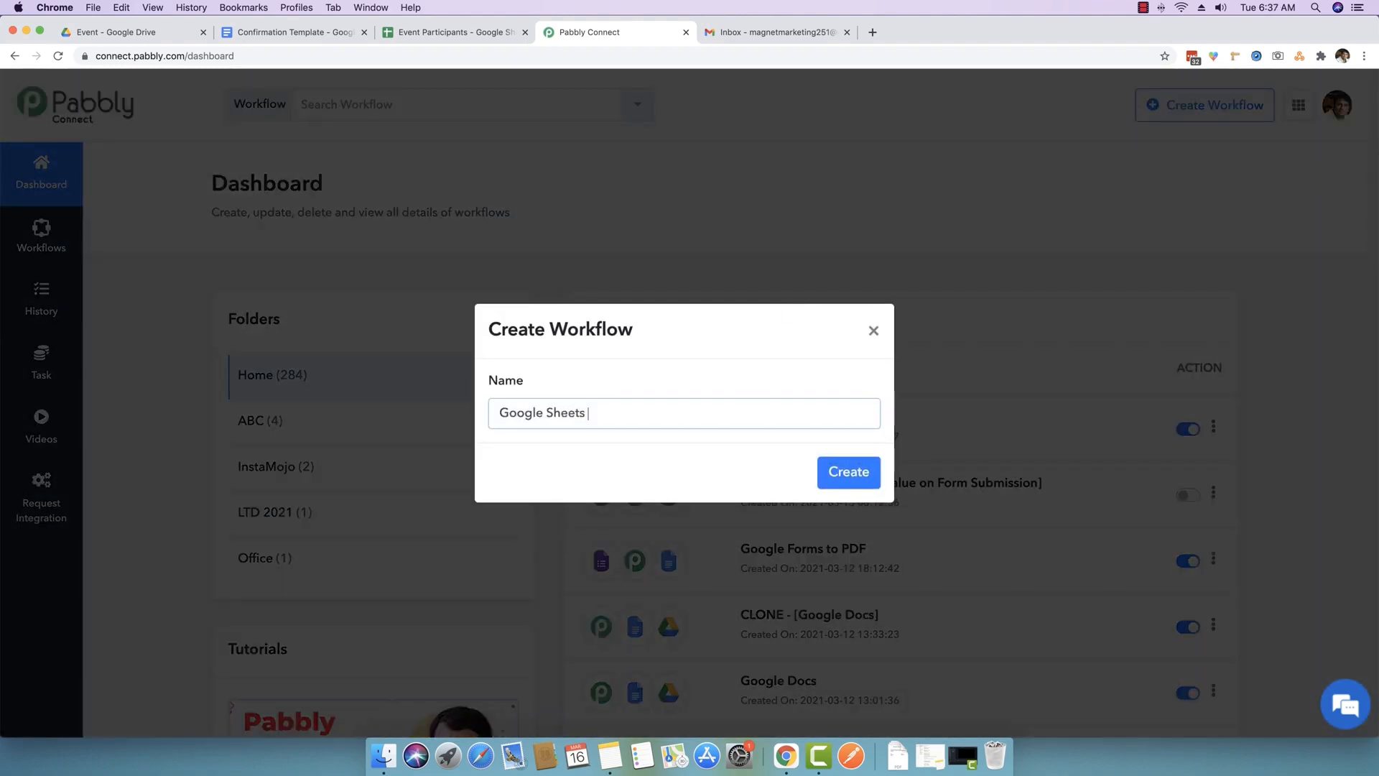
text(to PDF)
click(835, 477)
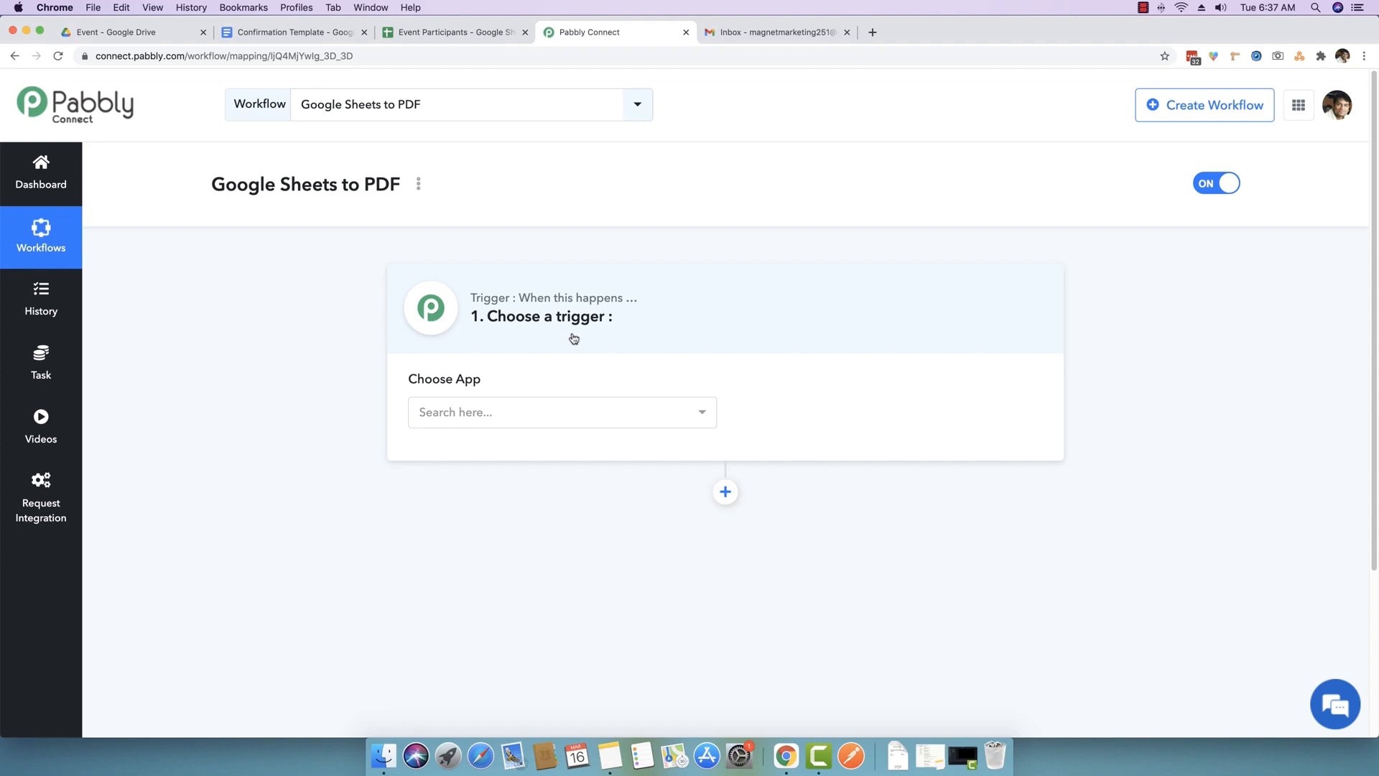
- Set the trigger to Google Sheets with the New Spreadsheet Row event and review its setup instructions
click(552, 411)
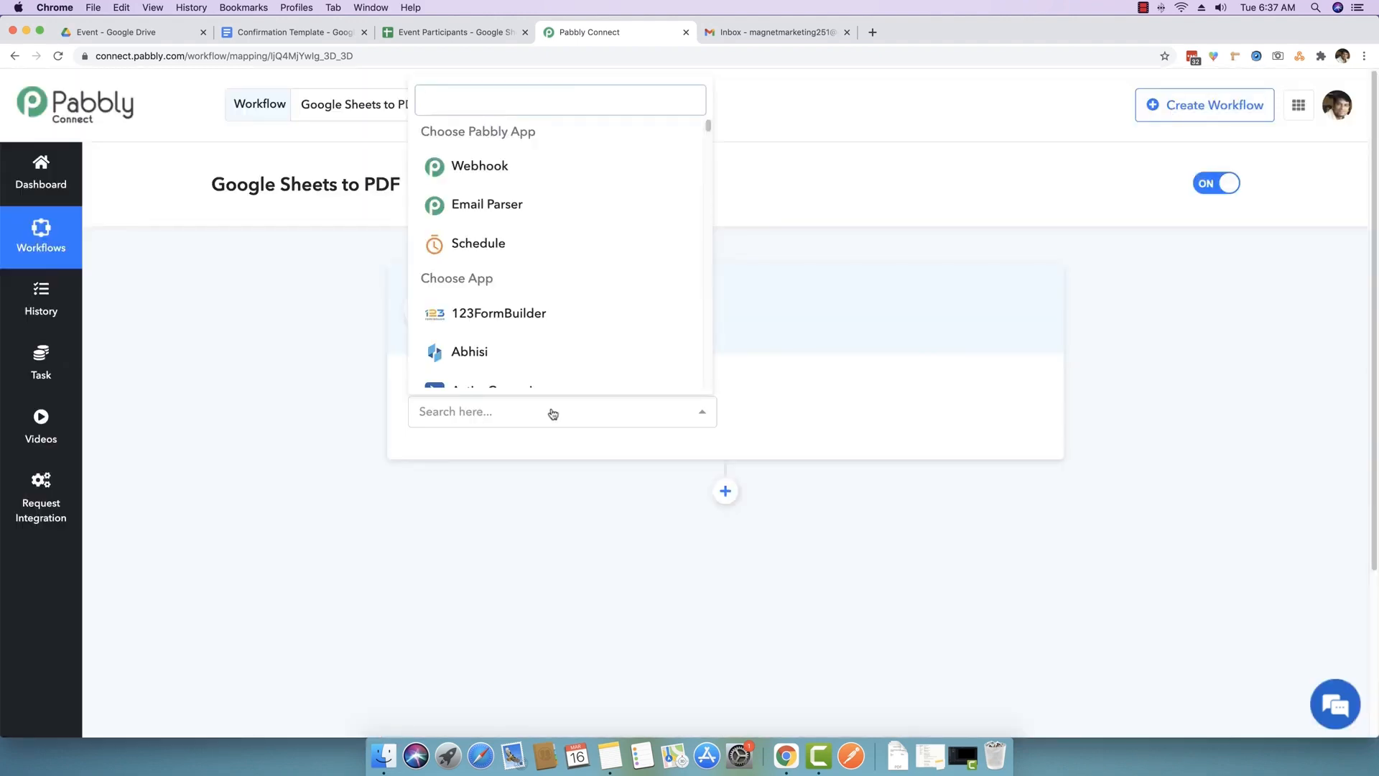
text(google she)
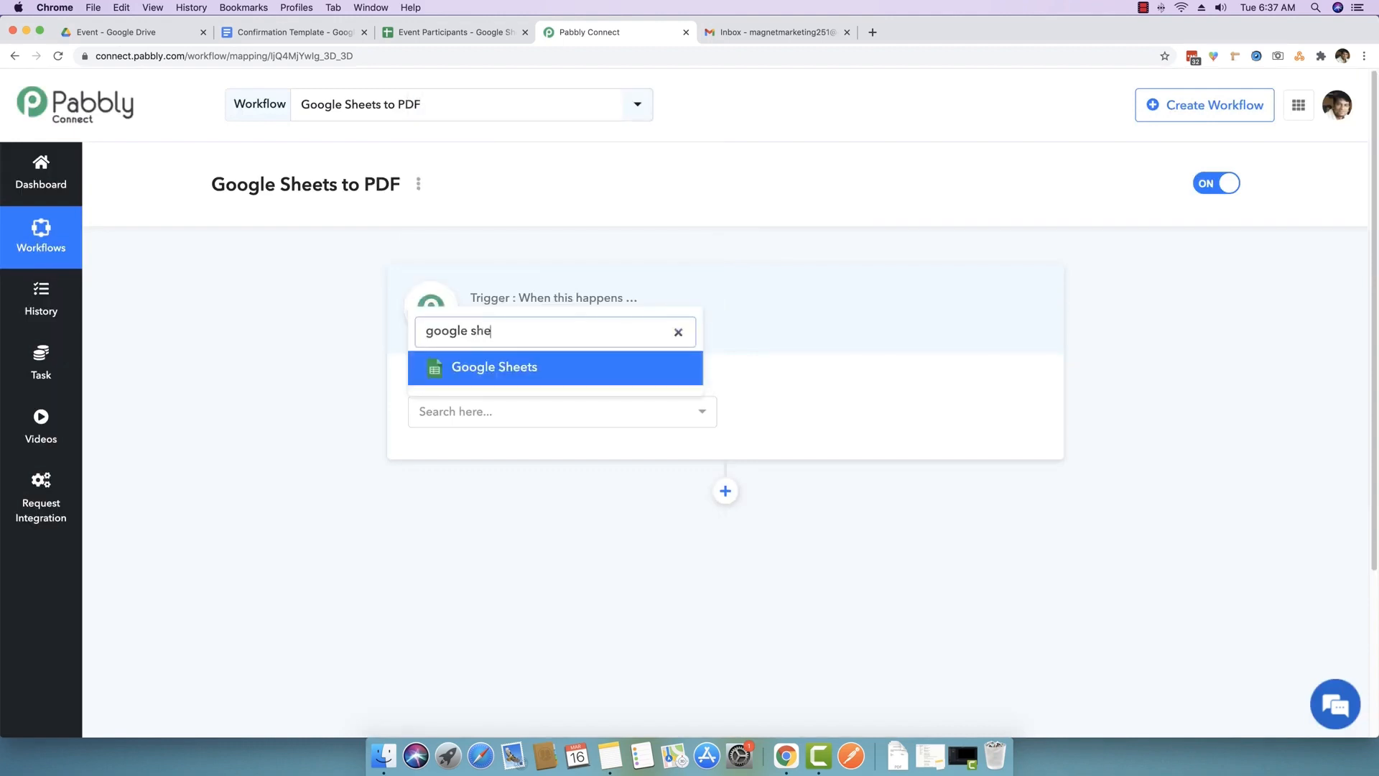
click(508, 374)
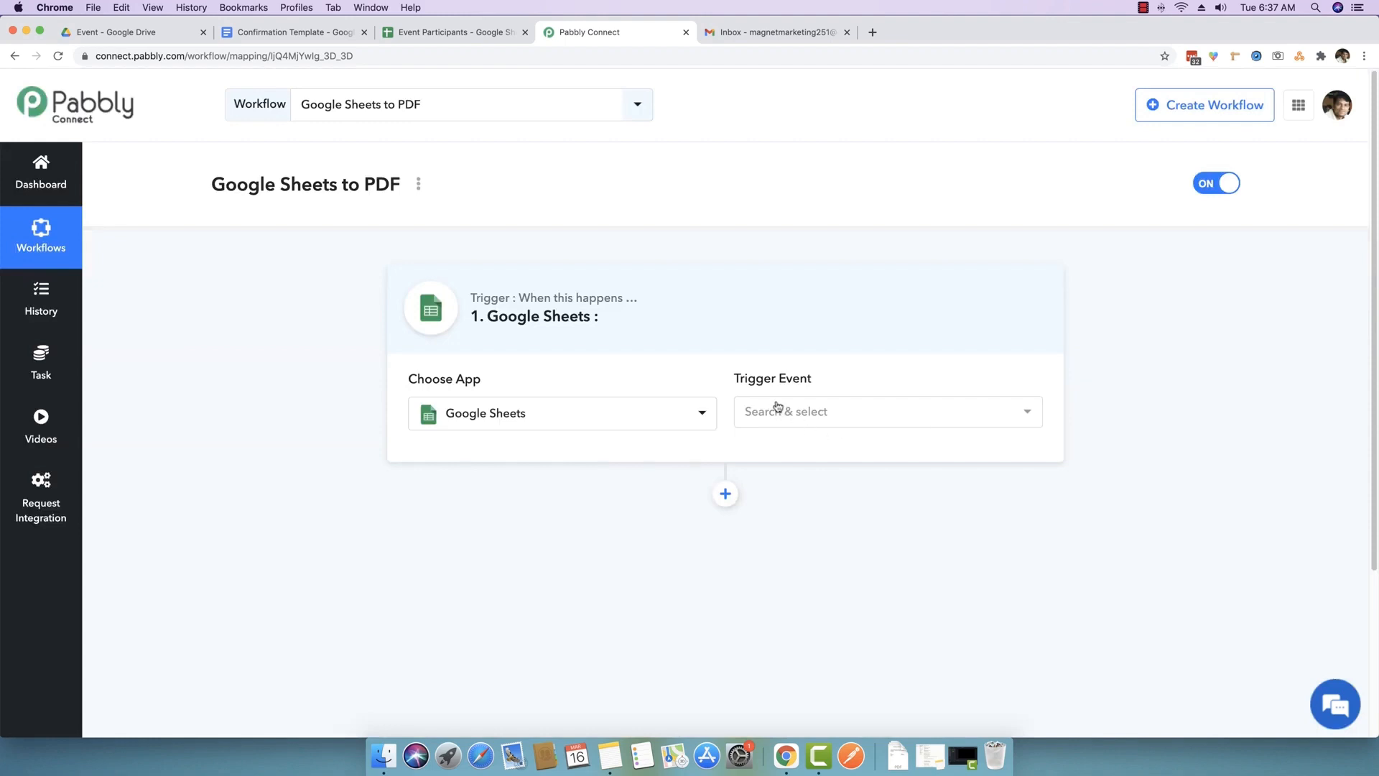
click(827, 422)
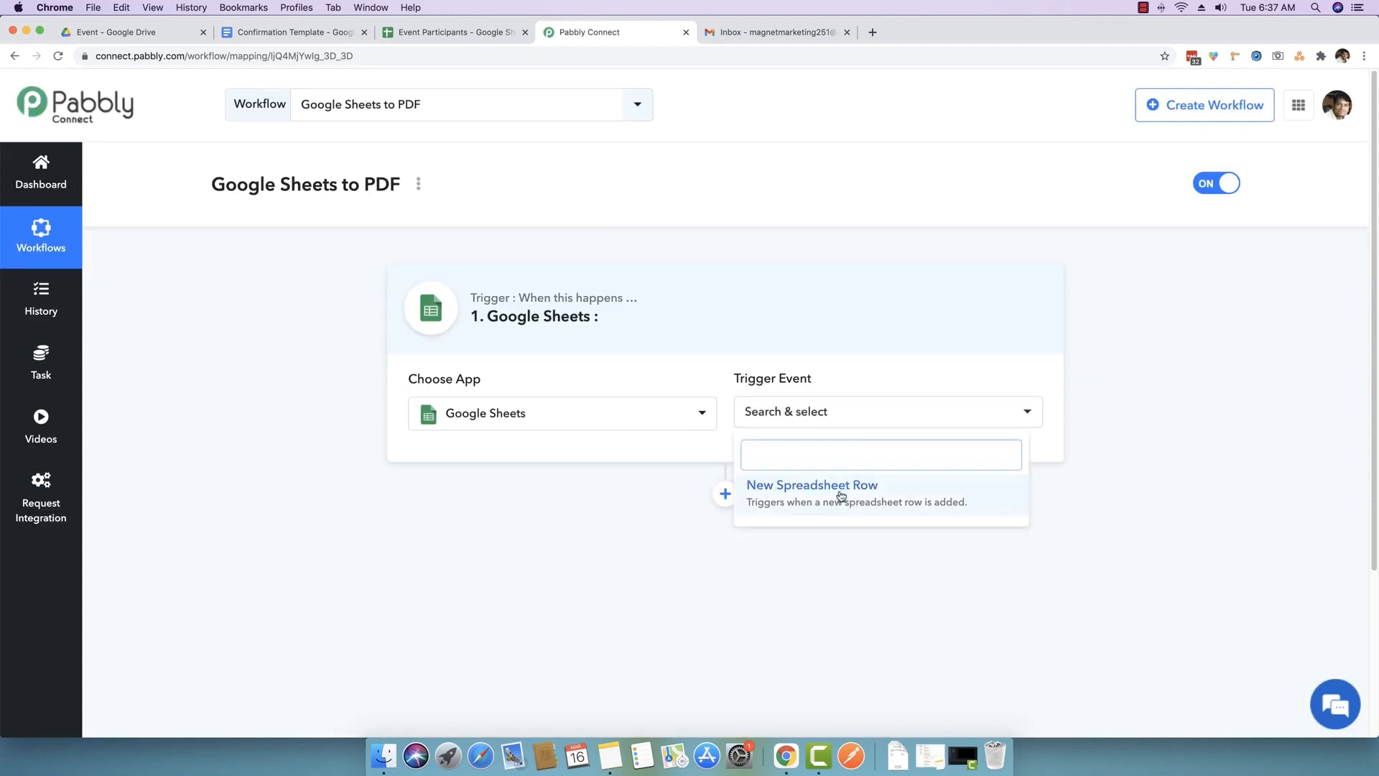
click(793, 499)
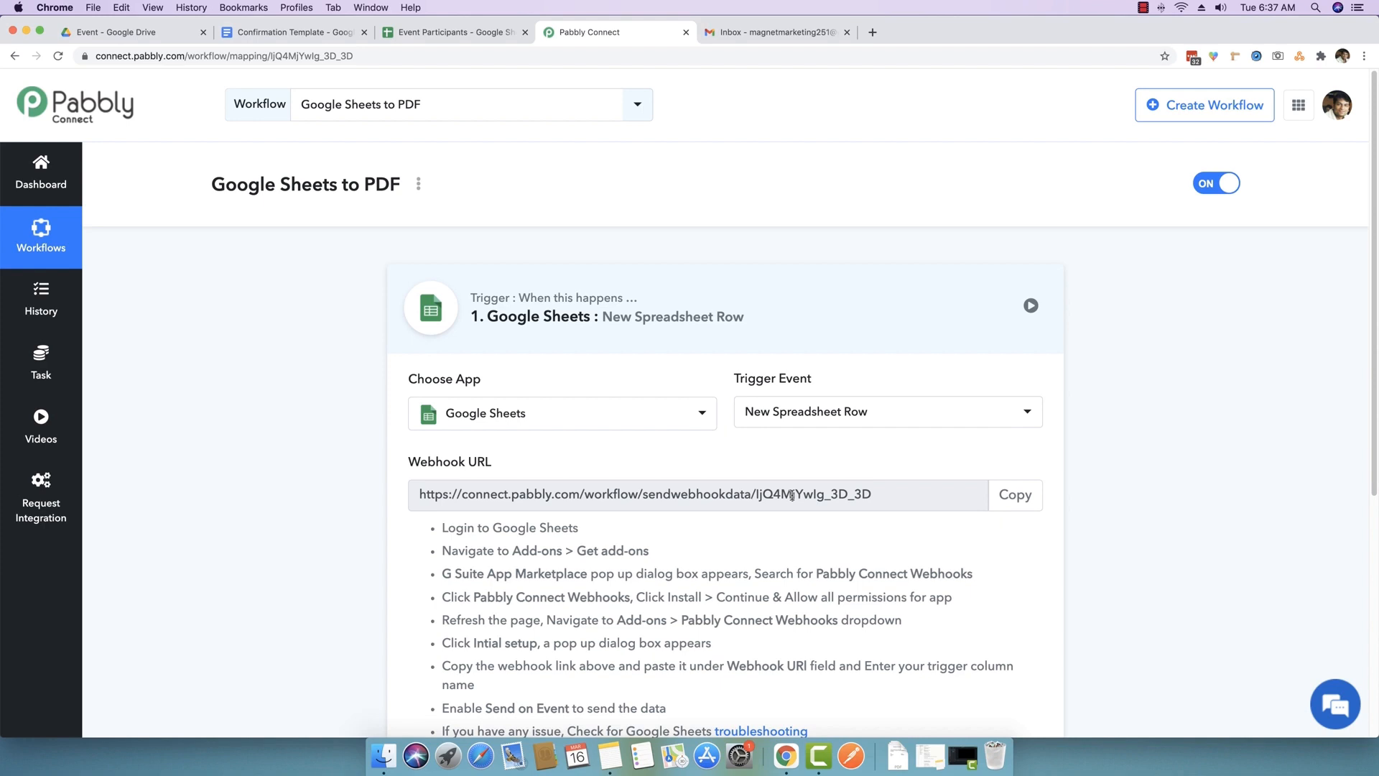
scroll(618, 449, down, 3)
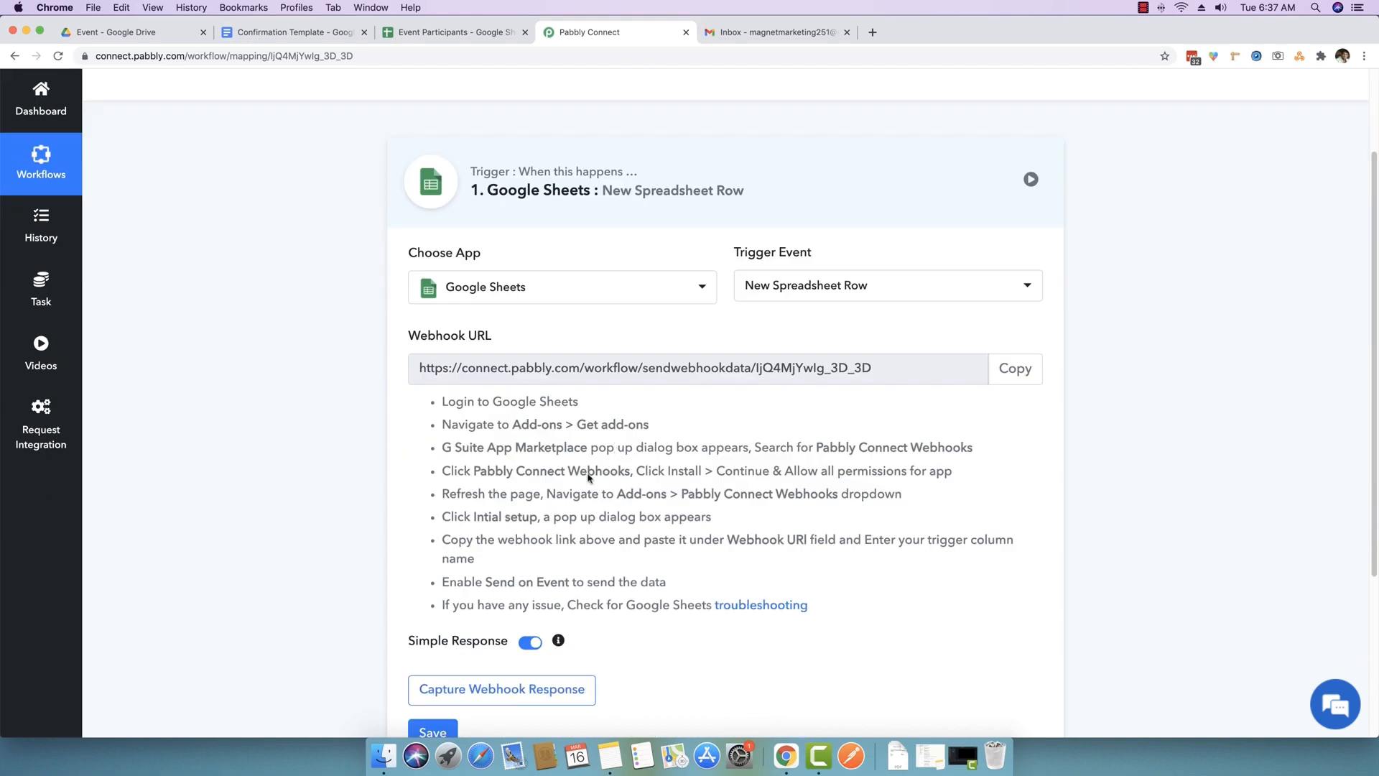
drag(816, 609, 441, 402)
click(442, 403)
scroll(963, 396, down, 1)
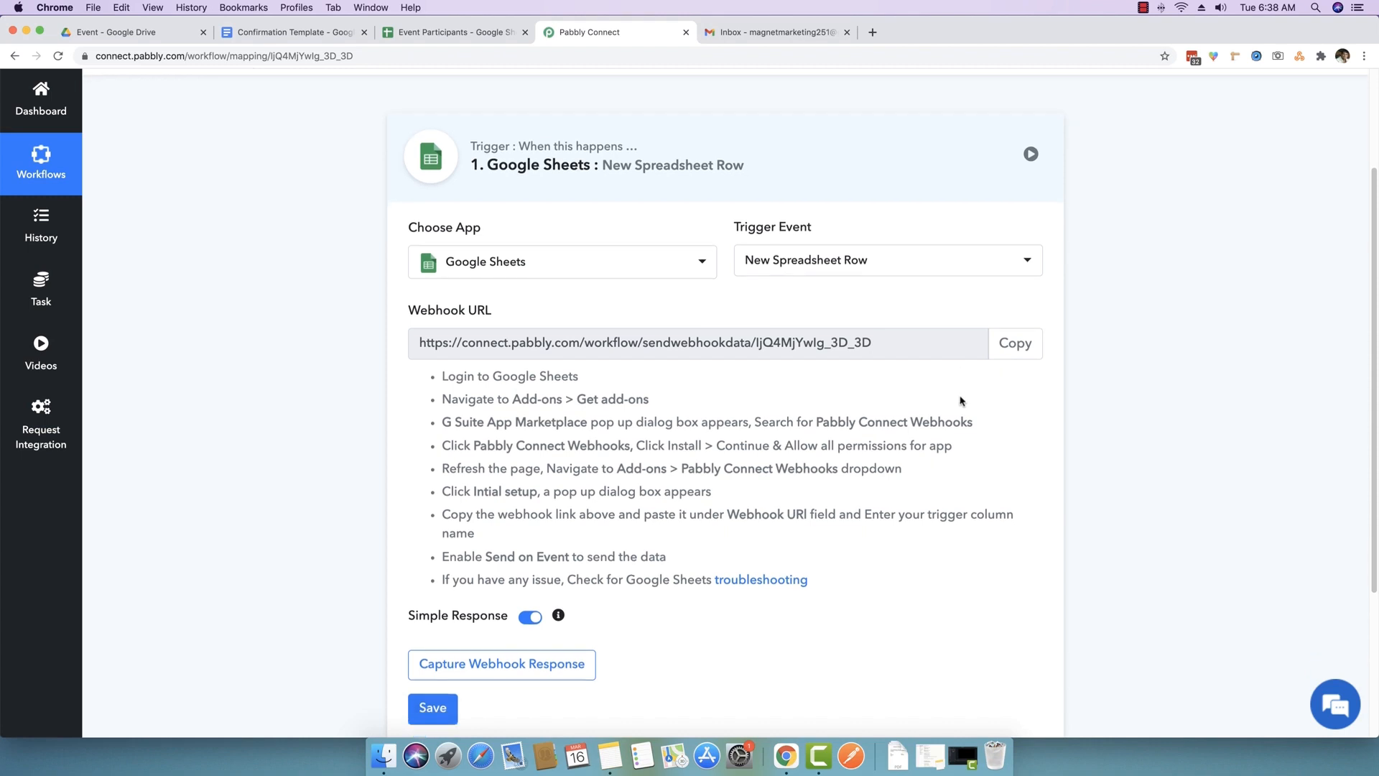
- Copy the Google Sheets trigger's webhook URL and start capturing a webhook response
click(1017, 344)
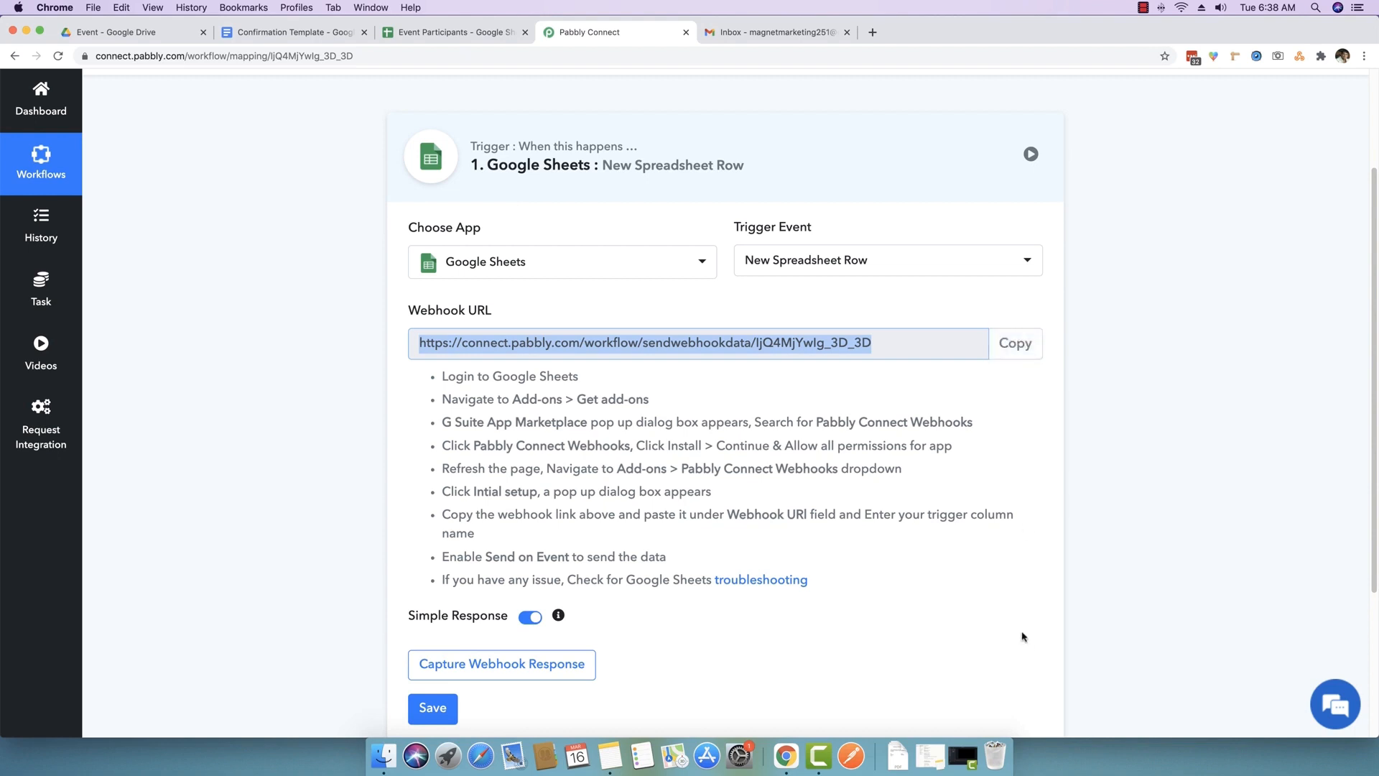
scroll(1037, 366, down, 1)
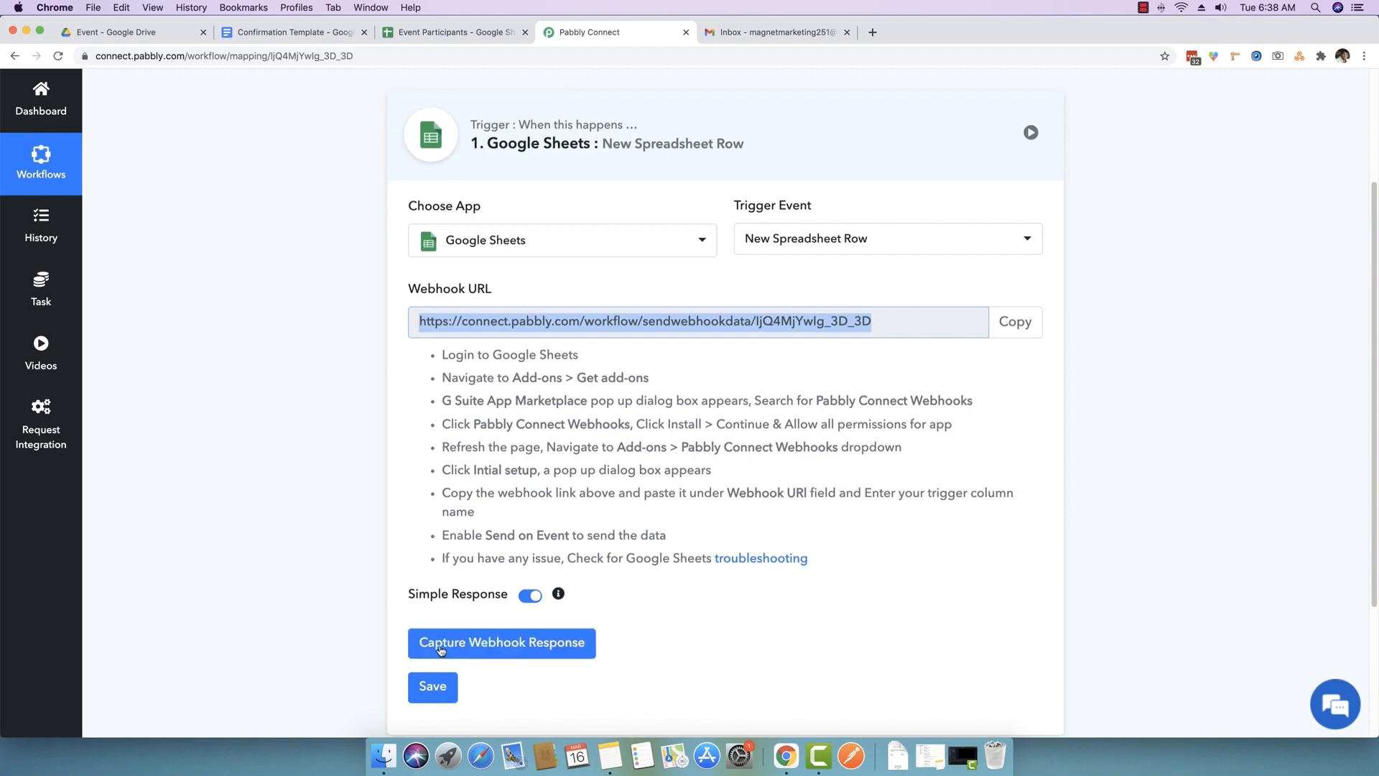
click(523, 652)
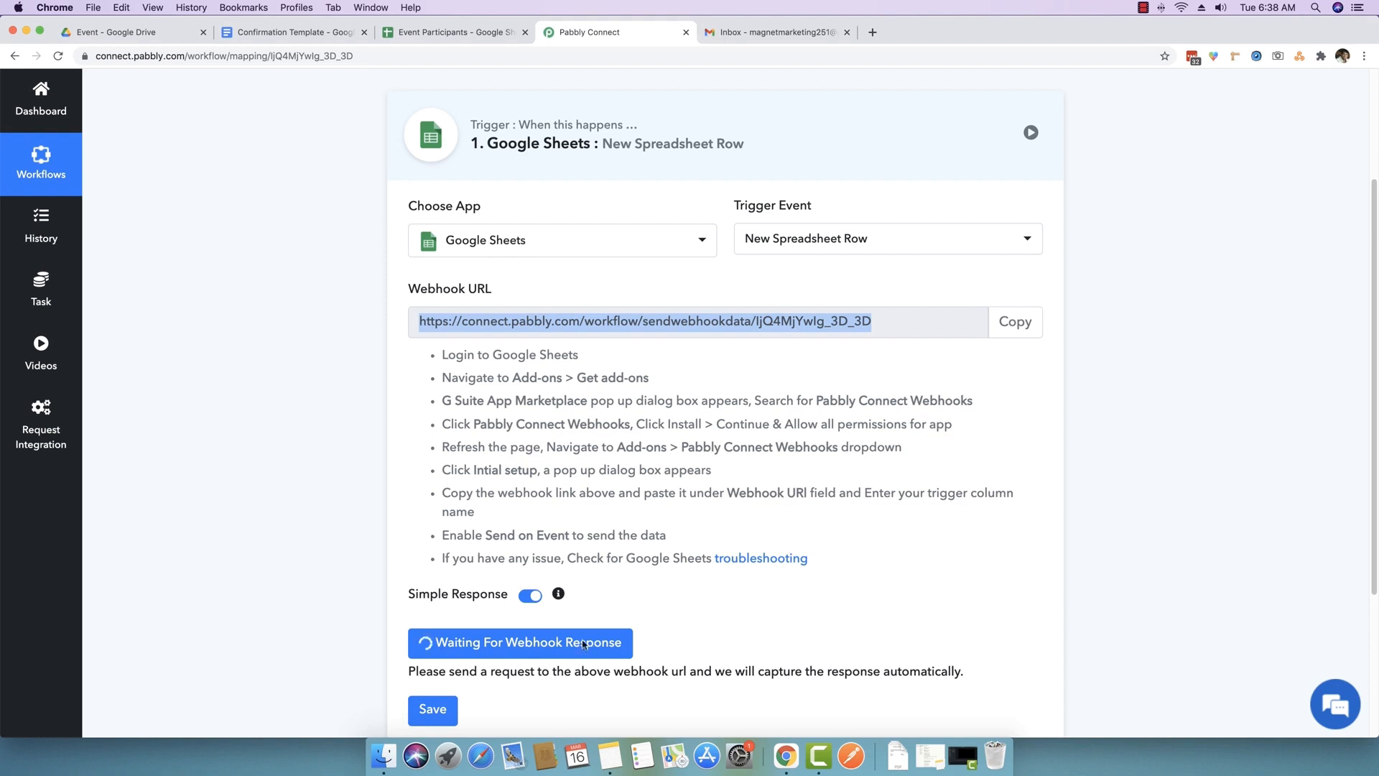
click(285, 416)
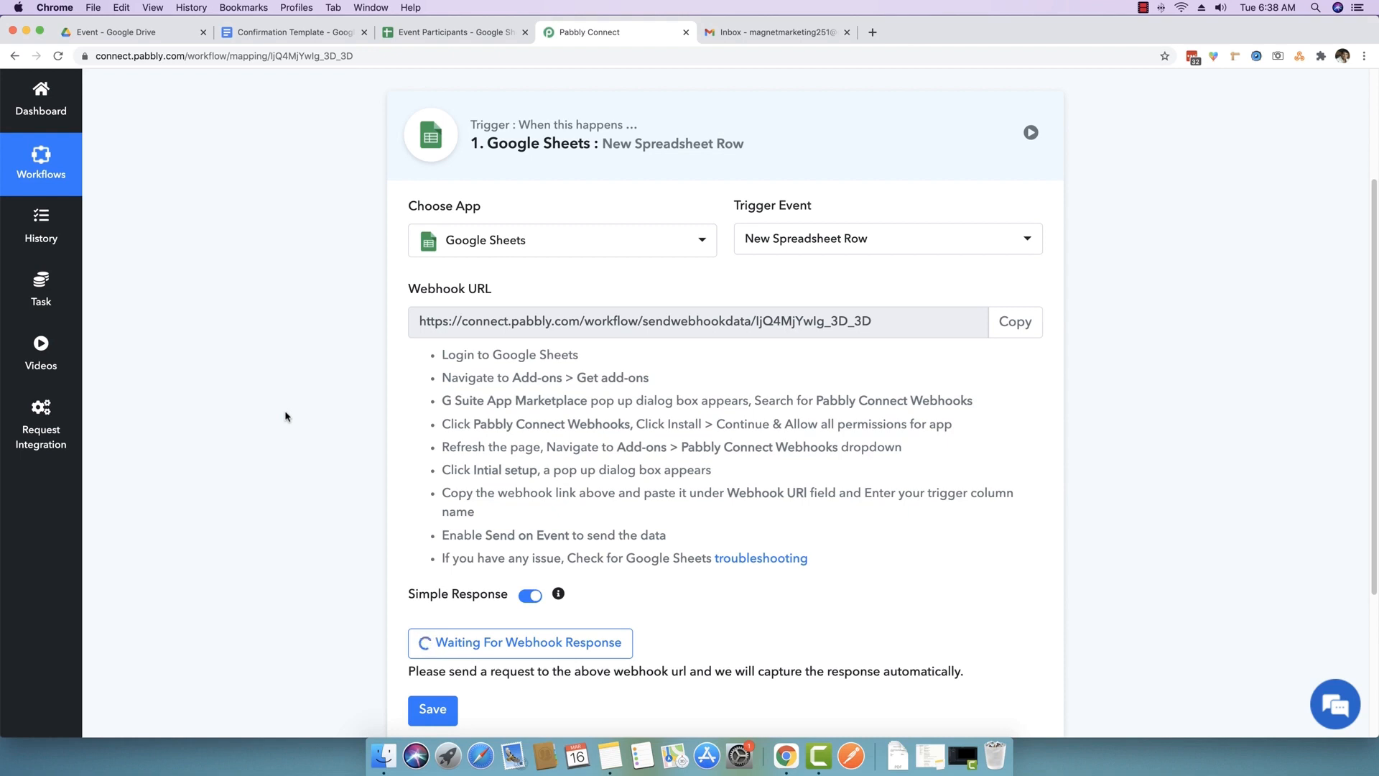
scroll(302, 424, down, 1)
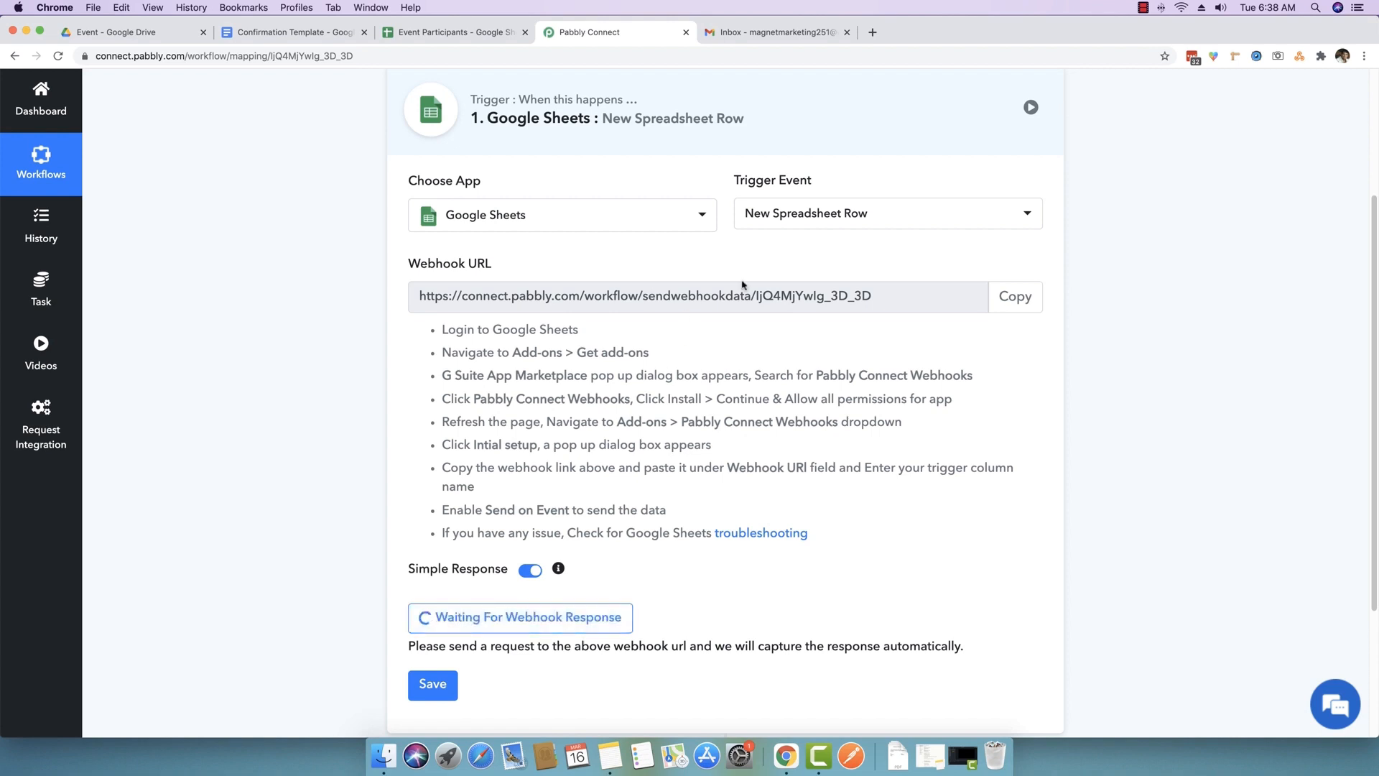
click(1013, 296)
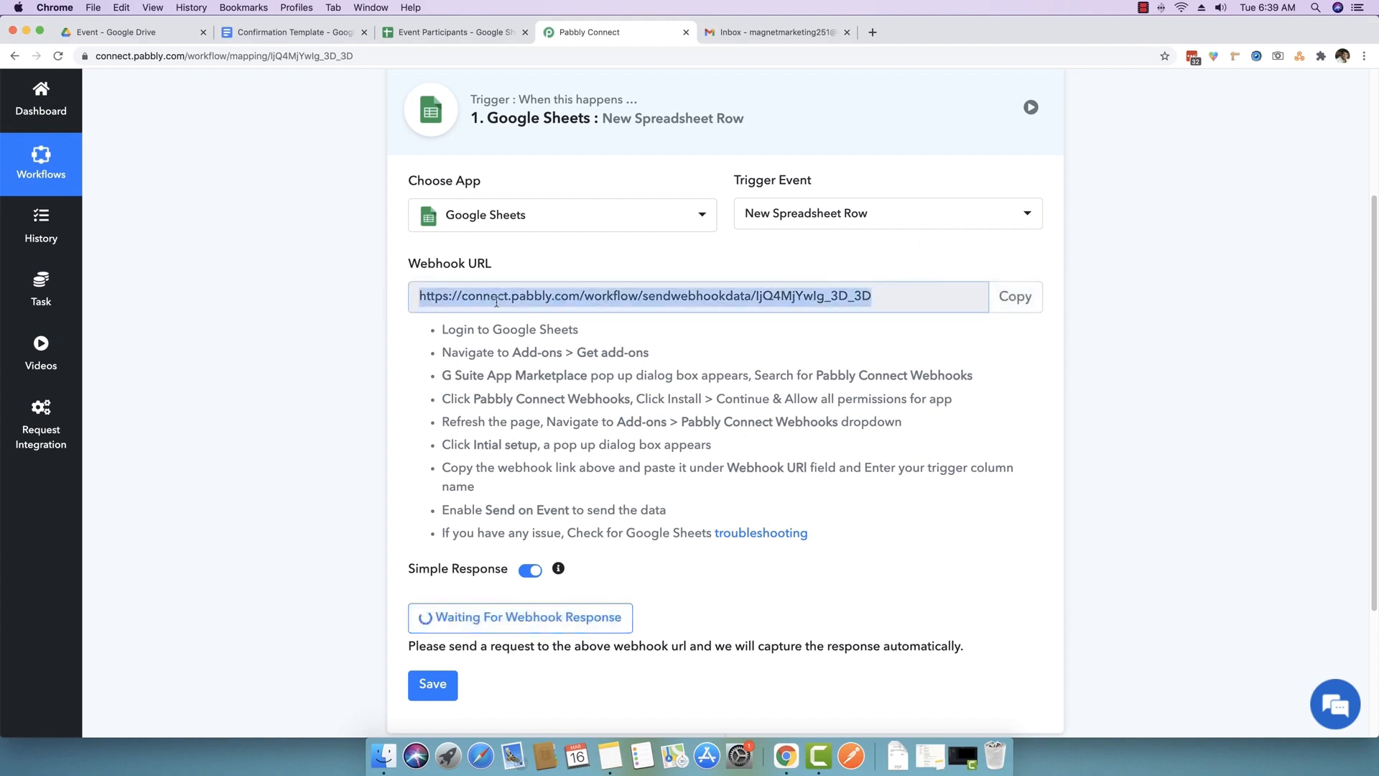
- Search the Workspace Marketplace for 'Pabbly Connect Webhooks' and open the add-on's details
click(467, 35)
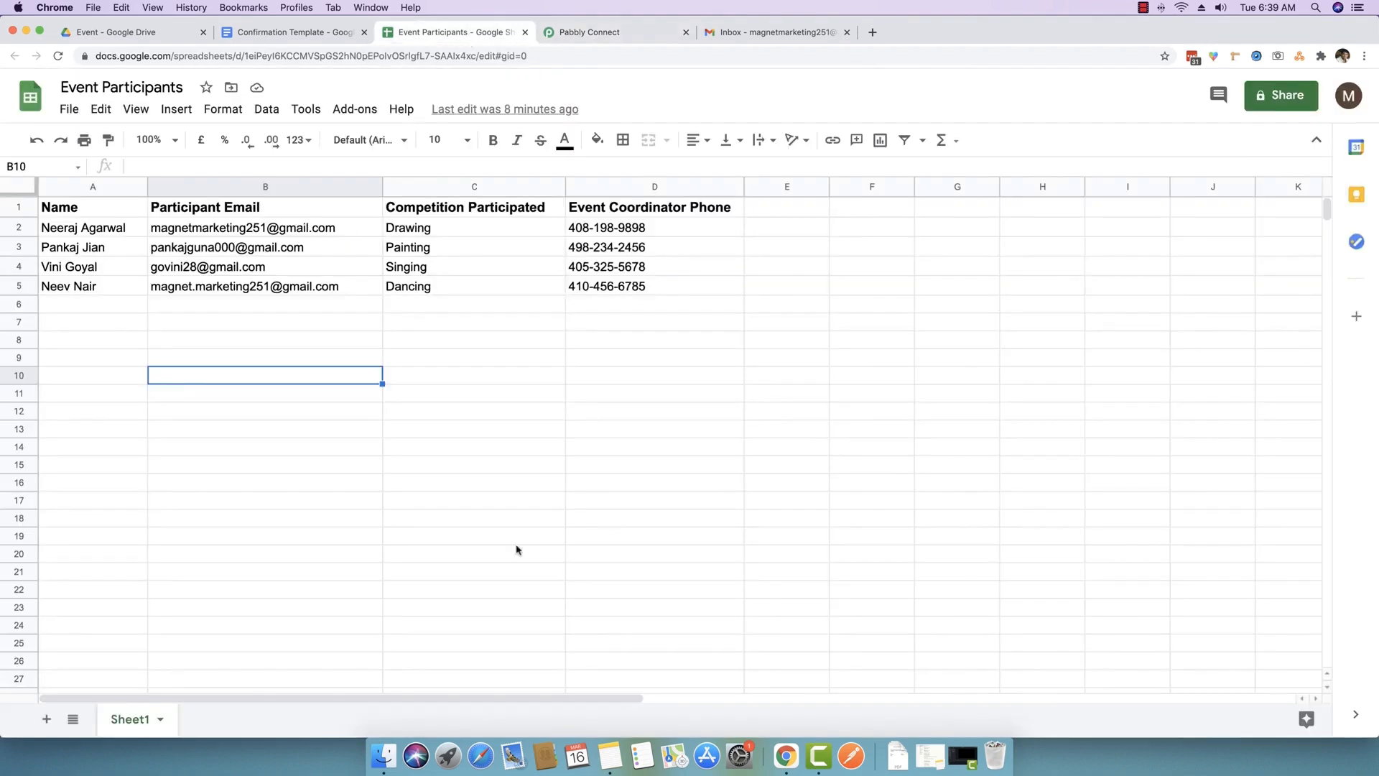
click(352, 112)
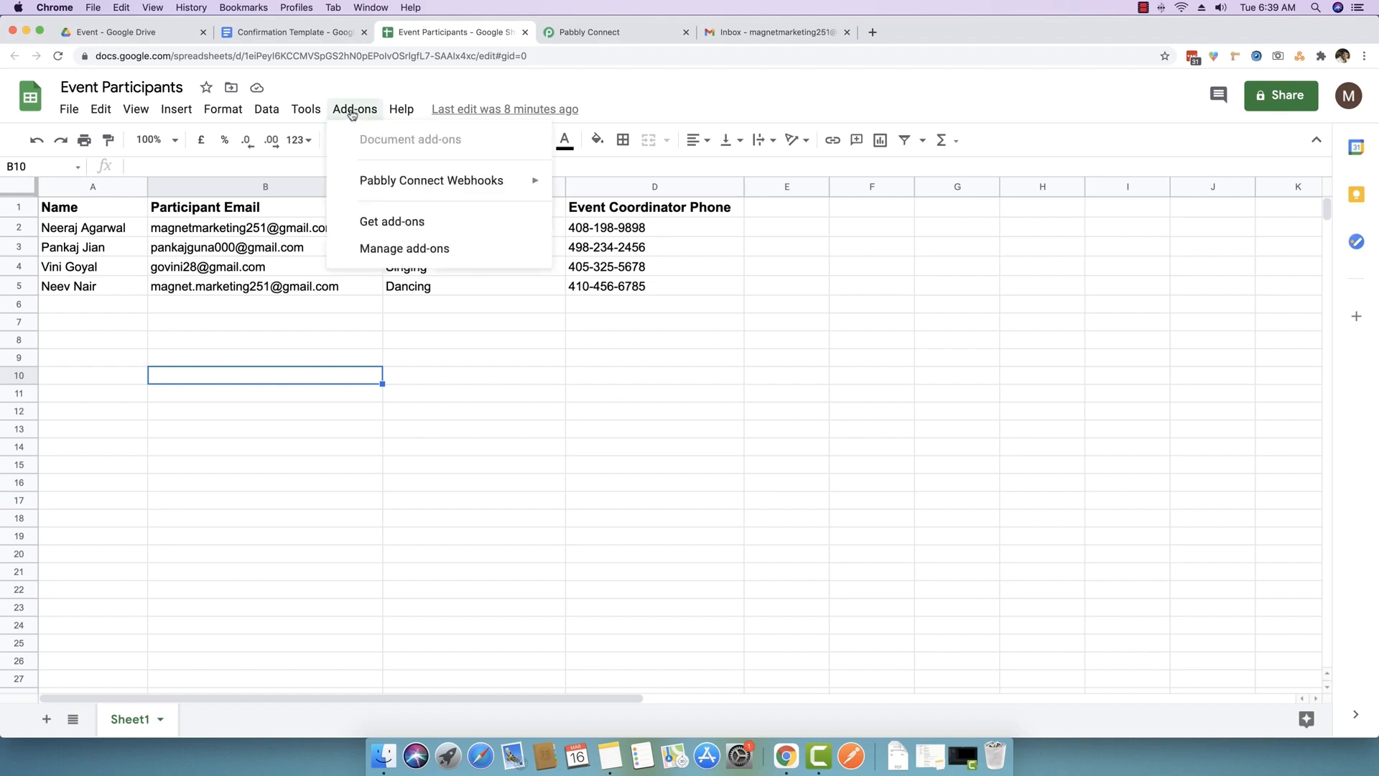
click(383, 225)
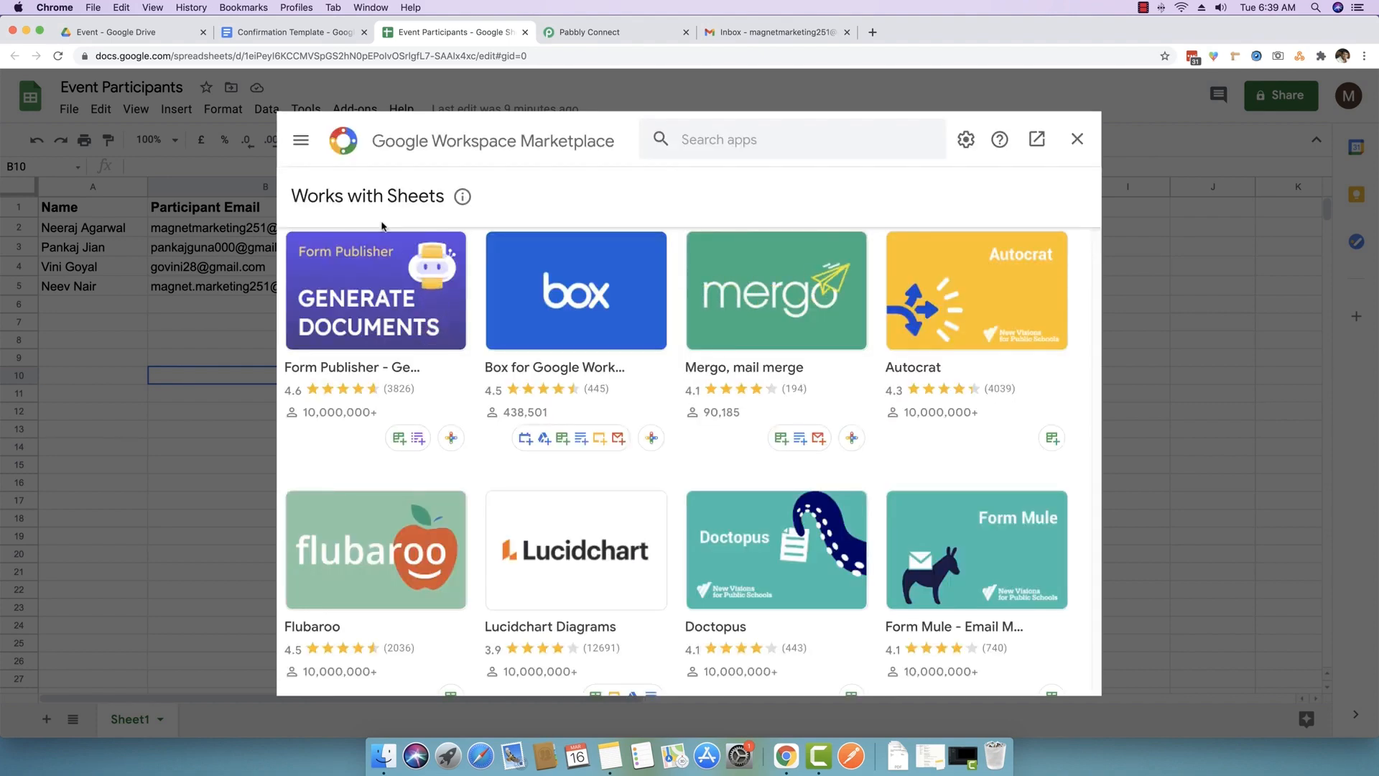
click(707, 143)
text(P)
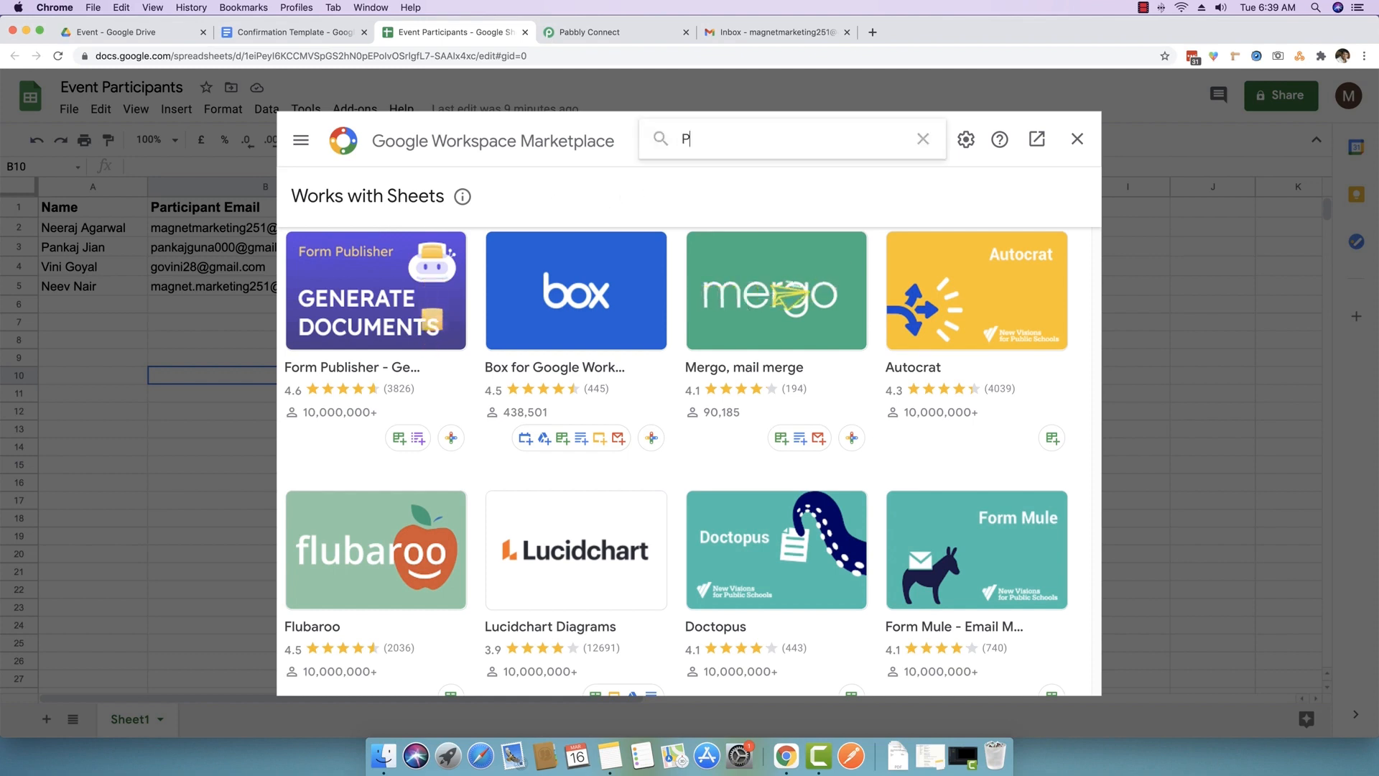
text(abbly Conn)
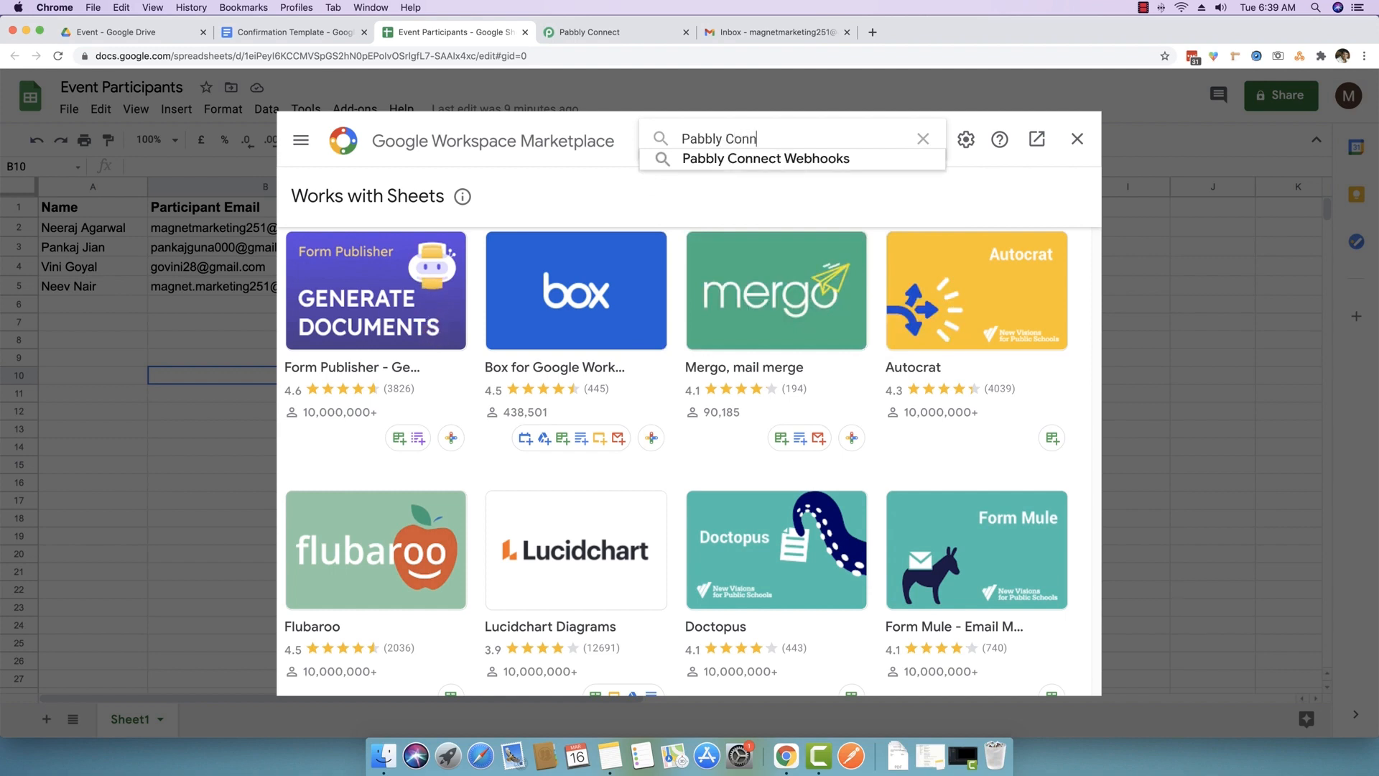
text(ect)
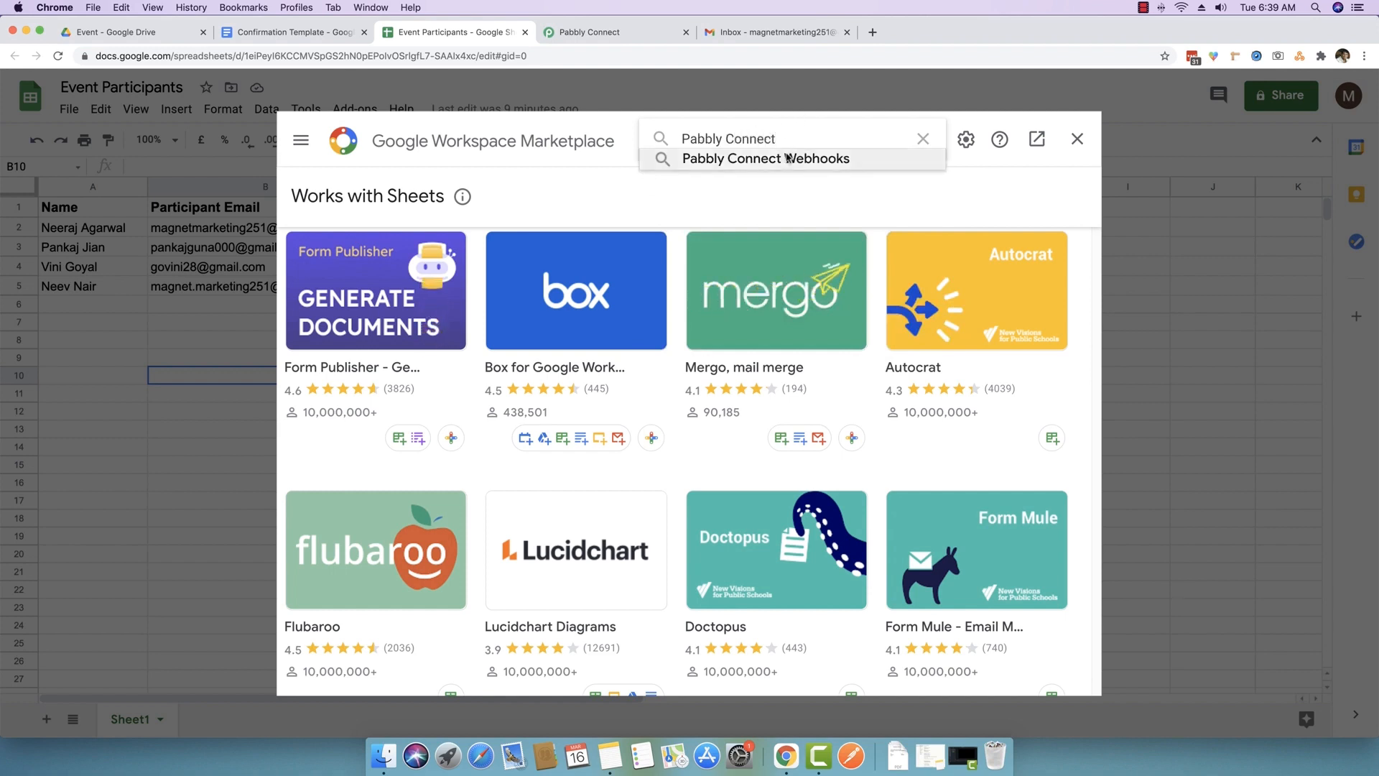
text( Webhooks)
click(802, 163)
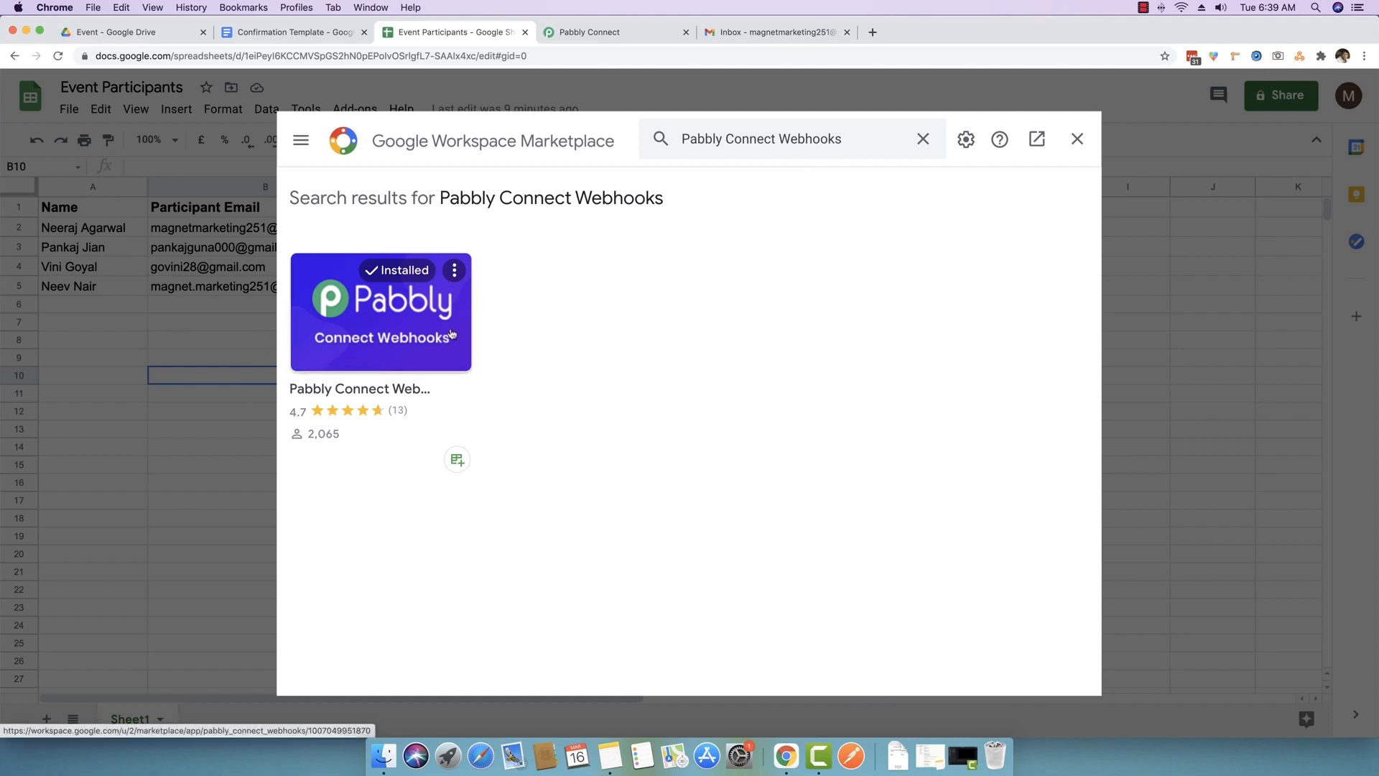
click(411, 321)
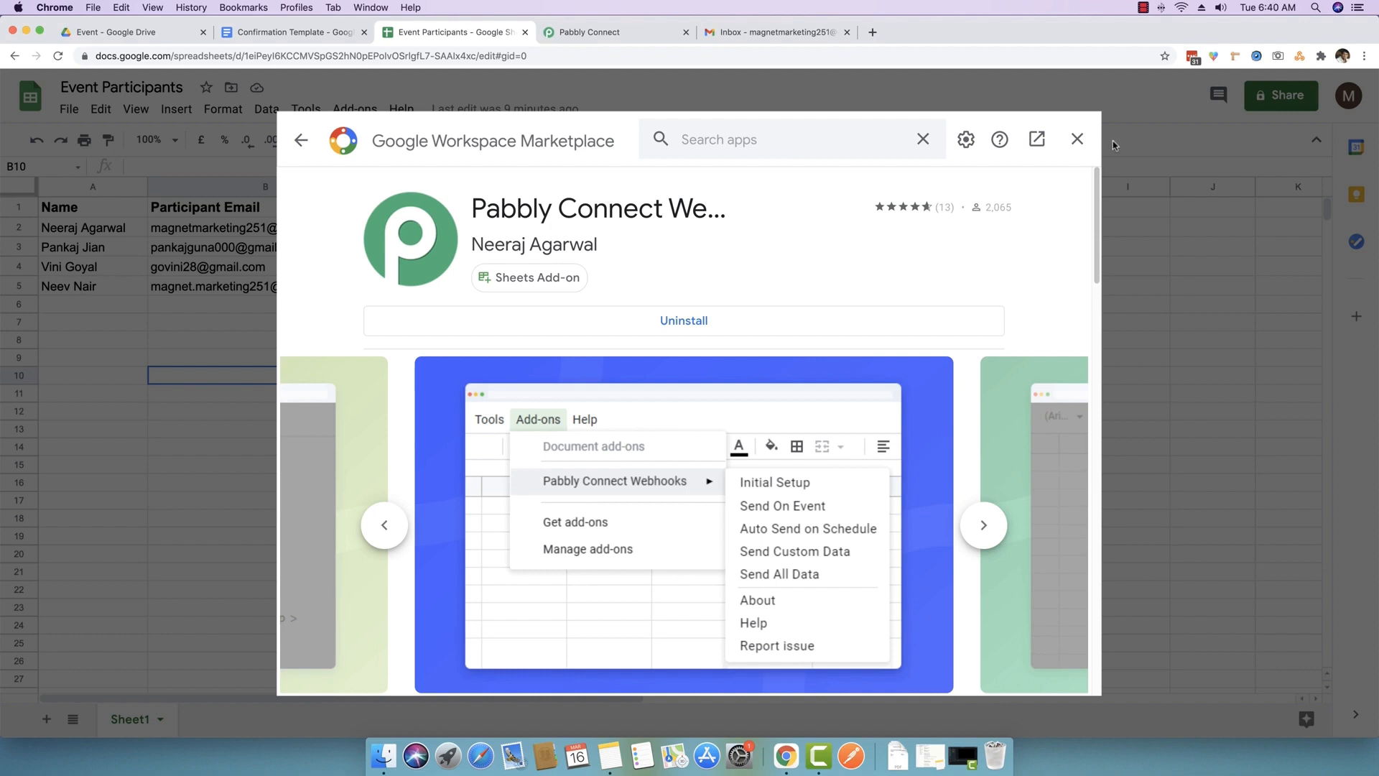
- Close the Marketplace and launch the Pabbly Connect Webhooks add-on's Initial Setup
click(1077, 140)
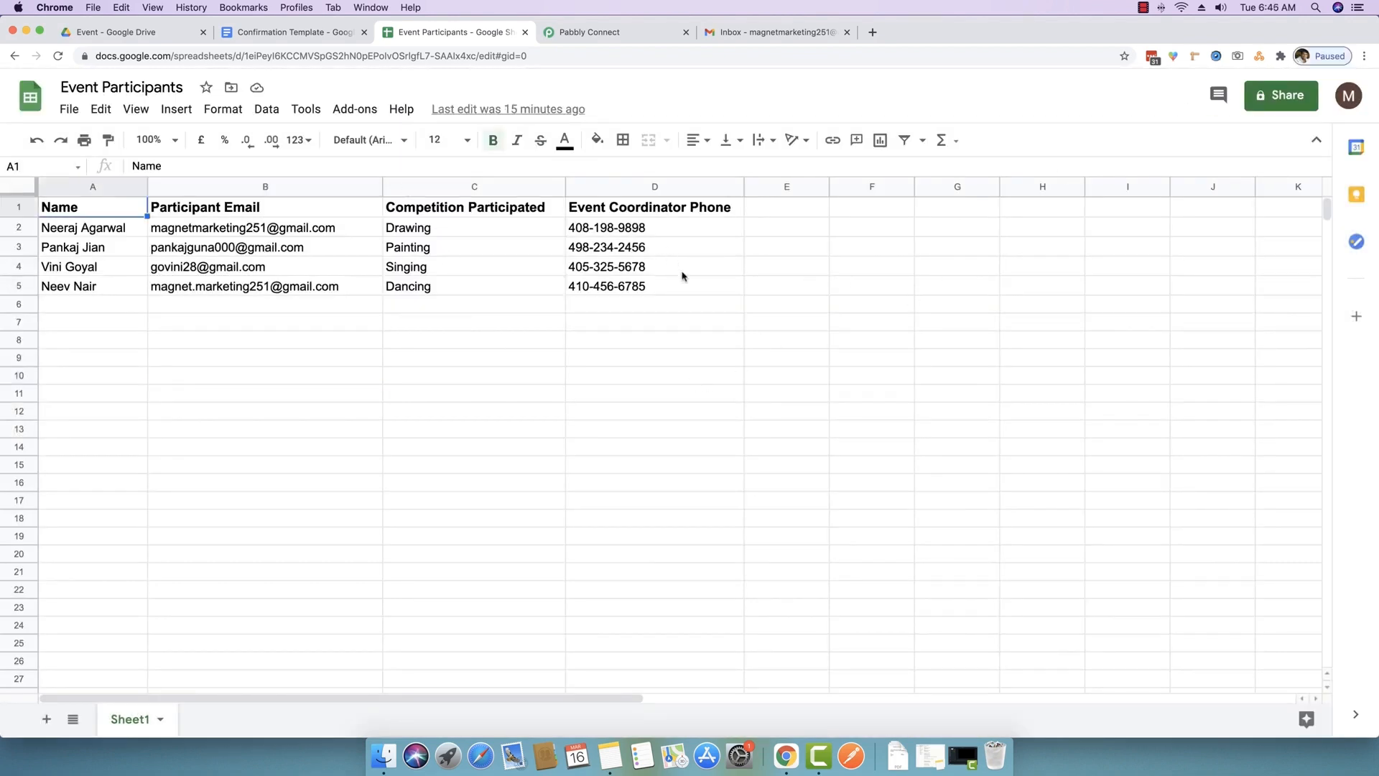
click(359, 112)
mouse_move(363, 179)
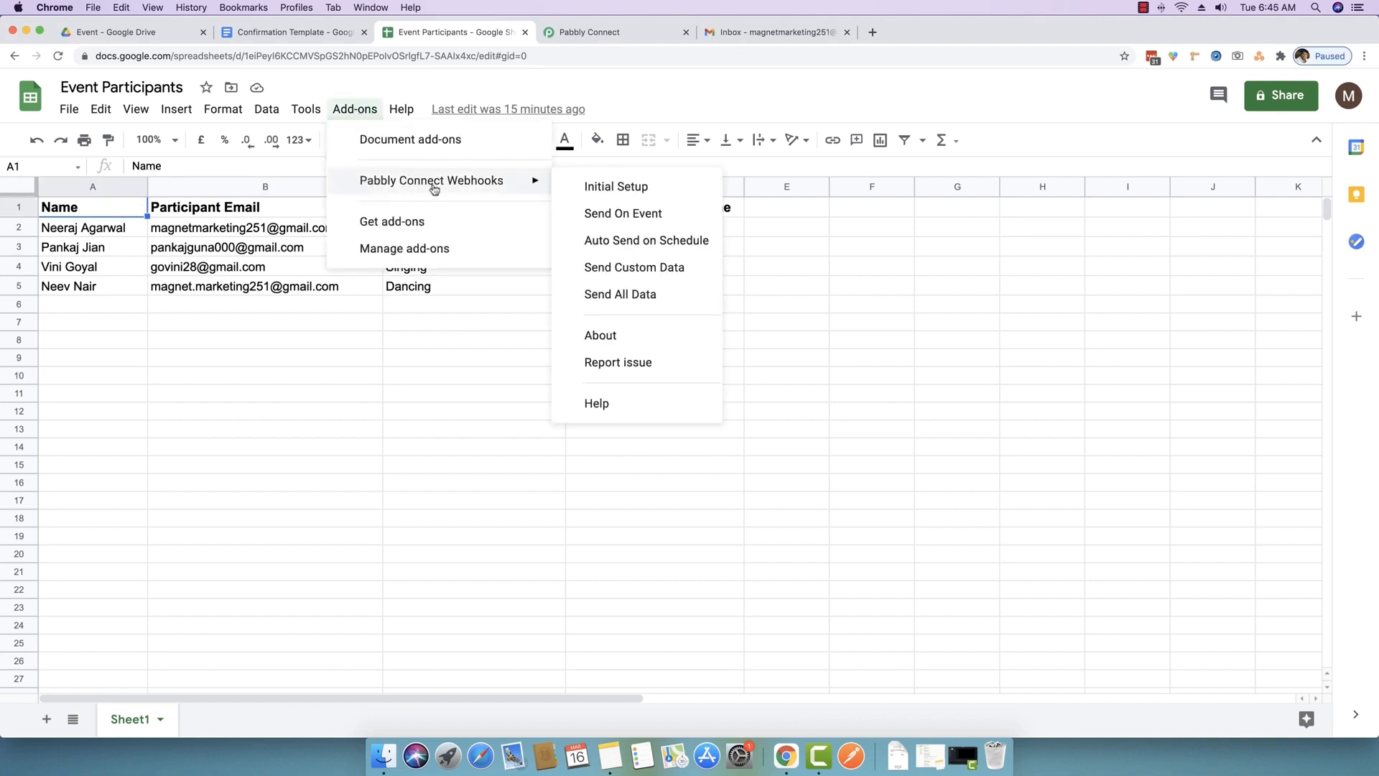
click(617, 188)
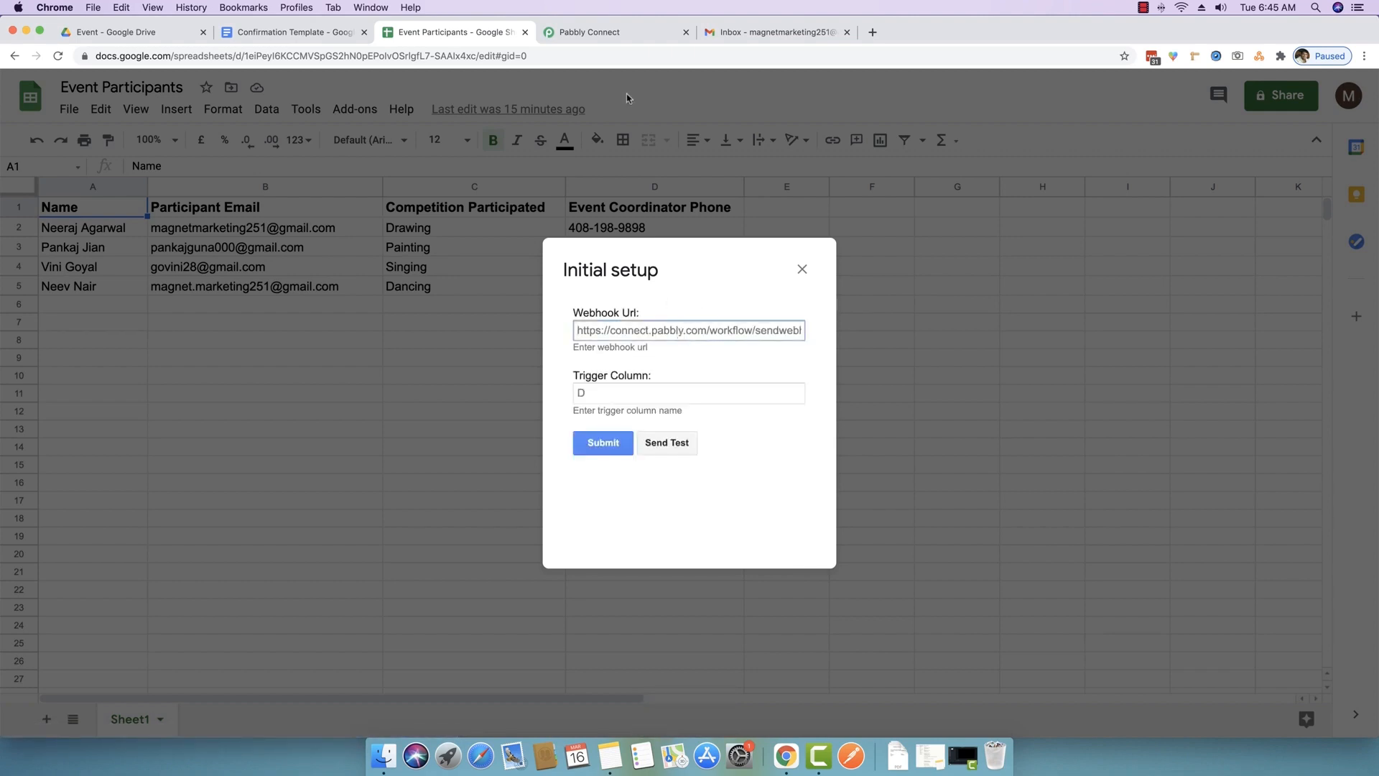
- Paste the workflow's webhook URL, keep trigger column D, and send test data
click(616, 32)
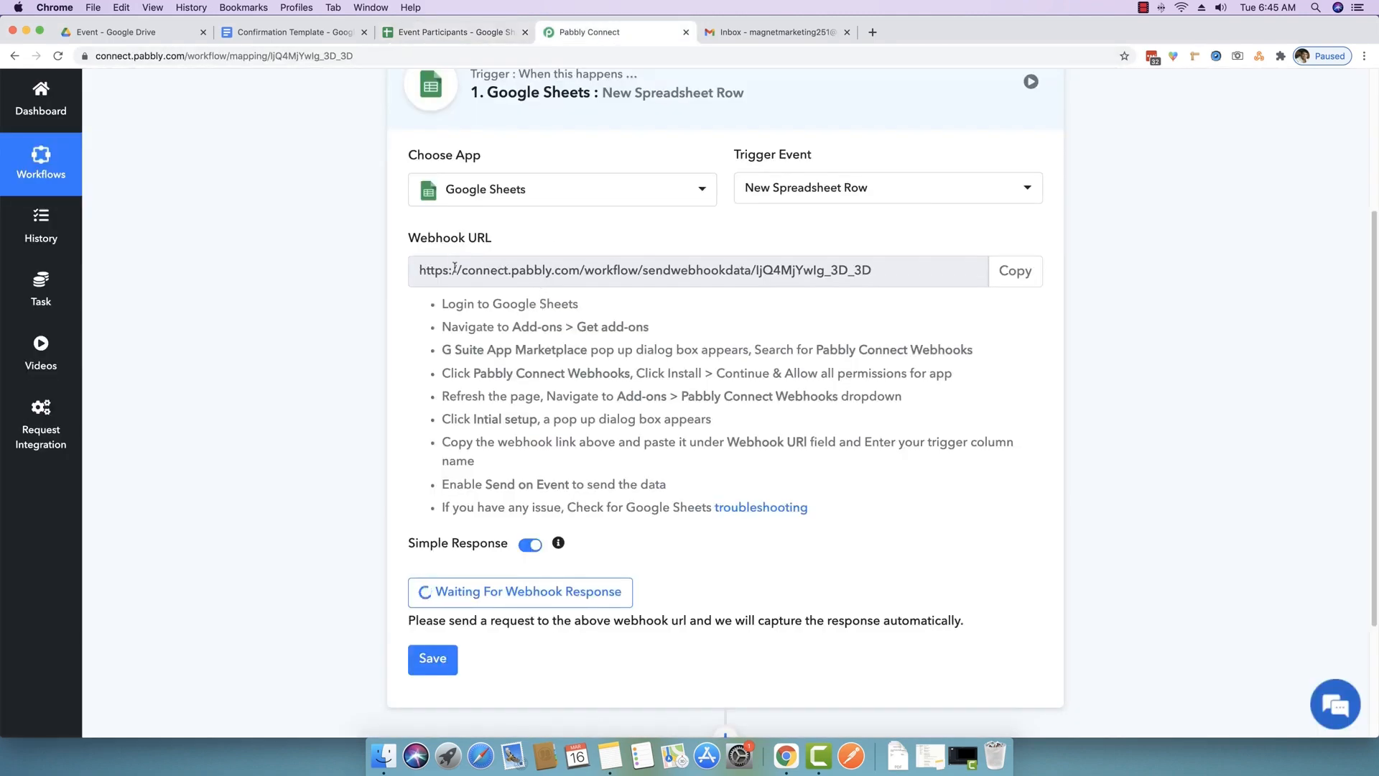
click(1015, 271)
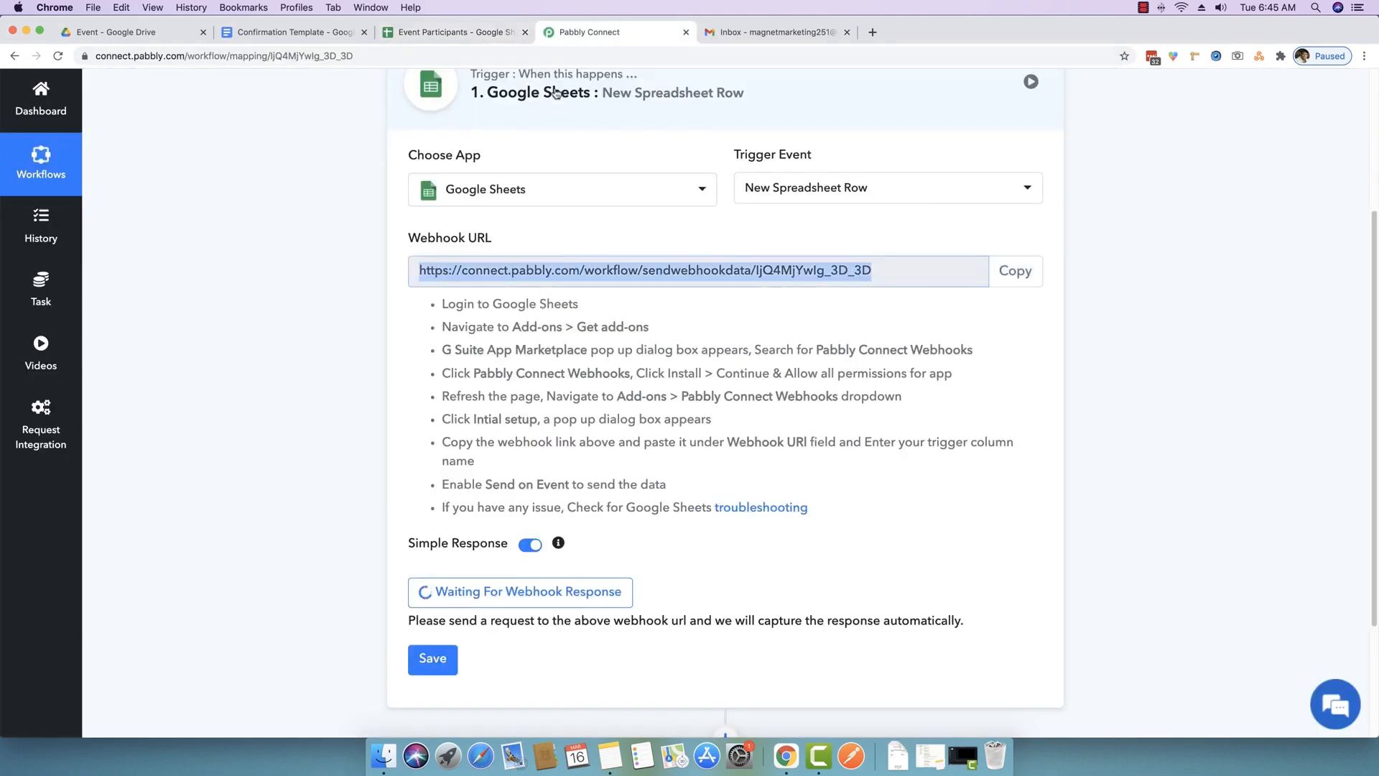
click(458, 35)
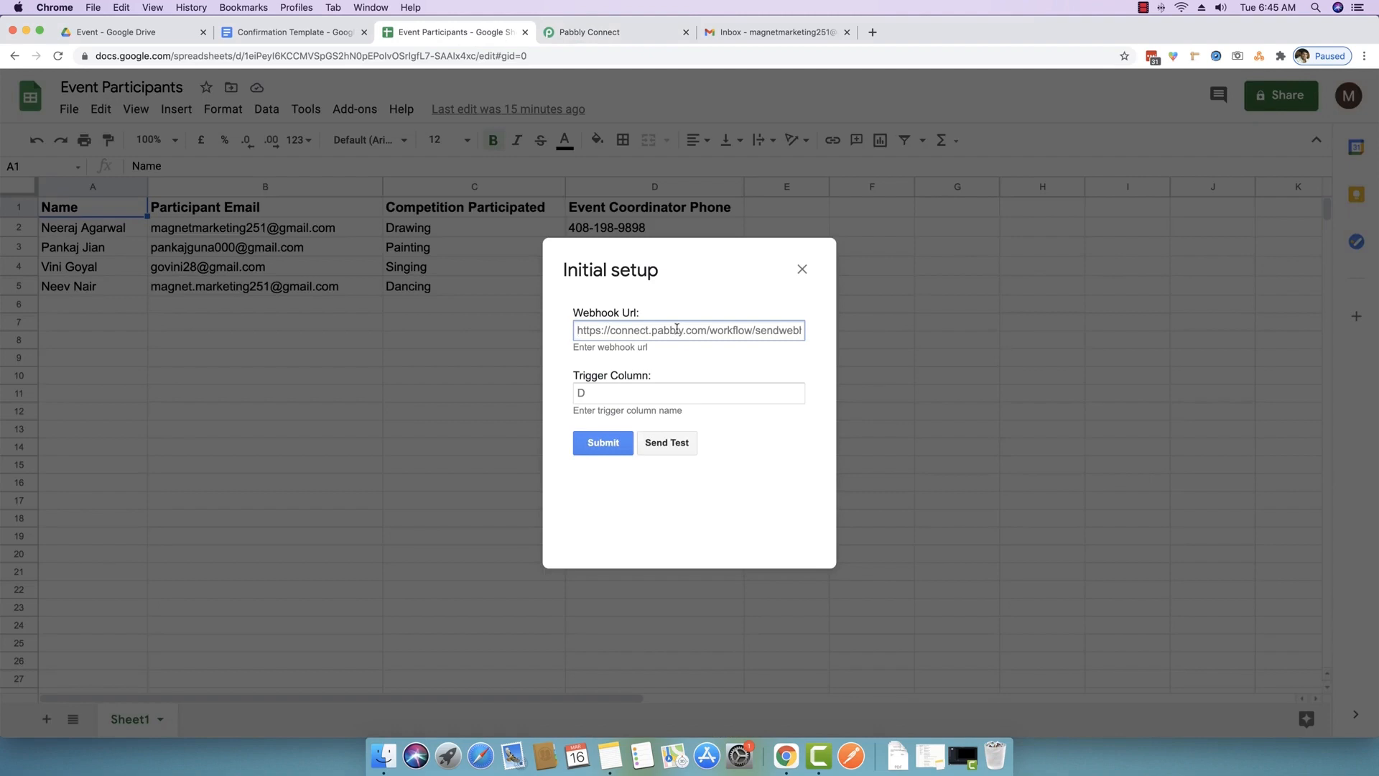
key(super+v)
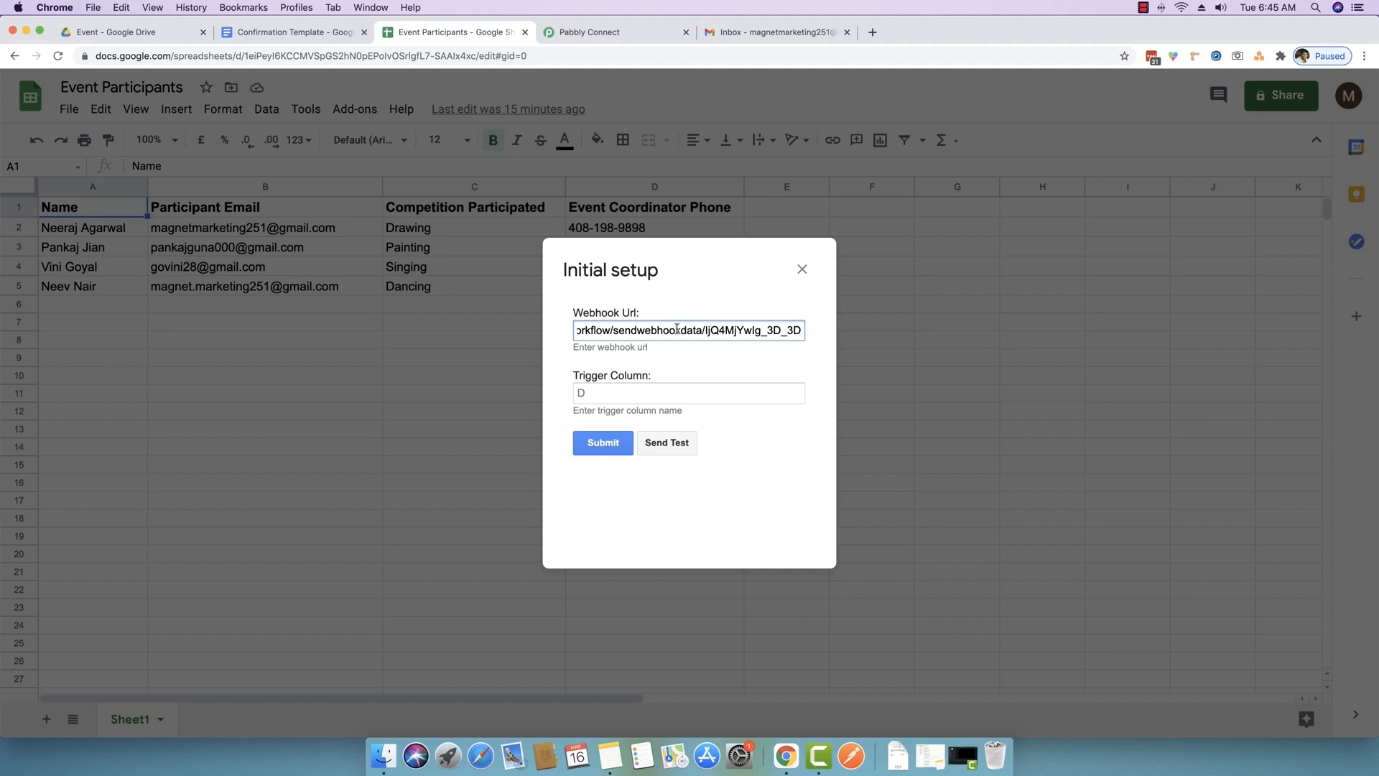
click(608, 388)
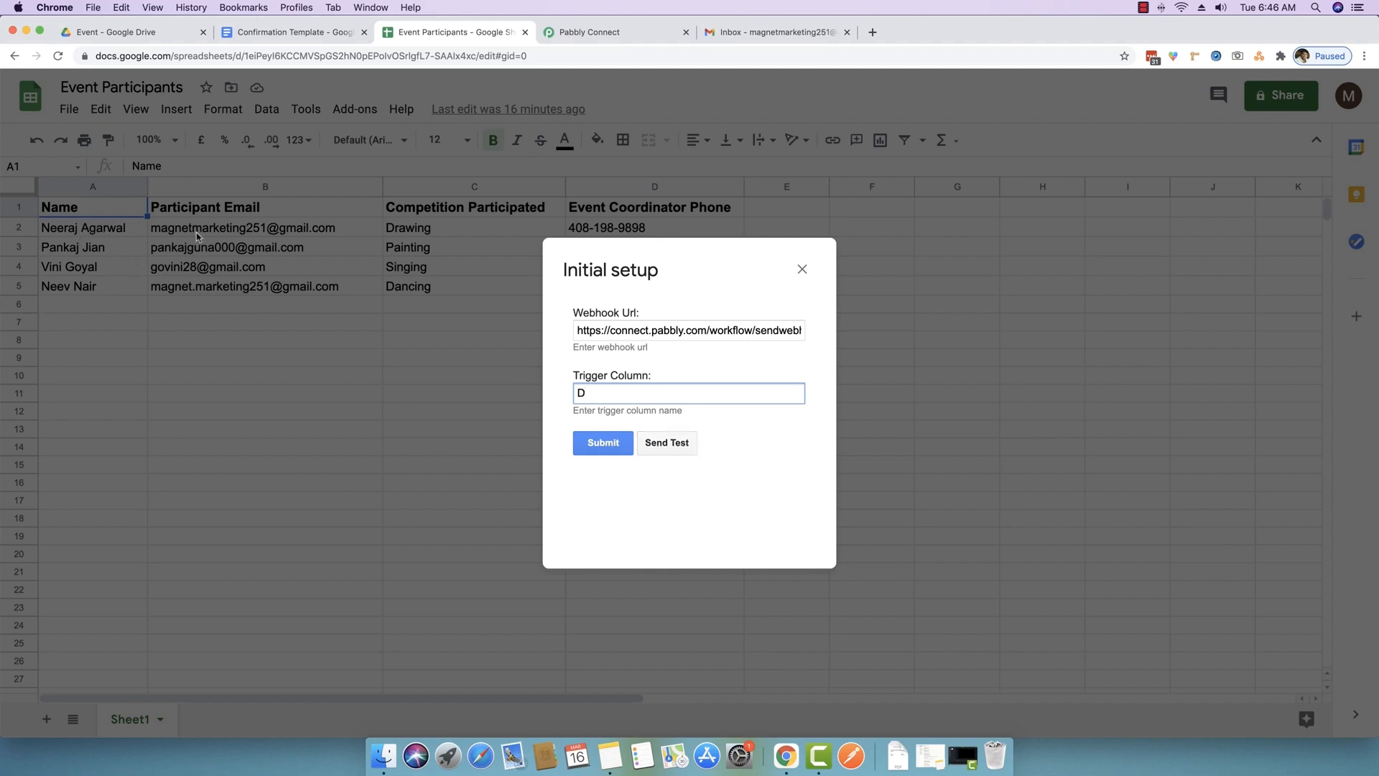
click(672, 447)
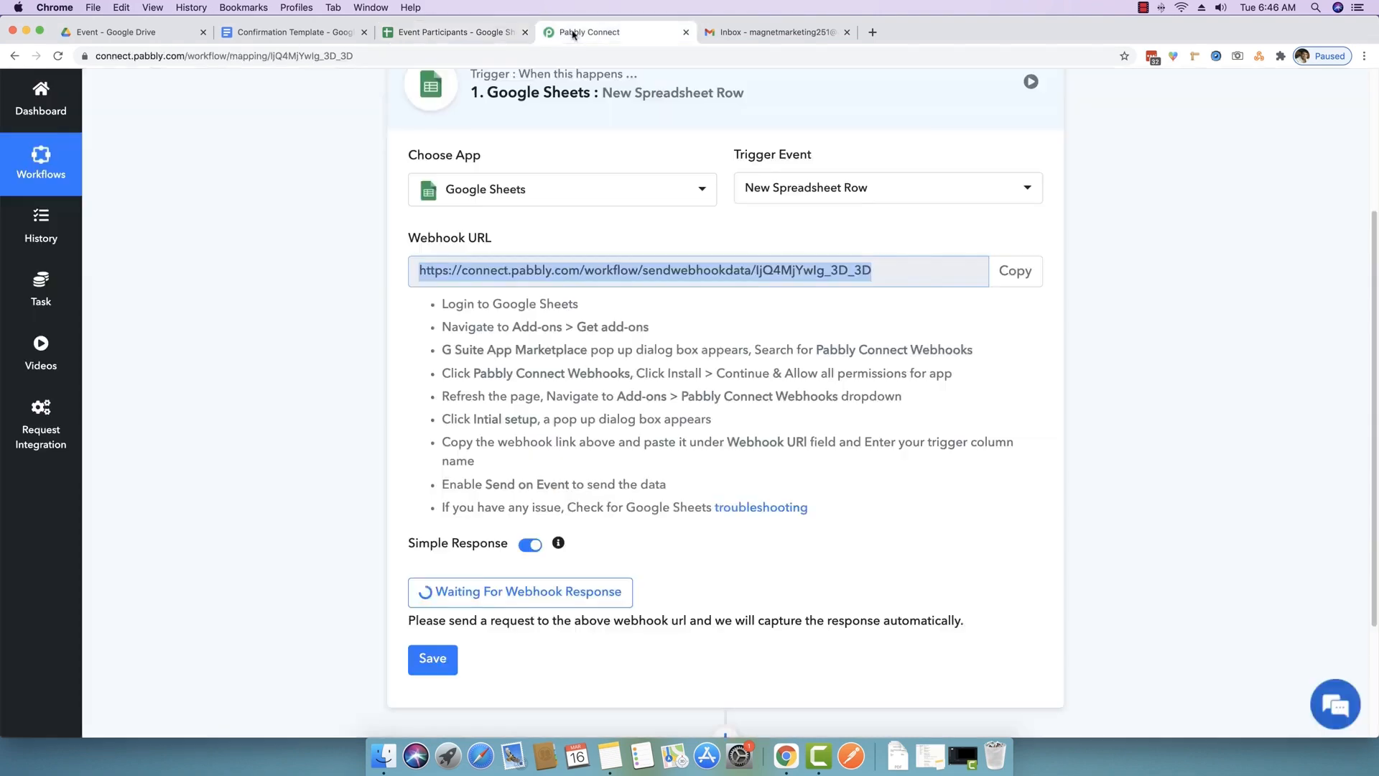
click(566, 32)
- Review the trigger's captured four participant fields and add an empty action step below the trigger
scroll(271, 470, down, 3)
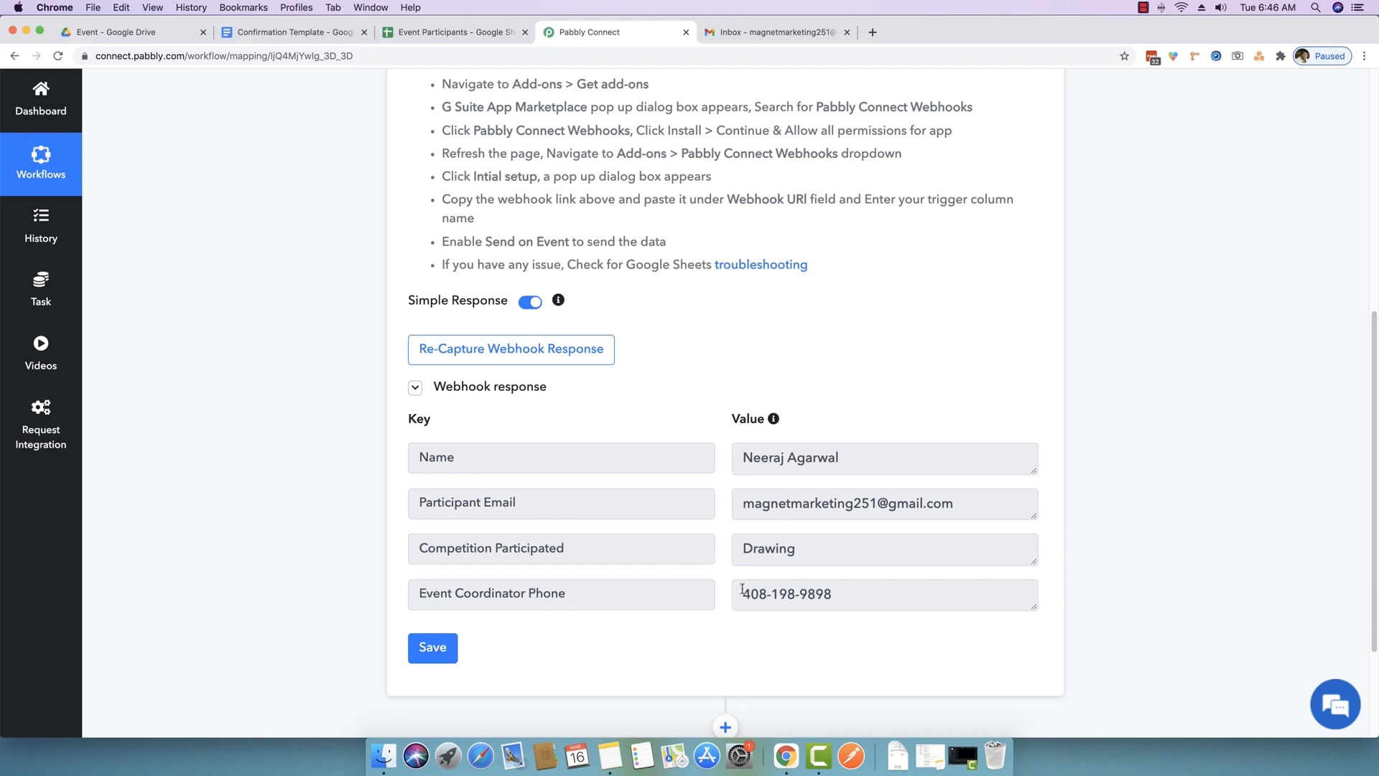
scroll(747, 591, up, 3)
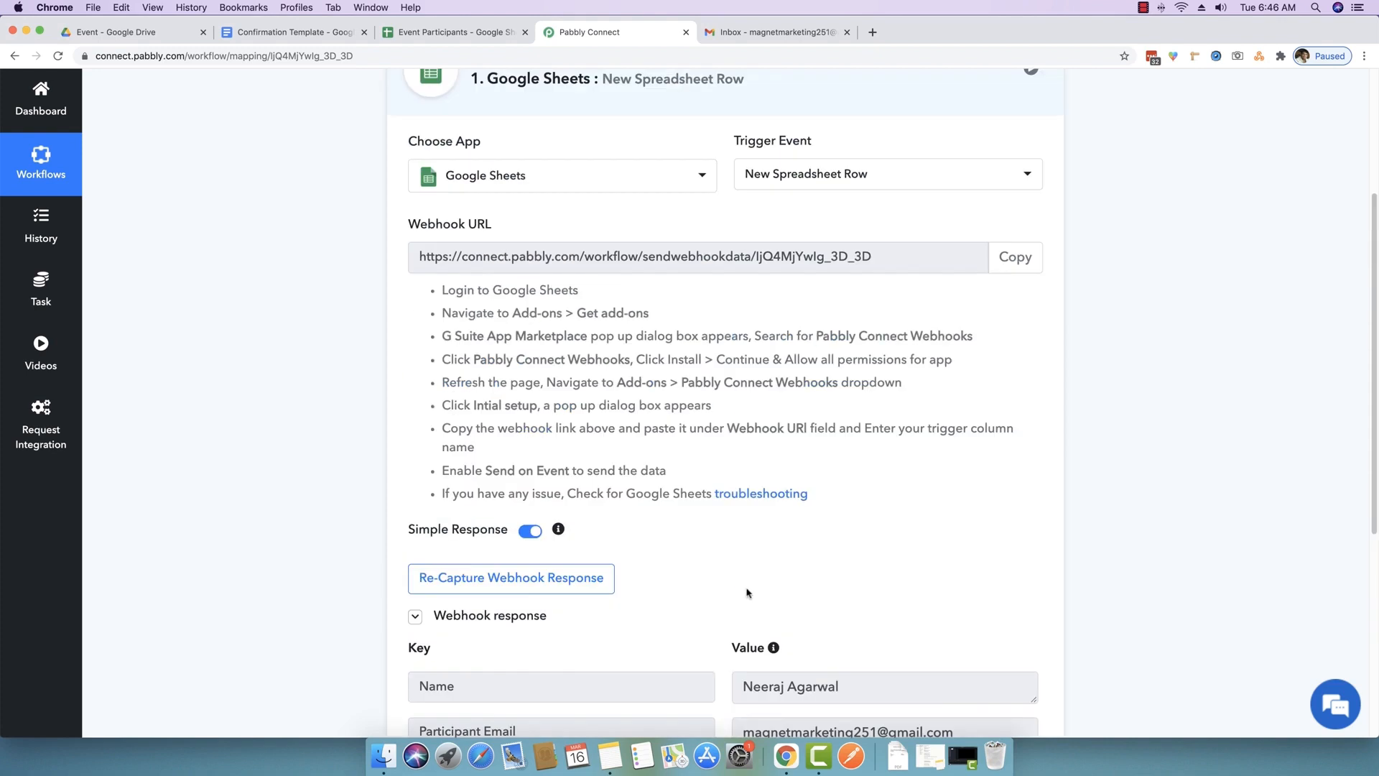
scroll(742, 592, up, 2)
scroll(743, 591, down, 5)
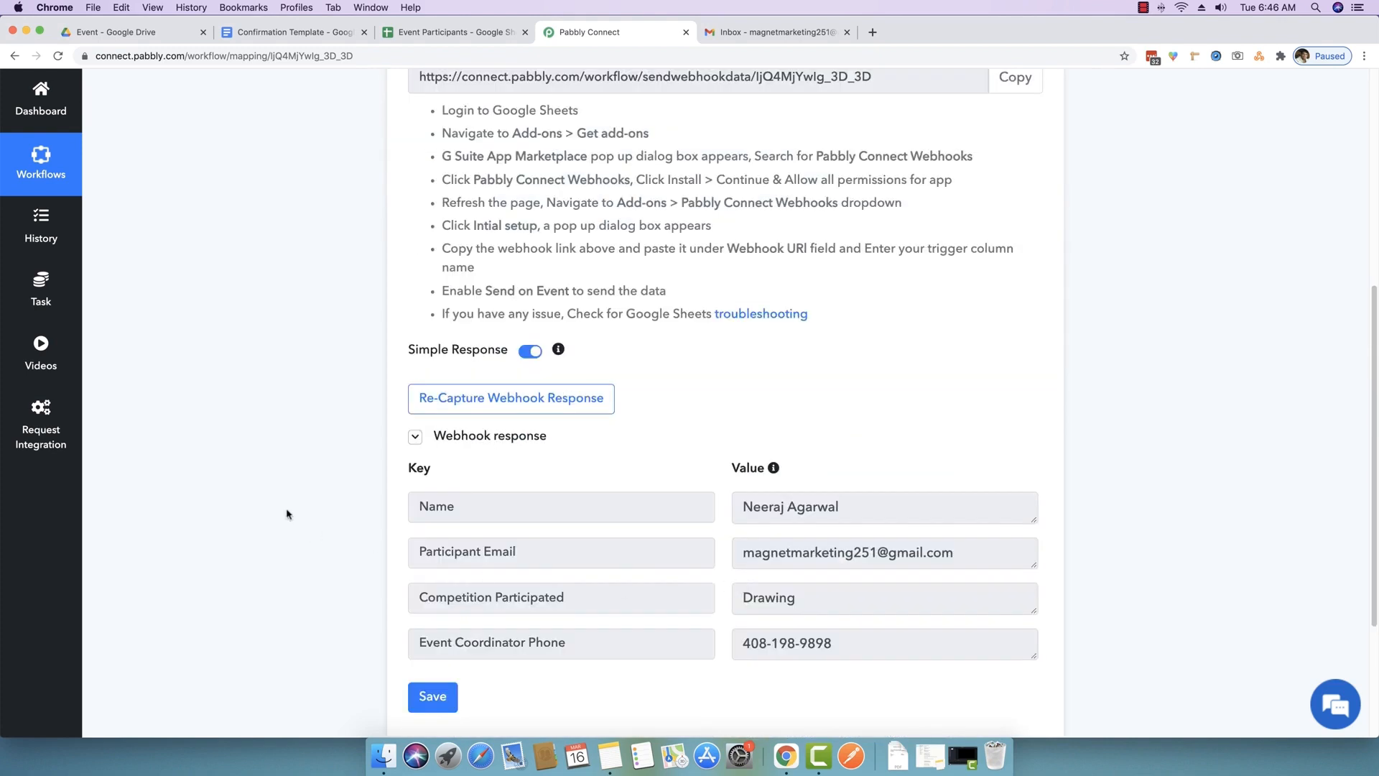
scroll(287, 512, down, 3)
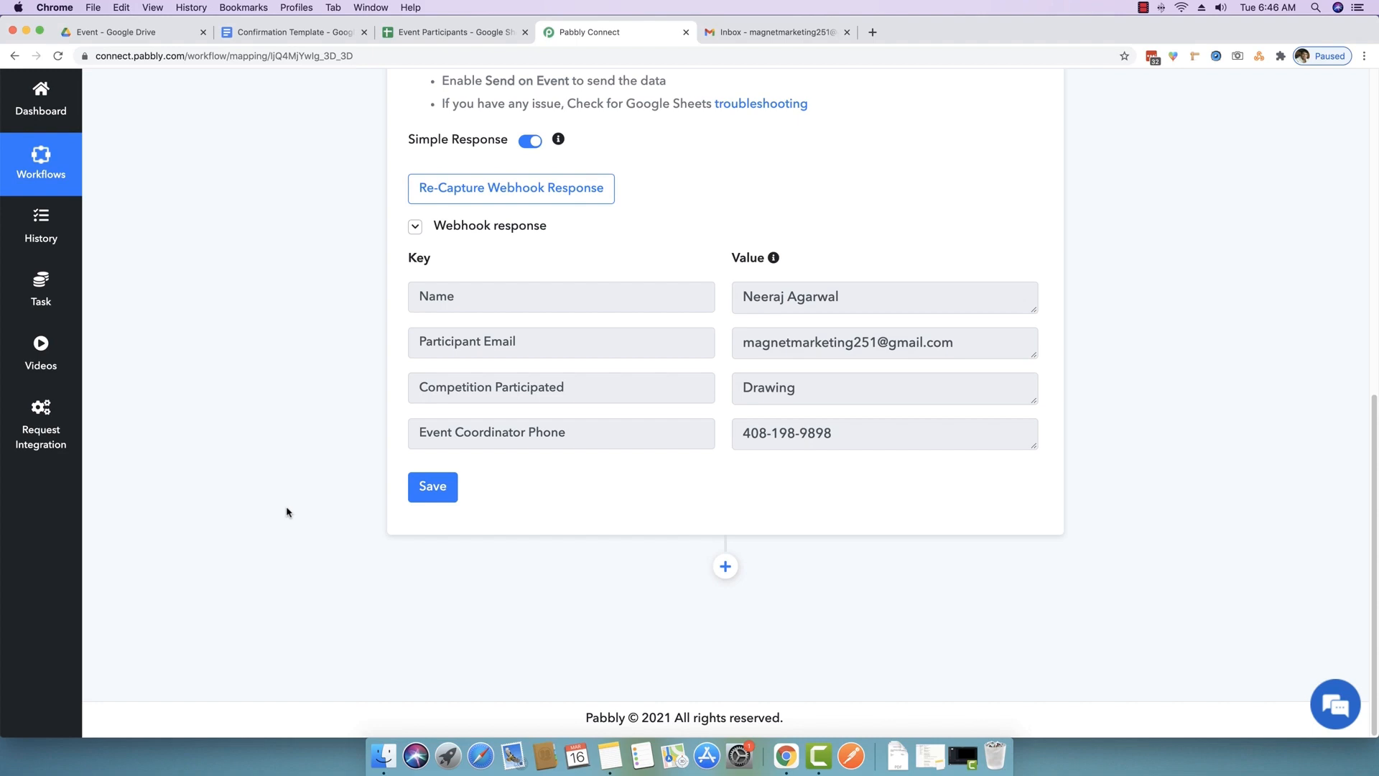
click(288, 34)
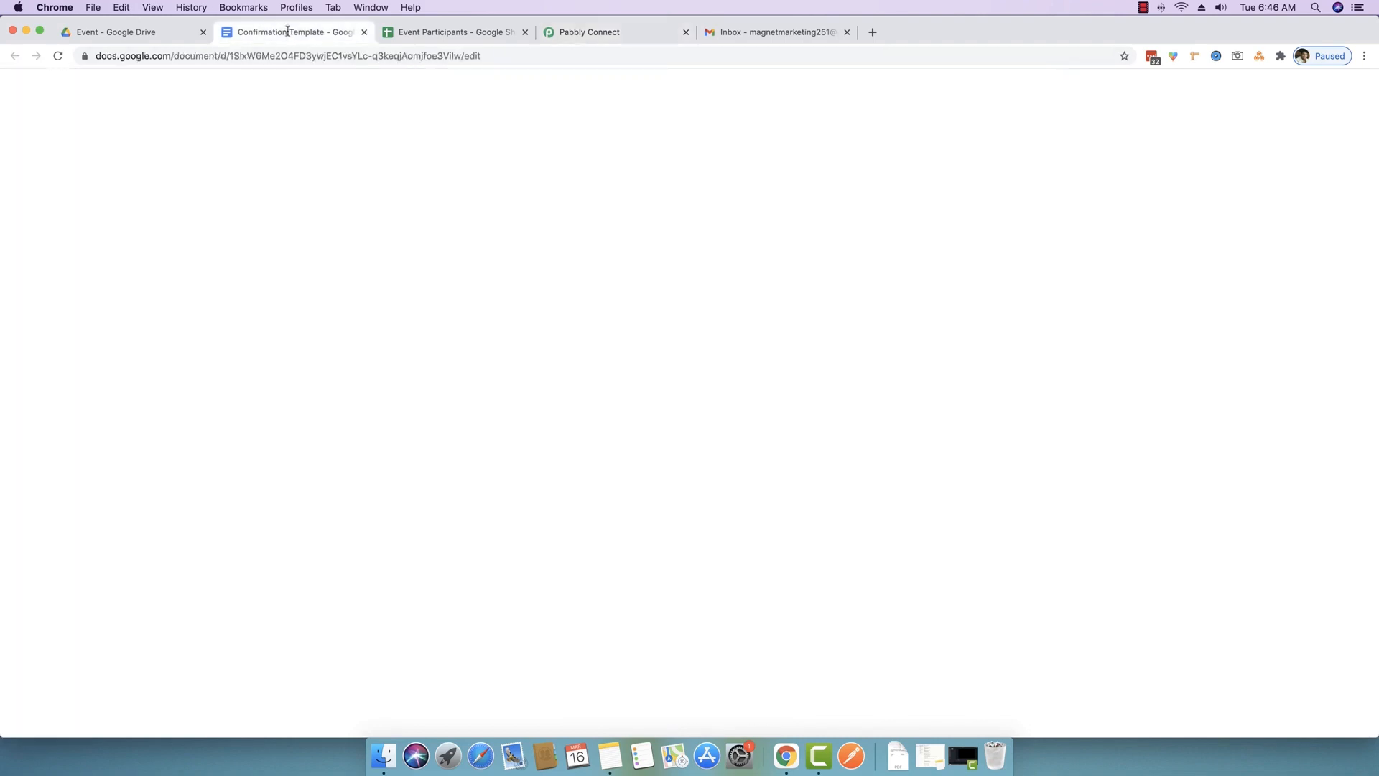
click(589, 33)
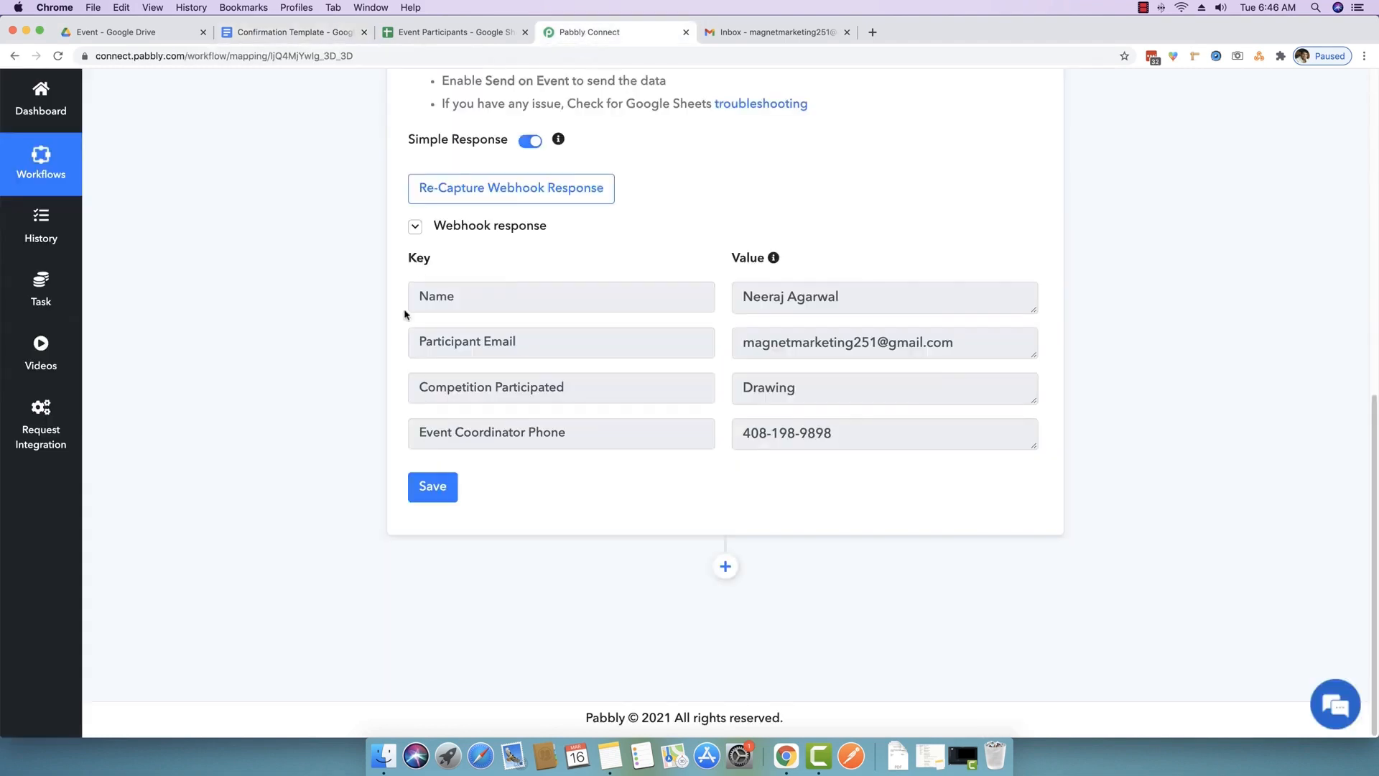
click(726, 567)
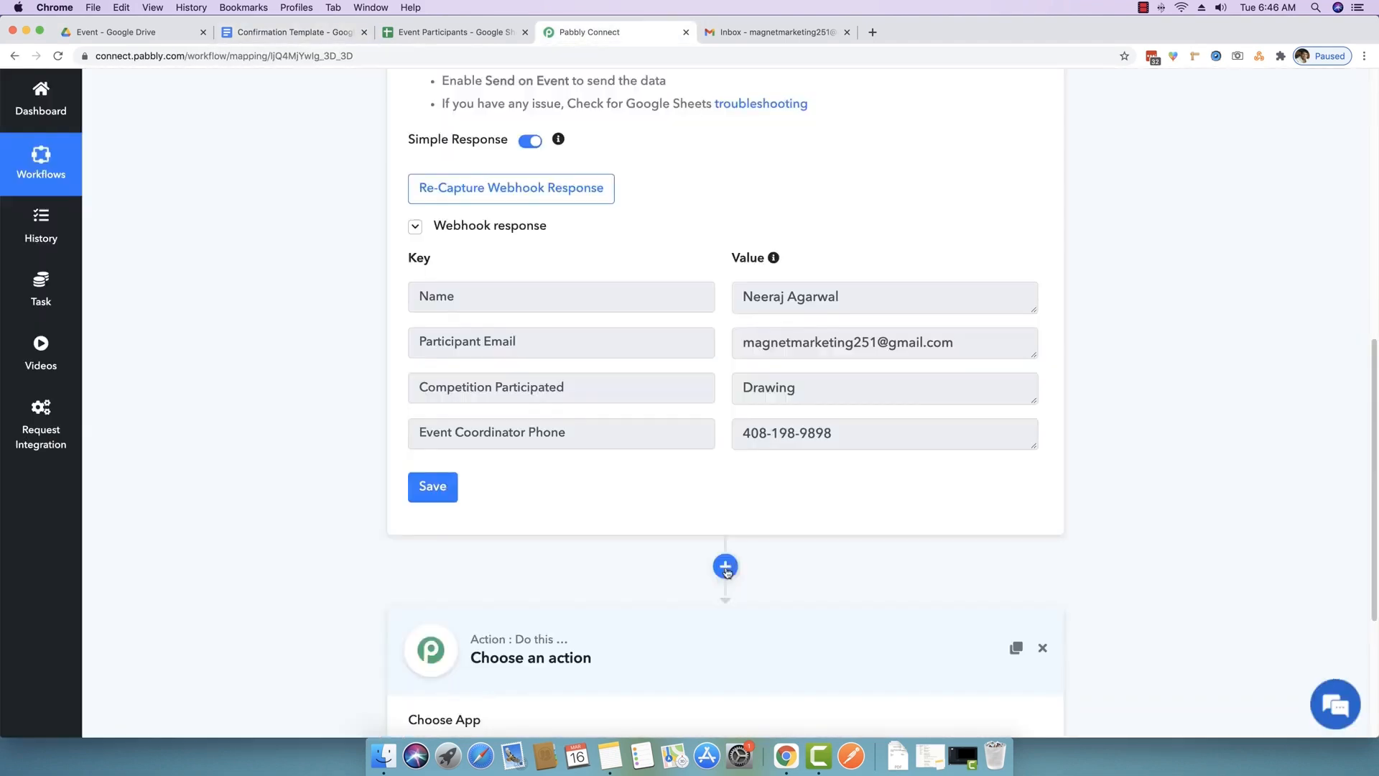
scroll(260, 529, down, 4)
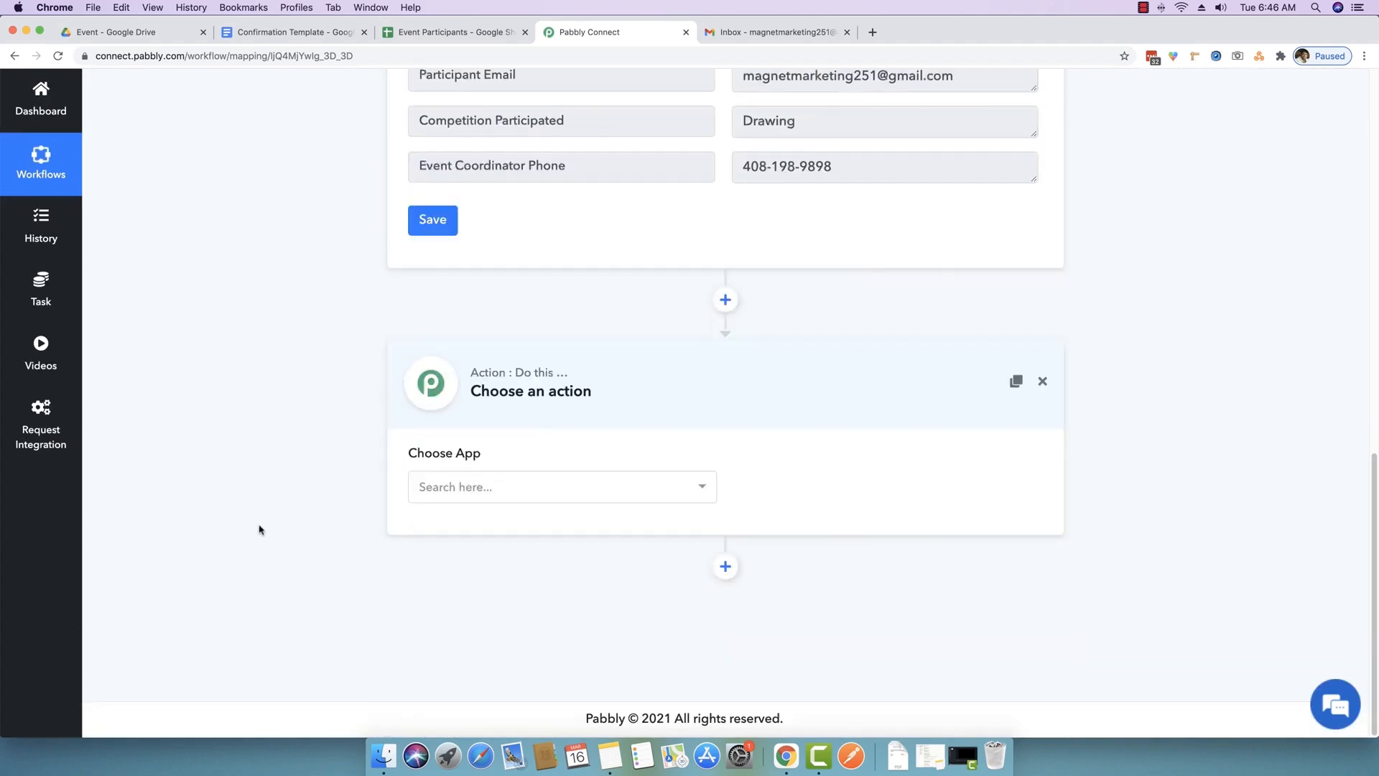
- Reconnect the signed-out Google Drive session with Retry
click(288, 32)
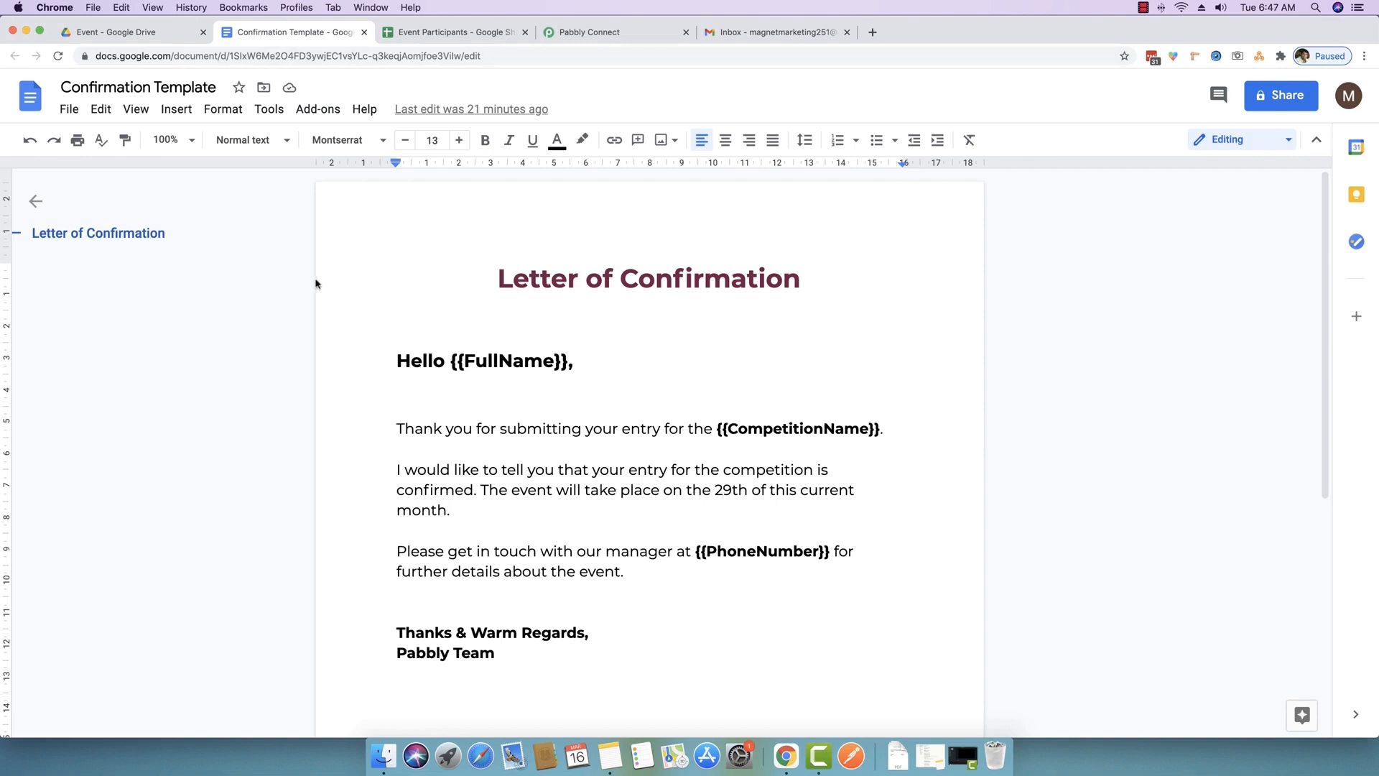
click(155, 31)
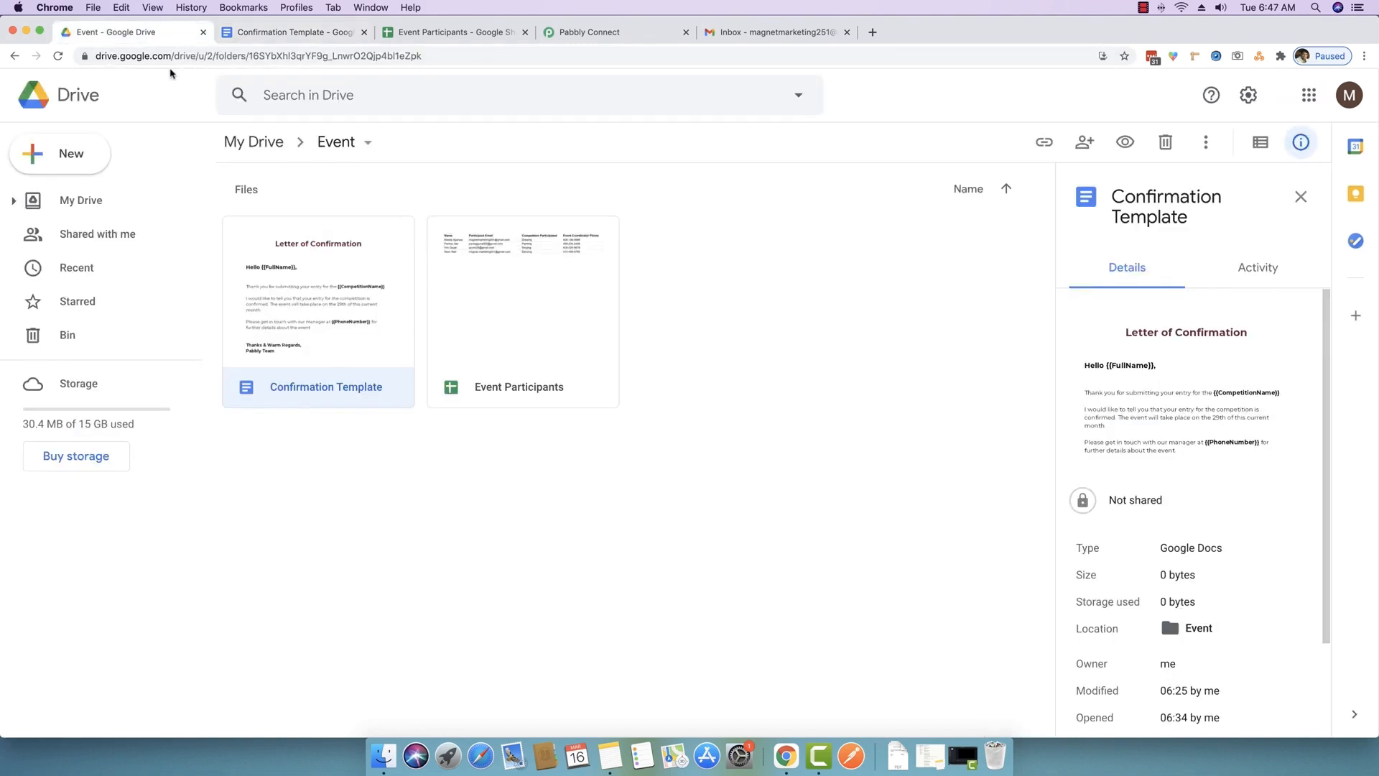
click(478, 536)
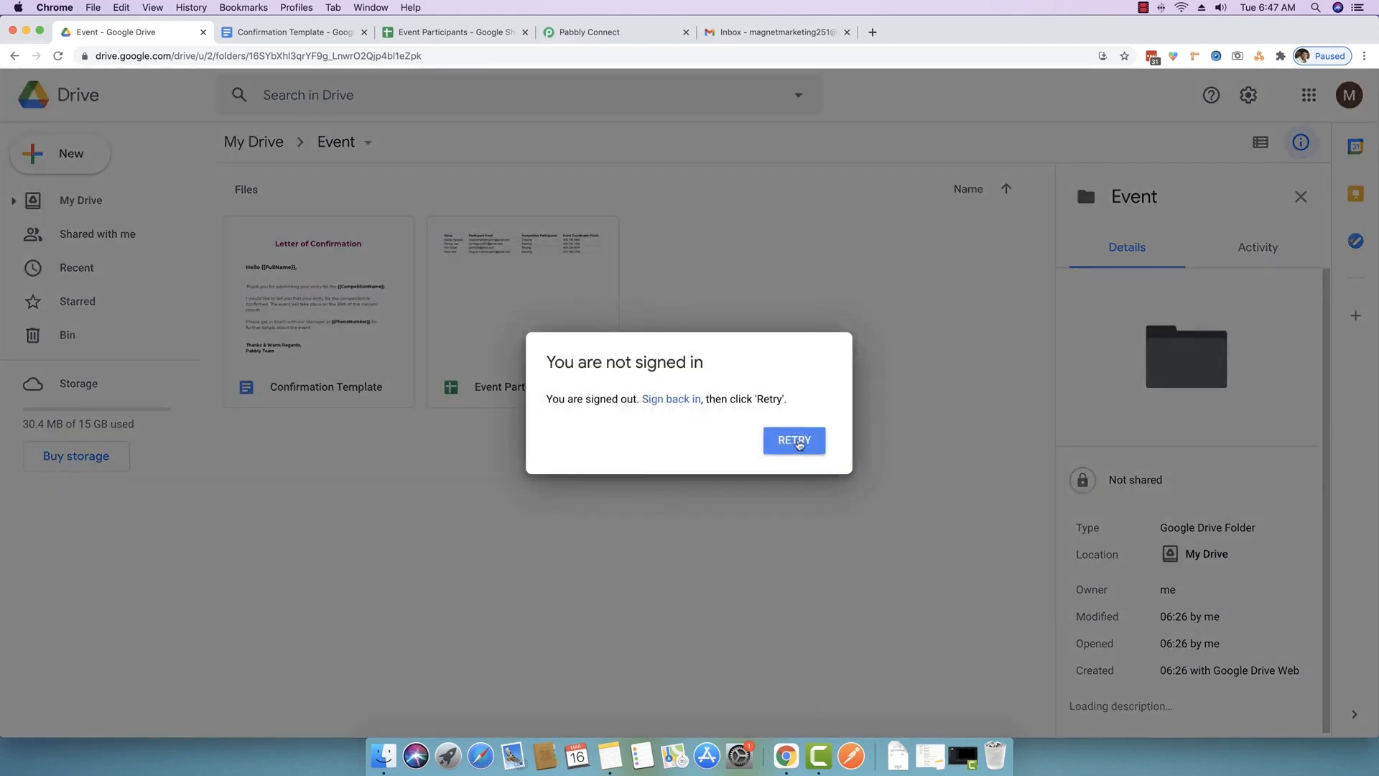
click(798, 442)
click(797, 442)
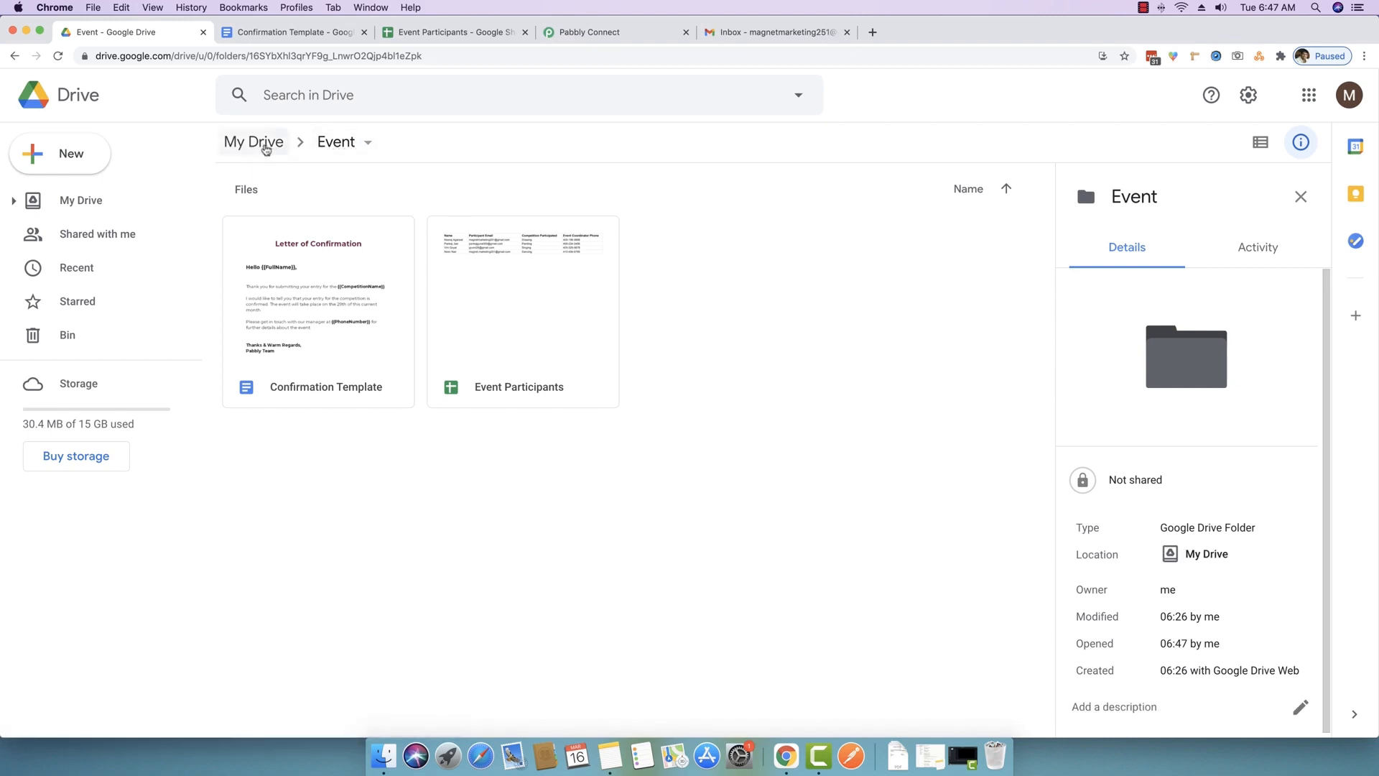
- Confirm the Event folder in My Drive holds the template and participants sheet, then return to the spreadsheet
click(266, 147)
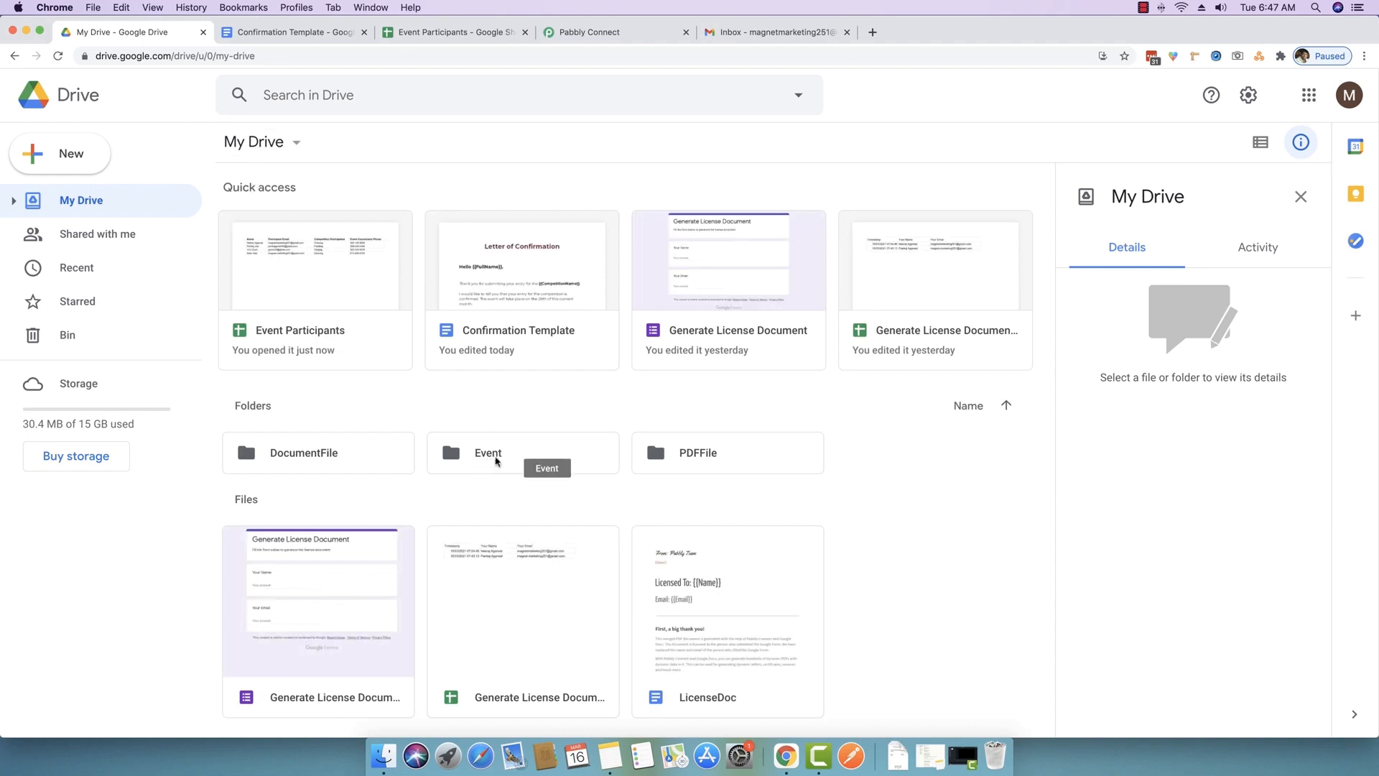
double_click(496, 460)
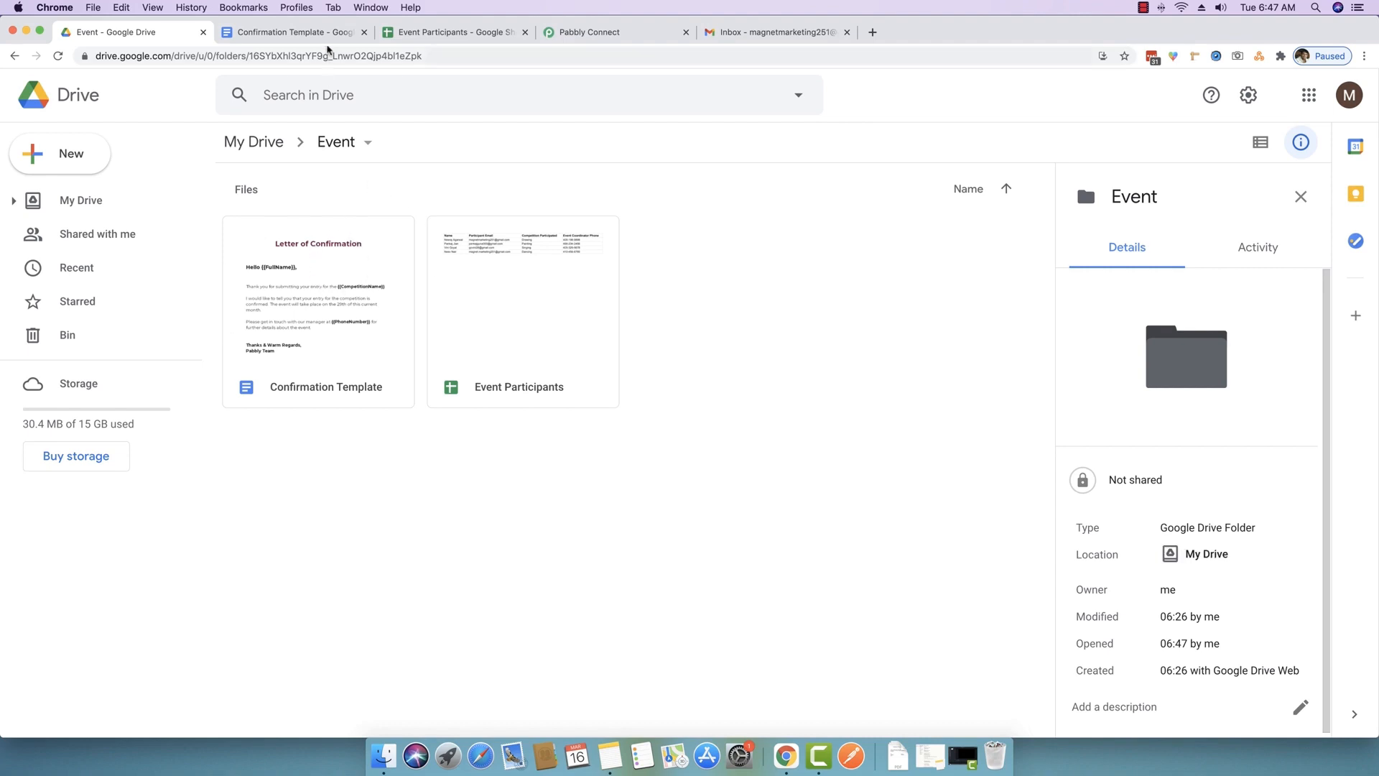
click(317, 33)
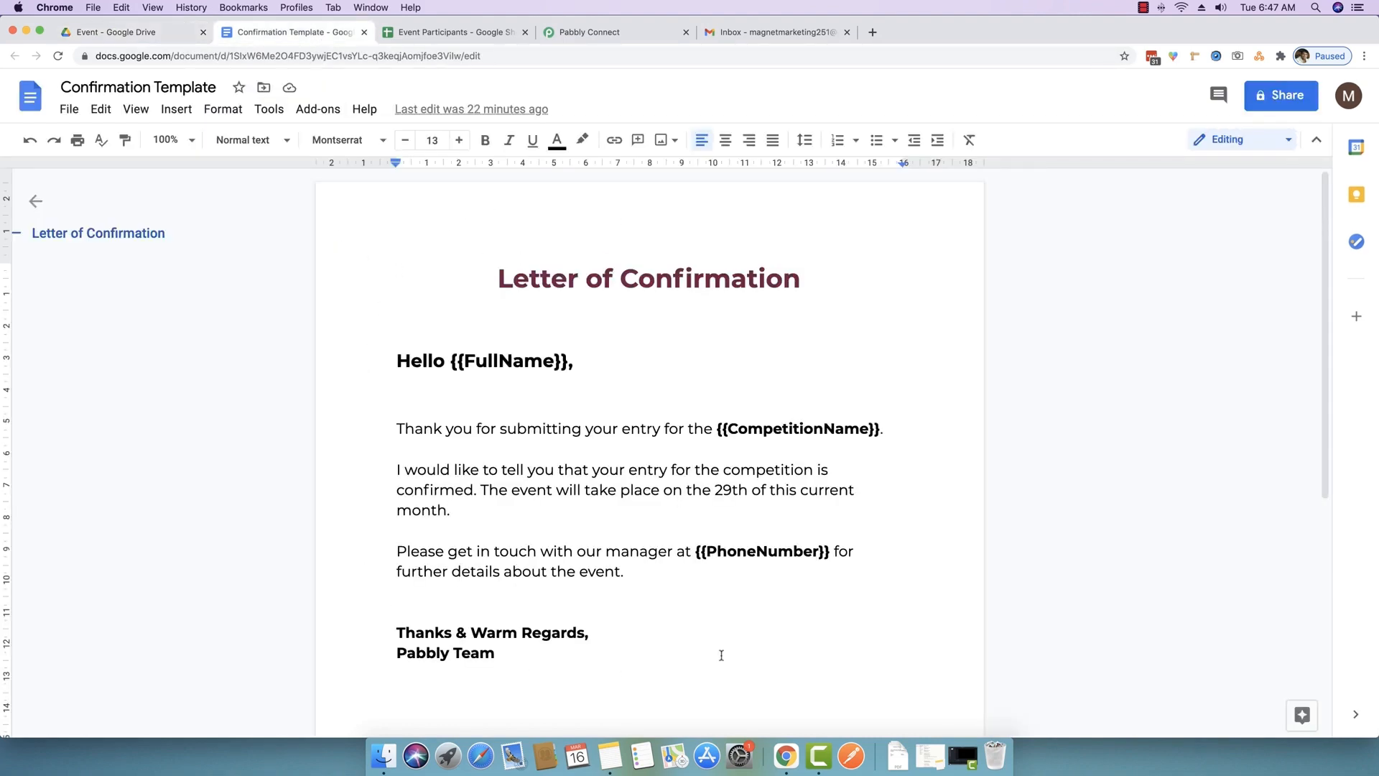
click(148, 32)
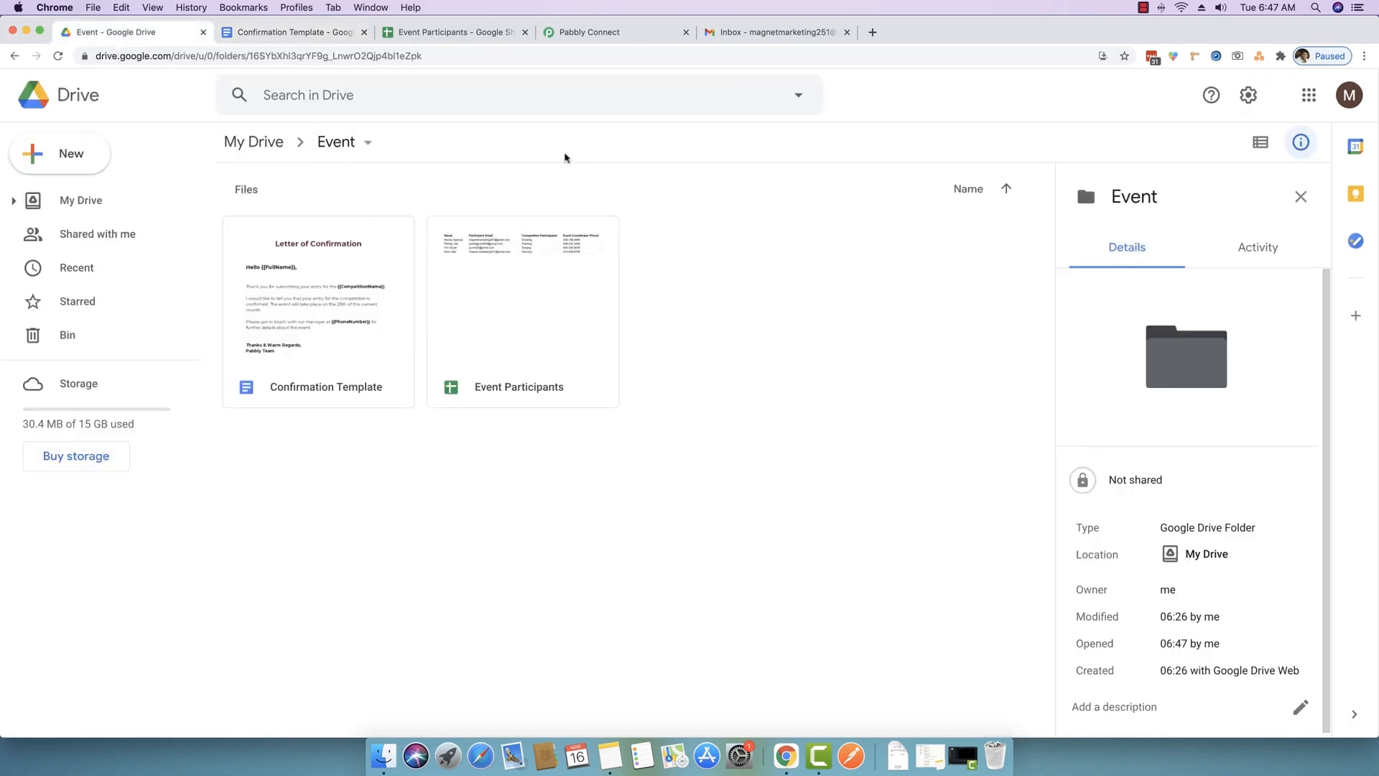
click(431, 31)
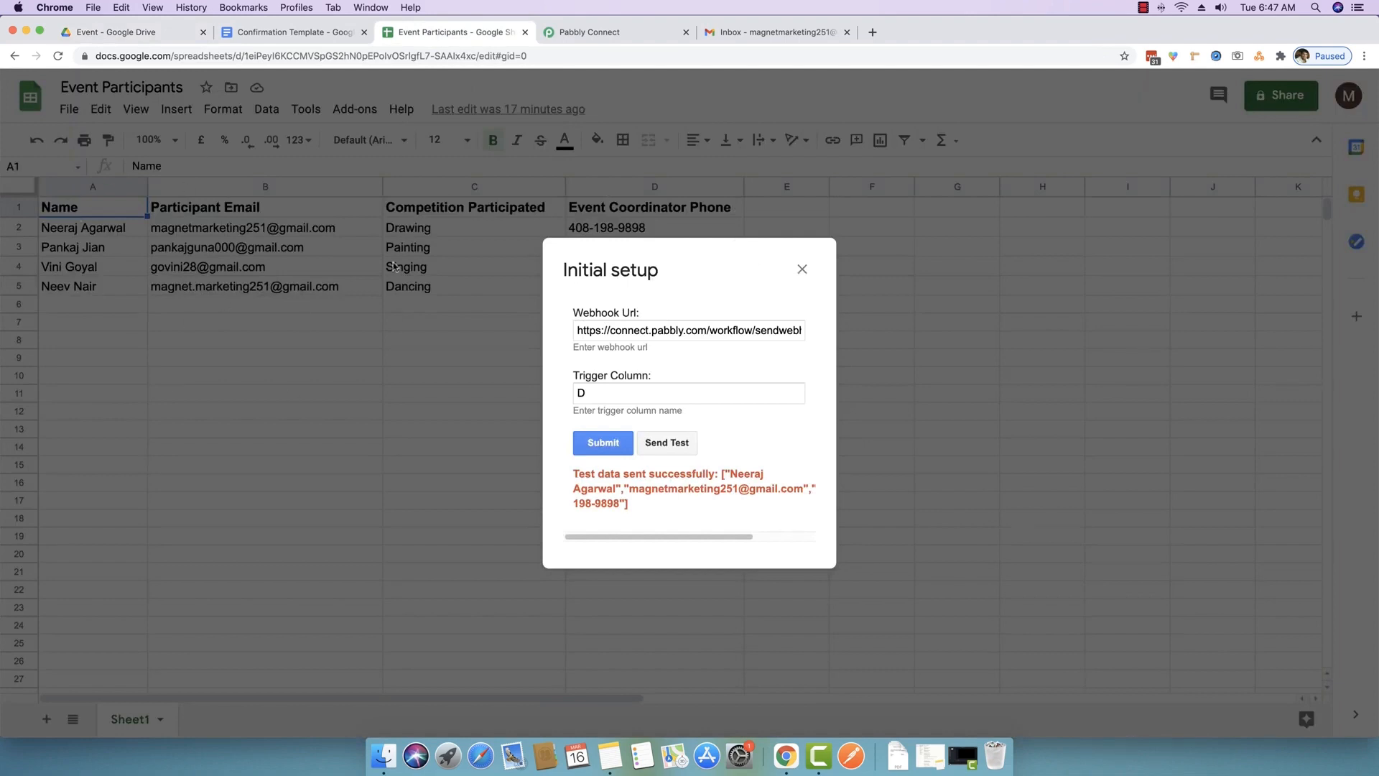
- Create a DocFile folder inside the Event folder
click(159, 36)
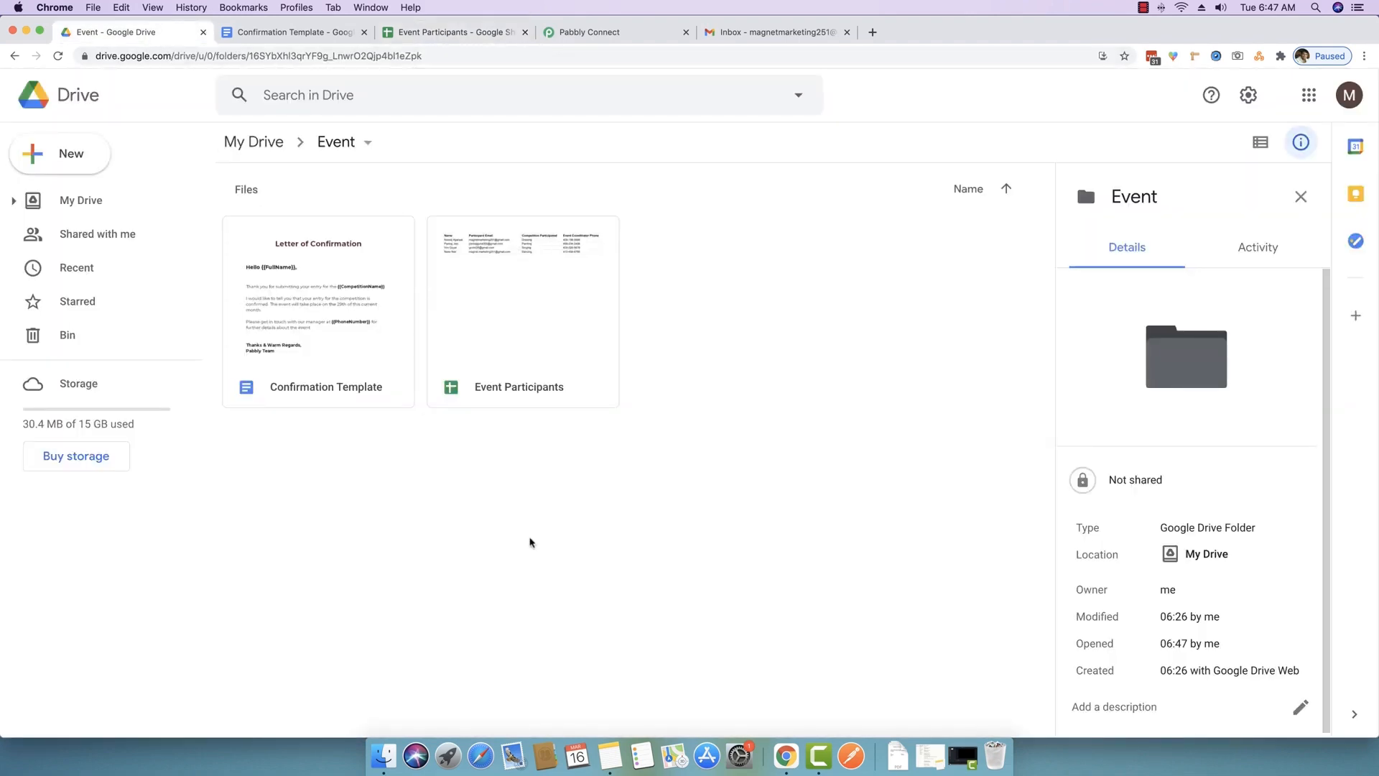
right_click(397, 476)
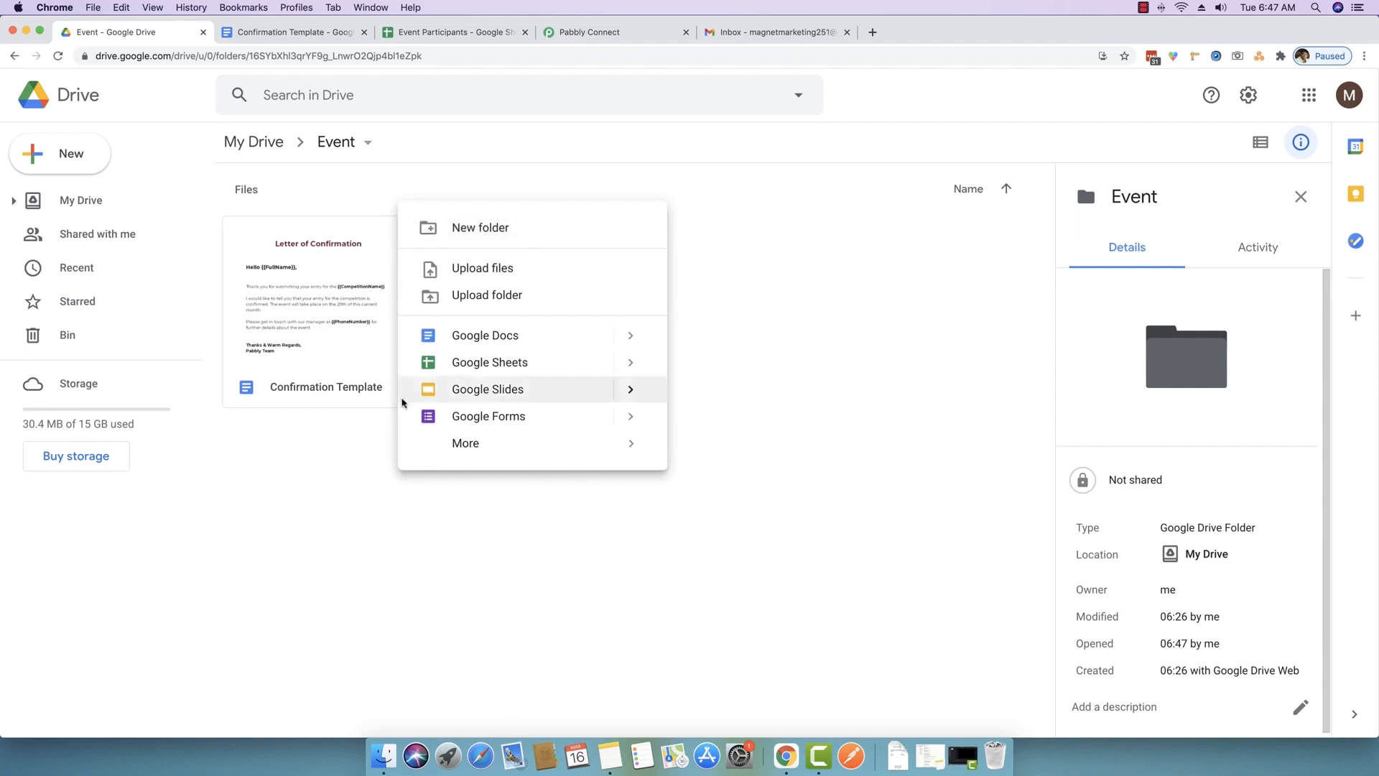
click(493, 231)
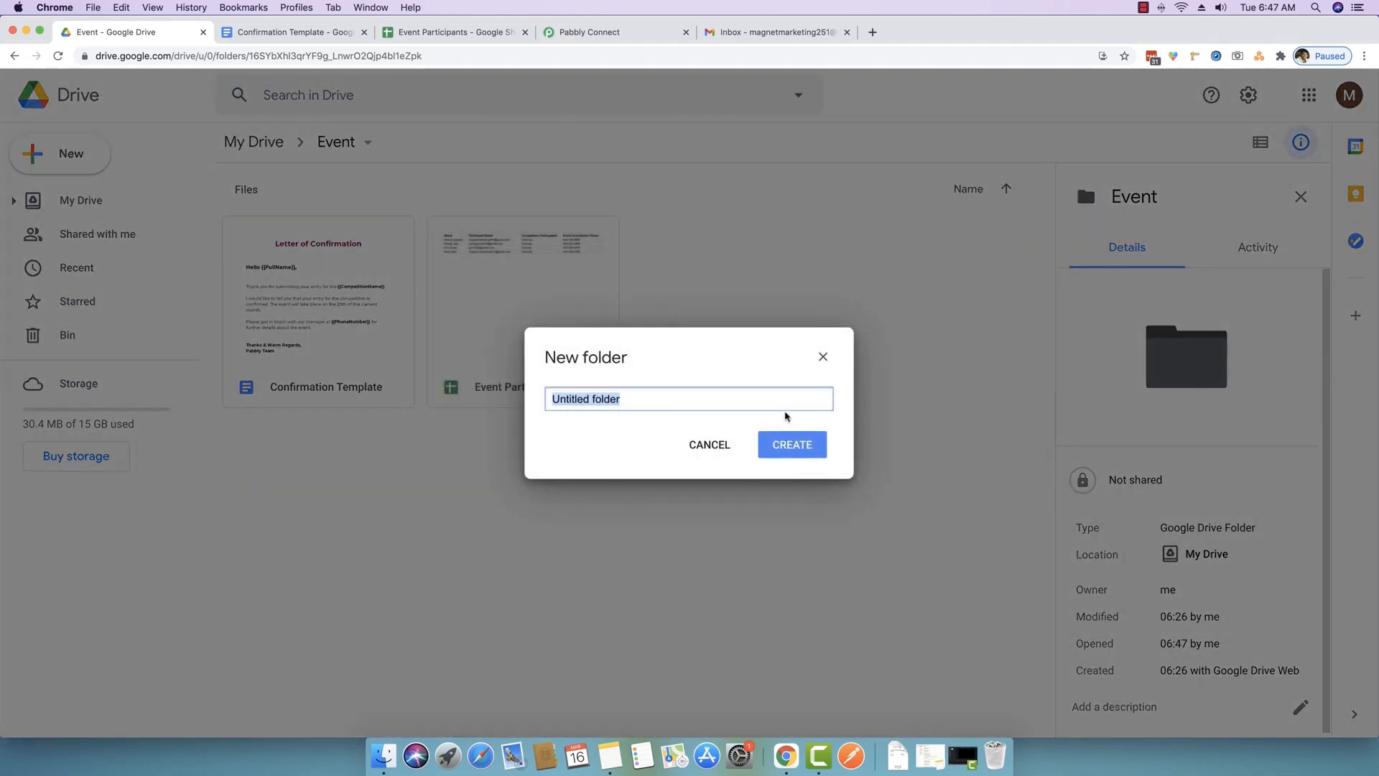
text(DocFile)
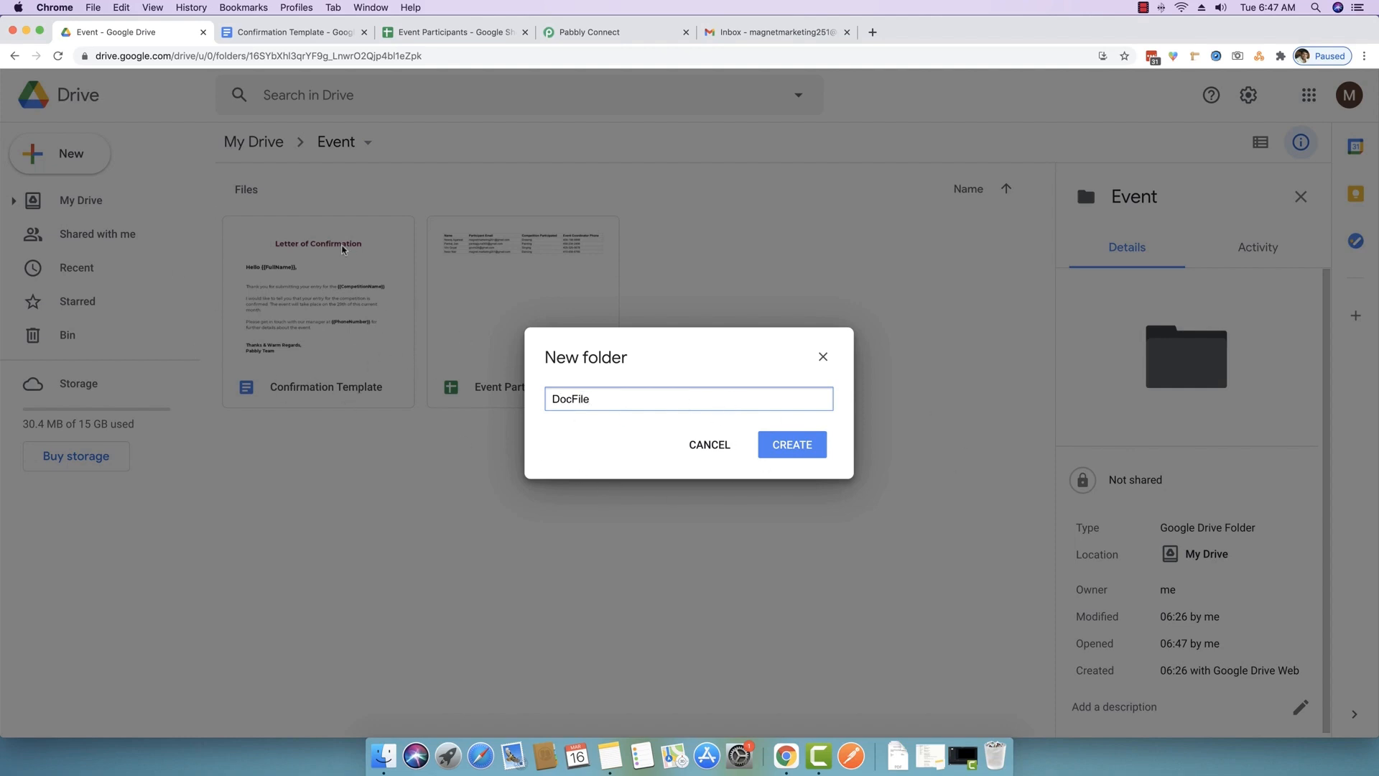
click(793, 444)
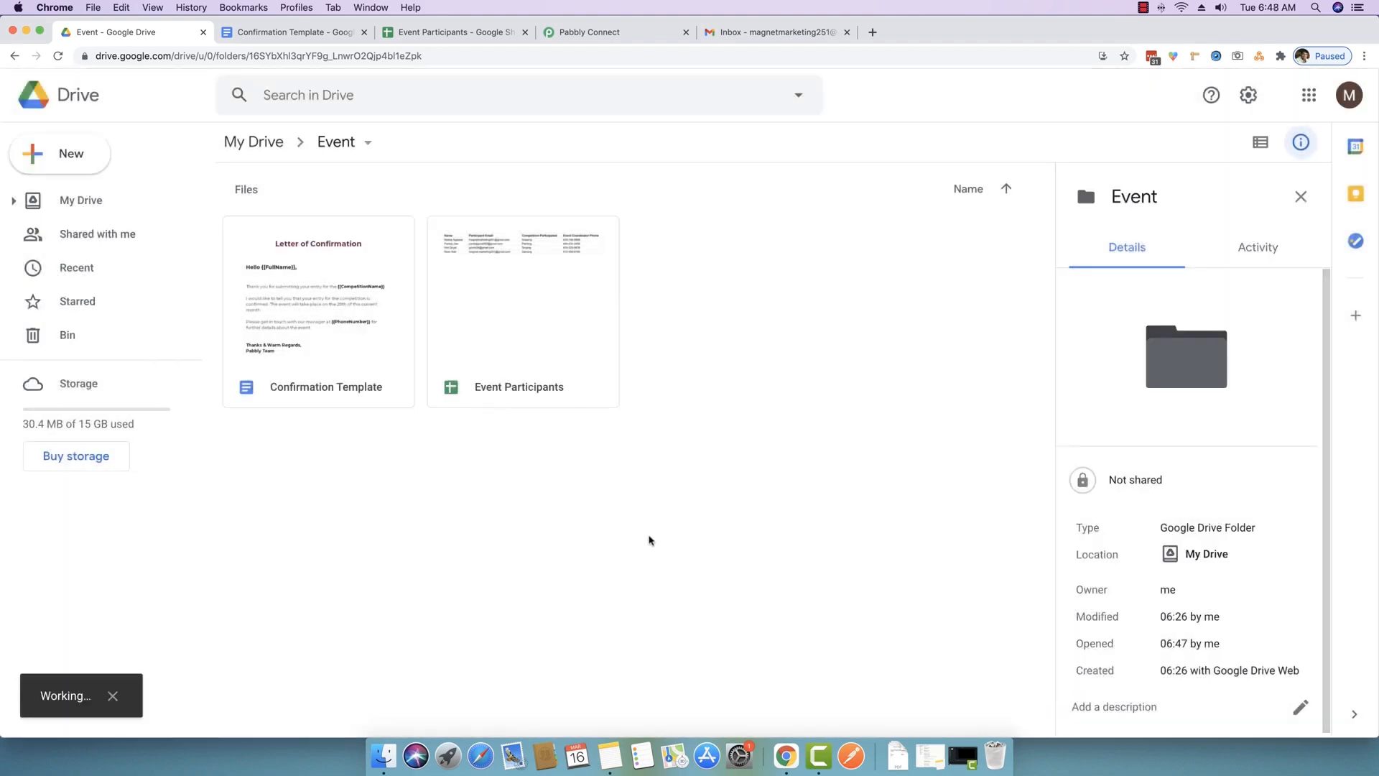
- Create a PDFFile folder in the Event folder too, then return to Pabbly Connect
right_click(466, 575)
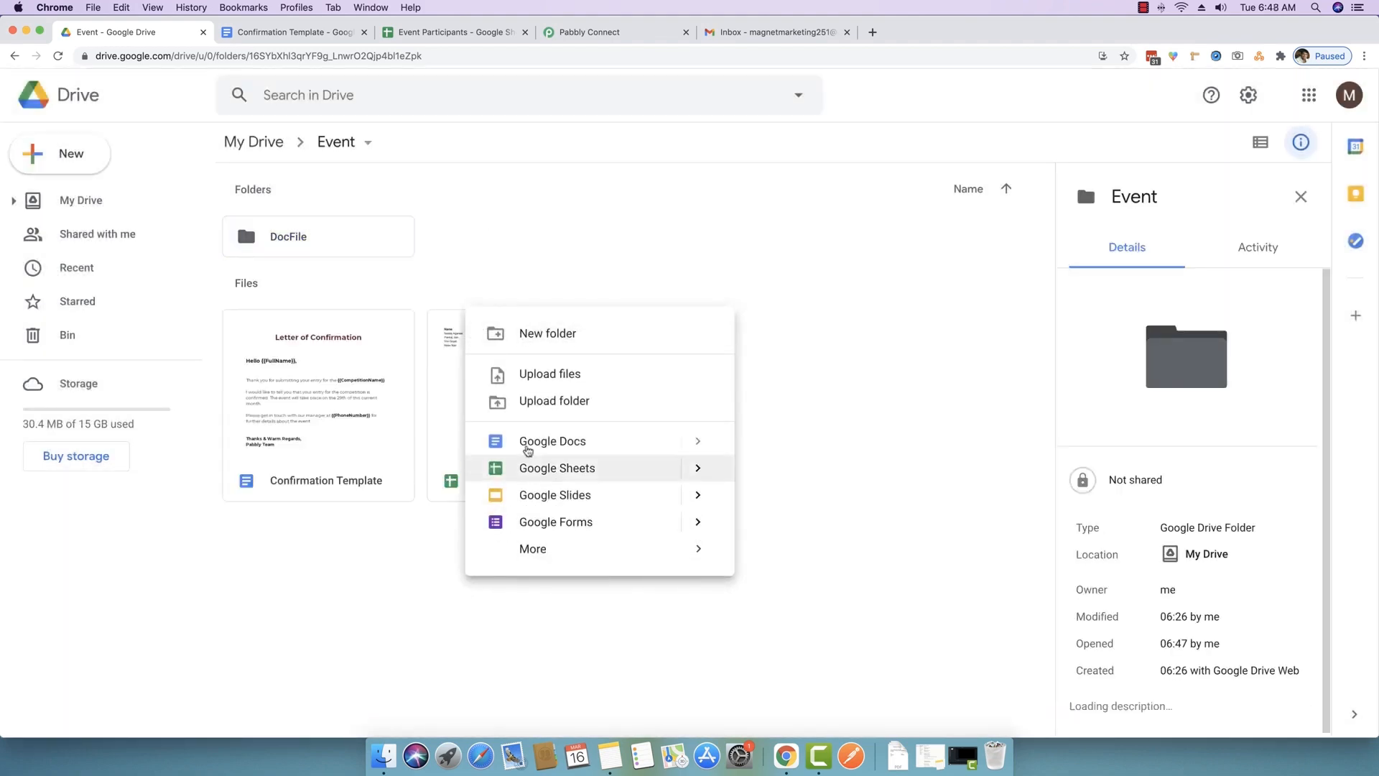
click(540, 334)
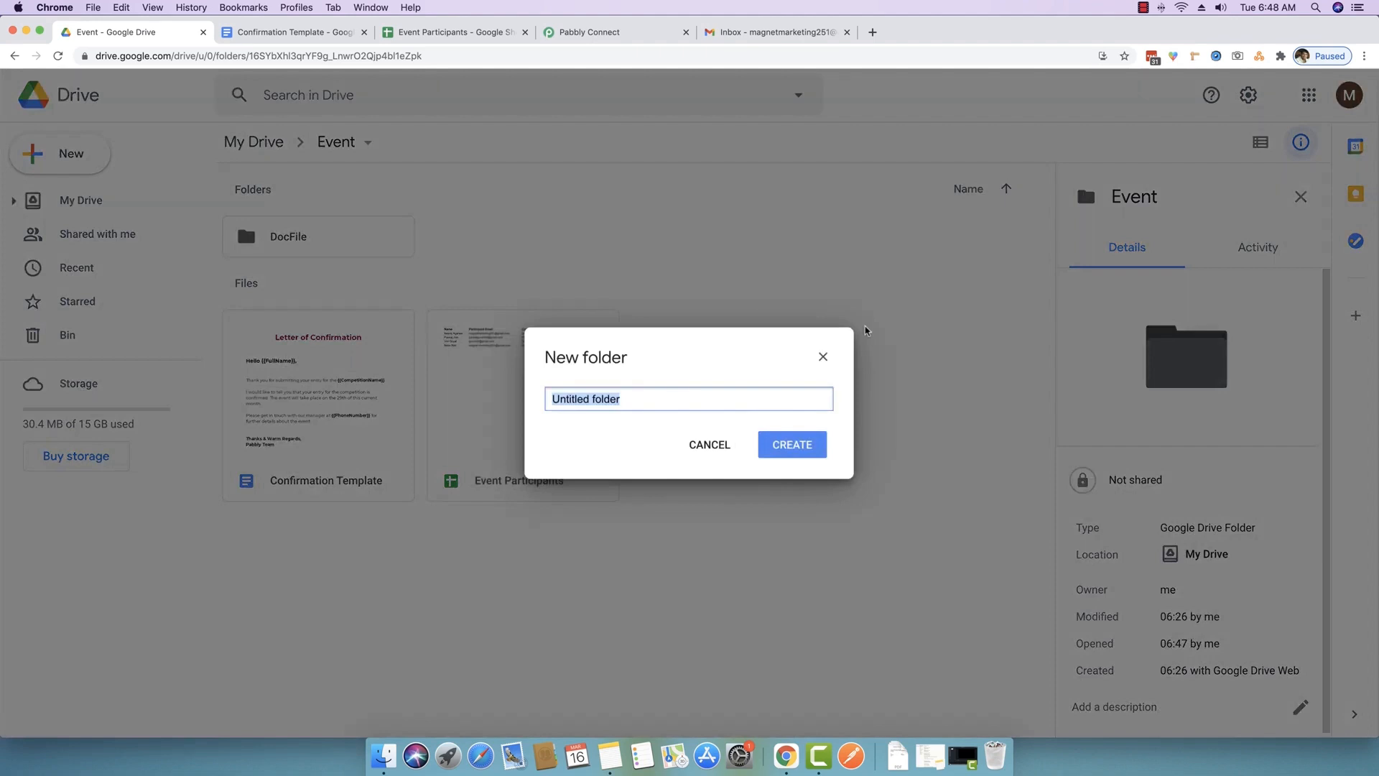
text(PDF )
text(ile)
click(793, 445)
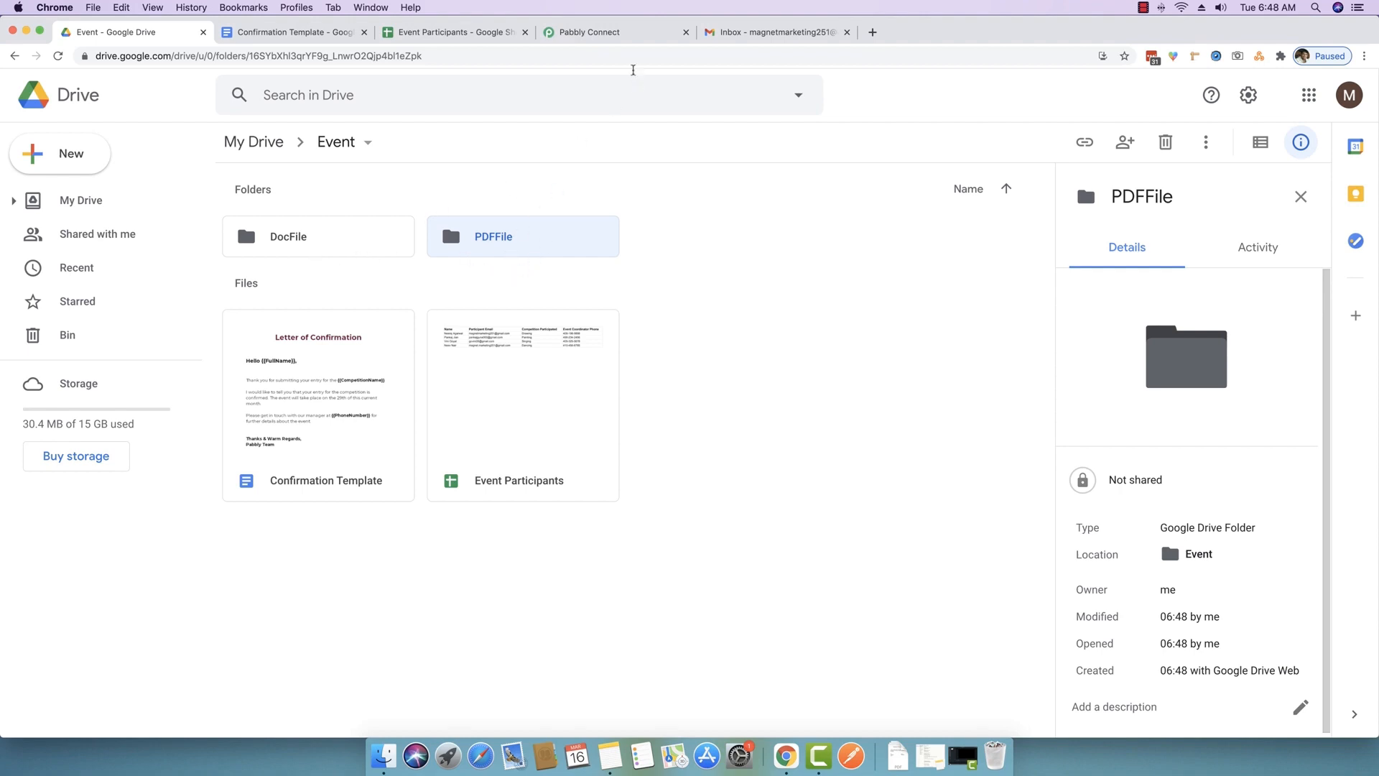
click(608, 37)
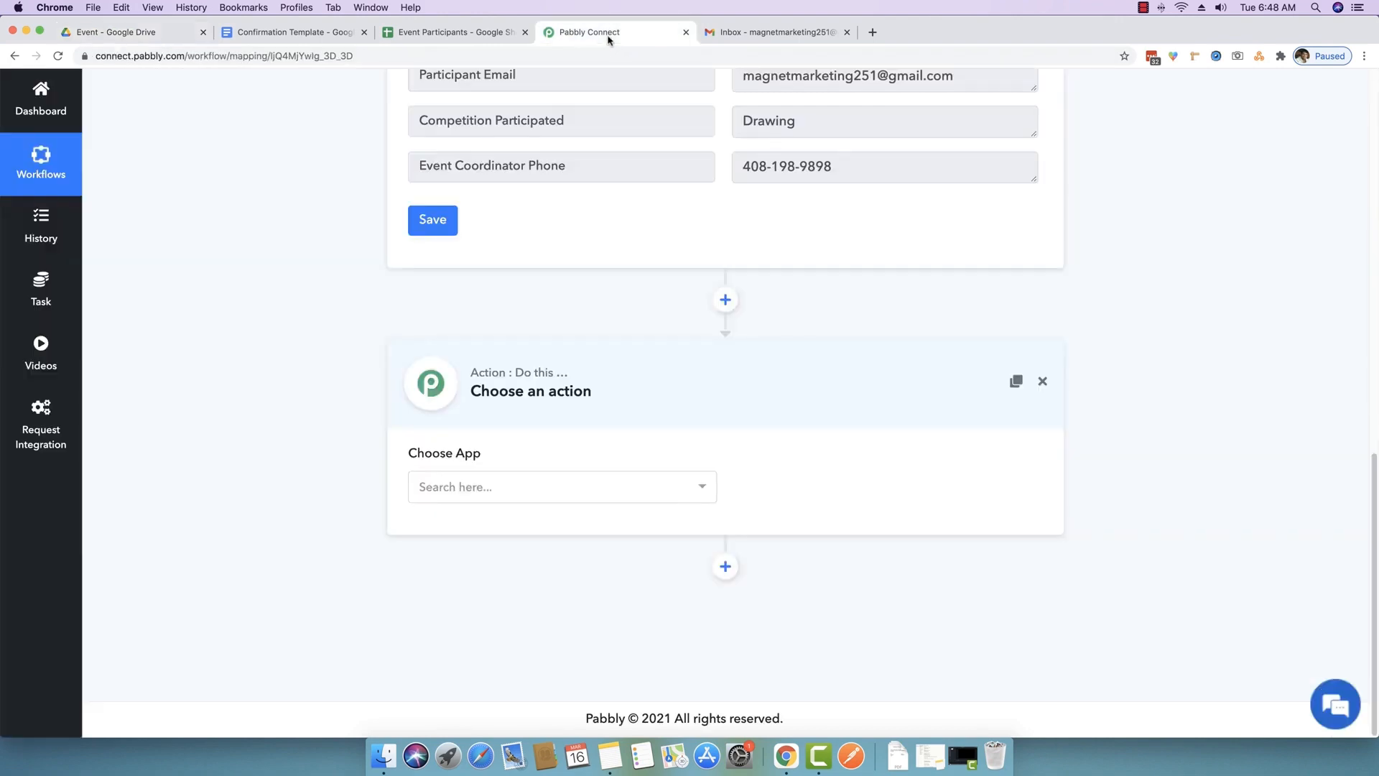
- Set the action to Google Docs 'Create Document from Template' and begin connecting a Google Docs account
click(470, 489)
text(google d)
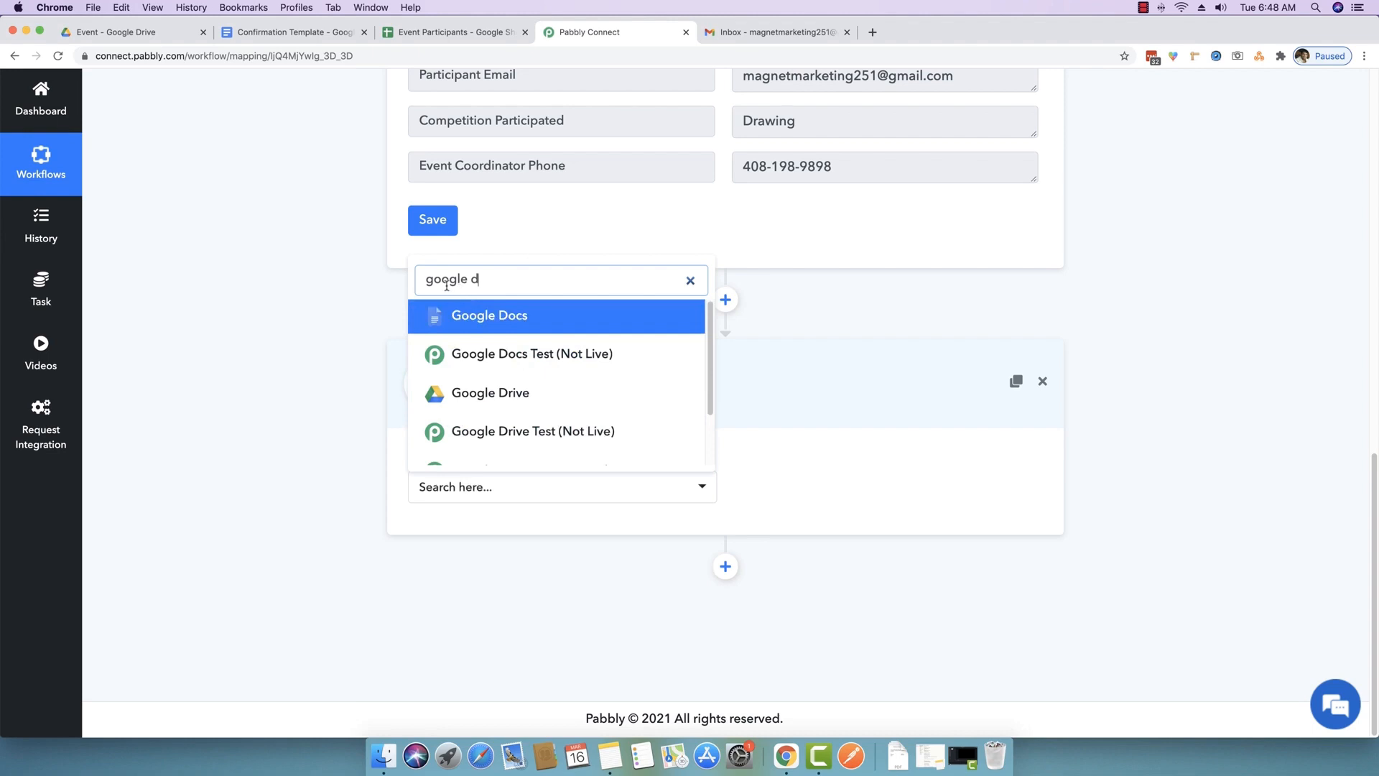
click(463, 316)
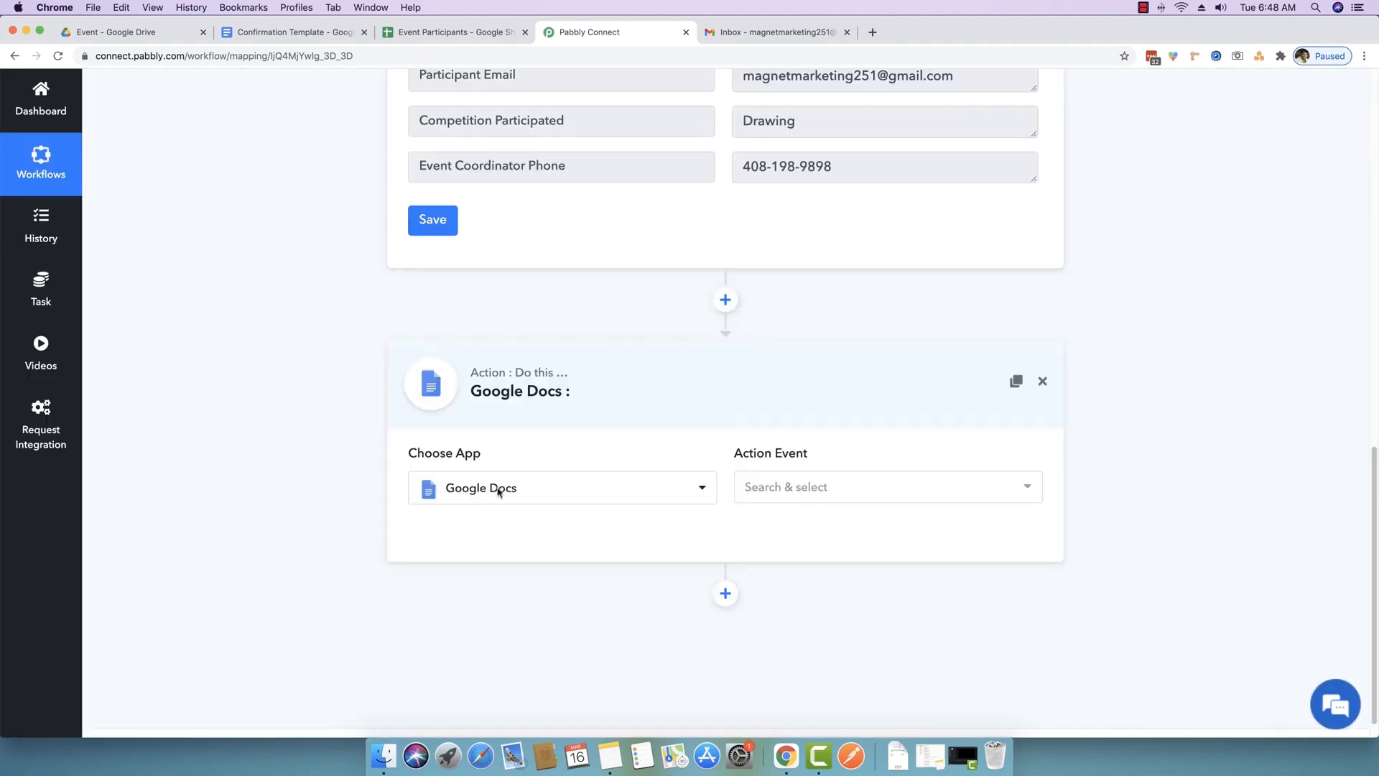
click(840, 487)
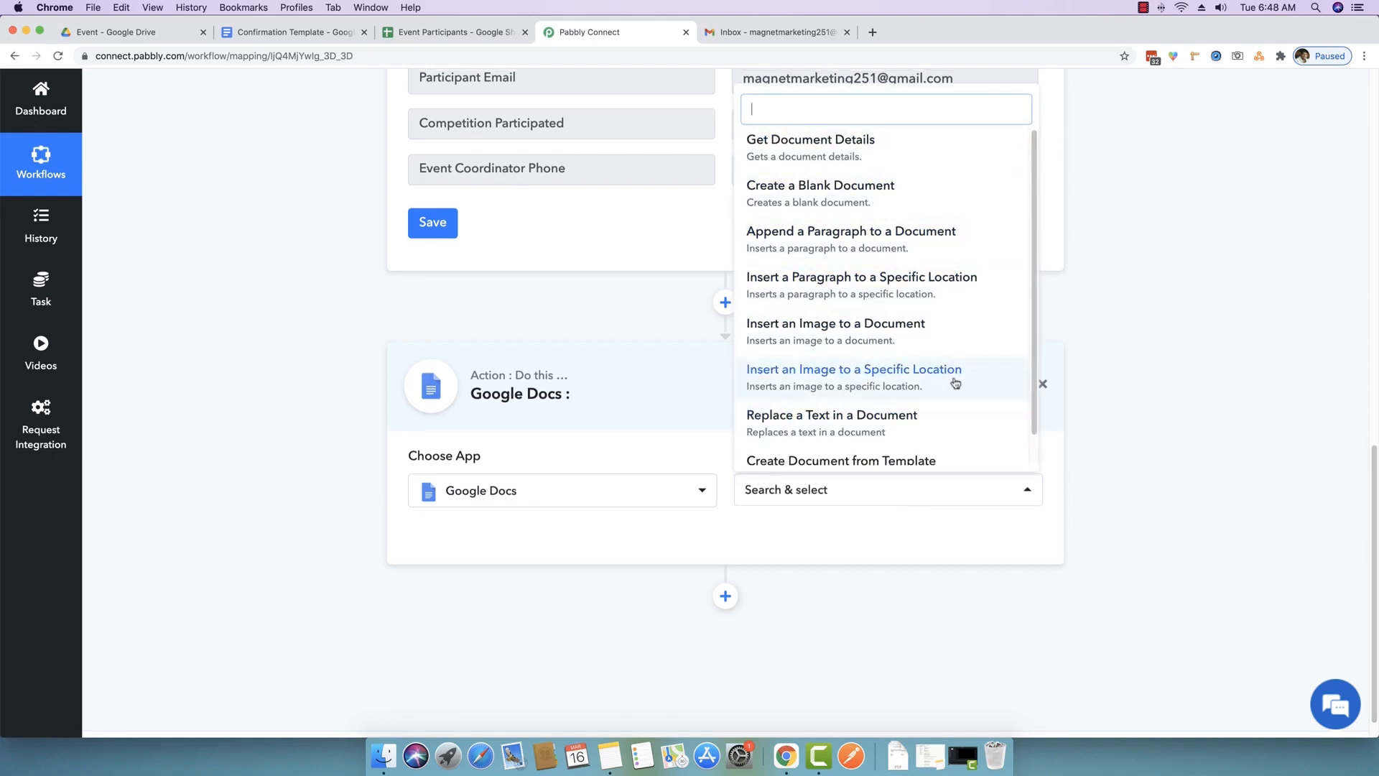
scroll(869, 434, down, 1)
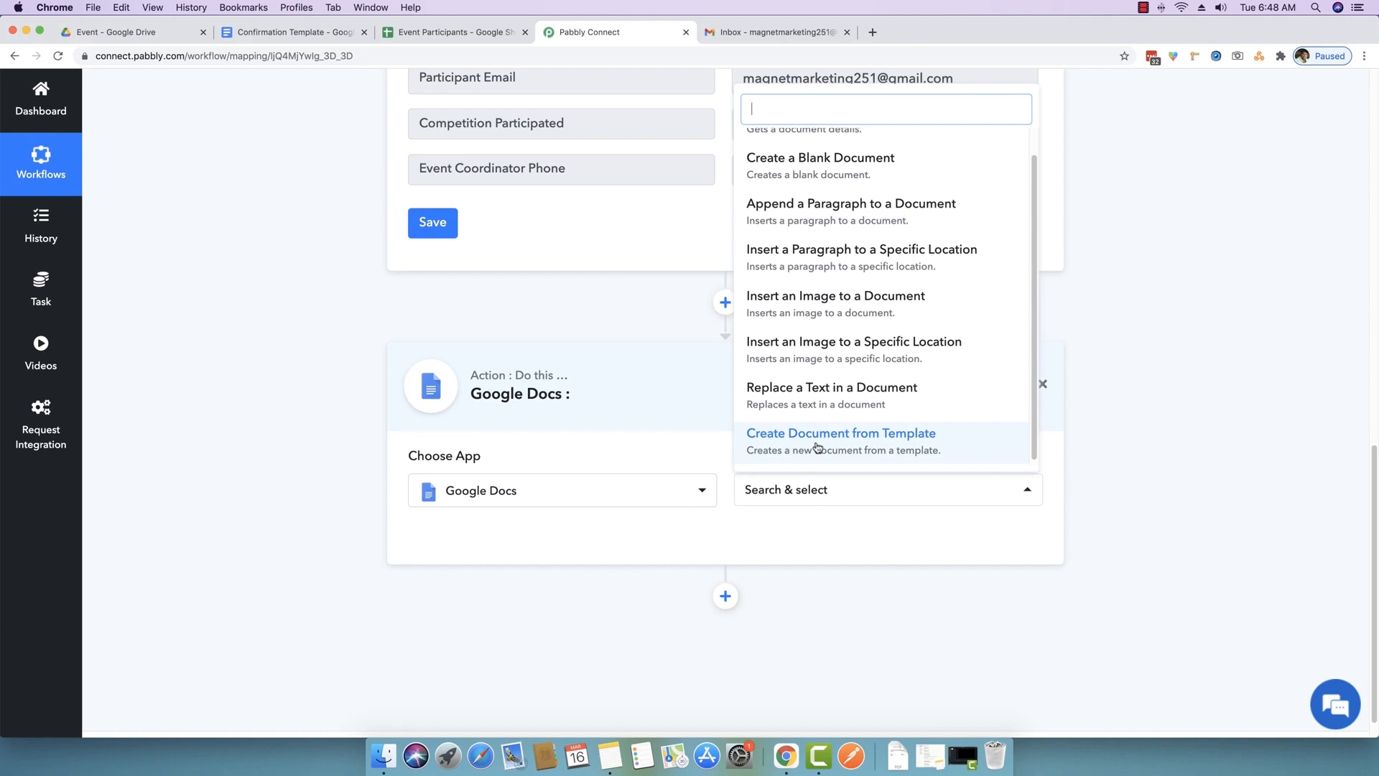
click(817, 446)
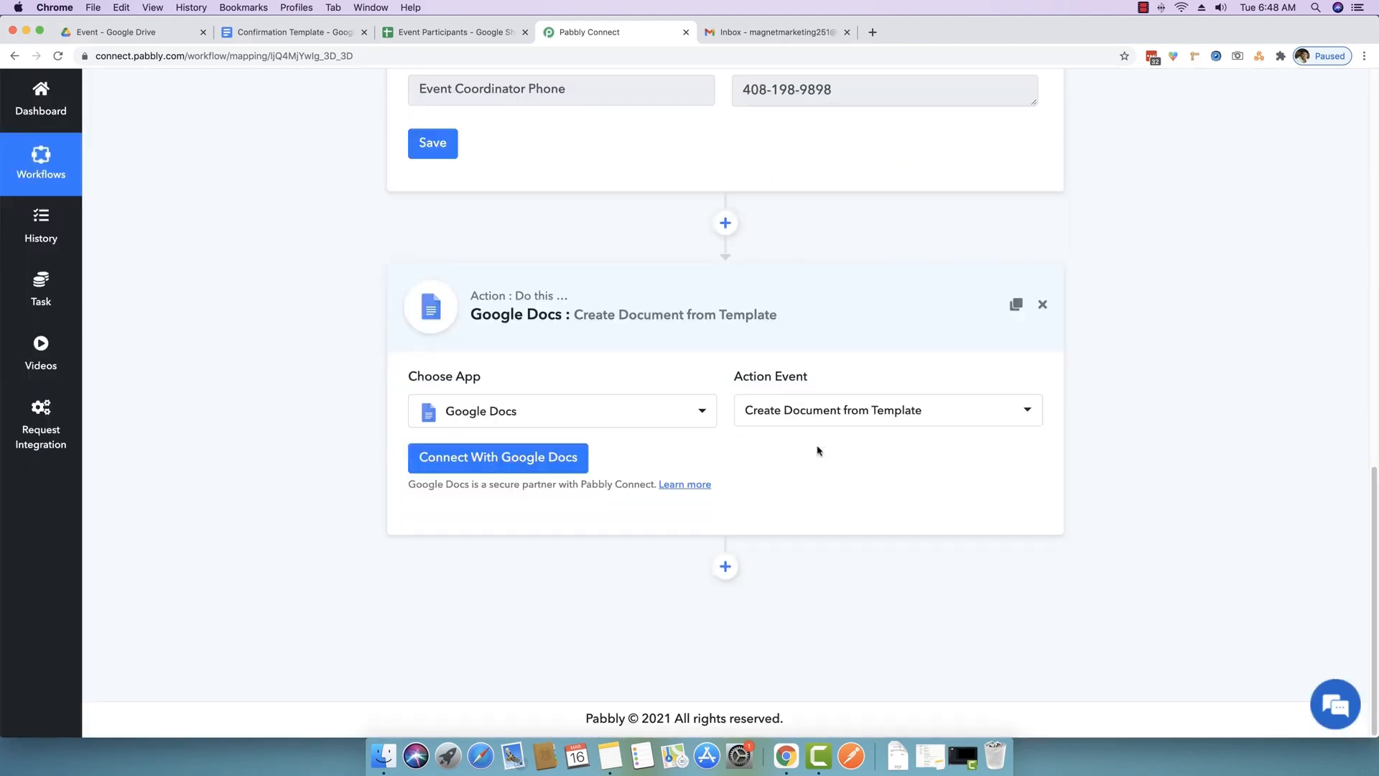
click(472, 467)
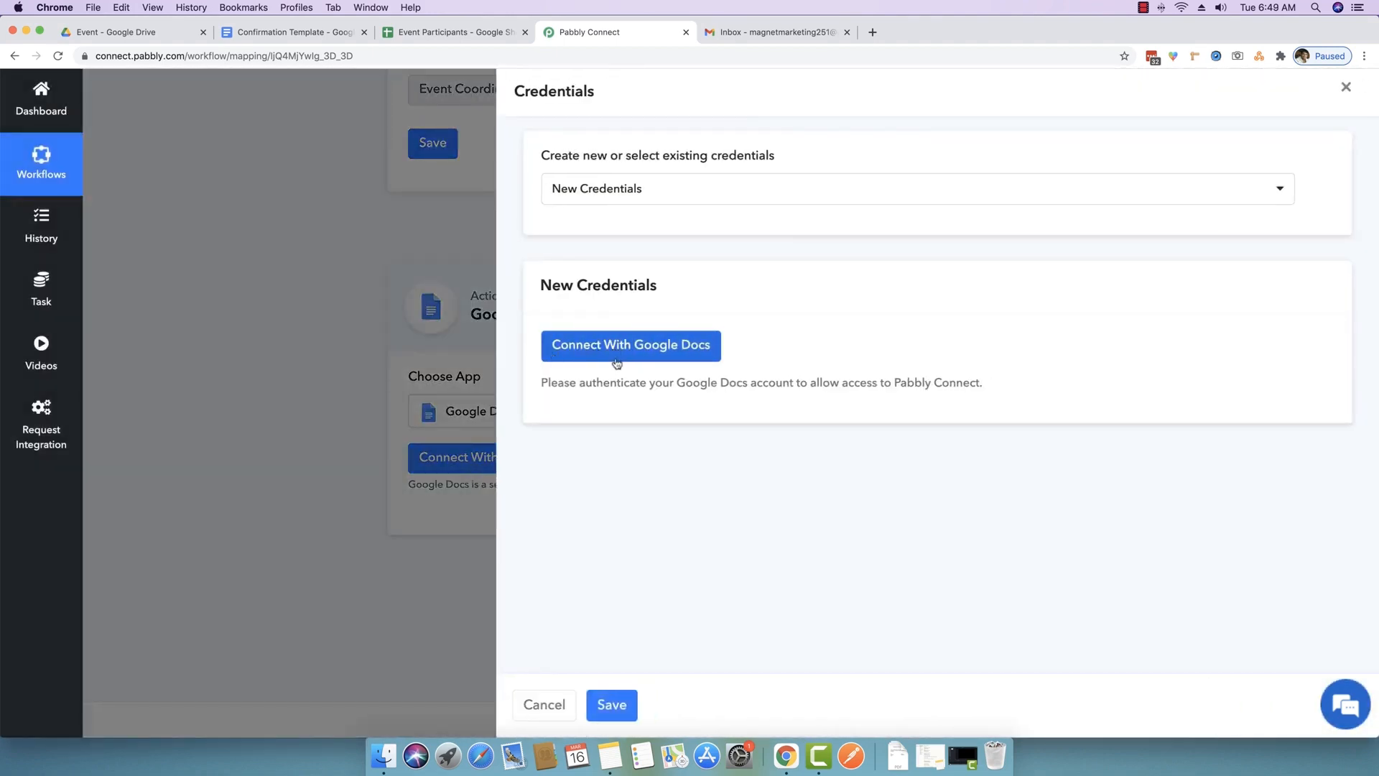
- Sign in with the Google account, allow Pabbly Connect access, and dismiss the success message
click(620, 355)
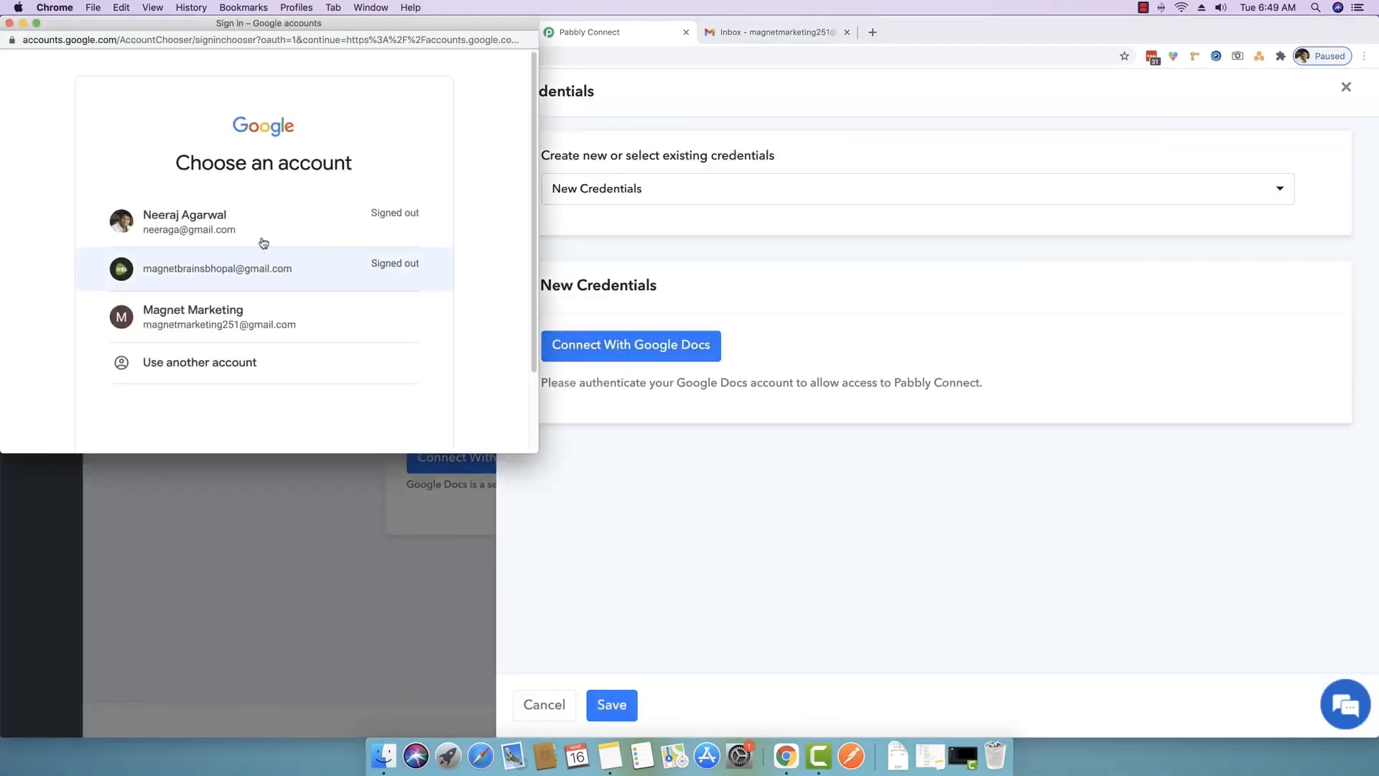
click(237, 326)
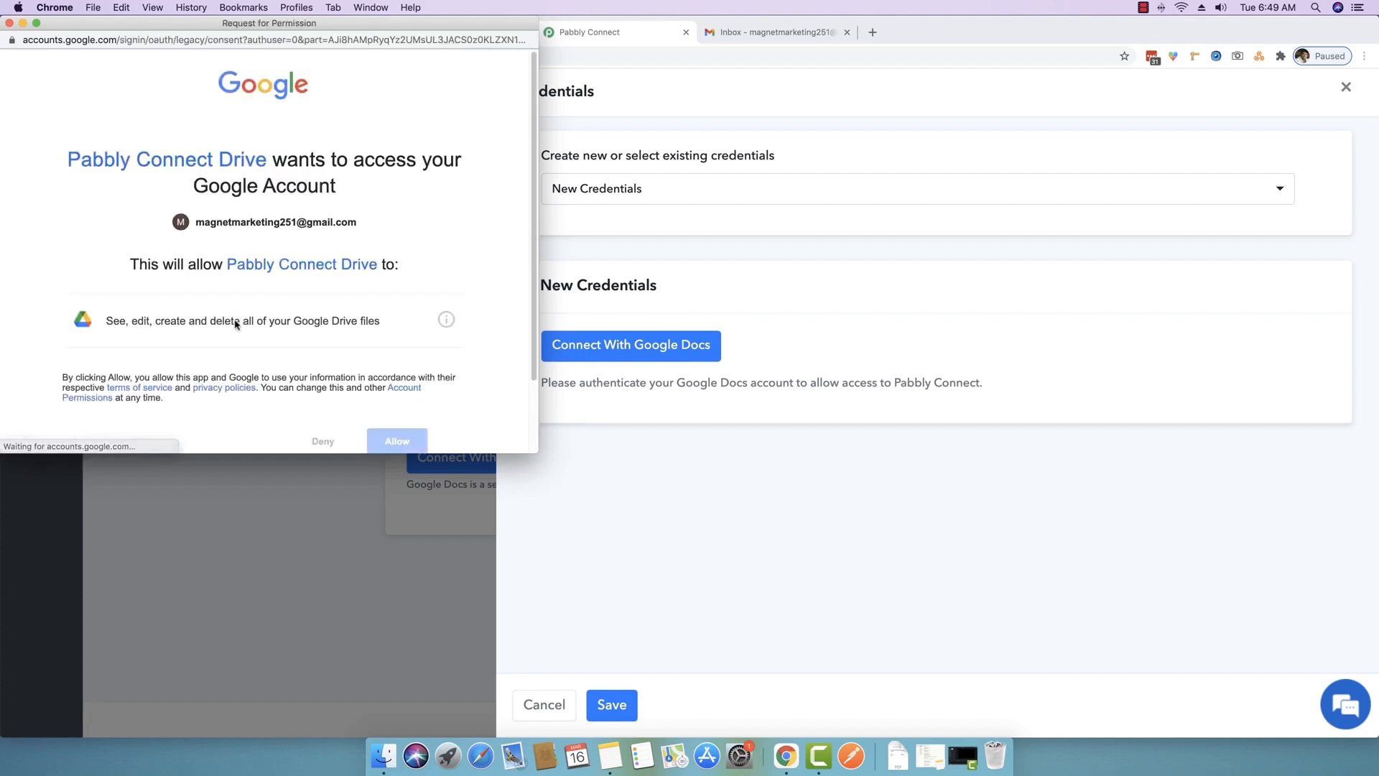
scroll(244, 323, down, 1)
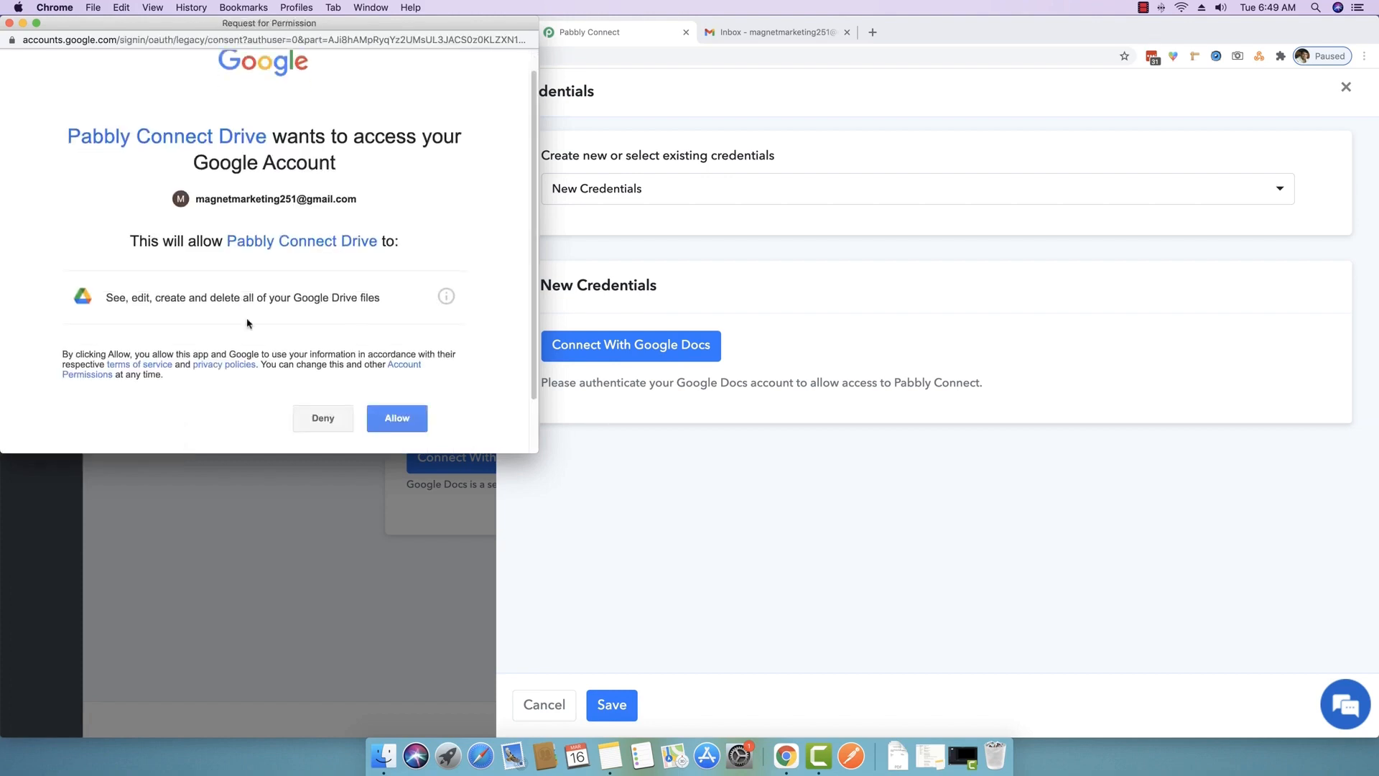
click(397, 419)
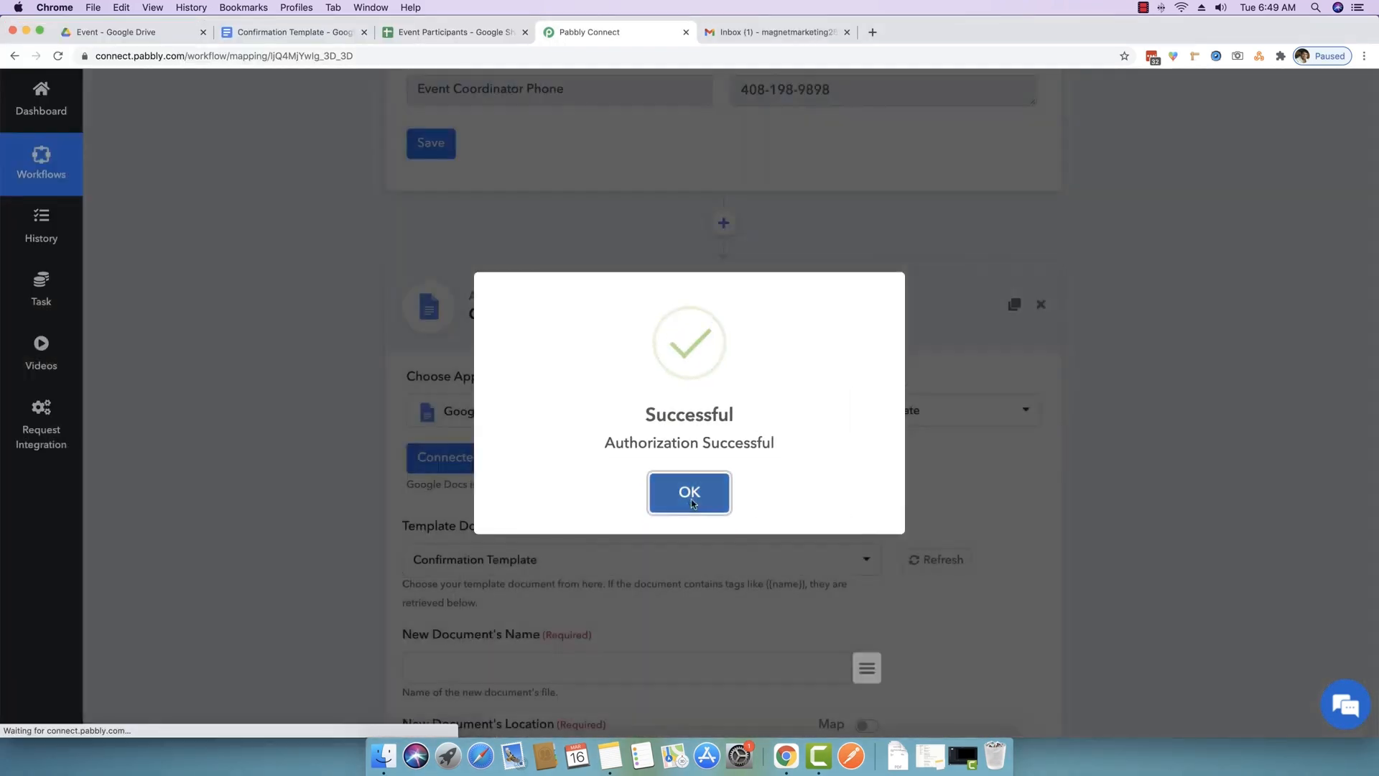
click(688, 502)
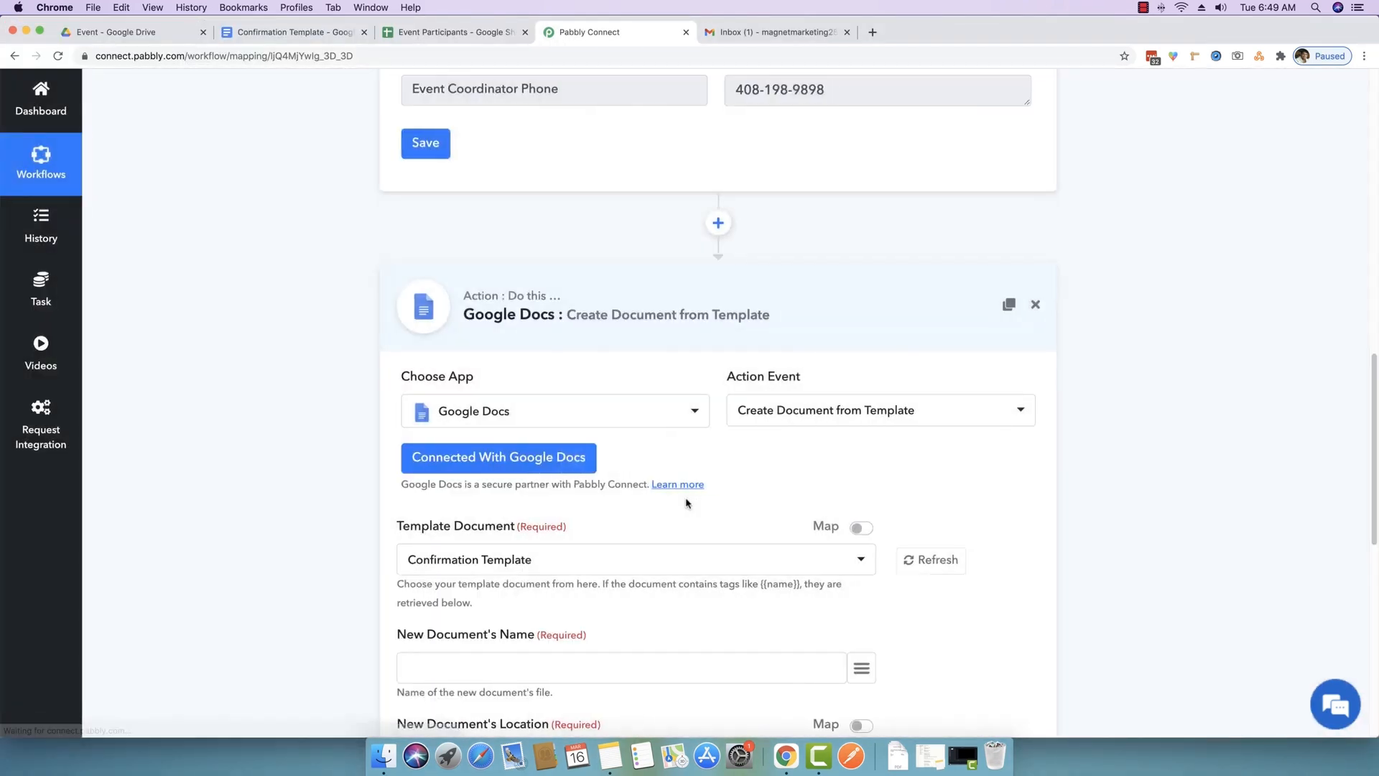
- Keep Confirmation Template selected as the Template Document and turn on its Map toggle
scroll(686, 503, down, 2)
scroll(686, 503, down, 2)
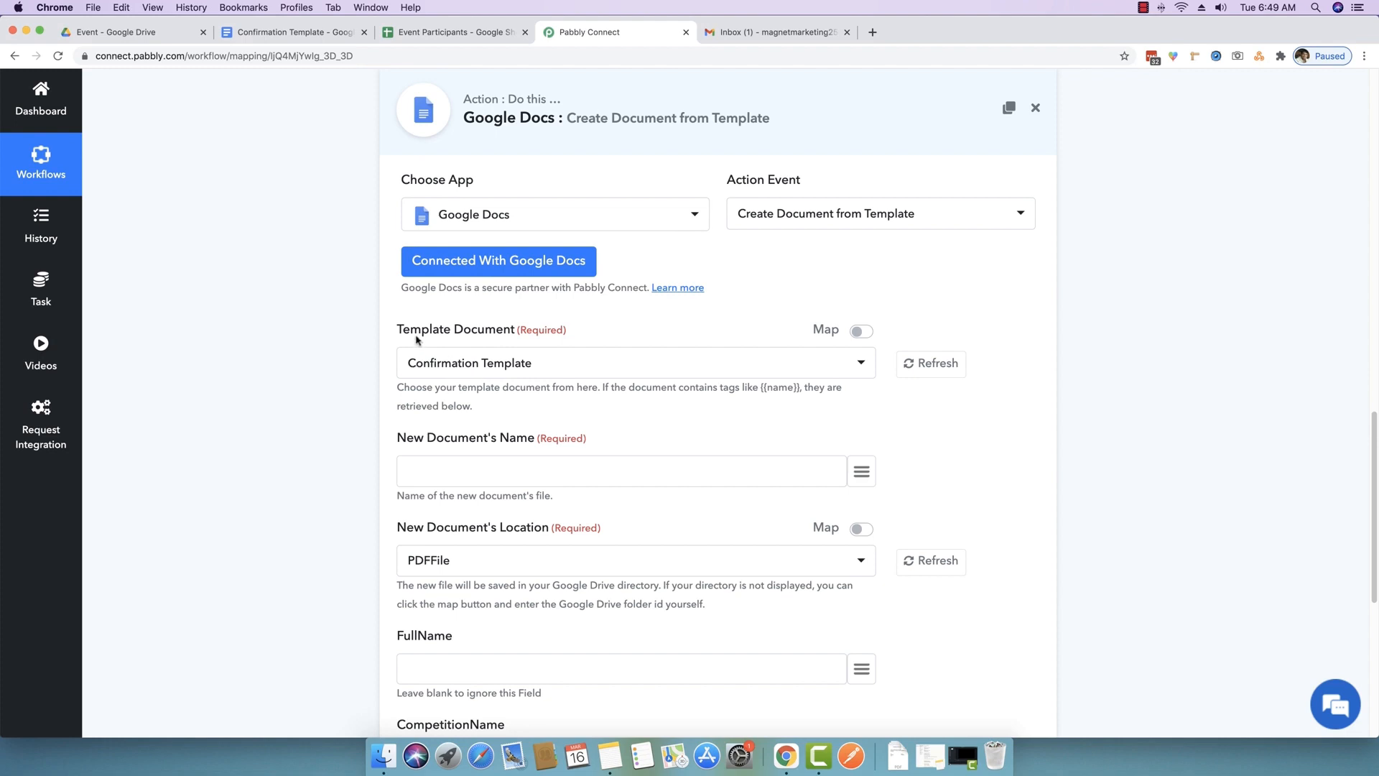
click(512, 376)
click(510, 375)
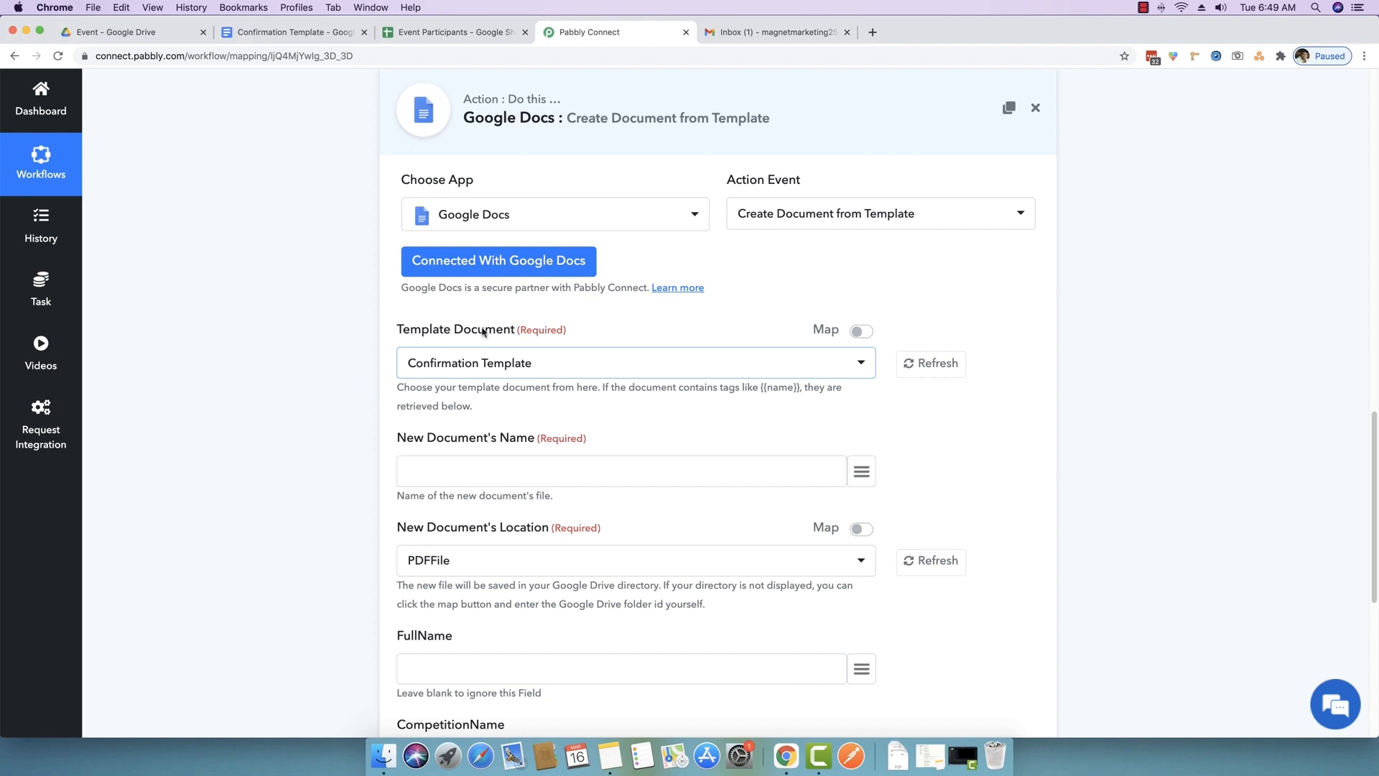
click(447, 376)
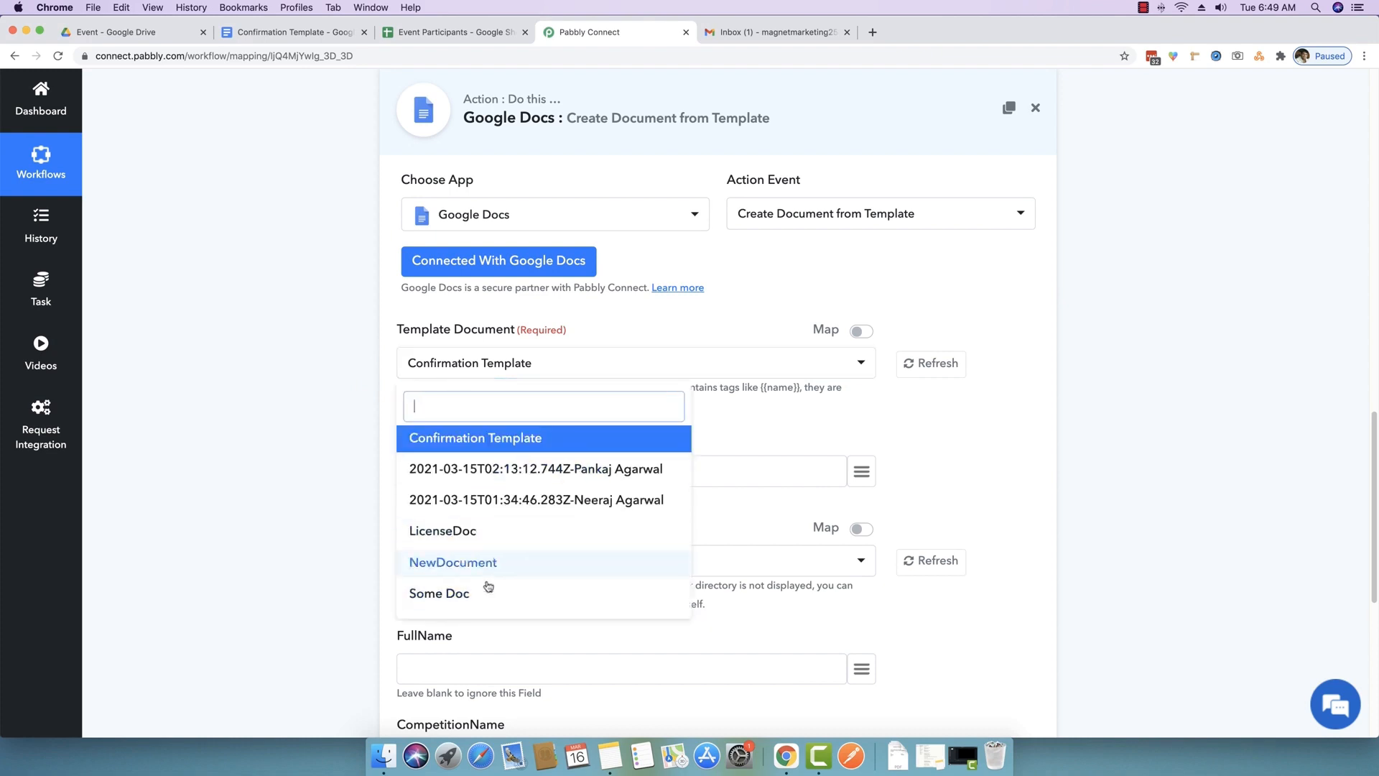
click(317, 446)
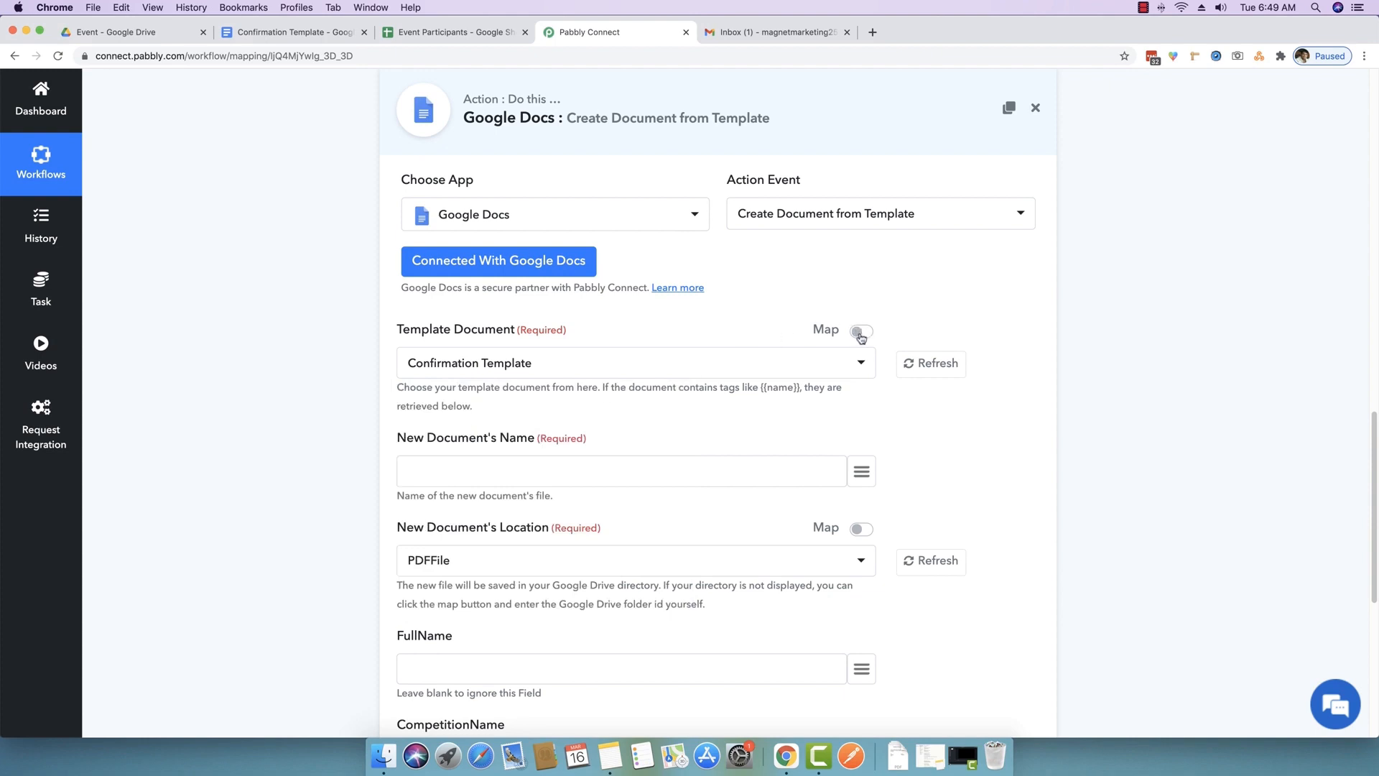
click(860, 332)
click(861, 332)
click(861, 332)
- Copy the Confirmation Template's document ID from its Google Docs address into the Template Document field
click(241, 36)
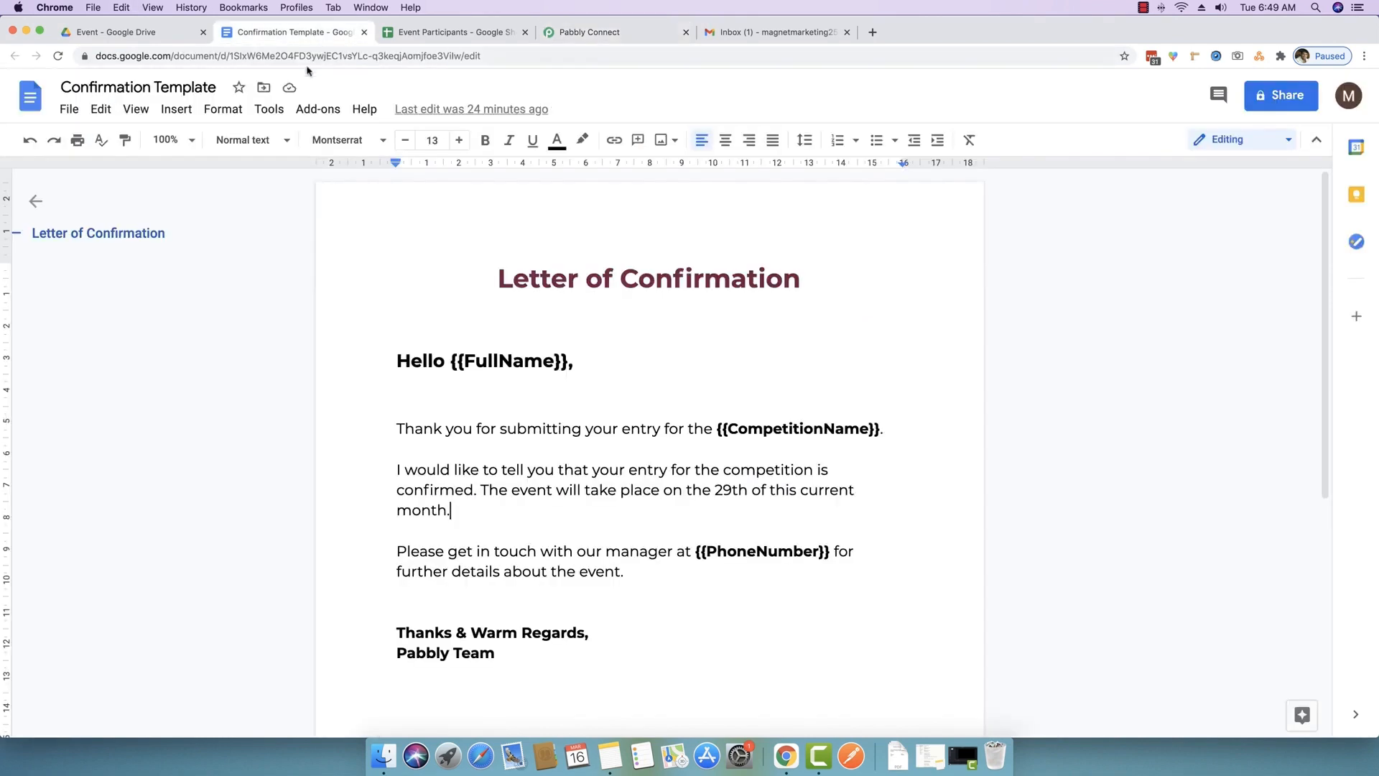
drag(231, 57, 460, 57)
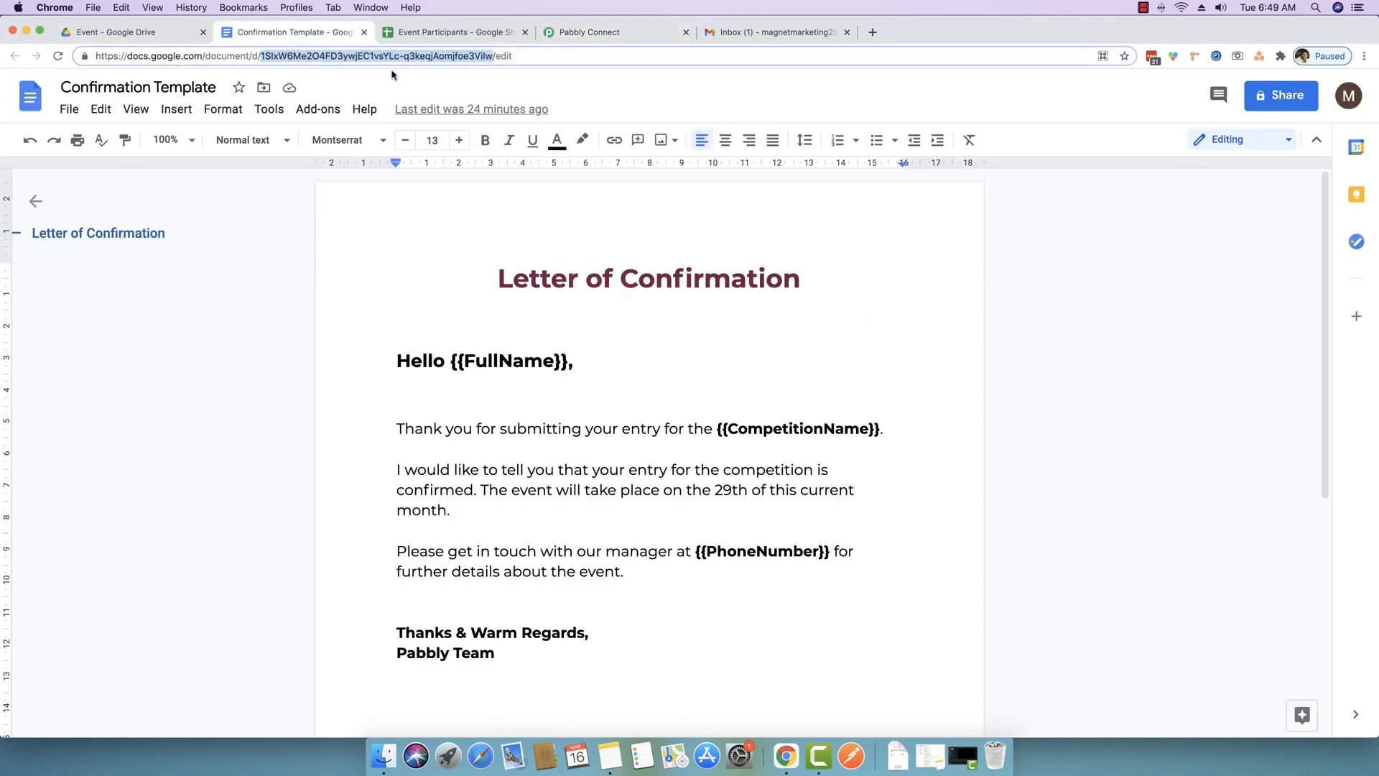
right_click(381, 57)
click(411, 141)
right_click(366, 54)
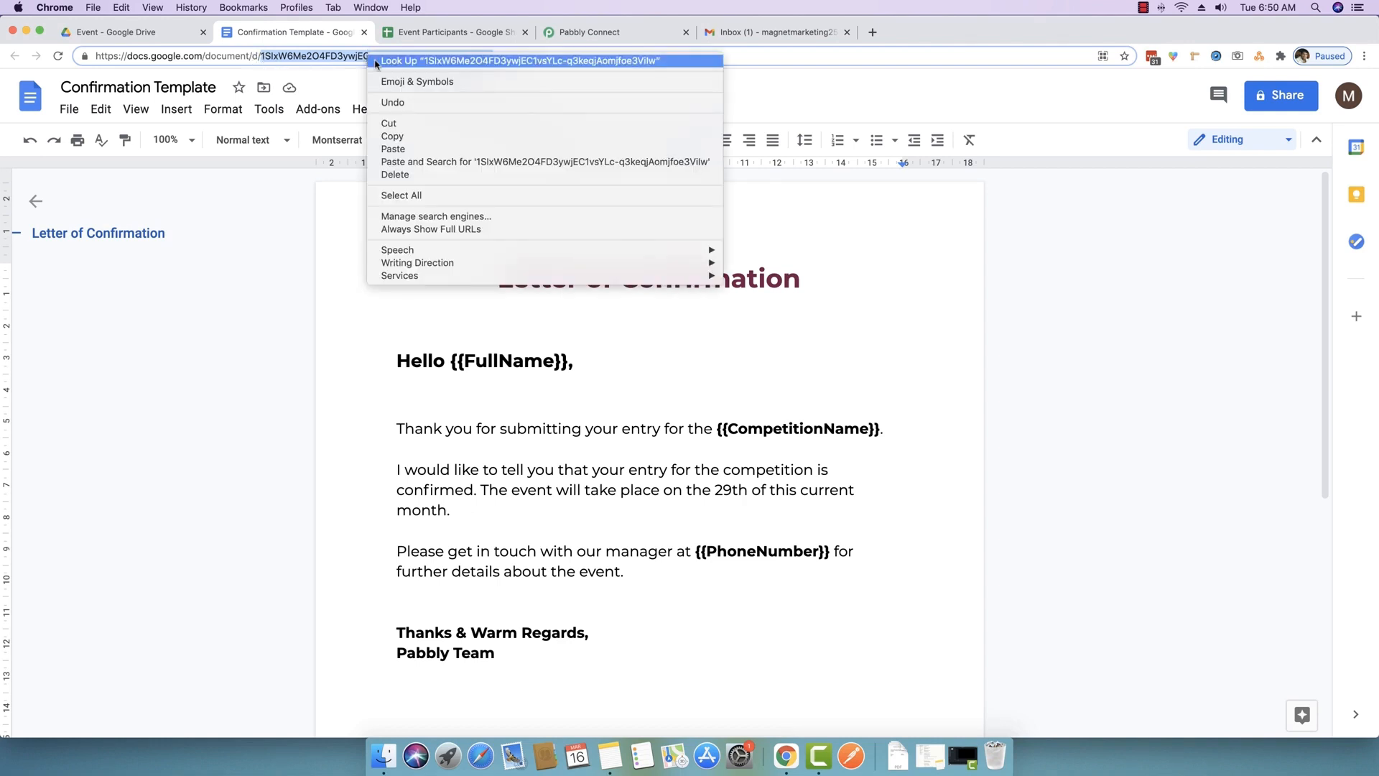
click(411, 138)
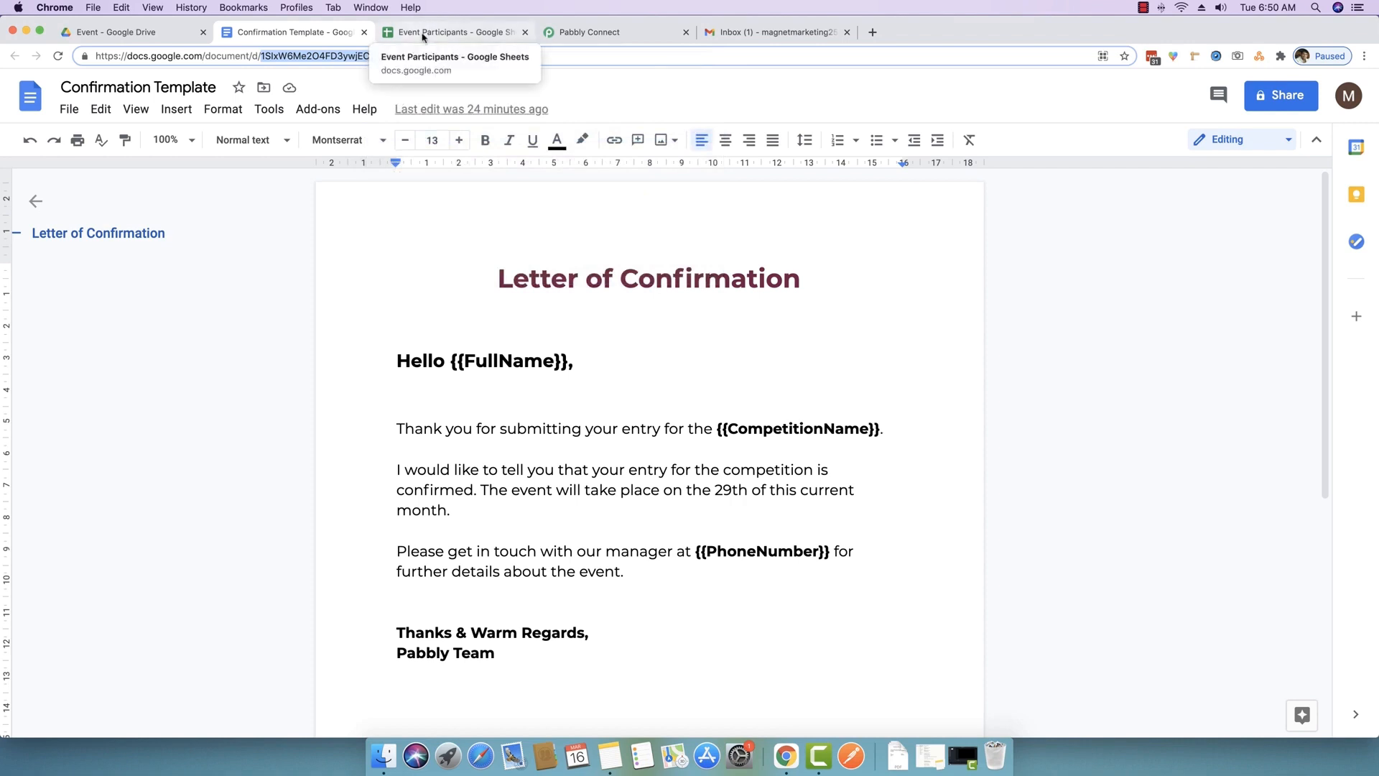
click(574, 31)
drag(718, 360, 408, 360)
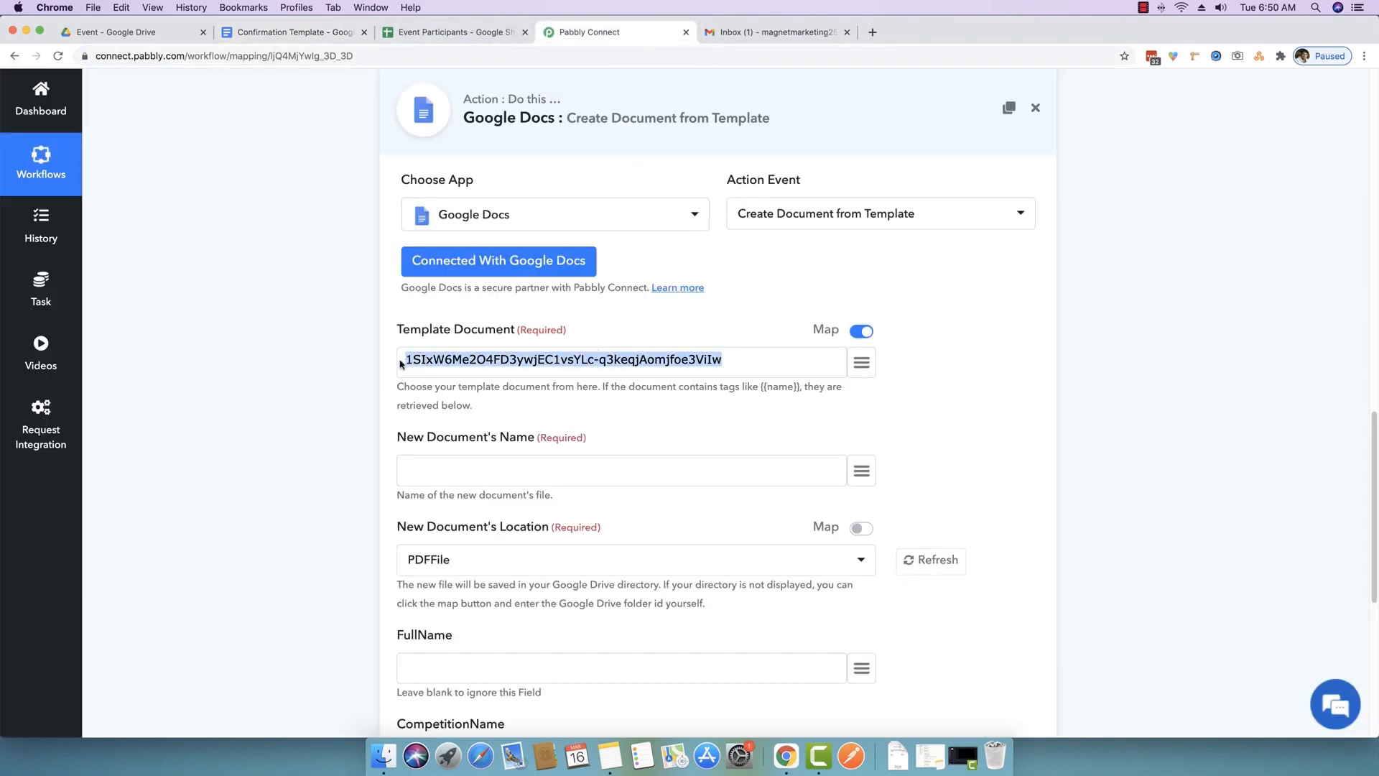
- Switch Template Document back to the list choice with Confirmation Template selected
click(861, 332)
click(509, 369)
click(509, 369)
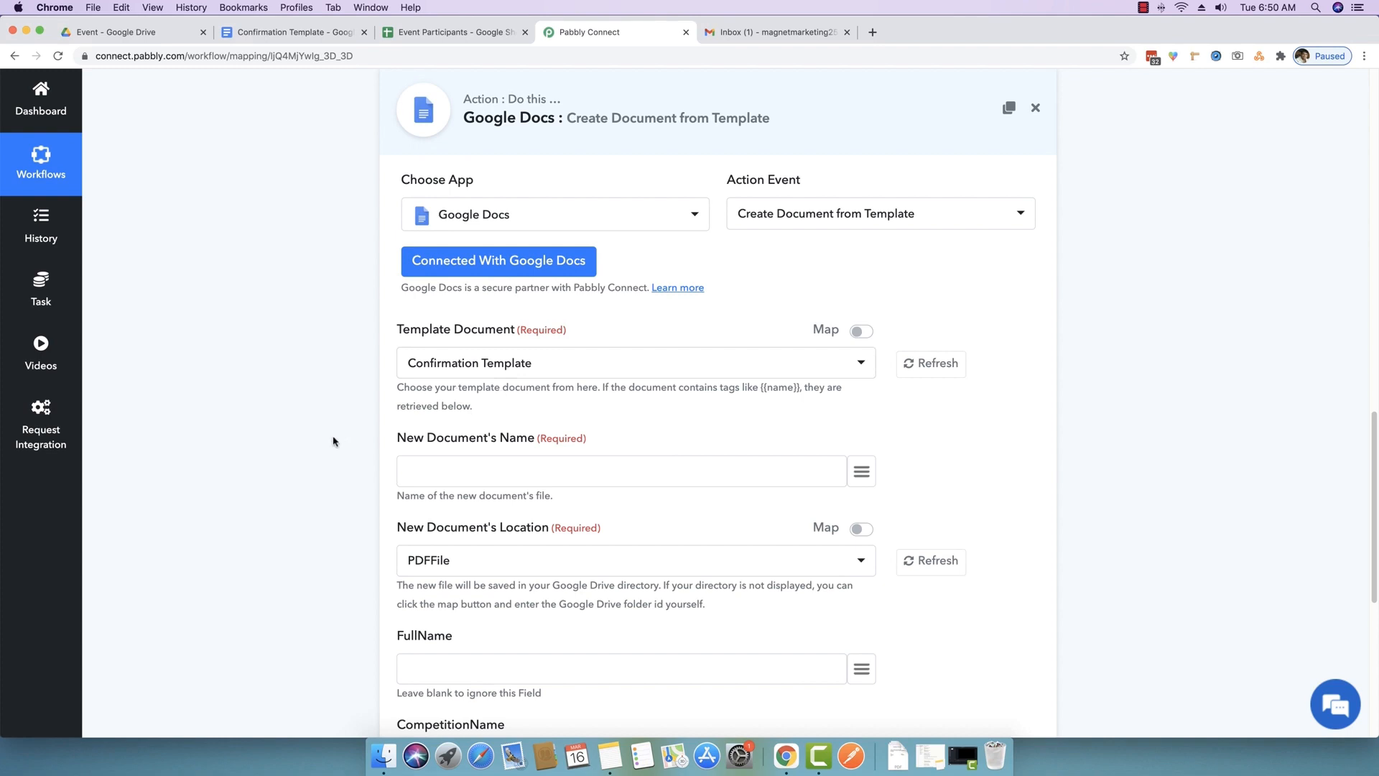
scroll(329, 442, down, 2)
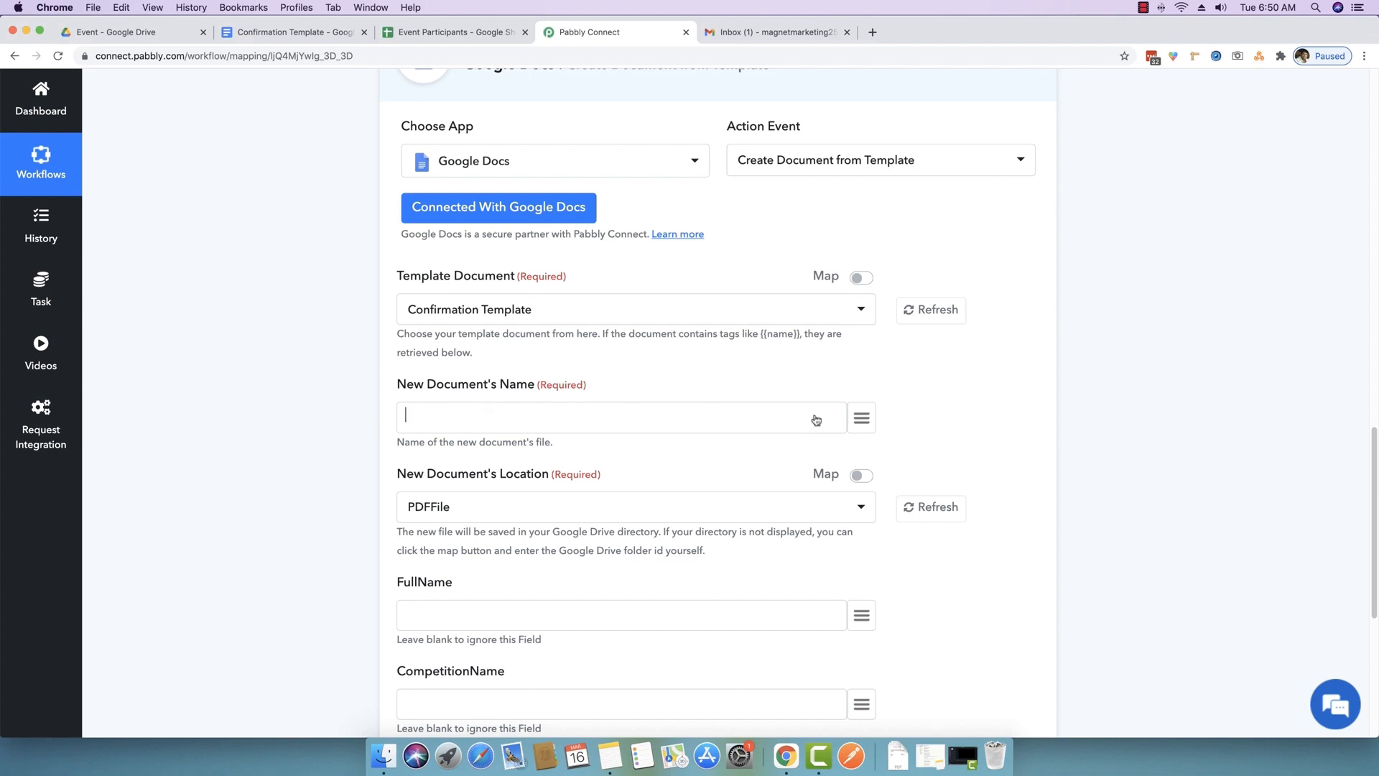
click(862, 418)
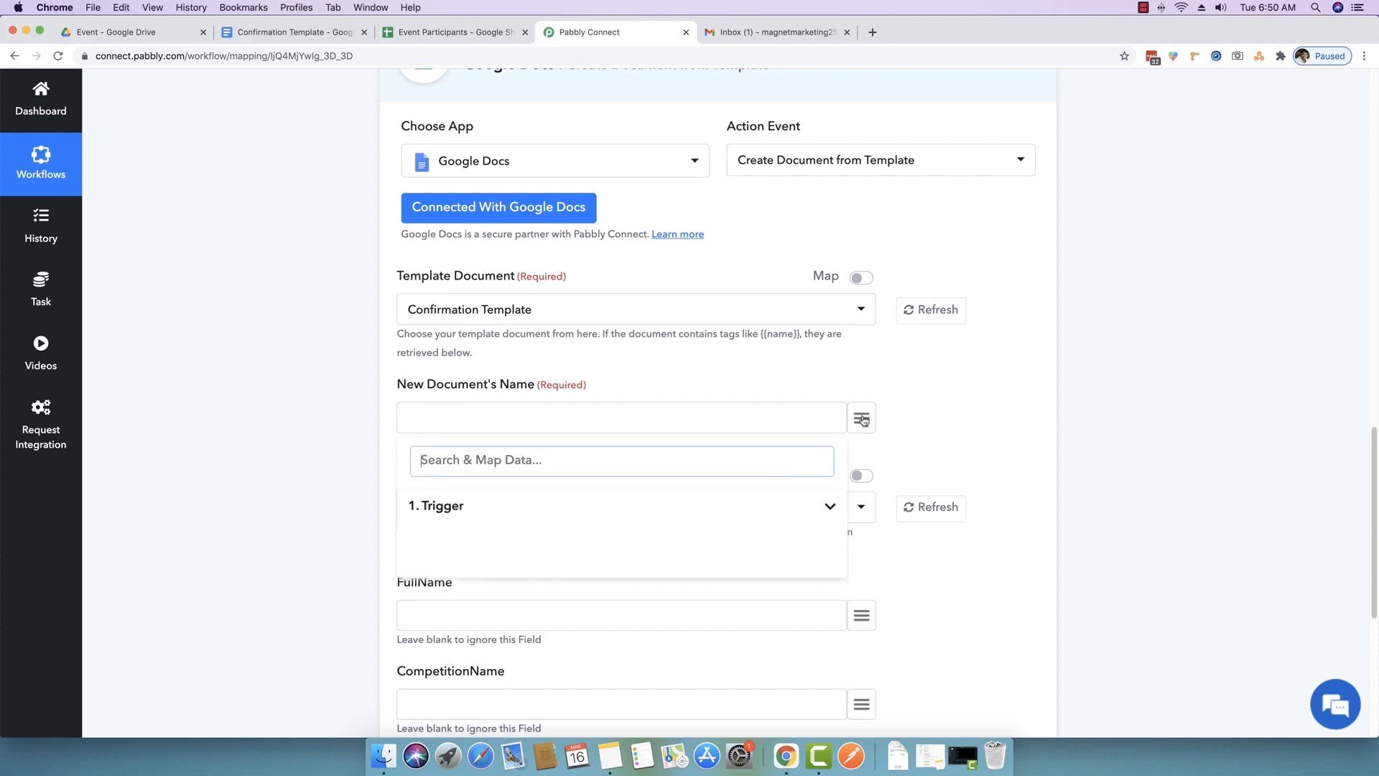
click(863, 420)
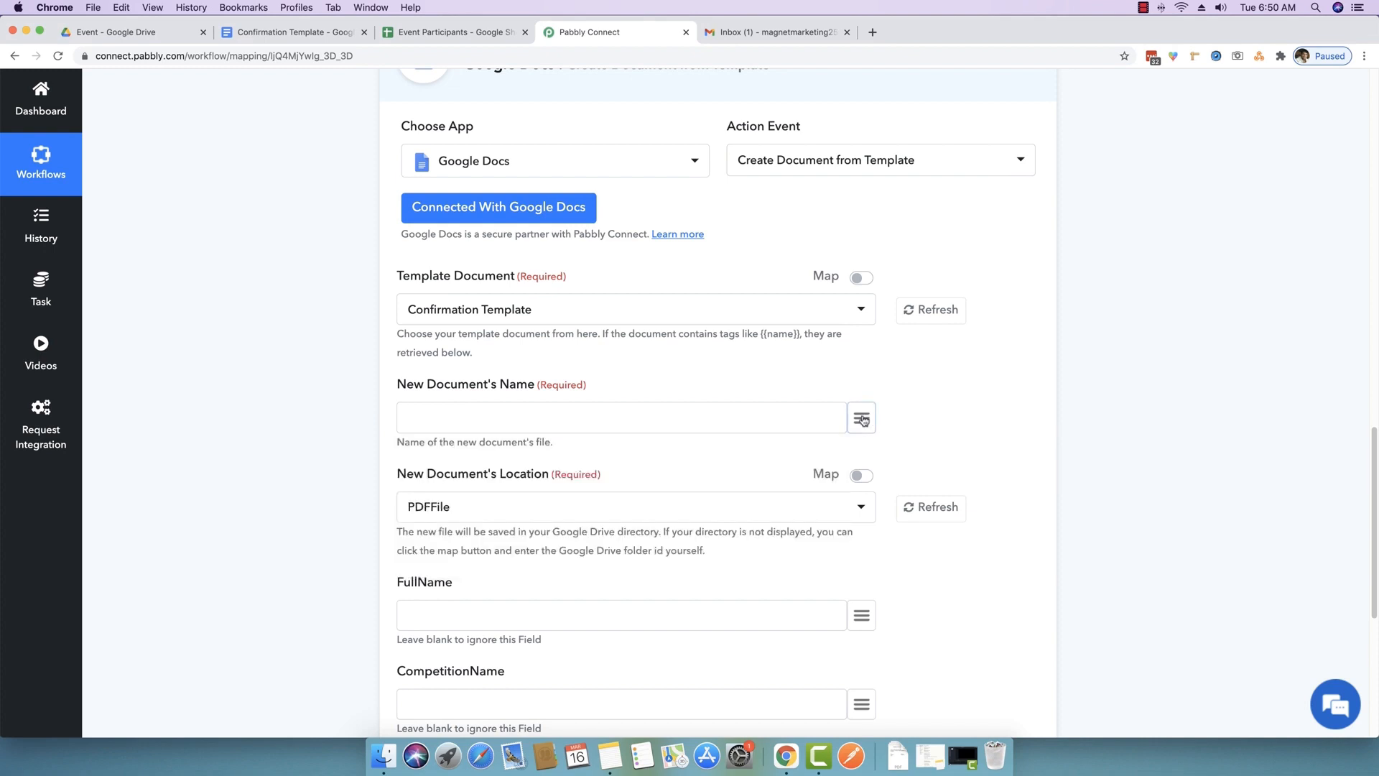
scroll(862, 419, up, 10)
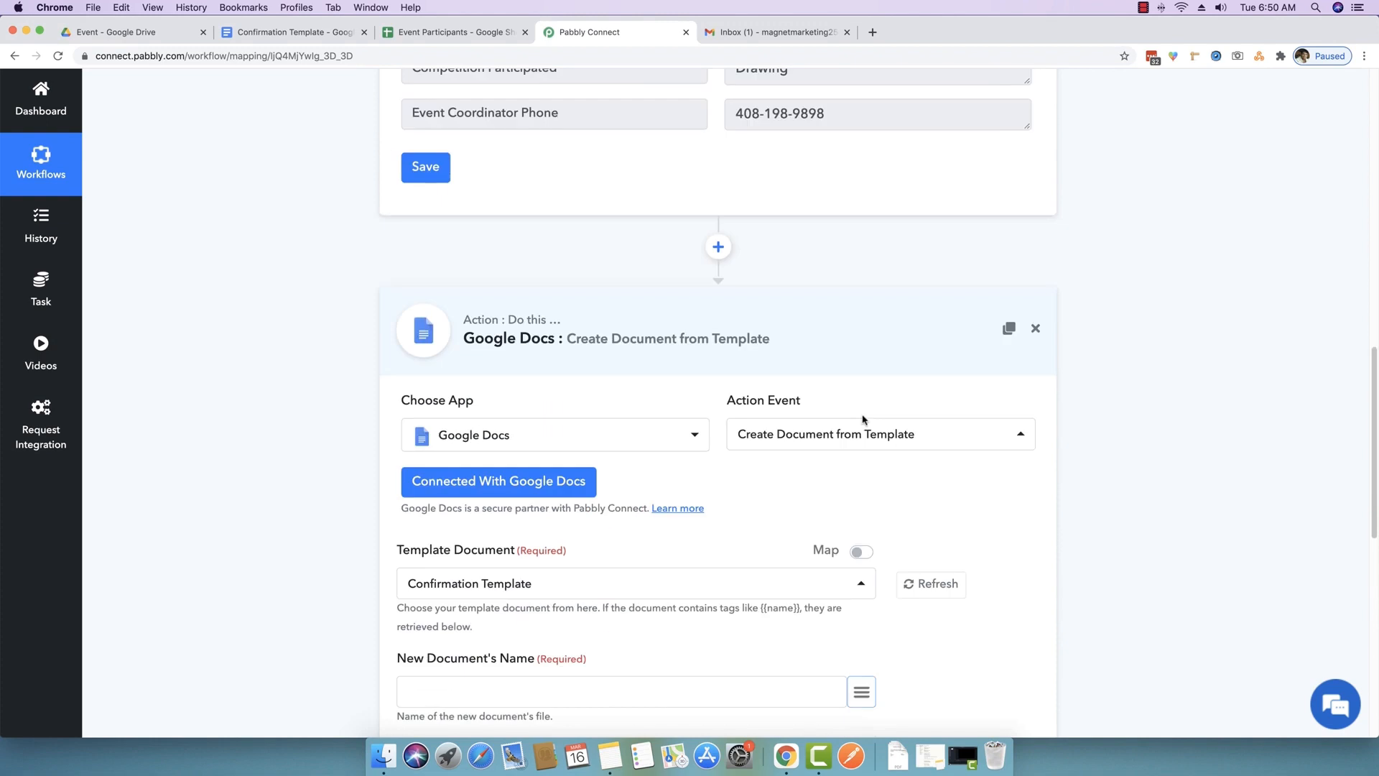
- Set New Document's Name to the trigger's Name and Competition Participated values, joined by a hyphen
drag(857, 196, 725, 196)
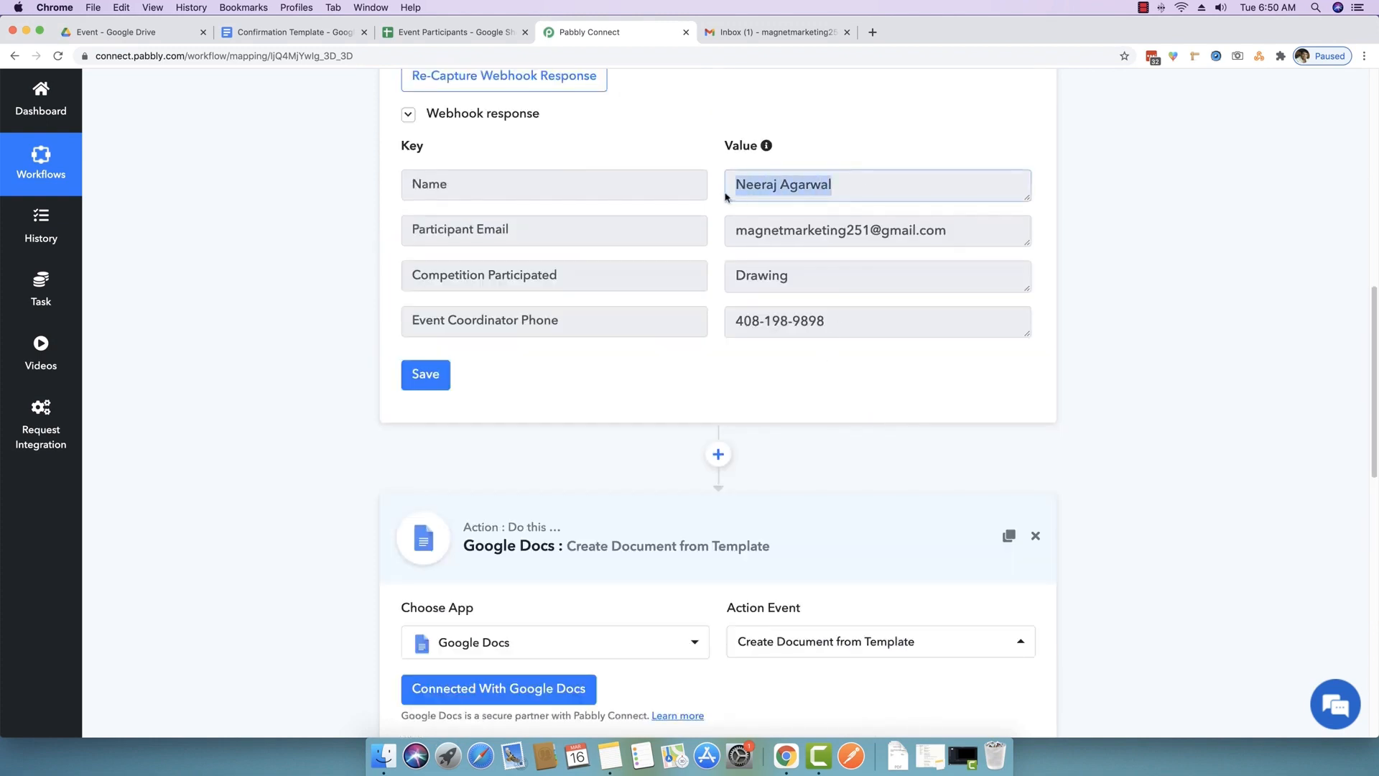
click(335, 401)
scroll(307, 434, down, 10)
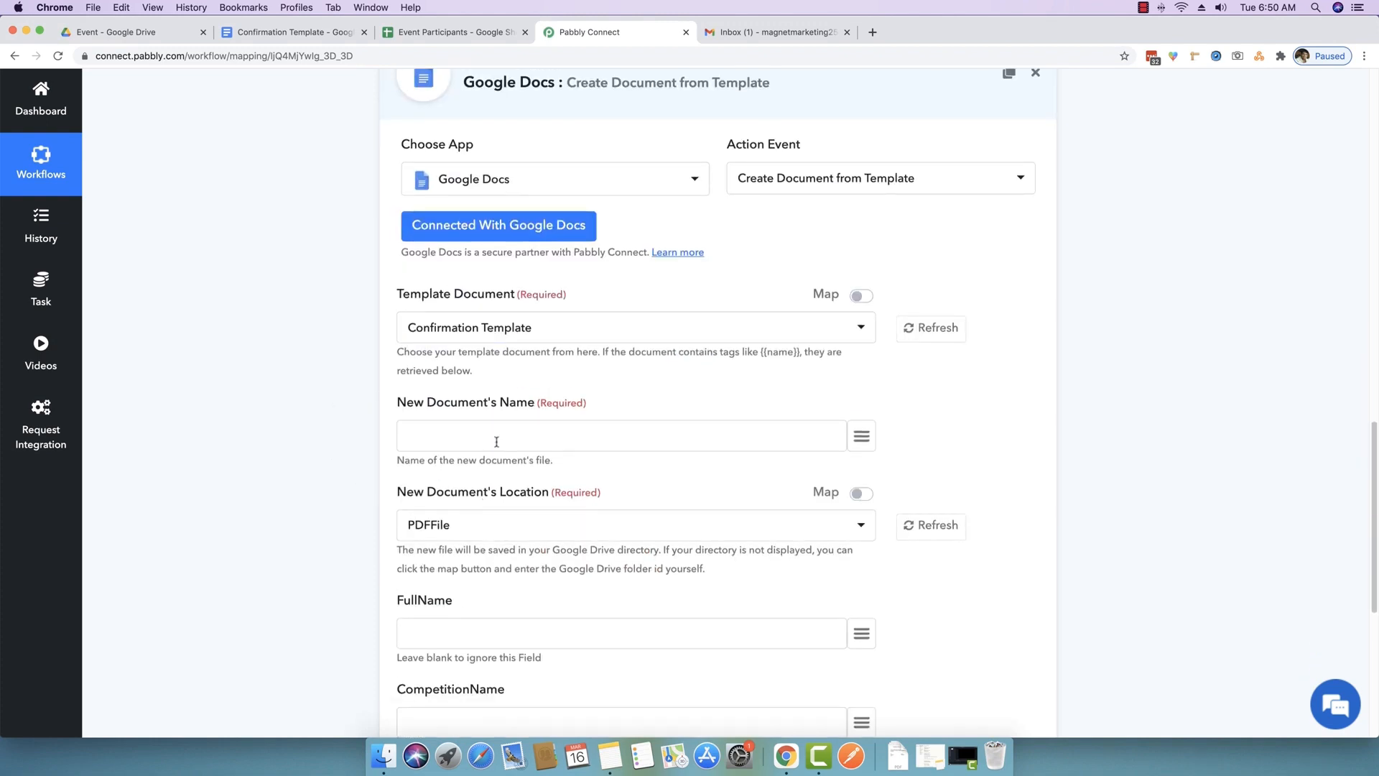
click(863, 438)
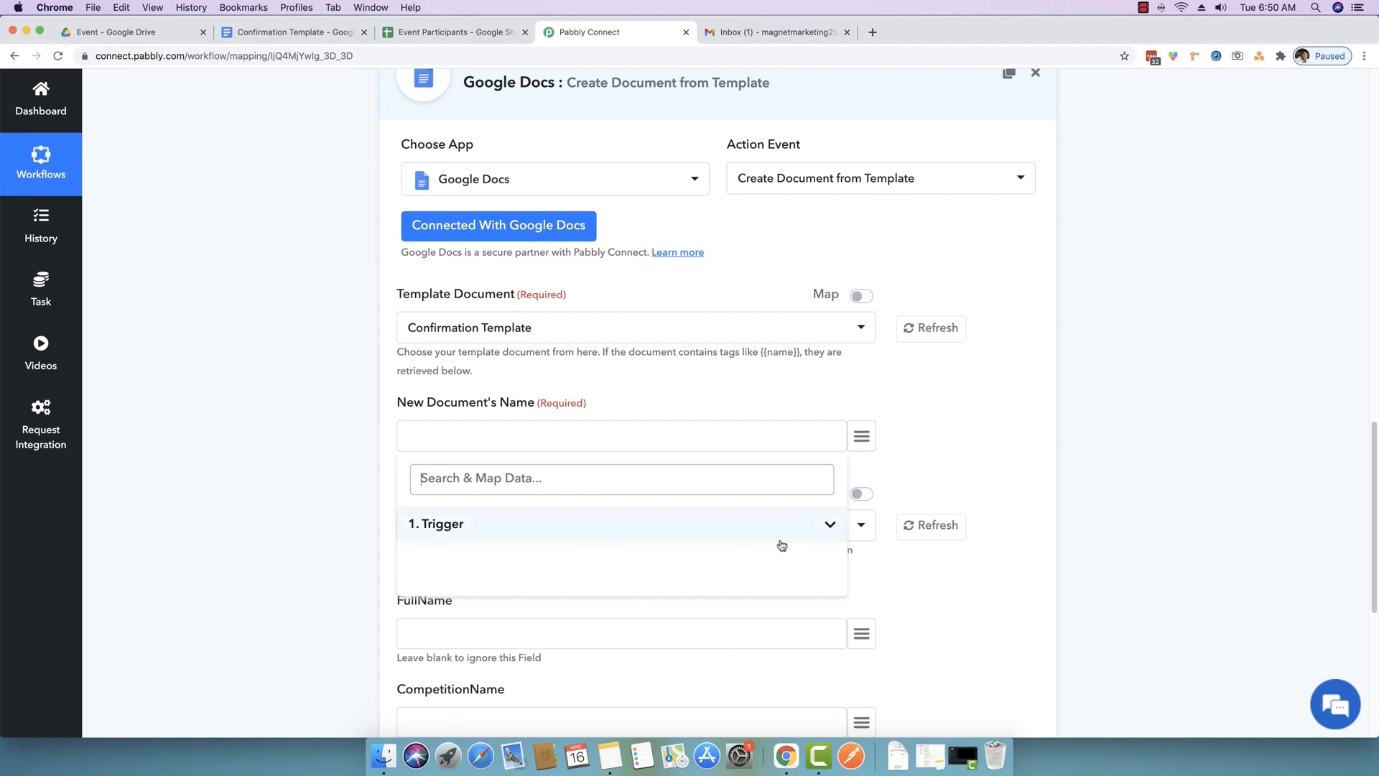
click(831, 528)
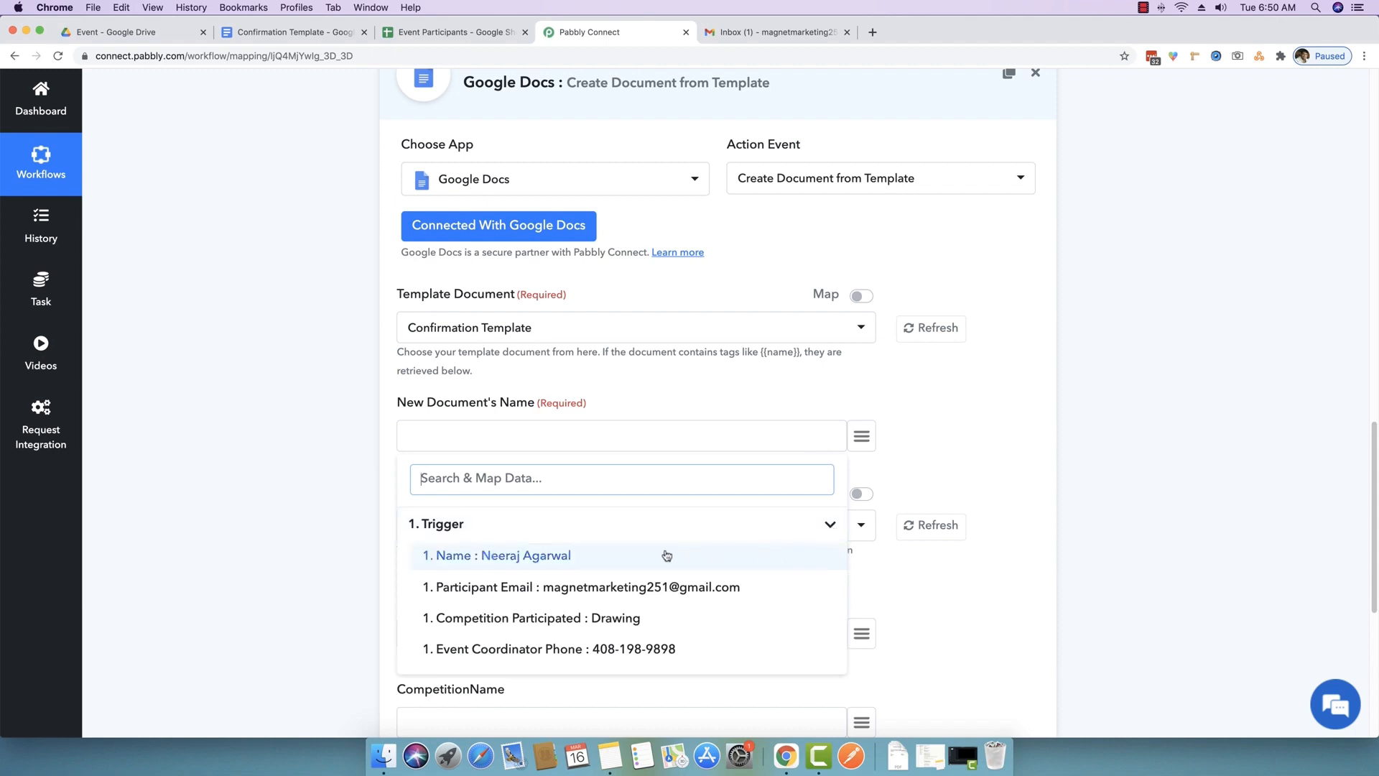
click(479, 557)
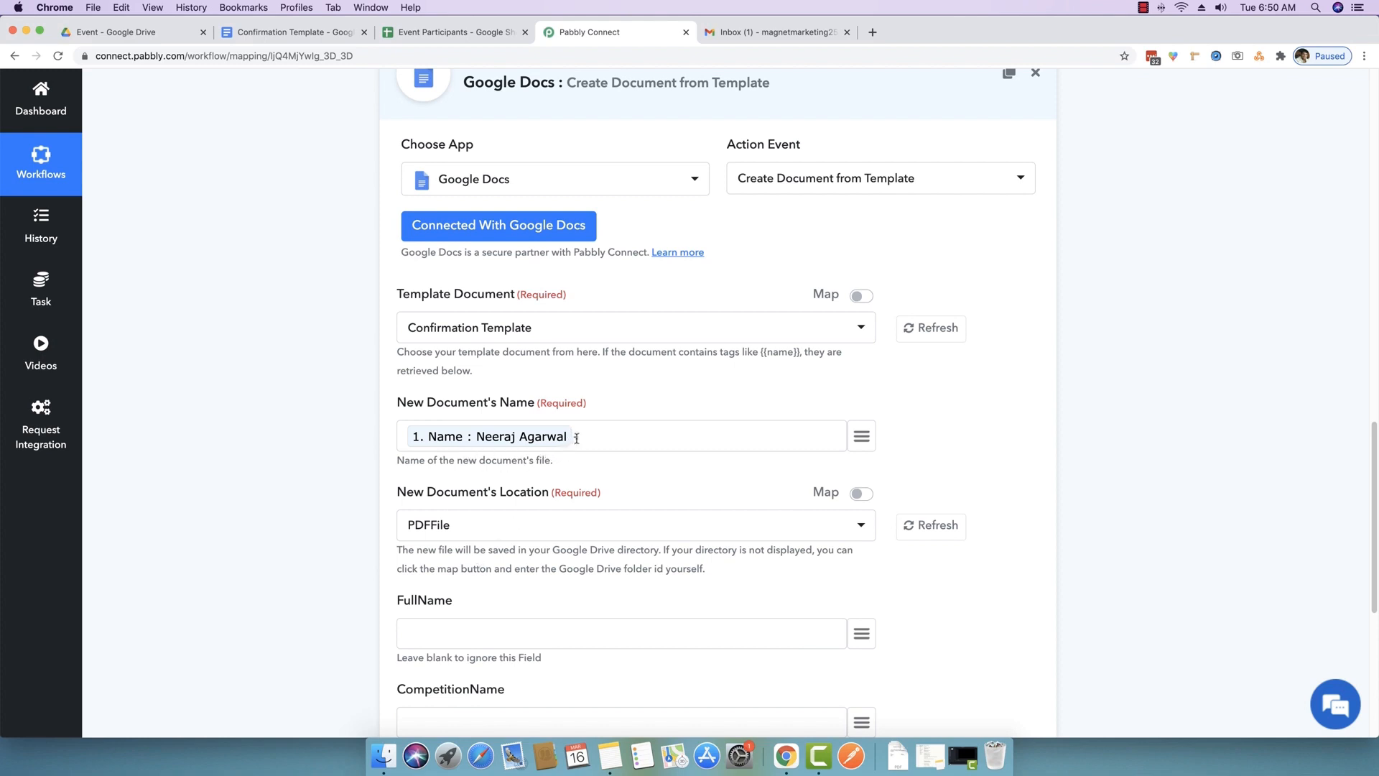
click(861, 436)
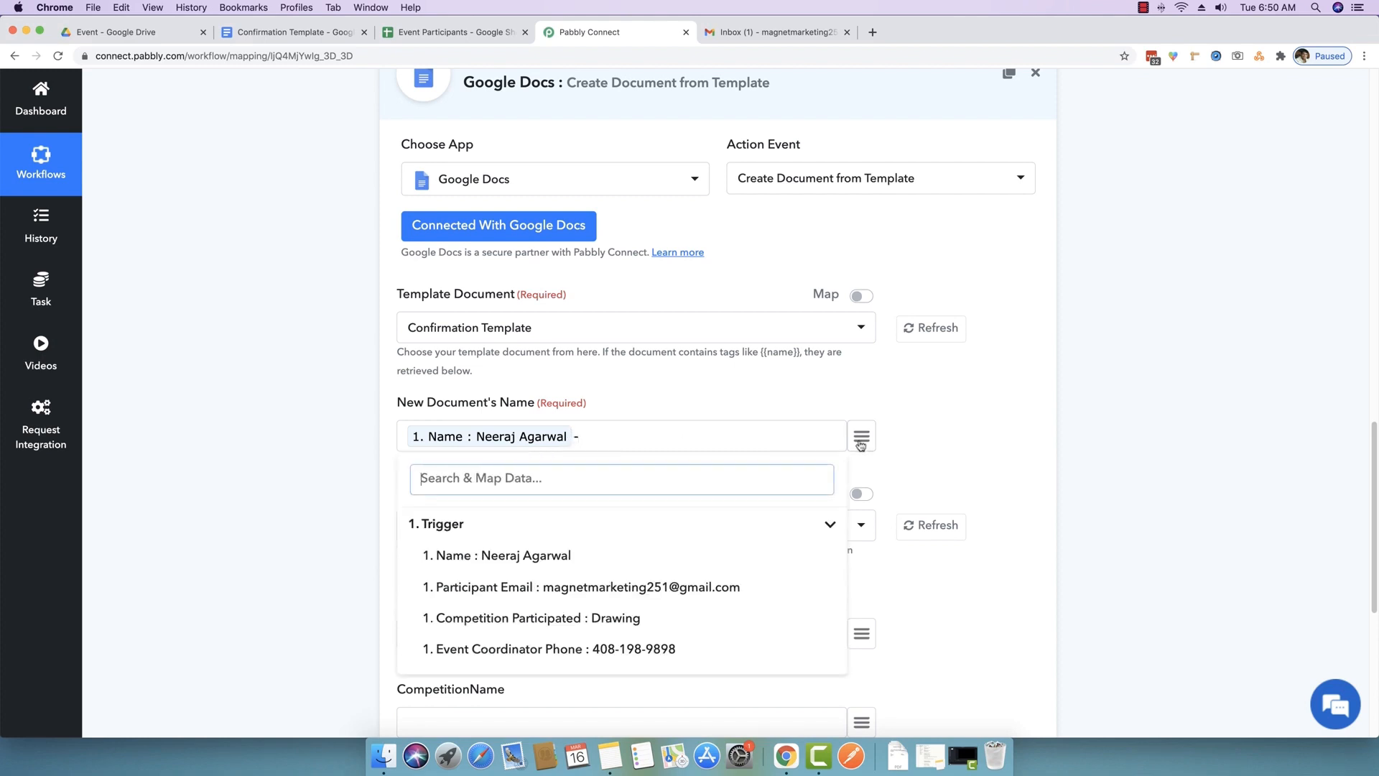
click(562, 622)
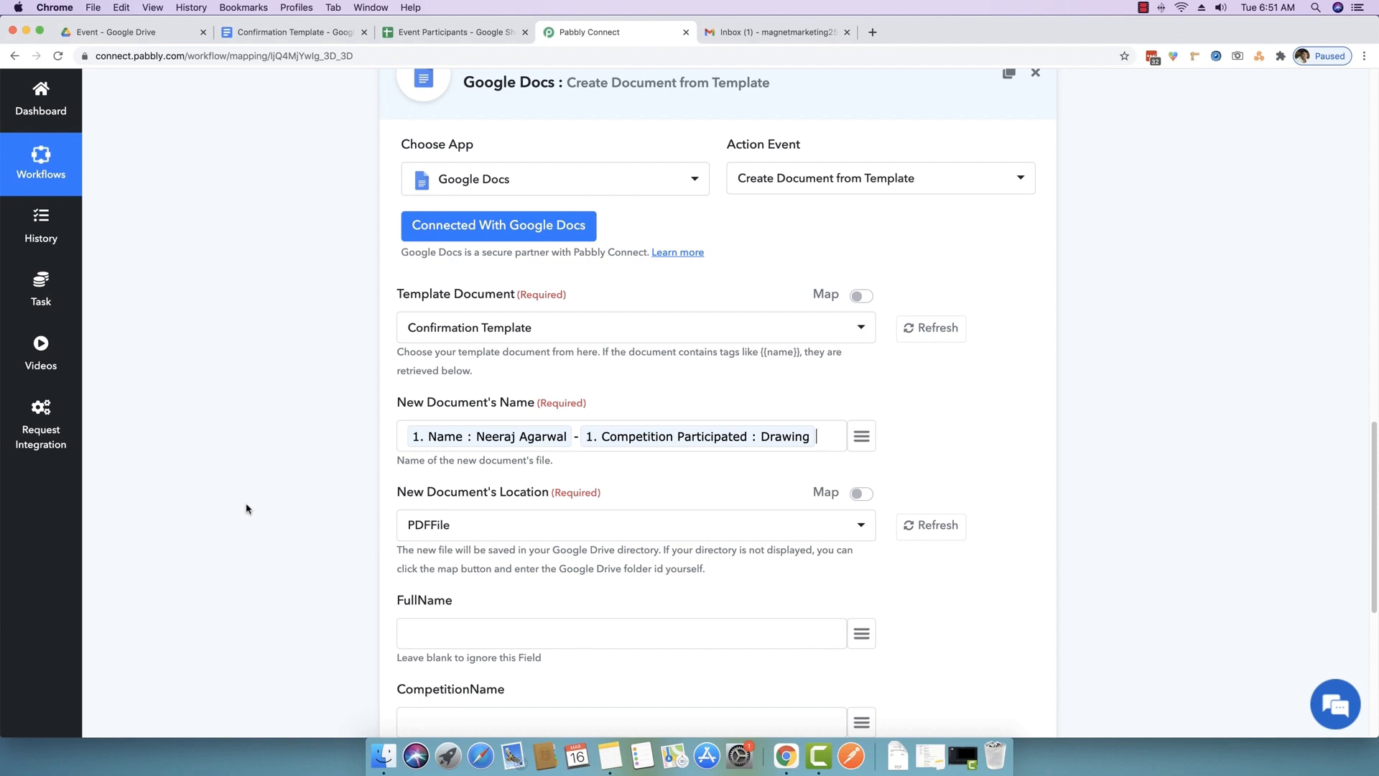
scroll(246, 509, down, 3)
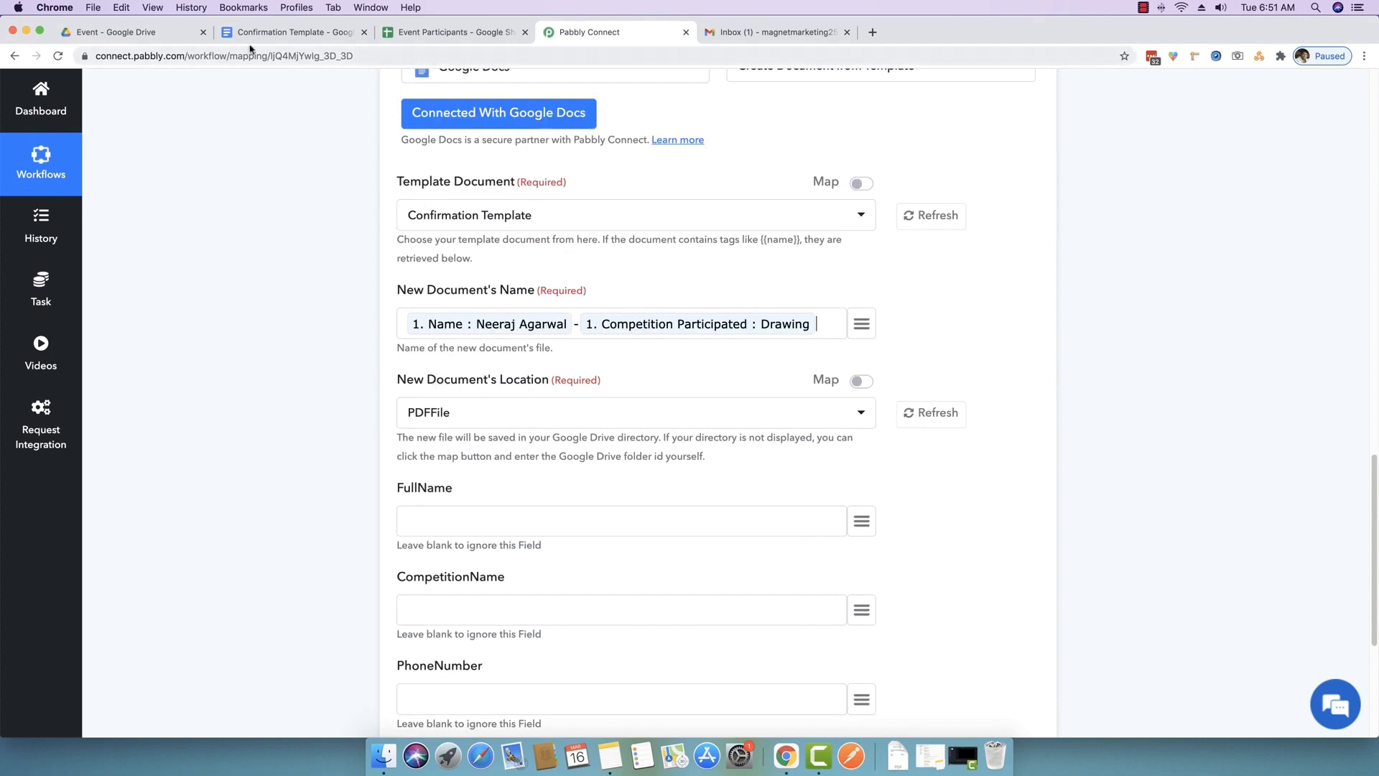
- Check the Event folder's subfolders and open the New Document's Location folder list
click(130, 32)
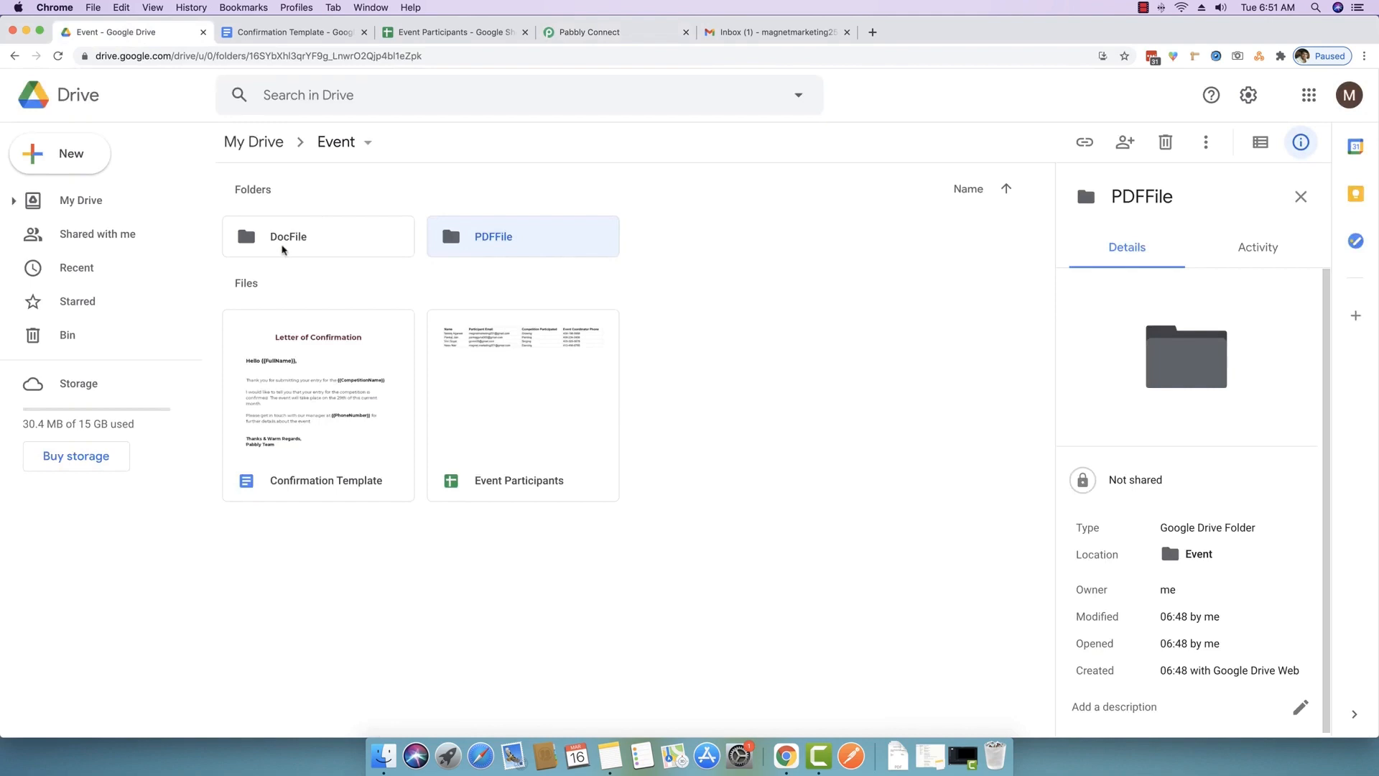
click(622, 36)
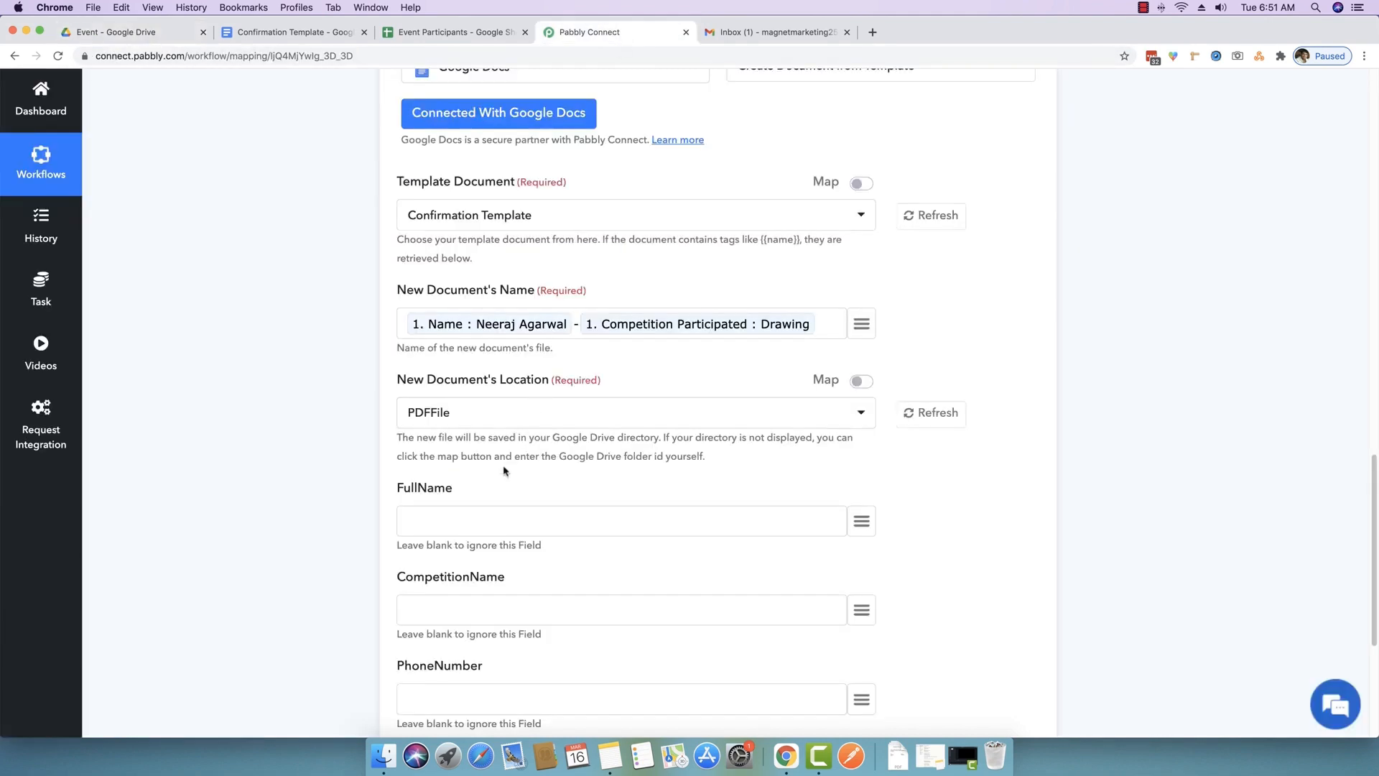
click(483, 415)
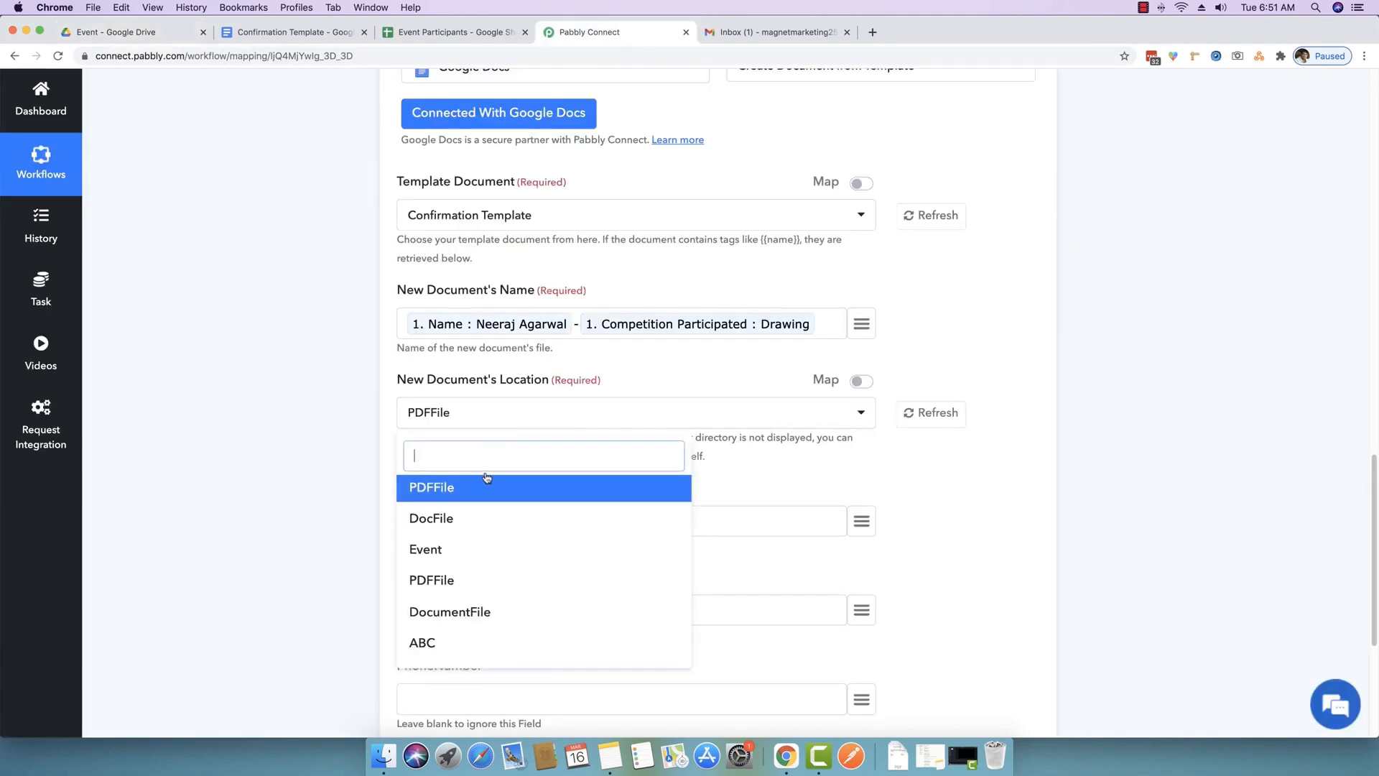
- Select DocFile as the New Document's Location
click(433, 517)
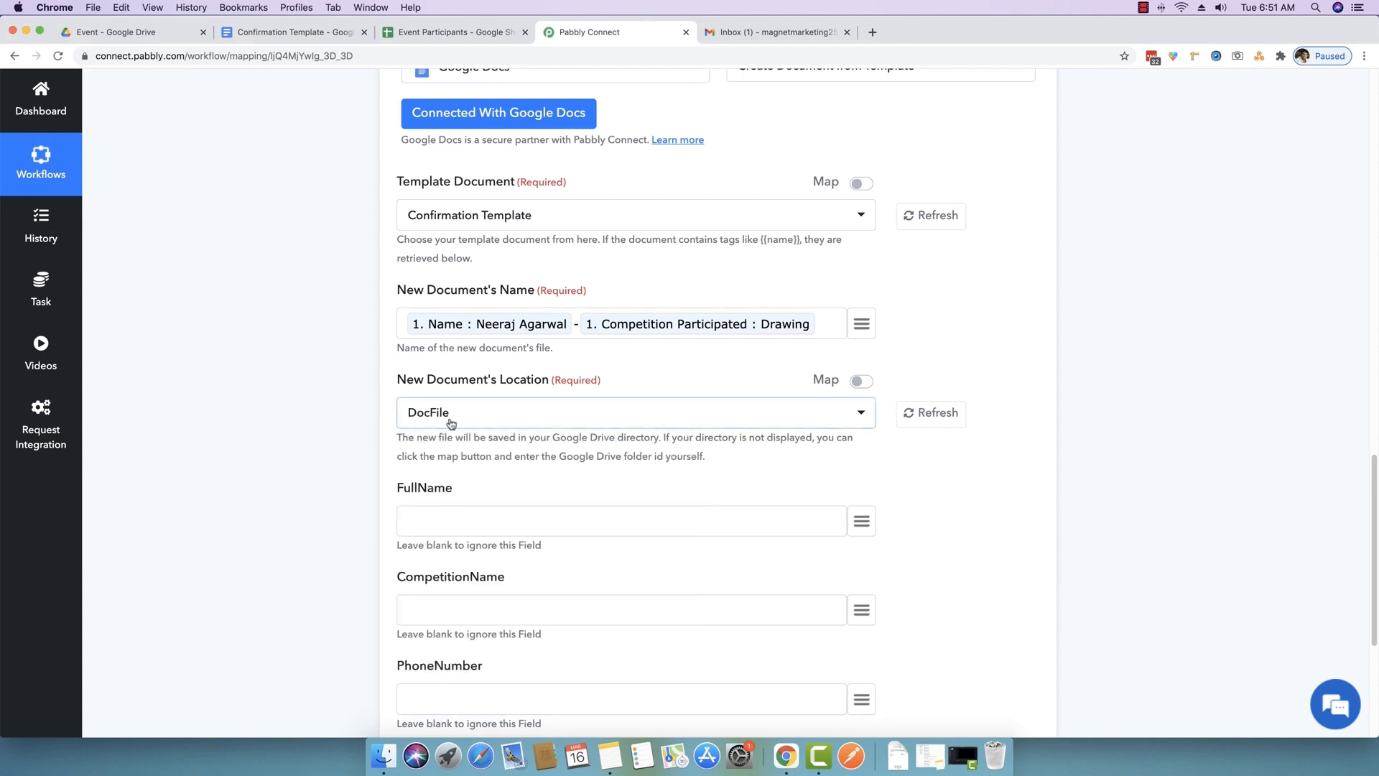
click(151, 33)
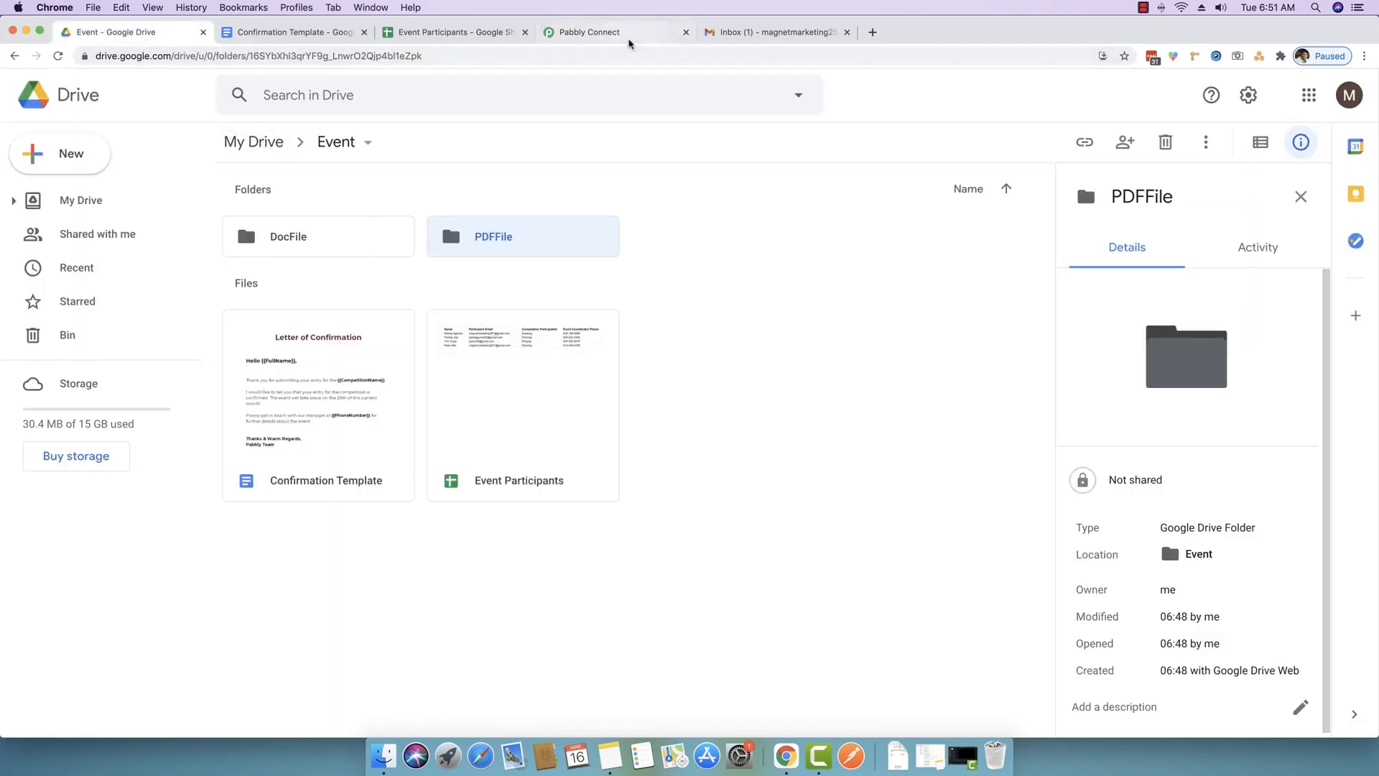
click(603, 33)
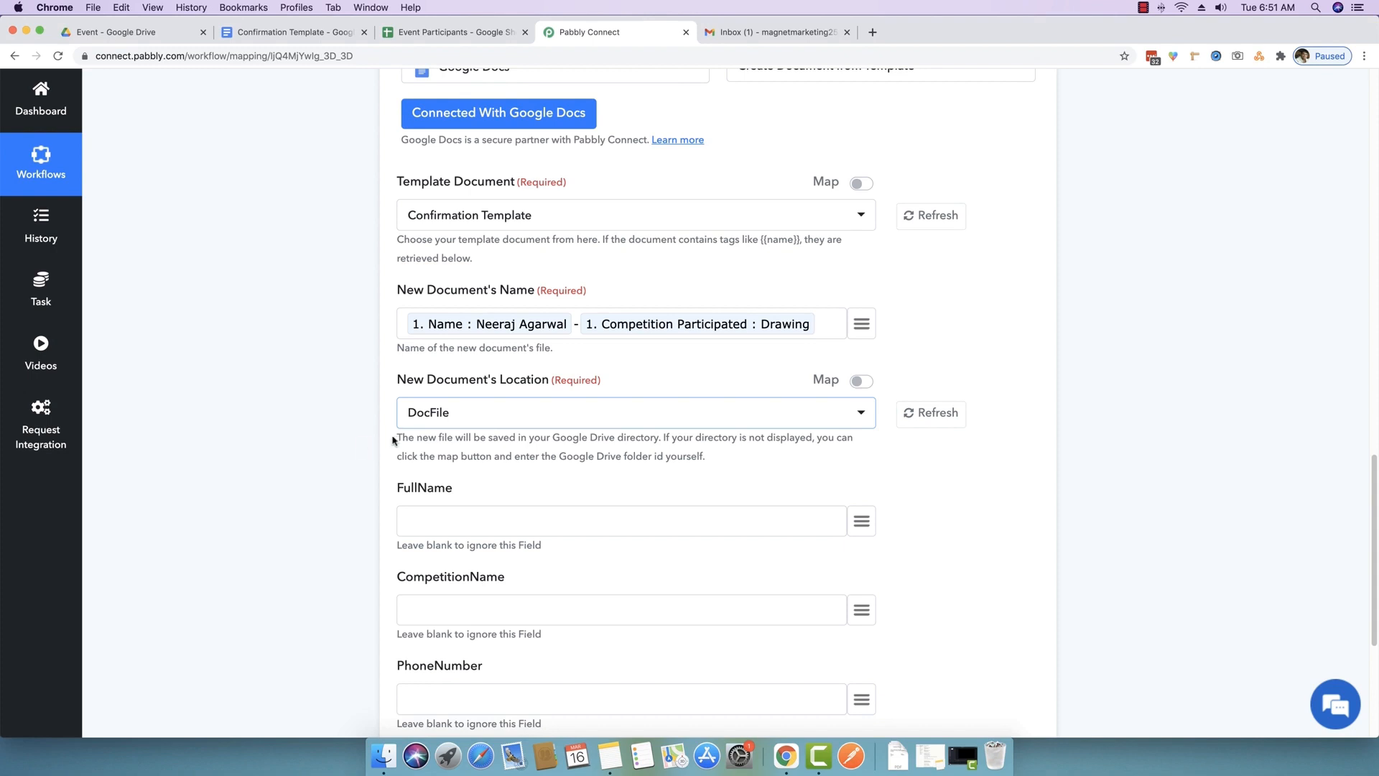
- Copy the DocFile folder ID from Drive to compare it, keeping DocFile as the location choice
click(118, 33)
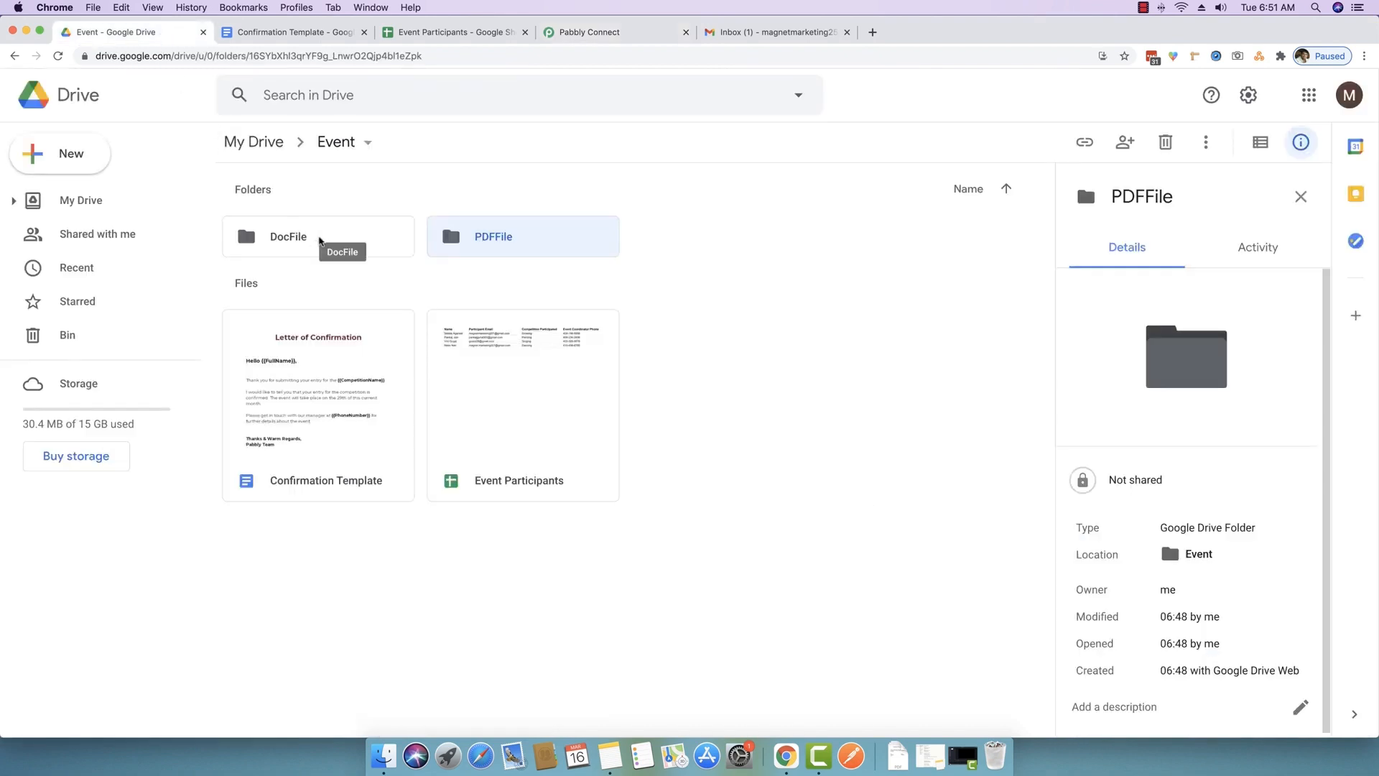
double_click(319, 241)
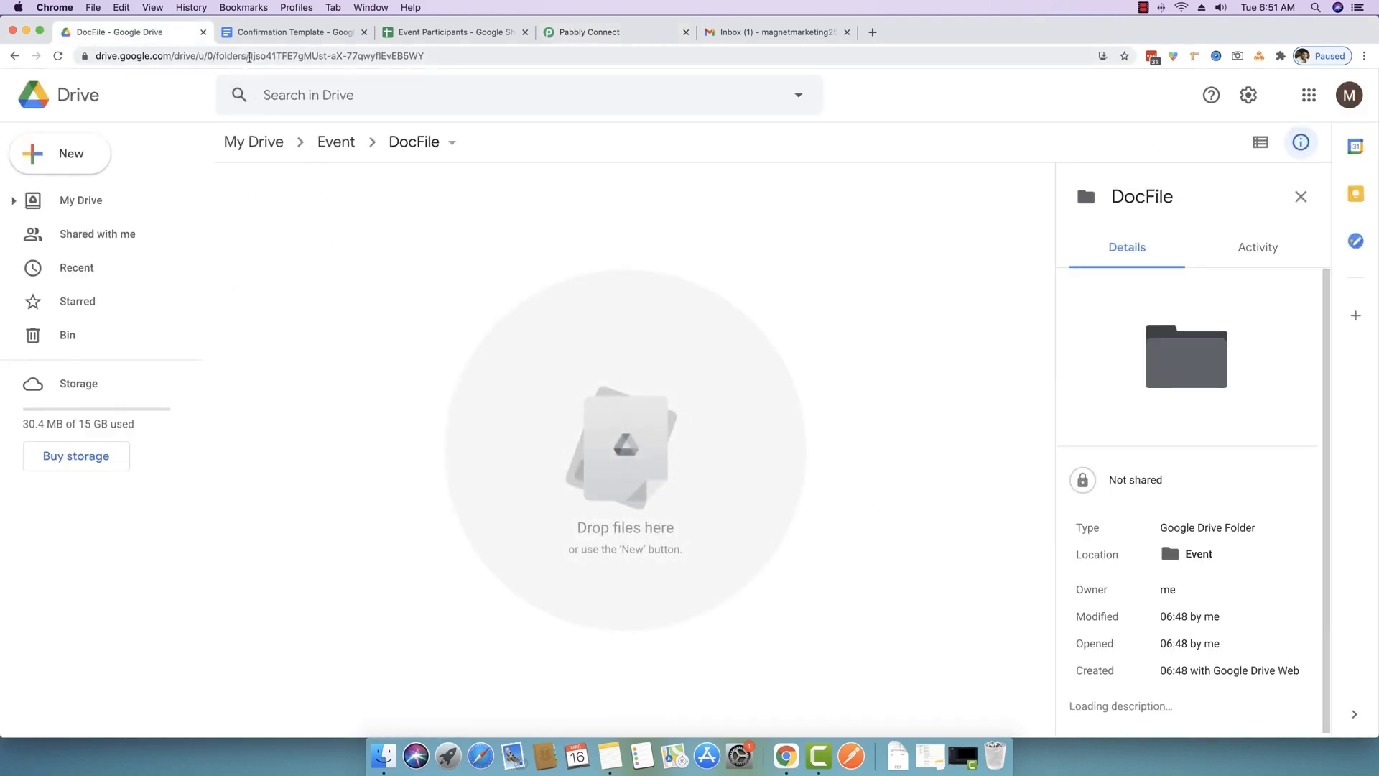
drag(251, 56, 431, 56)
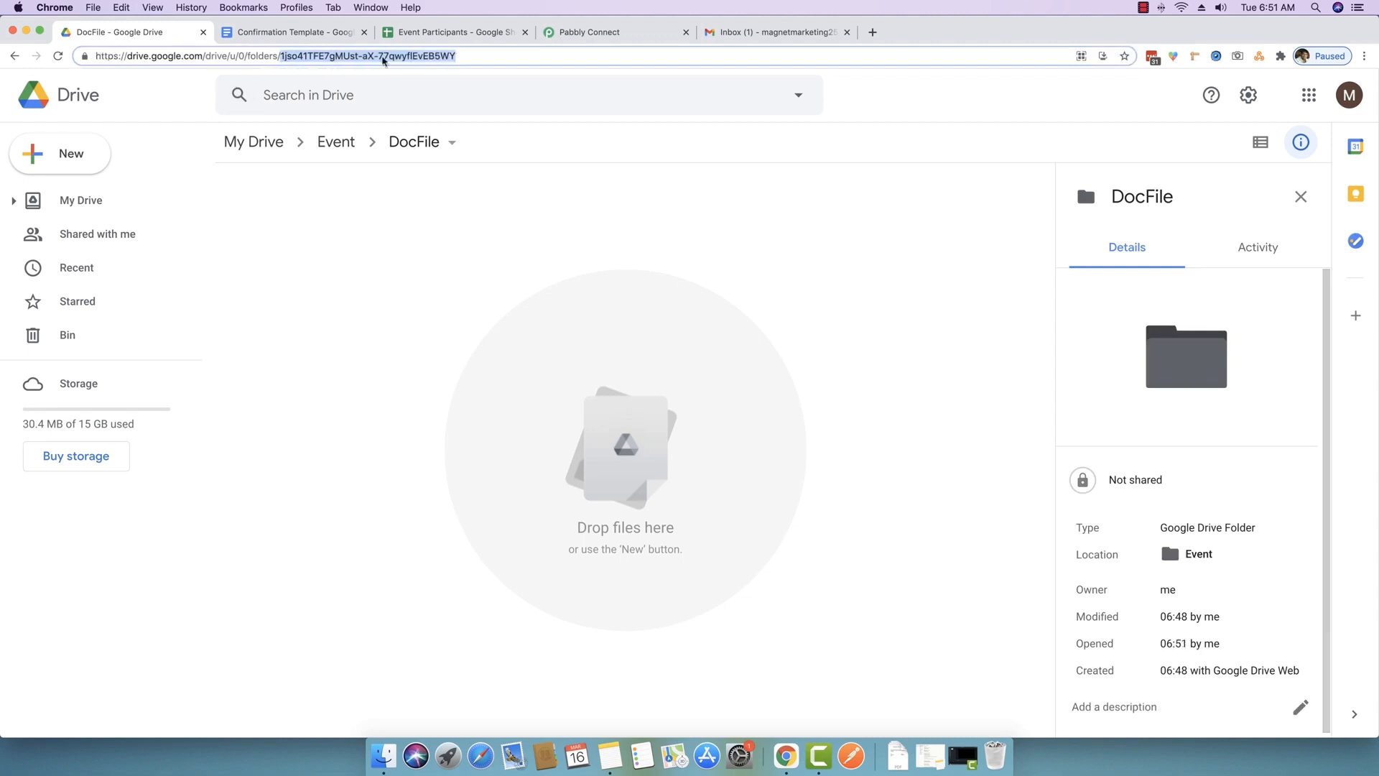
right_click(384, 57)
click(430, 138)
click(607, 33)
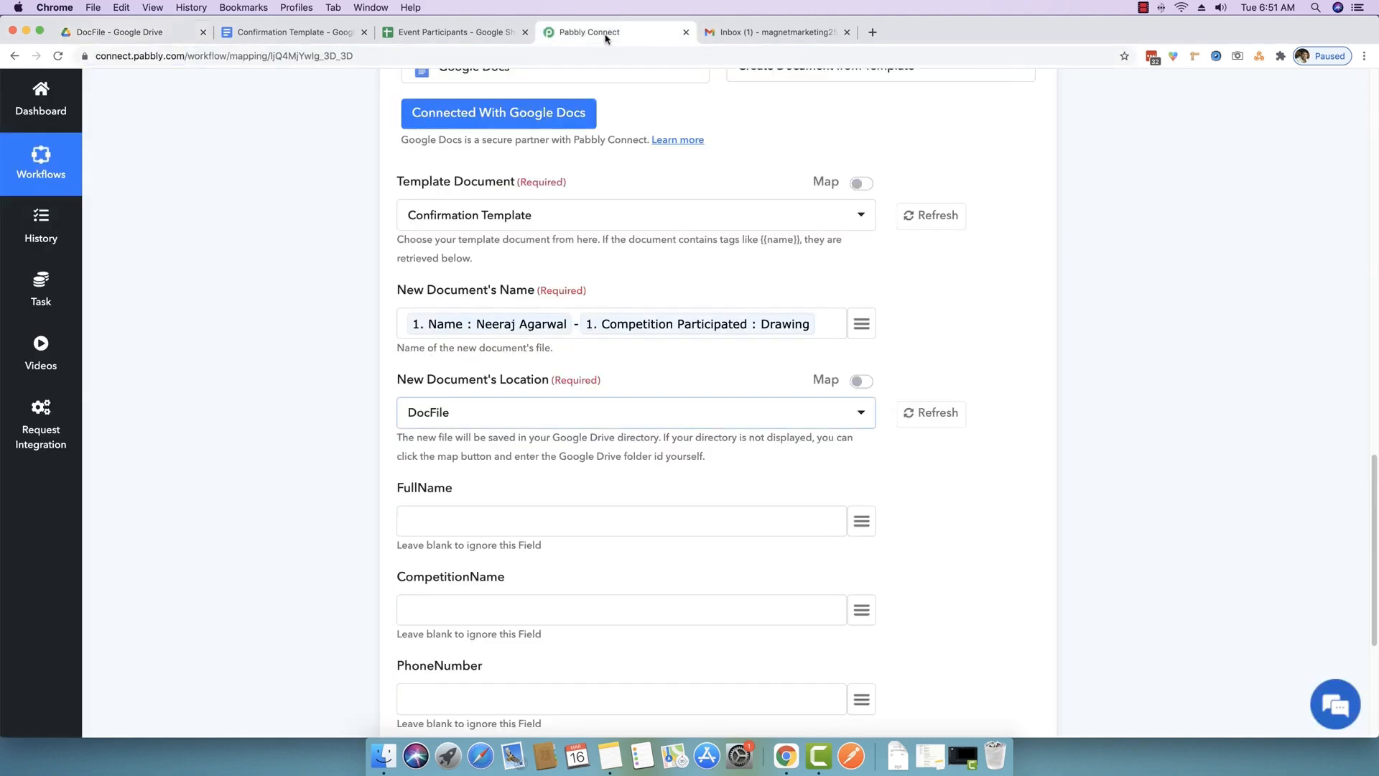
click(861, 381)
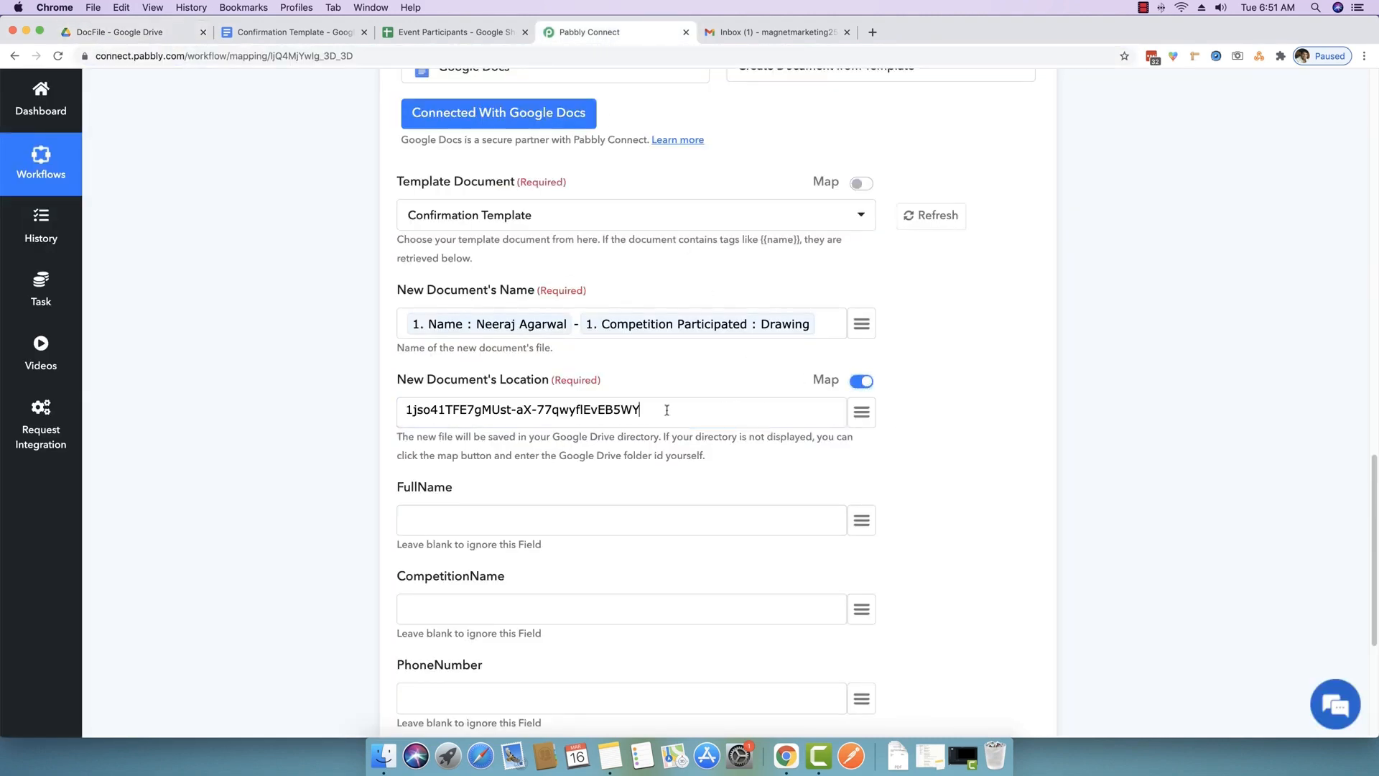
drag(666, 409, 403, 410)
click(862, 380)
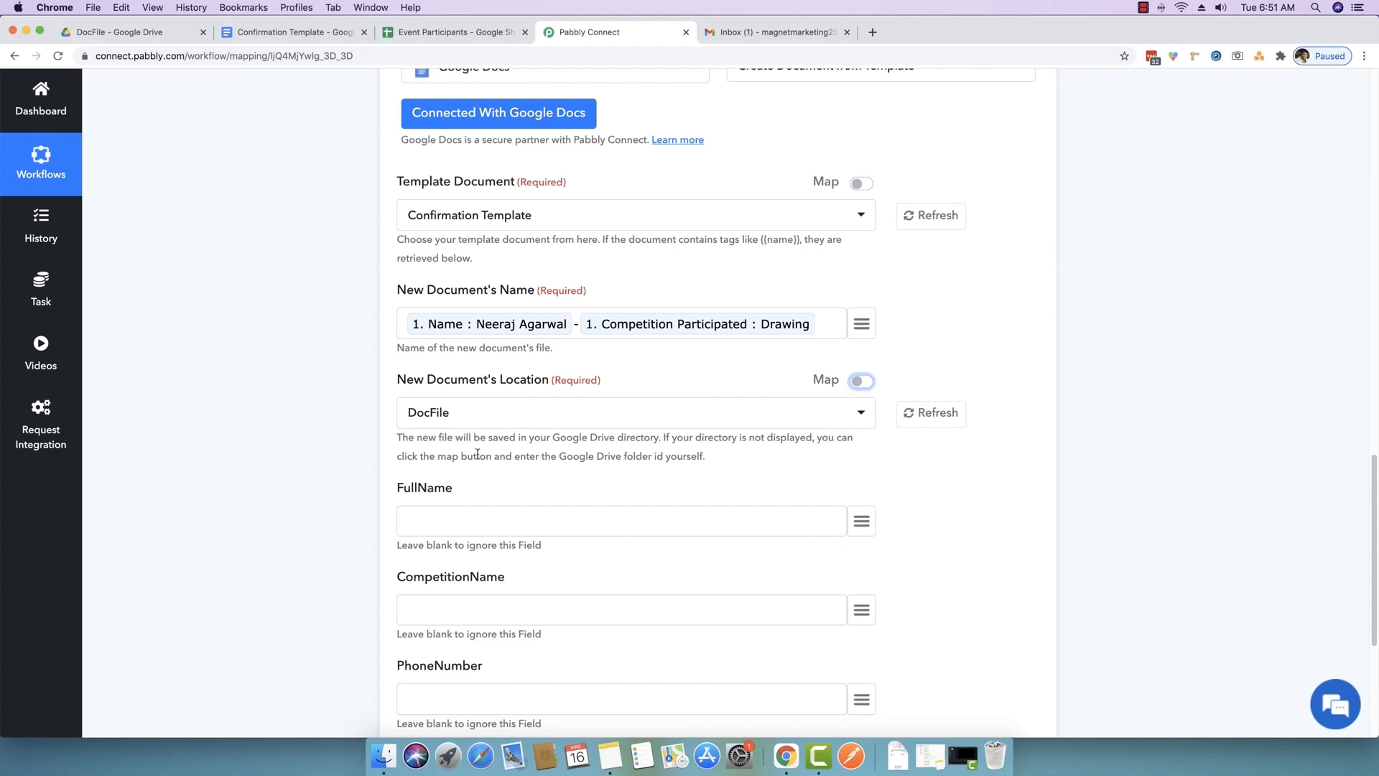
scroll(478, 454, down, 3)
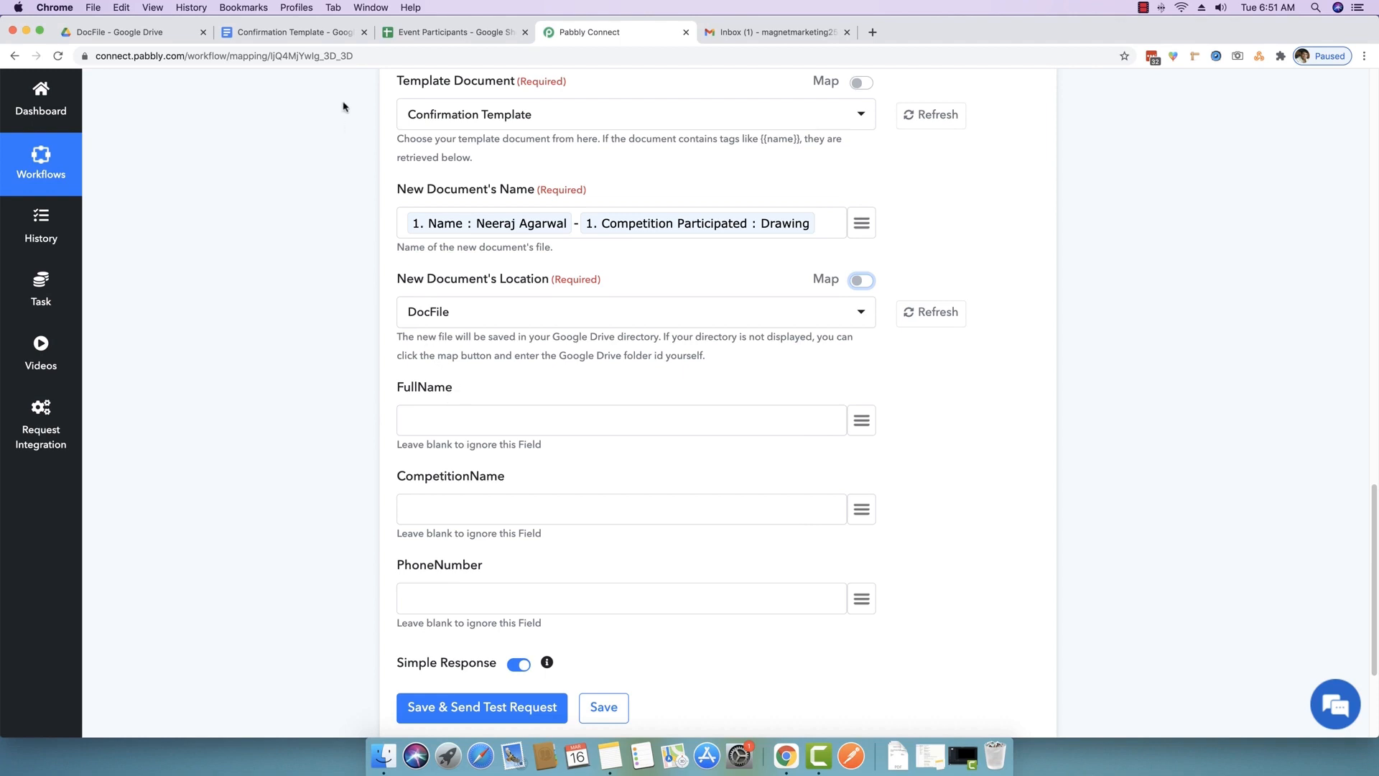
click(301, 34)
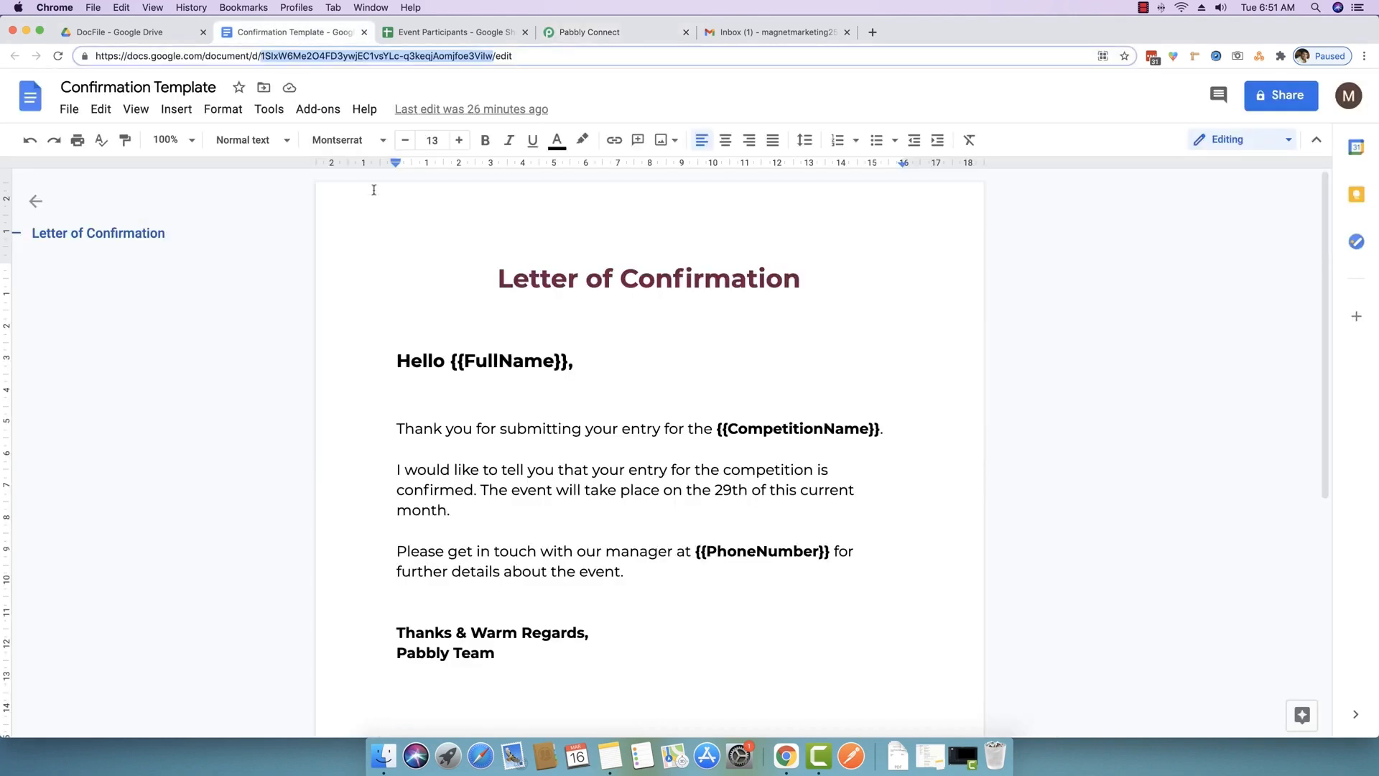
click(462, 364)
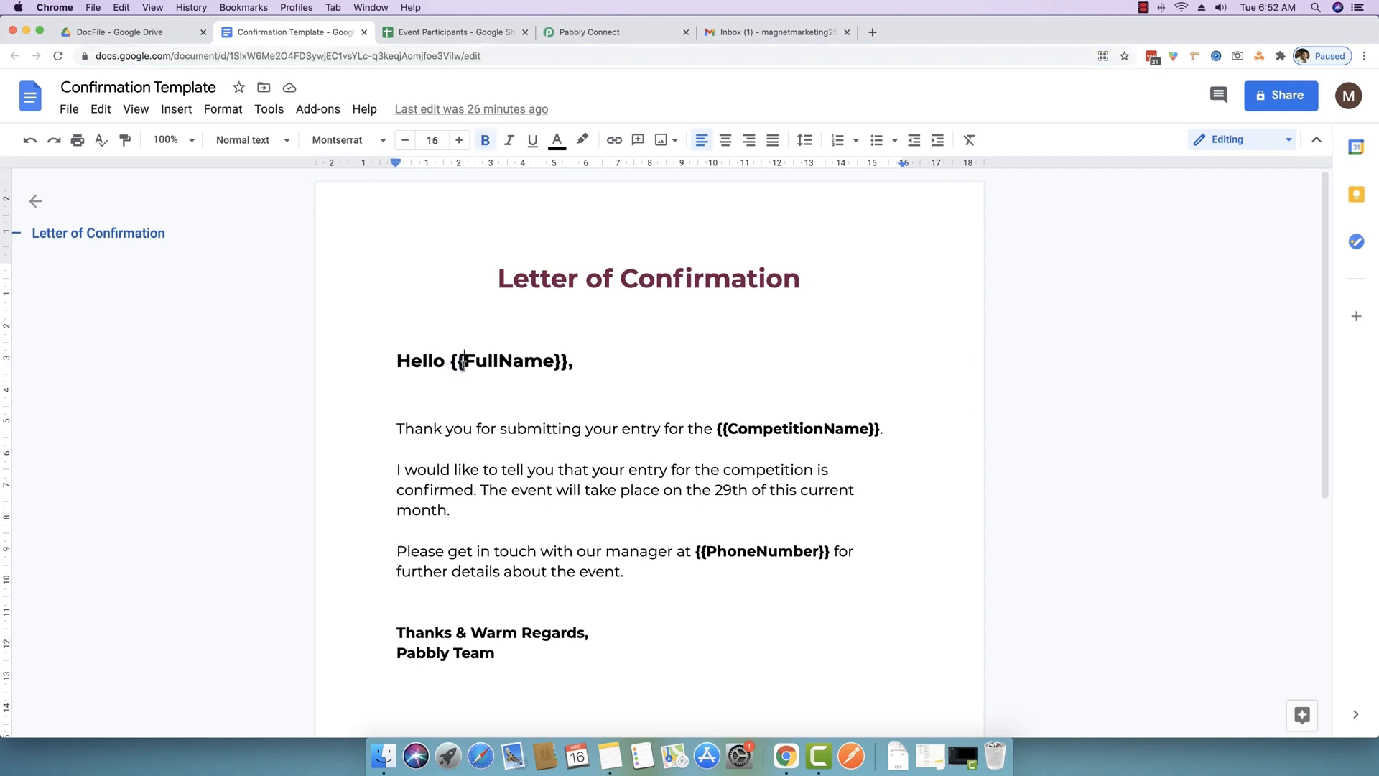
drag(461, 363, 453, 364)
triple_click(471, 363)
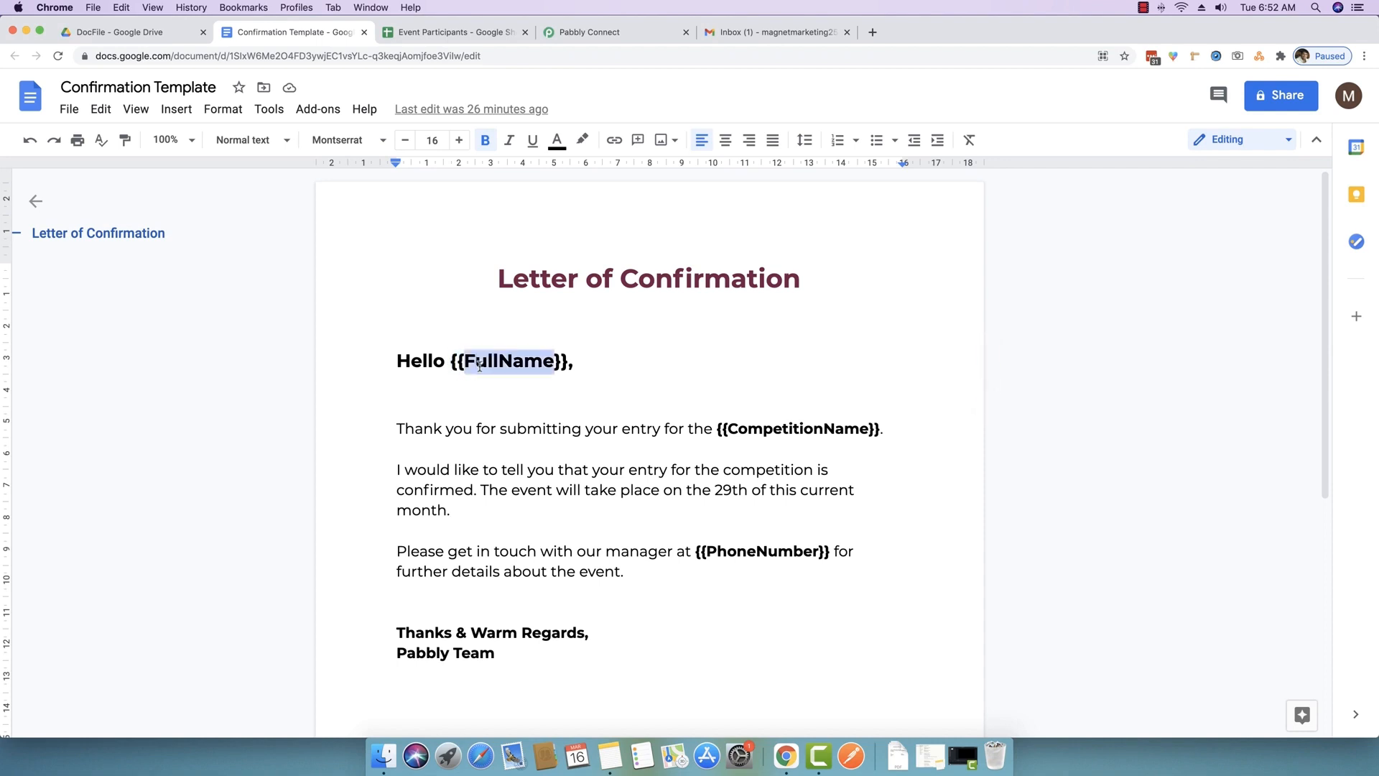
click(499, 363)
drag(556, 360, 569, 362)
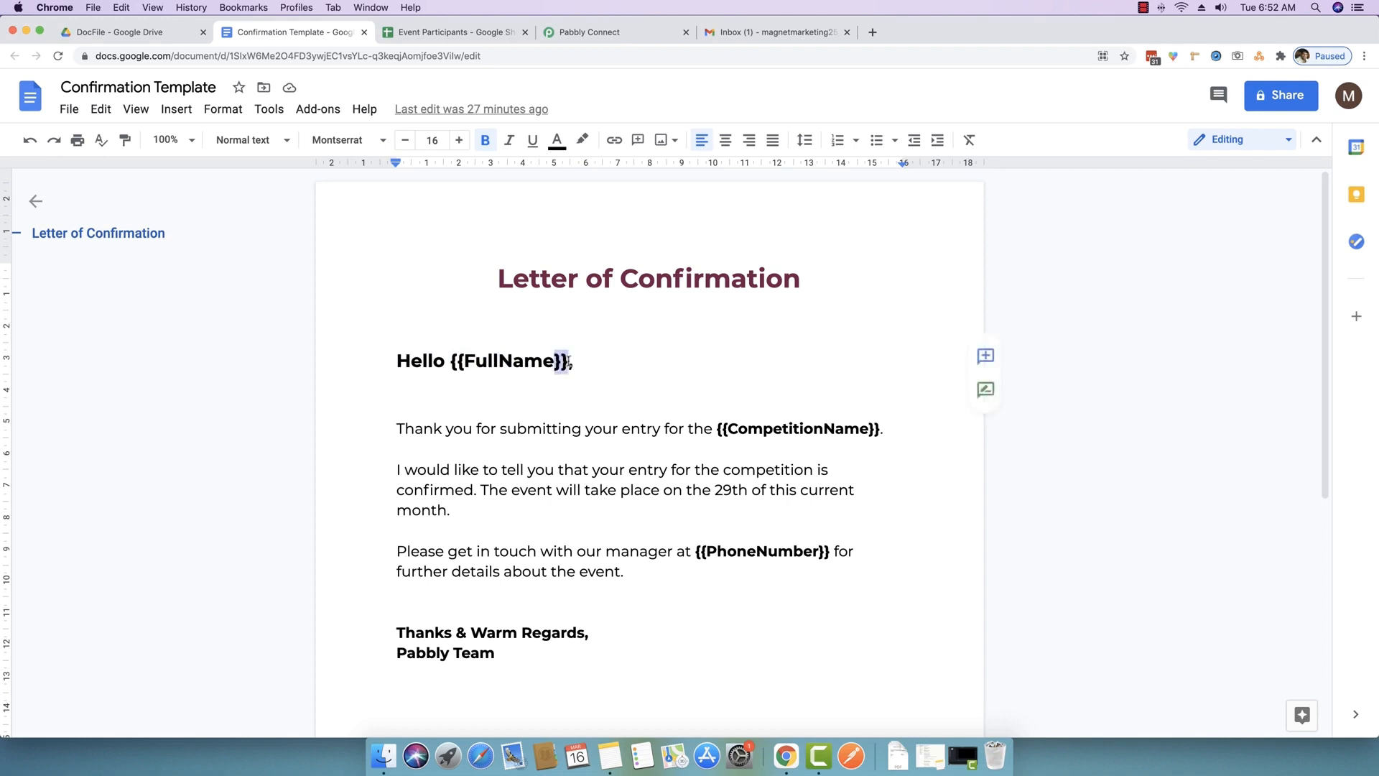
click(566, 363)
double_click(511, 360)
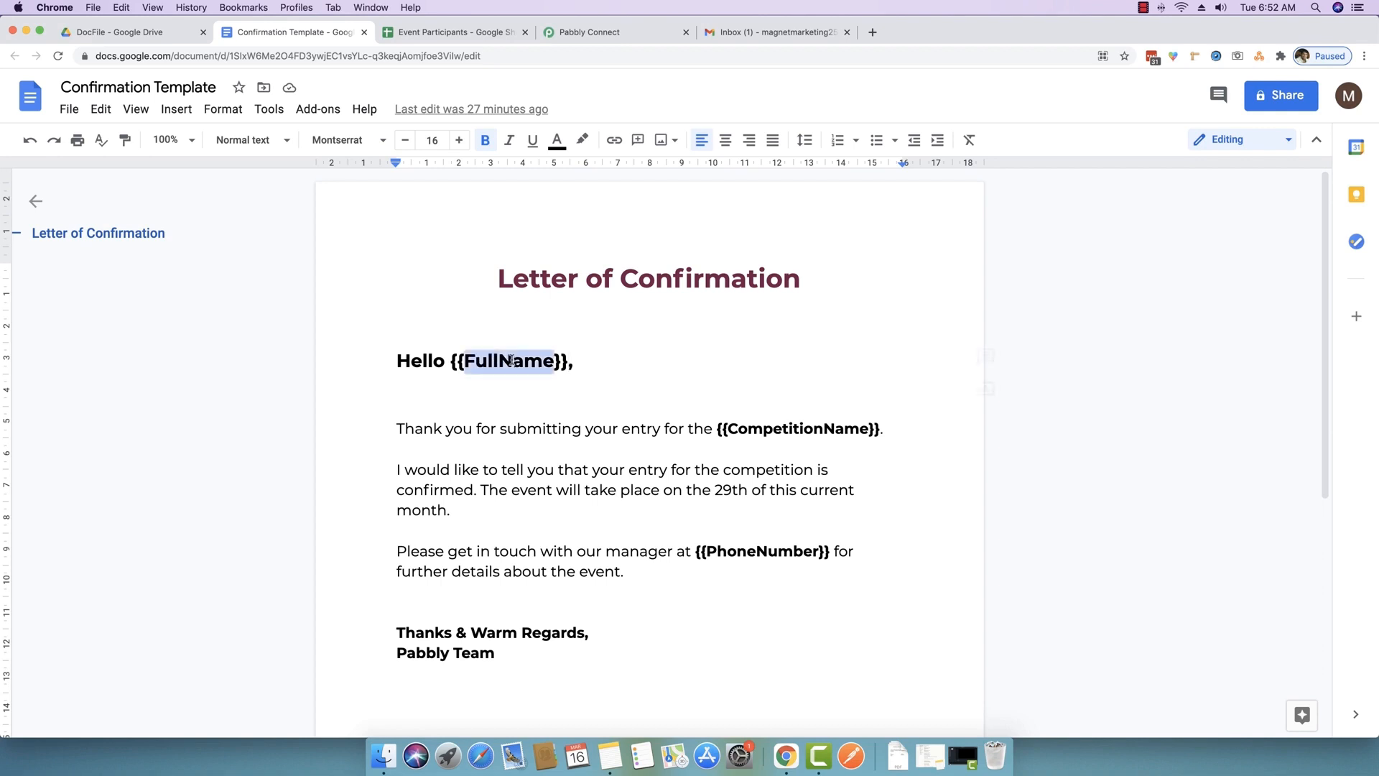
double_click(750, 427)
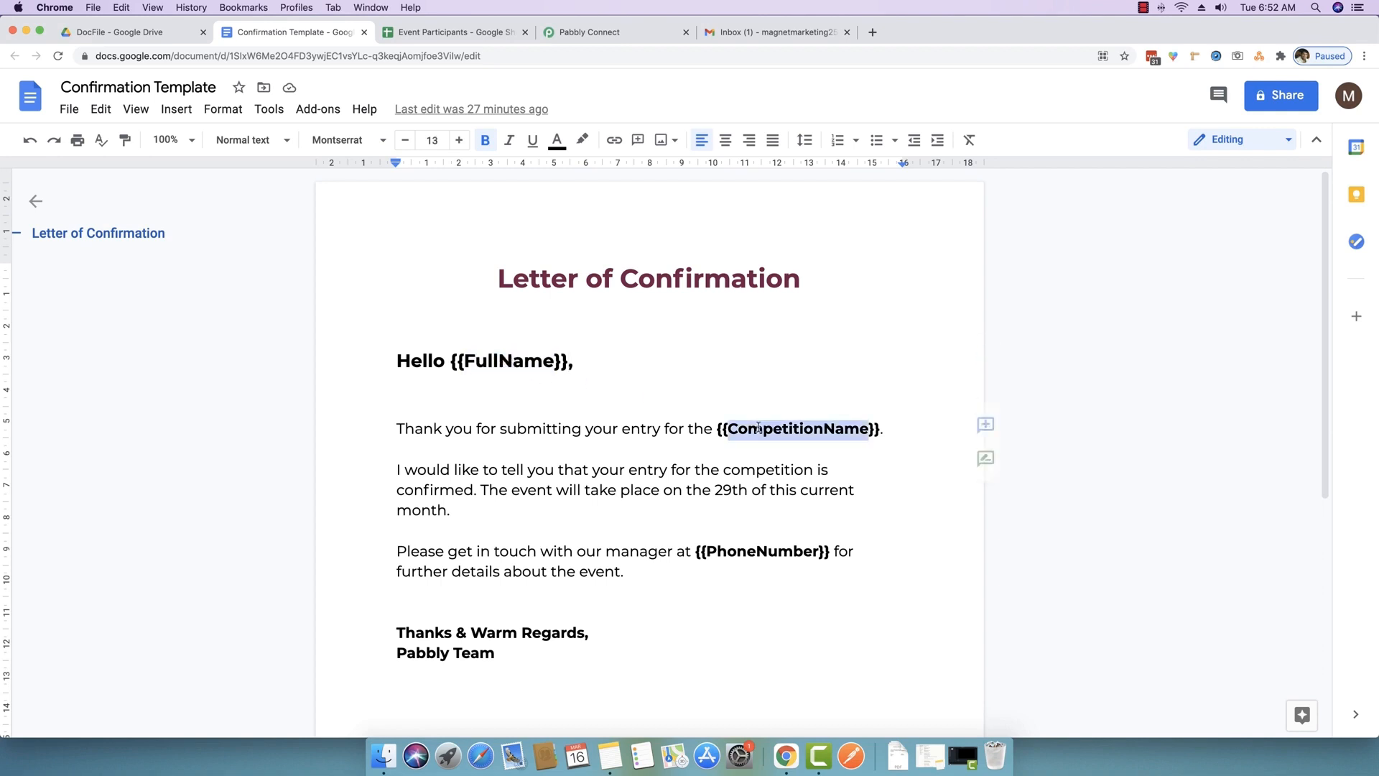
double_click(771, 551)
click(630, 36)
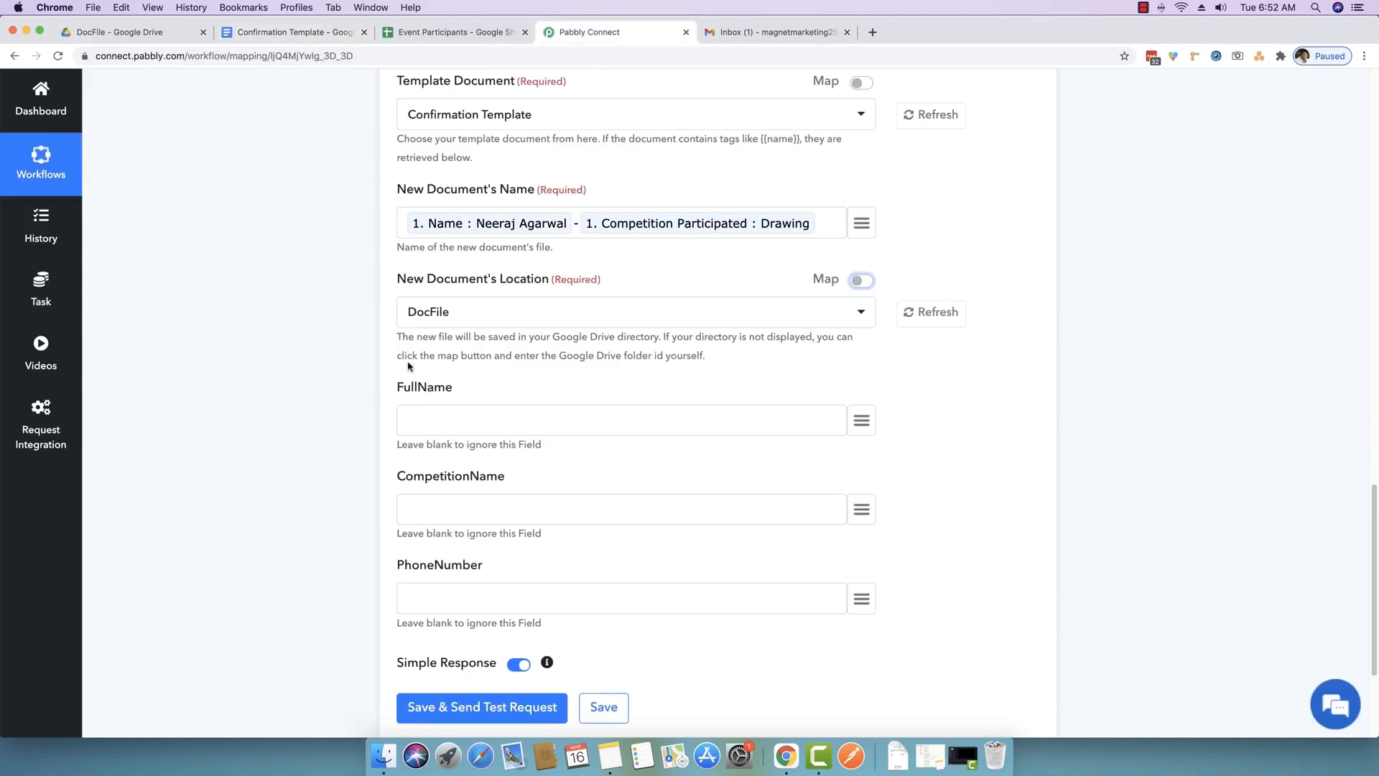
drag(472, 394, 395, 387)
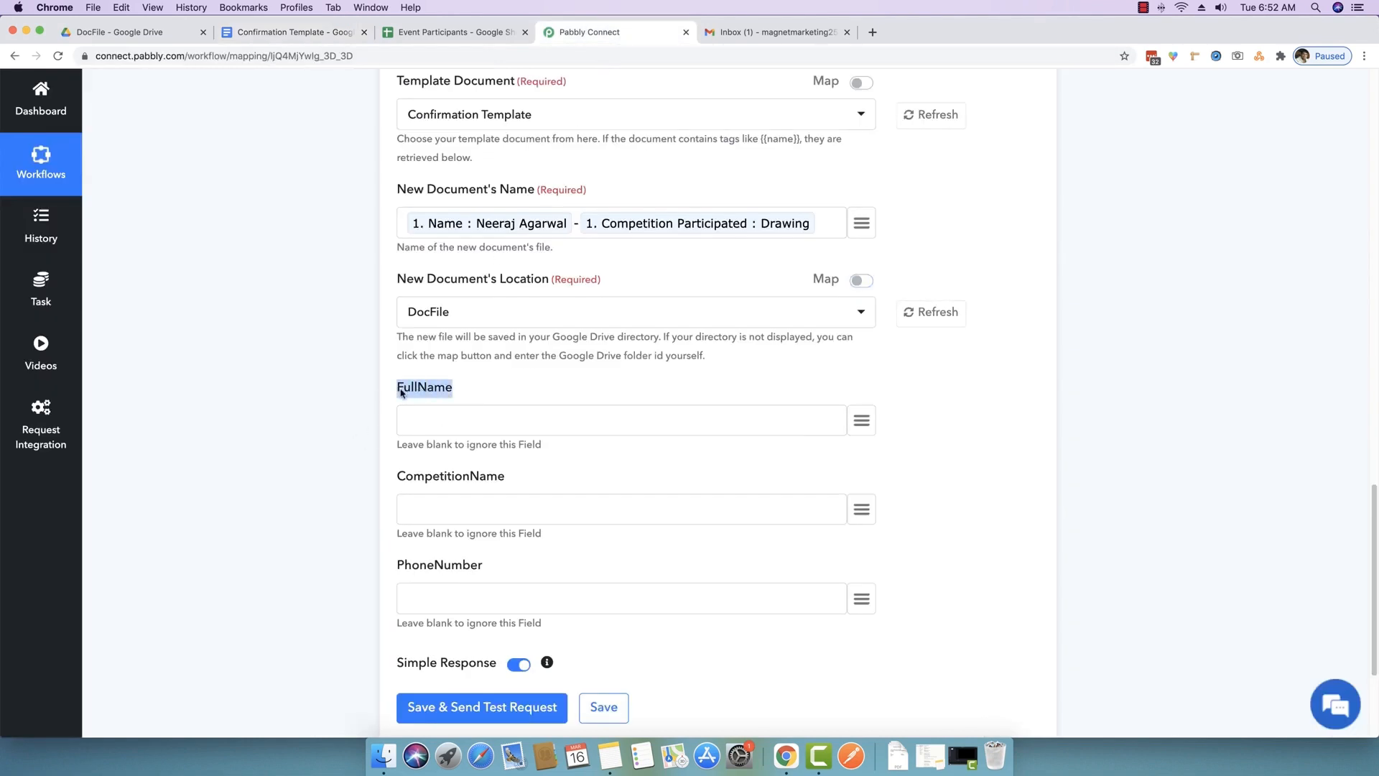
click(409, 391)
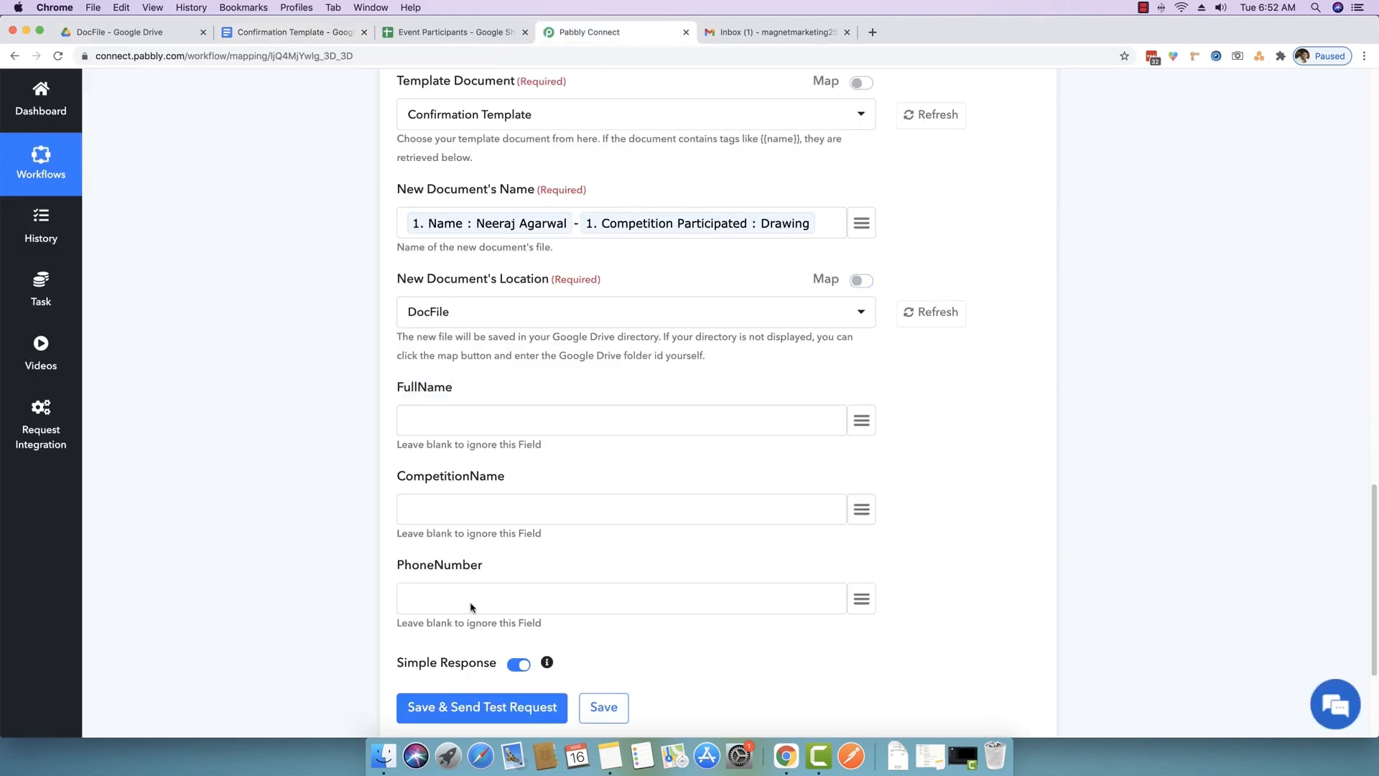
click(335, 34)
click(522, 361)
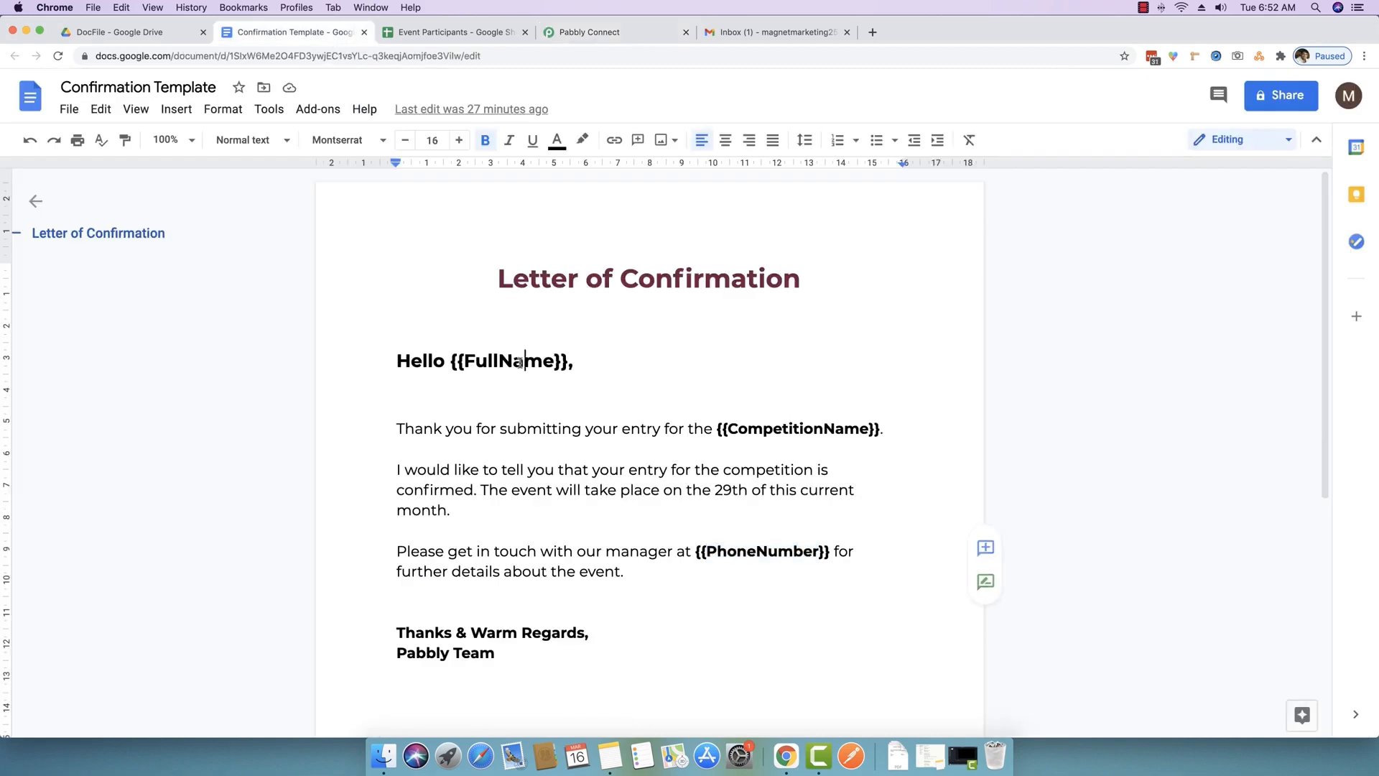
drag(451, 361, 556, 369)
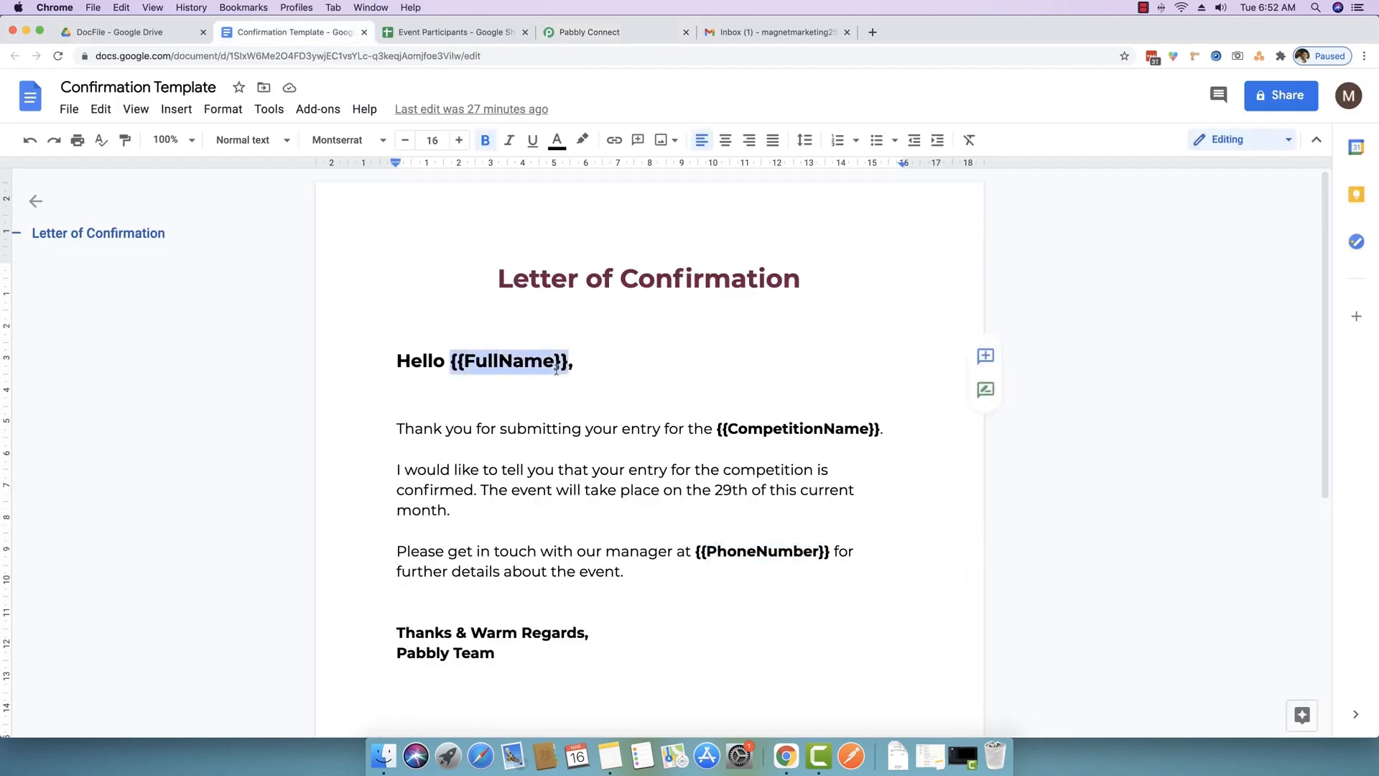
click(584, 367)
click(622, 33)
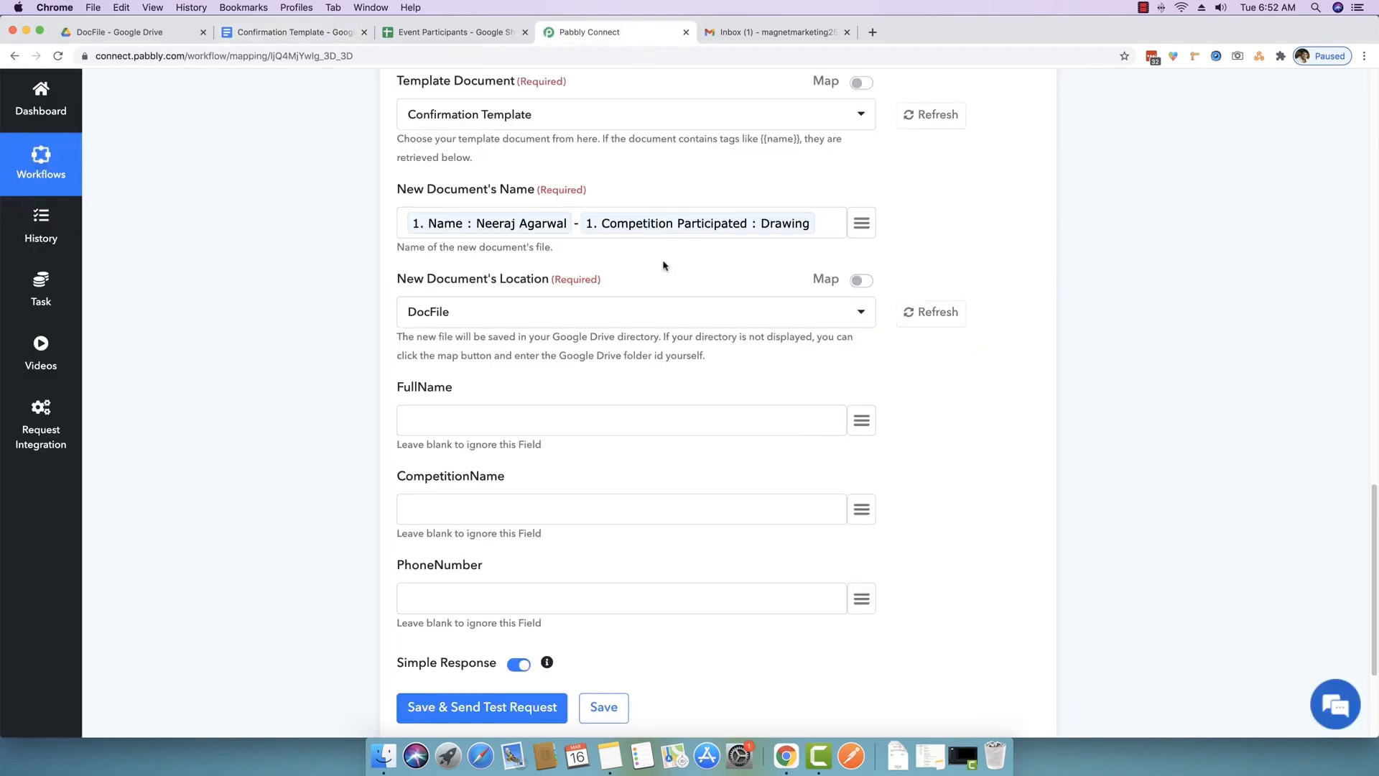
scroll(517, 324, down, 2)
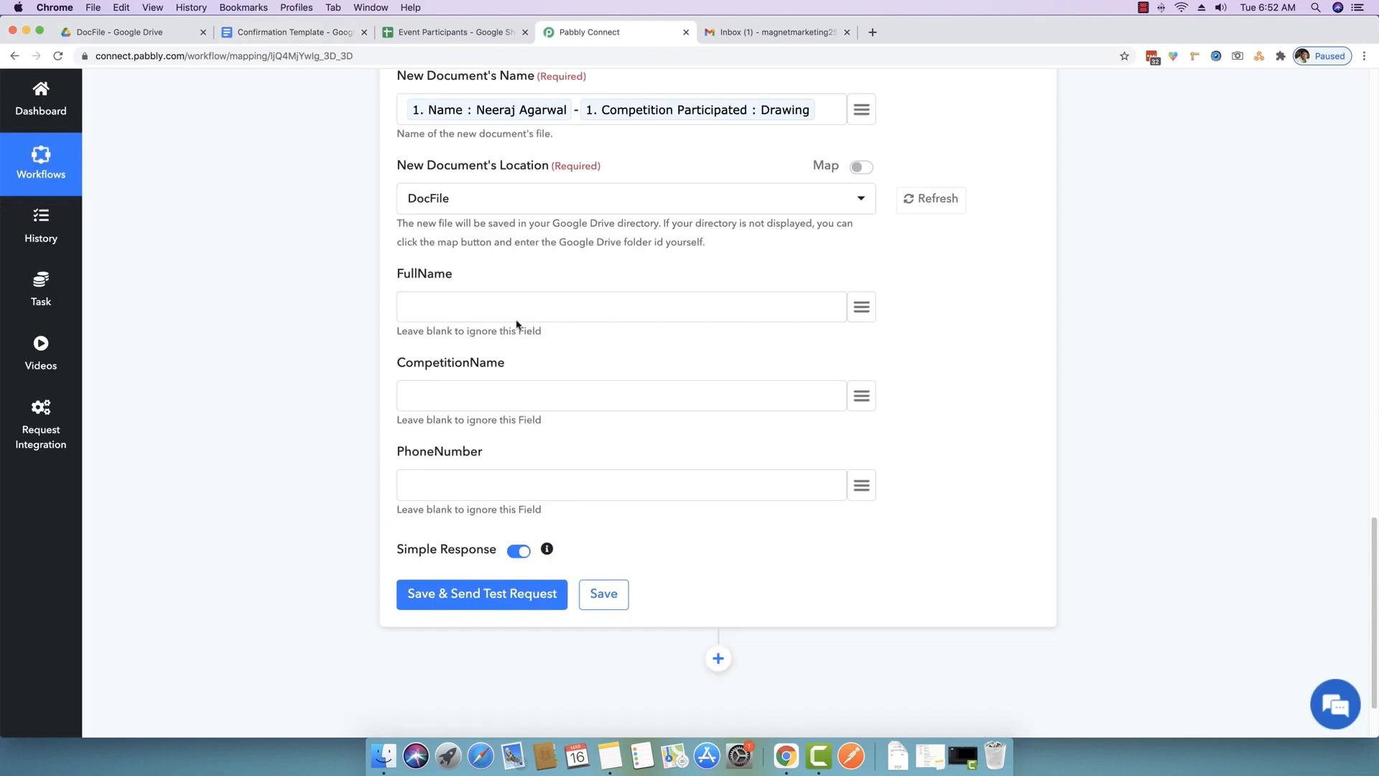
- Map FullName, CompetitionName and PhoneNumber to Name, Competition Participated and Event Coordinator Phone
click(866, 312)
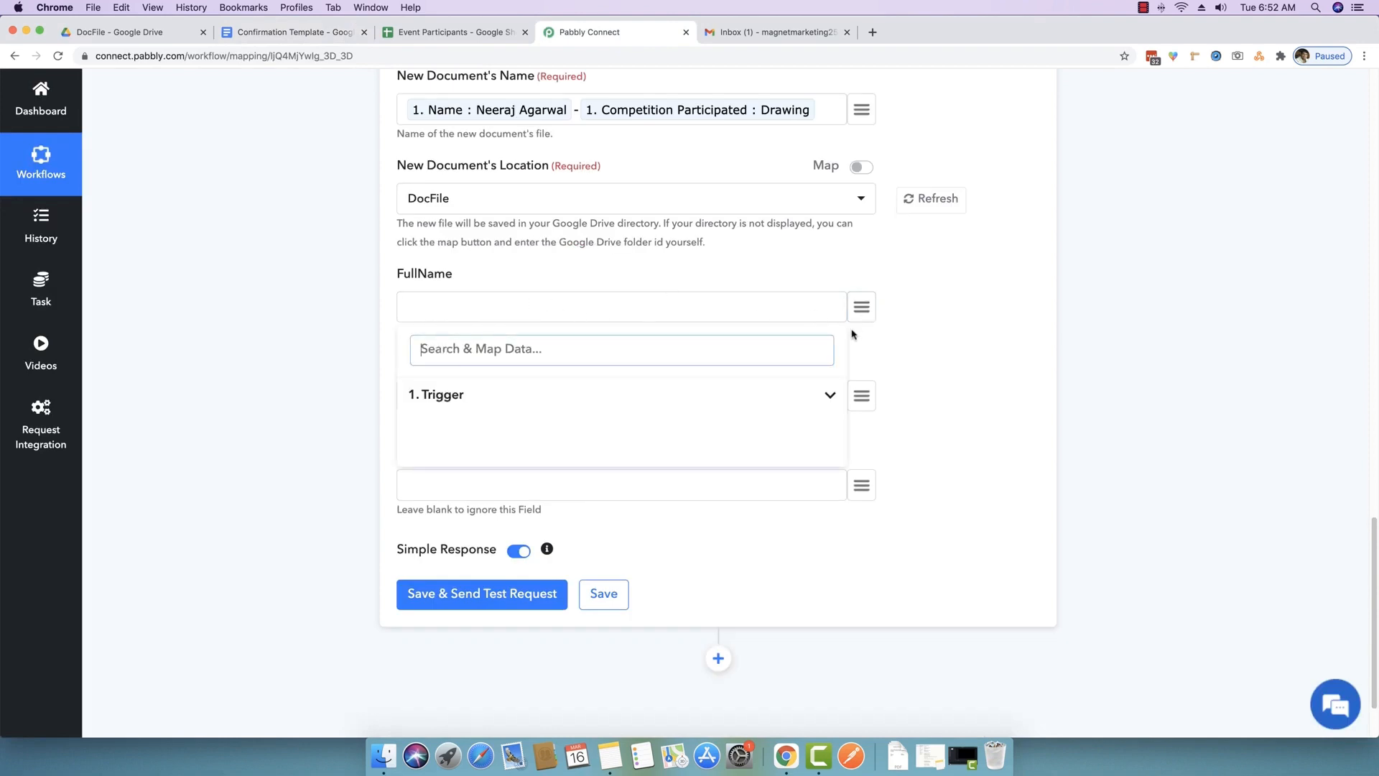
click(829, 399)
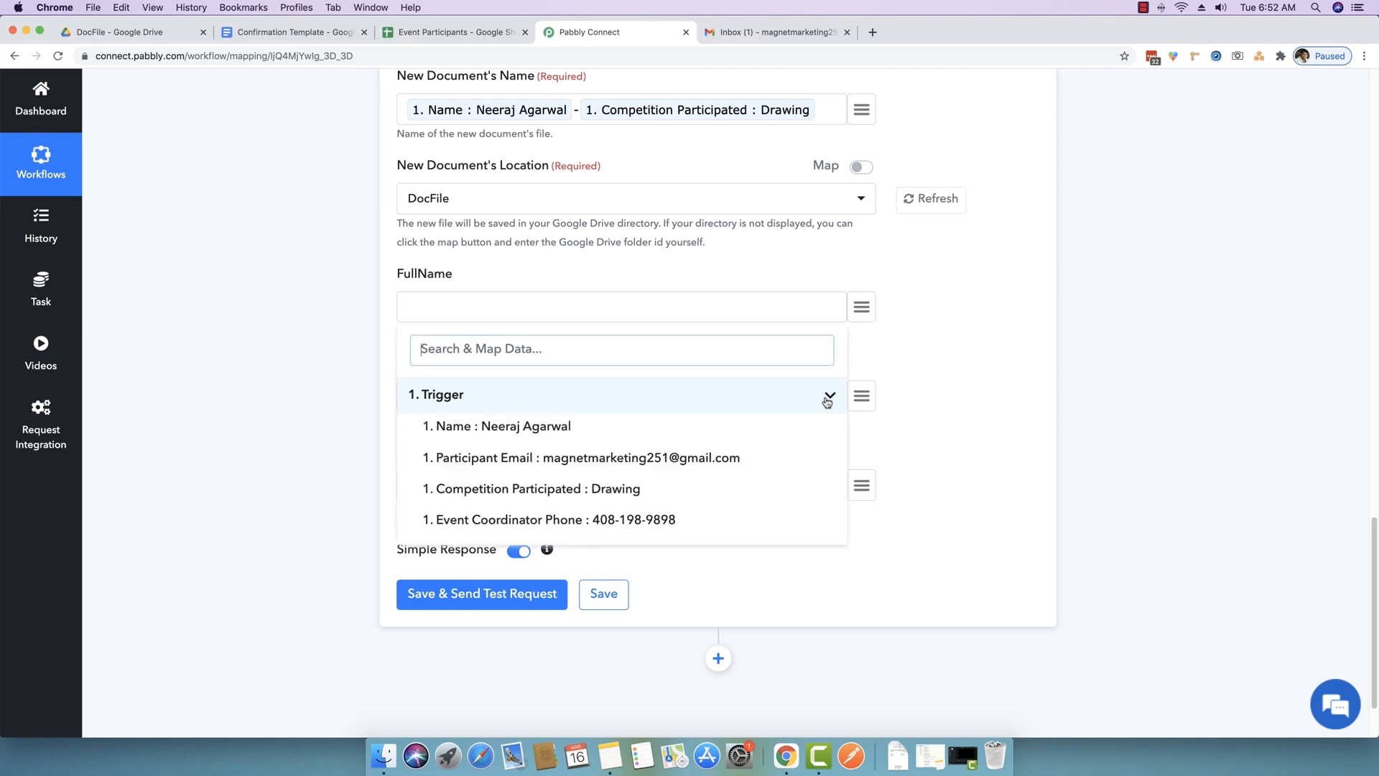
click(505, 426)
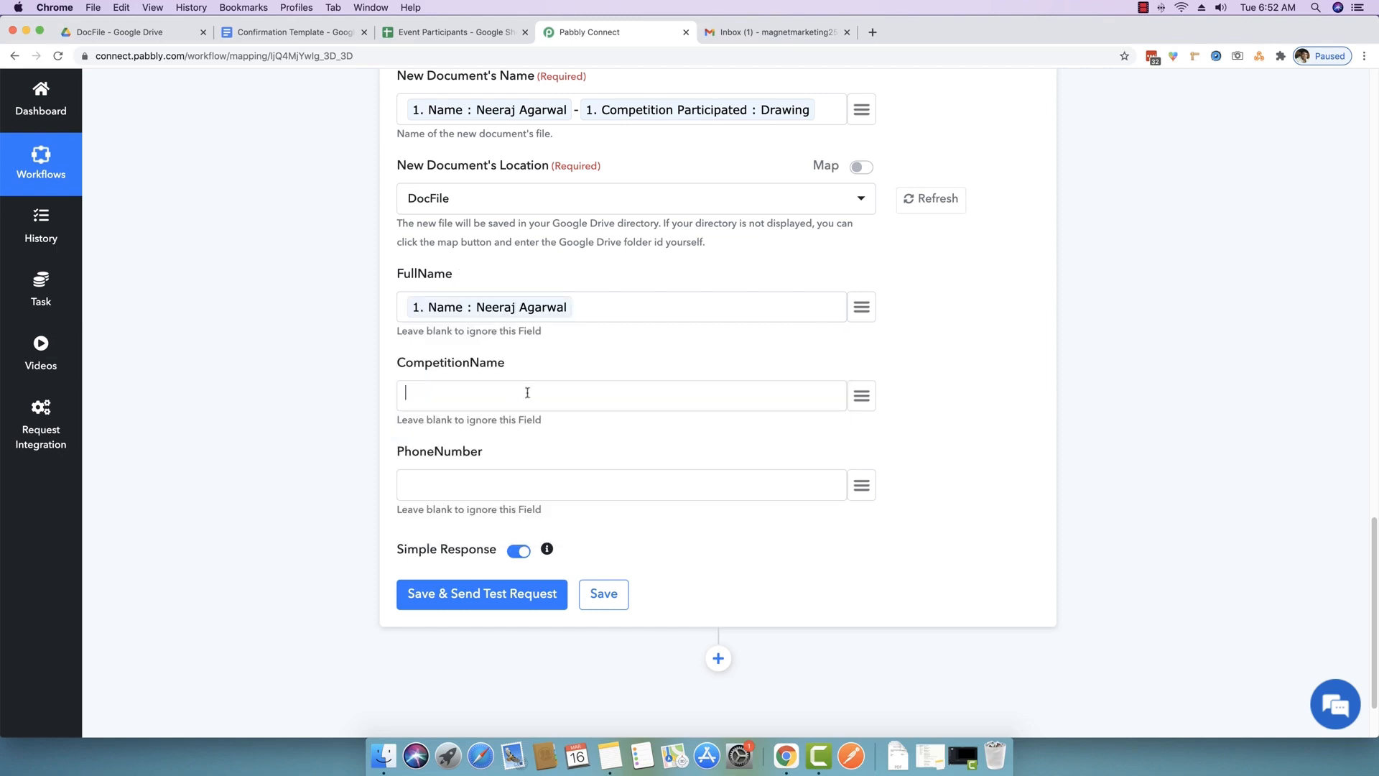
click(862, 396)
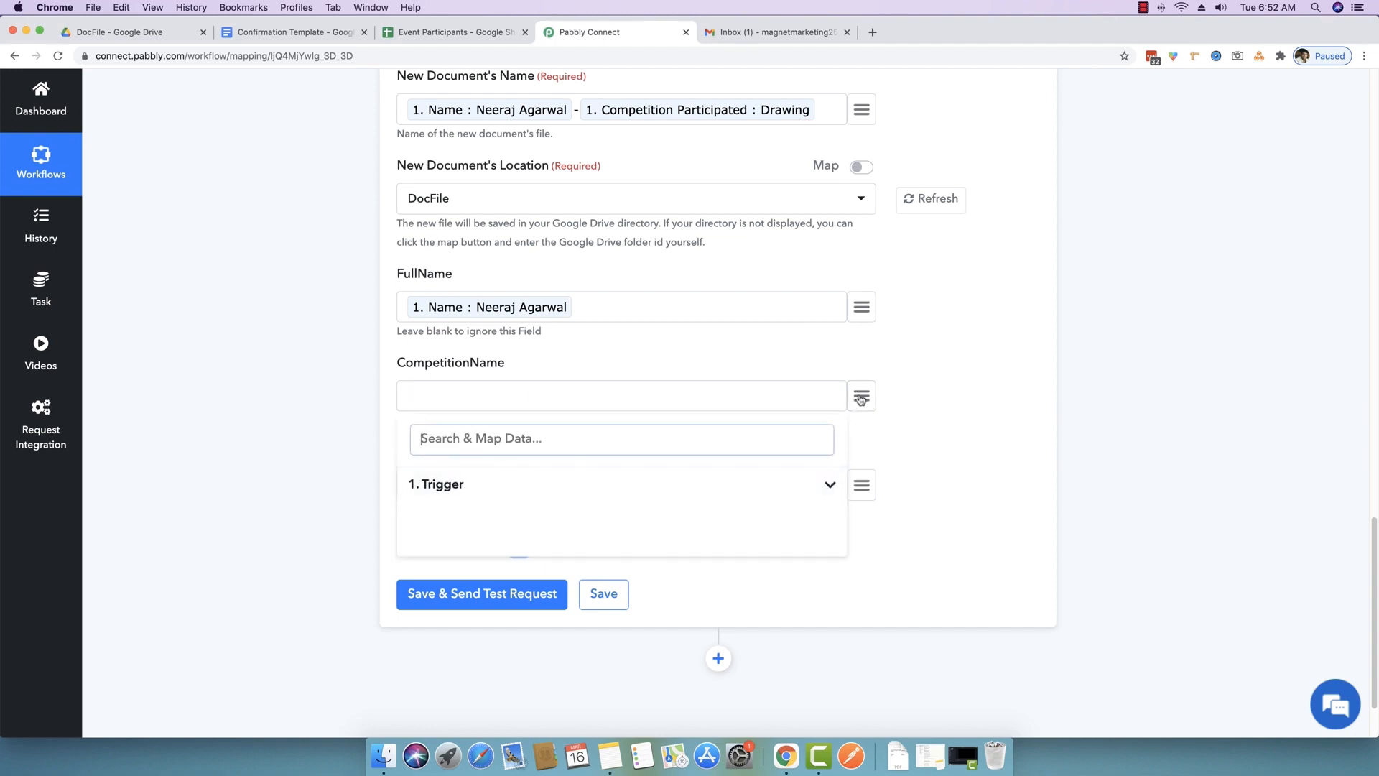
click(827, 486)
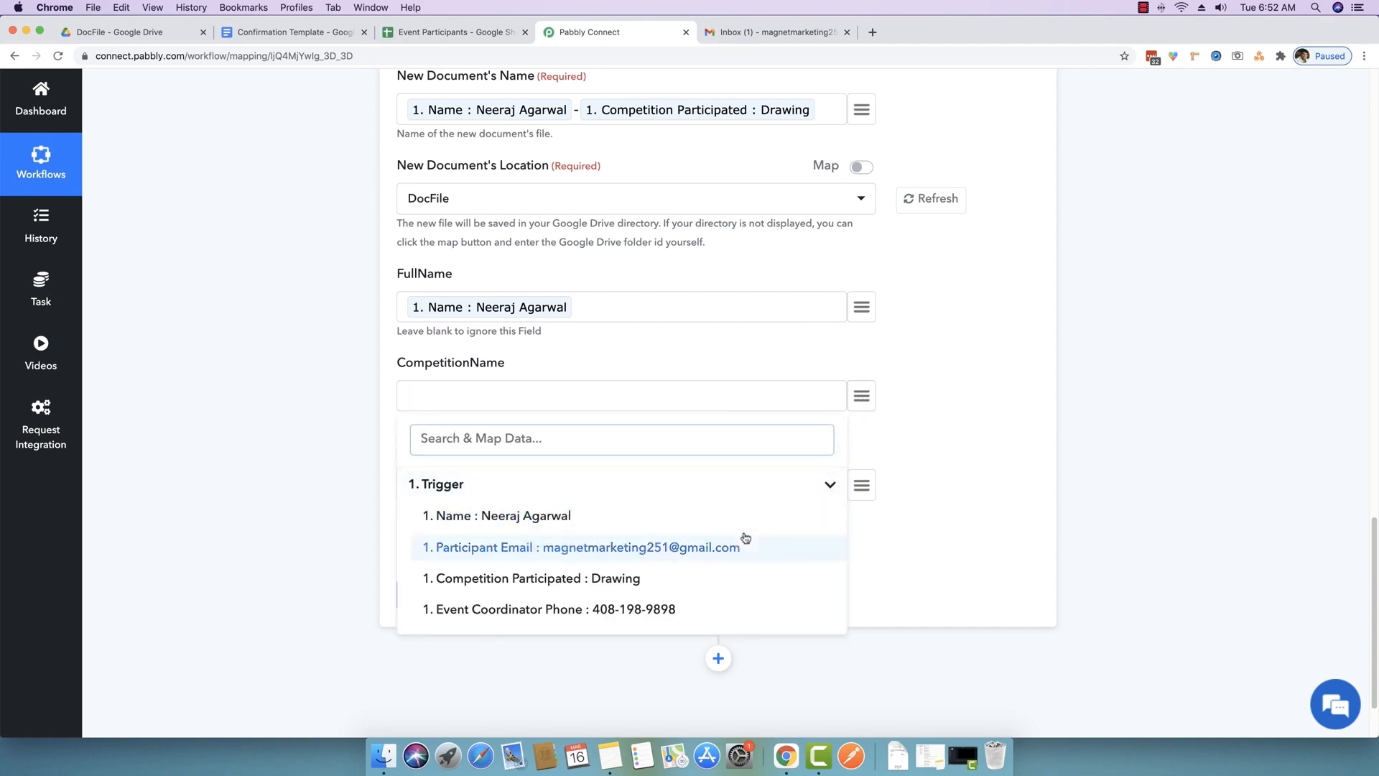
click(537, 578)
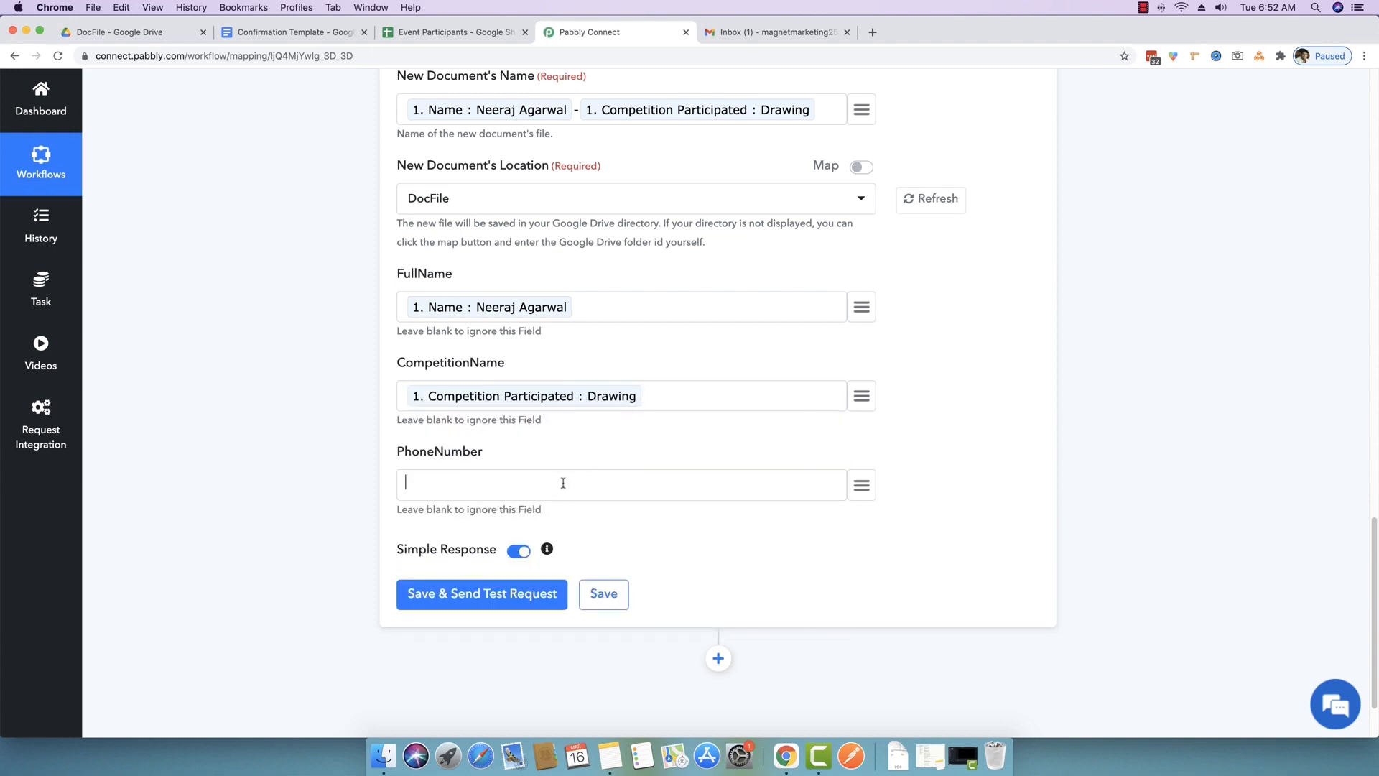
click(862, 485)
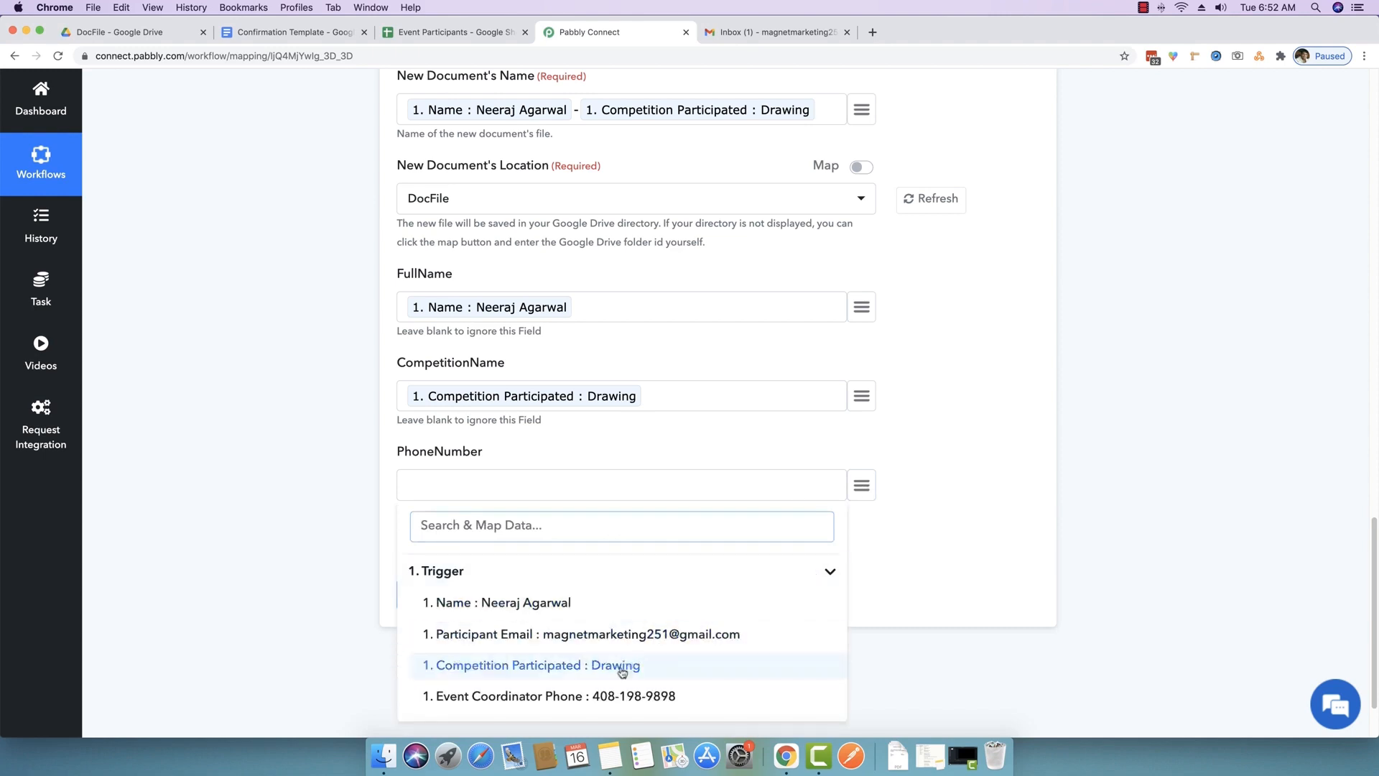
click(610, 700)
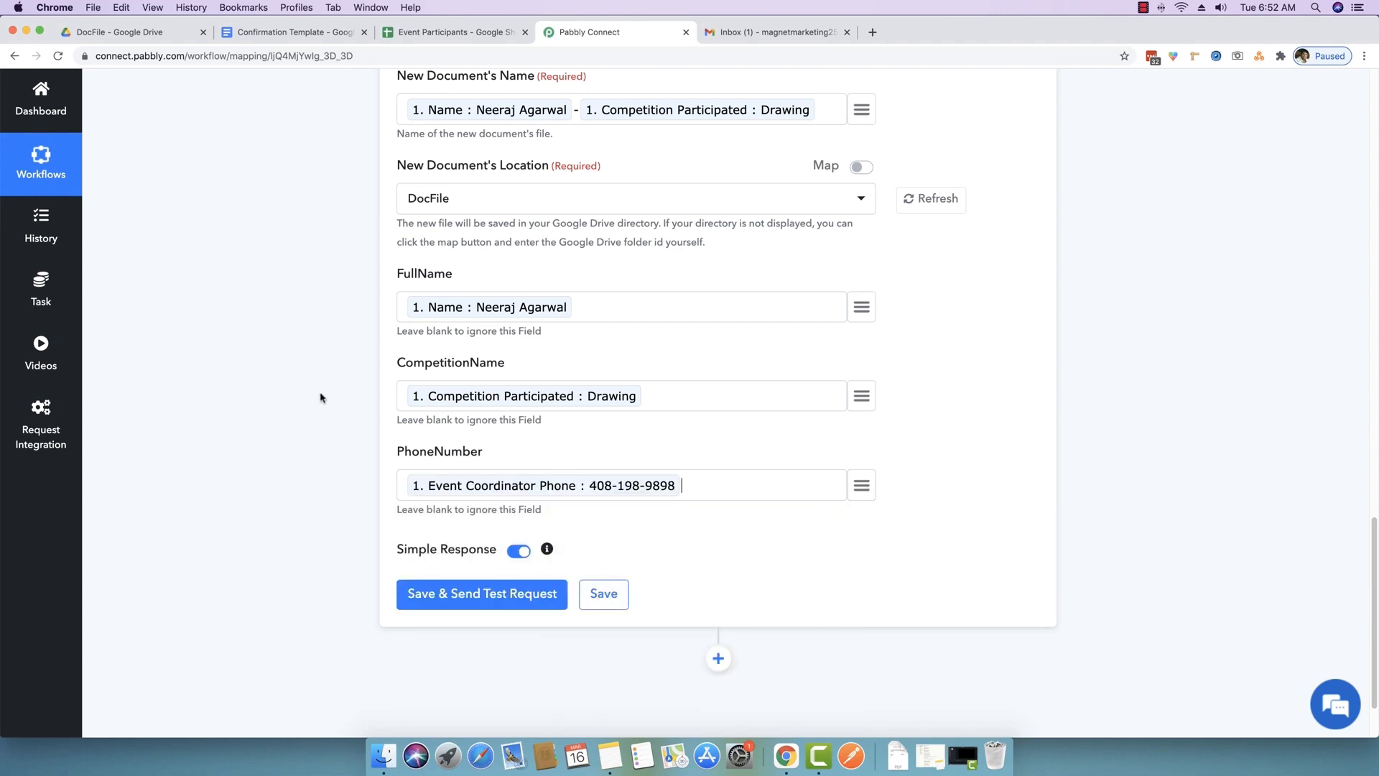
- Compare the mapped FullName value with the template's {{FullName}} tag in Google Docs
click(439, 301)
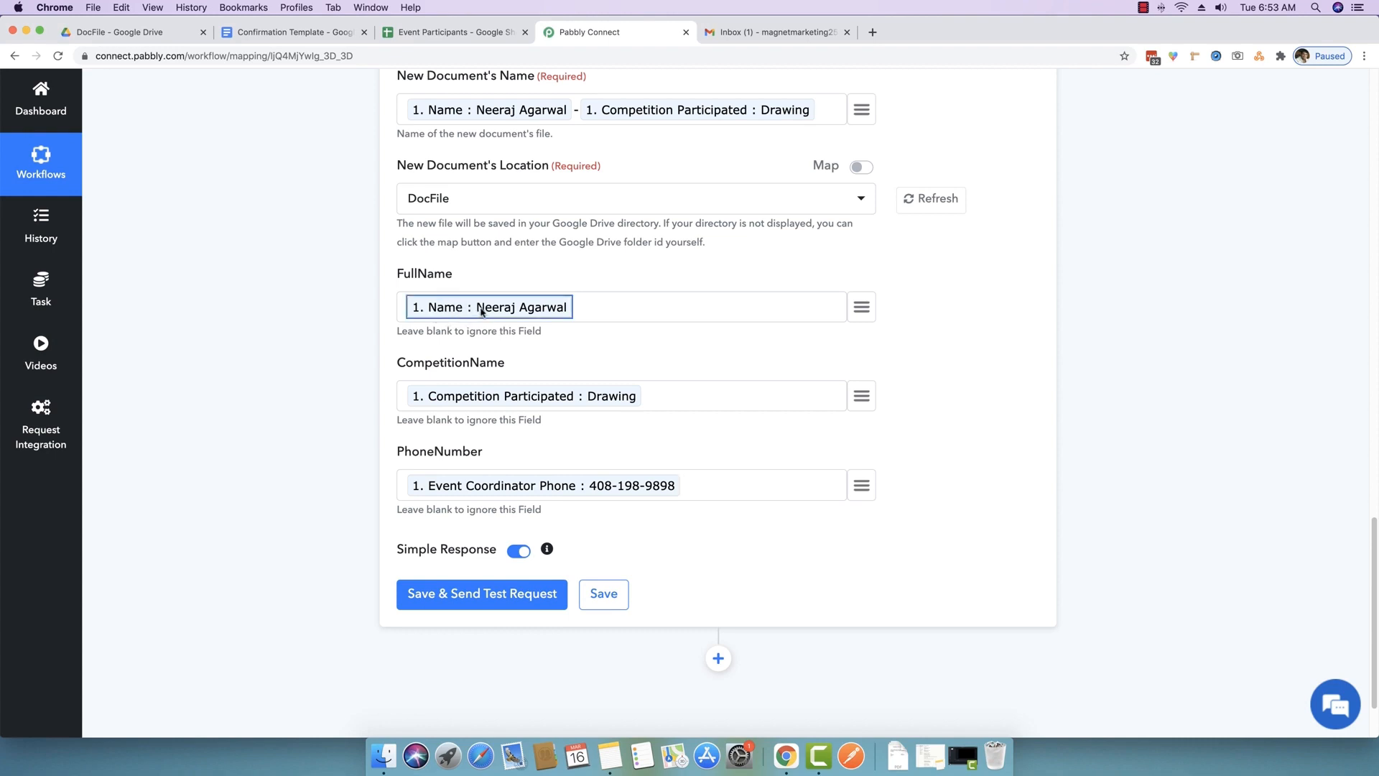
click(635, 312)
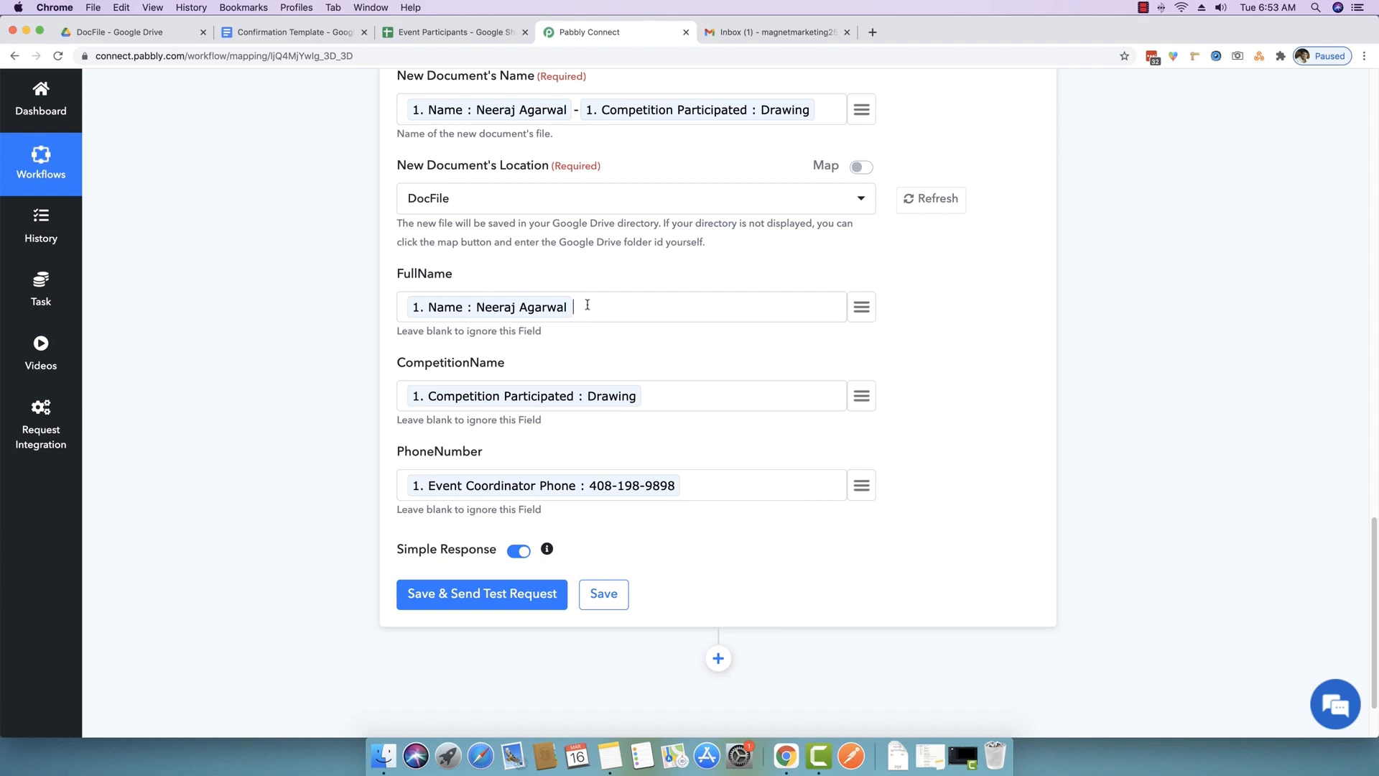
click(327, 32)
drag(450, 361, 564, 364)
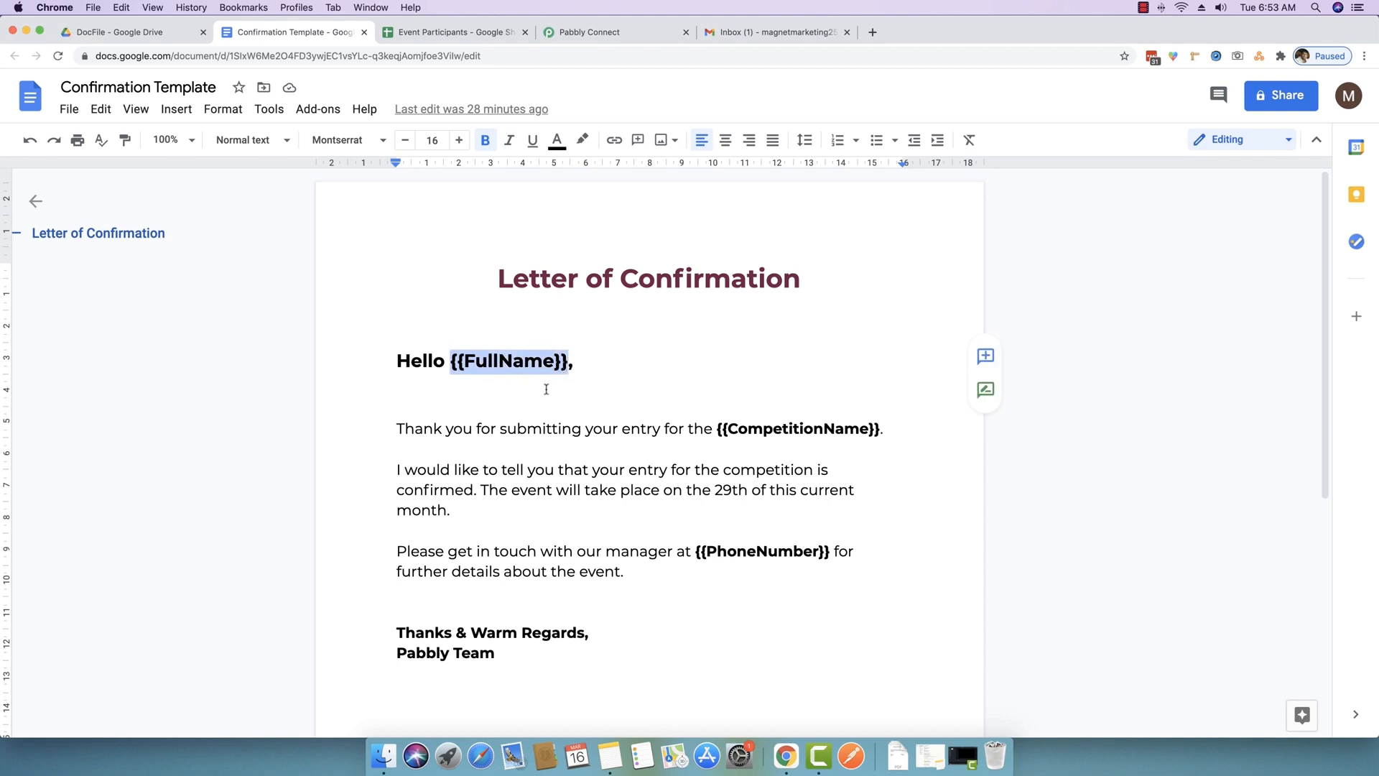
click(478, 32)
click(557, 32)
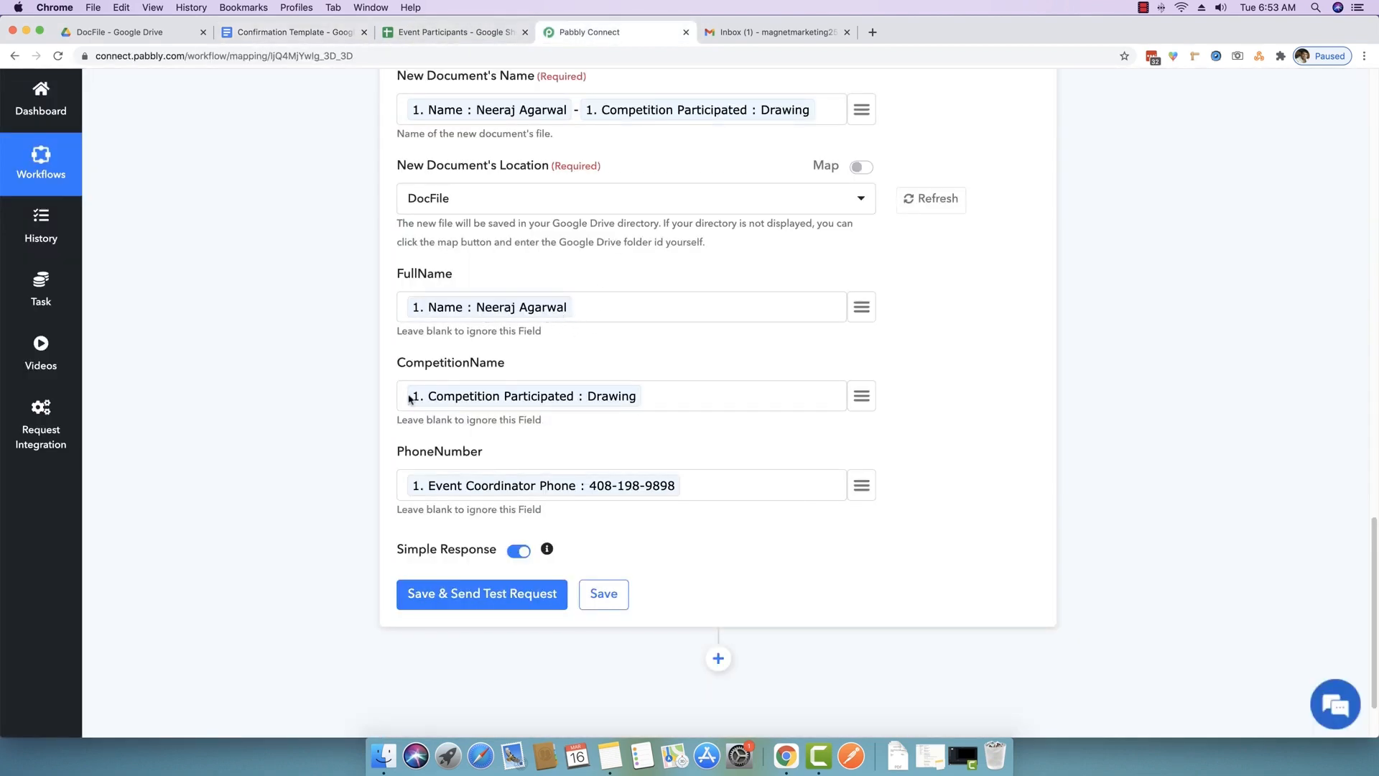
scroll(348, 447, up, 7)
scroll(347, 447, down, 8)
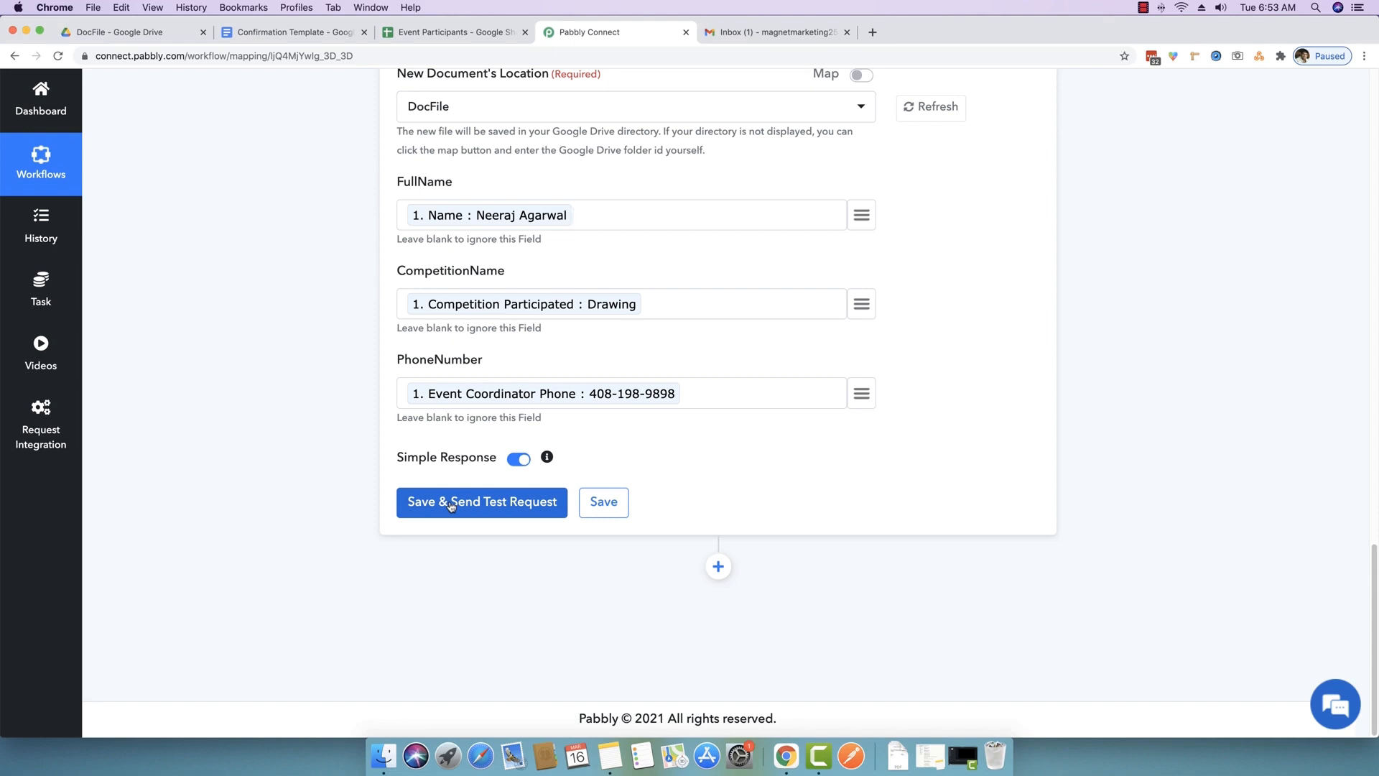
- Save the action with a test request, then open the newly generated 'Drawing' document in DocFile
click(150, 36)
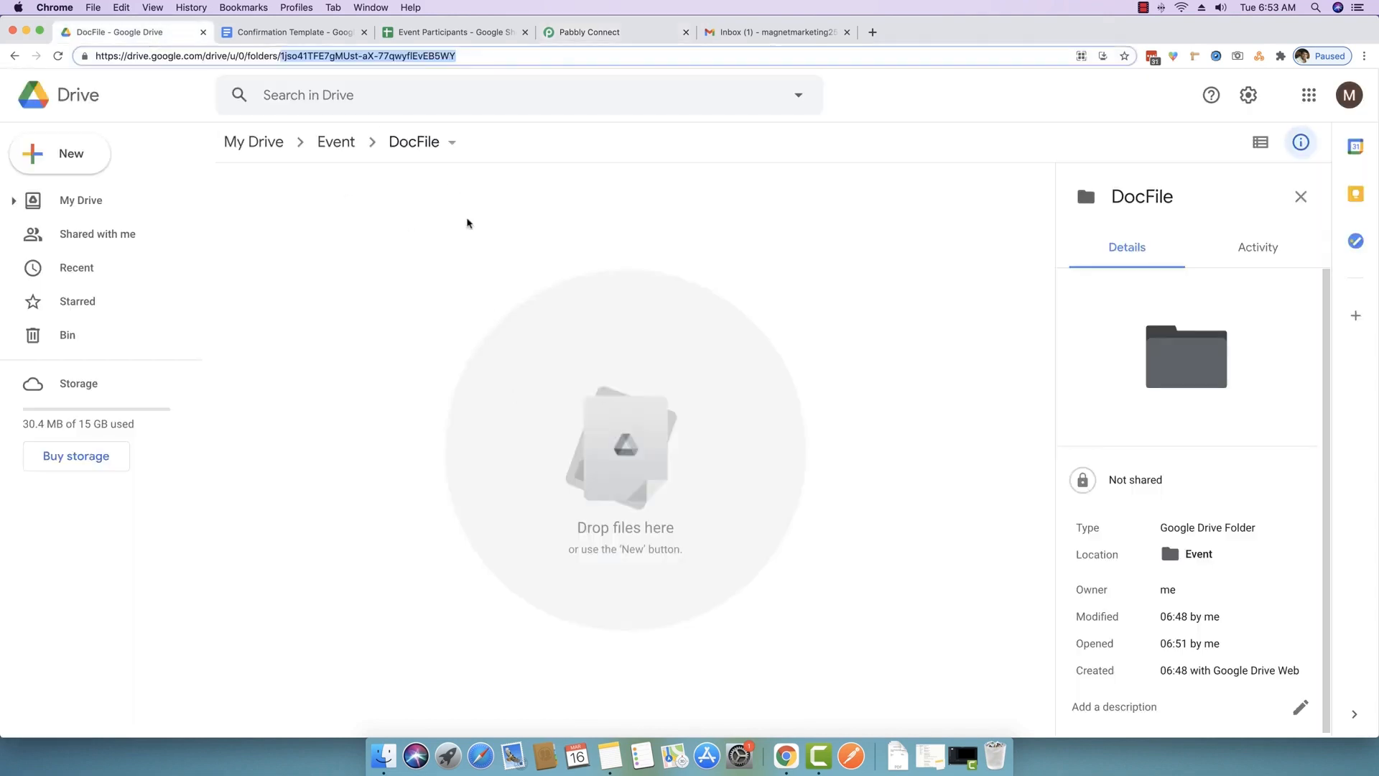
click(502, 55)
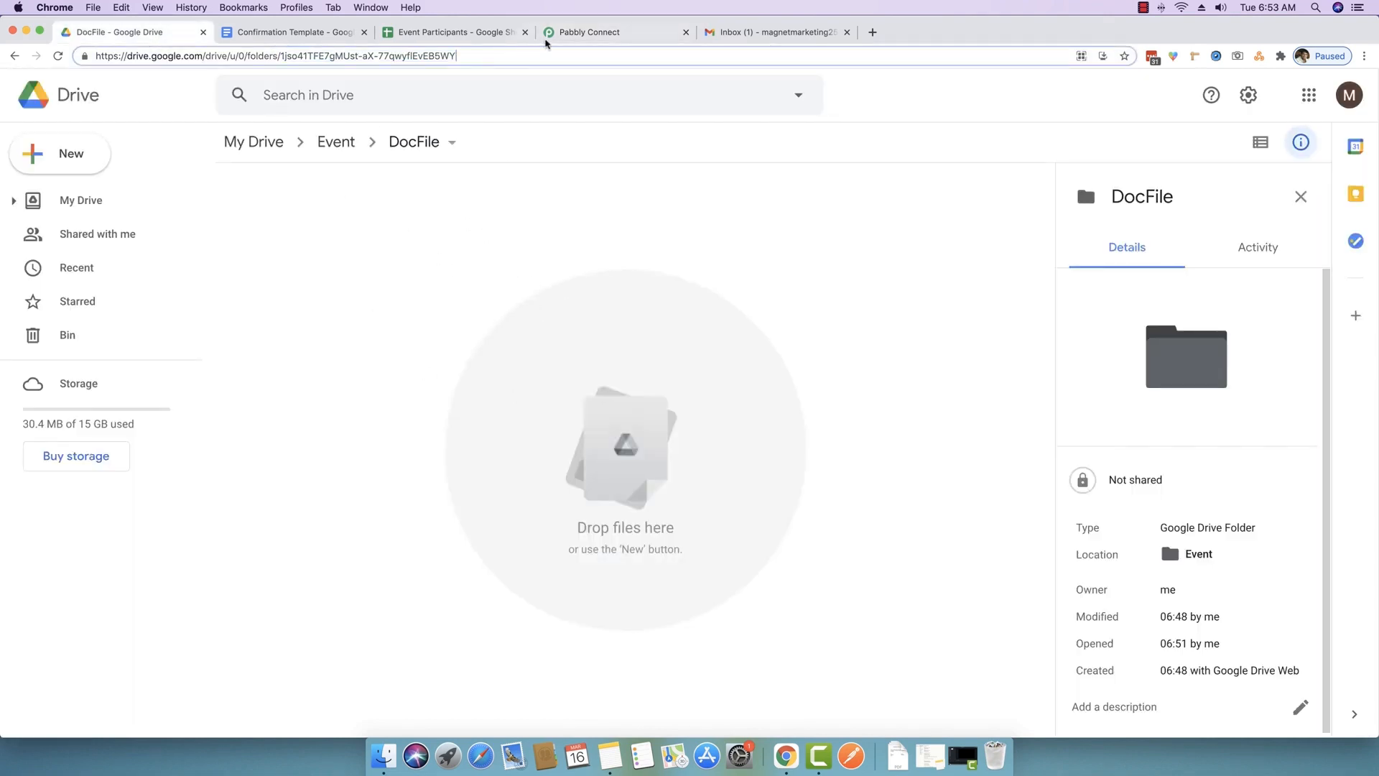
click(545, 36)
click(470, 503)
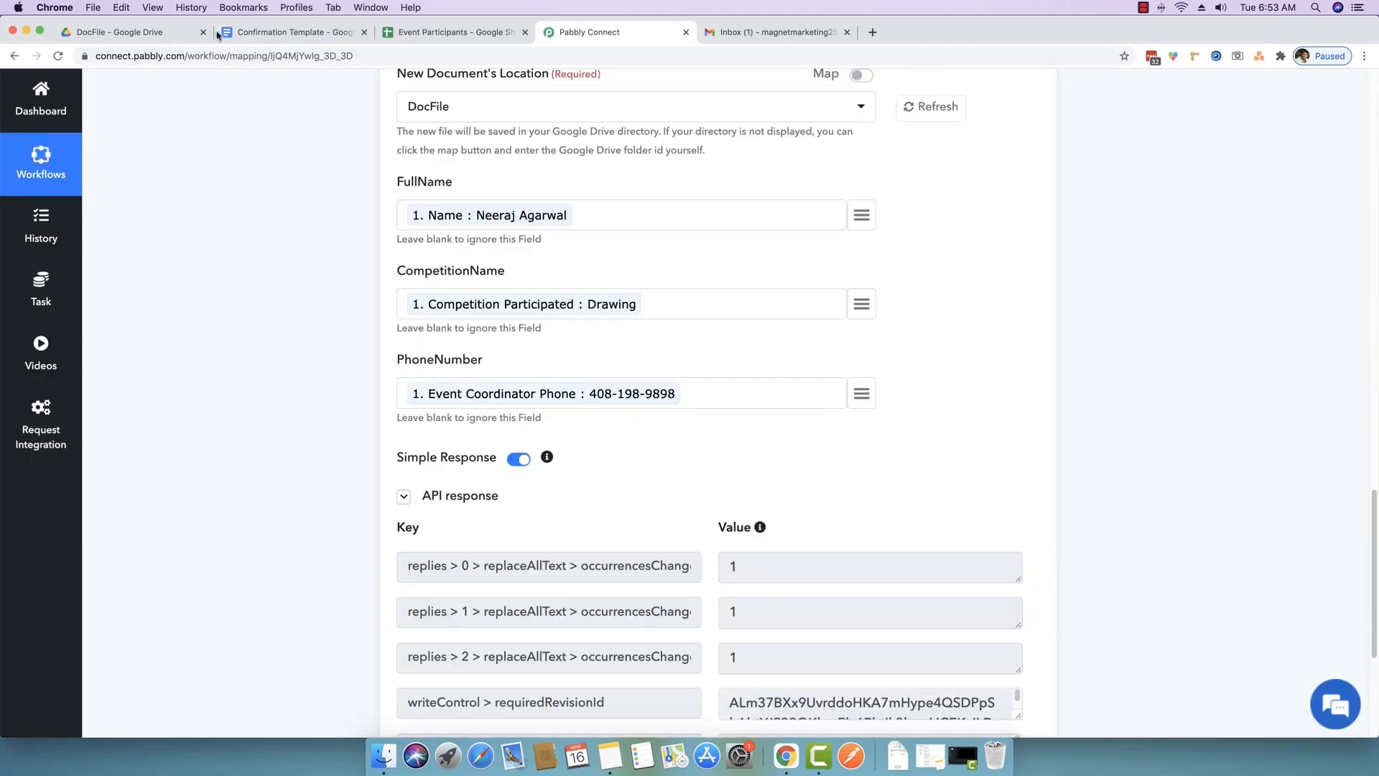
click(212, 34)
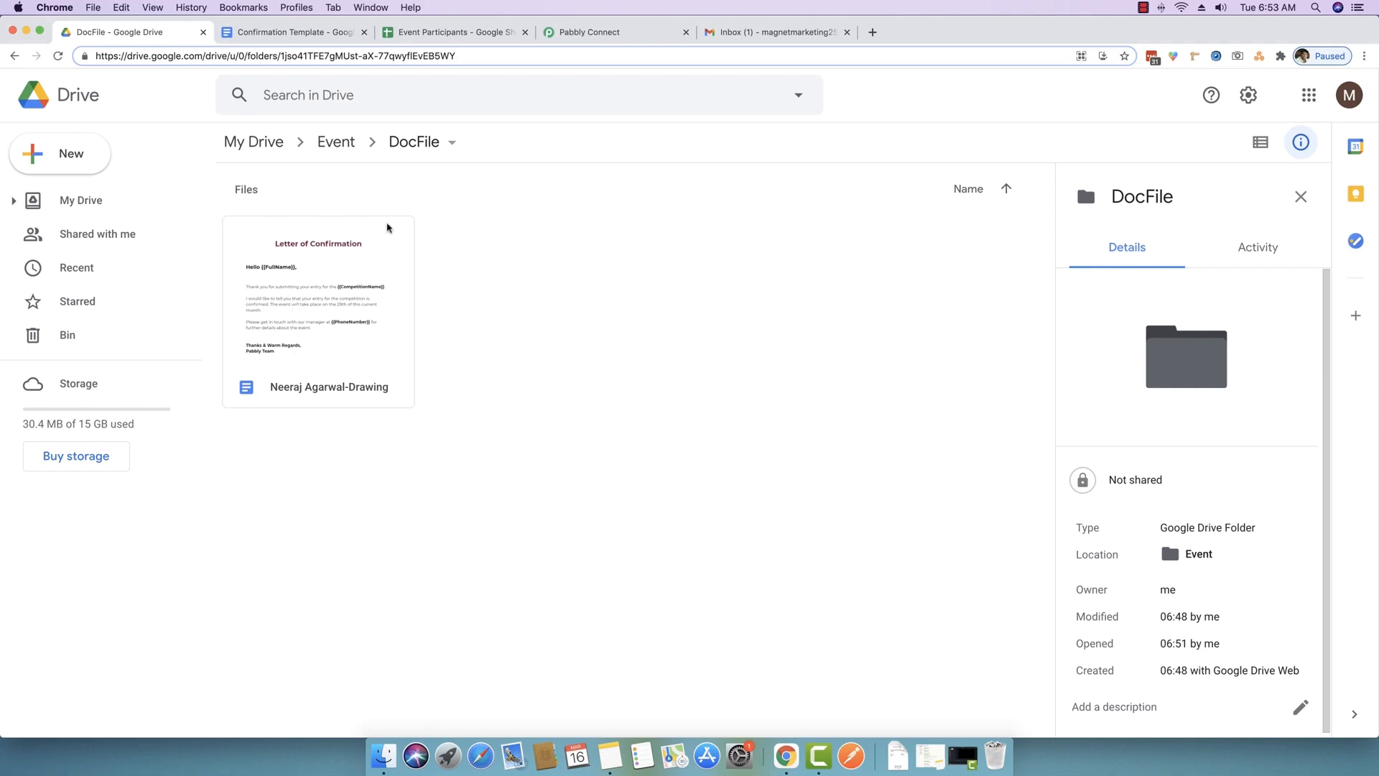
double_click(293, 291)
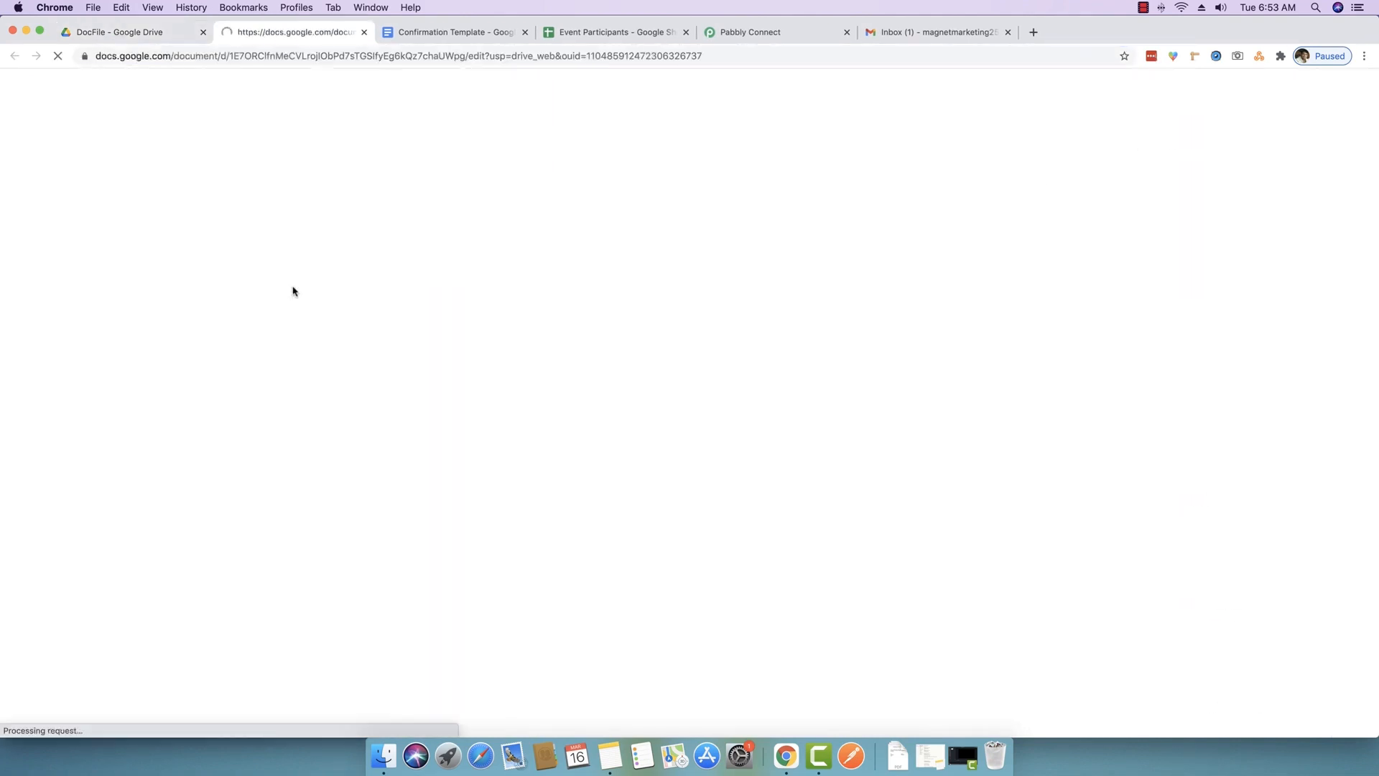
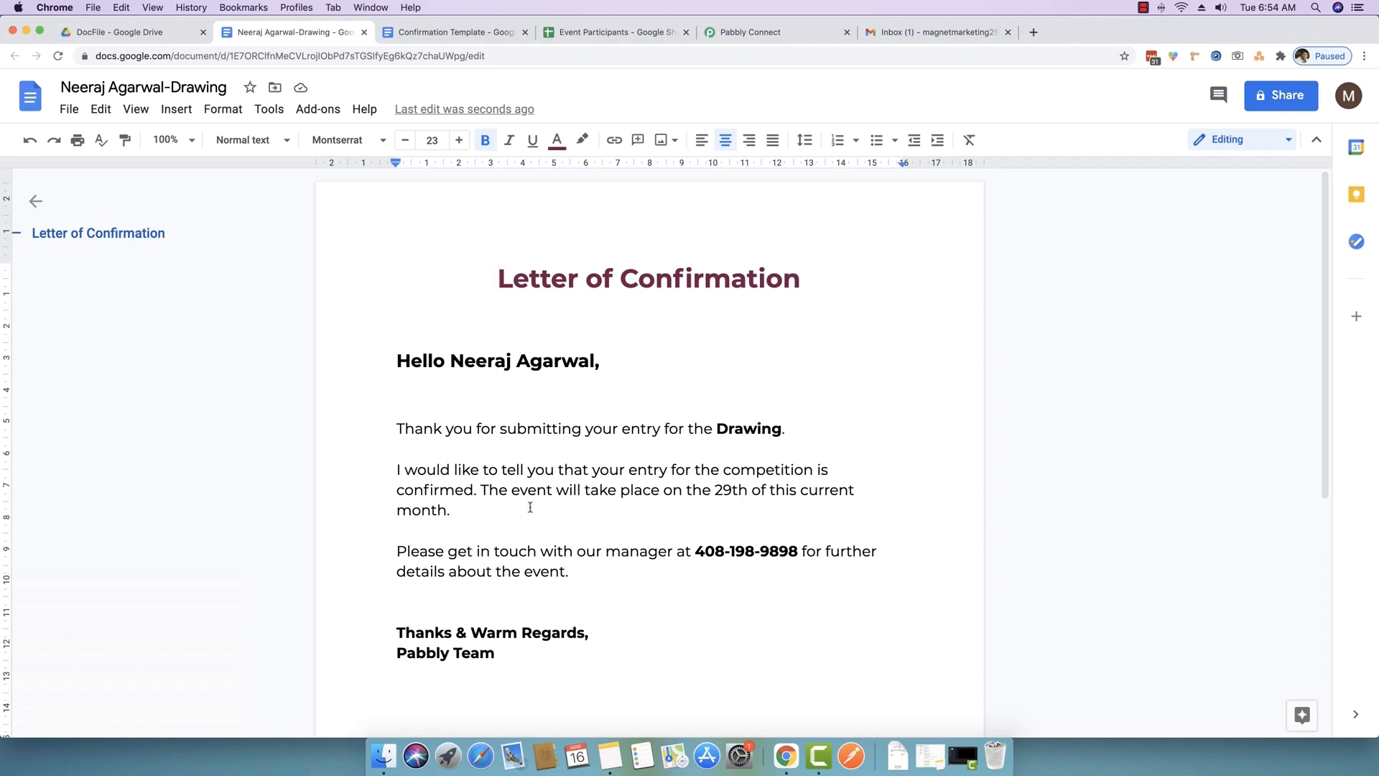
- Check the filled-in phone number, close the Drawing letter and return to the Pabbly Connect workflow
drag(695, 552, 799, 553)
click(662, 541)
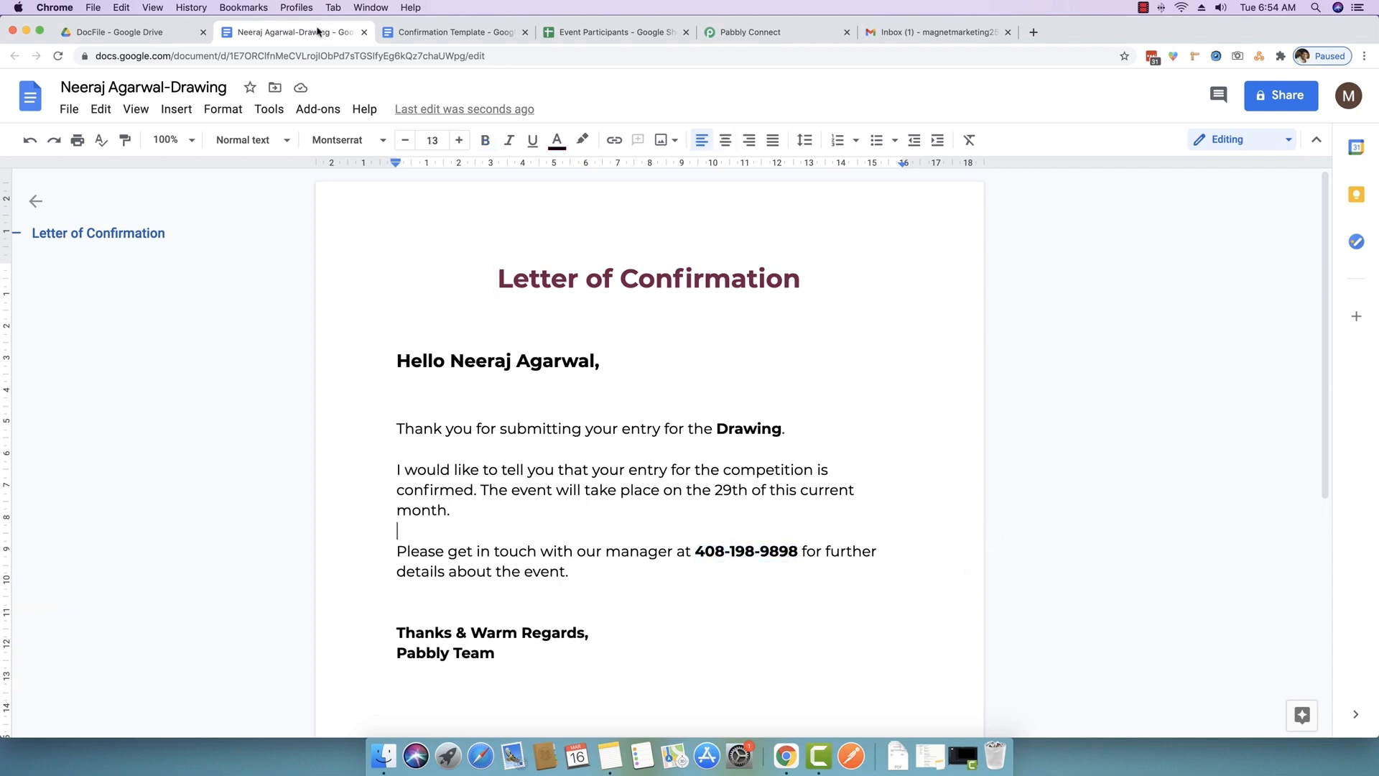
key(super+w)
click(597, 364)
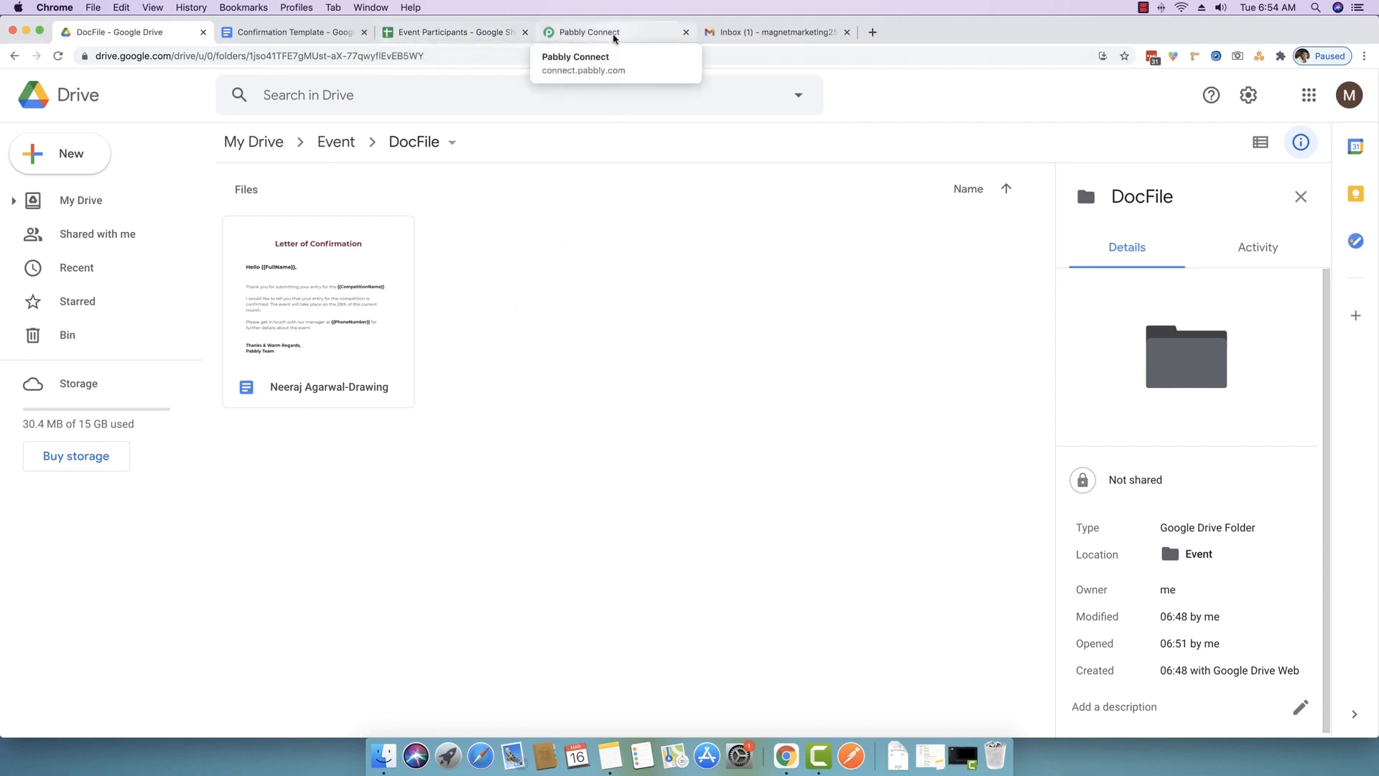
click(614, 38)
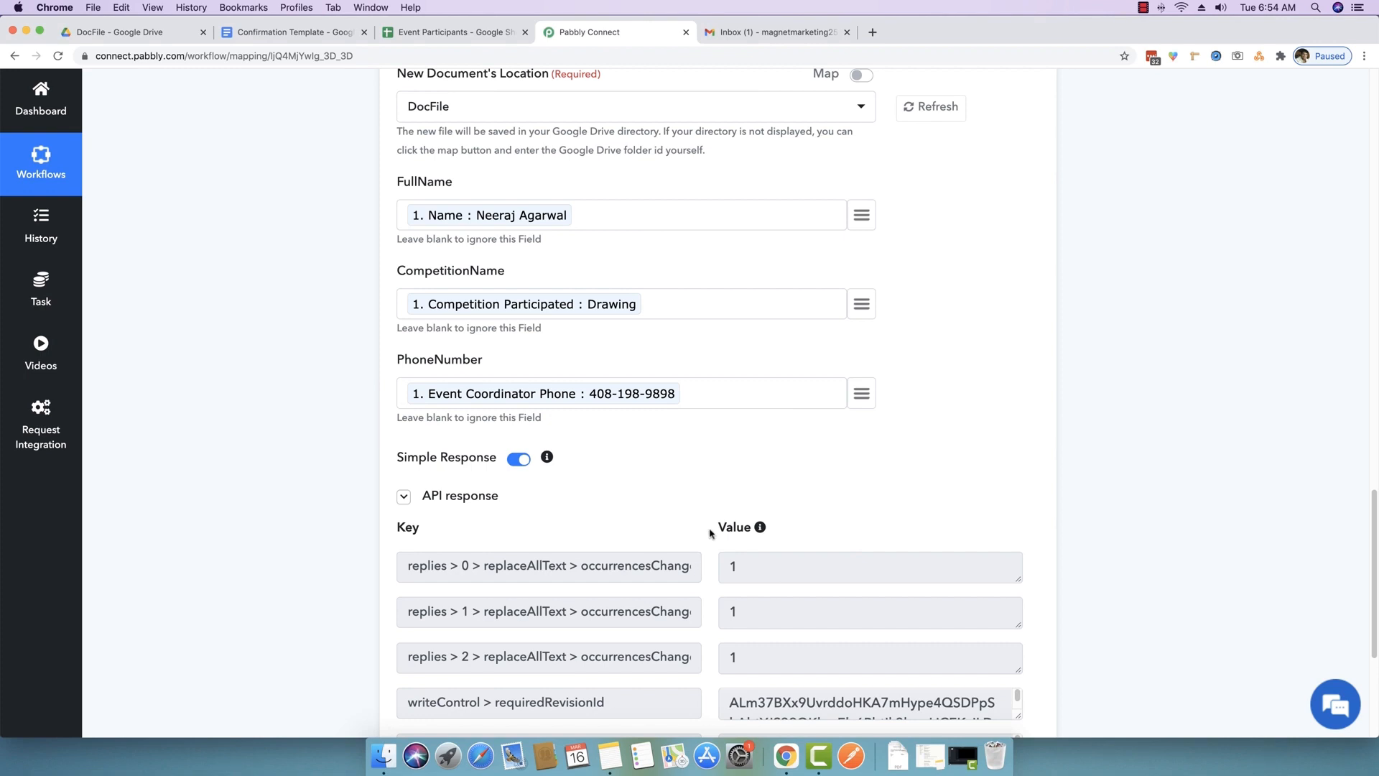
- Enlarge the Google Docs step's documentId value box to show the full ID
scroll(206, 492, down, 4)
scroll(207, 492, down, 1)
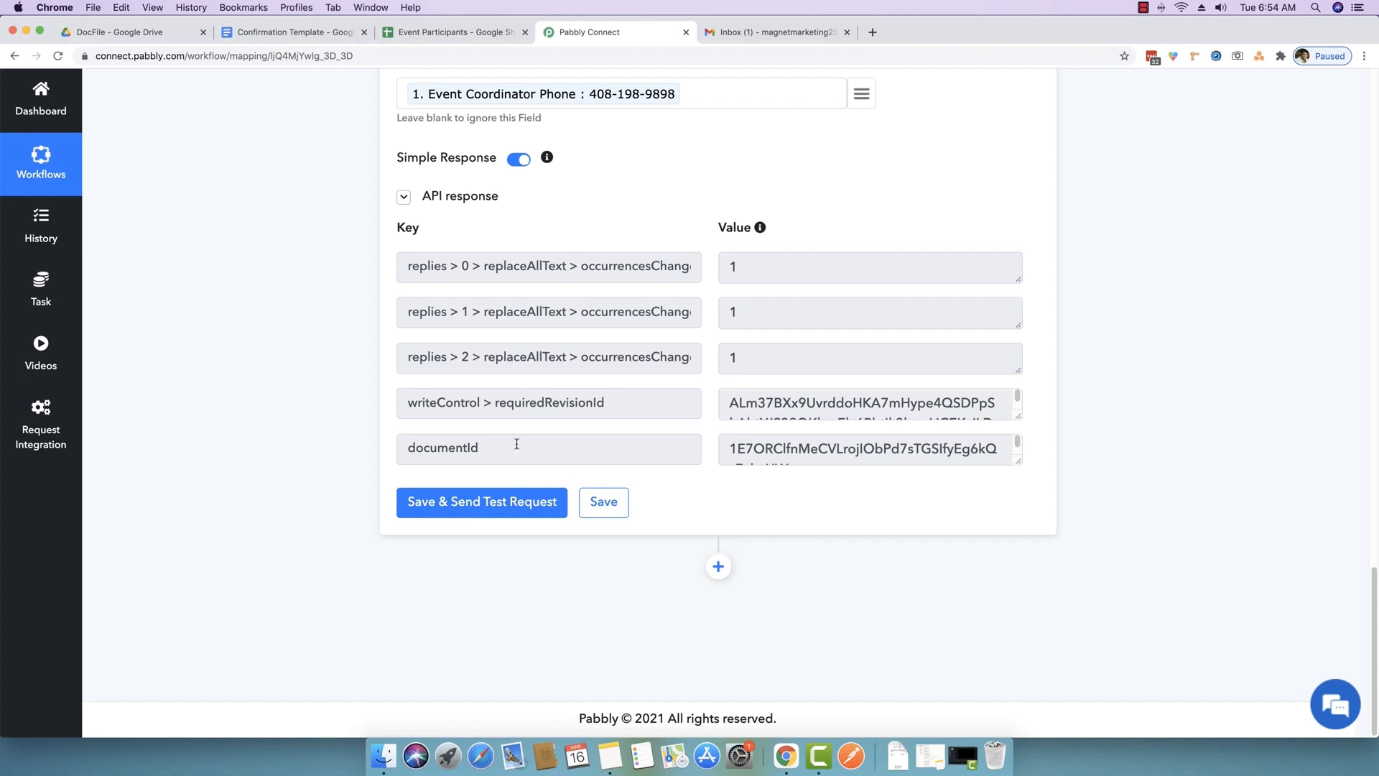
drag(515, 444, 317, 468)
scroll(317, 468, up, 2)
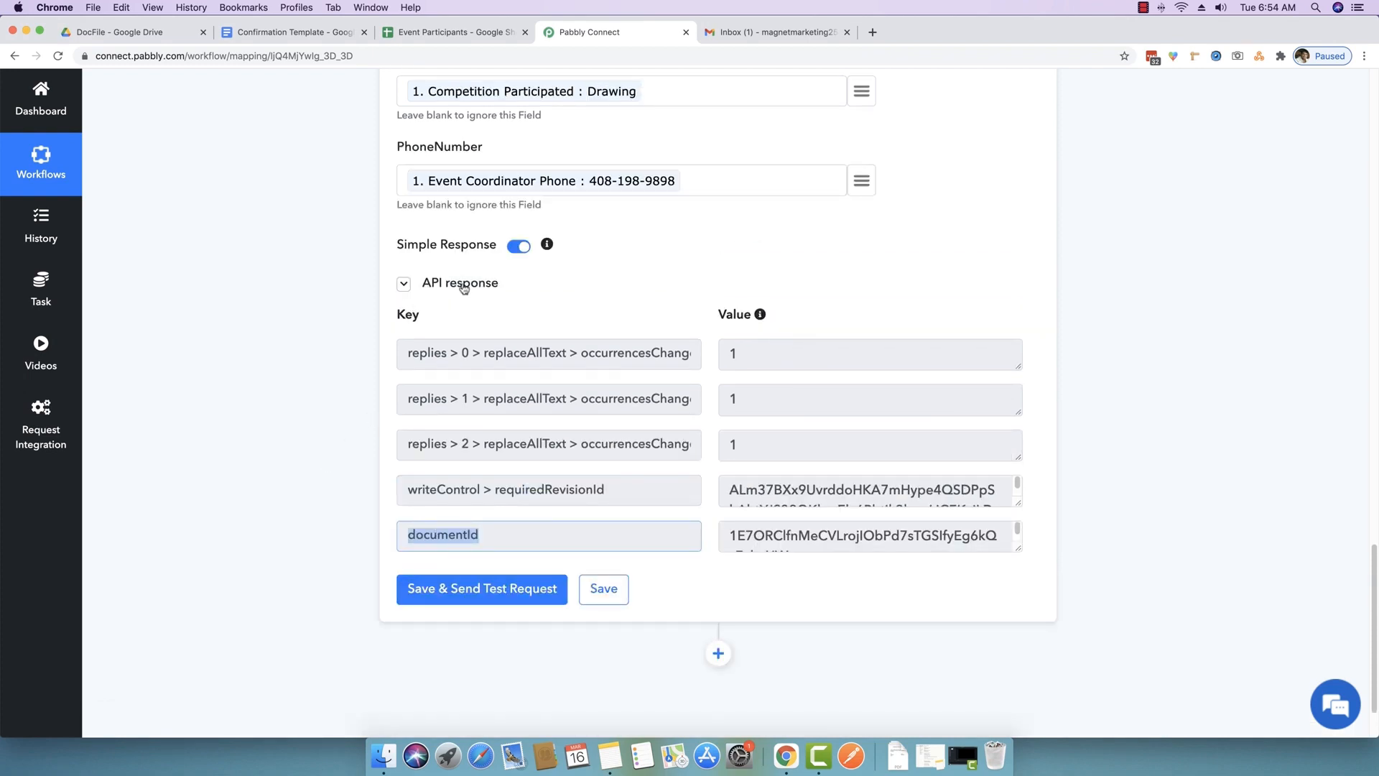
drag(497, 535, 409, 537)
click(410, 537)
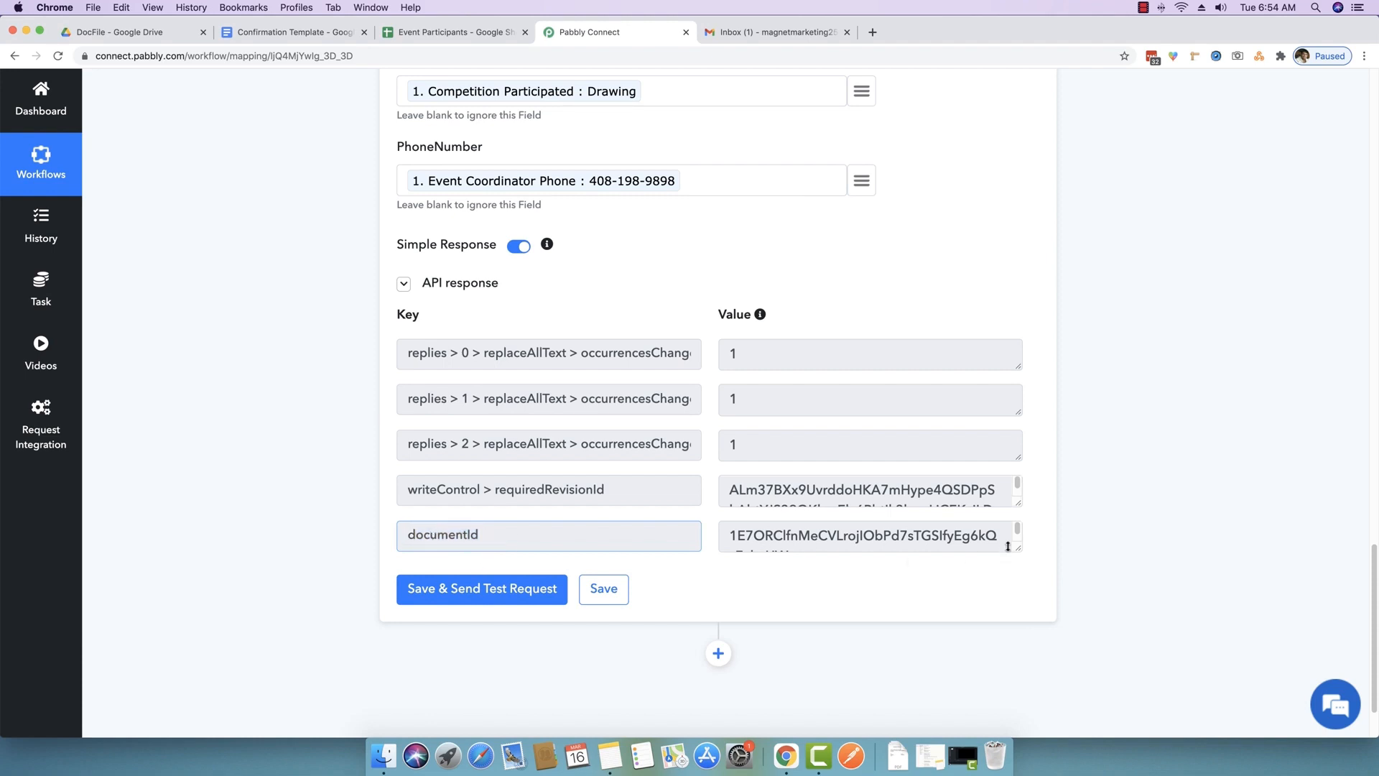
drag(1018, 548, 1019, 576)
drag(821, 558, 681, 535)
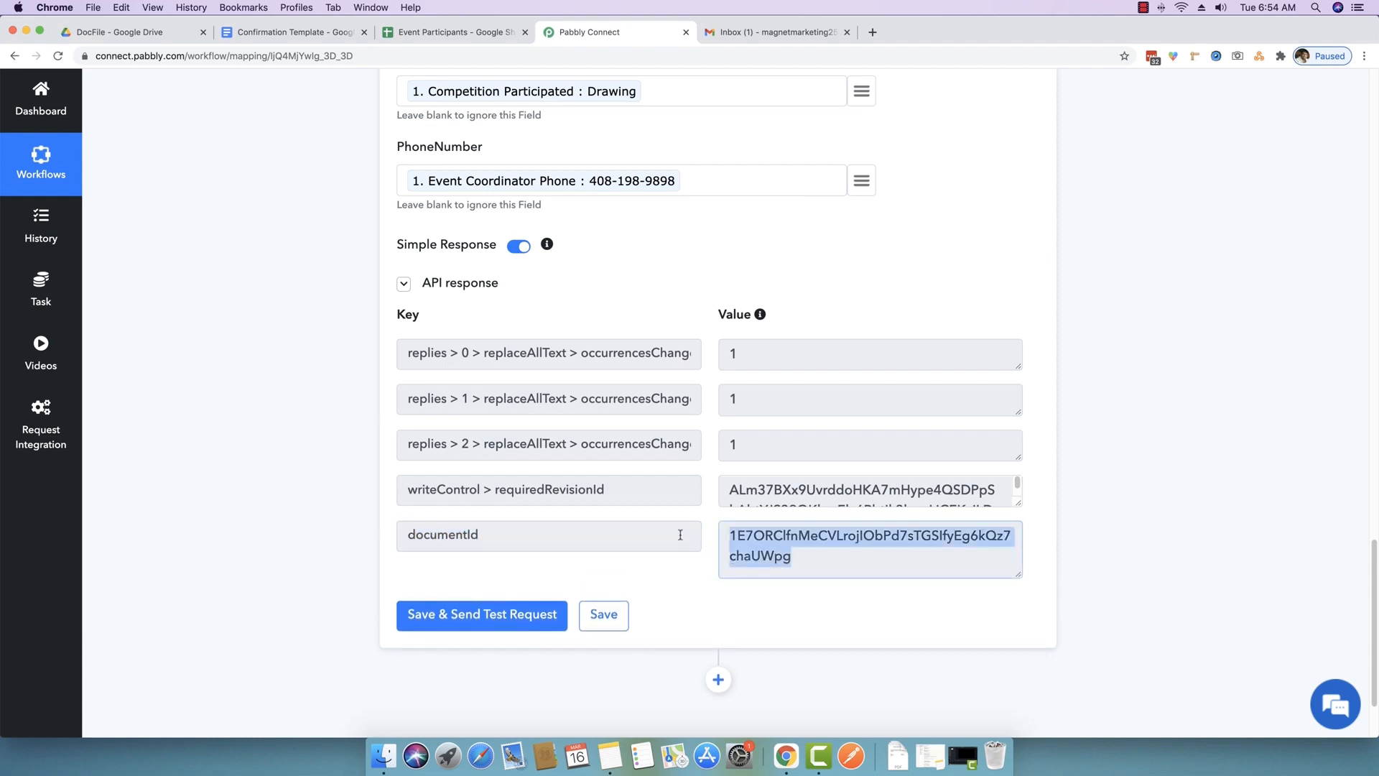
click(740, 550)
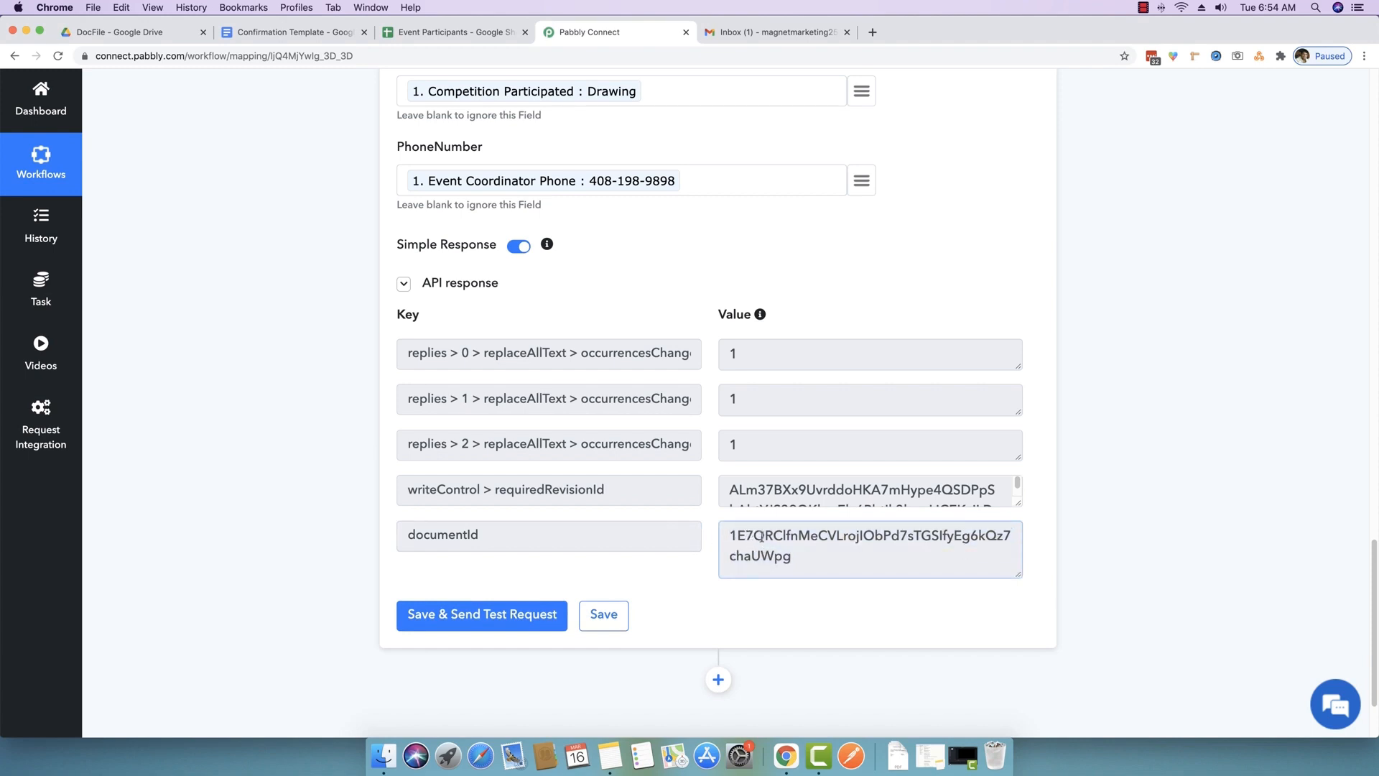
- Compare the documentId with the ID in the generated Drawing letter's web address
click(280, 33)
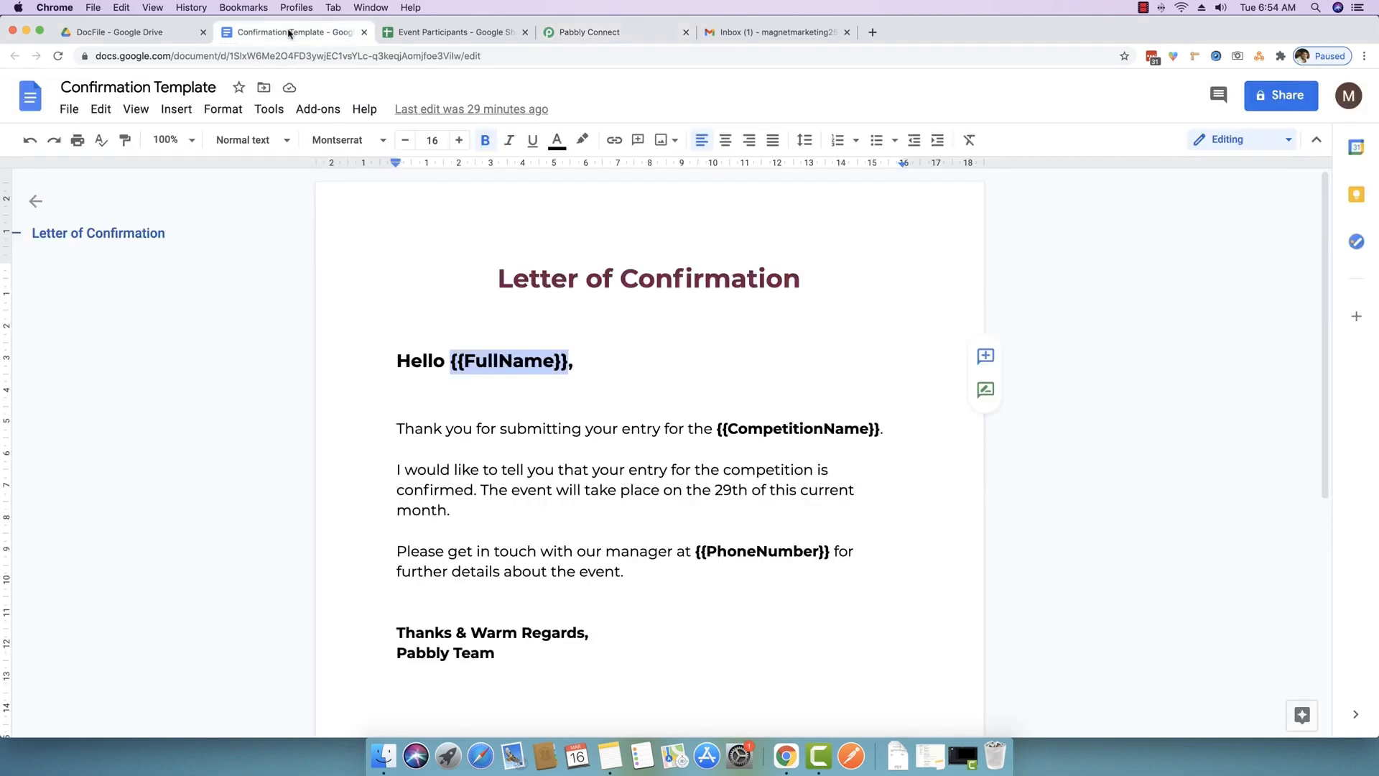
click(440, 35)
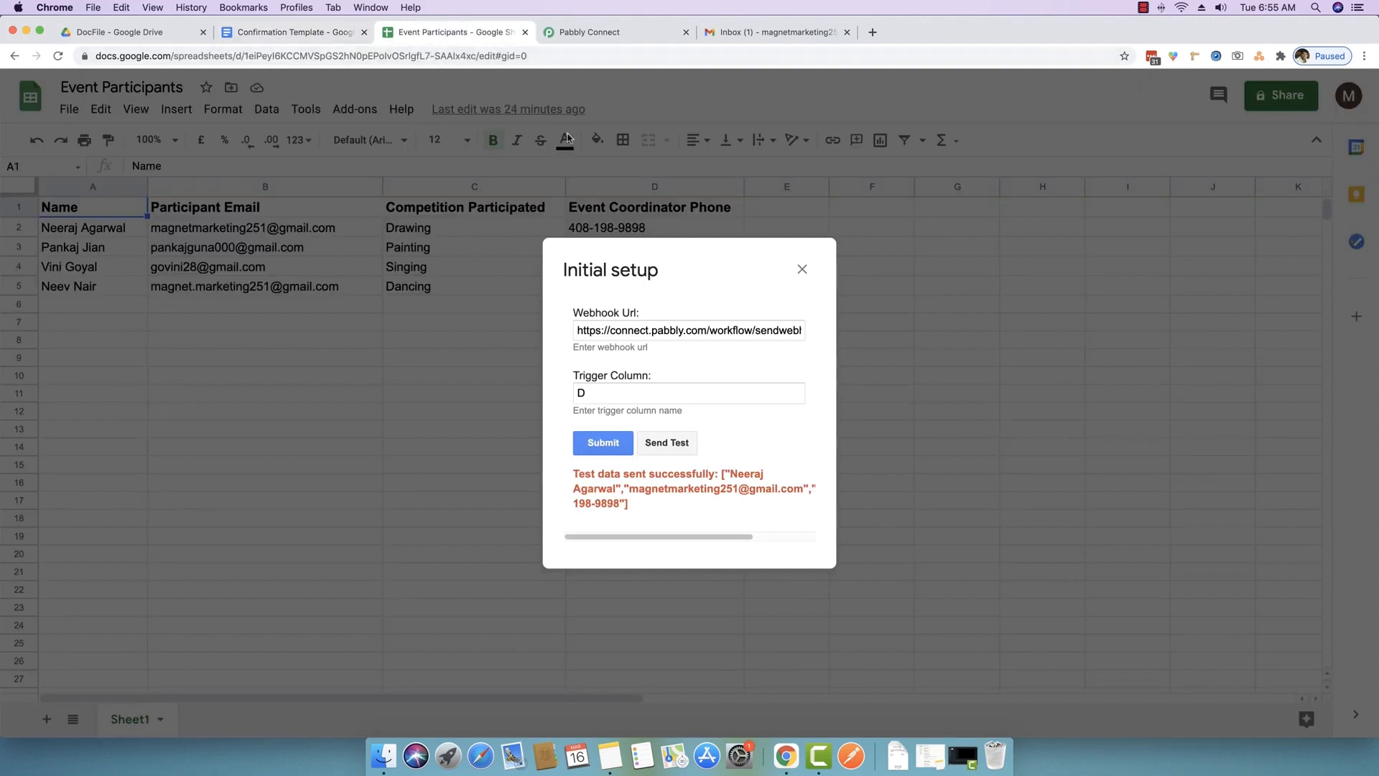
click(137, 32)
double_click(277, 277)
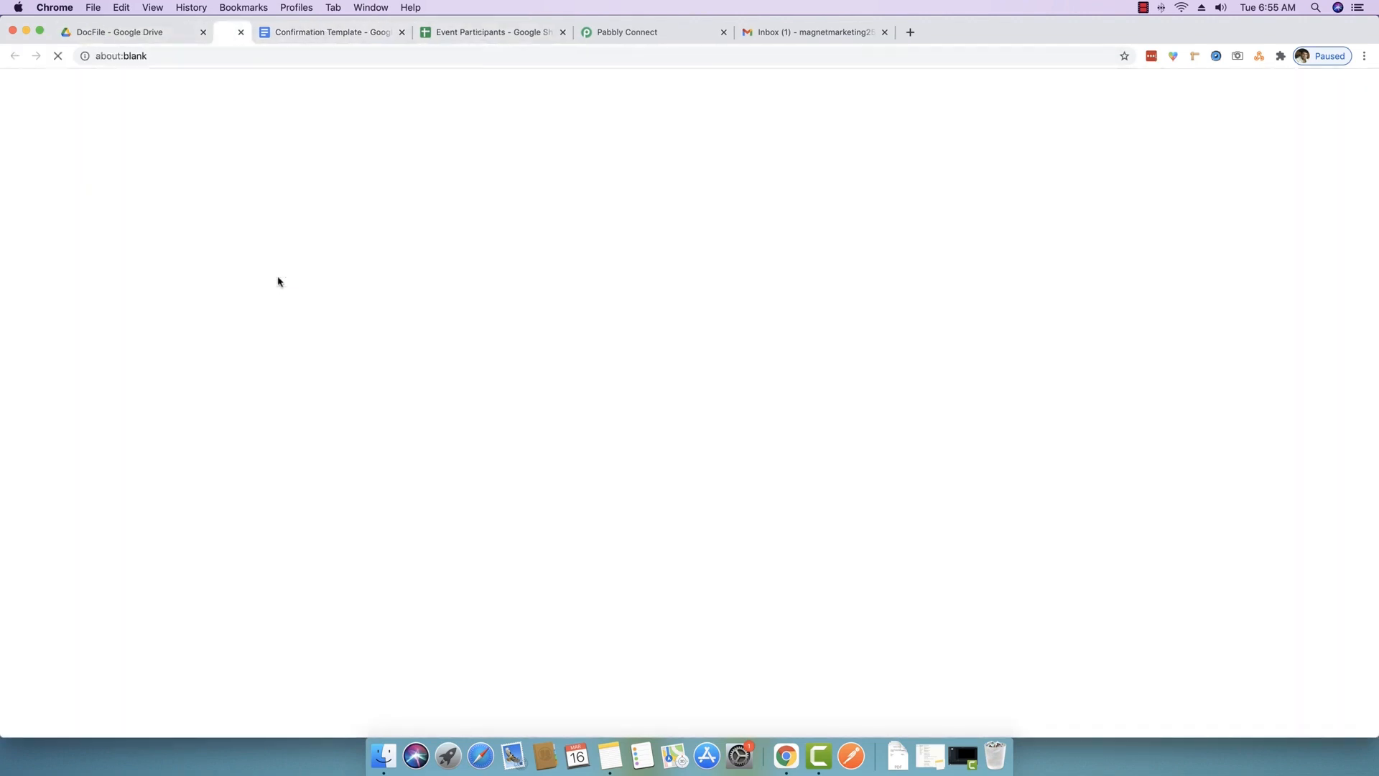
drag(230, 56, 465, 59)
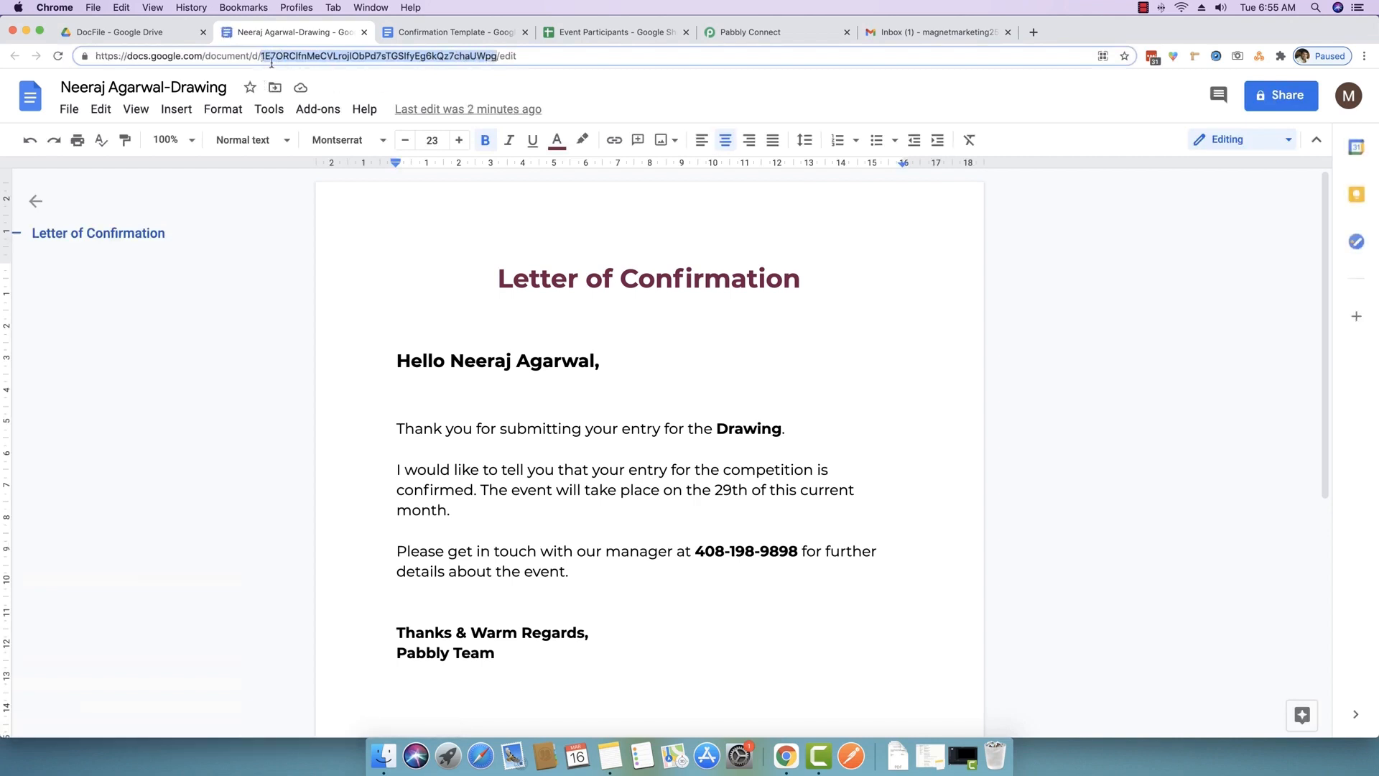
click(364, 32)
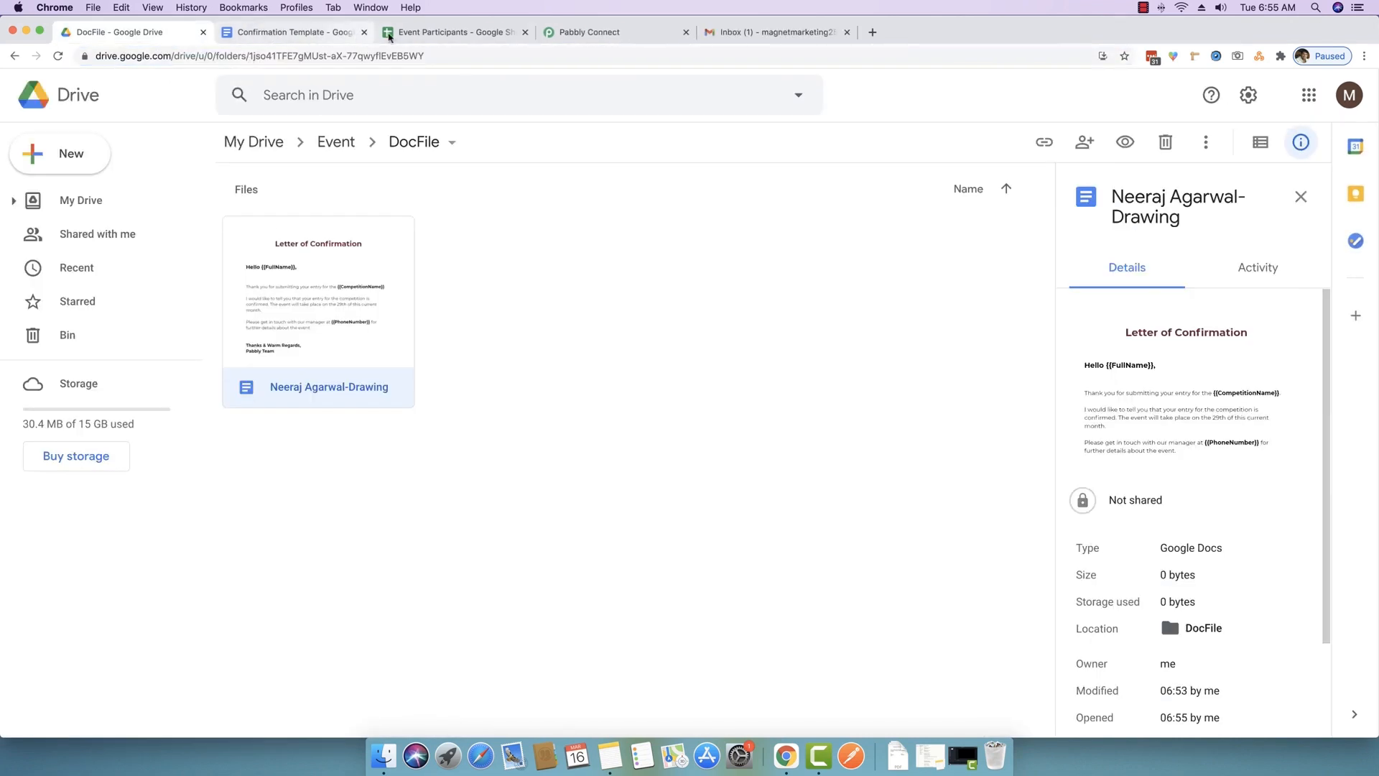
click(521, 33)
click(575, 32)
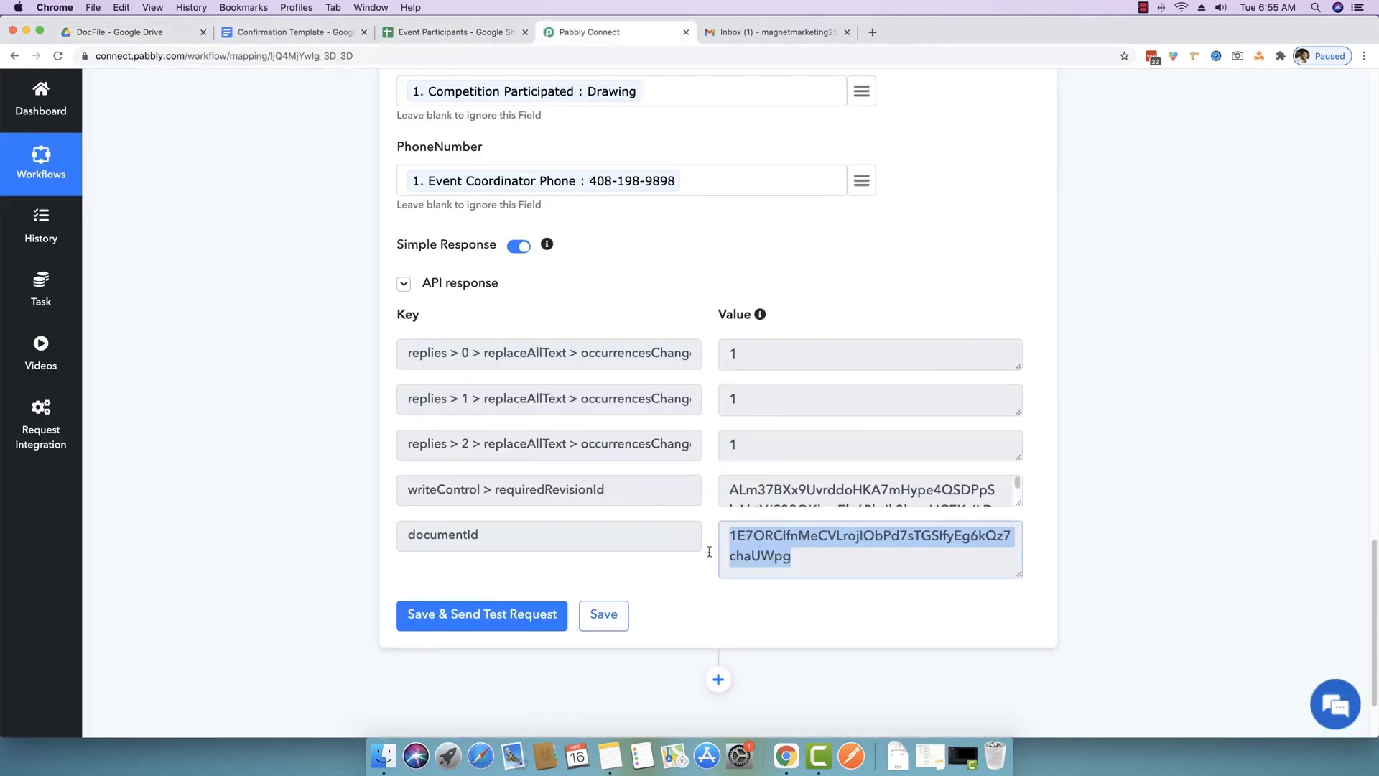
click(809, 558)
drag(809, 558, 710, 539)
- Add a new blank action step below the Google Docs step
scroll(823, 568, down, 2)
click(794, 492)
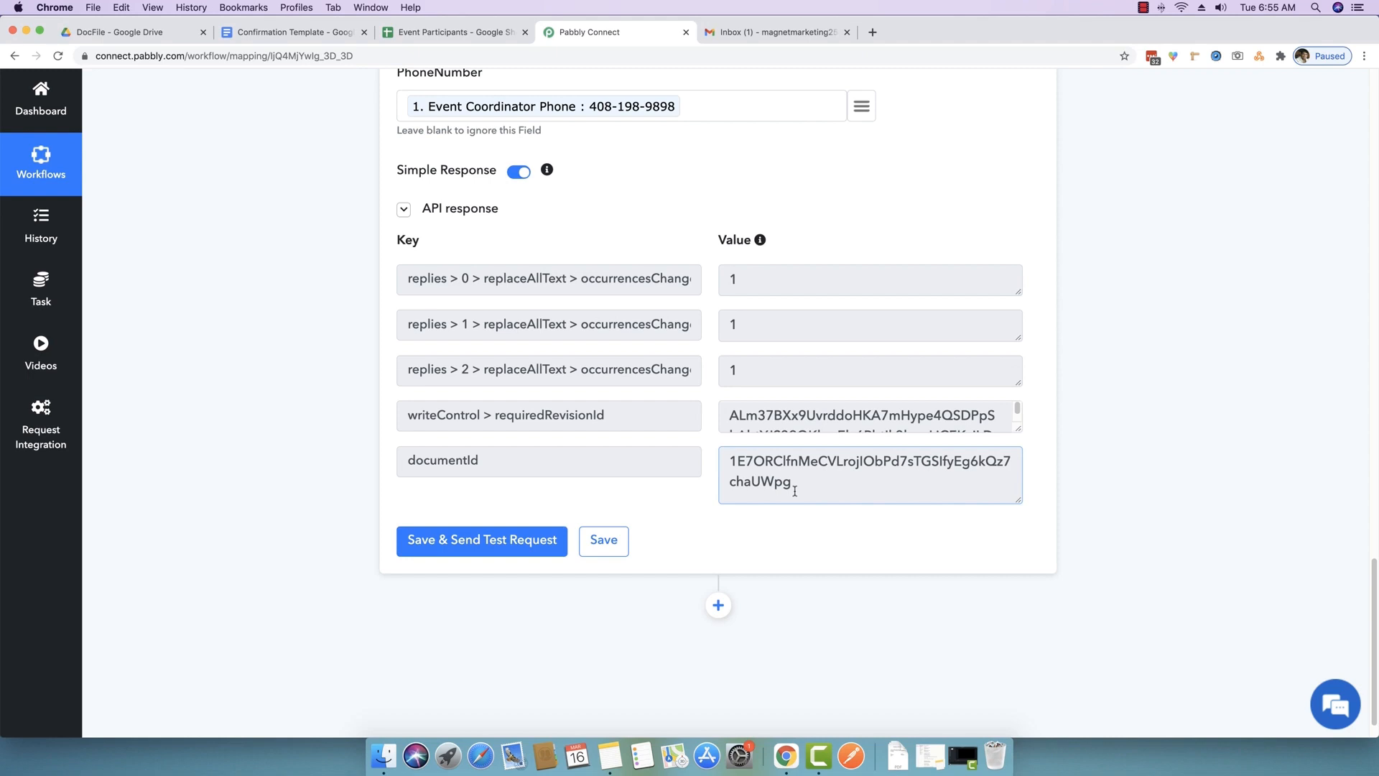
scroll(791, 492, down, 1)
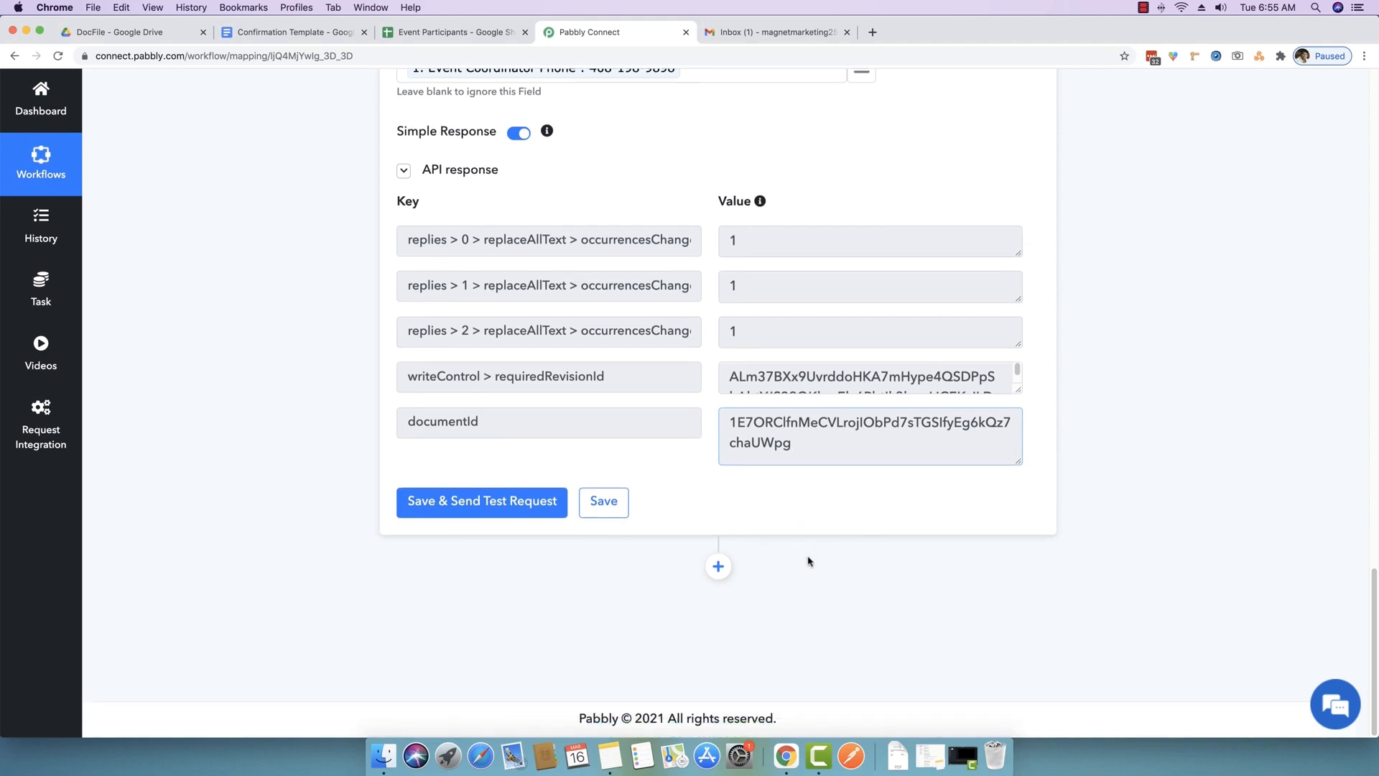
click(719, 567)
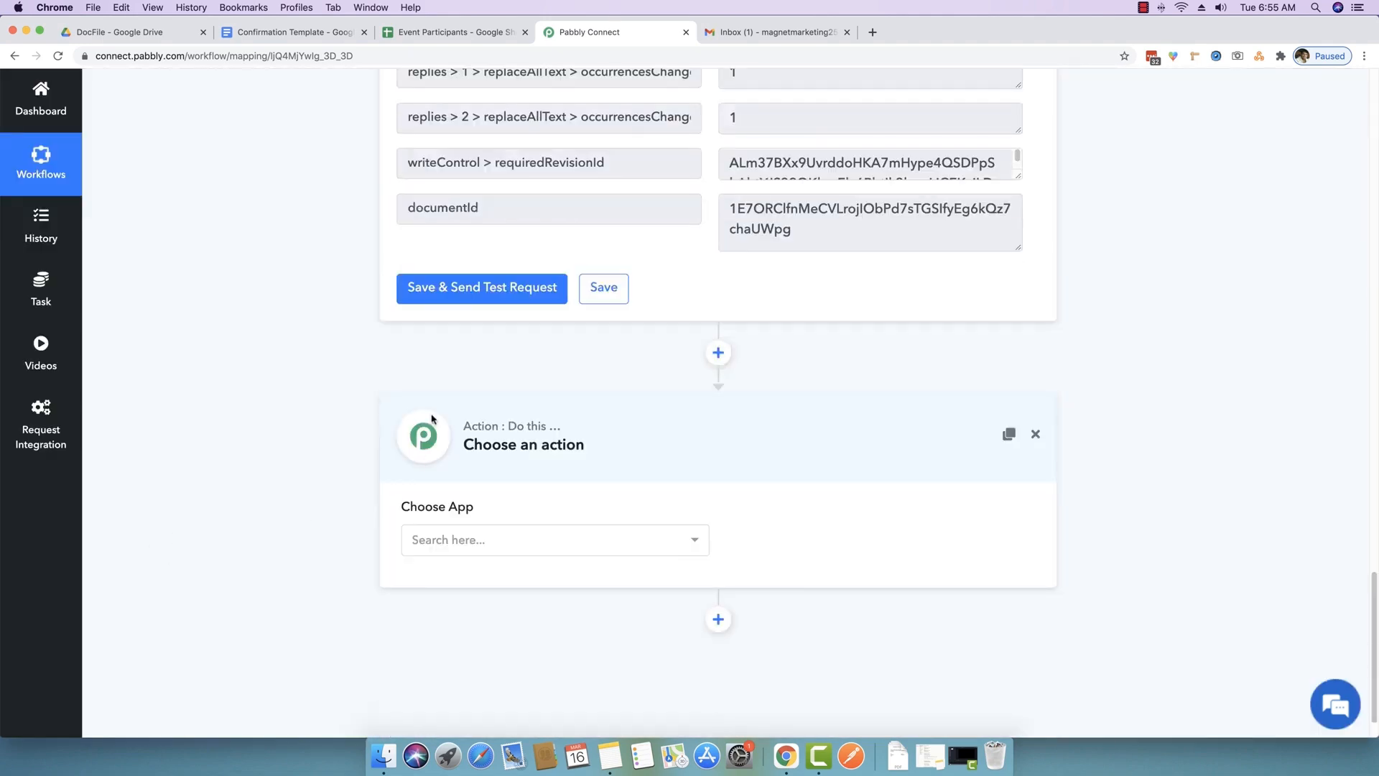
- Search 'google drive' and choose Google Drive as the new step's app
click(502, 536)
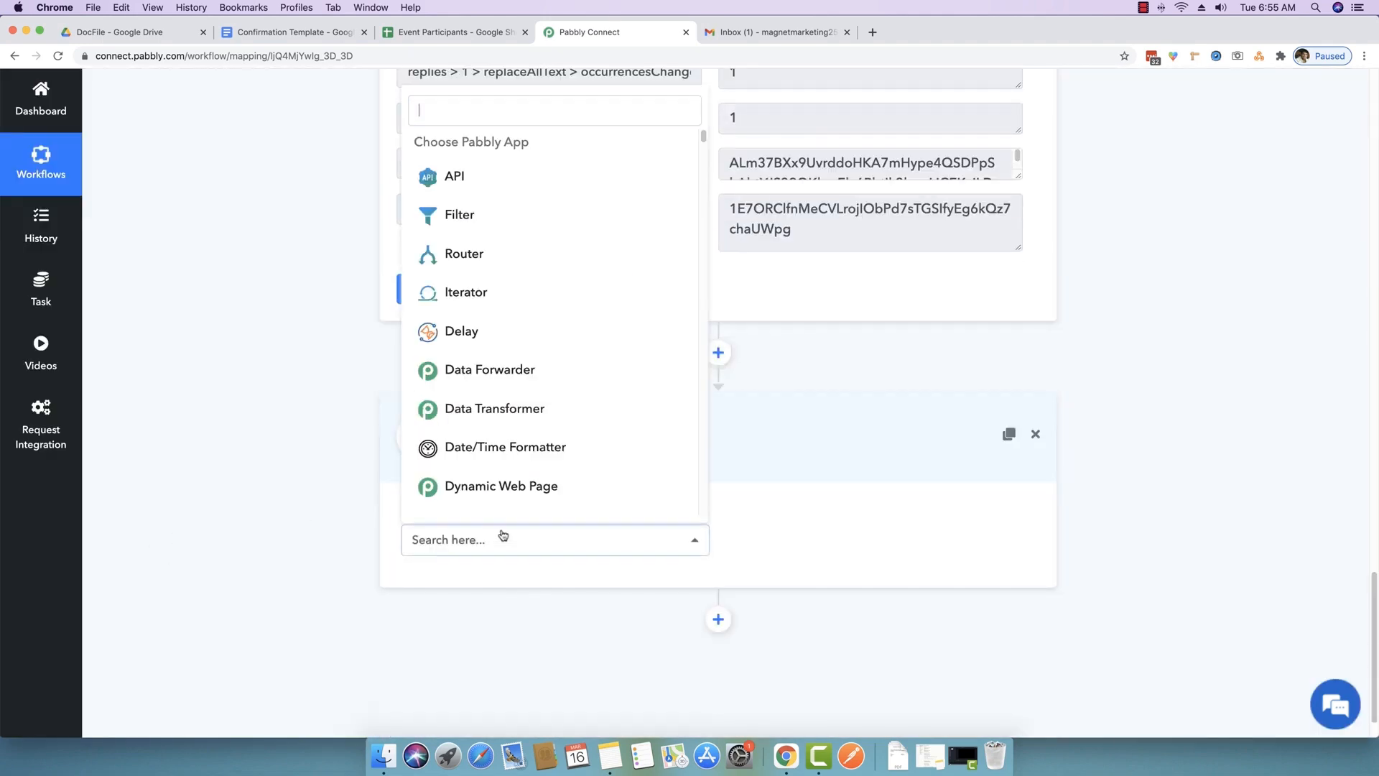
text(google s)
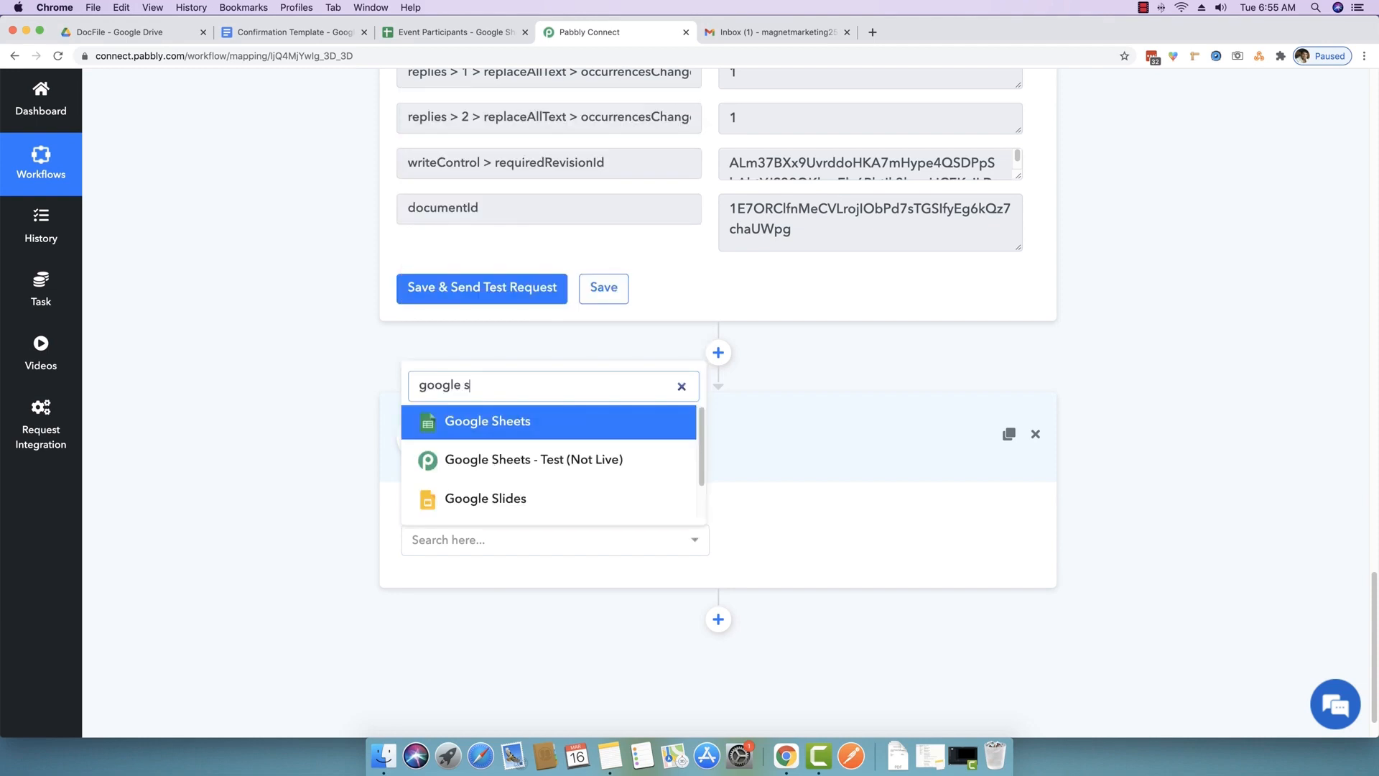
key(BackSpace)
text(r)
key(BackSpace)
text(drive)
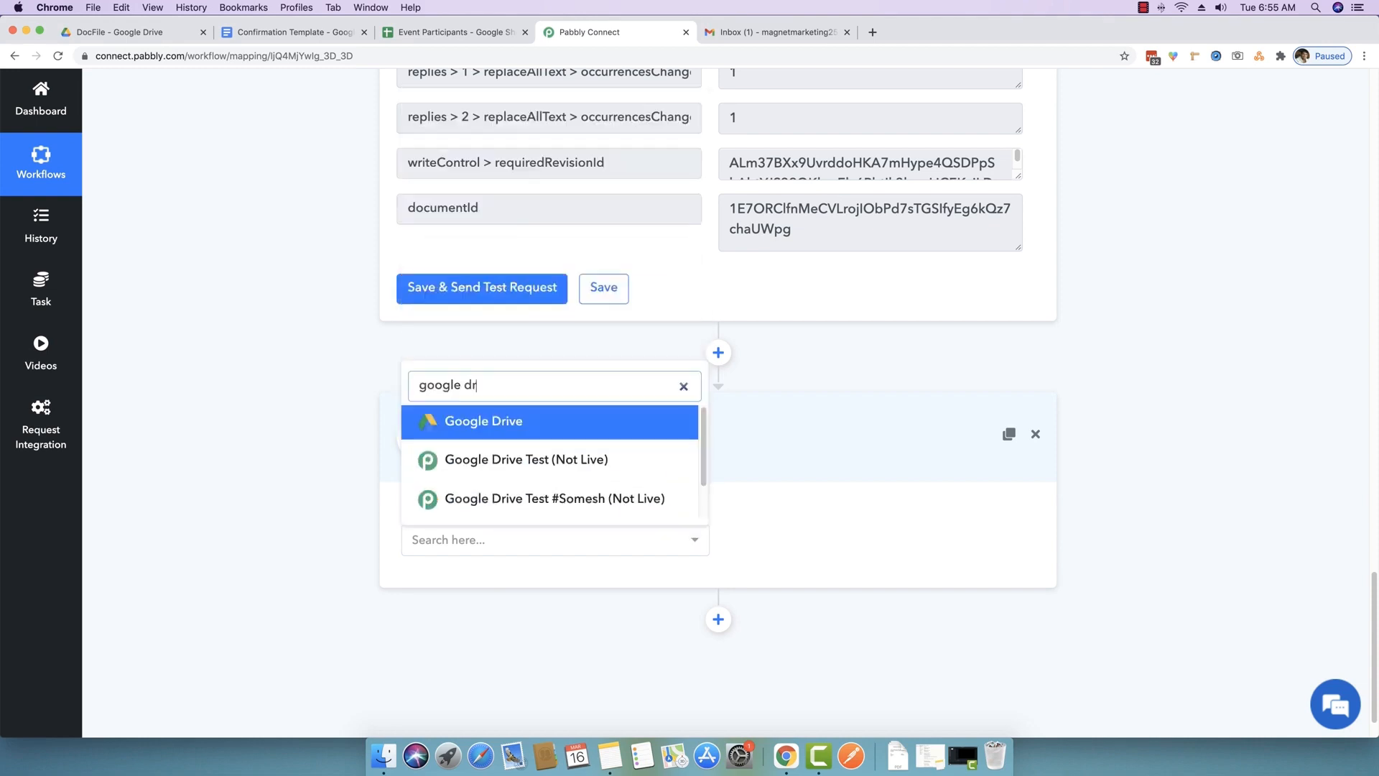
click(505, 424)
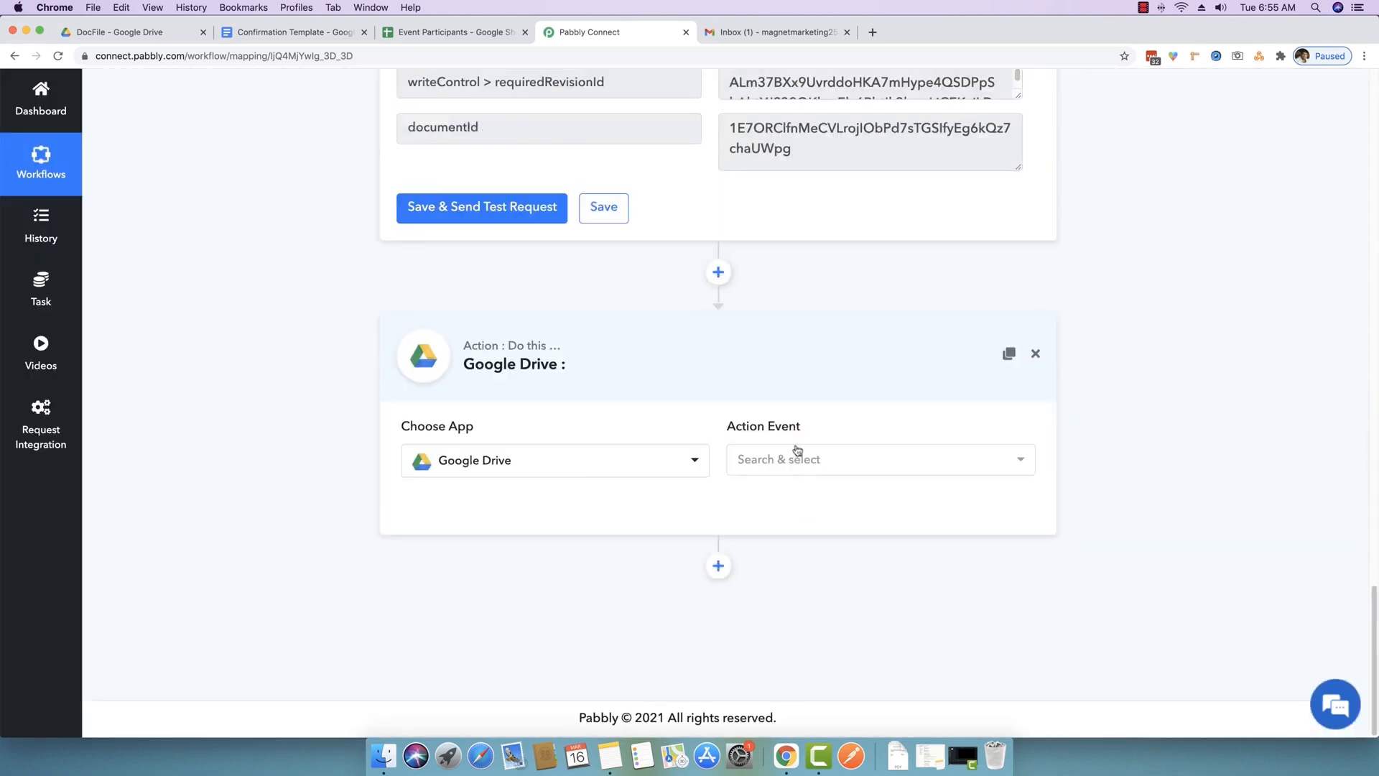
- Select Share a File With Anyone as the Google Drive action event
click(797, 450)
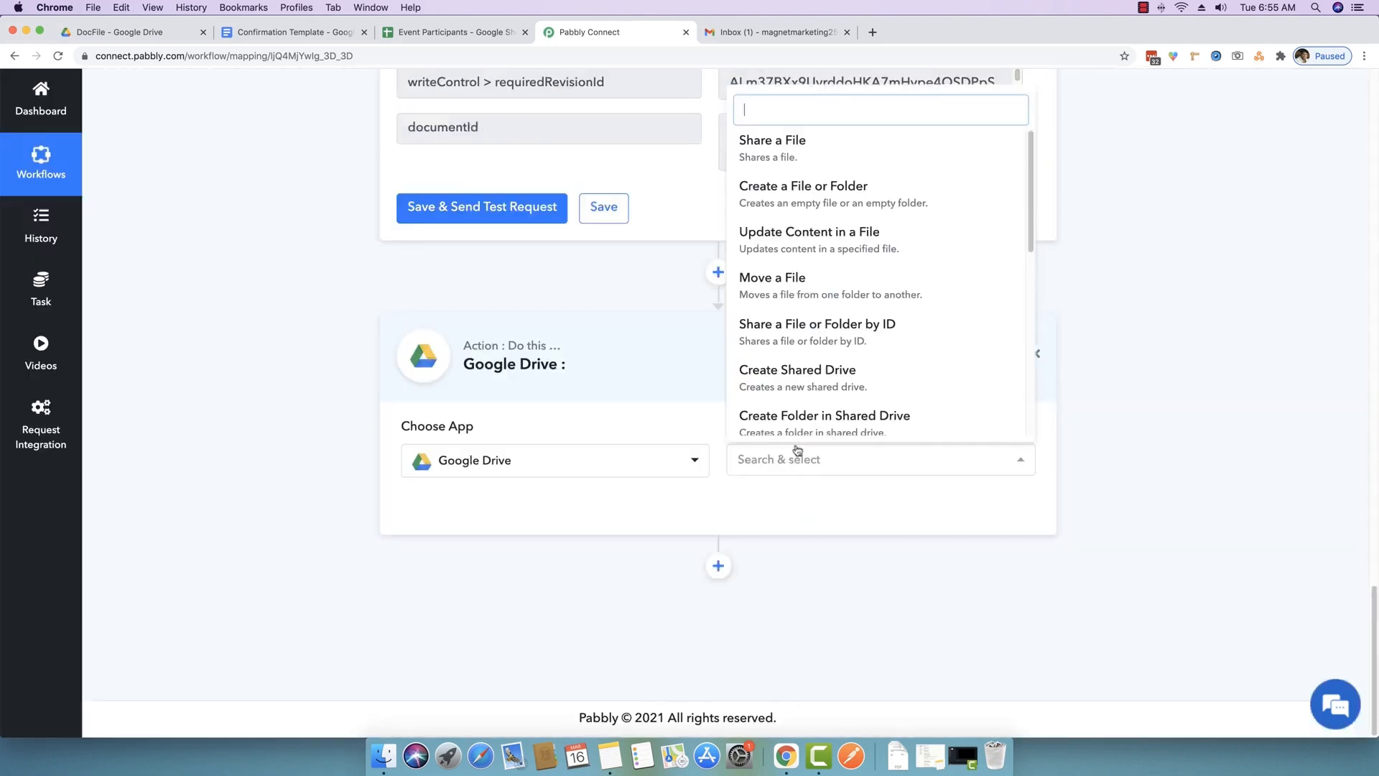
scroll(869, 301, down, 5)
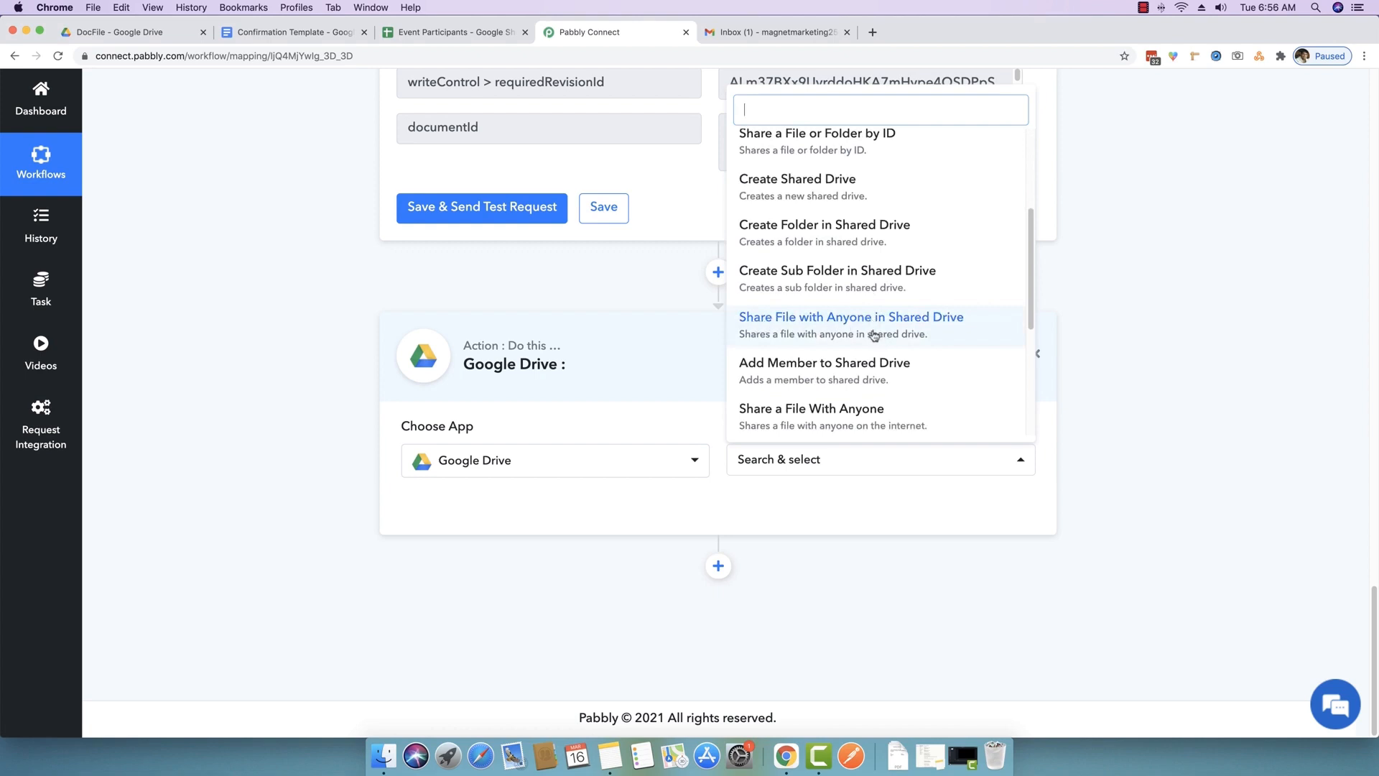
scroll(875, 331, down, 1)
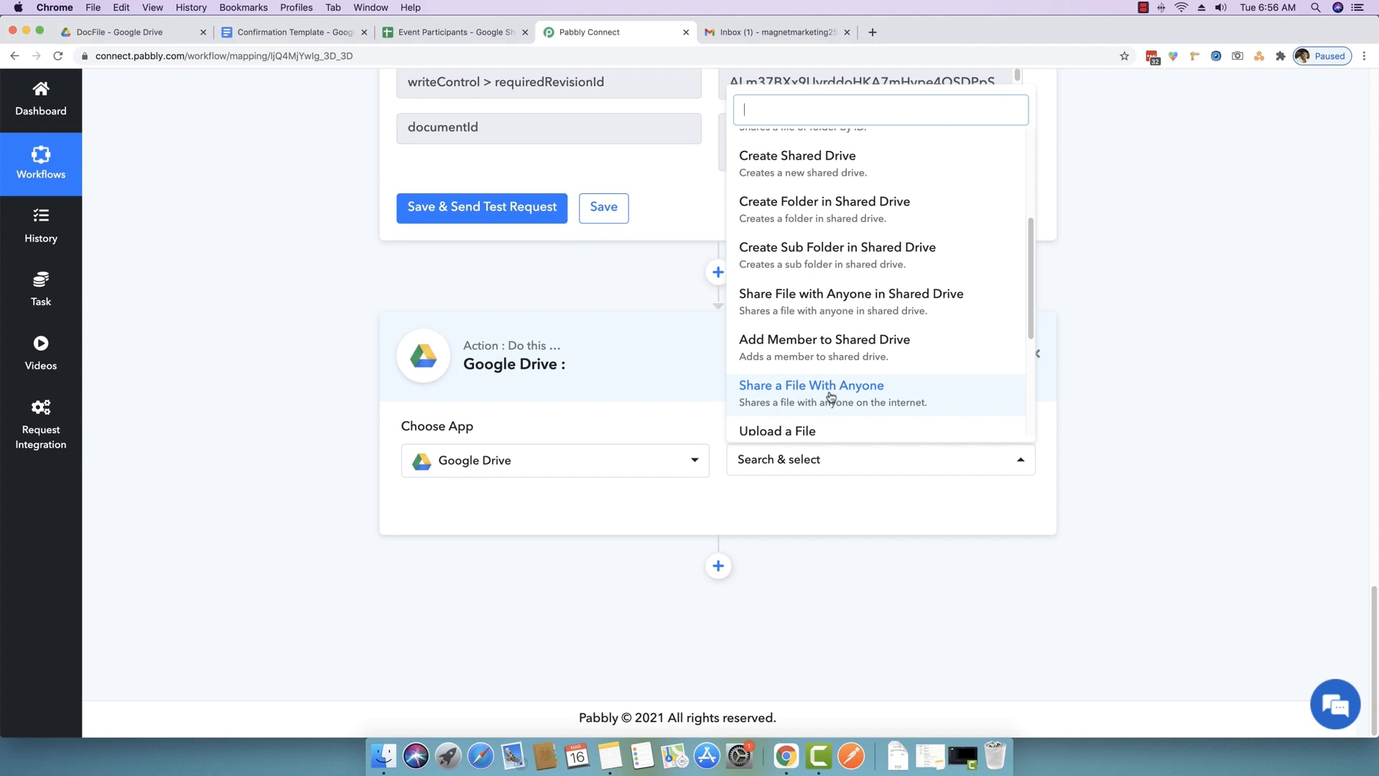
click(885, 403)
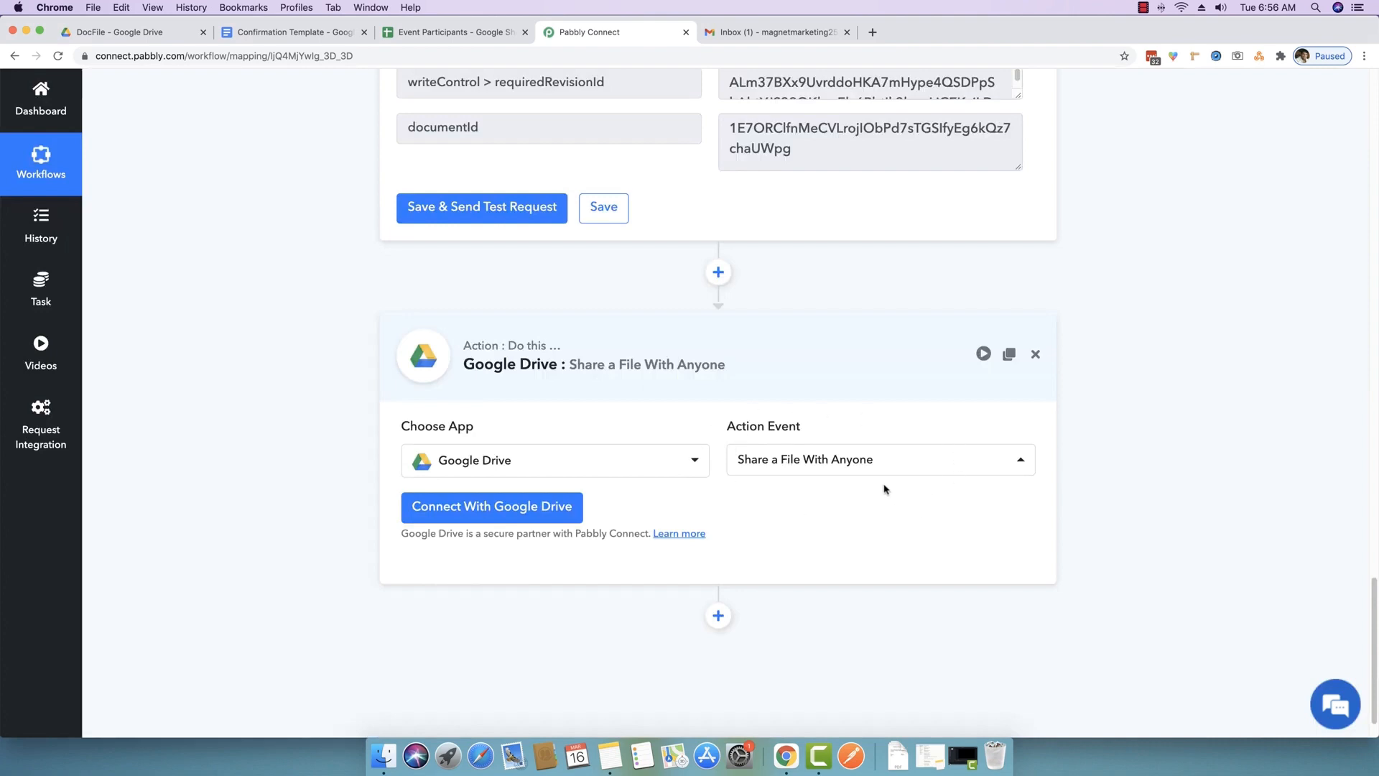
scroll(885, 488, down, 1)
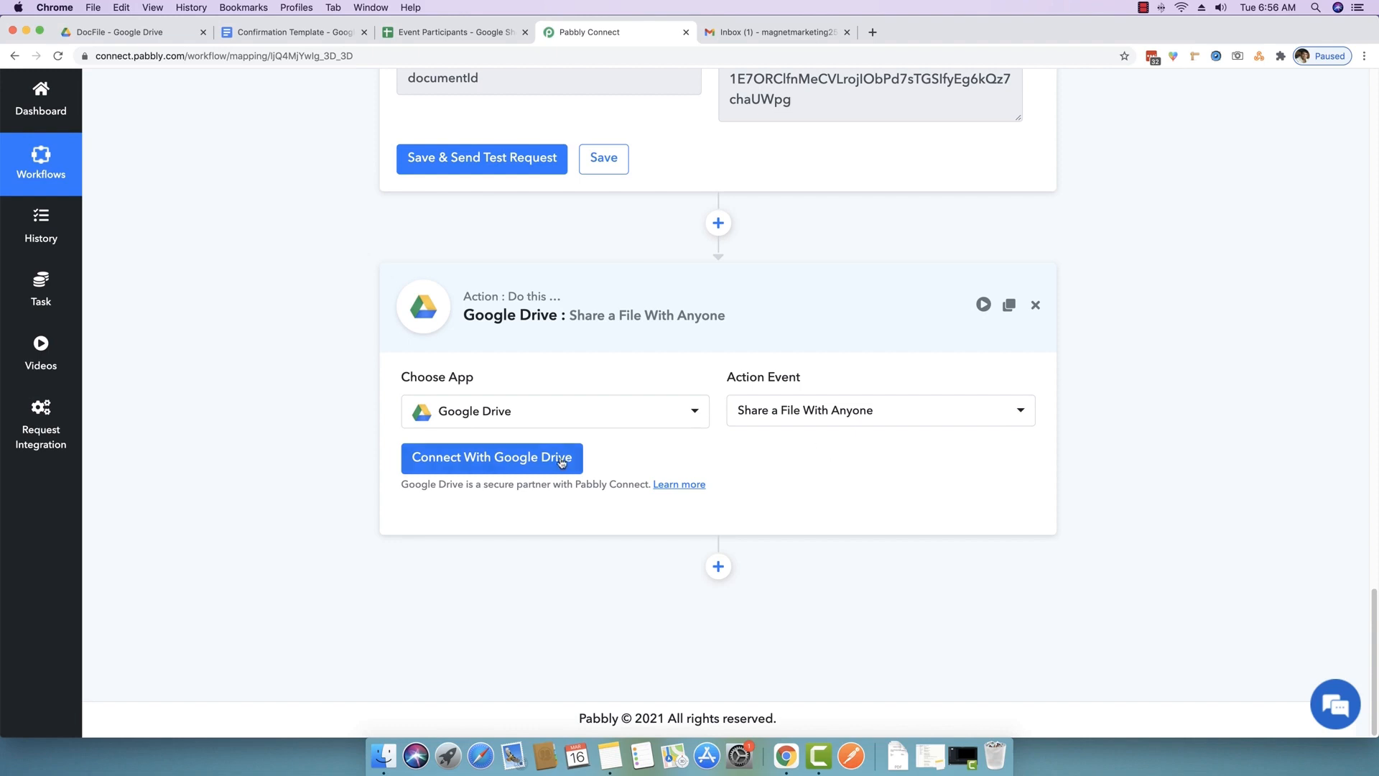
- Authorize a new Google Drive connection with the Google account and dismiss the success message
click(495, 464)
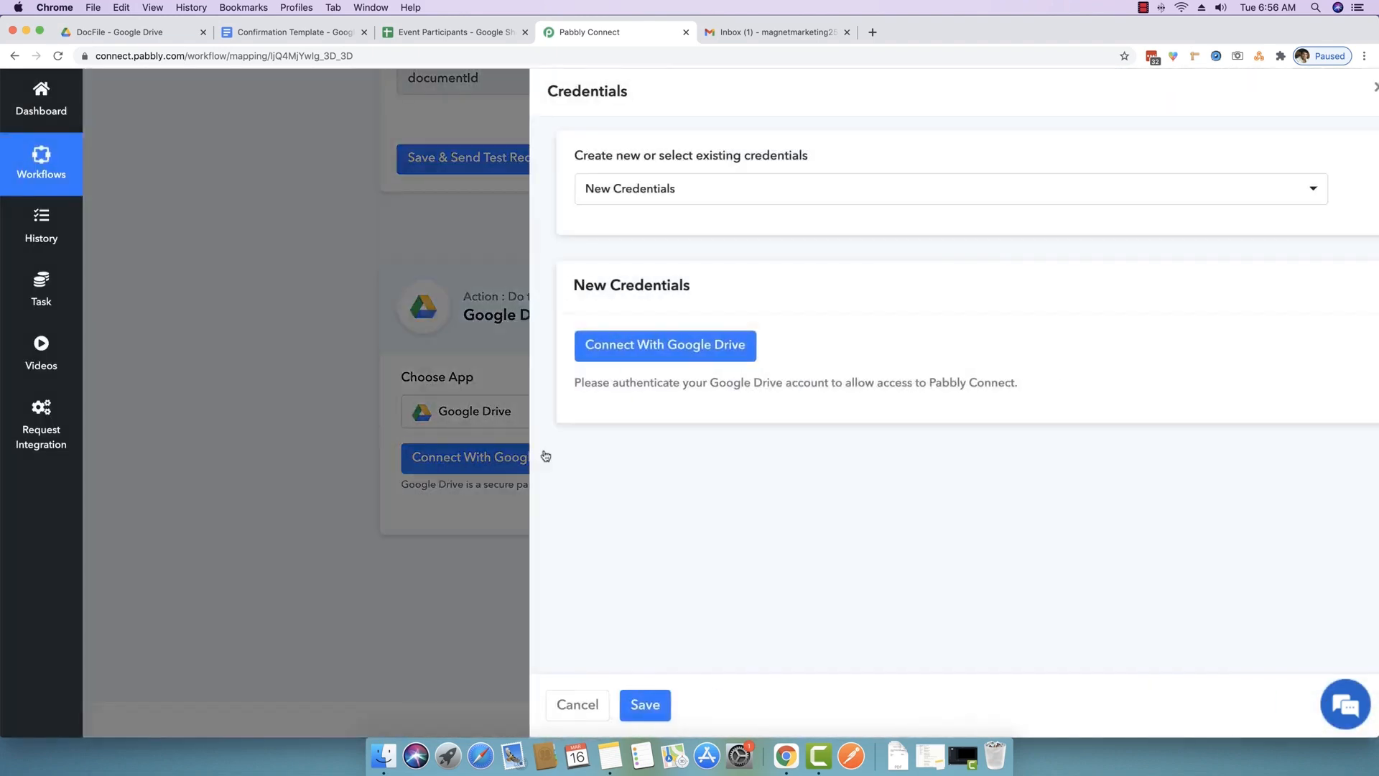
click(724, 197)
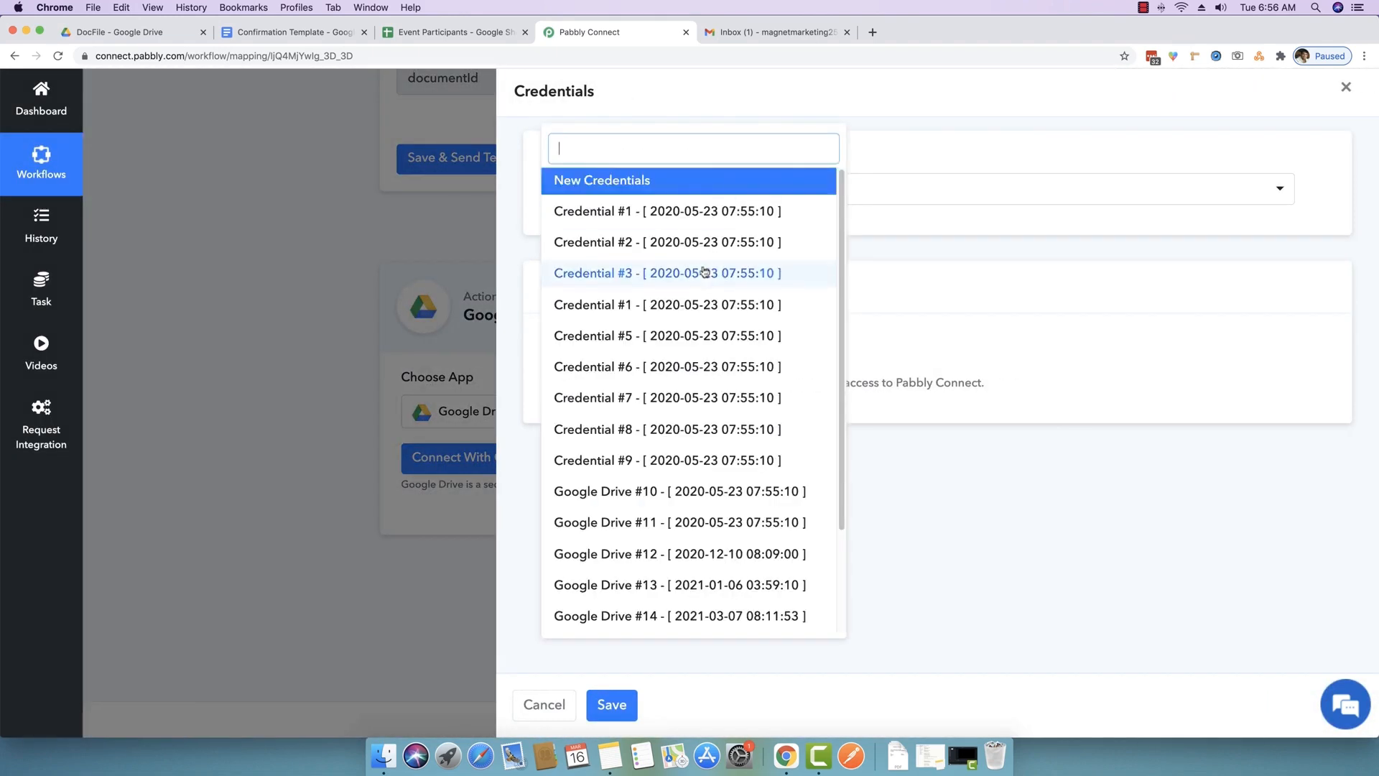
scroll(689, 373, down, 2)
click(864, 547)
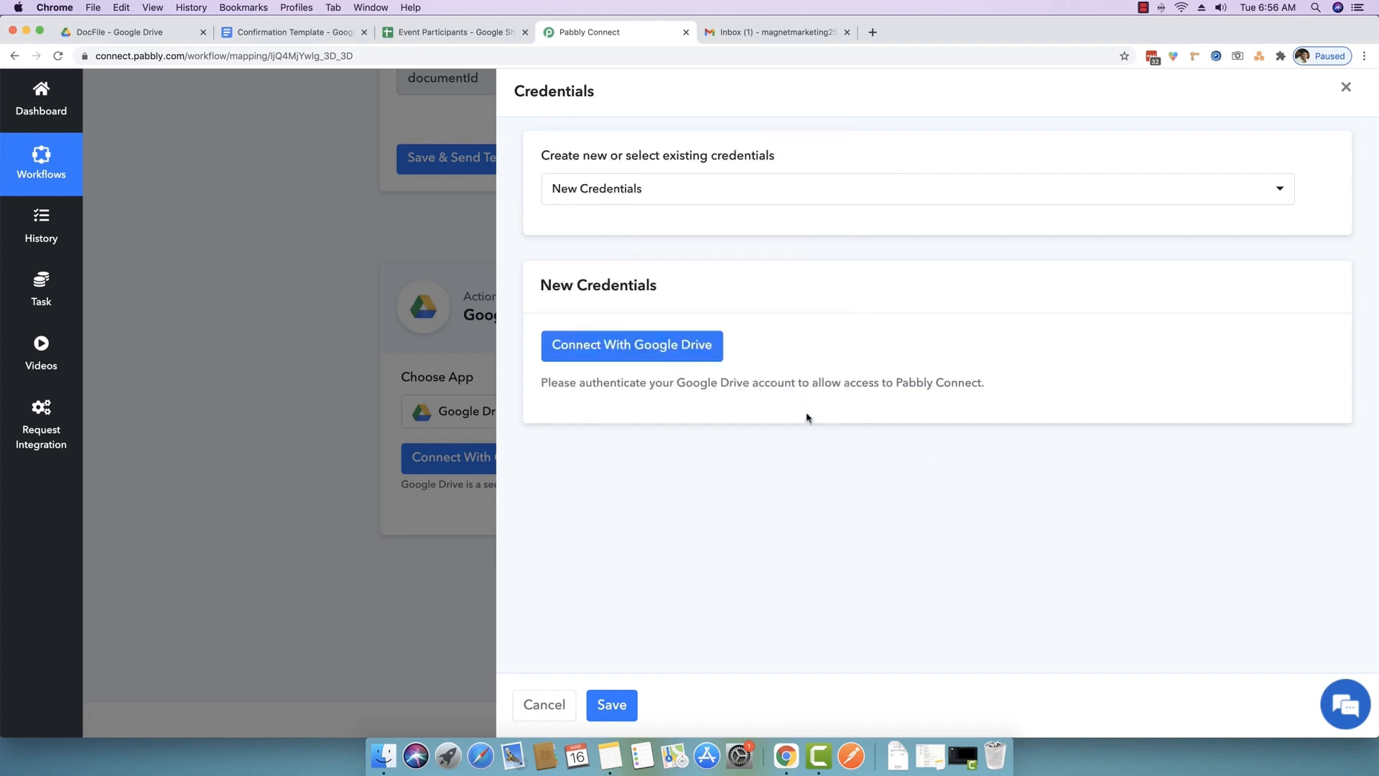
click(606, 351)
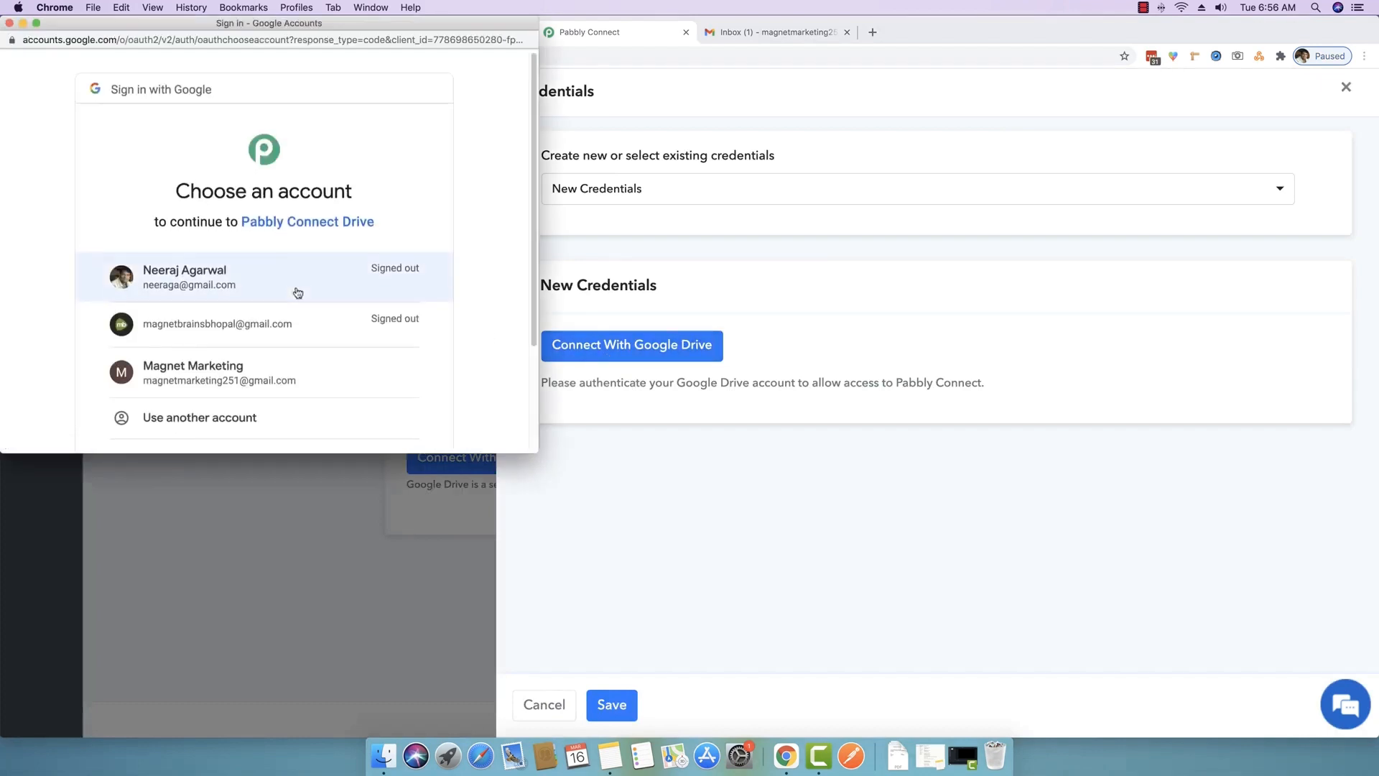
scroll(258, 363, down, 1)
click(240, 360)
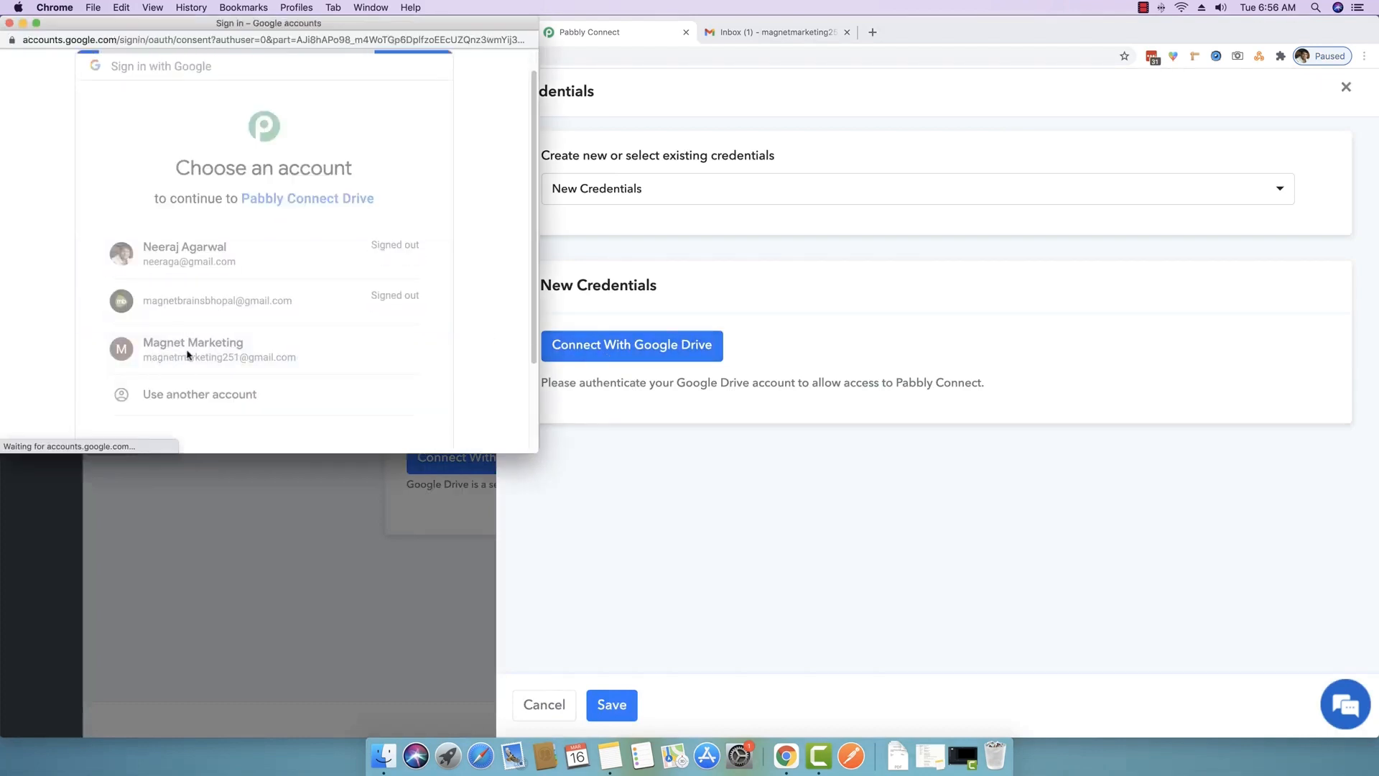
scroll(188, 357, down, 5)
click(400, 334)
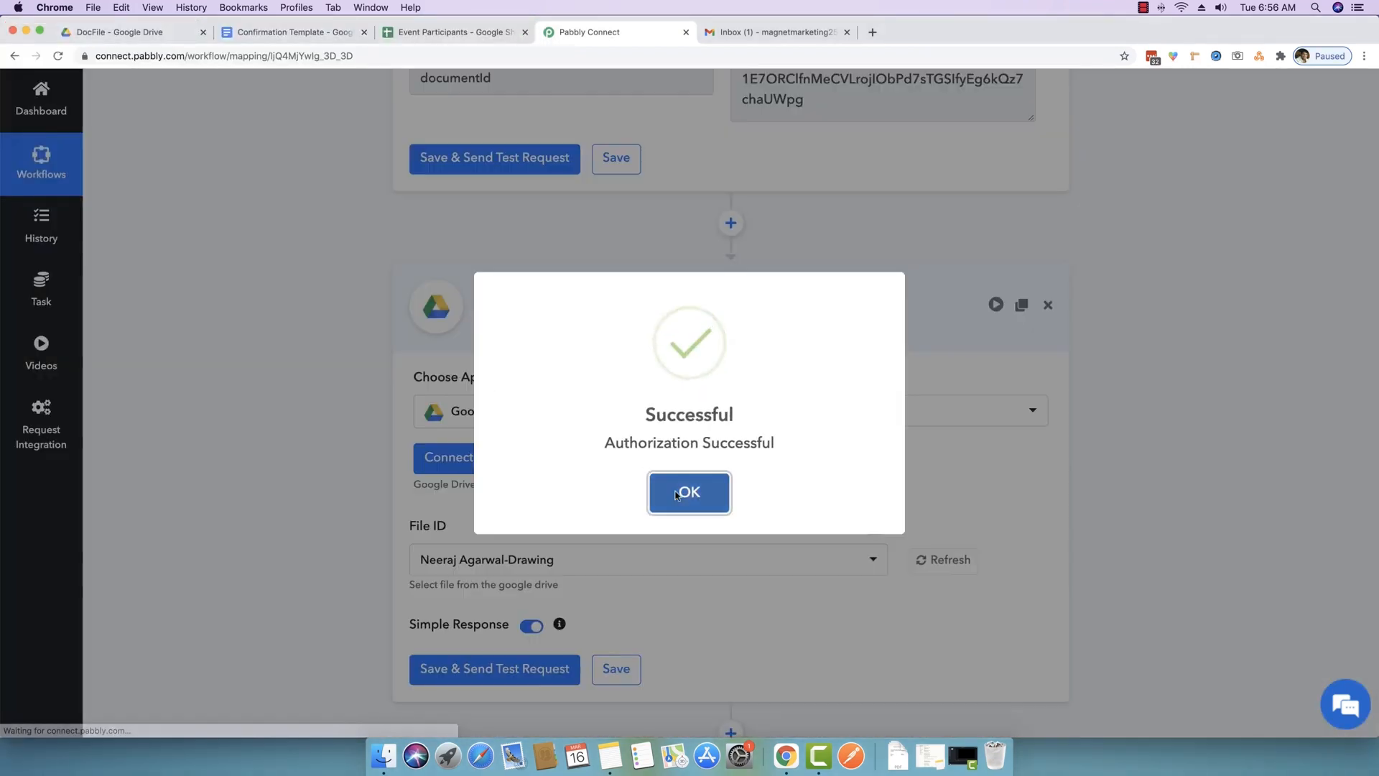
click(675, 494)
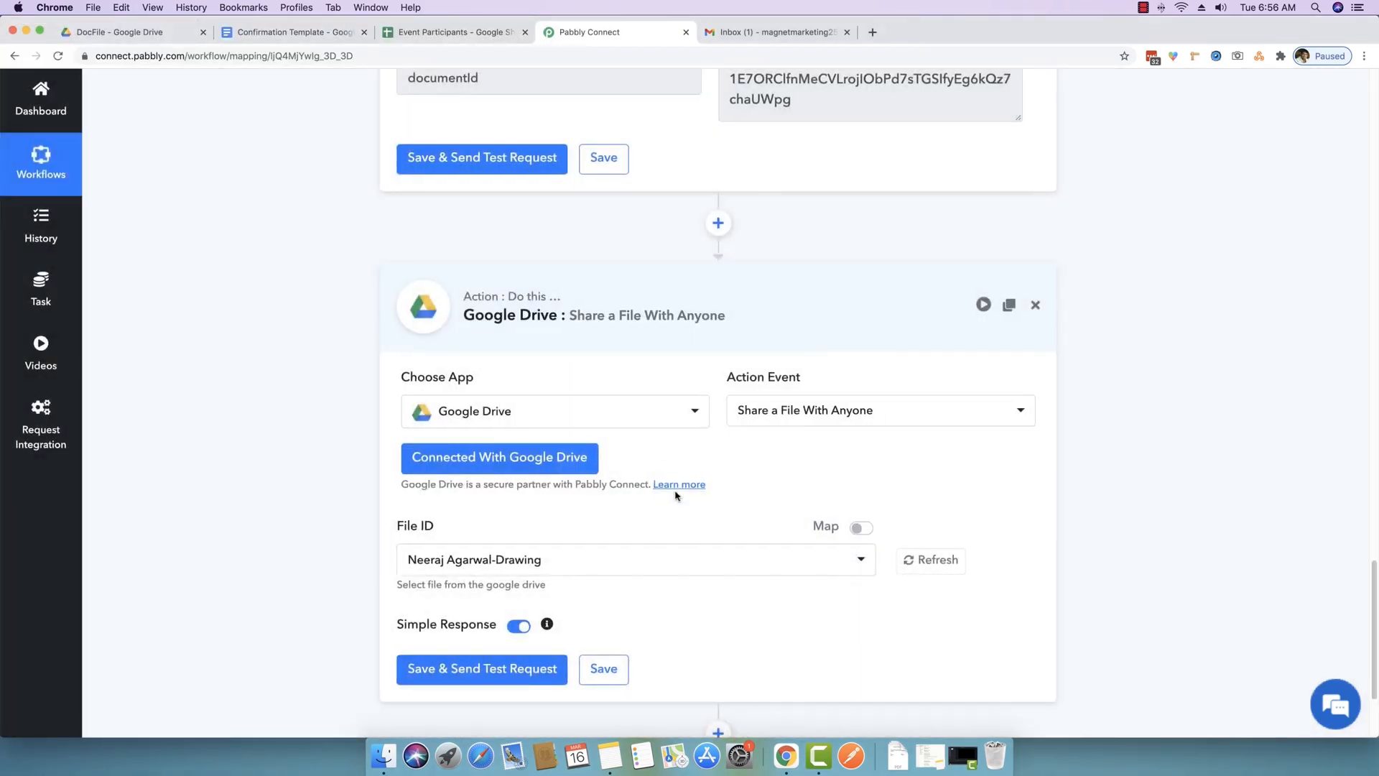
- Locate the Google Docs step's documentId output for use in the share step
scroll(296, 489, down, 2)
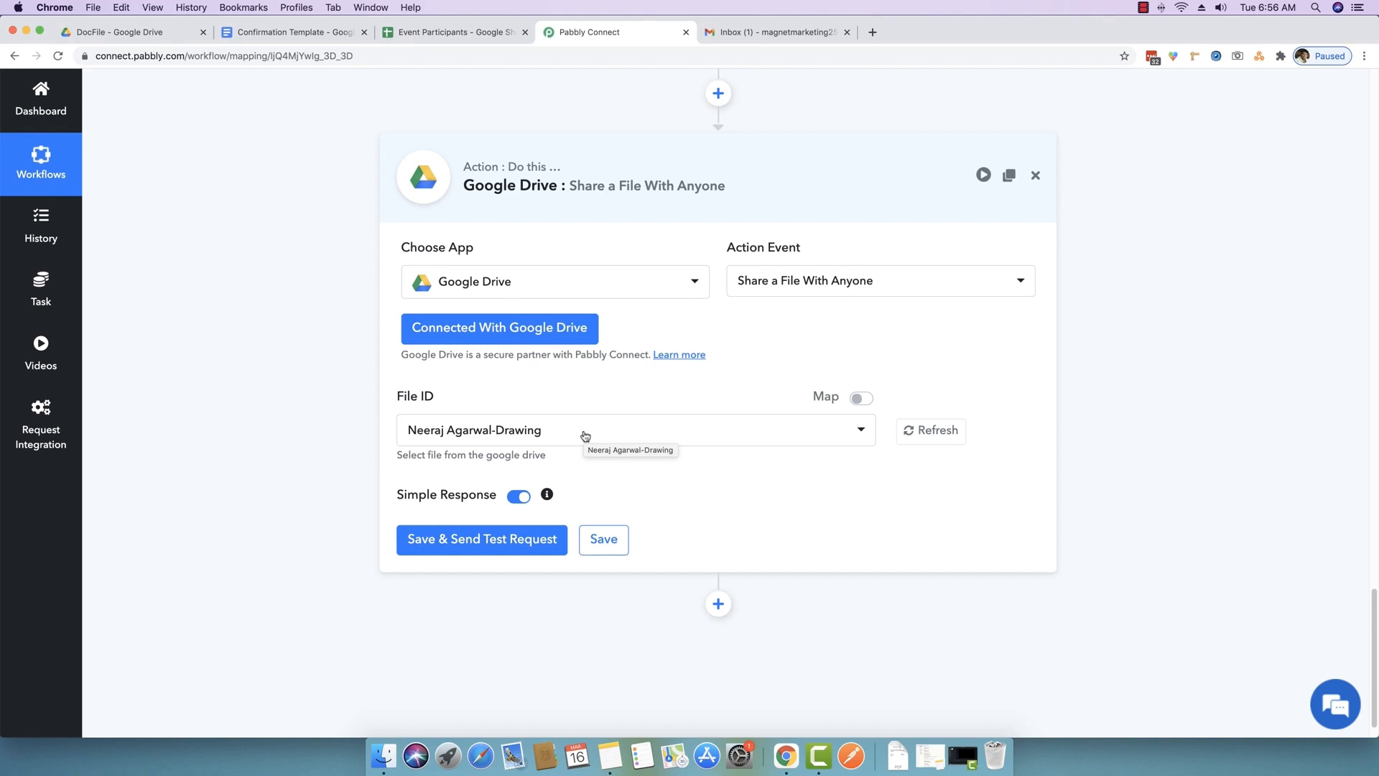
scroll(586, 436, up, 8)
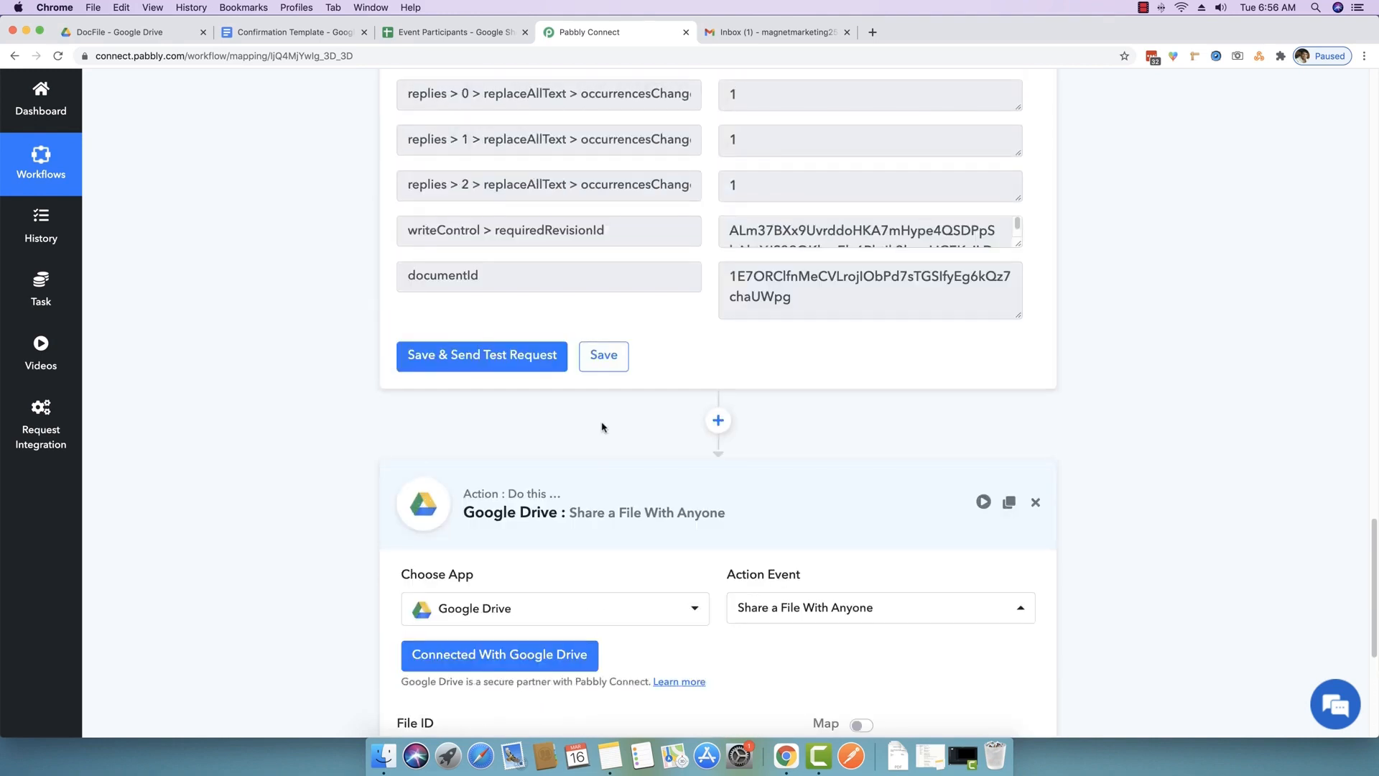
drag(510, 505, 402, 505)
click(478, 503)
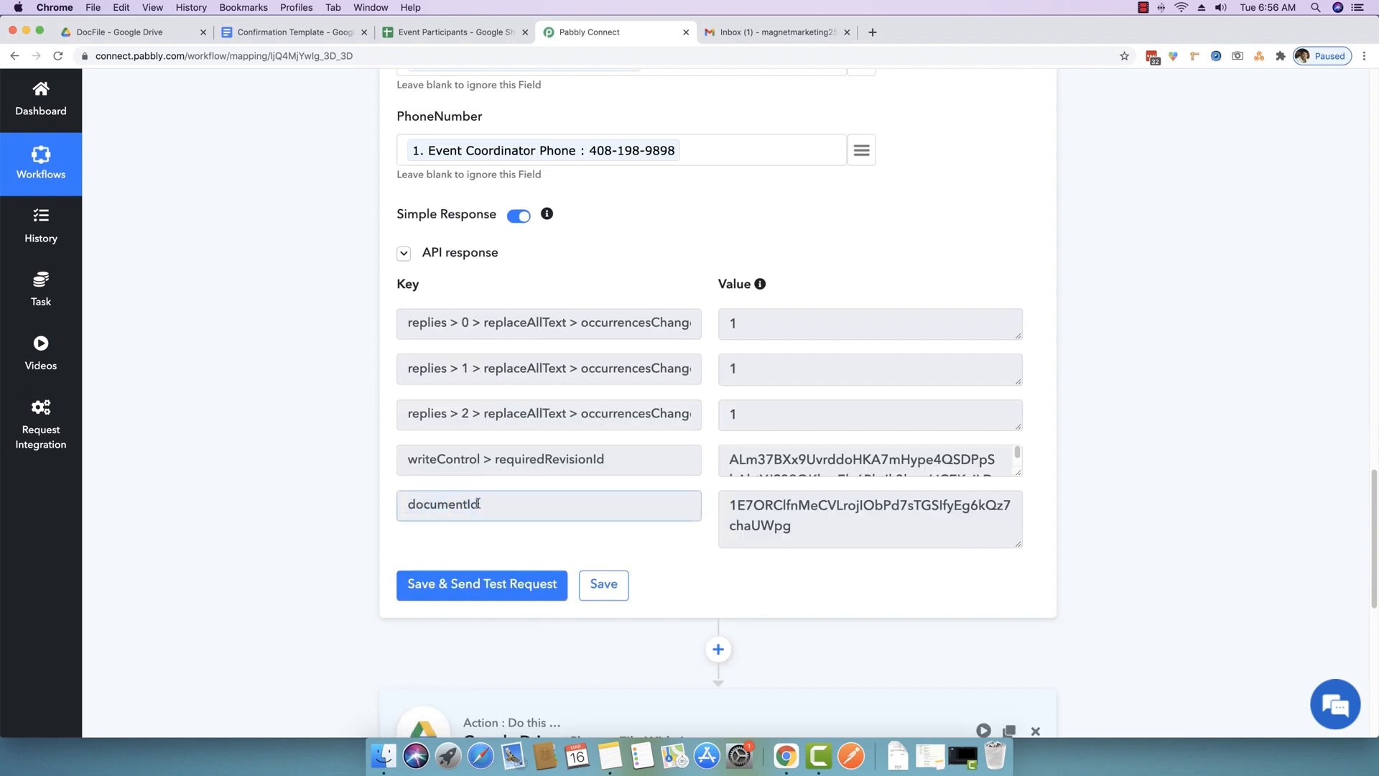
scroll(478, 504, down, 8)
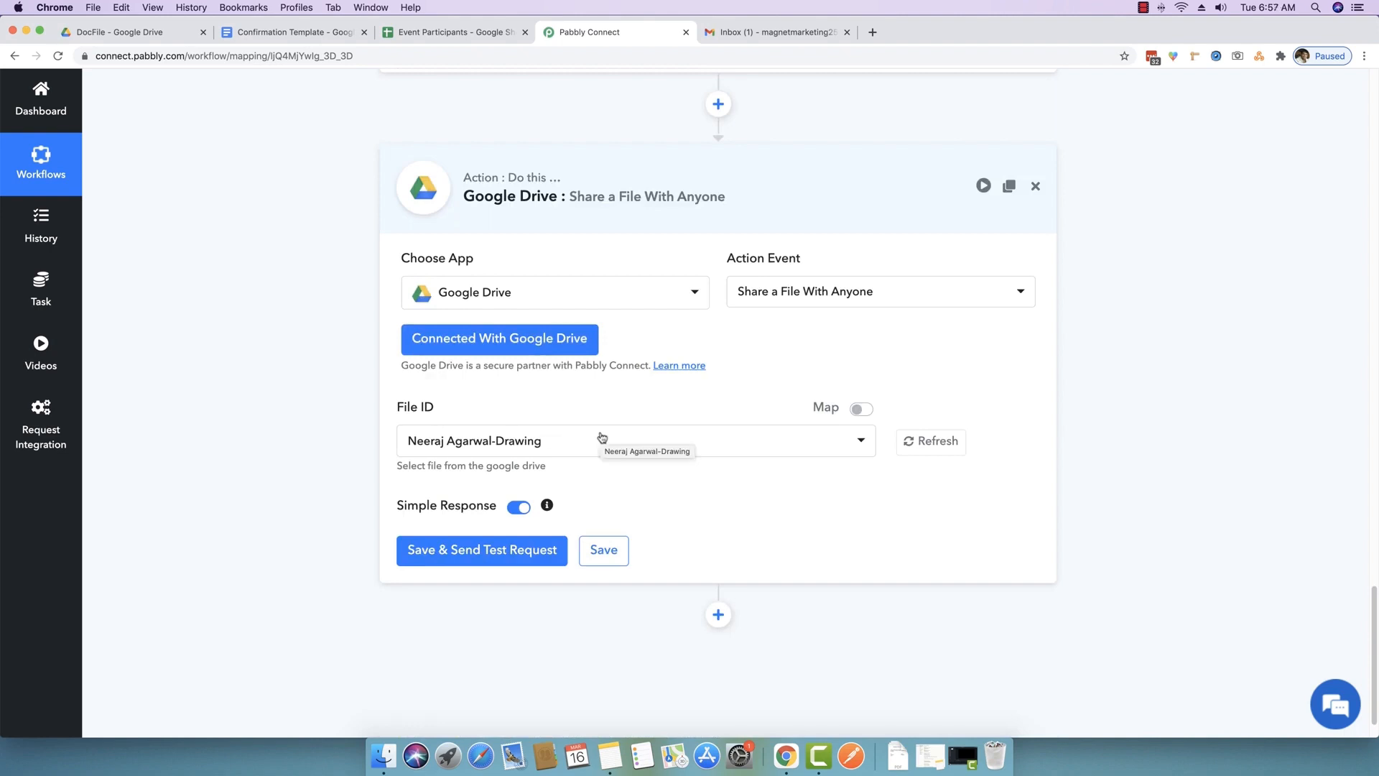
- Switch File ID to Map mode and map it to 2. documentId from Create Document from Template
click(862, 410)
click(857, 410)
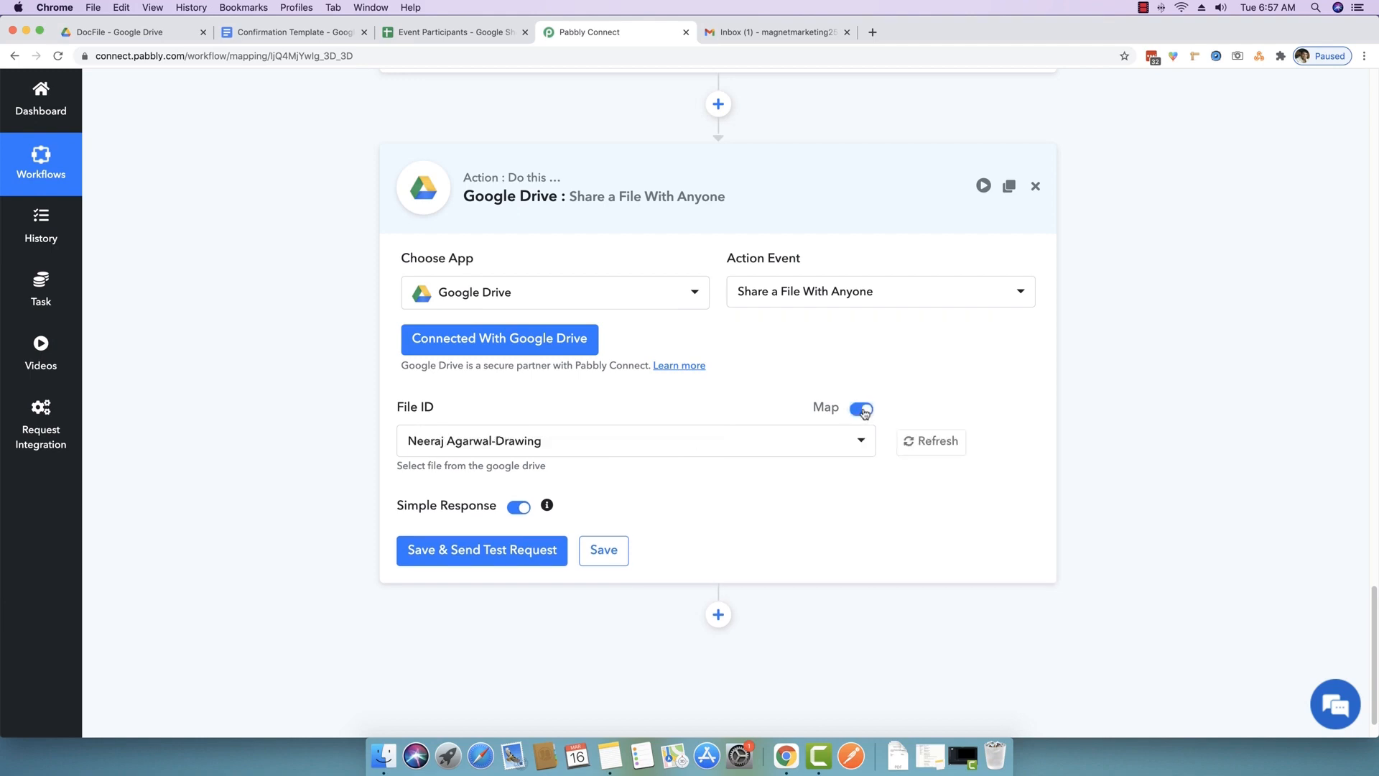
click(858, 409)
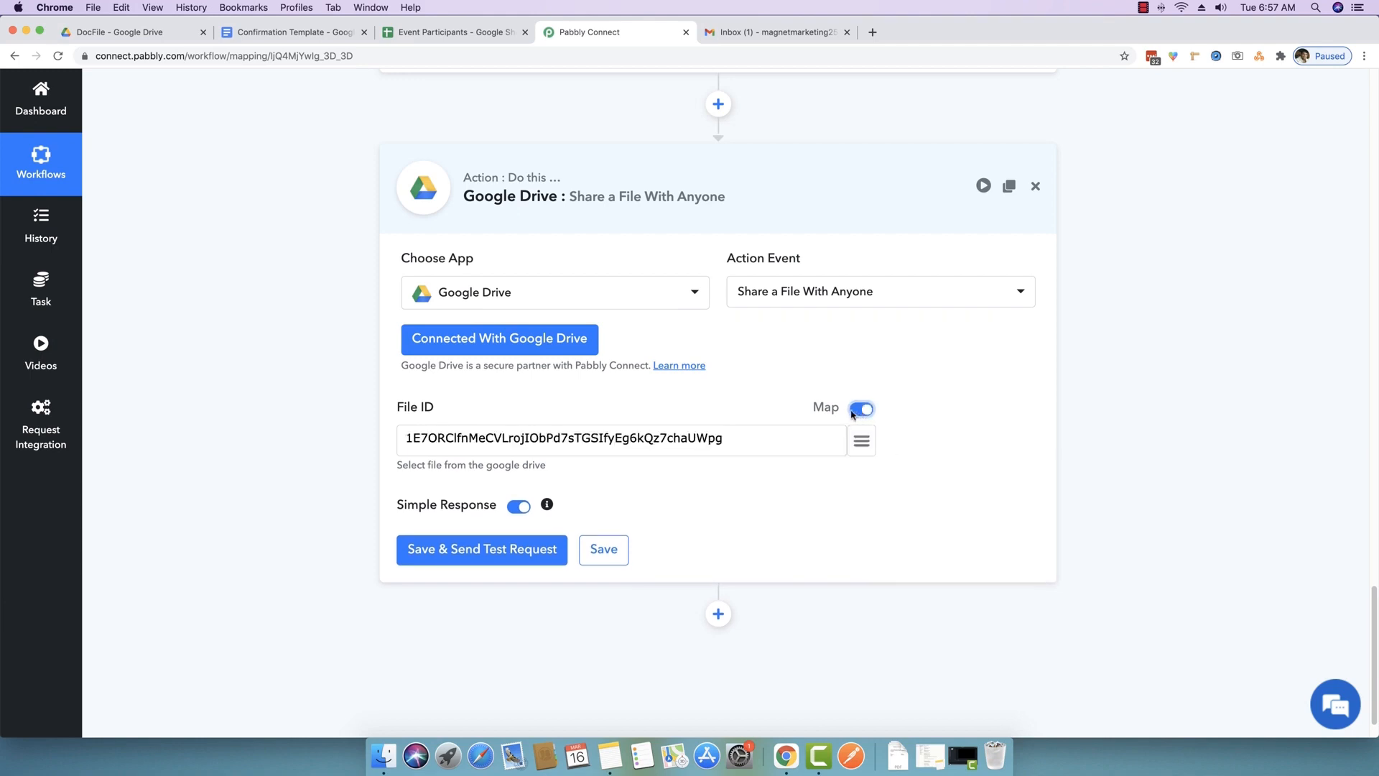
drag(769, 438, 342, 412)
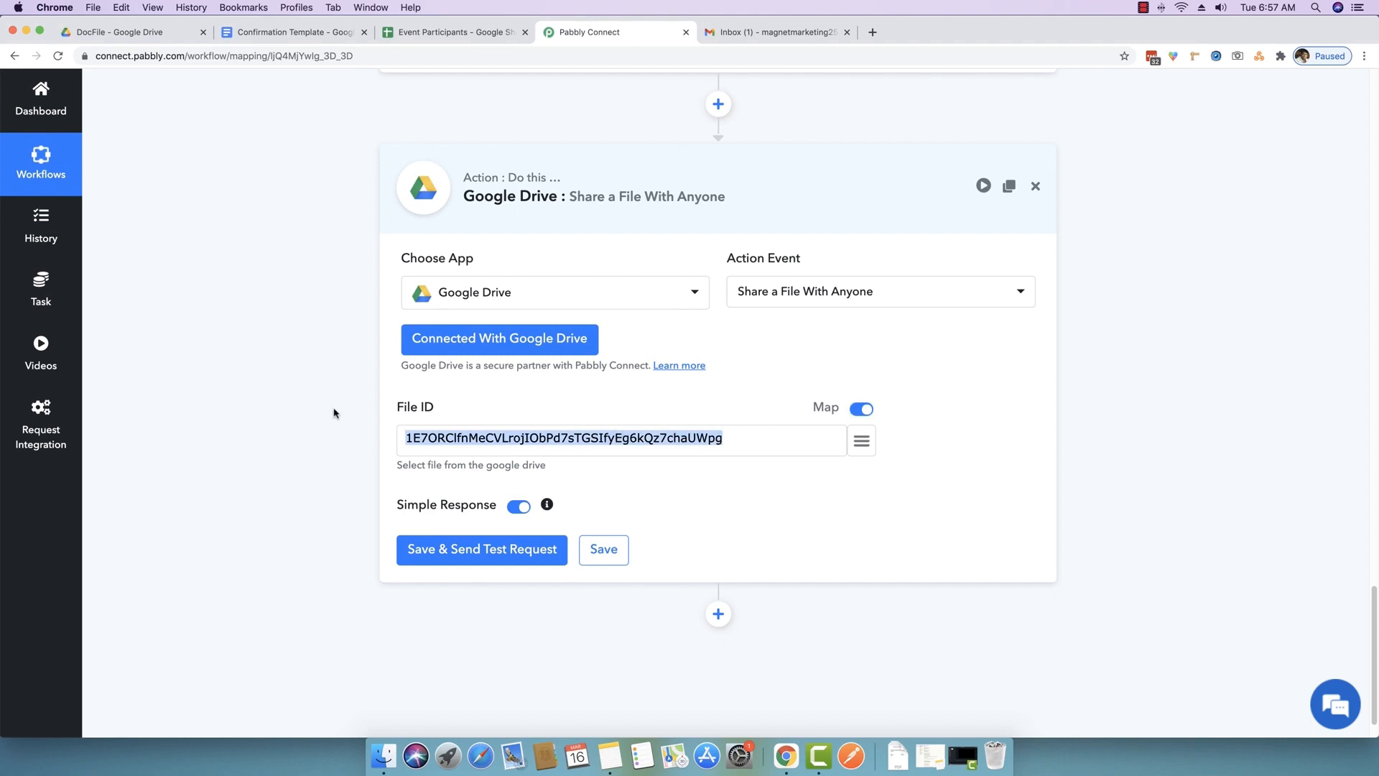
key(BackSpace)
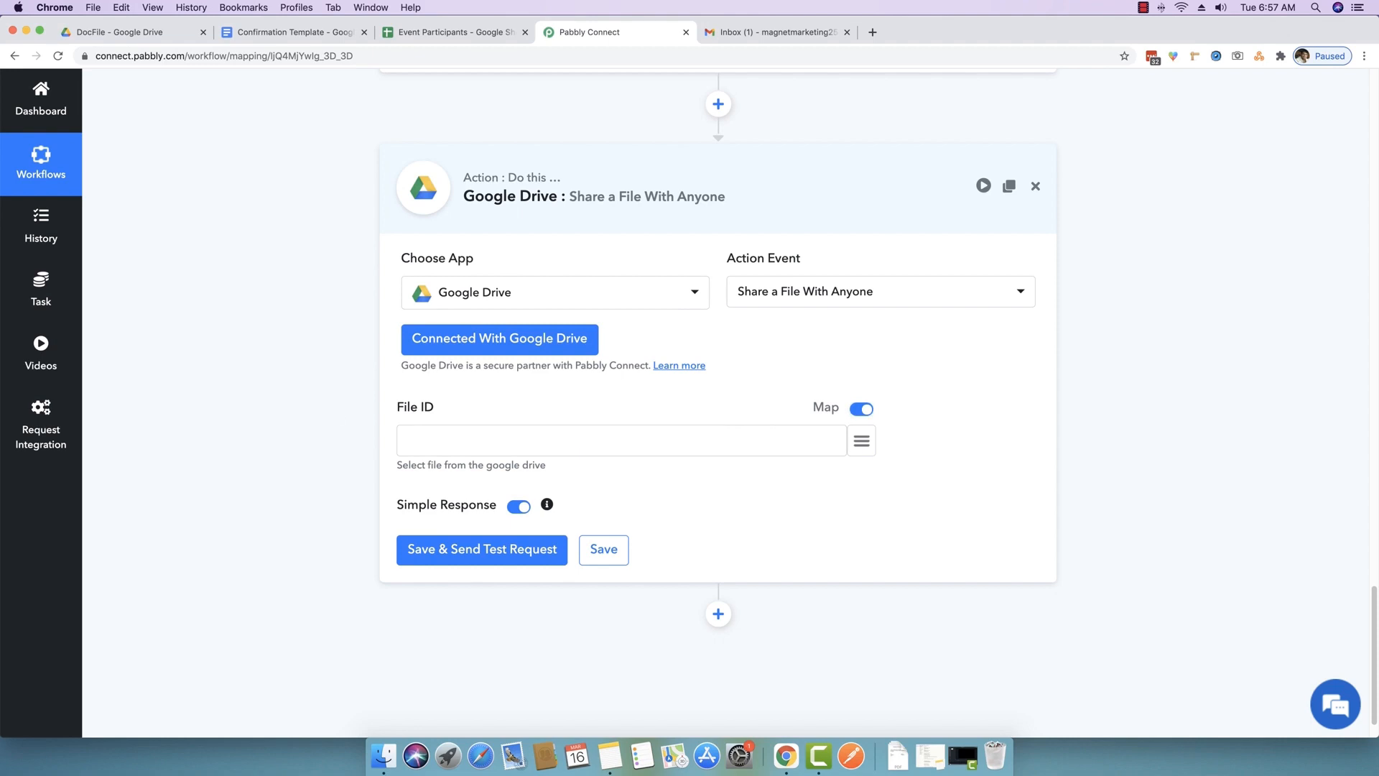
click(862, 444)
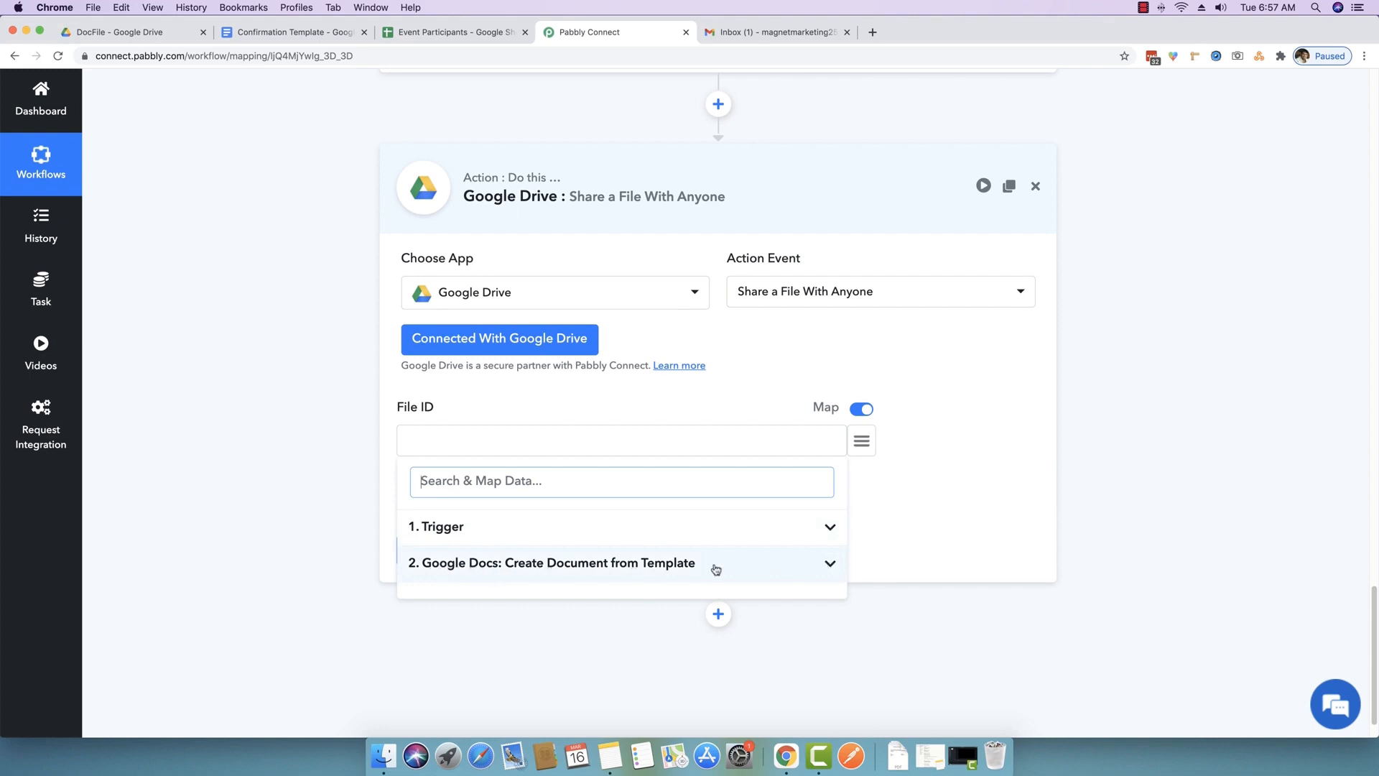
click(830, 567)
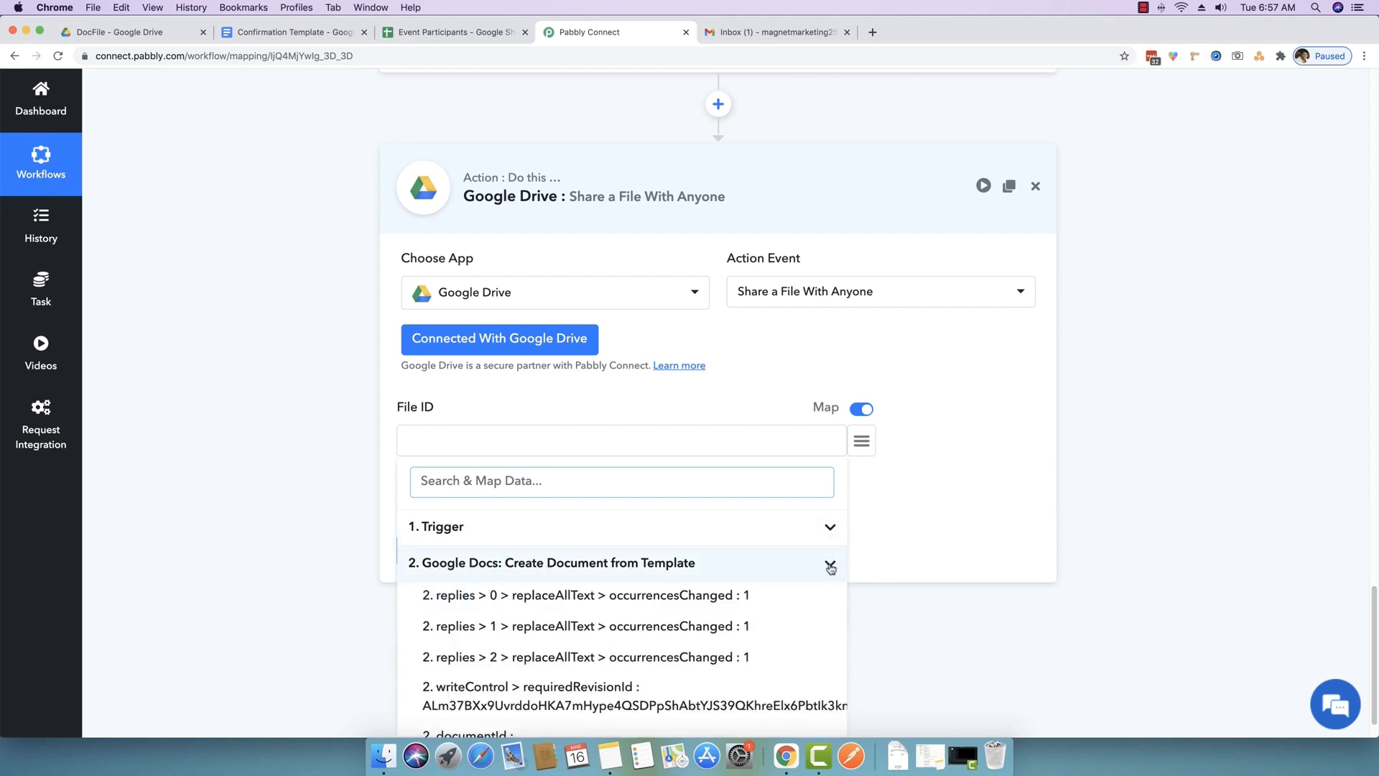
scroll(830, 568, down, 1)
scroll(601, 711, down, 1)
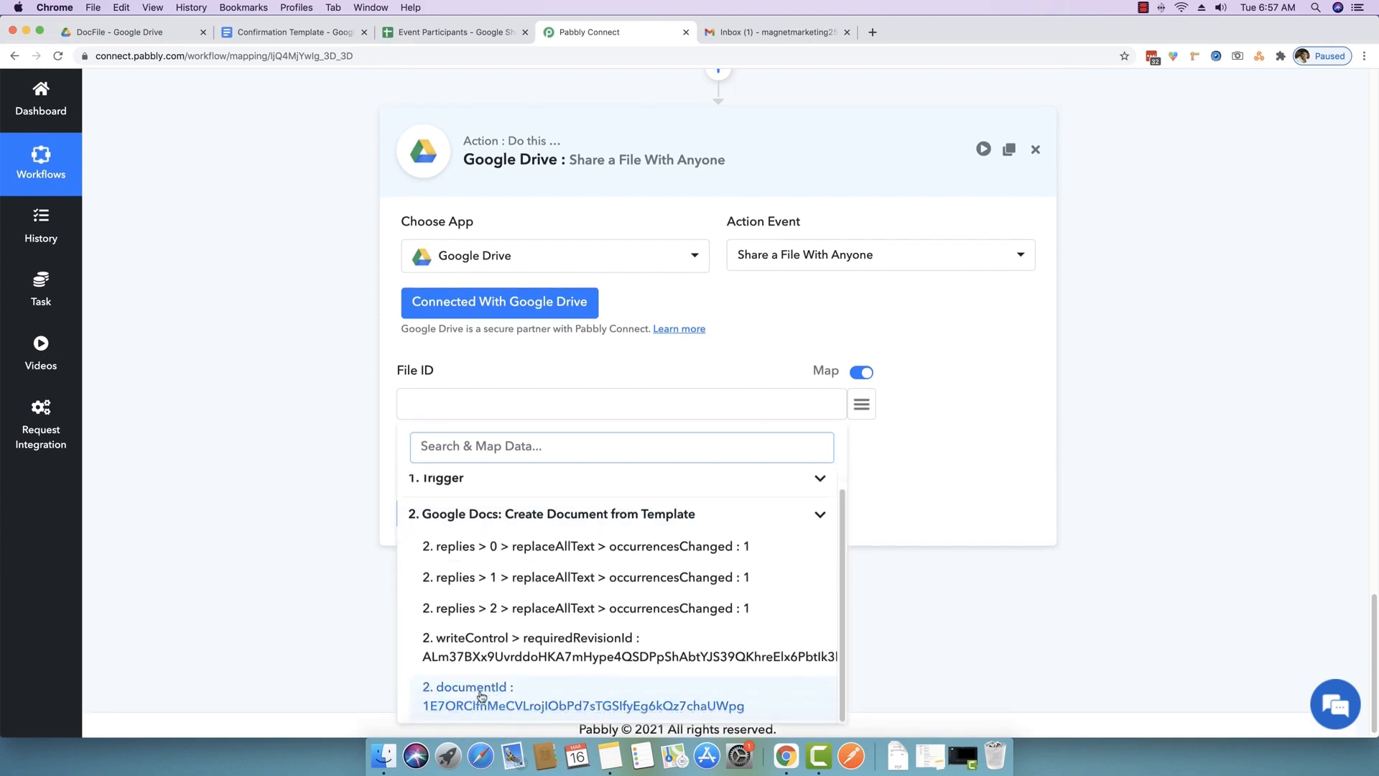
click(481, 696)
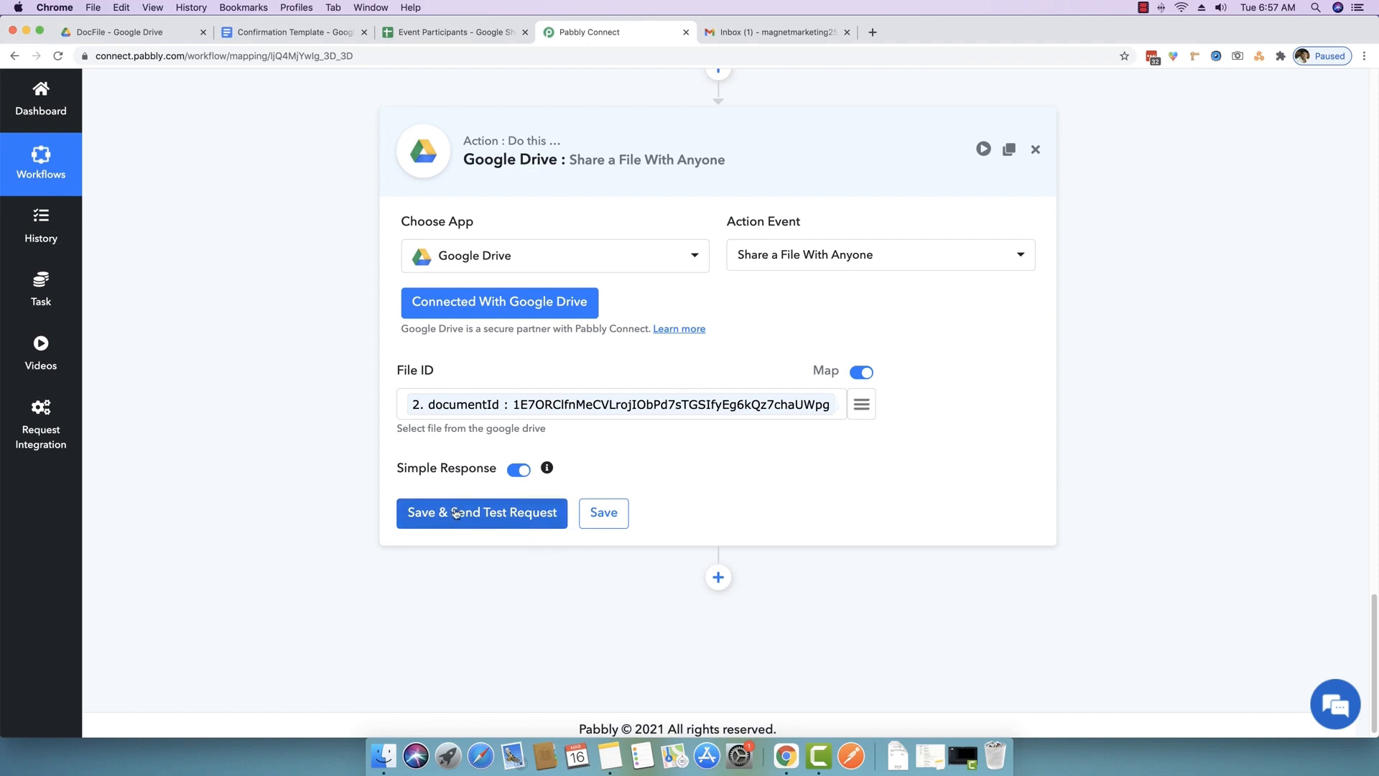
click(166, 43)
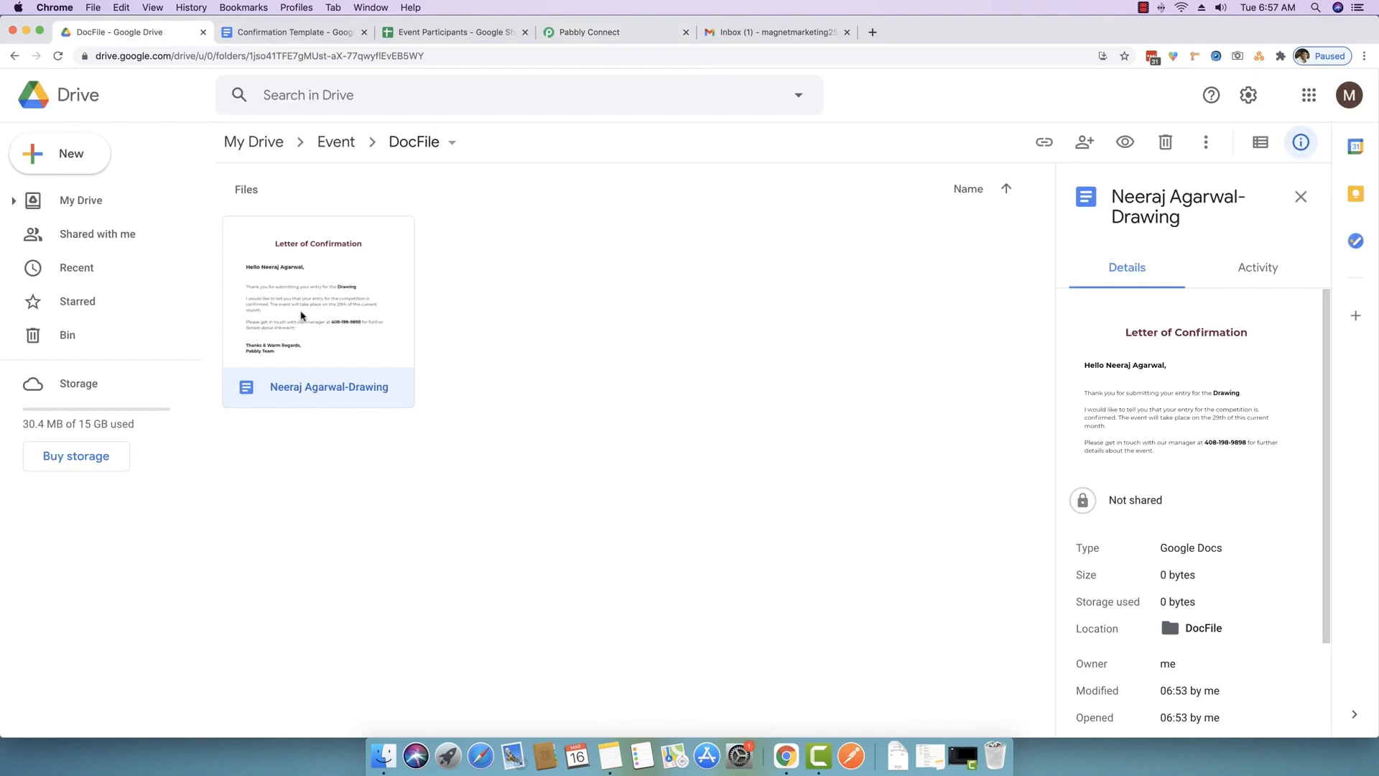
- Open the generated Drawing letter from DocFile and confirm it is still private
double_click(352, 312)
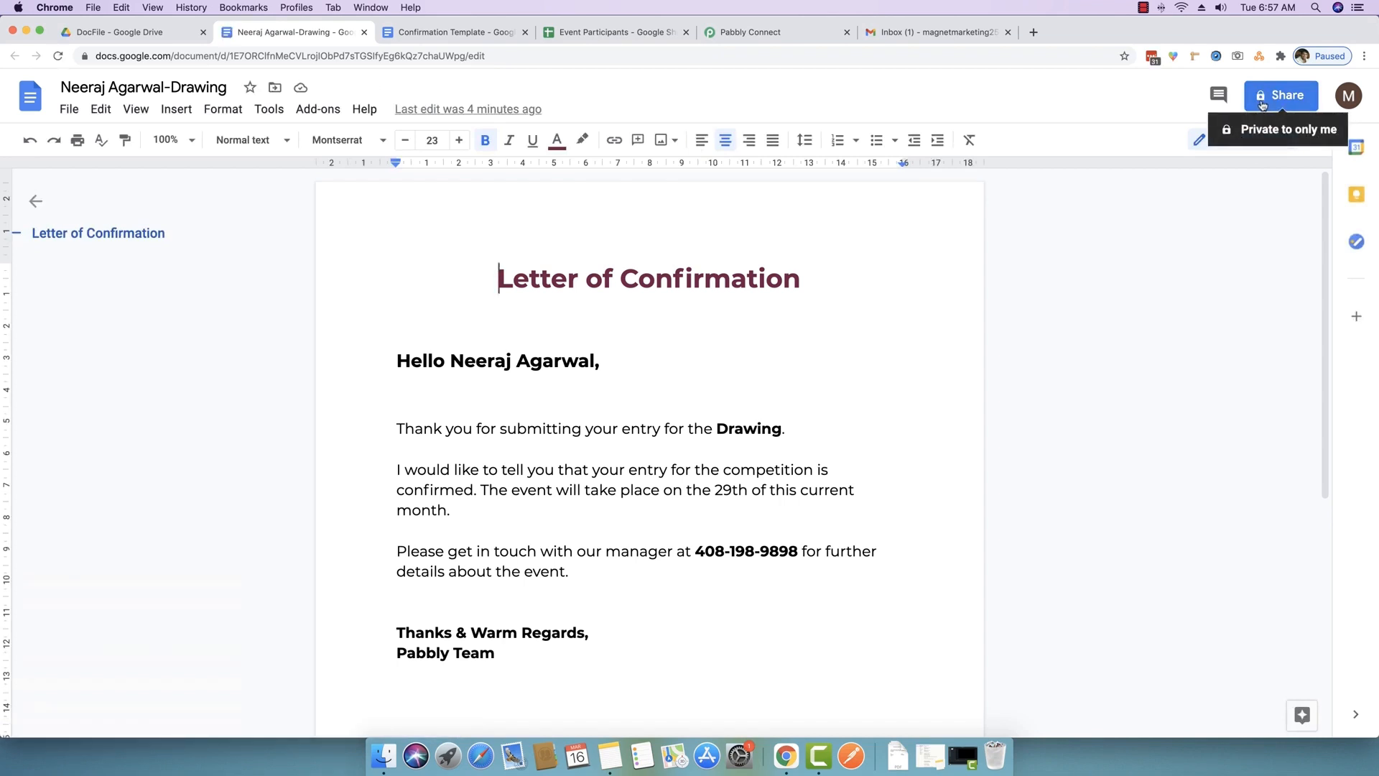
click(776, 33)
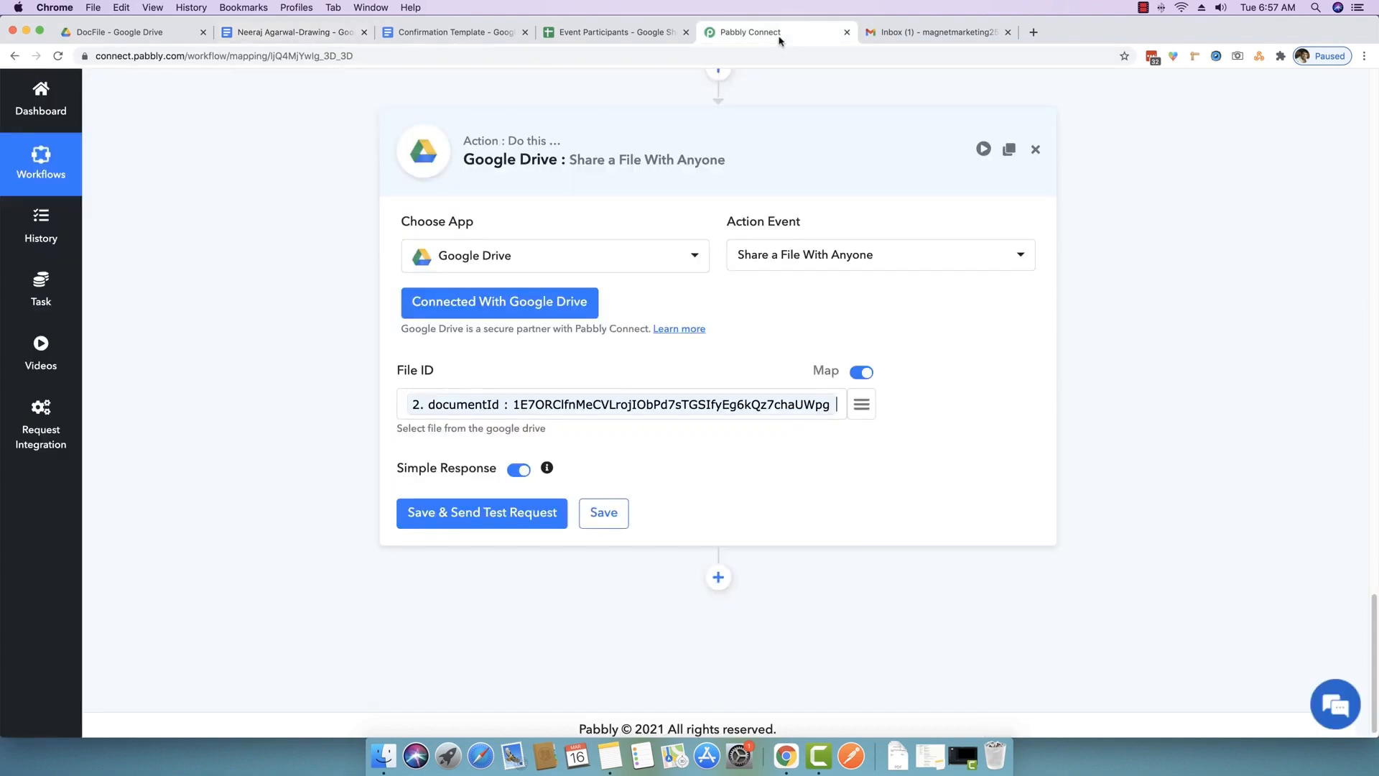
- Save and test the share step, then verify the letter is shared with anyone holding the link
click(521, 513)
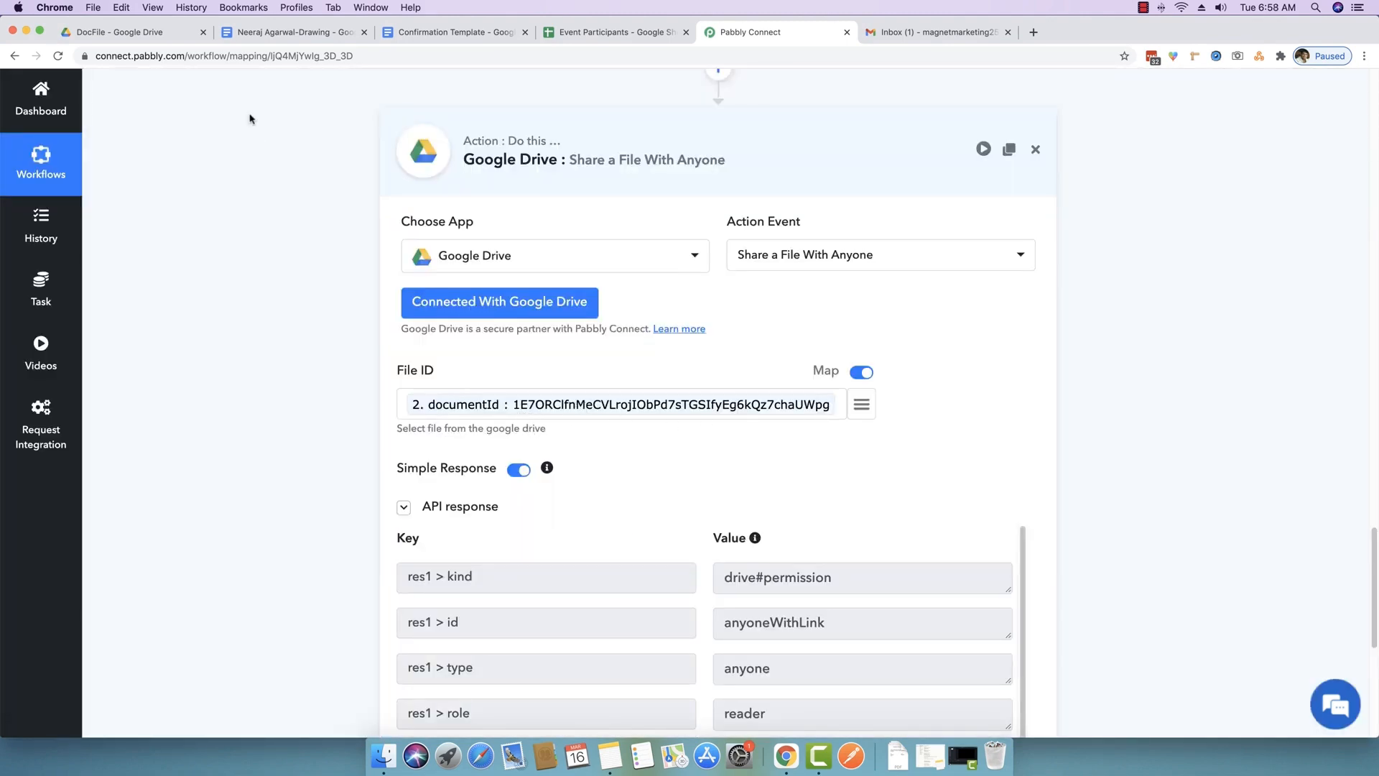
click(275, 33)
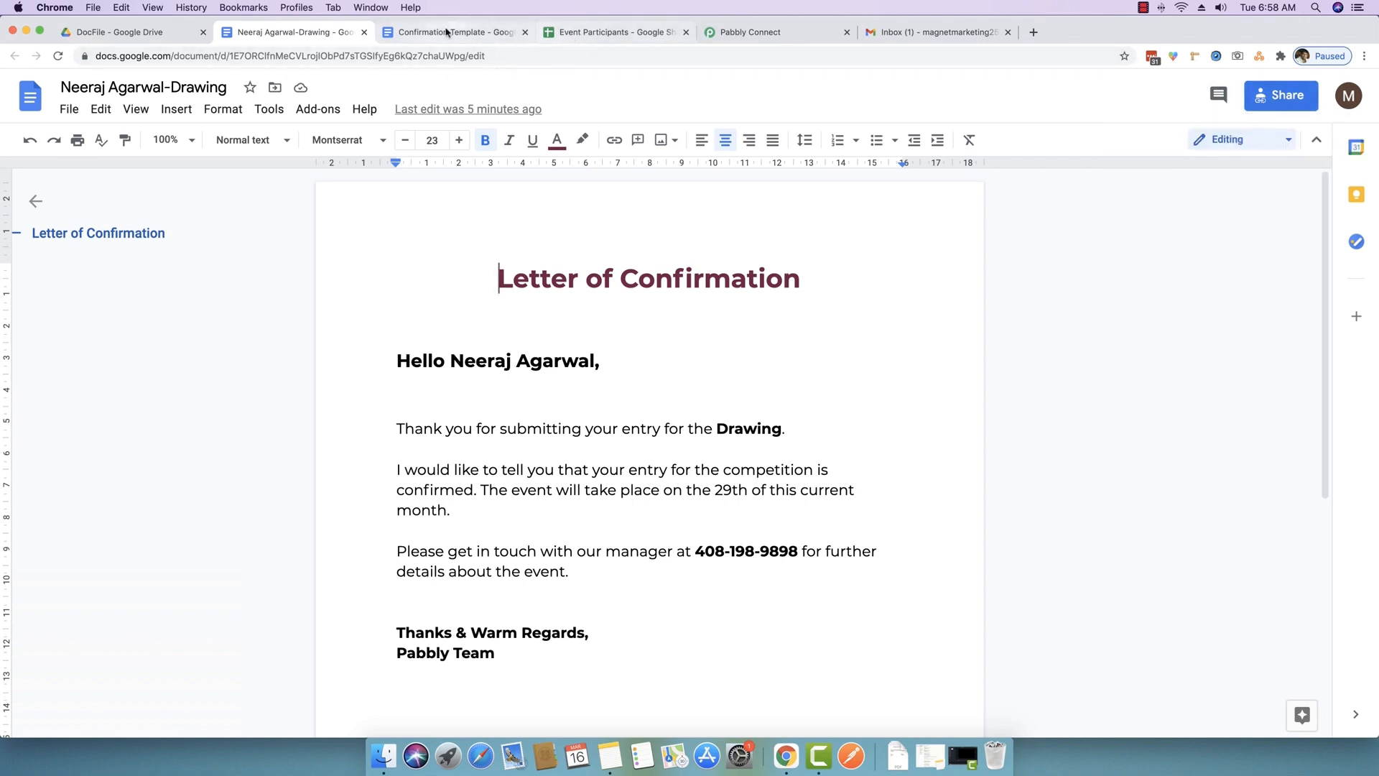
click(790, 36)
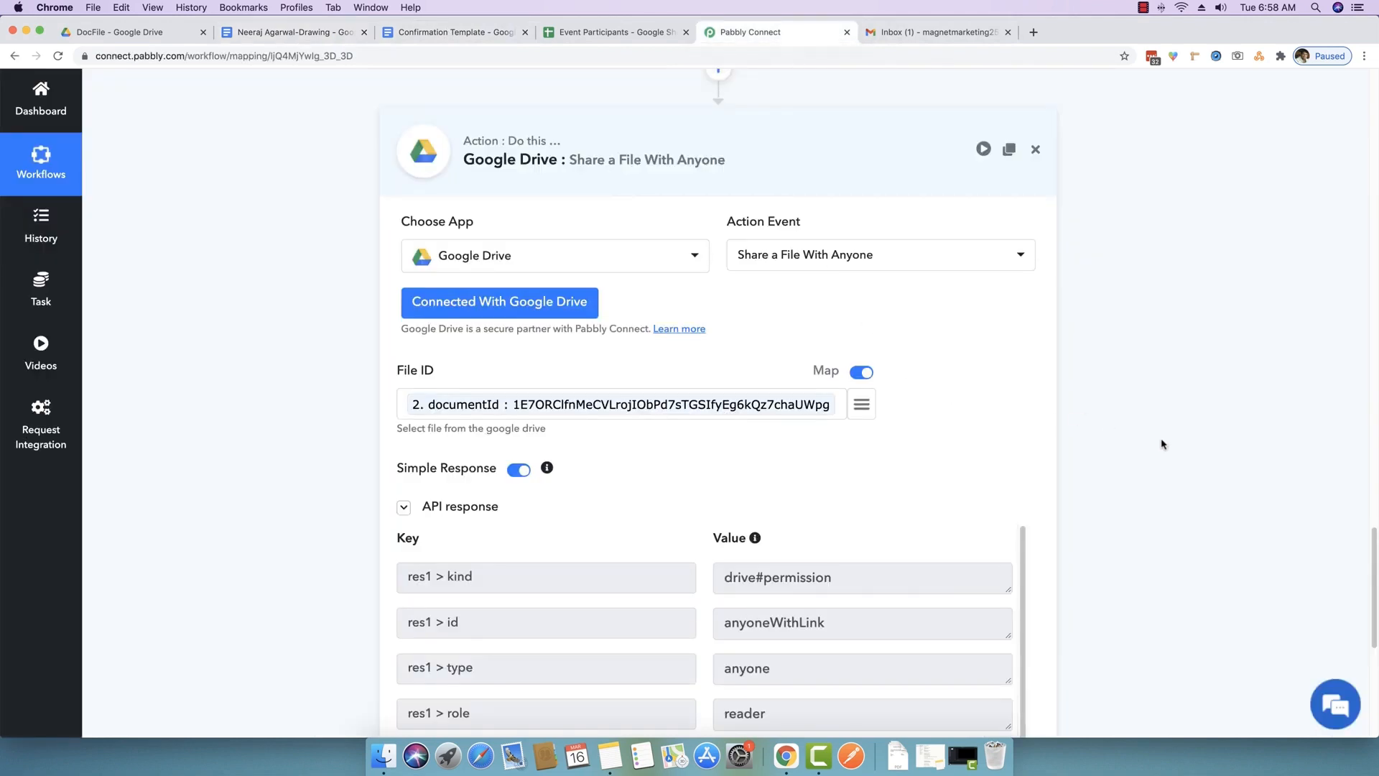
- Scroll to the share response's export links and enlarge the application/pdf box to read the URL
scroll(1160, 516, down, 5)
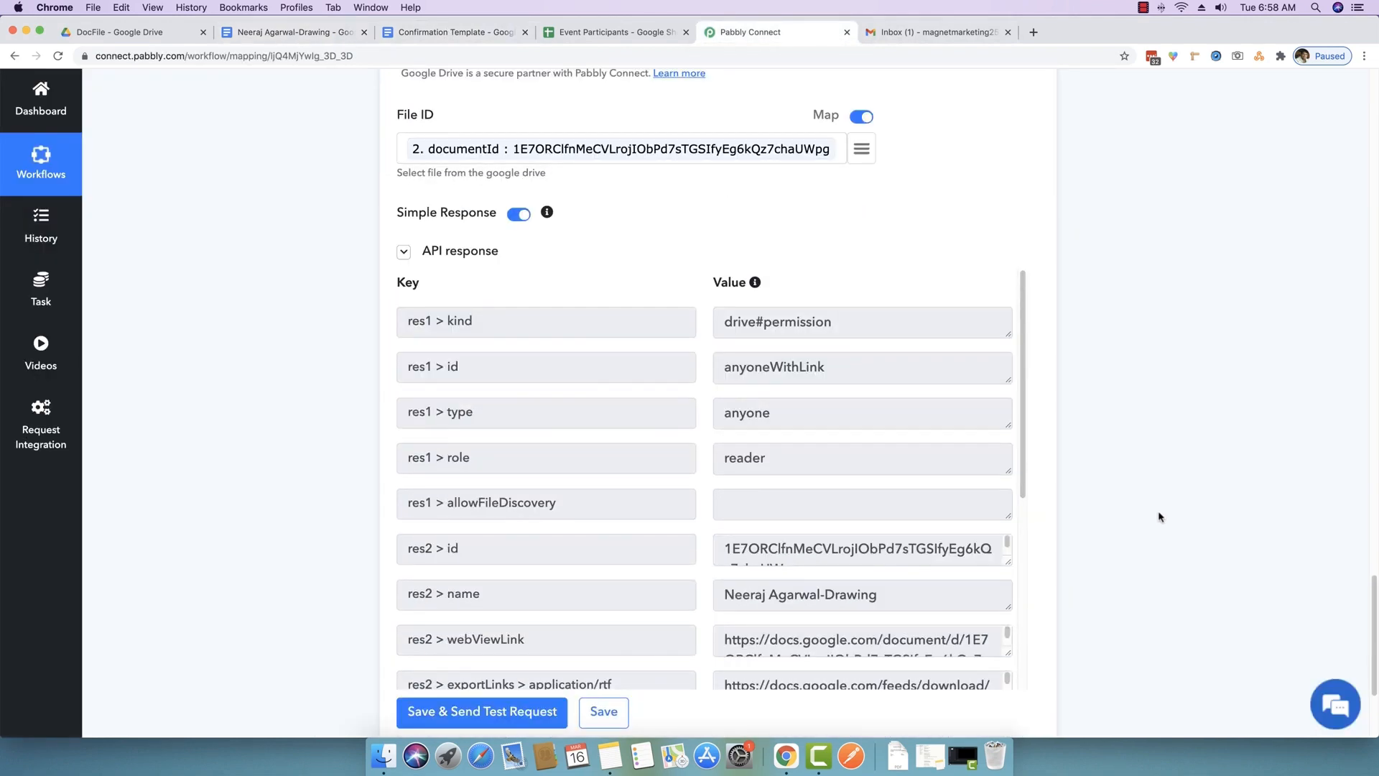
scroll(1160, 515, down, 3)
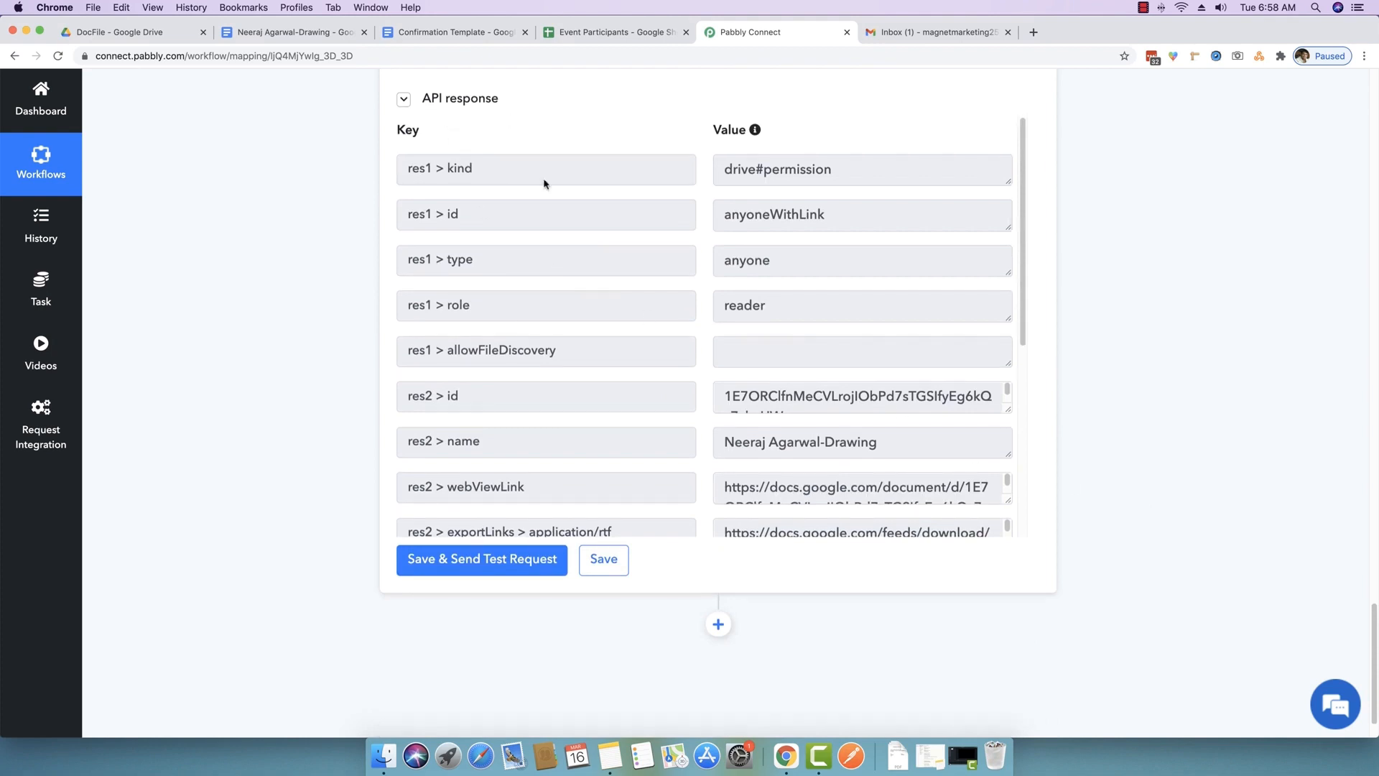
scroll(685, 422, down, 3)
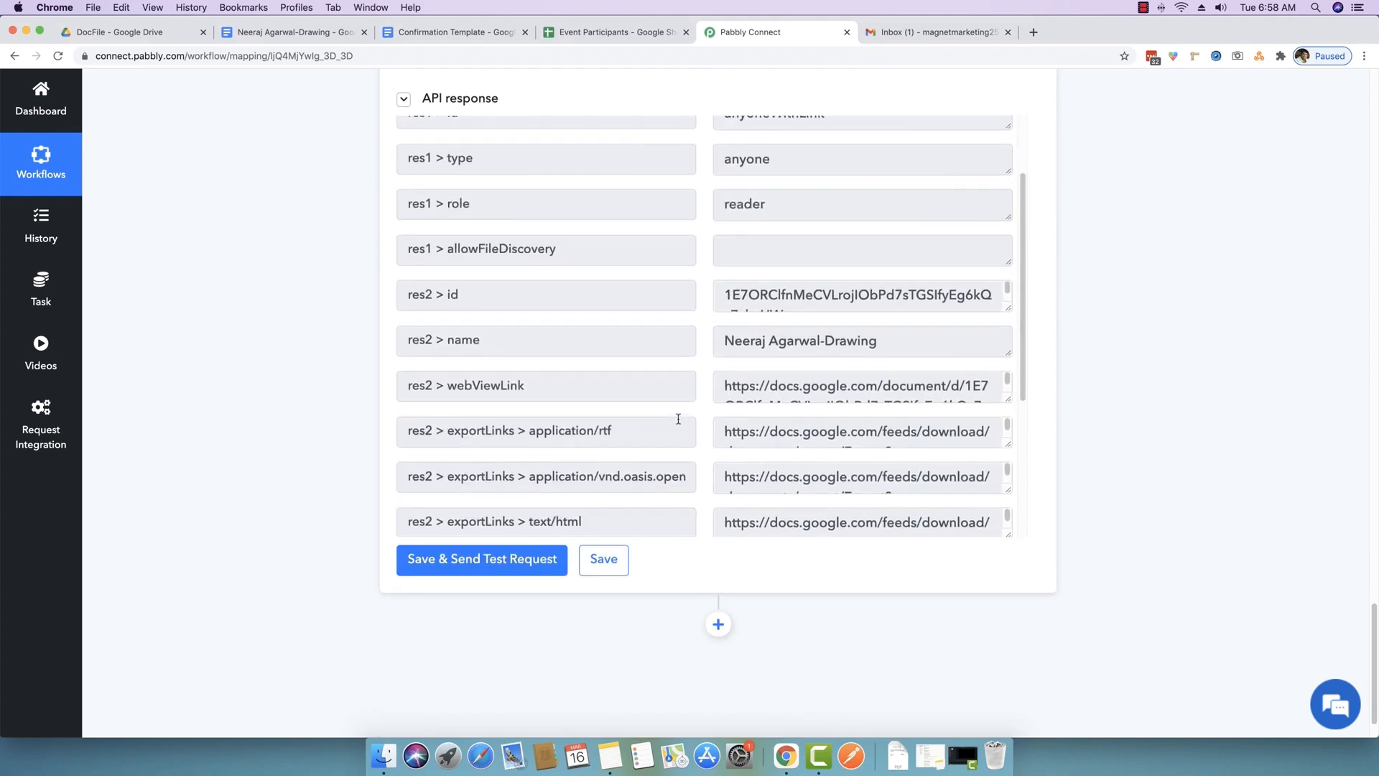
scroll(700, 408, down, 3)
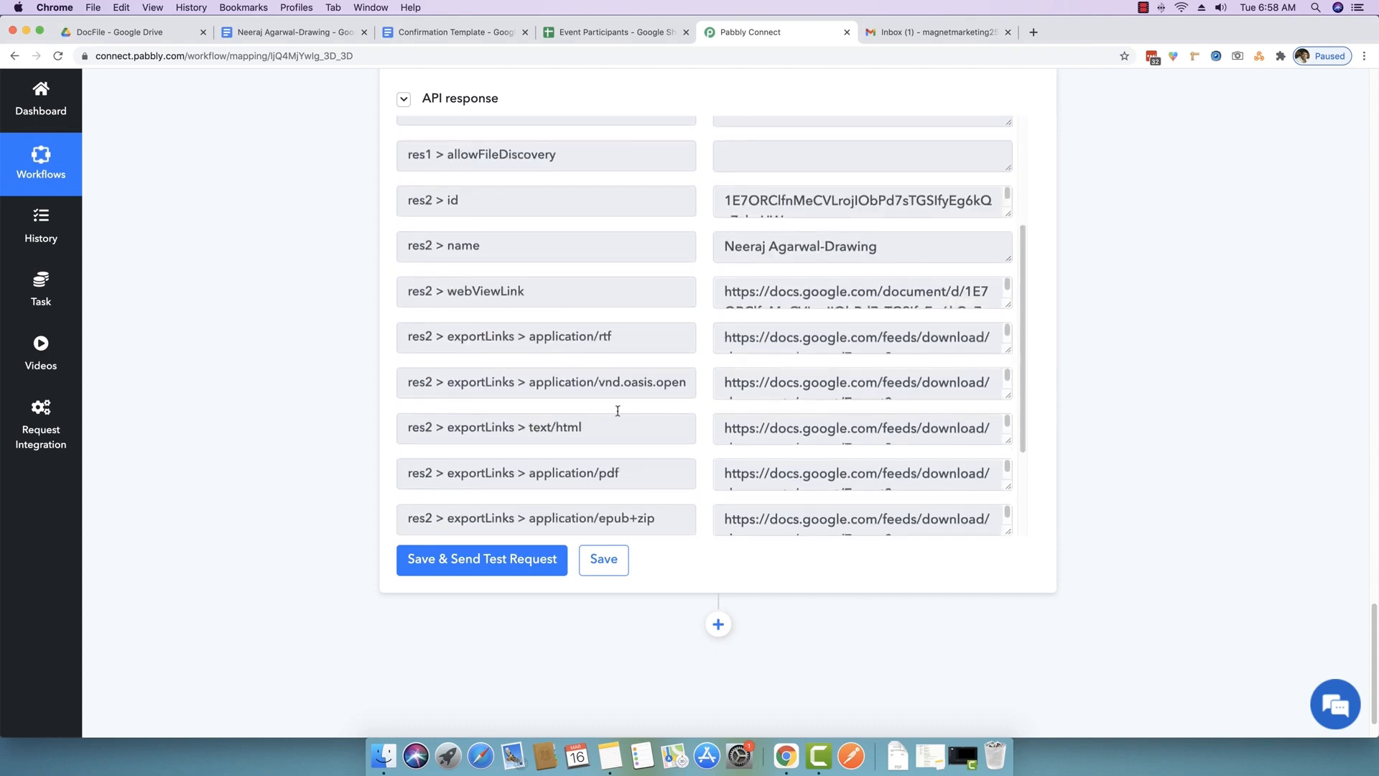
scroll(553, 435, down, 1)
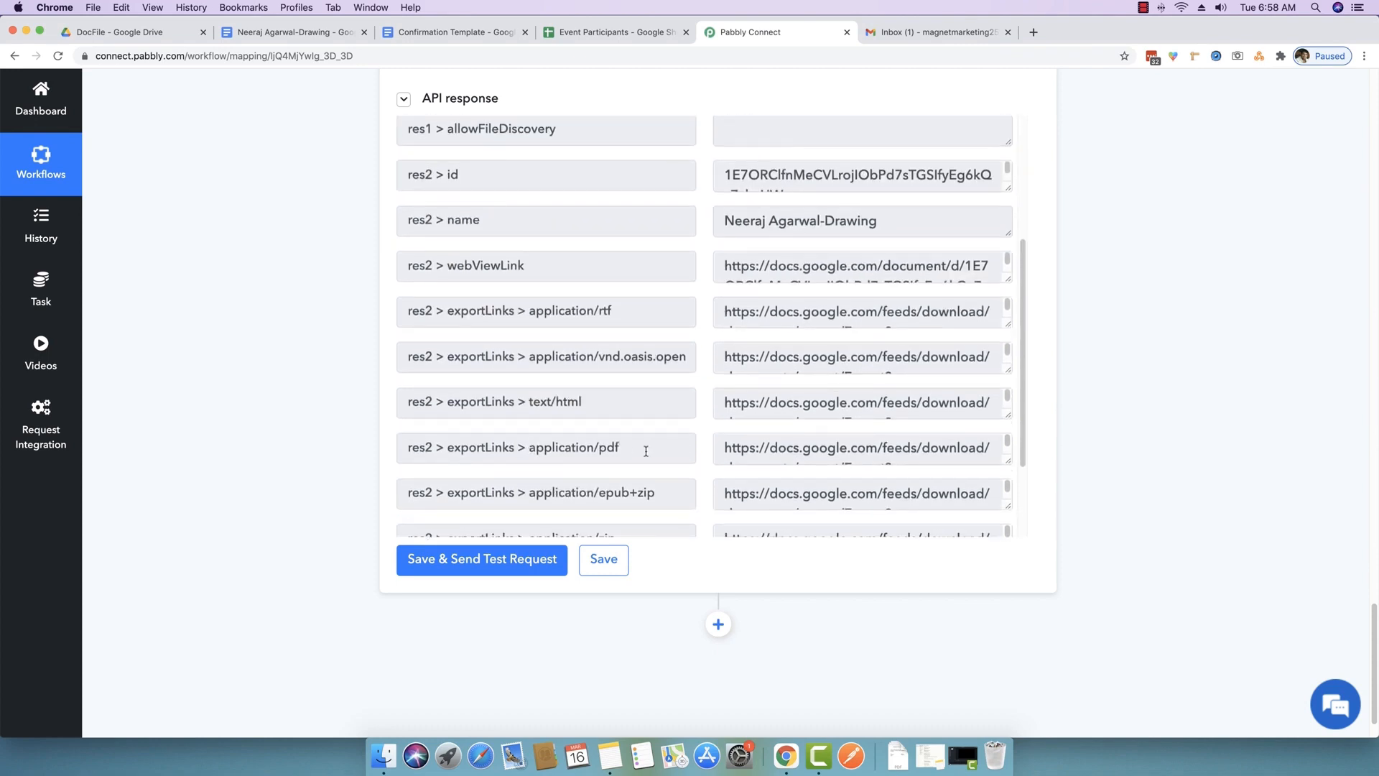
drag(646, 451, 829, 446)
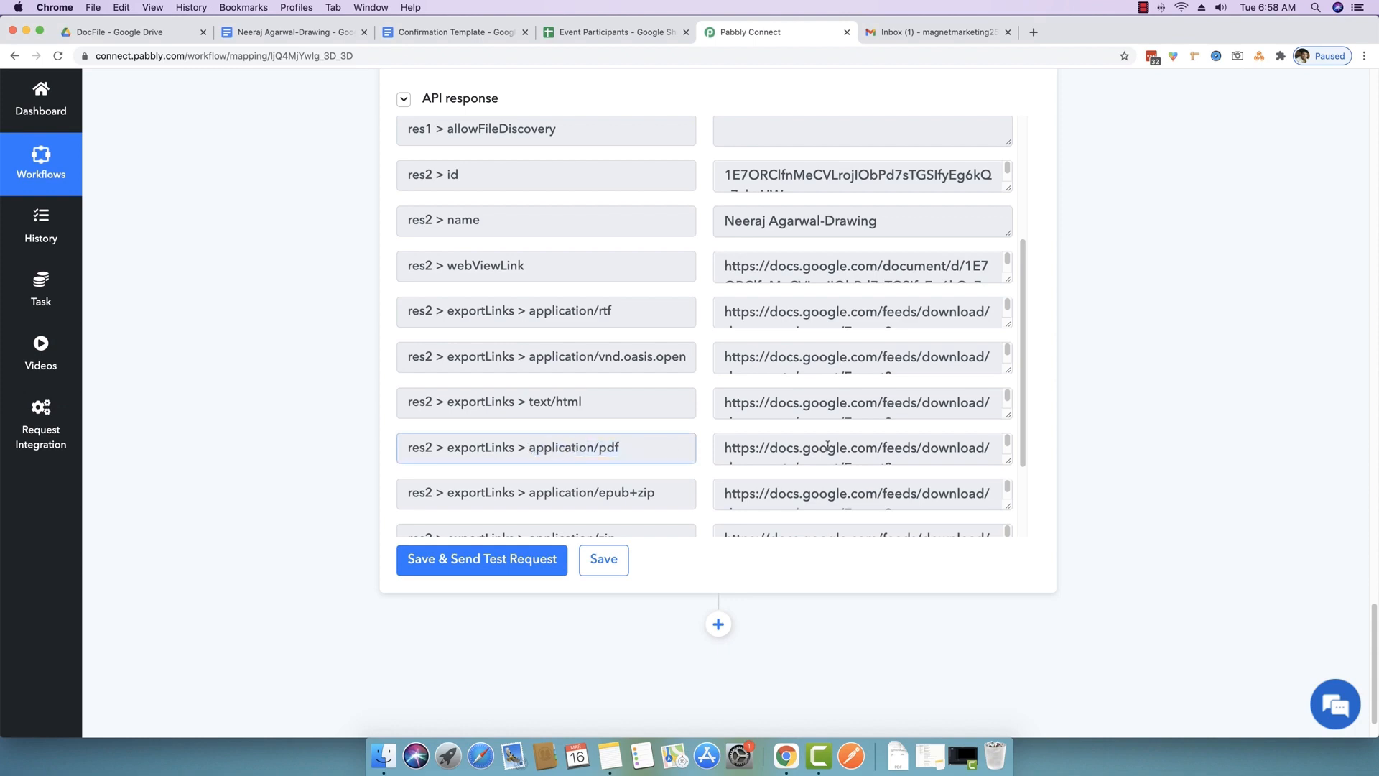
drag(1003, 458, 1010, 498)
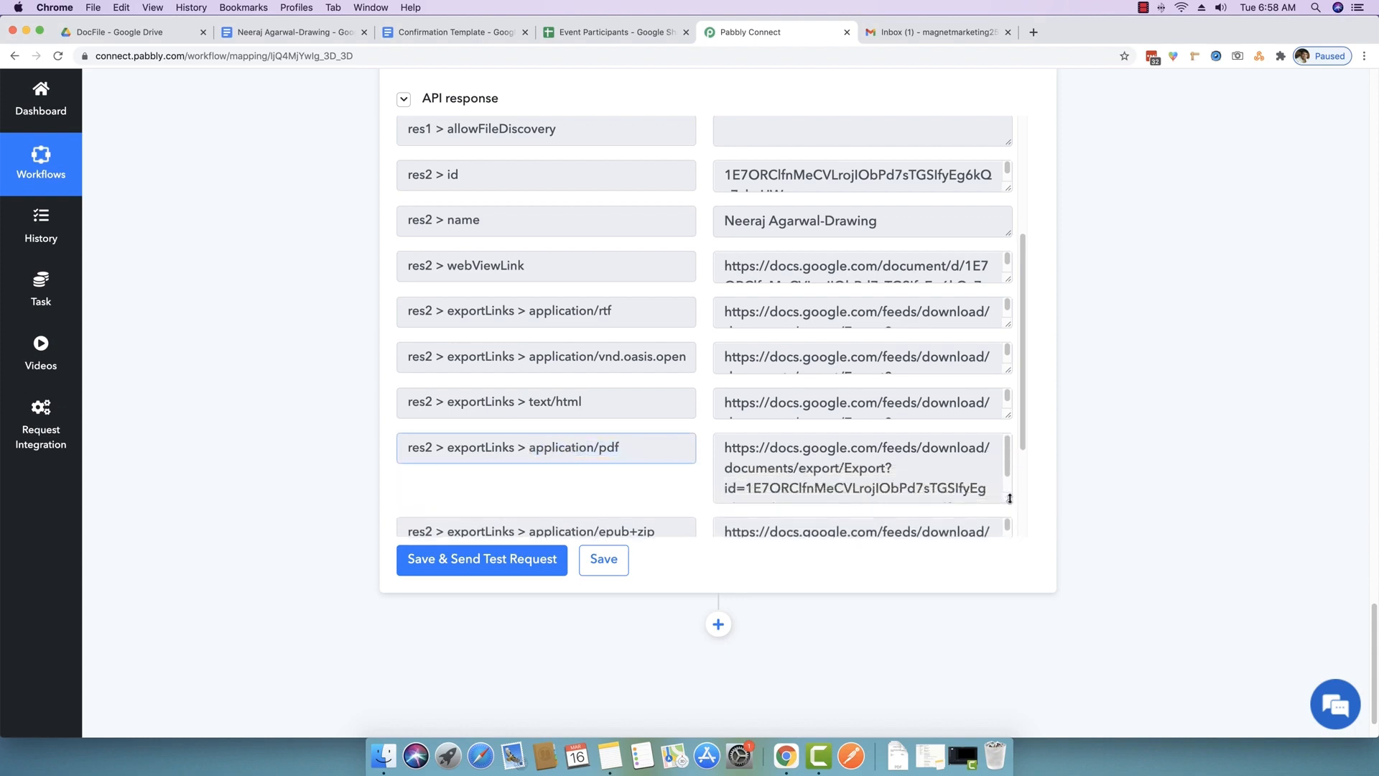
mouse_move(727, 448)
mouse_down()
mouse_move(936, 470)
mouse_move(998, 496)
mouse_move(860, 448)
mouse_move(724, 426)
mouse_up()
click(818, 474)
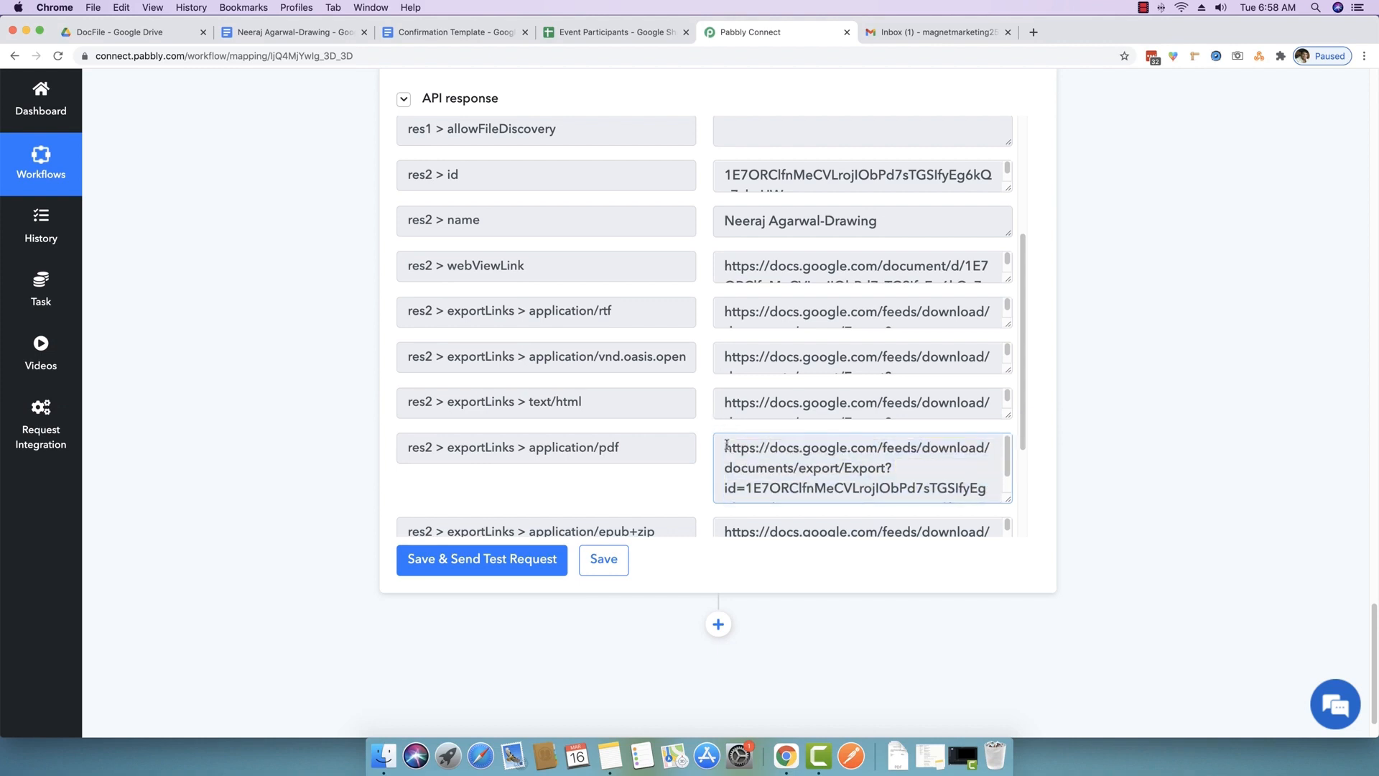
drag(727, 445, 1007, 497)
click(1003, 496)
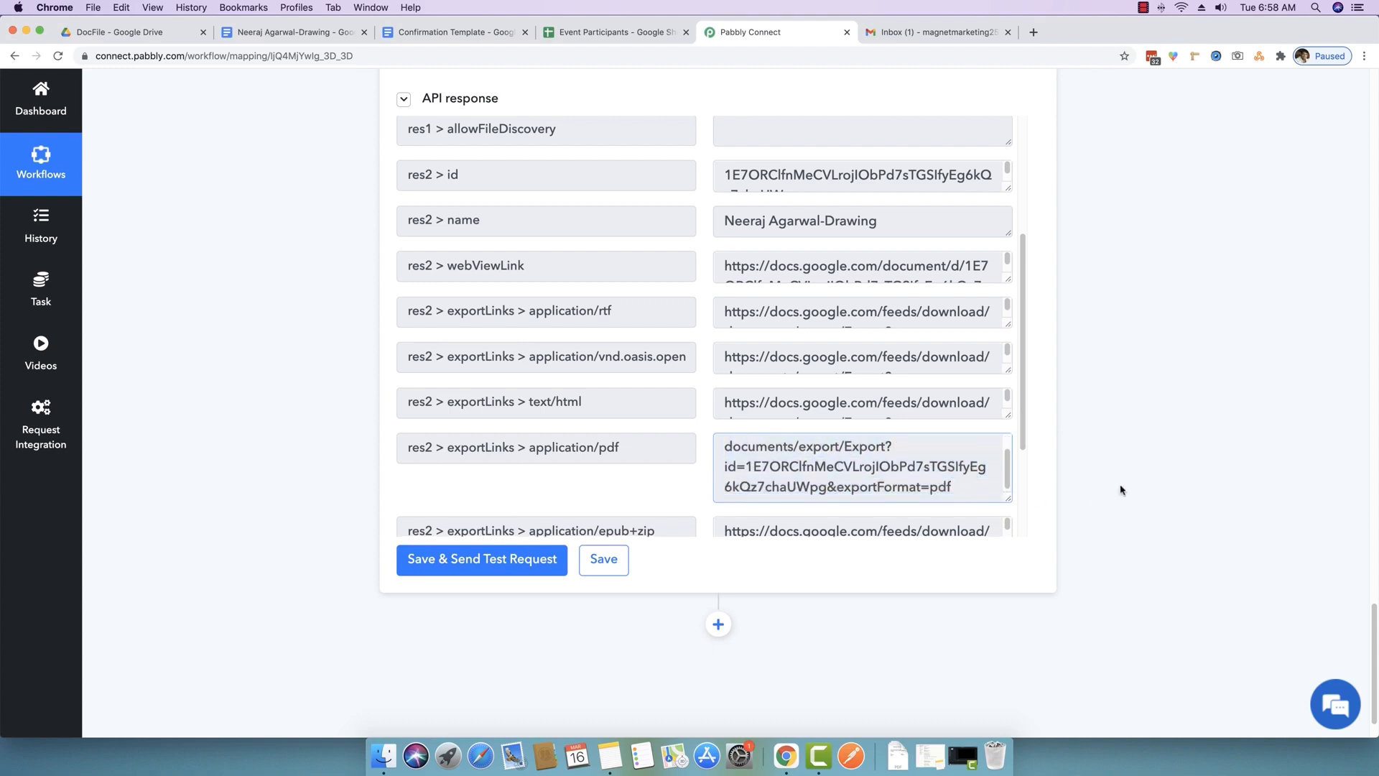
scroll(1121, 490, down, 2)
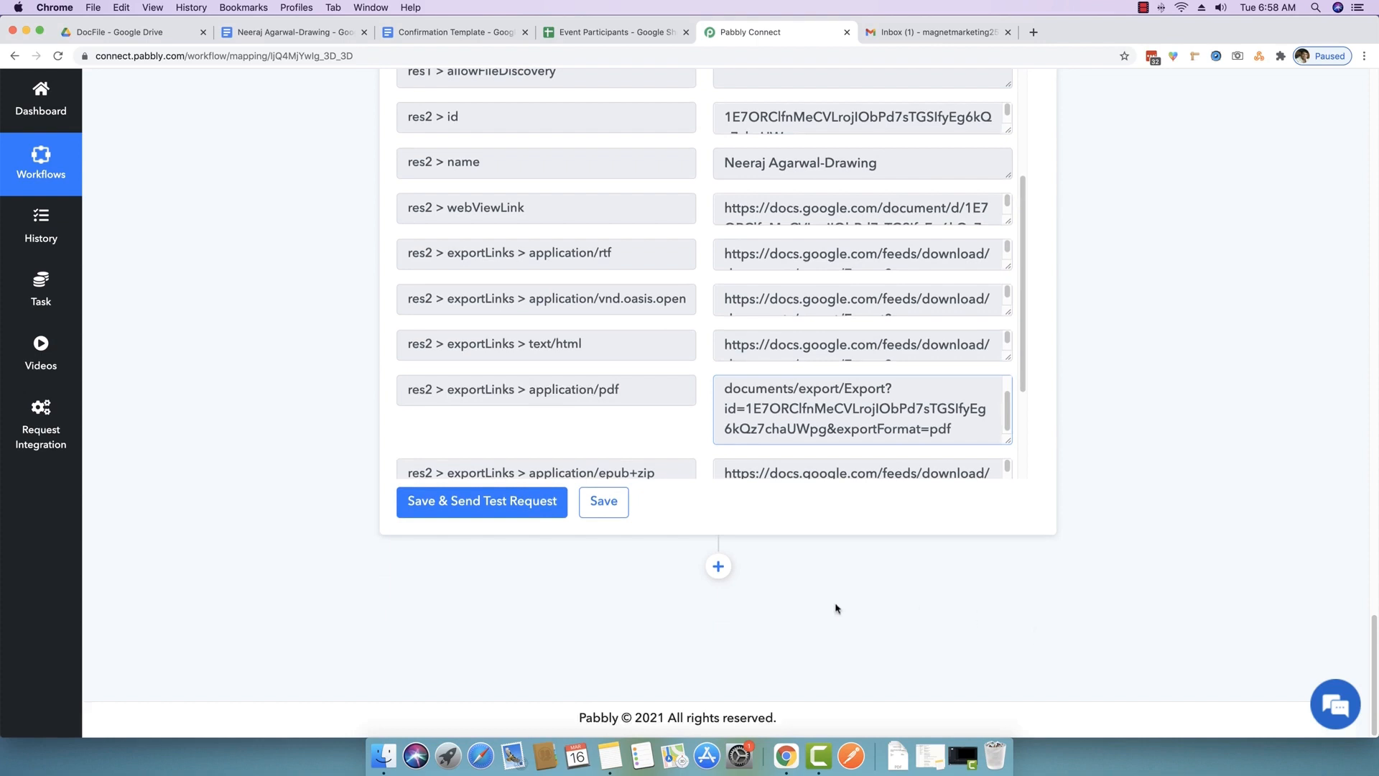
- Add another action step and choose Google Drive as its app
click(718, 567)
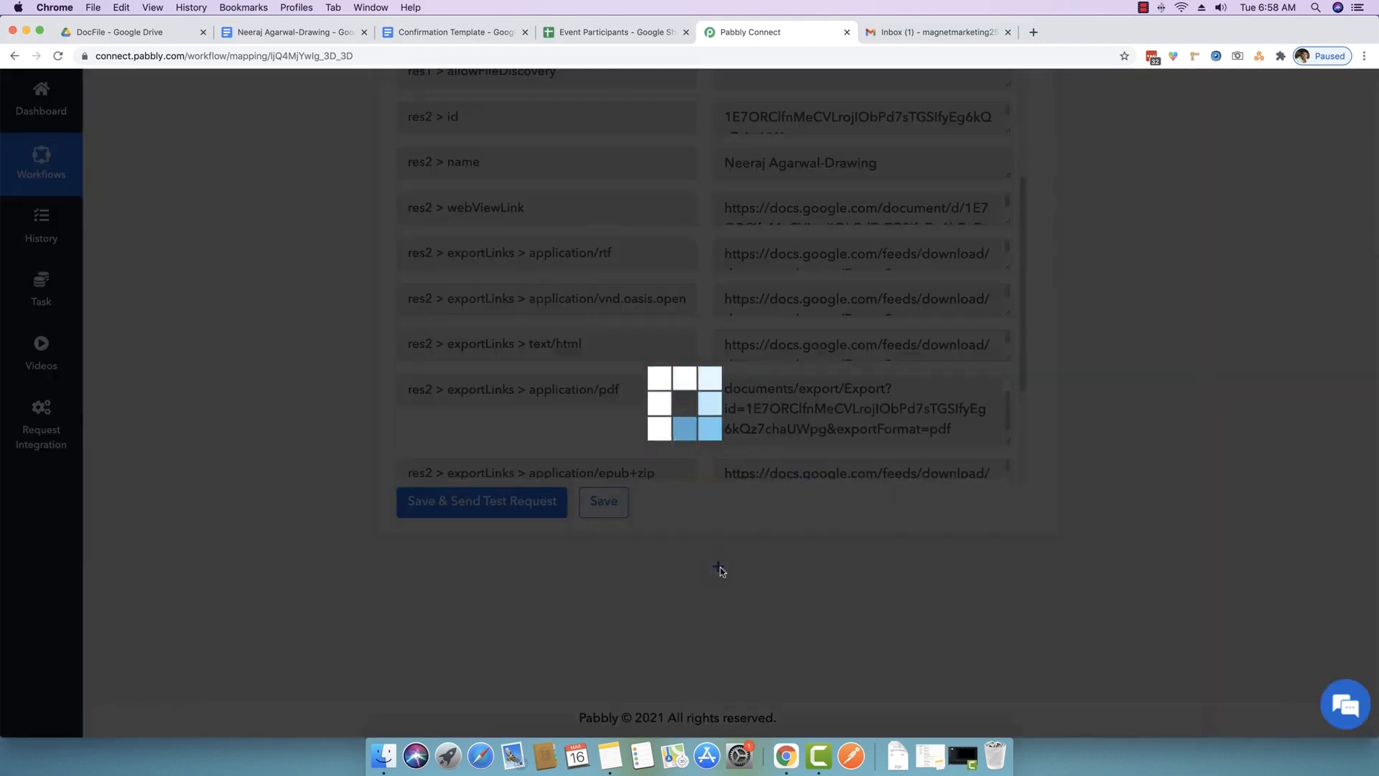
scroll(215, 511, down, 4)
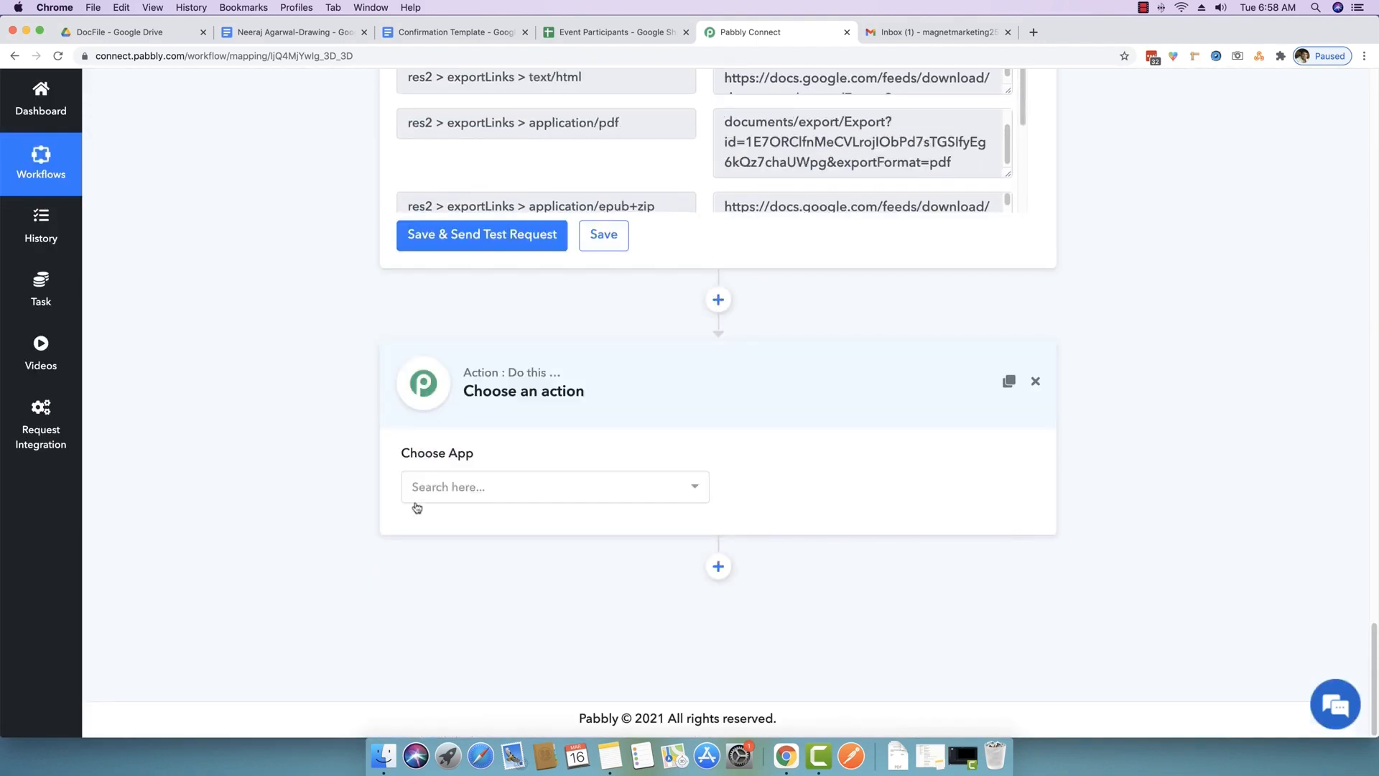
click(464, 494)
text(gogole d)
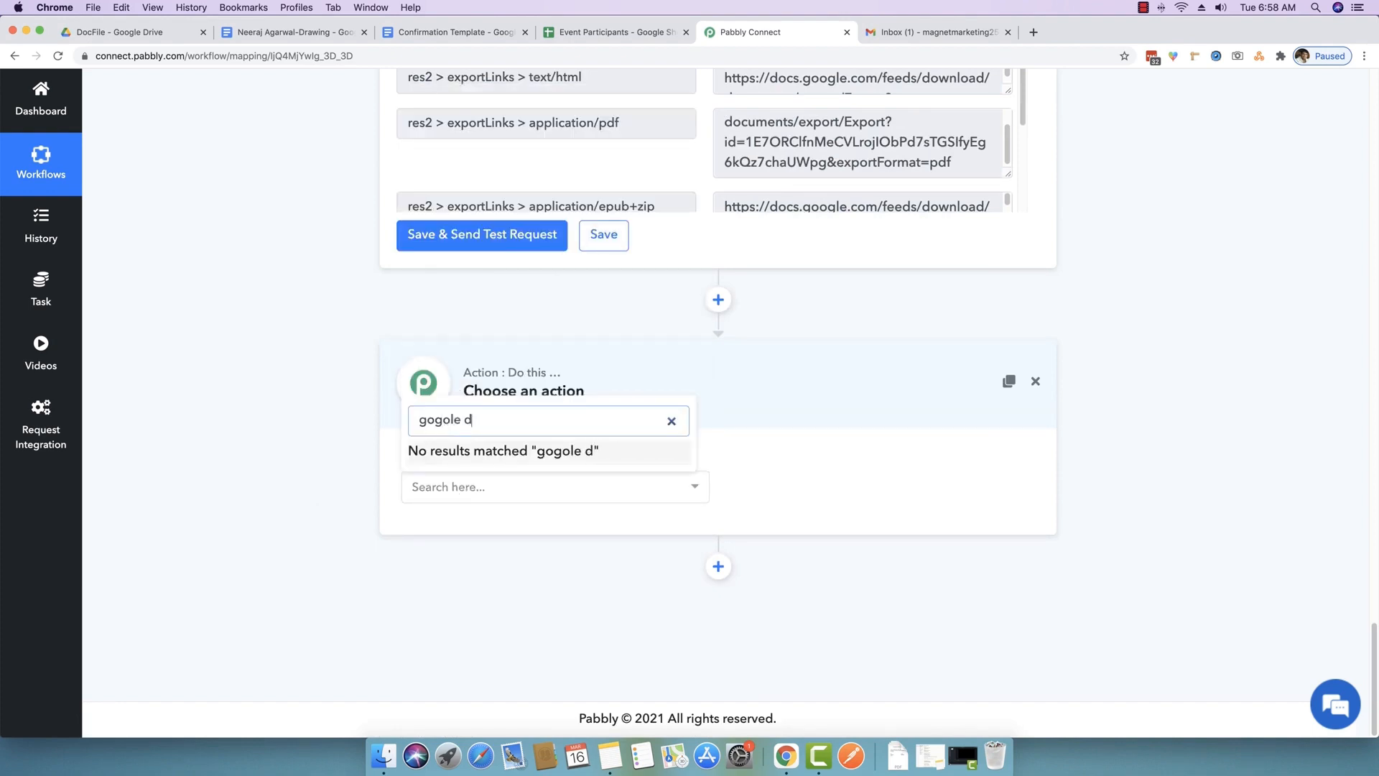
key(BackSpace)
key(BackSpace)
key(BackSpace)
key(BackSpace)
key(BackSpace)
key(BackSpace)
text(ogle dr)
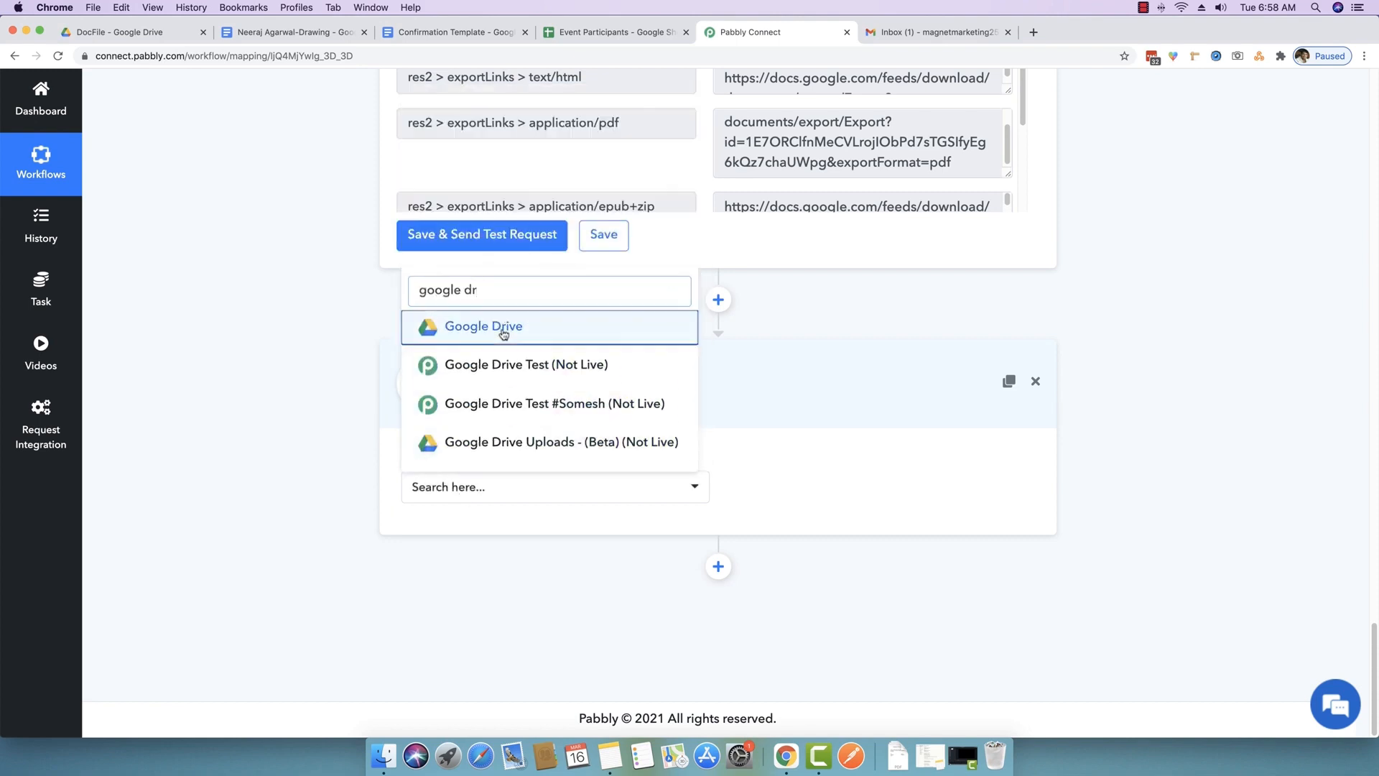
click(506, 327)
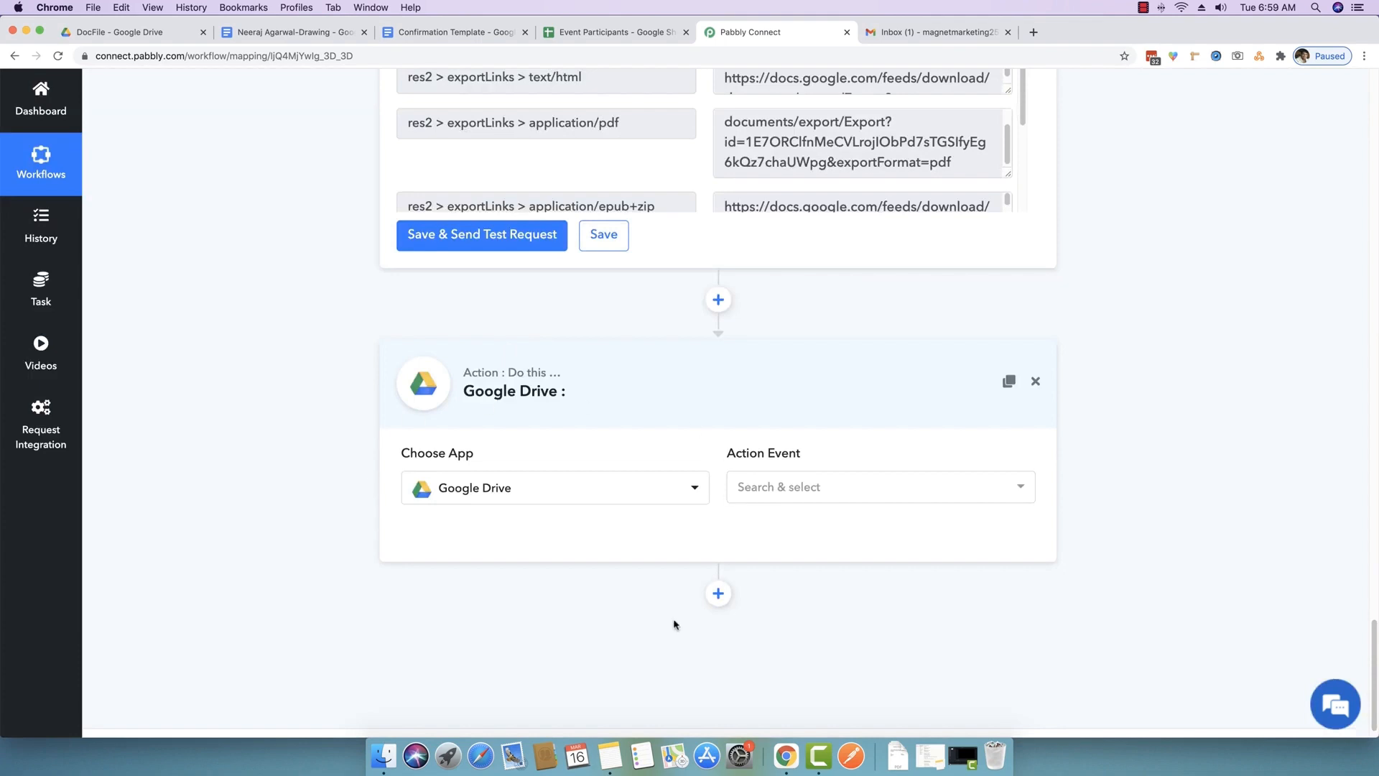
- Search 'uplo' and select the Upload a File action event
click(833, 486)
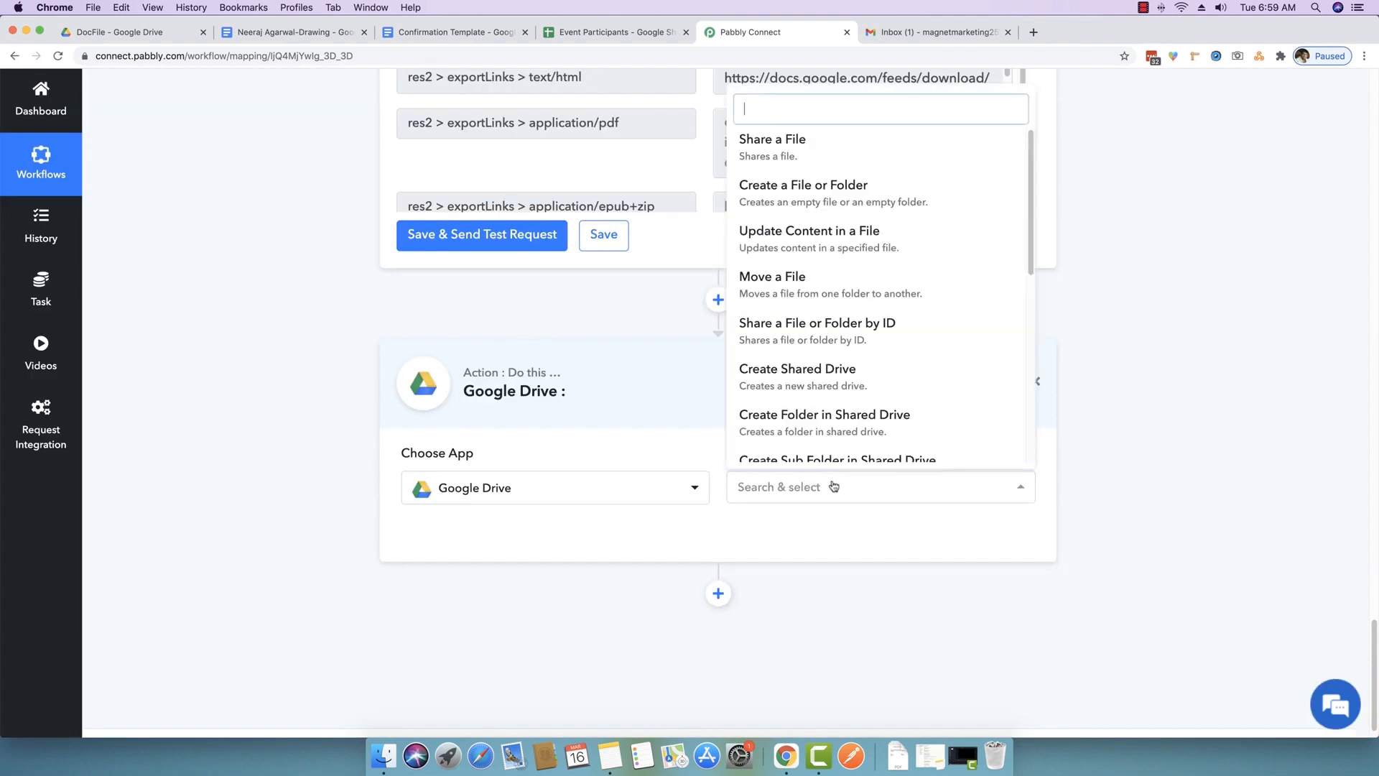
text(uplo)
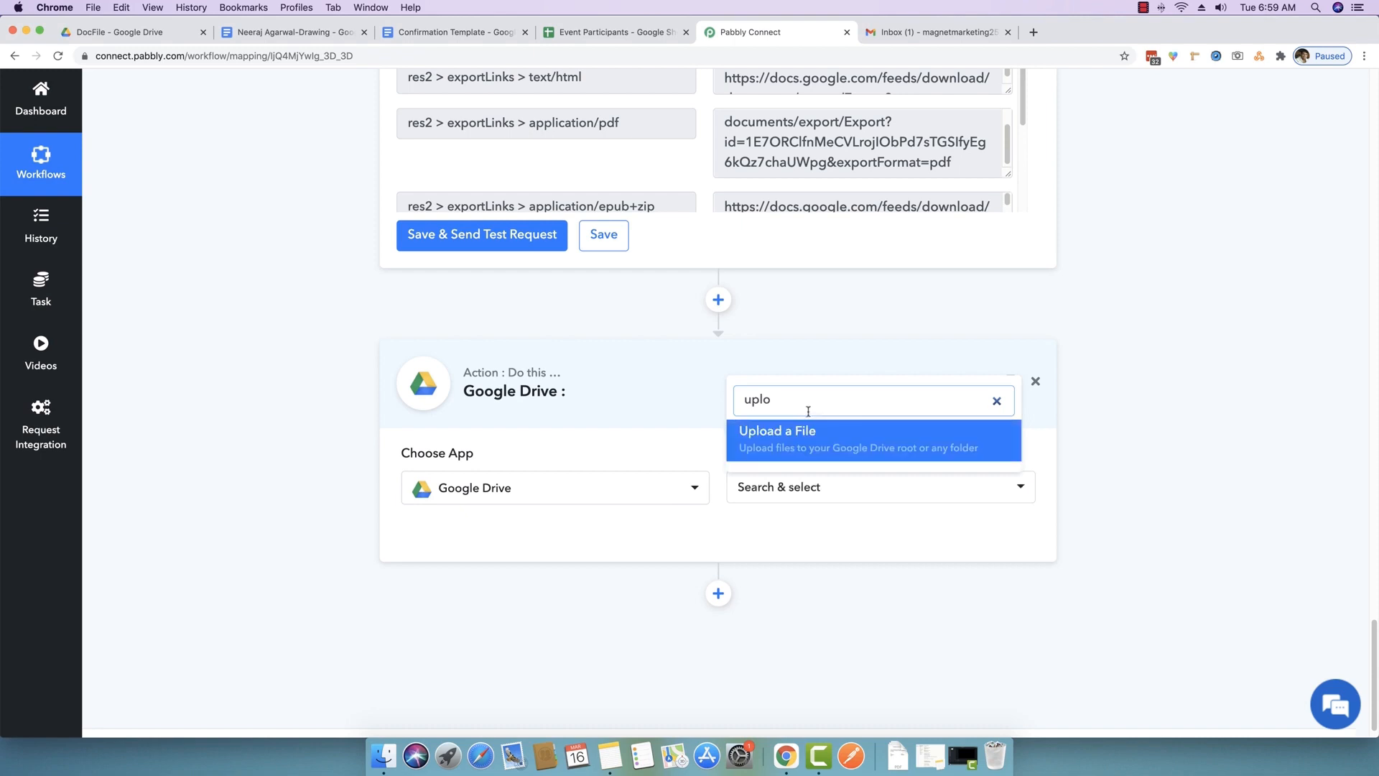
click(800, 447)
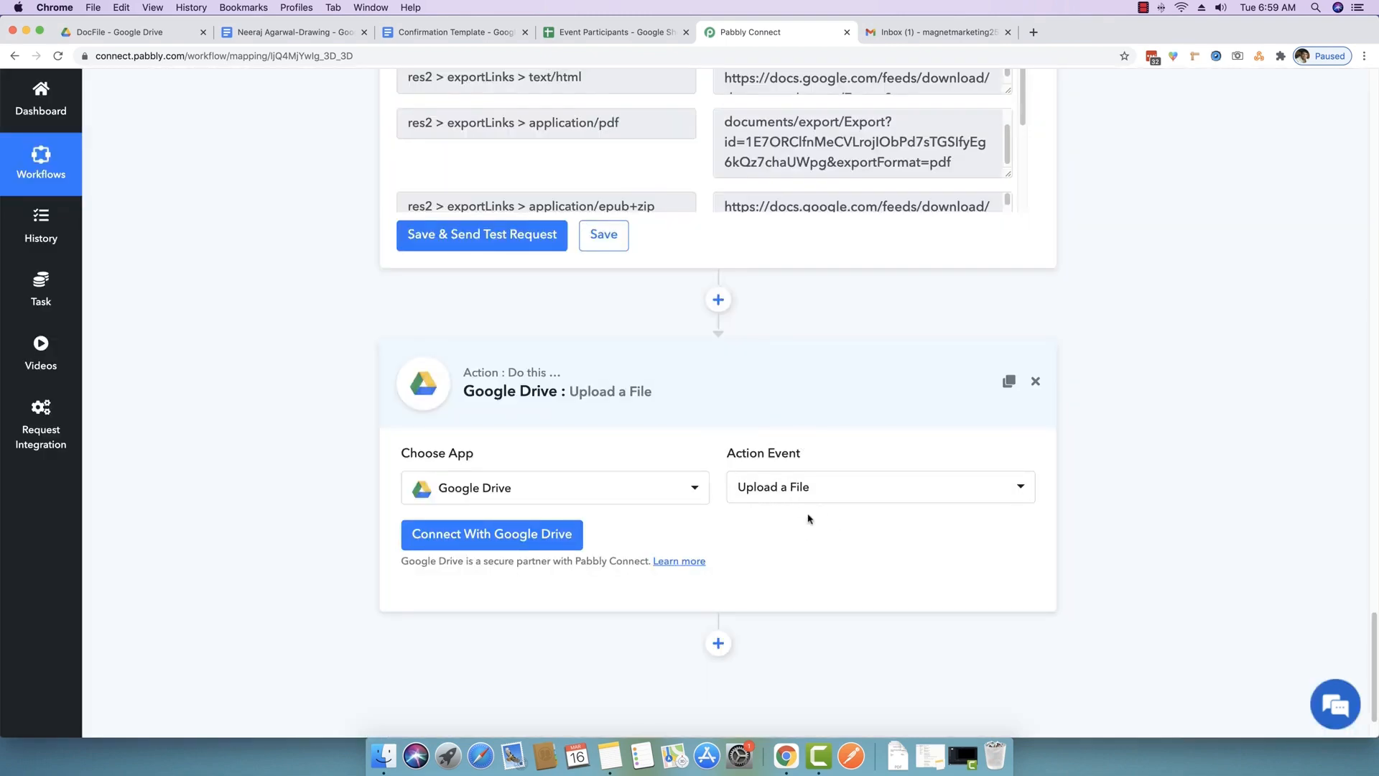
scroll(807, 517, down, 1)
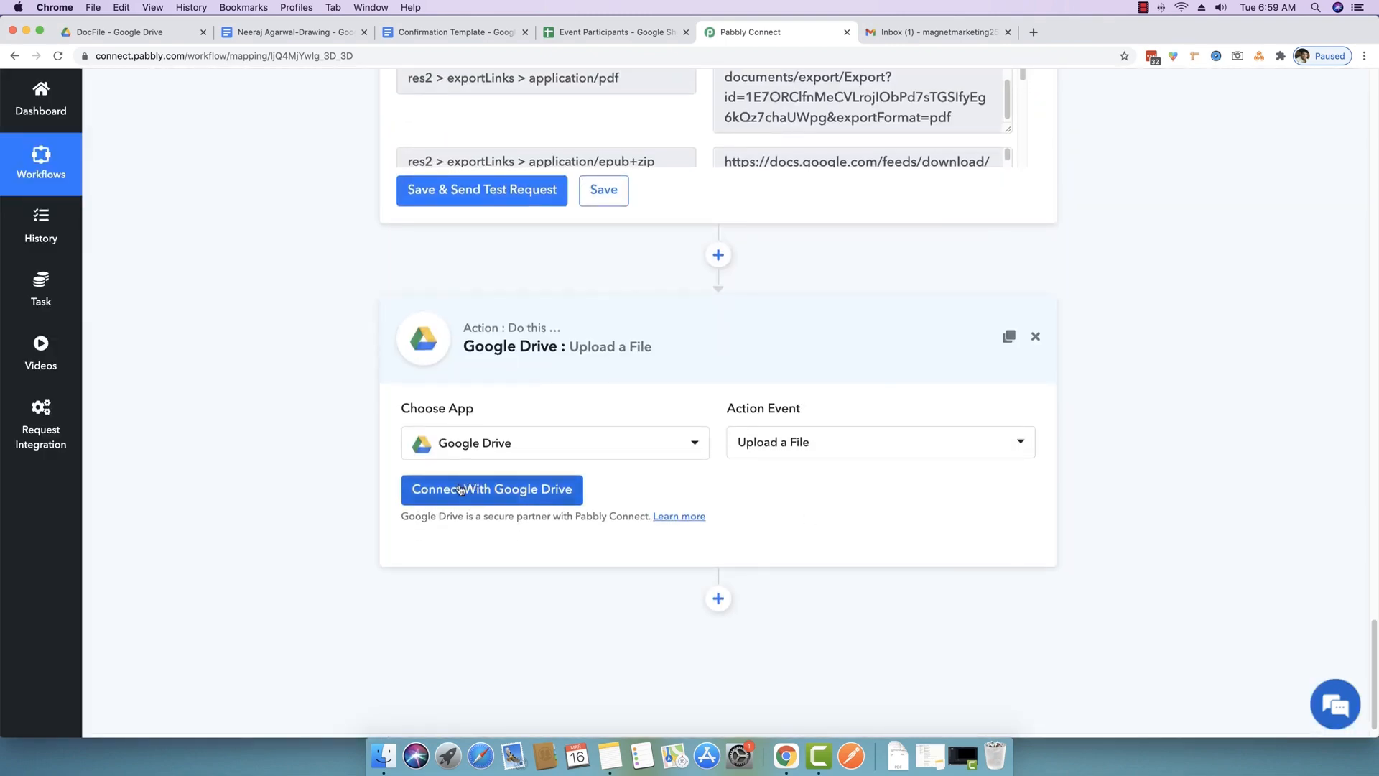
- Connect the upload step with the saved Google Drive #19 credential and save it
click(461, 490)
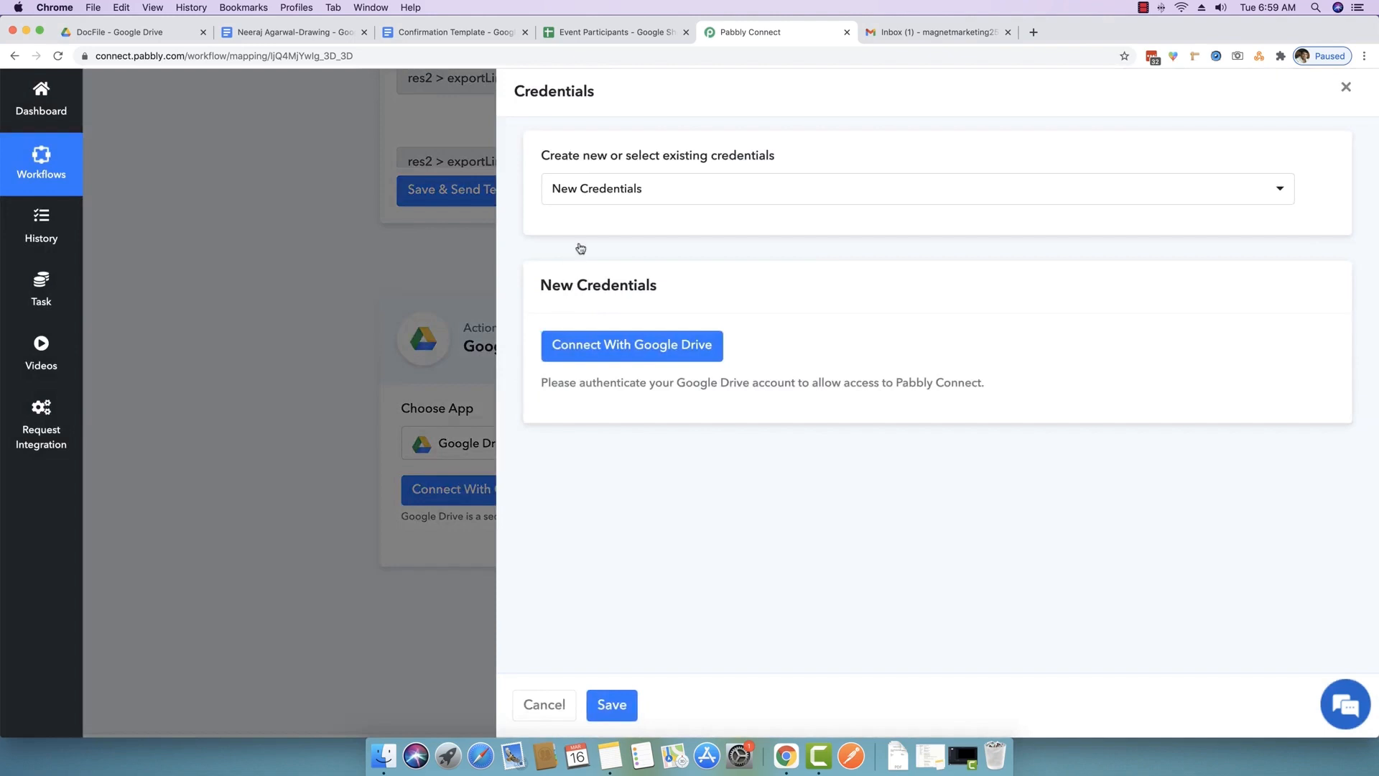
click(615, 189)
scroll(661, 424, down, 3)
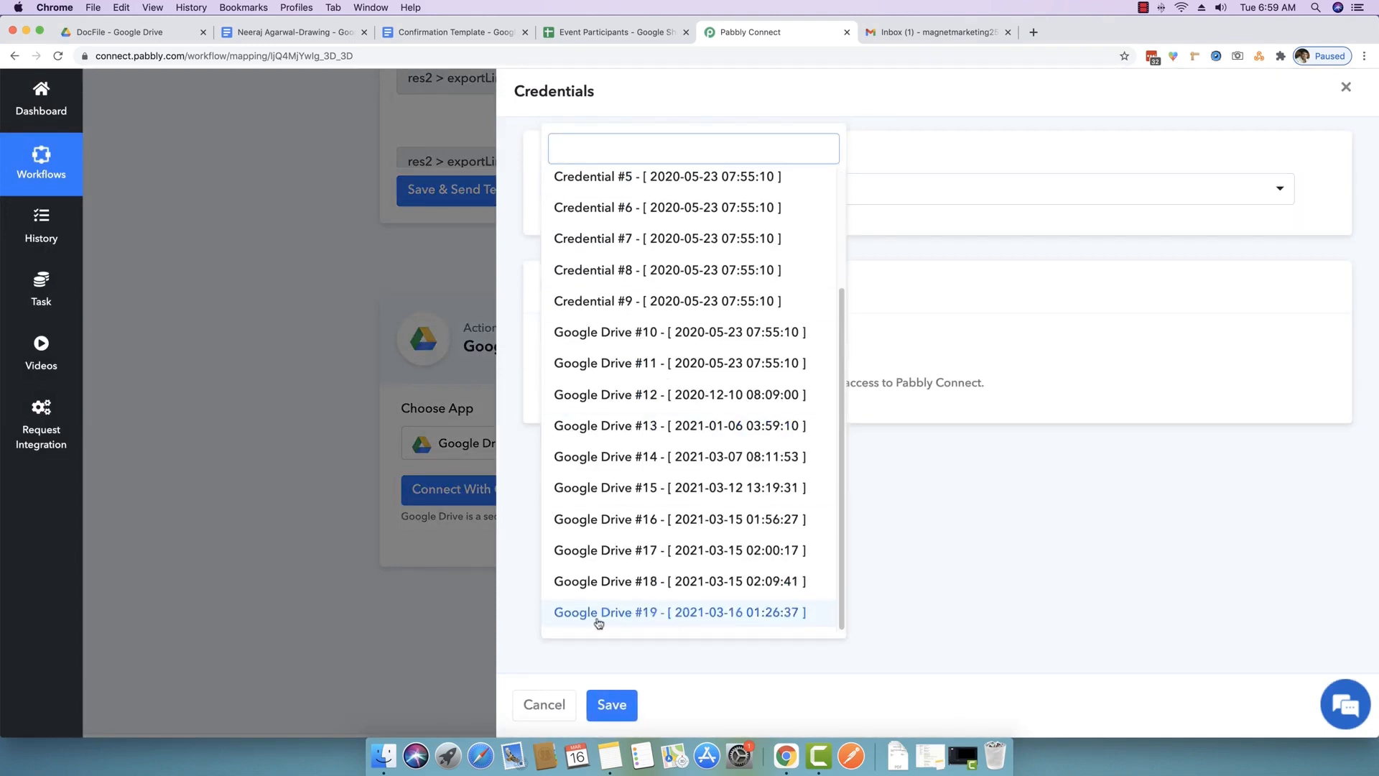
click(625, 613)
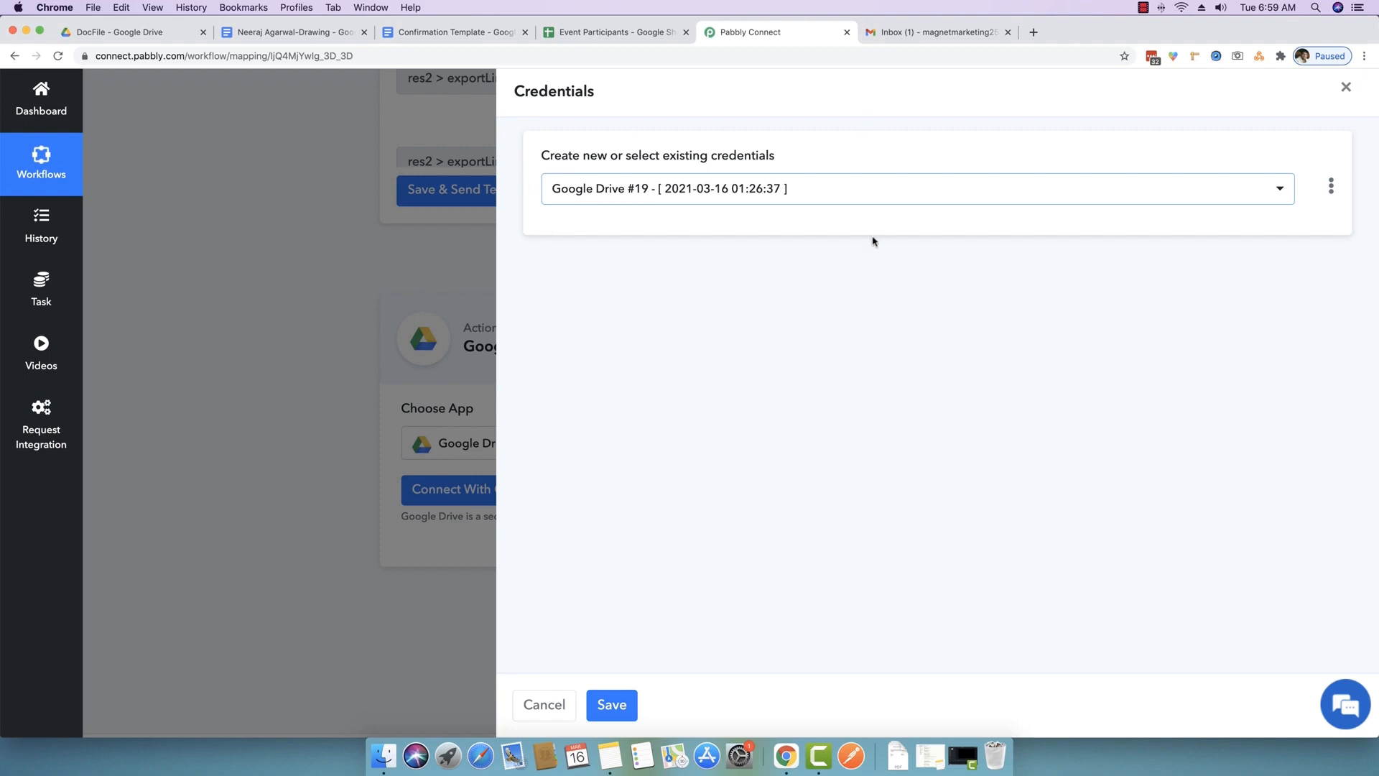
click(612, 704)
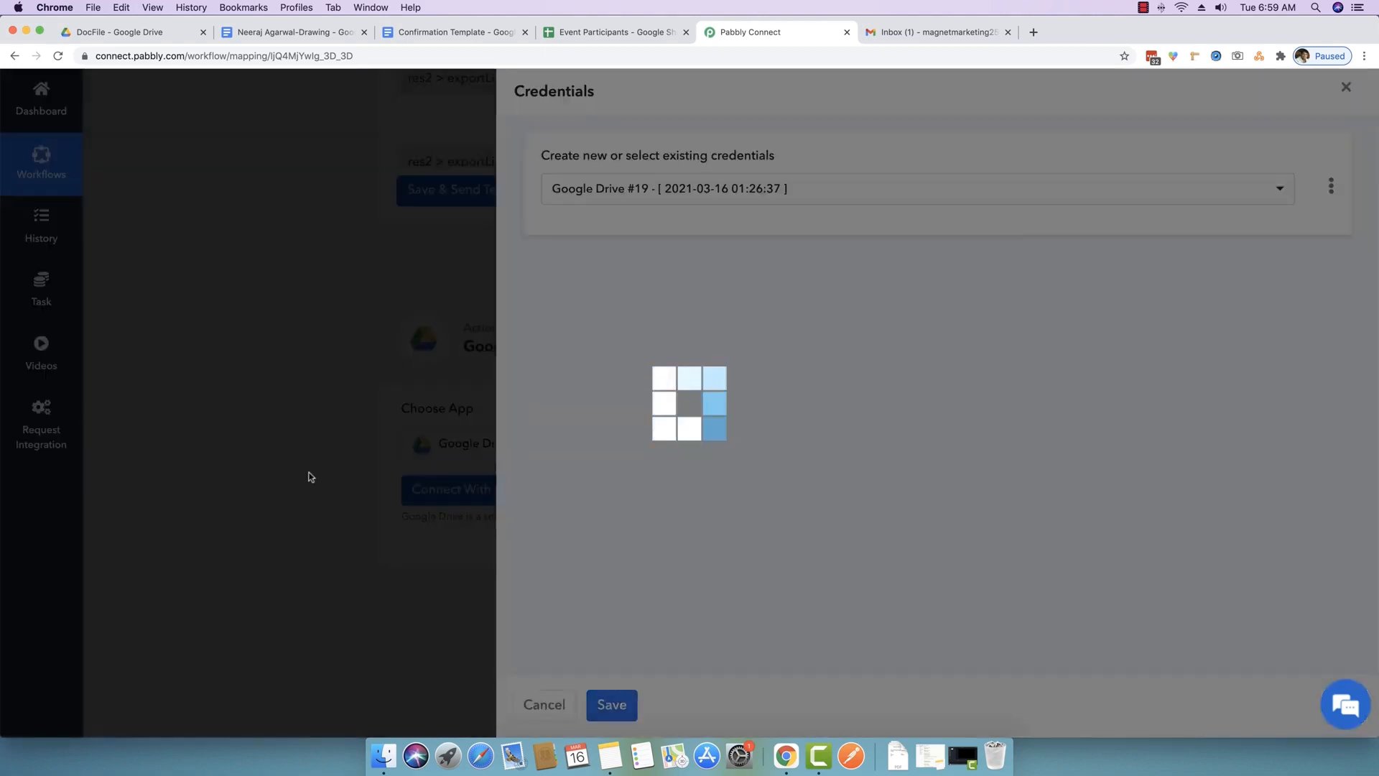
scroll(308, 477, down, 3)
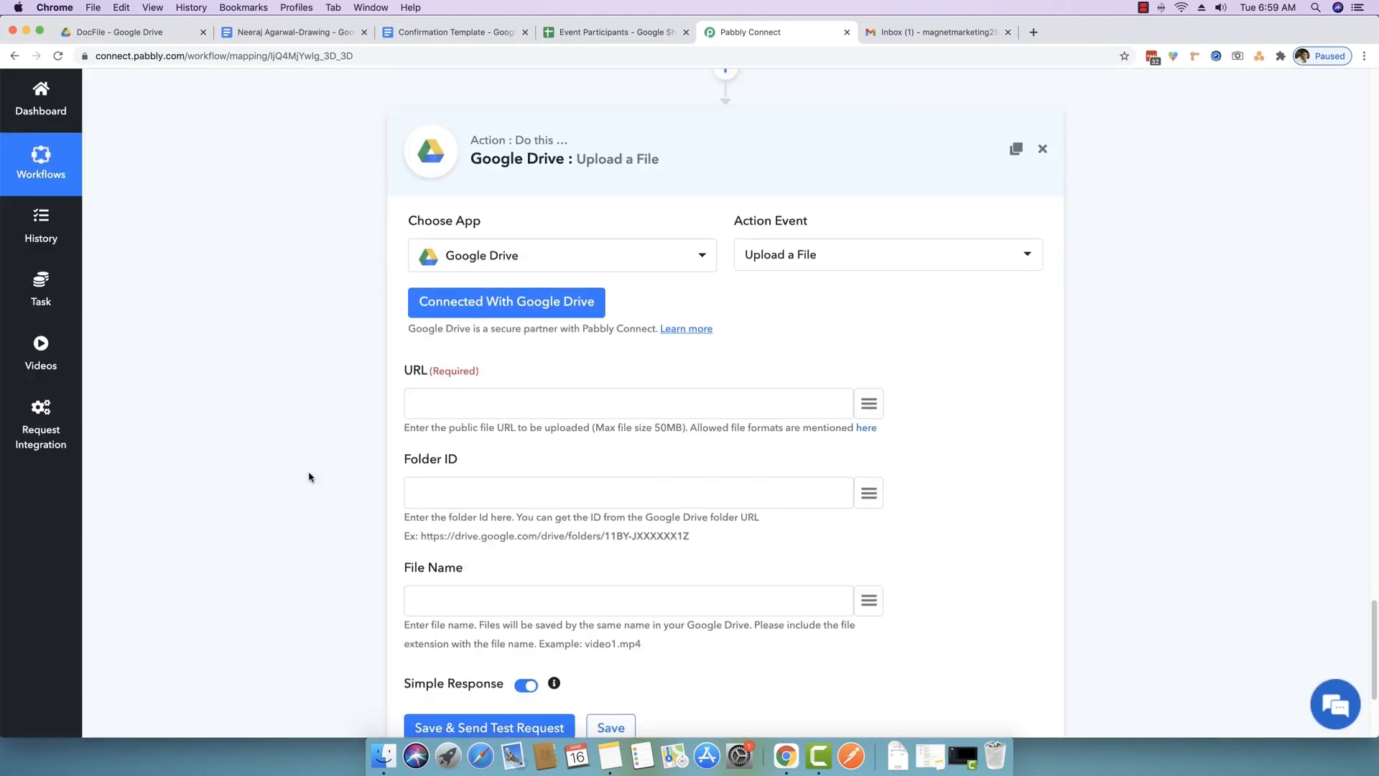
scroll(292, 438, down, 1)
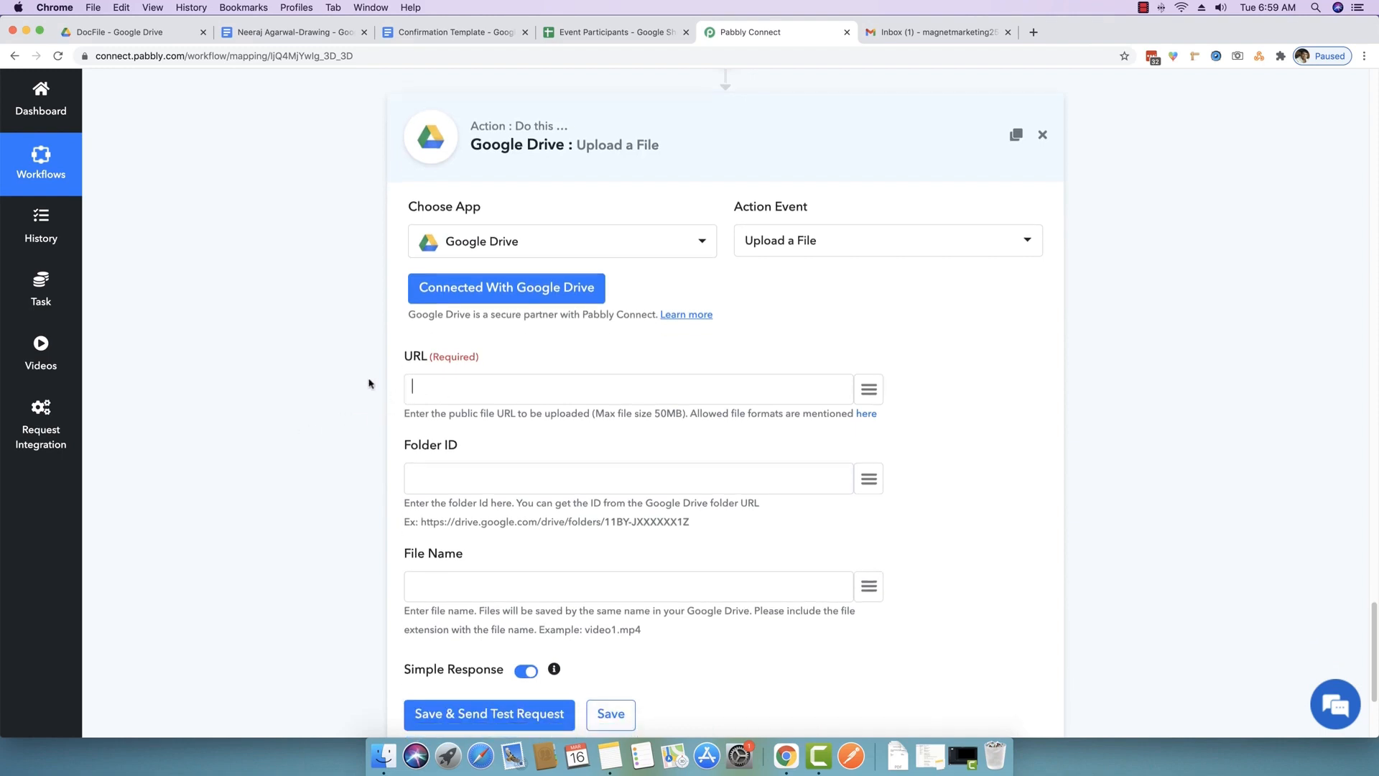
scroll(366, 382, up, 3)
scroll(357, 383, up, 5)
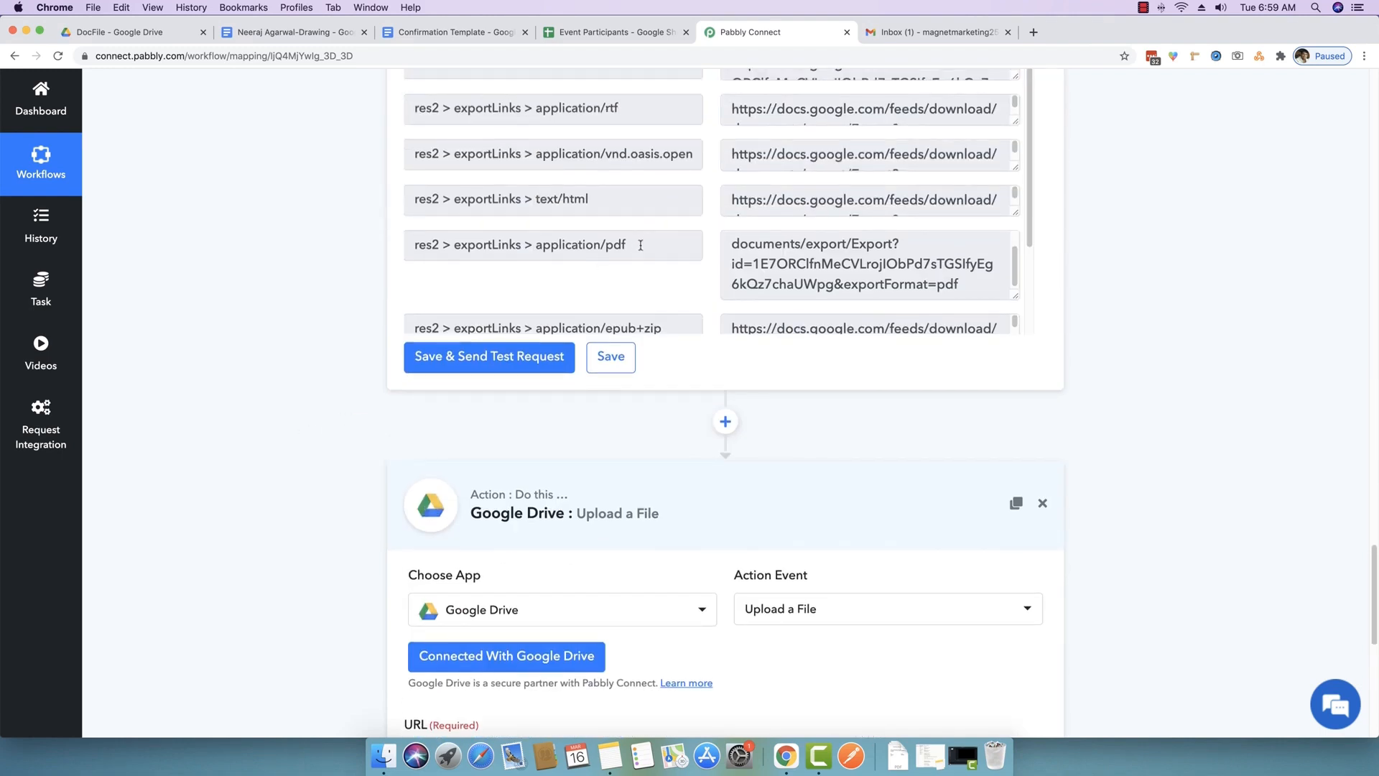
drag(640, 245, 401, 247)
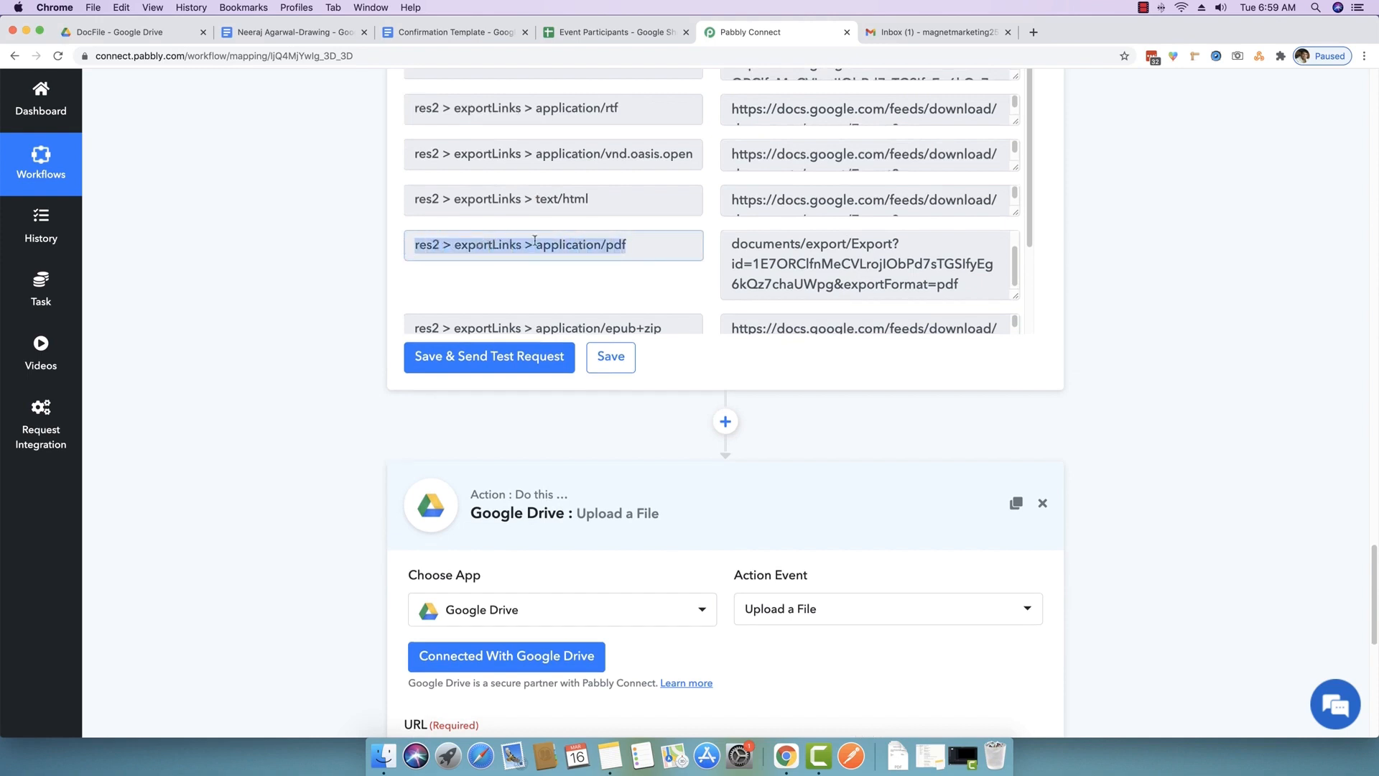
click(282, 469)
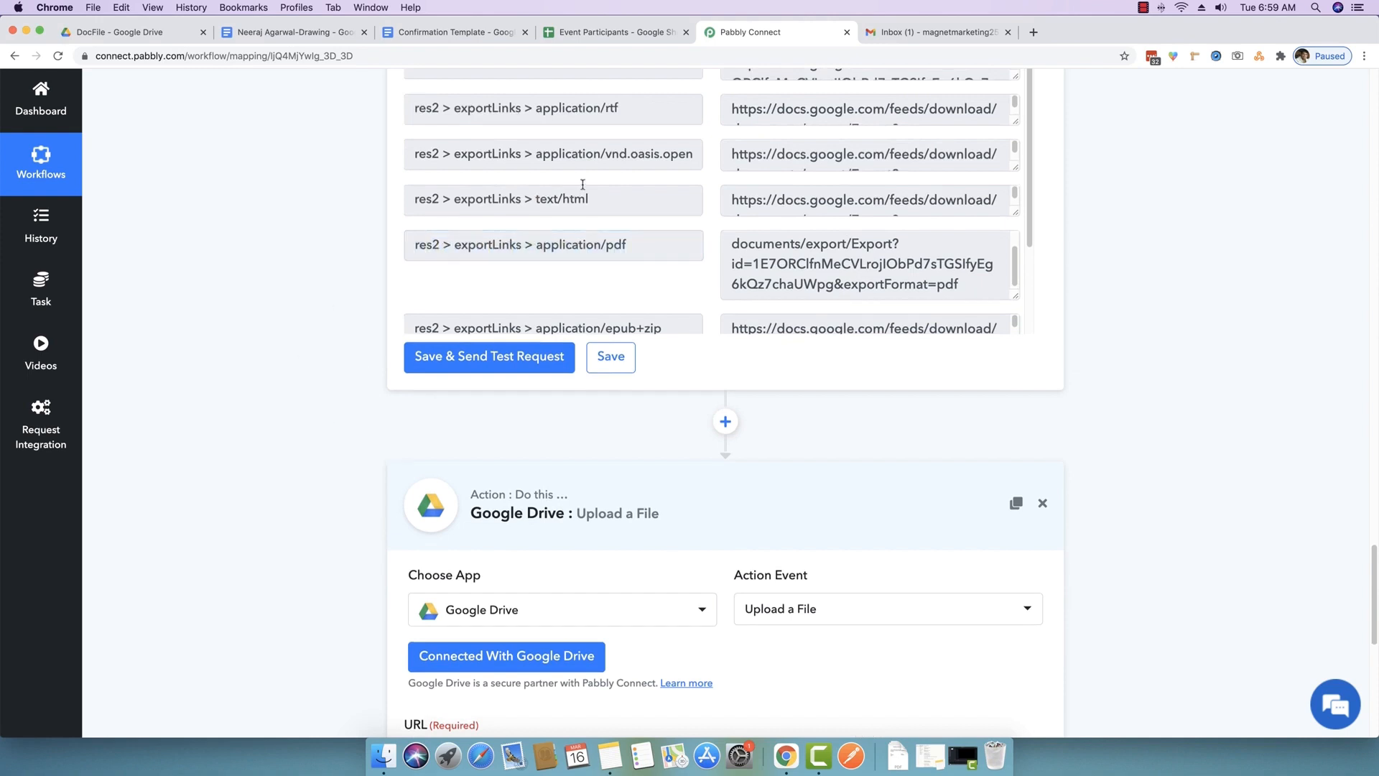
scroll(583, 185, up, 2)
scroll(379, 273, up, 2)
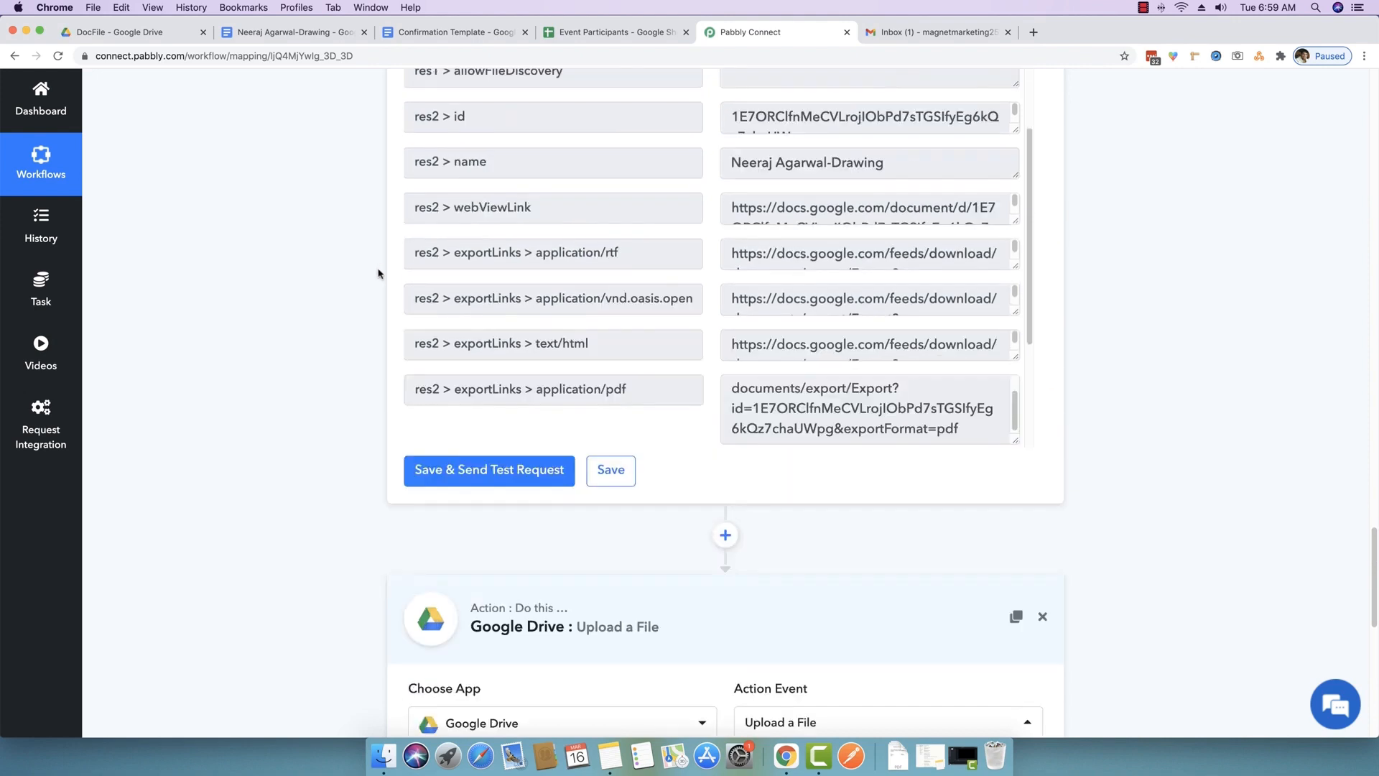
scroll(629, 372, down, 3)
scroll(638, 407, down, 1)
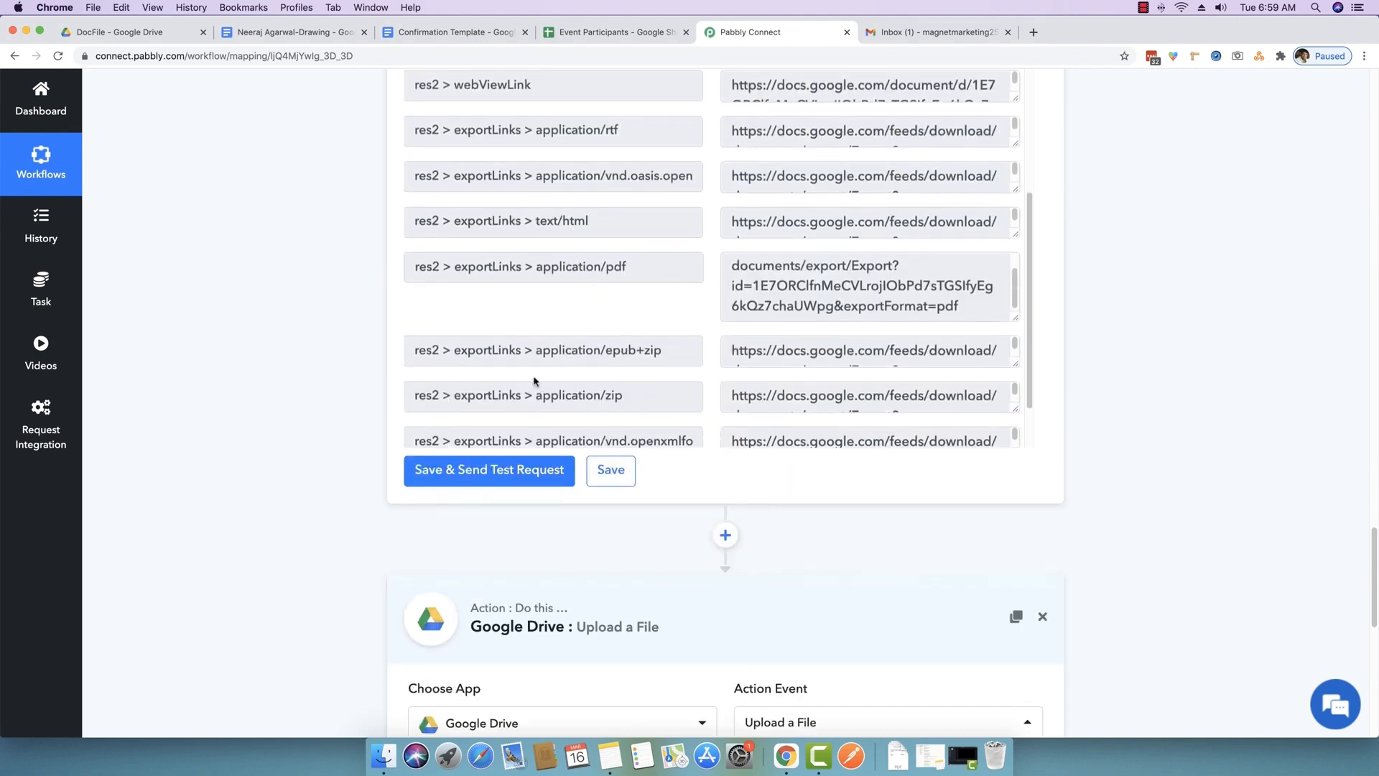
scroll(540, 310, down, 10)
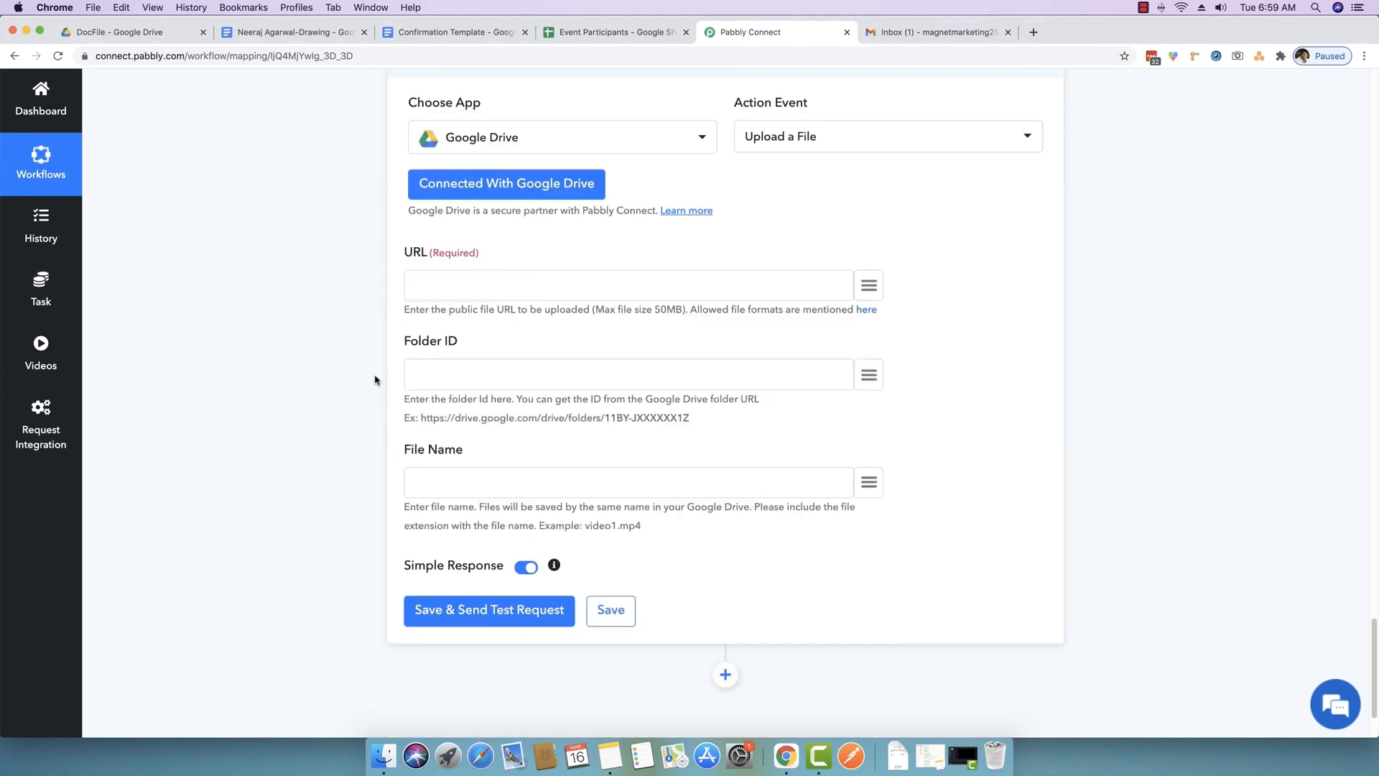
scroll(389, 271, up, 4)
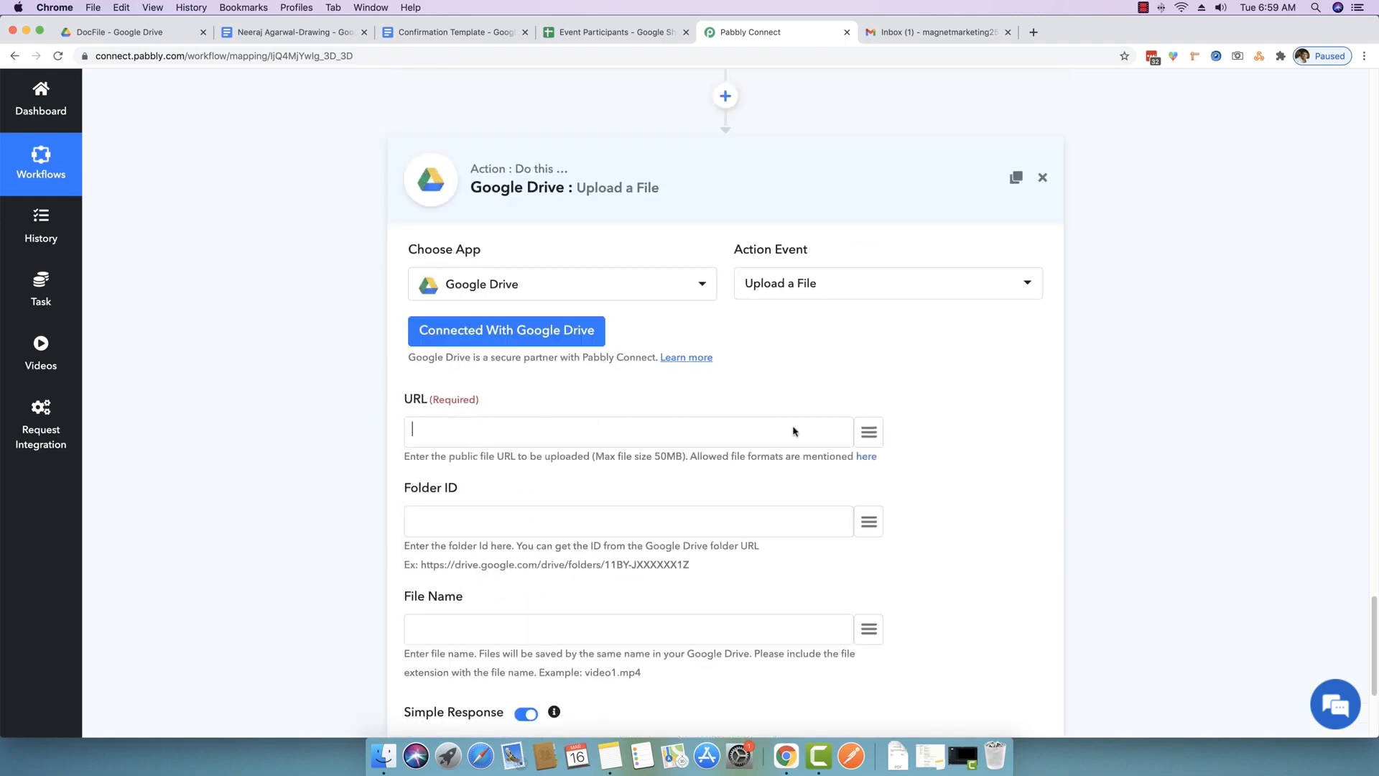
- Find the share step's application/pdf export link, map it into URL, then remove it
click(869, 432)
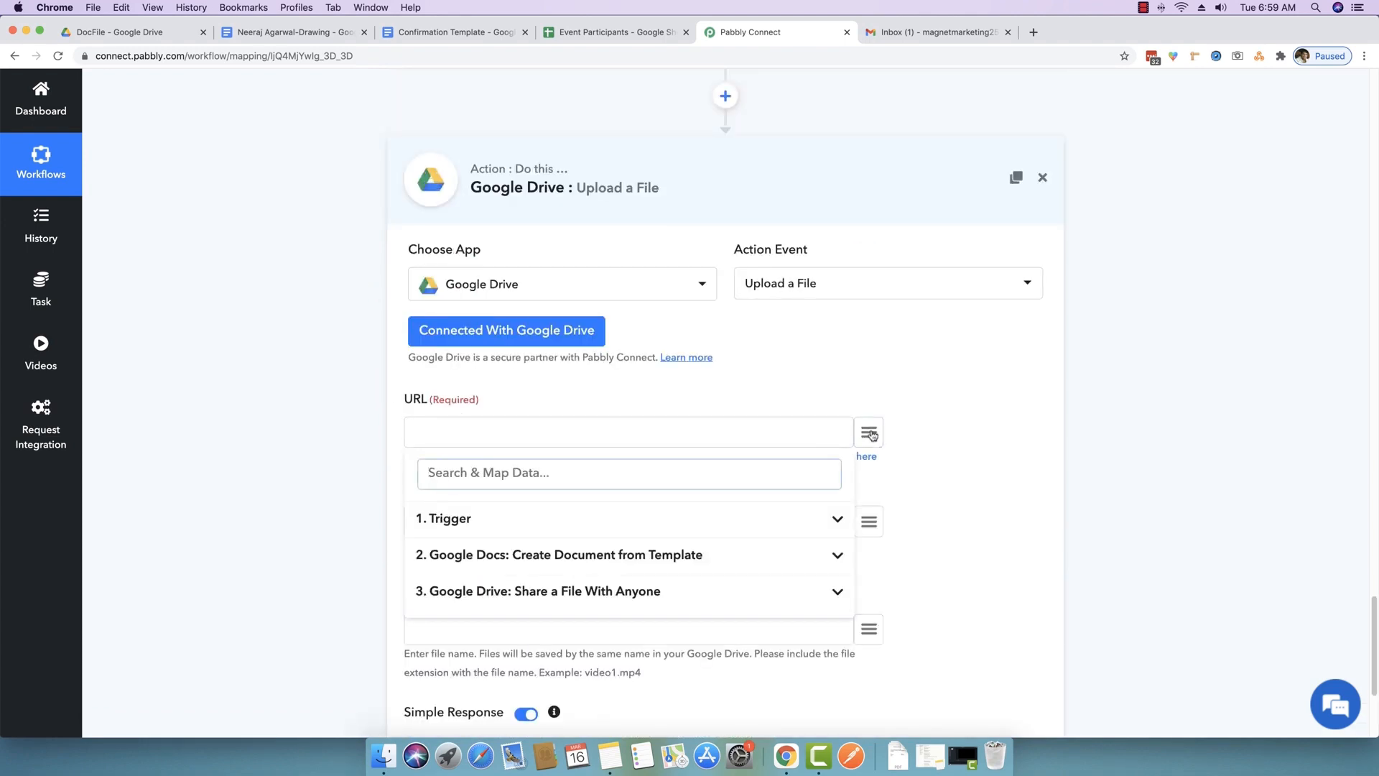
click(553, 592)
scroll(553, 592, down, 4)
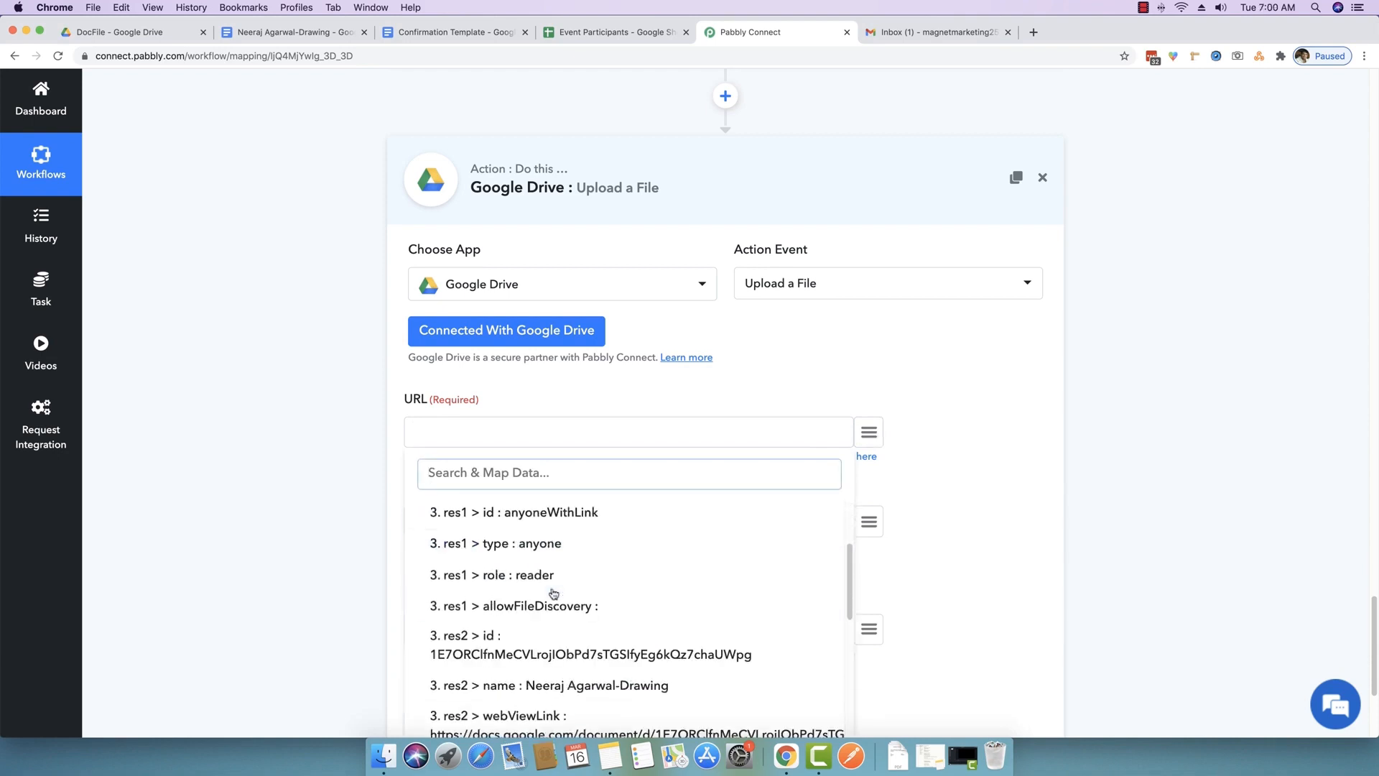
scroll(553, 592, down, 6)
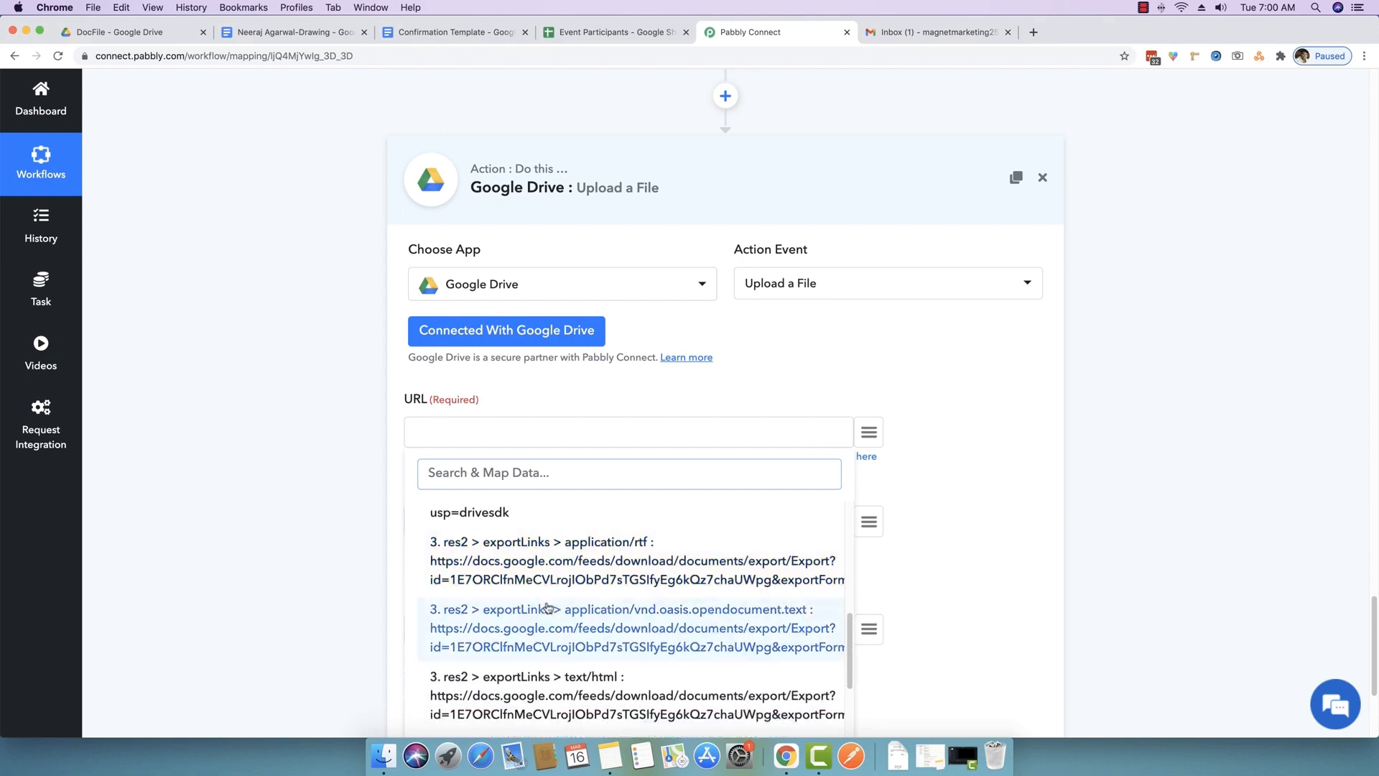
scroll(535, 636, down, 2)
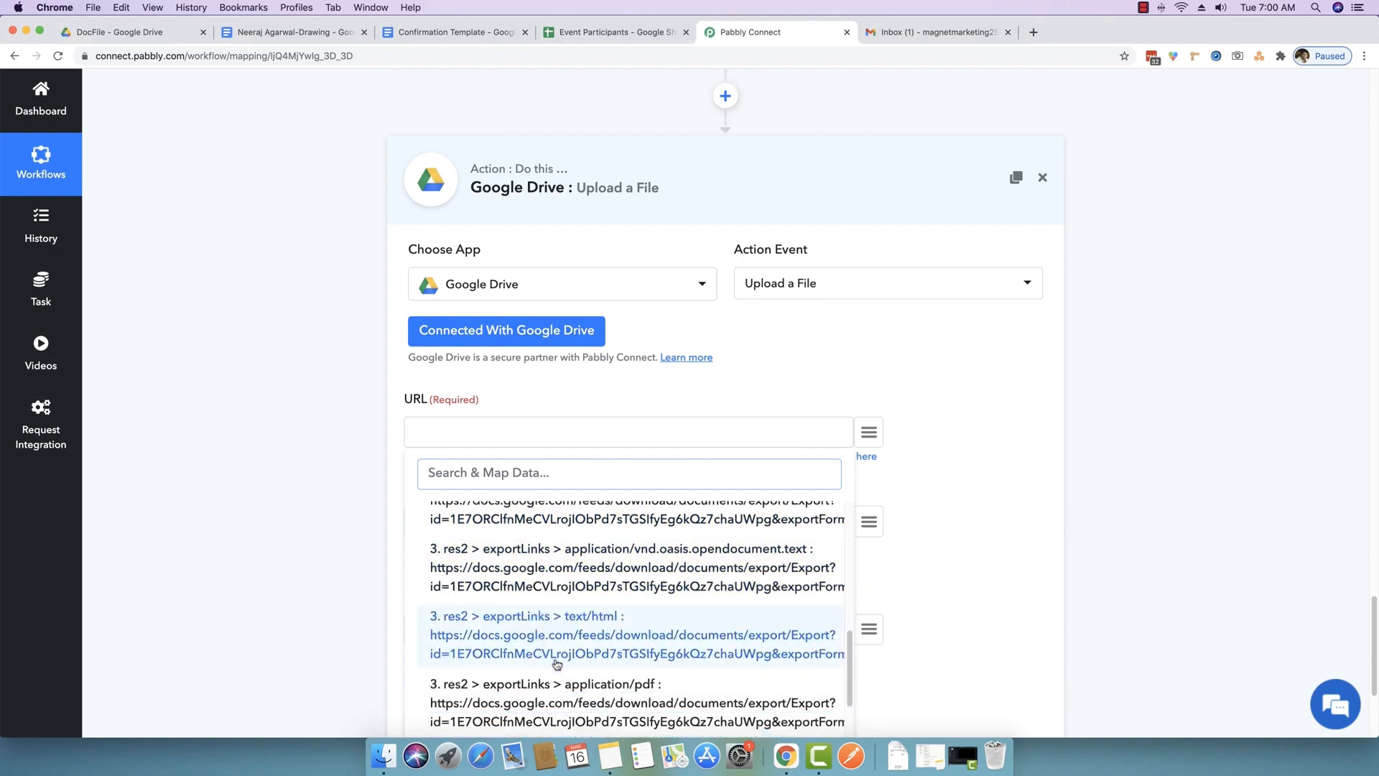
scroll(556, 663, down, 2)
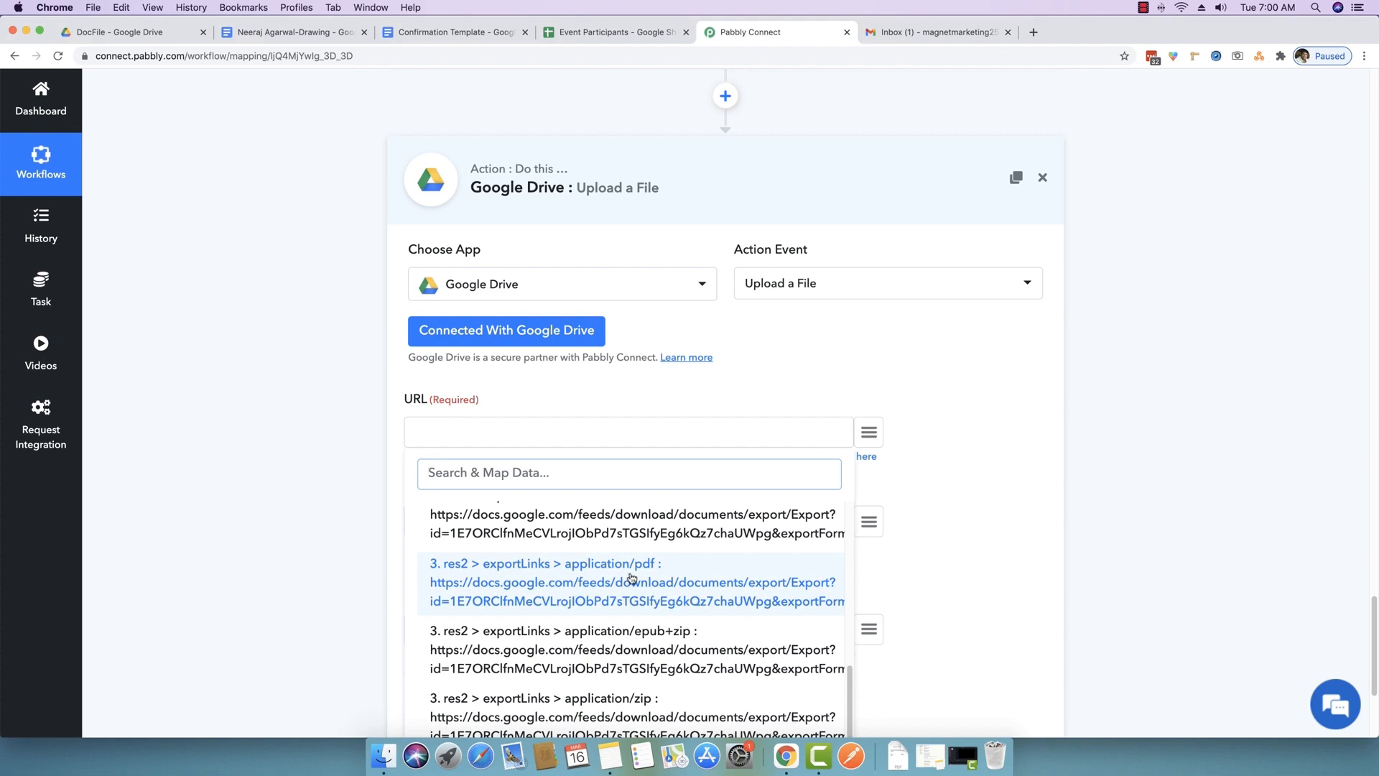
text(pdf)
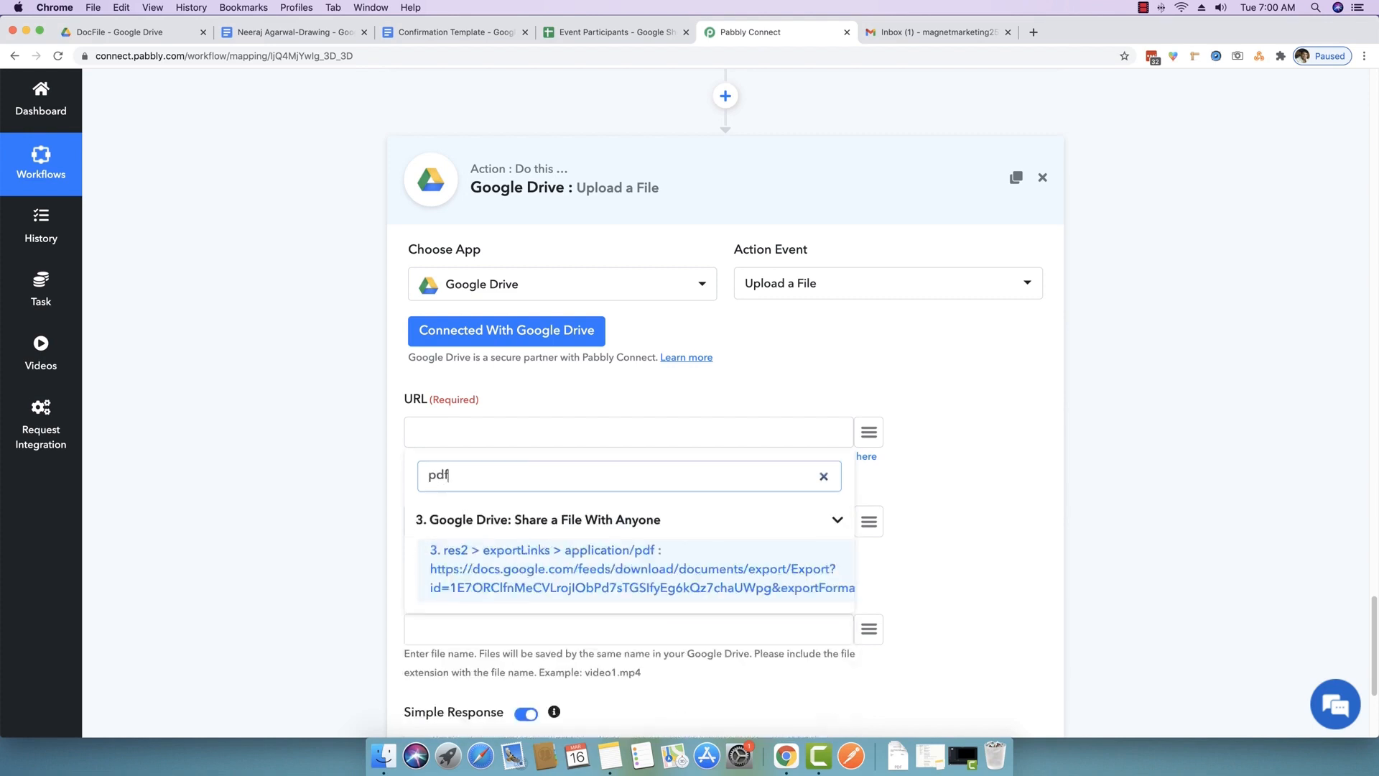
click(575, 572)
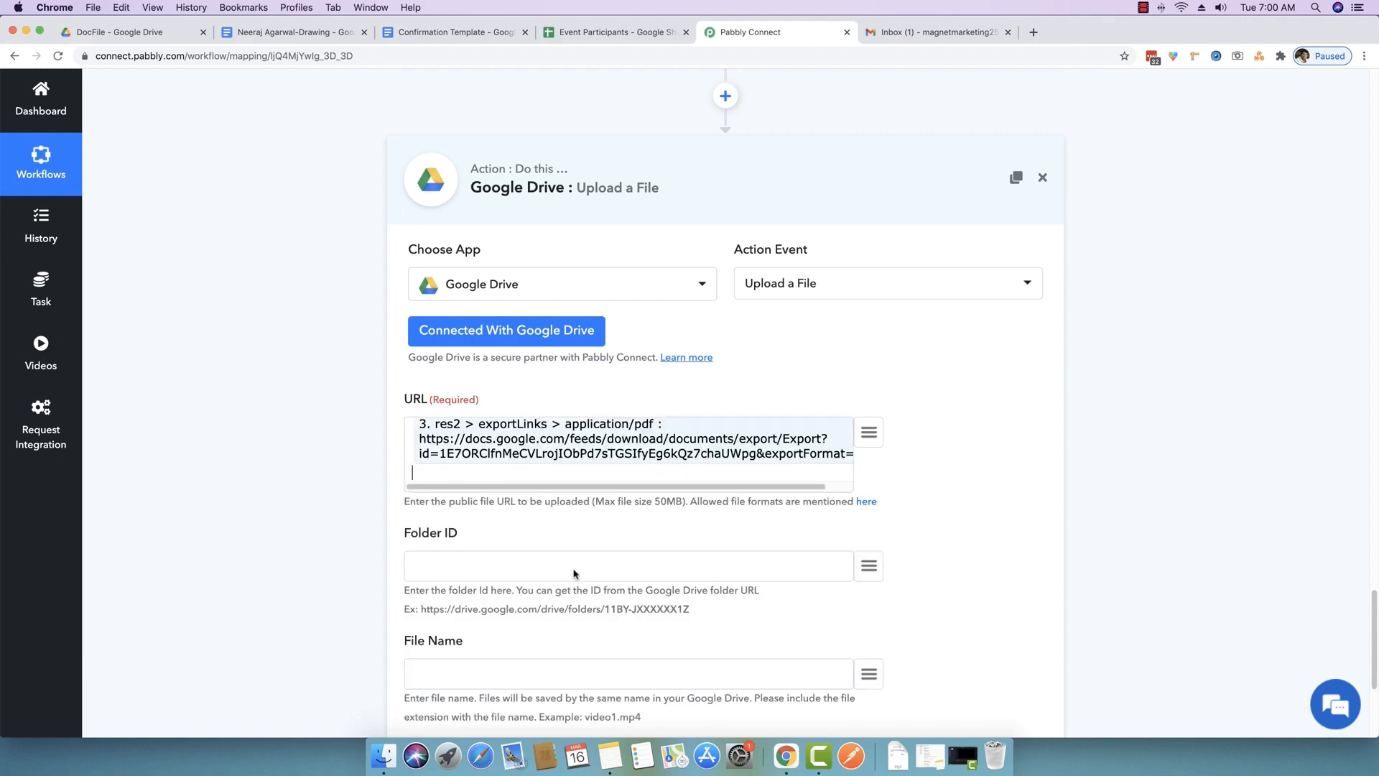
key(BackSpace)
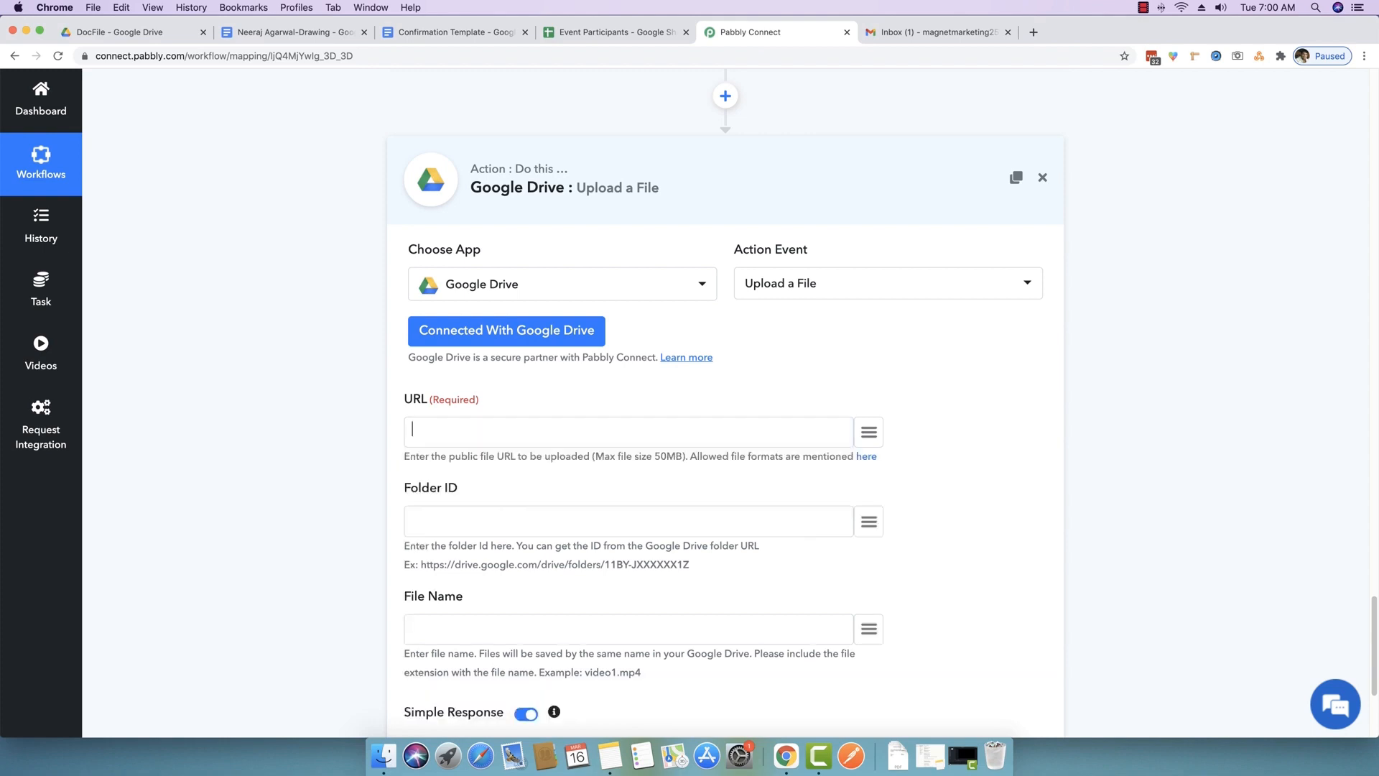
- Map 3. res2 > exportLinks > application/pdf into the URL field again
click(869, 434)
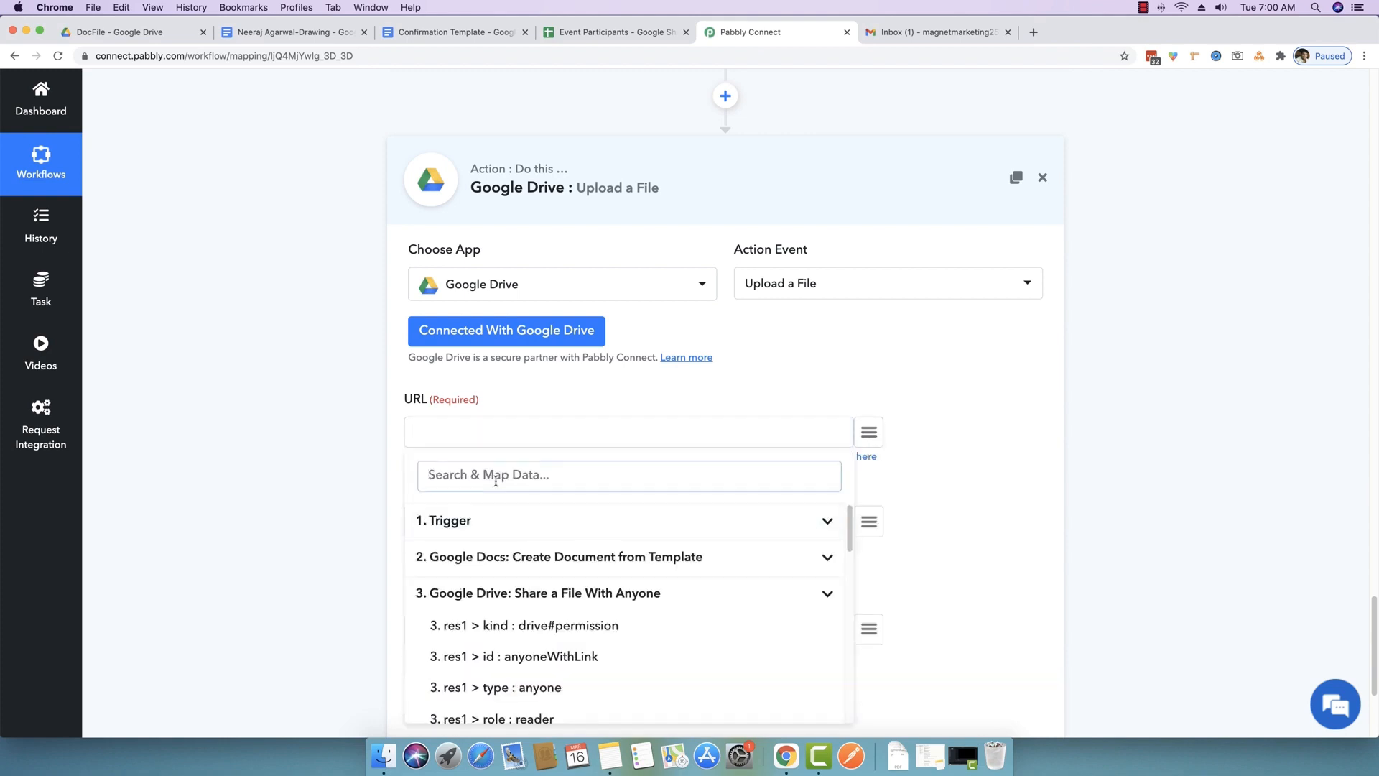
text(pdf)
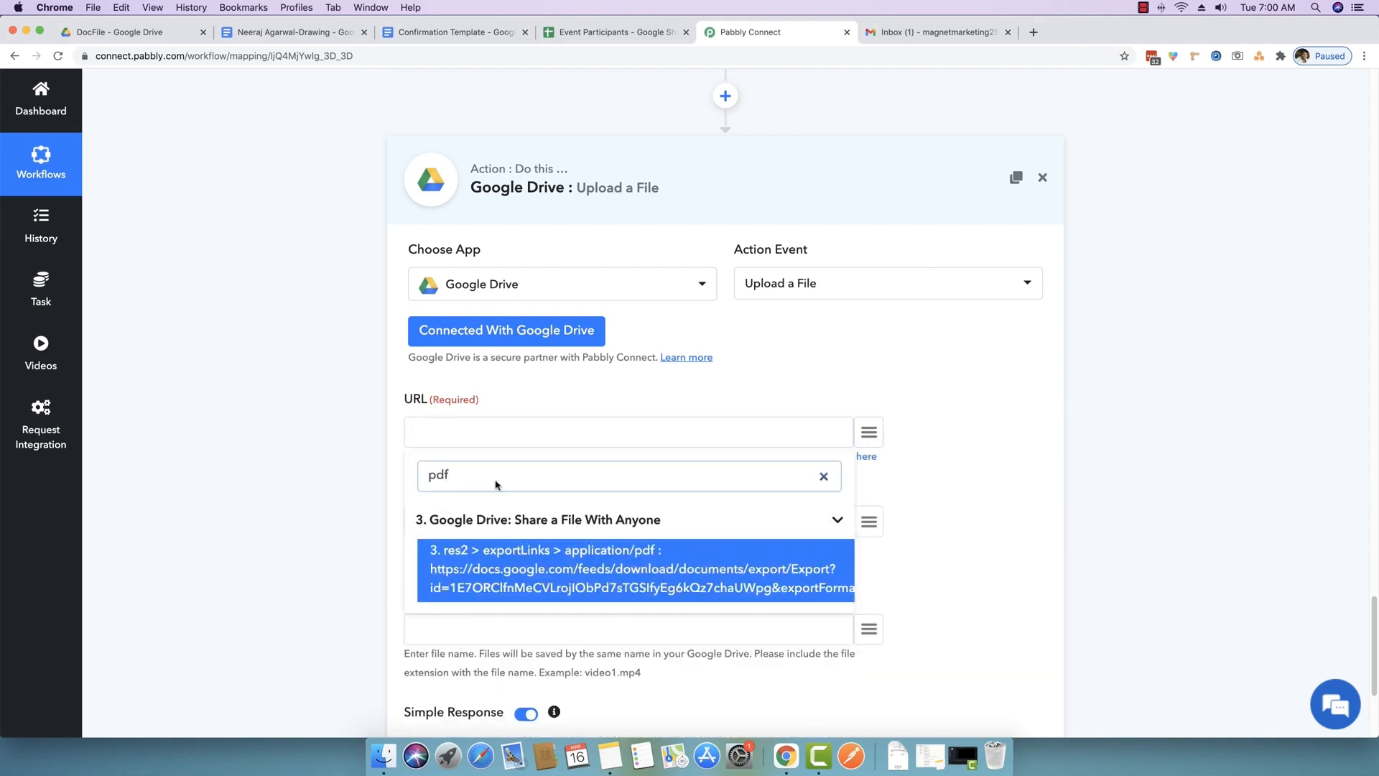
click(503, 567)
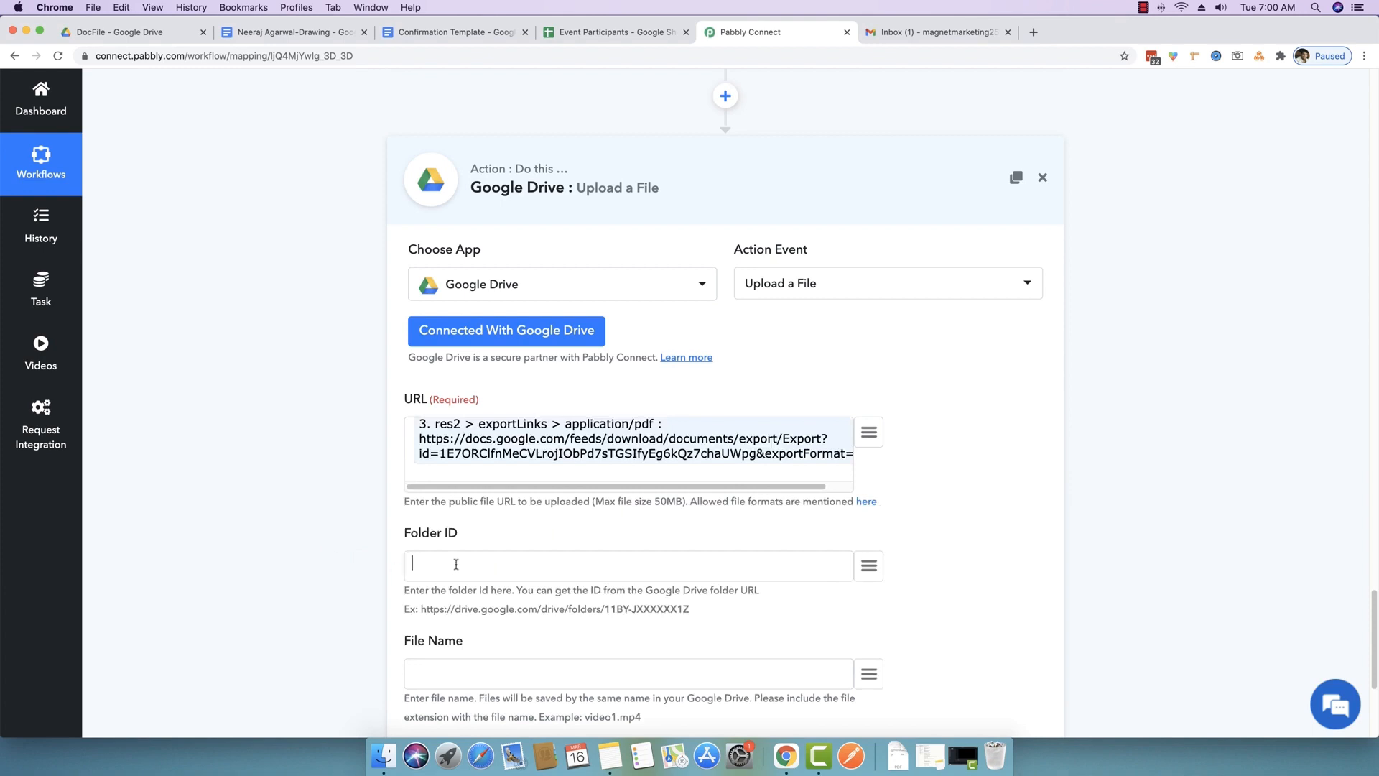
scroll(292, 571, down, 1)
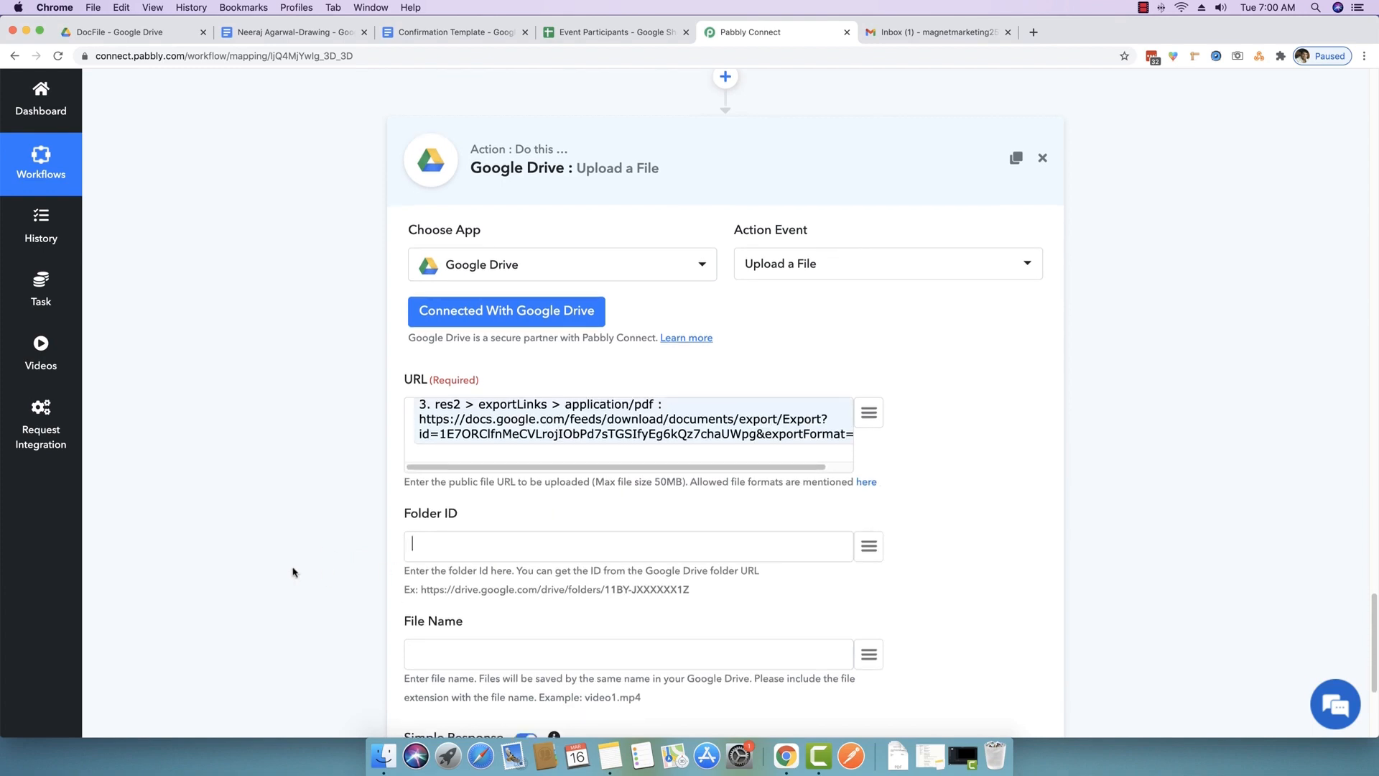
- Open the PDFFile folder inside Event in Google Drive and copy its folder ID from the address bar
click(95, 33)
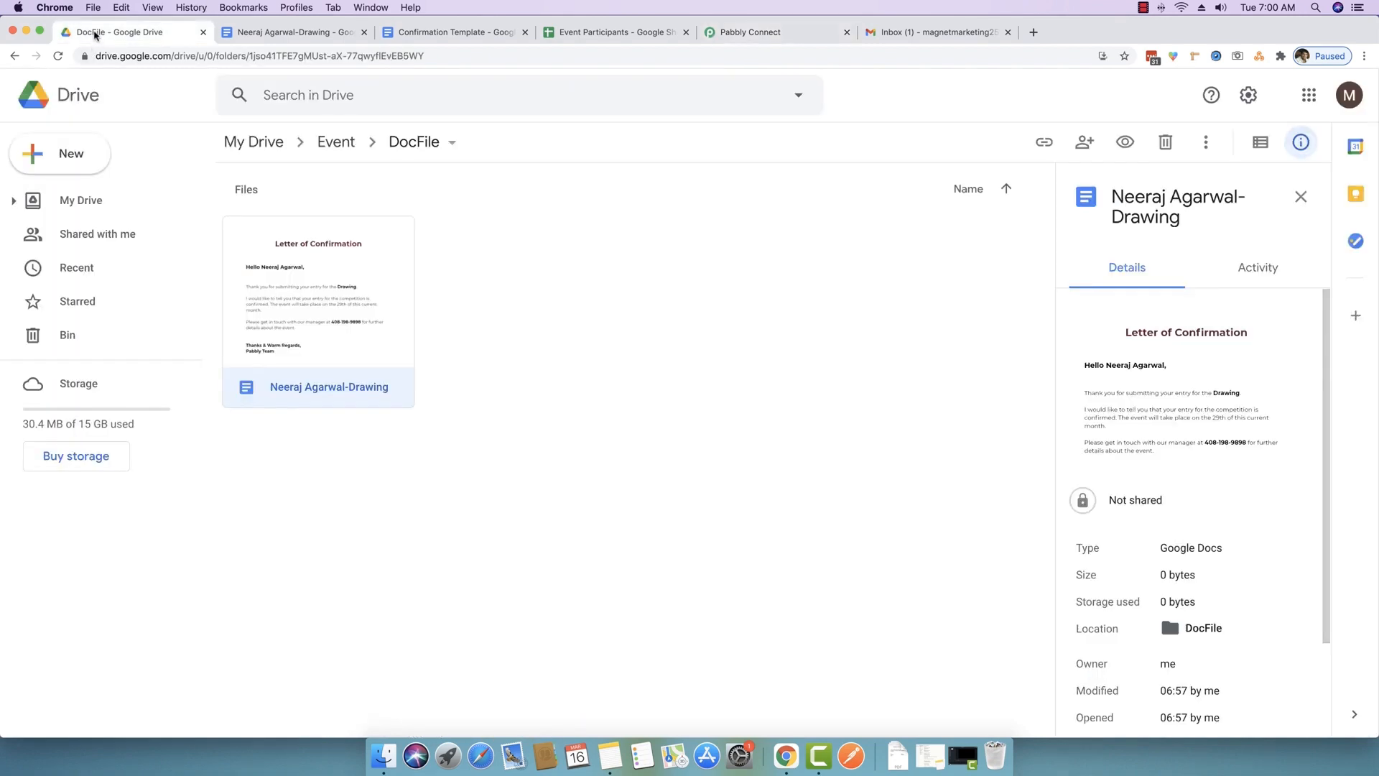
click(336, 143)
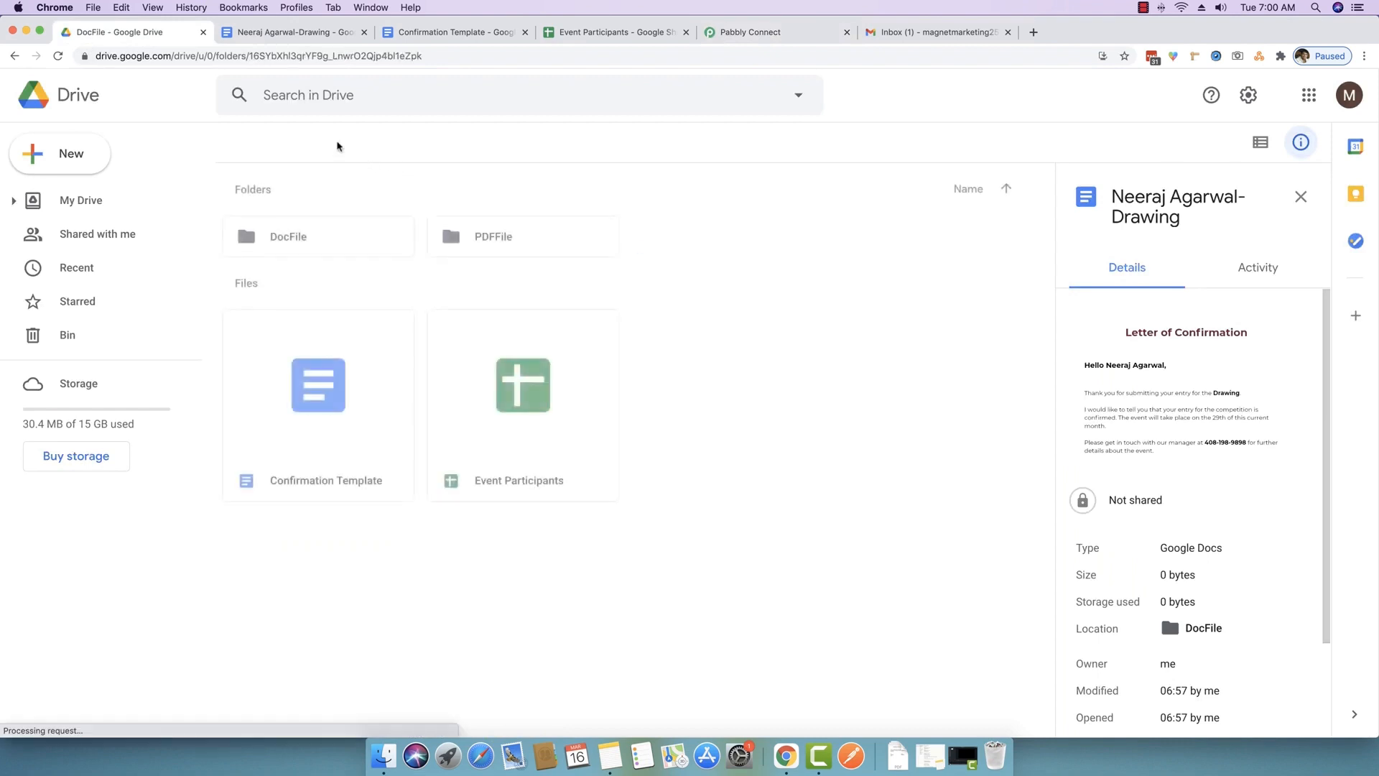
double_click(503, 241)
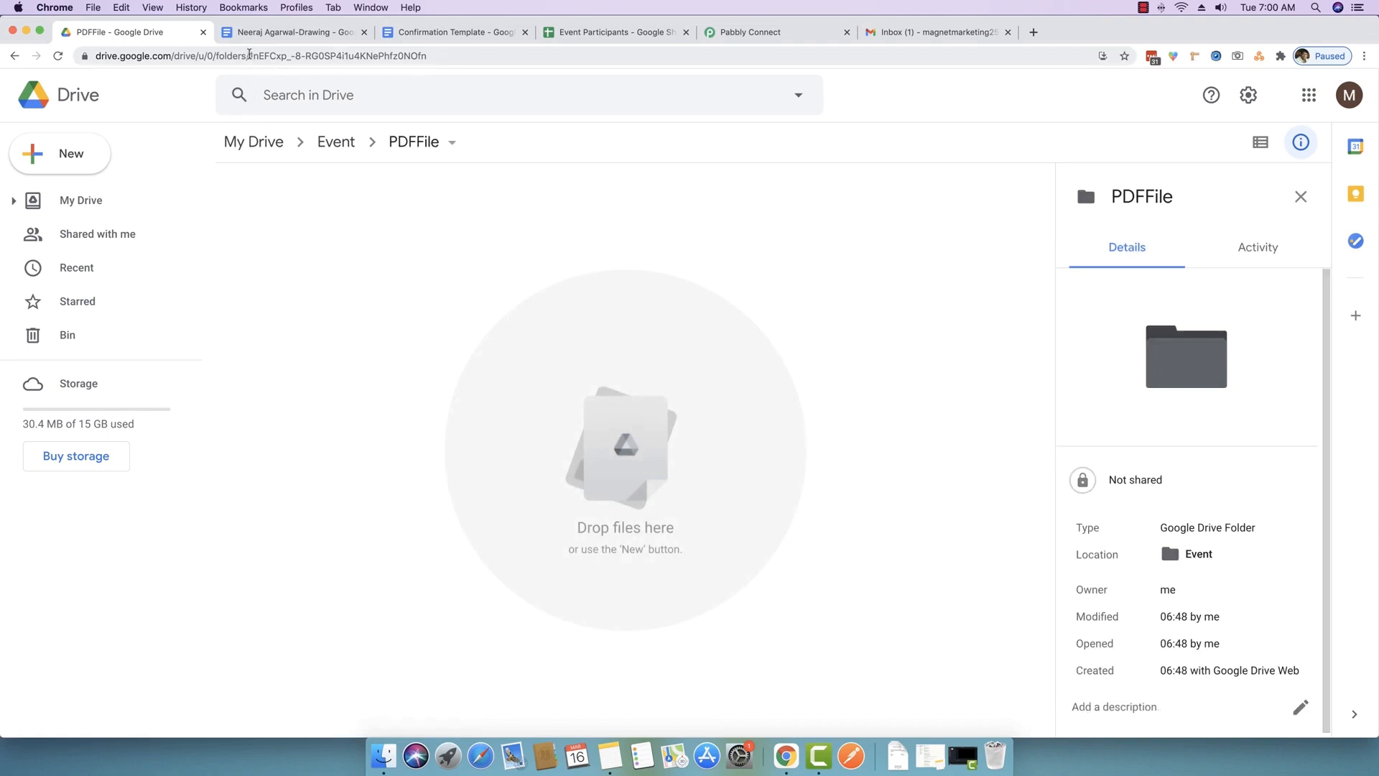
drag(253, 64, 504, 70)
key(super+c)
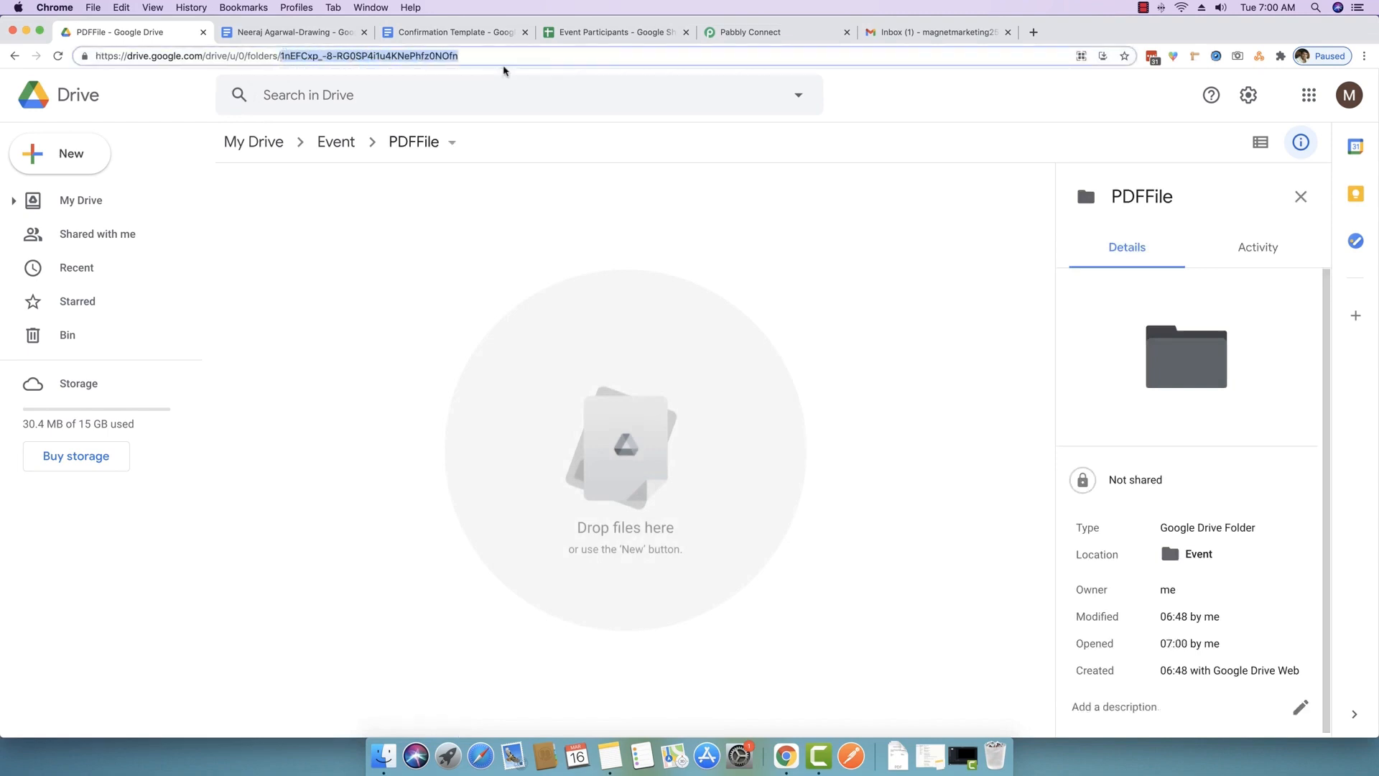
click(763, 36)
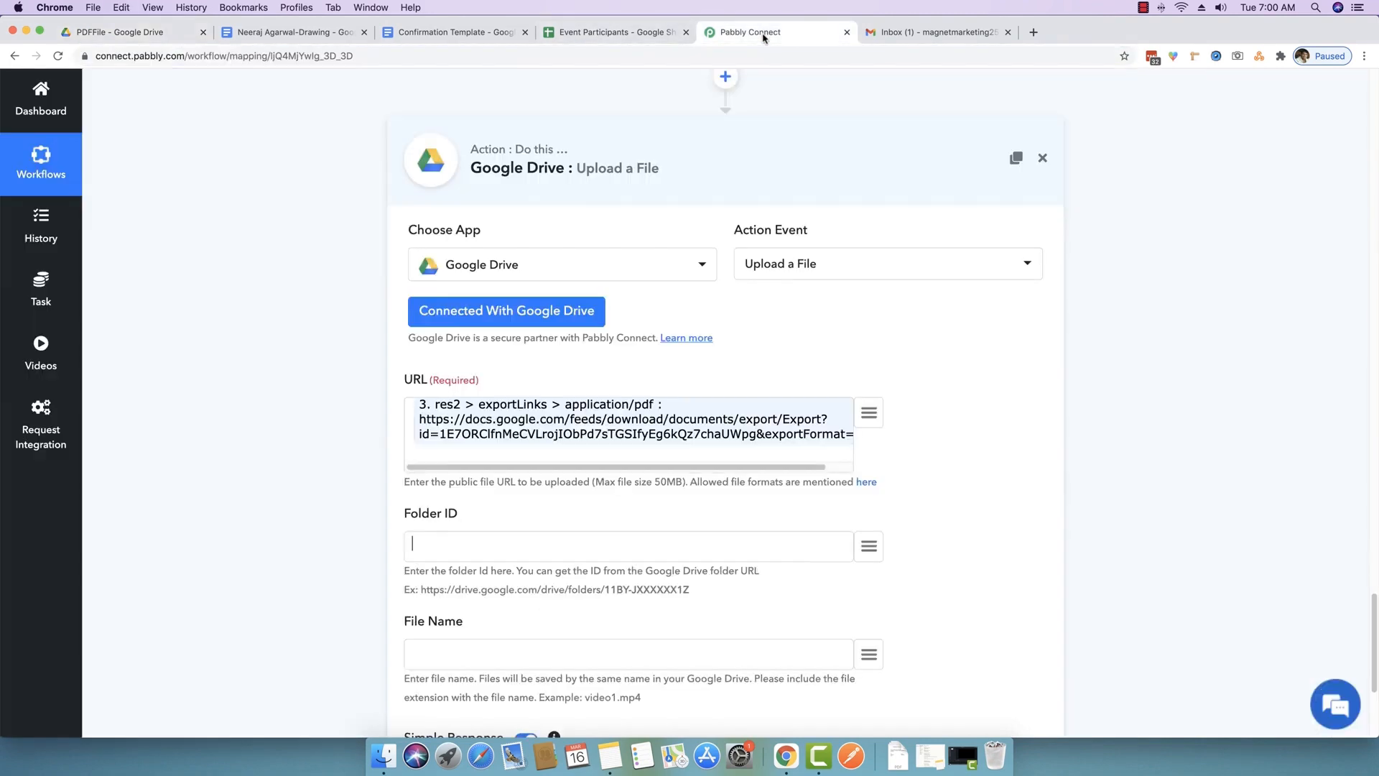
- Paste the PDFFile folder ID into the Folder ID field
scroll(274, 496, down, 2)
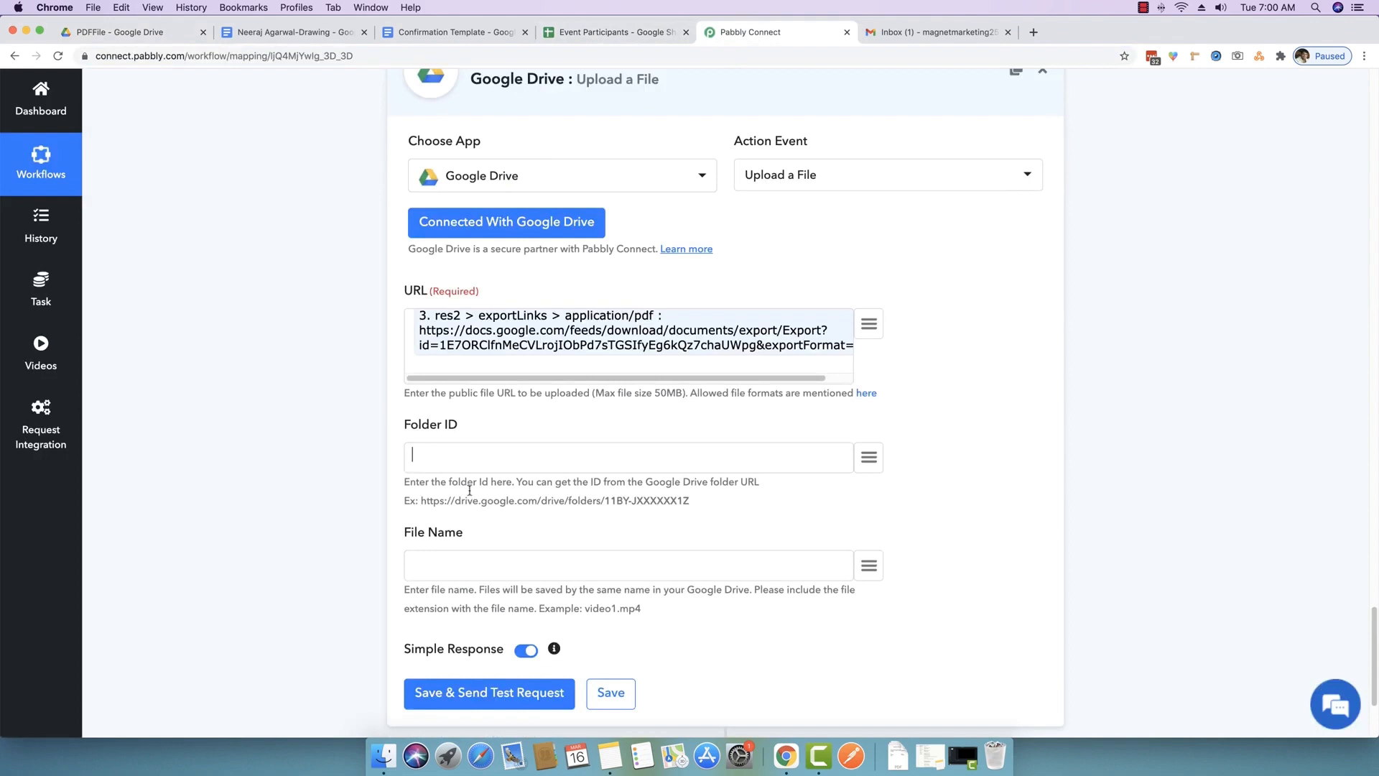
click(463, 454)
key(super+v)
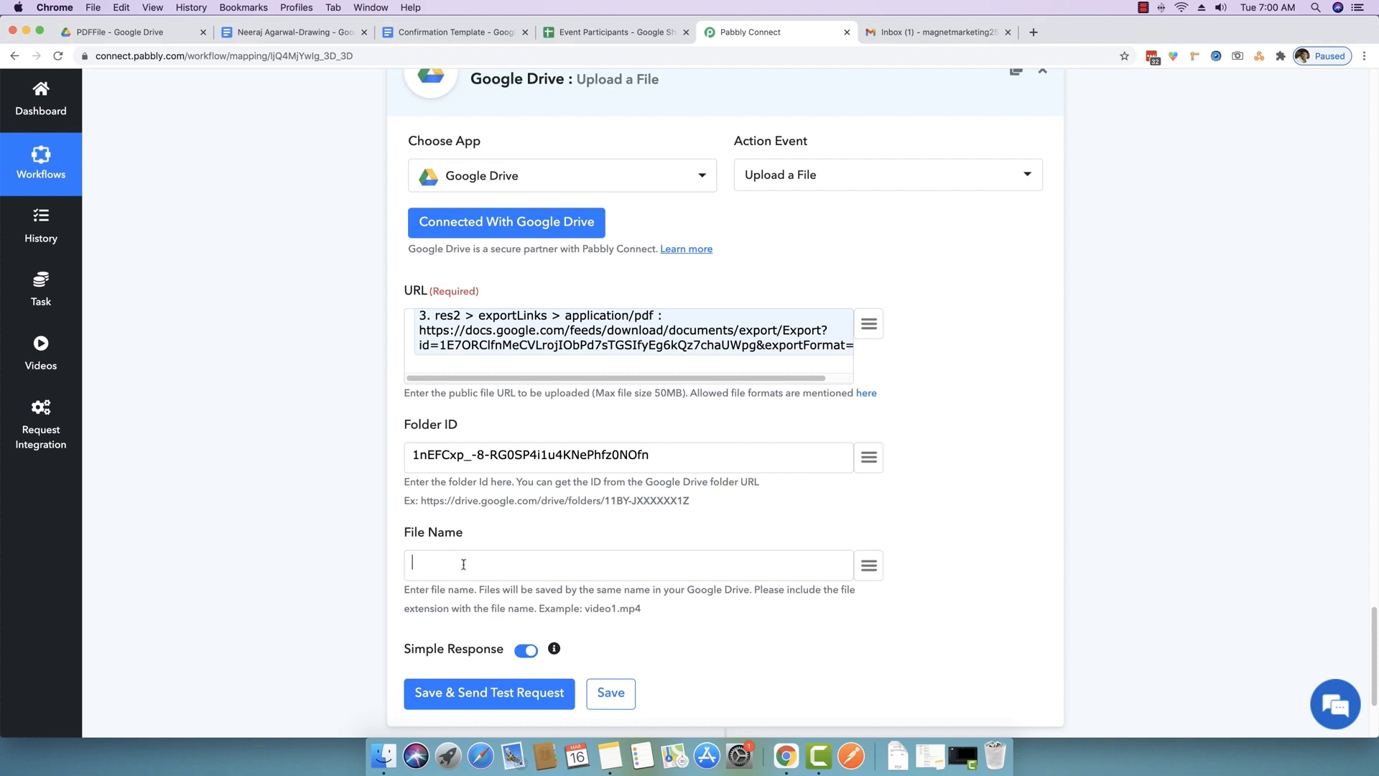
- Set File Name to participant Name, '-', Competition Participated, then '.pdf'
scroll(463, 567, down, 1)
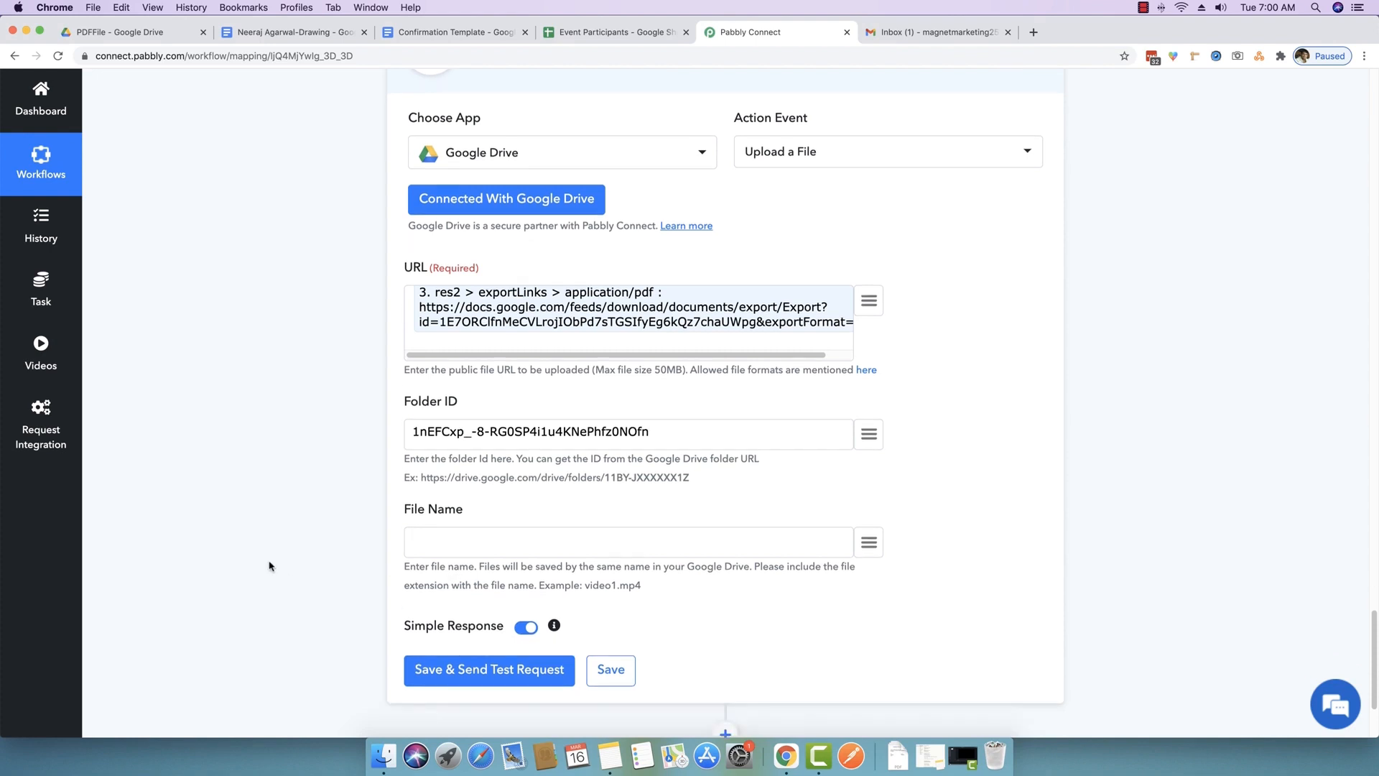
click(869, 545)
scroll(869, 547, down, 5)
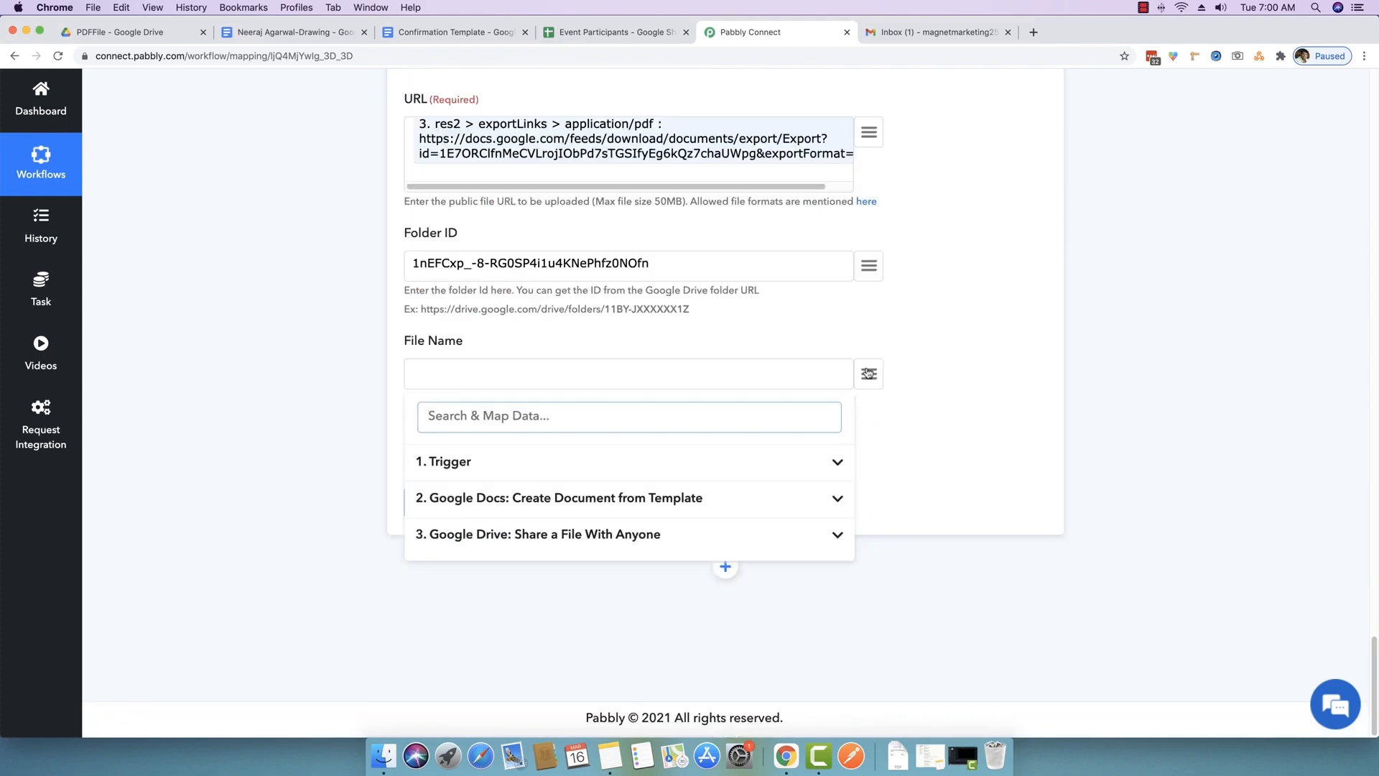
click(792, 461)
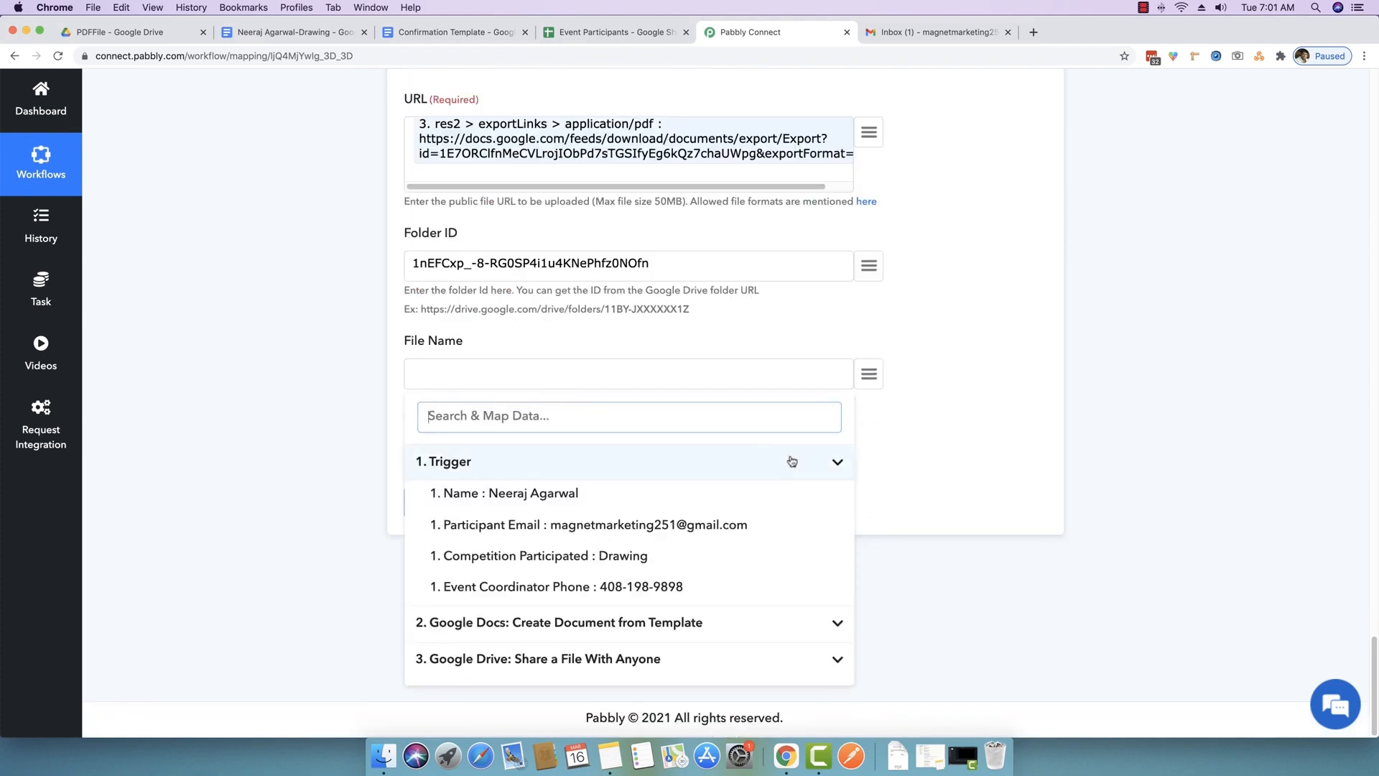
click(547, 496)
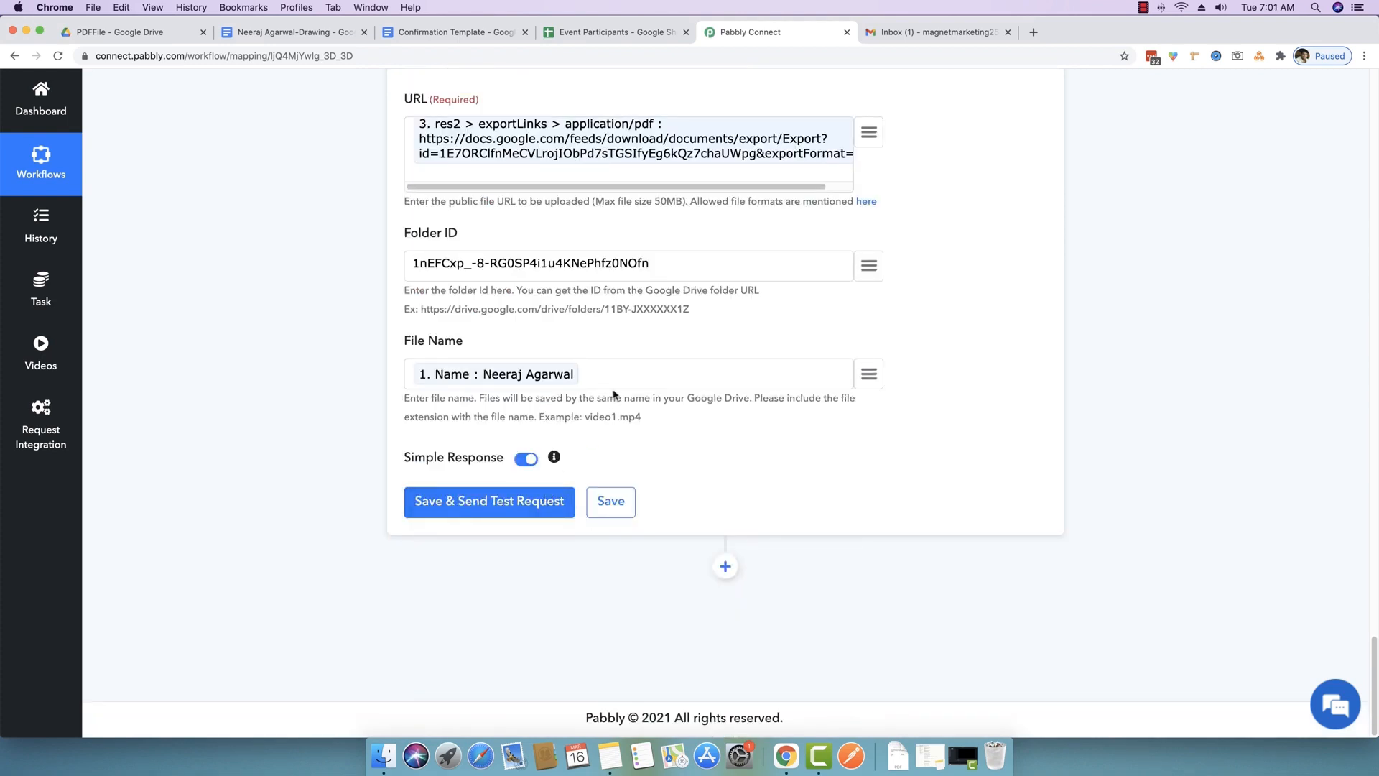
text(-)
click(868, 373)
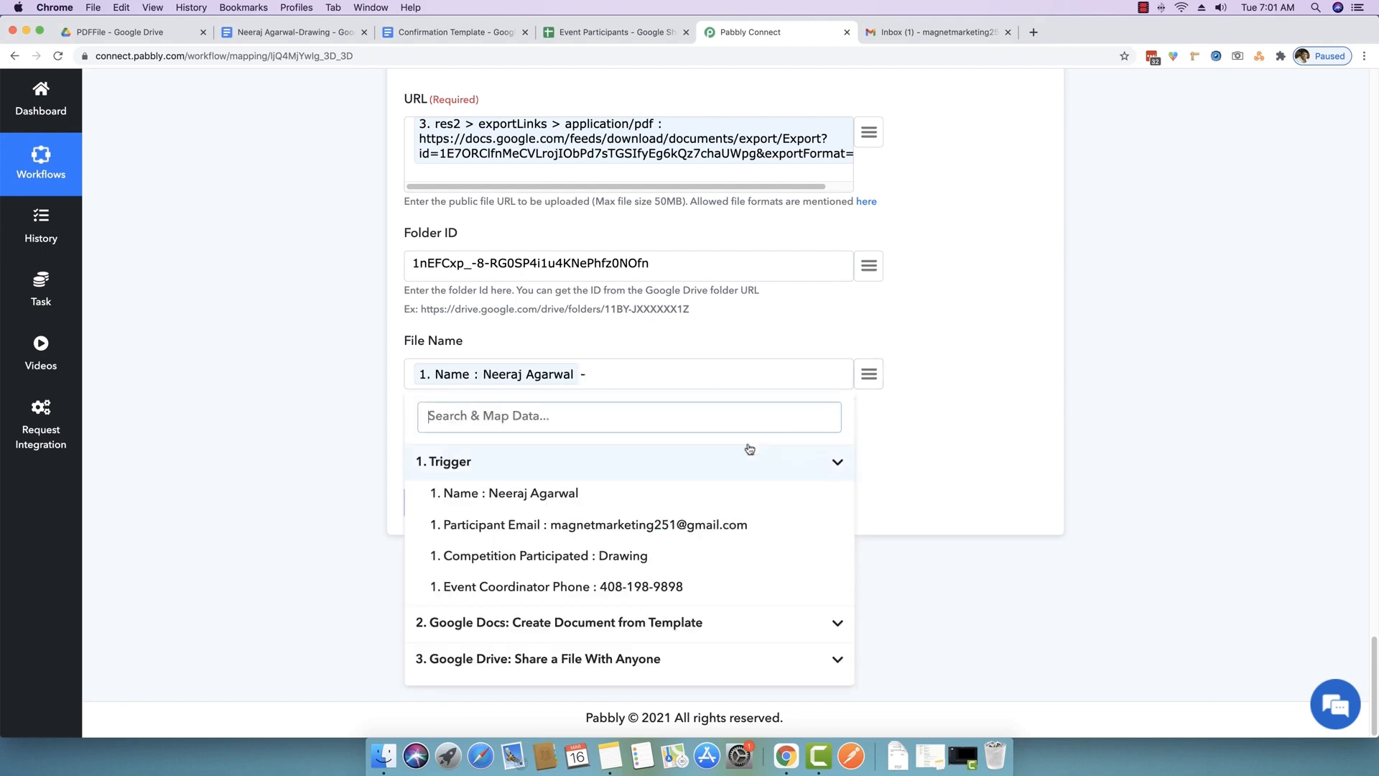
click(576, 556)
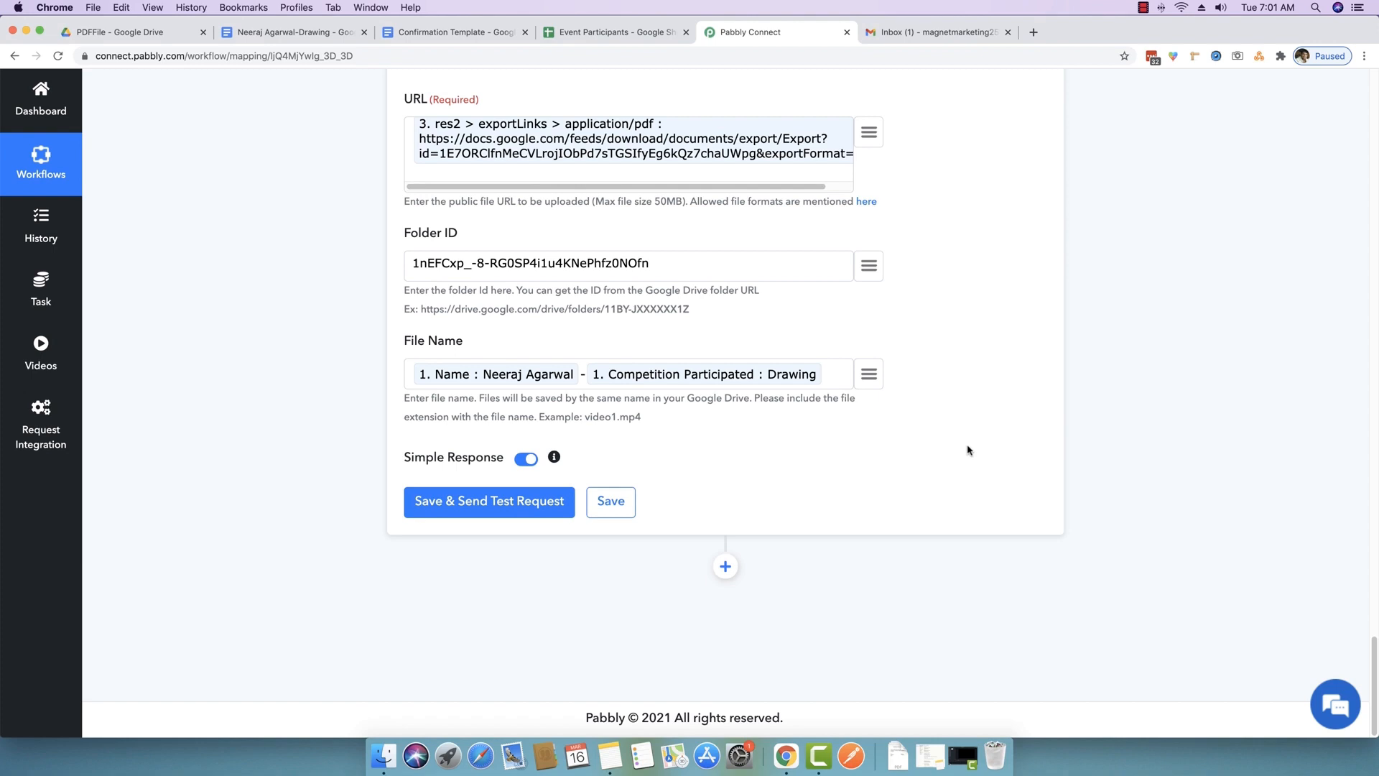
text(.pdf)
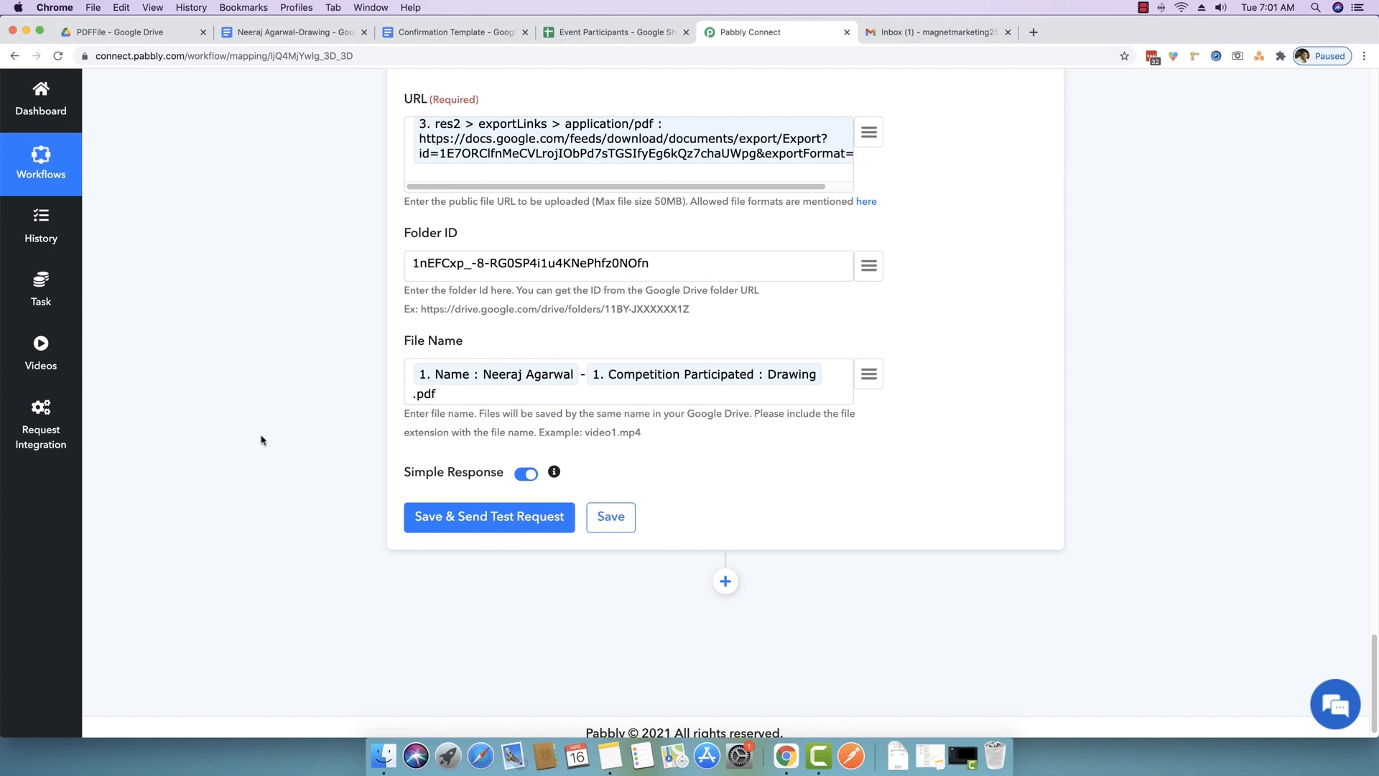
- Check the Google Docs step's New Document name against the upload file name, then view the PDFFile folder
scroll(261, 440, down, 15)
scroll(258, 442, up, 10)
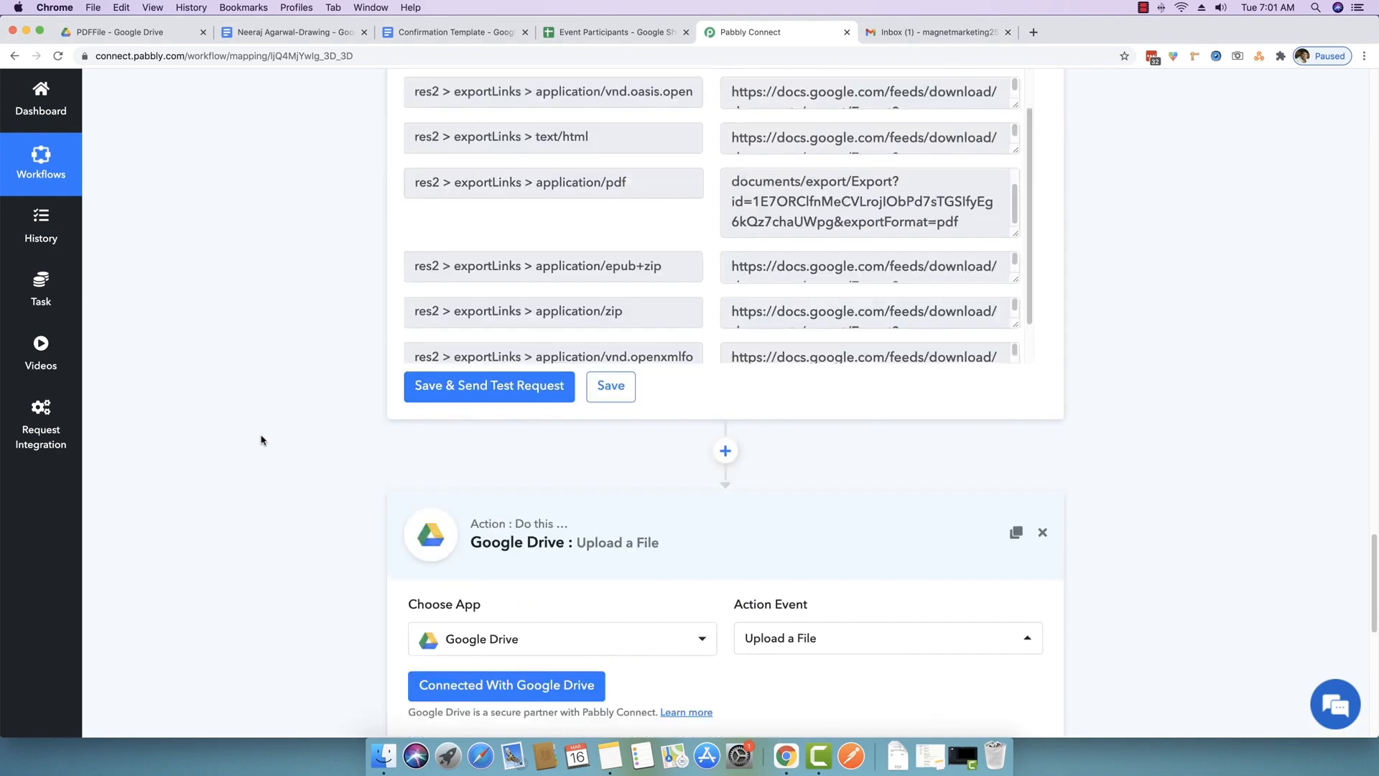
scroll(256, 443, up, 10)
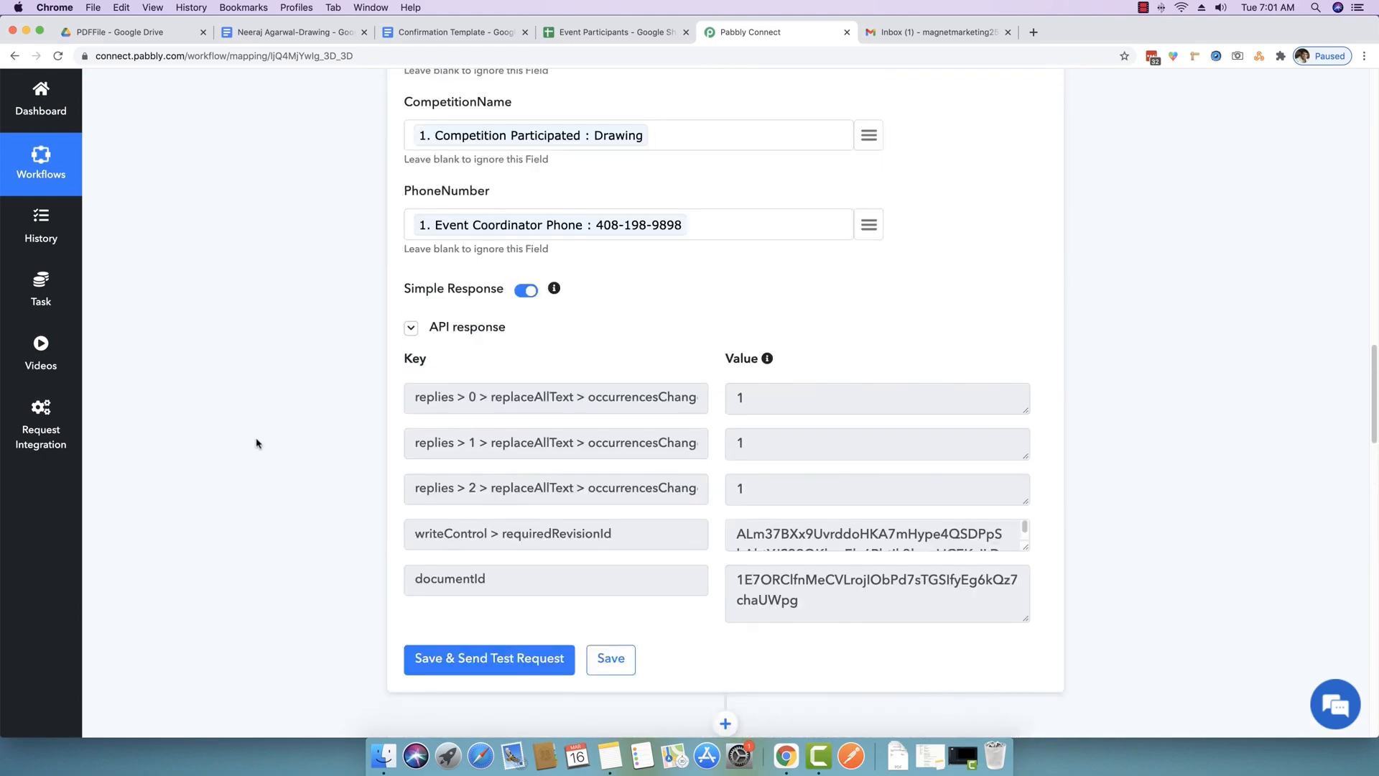
scroll(257, 447, up, 6)
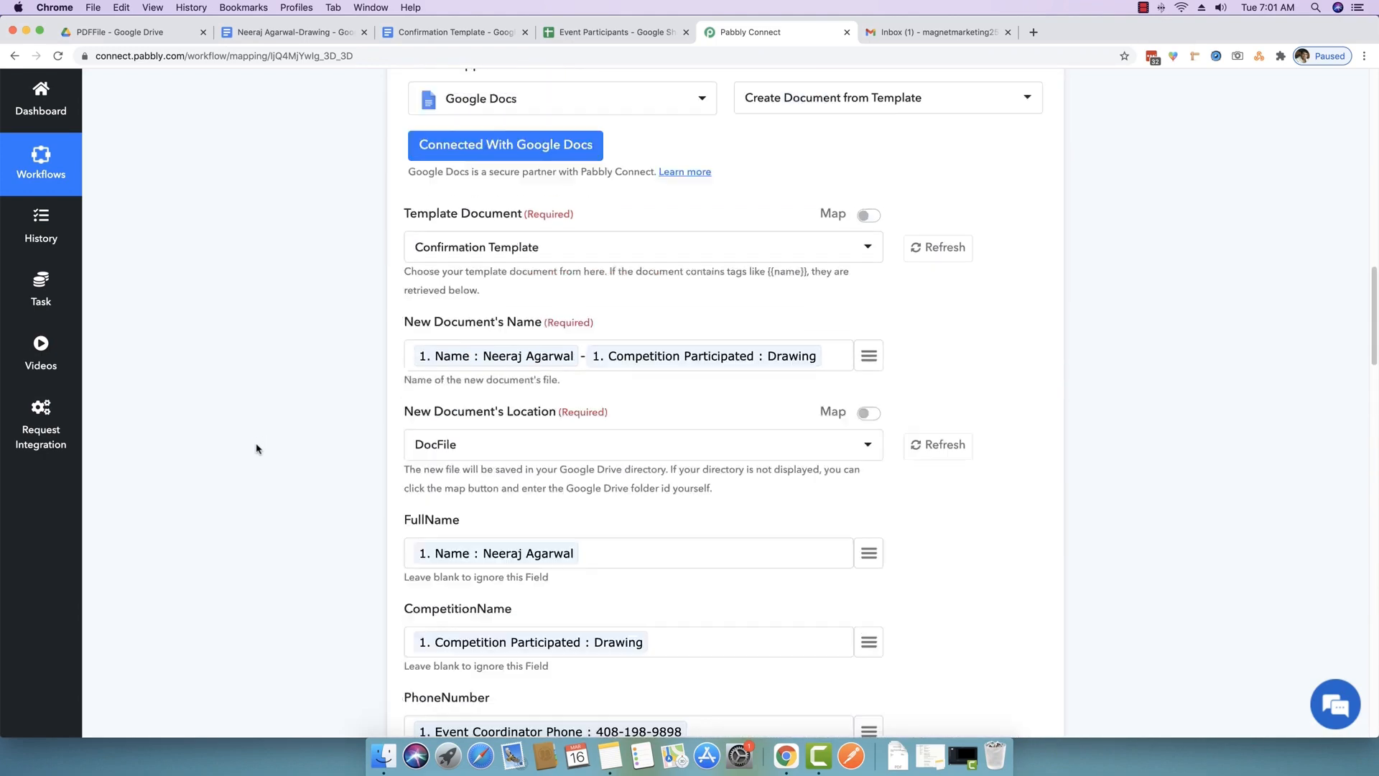
scroll(453, 302, up, 2)
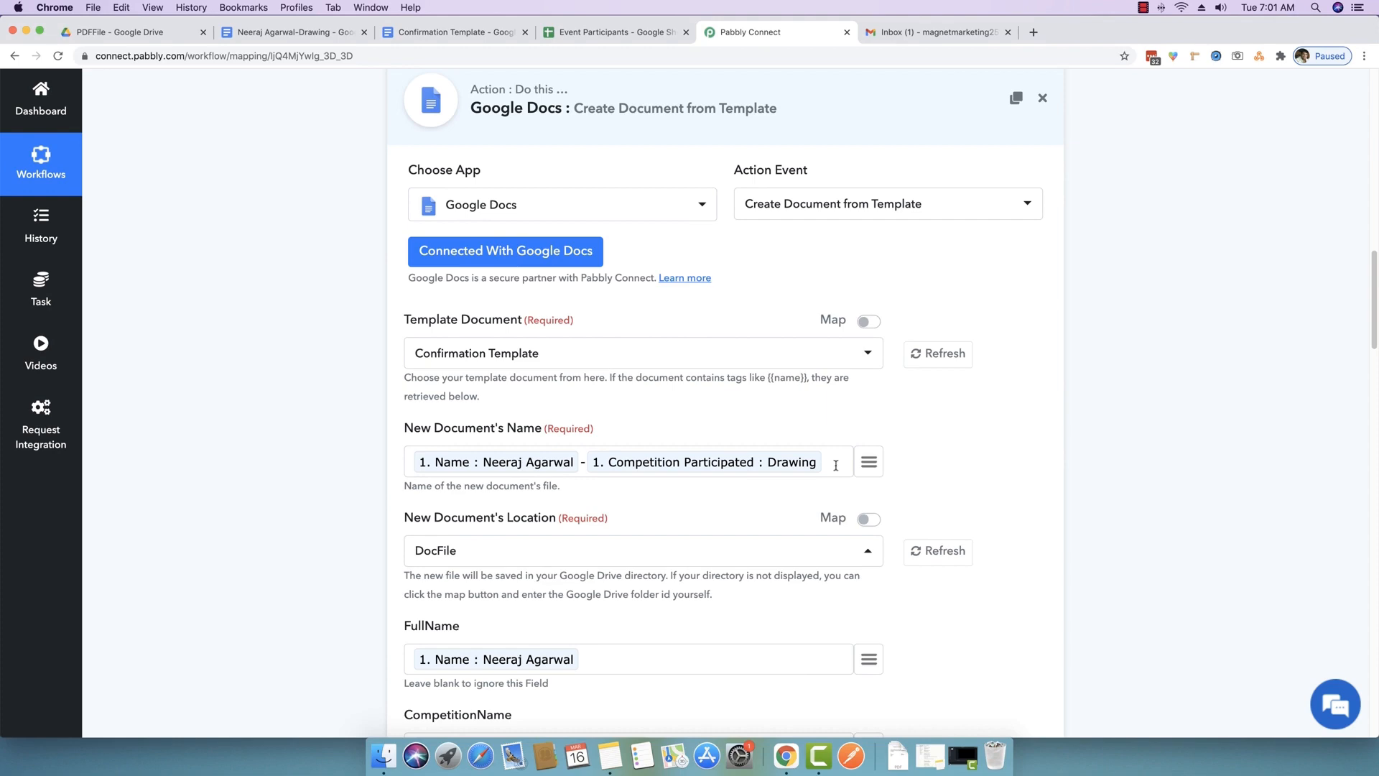
scroll(836, 464, down, 20)
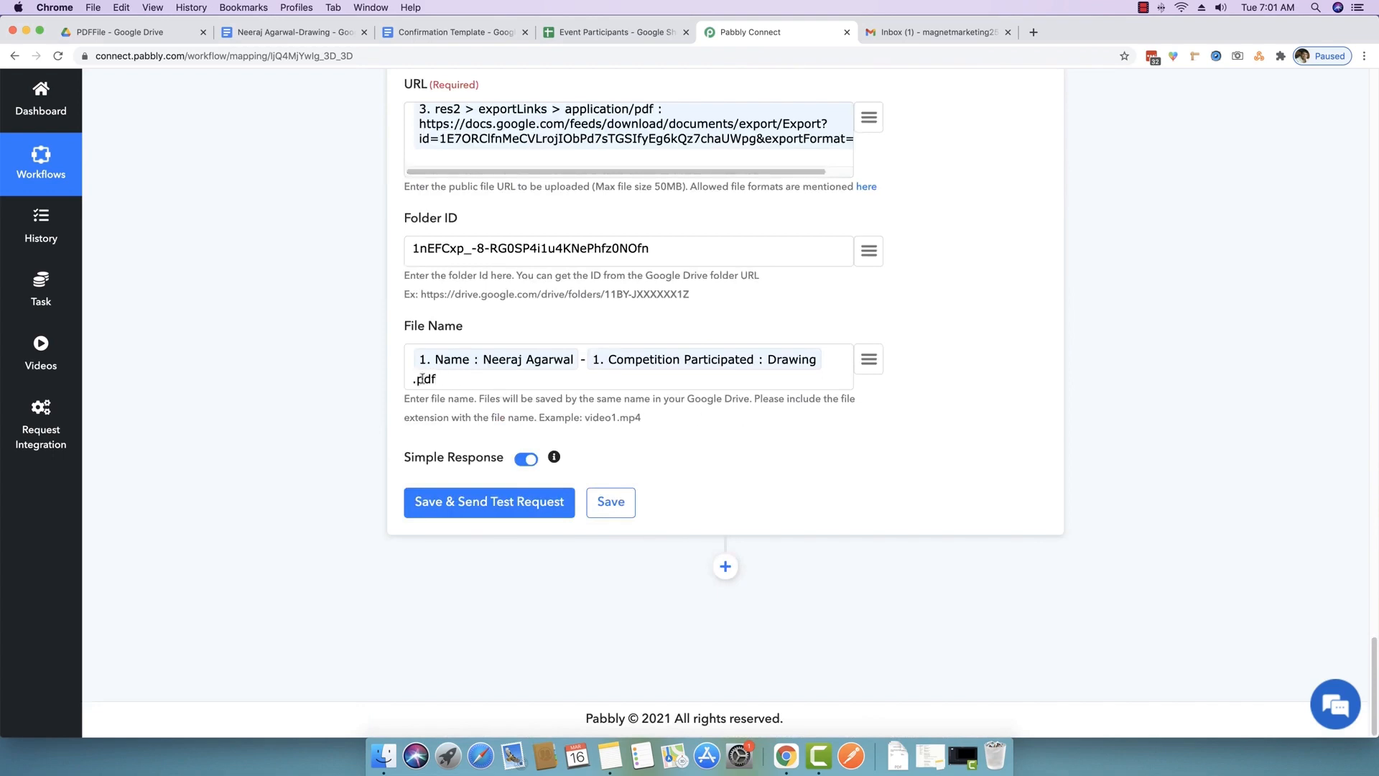
click(127, 34)
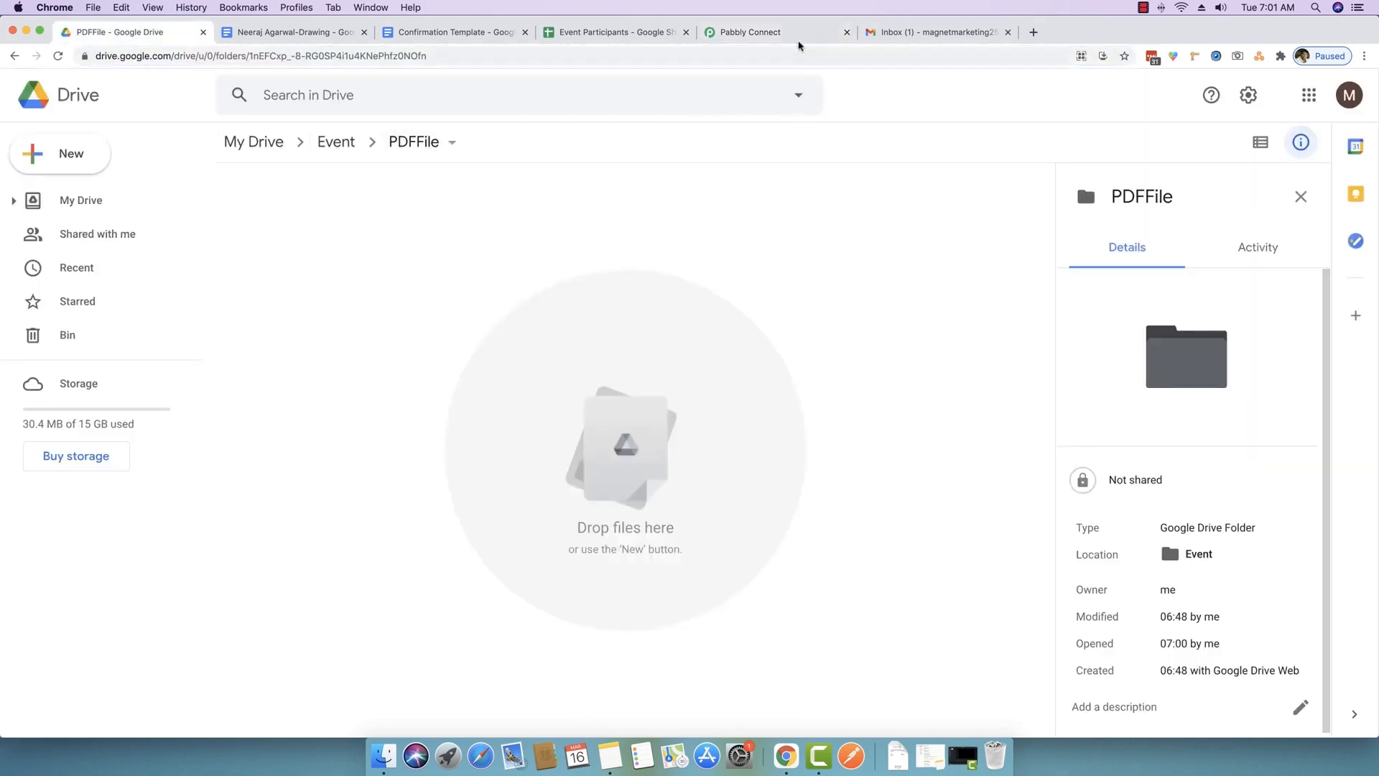
- Save and test the upload step, then check the PDFFile folder for the uploaded PDF
click(751, 32)
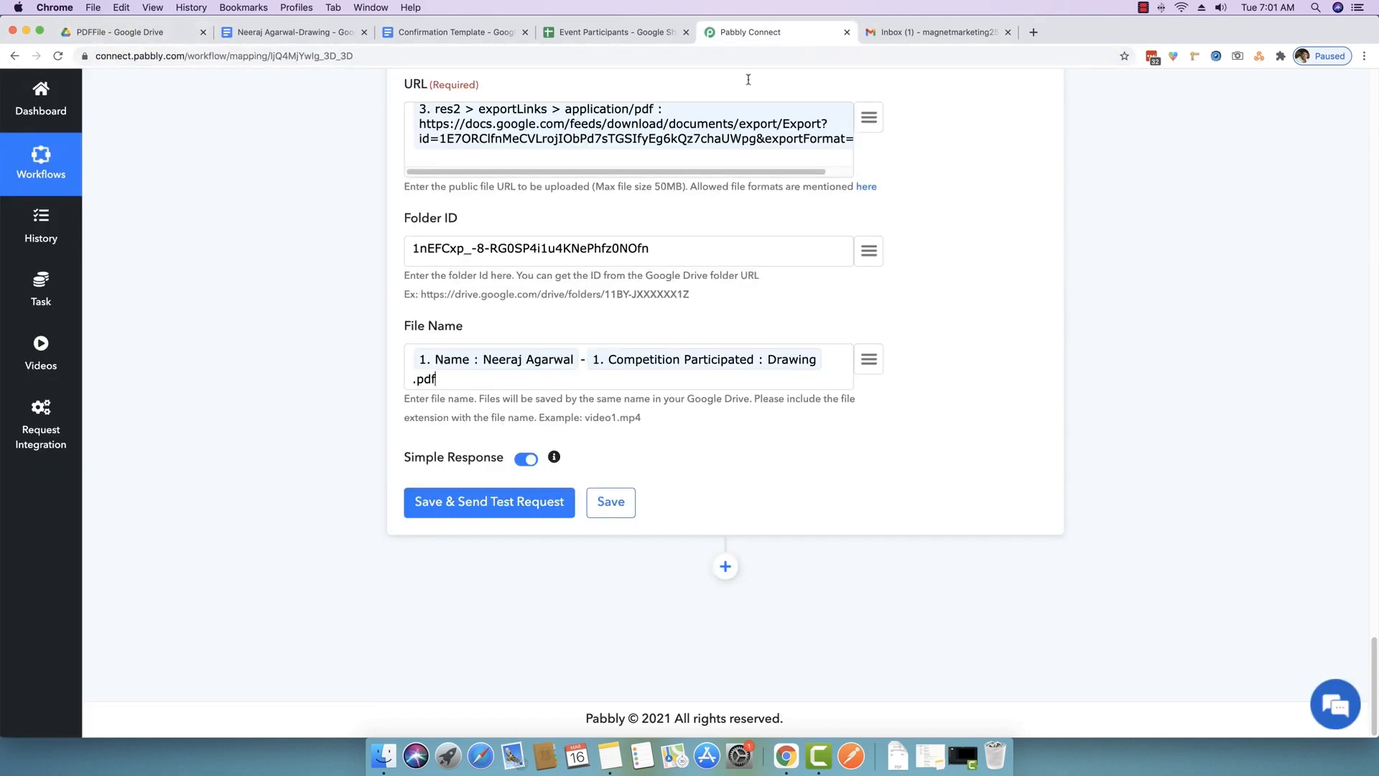
click(448, 503)
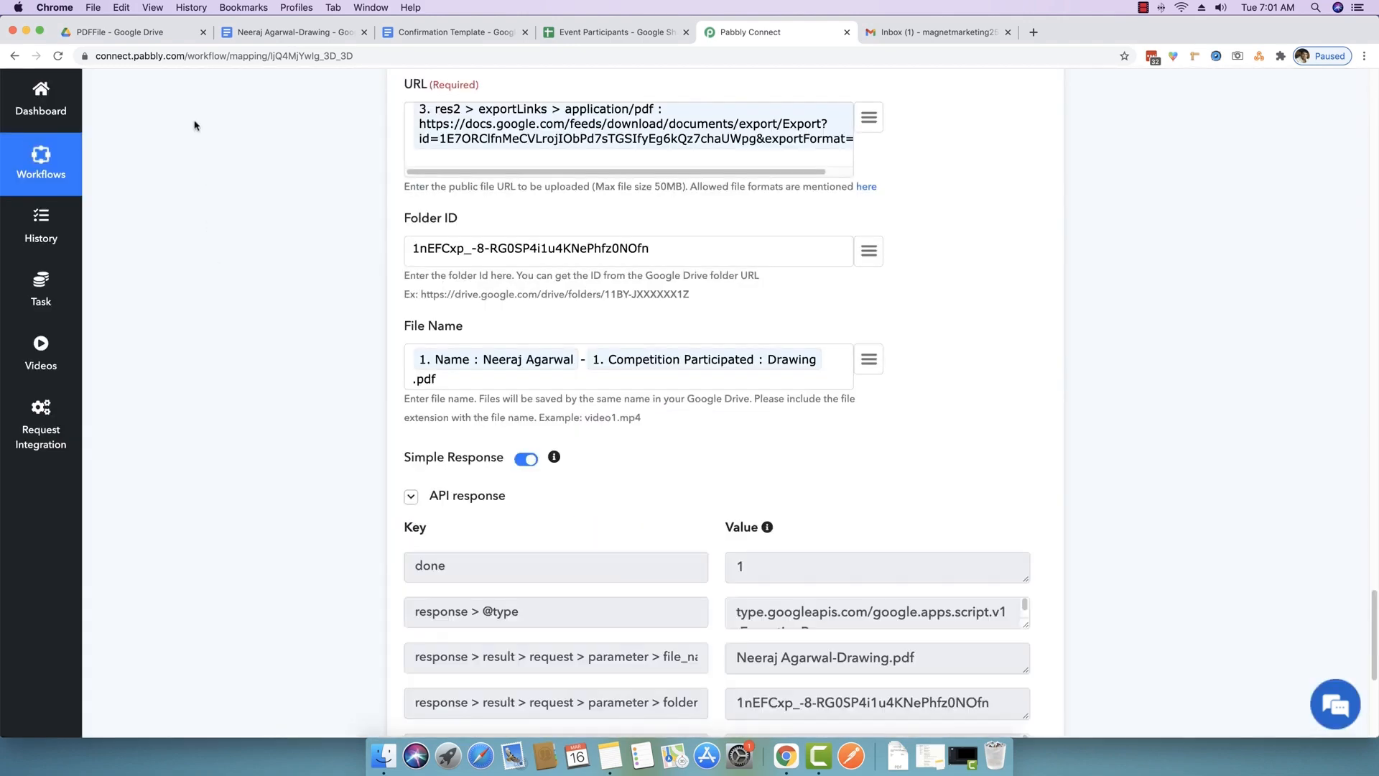
click(149, 32)
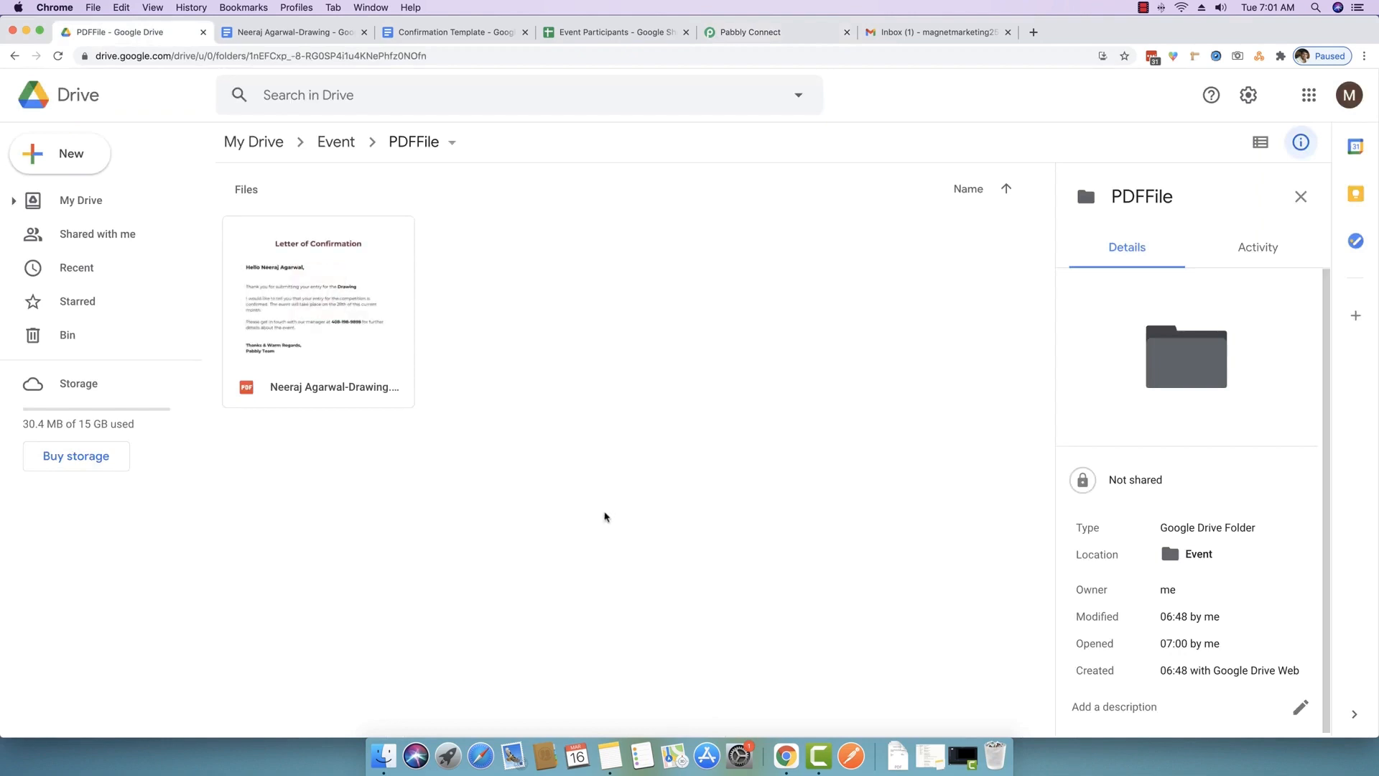
- Preview the uploaded Drawing PDF to confirm the personalised letter content
double_click(327, 386)
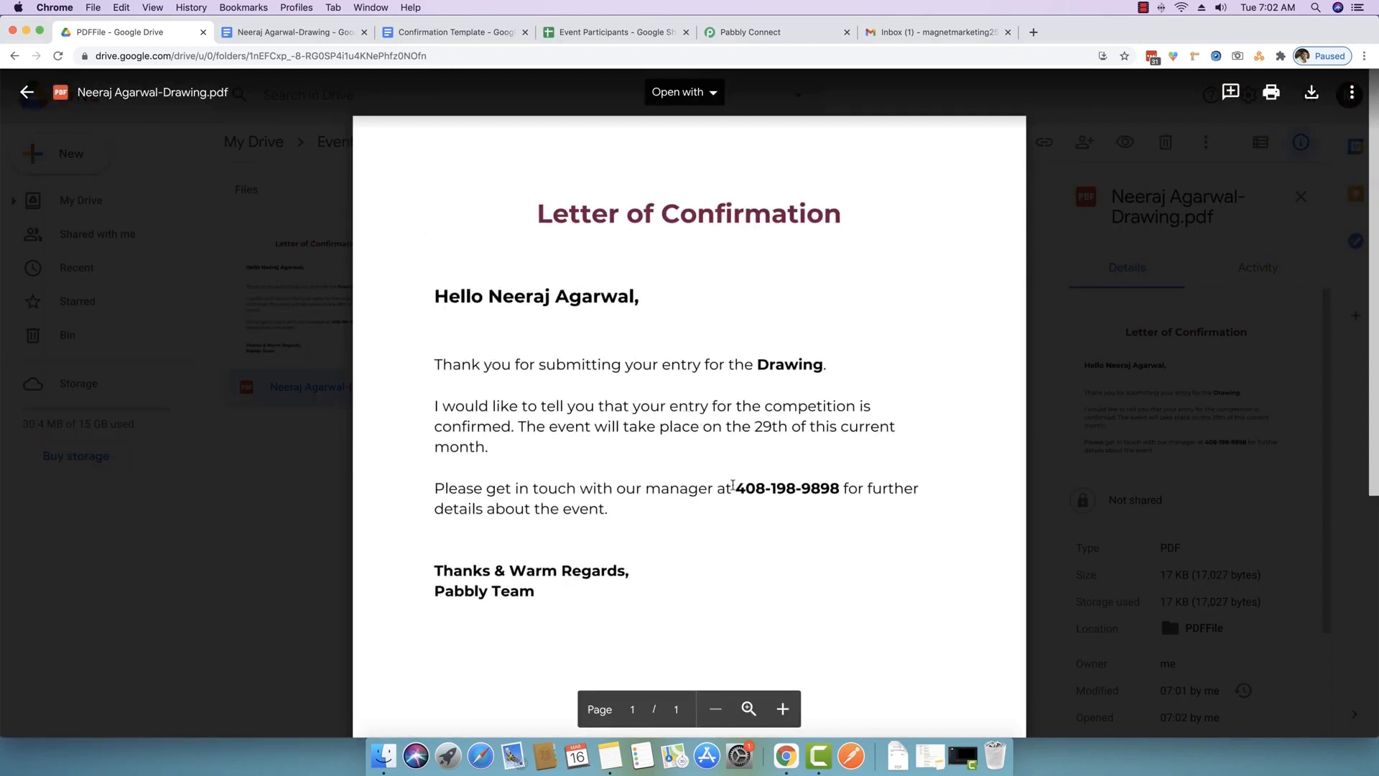
double_click(749, 487)
click(796, 508)
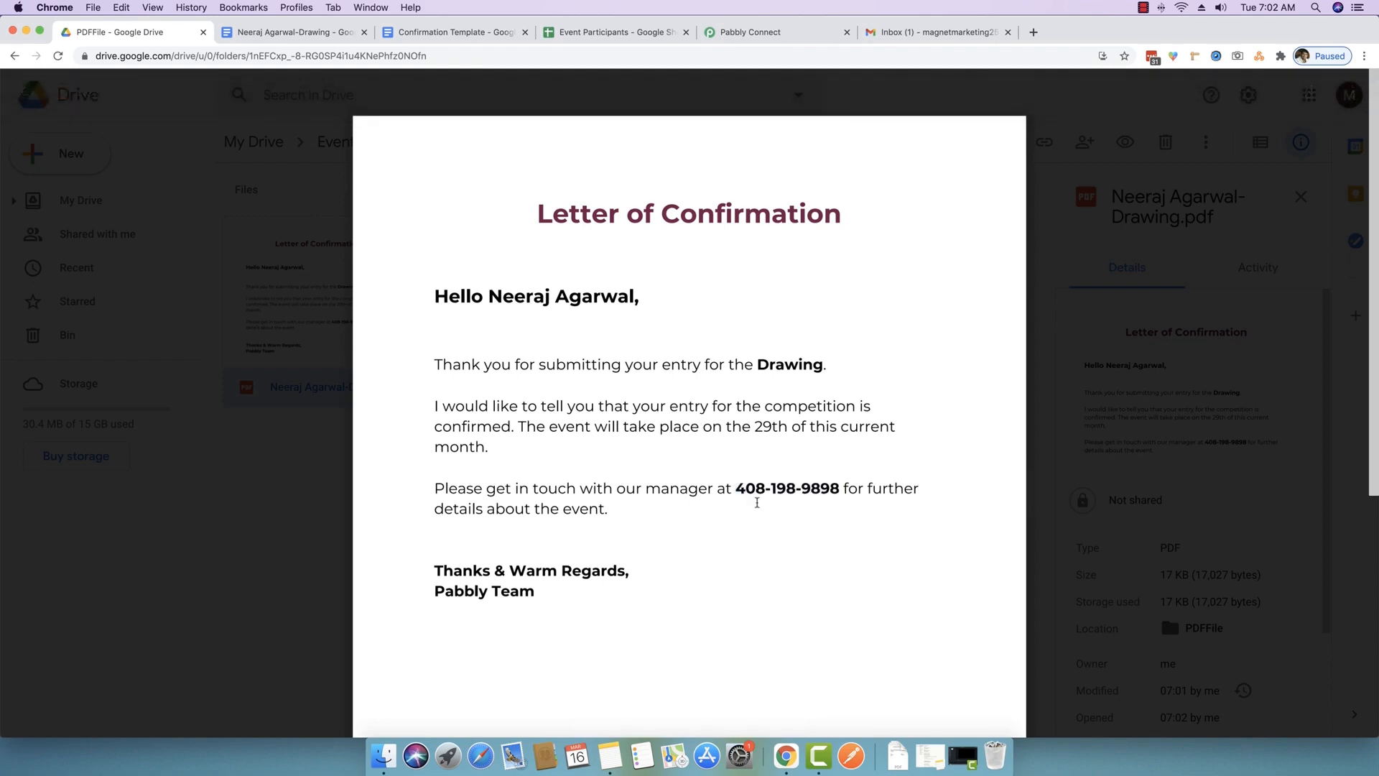
click(259, 545)
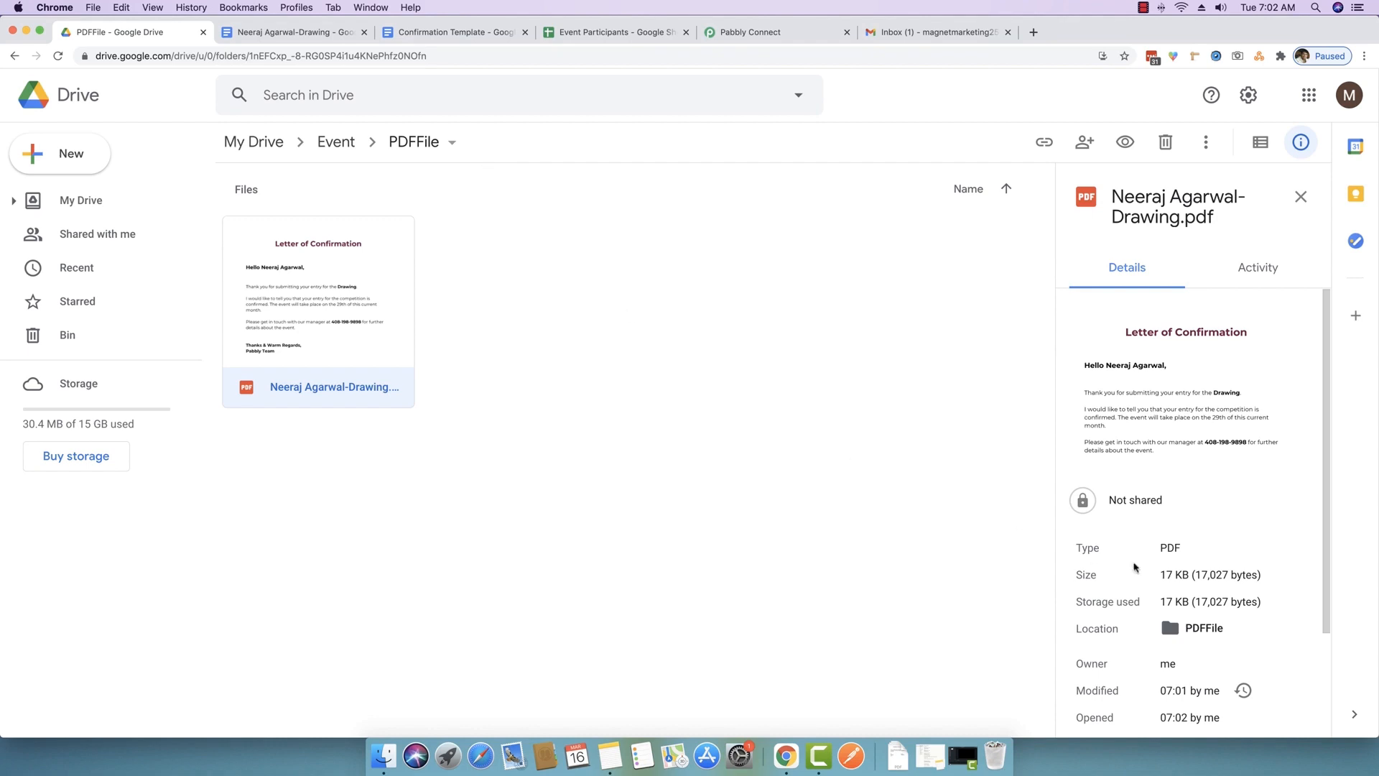
- Note the PDF's Not shared status, then review the successful upload response in Pabbly
drag(1111, 502, 1164, 502)
click(1123, 515)
click(1174, 505)
click(805, 40)
scroll(327, 483, down, 1)
scroll(326, 483, down, 5)
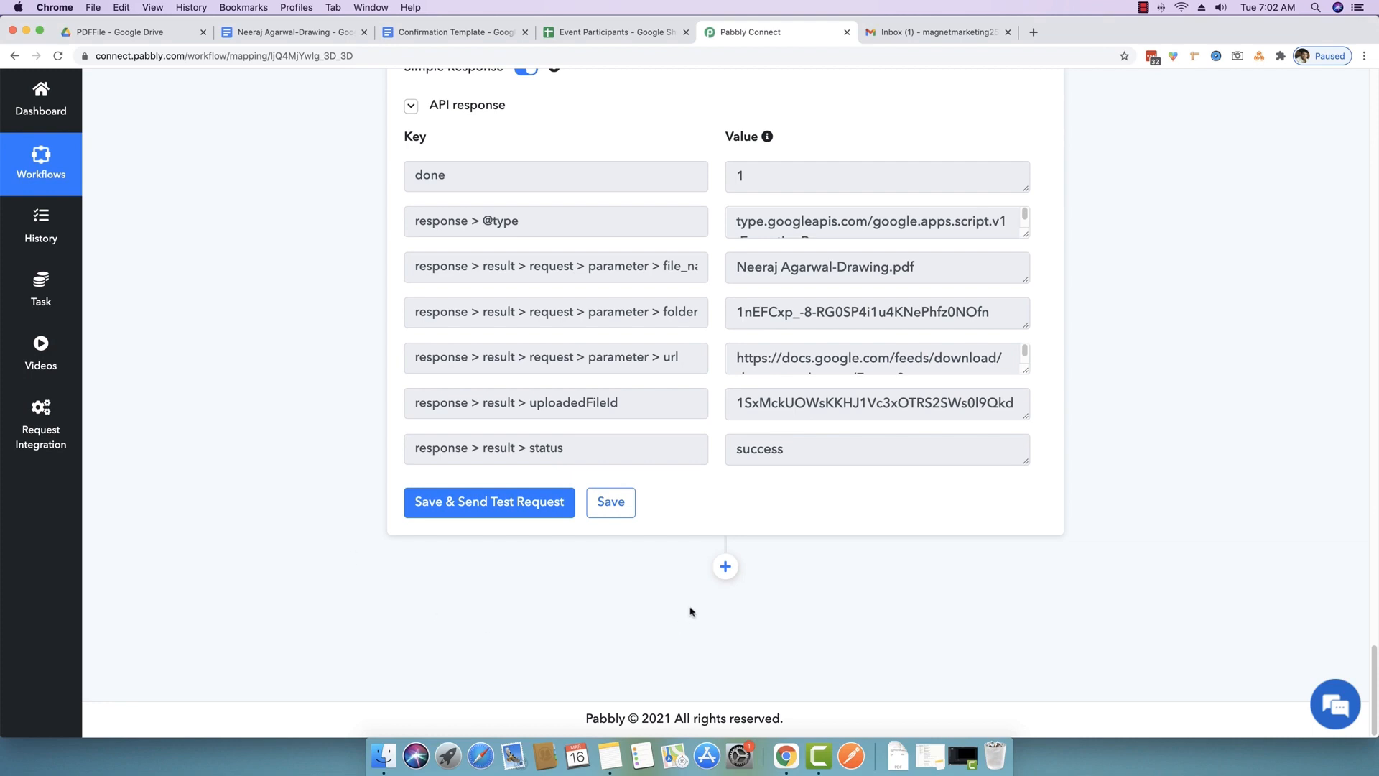
- Add a new action step using Google Drive's Share a File event
click(726, 567)
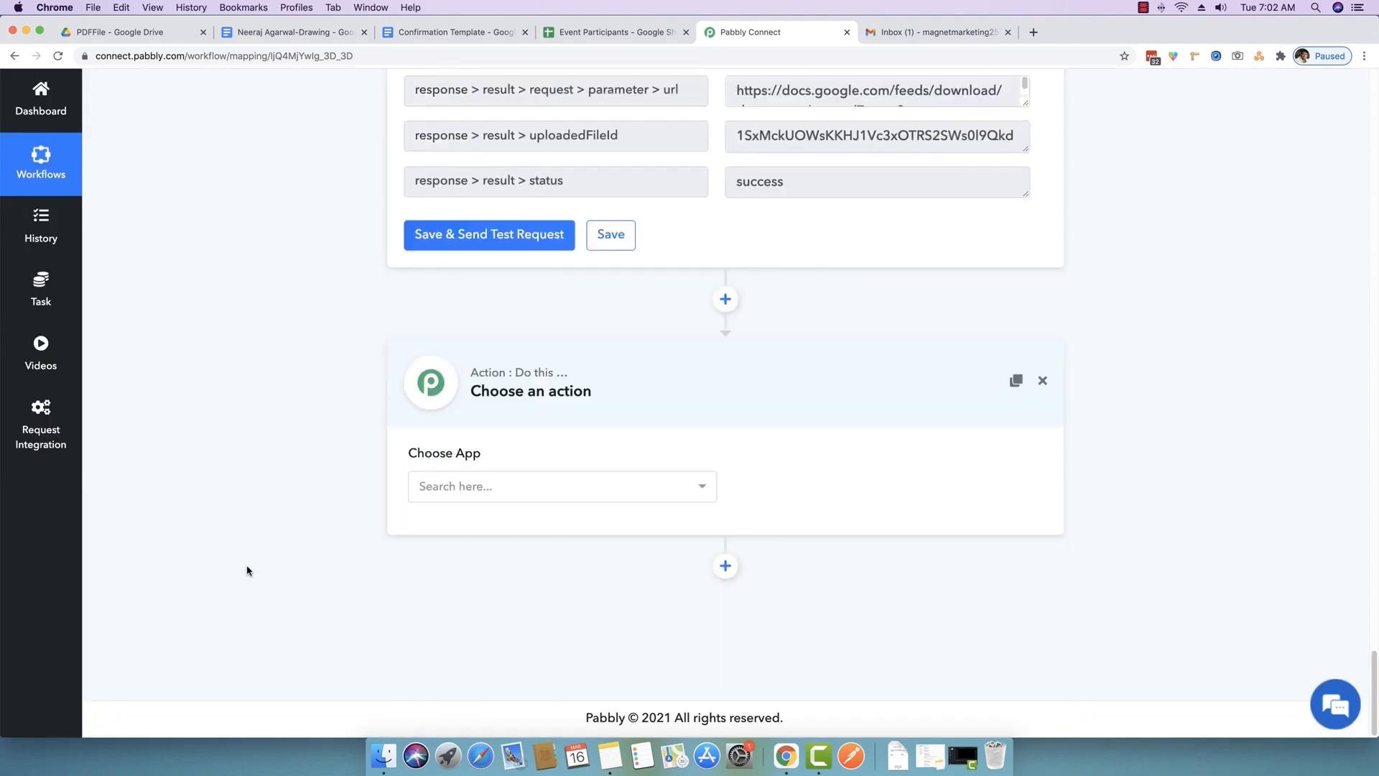
click(474, 486)
text(gogole dr)
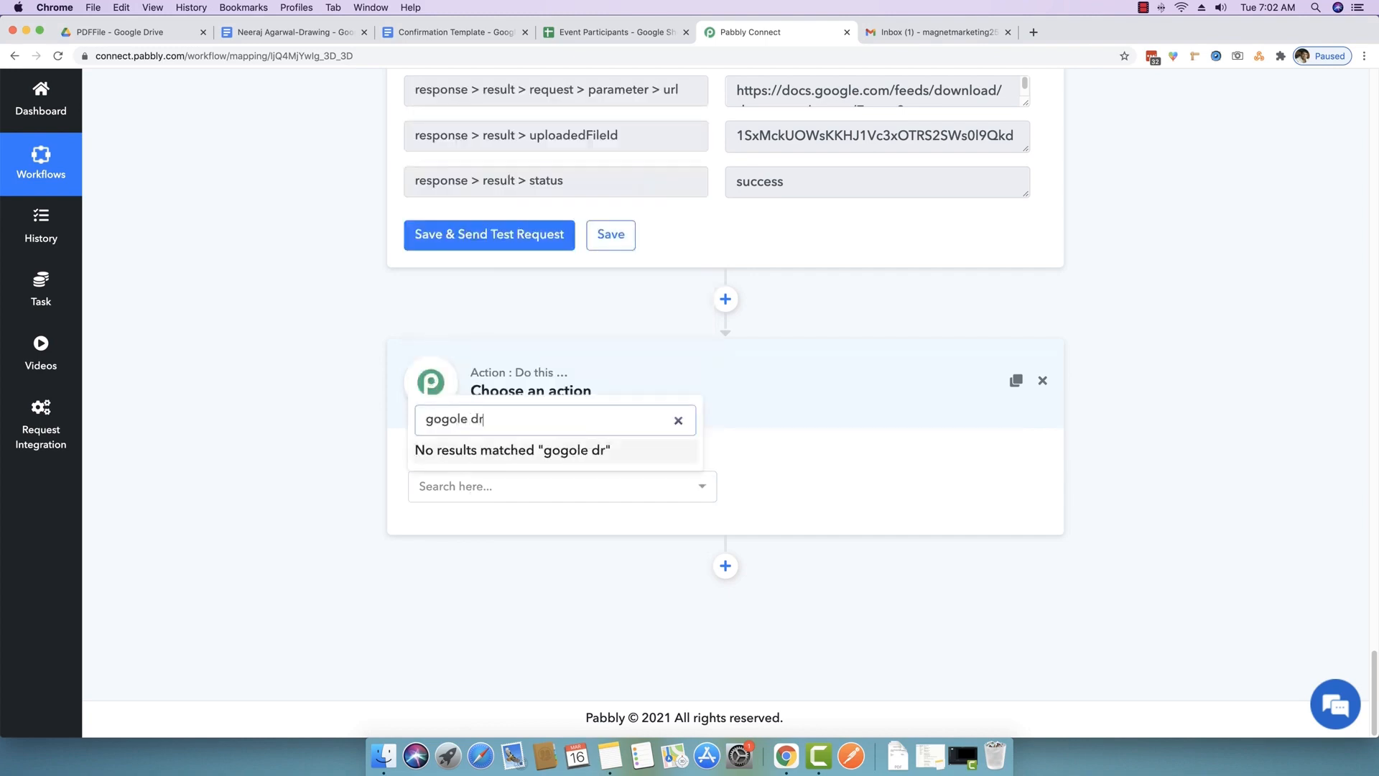
key(BackSpace)
key(BackSpace)
key(BackSpace)
key(BackSpace)
key(BackSpace)
key(BackSpace)
key(BackSpace)
text(ogle)
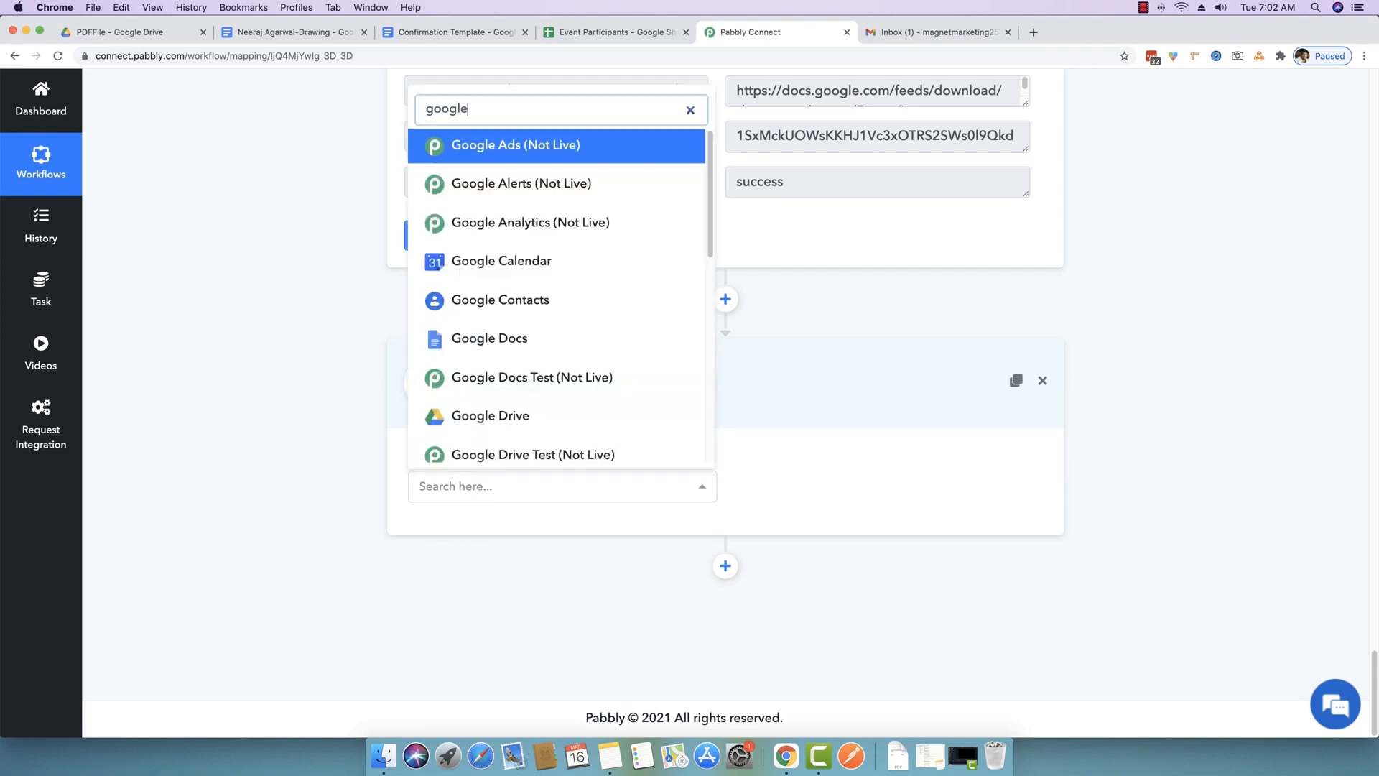
click(506, 415)
click(812, 482)
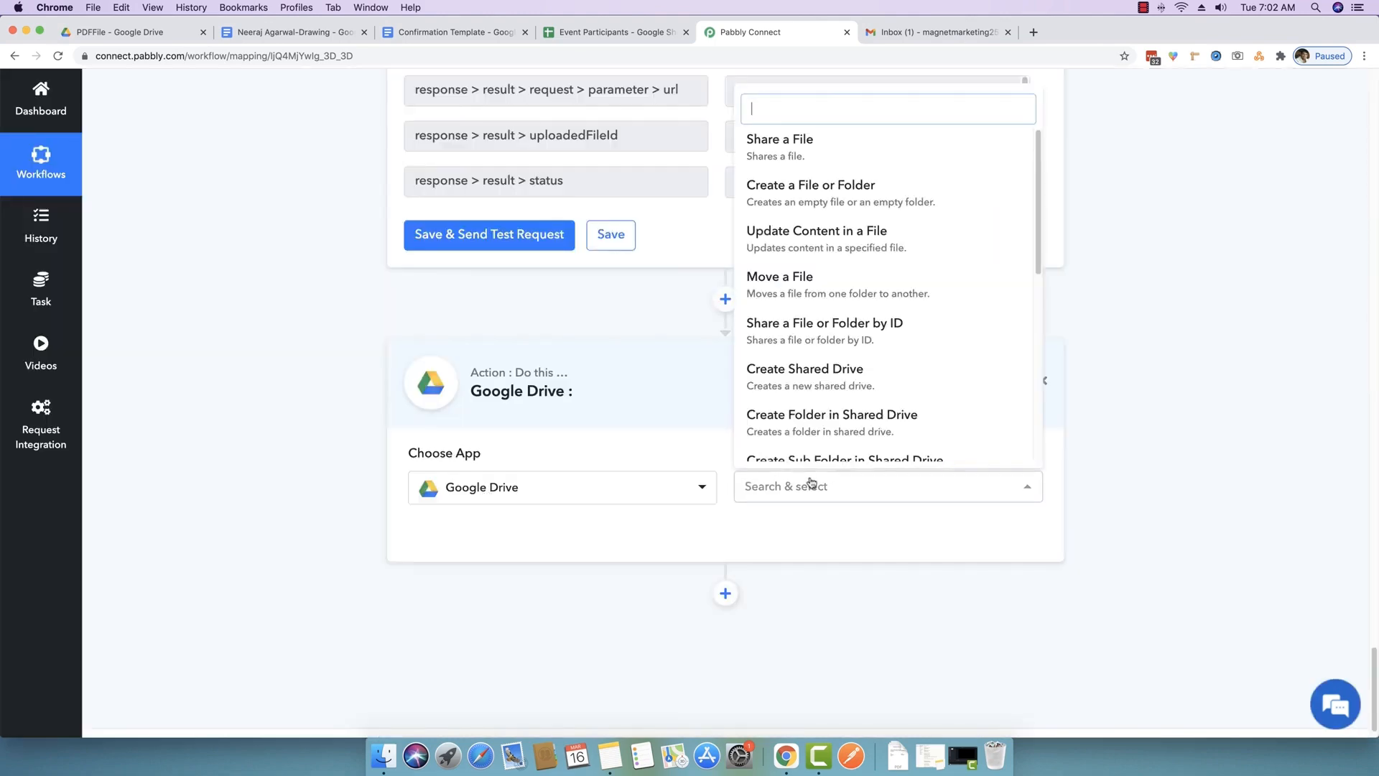
click(794, 154)
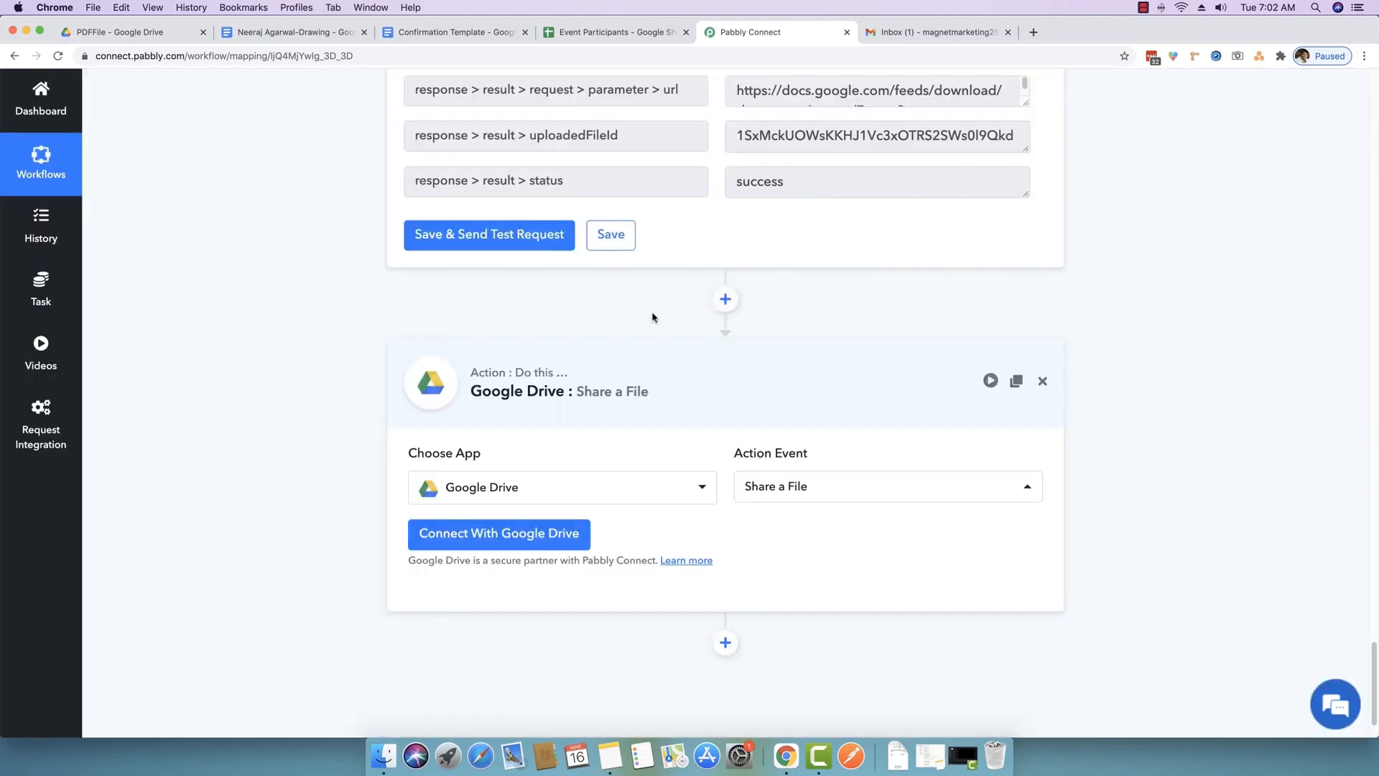
- Connect the step with the saved Google Drive #19 credentials
click(459, 513)
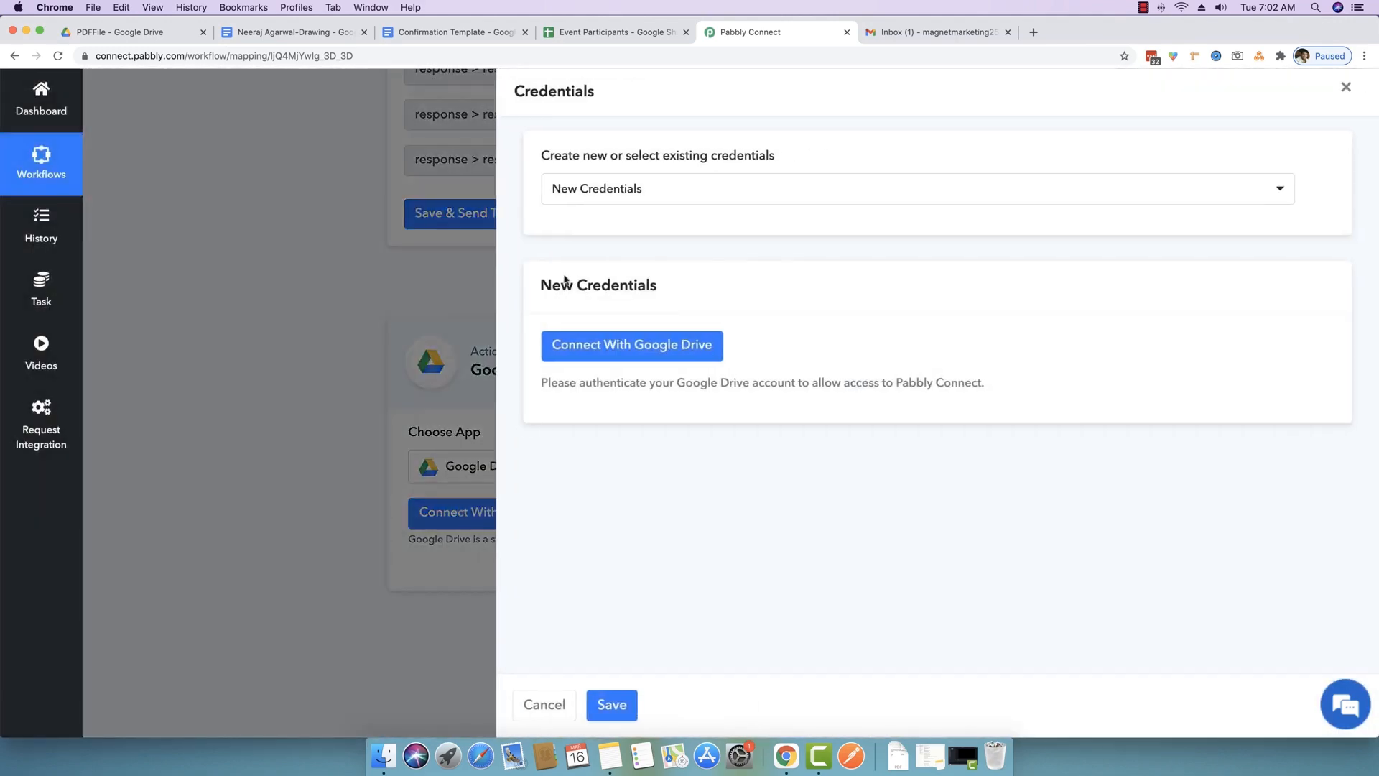
click(591, 190)
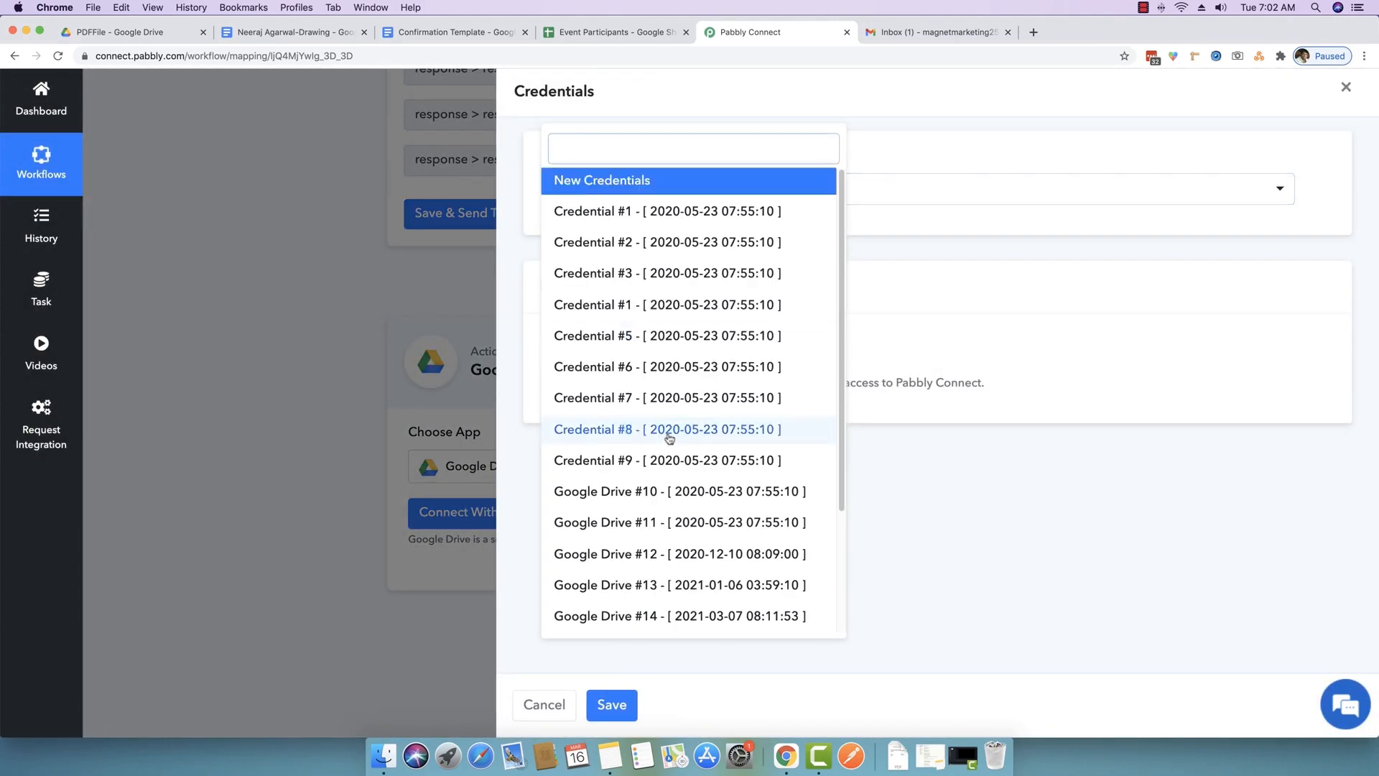
scroll(675, 467, down, 3)
click(629, 614)
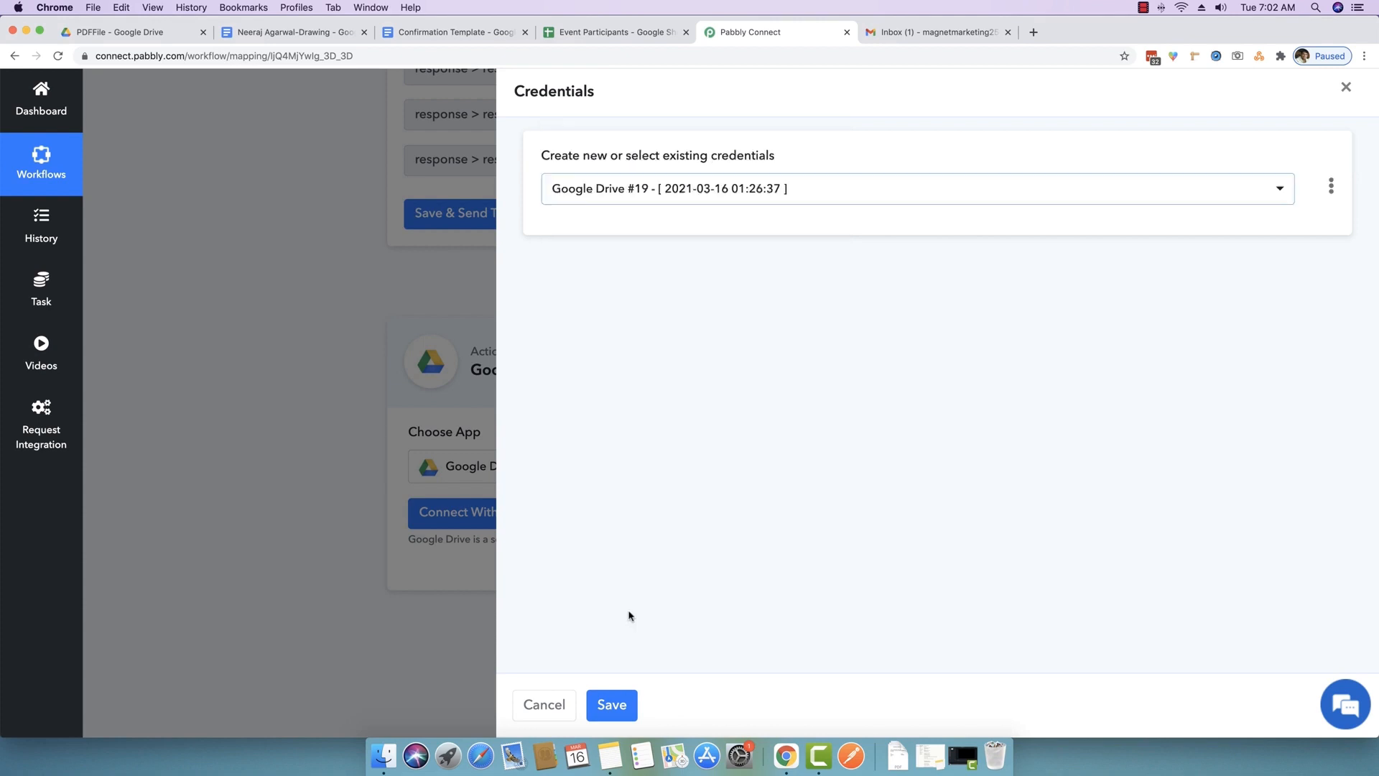
click(618, 707)
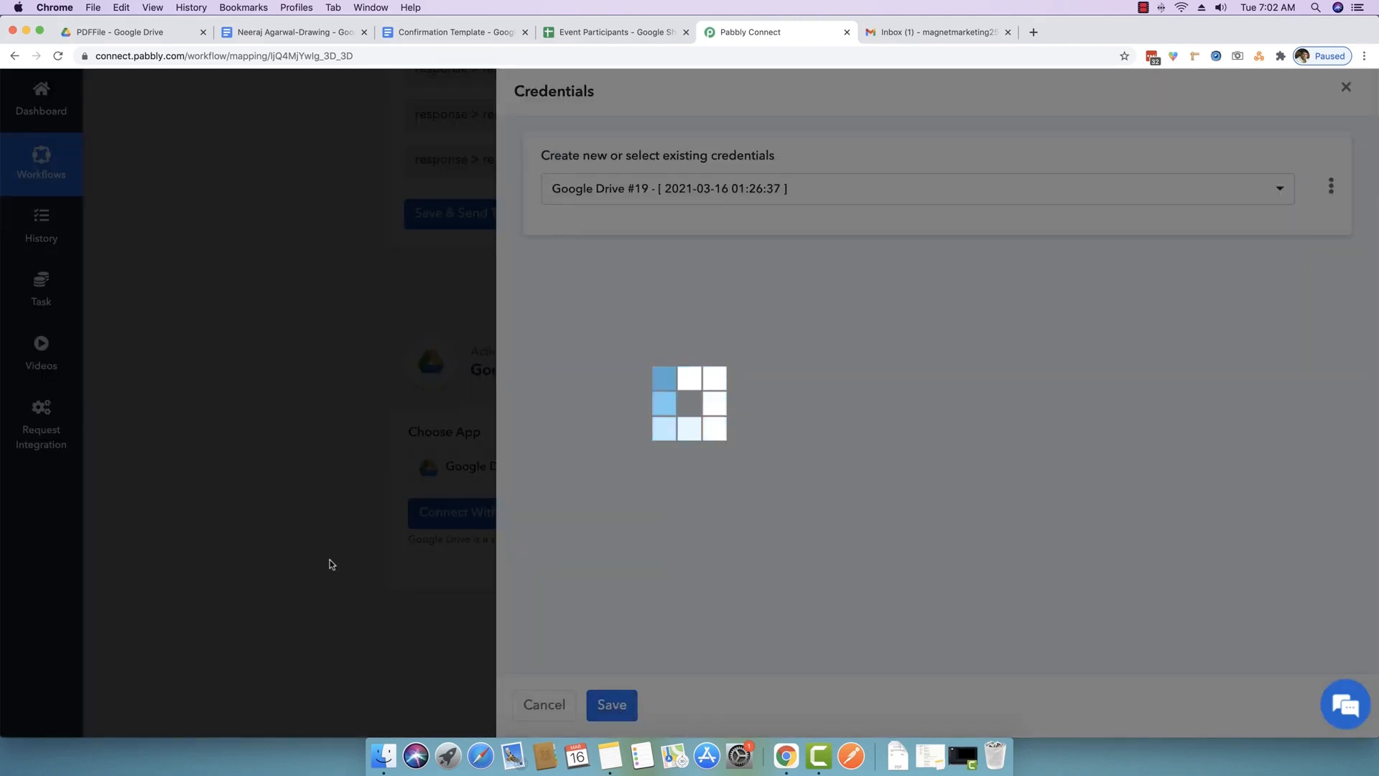
scroll(332, 564, down, 4)
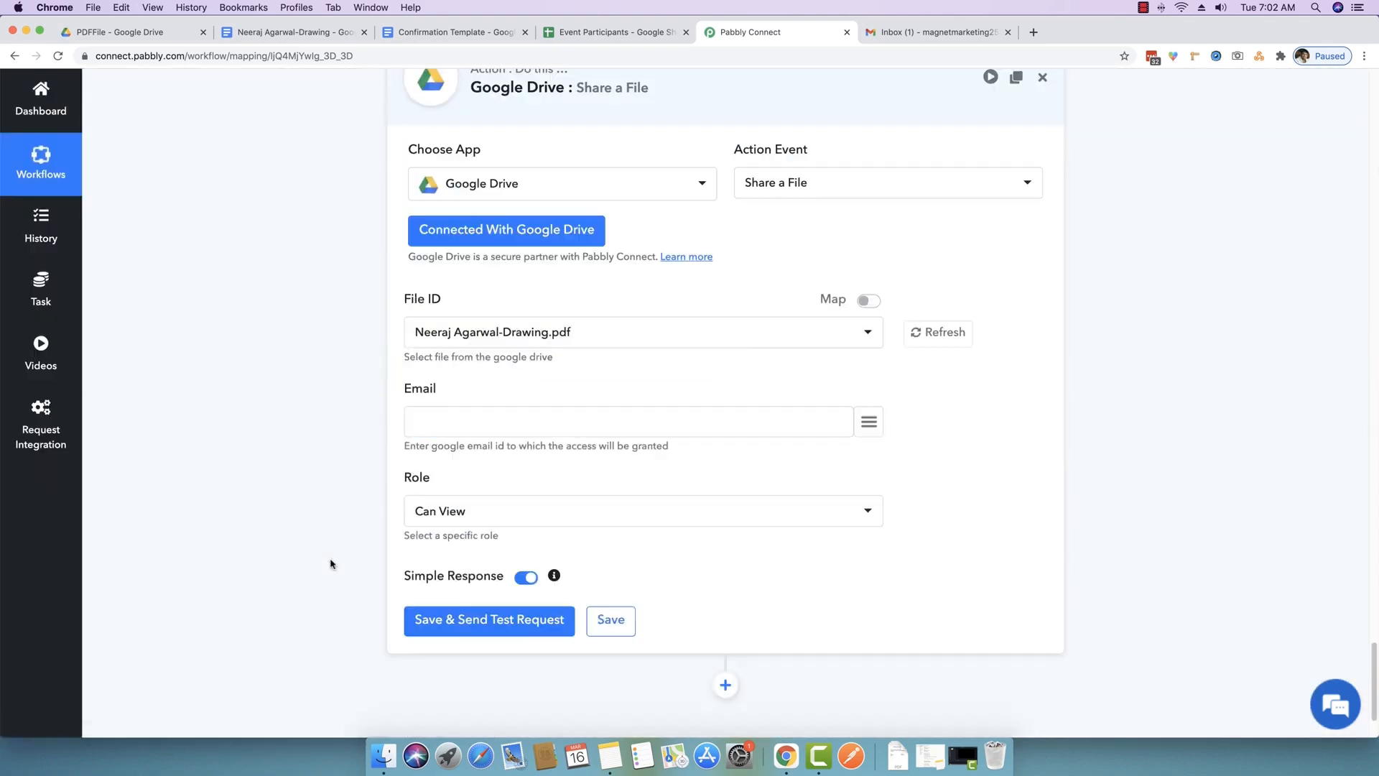
- Switch File ID to mapped mode, clear it, and locate the upload step's uploadedFileId
click(867, 302)
drag(742, 323, 293, 335)
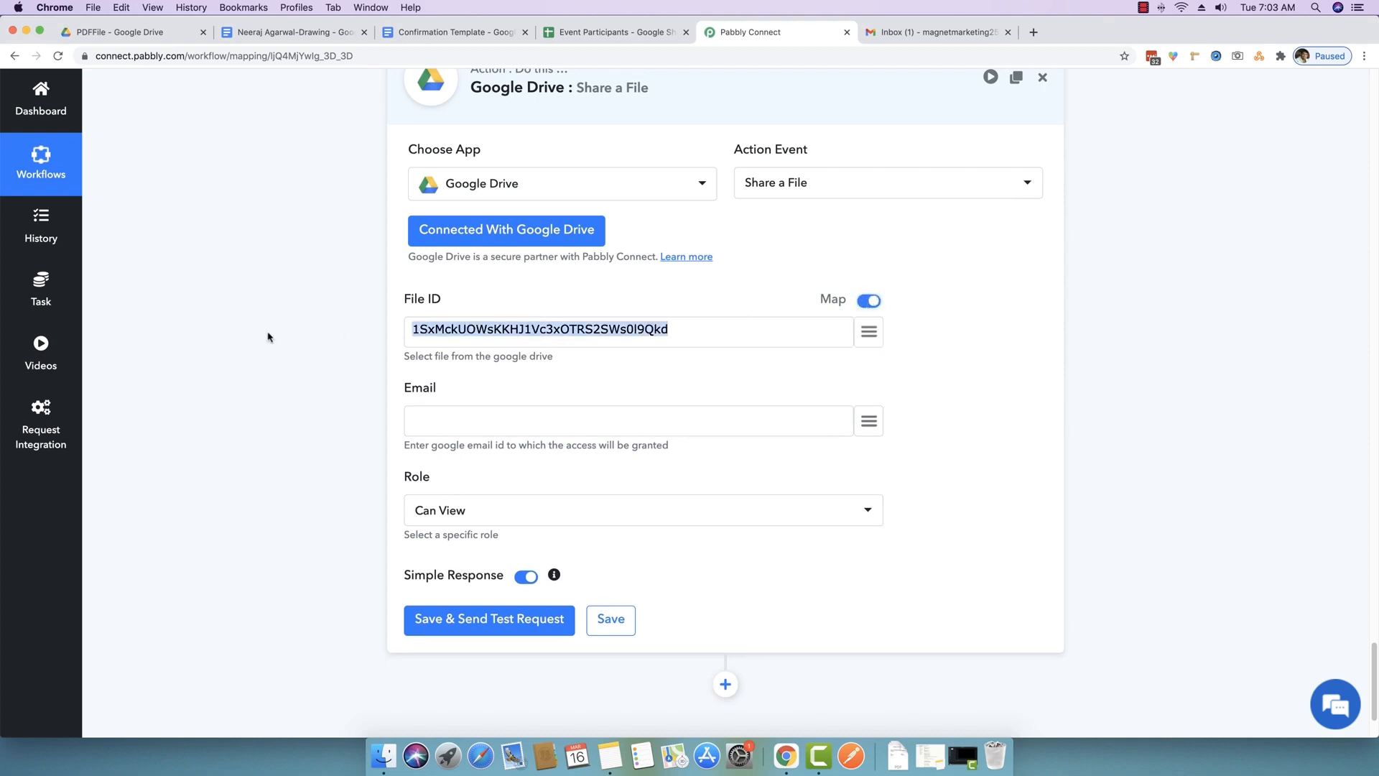
key(BackSpace)
scroll(468, 396, up, 10)
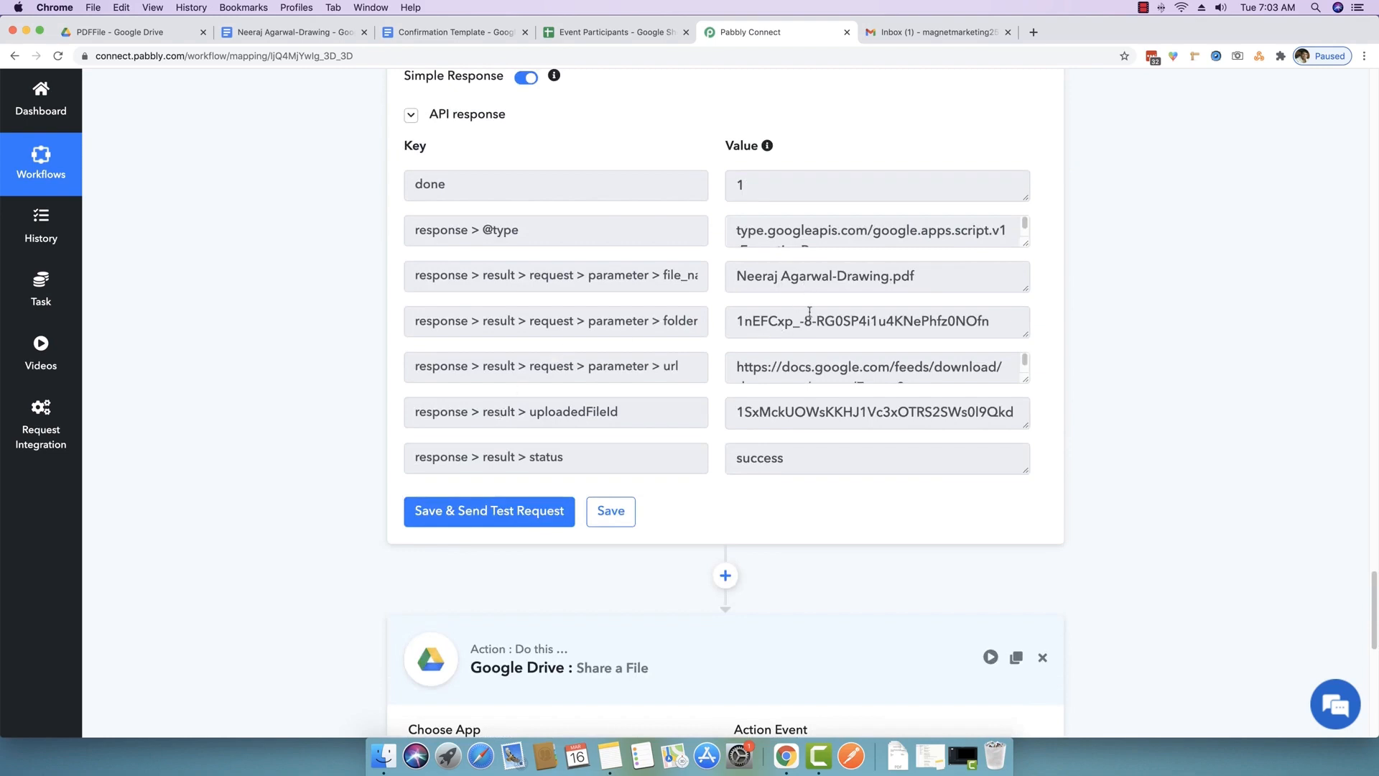
scroll(810, 312, up, 1)
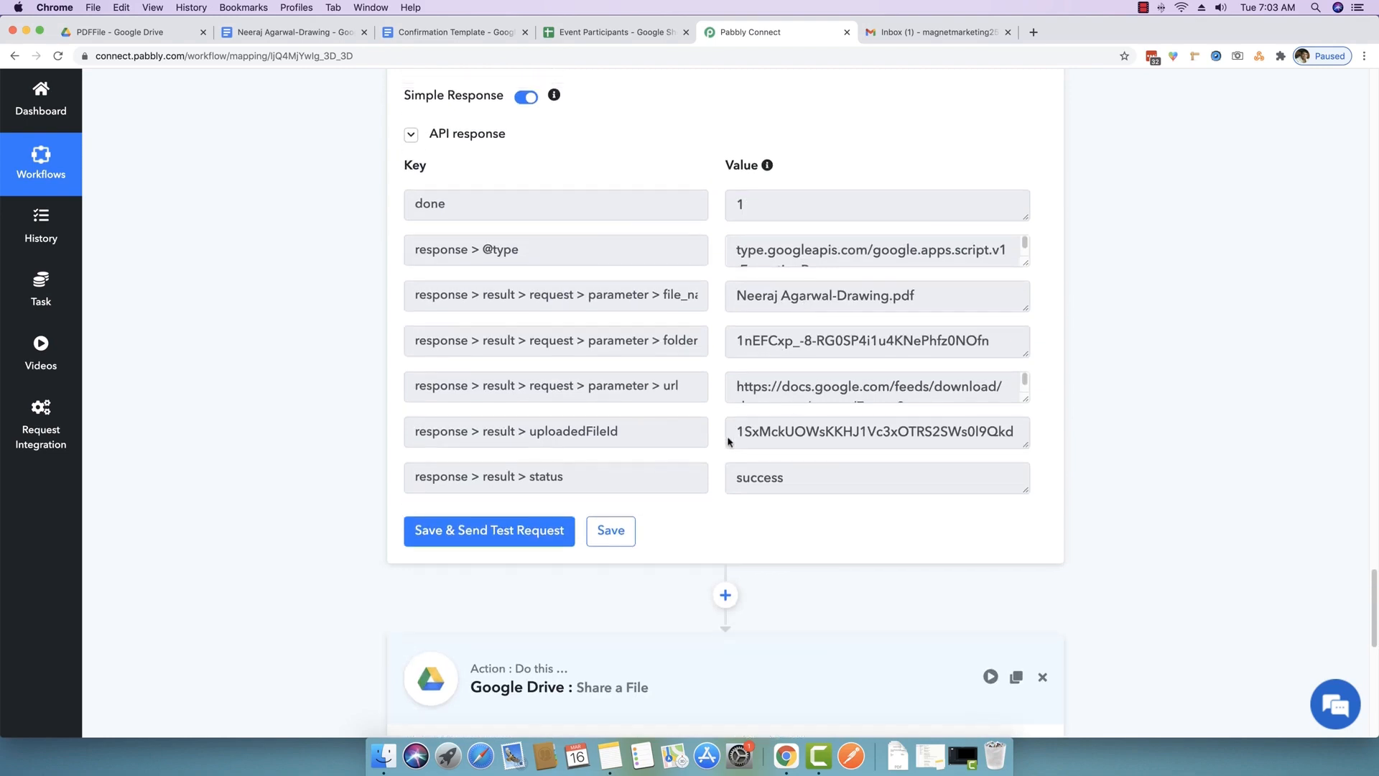
drag(532, 429, 625, 428)
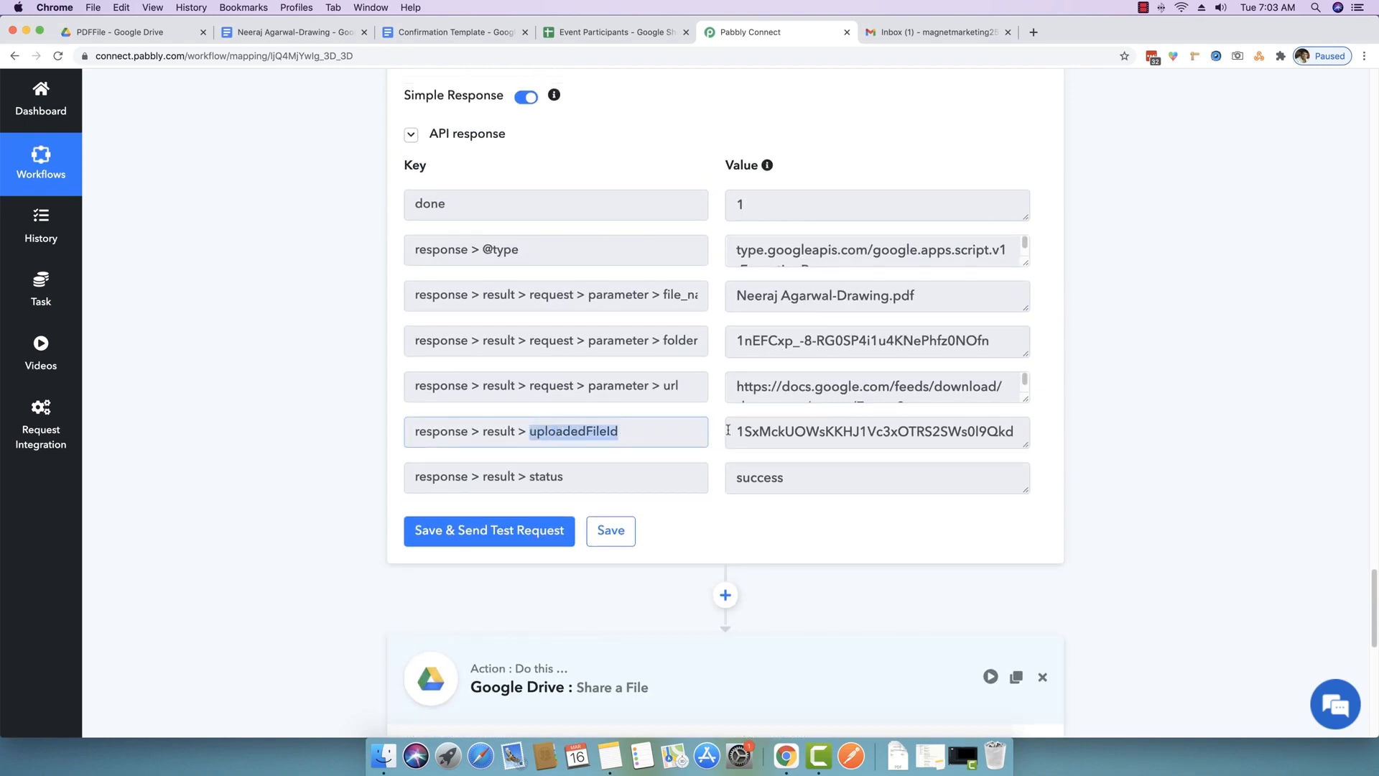
drag(728, 429, 1030, 431)
click(1050, 428)
scroll(1097, 443, down, 3)
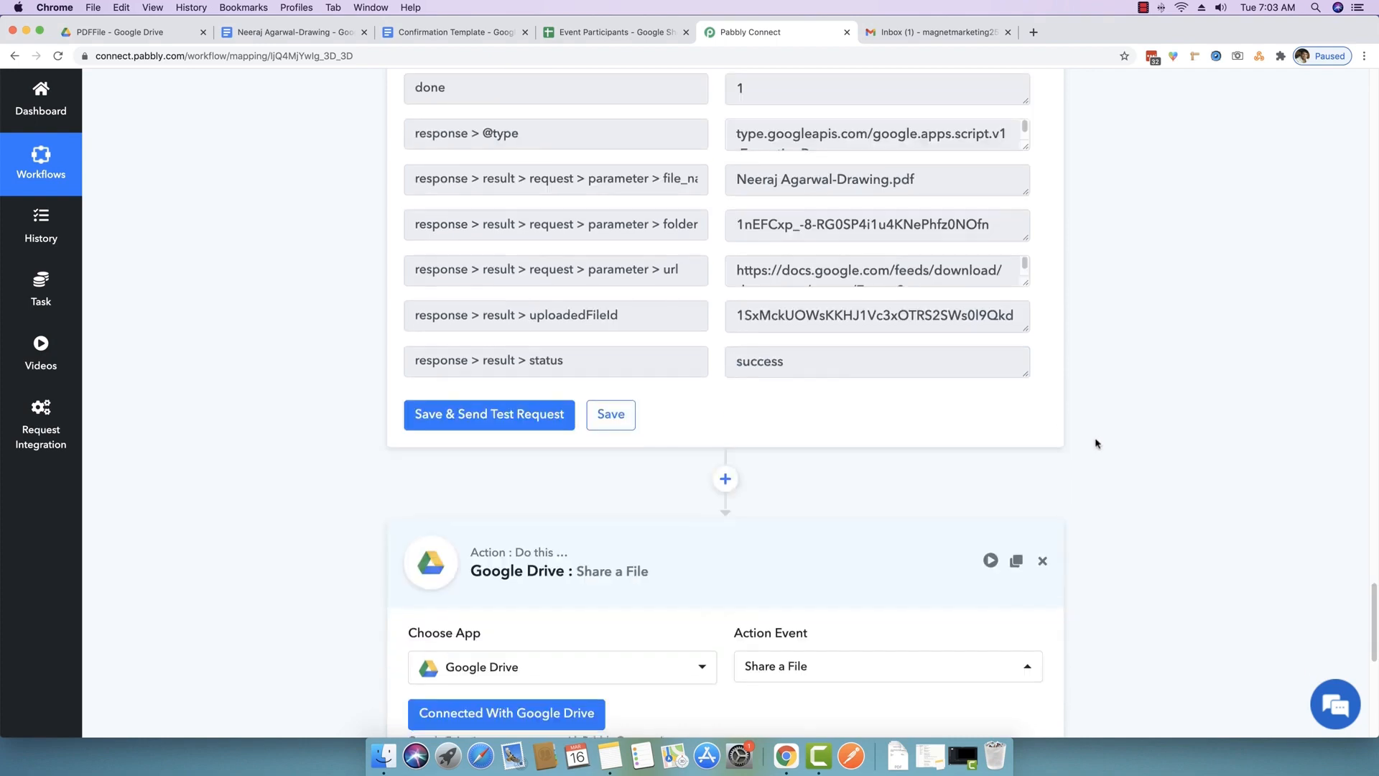
scroll(1096, 443, down, 5)
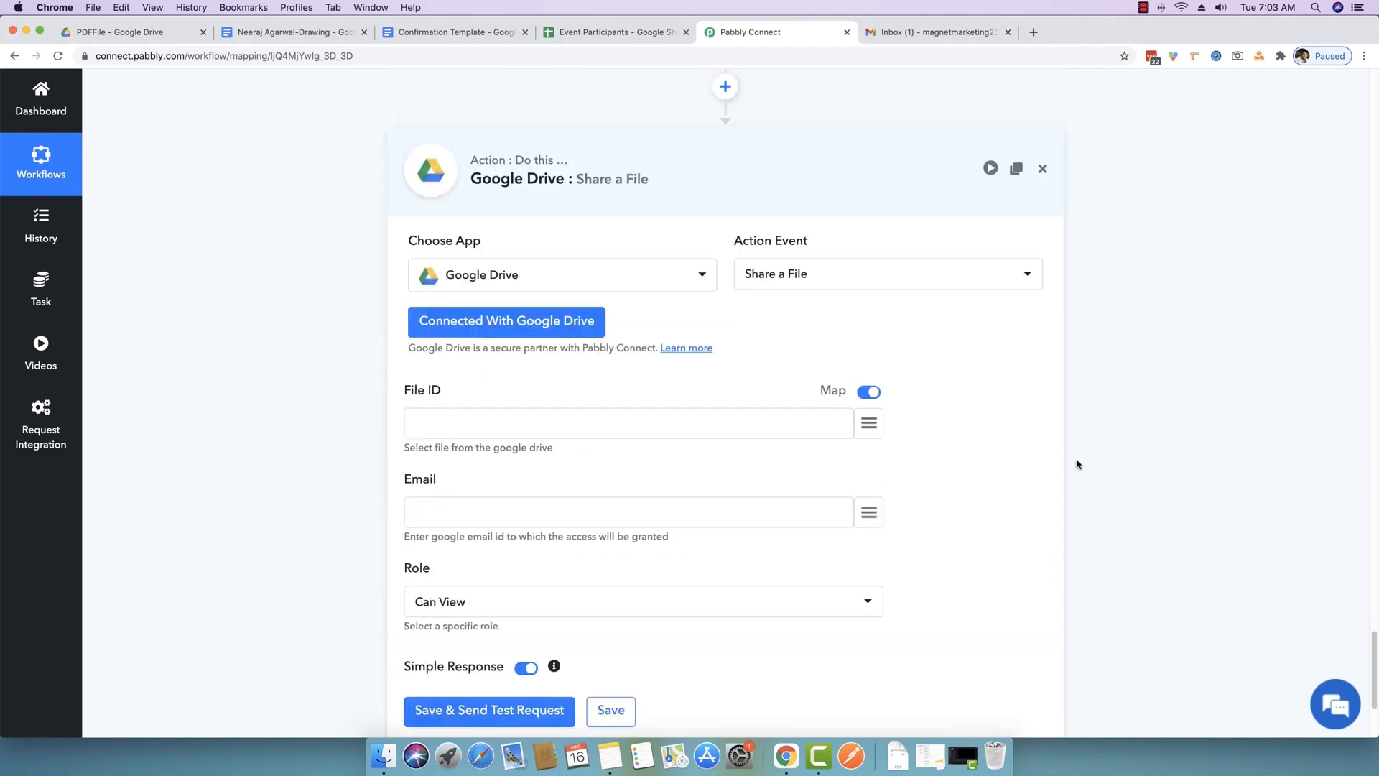
- Map step 4's uploadedFileId into the File ID field
click(867, 423)
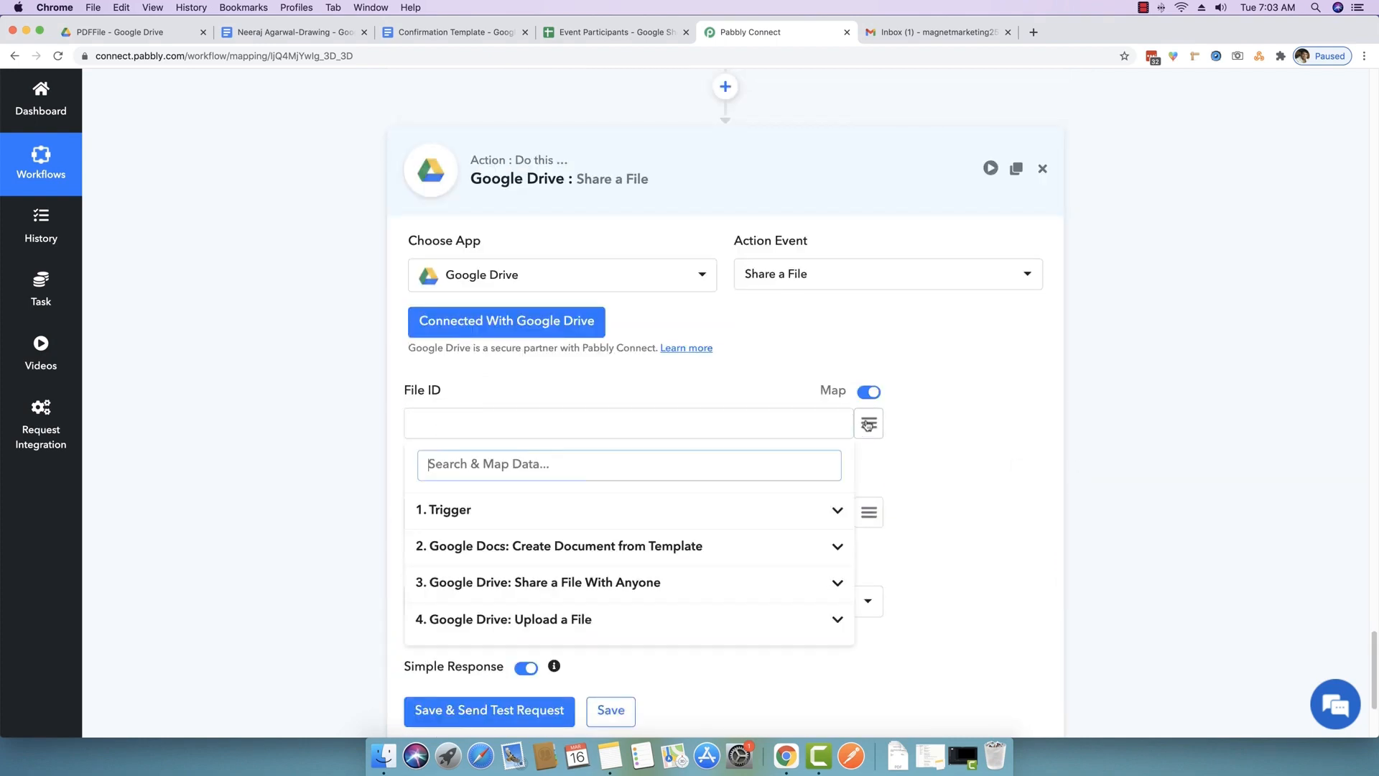
click(566, 621)
scroll(566, 621, down, 5)
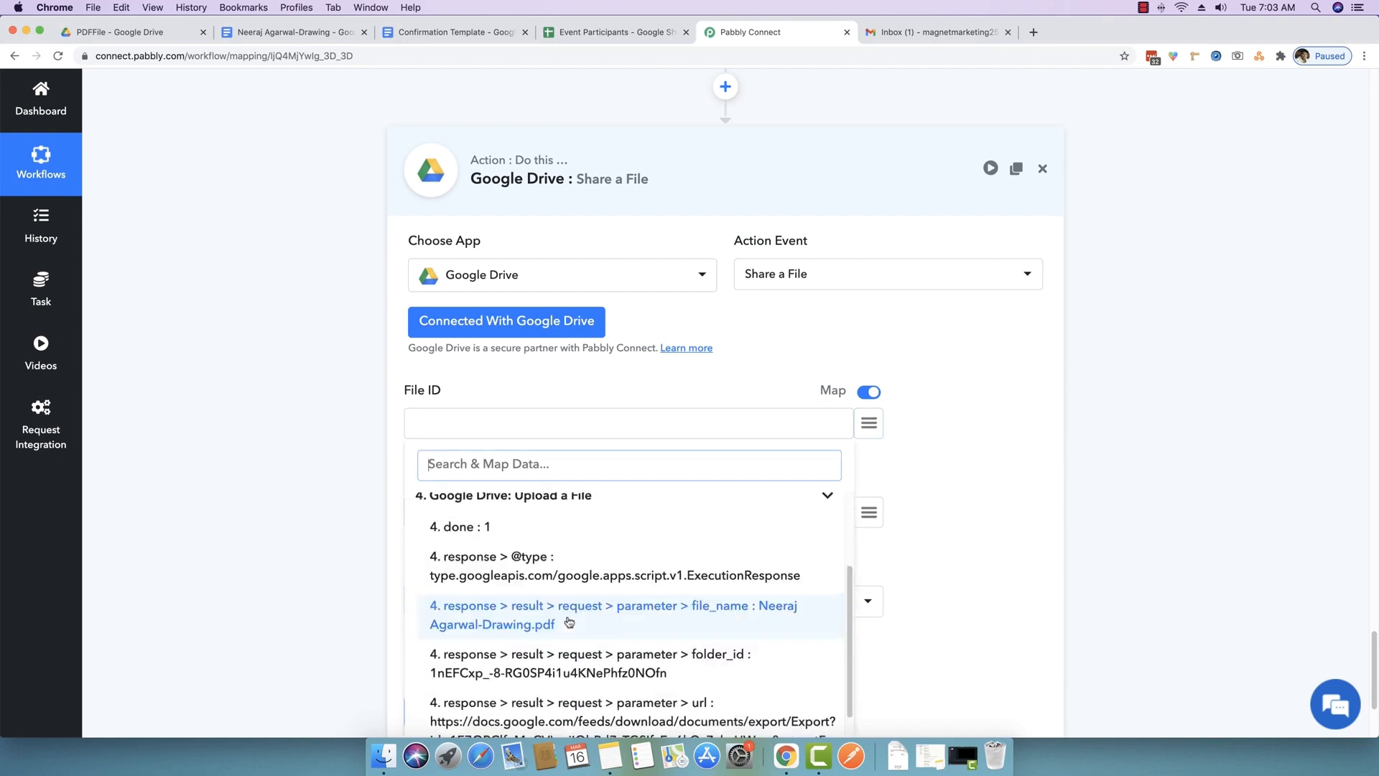
scroll(571, 621, down, 1)
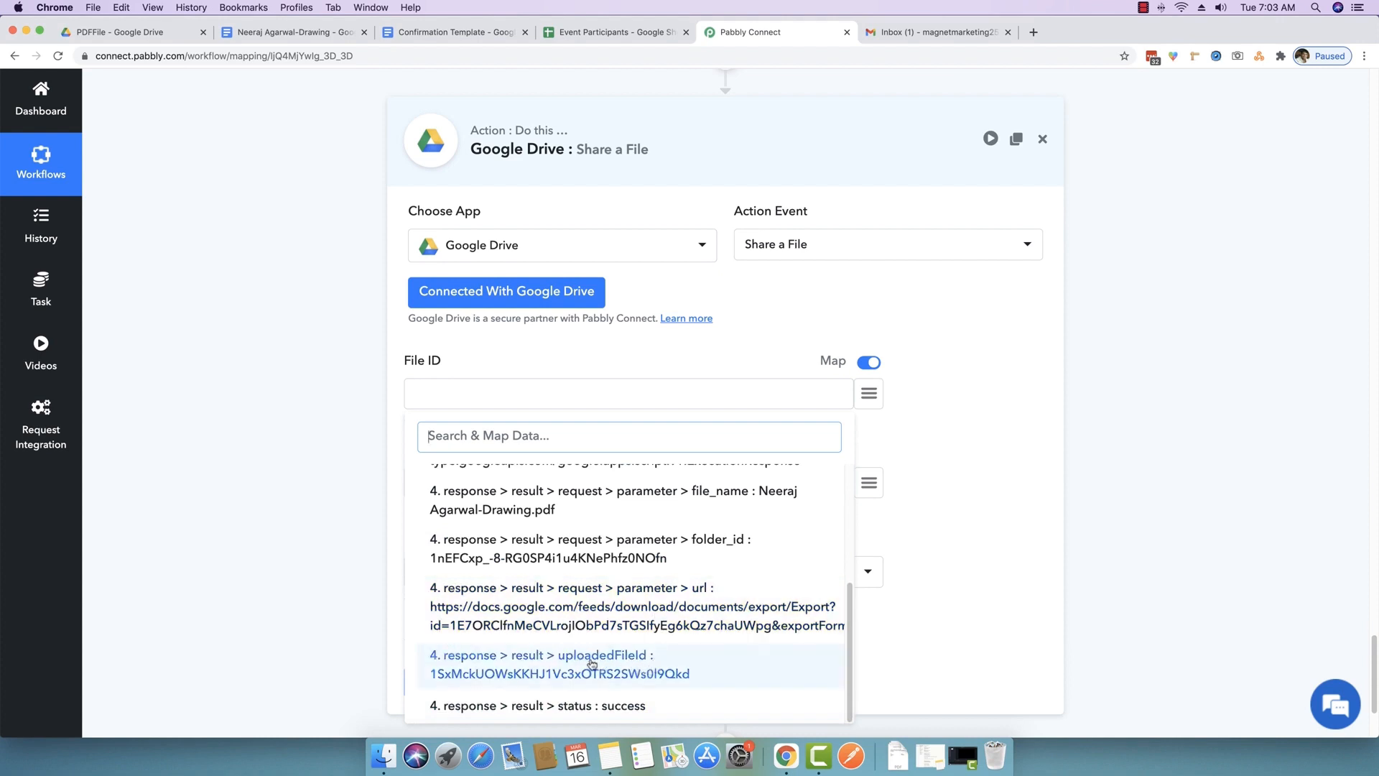
click(627, 664)
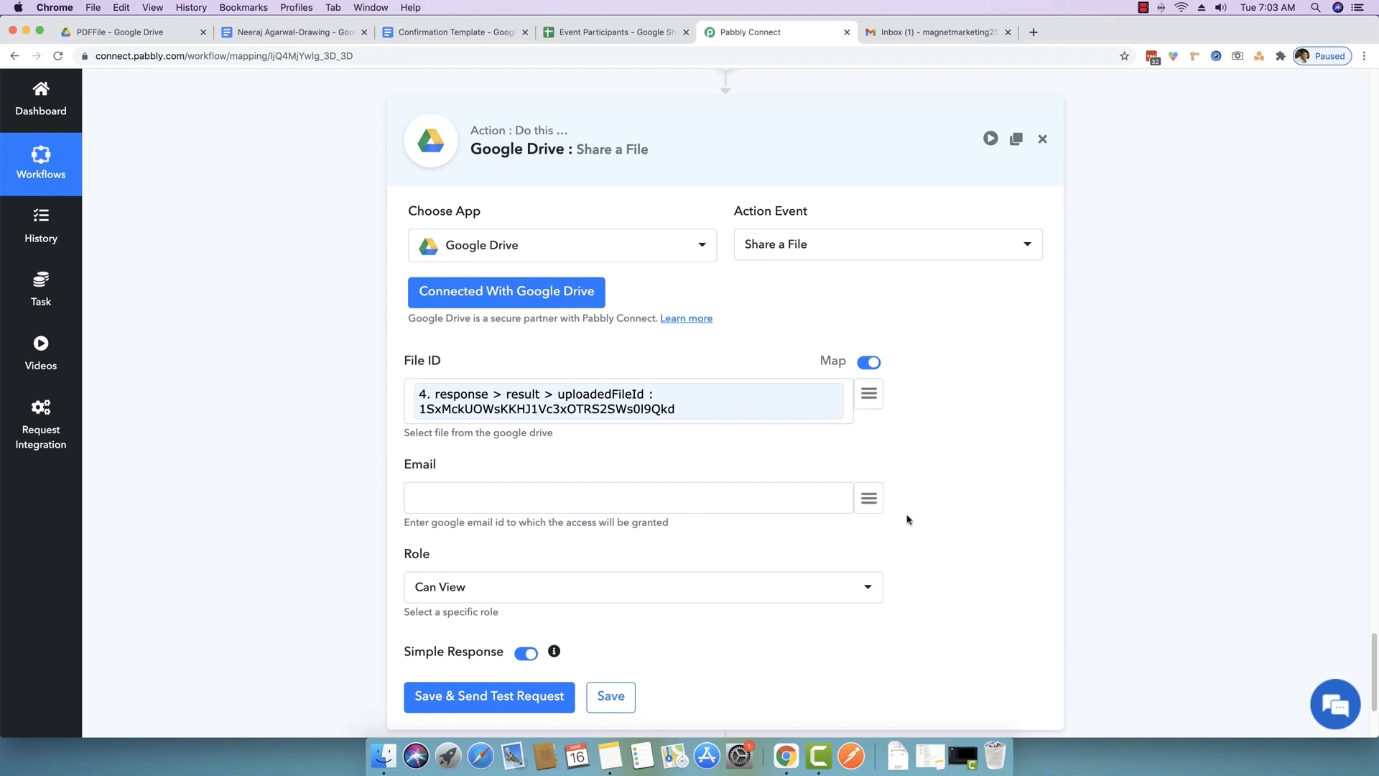
- Map the trigger's Participant Email into the Email field
click(874, 506)
click(870, 503)
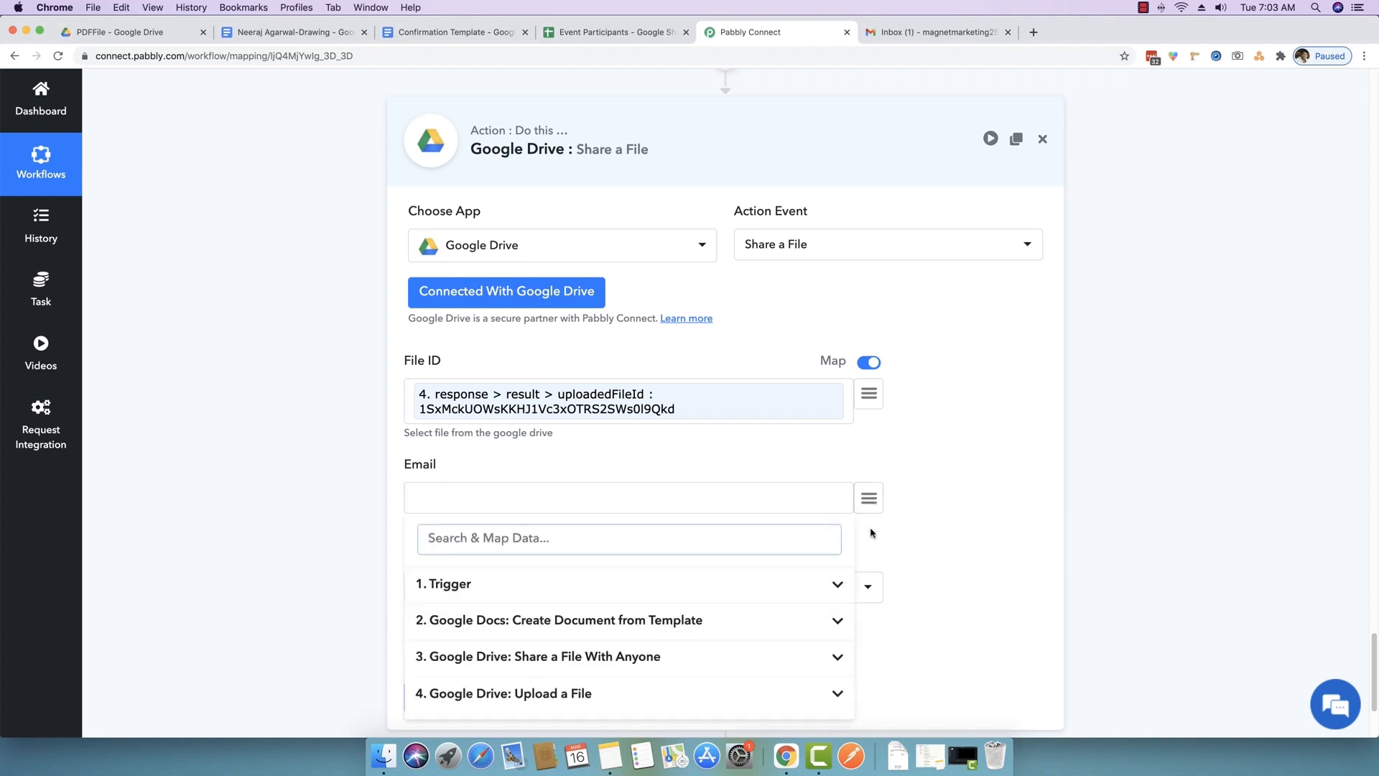
click(837, 585)
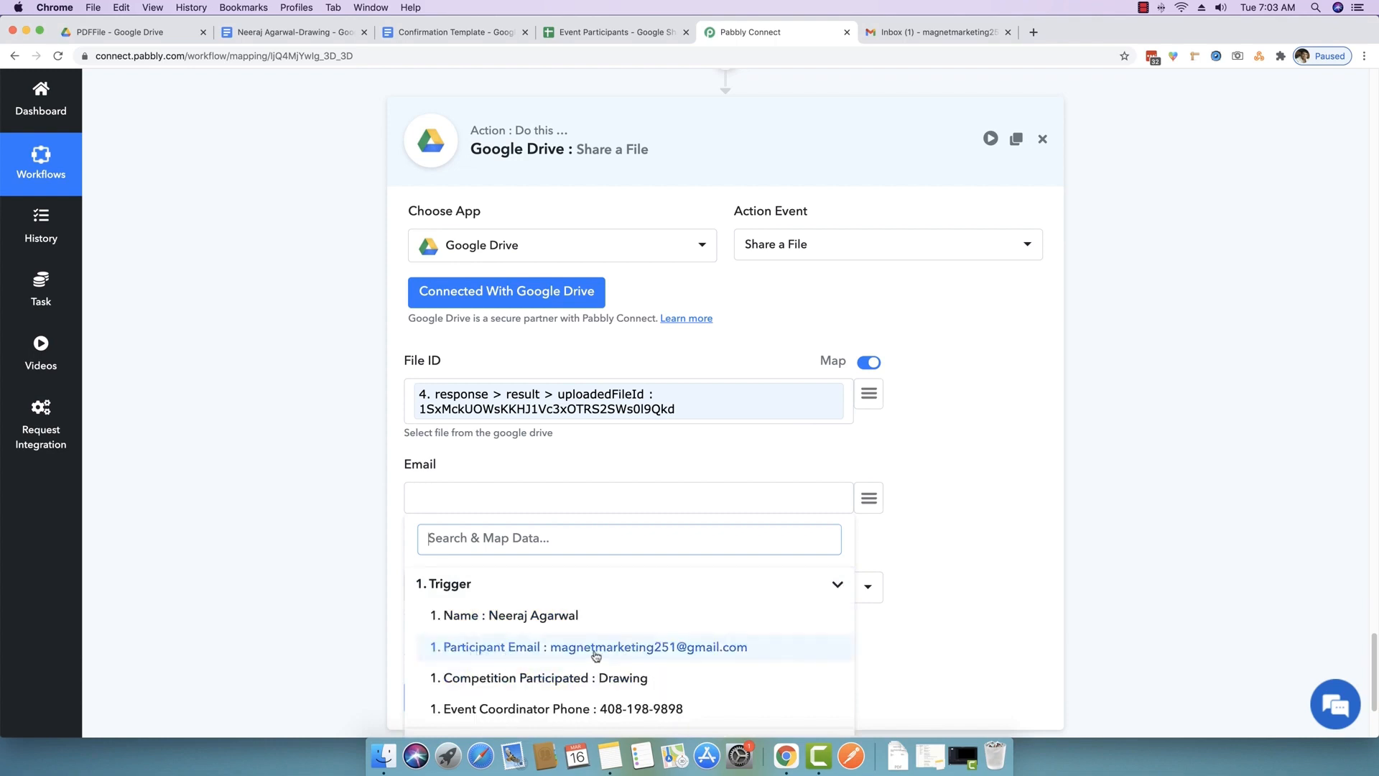
click(699, 653)
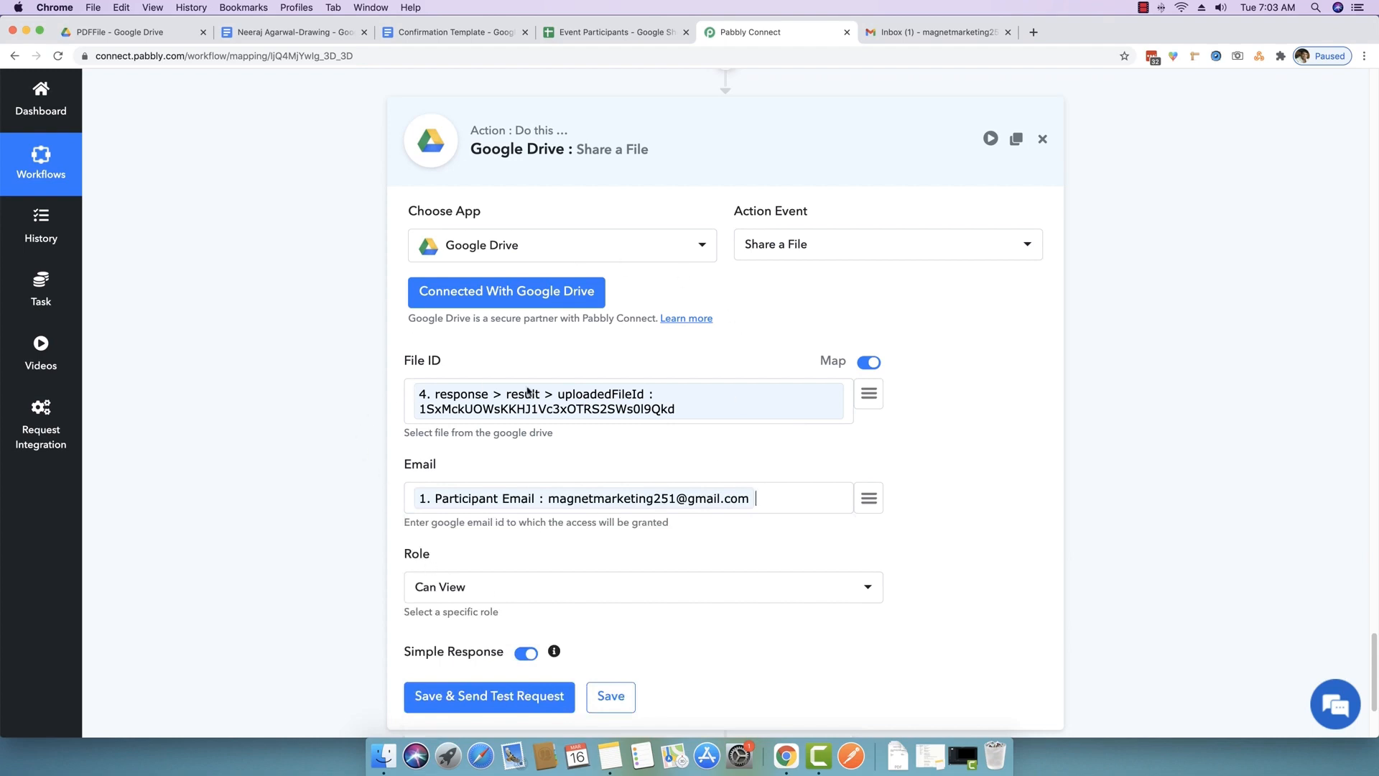
- Set the share role to Can Edit
click(487, 591)
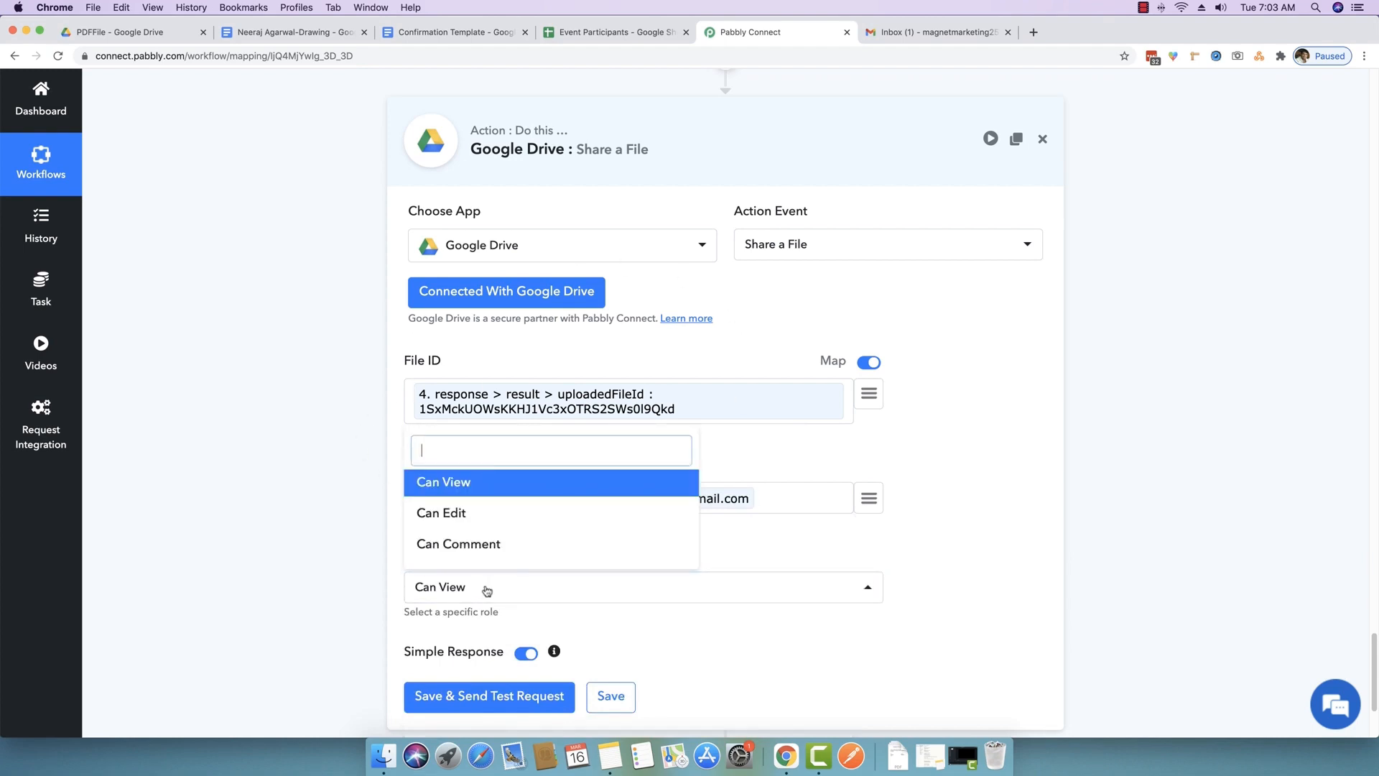
click(442, 515)
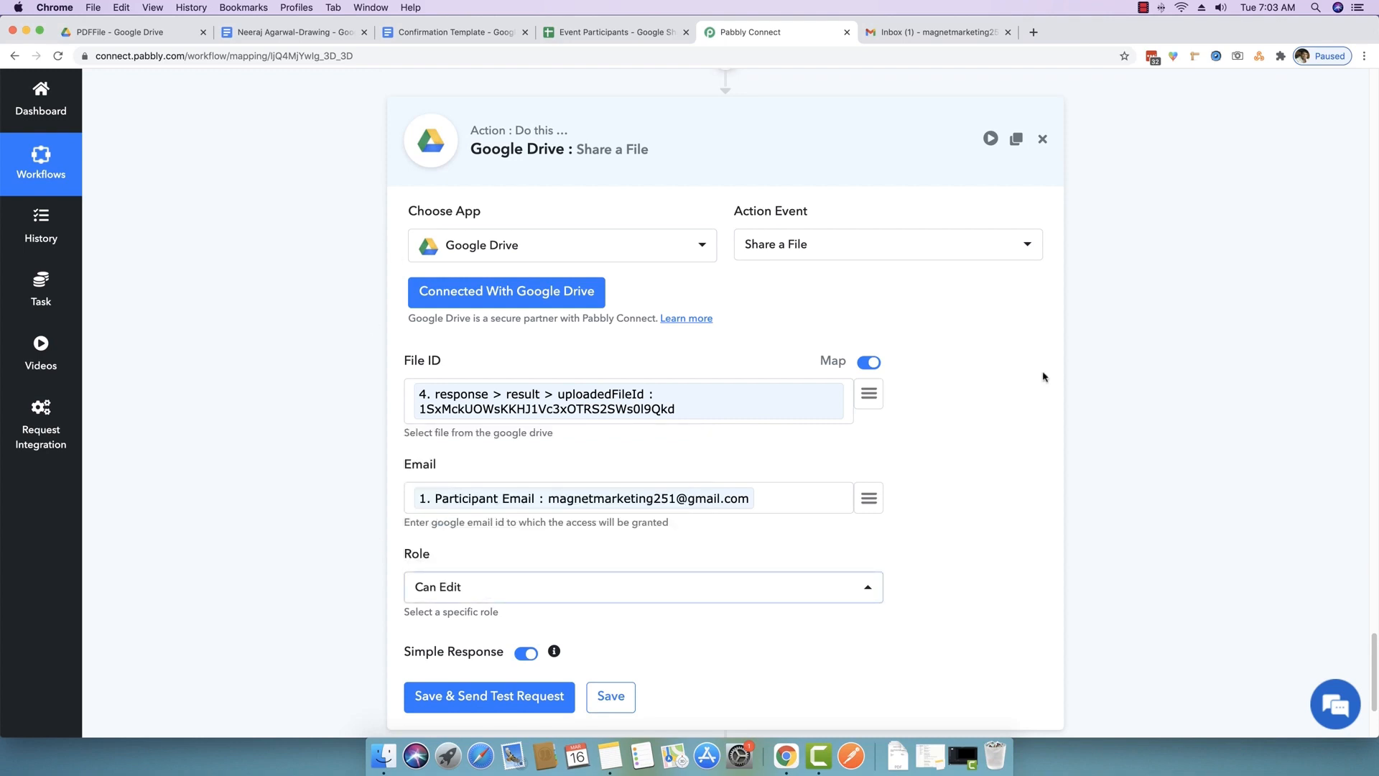
scroll(920, 622, down, 3)
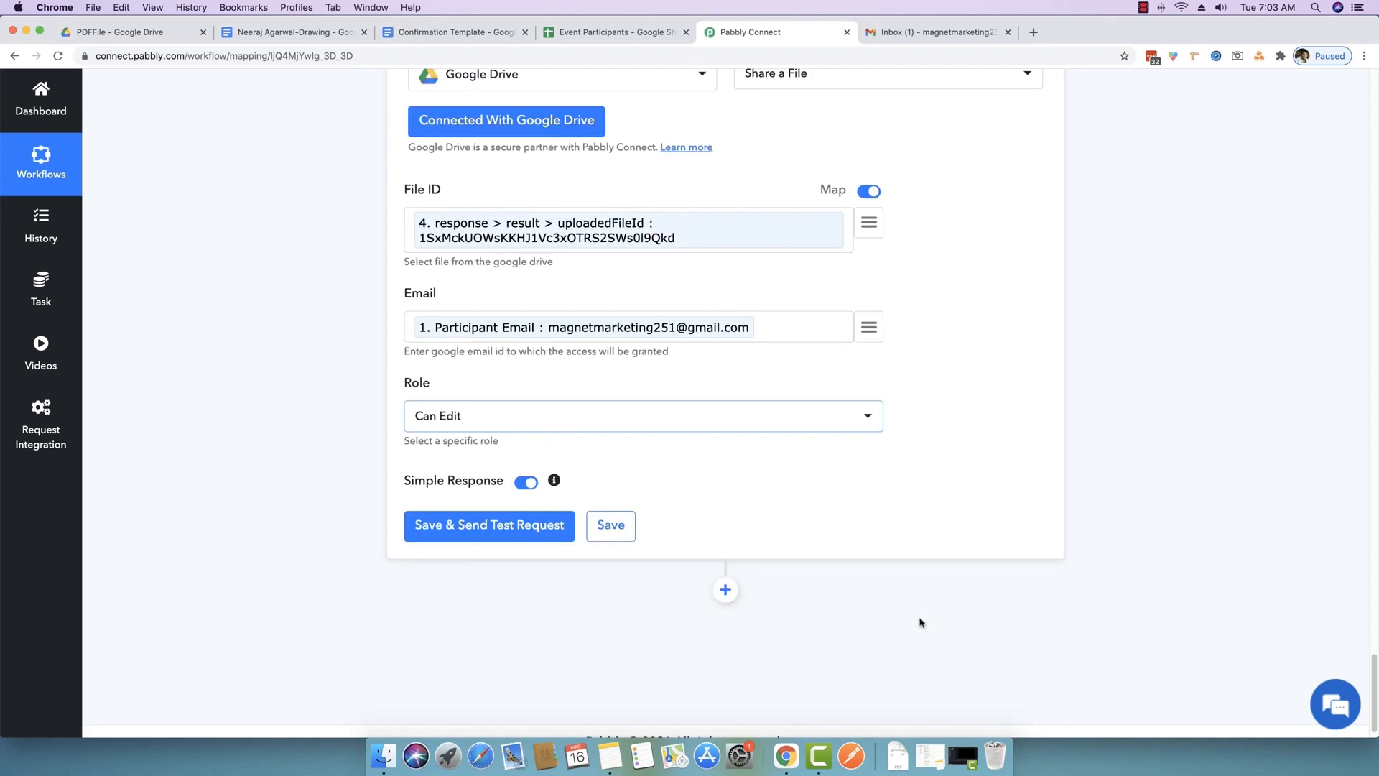
click(943, 32)
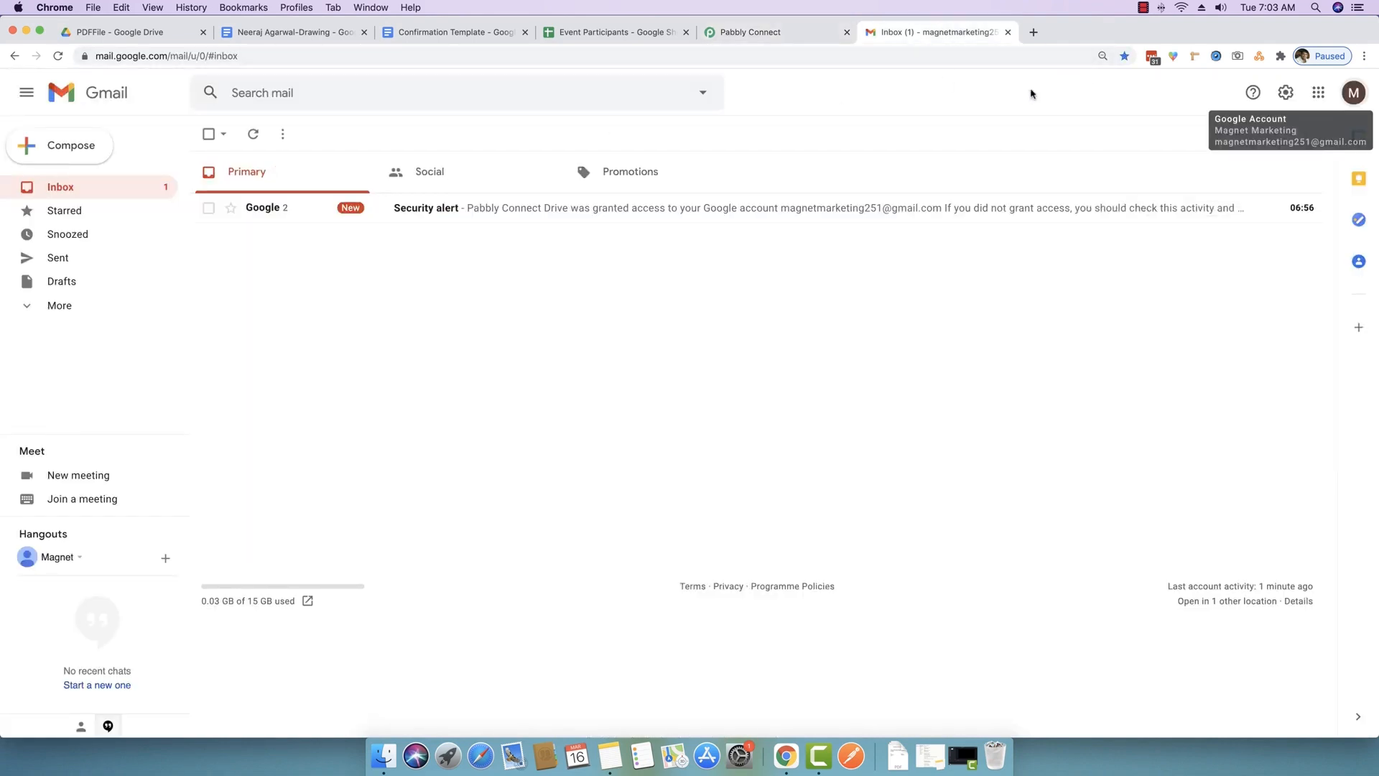
- Zoom the Gmail page in two steps via the browser menu
click(1364, 55)
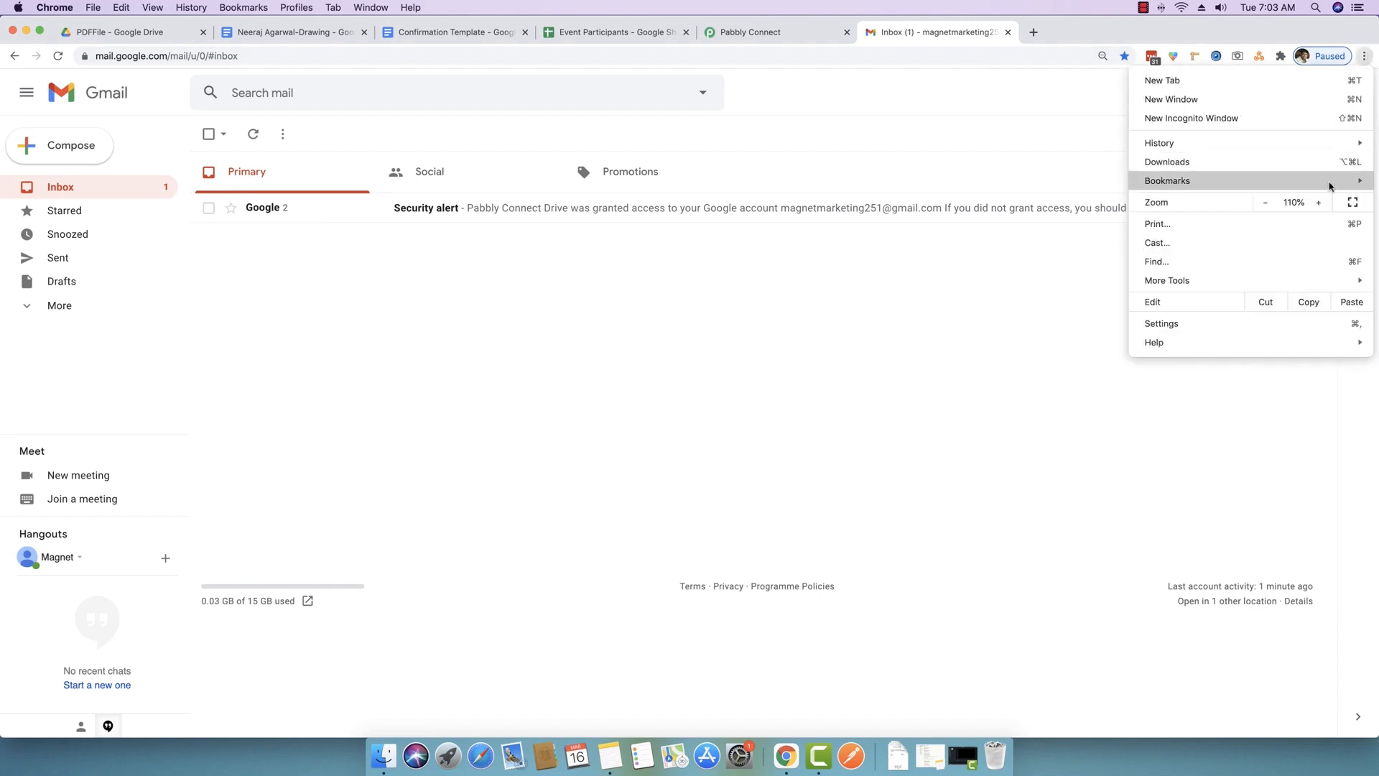
click(1319, 202)
click(1319, 202)
click(822, 415)
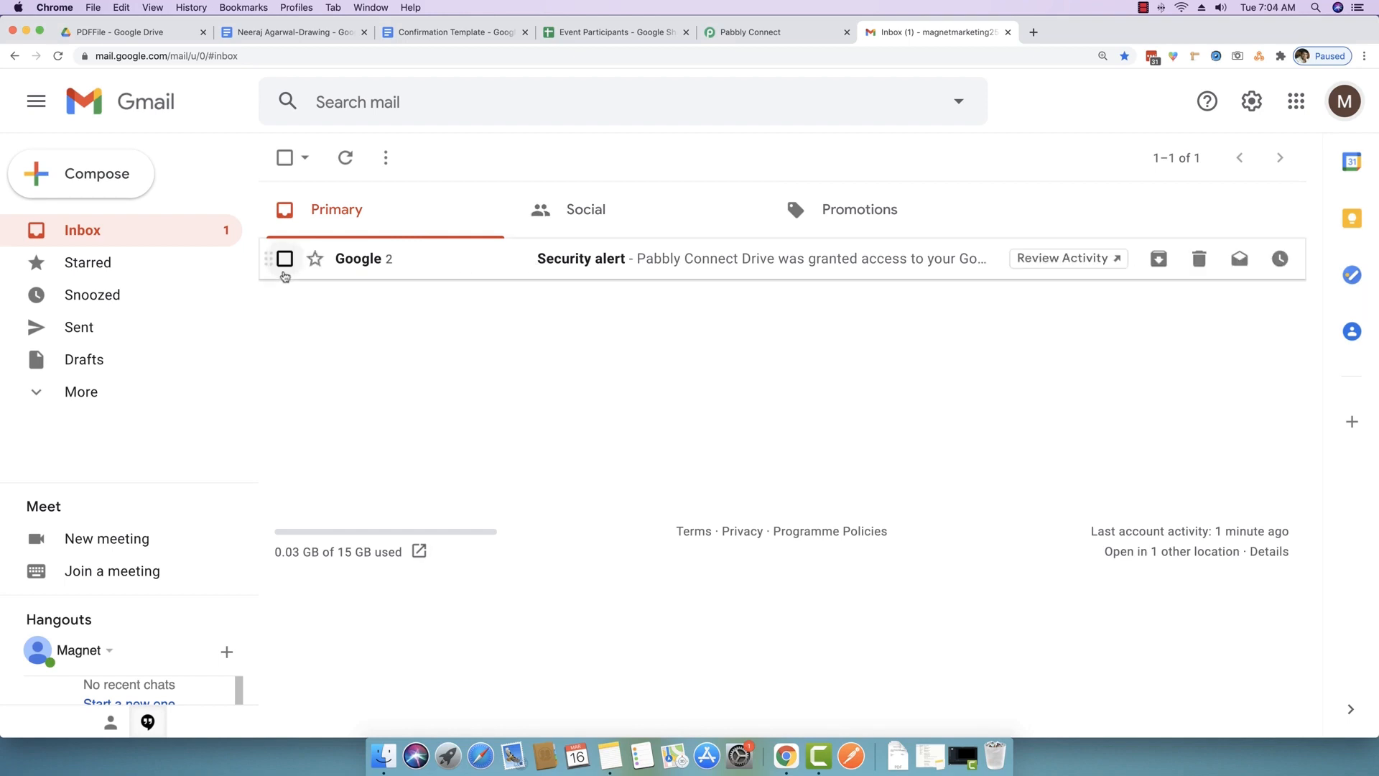
- Delete the Google security alert email, leaving the Primary inbox empty
click(285, 259)
click(434, 159)
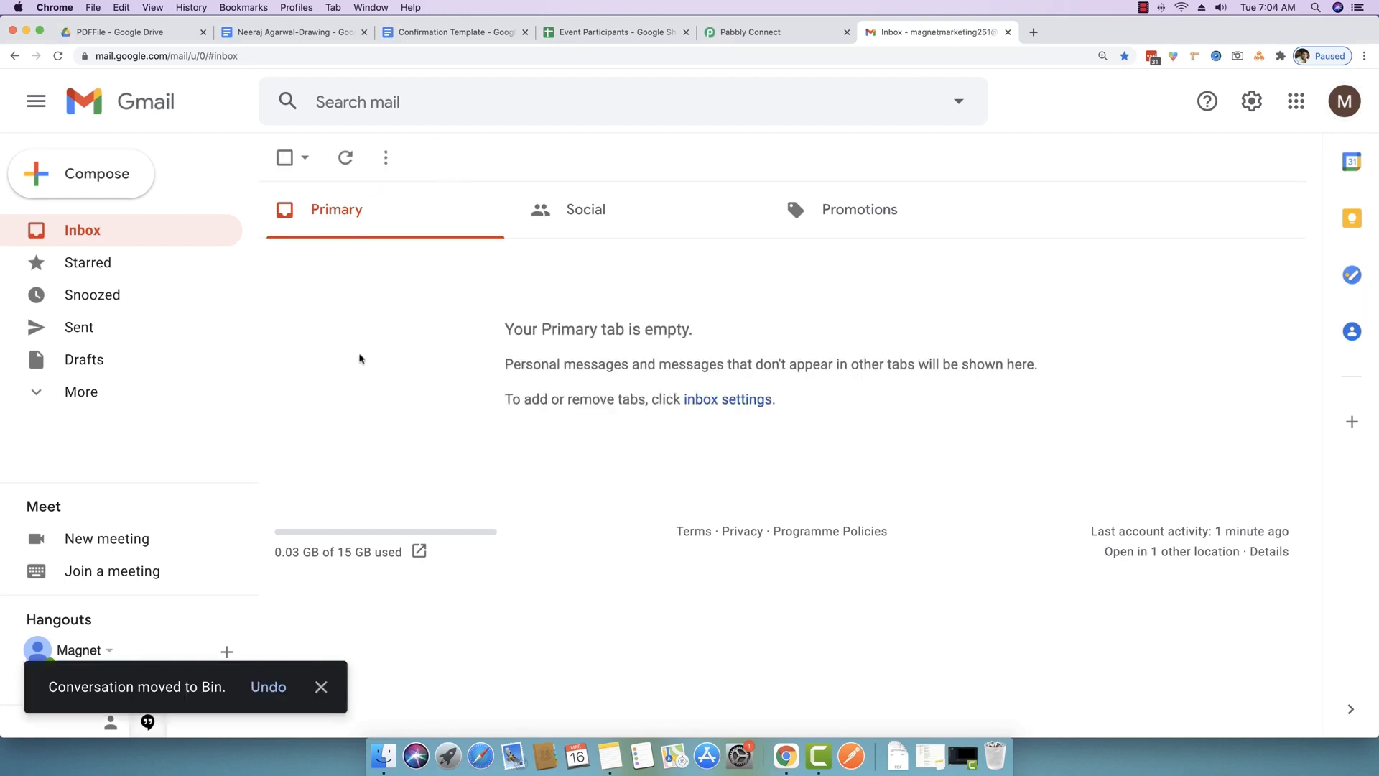
click(747, 36)
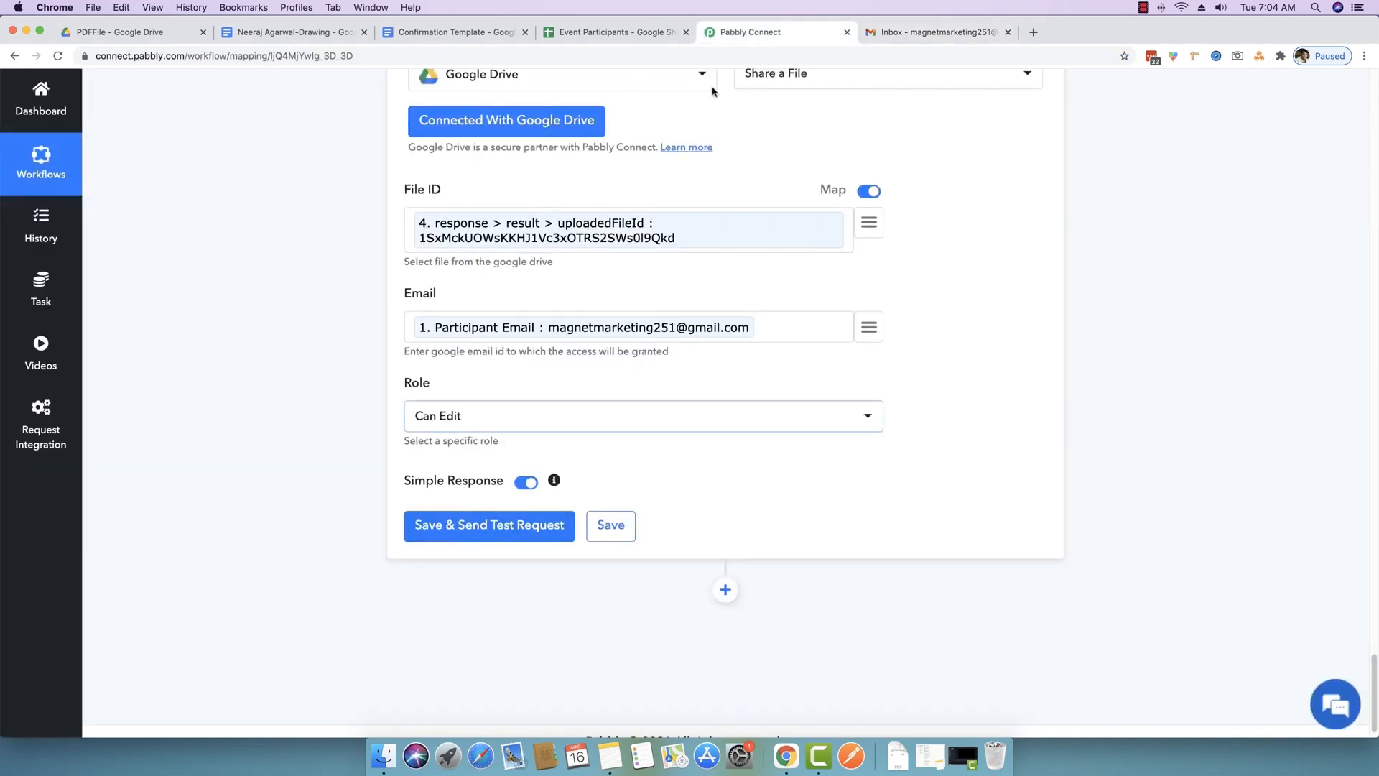
- Test the Share a File step and check Gmail for the Drawing PDF share notification
click(493, 538)
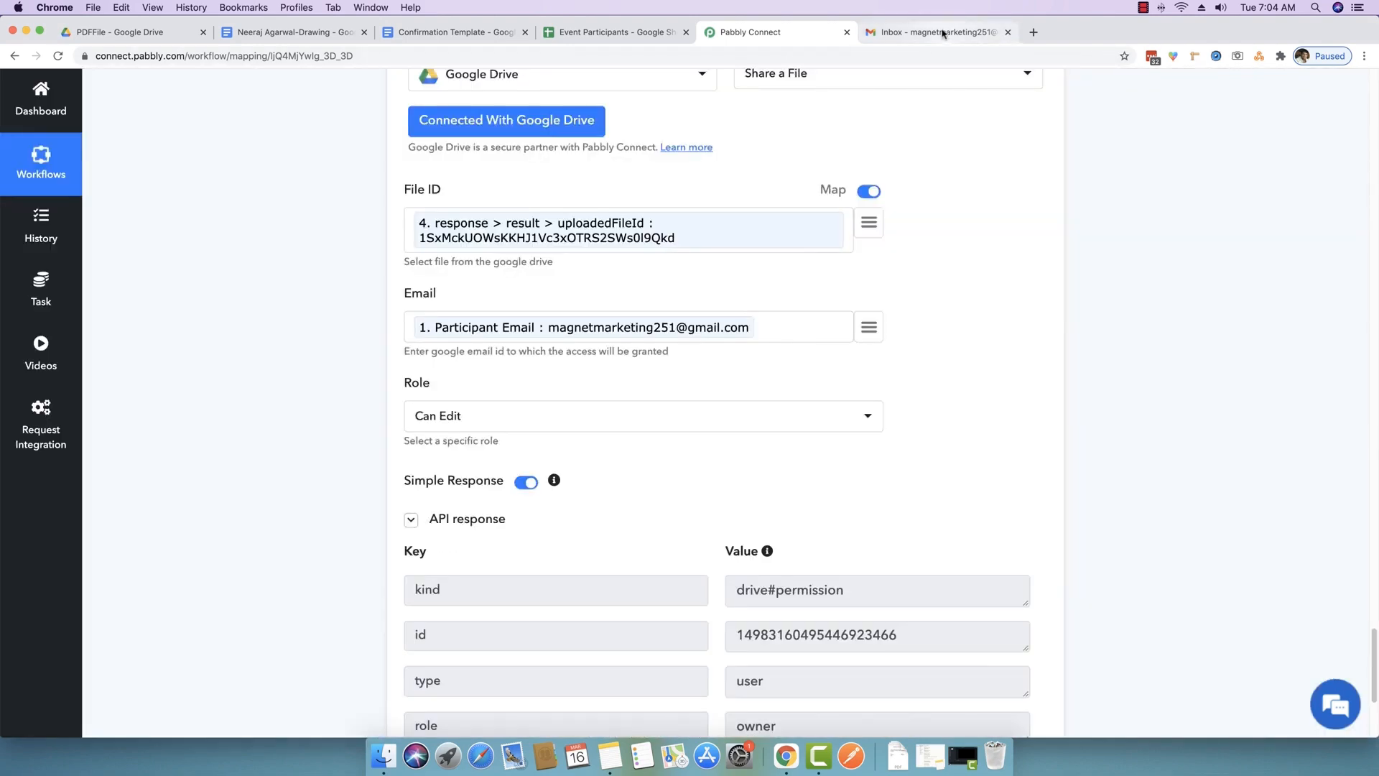
click(943, 32)
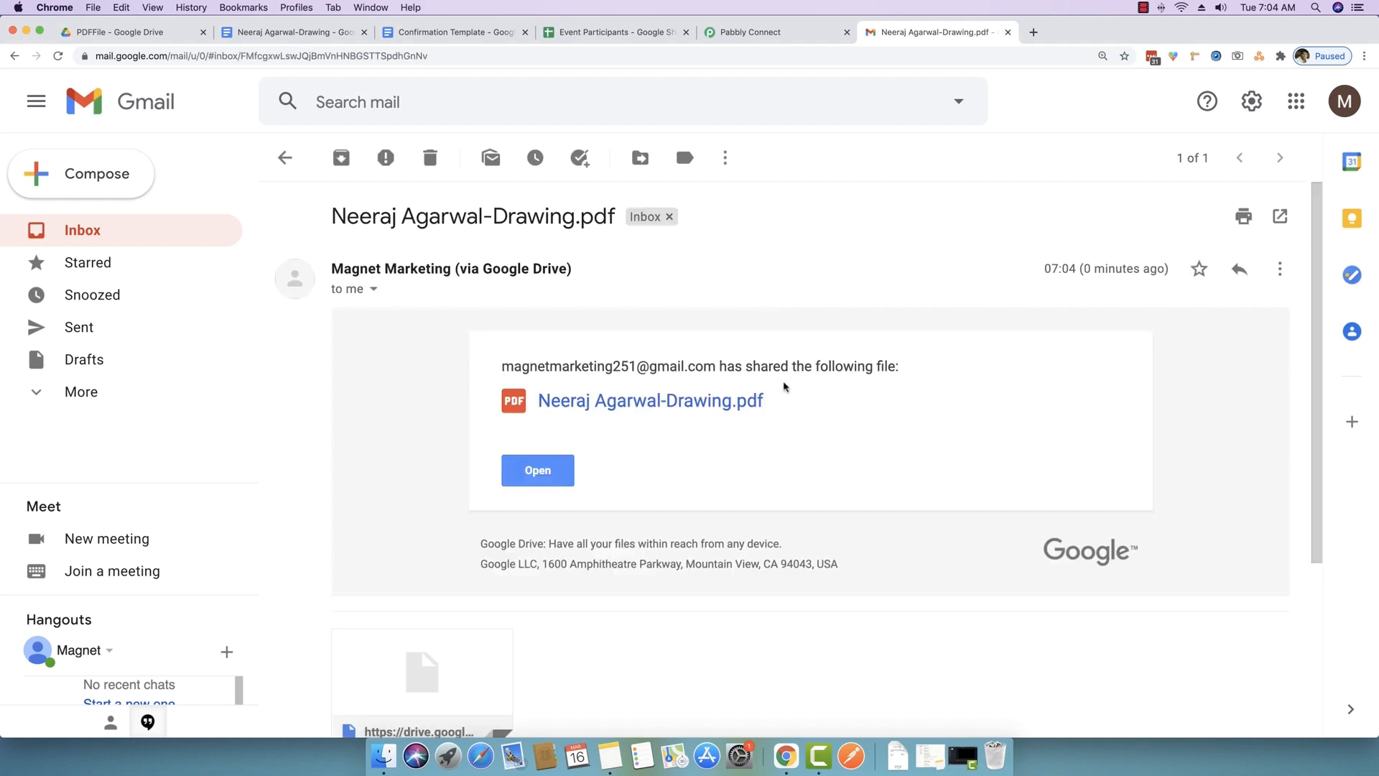
- Preview the shared Drawing confirmation letter PDF from the Gmail notification, then return to Pabbly Connect
scroll(785, 385, down, 3)
mouse_move(481, 572)
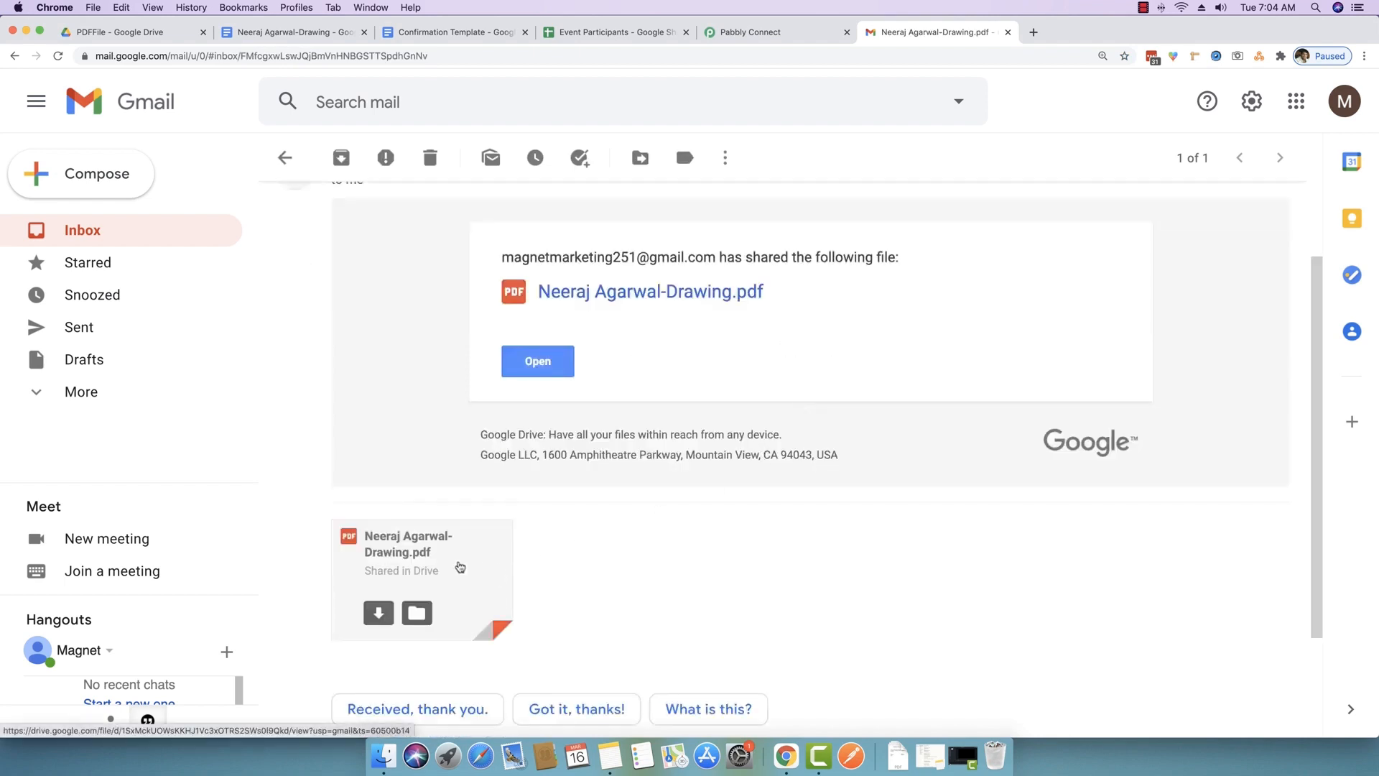
click(494, 557)
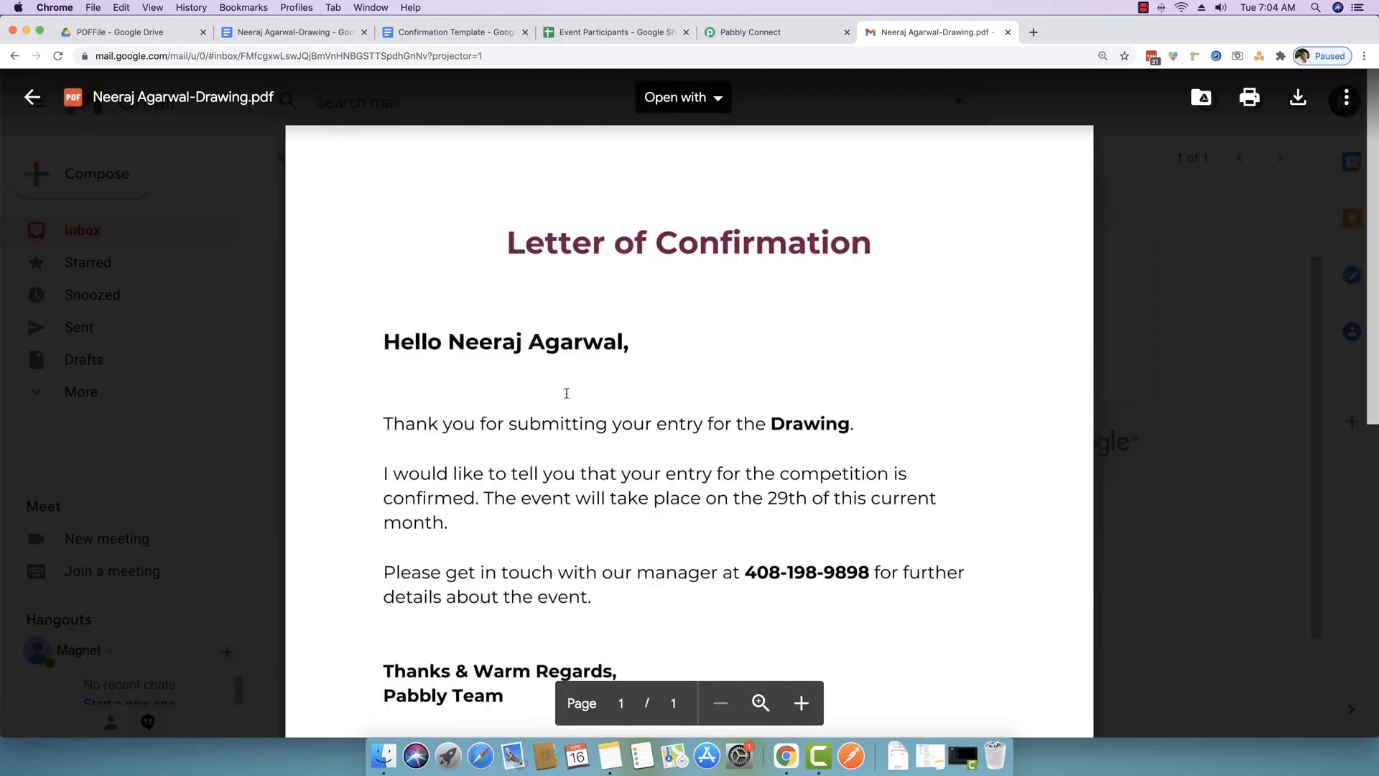
scroll(557, 485, down, 2)
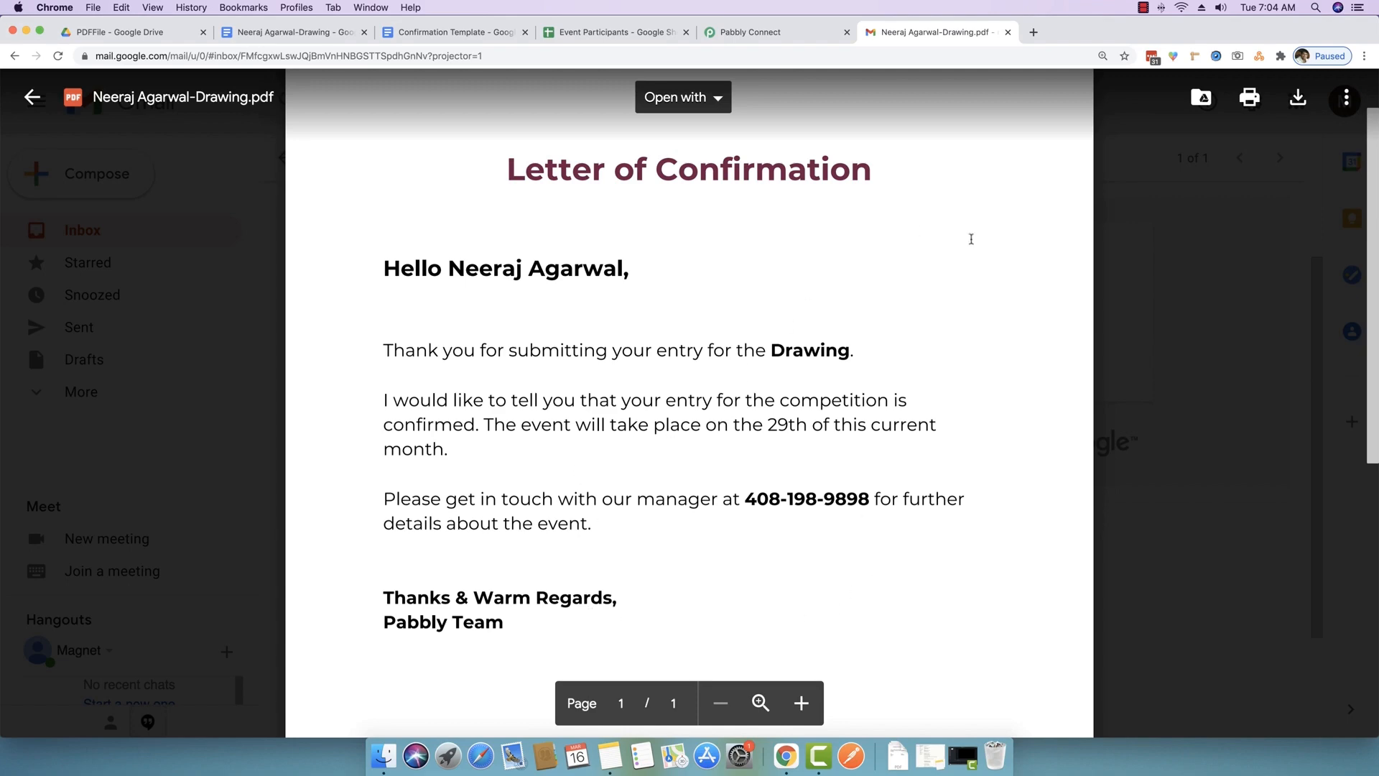
click(1193, 362)
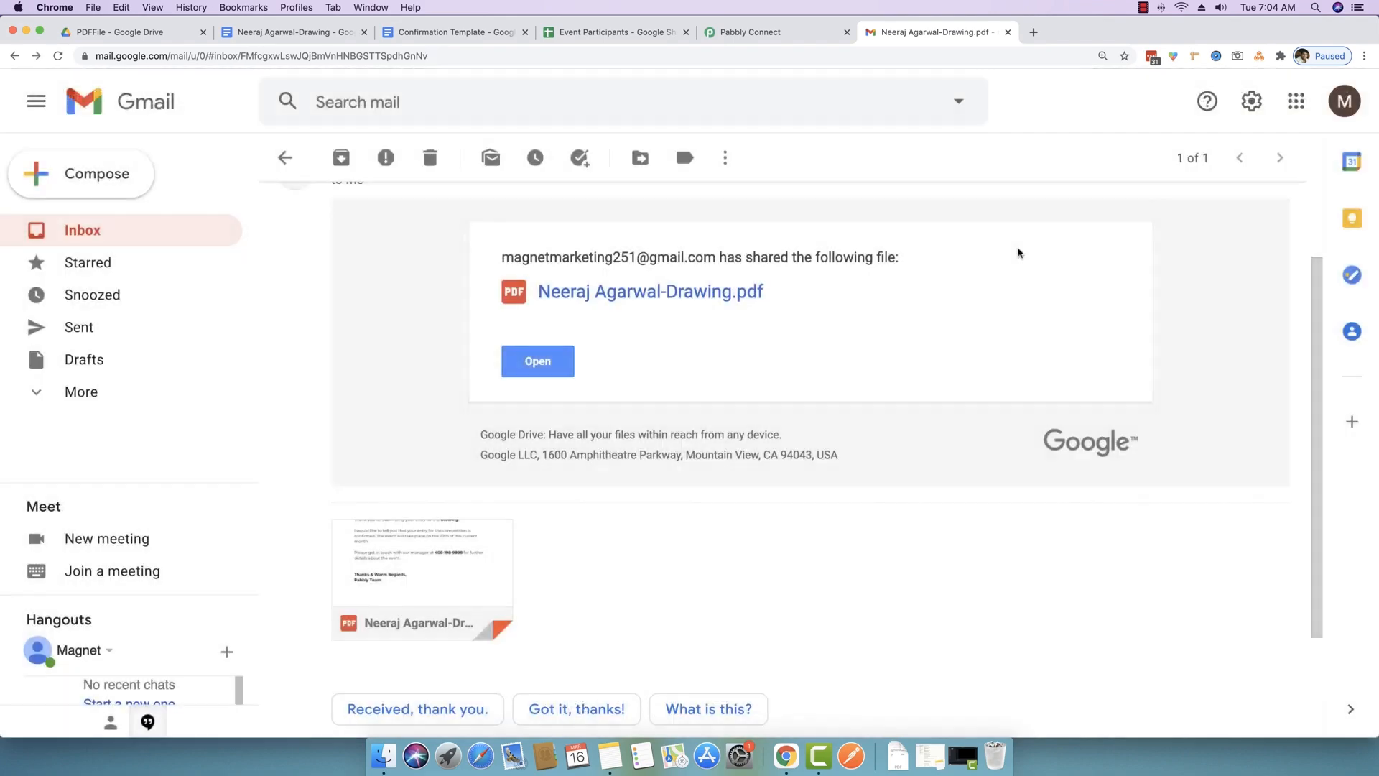
click(793, 37)
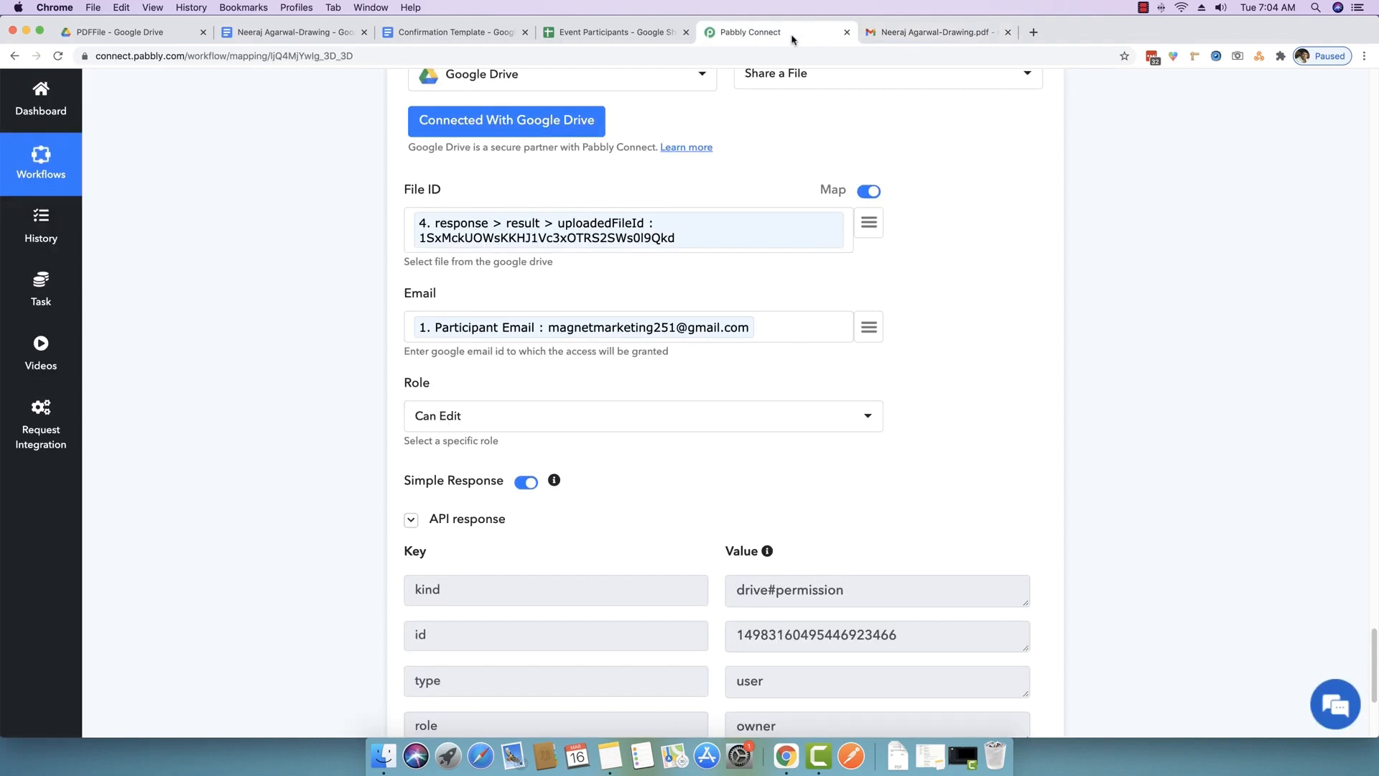
scroll(845, 125, up, 2)
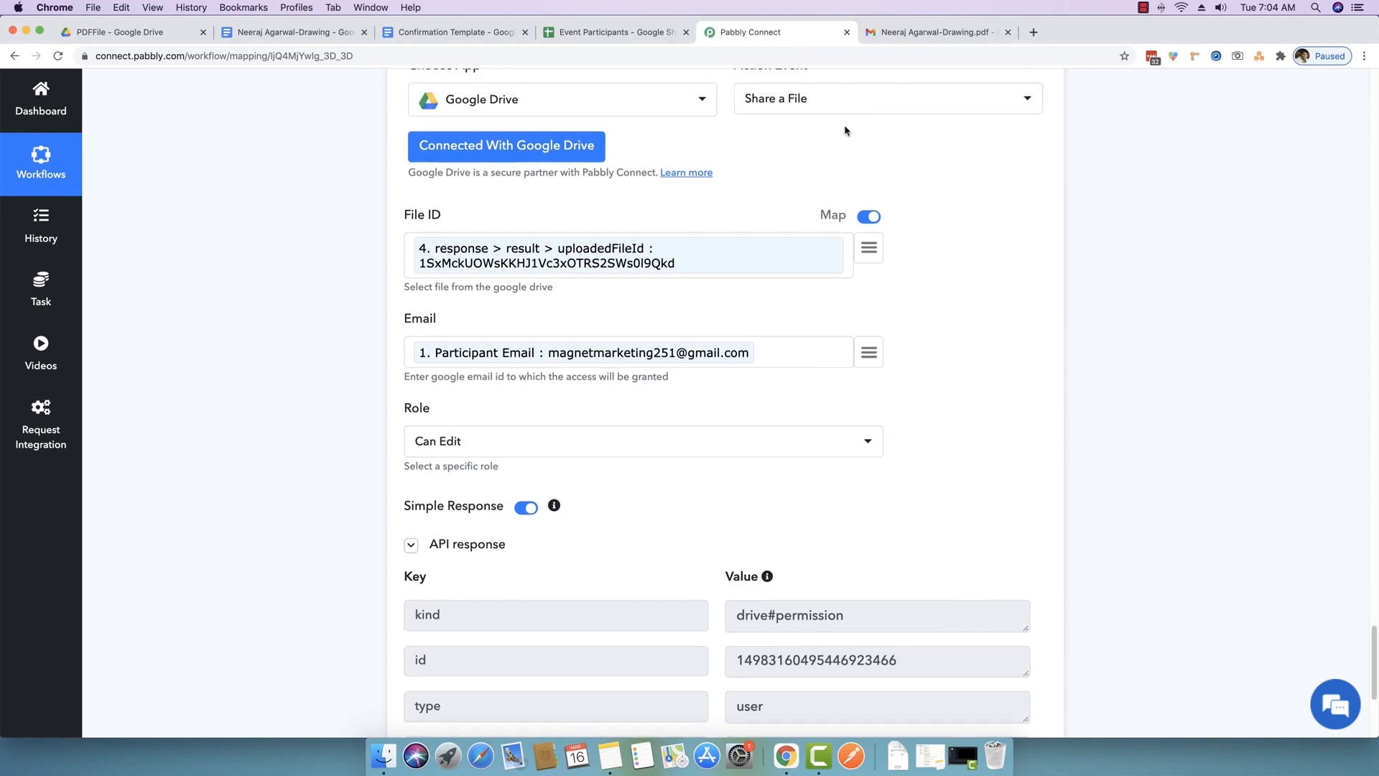
click(796, 127)
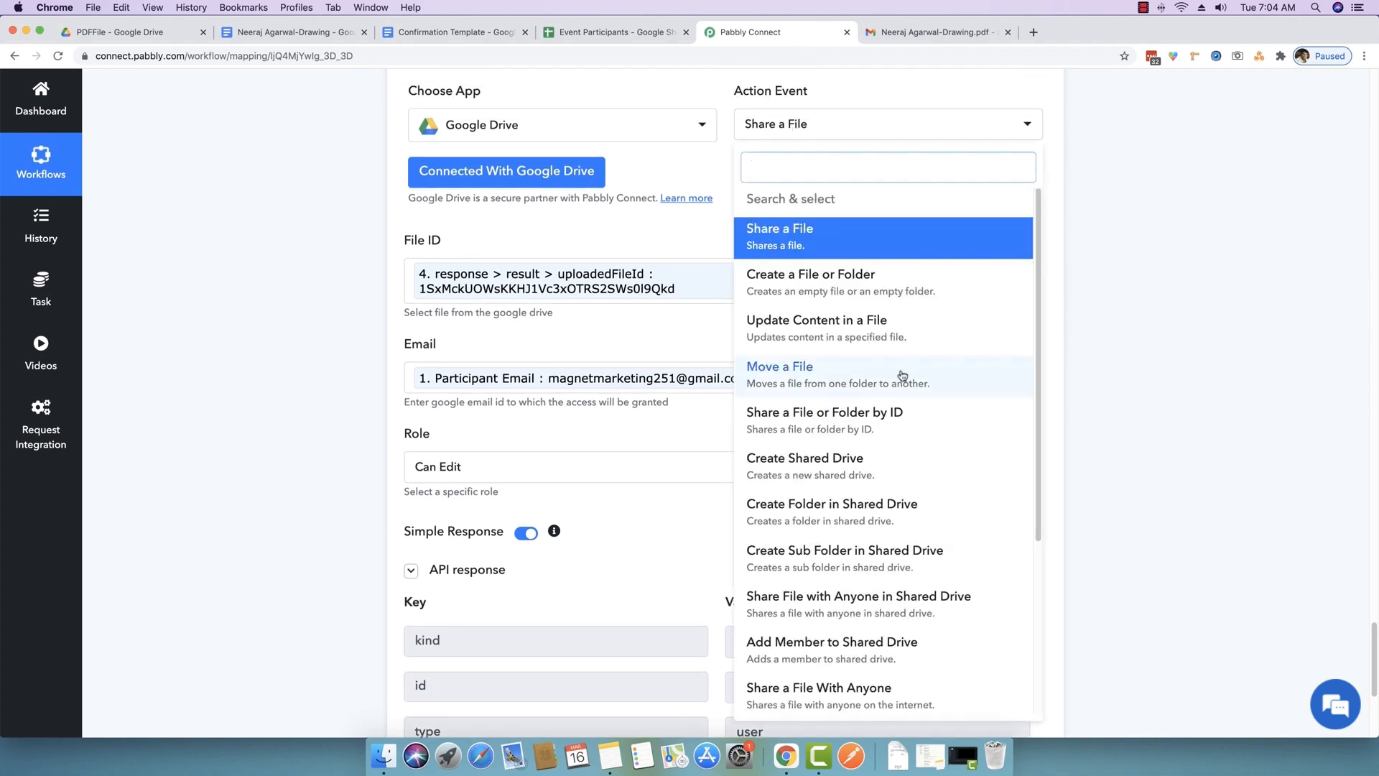
scroll(823, 388, down, 2)
scroll(795, 599, down, 3)
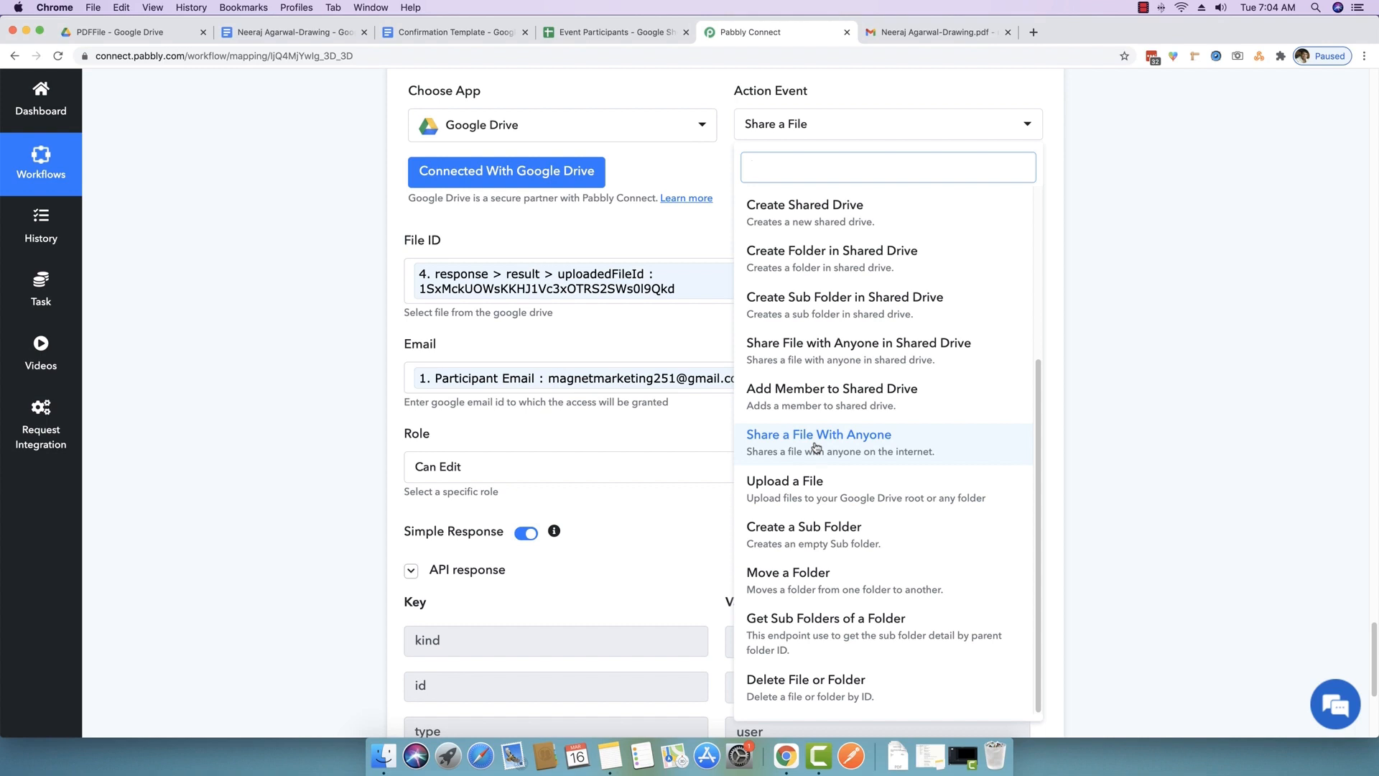
click(344, 287)
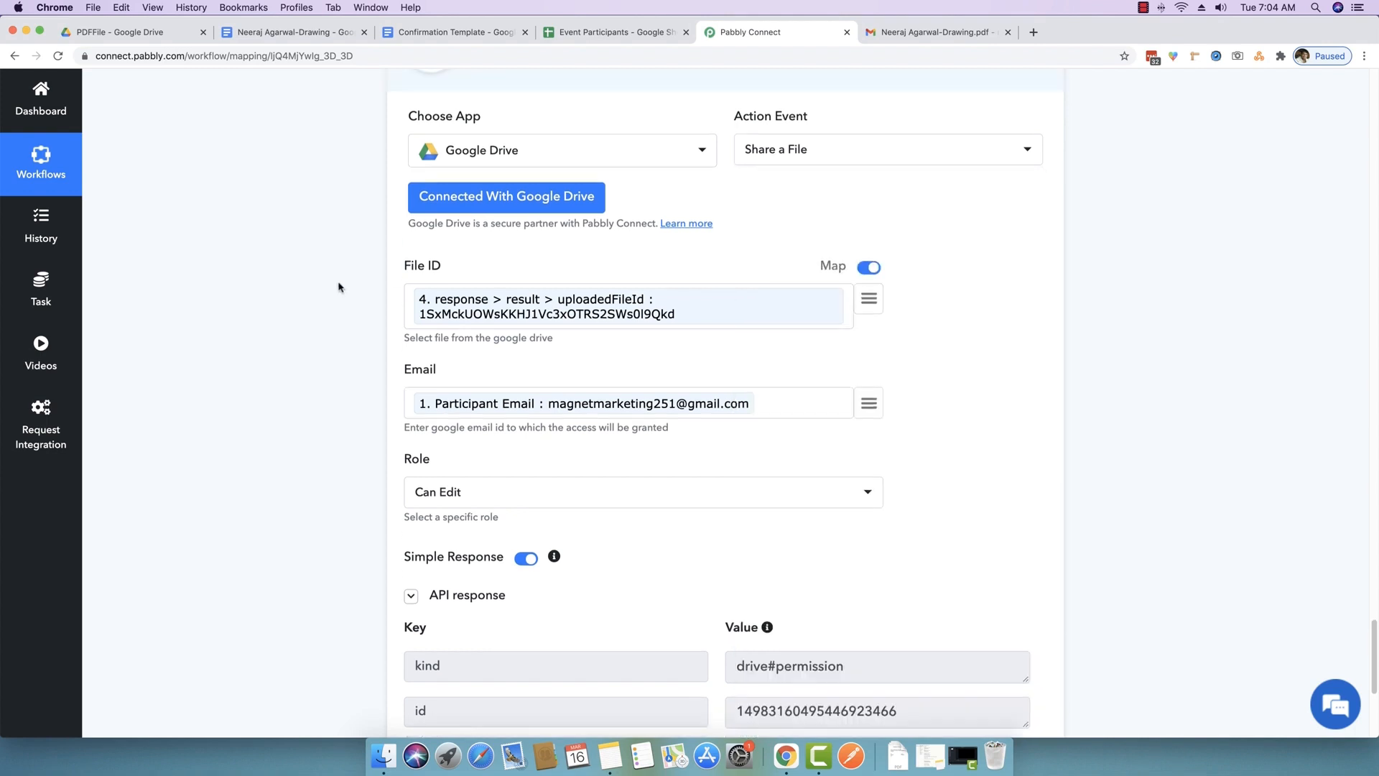
scroll(363, 283, up, 4)
scroll(333, 398, down, 3)
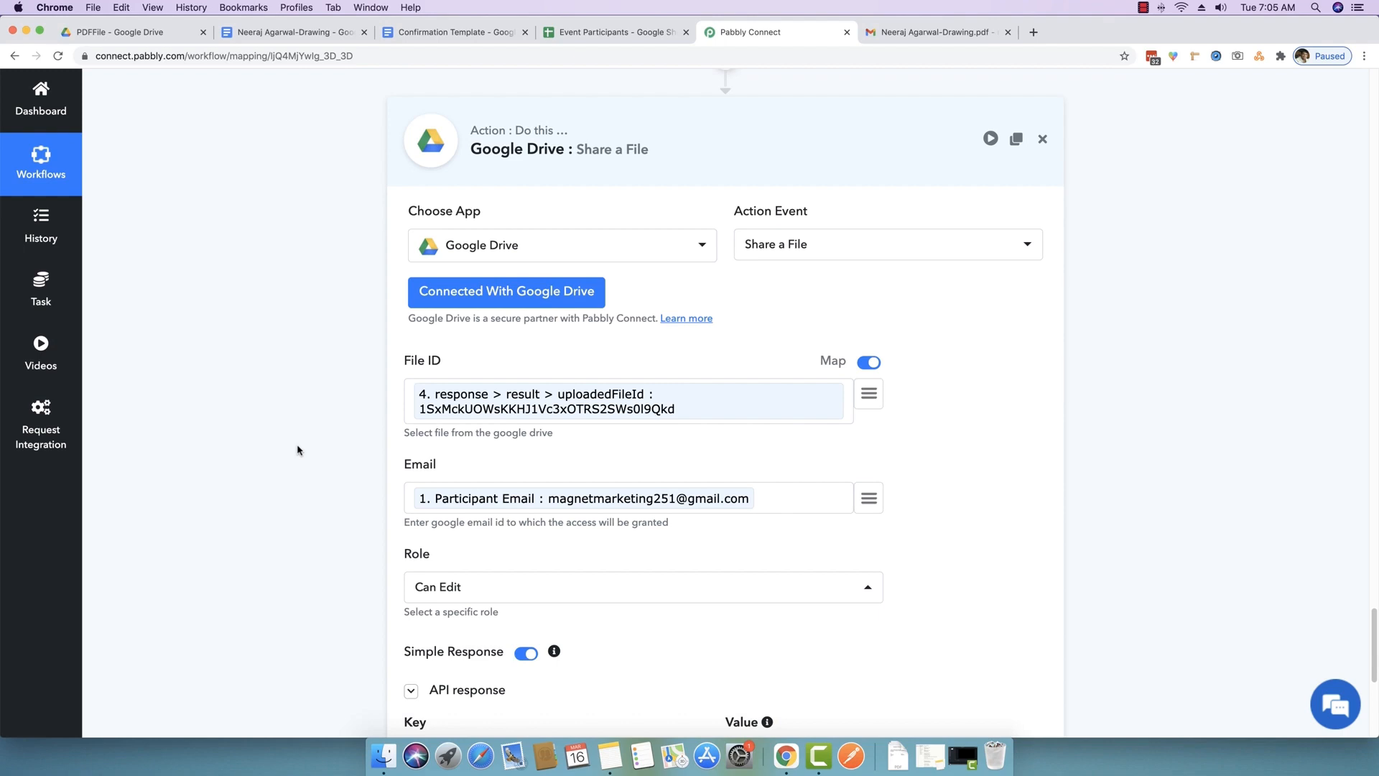
- Add a new step after Share a File with Gmail as its app, leaving the action unchosen
scroll(299, 450, down, 4)
scroll(298, 450, up, 2)
scroll(348, 478, down, 4)
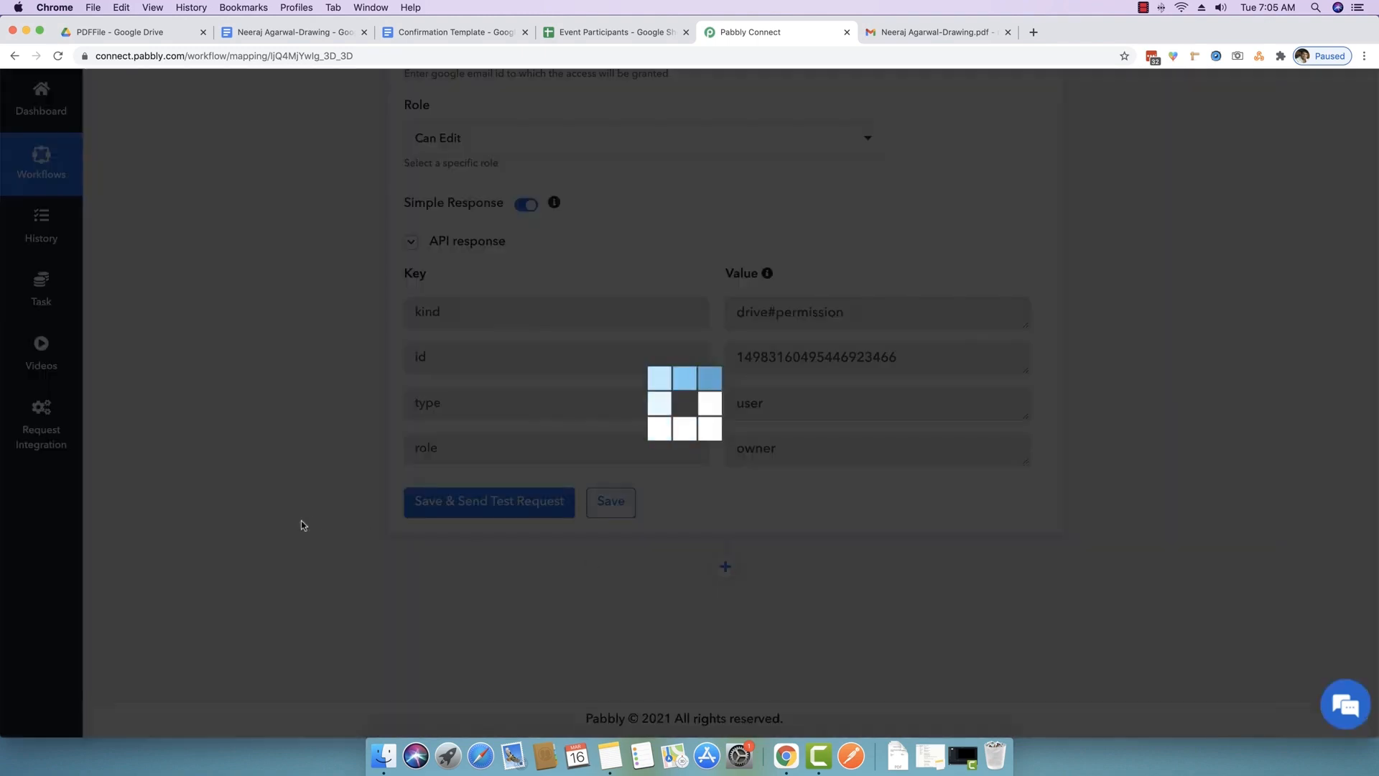
click(726, 566)
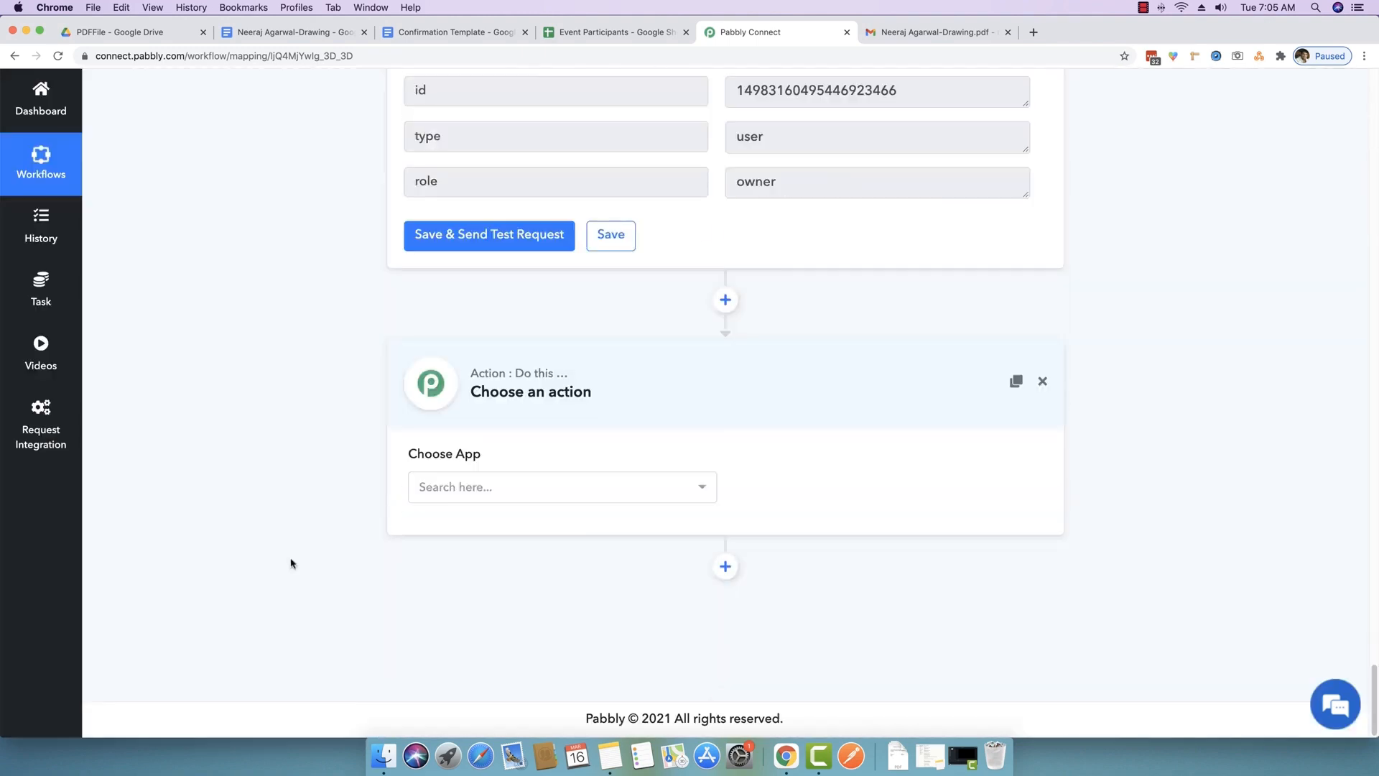
click(514, 487)
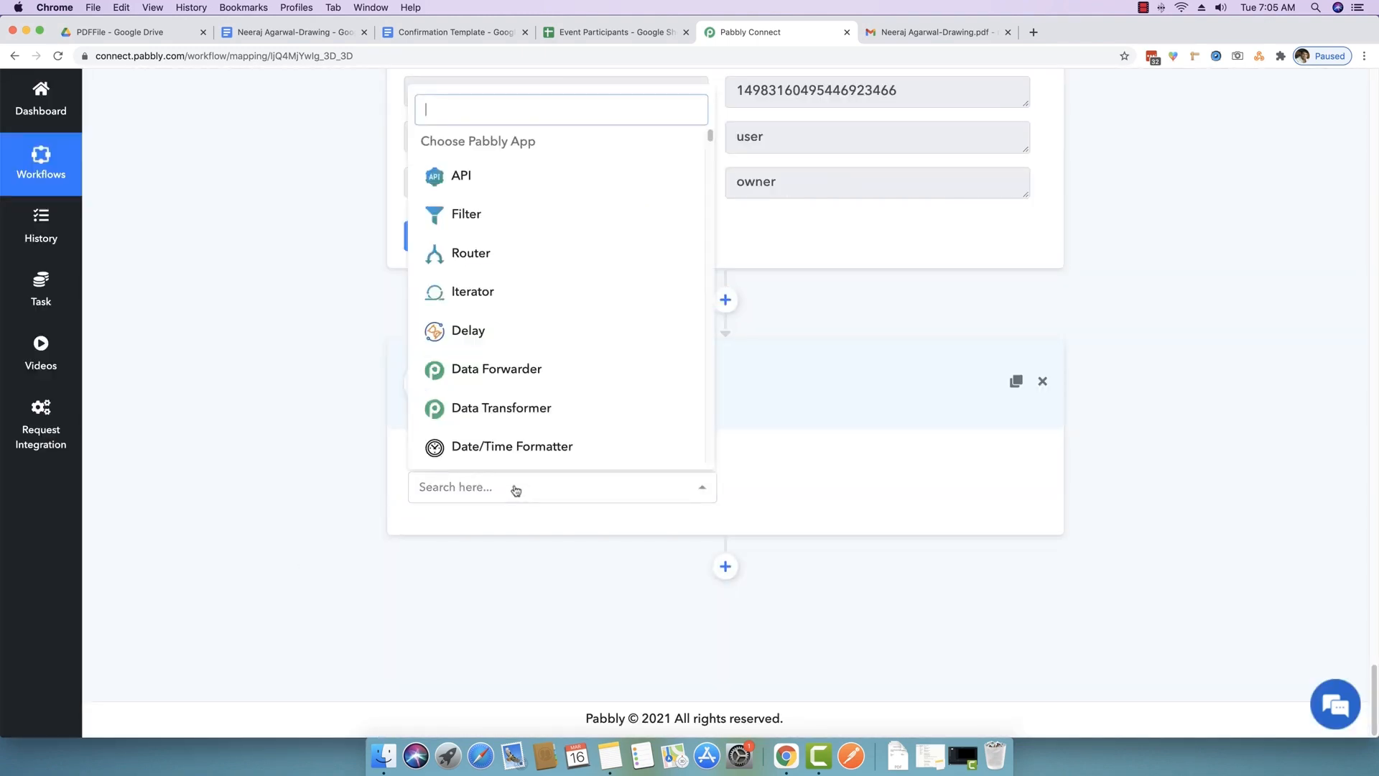
text(gmail)
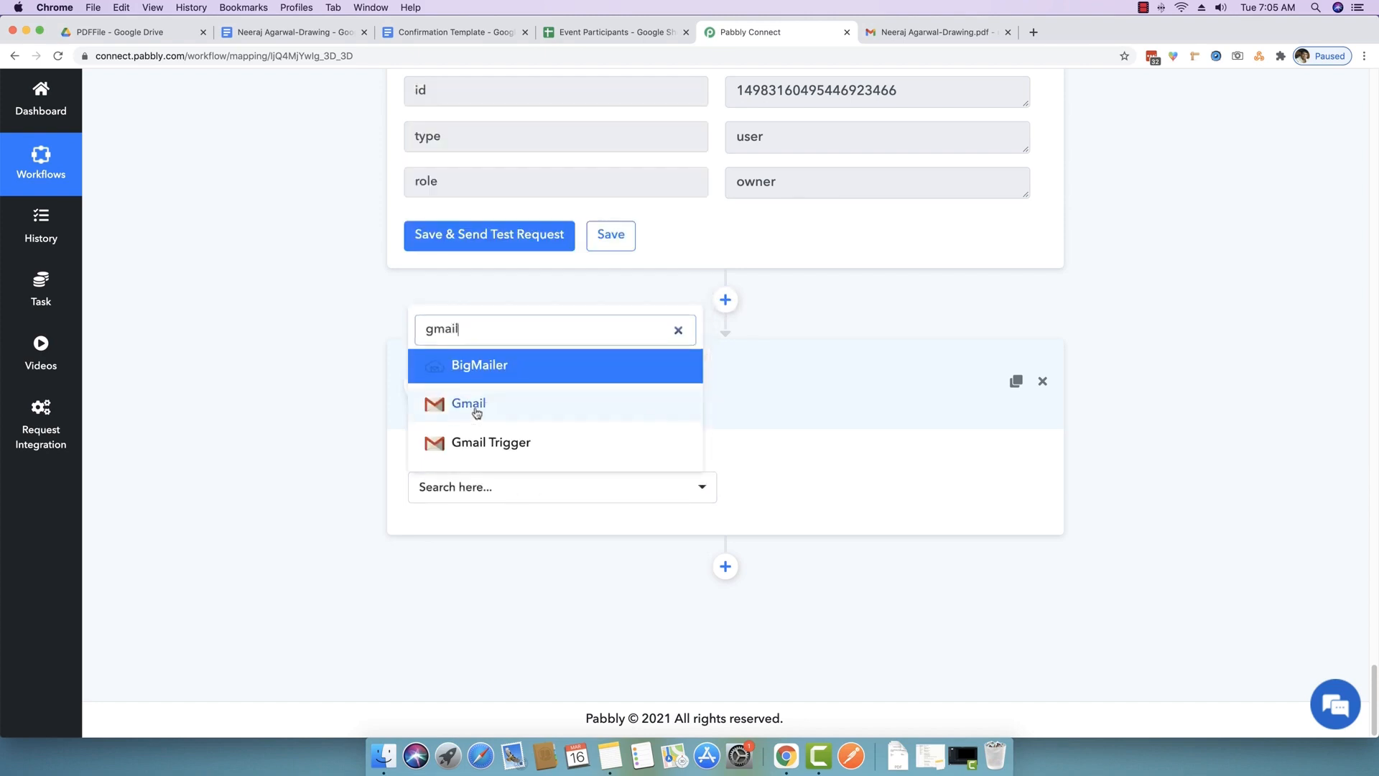
click(471, 407)
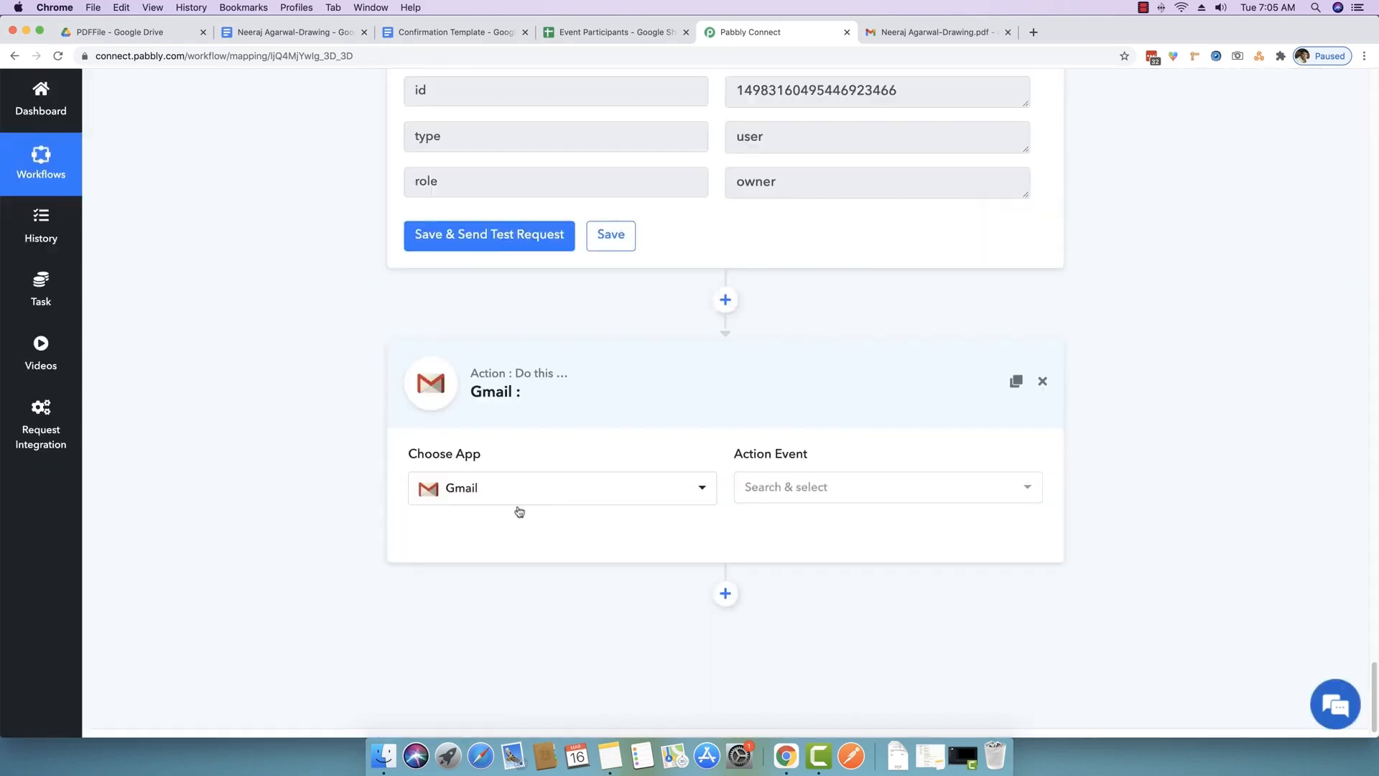
click(843, 494)
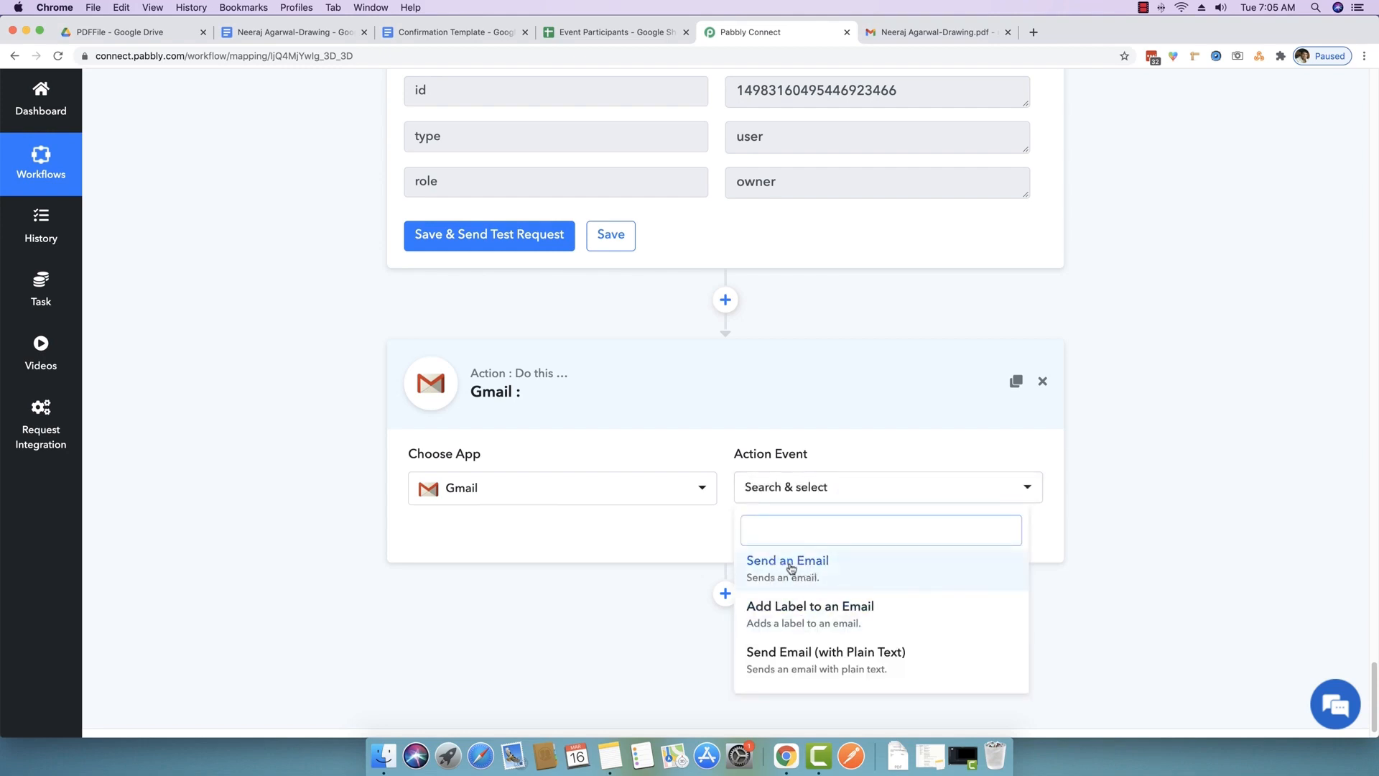
click(225, 527)
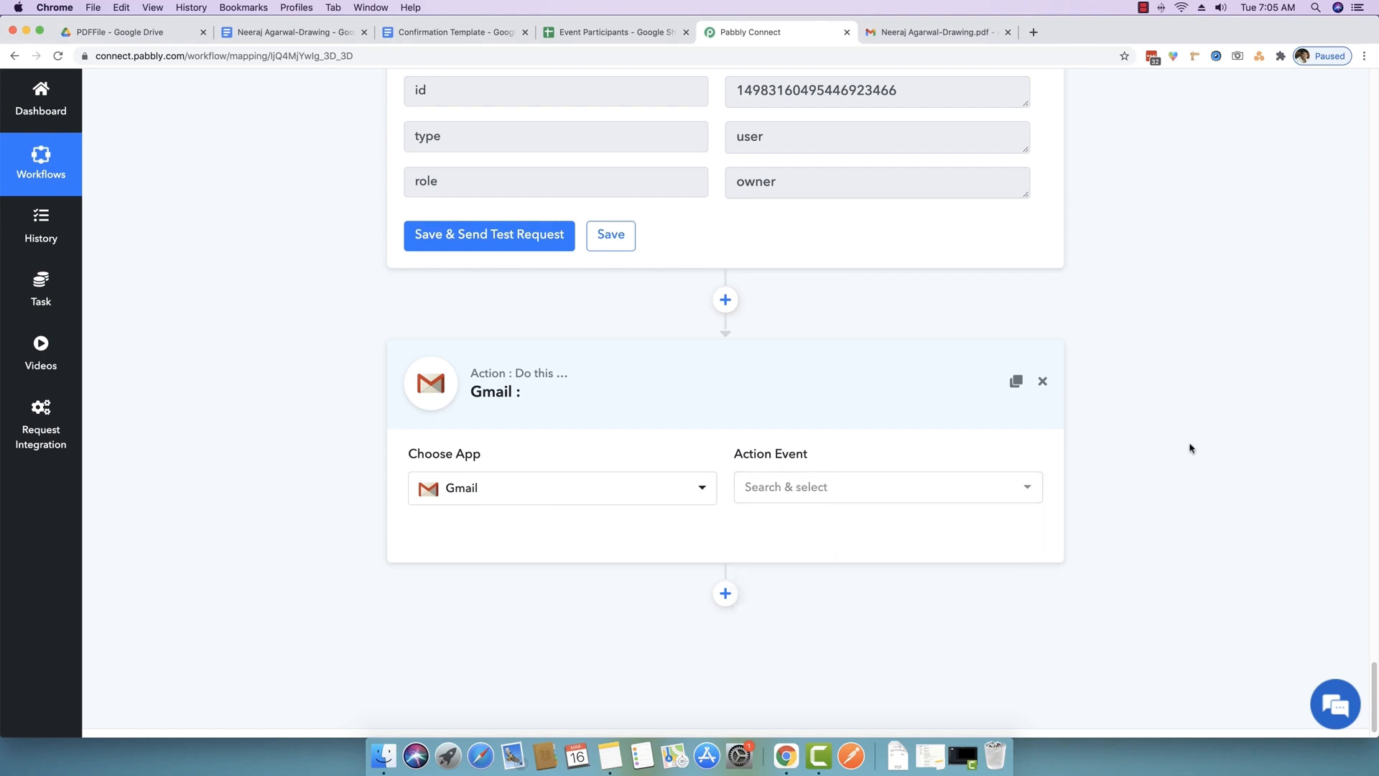
- Delete the Gmail step with 'Yes, delete it!' and save the Share a File step
click(1042, 381)
click(632, 492)
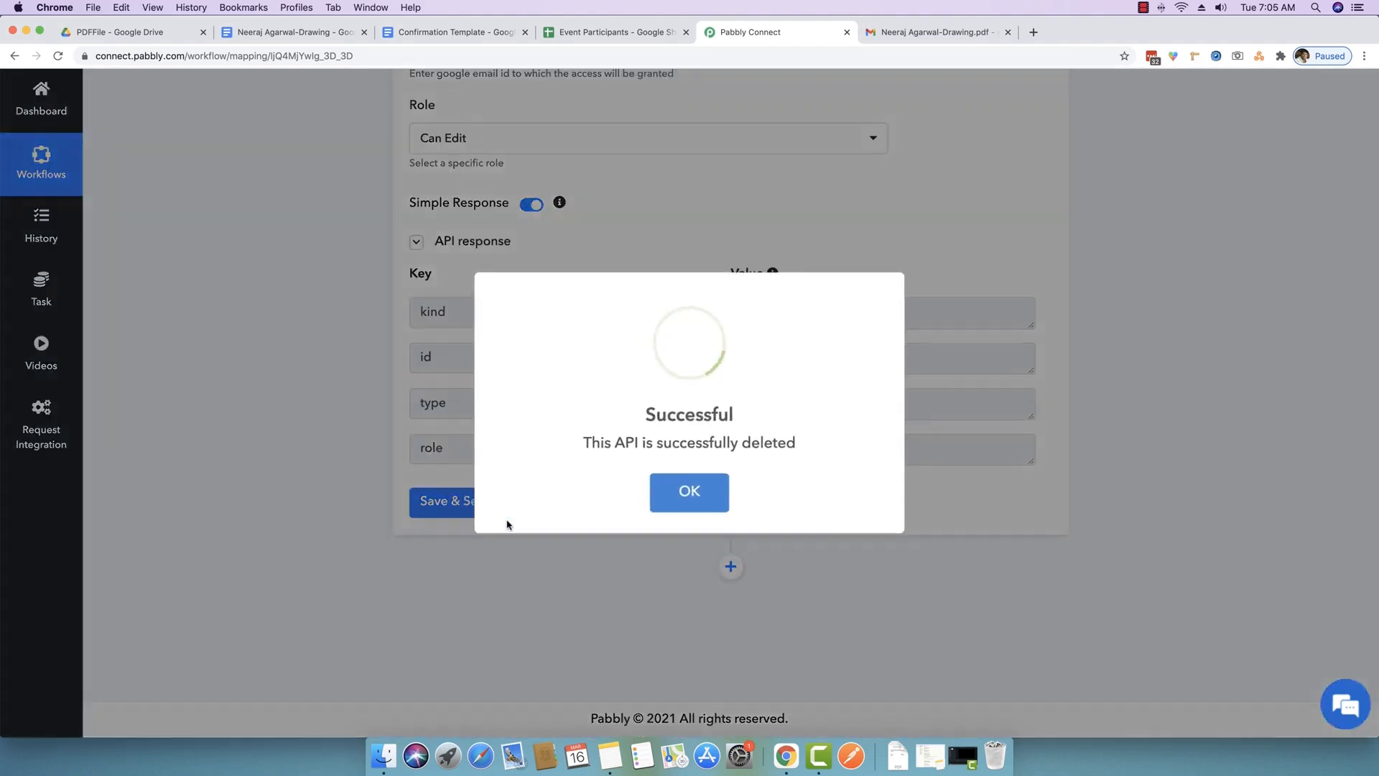
click(654, 498)
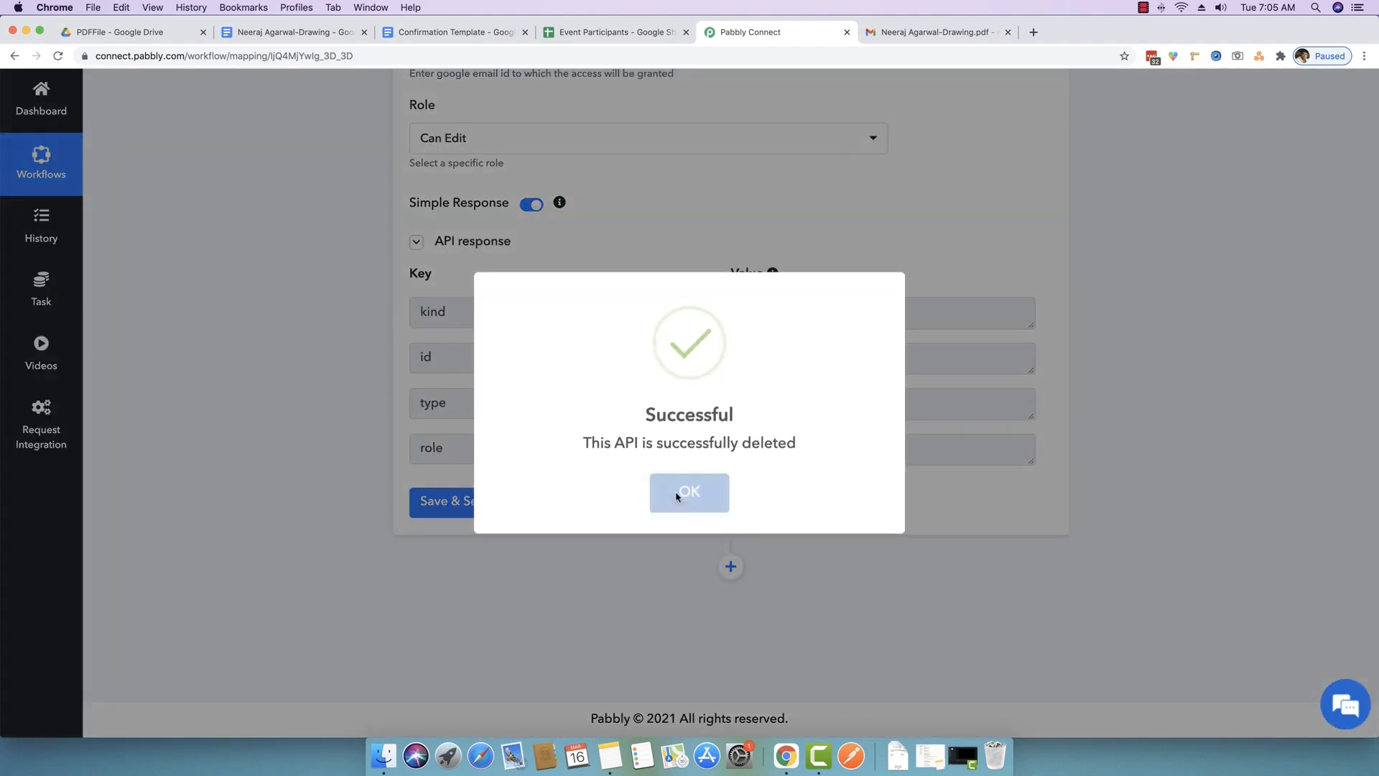
click(611, 502)
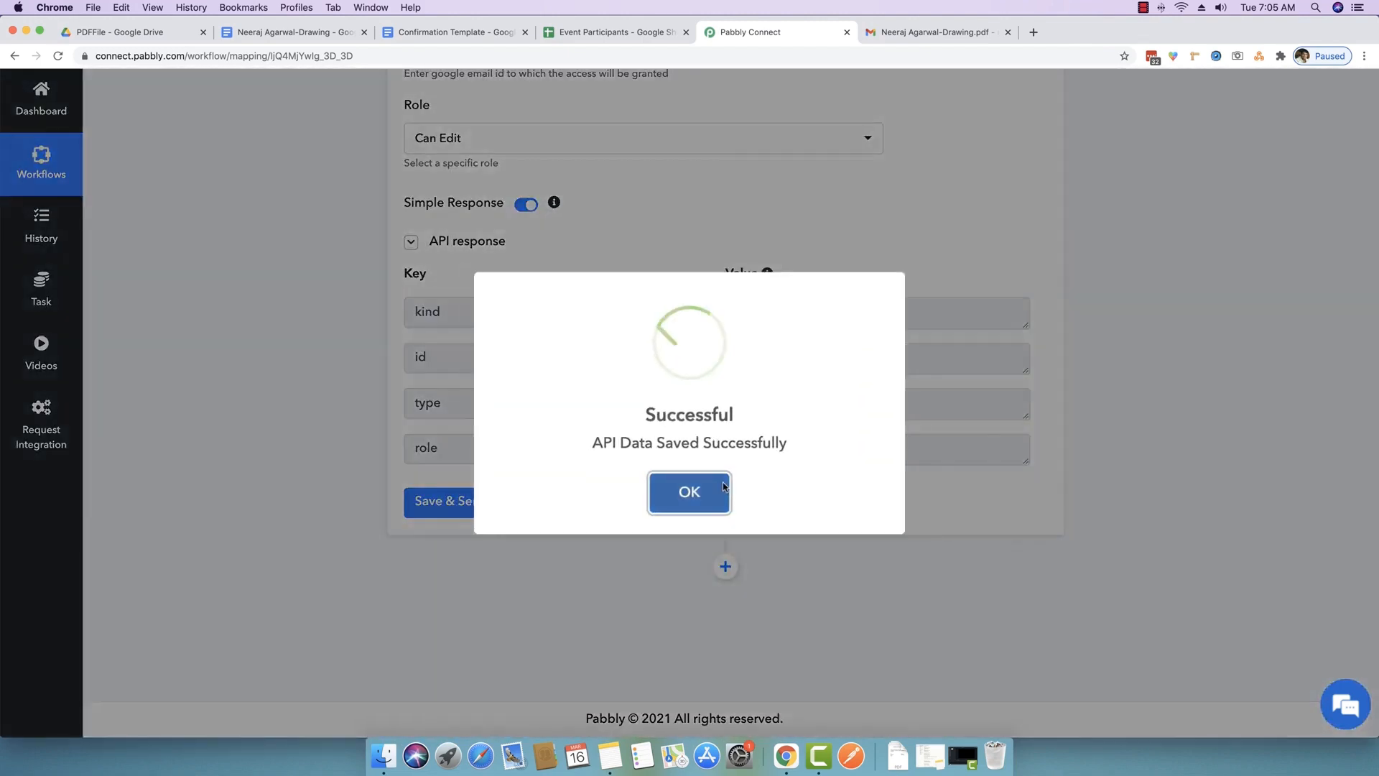
click(724, 487)
- Collapse every workflow step, from Share a File back up to the Google Sheets trigger
scroll(795, 280, up, 4)
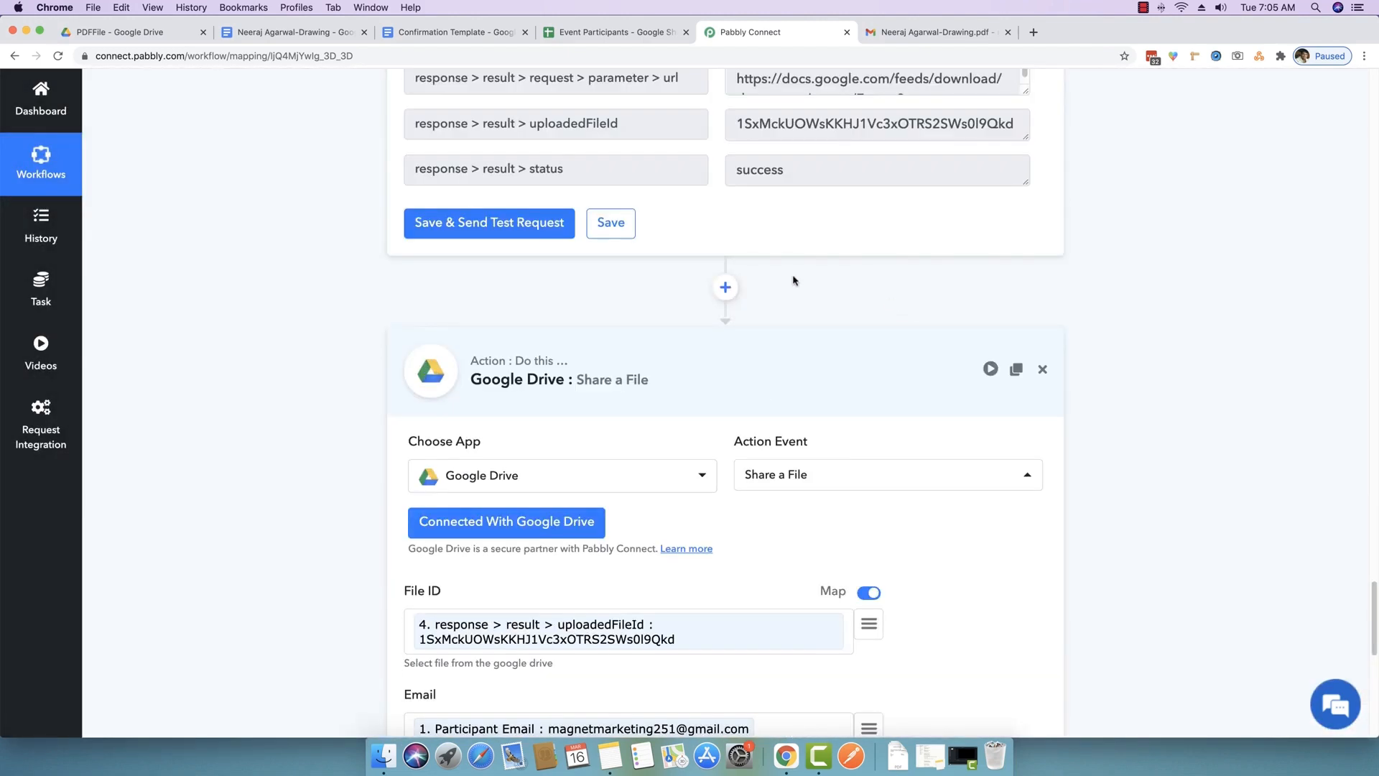
click(782, 391)
scroll(783, 389, up, 10)
click(751, 215)
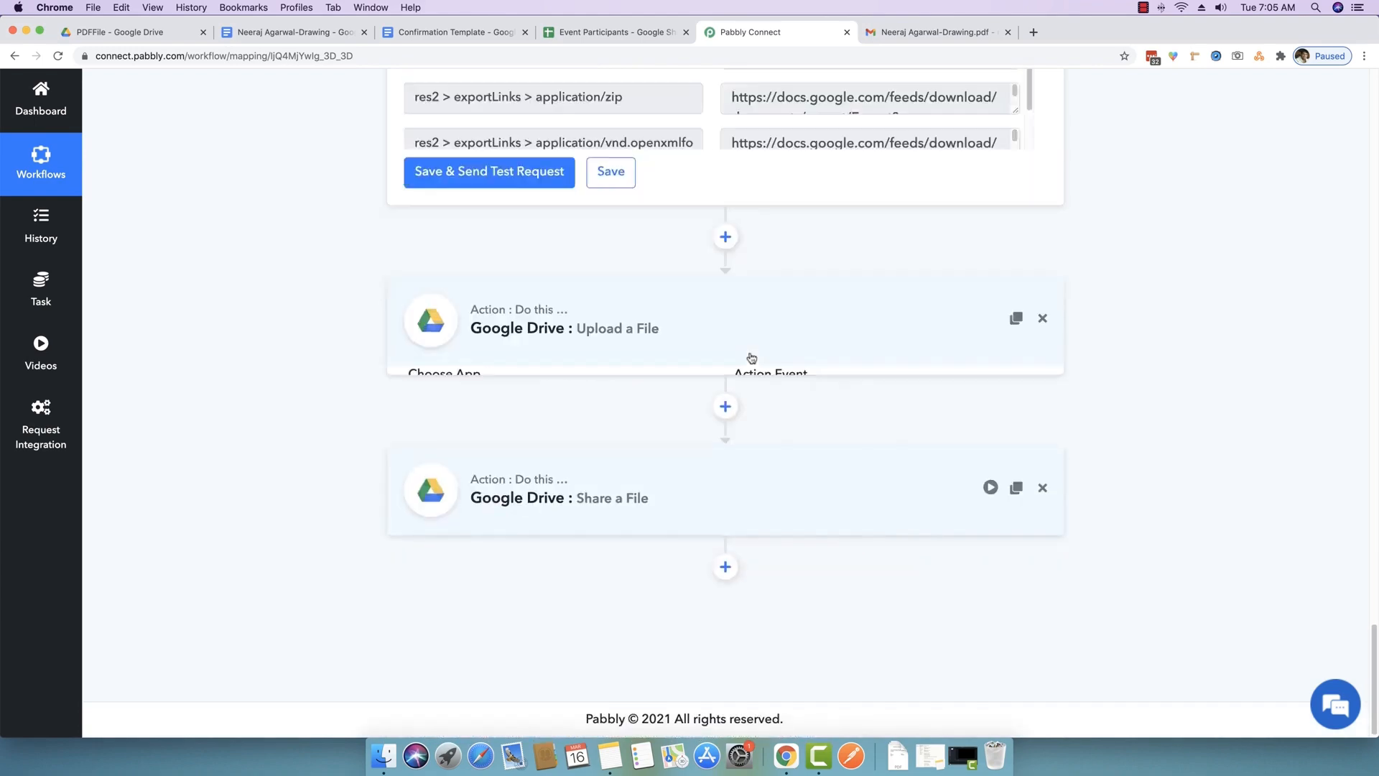
scroll(747, 361, up, 5)
scroll(747, 364, up, 10)
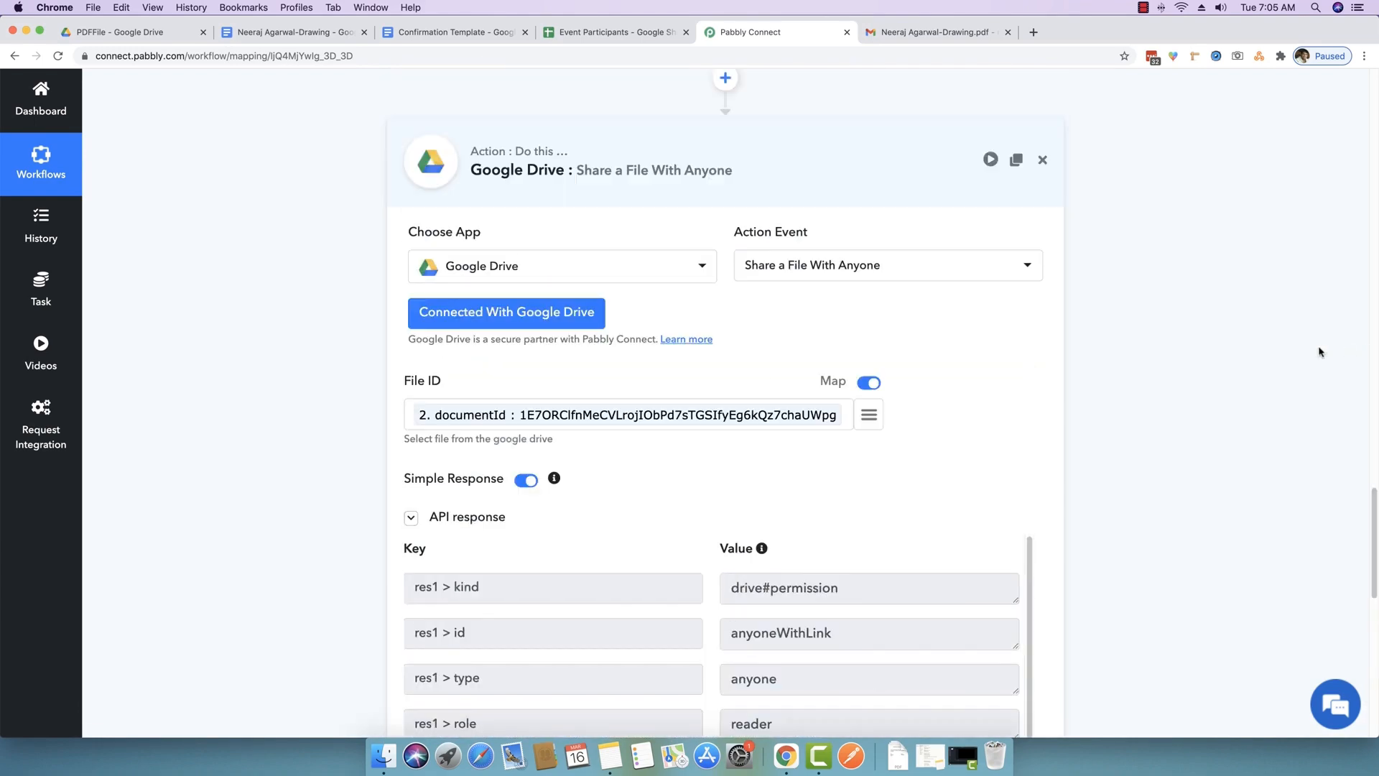
click(757, 223)
scroll(757, 222, up, 10)
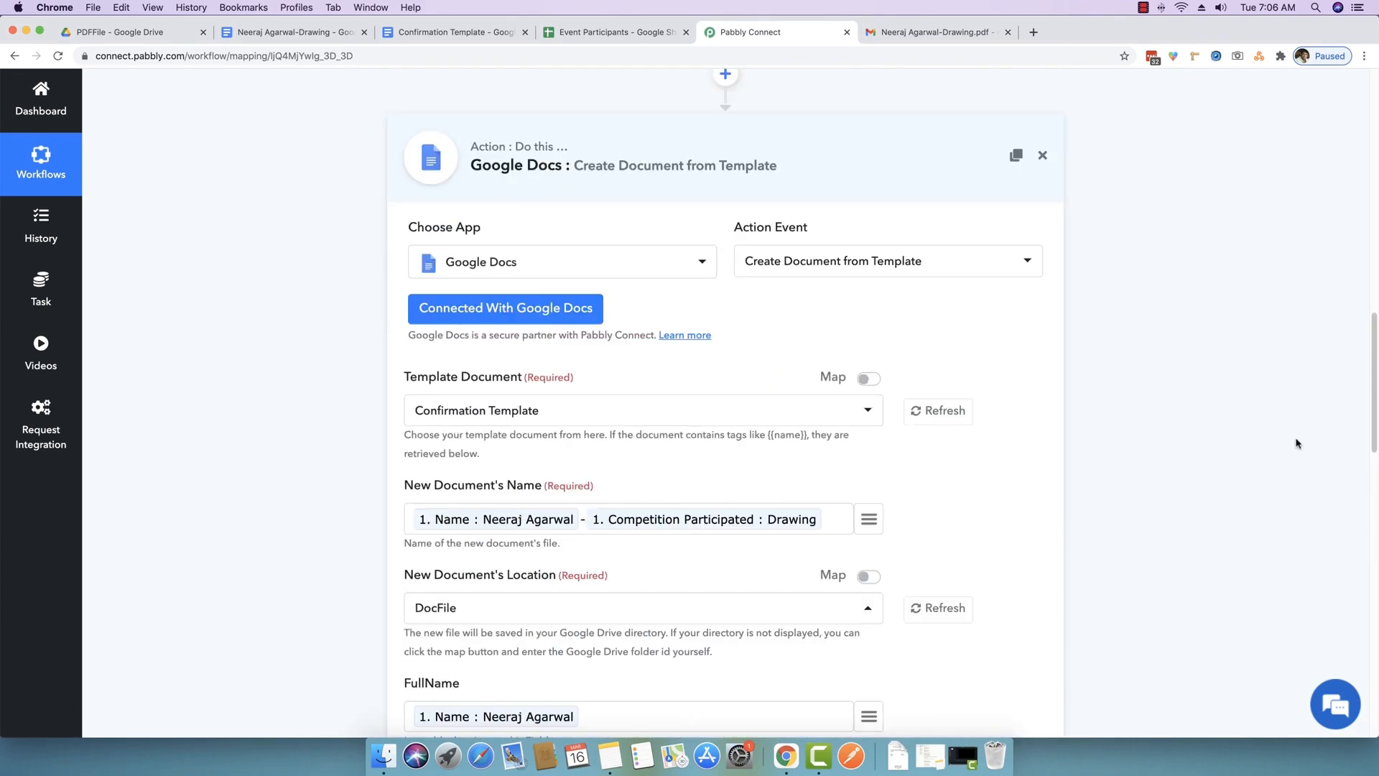
click(869, 185)
scroll(1236, 453, up, 15)
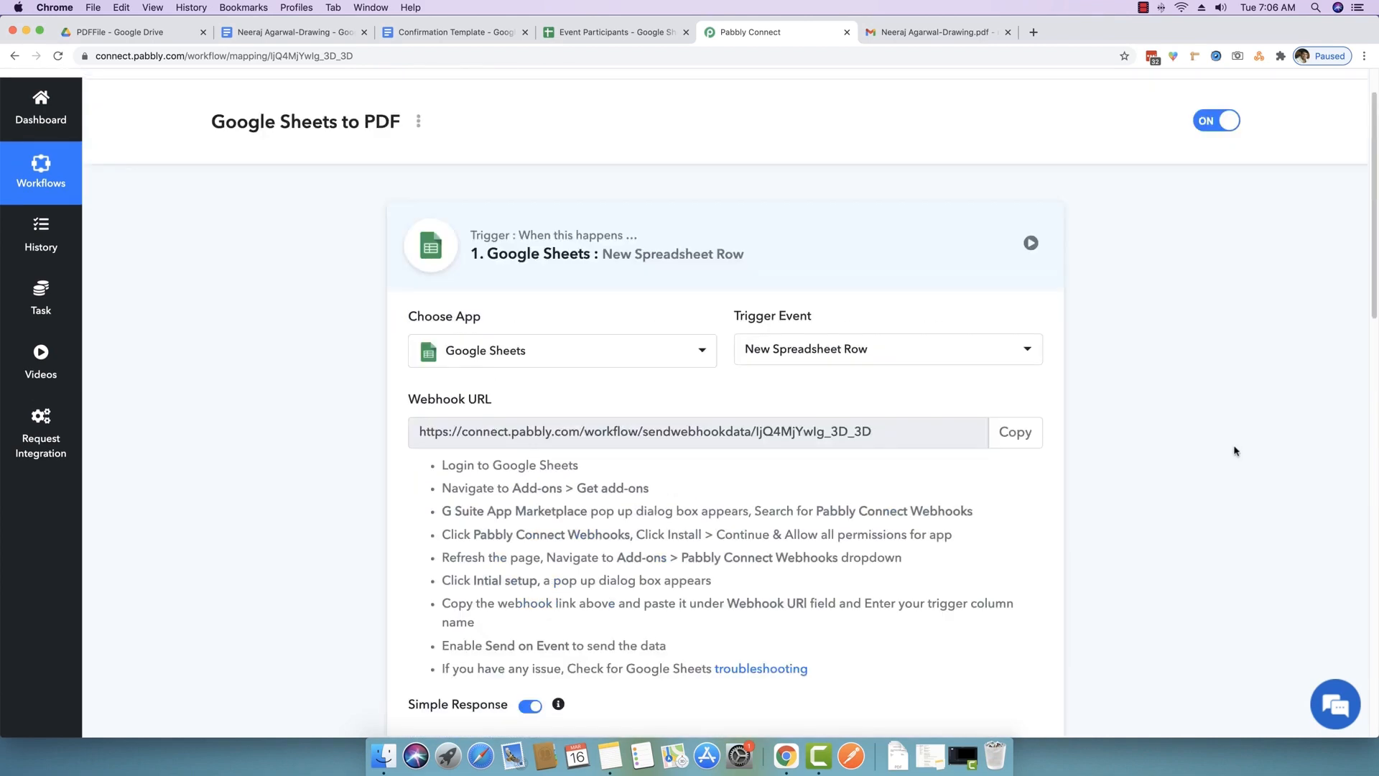
click(699, 231)
- Scroll through the collapsed Google Sheets to PDF workflow, then switch to Event Participants
scroll(283, 447, down, 6)
scroll(282, 447, up, 2)
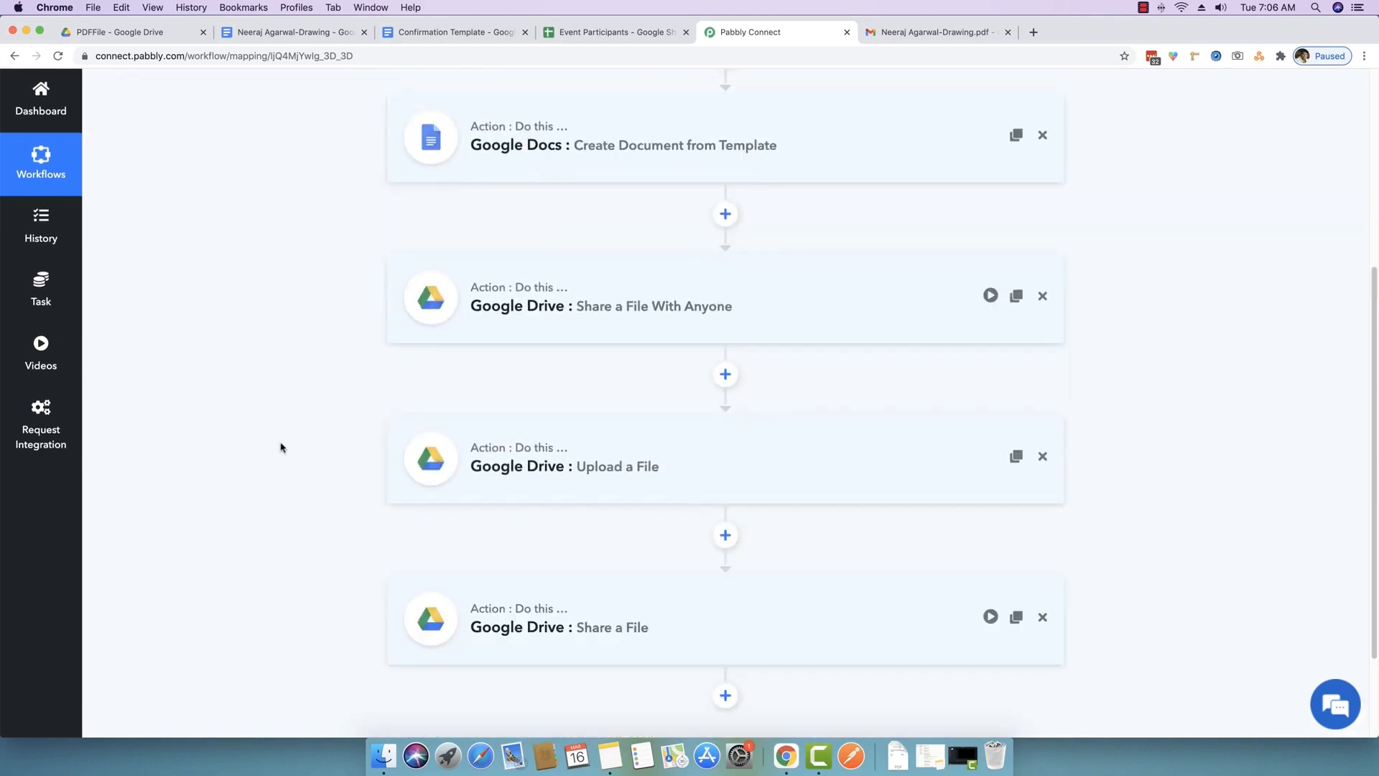
scroll(281, 447, up, 3)
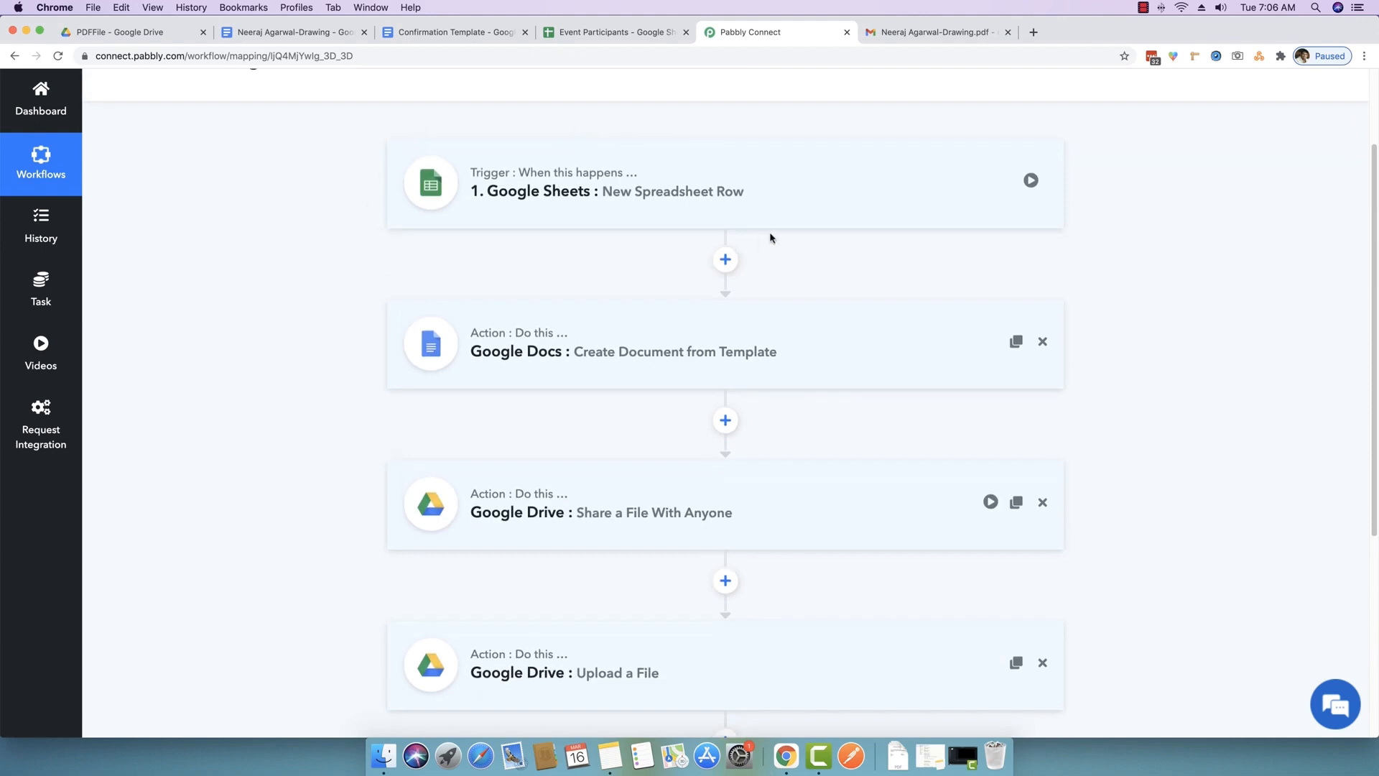
scroll(313, 294, down, 1)
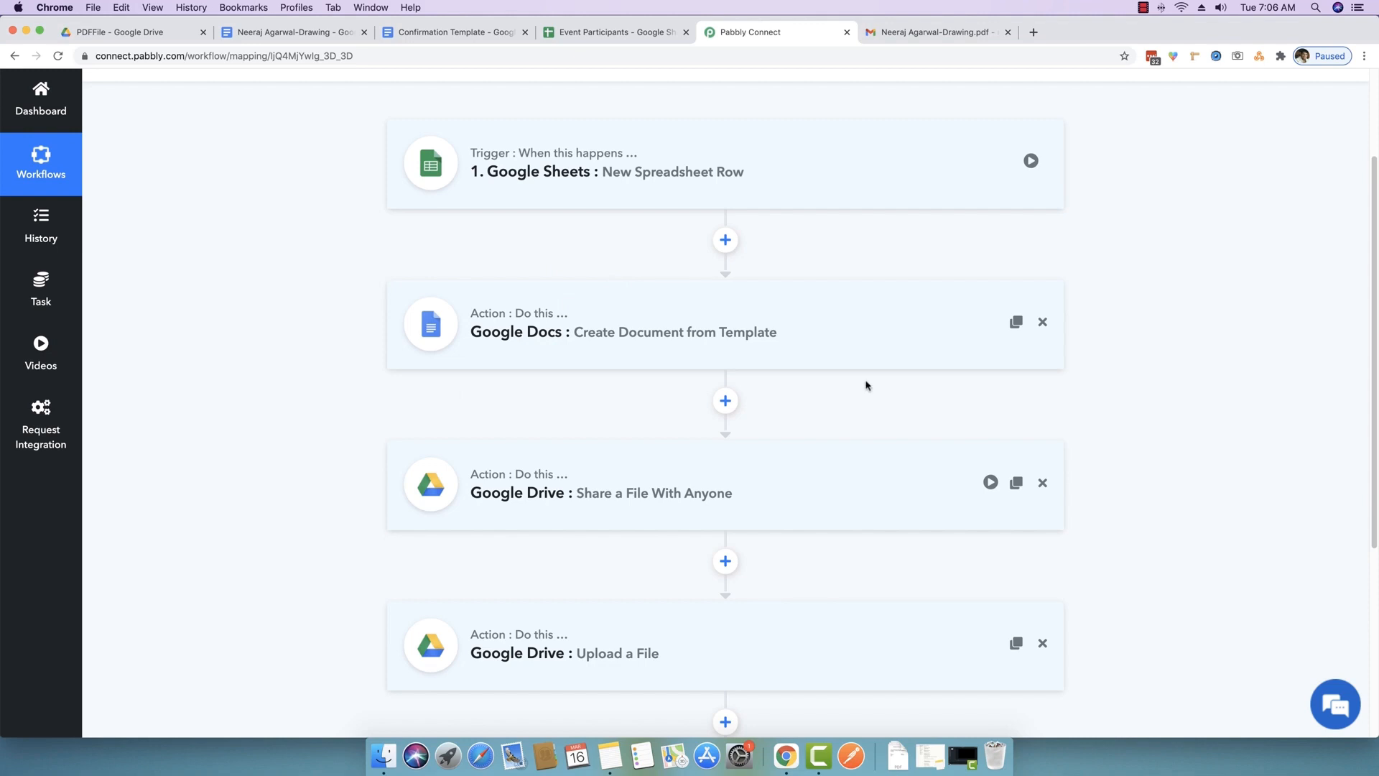
scroll(862, 387, down, 5)
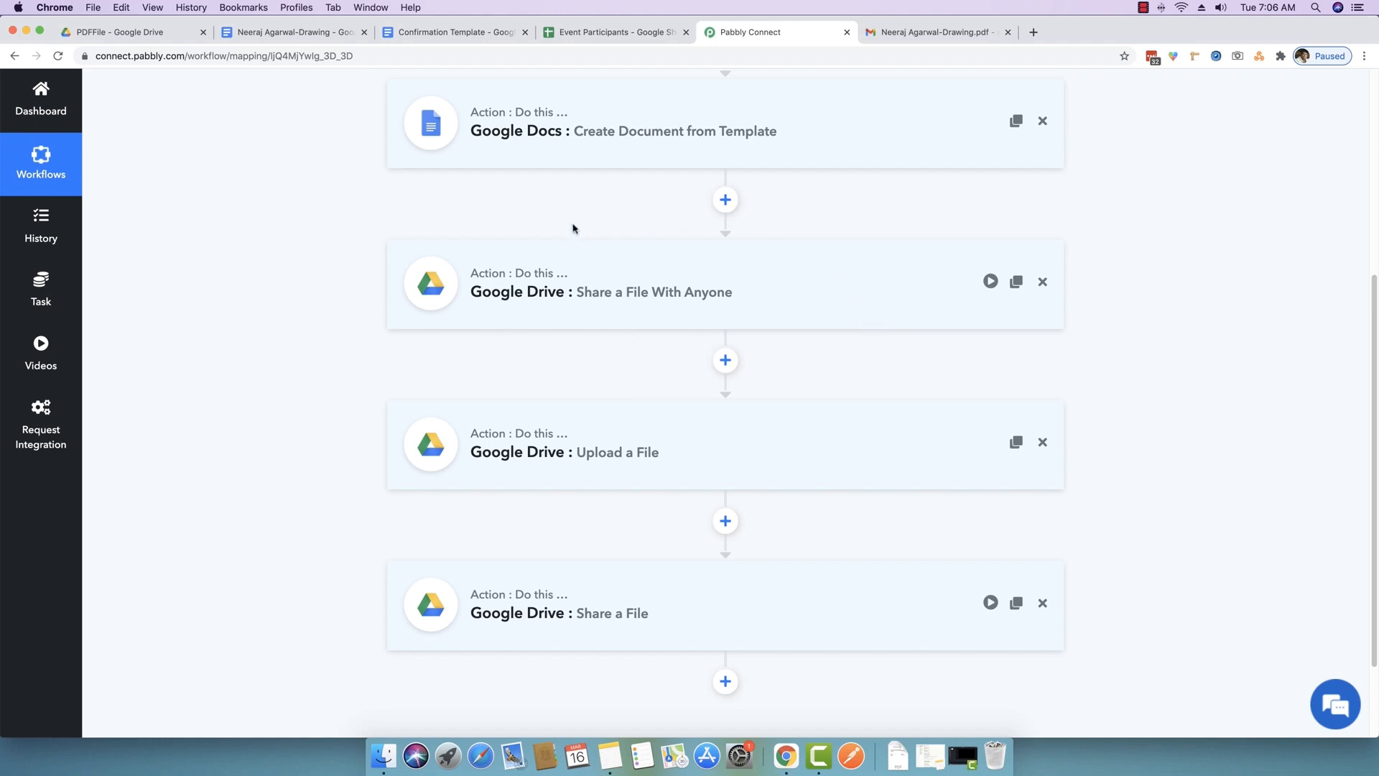
scroll(251, 454, down, 1)
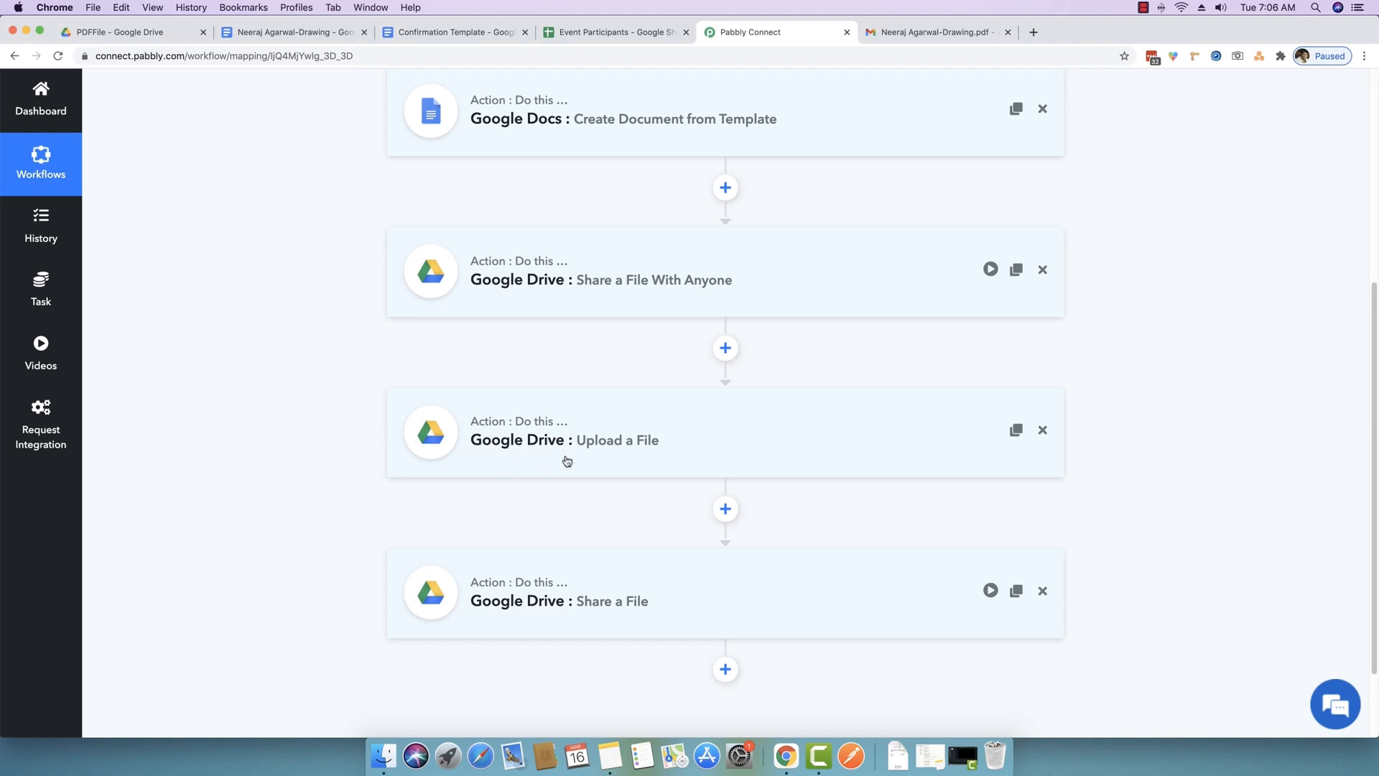
scroll(585, 503, down, 1)
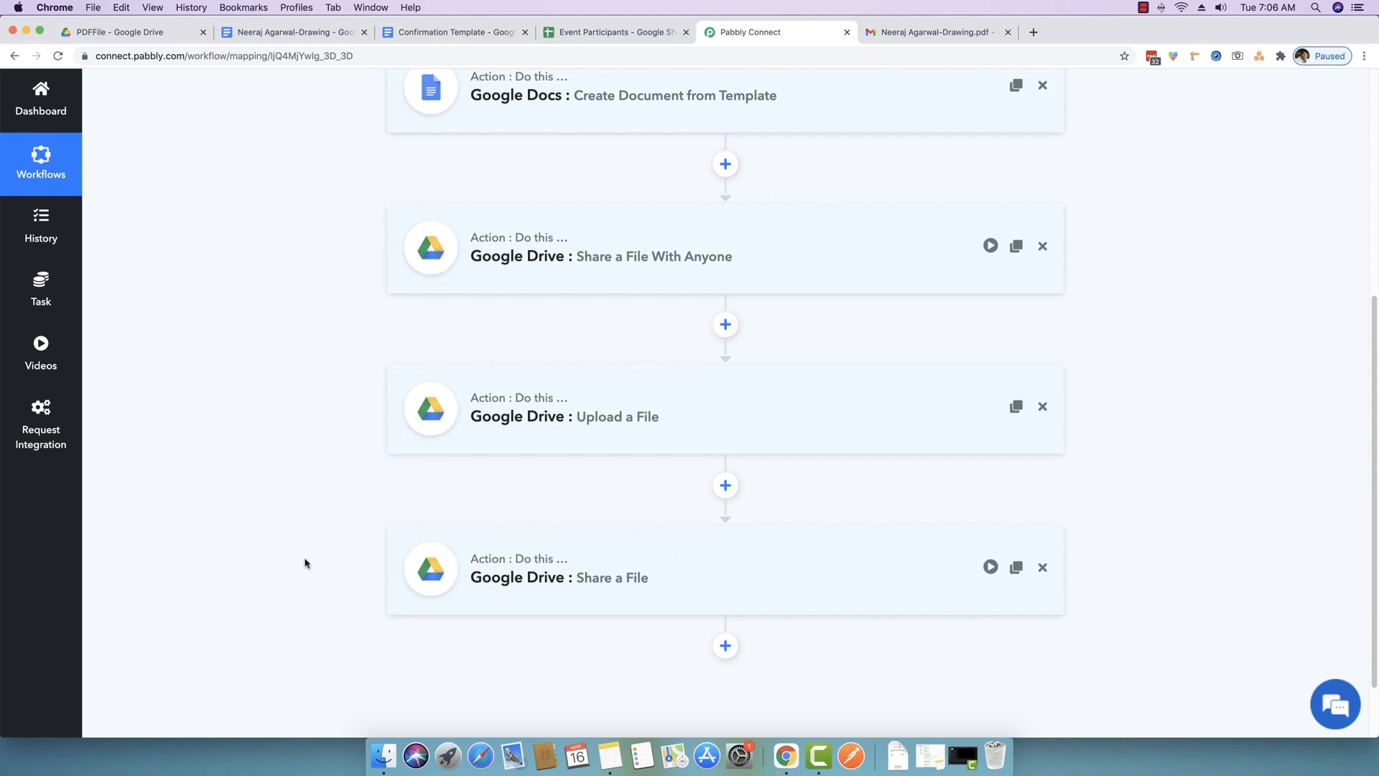
scroll(306, 563, up, 5)
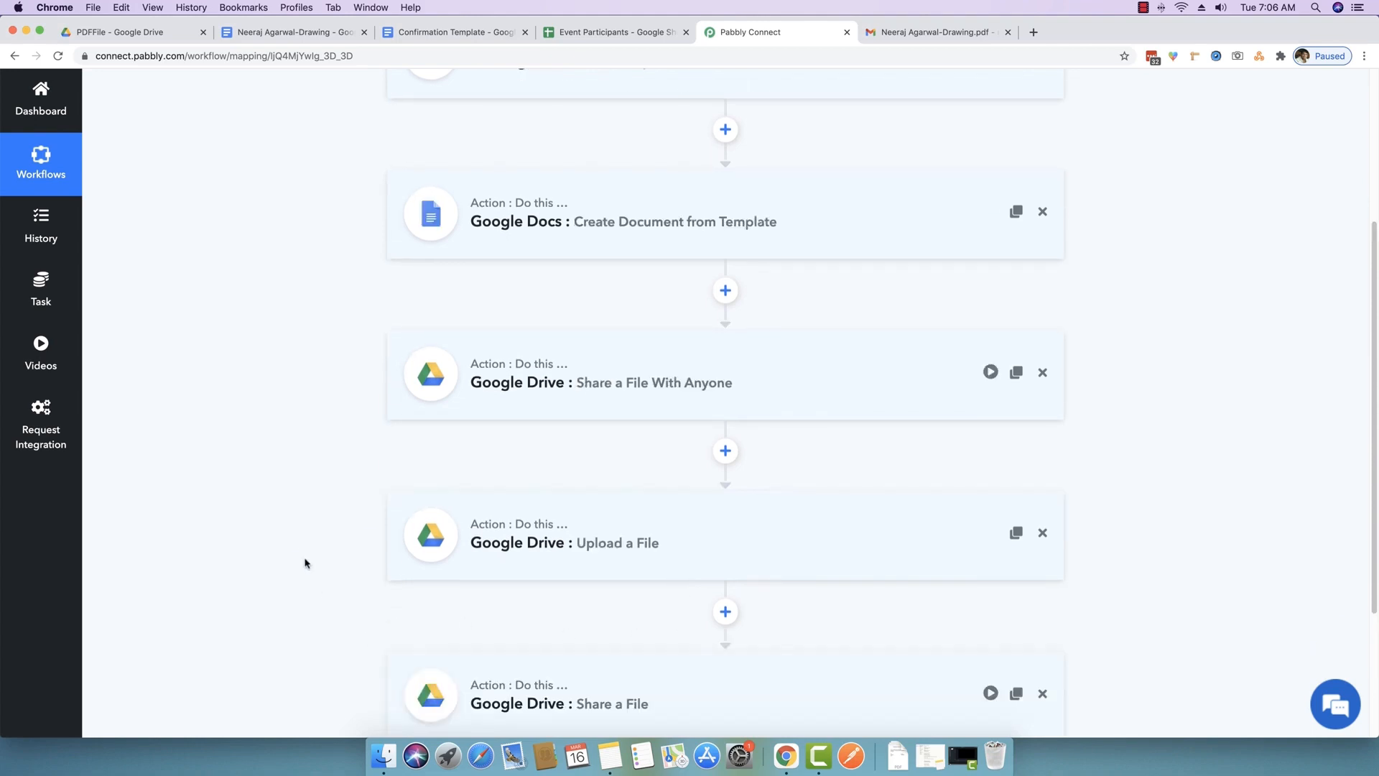
scroll(596, 396, up, 10)
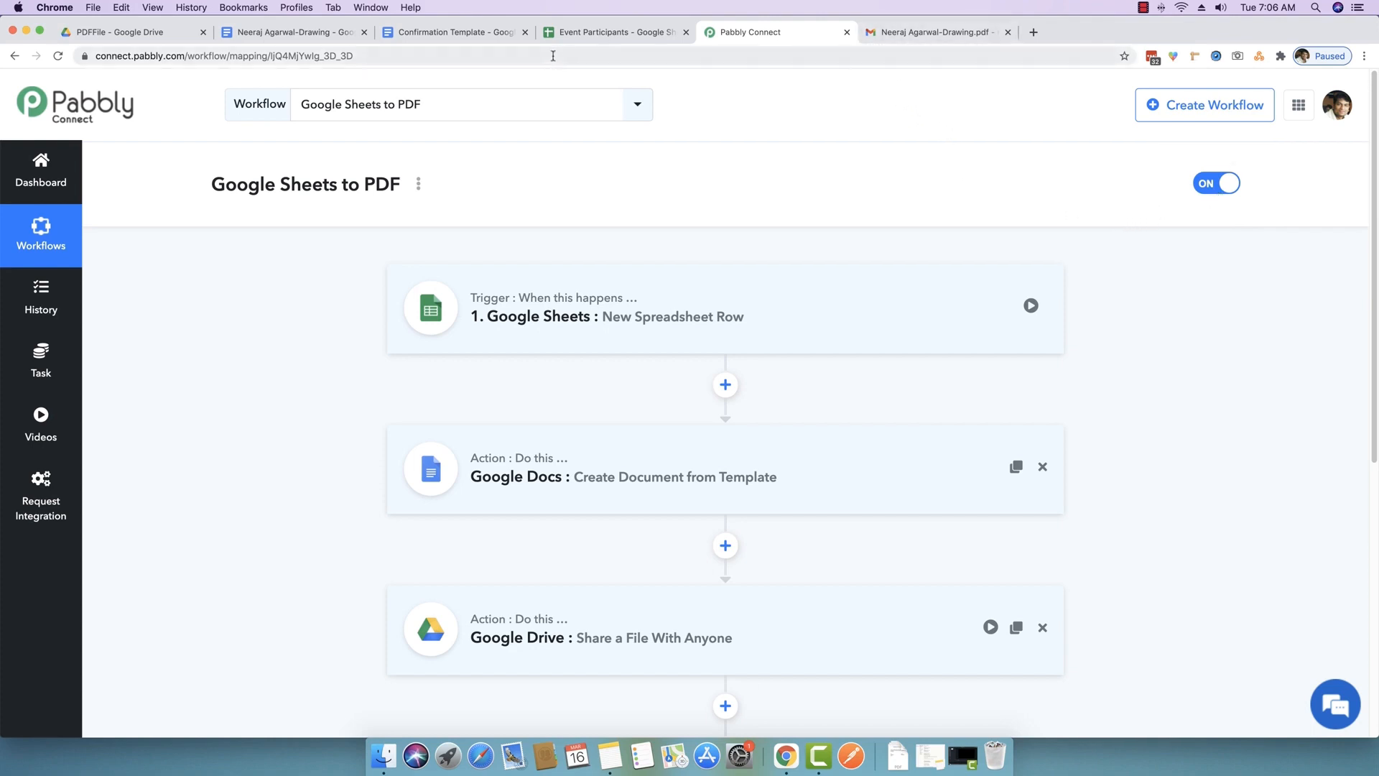
click(600, 36)
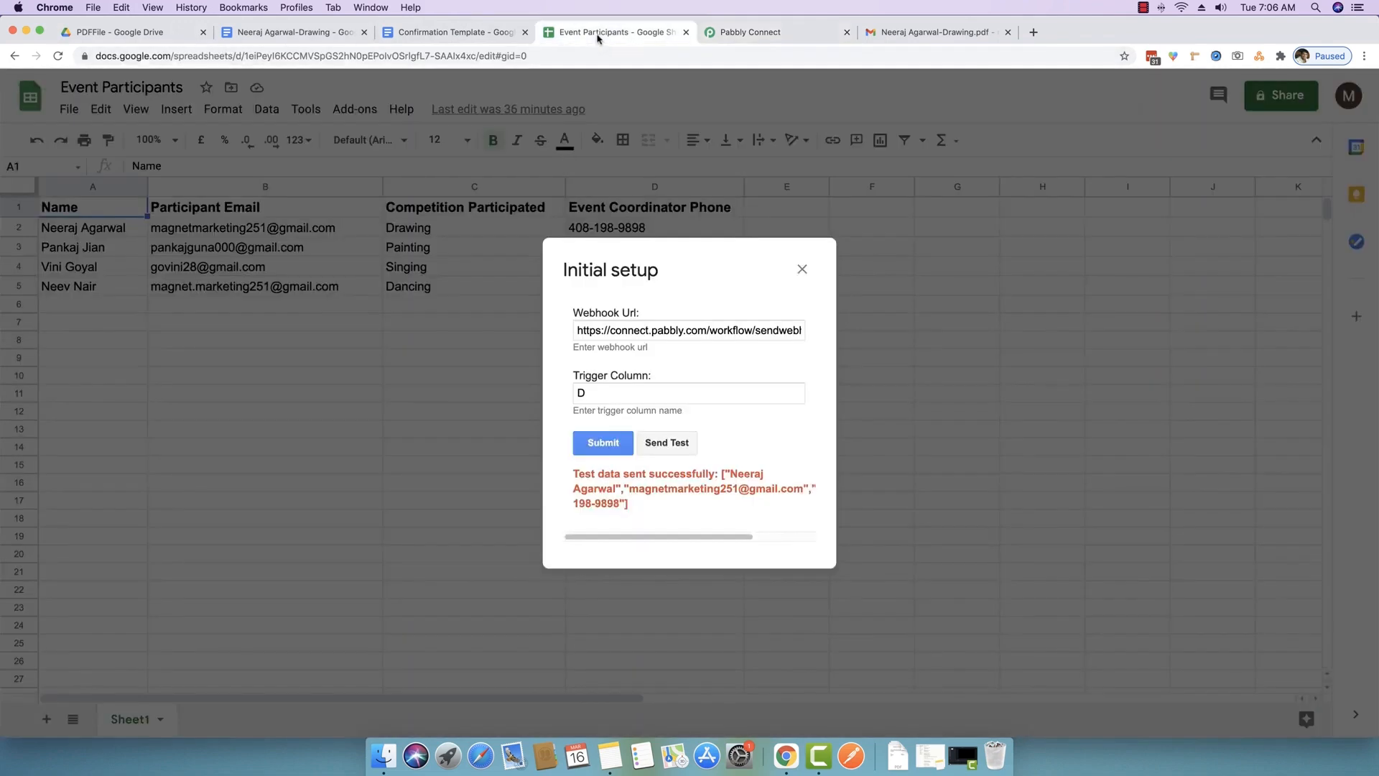
- Submit the webhook URL and trigger column settings, then look over participant names A2:A5
click(603, 443)
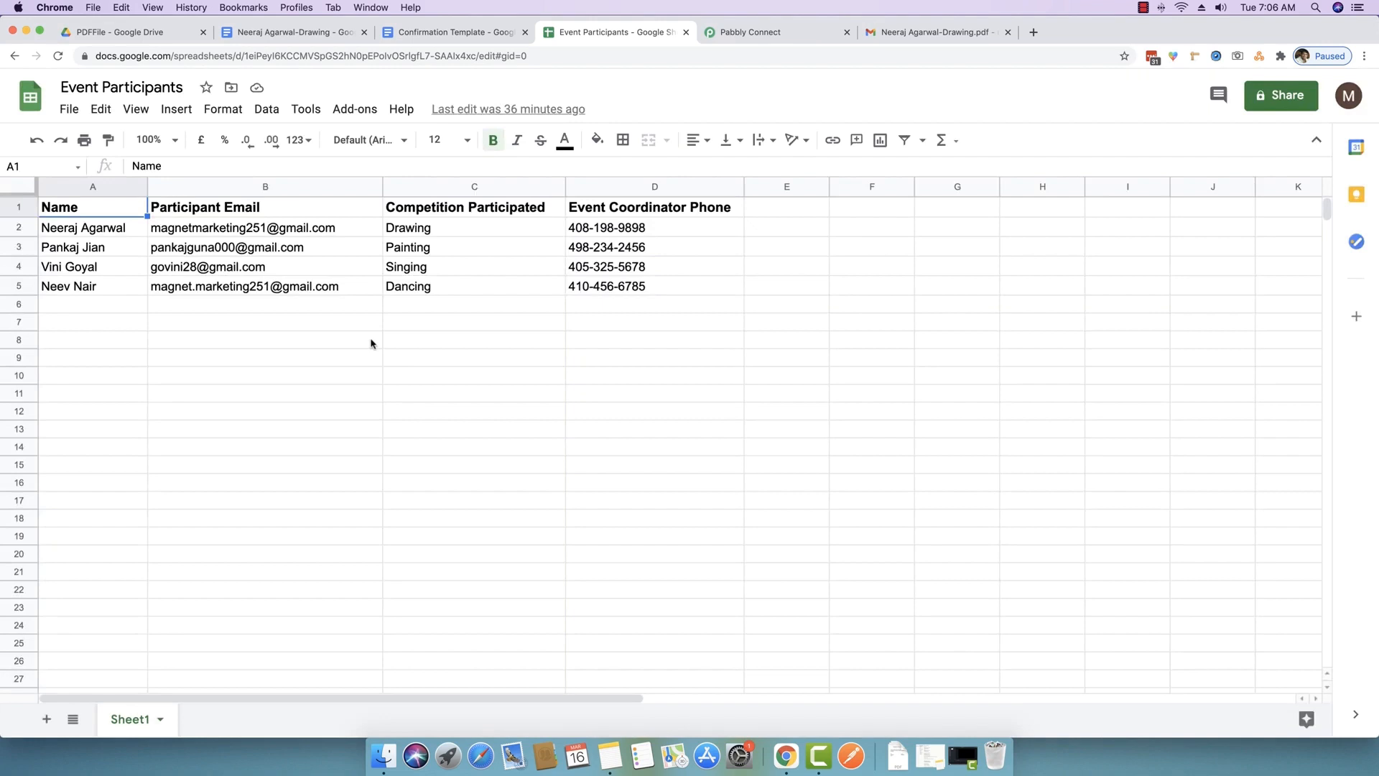
drag(101, 228, 102, 291)
click(111, 346)
drag(95, 229, 86, 288)
click(104, 364)
click(332, 453)
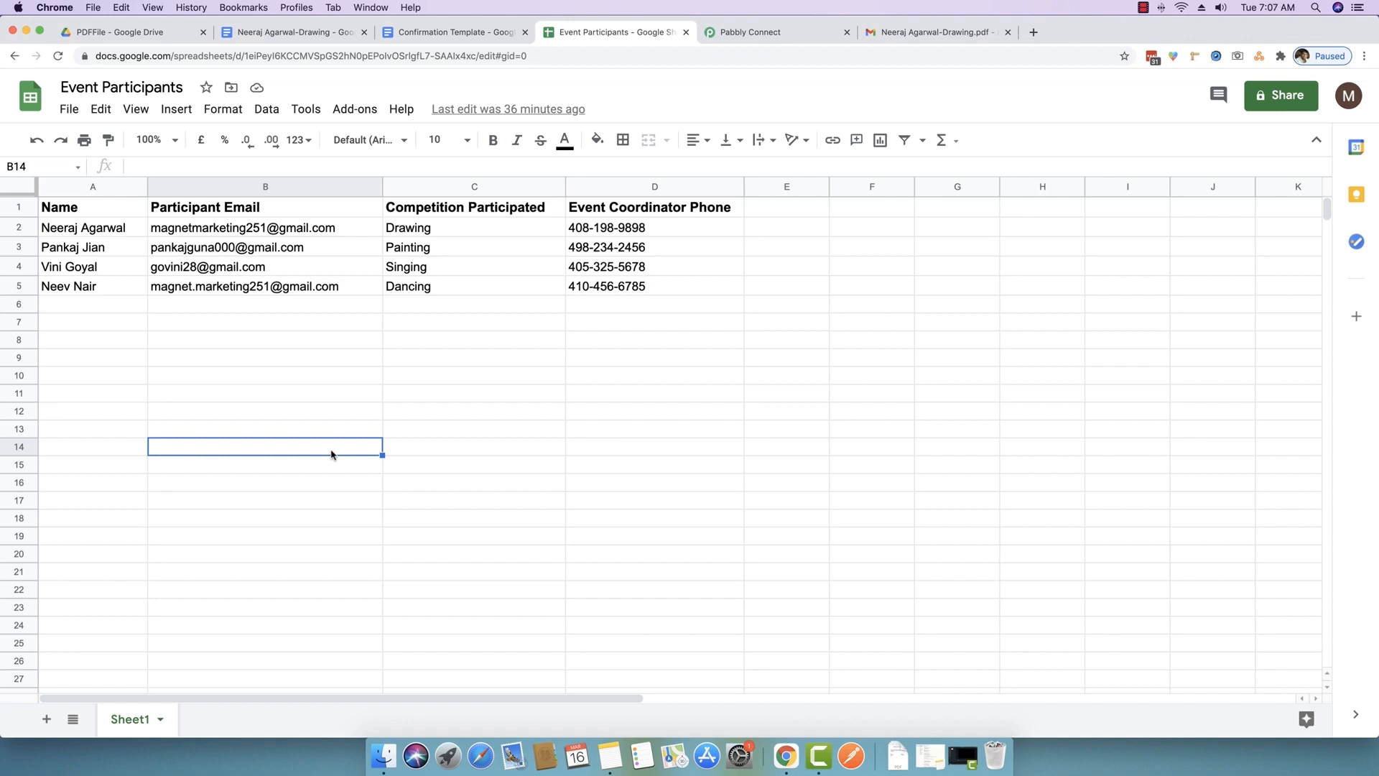
- Browse the Pabbly Connect Webhooks add-on menu without running it, then review participant rows 2–5
click(357, 109)
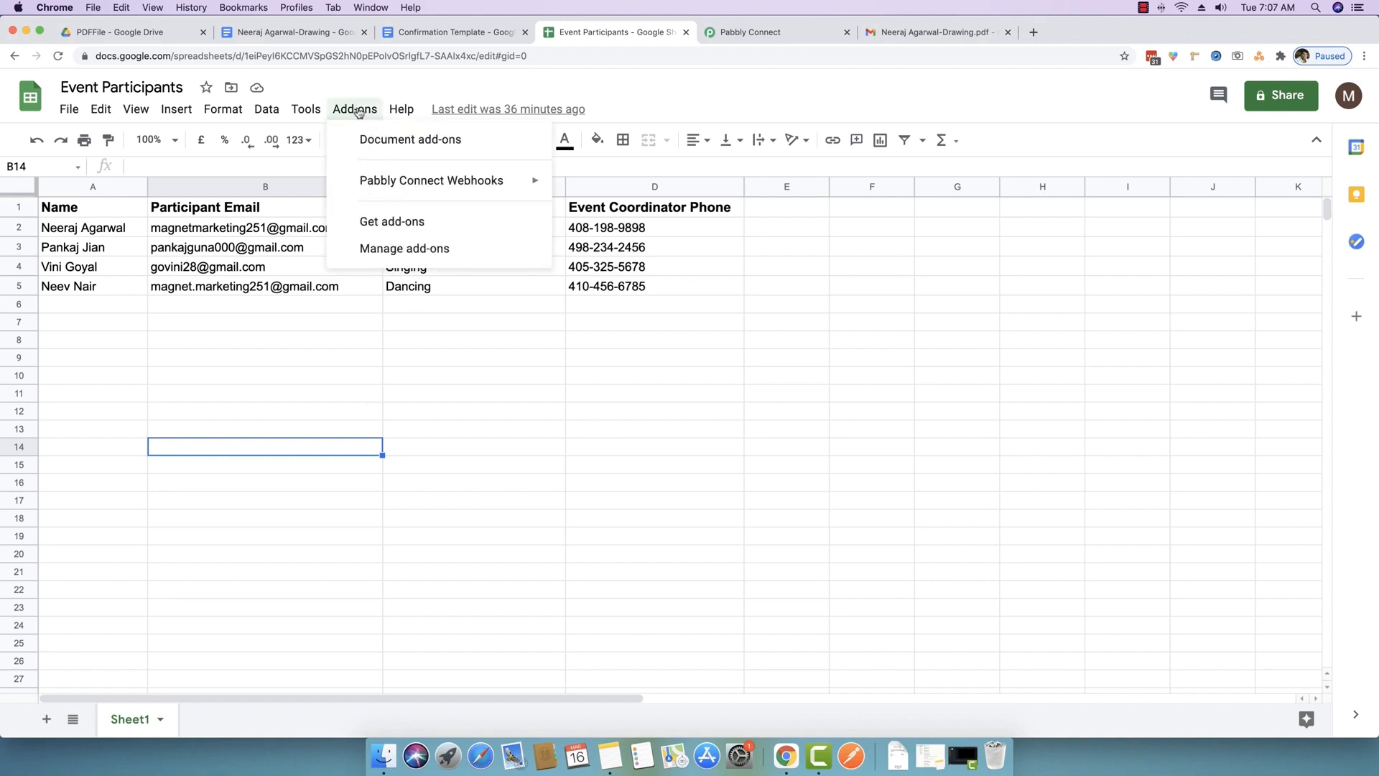
mouse_move(394, 189)
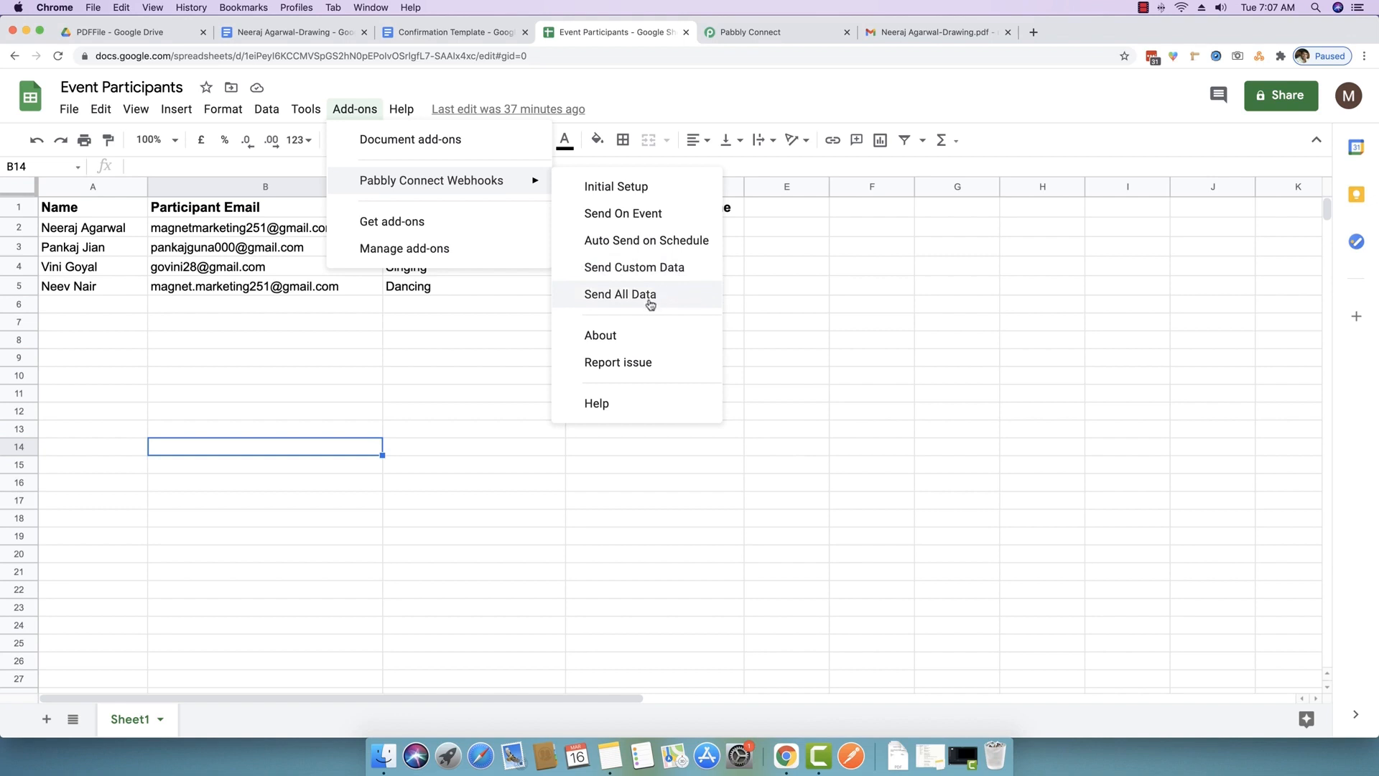
click(230, 324)
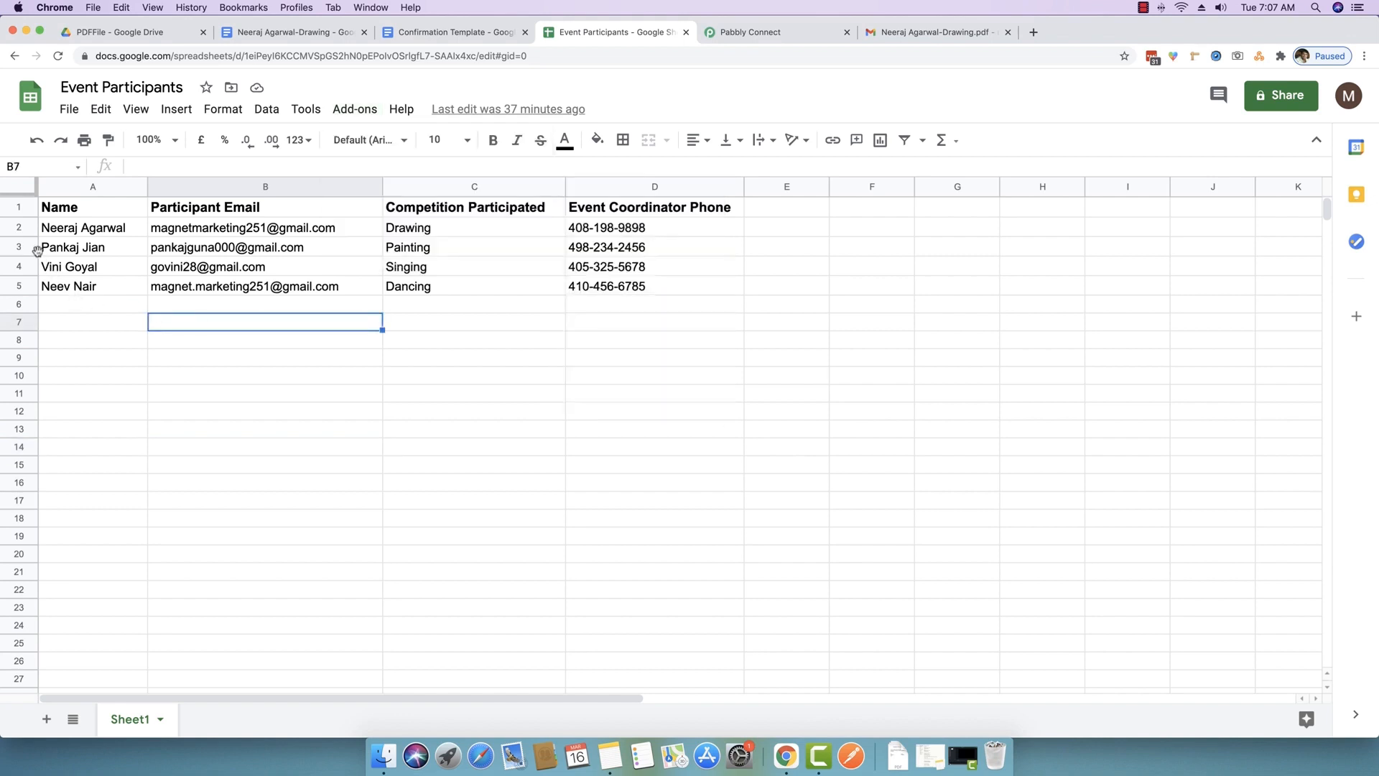
click(19, 227)
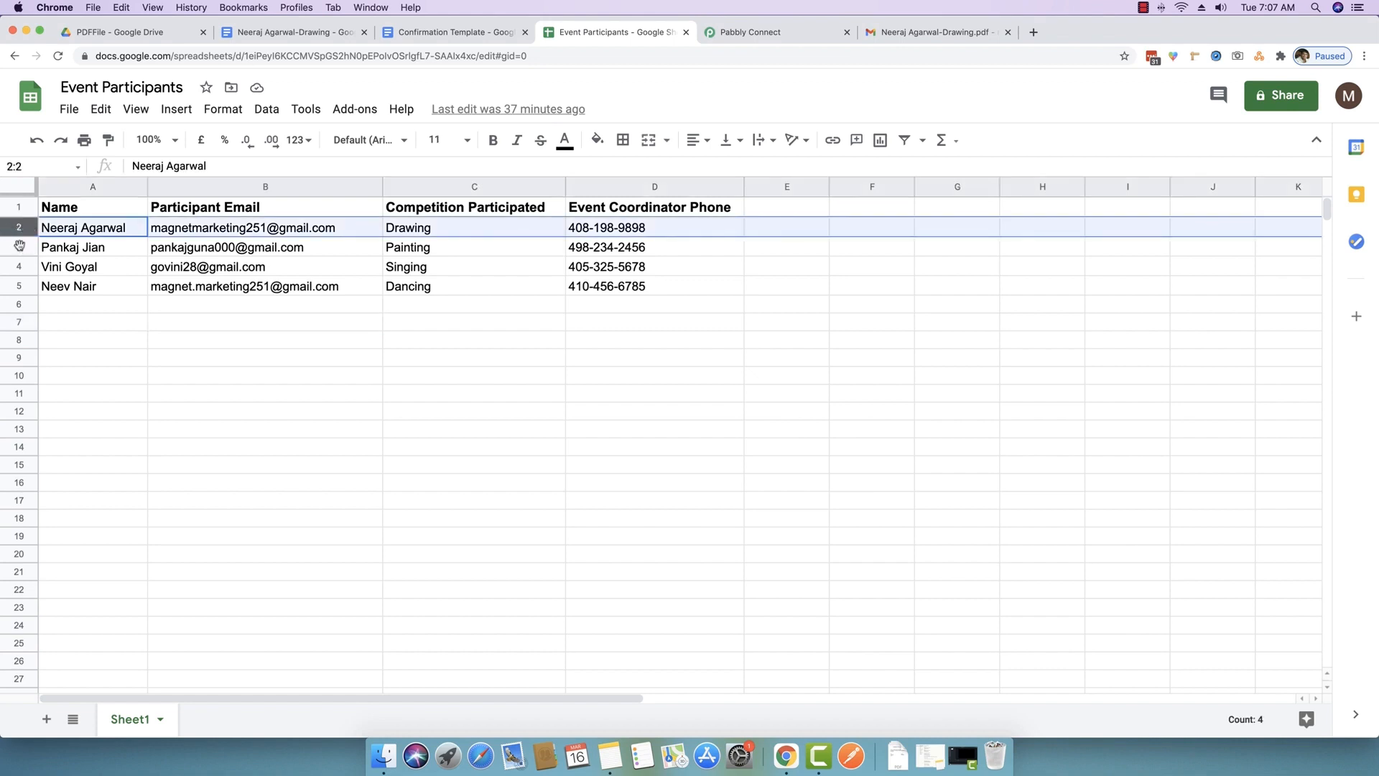
click(19, 247)
click(18, 268)
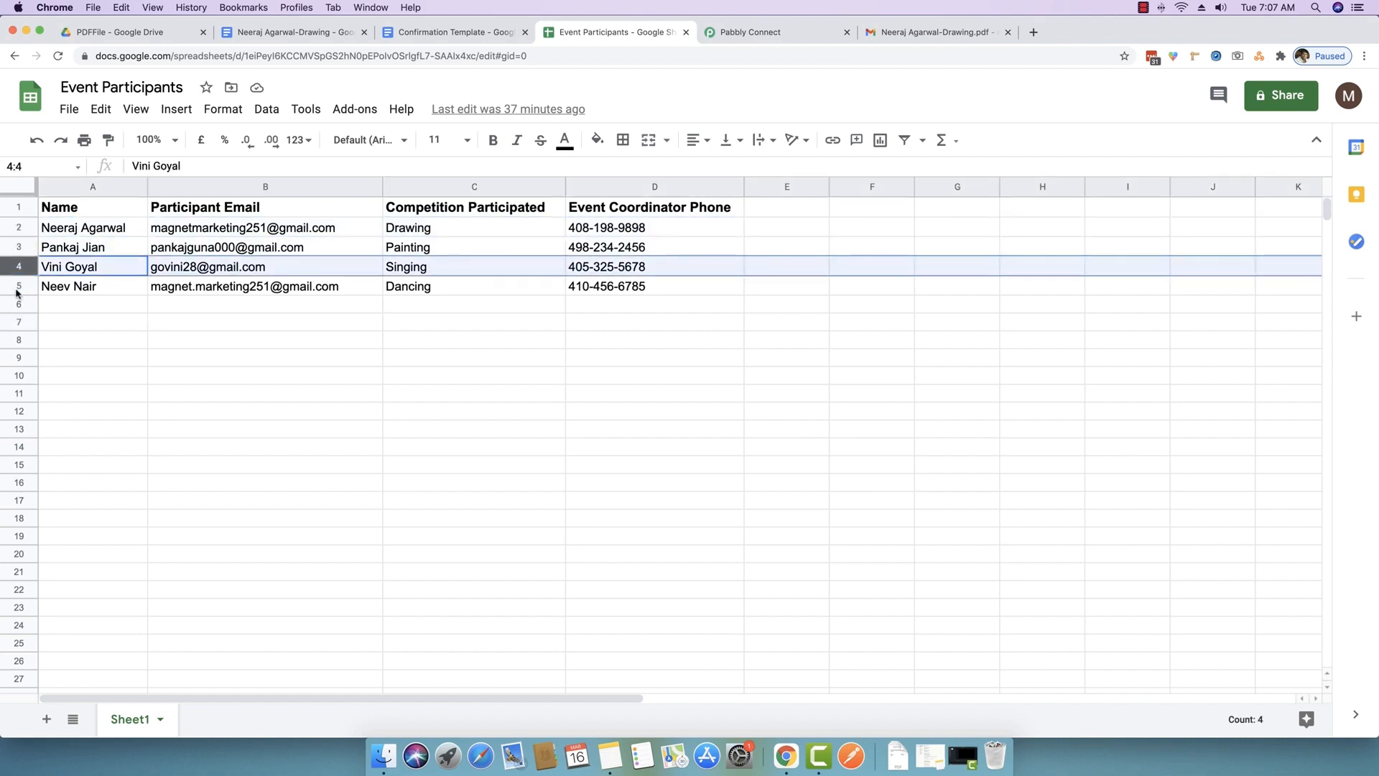
click(19, 286)
click(788, 288)
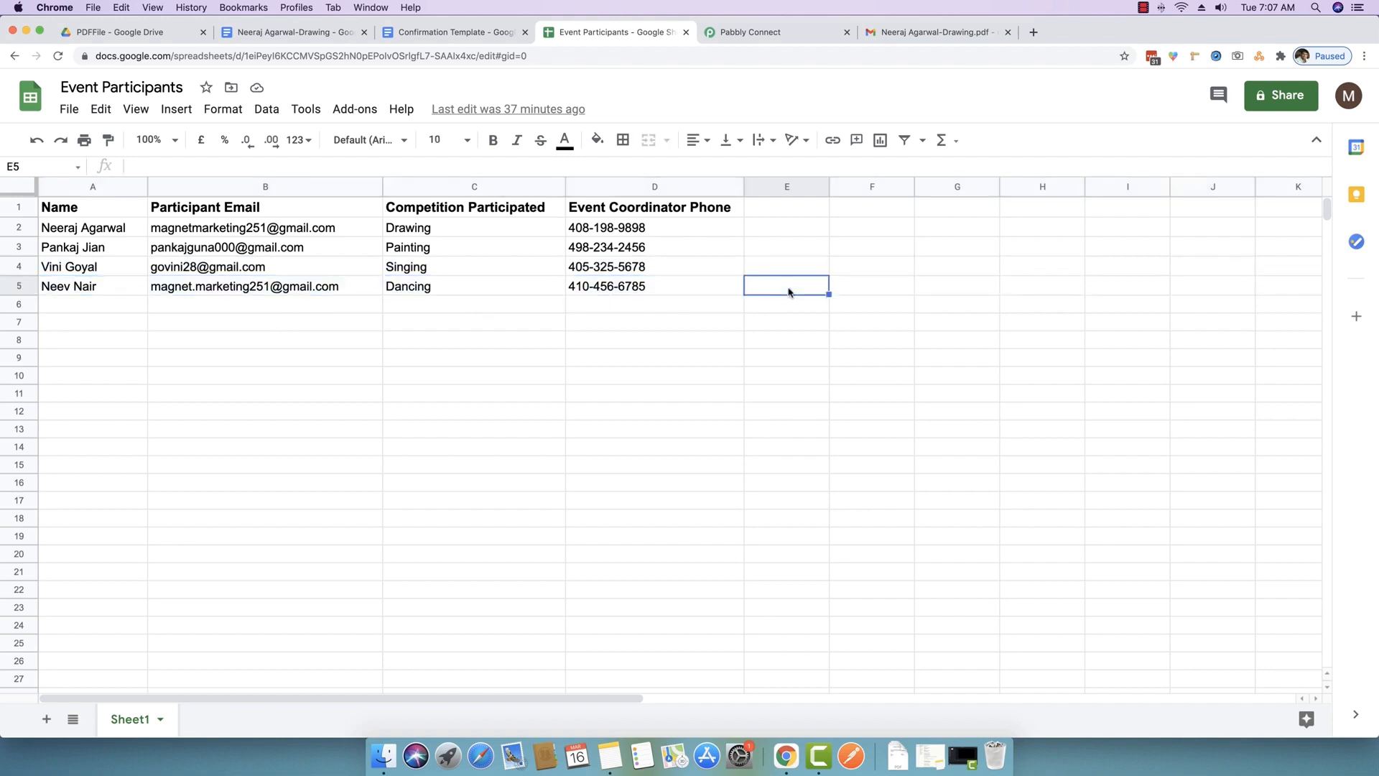
- Check the PDFFile folder in Drive, then reopen the sheet's Add-ons menu
click(99, 33)
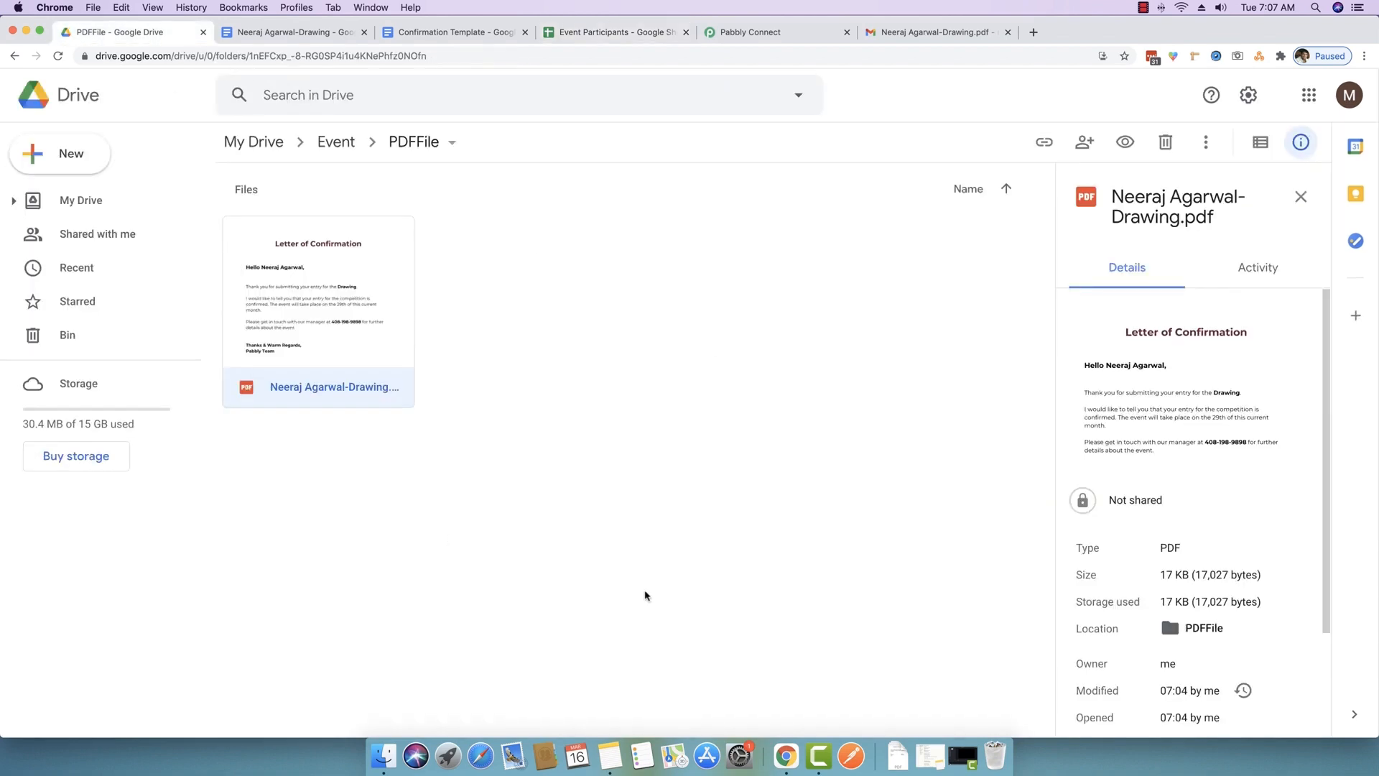
click(611, 33)
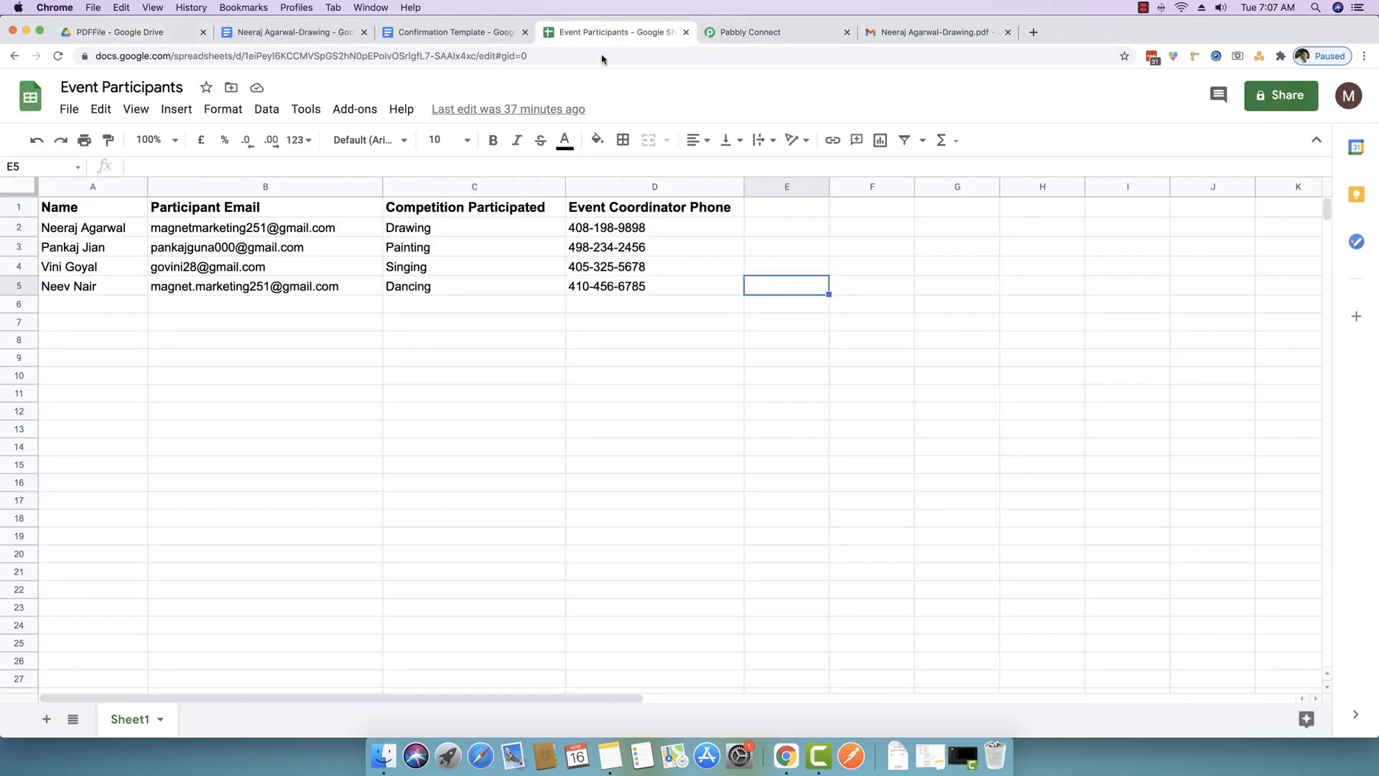
click(359, 115)
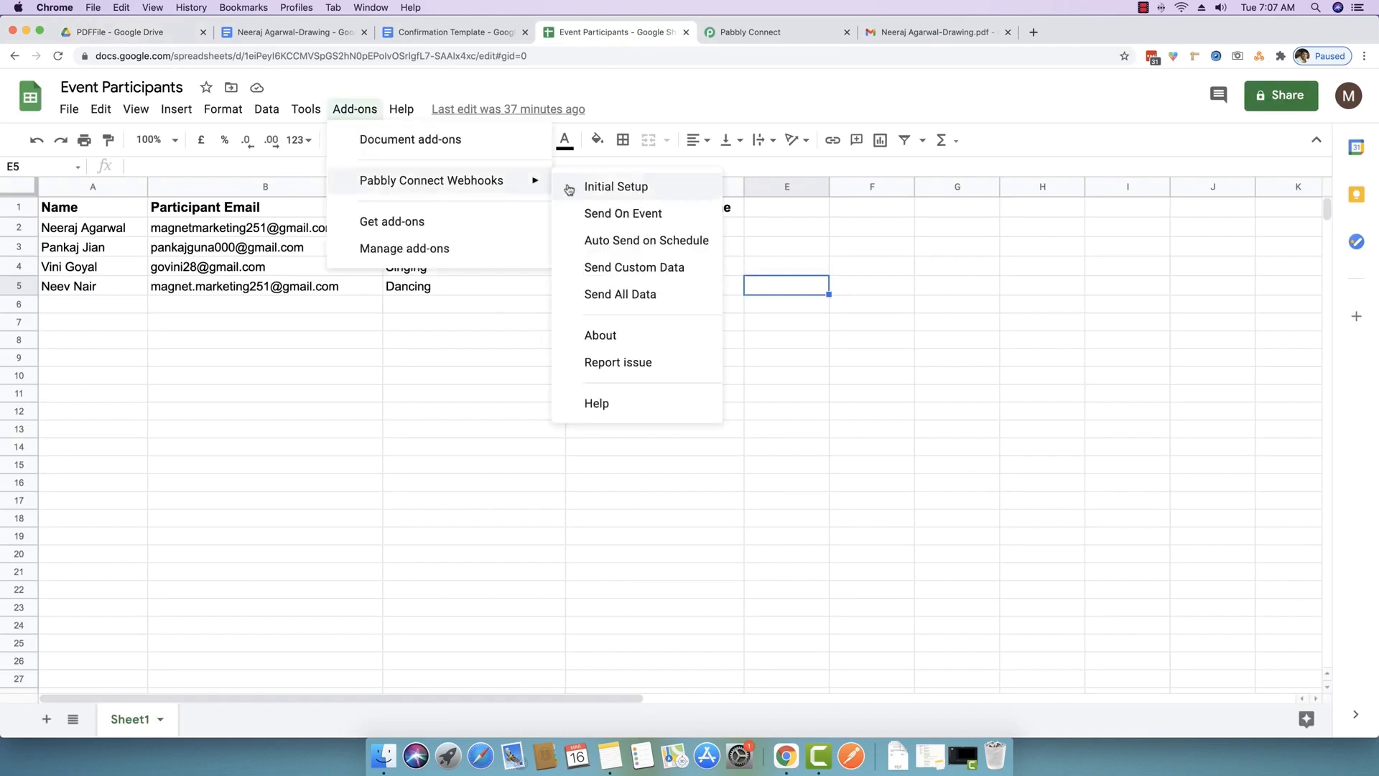
- Open the Send Custom Data range form and close it without sending
click(635, 267)
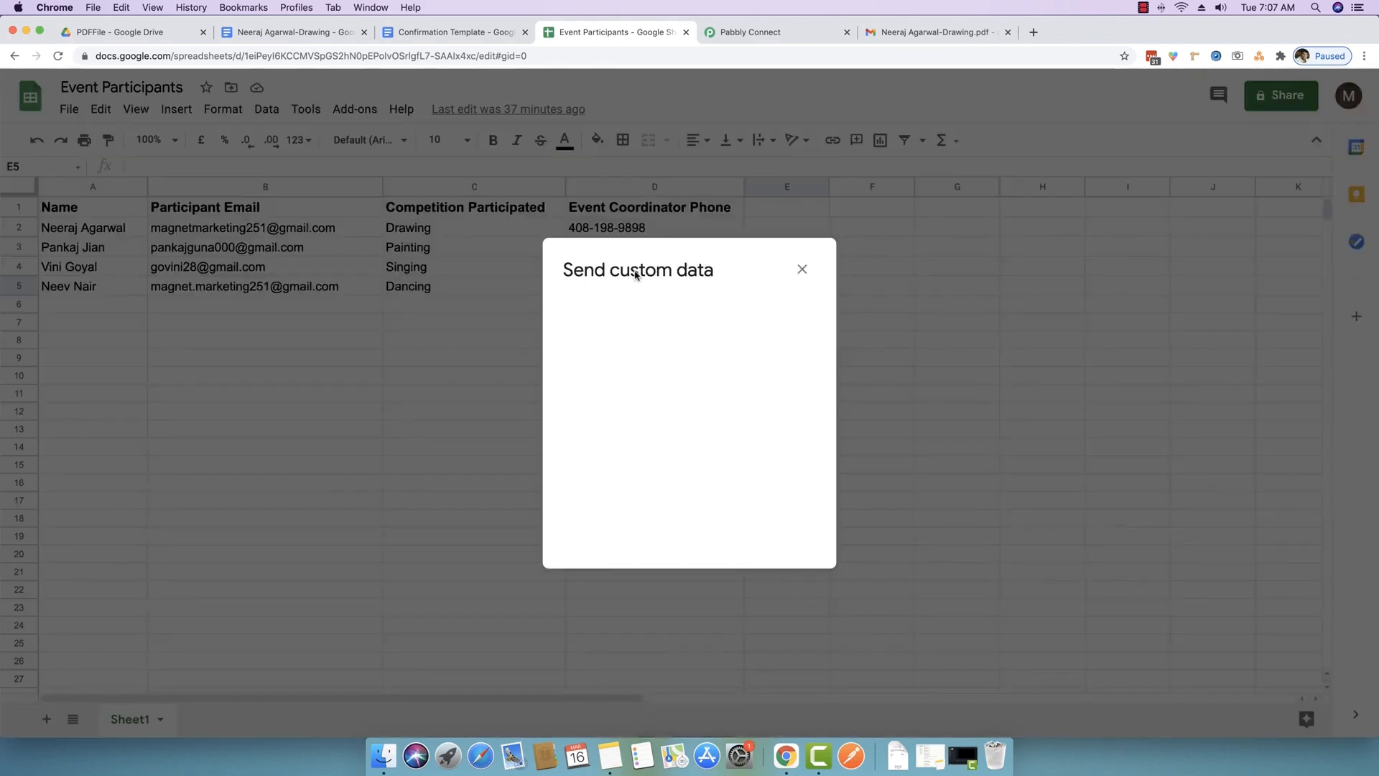
click(619, 334)
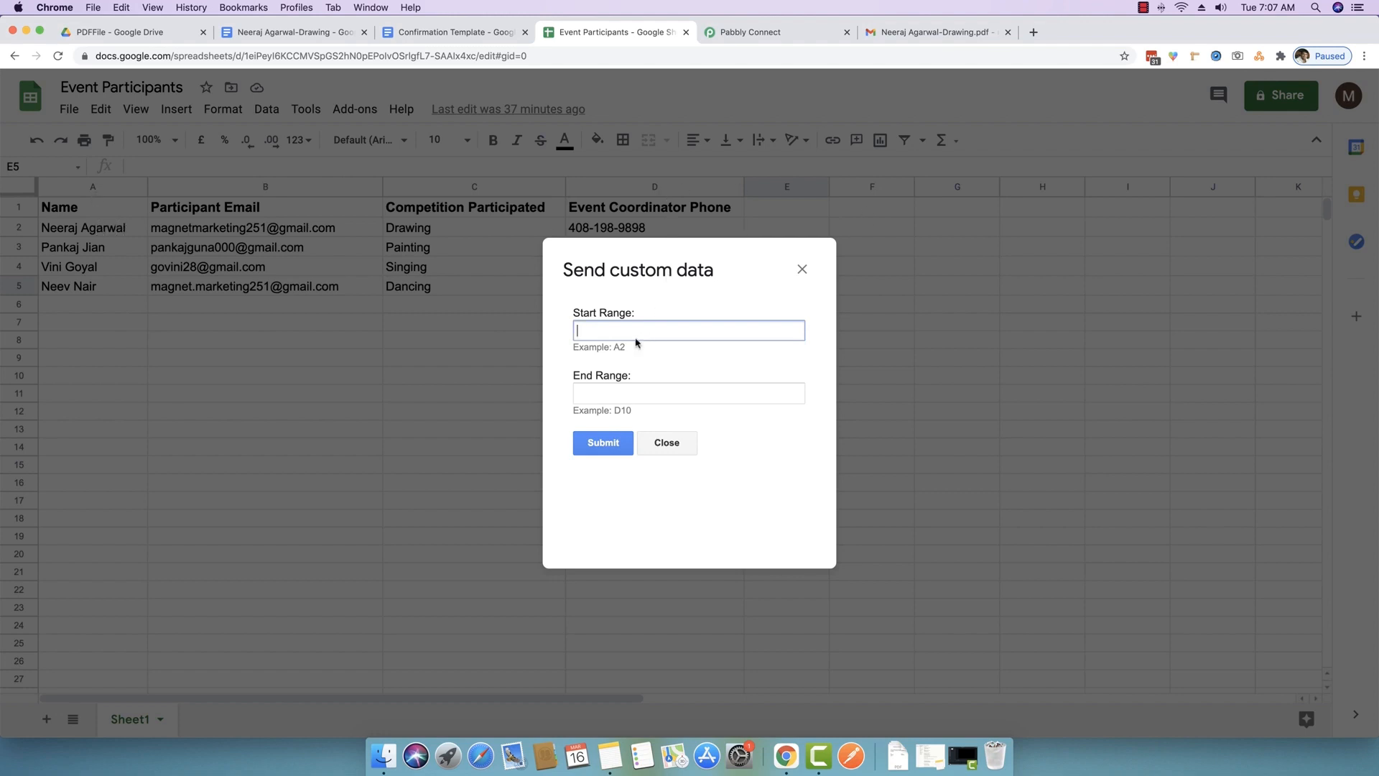
click(614, 392)
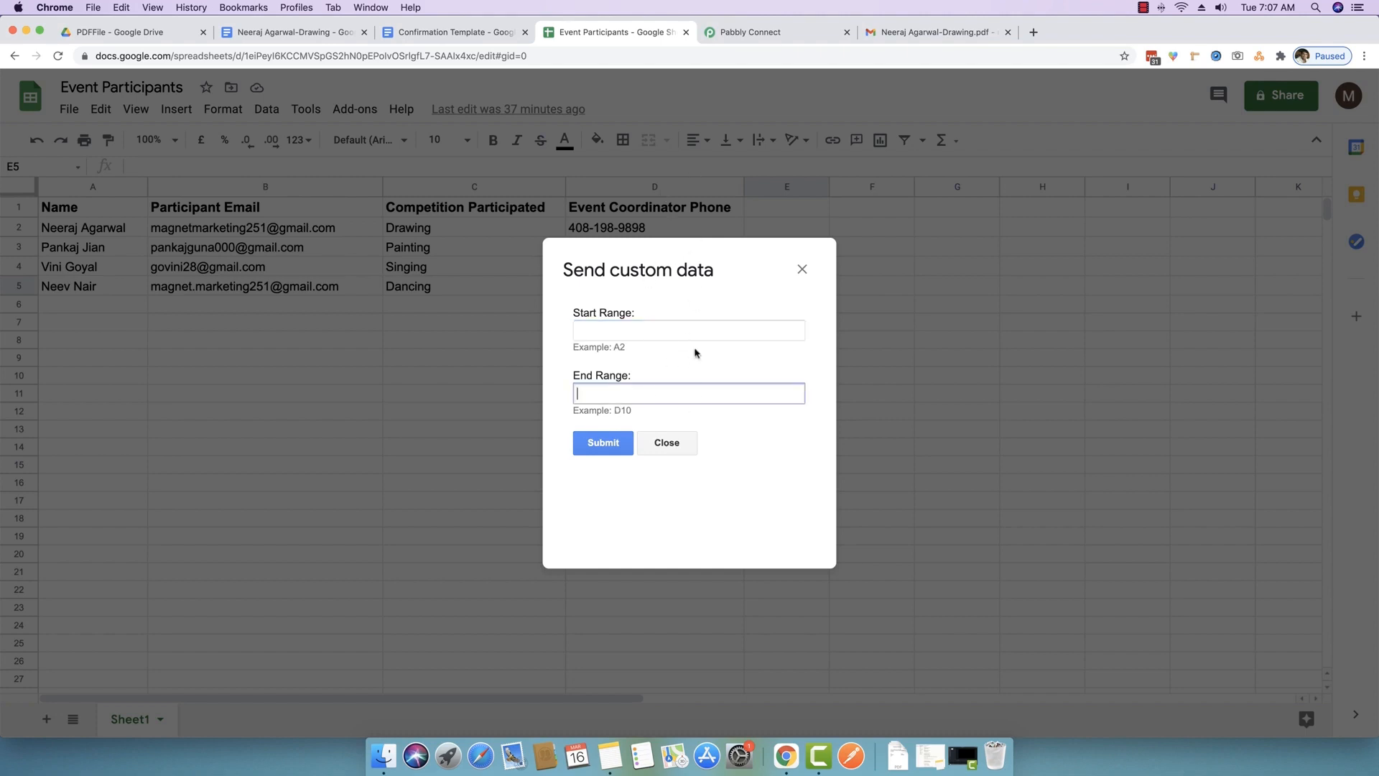
click(683, 445)
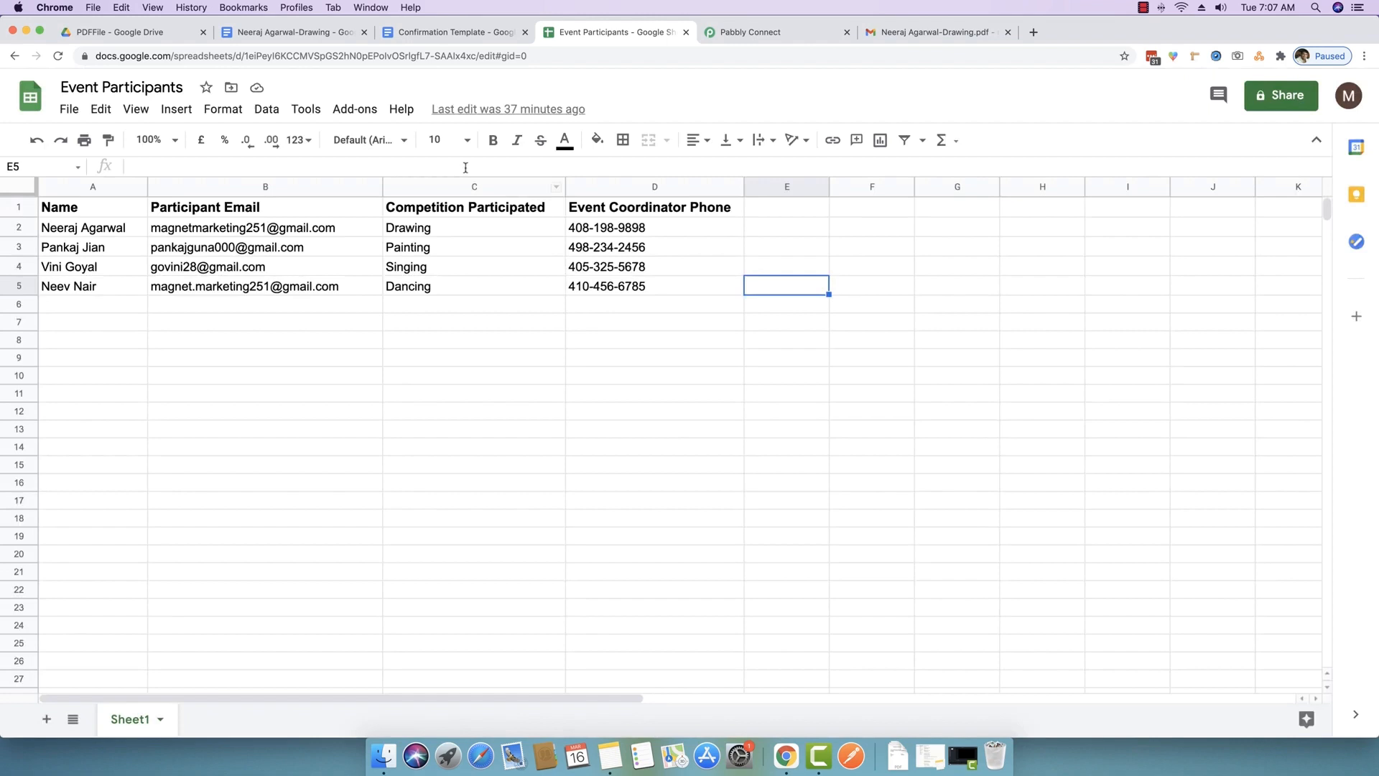
- Send all participant rows with Pabbly Connect Webhooks > Send All Data, then check the PDFFile folder
click(347, 111)
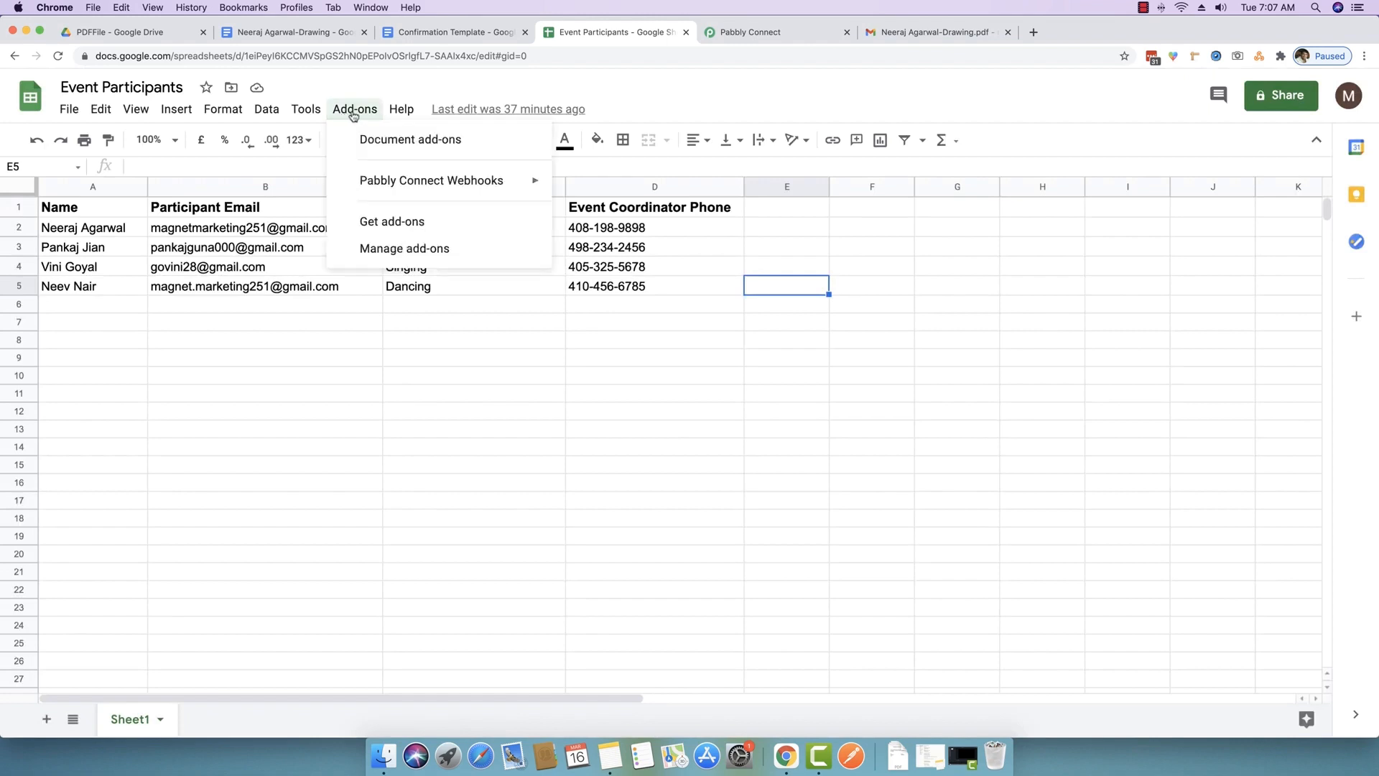
mouse_move(400, 180)
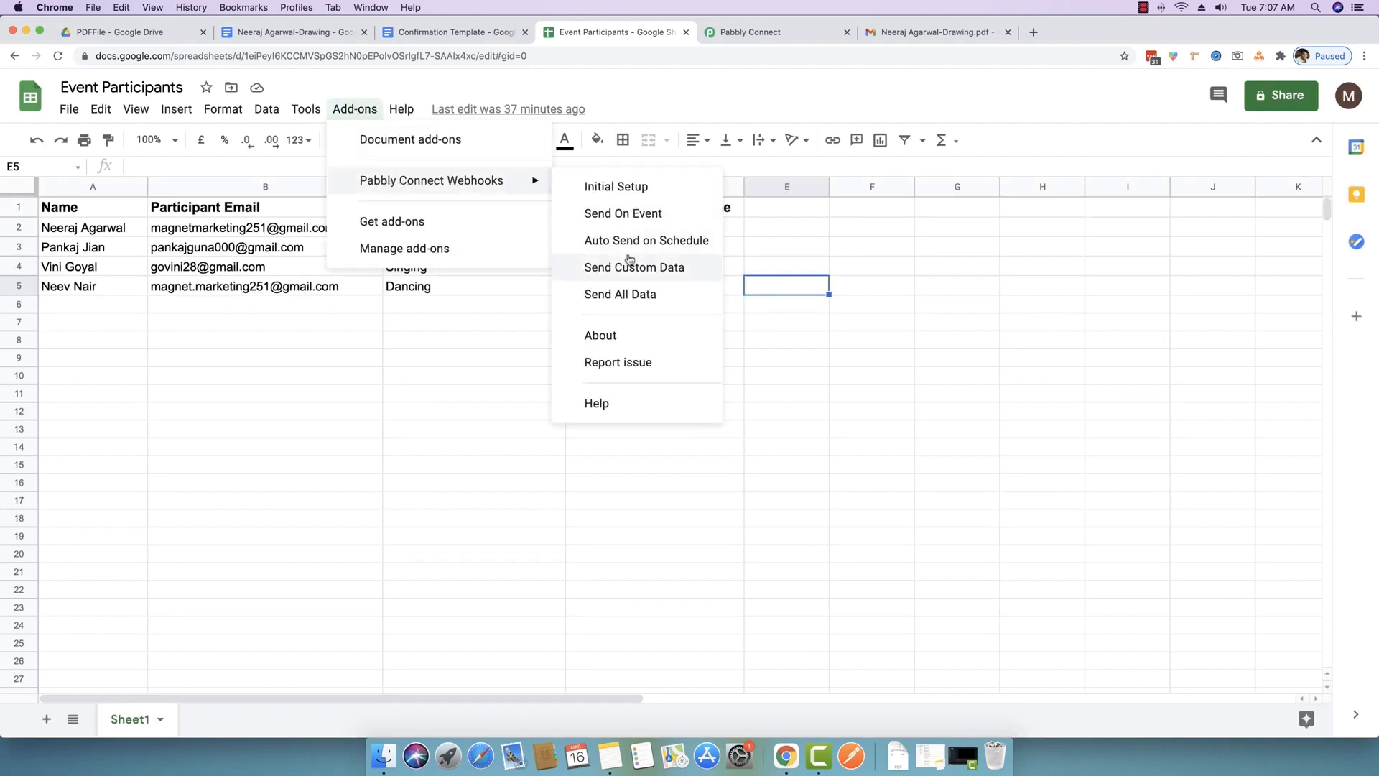
click(617, 301)
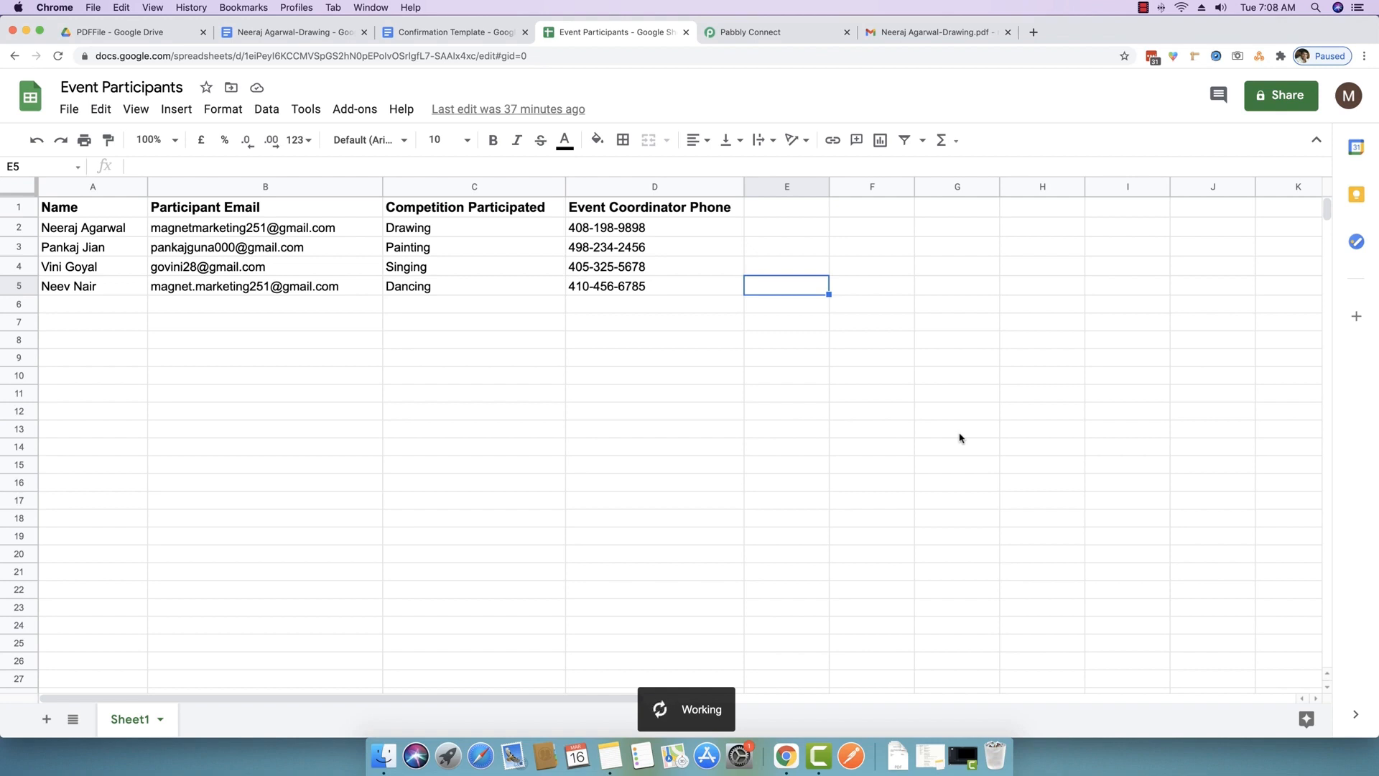
click(754, 30)
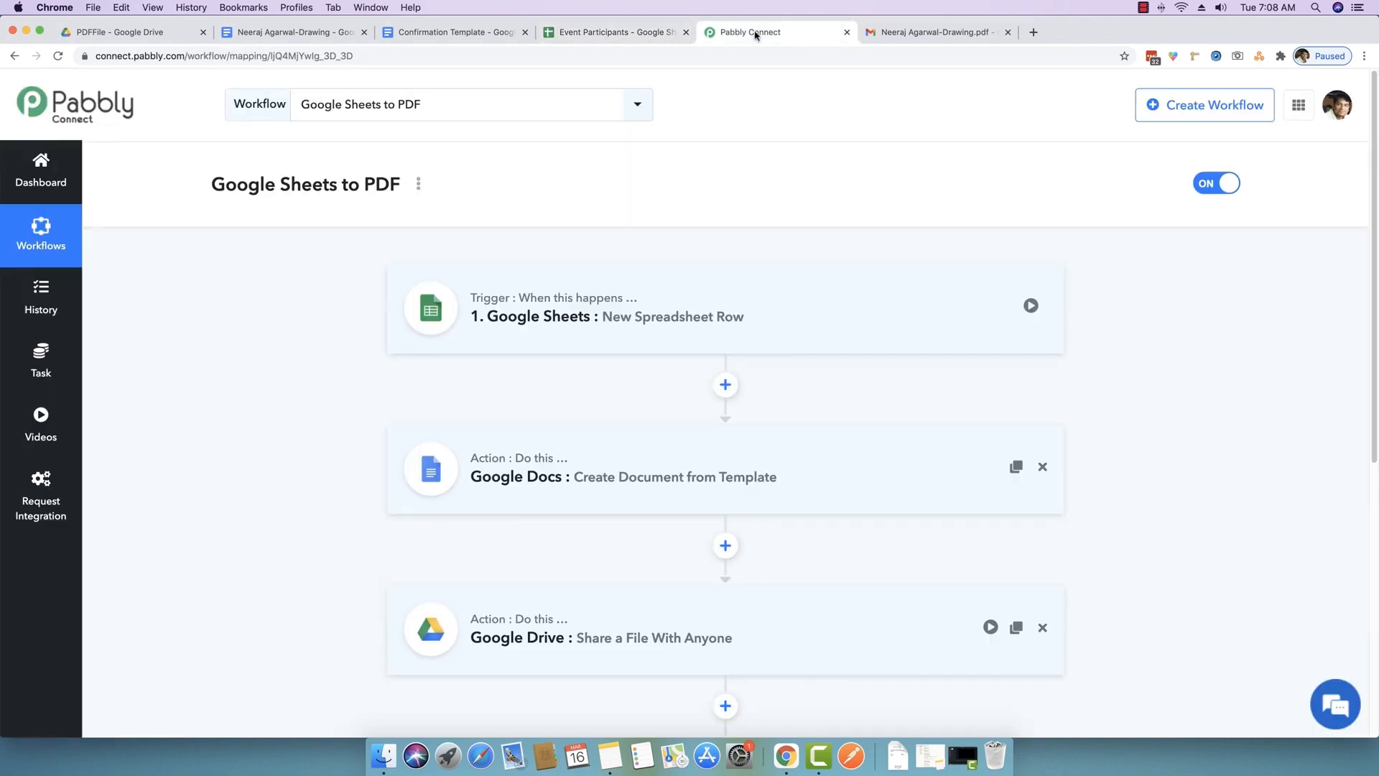
scroll(668, 290, down, 6)
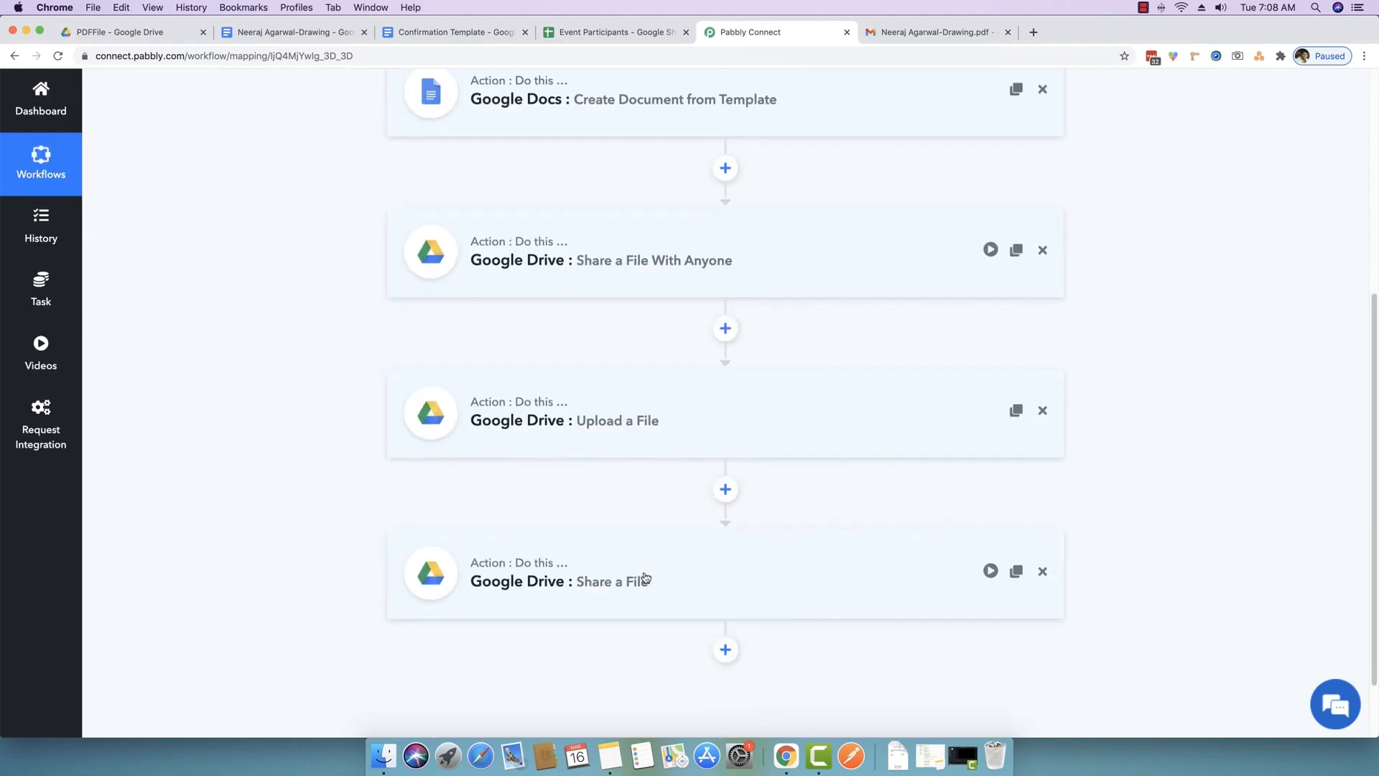
click(629, 30)
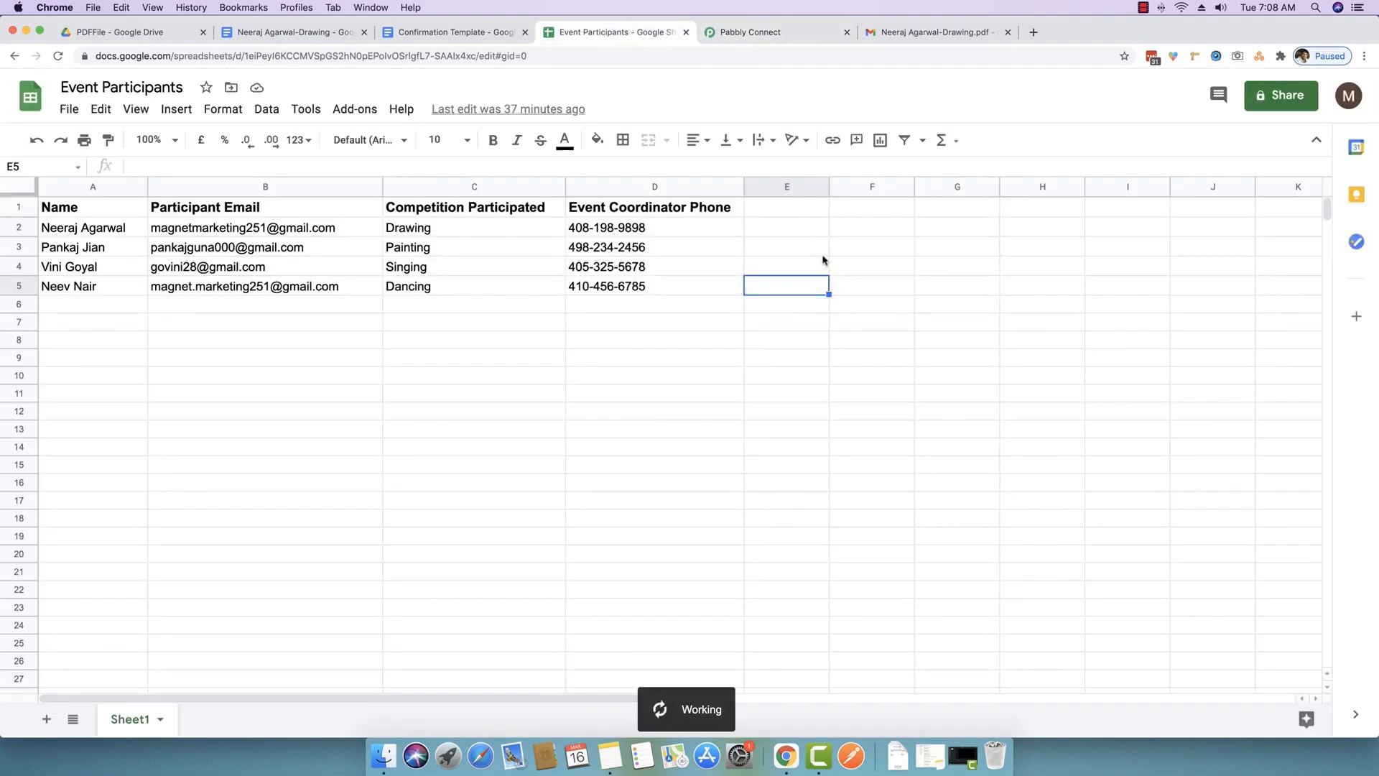
click(139, 34)
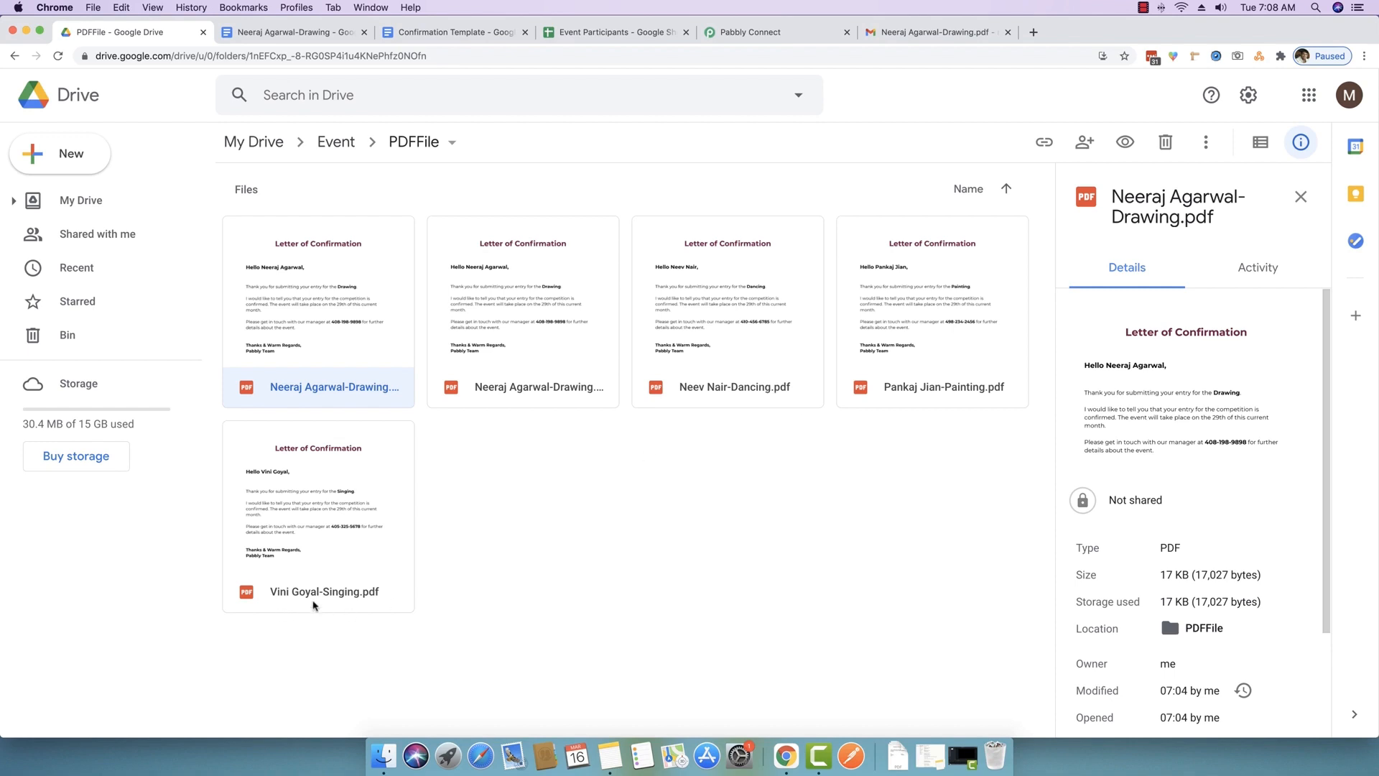
- Preview the Painting confirmation PDF in the PDFFile Drive folder
click(651, 33)
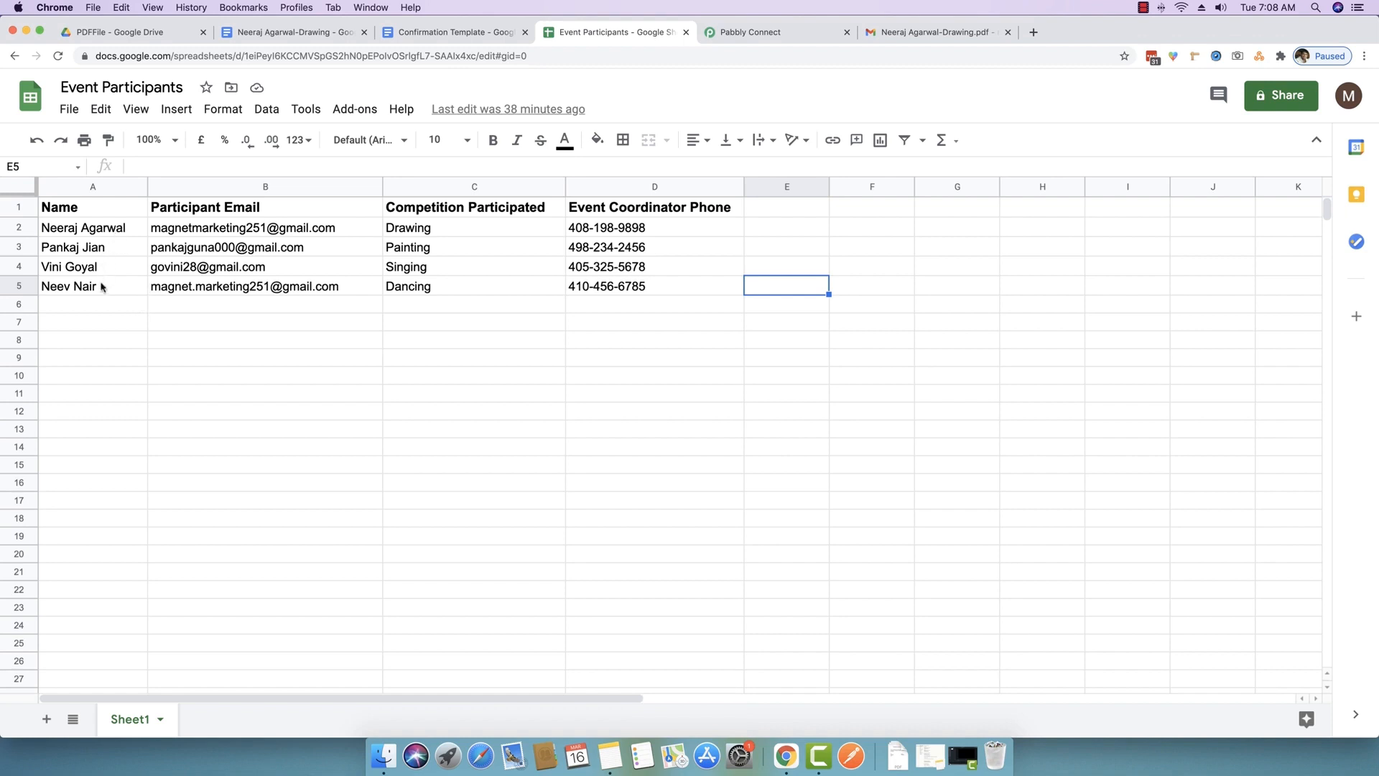
click(165, 34)
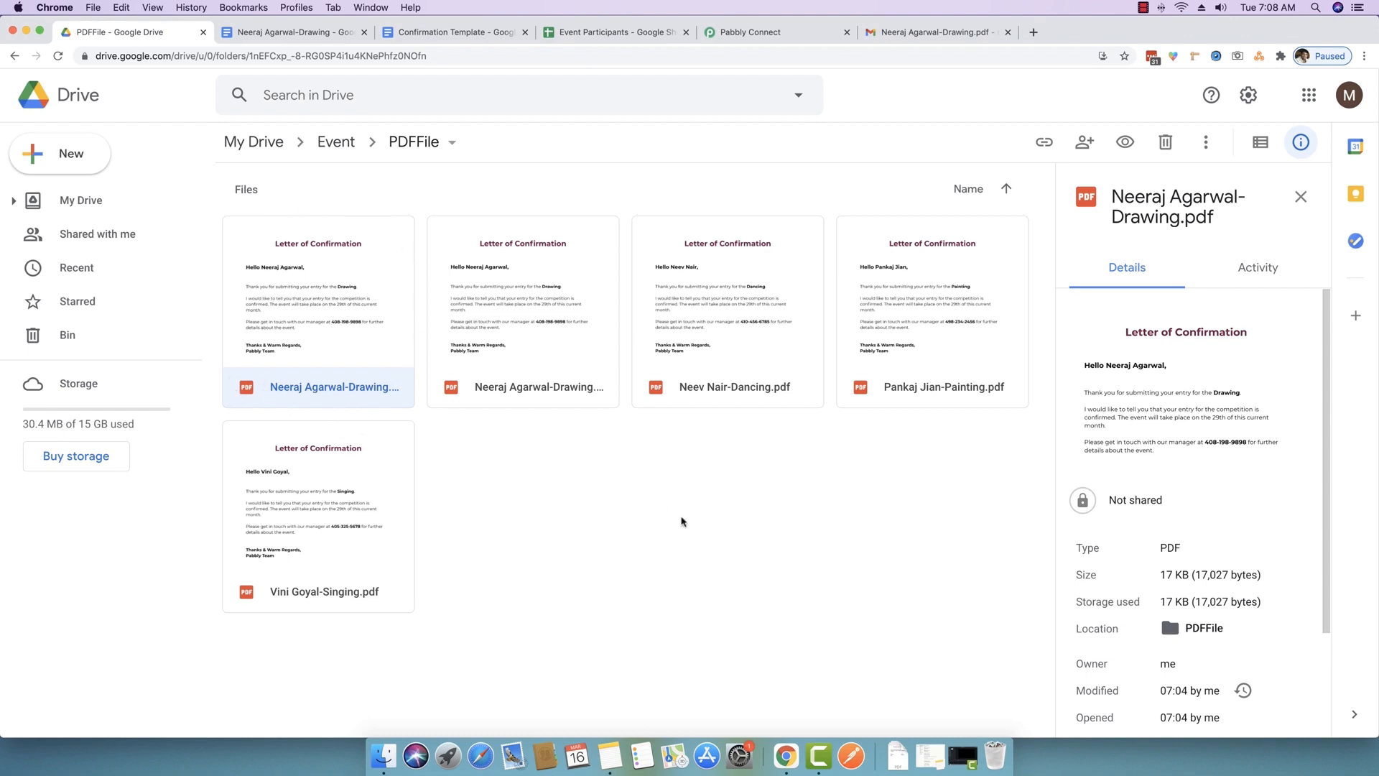
key(Right)
key(Right)
key(Right)
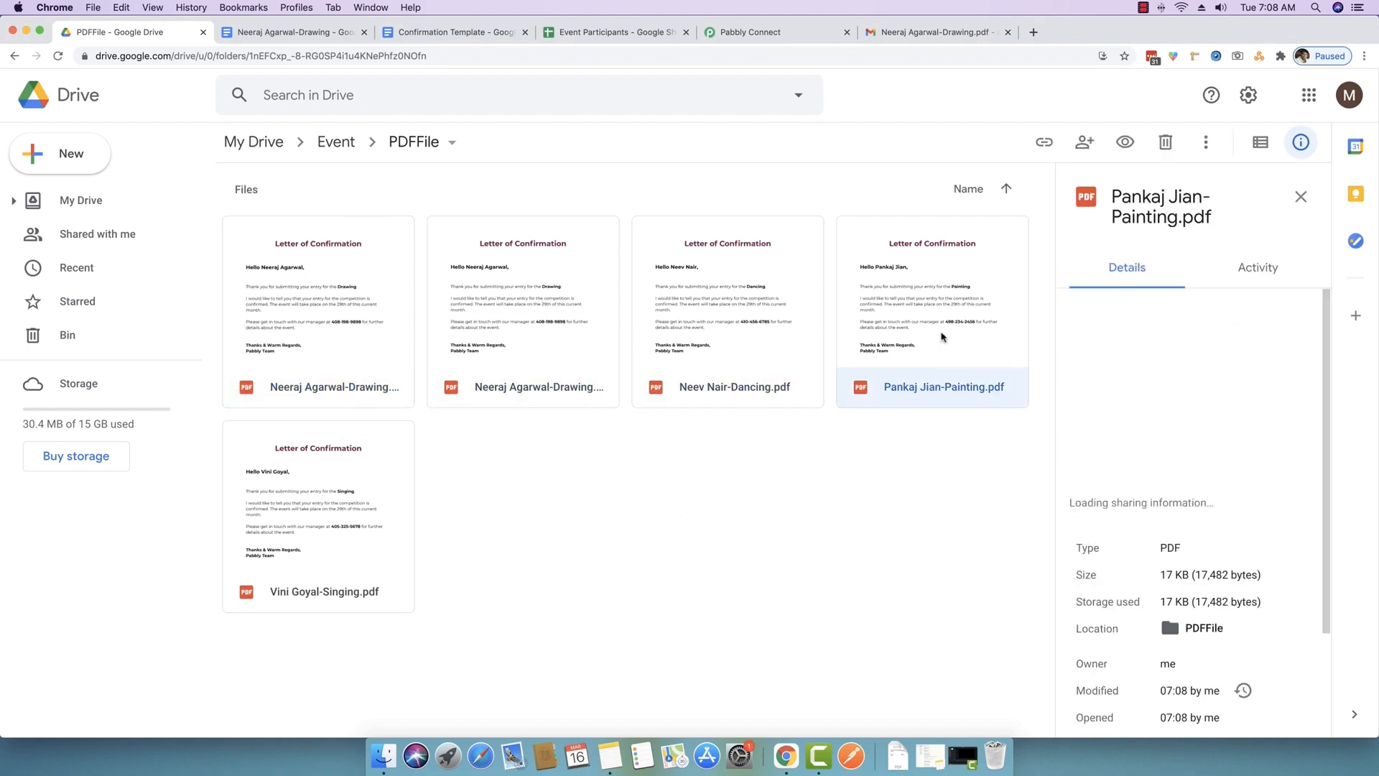
key(Return)
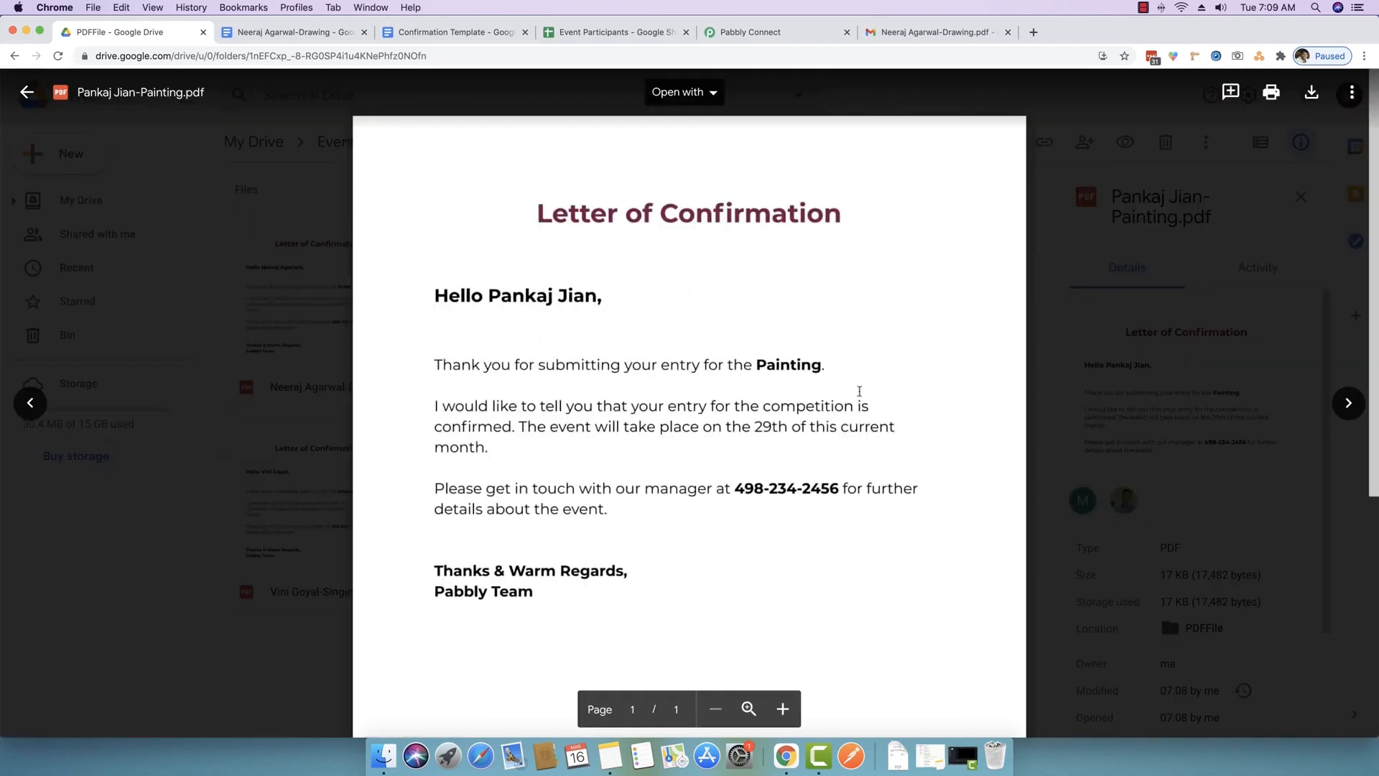
click(309, 646)
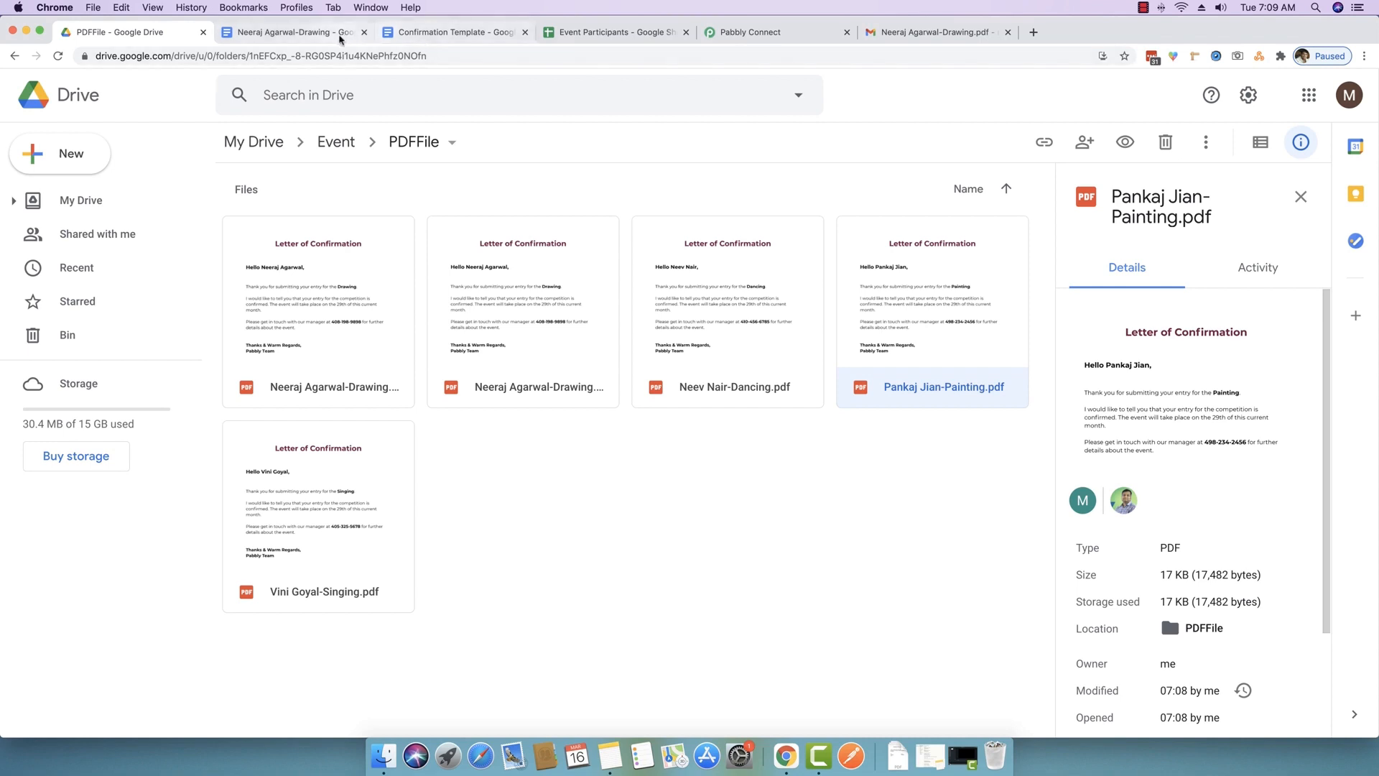
- Review participant emails in B3:B5 of the sheet, then return to the Gmail inbox
click(618, 32)
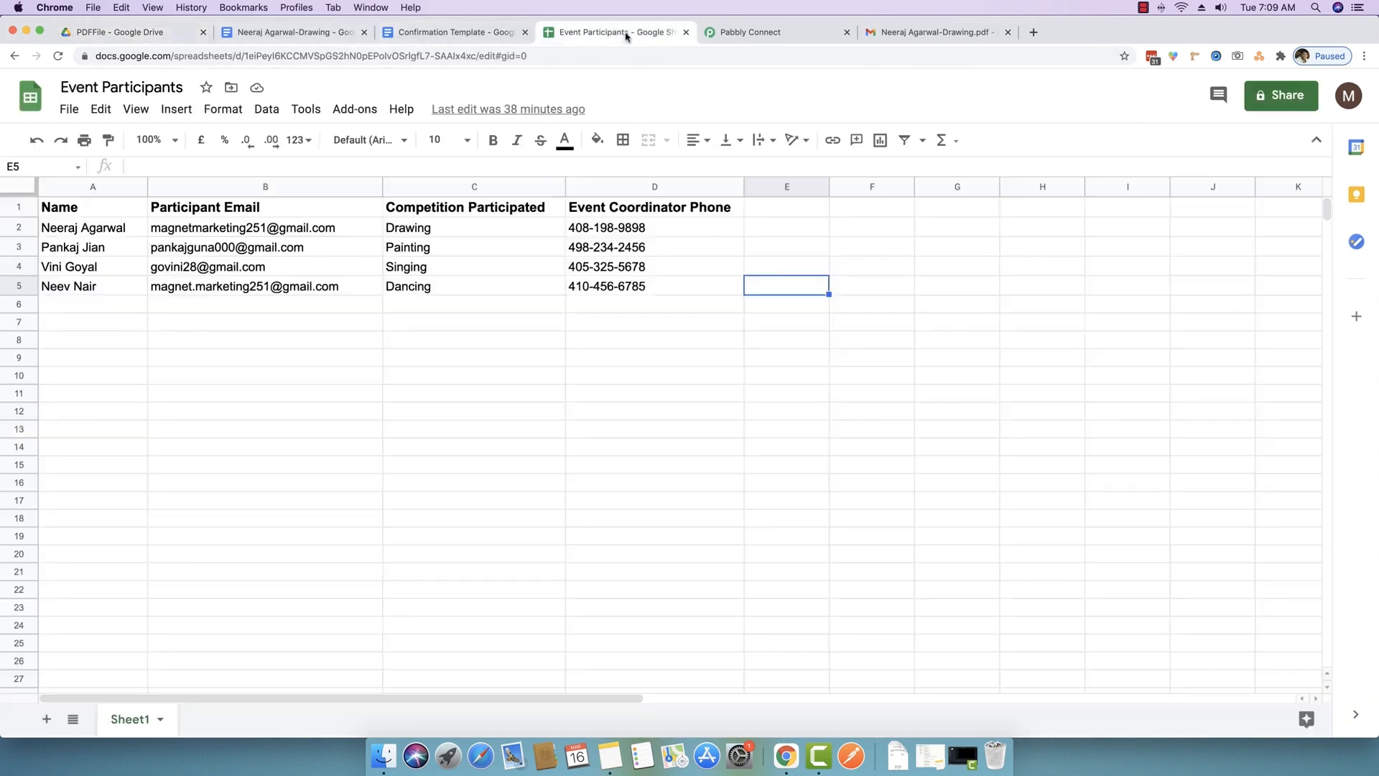
click(176, 289)
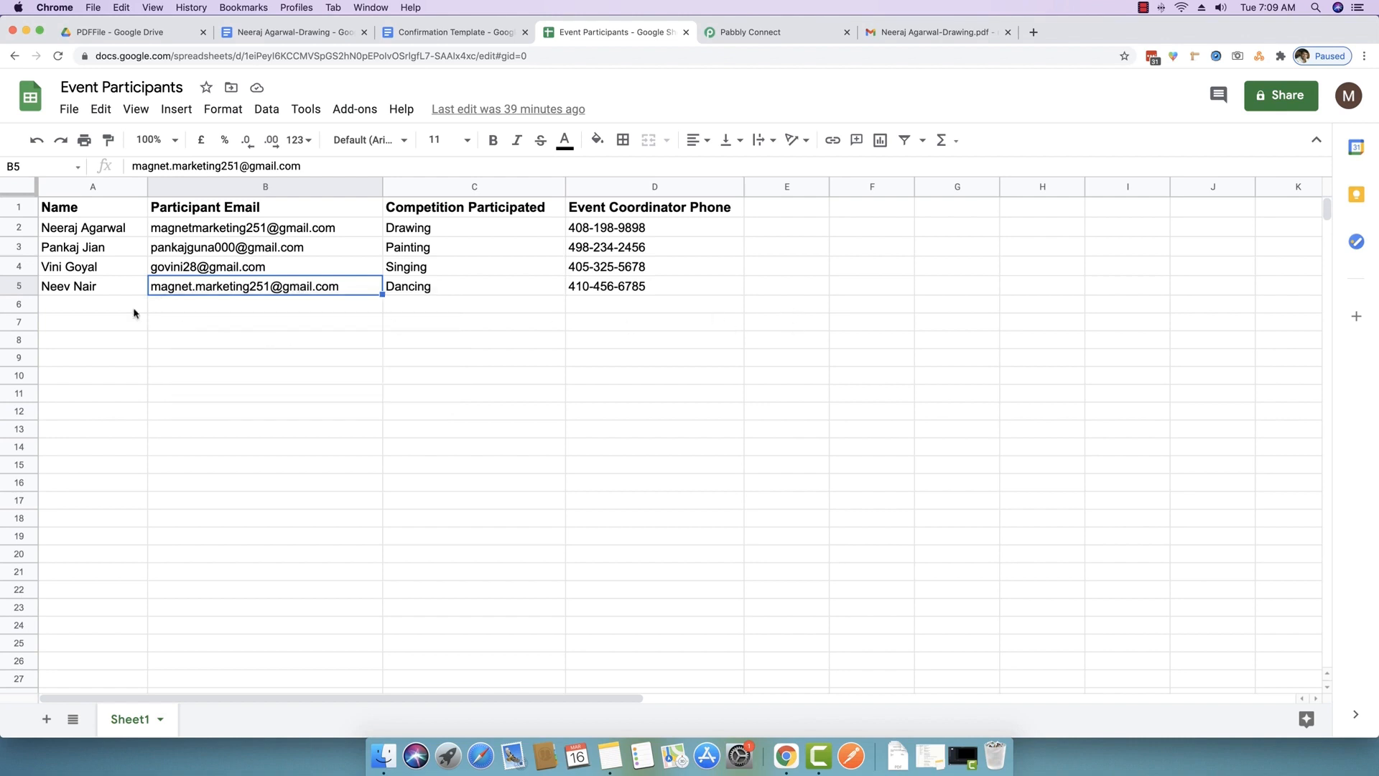
click(83, 290)
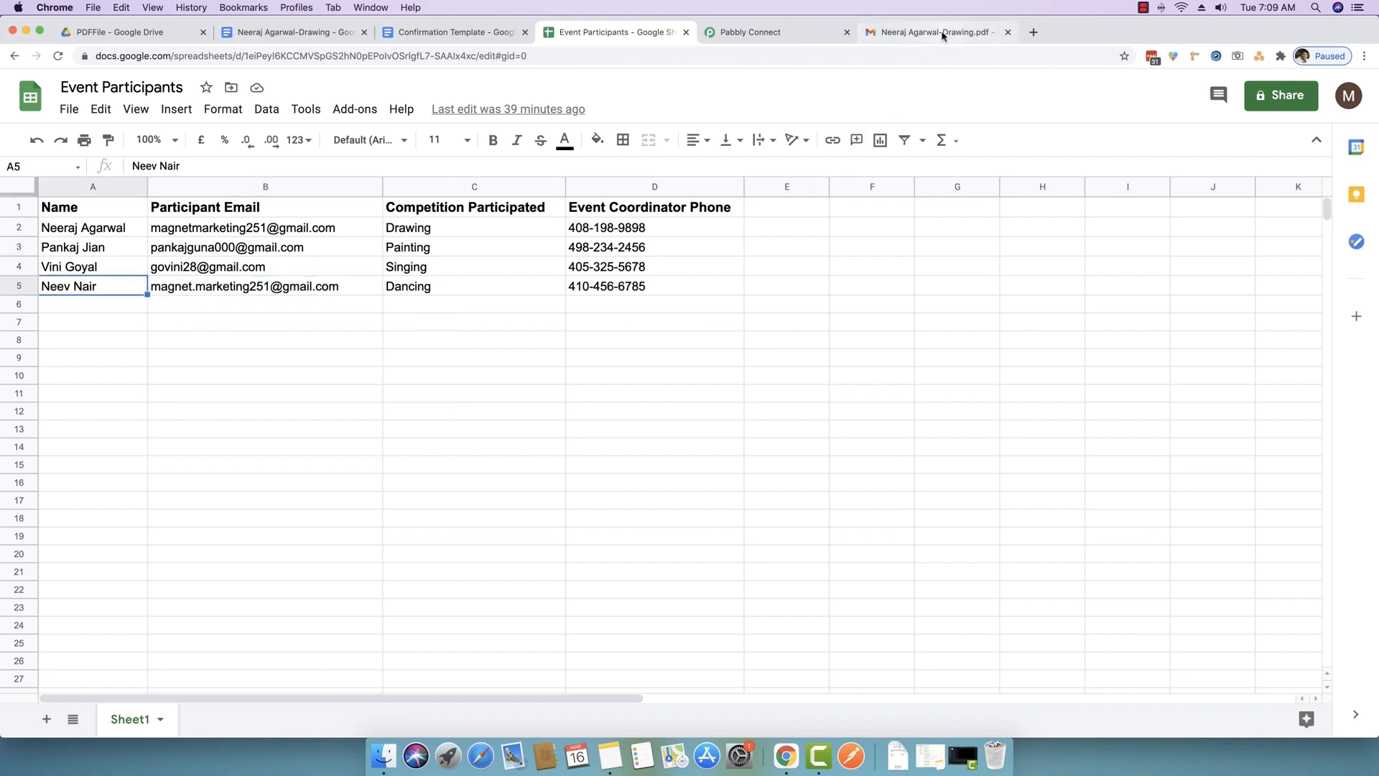
drag(216, 251, 212, 289)
click(169, 292)
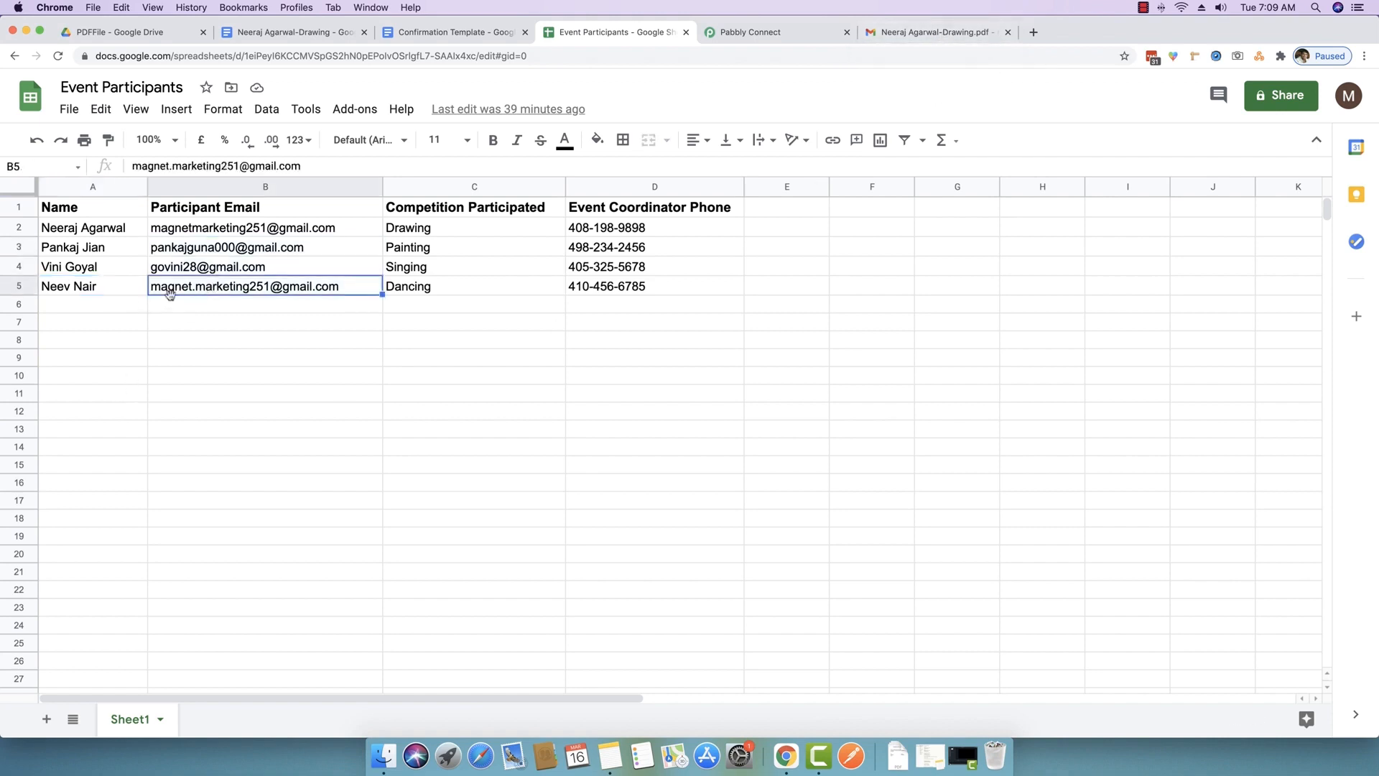
click(965, 30)
click(207, 227)
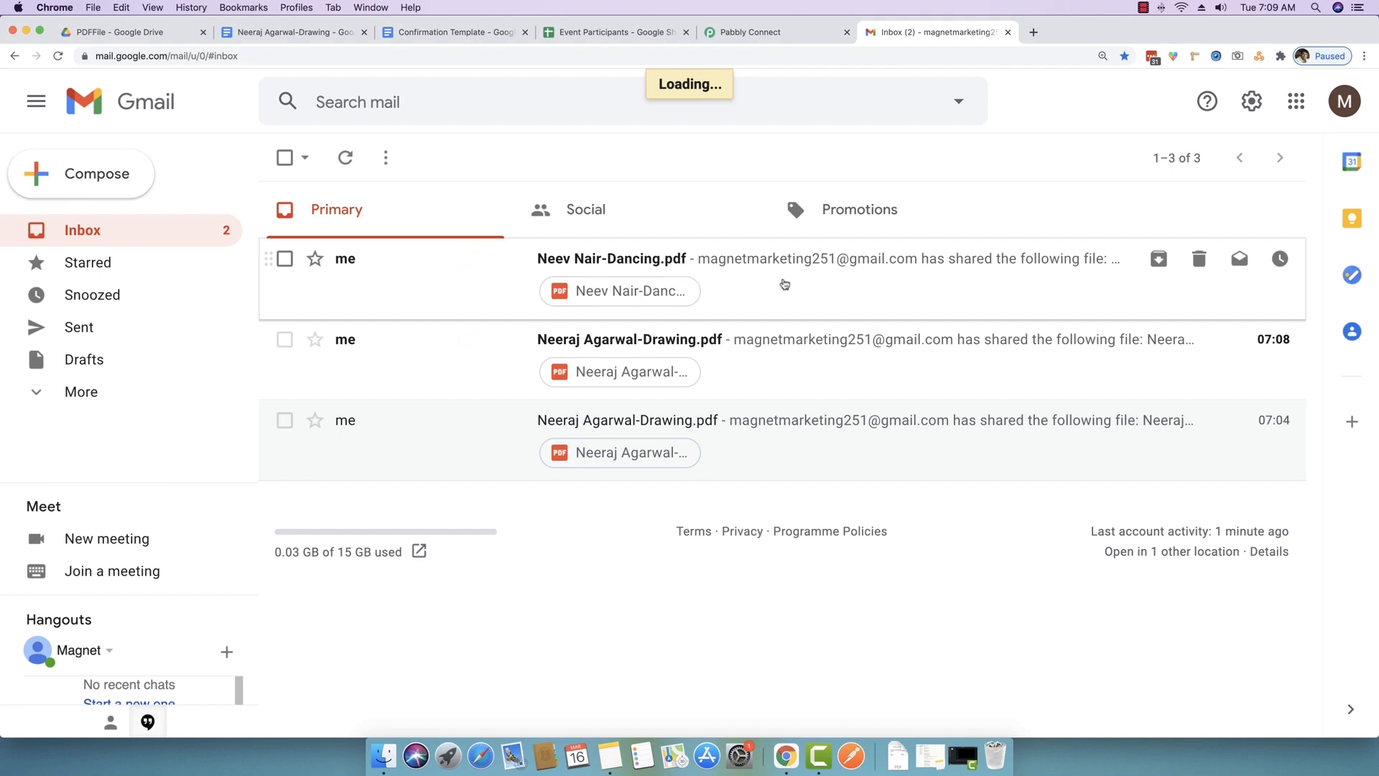
- Open the Dancing PDF share email and preview the letter's name, competition and coordinator phone
click(783, 283)
scroll(718, 359, down, 4)
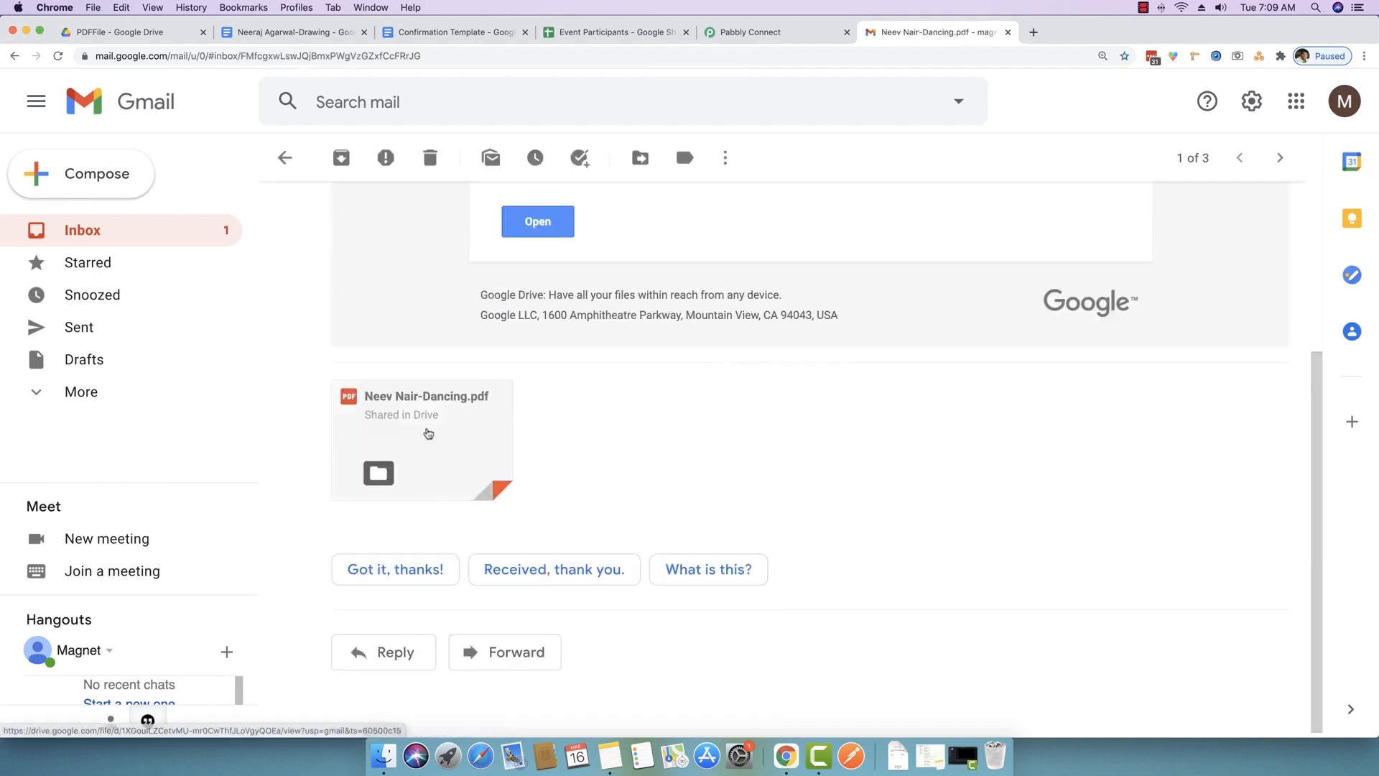
click(429, 431)
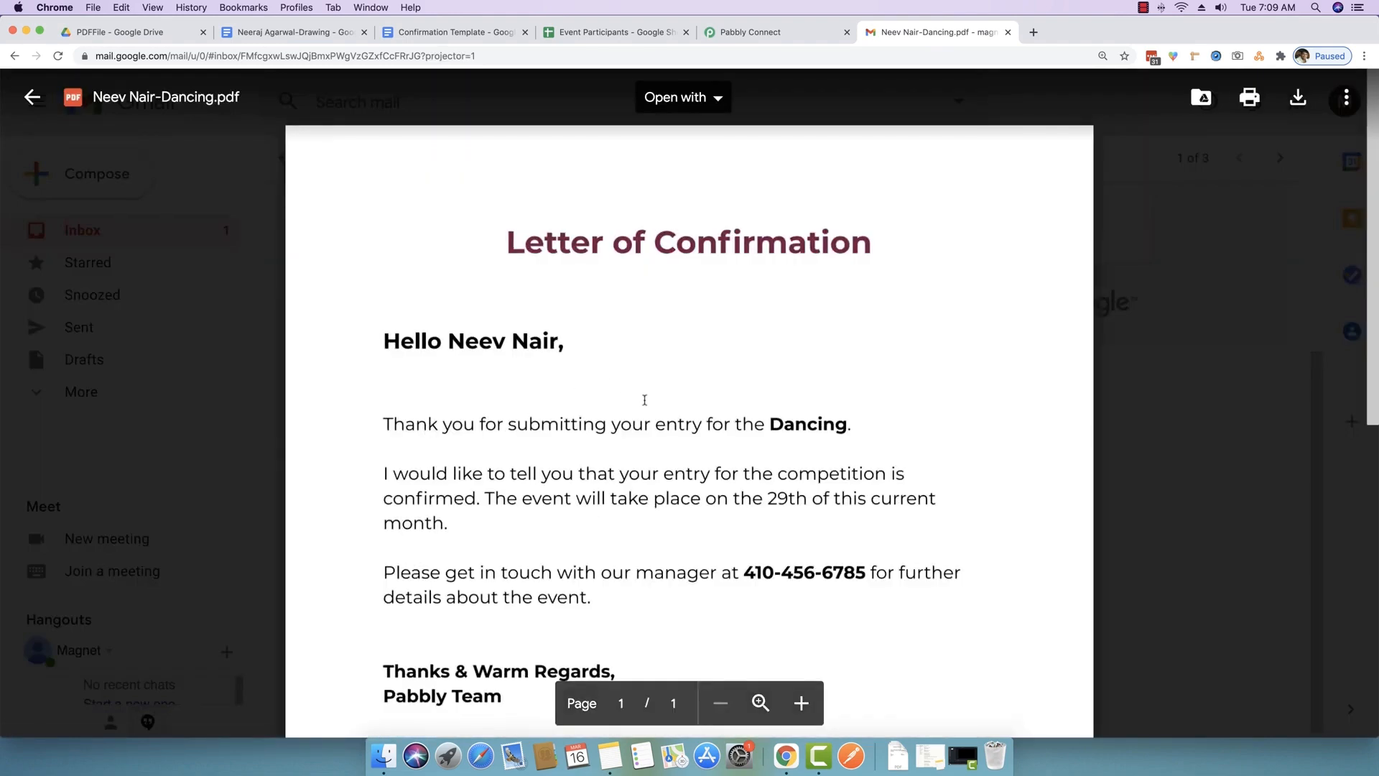
scroll(644, 400, down, 2)
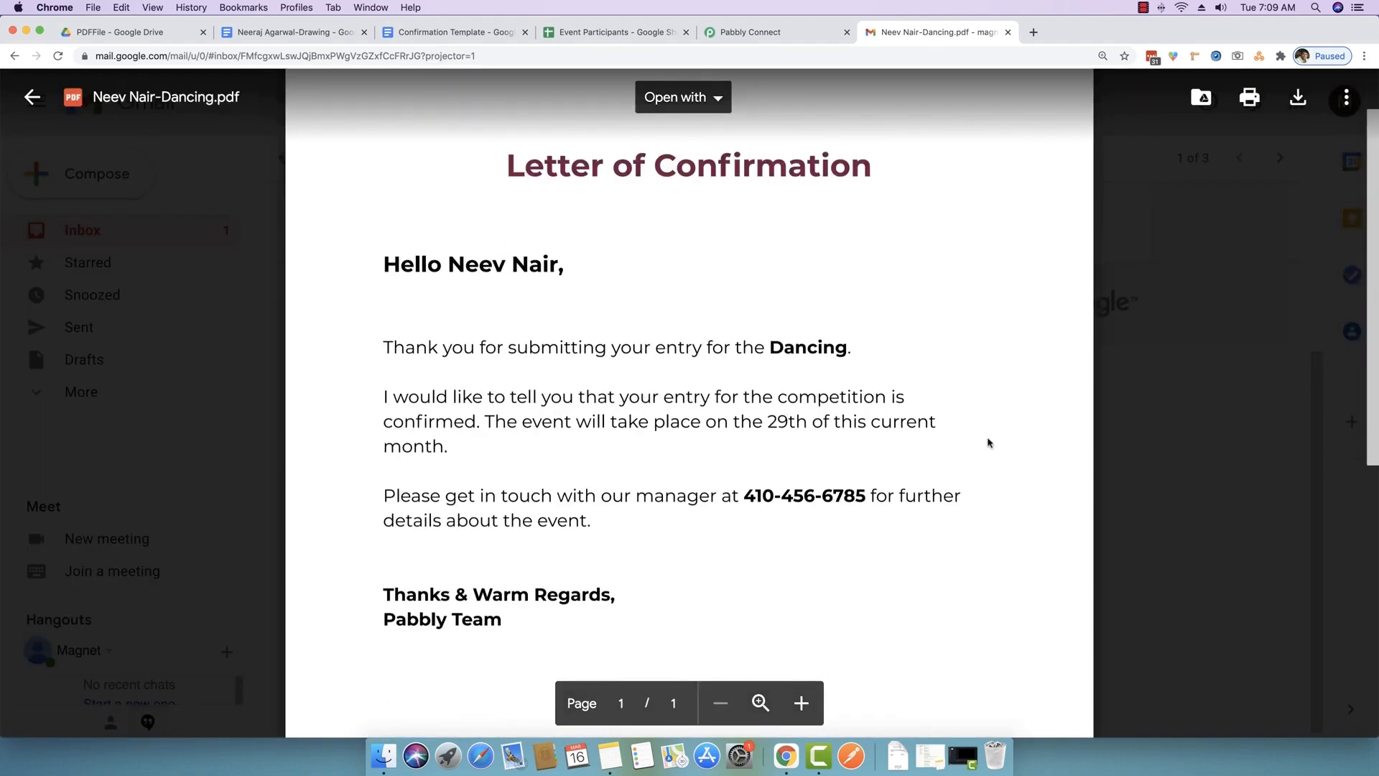
click(1174, 451)
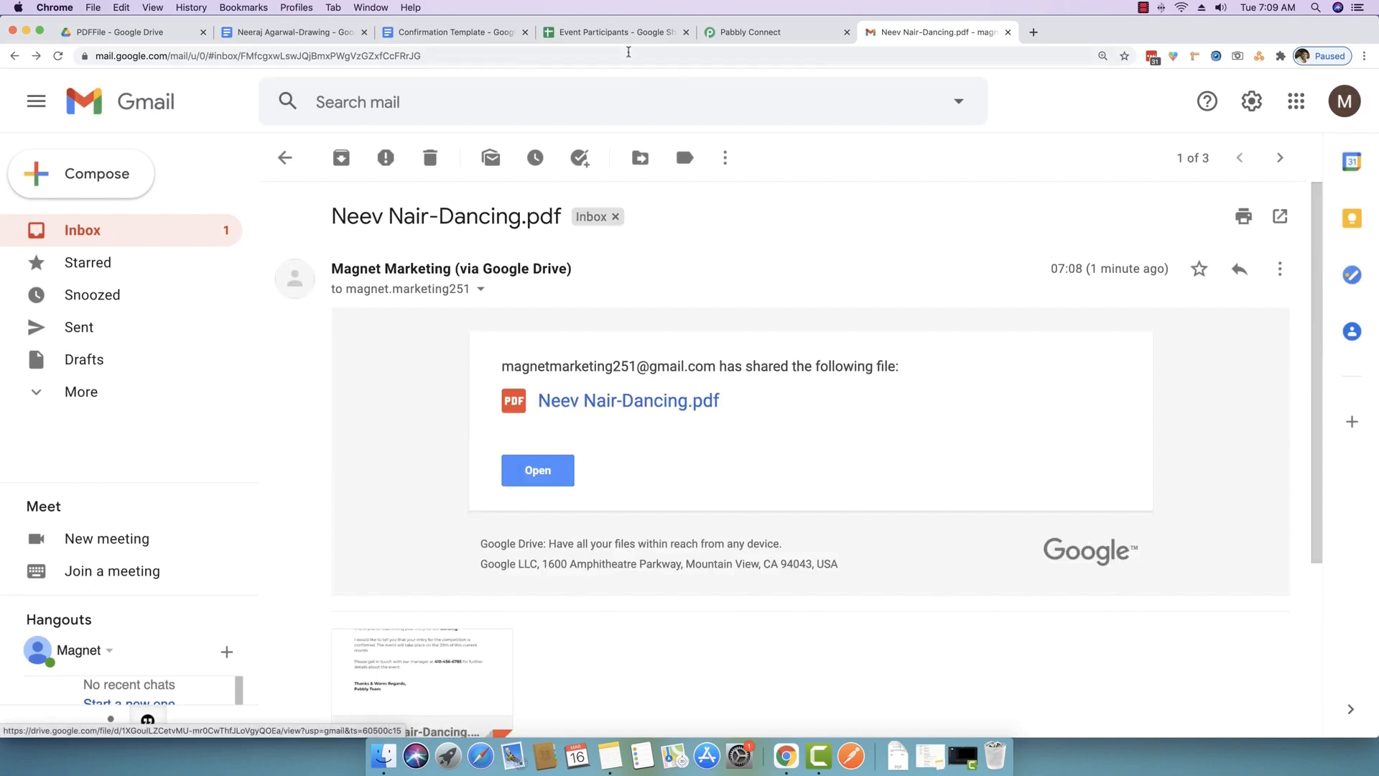
- Move through the Event Participants, Confirmation Template, Pabbly Connect and PDFFile Drive tabs
click(589, 34)
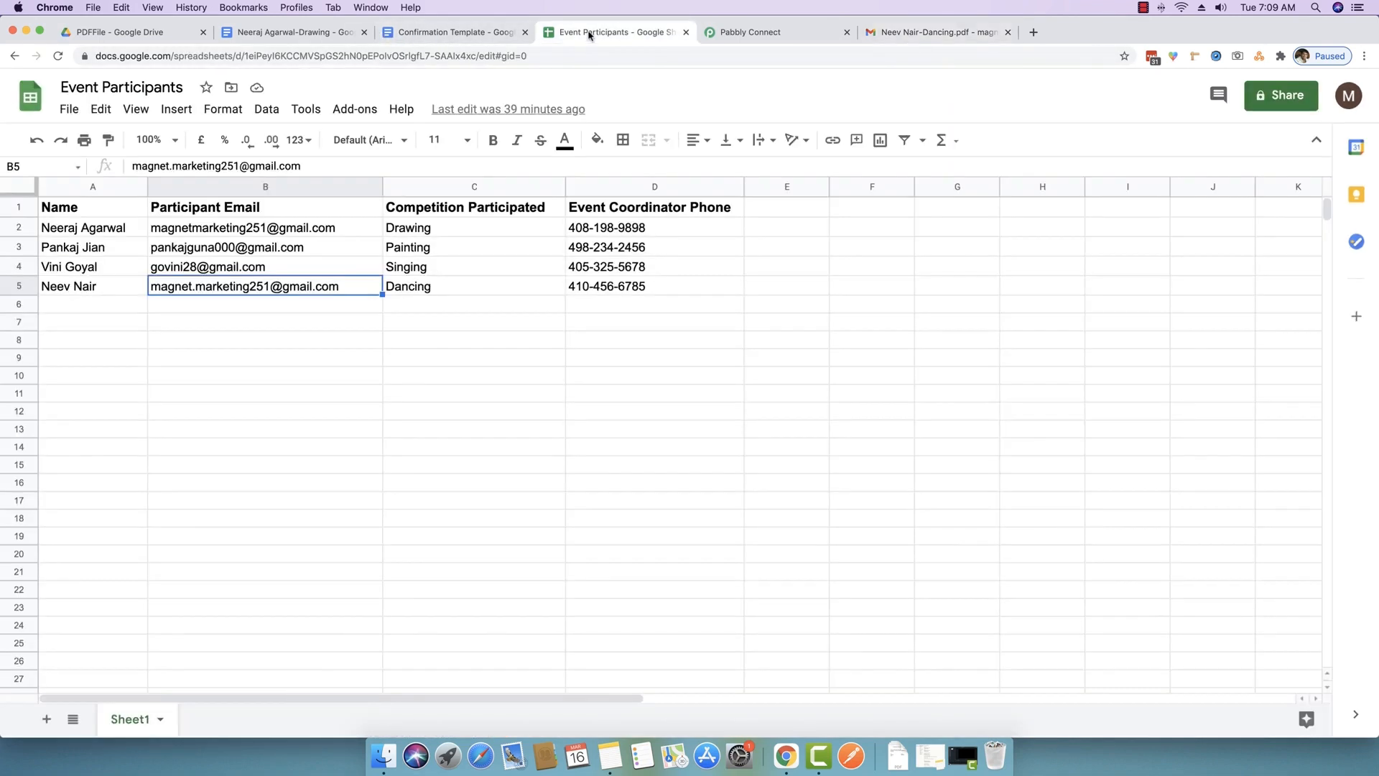
click(478, 33)
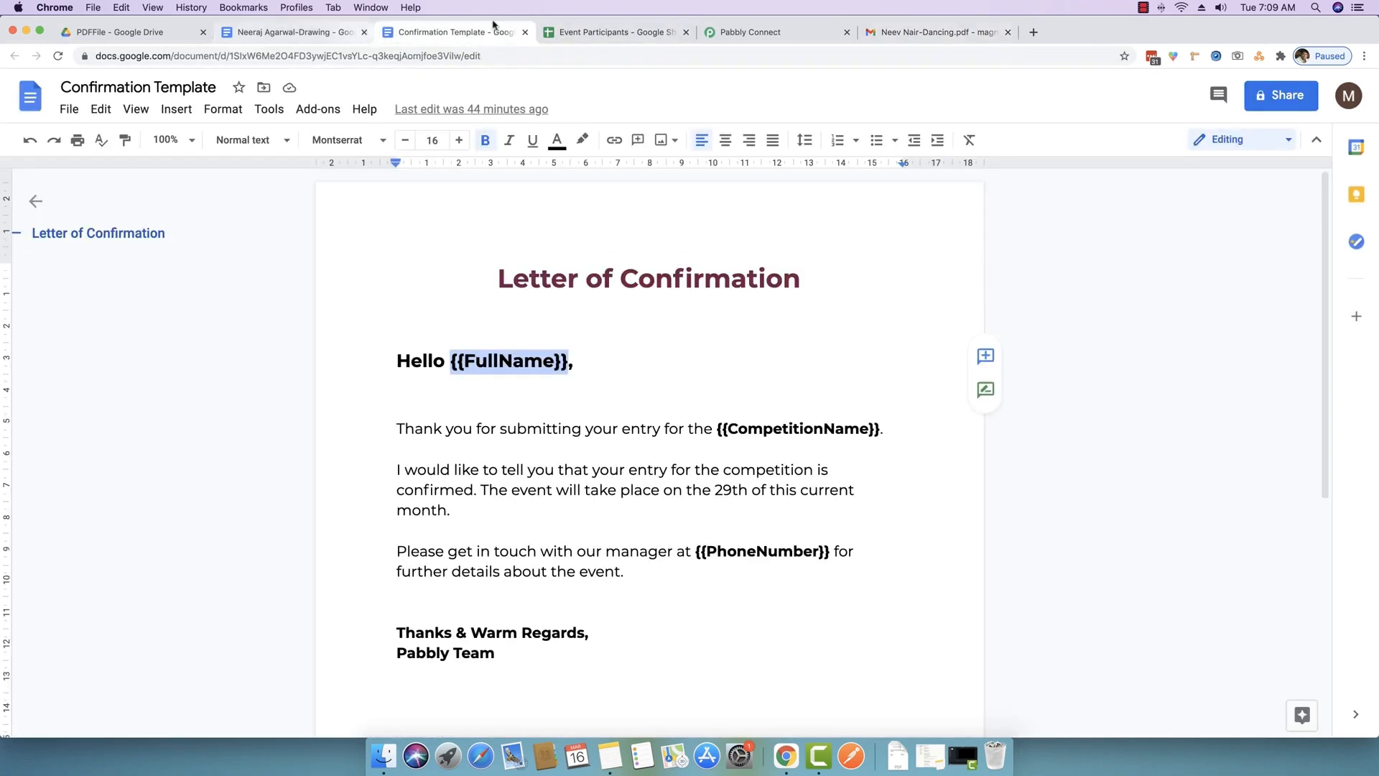
click(741, 32)
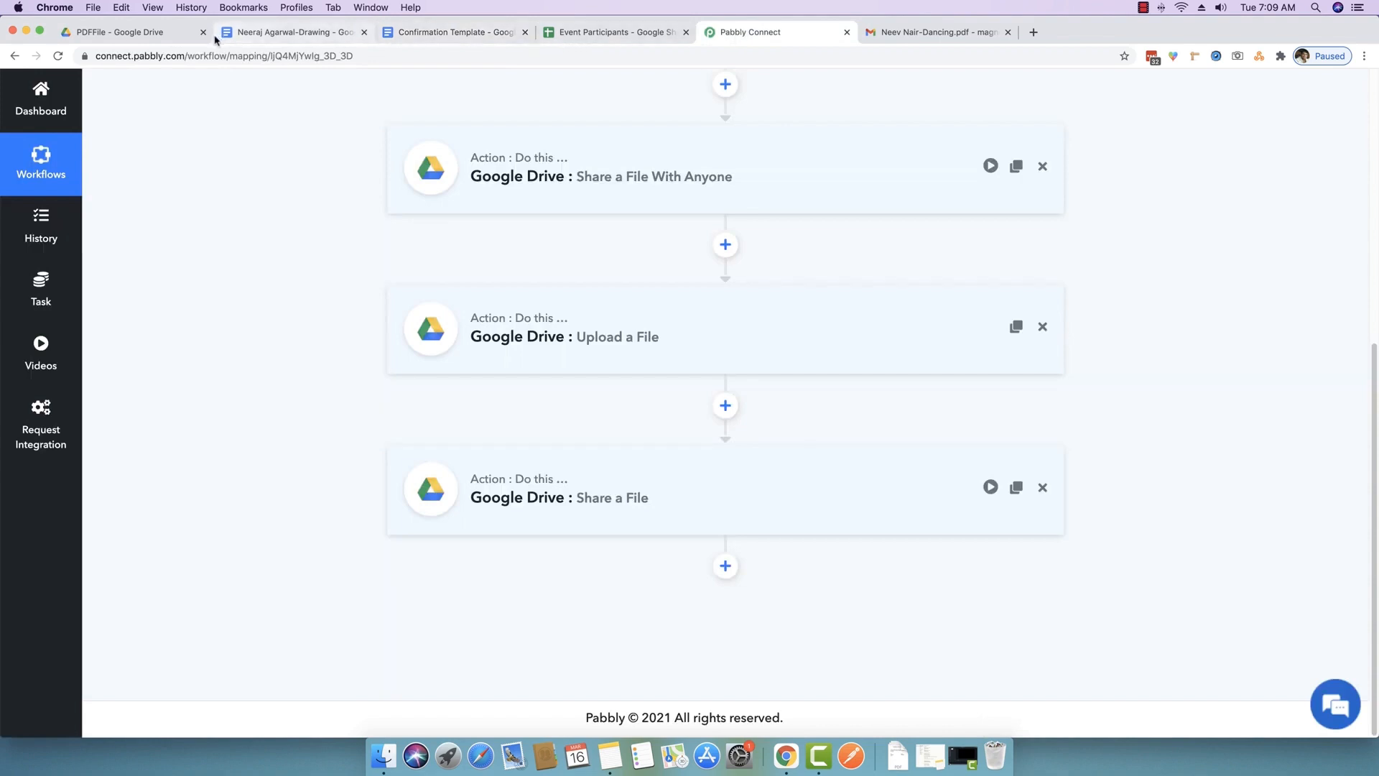
click(138, 33)
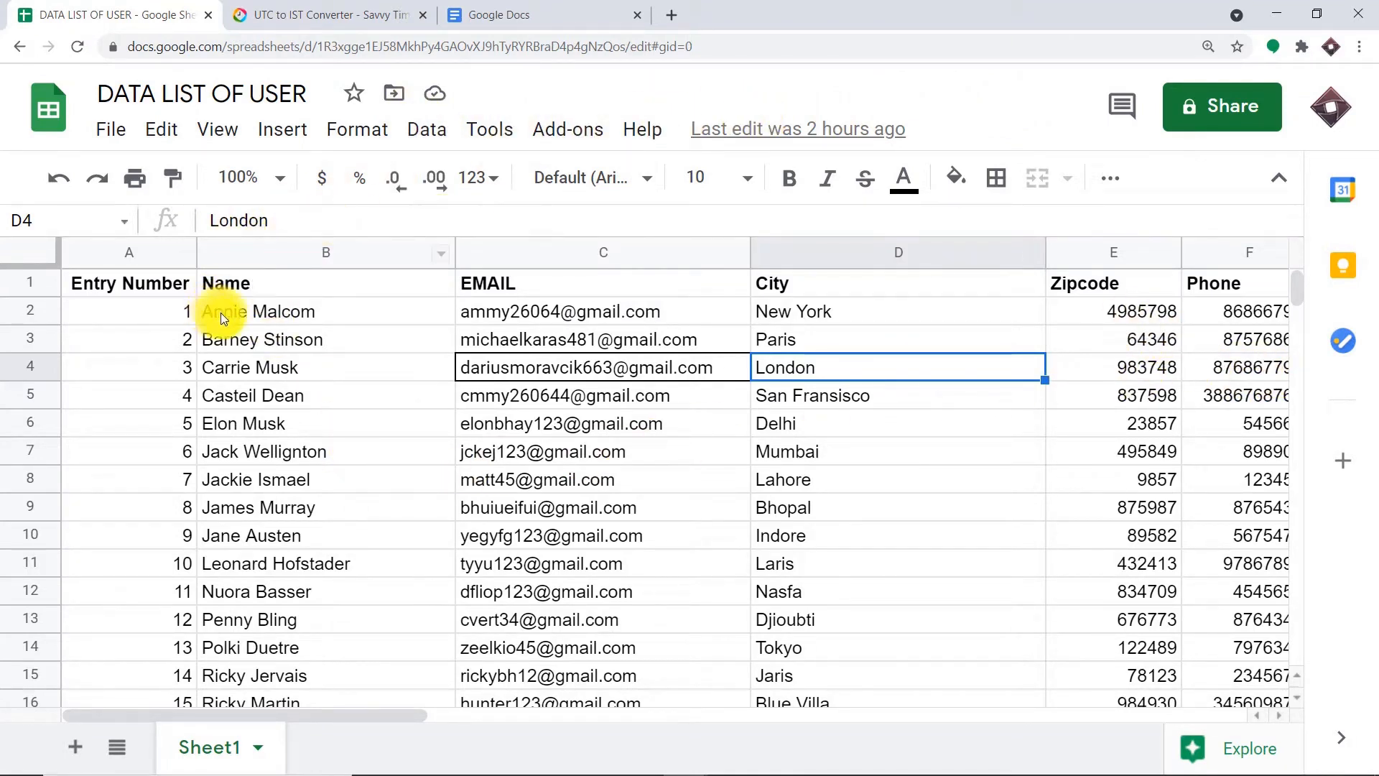
- Scroll through the 19 user entries (rows 2–20) of the DATA LIST OF USER sheet
scroll(246, 339, down, 3)
scroll(247, 343, up, 3)
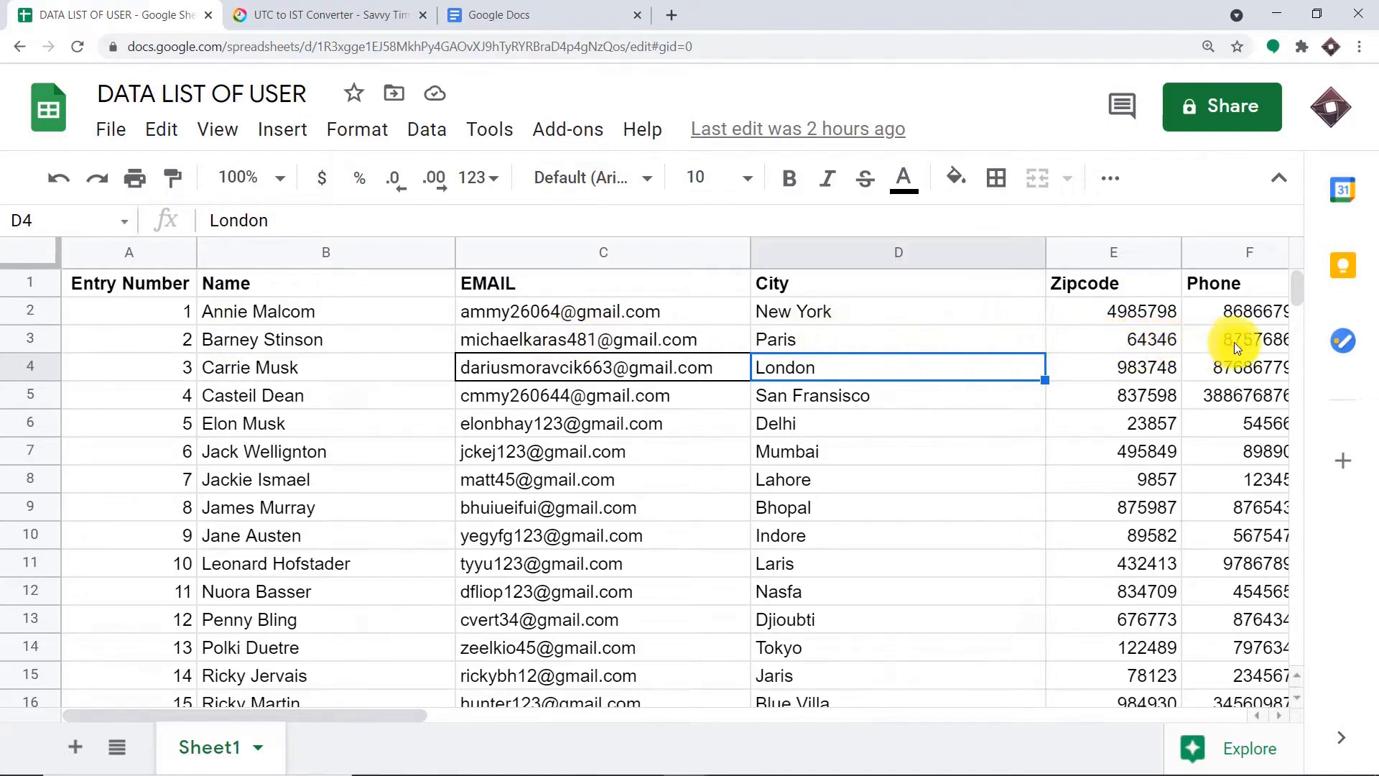
scroll(215, 367, down, 3)
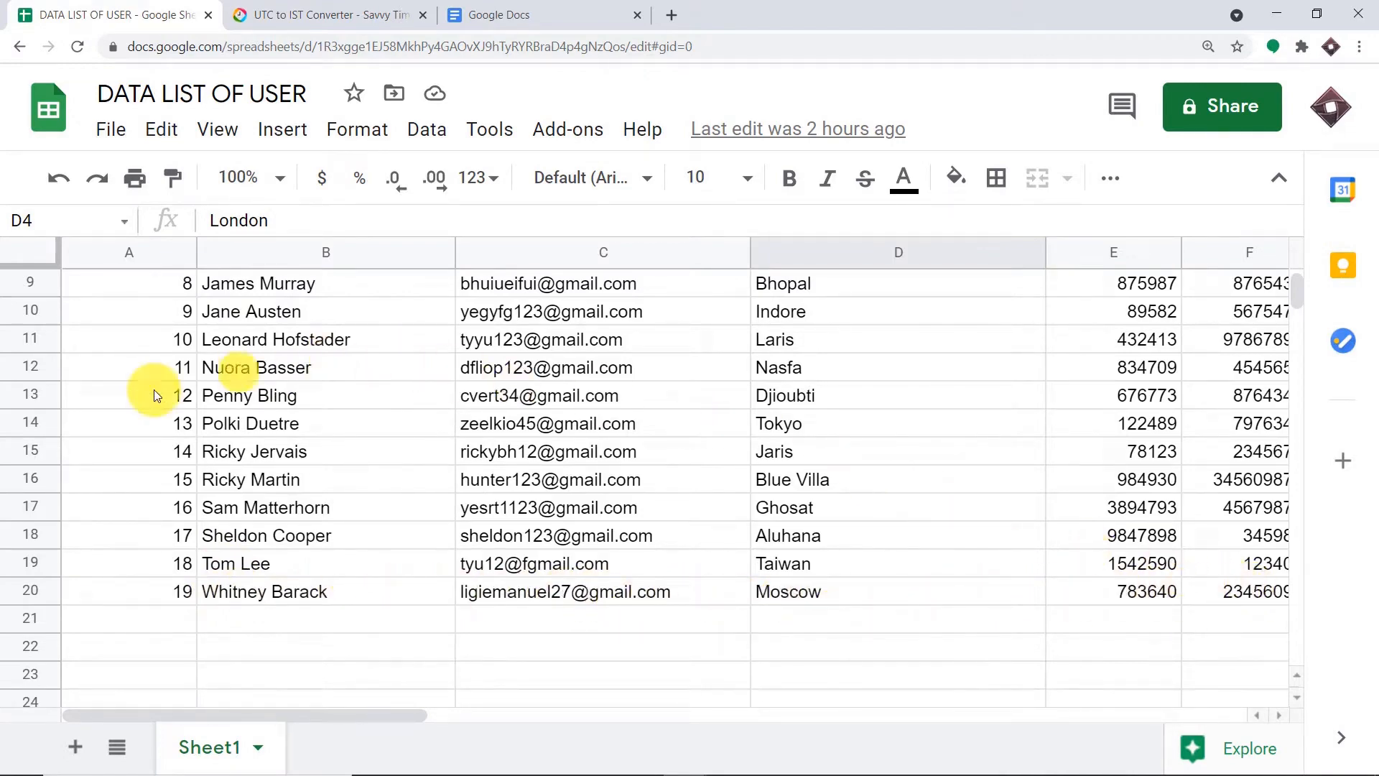
scroll(308, 461, up, 3)
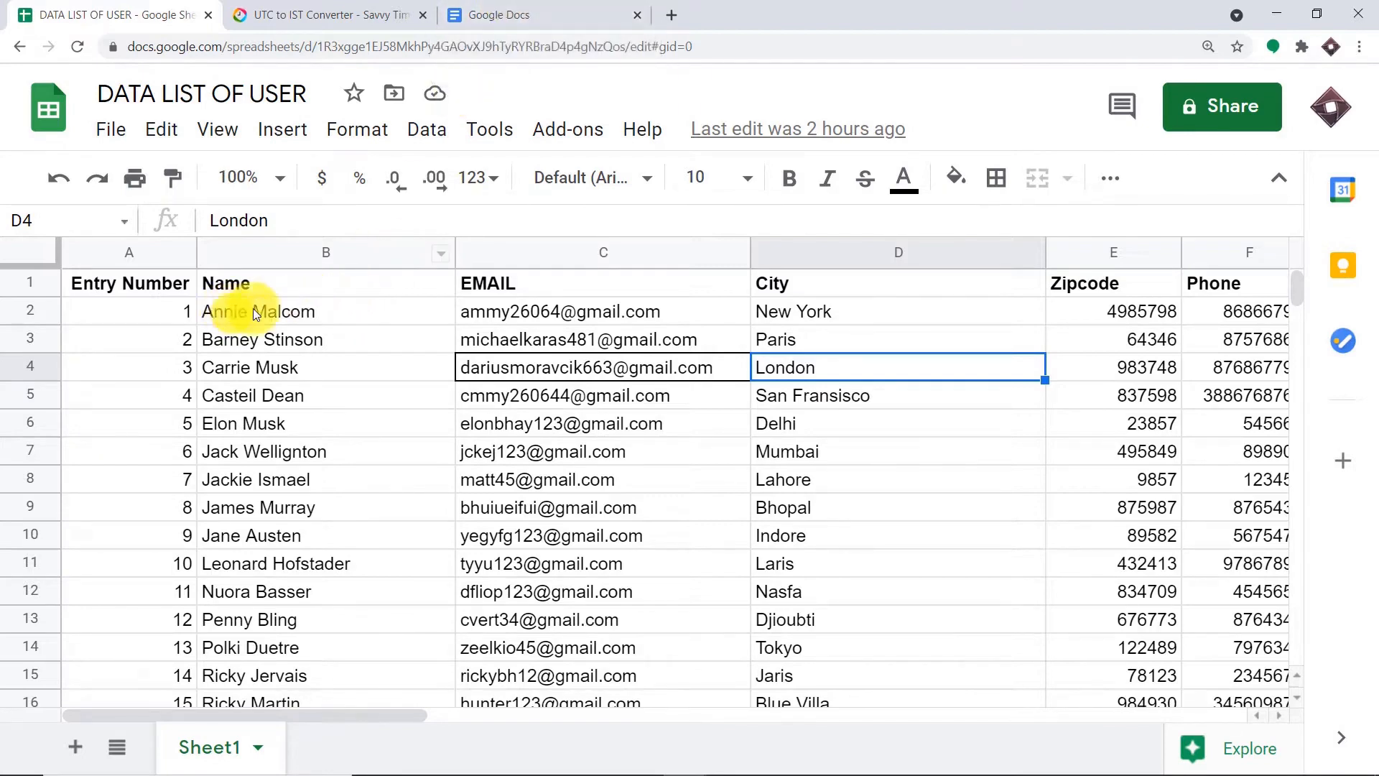
- Open the first user's generated '1-New York' letter from the Docs list, then return to Docs home
click(506, 14)
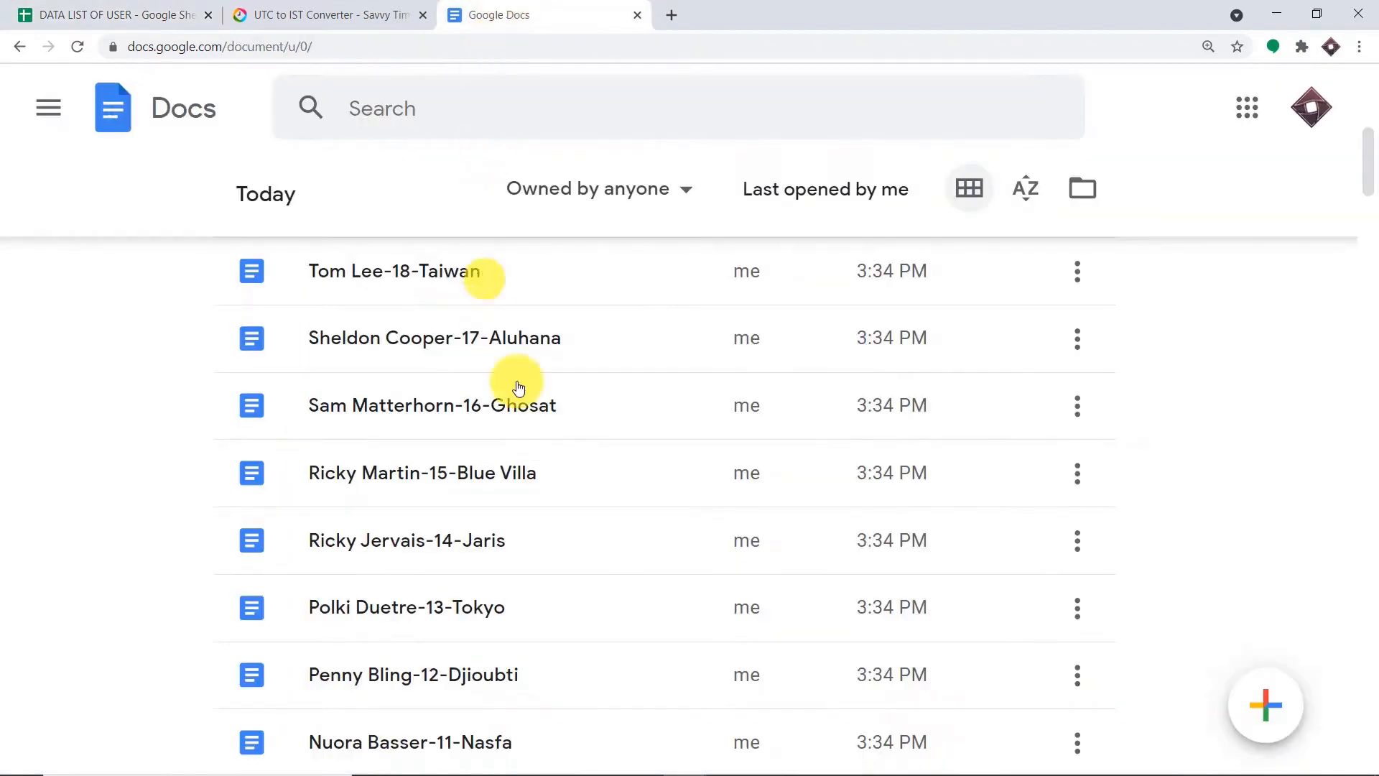
scroll(526, 415, down, 3)
scroll(525, 413, down, 3)
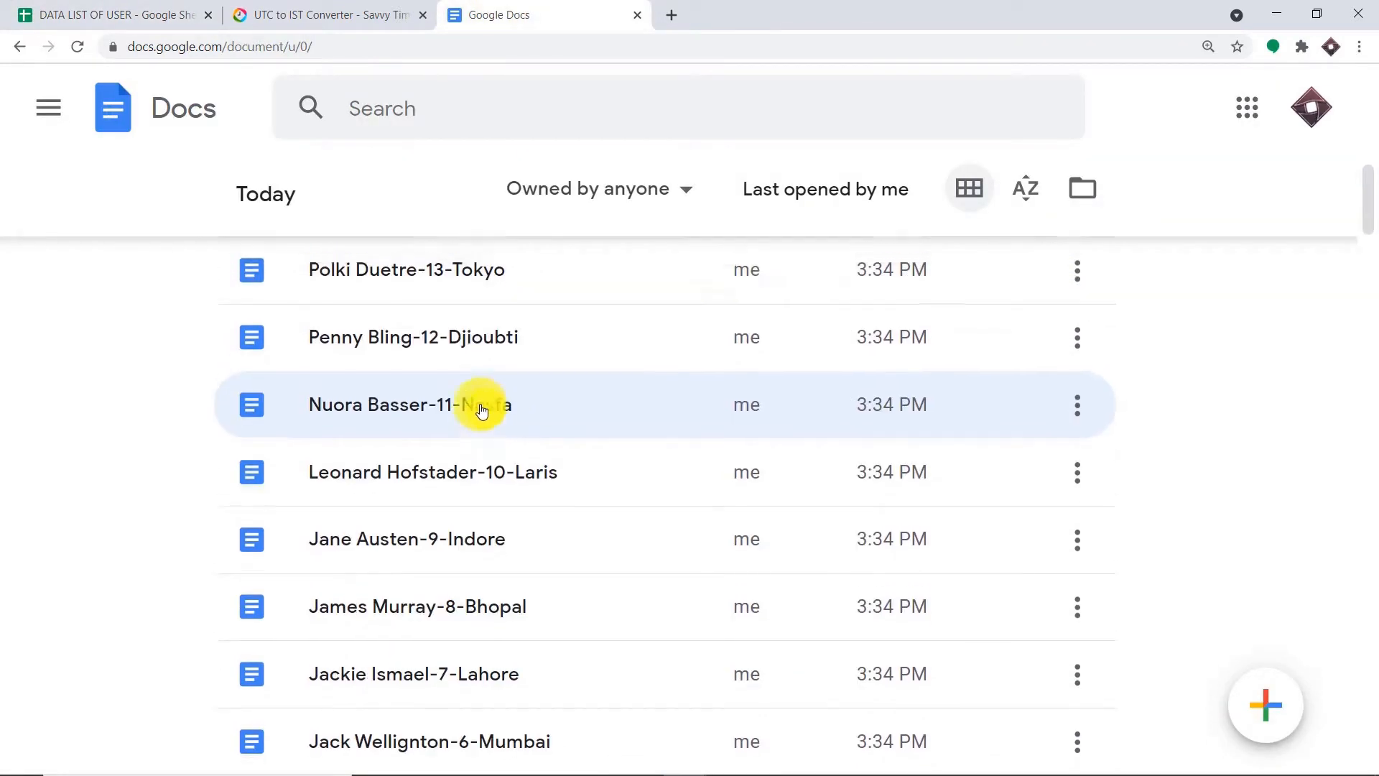
scroll(483, 411, up, 5)
scroll(482, 409, up, 4)
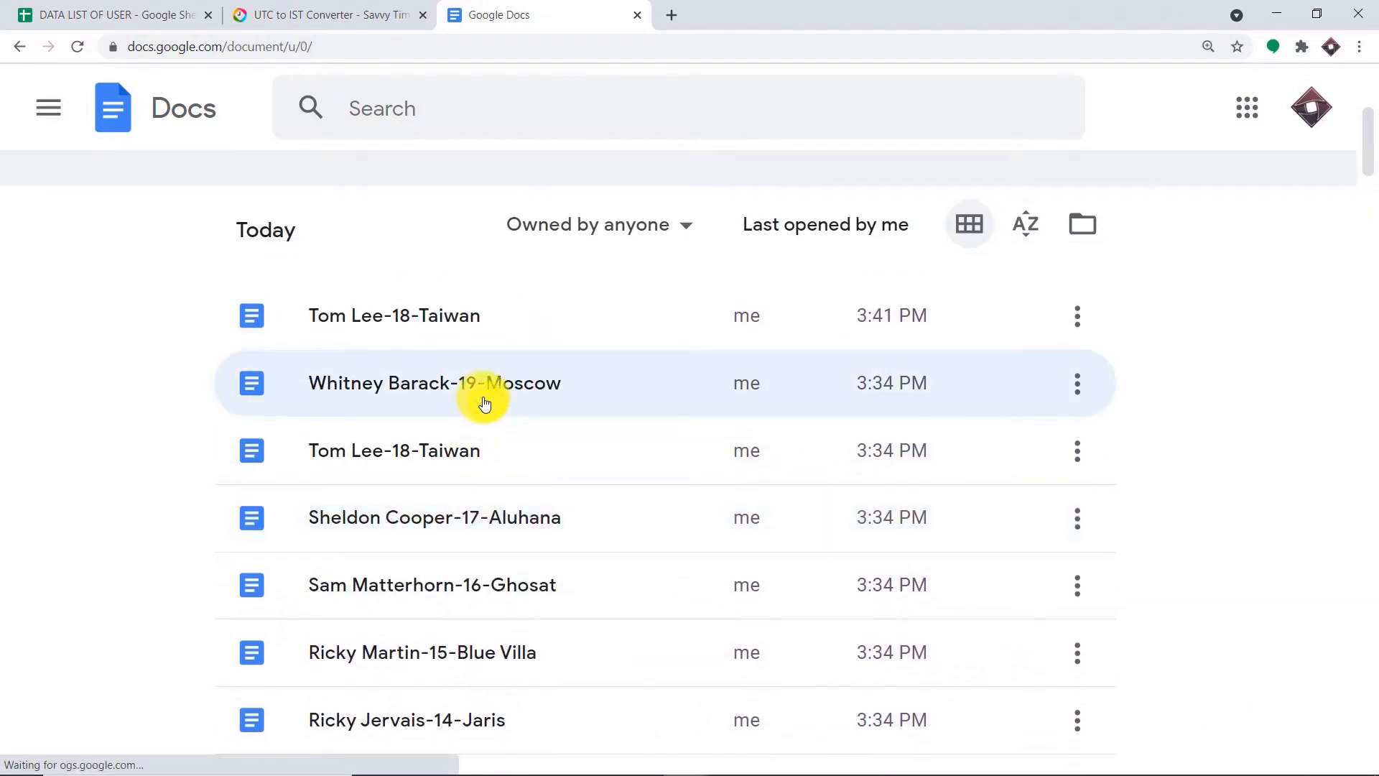
scroll(612, 438, down, 10)
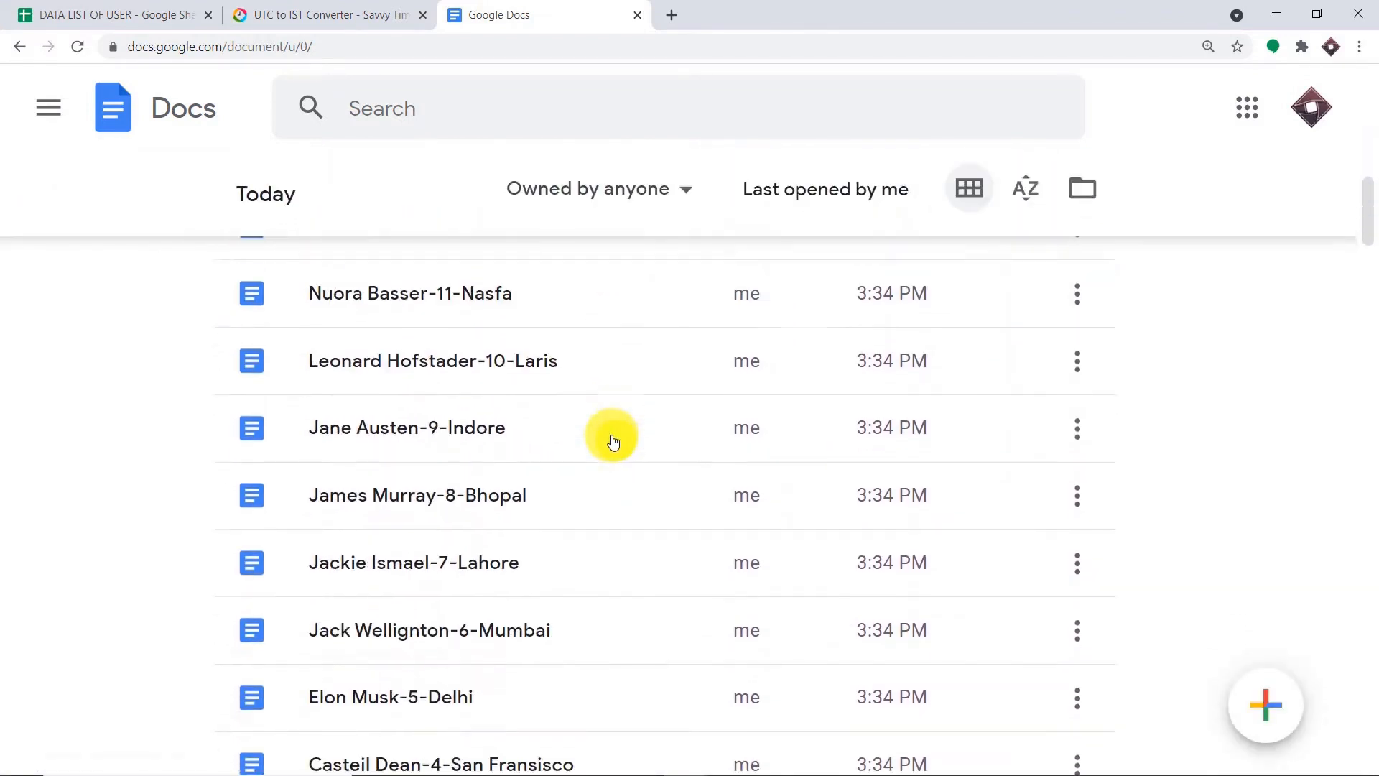
scroll(613, 441, down, 4)
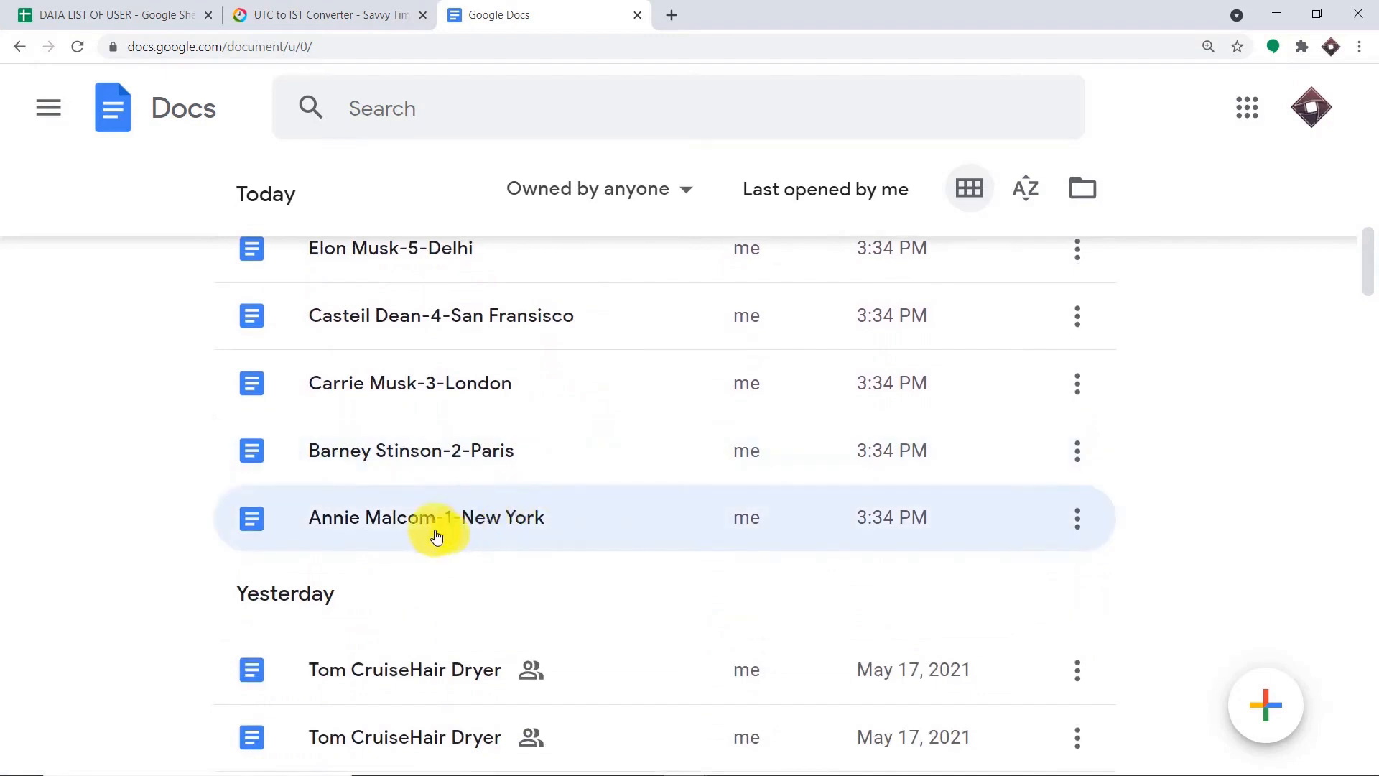
click(489, 531)
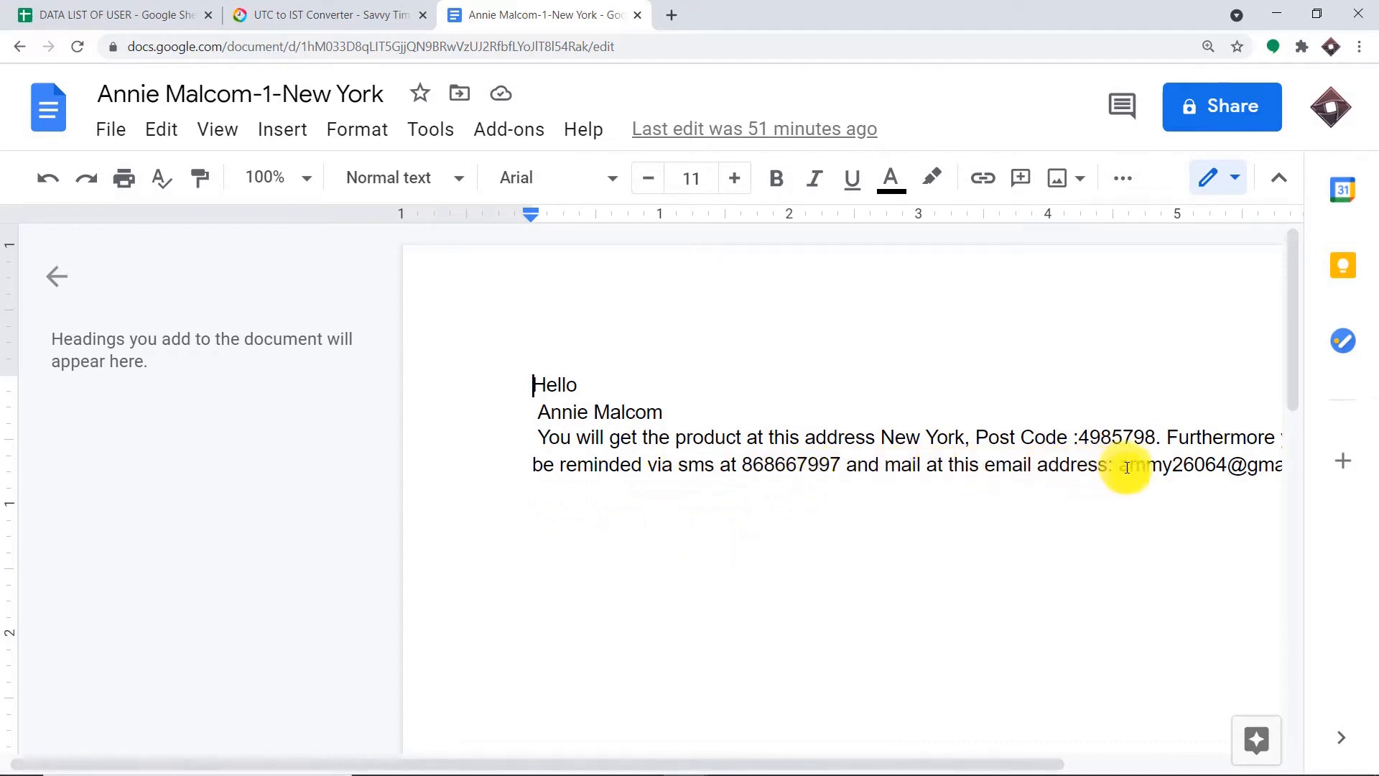
click(37, 112)
- Open the second user's generated '2-Paris' document from the Docs list
click(132, 6)
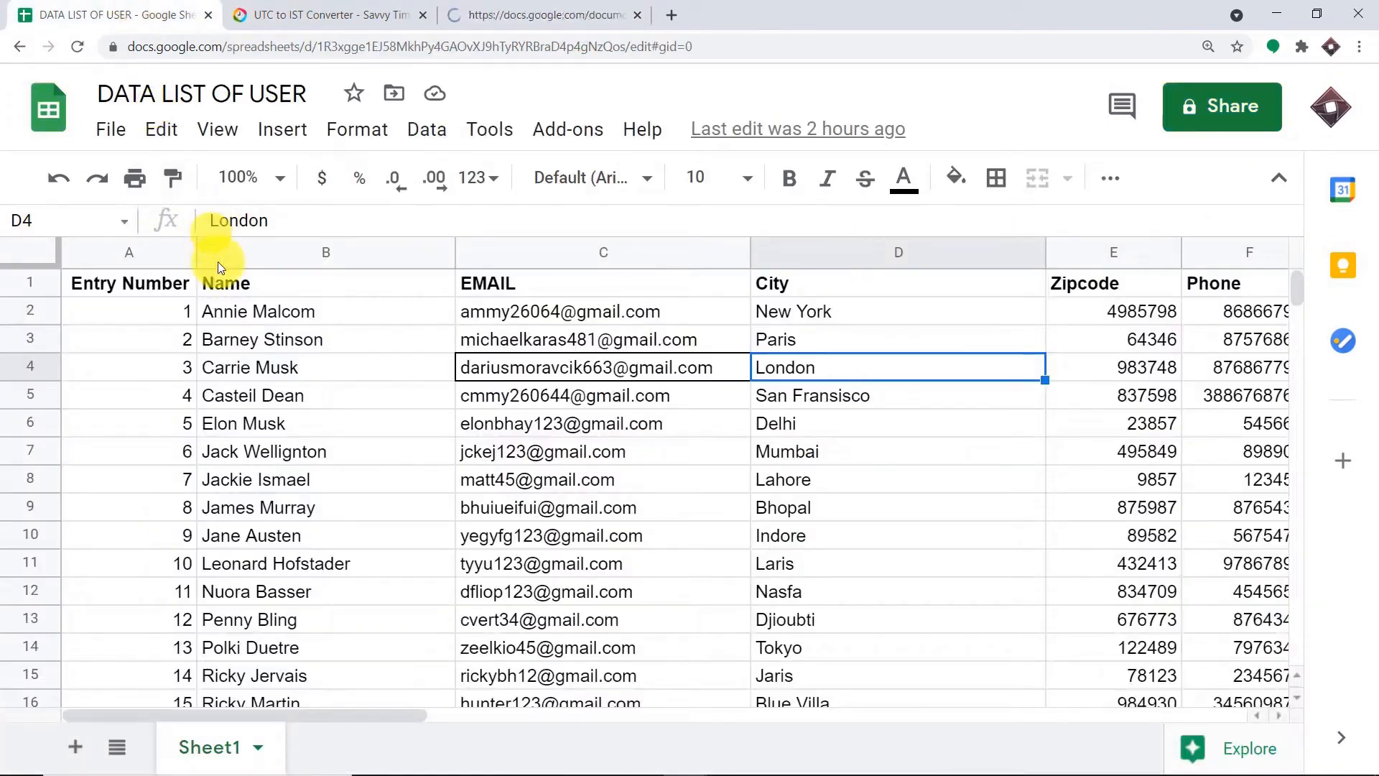
click(458, 27)
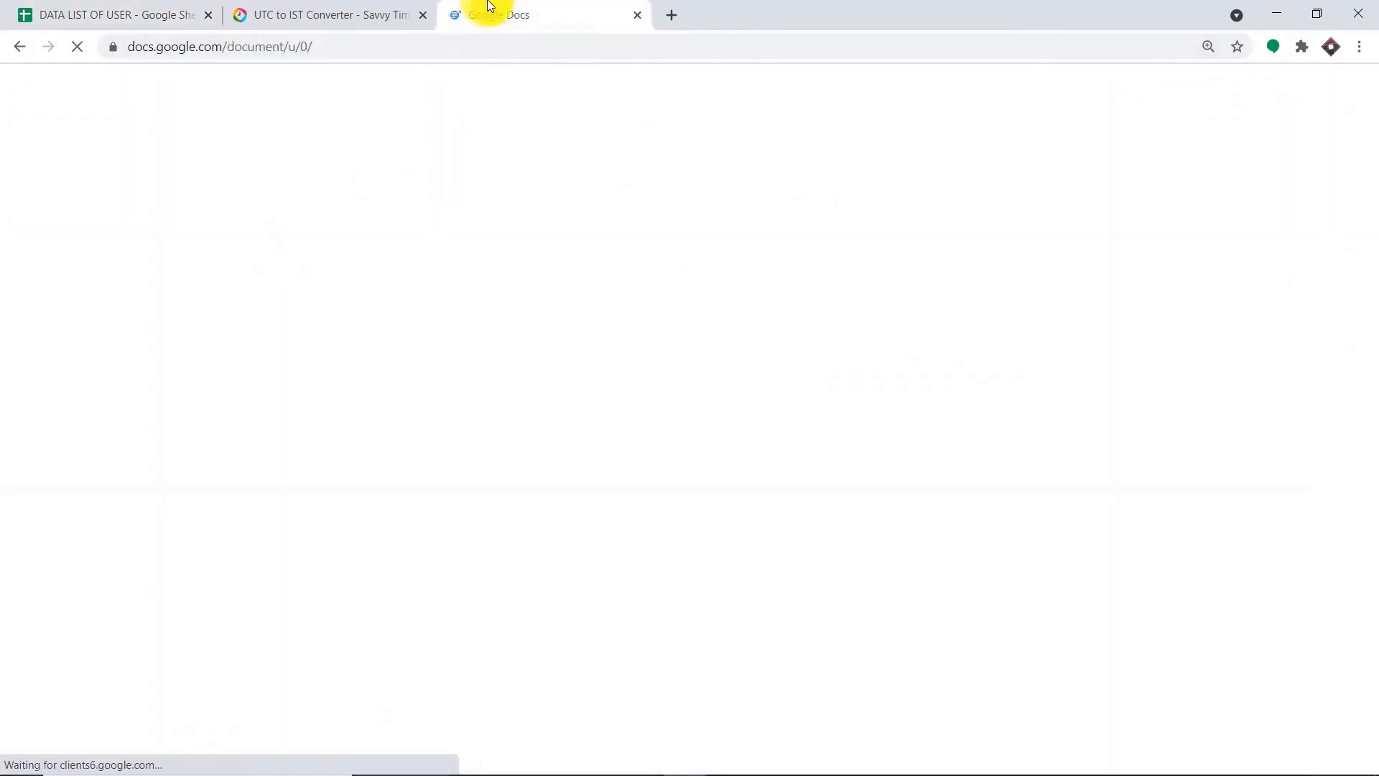
scroll(553, 334, down, 5)
scroll(562, 344, down, 12)
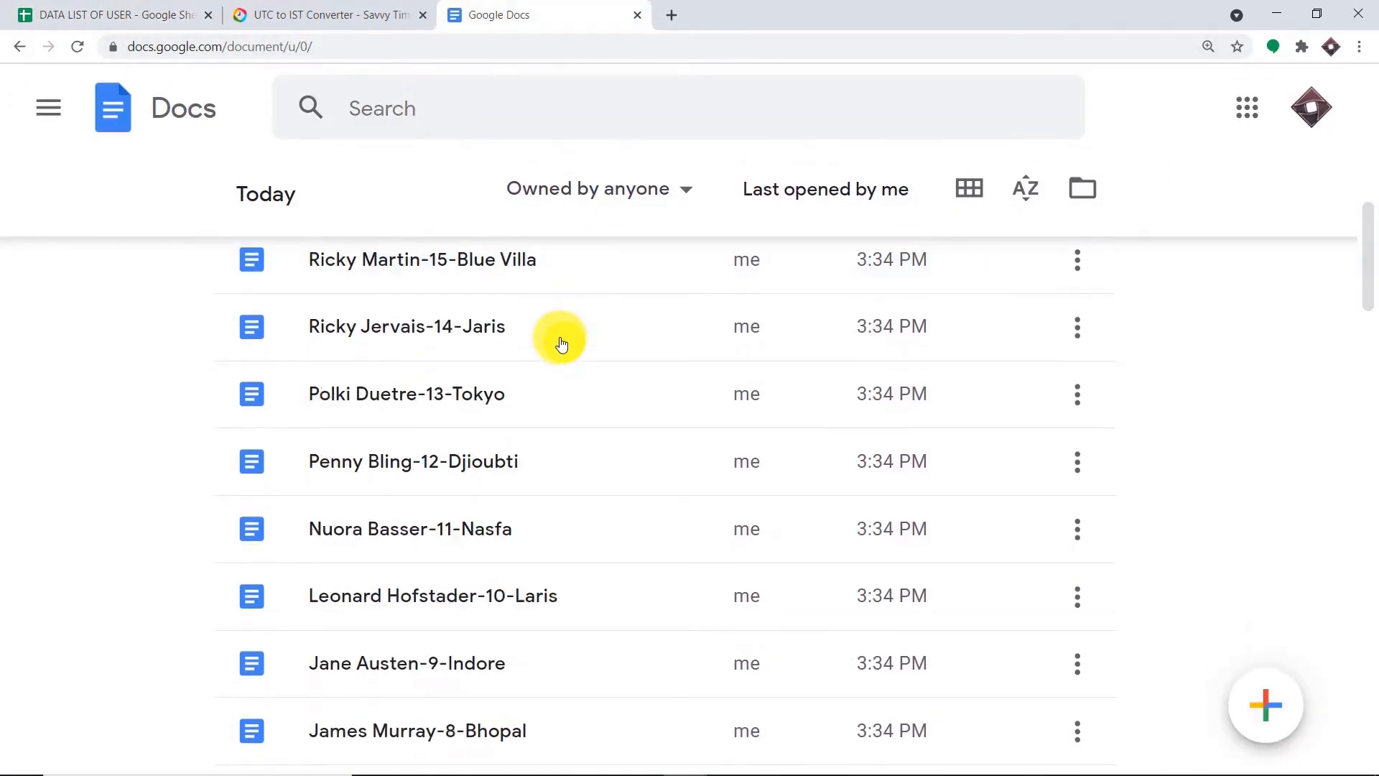
scroll(551, 368, down, 1)
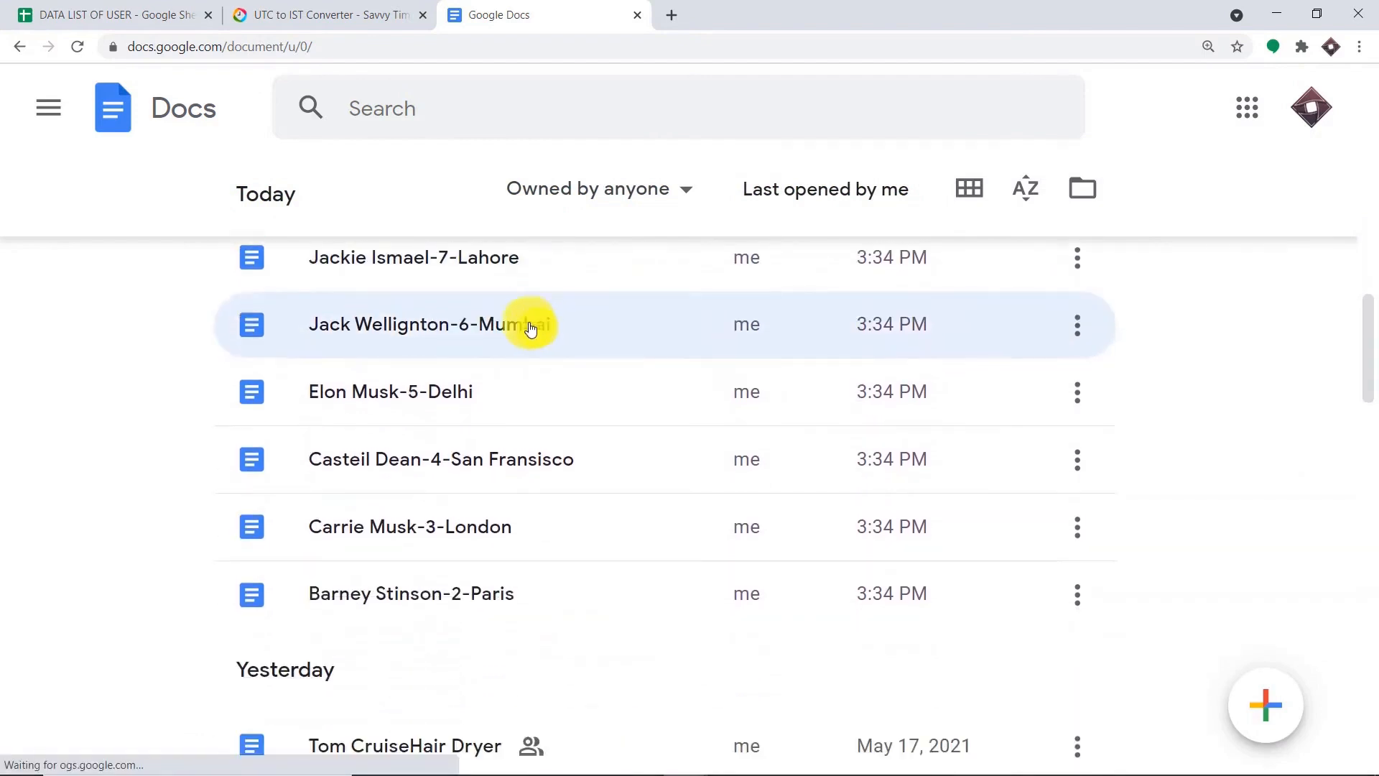
click(410, 550)
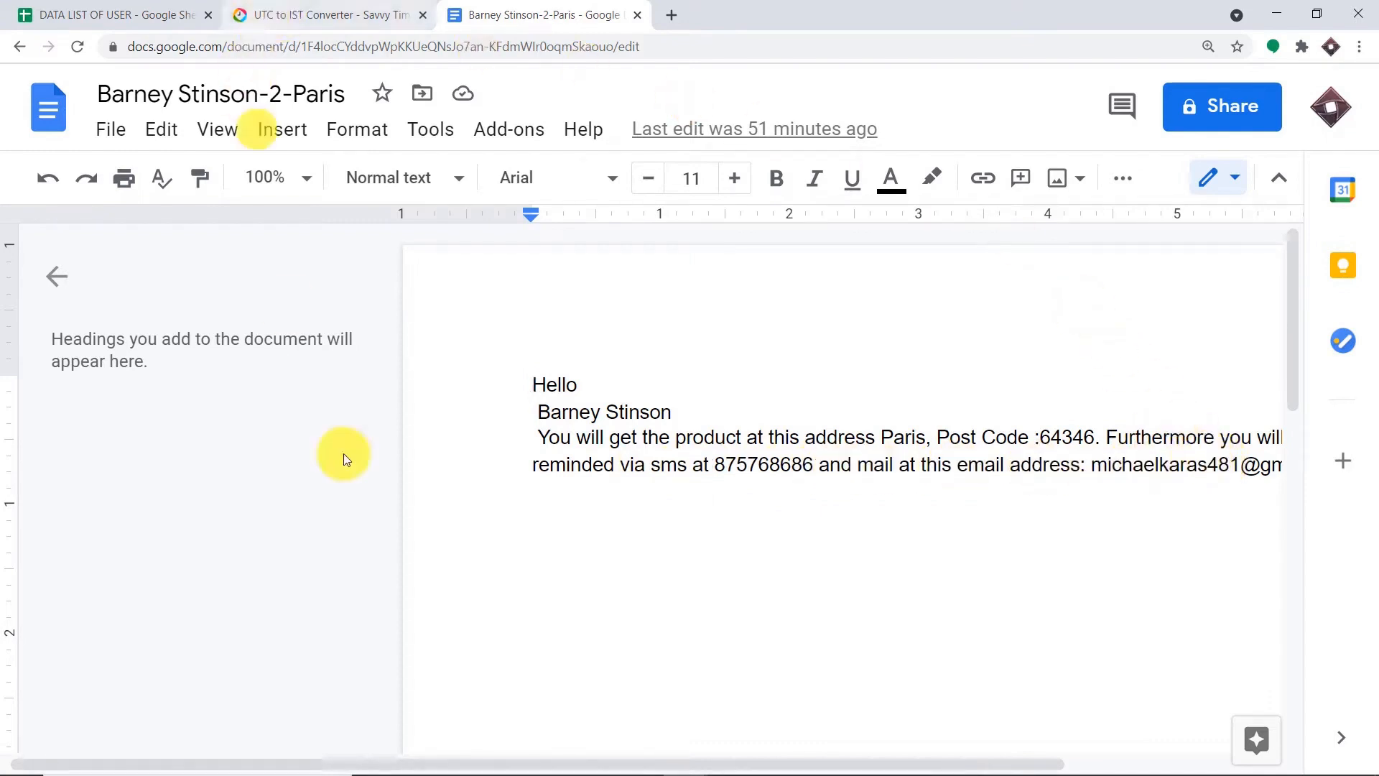
drag(702, 763, 887, 767)
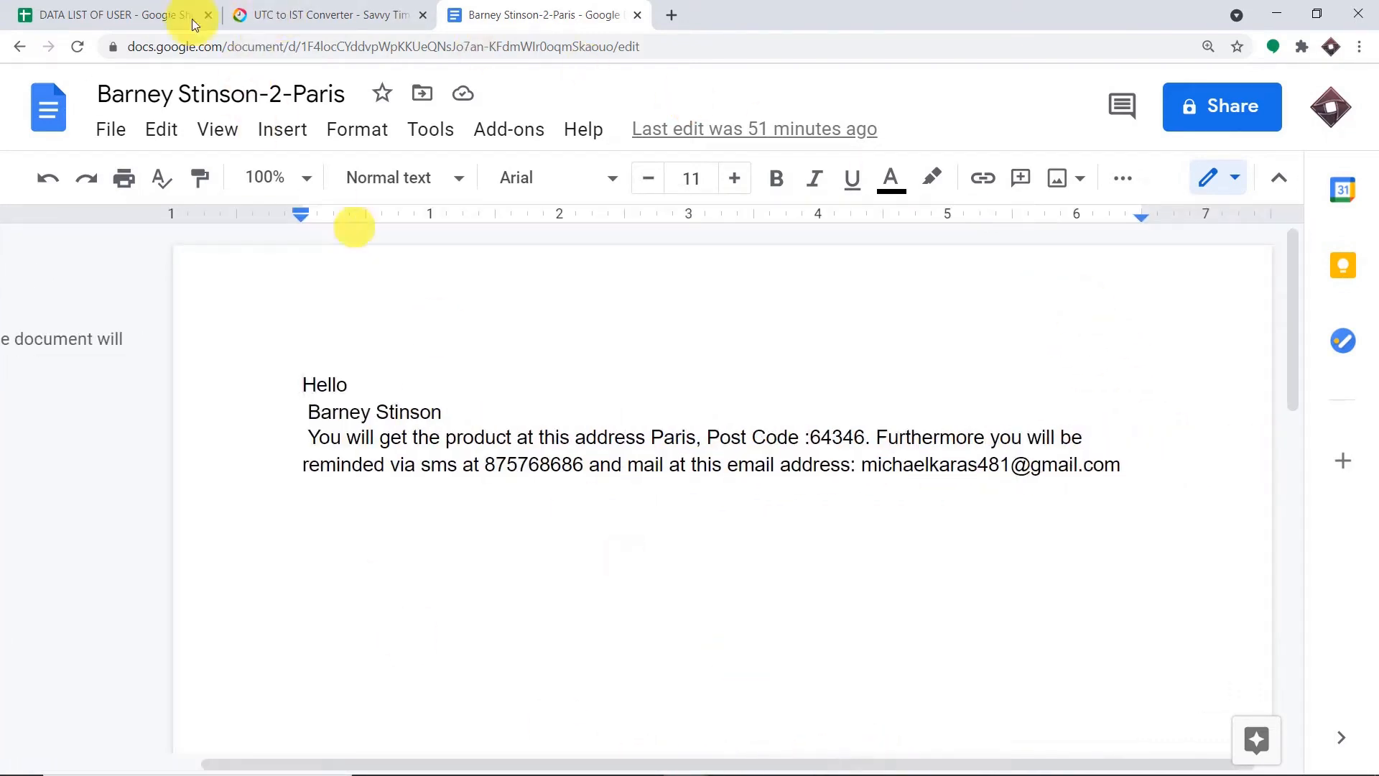
- Compare the Paris letter against user names in B20 and B11, then return to Docs home
click(115, 15)
scroll(339, 378, down, 2)
scroll(339, 378, down, 2)
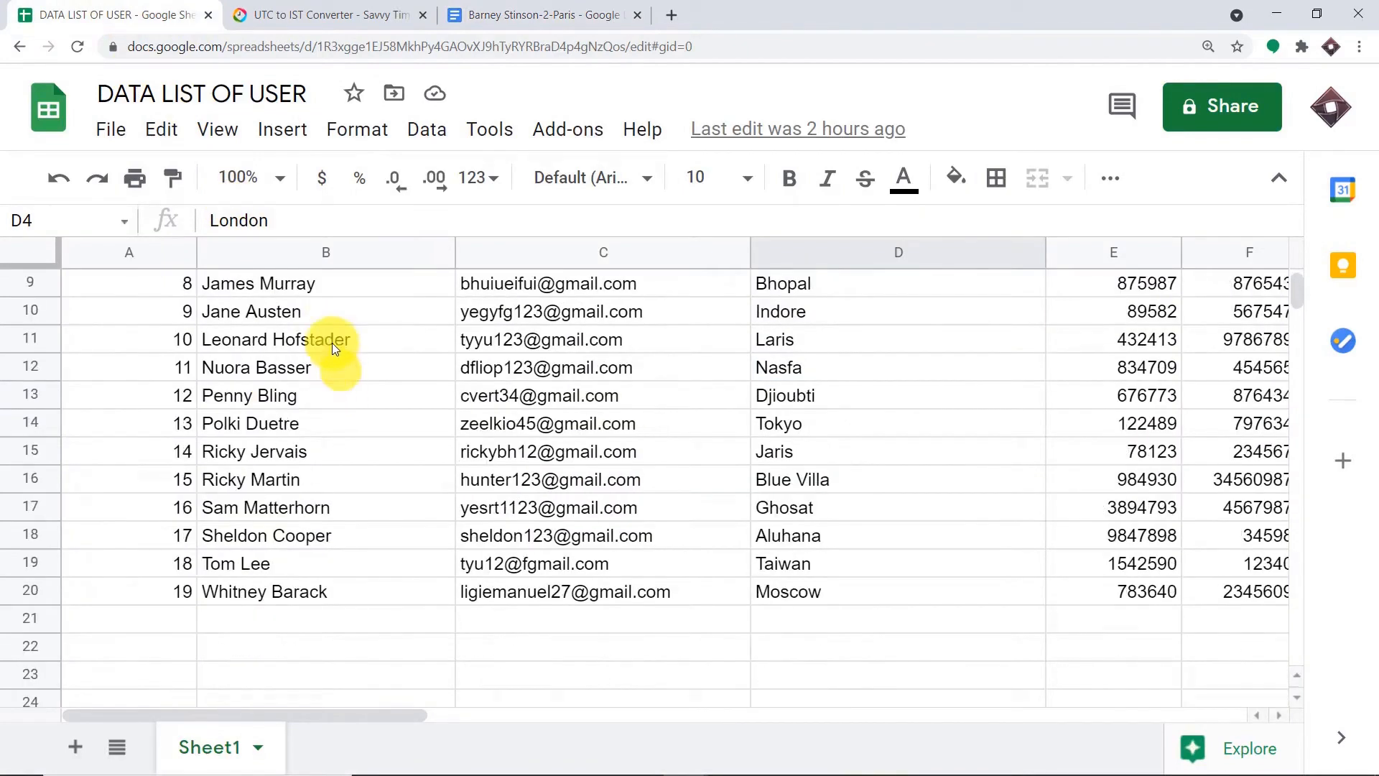
click(268, 594)
click(594, 13)
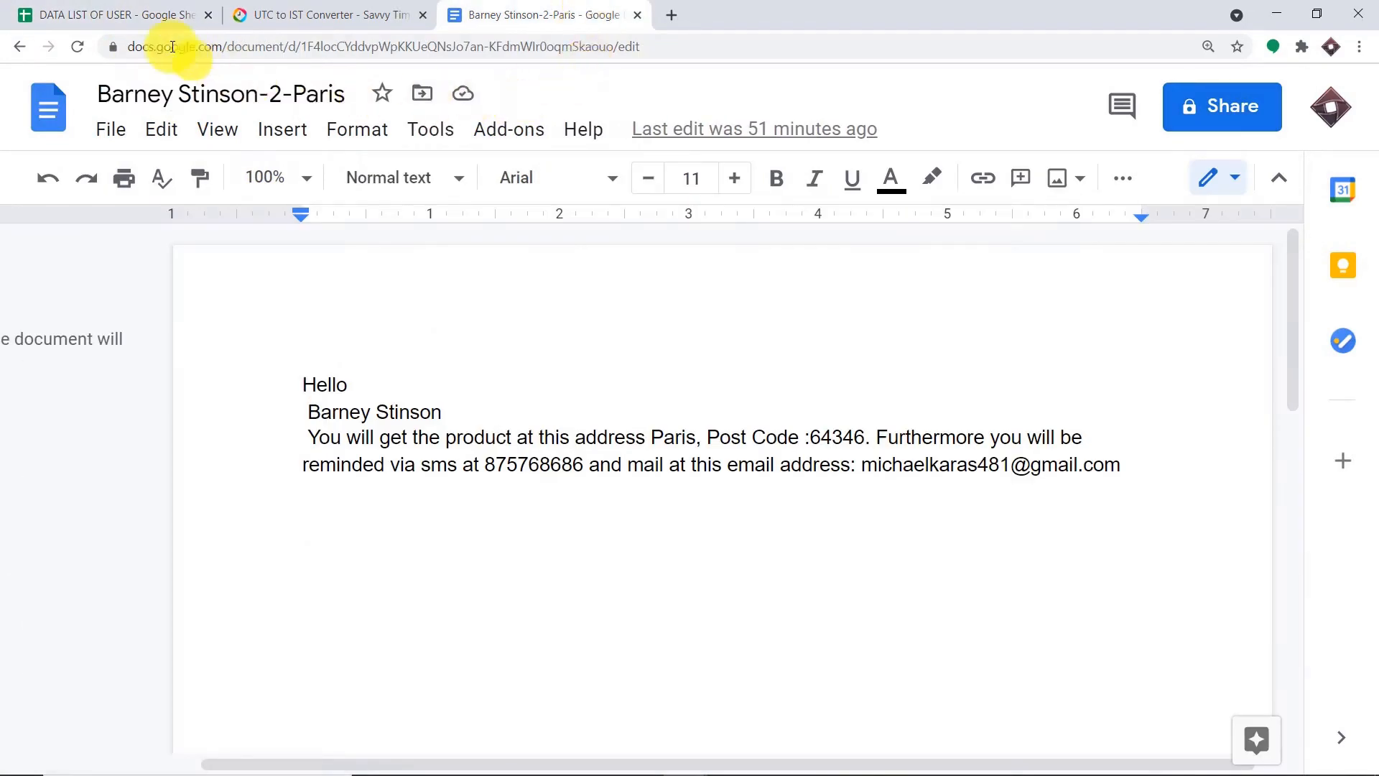
click(32, 13)
scroll(374, 385, up, 2)
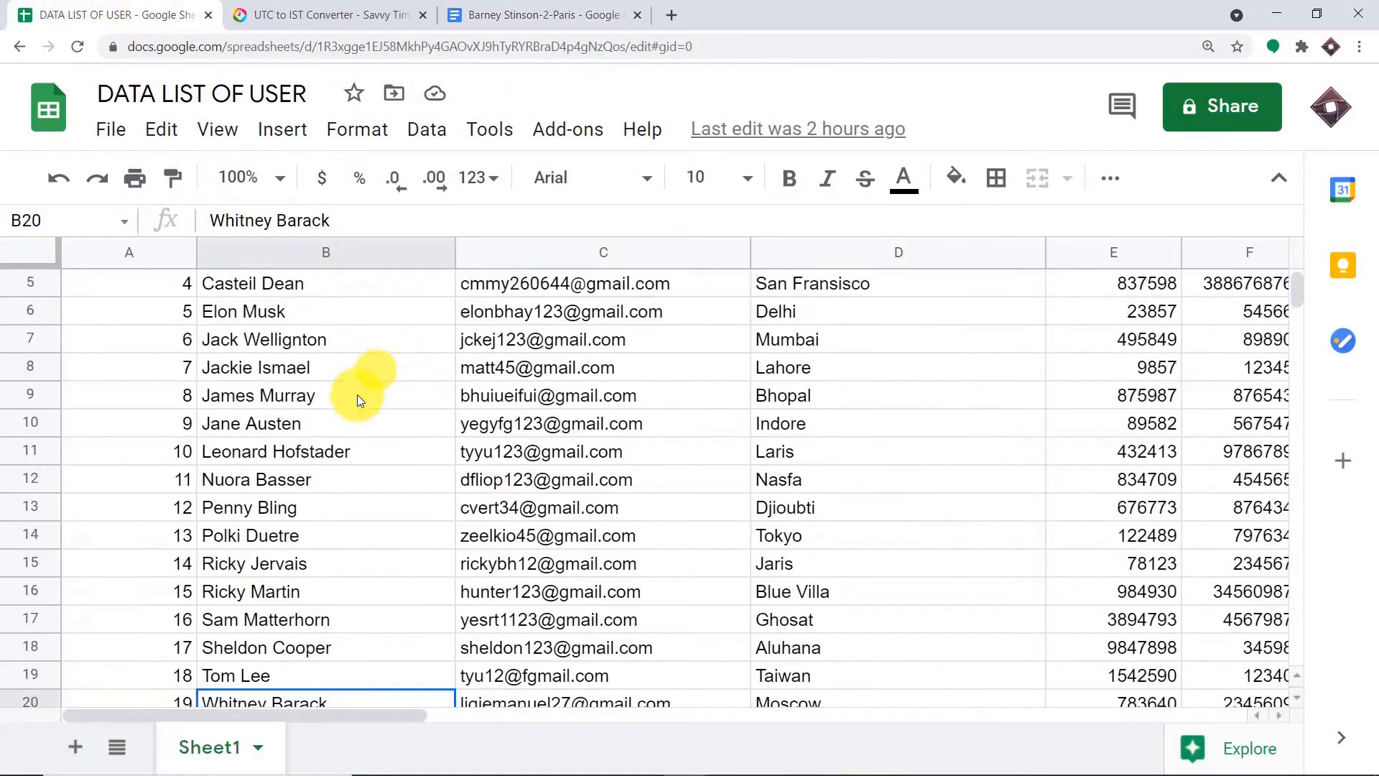
click(334, 456)
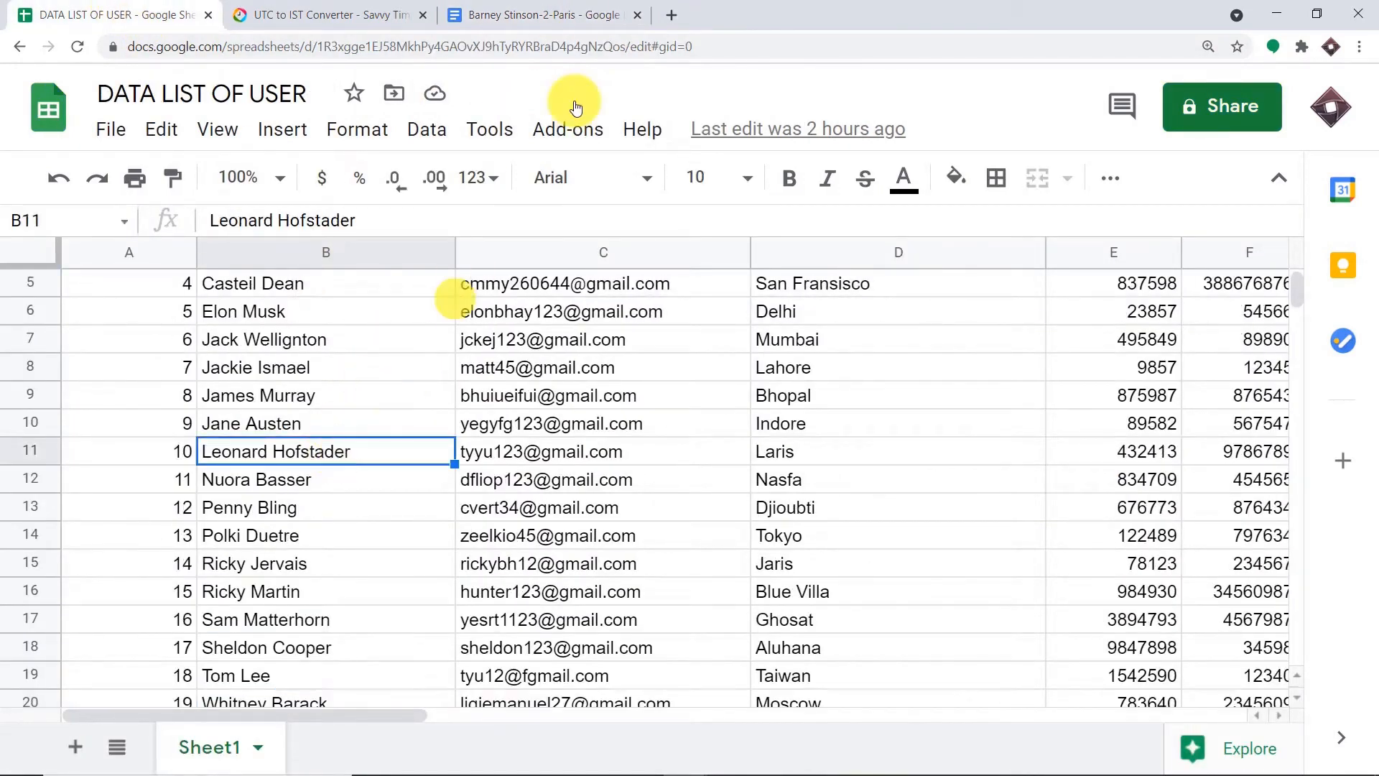
click(567, 23)
click(28, 104)
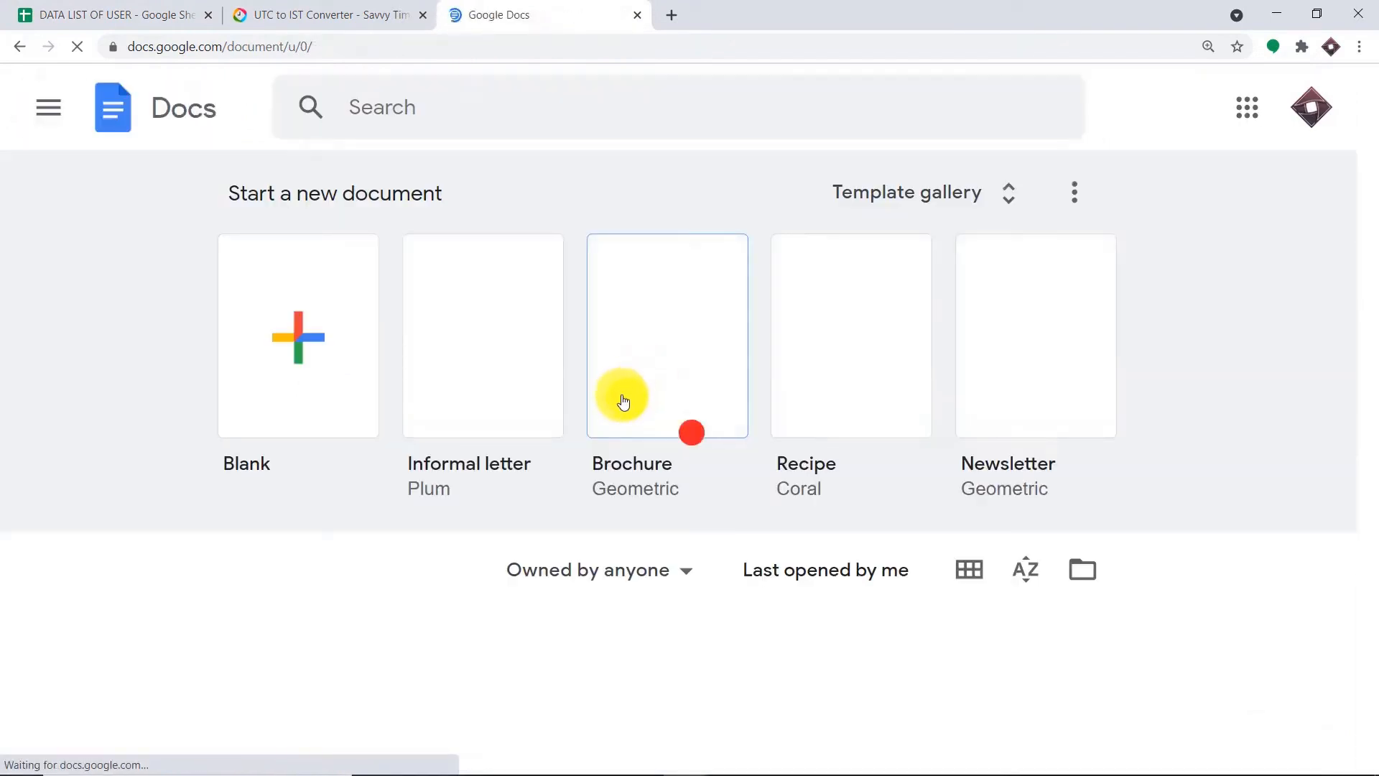
scroll(653, 438, down, 9)
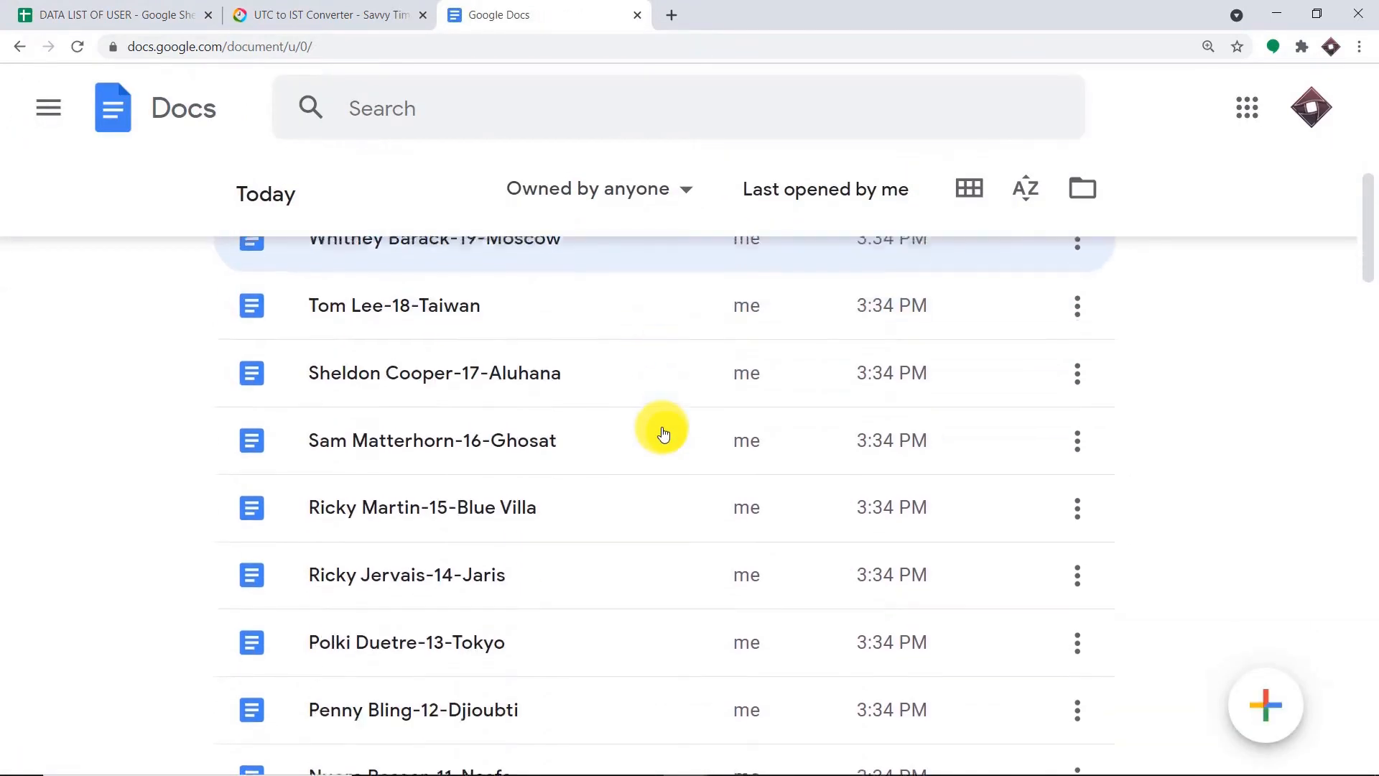
scroll(663, 435, down, 5)
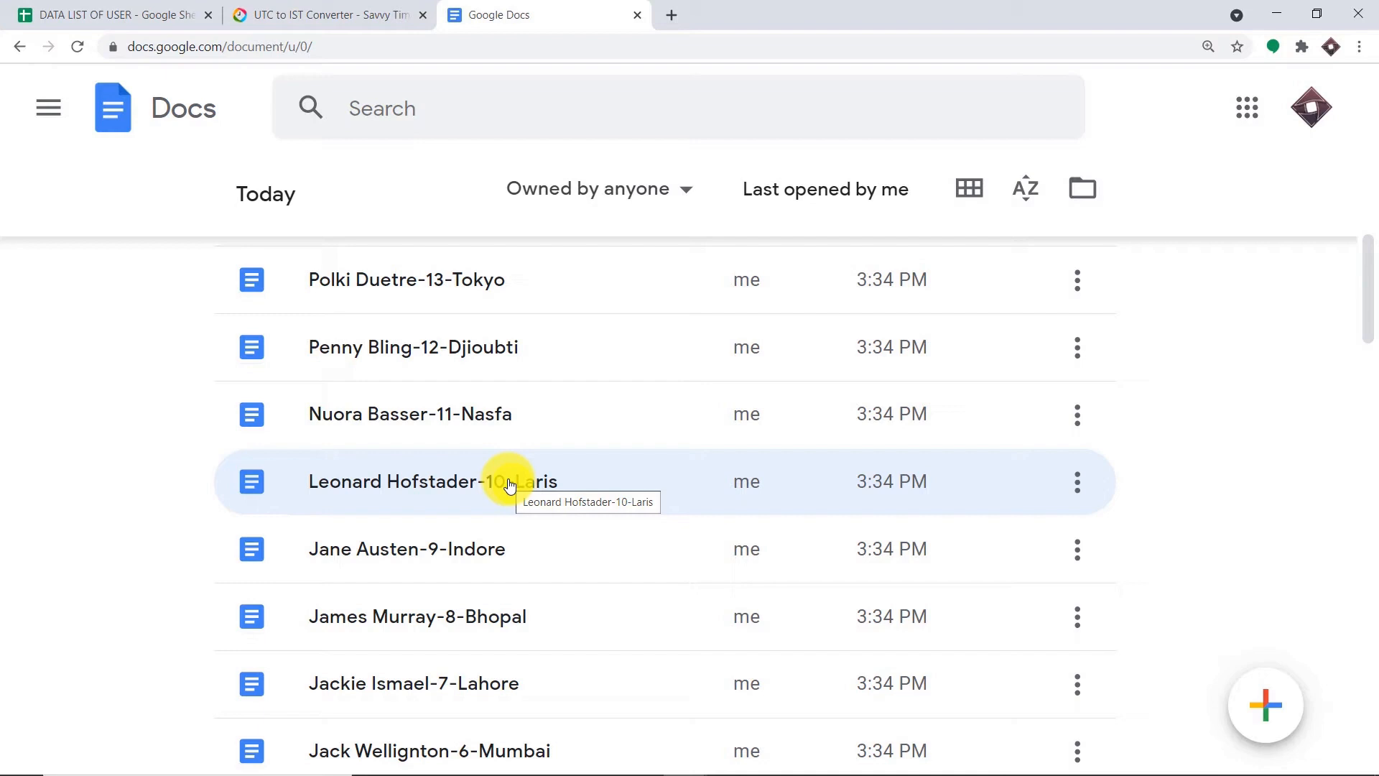
click(158, 14)
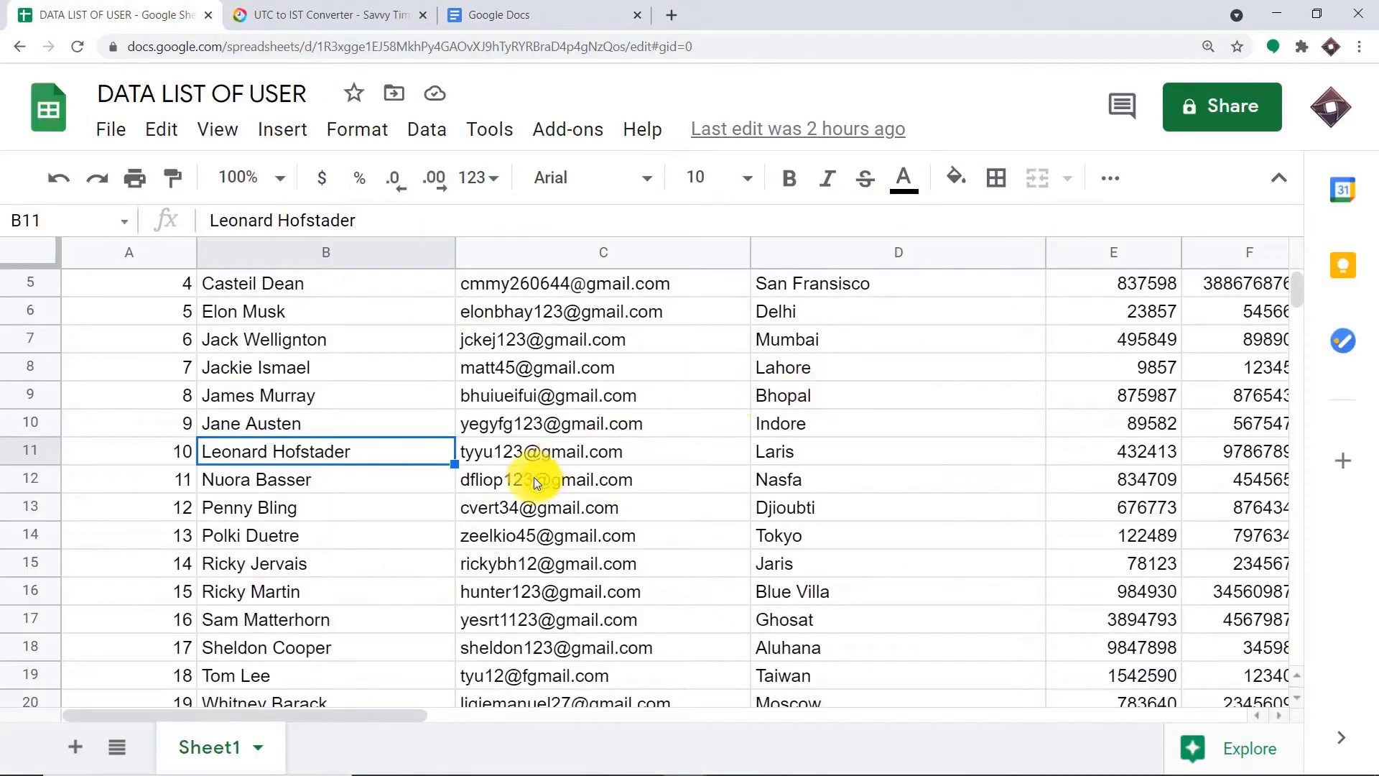
scroll(385, 523, down, 2)
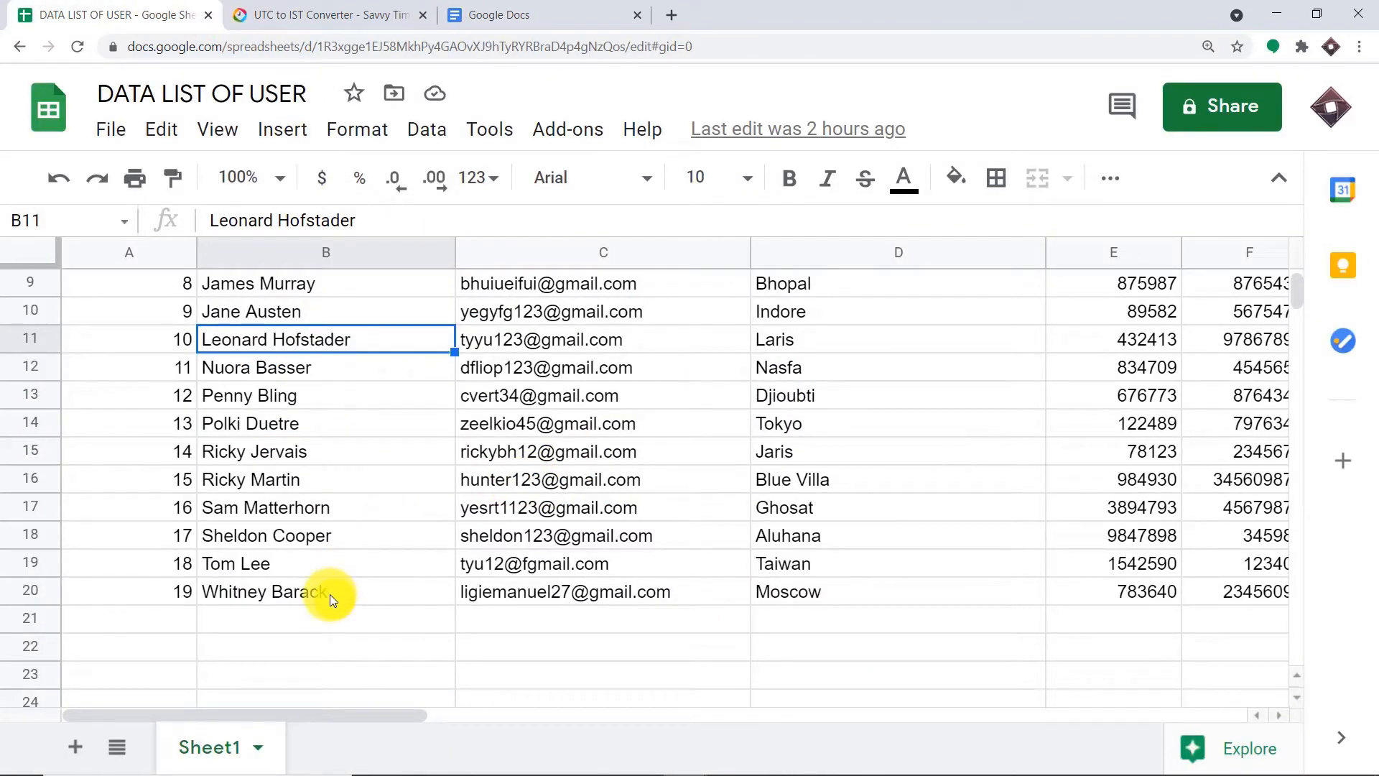
click(566, 13)
scroll(617, 373, up, 7)
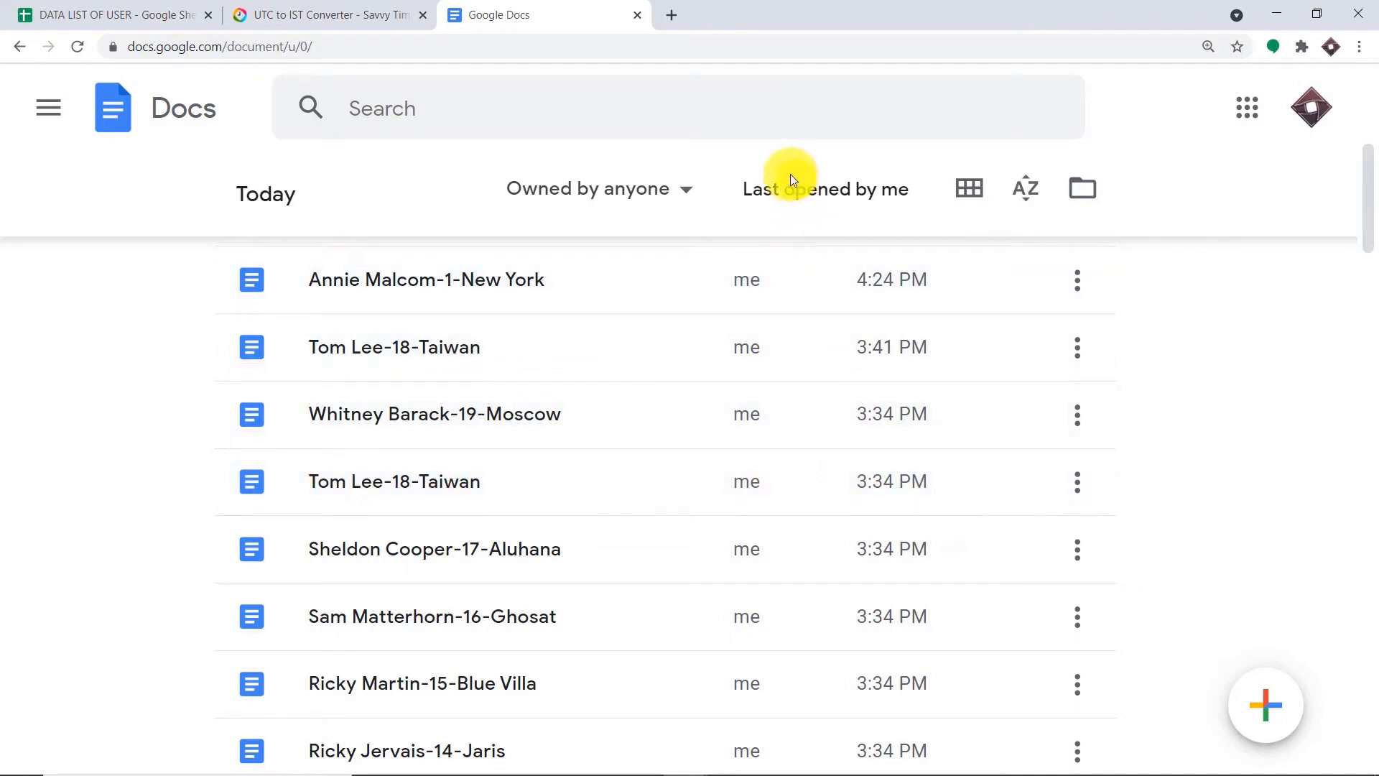
- In a new tab, sign in at pabbly.com and open Pabbly Connect via Access Now
click(676, 16)
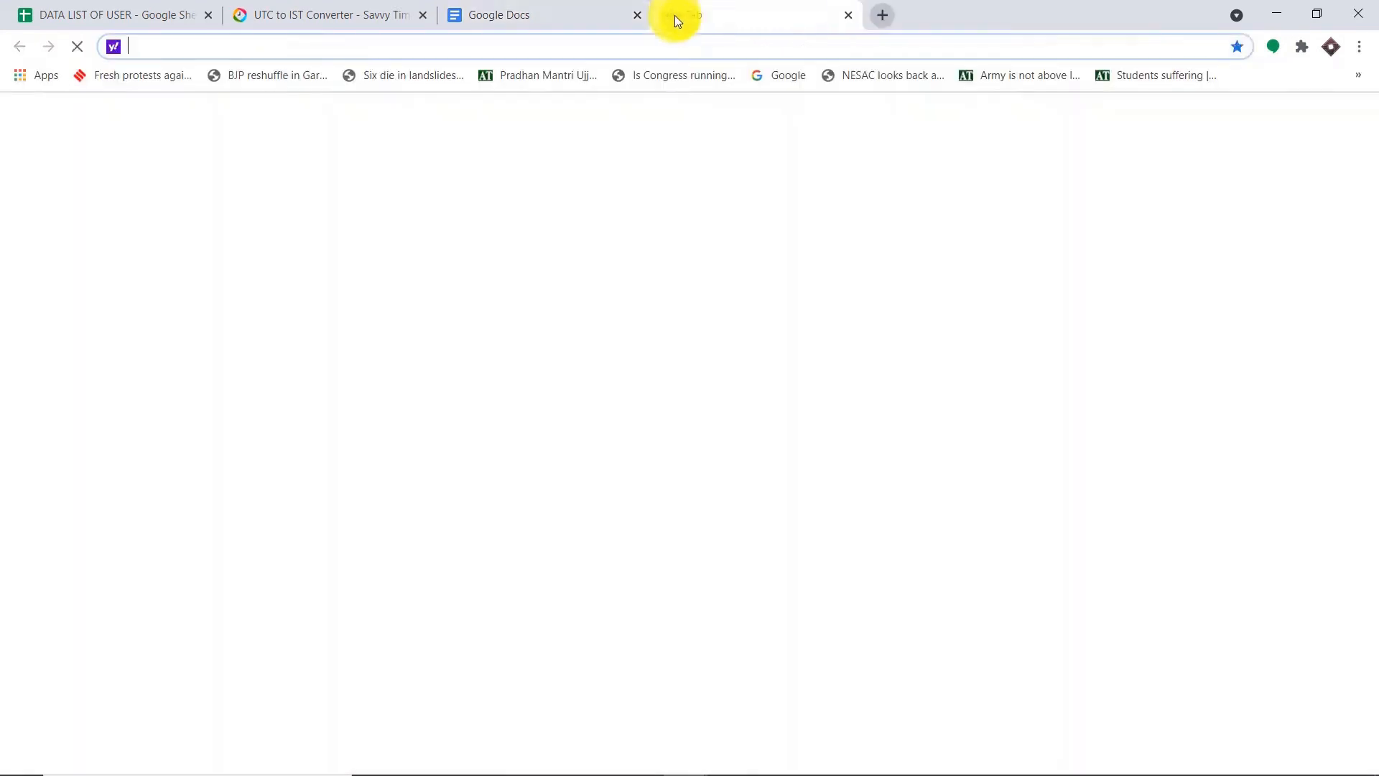
text(pabbly.com)
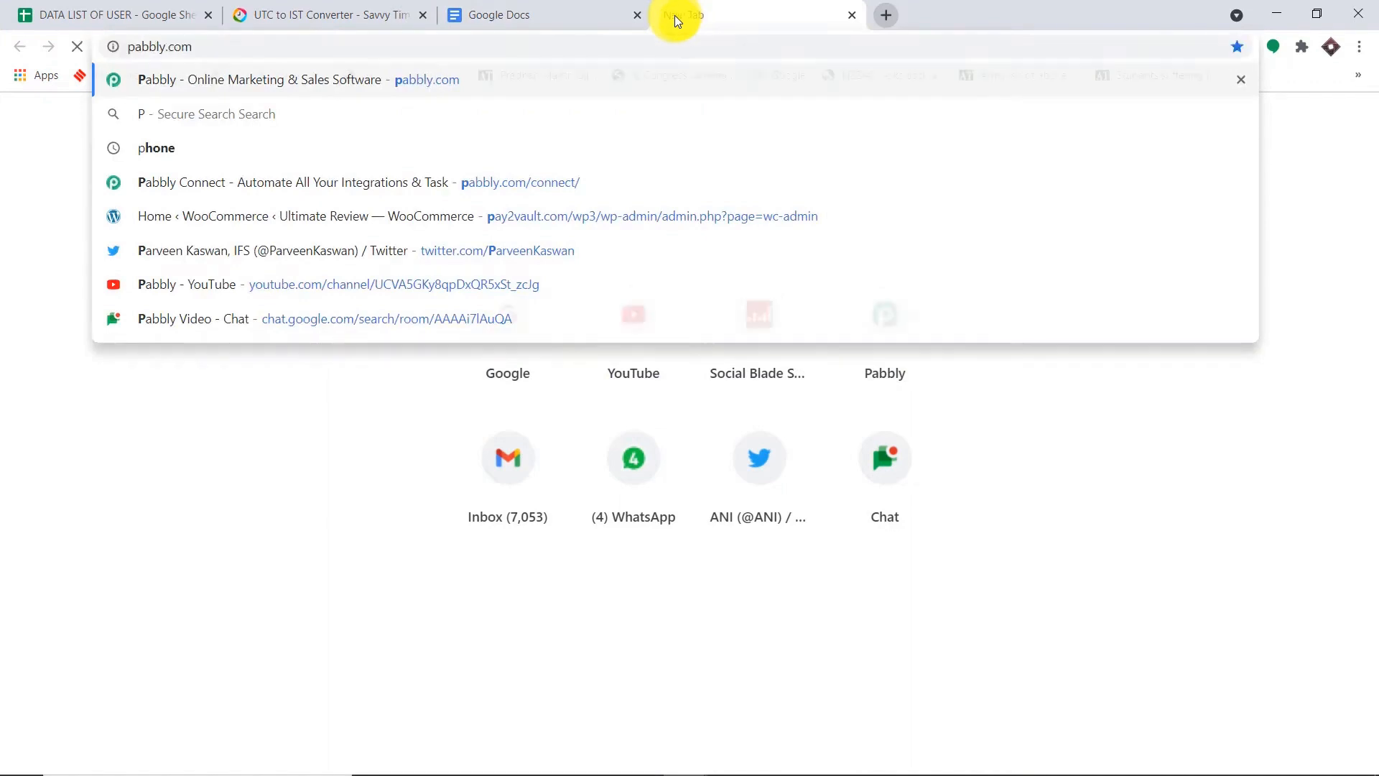
key(Return)
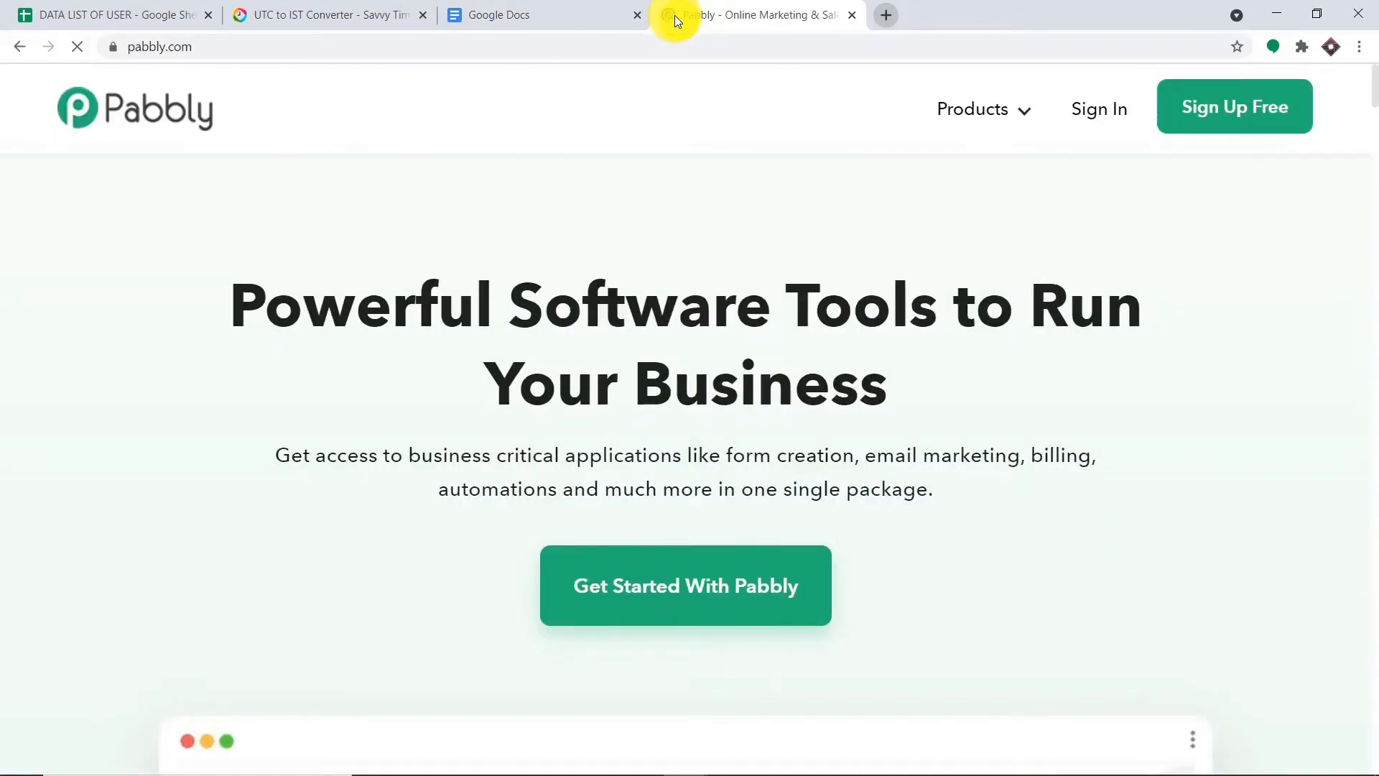
click(1102, 124)
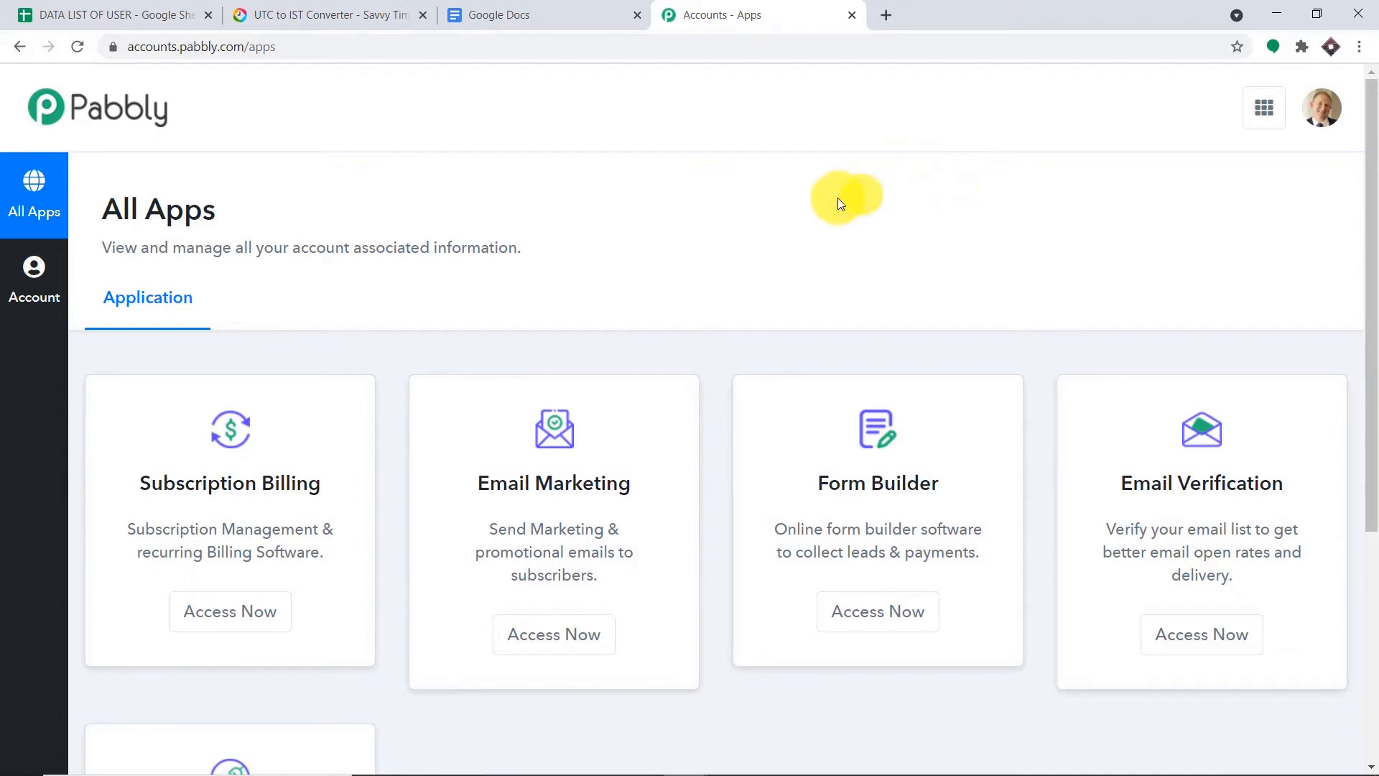
scroll(833, 201, down, 5)
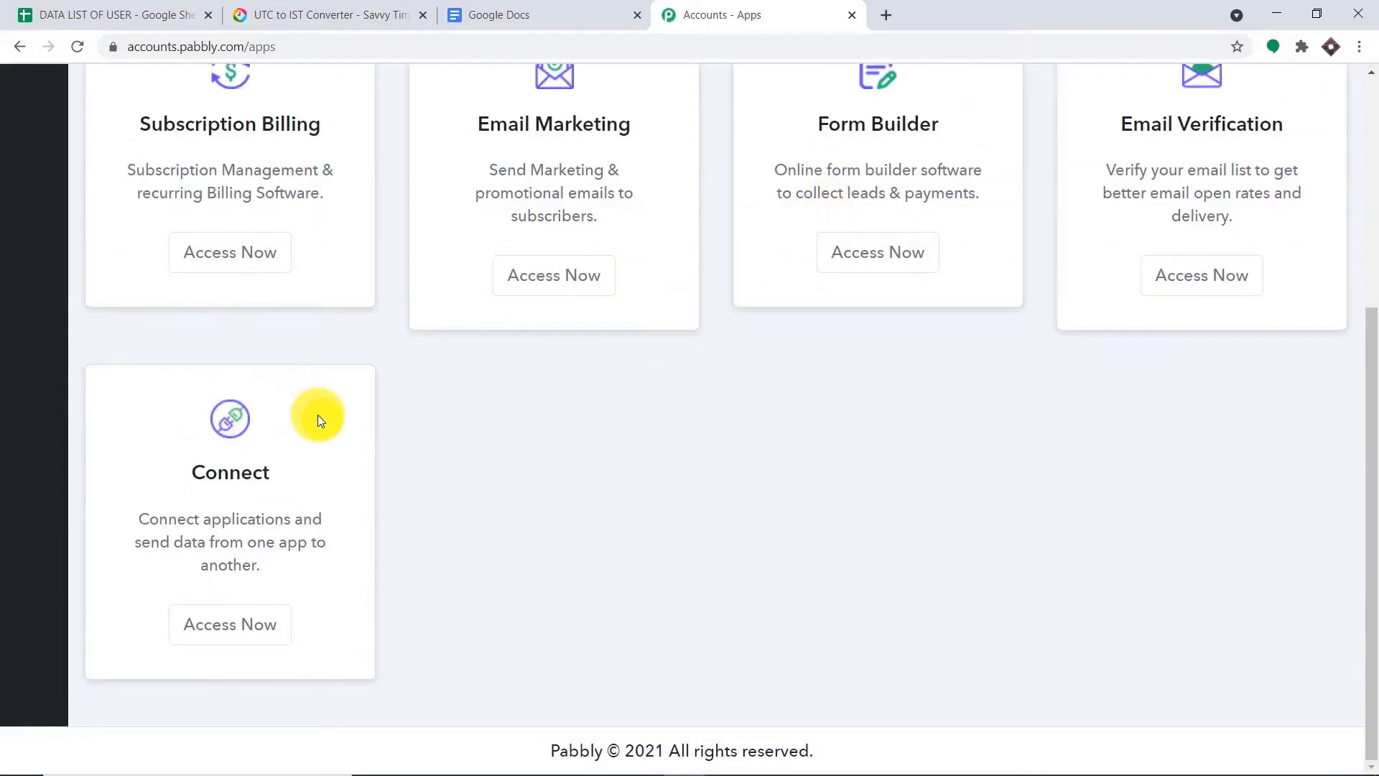
click(244, 624)
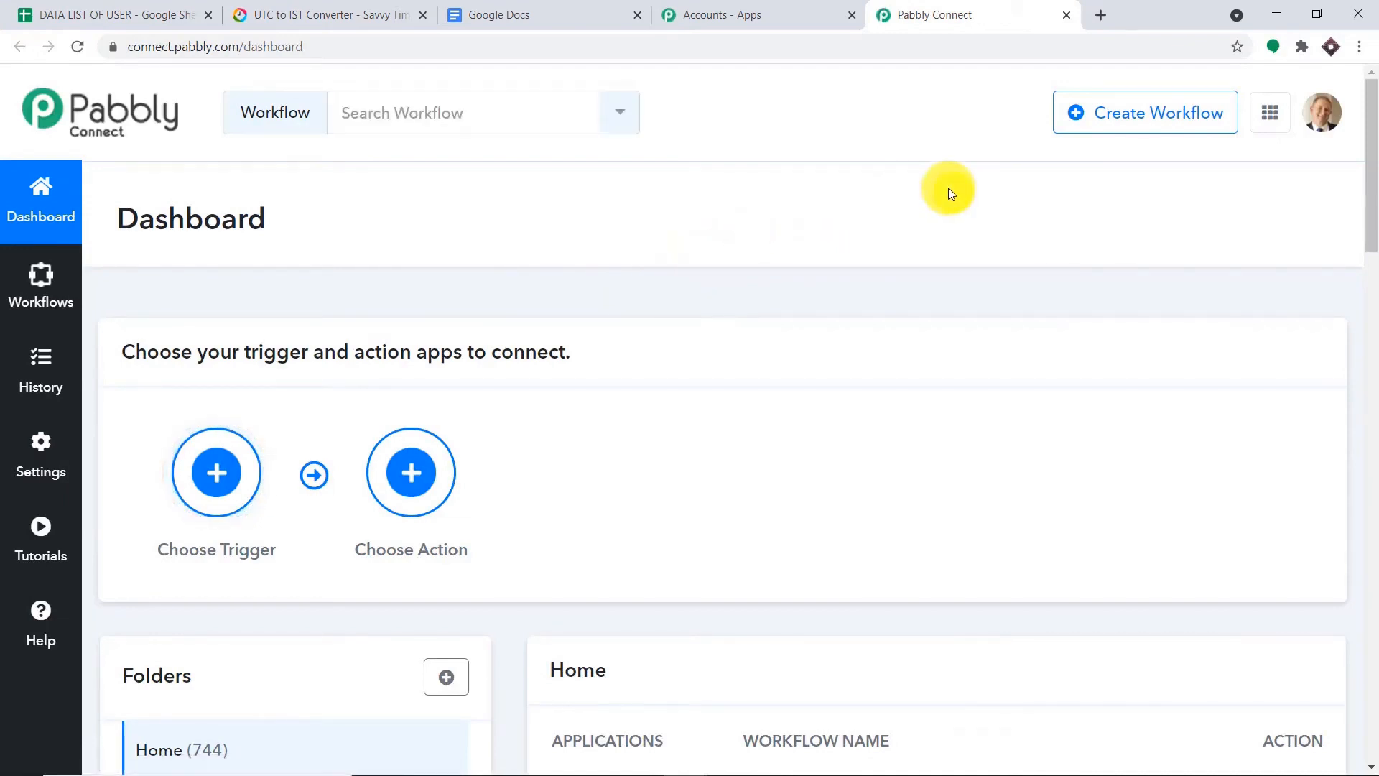
- Create a workflow named 'Google Sheets To Google Docs (Mail Merge)'
click(1129, 125)
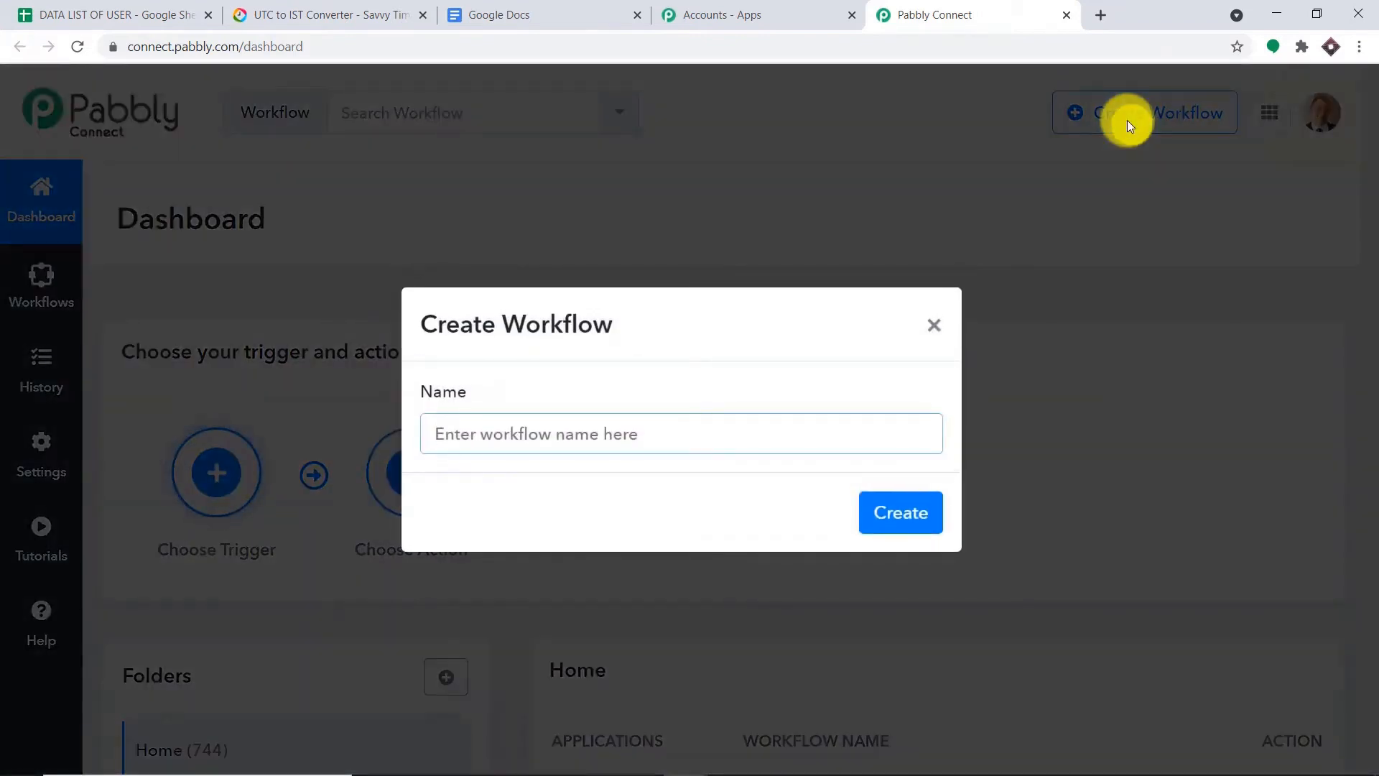
text(Google )
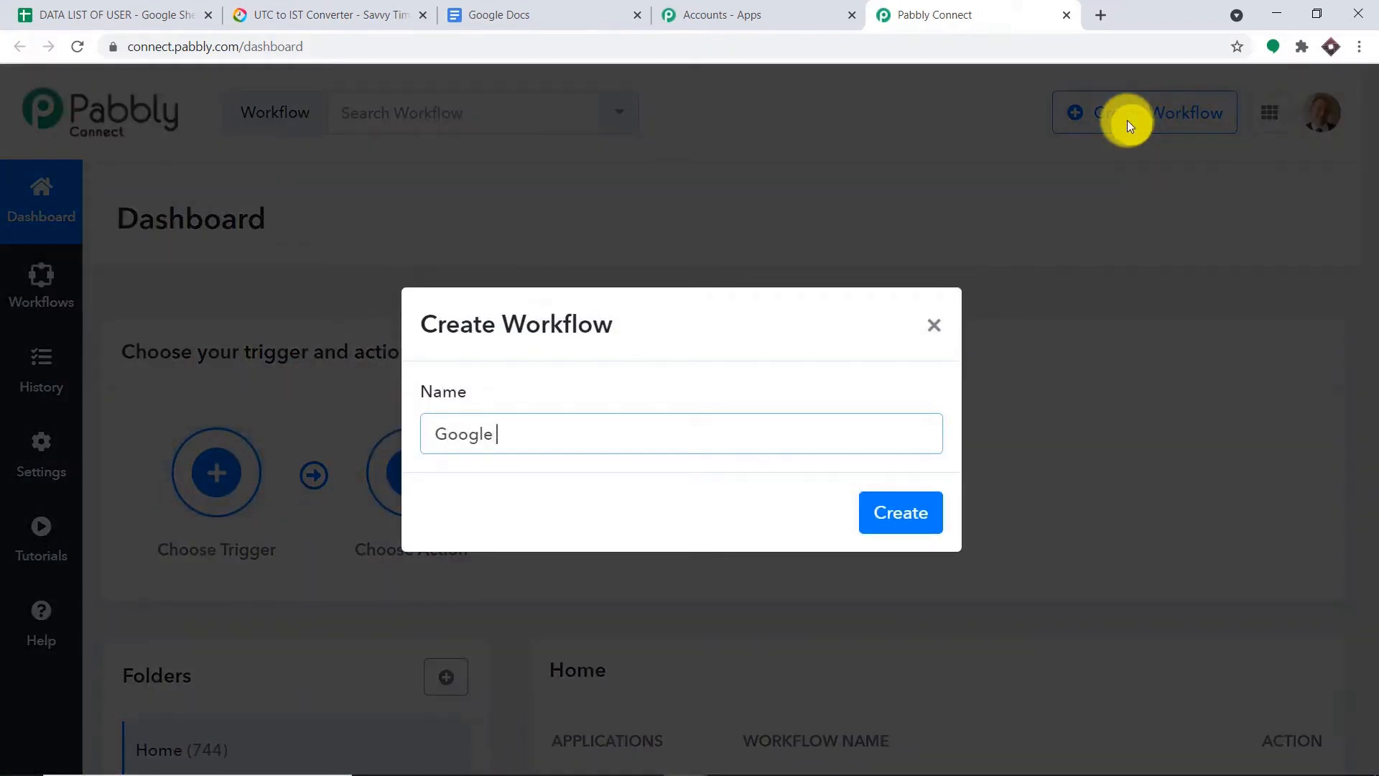
text(Sheets )
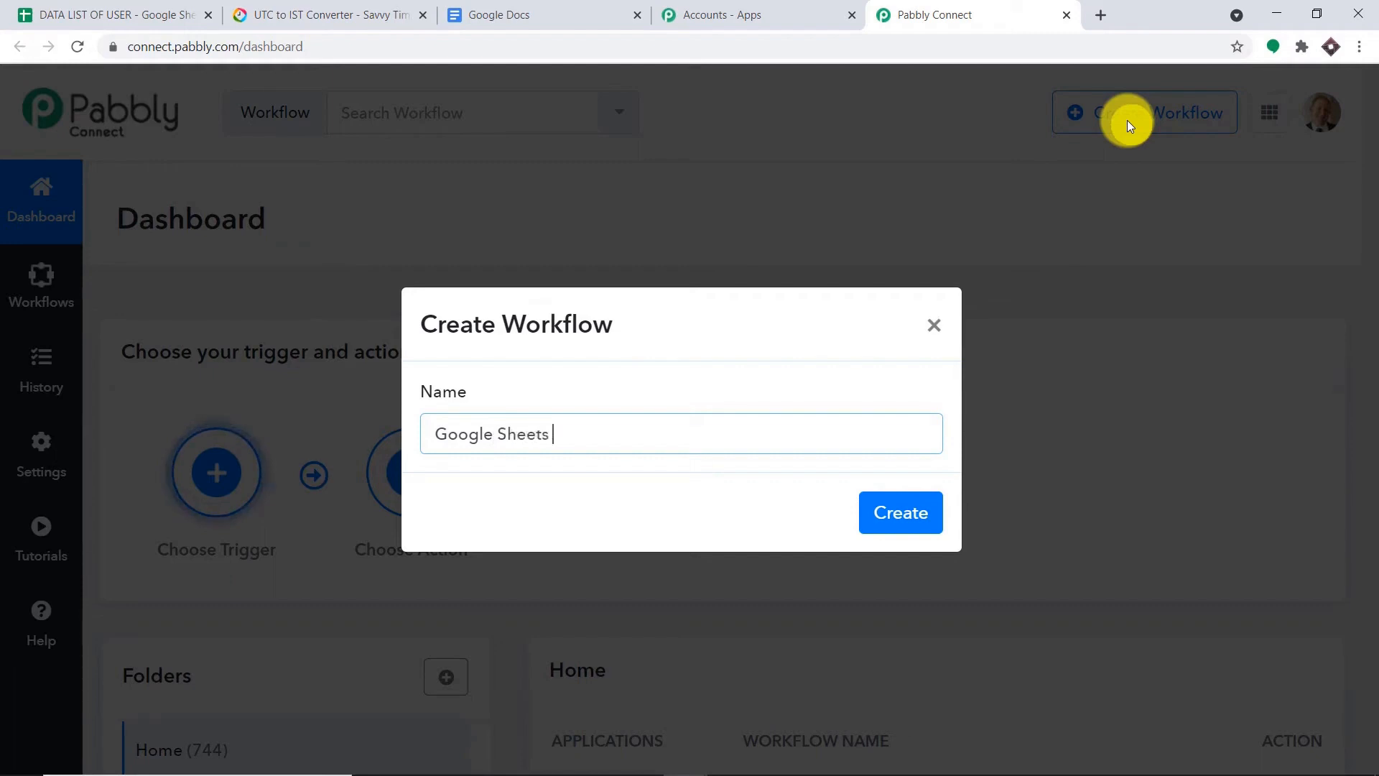
text(To Google )
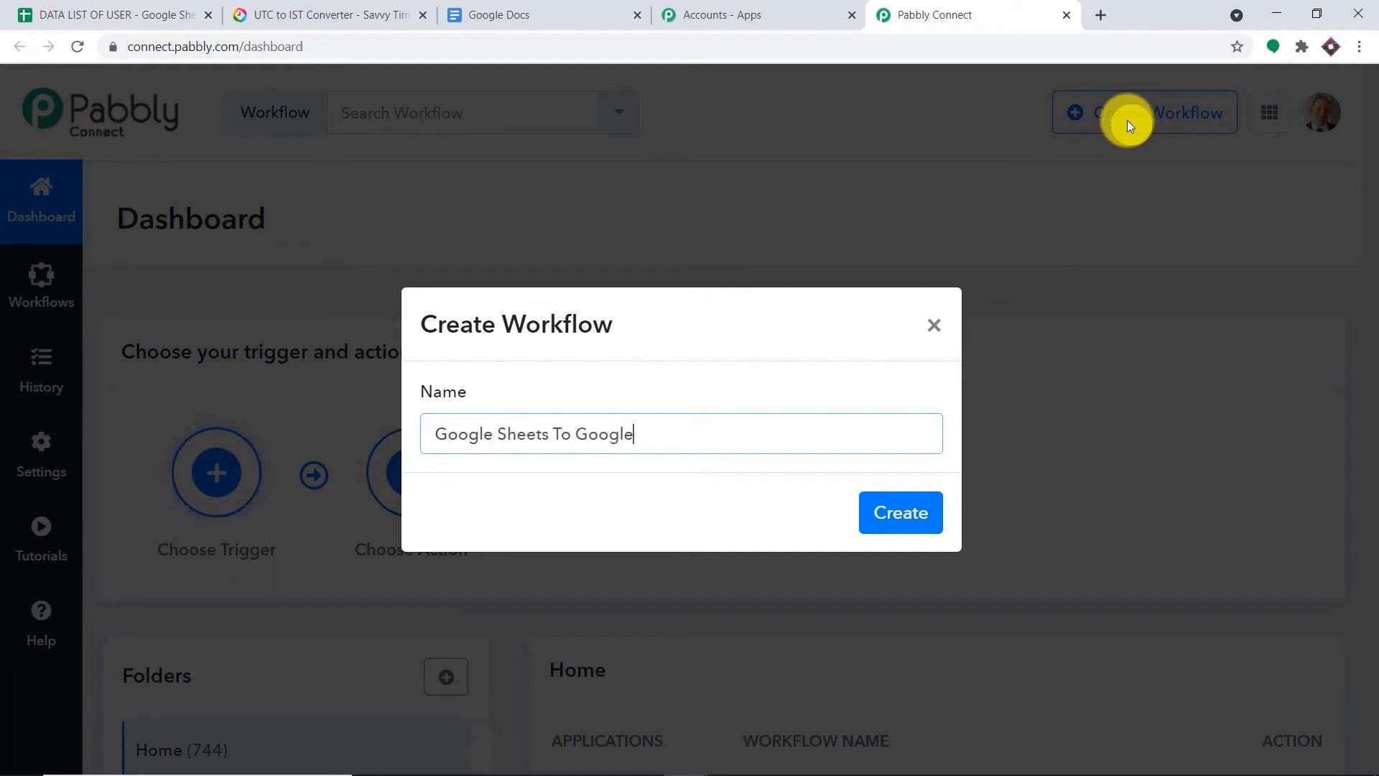
text(Docs ()
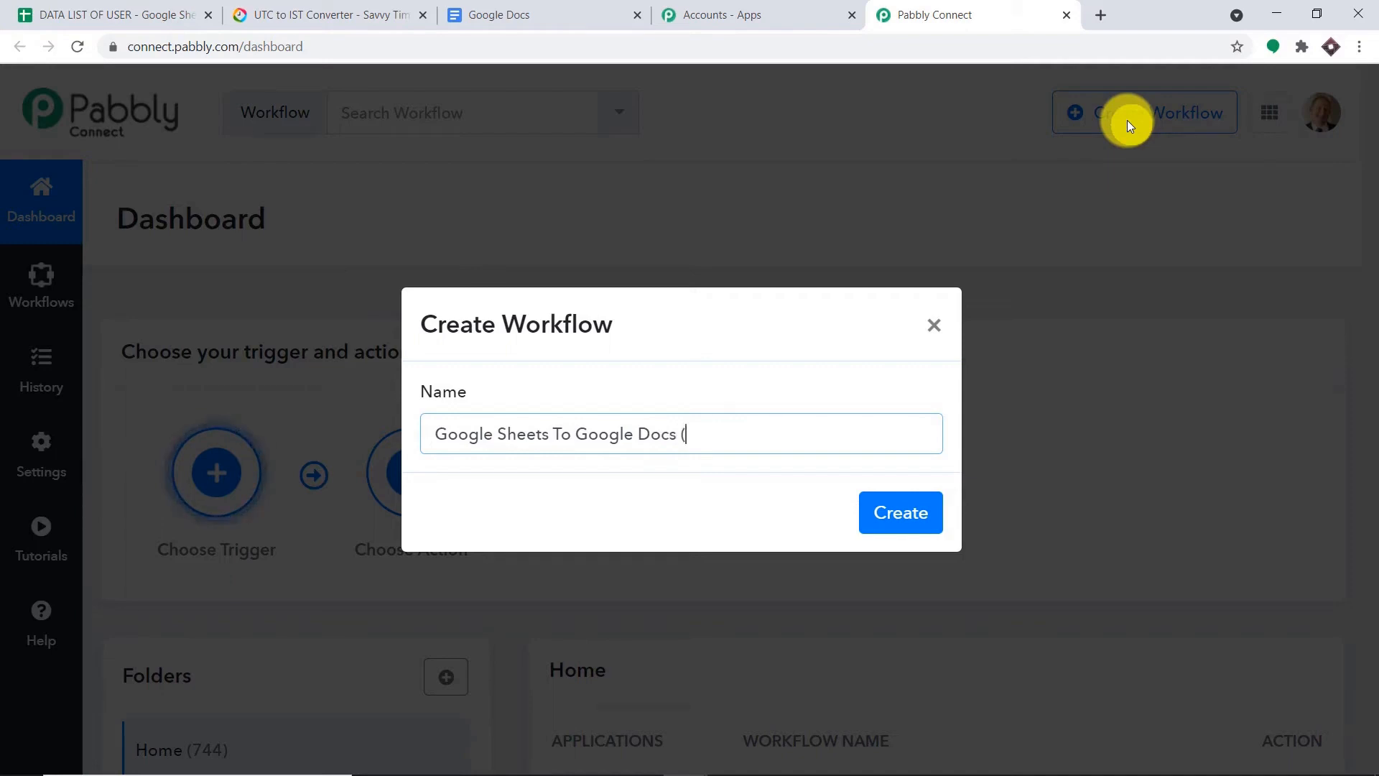
text(Mail Mer)
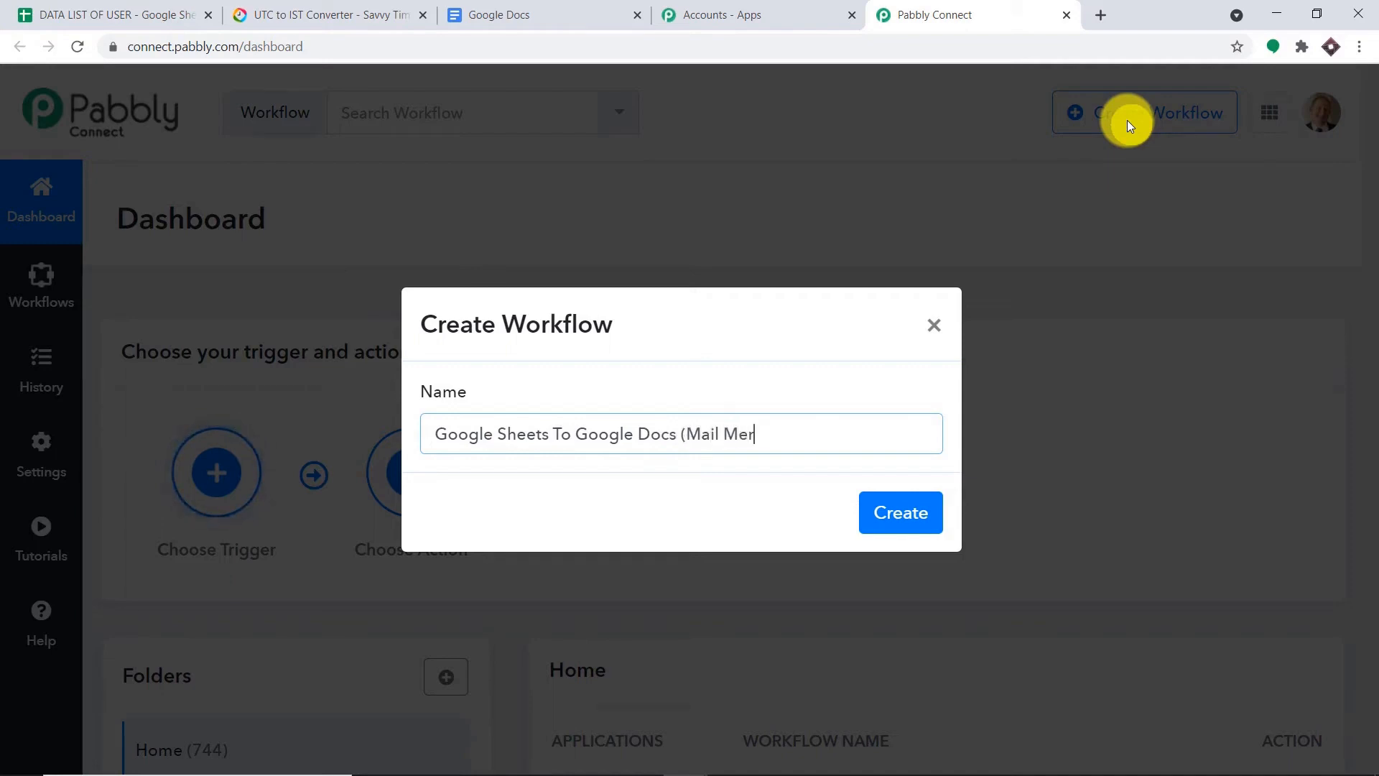
text(ge))
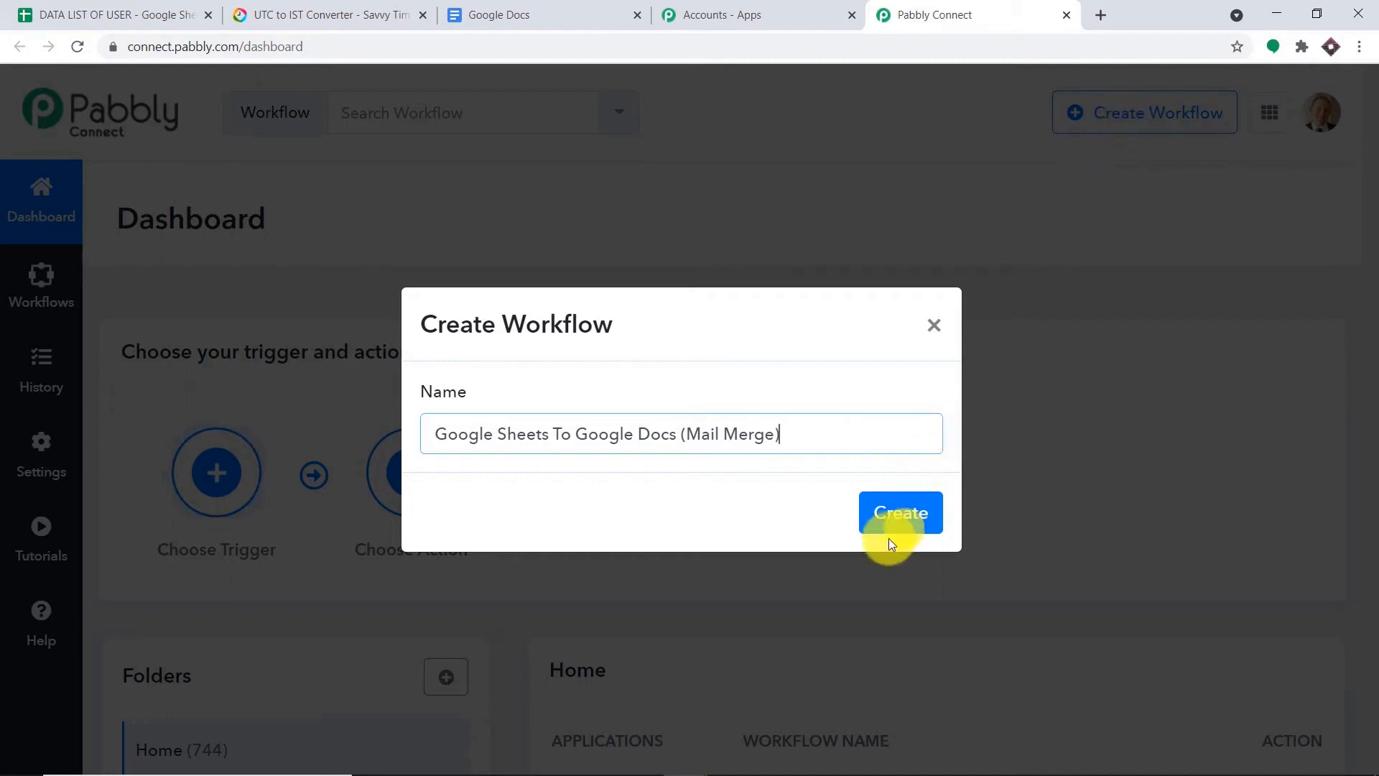
click(889, 537)
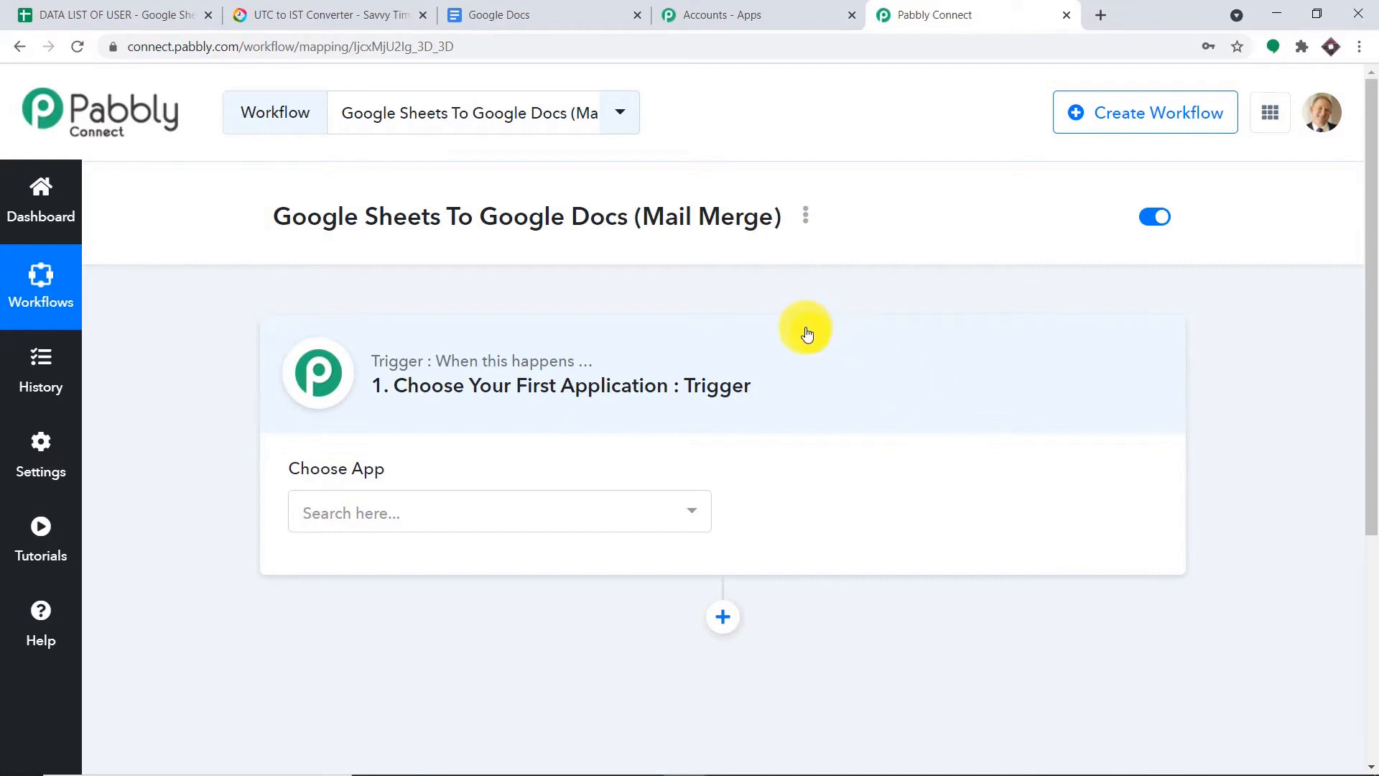
- Check the DATA LIST OF USER spreadsheet, then return to the new workflow's setup page
scroll(804, 331, down, 1)
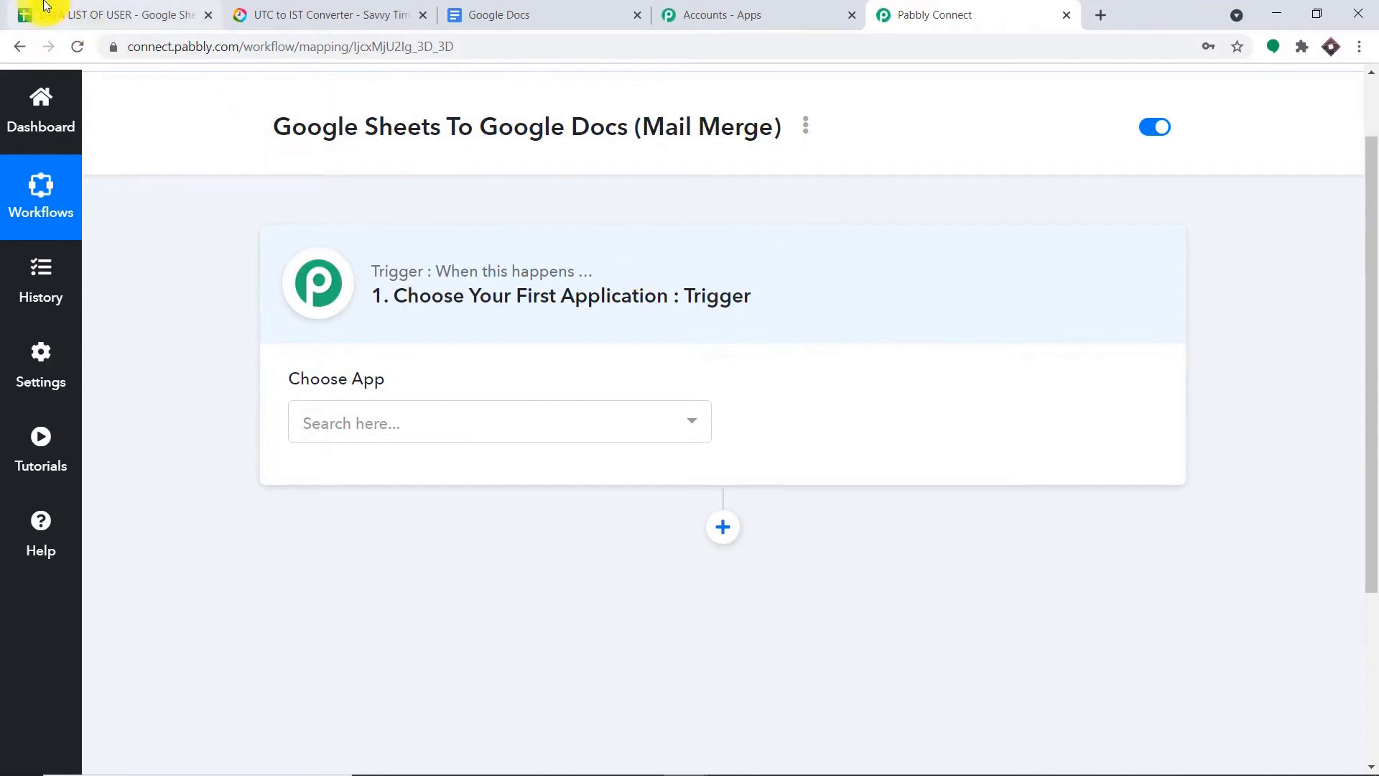
click(15, 14)
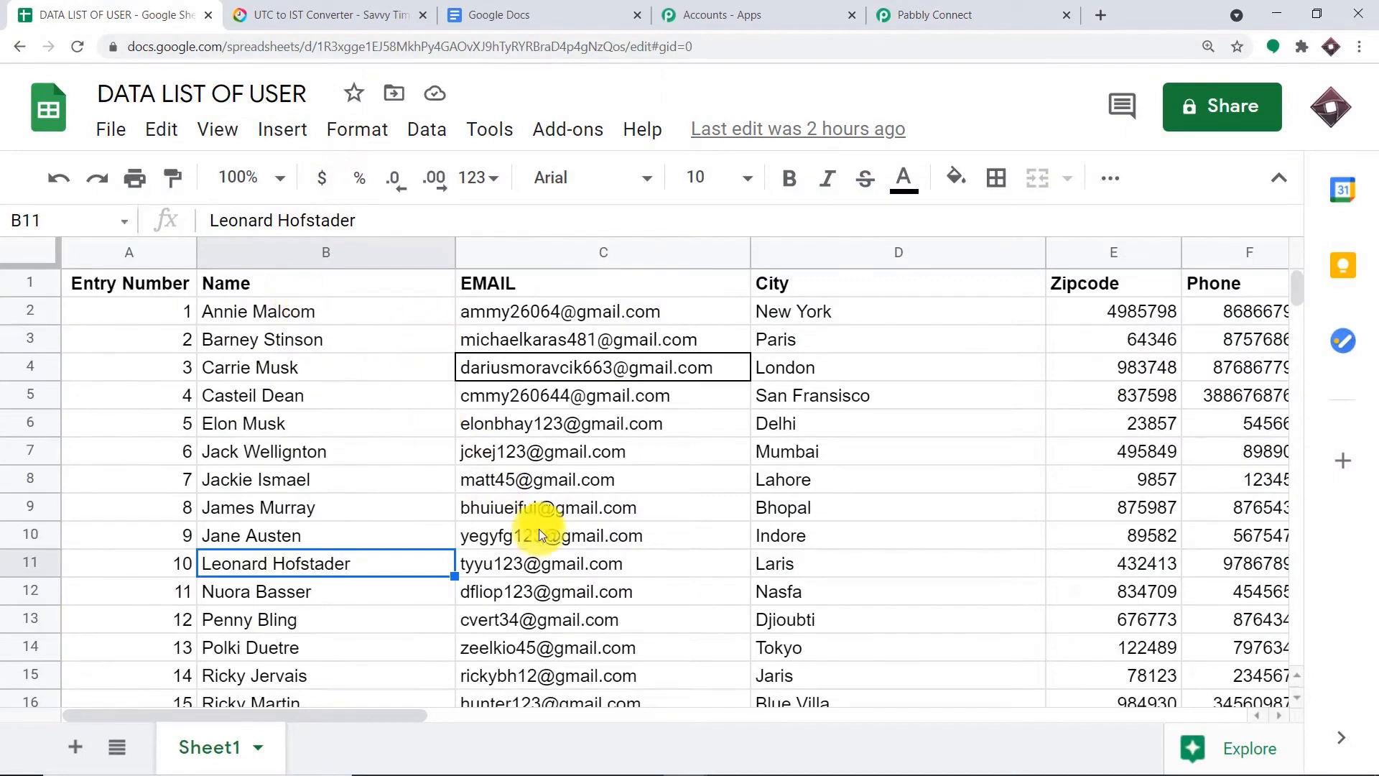
click(910, 20)
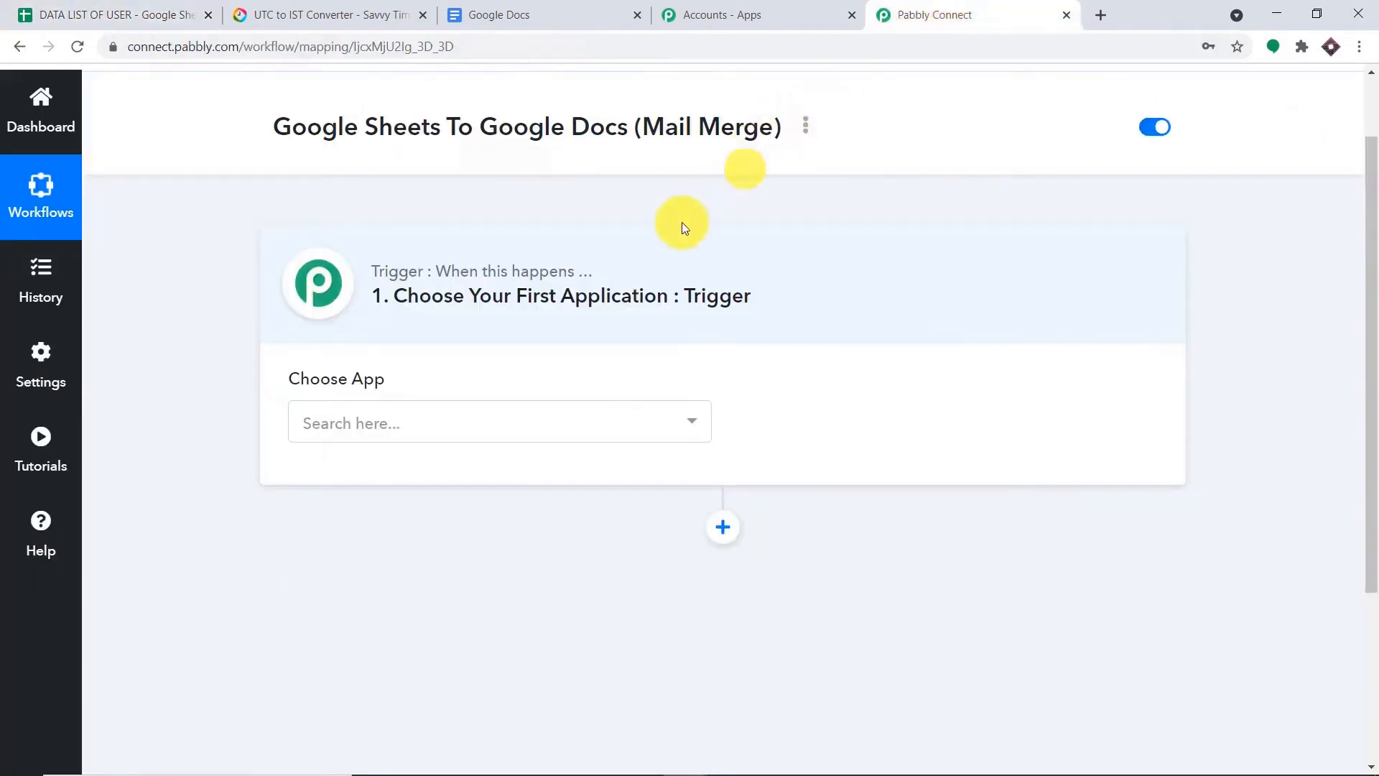
click(597, 421)
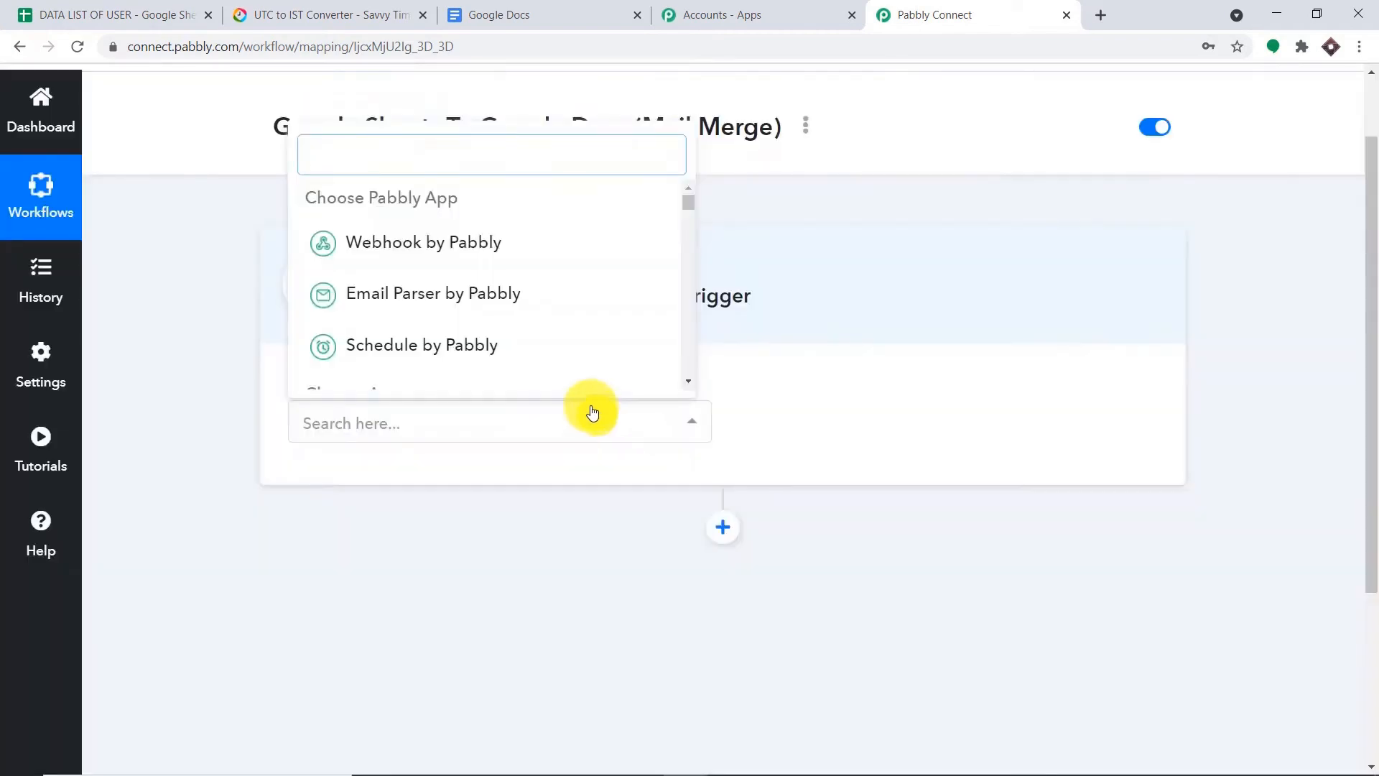
click(557, 350)
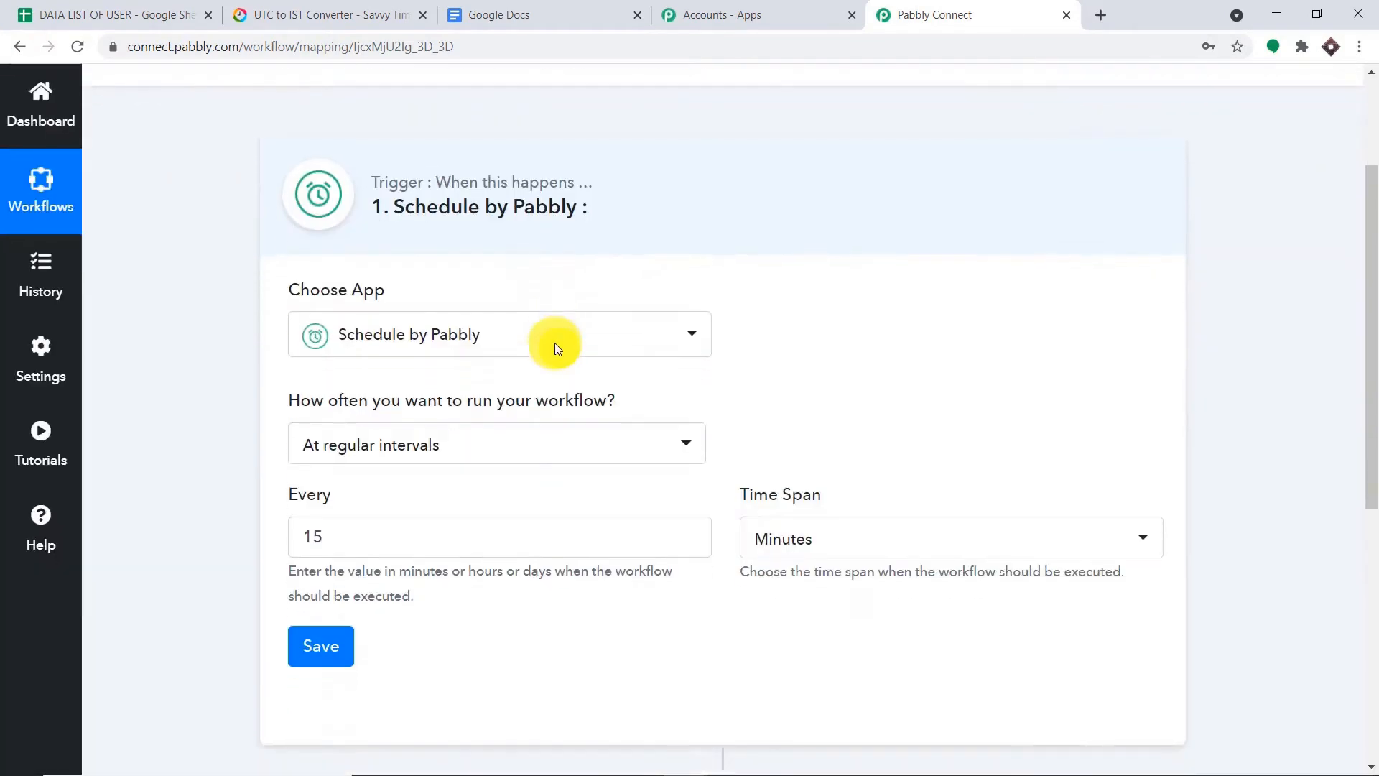
scroll(554, 342, down, 1)
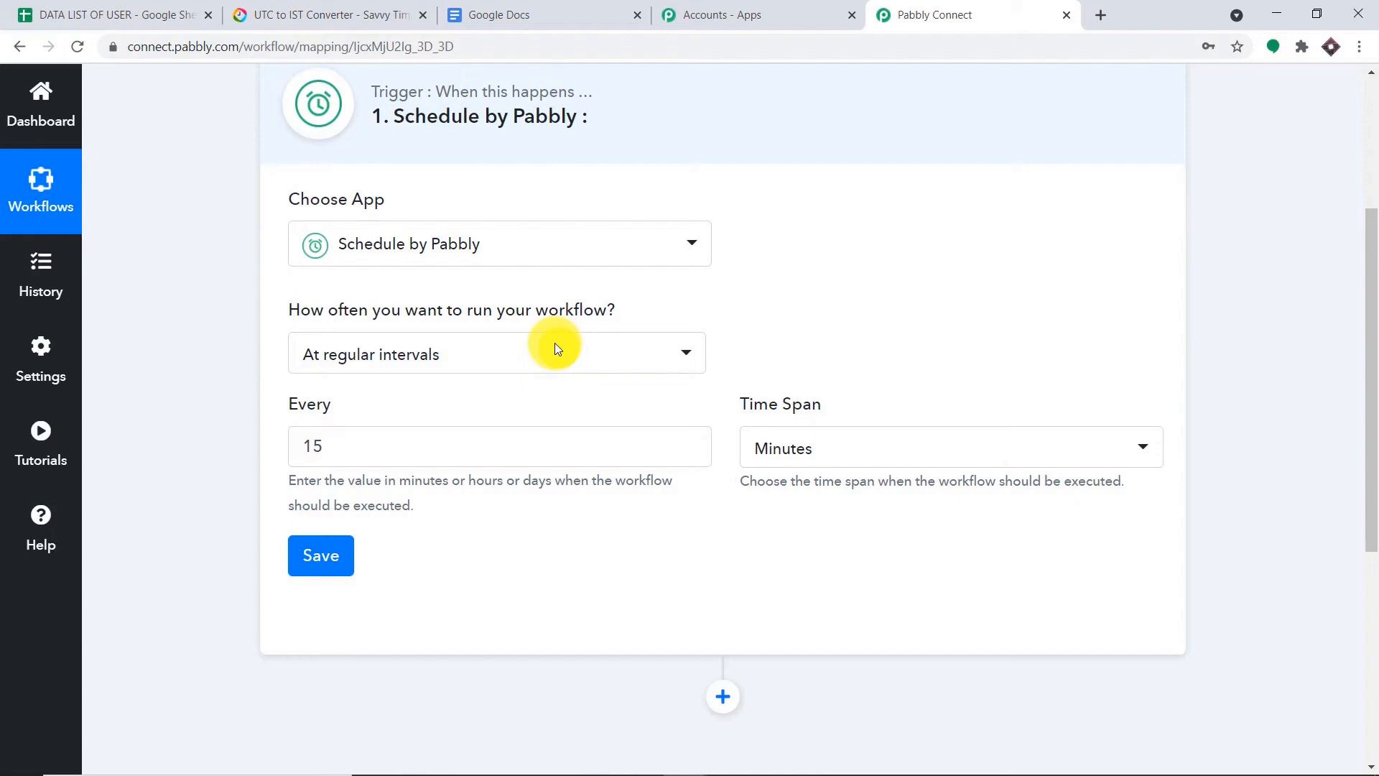
click(558, 349)
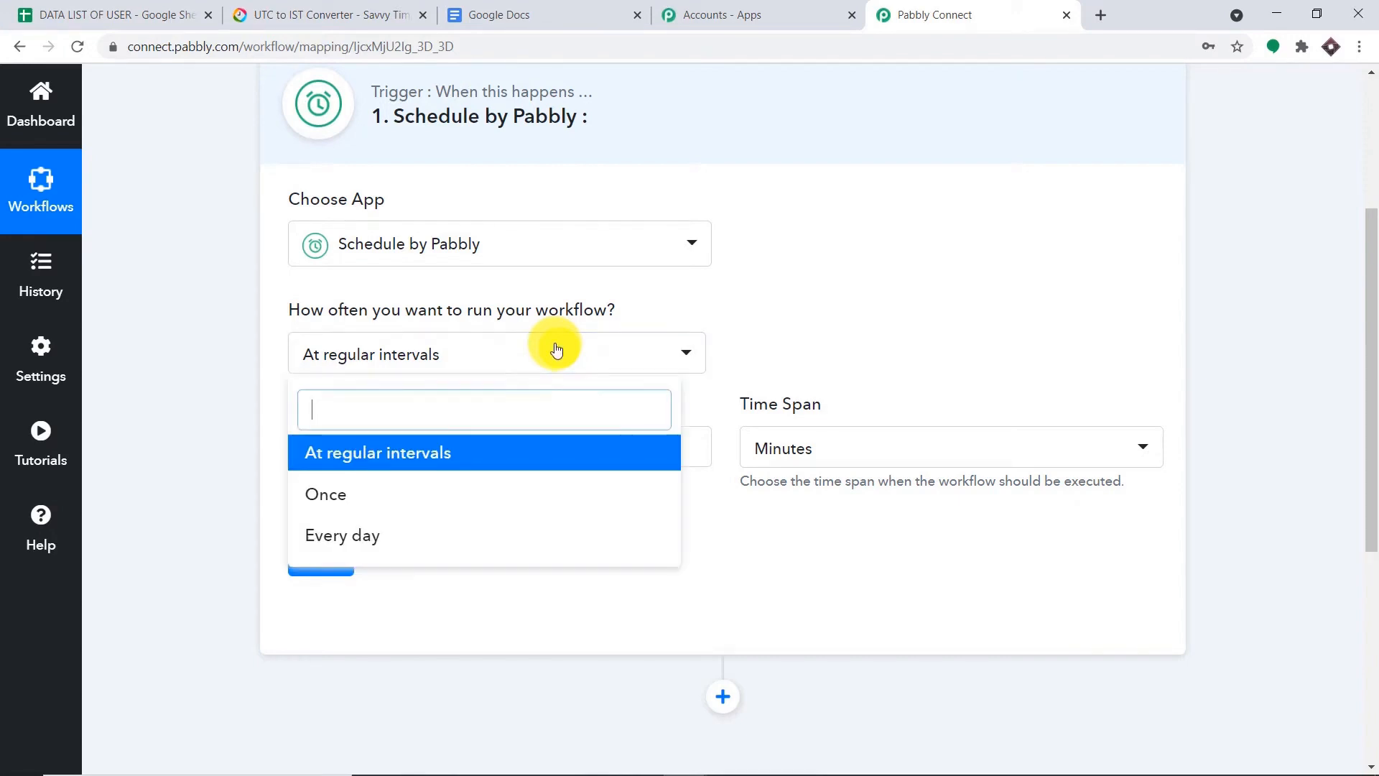
click(491, 506)
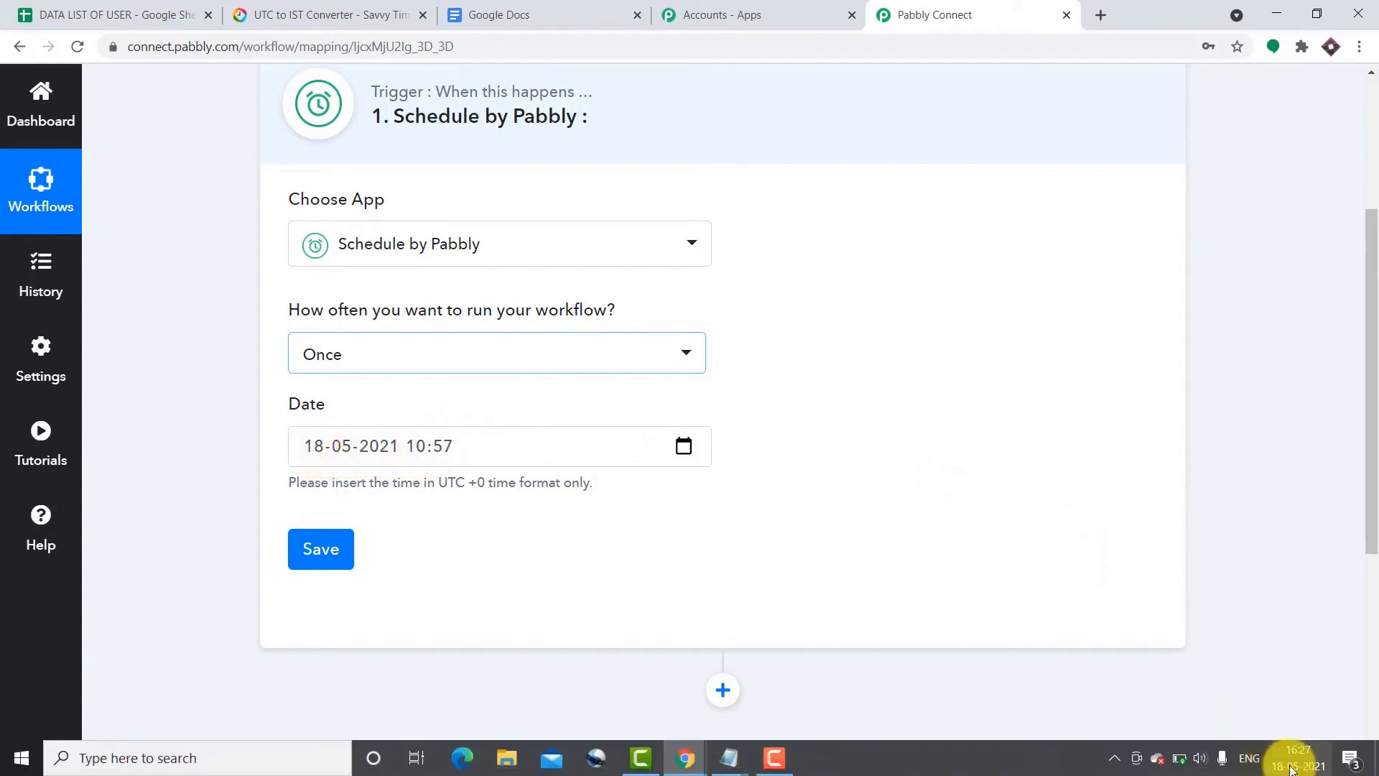
mouse_move(1291, 768)
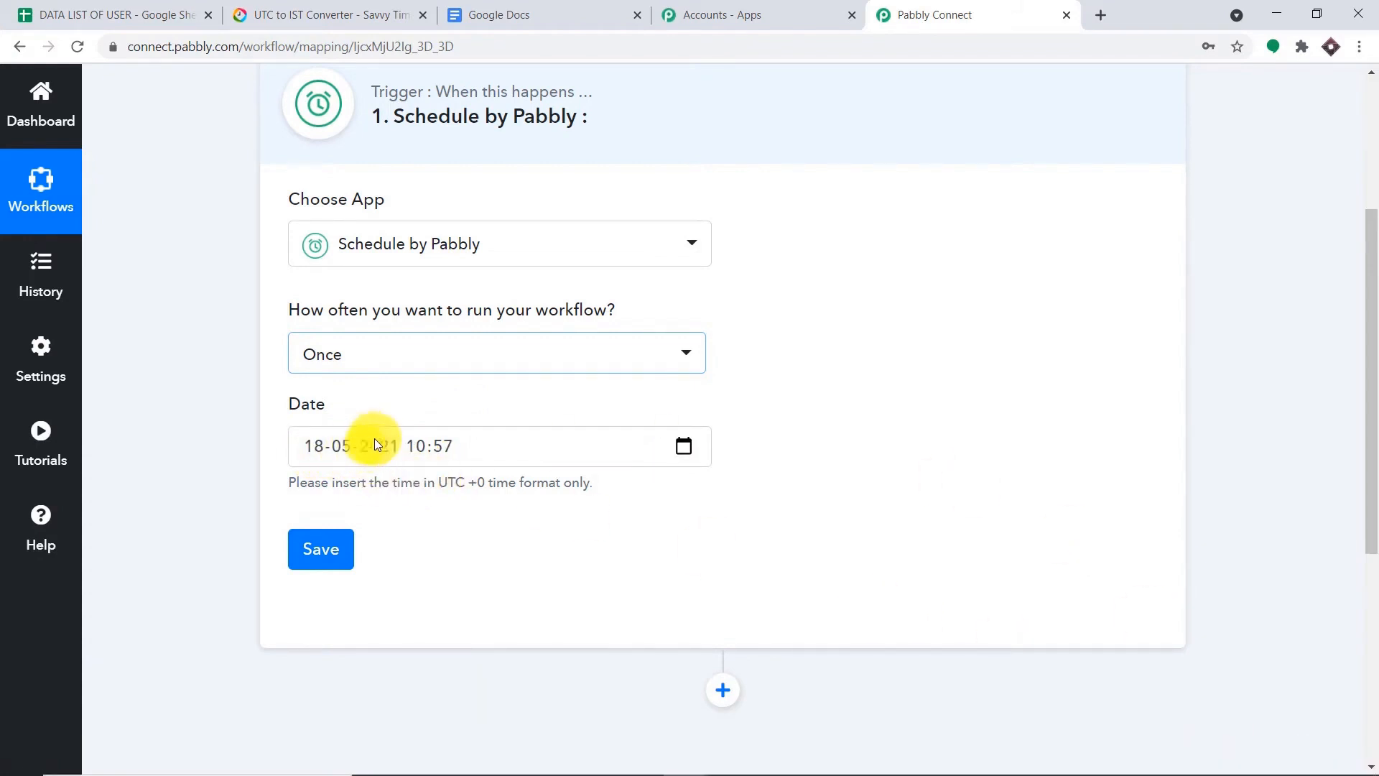
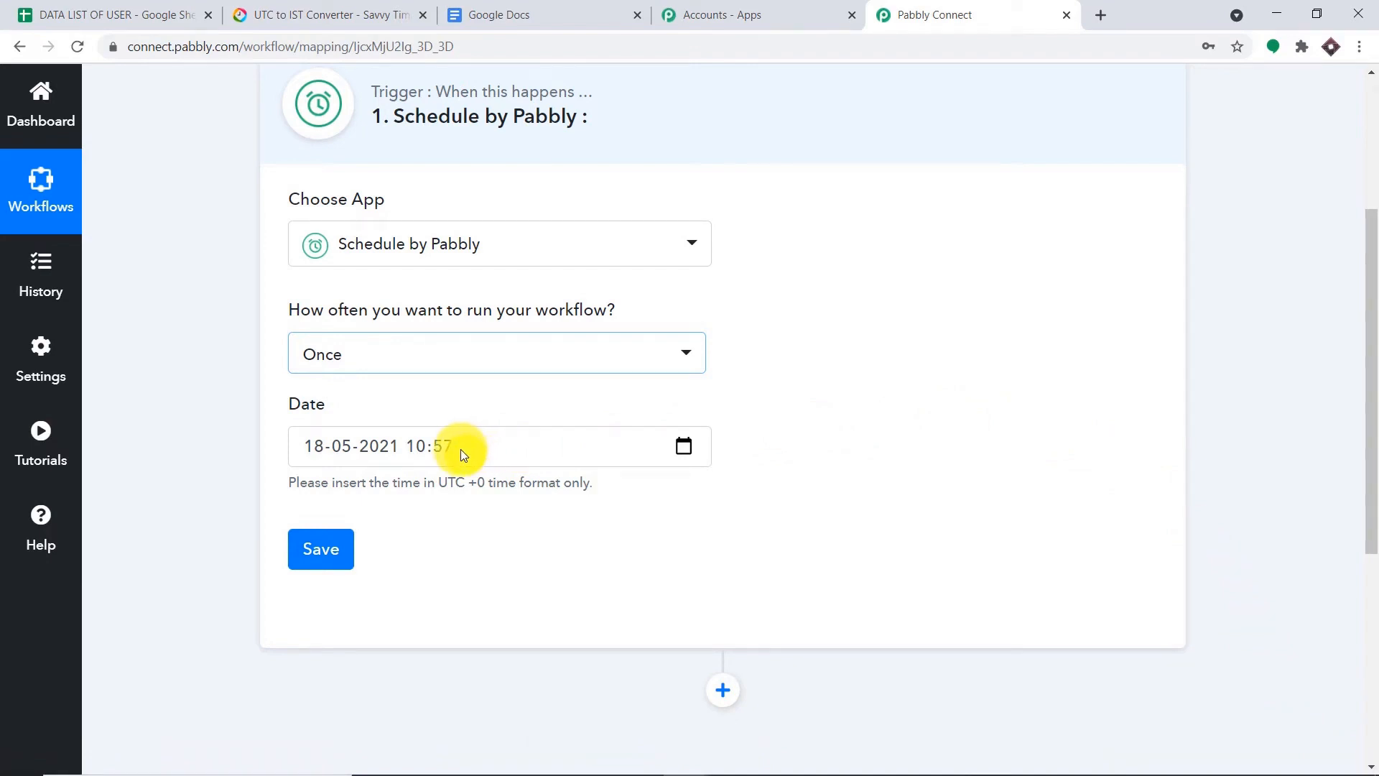
- Bring up the Savvy Time UTC to IST converter, currently showing 10:30 am UTC as 4:00 pm IST
click(368, 14)
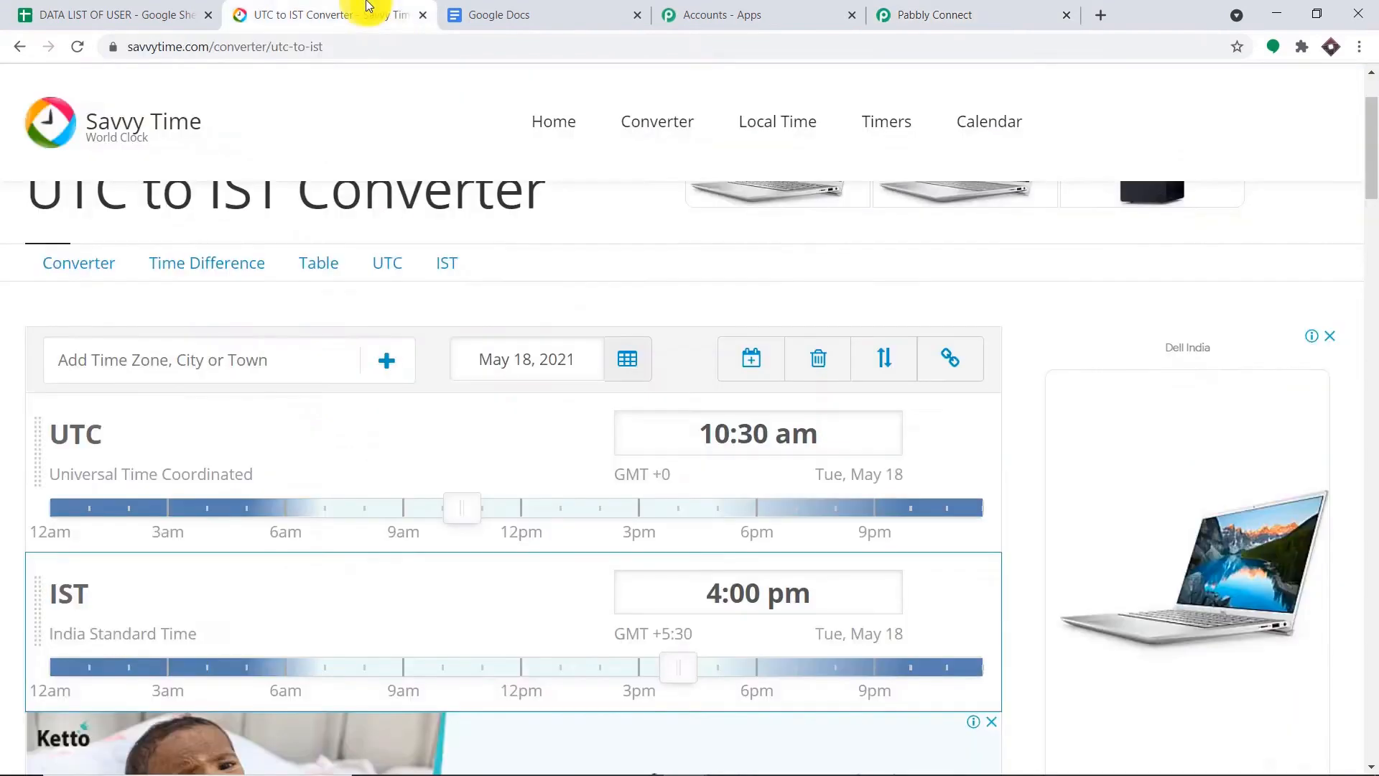
- Change the converter's IST time to 5:30 pm and read the UTC equivalent
click(727, 596)
click(724, 595)
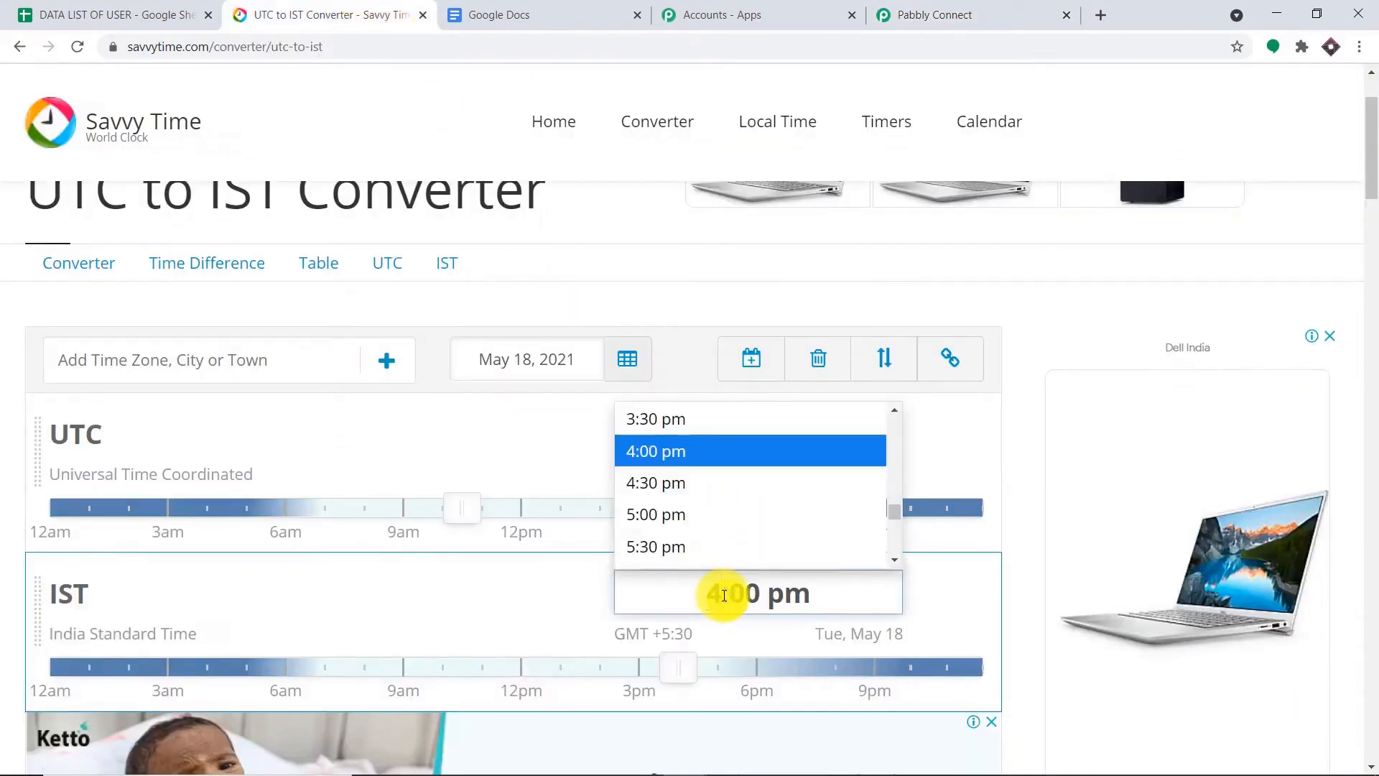
key(BackSpace)
text(5)
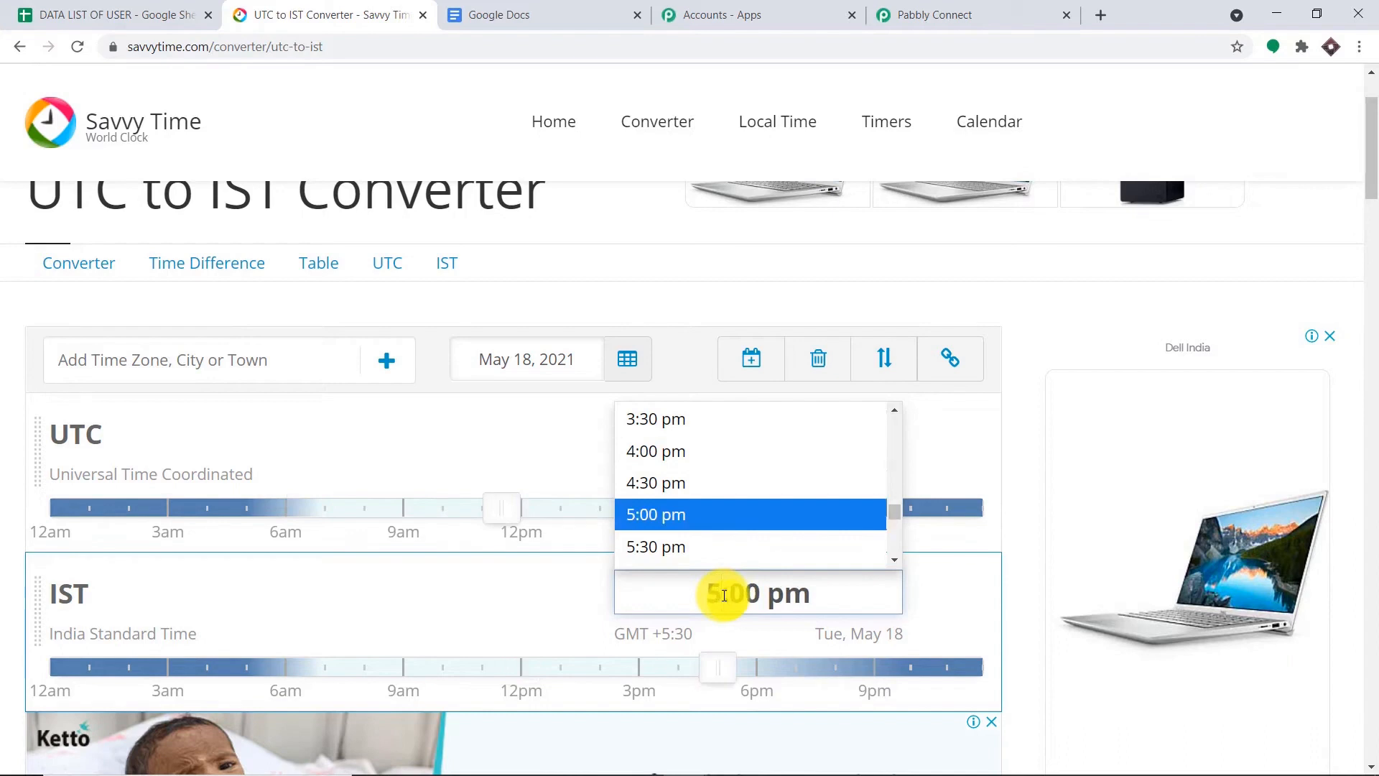
triple_click(759, 593)
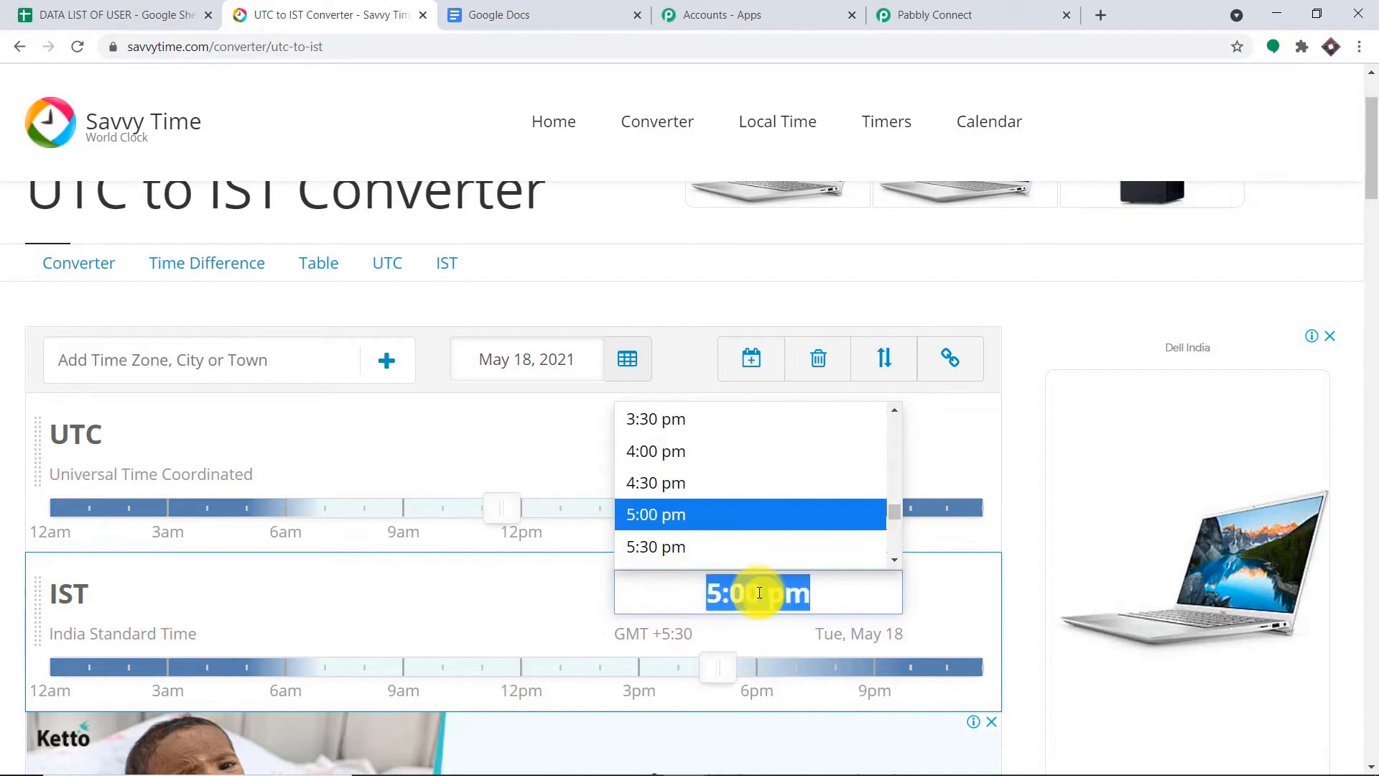
click(759, 593)
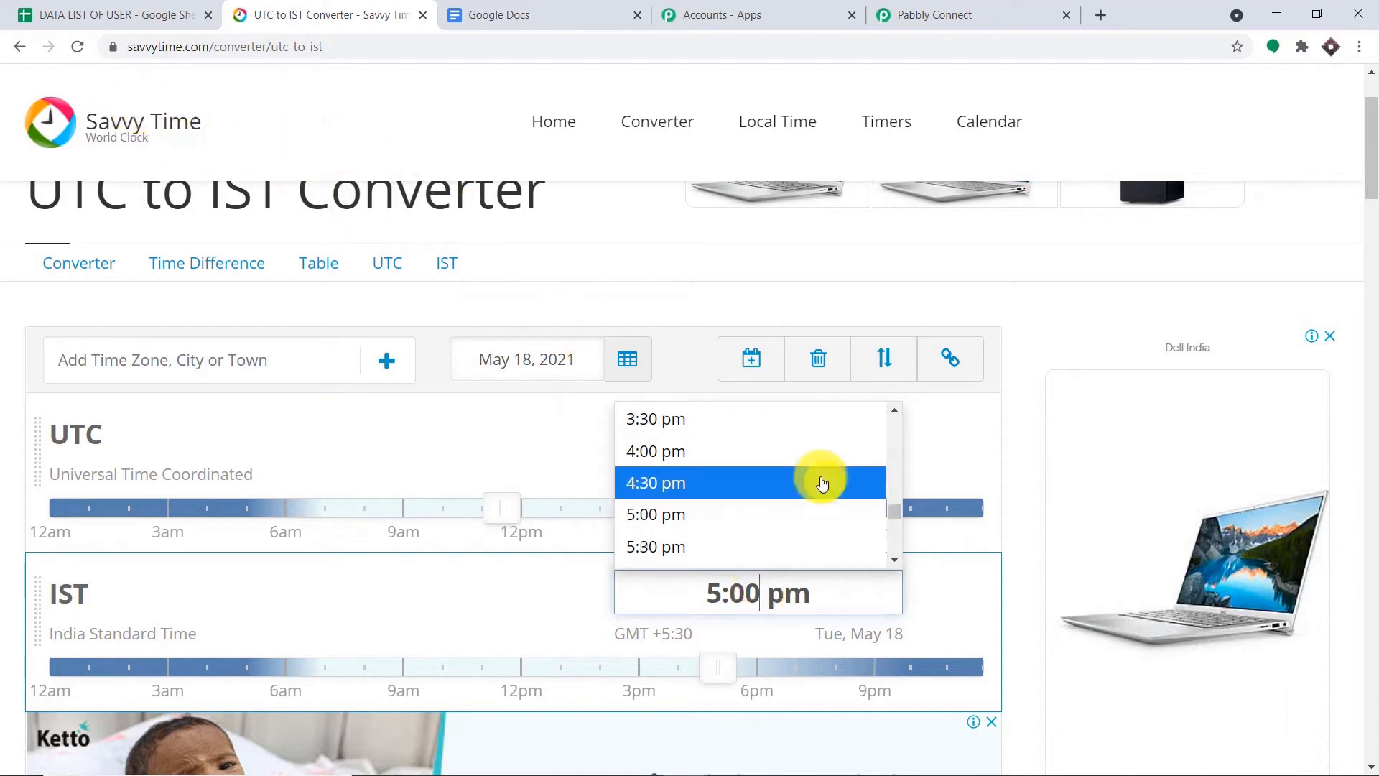
key(BackSpace)
key(BackSpace)
text(3)
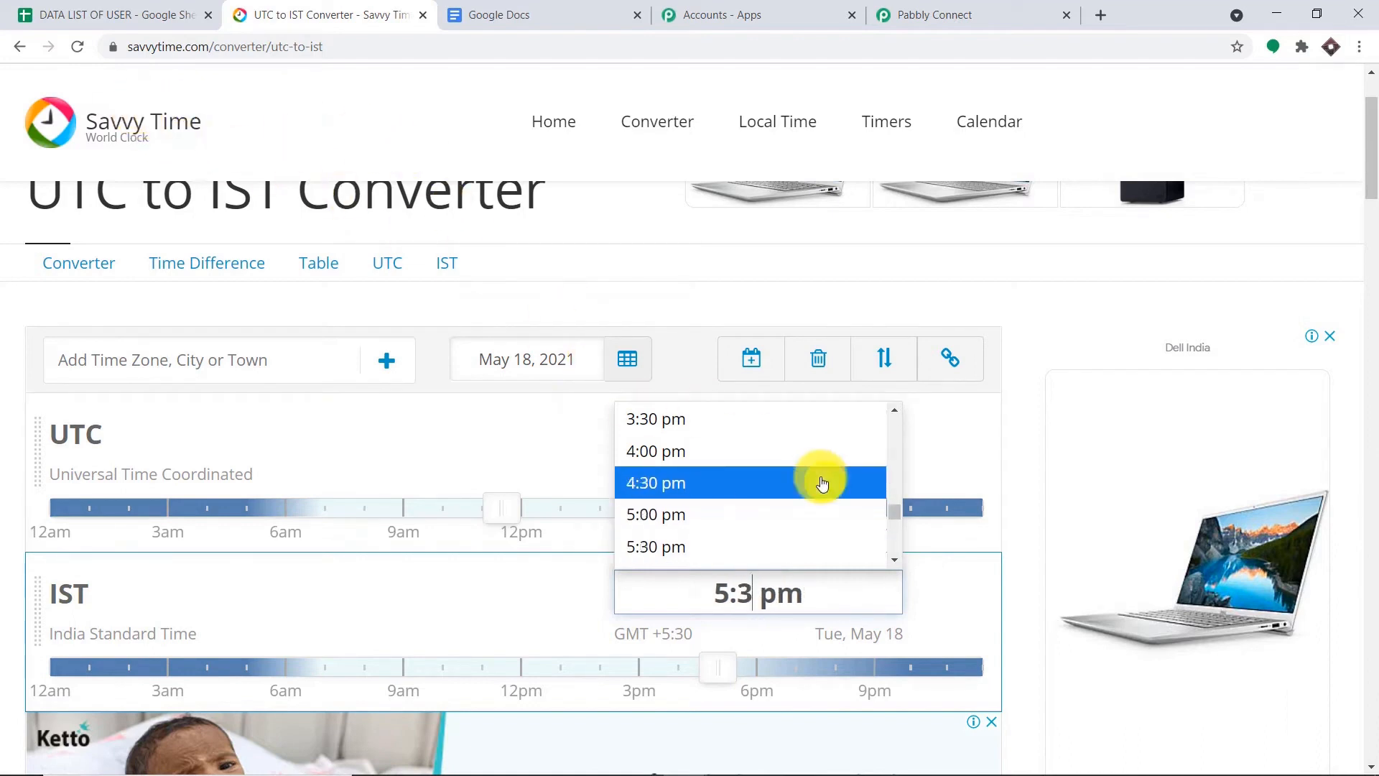
text(0)
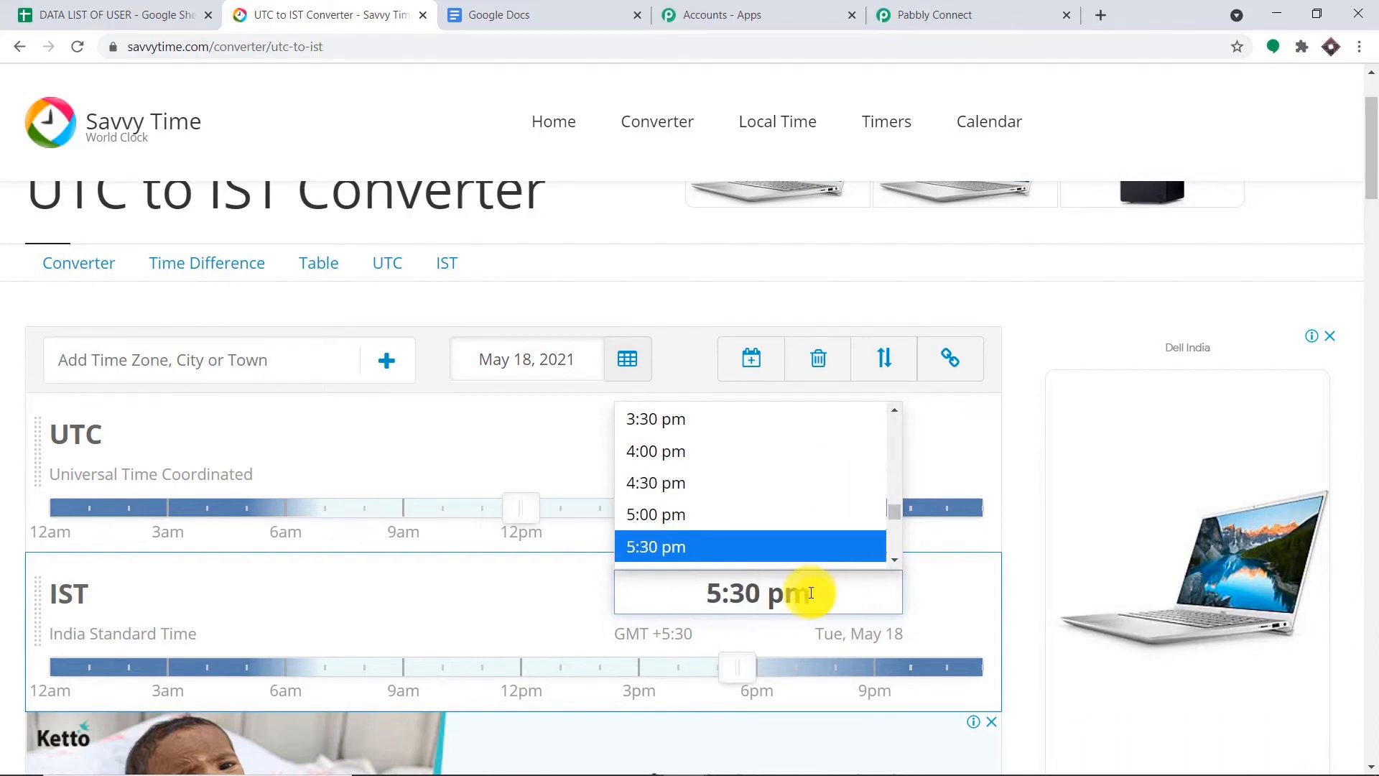
click(1037, 305)
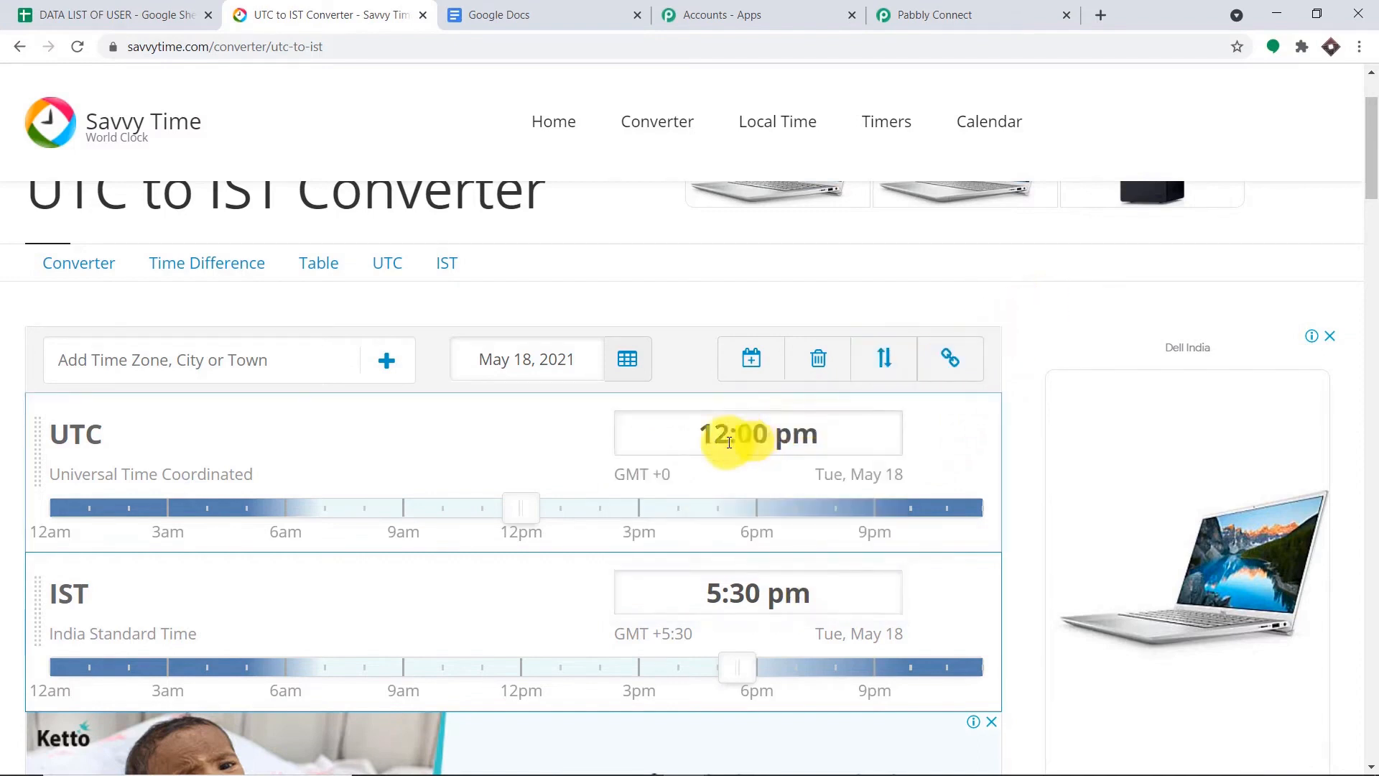
- Correct the IST time to 5:00 pm, giving 11:30 am UTC on May 18, 2021
click(746, 588)
click(746, 588)
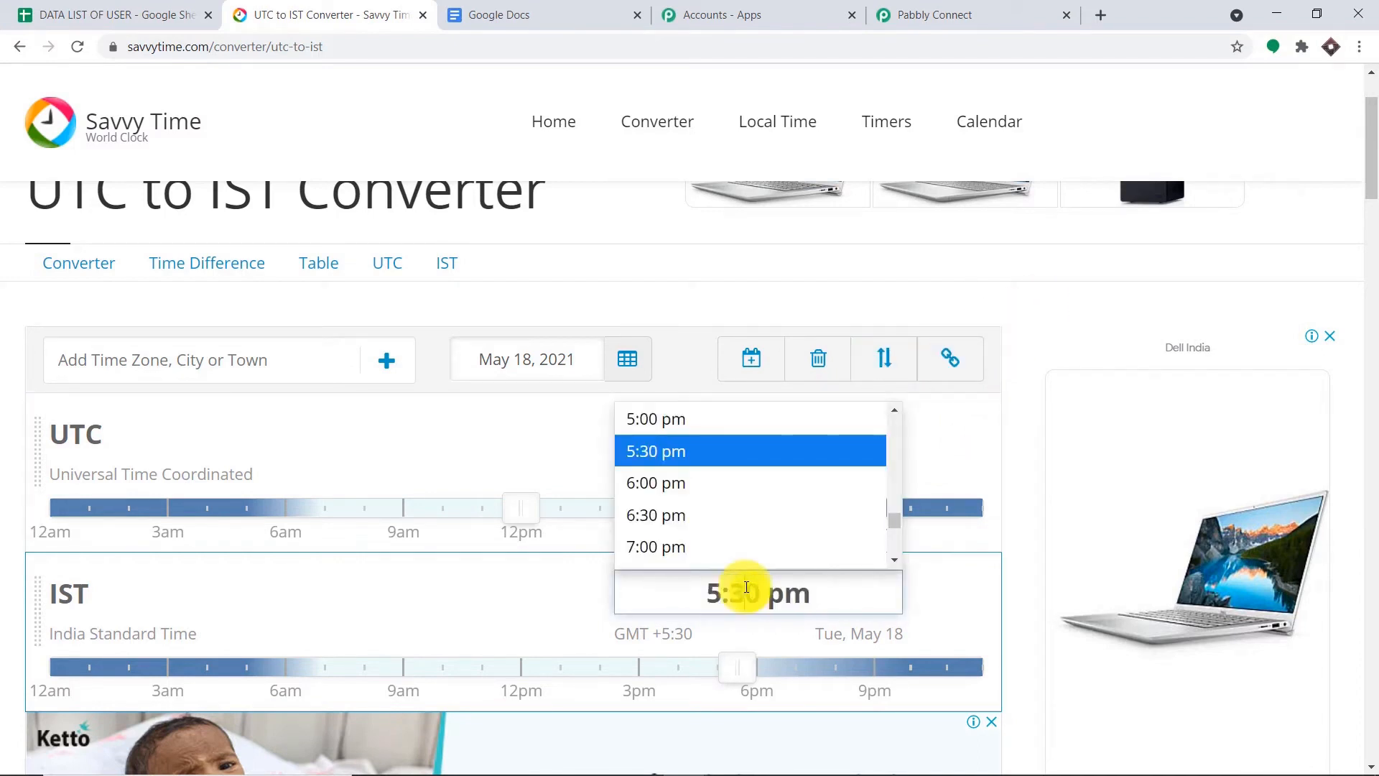
key(BackSpace)
text(0)
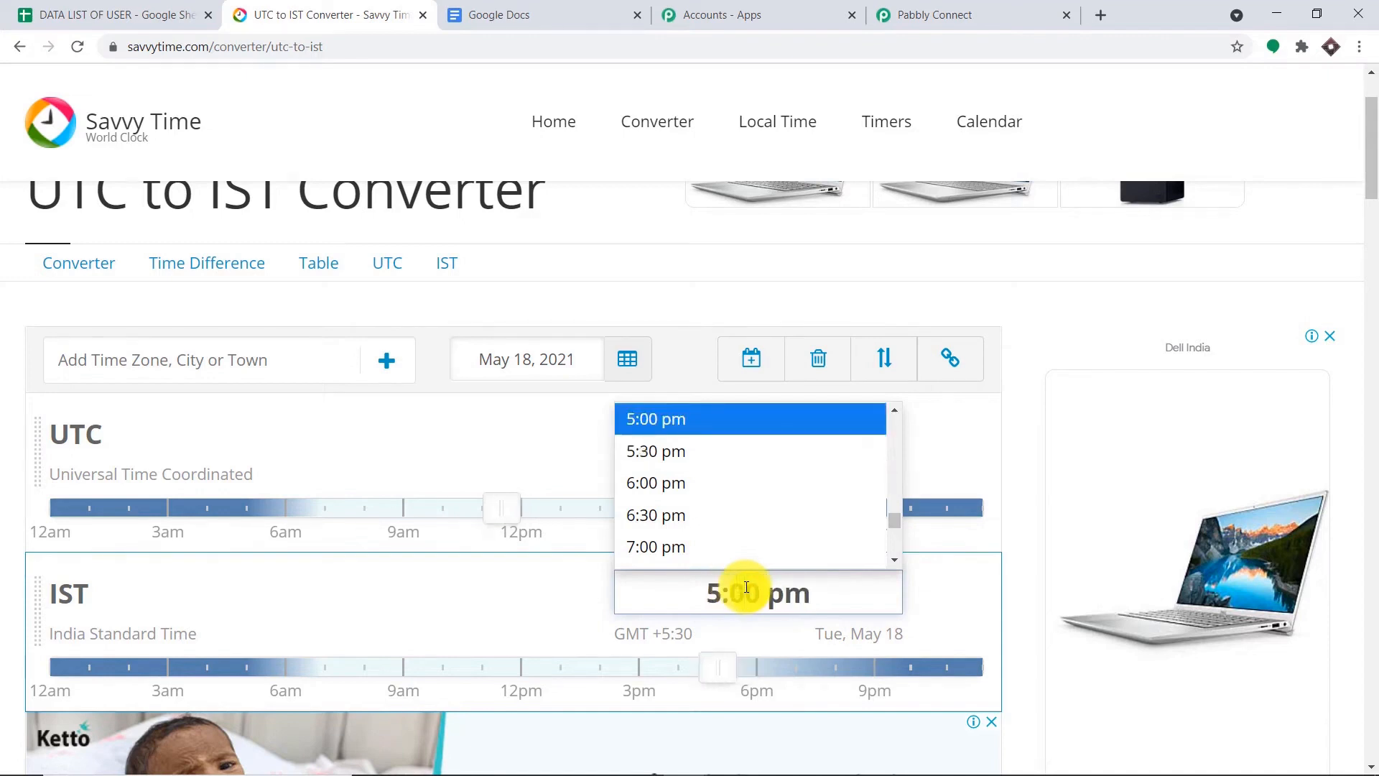
click(1050, 295)
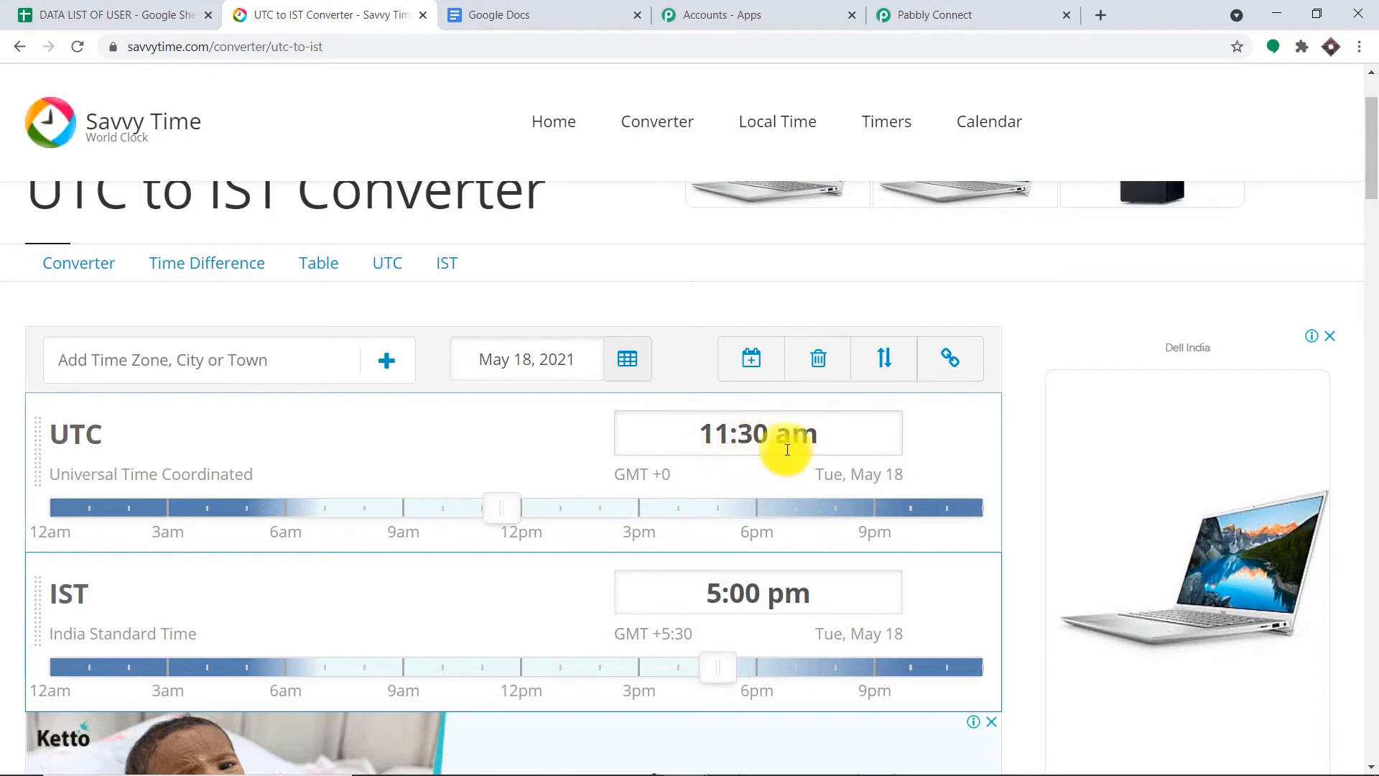
click(961, 15)
click(417, 446)
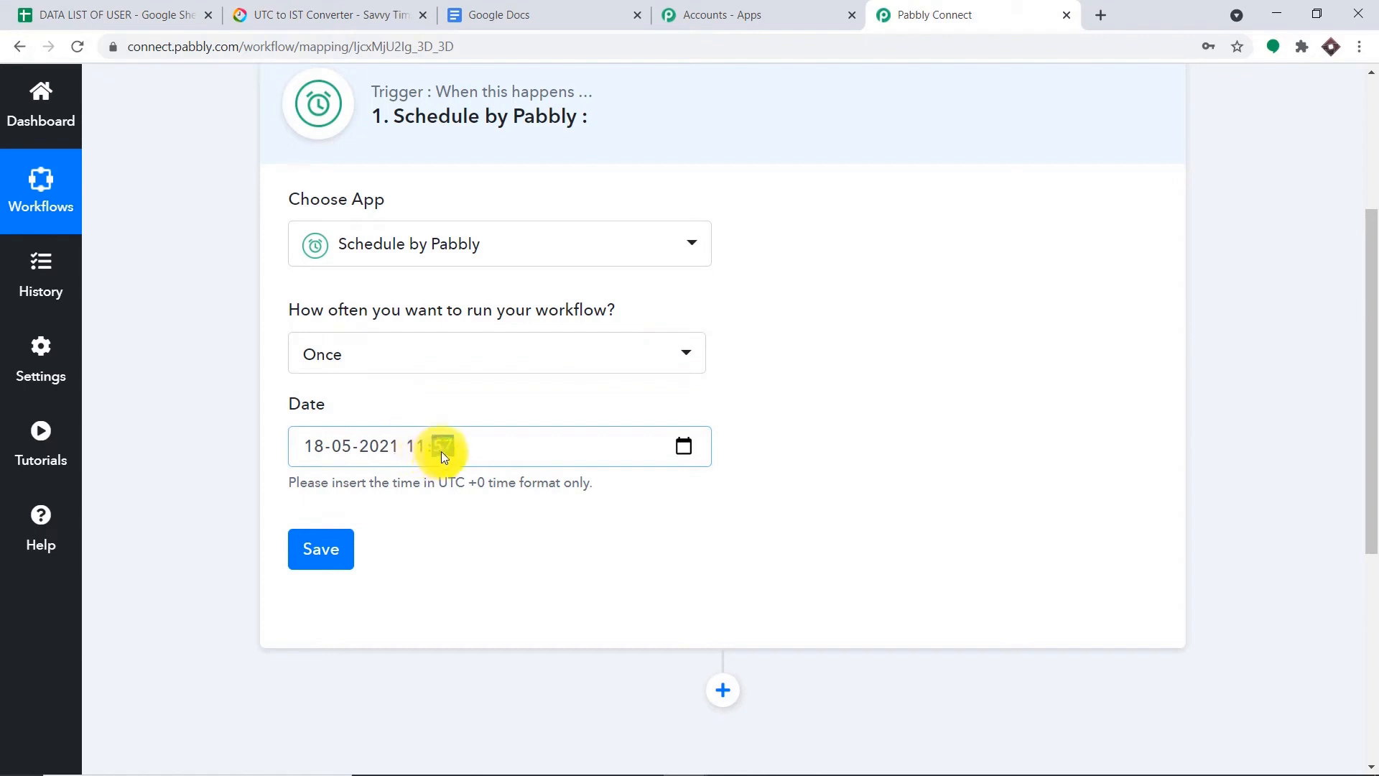
text(0)
click(946, 352)
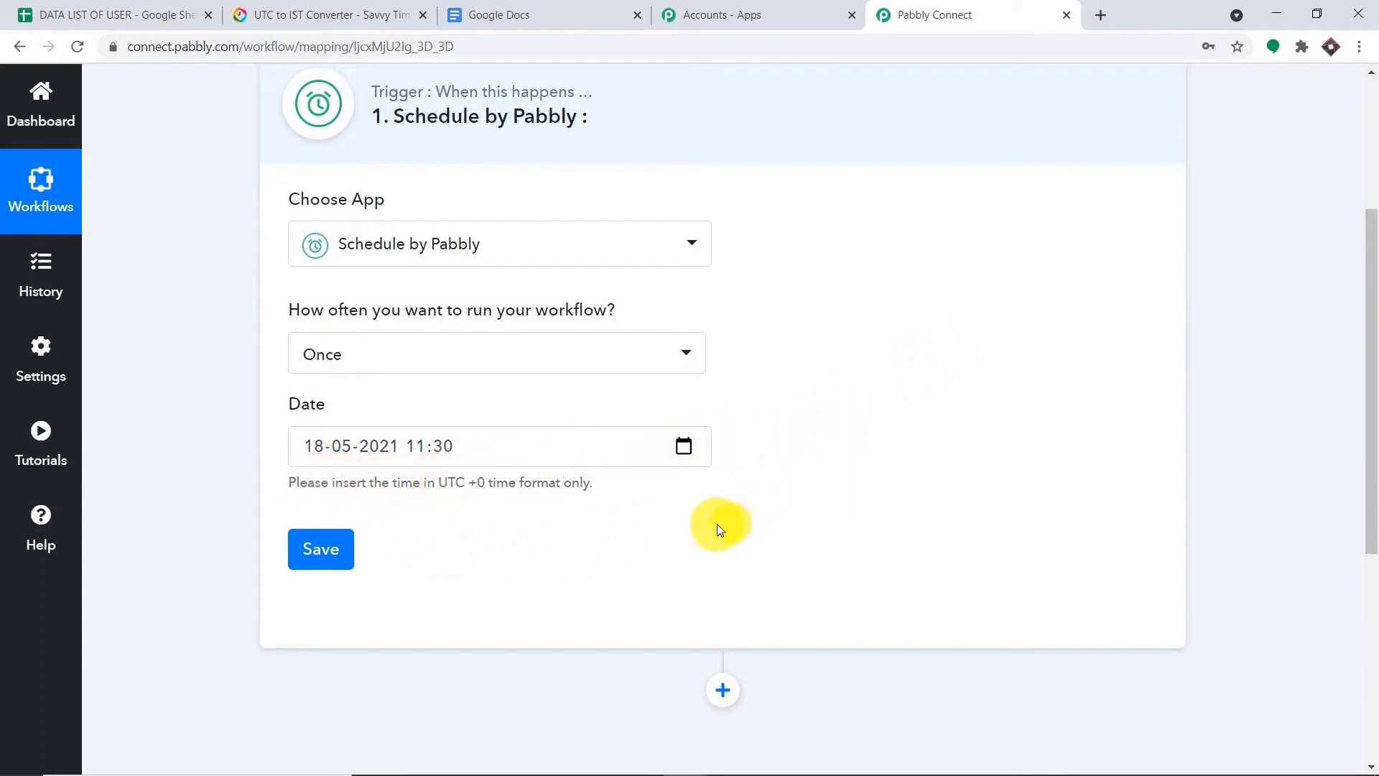
click(329, 560)
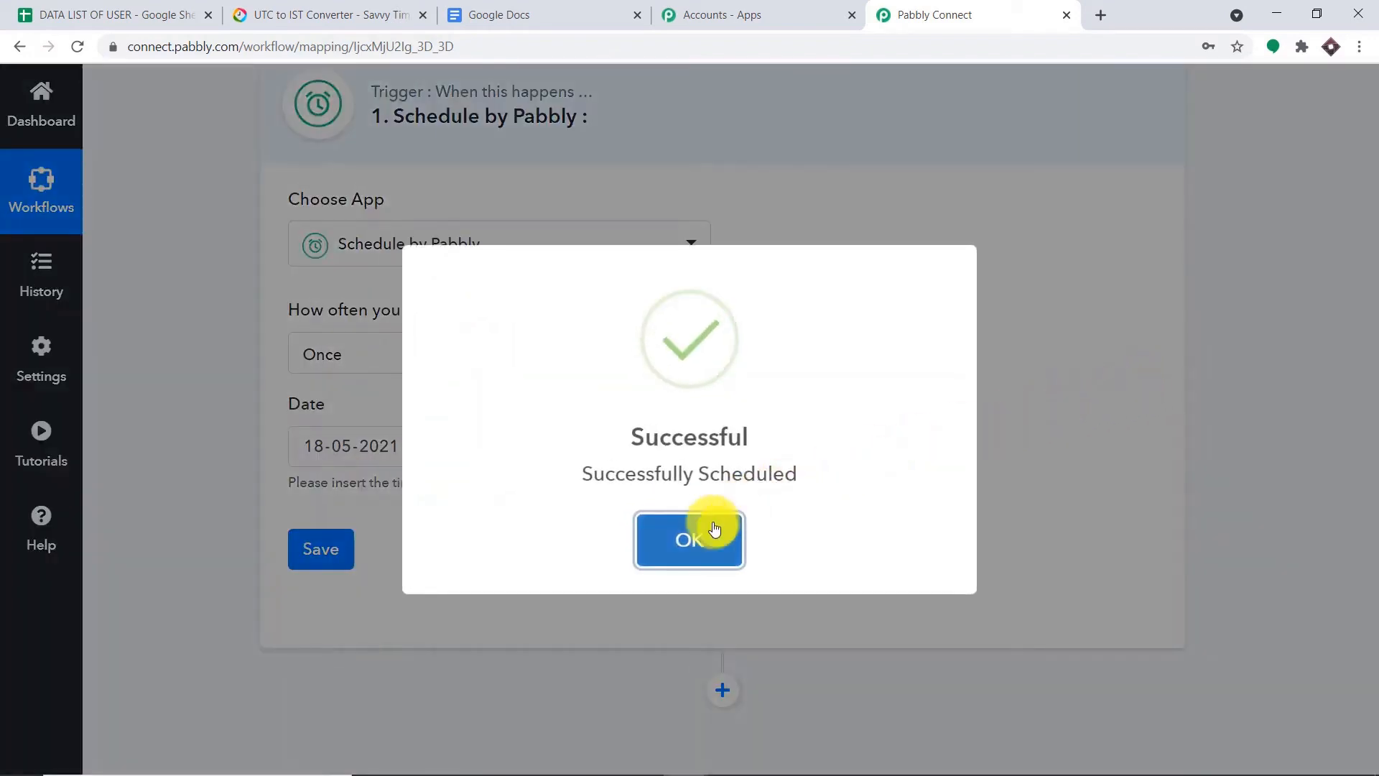
click(712, 538)
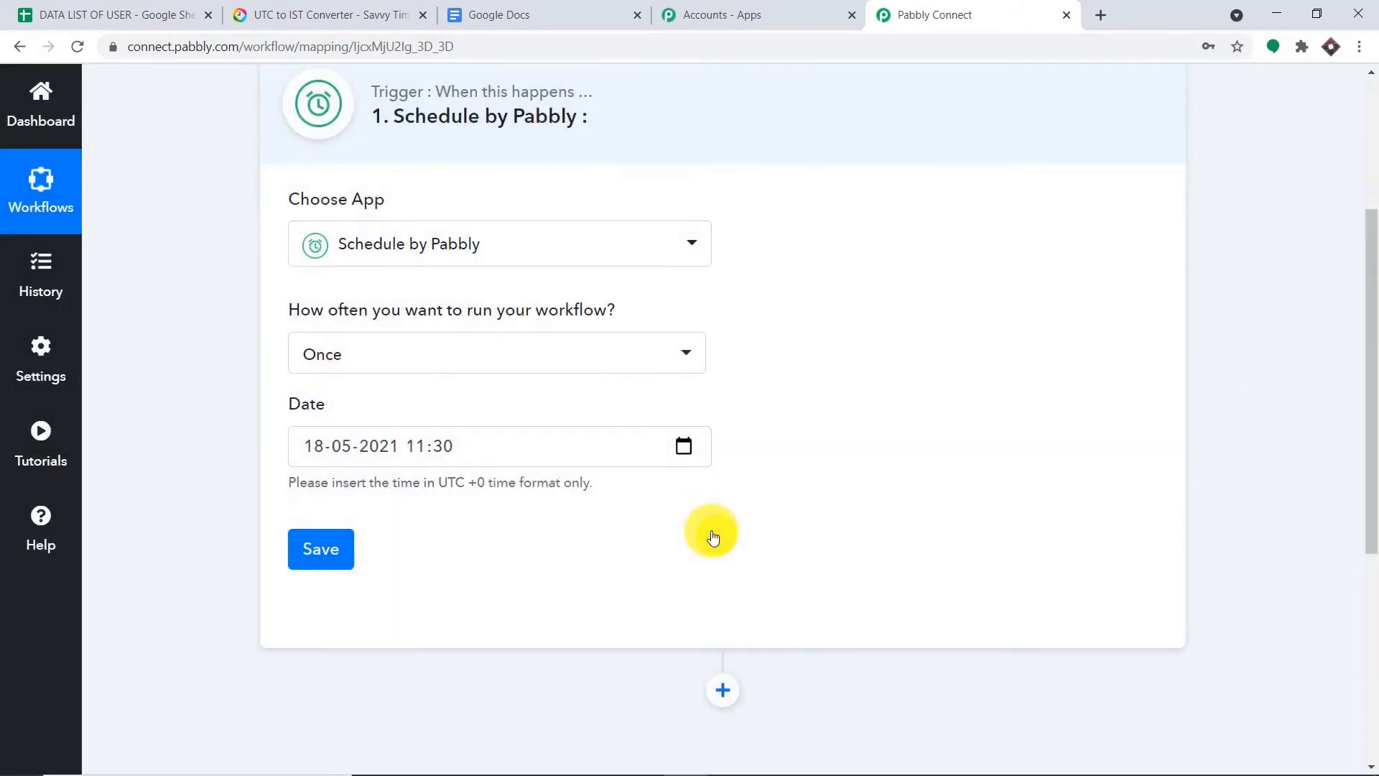
- Glance at the DATA LIST OF USER spreadsheet, then come back to the workflow
scroll(1023, 417, down, 4)
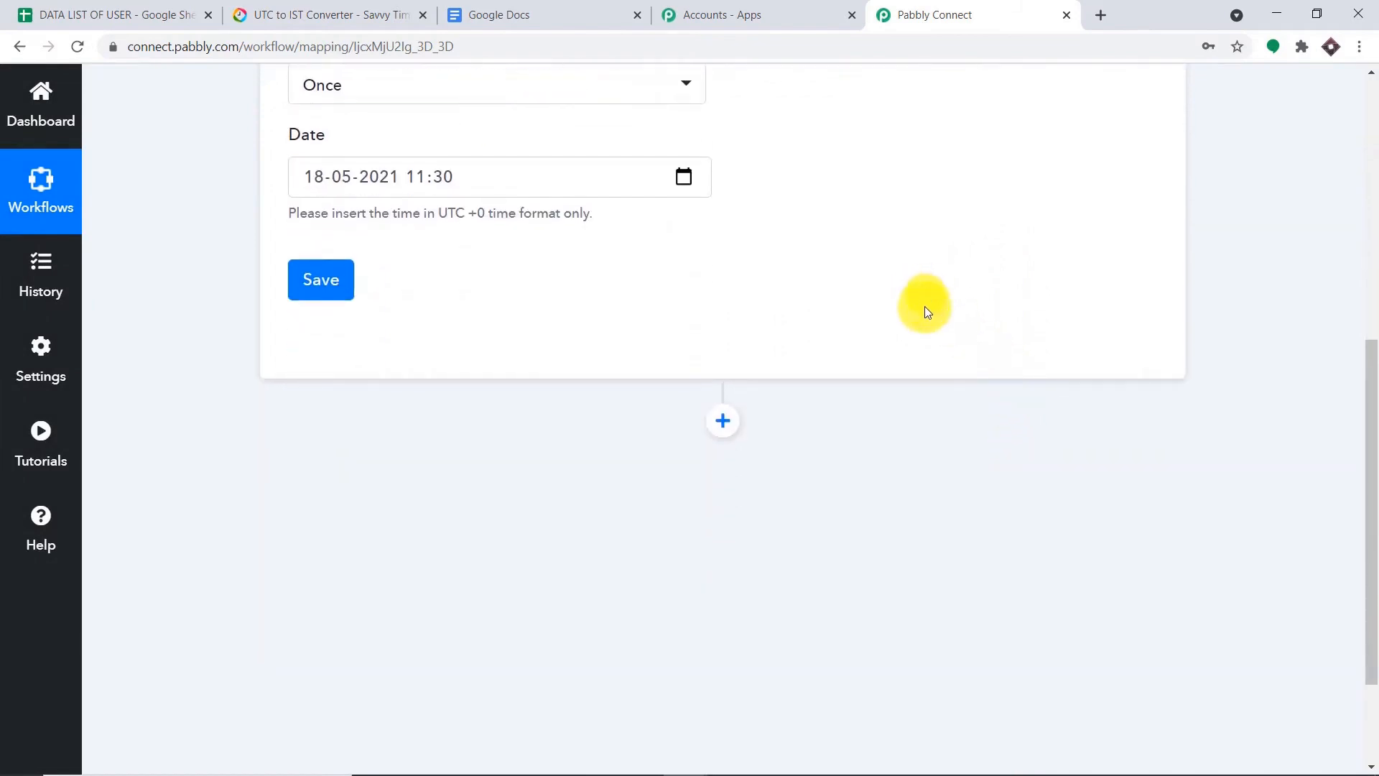
click(86, 14)
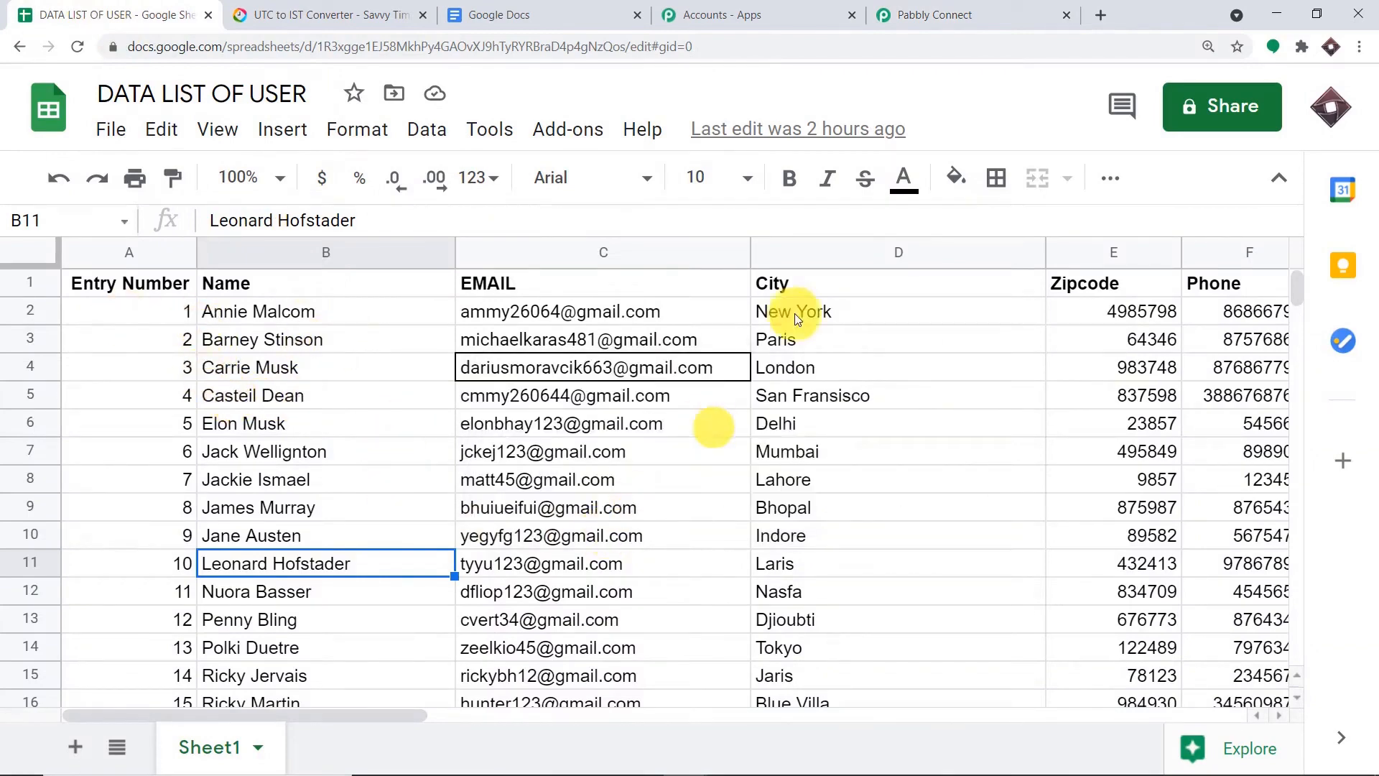
click(941, 13)
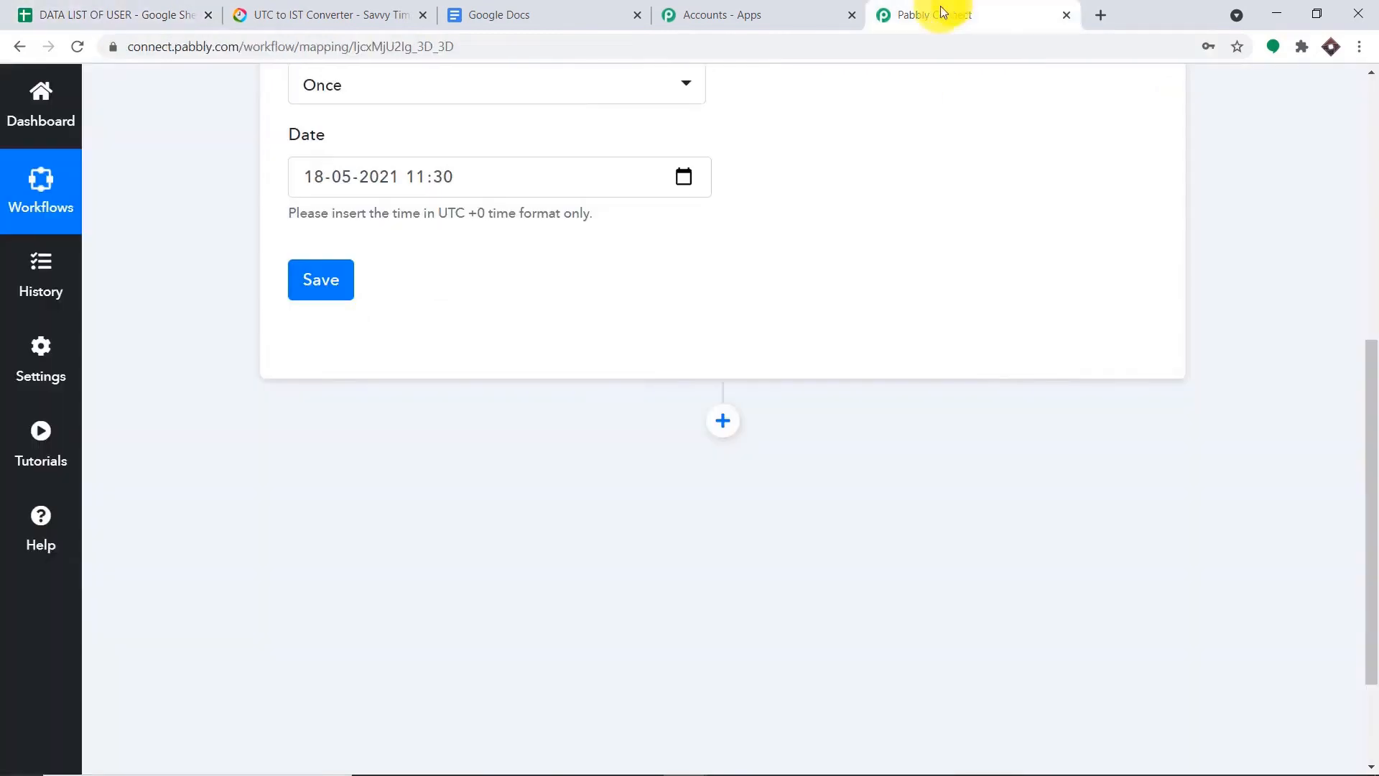
- Add a Google Sheets action with the Get Row(s) event after the trigger and start connecting an account
click(727, 422)
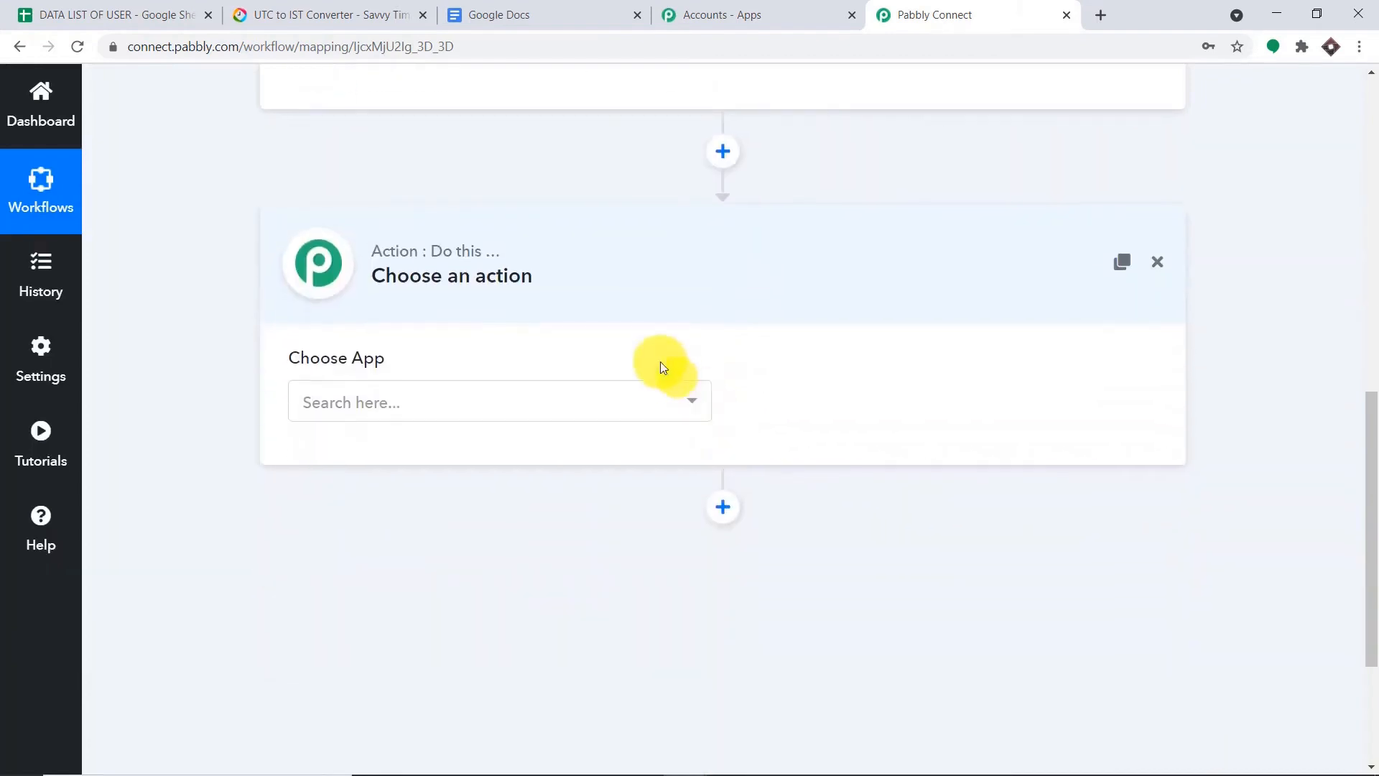
click(439, 404)
text(goo)
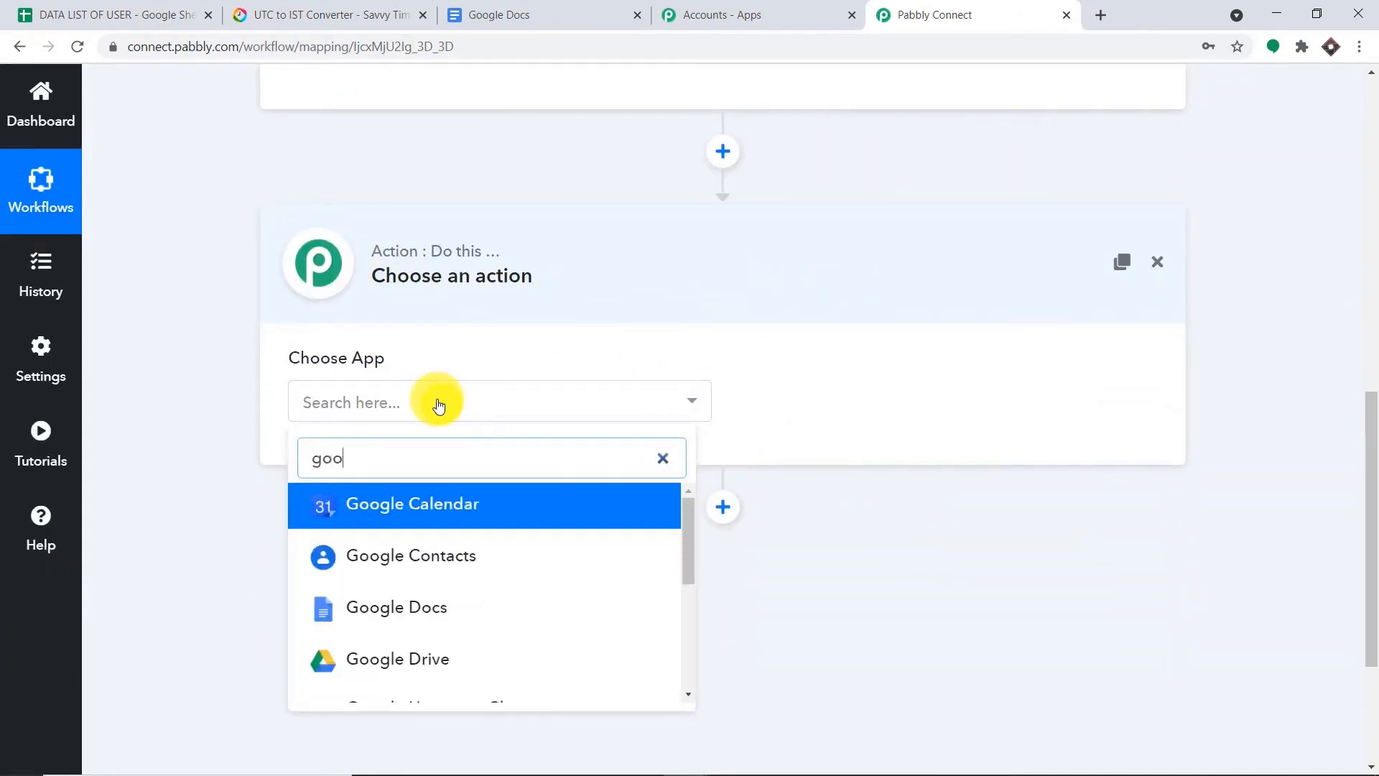
text(gle sh)
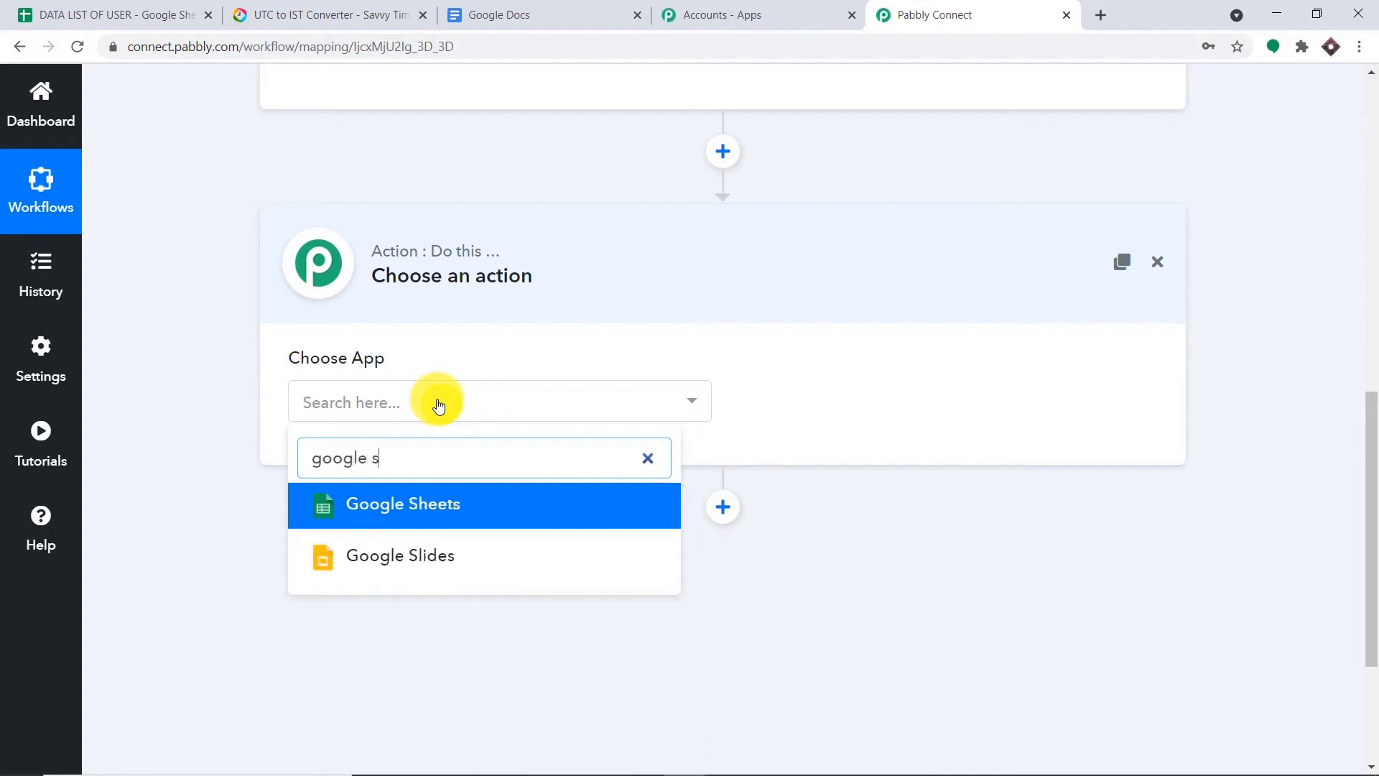
click(479, 520)
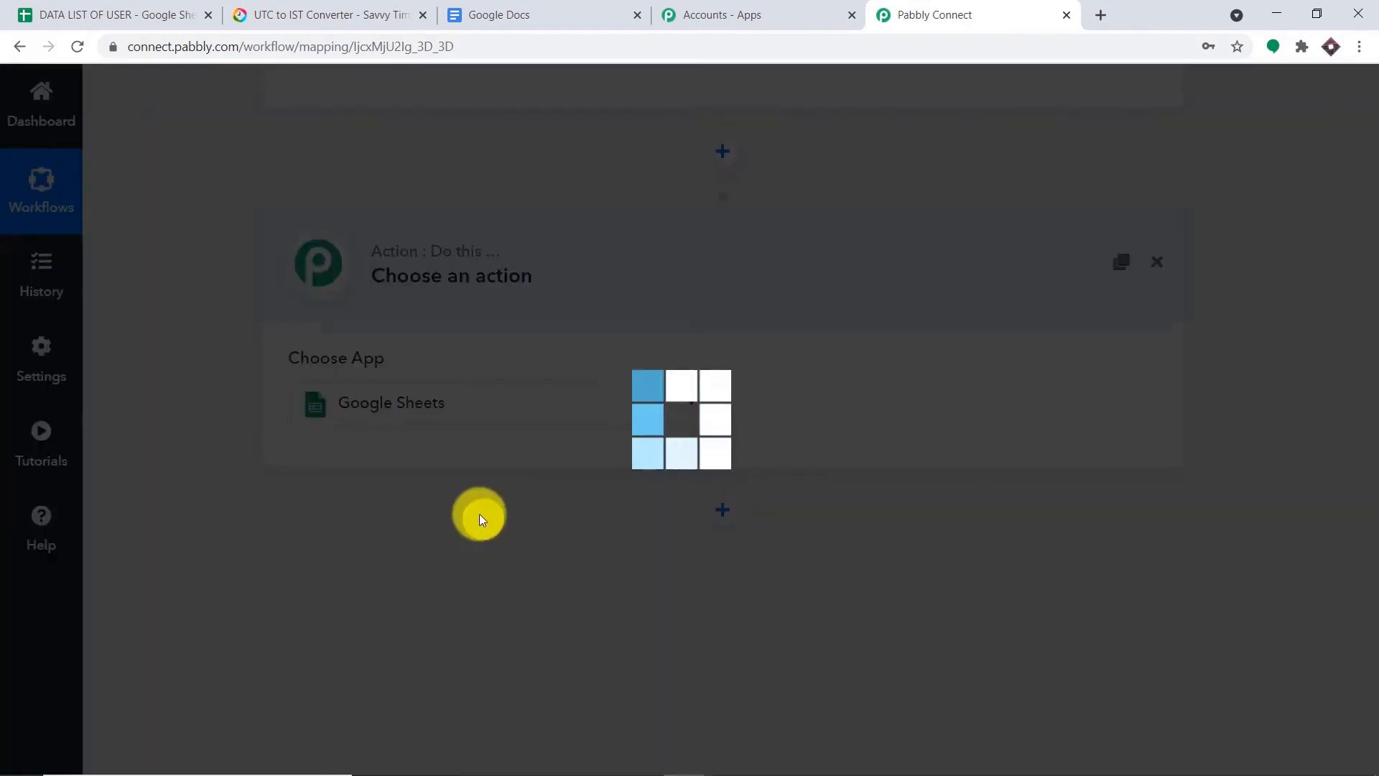
click(896, 410)
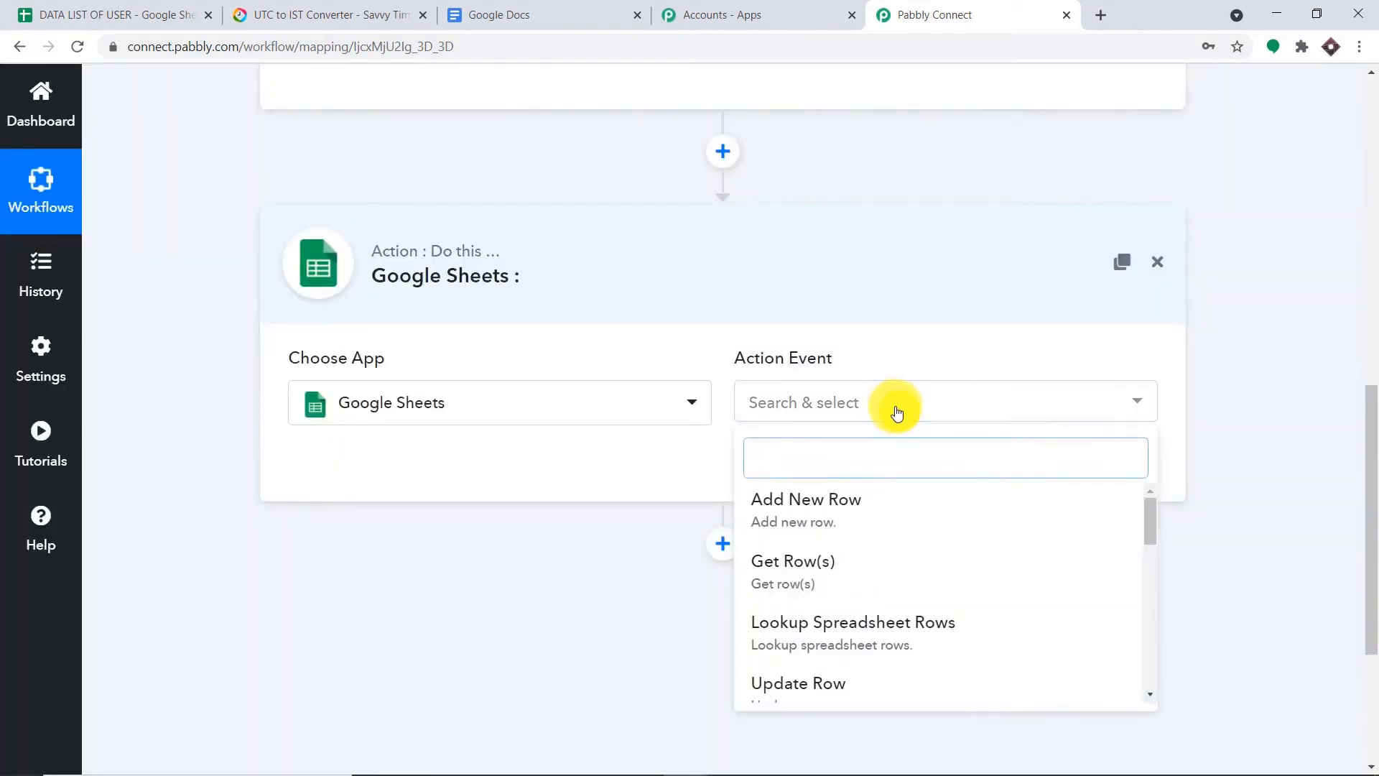
click(884, 560)
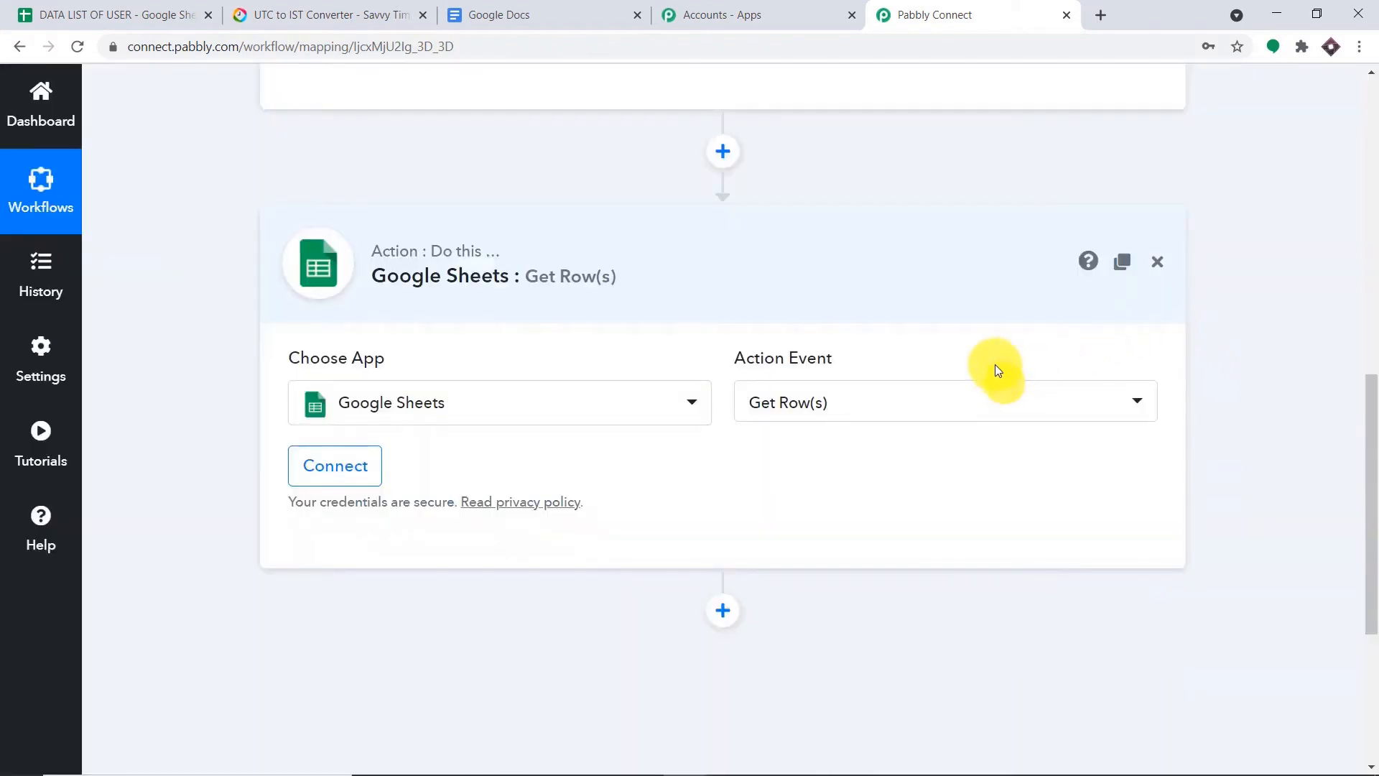
click(316, 467)
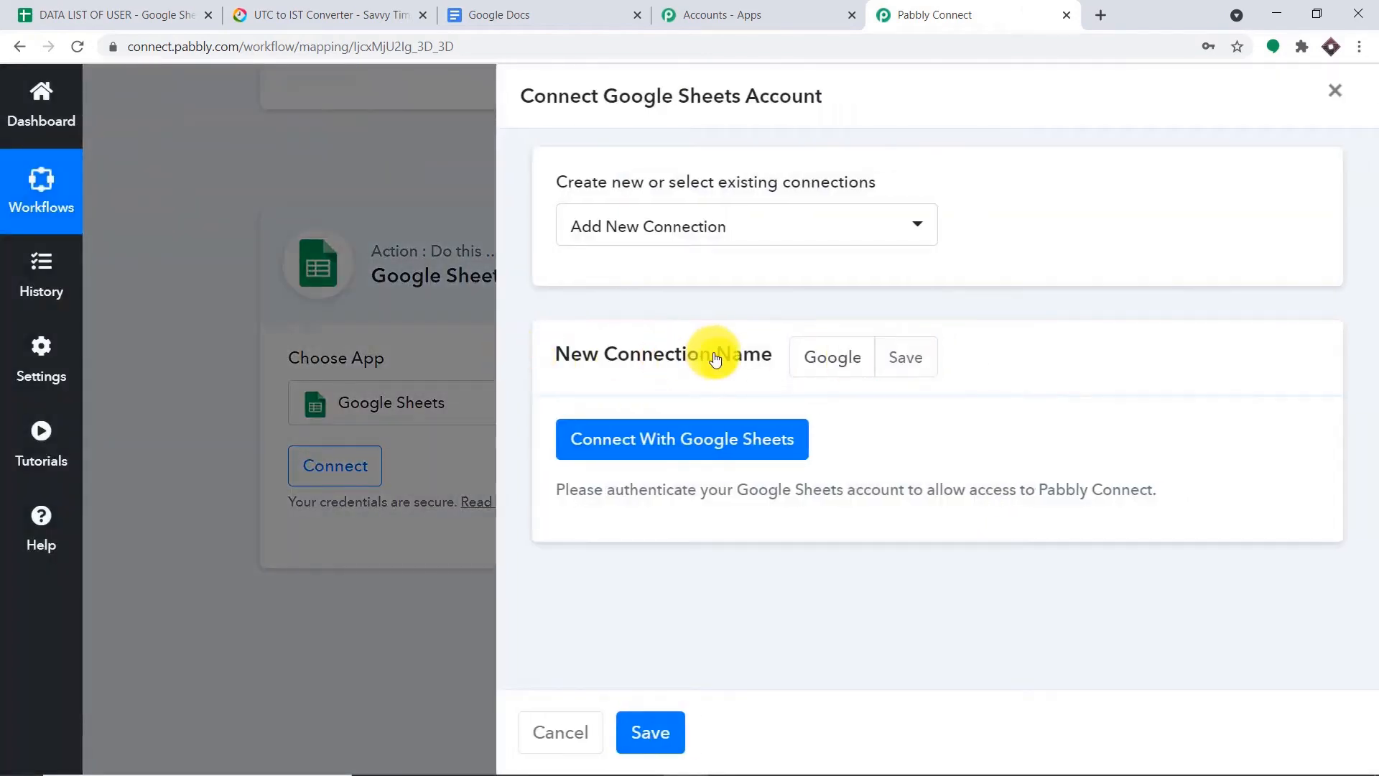
- Sign in with the Google account and grant Pabbly access to Google Sheets
click(679, 439)
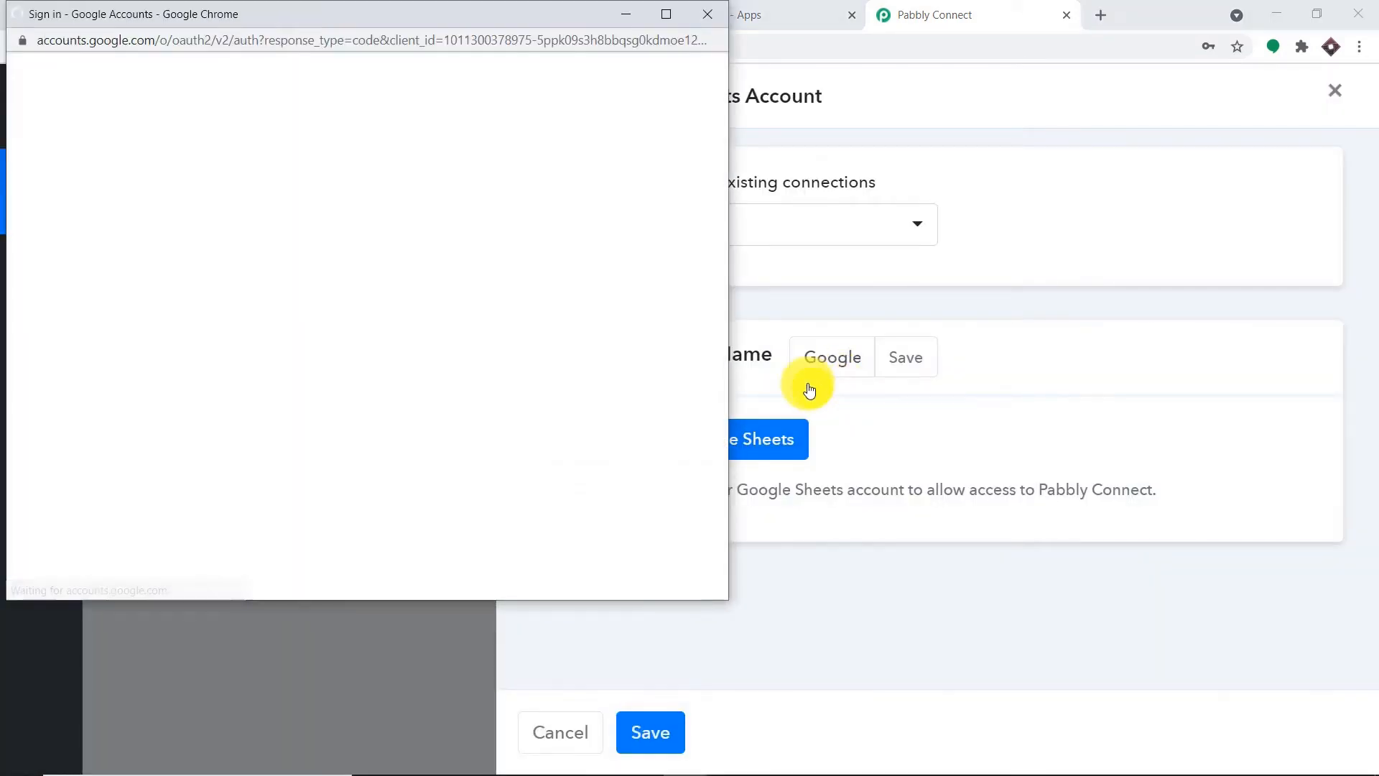
drag(484, 19, 1067, 81)
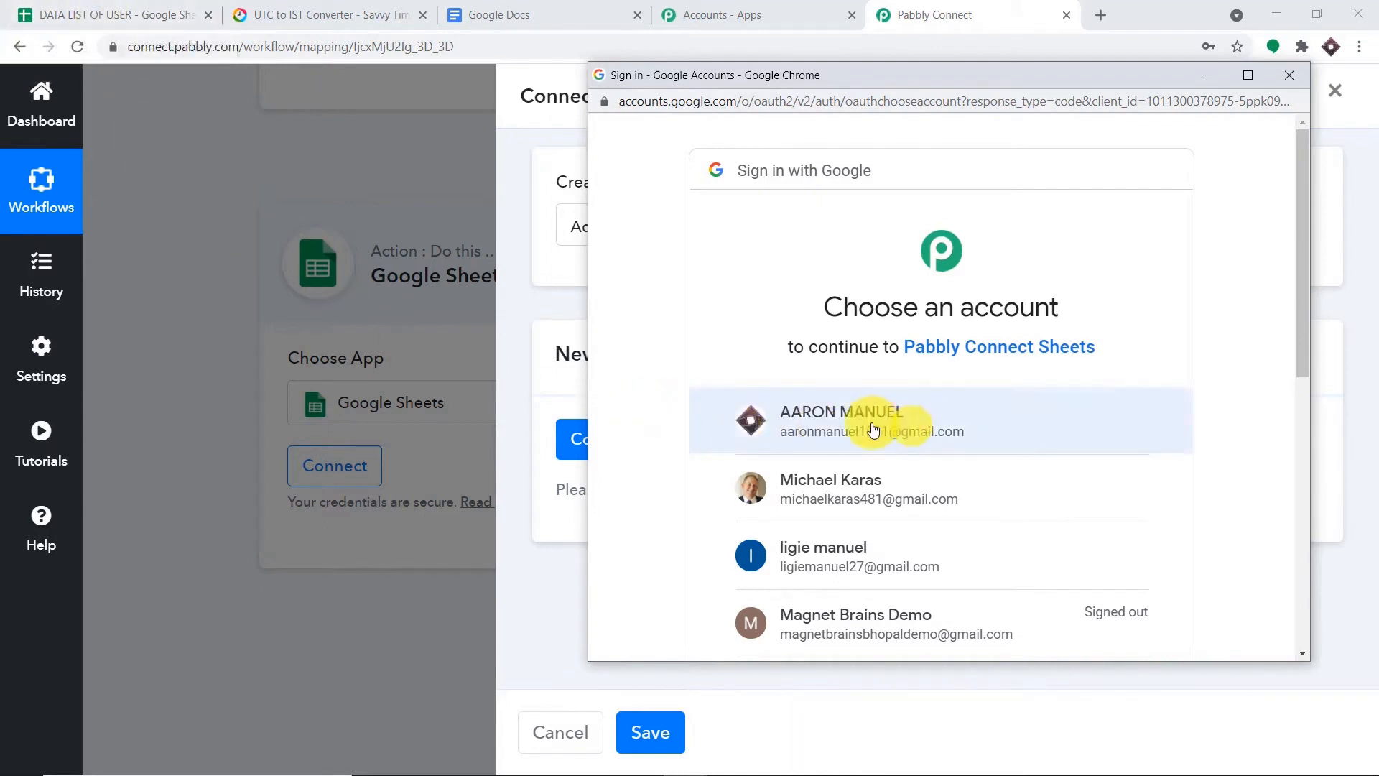
click(844, 420)
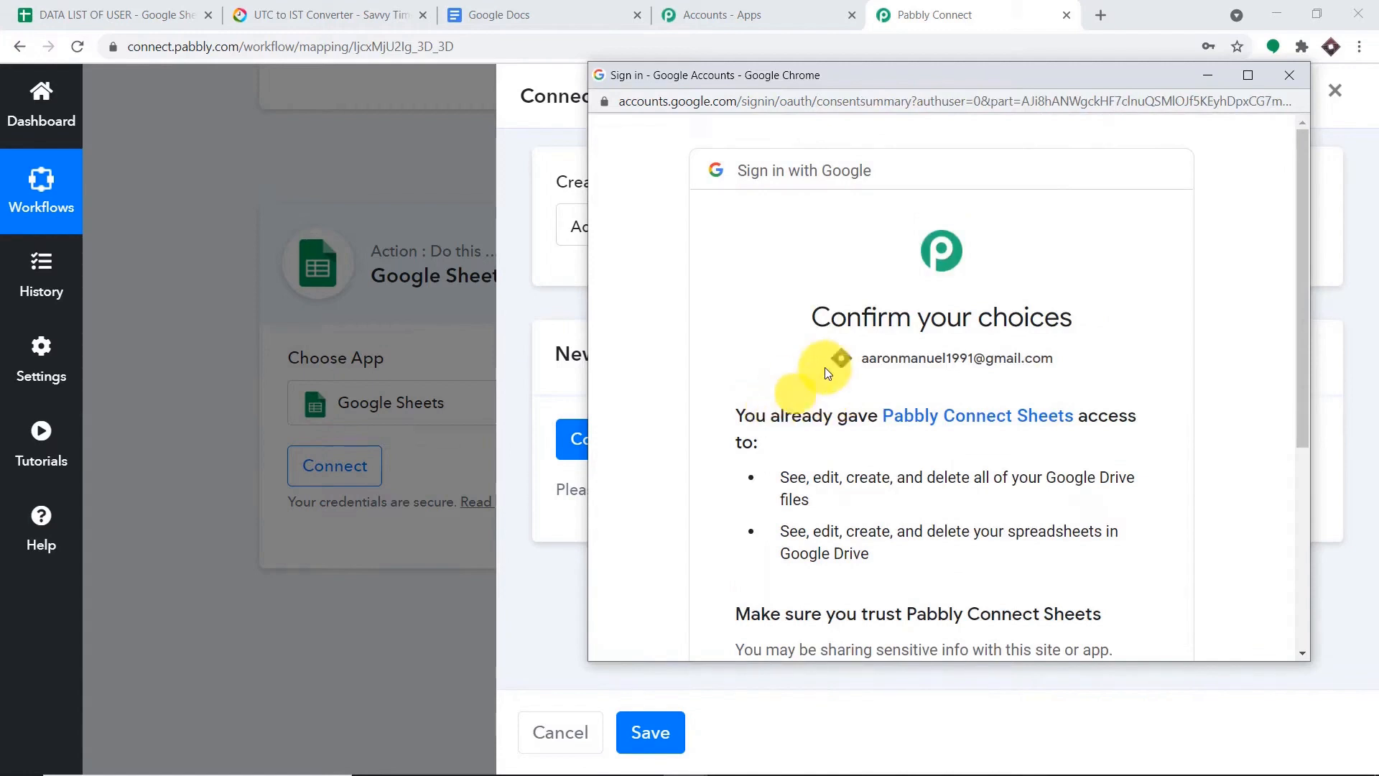
scroll(985, 321, down, 5)
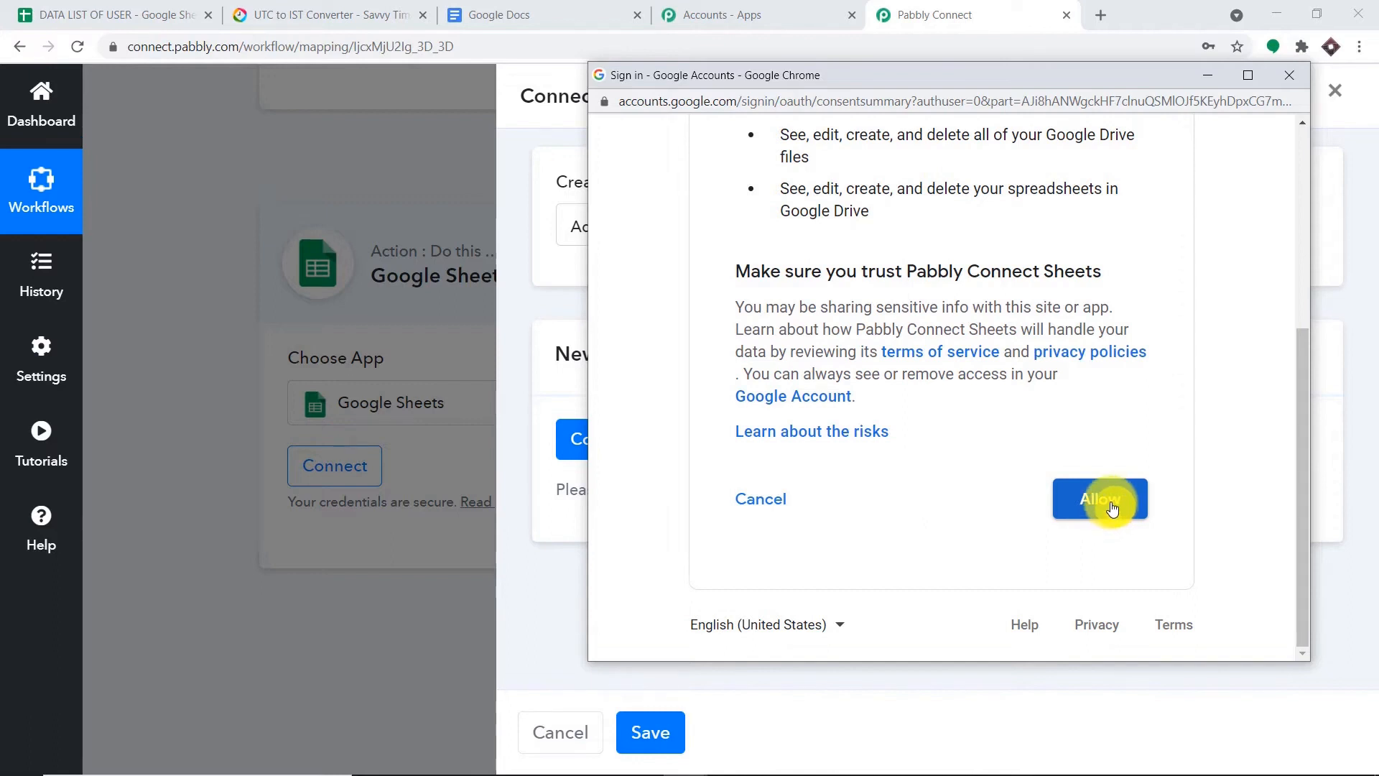
click(1112, 508)
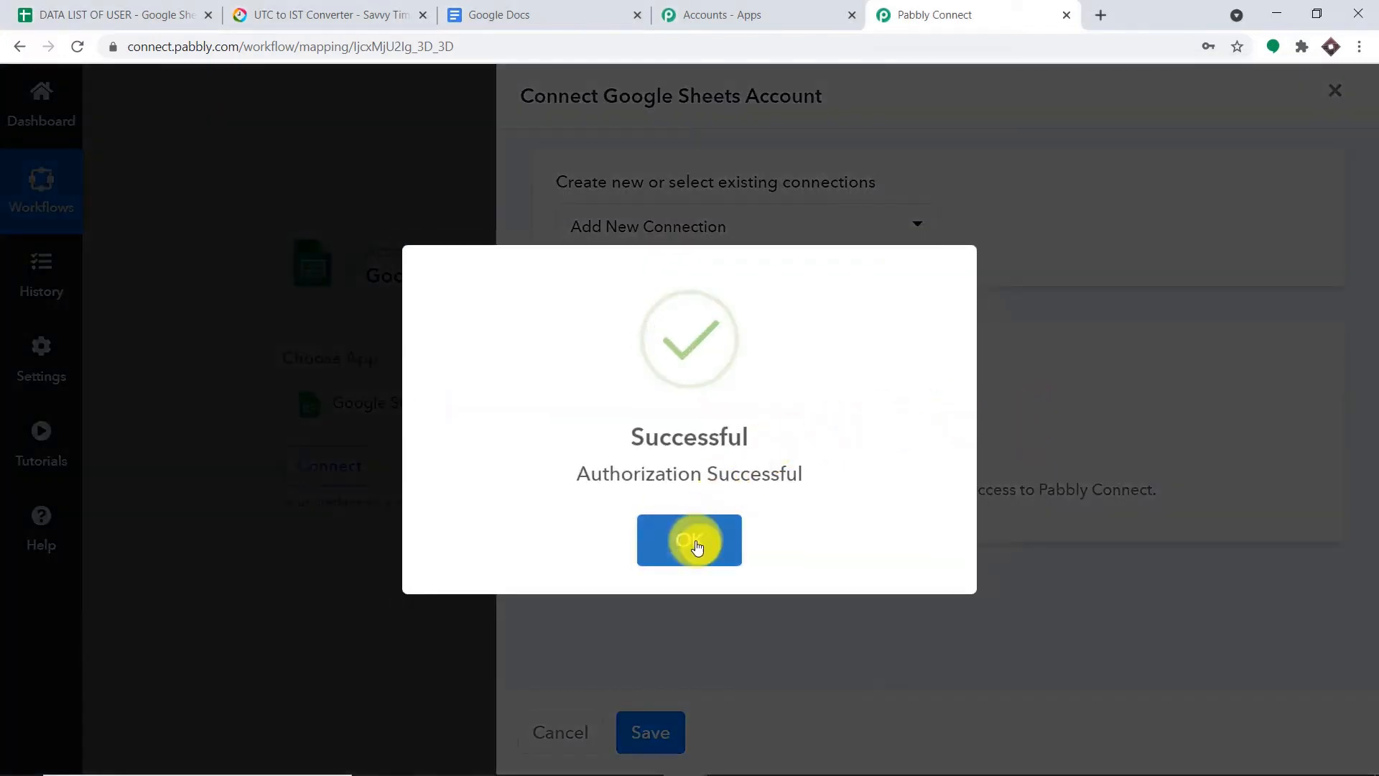
click(696, 540)
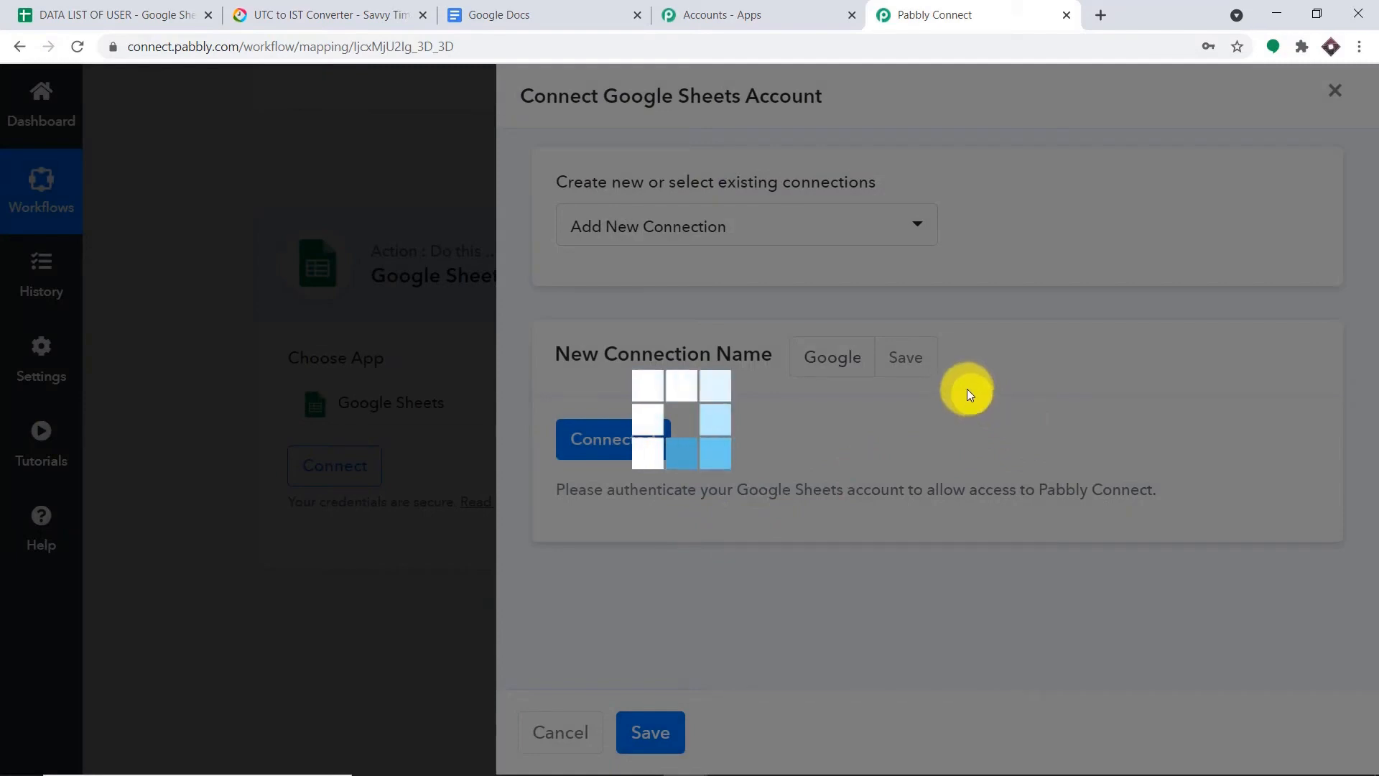
scroll(782, 422, down, 4)
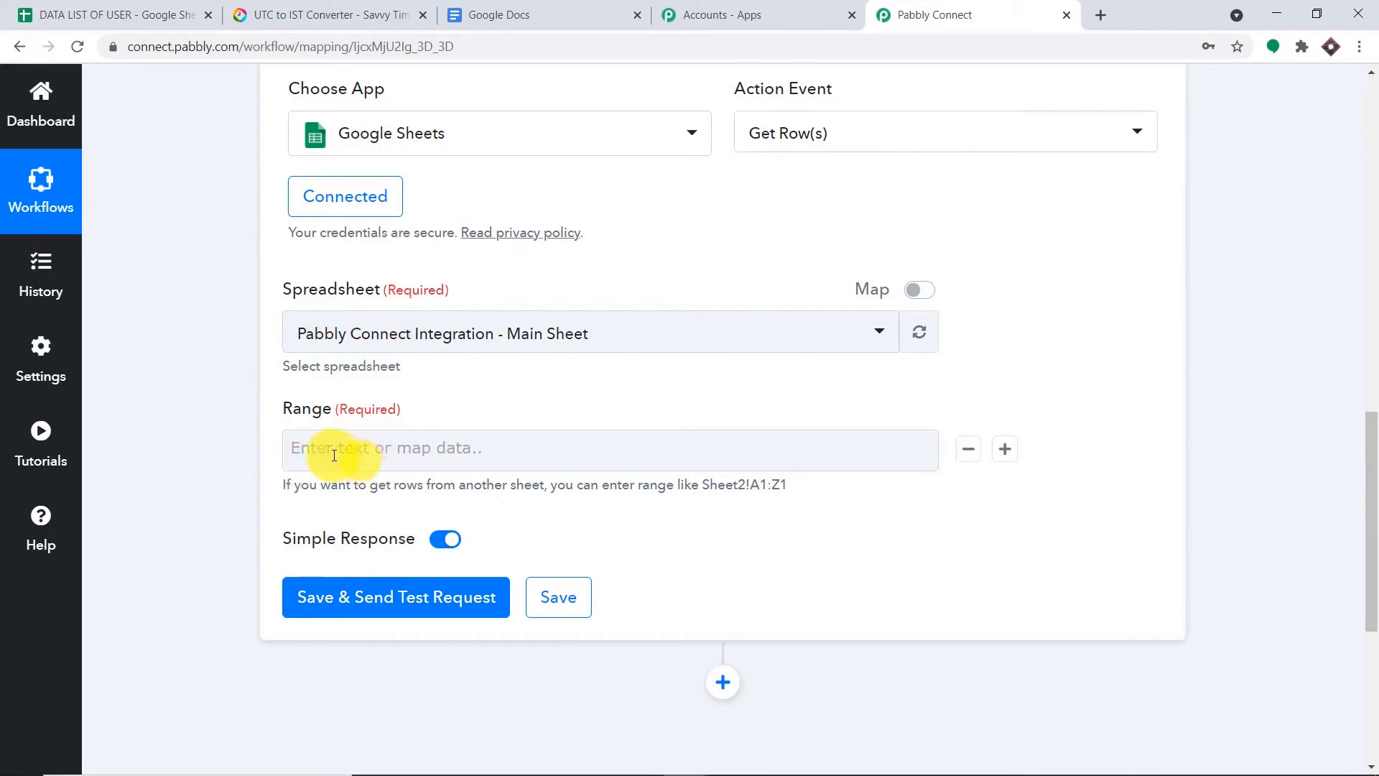
- Pick DATA LIST OF USER from the Spreadsheet dropdown and click into the Range field
click(79, 15)
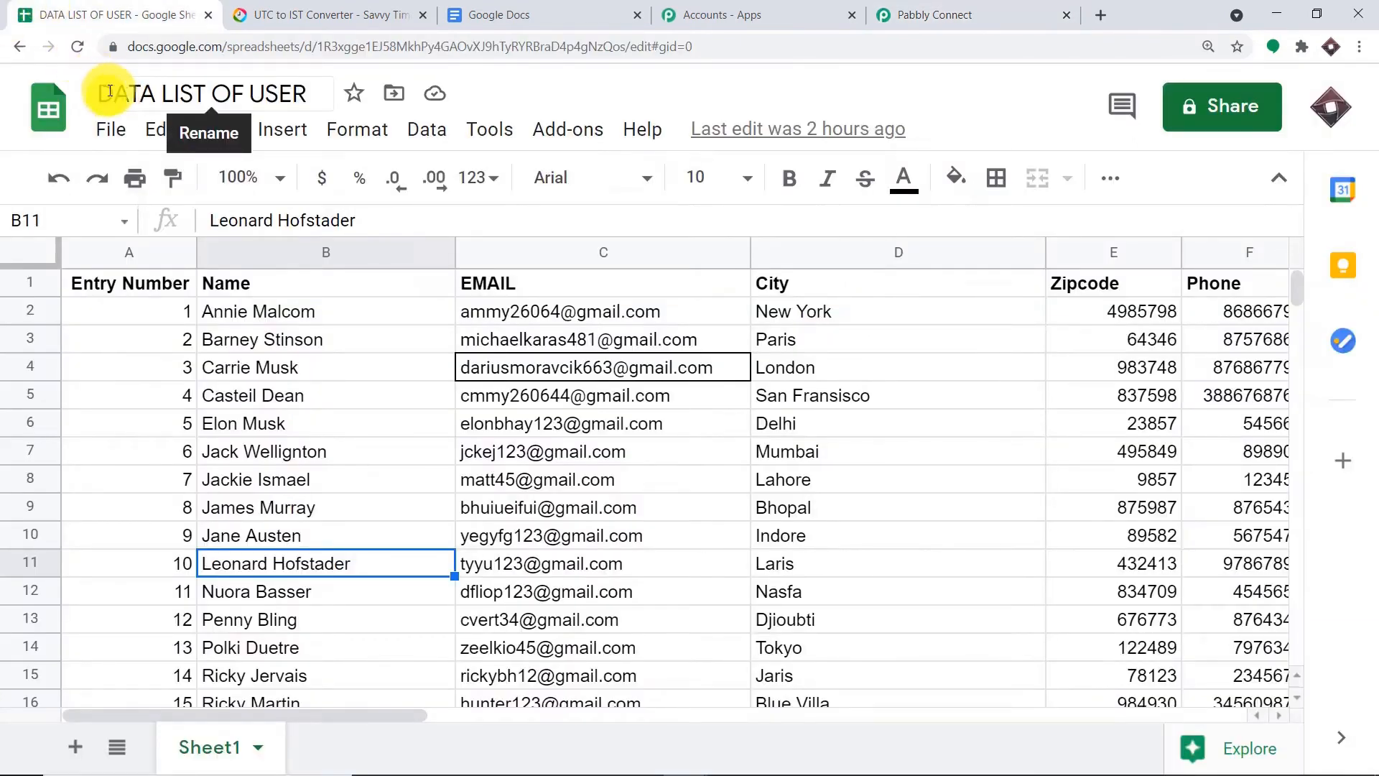
click(930, 12)
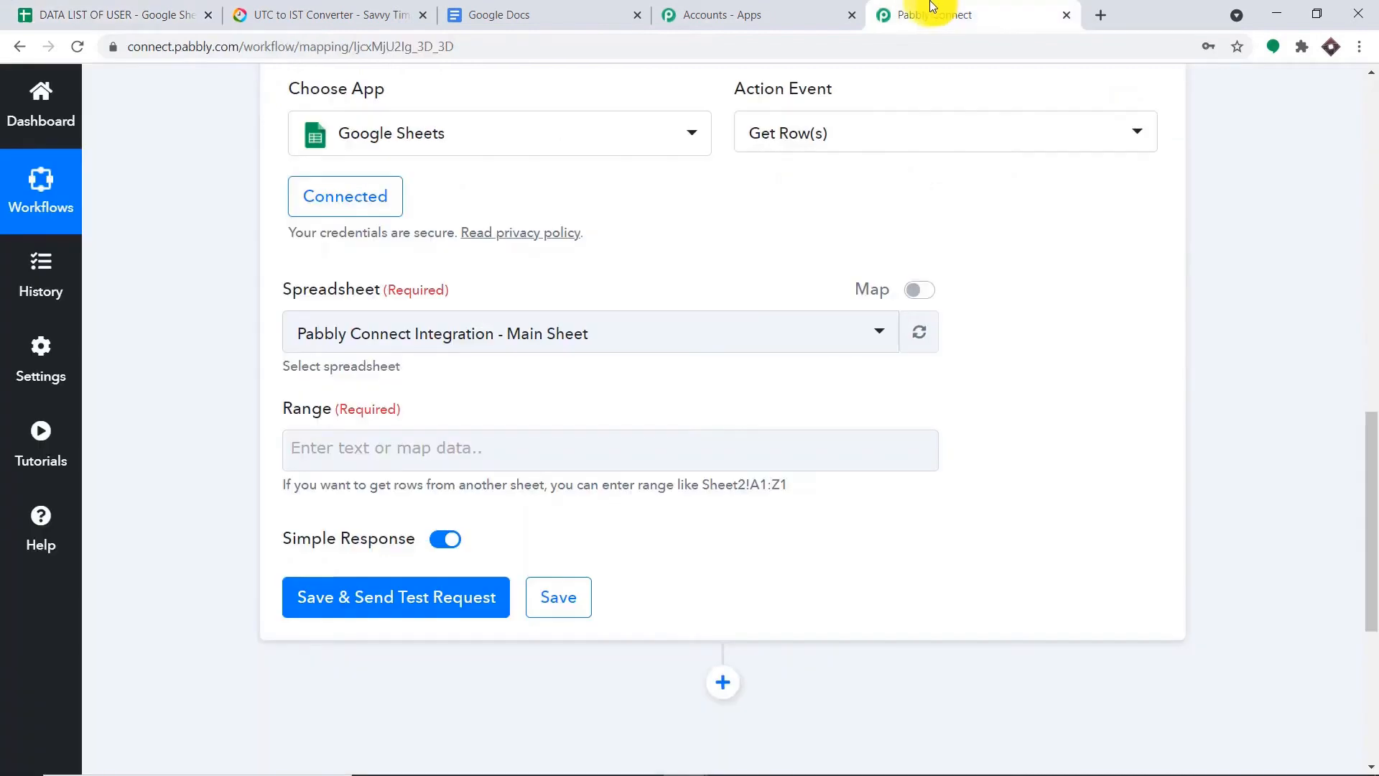
click(446, 333)
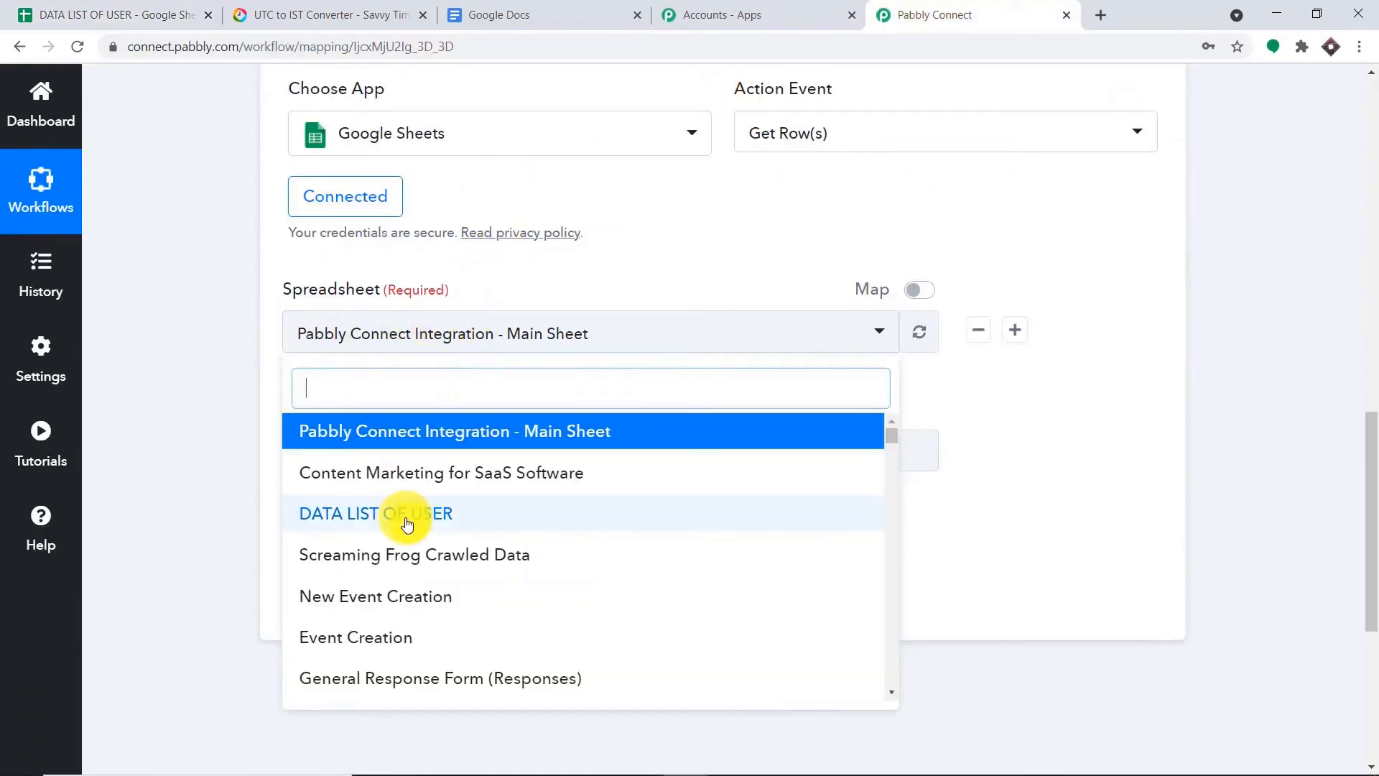
scroll(529, 493, down, 10)
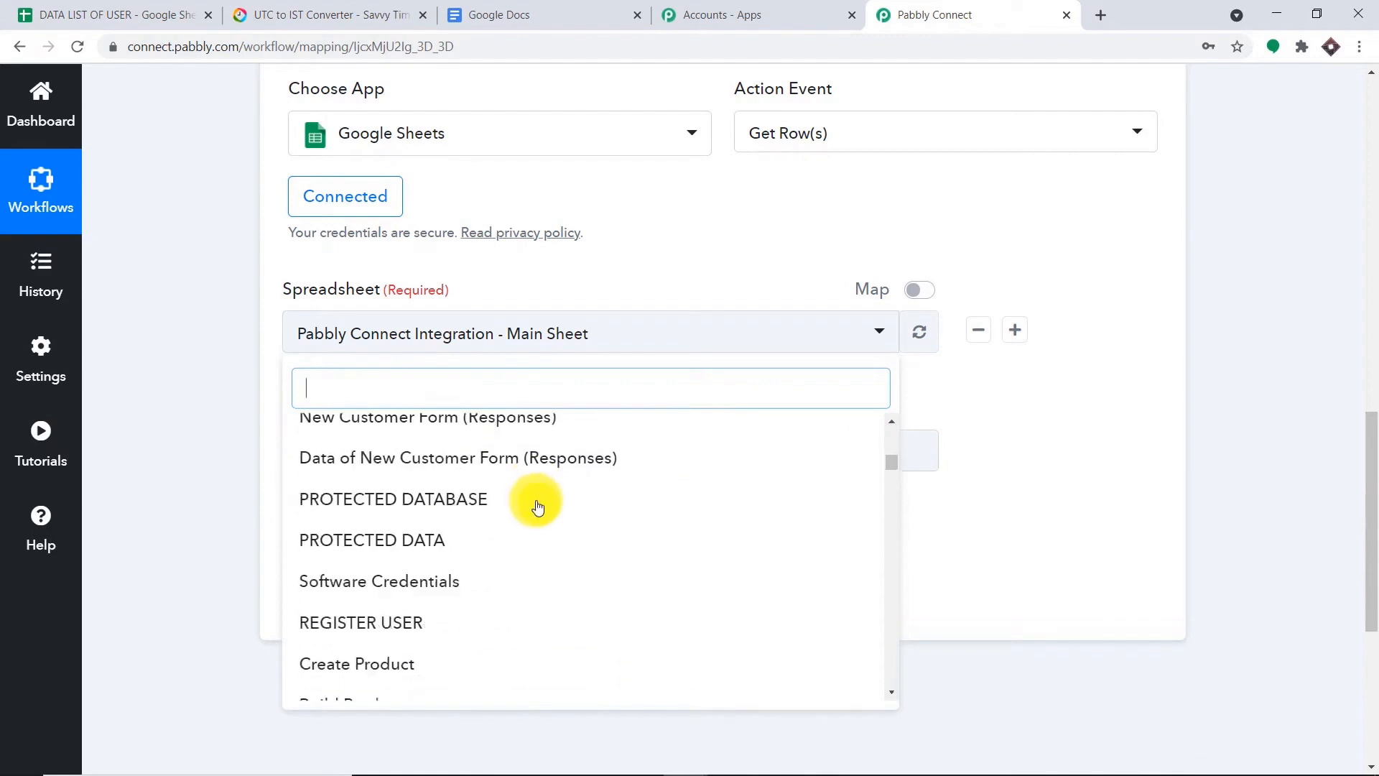
scroll(537, 506, down, 14)
scroll(534, 500, up, 11)
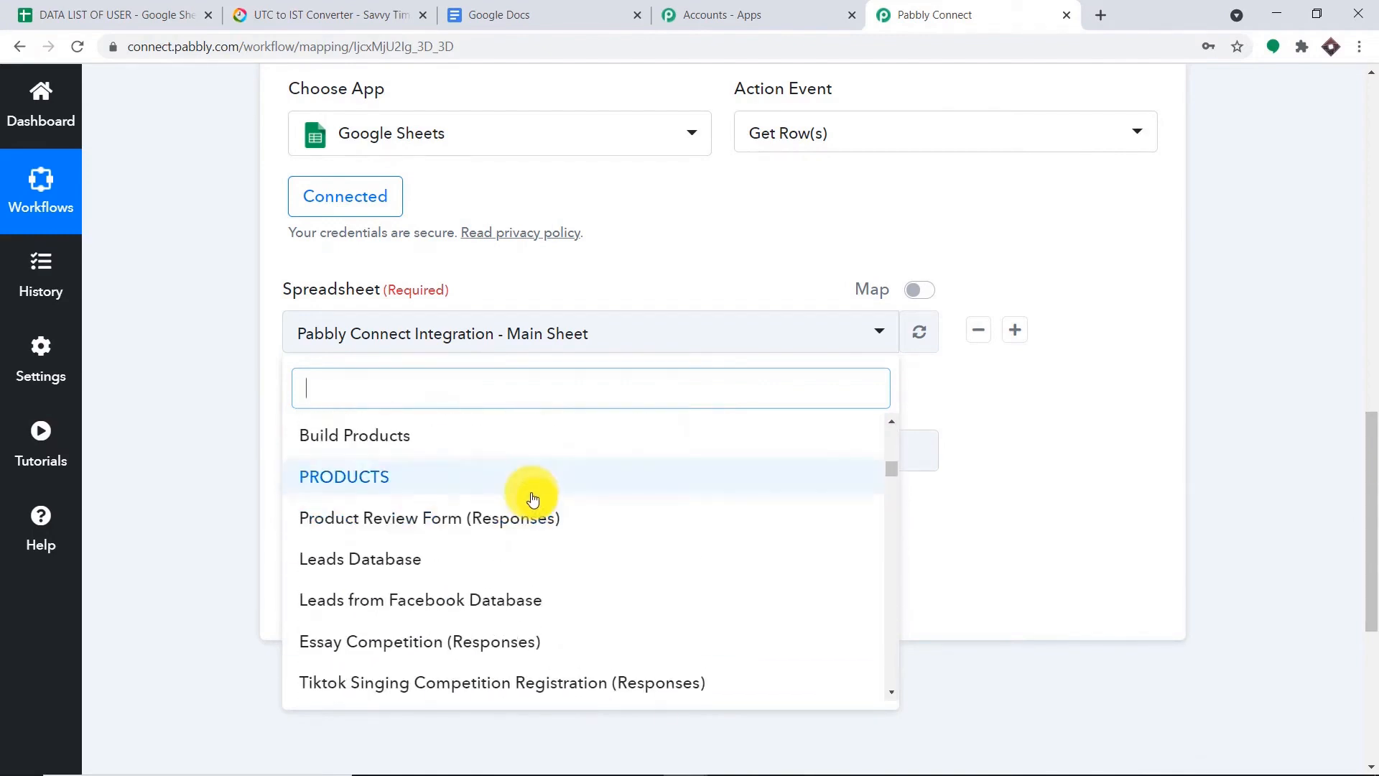
scroll(532, 498, up, 14)
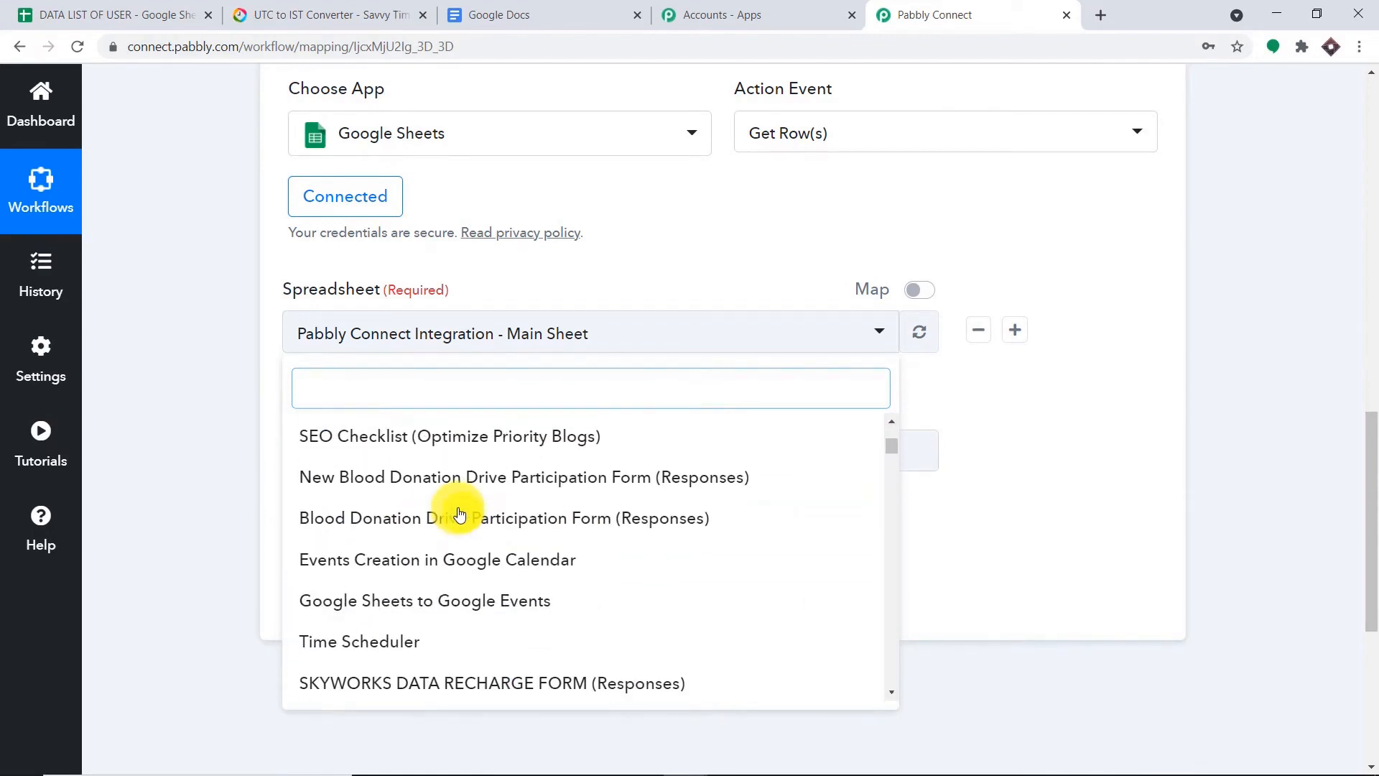
scroll(456, 508, up, 6)
click(420, 514)
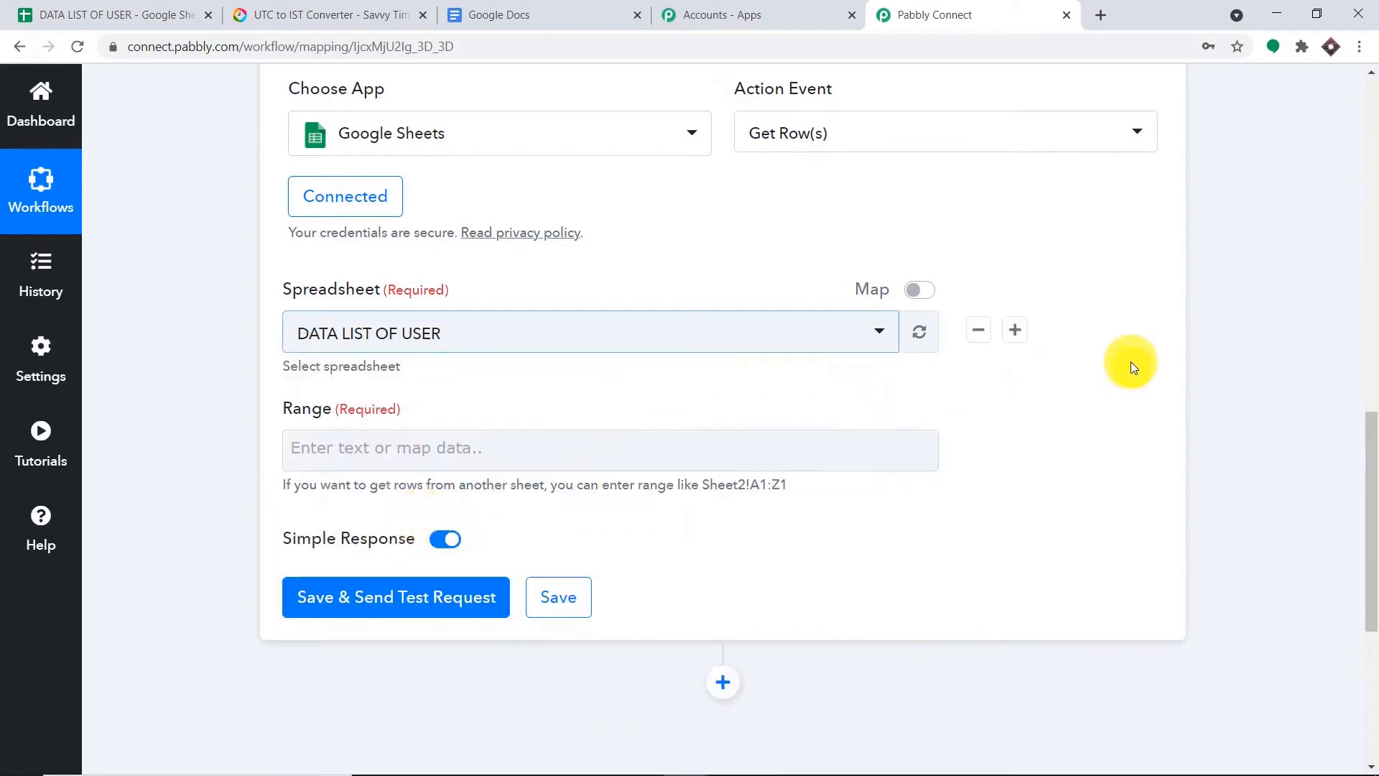
scroll(862, 316, down, 1)
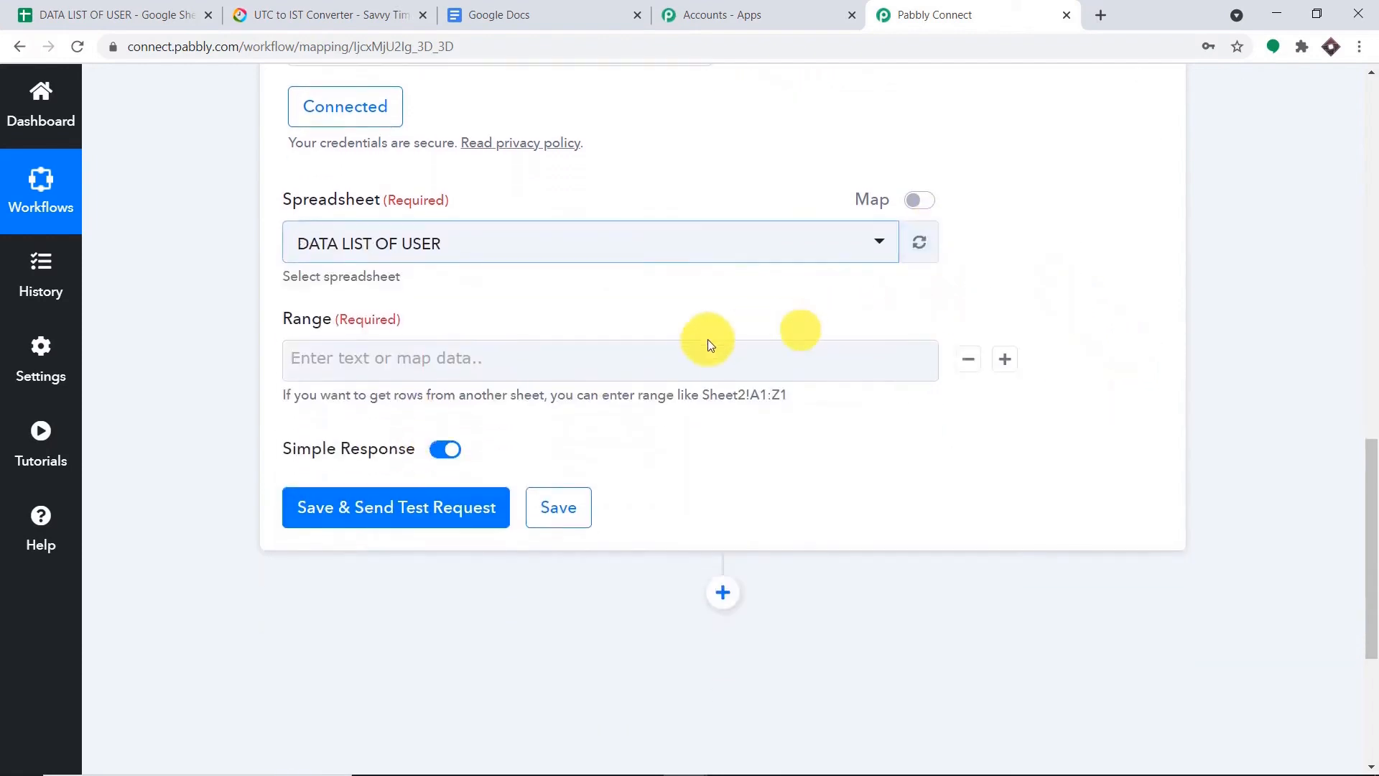
click(484, 358)
- Check the extent of the user data in DATA LIST OF USER, from A2 to F20
click(144, 14)
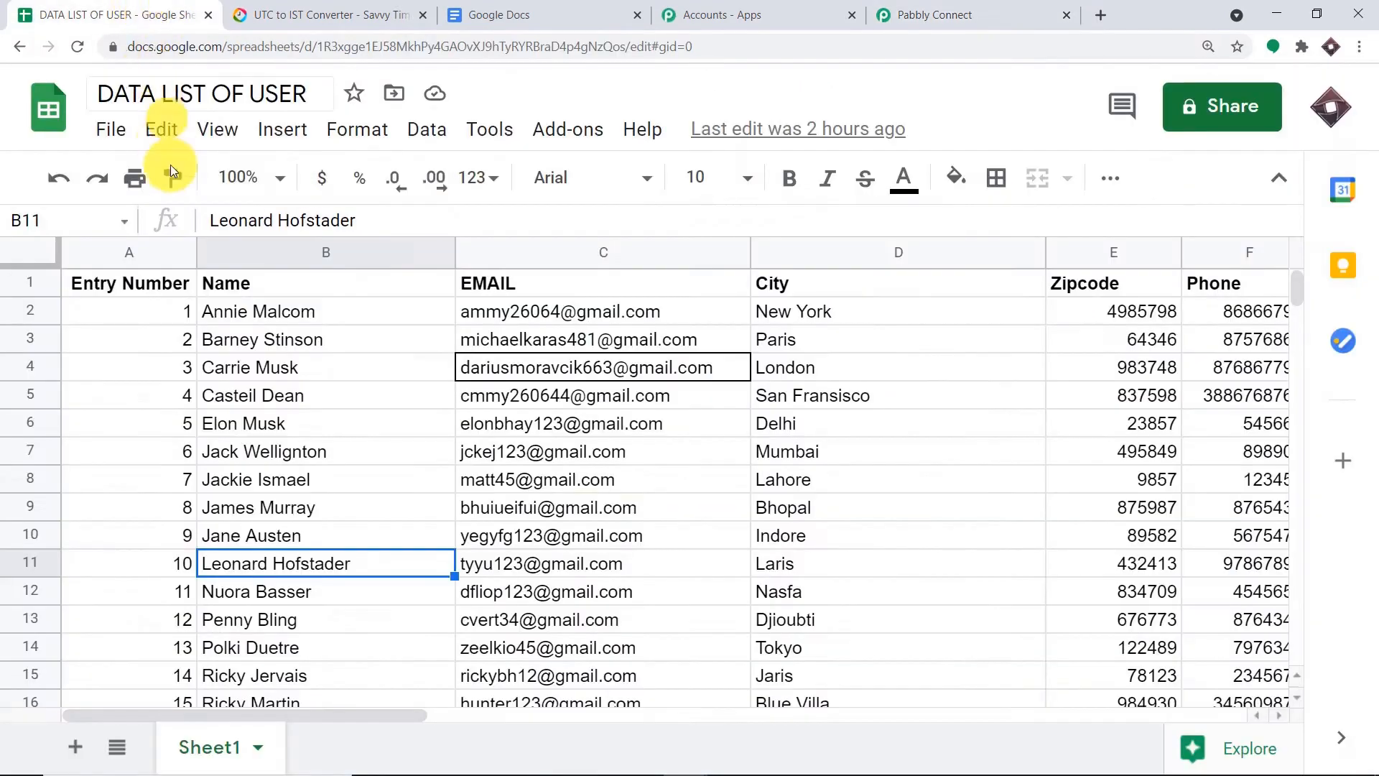
click(124, 312)
drag(418, 716, 602, 734)
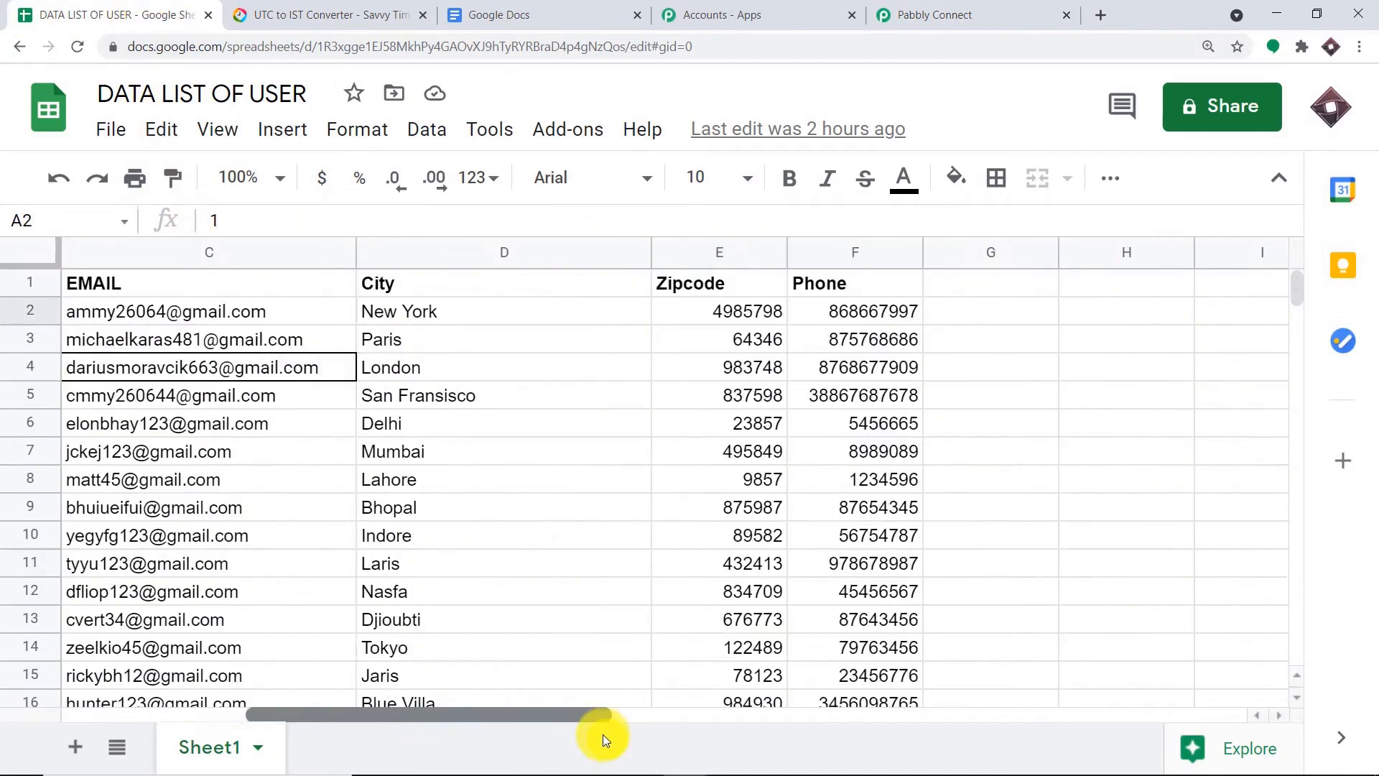
scroll(658, 557, down, 5)
click(874, 488)
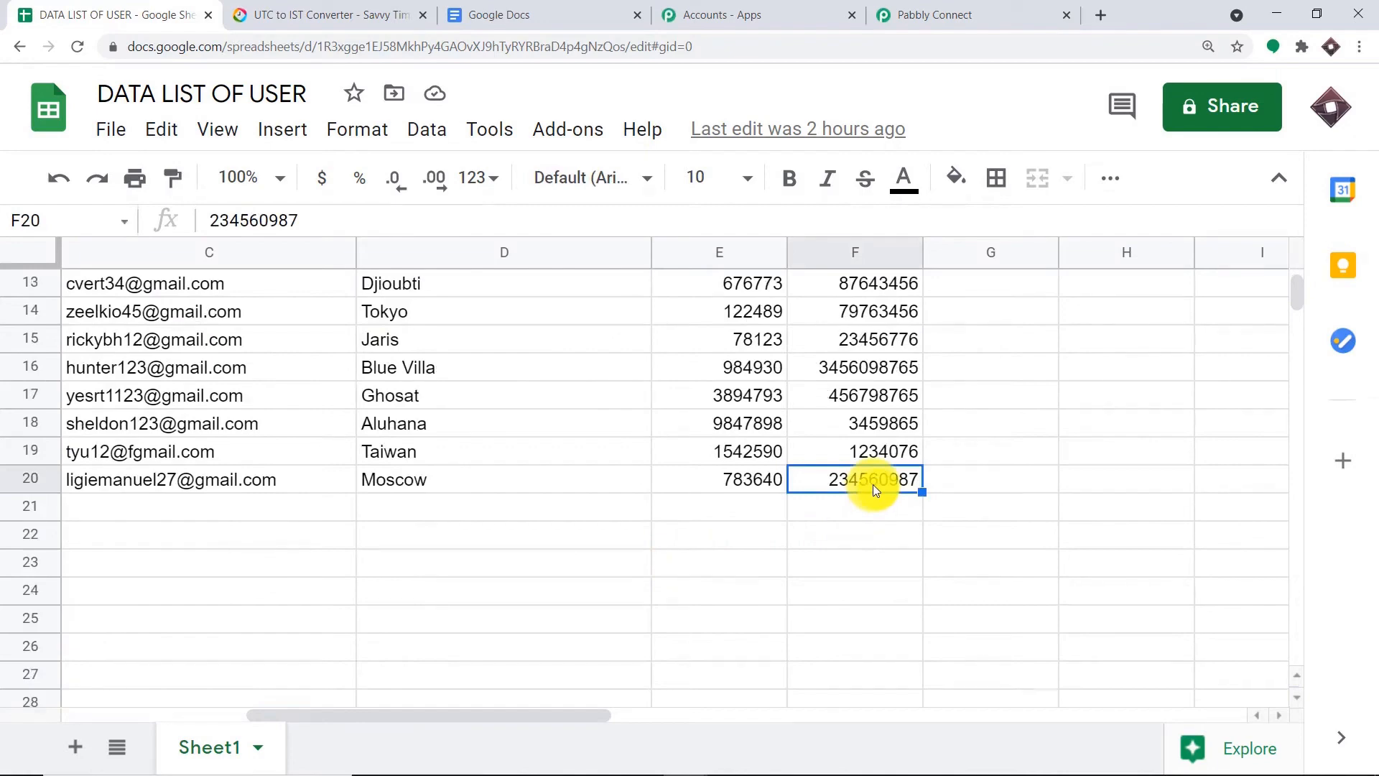
drag(567, 713, 257, 734)
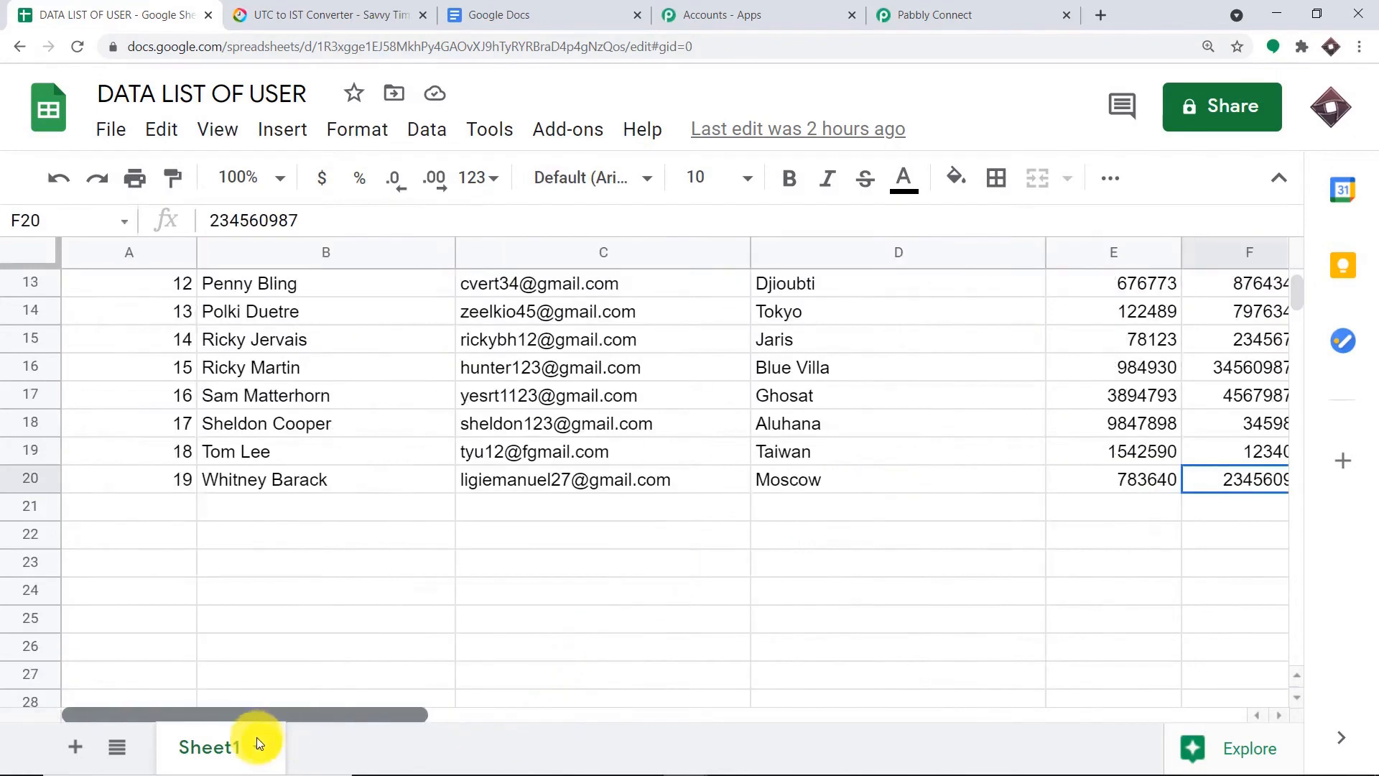
scroll(234, 537, up, 4)
- Select A2:F20 and copy its range reference from the Name box
click(130, 317)
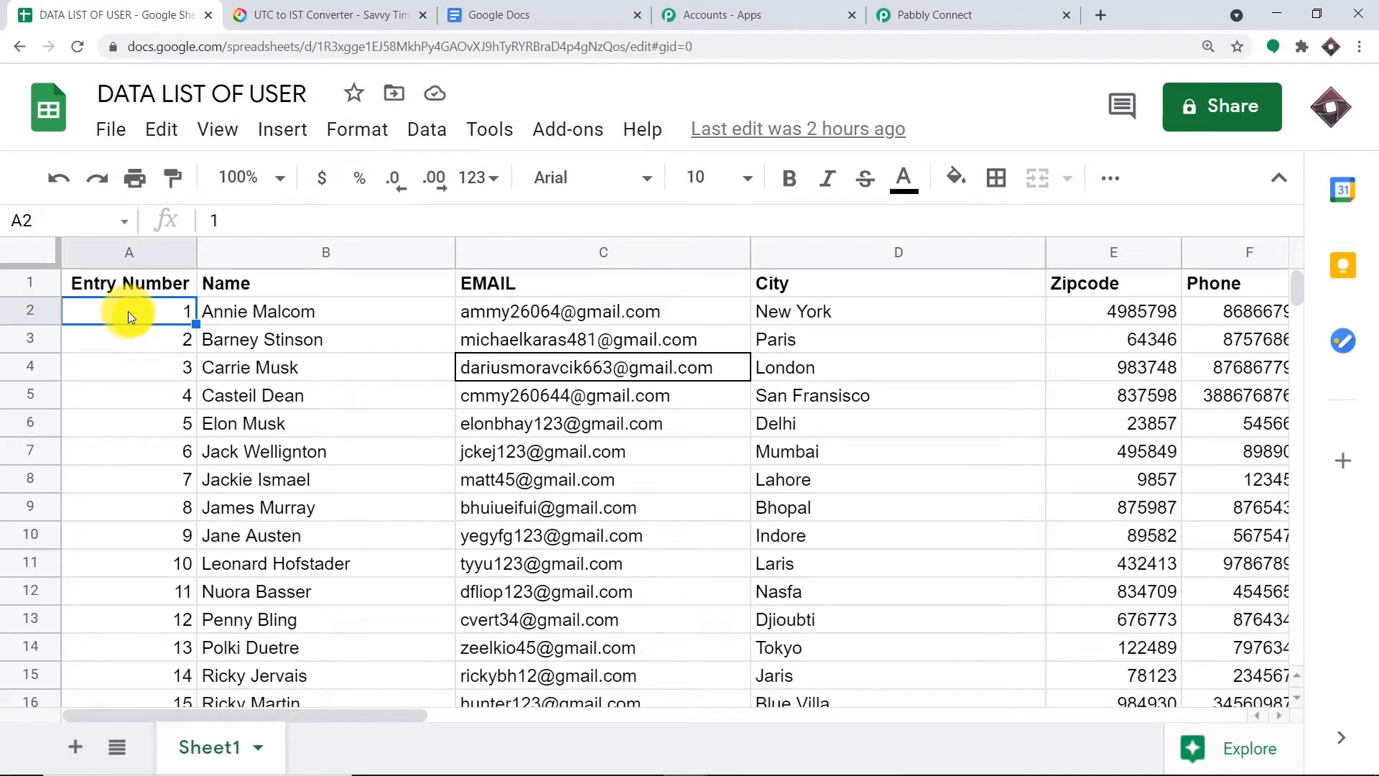
drag(128, 312, 1246, 619)
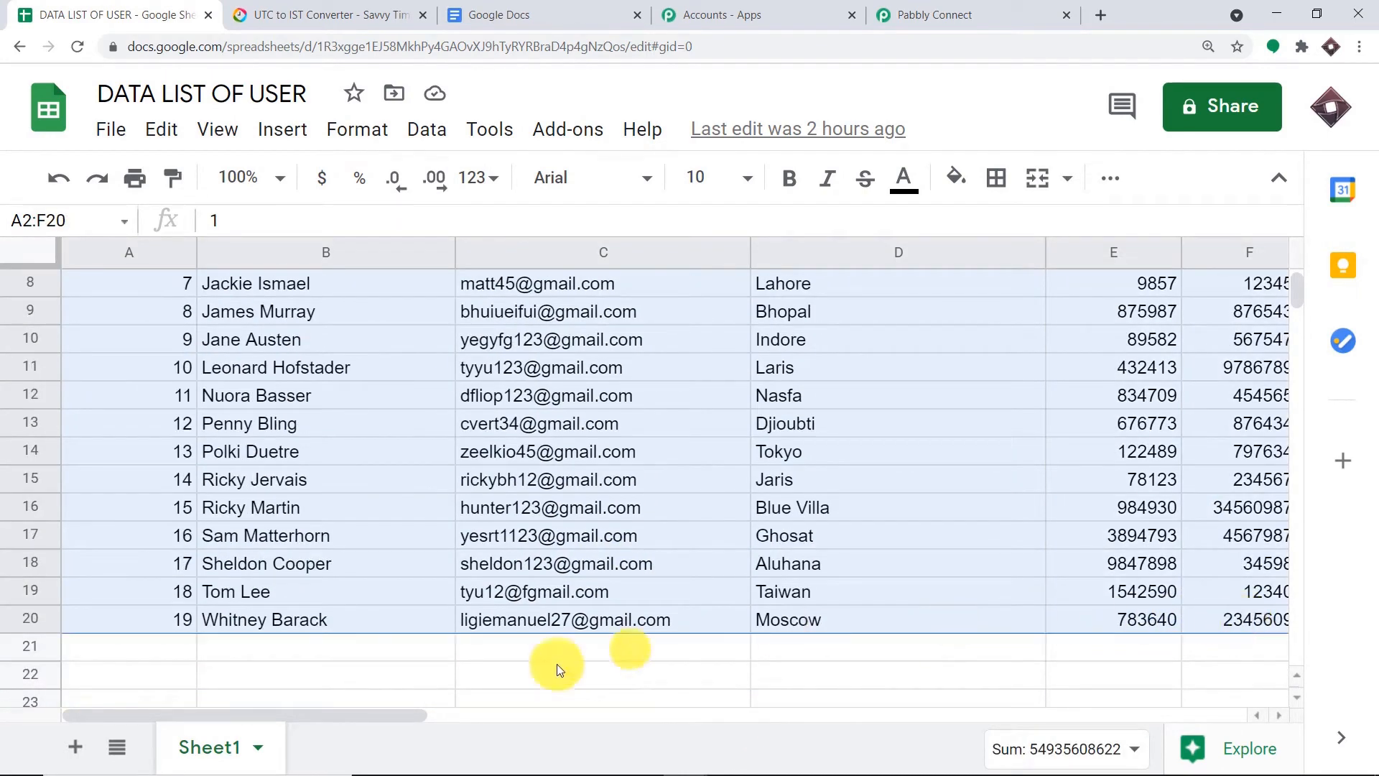
mouse_move(388, 715)
mouse_down()
mouse_move(526, 718)
mouse_move(368, 720)
mouse_up()
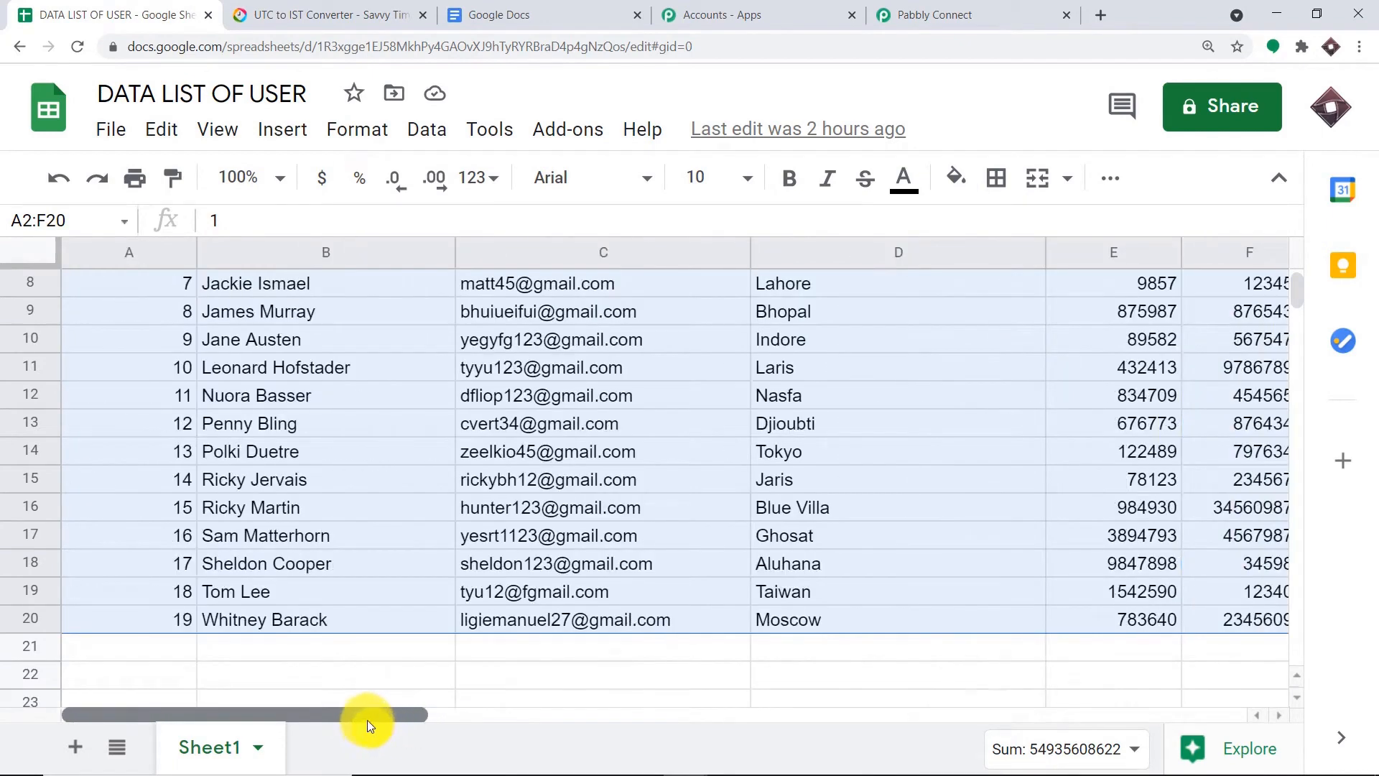
click(69, 219)
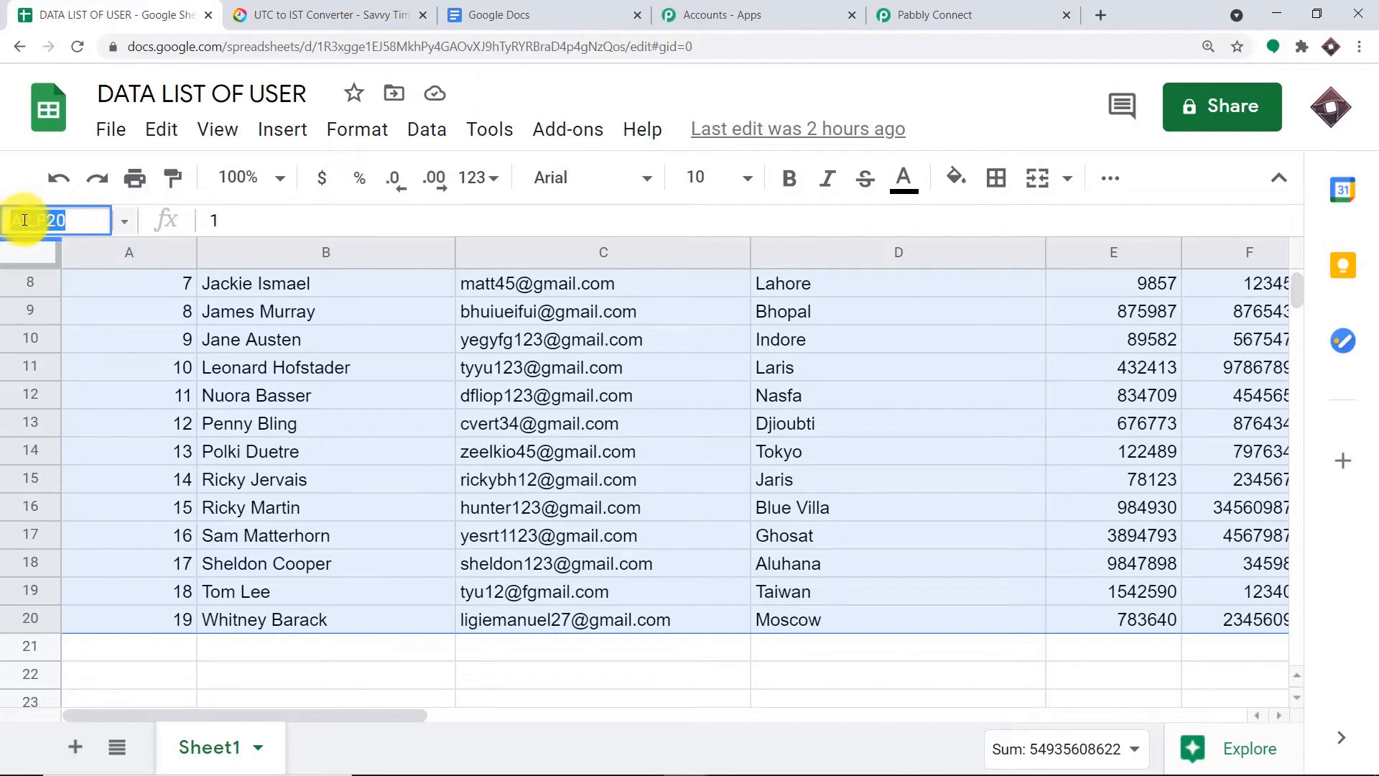
right_click(25, 220)
click(69, 287)
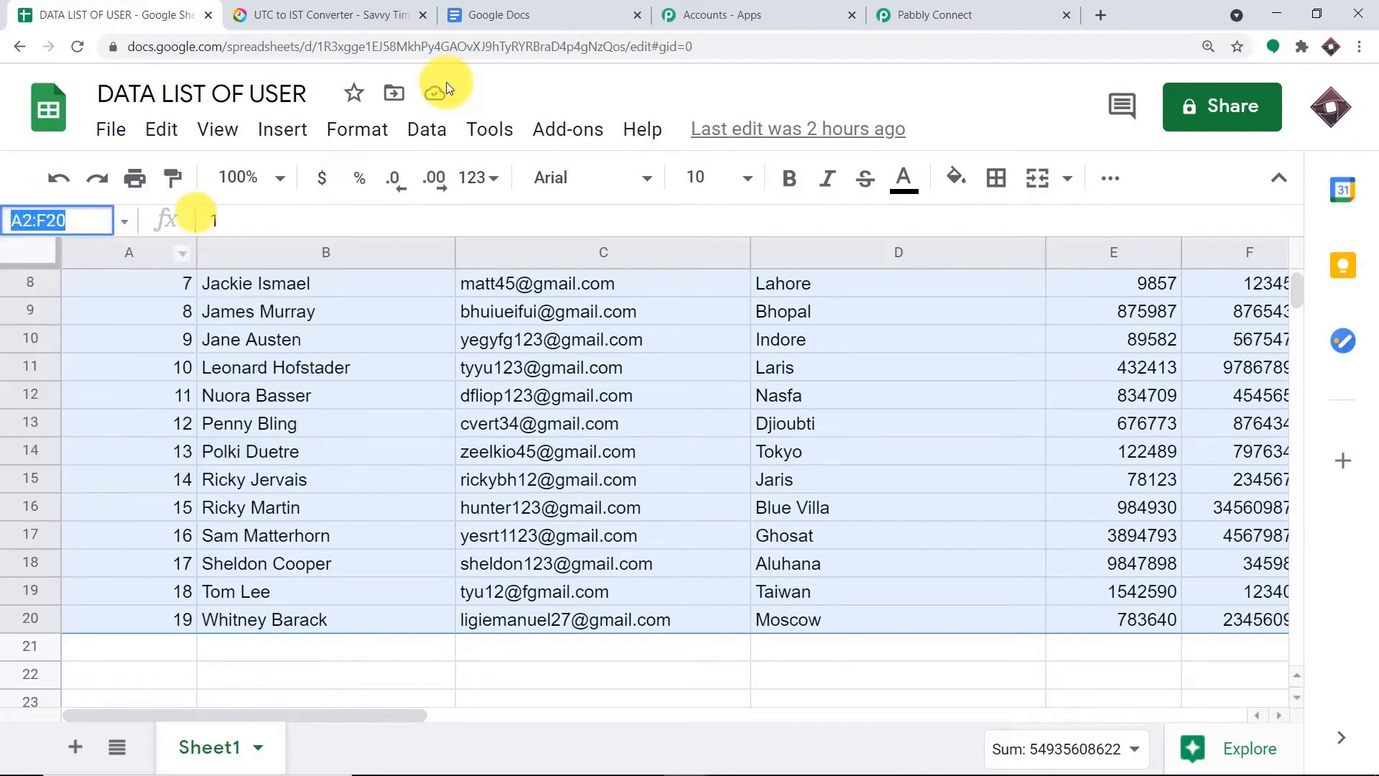
click(933, 14)
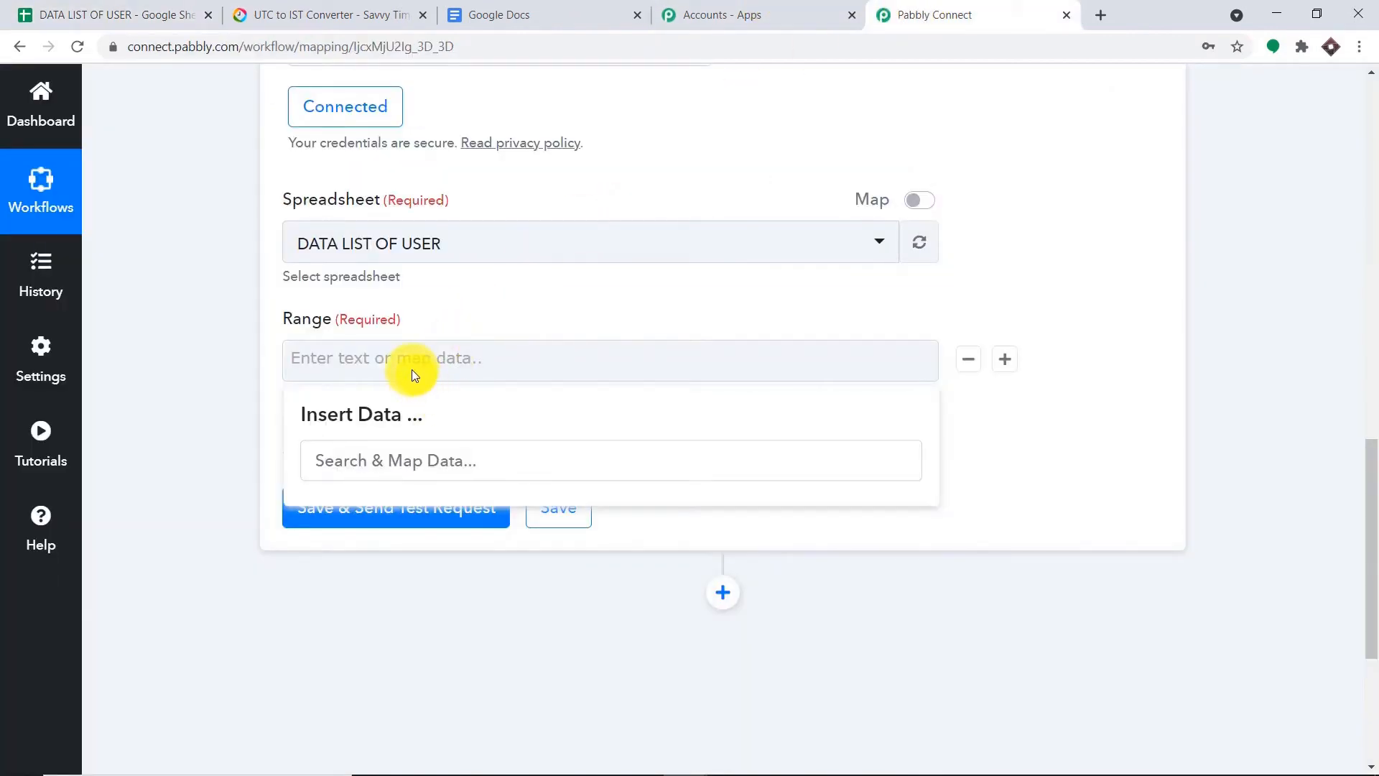
- Paste A2:F20 as the Range and send a test request returning Sheet1!A2:F20 rows
key(ctrl+v)
click(563, 300)
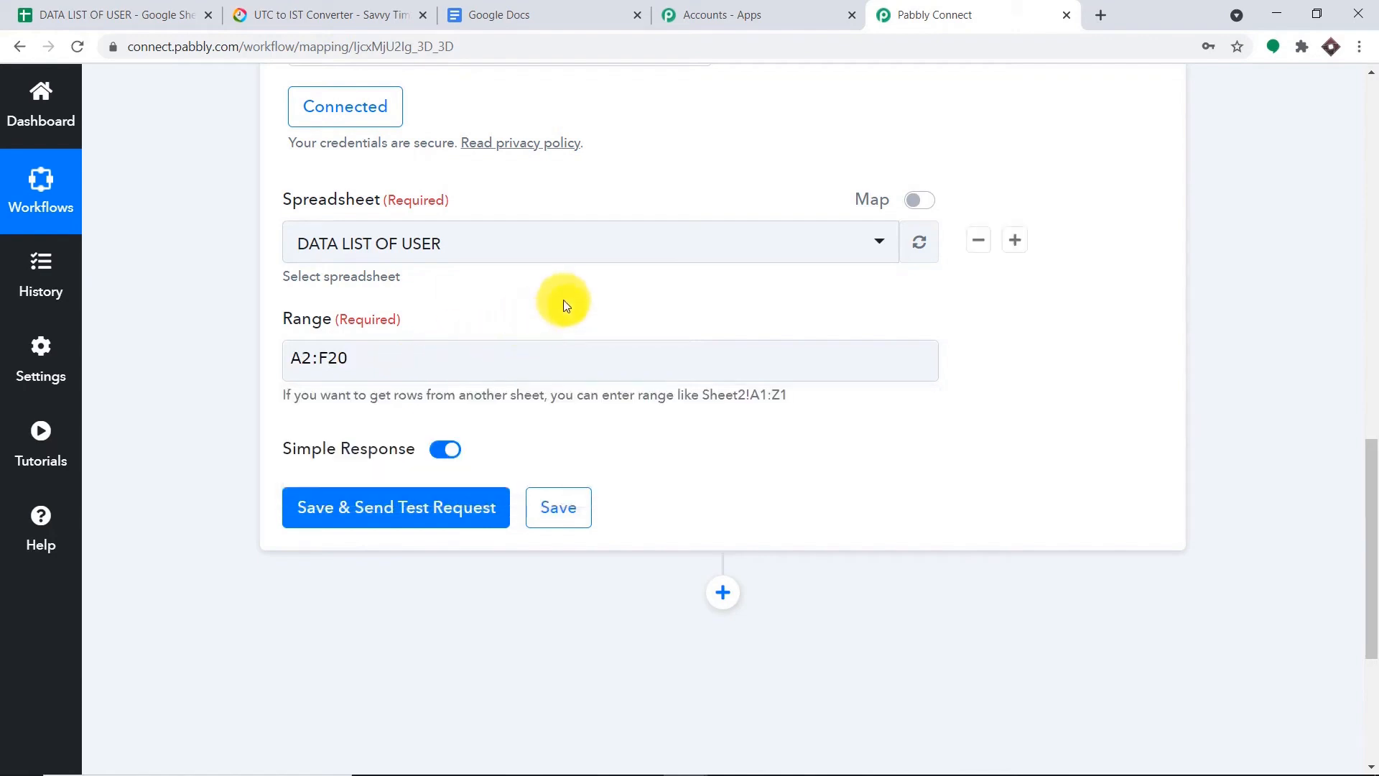
click(369, 518)
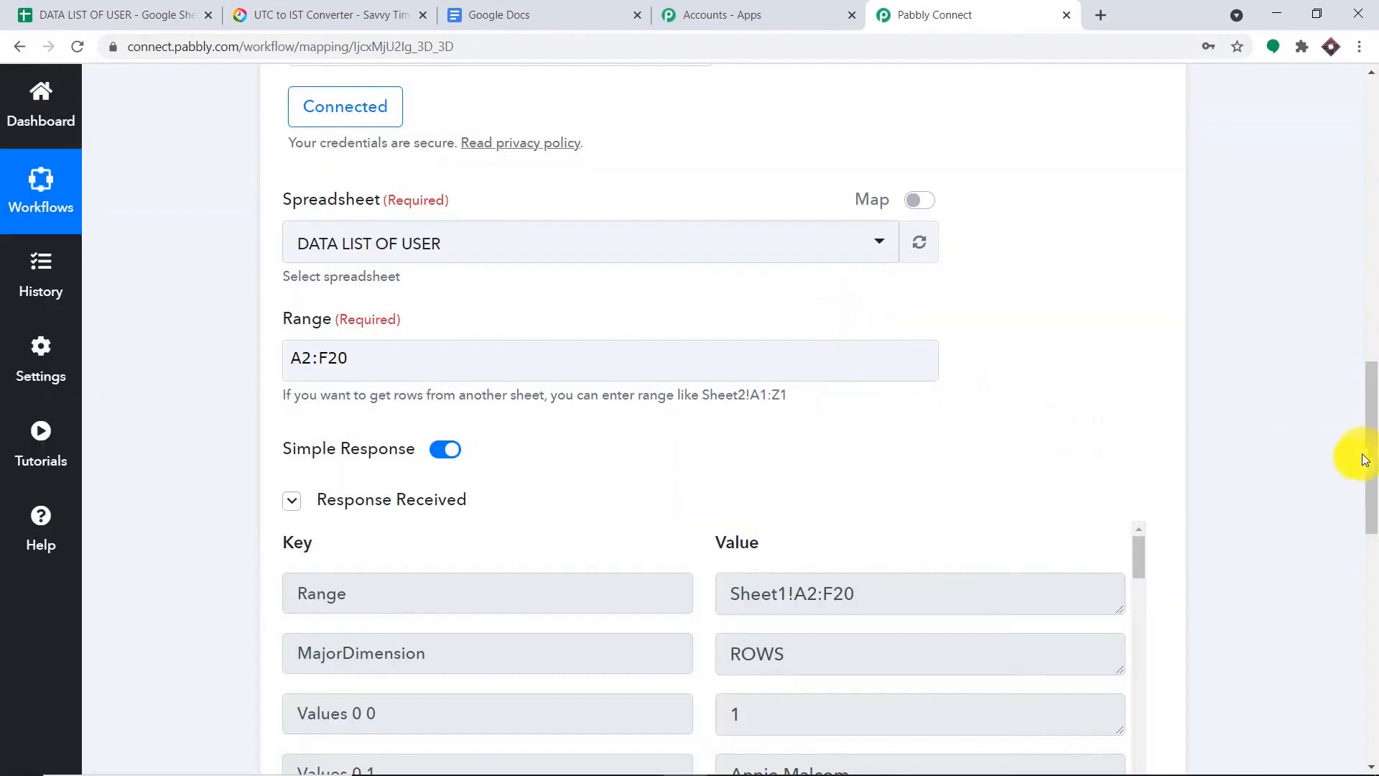
drag(1373, 480, 1364, 543)
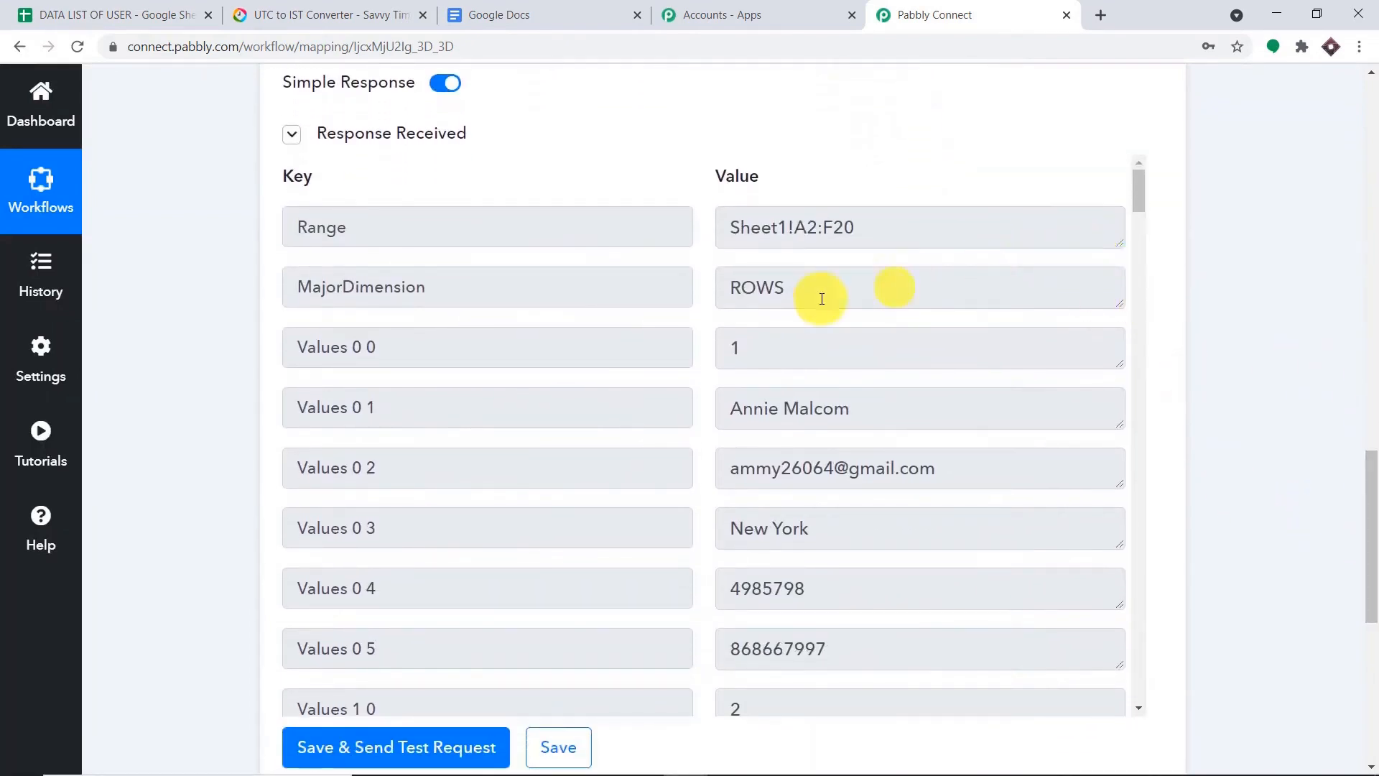
drag(746, 349, 704, 354)
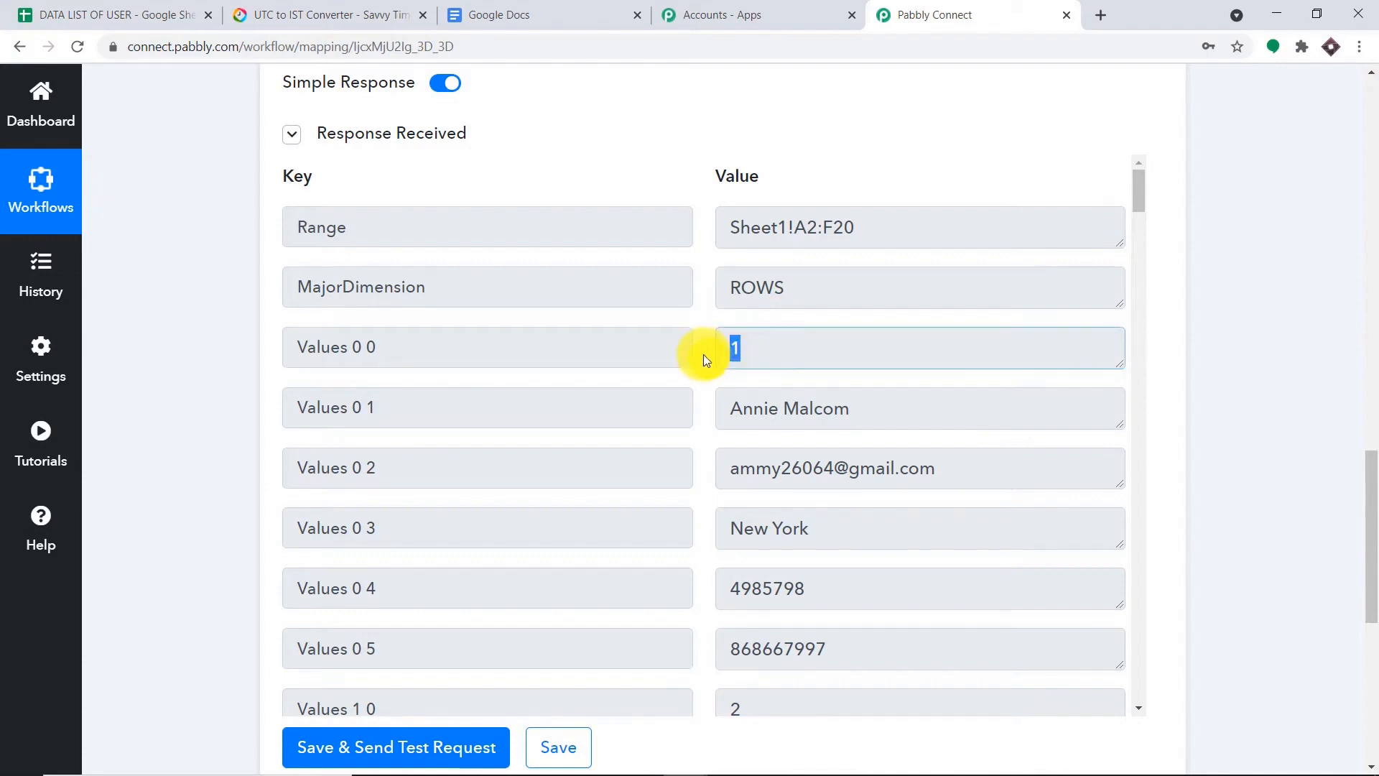
click(180, 15)
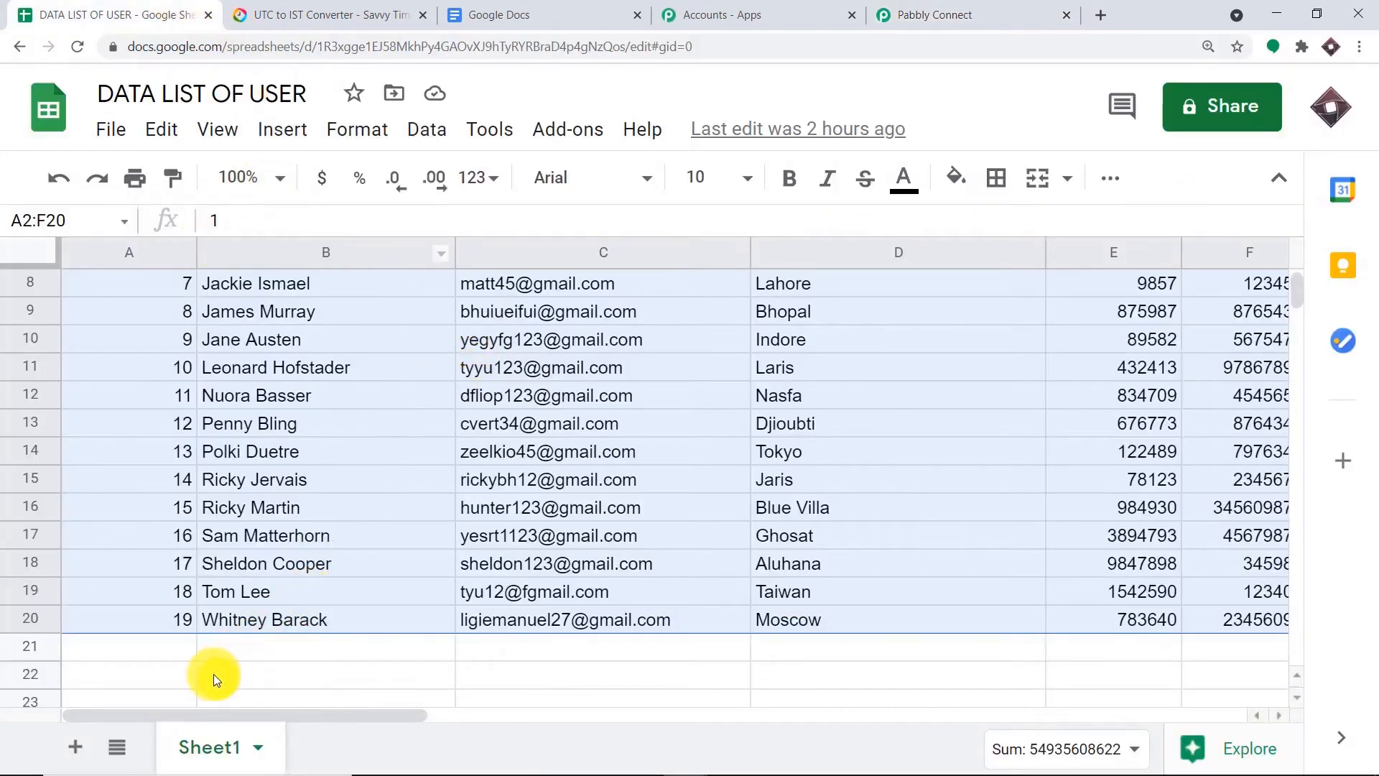
click(214, 674)
scroll(210, 554, up, 3)
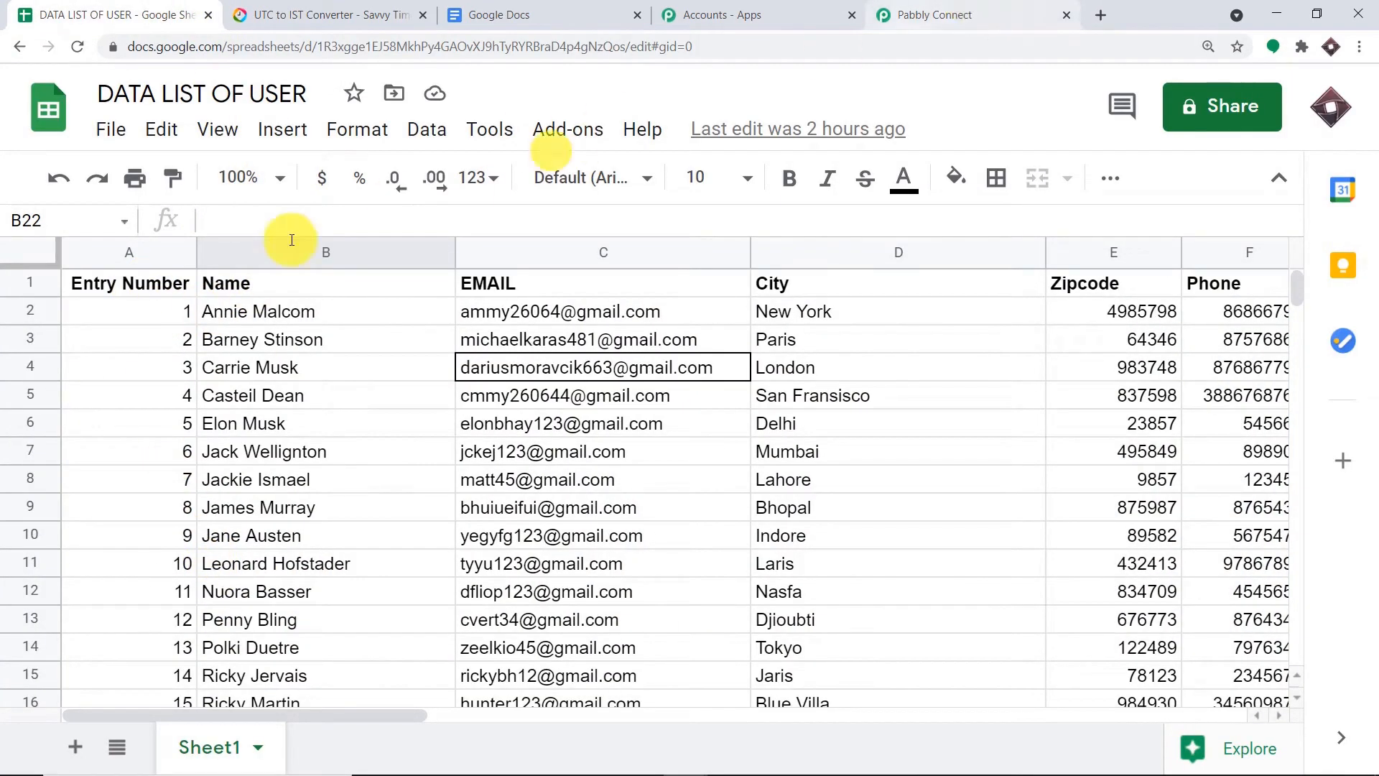
click(943, 6)
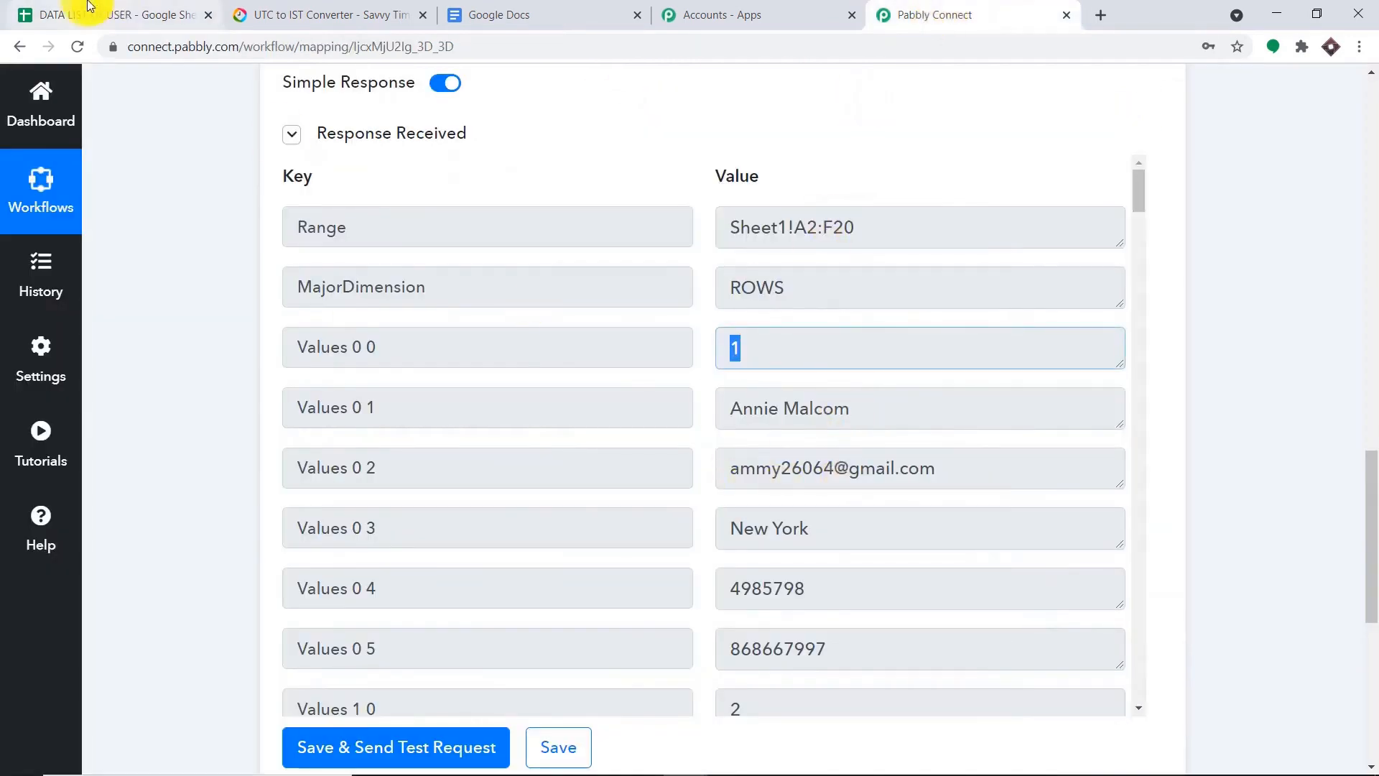
click(90, 6)
click(563, 311)
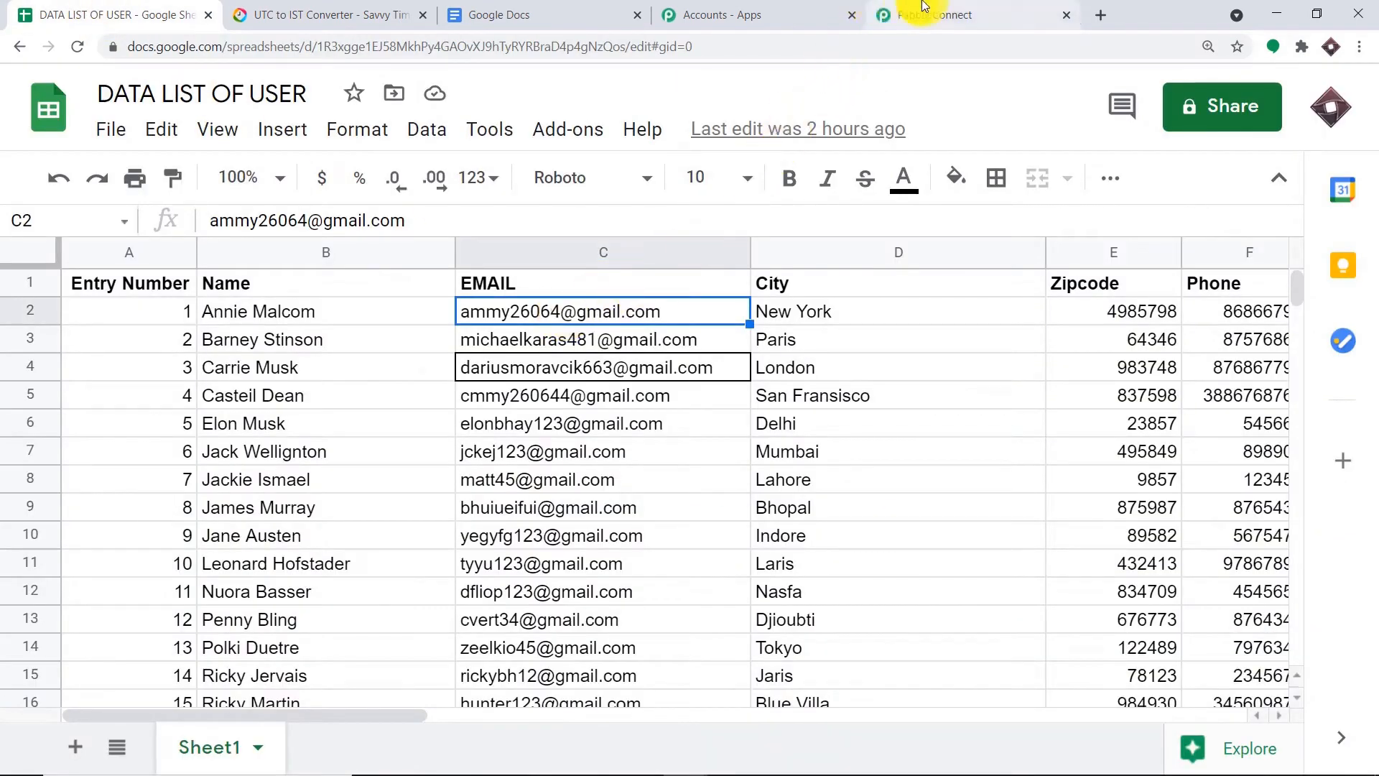
click(925, 6)
click(871, 483)
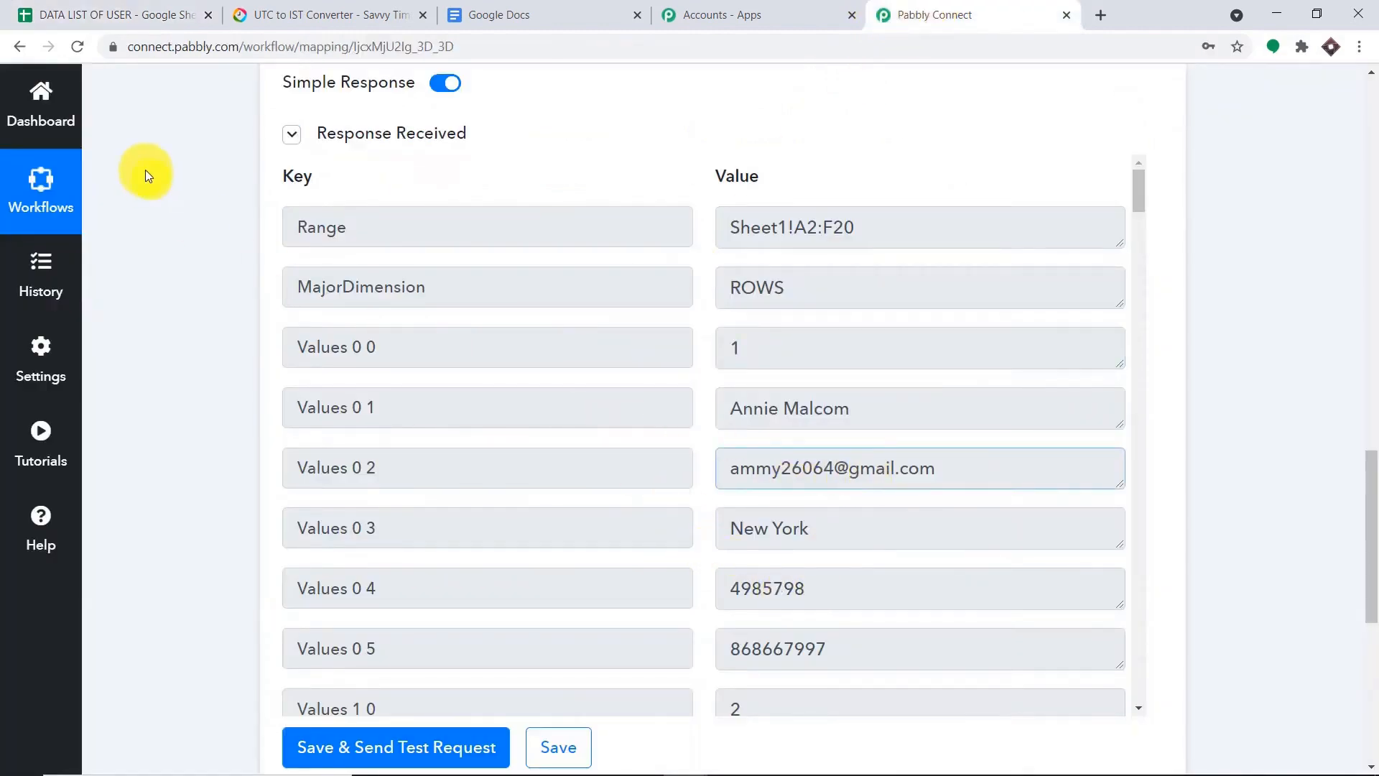
click(114, 14)
click(807, 311)
click(1146, 293)
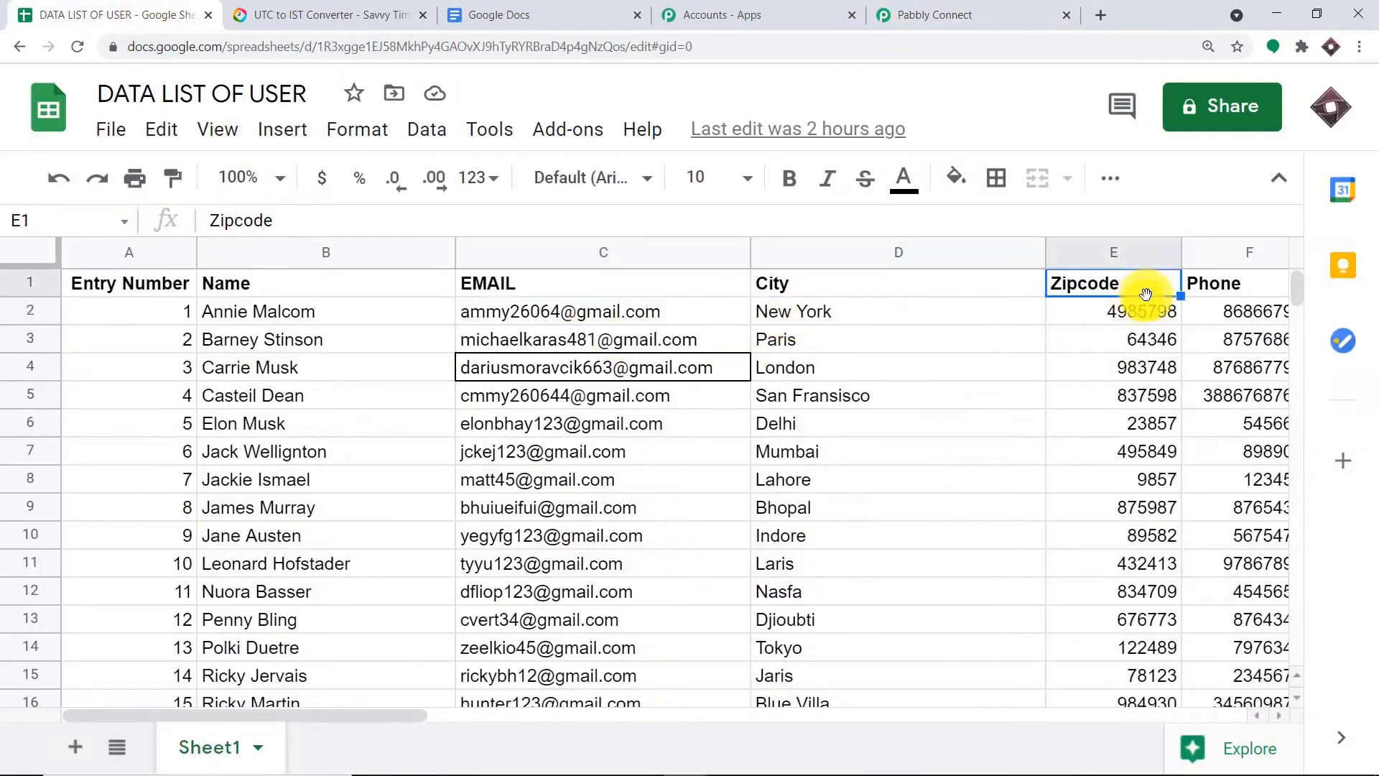
click(934, 14)
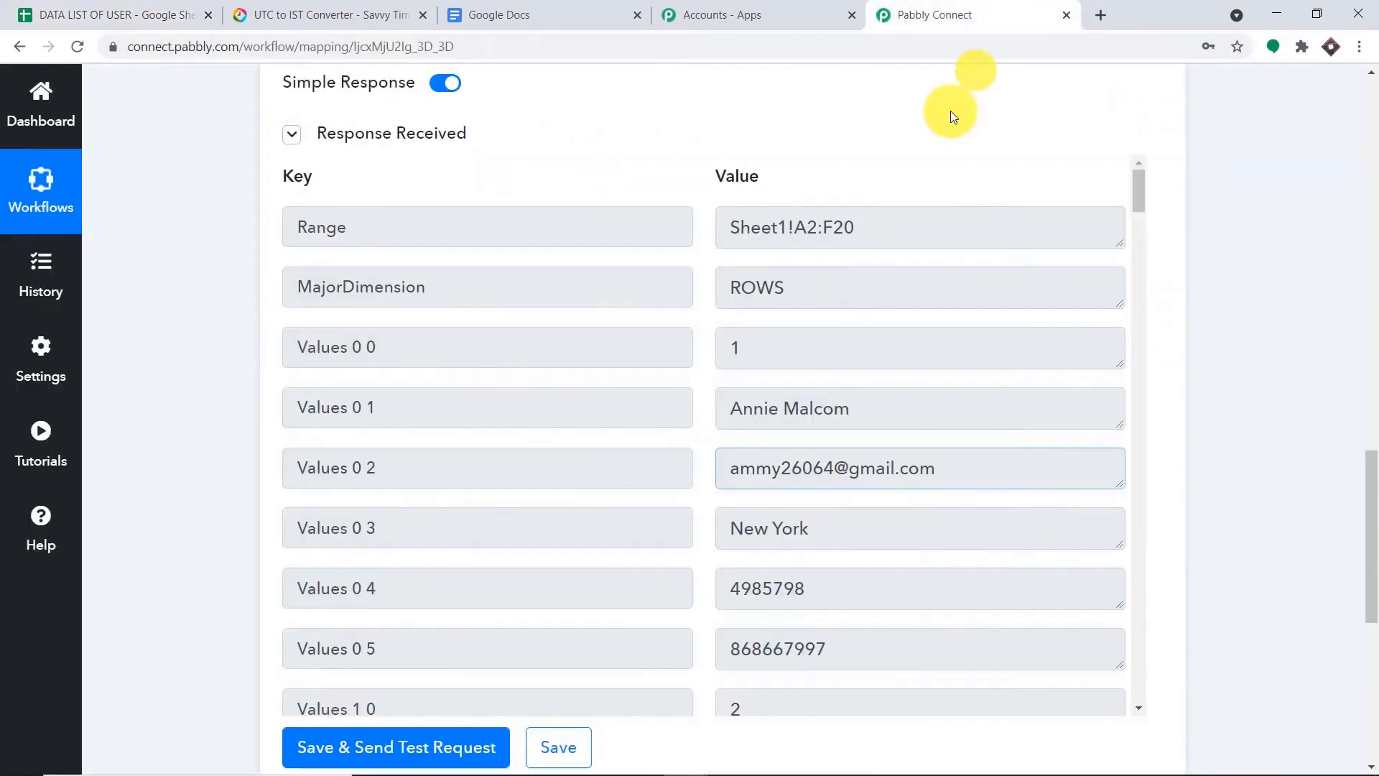
double_click(775, 548)
click(776, 647)
scroll(776, 646, down, 3)
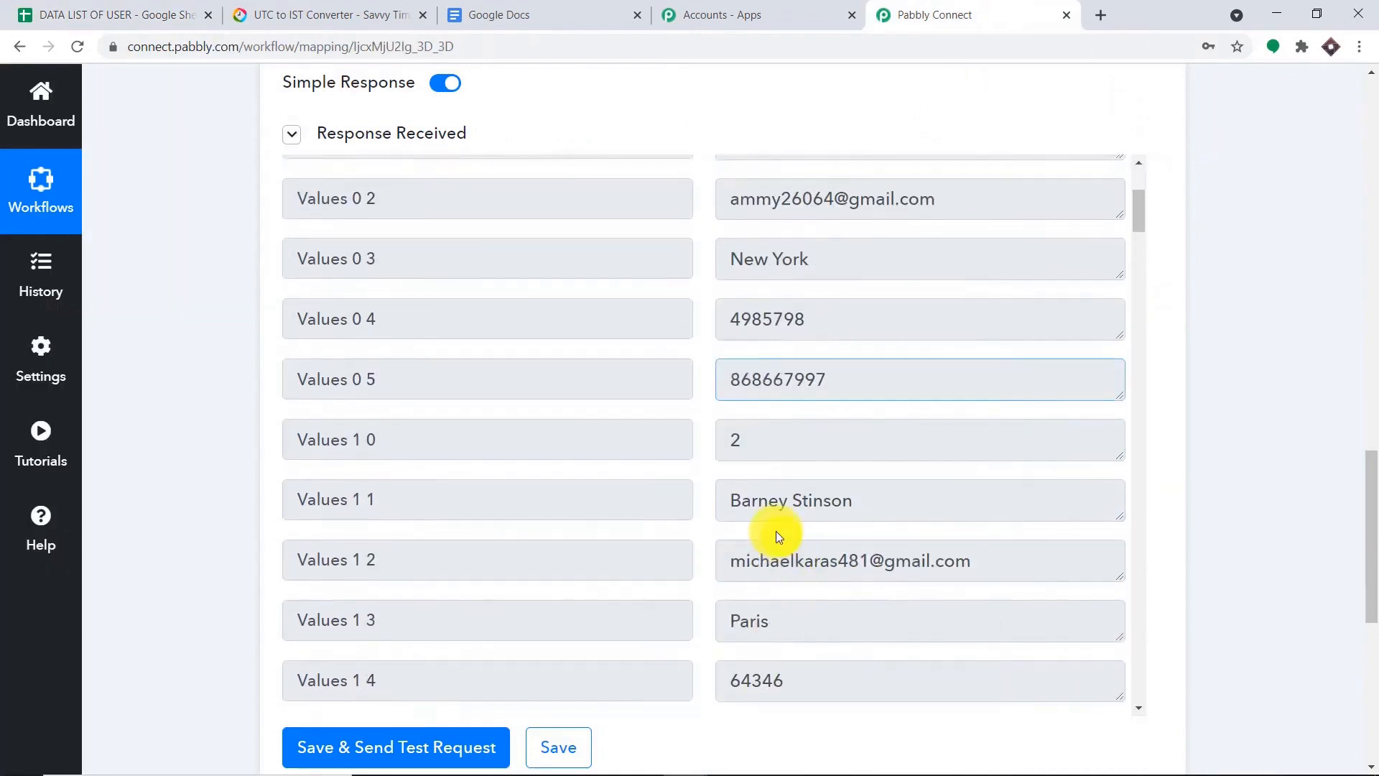
scroll(797, 431, down, 1)
scroll(769, 374, down, 1)
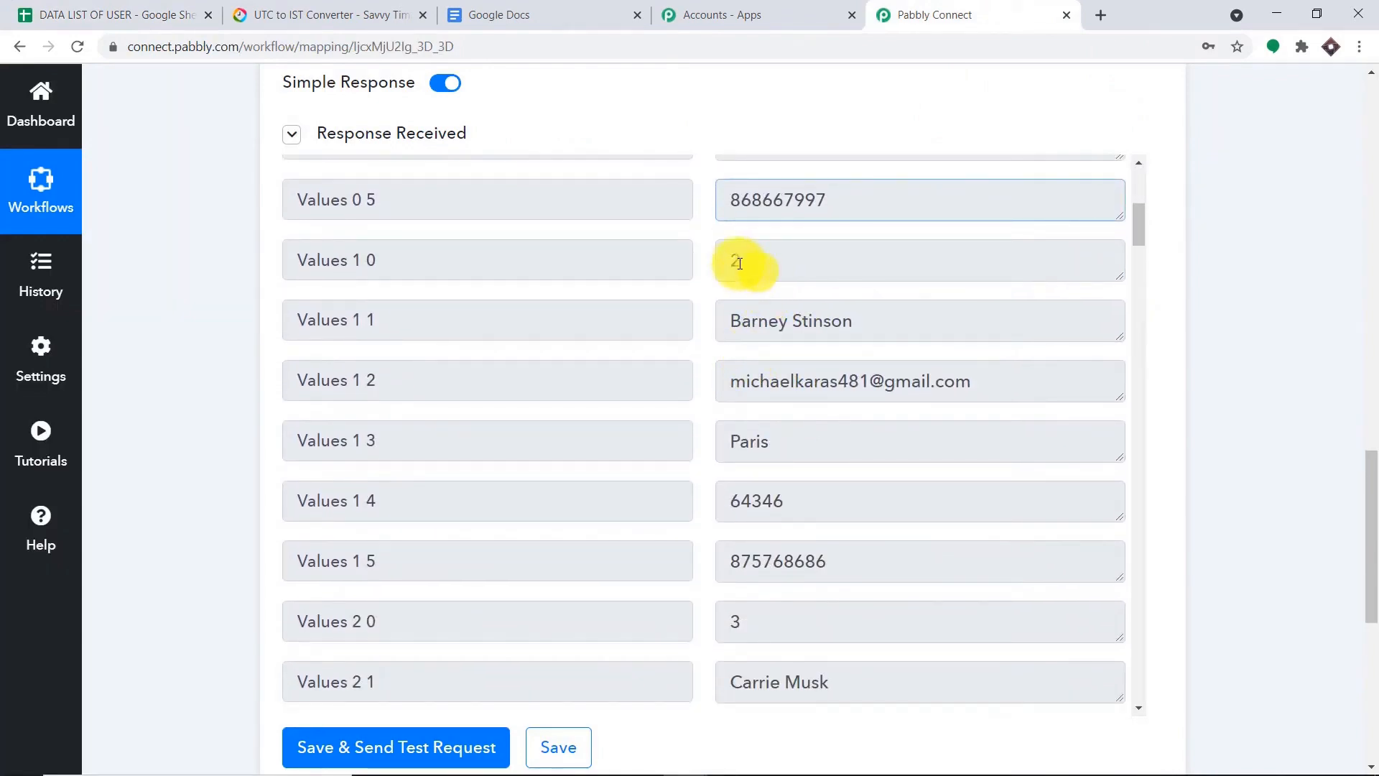
click(100, 14)
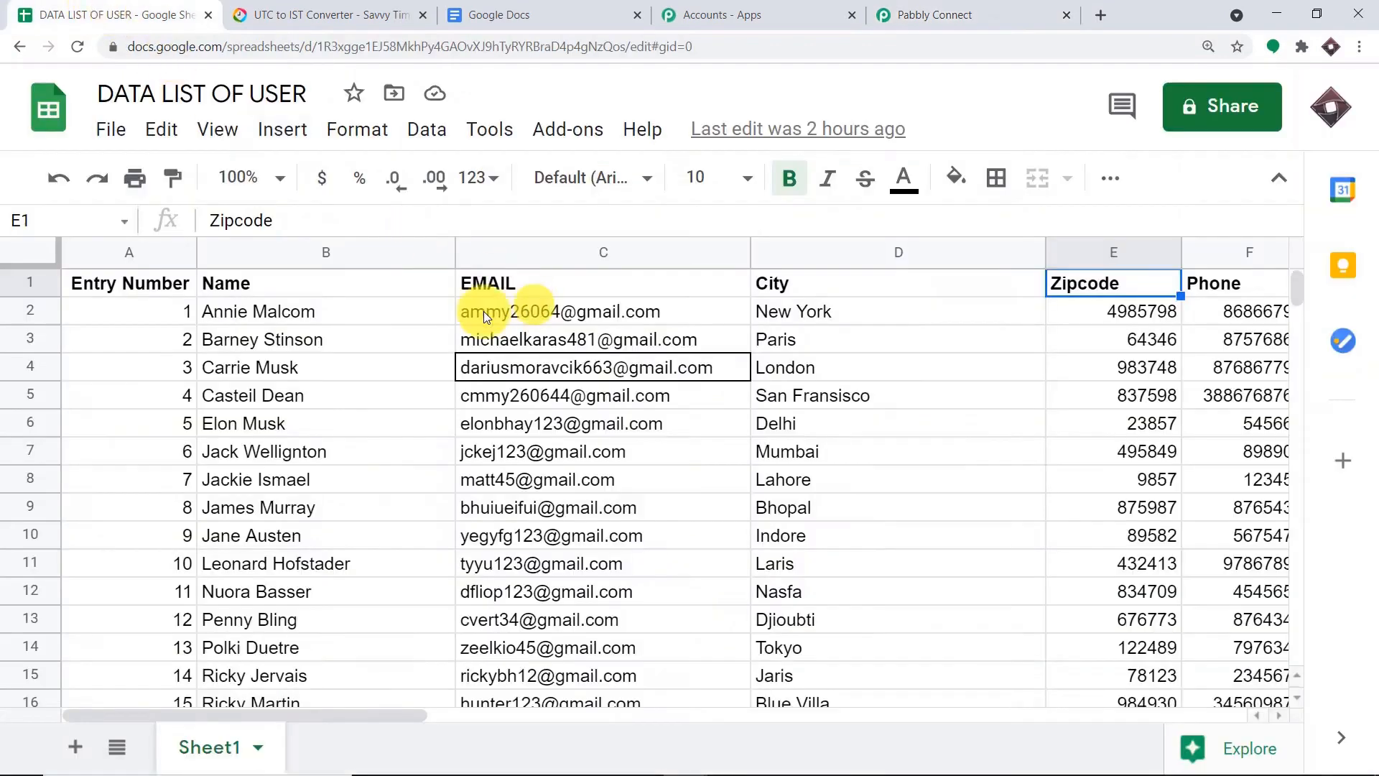
click(293, 347)
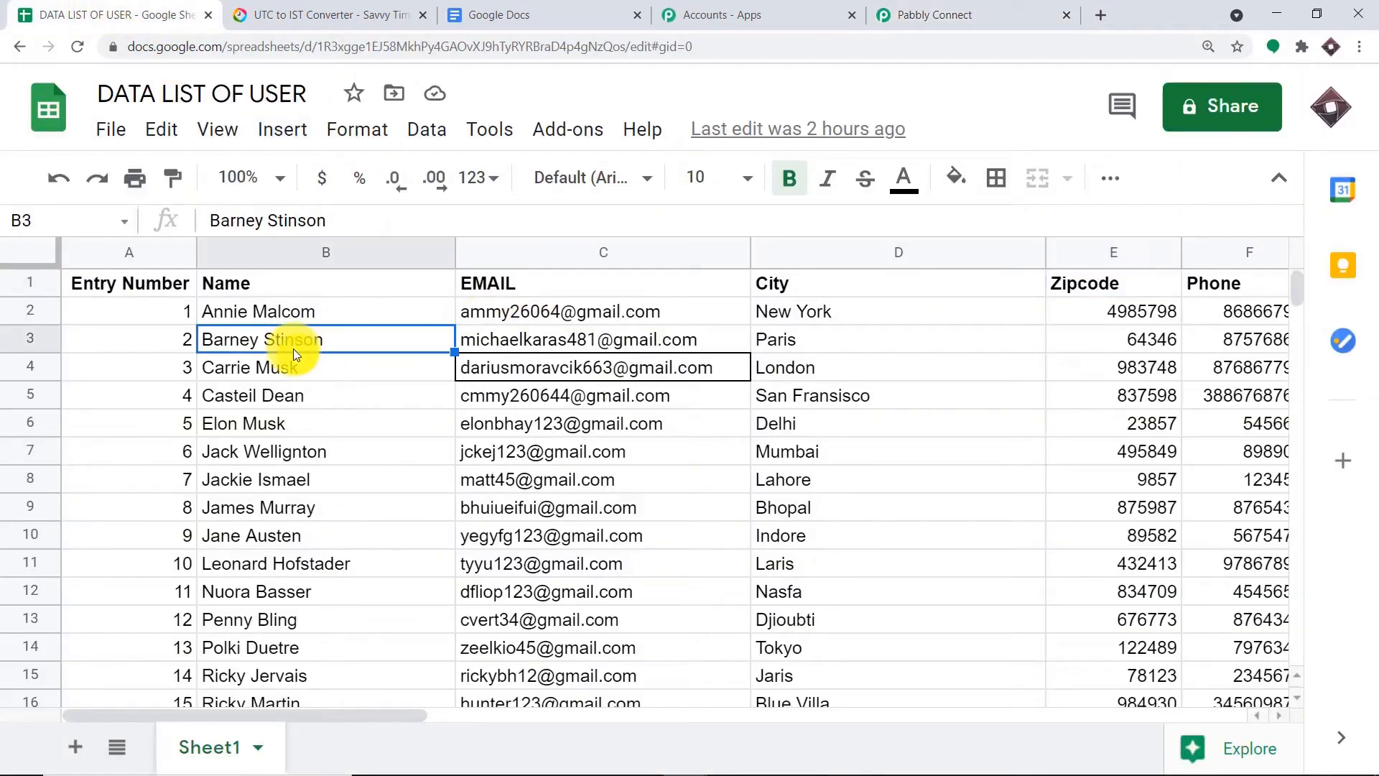
click(618, 332)
click(1107, 339)
click(1252, 347)
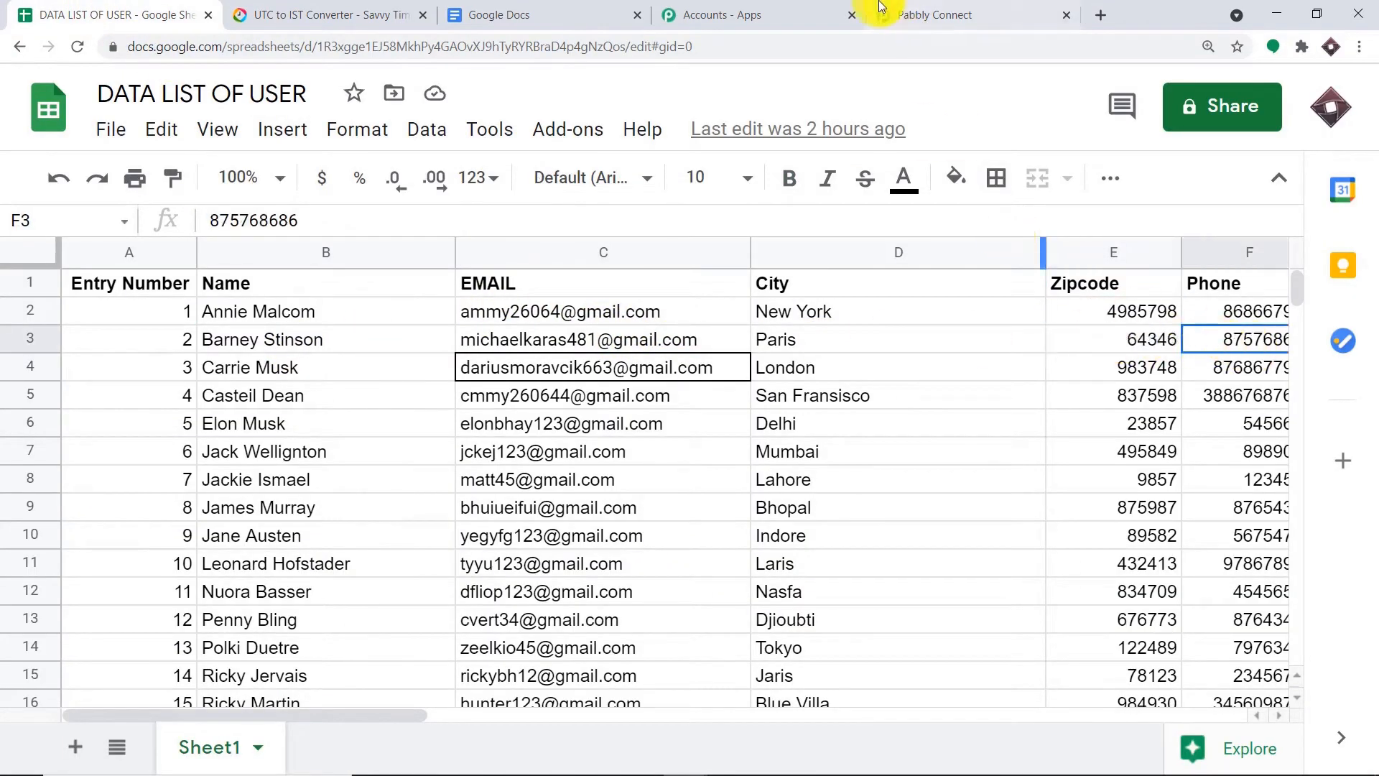
click(873, 18)
scroll(674, 394, down, 3)
scroll(674, 393, down, 2)
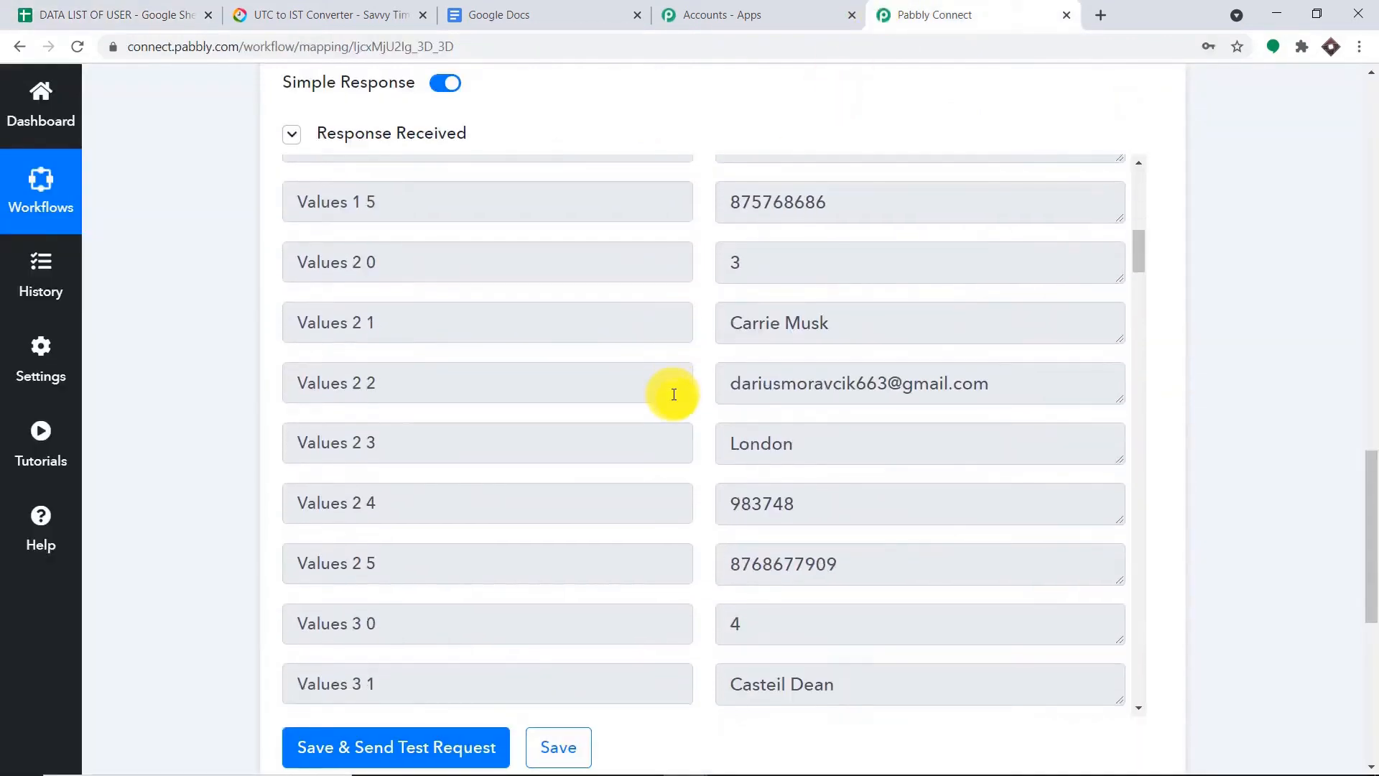
scroll(772, 460, down, 1)
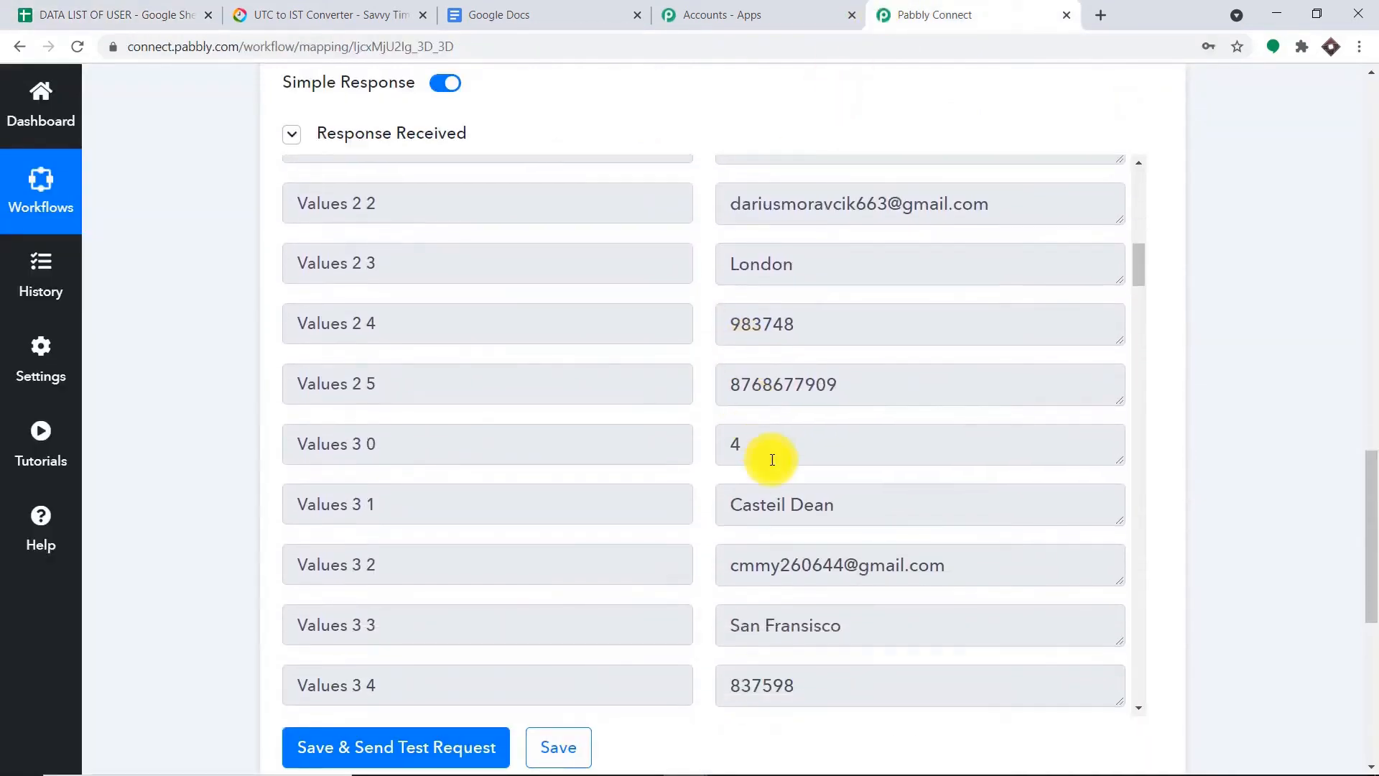
click(54, 11)
click(240, 396)
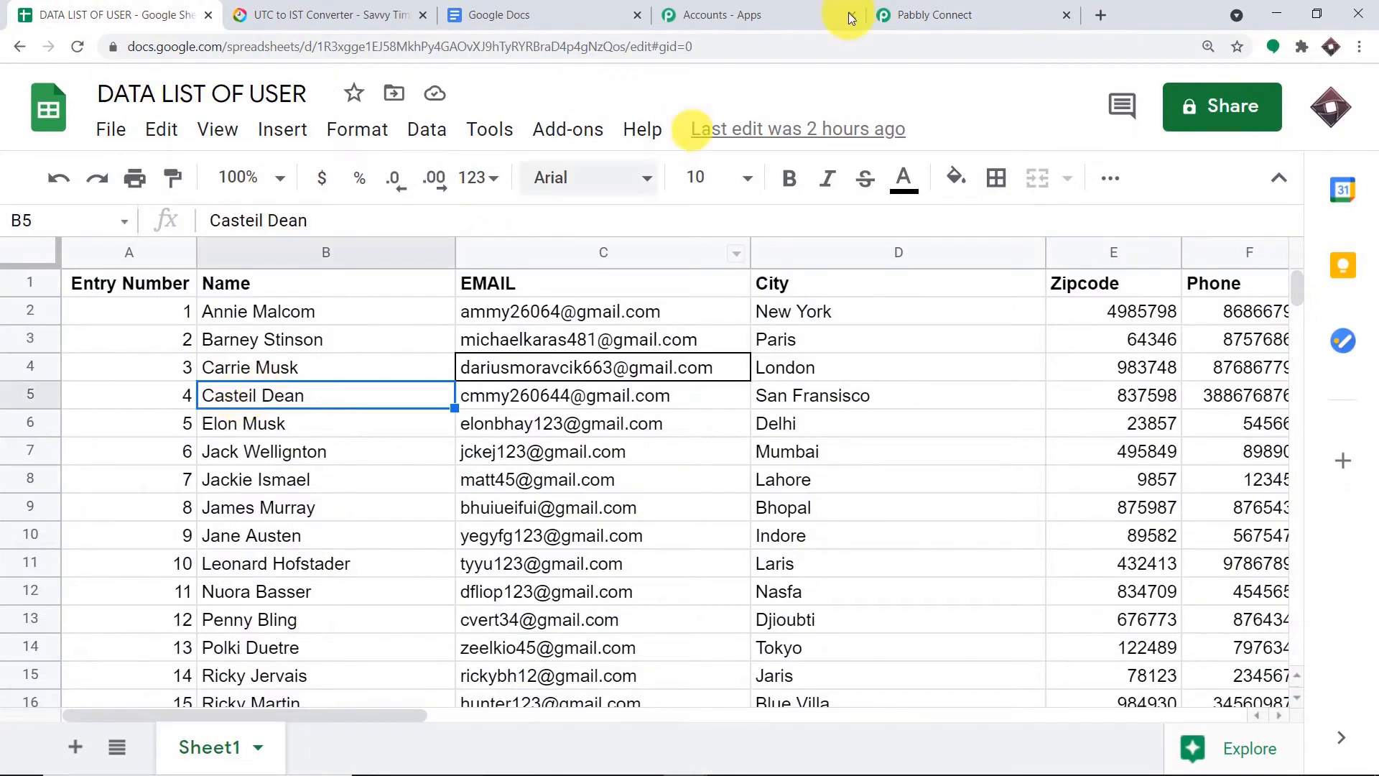
click(934, 14)
scroll(839, 442, down, 4)
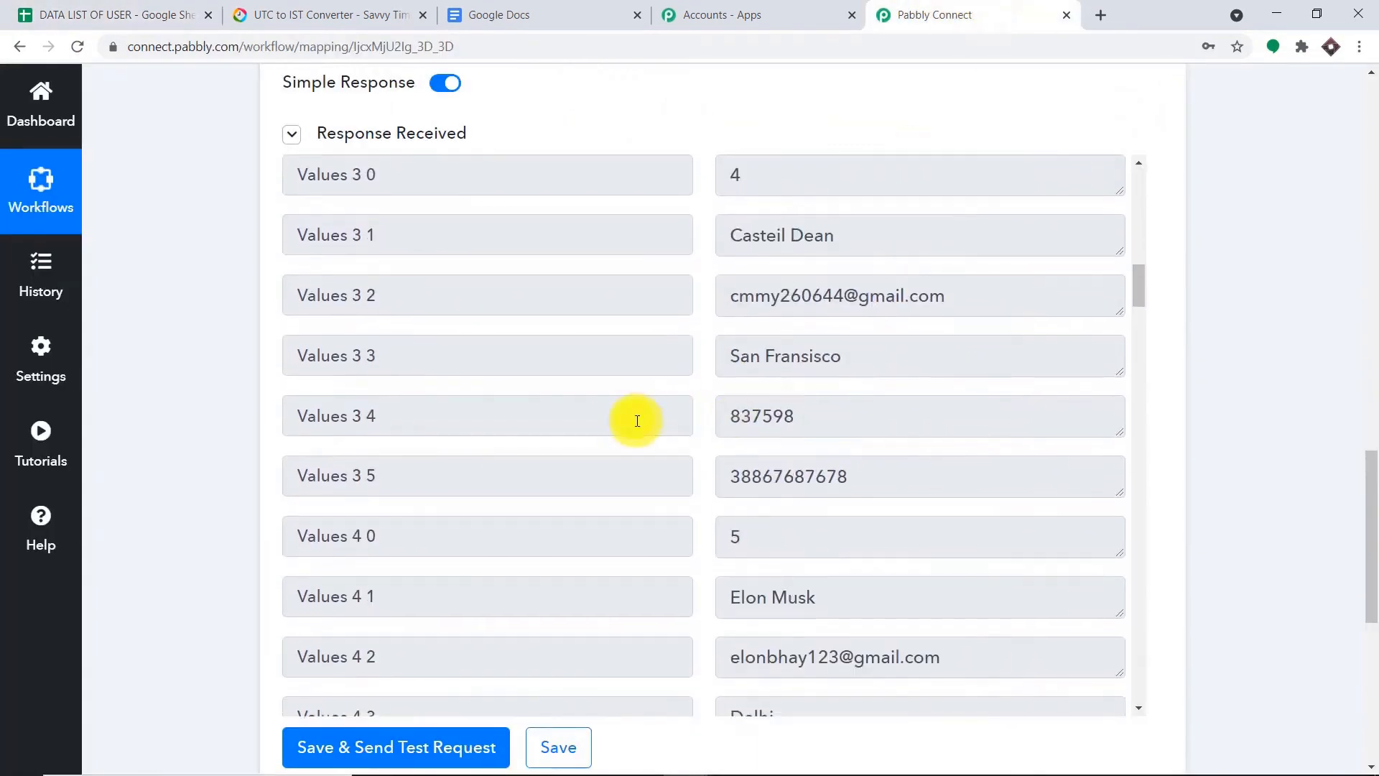
click(28, 15)
scroll(381, 457, down, 5)
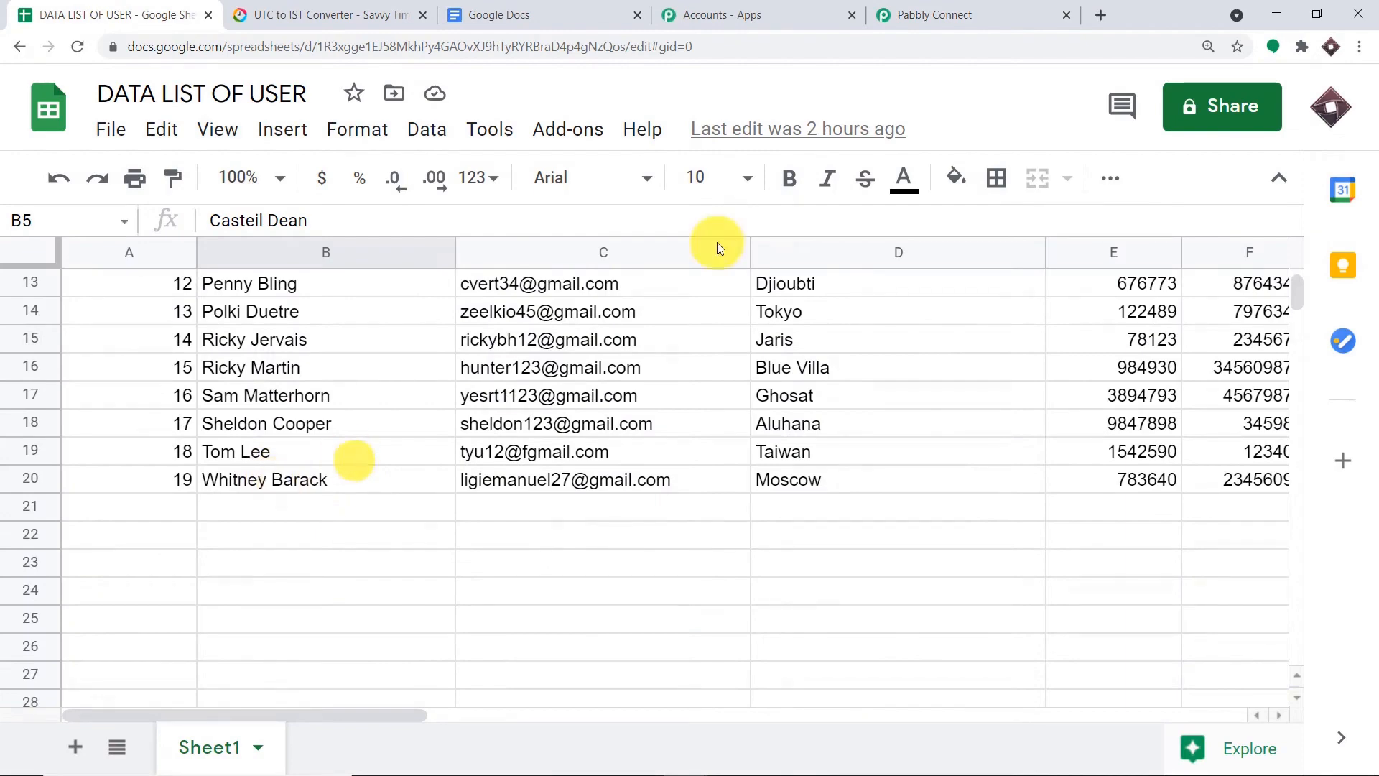
click(956, 13)
scroll(693, 402, down, 5)
scroll(694, 402, down, 20)
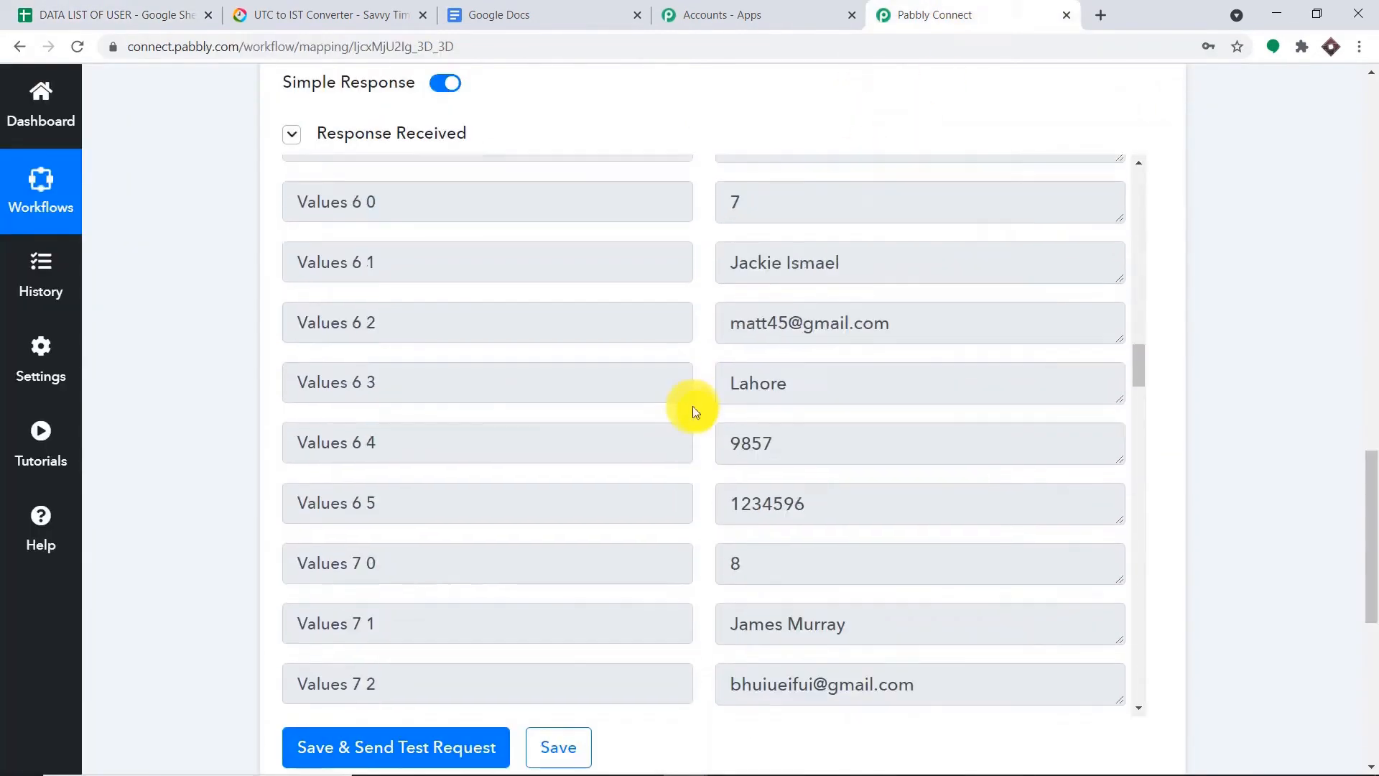
scroll(682, 417, down, 18)
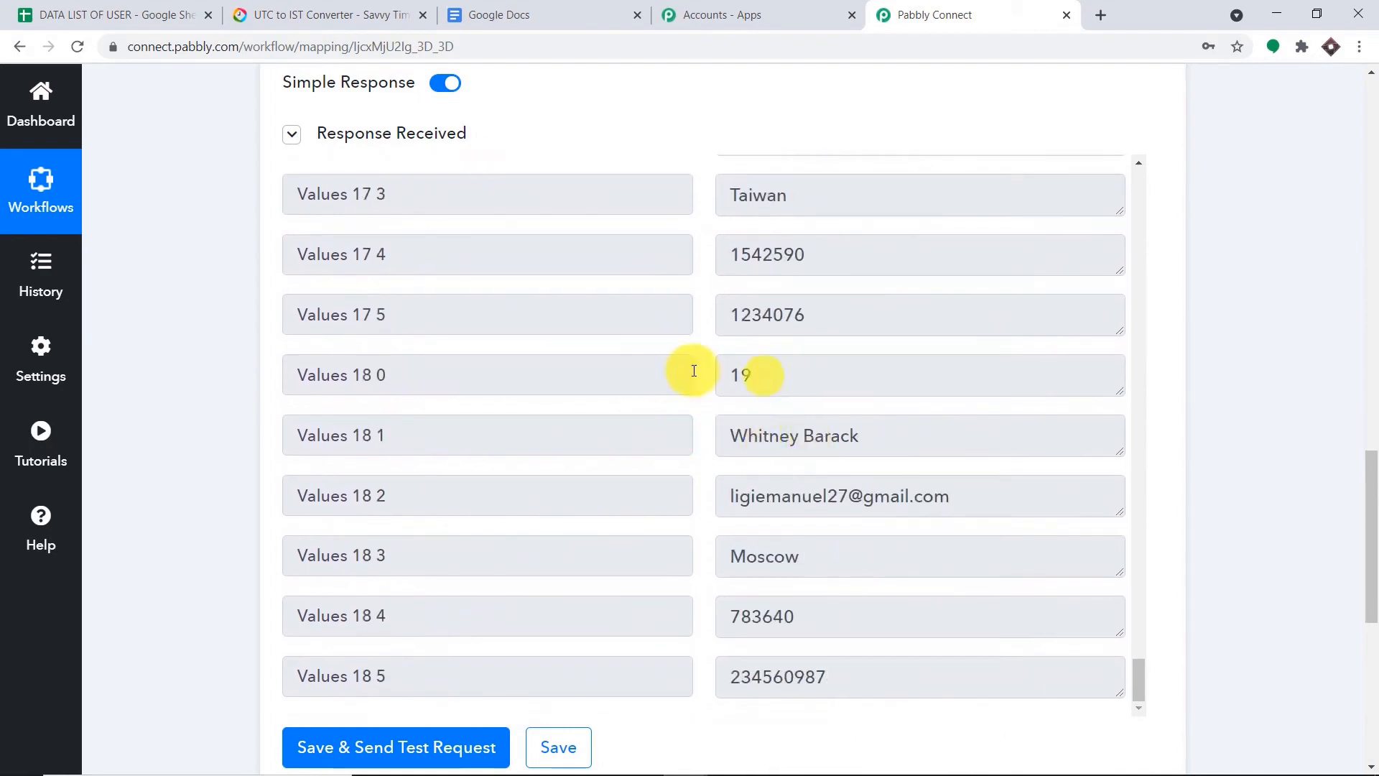
drag(722, 374, 615, 437)
drag(1035, 483, 730, 493)
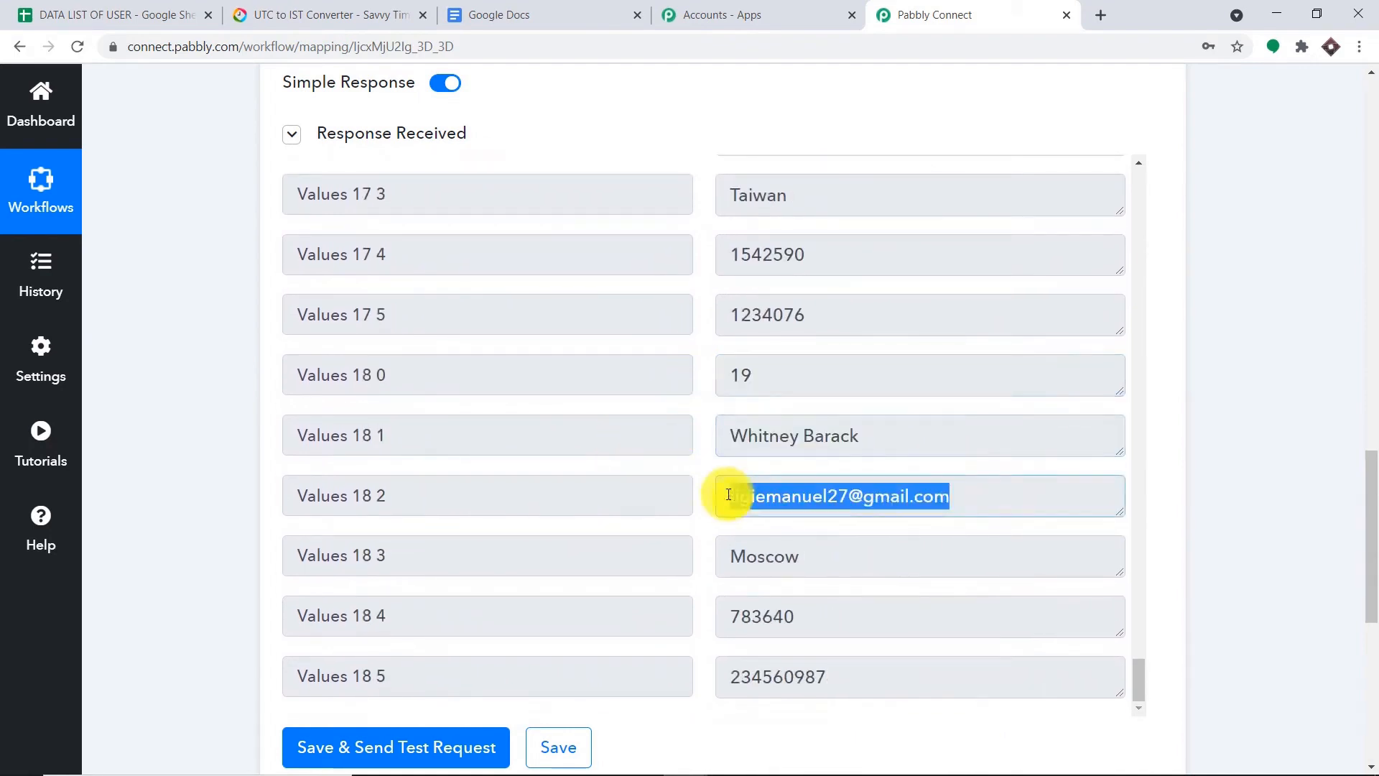
drag(862, 554, 671, 554)
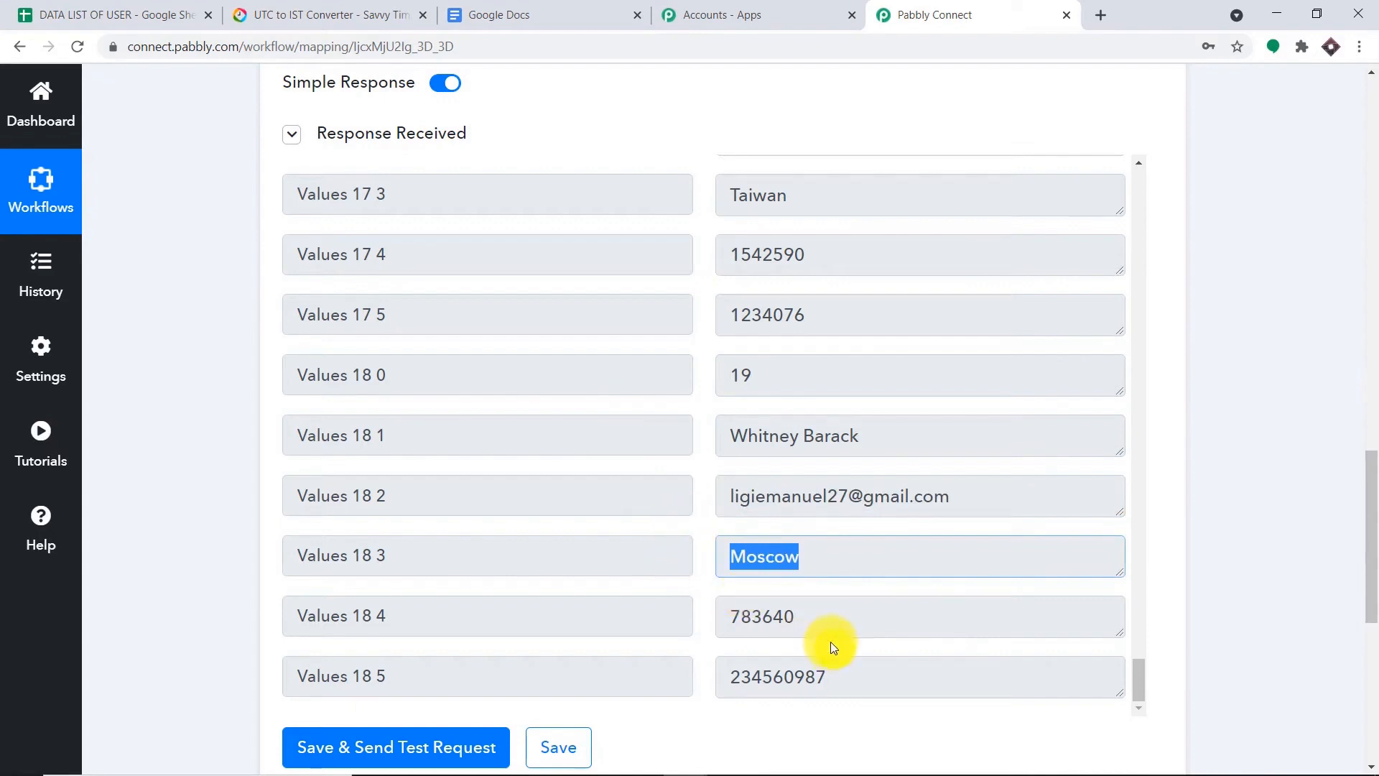
drag(828, 619, 610, 612)
drag(861, 672, 595, 683)
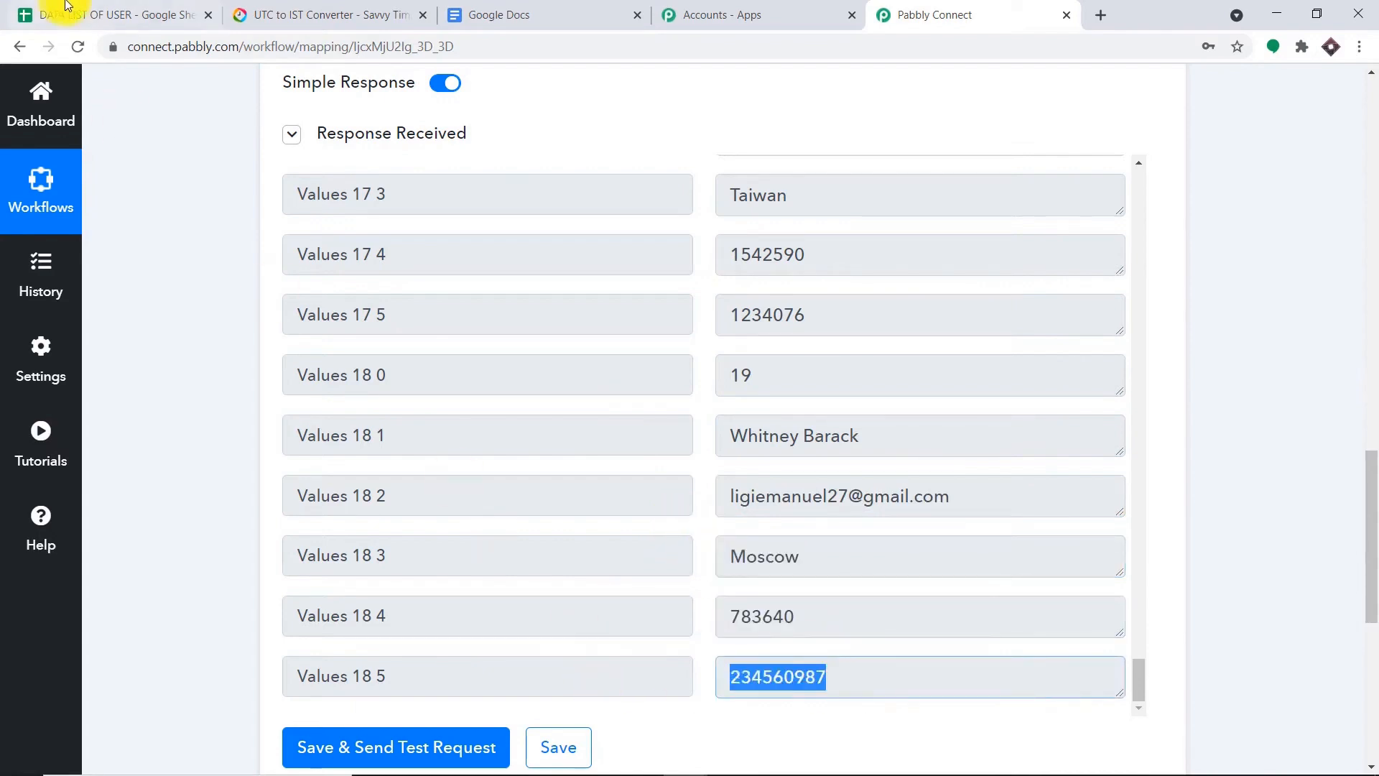
click(21, 13)
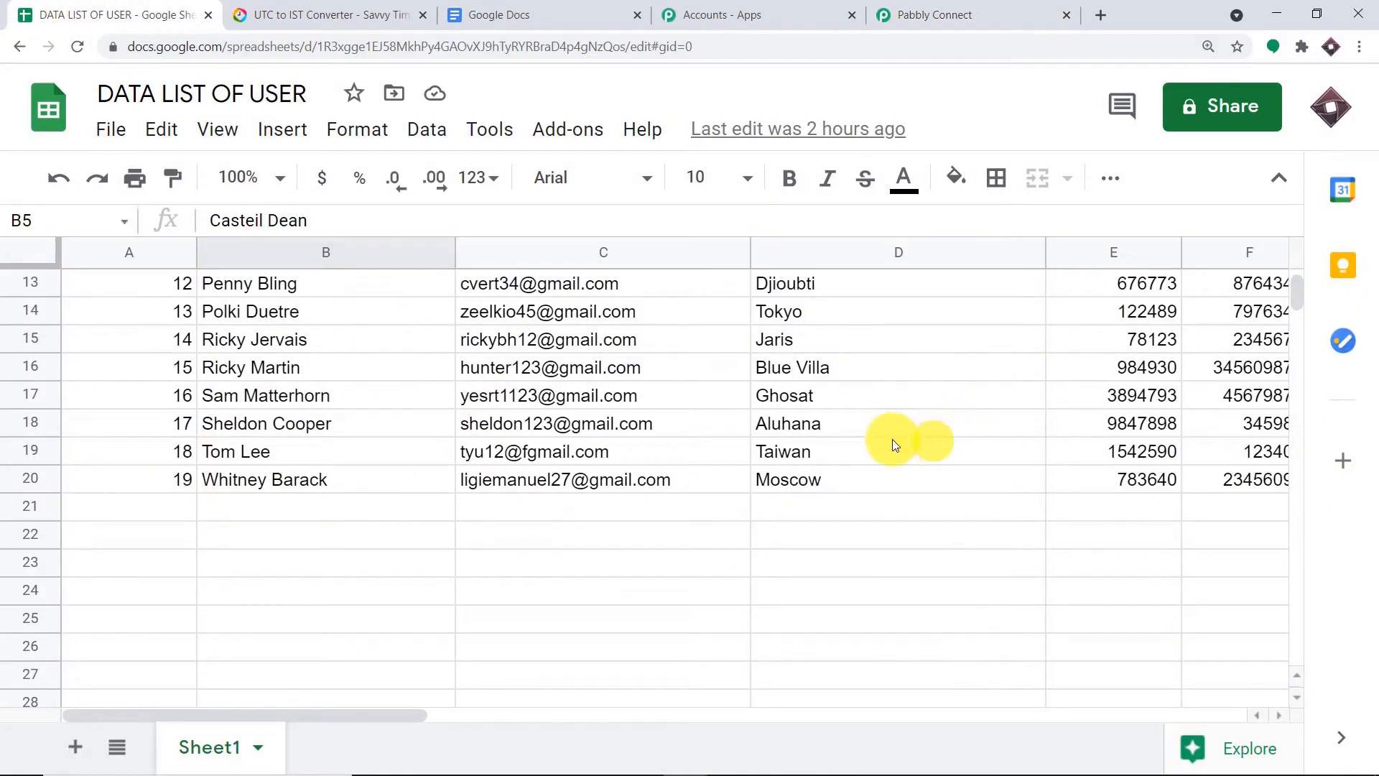
scroll(862, 431, up, 5)
click(966, 13)
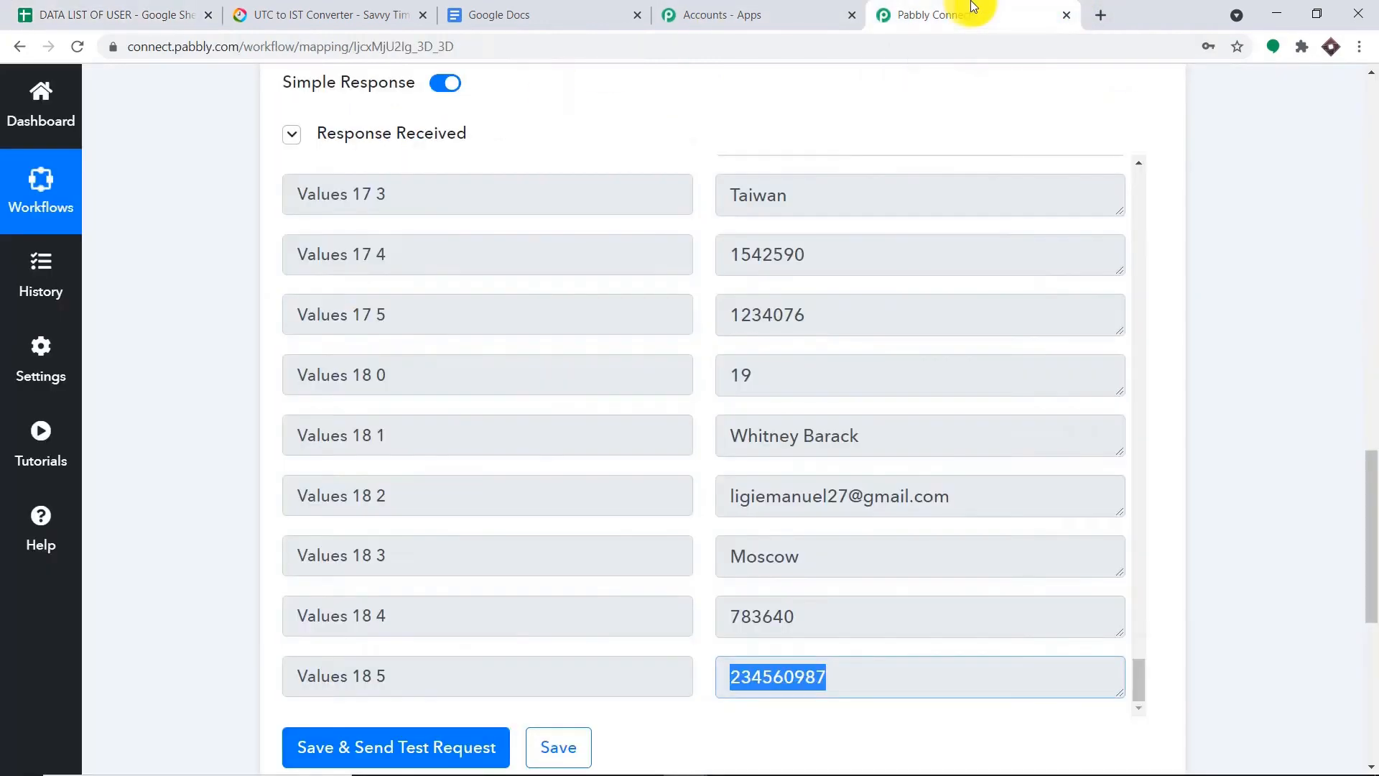
scroll(949, 325, up, 7)
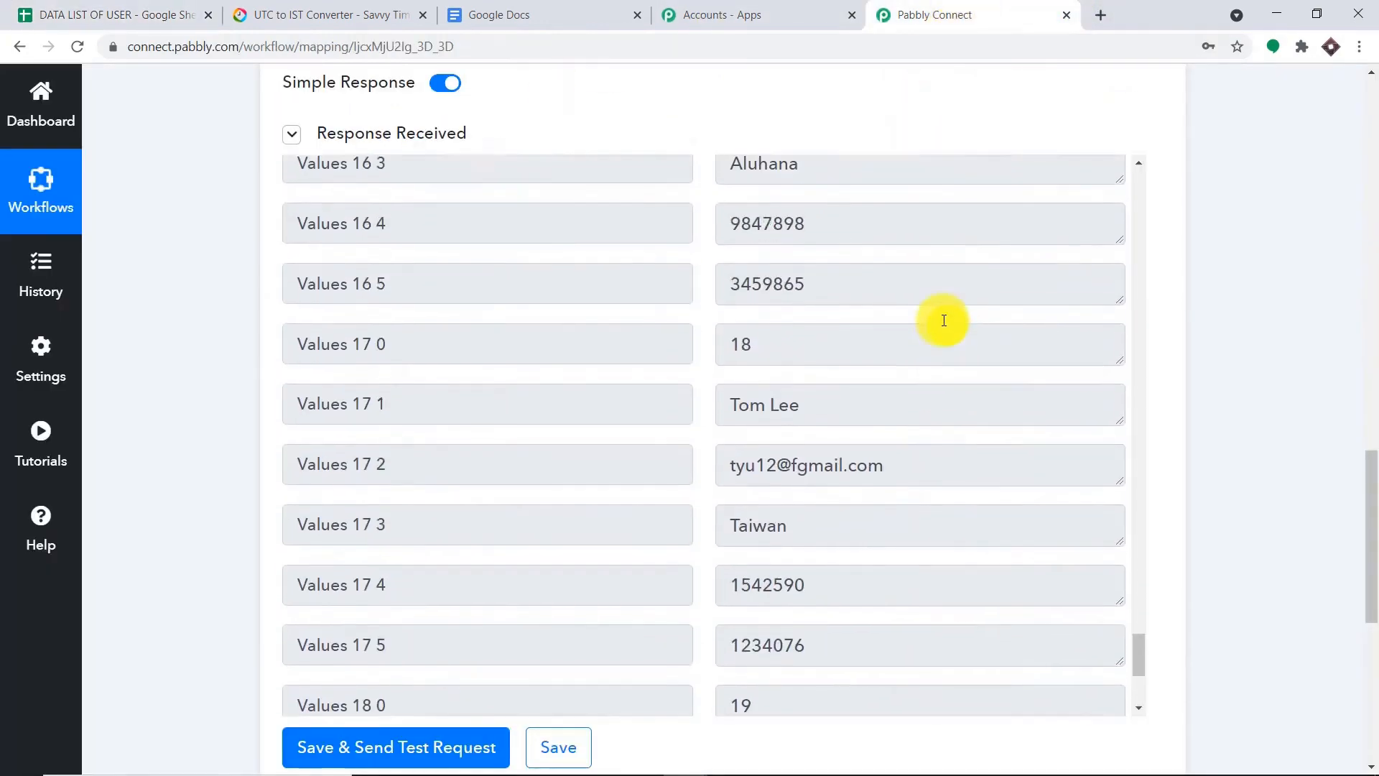
scroll(937, 309, up, 1)
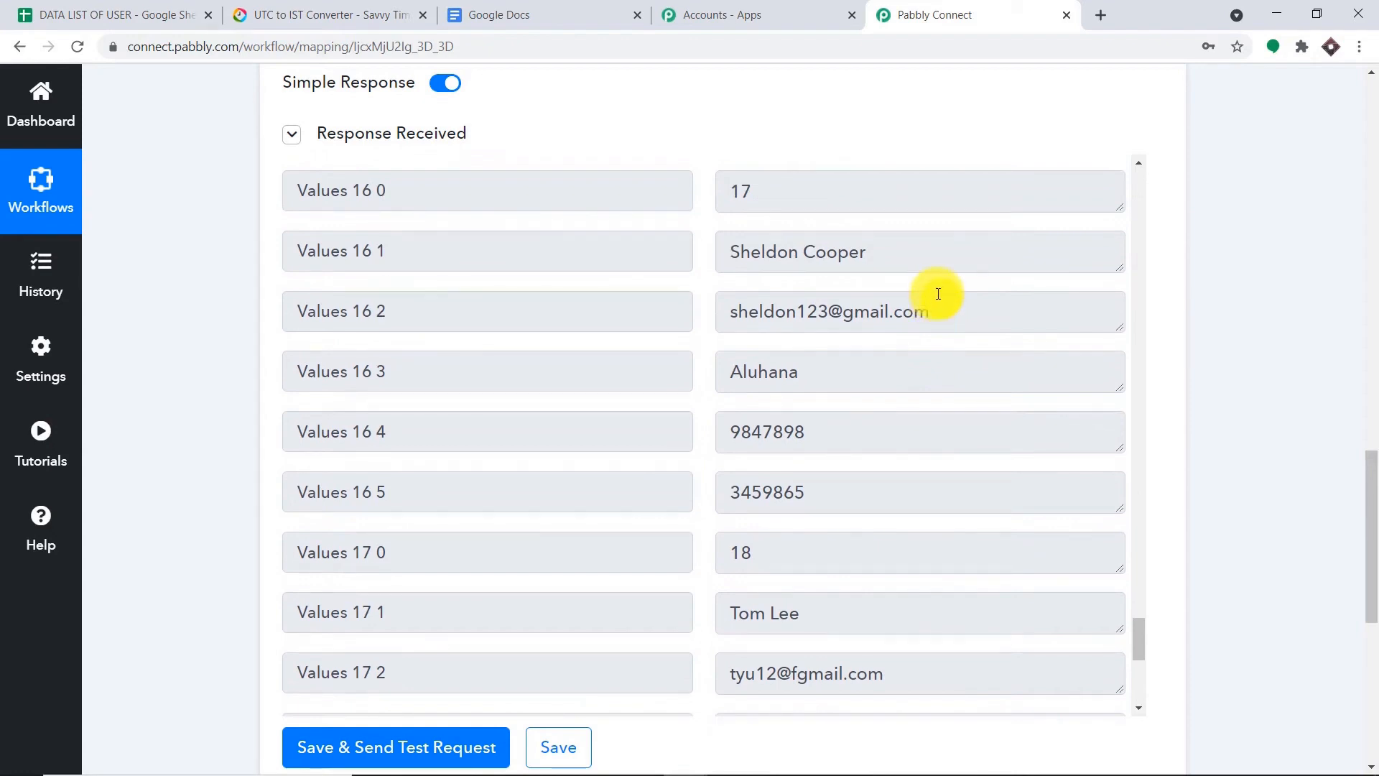
scroll(948, 305, up, 6)
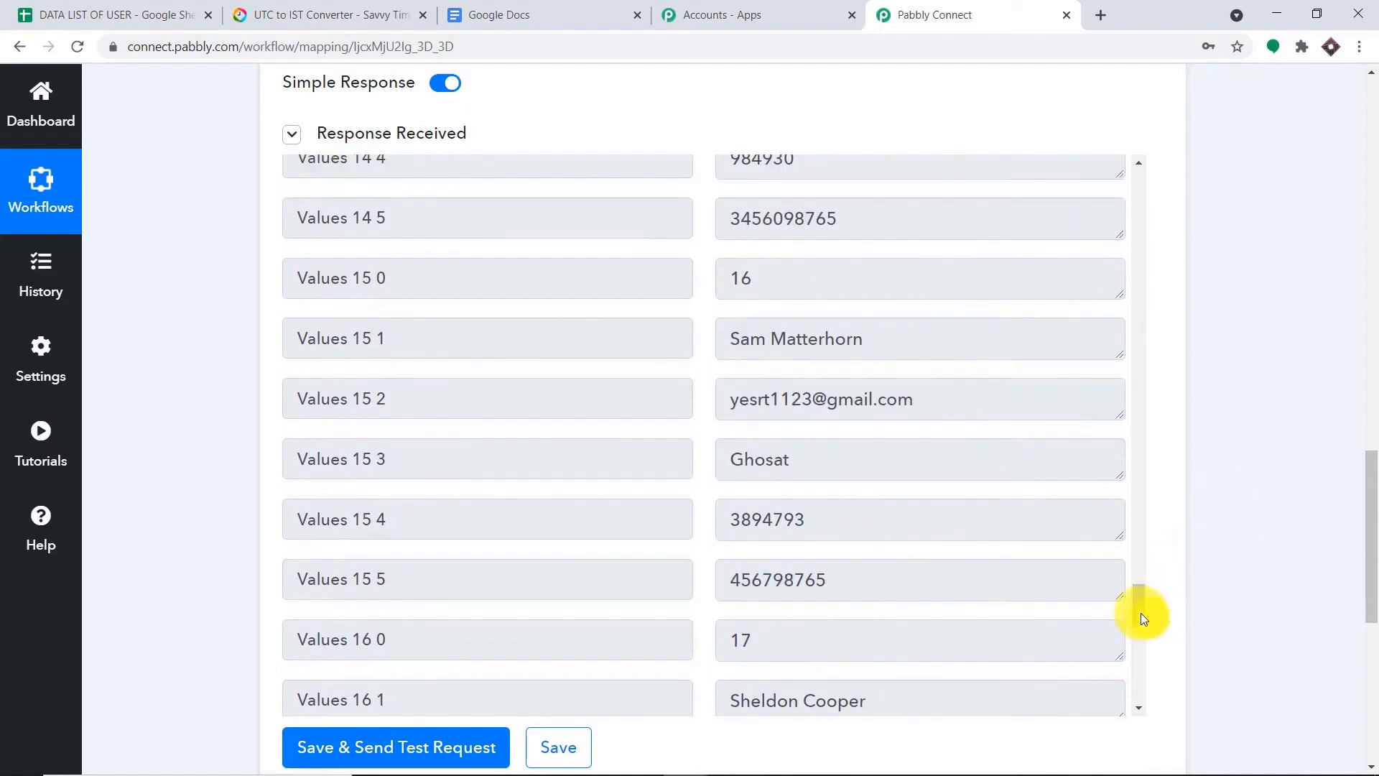
drag(1142, 615, 1110, 188)
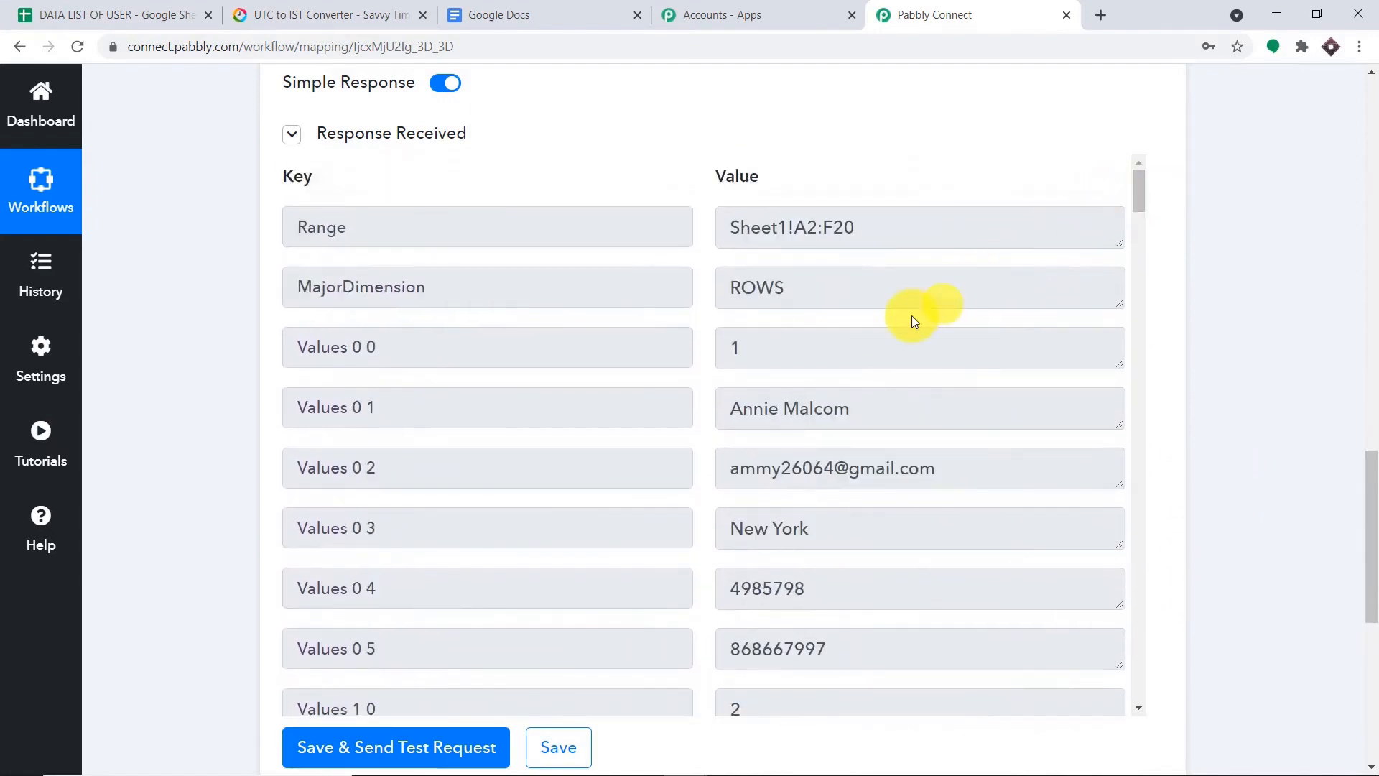
click(731, 347)
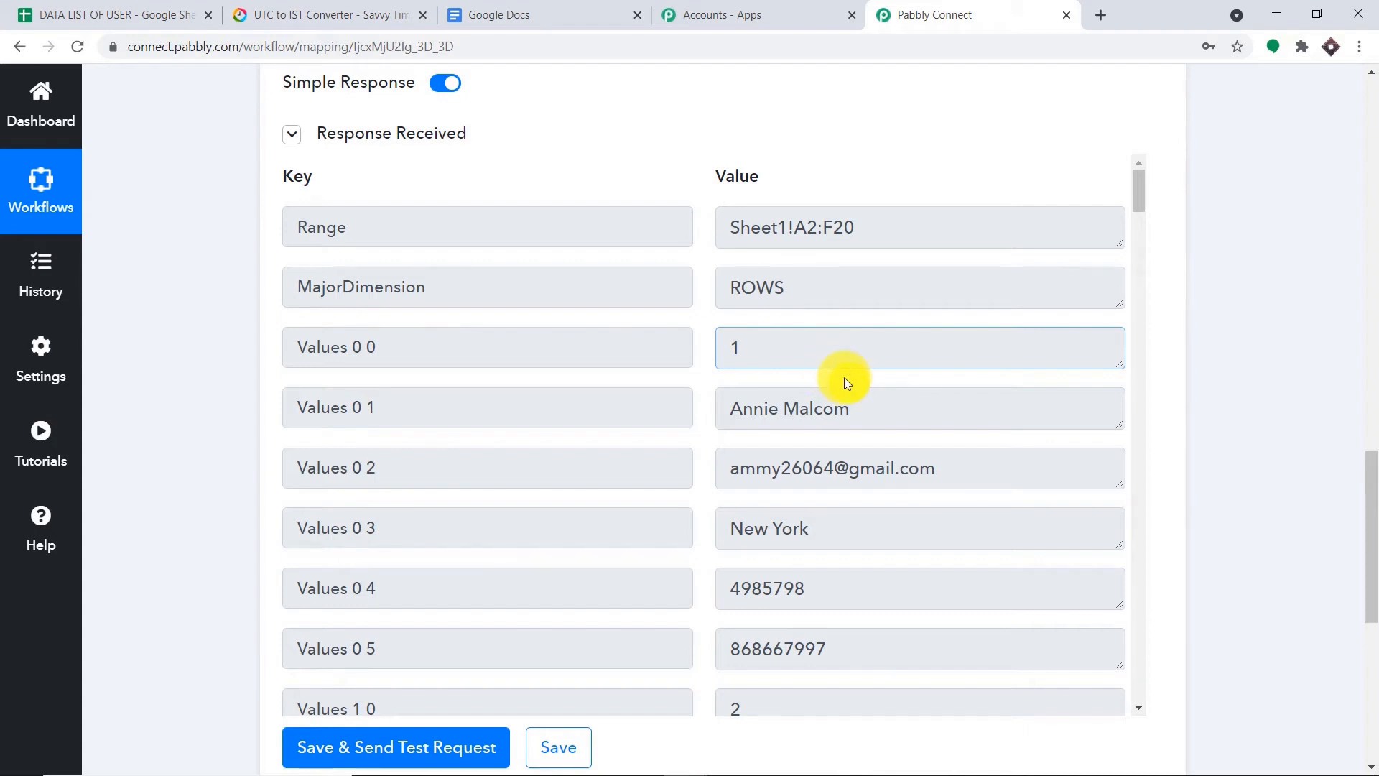
scroll(843, 377, down, 1)
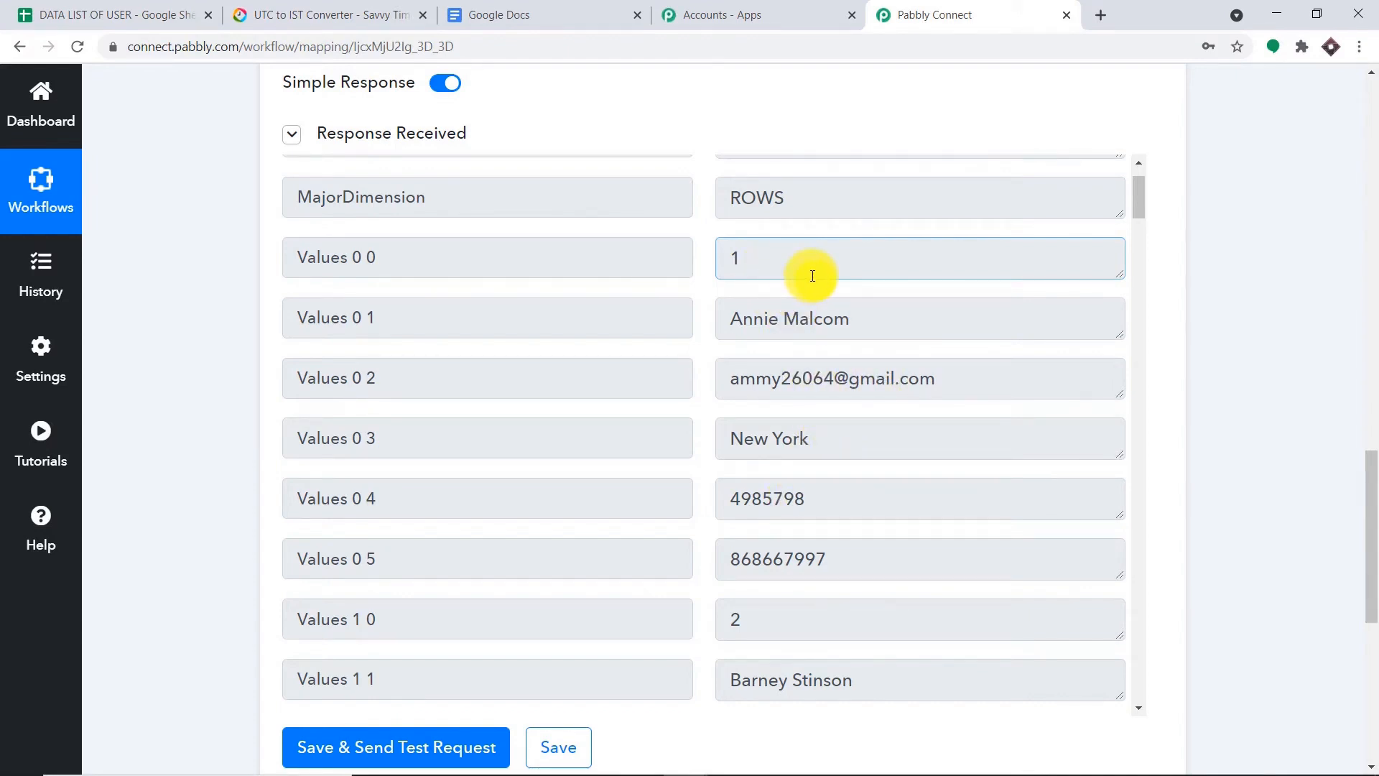
click(867, 544)
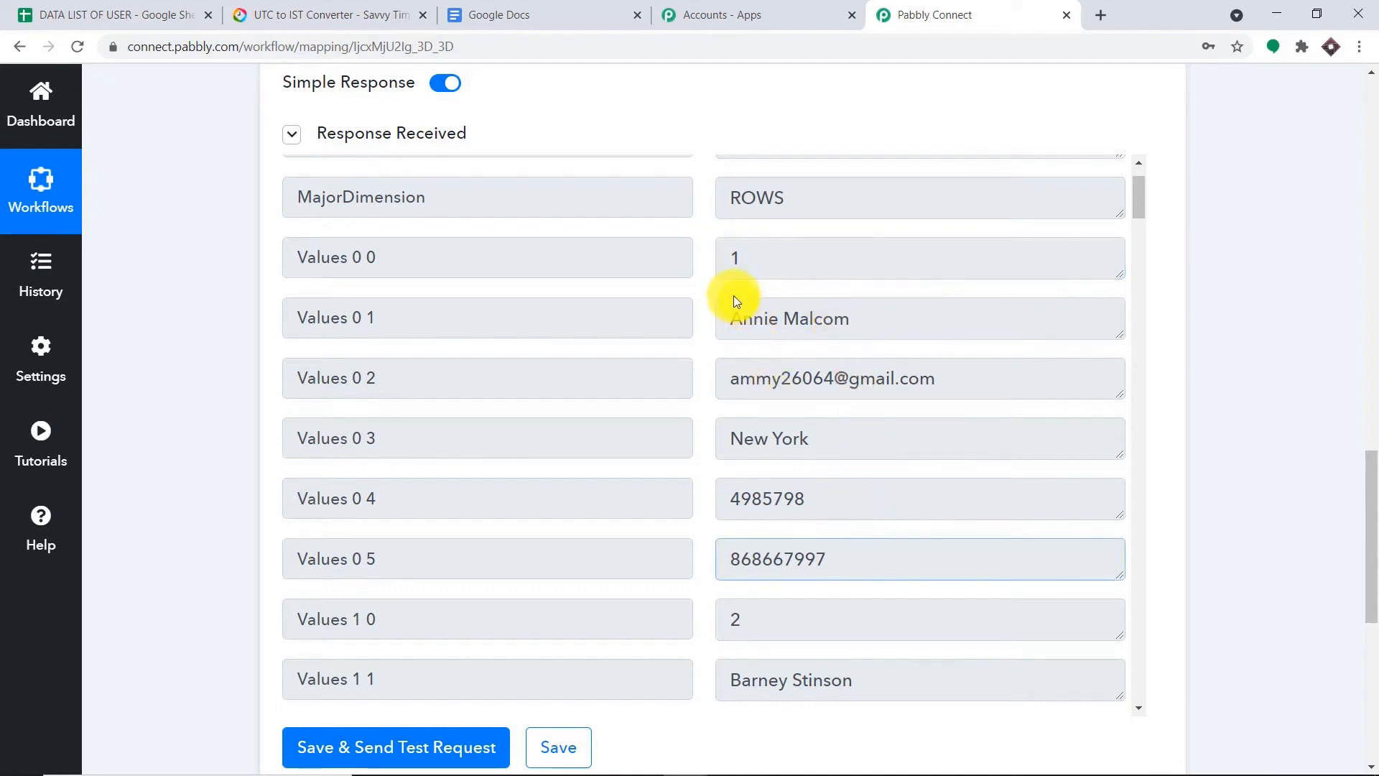
scroll(736, 292, up, 2)
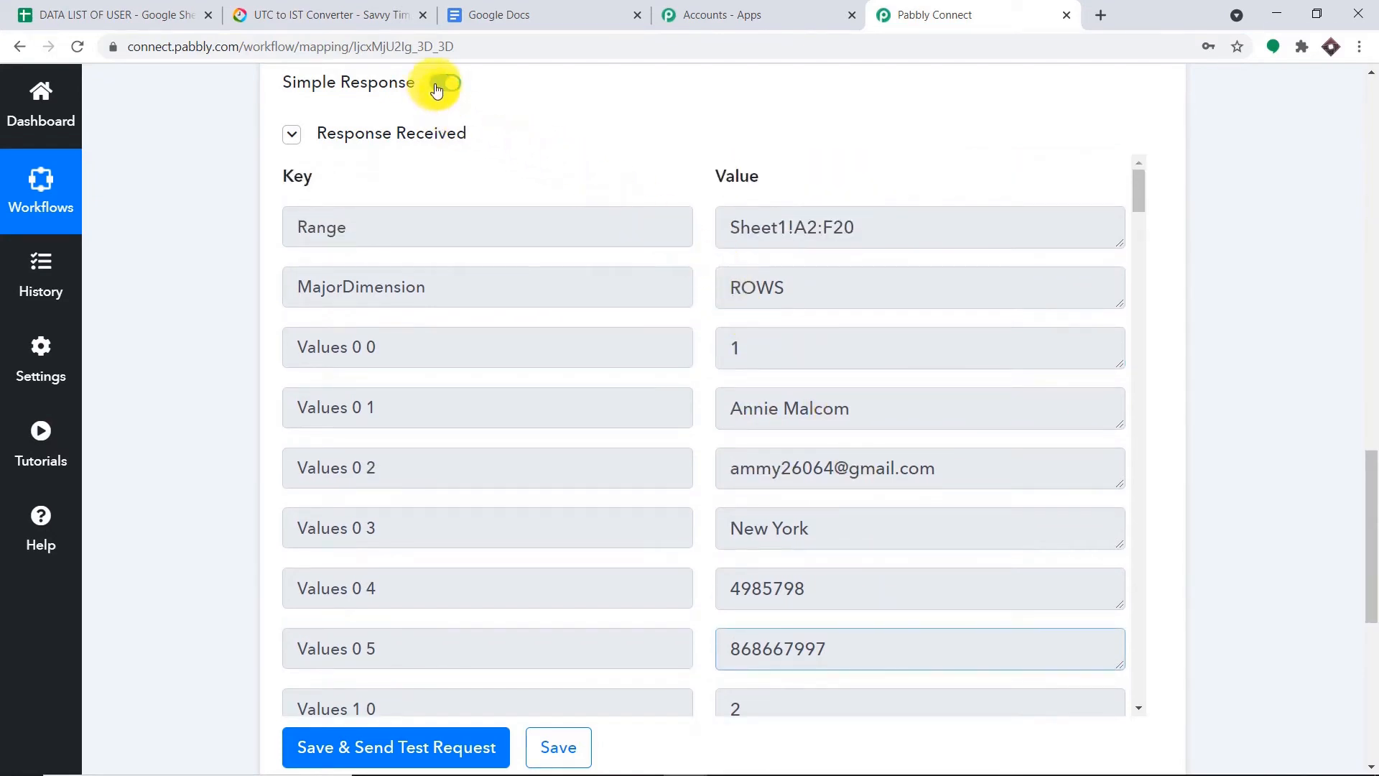
- Turn off the simplified response and rerun the test to show the raw JSON values
click(436, 86)
scroll(510, 259, down, 4)
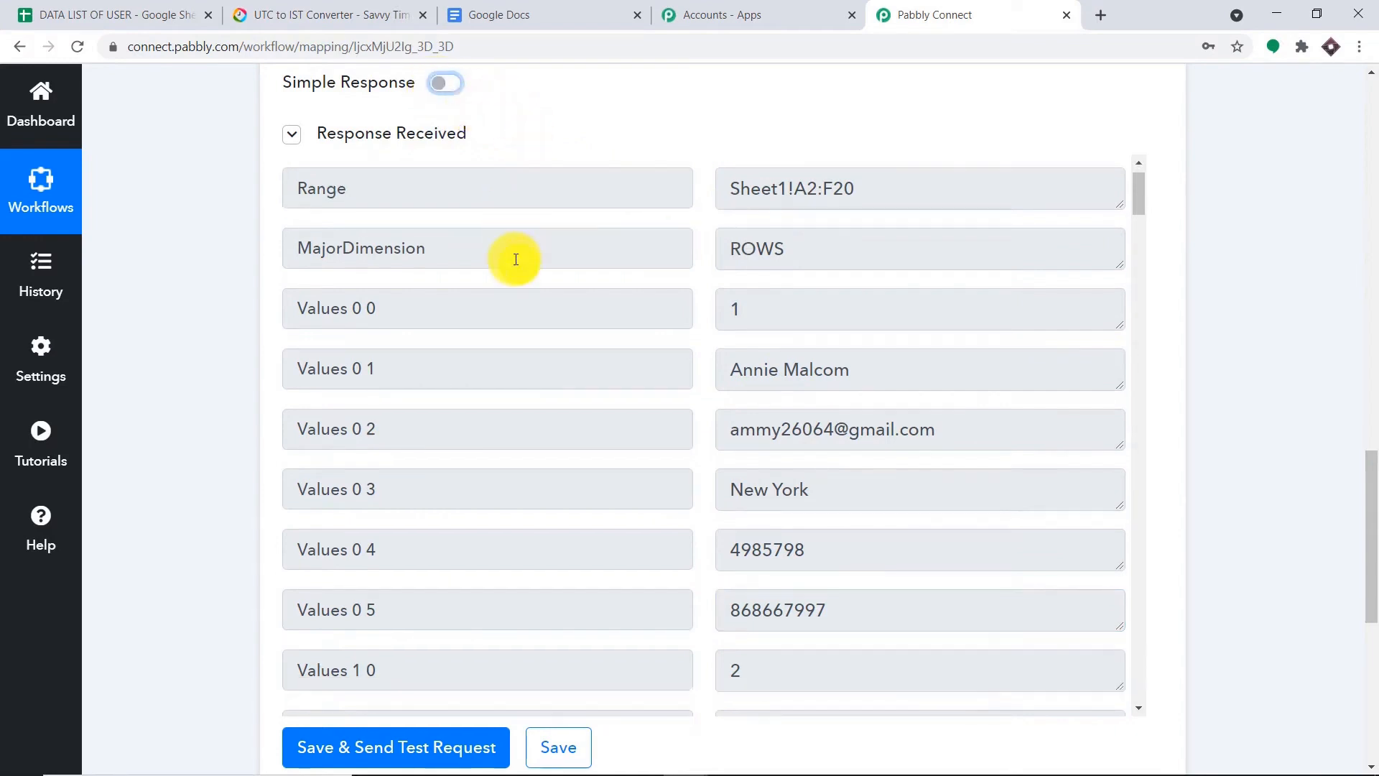
click(393, 752)
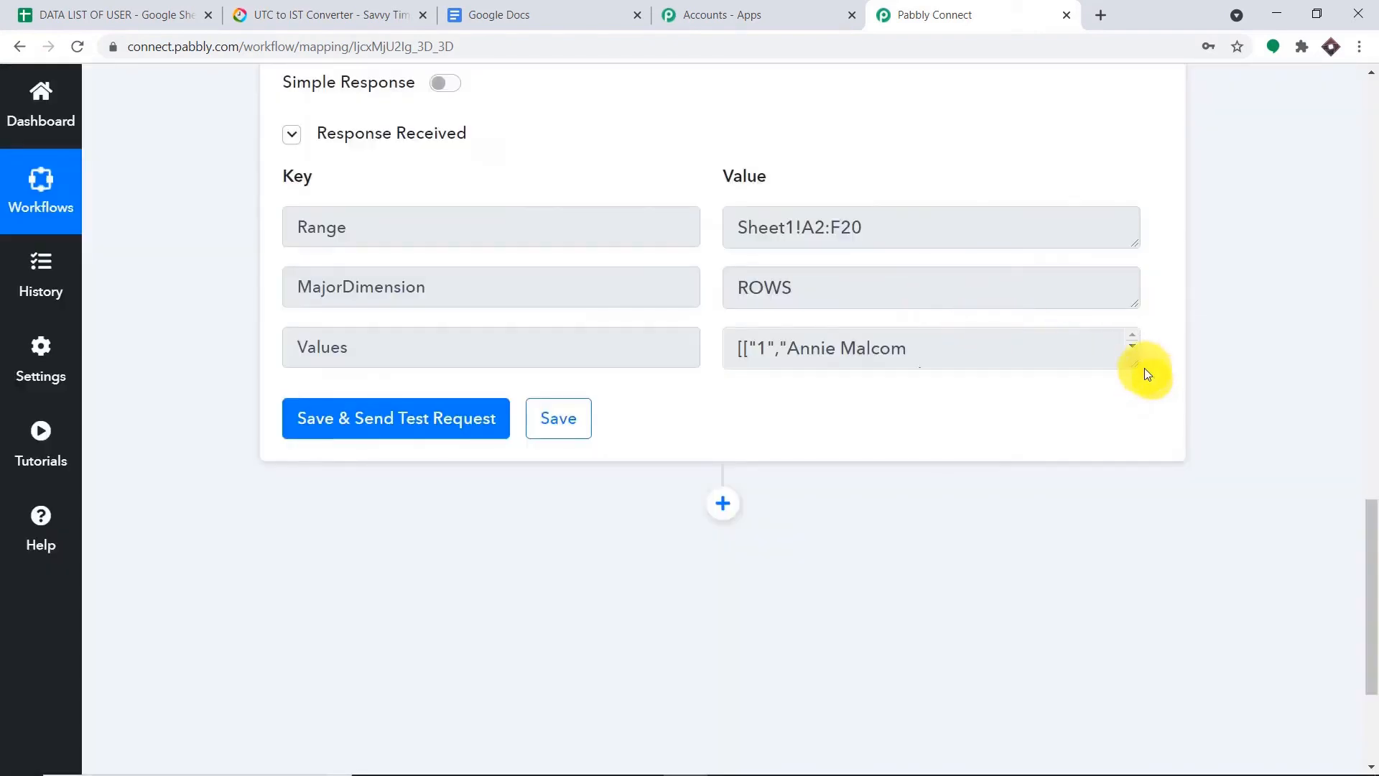
drag(1136, 363, 1136, 692)
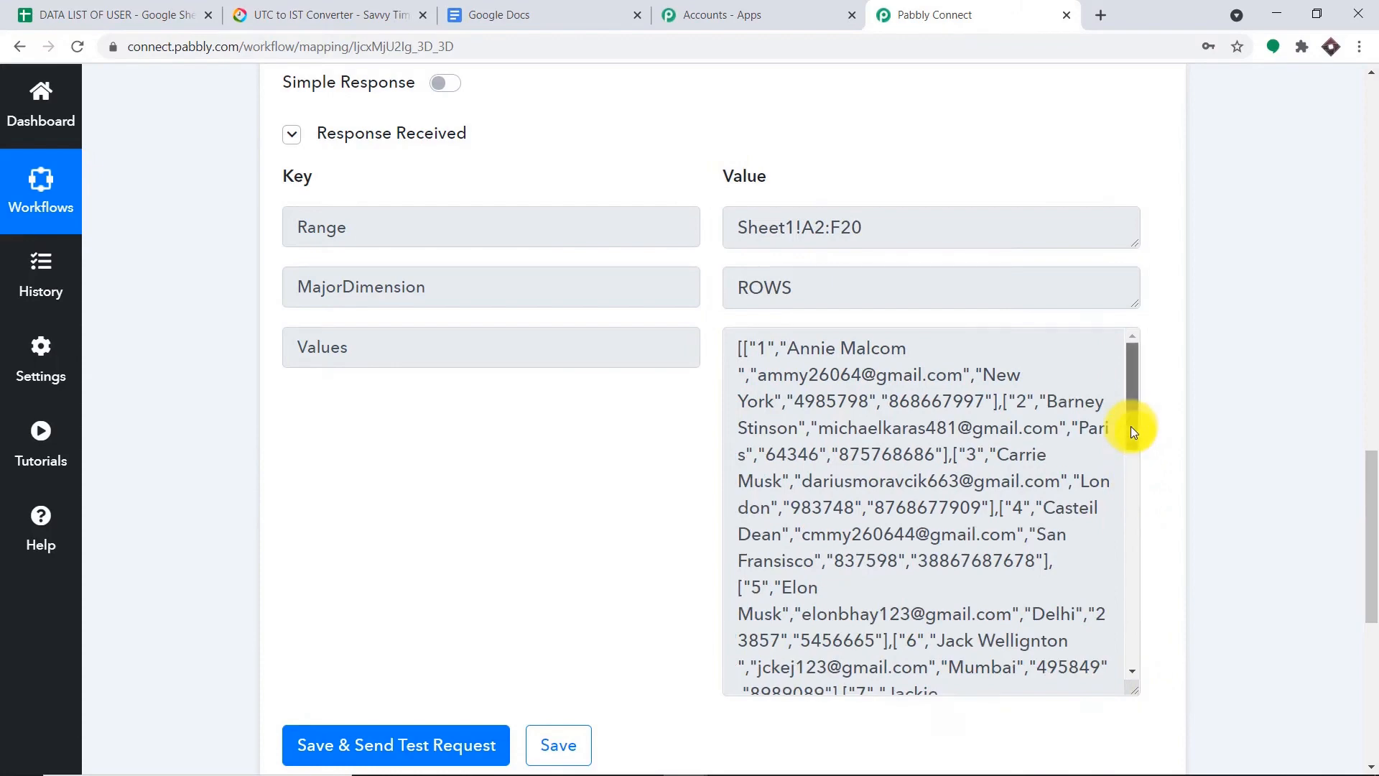
drag(1132, 427, 1106, 407)
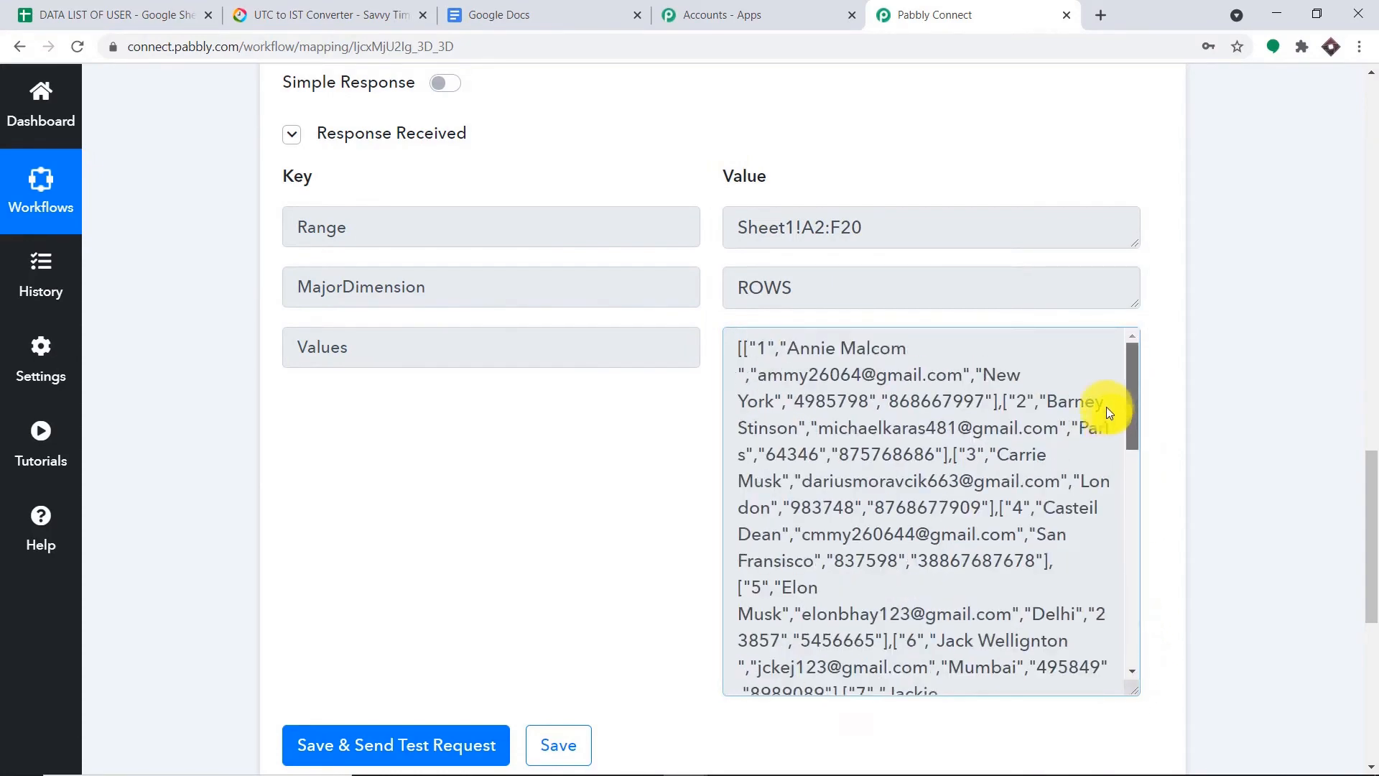
- Review the raw row values, then add a new action step below Get Row(s)
triple_click(884, 345)
scroll(979, 591, down, 5)
scroll(985, 529, up, 5)
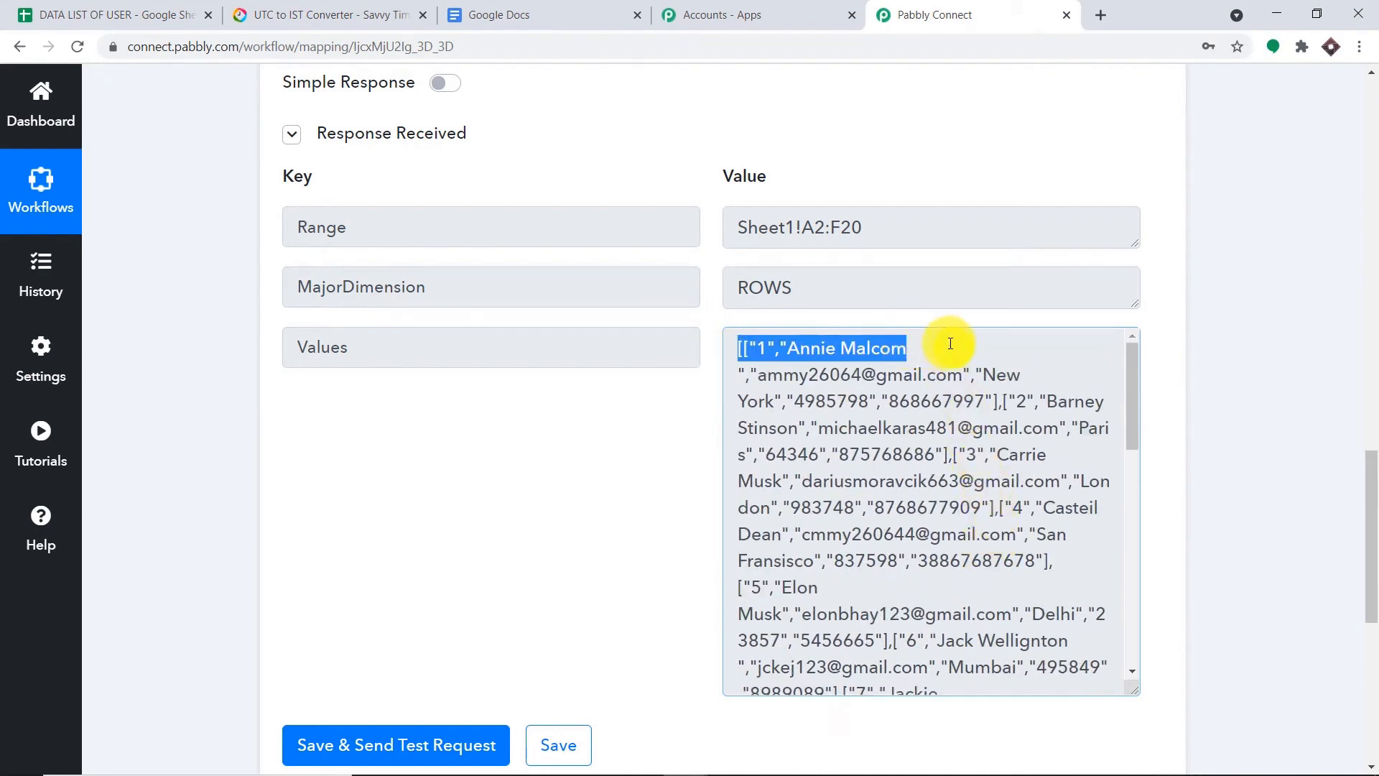
click(1246, 340)
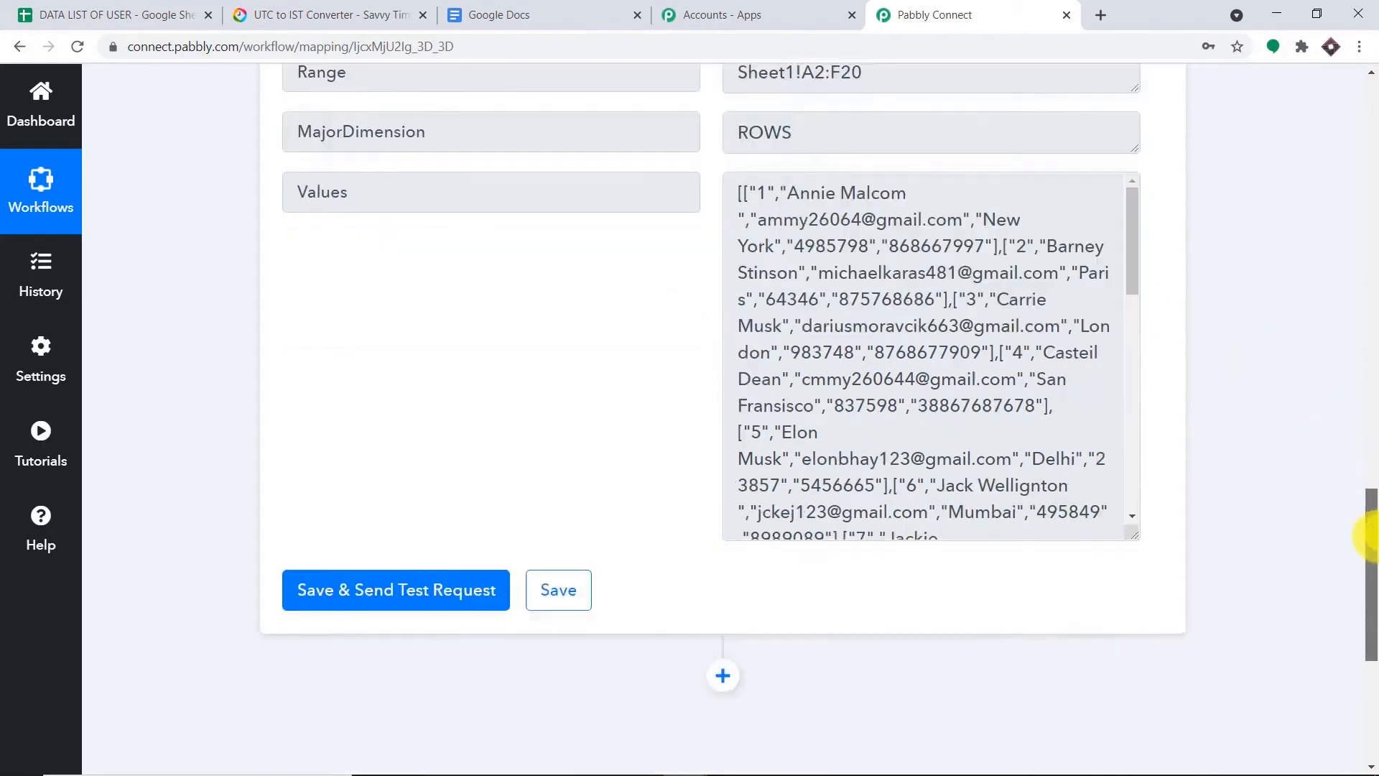
drag(1367, 462, 1372, 564)
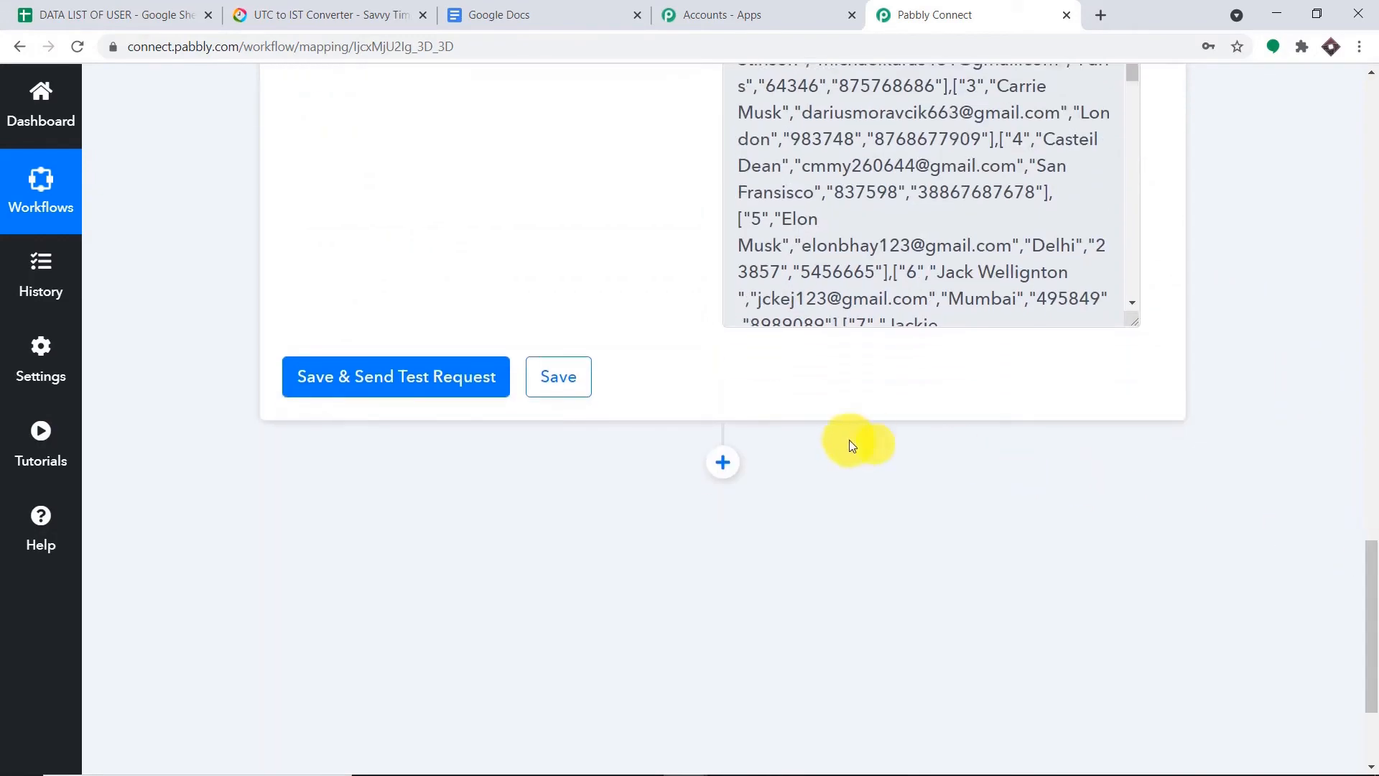
click(721, 464)
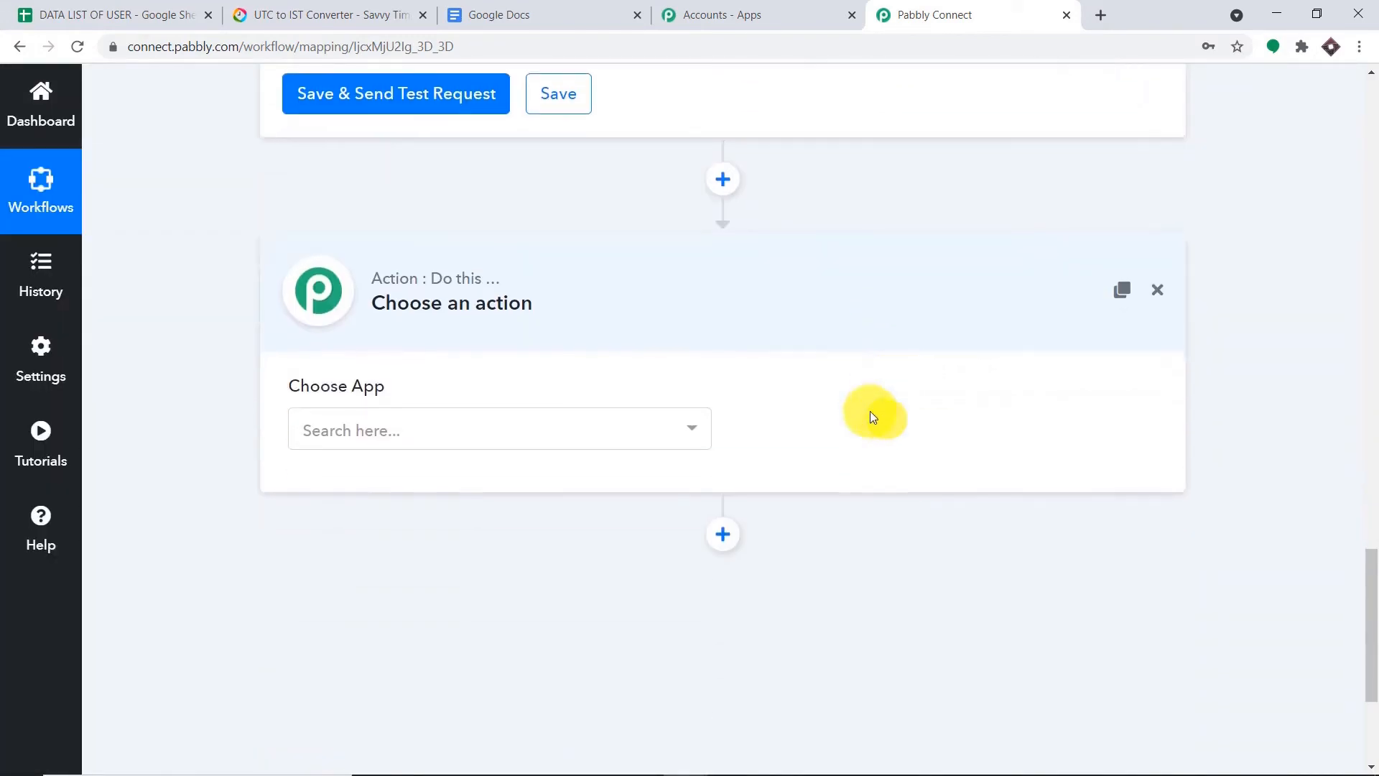
- Make the new step an Iterator by Pabbly over 2. Values [] and send a test request
click(503, 363)
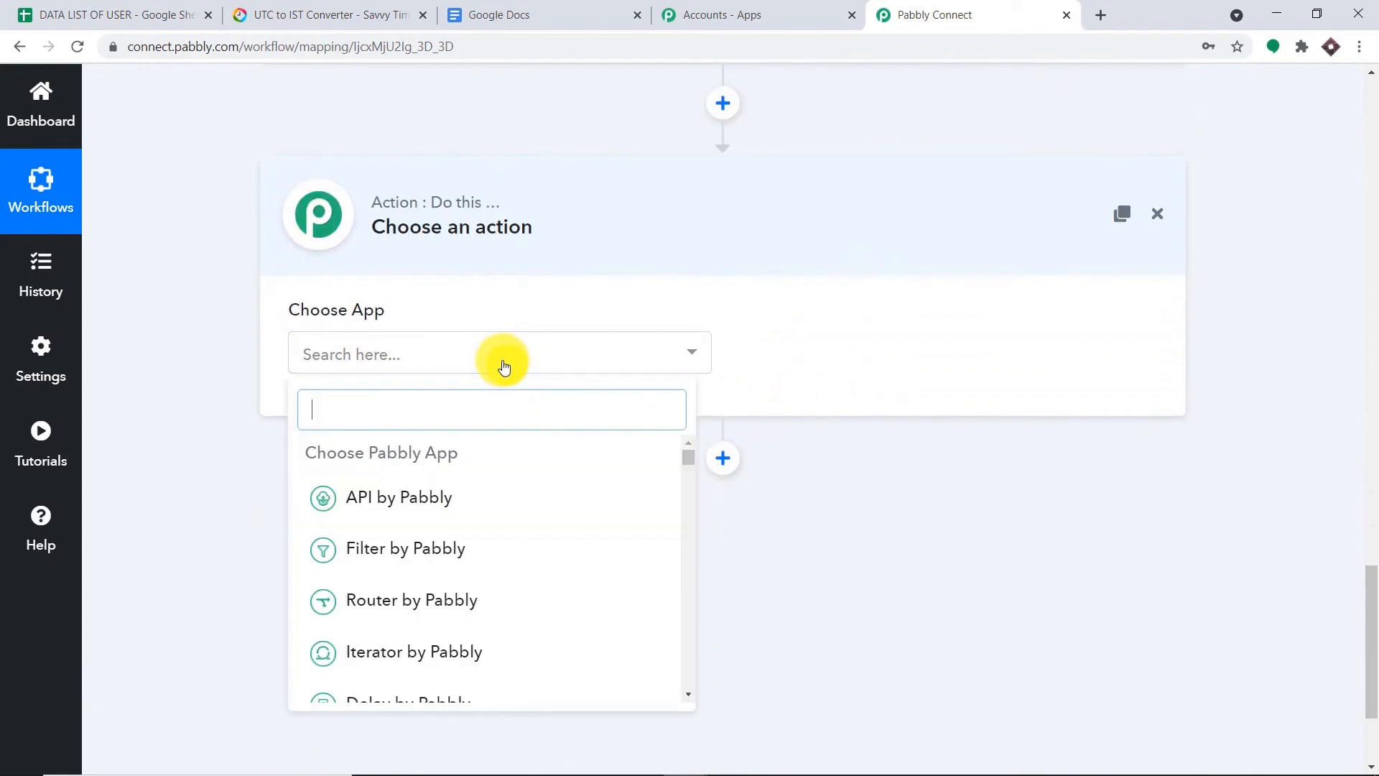
text(iter)
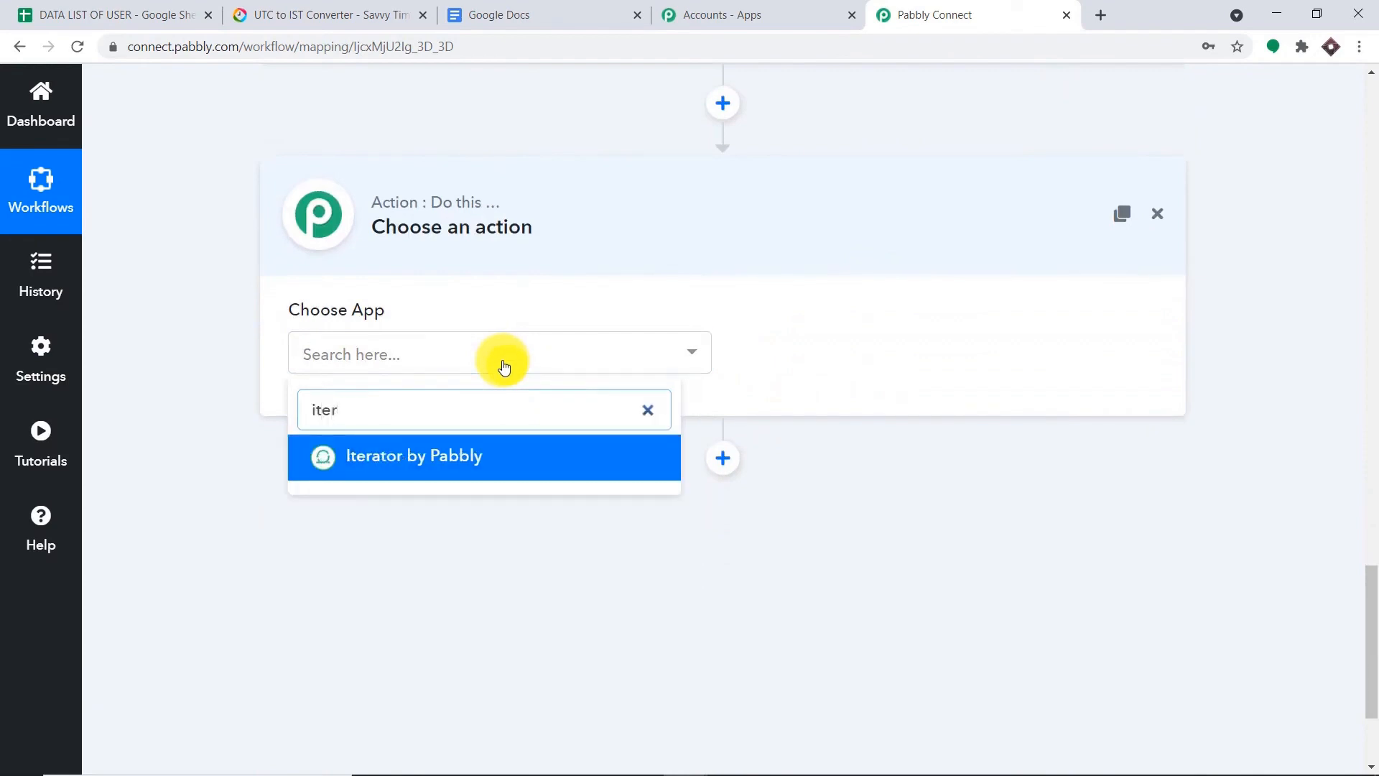
click(508, 453)
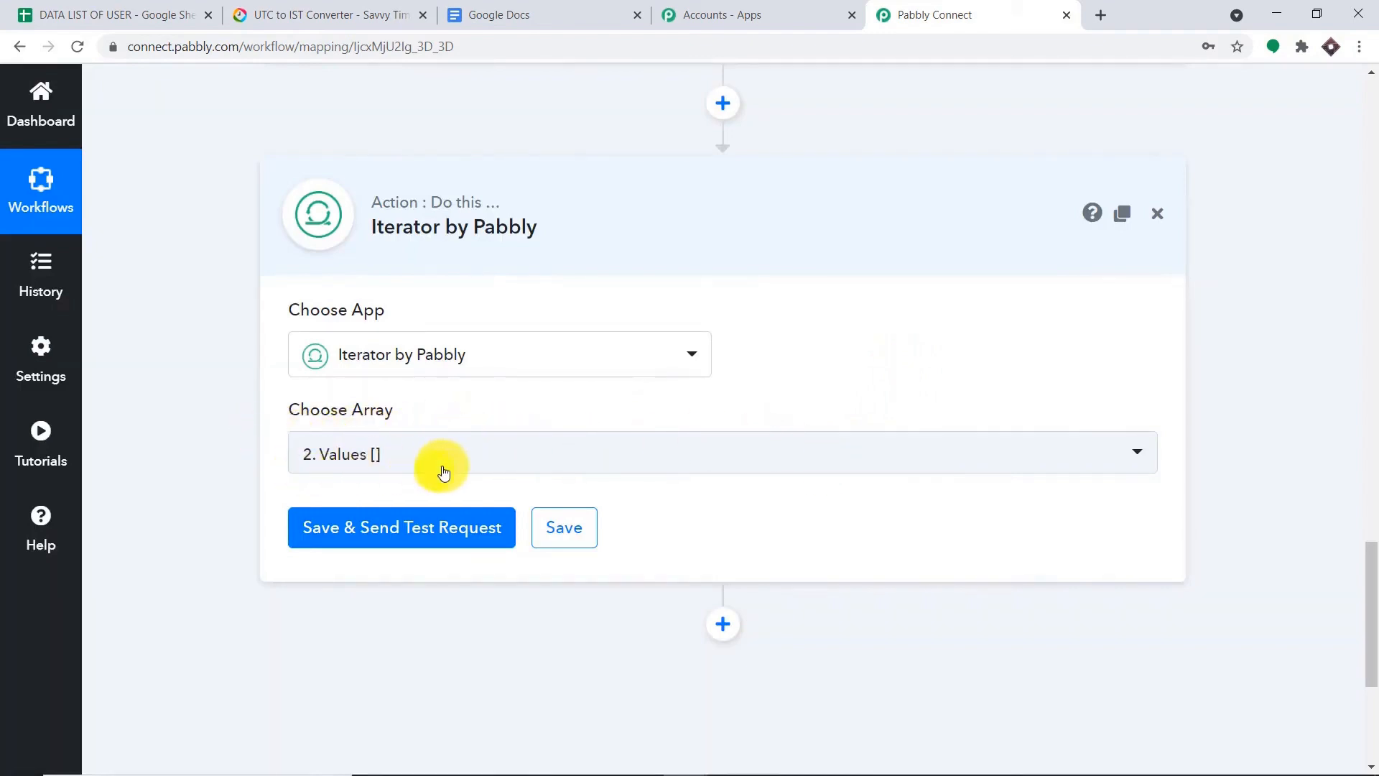
scroll(714, 415, up, 7)
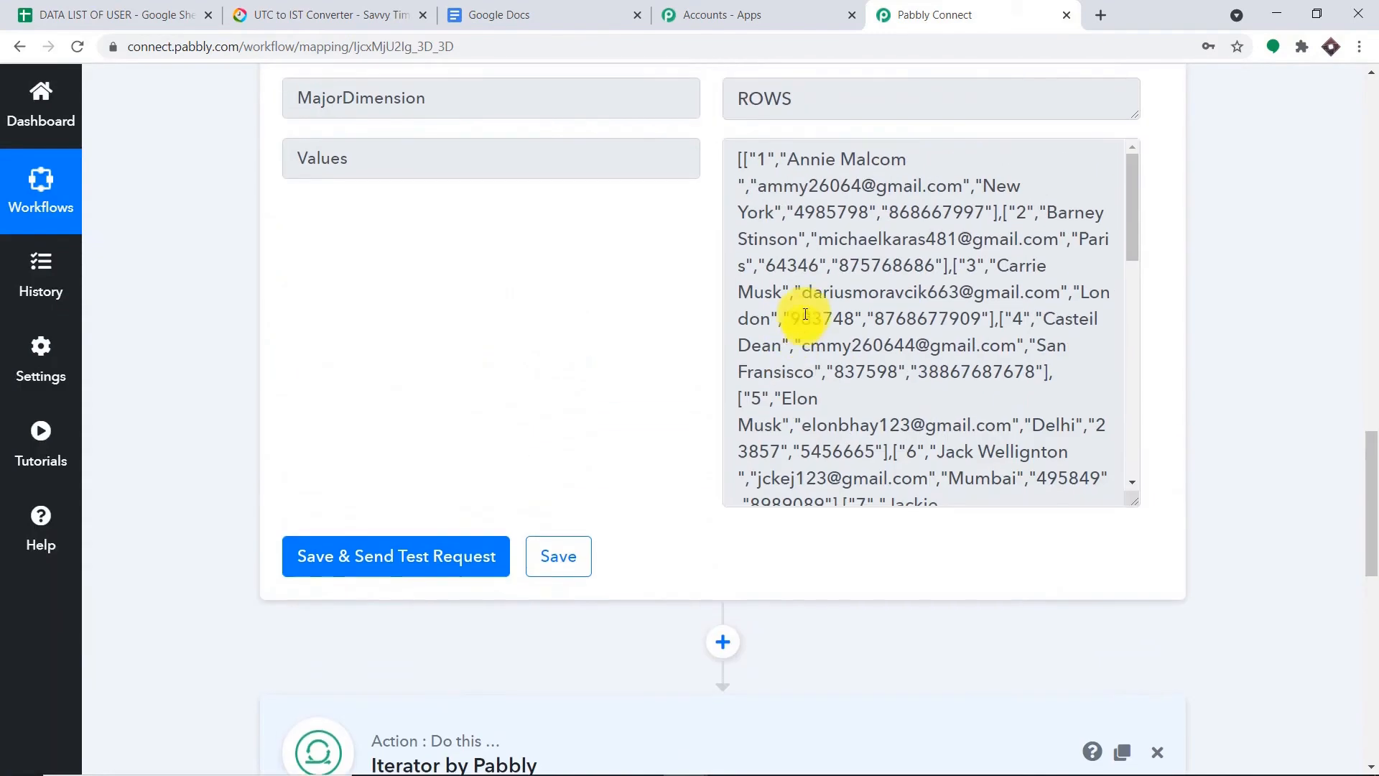
drag(739, 157, 1071, 512)
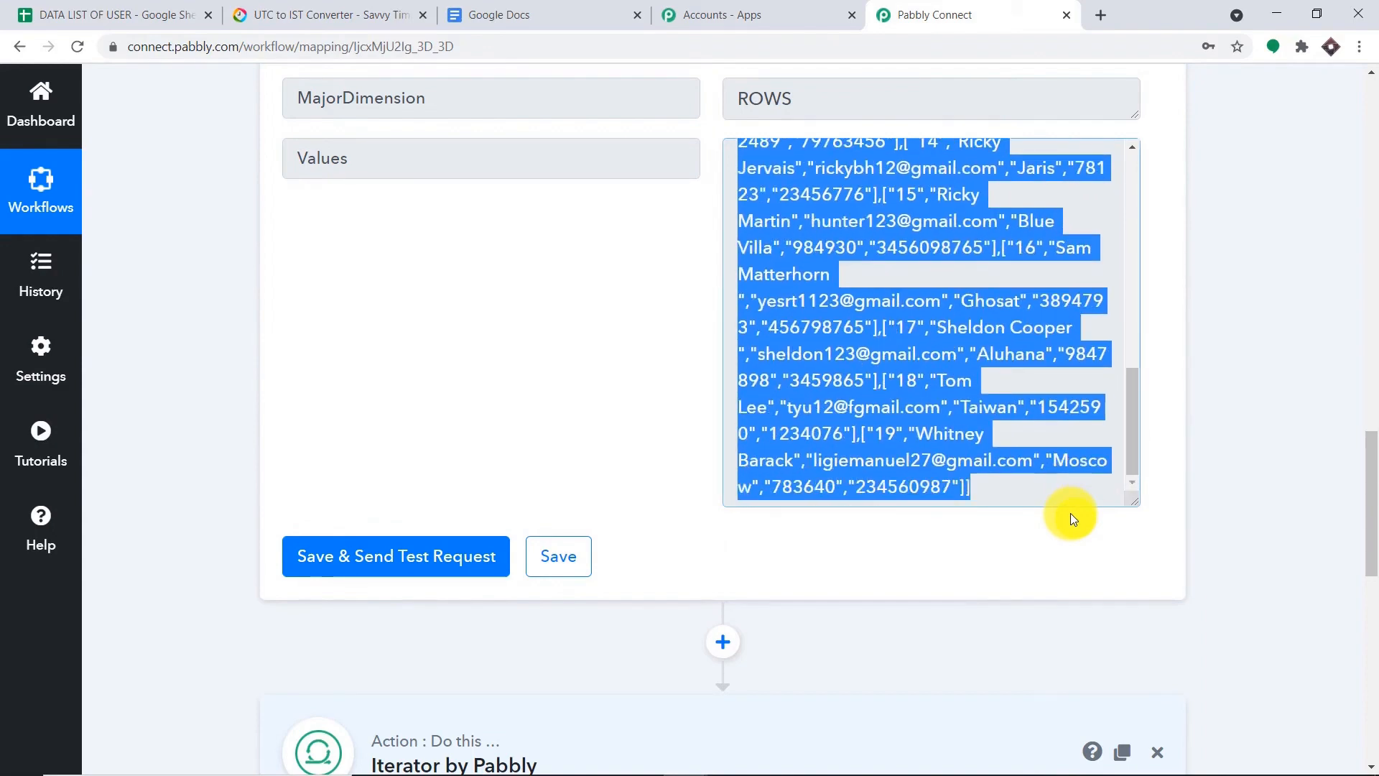
scroll(911, 597, down, 5)
scroll(865, 577, down, 4)
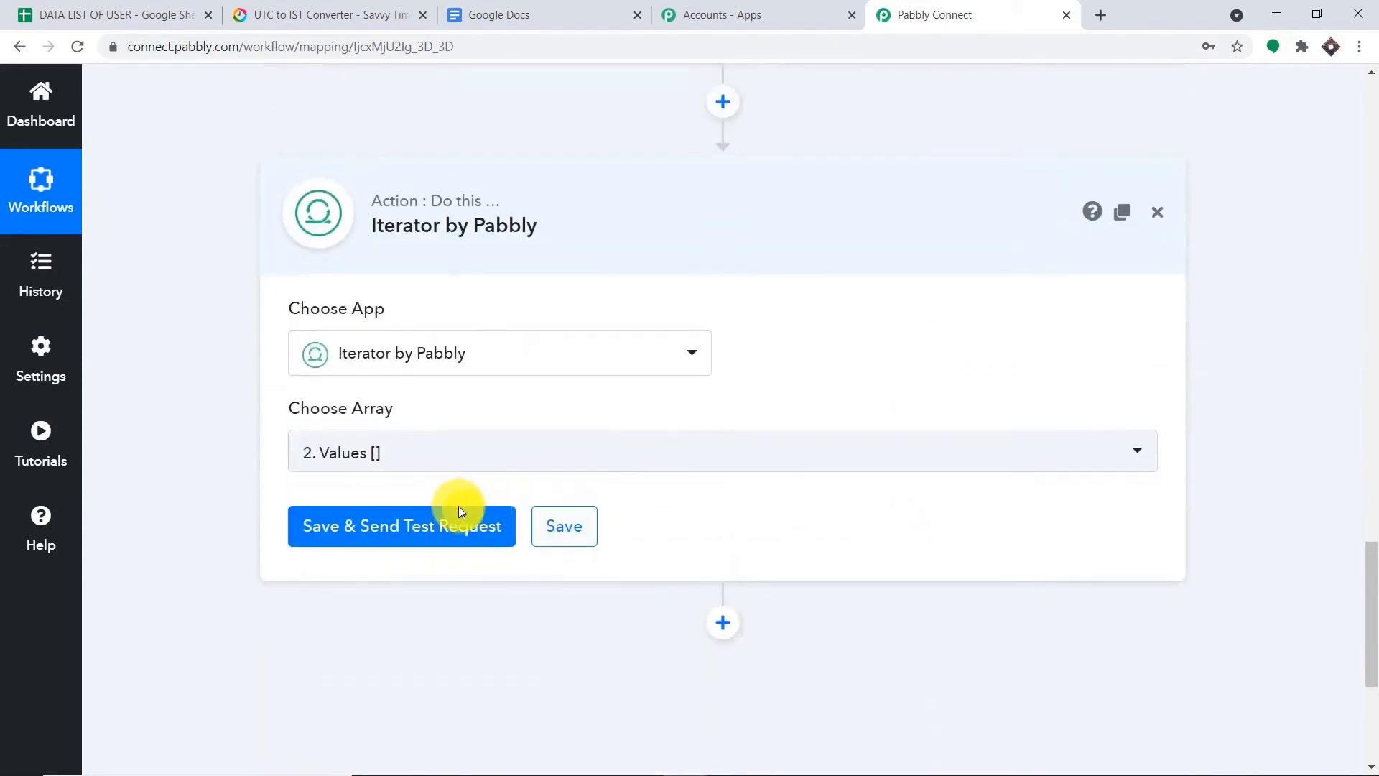
click(466, 440)
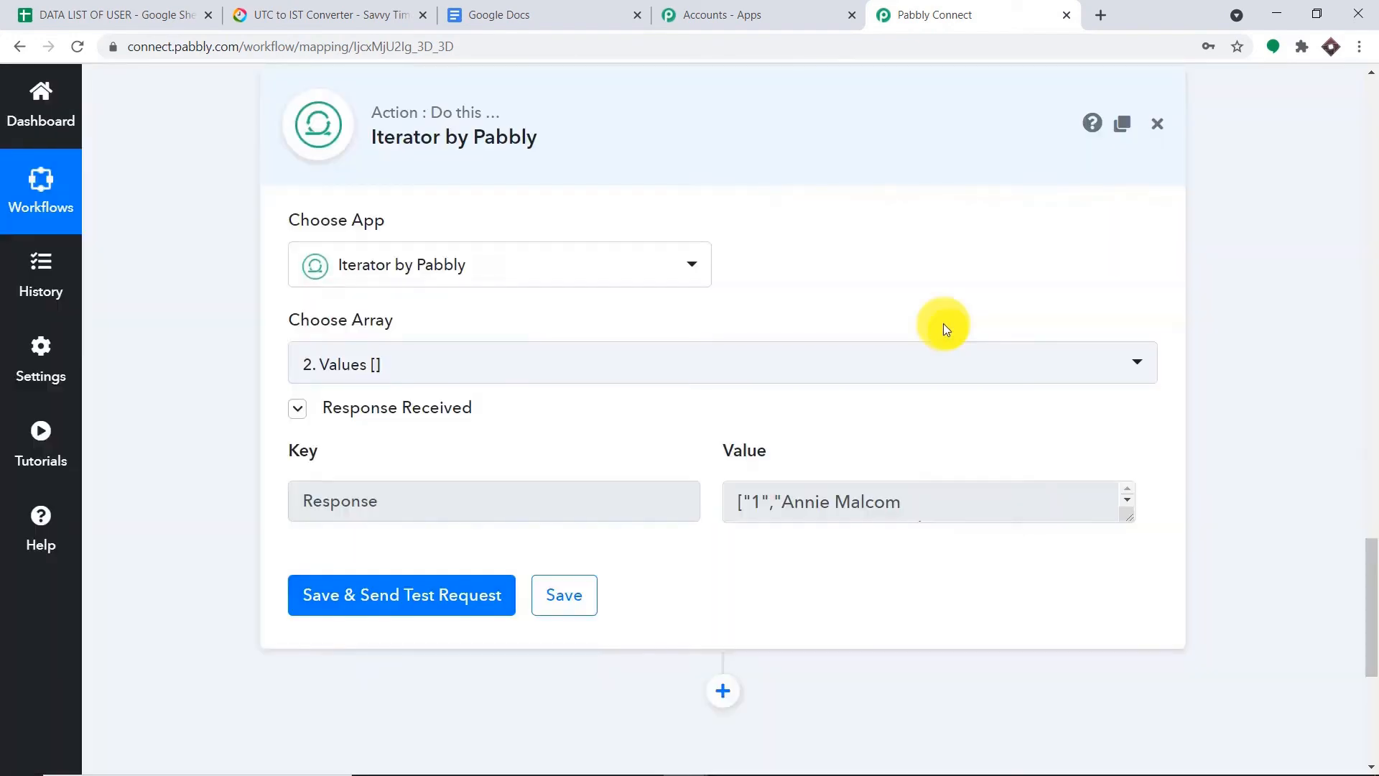
- Inspect the first user's row in the test response, then switch to the DATA LIST OF USER sheet
drag(1130, 518, 1142, 635)
drag(1050, 563, 709, 505)
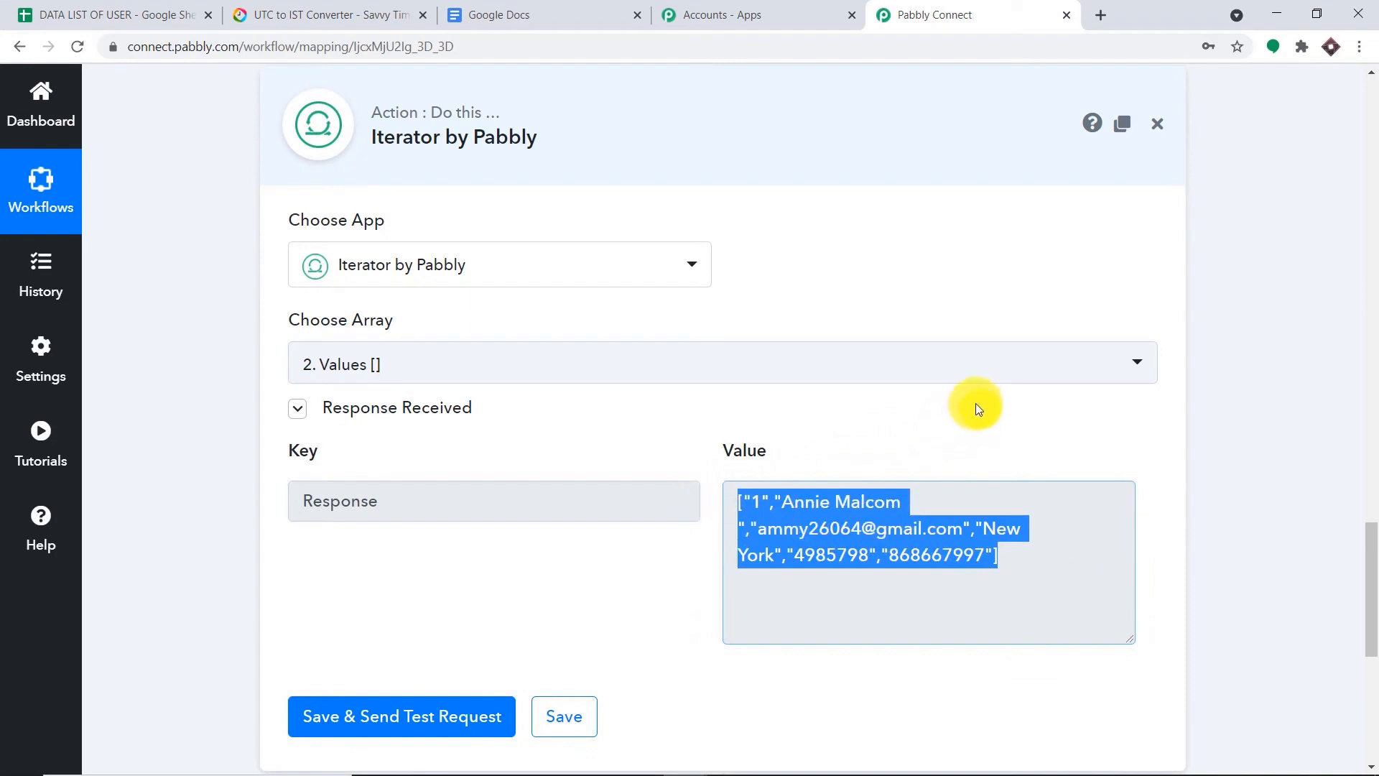
click(766, 495)
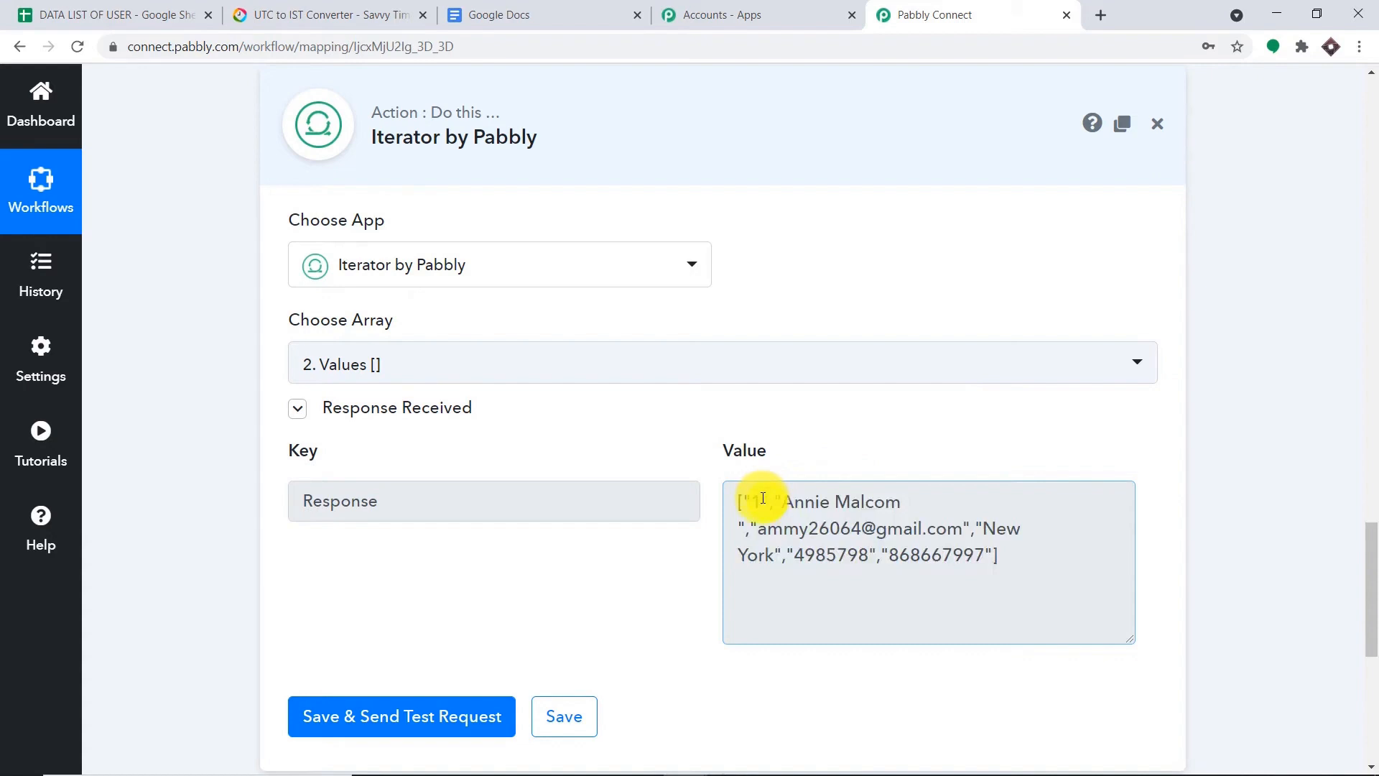
drag(819, 529, 999, 530)
click(766, 557)
drag(1006, 555, 722, 506)
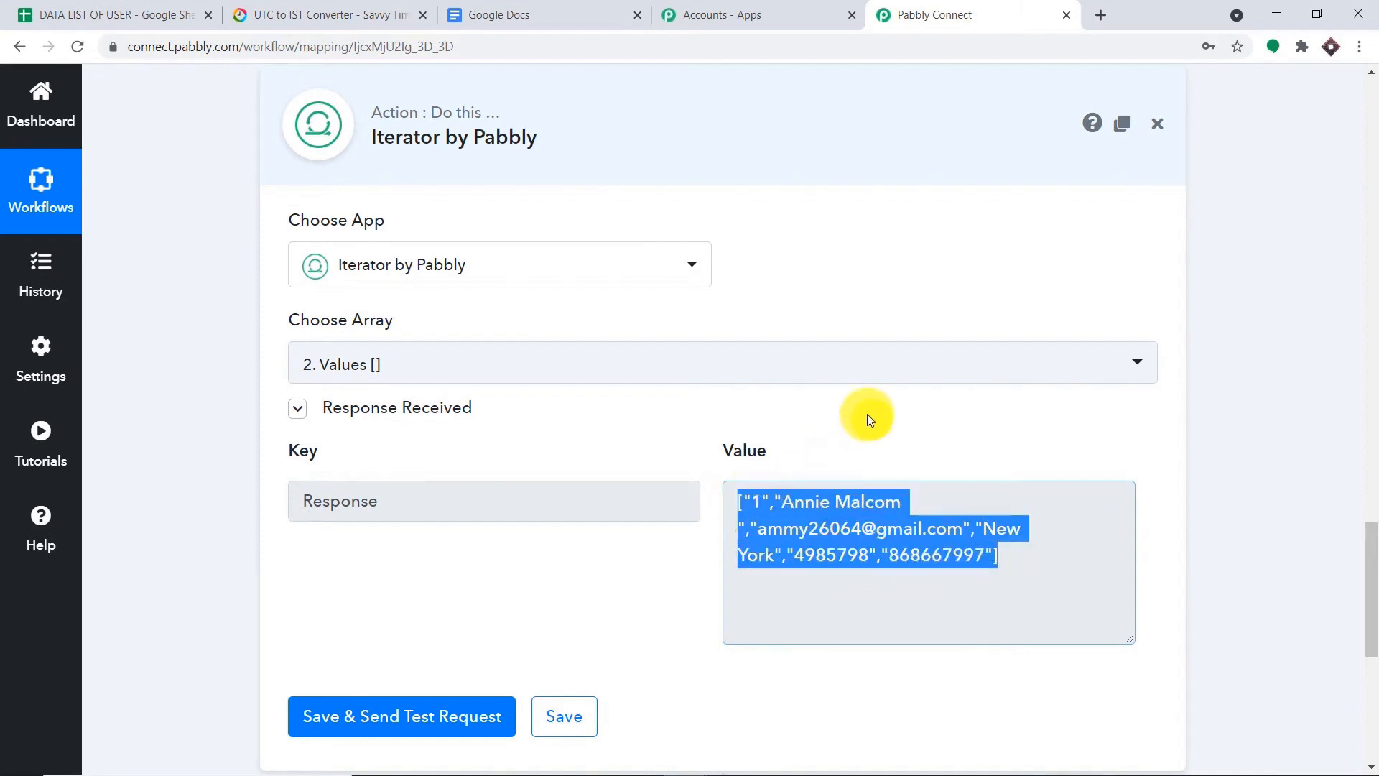
scroll(860, 415, up, 5)
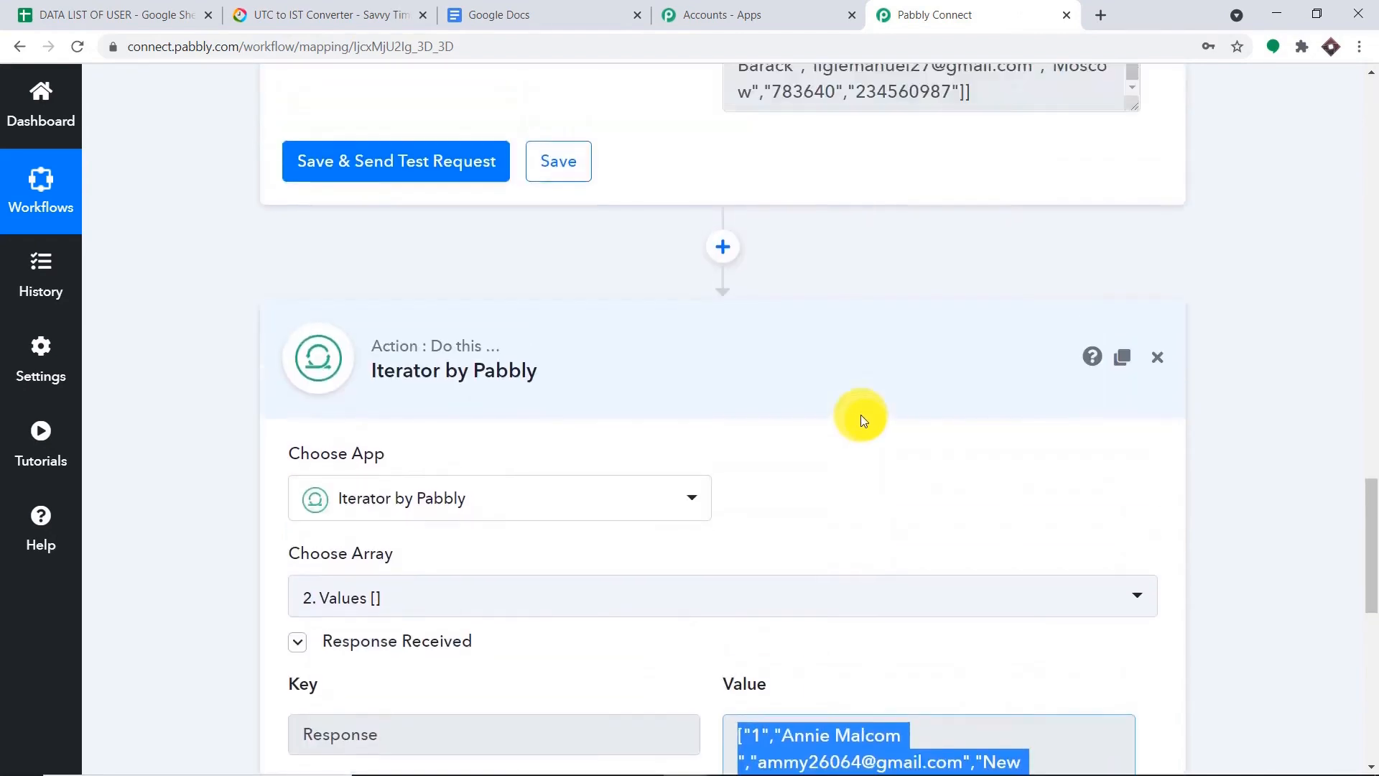
scroll(865, 429, down, 5)
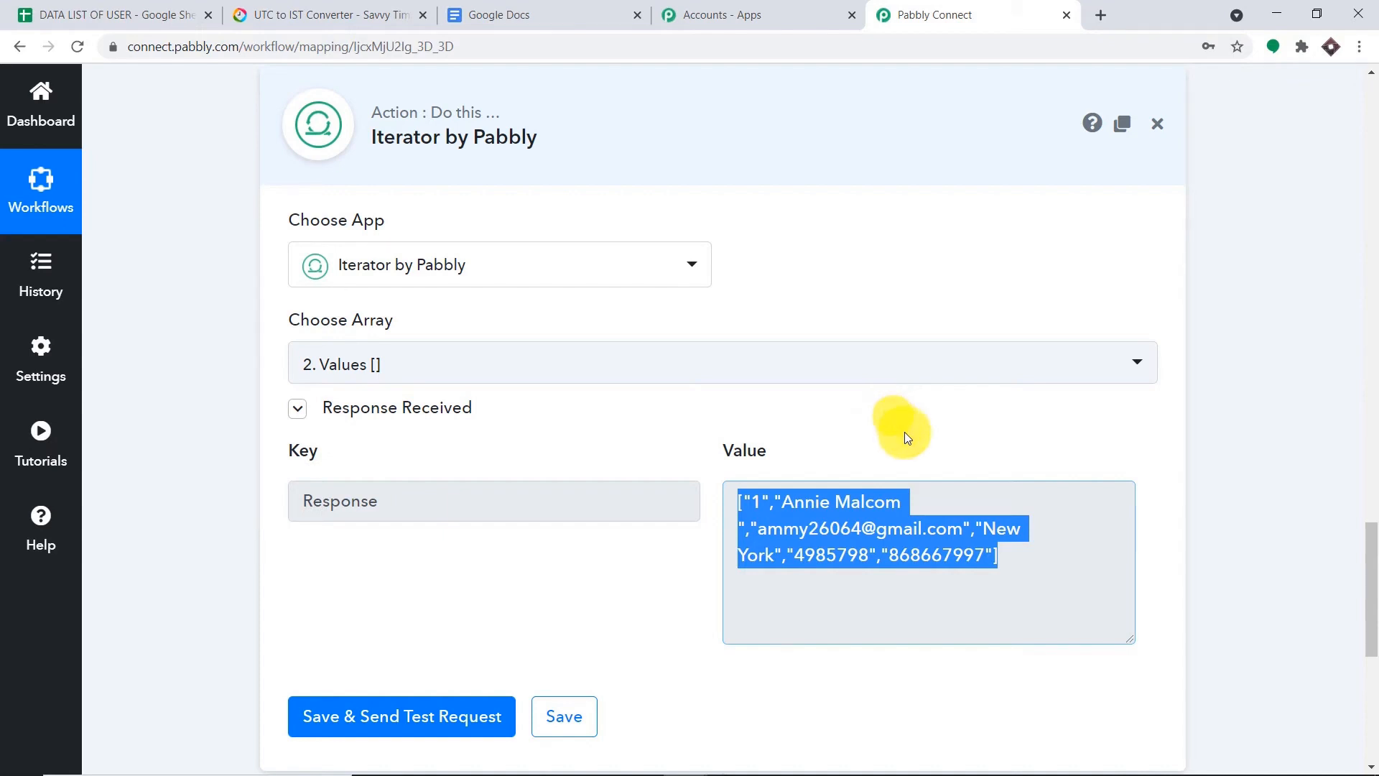
click(95, 9)
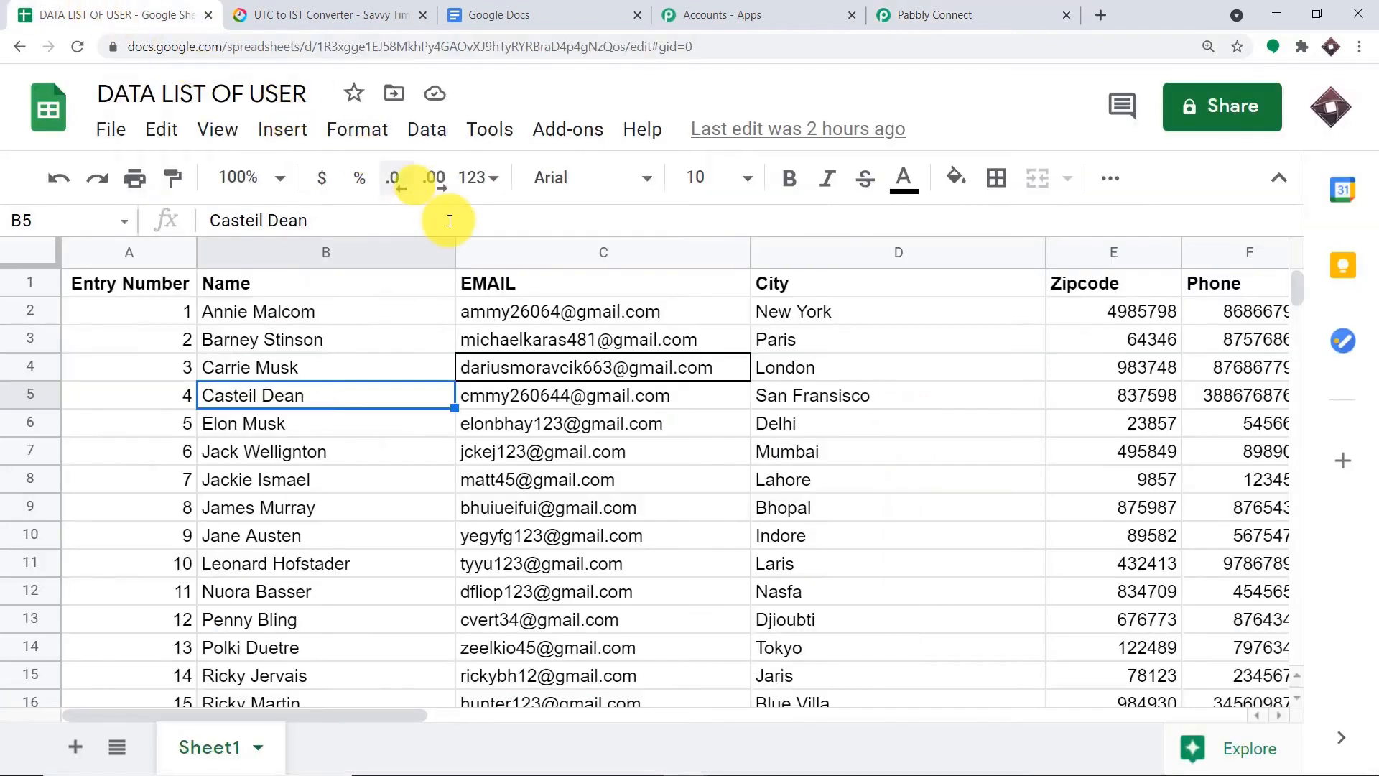
- Scroll the user rows to confirm the last entry, 19, sits in cell A20, then return to Pabbly Connect
click(287, 313)
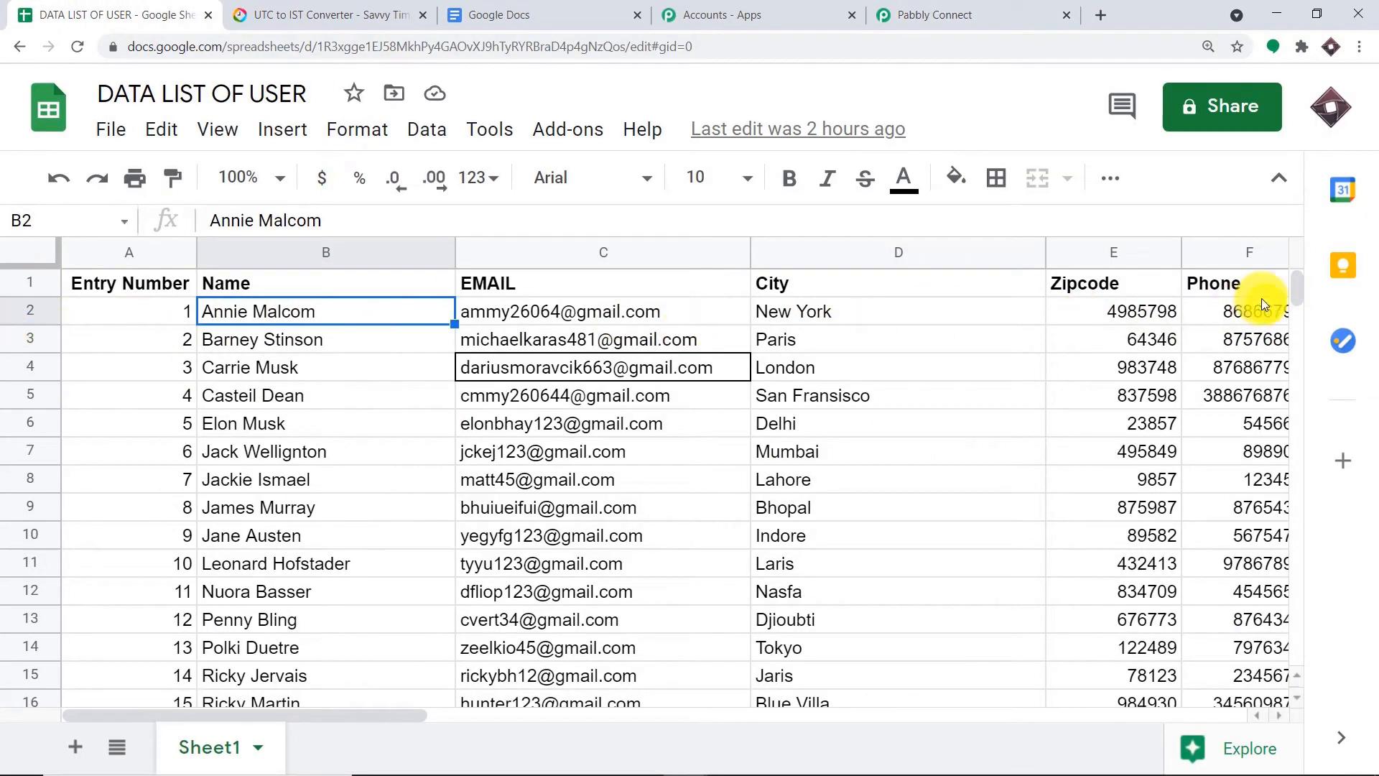
scroll(306, 399, down, 3)
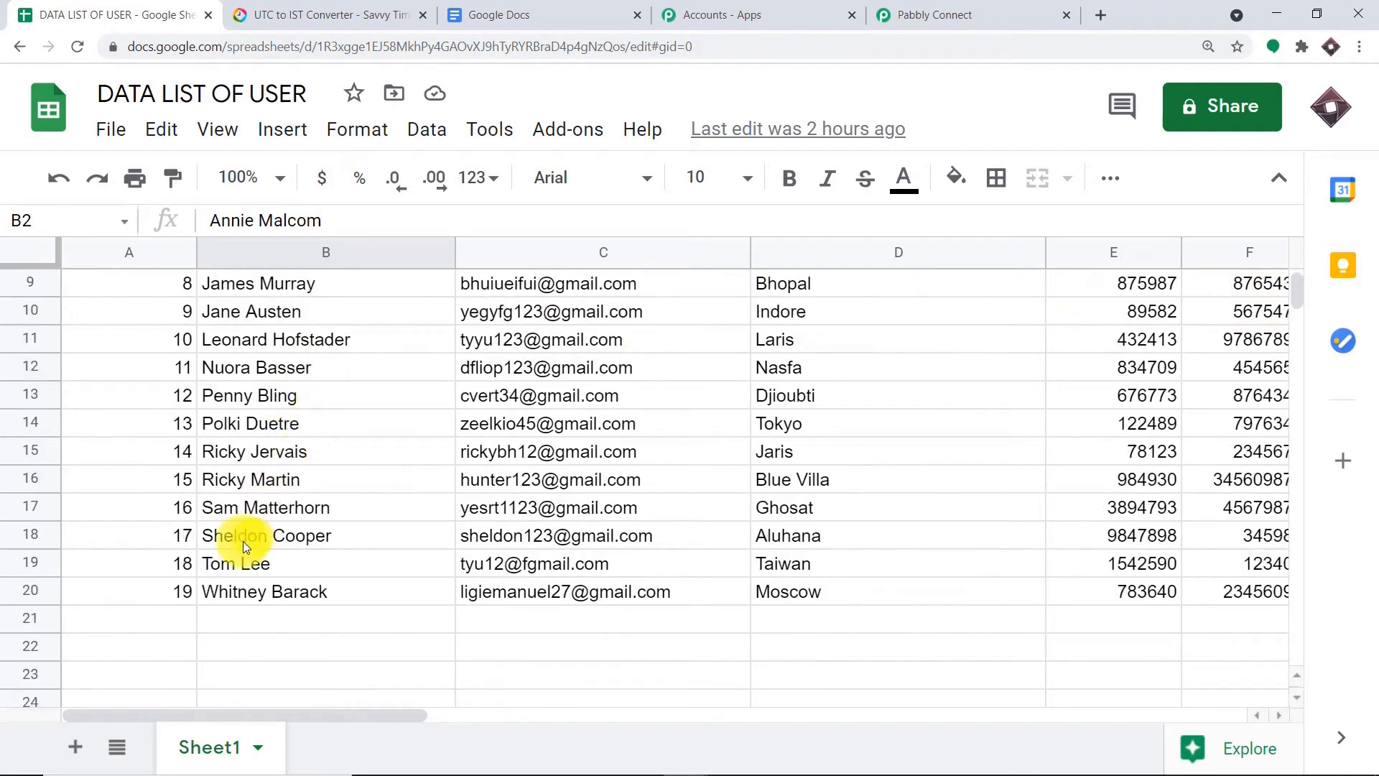
drag(181, 593, 1210, 583)
click(466, 660)
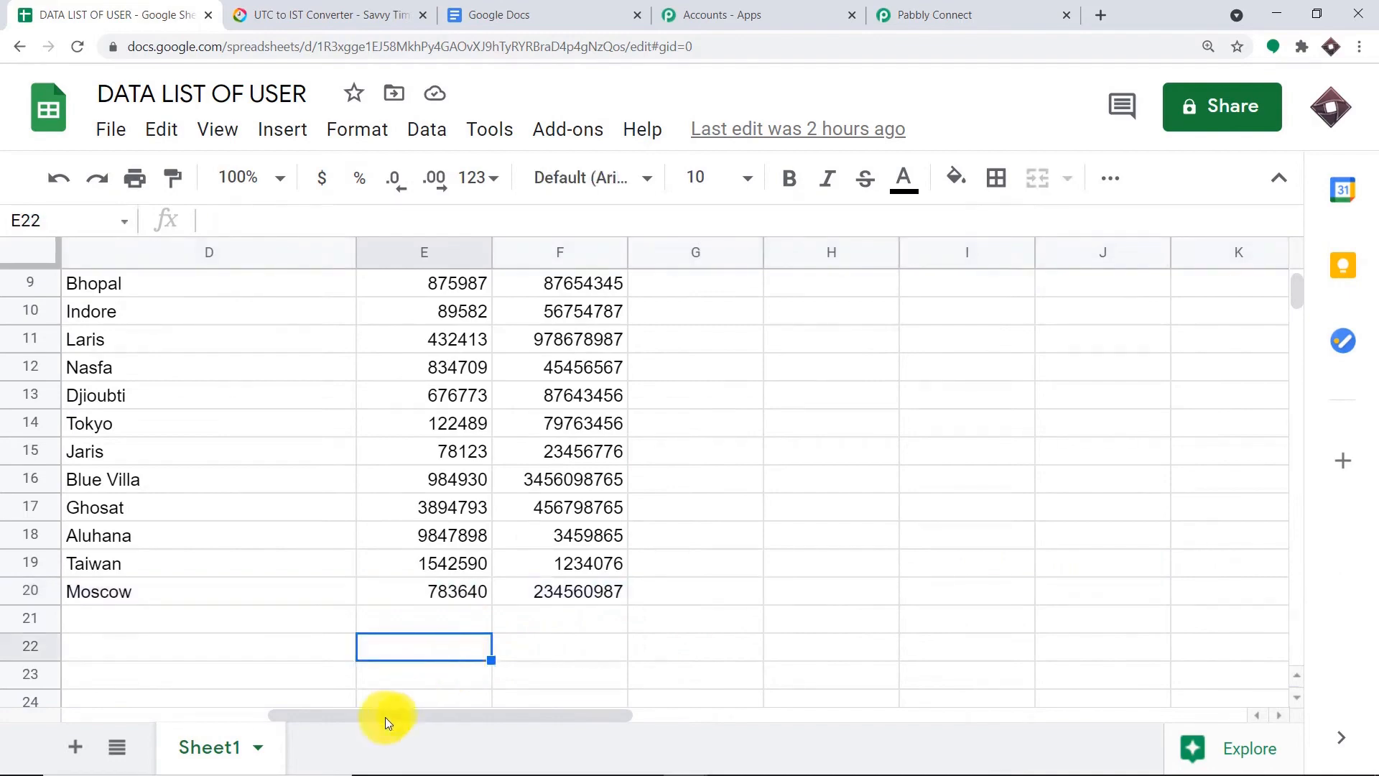
drag(385, 717, 71, 730)
click(139, 601)
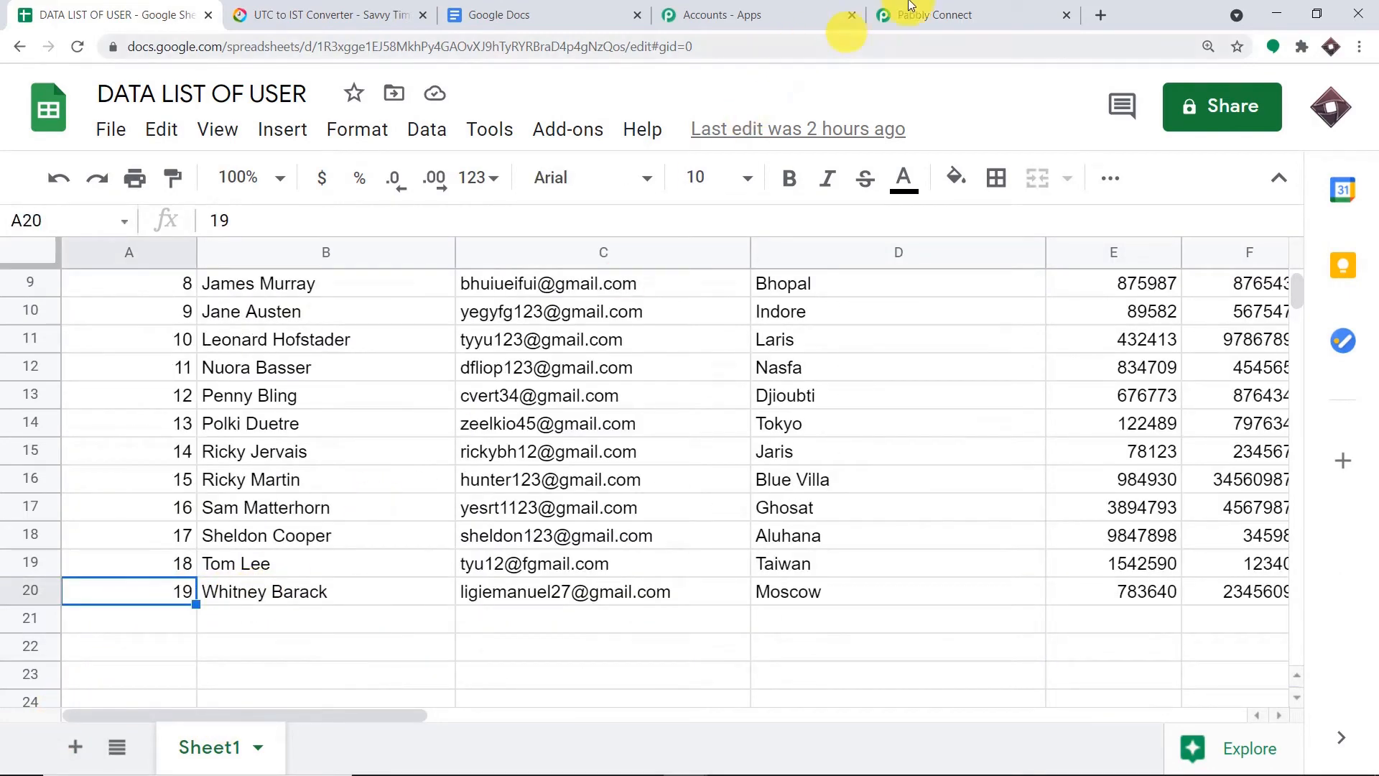
click(933, 15)
- Review the JSON Extractor step's response values
click(1218, 451)
scroll(1163, 443, down, 2)
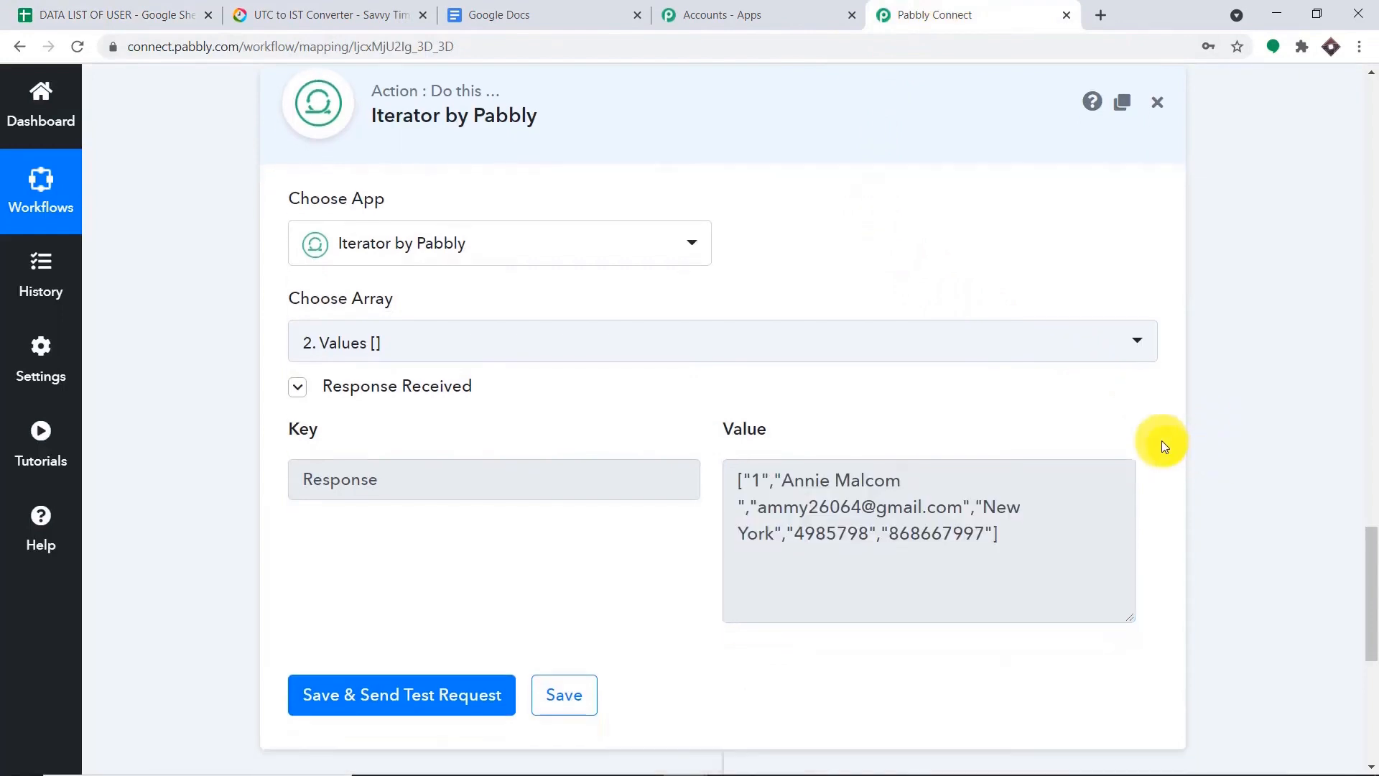
drag(1030, 387, 738, 324)
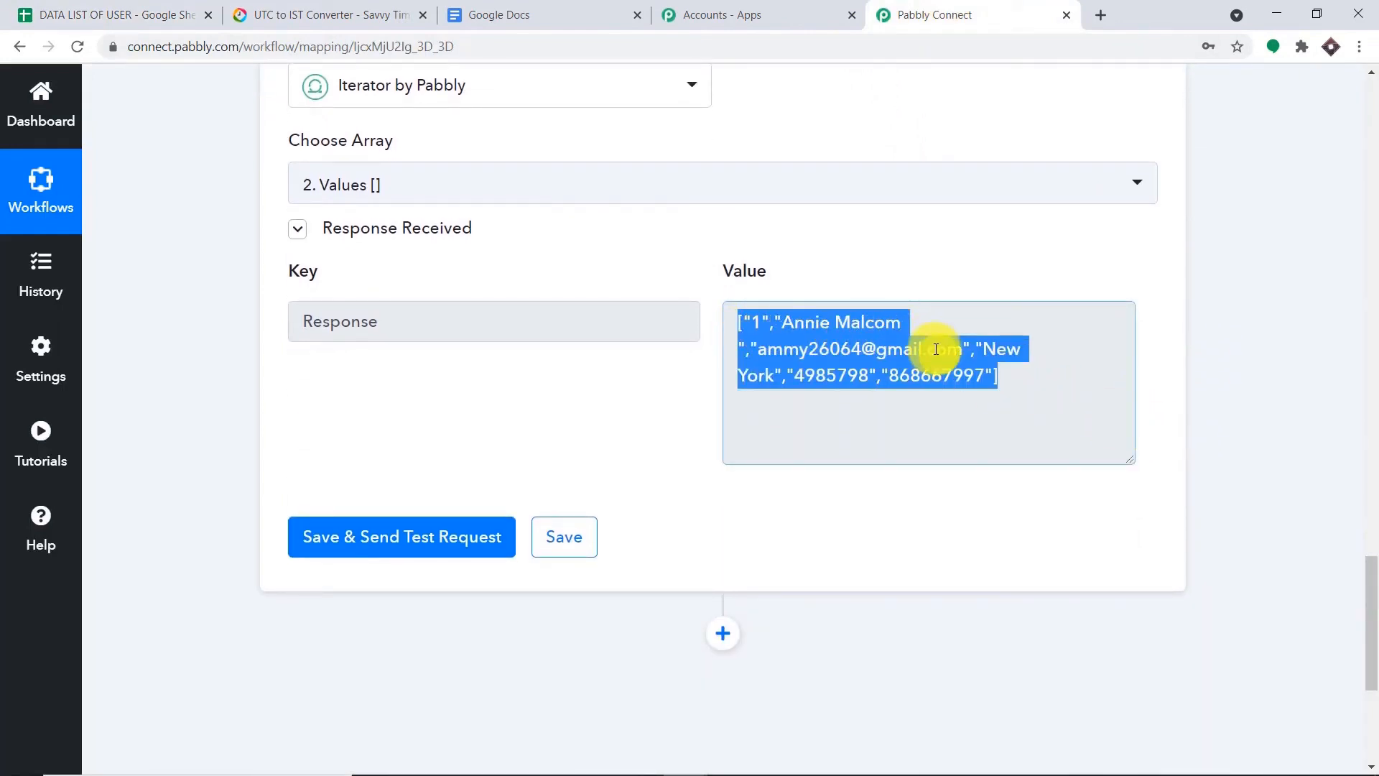
scroll(905, 355, down, 2)
- Add a JSON Extractor step with the Extract JSON Data event after the Iterator and connect it
click(724, 454)
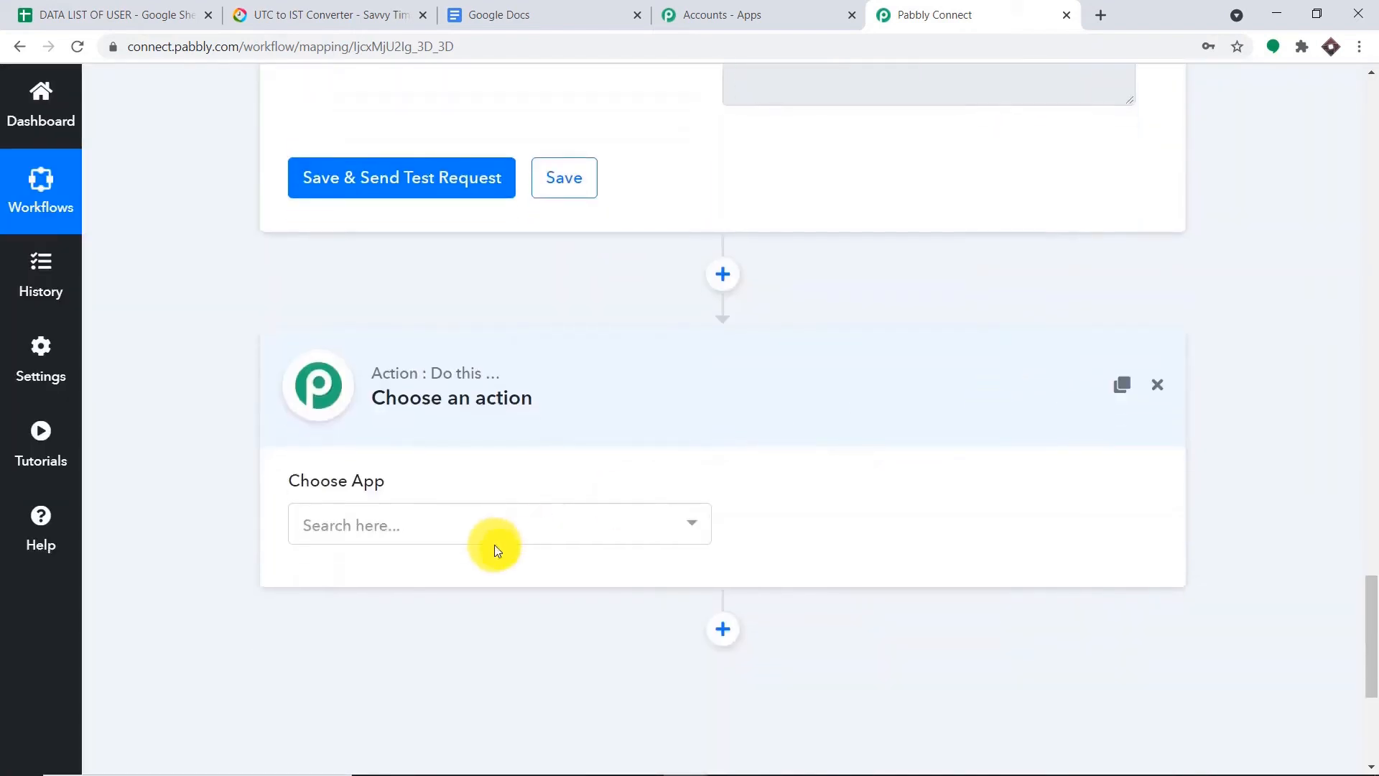
click(490, 534)
text(json)
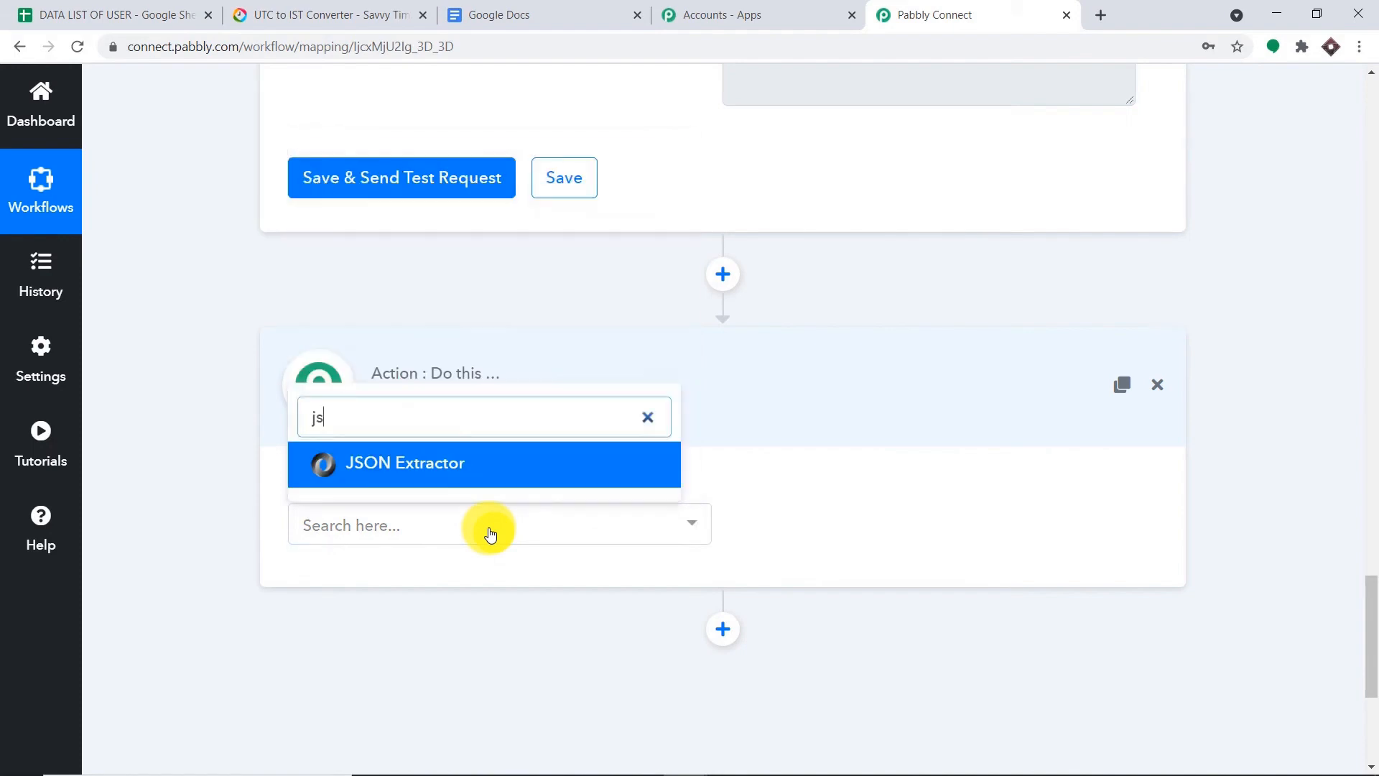
click(516, 468)
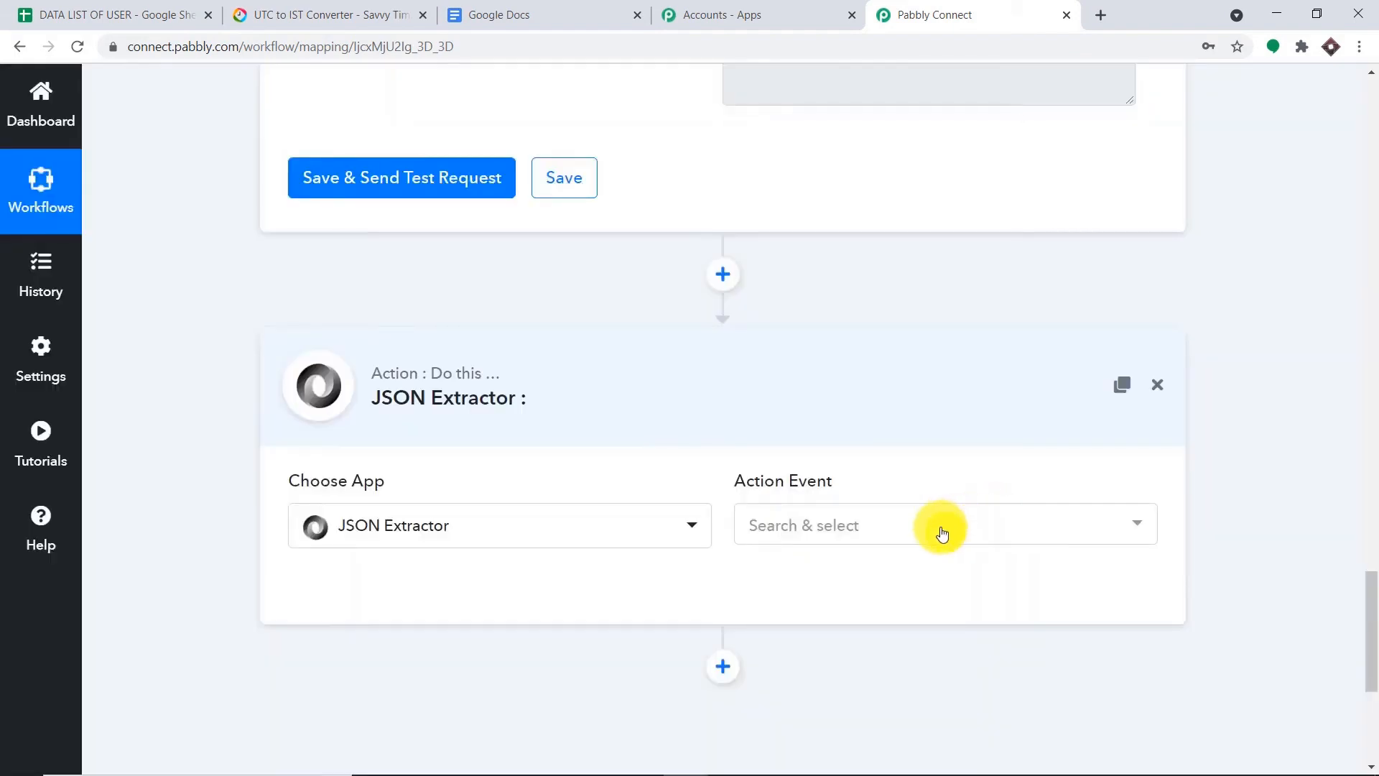
click(942, 533)
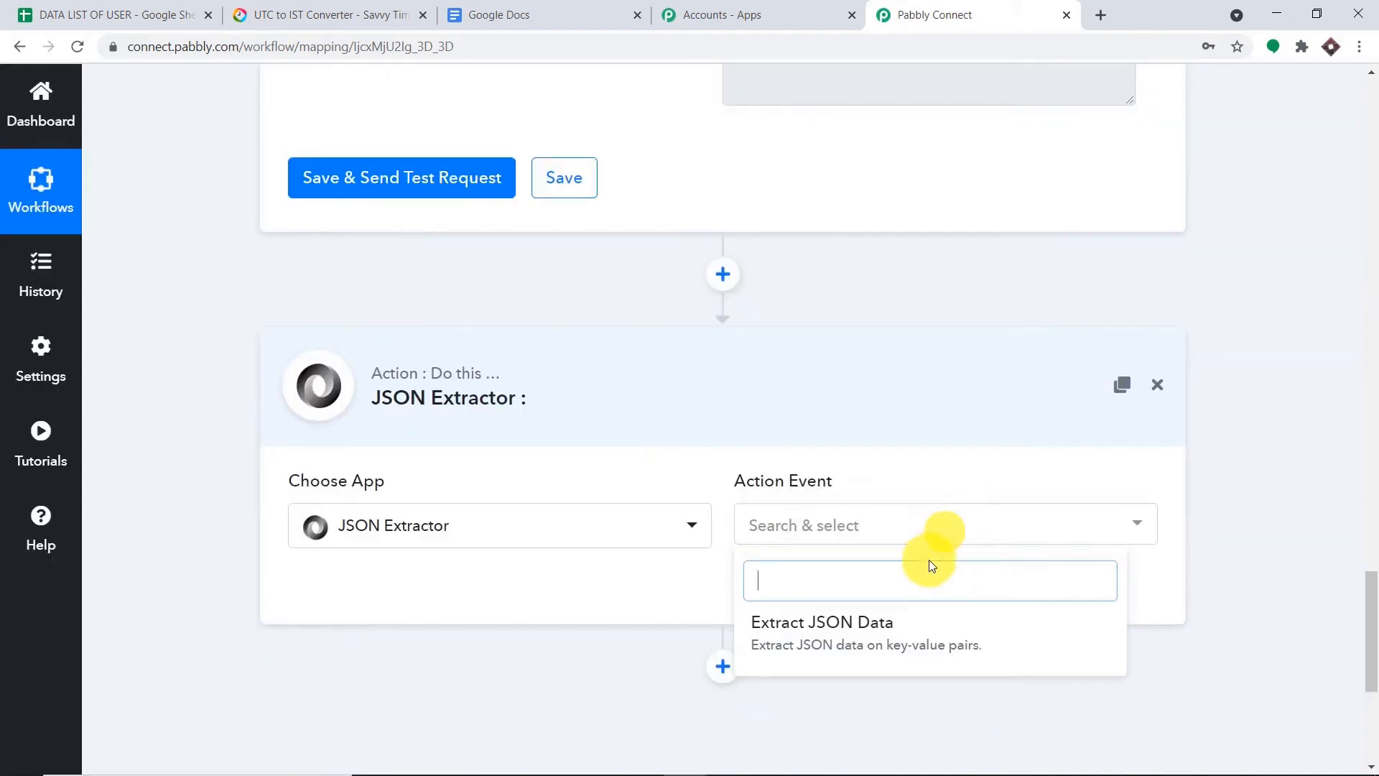
click(913, 643)
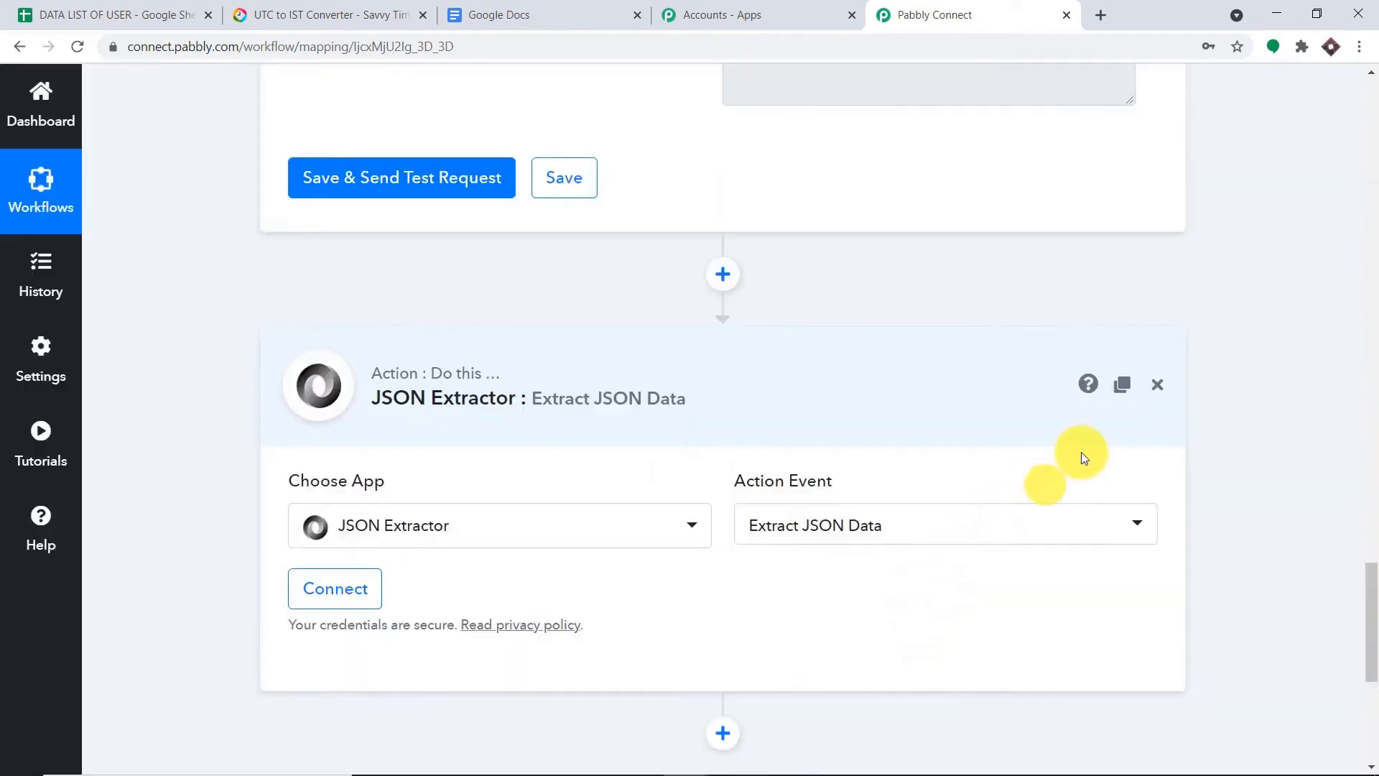
click(381, 582)
- Map the Iterator's Response into the Data field, then save and test the step
scroll(1124, 409, down, 4)
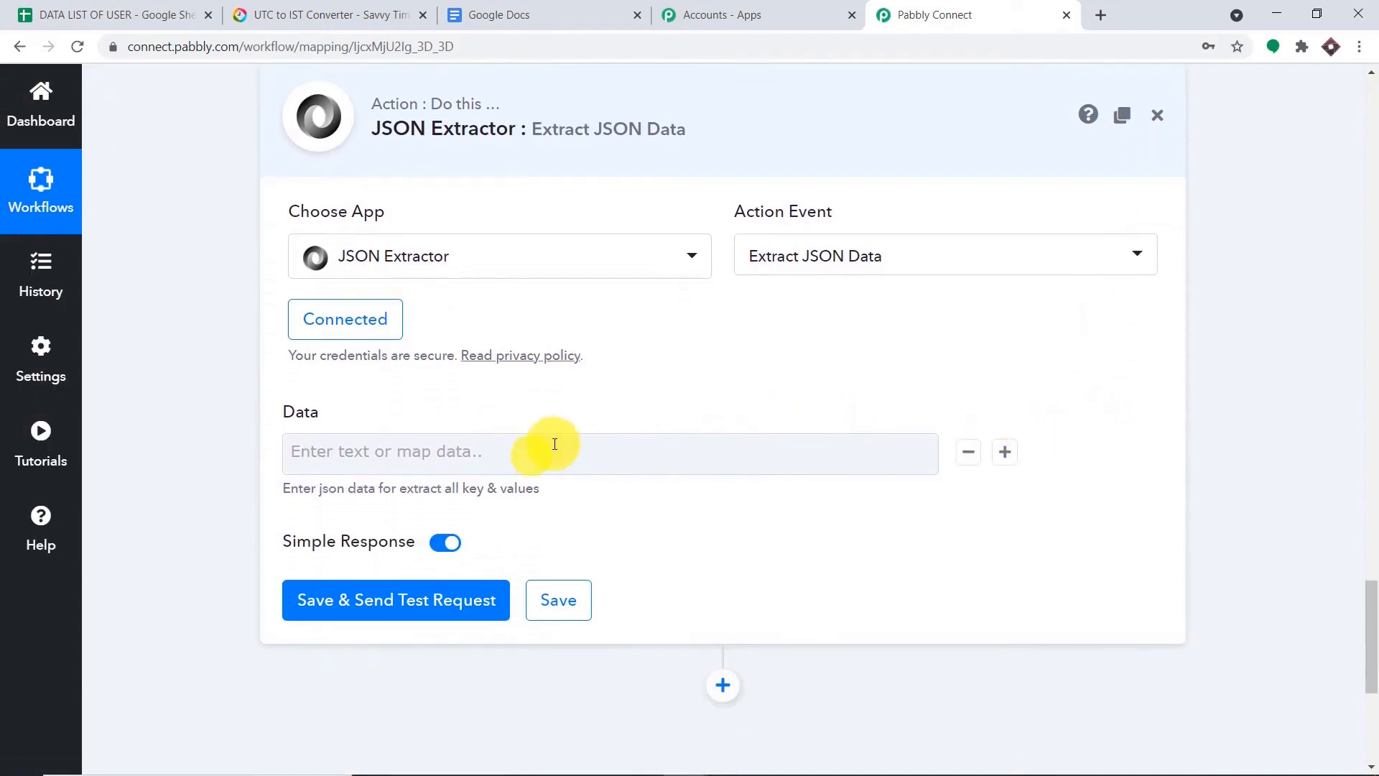
scroll(1198, 346, up, 9)
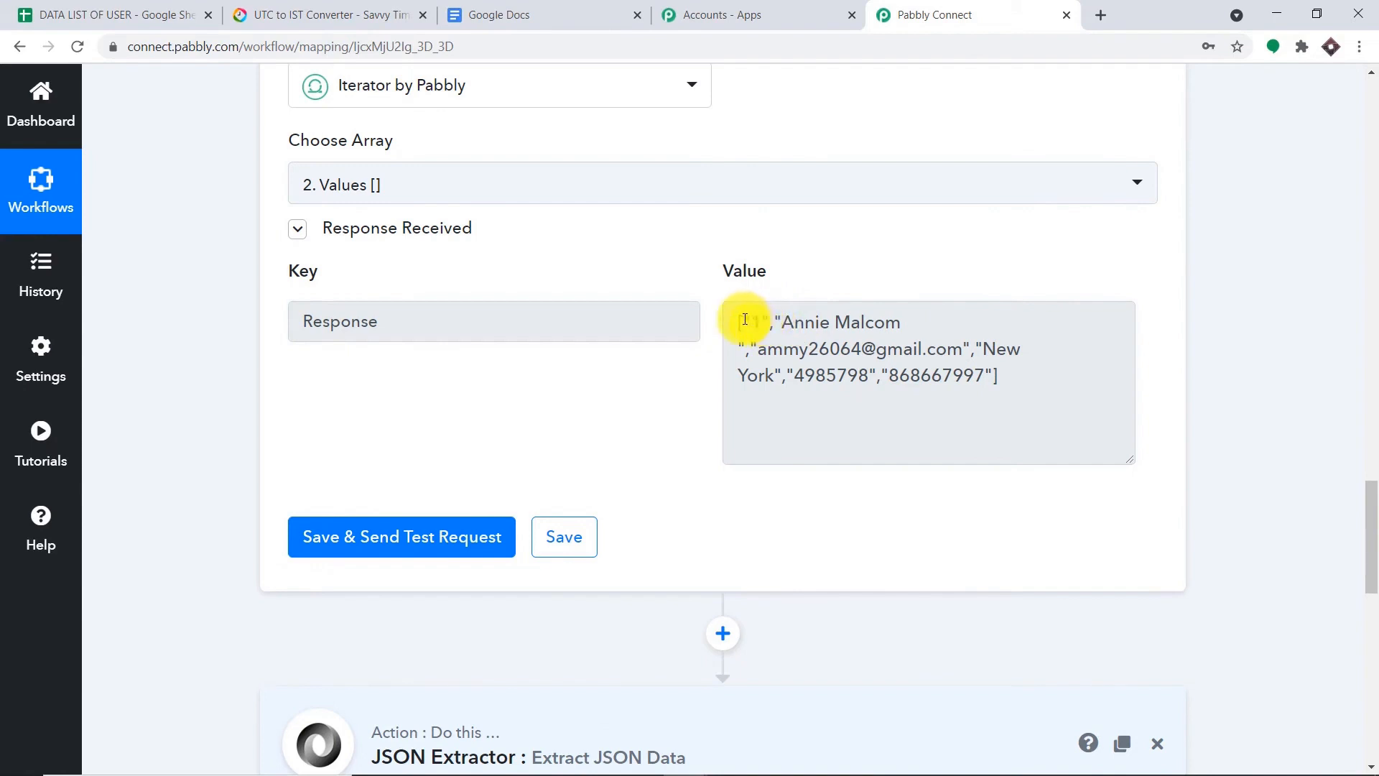
drag(745, 319, 1048, 383)
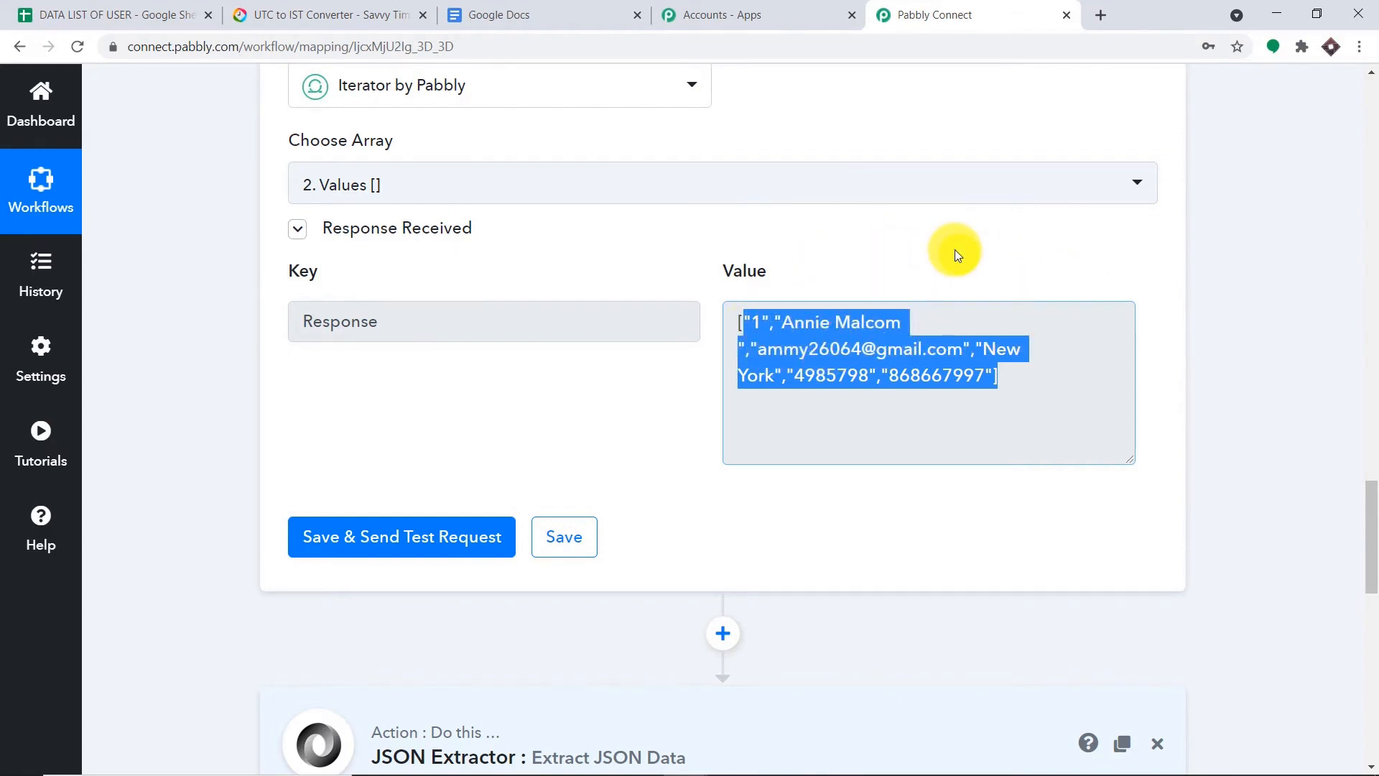
scroll(865, 370, down, 8)
scroll(851, 366, down, 3)
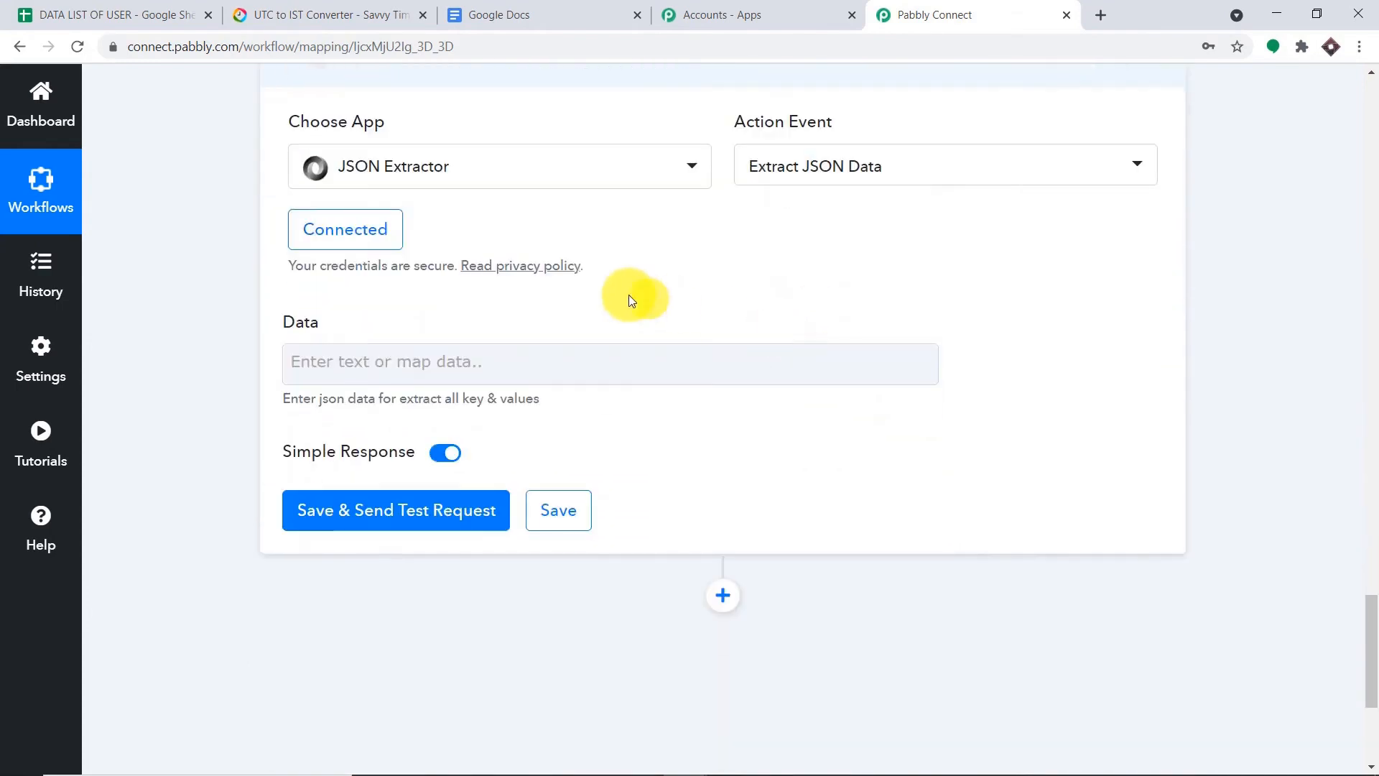
click(543, 369)
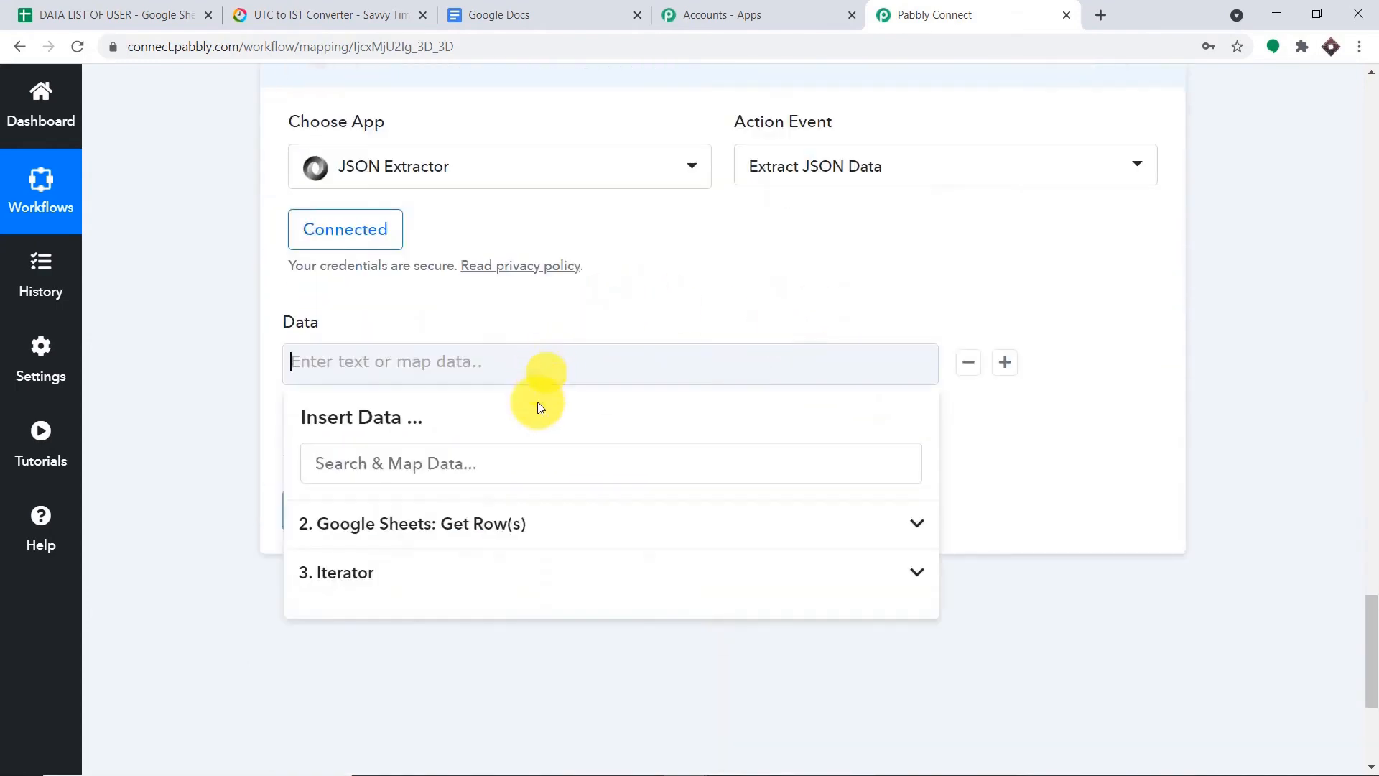
click(518, 569)
click(550, 637)
click(1128, 460)
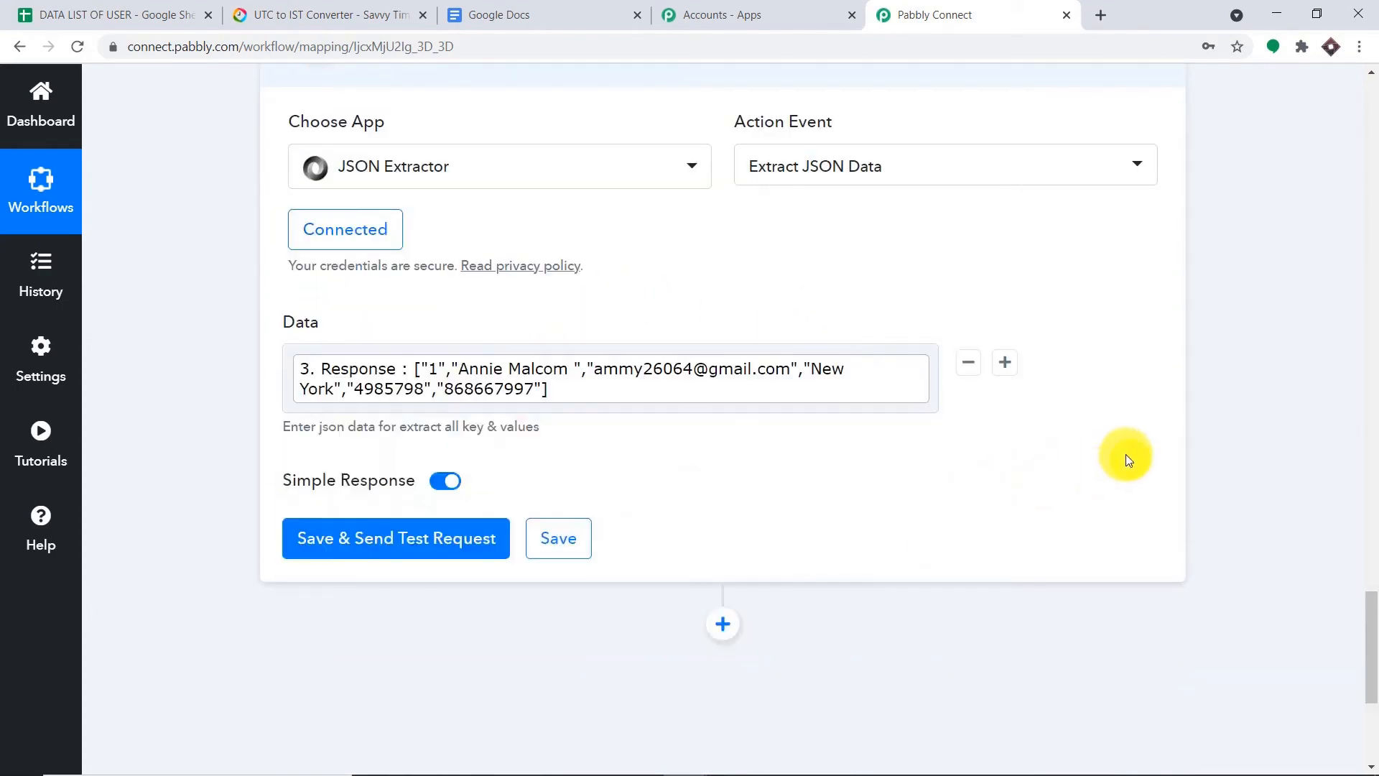
scroll(1126, 450, down, 3)
click(420, 361)
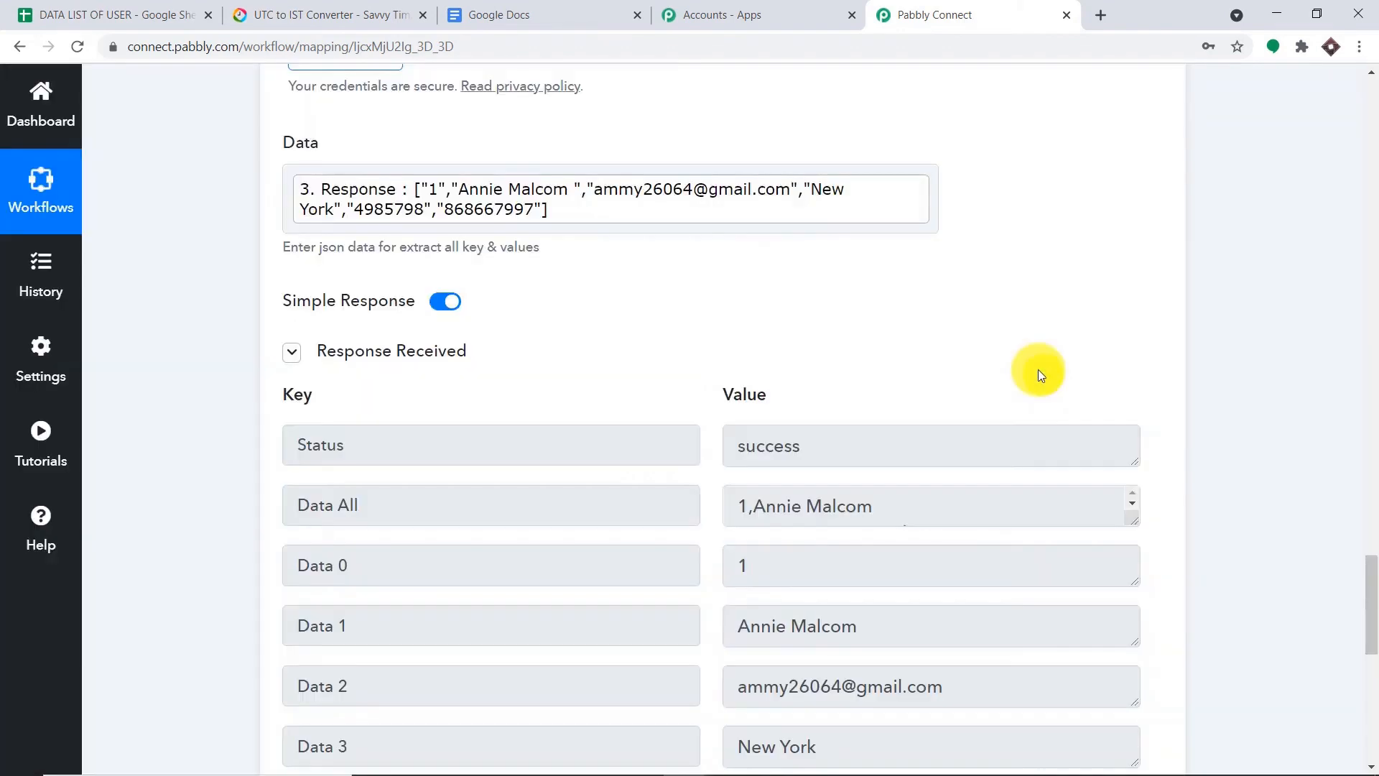
- Check the extracted name, email, city and number values in Data 1–5, then add a new step
scroll(1045, 395, down, 3)
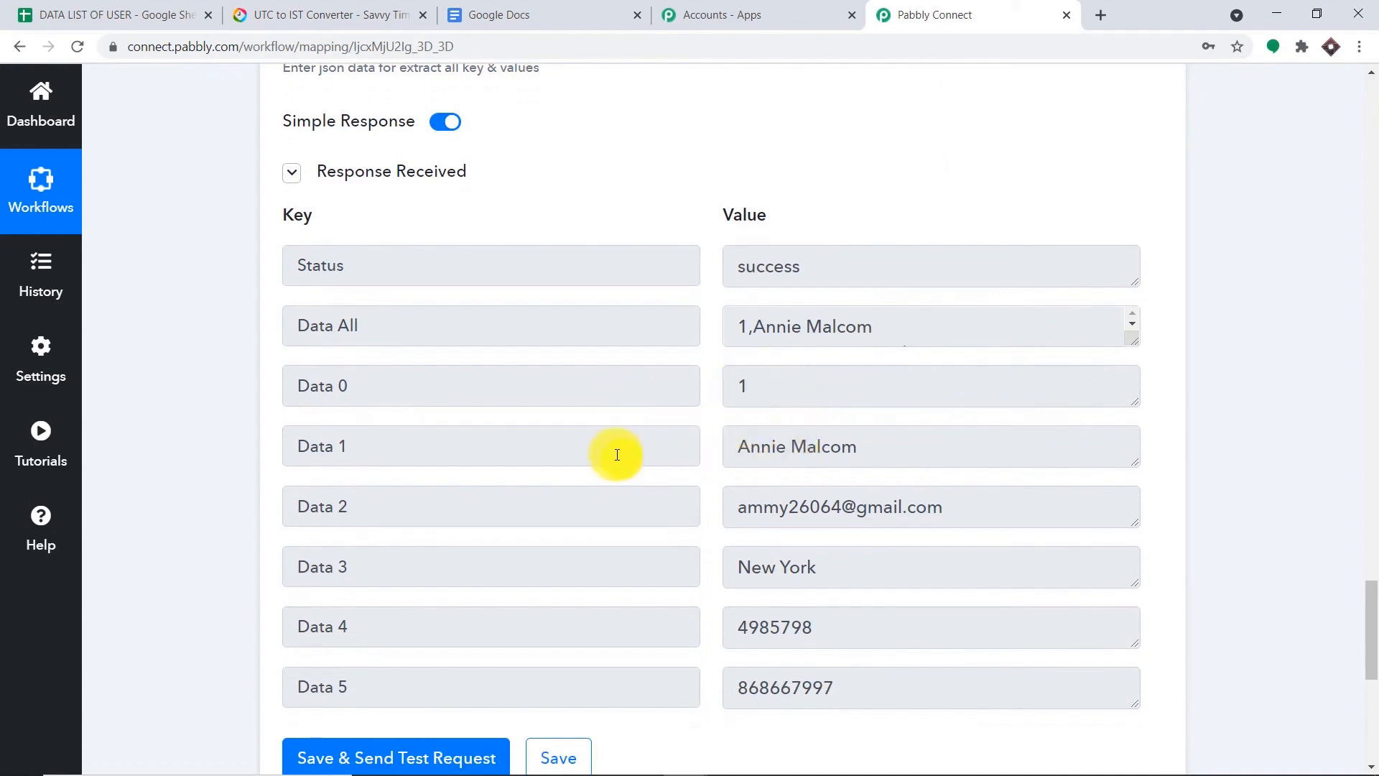
drag(885, 447, 708, 451)
drag(982, 509, 730, 511)
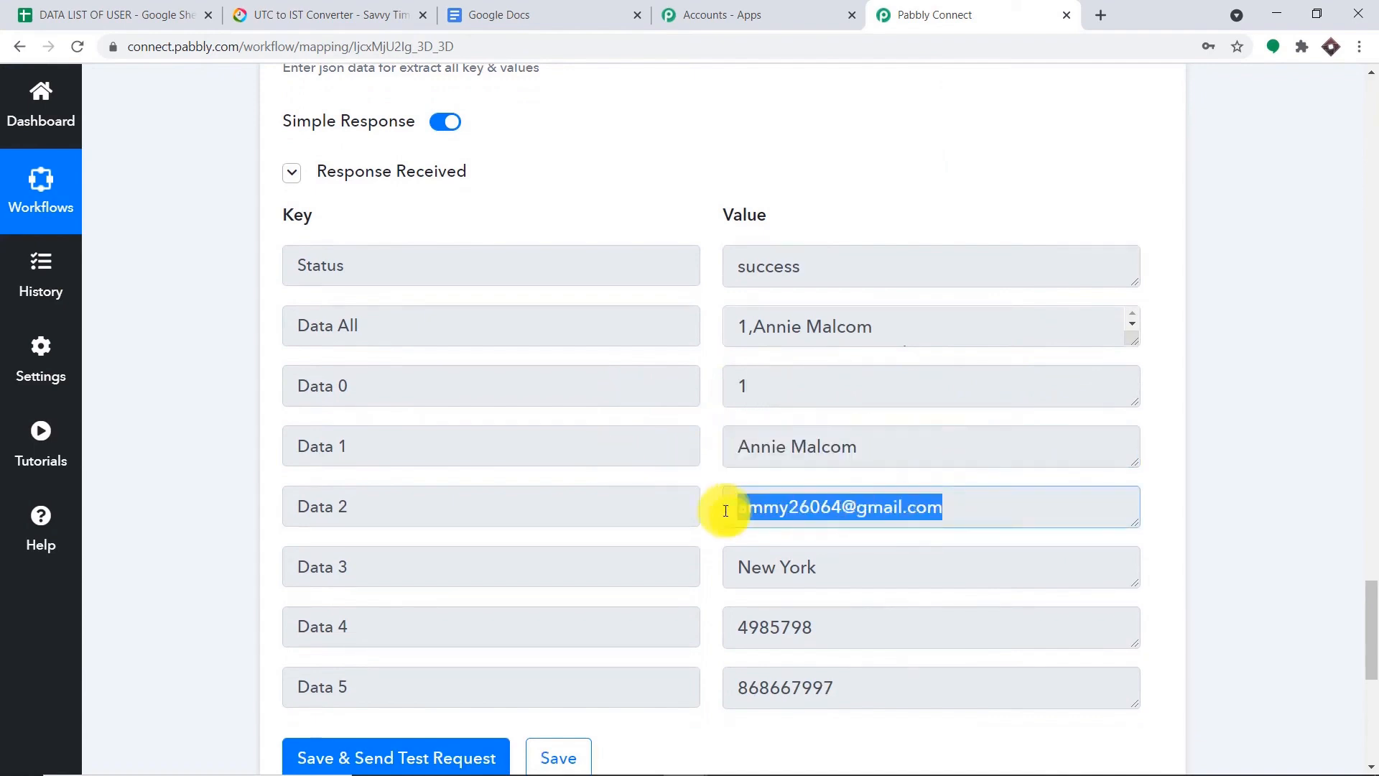
drag(877, 554, 733, 564)
drag(858, 452, 826, 453)
scroll(886, 457, down, 1)
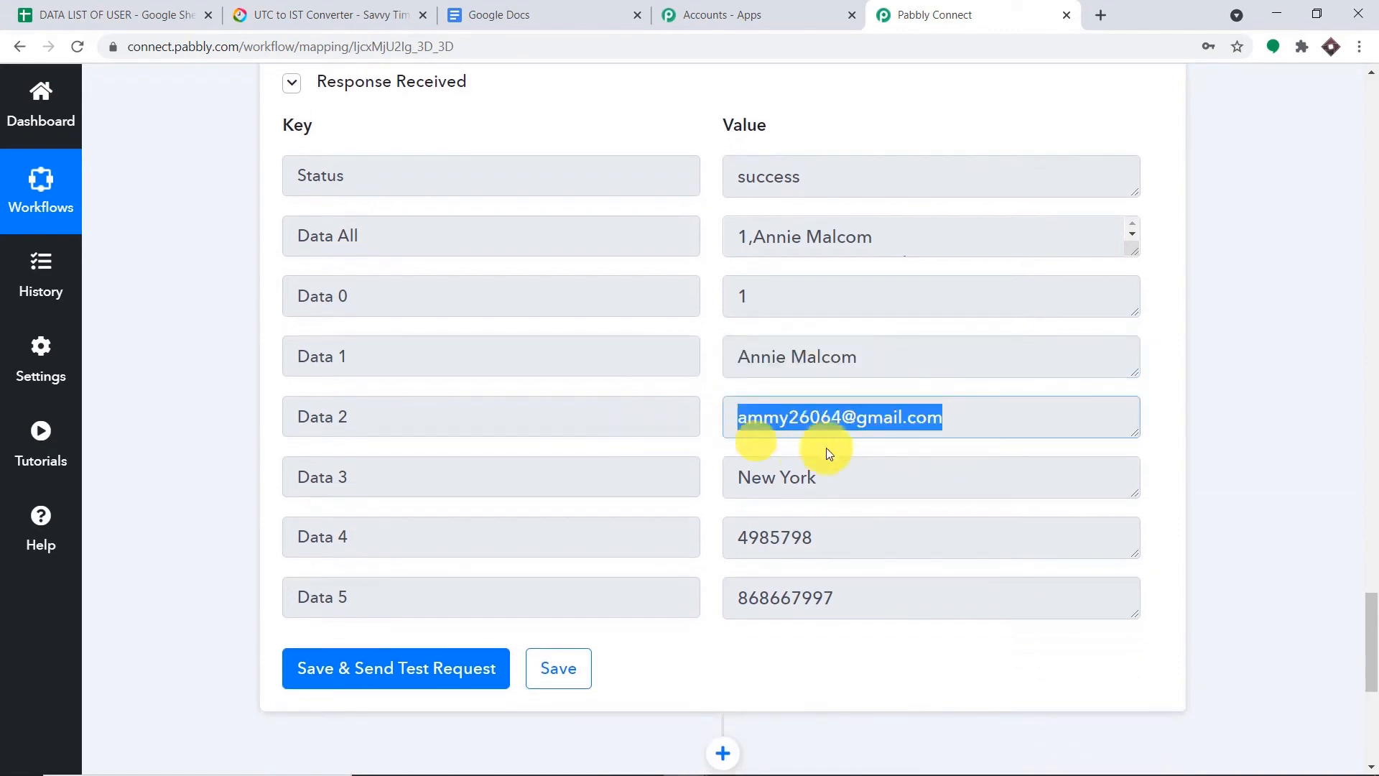
click(861, 485)
drag(815, 537, 615, 554)
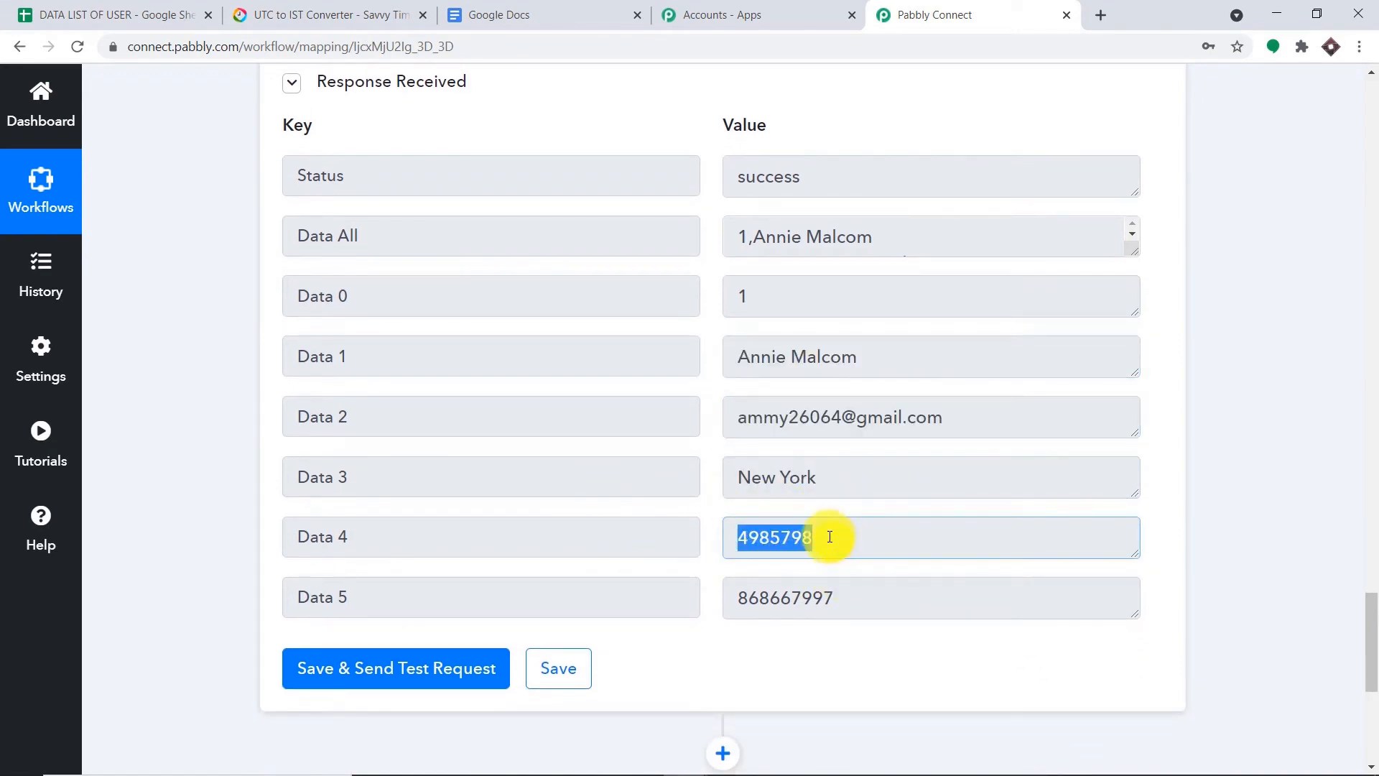
drag(874, 584, 606, 594)
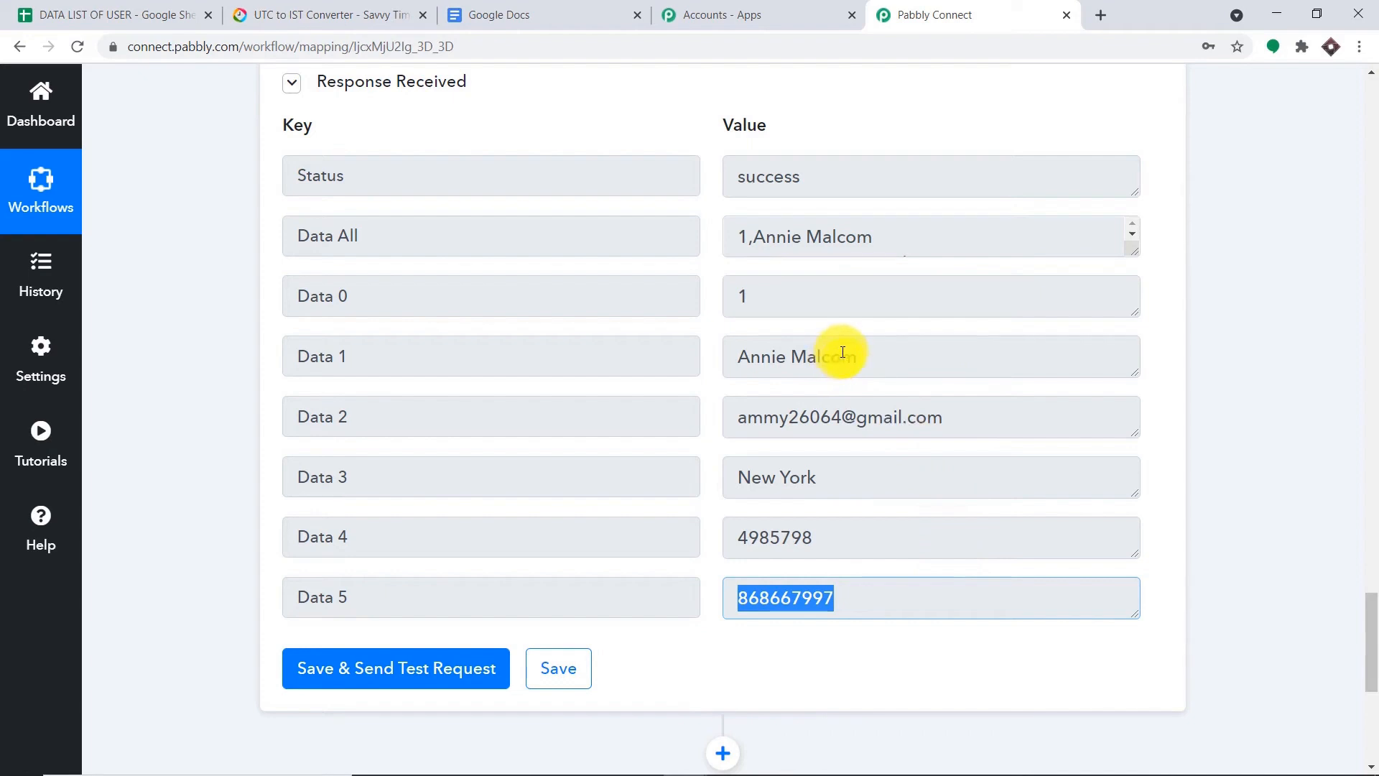
scroll(826, 372, down, 5)
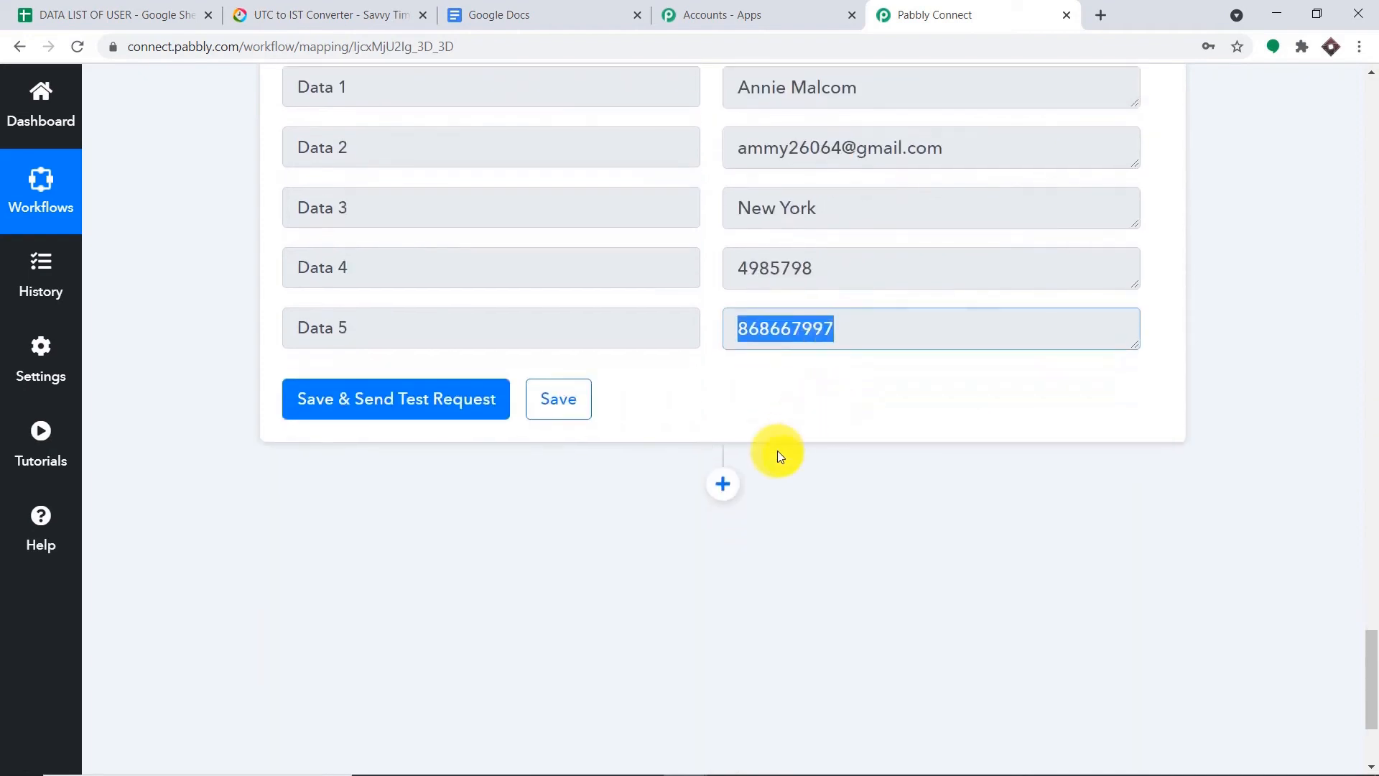
click(816, 325)
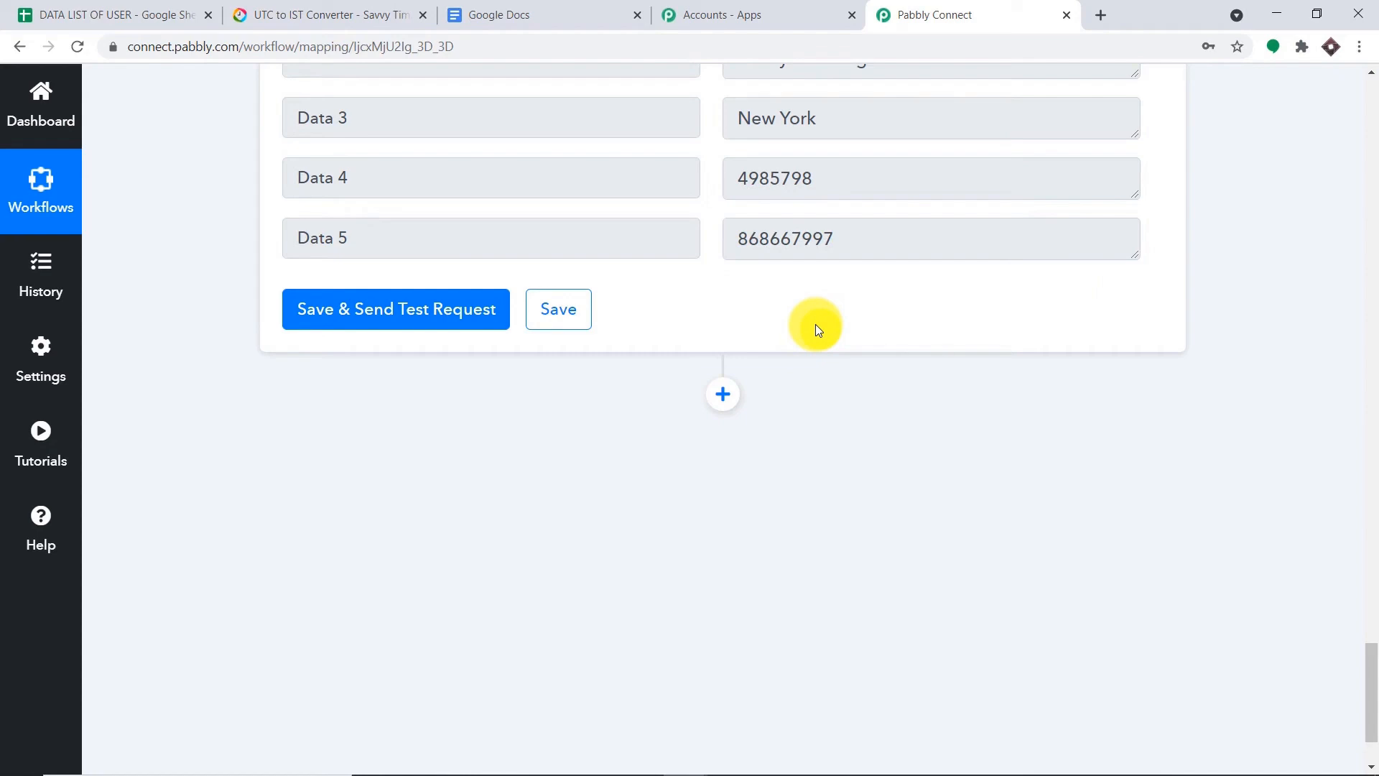
click(723, 399)
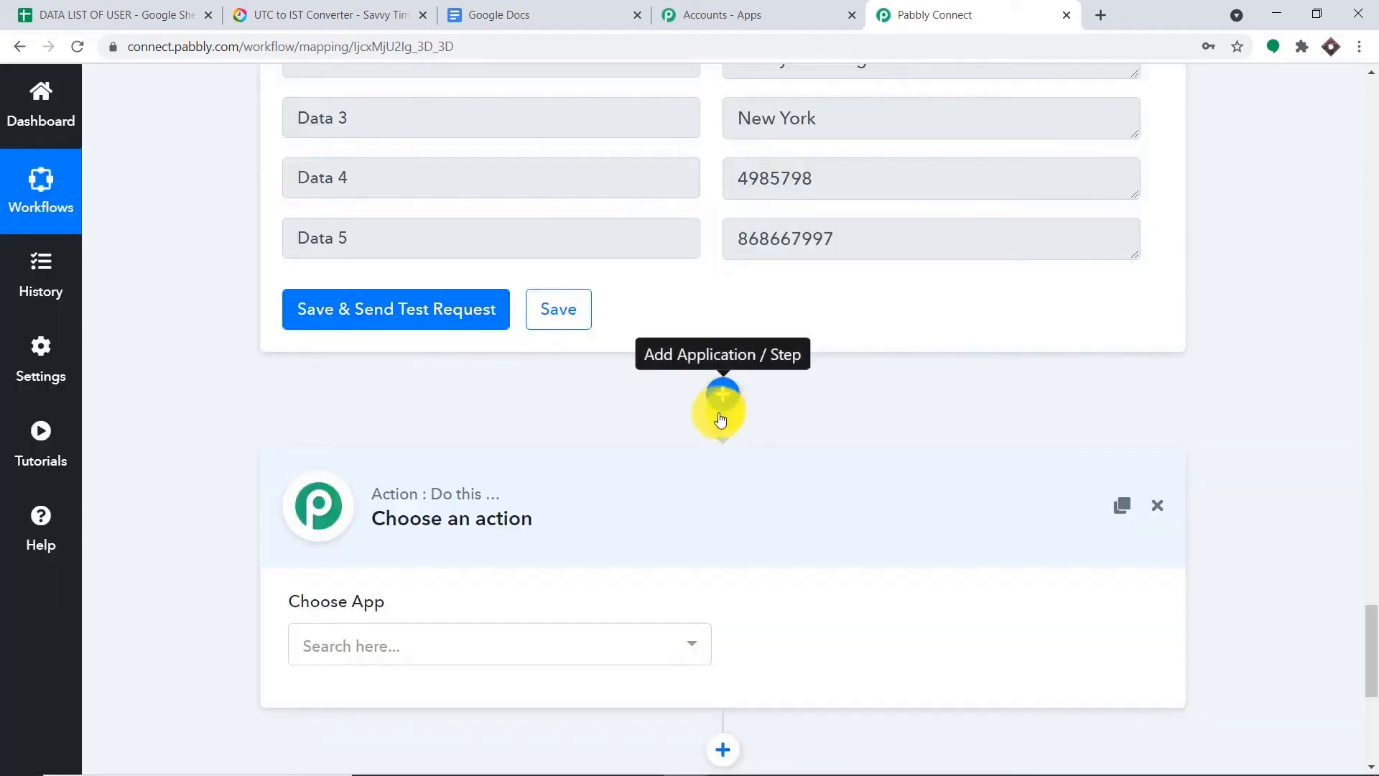
- Set the new step to Google Docs with the Create a Blank Document event
scroll(647, 402, down, 4)
click(554, 386)
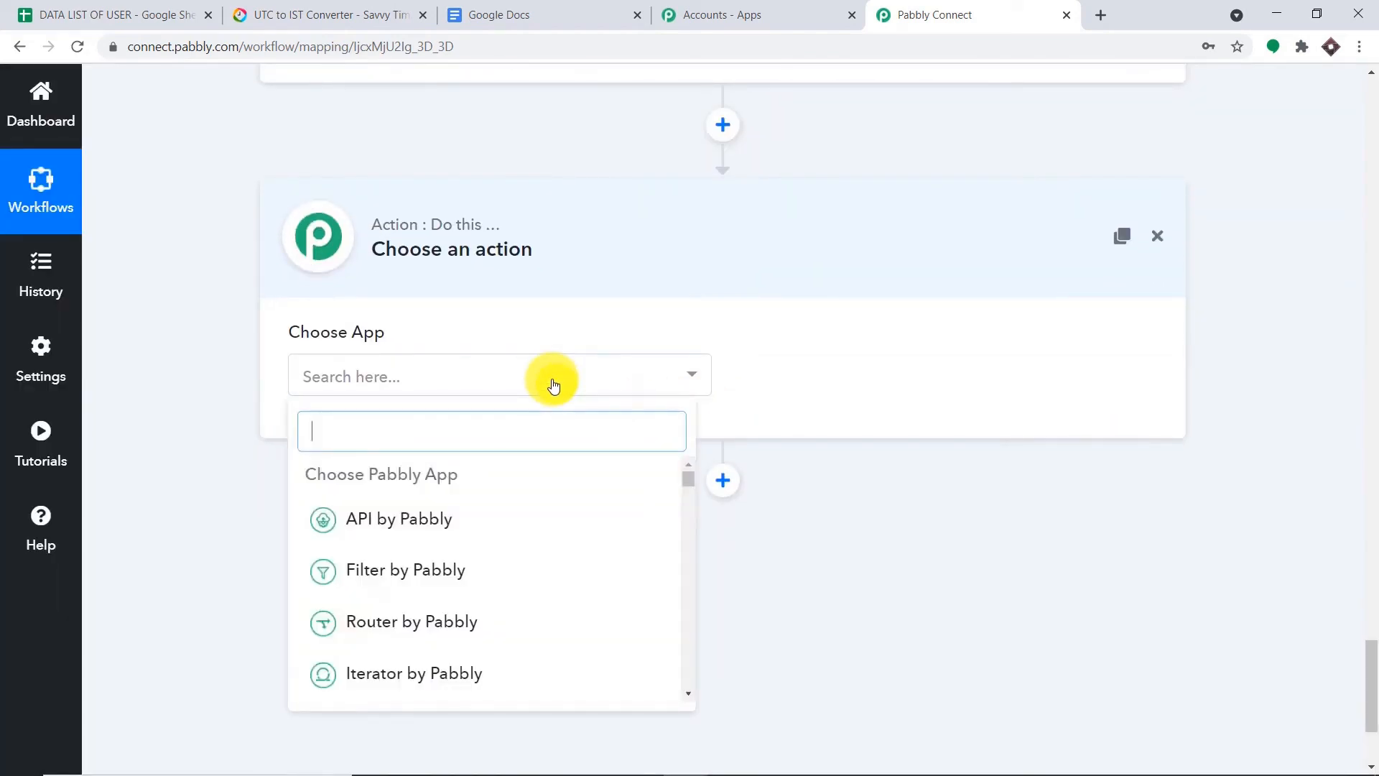
text(google do)
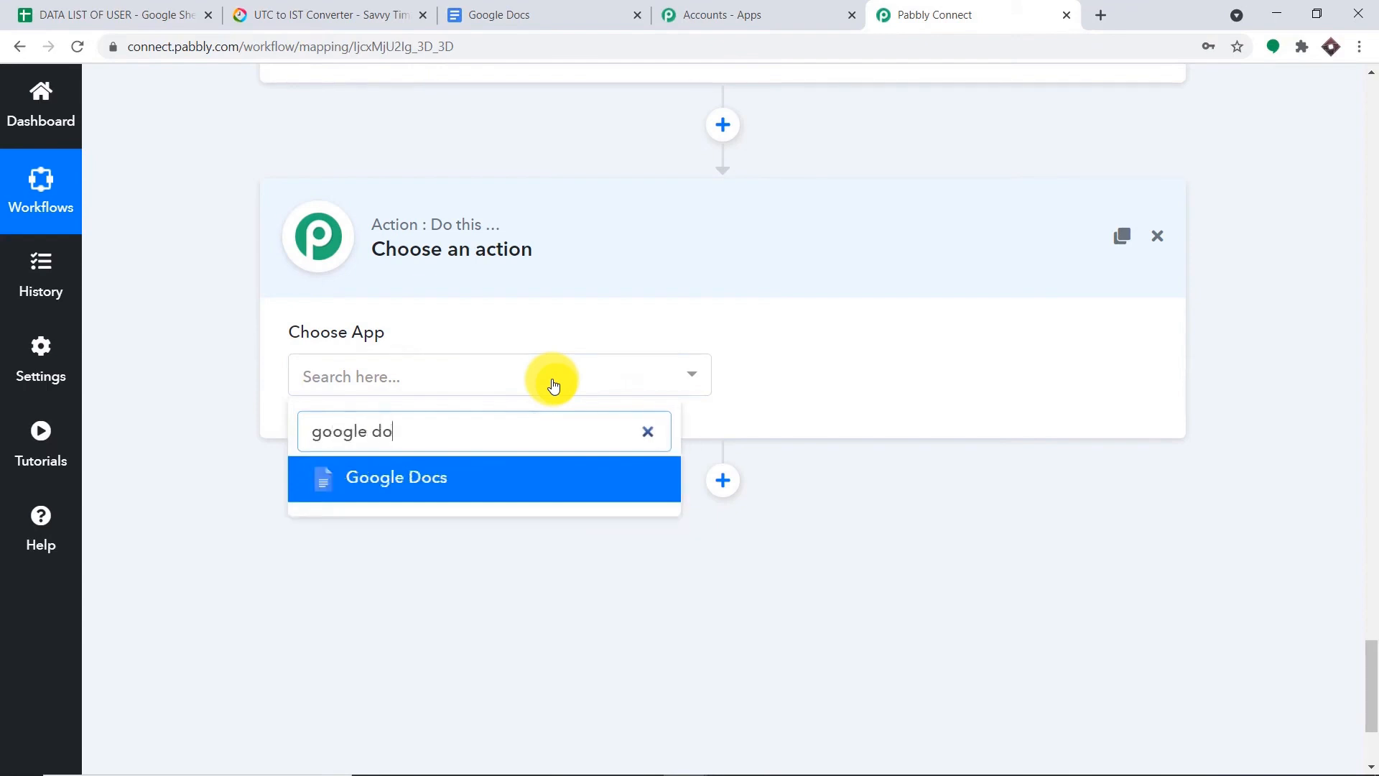
click(511, 468)
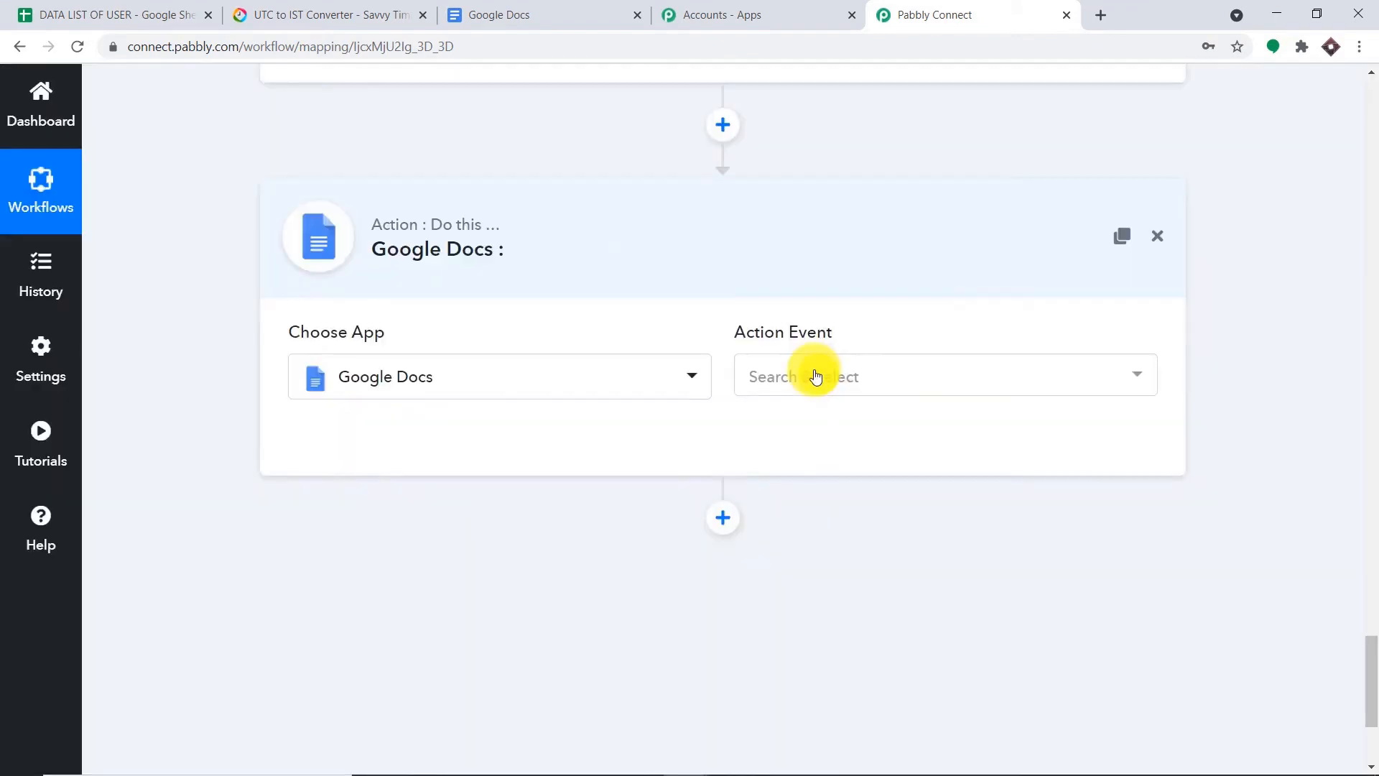
click(815, 376)
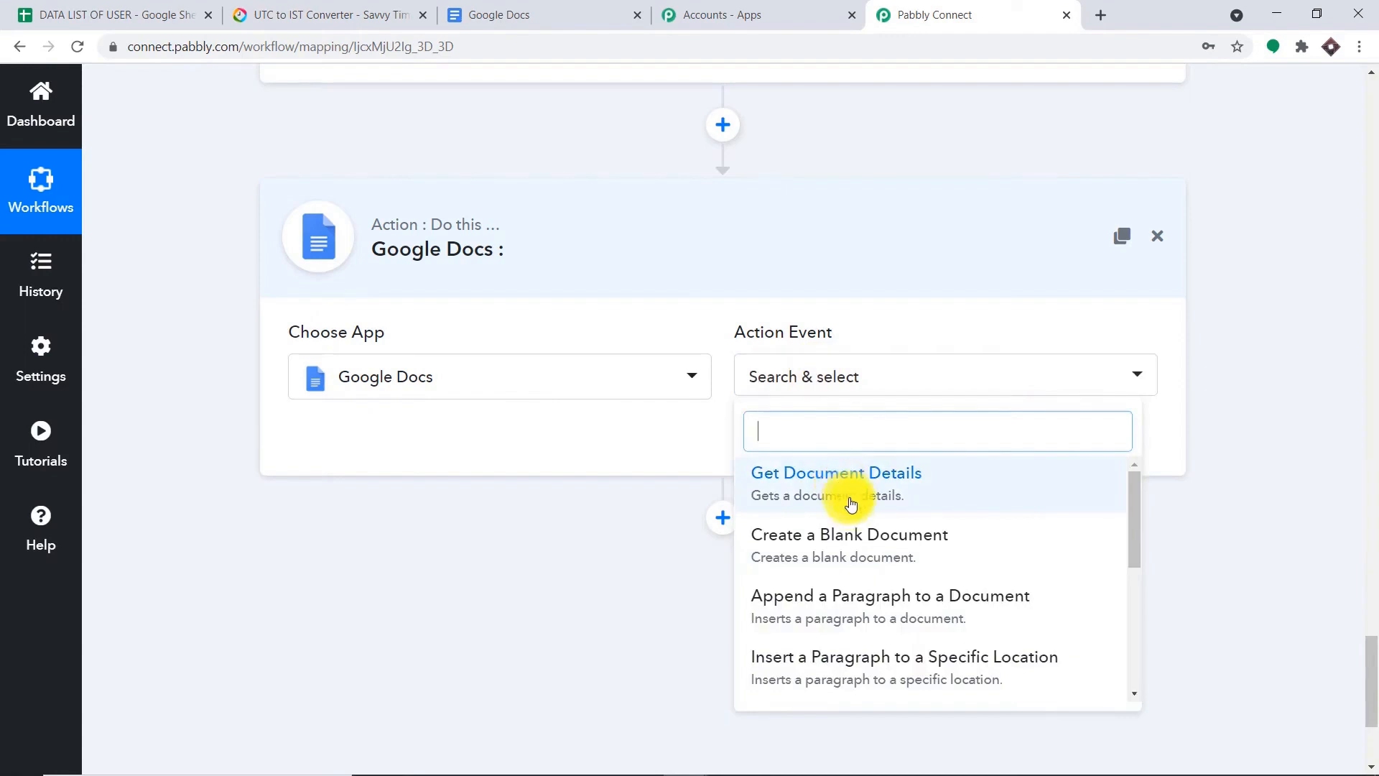
click(852, 545)
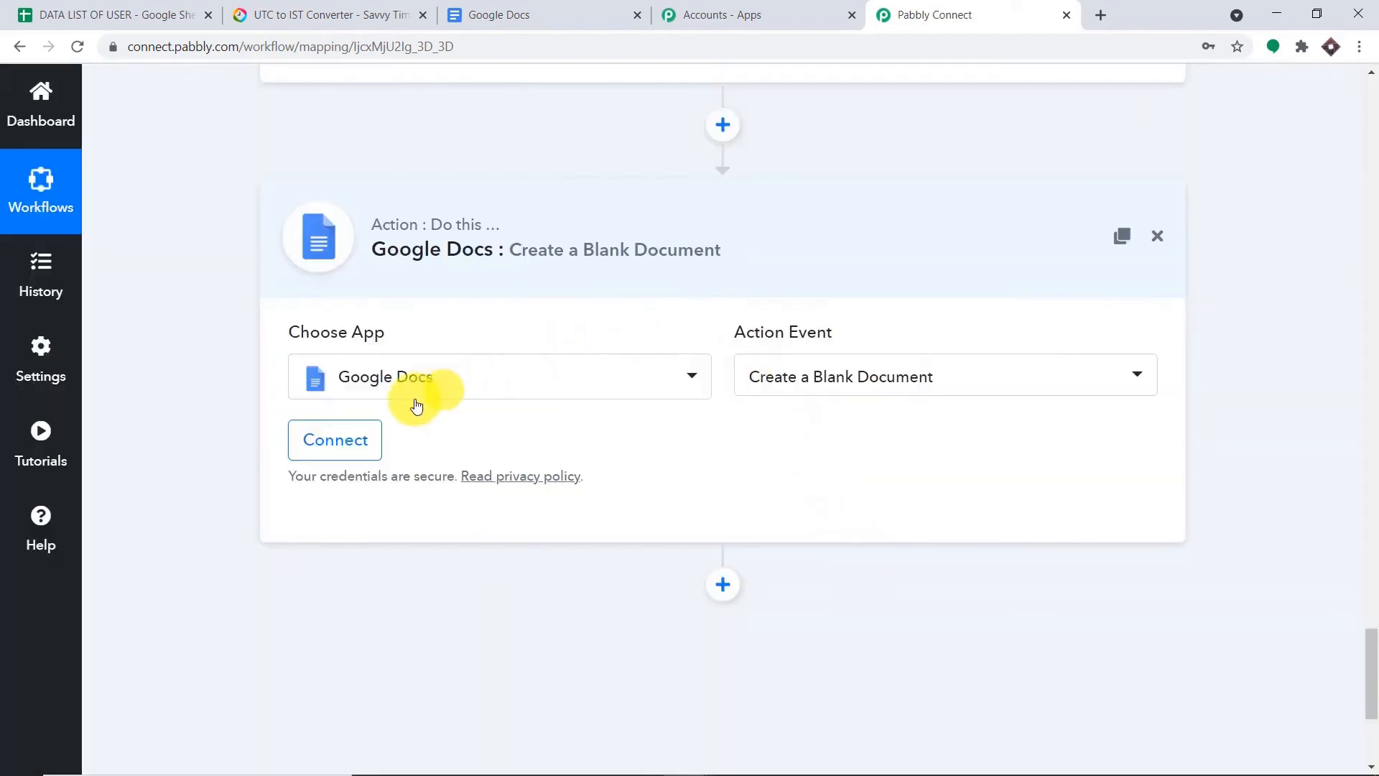
- Connect a Google account to the step, allowing Google Drive access and confirming success
click(359, 445)
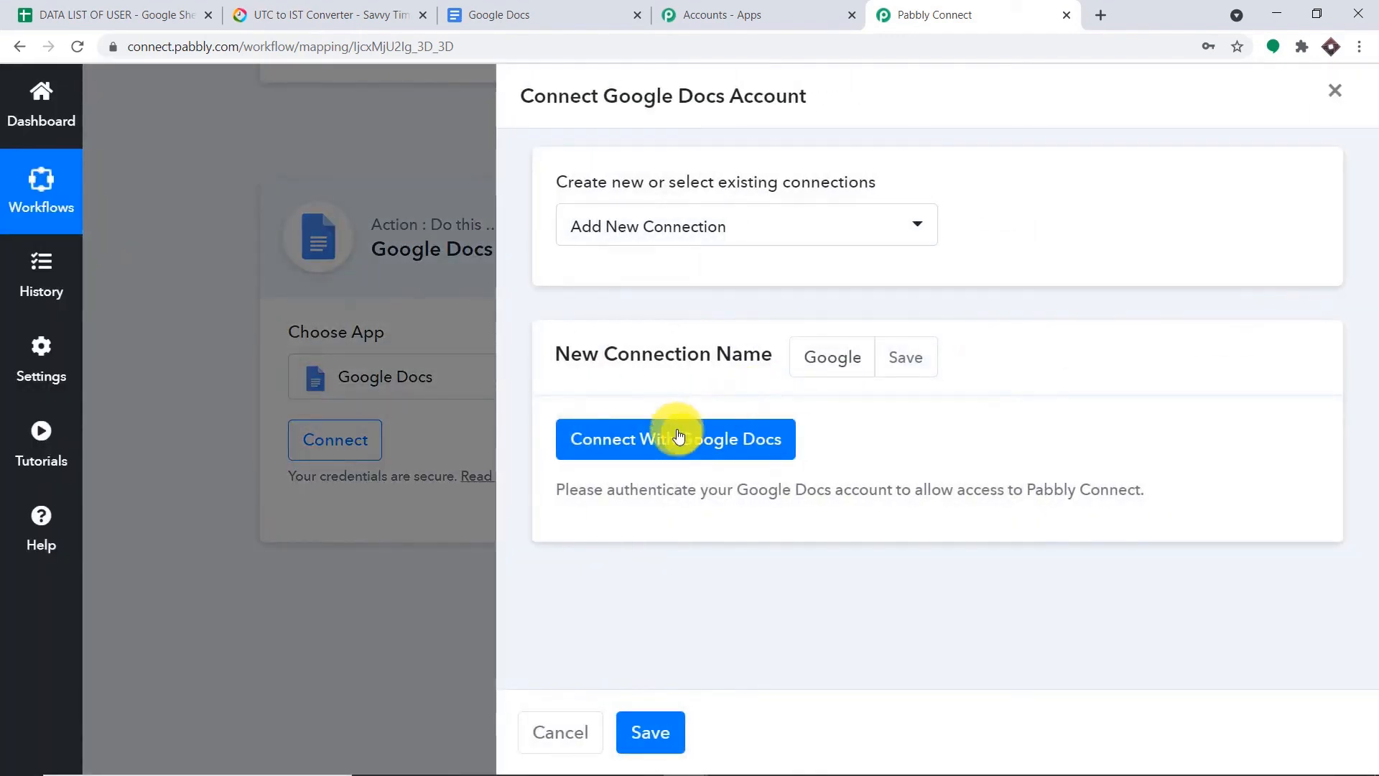
click(675, 437)
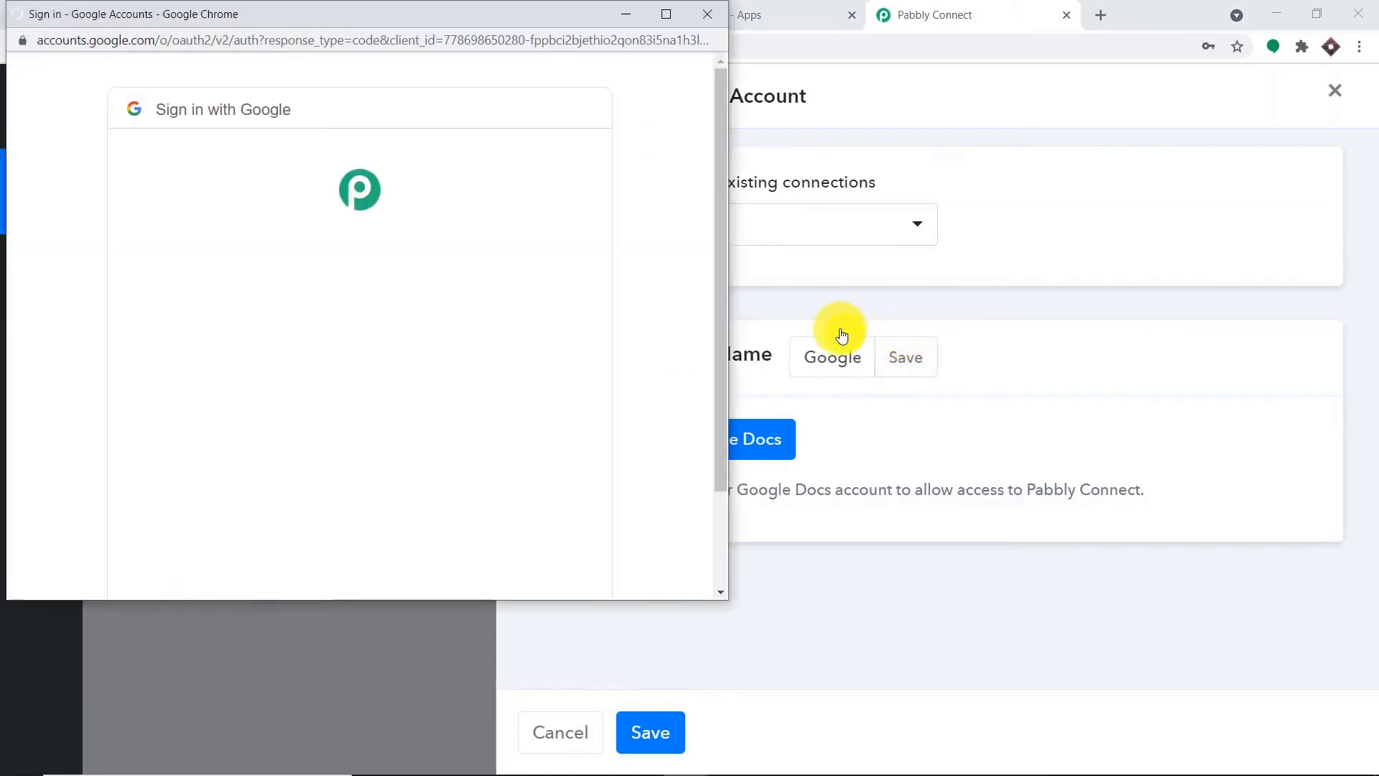
drag(273, 20, 1013, 92)
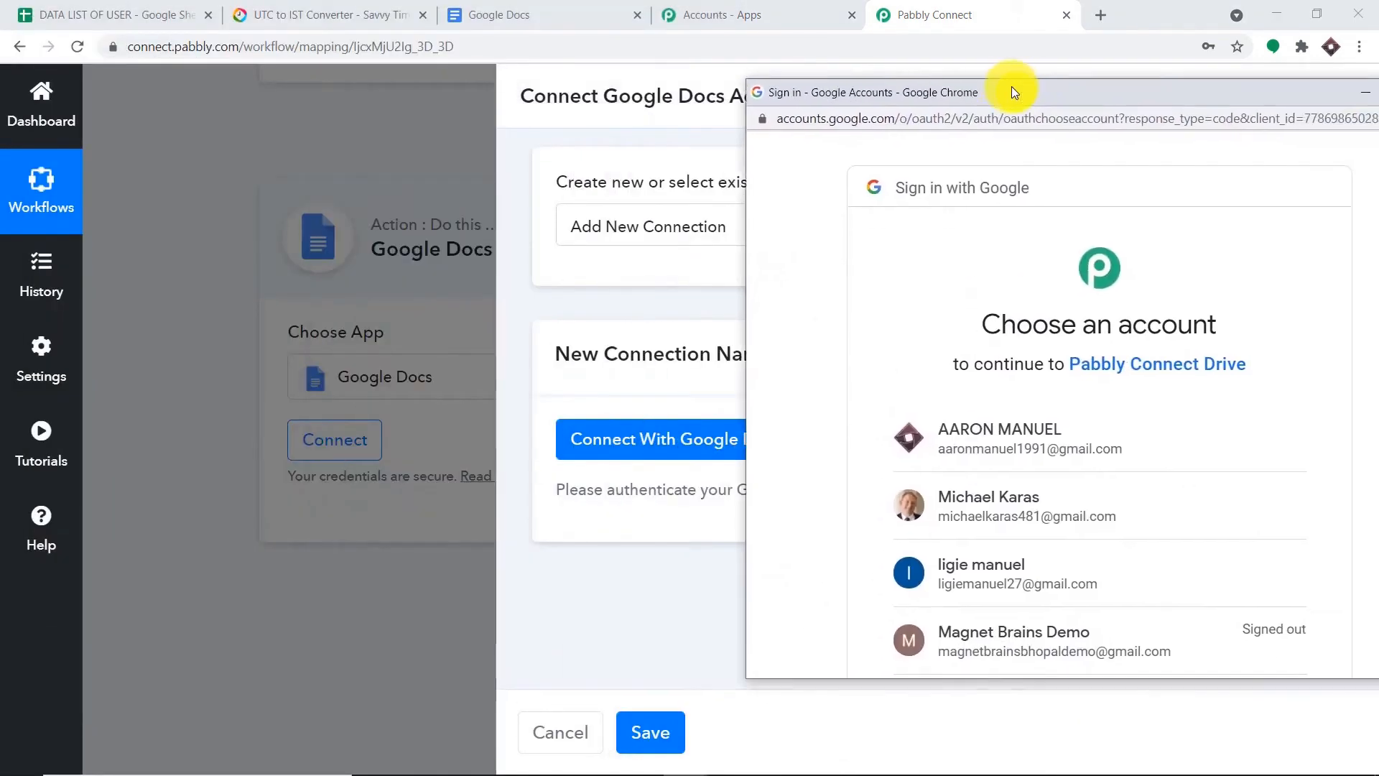
click(1025, 427)
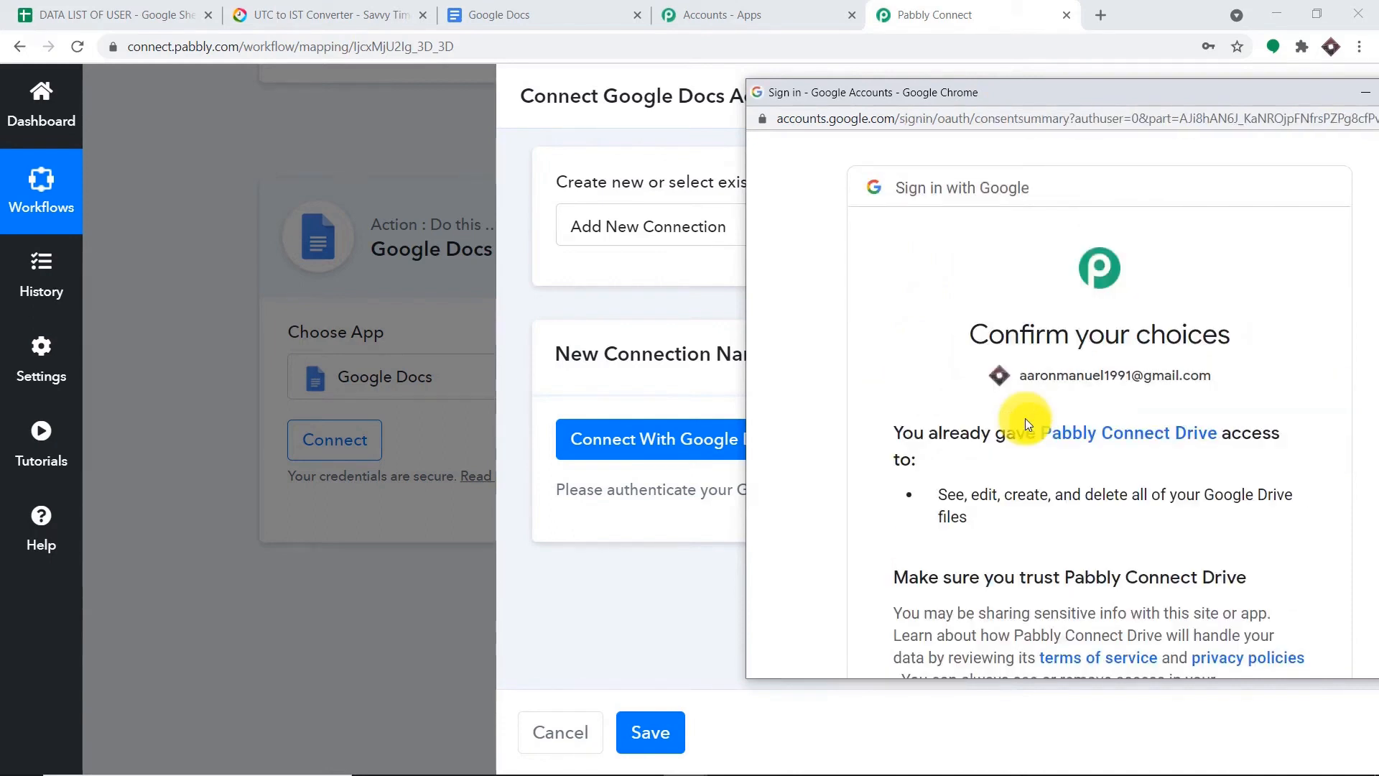
drag(1040, 96, 789, 42)
scroll(1029, 345, down, 4)
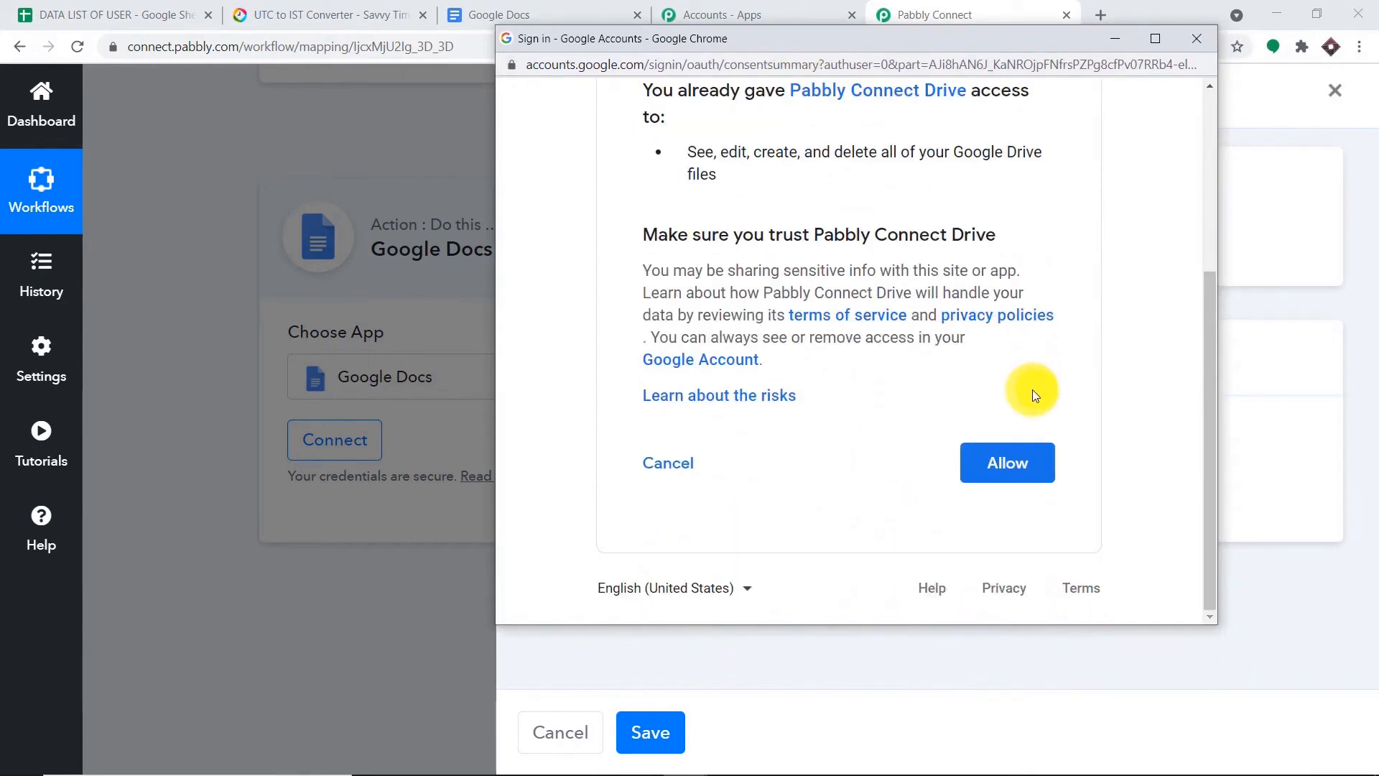
click(1019, 464)
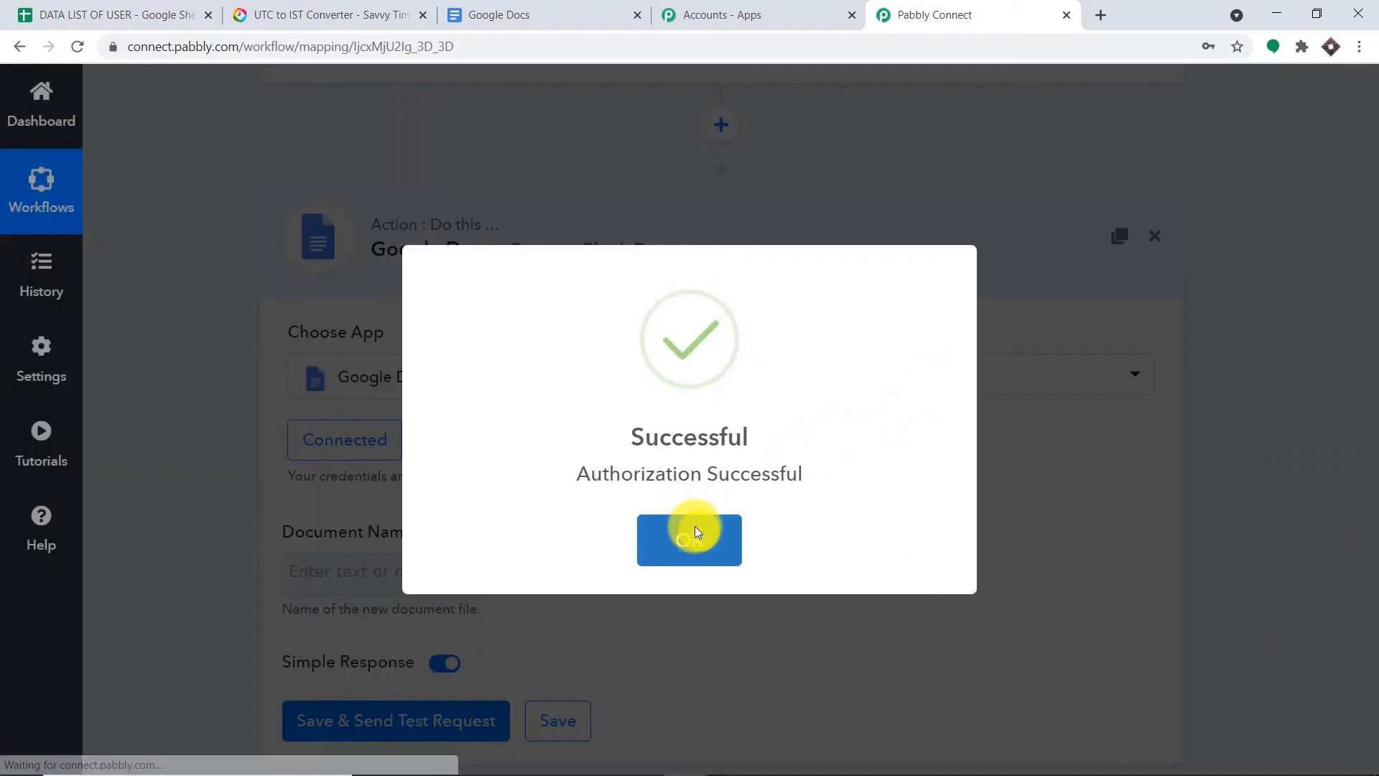
click(696, 527)
scroll(764, 452, down, 3)
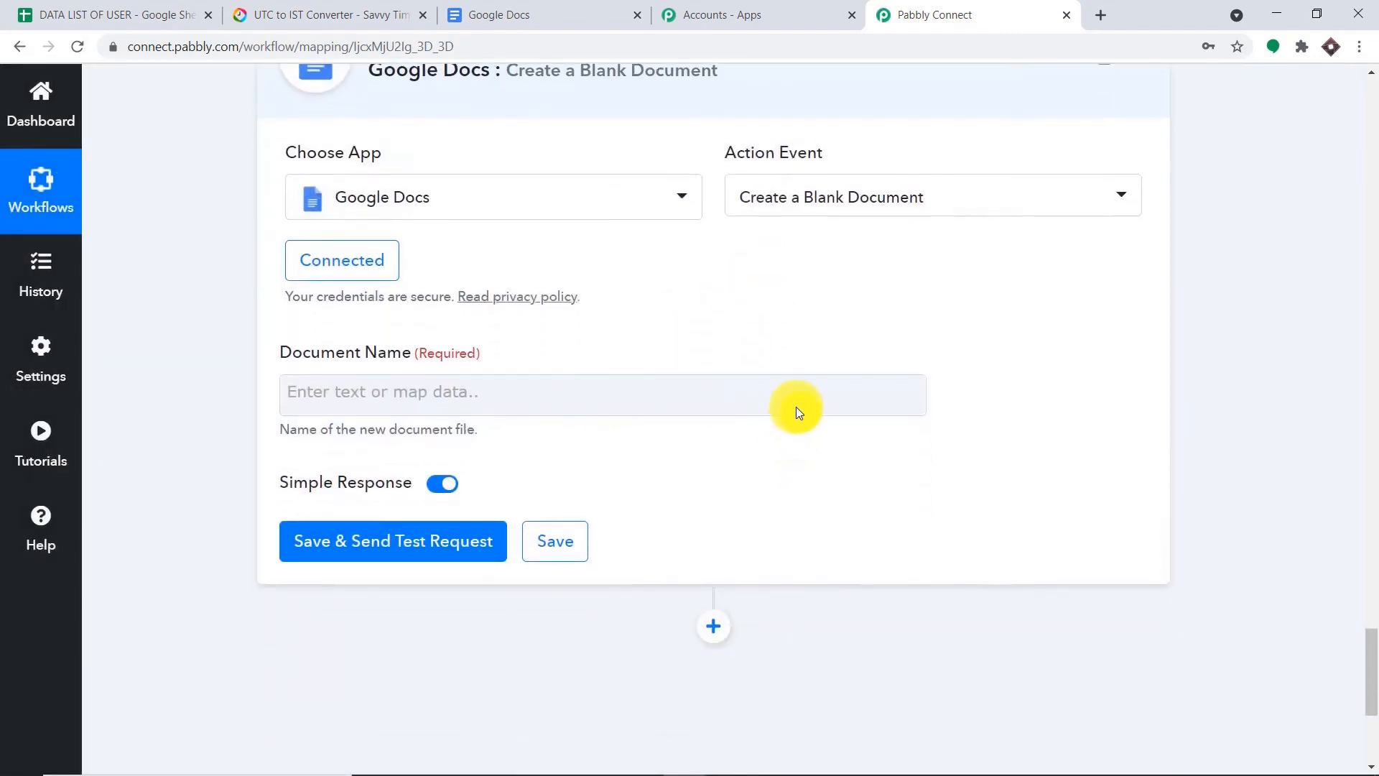
- Set Document Name to 4. Data 0 - 4. Data 1 - 4. Data 5 and send a test request
click(764, 388)
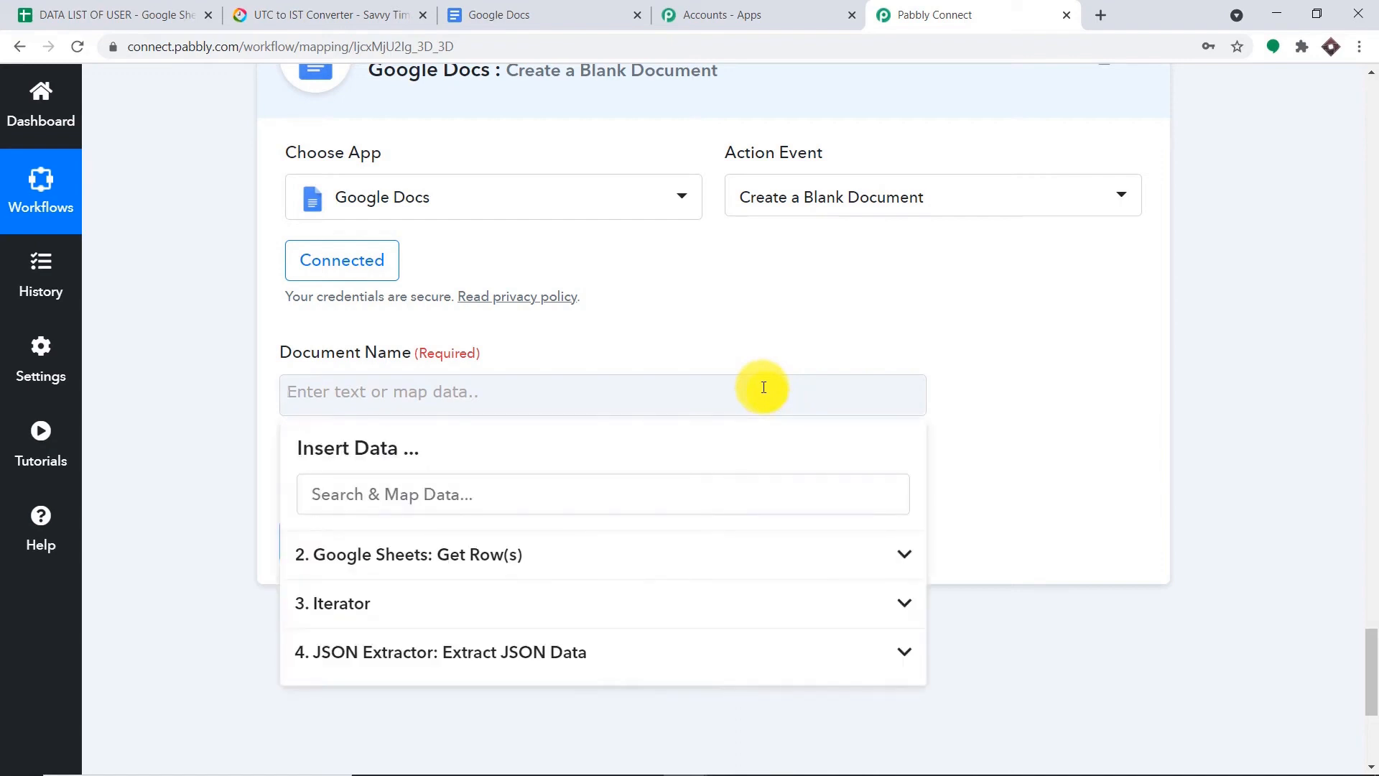
click(476, 654)
scroll(553, 668, down, 4)
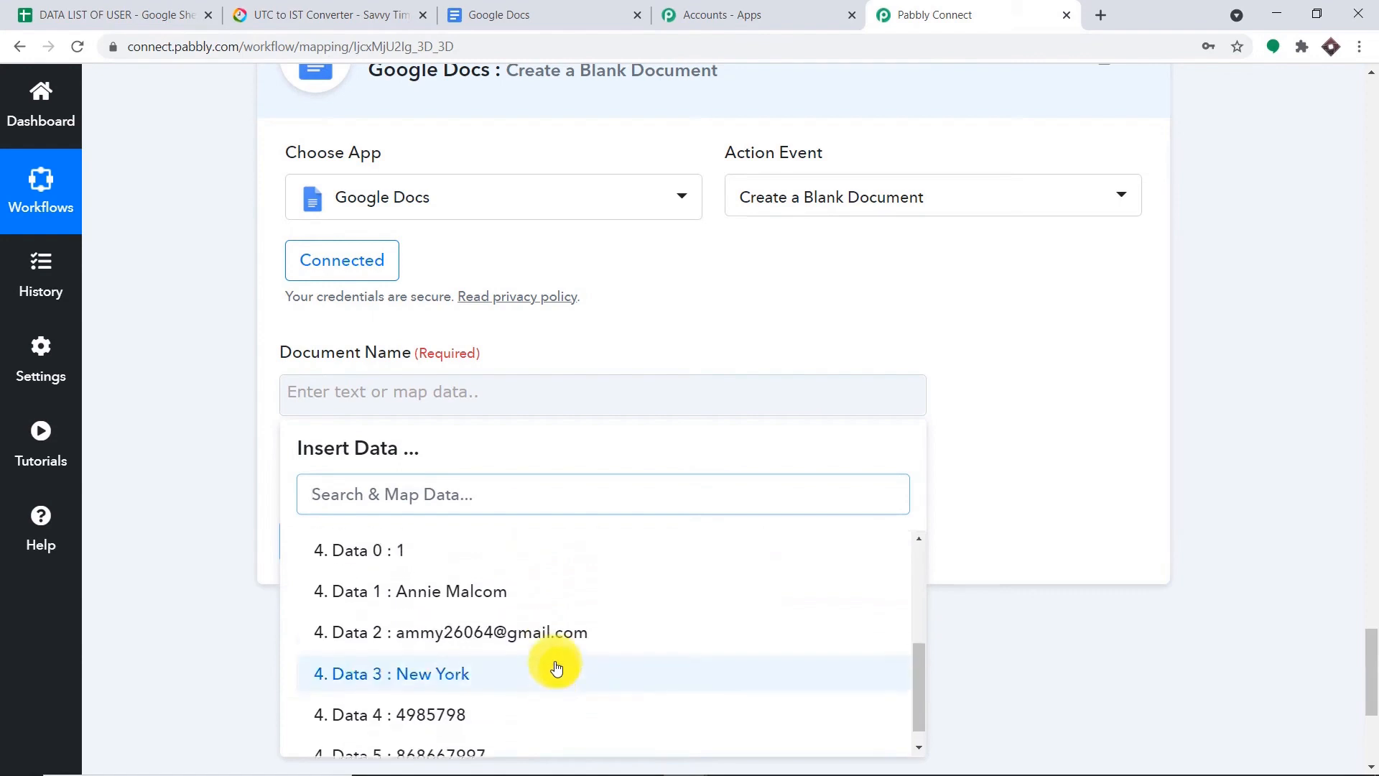
scroll(517, 650, up, 1)
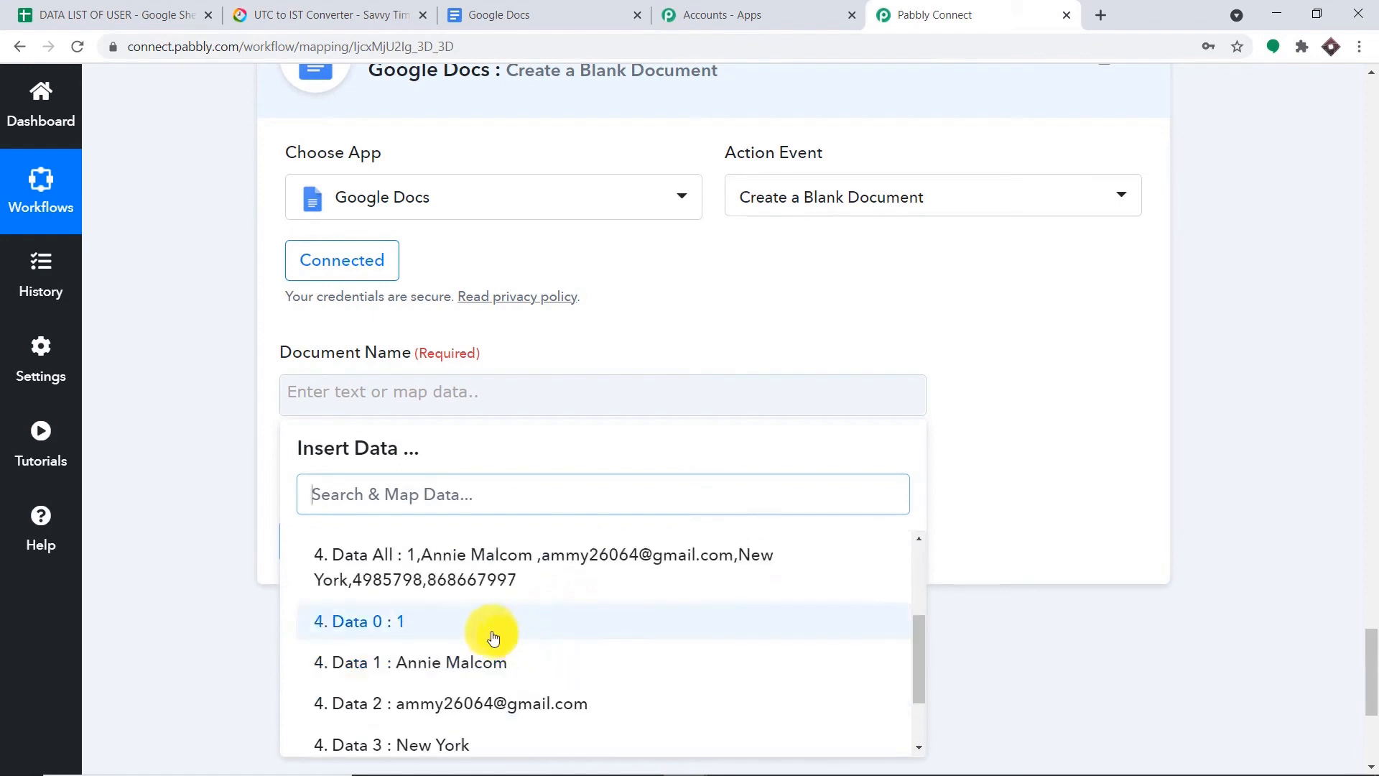
click(558, 634)
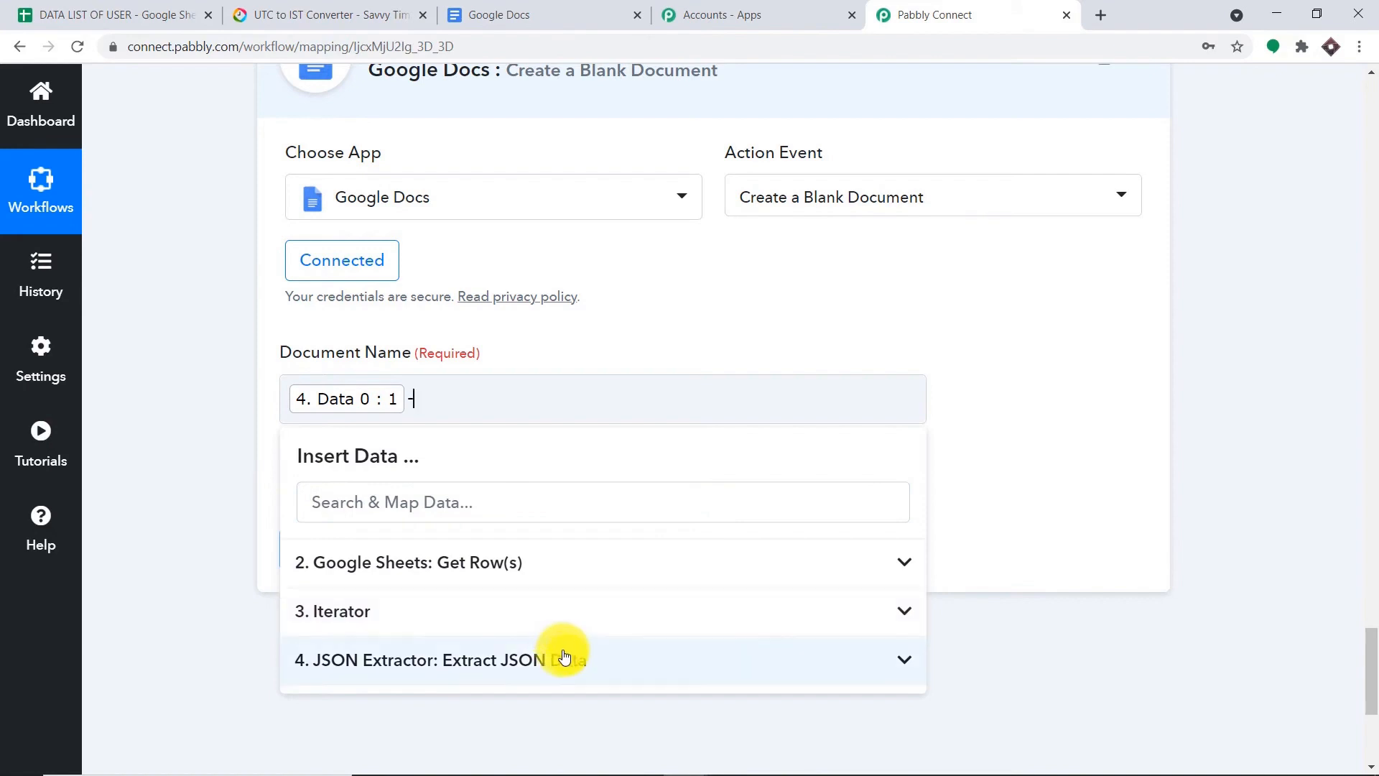
click(564, 658)
scroll(571, 693, down, 3)
scroll(579, 692, down, 2)
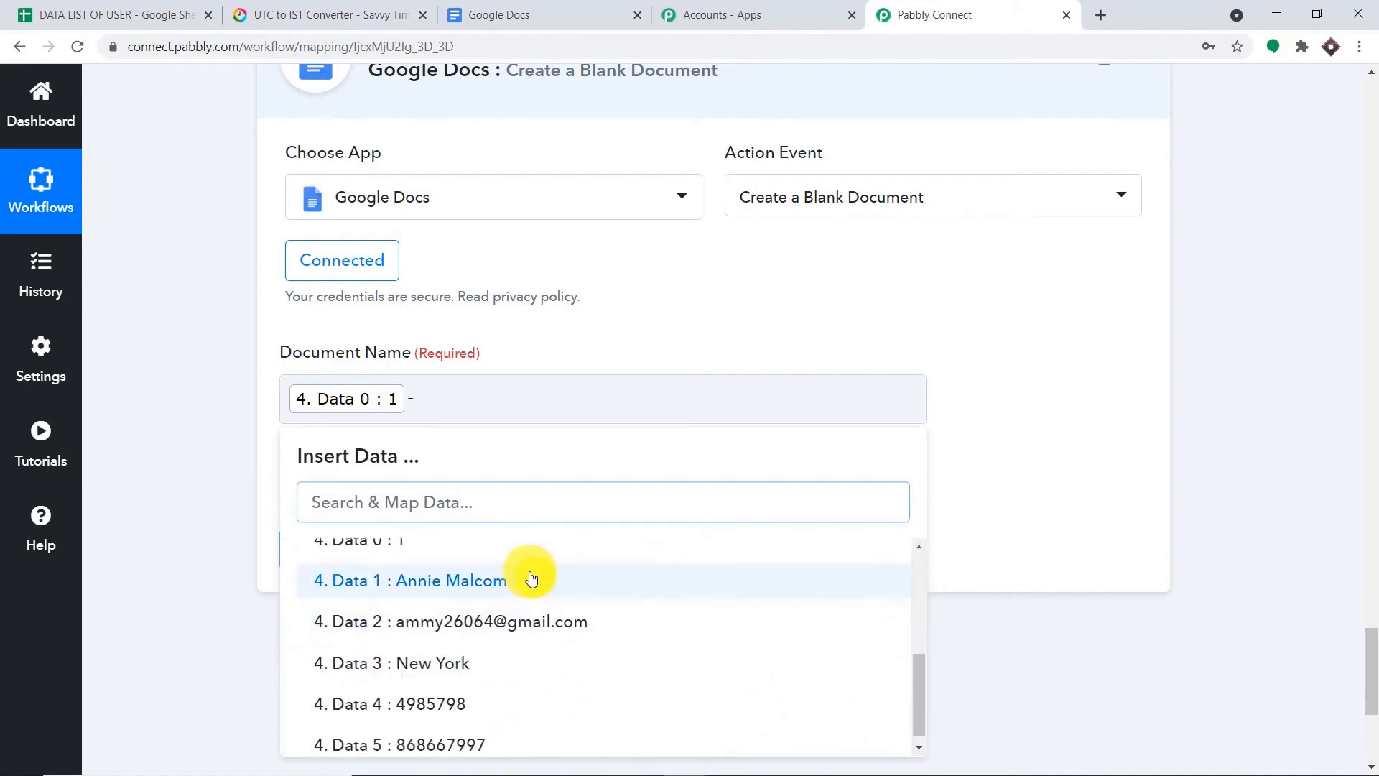
click(531, 594)
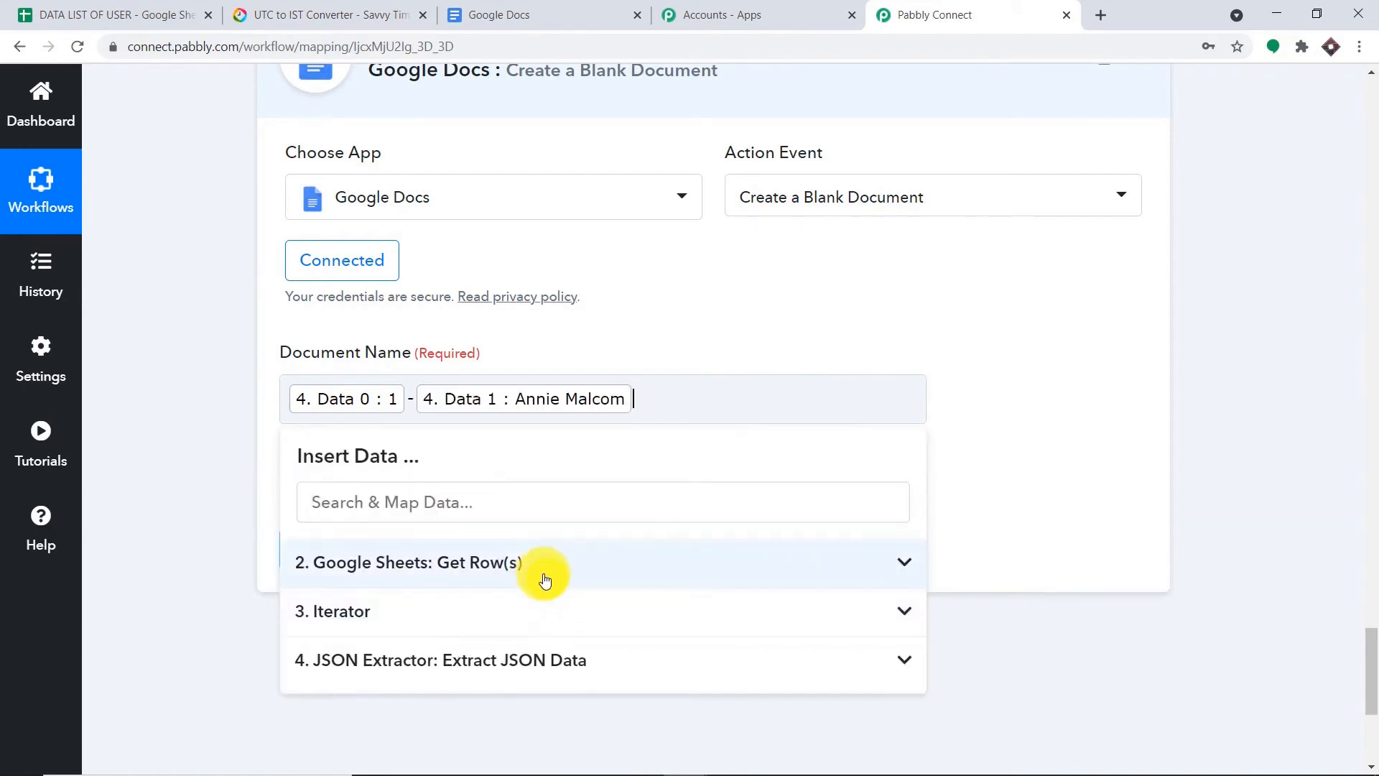
click(549, 659)
scroll(556, 664, down, 3)
scroll(555, 664, down, 2)
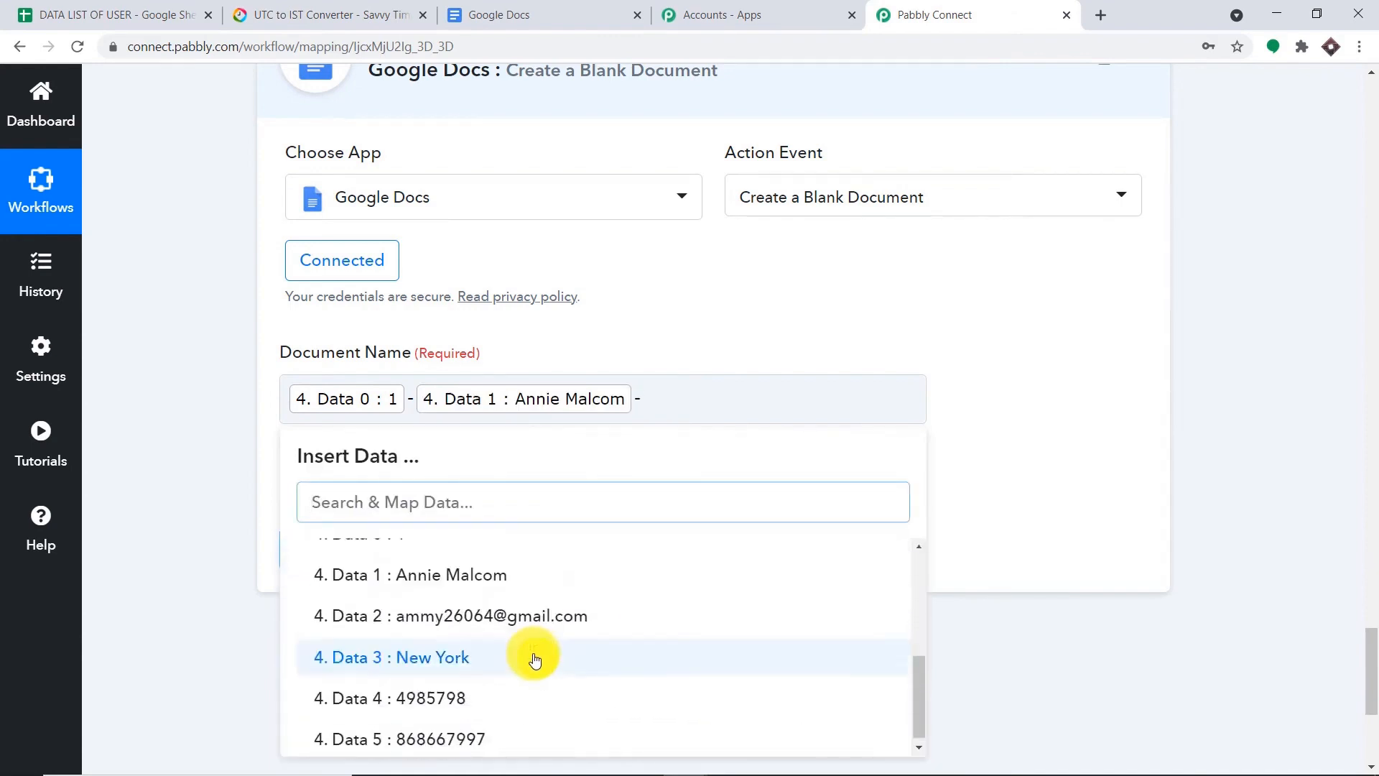
click(502, 726)
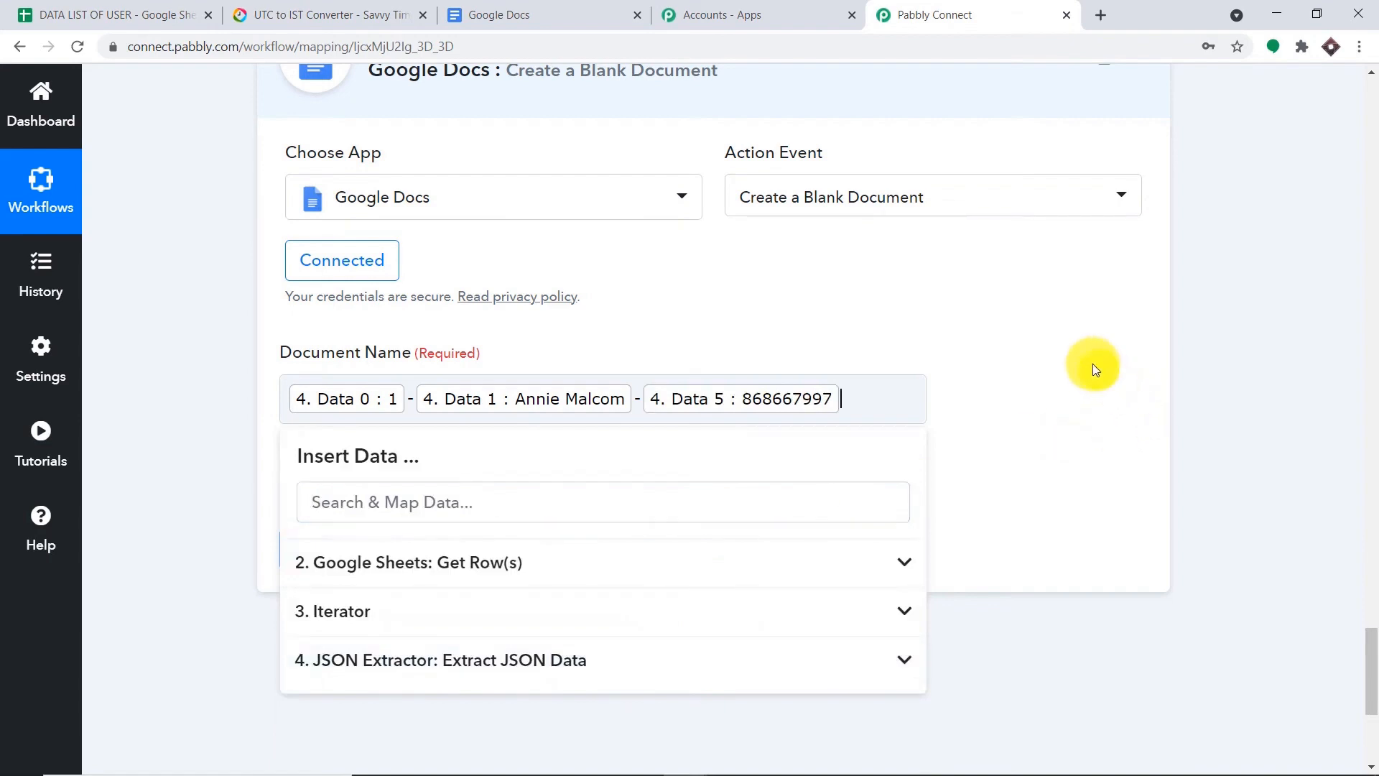
click(1094, 365)
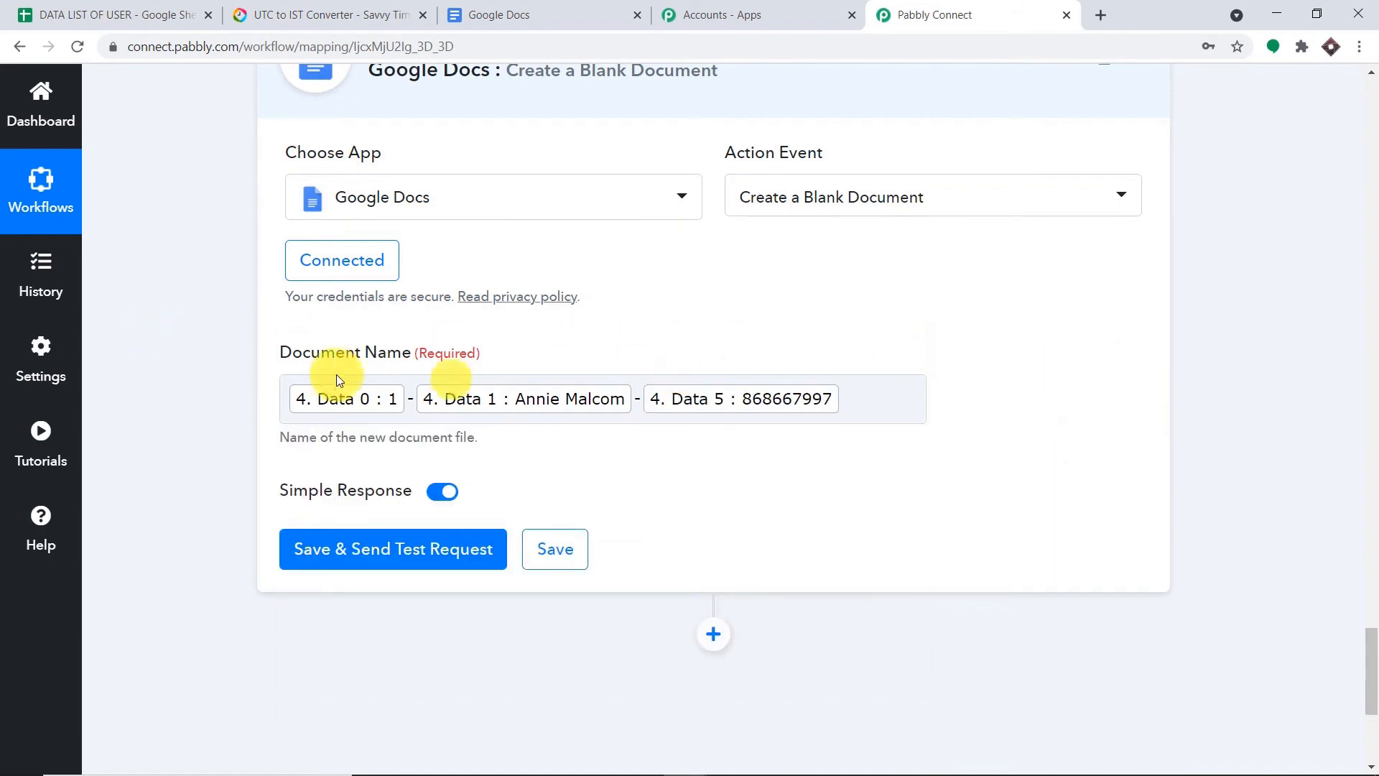
scroll(856, 382, down, 1)
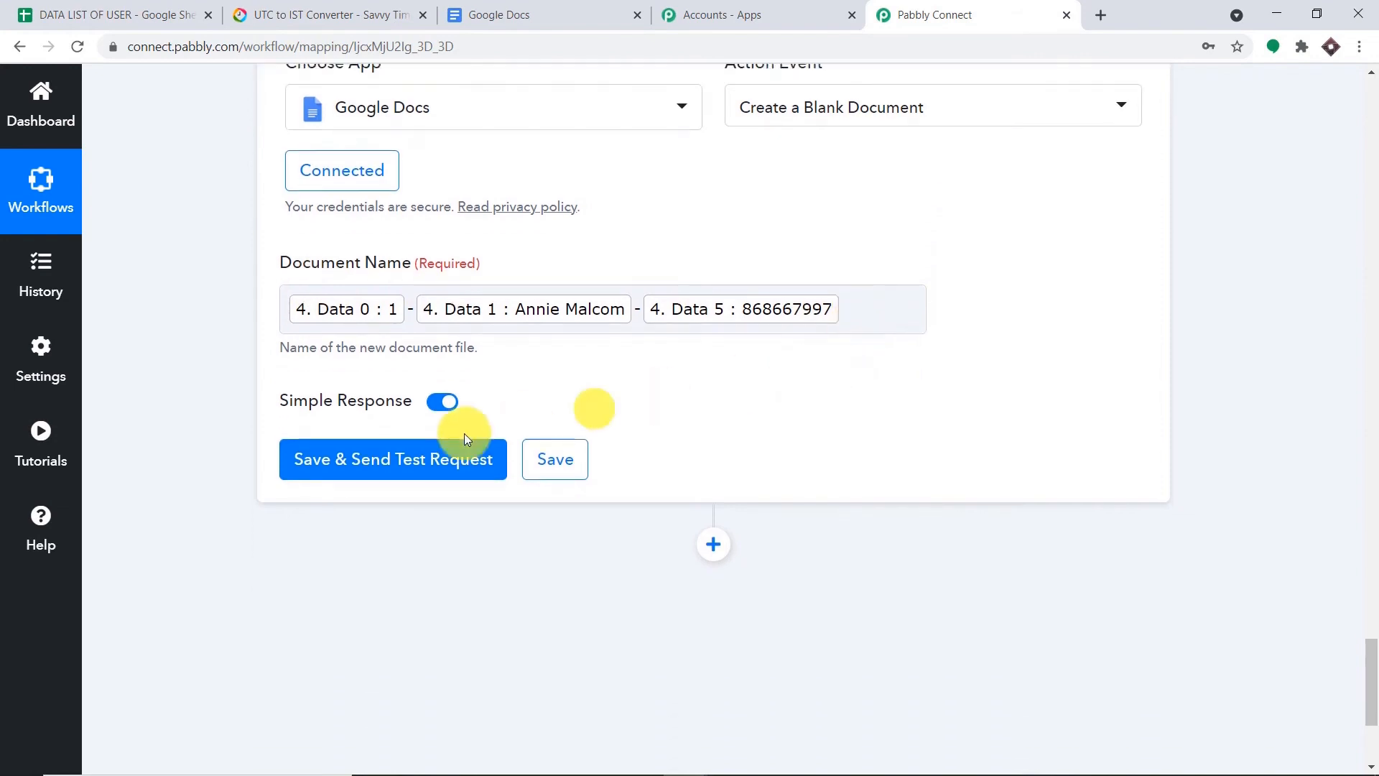
click(395, 457)
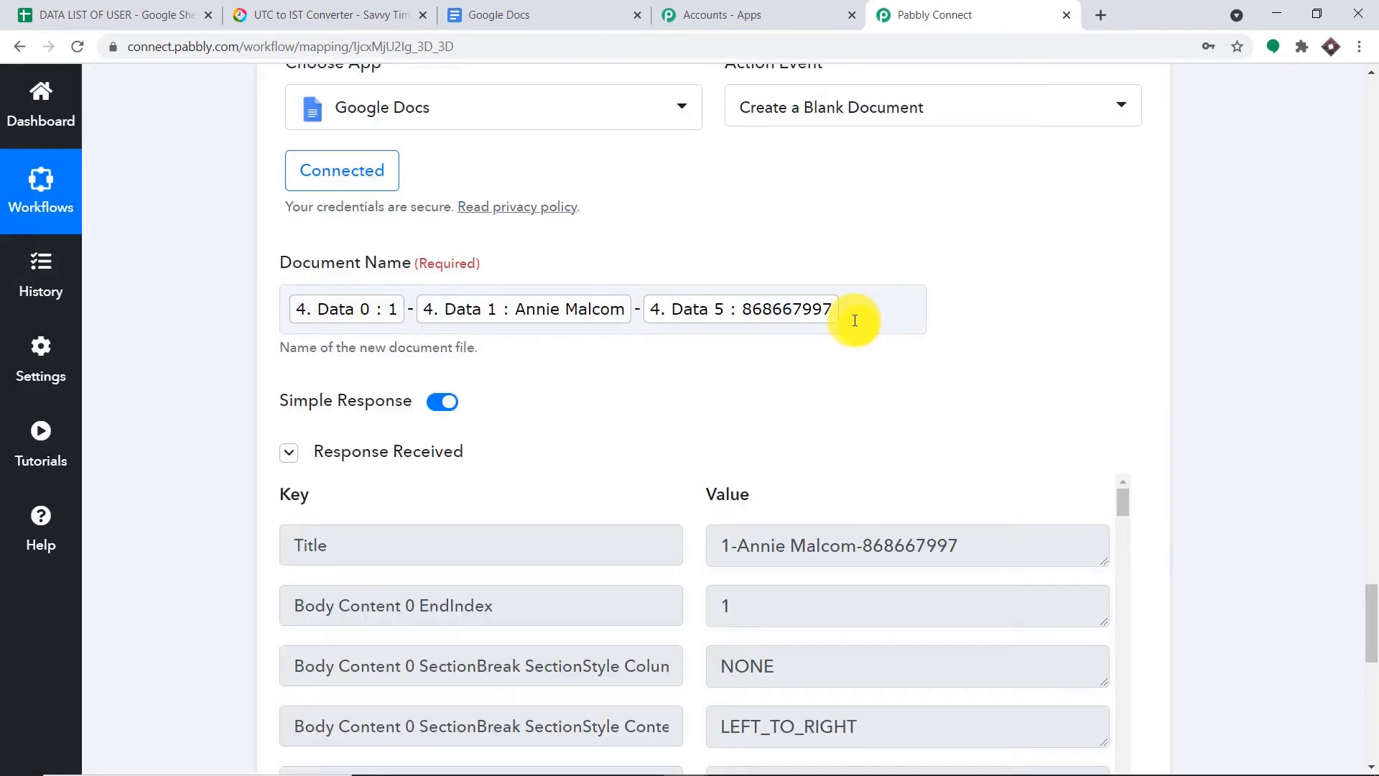
- Reload the Google Docs file list and open the newly created blank document, then return to Pabbly
click(551, 10)
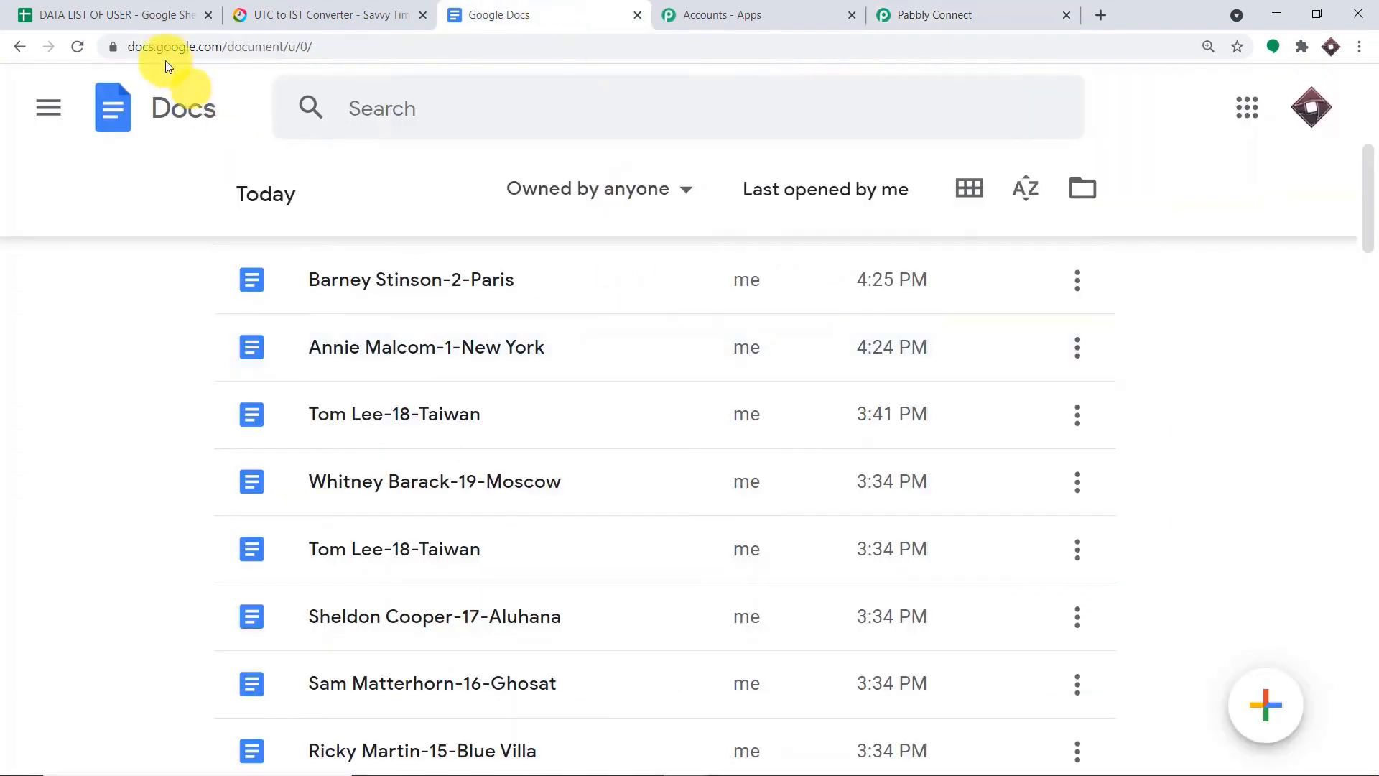
click(75, 44)
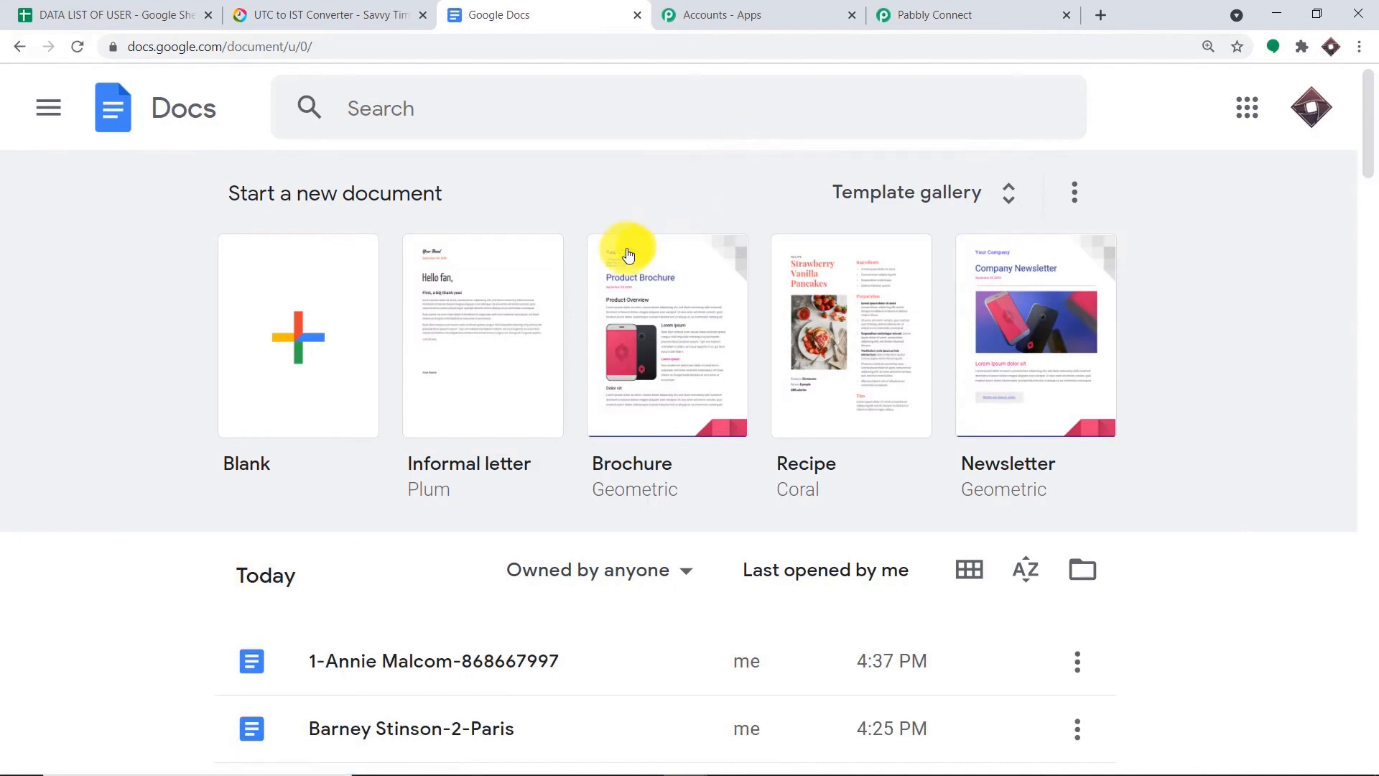
scroll(625, 266, down, 3)
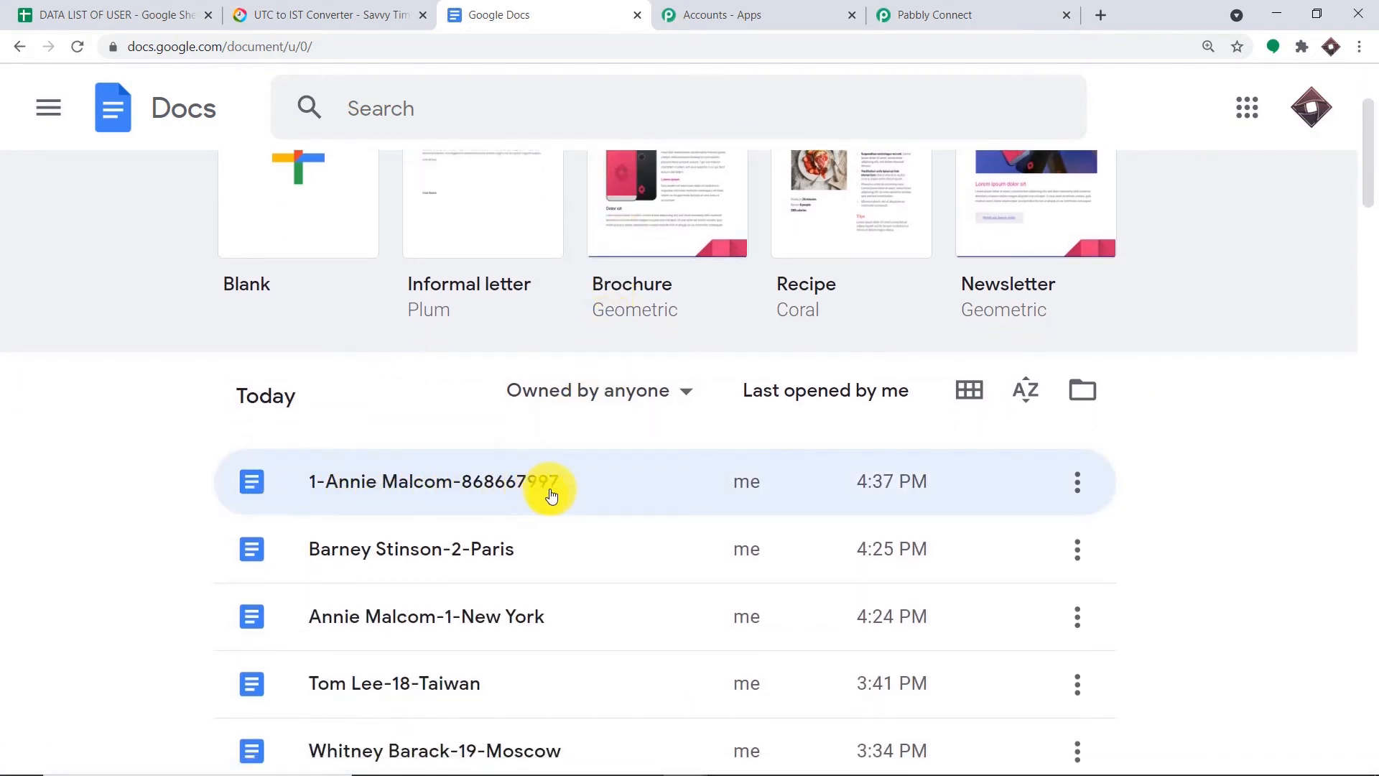
click(431, 477)
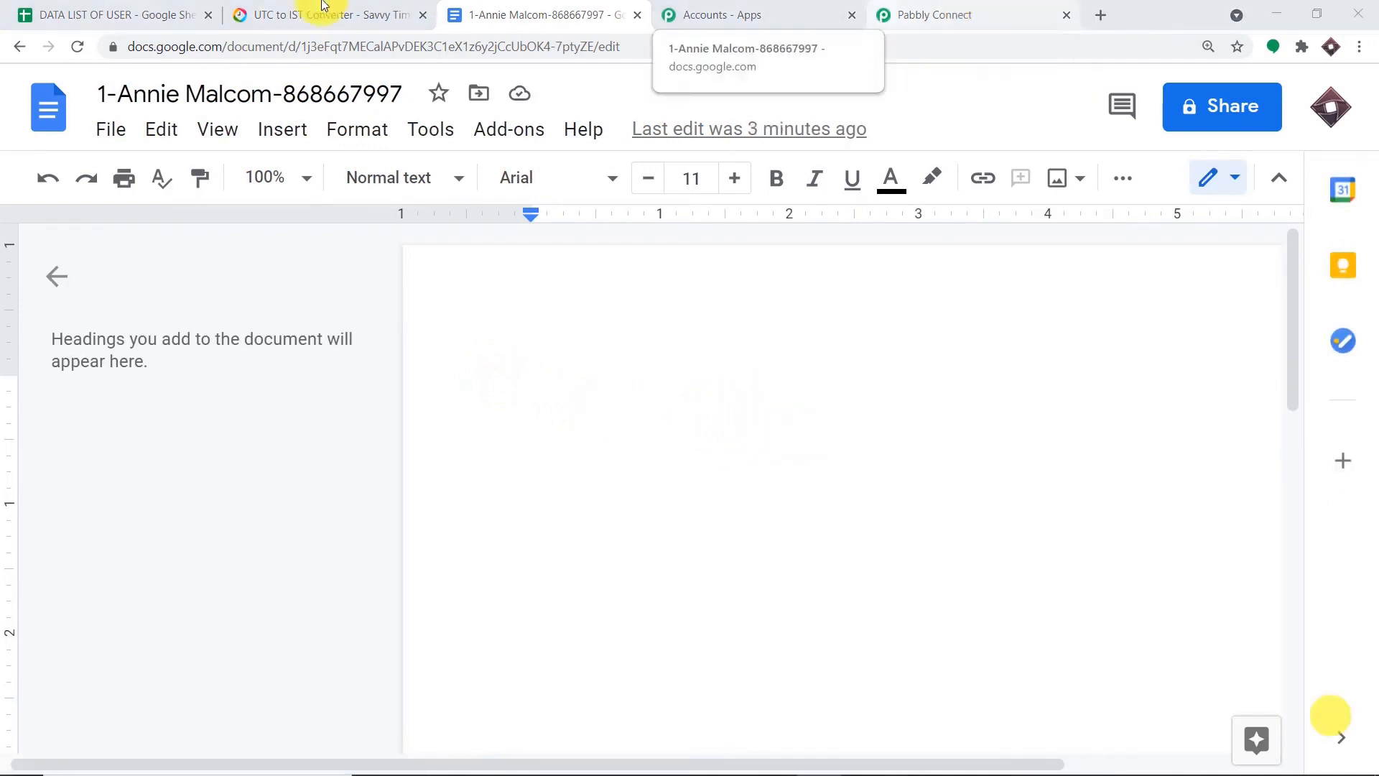
click(107, 14)
click(981, 9)
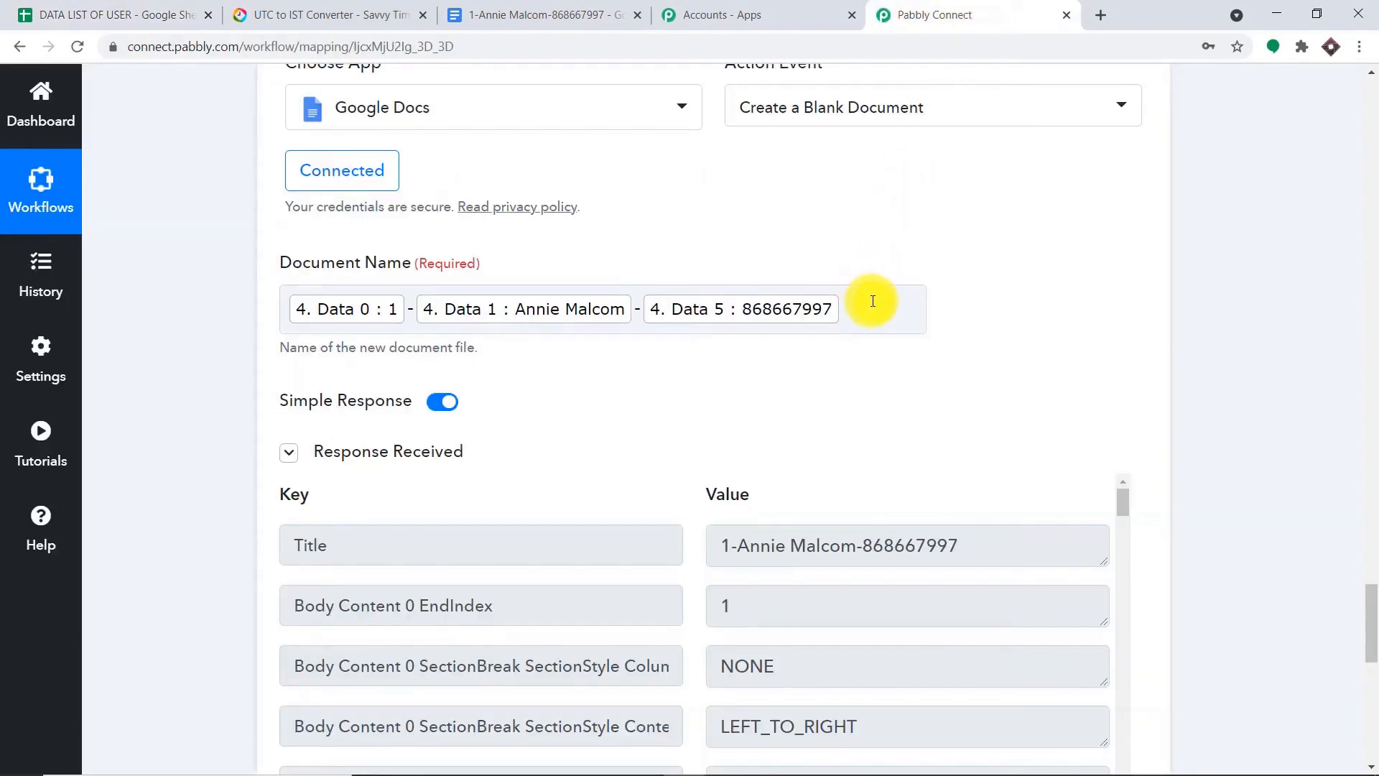
- Inspect the DocumentId value in the test response, then insert a new action step below it
scroll(883, 323, down, 5)
scroll(1070, 259, up, 2)
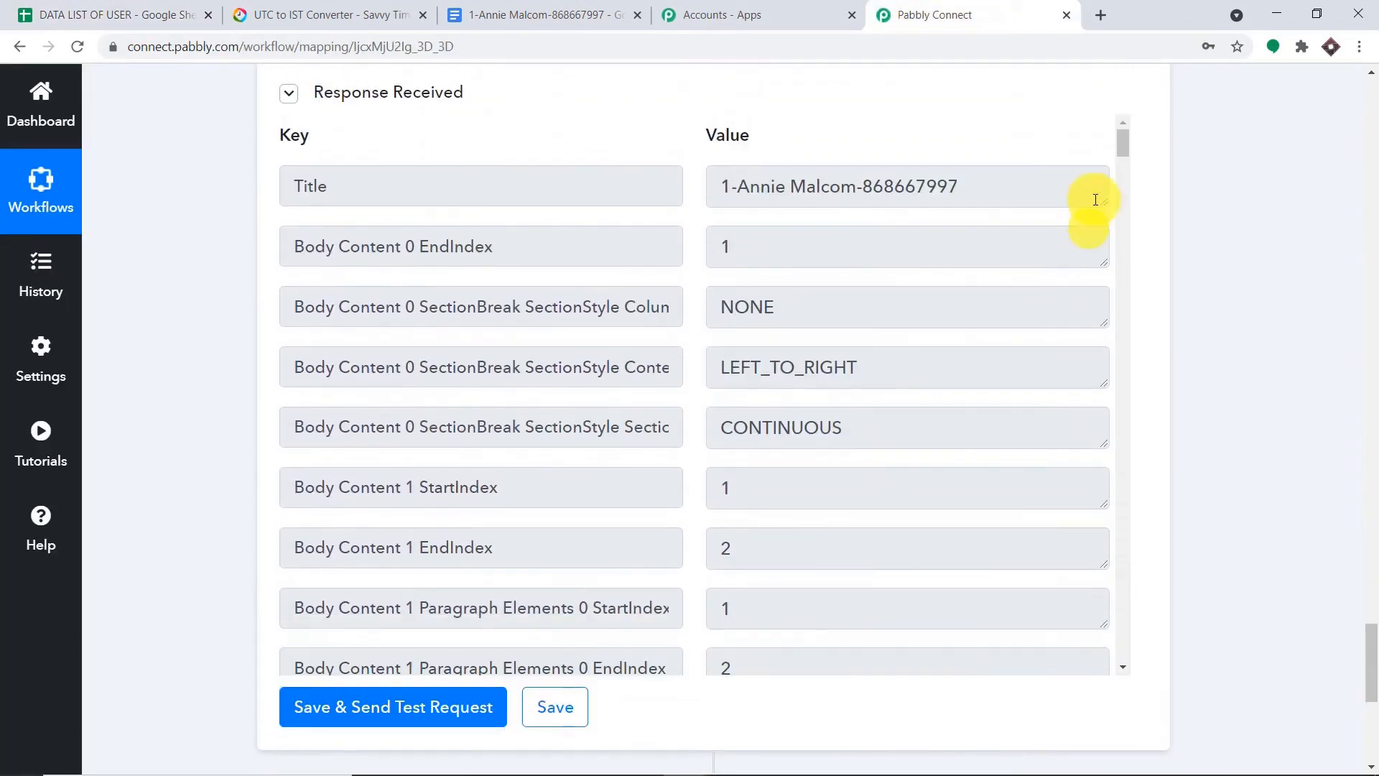
drag(1114, 152, 1118, 662)
scroll(1110, 654, down, 3)
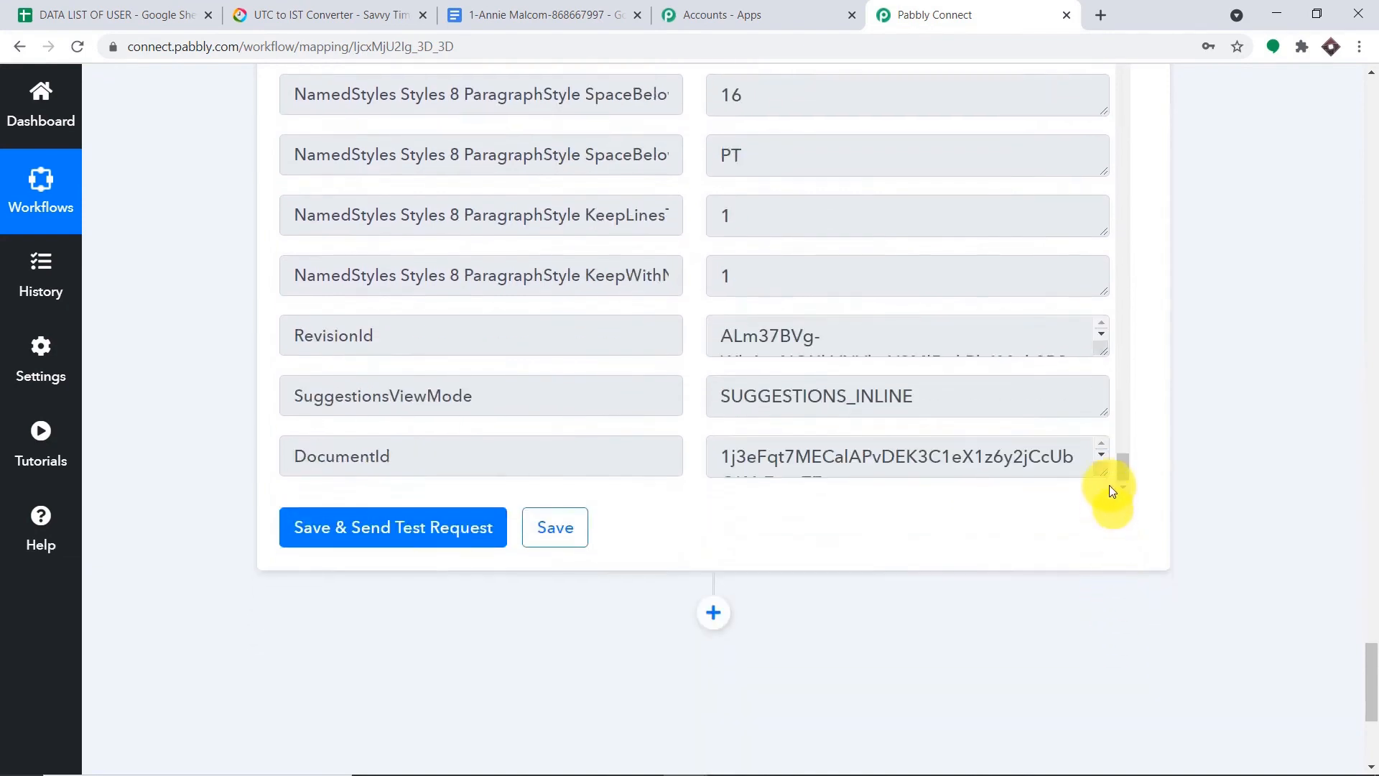
drag(1104, 513, 1102, 554)
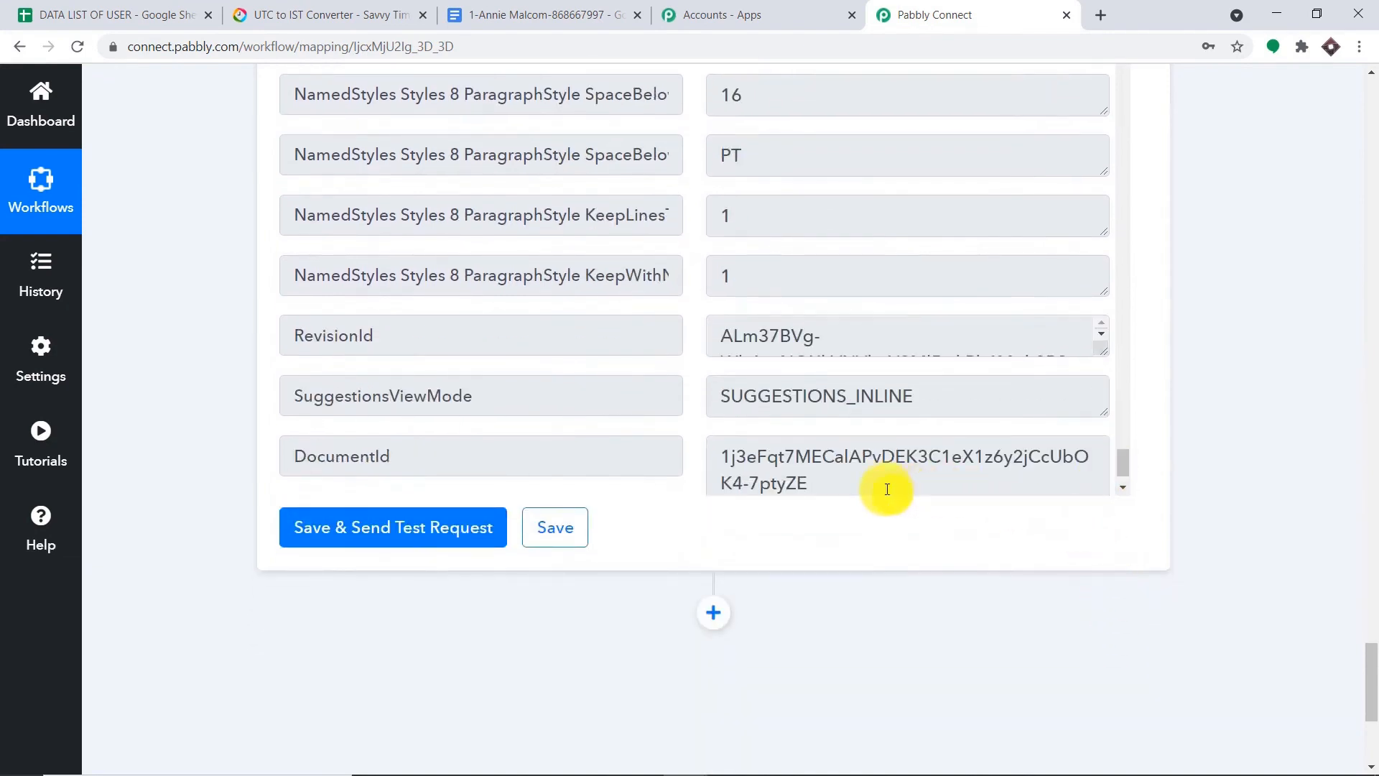
drag(886, 486, 718, 446)
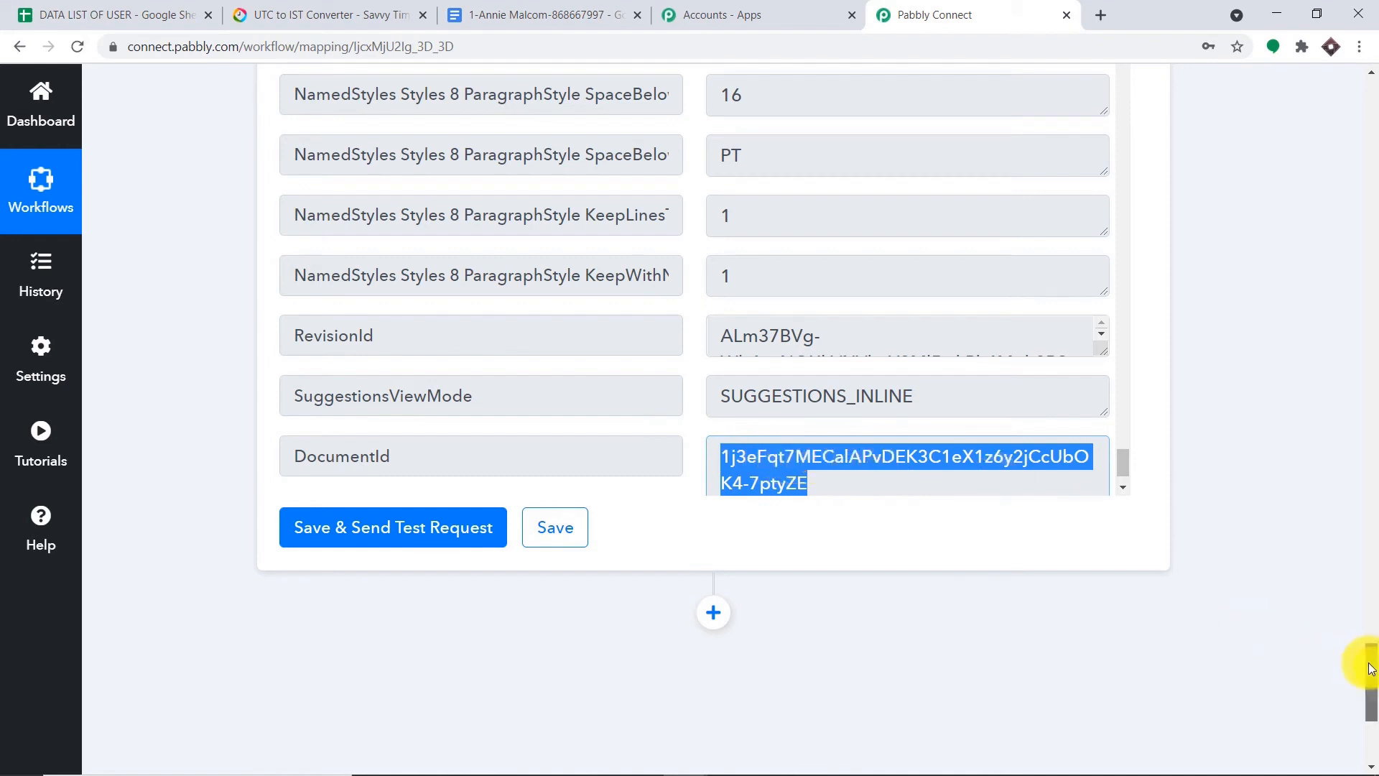
drag(1367, 661, 1367, 715)
click(963, 347)
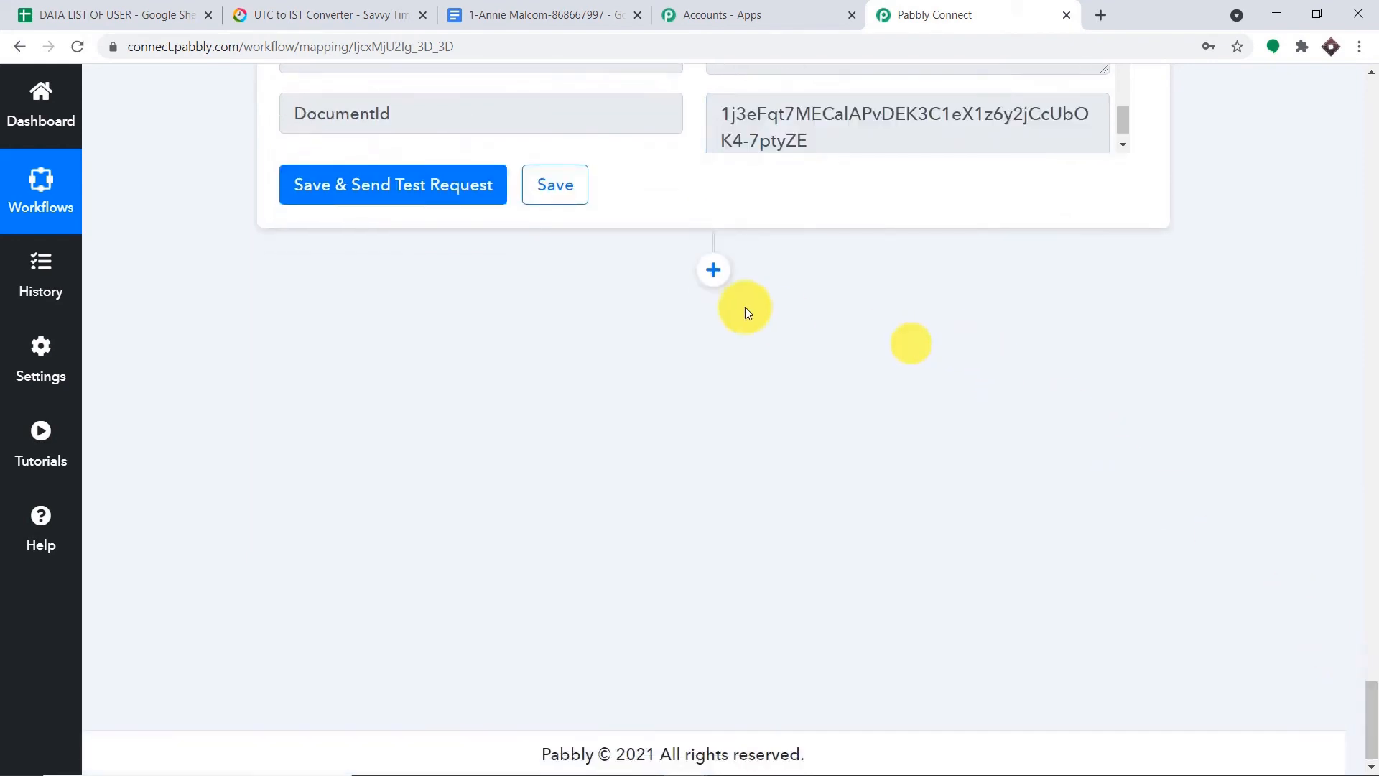
click(713, 271)
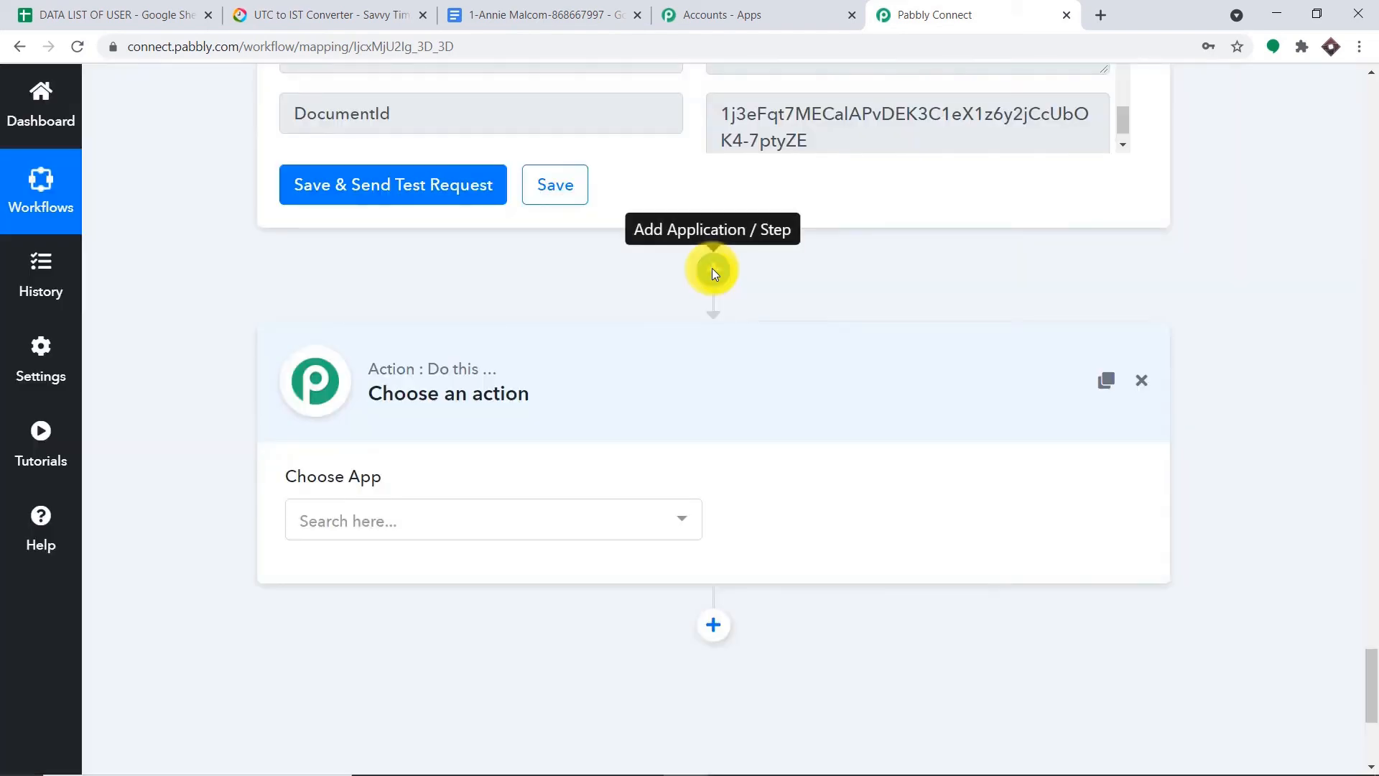
- Set the new step to Google Docs with the Append a Paragraph to a Document event
click(516, 528)
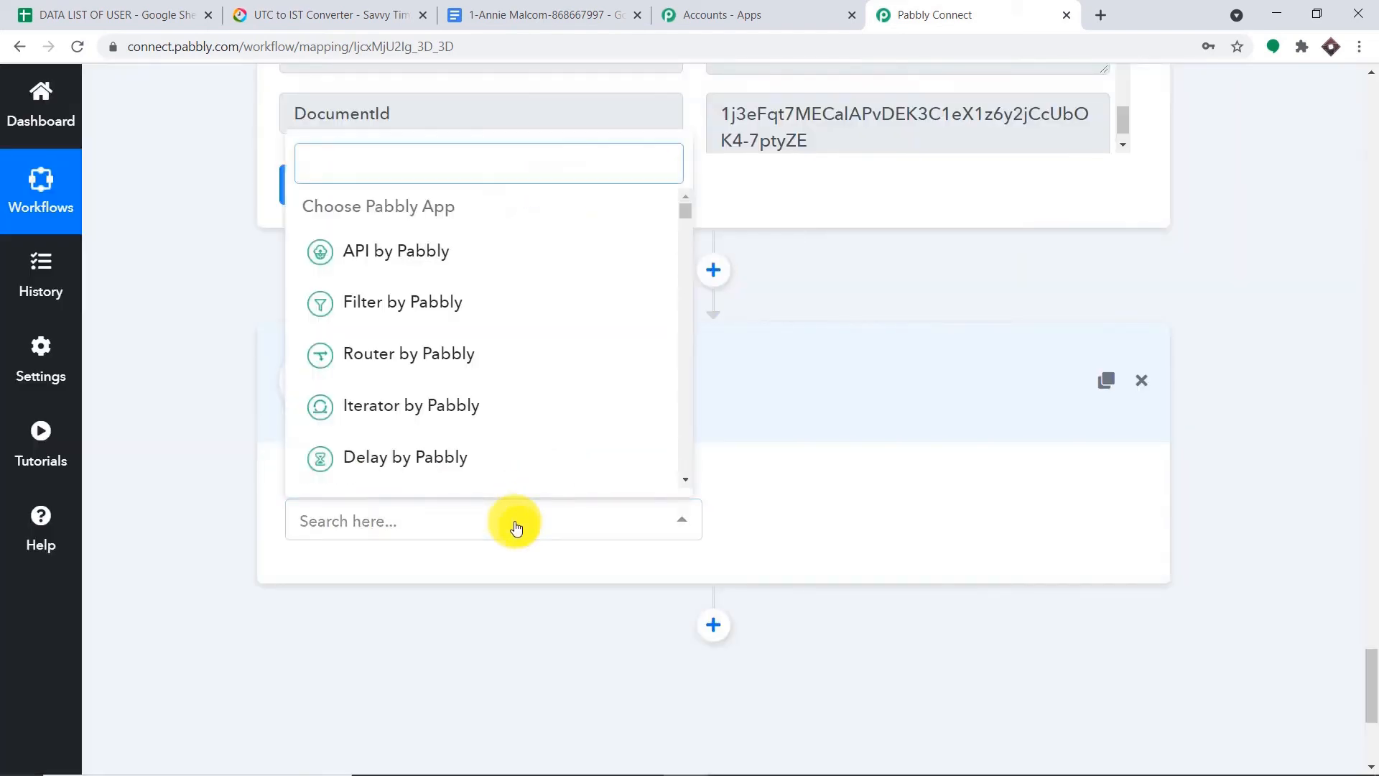
text(googl)
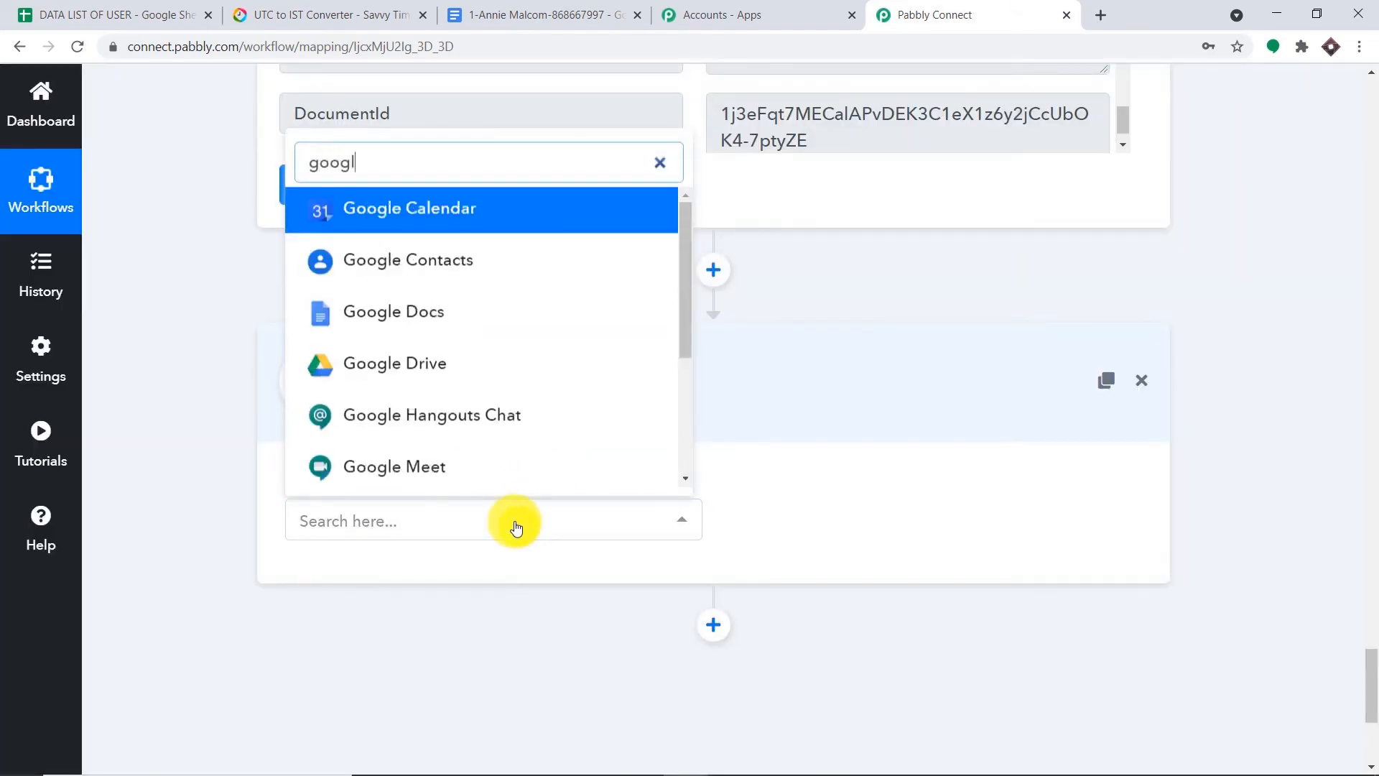
click(453, 316)
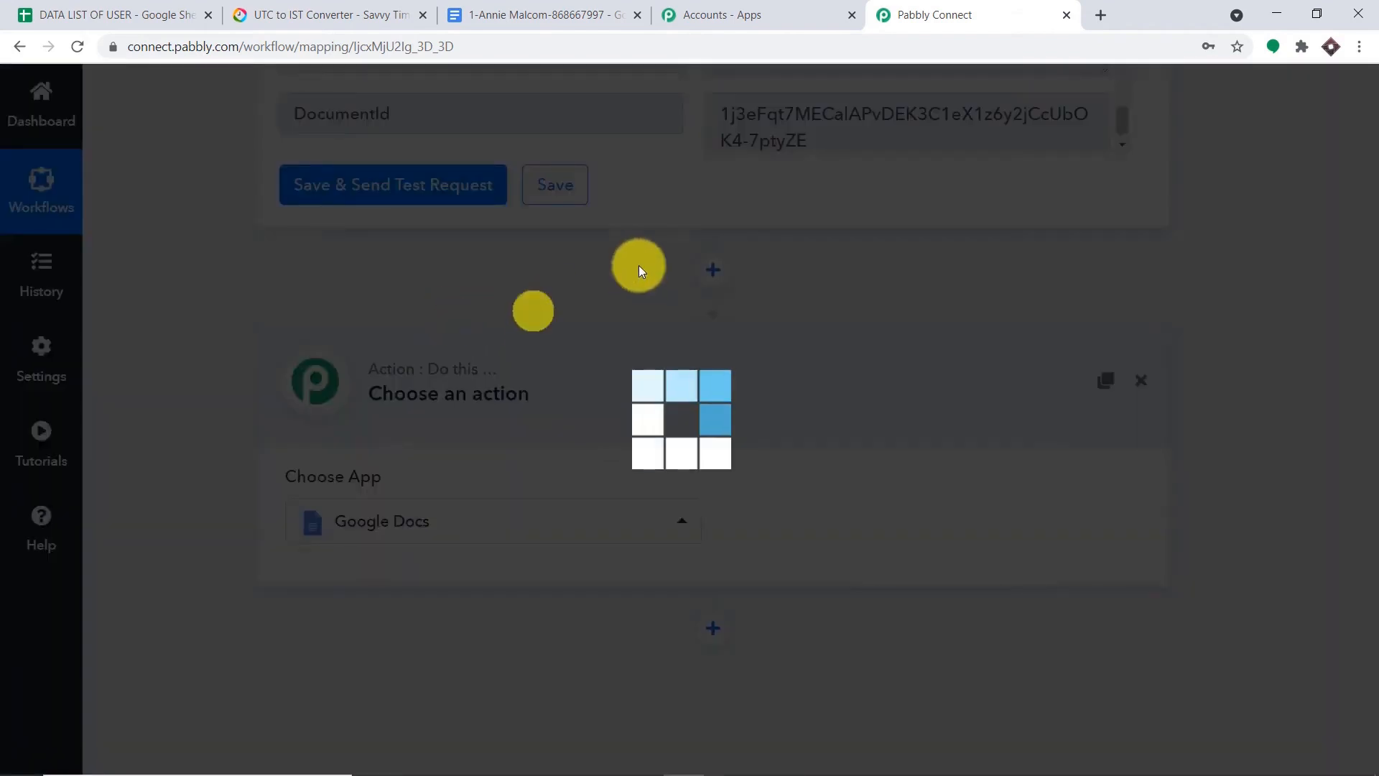
click(841, 514)
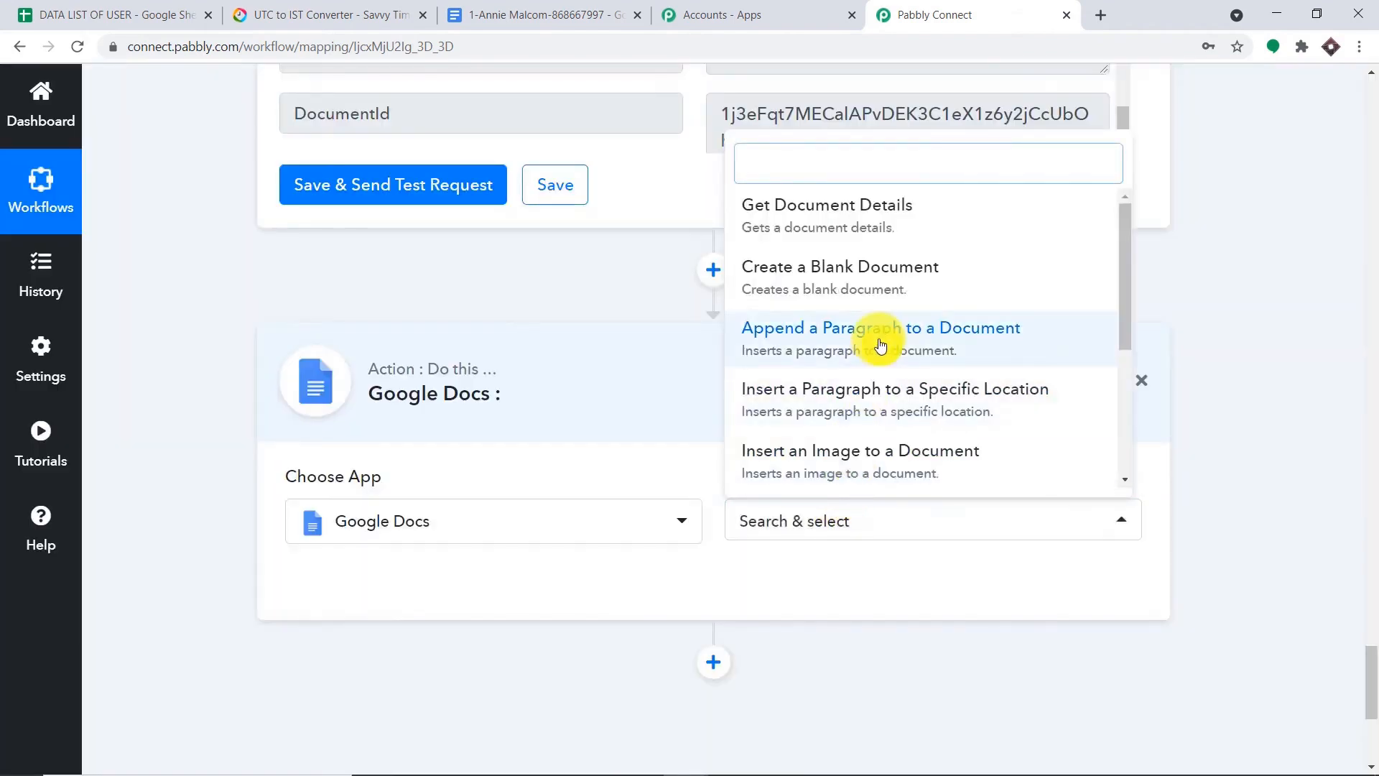
click(944, 340)
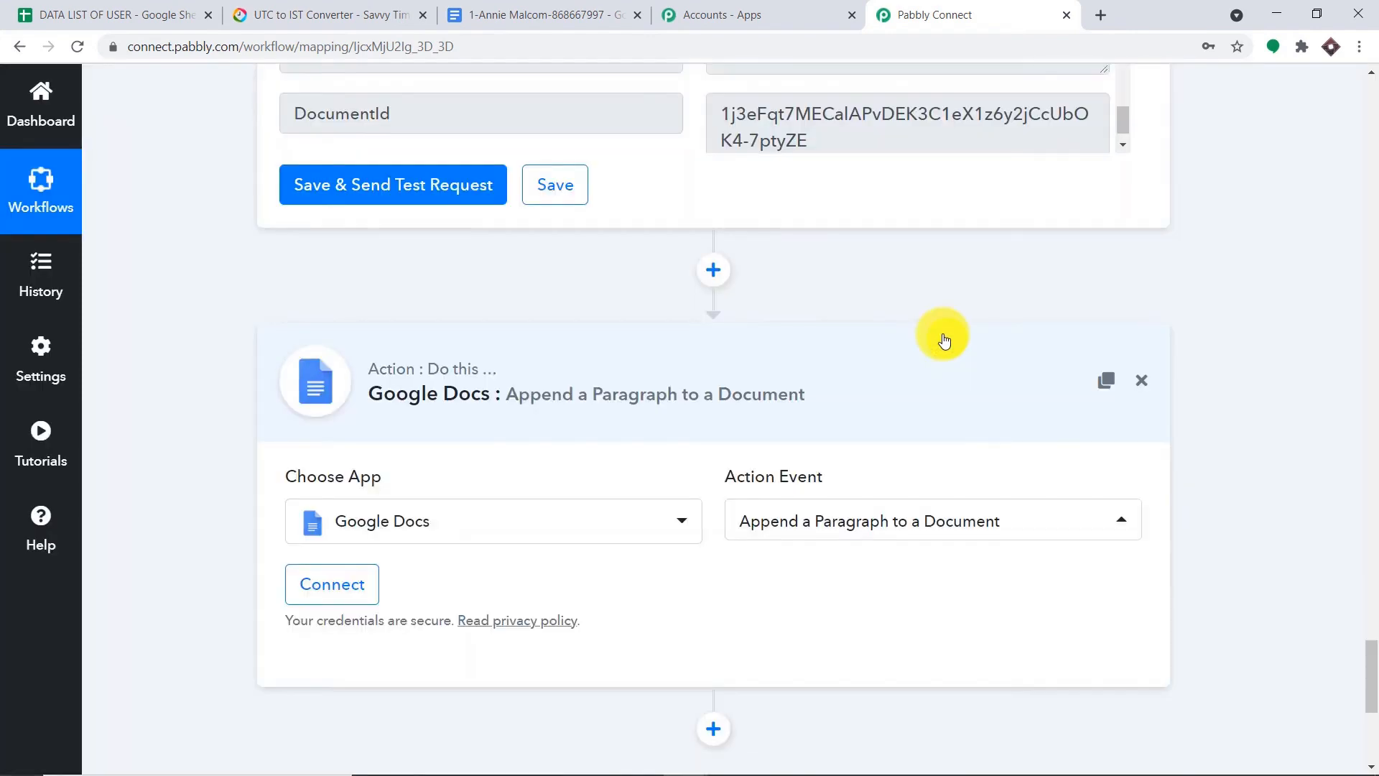
click(107, 14)
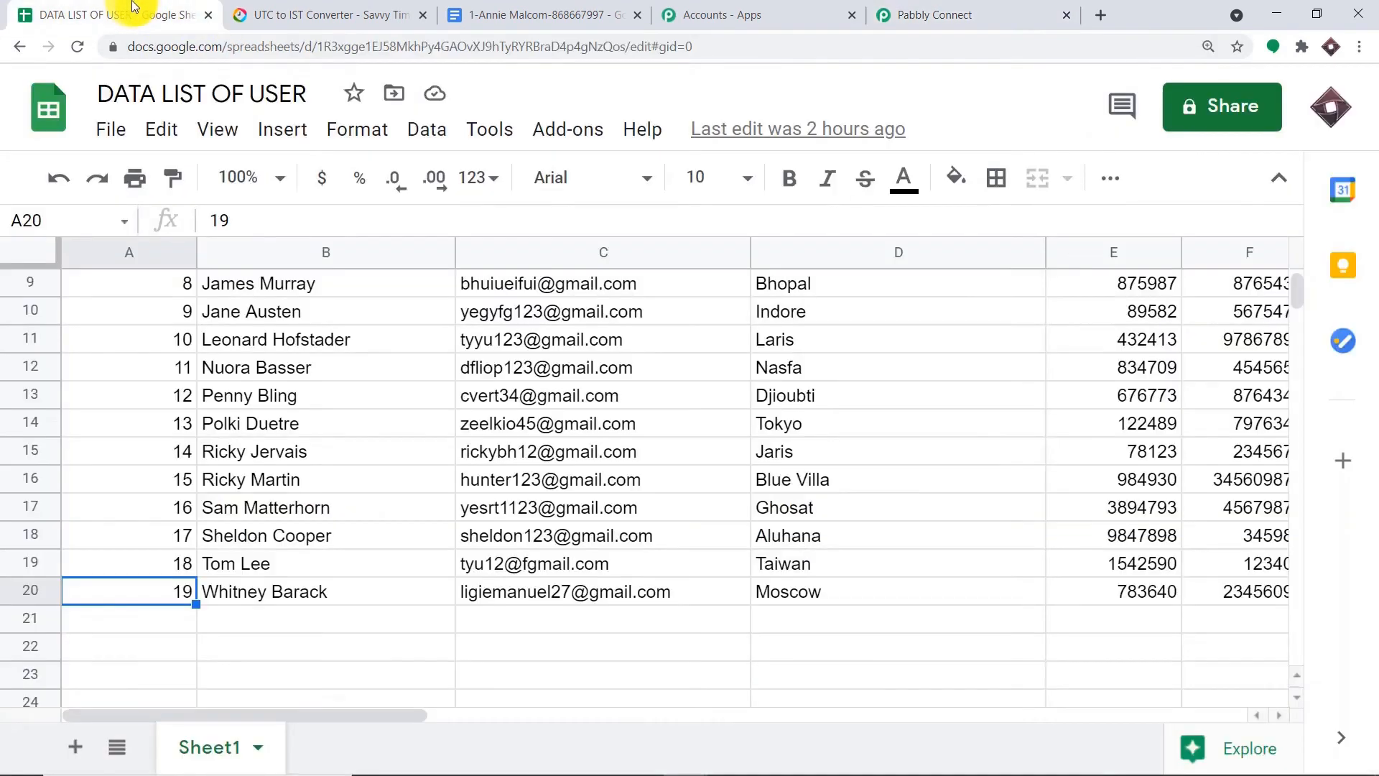
scroll(301, 346, up, 3)
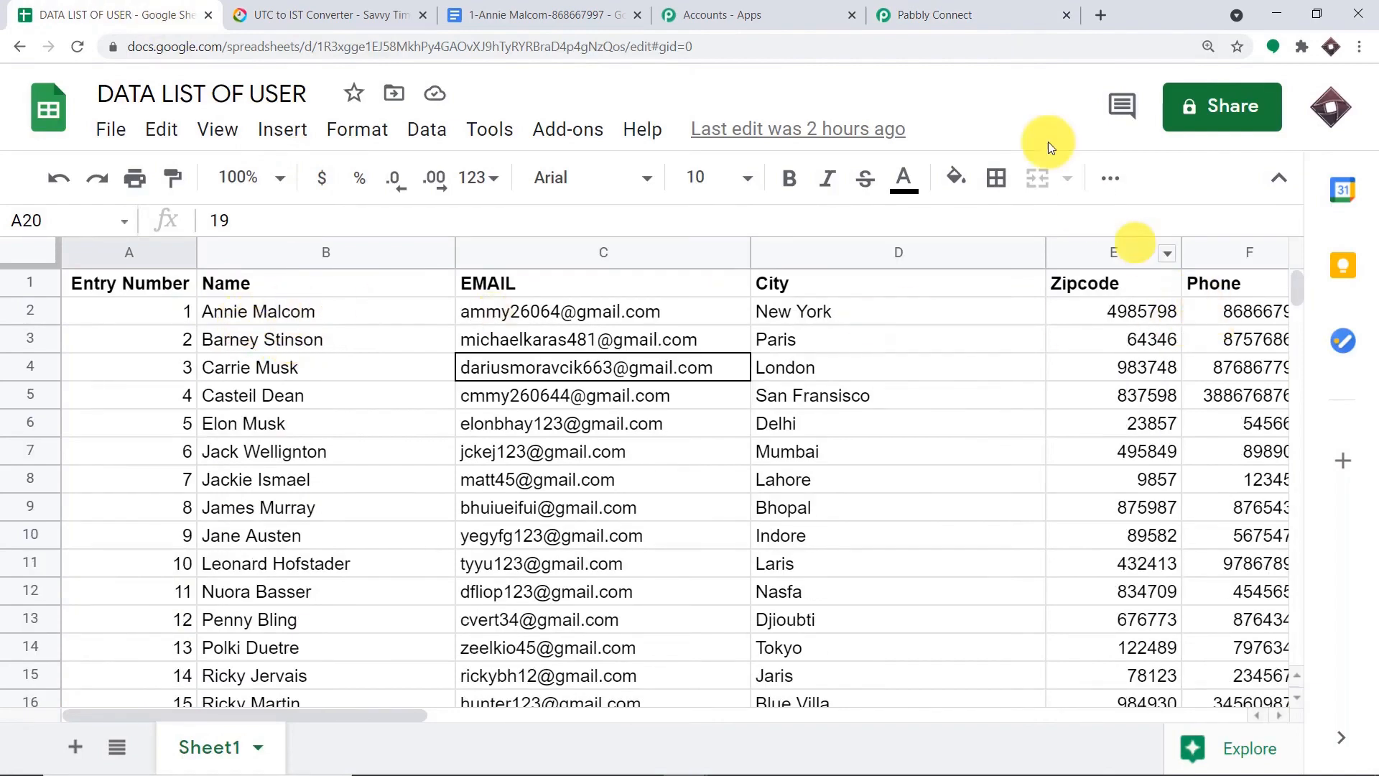
click(927, 14)
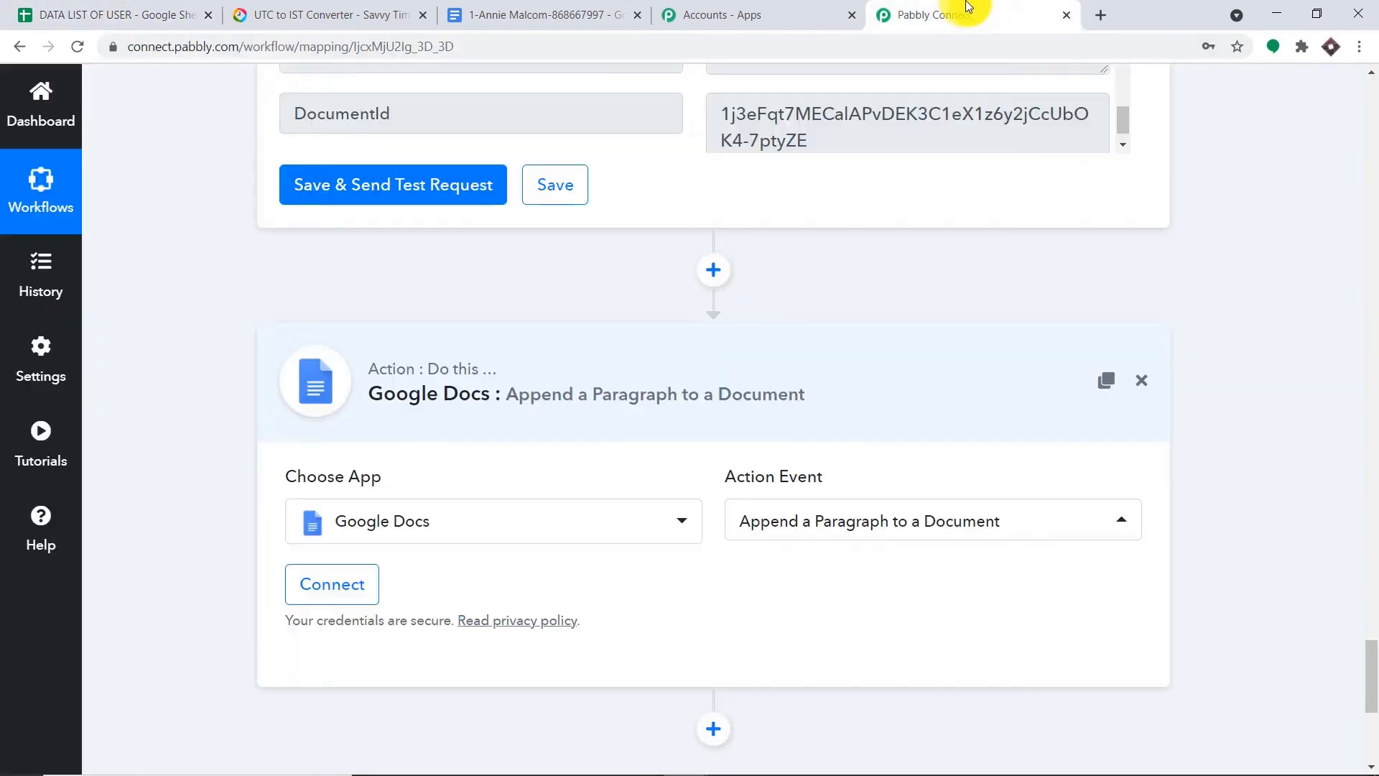
- Authorize the Google account for the append step, granting Drive file access and confirming success
click(358, 589)
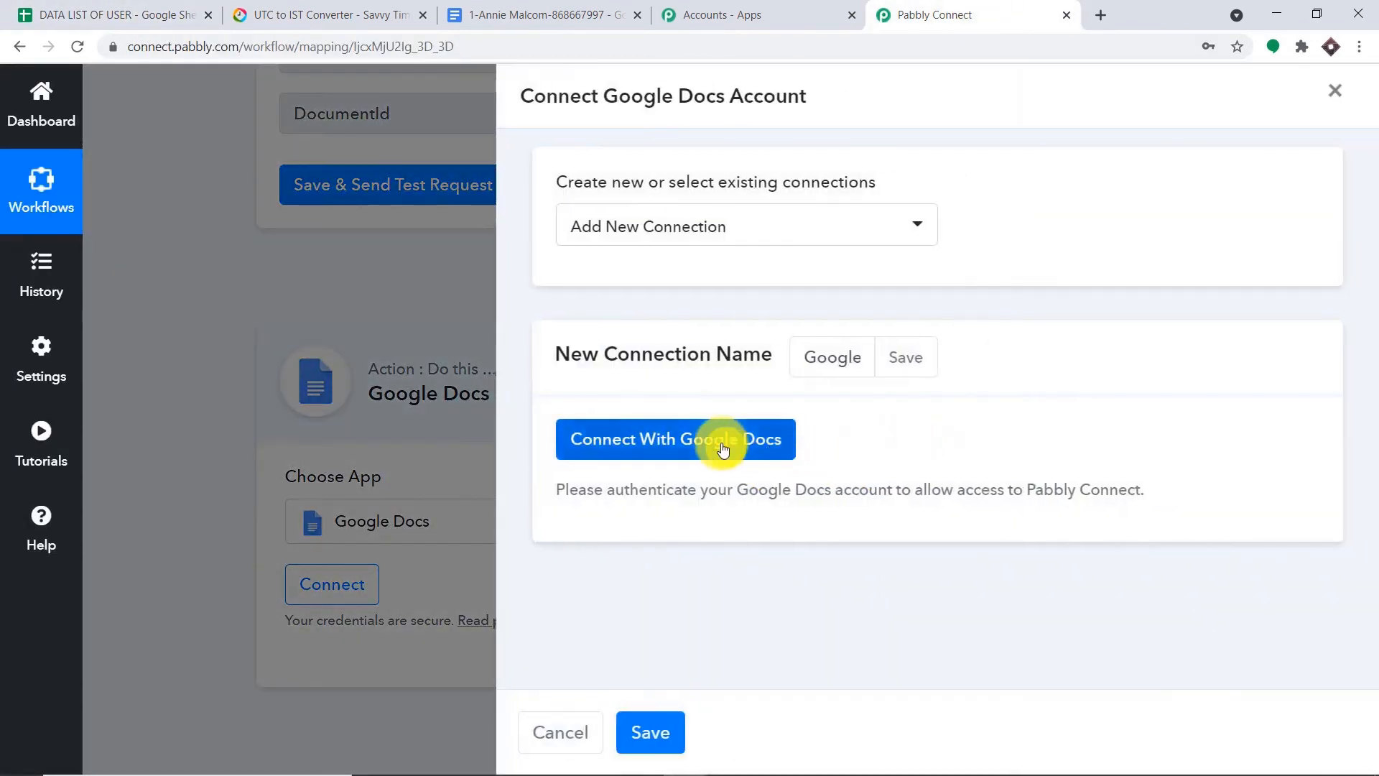
click(722, 445)
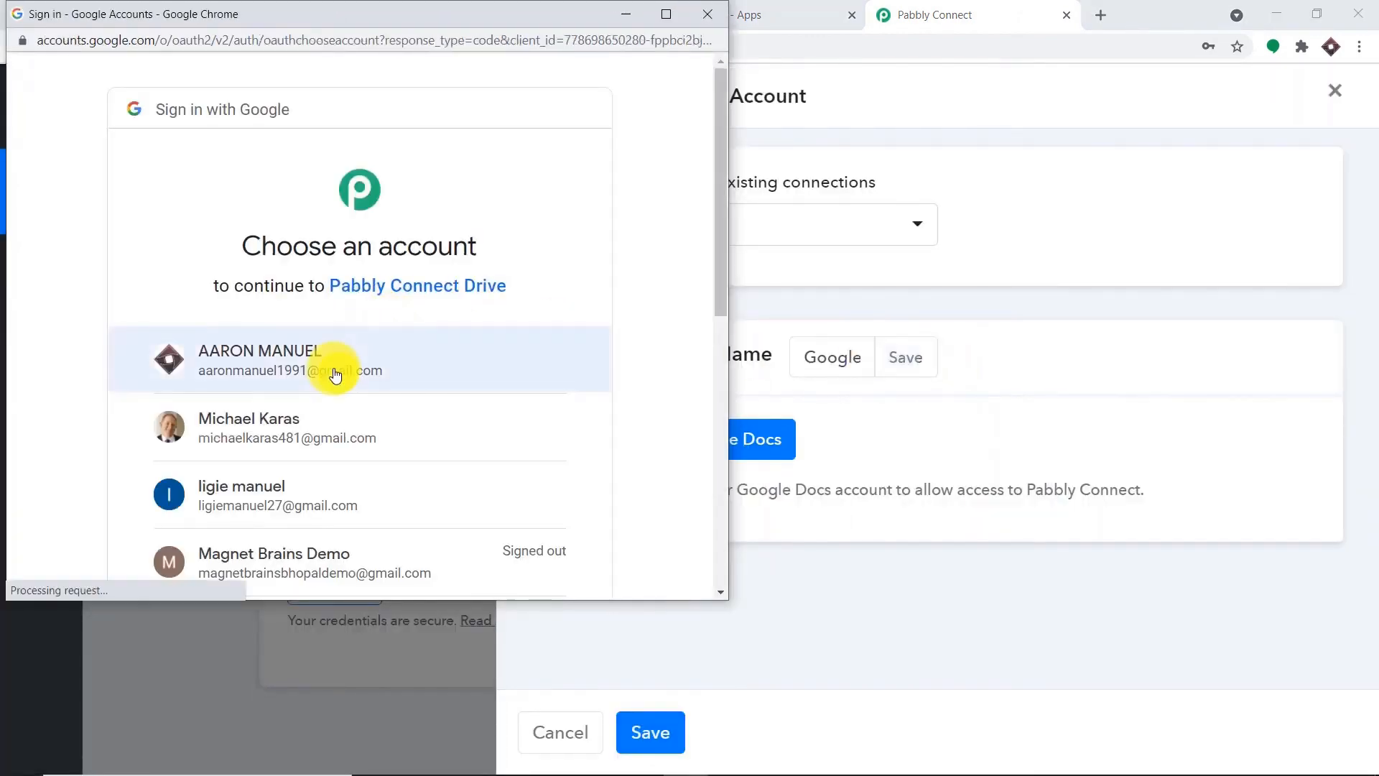
click(333, 370)
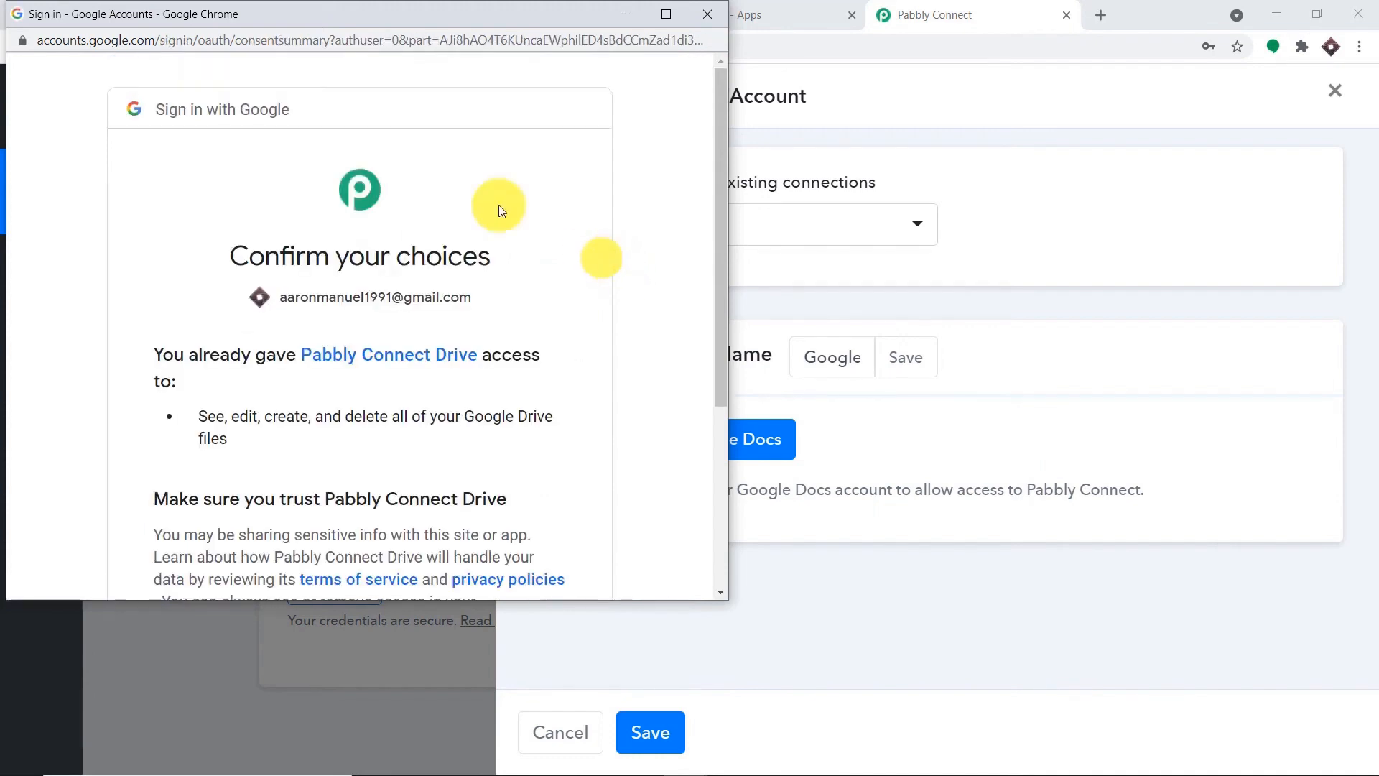
drag(306, 21, 895, 61)
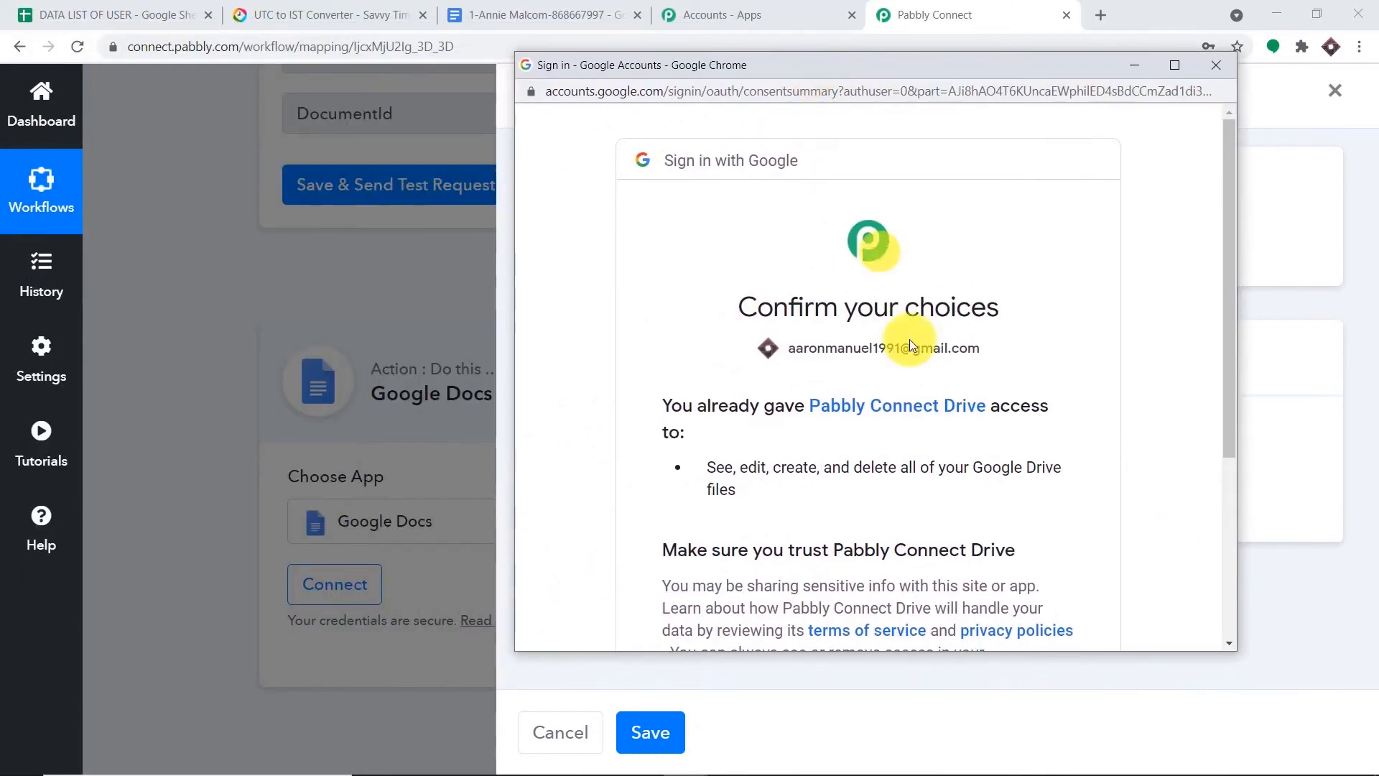
scroll(909, 339, down, 4)
click(1026, 488)
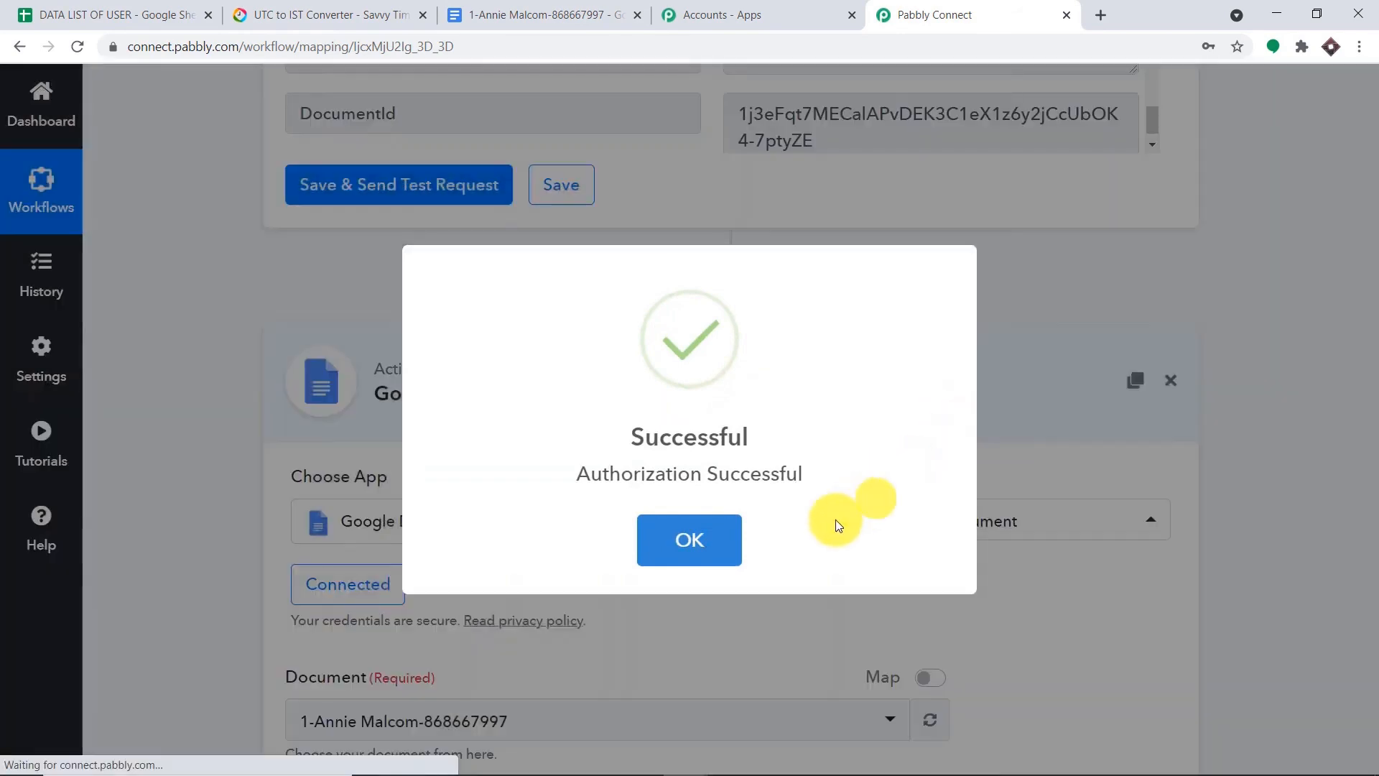
click(675, 559)
scroll(668, 543, down, 4)
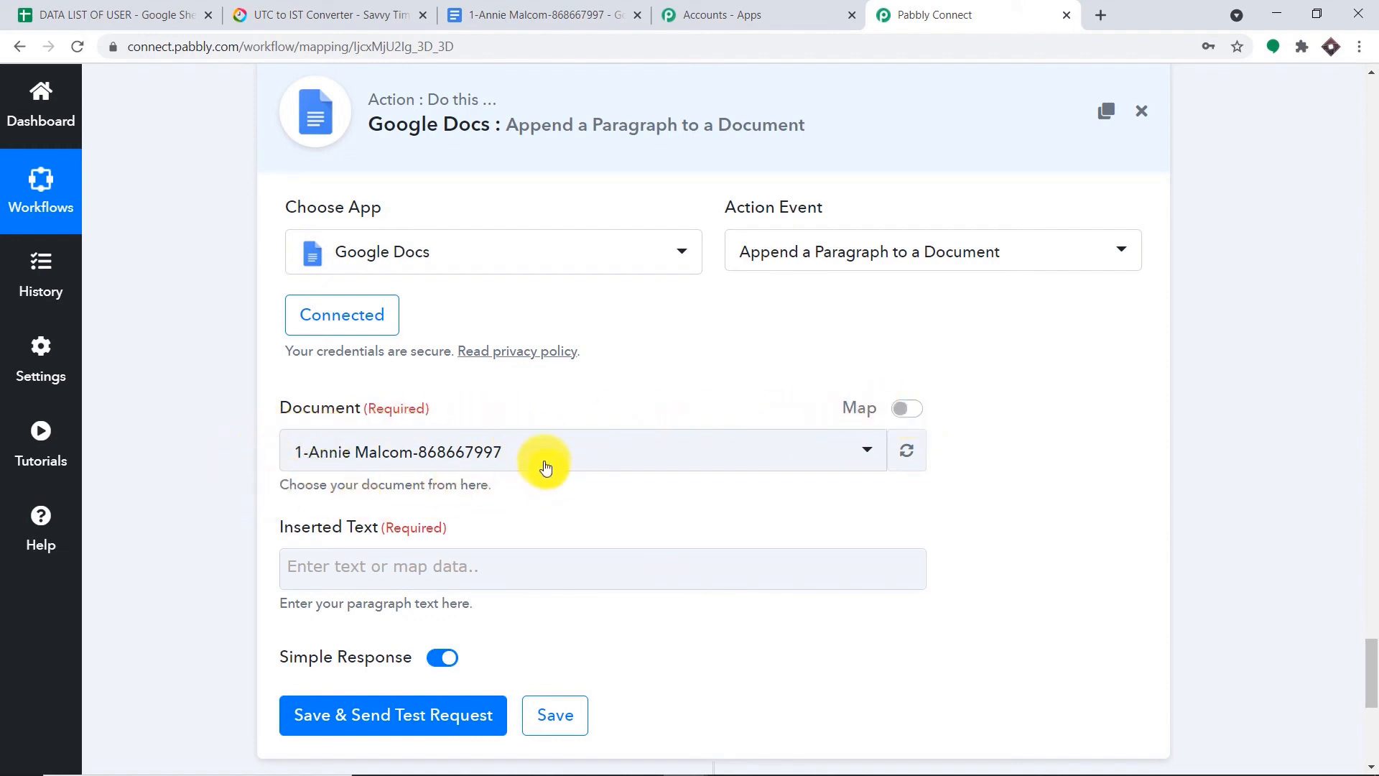
- Switch the Document field to a mapped value and clear the preselected document ID
click(918, 412)
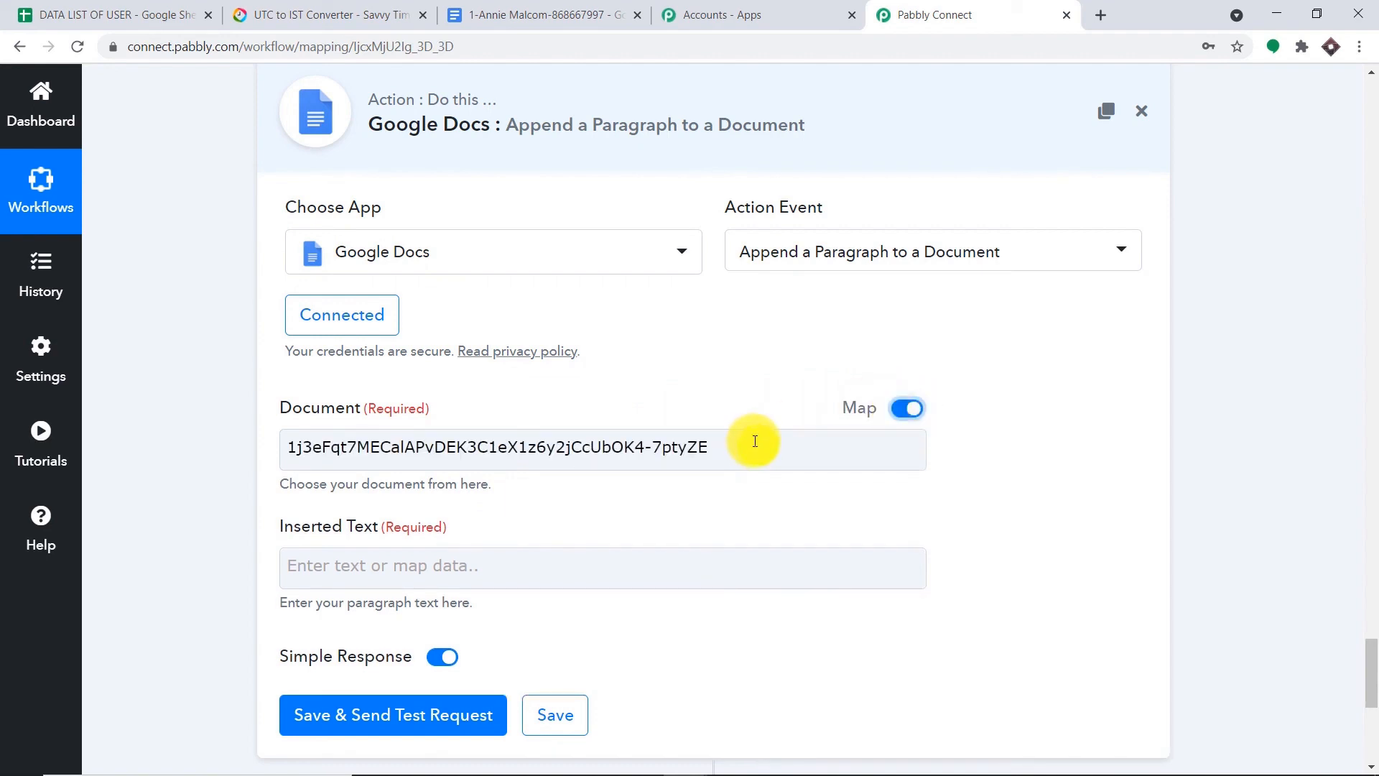
drag(755, 441, 264, 458)
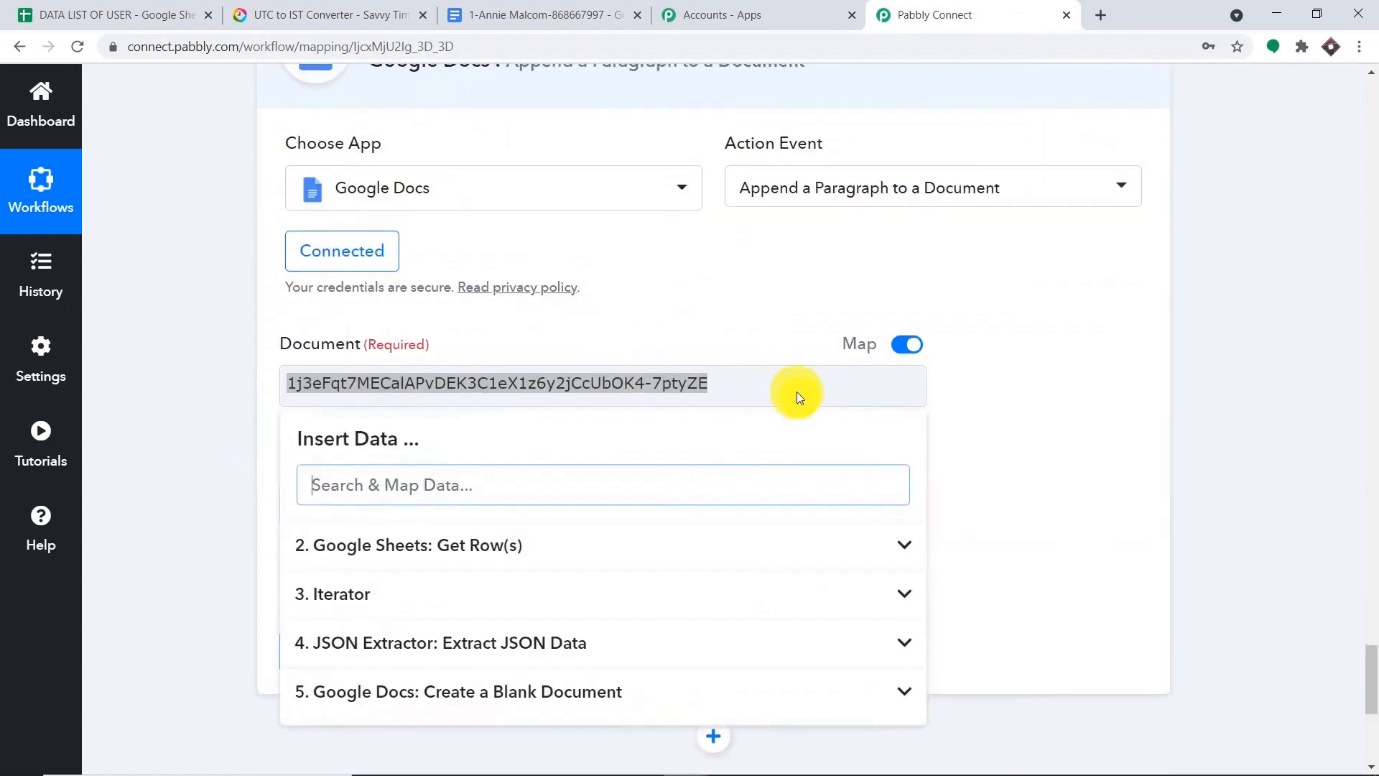
scroll(796, 397, up, 2)
click(1261, 376)
scroll(1169, 399, down, 1)
scroll(1162, 367, up, 4)
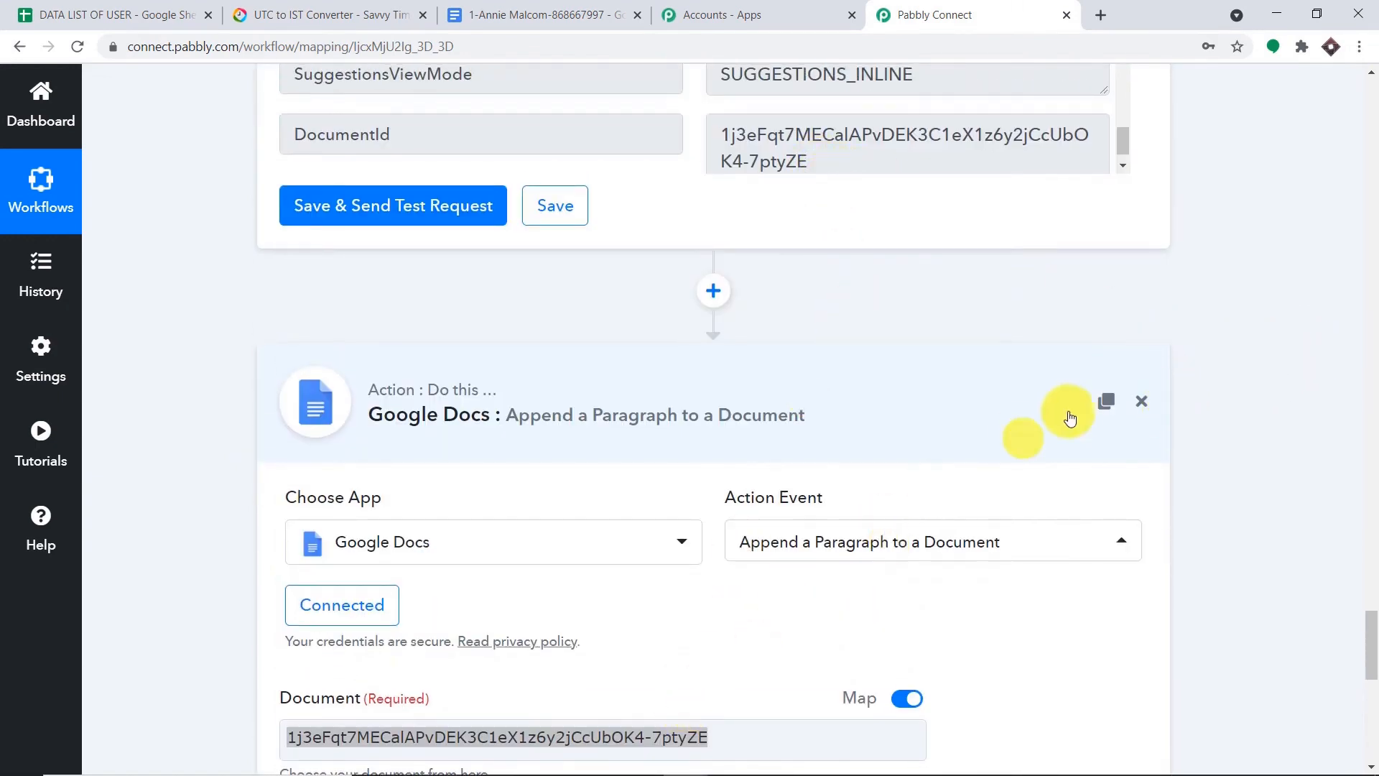
scroll(1070, 418, down, 2)
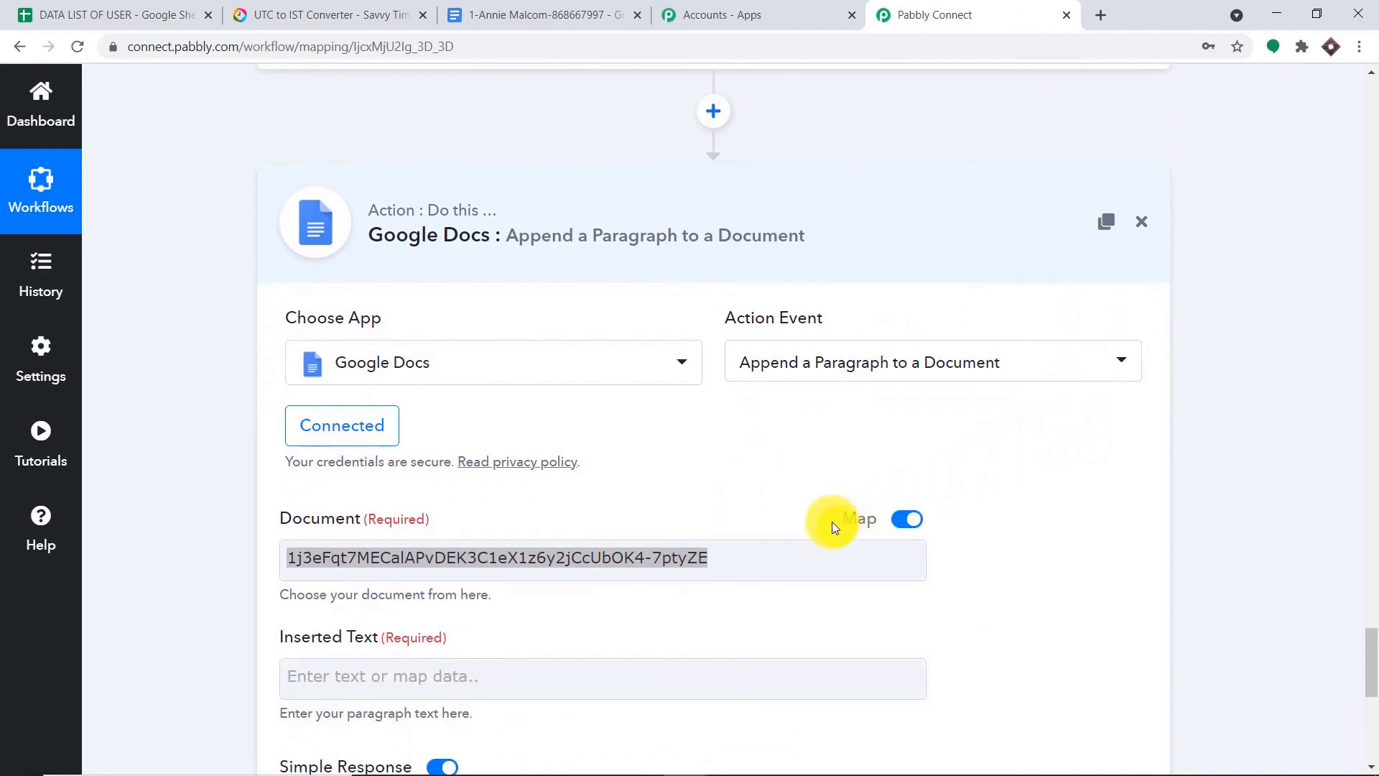
click(724, 560)
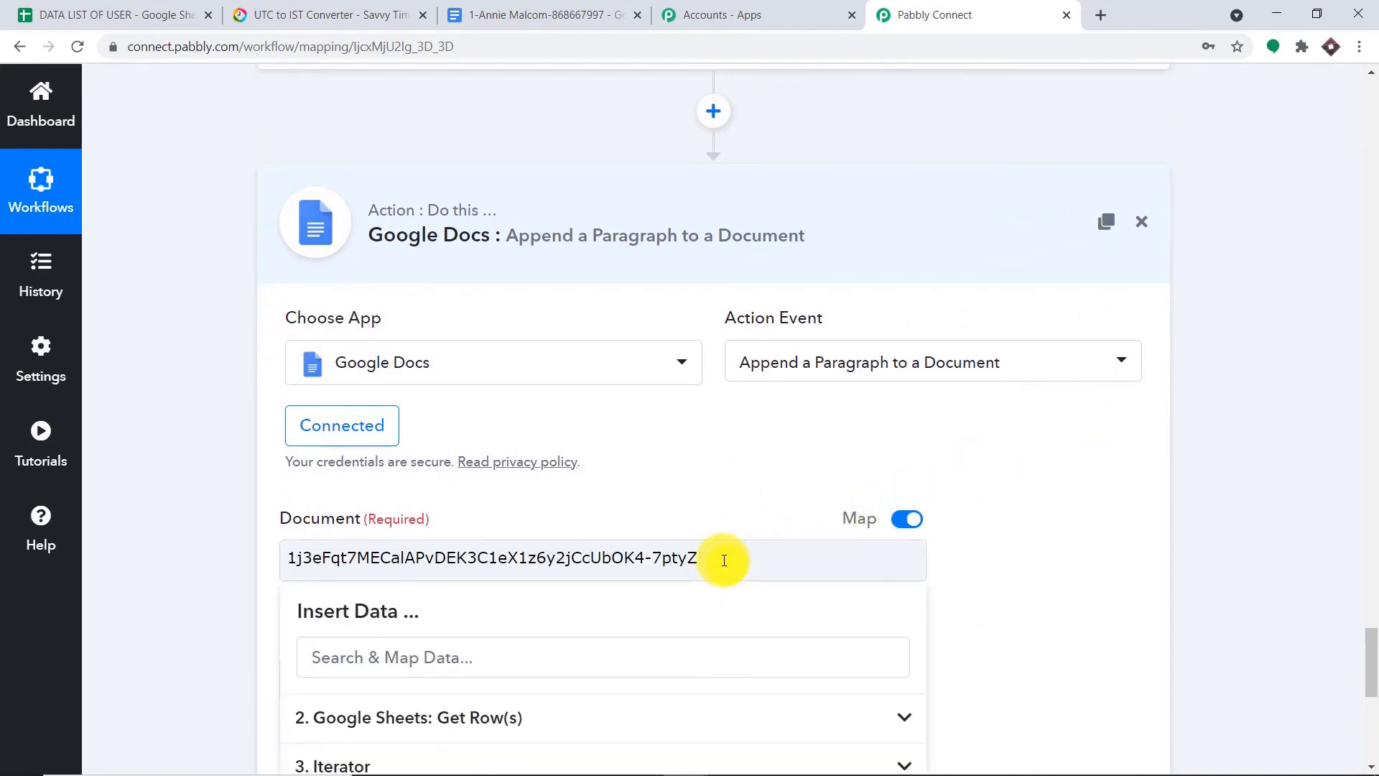
key(BackSpace)
key(BackSpace)
key(BackSpace)
key(BackSpace)
key(BackSpace)
key(BackSpace)
key(BackSpace)
key(BackSpace)
key(BackSpace)
key(BackSpace)
key(BackSpace)
key(BackSpace)
key(BackSpace)
key(BackSpace)
key(BackSpace)
key(BackSpace)
key(BackSpace)
key(BackSpace)
key(BackSpace)
key(BackSpace)
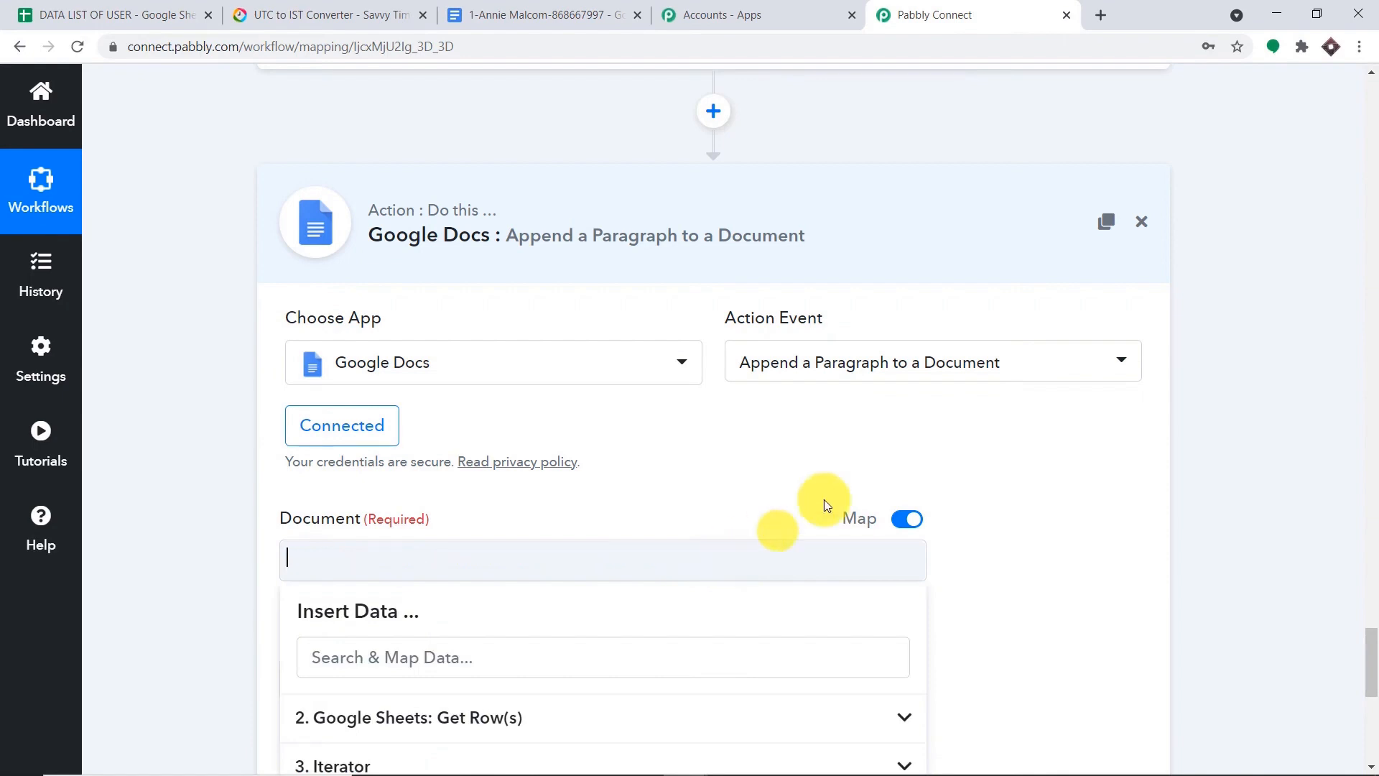
- Map 5. DocumentId from the Create a Blank Document step into Document
scroll(884, 464, down, 2)
scroll(884, 463, down, 3)
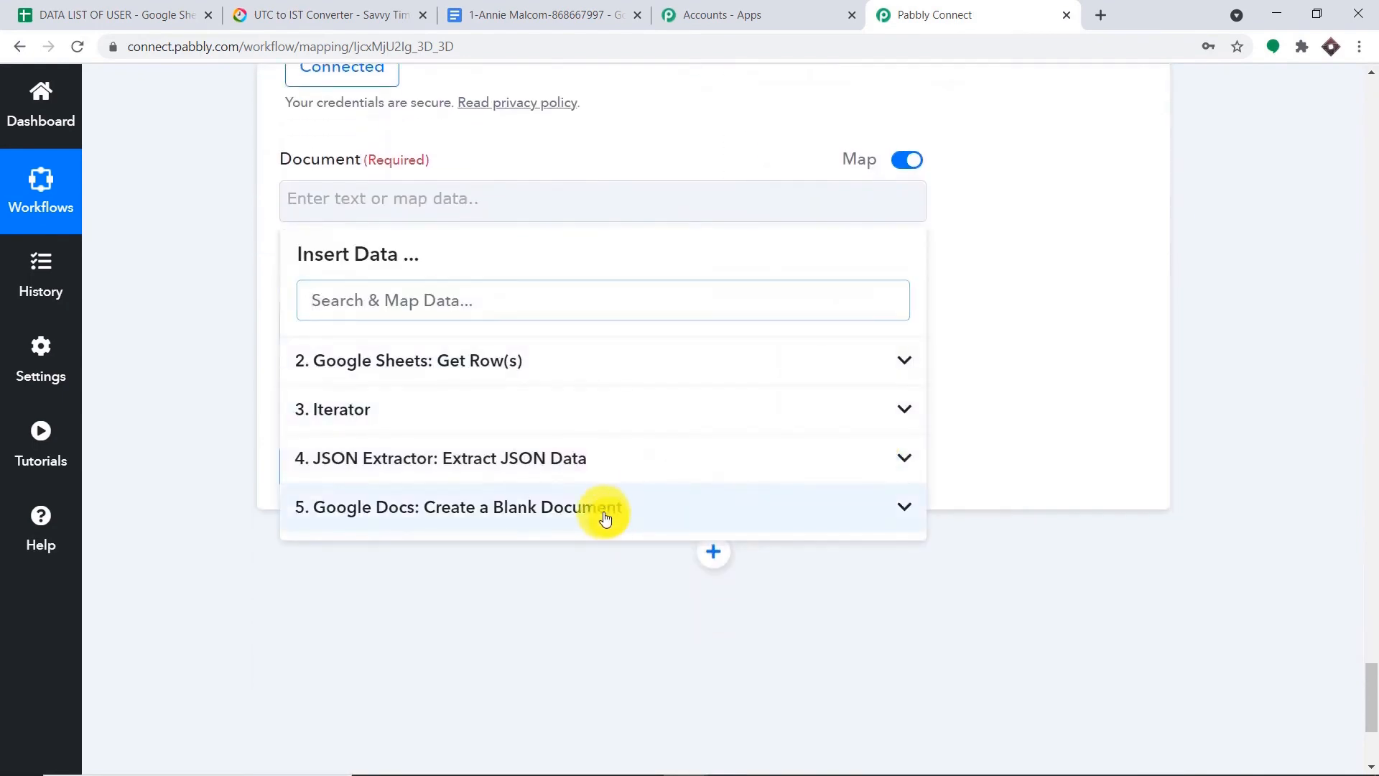
click(606, 515)
scroll(714, 532, down, 10)
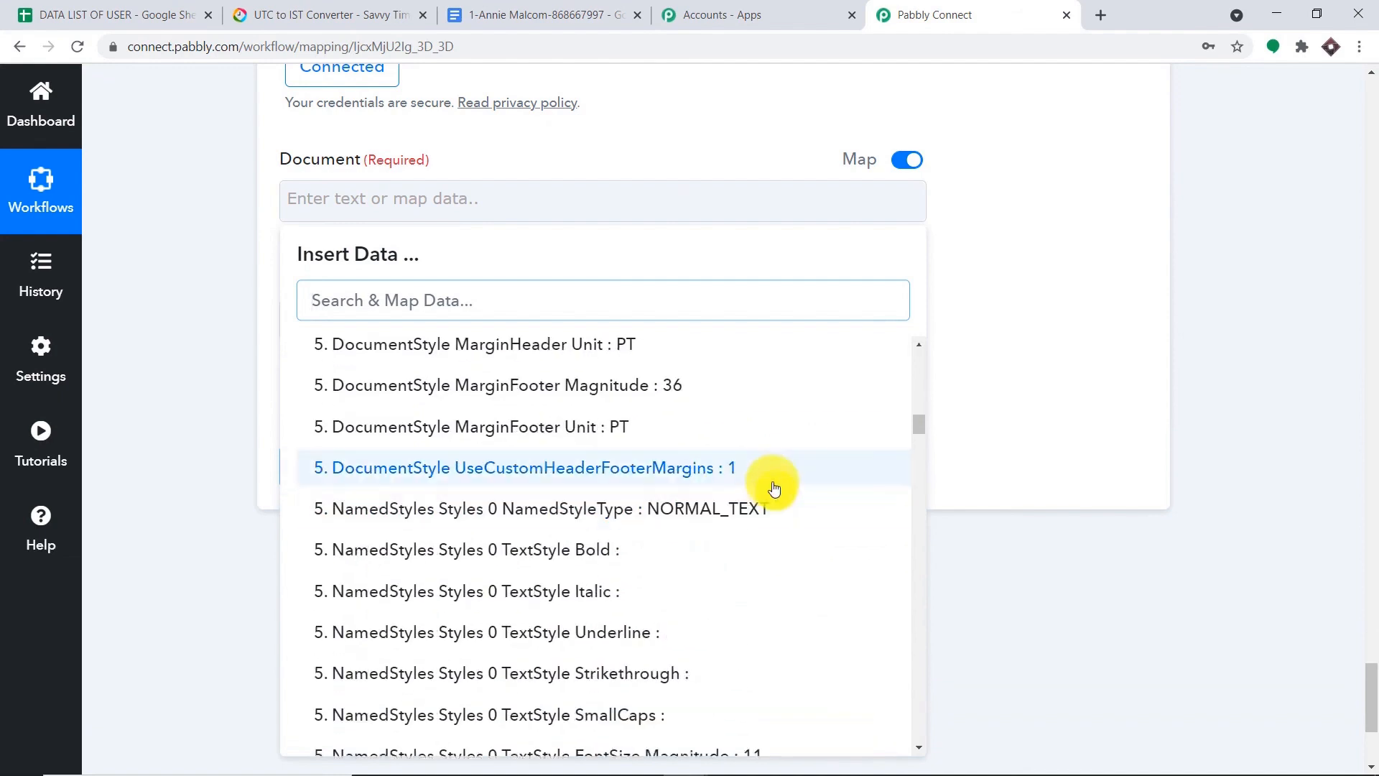
scroll(740, 492, up, 6)
scroll(710, 501, up, 8)
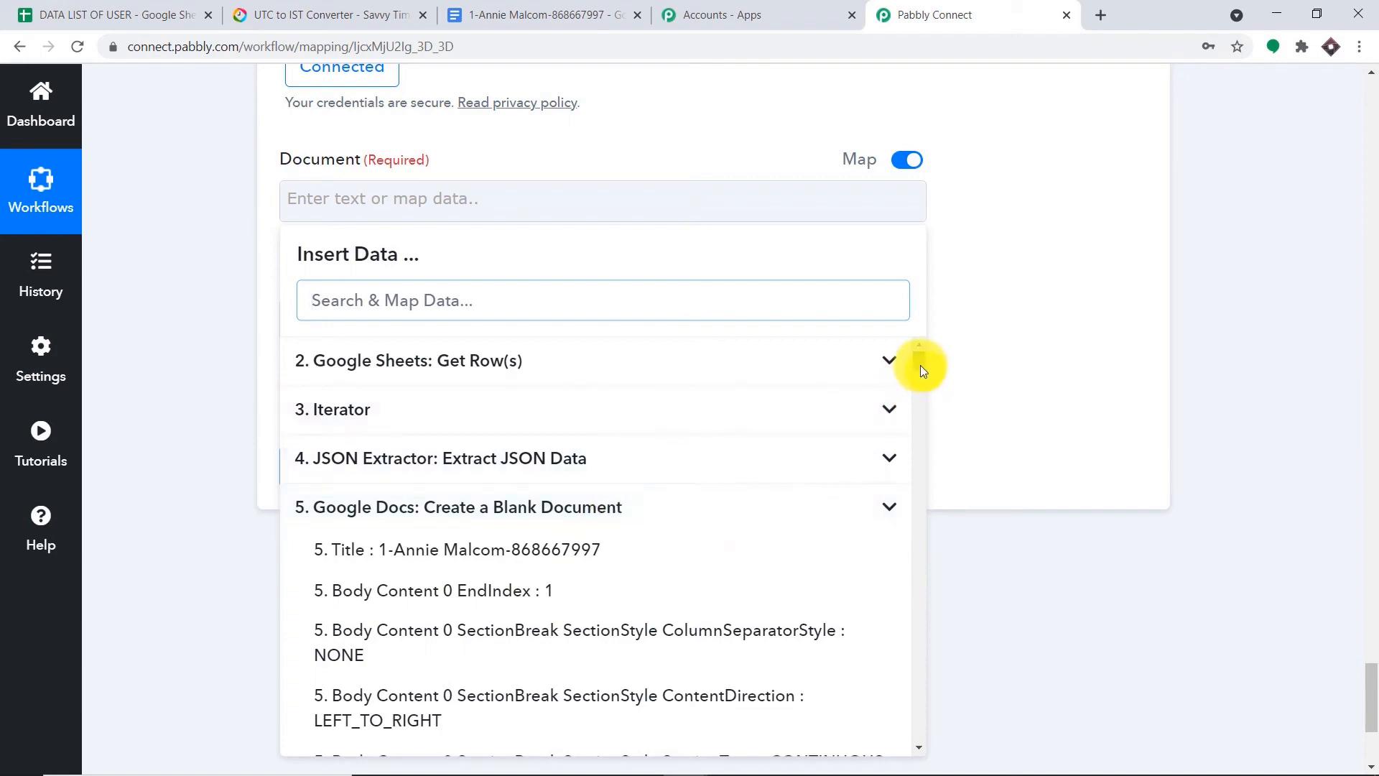
drag(919, 363, 908, 748)
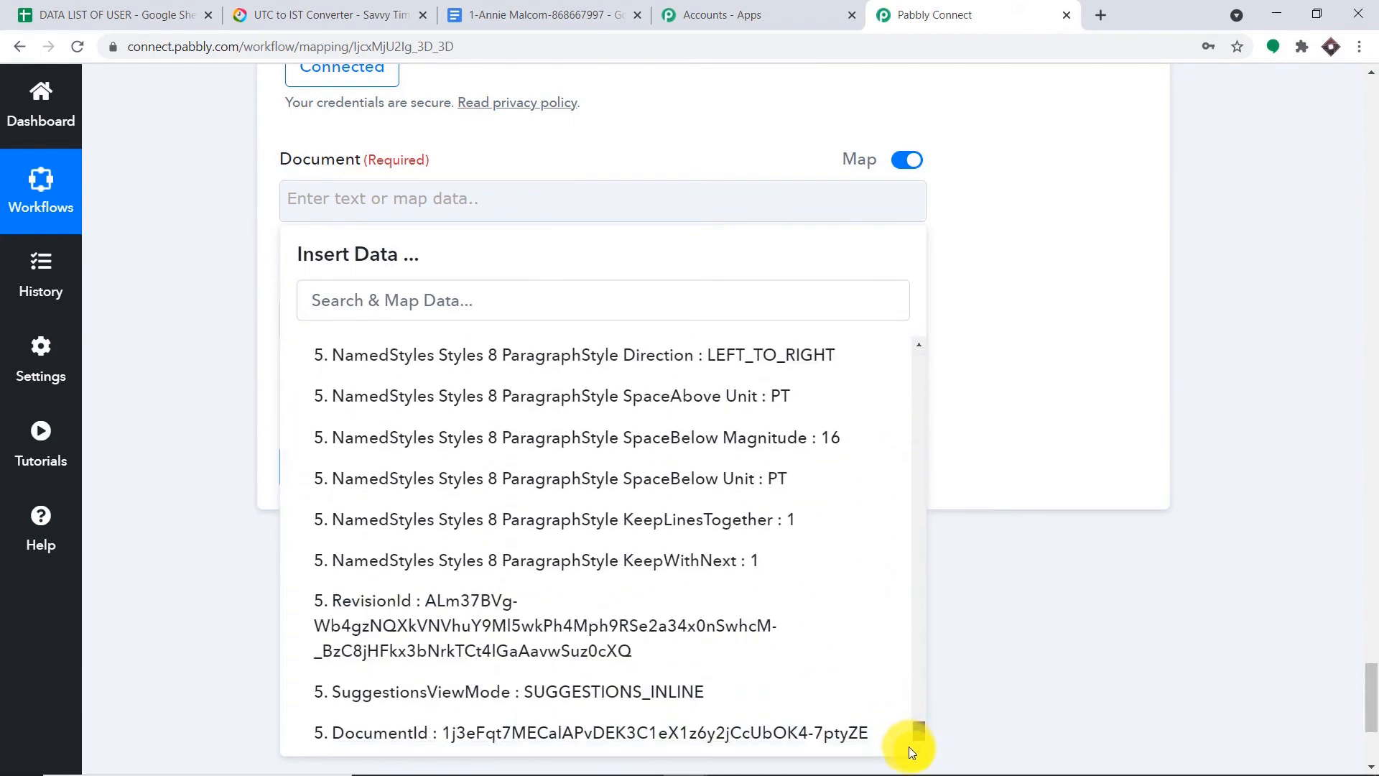
click(808, 733)
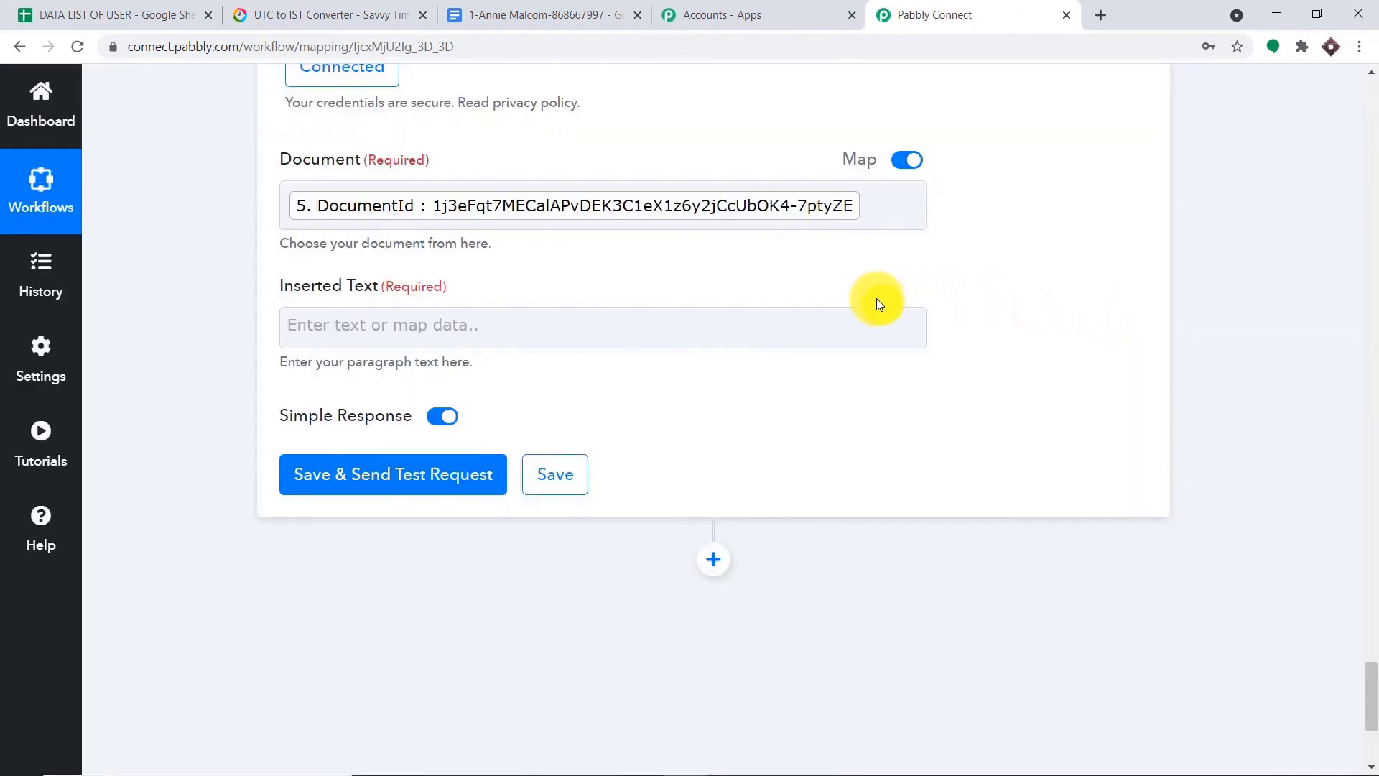
- Start Inserted Text with a greeting, the 4. Data 1 name token and ', thank you for purchase…'
click(639, 324)
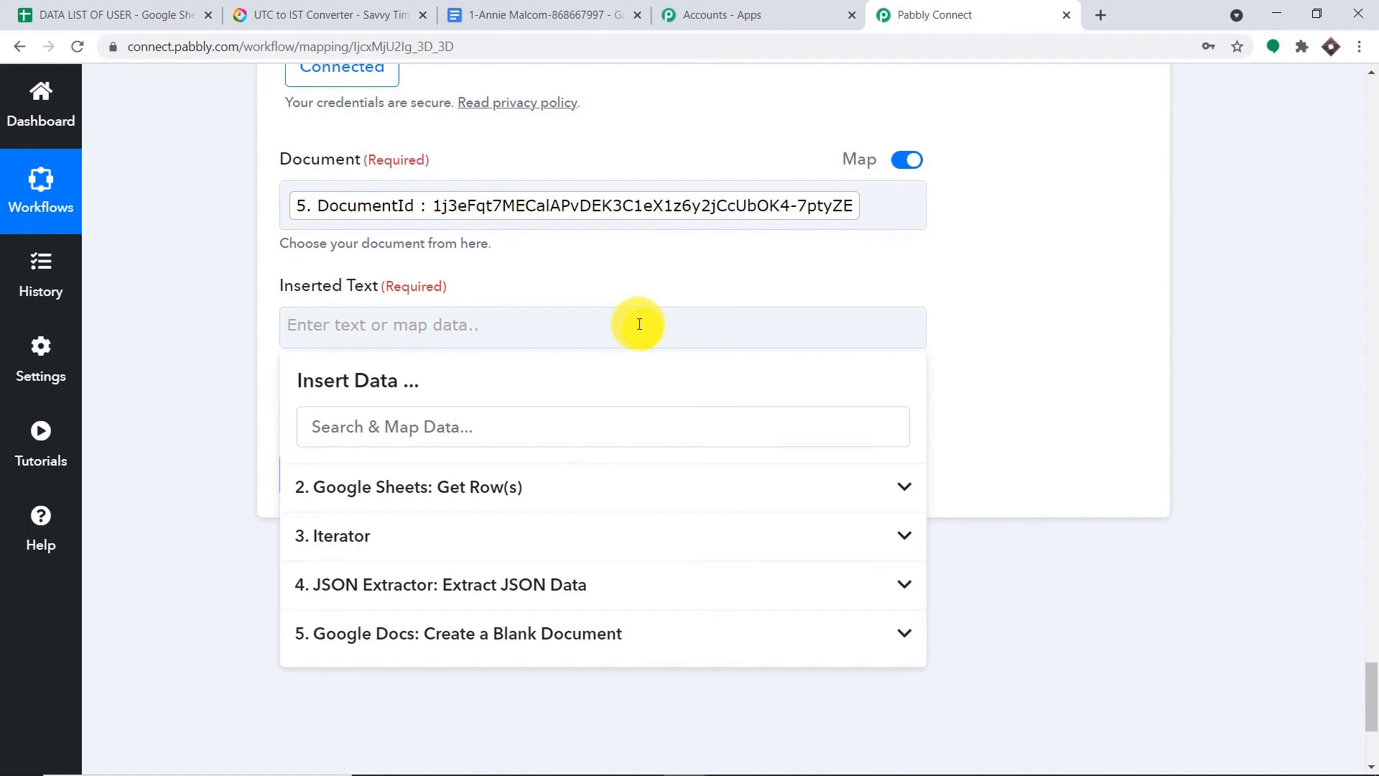
text(Hello \n)
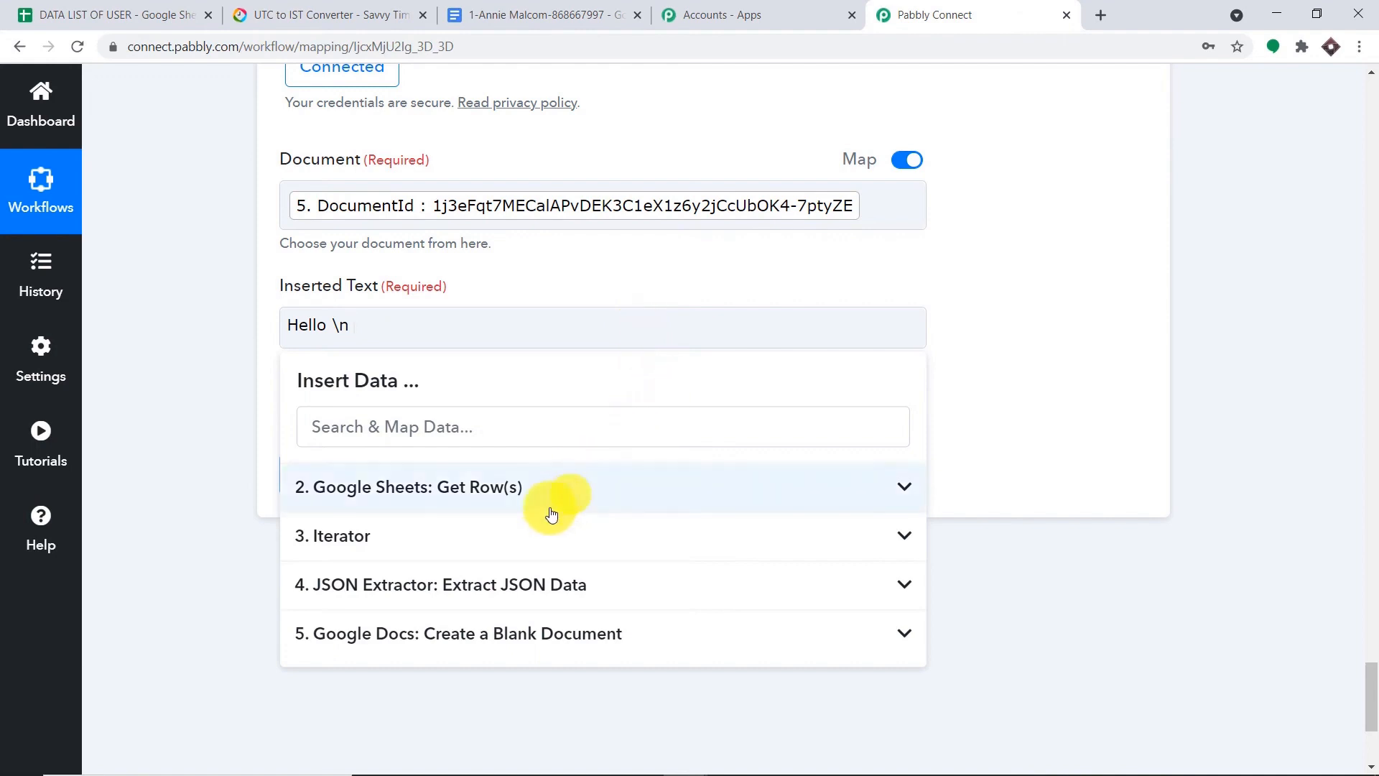
click(549, 586)
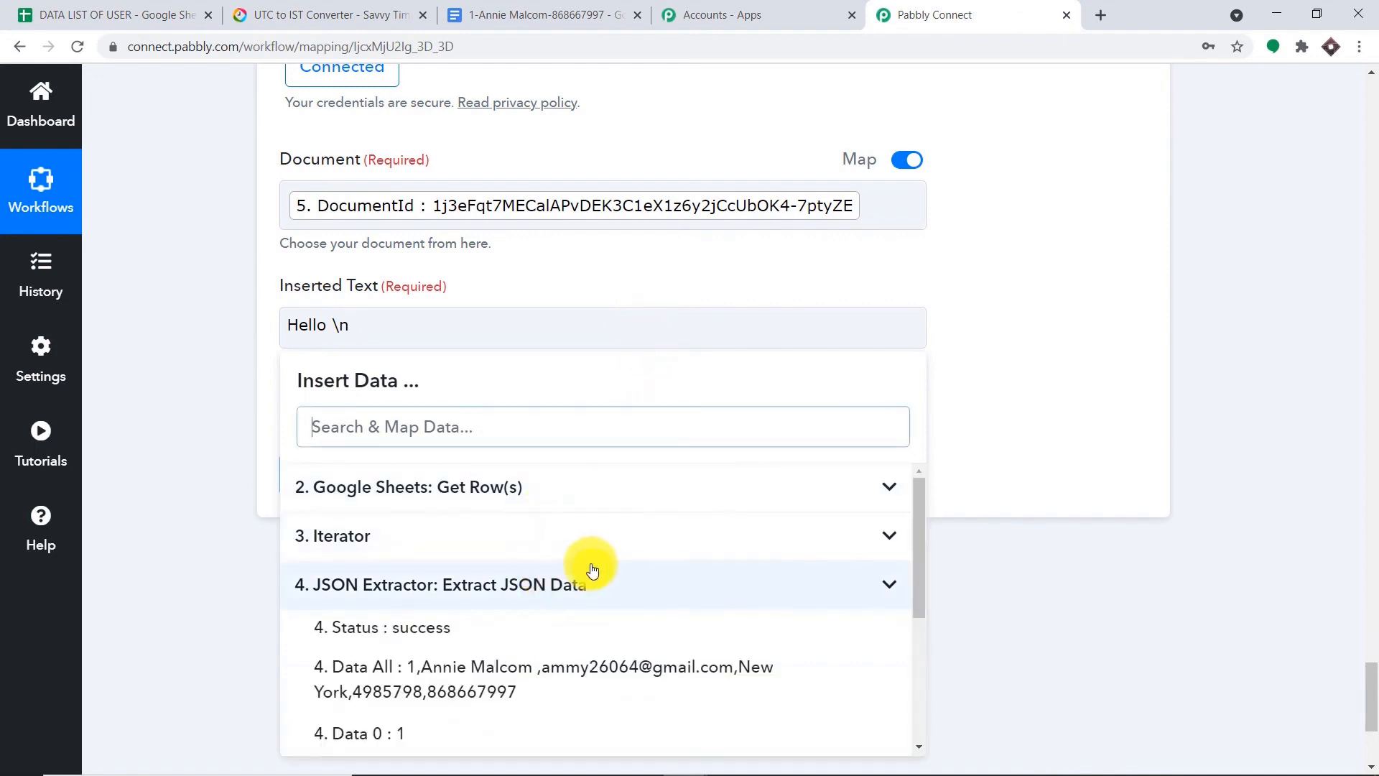
scroll(613, 603, down, 2)
click(613, 602)
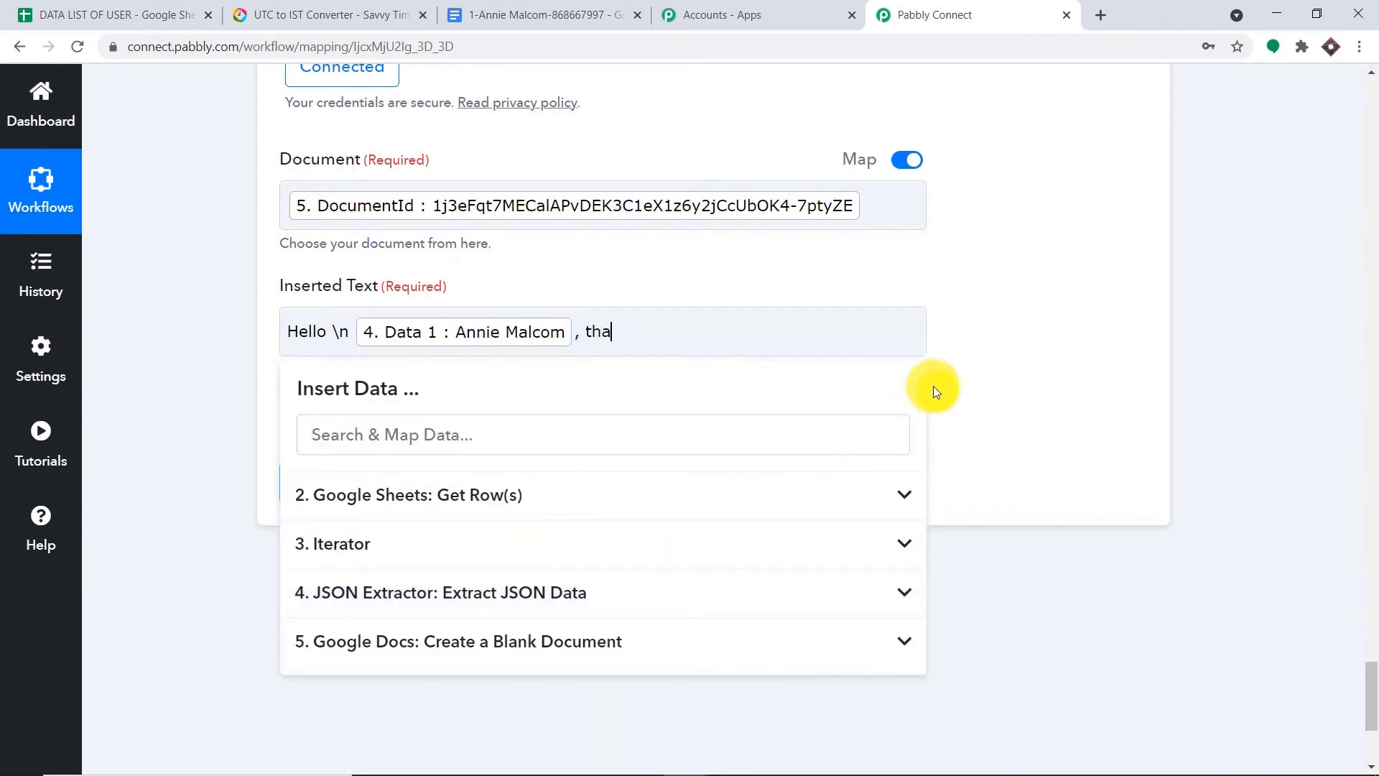
text(, thank you for purchase)
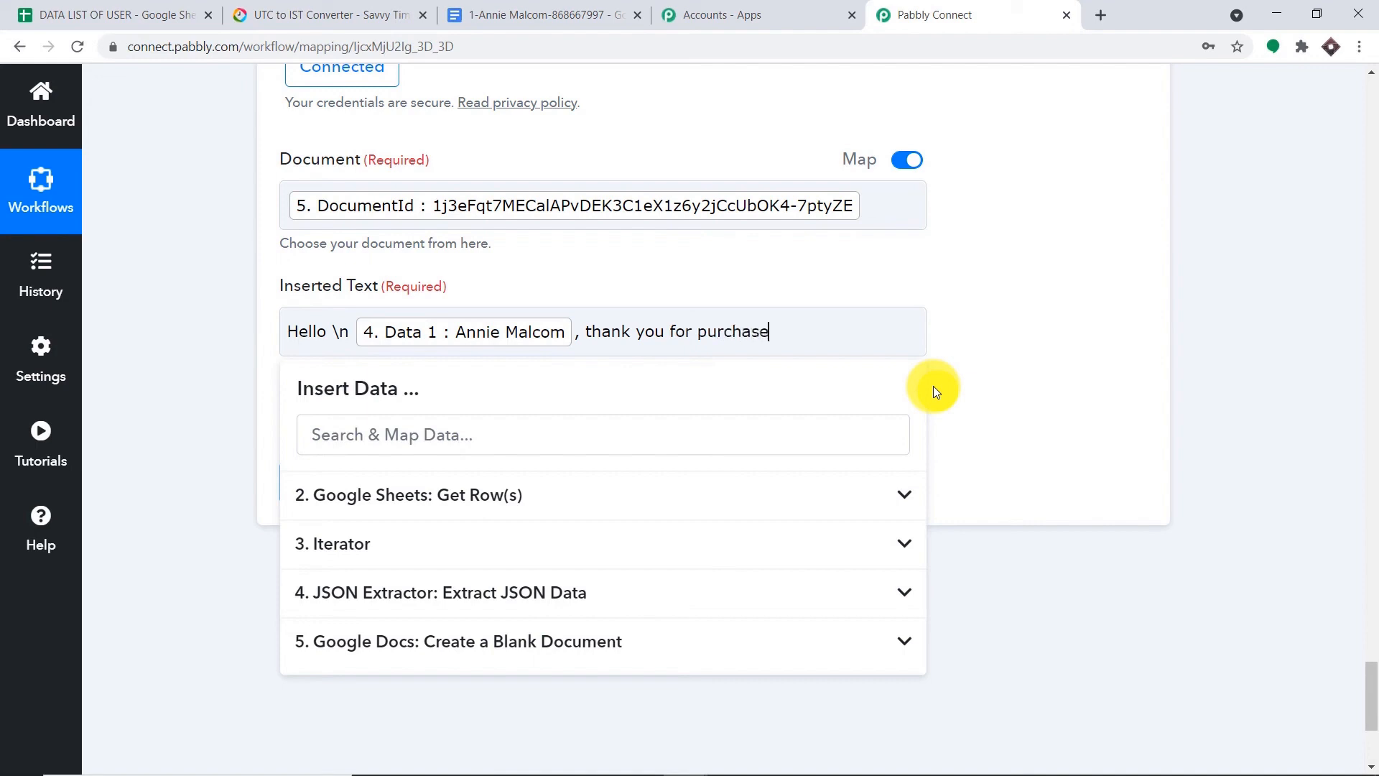
text(, you will recieve the package at)
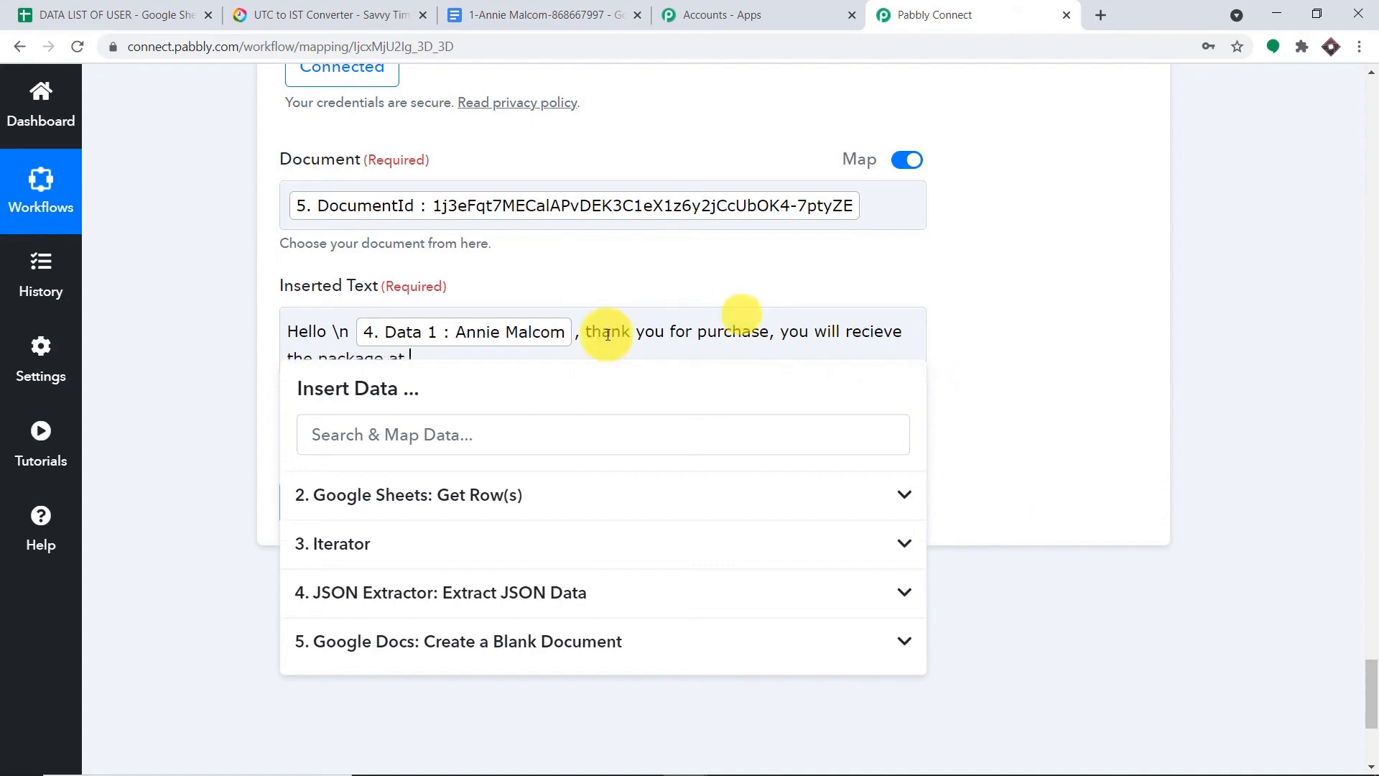
- Insert 4. Data 3 city, 4. Data 2 e-mail, 'and SMS at this phone number' and 4. Data 5
click(546, 593)
scroll(549, 596, down, 3)
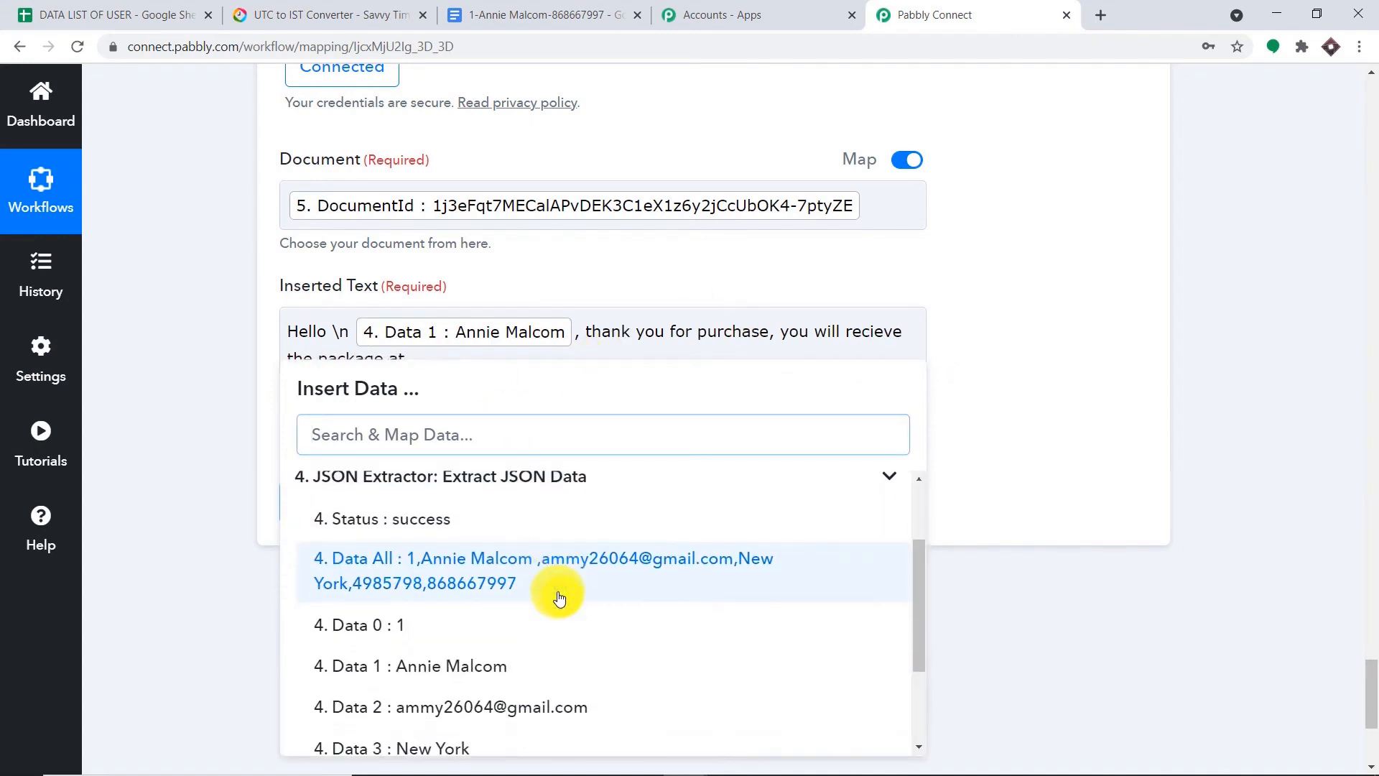
click(506, 610)
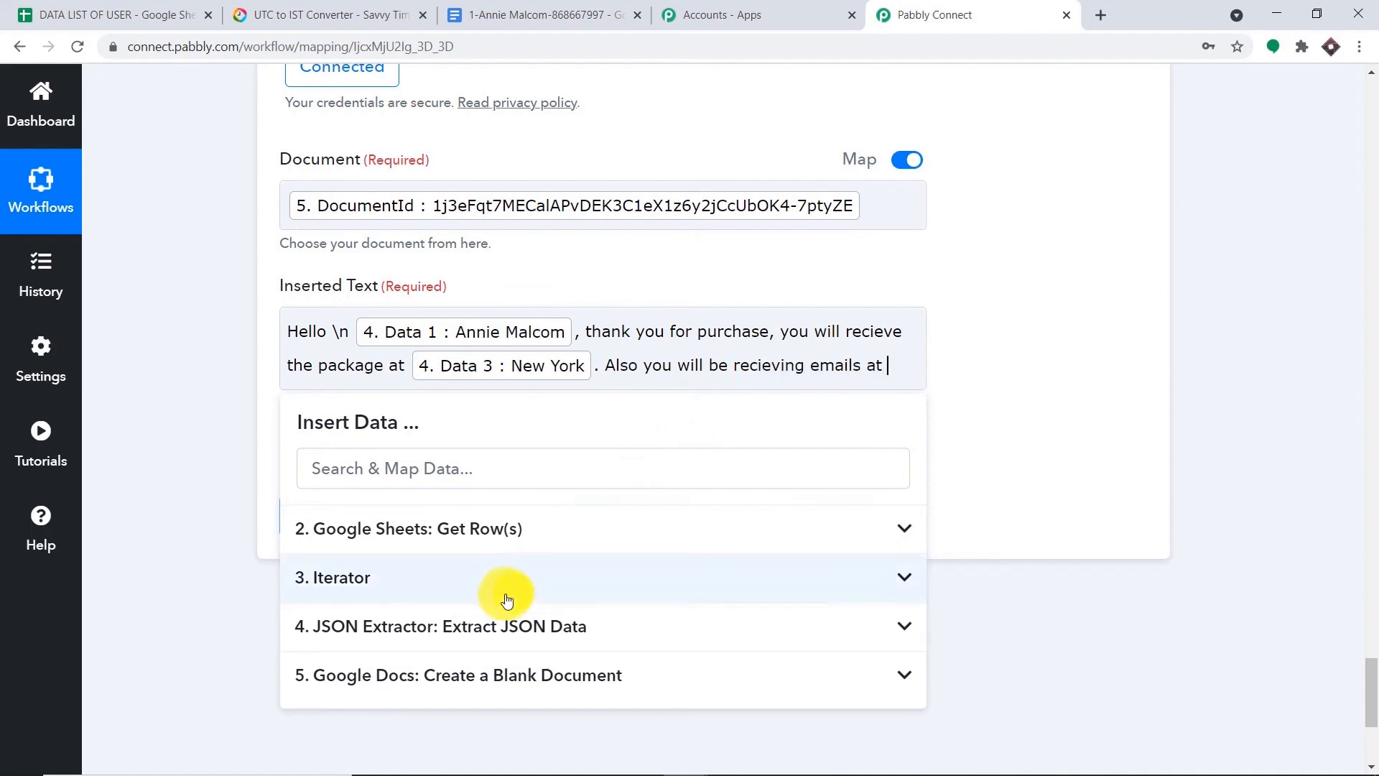
click(509, 624)
scroll(528, 628, down, 5)
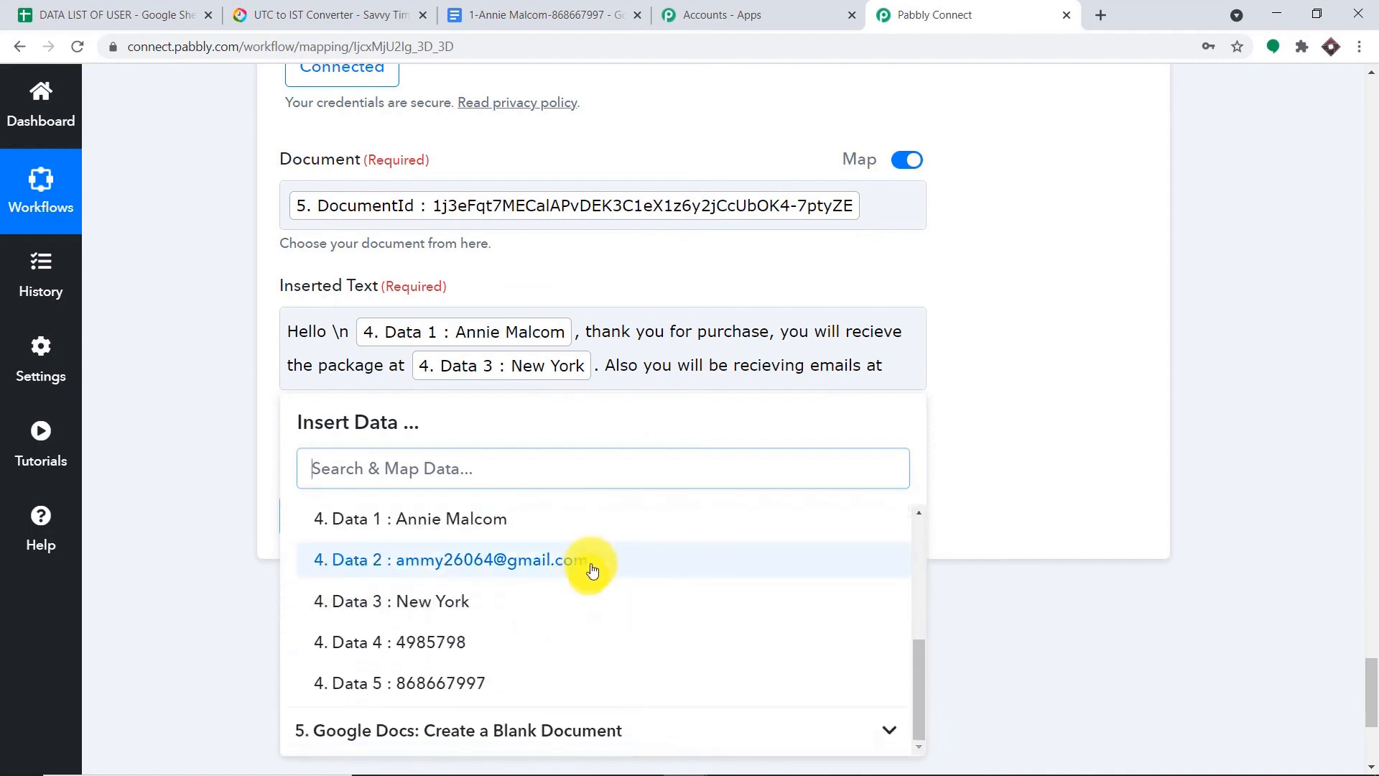
click(585, 567)
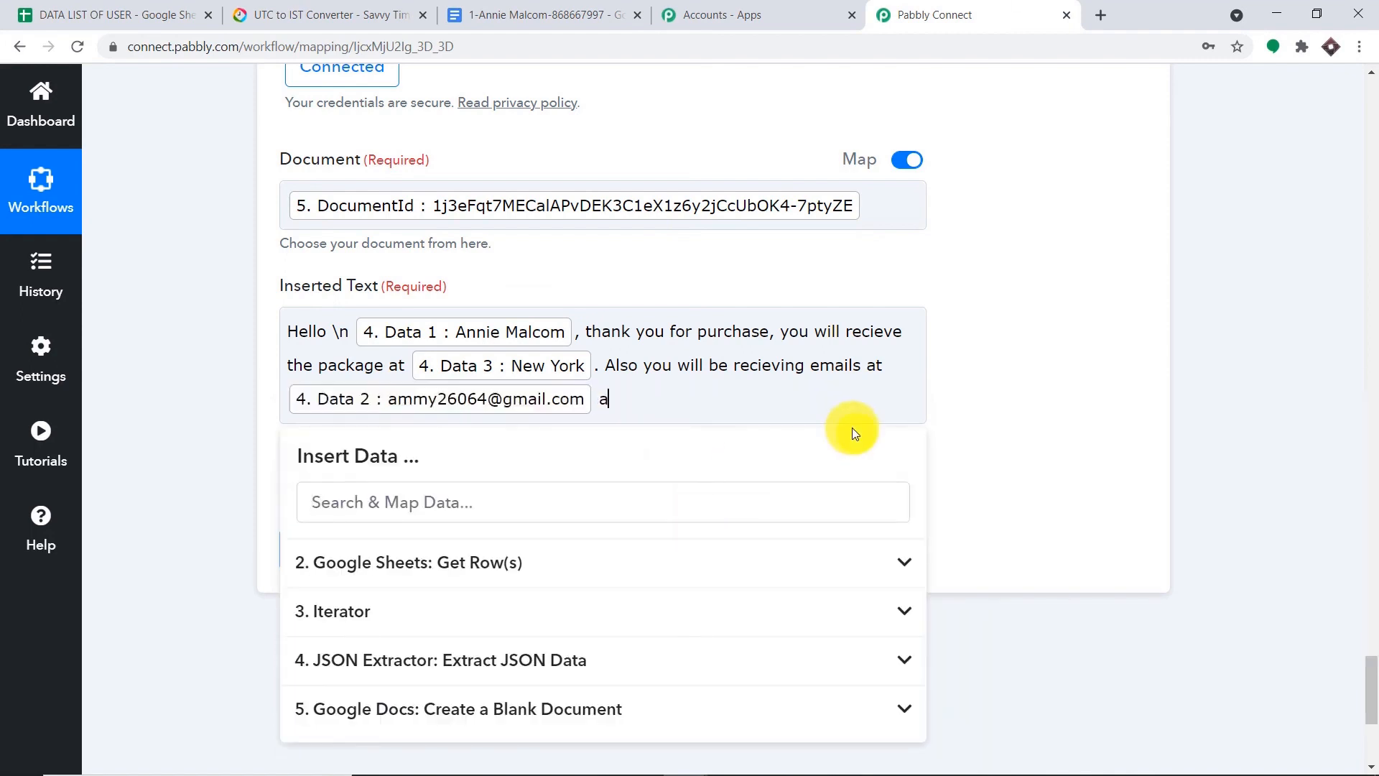
text(and SMS at this ph)
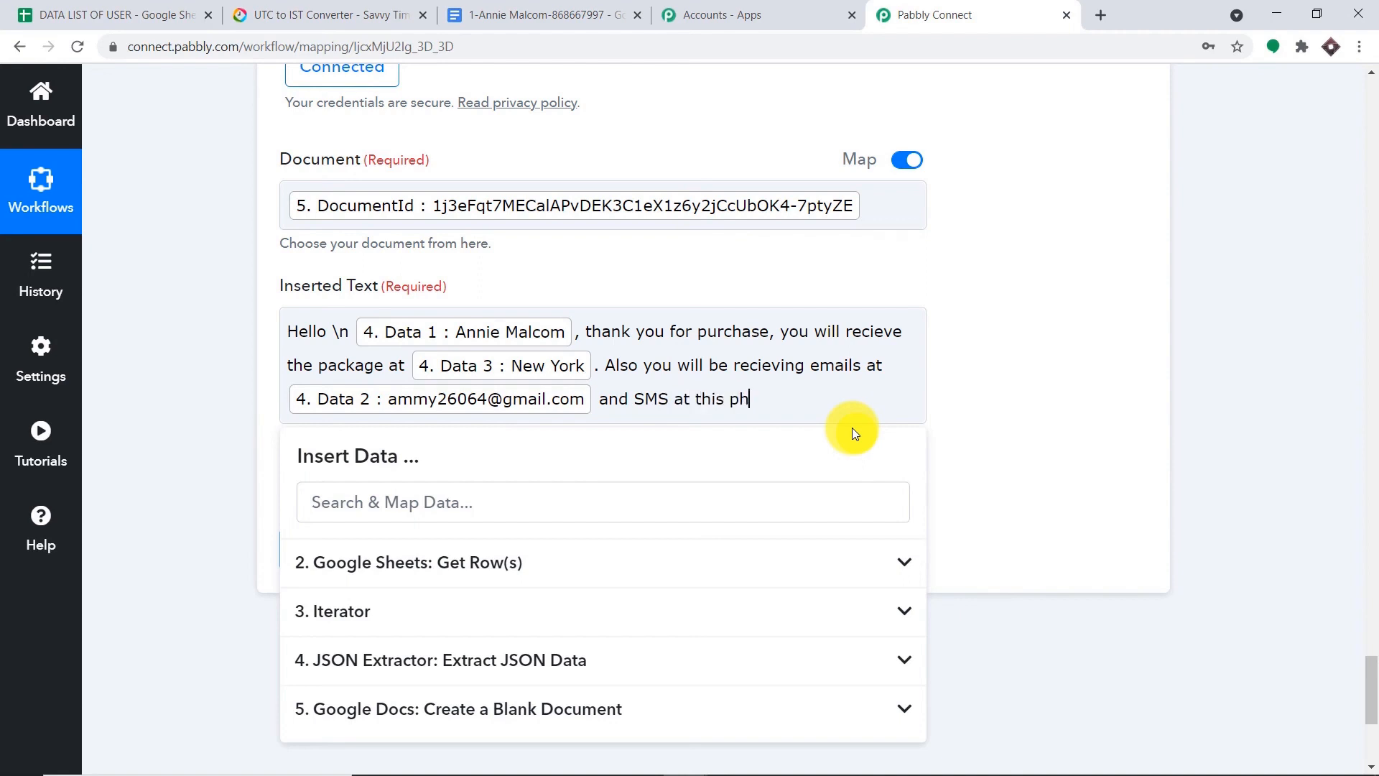
text(one number)
click(600, 650)
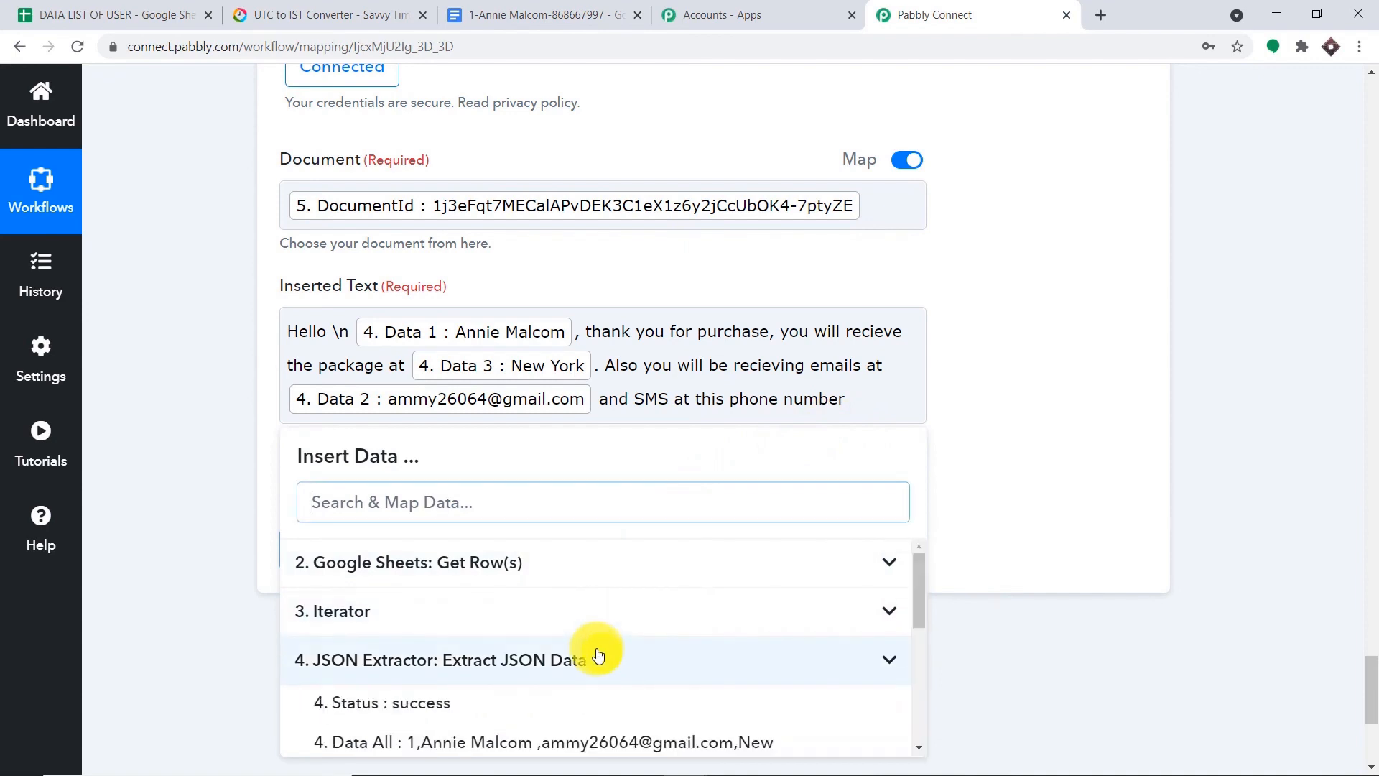
scroll(617, 647, down, 5)
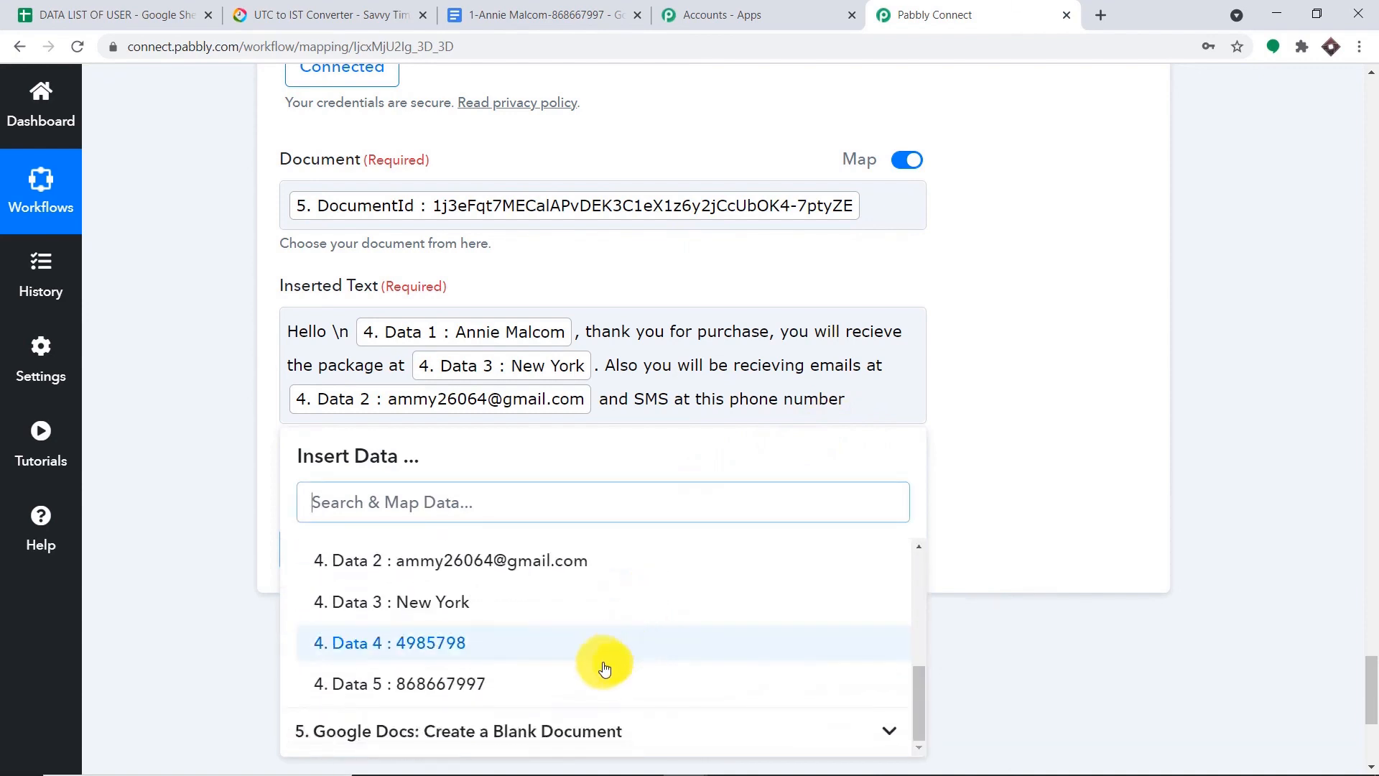
click(589, 684)
- Send a test request for the Append a Paragraph step and view the paragraph added to the Google Doc
click(1020, 392)
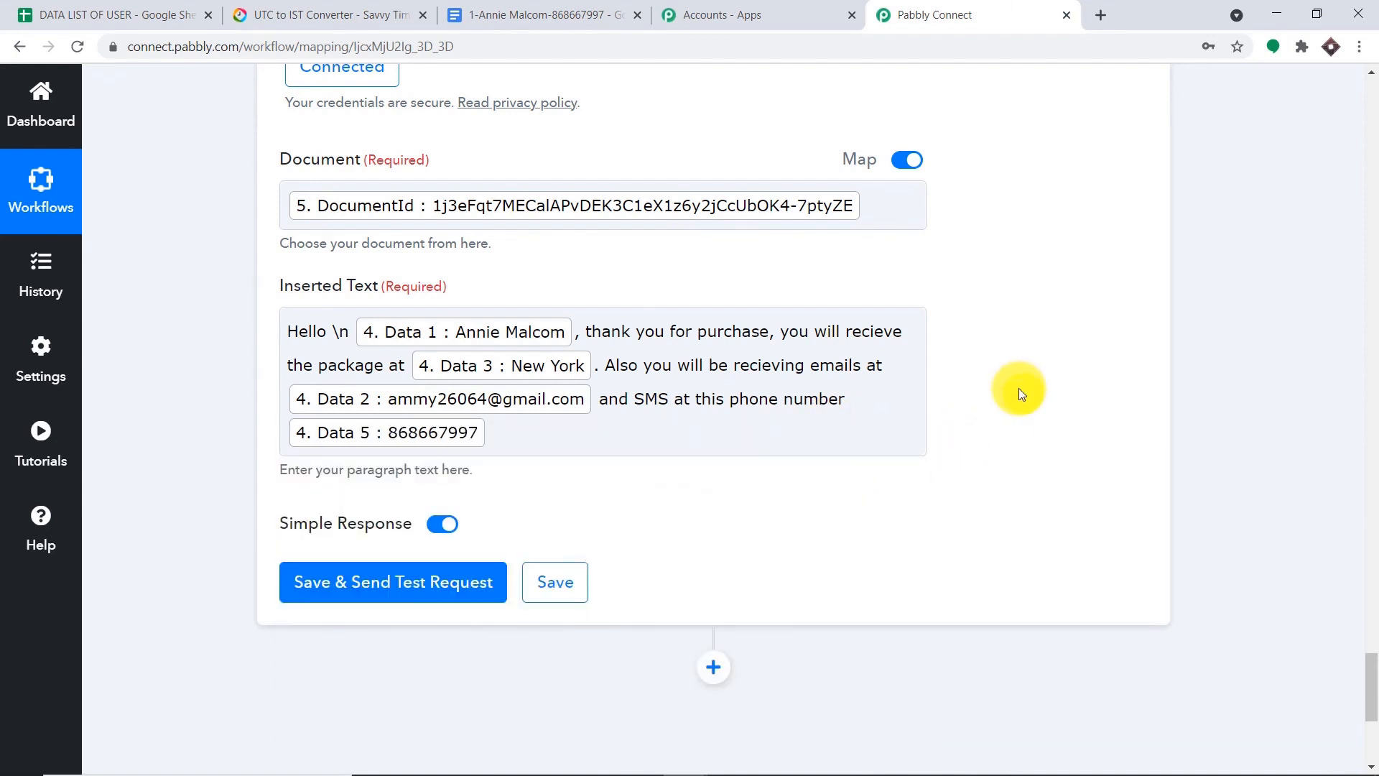
scroll(1028, 309, down, 1)
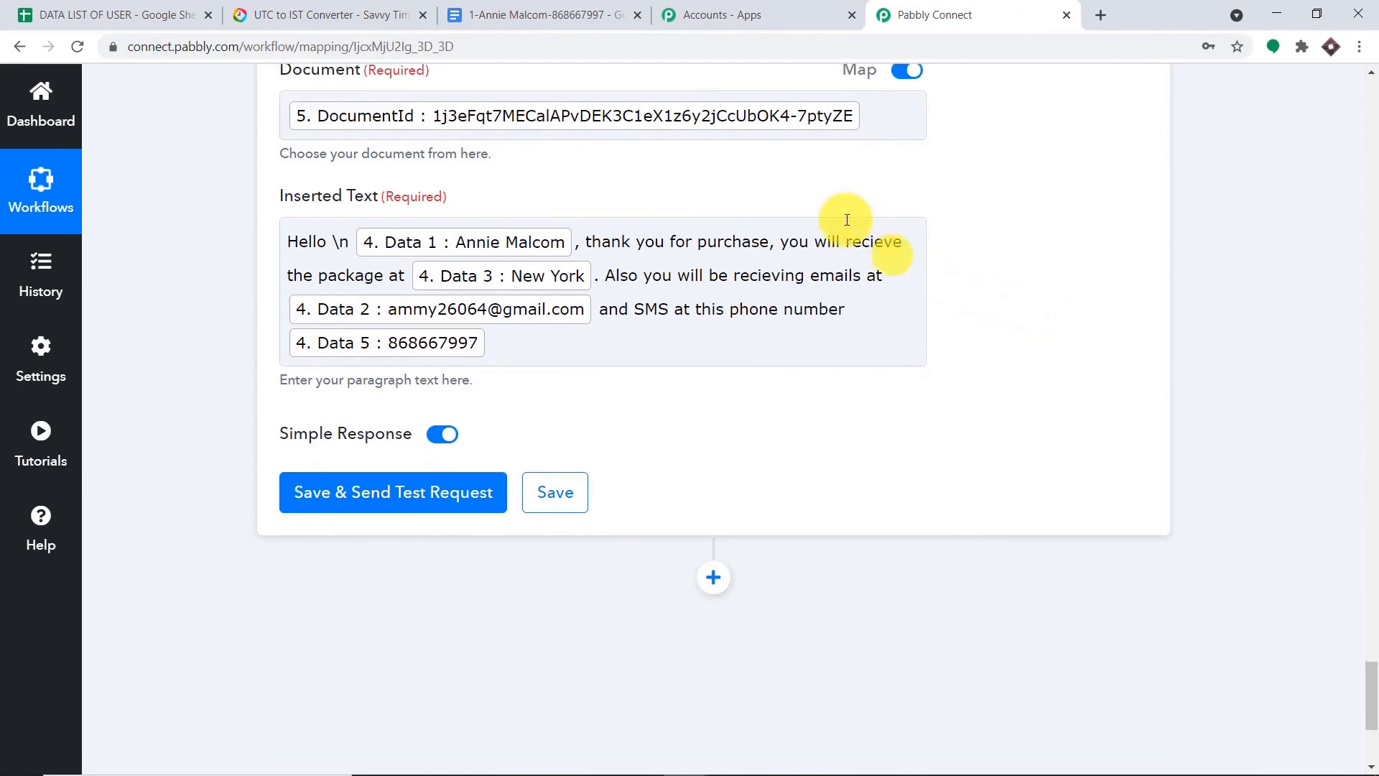
click(575, 14)
click(963, 13)
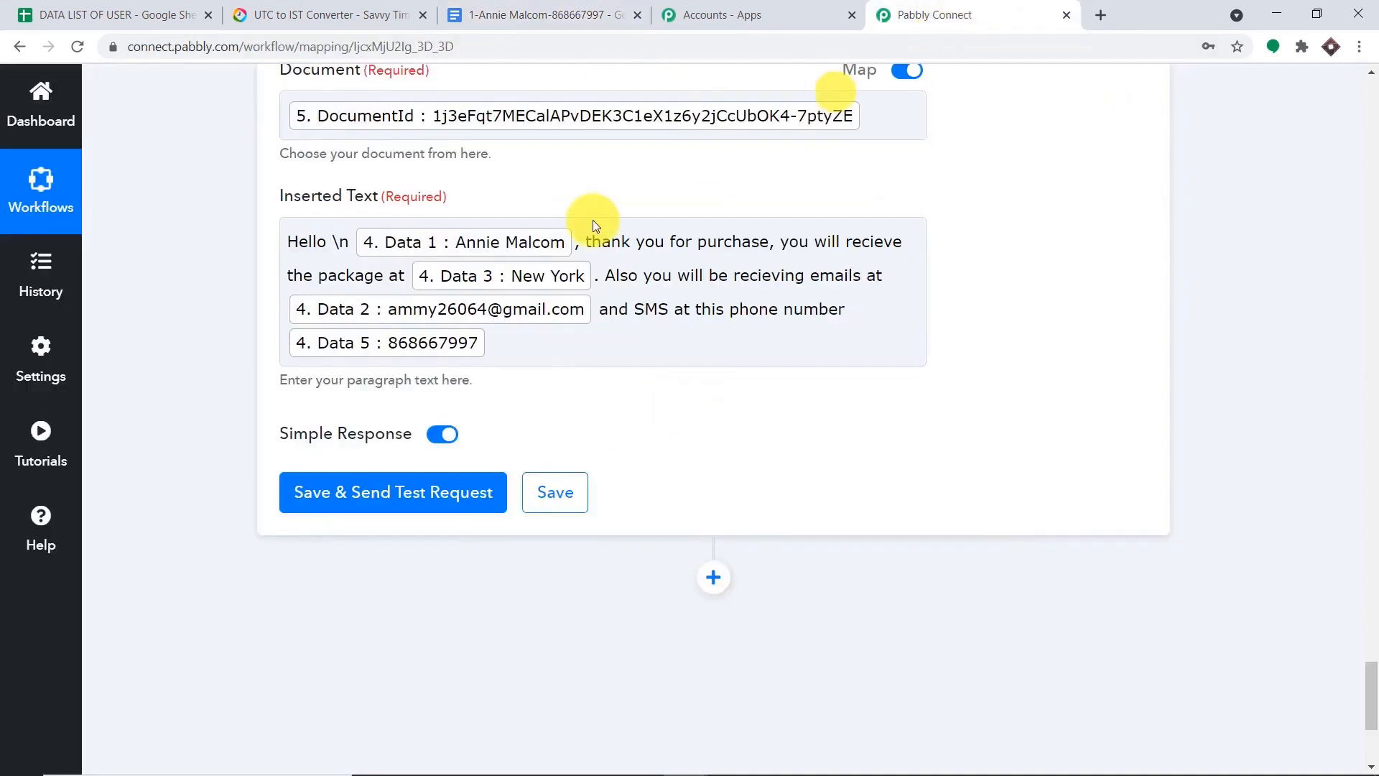
click(463, 496)
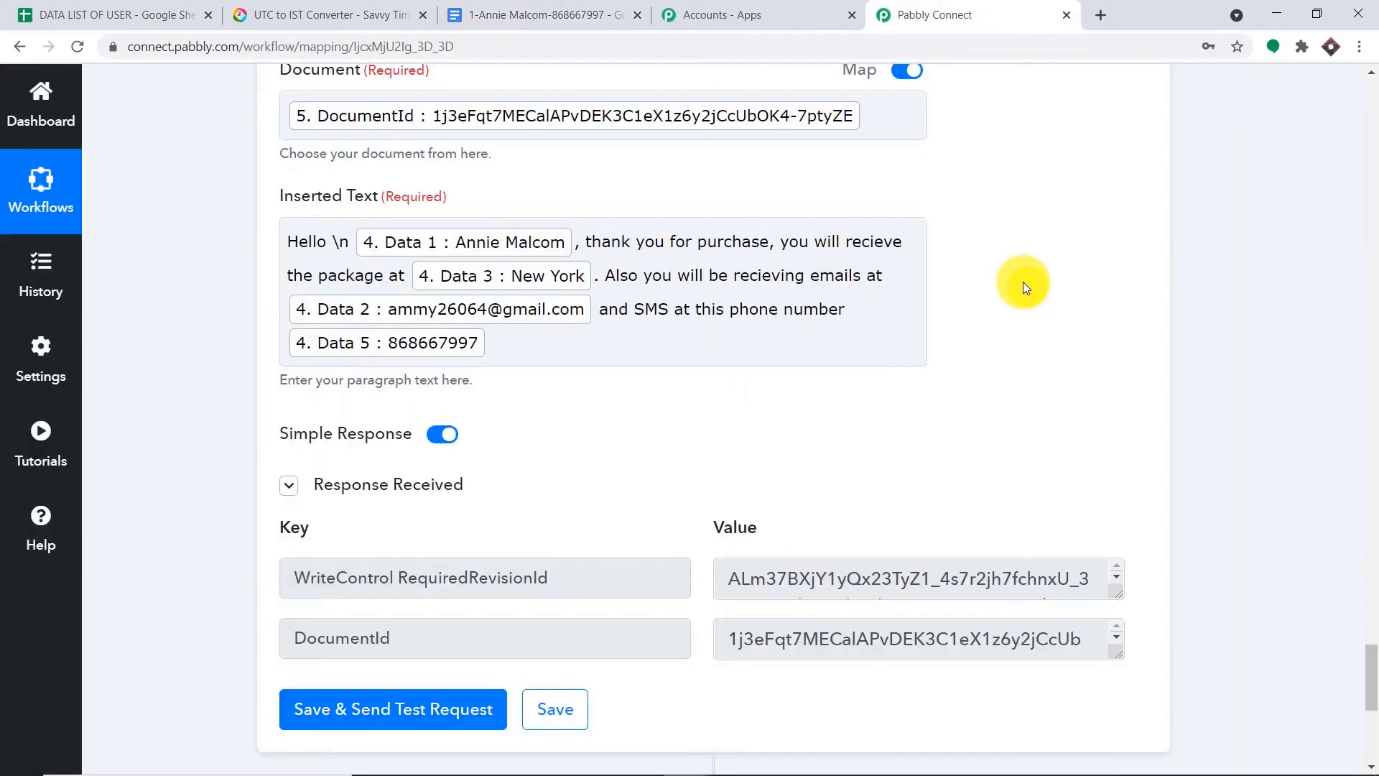
click(568, 14)
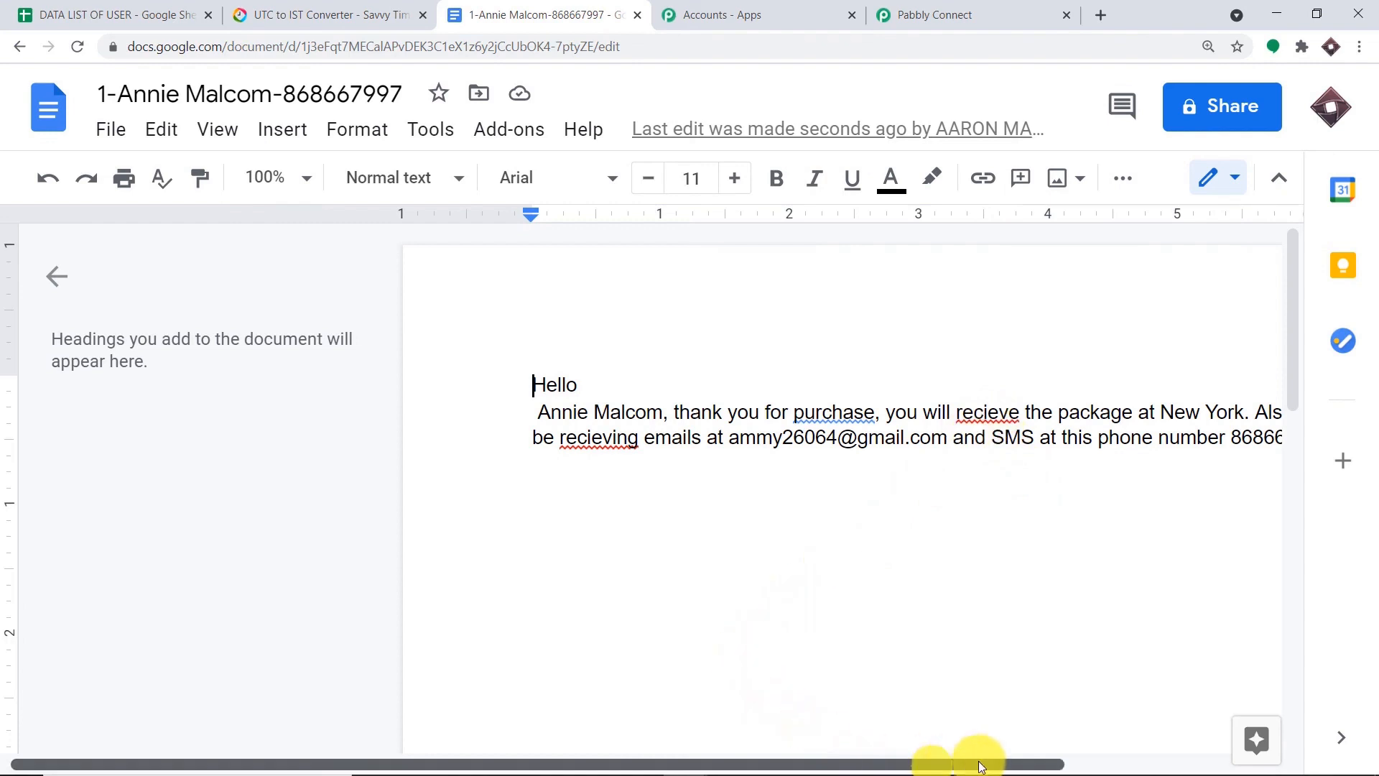
- Delete the appended test paragraph so the first user's document is blank again
drag(979, 763, 1063, 763)
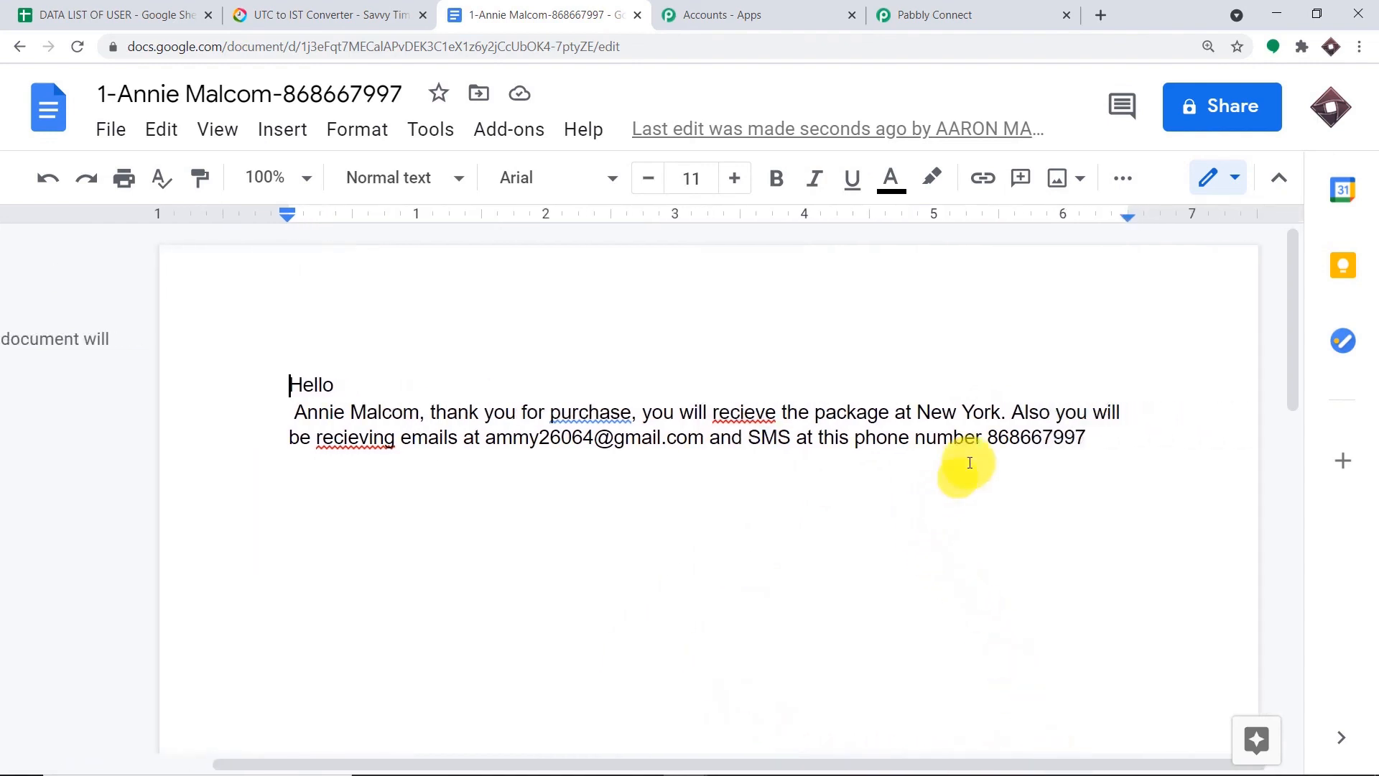
drag(1086, 439, 282, 382)
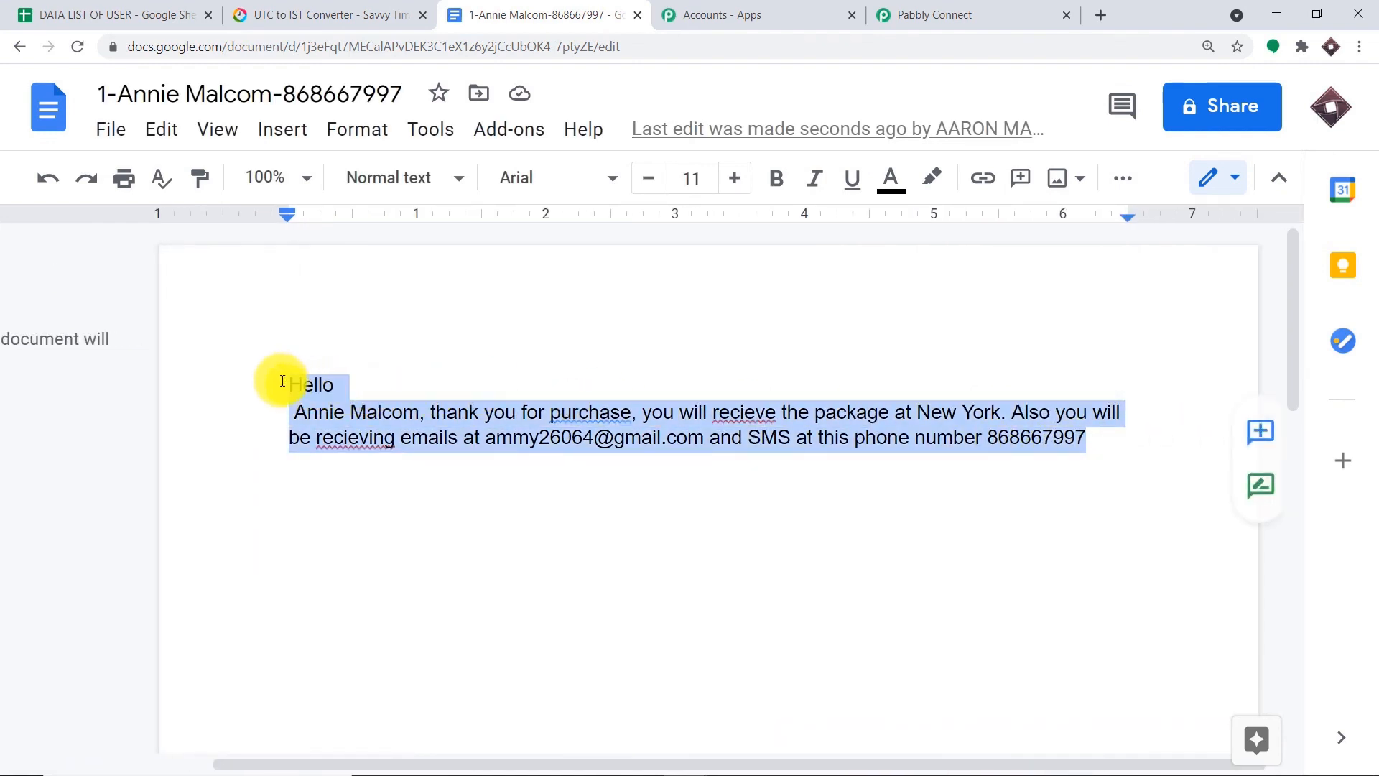
key(Delete)
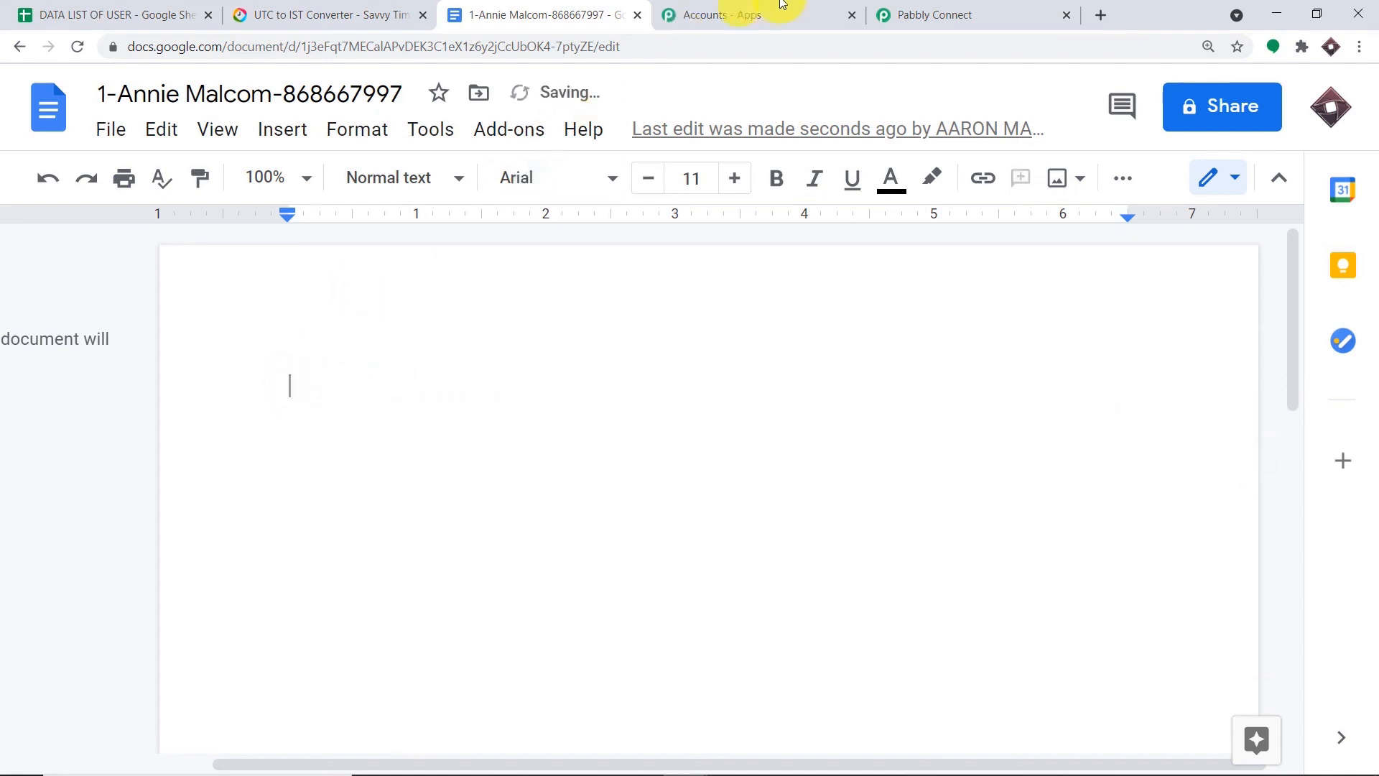
click(941, 15)
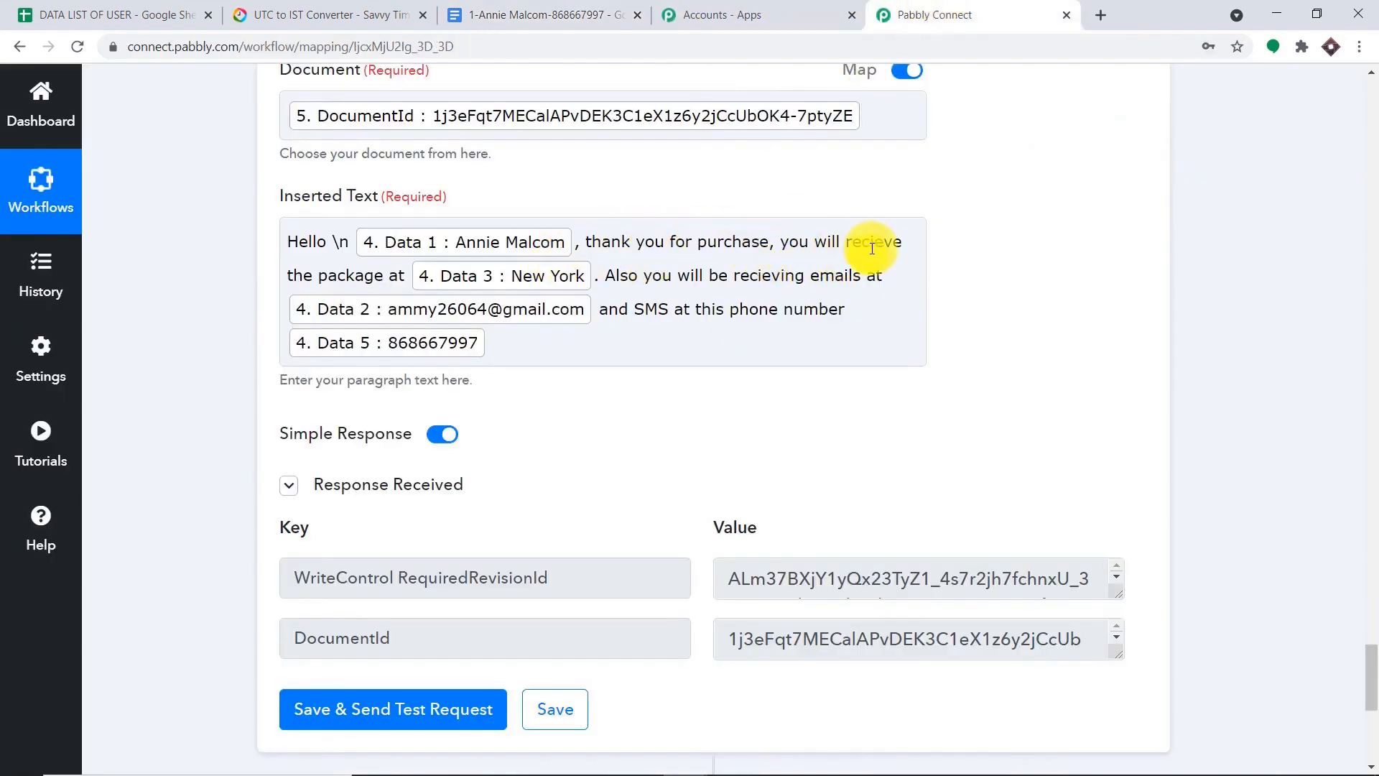
- Correct the misspelled 'recieve' in the paragraph text and re-send the append step's test request
drag(900, 242, 849, 245)
text(re)
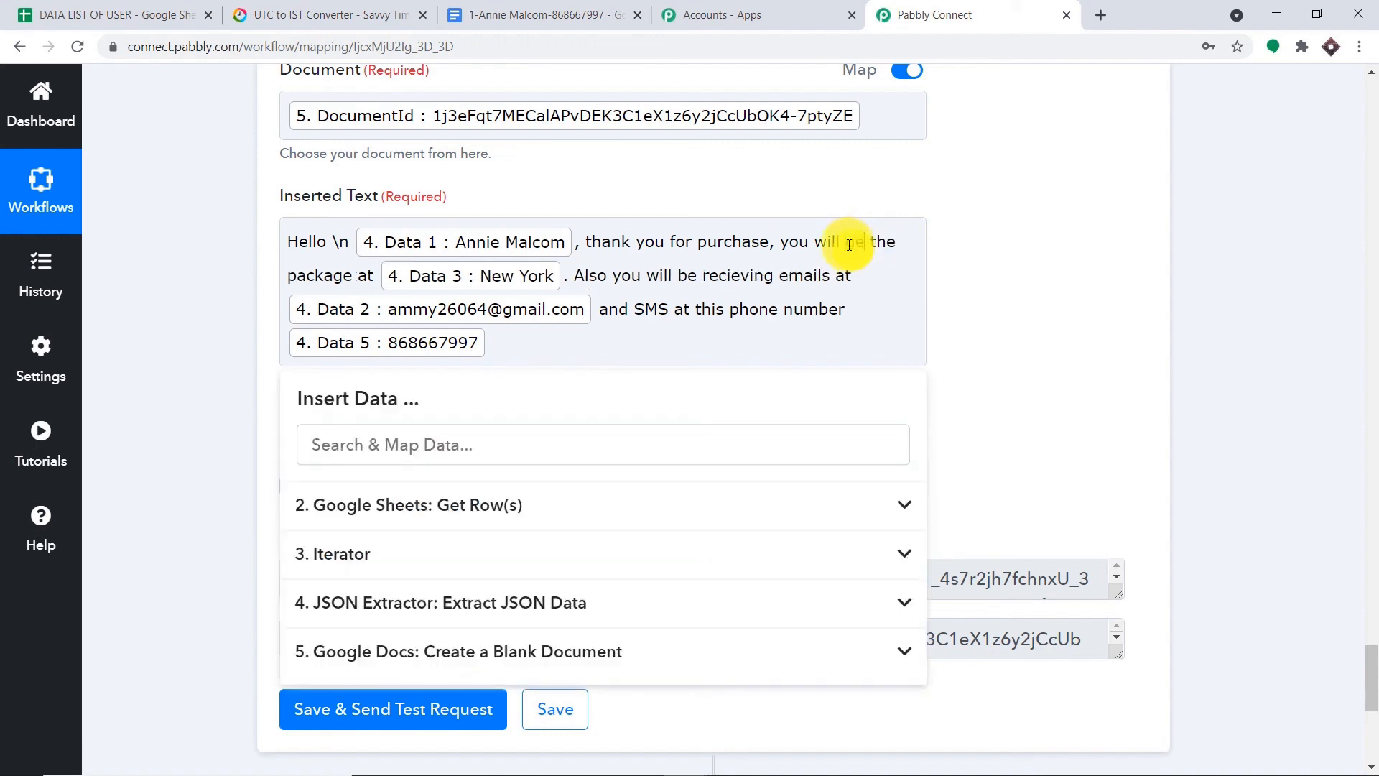
text(t)
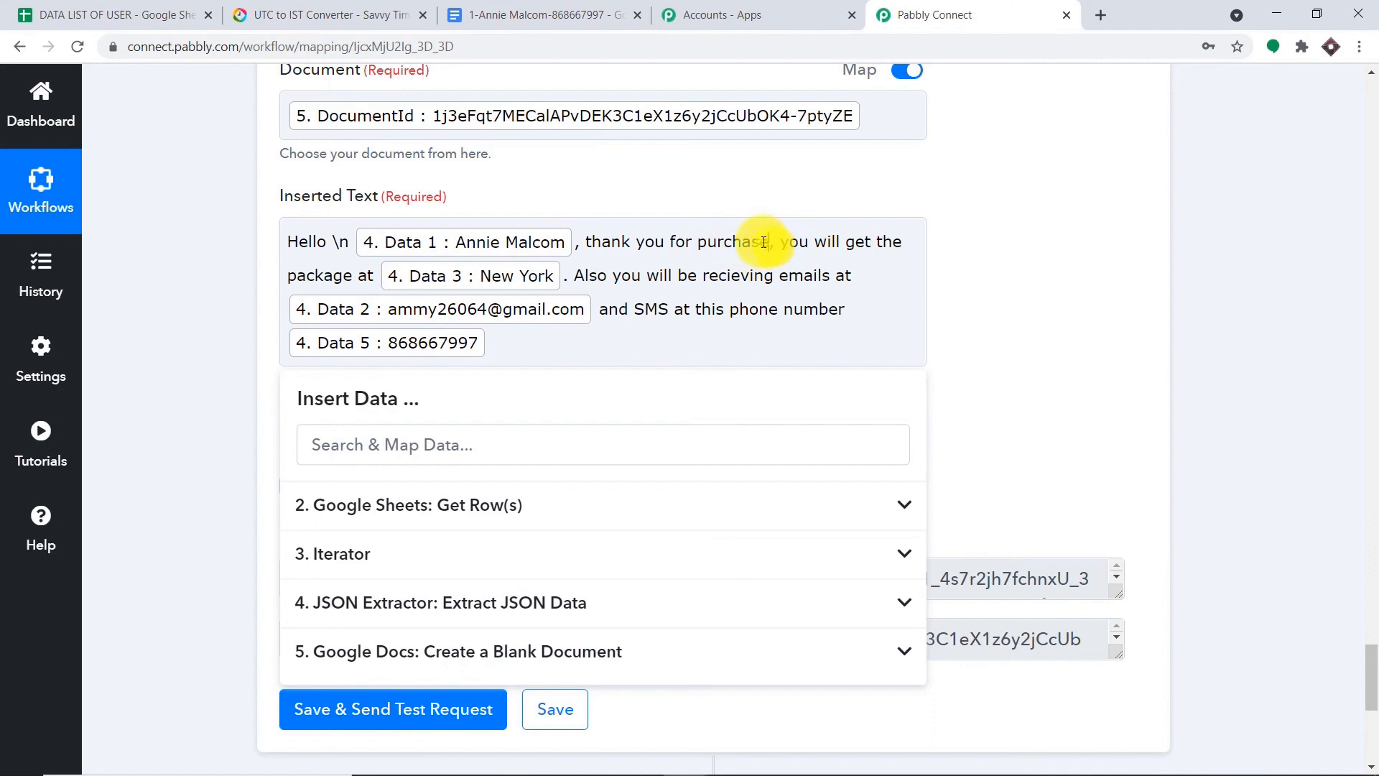
drag(764, 242, 699, 242)
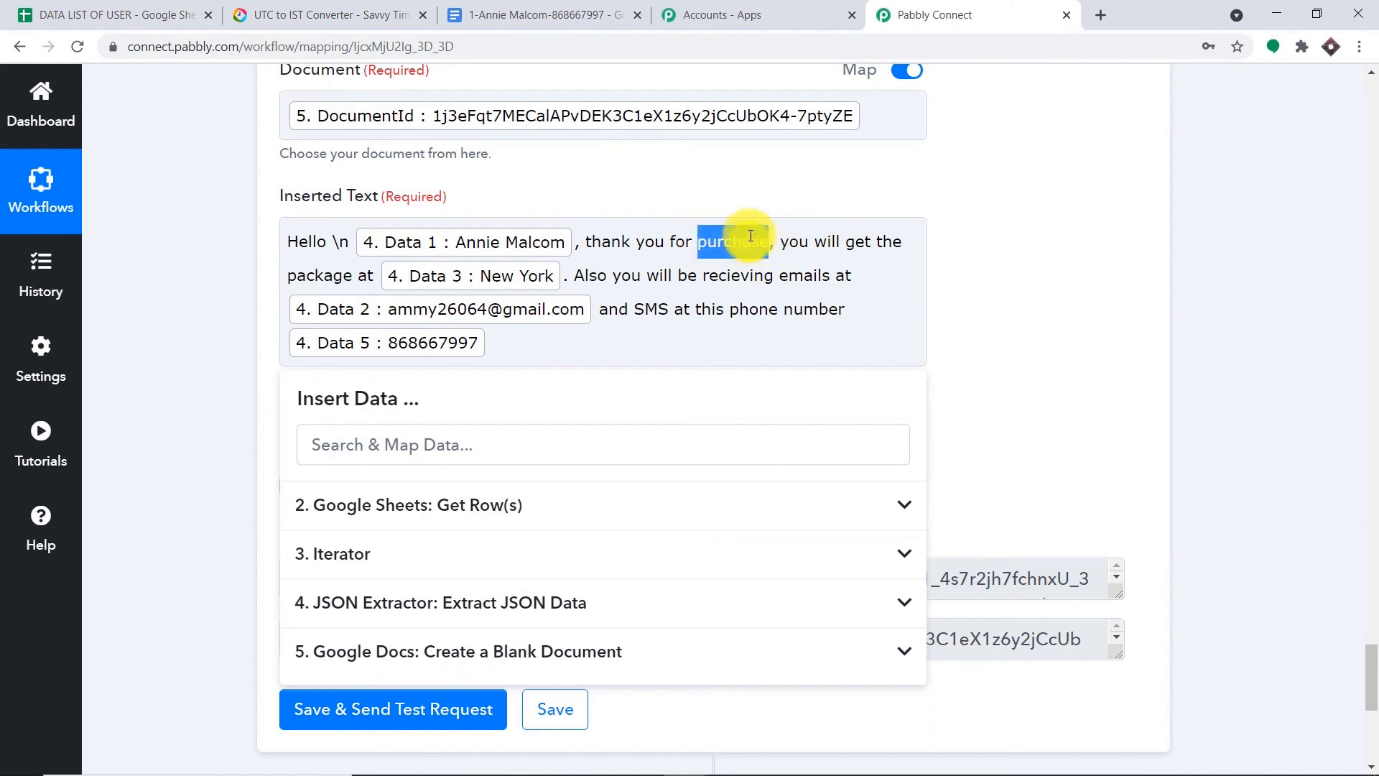
click(811, 262)
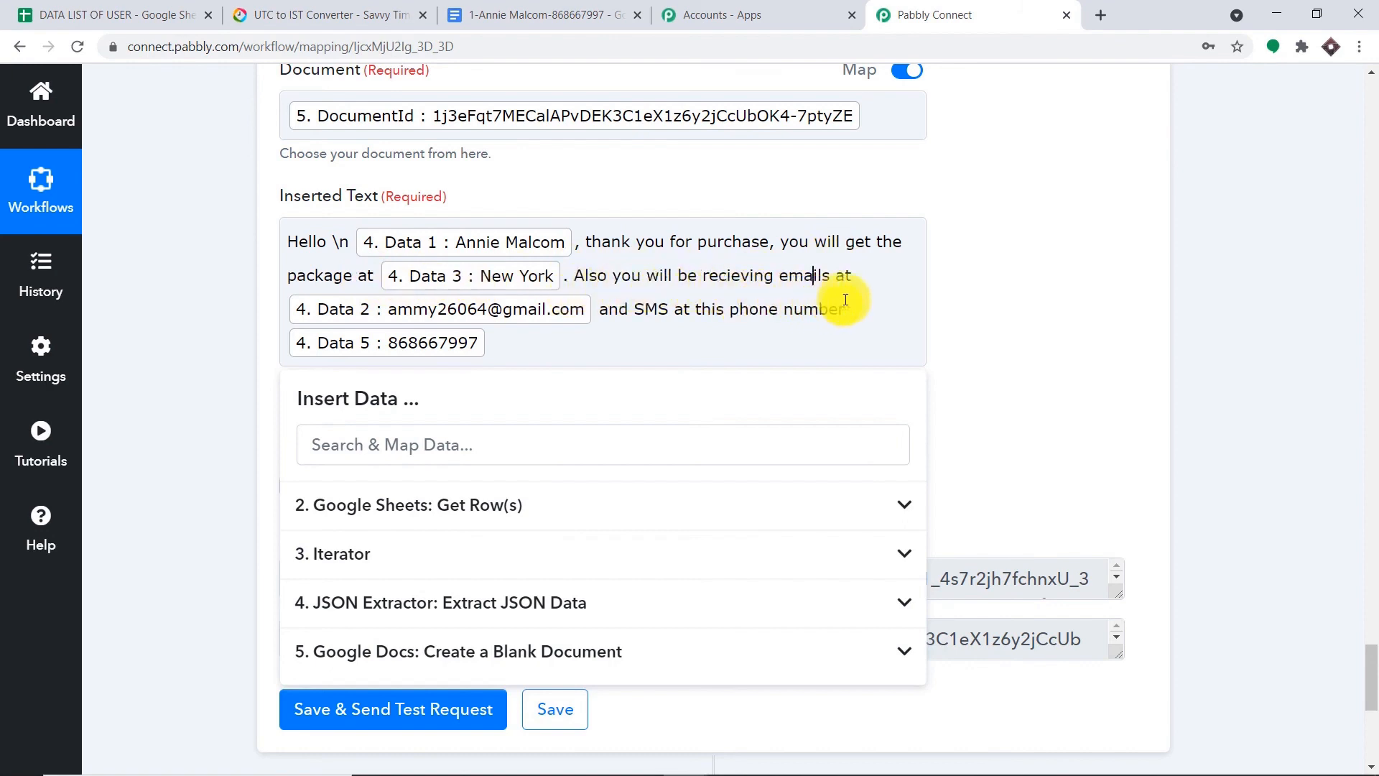
click(1040, 243)
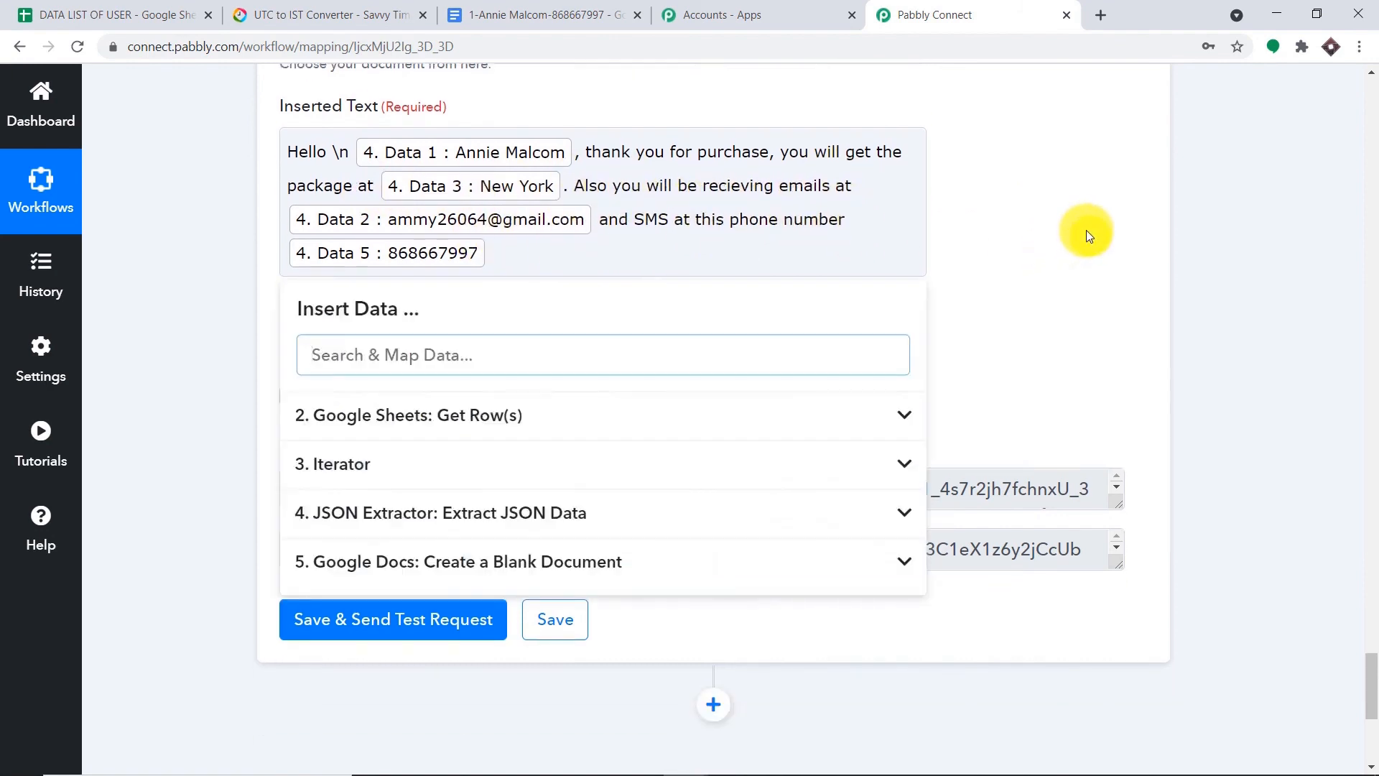
click(337, 629)
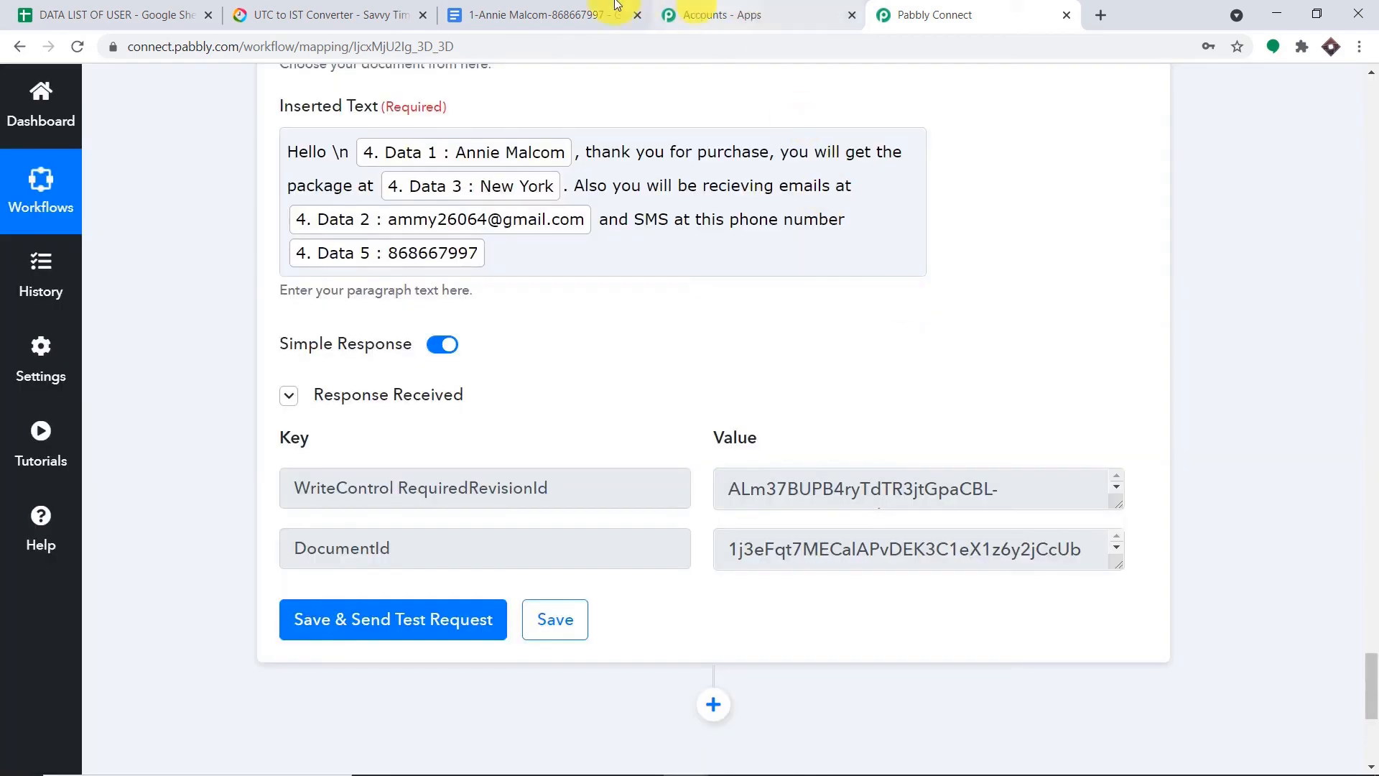
click(567, 14)
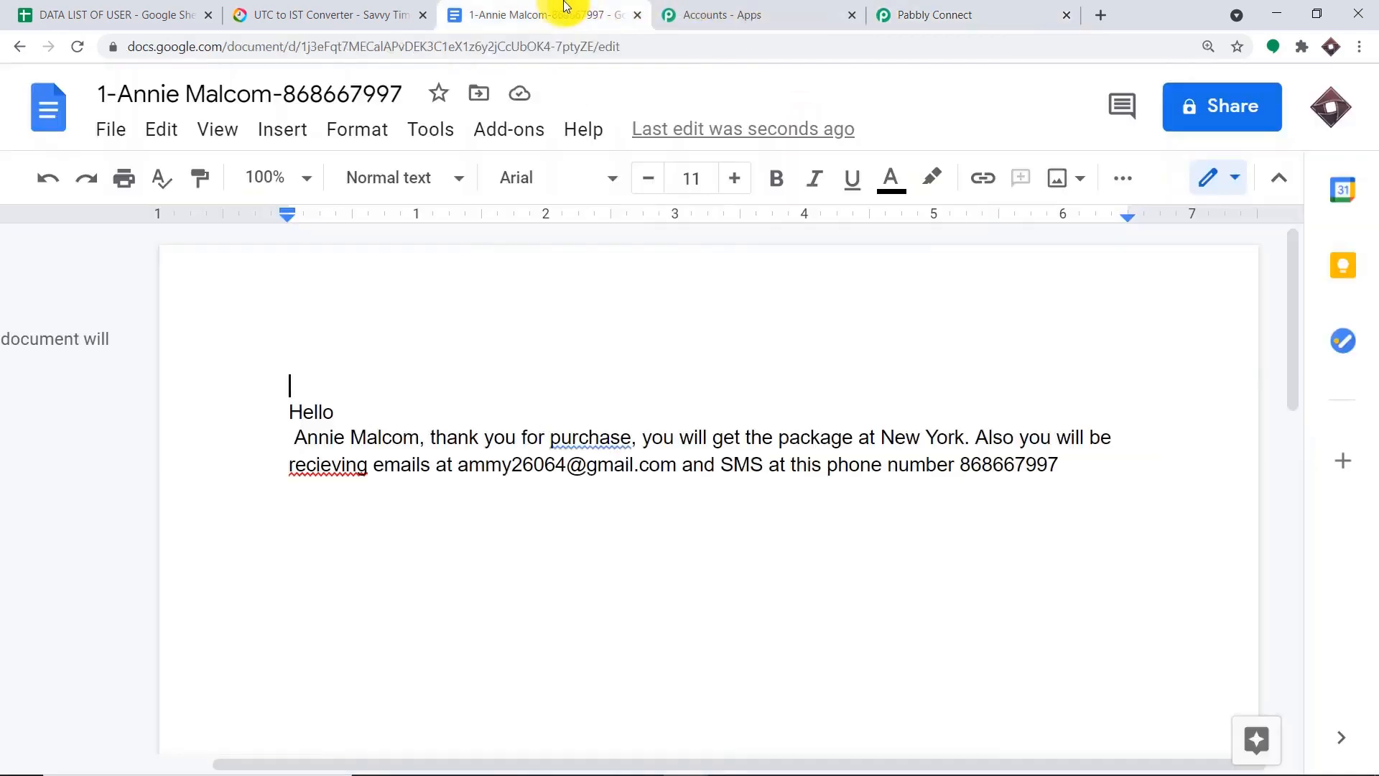
- Dismiss the 'purchase' spelling suggestion and delete the re-tested Hello greeting paragraph
click(598, 439)
click(739, 342)
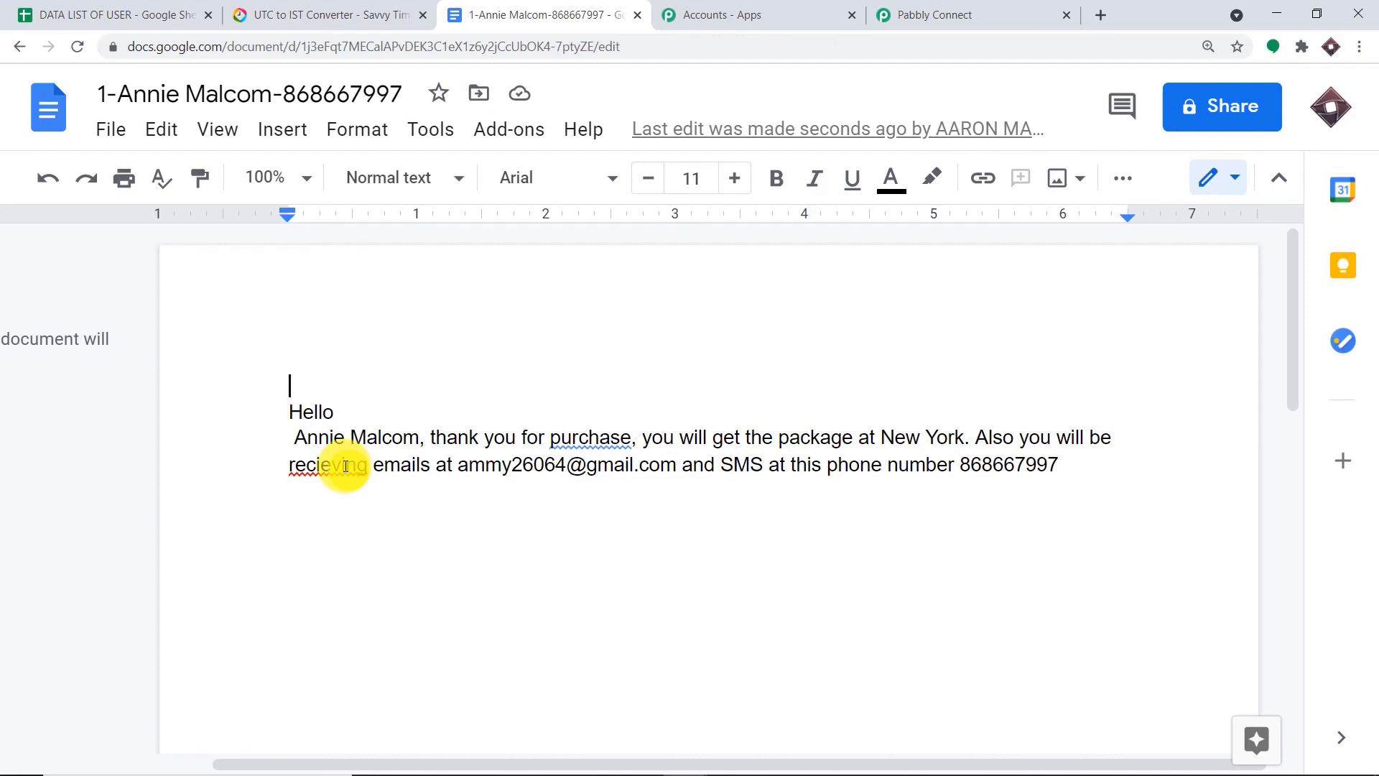
drag(1087, 471, 197, 413)
key(Delete)
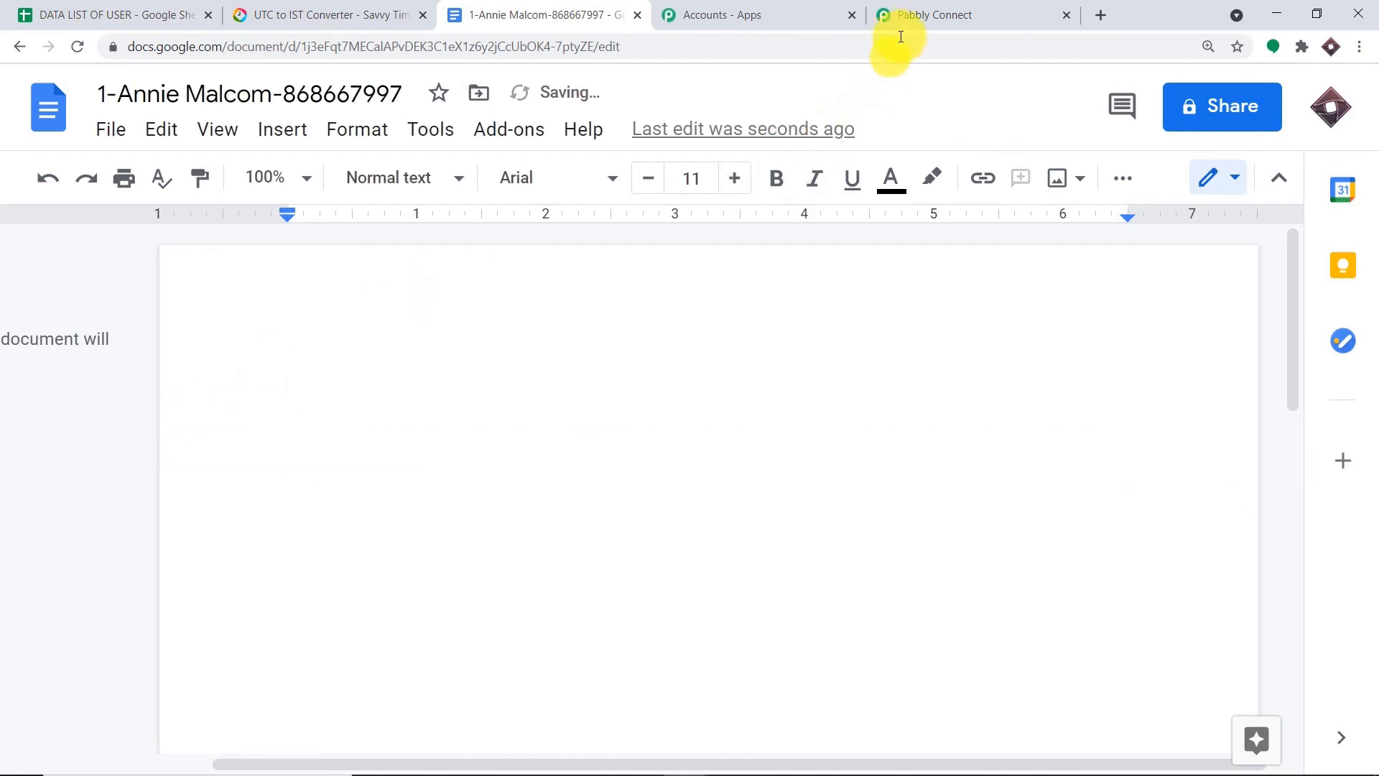
click(917, 16)
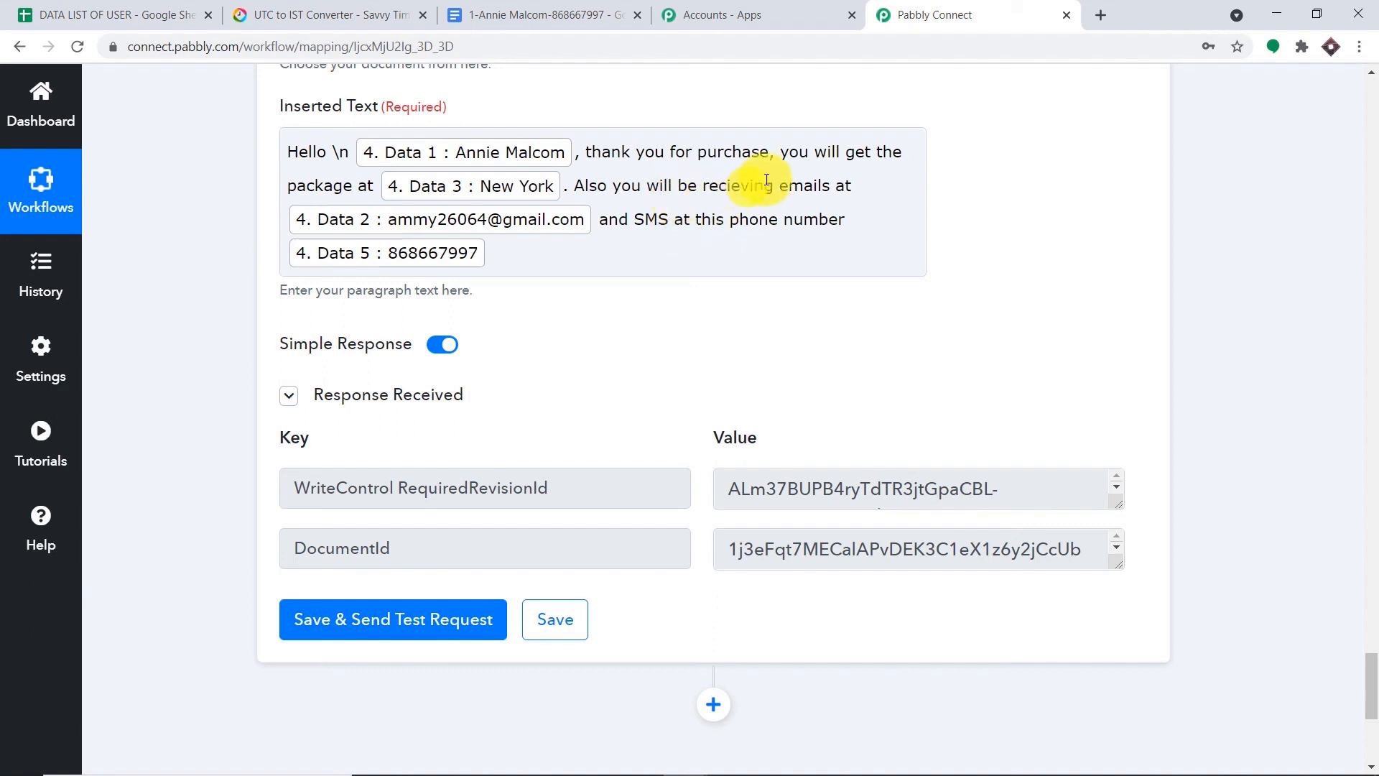
- Replace 'recieving' with 'getting' in the Inserted Text and resend the test to the Google Doc
drag(773, 187, 714, 186)
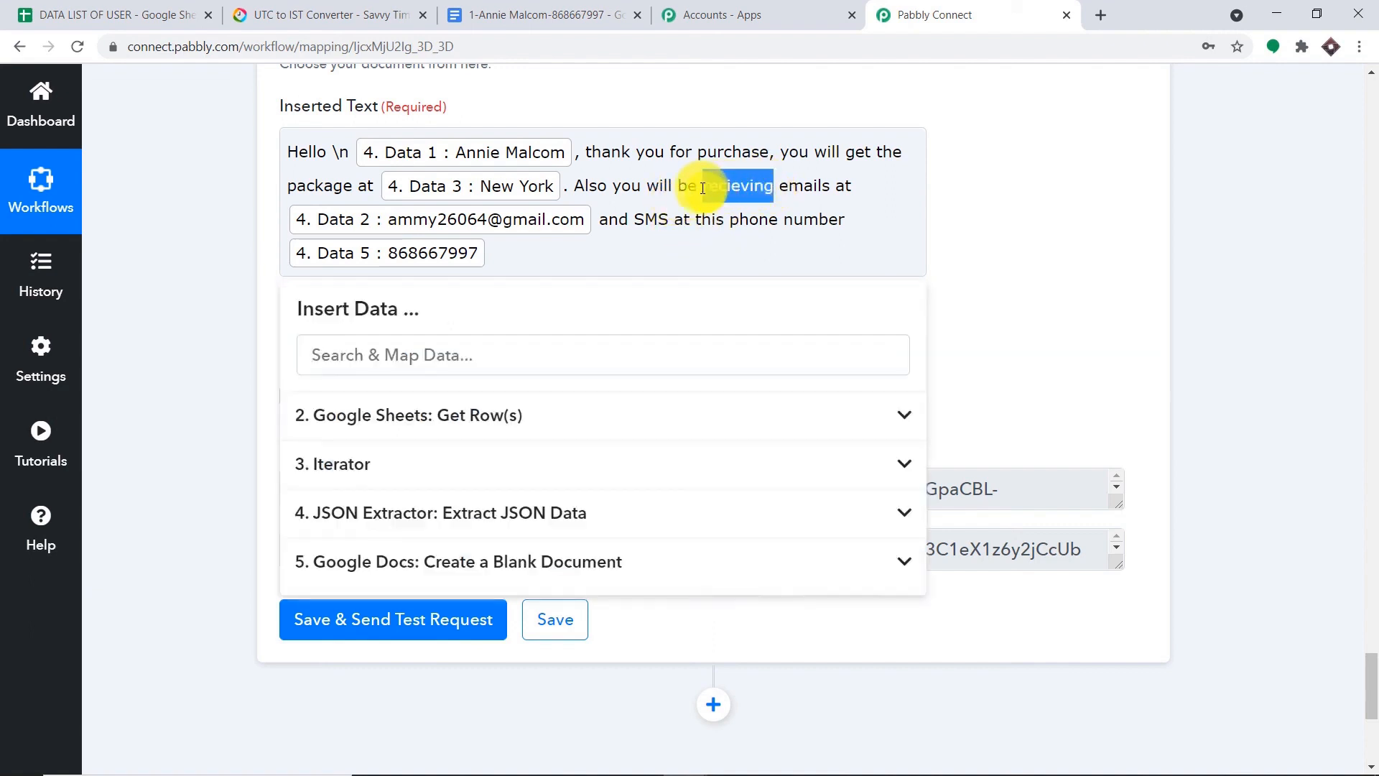
key(BackSpace)
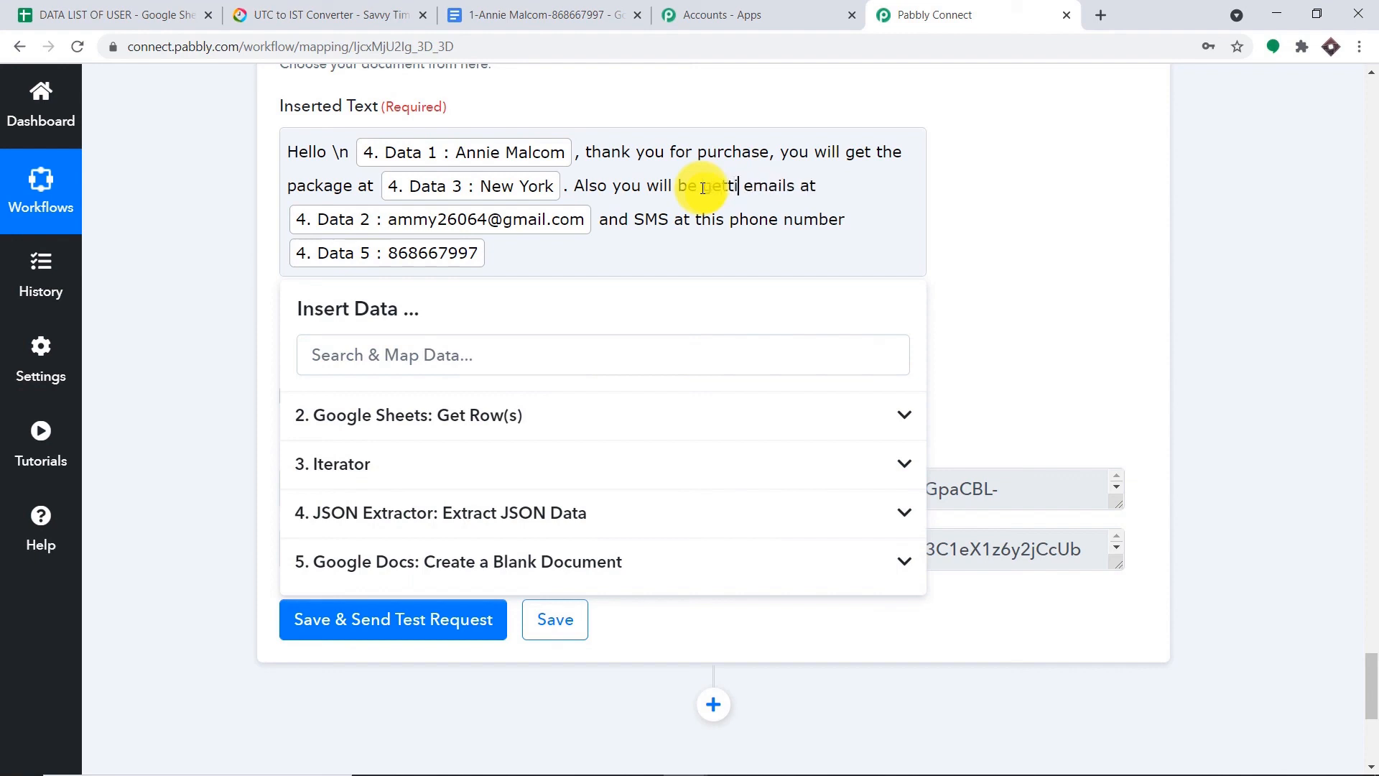
click(1013, 206)
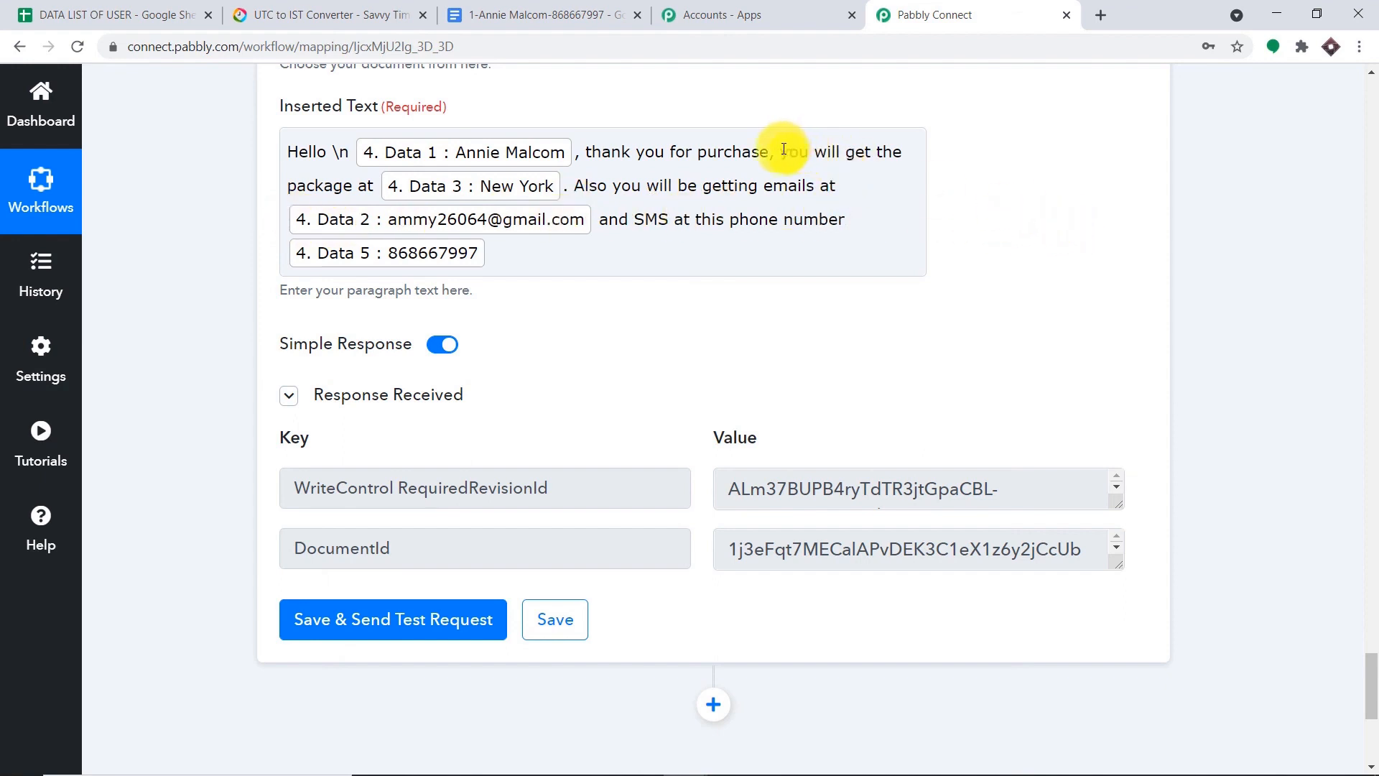
click(410, 616)
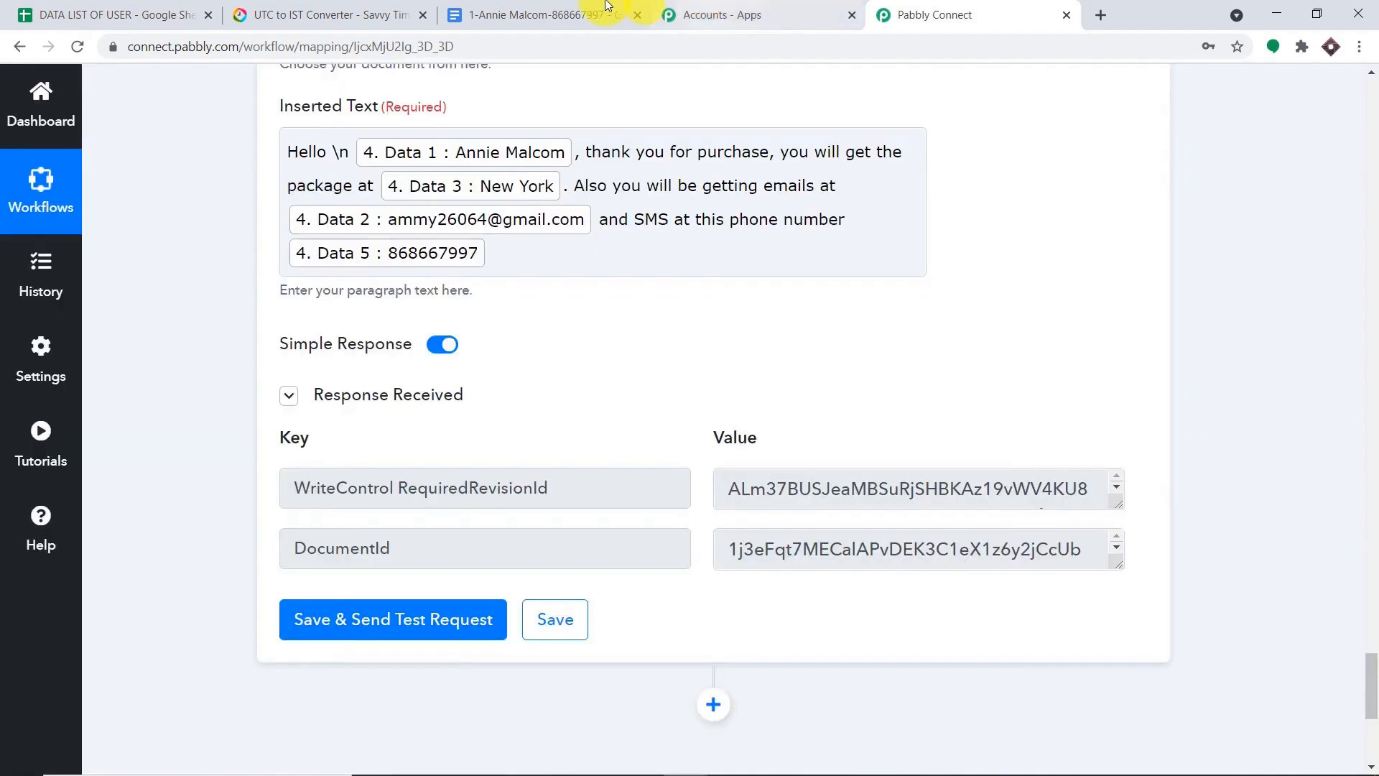
click(590, 15)
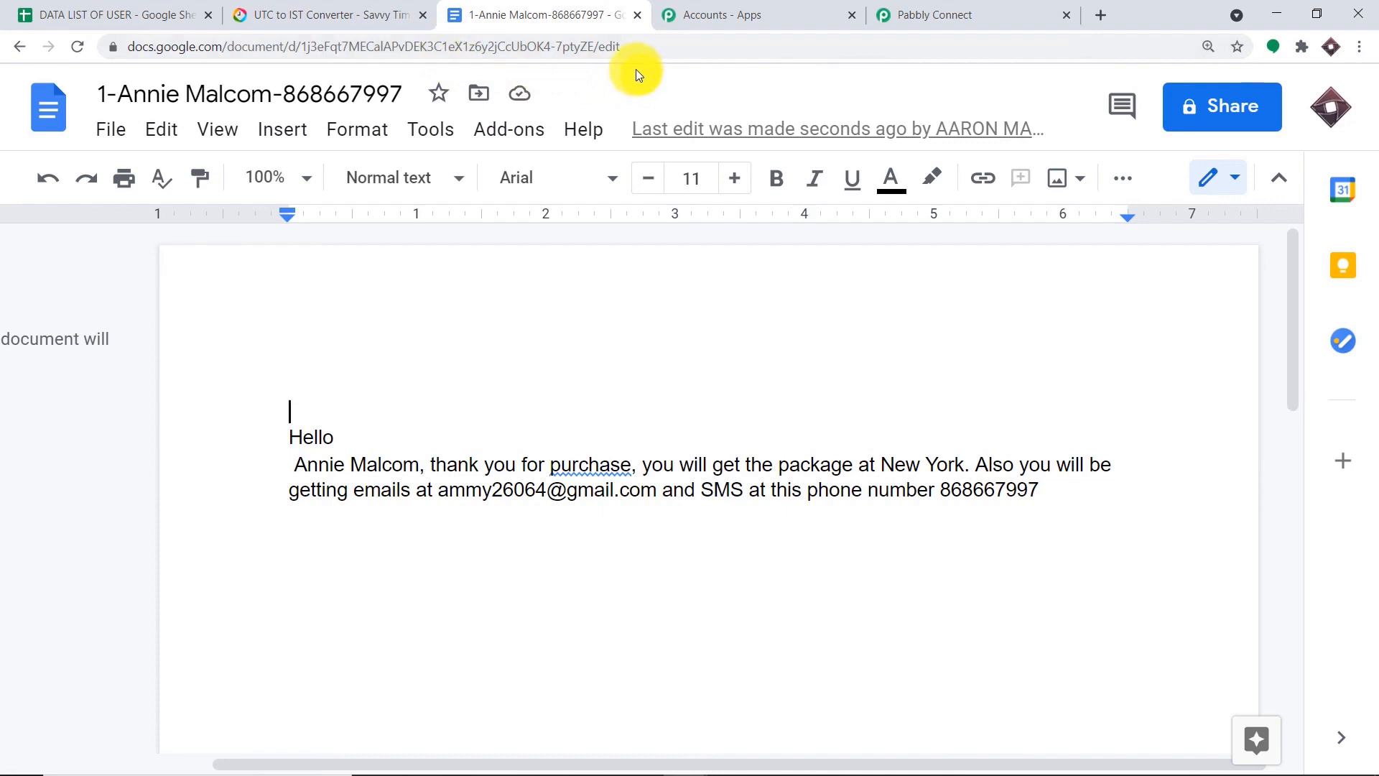
- Scroll up to the Schedule by Pabbly trigger set for 18-05-2021, then switch to the UTC to IST converter
click(889, 15)
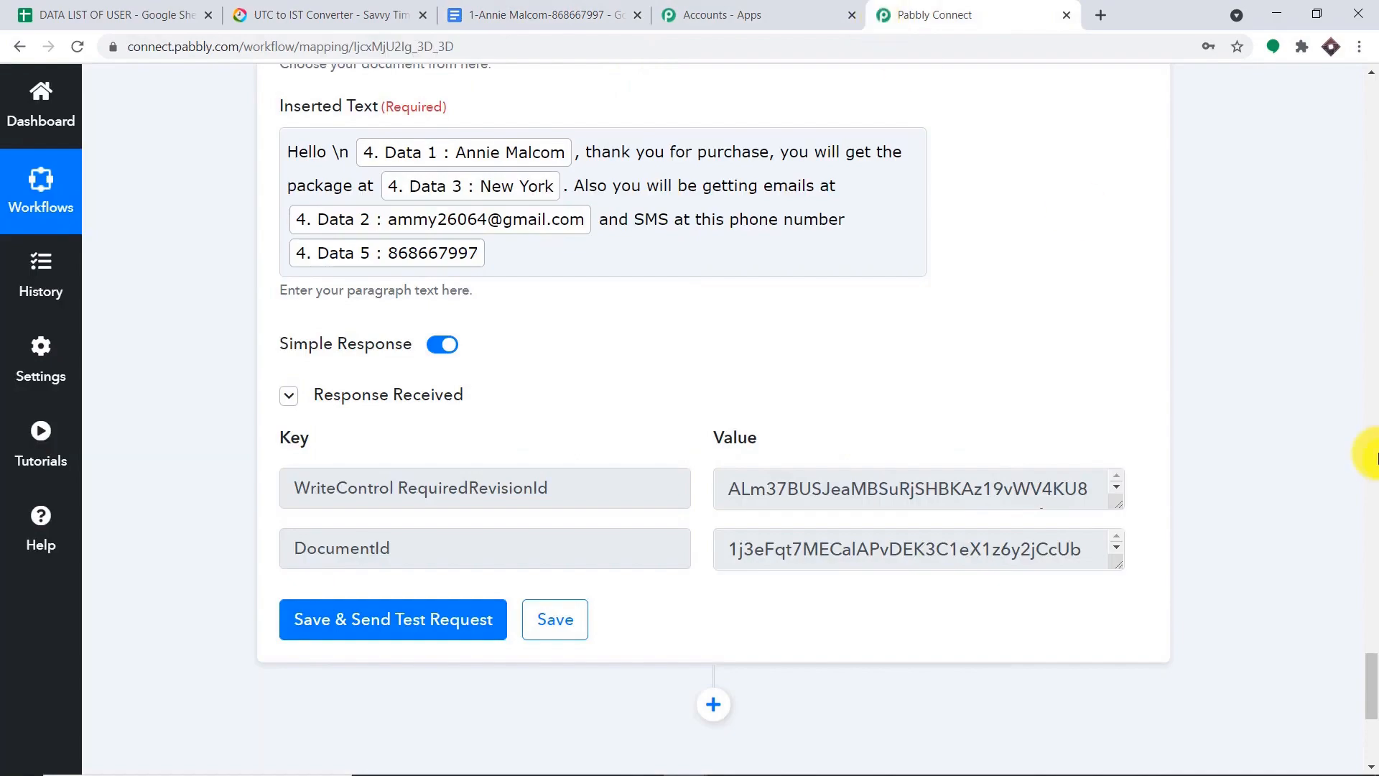
drag(1372, 457, 1305, 123)
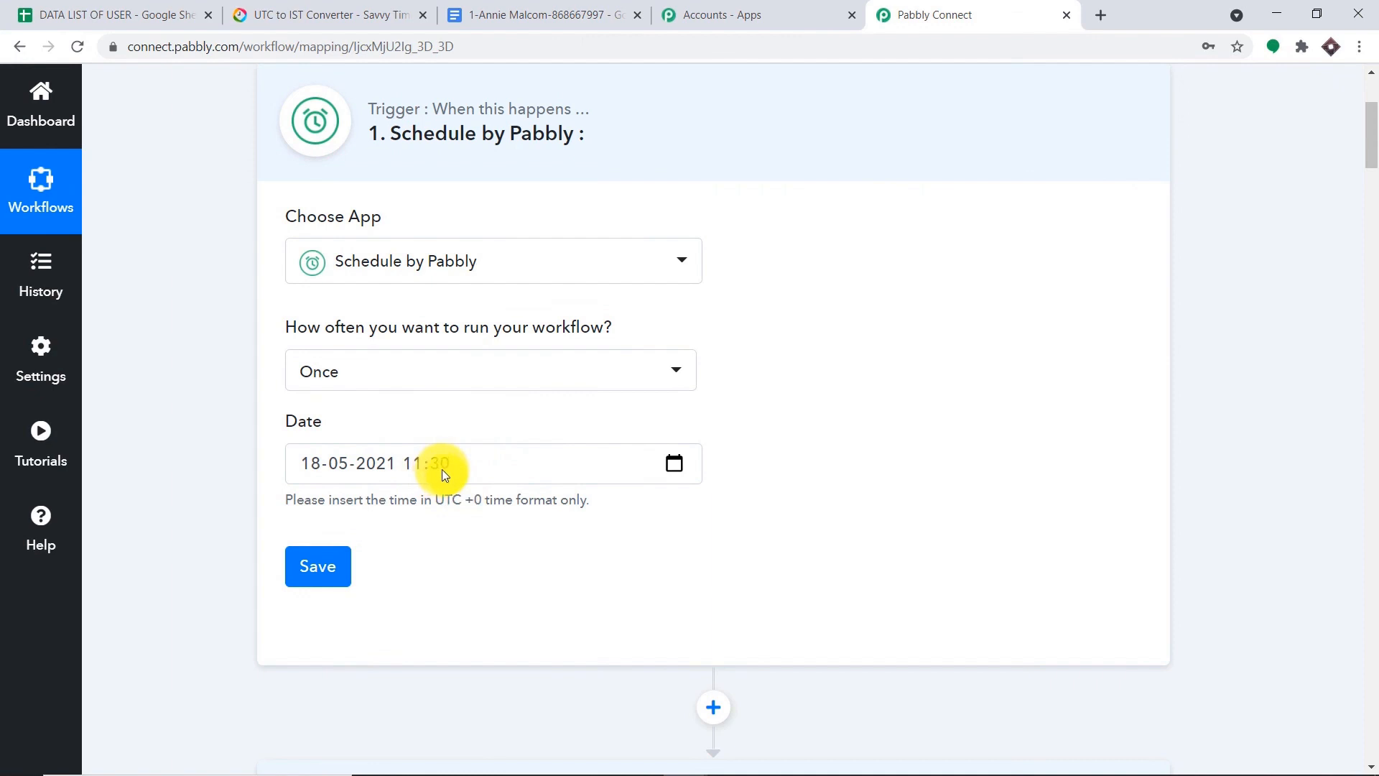
click(319, 10)
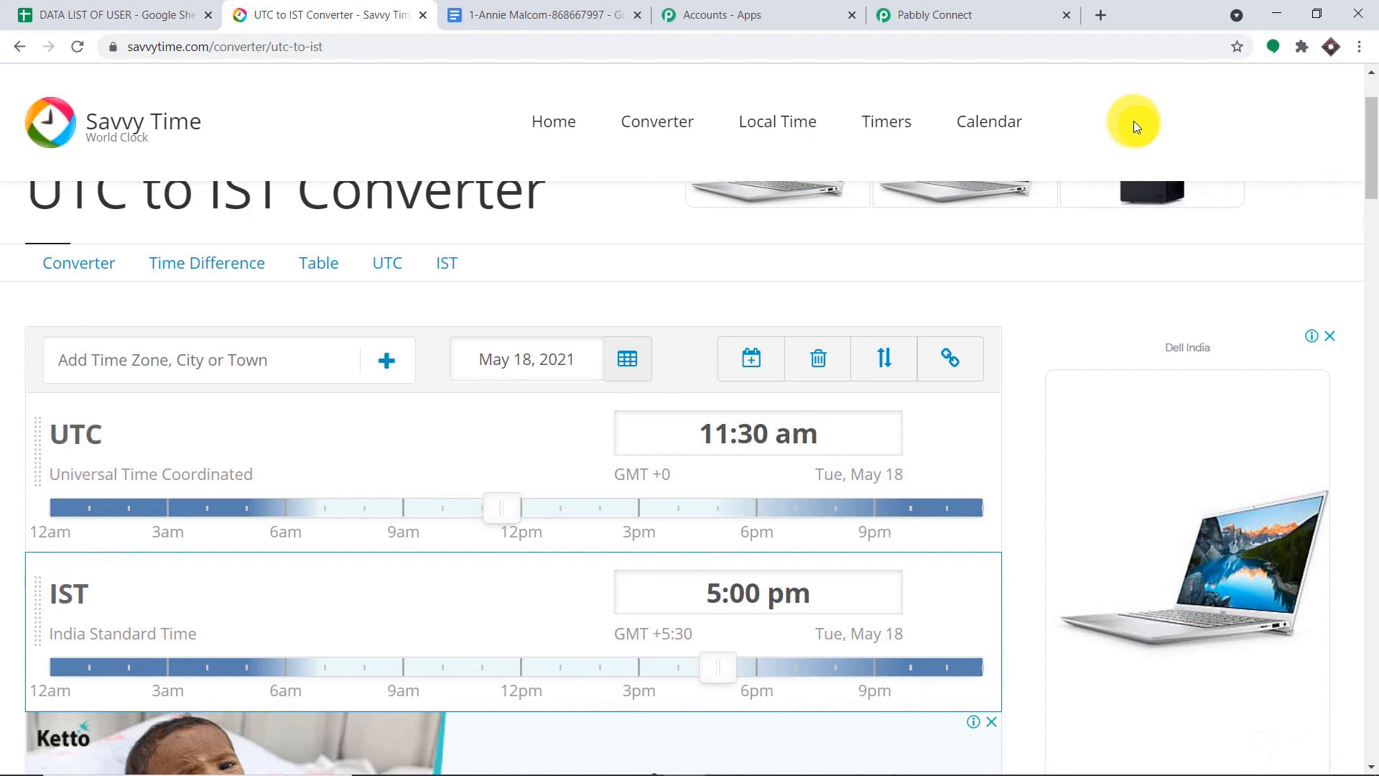
- Confirm 11:30 am UTC equals 5:00 pm IST and return to the Pabbly schedule trigger
click(984, 13)
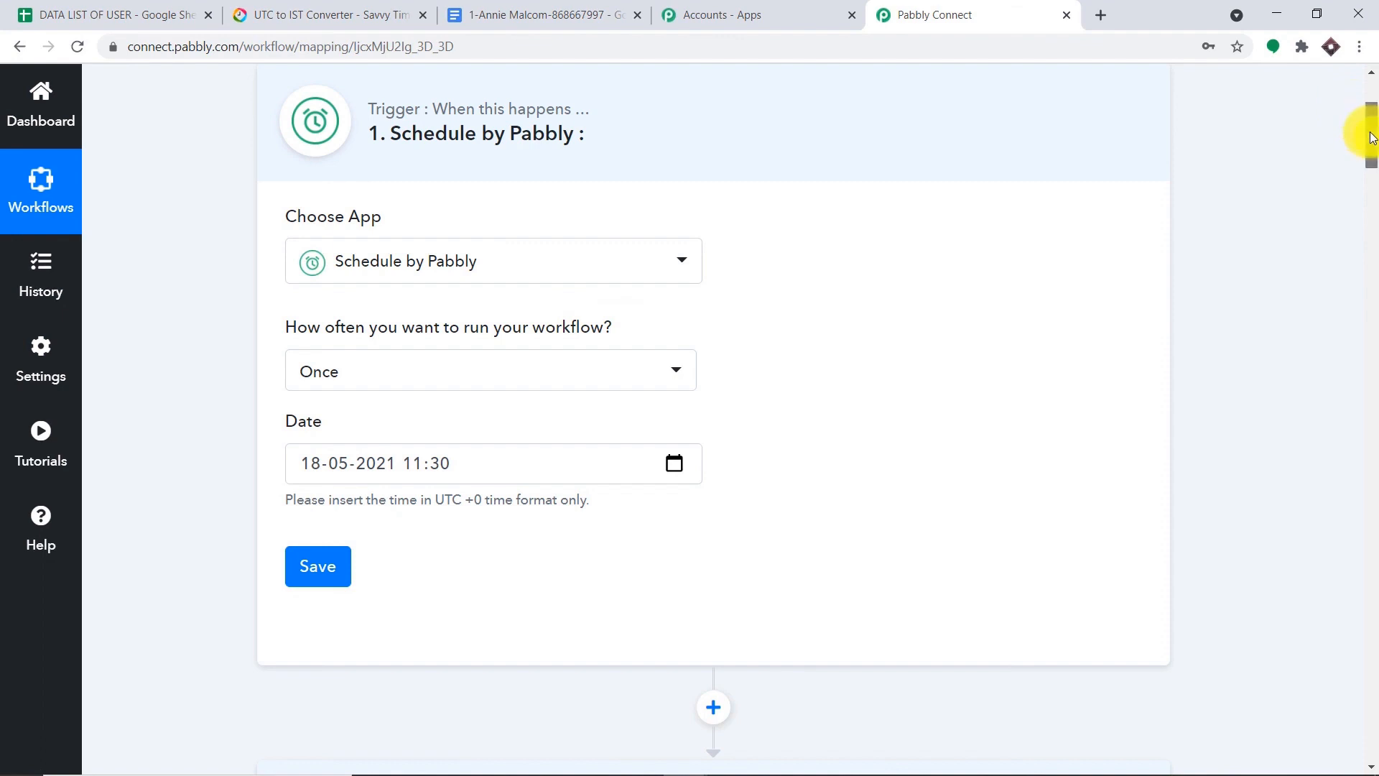
- Collapse the Schedule, Google Sheets, Iterator, JSON Extractor and both Google Docs steps
scroll(1370, 137, up, 1)
click(751, 155)
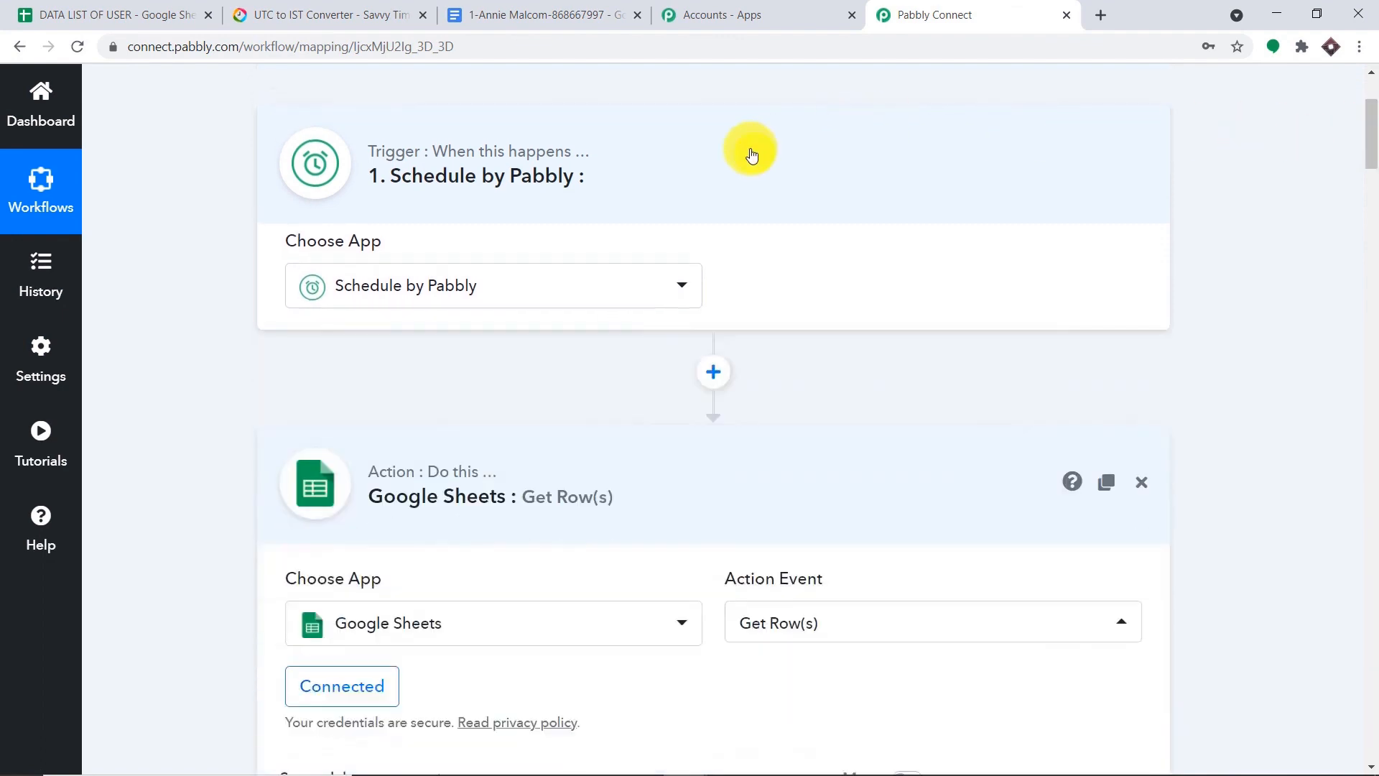
click(748, 348)
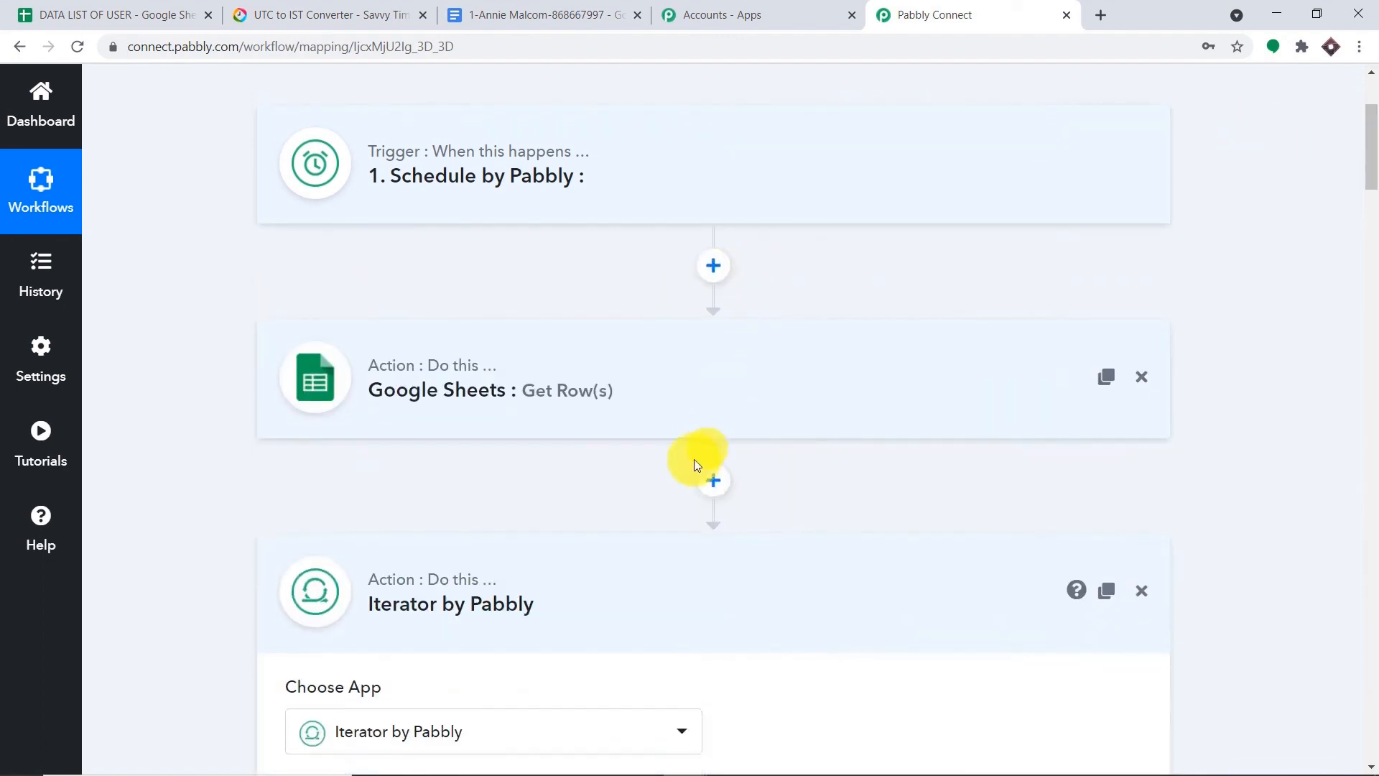
click(643, 580)
click(646, 561)
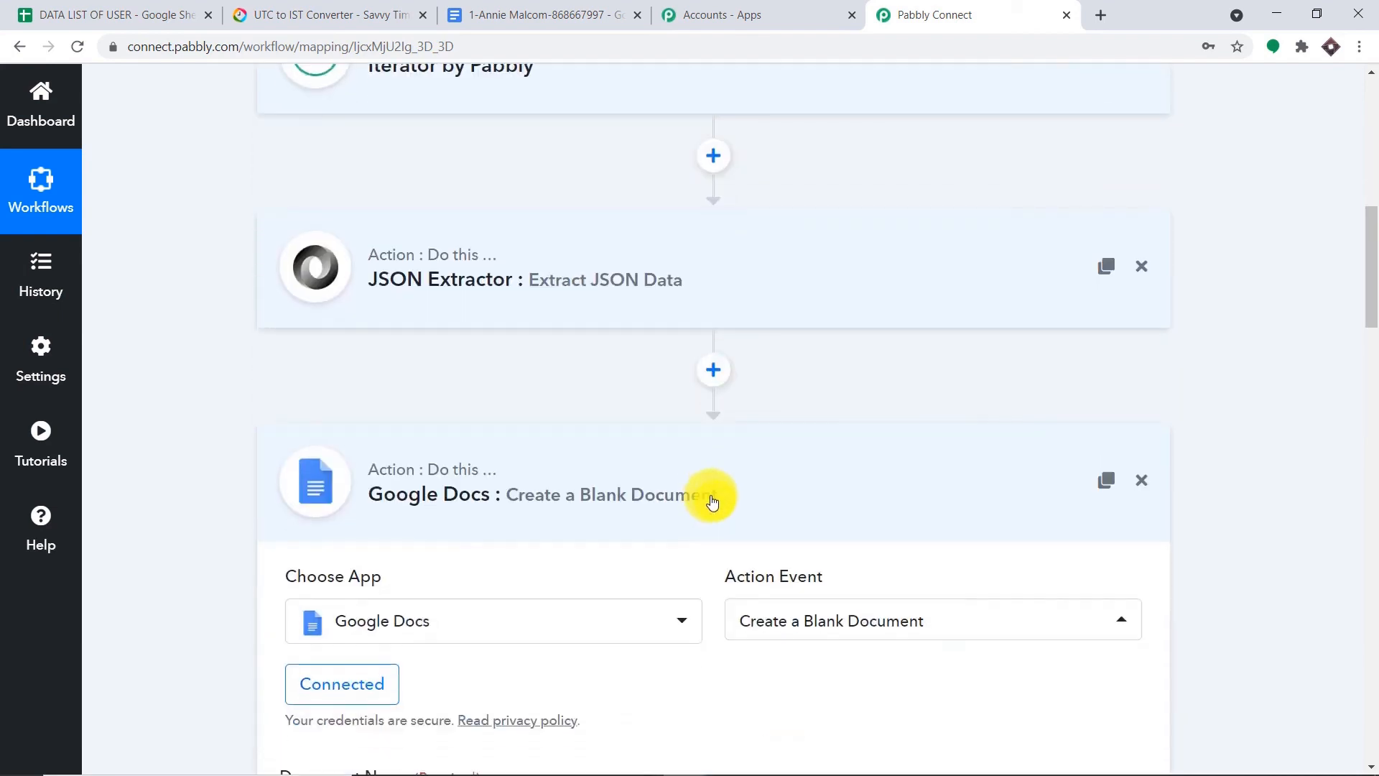
click(712, 501)
click(1071, 471)
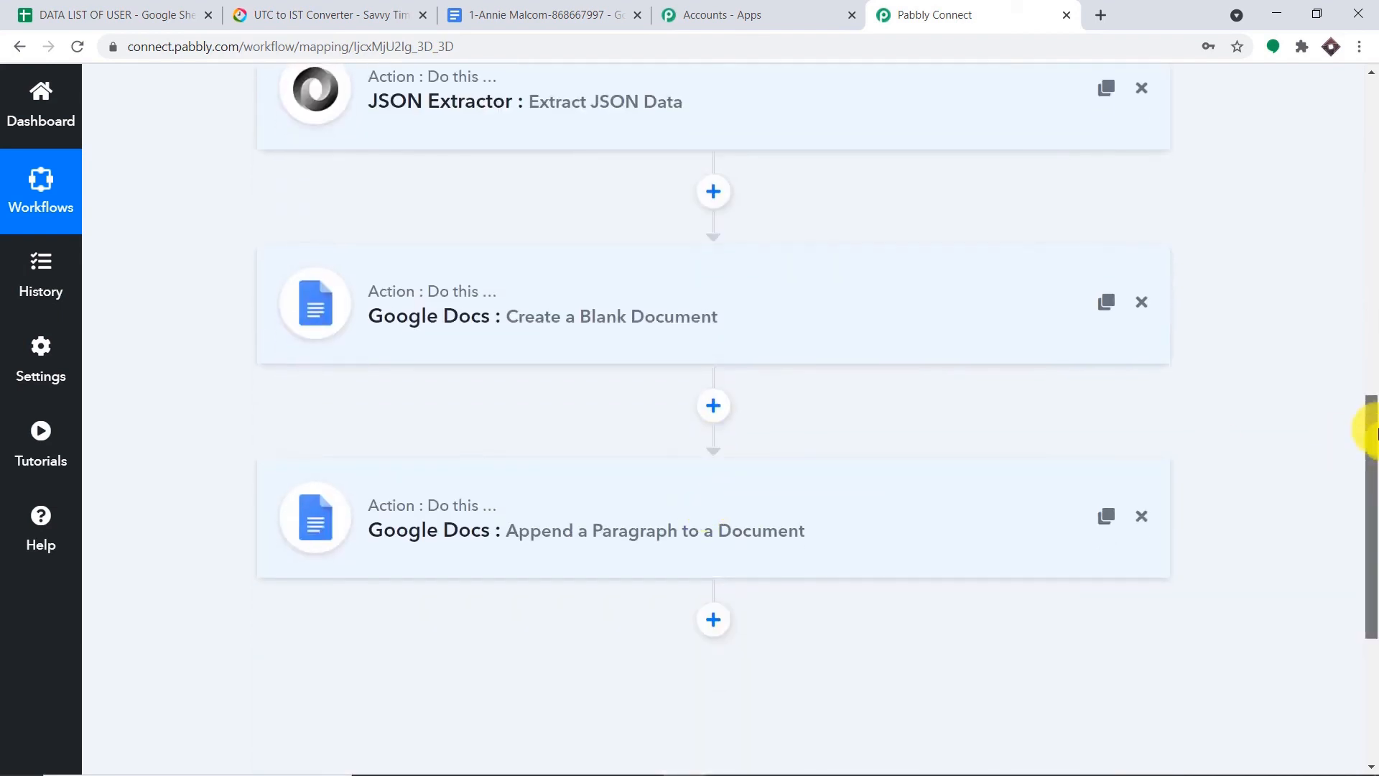
- Scroll through the collapsed workflow to review its six chained steps
drag(1372, 431, 1369, 115)
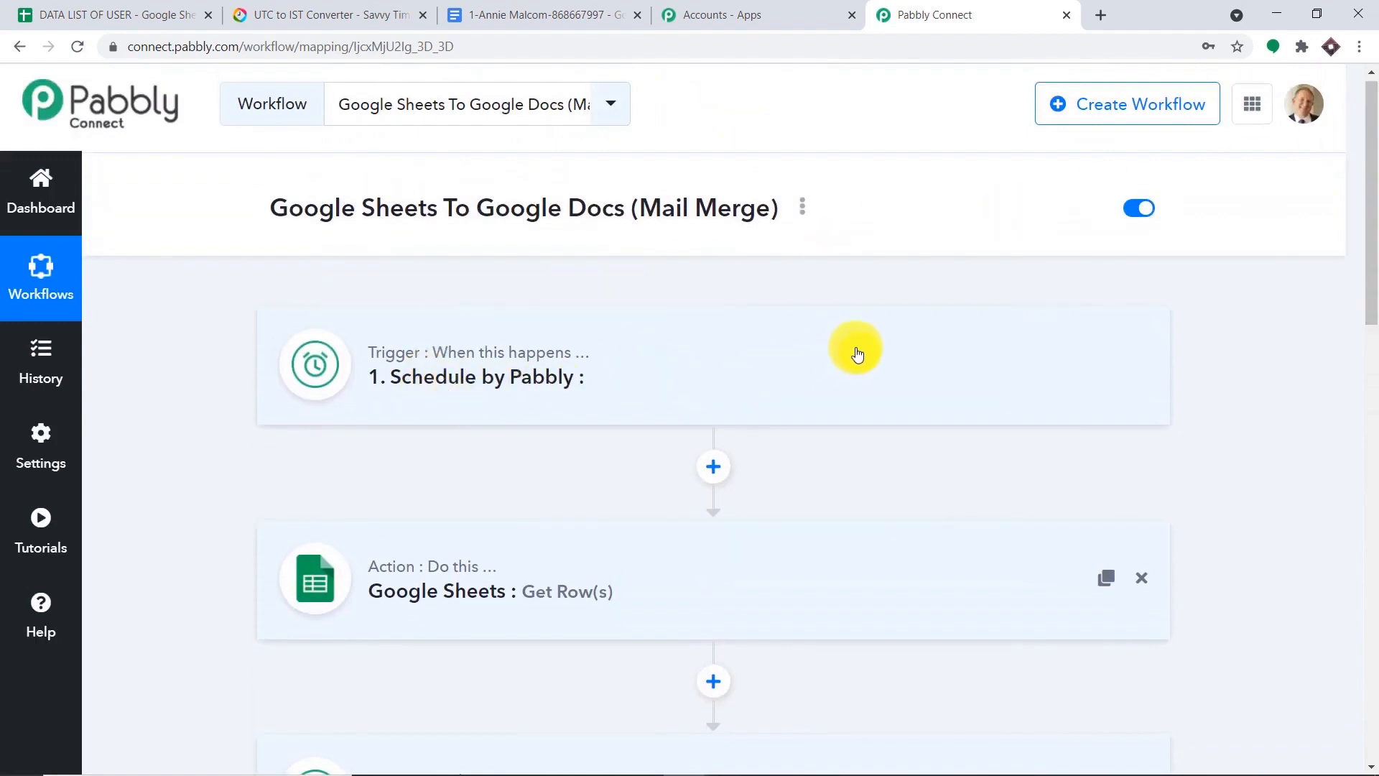
scroll(862, 351, down, 1)
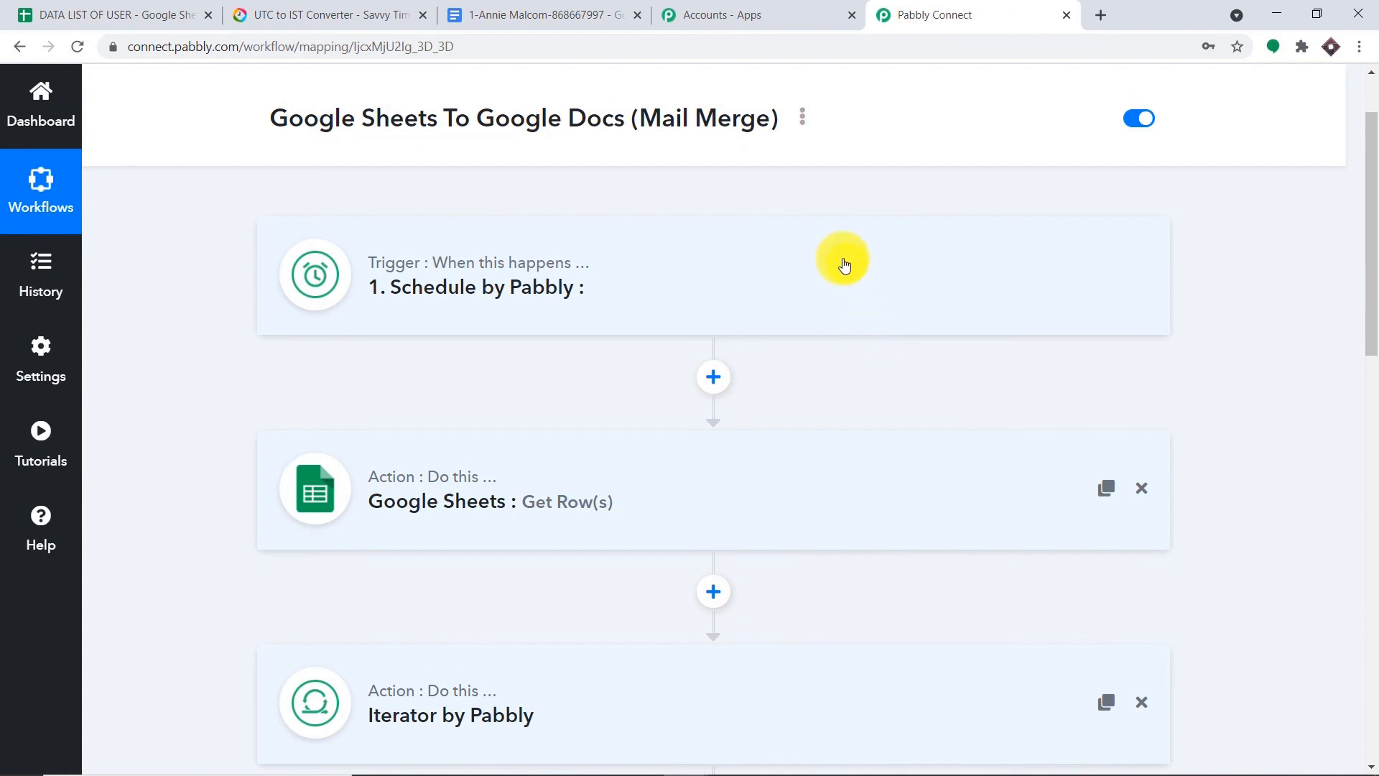
scroll(845, 264, down, 1)
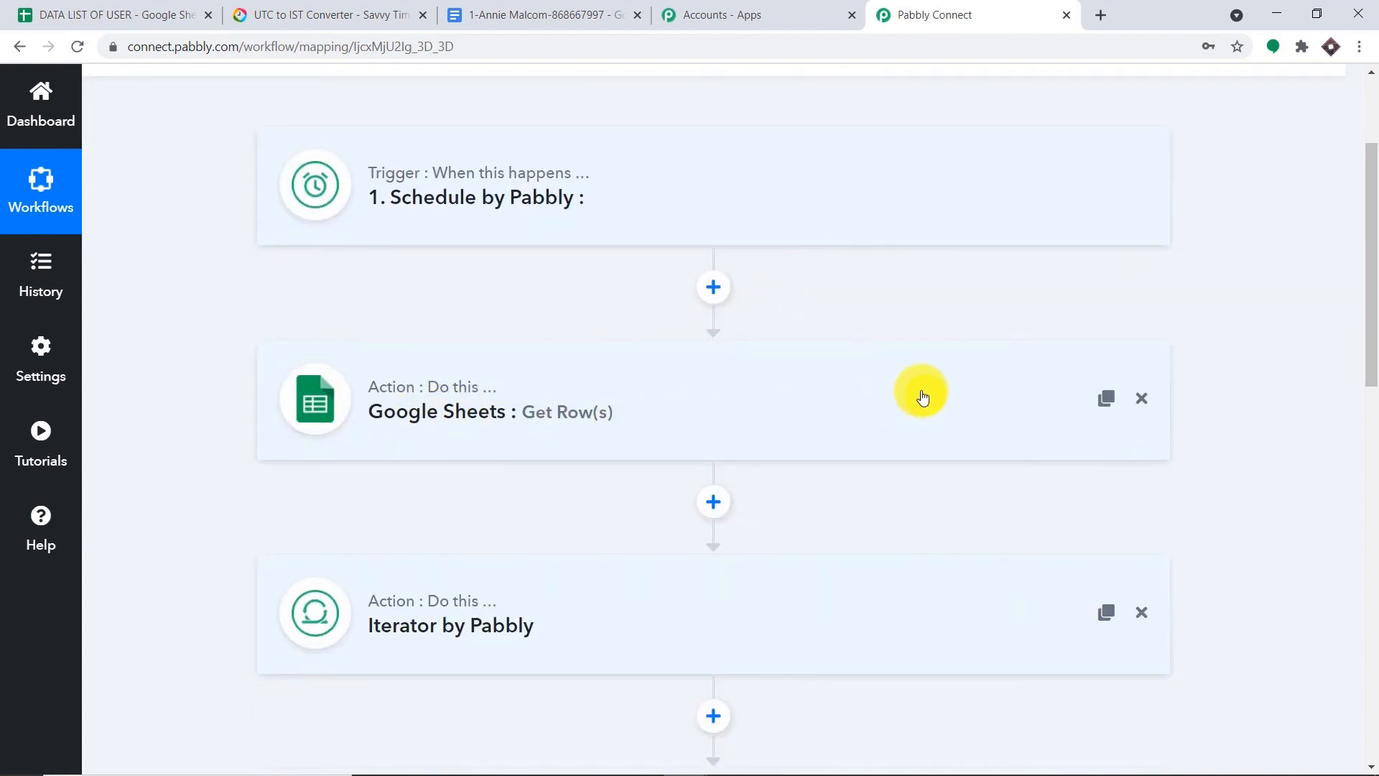
scroll(925, 397, down, 3)
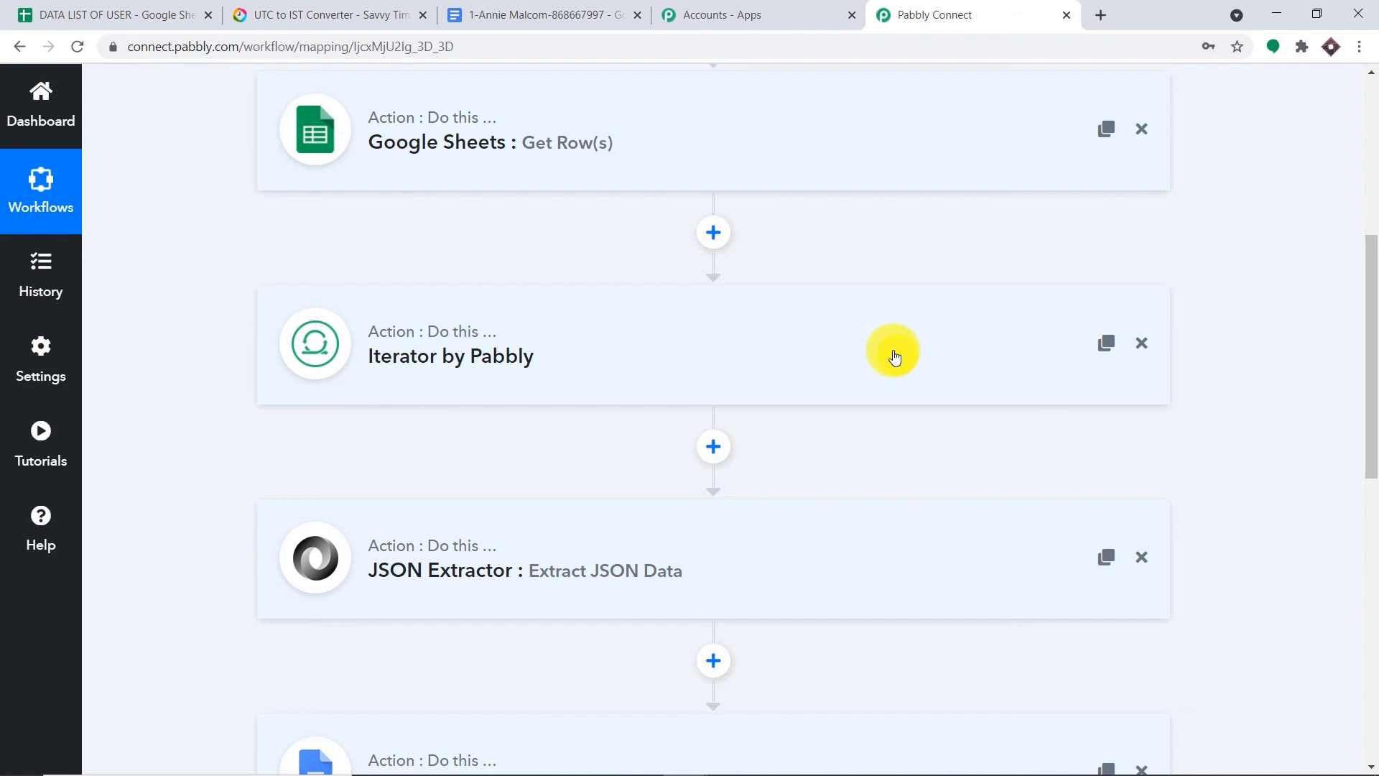
scroll(670, 399, down, 2)
scroll(527, 400, down, 1)
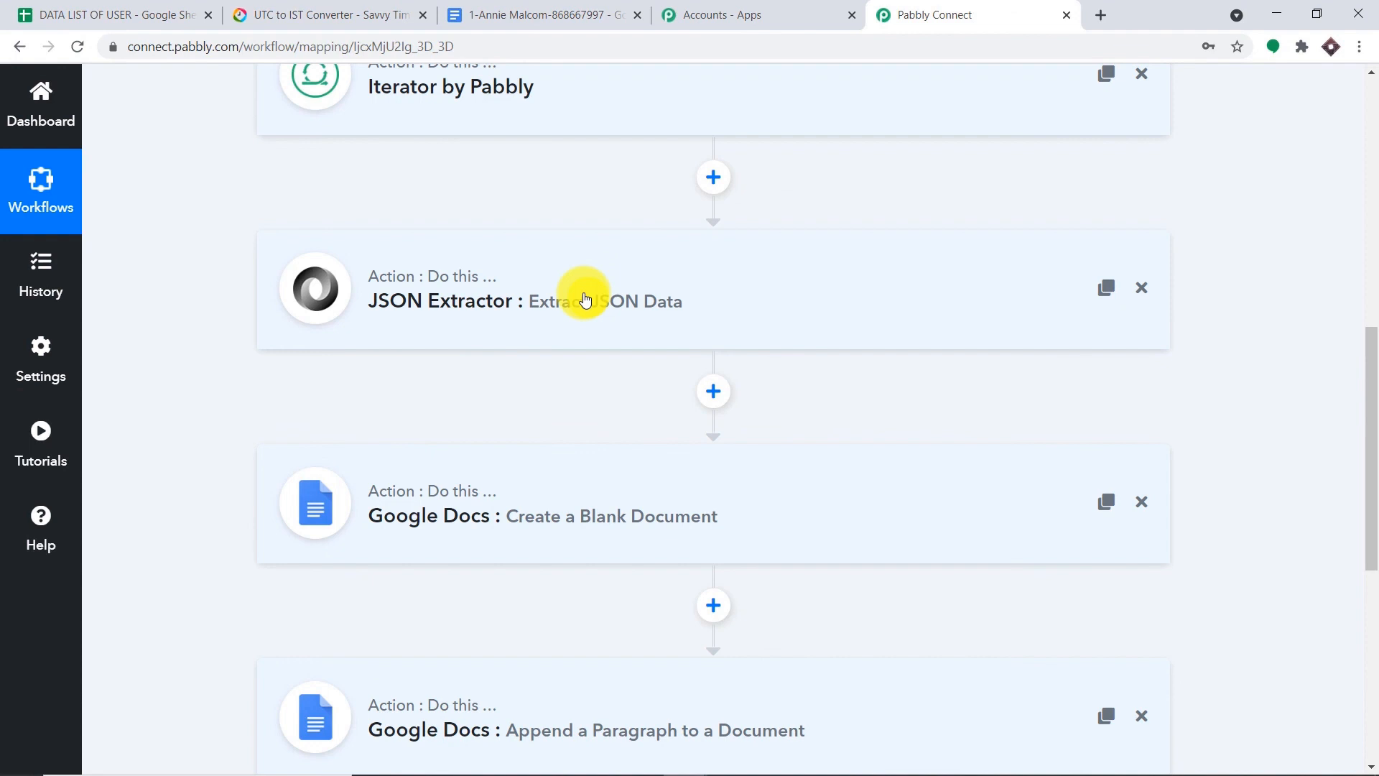
scroll(615, 342, down, 2)
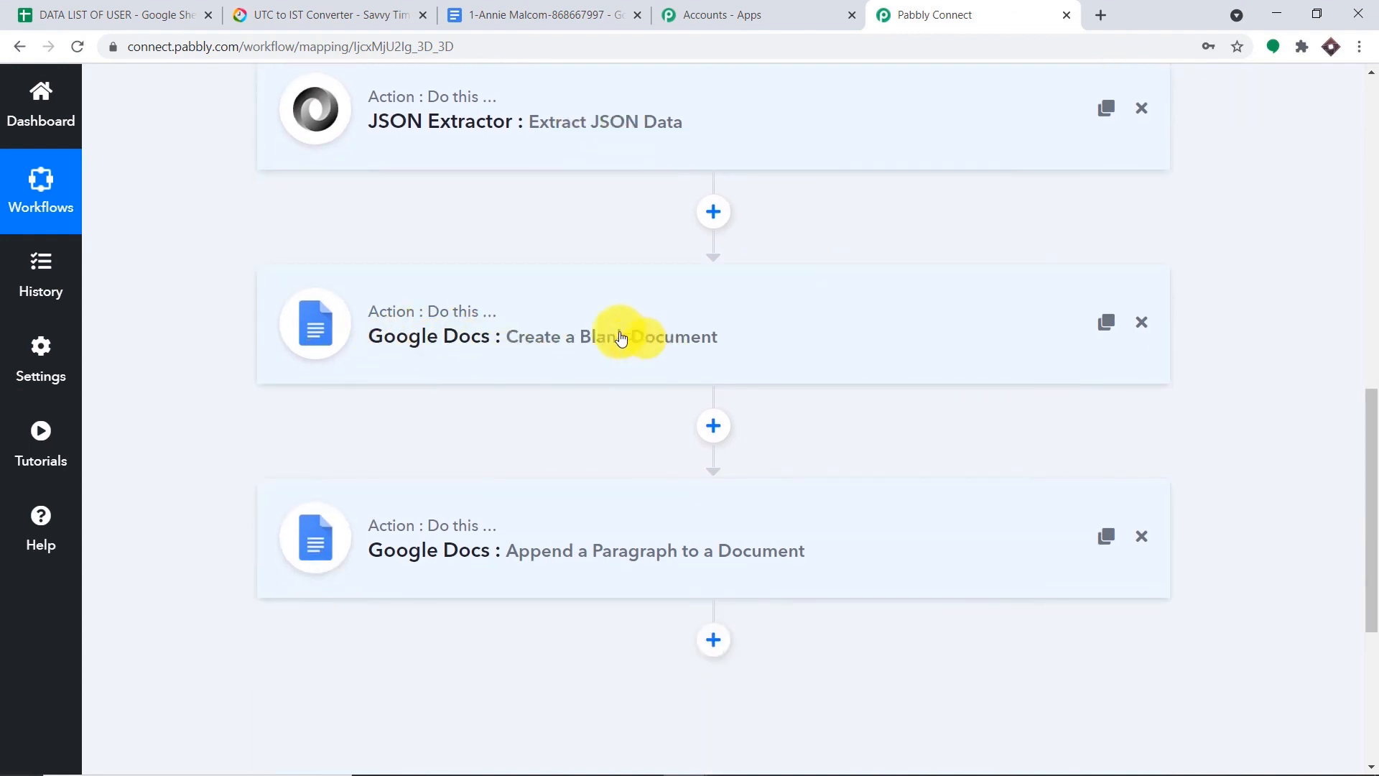
scroll(589, 474, down, 1)
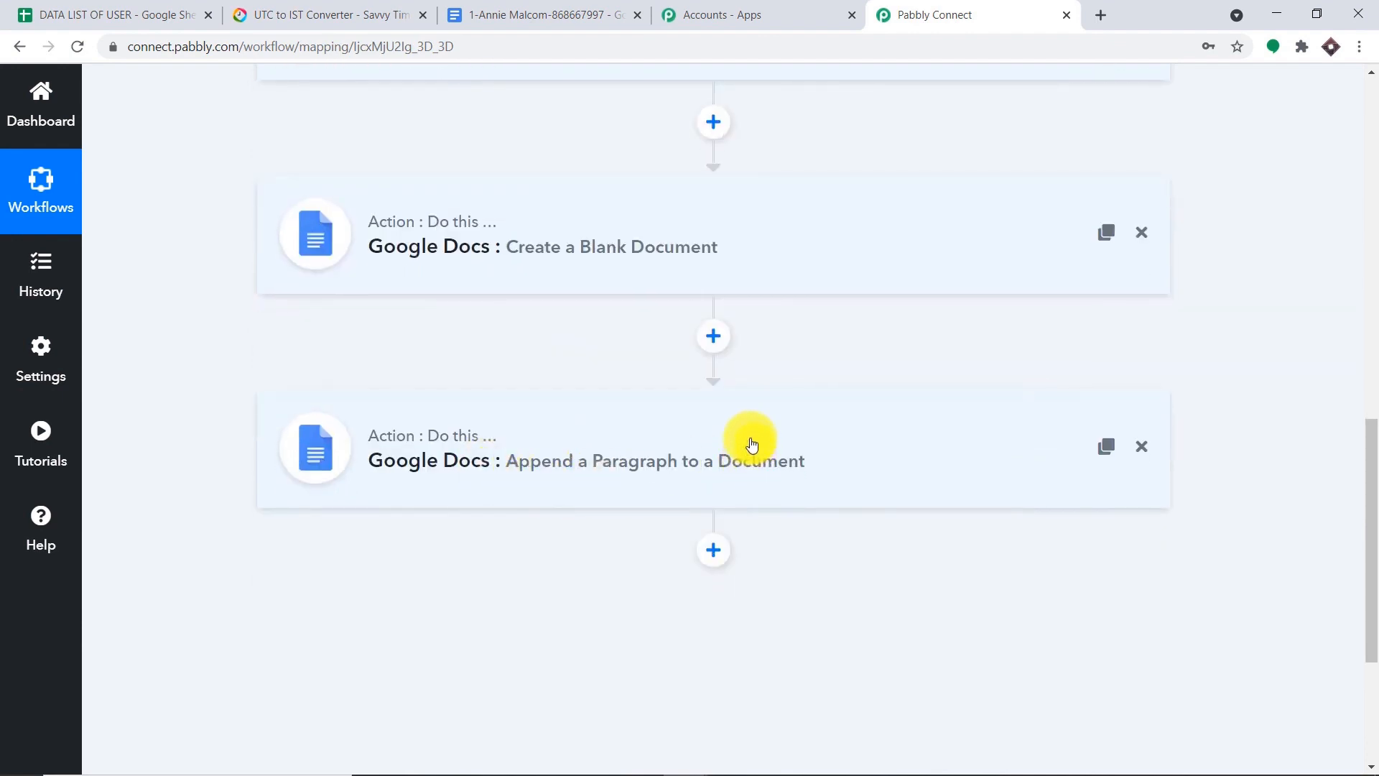
scroll(455, 243, up, 6)
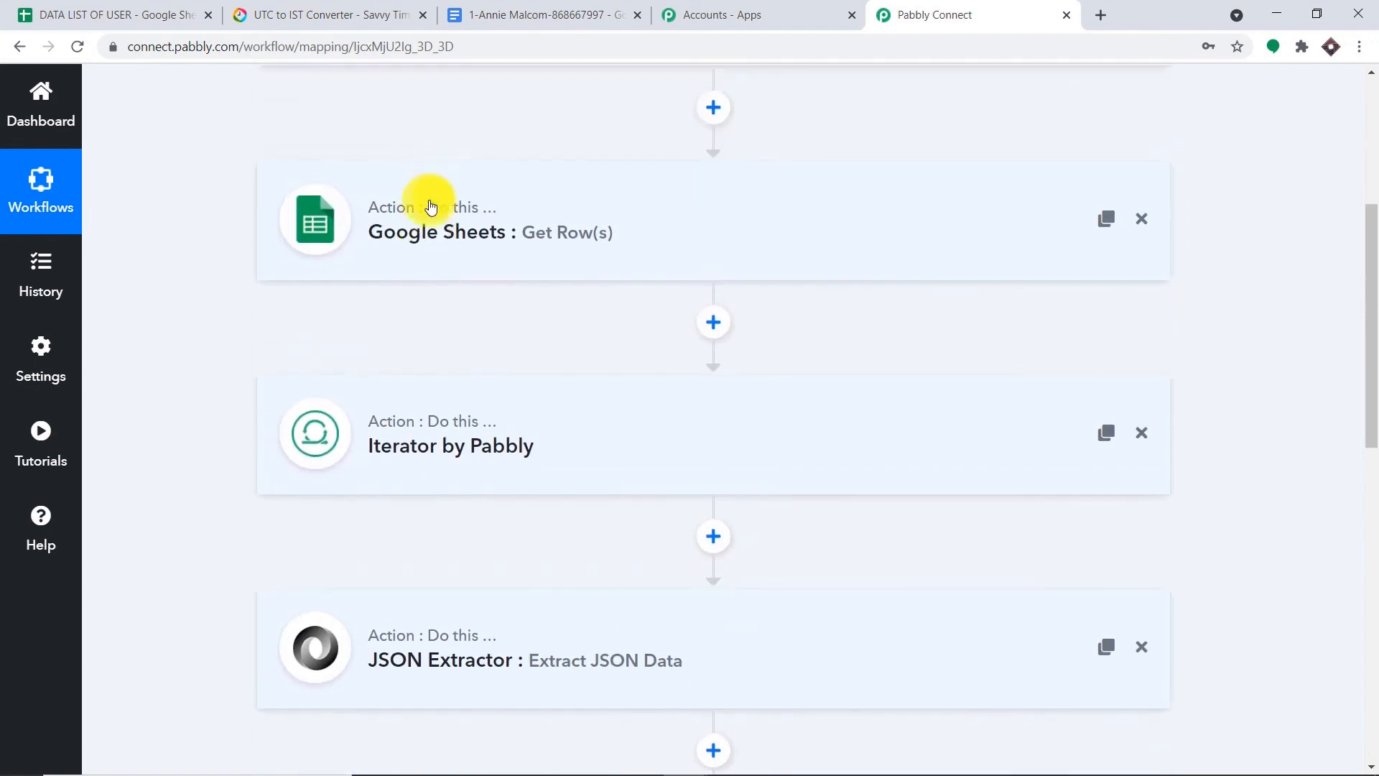
scroll(435, 215, down, 8)
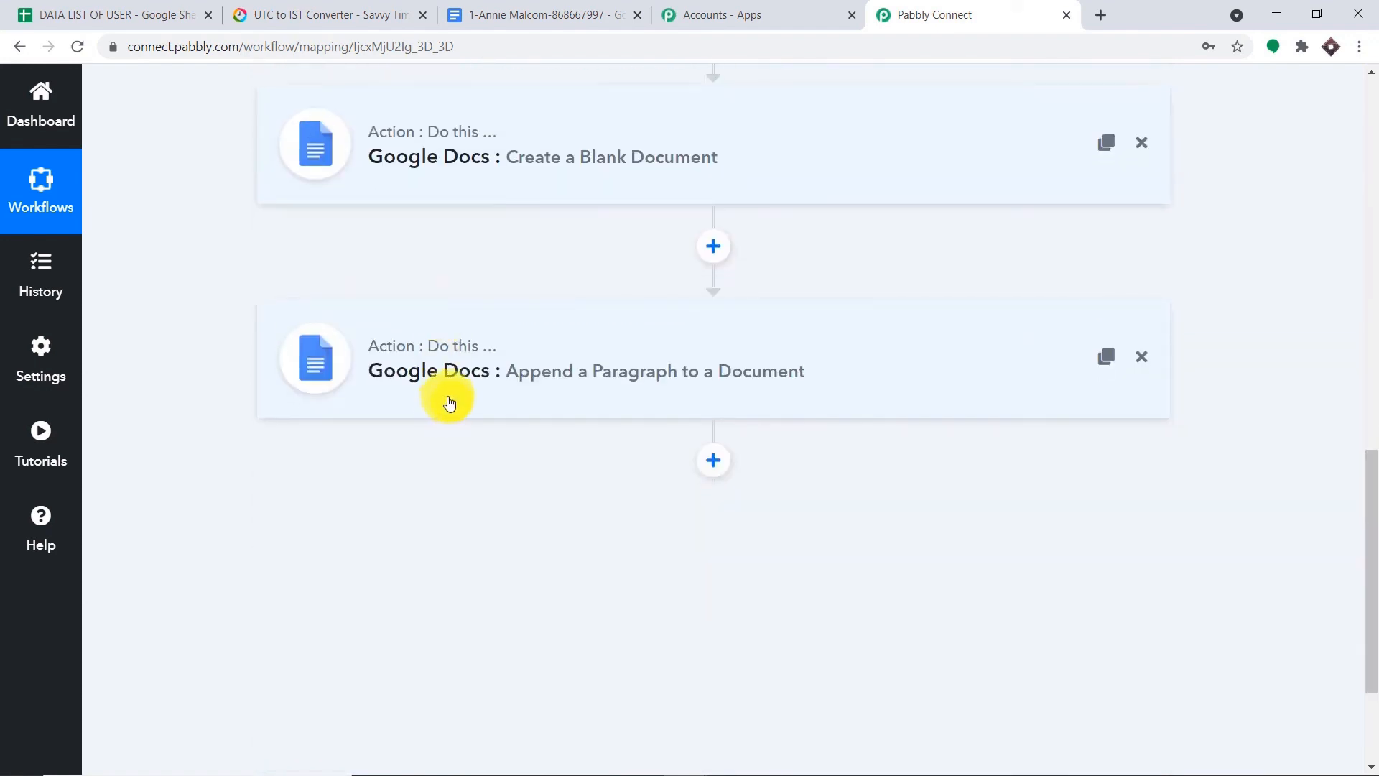
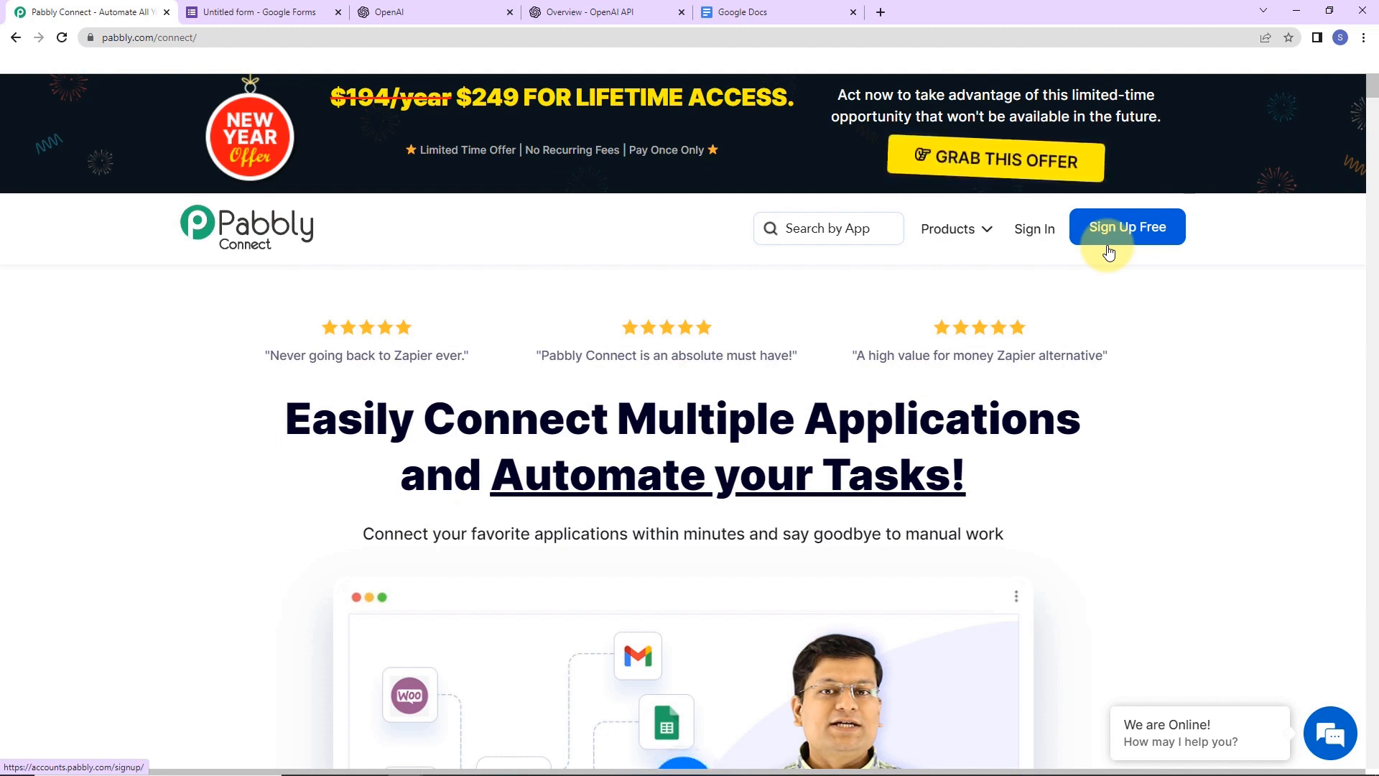
- Sign in, open Pabbly Connect and create the workflow 'Use OpenAI with Google Forms and Google Docs'
click(1034, 230)
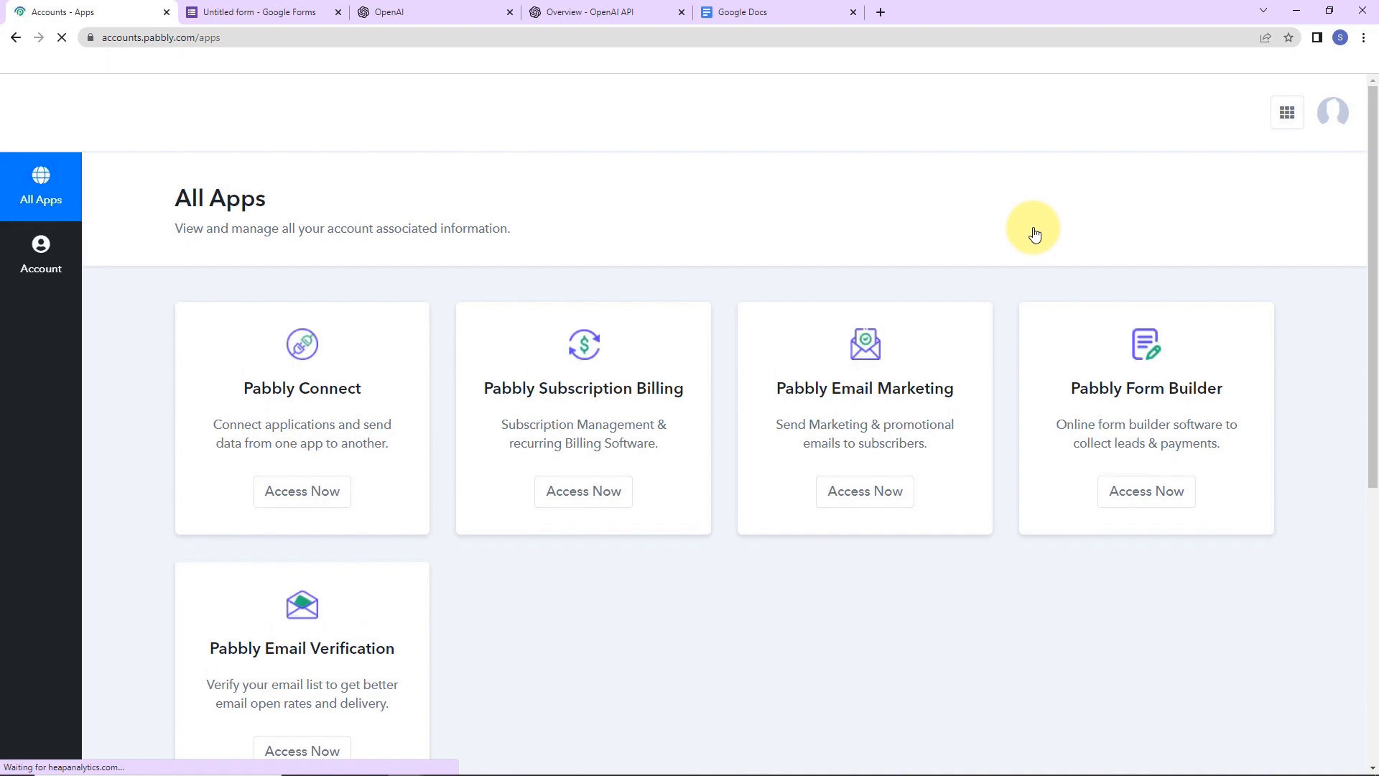
click(291, 490)
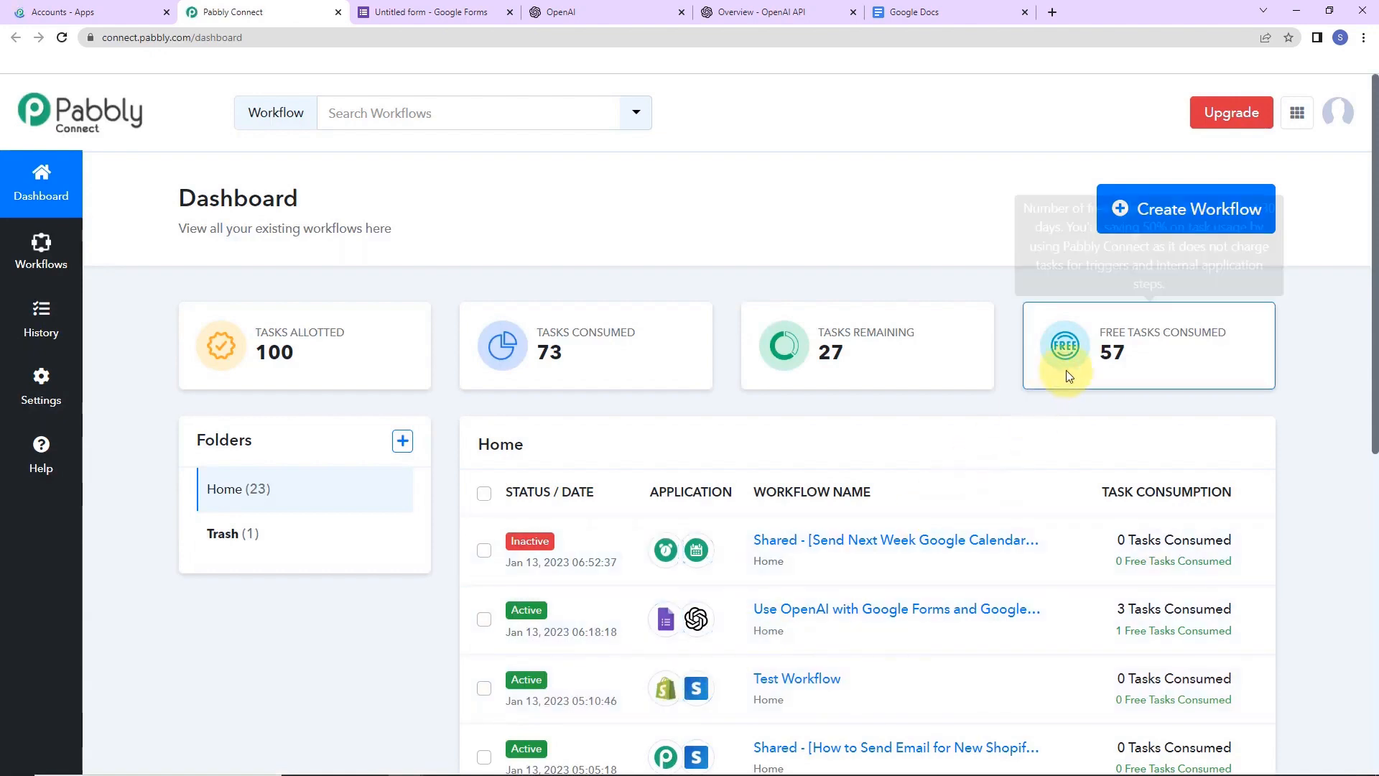
click(1165, 212)
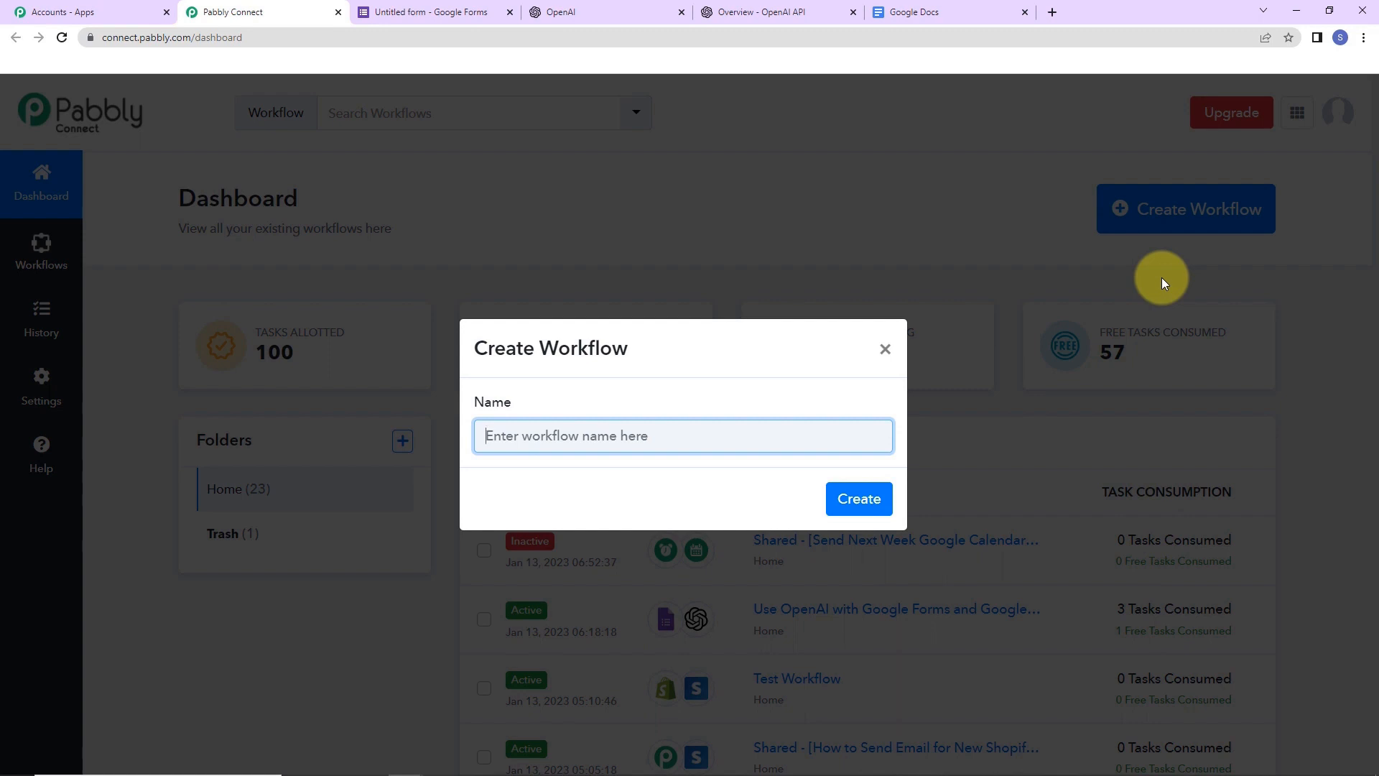
text(Use OpenAI with Google Forms and Google Docs)
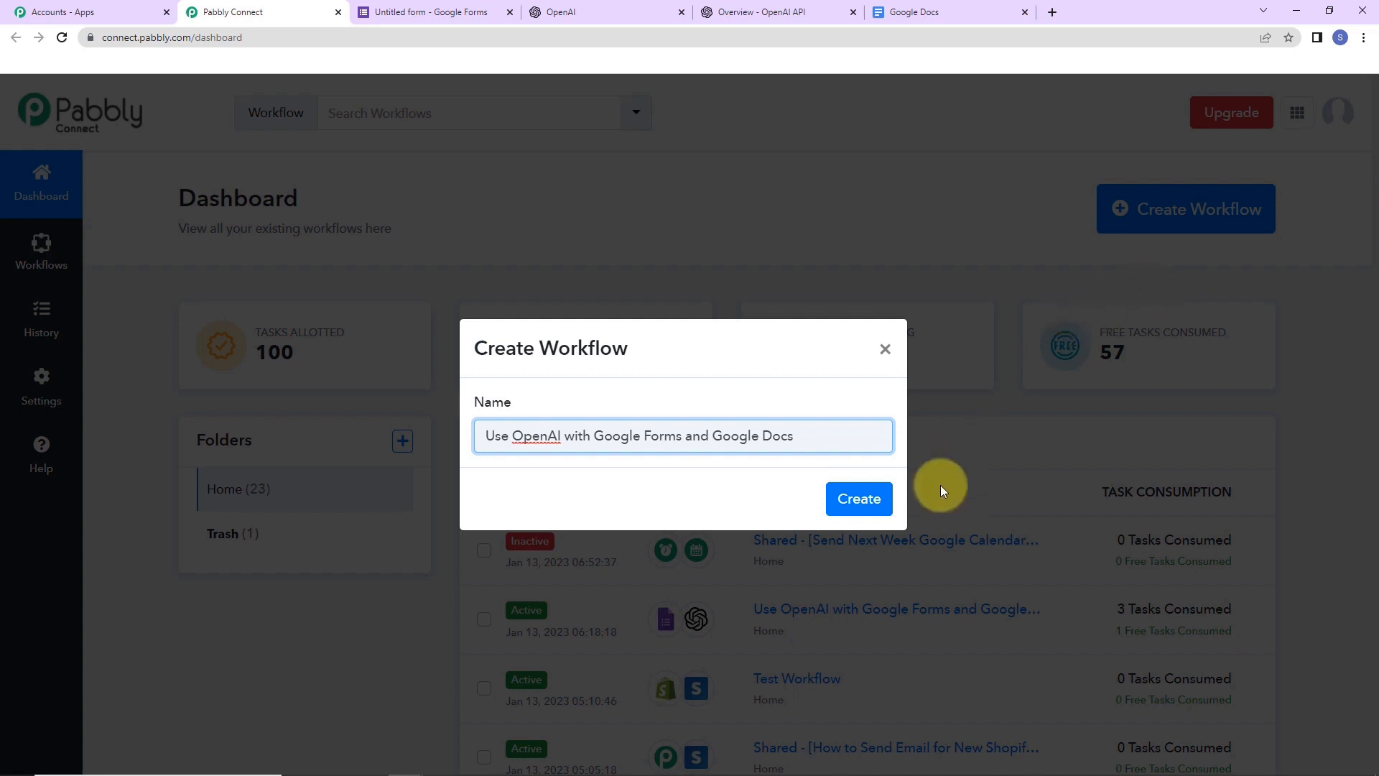
click(856, 499)
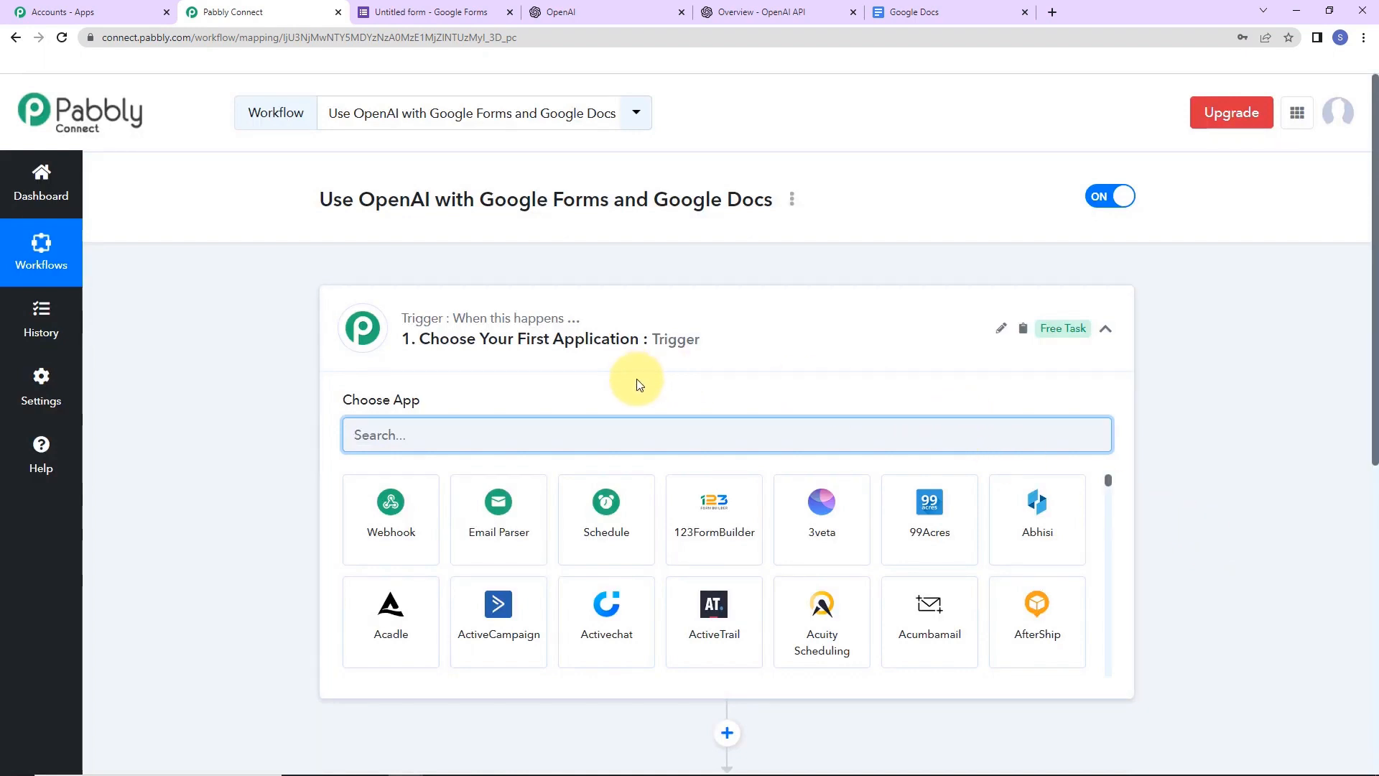
- Set the trigger app to Google Forms with the New Response Received event
scroll(1268, 577, down, 2)
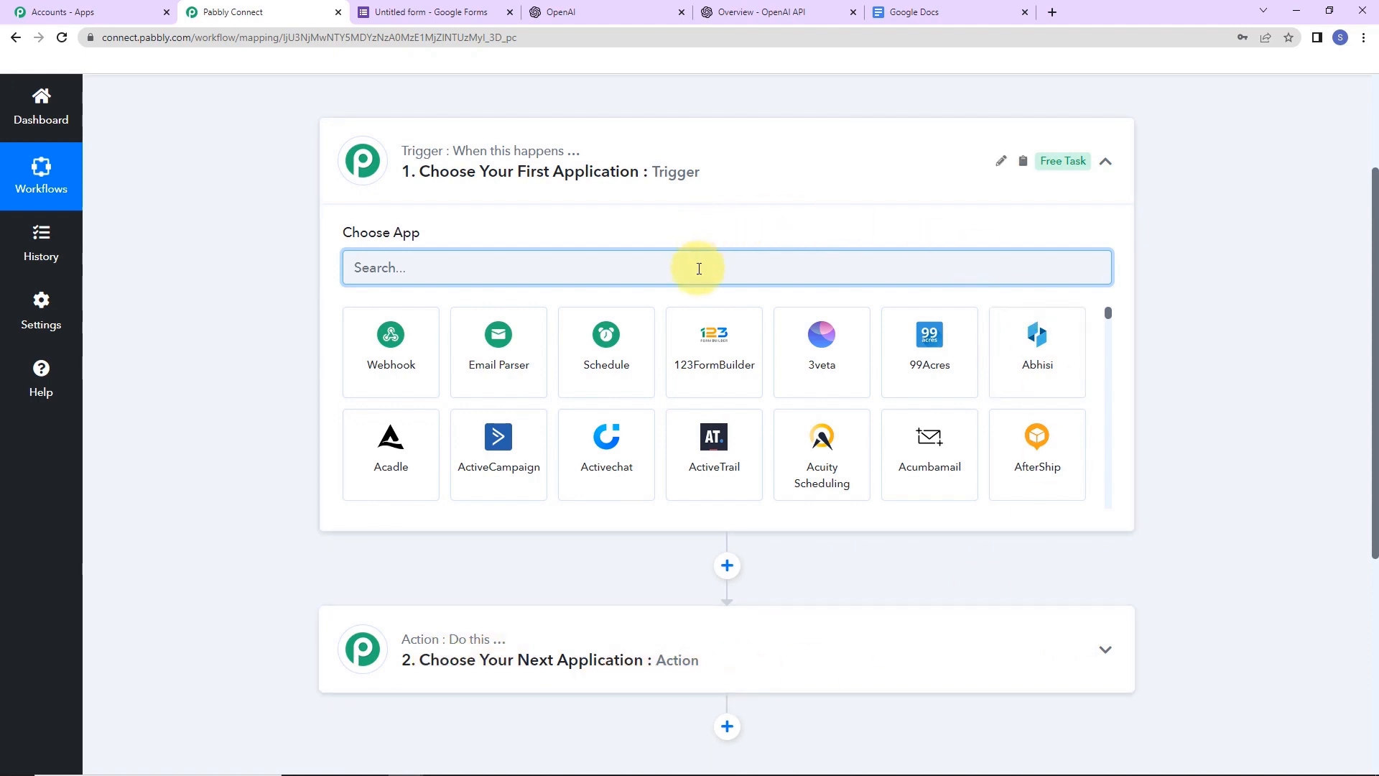
text(google)
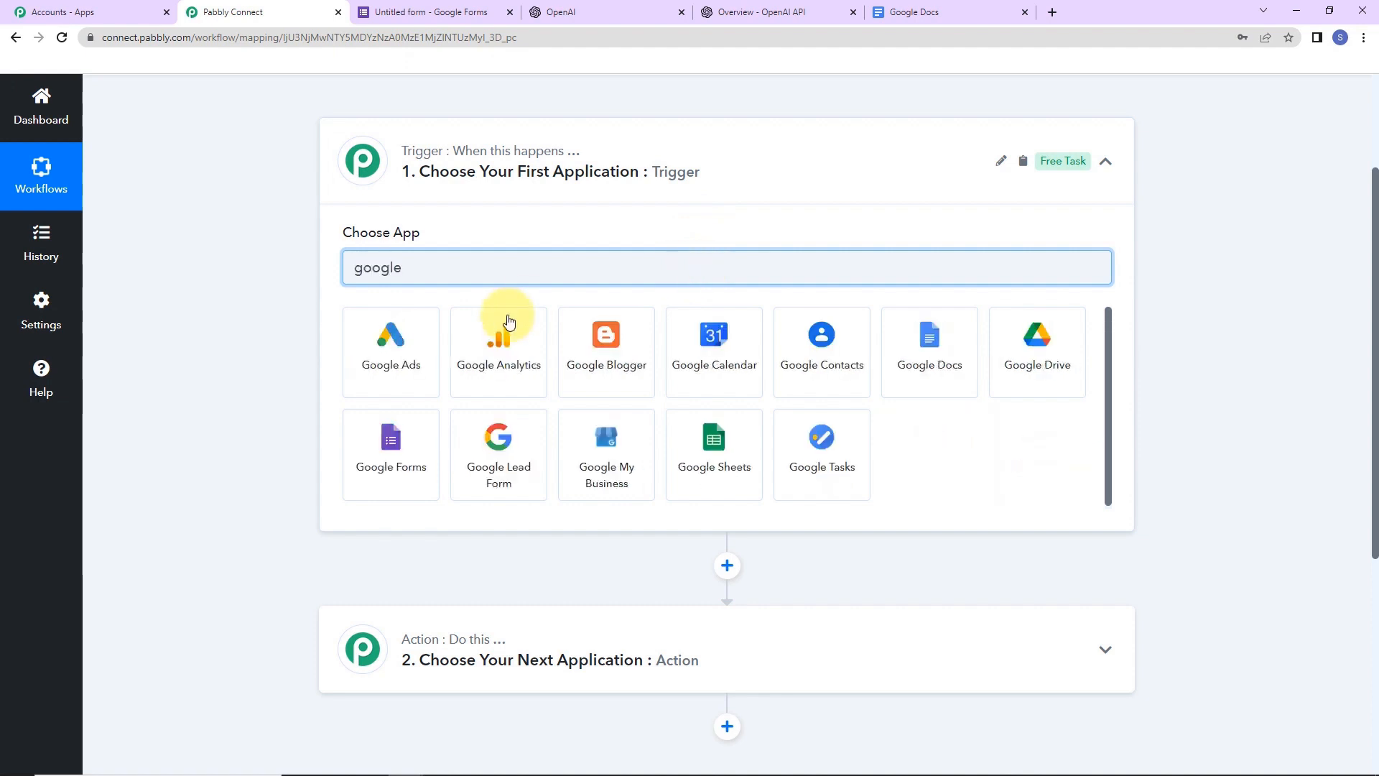
click(388, 444)
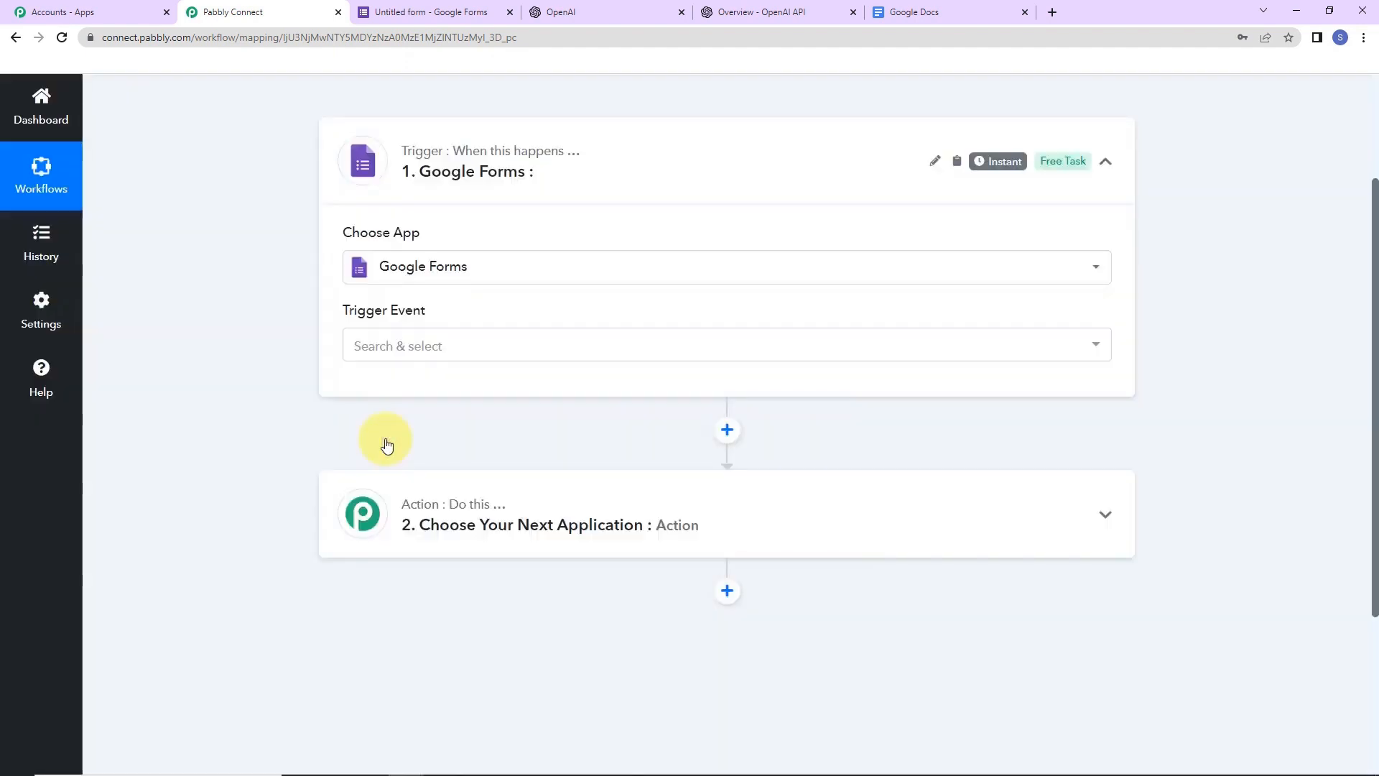
click(397, 350)
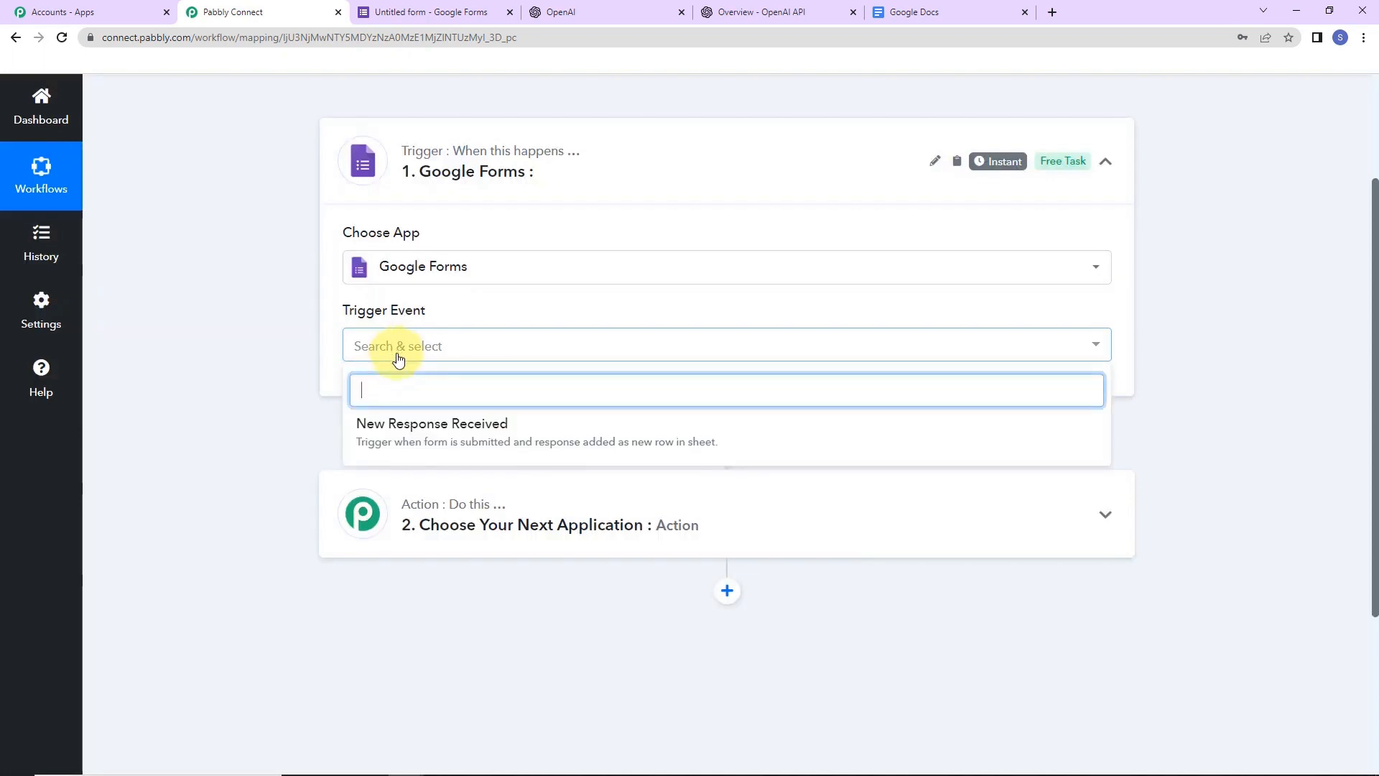
click(400, 434)
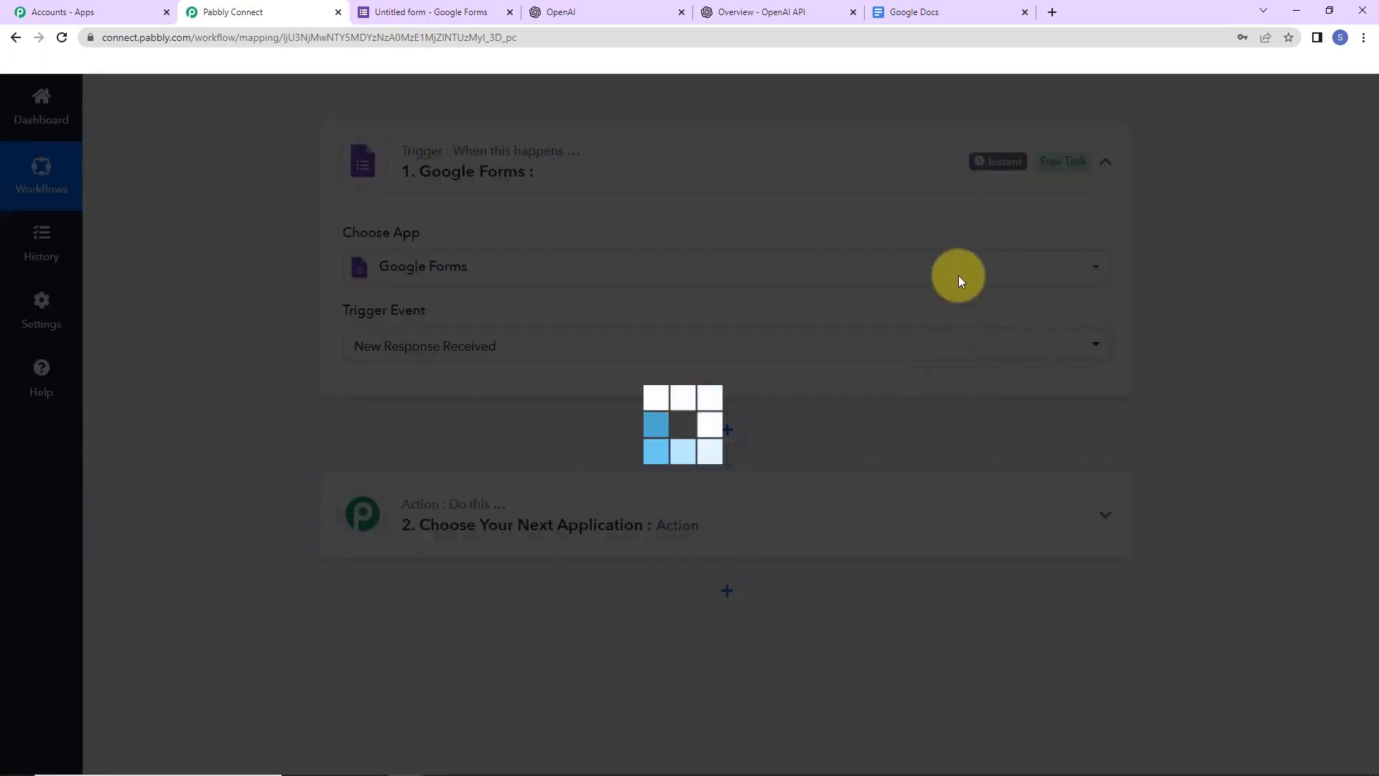
- Copy the Google Forms trigger's webhook URL
mouse_move(999, 170)
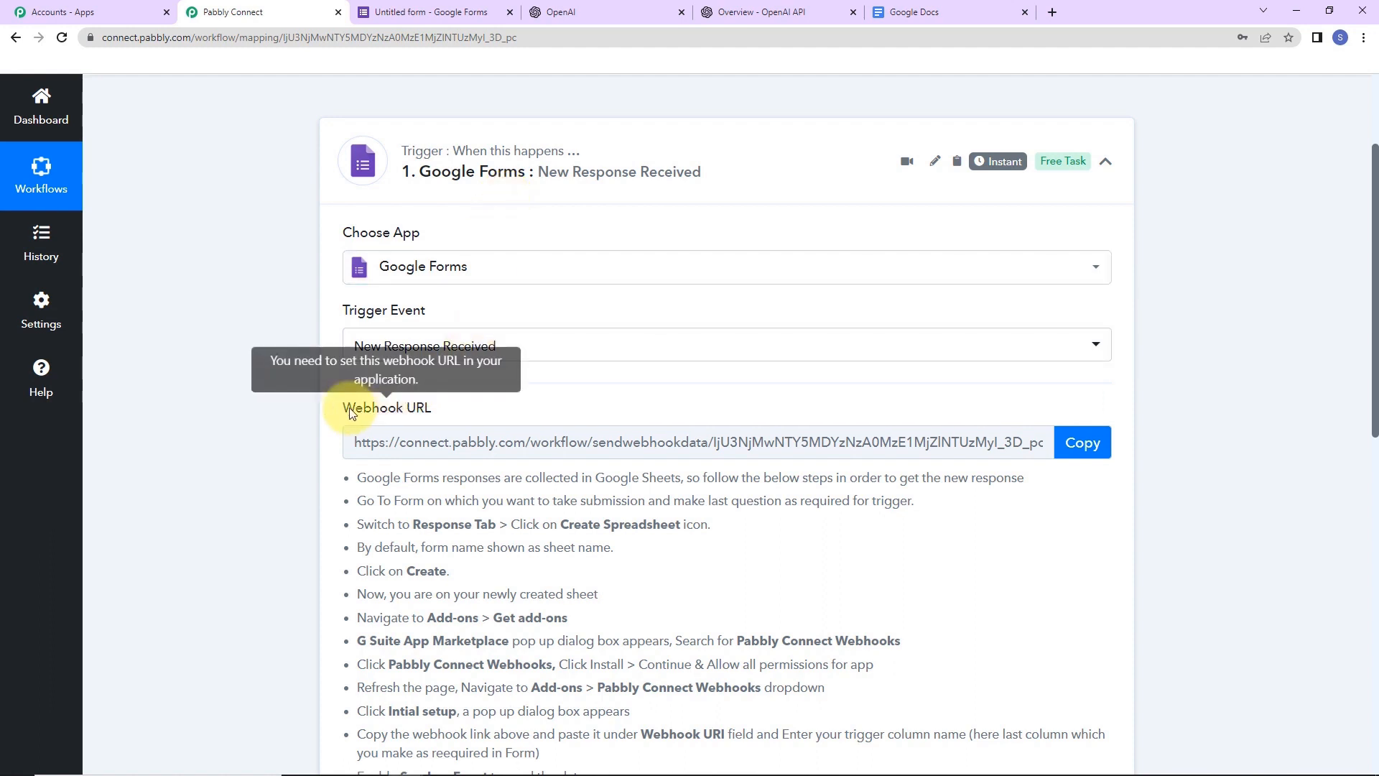
drag(343, 407, 480, 419)
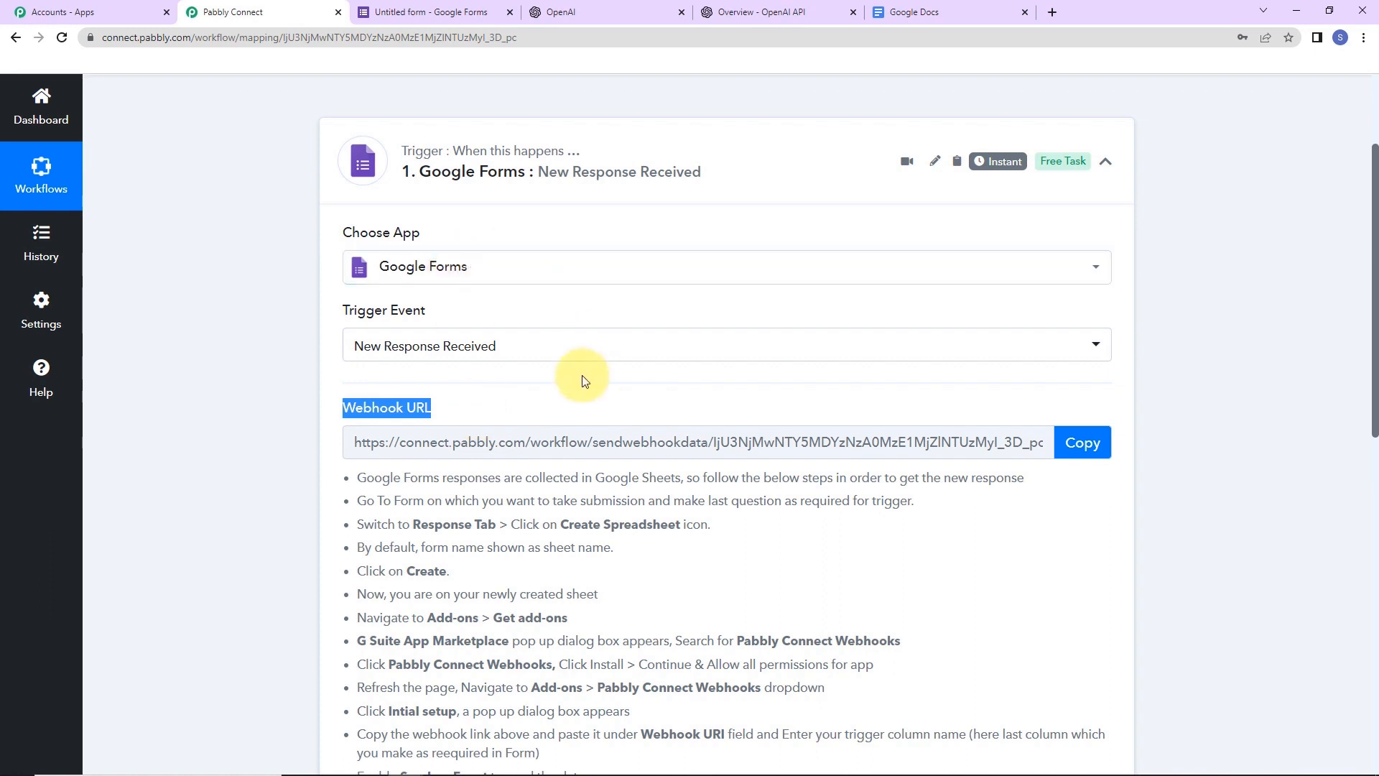
click(1083, 441)
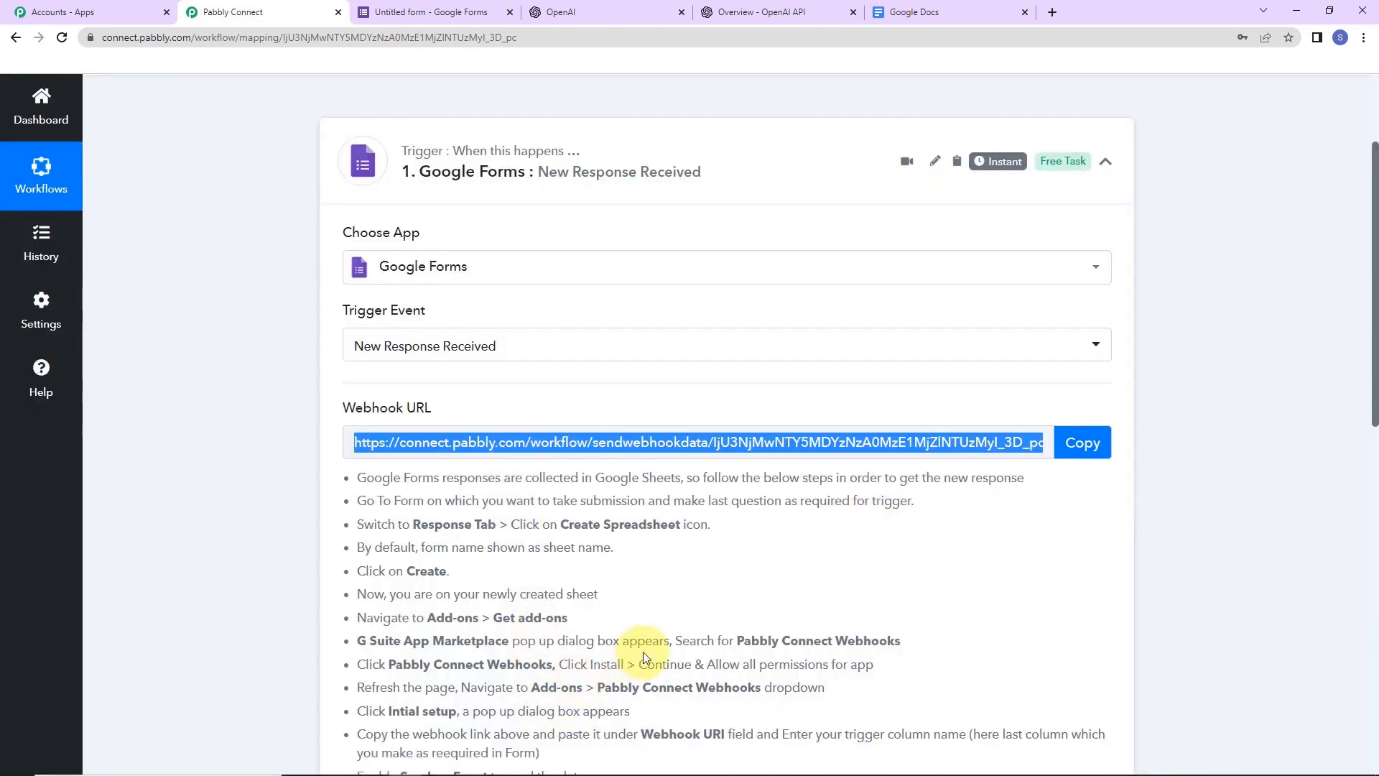
scroll(644, 653, down, 5)
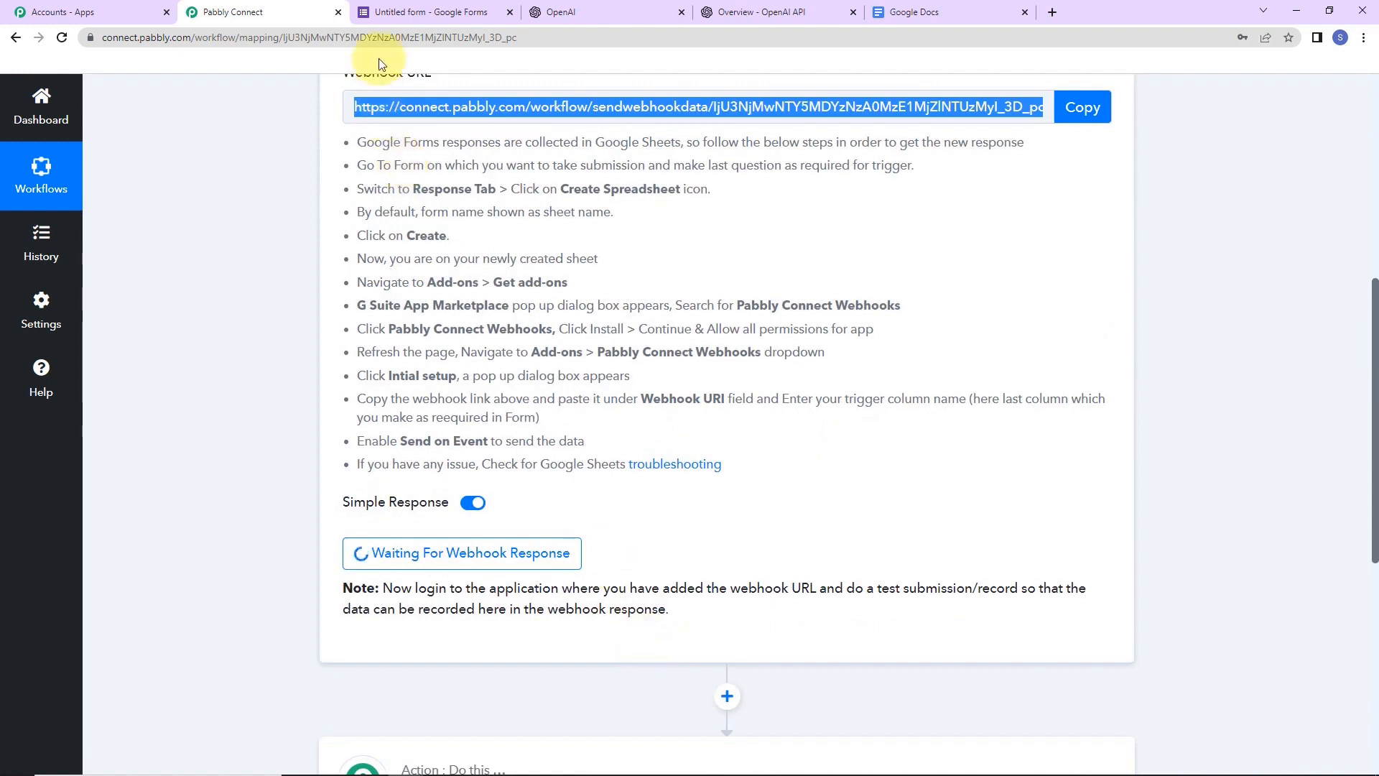
- Mark the newsletter topic question as required and view the form's Responses page
click(402, 16)
scroll(612, 370, up, 2)
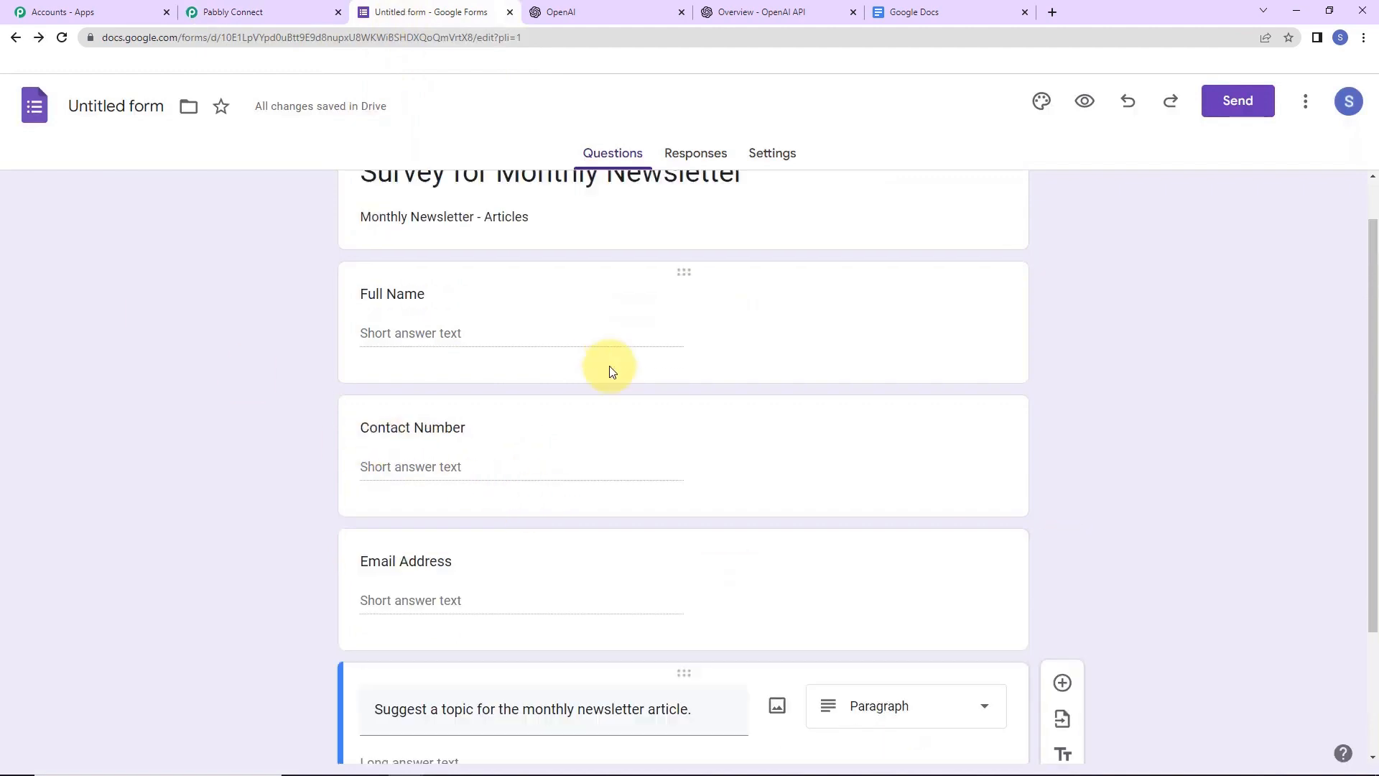
scroll(609, 367, up, 1)
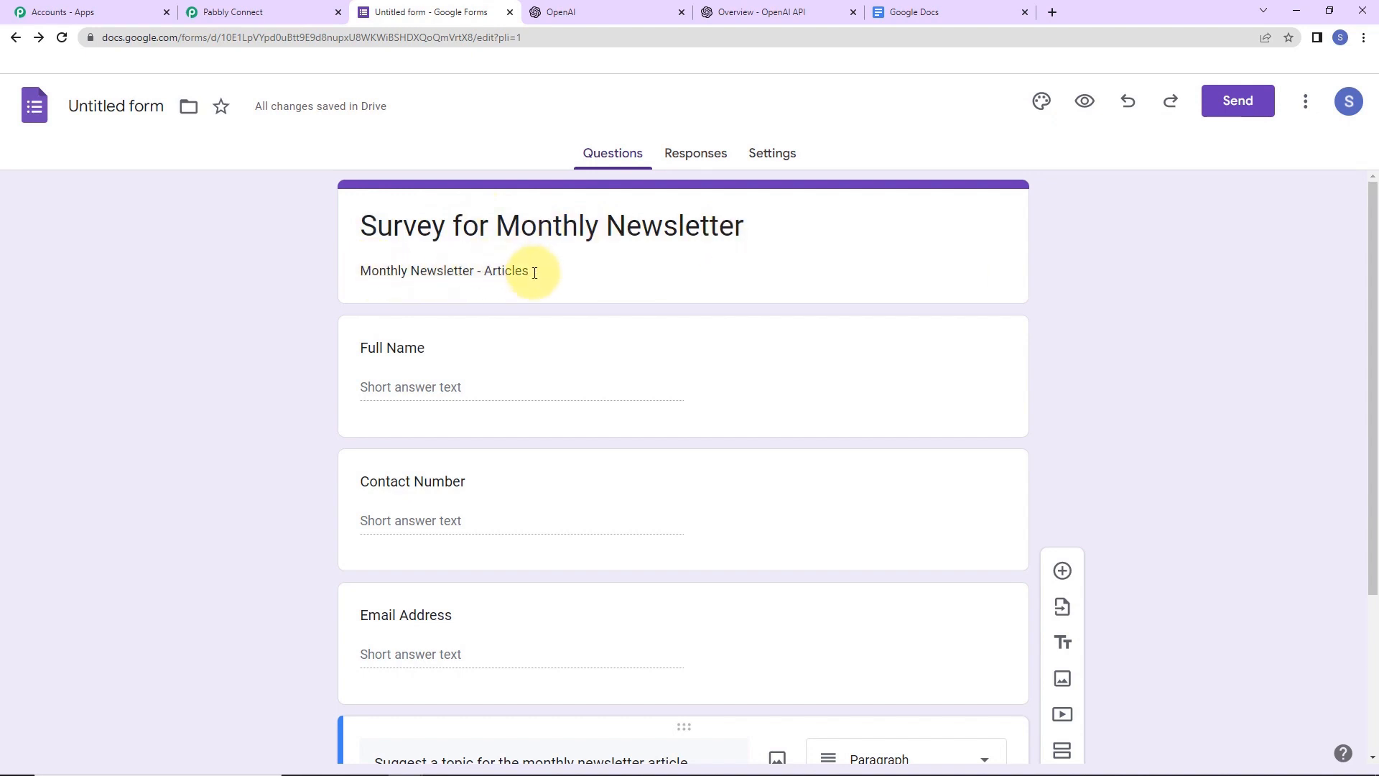
scroll(484, 337, down, 2)
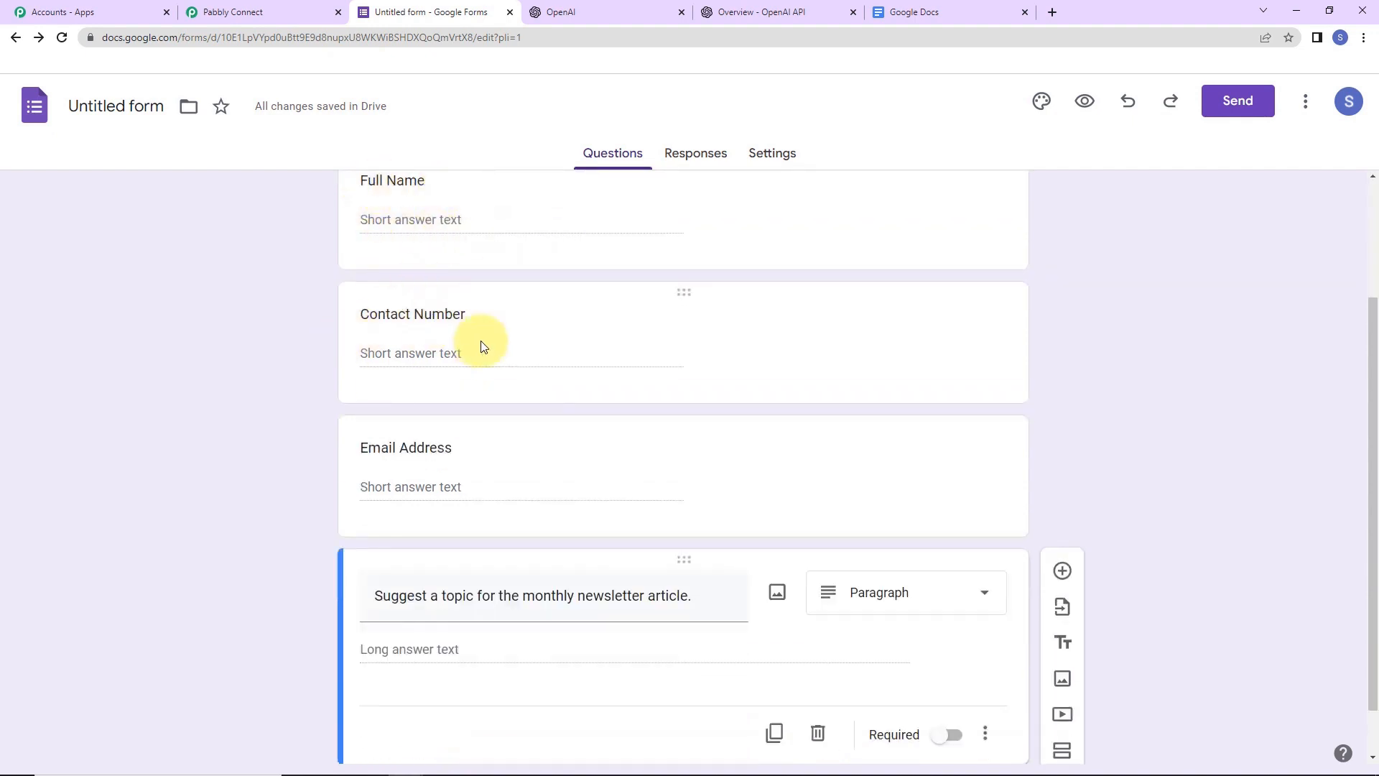
scroll(475, 431, down, 1)
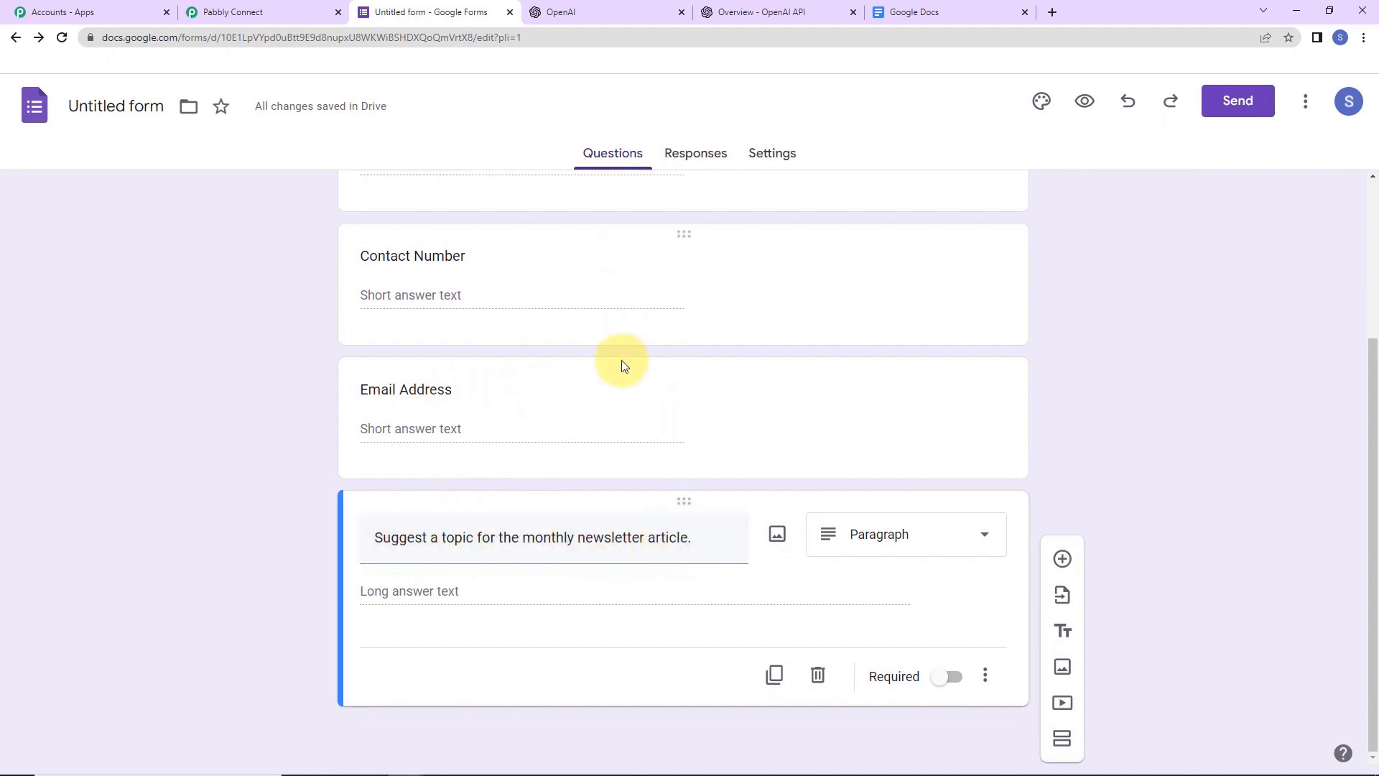
scroll(622, 363, up, 3)
scroll(625, 359, down, 3)
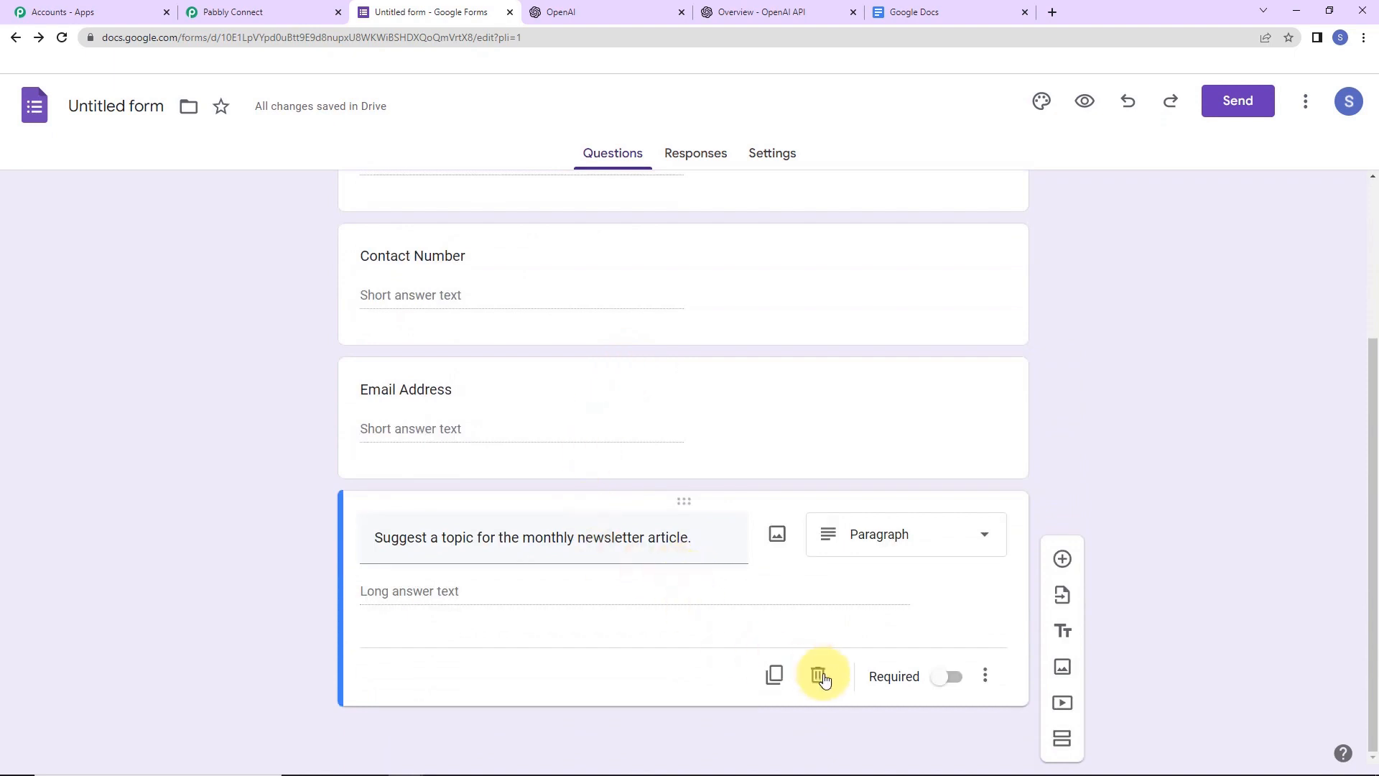
click(952, 676)
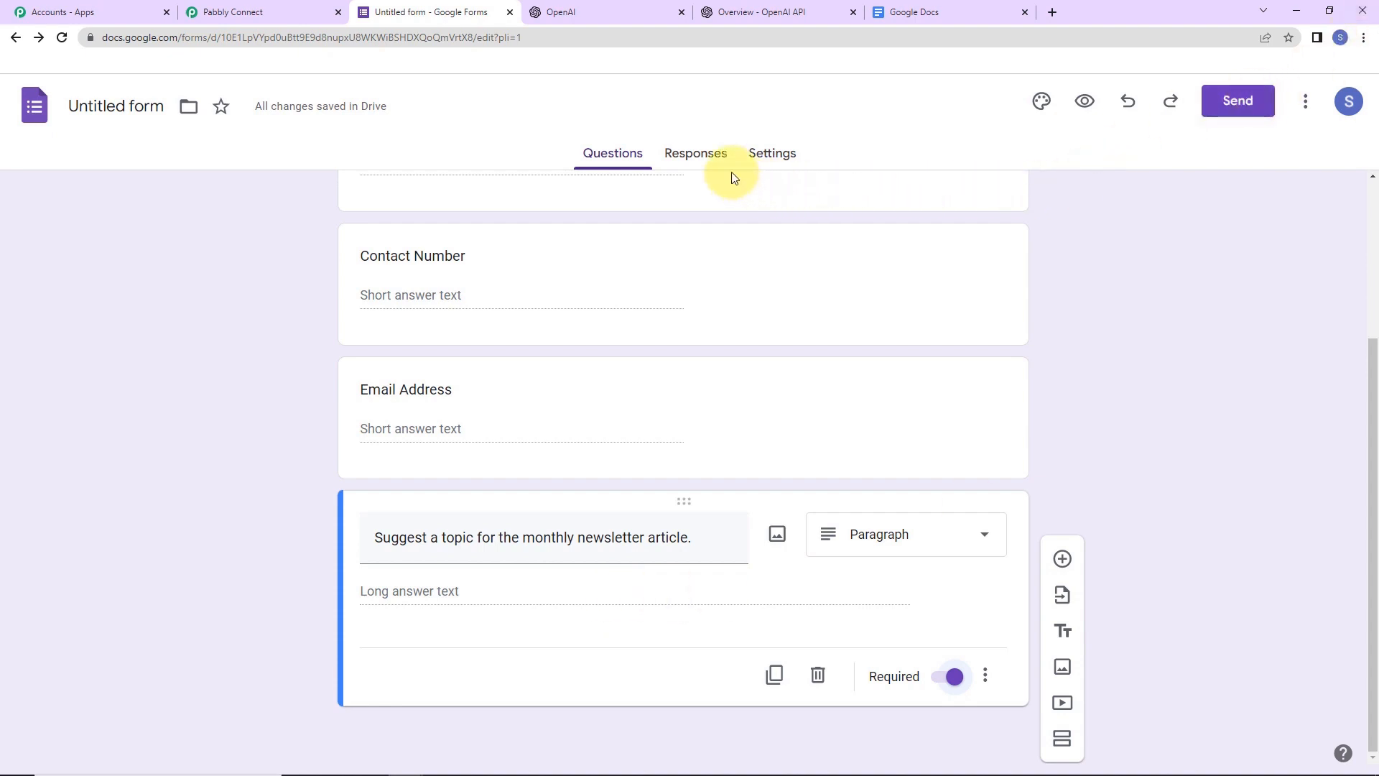
click(701, 155)
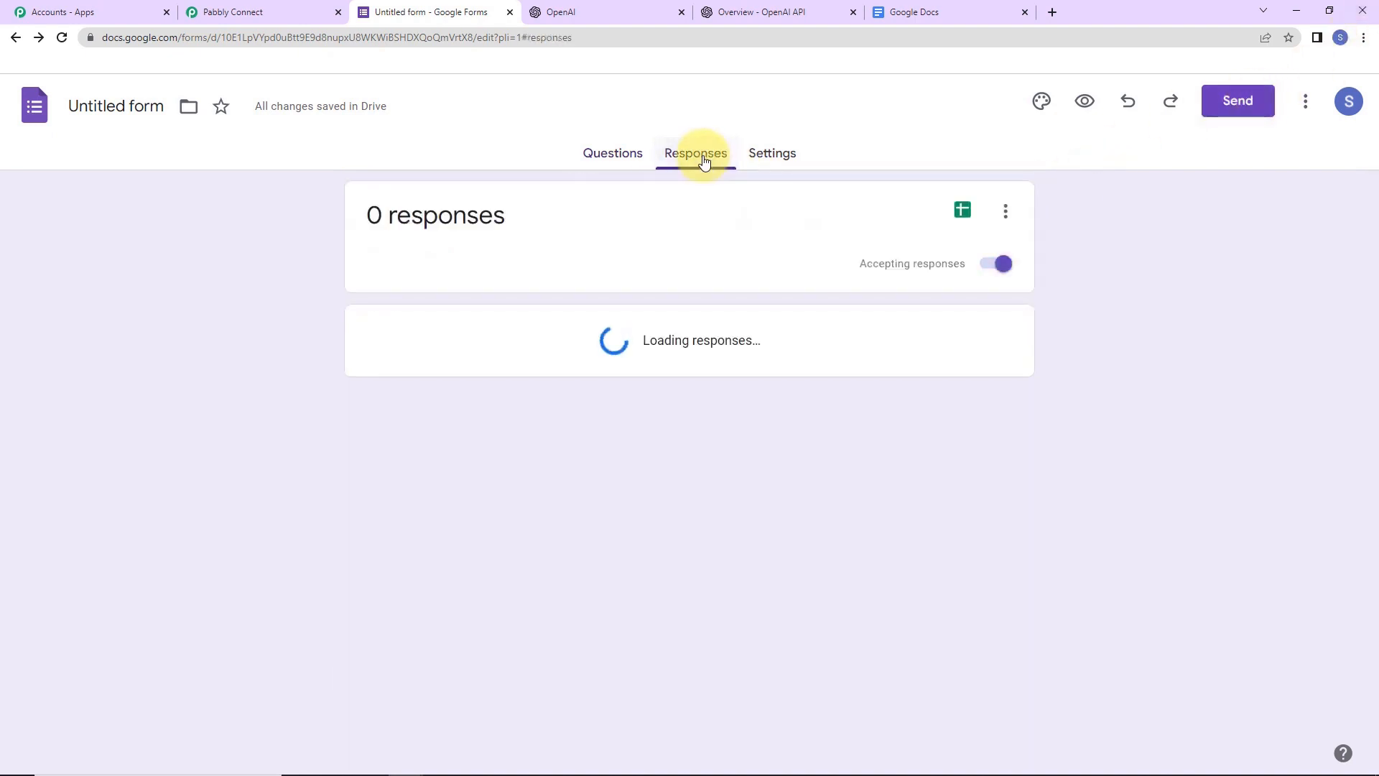
- Send responses to a new spreadsheet, Untitled form (Responses), and open it
click(1006, 215)
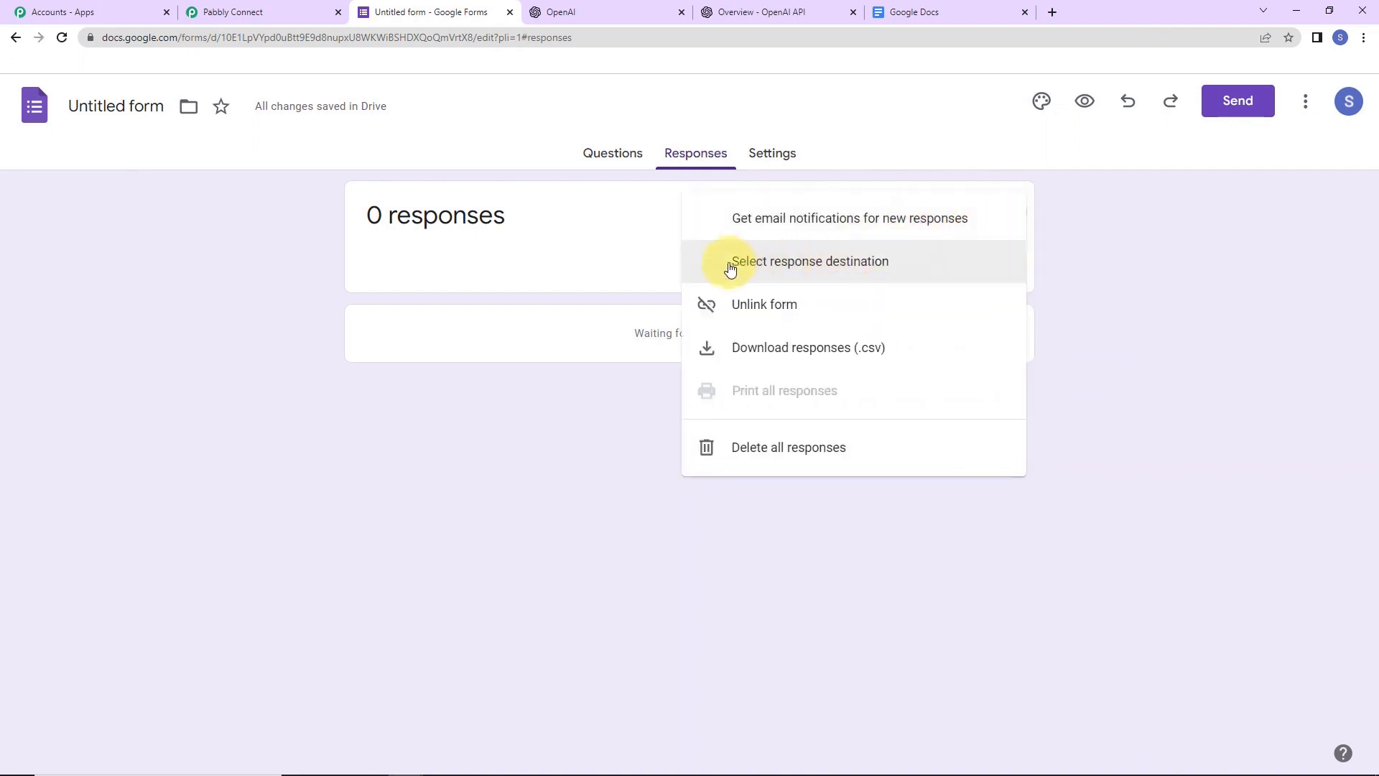
click(853, 266)
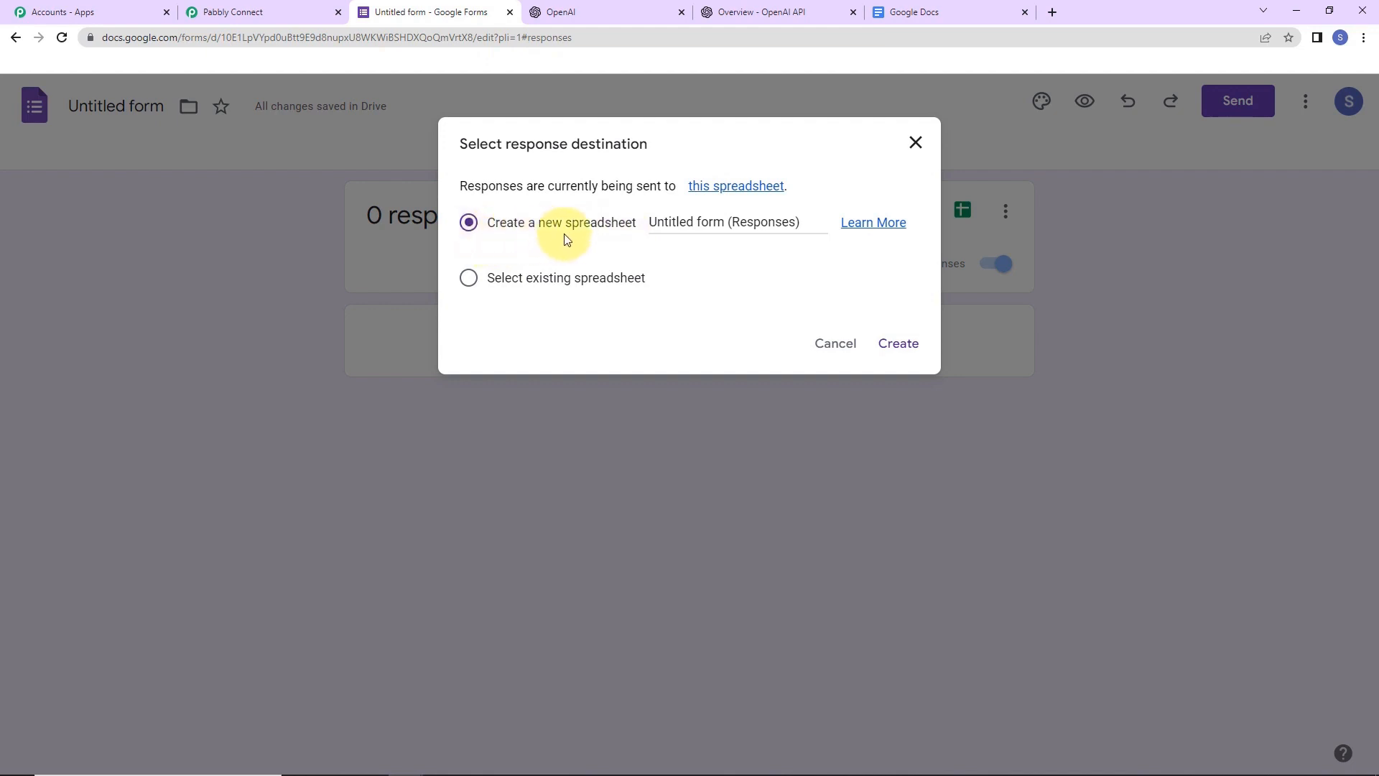
click(894, 350)
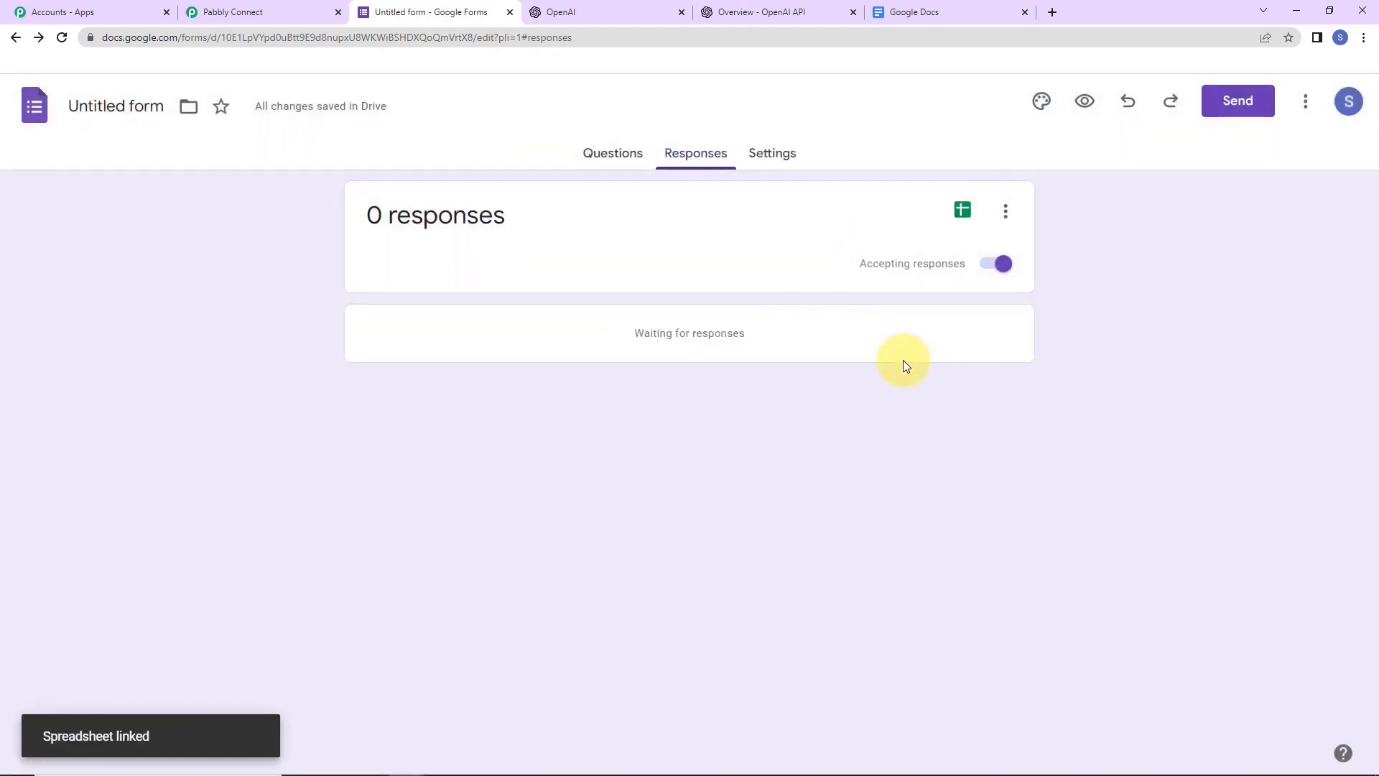
click(961, 210)
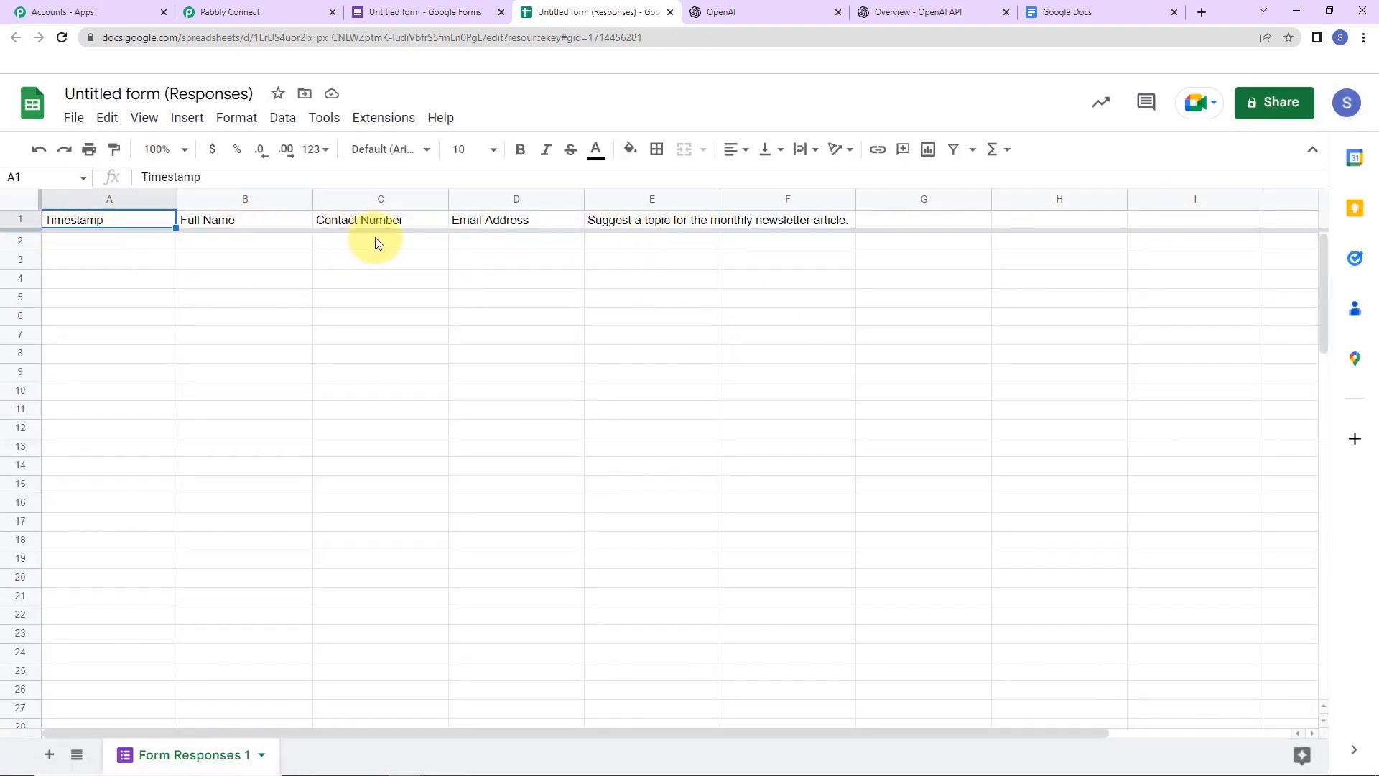
- Auto-fit column E and make header cells A1 to E1 bold
drag(718, 191, 719, 191)
double_click(718, 192)
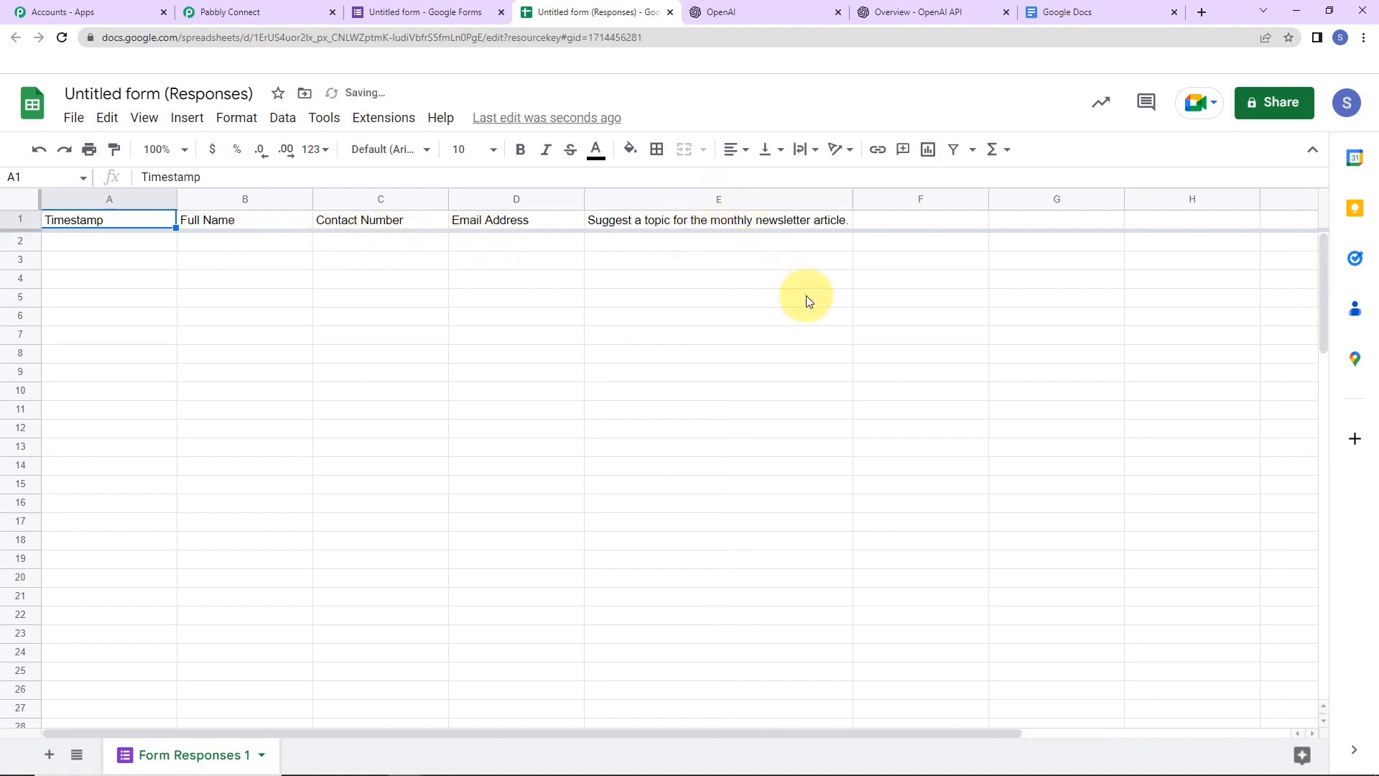
click(32, 218)
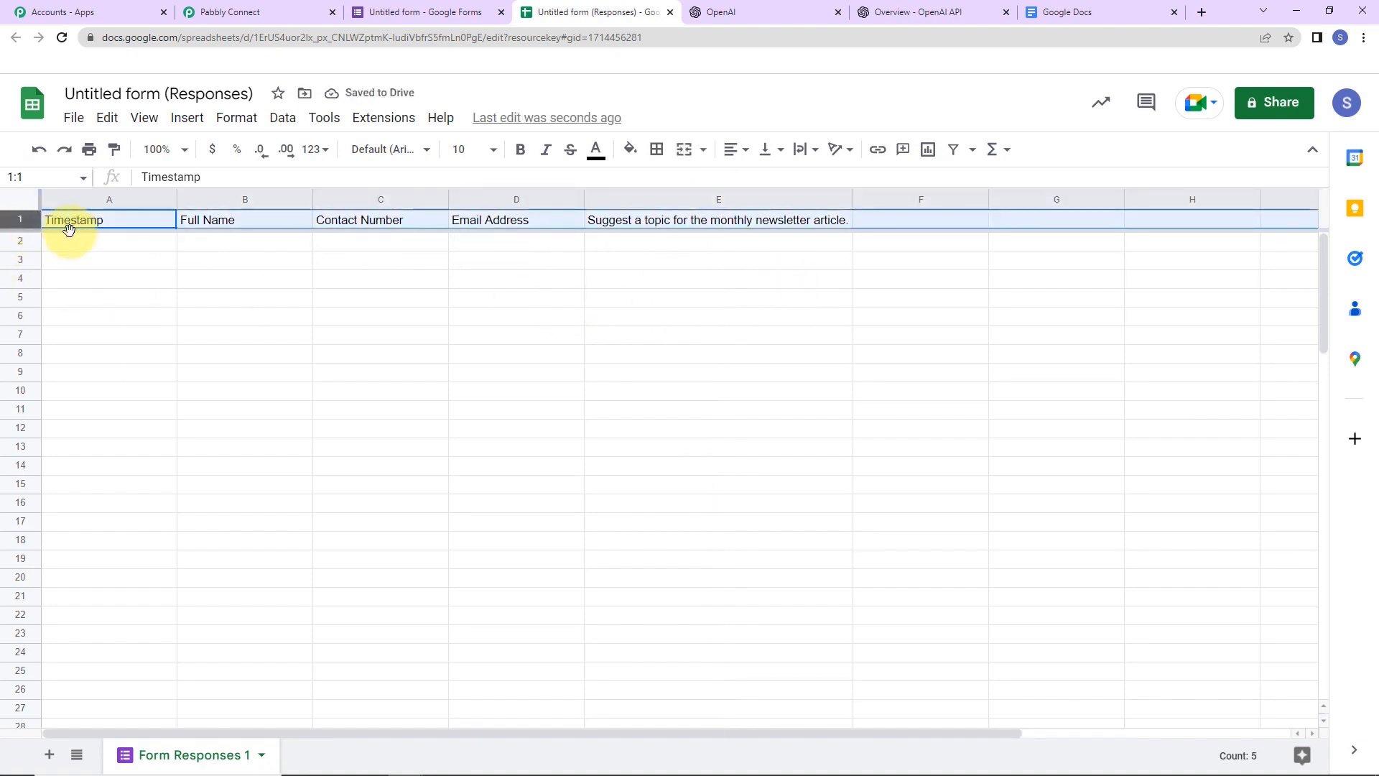
click(65, 224)
shift+click(647, 224)
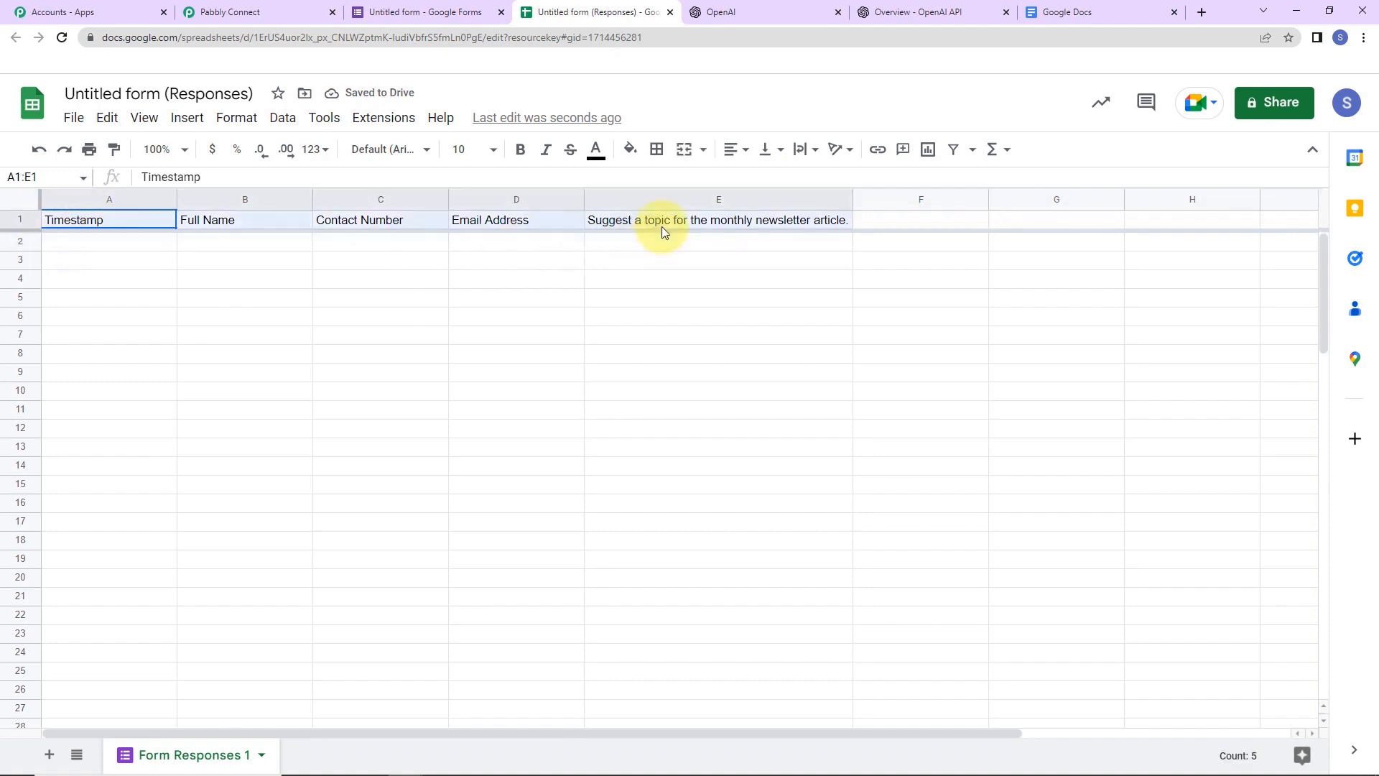
click(520, 152)
- Set the header text size to 12, fill it light blue, and re-fit column E
click(494, 151)
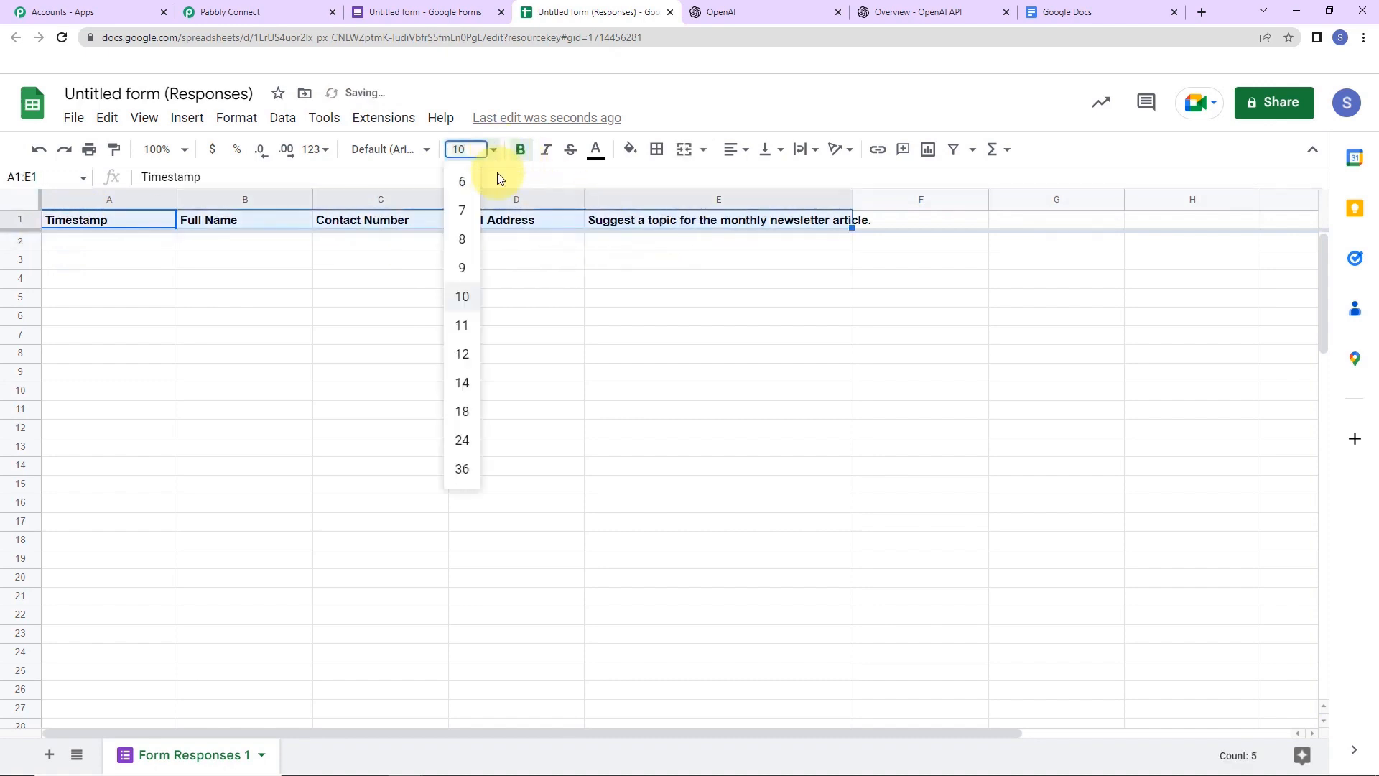
click(461, 348)
click(631, 148)
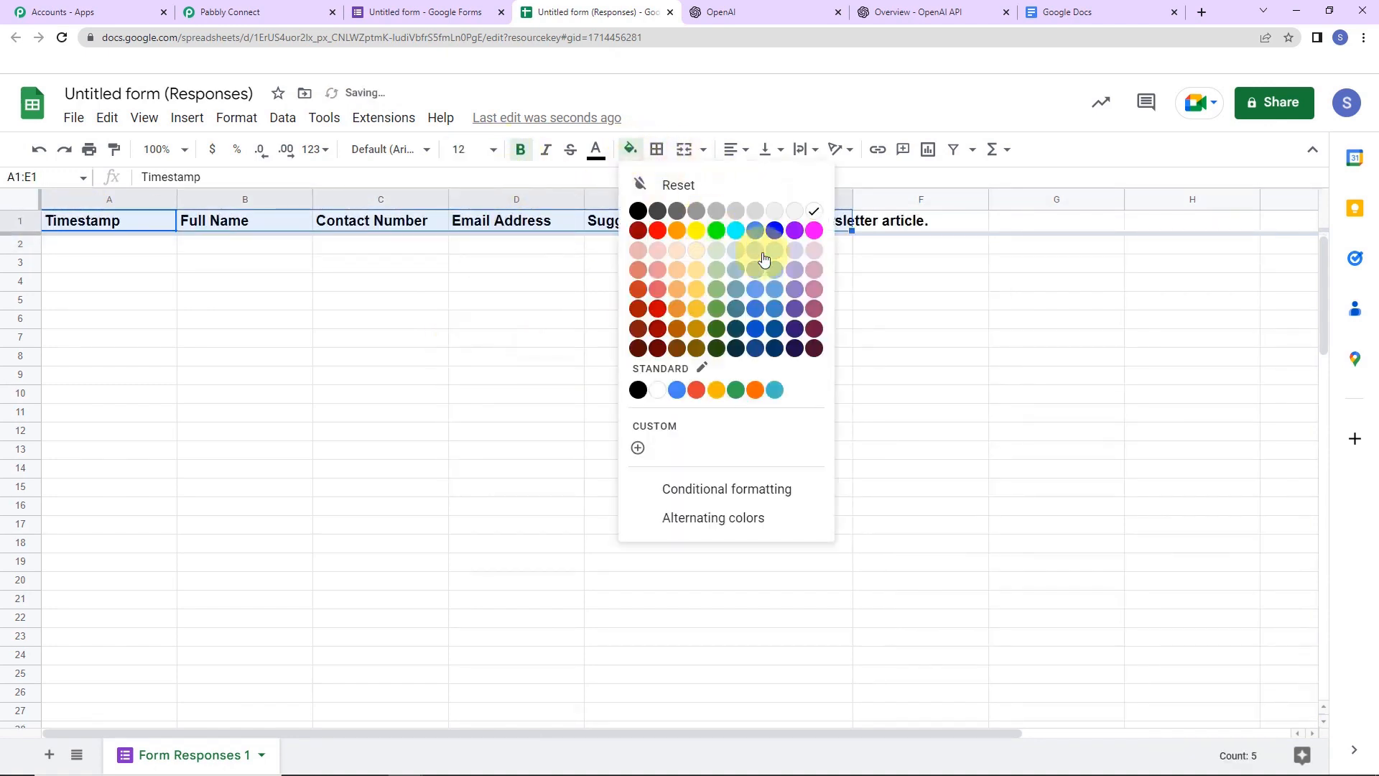
click(774, 271)
click(761, 339)
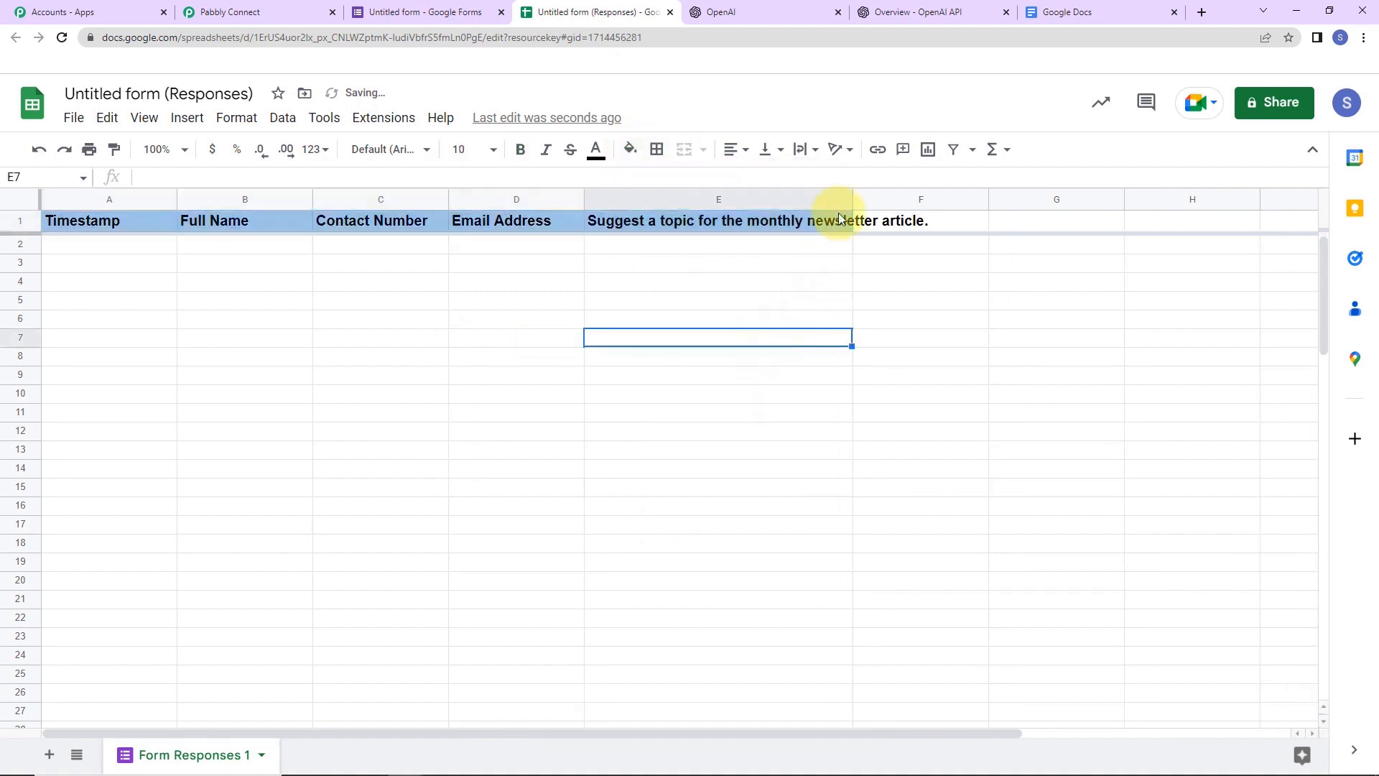
double_click(852, 195)
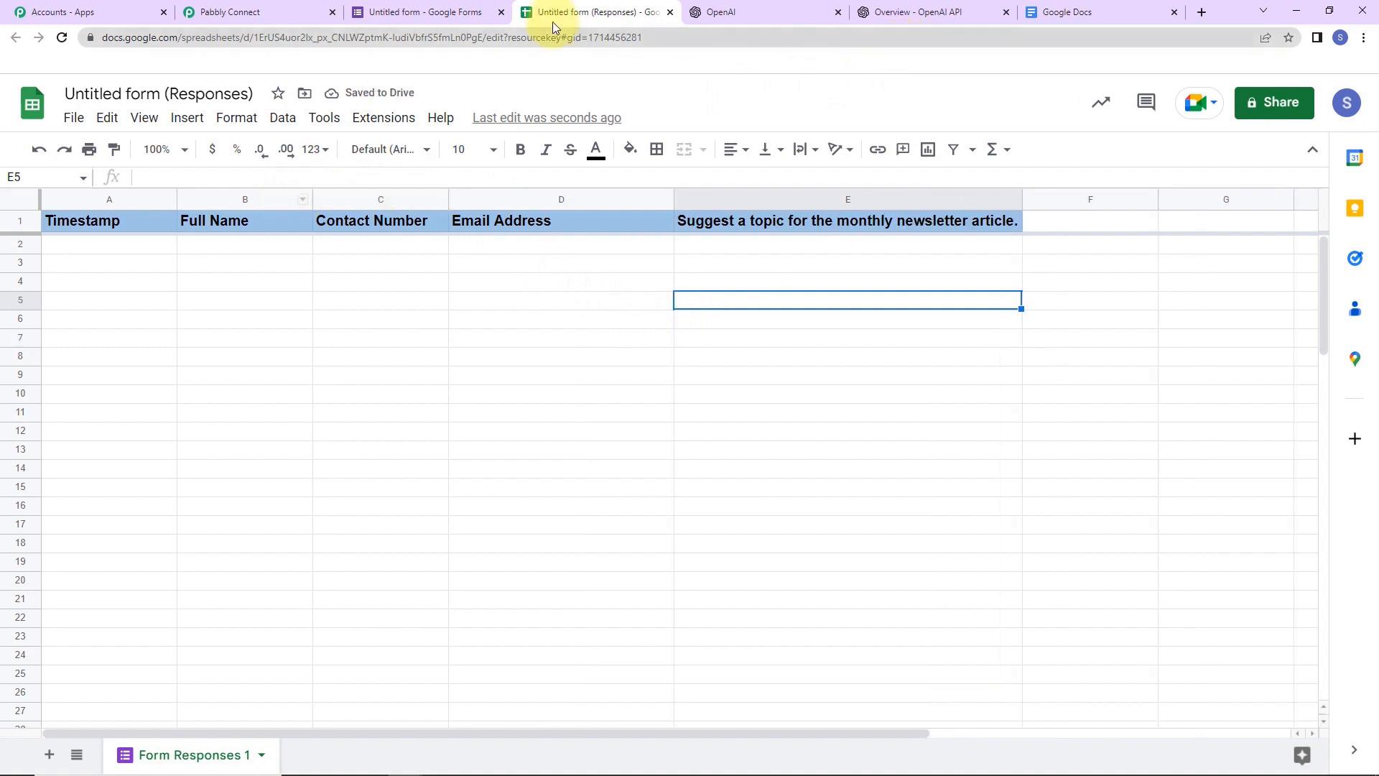
- Preview the form and autofill the contact fields, capitalising the name and surname initials
click(403, 13)
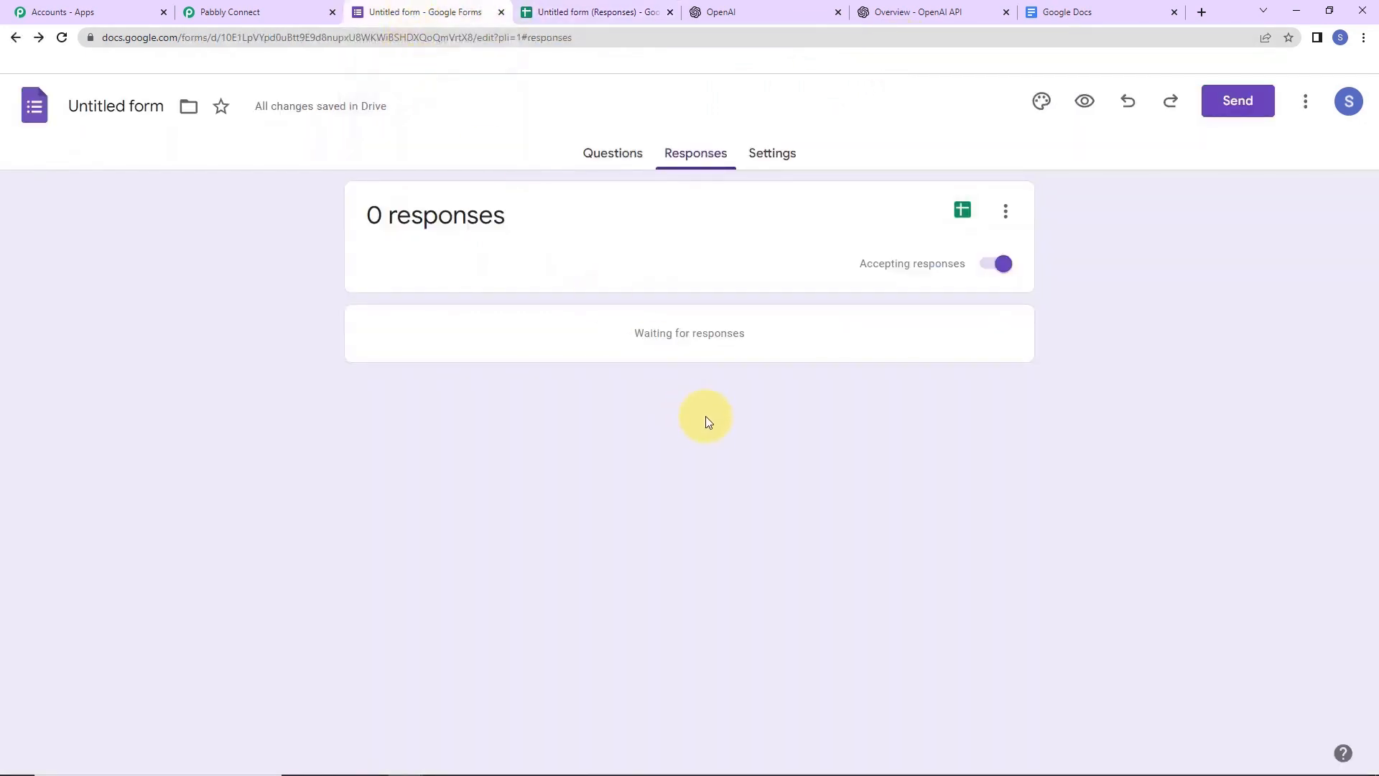
click(1086, 102)
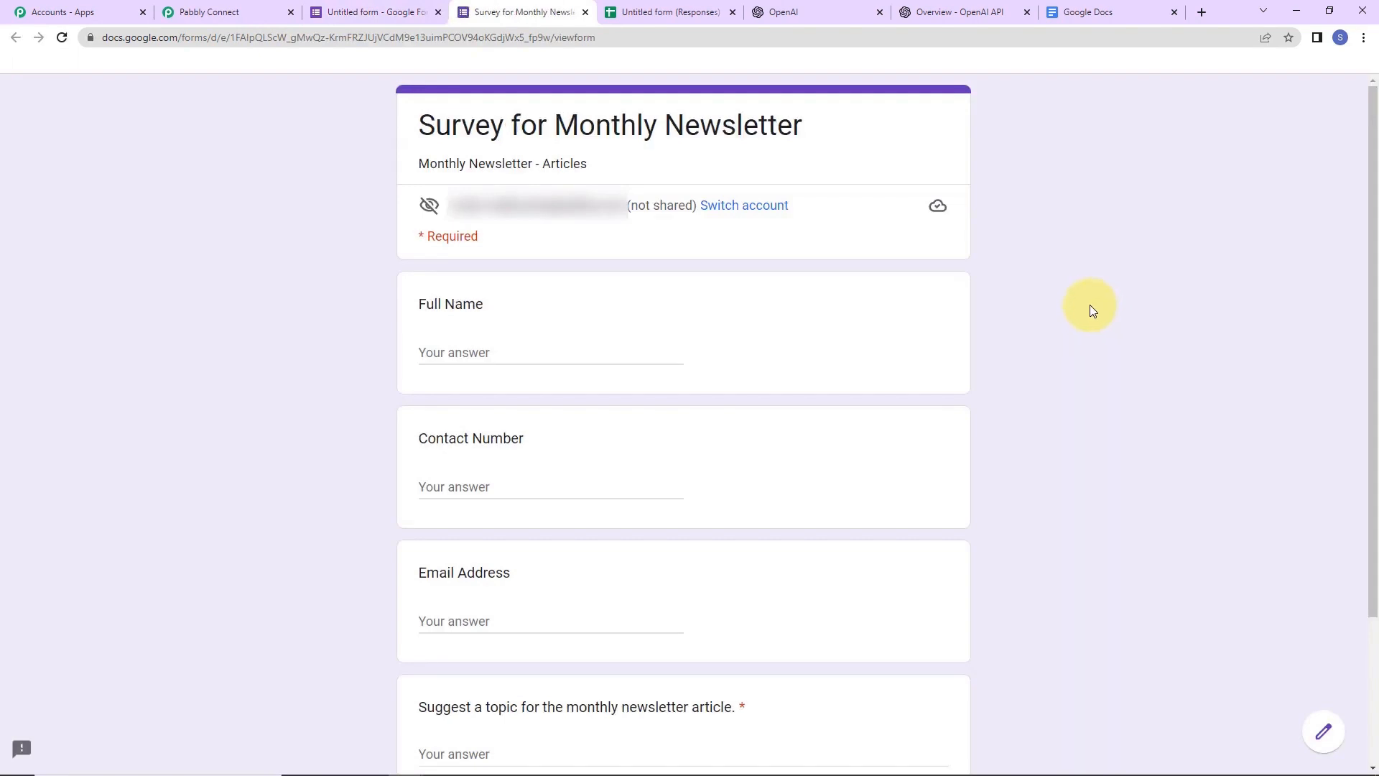
click(550, 357)
click(554, 390)
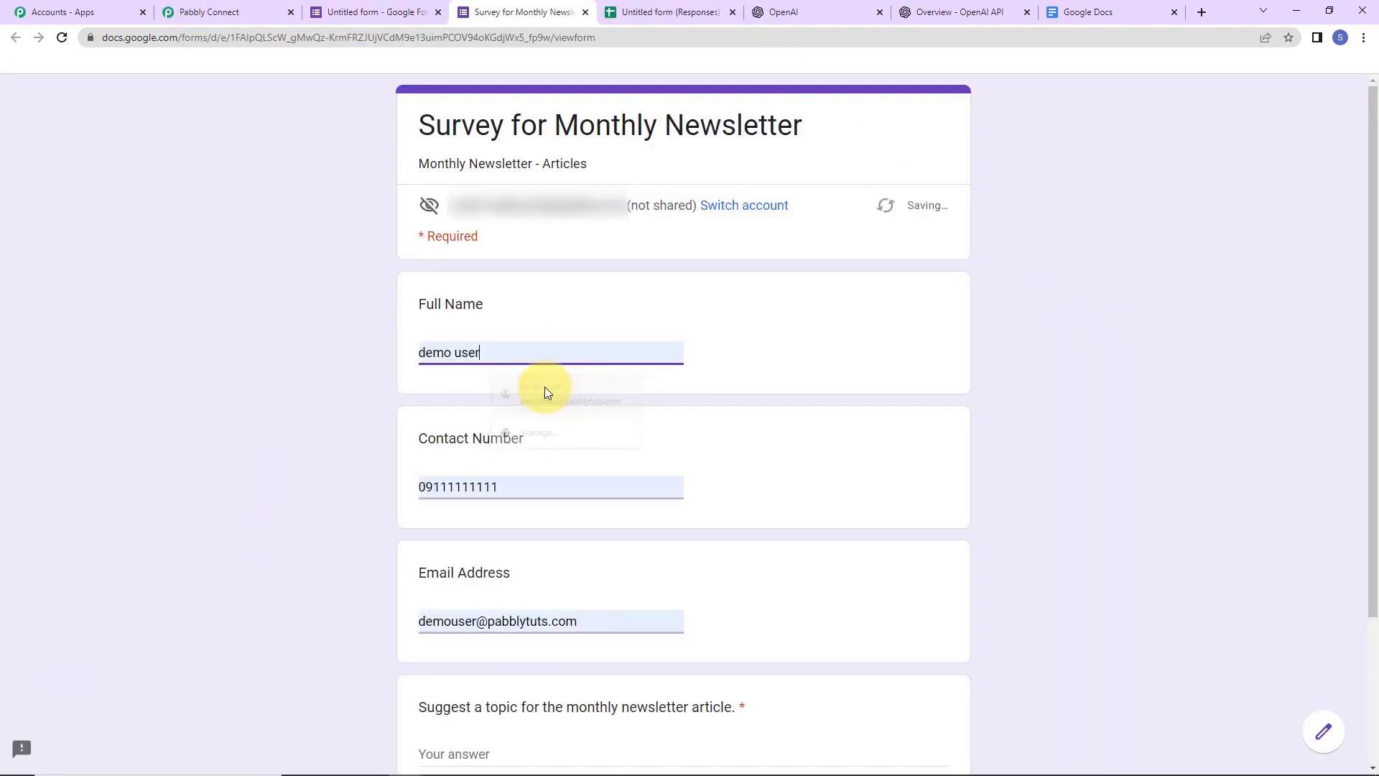
click(427, 352)
key(BackSpace)
text(D)
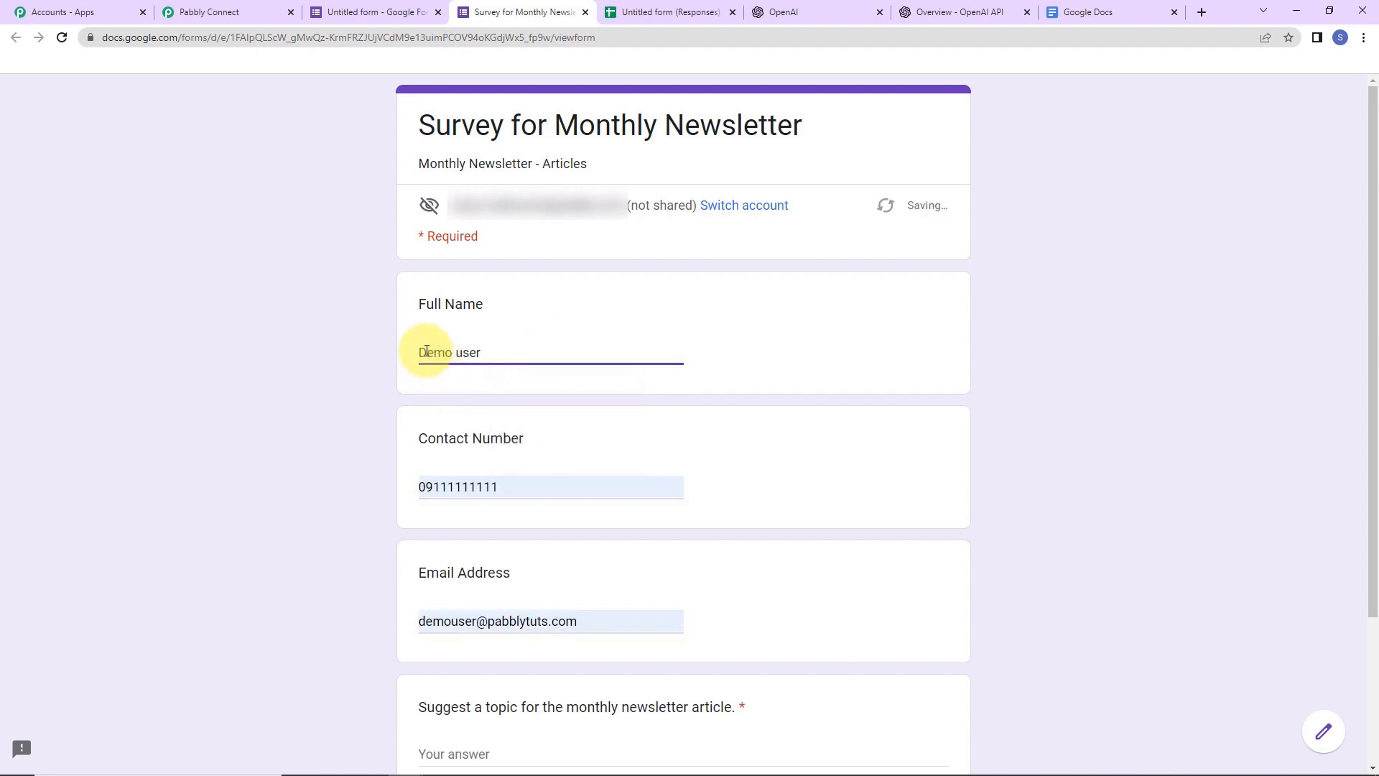
click(465, 352)
key(BackSpace)
text(U)
click(334, 428)
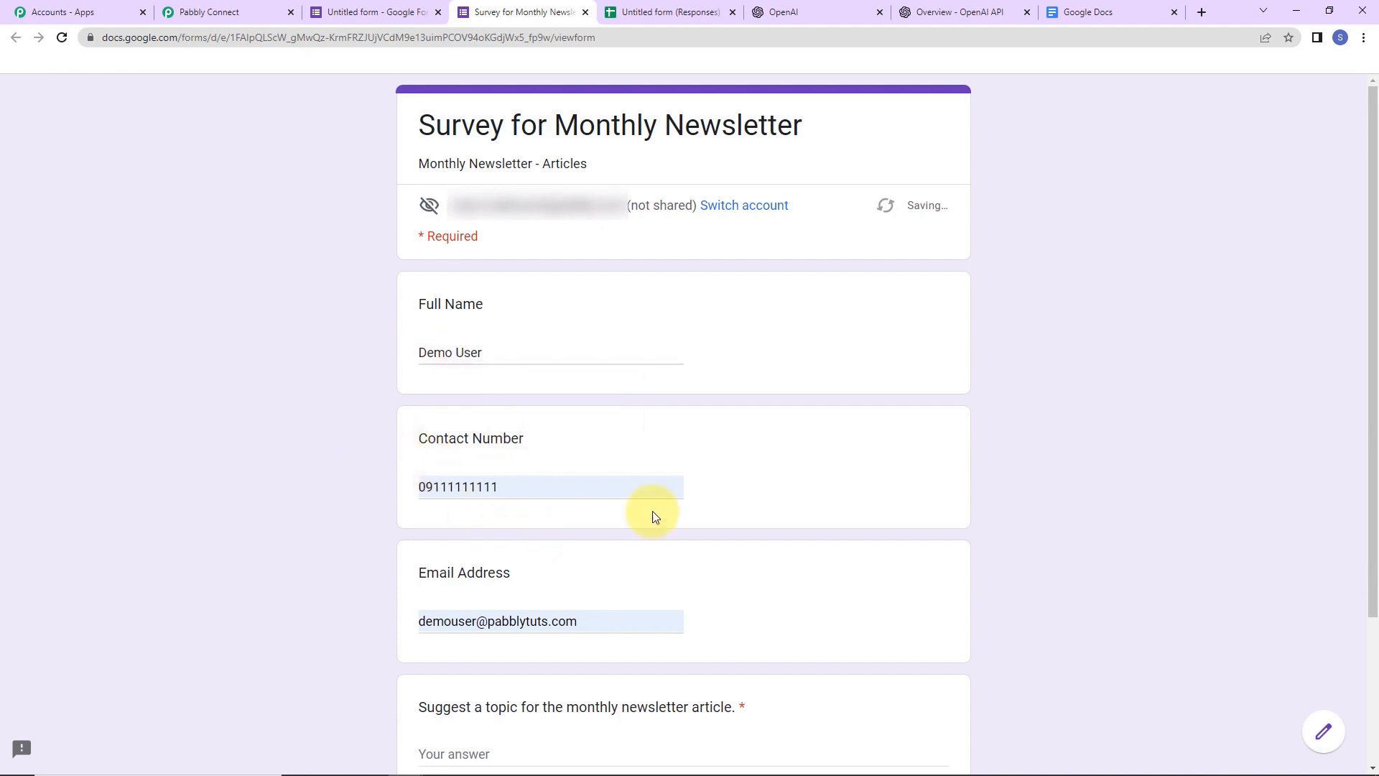
- Answer the topic with 'Marketing strategies to enhance Instagram Reach', submit, and check the sheet
scroll(676, 512, down, 3)
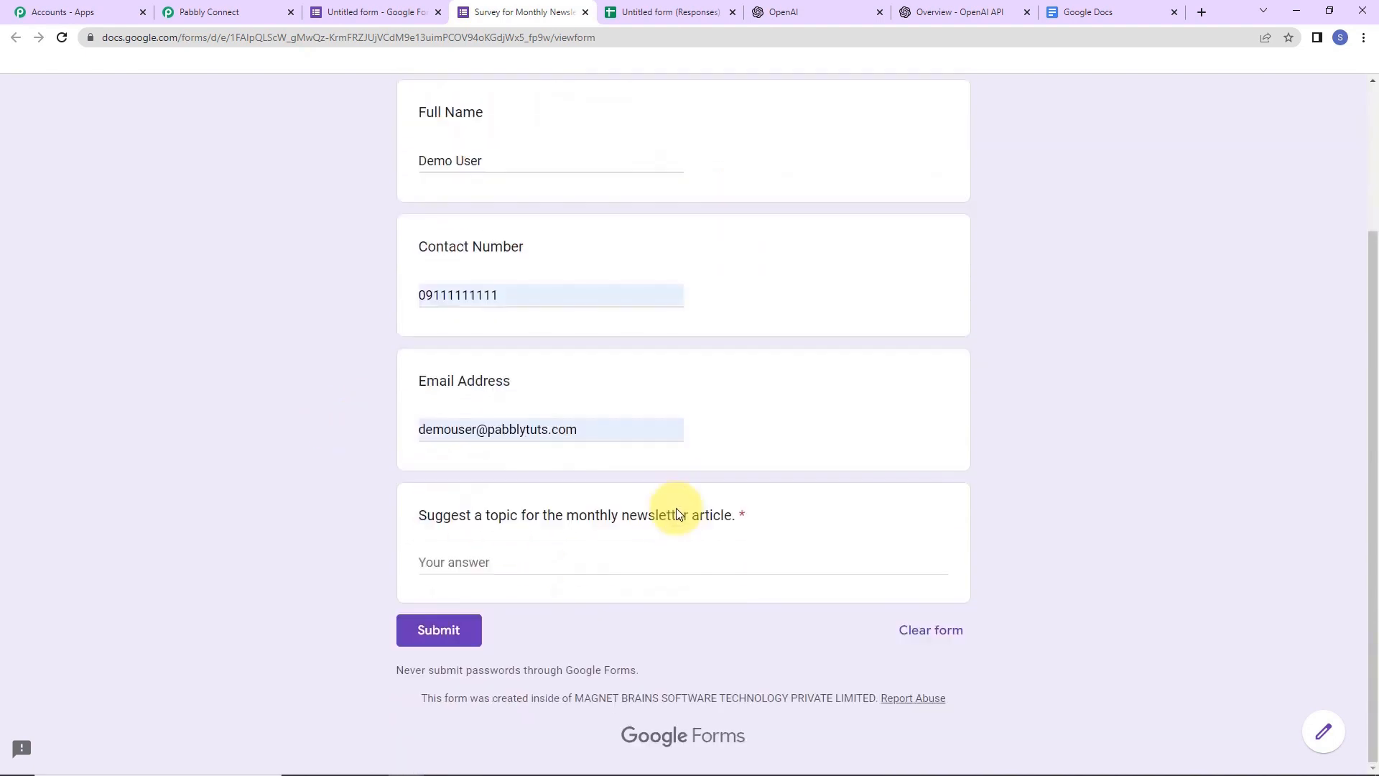
click(482, 559)
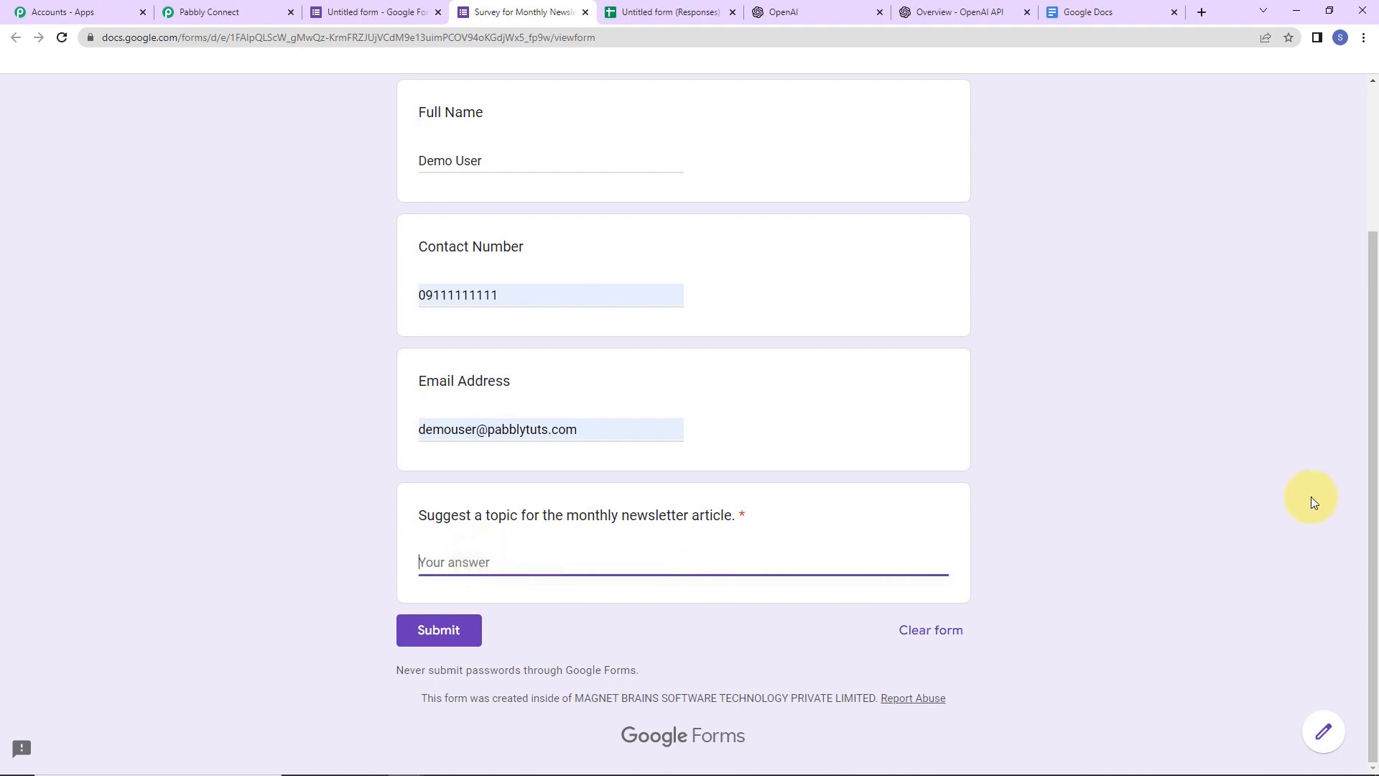
text(Marketing strategies to en)
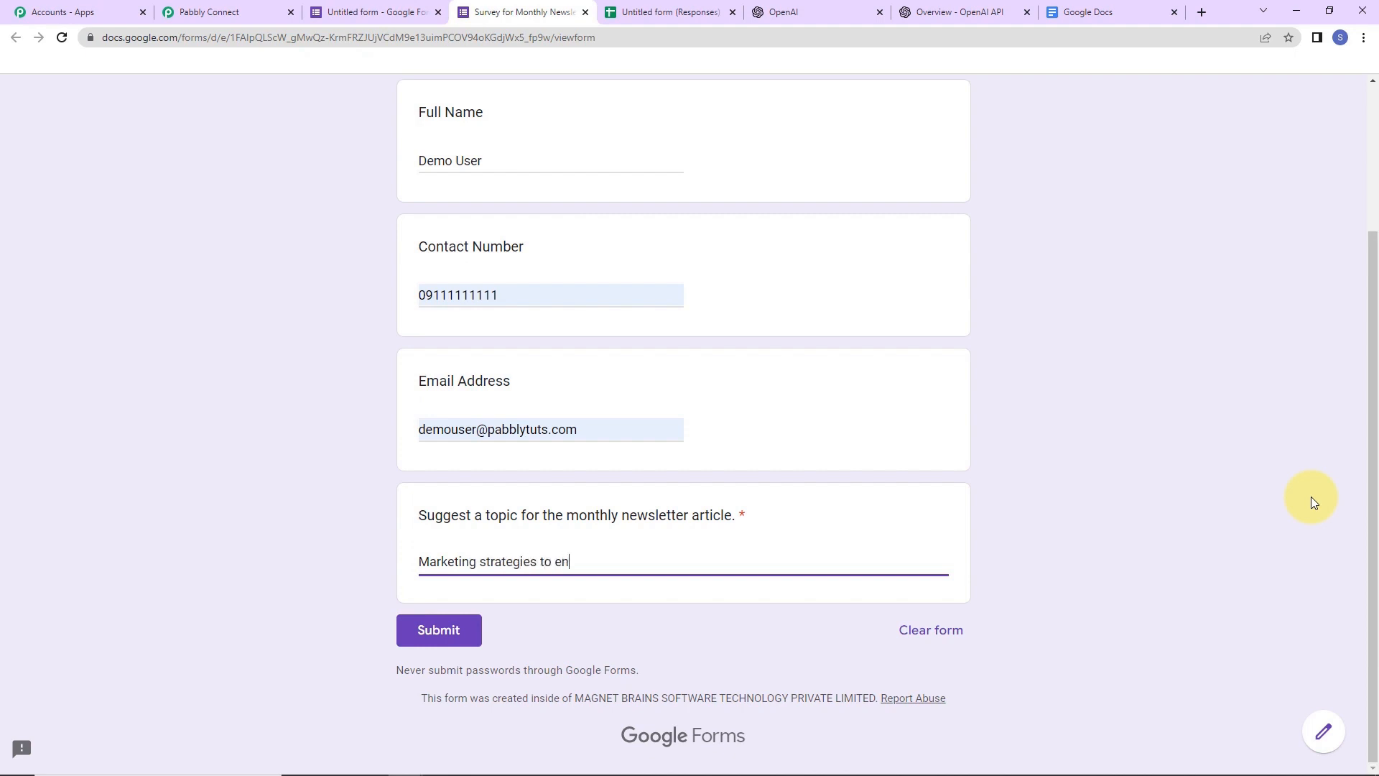
text(hance Instagram Reach)
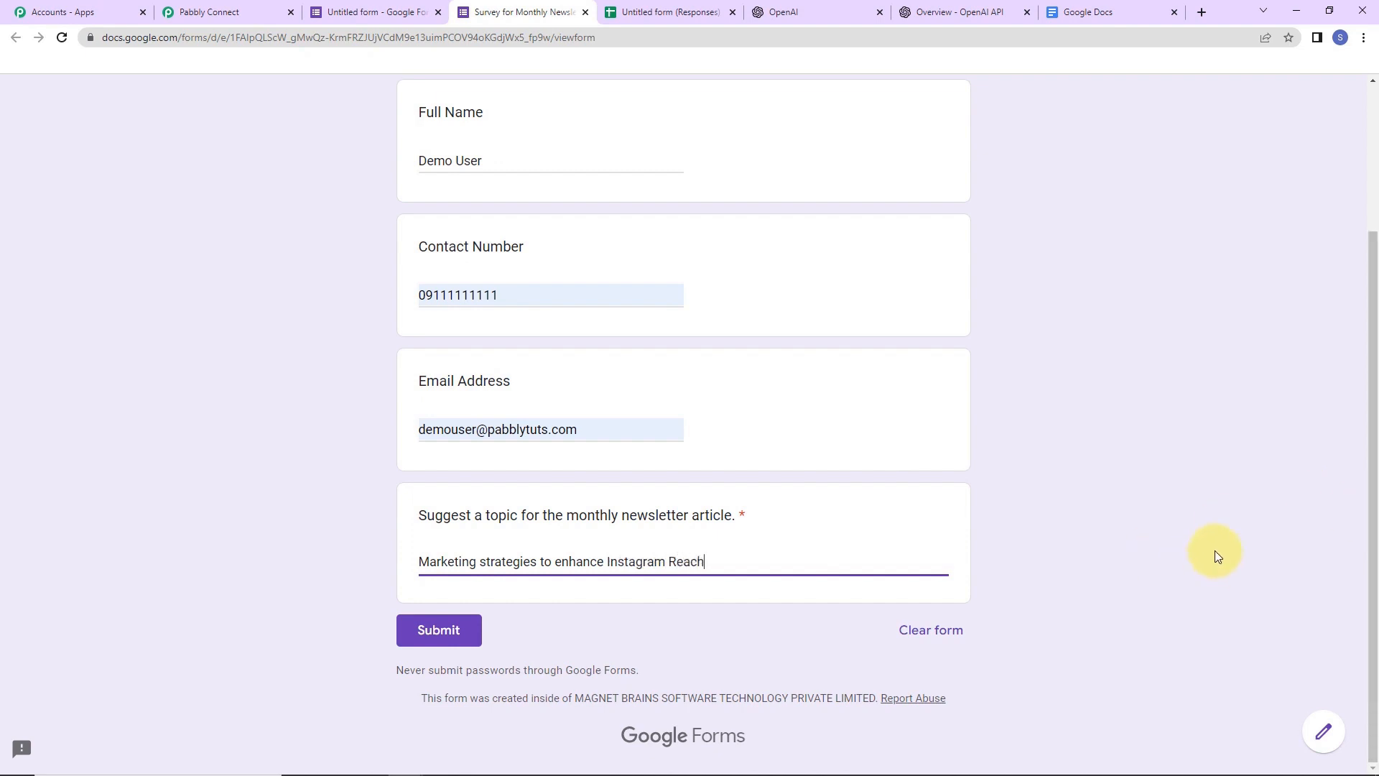
click(439, 630)
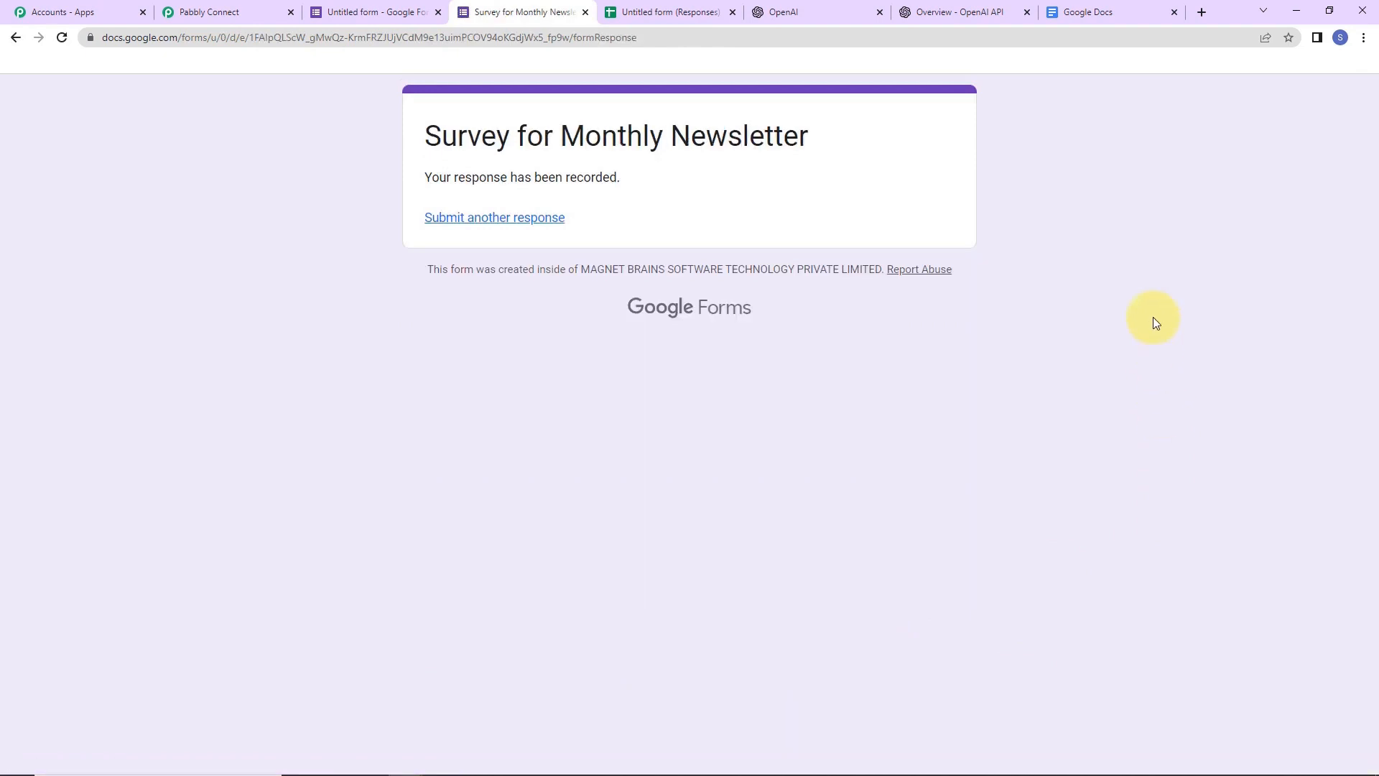
click(657, 11)
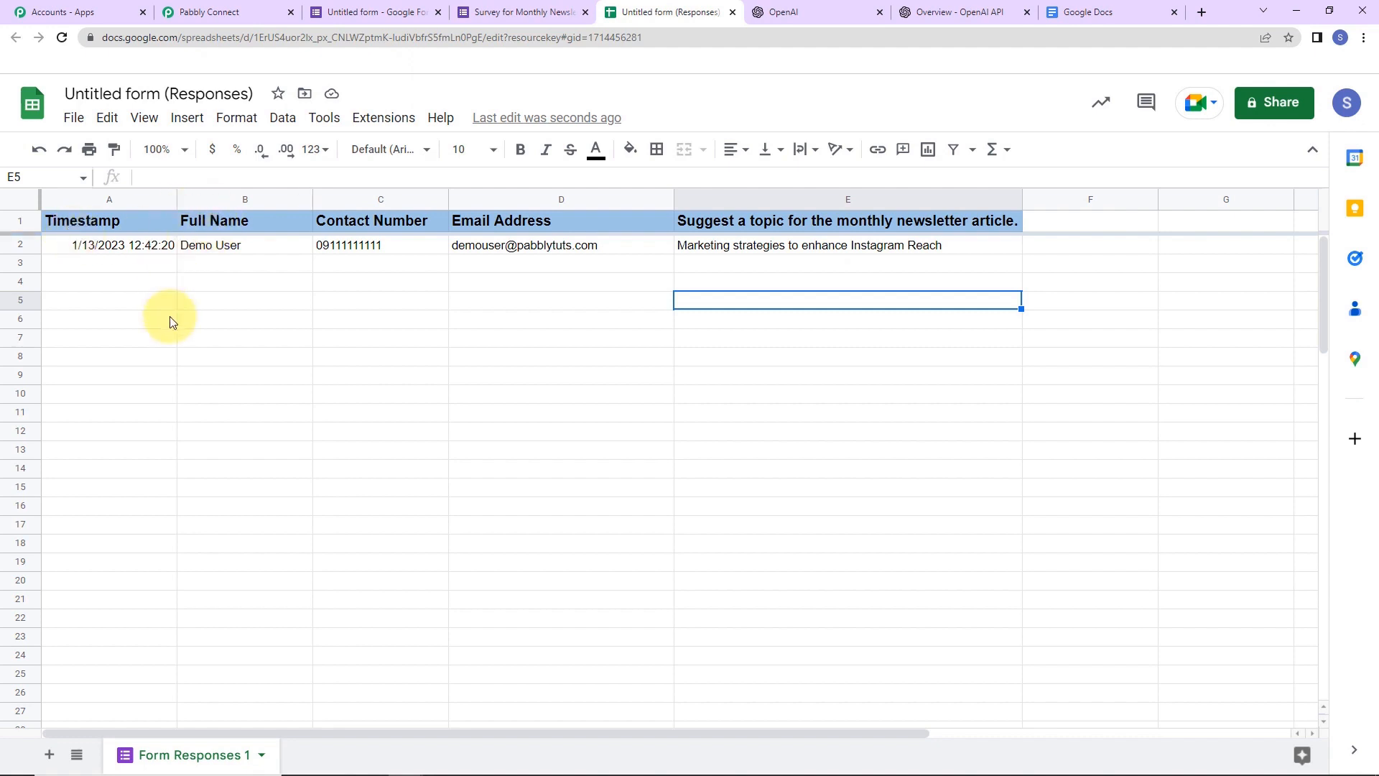
- Rename the spreadsheet to 'Google Form Responses'
click(140, 93)
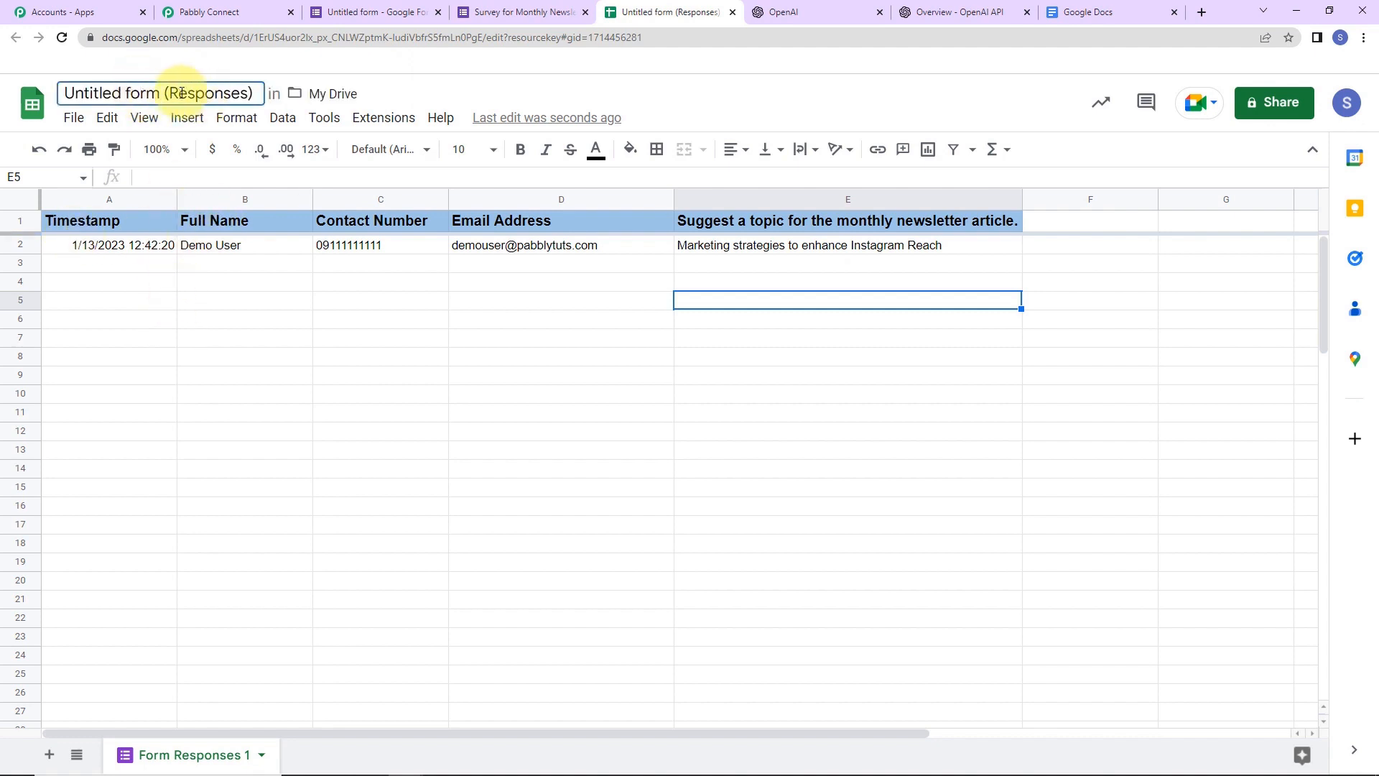
drag(238, 94, 3, 103)
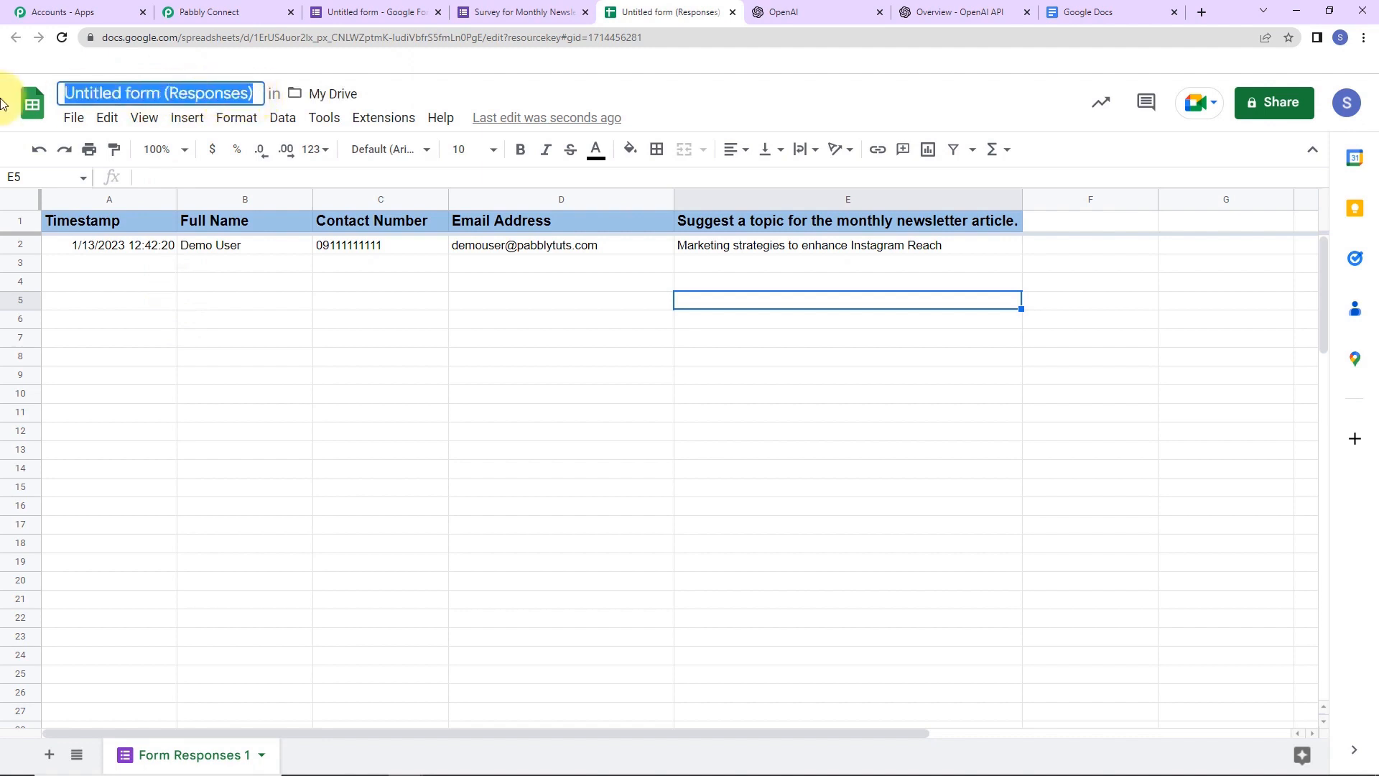
text(G)
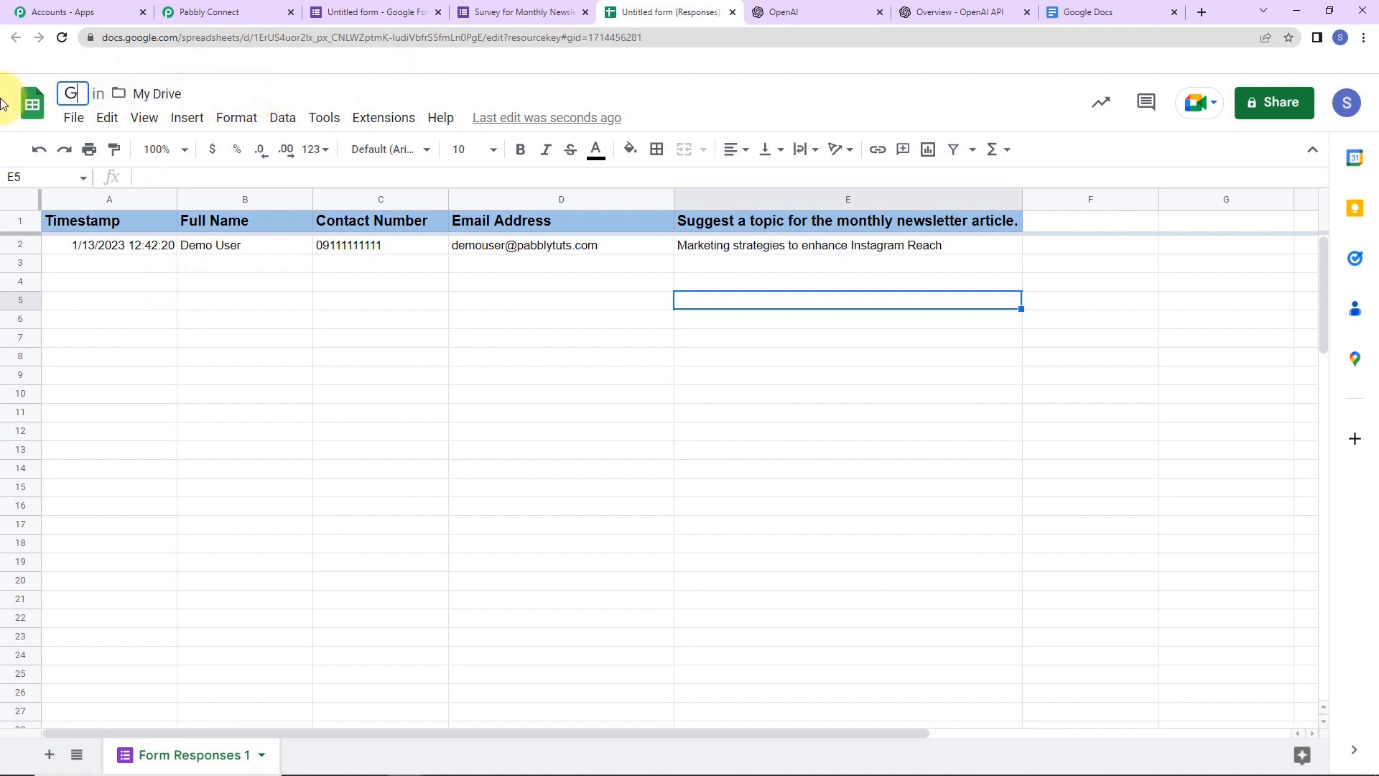
text(oogle)
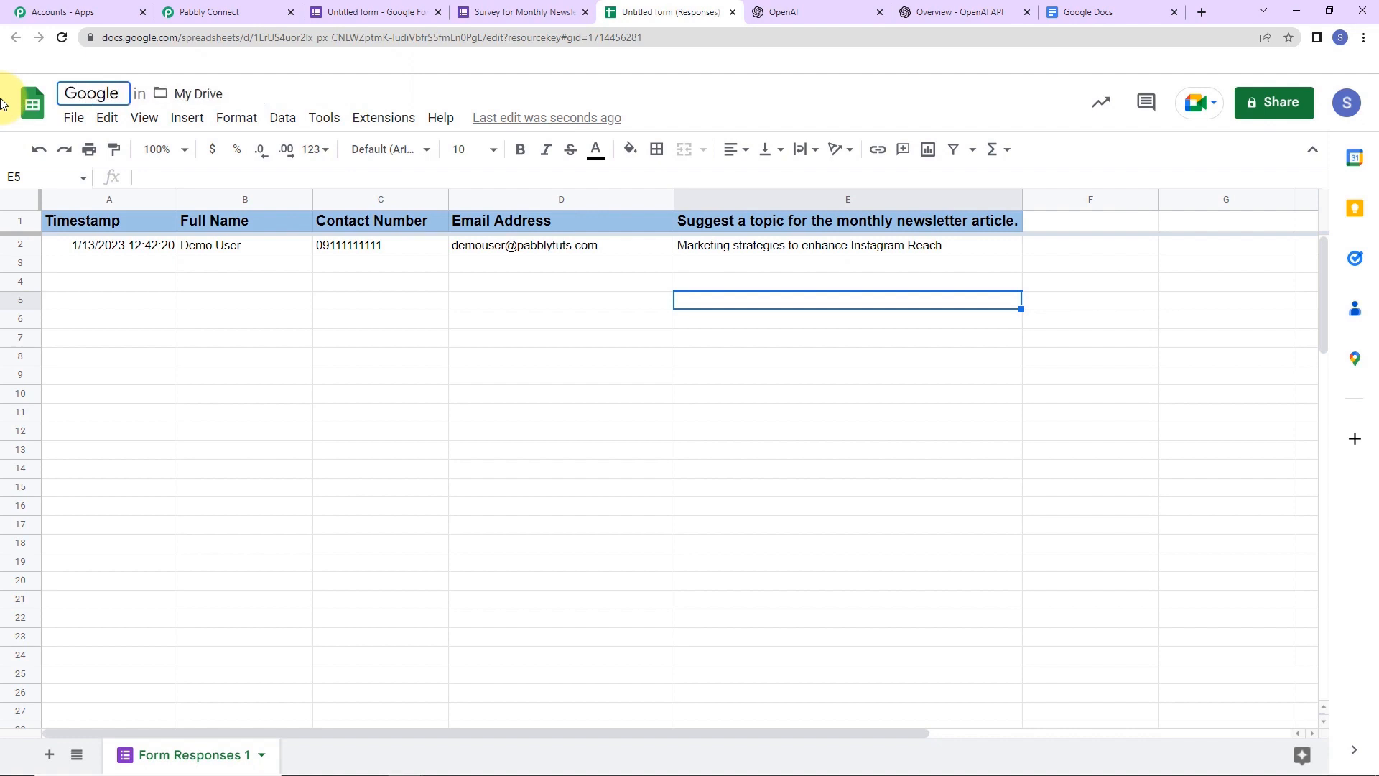
text( Form Res)
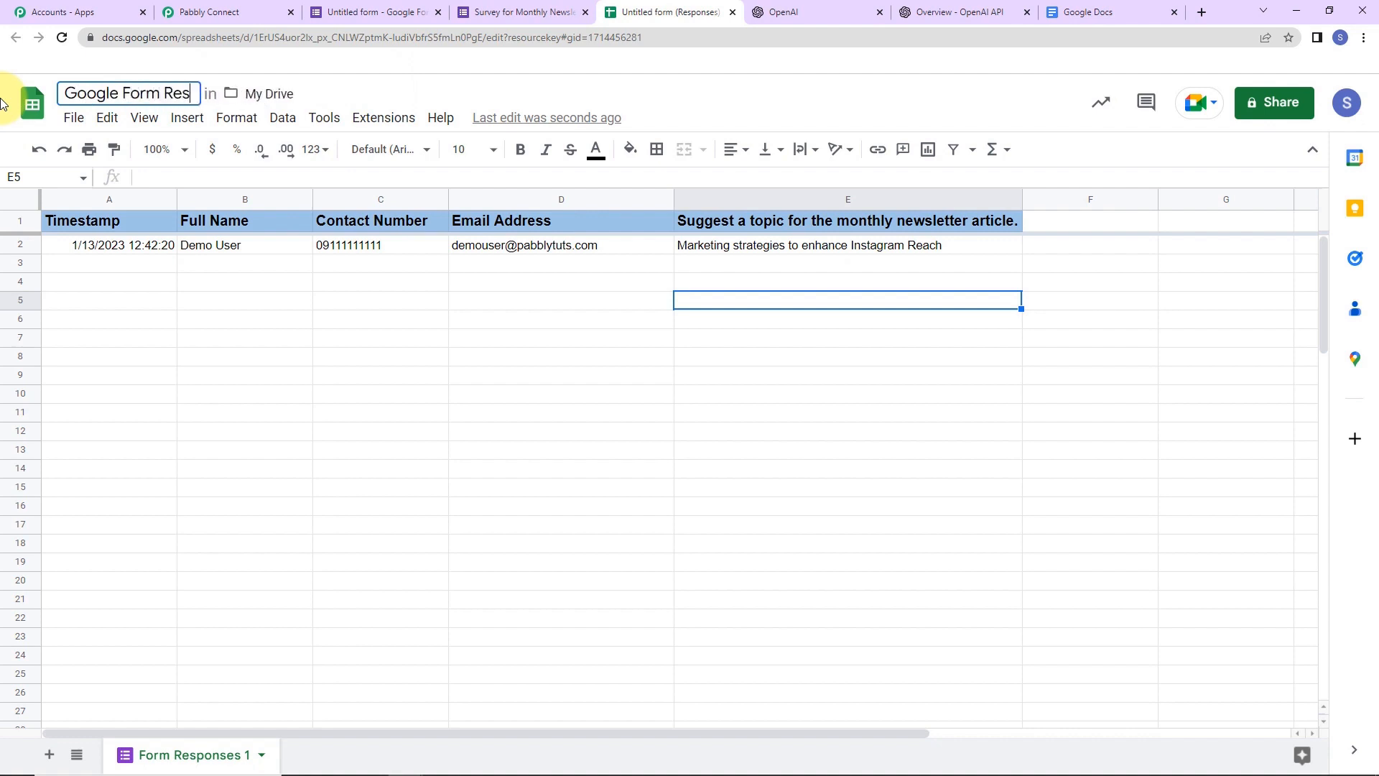
key(BackSpace)
text(o)
key(BackSpace)
text(sponses)
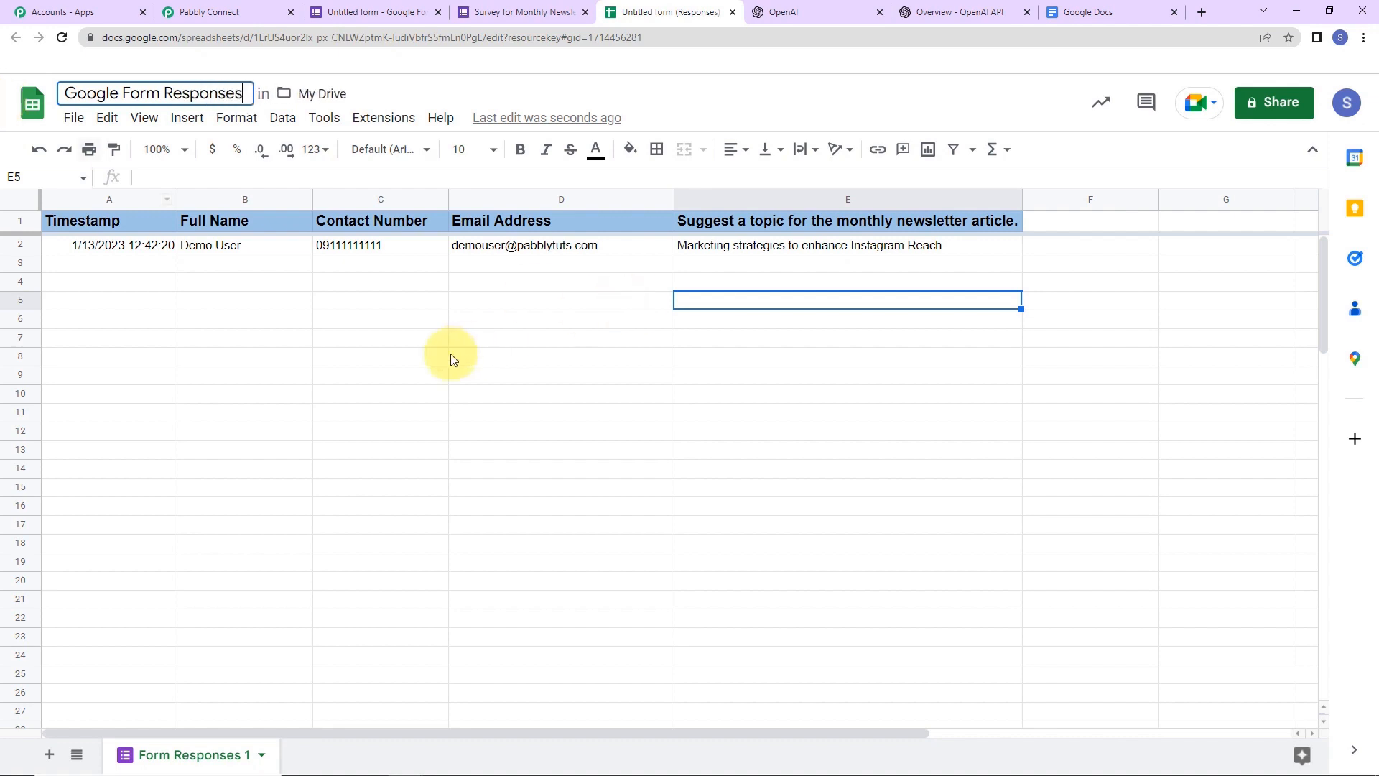
click(399, 375)
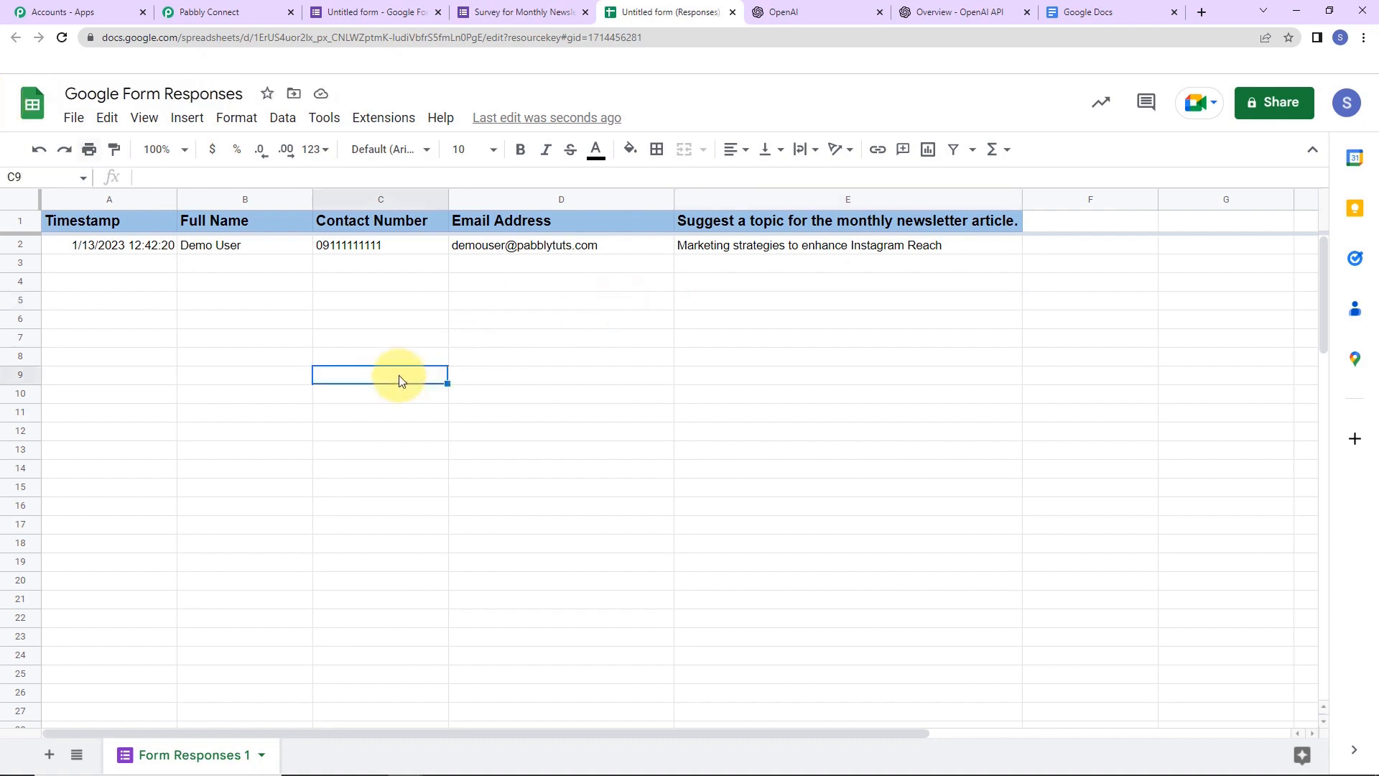
- Open the Extensions menu to reach the add-on options
click(395, 118)
click(397, 131)
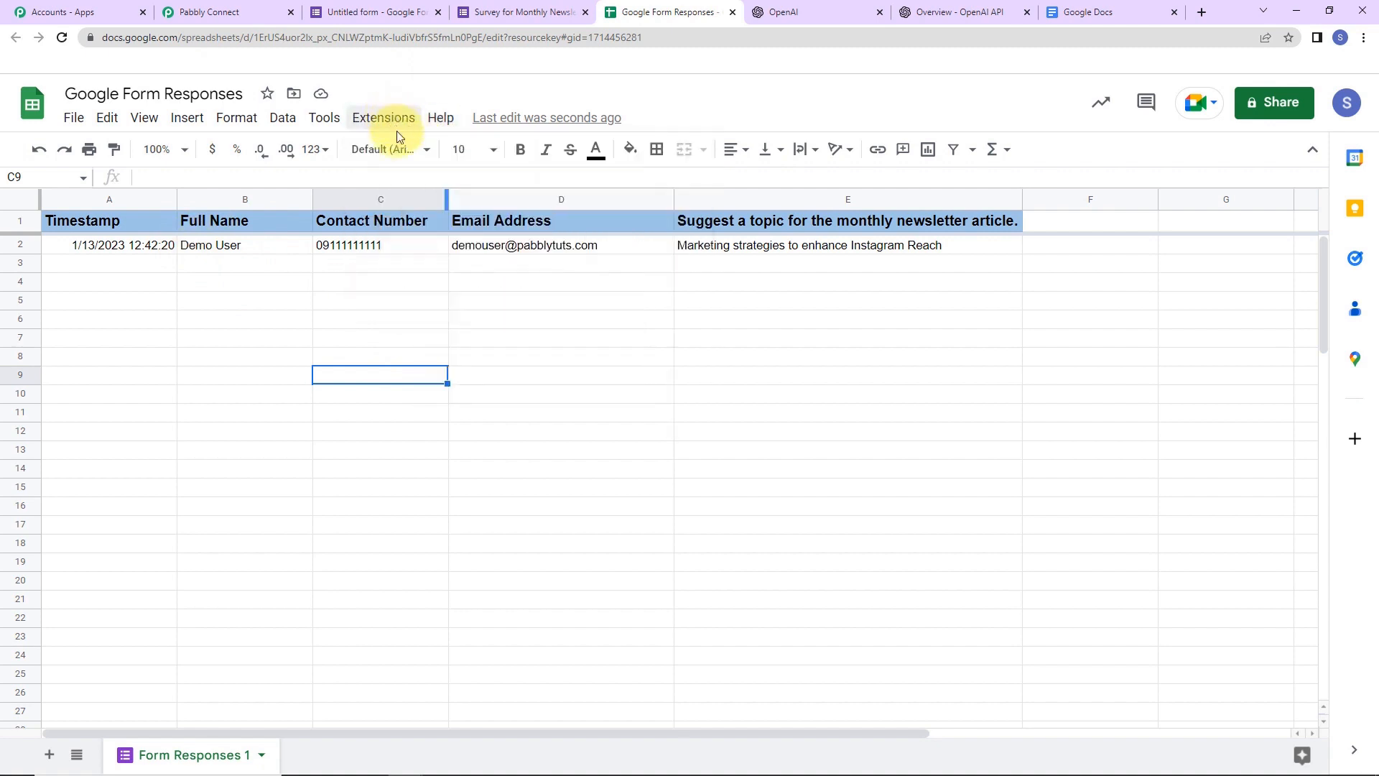
click(398, 128)
- Verify in the Marketplace that Pabbly Connect Webhooks is installed, then reload the spreadsheet
mouse_move(407, 151)
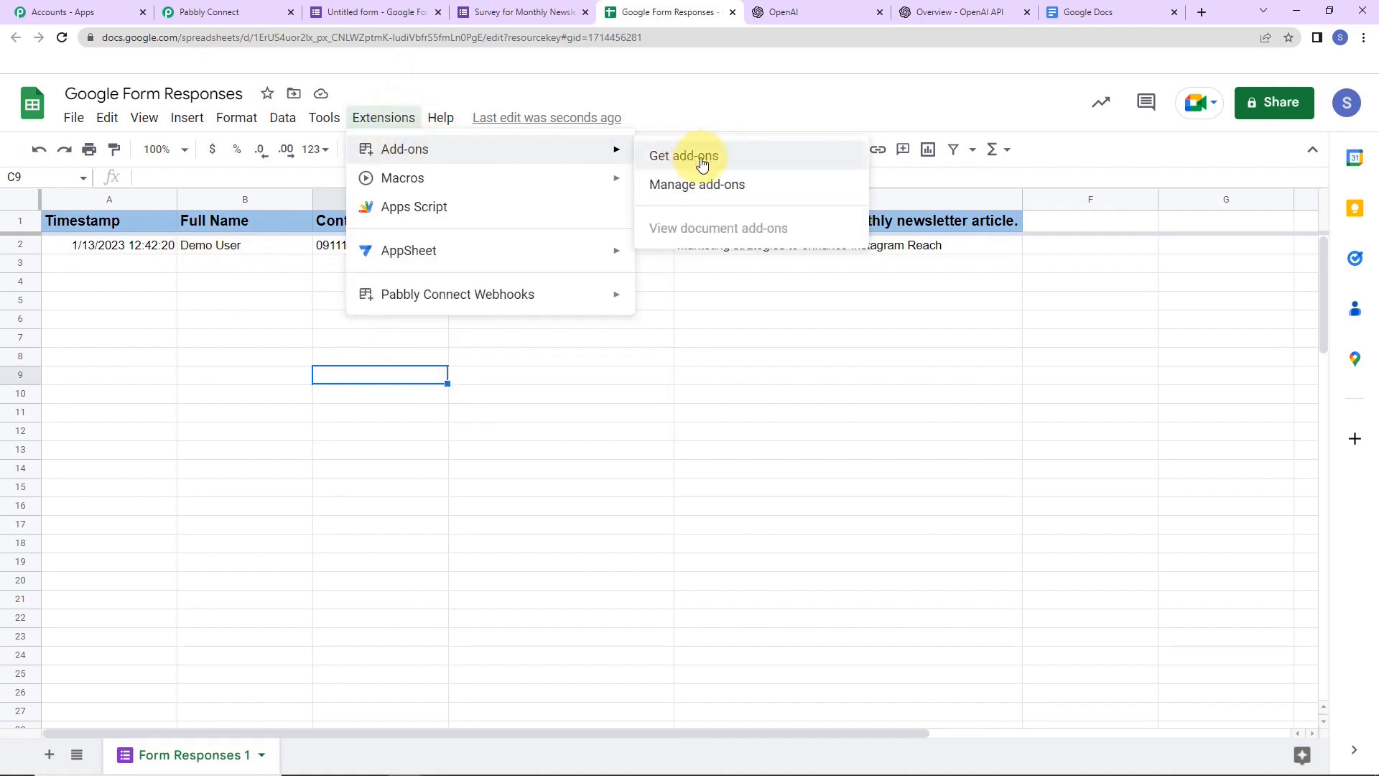
click(700, 155)
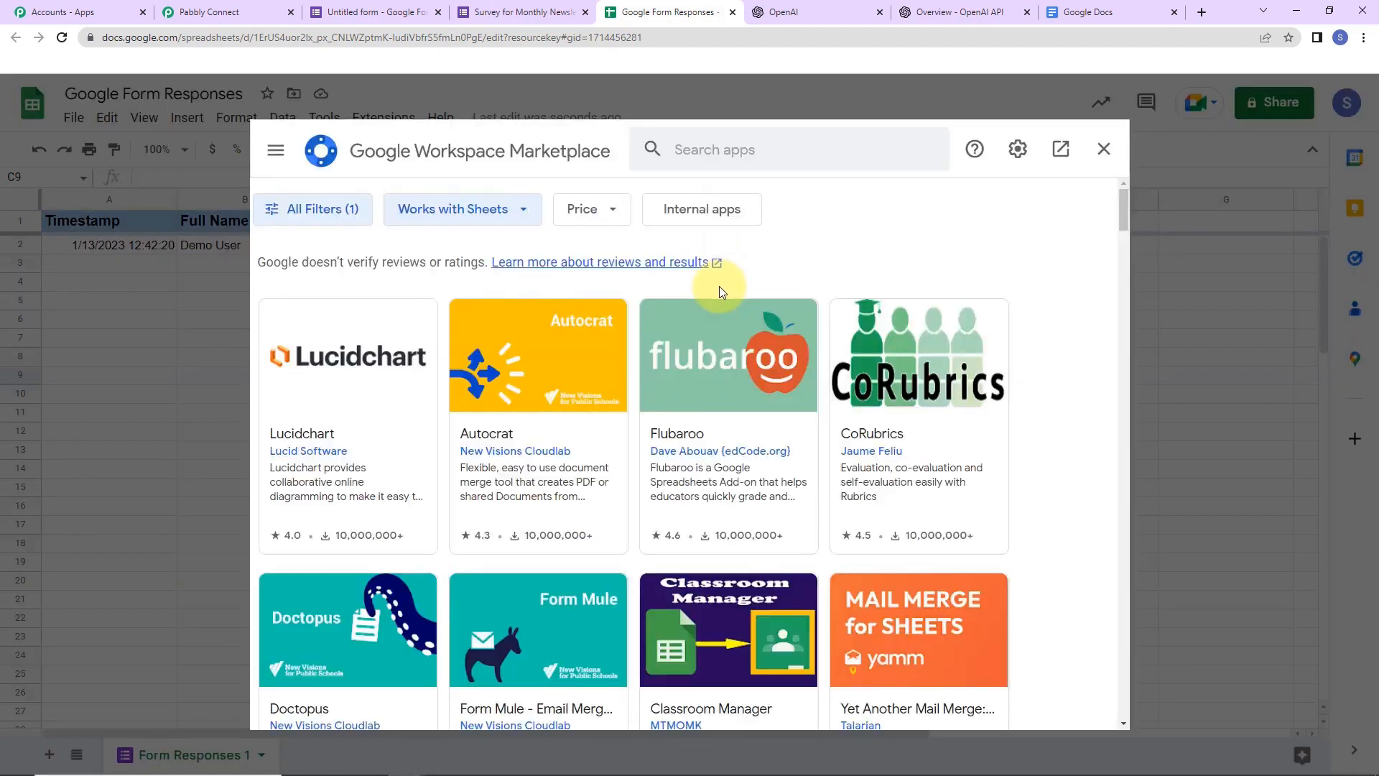
click(685, 148)
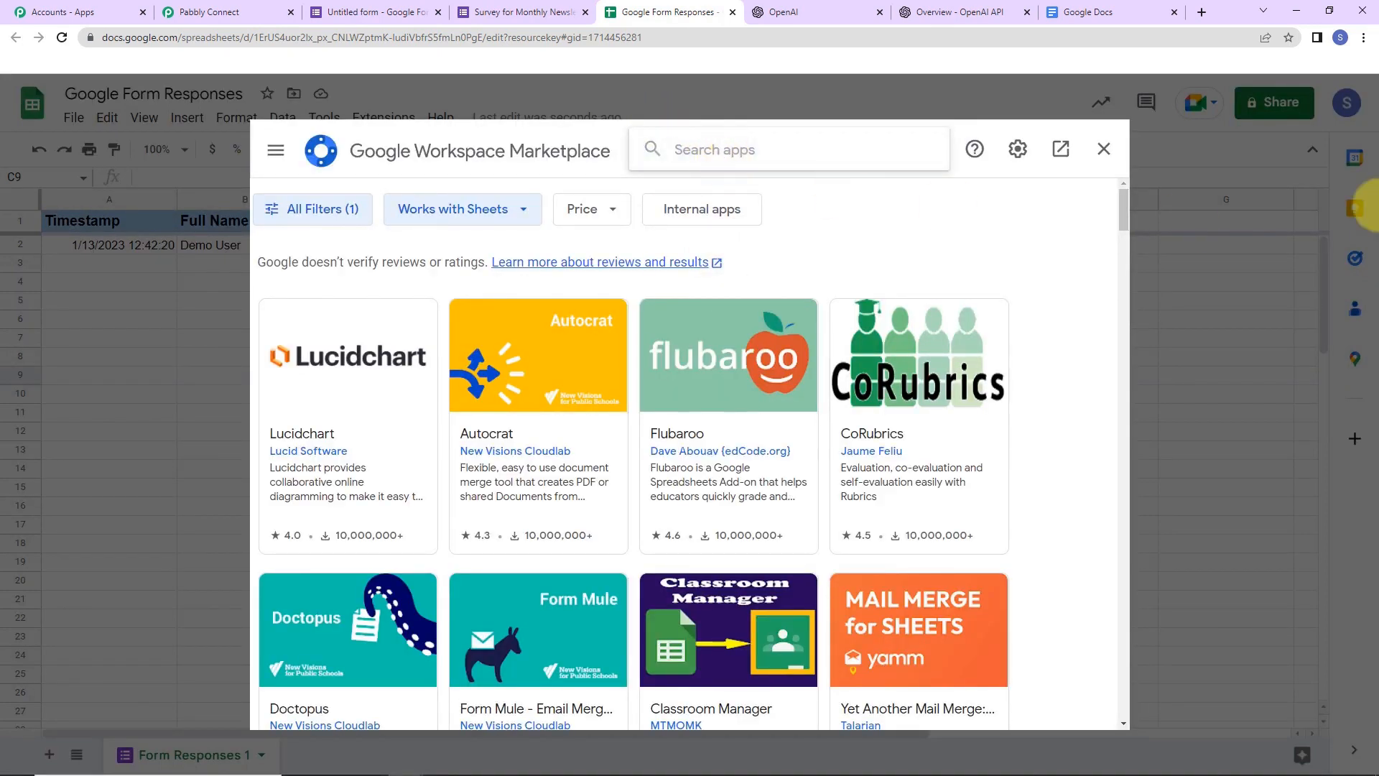
text(Pabbly)
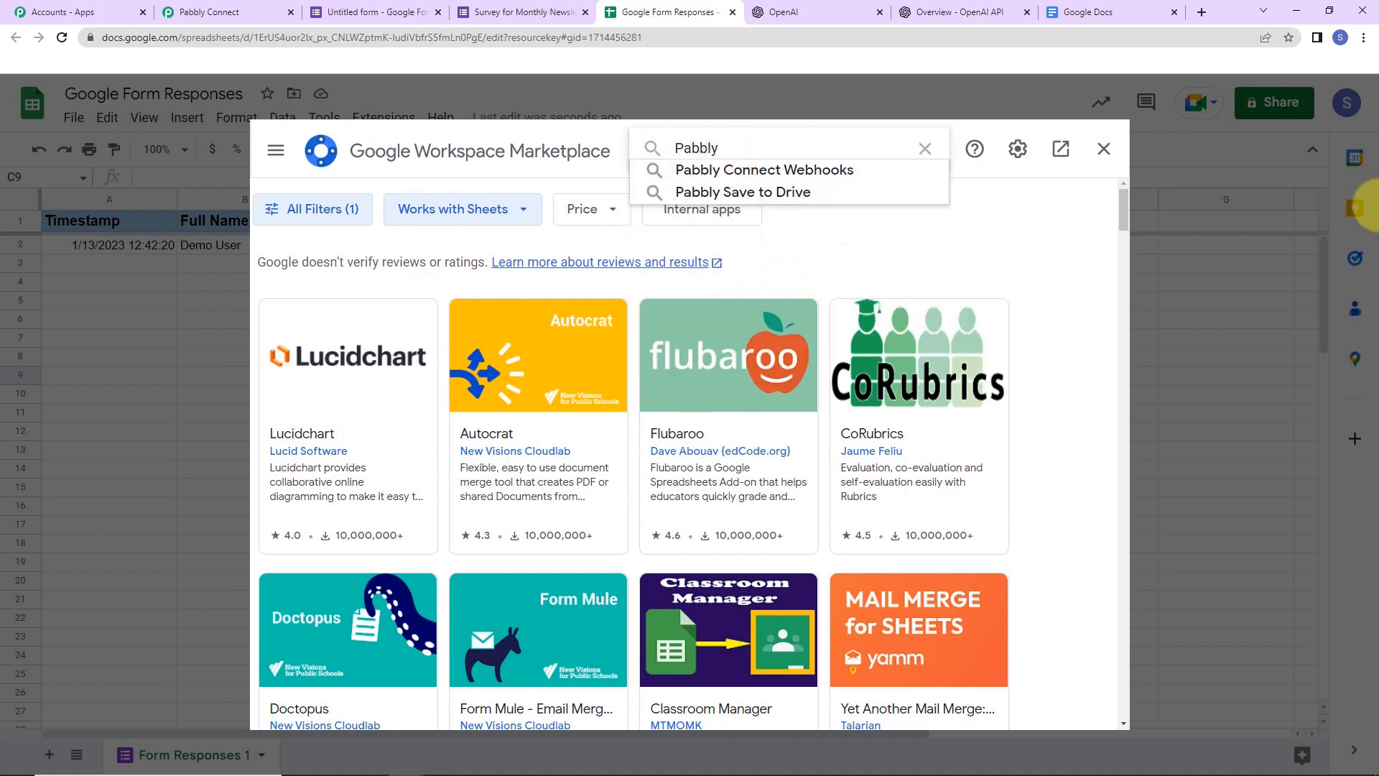
click(878, 172)
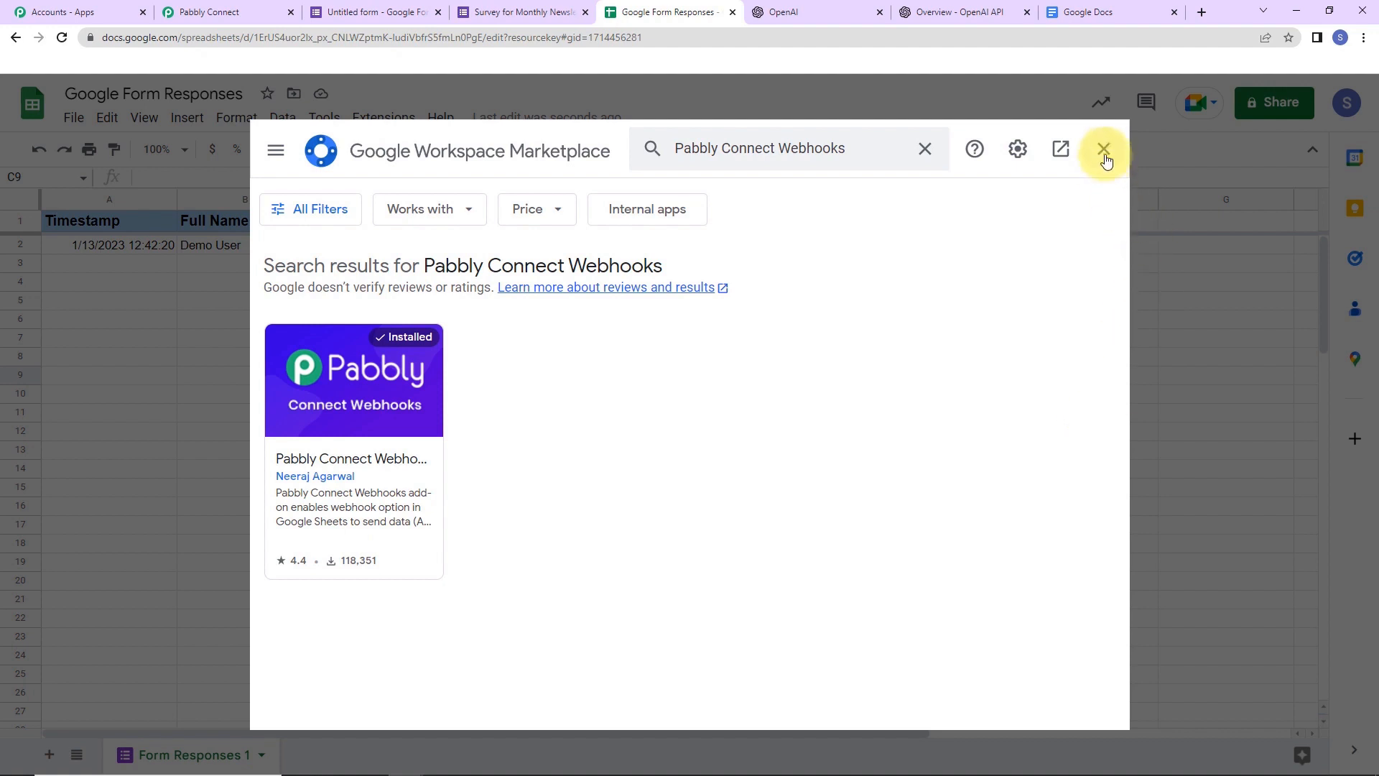
click(1102, 150)
click(62, 38)
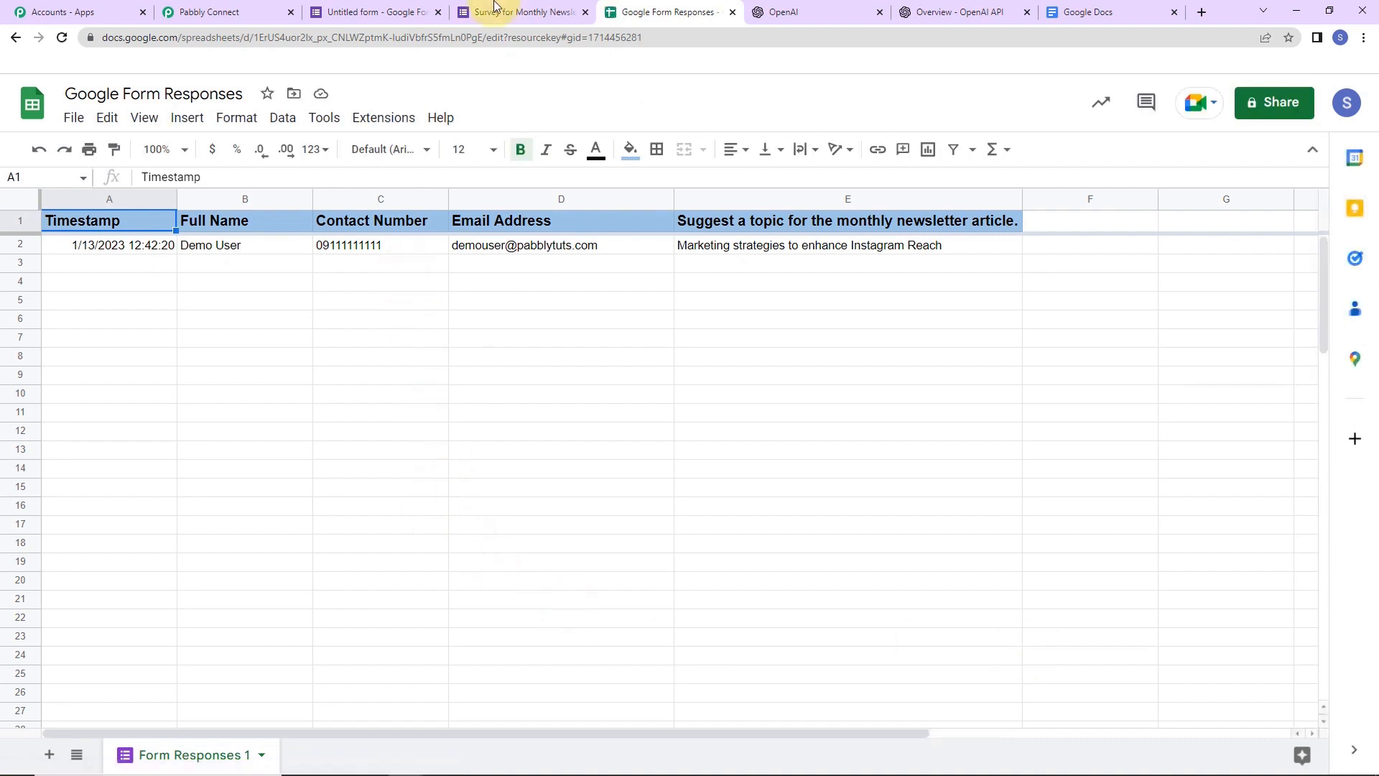
- Start the add-on's Initial Setup and paste the Pabbly webhook URL into it
click(381, 117)
mouse_move(397, 308)
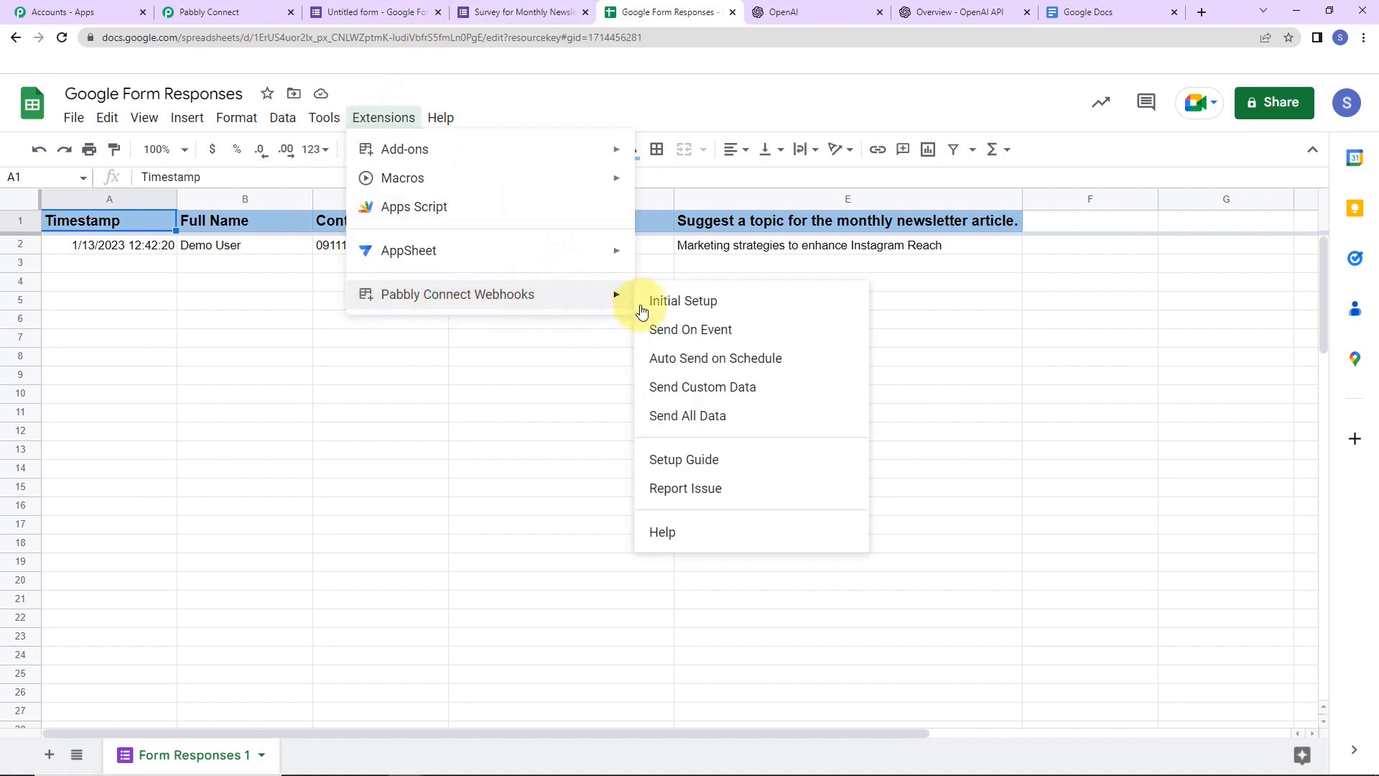
click(727, 307)
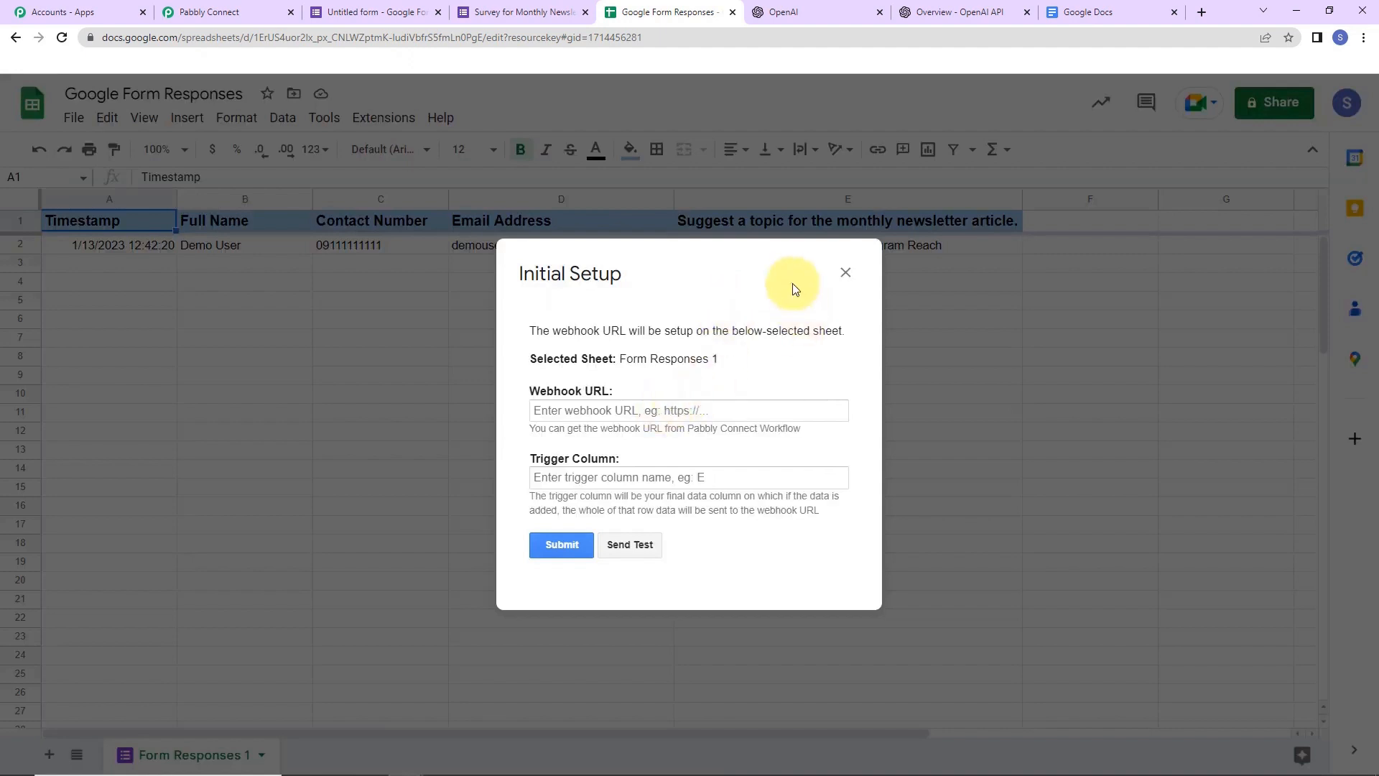
click(213, 22)
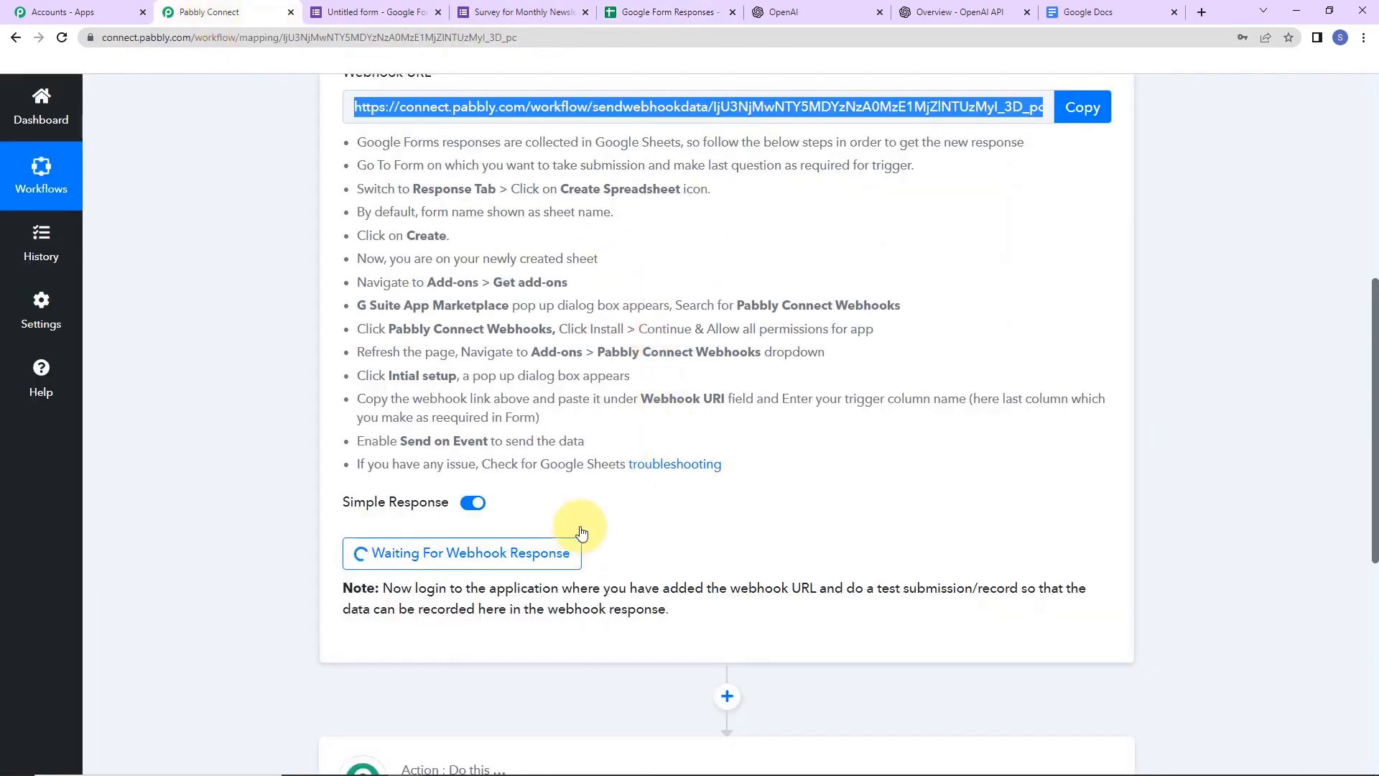
scroll(730, 348, up, 5)
click(1104, 450)
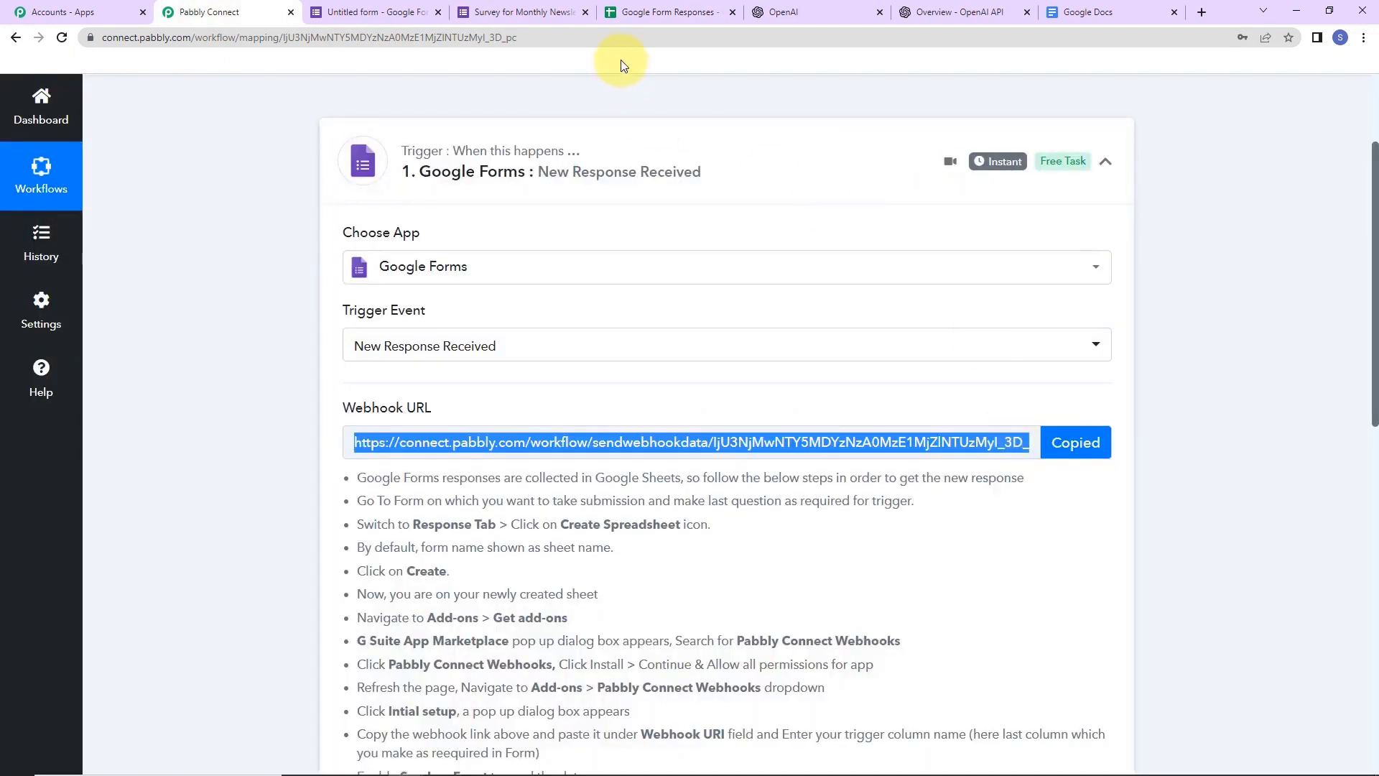
click(653, 12)
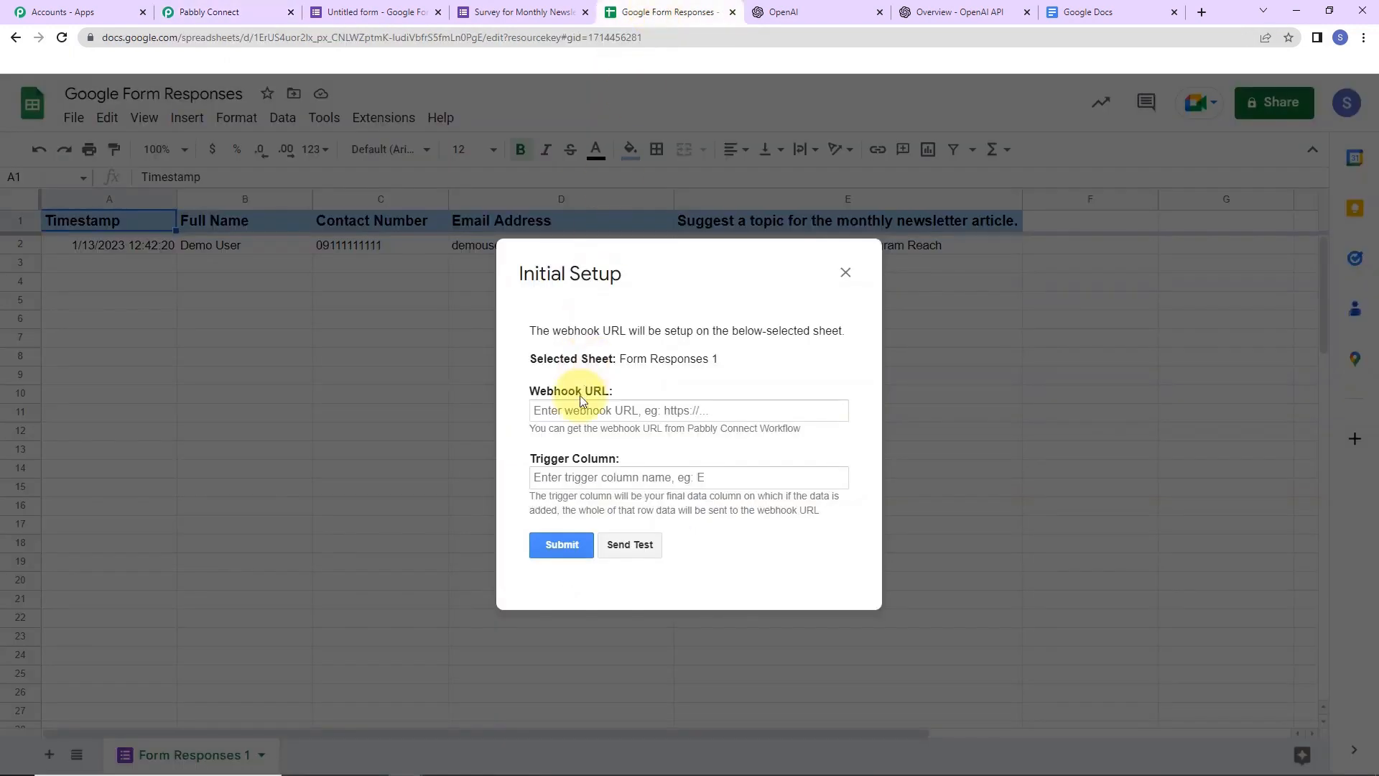
click(579, 410)
key(ctrl+v)
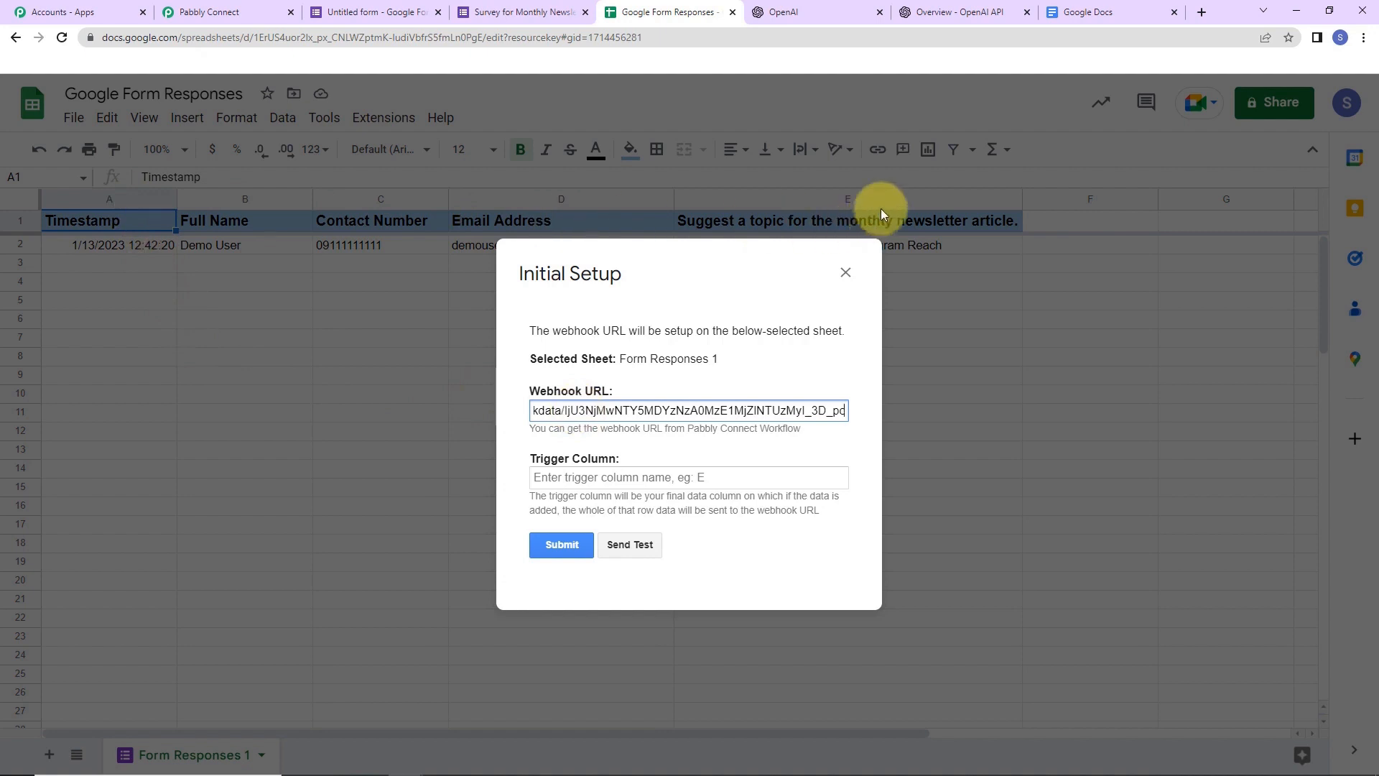
- Set trigger column E, send test data, submit and close the setup
click(636, 477)
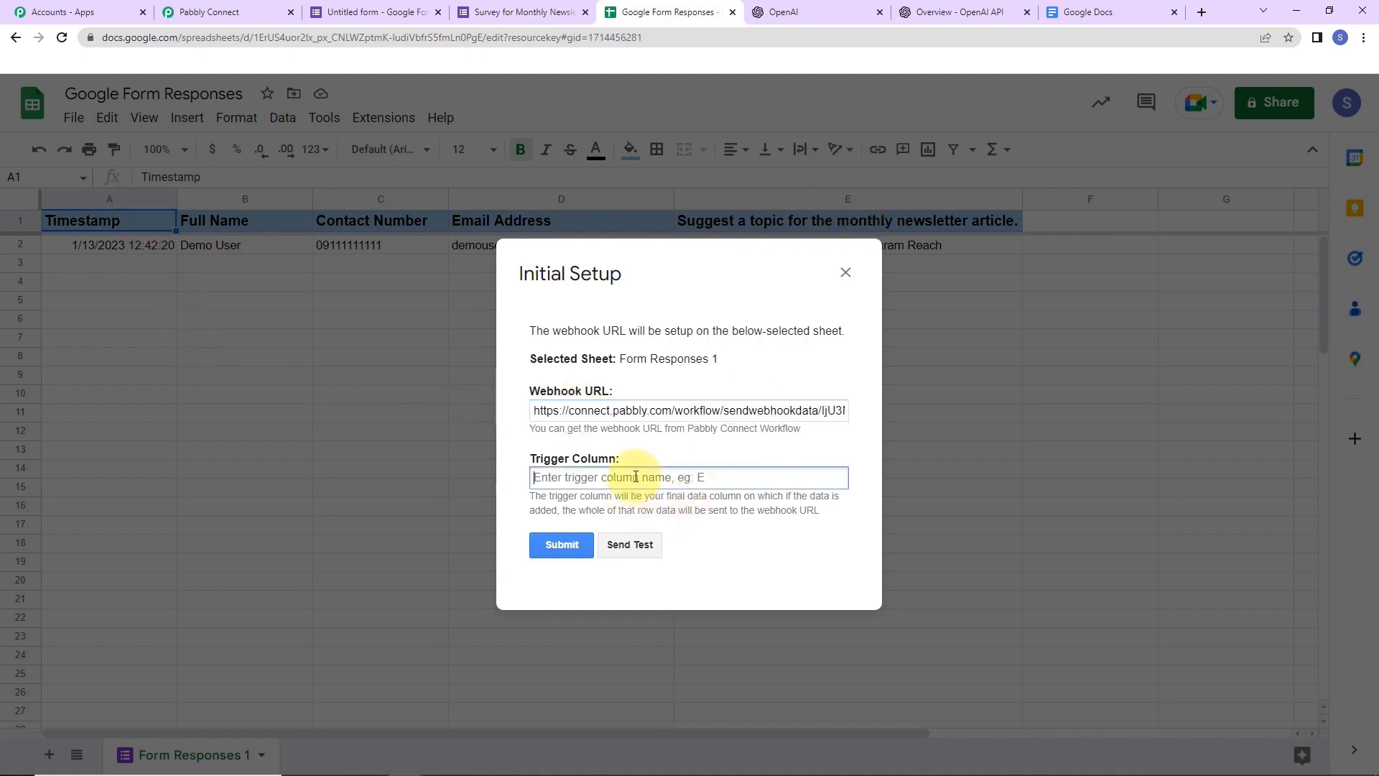
text(E)
click(630, 545)
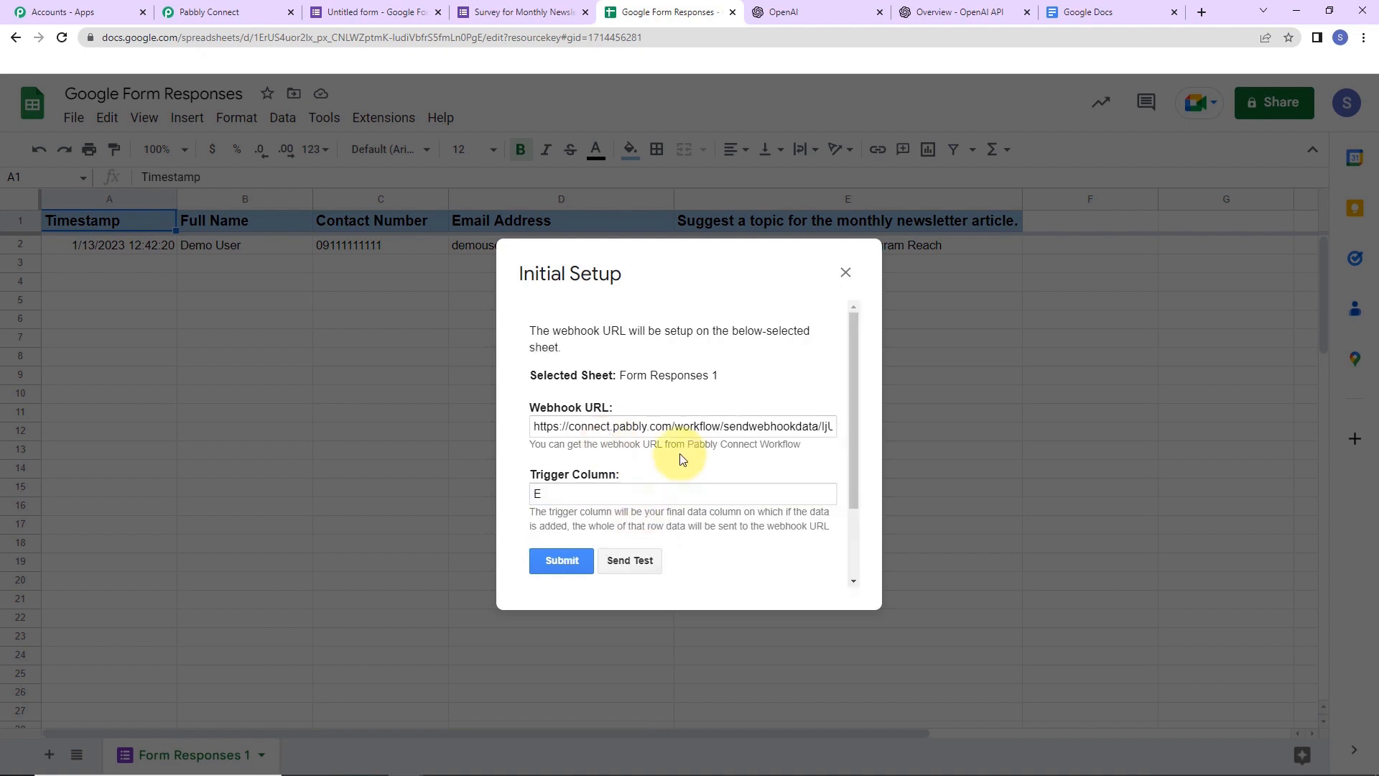
scroll(683, 460, down, 2)
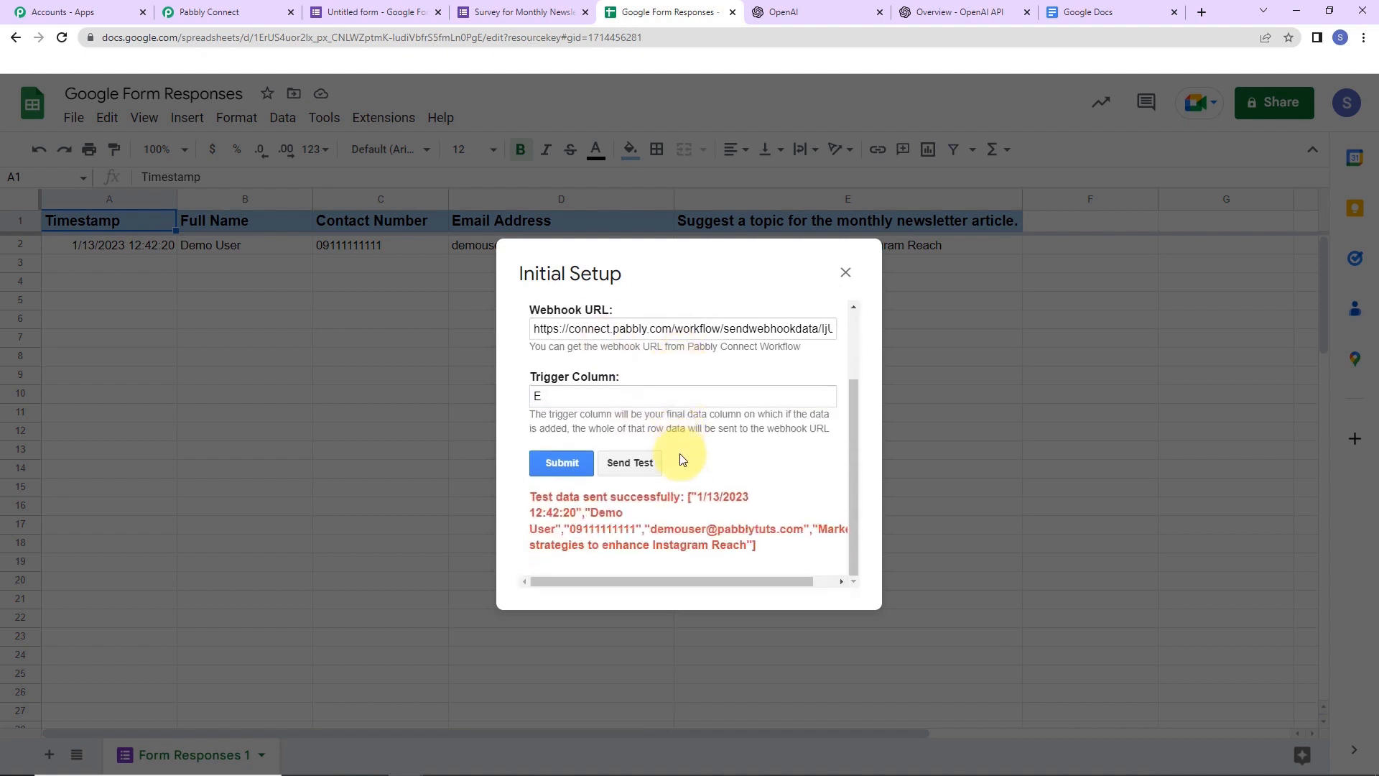
click(562, 463)
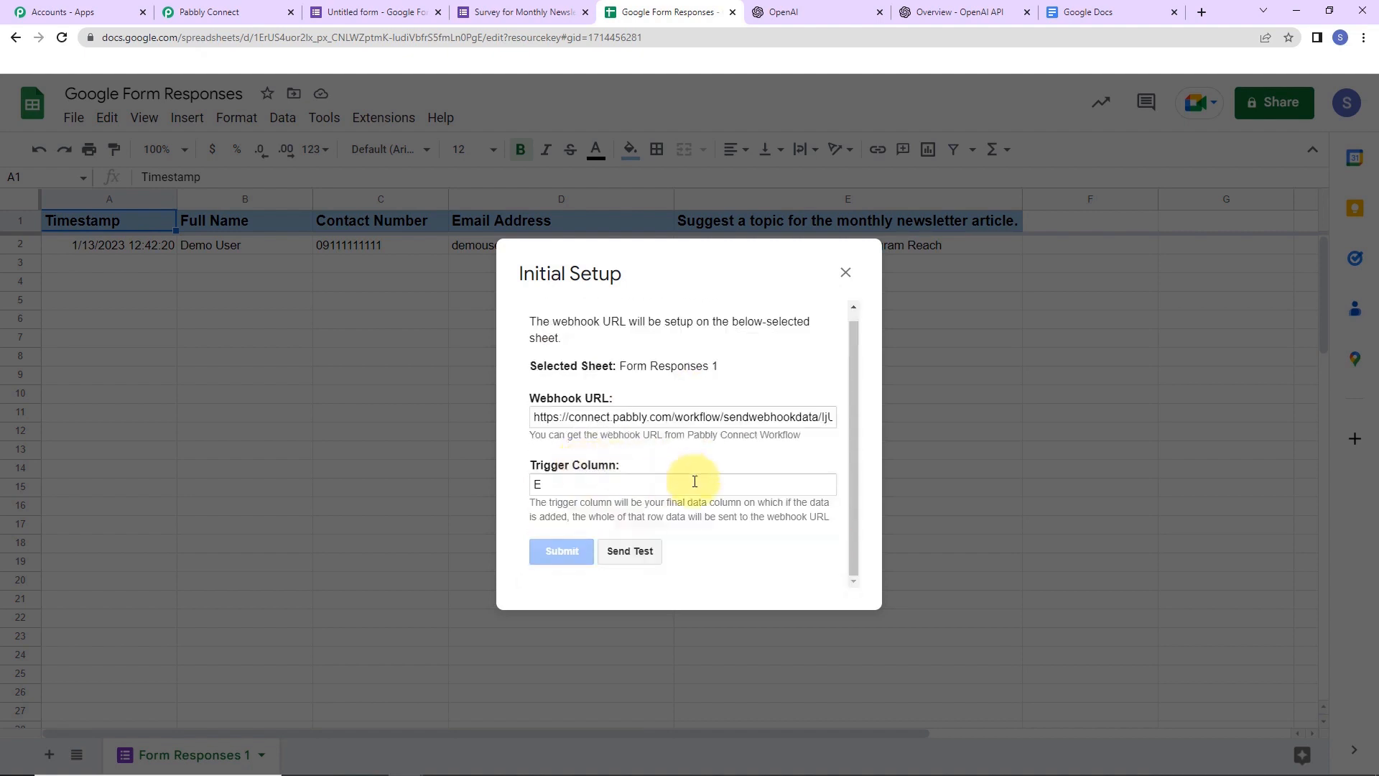
scroll(710, 474, down, 1)
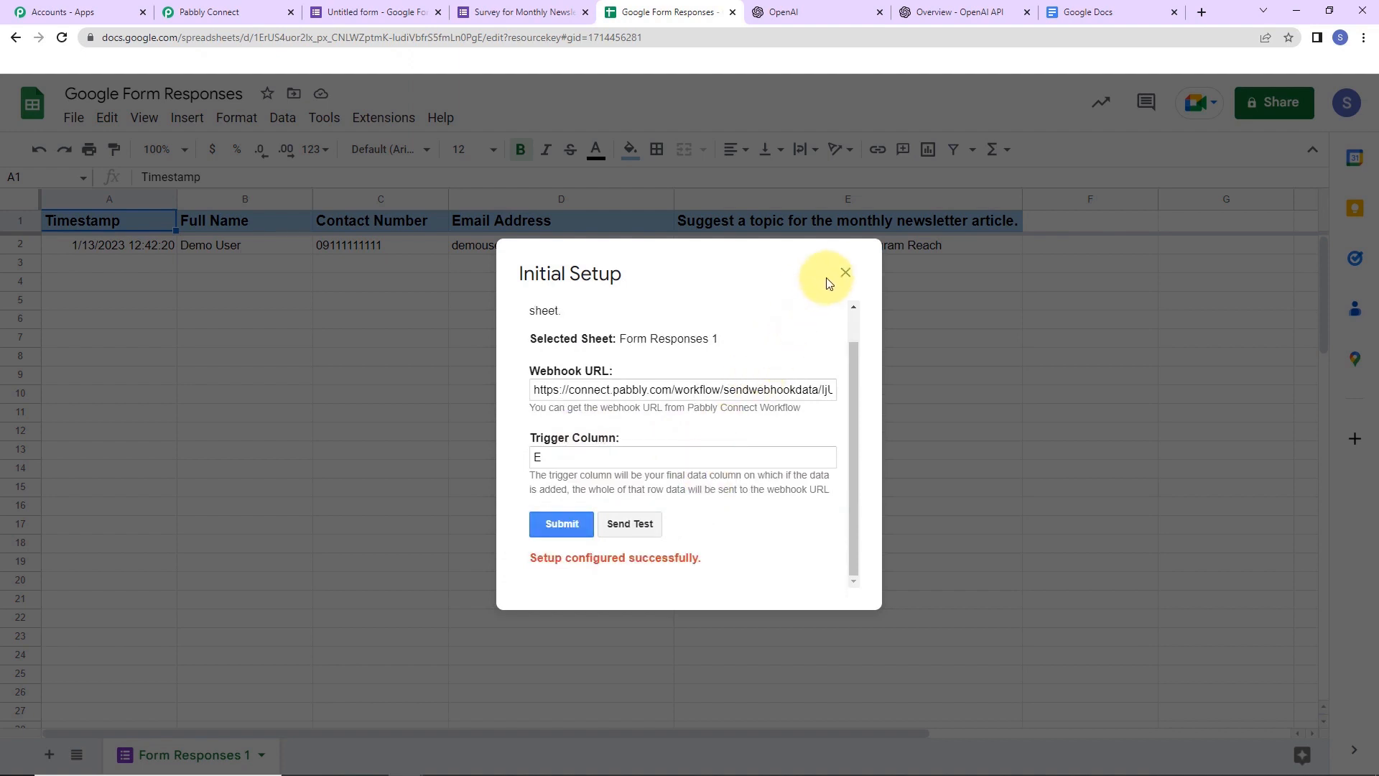
click(845, 273)
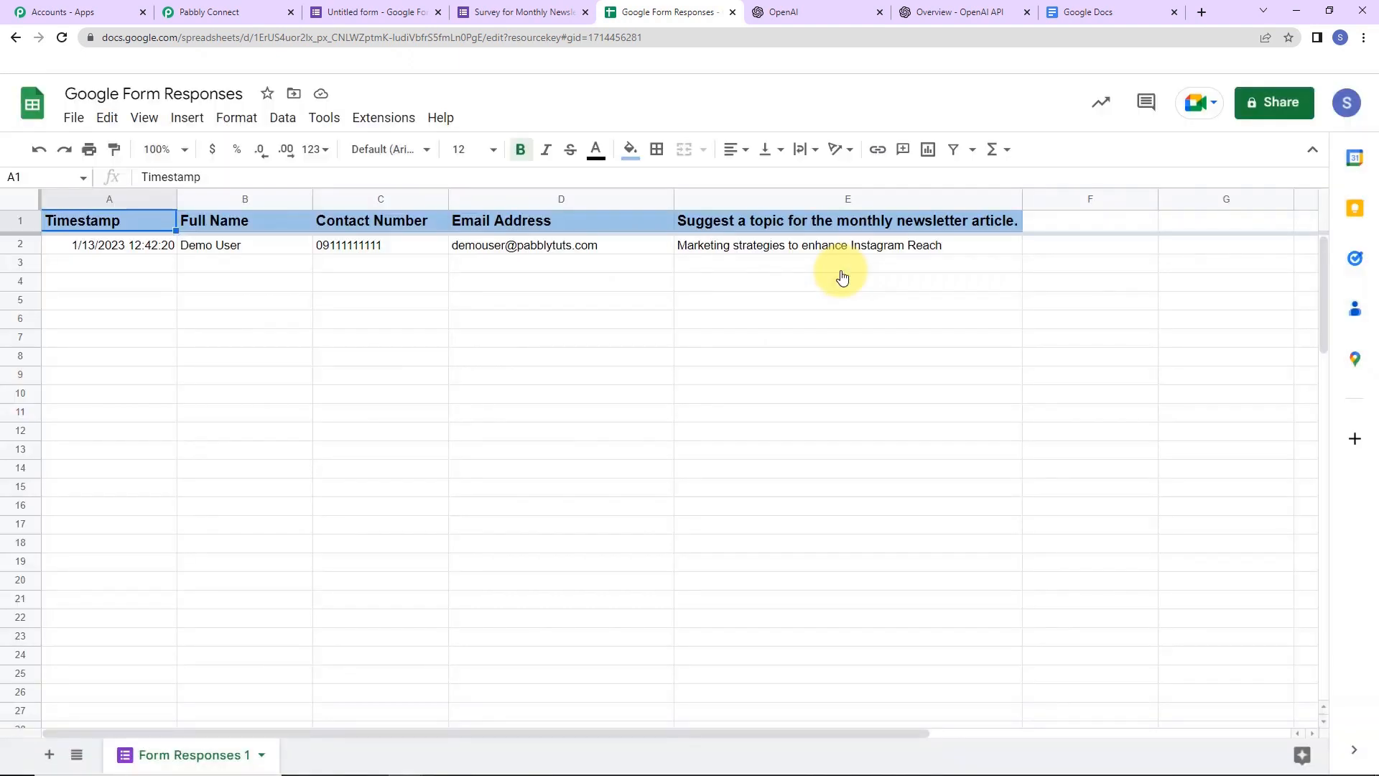
- Enable Send On Event in Pabbly Connect Webhooks and confirm it is checked
click(396, 123)
mouse_move(397, 302)
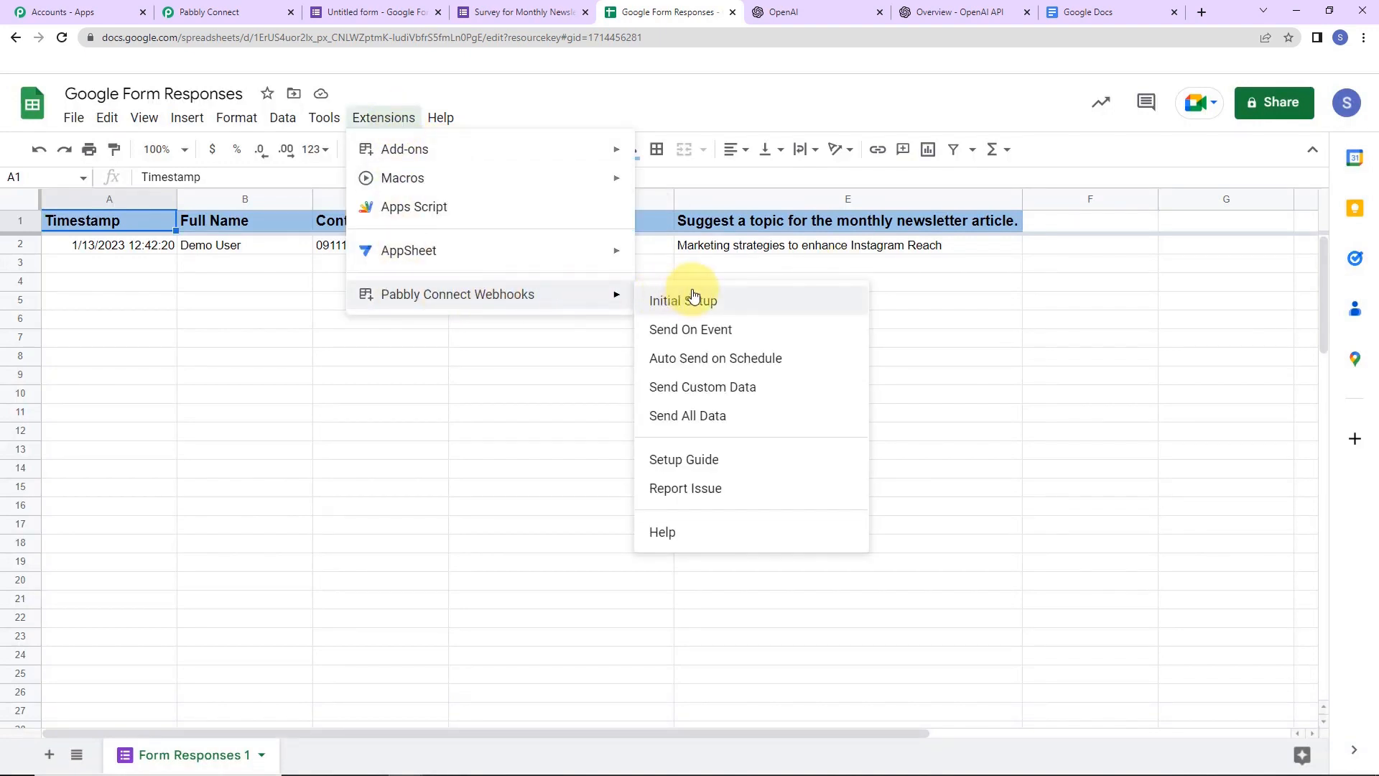
click(728, 336)
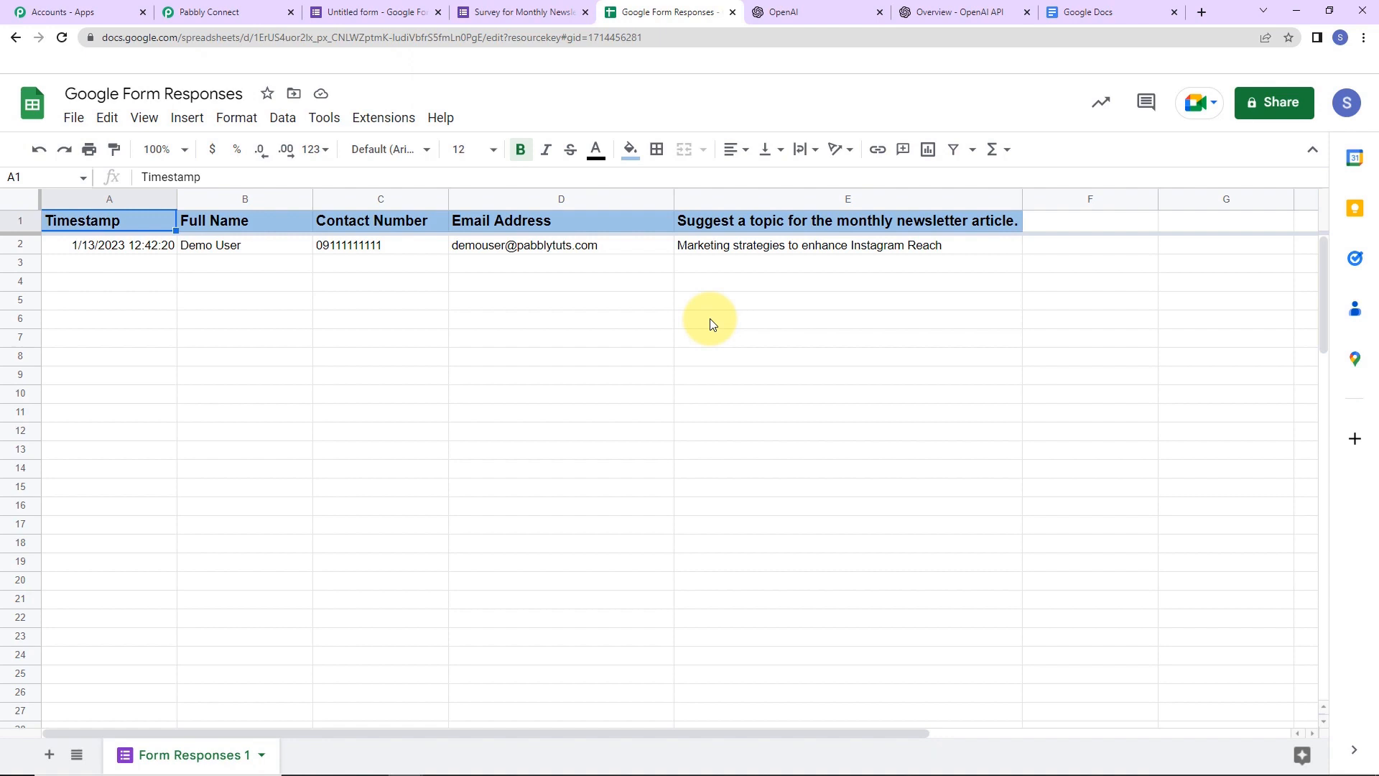
click(391, 120)
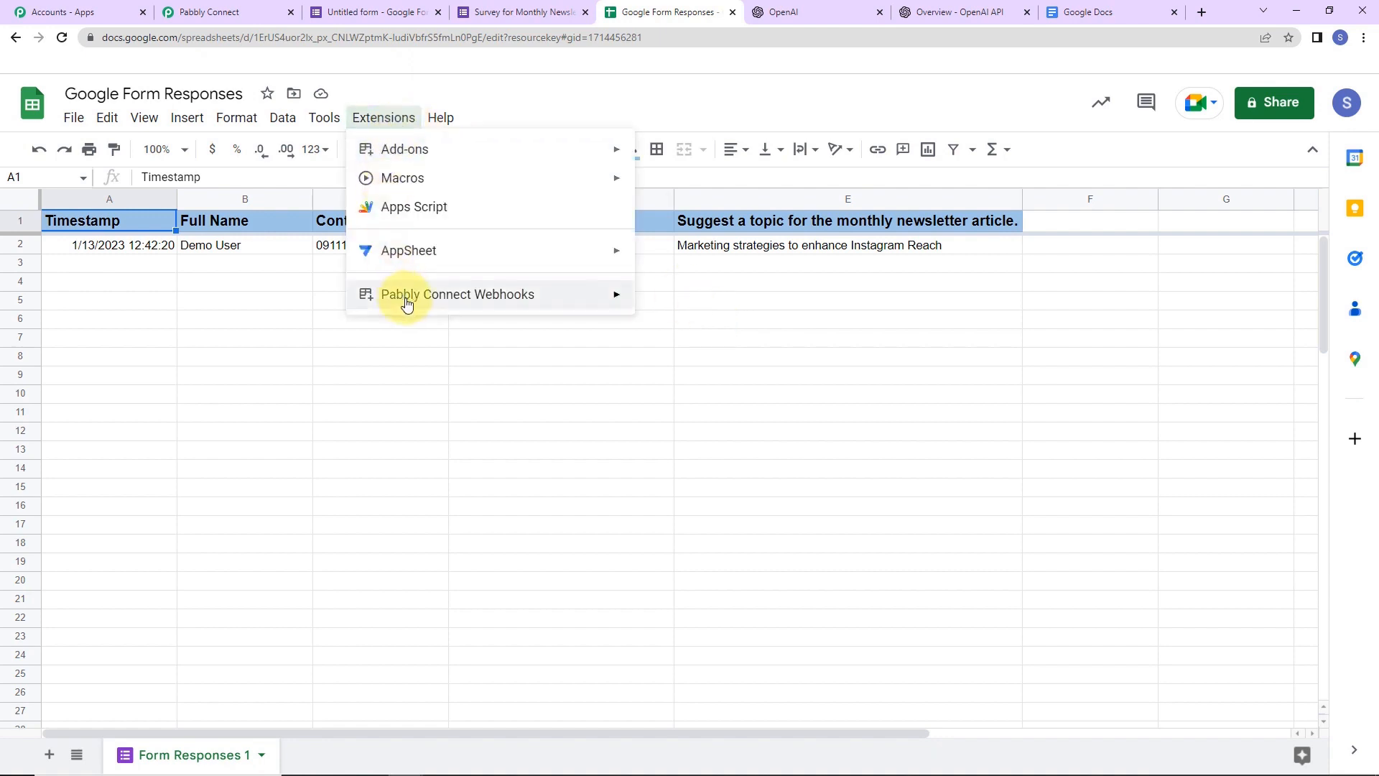
mouse_move(402, 294)
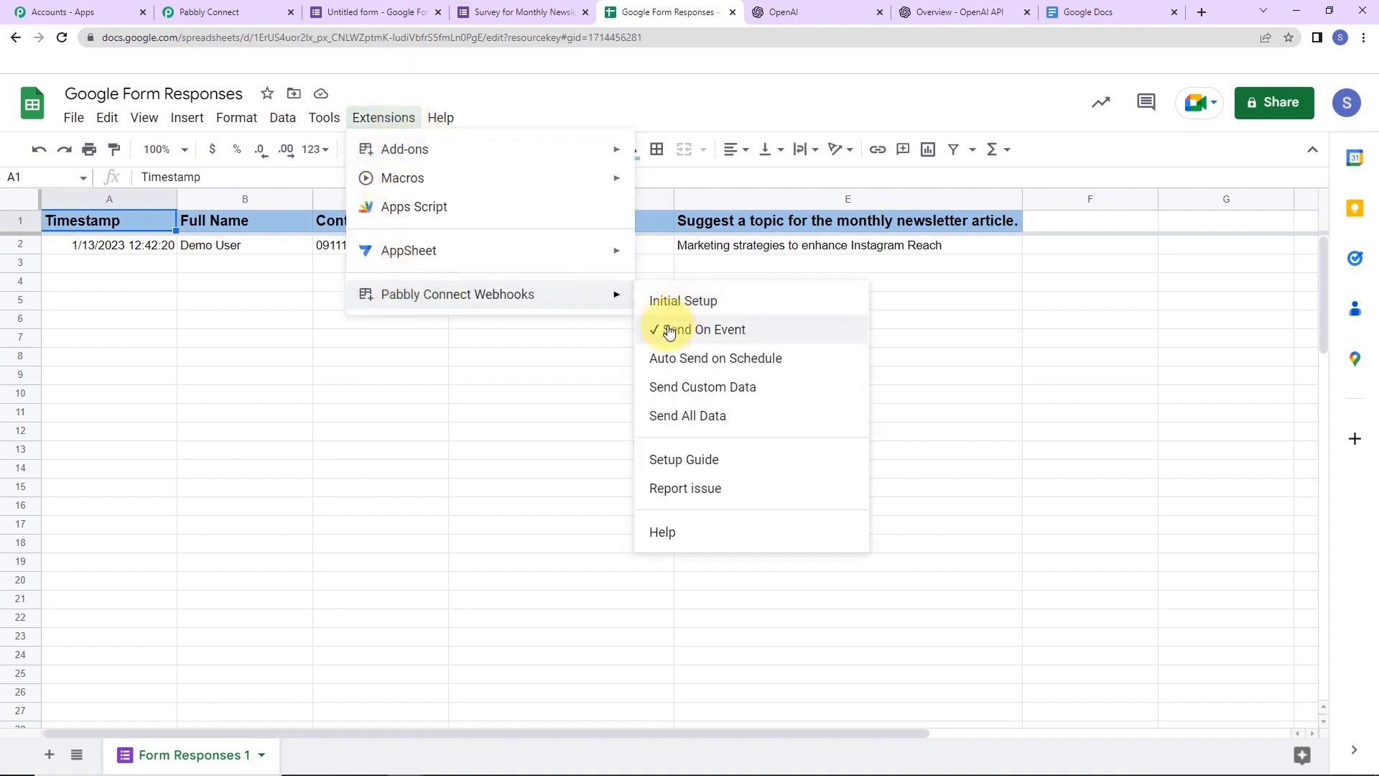
click(612, 401)
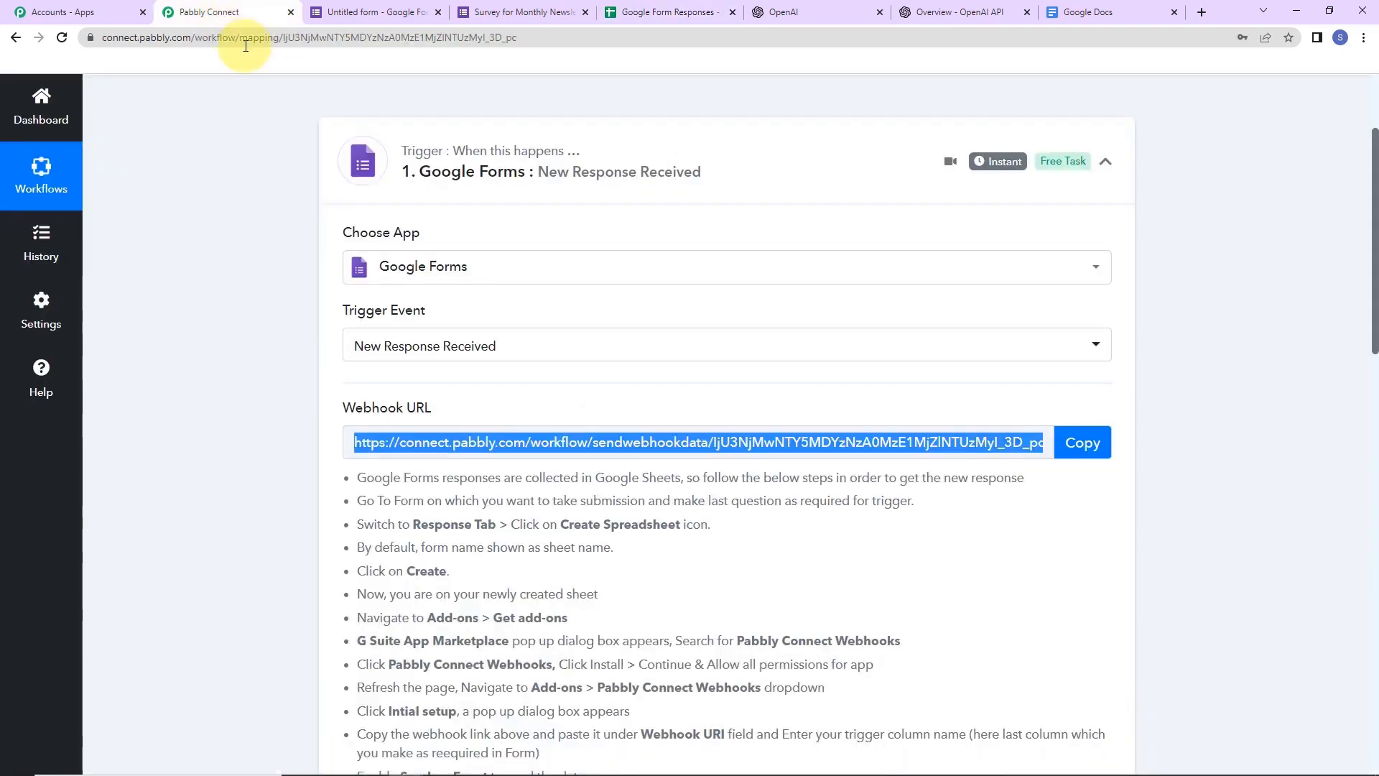
- Back in the workflow, scroll through the received form response (Instagram Reach topic) to the action step
click(229, 11)
drag(1373, 210, 1373, 468)
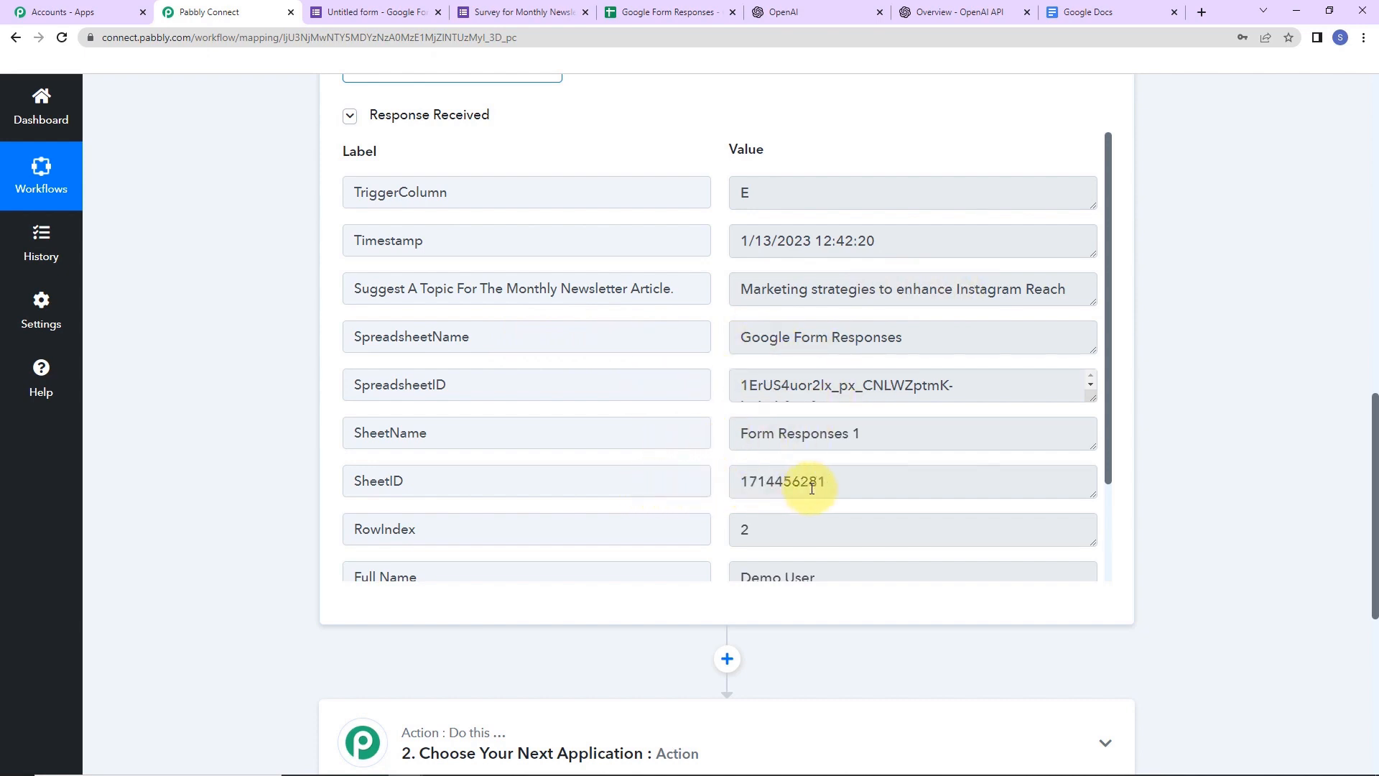
scroll(841, 461, down, 2)
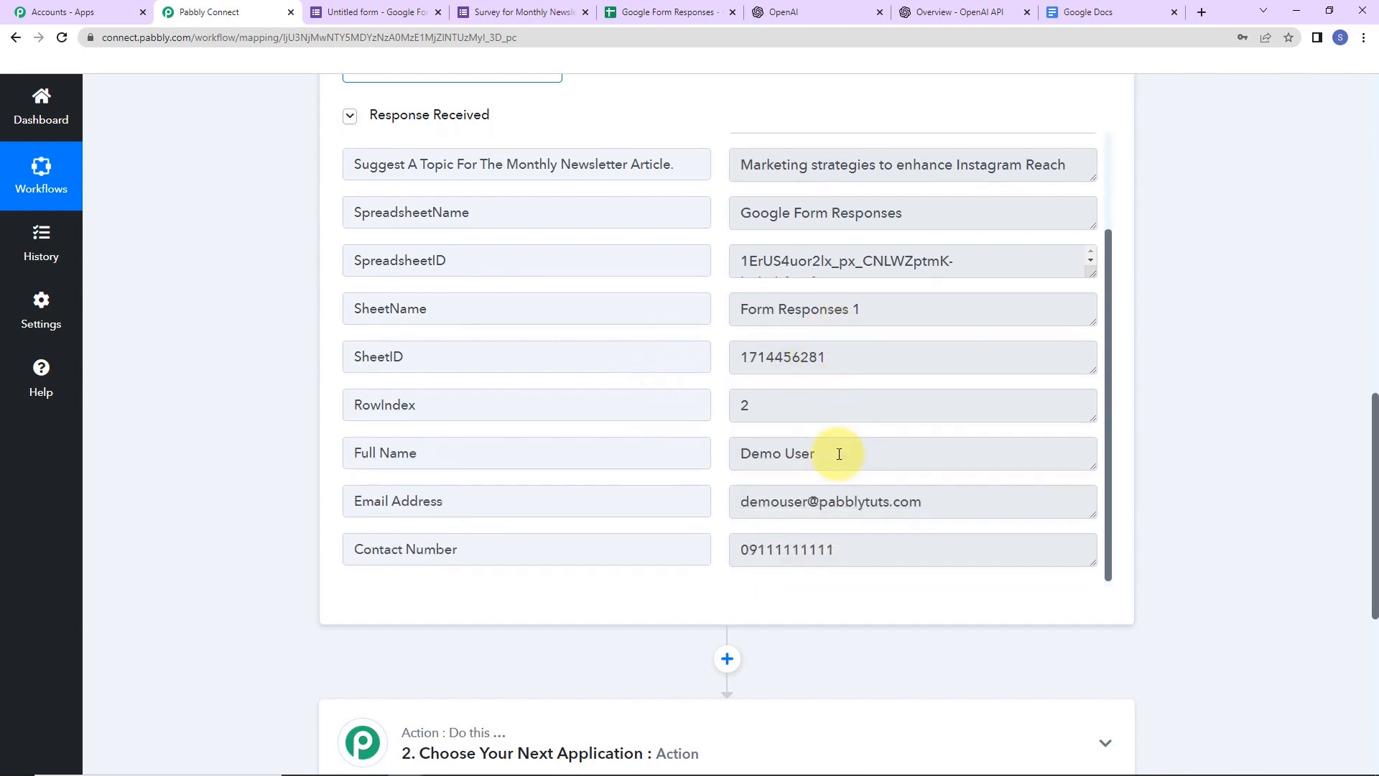
scroll(839, 449, down, 6)
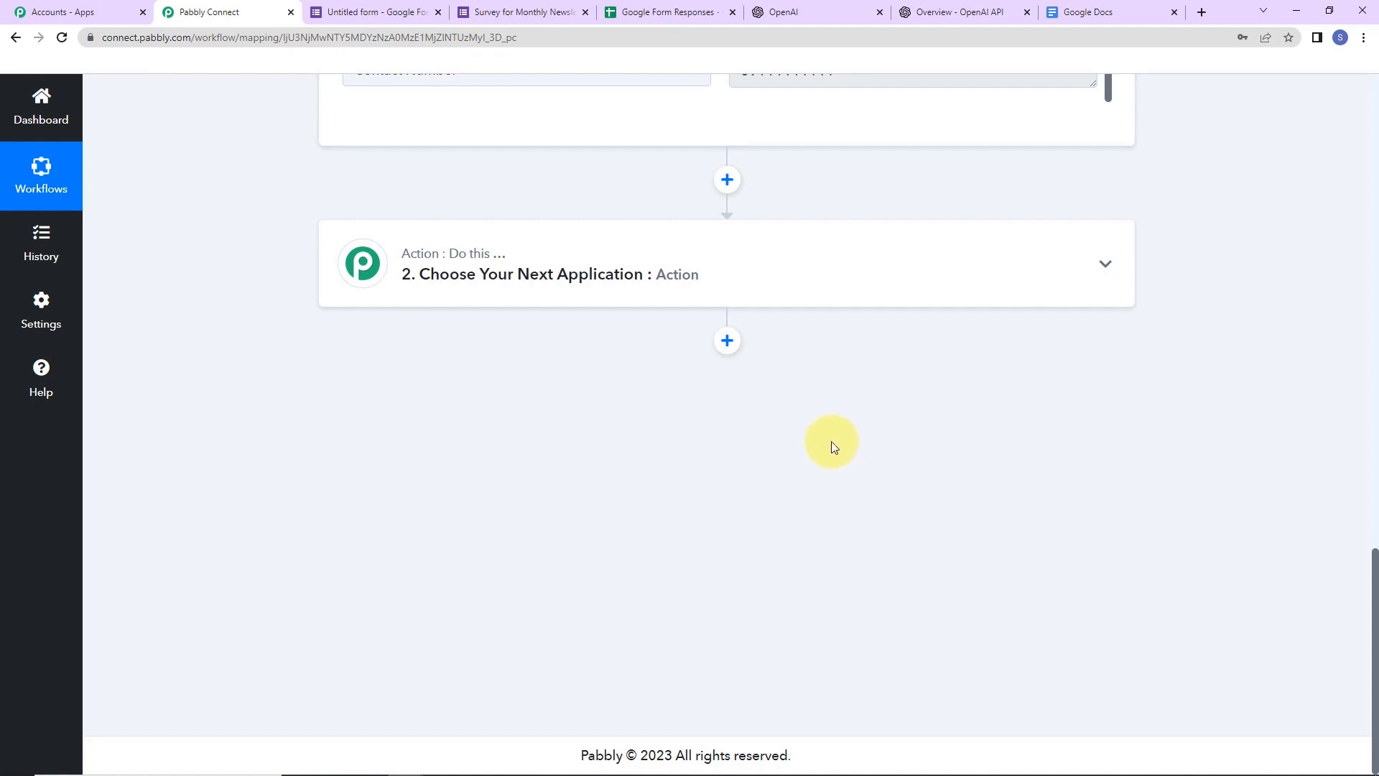
- Set the next action to OpenAI with the Generate Content event and start connecting an account
click(483, 274)
click(455, 373)
text(open)
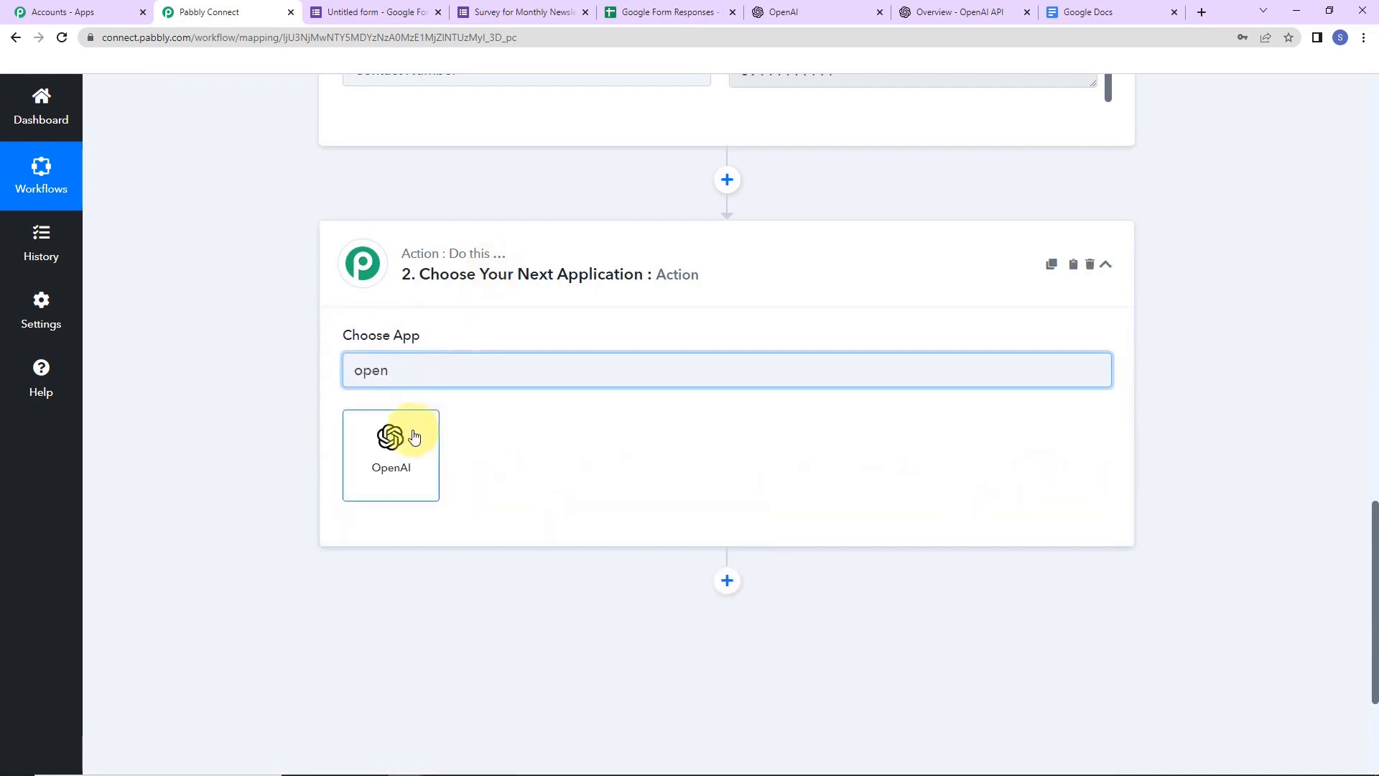
click(415, 436)
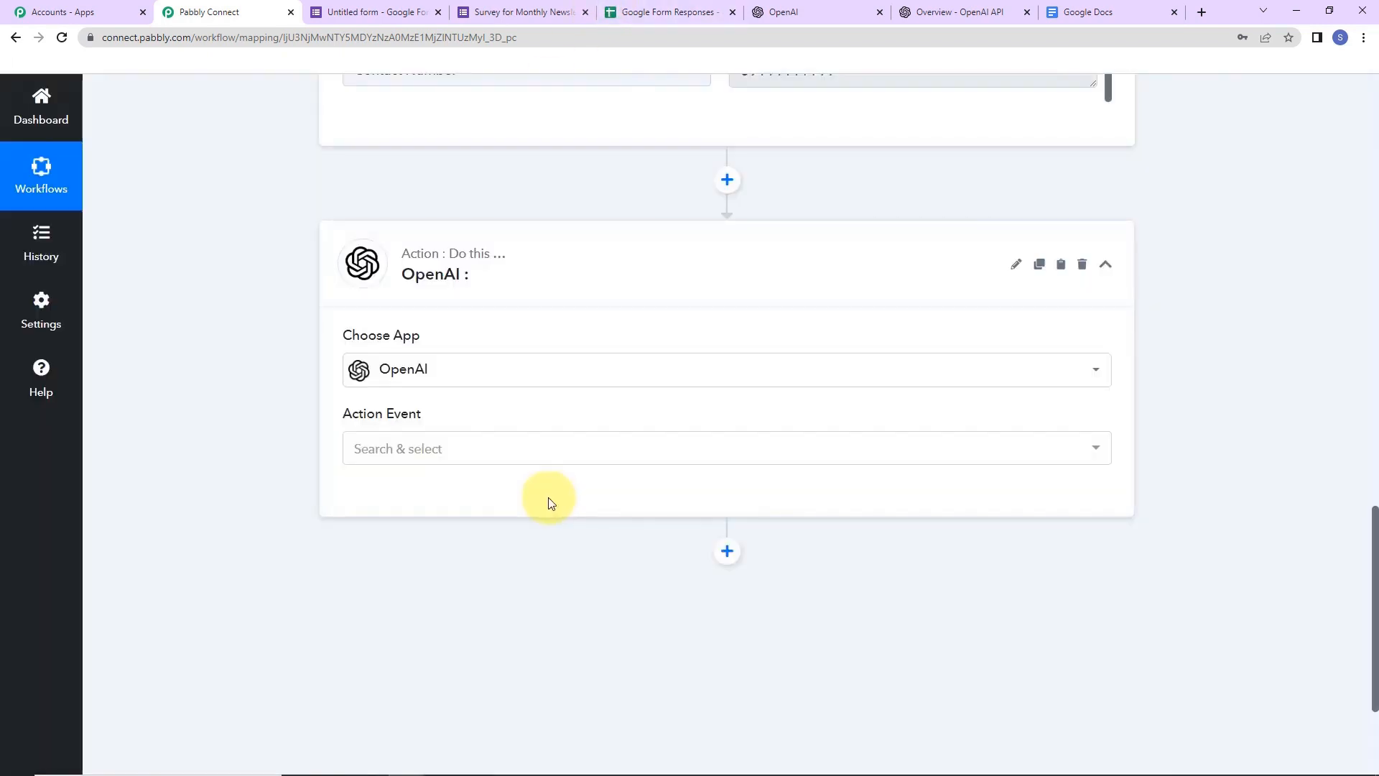
click(415, 447)
click(404, 544)
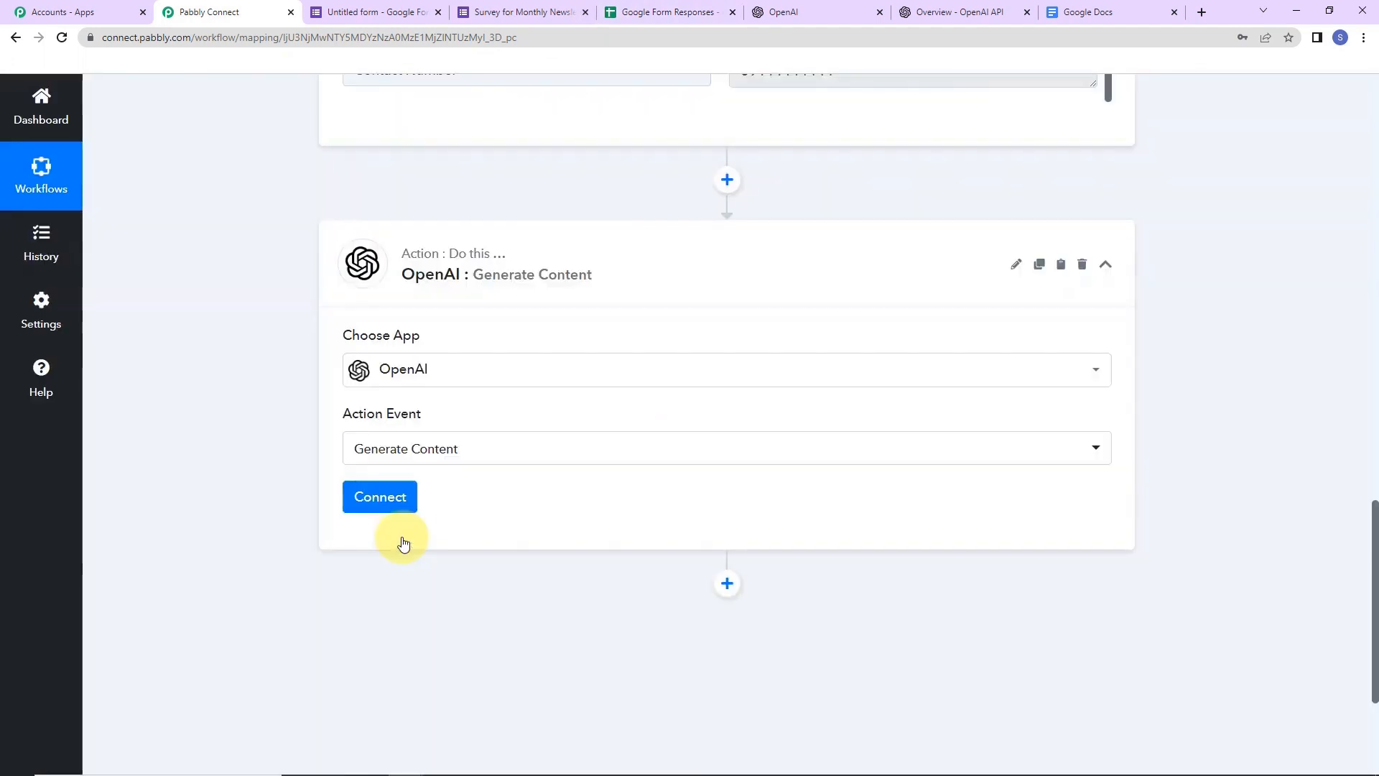
click(377, 498)
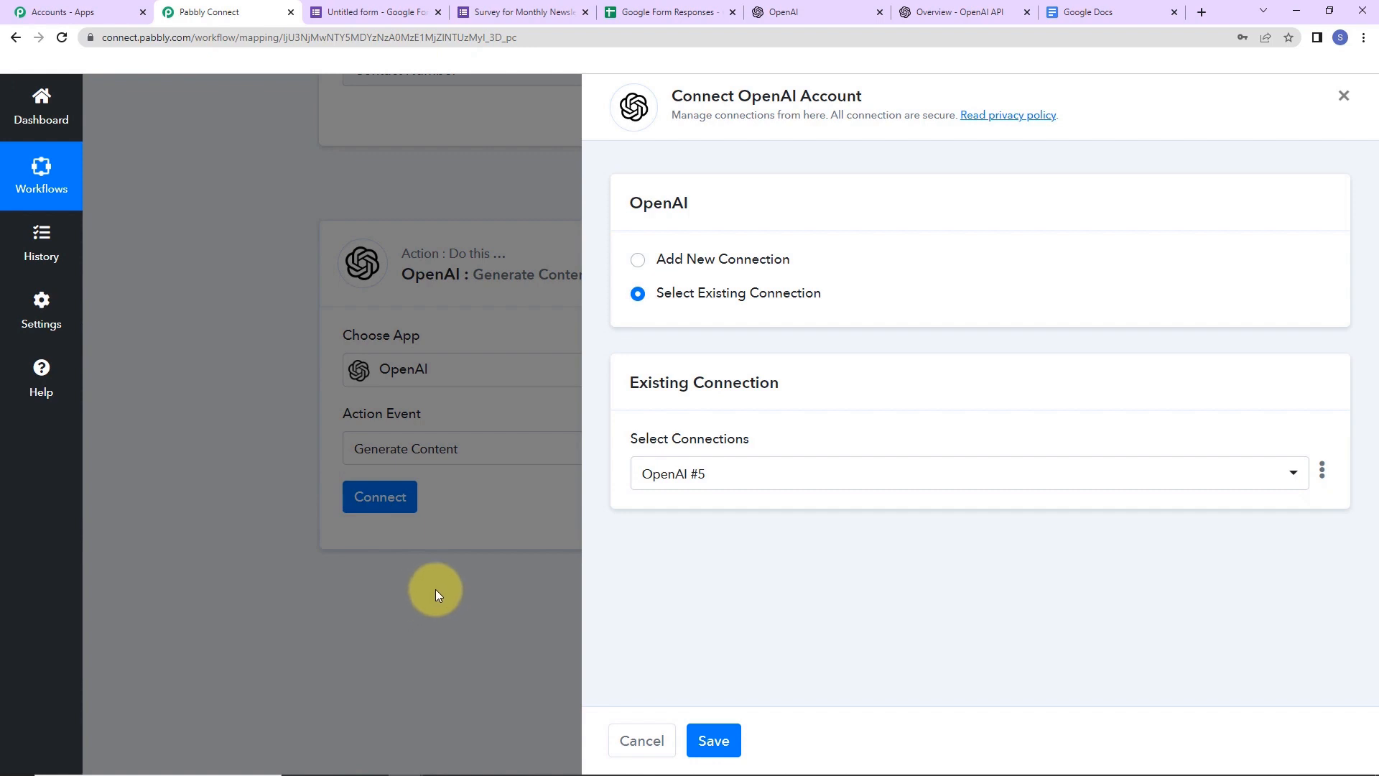
- Choose to add a new OpenAI connection, then generate and copy a new secret API key
drag(738, 95, 942, 101)
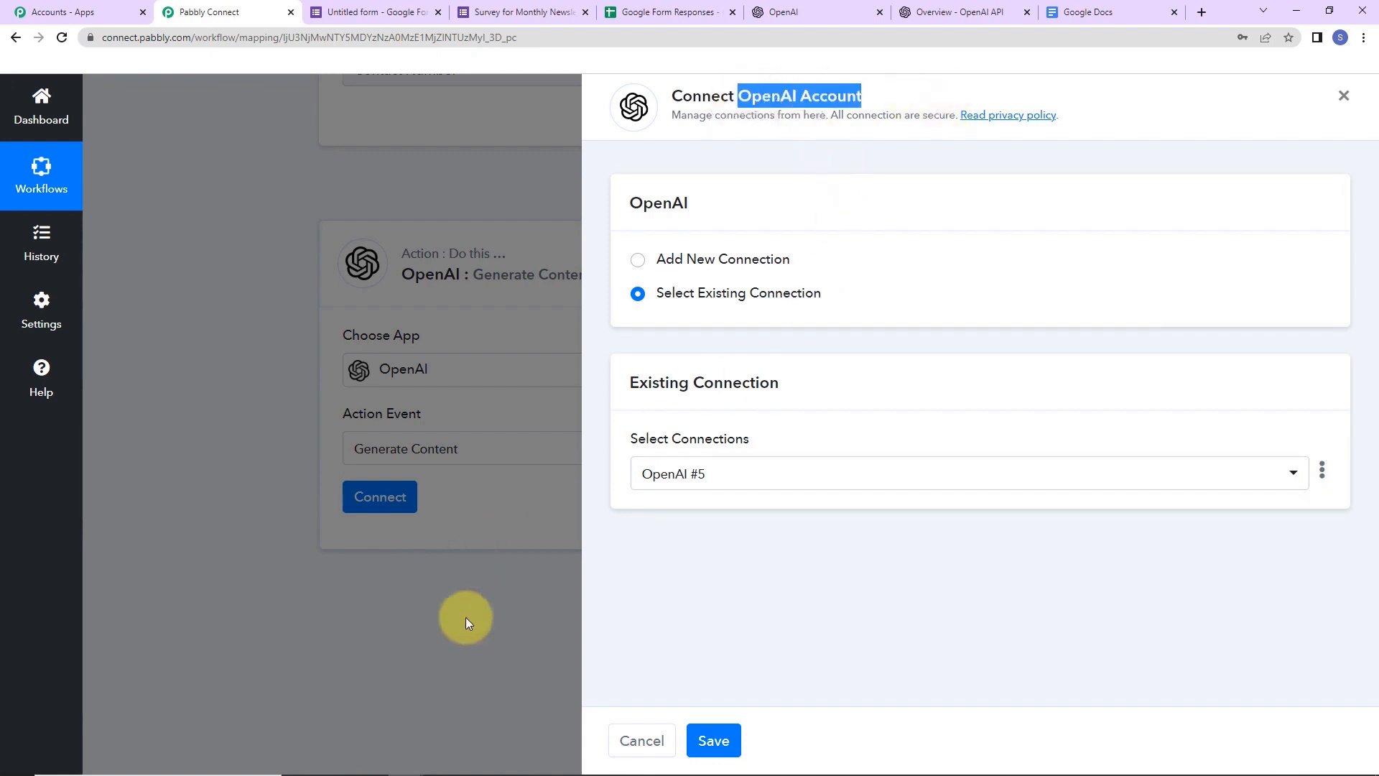
click(638, 260)
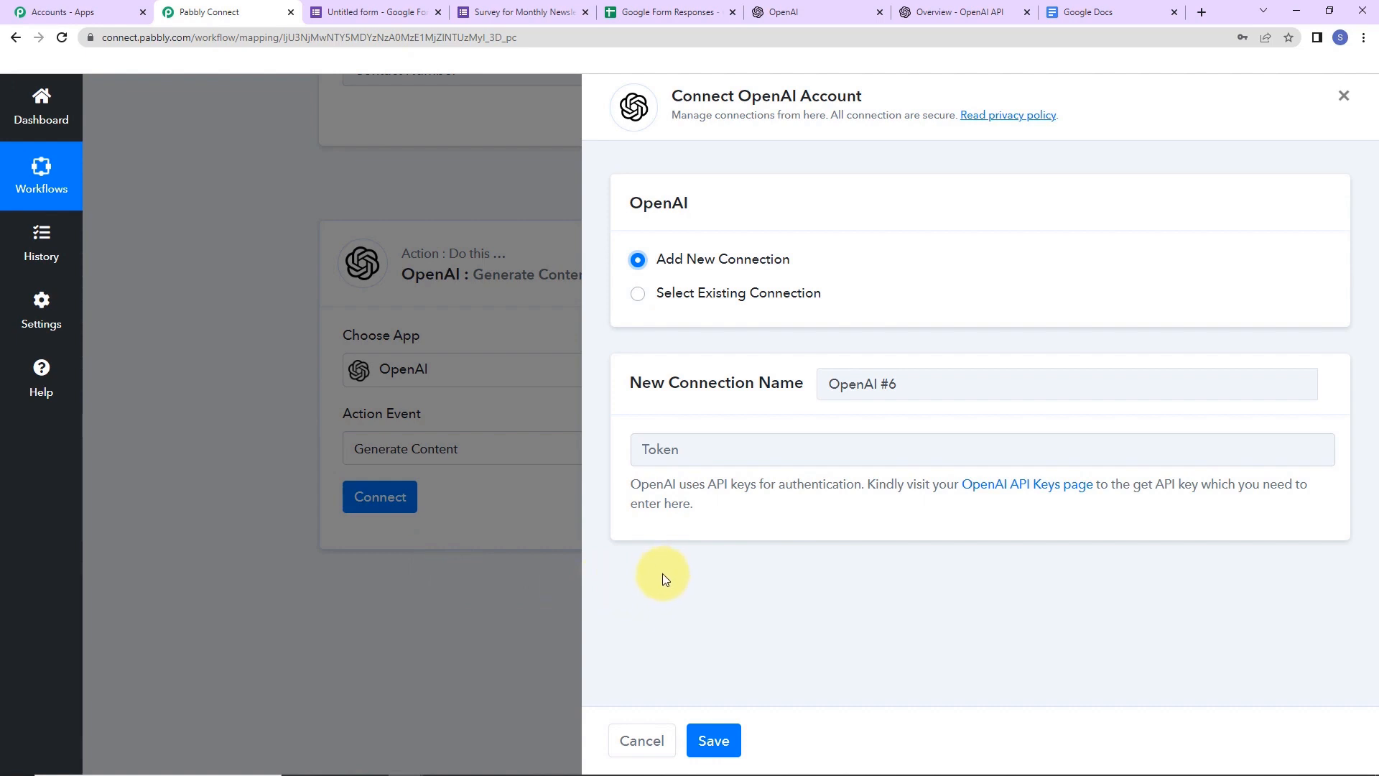
click(1037, 485)
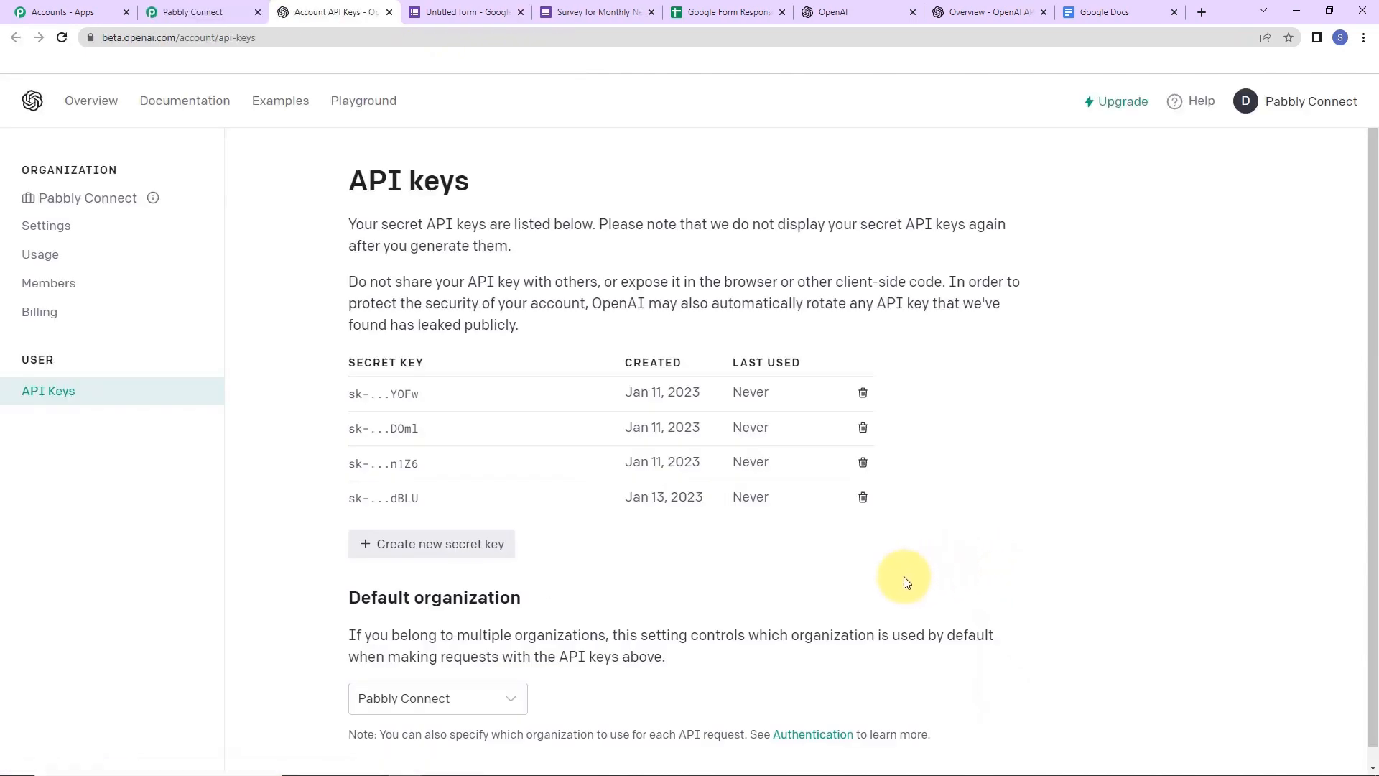
click(462, 546)
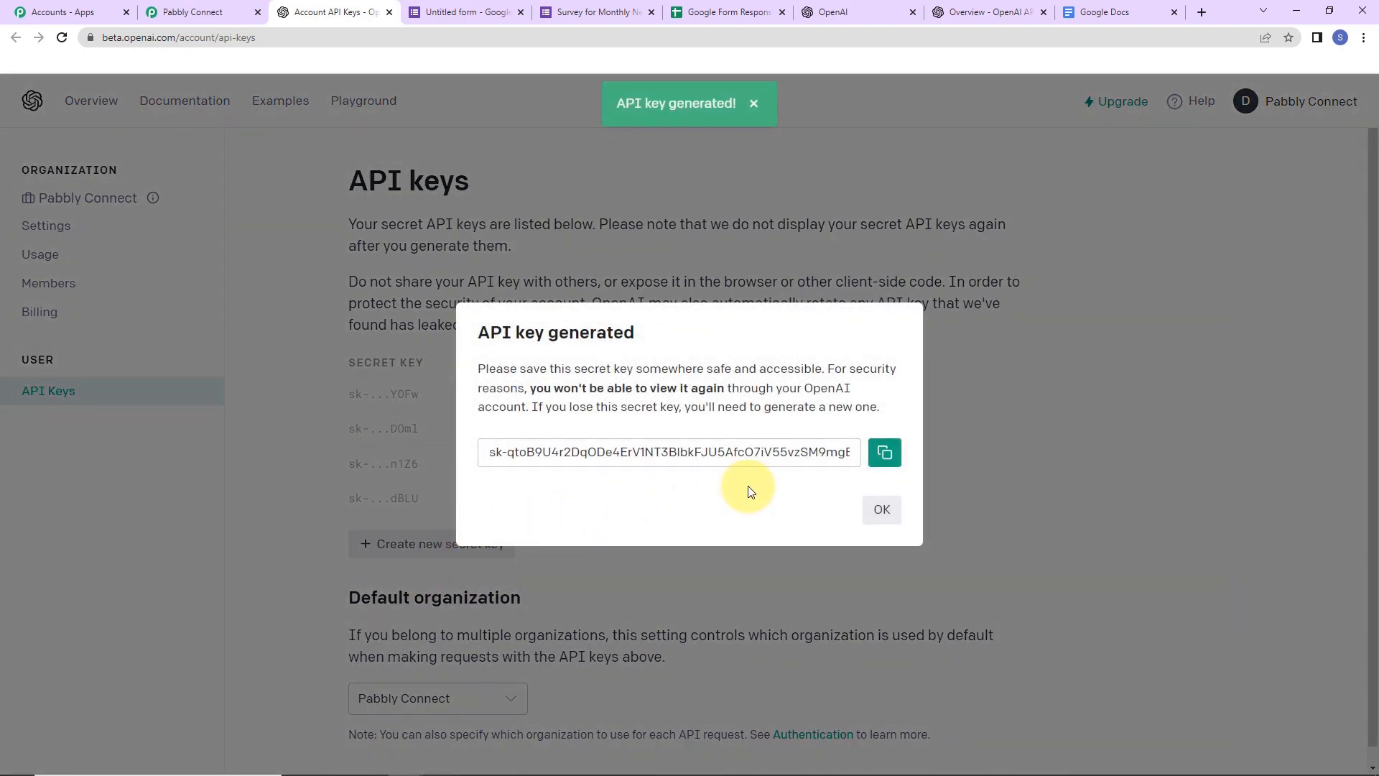
click(884, 452)
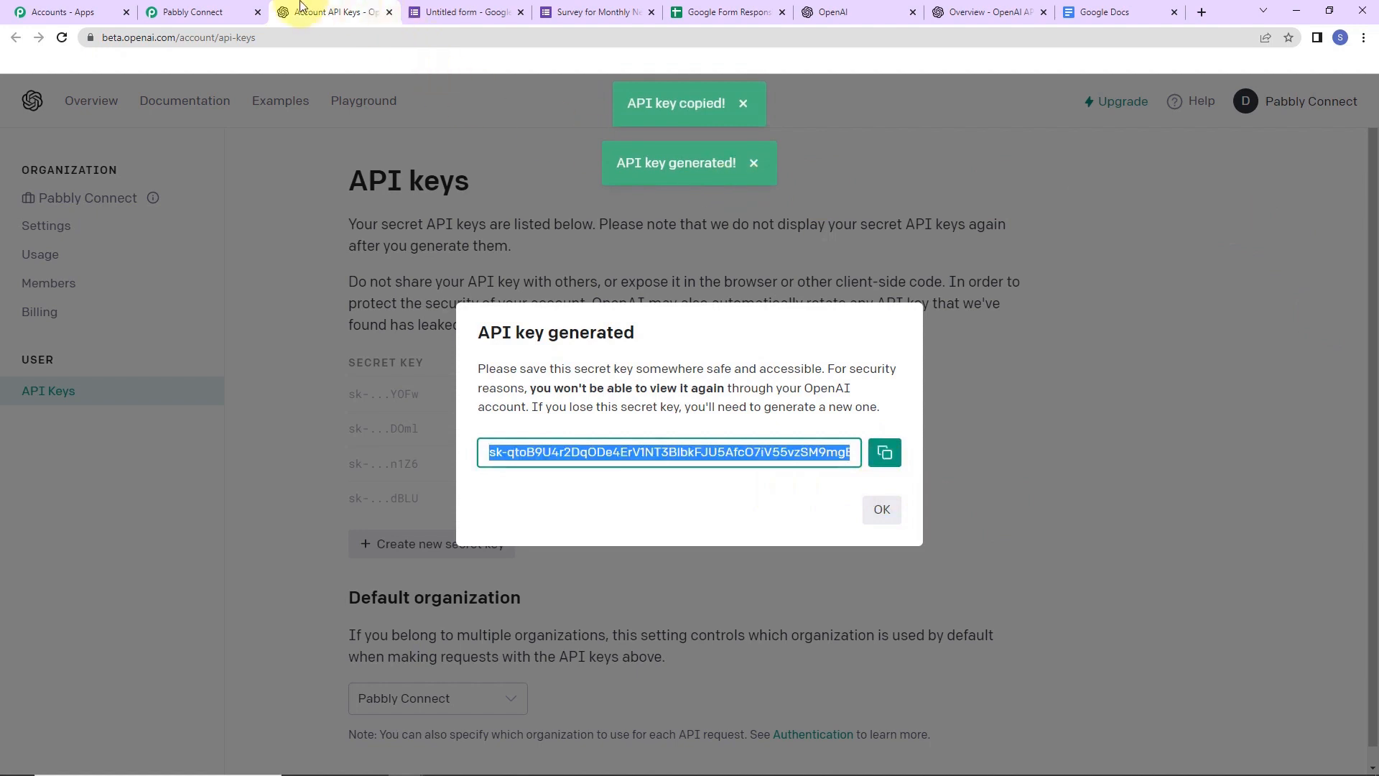
- Paste the API key into the Token field and save the OpenAI #6 connection
click(194, 12)
click(896, 459)
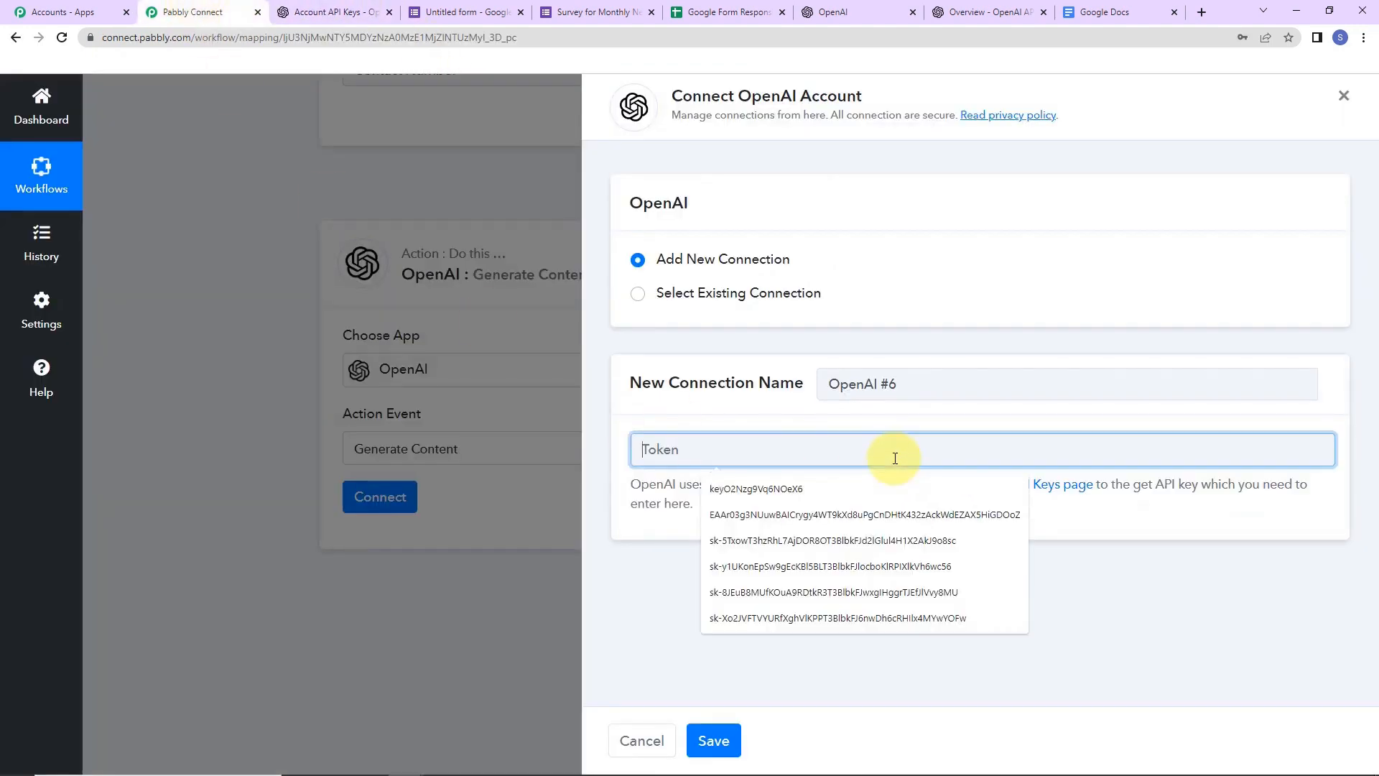
key(ctrl+v)
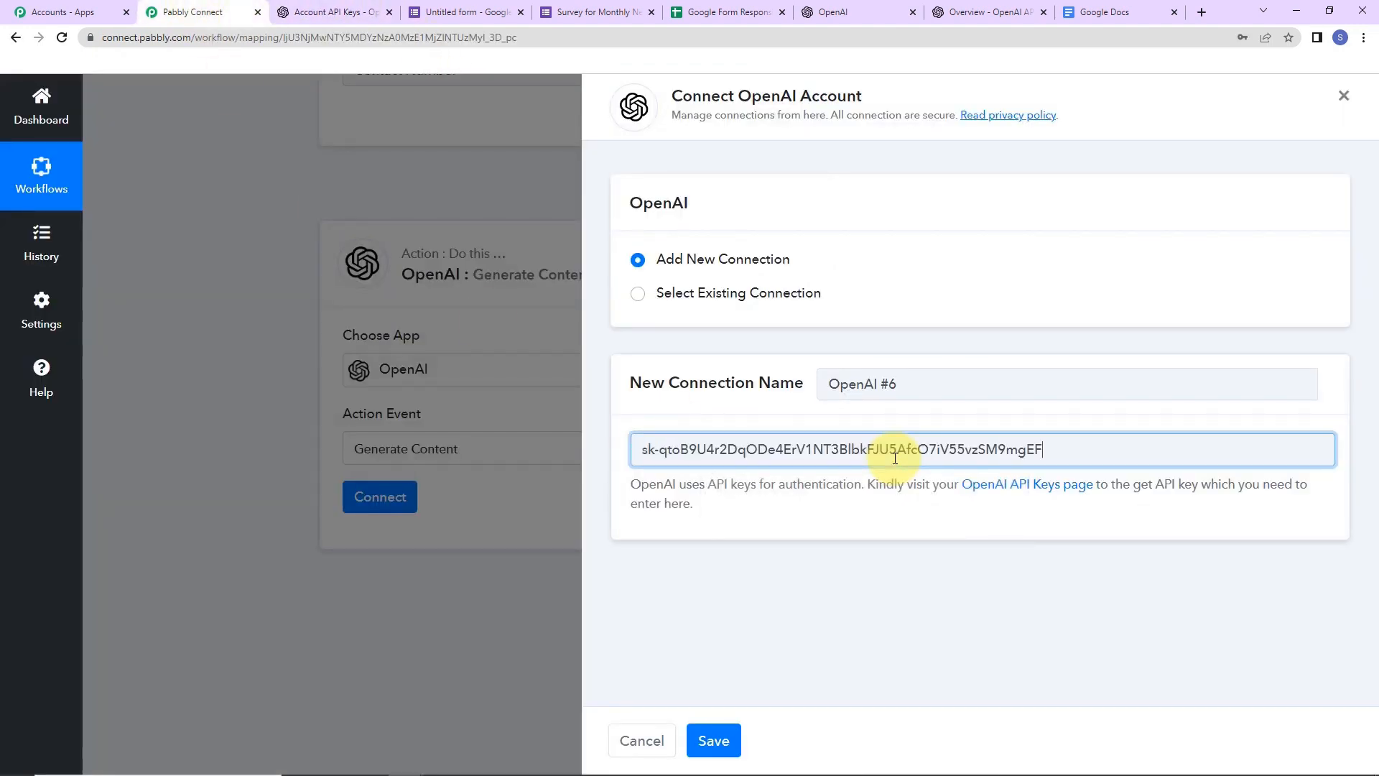
click(713, 740)
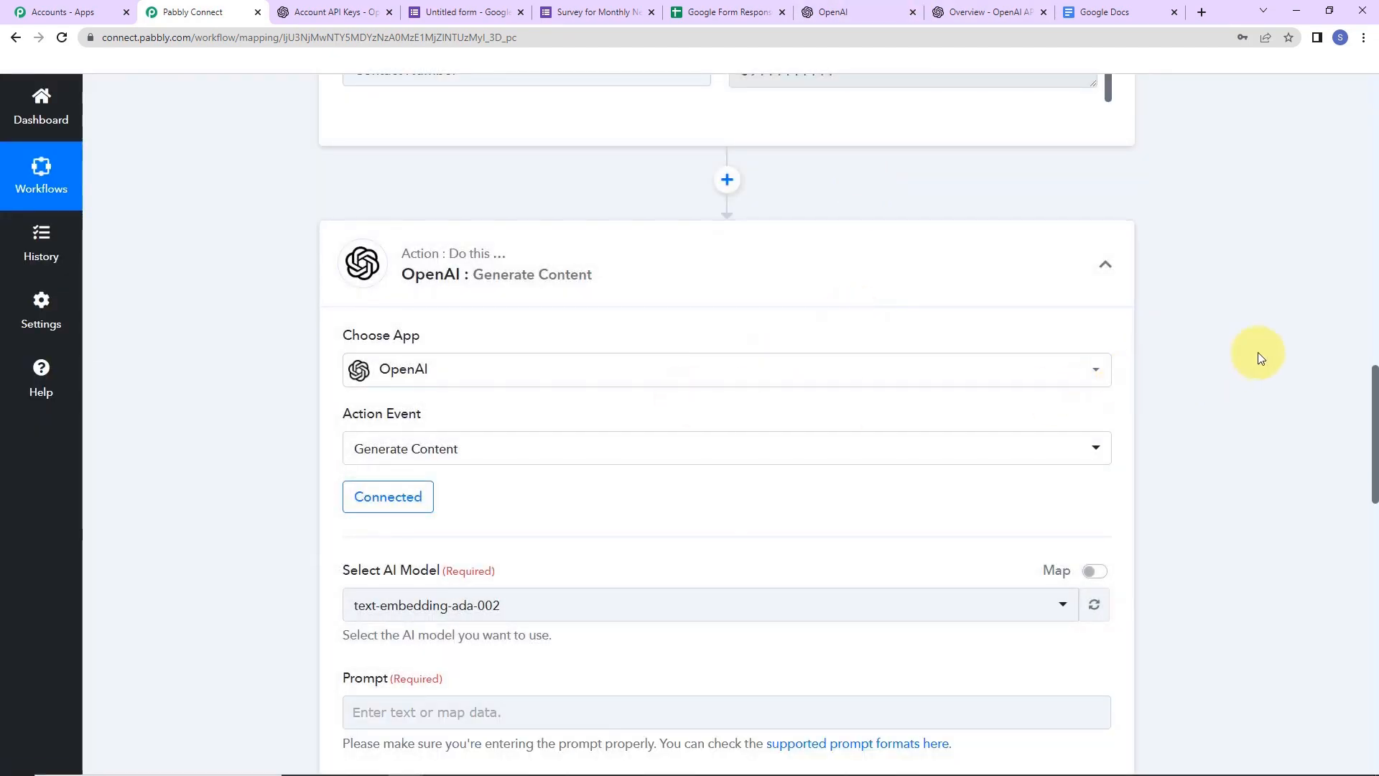
- Log in to the OpenAI API site and open the Playground
scroll(1257, 354, down, 5)
scroll(1257, 352, down, 2)
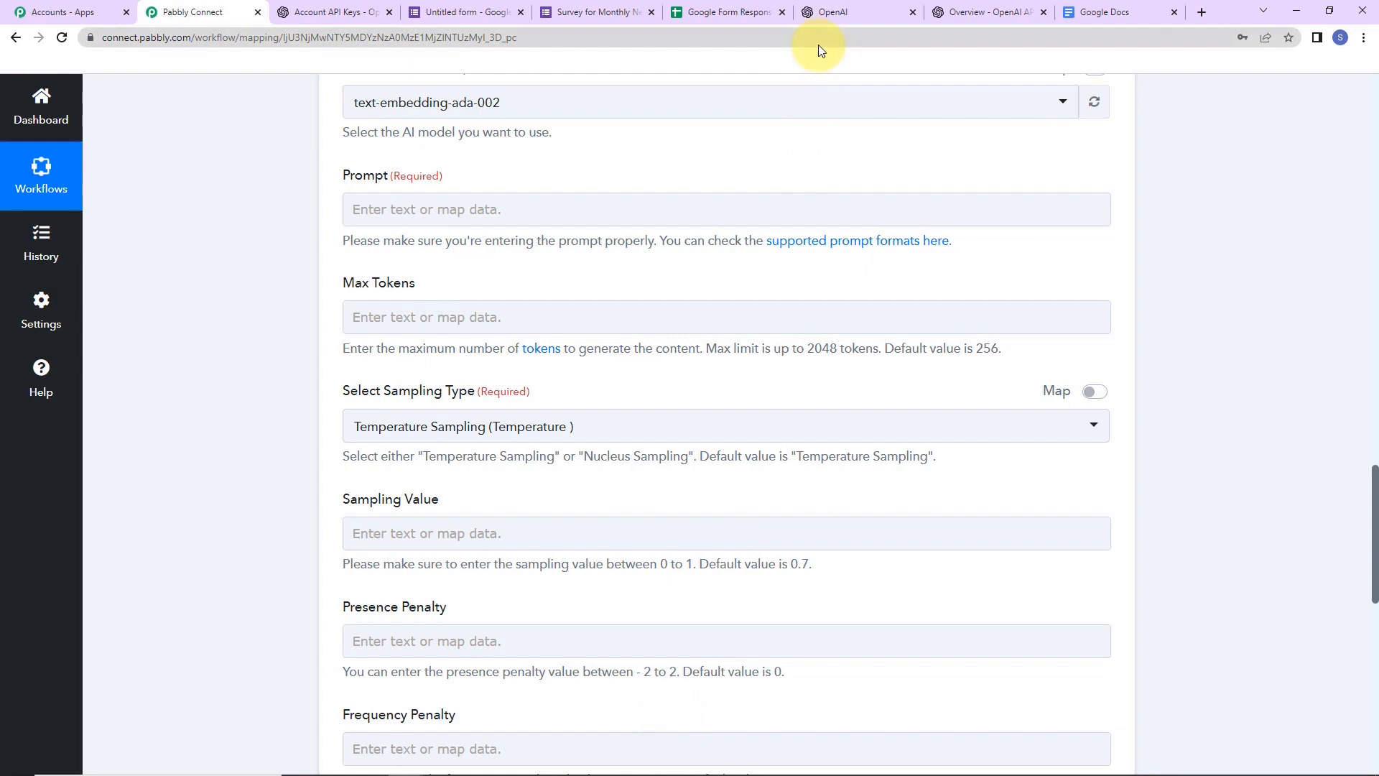
click(844, 16)
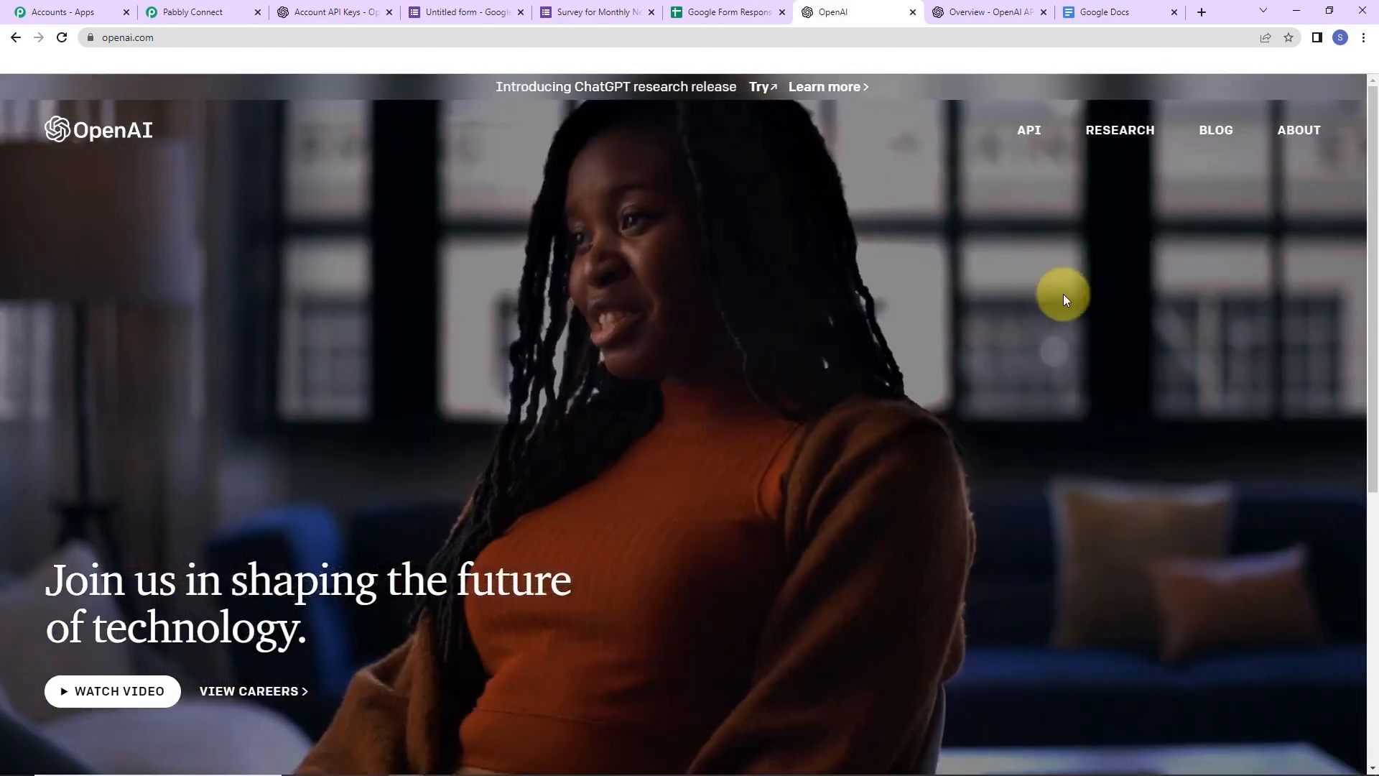
click(1027, 132)
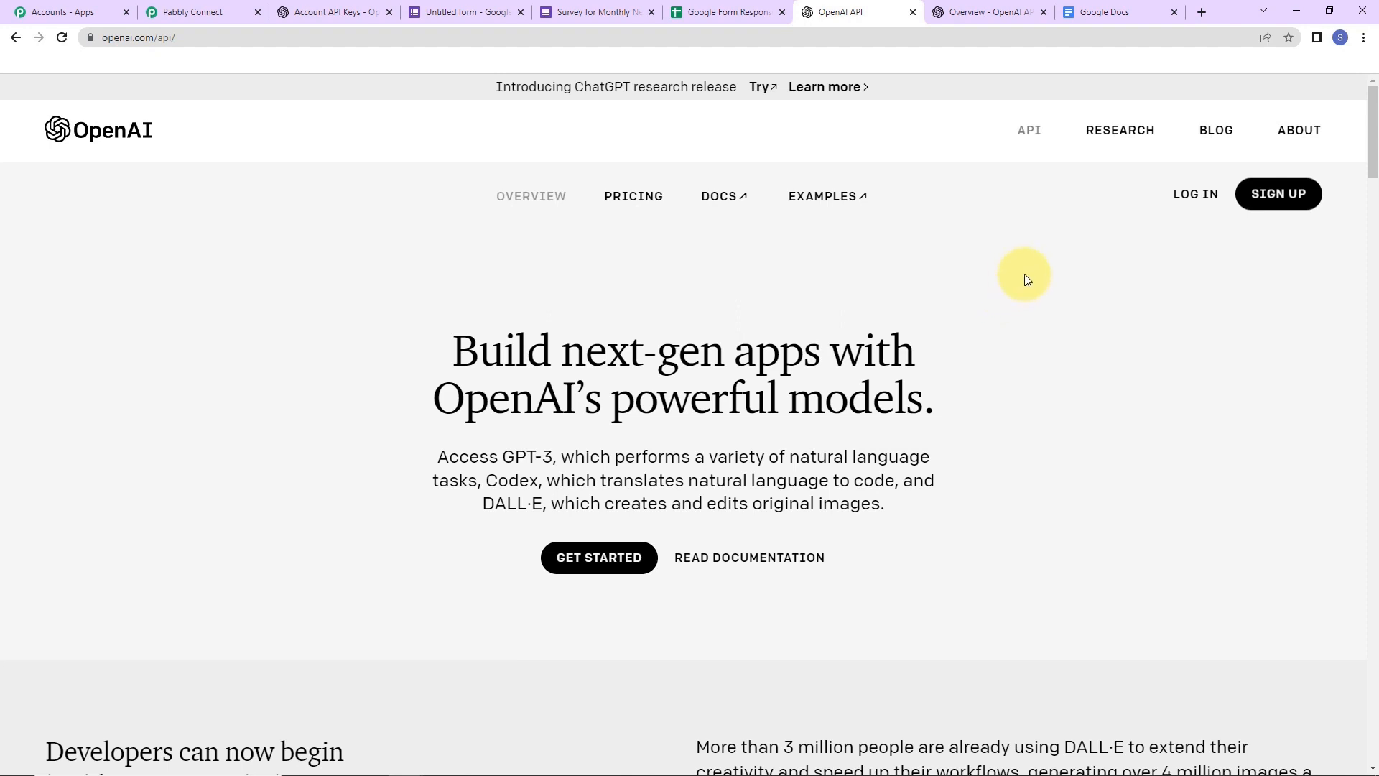
click(1194, 199)
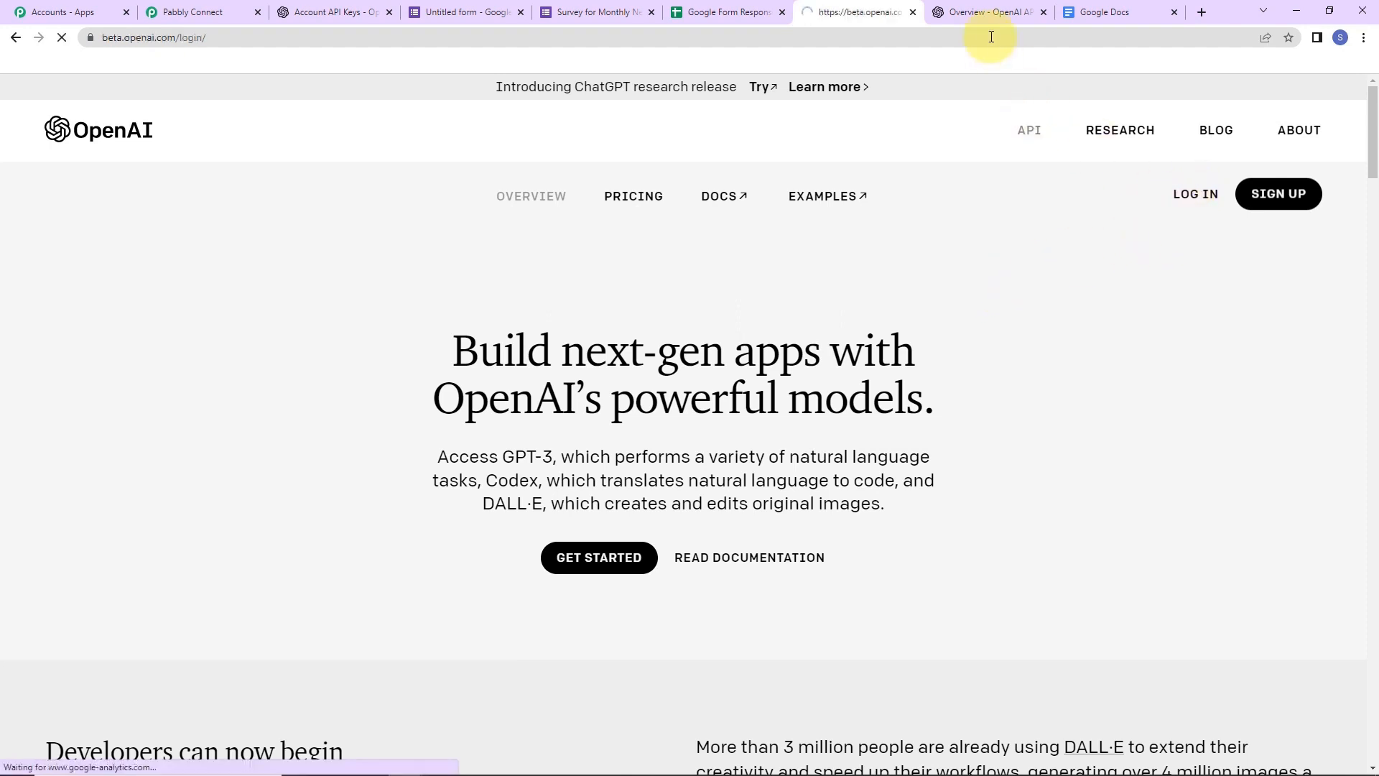
click(985, 14)
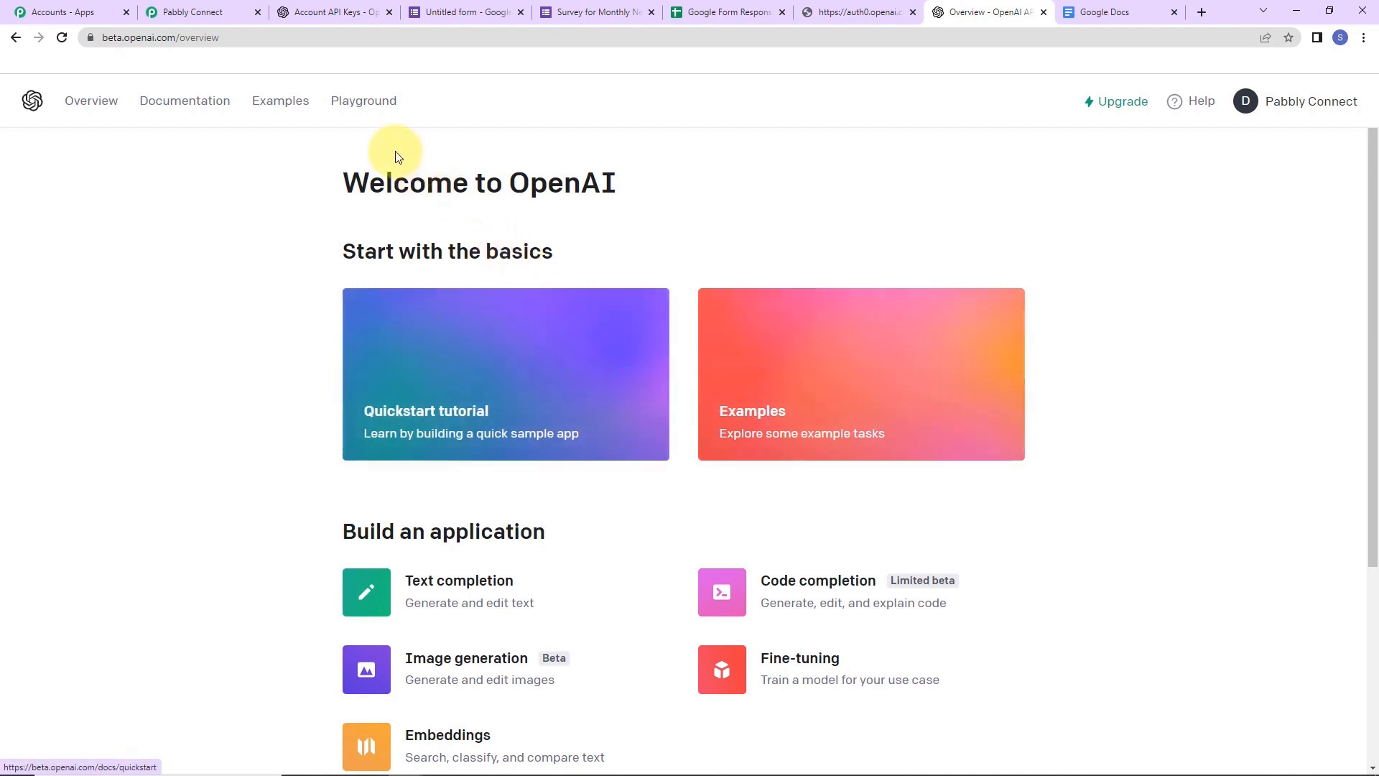
click(363, 100)
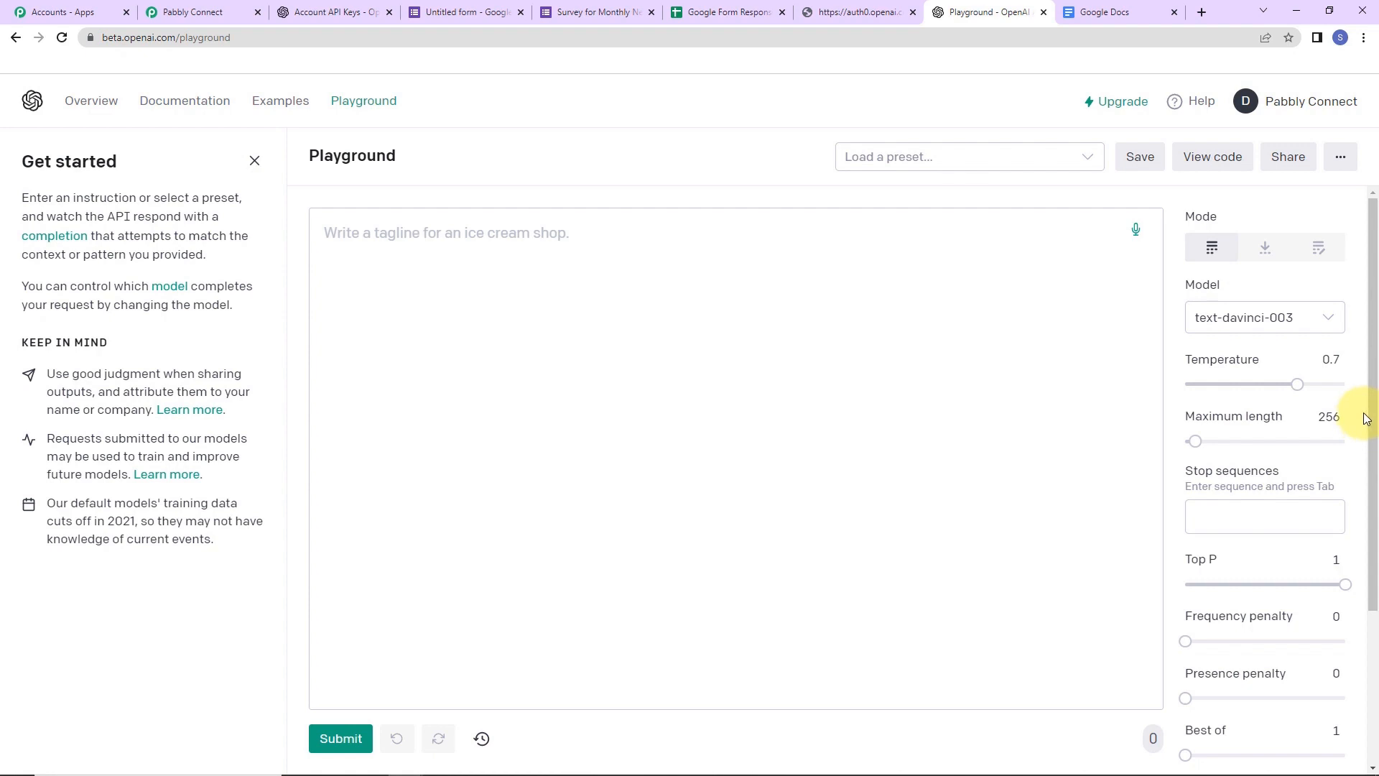
- Submit the prompt 'Write a story on a flower.' and get a story about Daisy
click(656, 232)
text(Write )
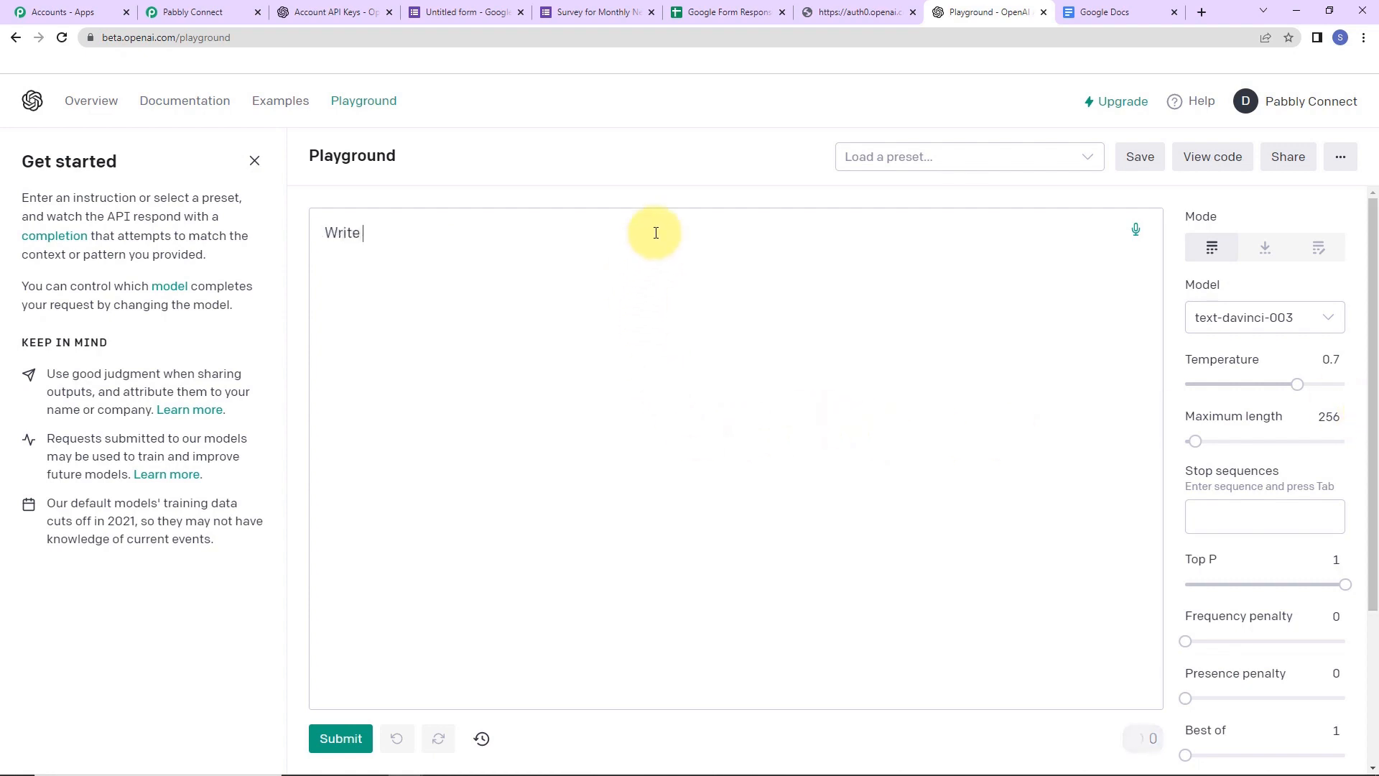
text(a)
key(BackSpace)
key(BackSpace)
text(a story on  a flower.)
click(340, 744)
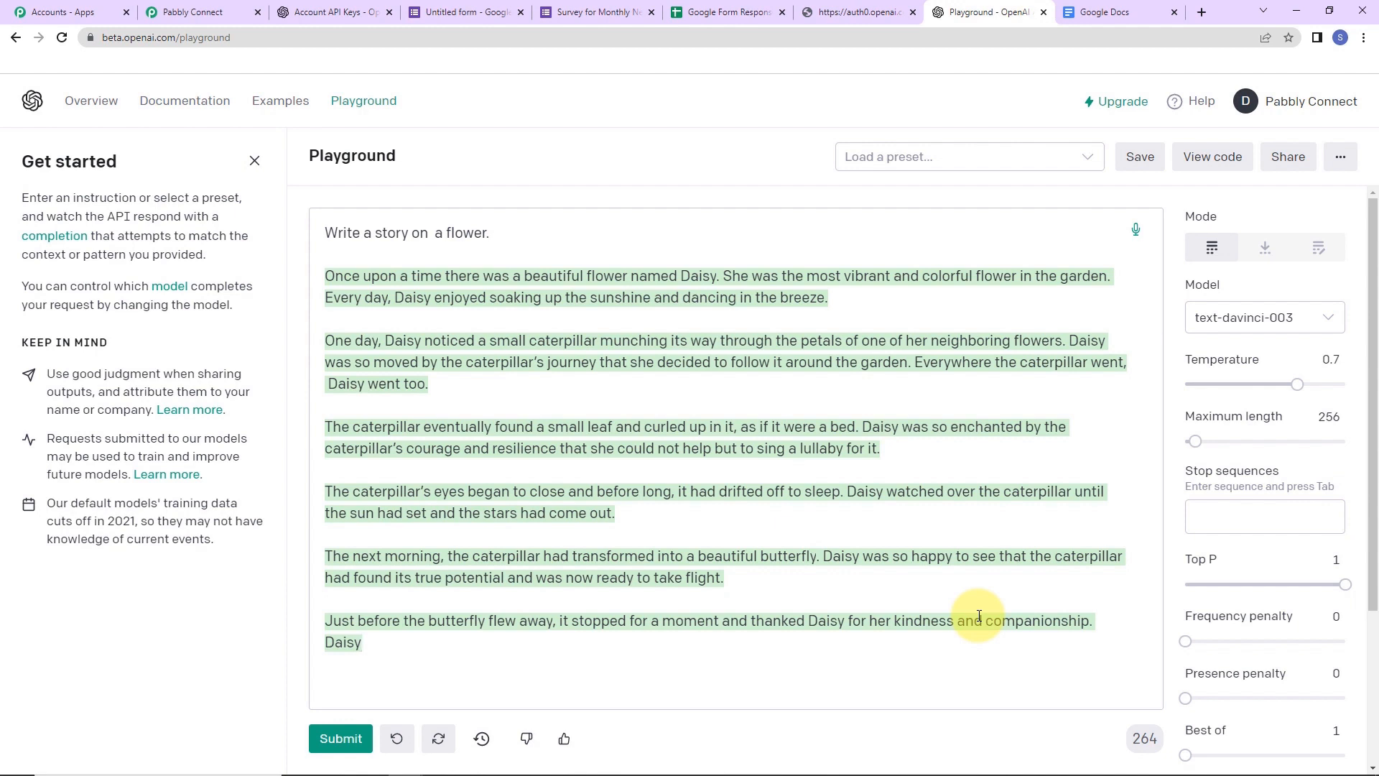
mouse_move(1201, 214)
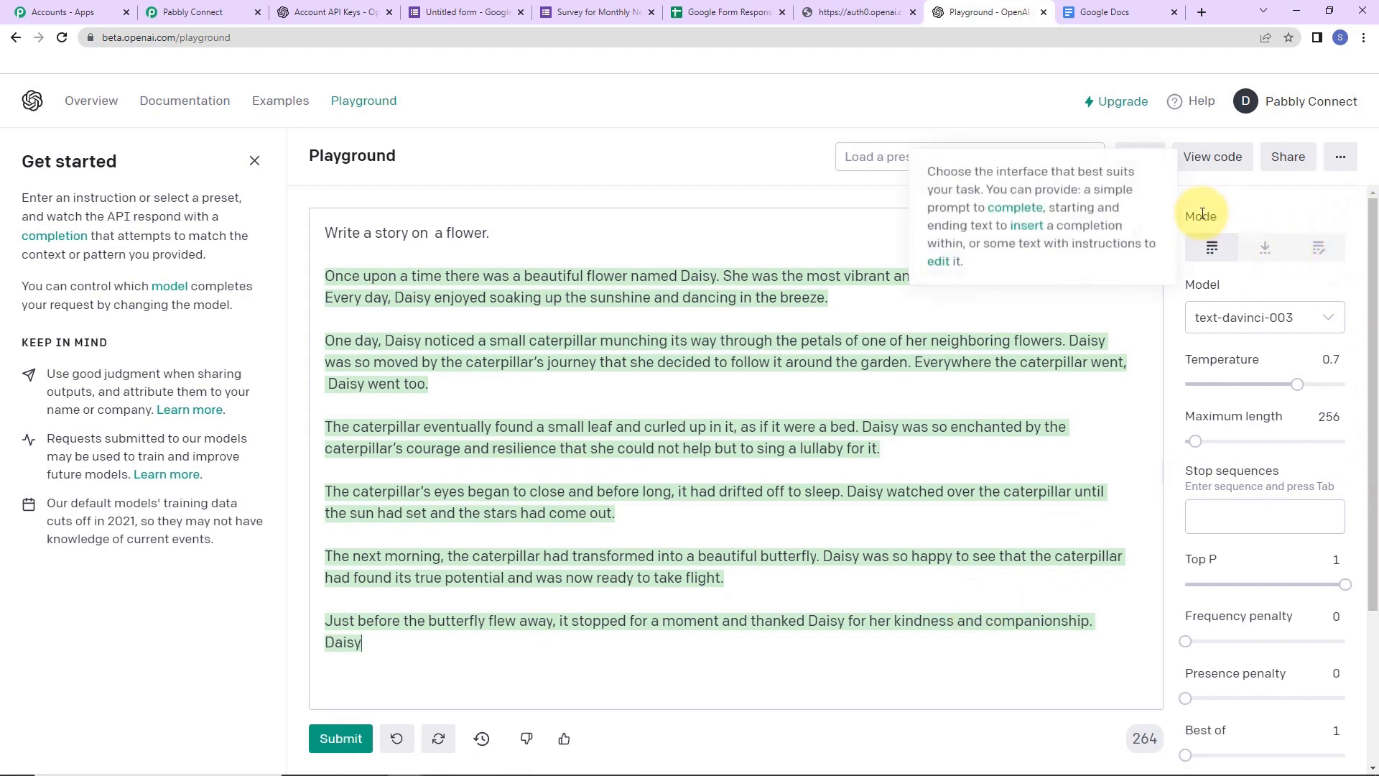
click(1325, 322)
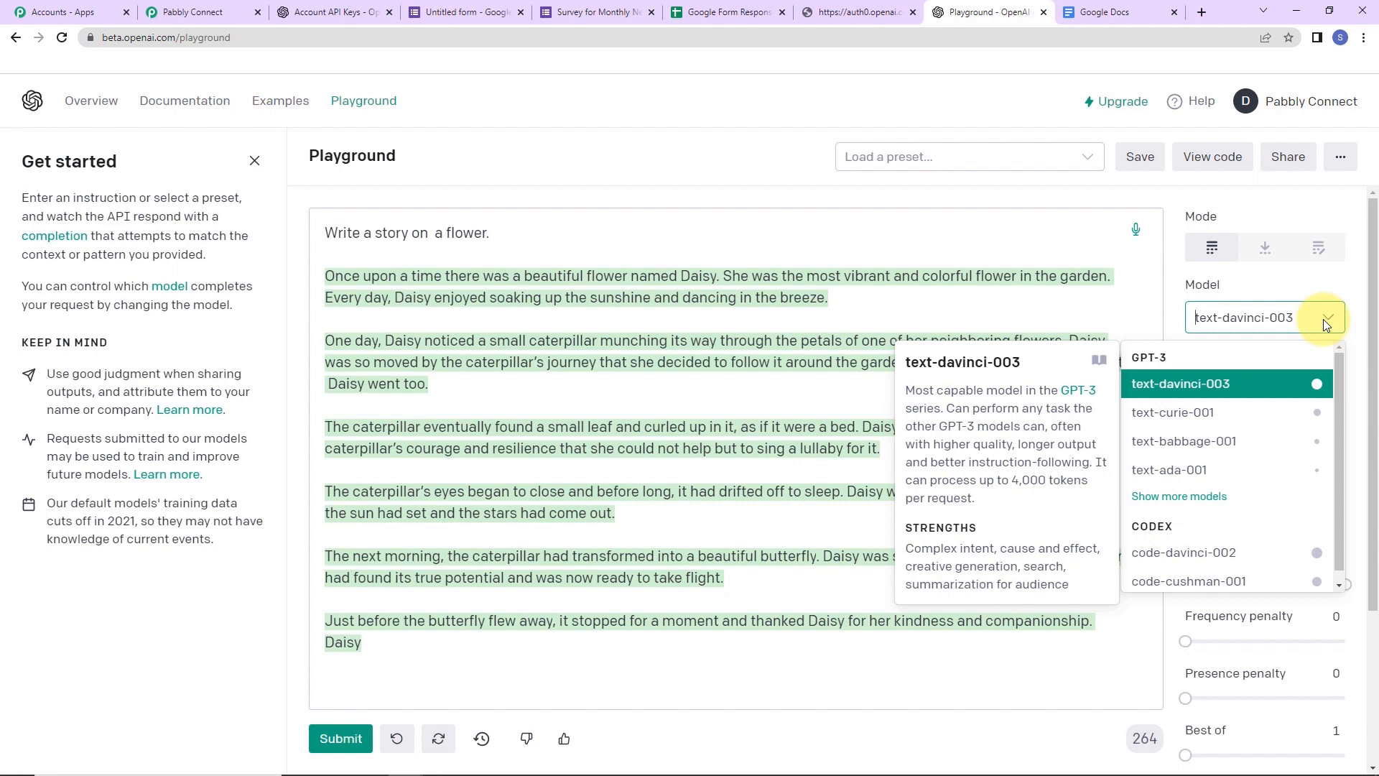
- Keep text-davinci-003 as the model and add '//#' as a stop sequence, leaving Best of at 1
click(1234, 384)
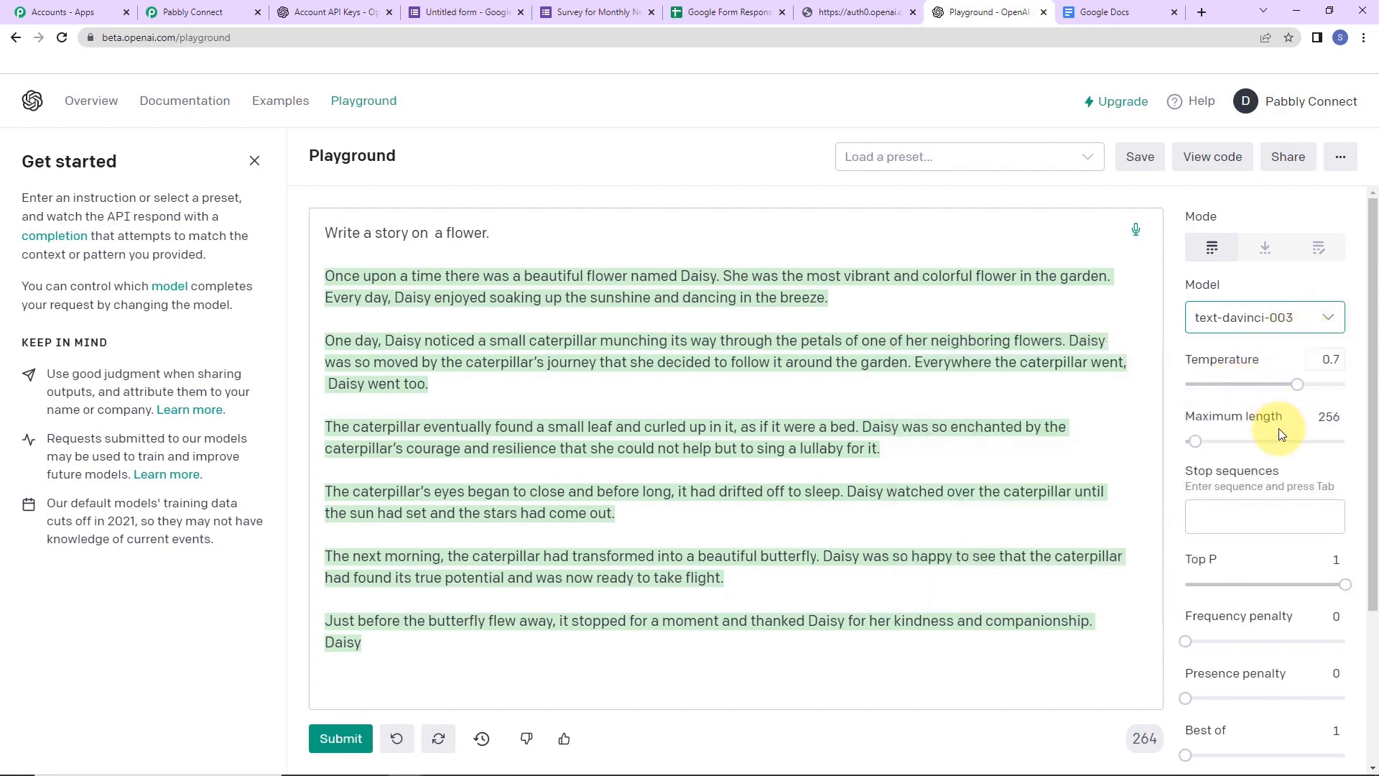
mouse_move(1233, 364)
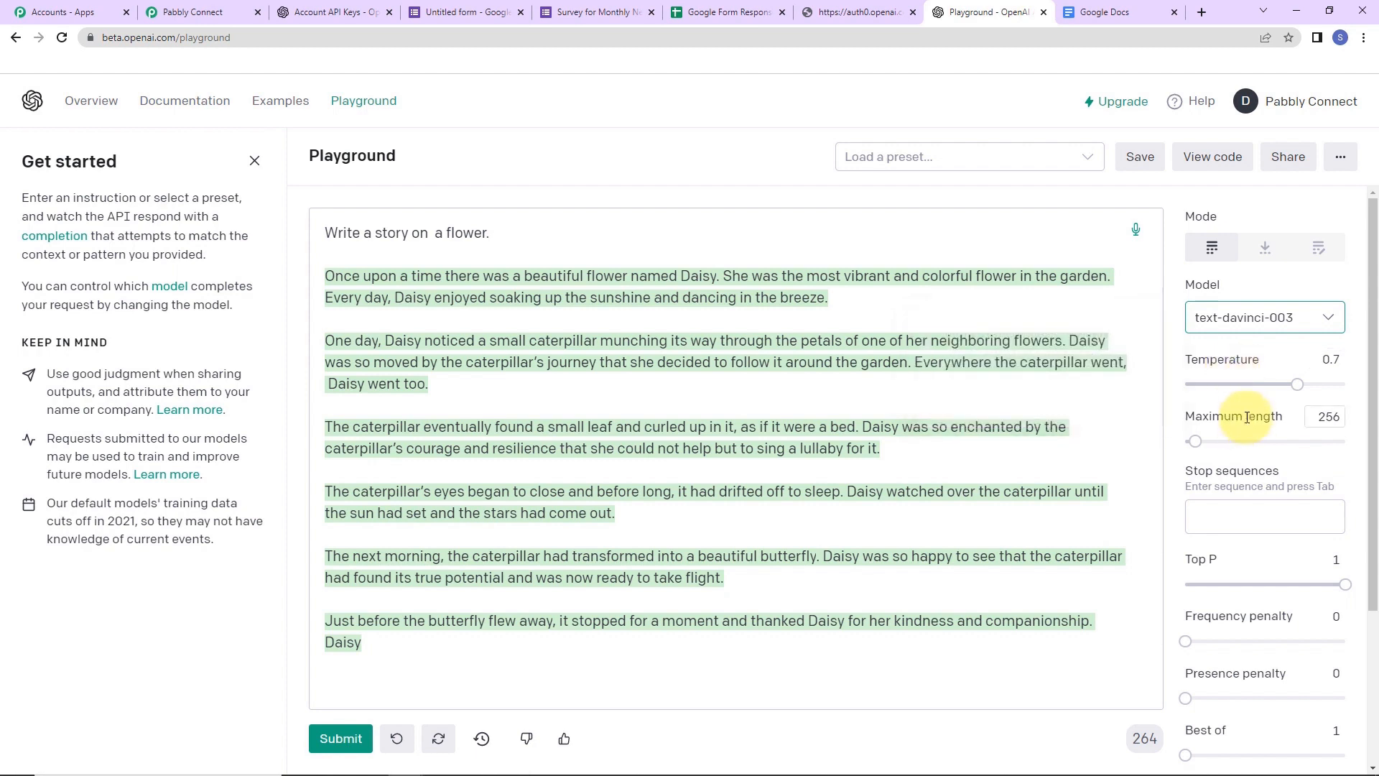
mouse_move(1247, 417)
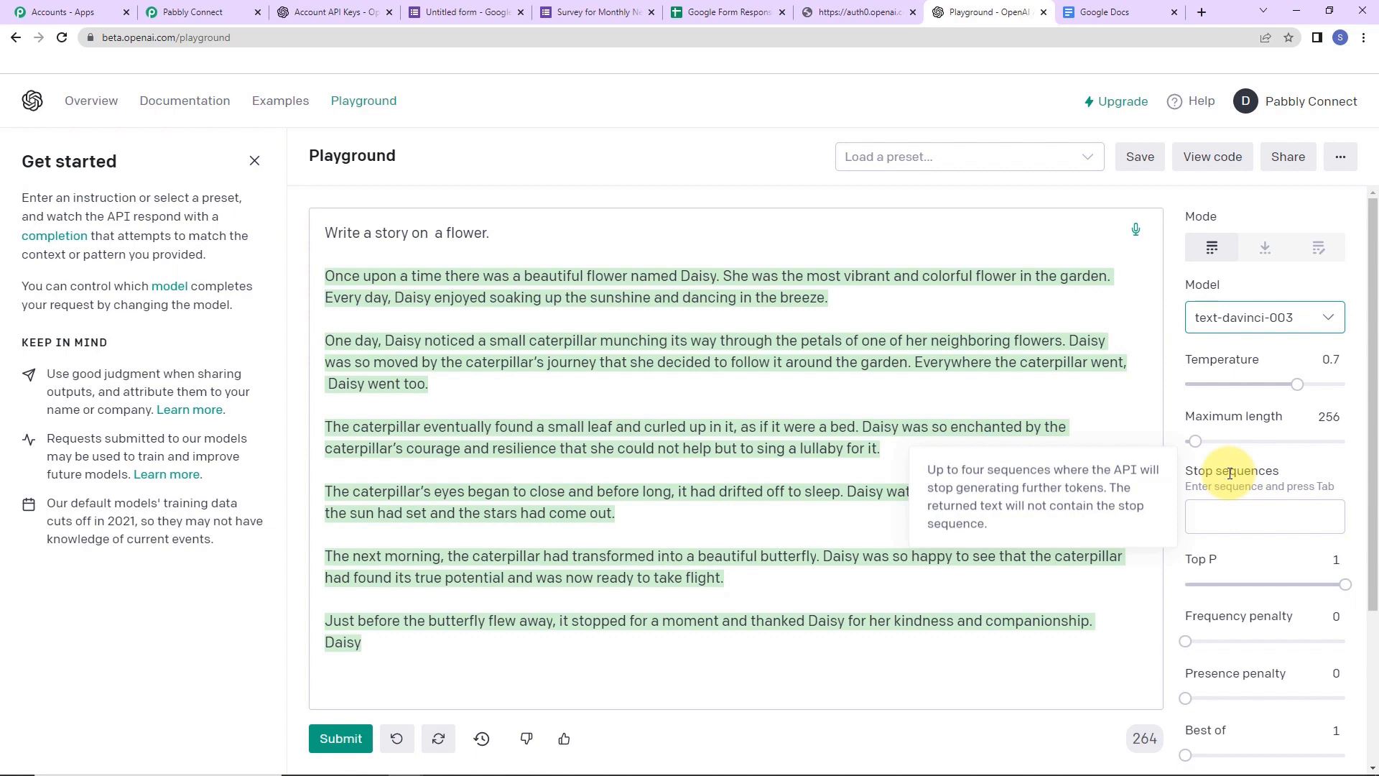
click(1244, 530)
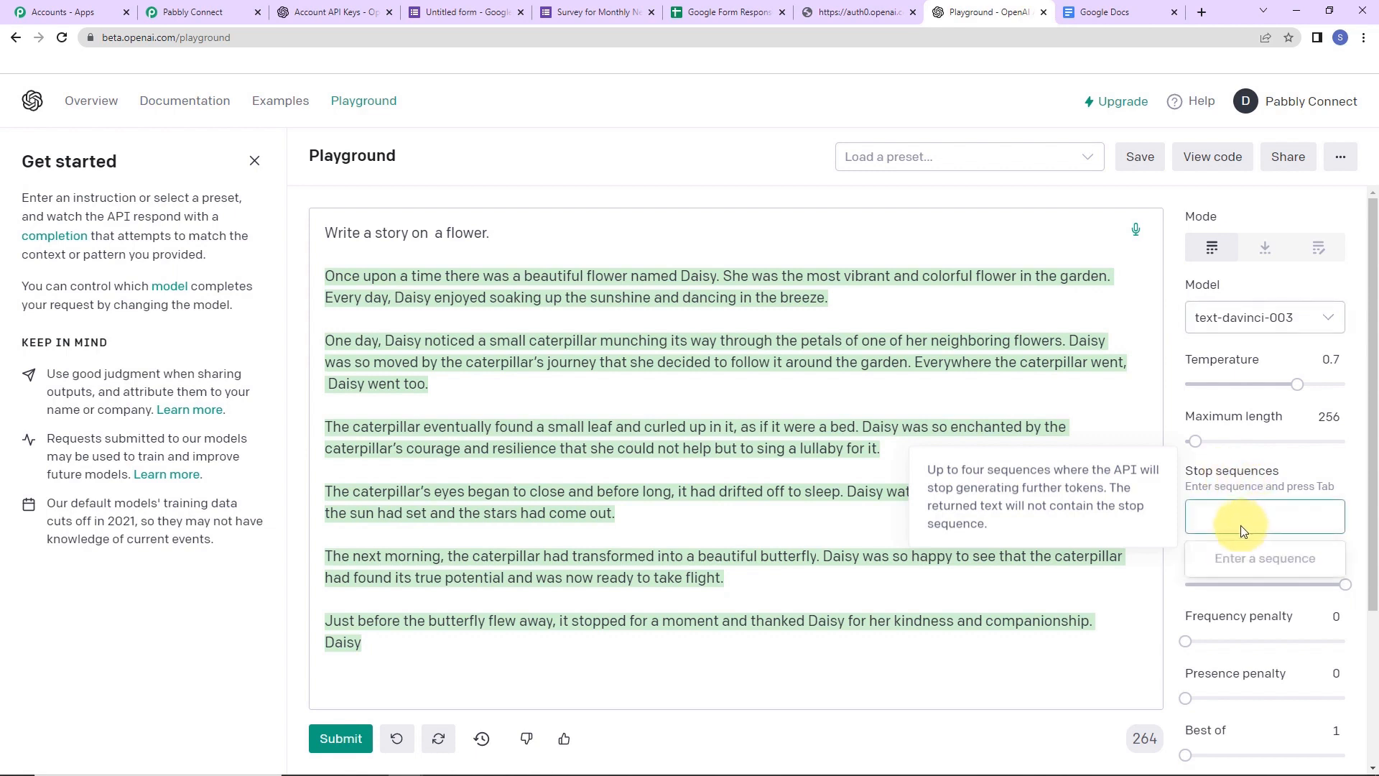
text(//#)
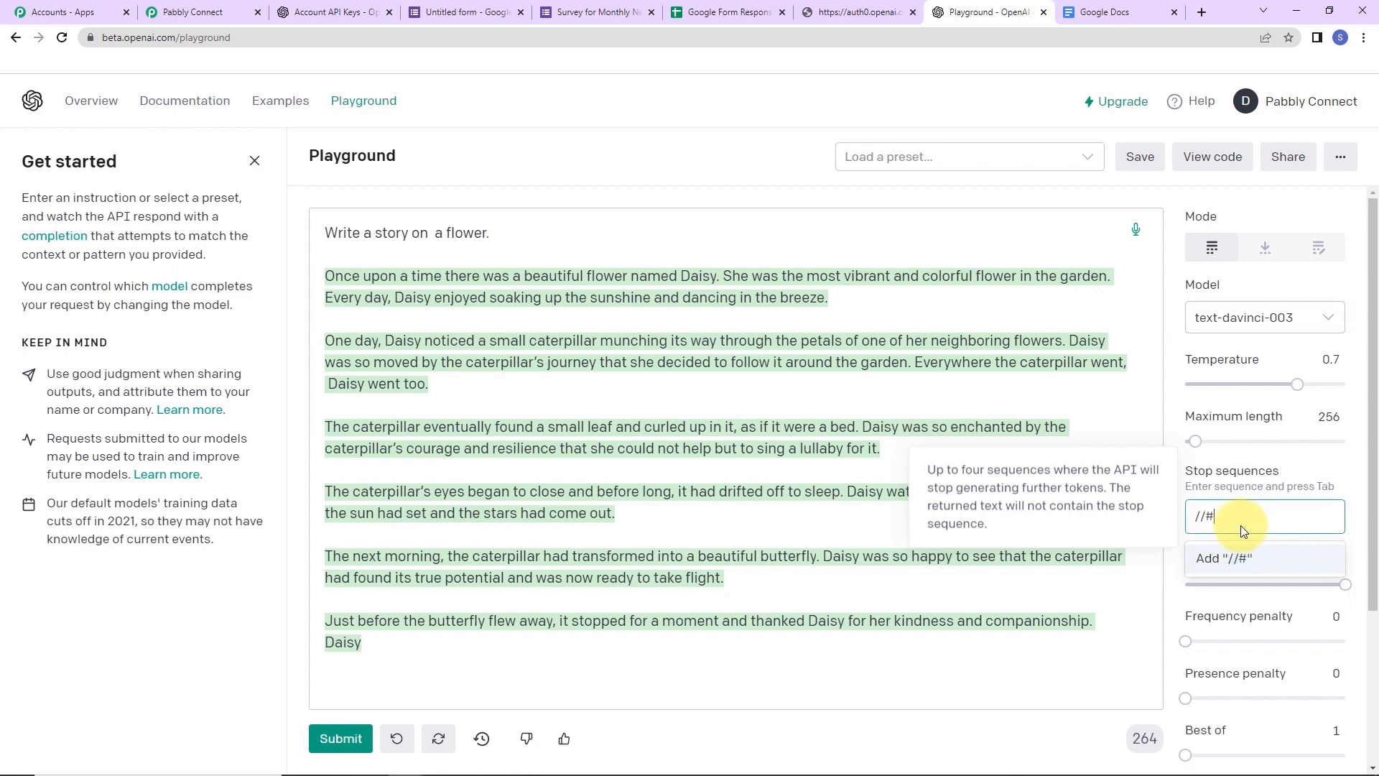
click(1208, 558)
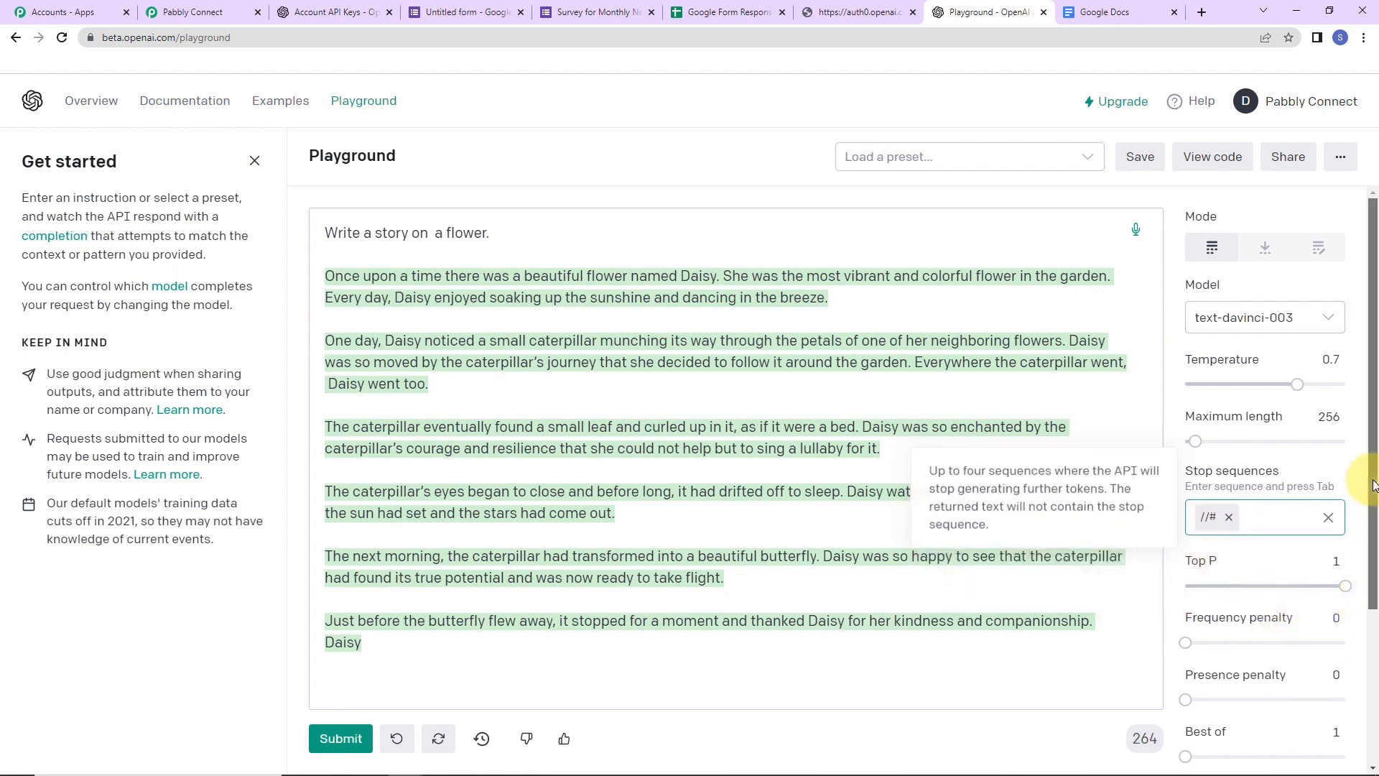
drag(1373, 481, 1376, 603)
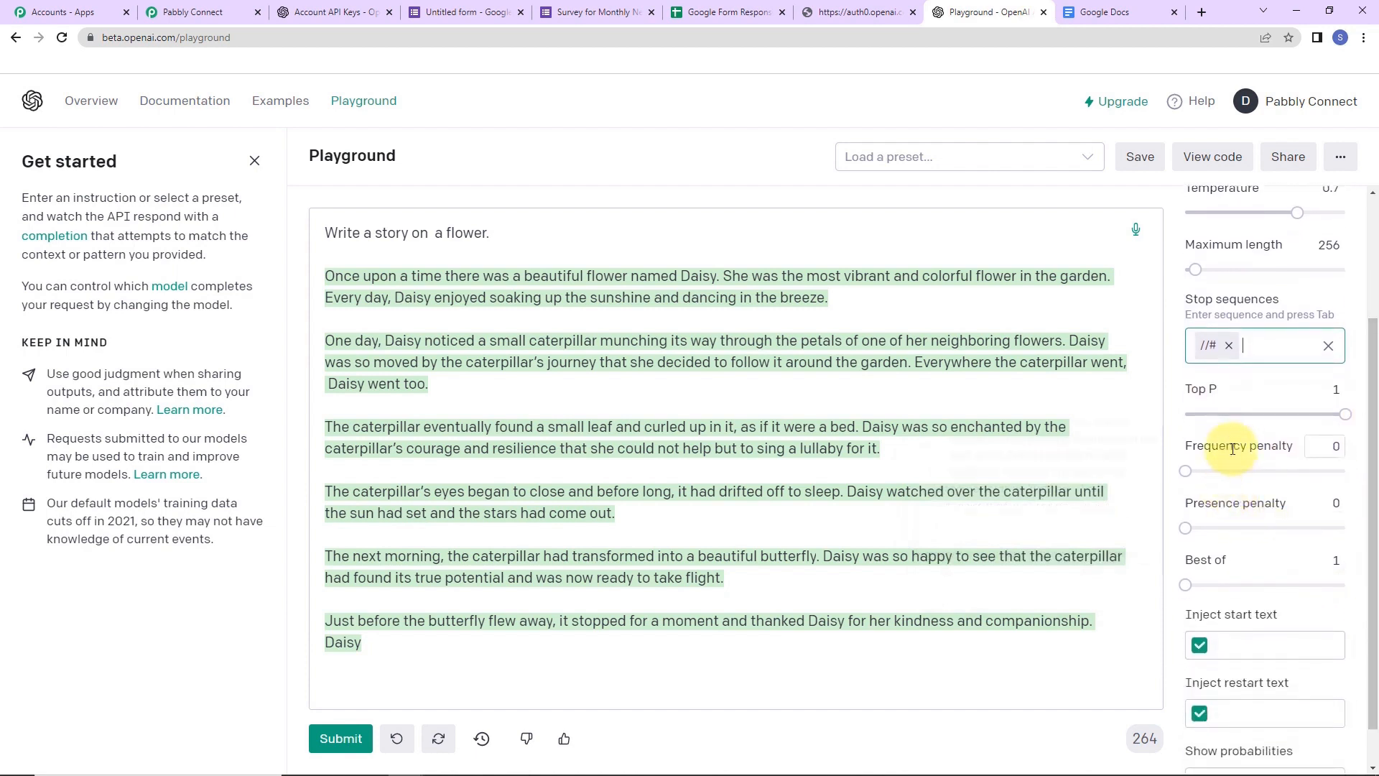
mouse_move(1233, 447)
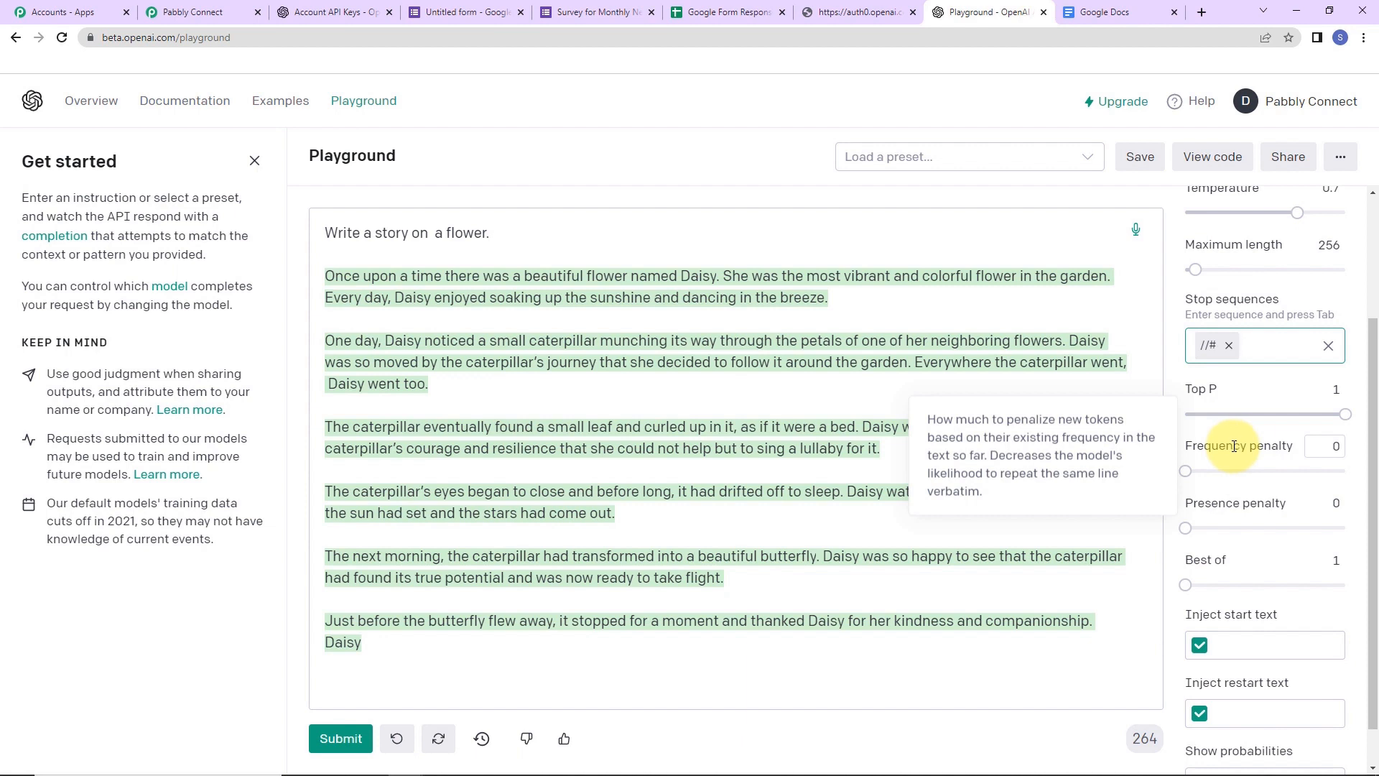
mouse_move(1228, 504)
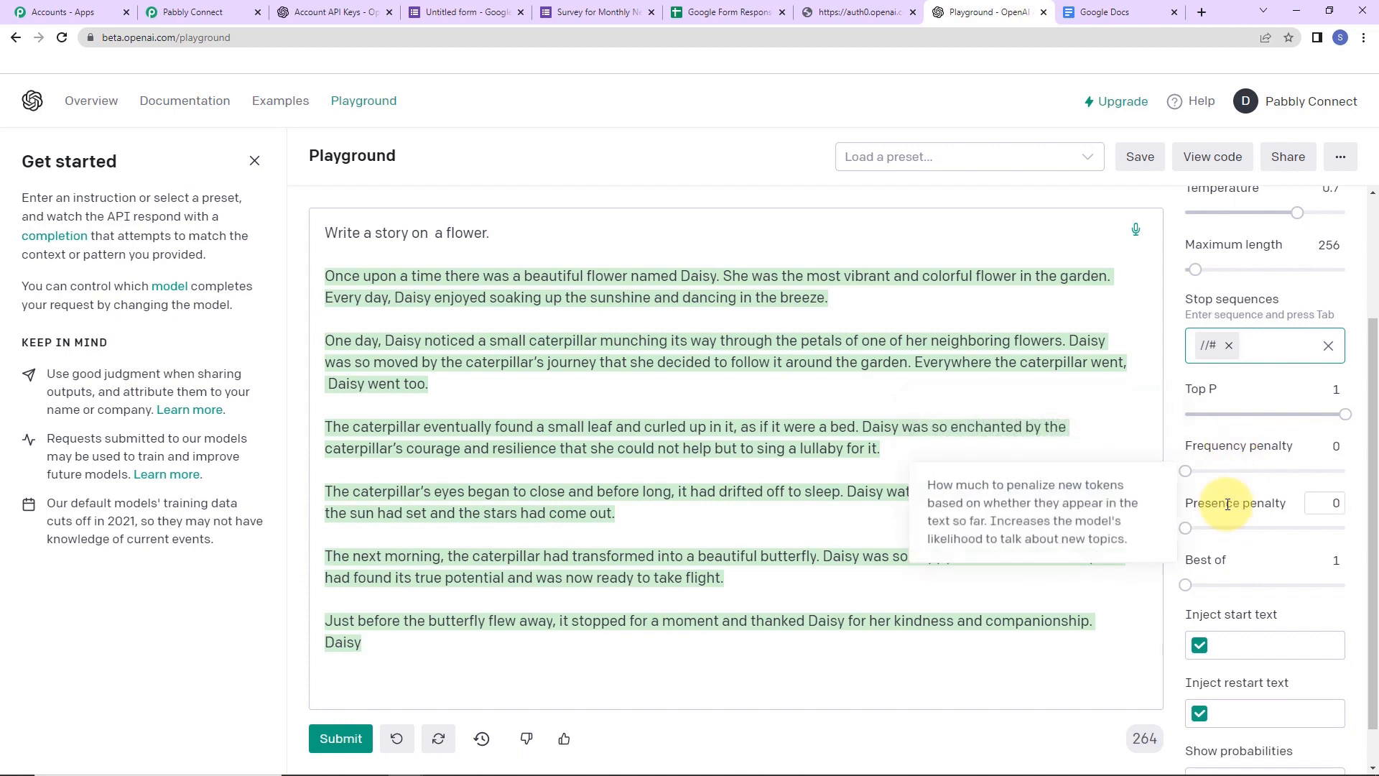
mouse_move(1194, 562)
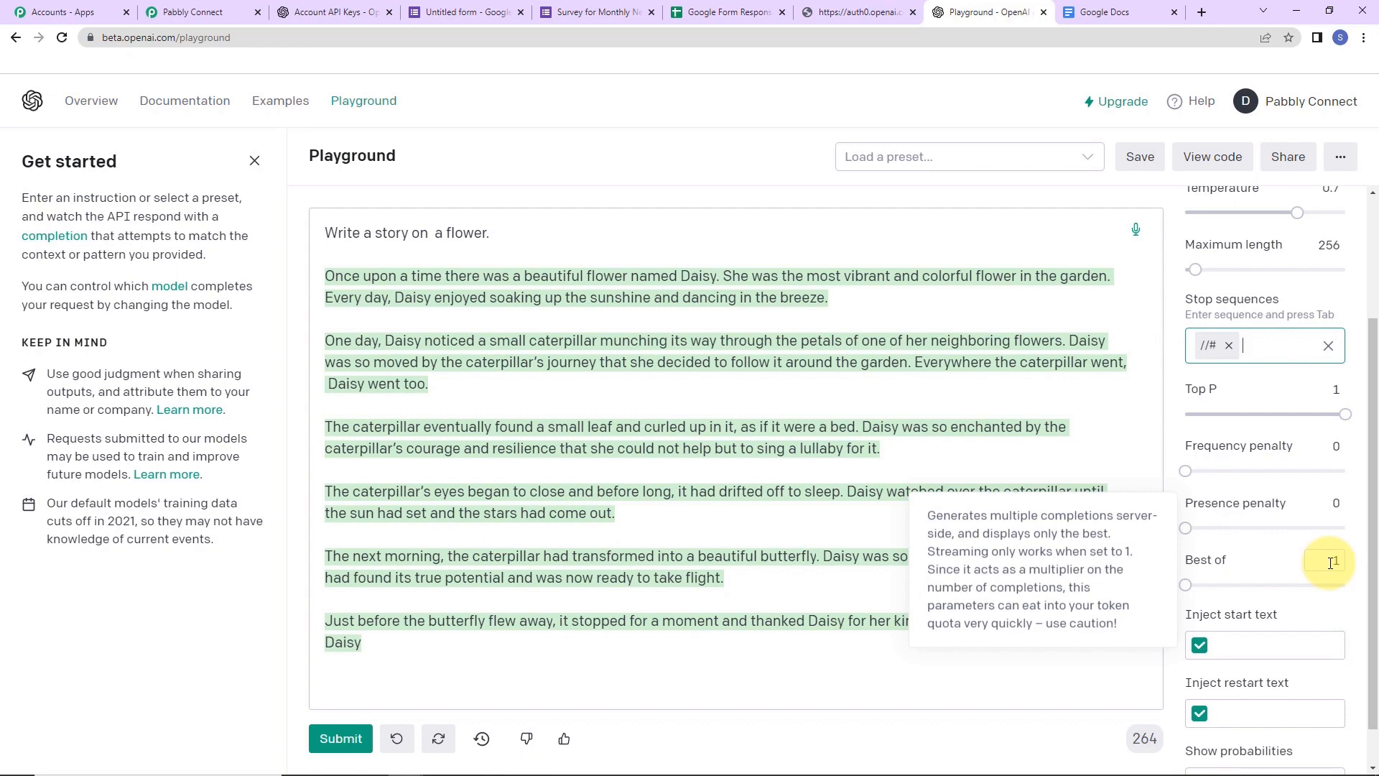
- Inspect the prompt in the Playground's Python code, then return to the Pabbly Connect workflow
click(1225, 155)
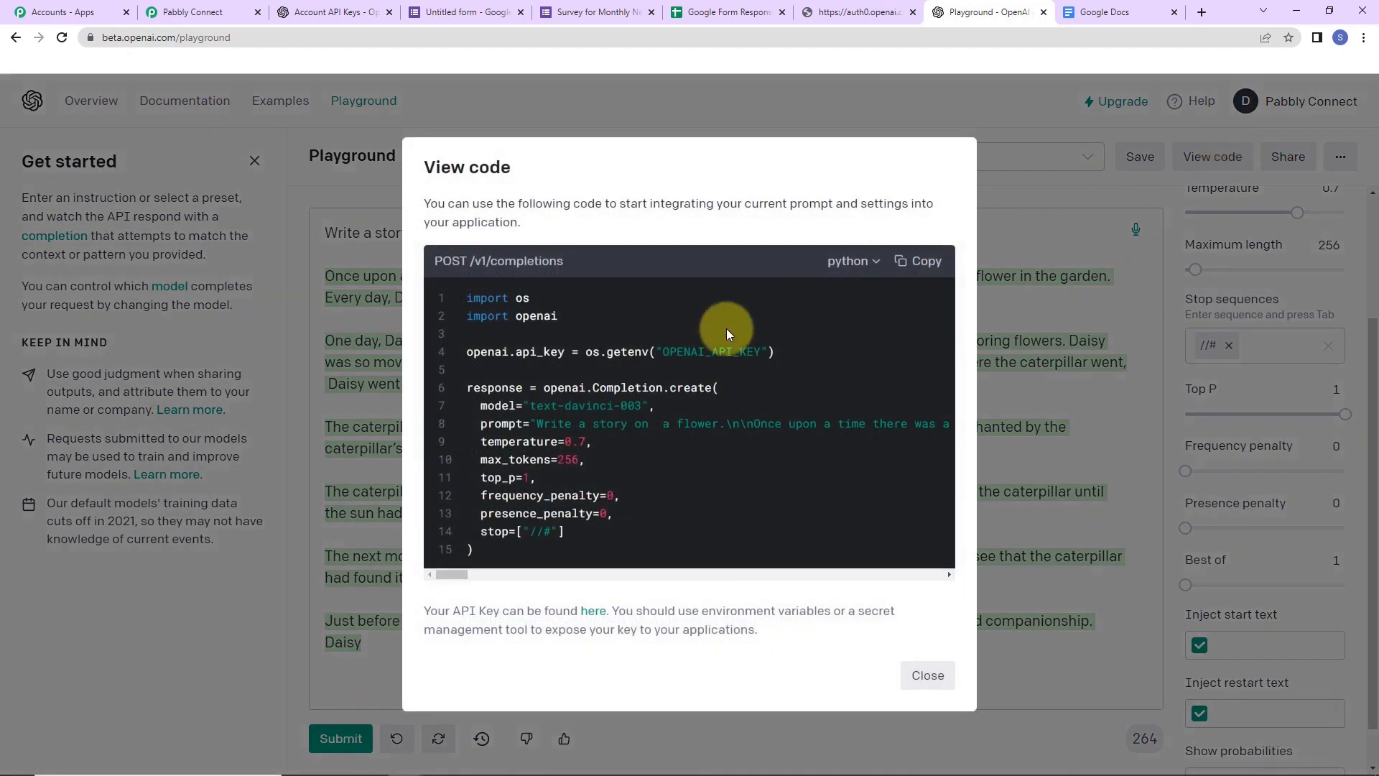
drag(474, 423, 529, 424)
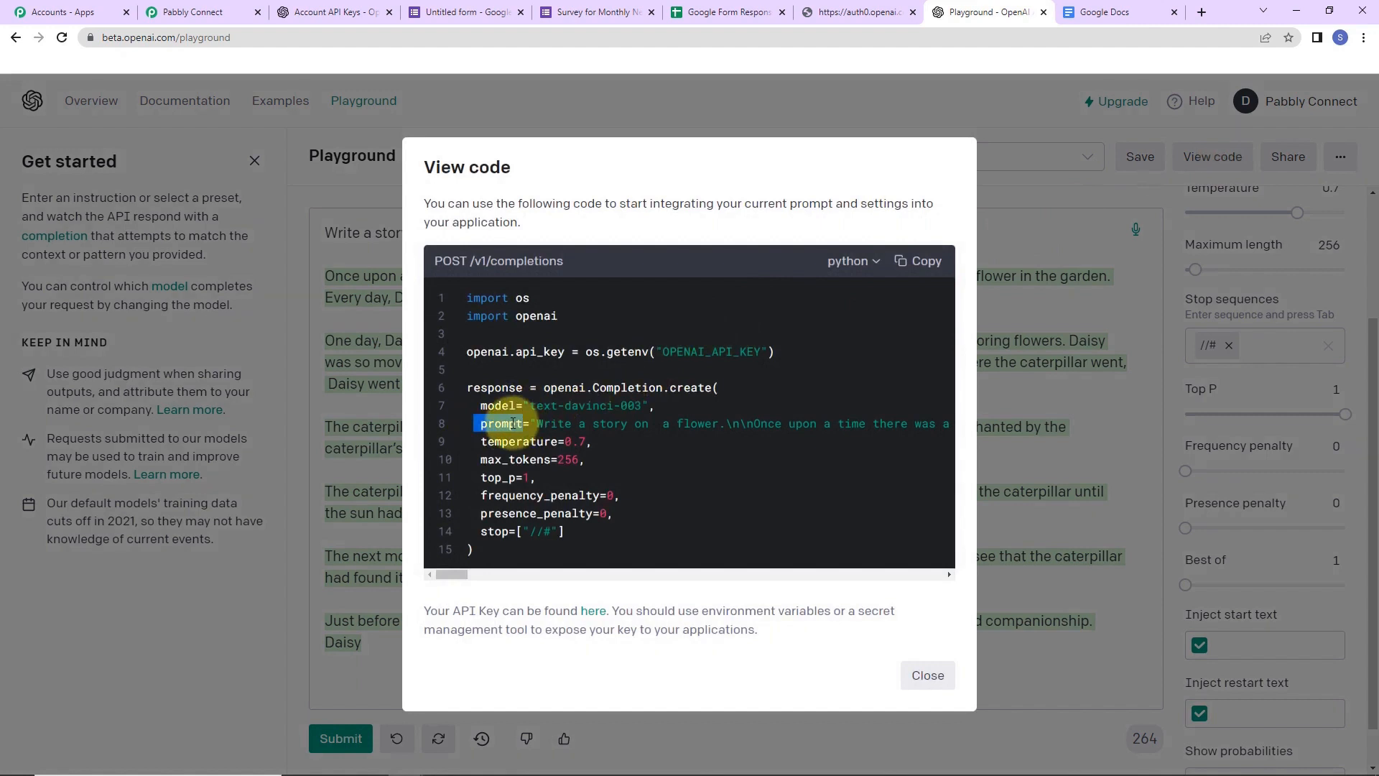
drag(538, 424, 713, 429)
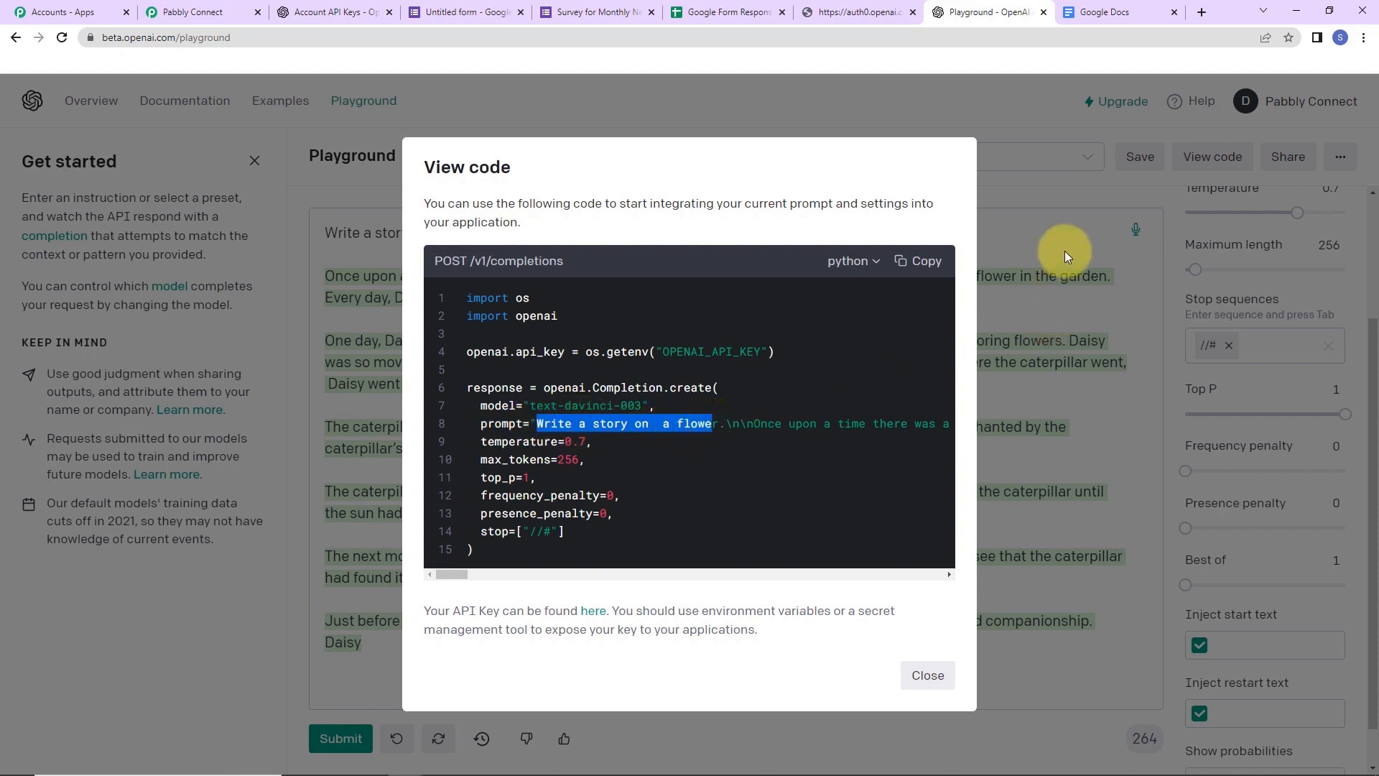
click(1065, 251)
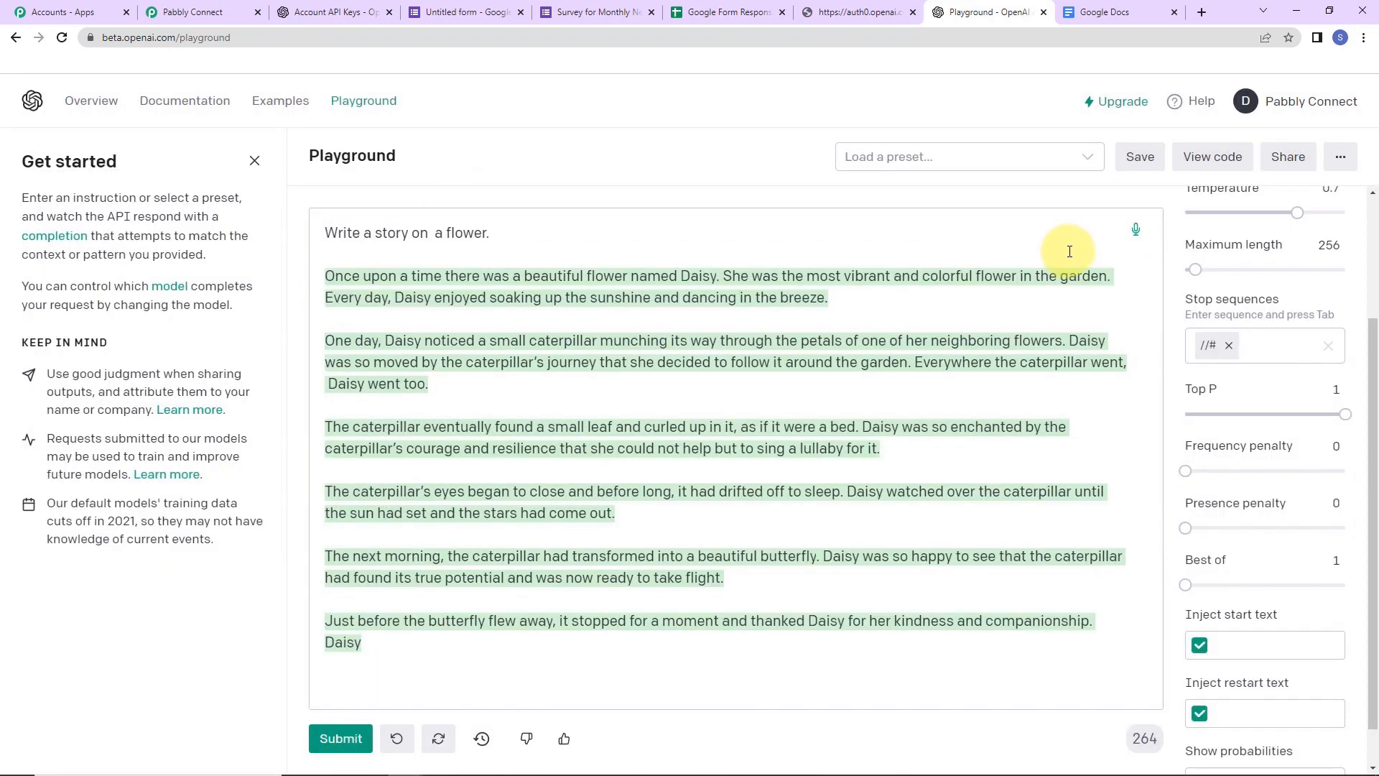
click(203, 14)
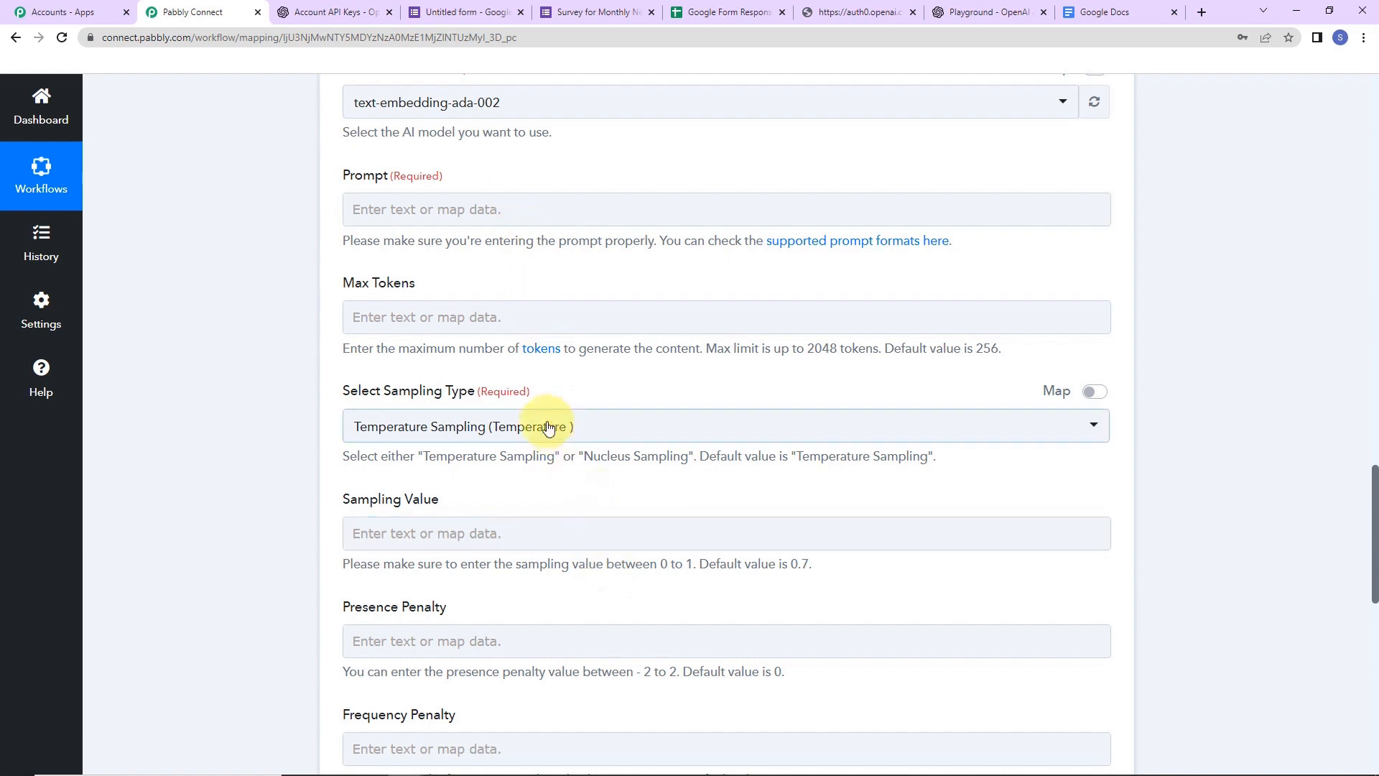
- Choose text-davinci-003 and set the prompt to 'Write an article on' plus the form's topic answer
scroll(517, 381, up, 2)
click(546, 270)
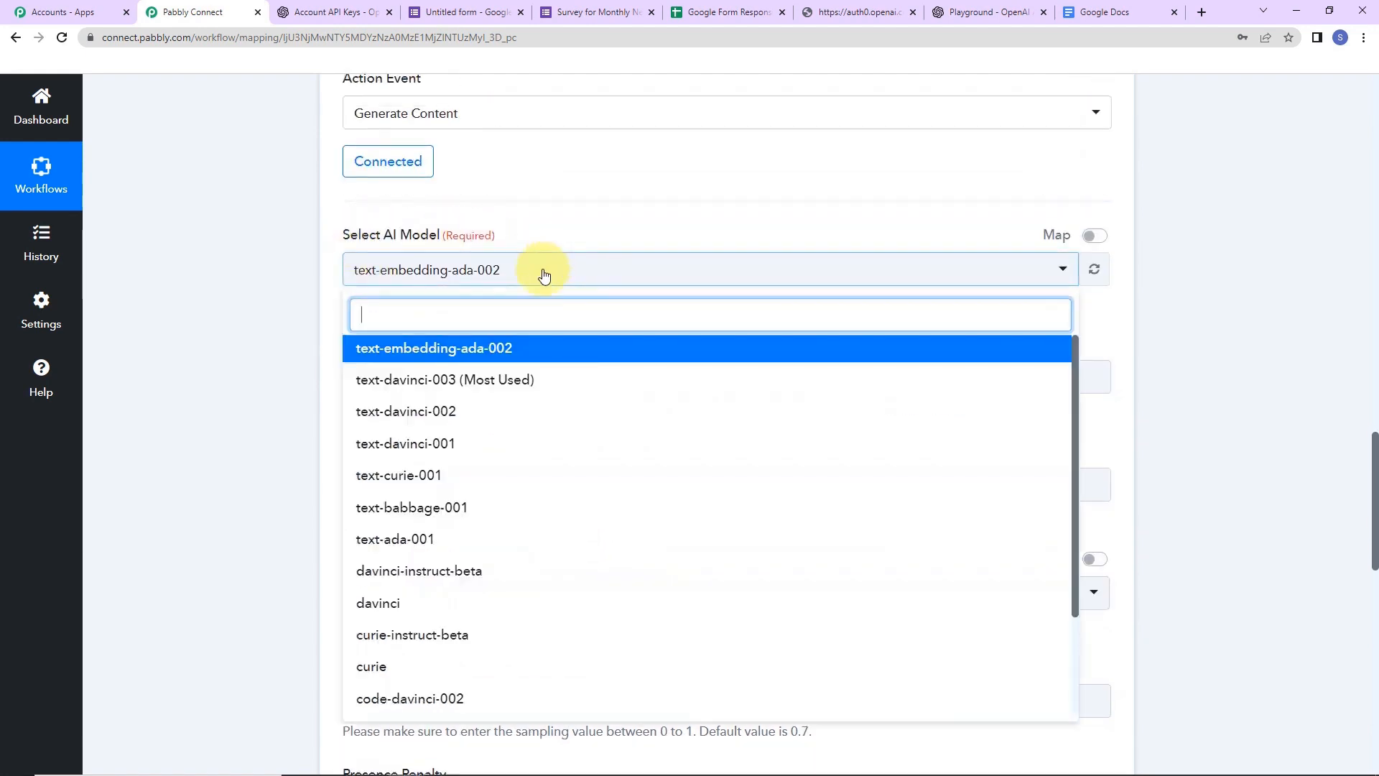
click(446, 384)
click(381, 369)
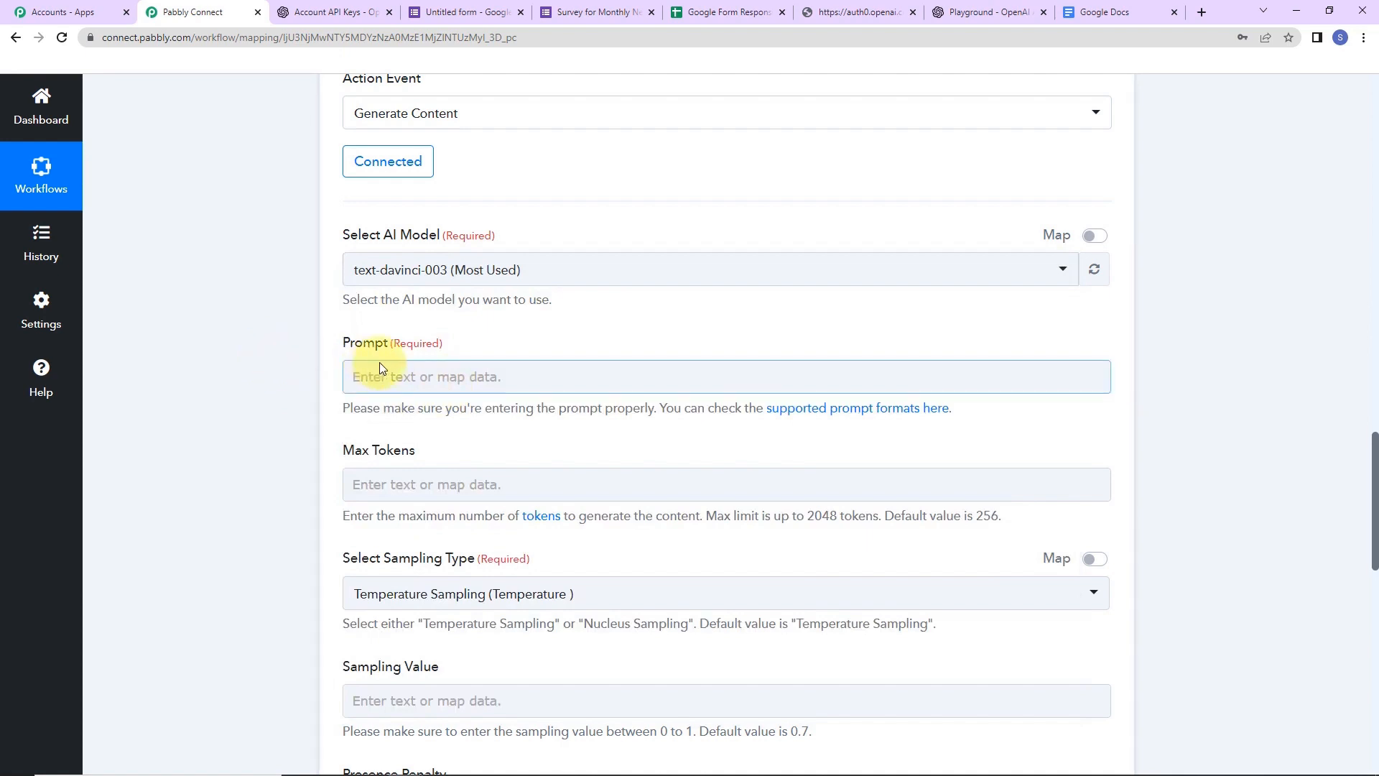
click(383, 376)
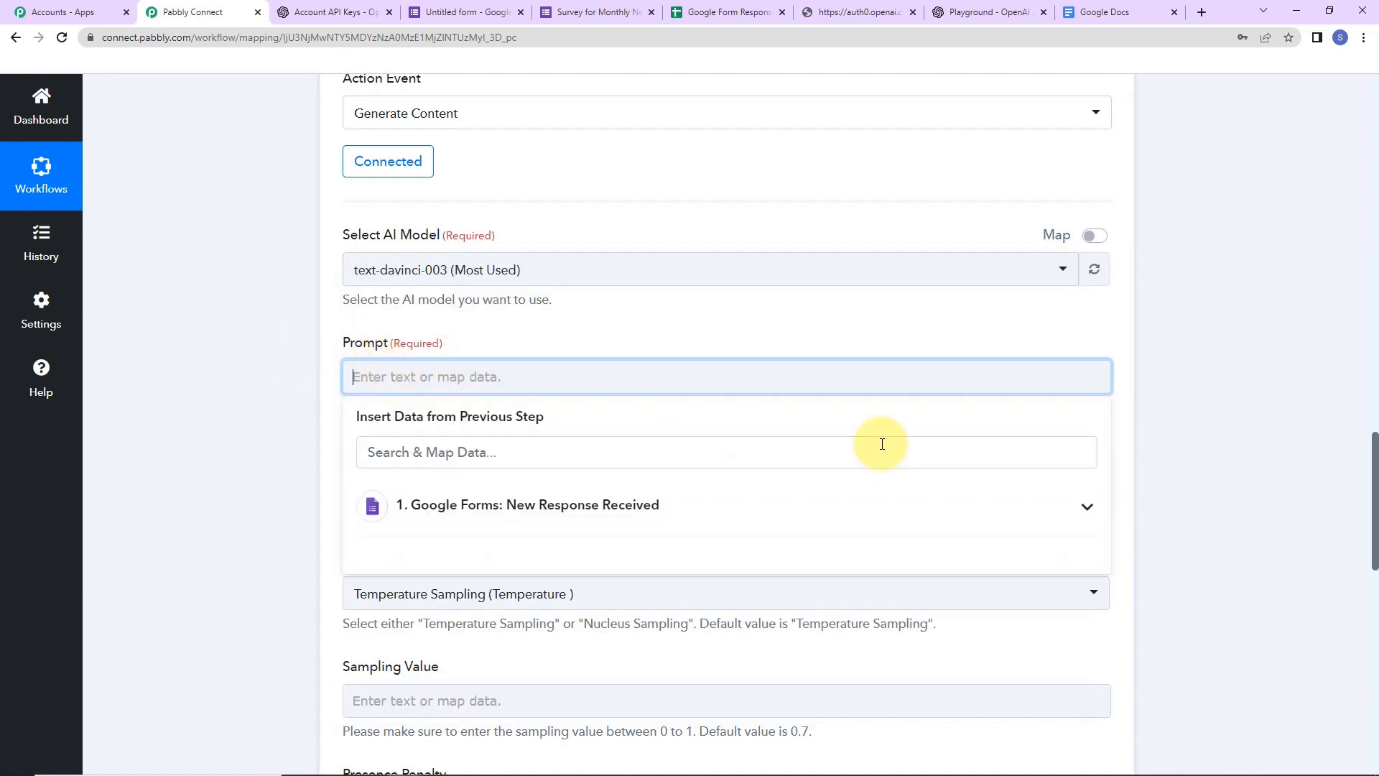
text(Write a)
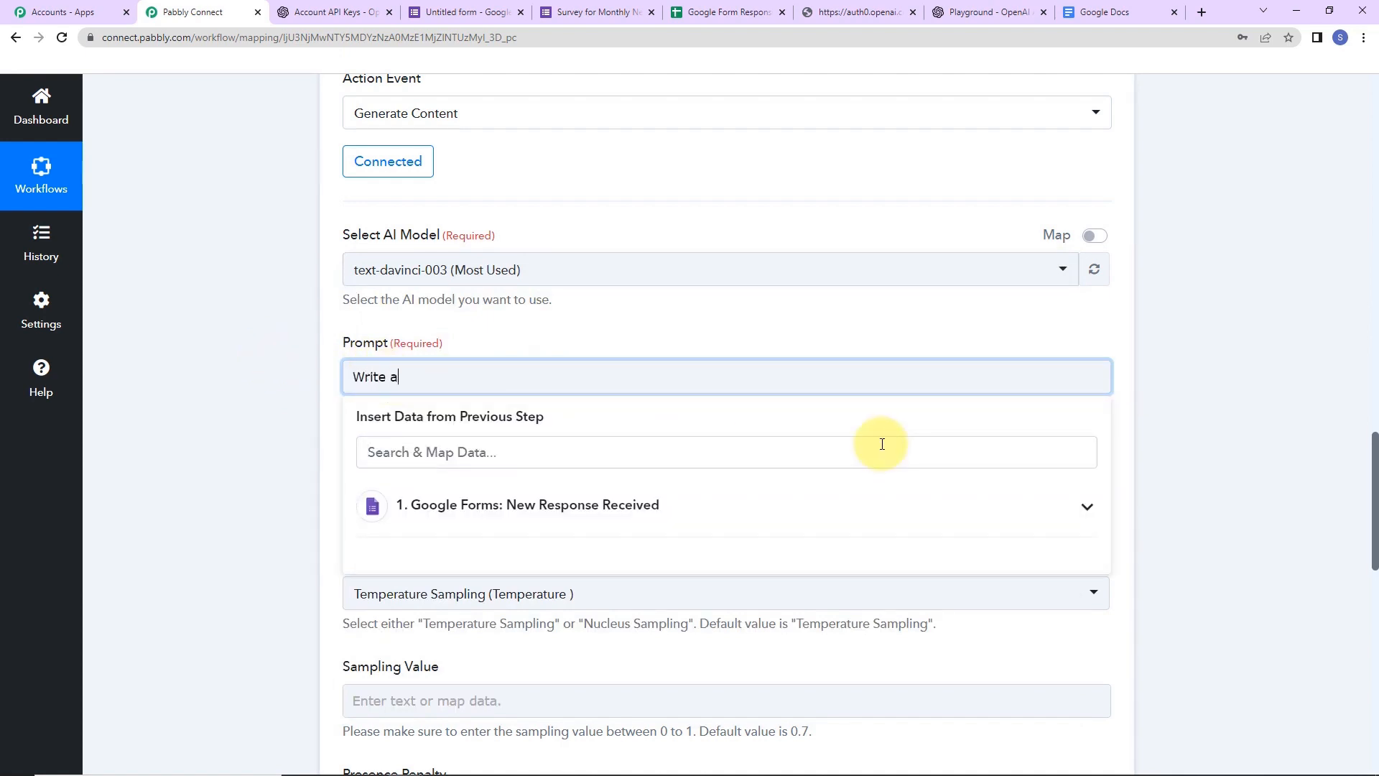
text(n article on)
click(517, 512)
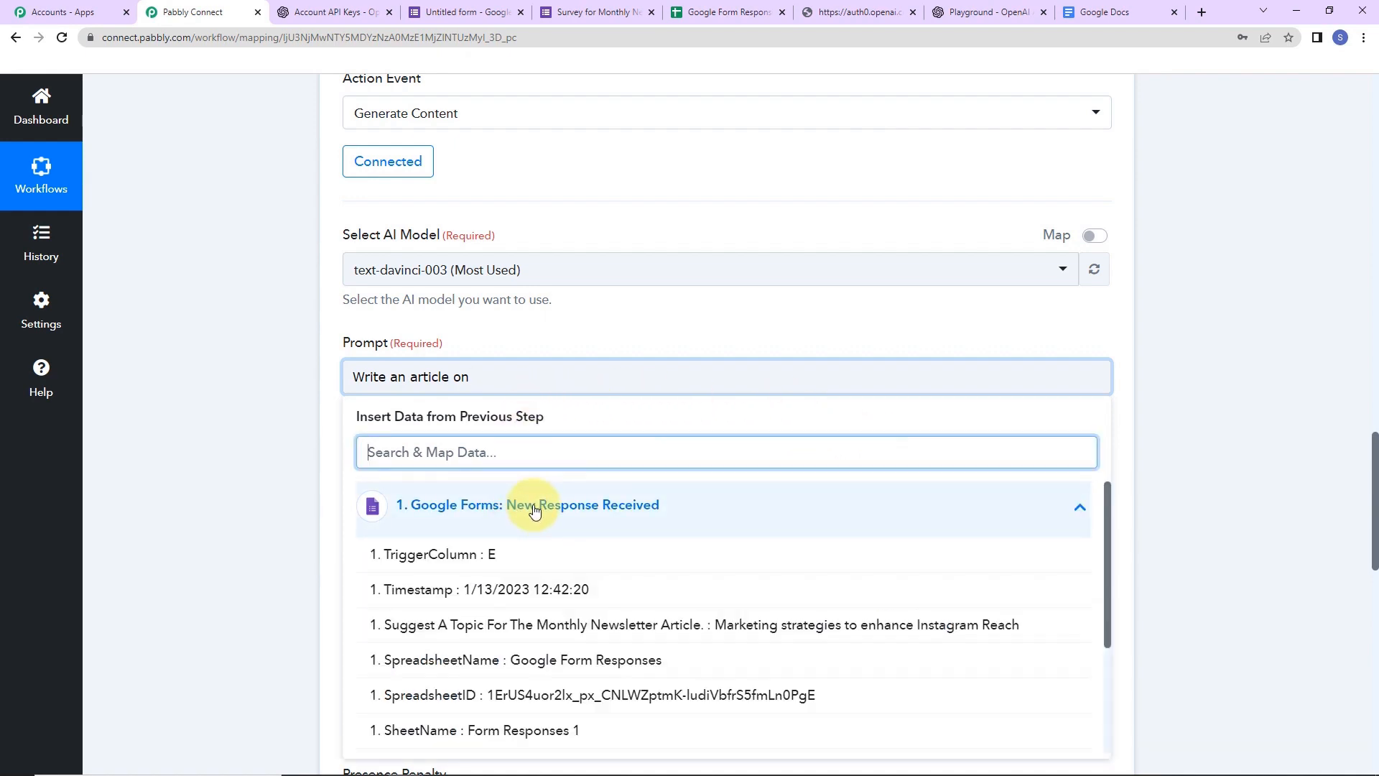
click(502, 630)
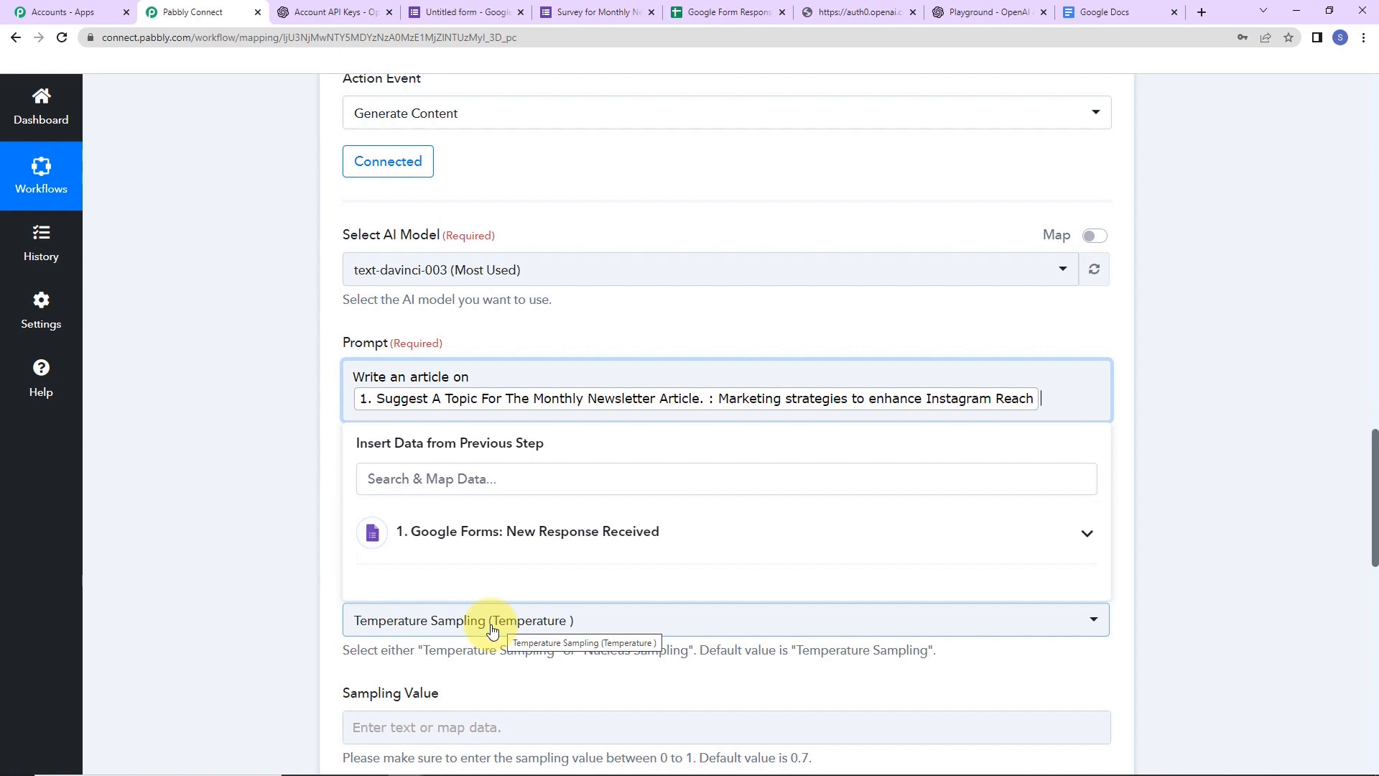
click(262, 352)
- Set Max Tokens to 300 and keep Temperature Sampling as the sampling type
scroll(324, 409, up, 5)
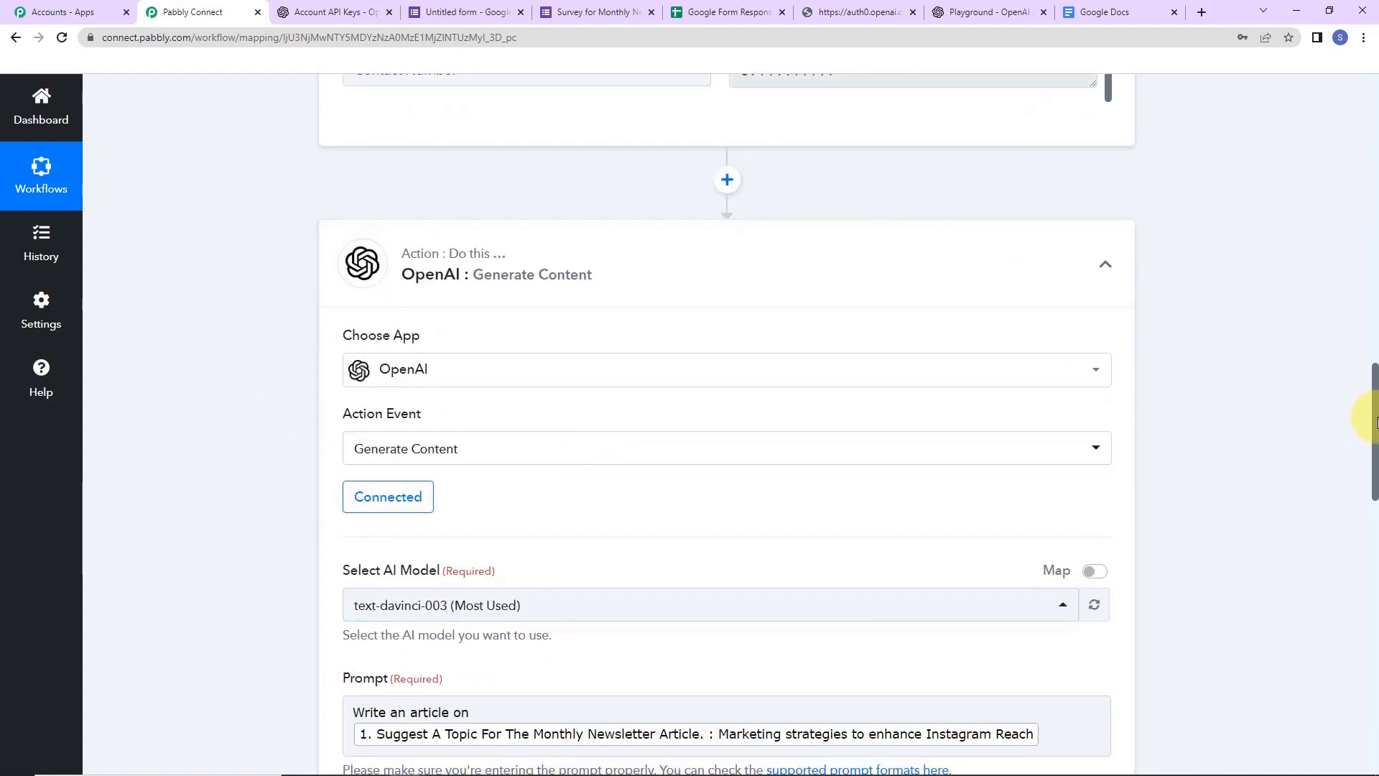
drag(1373, 416, 1376, 529)
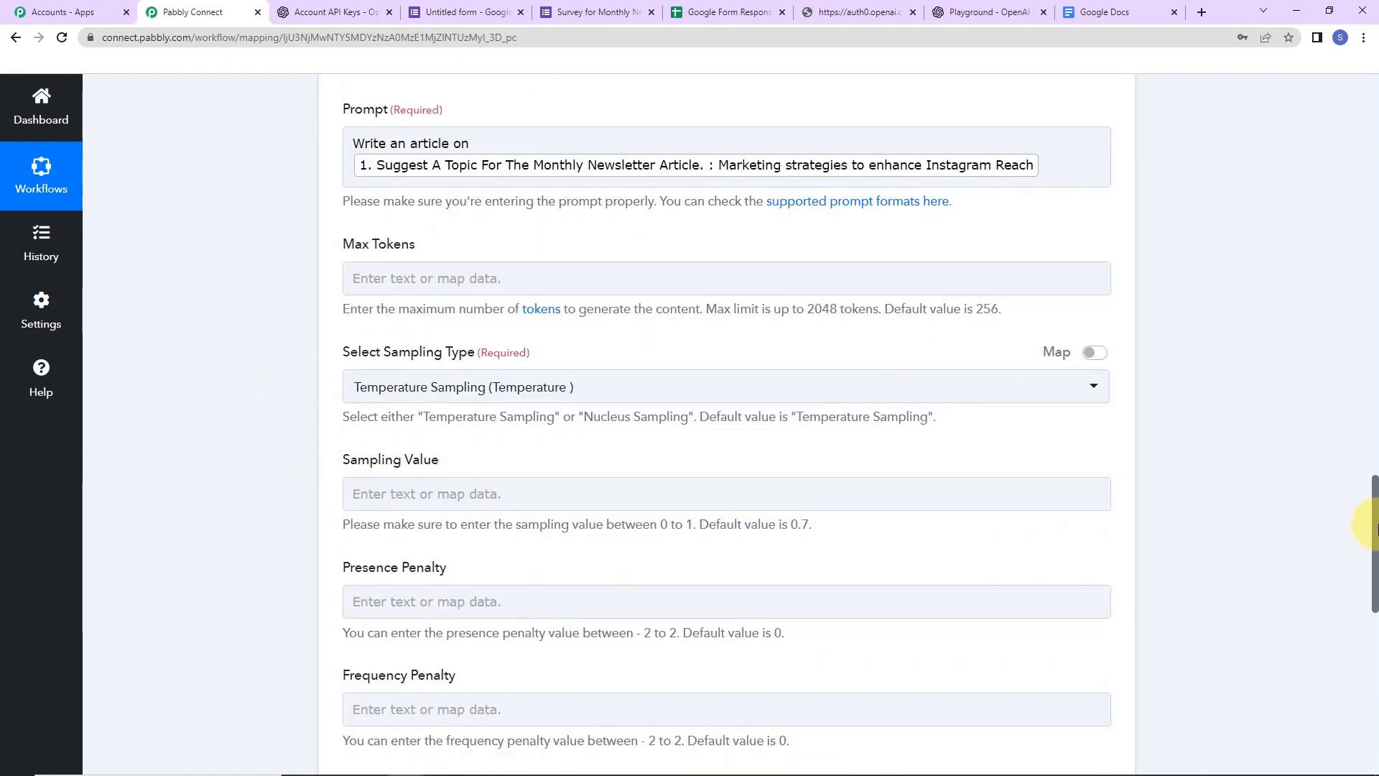
click(580, 276)
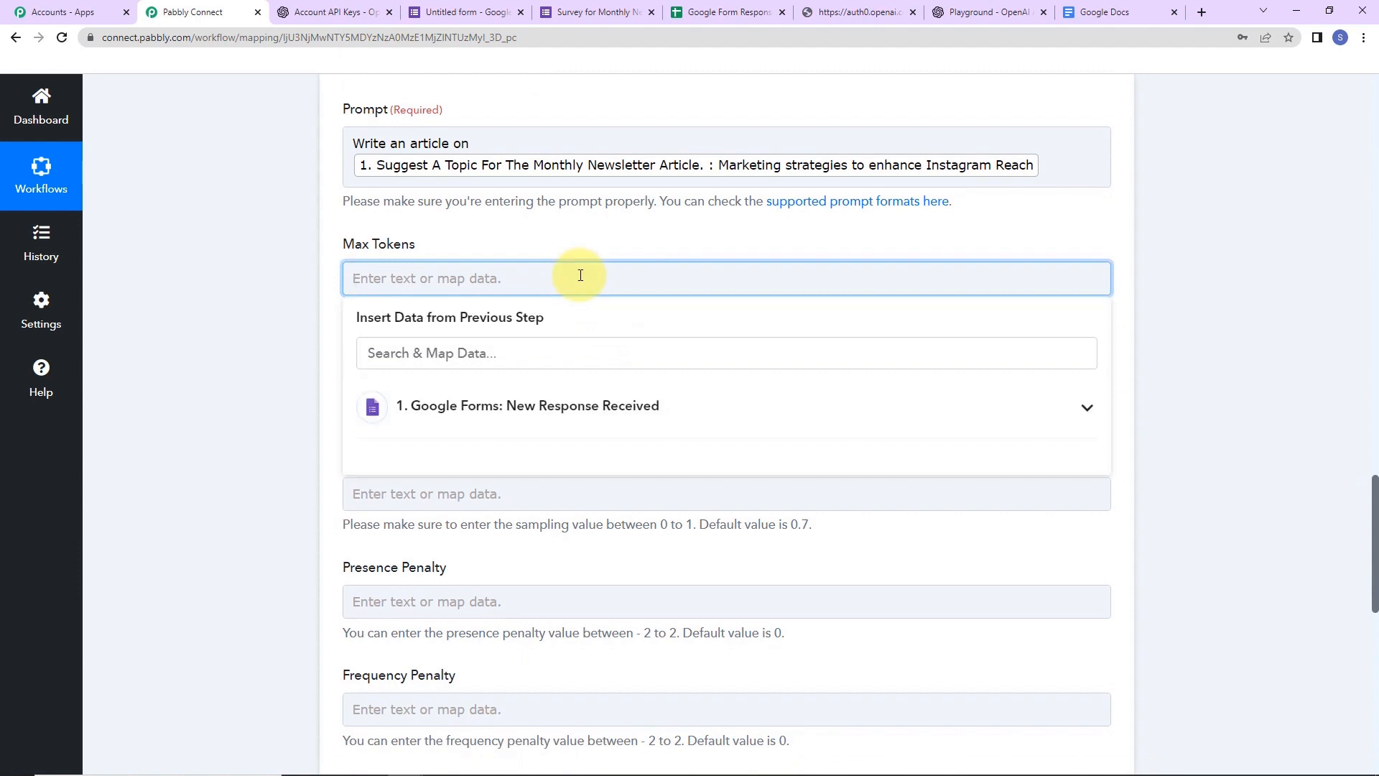
text(300)
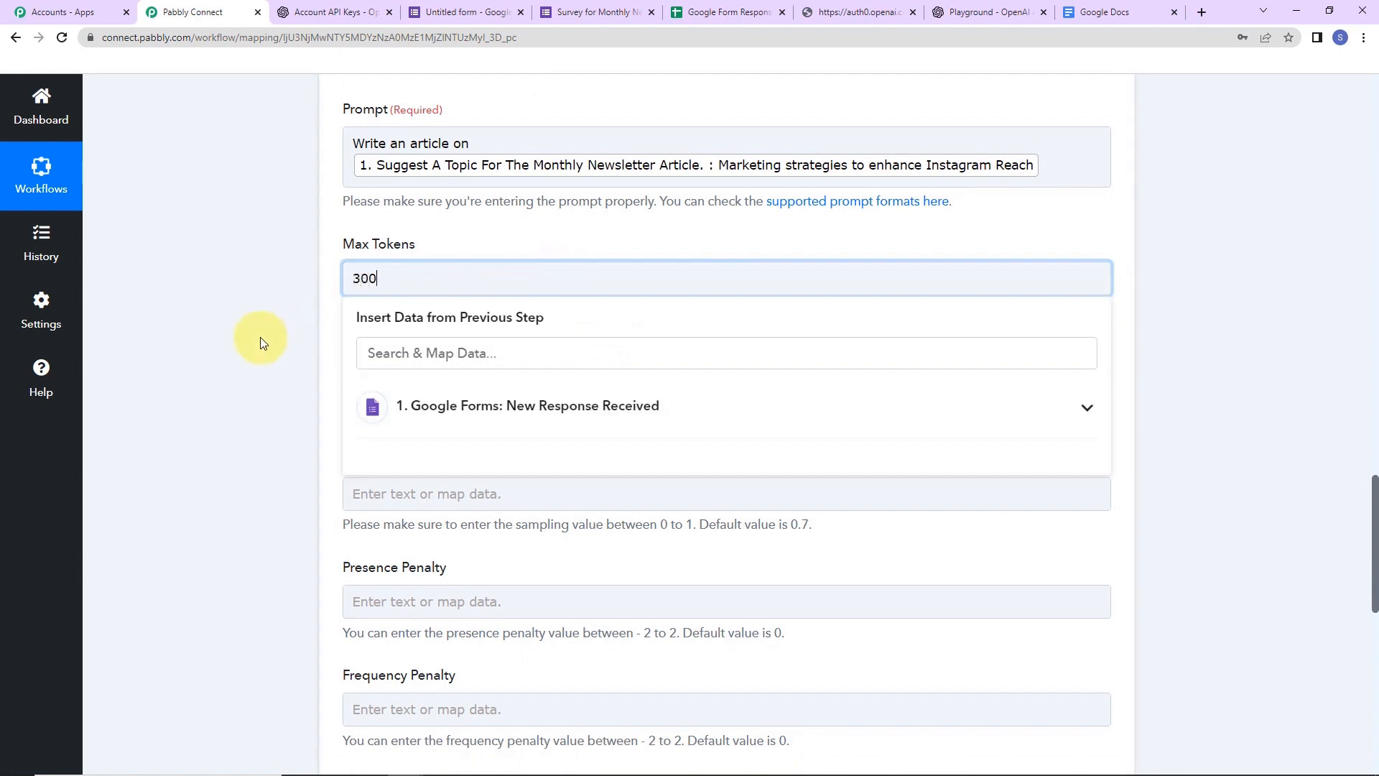
click(260, 337)
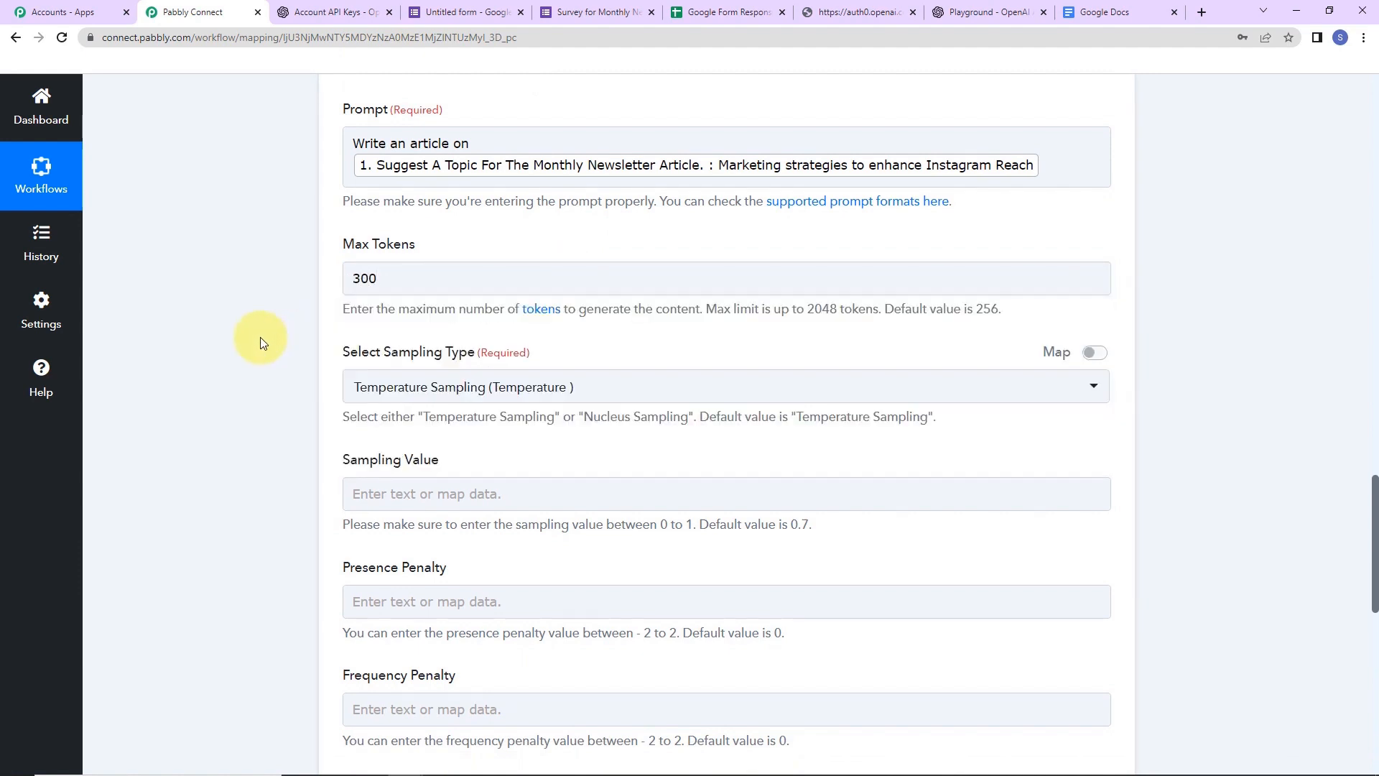
click(382, 400)
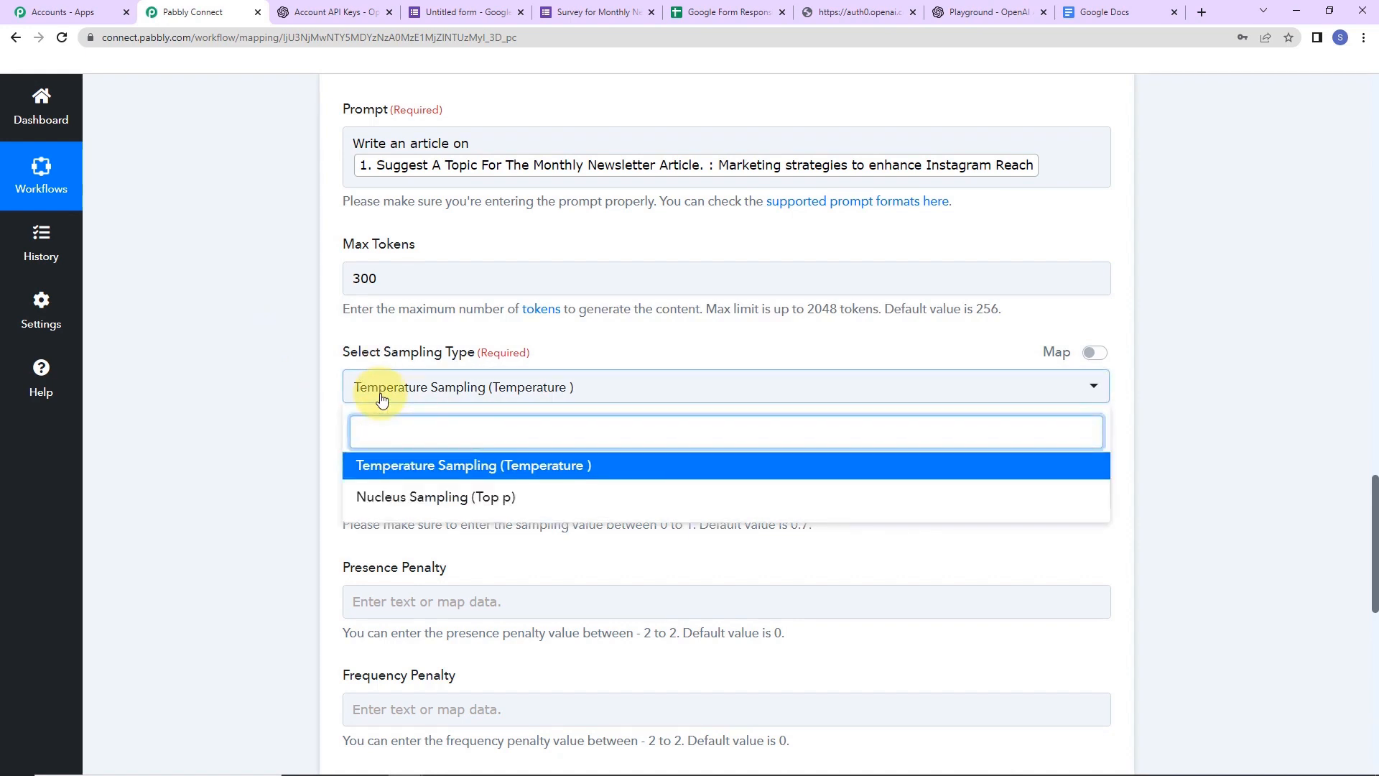
click(385, 468)
- Enter sampling value 0.7, presence and frequency penalties 0, and stop sequence //#
scroll(296, 437, down, 1)
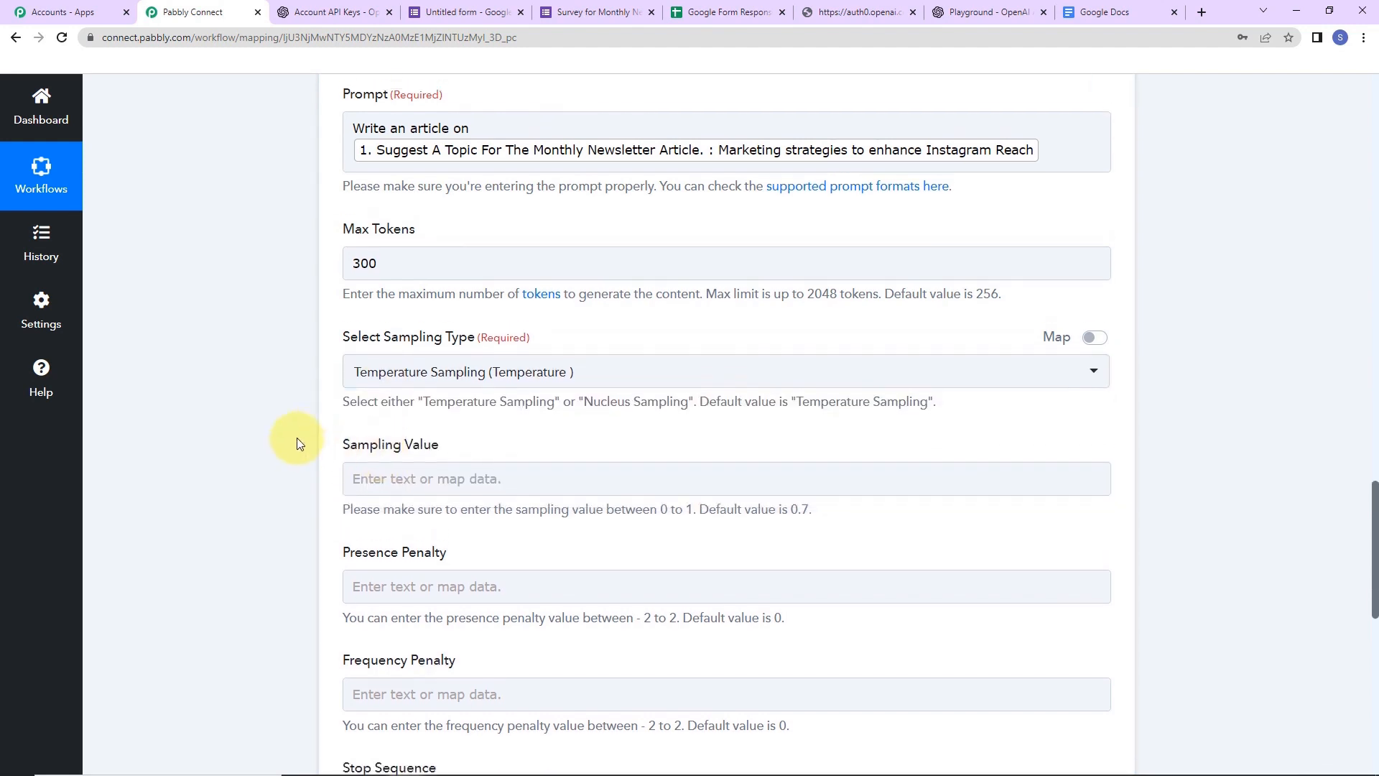
scroll(297, 438, up, 3)
drag(1375, 460, 1375, 564)
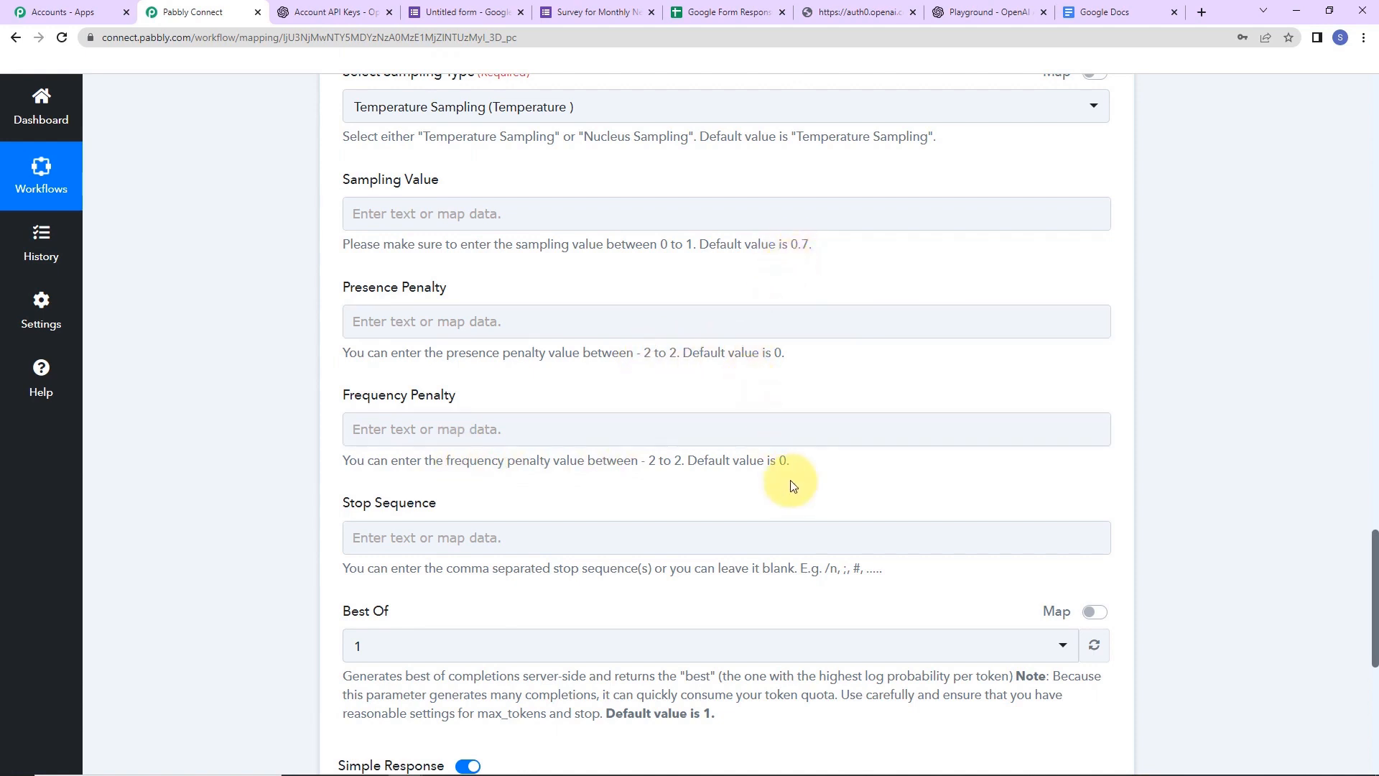
click(473, 216)
text(0.7)
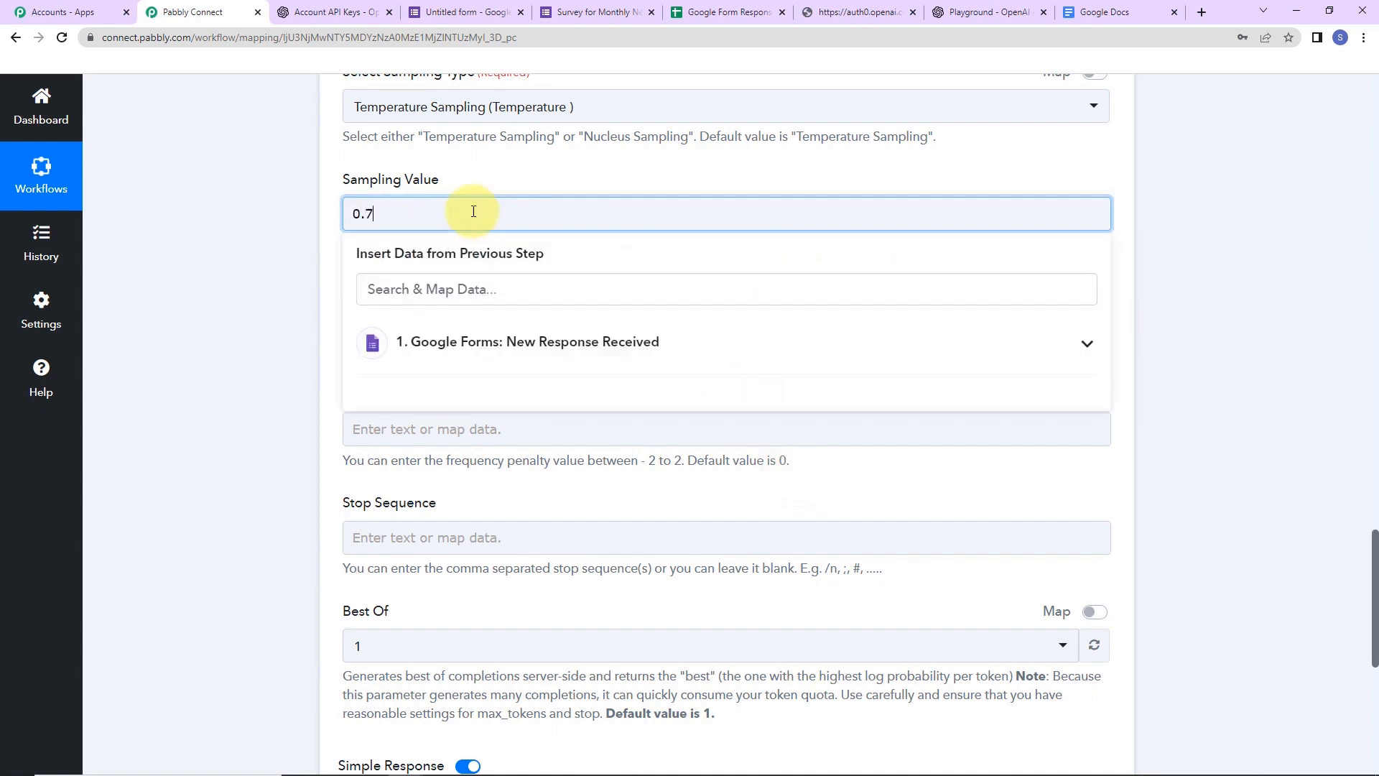
click(255, 257)
click(389, 329)
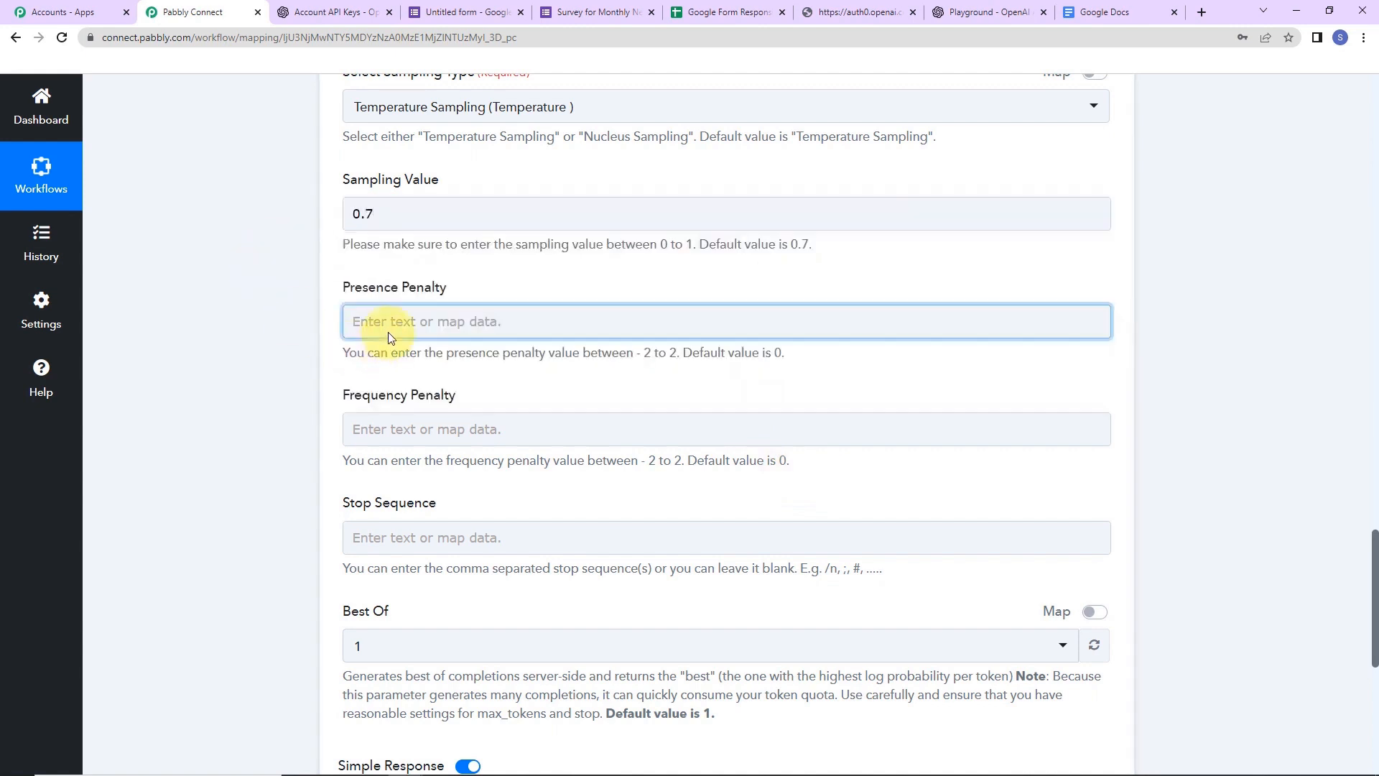
text(0)
click(283, 369)
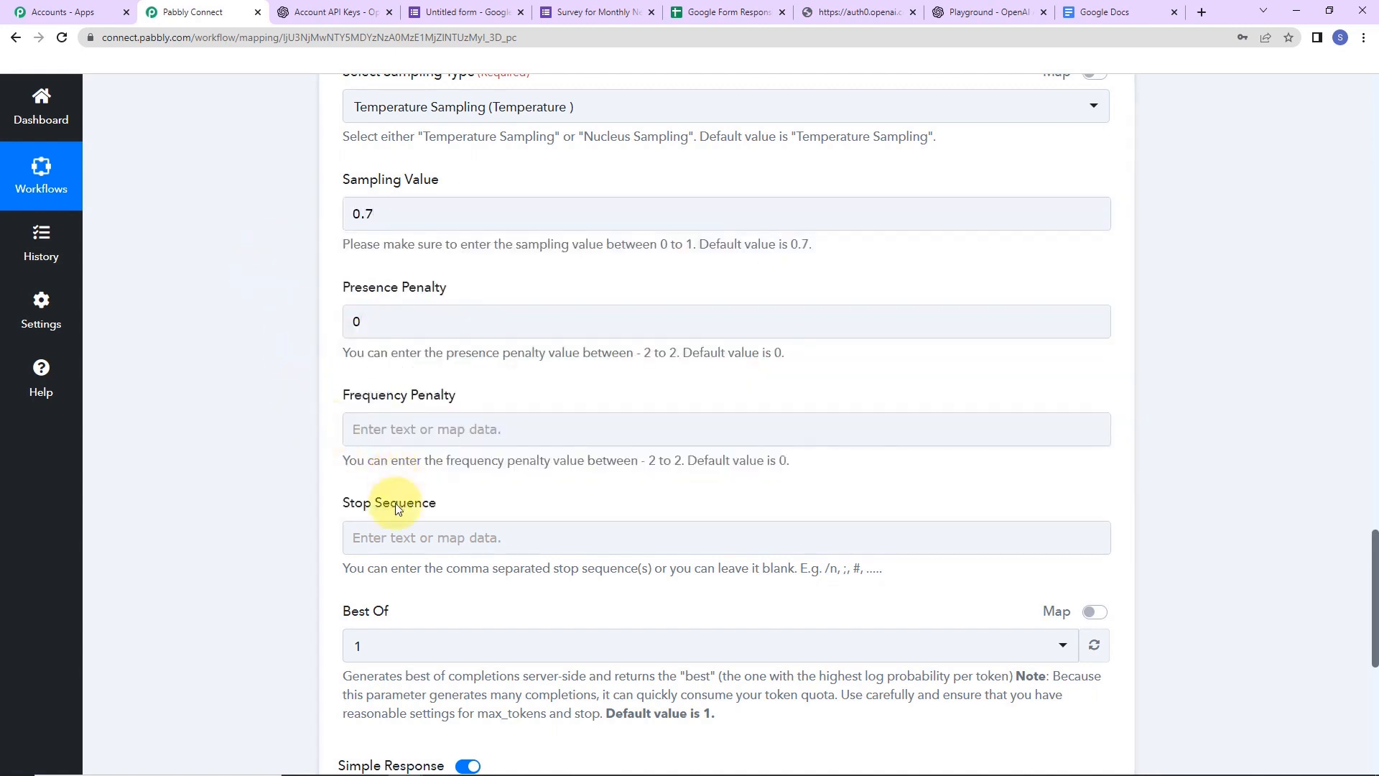
click(386, 441)
text(0)
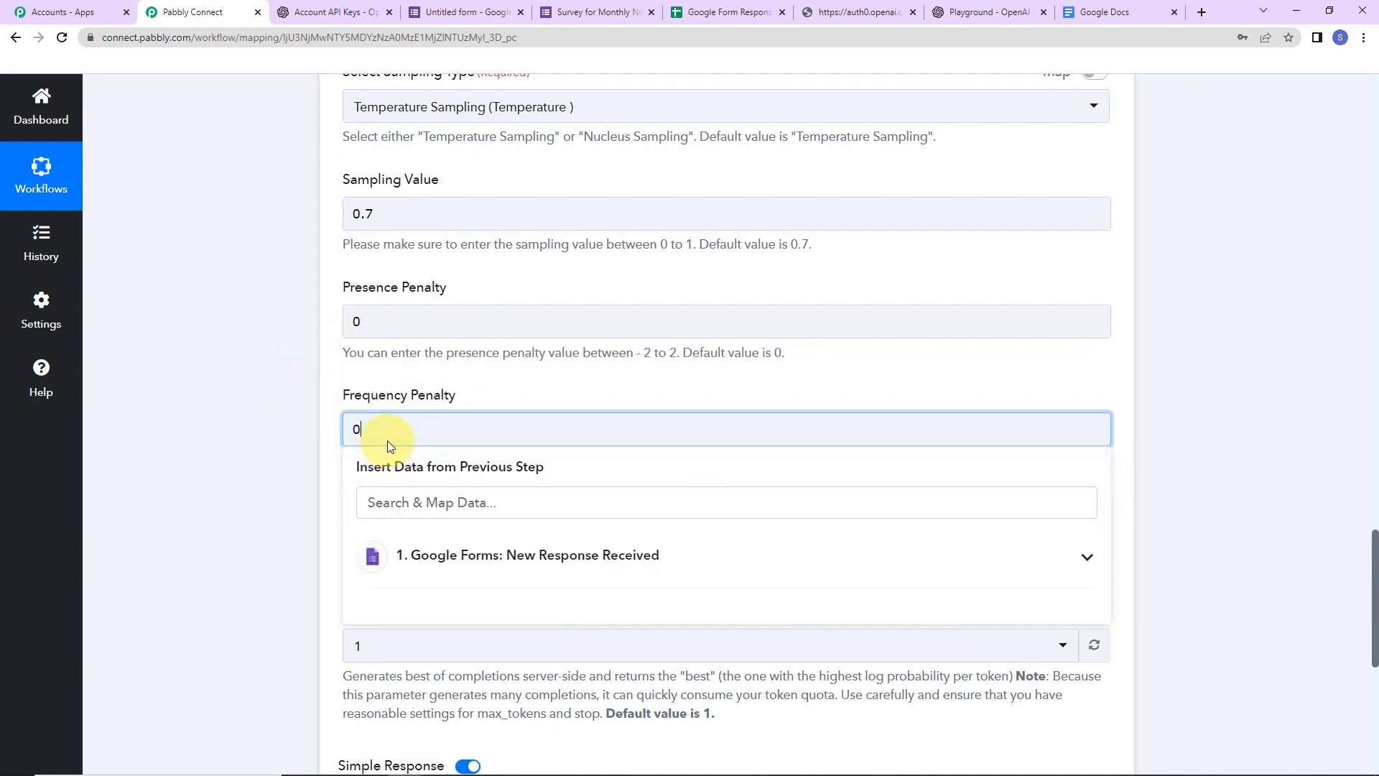
click(281, 456)
click(404, 536)
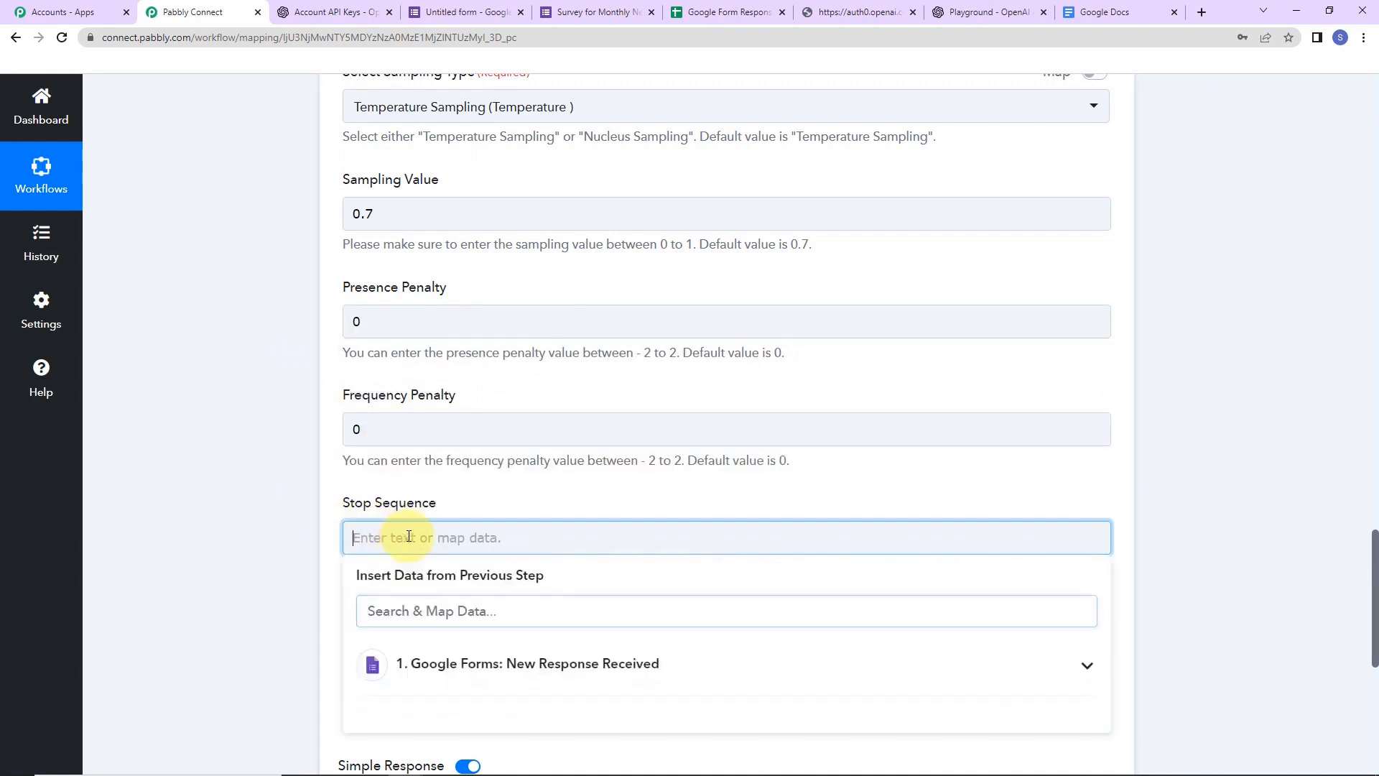
text(//#)
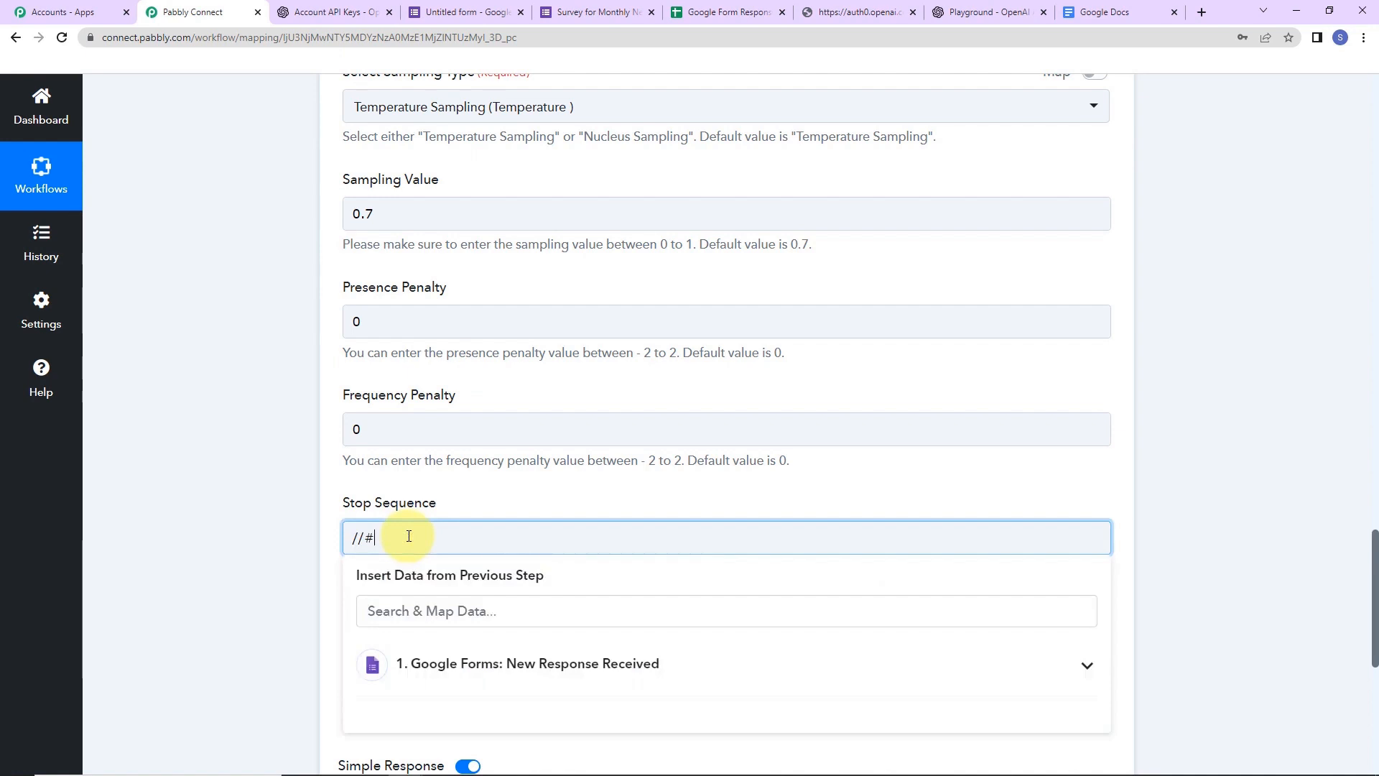
click(273, 549)
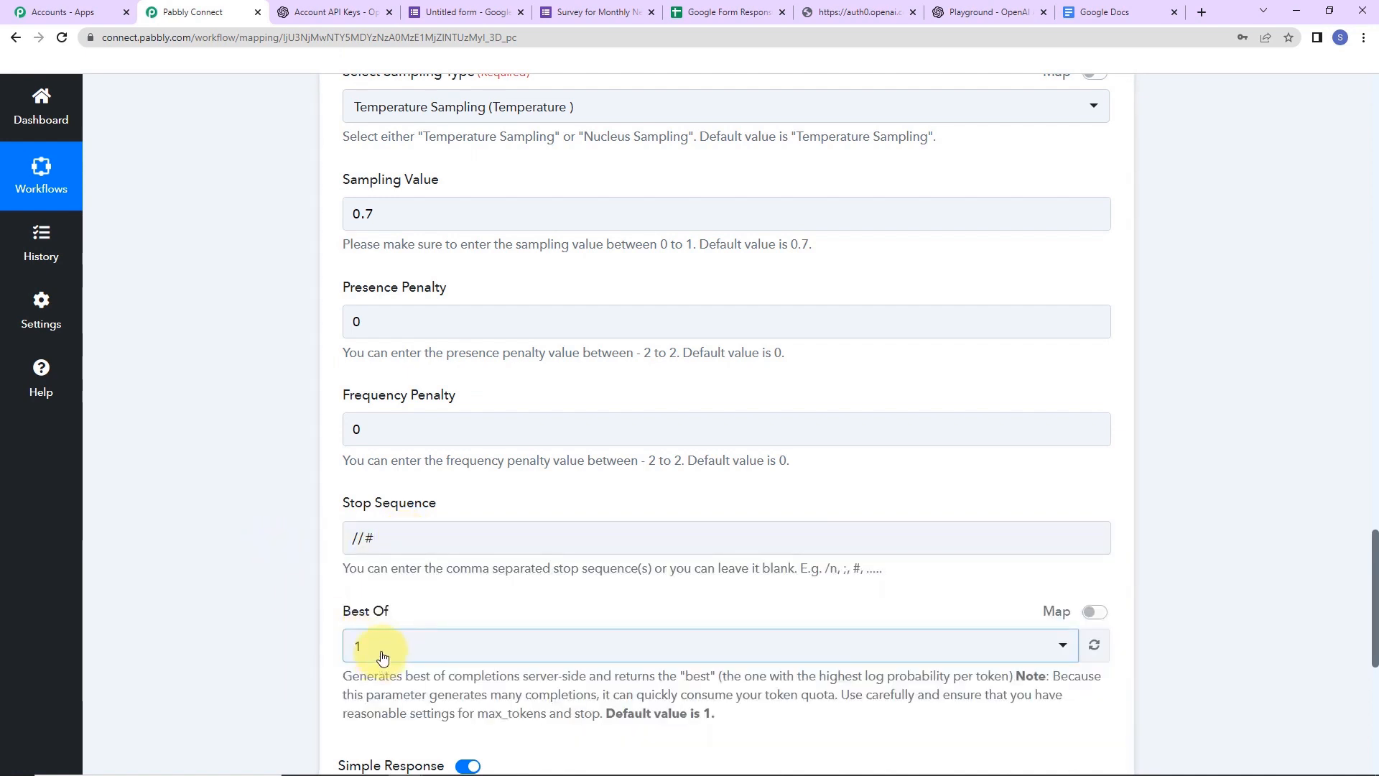
scroll(1367, 553, down, 7)
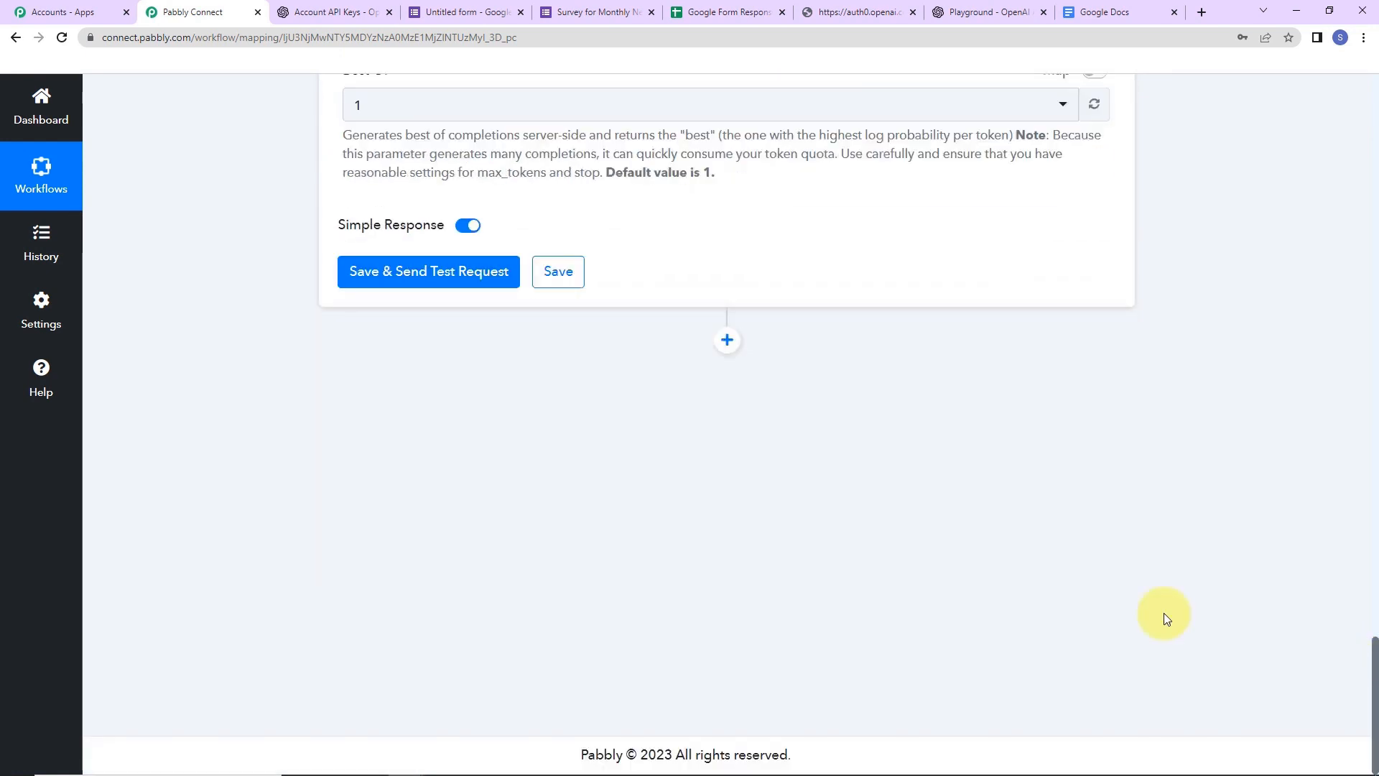
- Save and test the OpenAI step, then read the returned Instagram reach article (310 tokens)
click(409, 276)
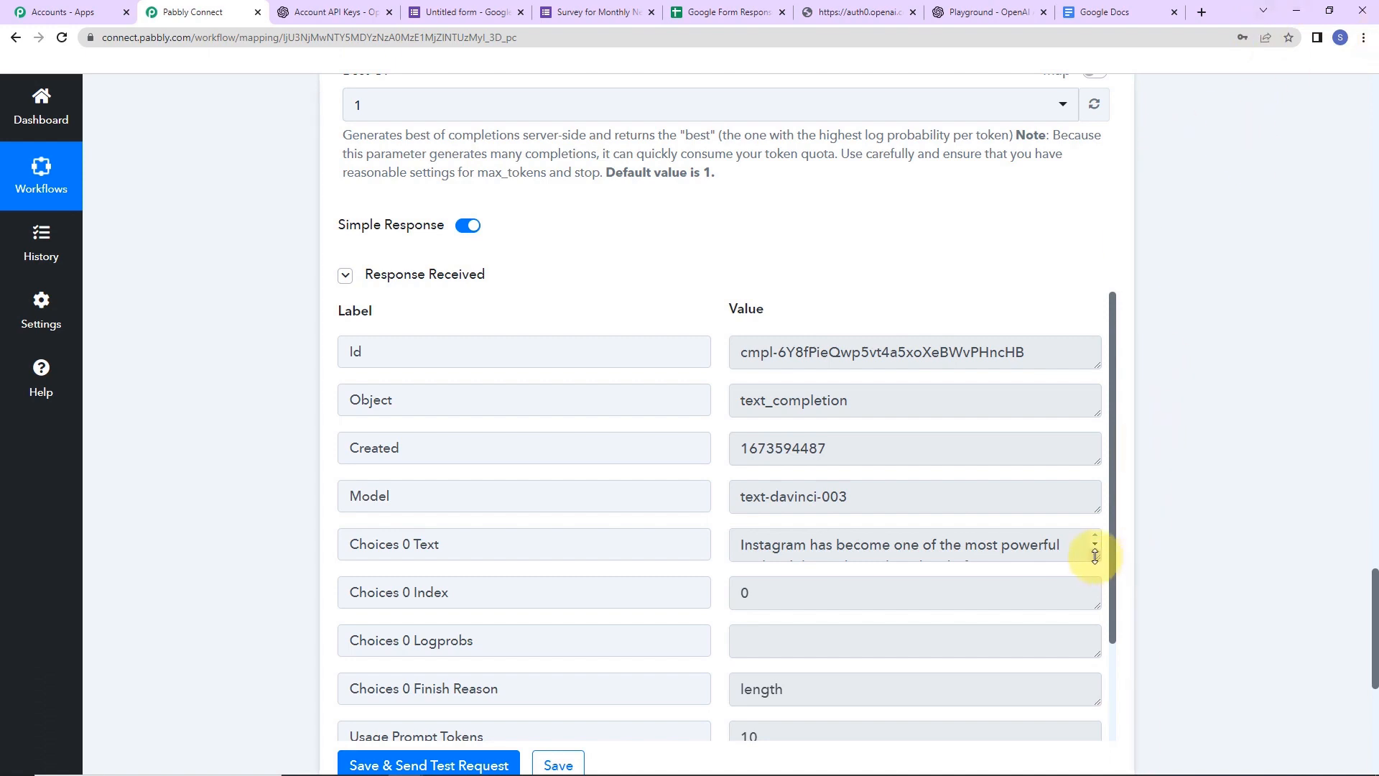
drag(1095, 555, 1070, 677)
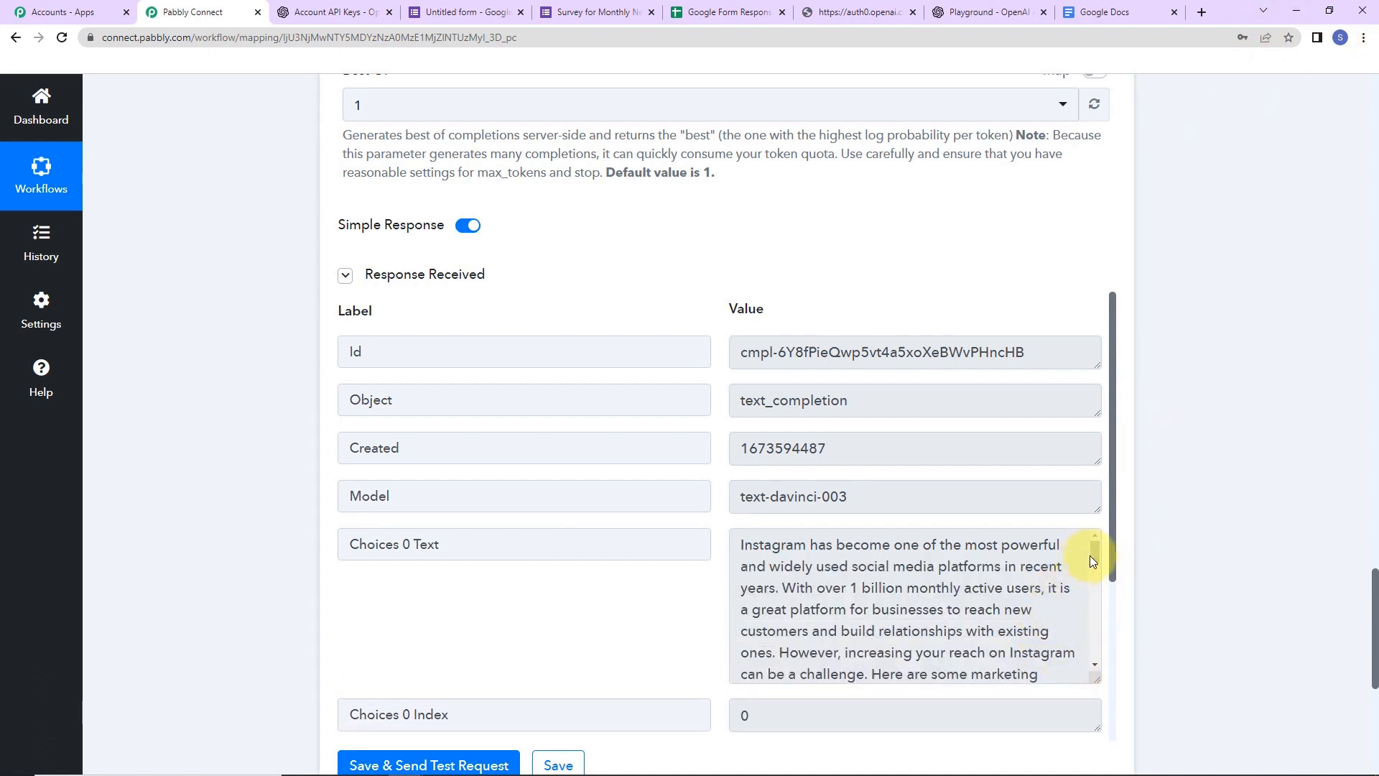
drag(1089, 554, 1088, 600)
scroll(1084, 640, down, 2)
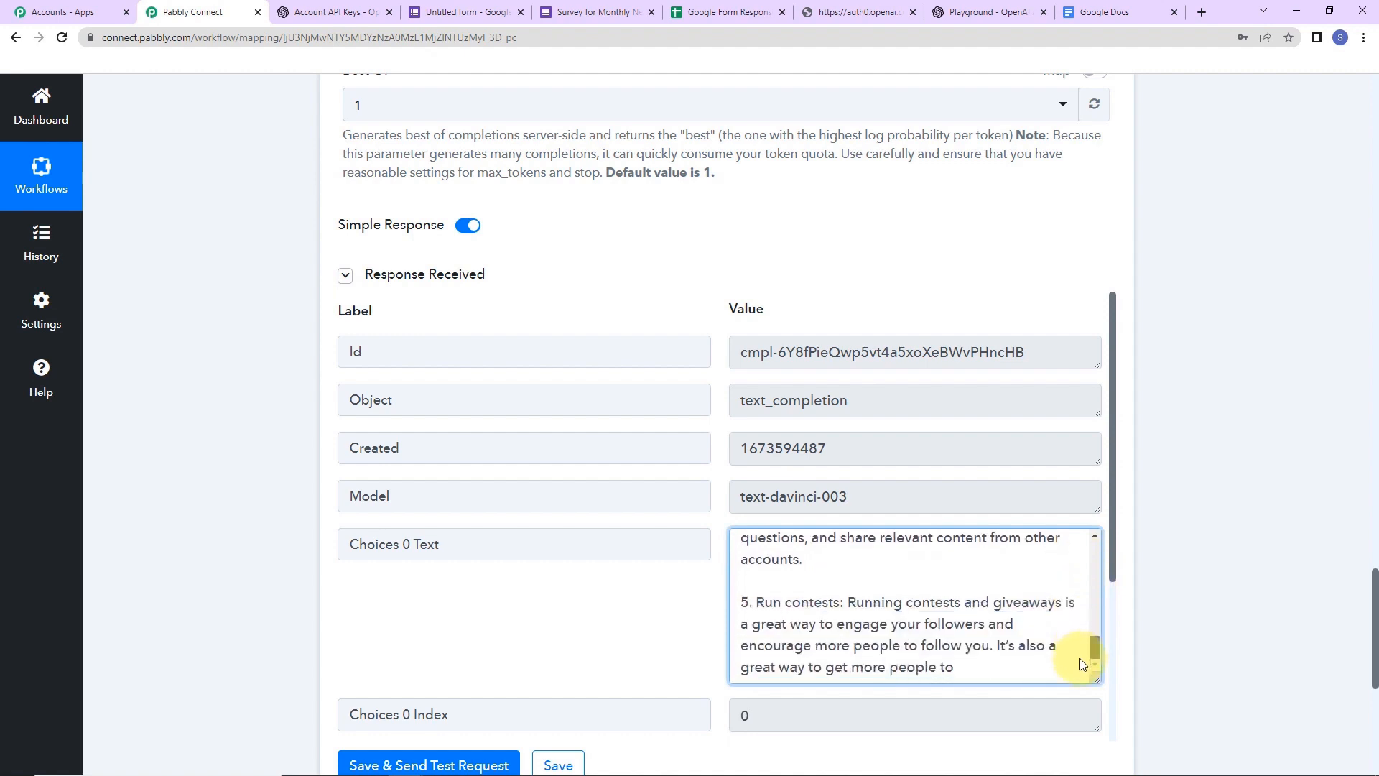
drag(1114, 448, 1109, 614)
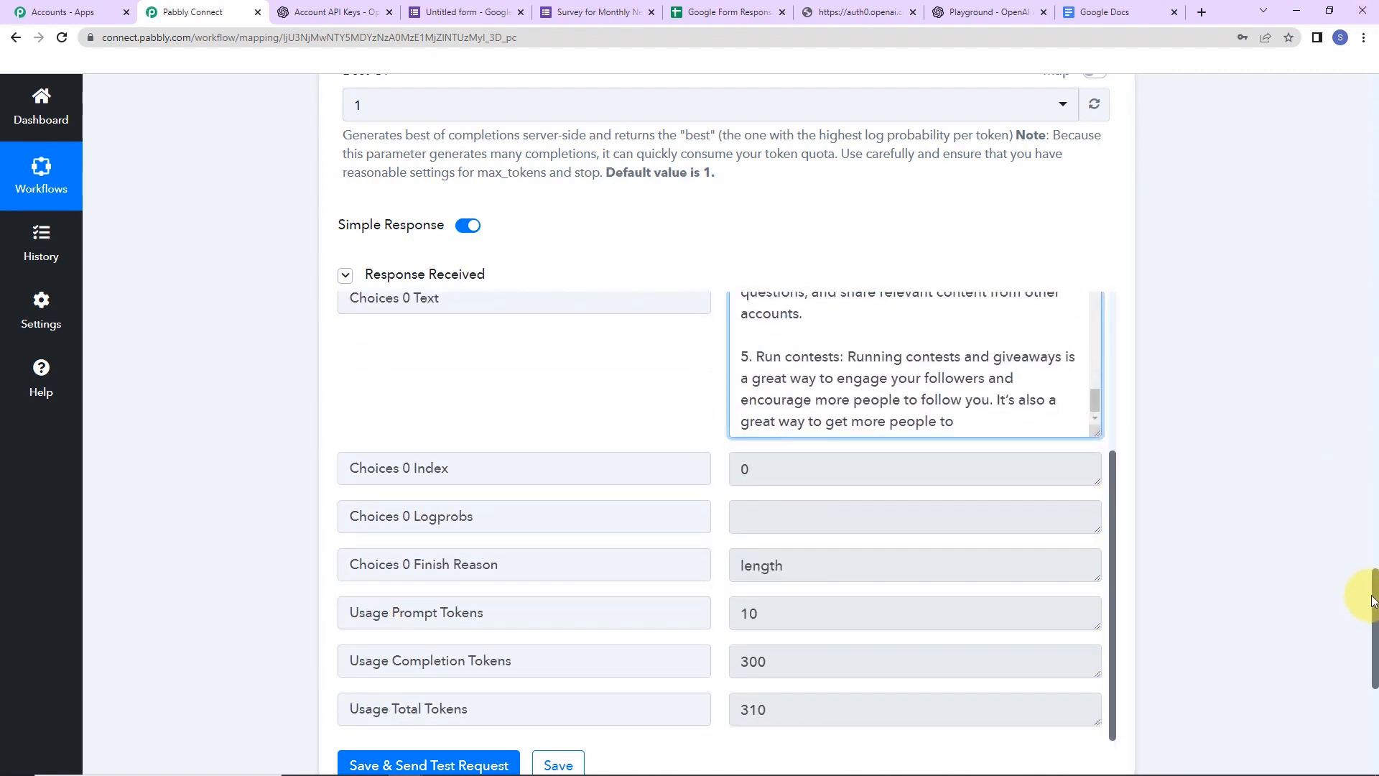
drag(1373, 597, 1375, 697)
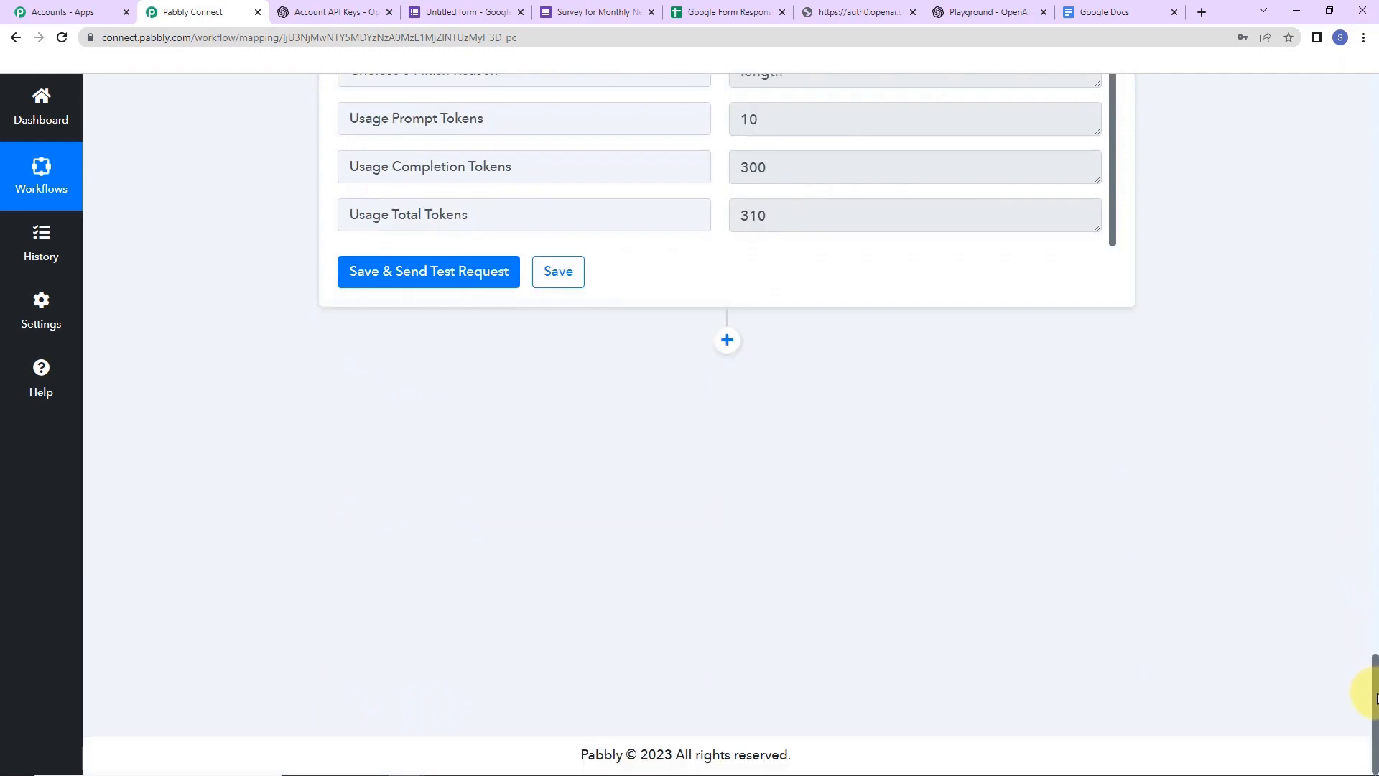
- Add a Google Docs action step using the Create a Blank Document event
click(727, 340)
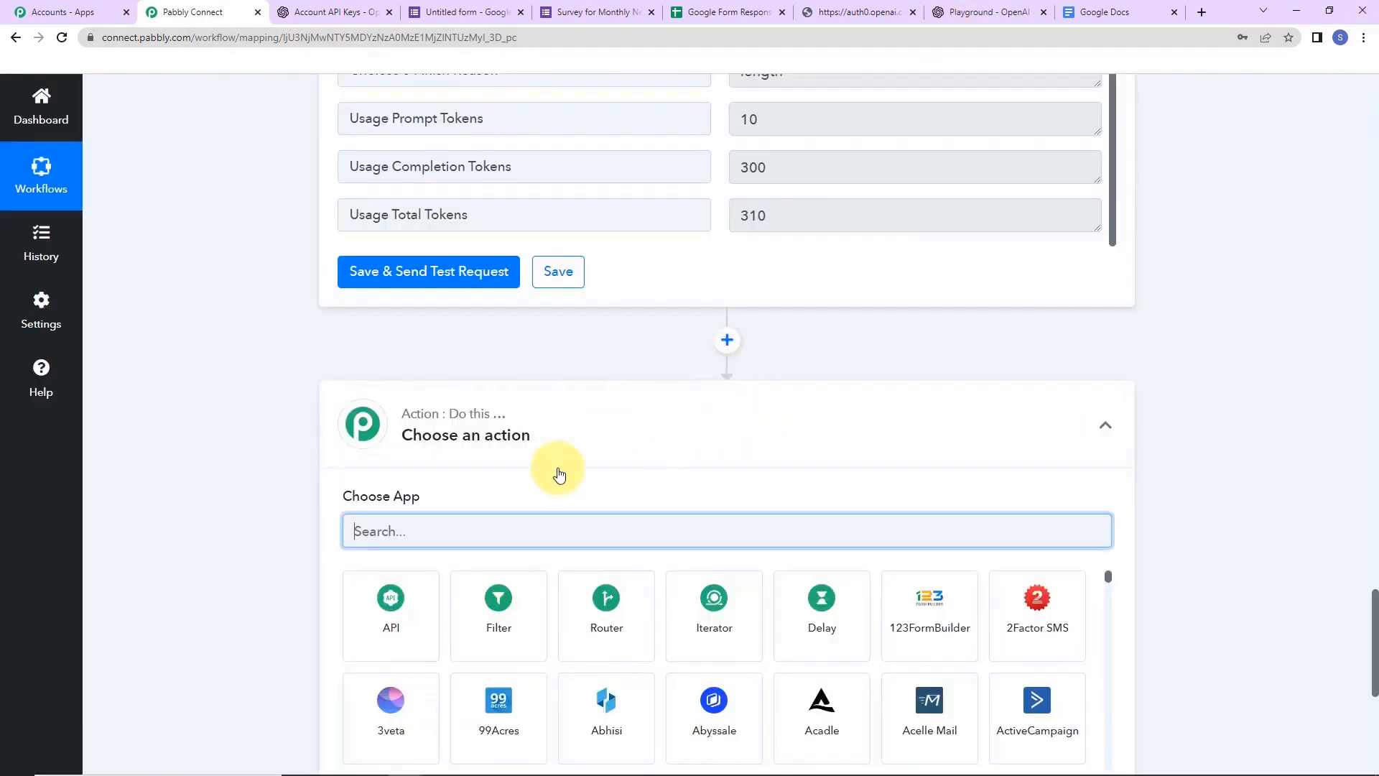
text(doc)
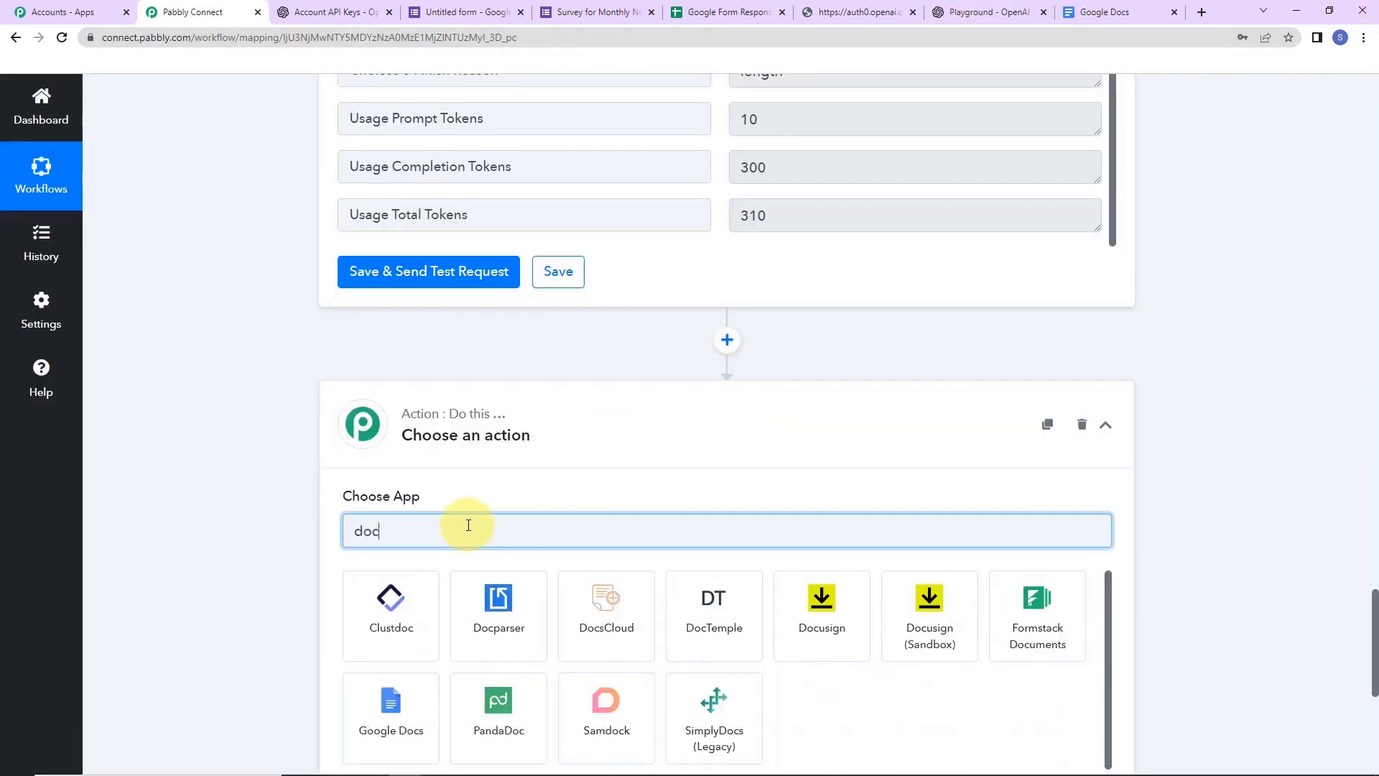
click(391, 704)
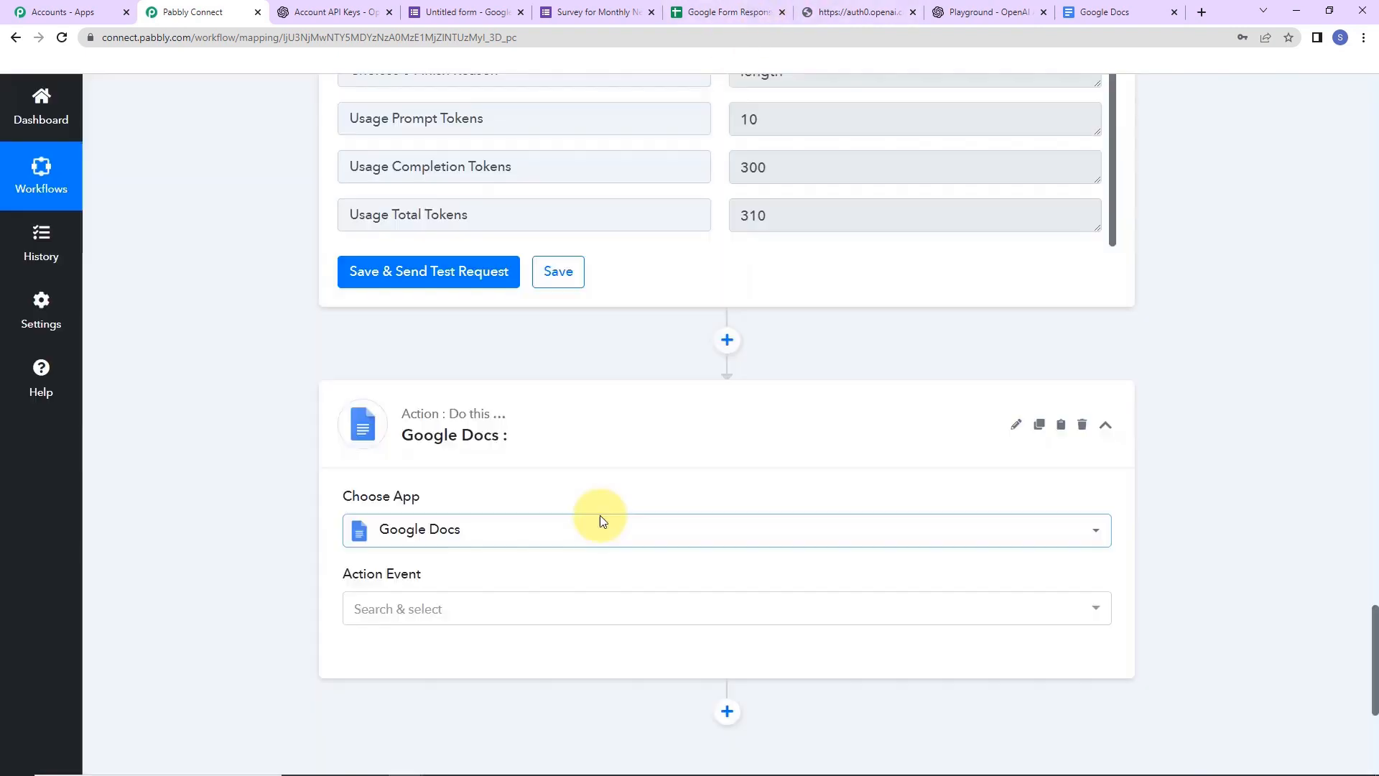
click(370, 614)
click(378, 236)
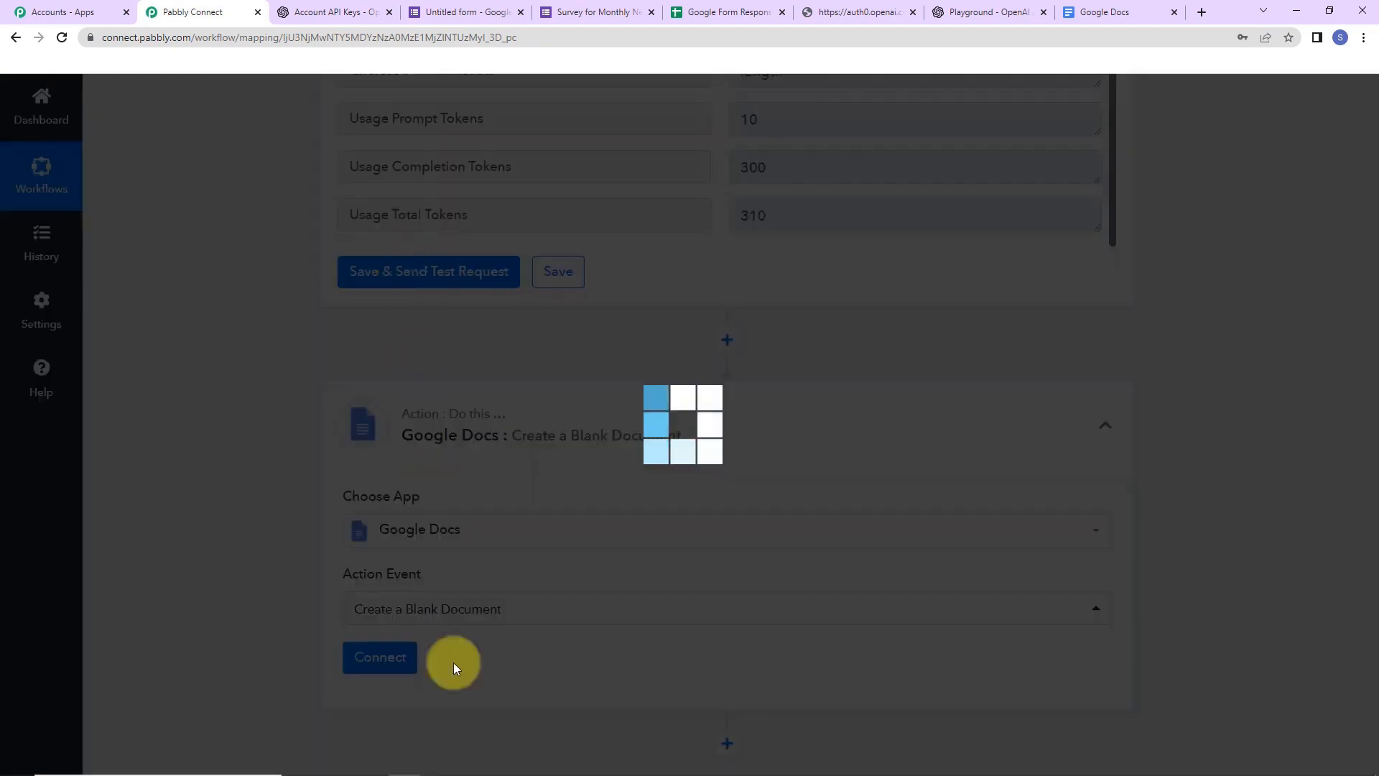
click(438, 656)
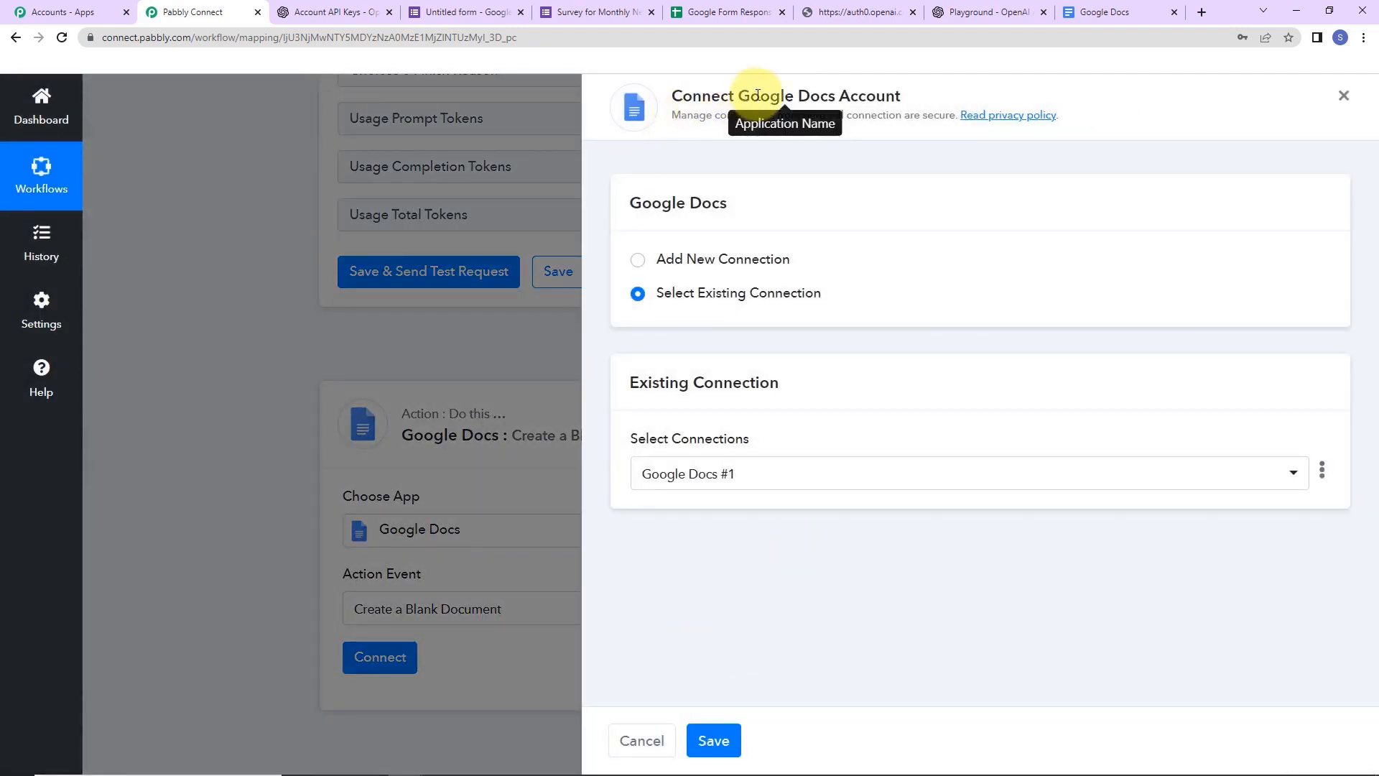
- Create a new Google Docs connection by signing in with Google and allowing Pabbly access
drag(740, 99, 937, 101)
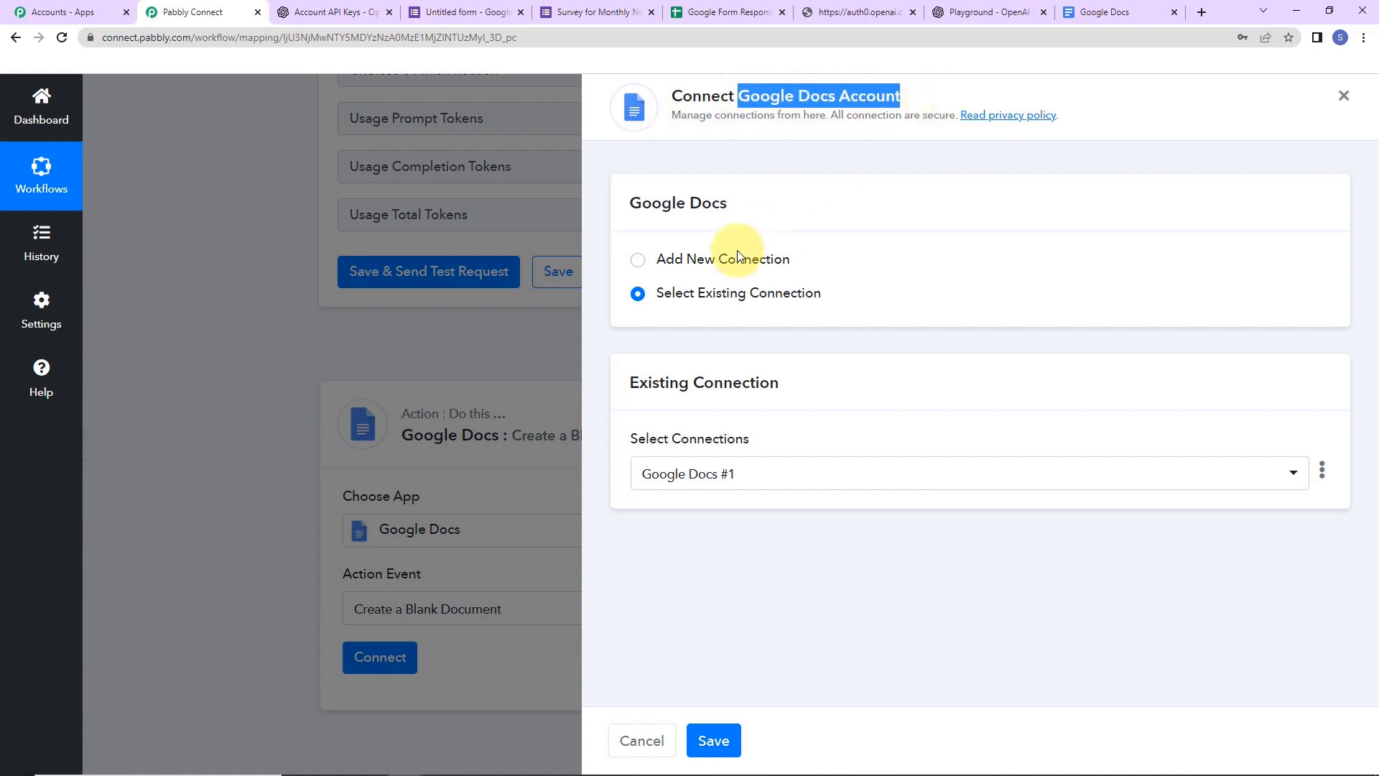
click(641, 267)
click(639, 266)
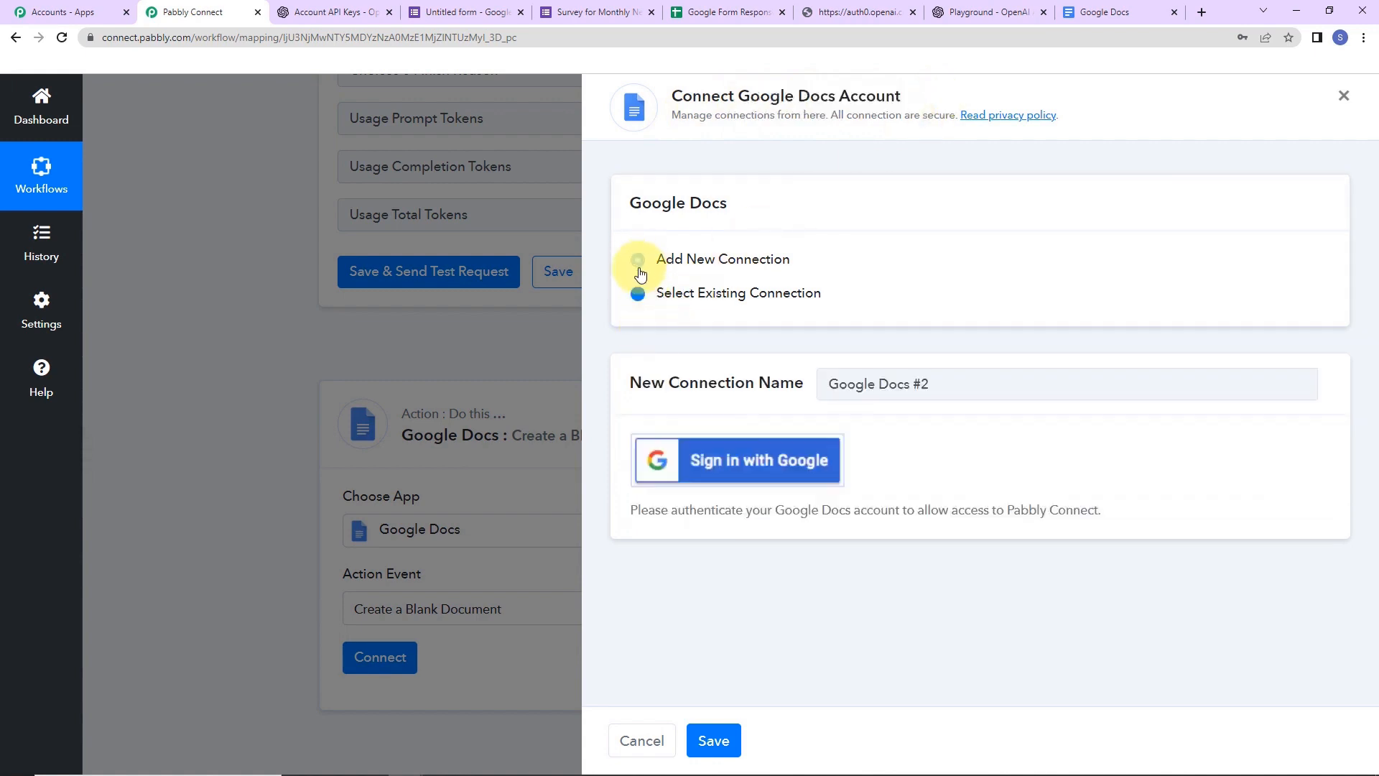
click(763, 463)
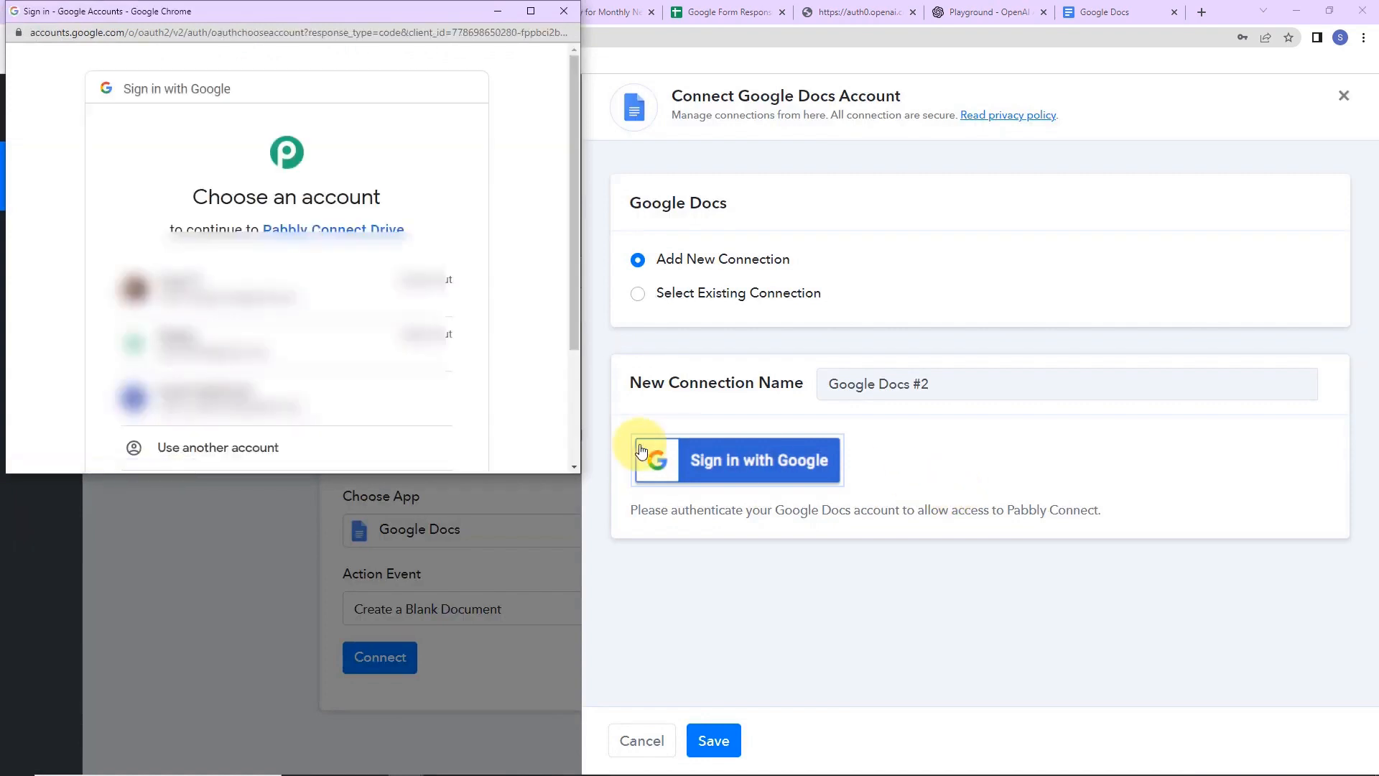
click(321, 399)
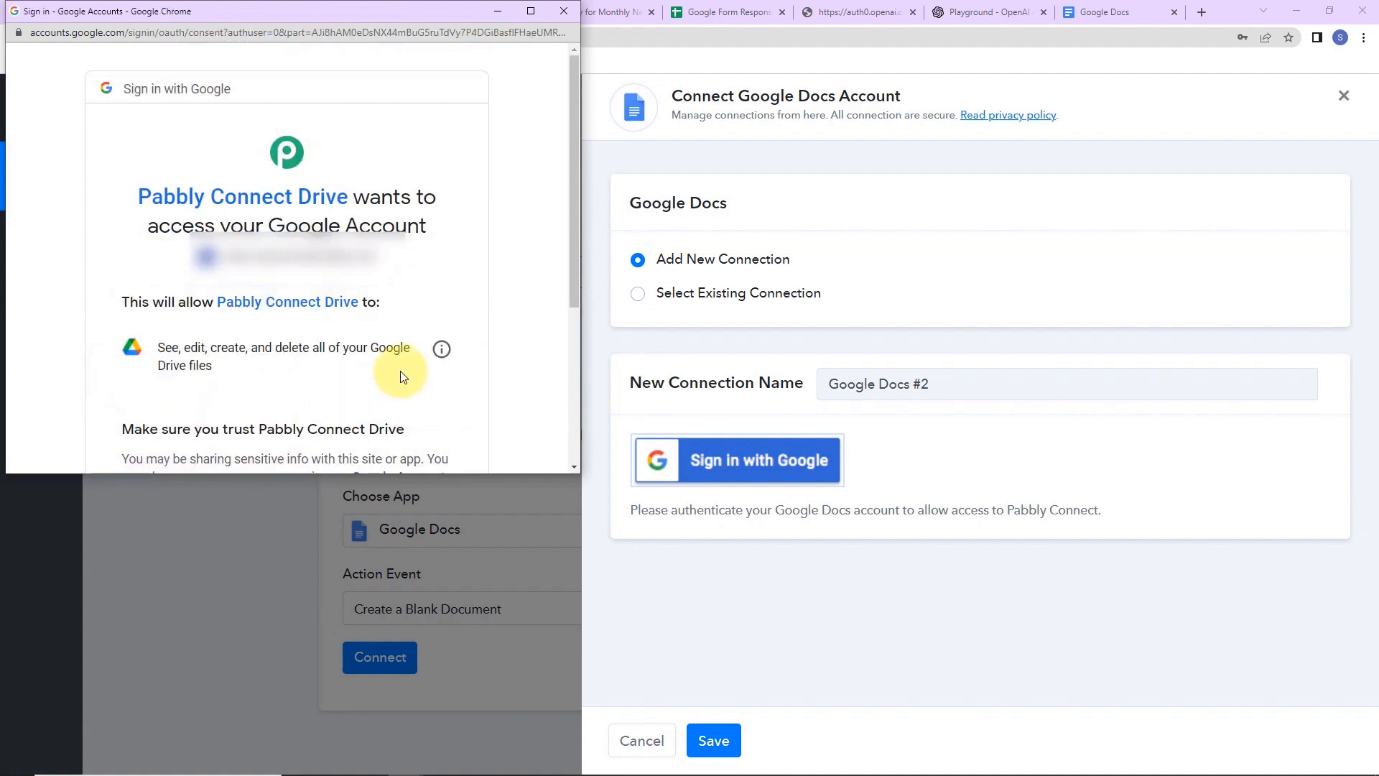
drag(570, 234, 566, 396)
click(334, 352)
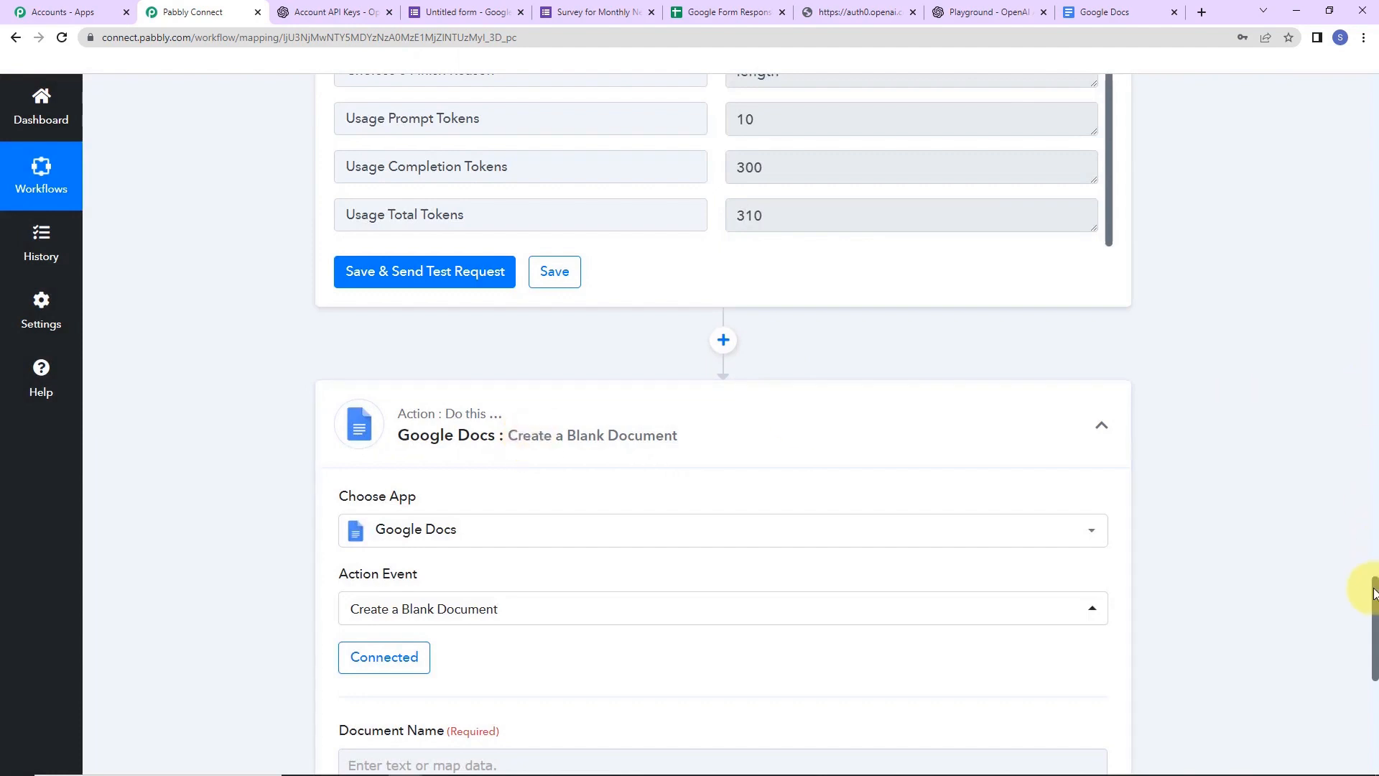
- Map the Google Forms 'Suggest A Topic…' answer as the document name and send a test request
drag(1373, 593, 1374, 625)
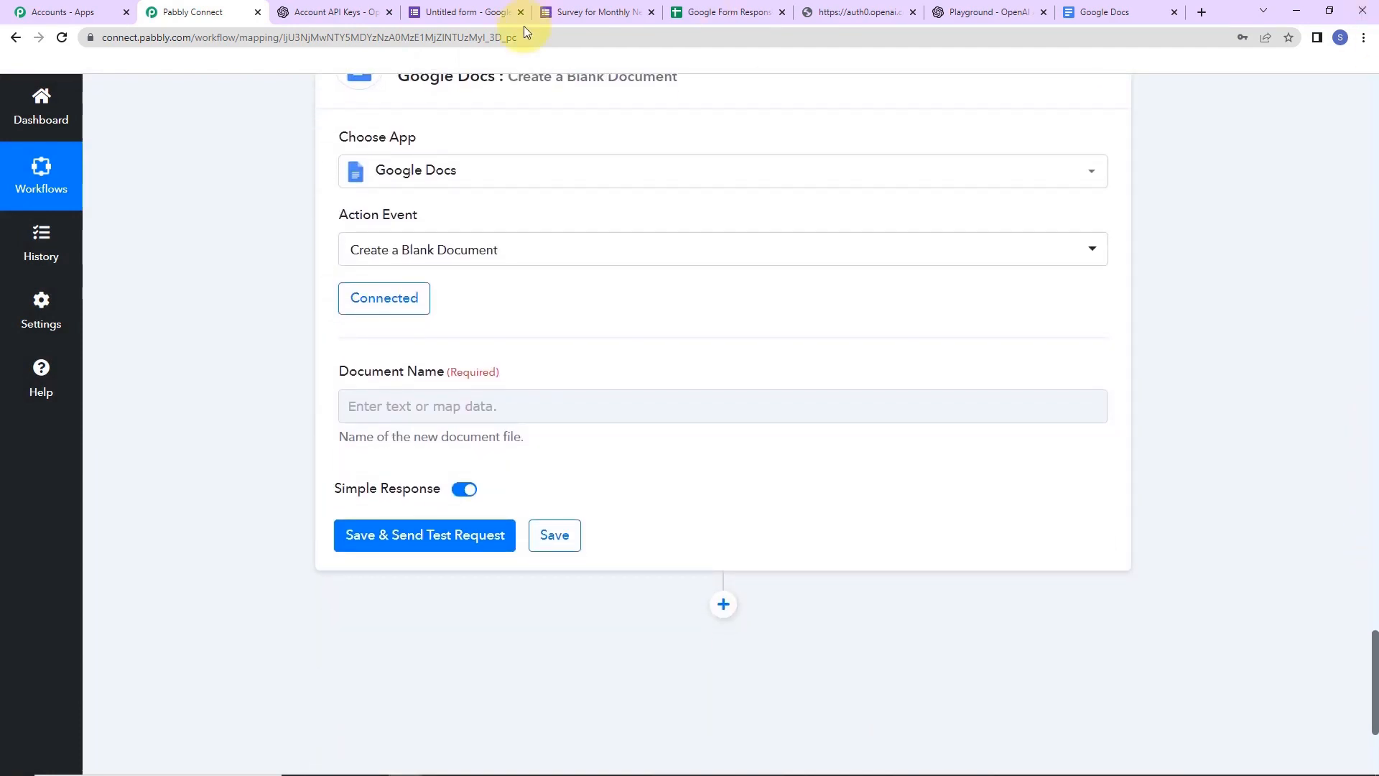
click(378, 409)
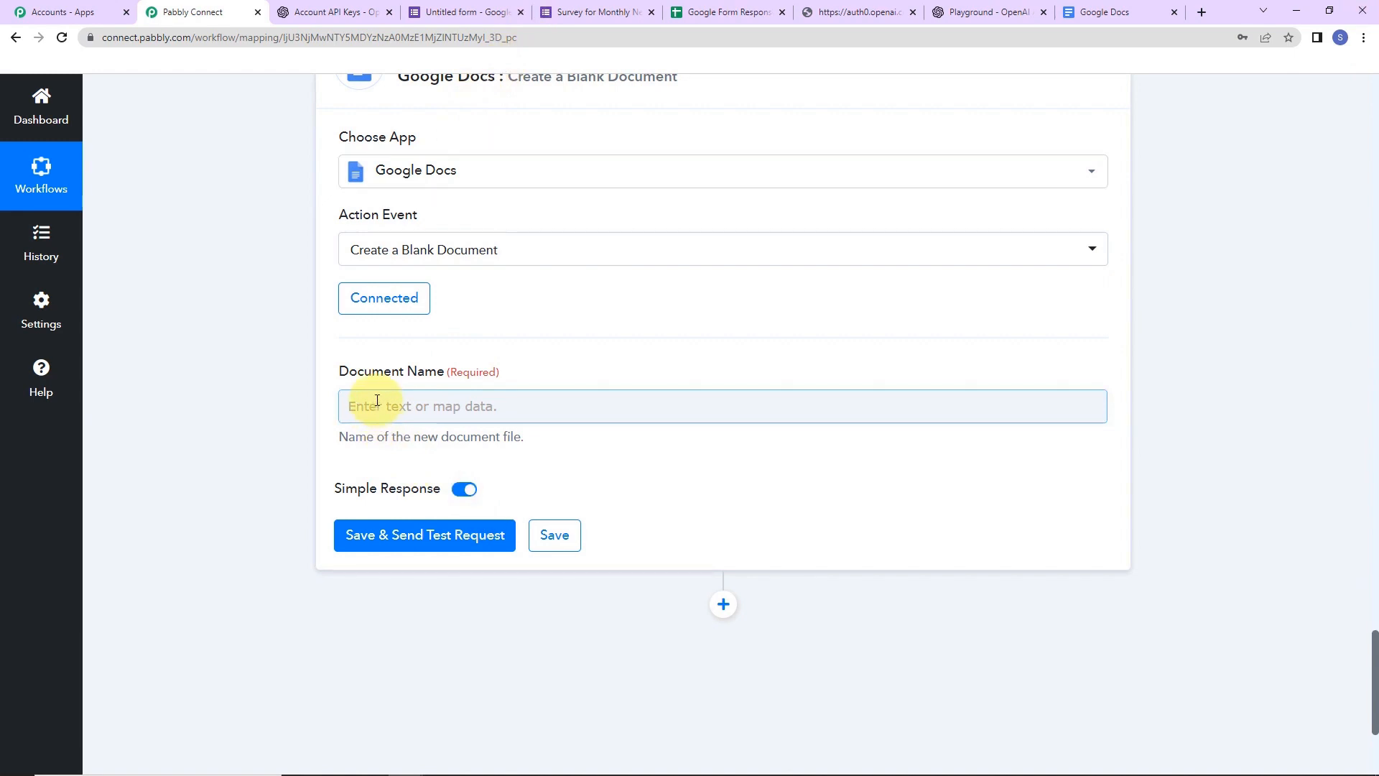
click(377, 402)
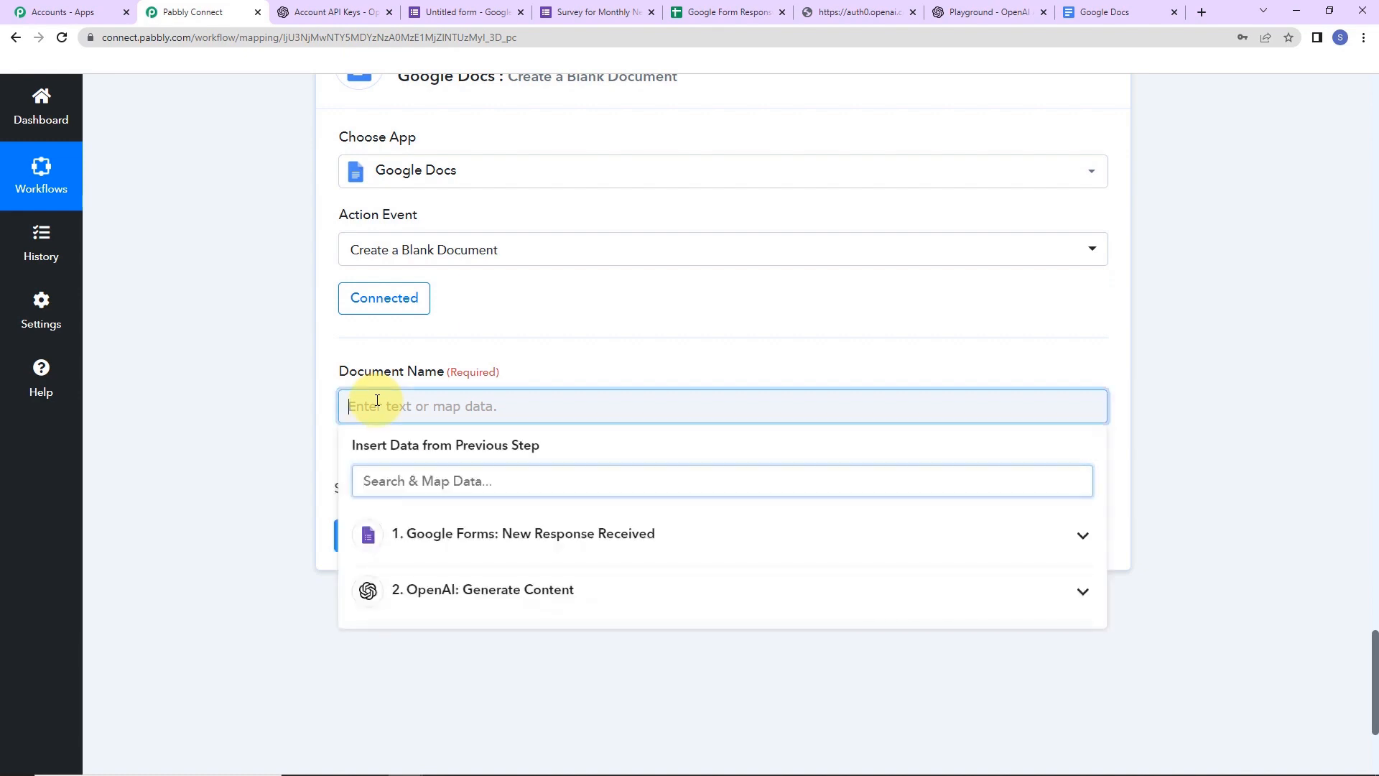
click(508, 555)
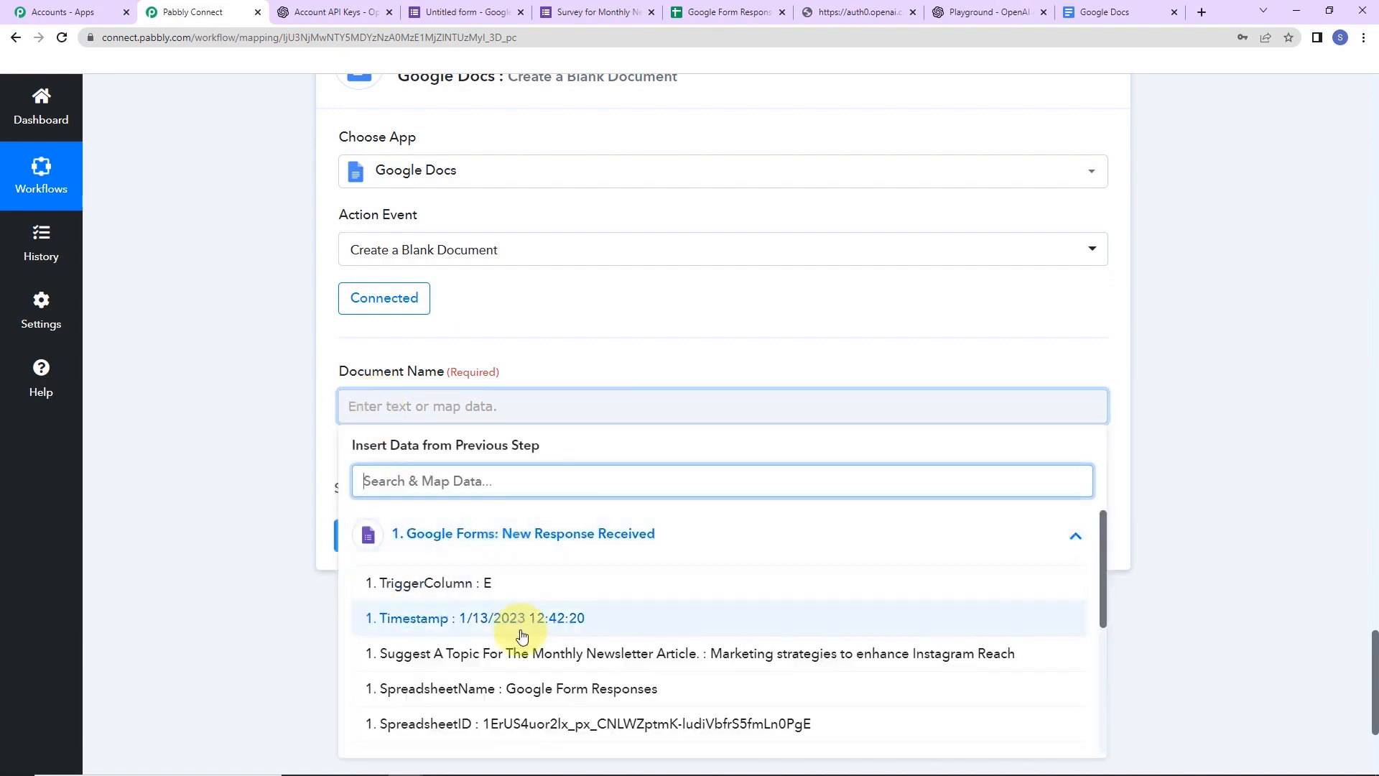
click(524, 653)
click(248, 510)
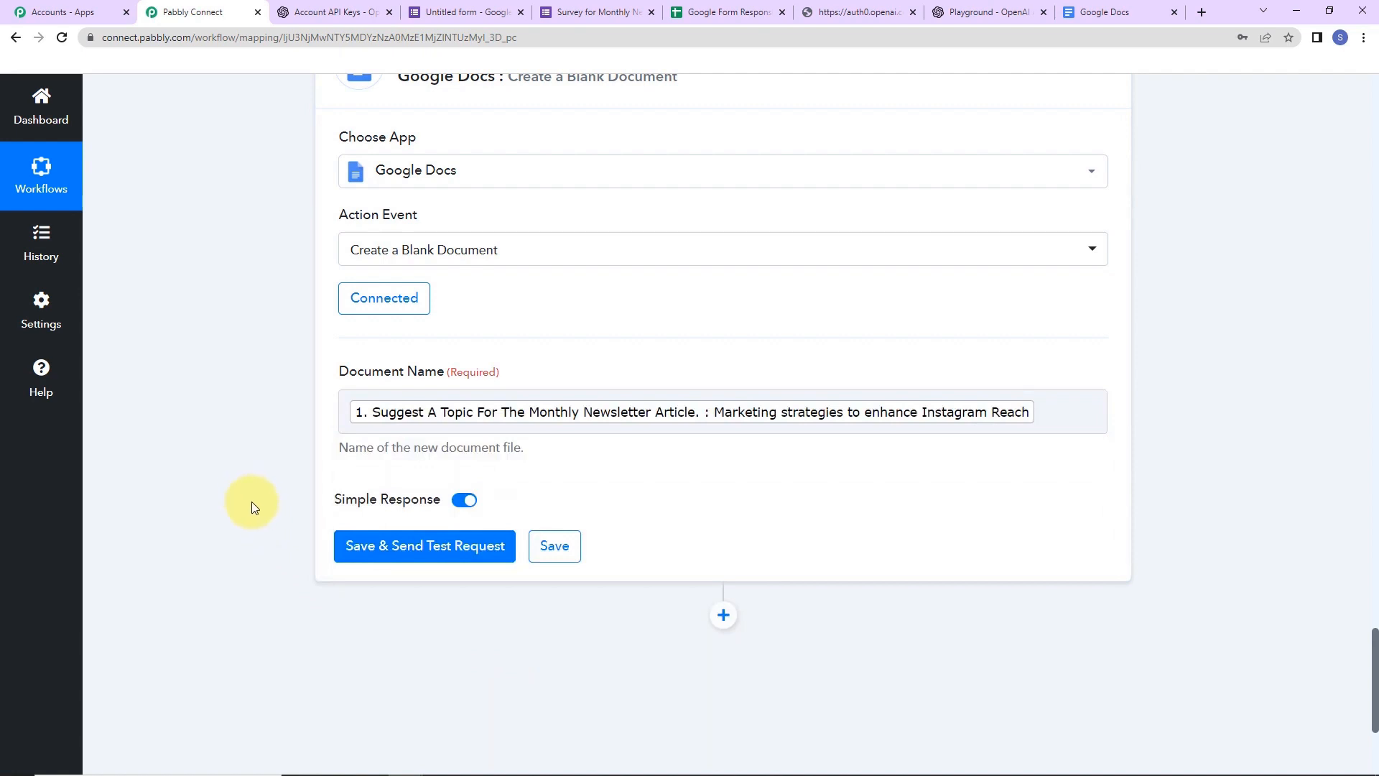
click(359, 547)
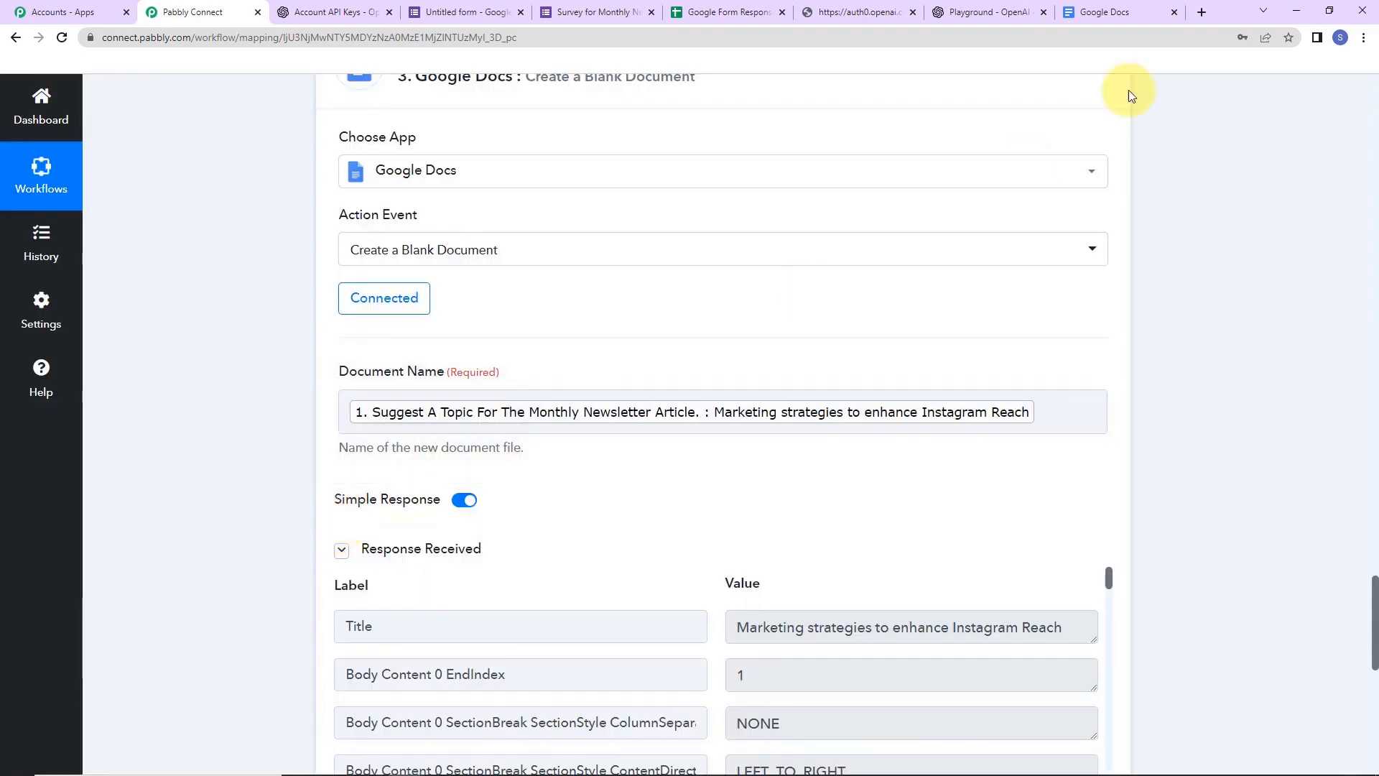
click(1102, 11)
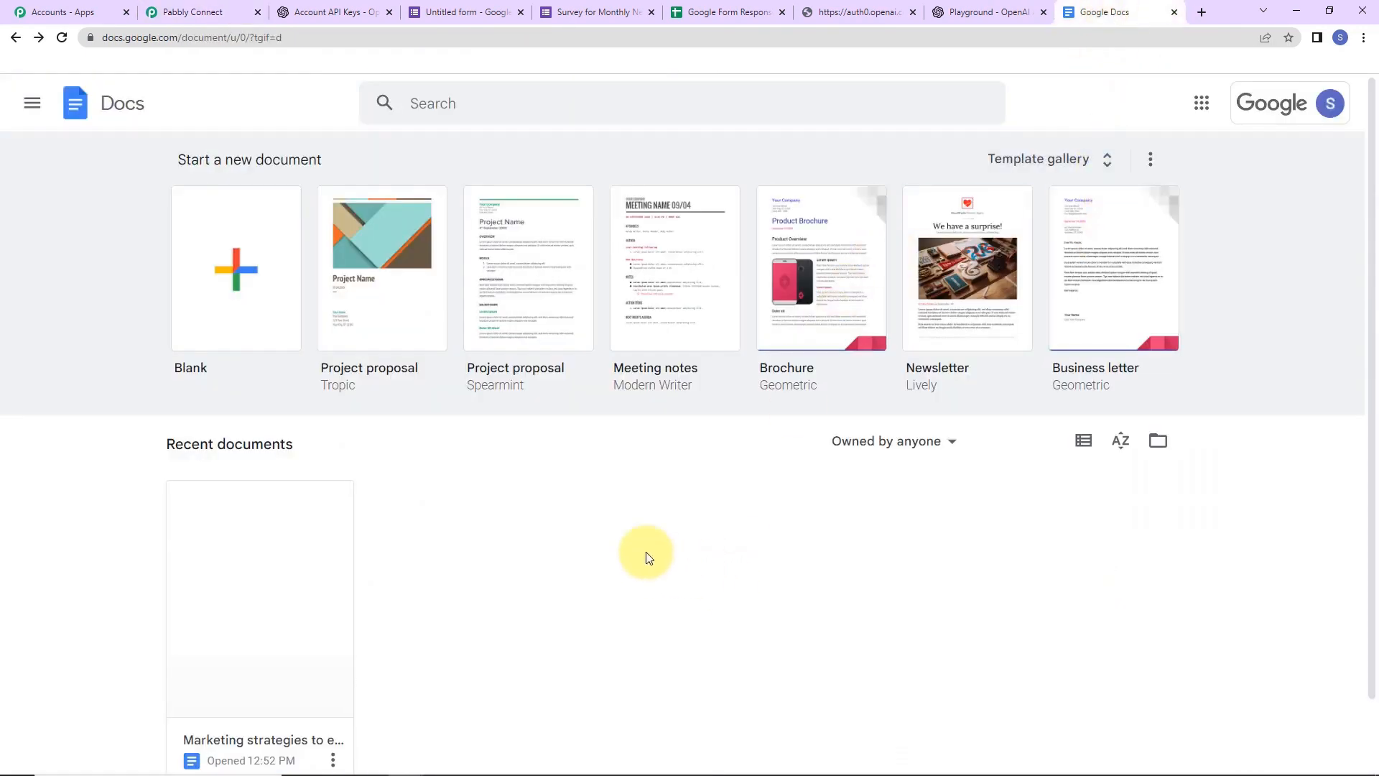
- Open the blank 'Marketing strategies to enhance Instagram Reach' document, then return to the workflow
scroll(640, 554, down, 1)
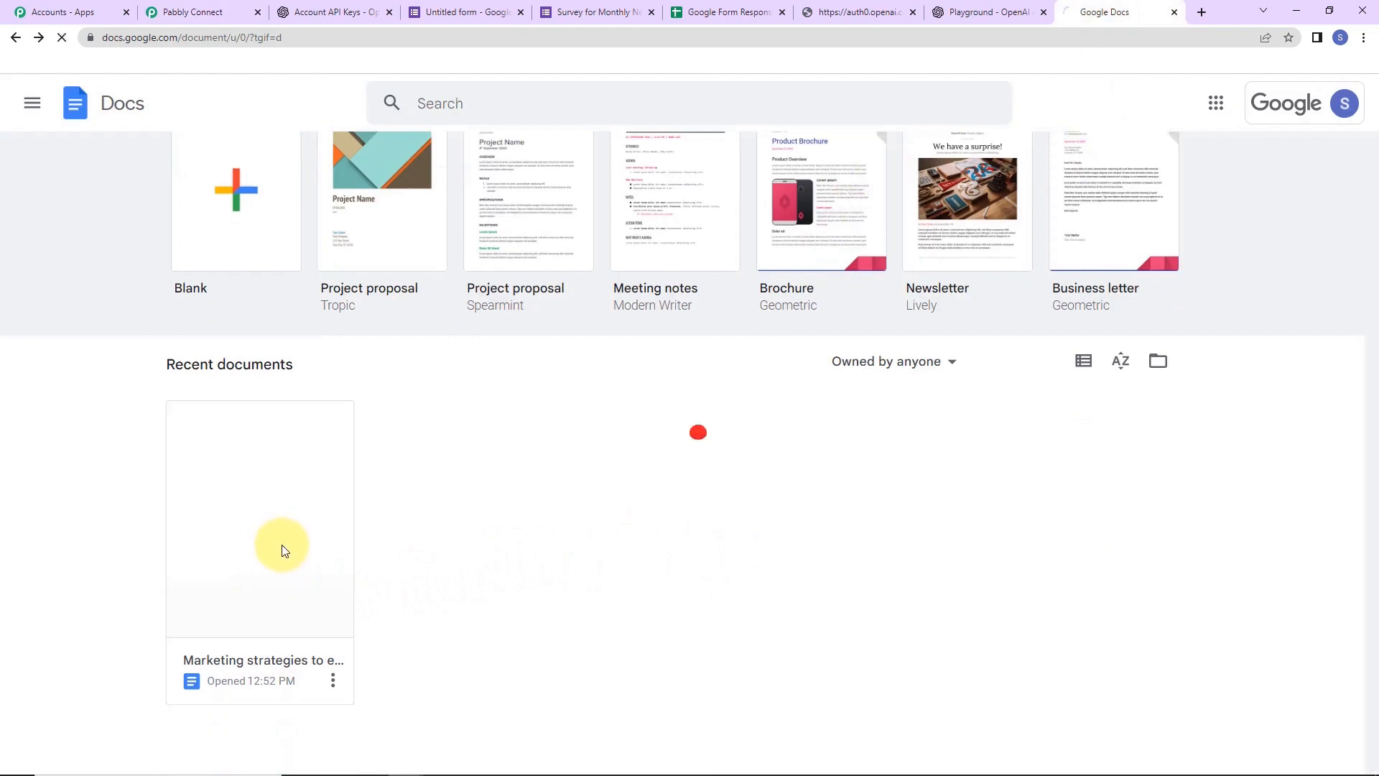
click(284, 546)
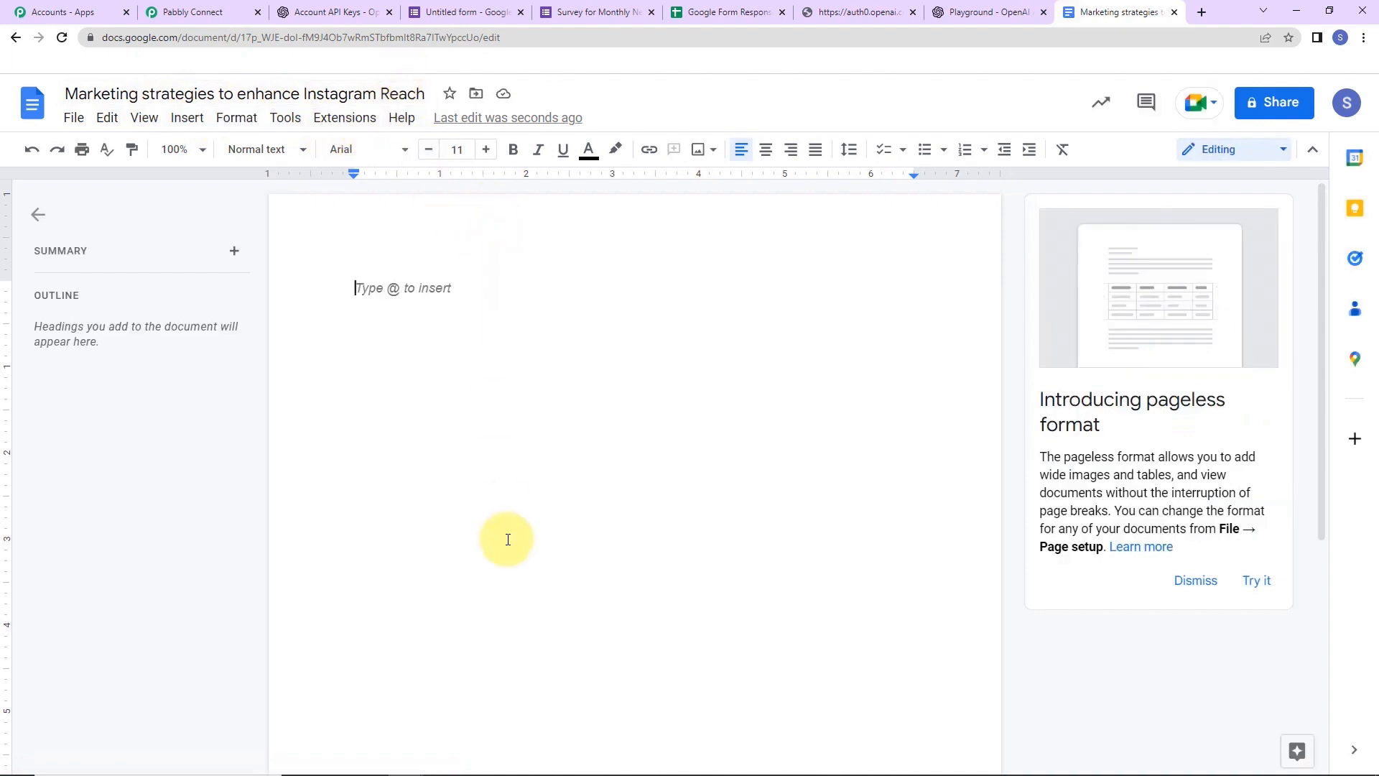
click(228, 10)
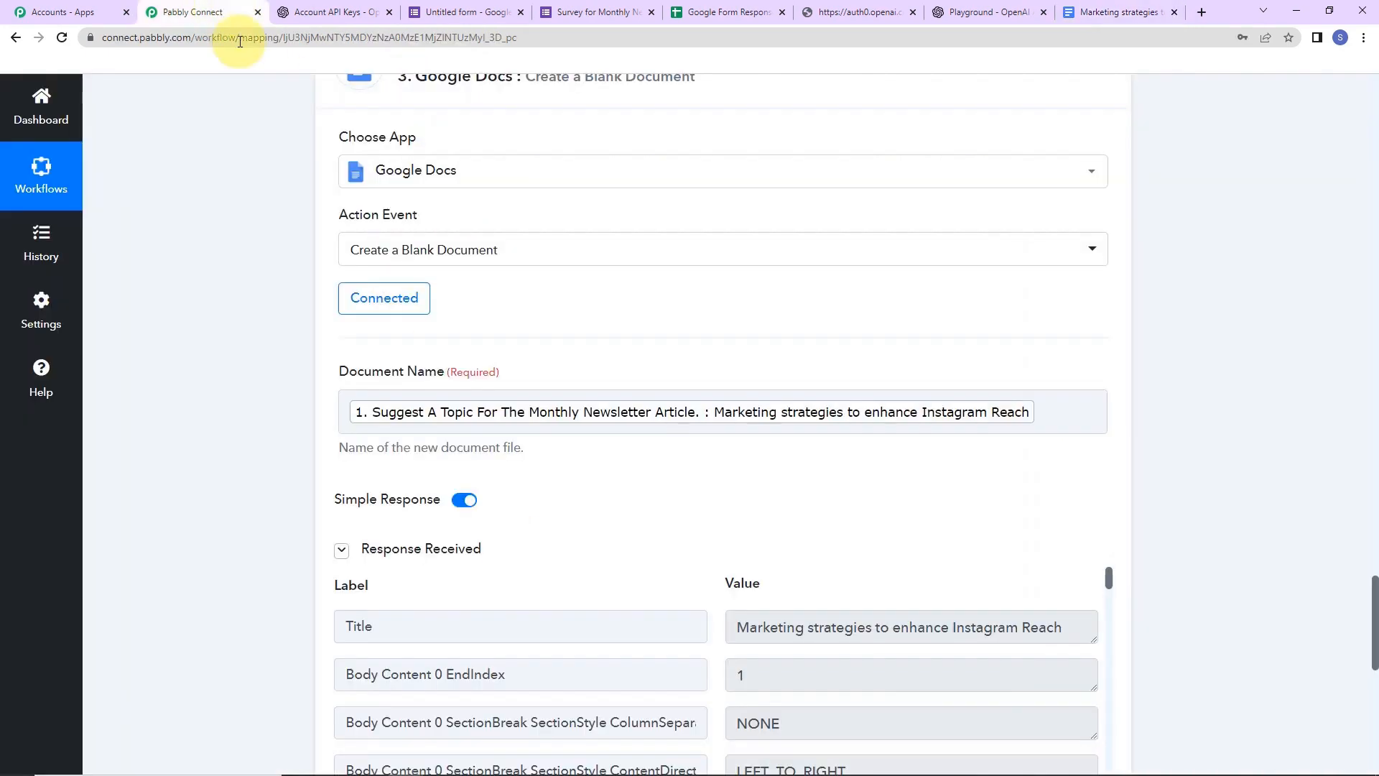
drag(1375, 574, 1374, 686)
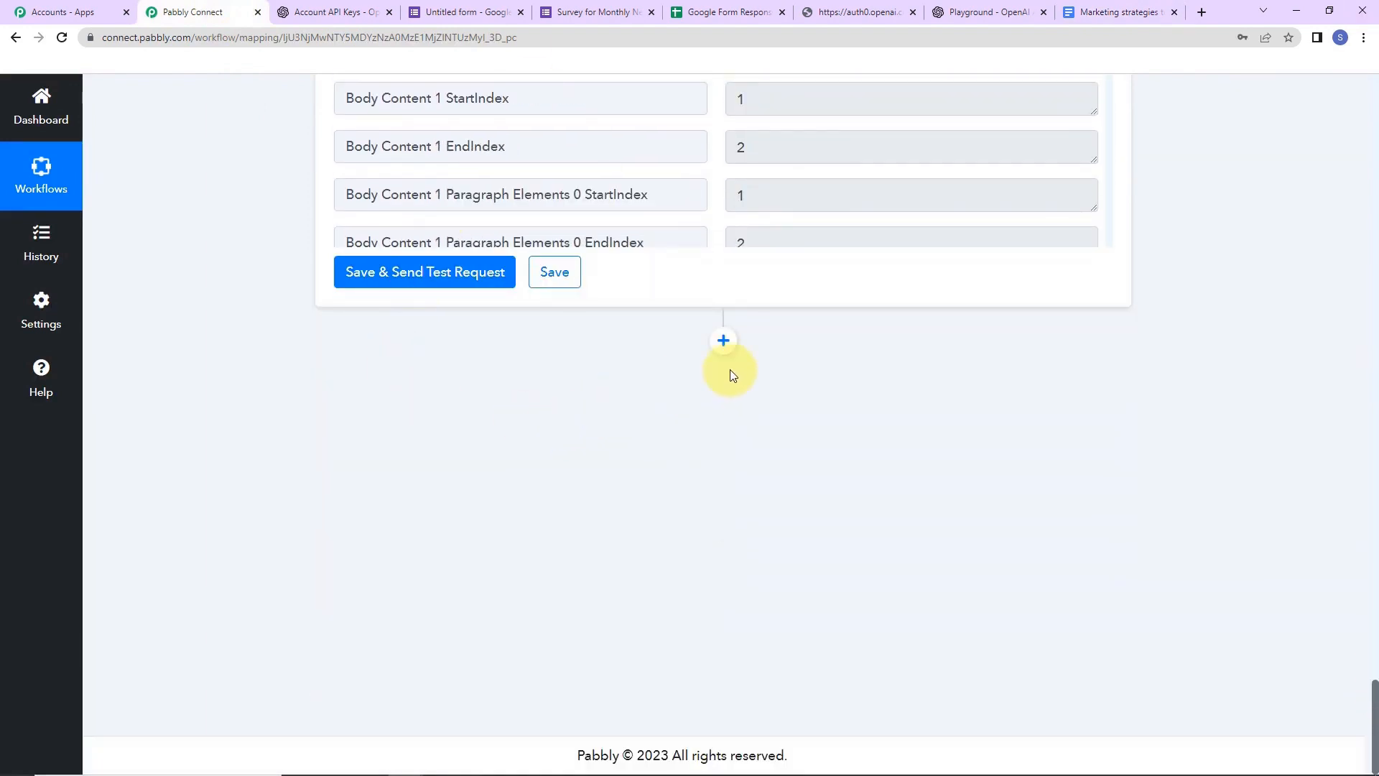
- Add a Google Docs 'Append a Paragraph to a Document' action using the existing Google Docs connection
click(724, 341)
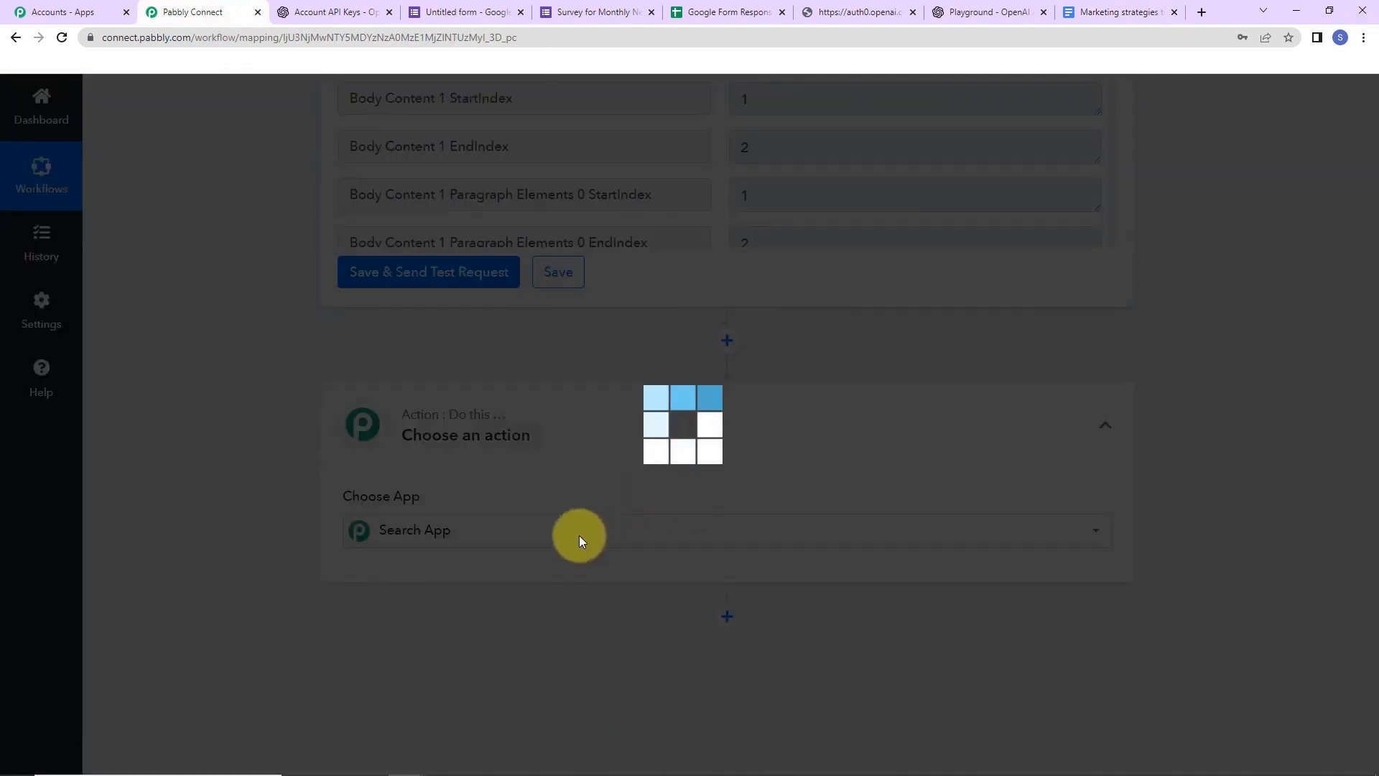
text(goog)
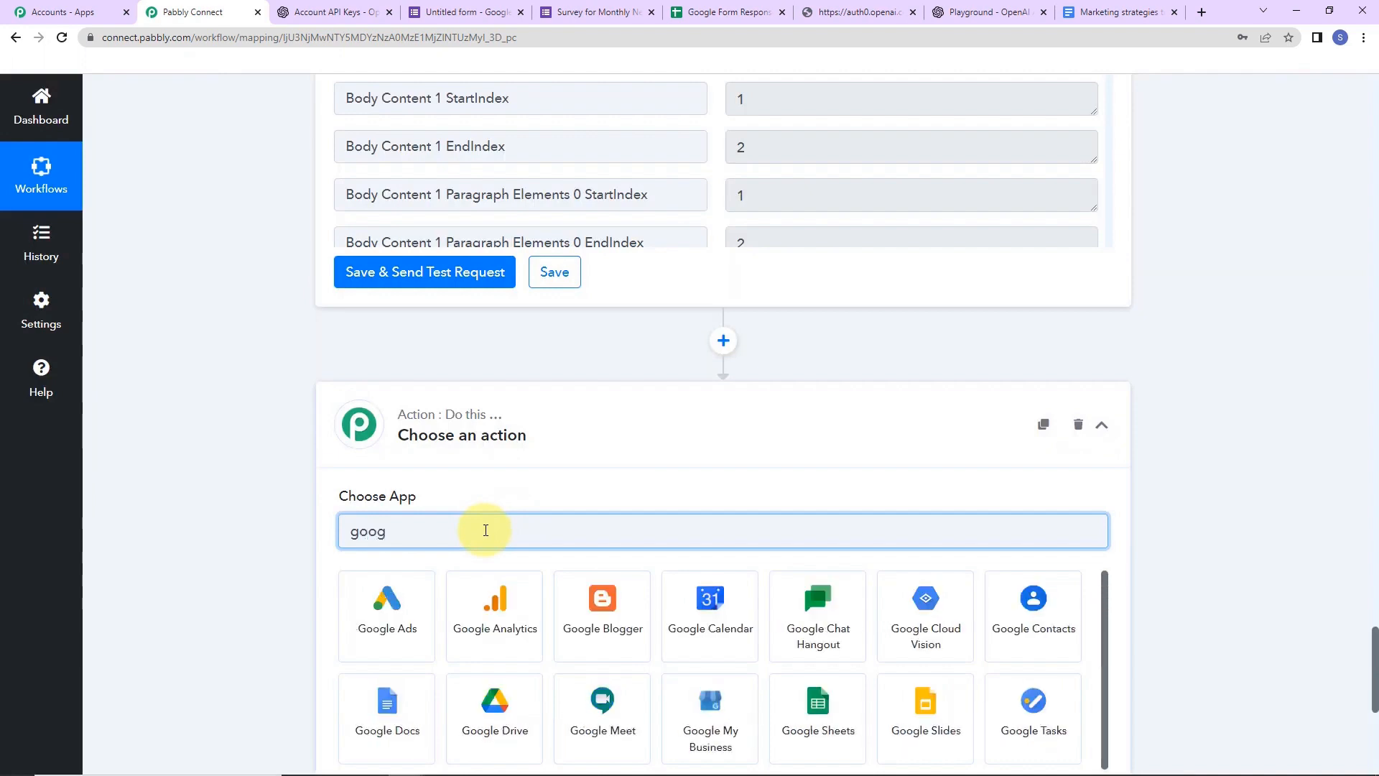
click(387, 711)
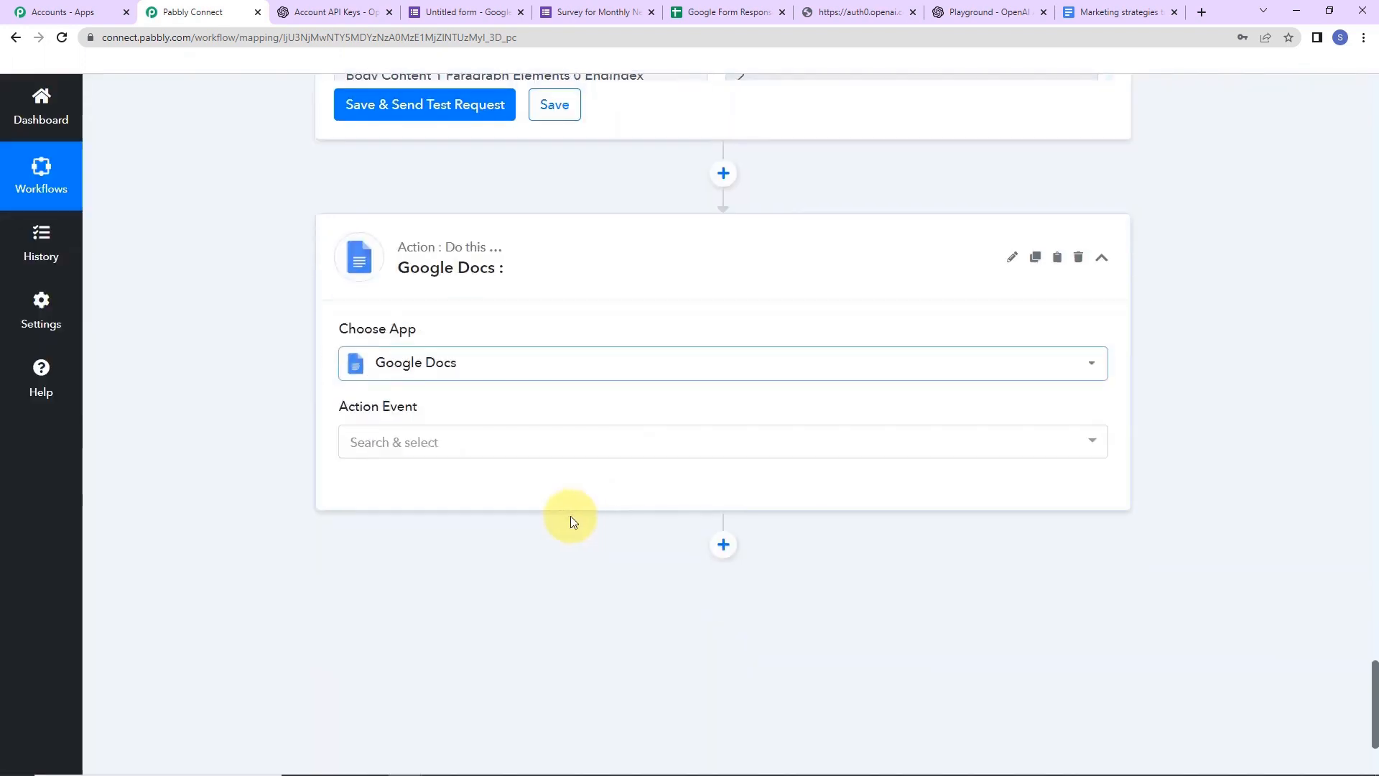
click(477, 444)
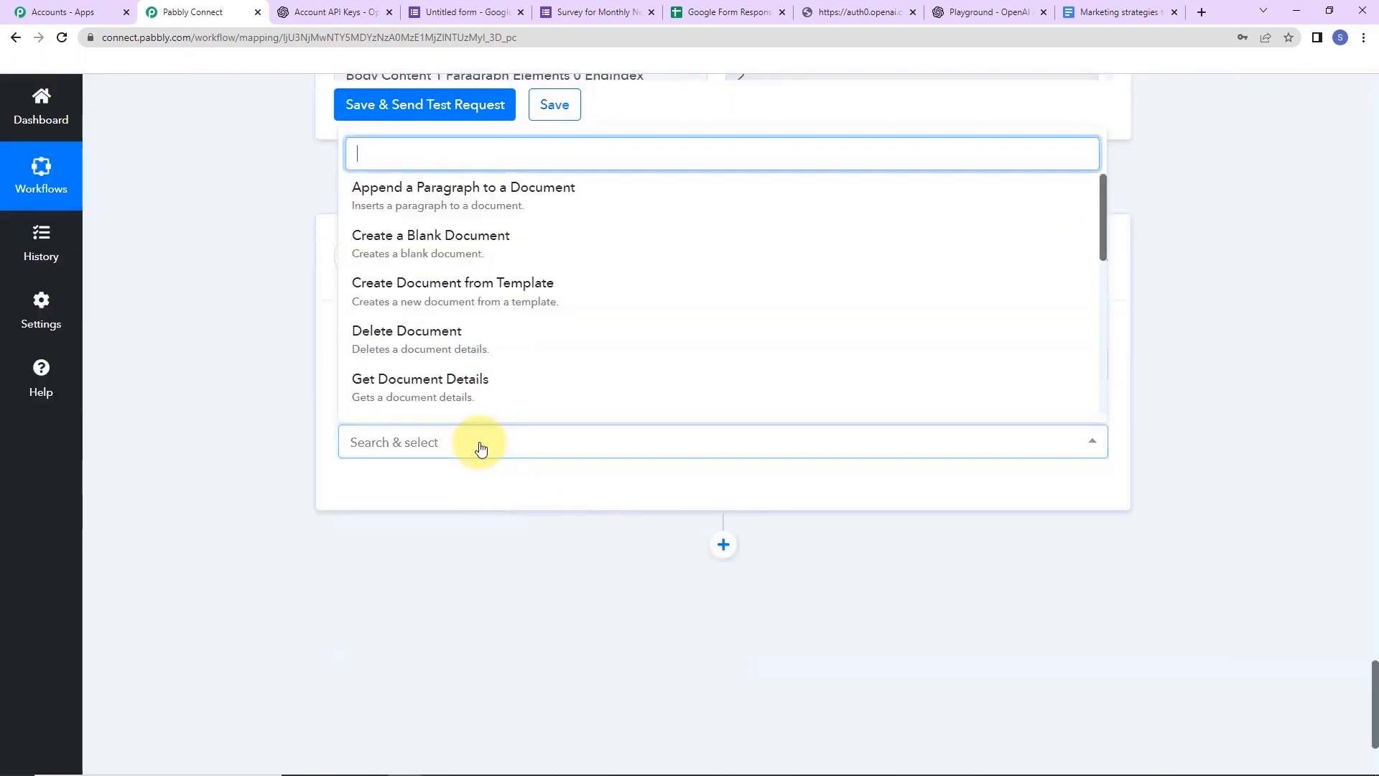
click(438, 196)
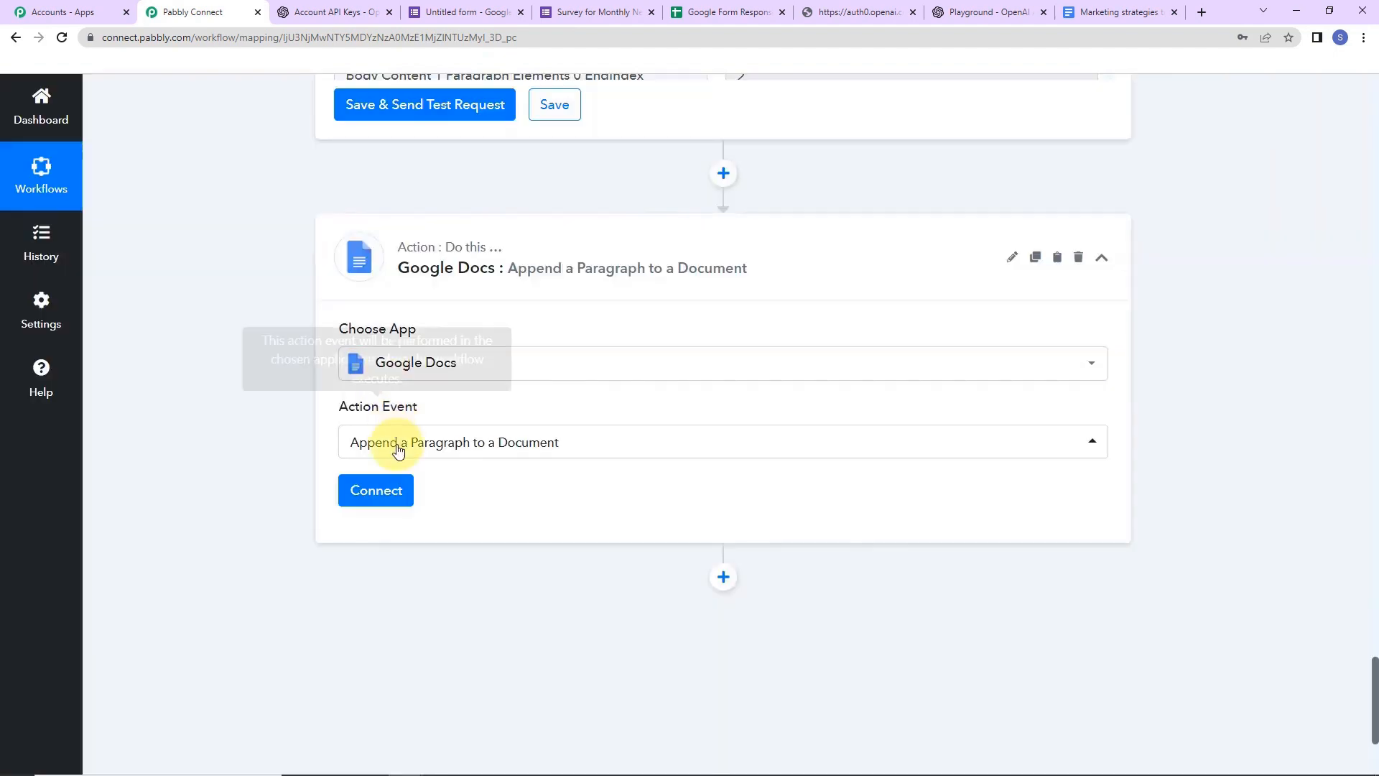
click(394, 494)
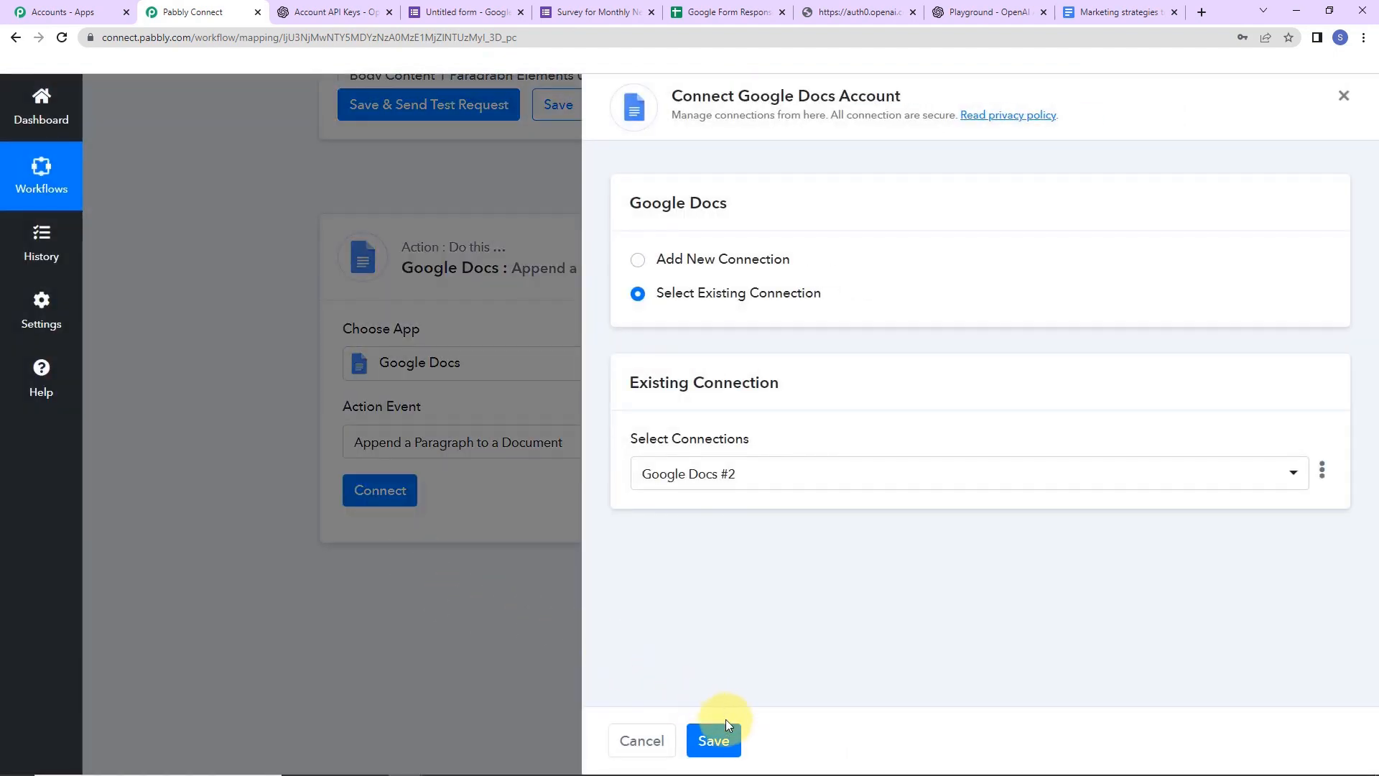
click(726, 724)
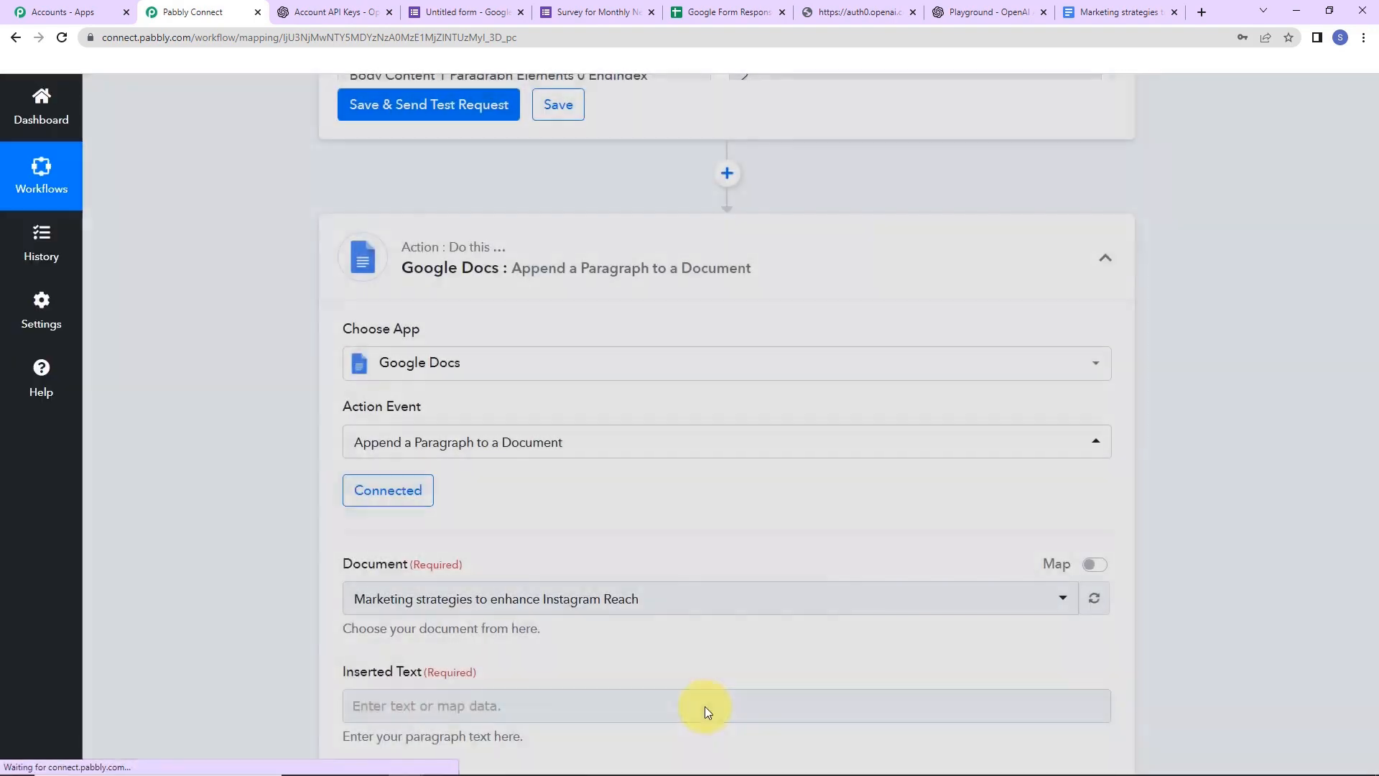
- Switch the Document field to mapped entry and clear its hard-coded document ID
scroll(668, 575, down, 5)
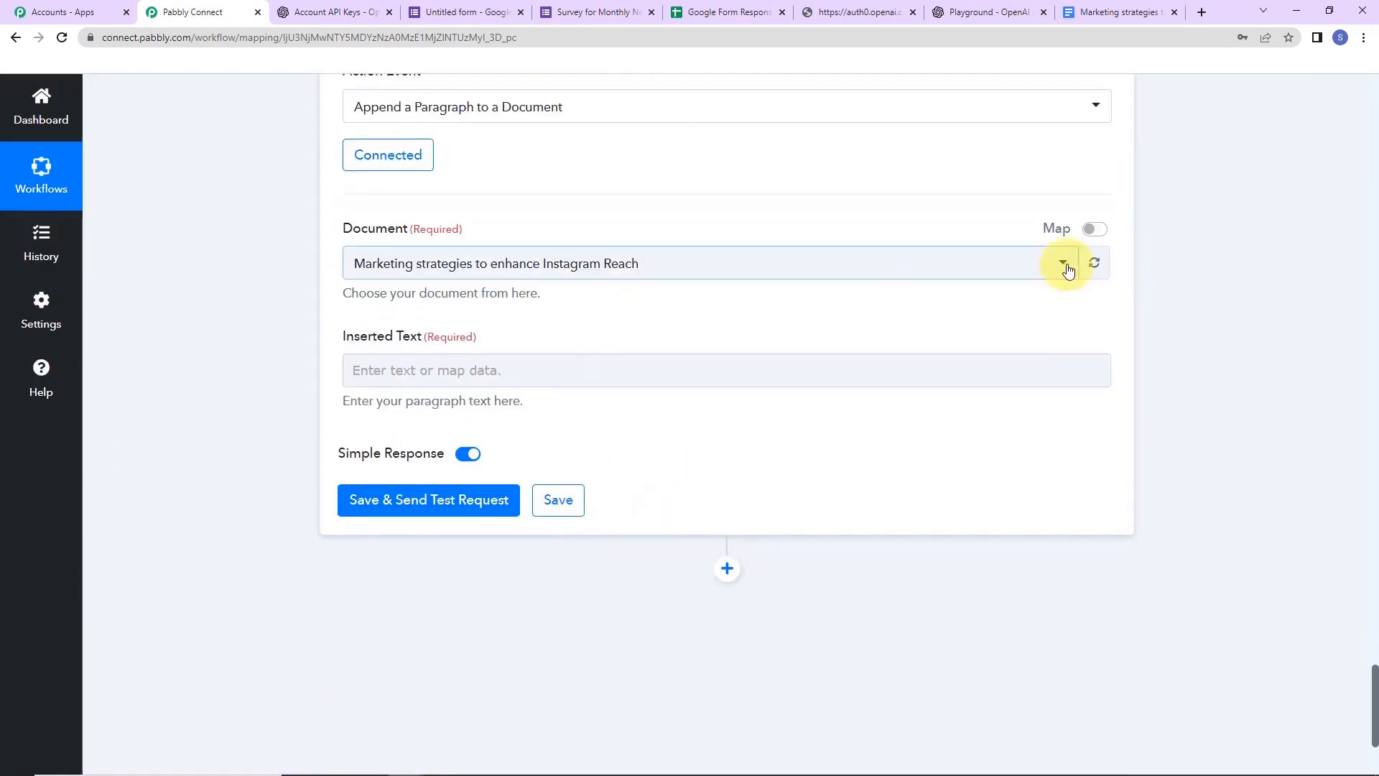
click(1092, 229)
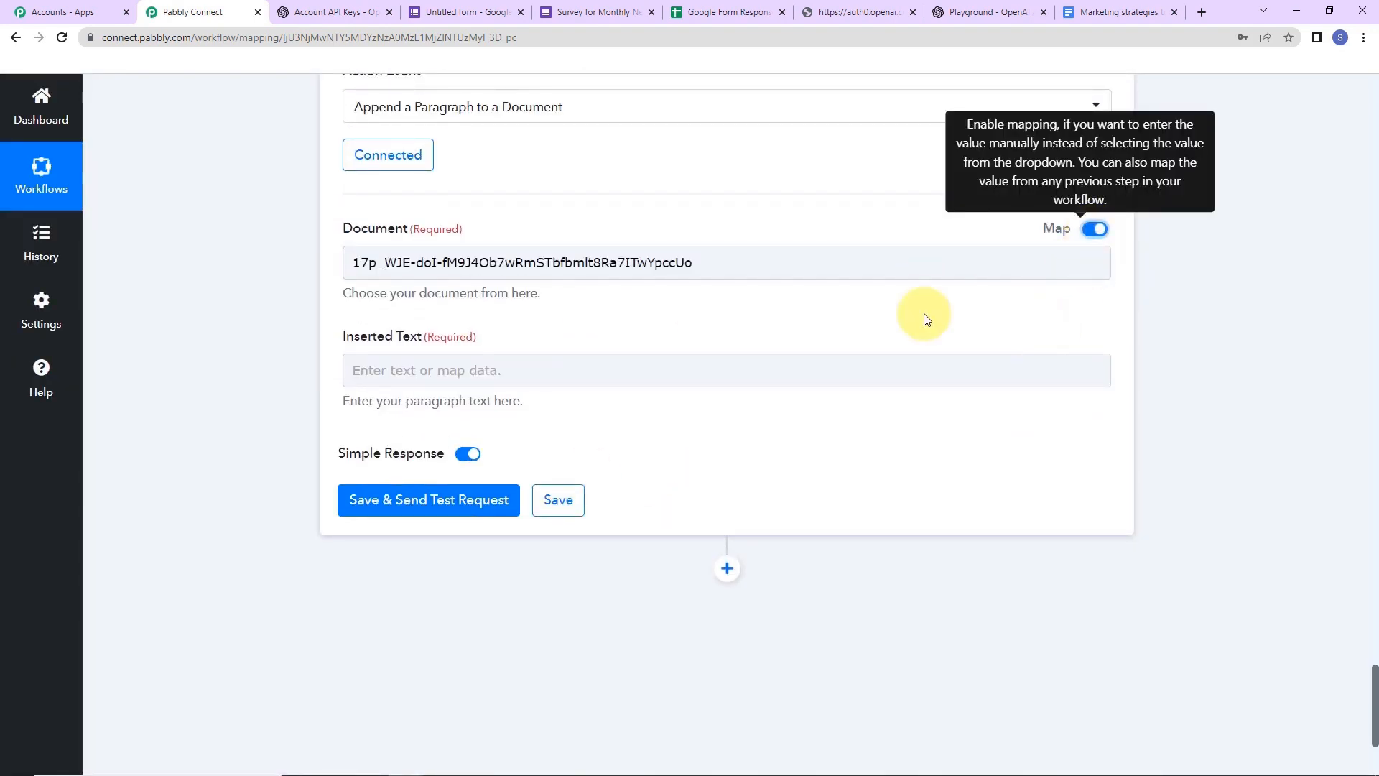
drag(708, 271, 93, 262)
key(BackSpace)
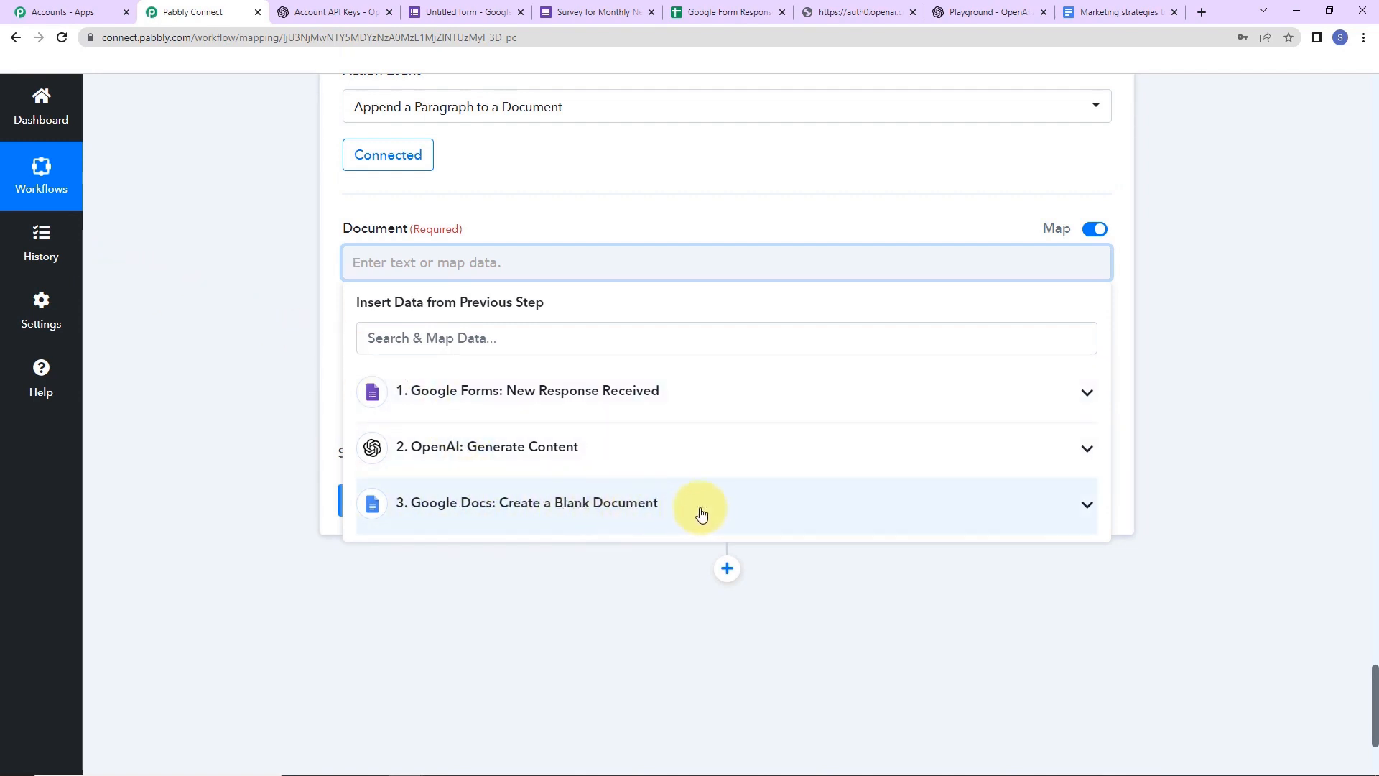
- Map the Create a Blank Document step's DocumentId into the Document field
click(905, 514)
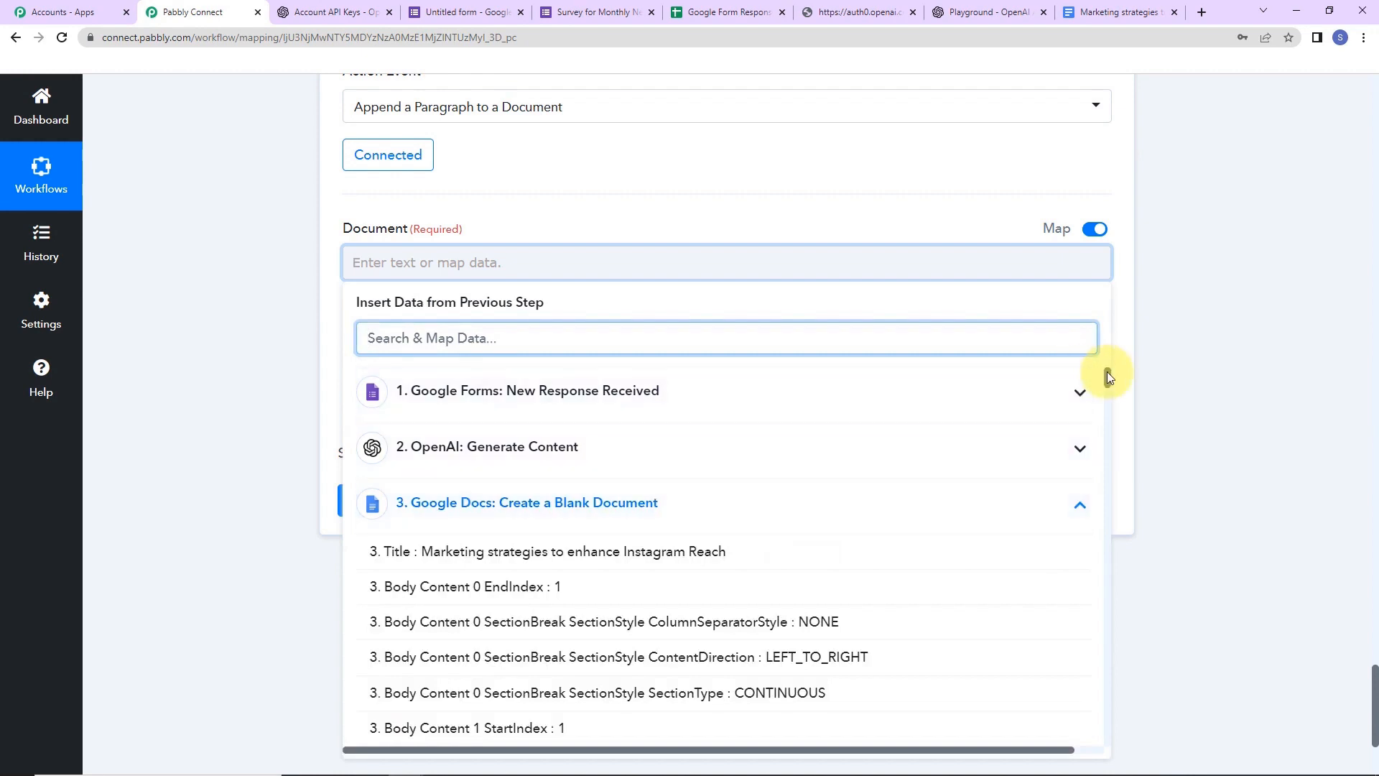
scroll(1109, 431, down, 5)
drag(1112, 442, 1114, 747)
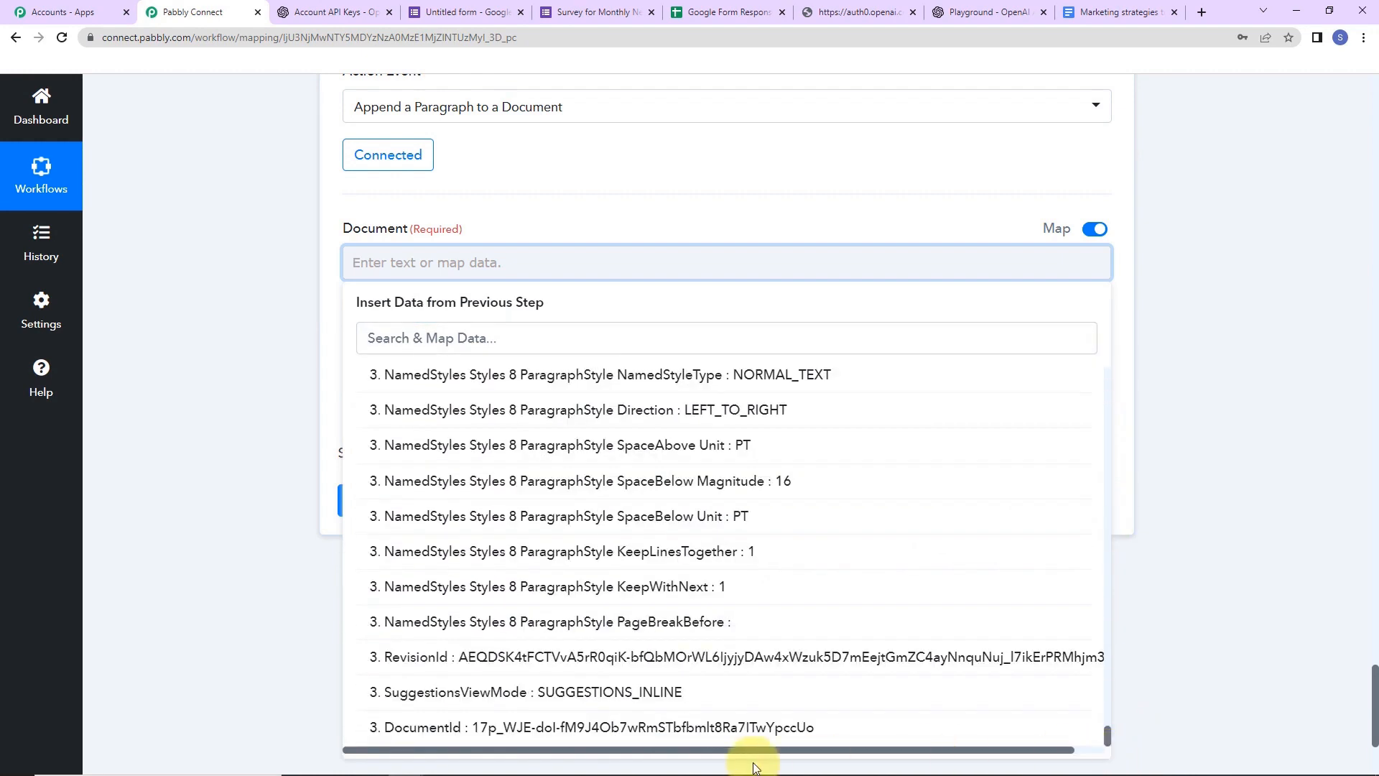
click(421, 730)
click(244, 358)
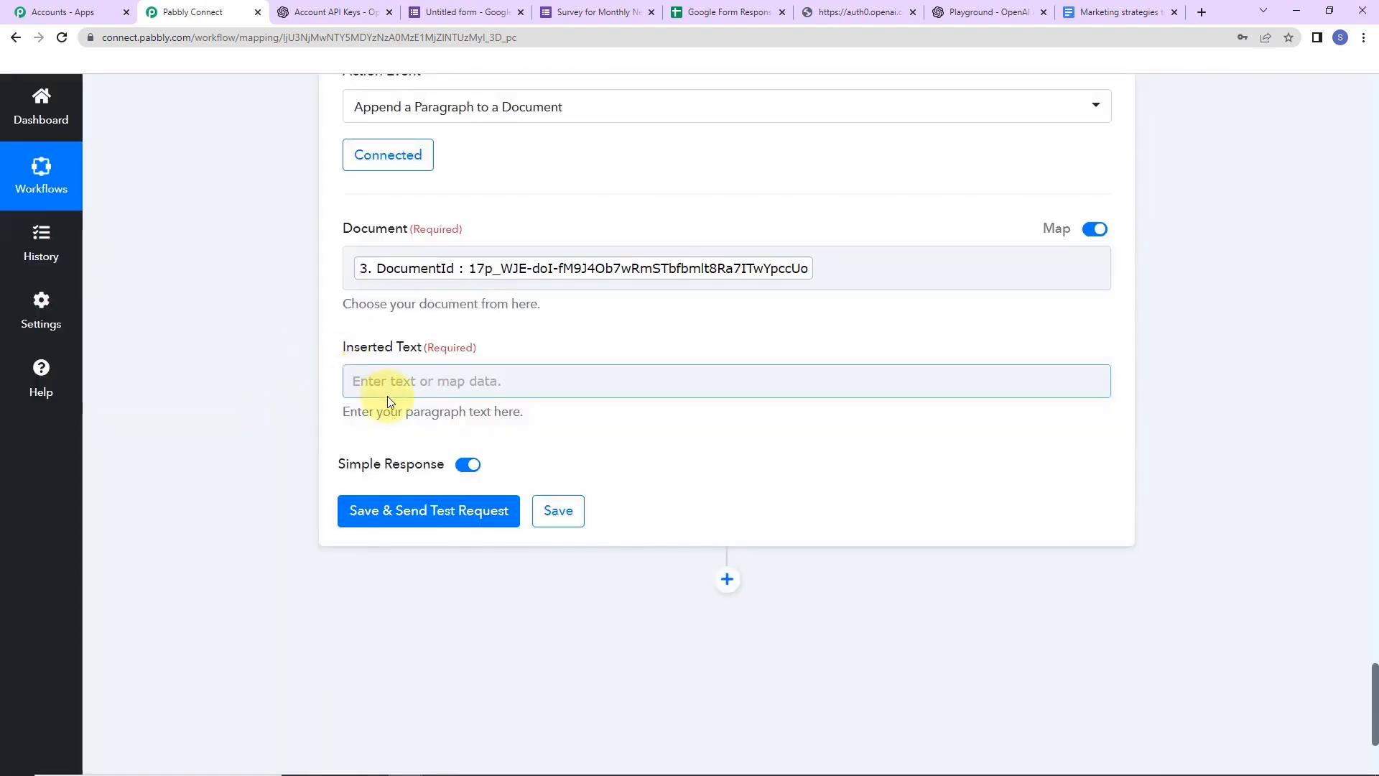
- Map OpenAI 'Choices 0 Text' into Inserted Text, send a test request, and check the document
click(408, 395)
click(408, 382)
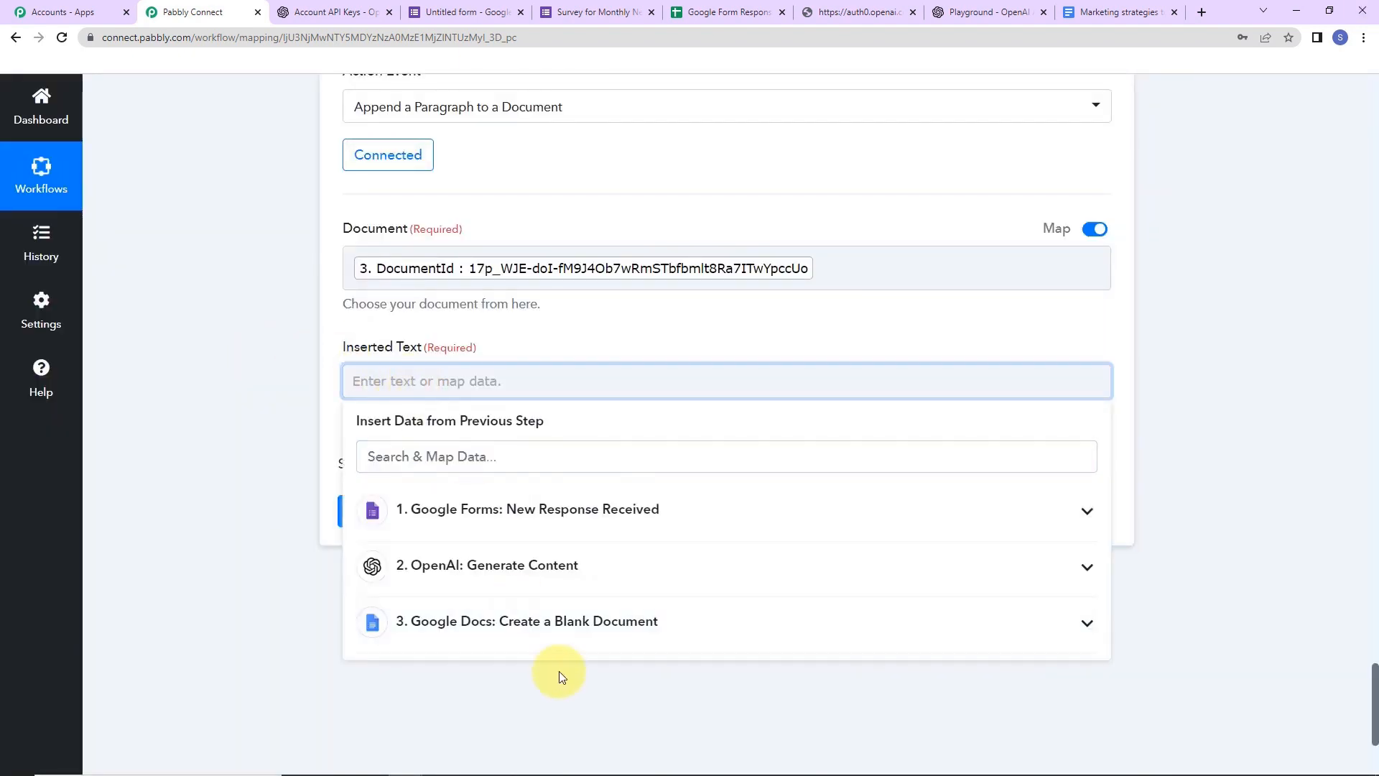
click(585, 590)
scroll(539, 661, down, 2)
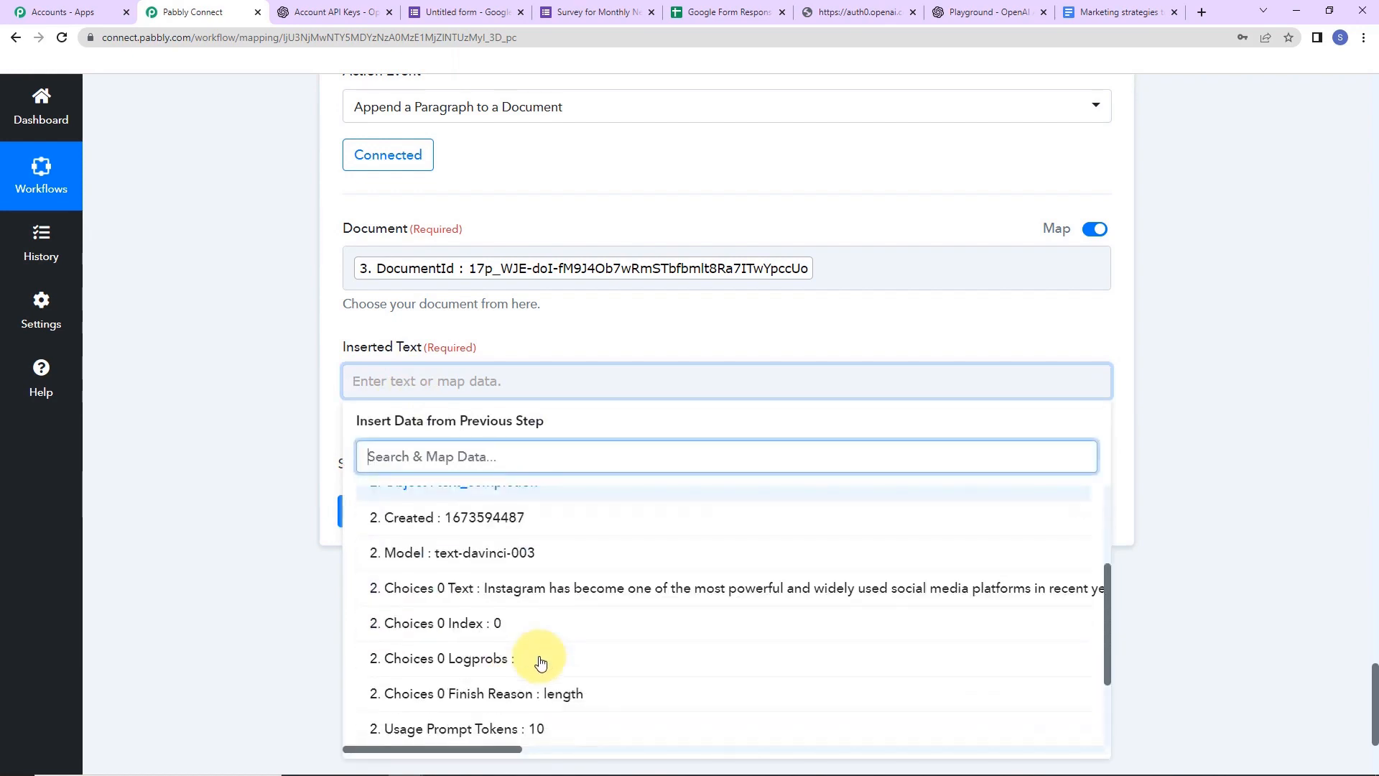
click(507, 598)
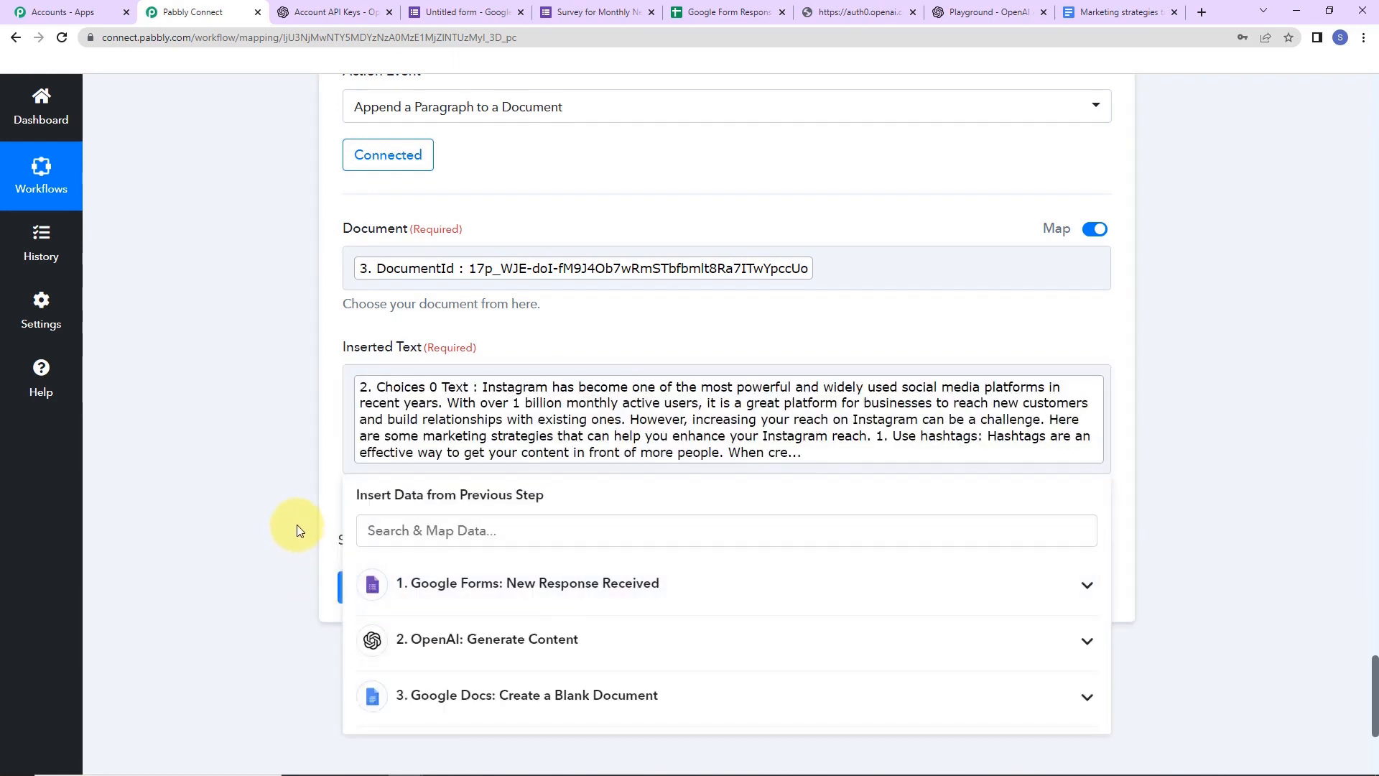
click(299, 530)
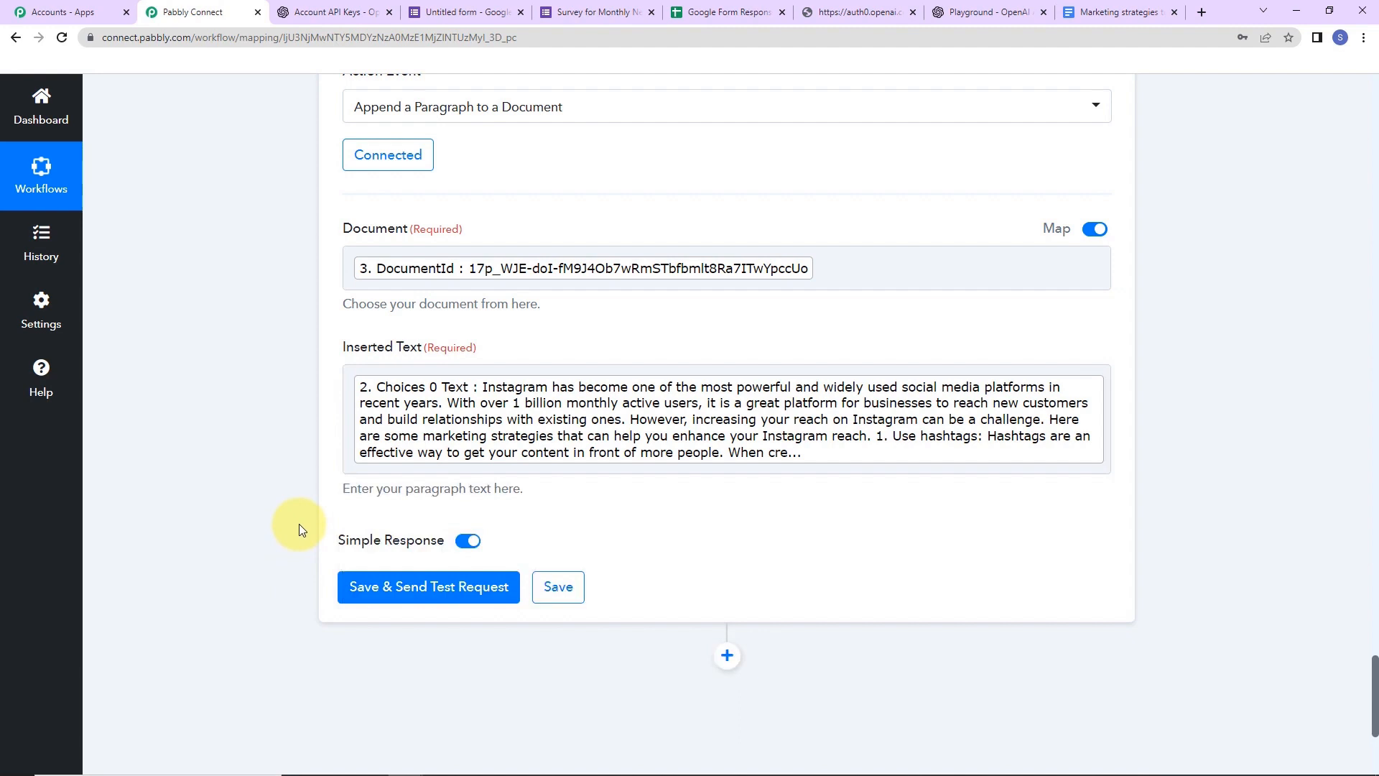
click(369, 586)
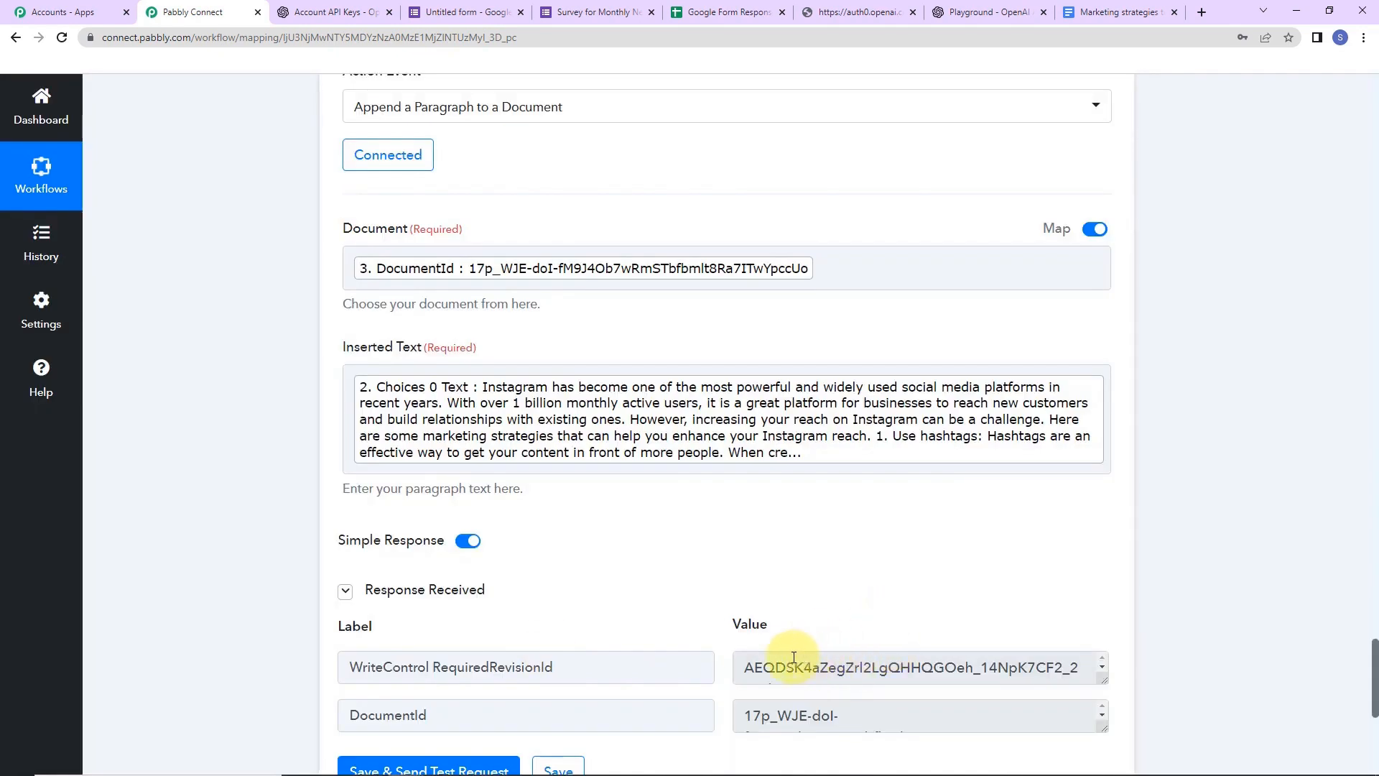
click(1109, 13)
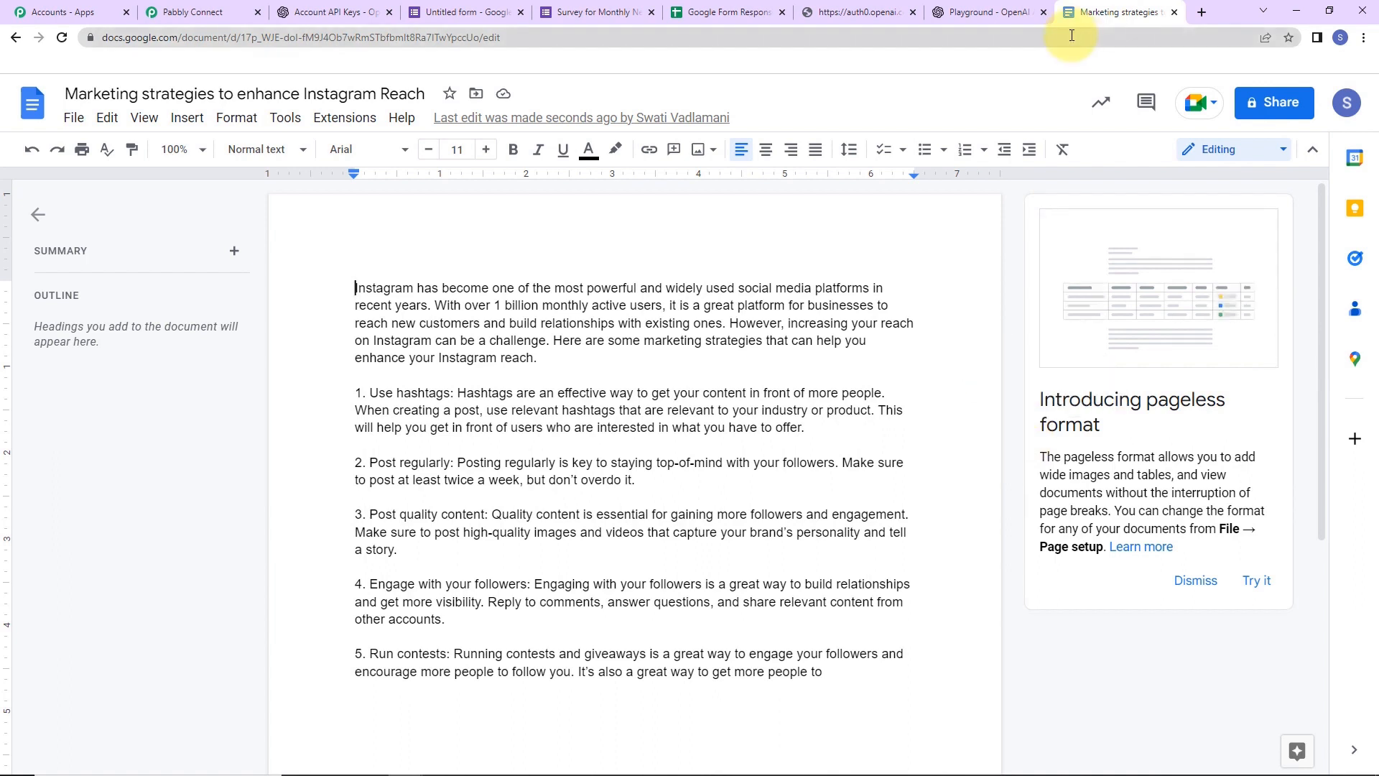
- Start a new survey response, entering a test full name and contact number
click(582, 20)
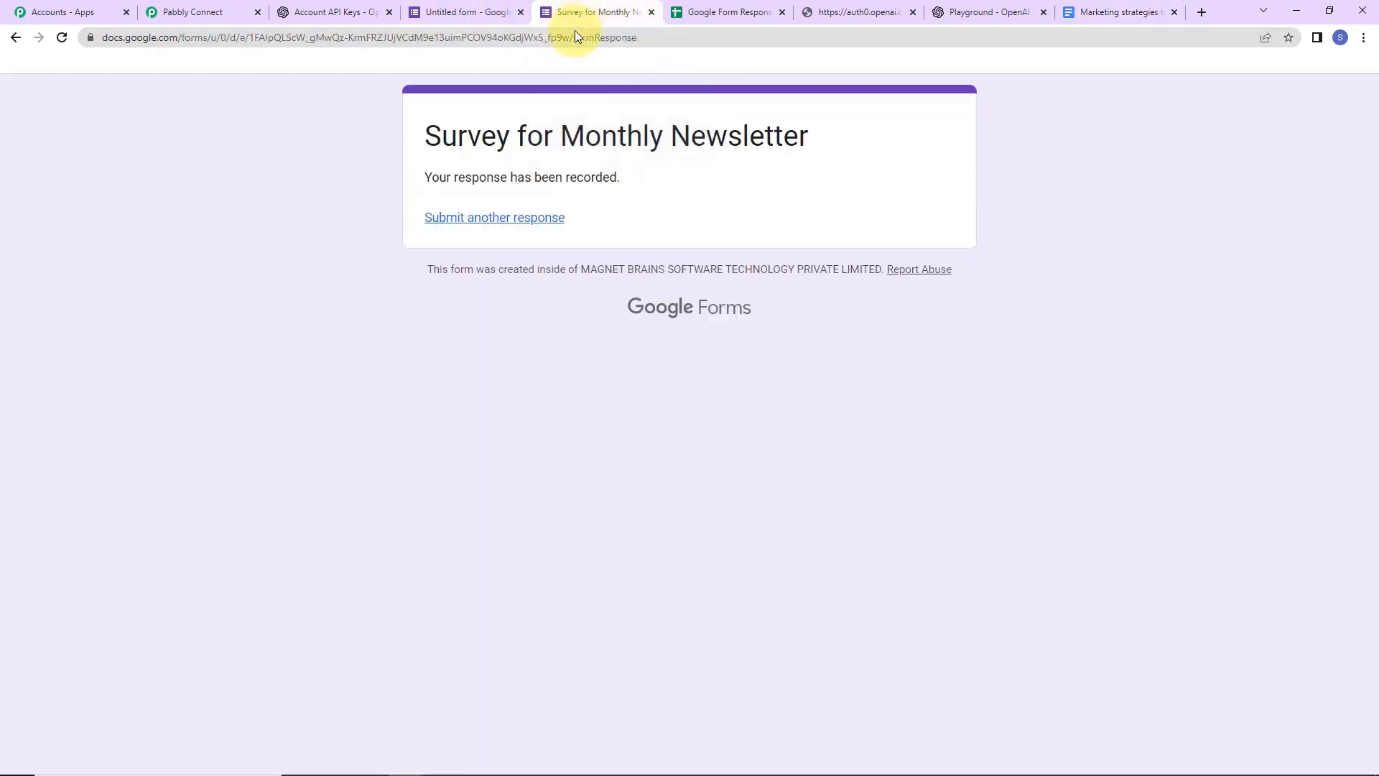
click(485, 217)
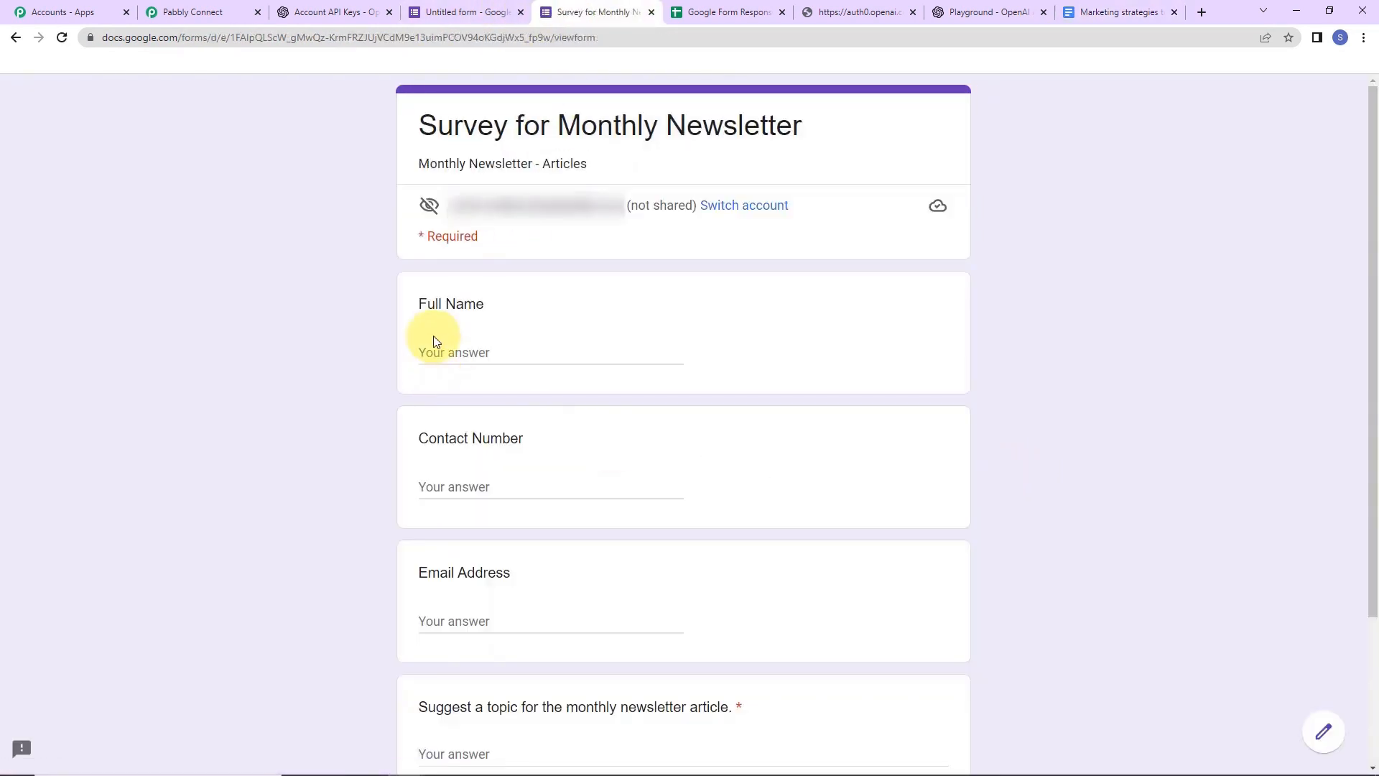
click(438, 353)
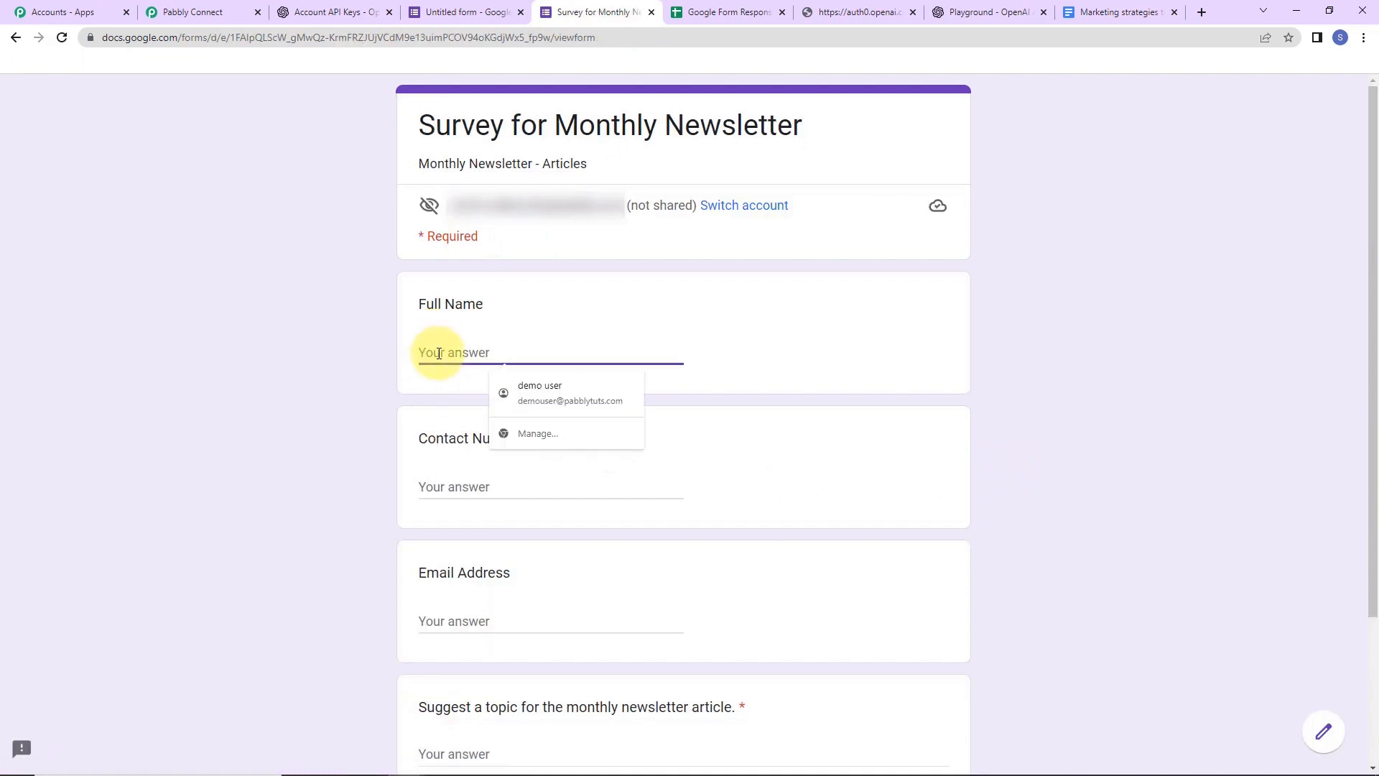
text(Te)
text(s)
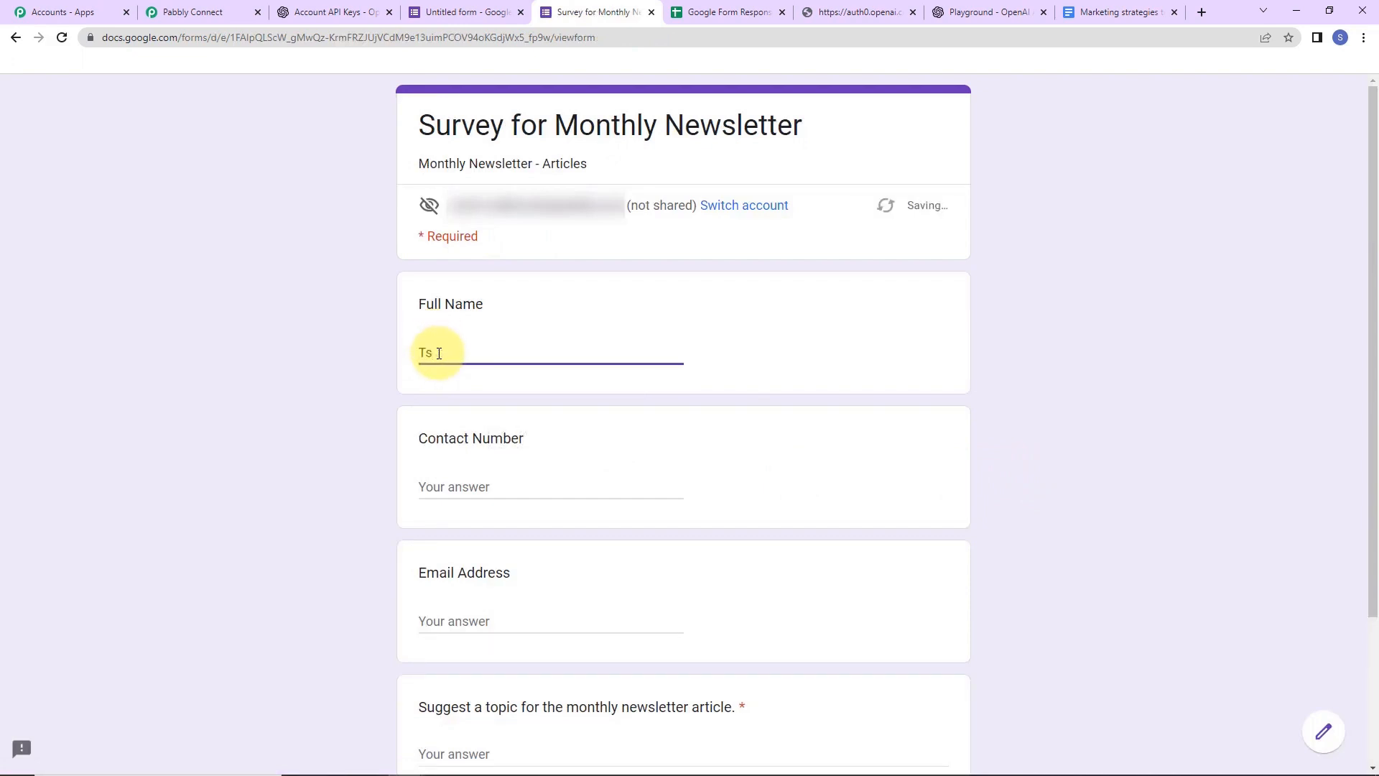
text(t User)
key(Tab)
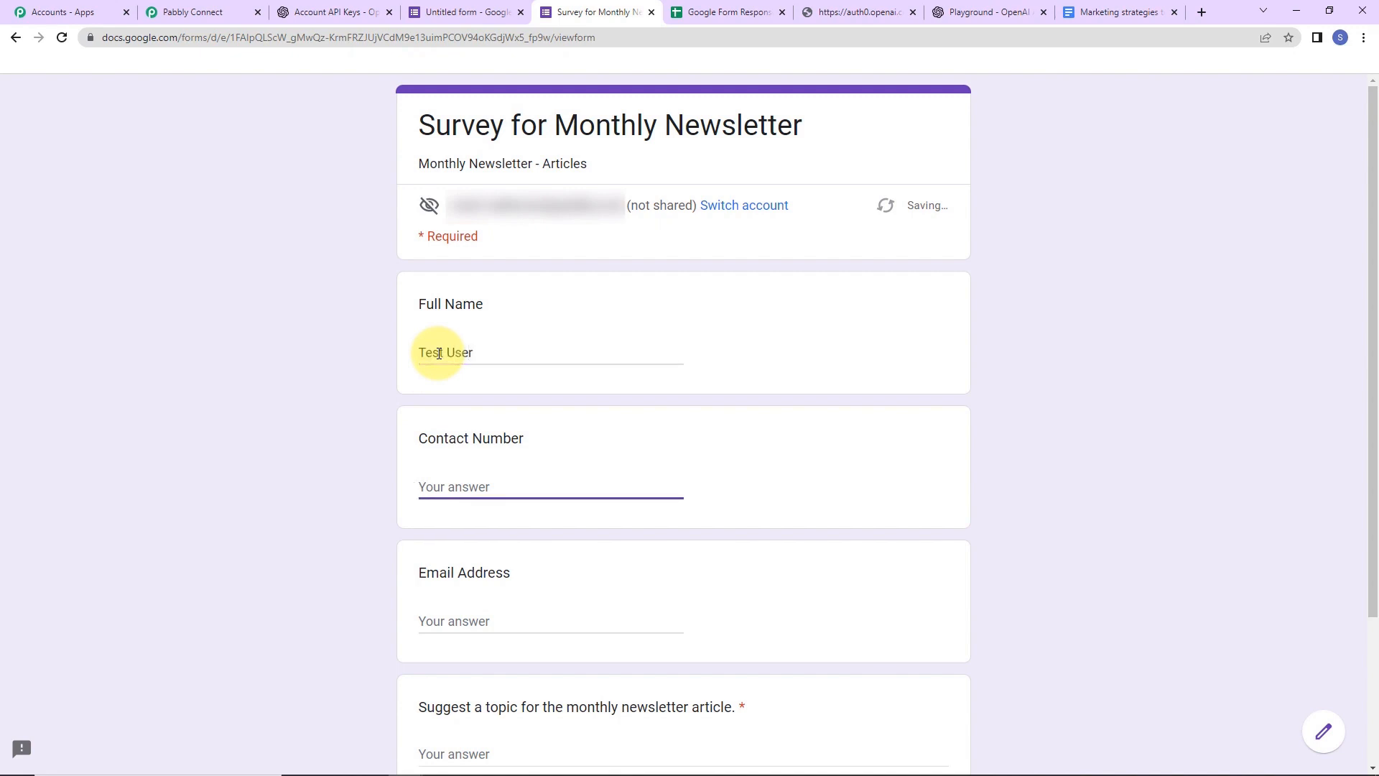
text(9111111111)
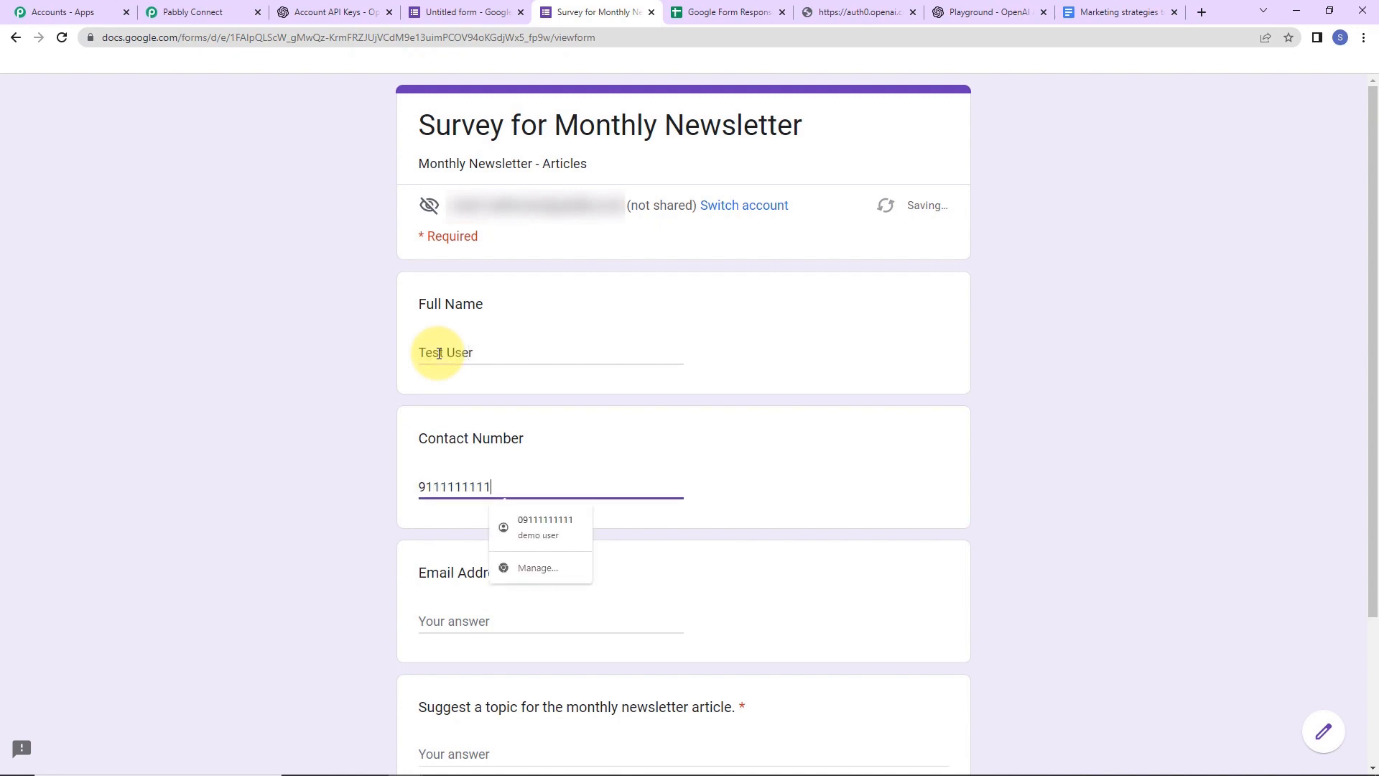
click(453, 614)
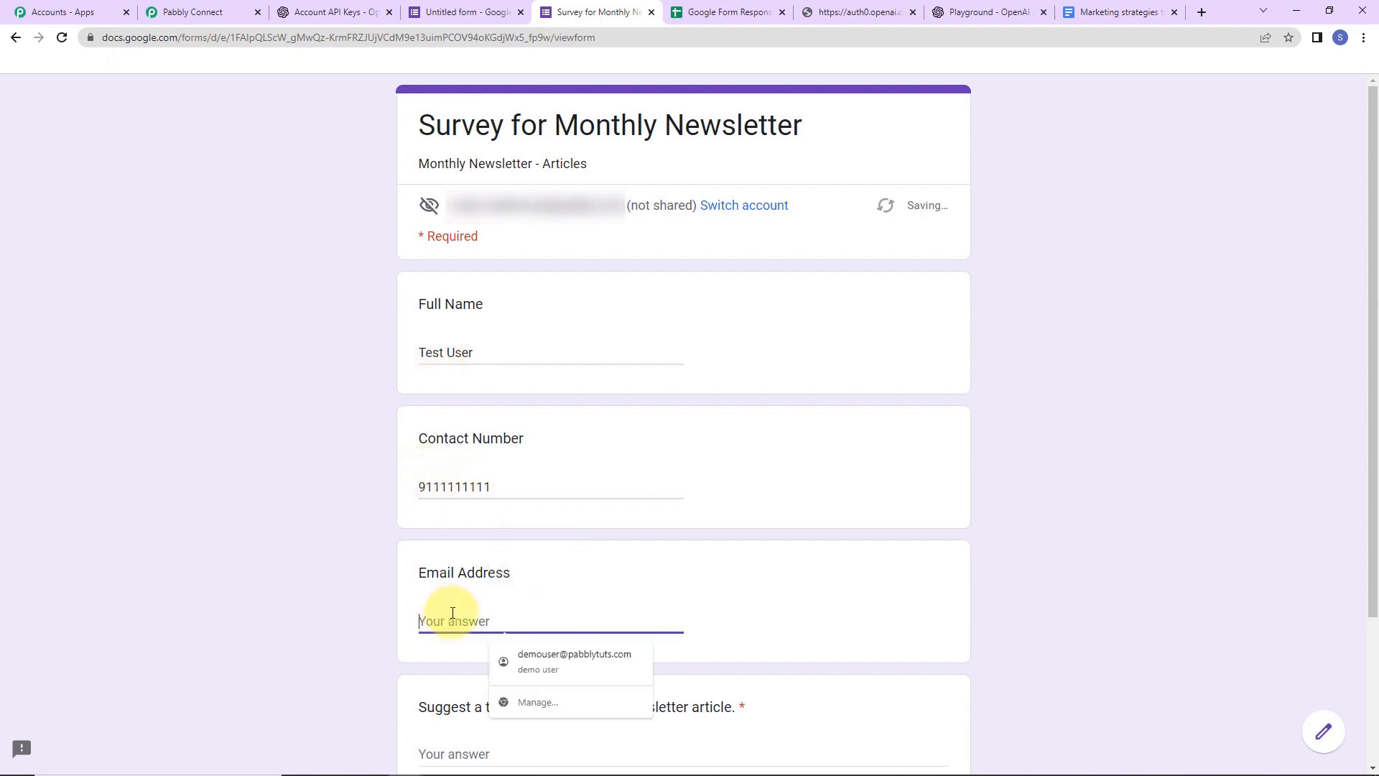
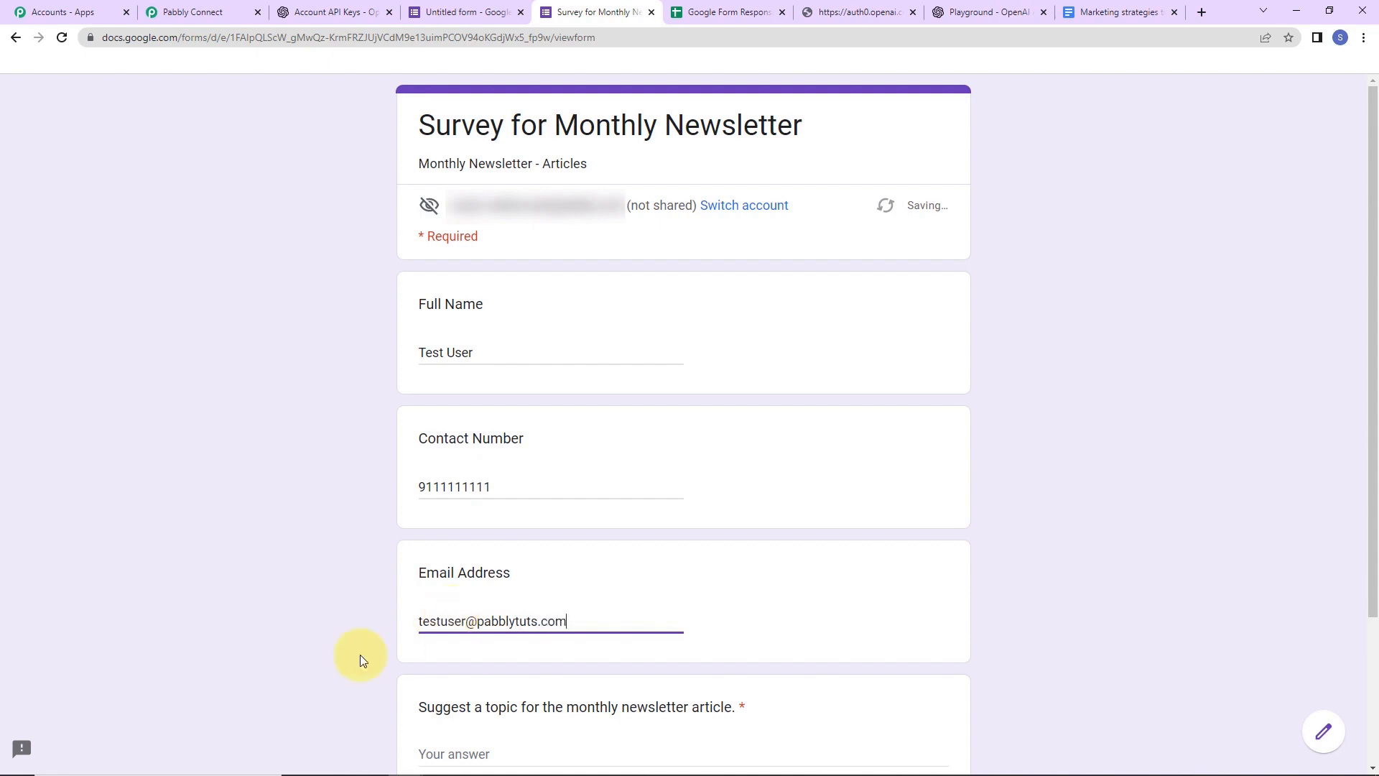
- Fill in the email, suggest 'Why has Instagram become so popular?', and submit the response
scroll(366, 647, down, 3)
click(493, 562)
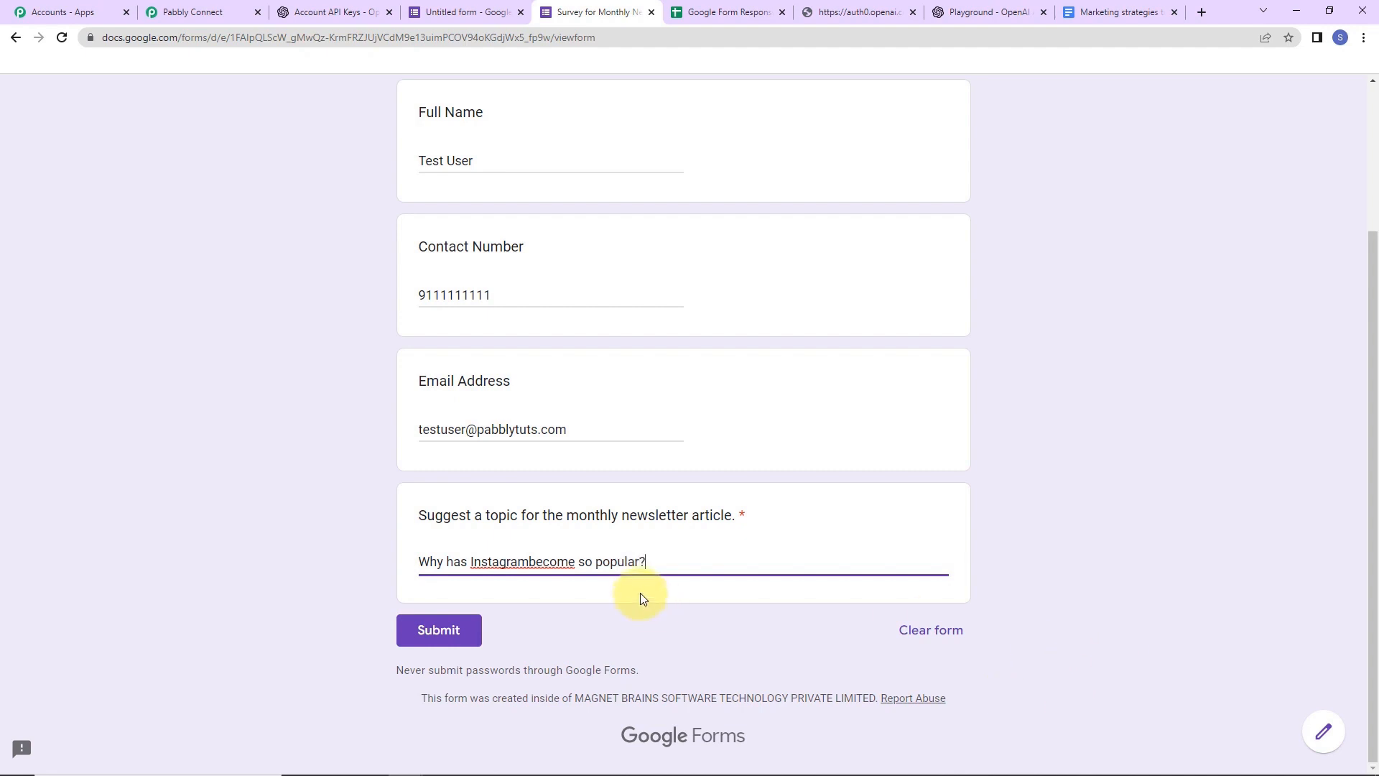
click(439, 630)
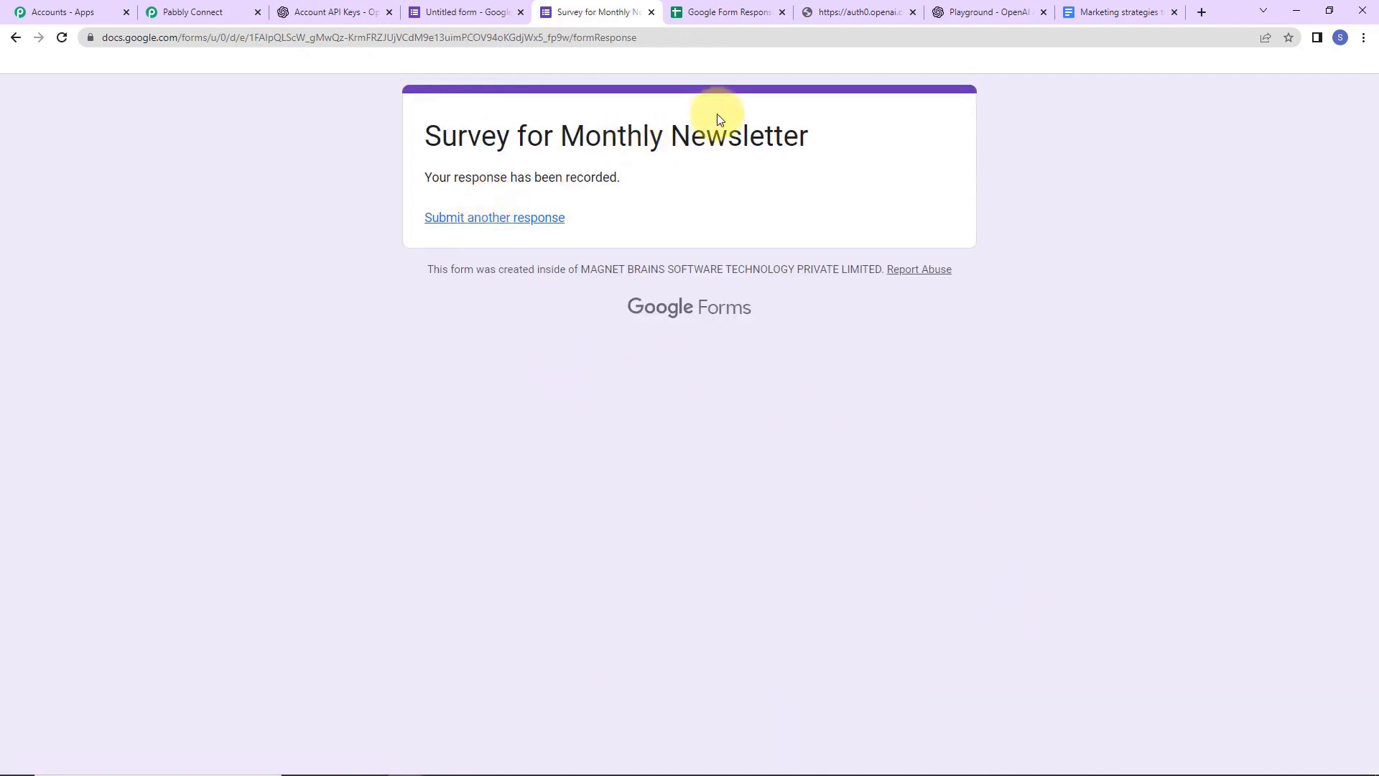
click(744, 14)
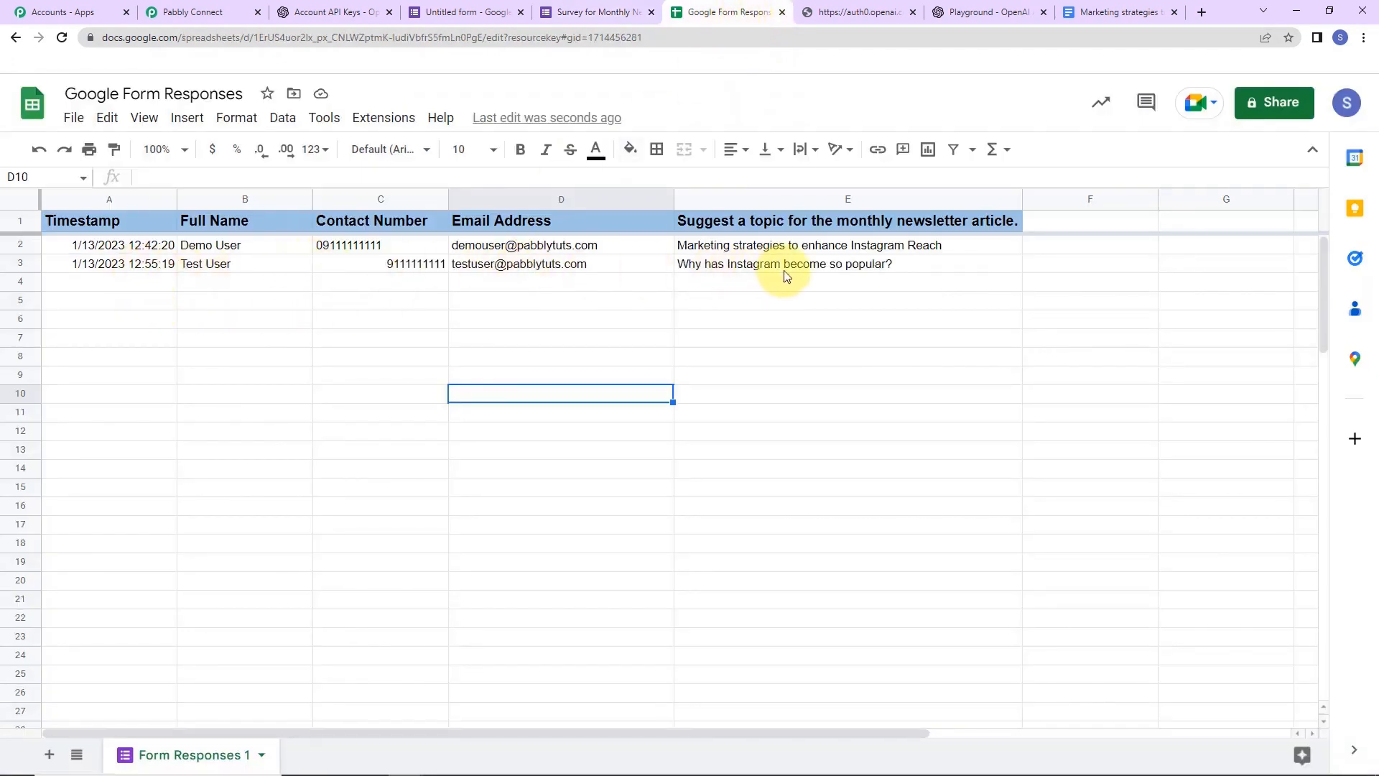
- Open the auto-created 'Why has Instagram become so popular?' document, then return to Pabbly Connect
click(1112, 14)
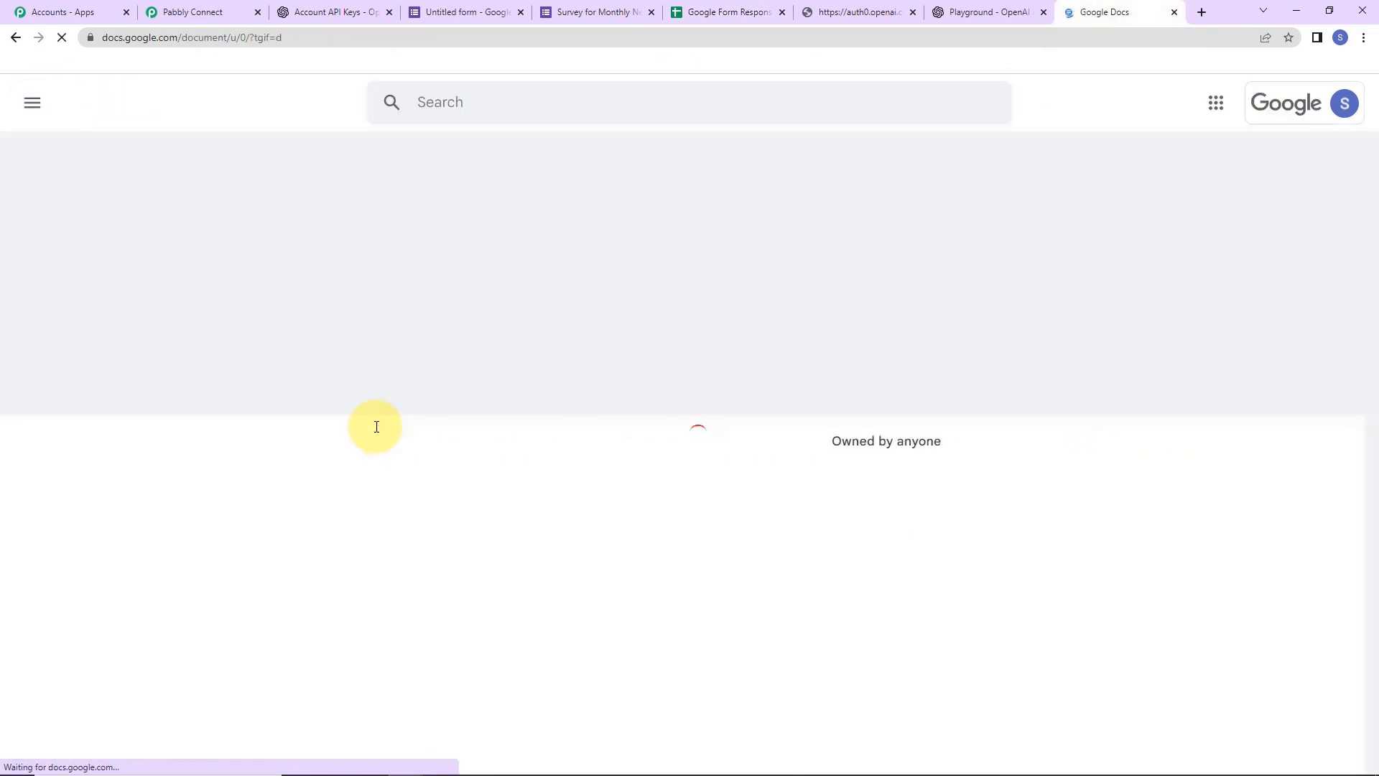
scroll(742, 650, down, 1)
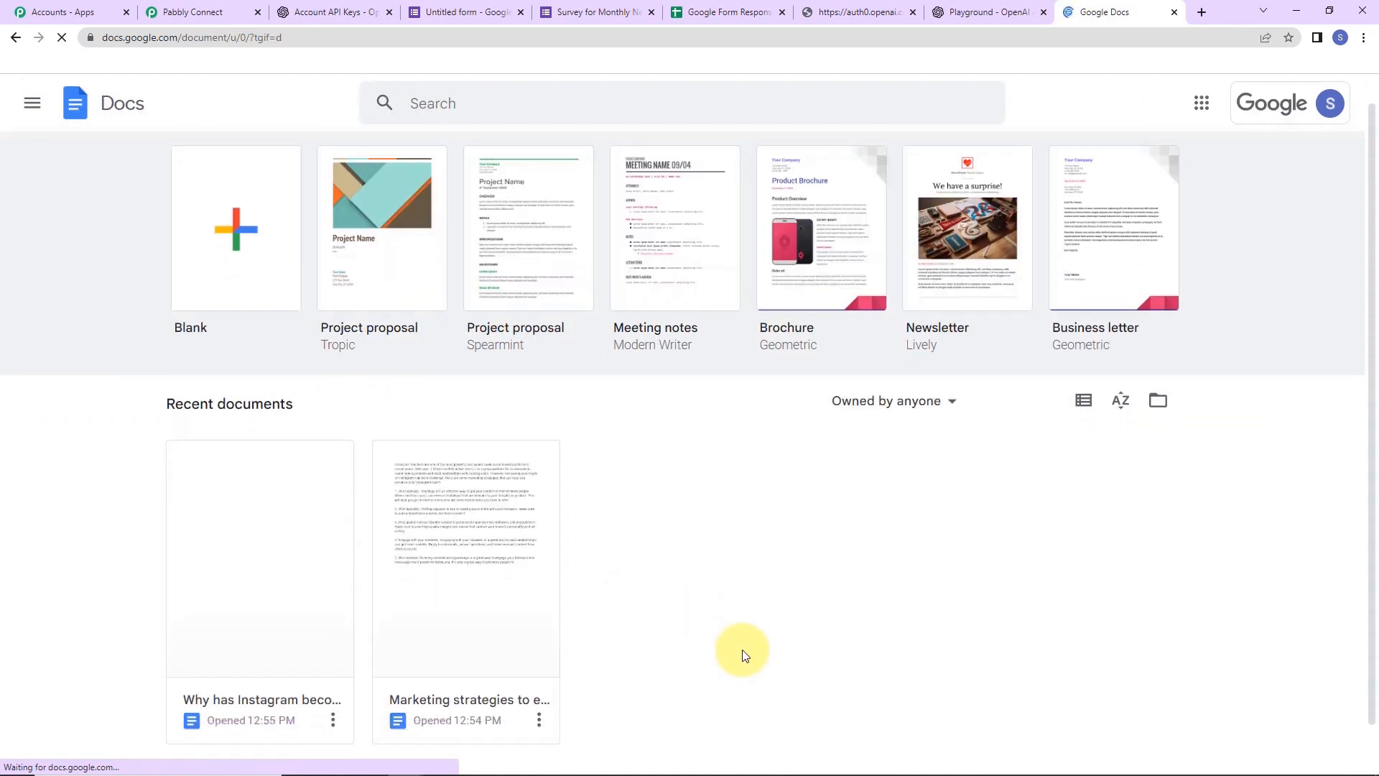
click(267, 612)
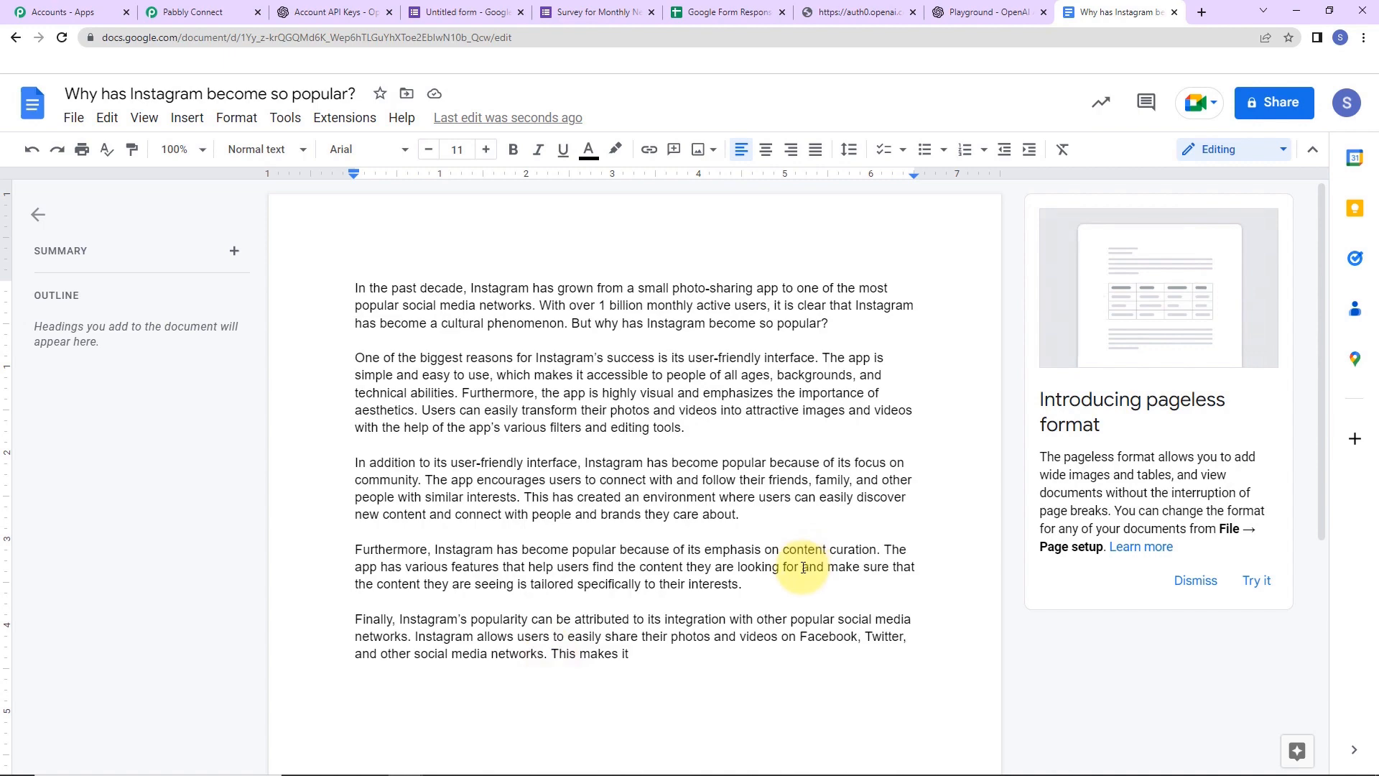
click(191, 12)
drag(1374, 689, 1290, 108)
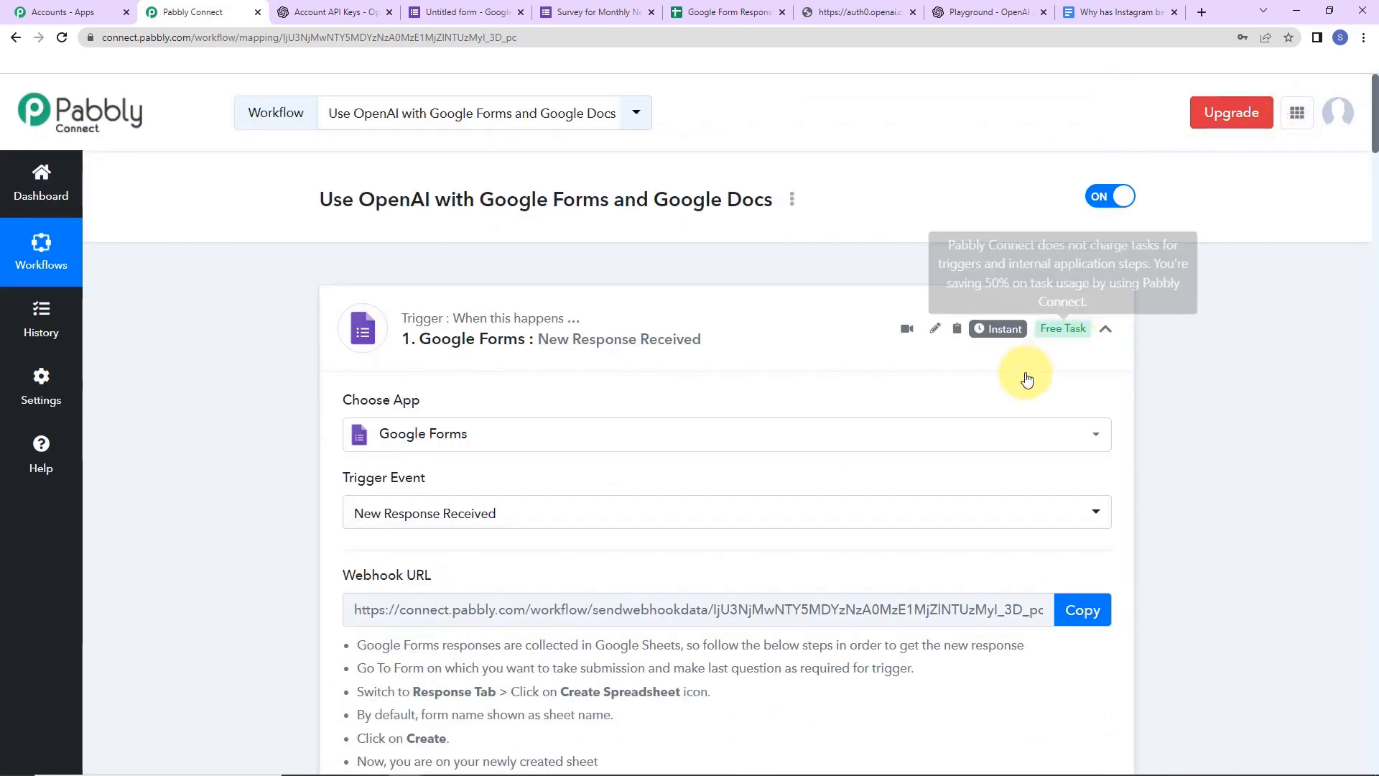
- Collapse the Google Forms trigger, OpenAI Generate Content, and both Google Docs steps
click(1106, 332)
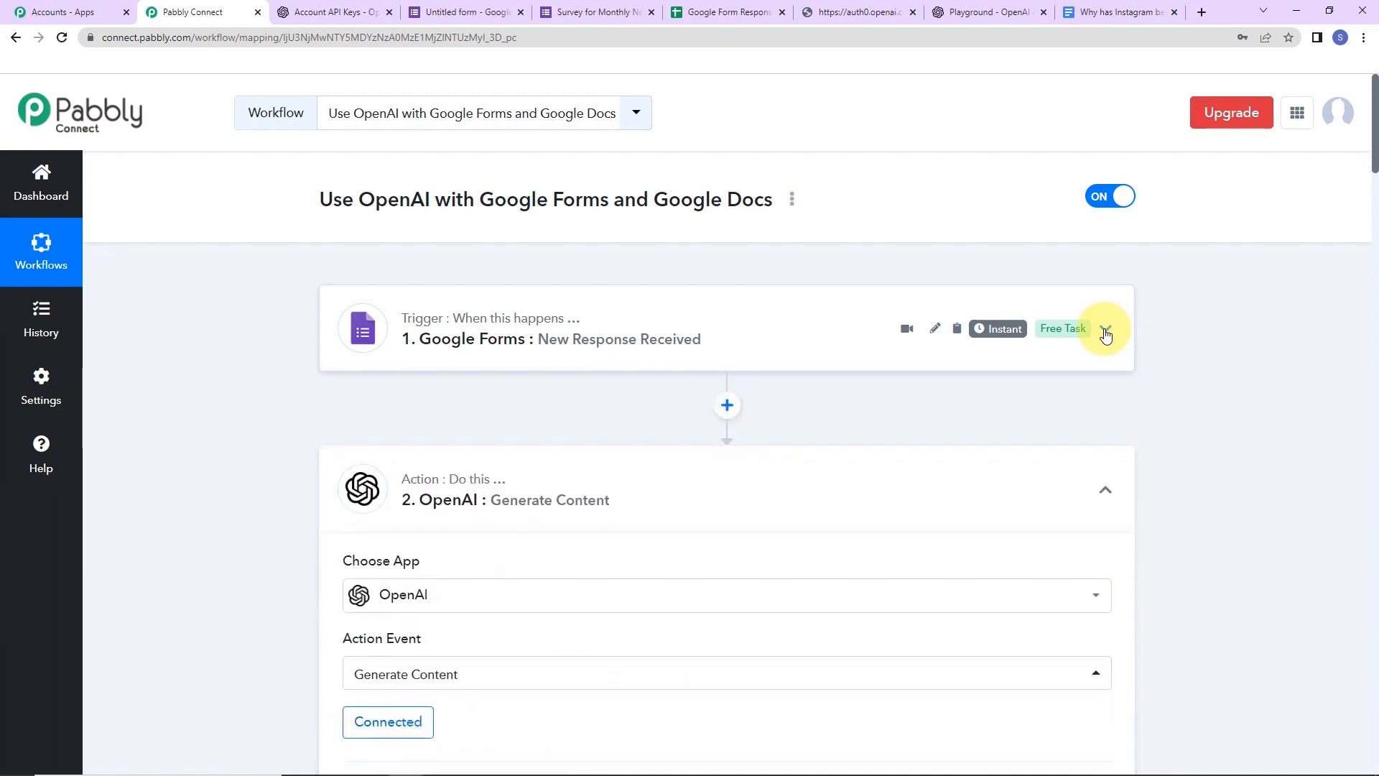
click(1104, 494)
scroll(1196, 535, down, 2)
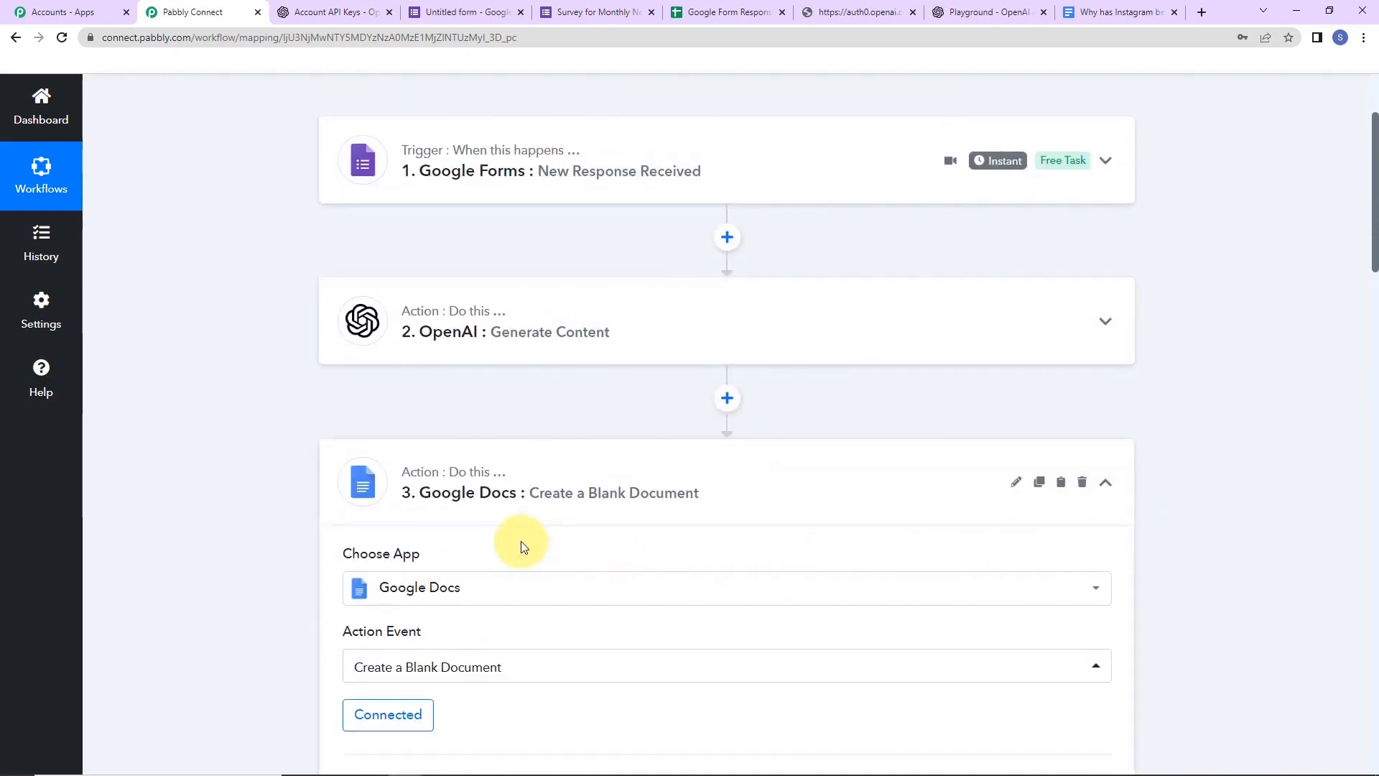
click(1107, 487)
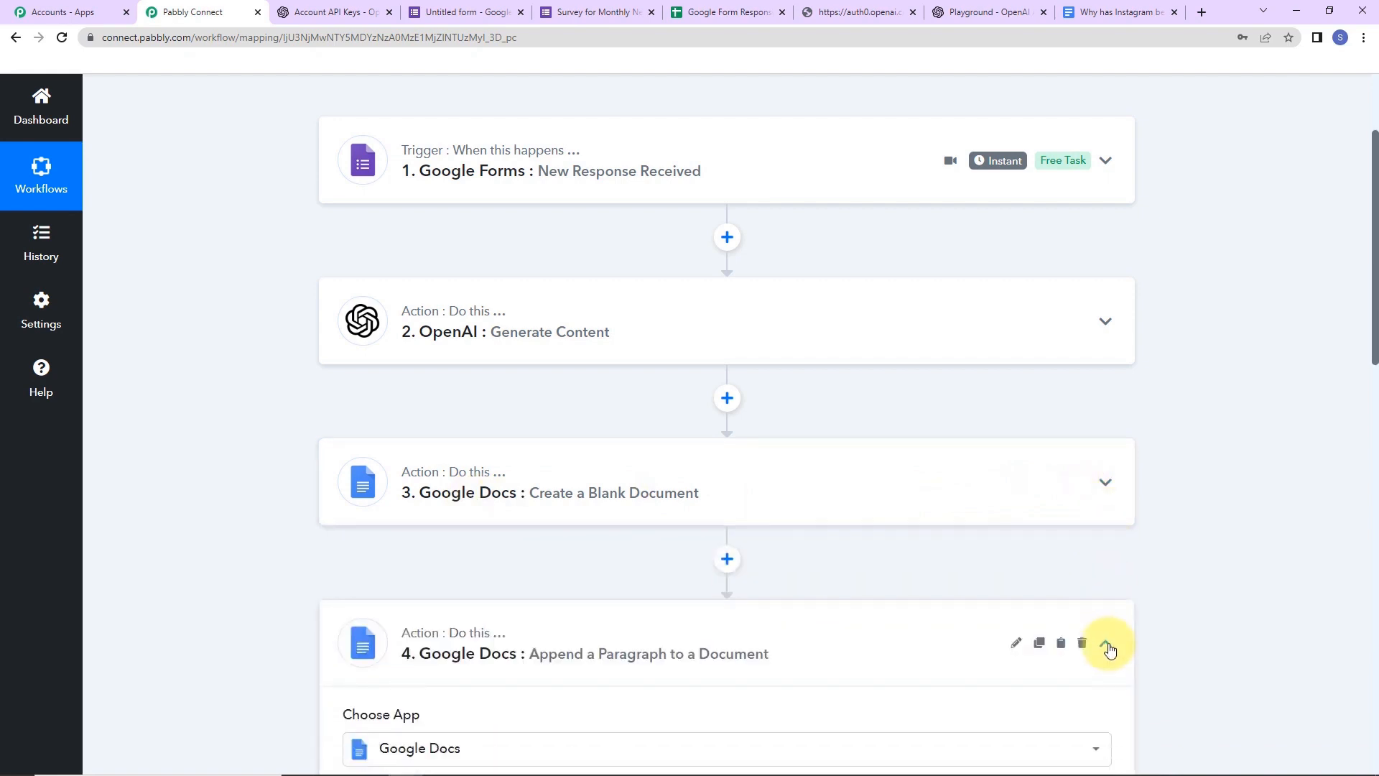
click(1107, 645)
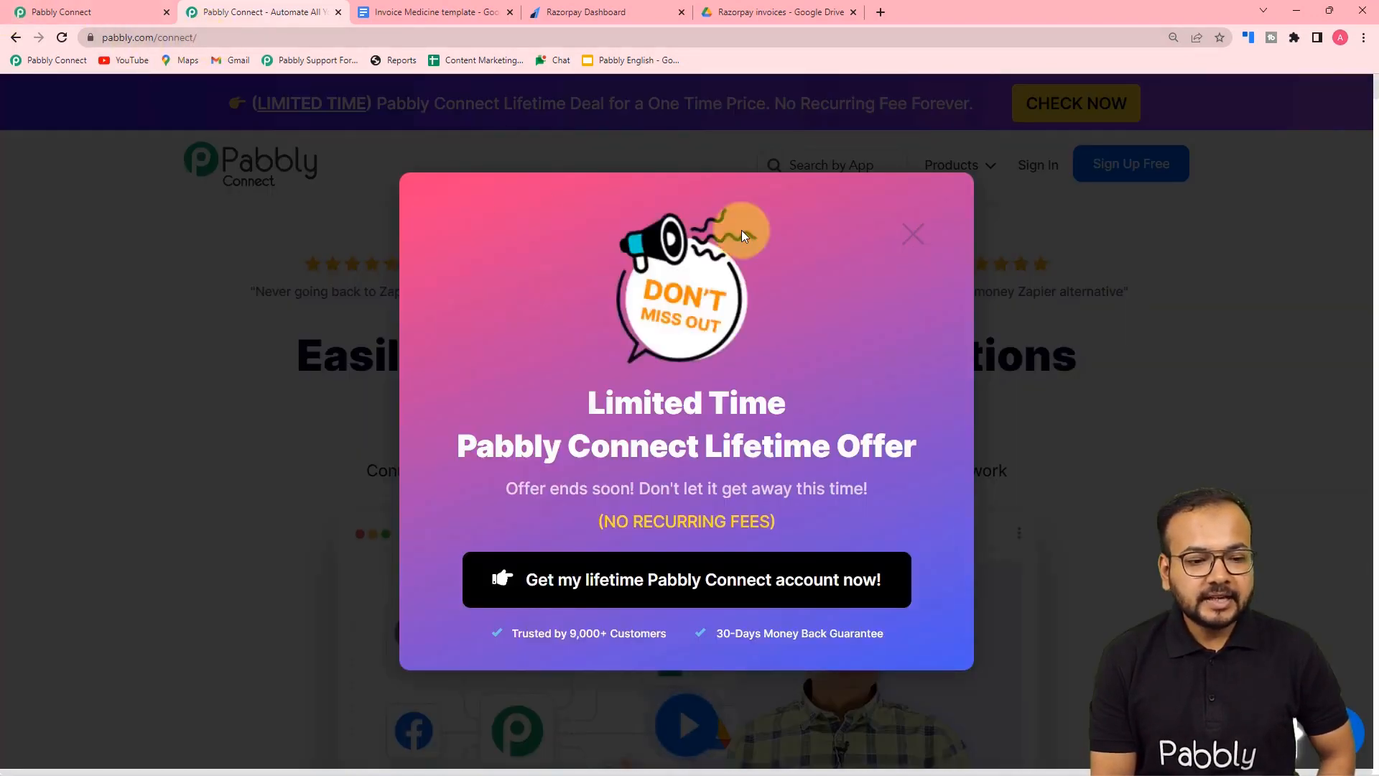
- Close the Limited Time lifetime offer popup and return to the Pabbly Connect dashboard
click(912, 235)
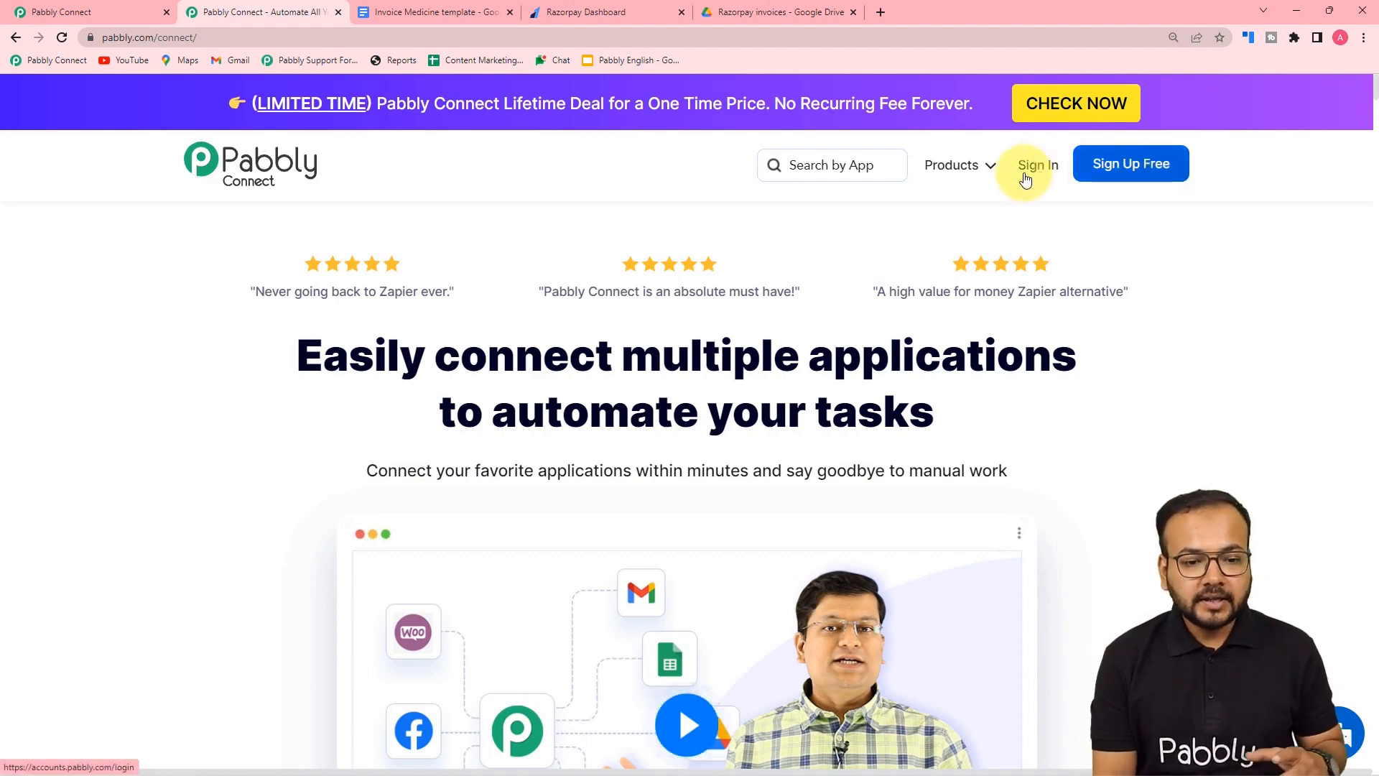
mouse_move(961, 175)
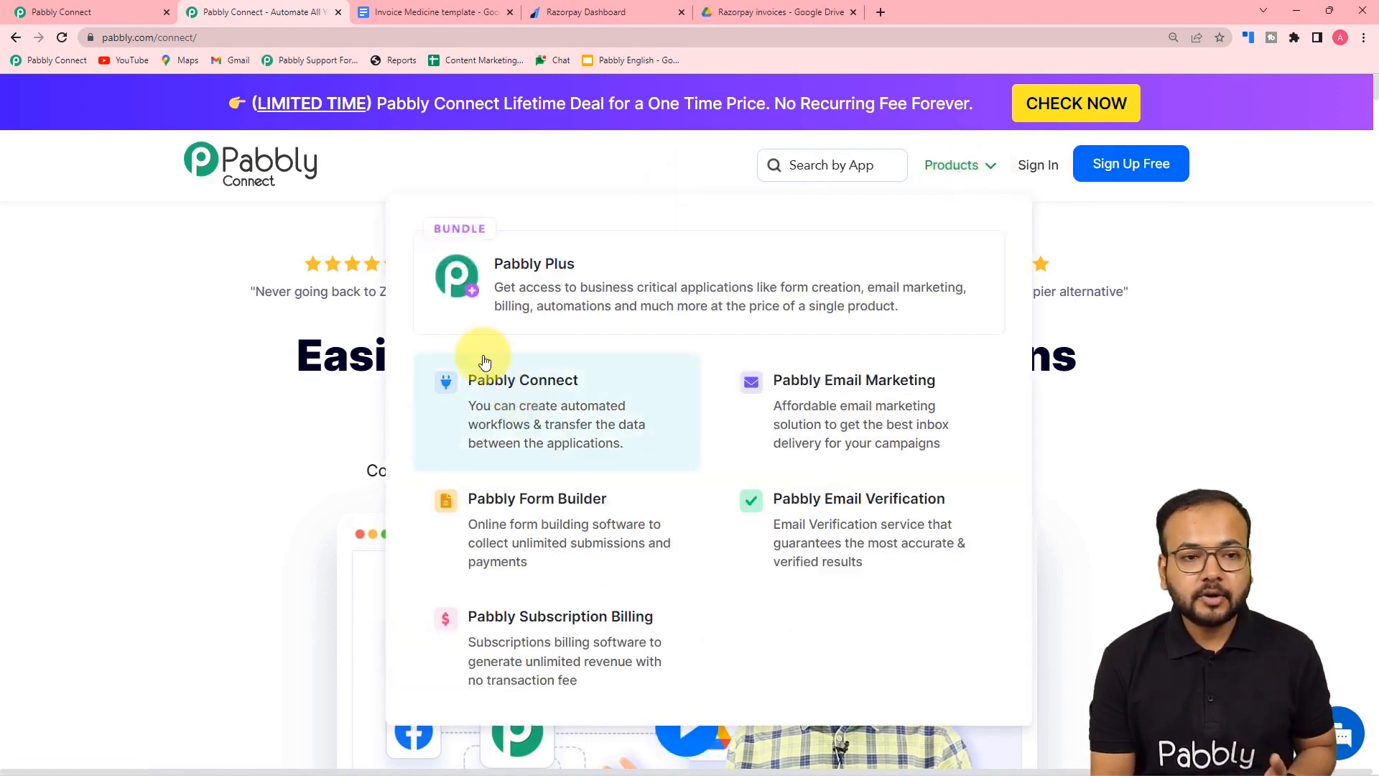
click(93, 13)
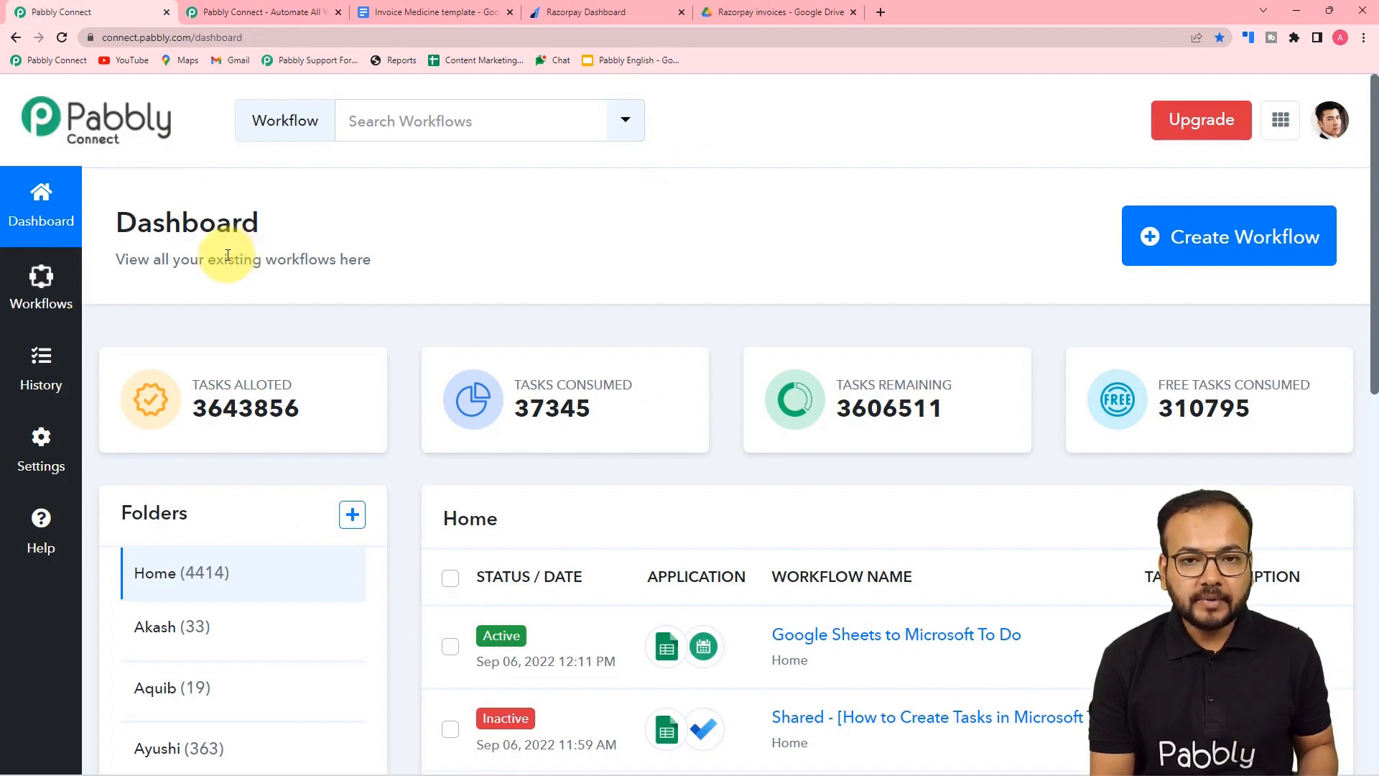
- Create a workflow named 'Razorpay Customers to Google Docs'
click(1203, 238)
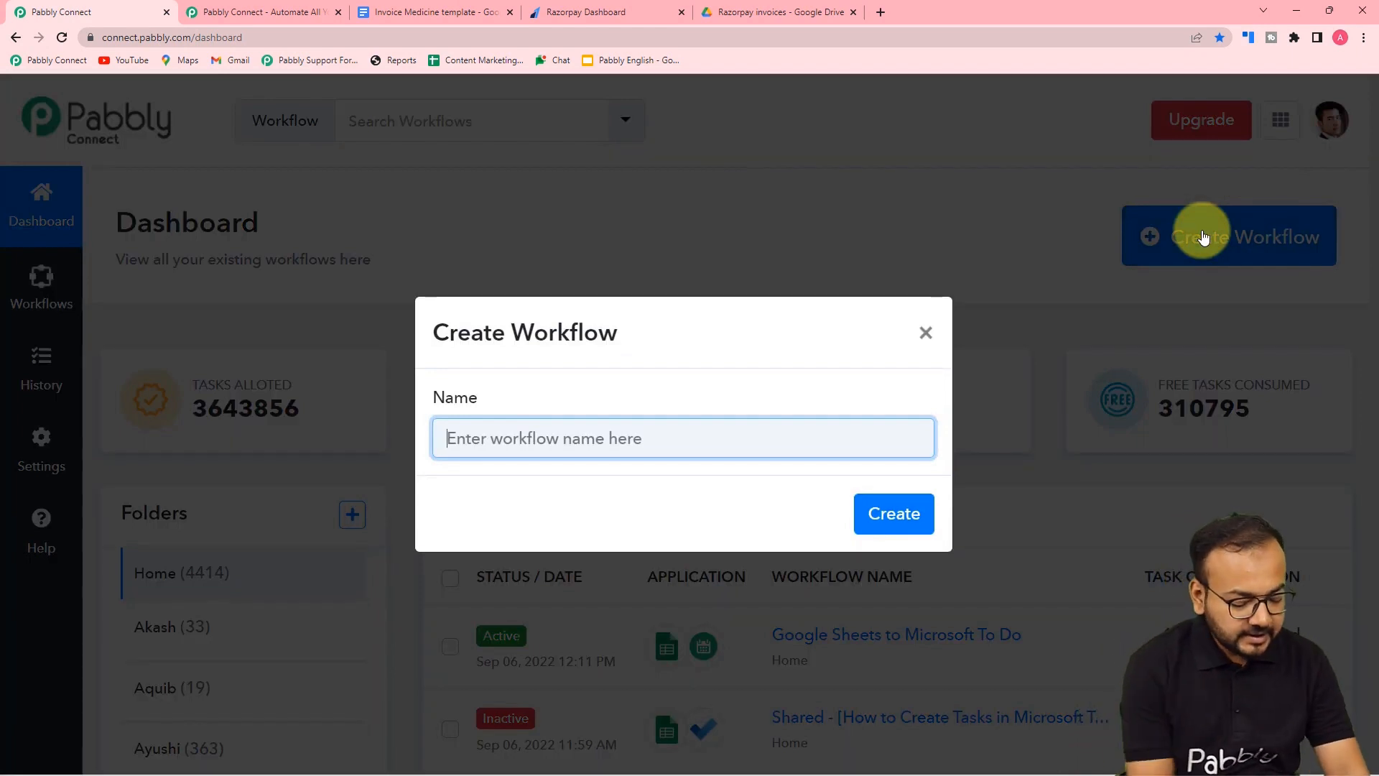
text(R)
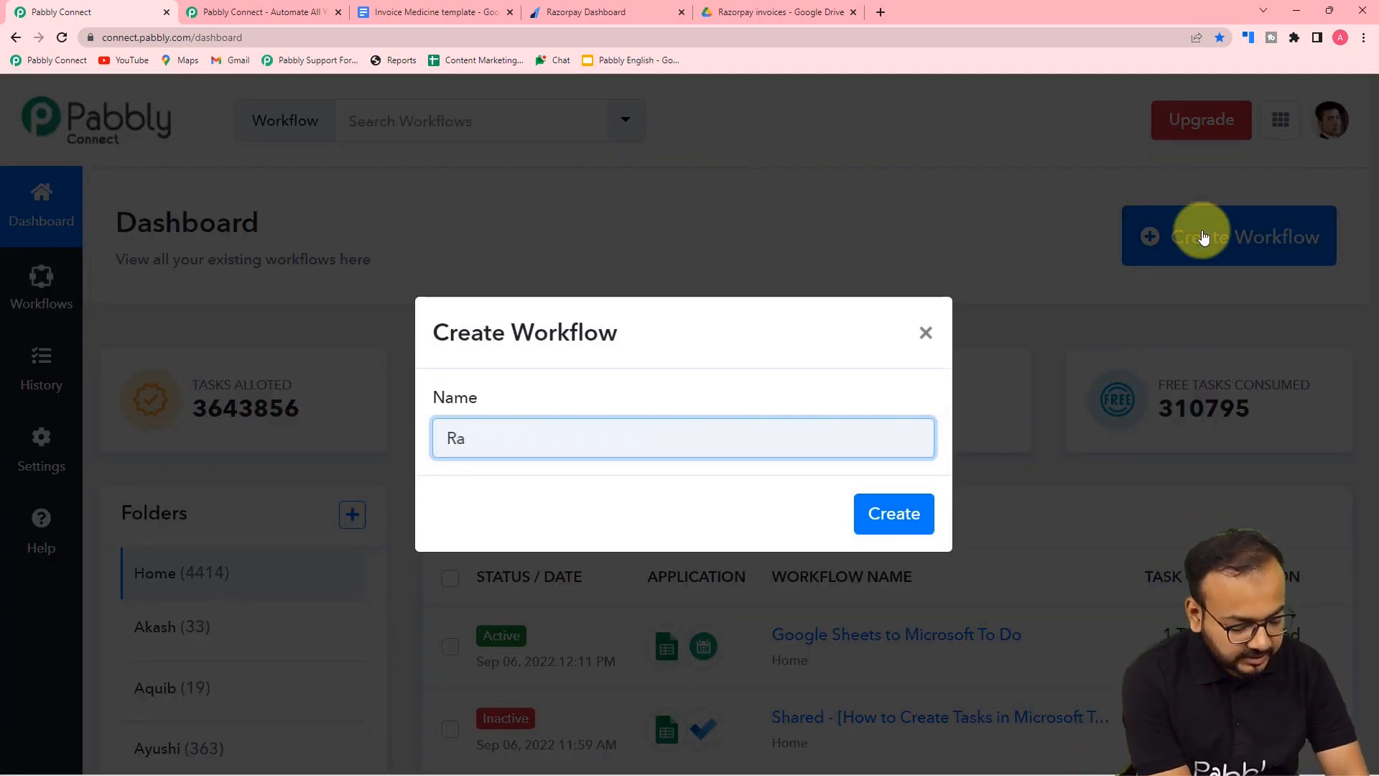
text(a)
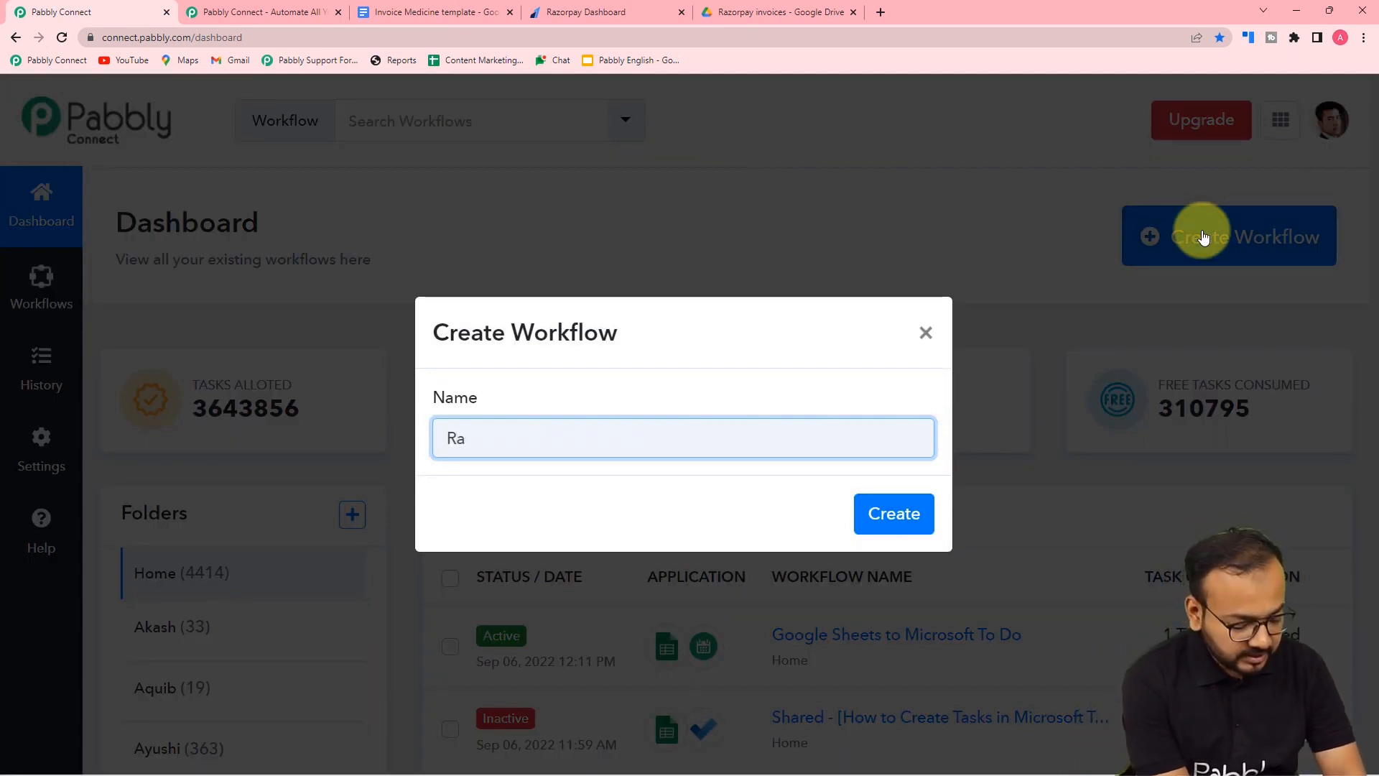
text(zorpa)
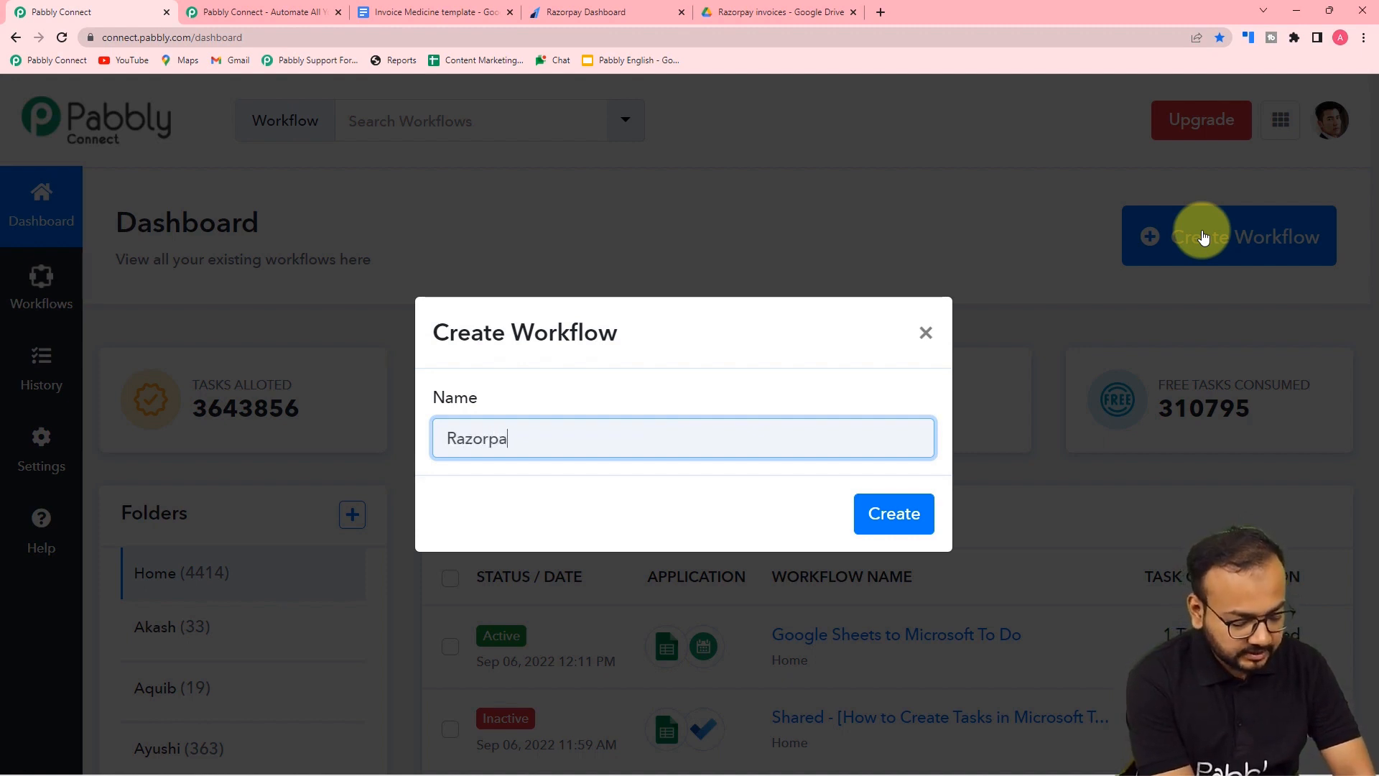
text(y Customers to Google Docs)
click(632, 503)
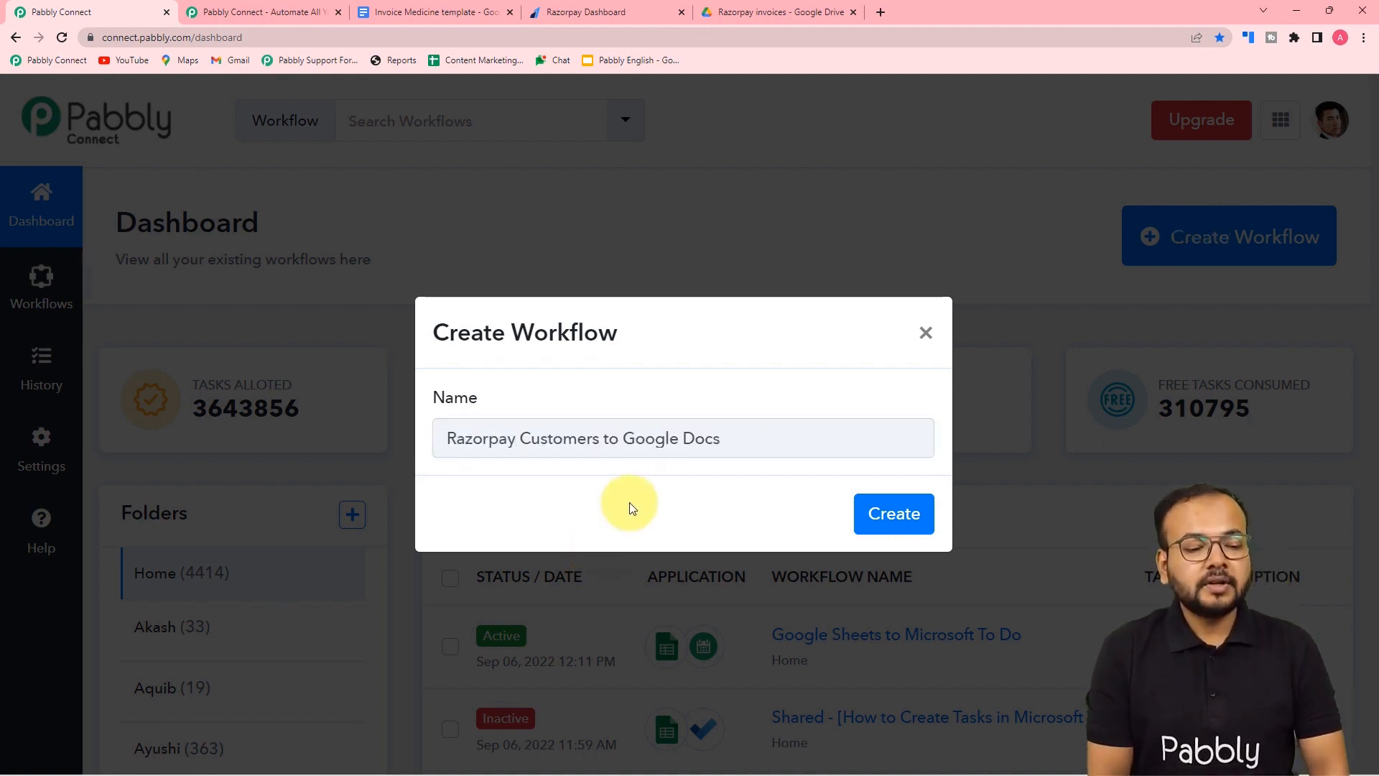
click(870, 515)
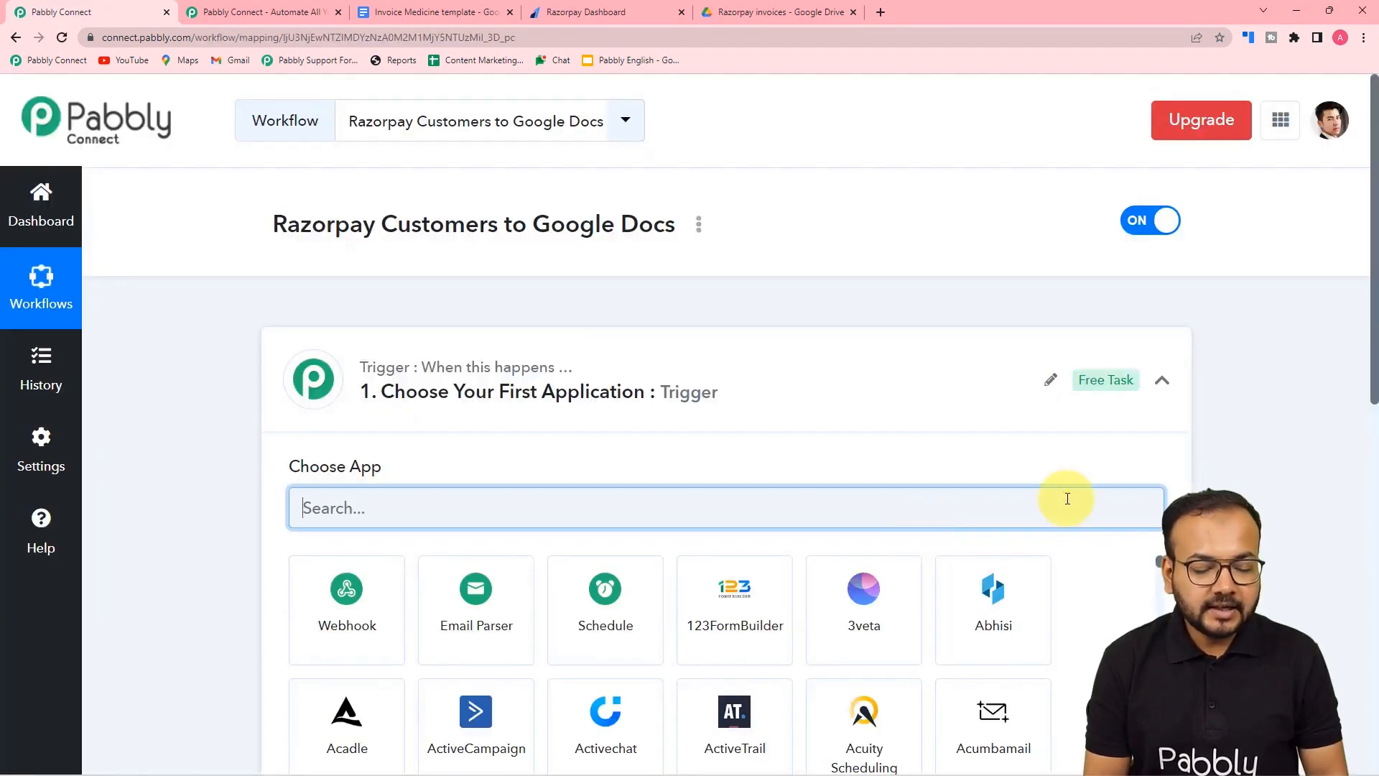
- Search 'razo' and choose Razorpay as the trigger app
click(1162, 394)
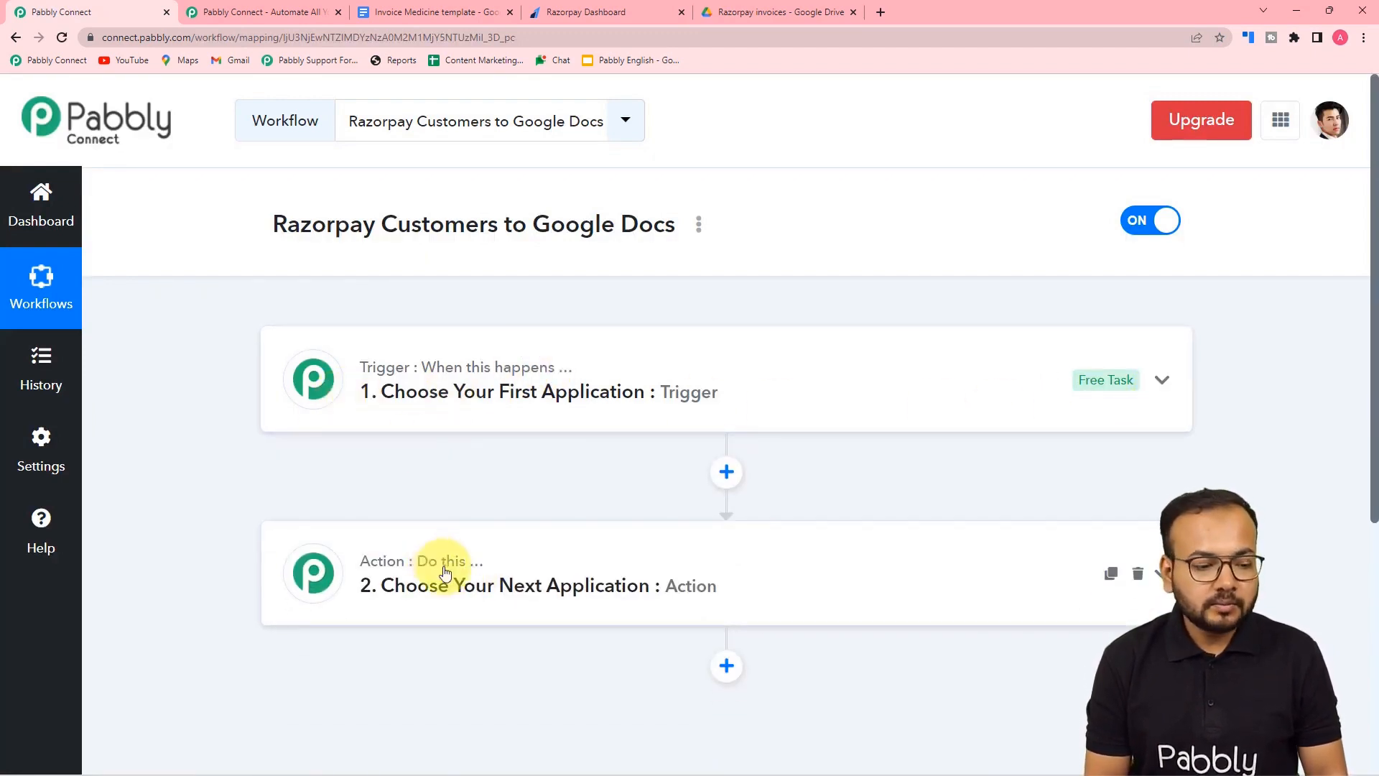
click(433, 403)
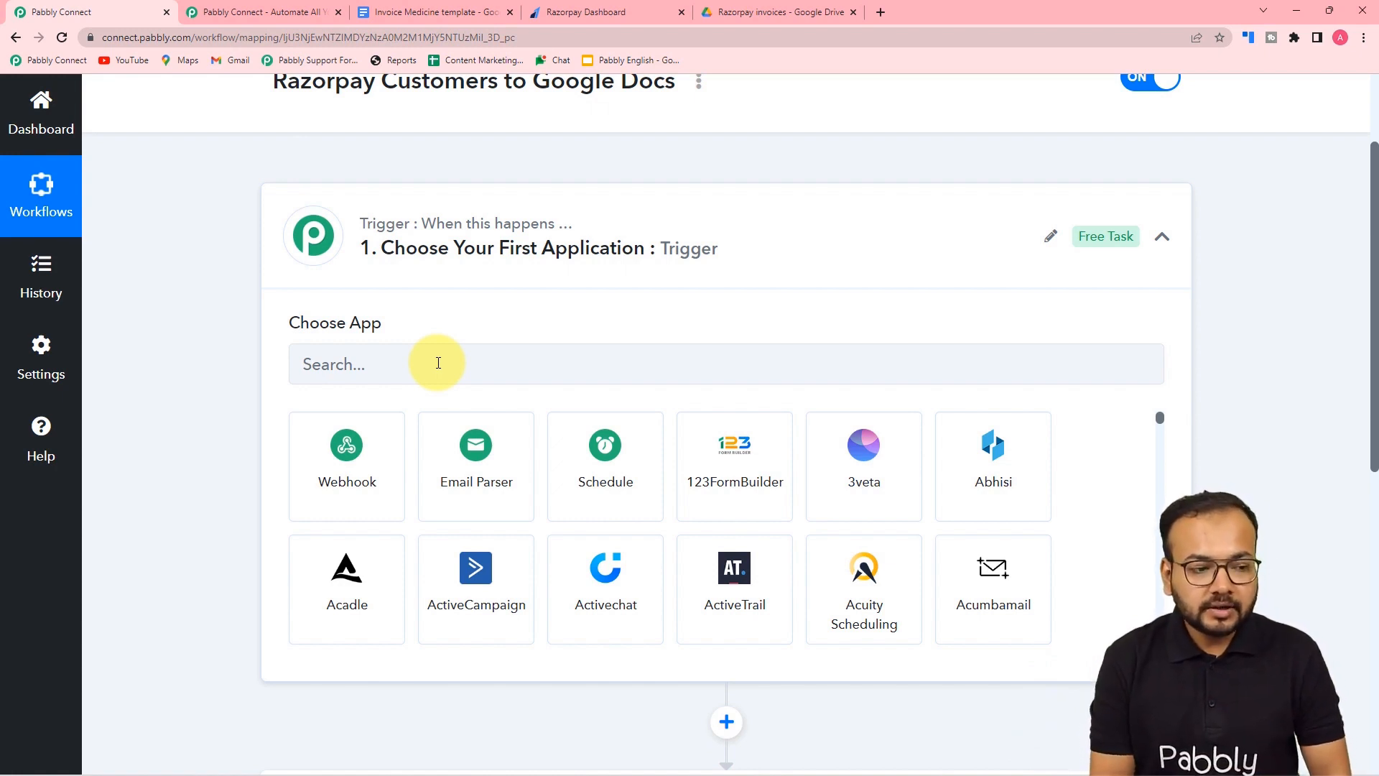
scroll(438, 363, up, 2)
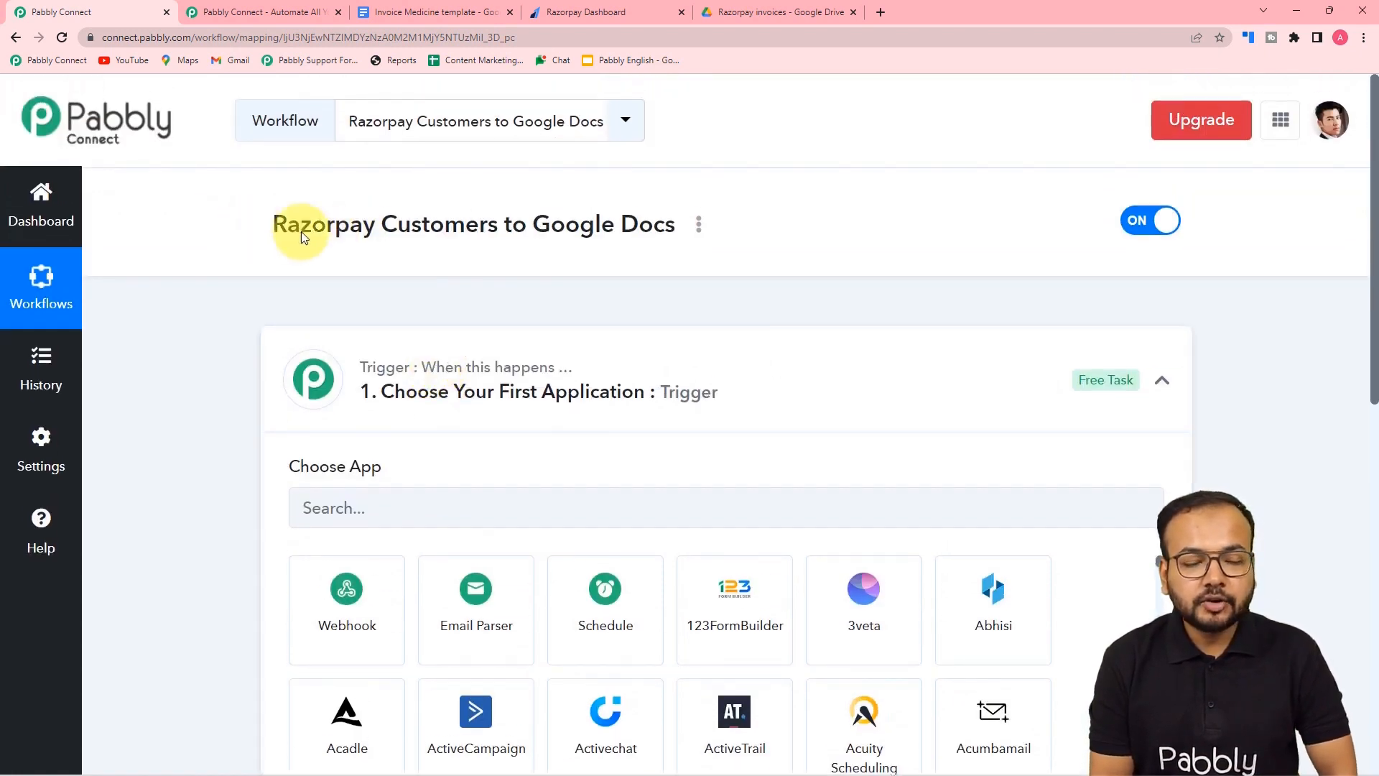
scroll(329, 303, down, 1)
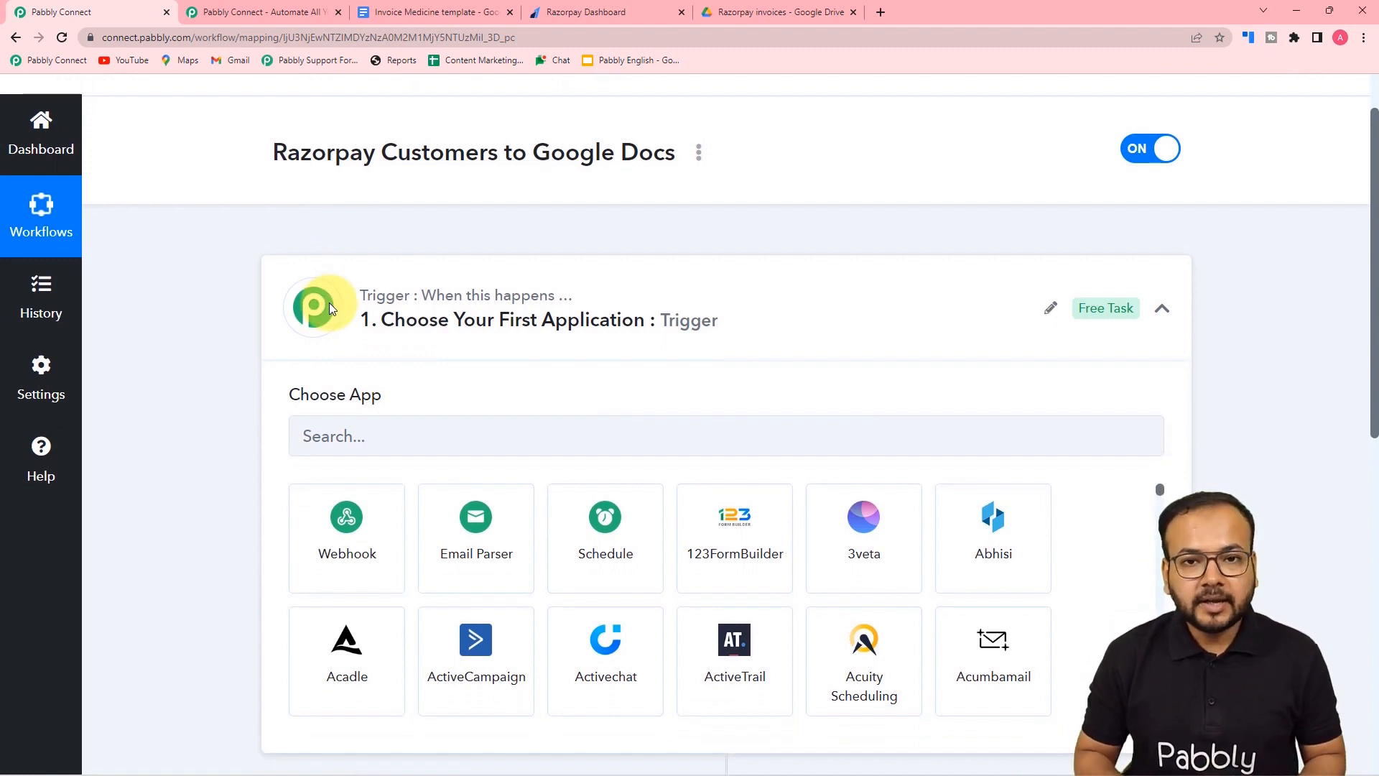
scroll(329, 303, down, 1)
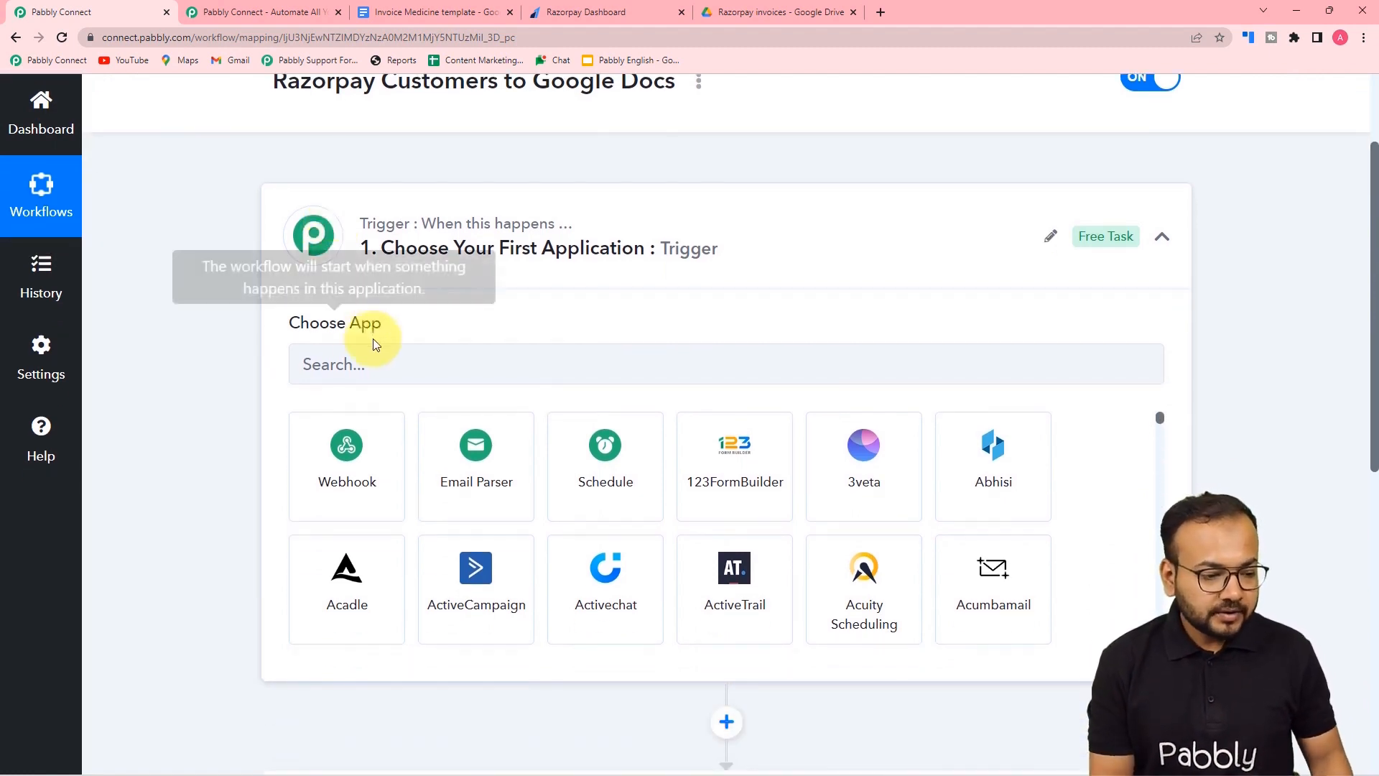
click(366, 359)
text(rea)
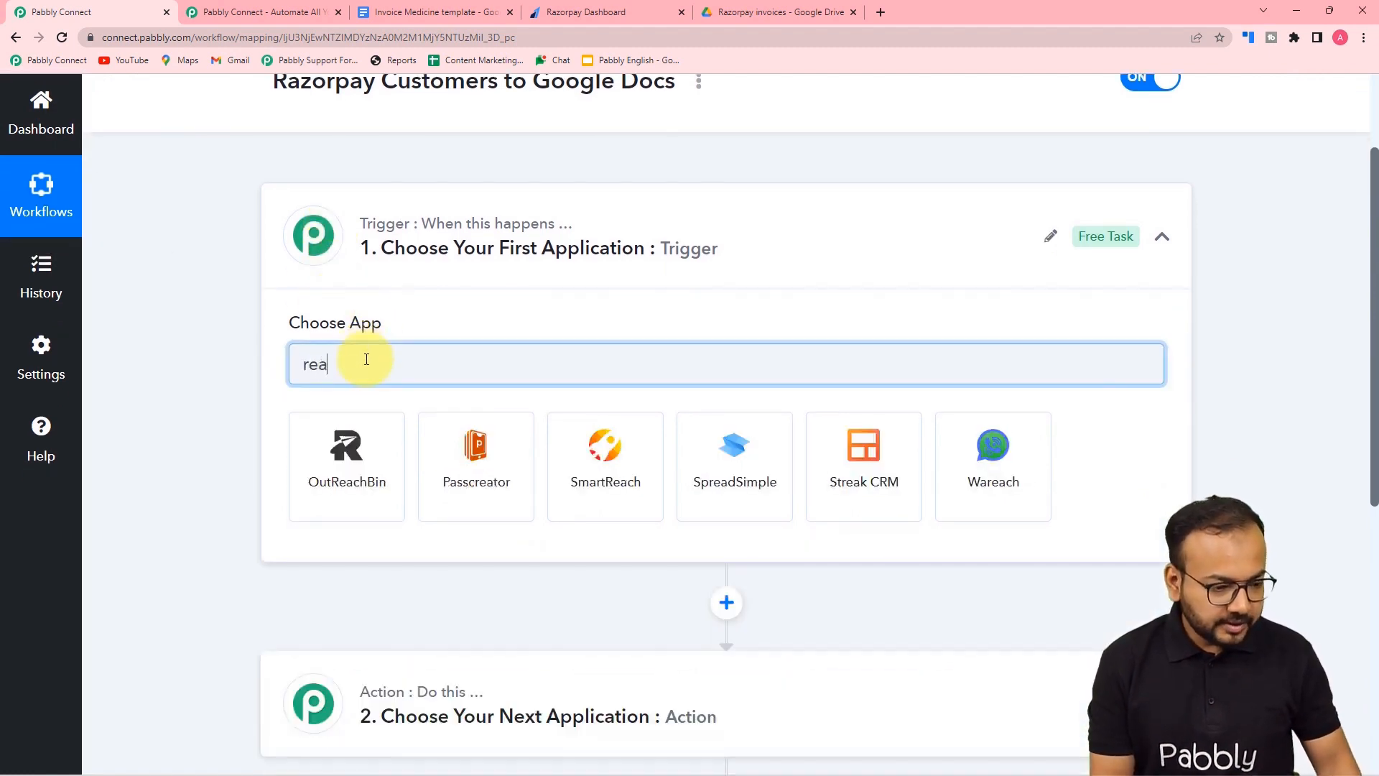
key(BackSpace)
key(BackSpace)
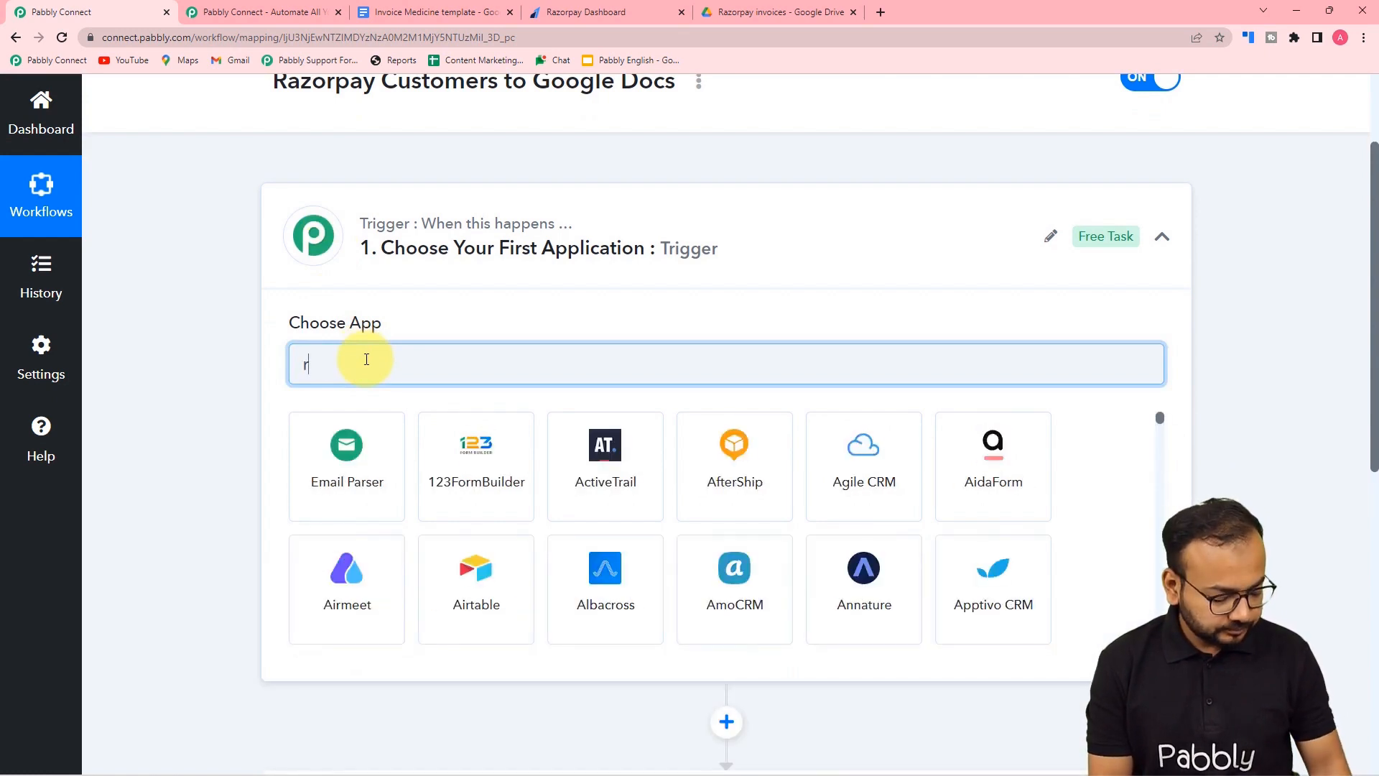
text(azo)
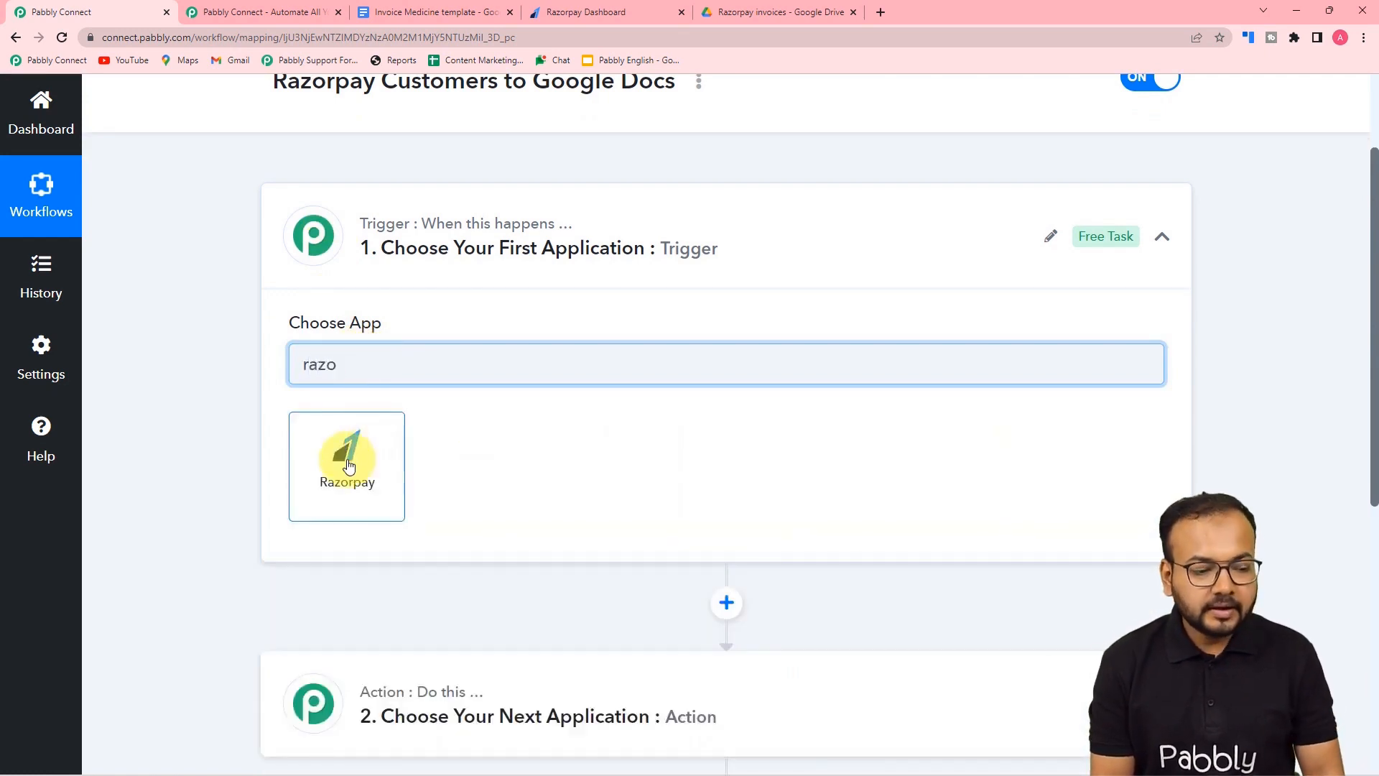
click(348, 463)
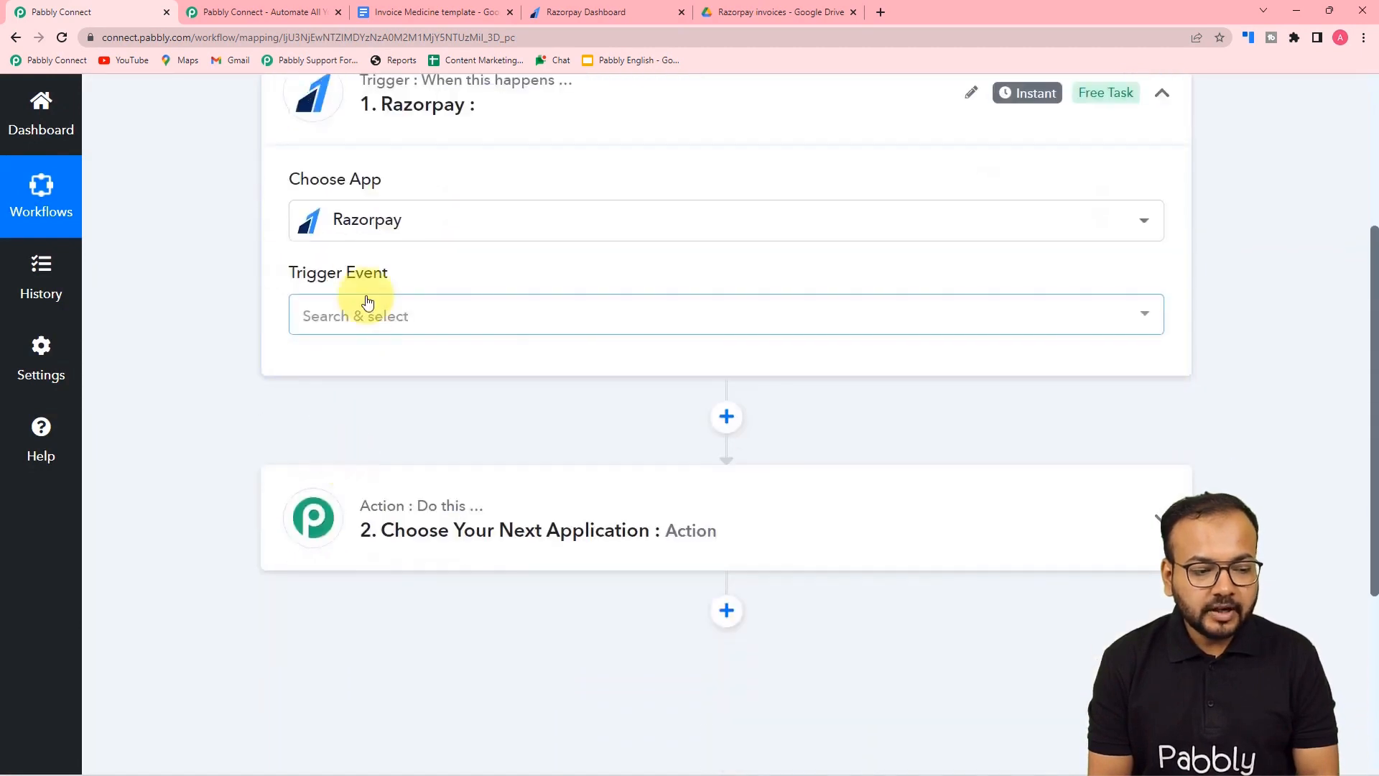
- Select Payment Captured as the Razorpay trigger event to reveal its webhook URL
click(359, 318)
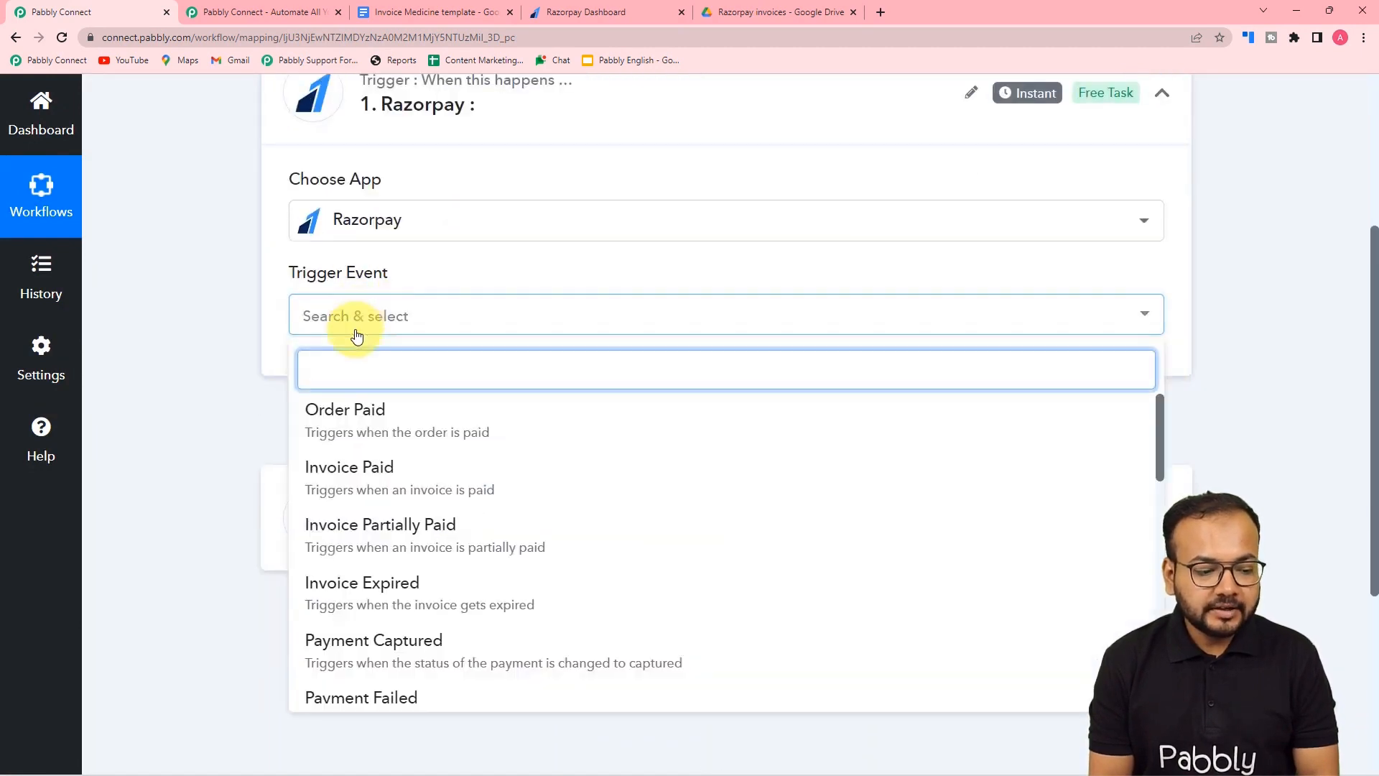
scroll(364, 477, down, 3)
click(320, 571)
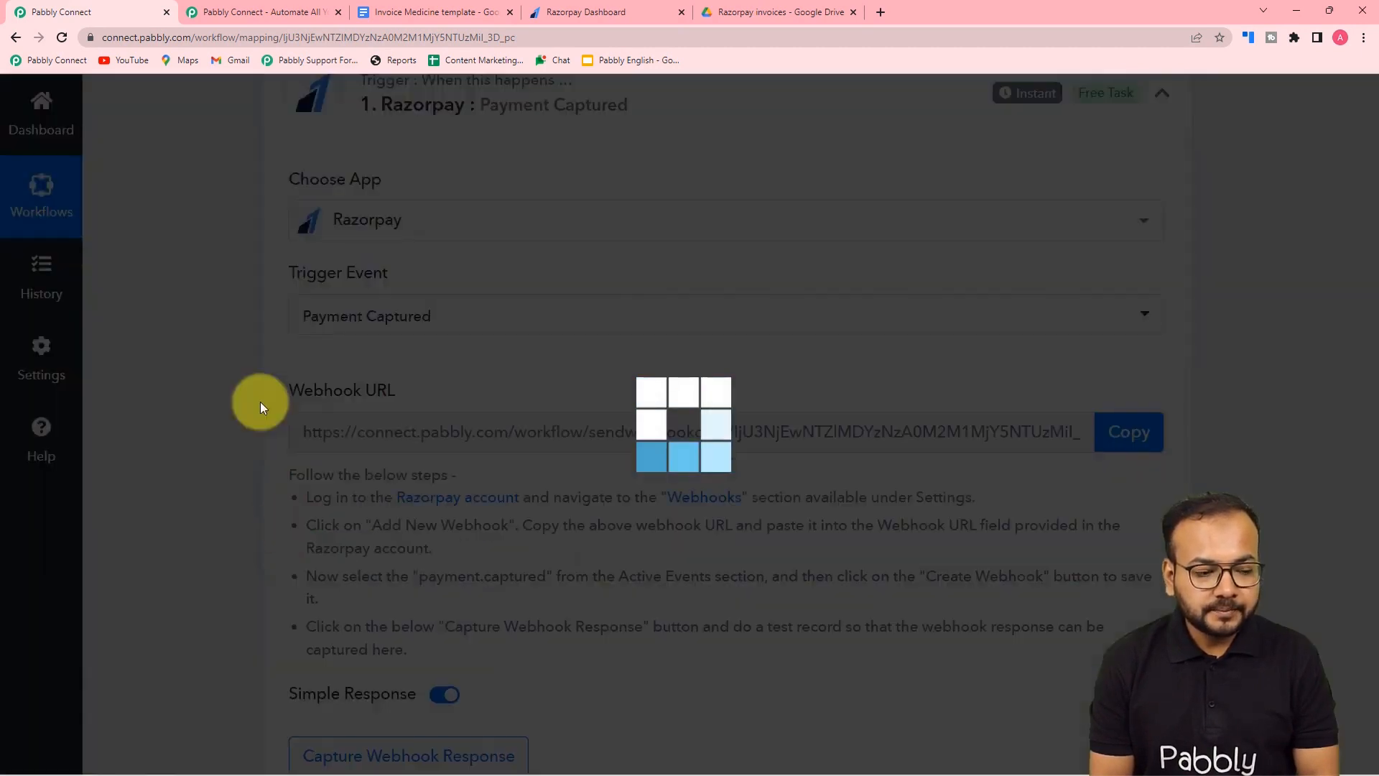
scroll(342, 327, down, 2)
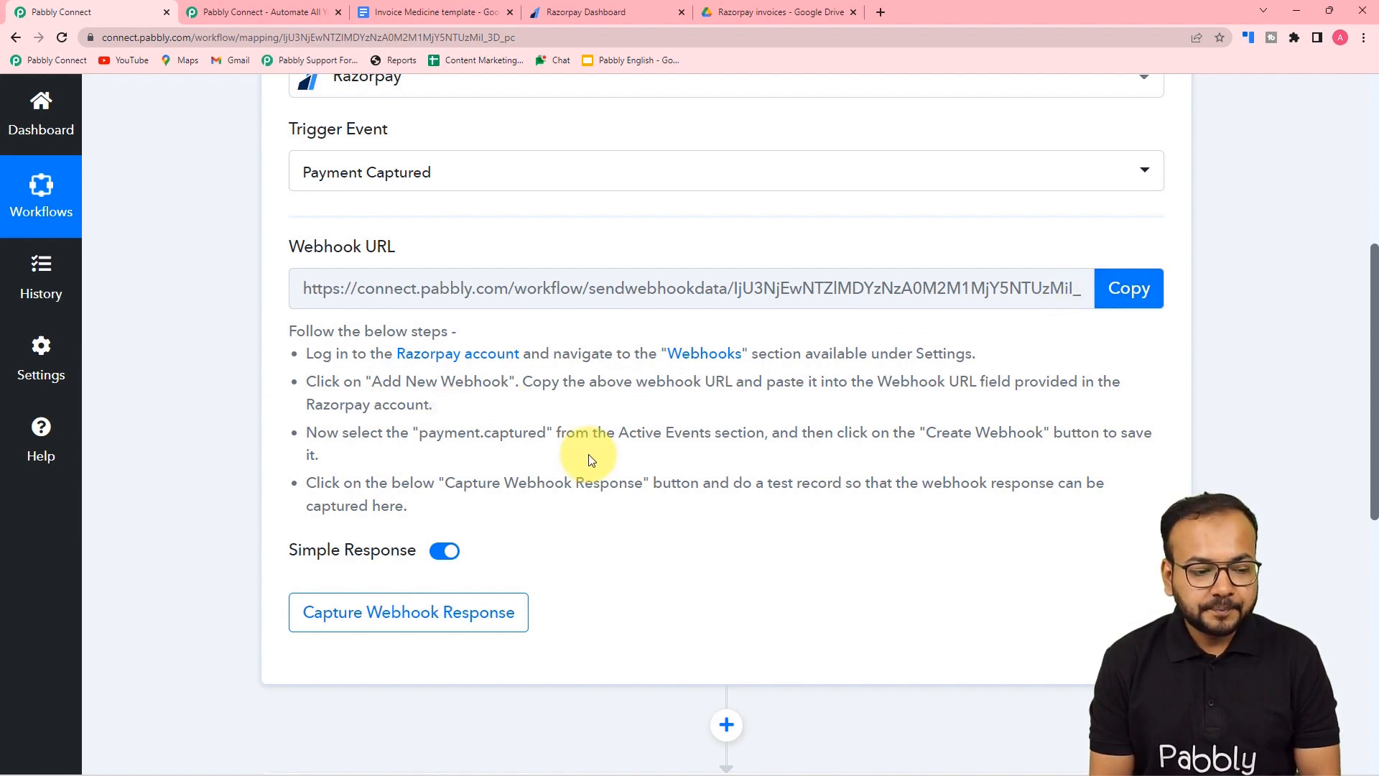
scroll(591, 461, down, 1)
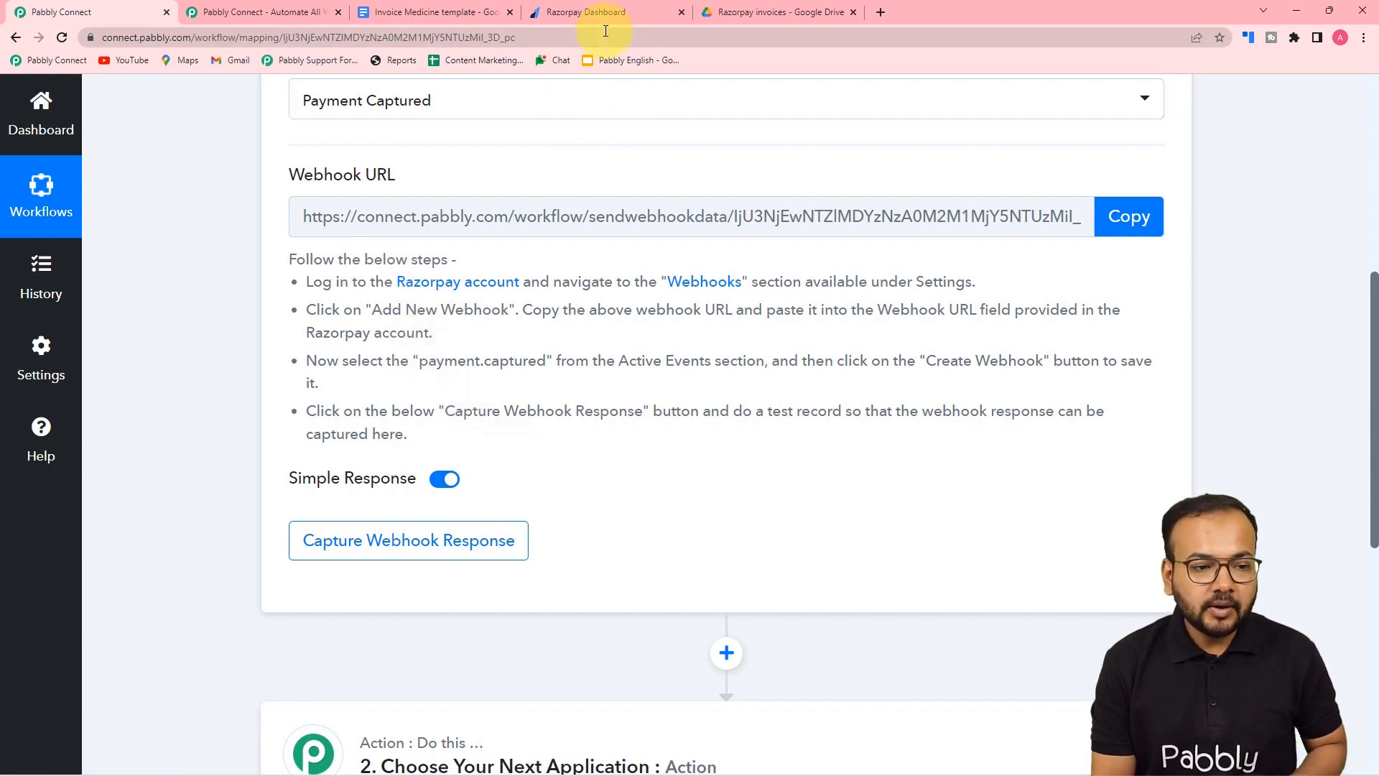
- In the Razorpay dashboard, start adding a new webhook under Settings > Webhooks
click(603, 13)
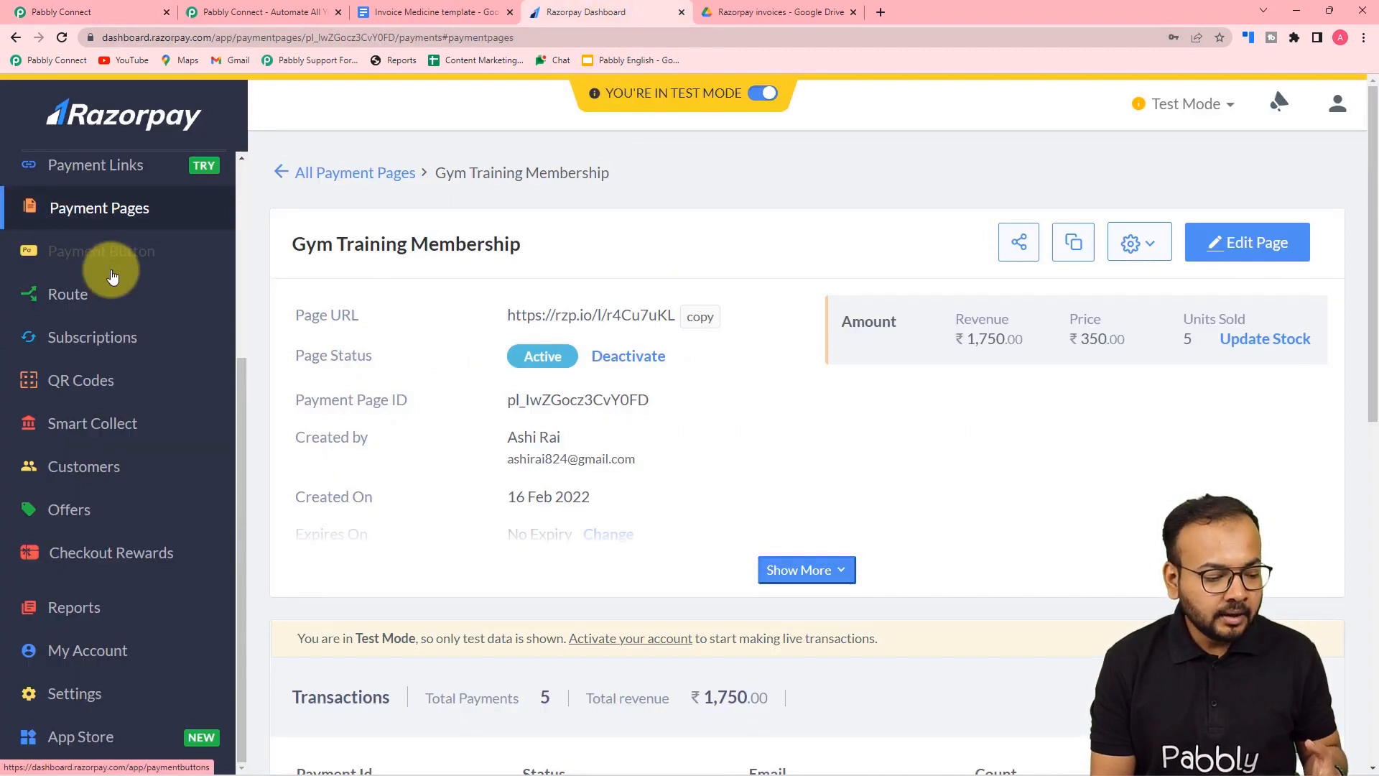
scroll(112, 276, down, 3)
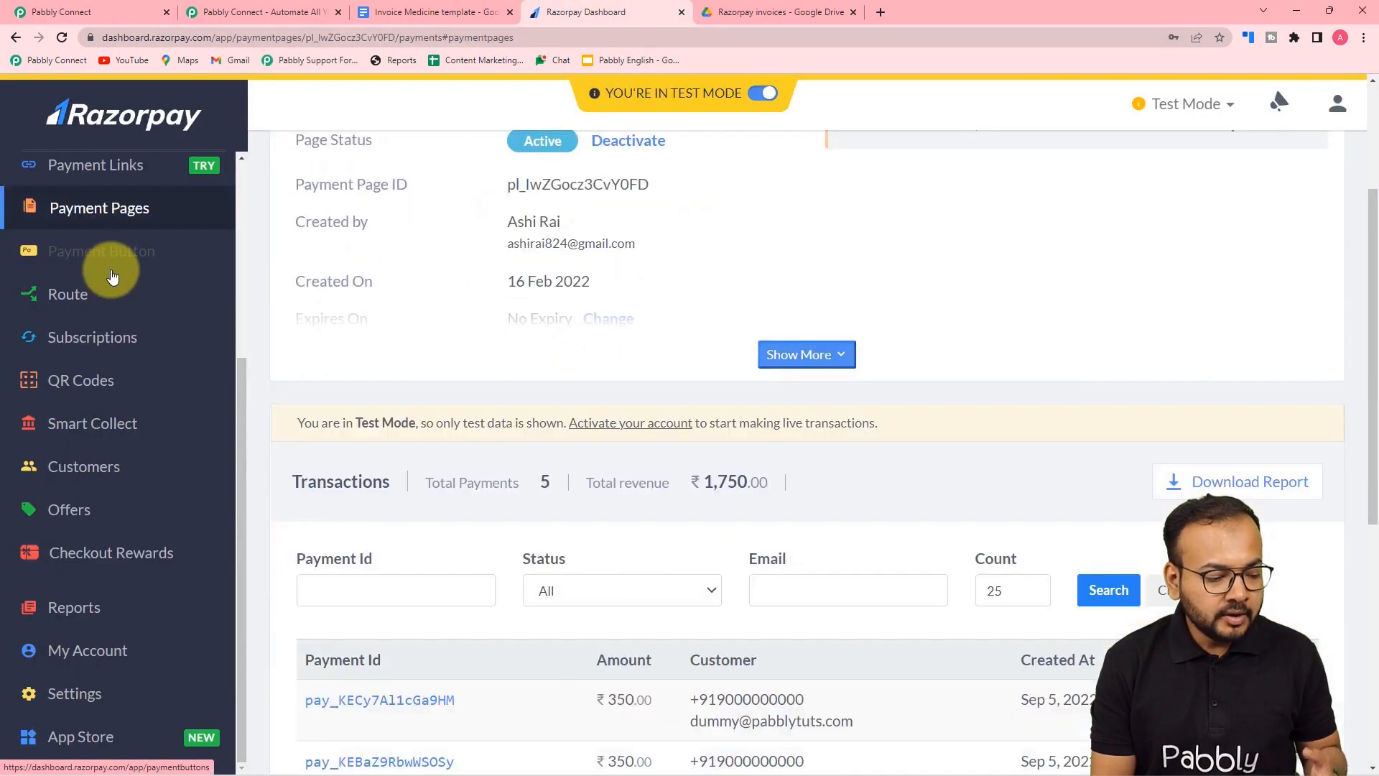
click(69, 694)
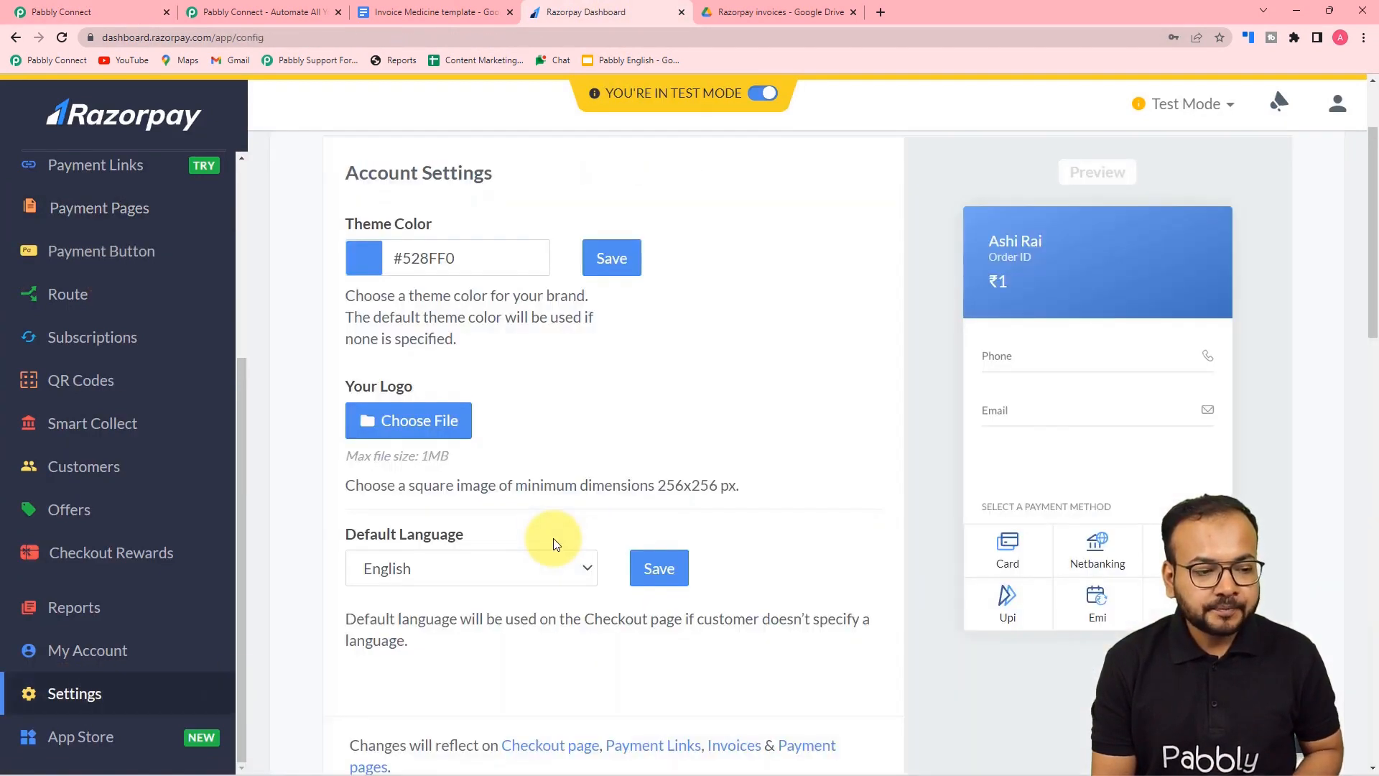
scroll(556, 544, up, 2)
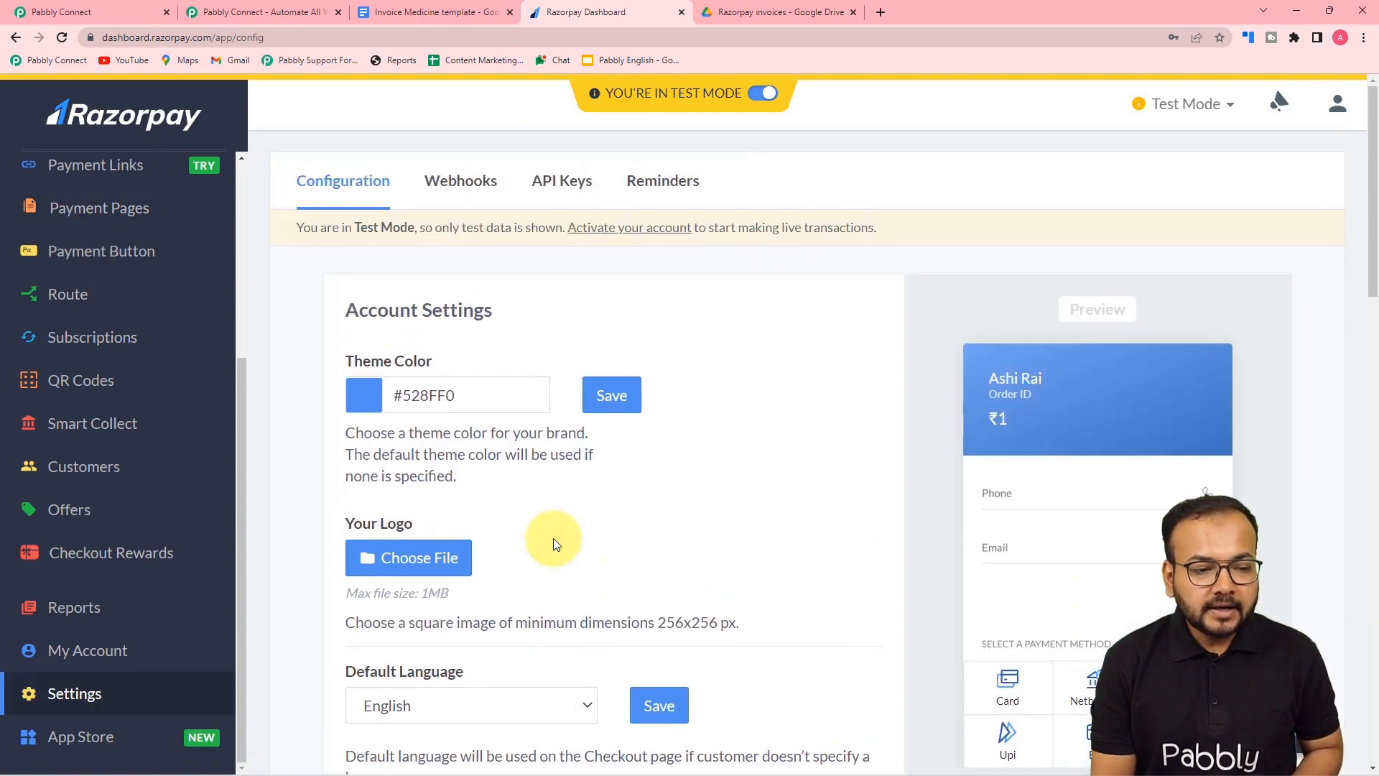
click(450, 190)
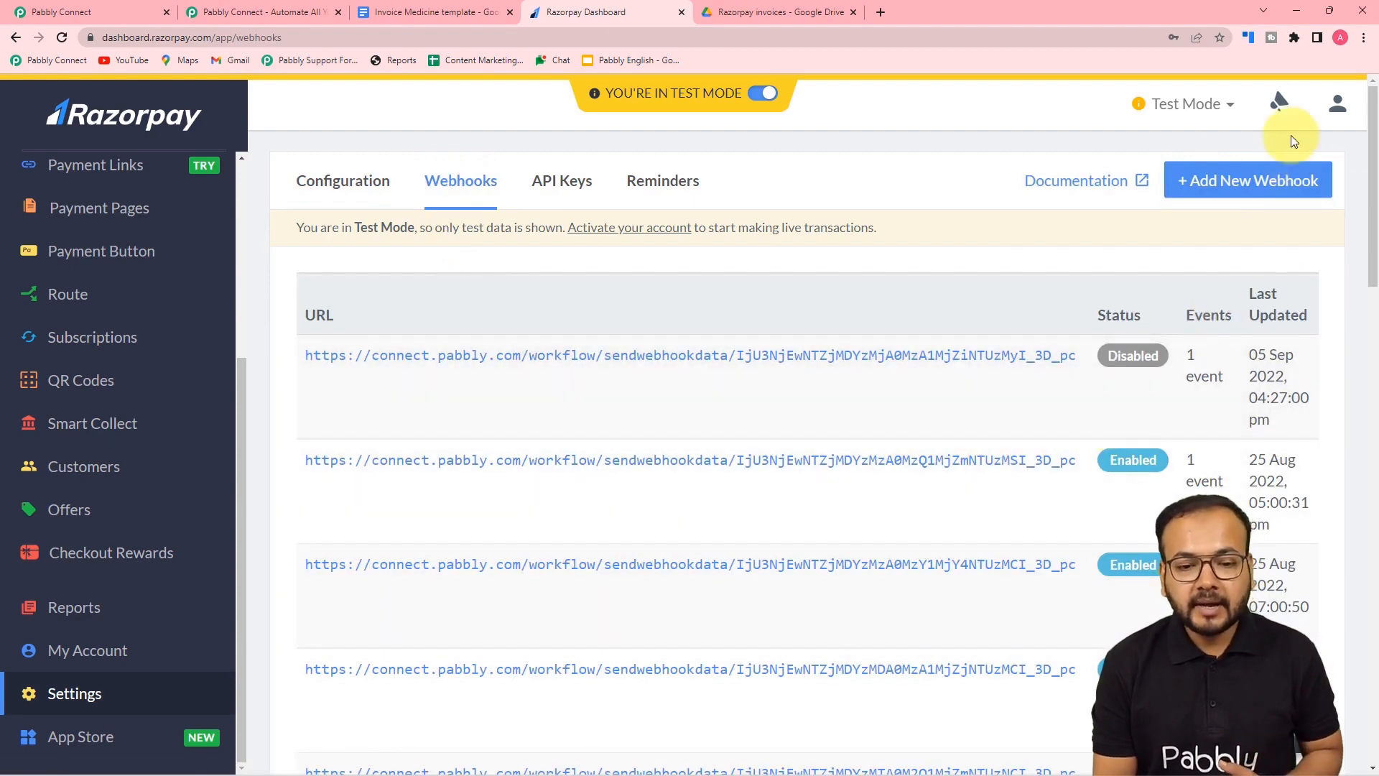
click(1250, 200)
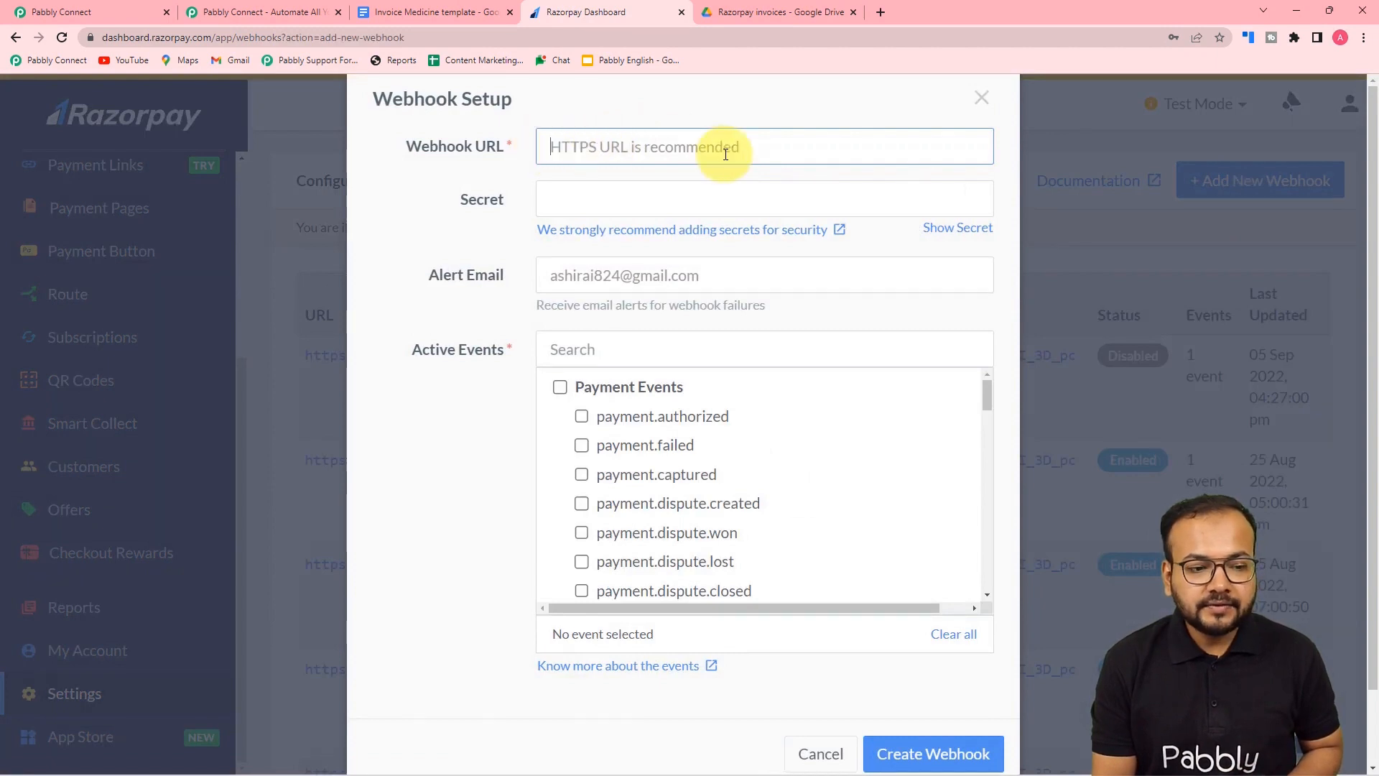
- Copy the Pabbly Connect webhook URL and paste it into Razorpay's webhook URL field
click(133, 12)
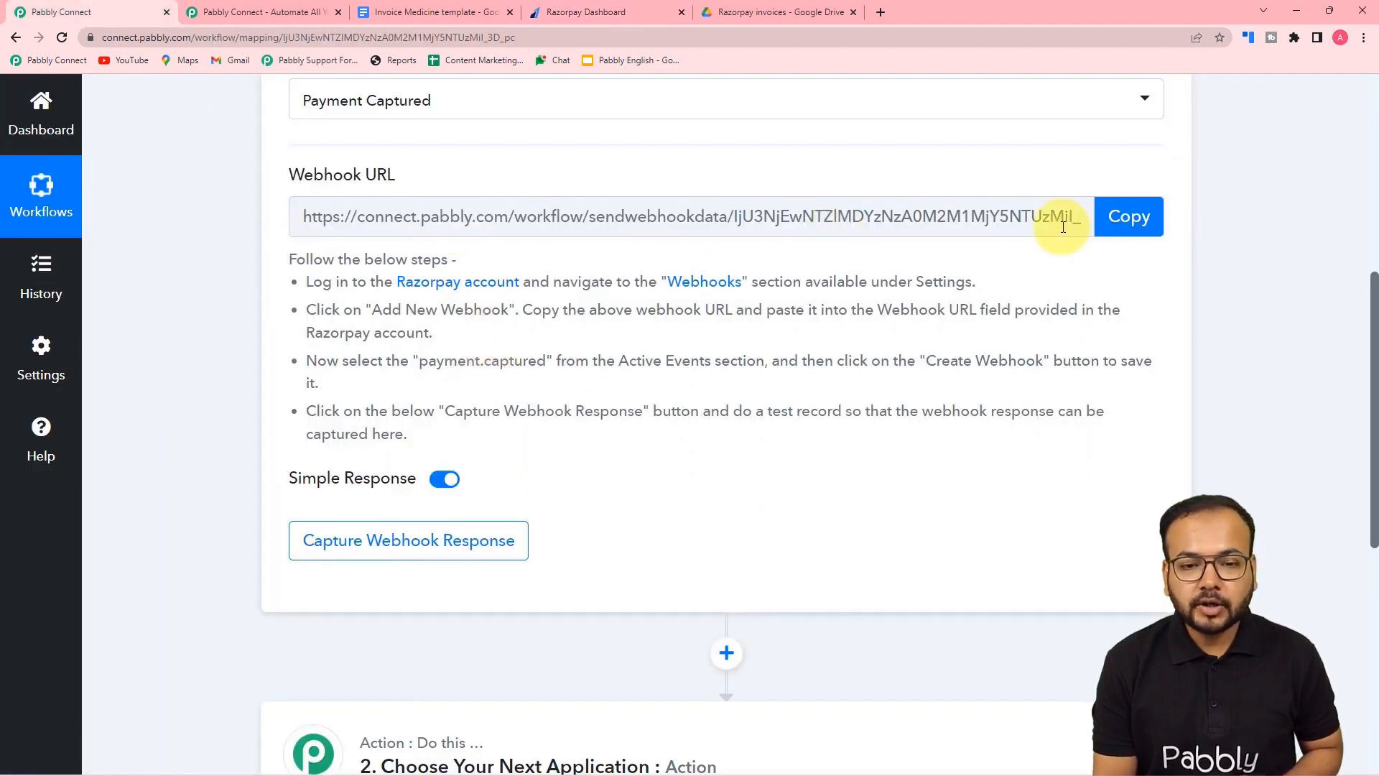
click(1141, 238)
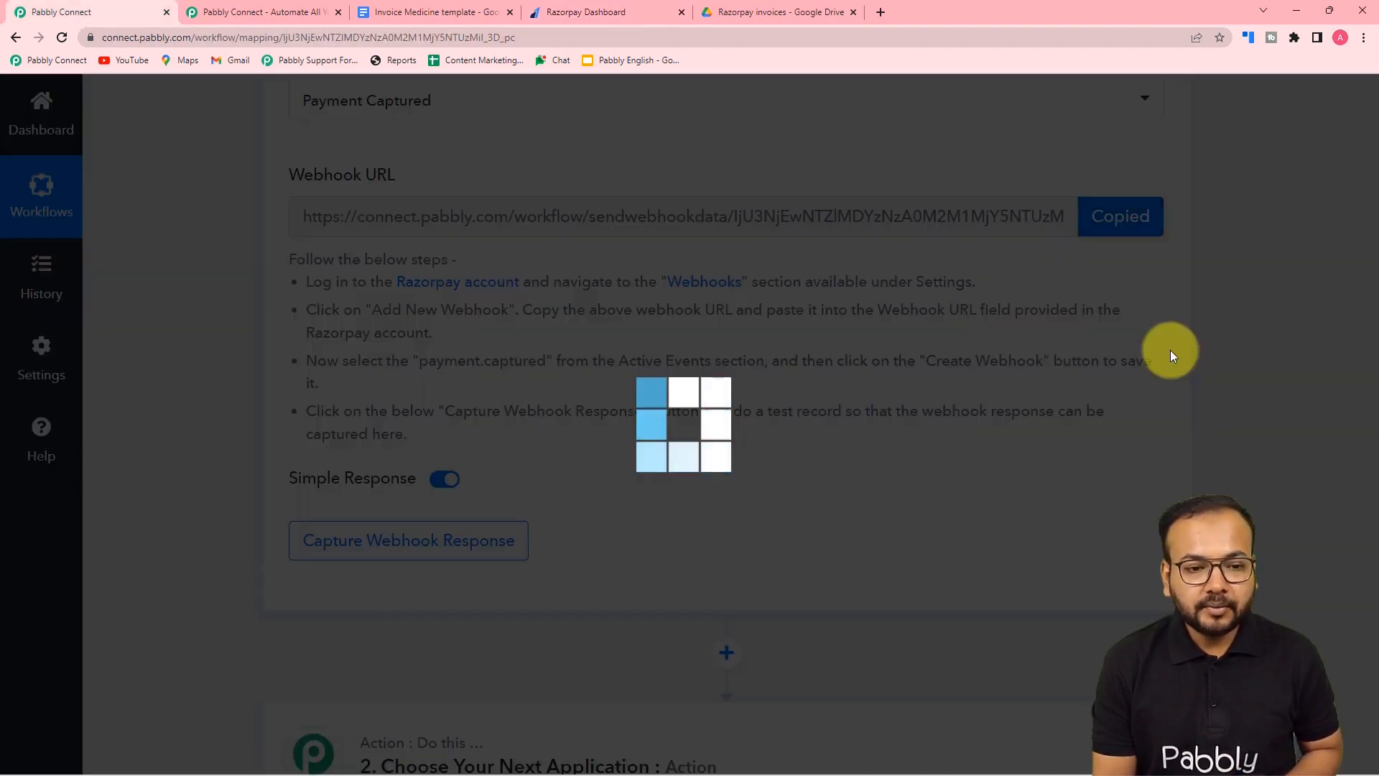
click(616, 7)
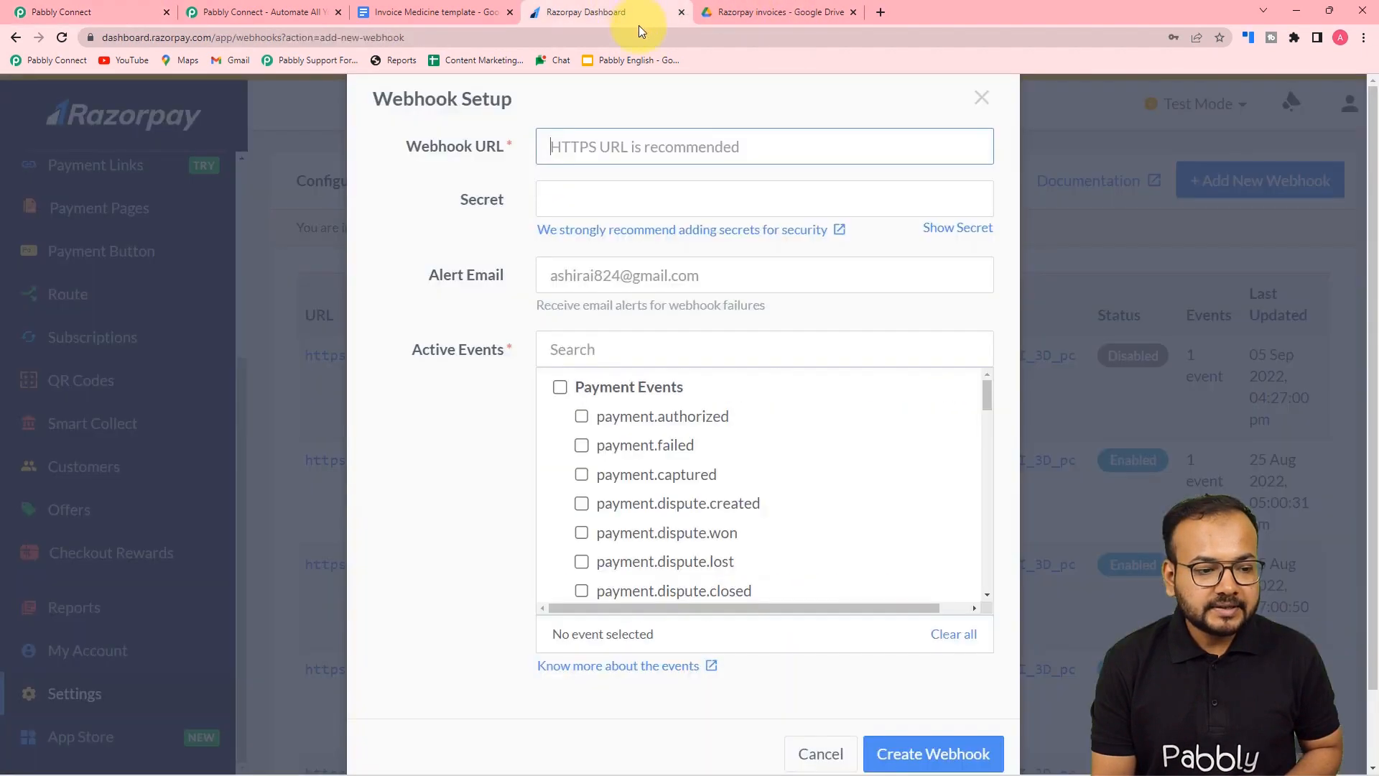
right_click(589, 138)
click(615, 261)
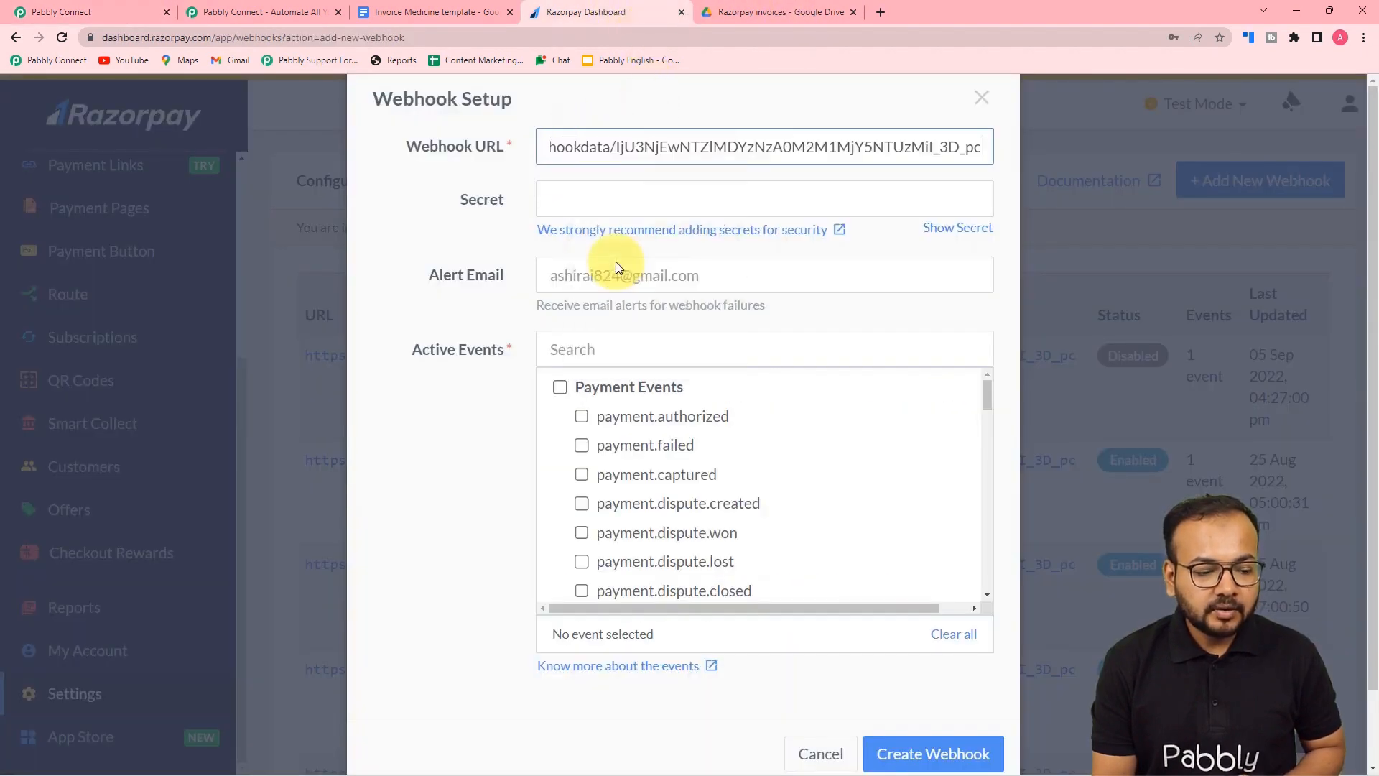
- Subscribe the webhook to payment.captured events and create it
scroll(616, 386, down, 2)
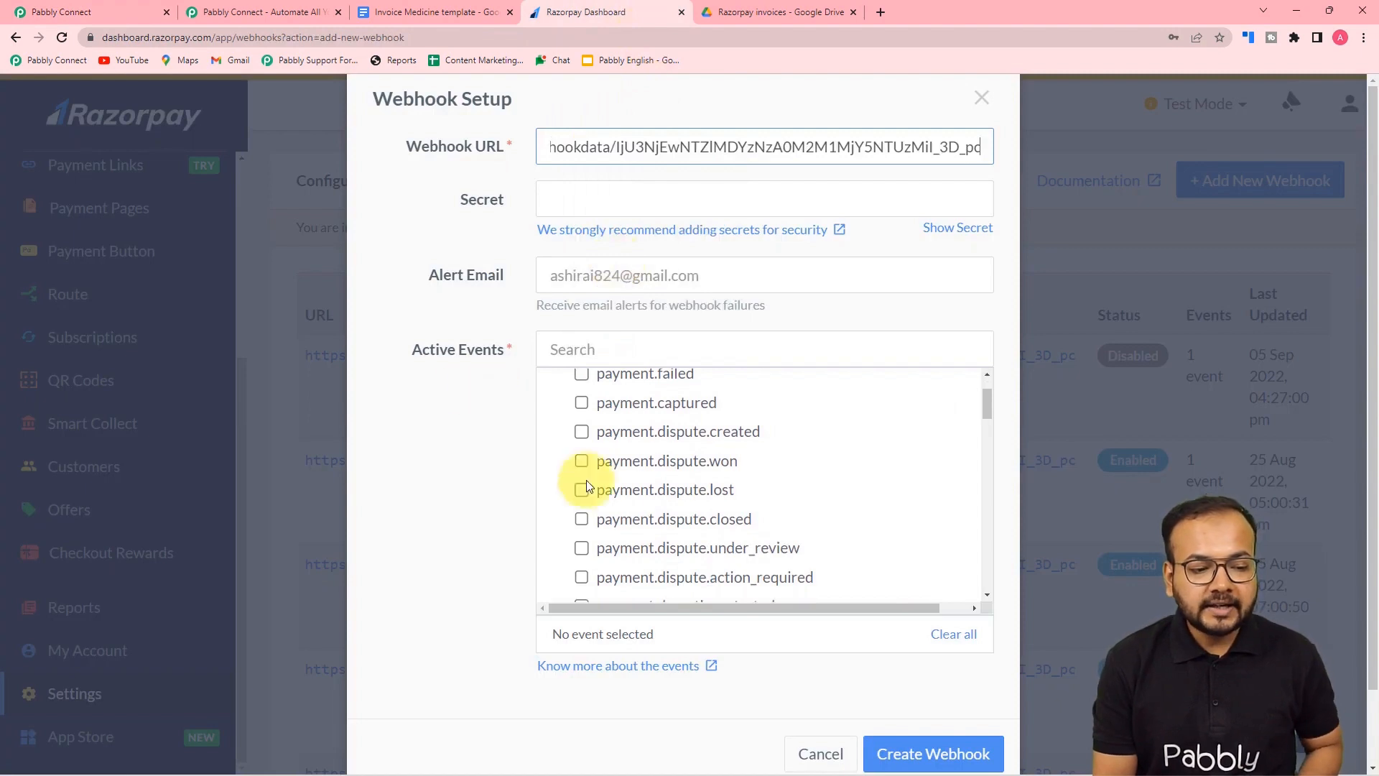
scroll(583, 470, up, 2)
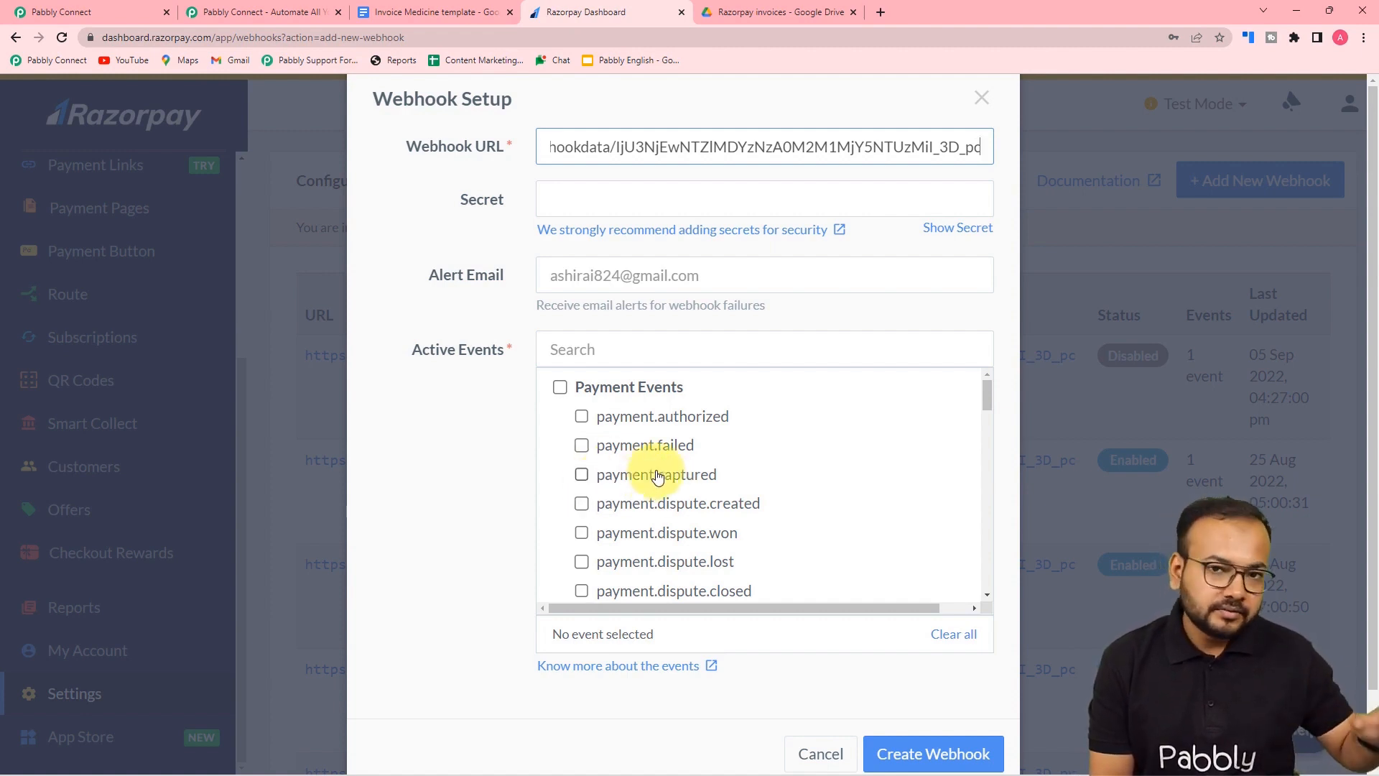
click(581, 474)
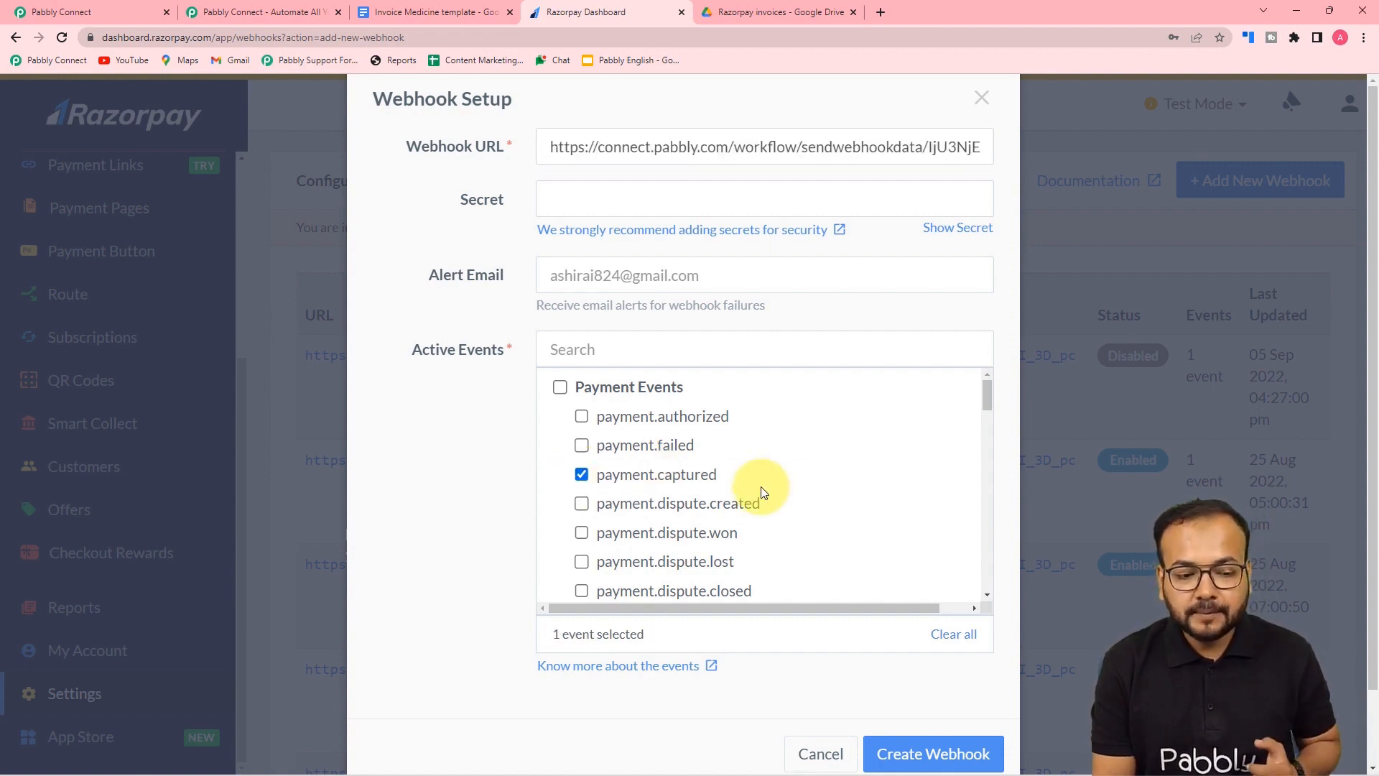
scroll(912, 574, down, 3)
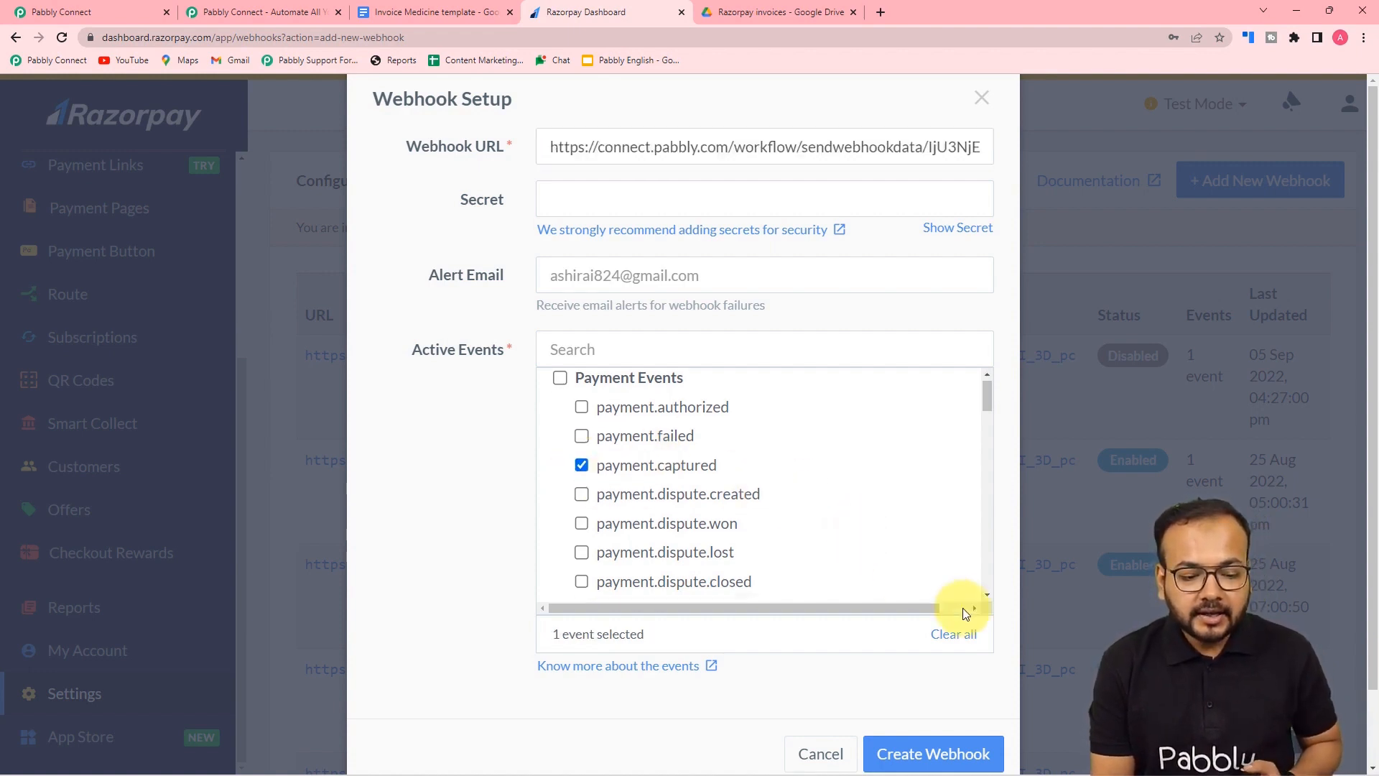
click(932, 752)
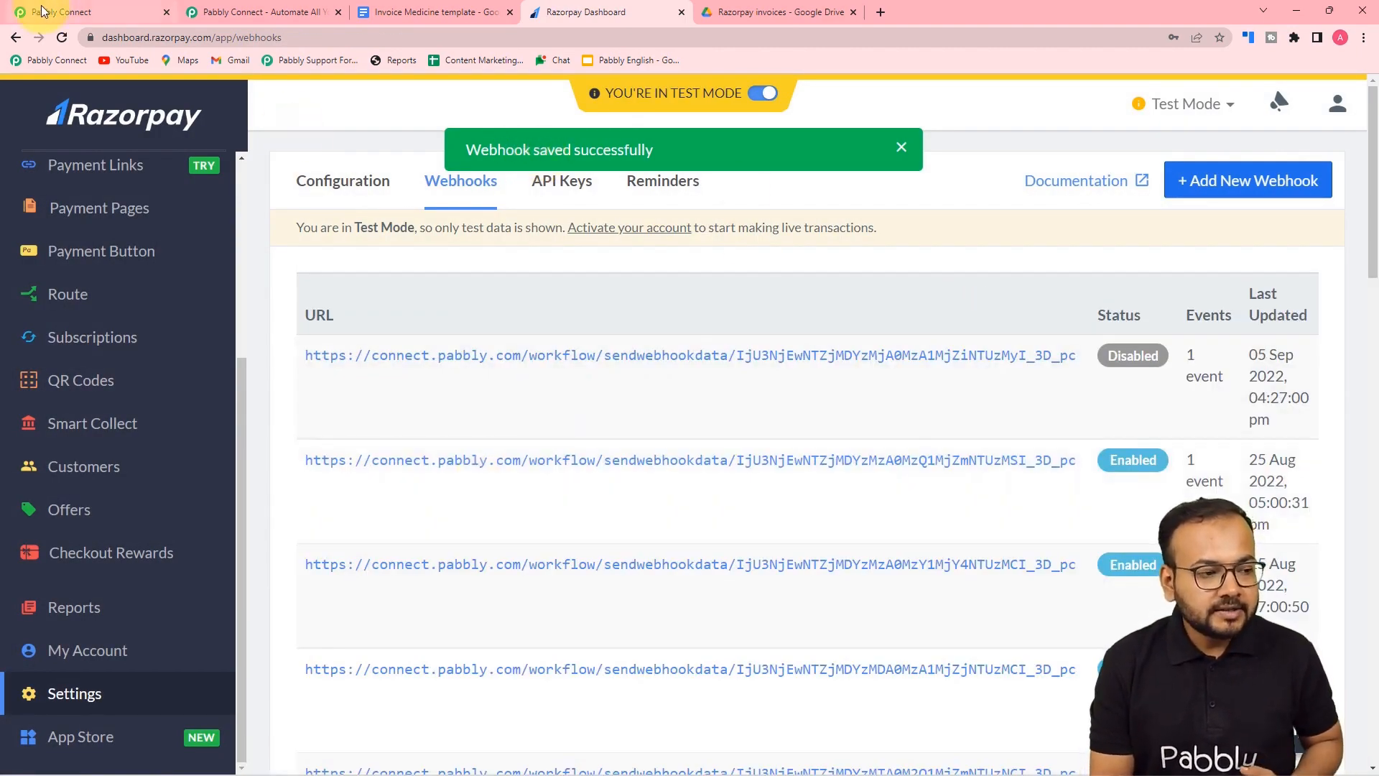
- Back in the Pabbly Connect workflow, confirm the Razorpay trigger shows Waiting For Webhook Response
click(72, 11)
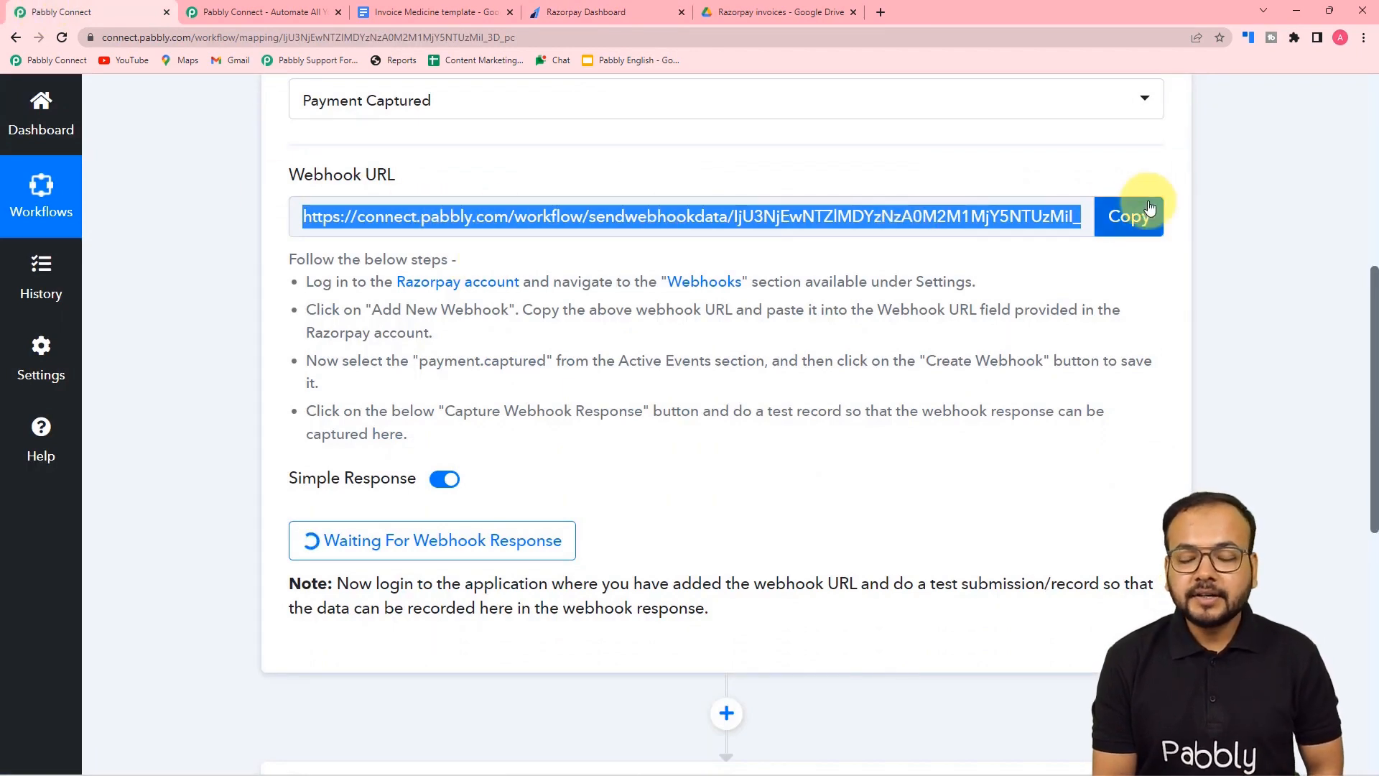
click(1129, 216)
scroll(850, 314, down, 4)
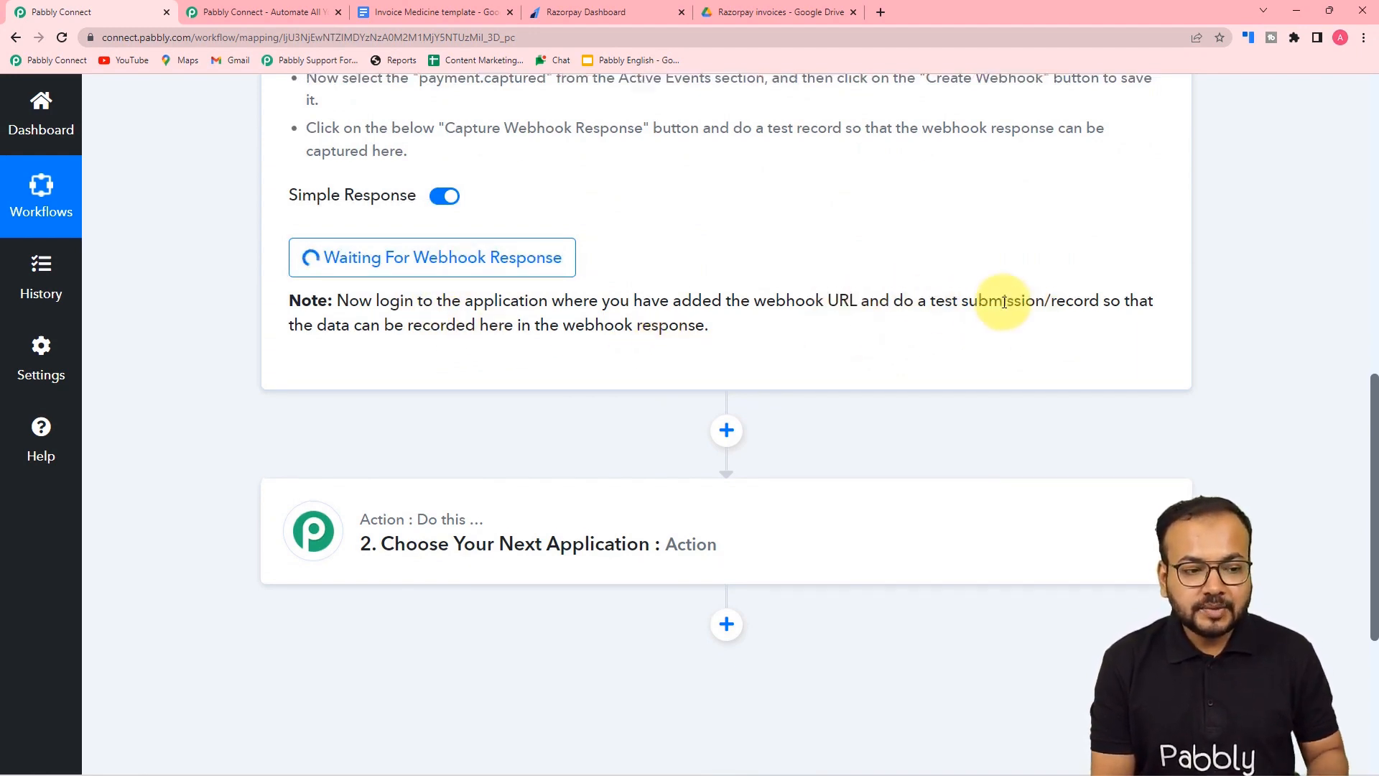
scroll(1004, 303, up, 2)
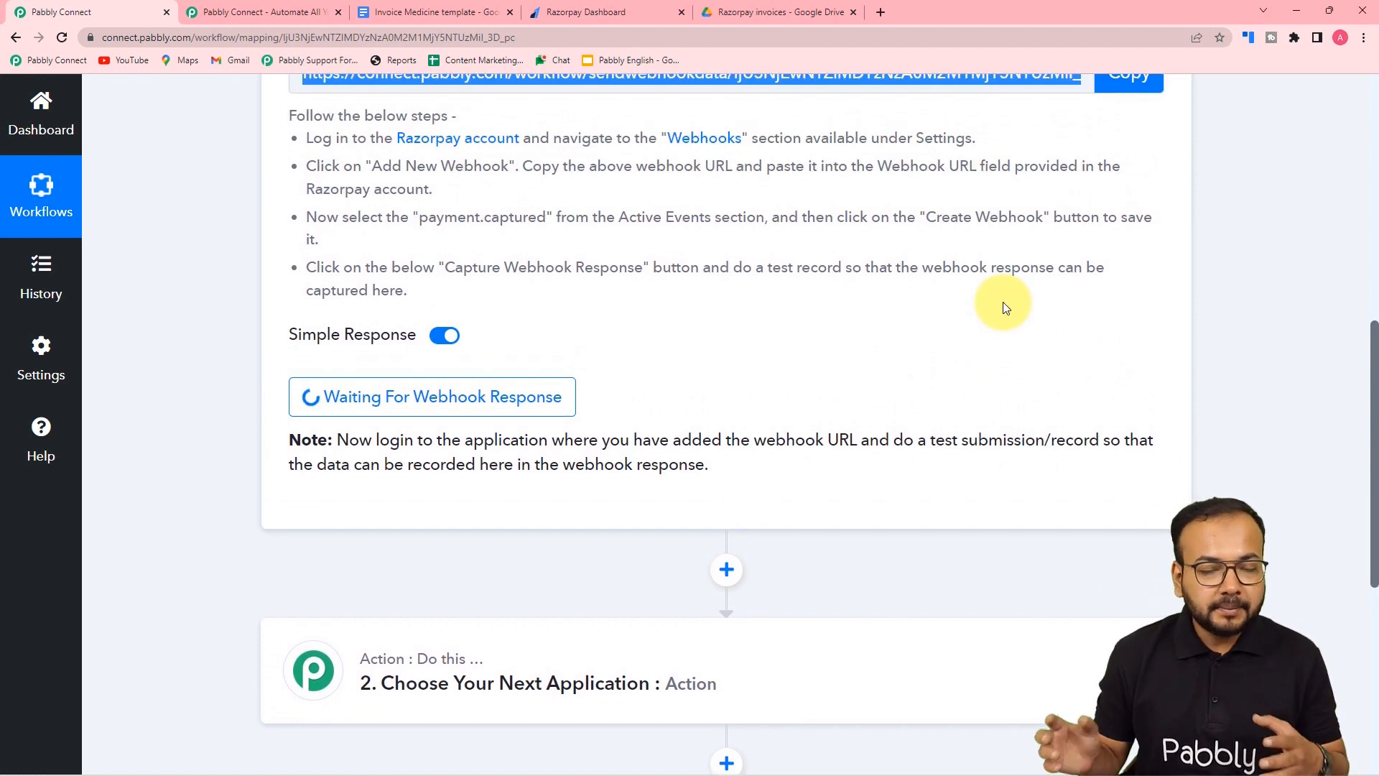
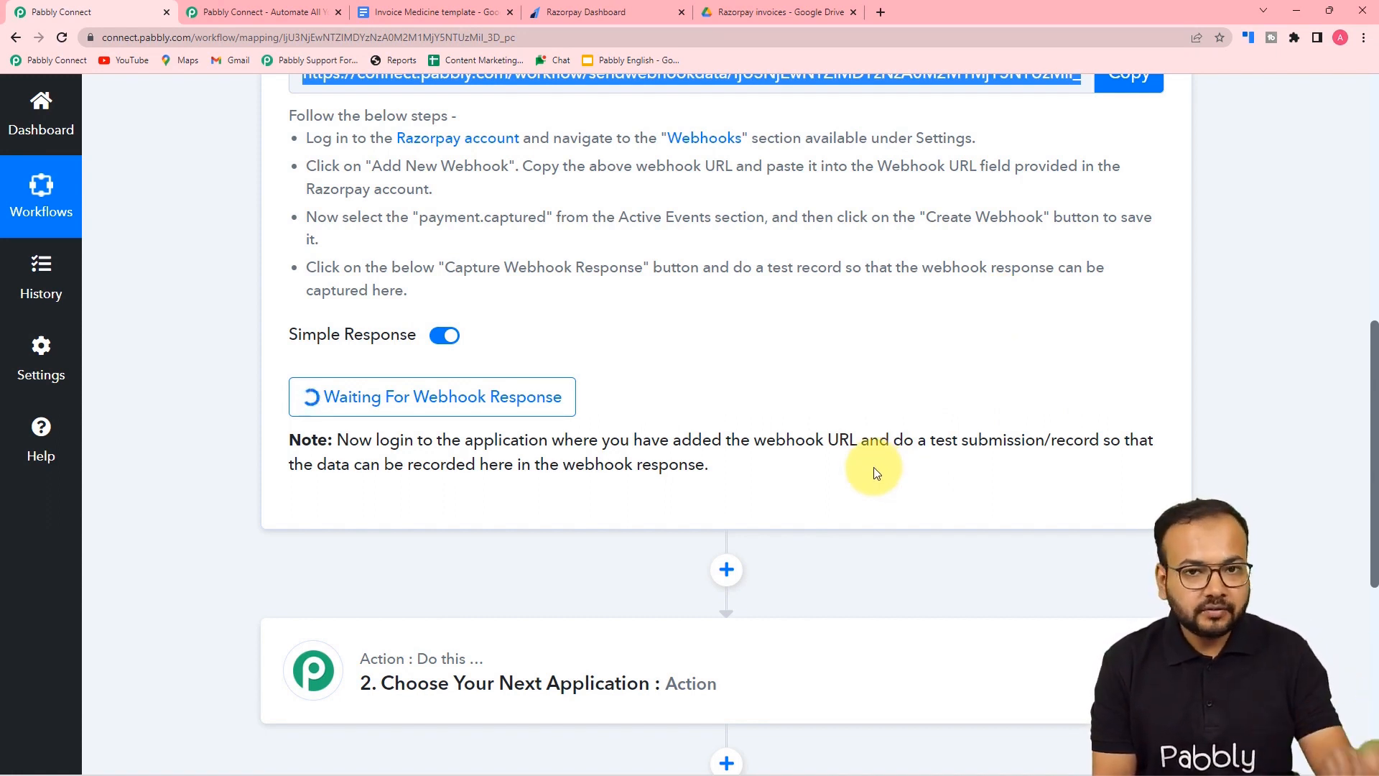
- Open the Gym Training Membership page from Razorpay Dashboard's Payment Pages list
click(586, 13)
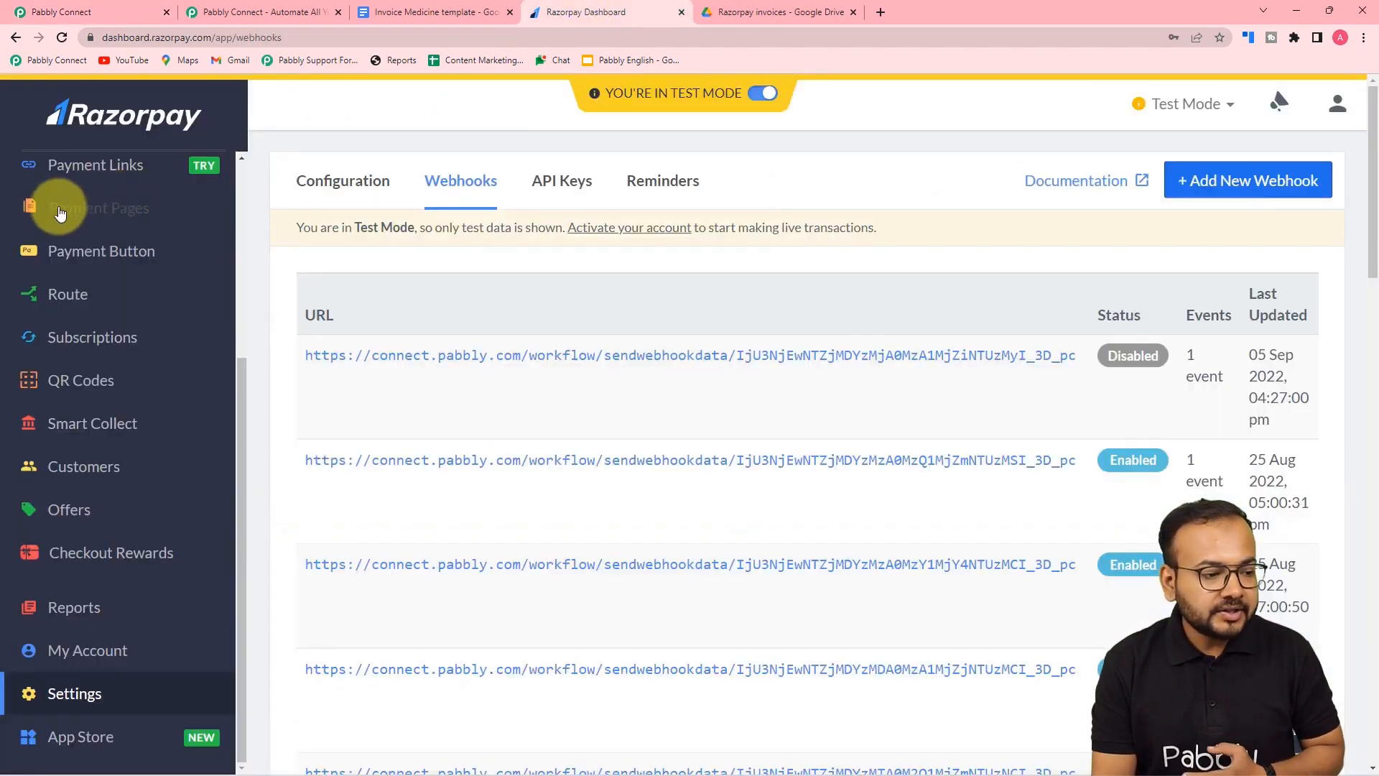
click(96, 209)
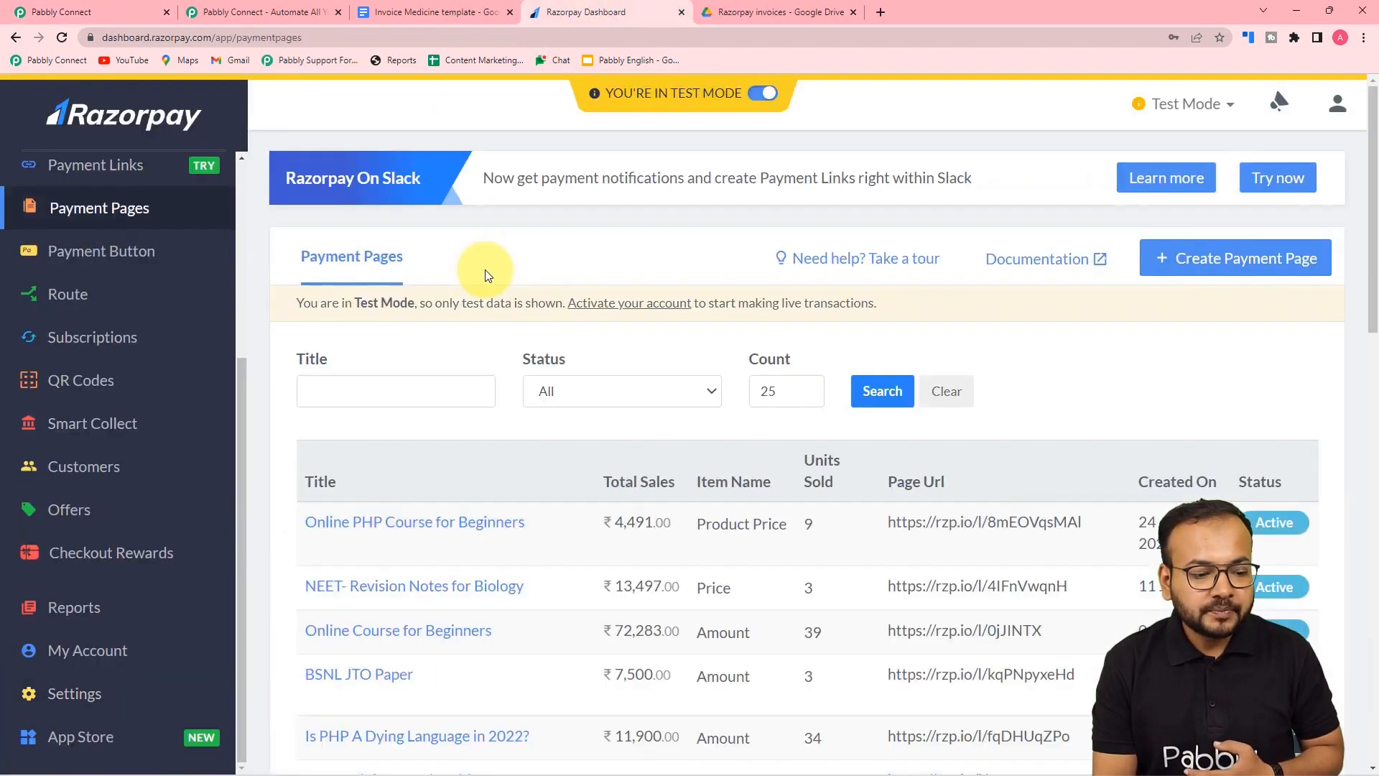
scroll(487, 276, down, 2)
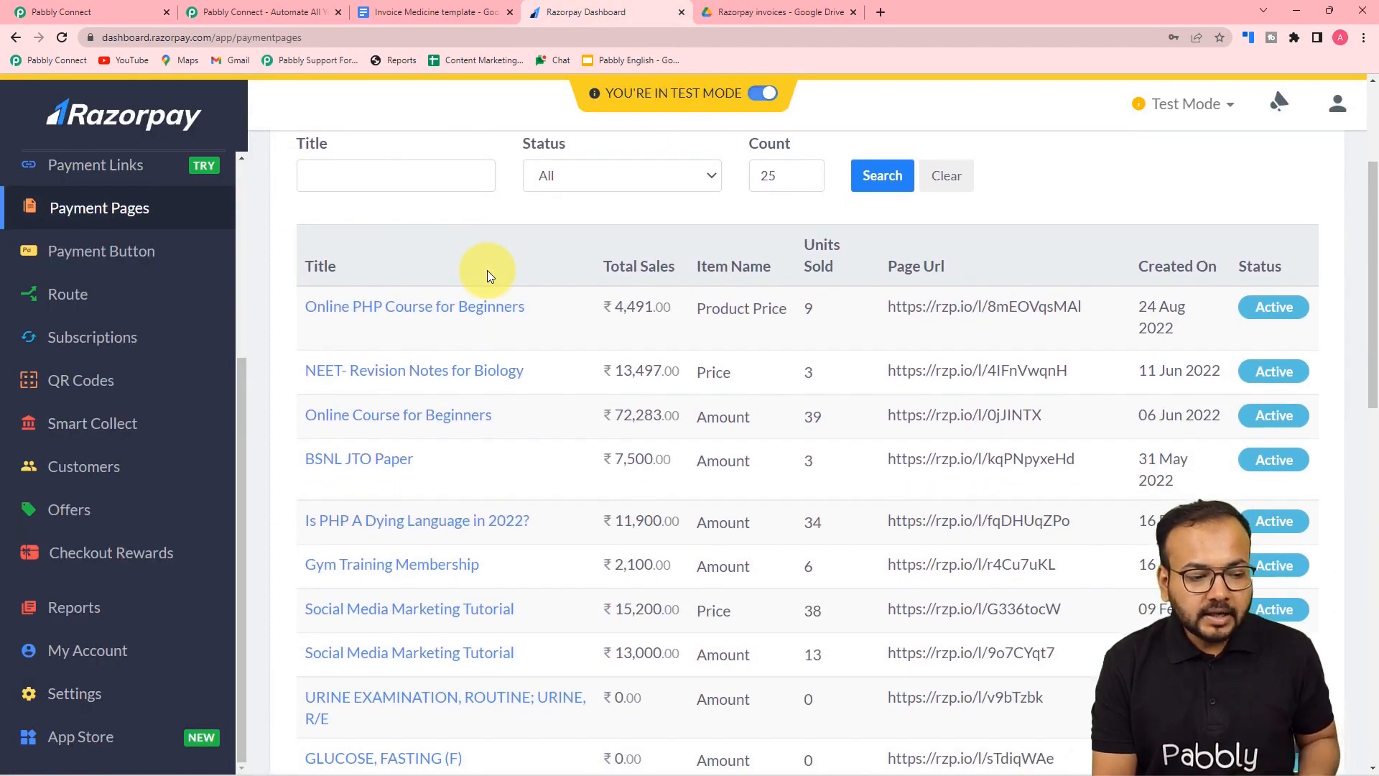
scroll(487, 270, down, 1)
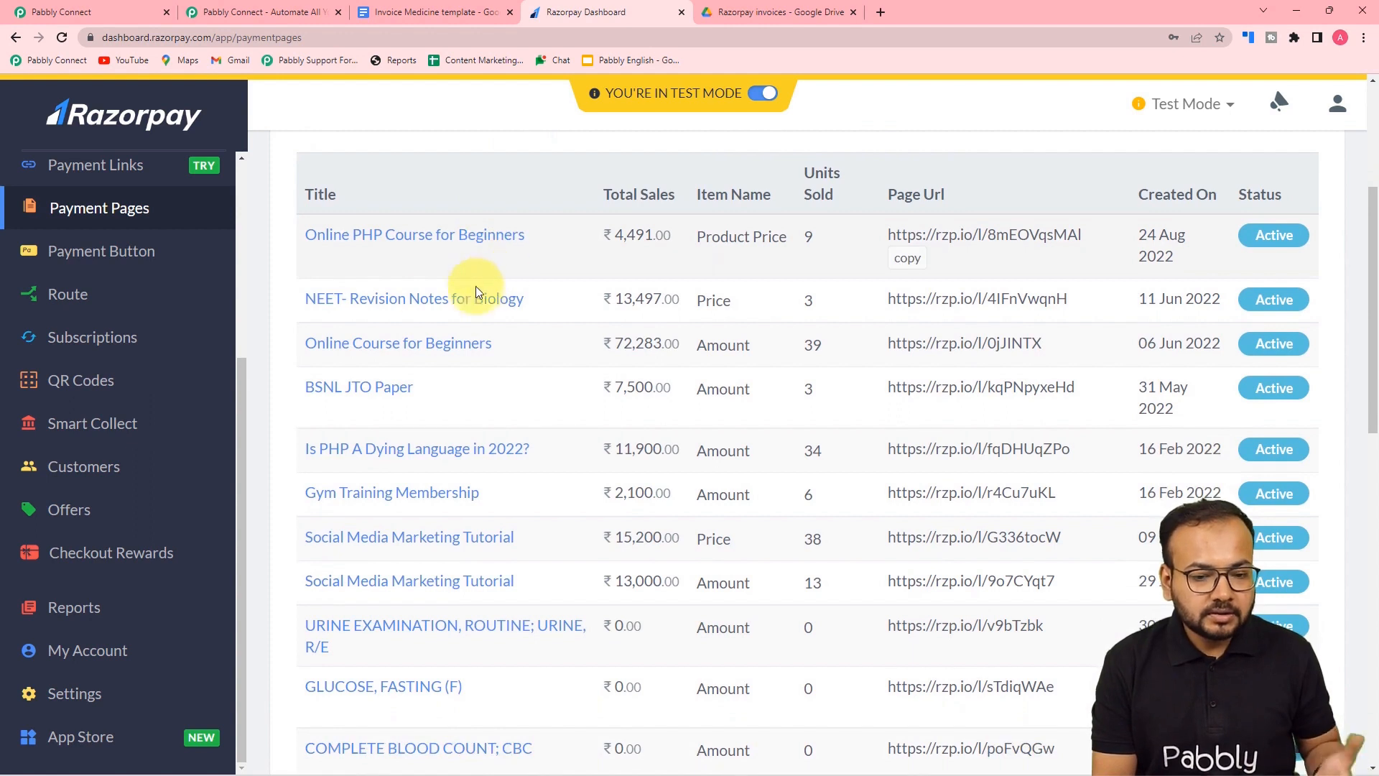
scroll(446, 316, down, 1)
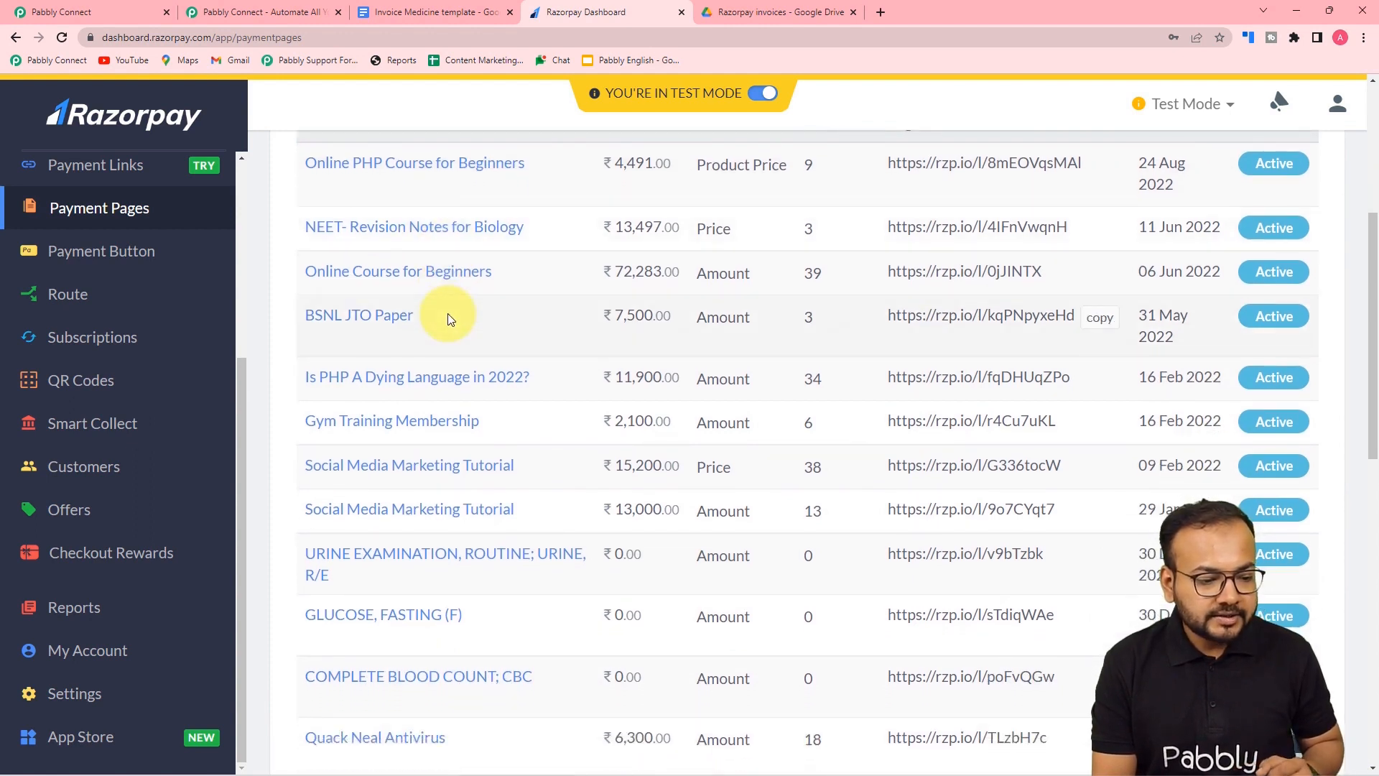
click(419, 426)
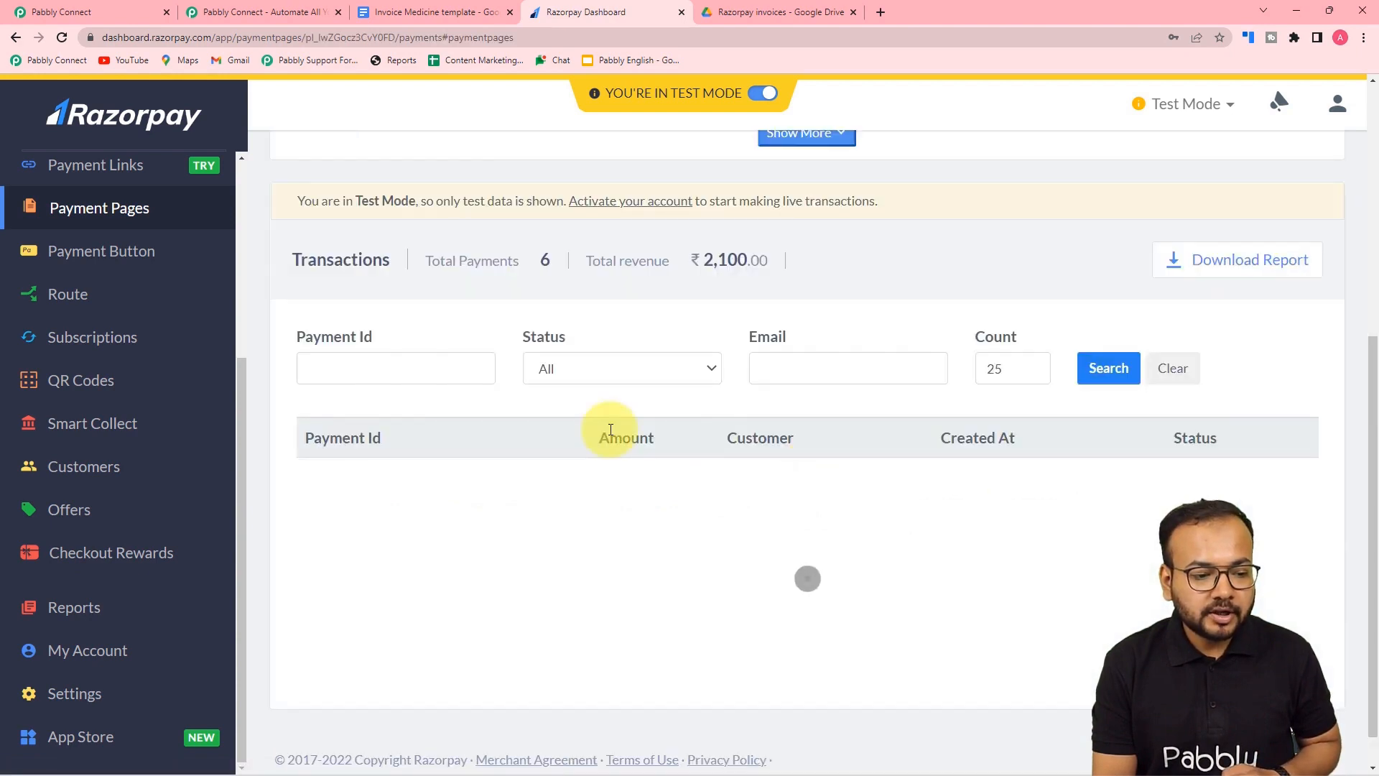
- Copy the payment page URL and open a new incognito window
scroll(610, 429, up, 6)
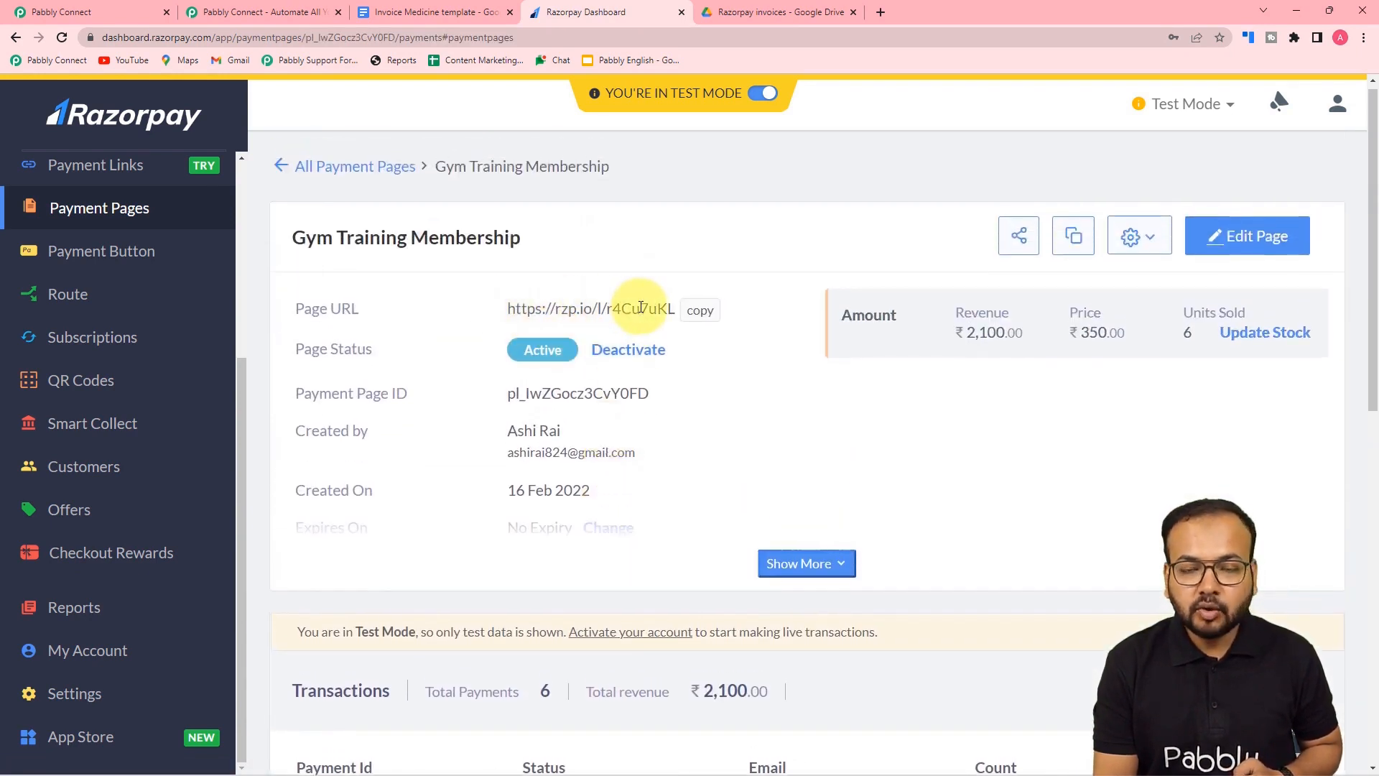
click(701, 310)
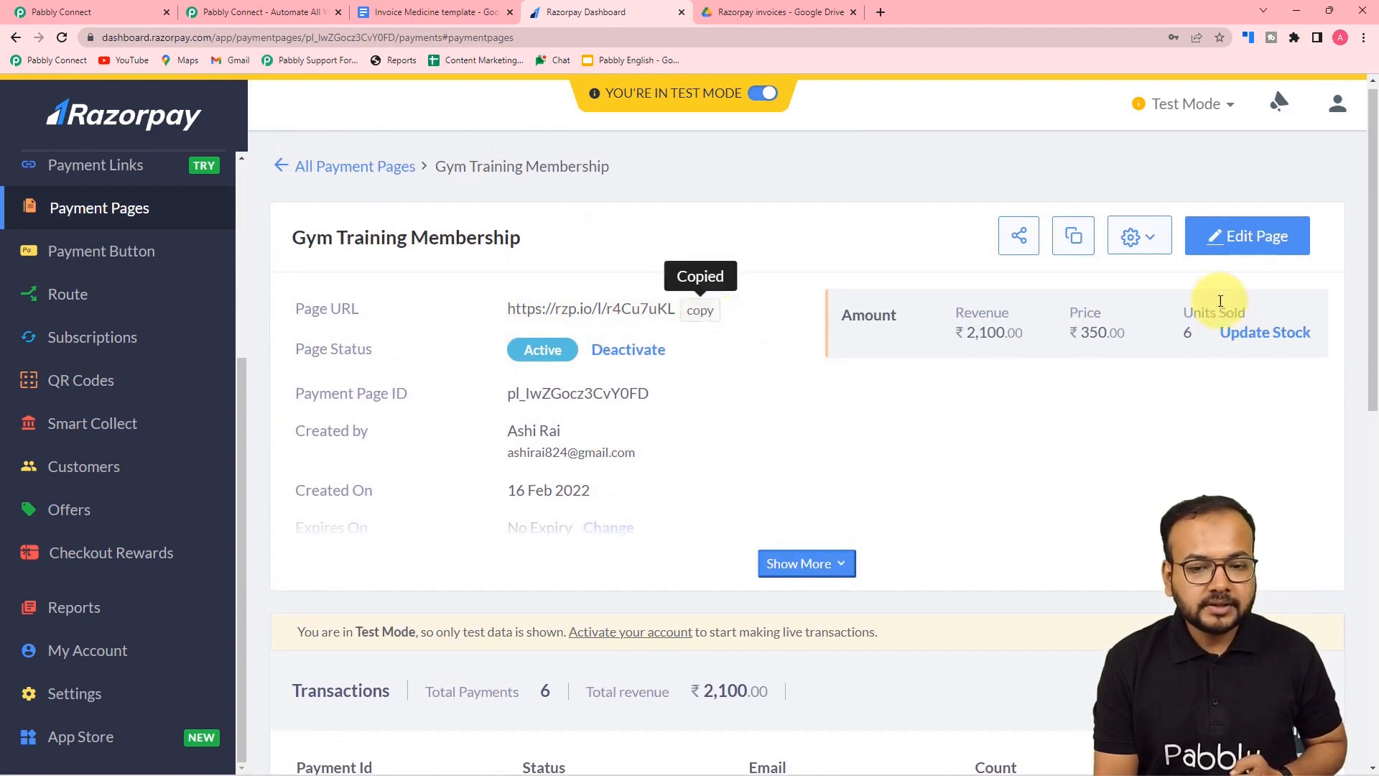
click(1363, 39)
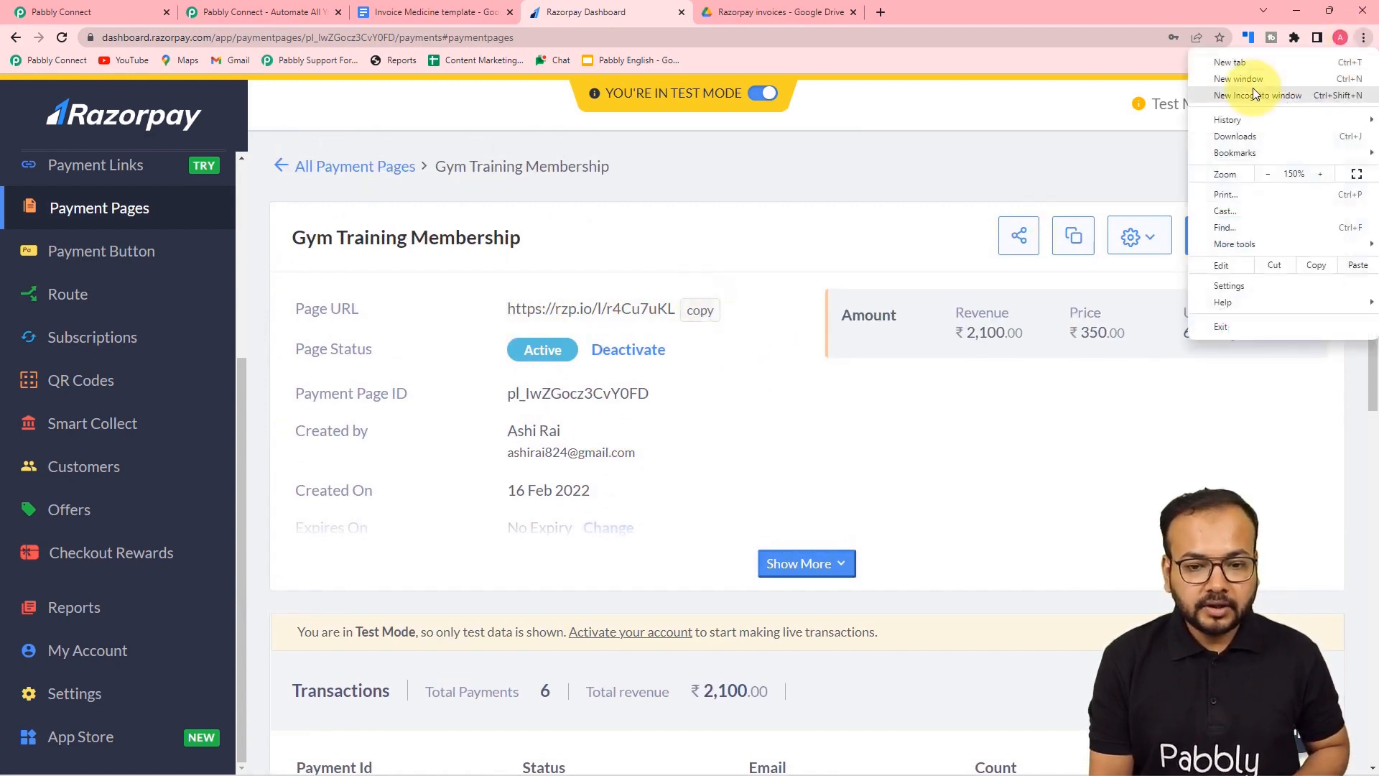
click(1264, 92)
- Load the copied payment page and select Gym Training Membership as the product
key(ctrl+v)
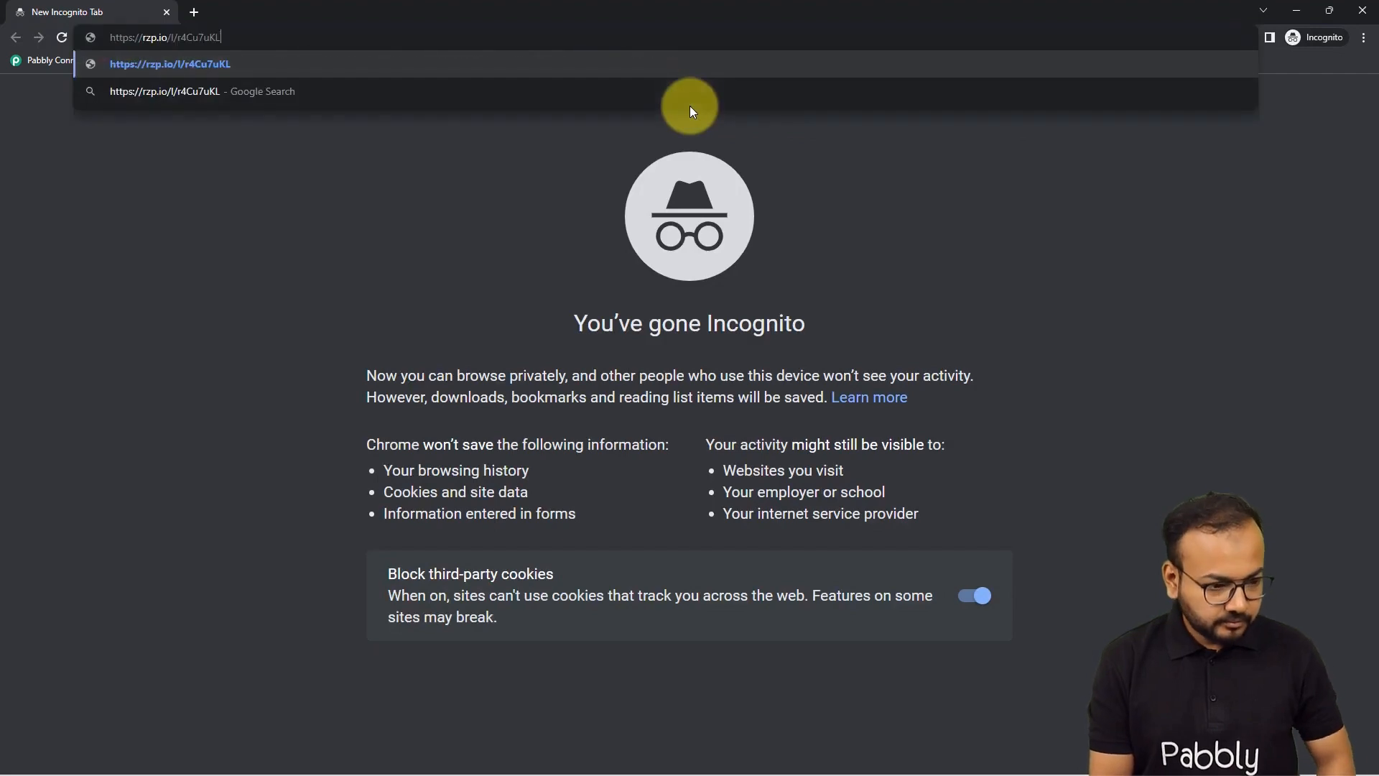
key(Return)
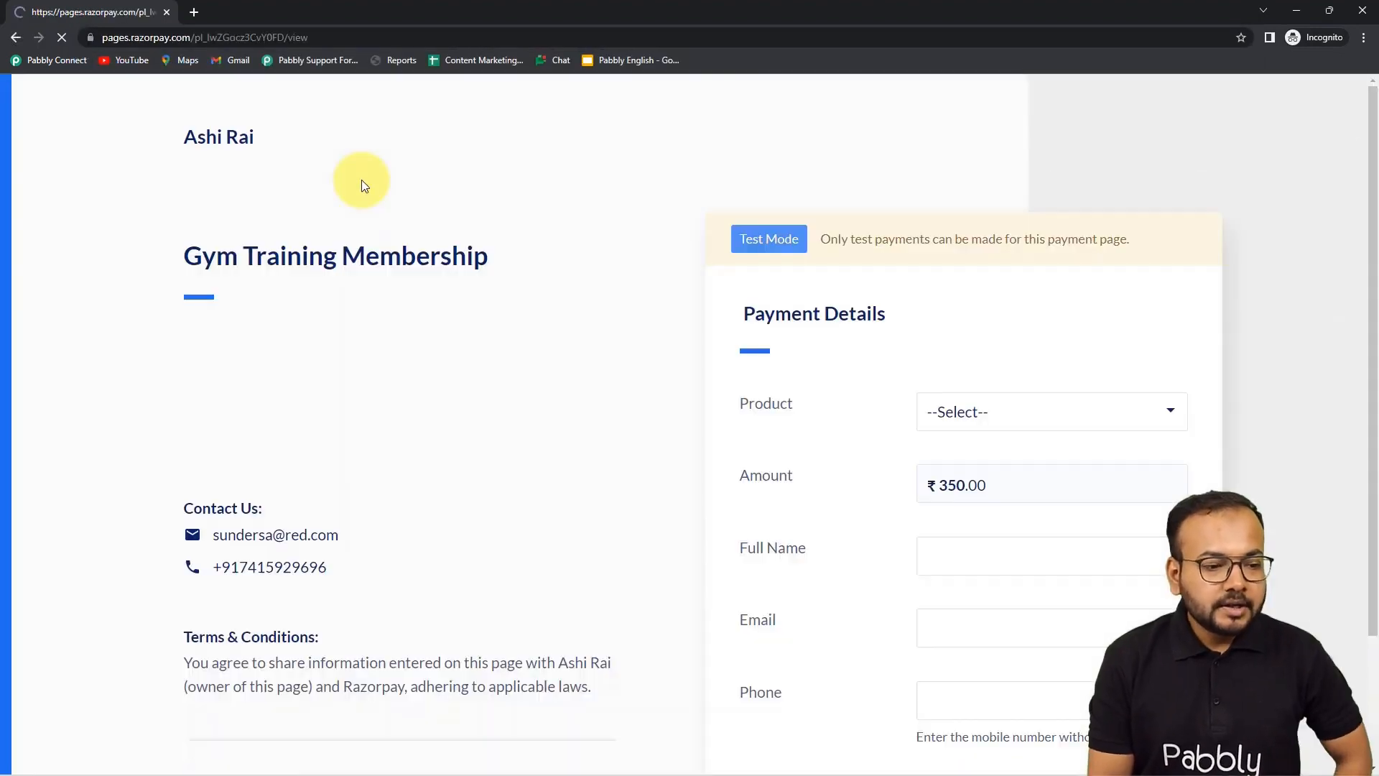
scroll(363, 179, down, 2)
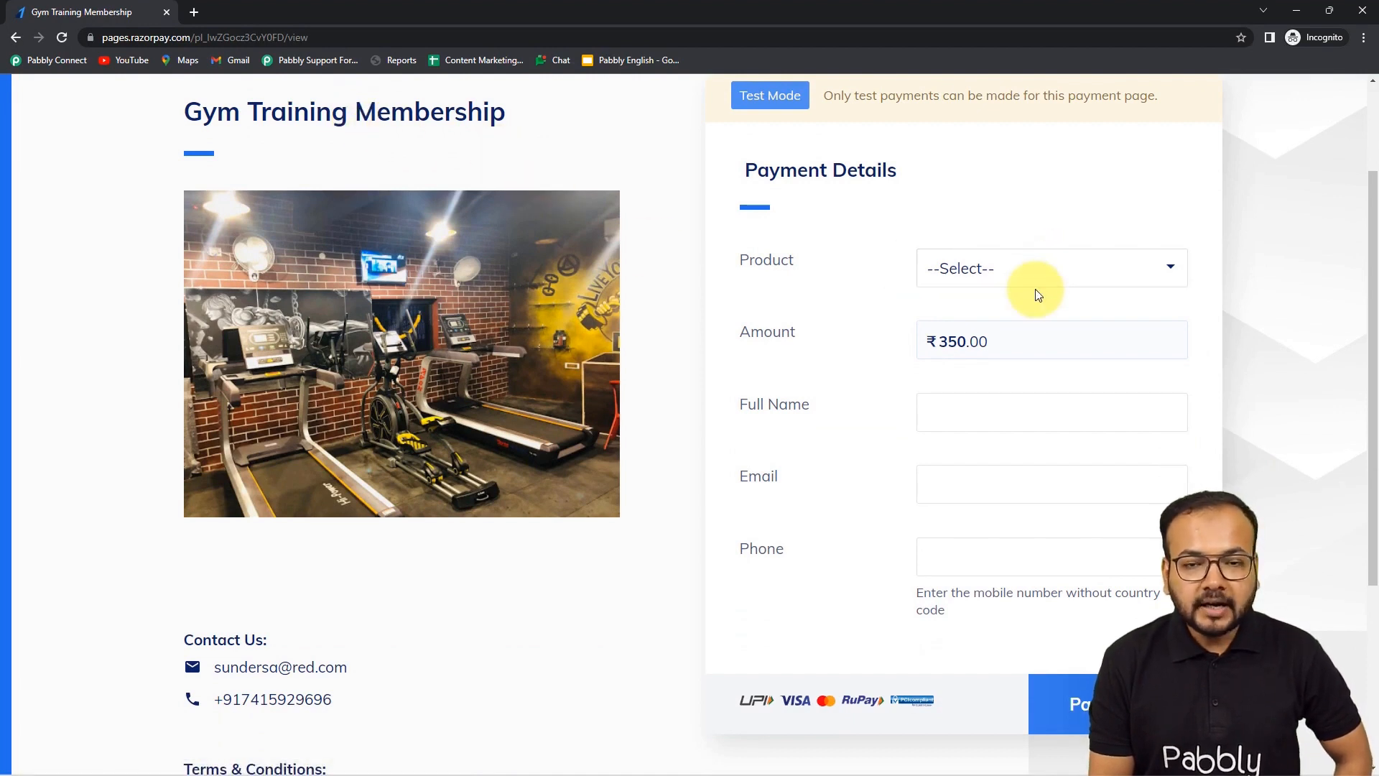
scroll(1038, 295, up, 2)
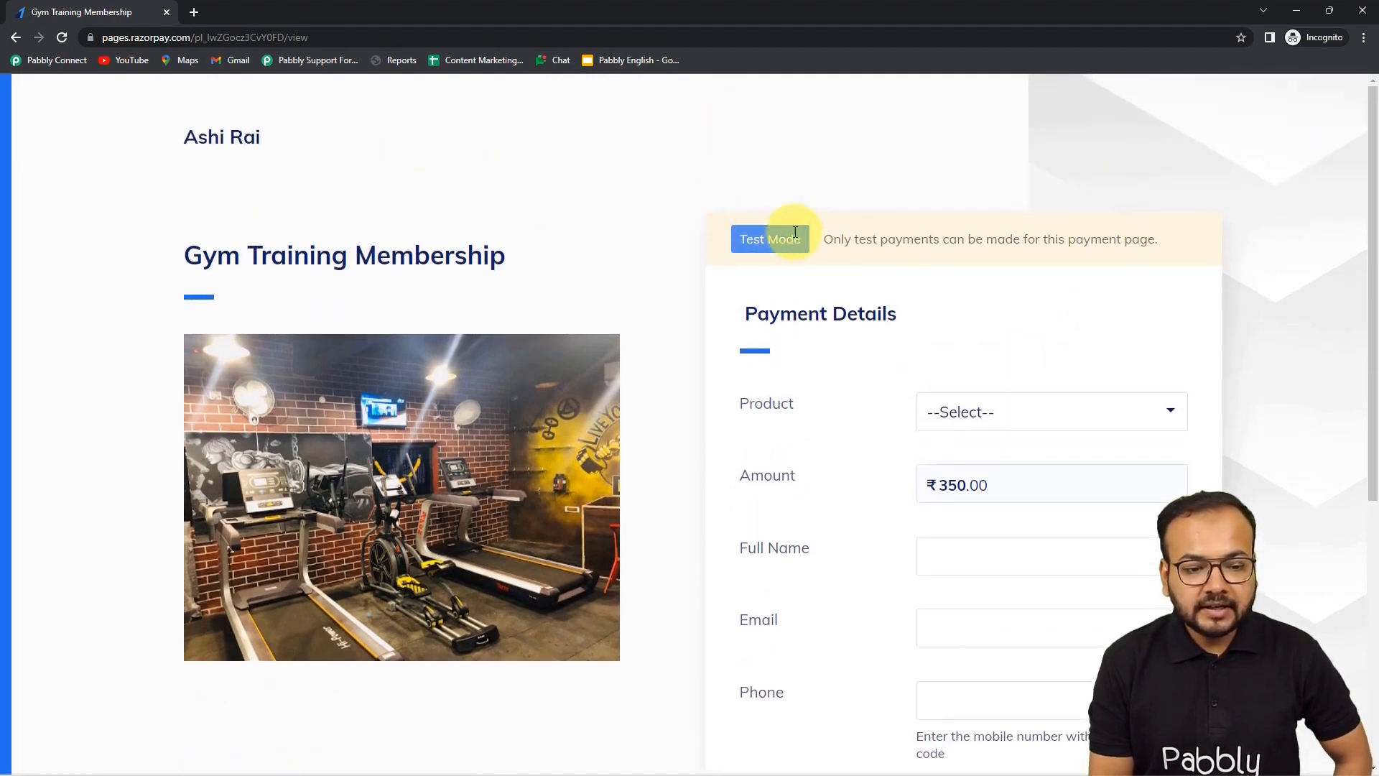
scroll(788, 295, down, 2)
click(995, 280)
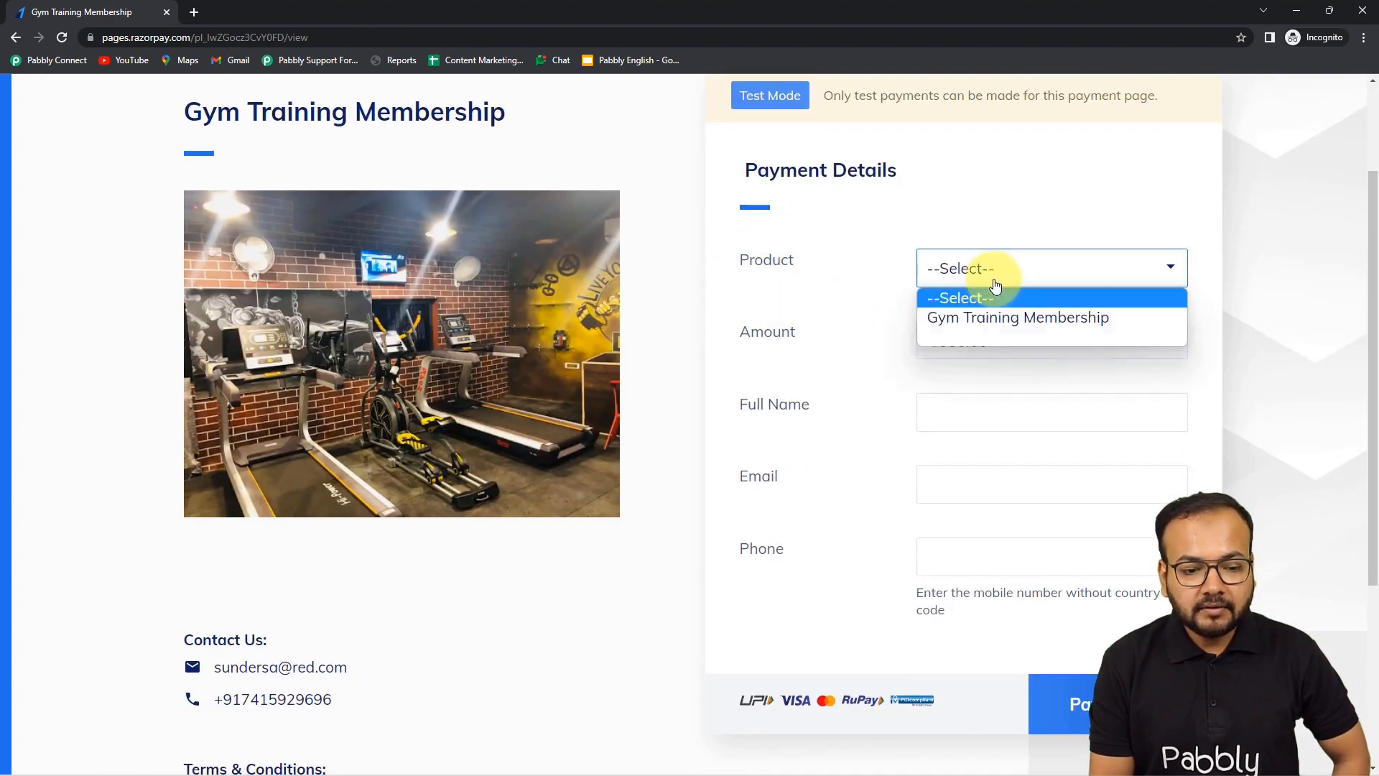
click(932, 319)
scroll(826, 323, down, 3)
- Fill in a dummy customer's full name, e-mail and phone, then submit the ₹350 payment
click(976, 200)
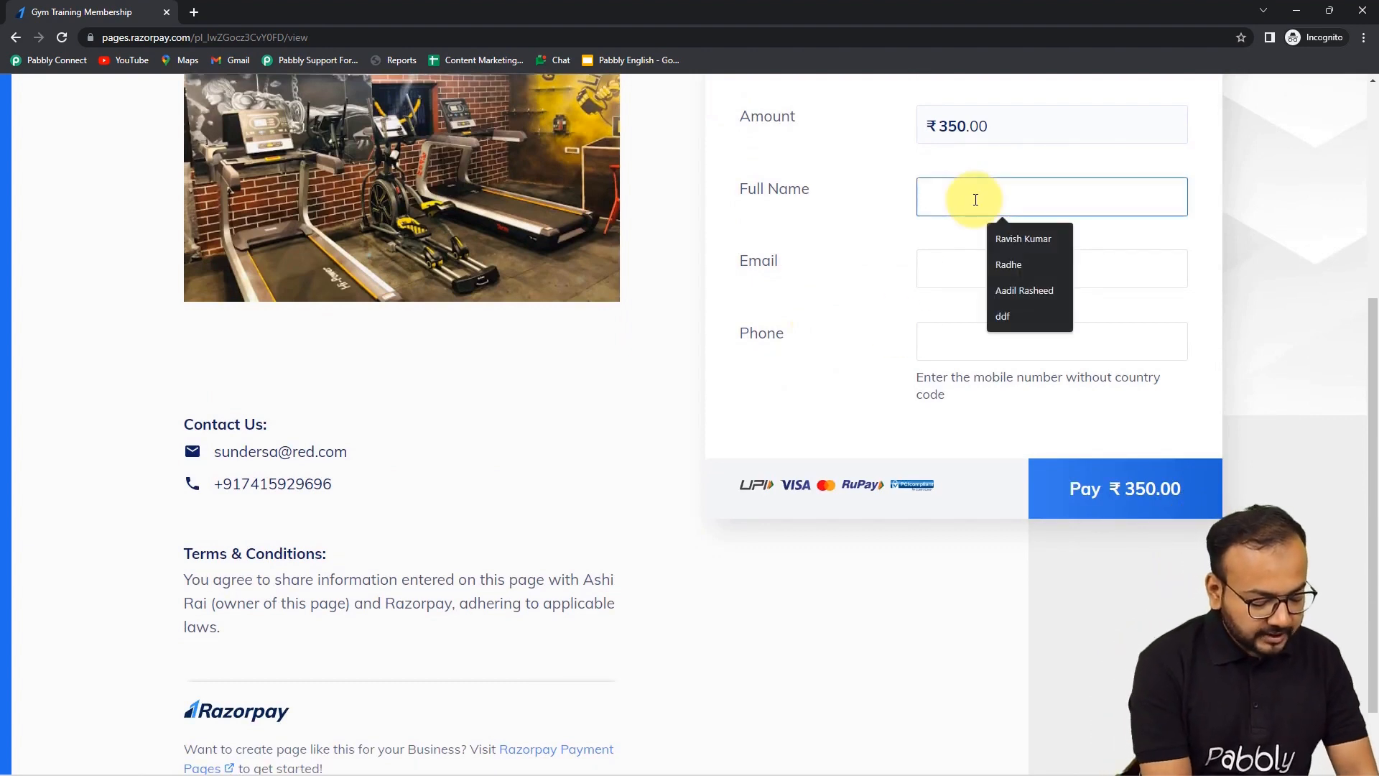
text(Dummy Customer)
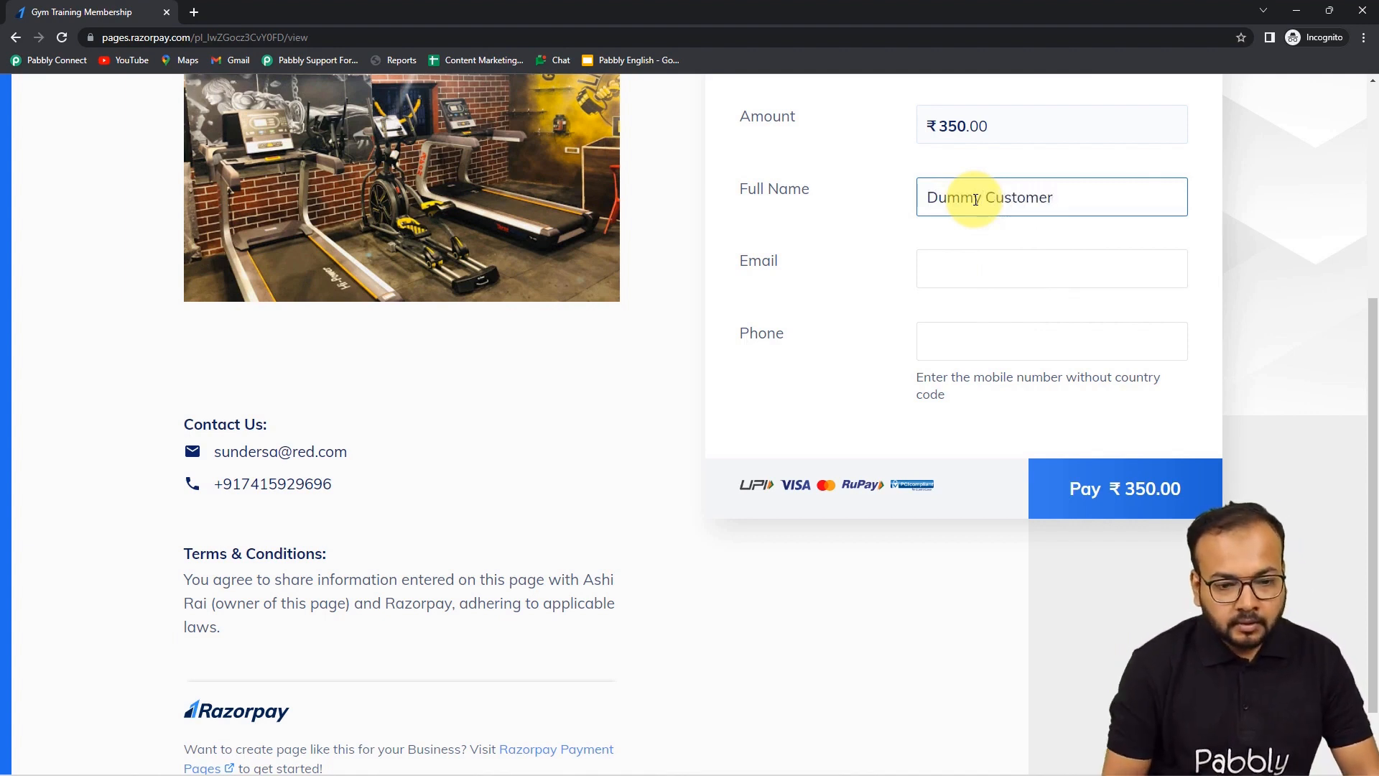
click(1014, 285)
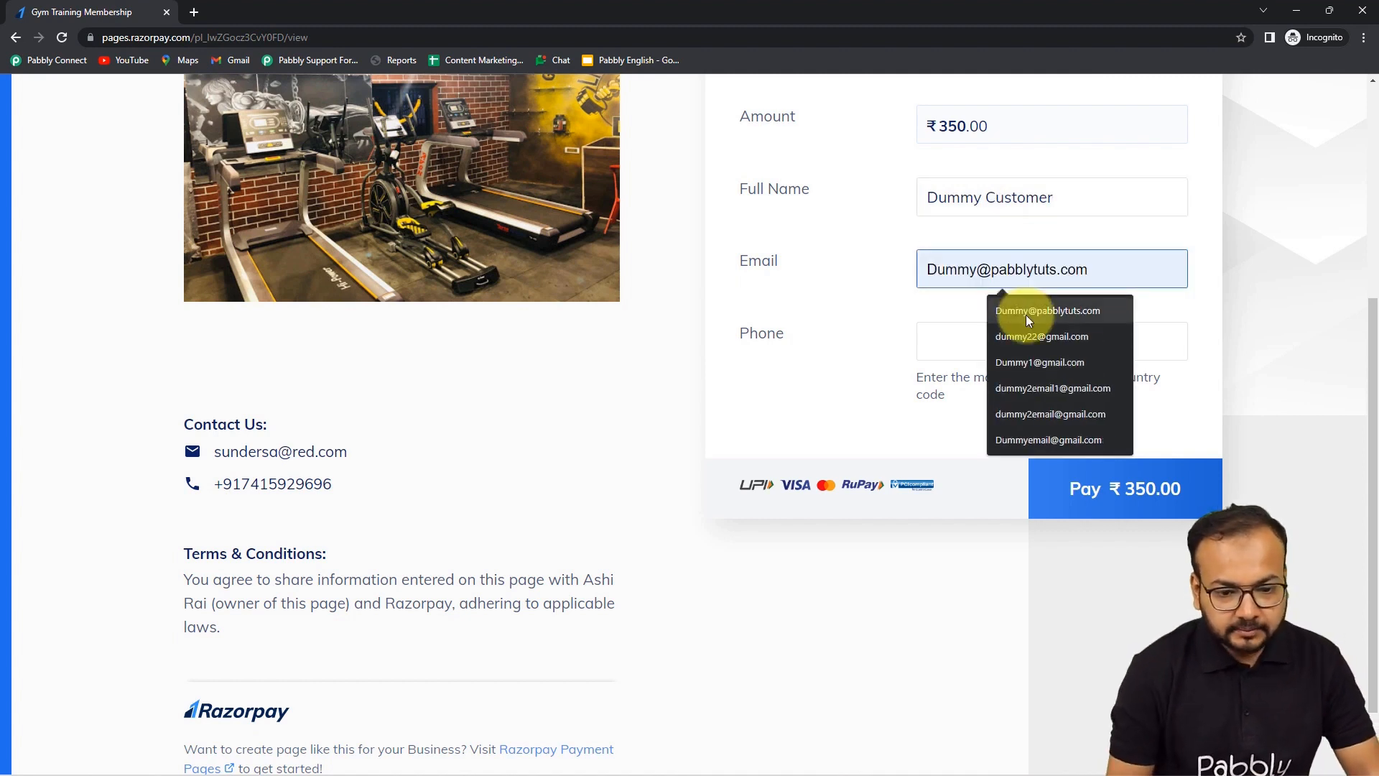
click(1026, 313)
click(1007, 341)
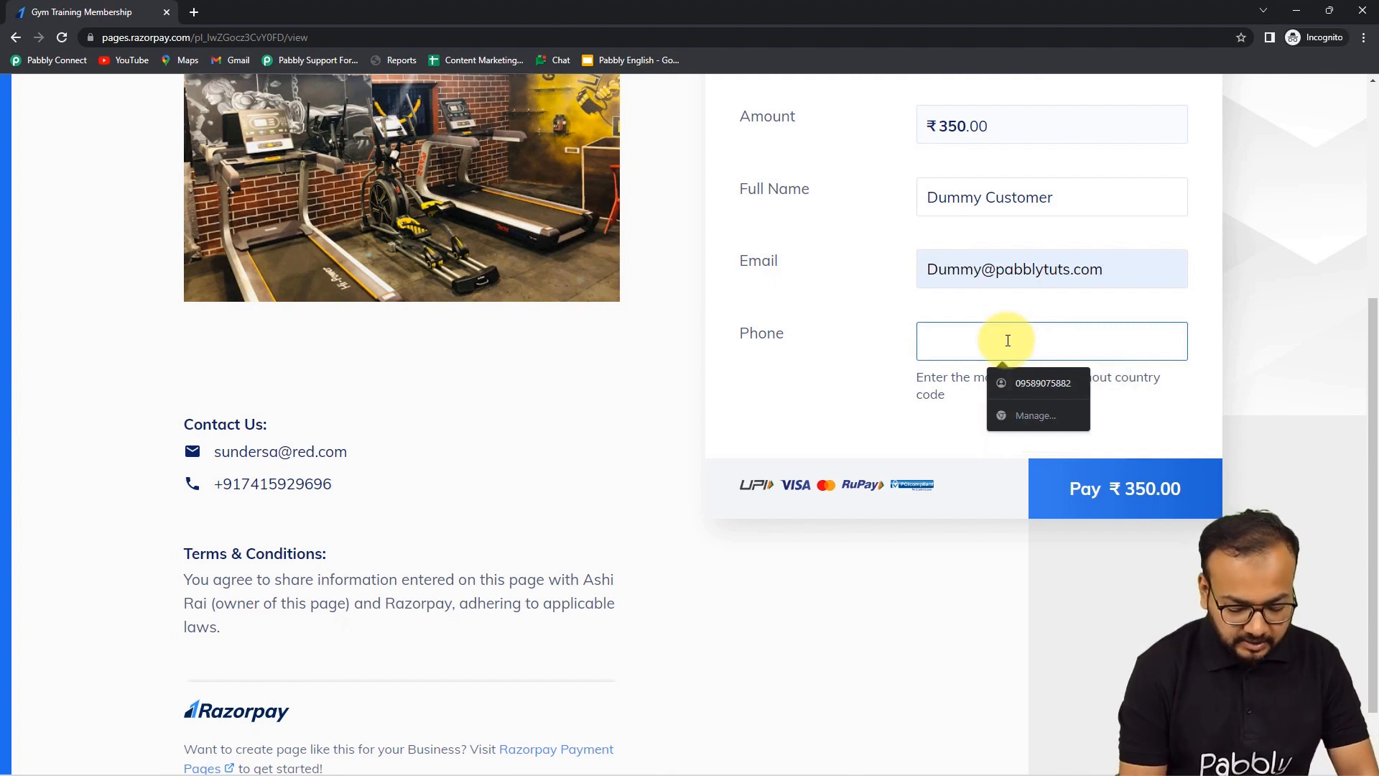
text(9000000000)
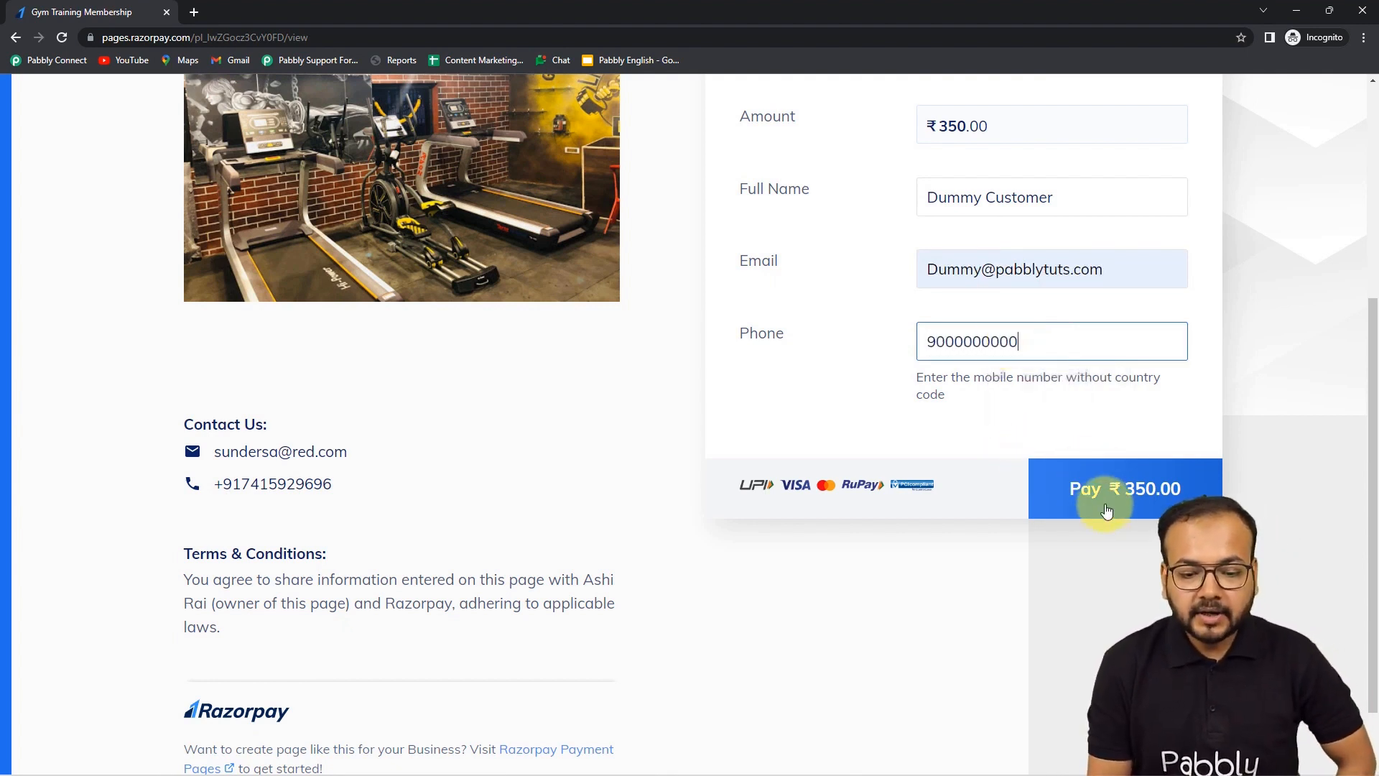
click(1107, 510)
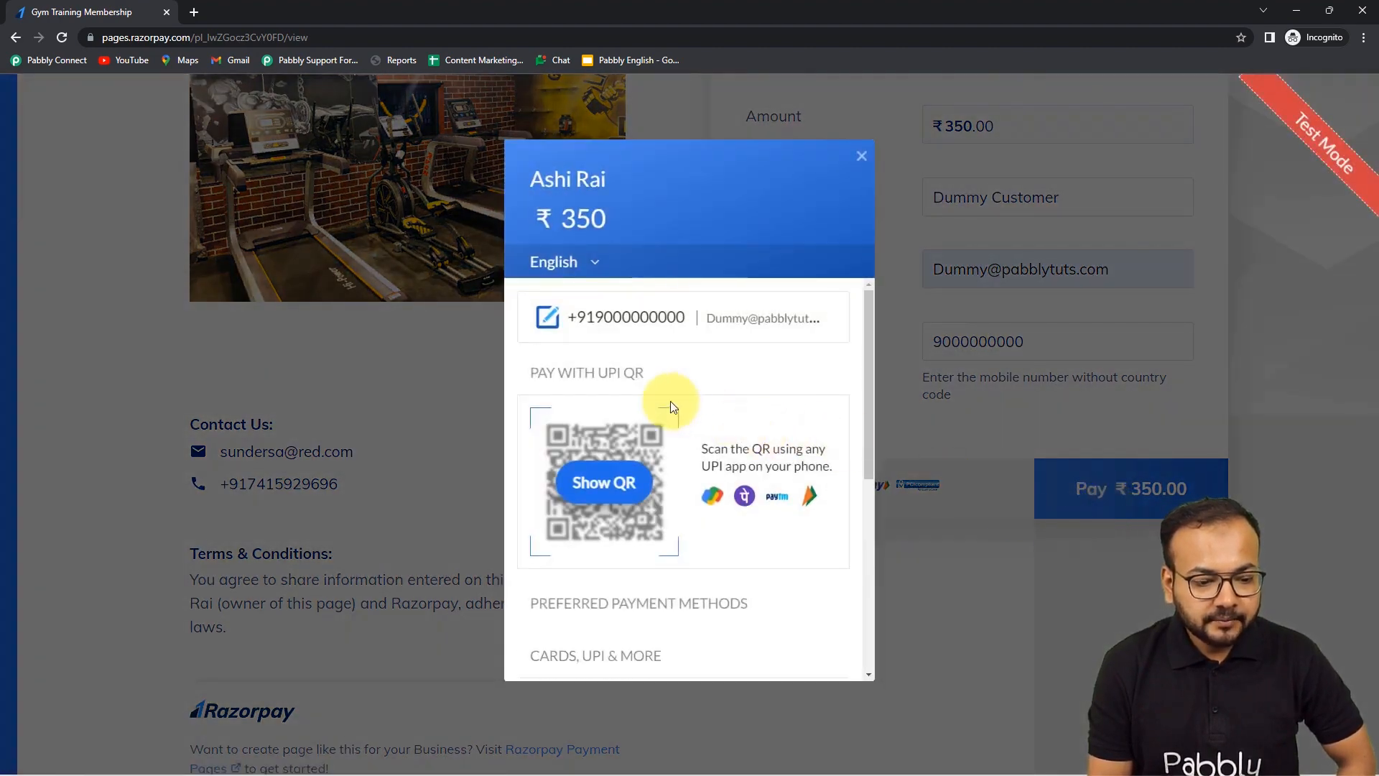
- Enter a new test card with expiry 01 / 25, a holder name and CVV, without saving it
scroll(673, 408, down, 2)
scroll(670, 401, down, 2)
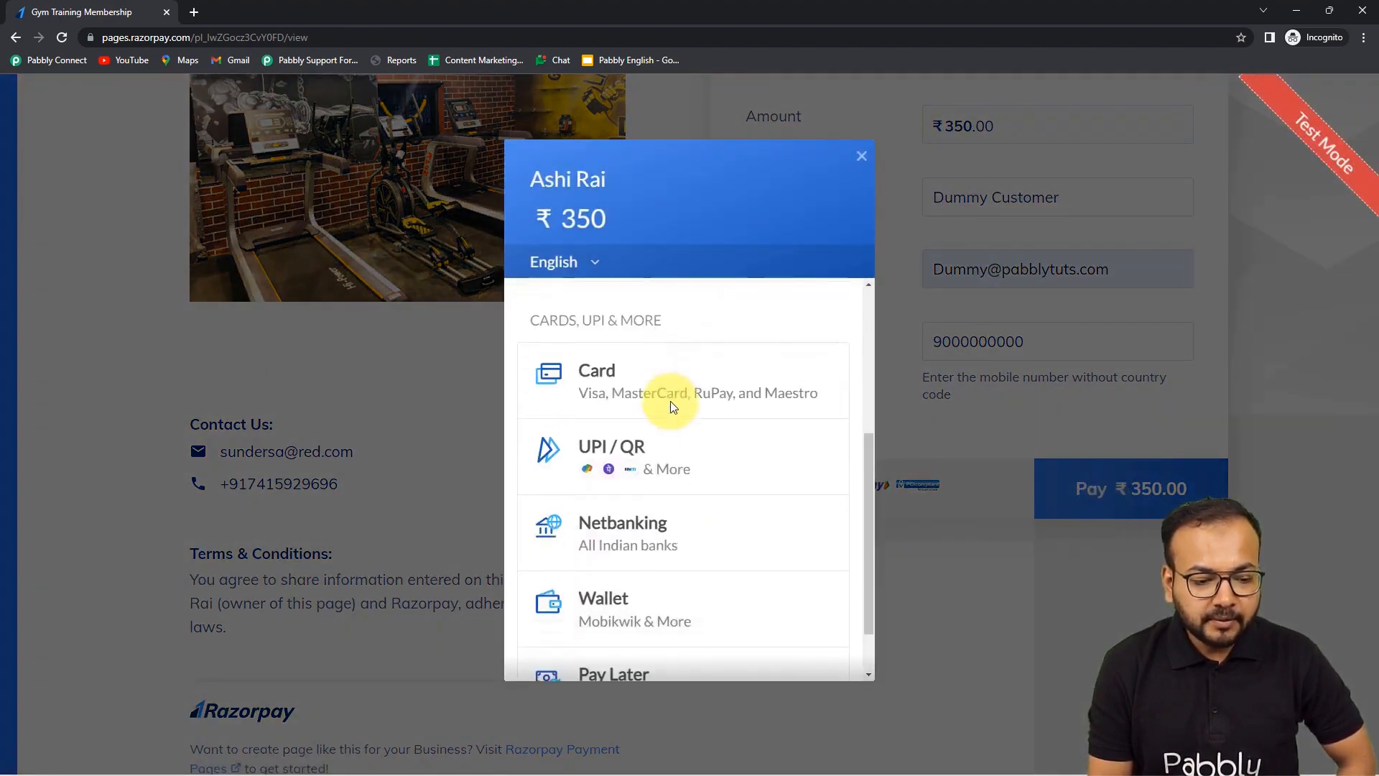
click(628, 388)
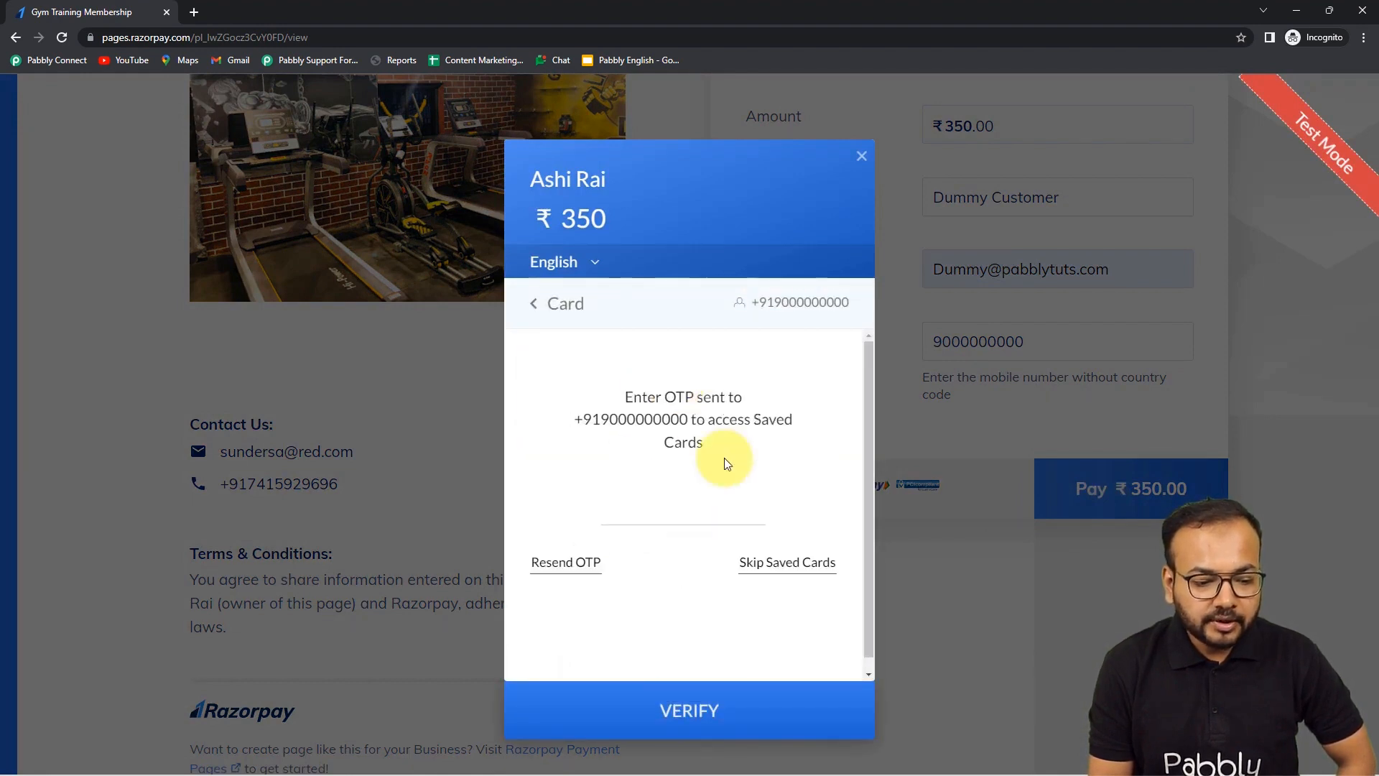
click(779, 571)
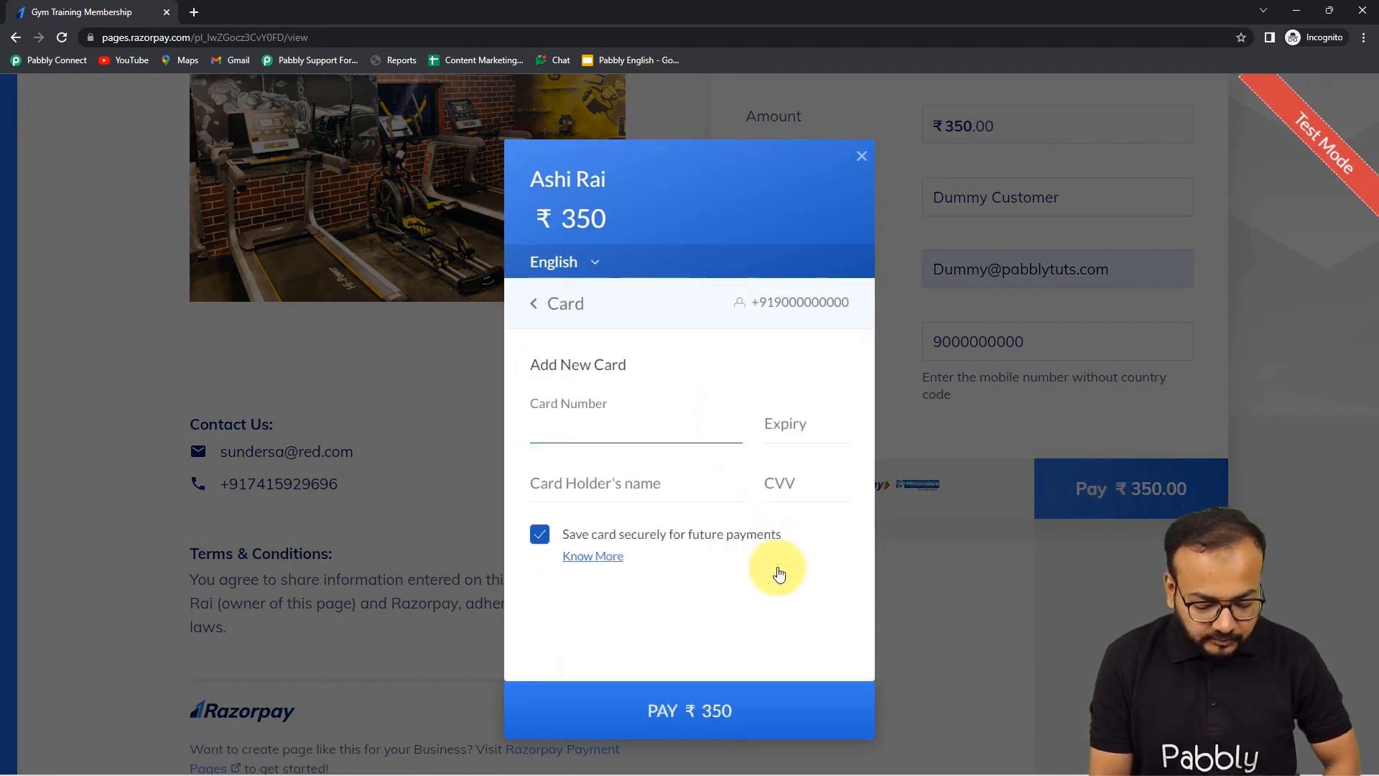
text(4111 1111 1111 1111)
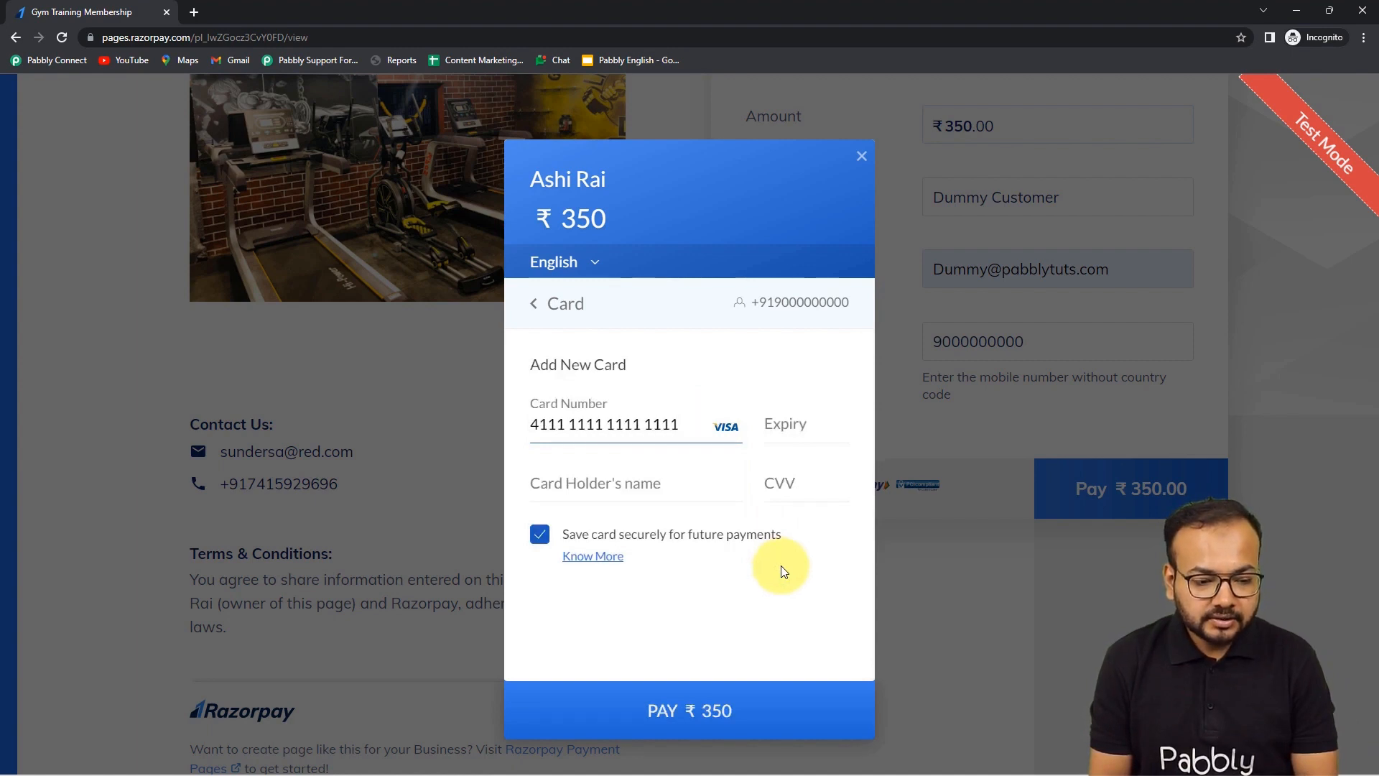
click(790, 418)
text(01 / 25)
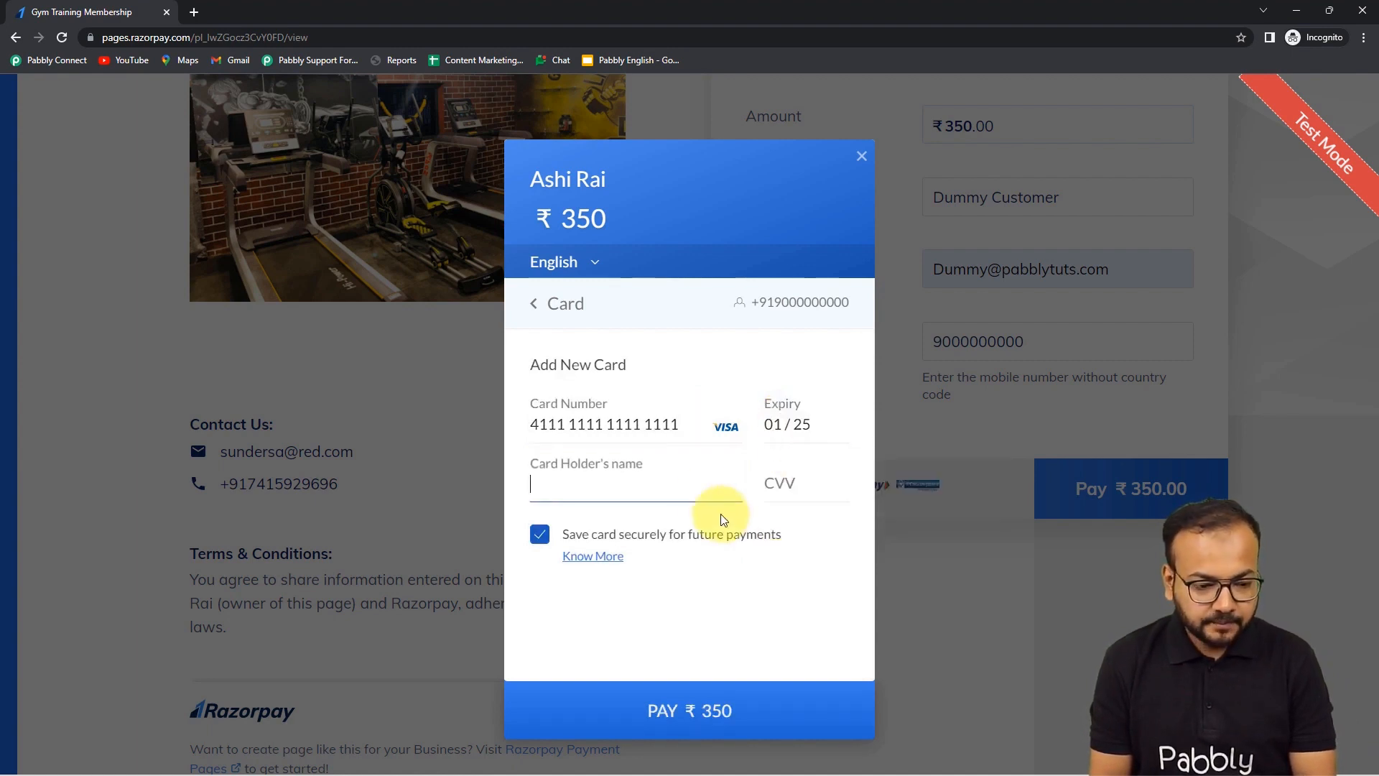
click(702, 488)
text(dummy)
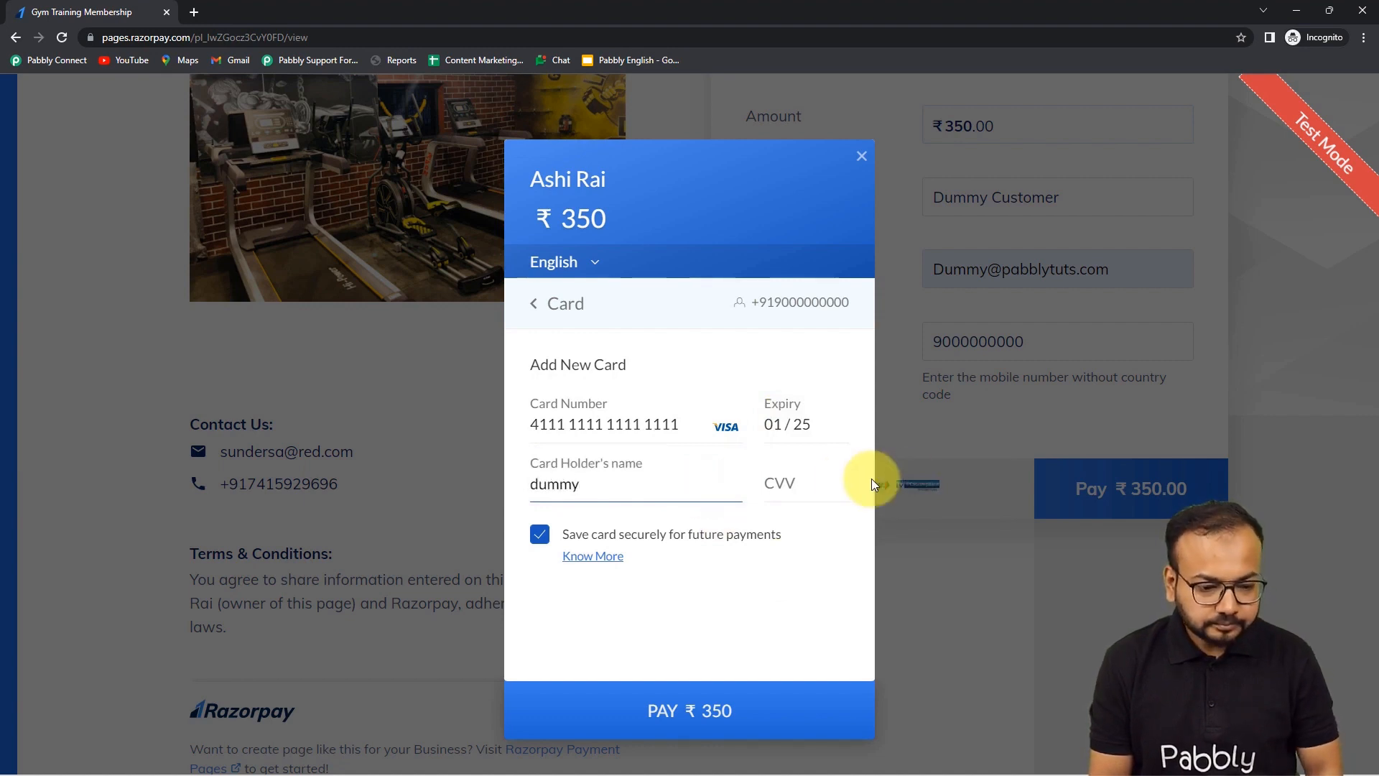
click(813, 479)
text(1)
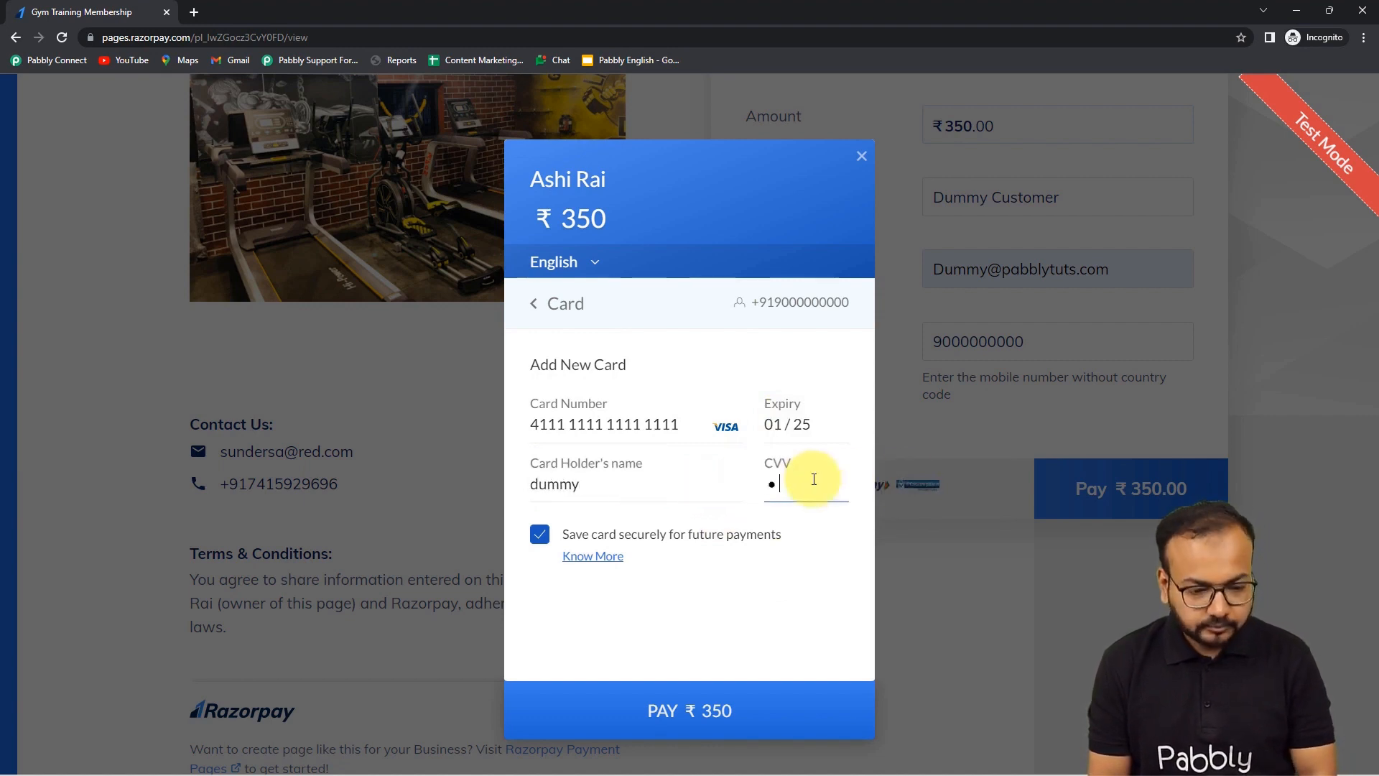
text(11)
click(539, 534)
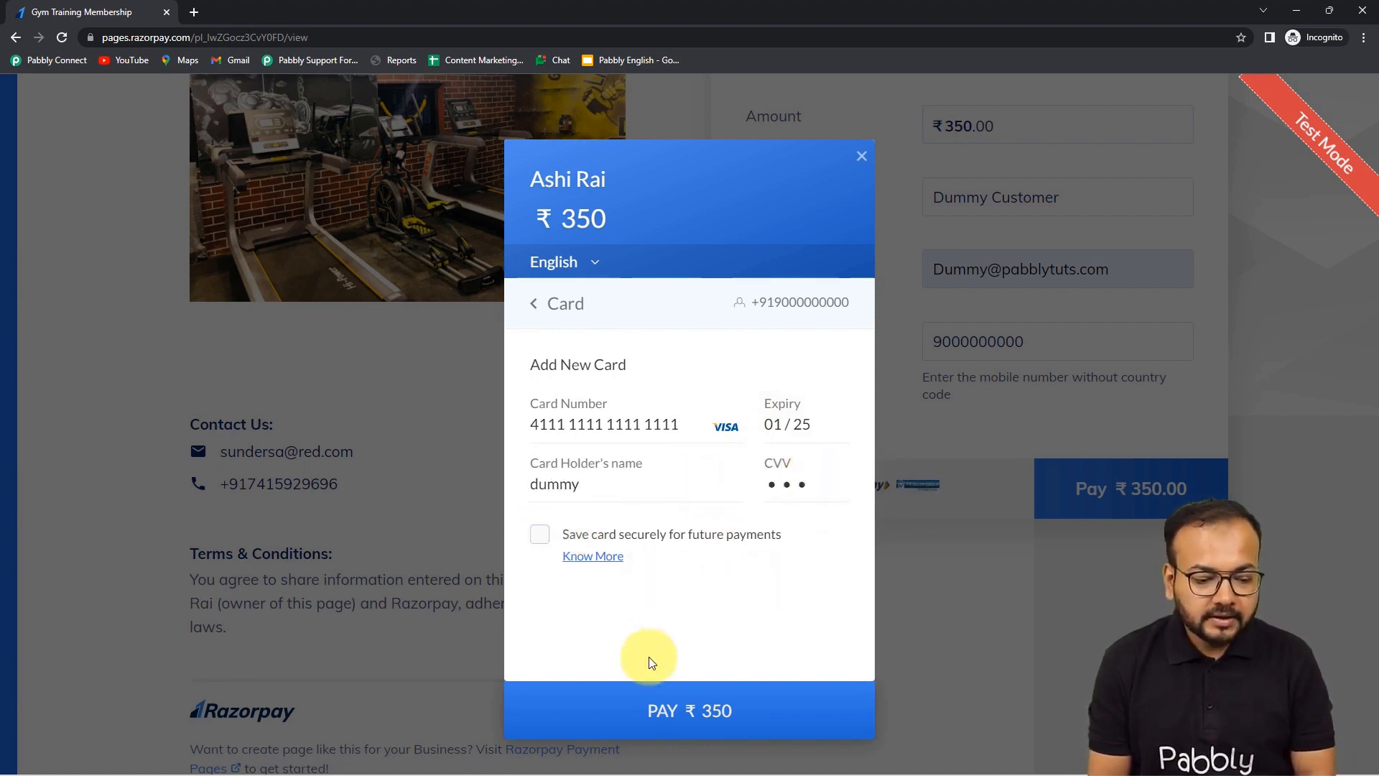
- Pay ₹350 with the test card and submit the test one-time password
click(645, 708)
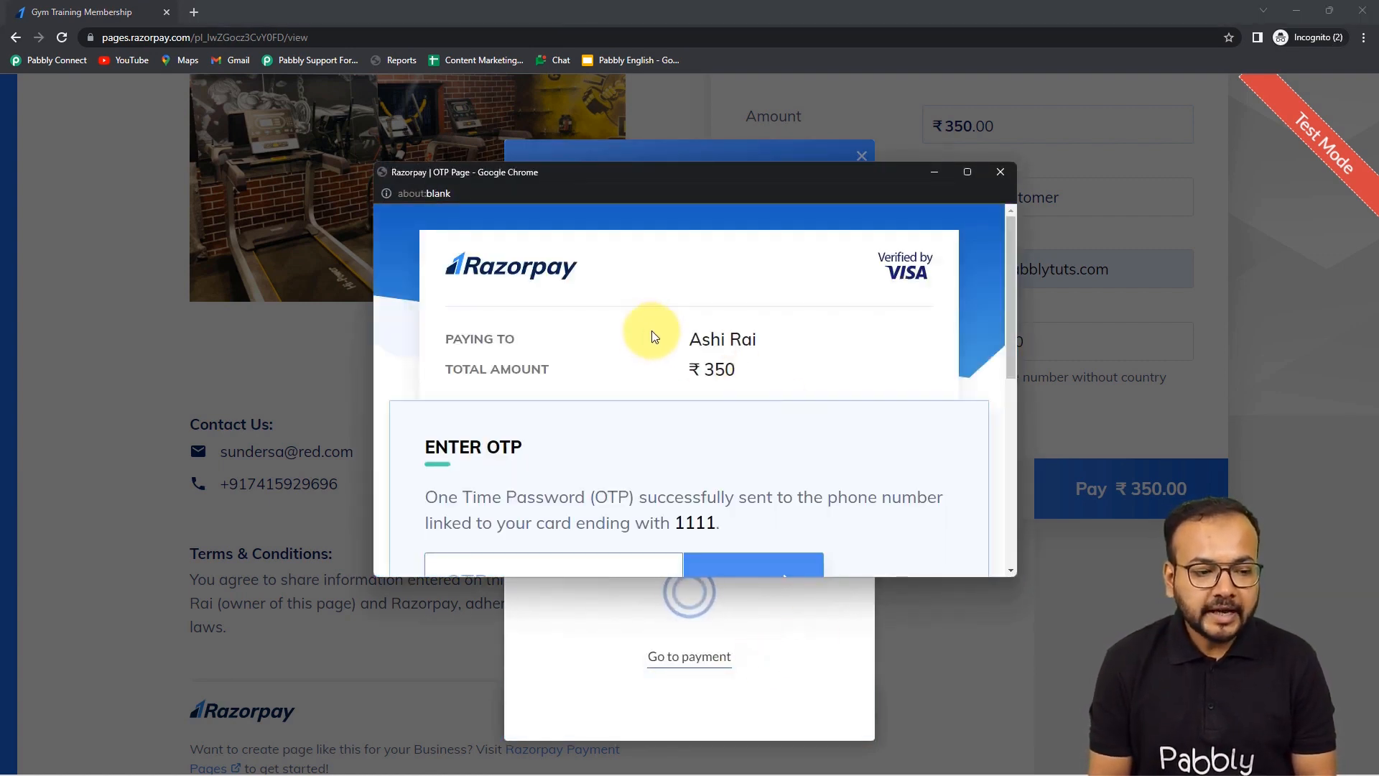
scroll(652, 330, down, 4)
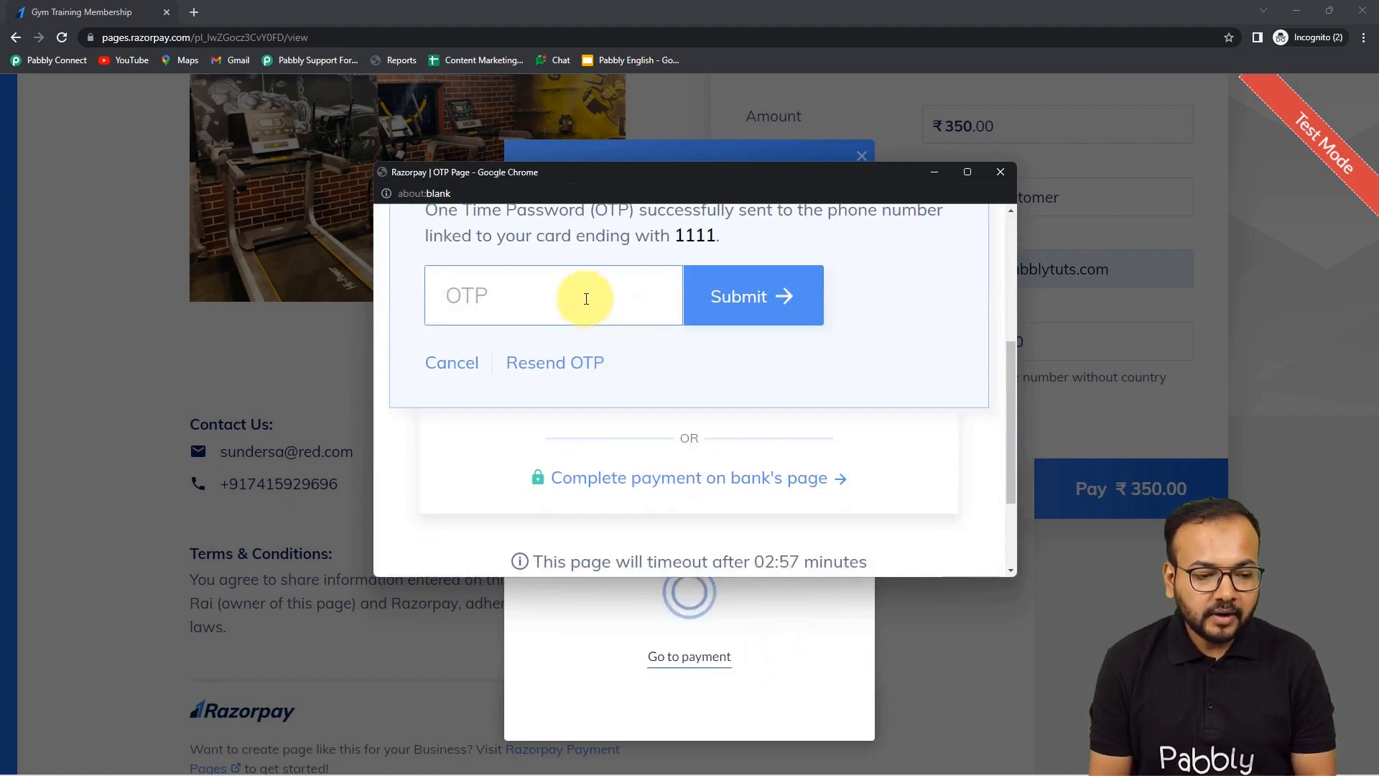
text(1234)
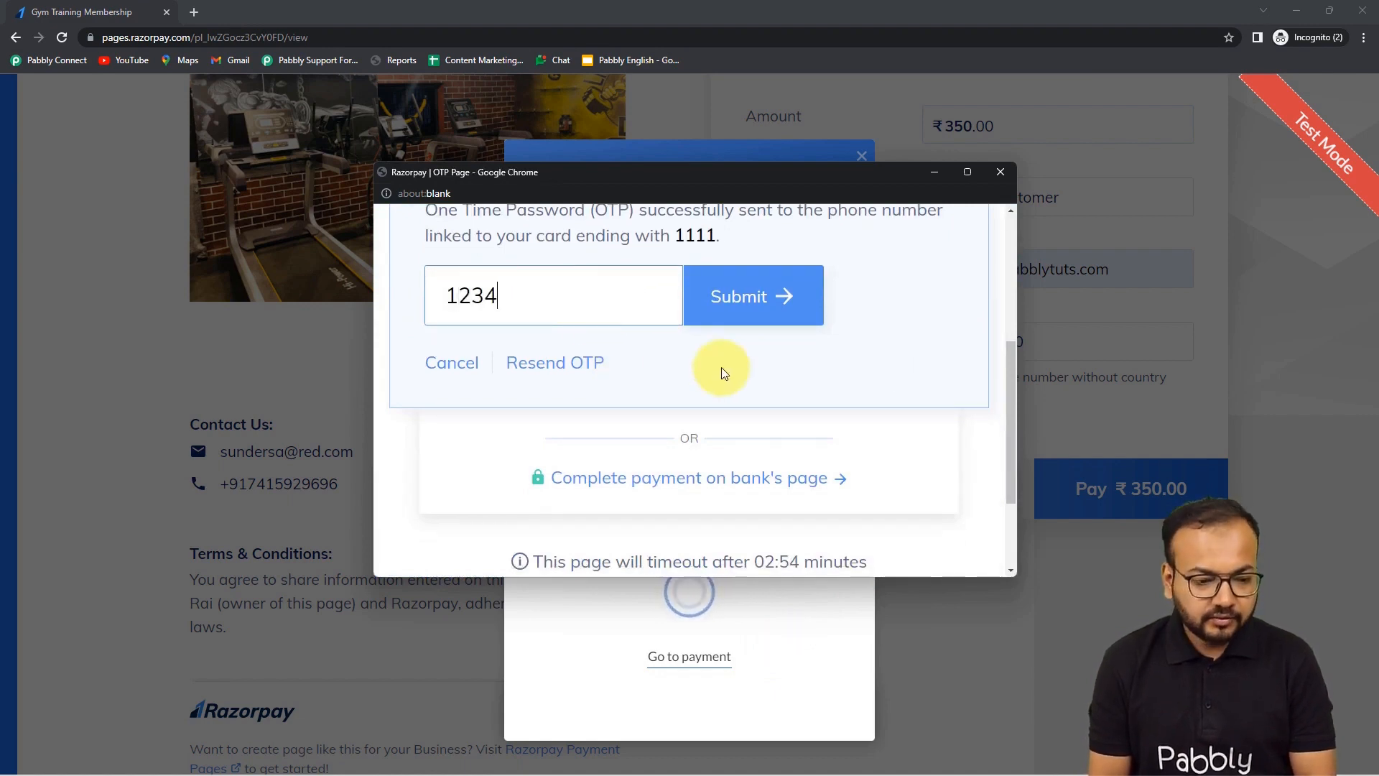
click(780, 296)
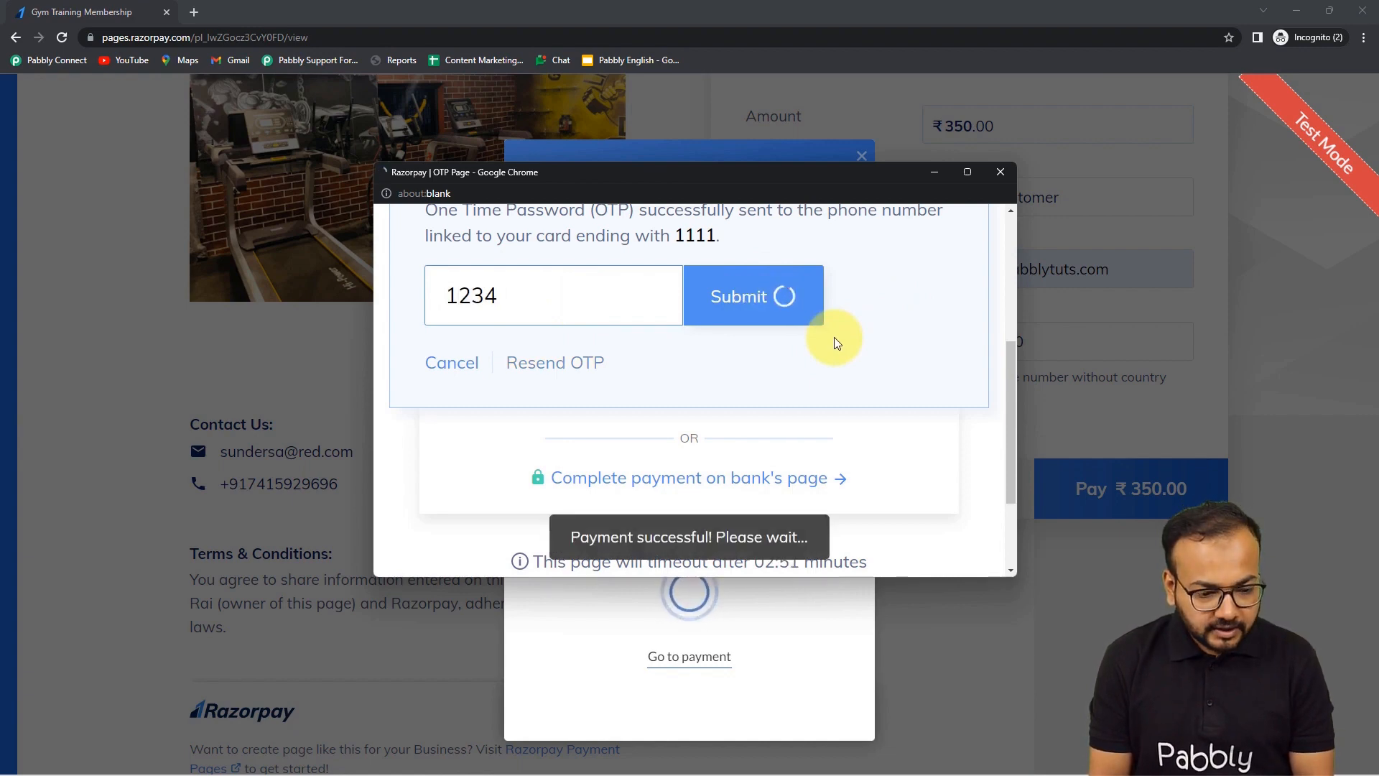
scroll(835, 344, up, 4)
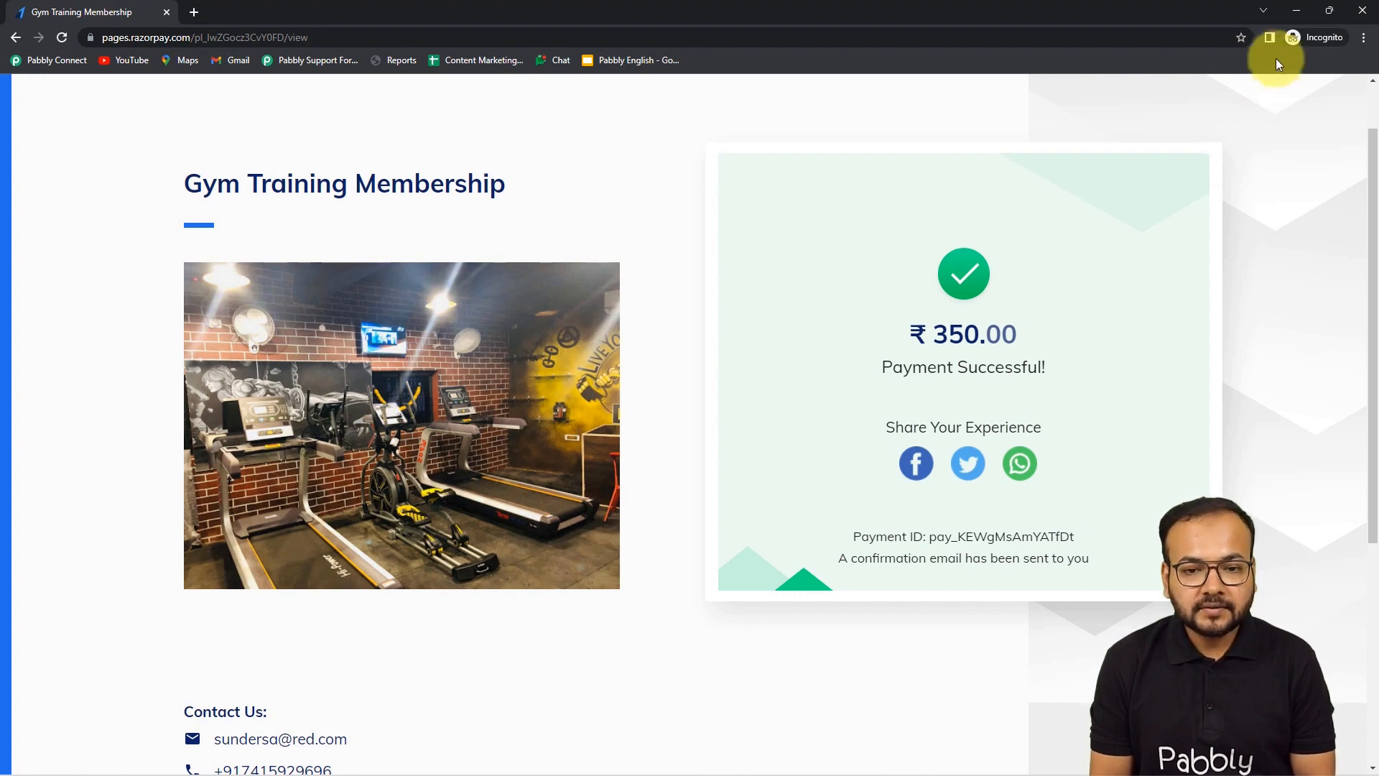
- Return to the Pabbly Connect workflow and scroll the Response Received fields
click(1295, 12)
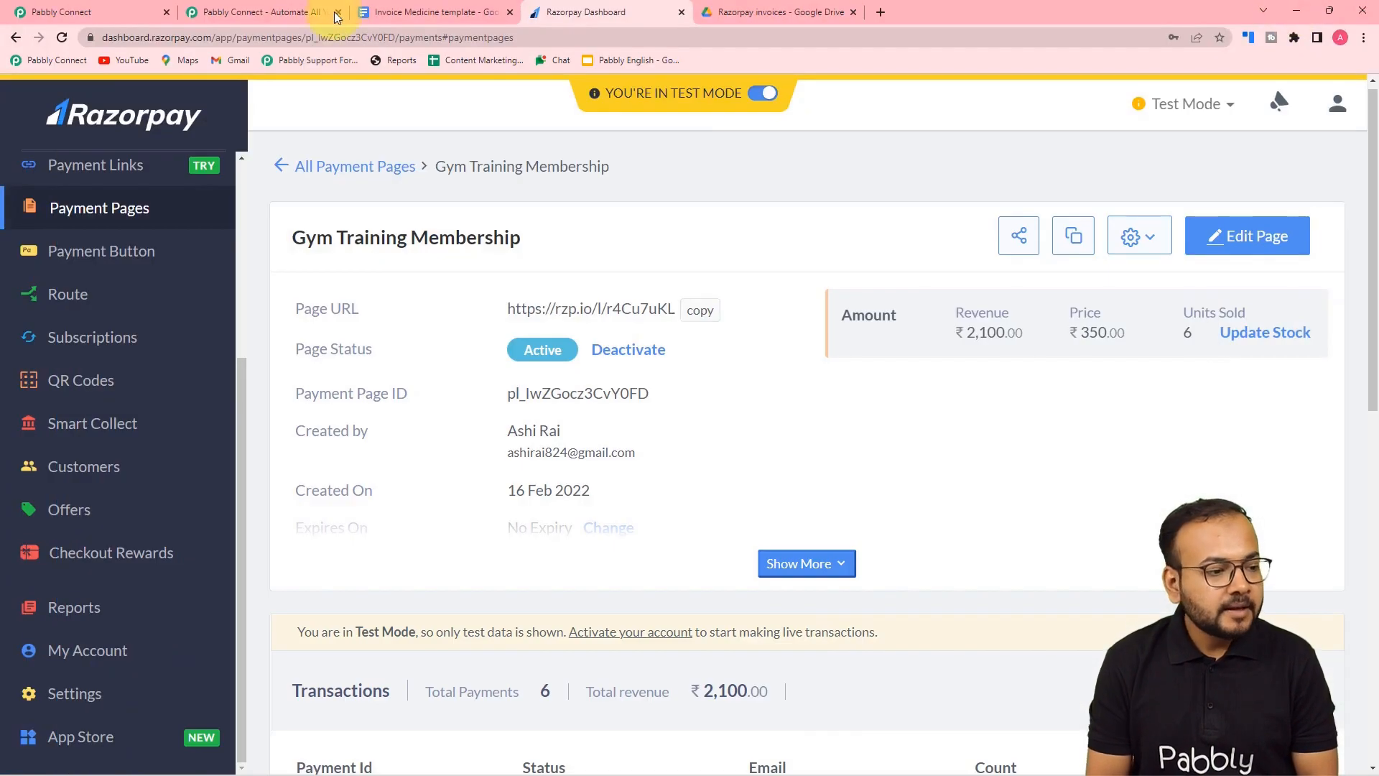
click(96, 8)
scroll(132, 228, down, 5)
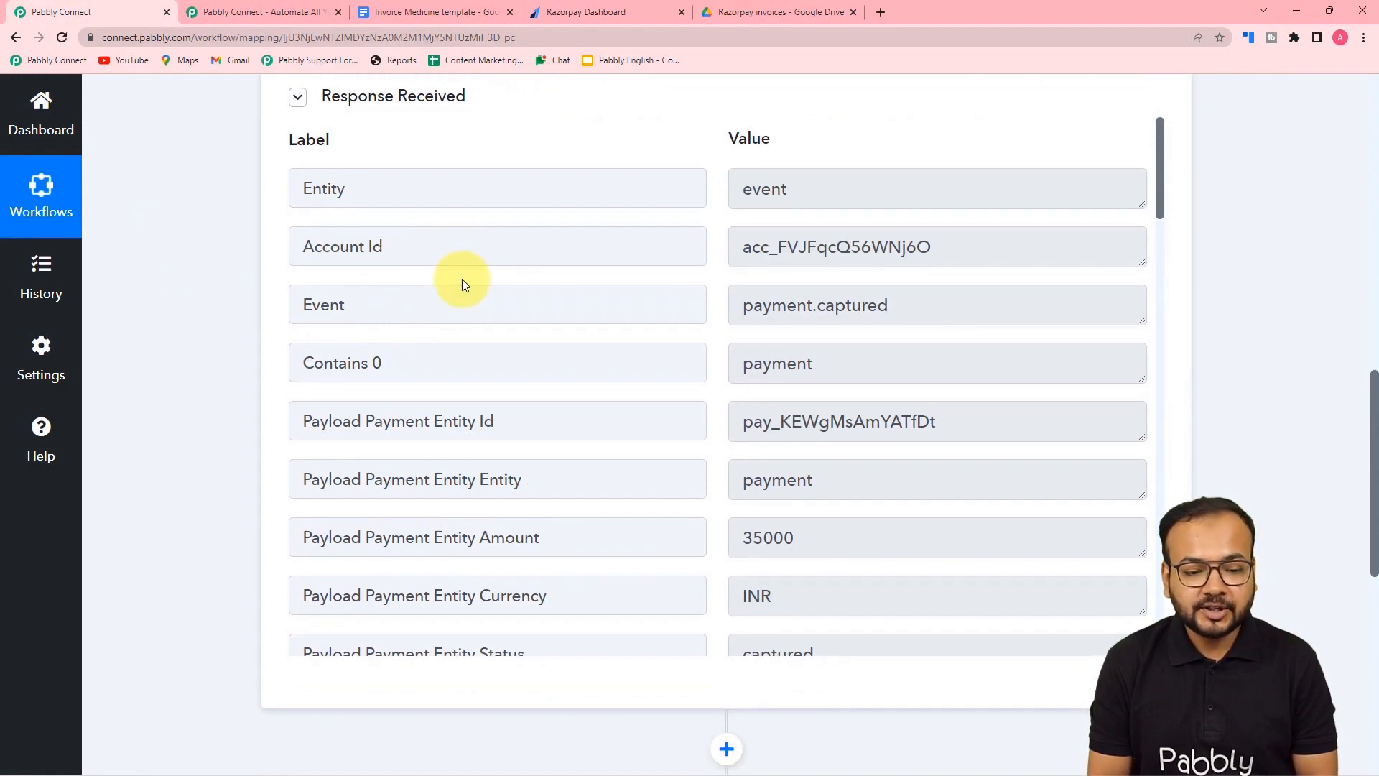
scroll(463, 282, down, 2)
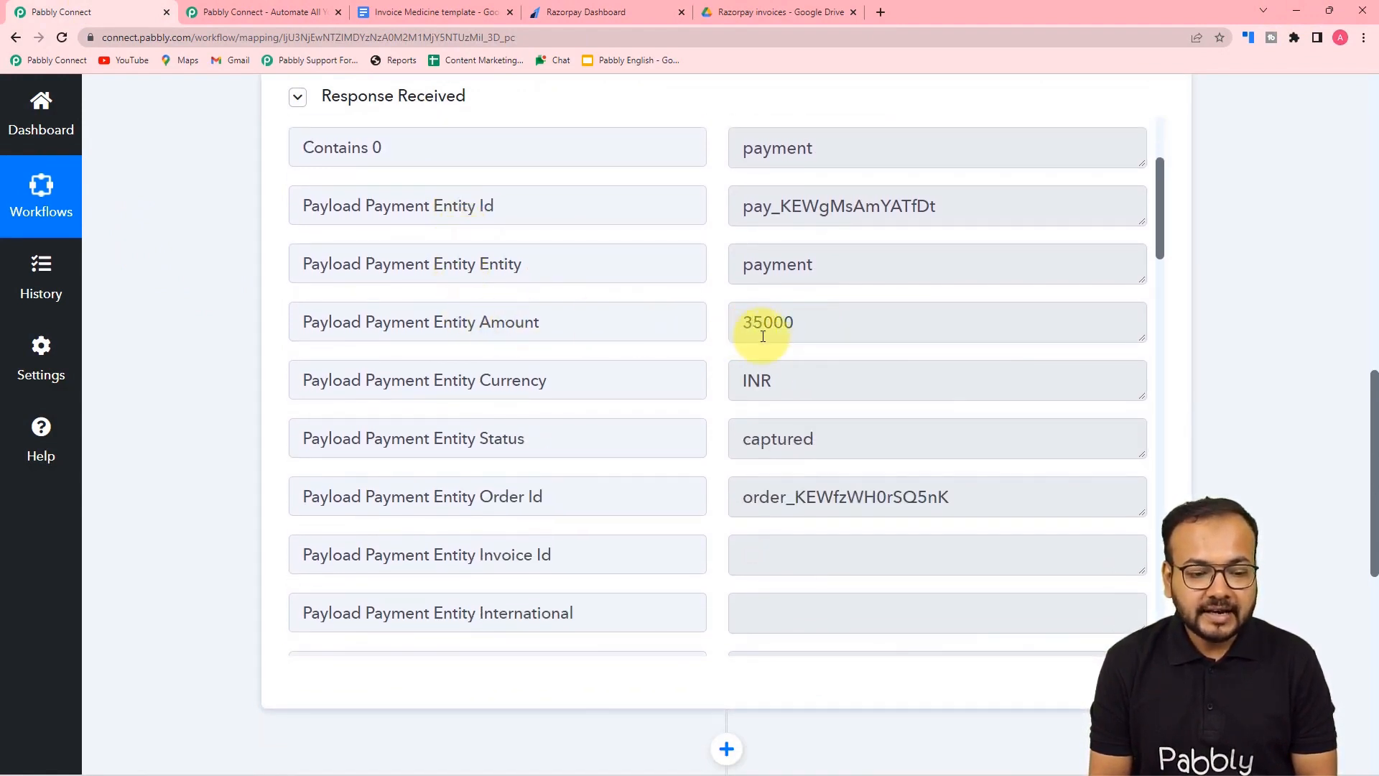
scroll(783, 332, down, 5)
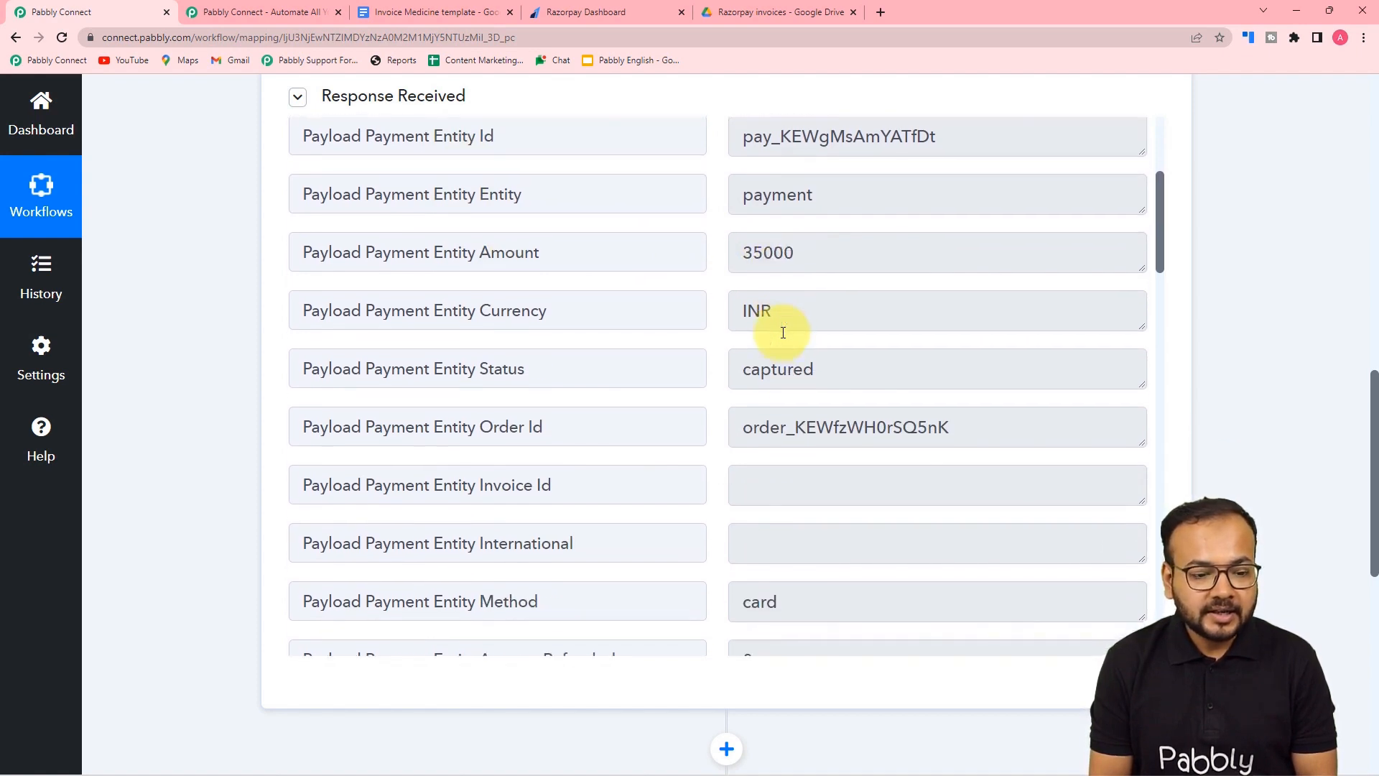
scroll(768, 328, up, 4)
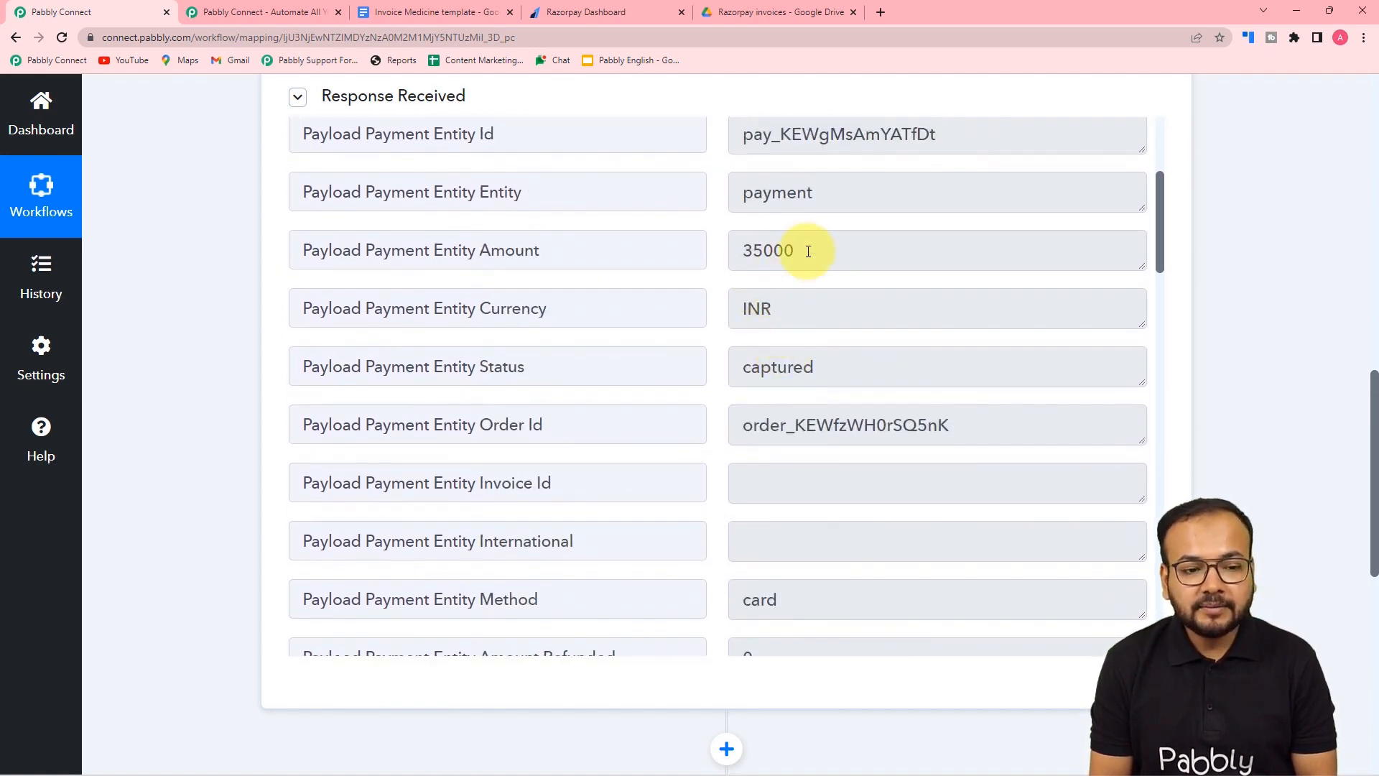
- Compare the 35000 Amount with the ₹350 membership price in Razorpay Dashboard
click(572, 15)
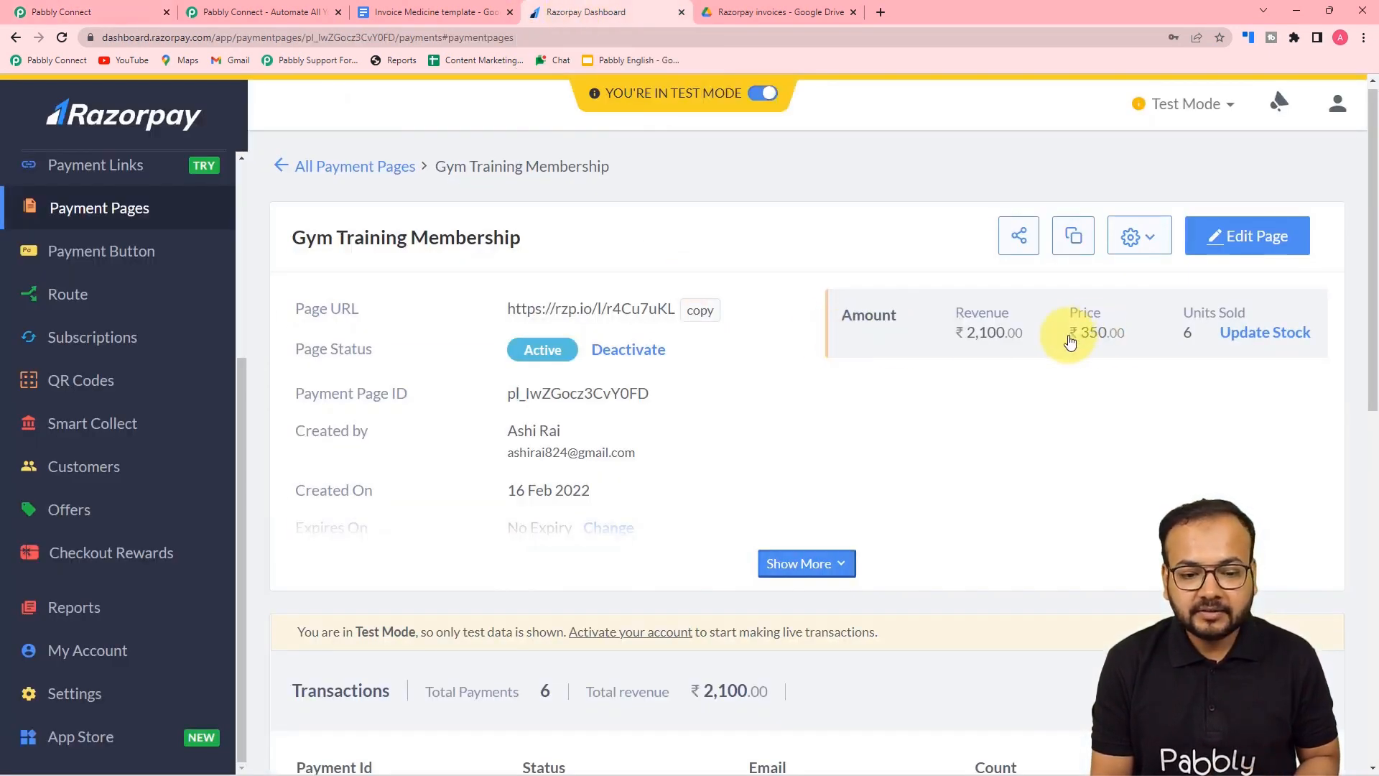
click(58, 12)
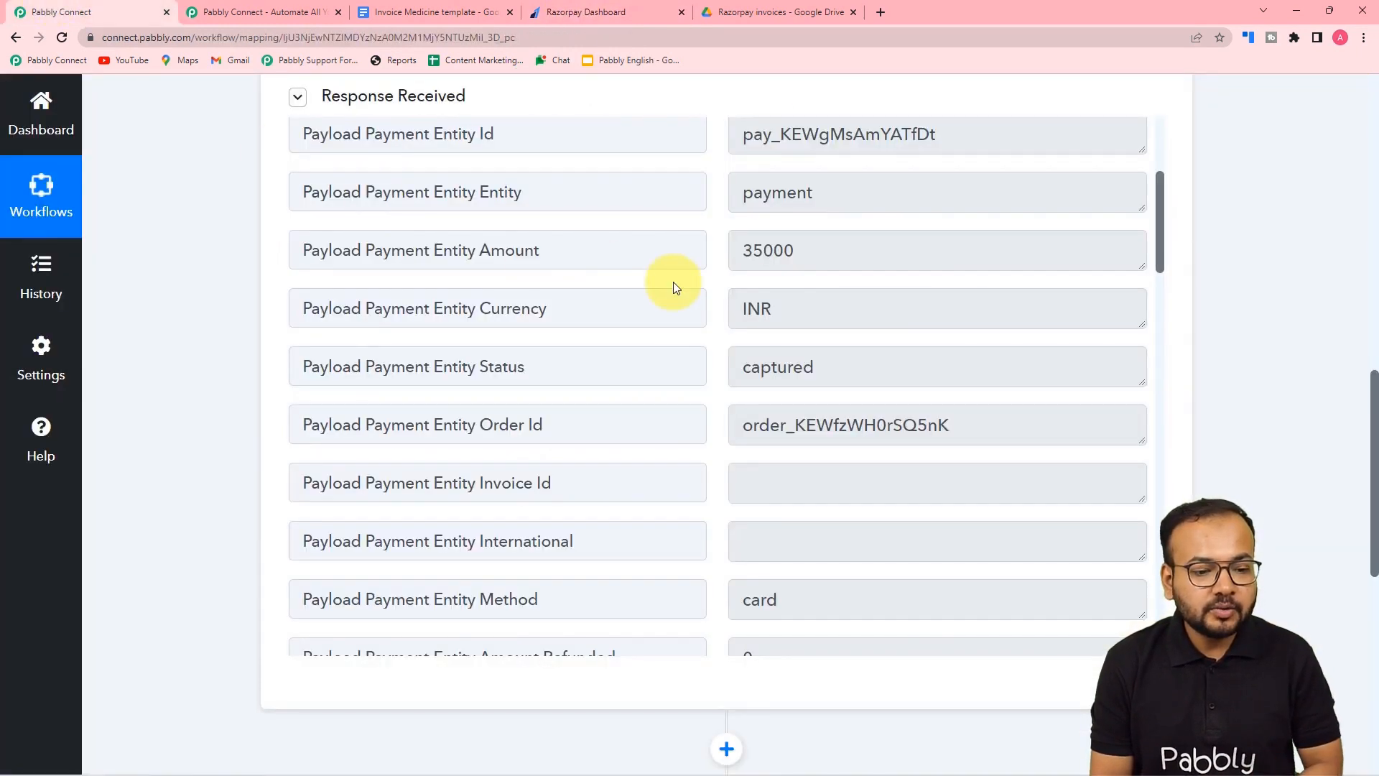
click(589, 12)
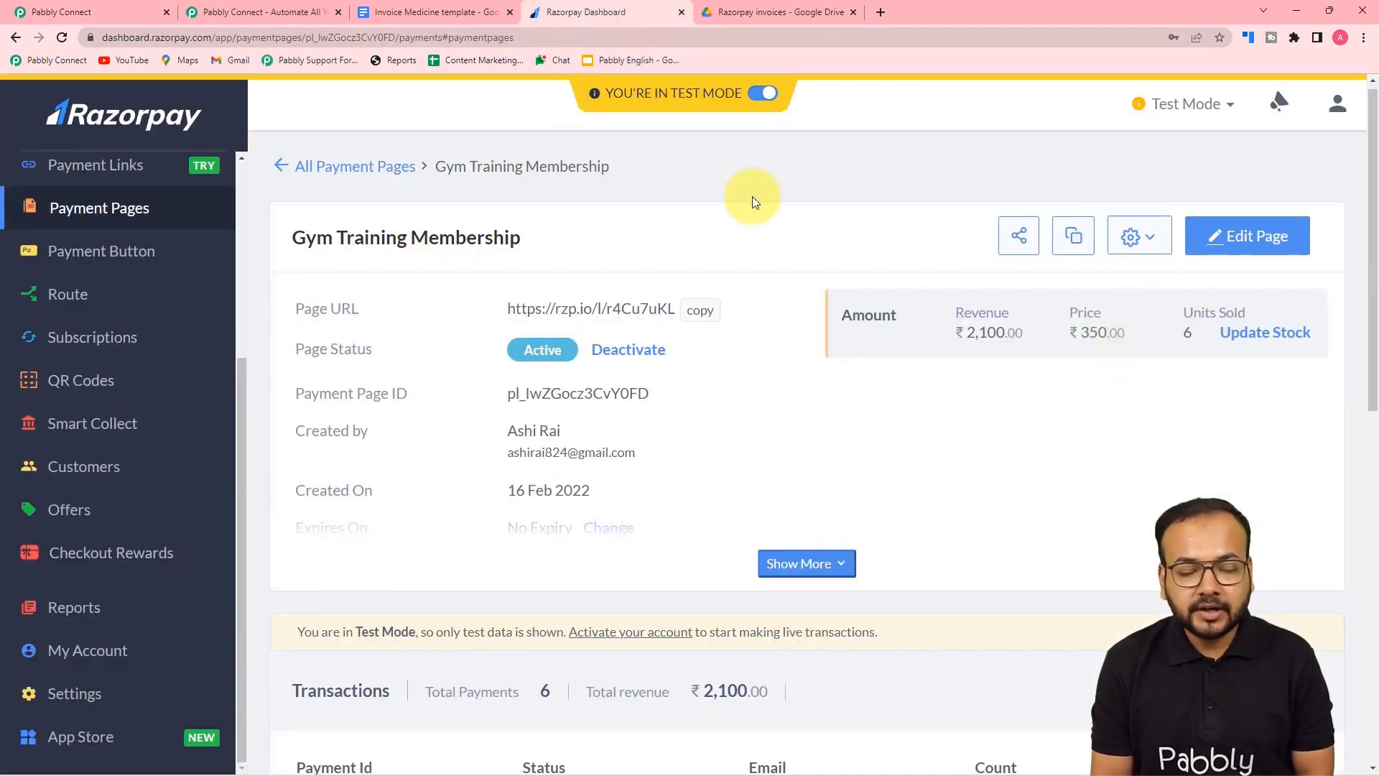
click(108, 12)
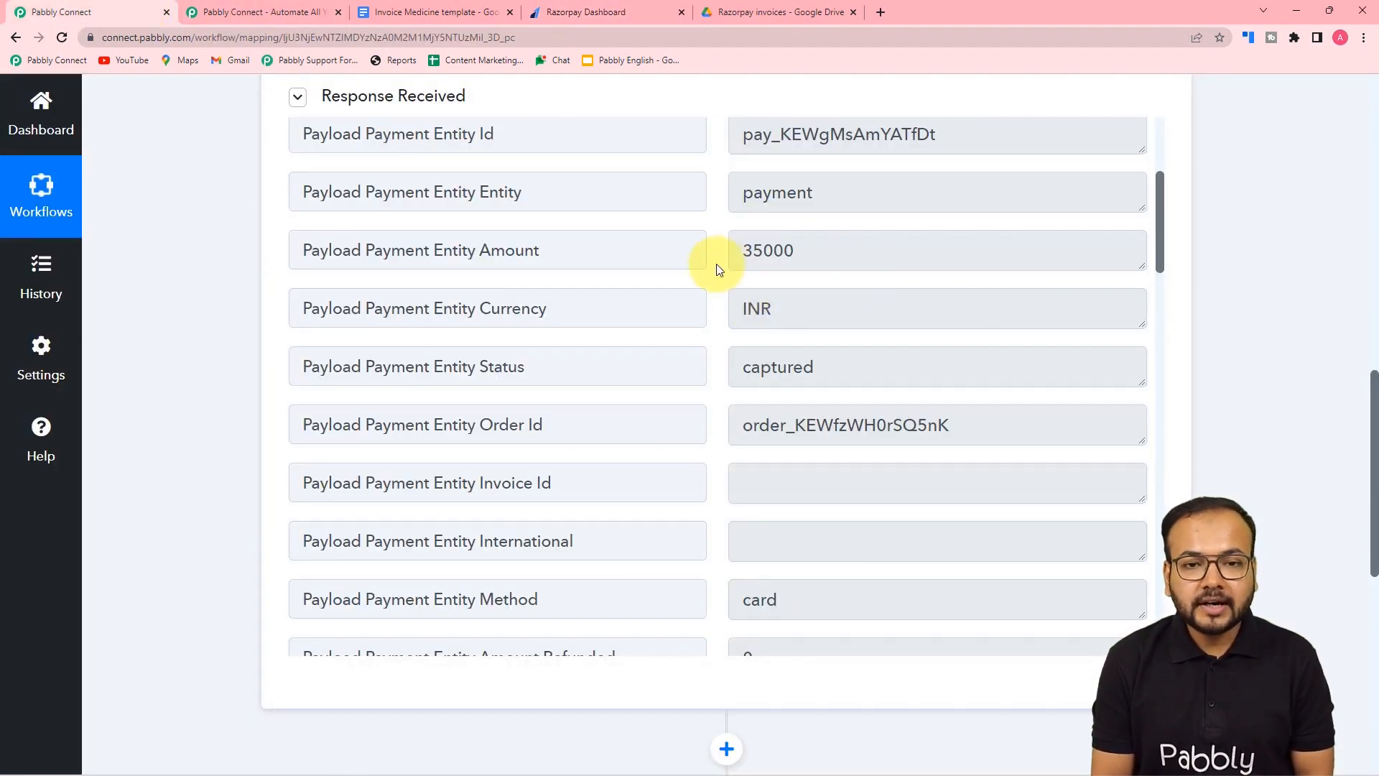
- Review the remaining response fields: 35000 INR, status captured, paid by card
scroll(722, 283, down, 7)
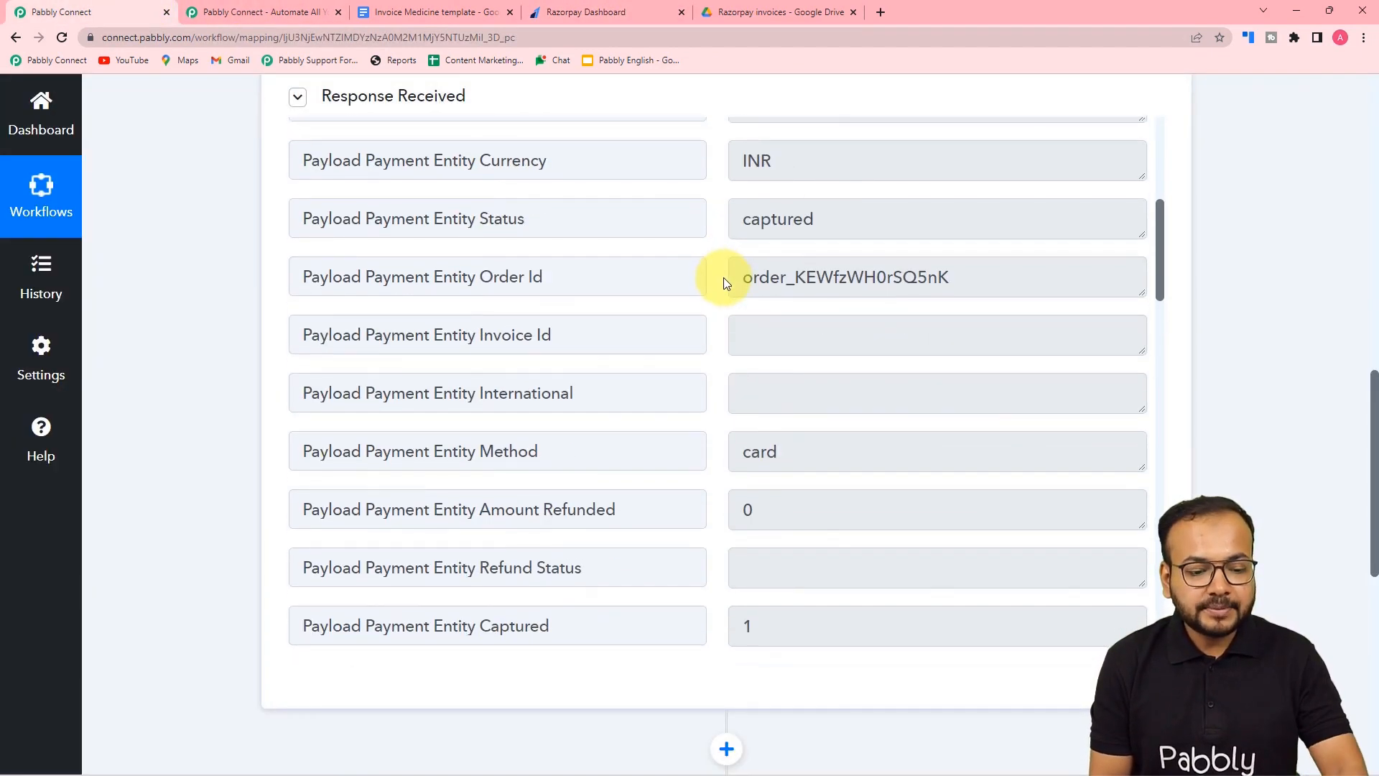
scroll(723, 277, down, 4)
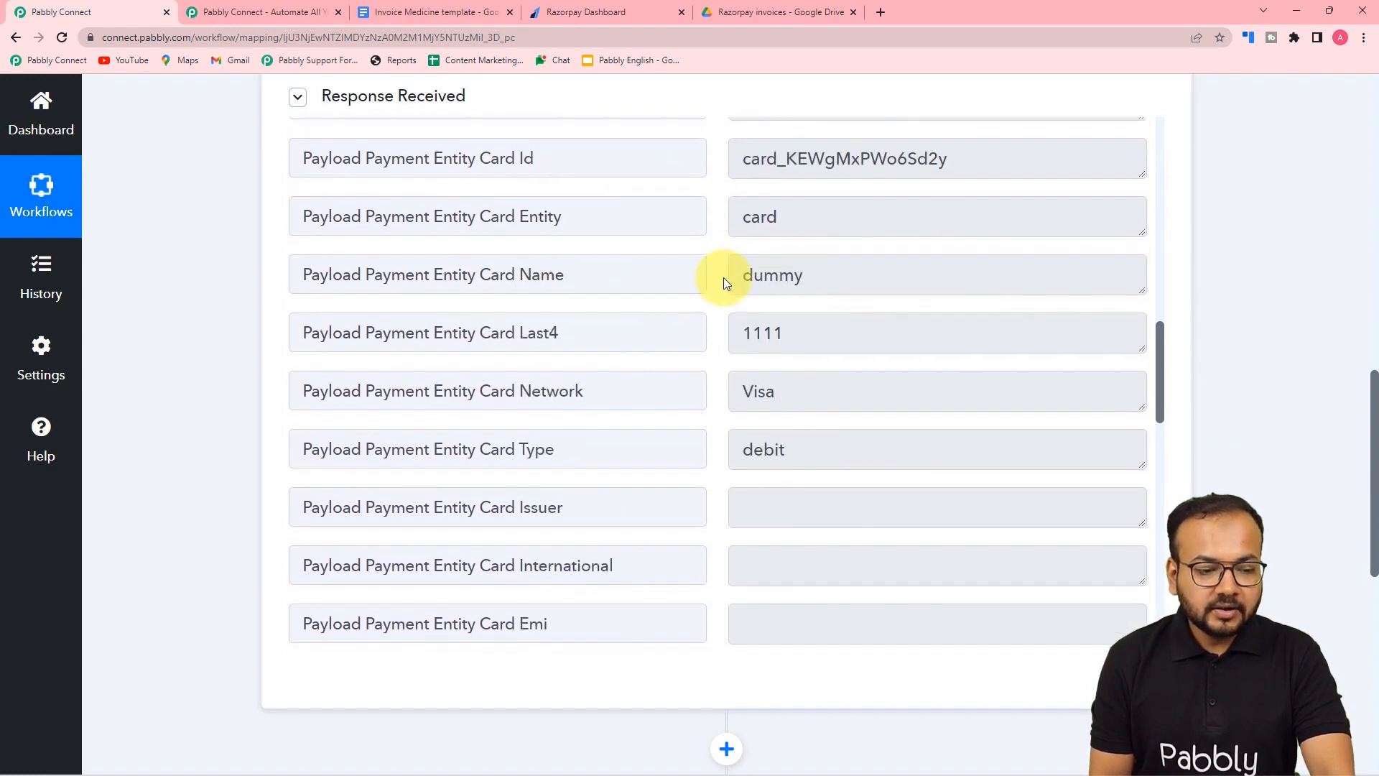
scroll(664, 339, down, 3)
scroll(665, 340, down, 9)
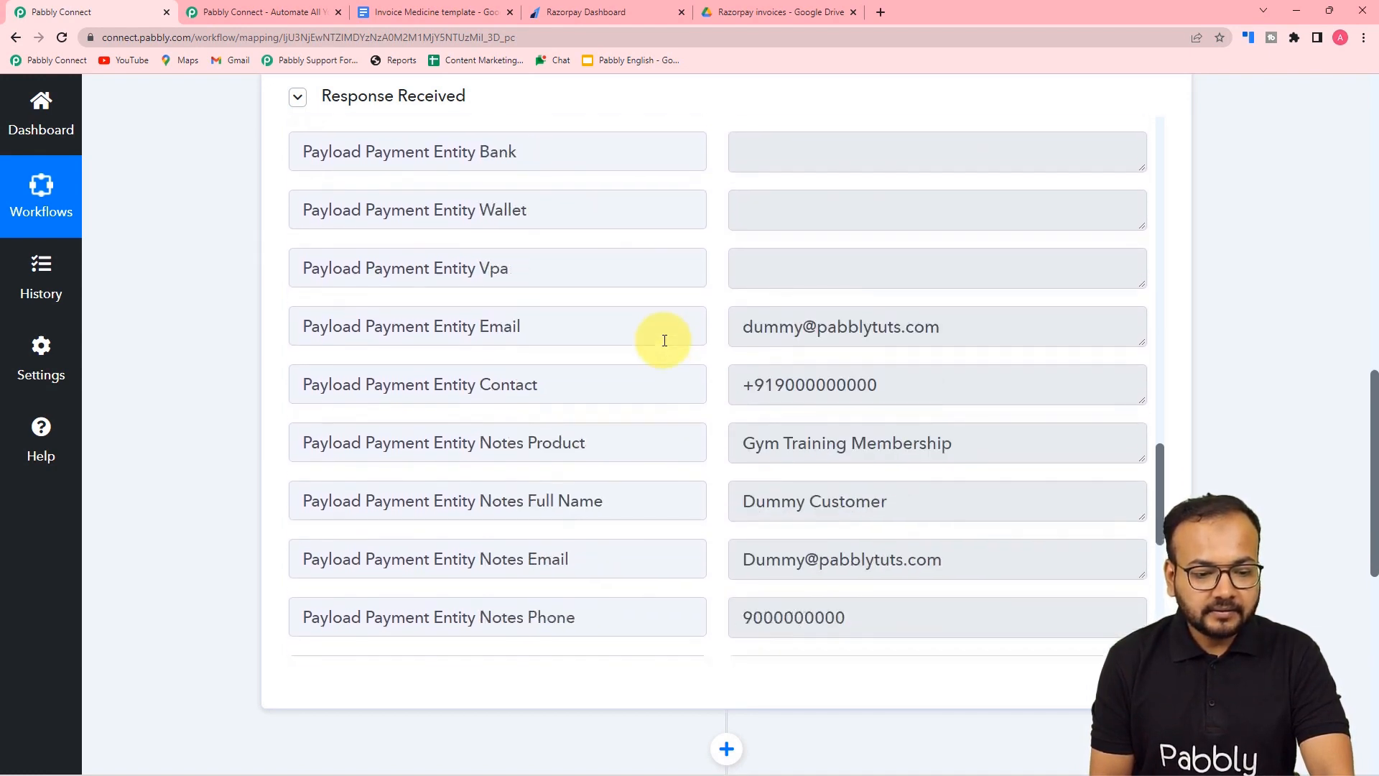
scroll(583, 327, down, 5)
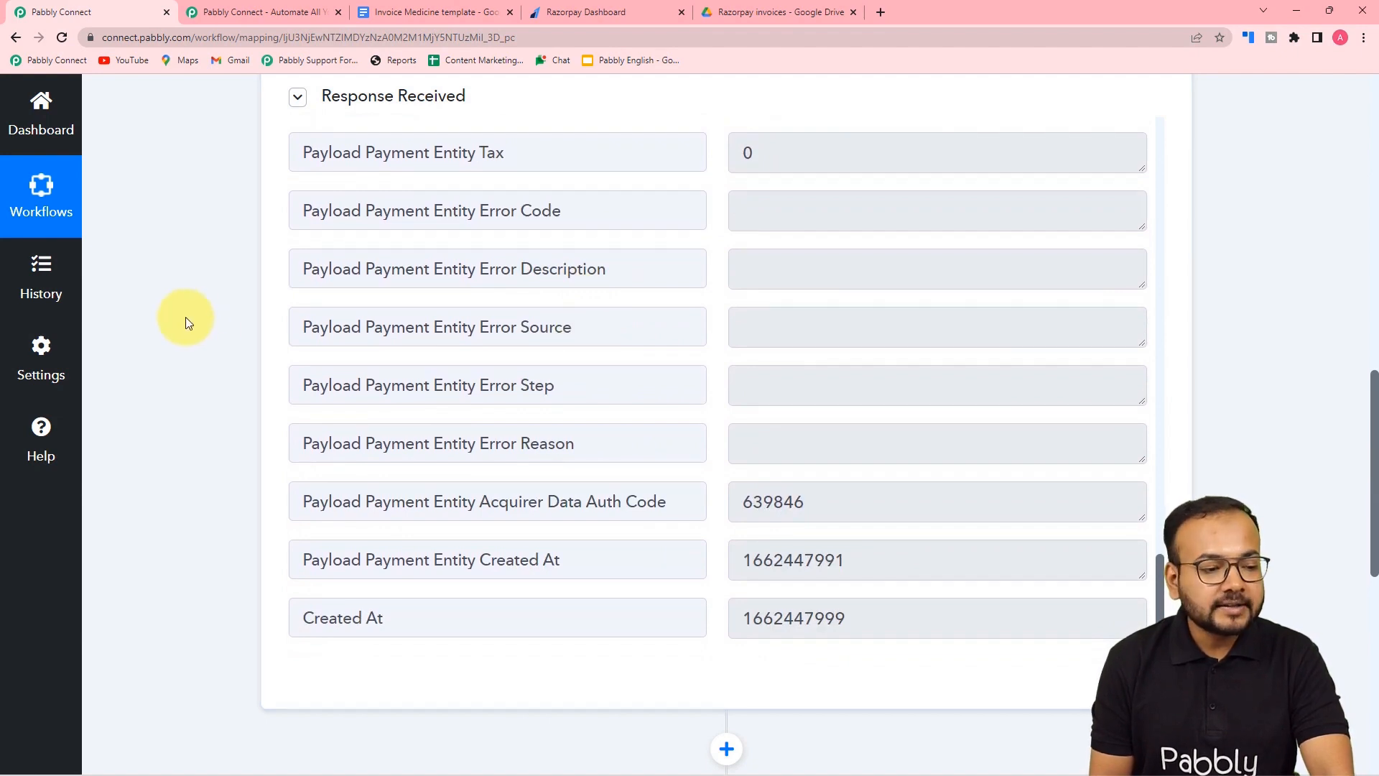
scroll(184, 317, down, 3)
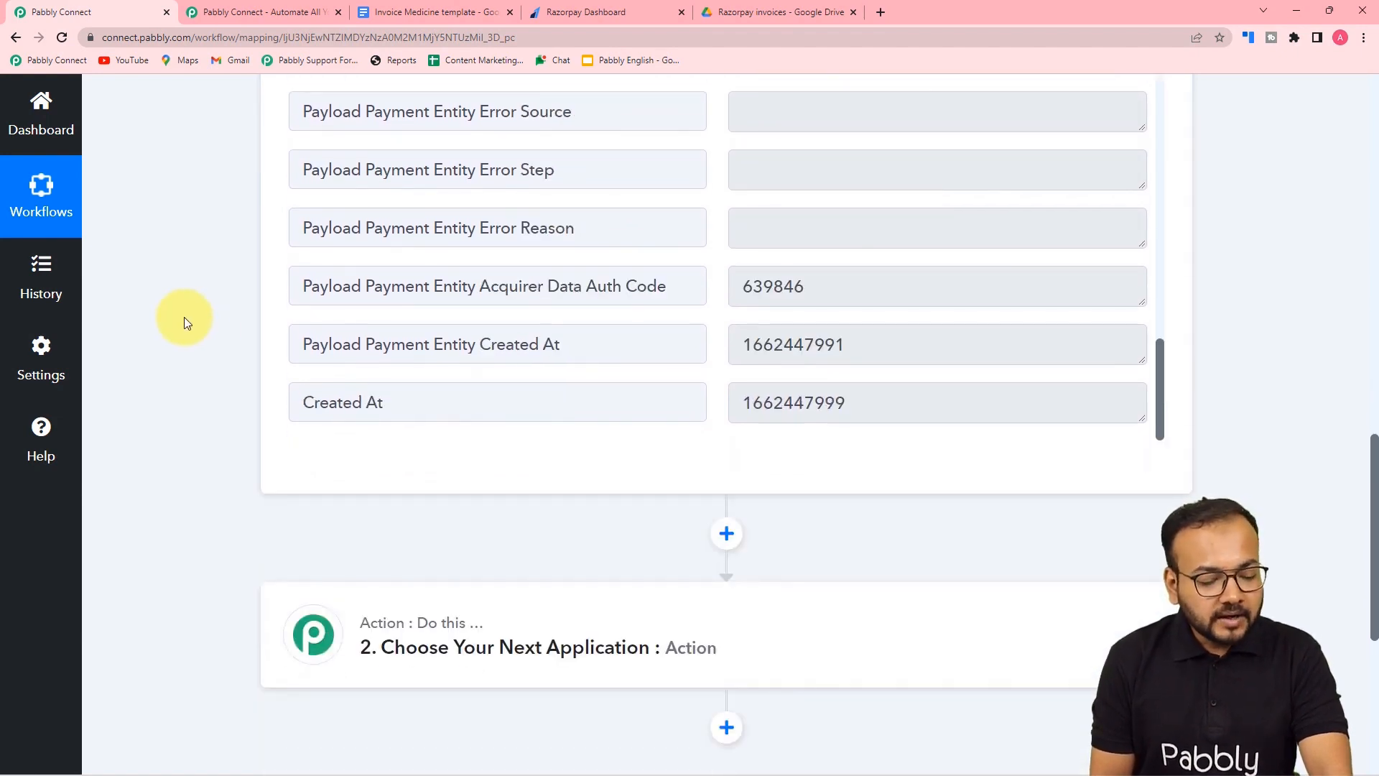
scroll(184, 317, down, 2)
scroll(184, 317, up, 5)
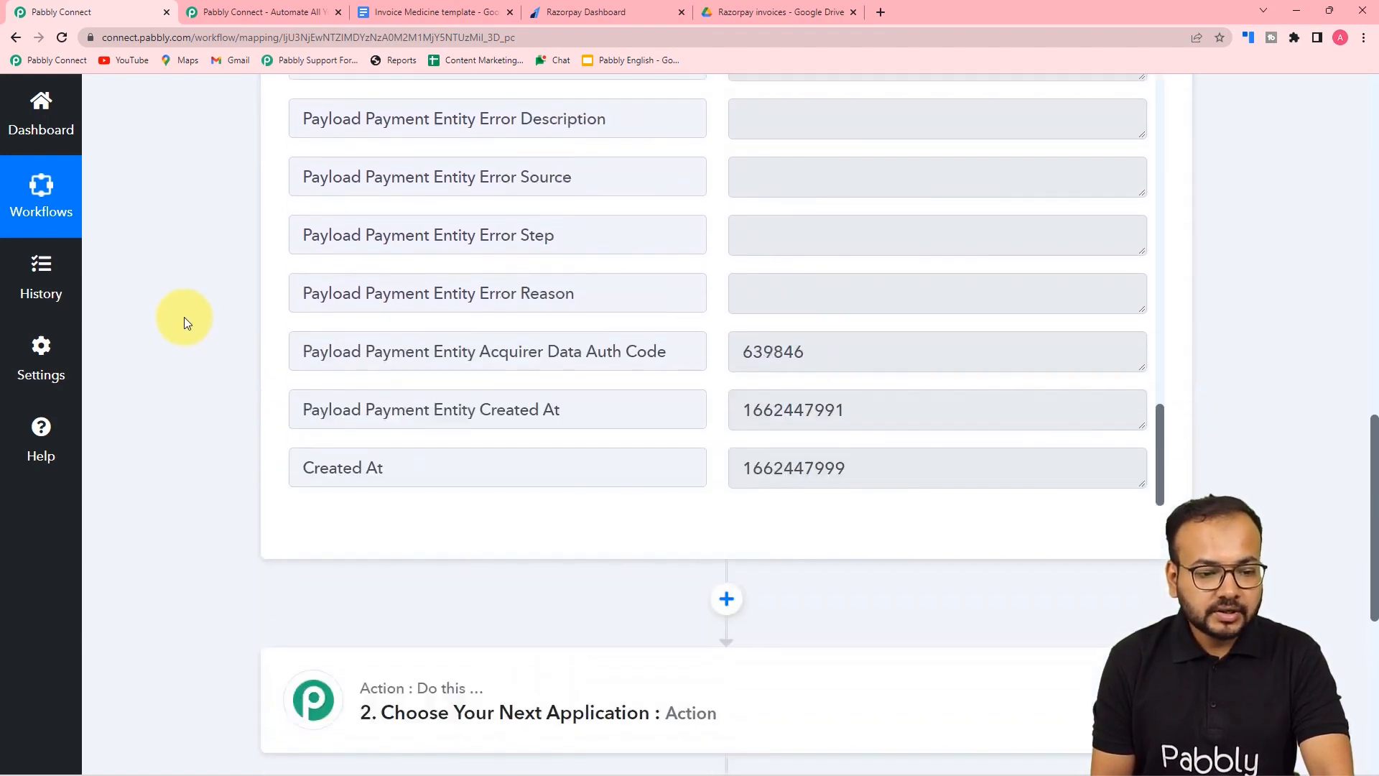
scroll(184, 317, up, 3)
scroll(714, 529, up, 15)
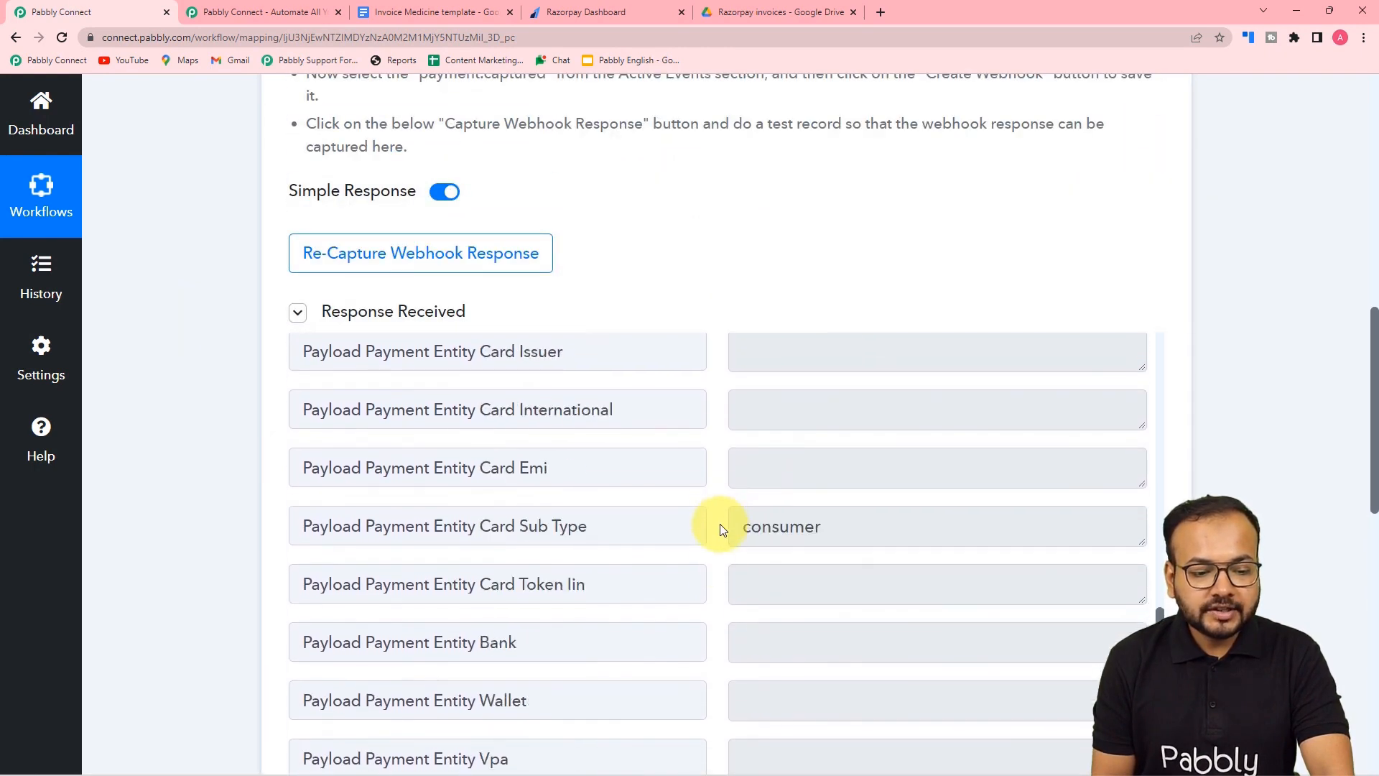
scroll(722, 530, up, 10)
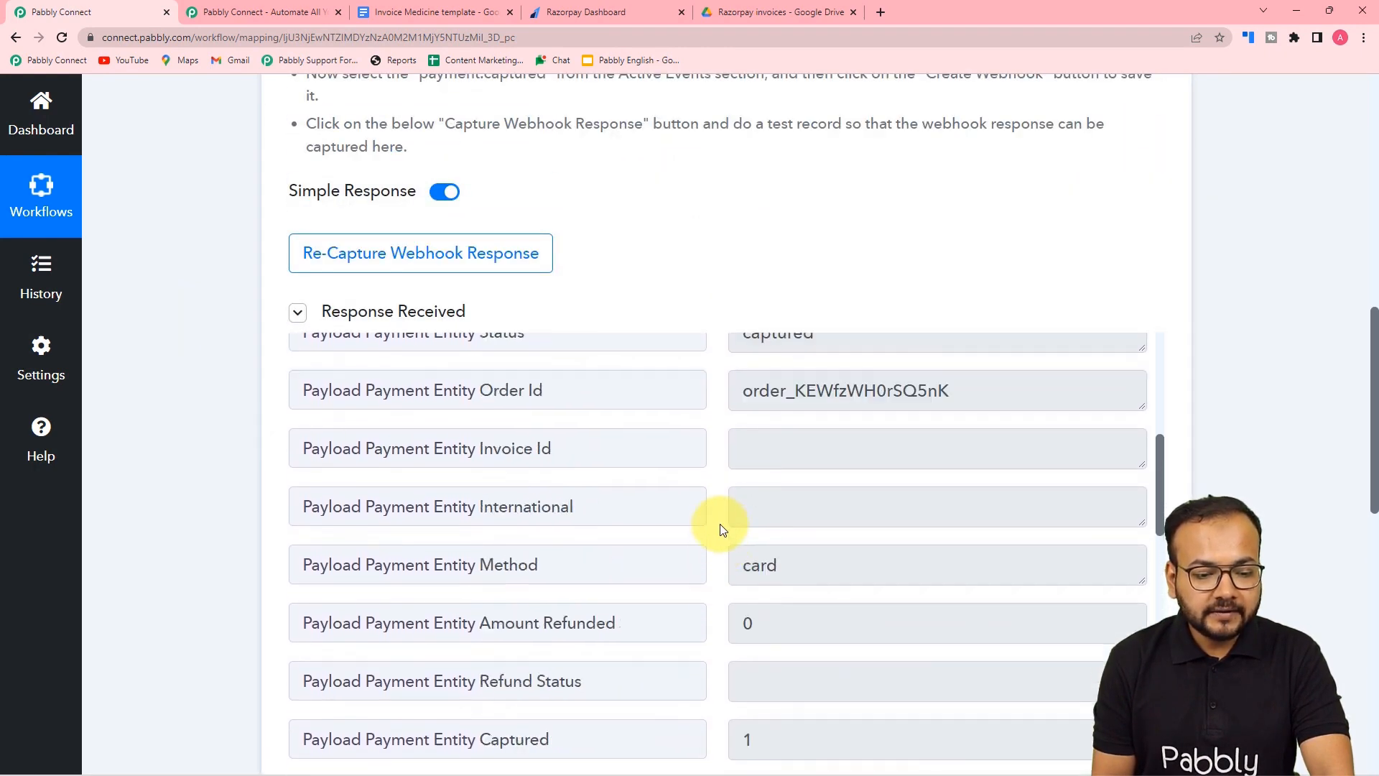
scroll(722, 529, up, 2)
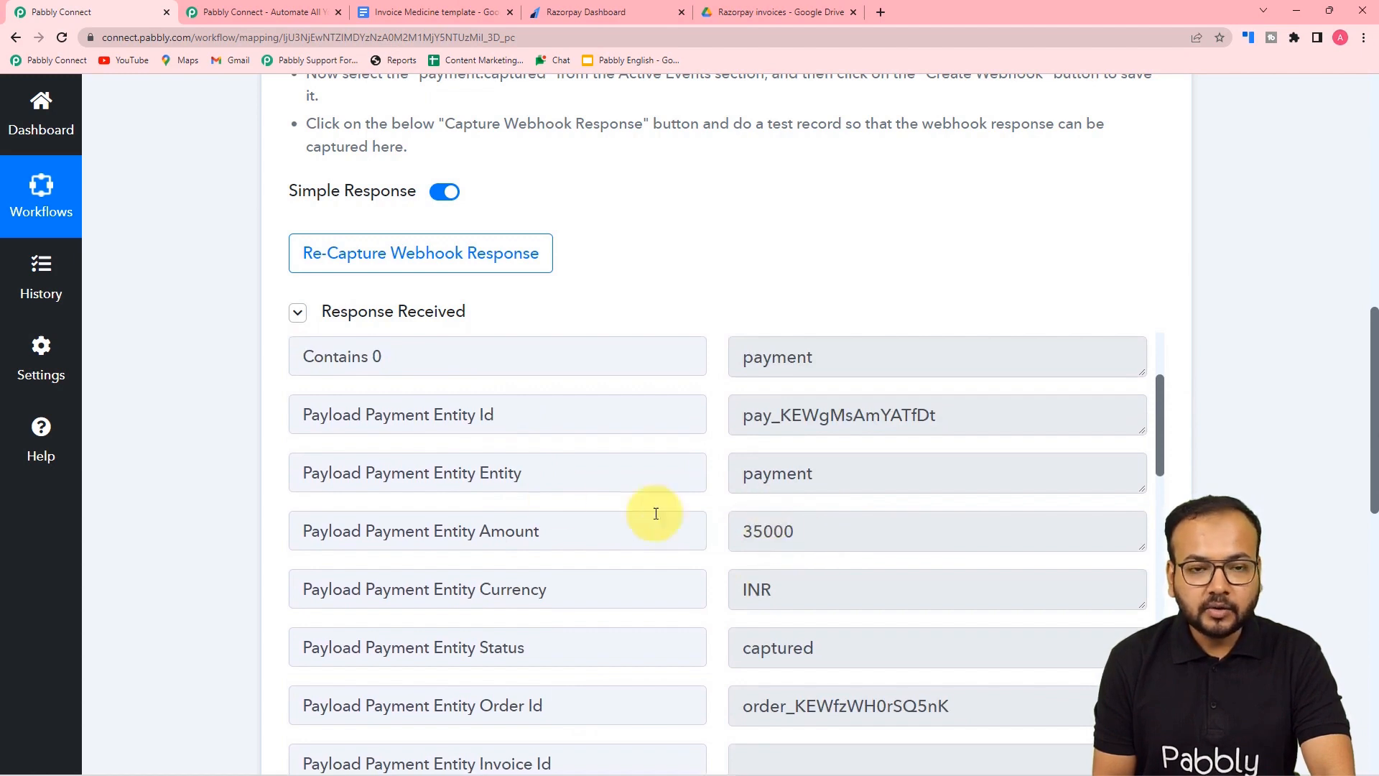
scroll(170, 422, down, 9)
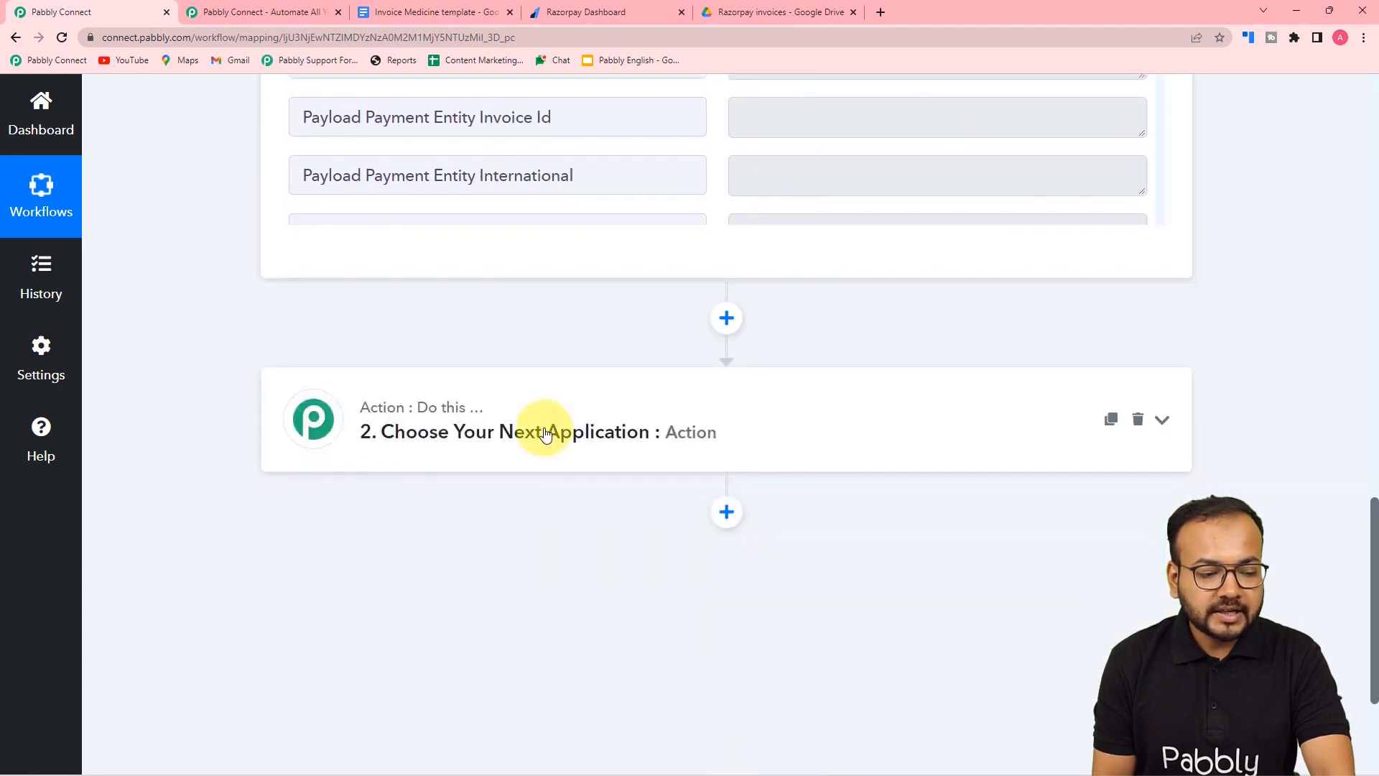
- Set the second action to Number Formatter by Pabbly with Perform Math Operation, and connect it
click(546, 435)
scroll(248, 399, down, 3)
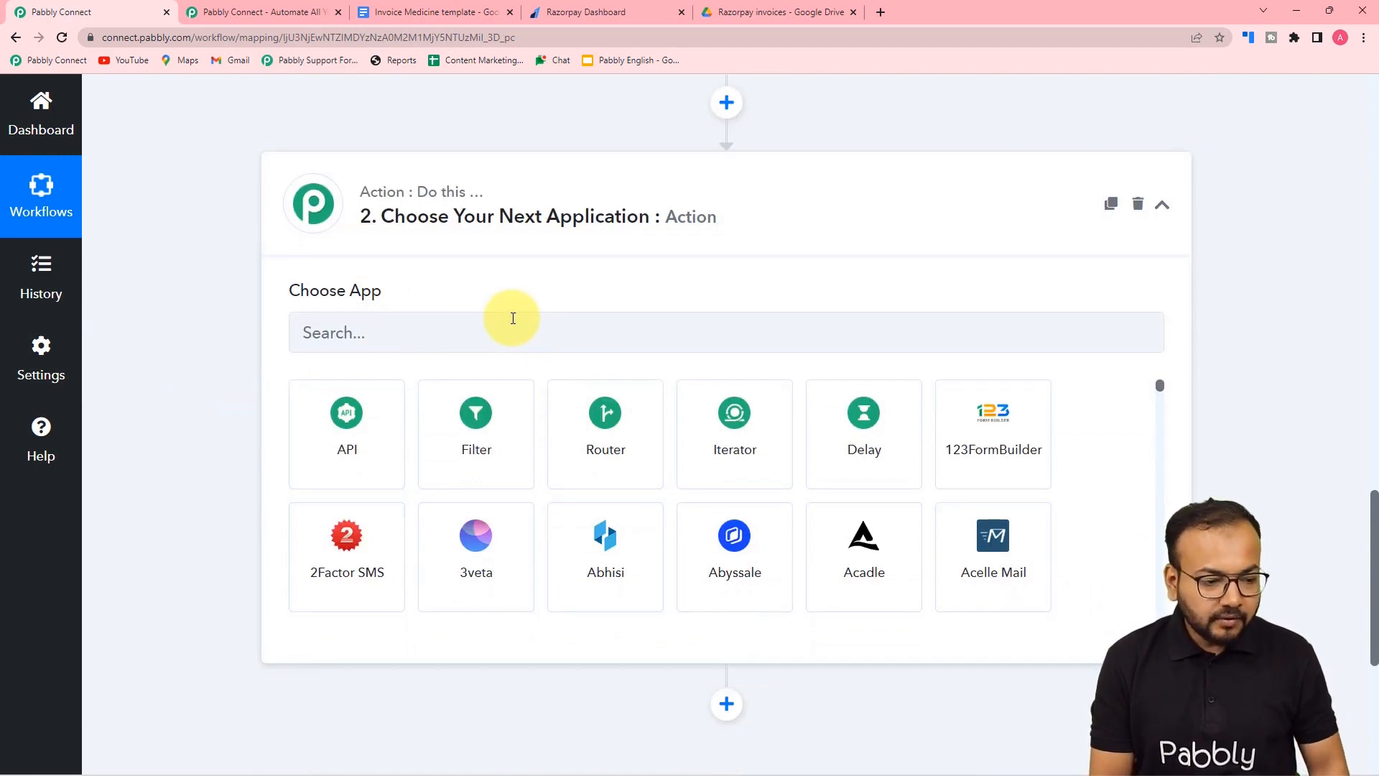
click(512, 318)
text(num)
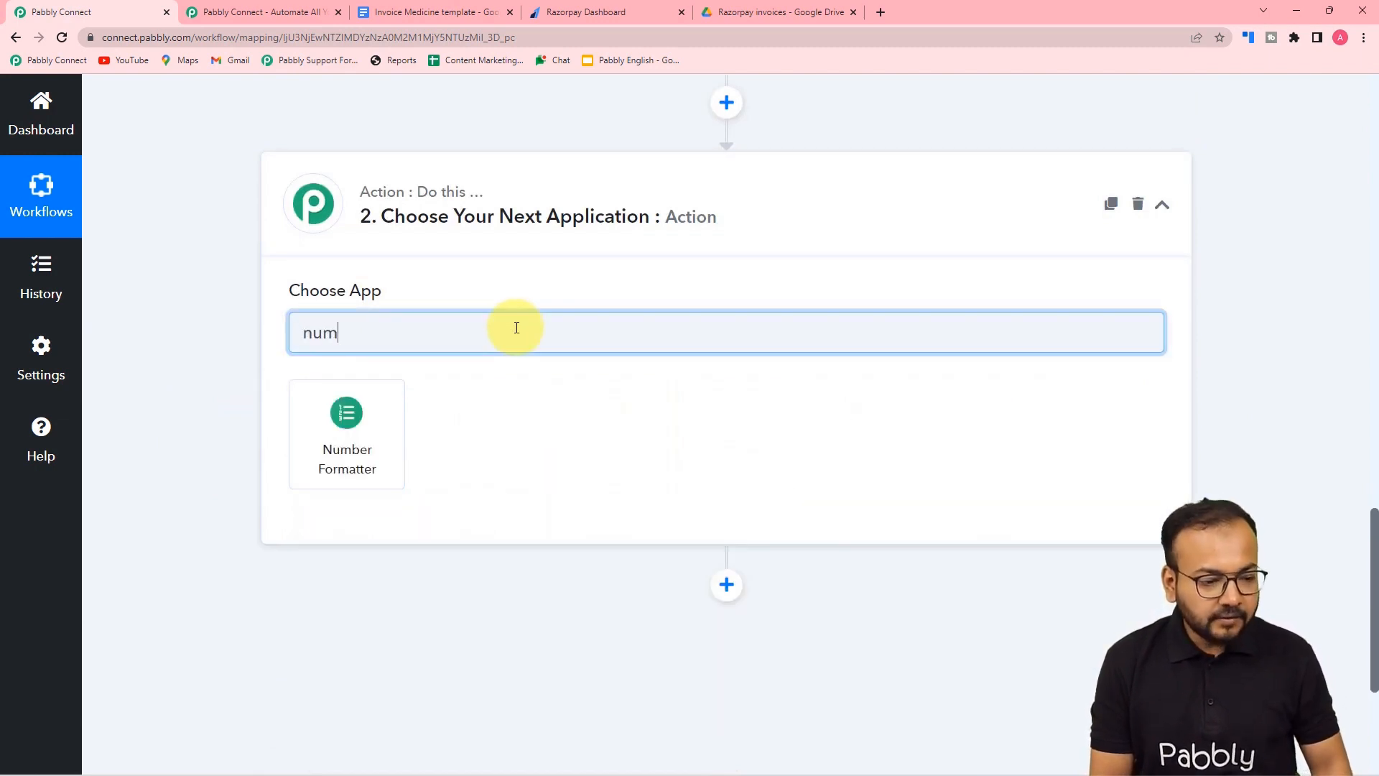
click(351, 460)
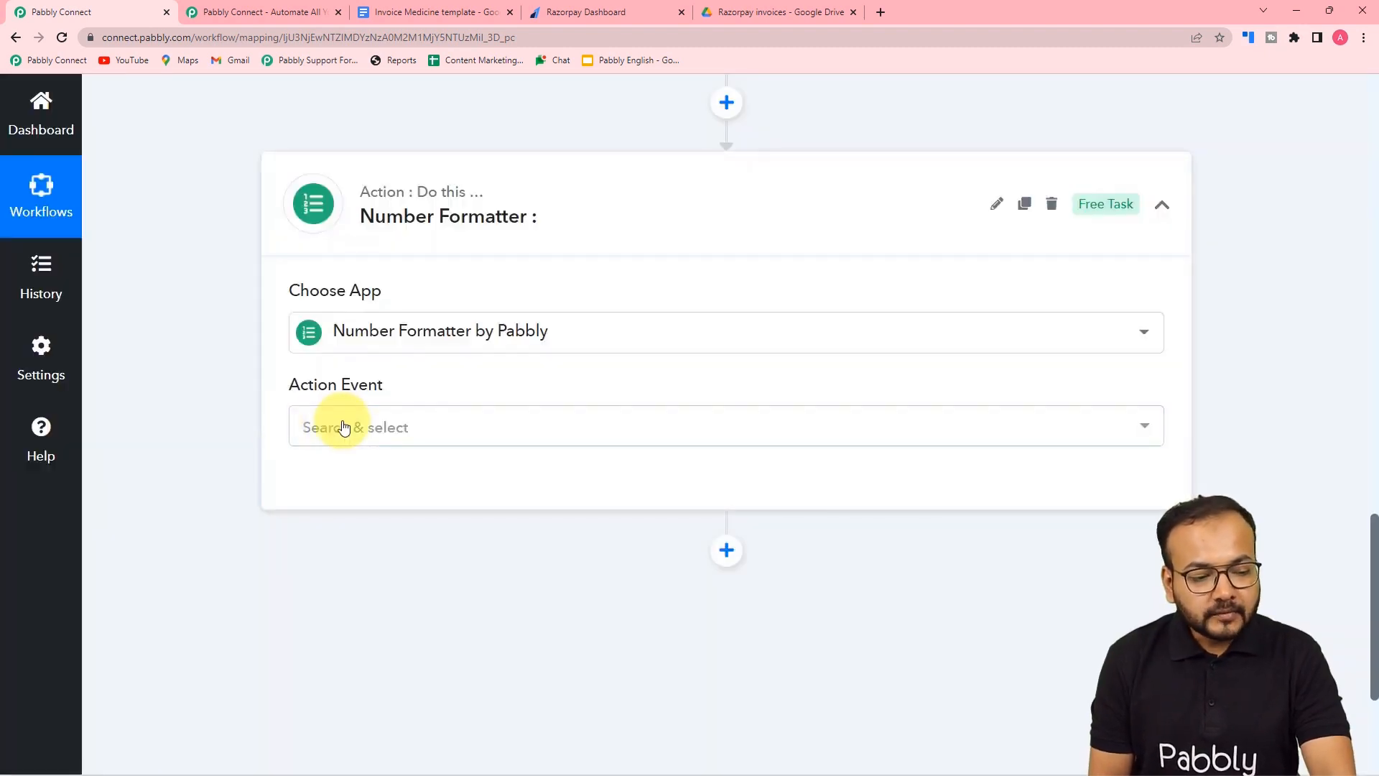
click(357, 427)
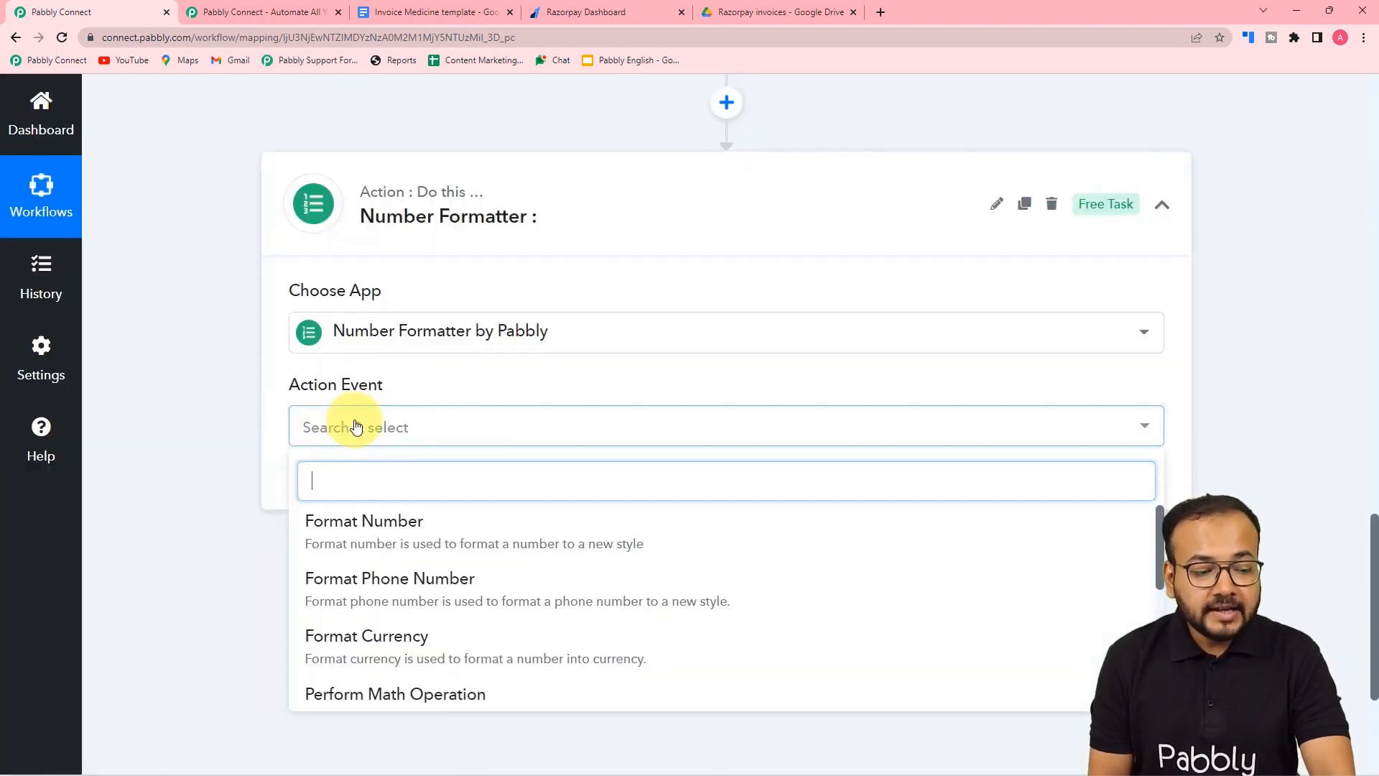
scroll(425, 498, down, 2)
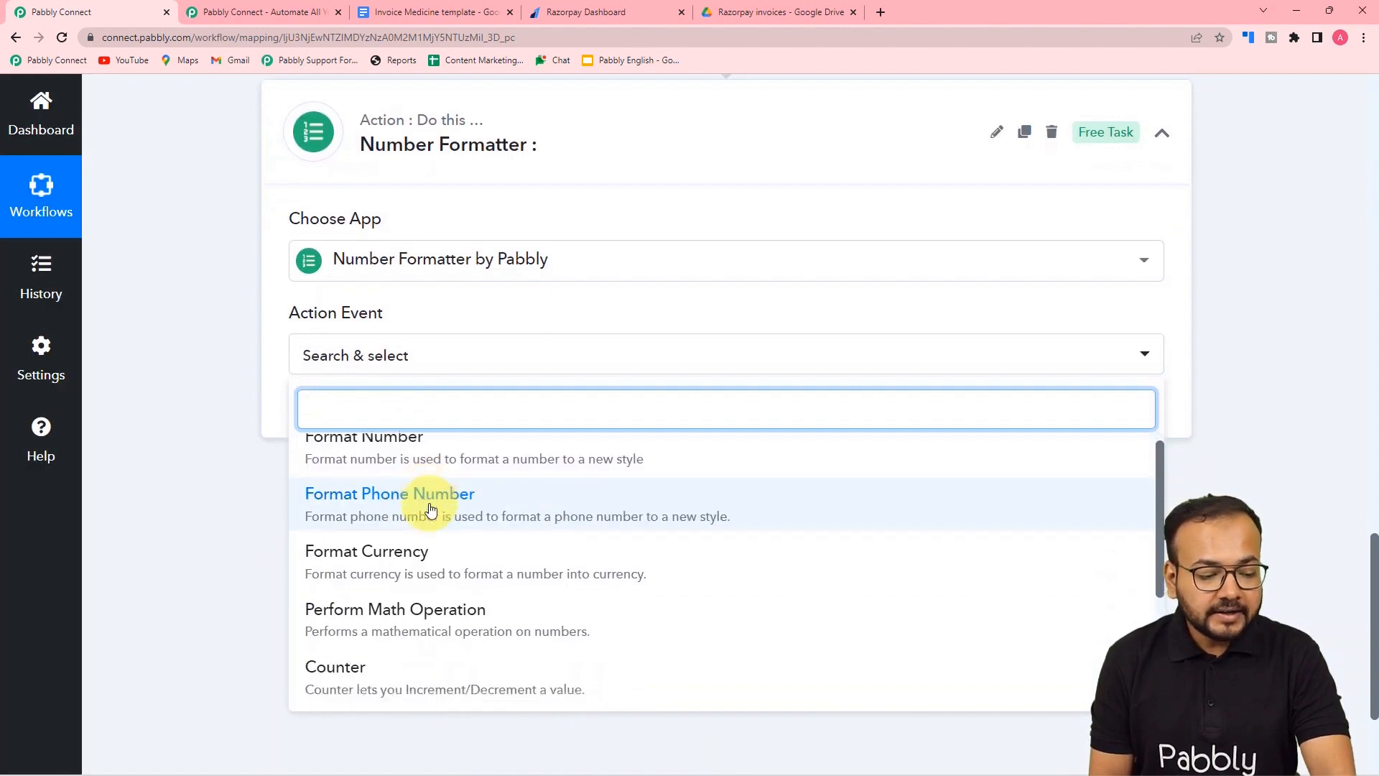
scroll(429, 509, down, 1)
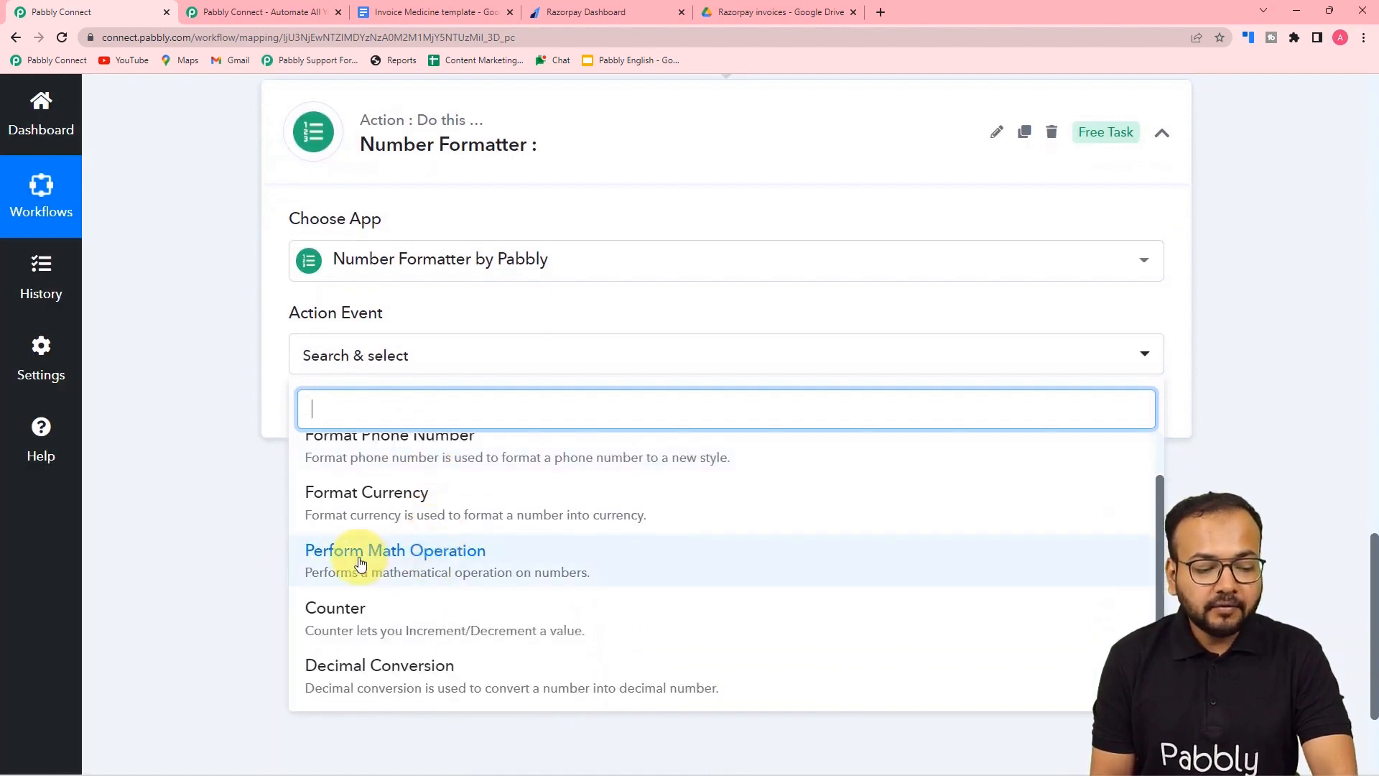
click(431, 565)
click(335, 412)
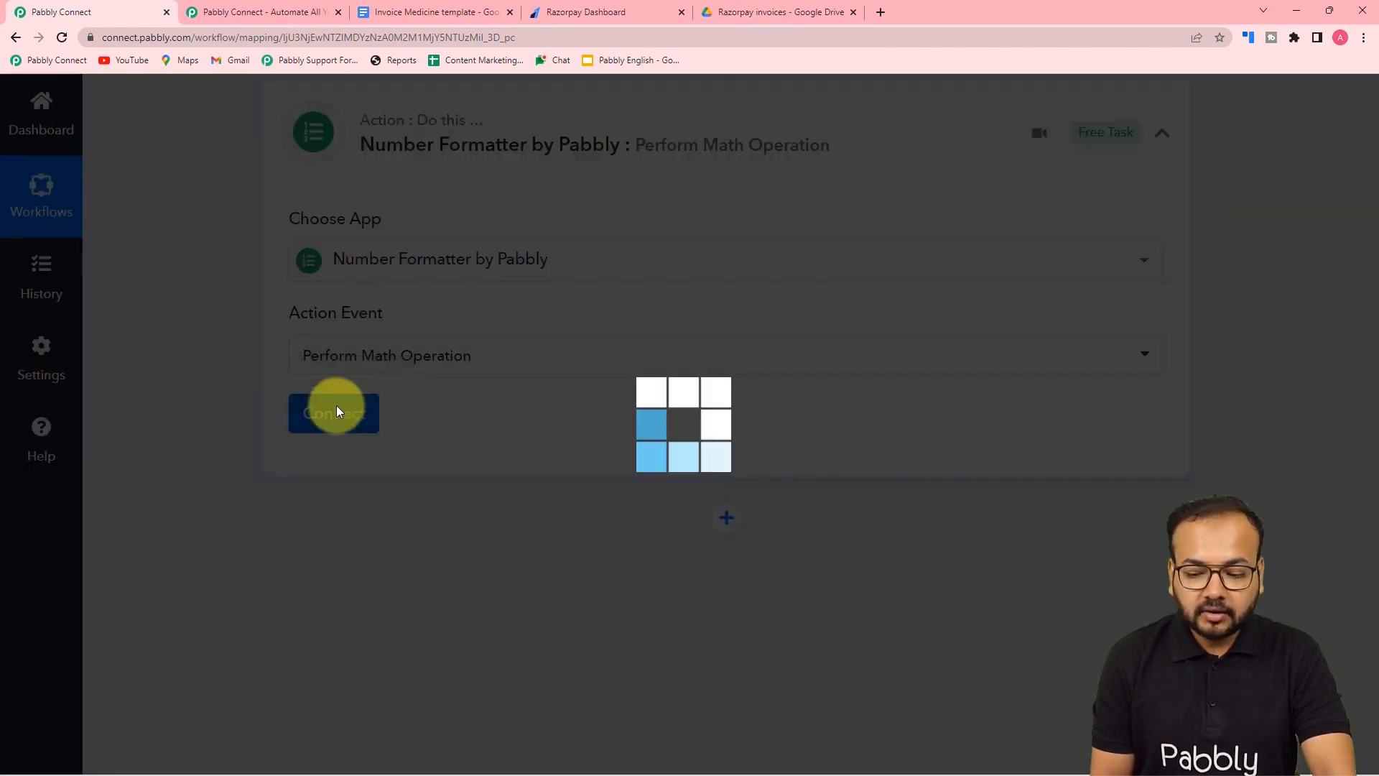
scroll(336, 405, down, 2)
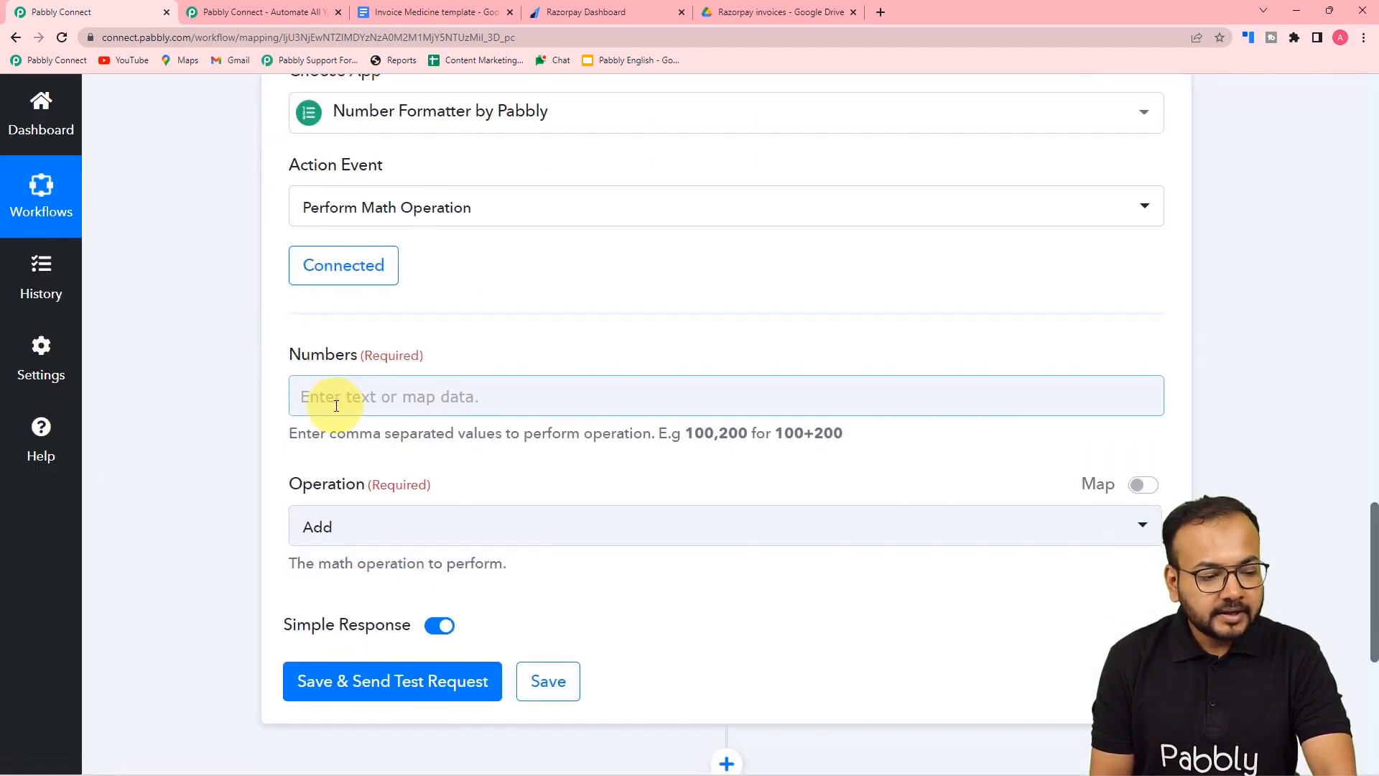
- Fill Numbers with the Razorpay Payload Payment Entity Amount followed by ,100
scroll(336, 405, down, 1)
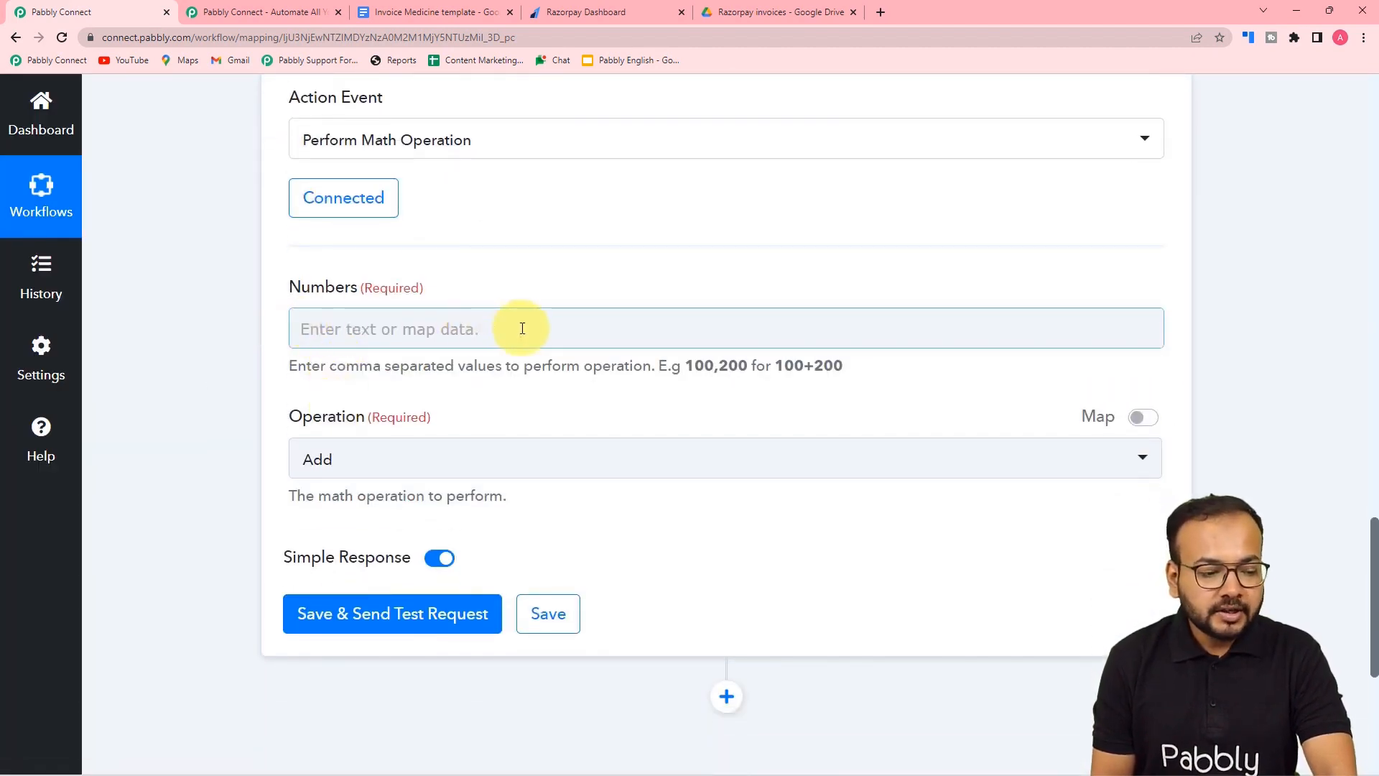
scroll(520, 328, up, 14)
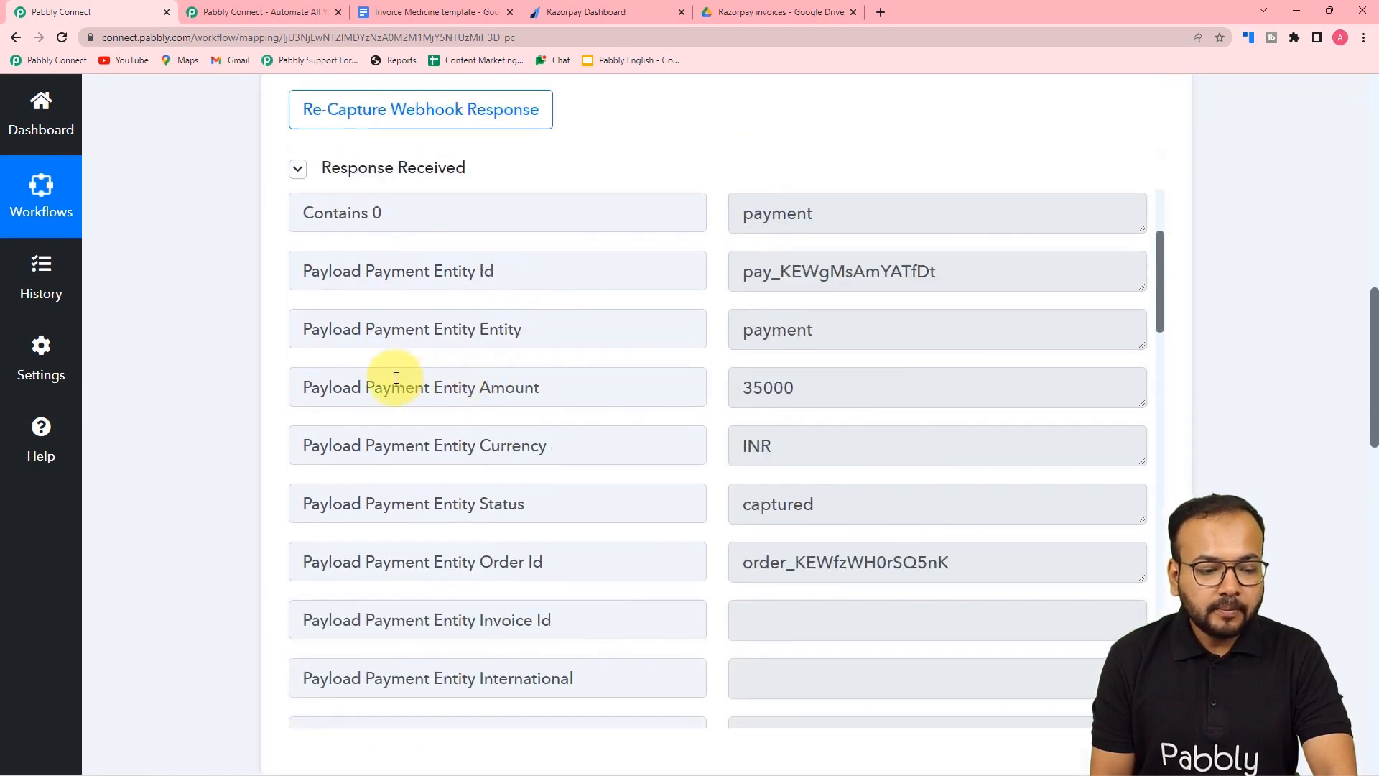
scroll(283, 407, down, 15)
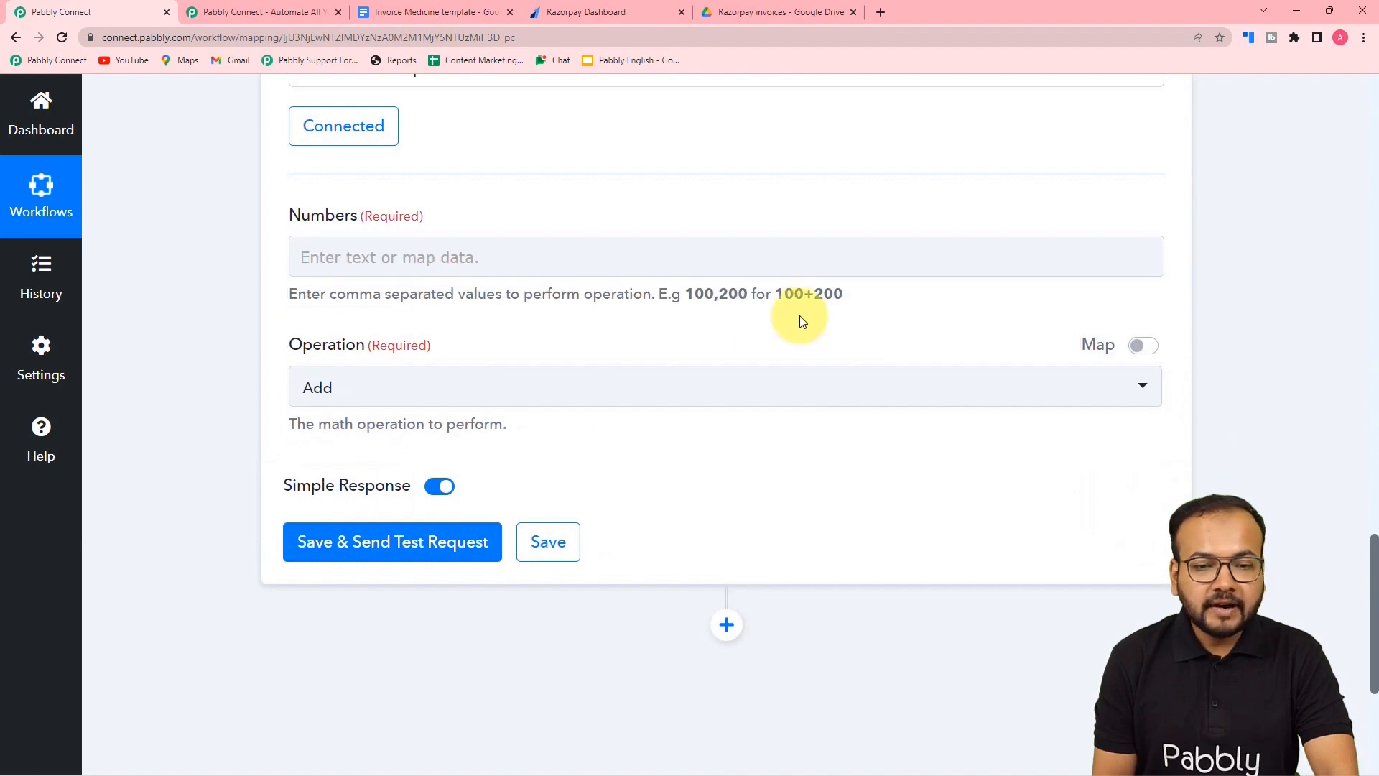
scroll(733, 316, up, 11)
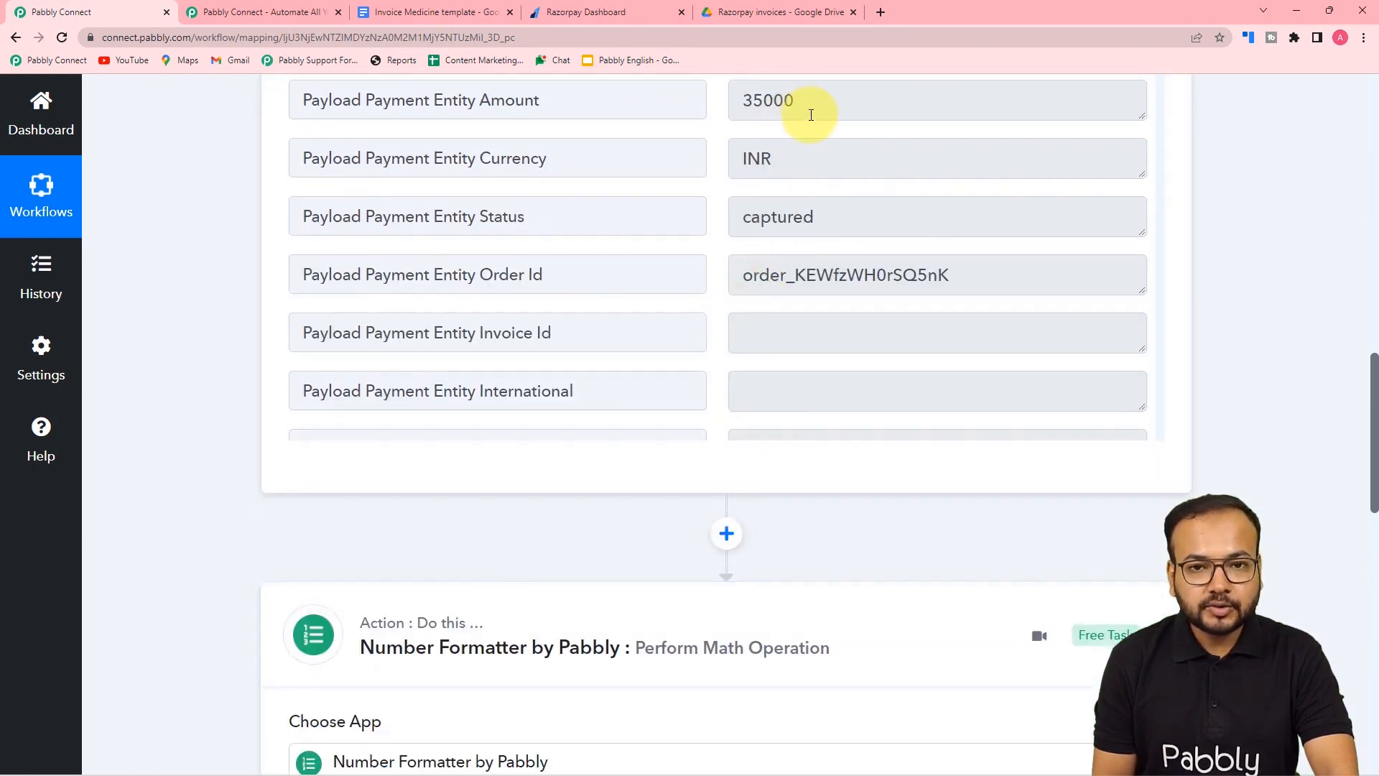
scroll(273, 287, down, 9)
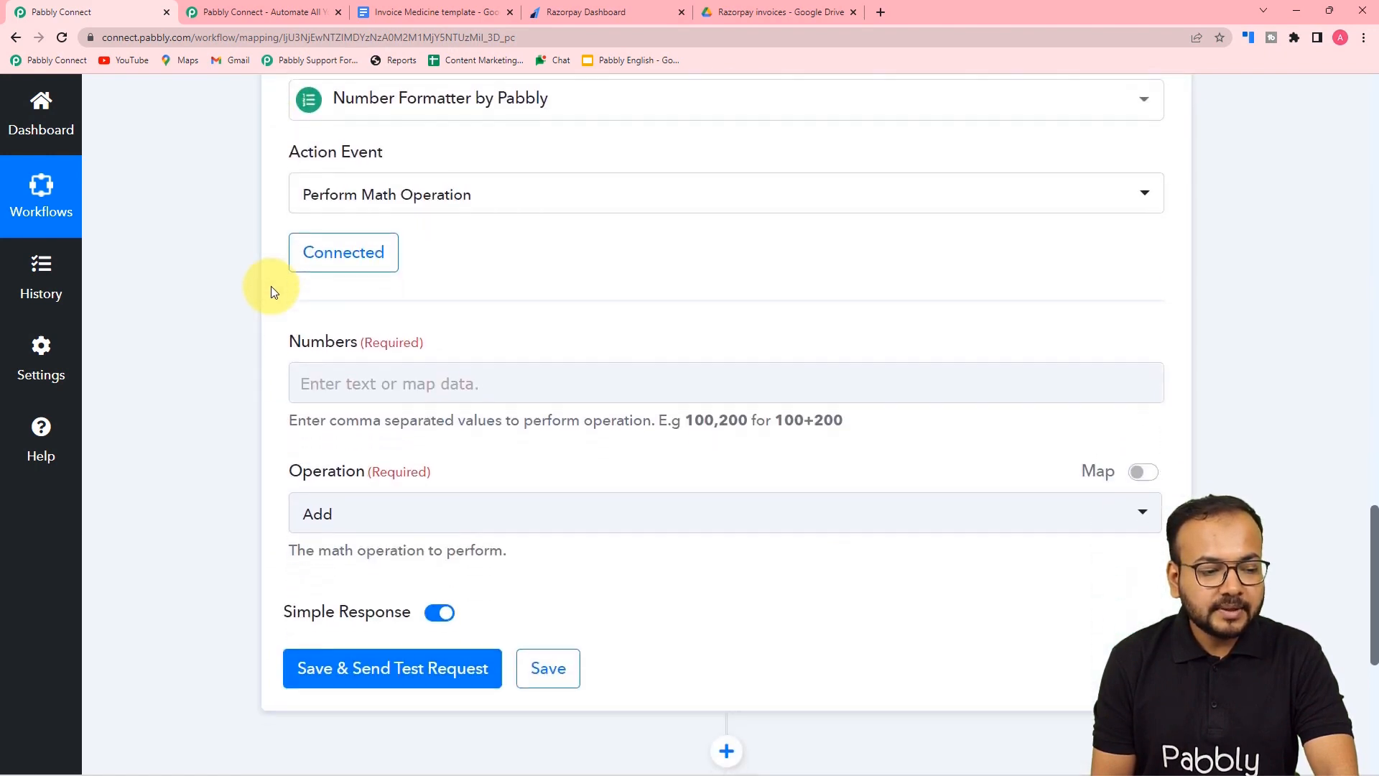
scroll(272, 292, down, 3)
click(347, 186)
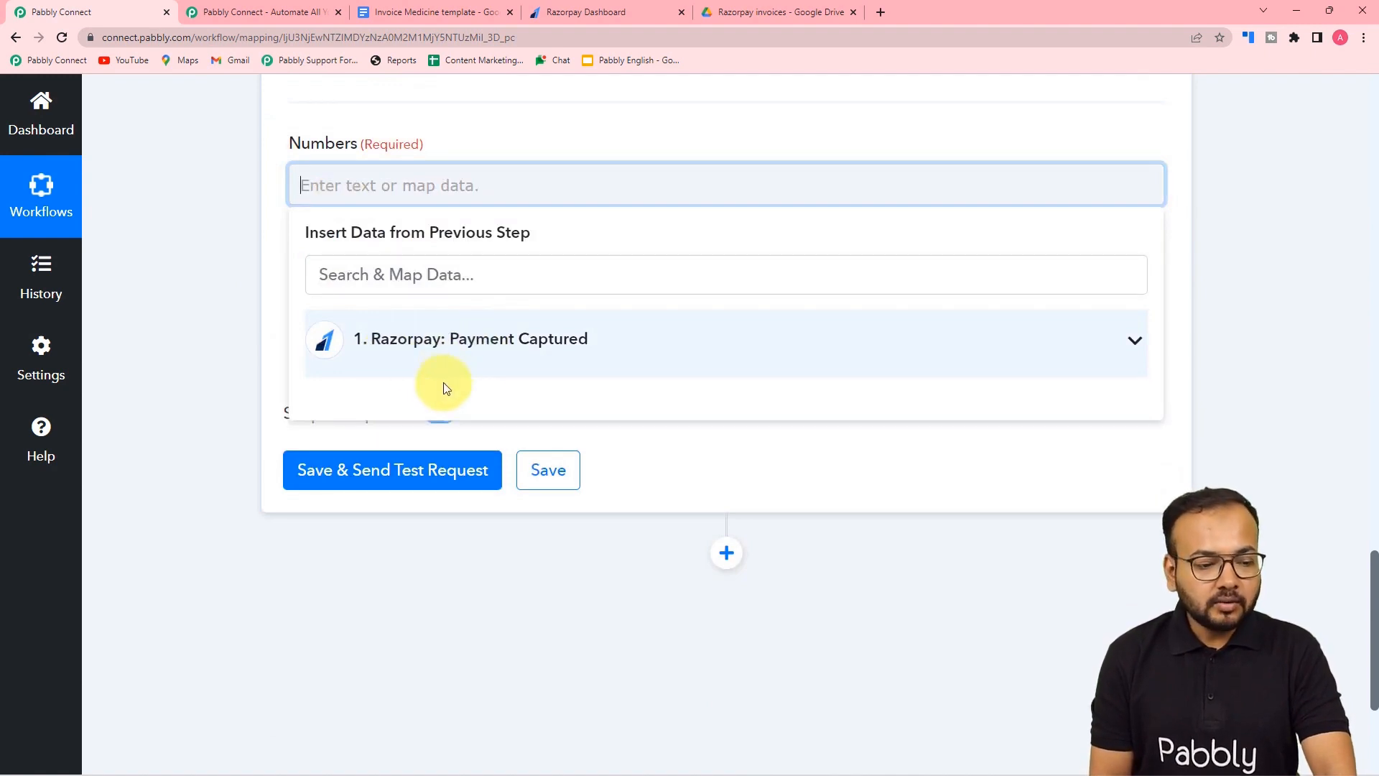
click(437, 363)
scroll(464, 588, down, 2)
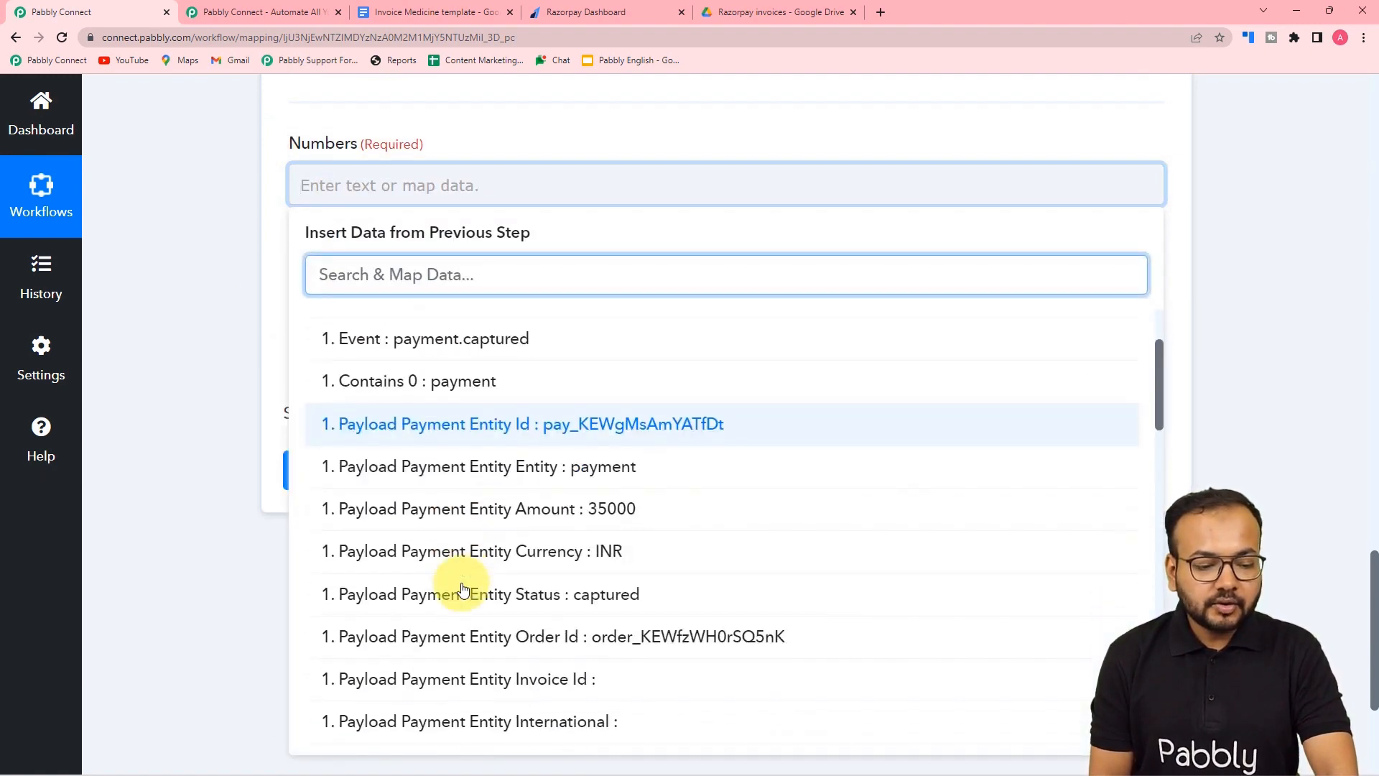
scroll(464, 587, down, 1)
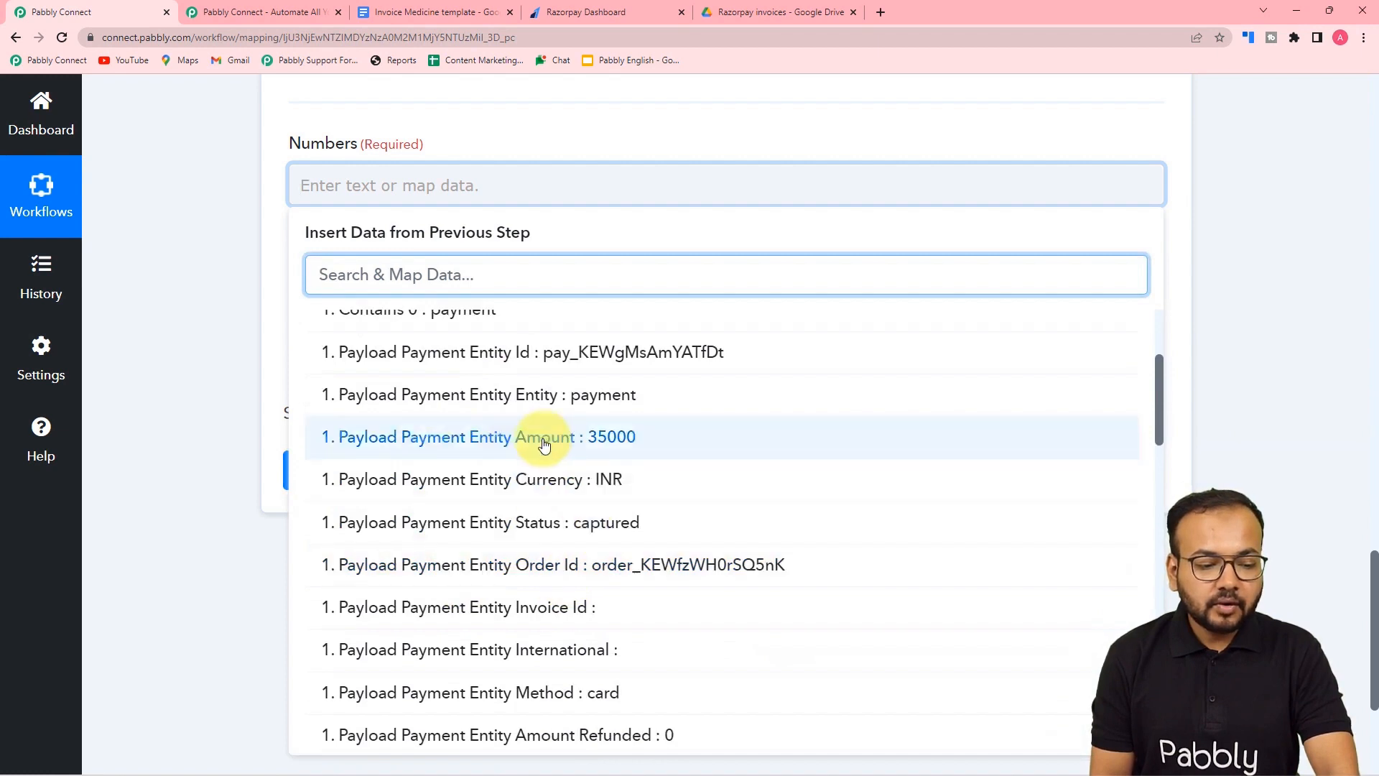
click(553, 451)
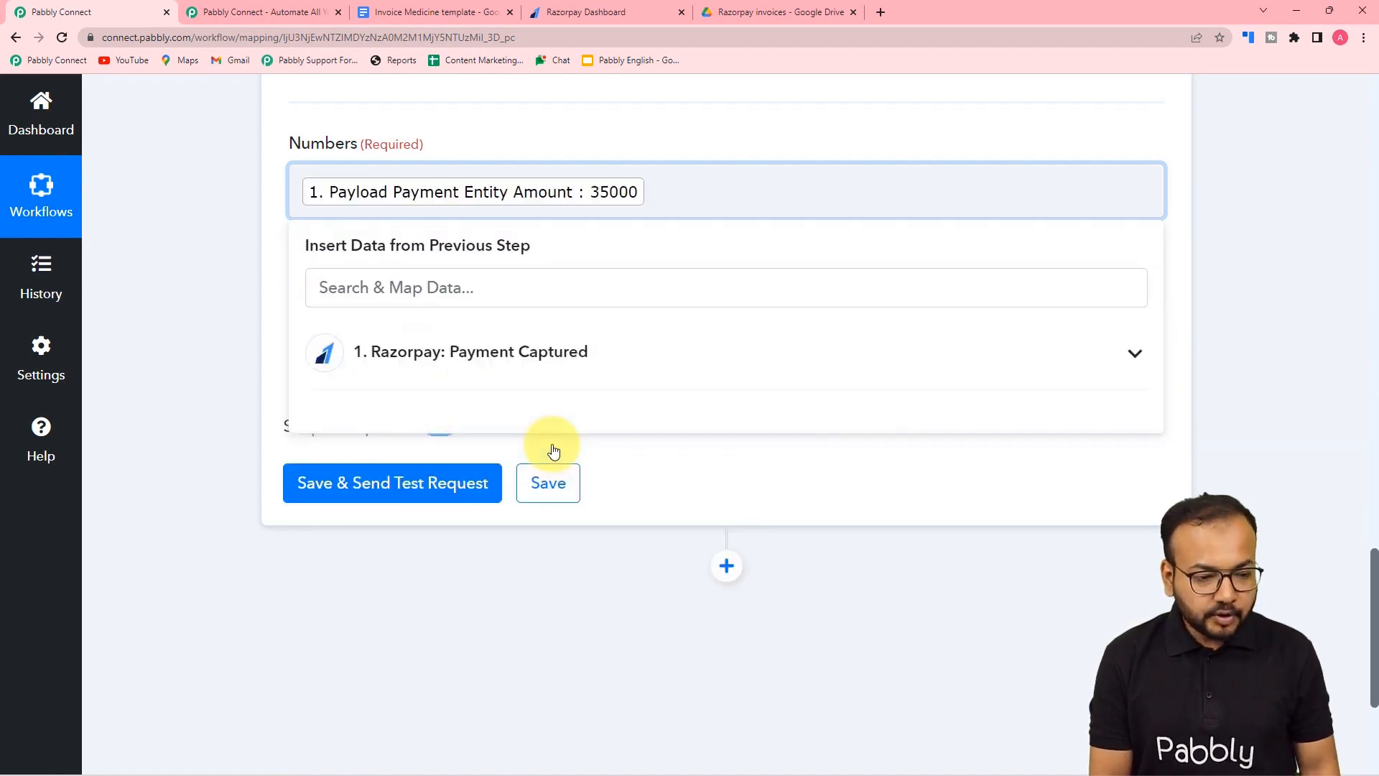
text(,1)
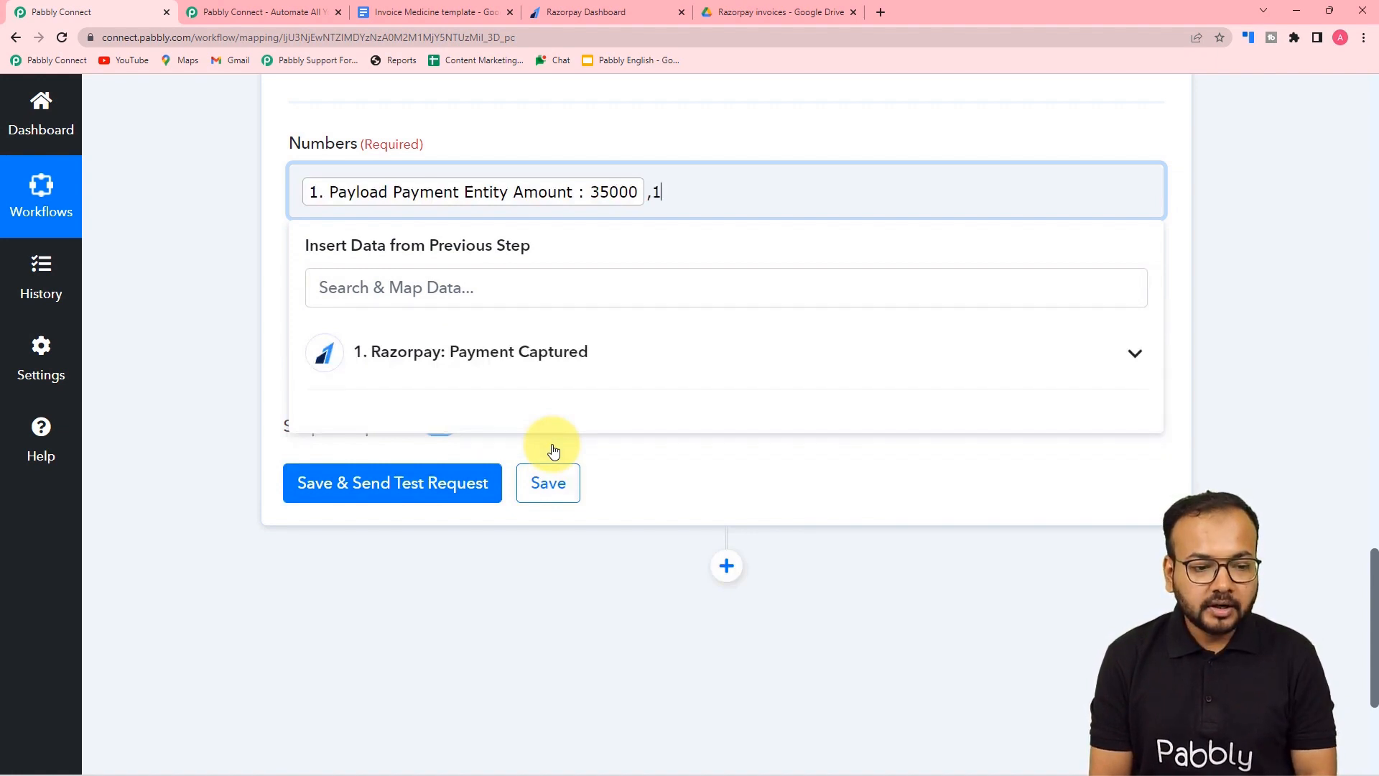
text(00)
click(233, 332)
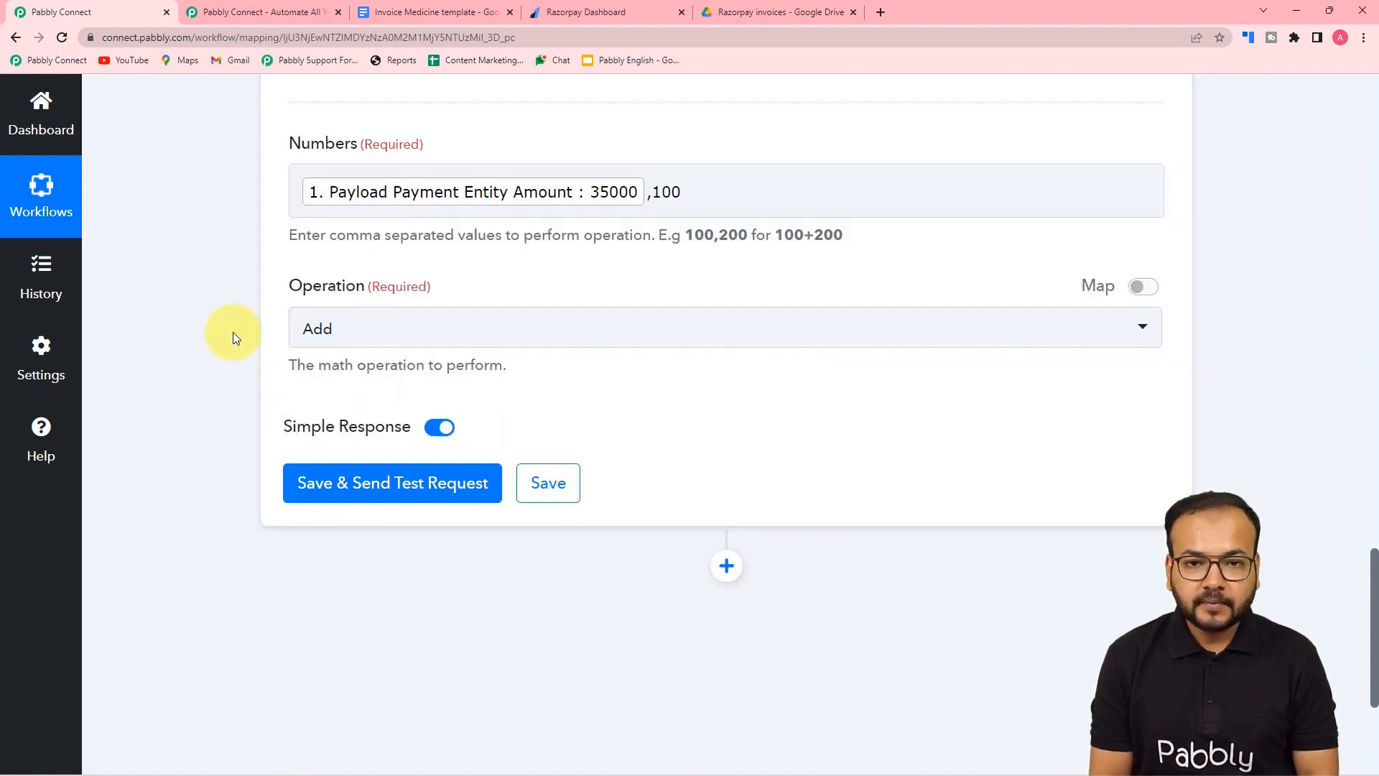
- Set the operation to Divide, then save and test, getting a Result of 350
click(396, 336)
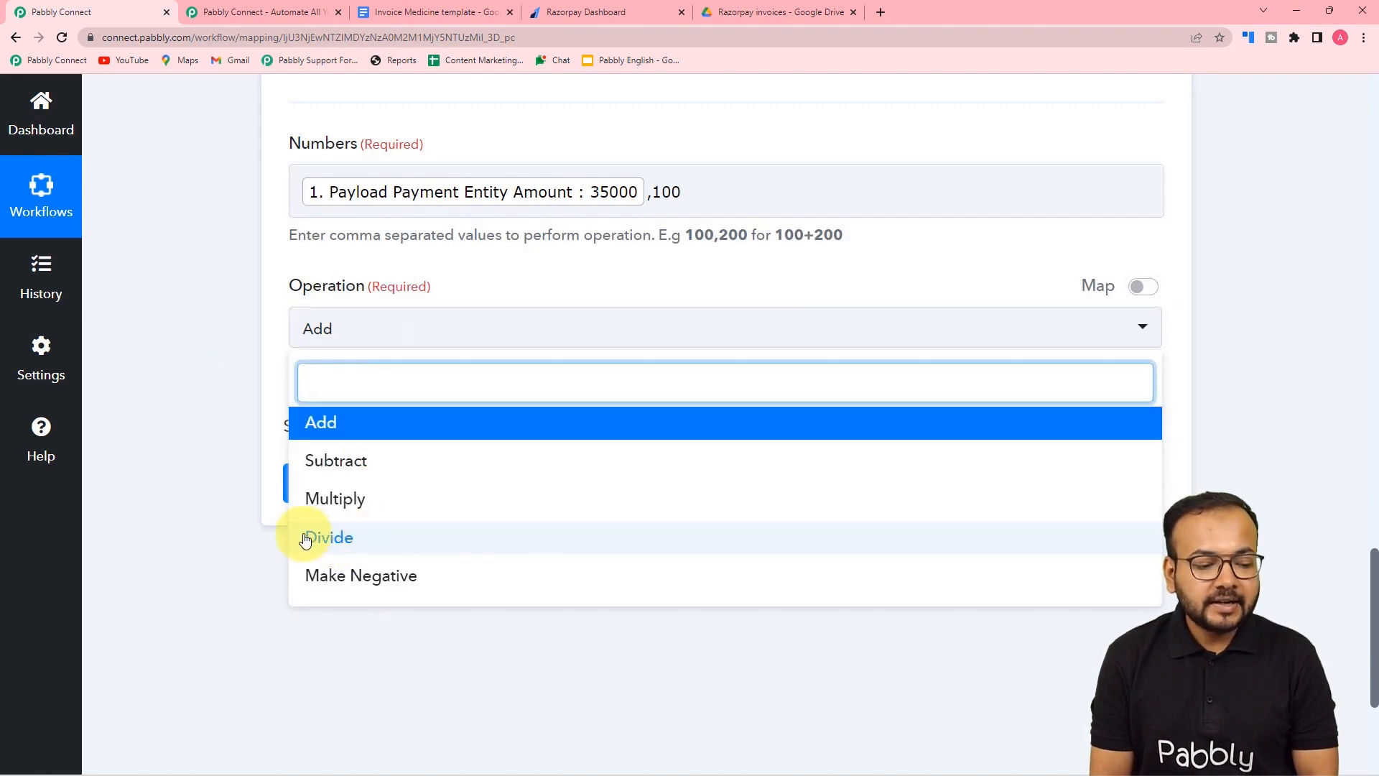
click(327, 539)
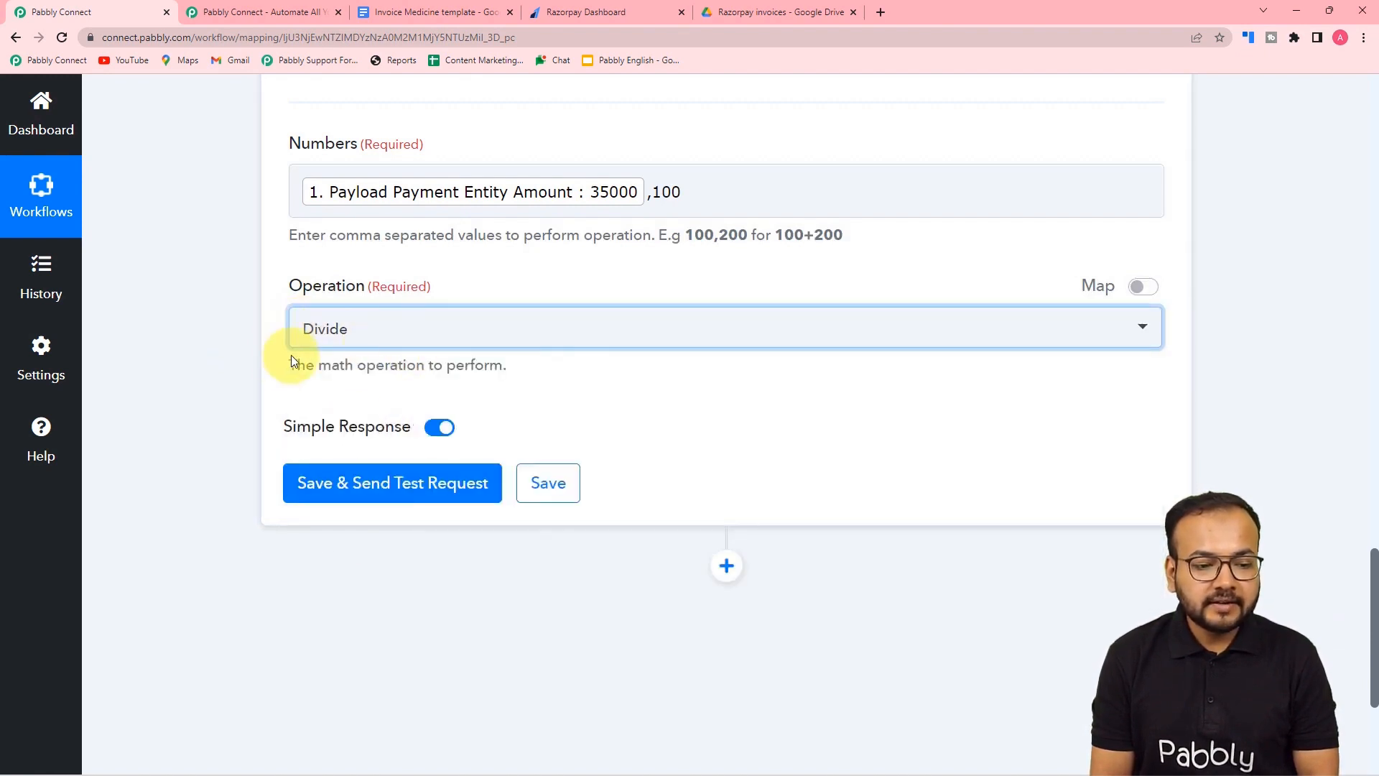
click(623, 210)
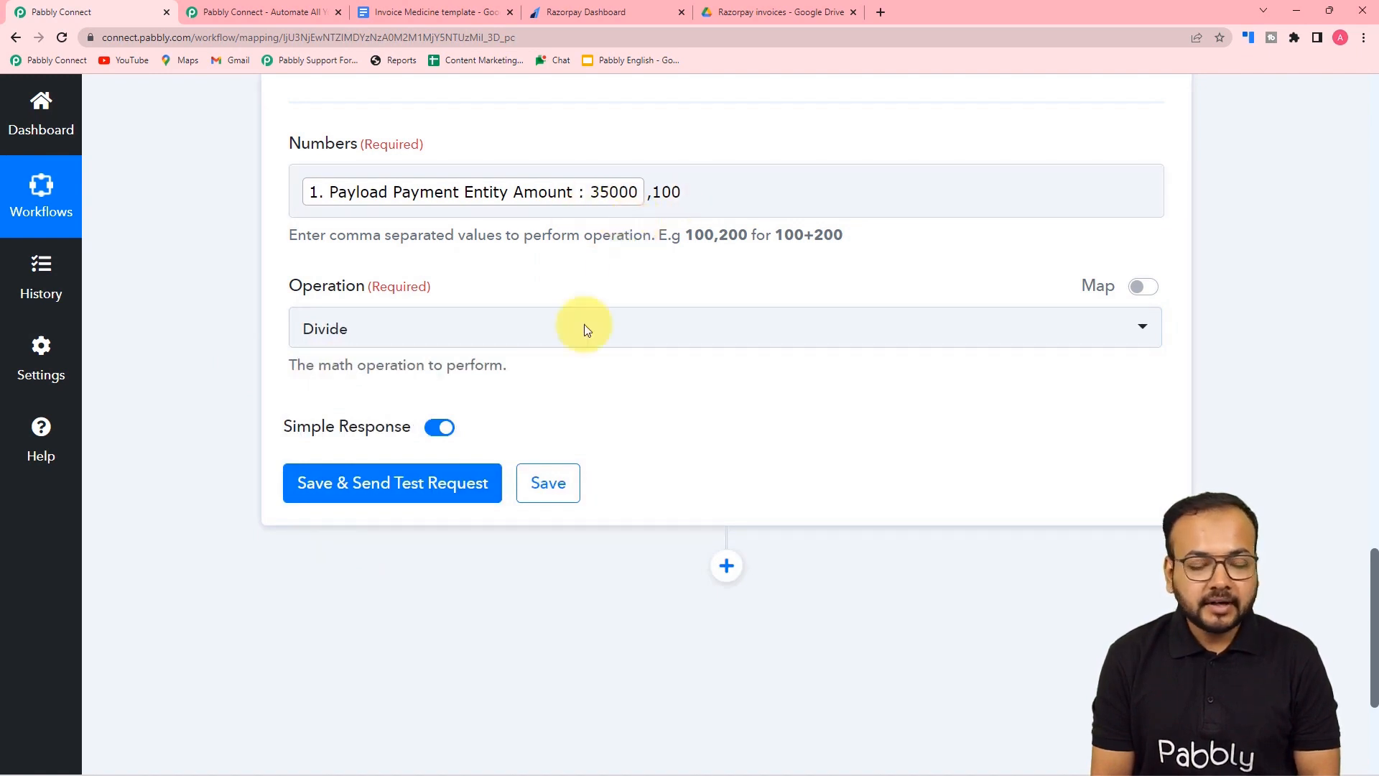
click(295, 476)
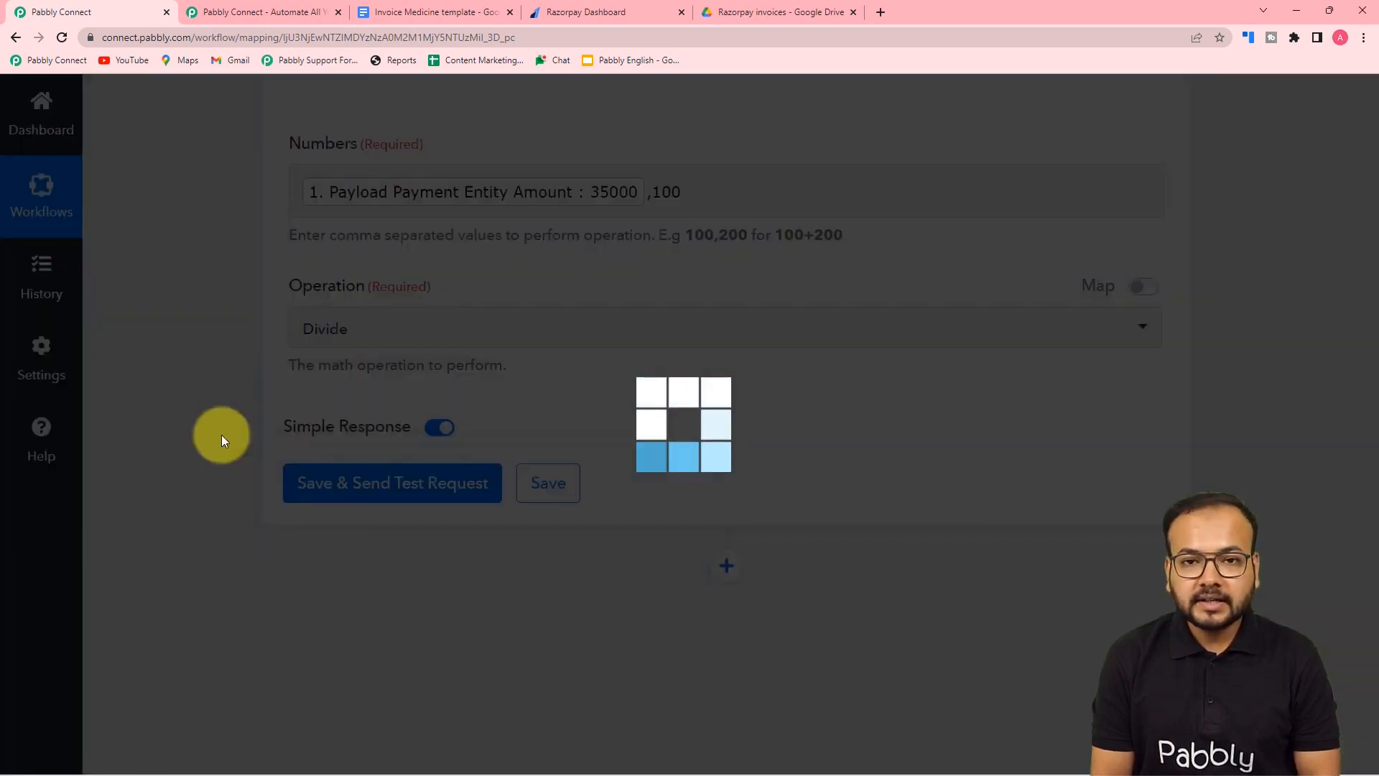
scroll(222, 433, down, 5)
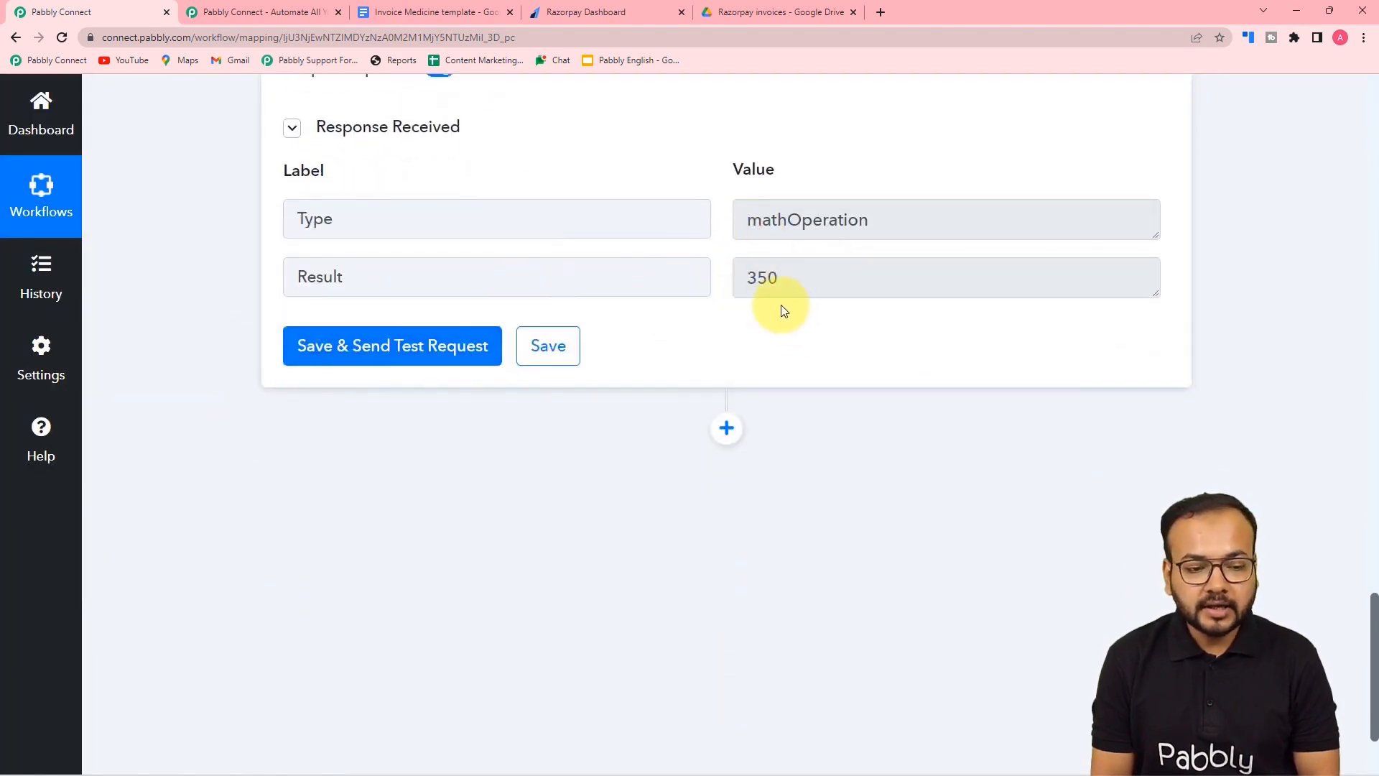
scroll(783, 310, down, 2)
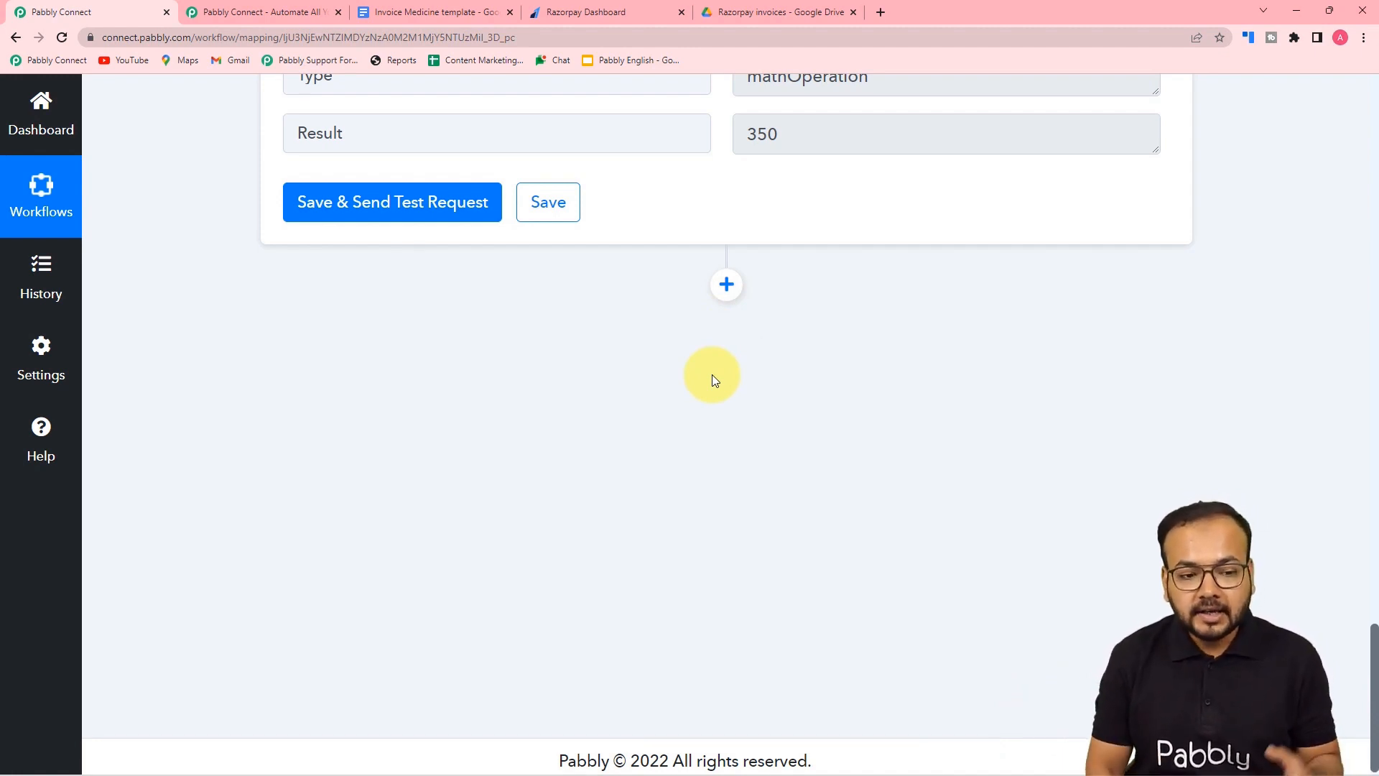
- Add a Google Docs action step with the Create Document from Template event
click(726, 287)
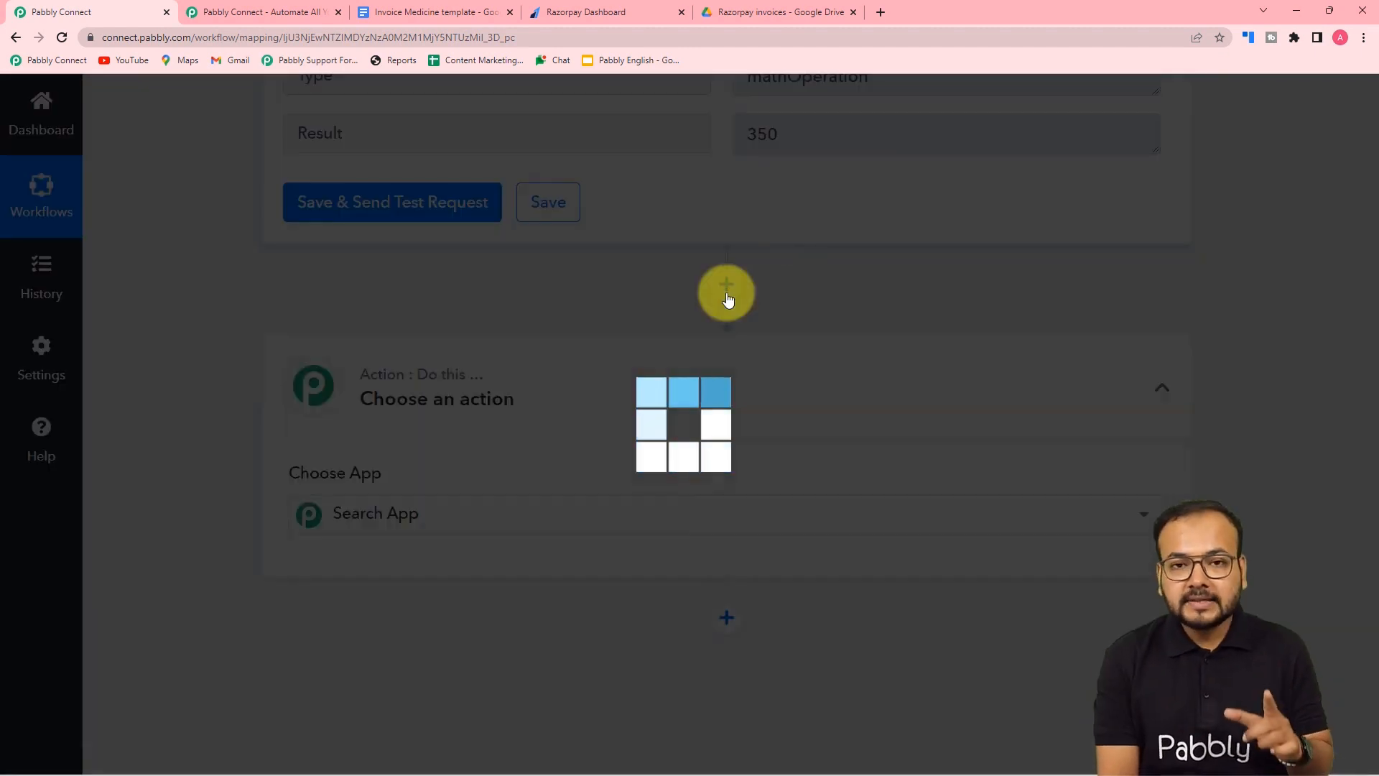
scroll(728, 300, down, 3)
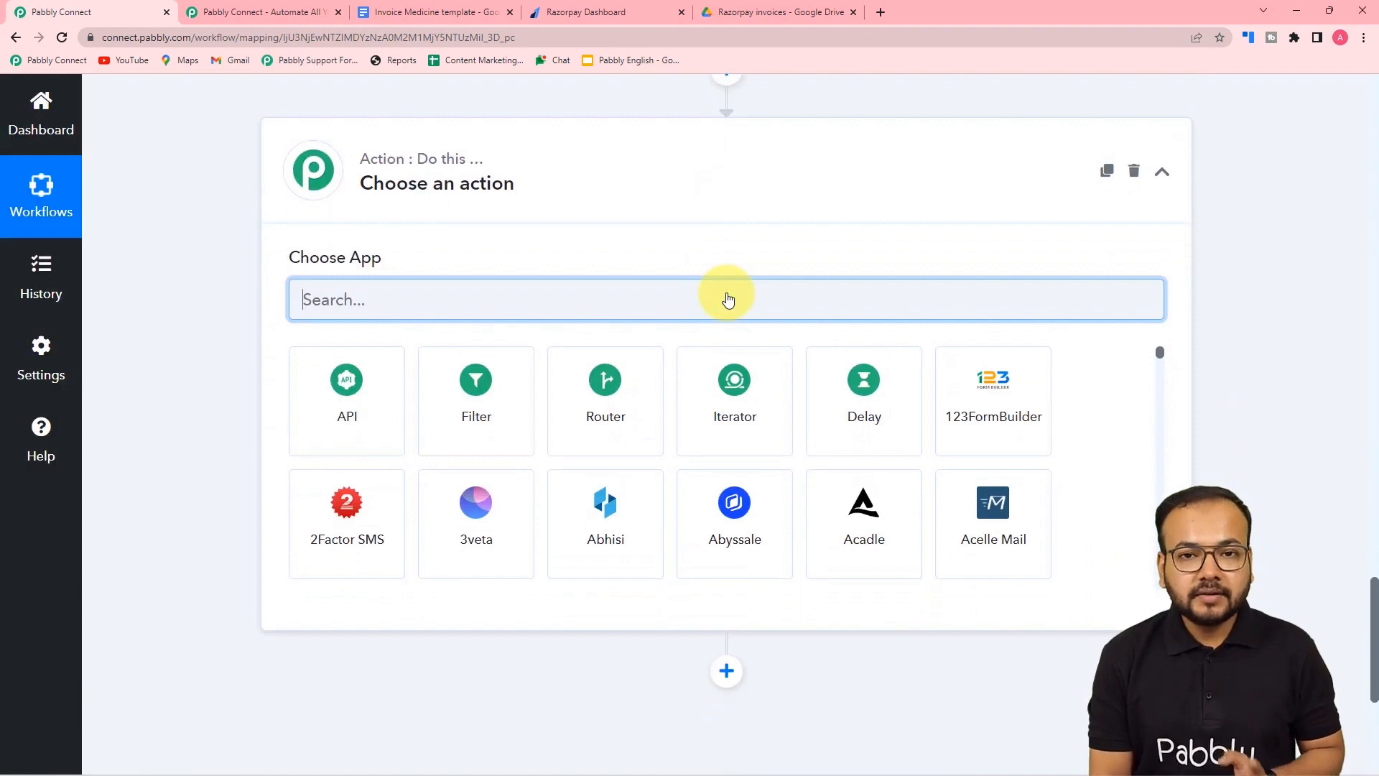
text(goo)
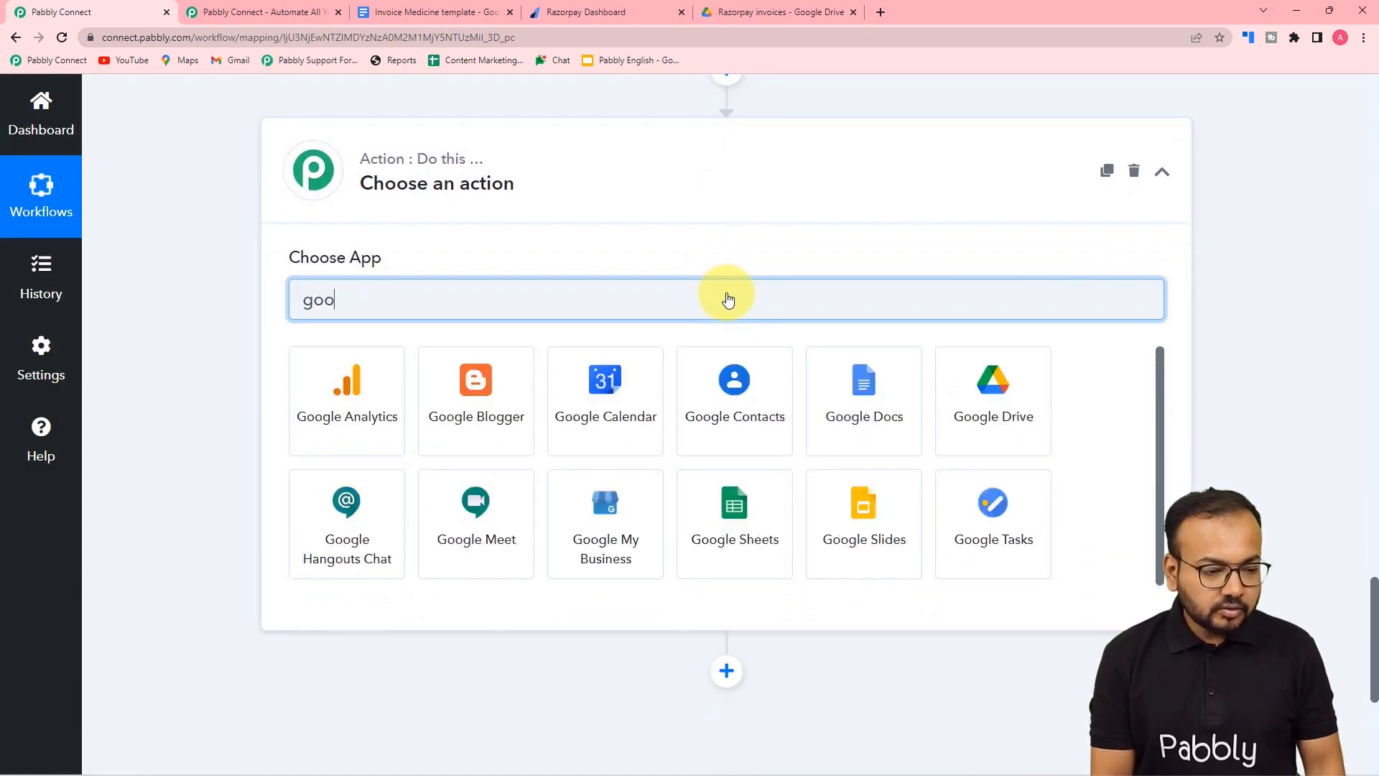
click(852, 437)
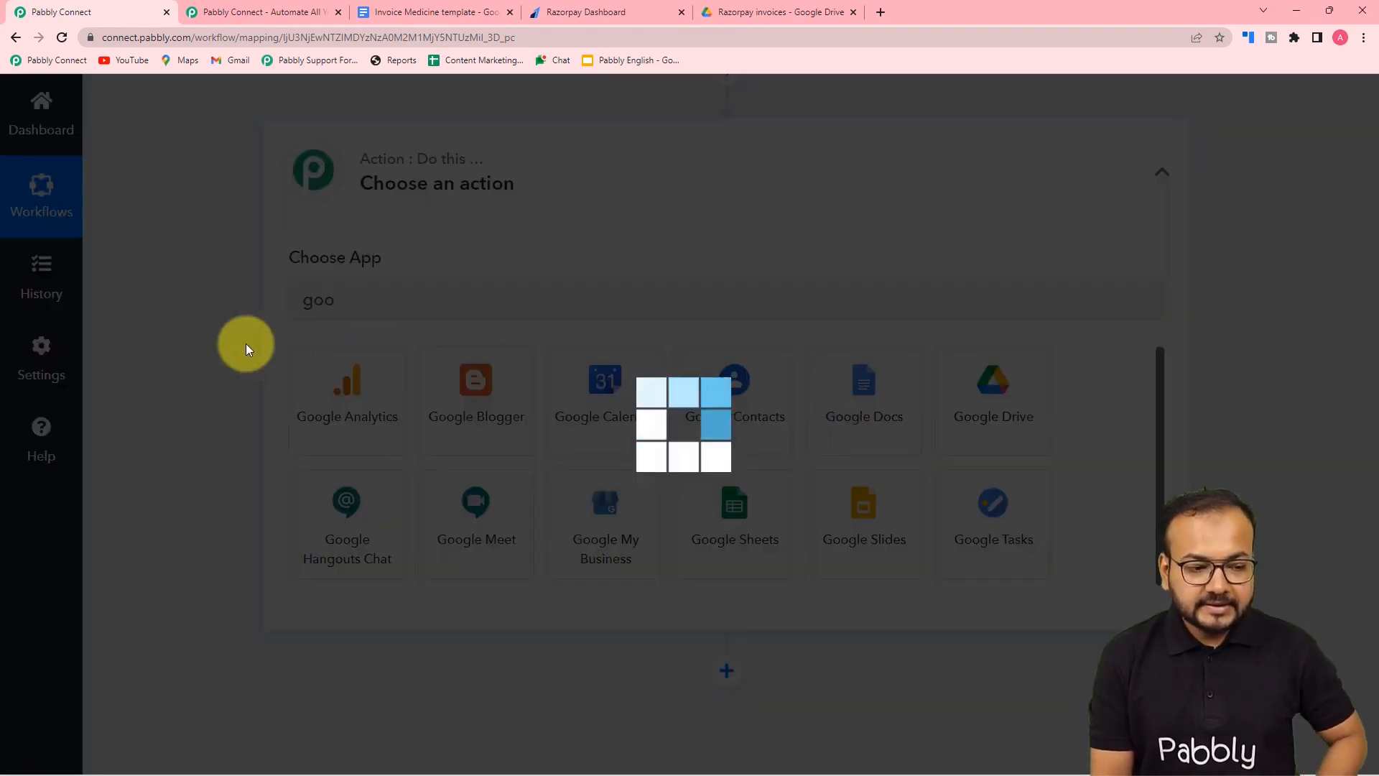
scroll(205, 333, down, 2)
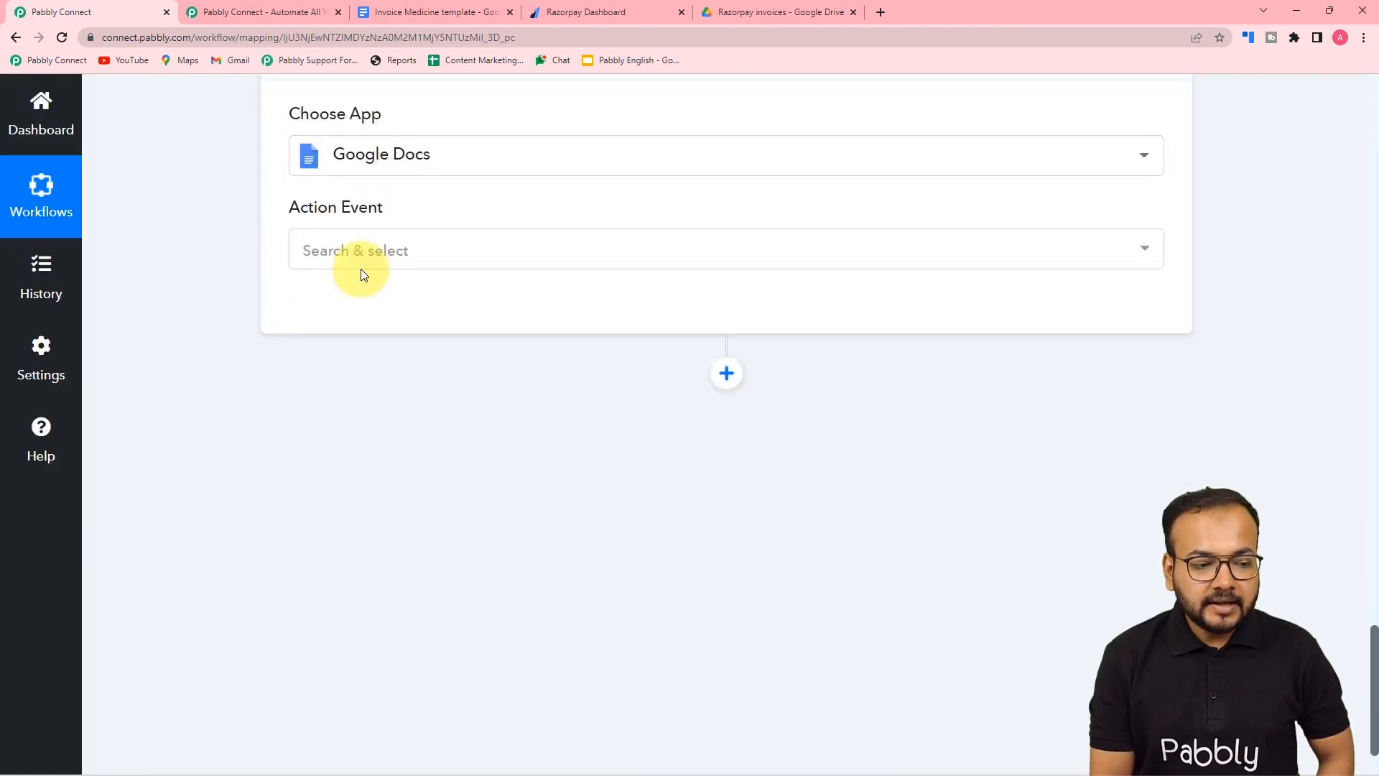
click(361, 263)
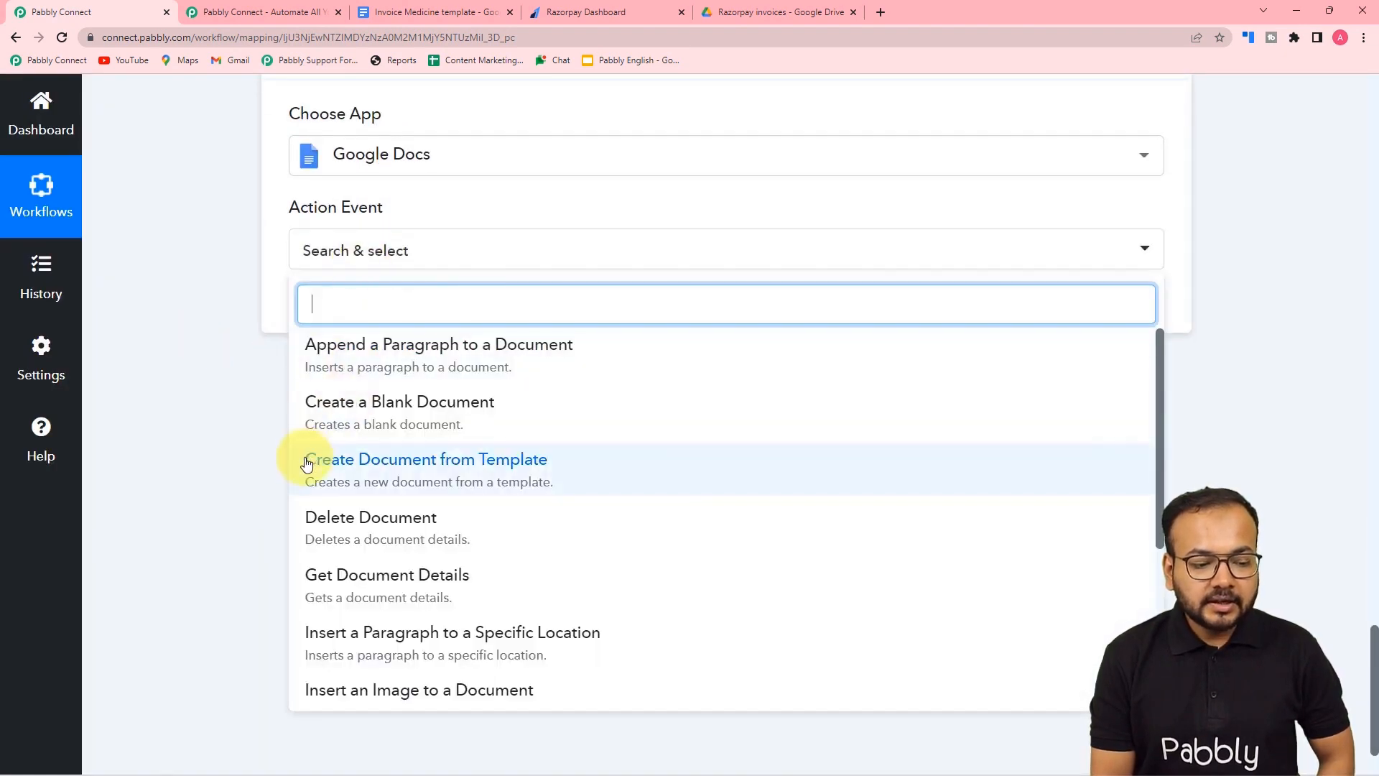
click(413, 474)
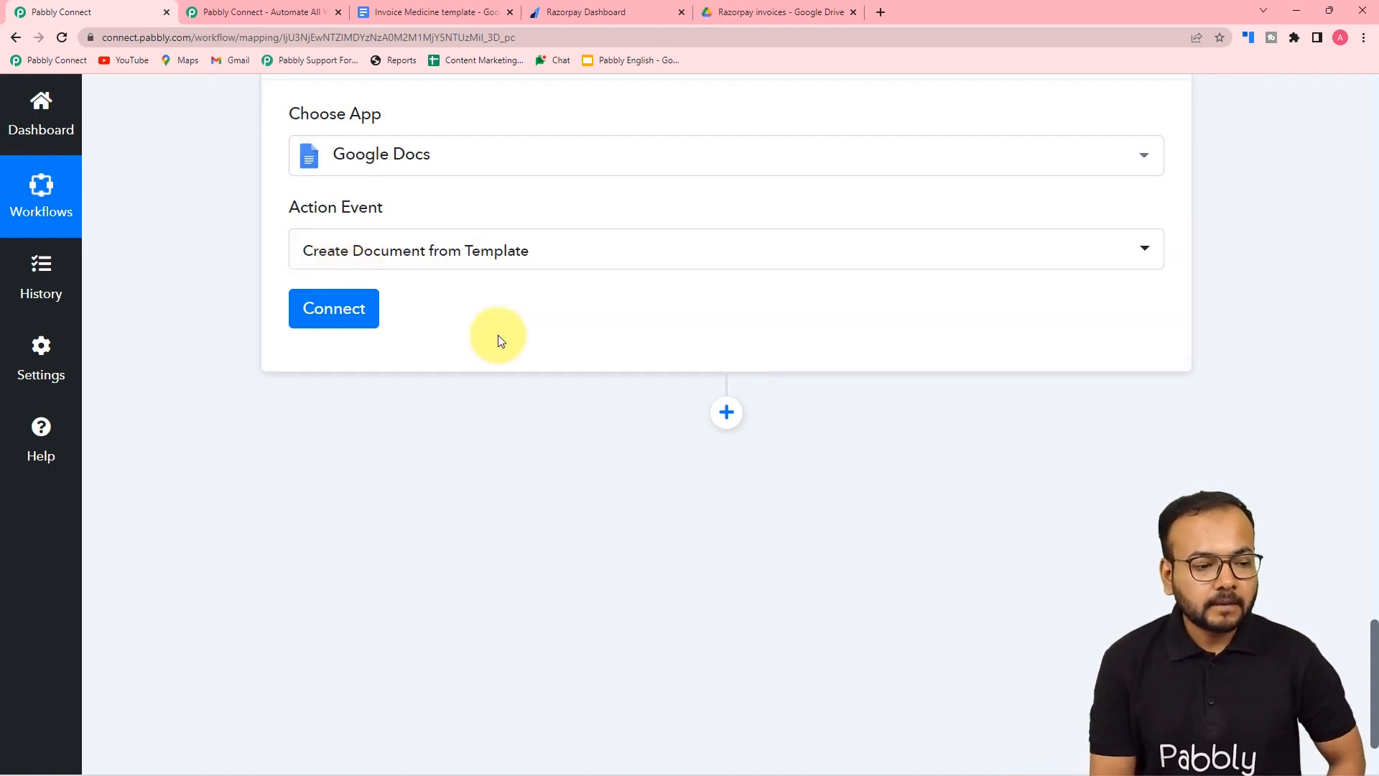
click(378, 6)
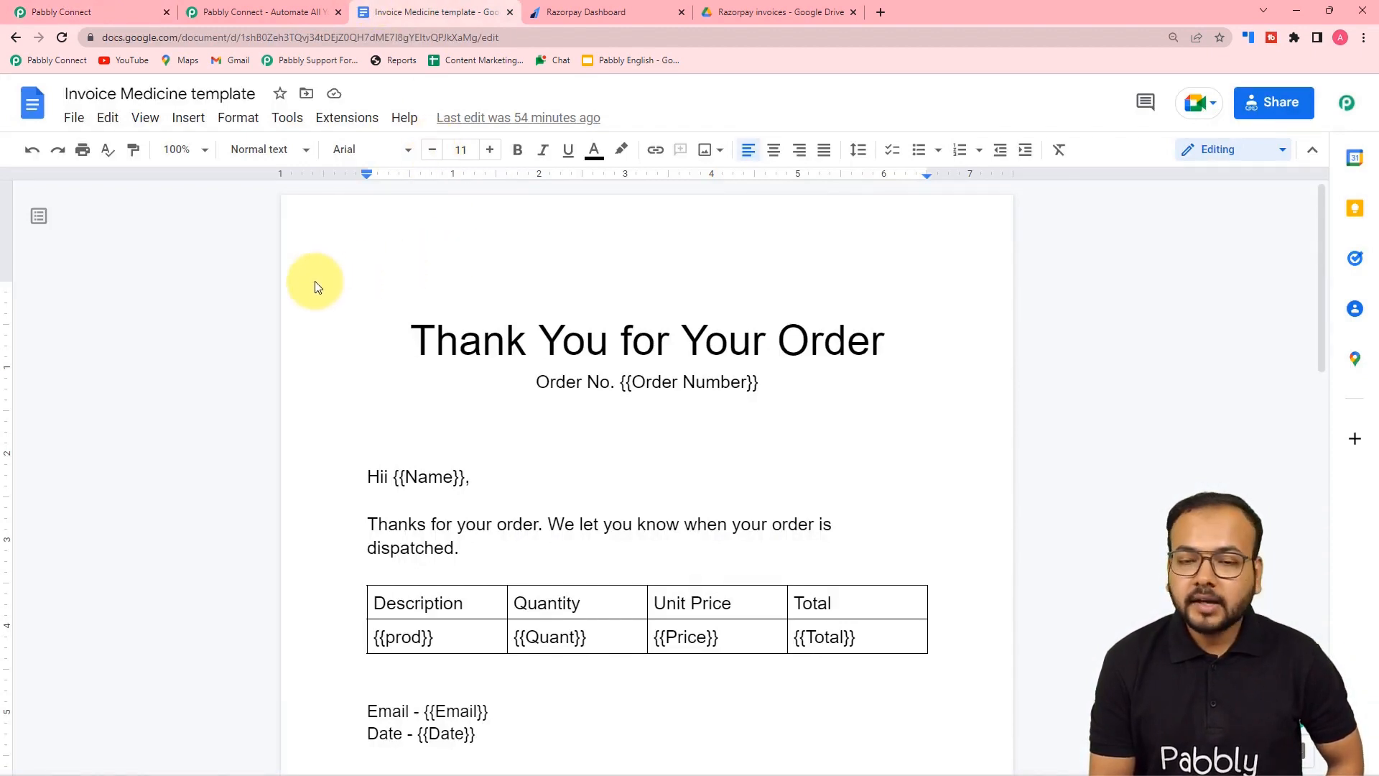
scroll(316, 281, down, 4)
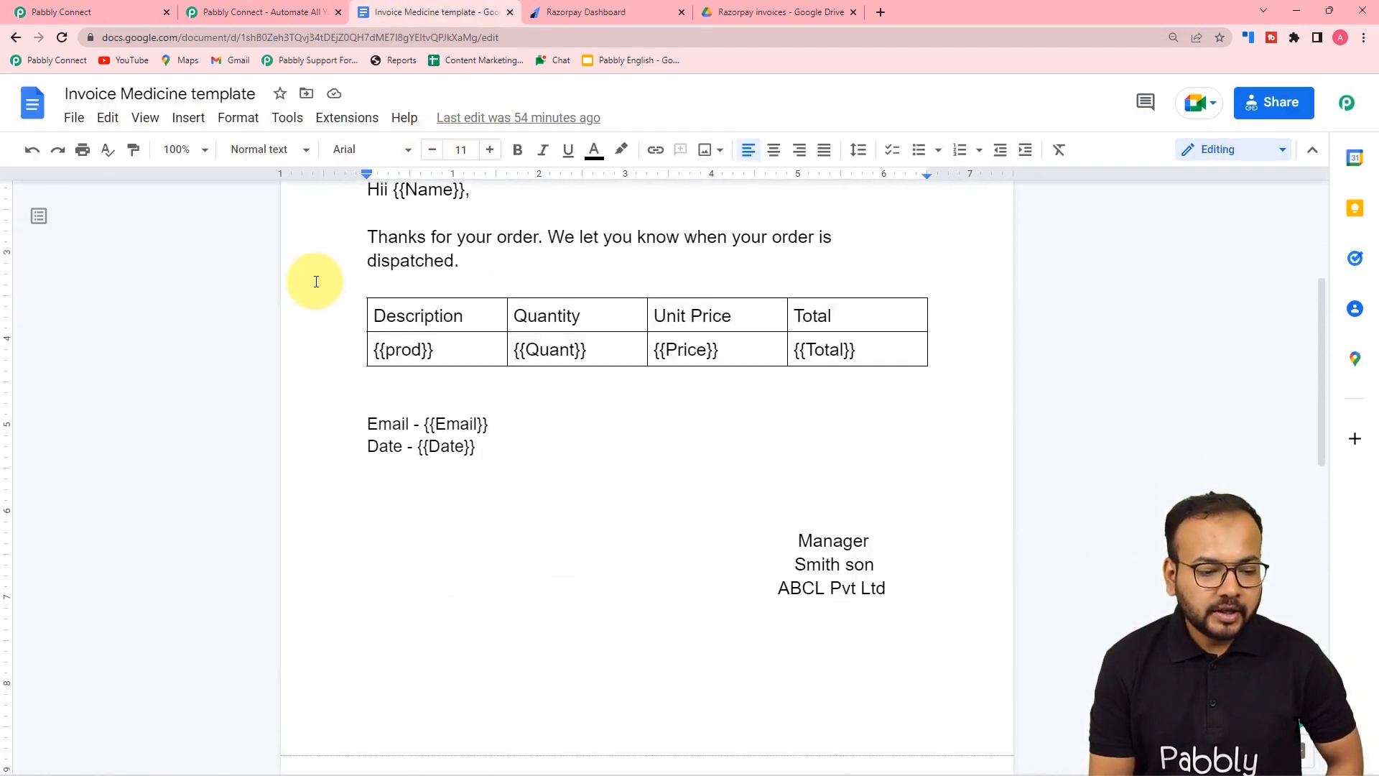
scroll(316, 281, up, 3)
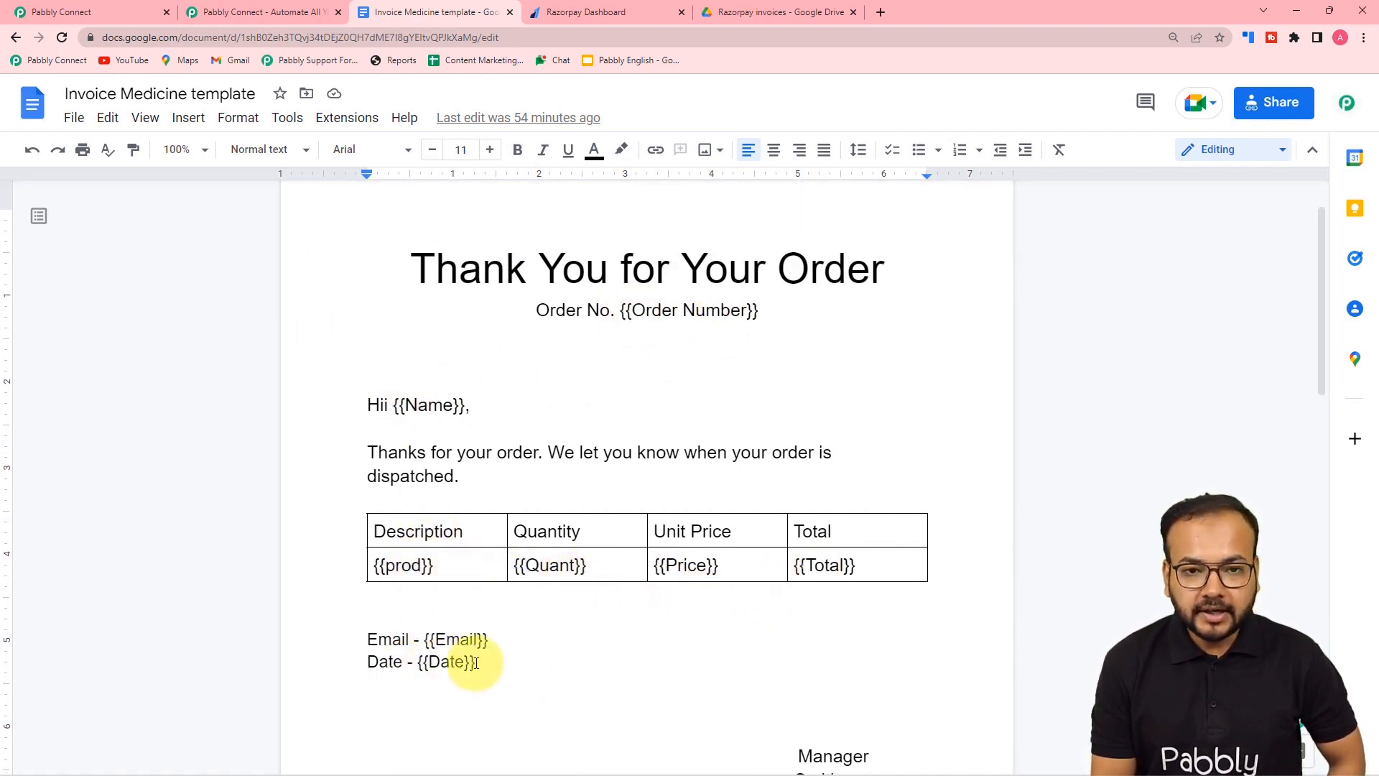
scroll(476, 661, down, 1)
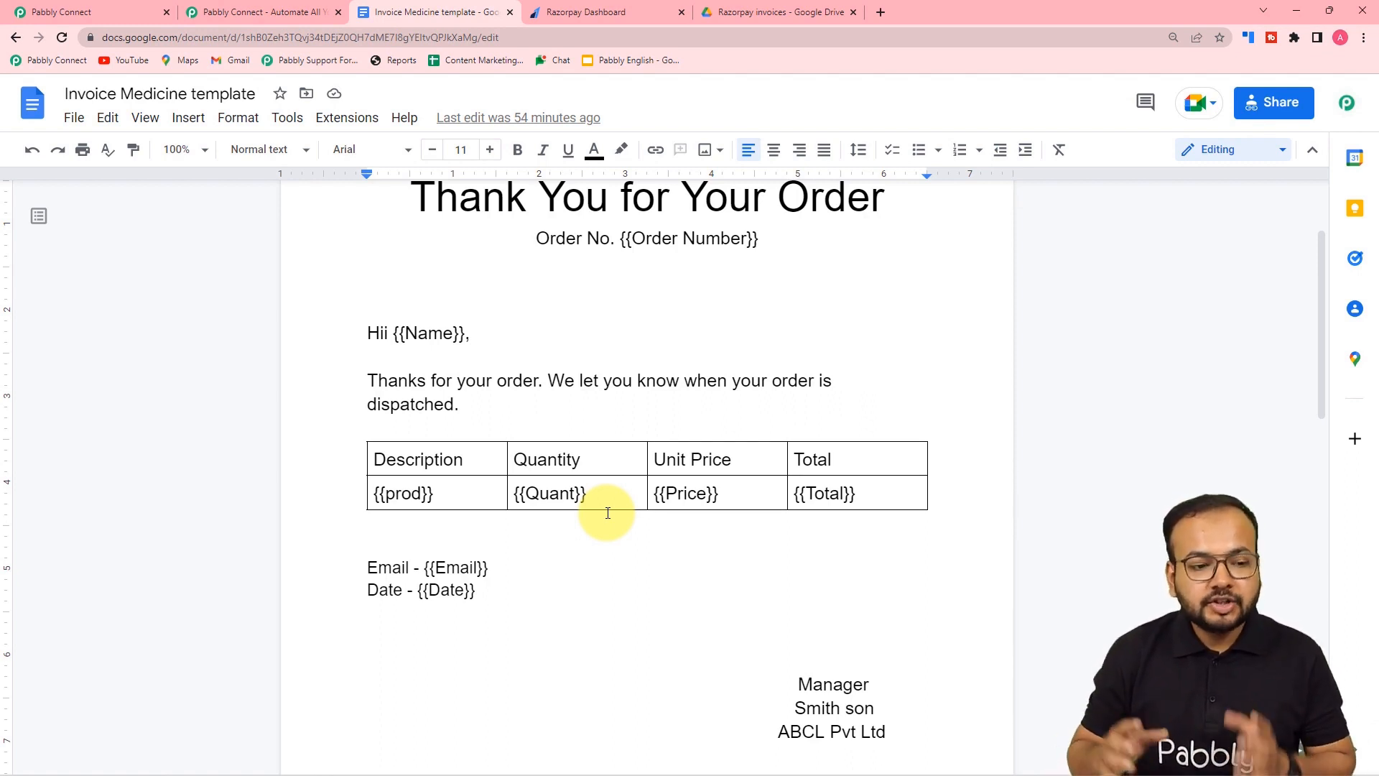
click(43, 12)
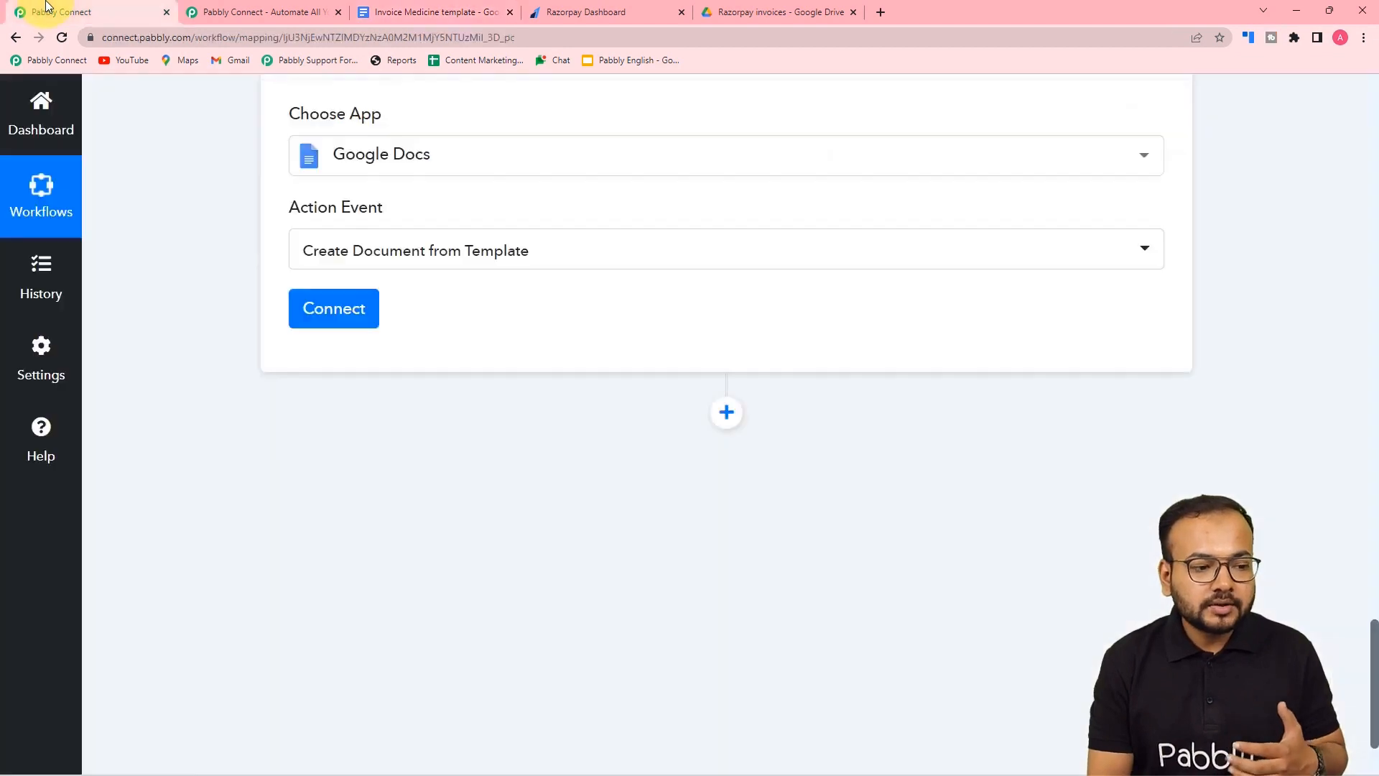
- Add a new Google Docs connection, choosing and authorizing the Google account
scroll(374, 244, up, 1)
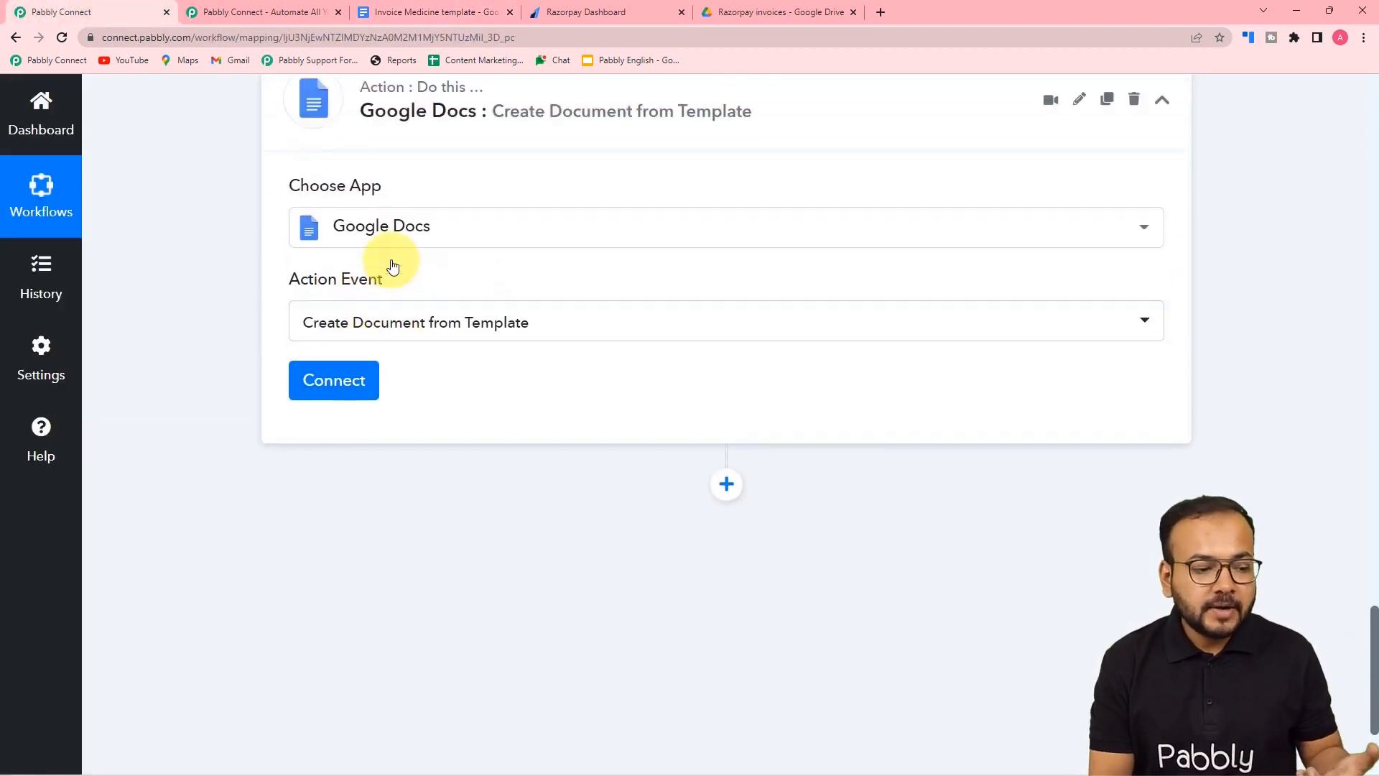
click(331, 383)
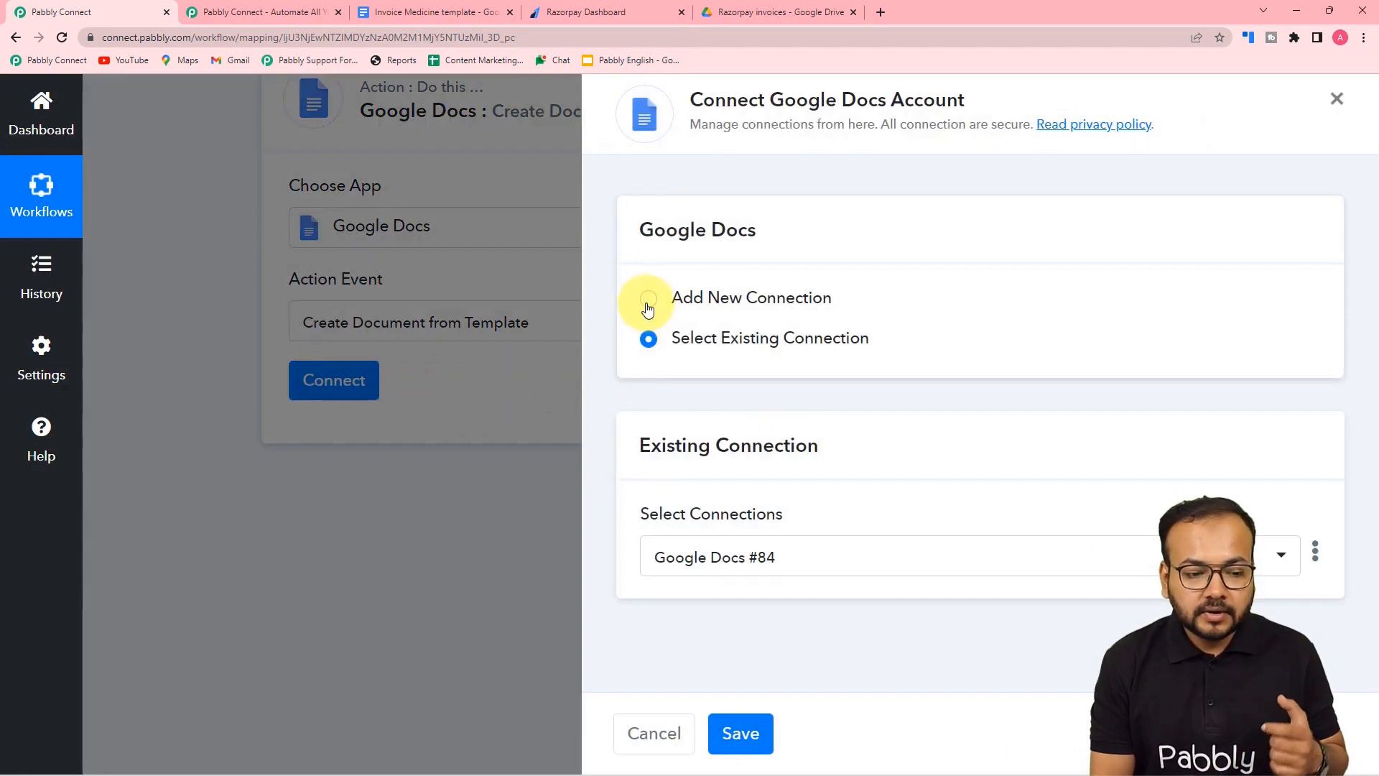
click(648, 300)
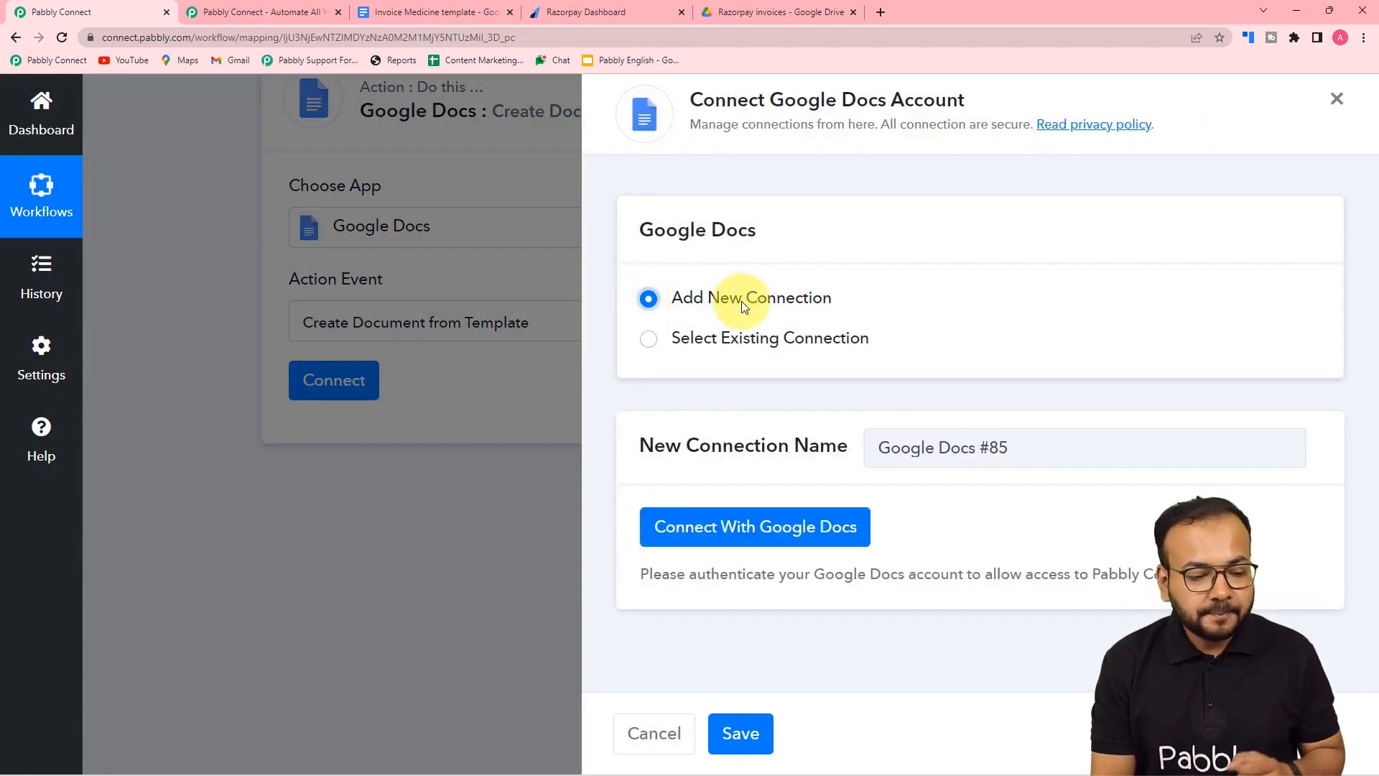
click(726, 526)
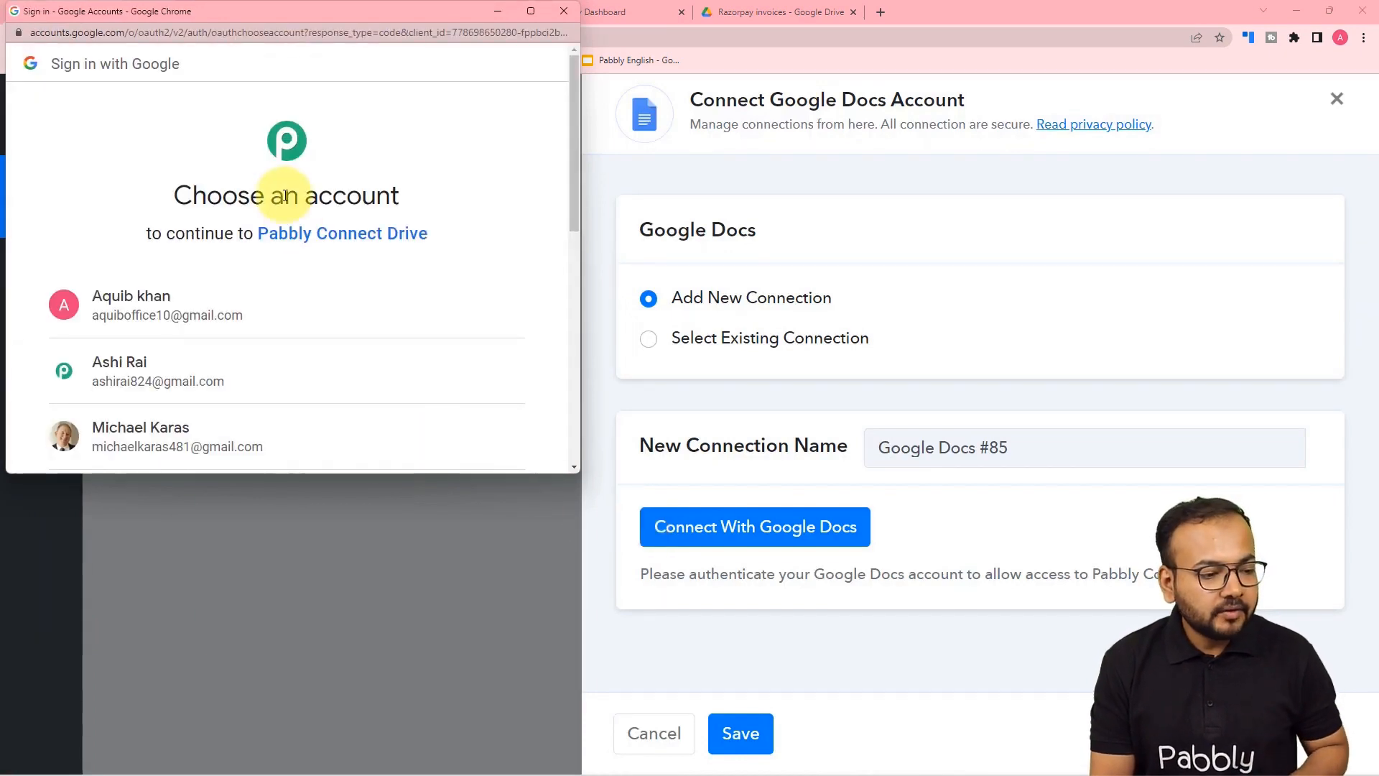
click(212, 370)
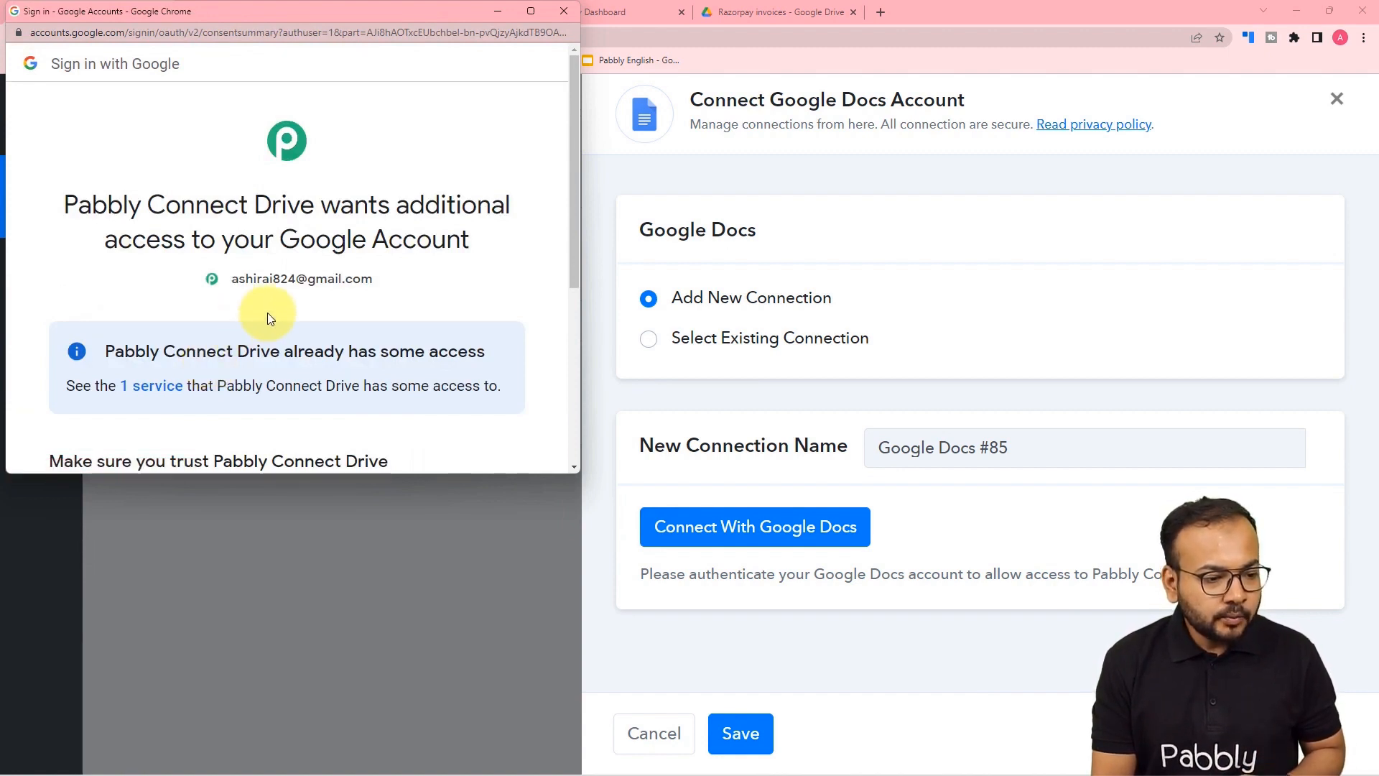
scroll(267, 313, down, 5)
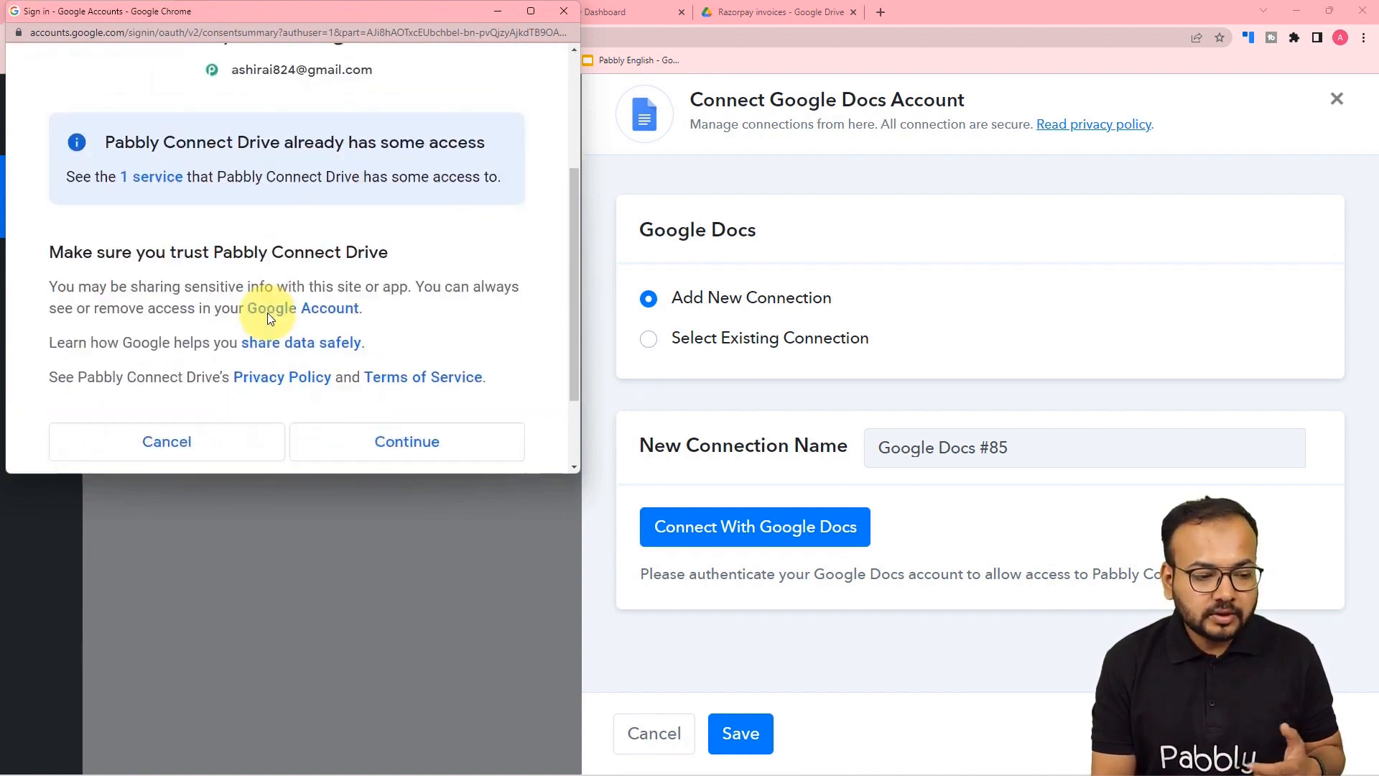
click(391, 336)
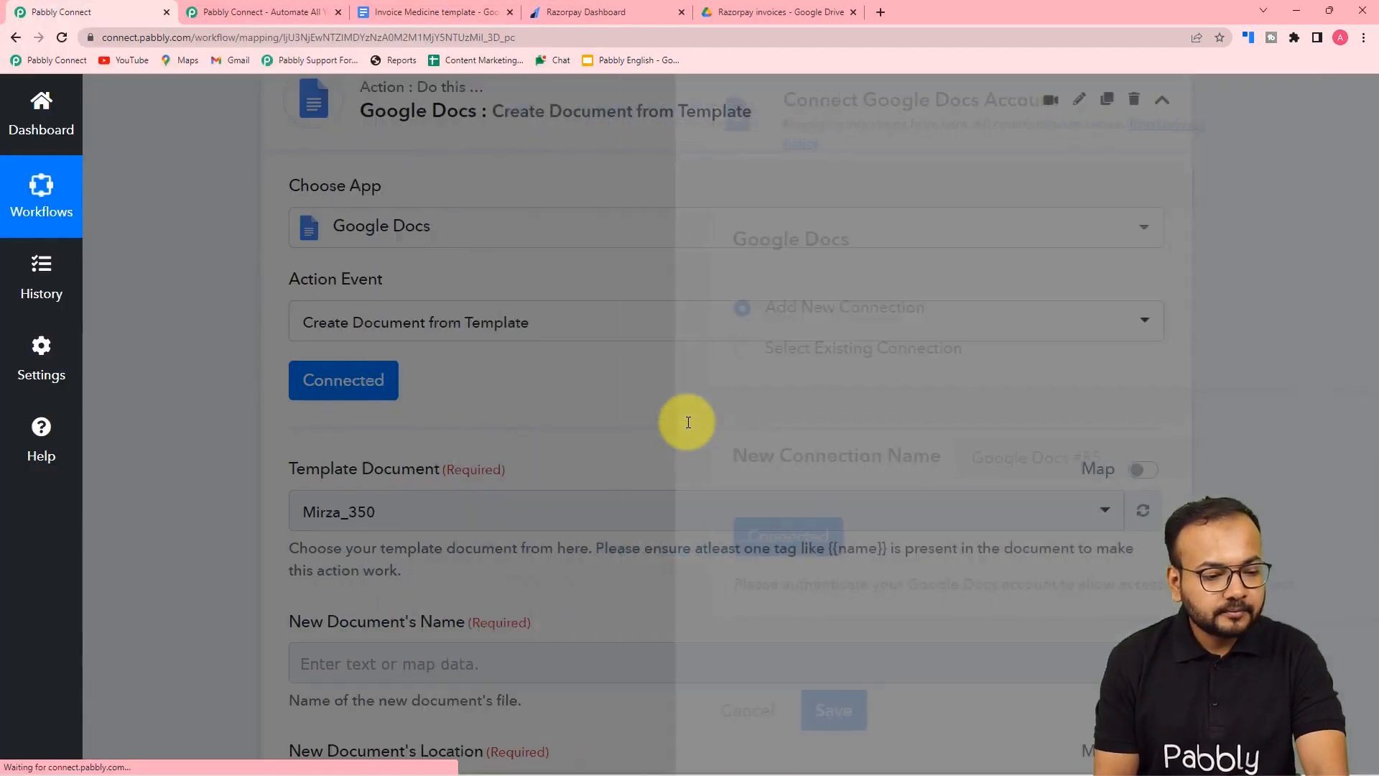
- Check the Invoice Medicine template in Google Docs, then select it as the Template Document
scroll(215, 405, down, 4)
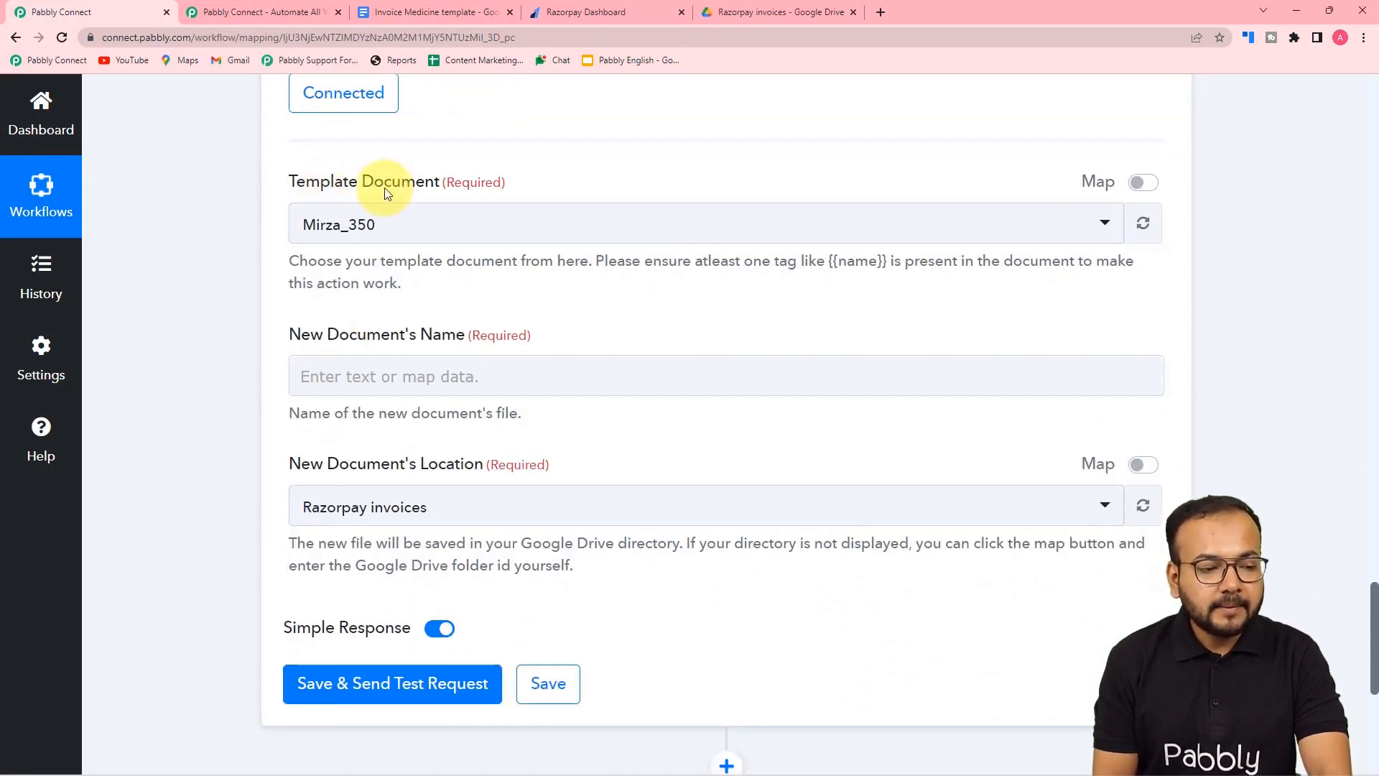
click(425, 11)
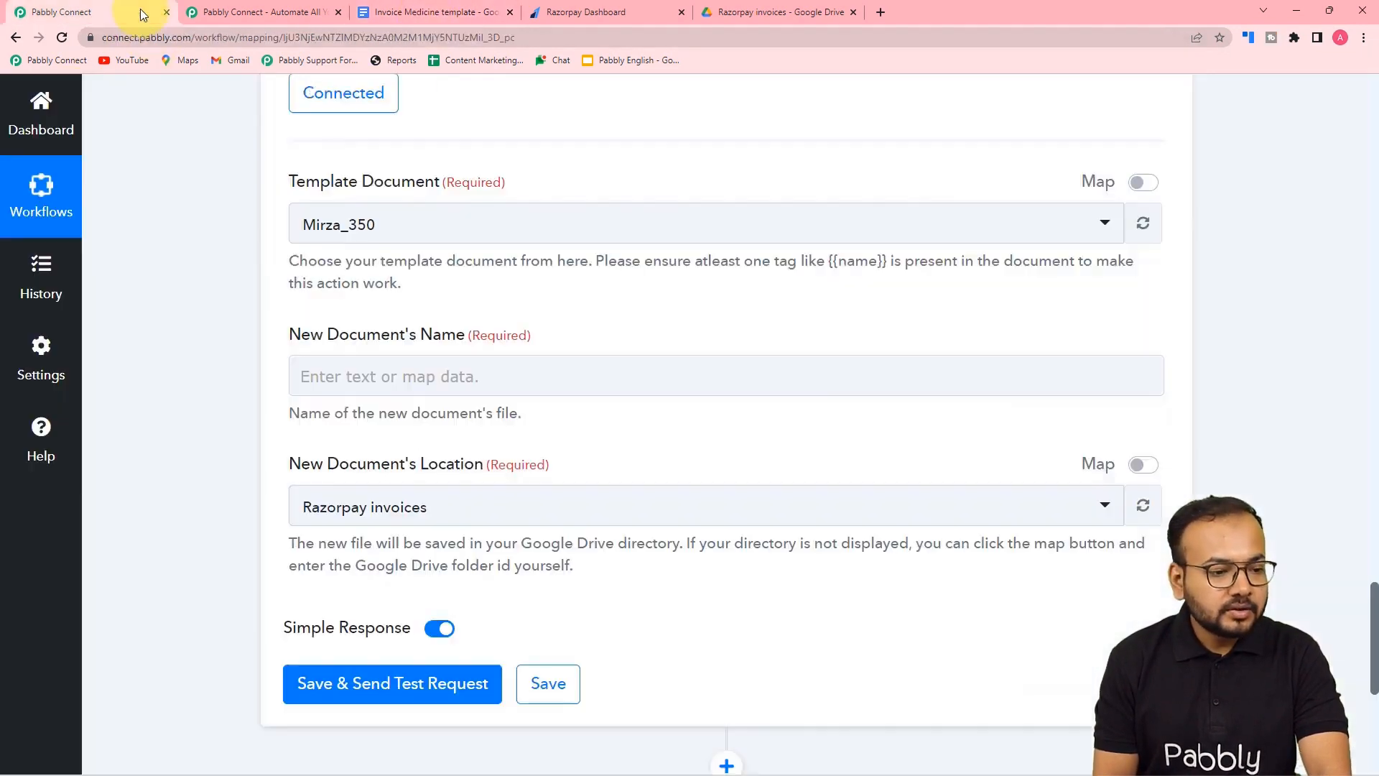
click(140, 11)
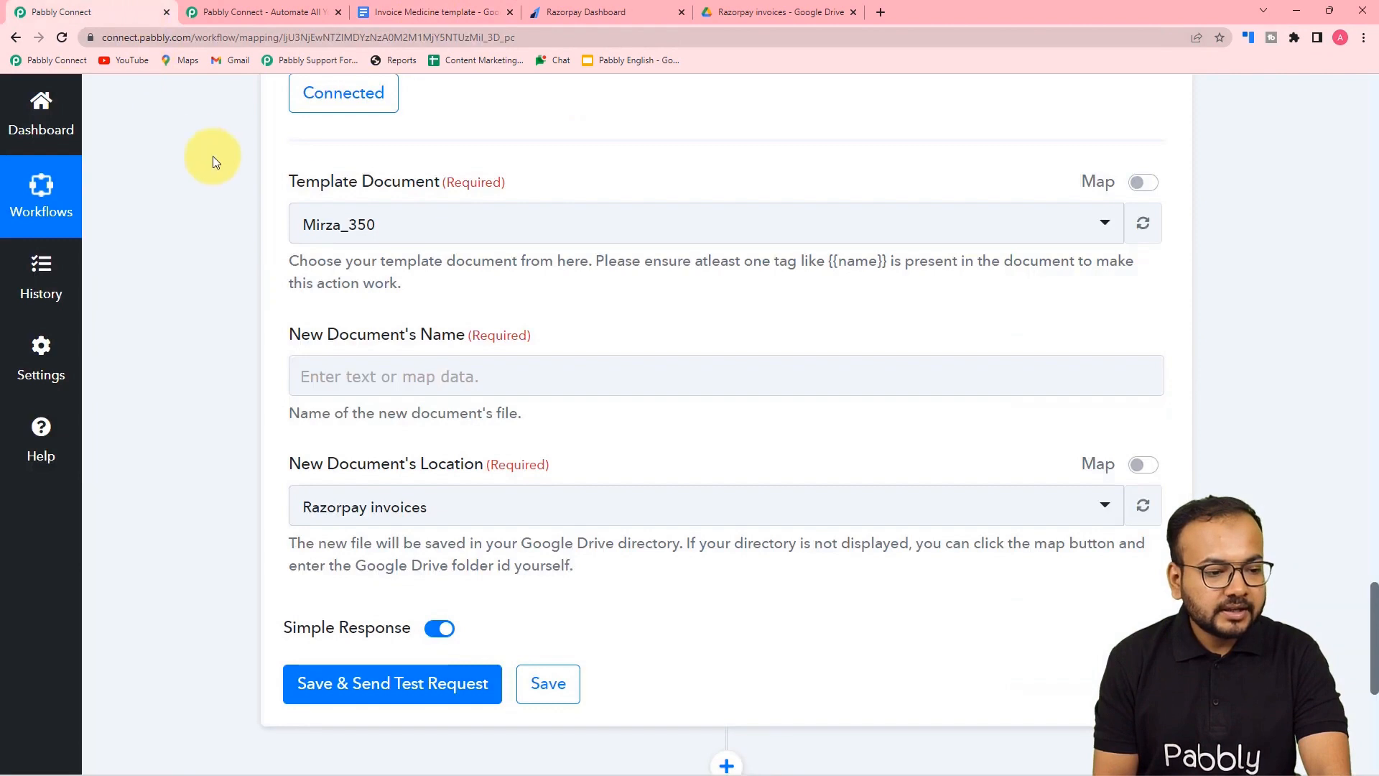
click(364, 227)
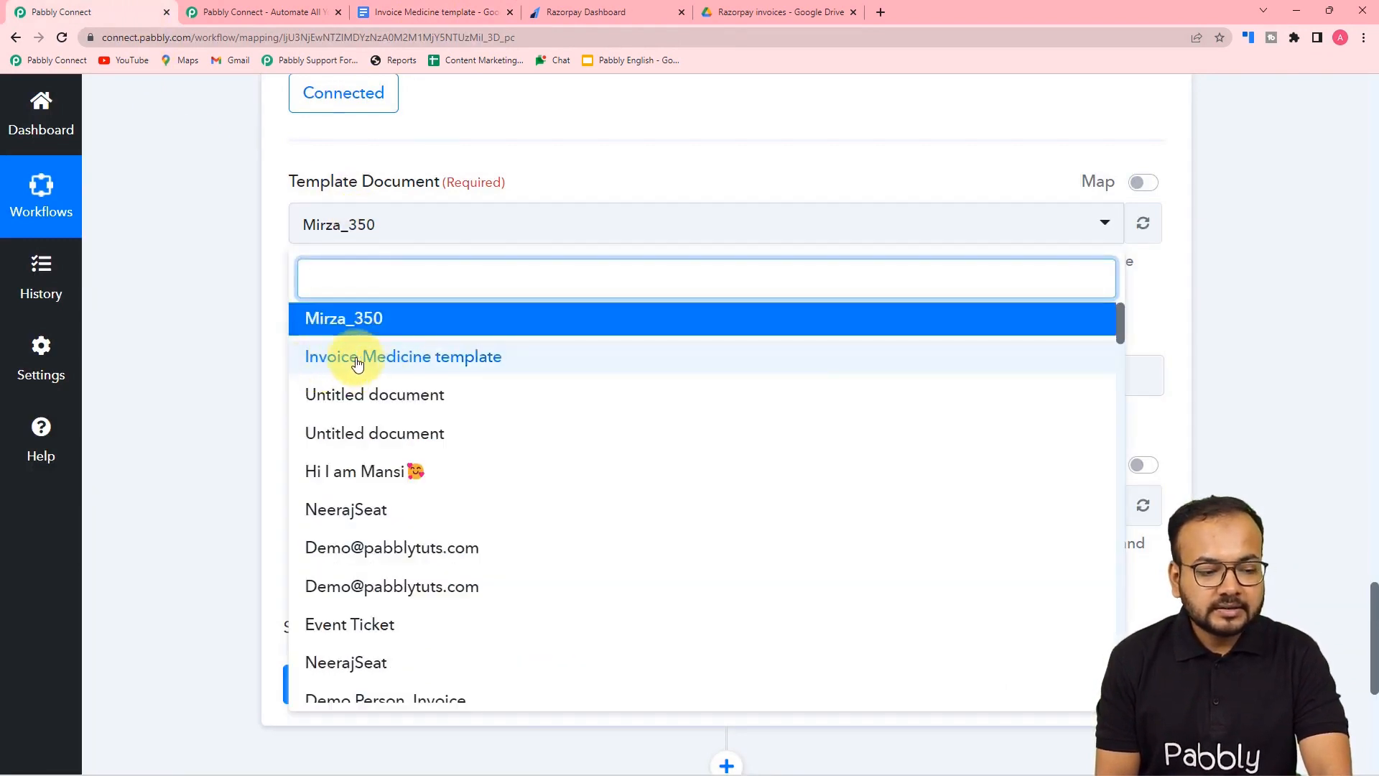
click(387, 364)
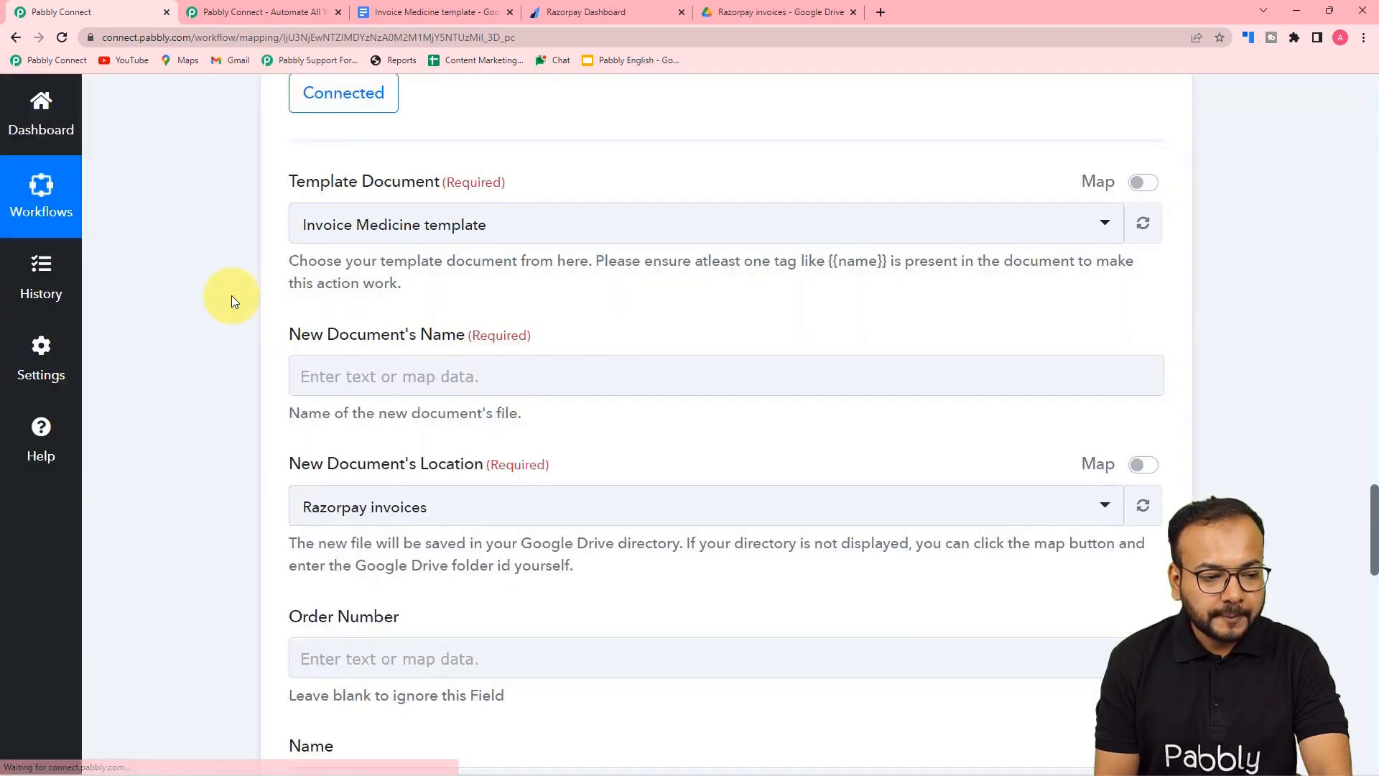
scroll(231, 301, down, 2)
scroll(231, 300, down, 2)
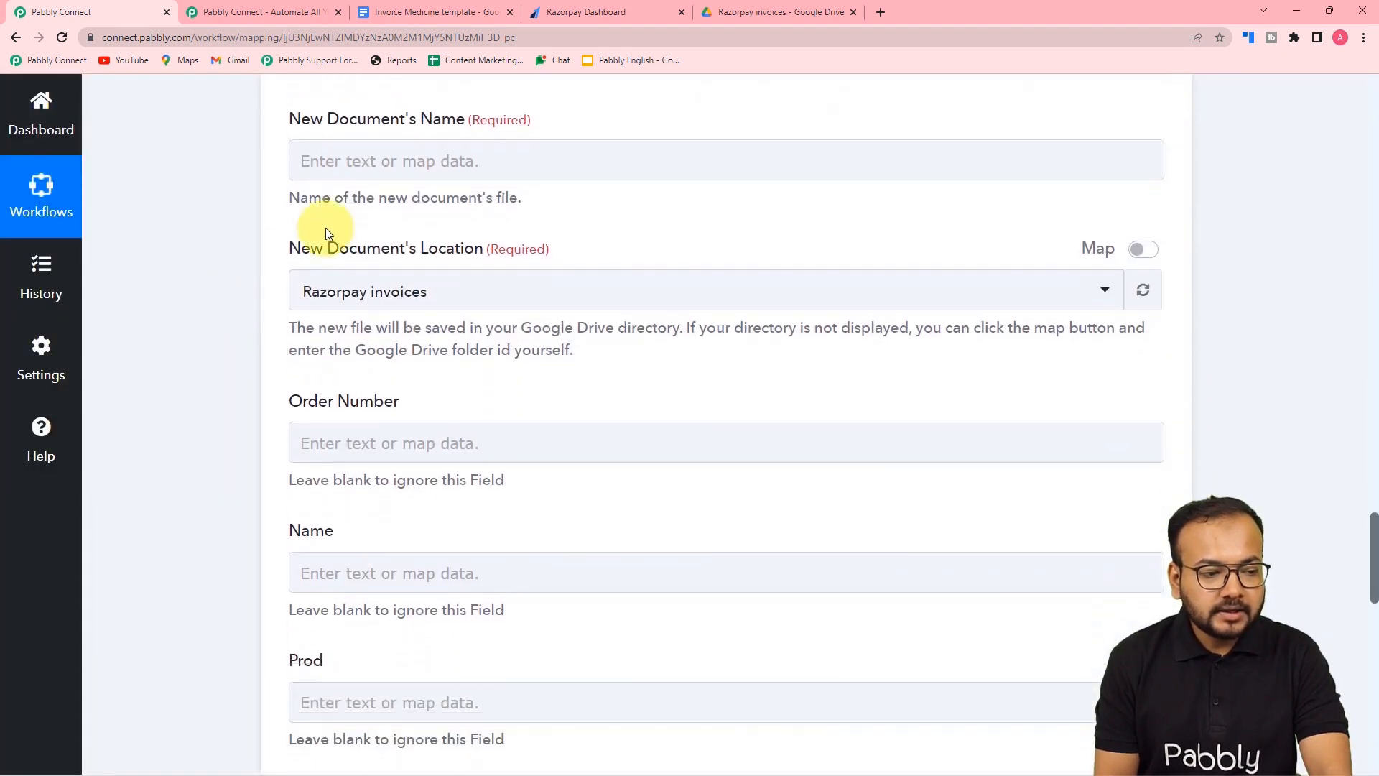
click(320, 153)
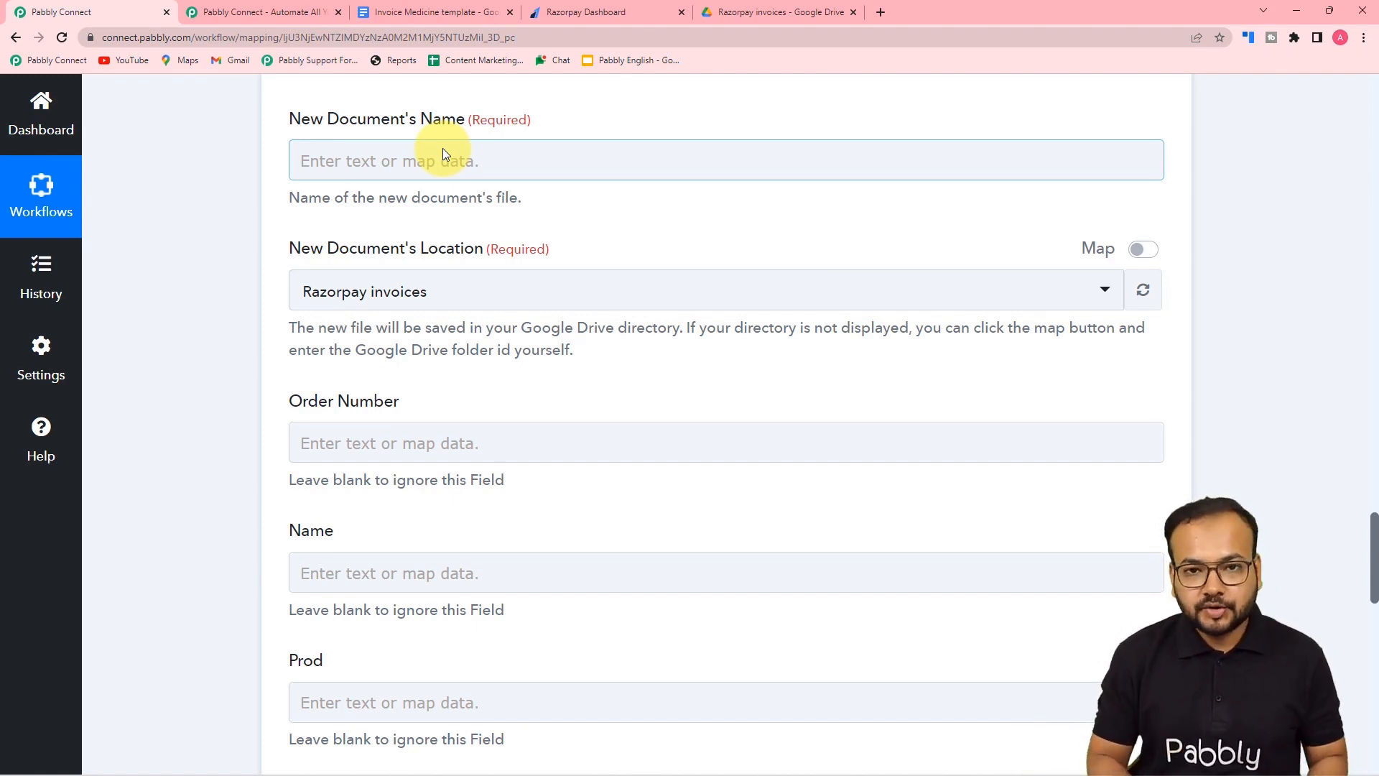
scroll(442, 148, up, 15)
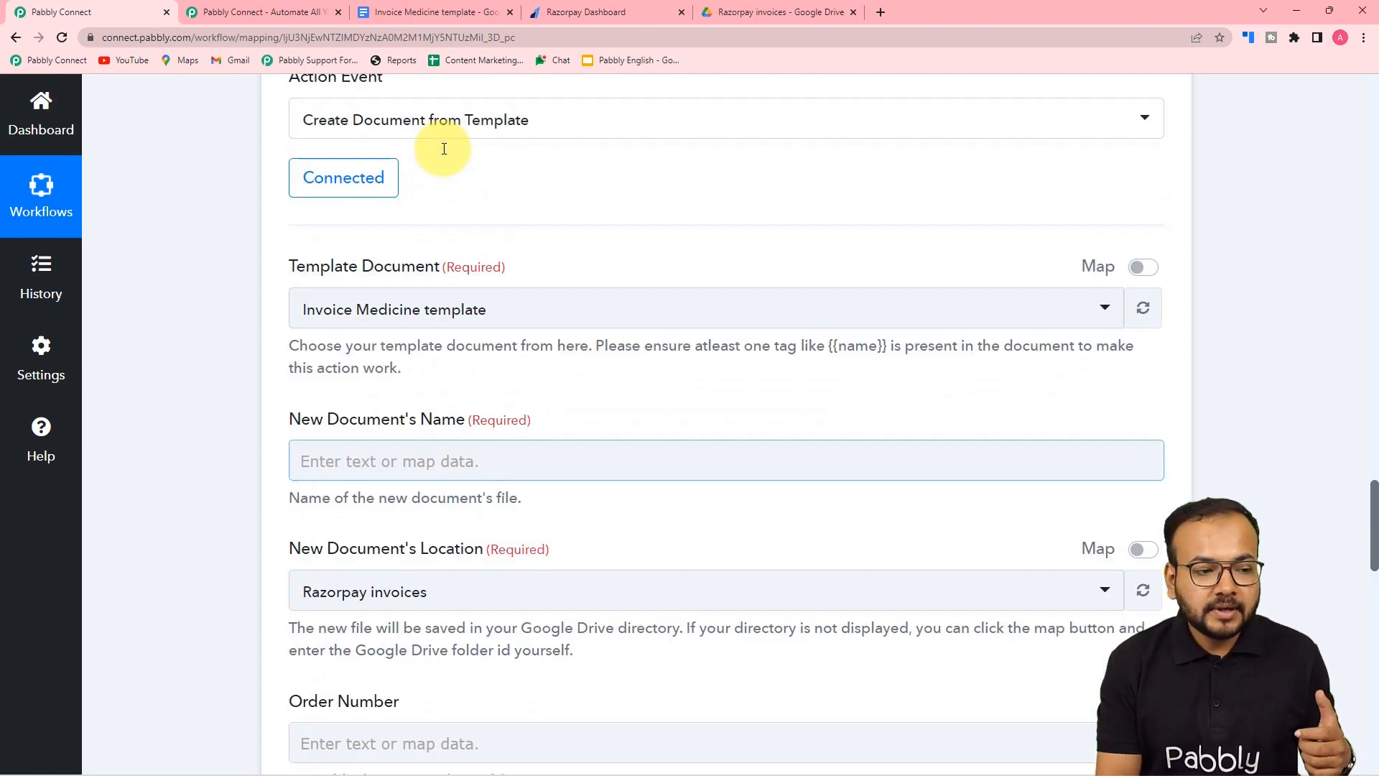
scroll(443, 148, up, 10)
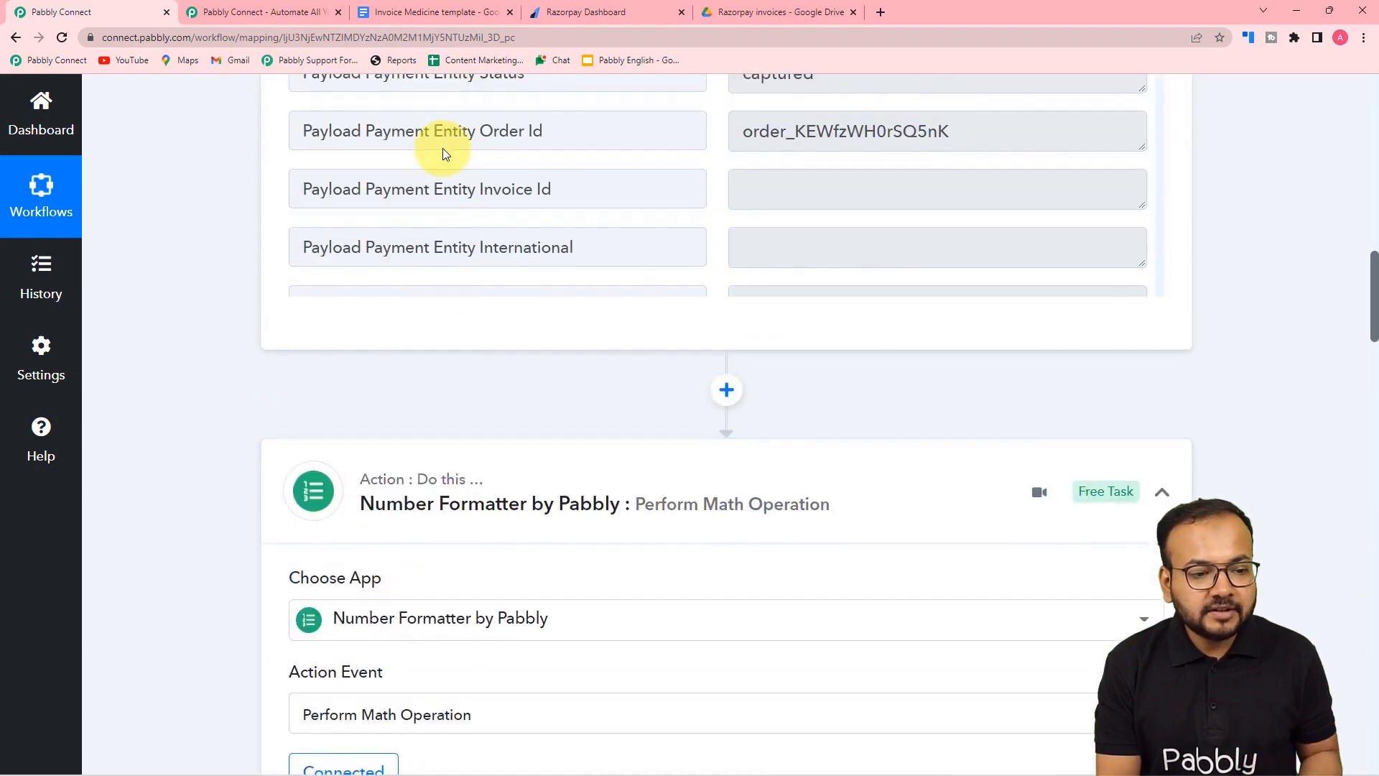
scroll(464, 221, up, 5)
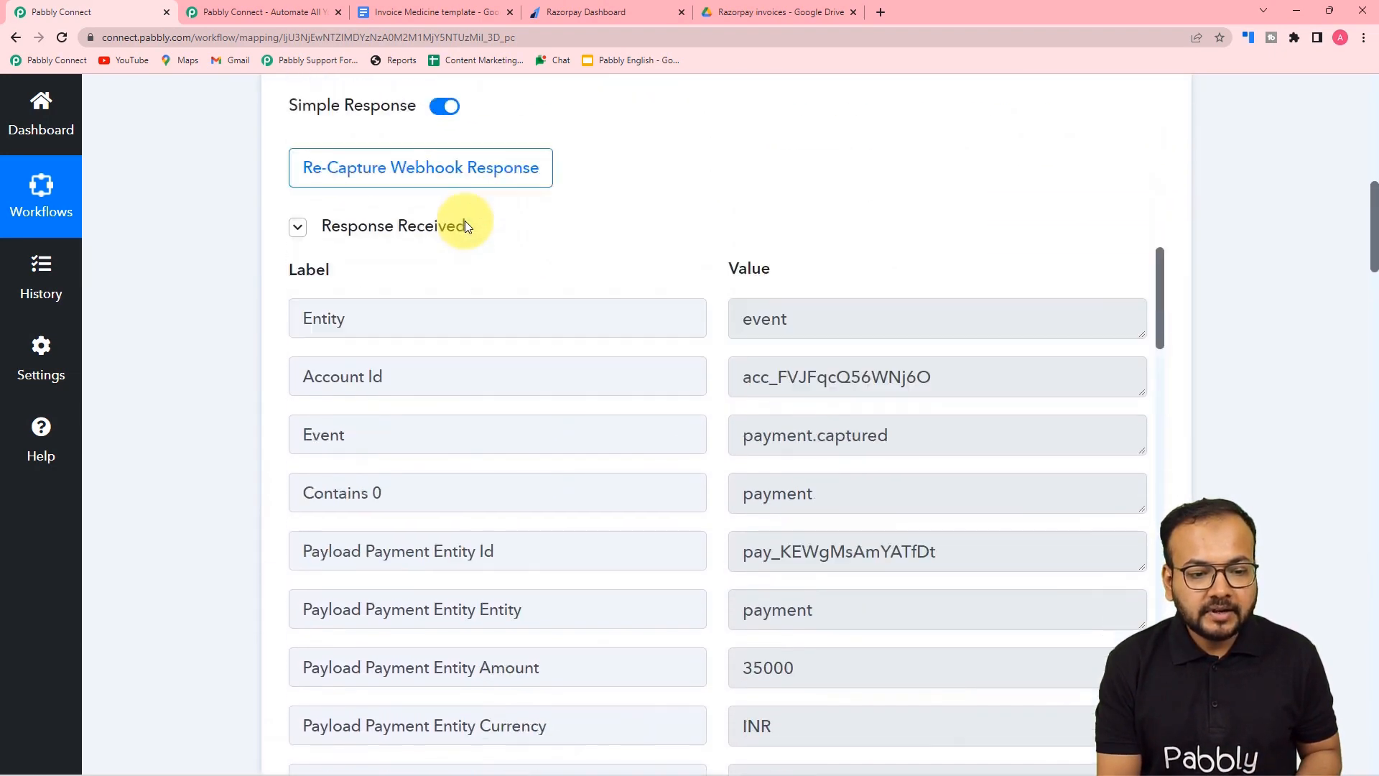
scroll(464, 221, down, 11)
scroll(467, 240, up, 4)
scroll(493, 123, down, 8)
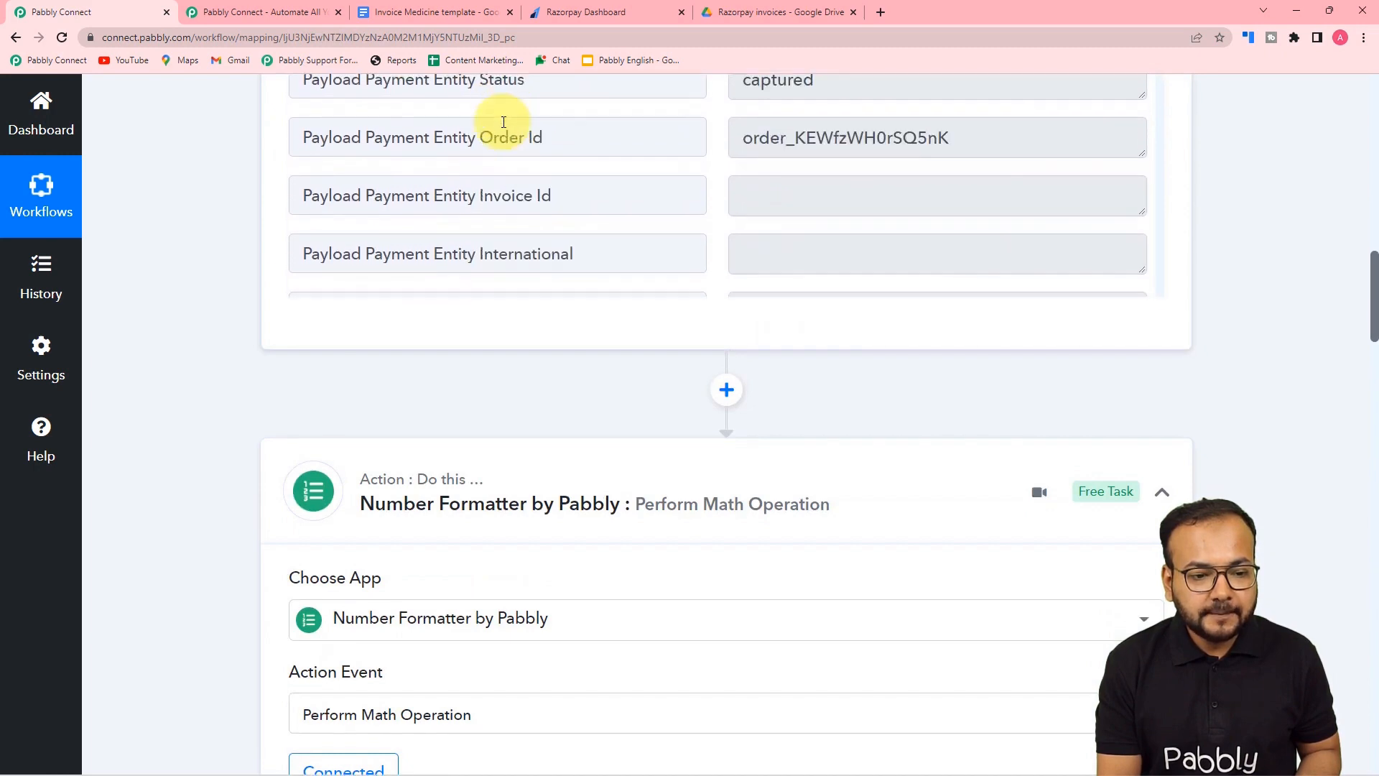
scroll(140, 202, down, 5)
scroll(143, 201, up, 8)
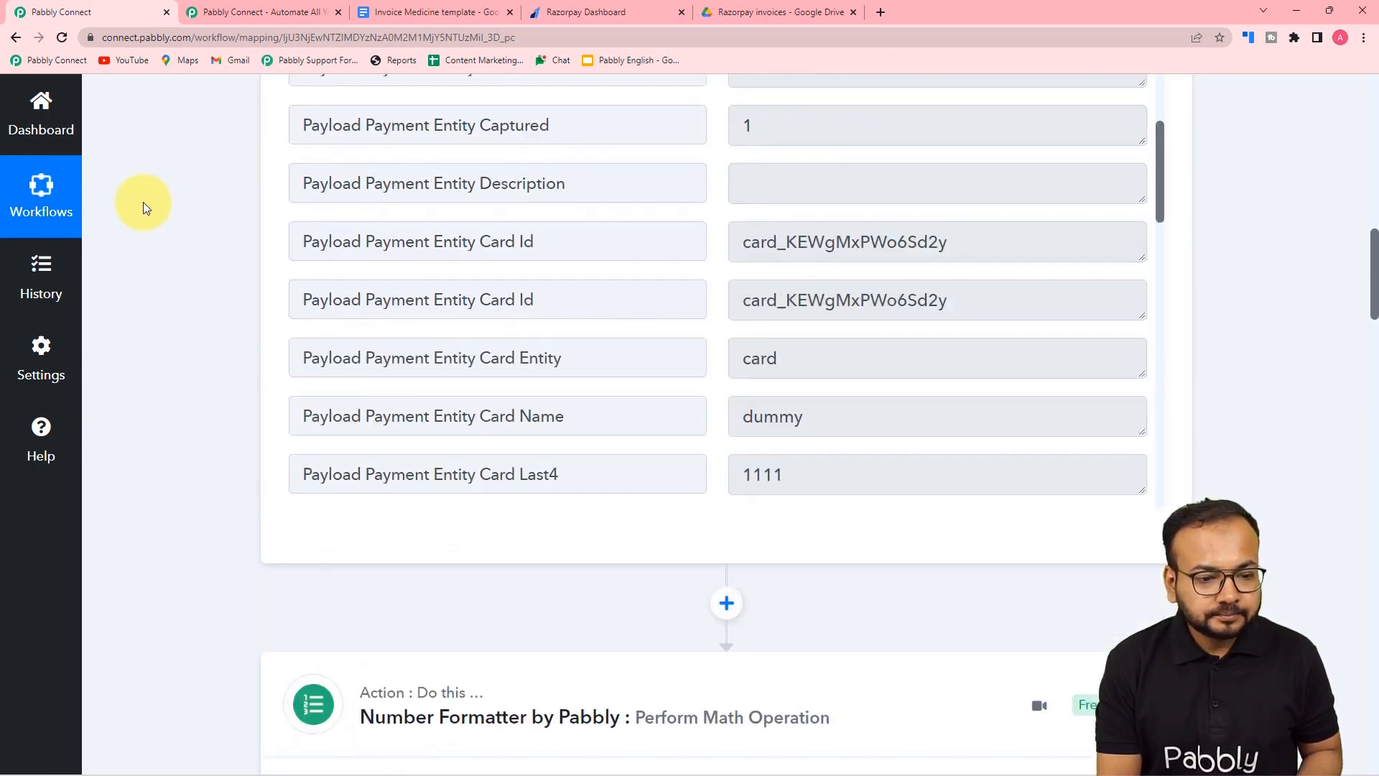
scroll(549, 306, down, 5)
scroll(548, 306, down, 7)
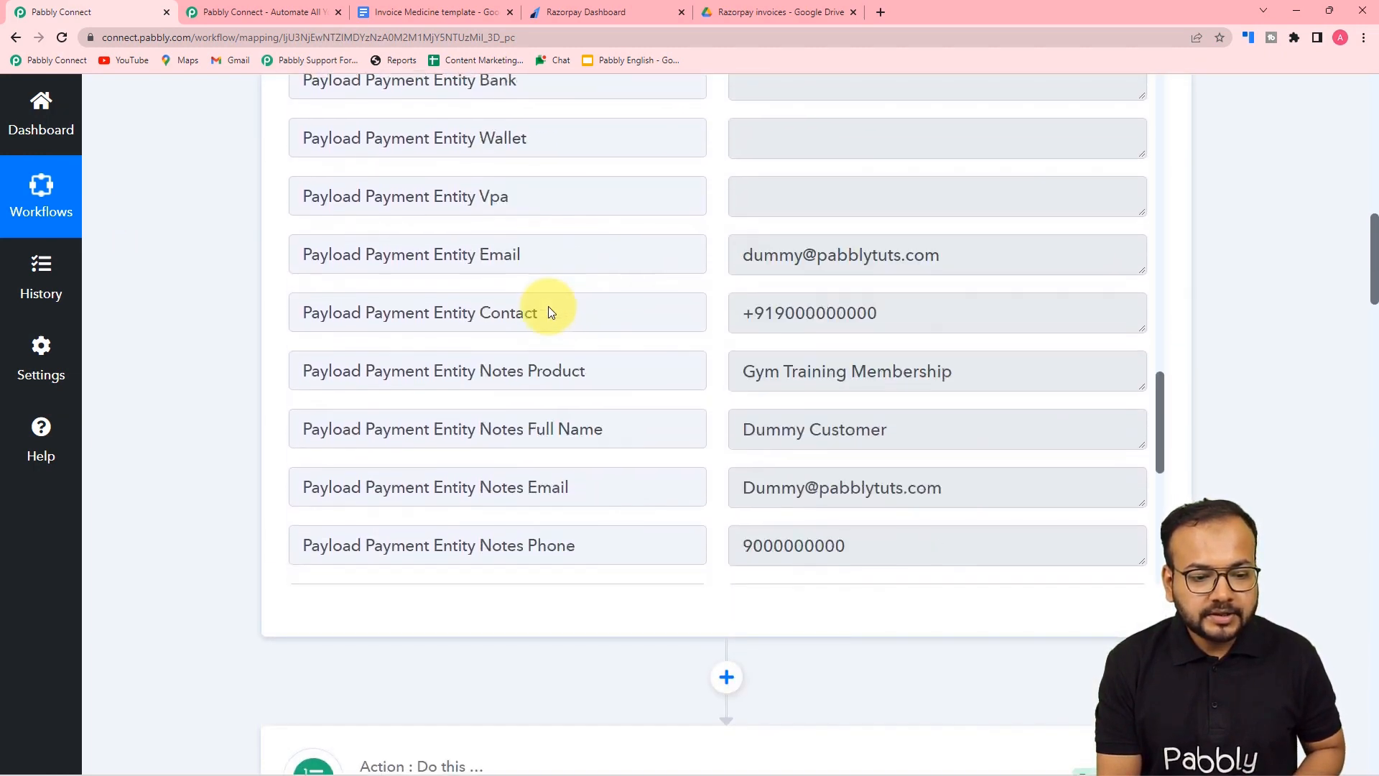
scroll(646, 345, down, 3)
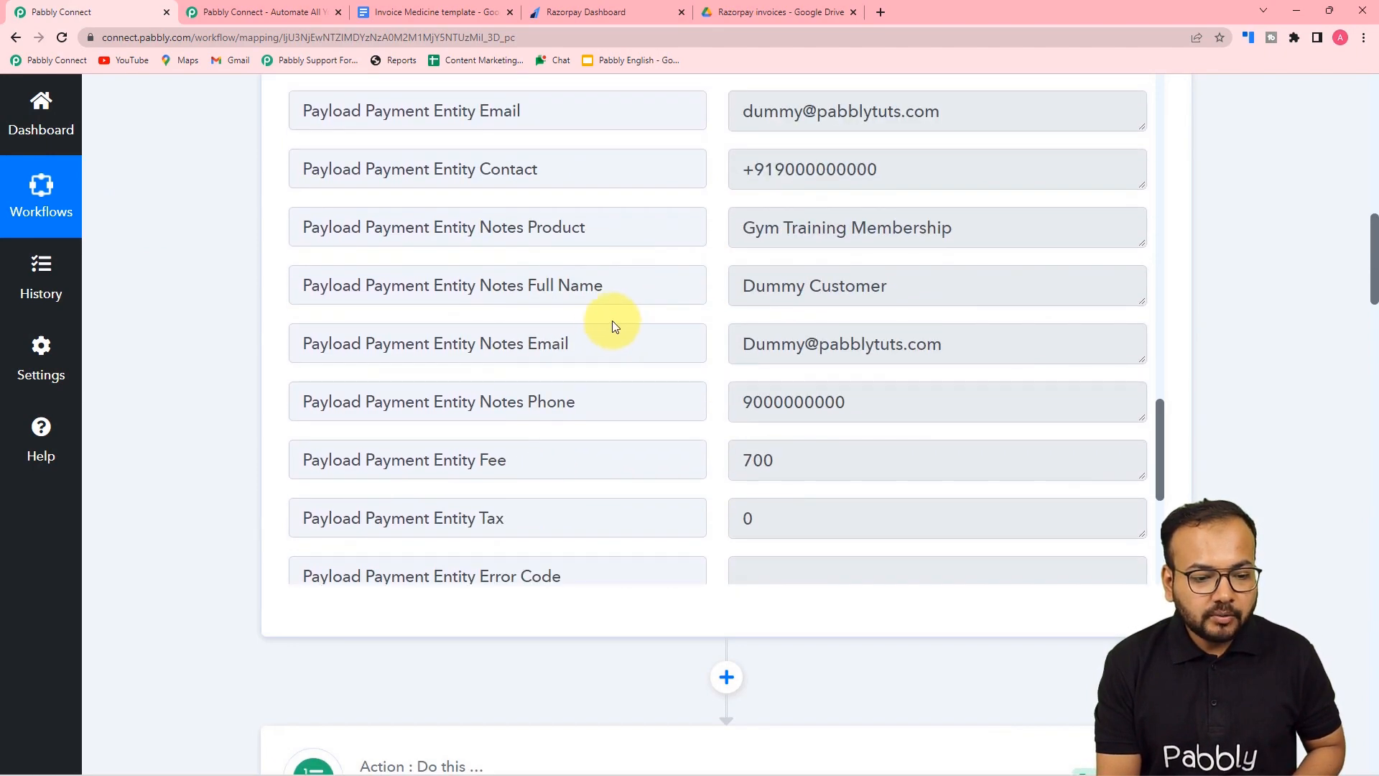
scroll(252, 291, down, 3)
scroll(252, 291, down, 20)
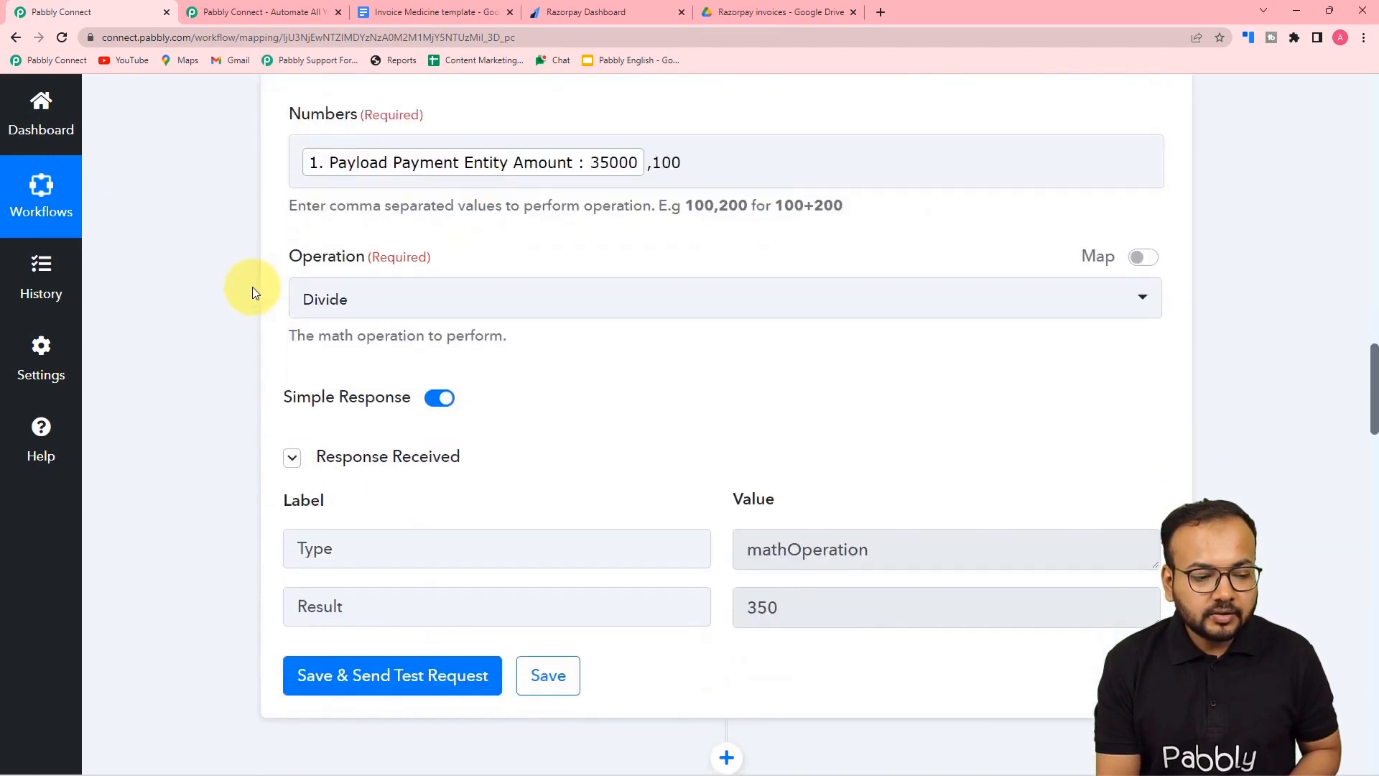
scroll(252, 292, down, 5)
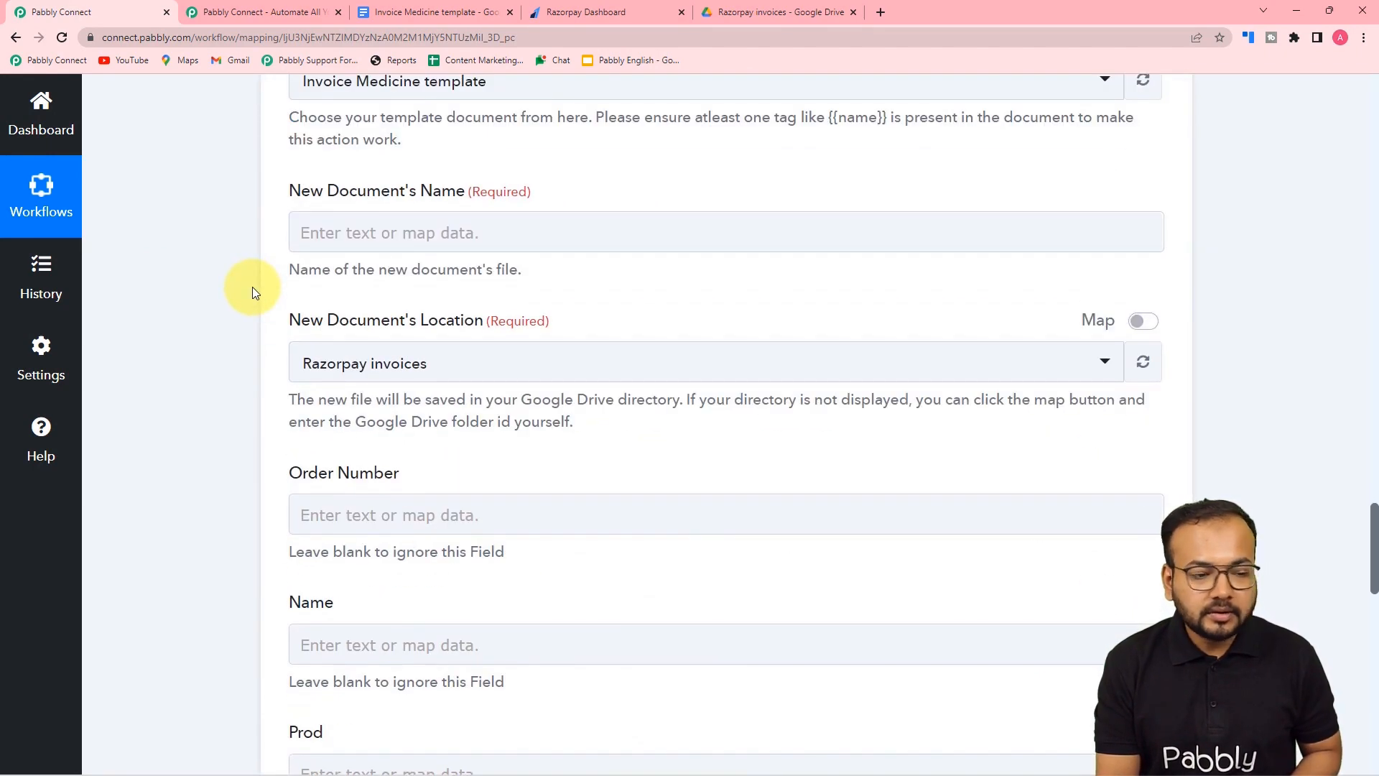
- Map Razorpay's Payload Payment Entity Notes Full Name into the New Document's Name
click(360, 241)
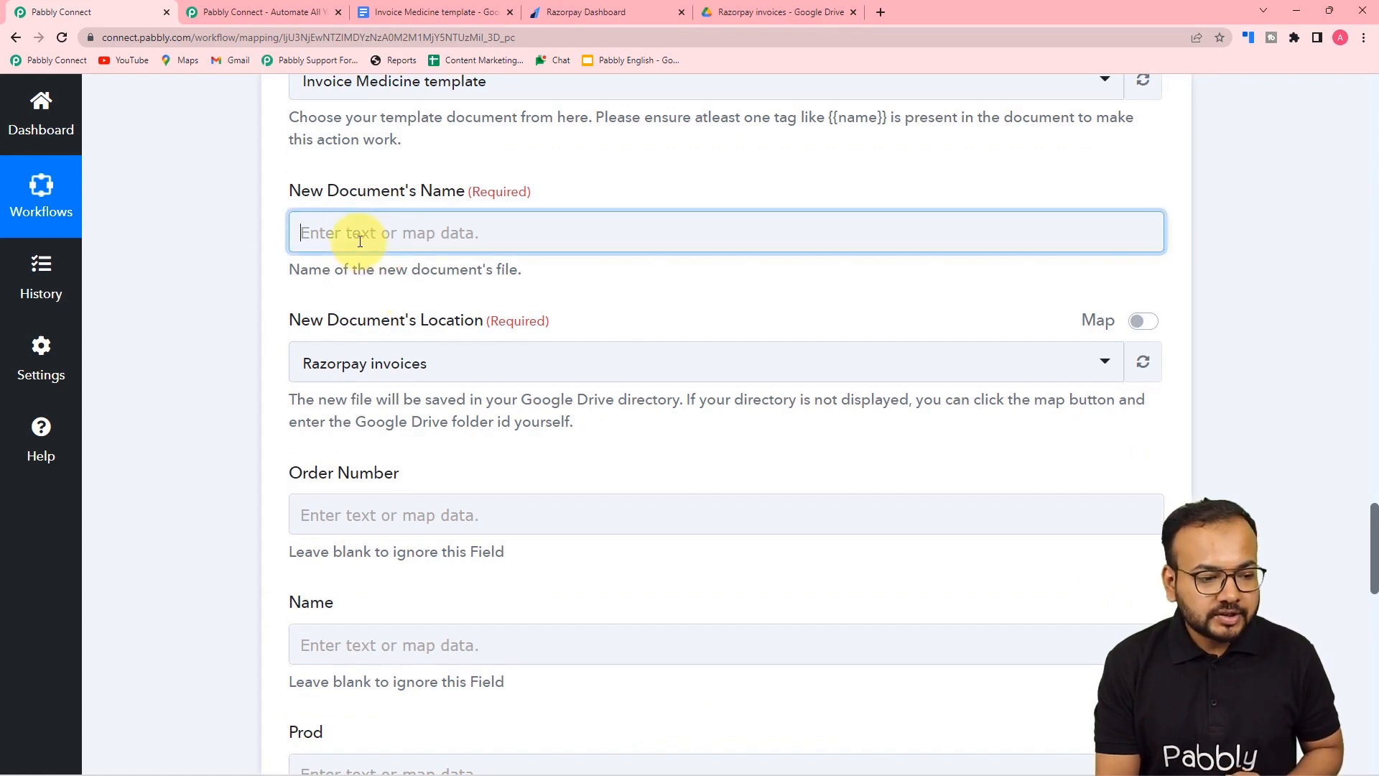
click(385, 410)
scroll(549, 618, down, 5)
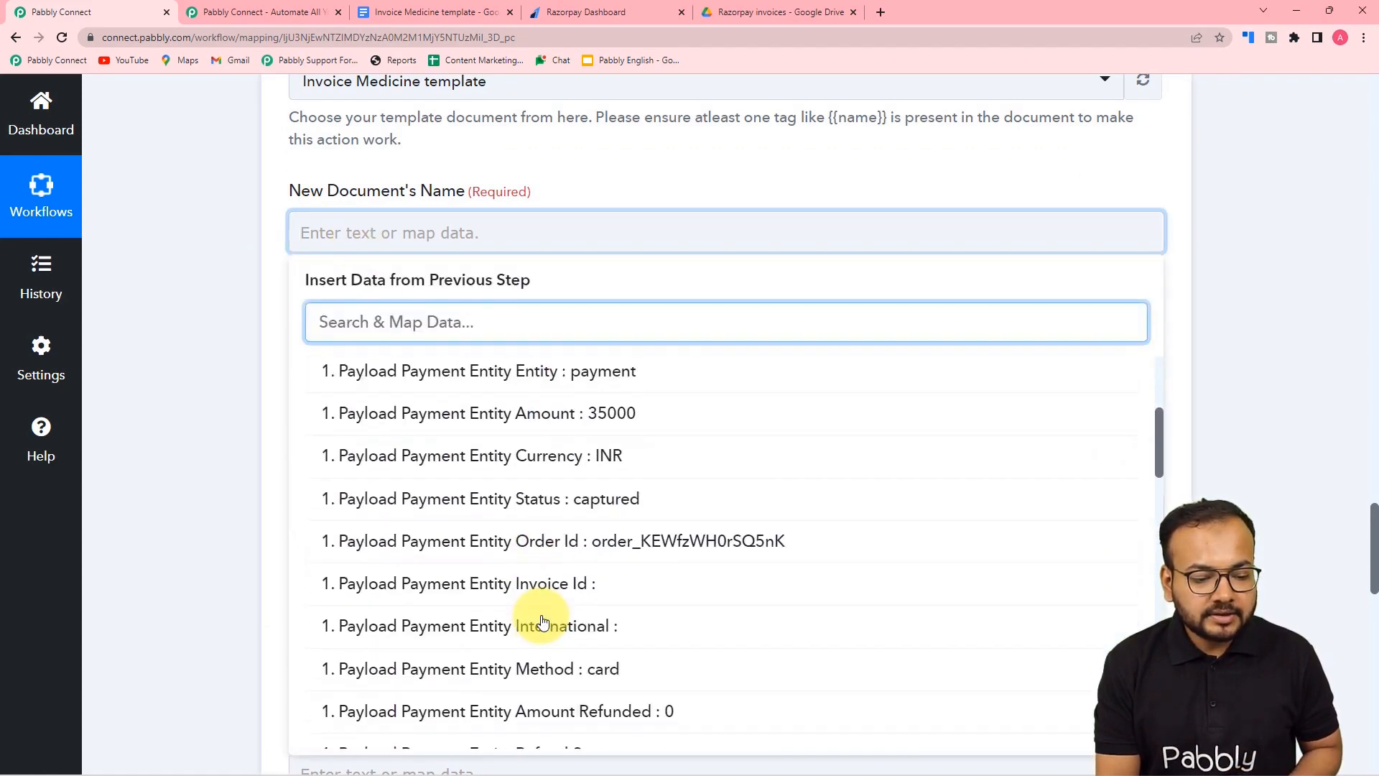
scroll(543, 622, down, 10)
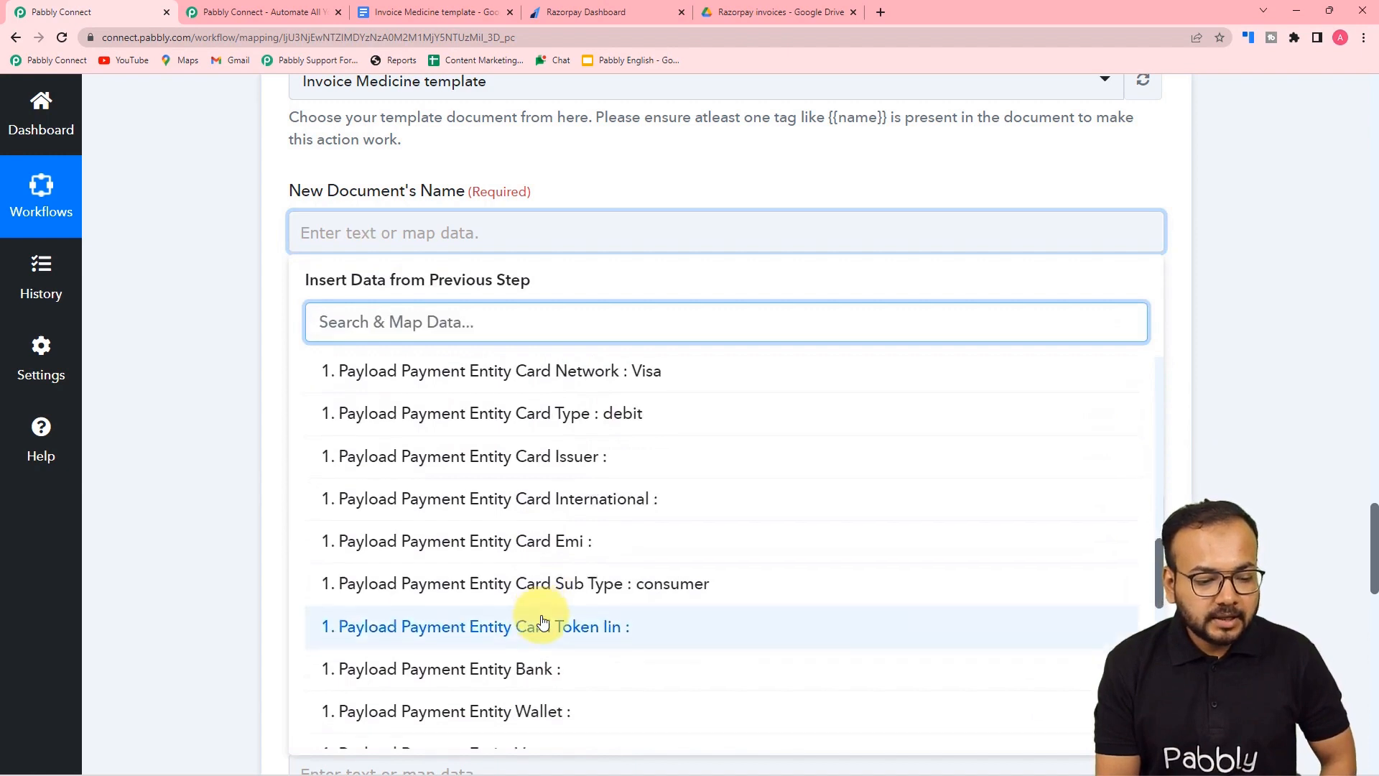
scroll(541, 617, down, 3)
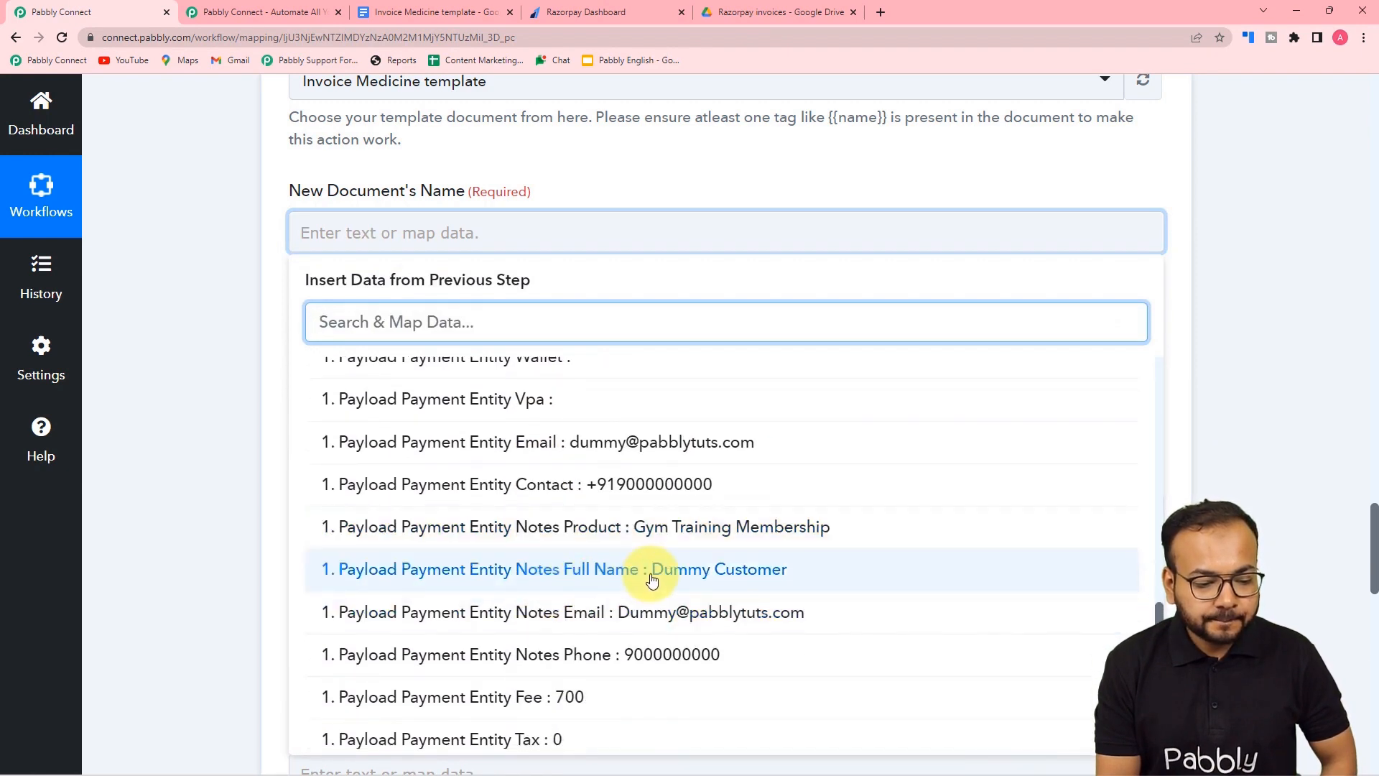
click(652, 580)
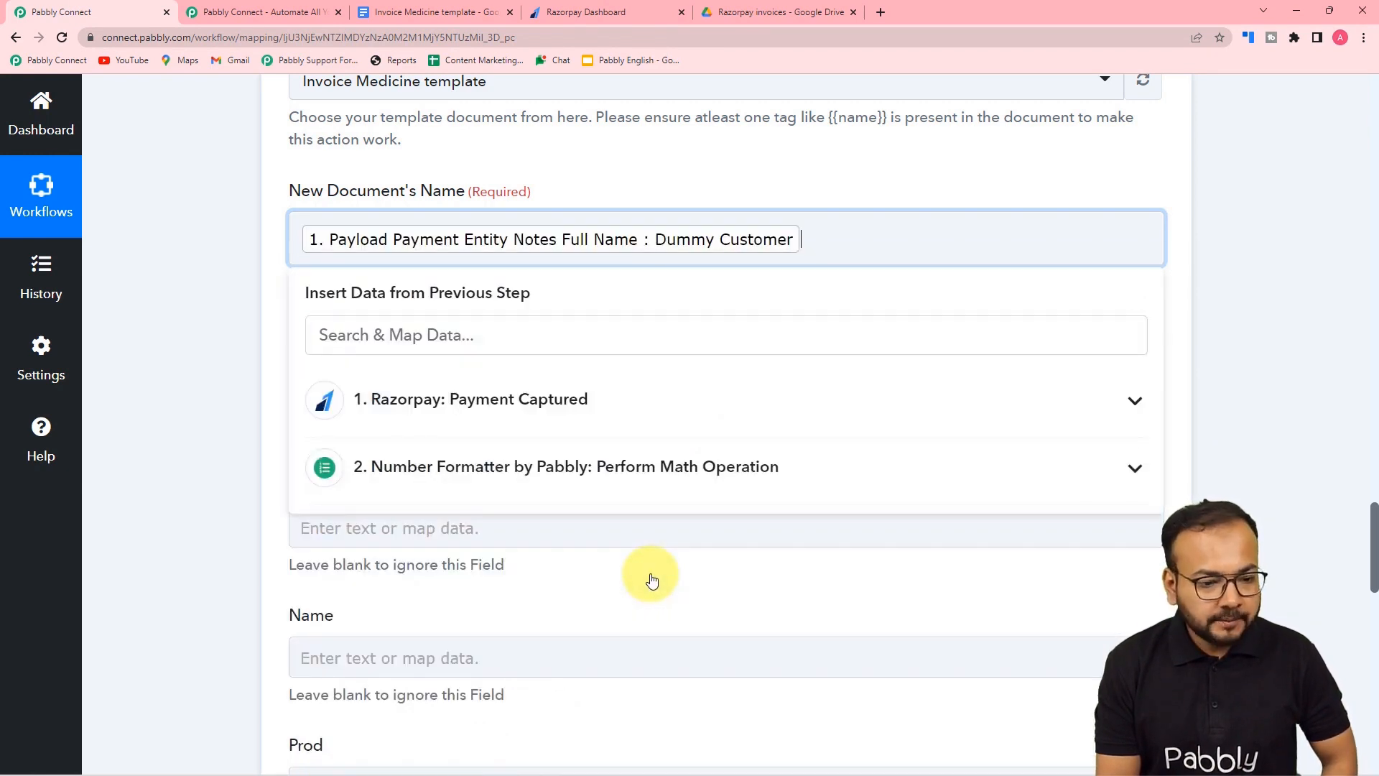
click(136, 388)
scroll(137, 388, down, 2)
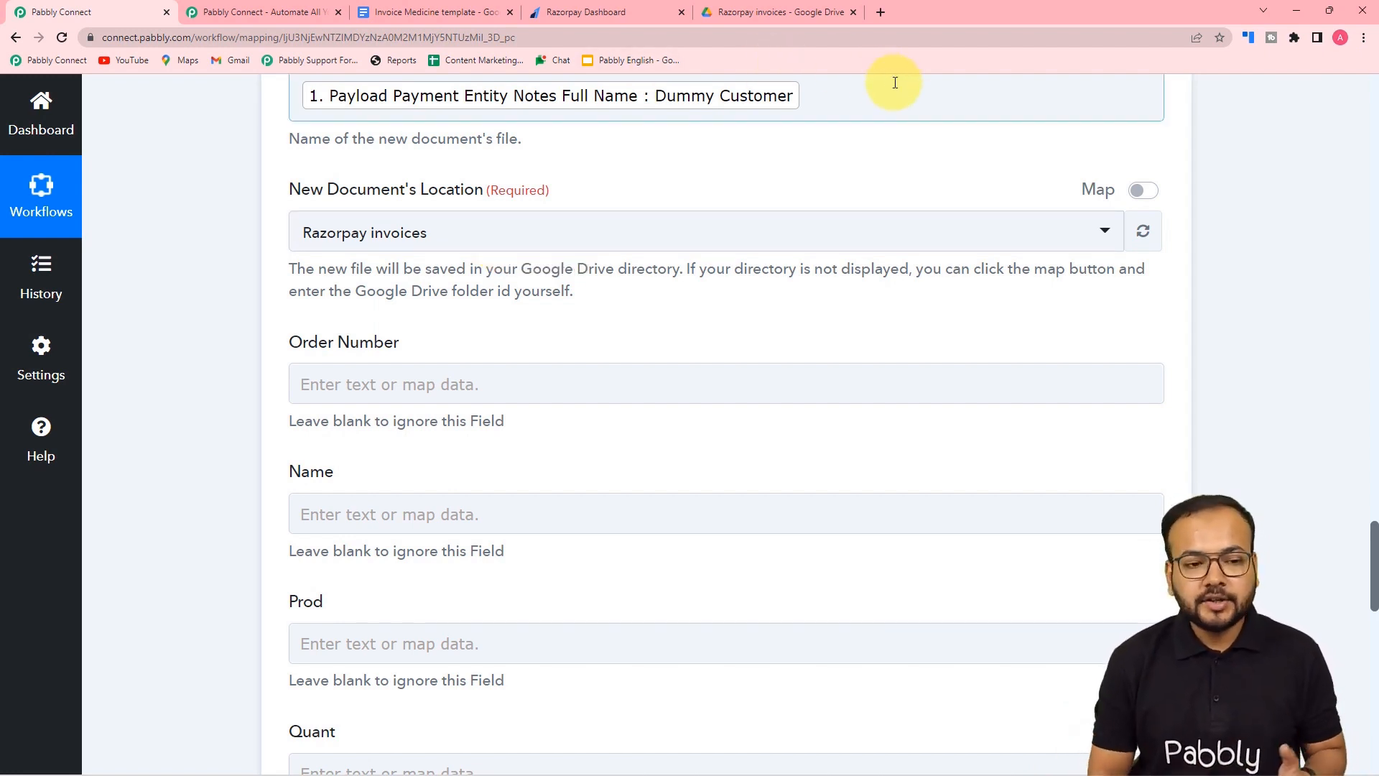
- Keep 'Razorpay invoices' as the new document's Drive save location in the mapping form
click(799, 11)
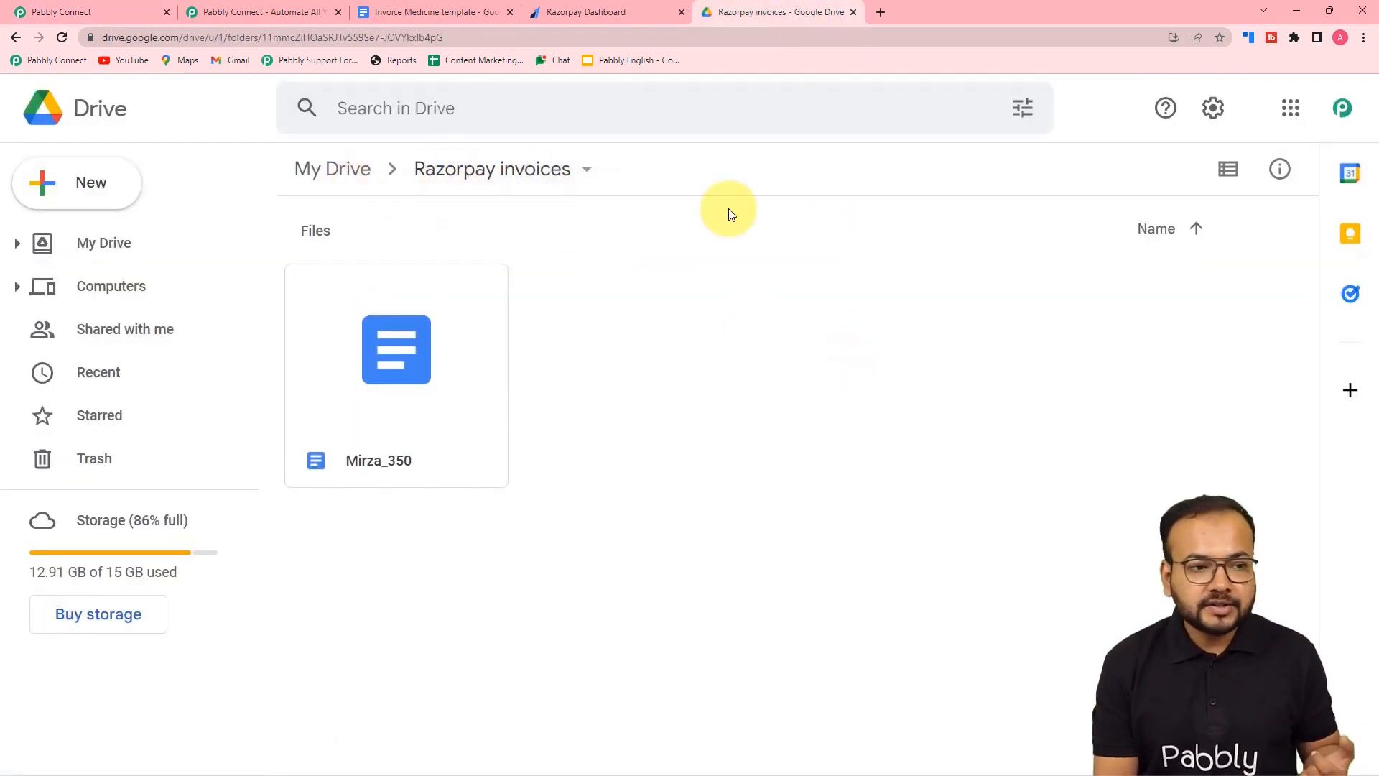
click(154, 10)
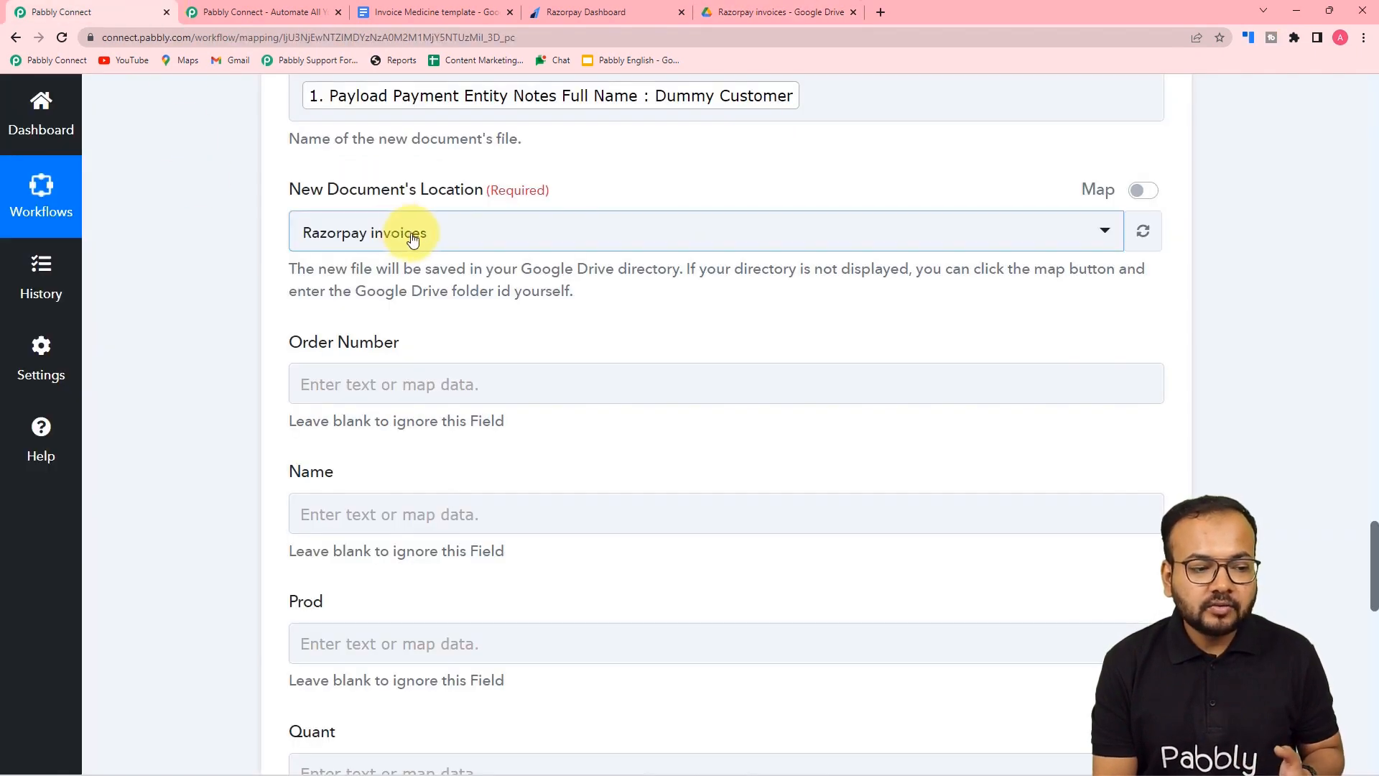
click(437, 247)
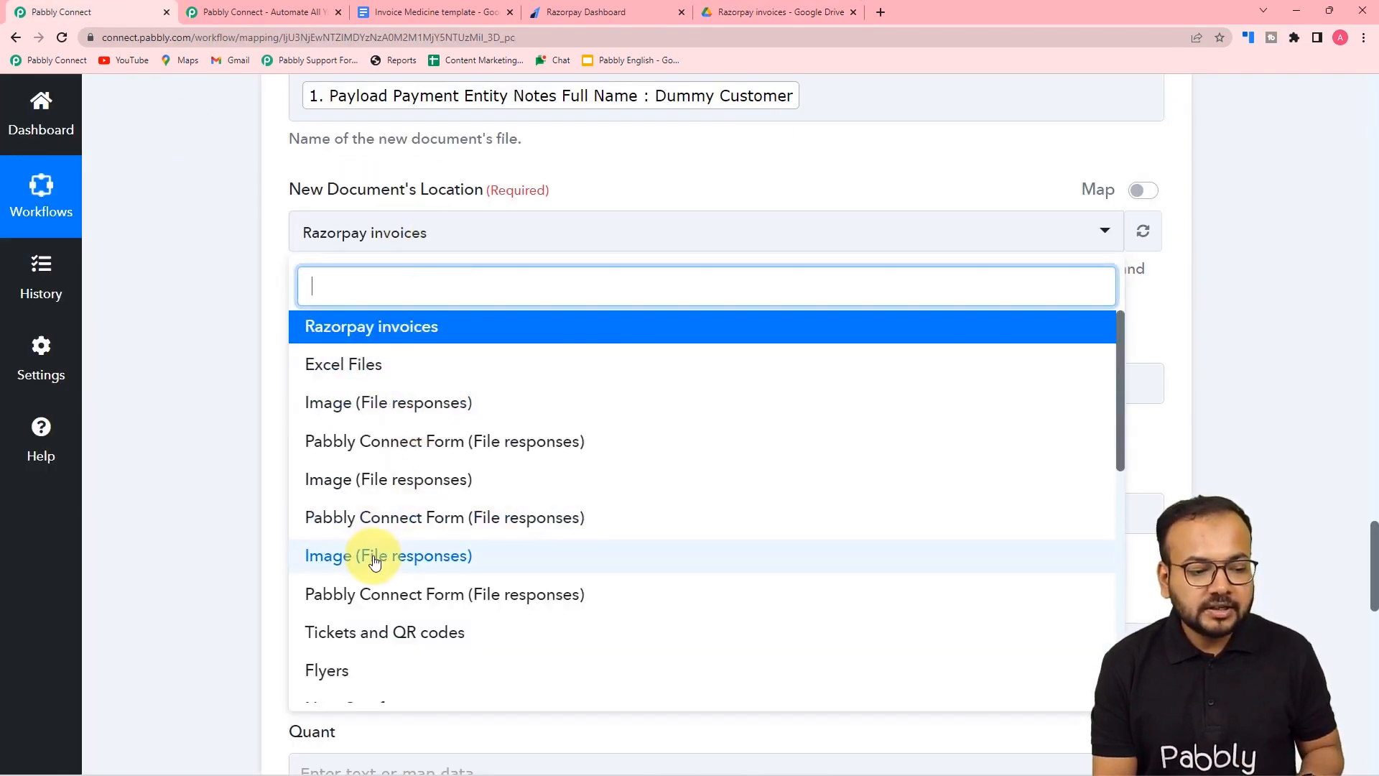
click(349, 336)
scroll(172, 254, down, 3)
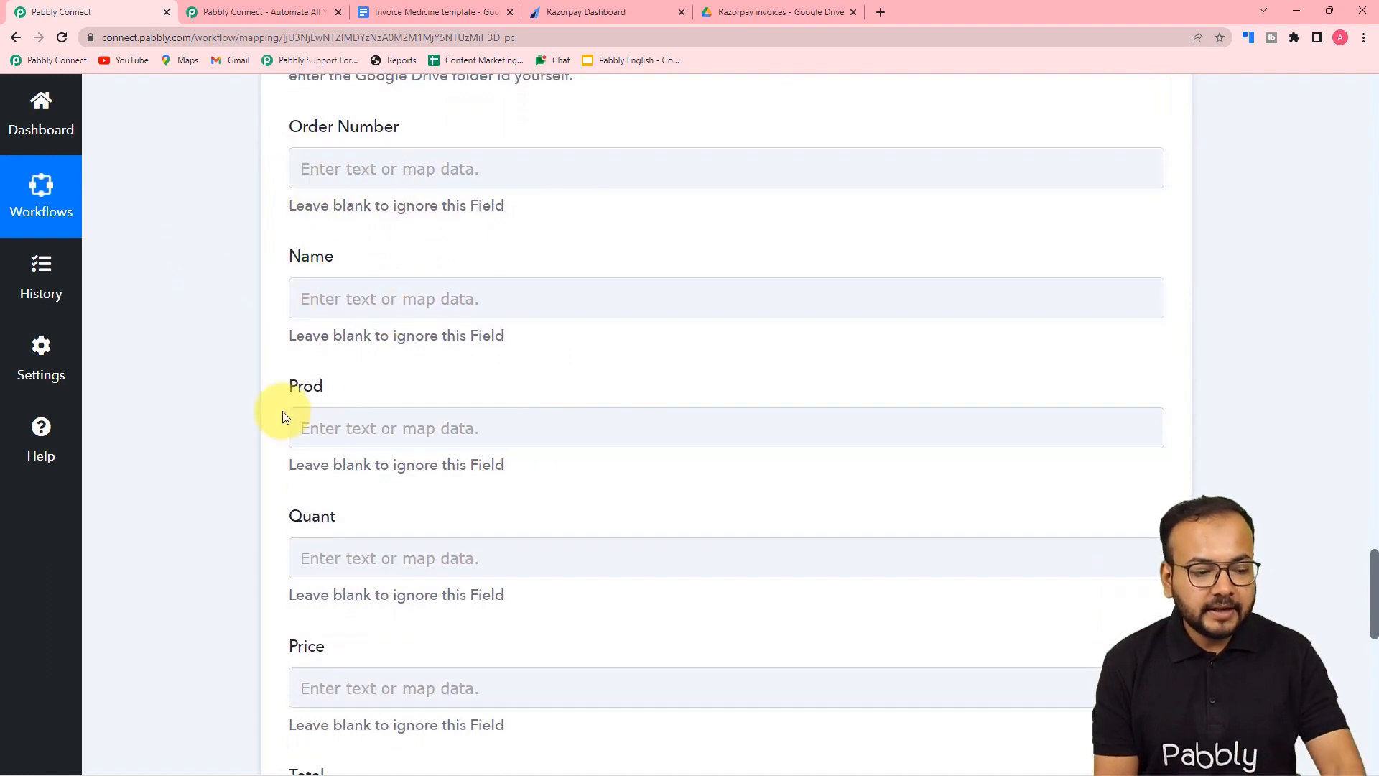
scroll(382, 425, down, 2)
scroll(387, 432, down, 5)
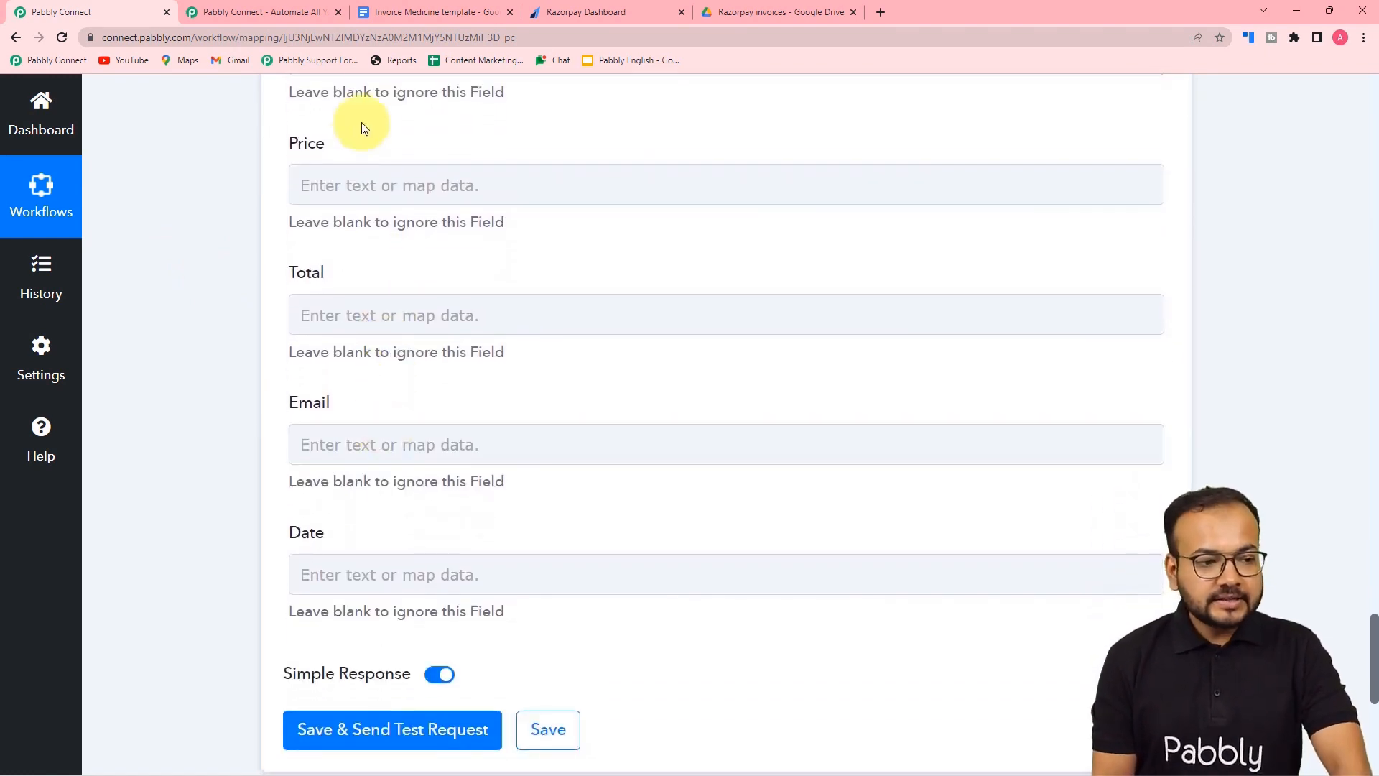
- Check the invoice template's placeholders, then return to the workflow mapping form
click(399, 11)
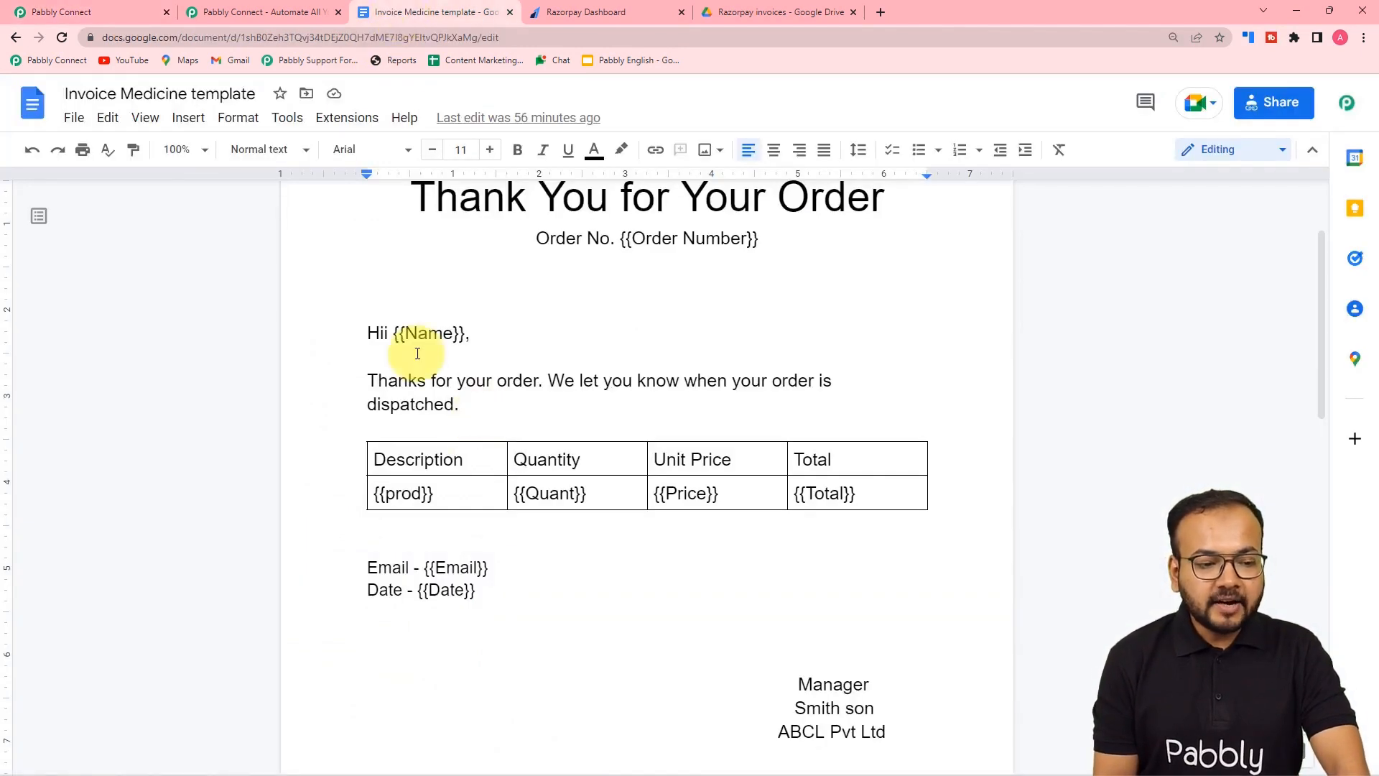
scroll(417, 353, up, 2)
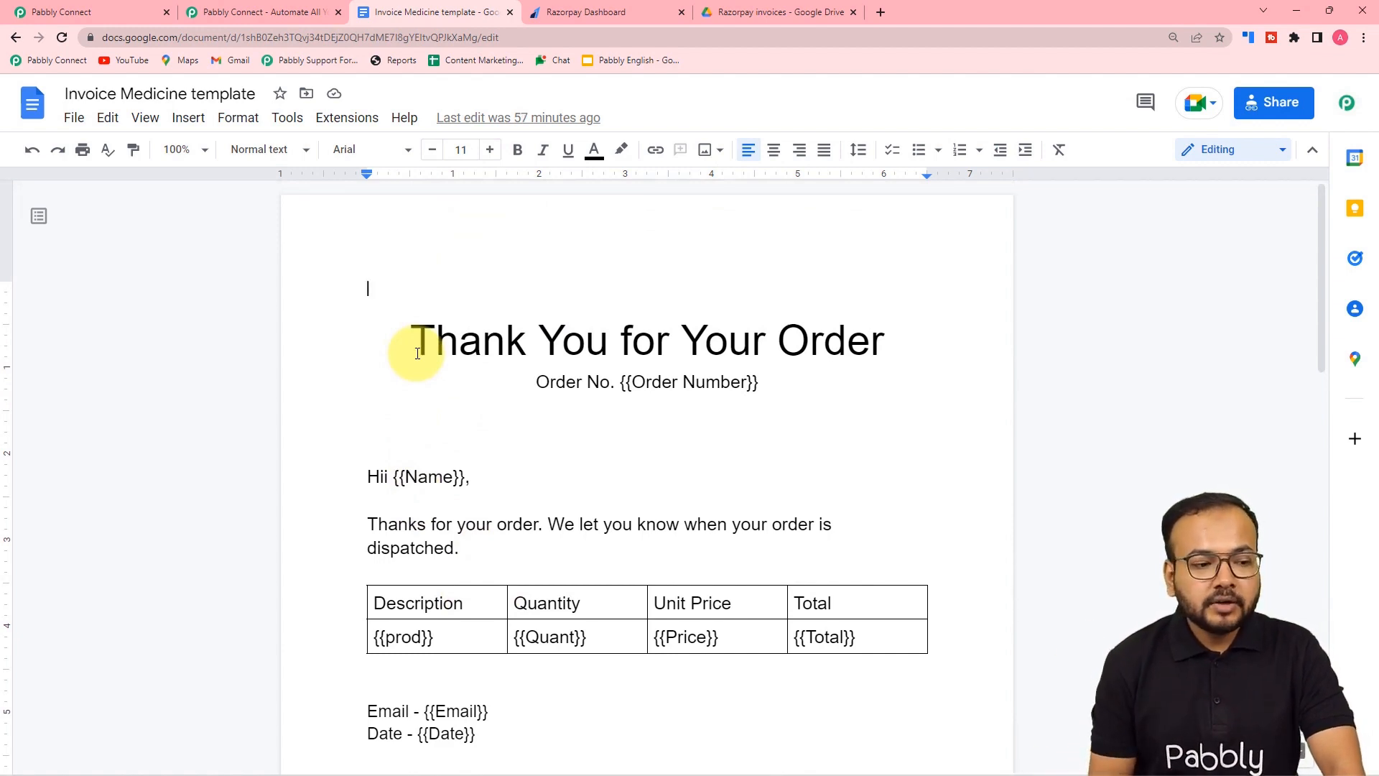
click(104, 20)
scroll(425, 388, up, 2)
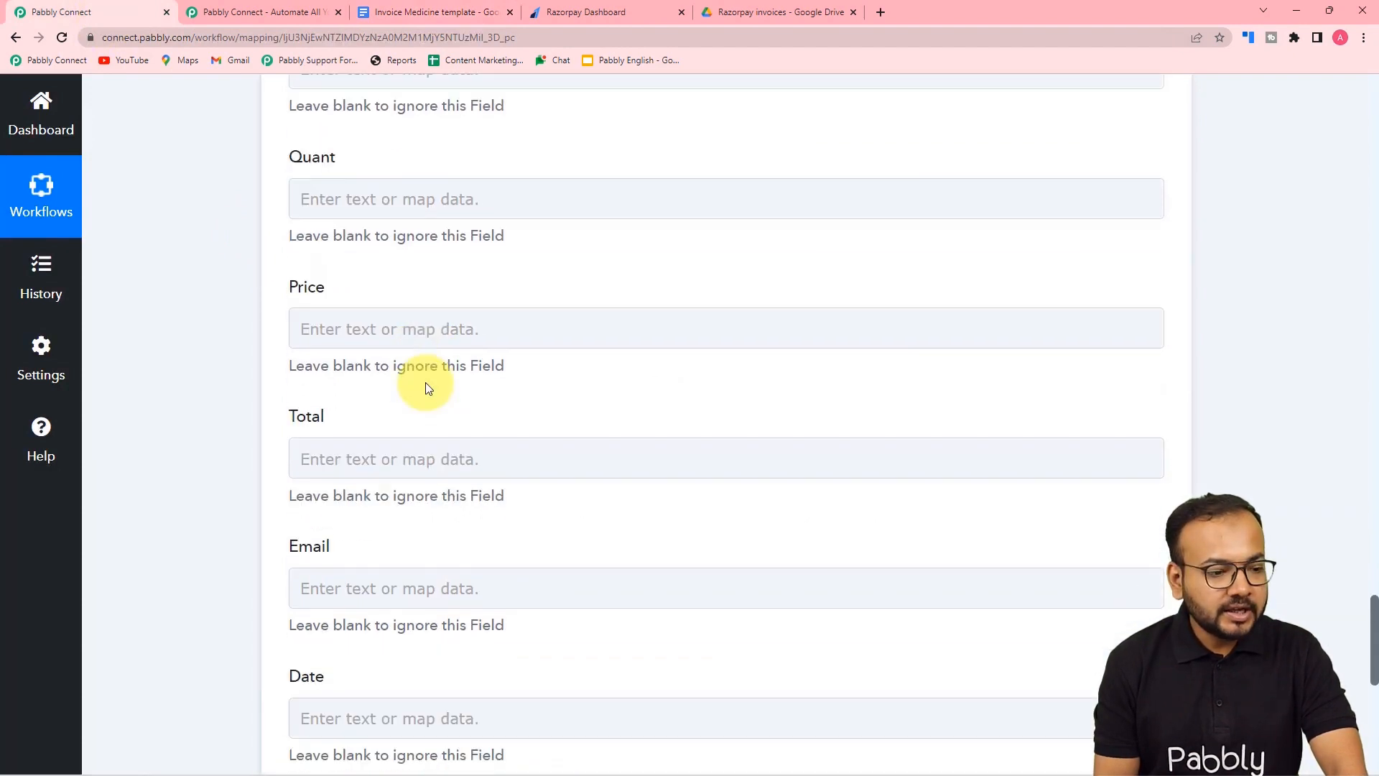
scroll(425, 388, up, 3)
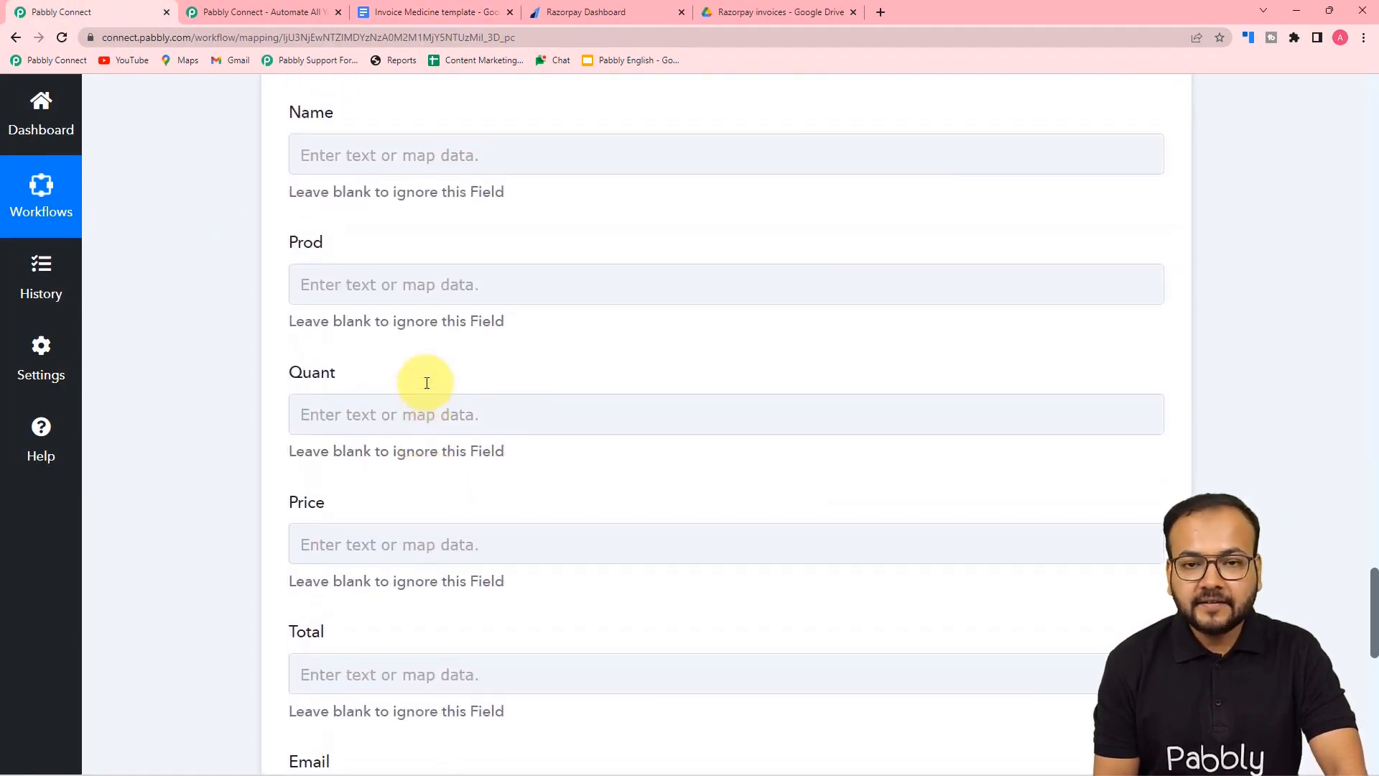
- Map the Razorpay payment's full name note into the Name field
click(367, 153)
click(385, 324)
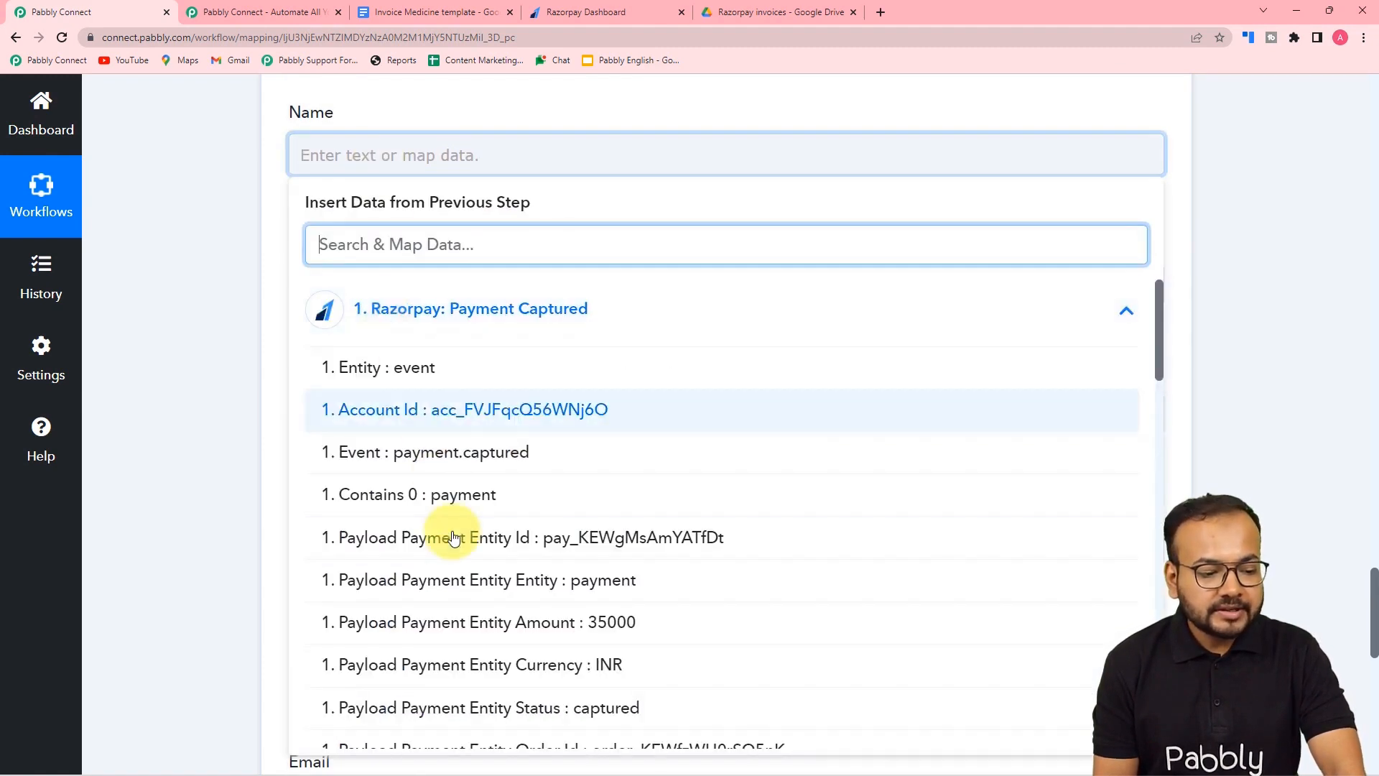
scroll(453, 536, down, 5)
scroll(453, 541, down, 10)
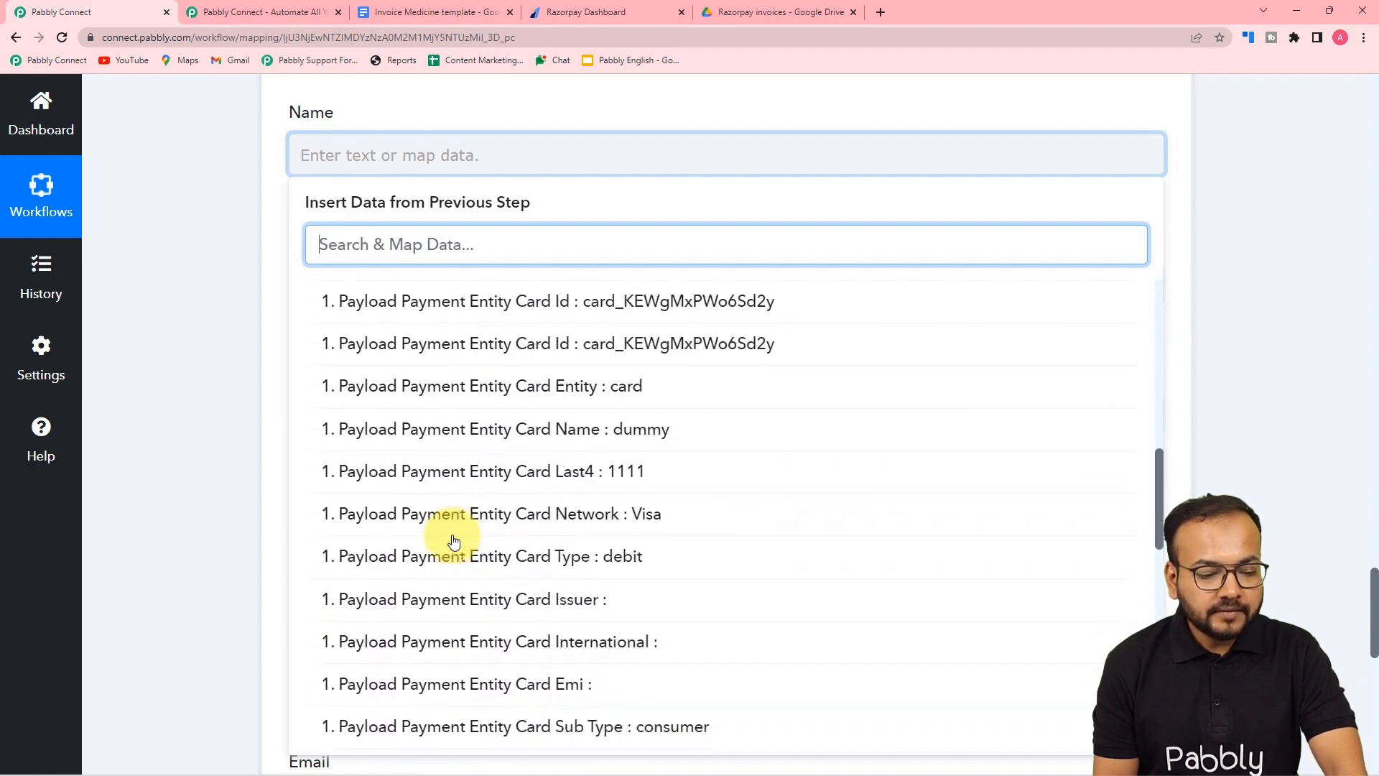
scroll(453, 540, down, 3)
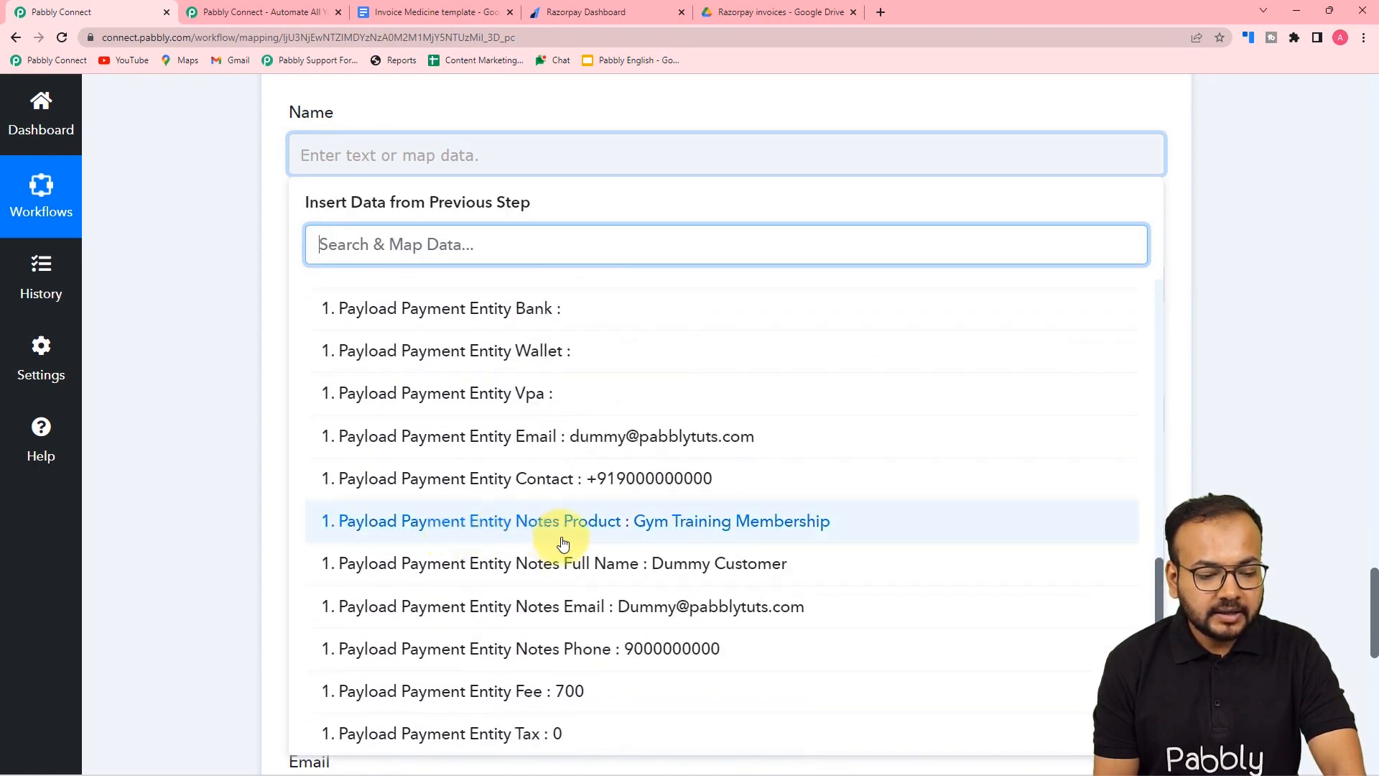
click(548, 562)
click(210, 375)
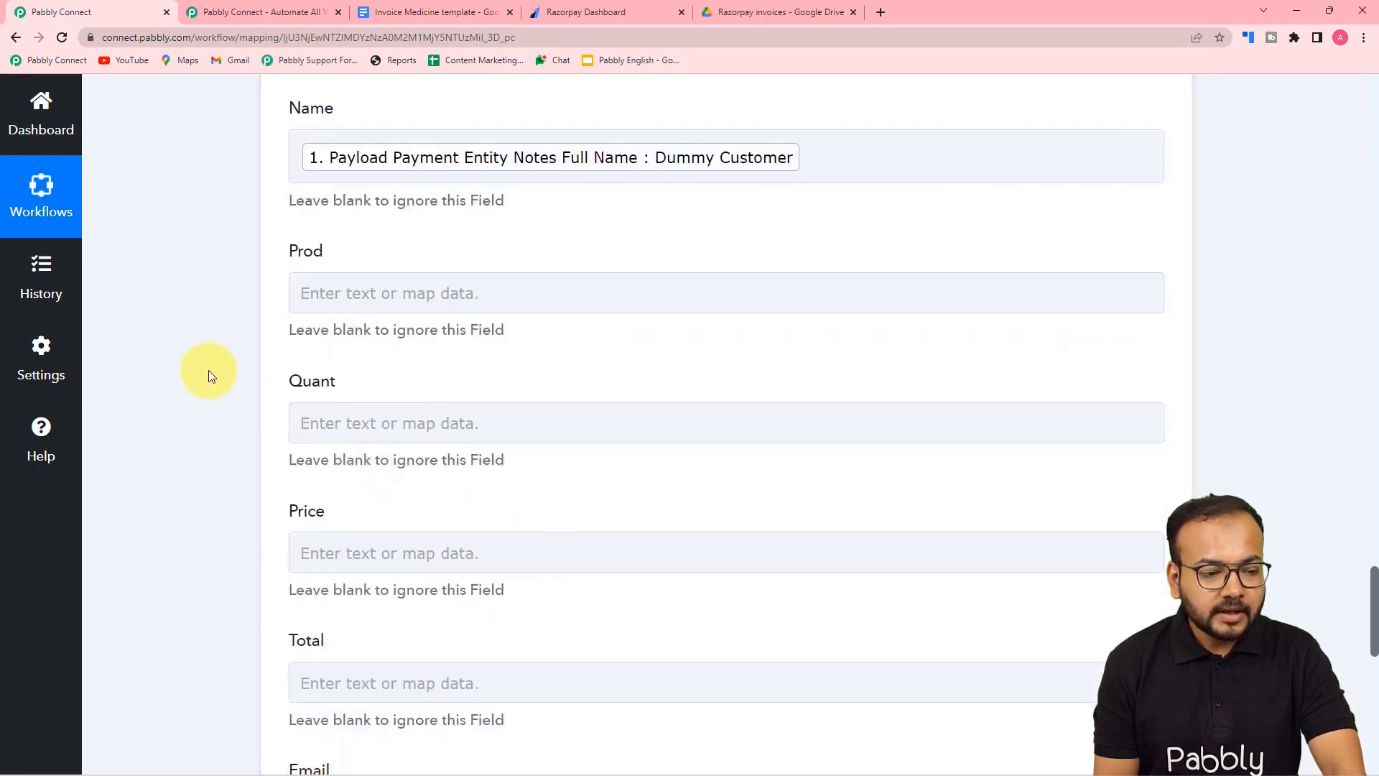
scroll(308, 206, down, 2)
- Map the payment's Notes Product value into the Prod field
click(327, 140)
click(378, 308)
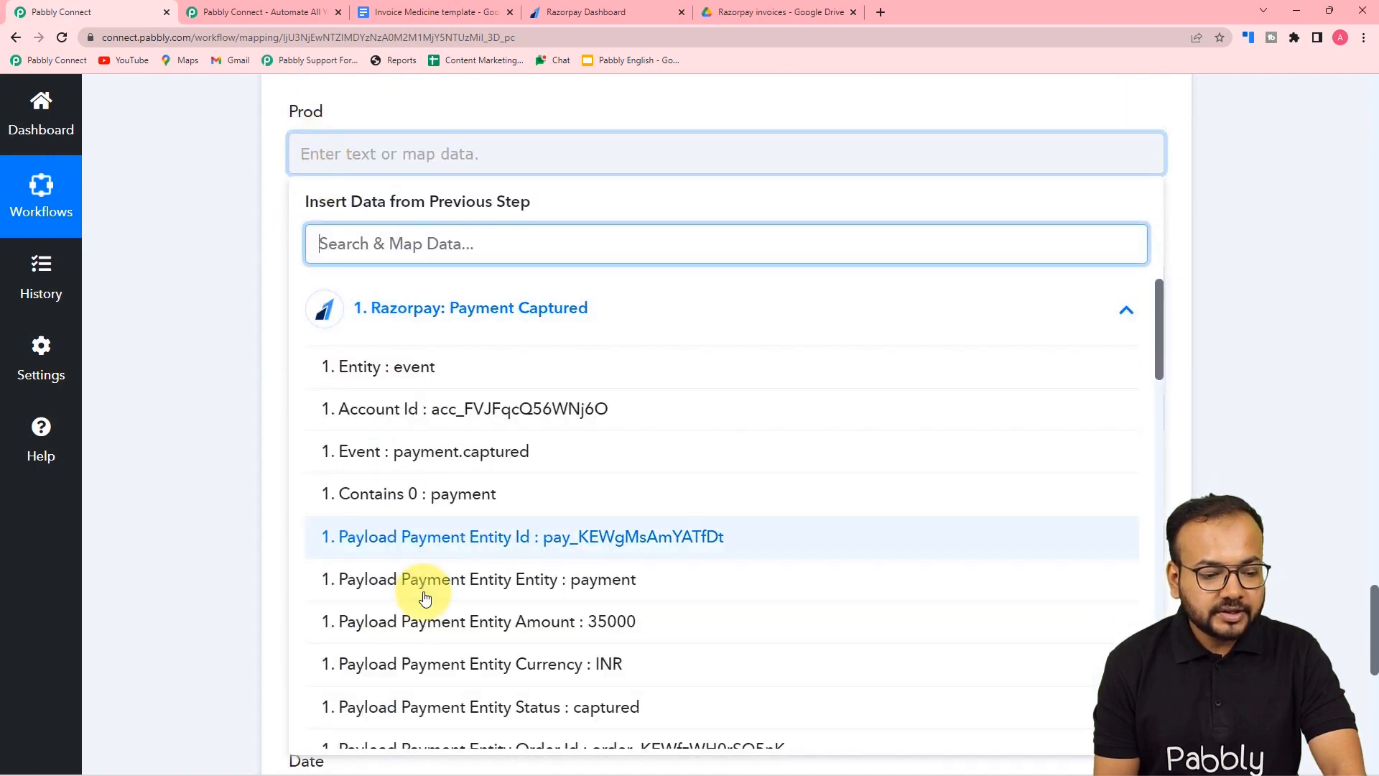
scroll(345, 597, down, 6)
scroll(424, 598, down, 10)
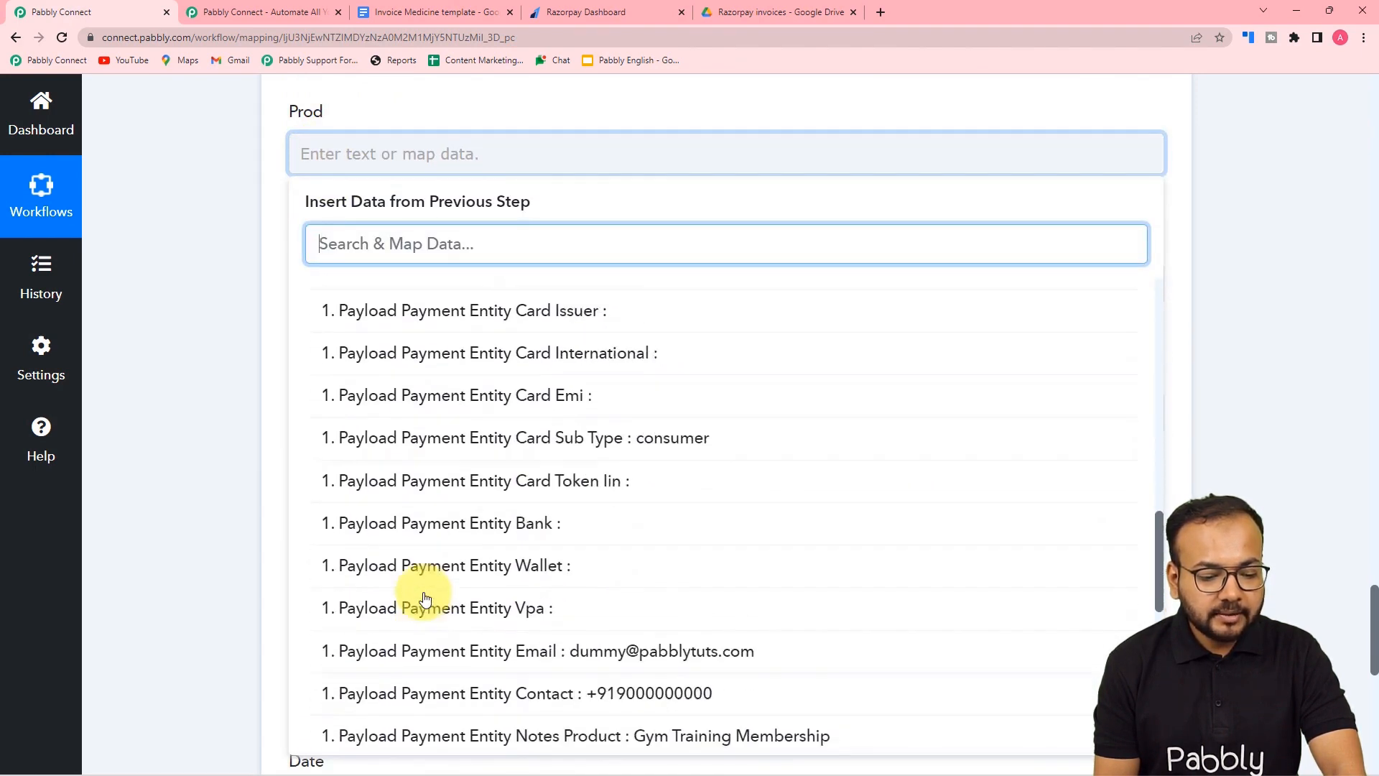
click(615, 529)
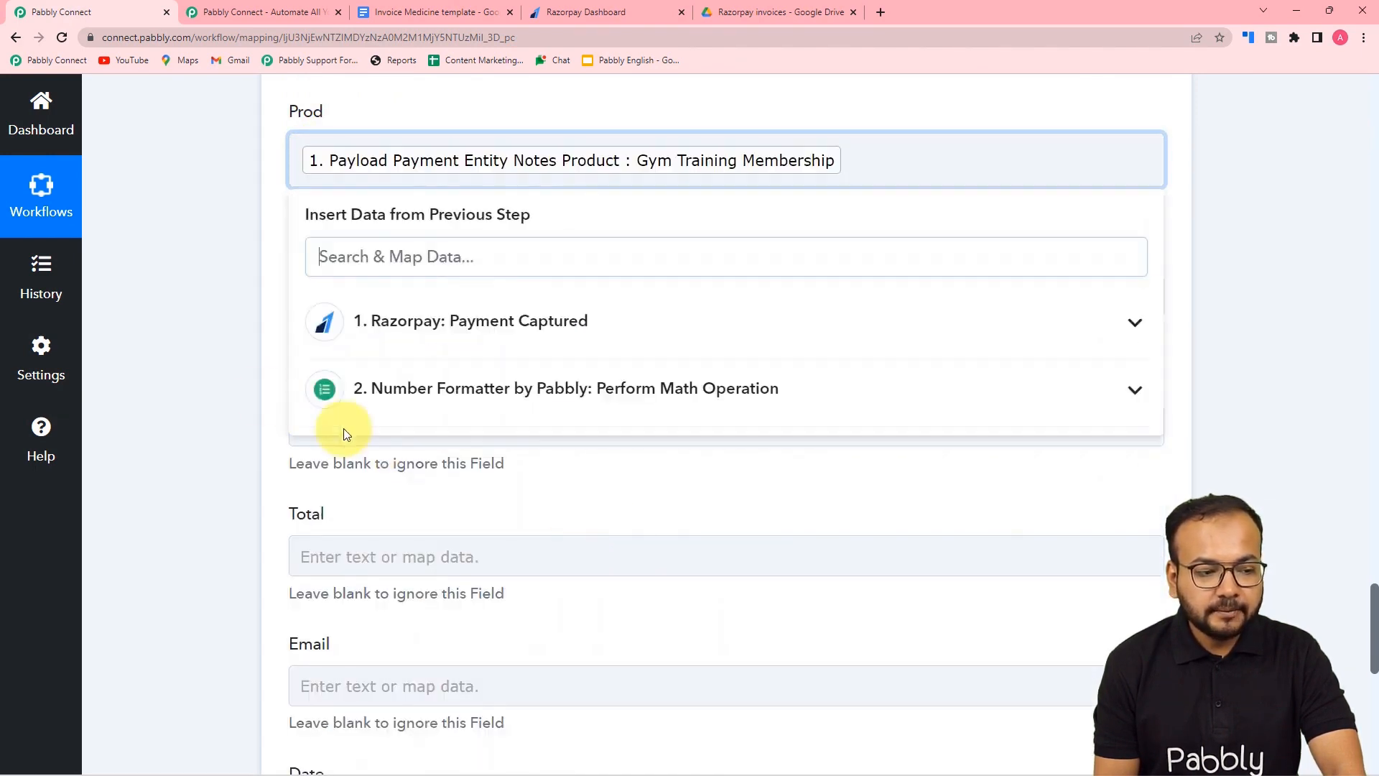
click(245, 391)
scroll(244, 393, down, 2)
- Enter a fixed quantity of 1 in the Quant field
click(339, 153)
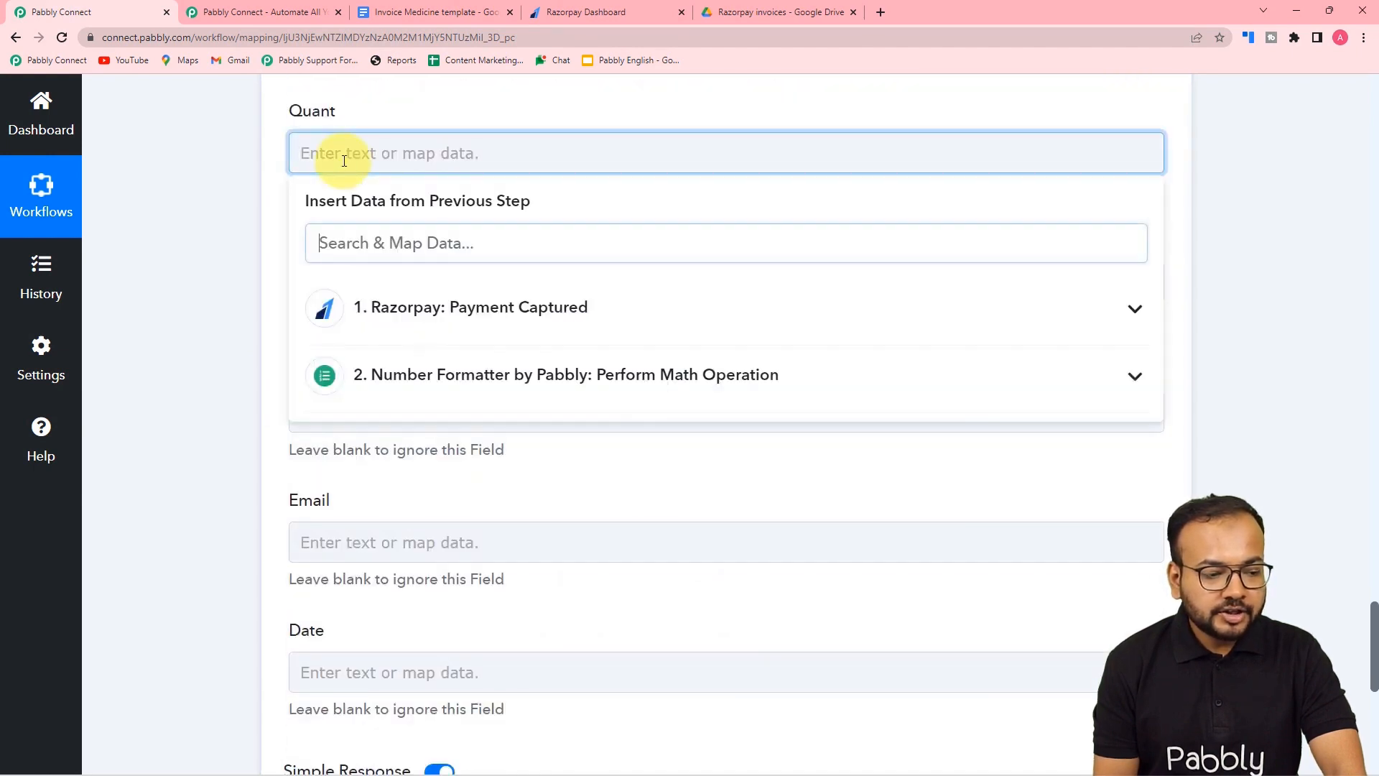
click(195, 164)
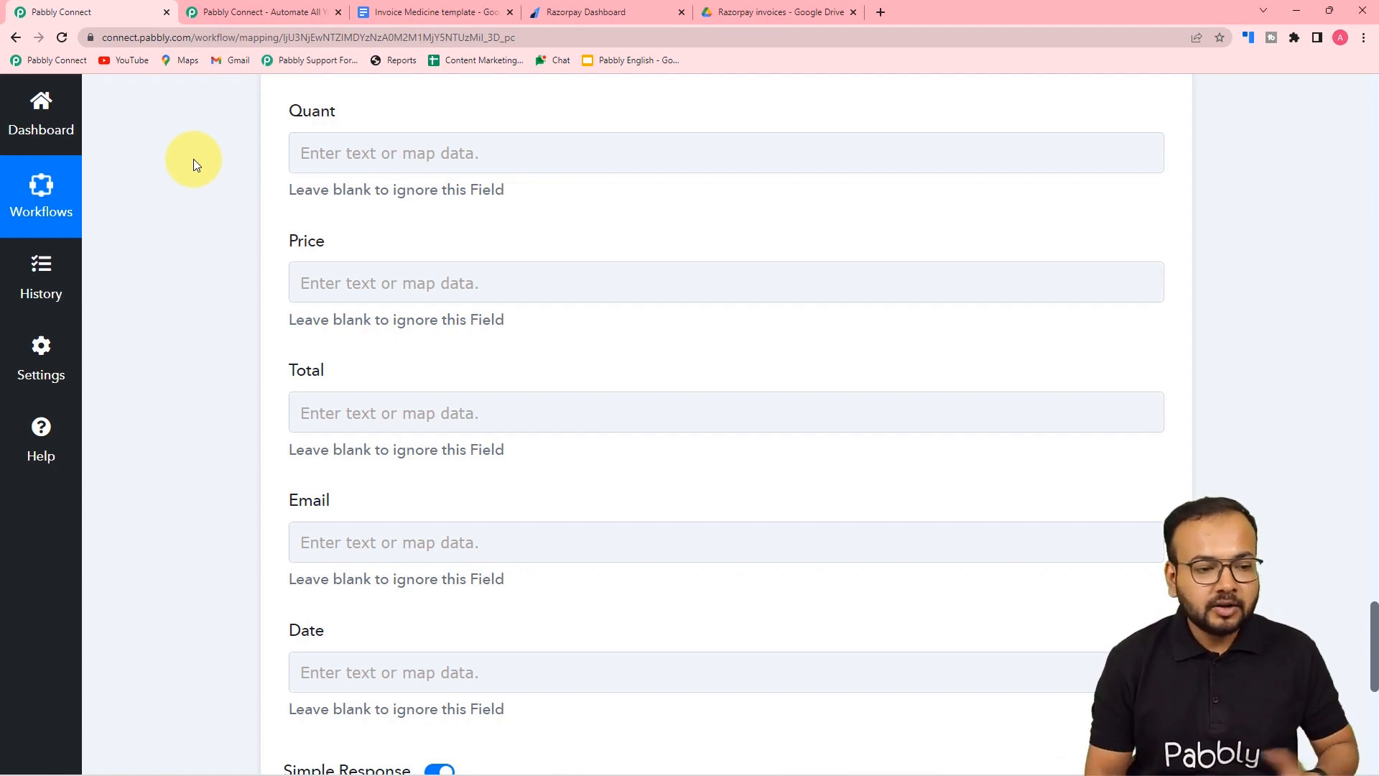
click(391, 168)
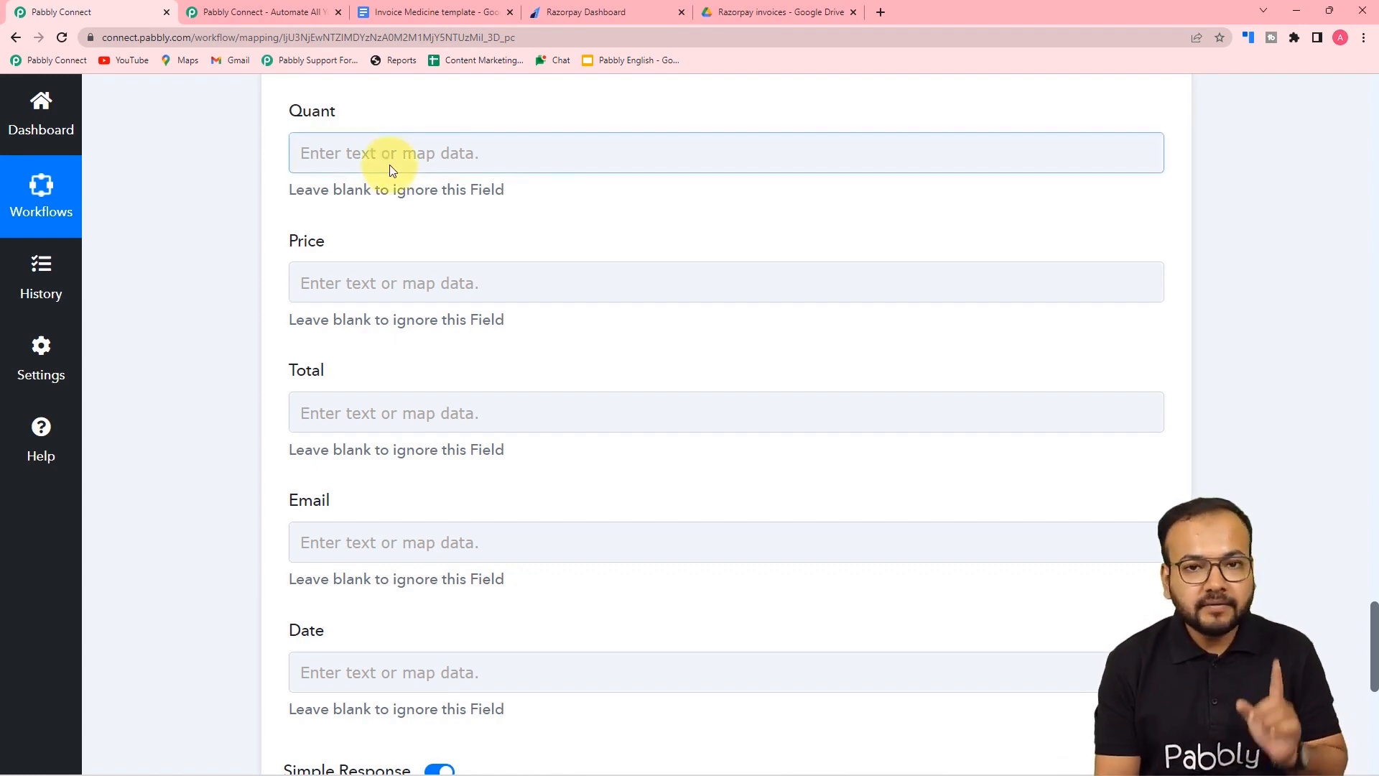
click(433, 163)
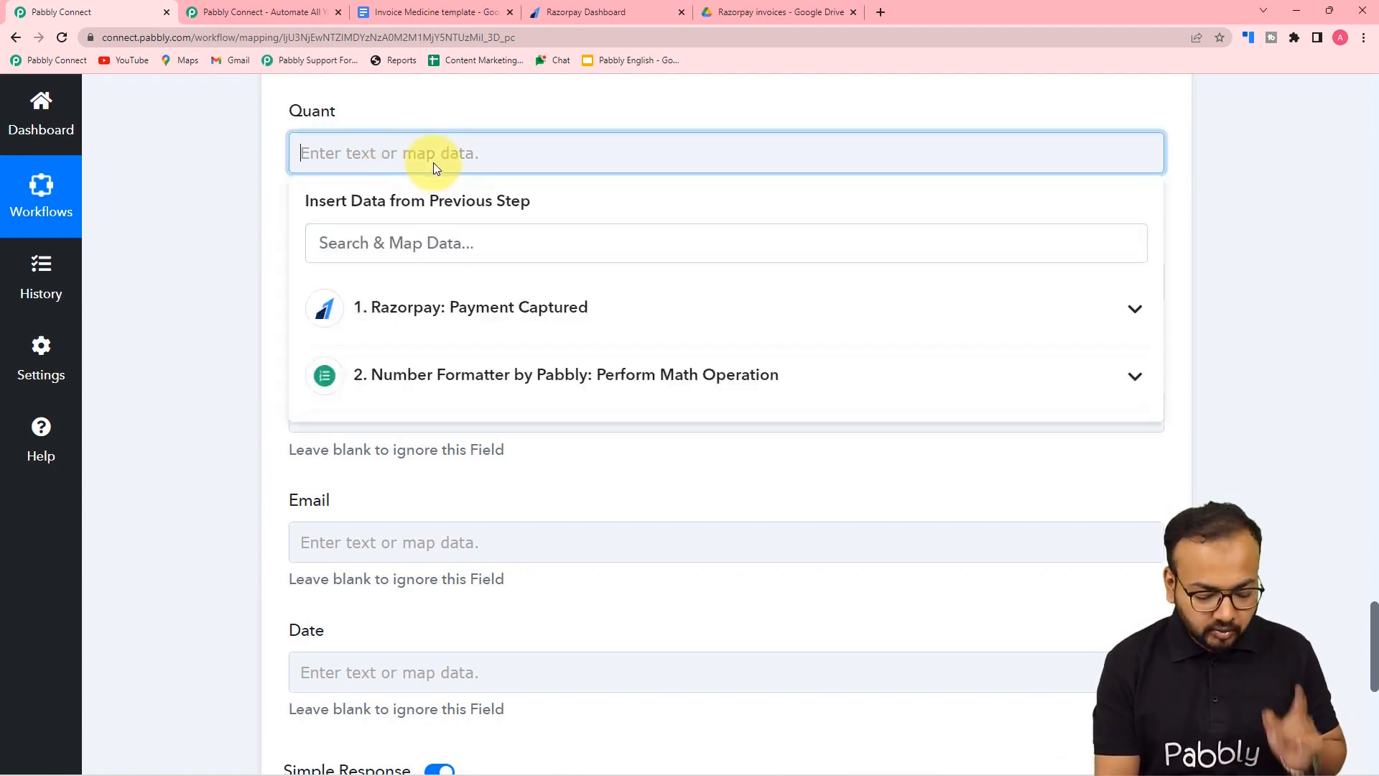
text(1)
click(228, 166)
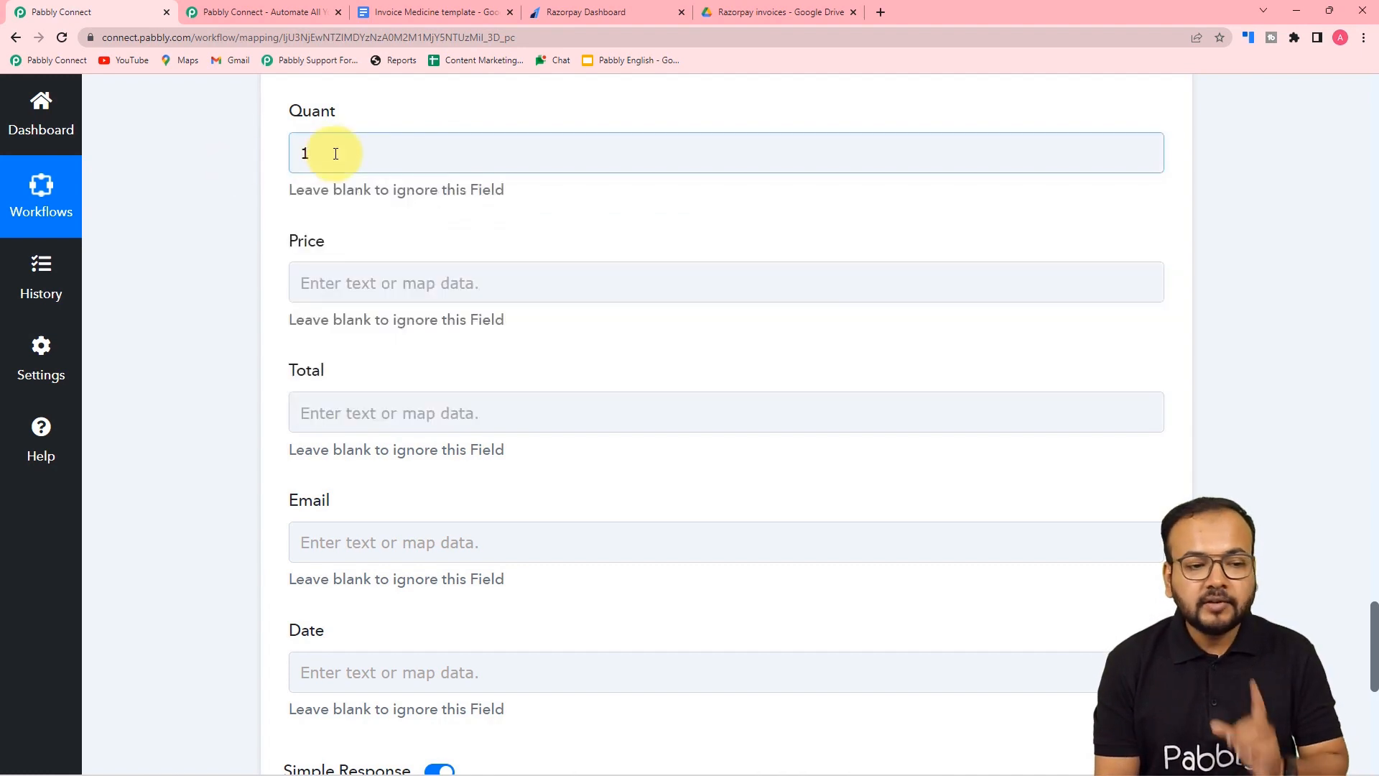
scroll(299, 194, down, 1)
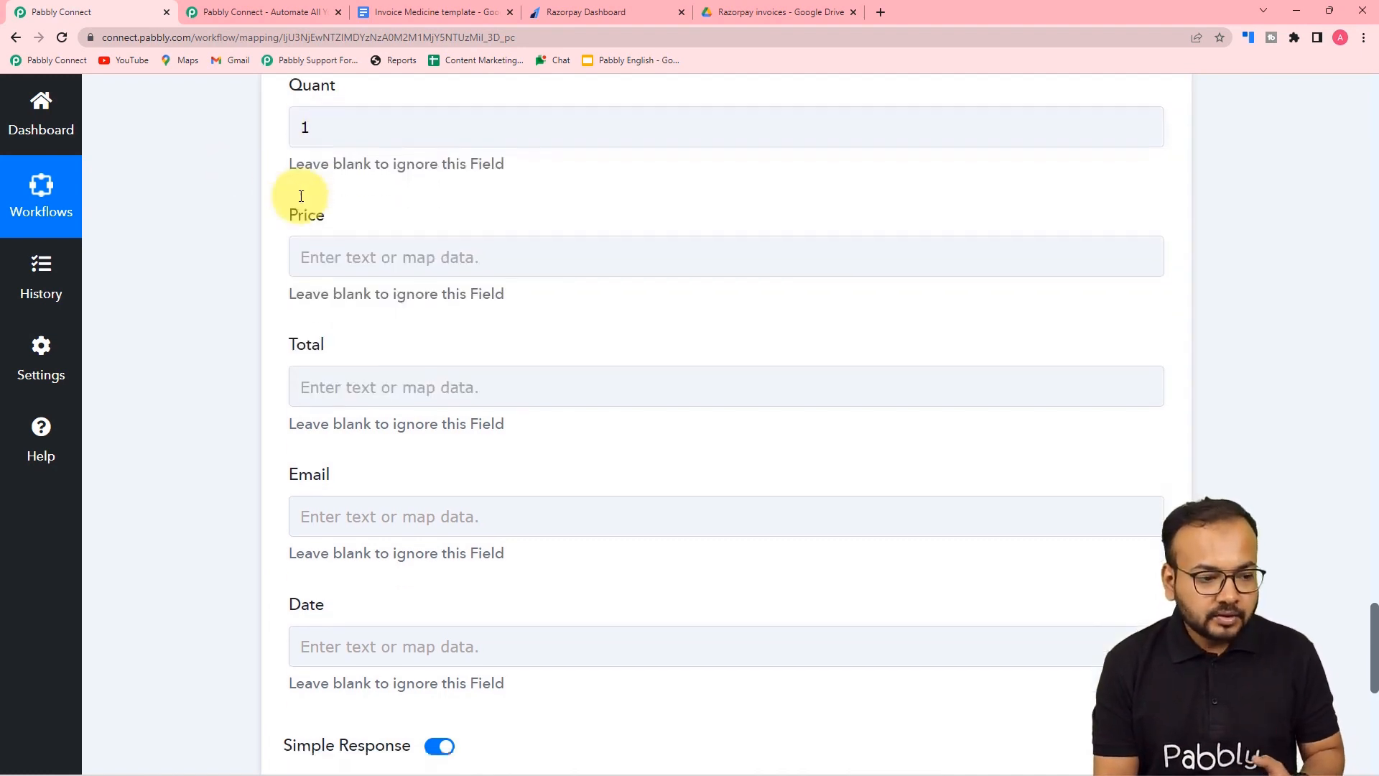
- Map the Number Formatter's Result 350 into both Price and Total
click(314, 212)
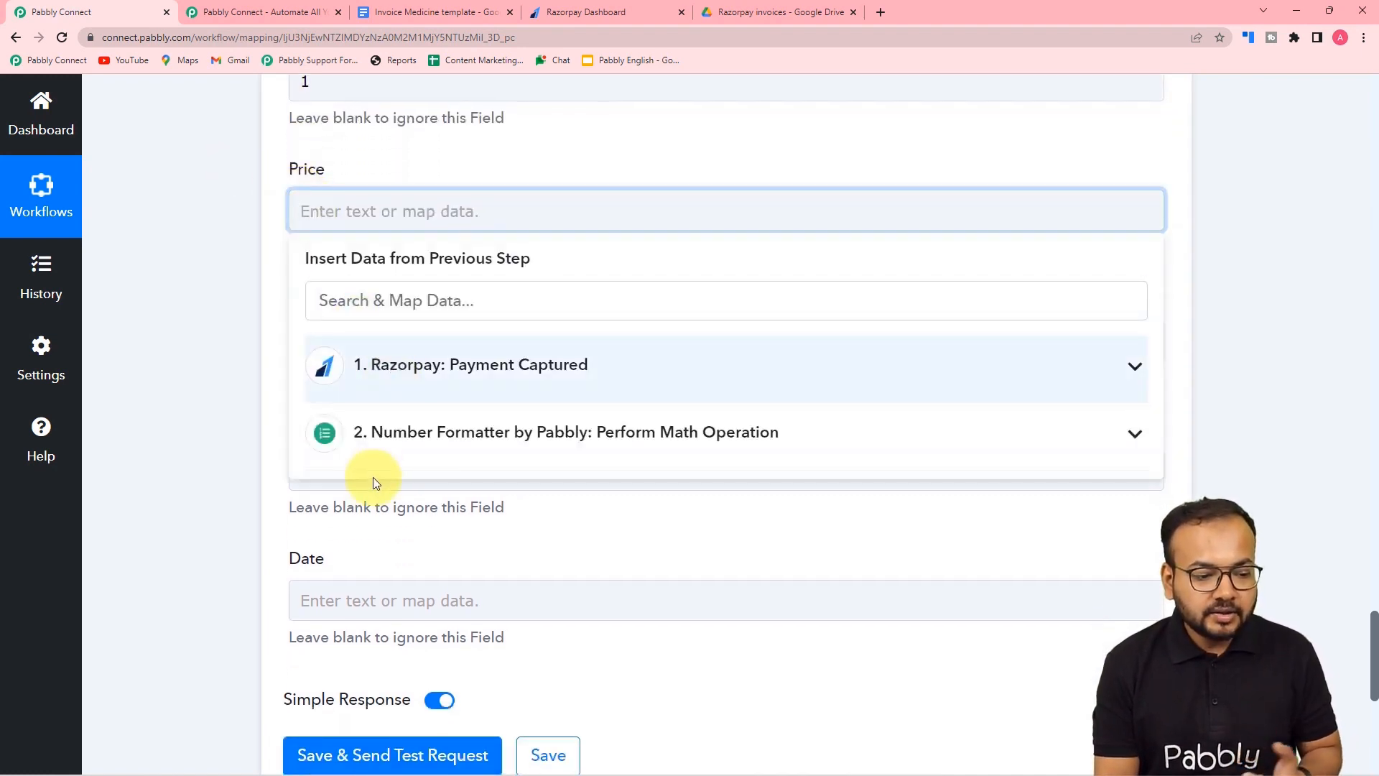
click(504, 461)
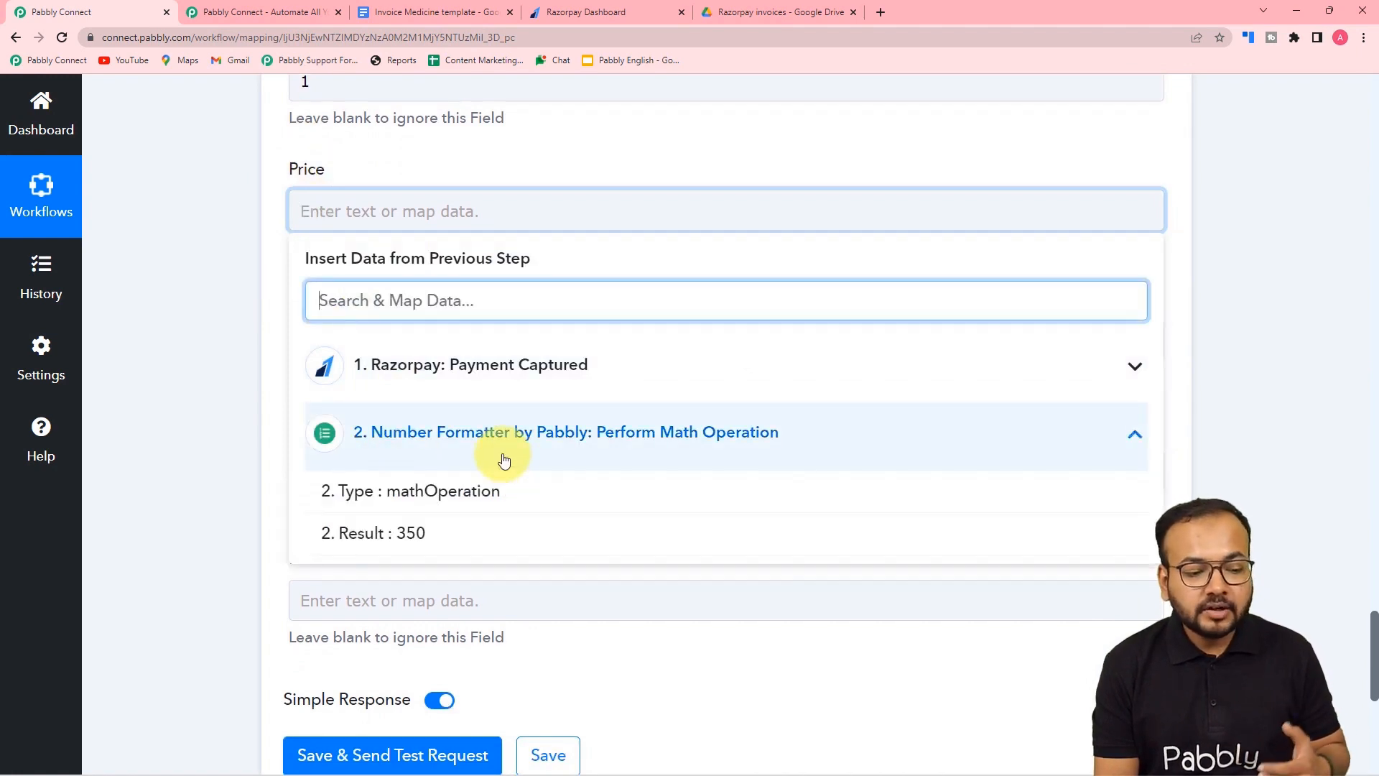
click(407, 542)
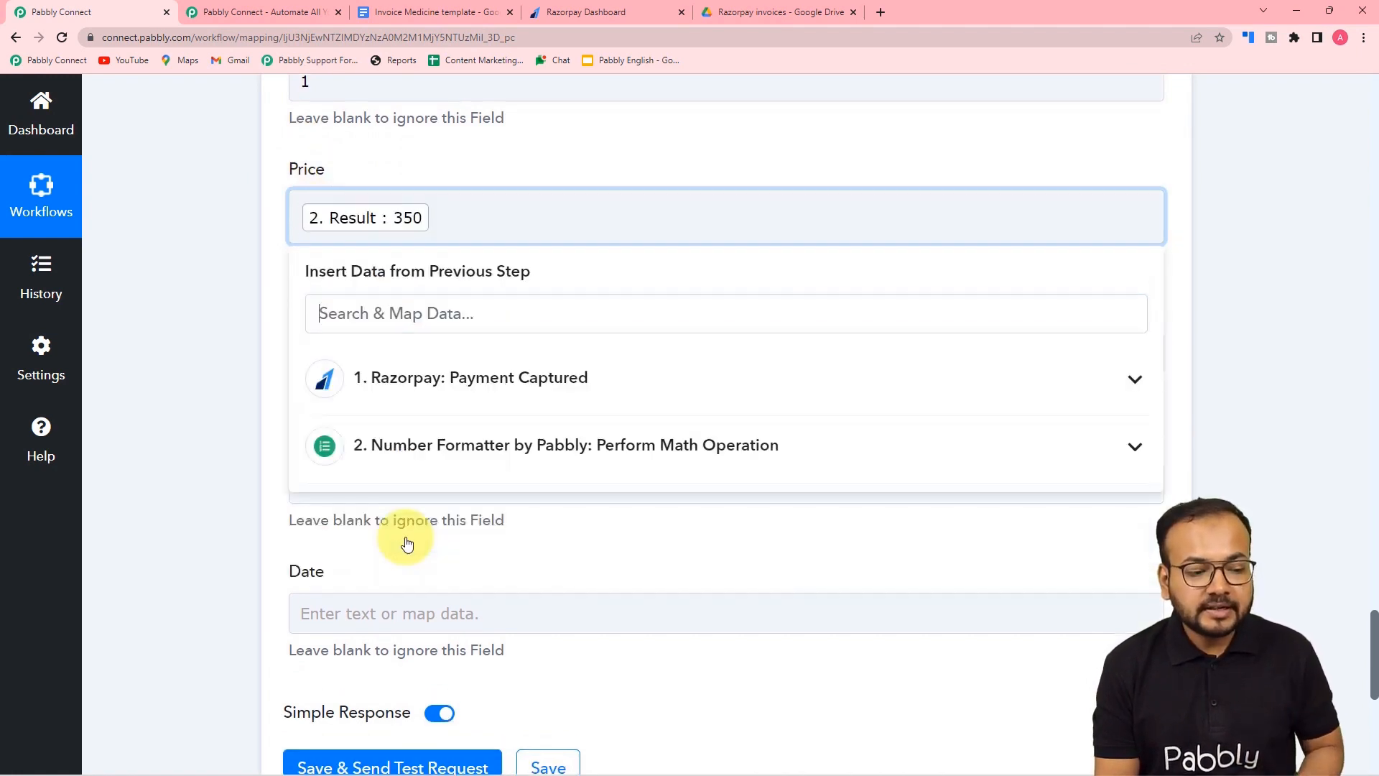
click(253, 229)
scroll(253, 230, down, 2)
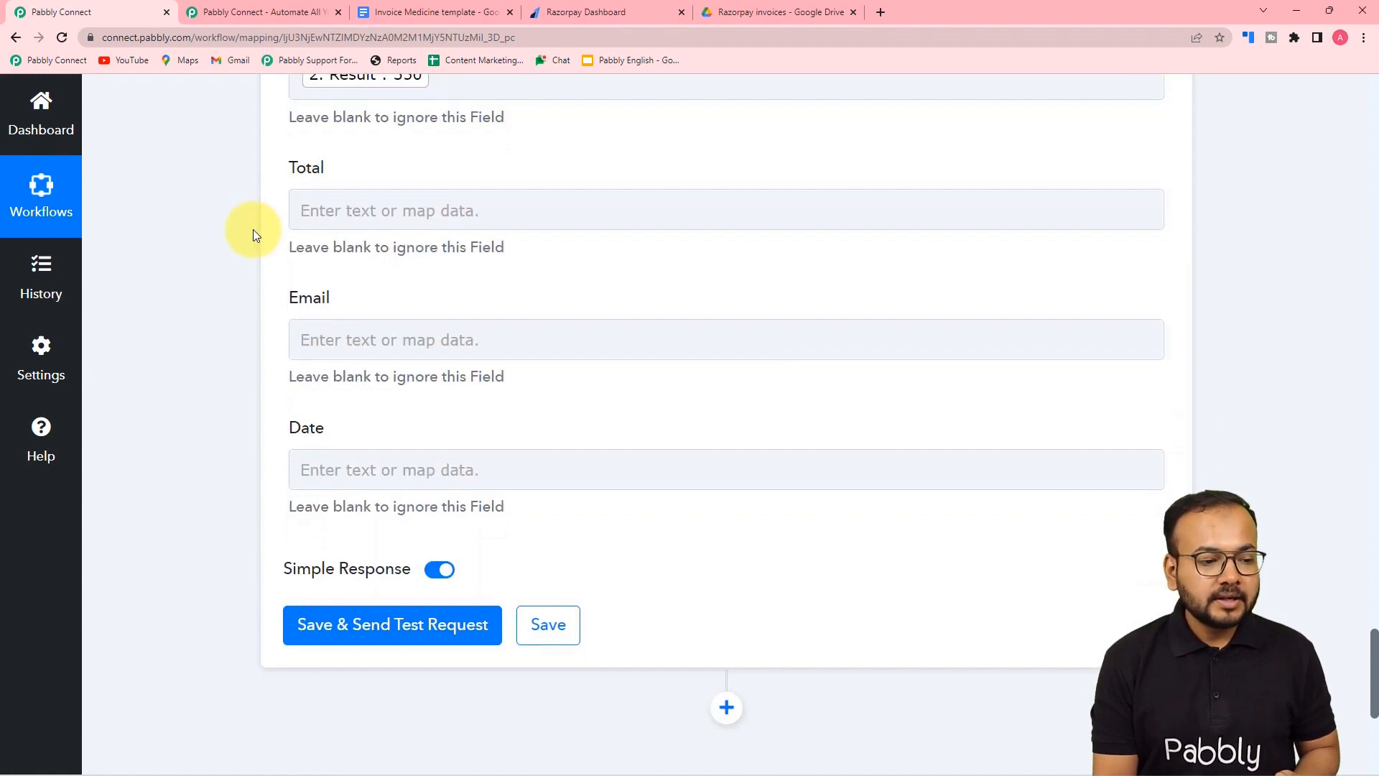
click(311, 222)
click(385, 431)
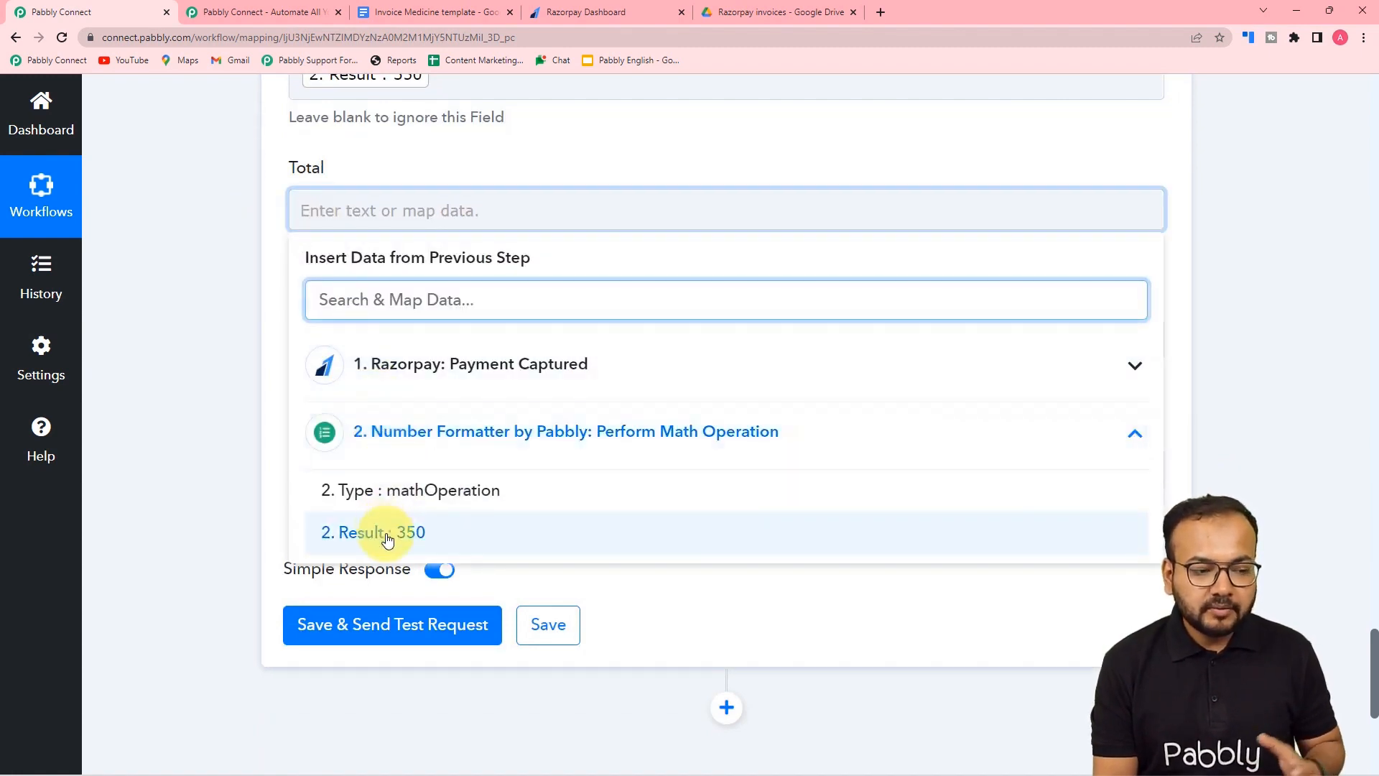
click(352, 532)
click(157, 330)
scroll(157, 330, down, 2)
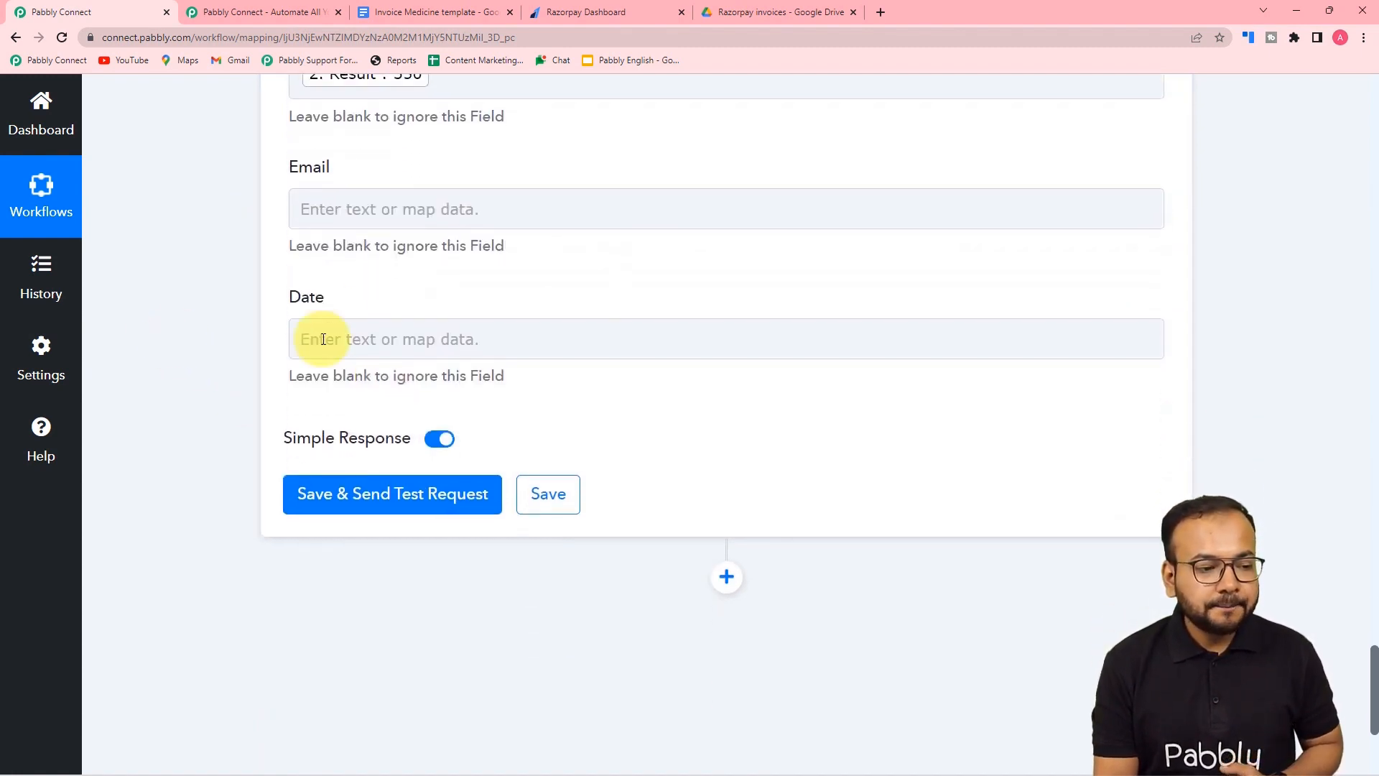
- Map 'Payload Payment Entity Notes Email' into the Email field
click(317, 209)
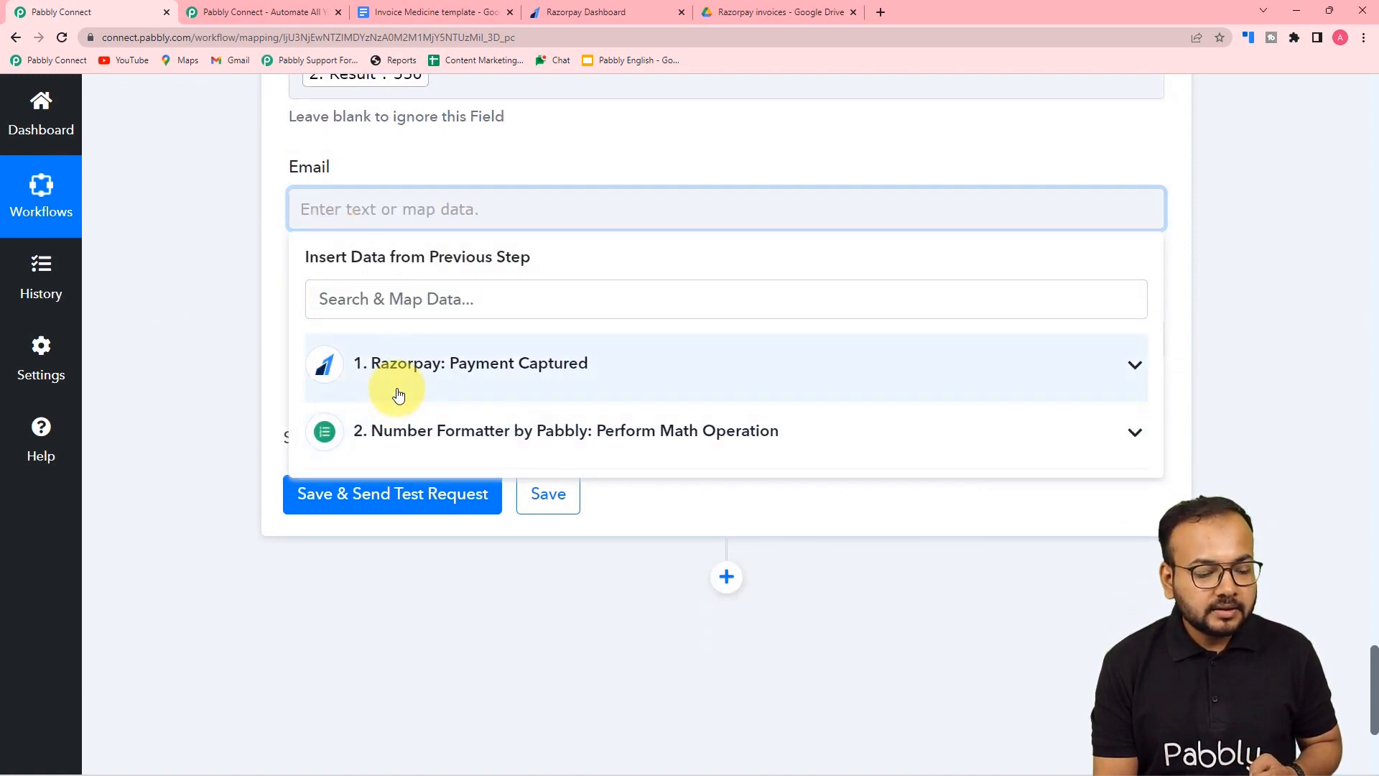
click(369, 388)
scroll(484, 557, down, 5)
scroll(489, 569, down, 10)
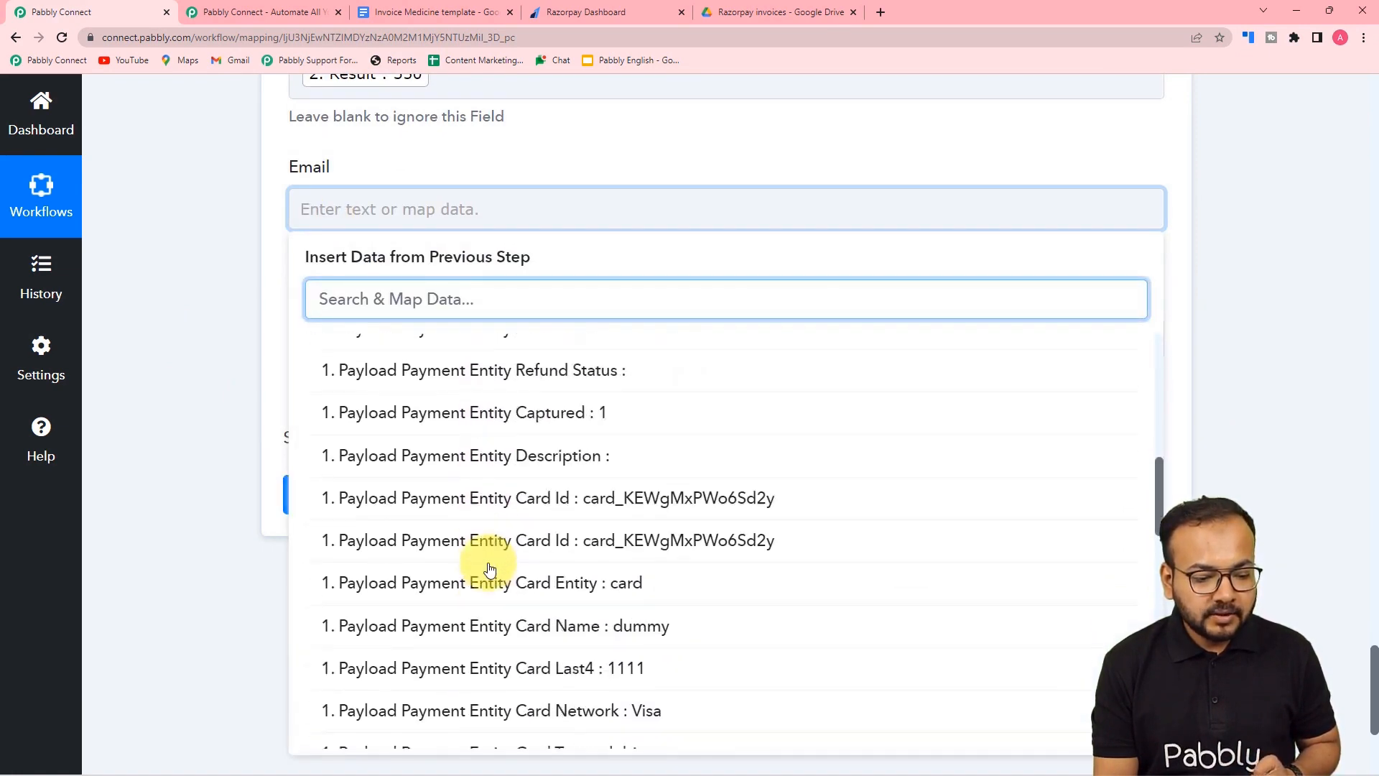
scroll(489, 569, down, 2)
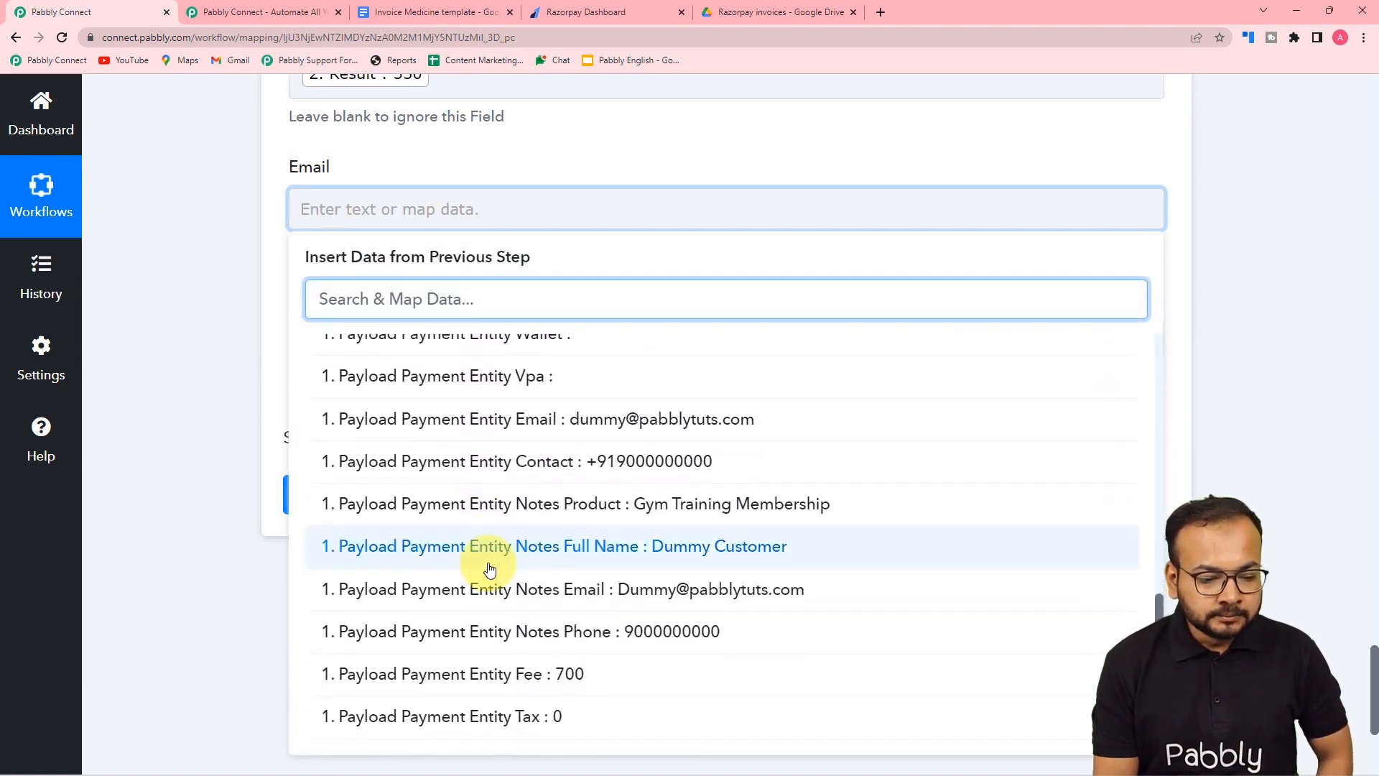
click(585, 580)
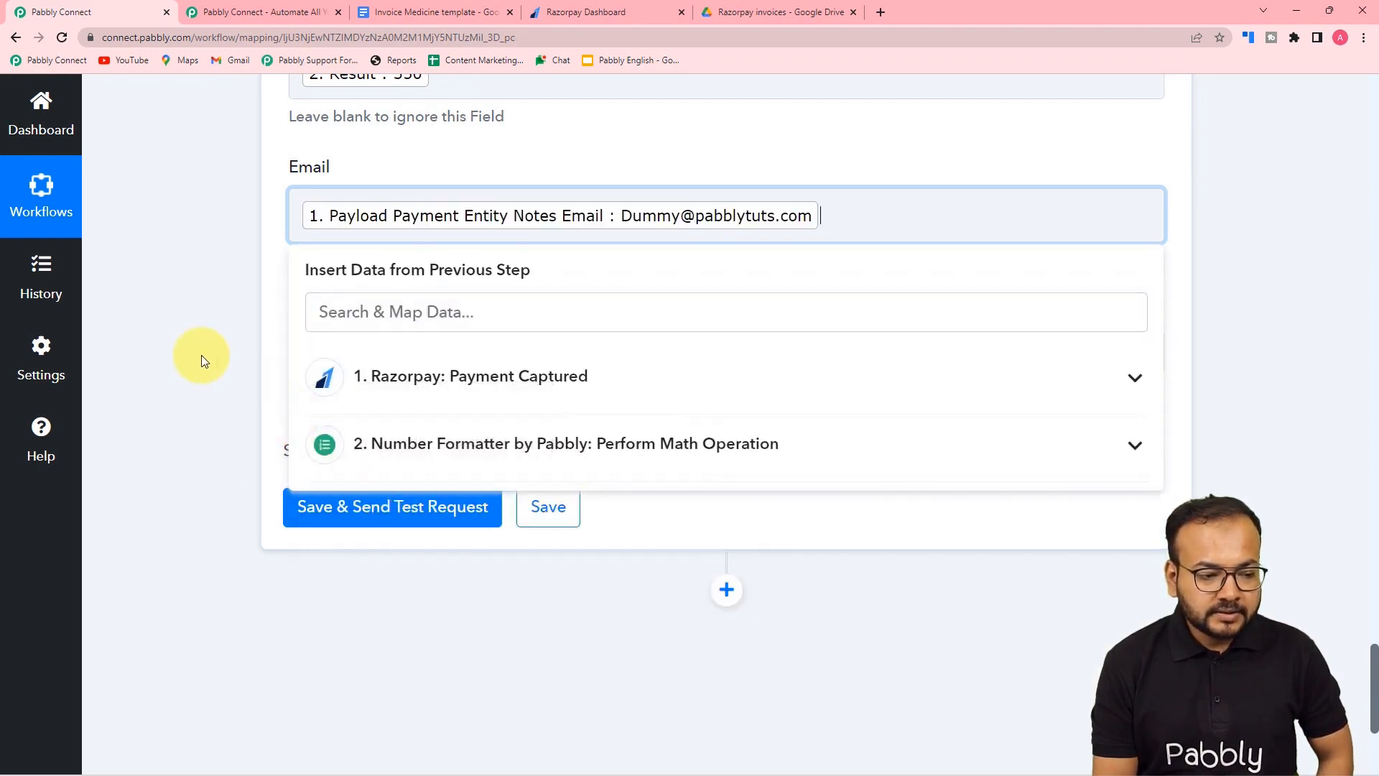
- Browse the Date field's mapping options but leave Date empty for now
click(320, 348)
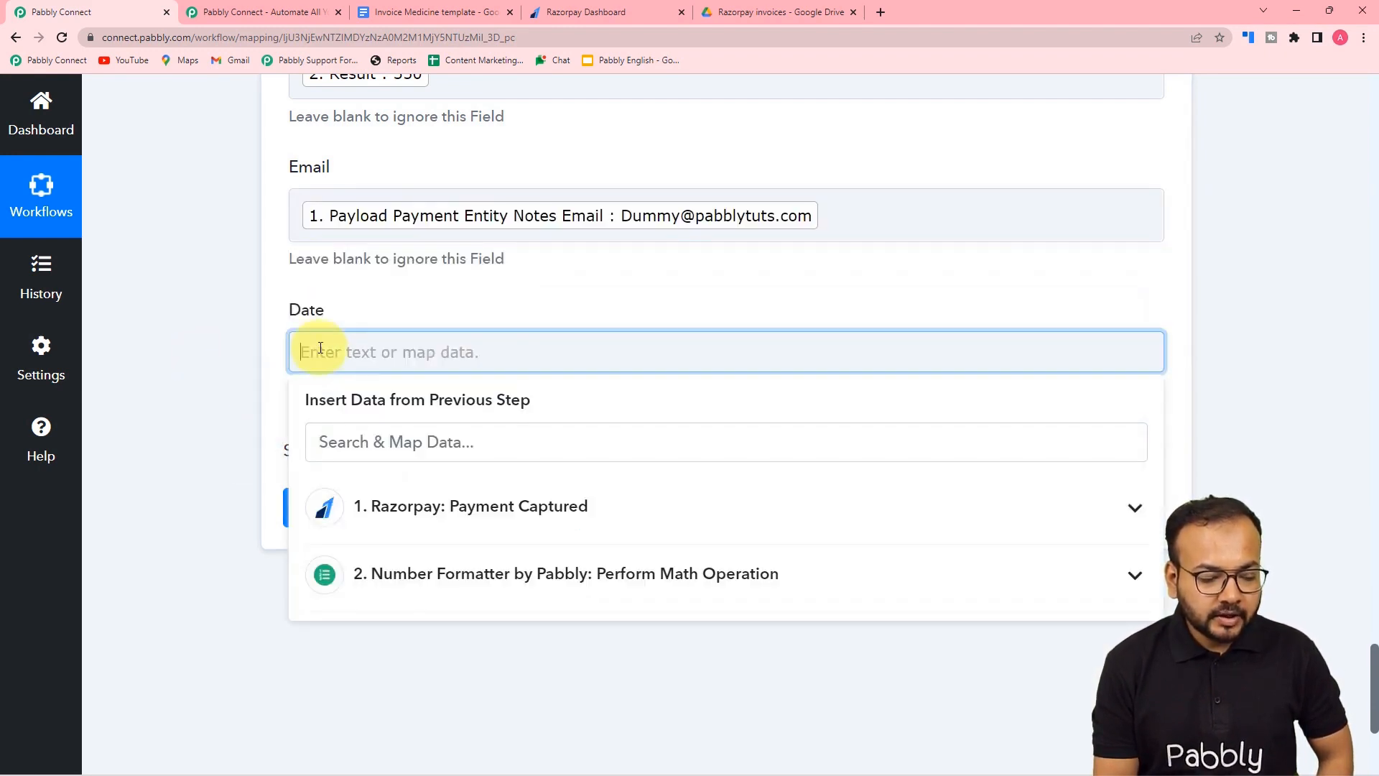
scroll(338, 410, down, 3)
click(437, 298)
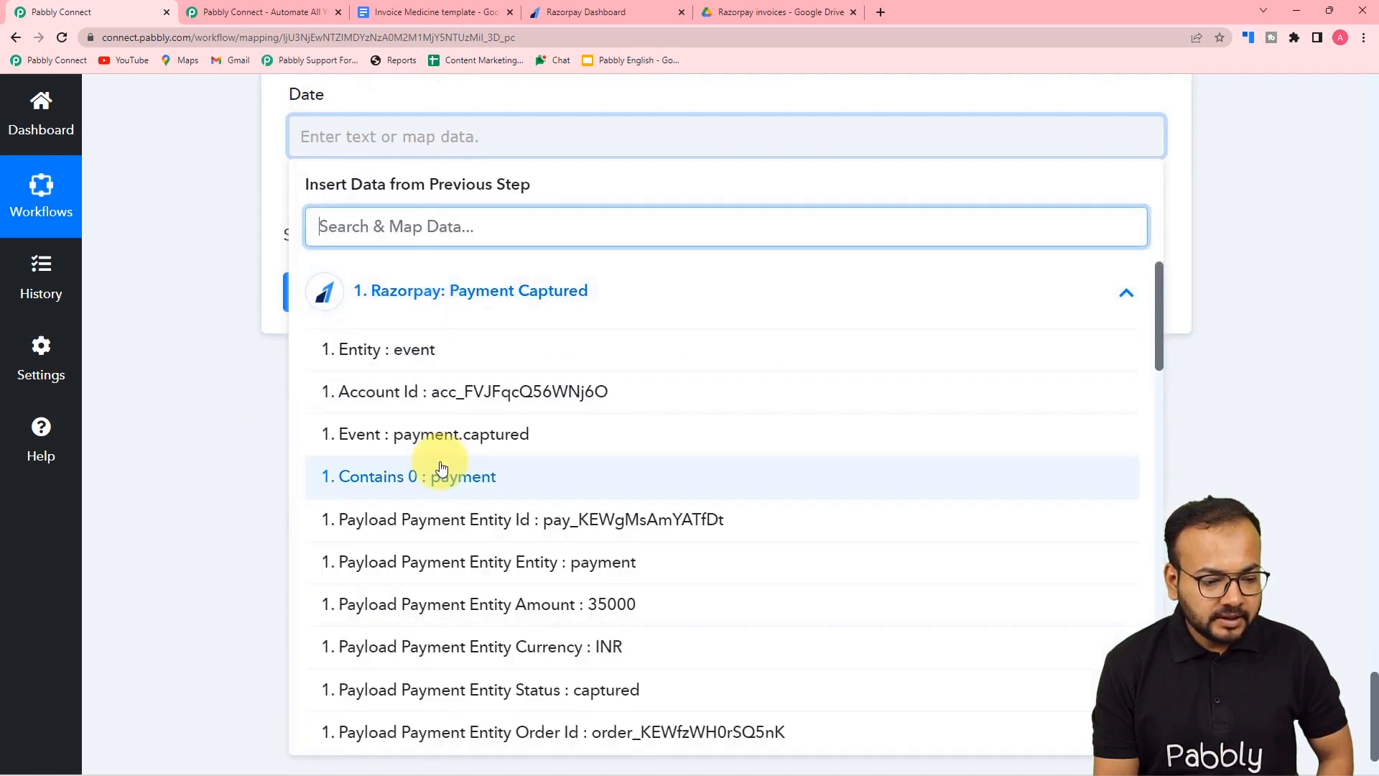
scroll(441, 468, down, 5)
scroll(442, 468, down, 15)
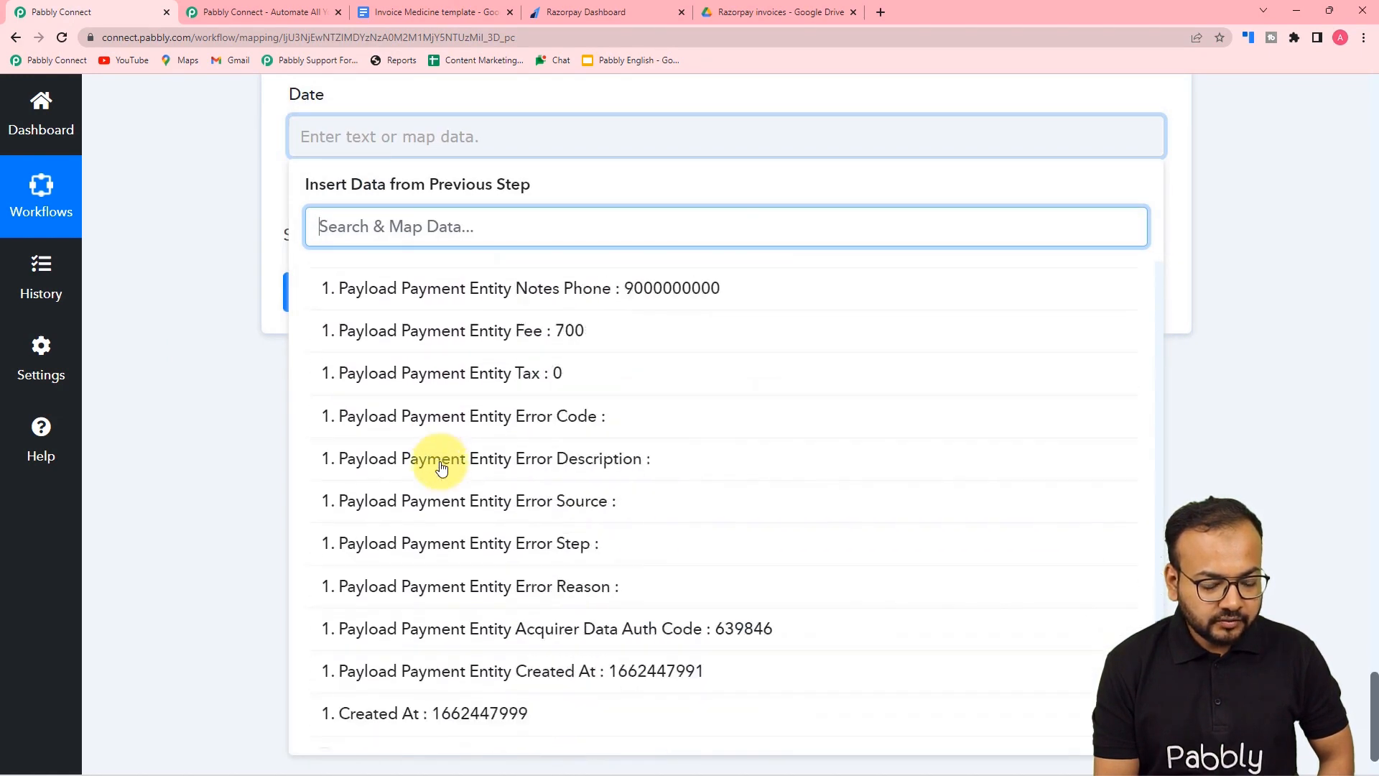
scroll(442, 467, down, 1)
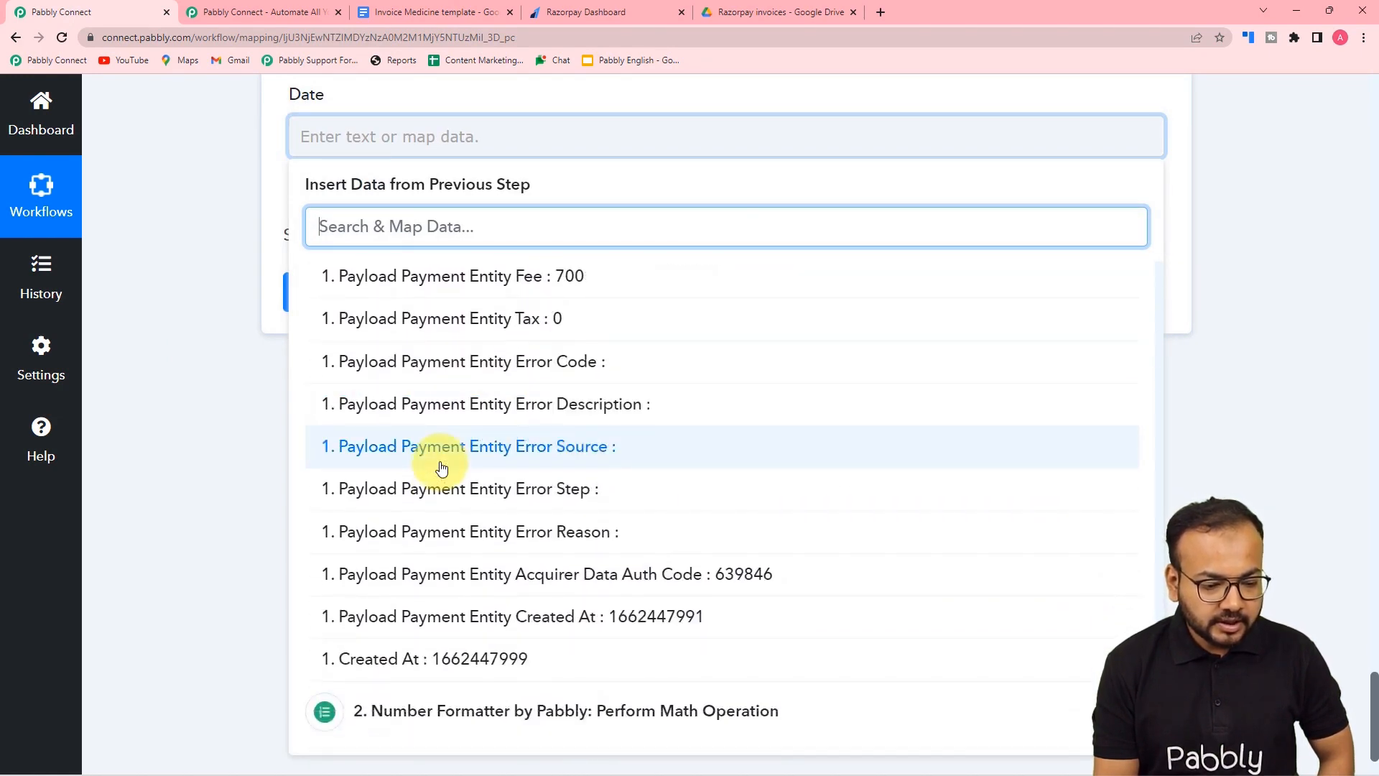
click(148, 333)
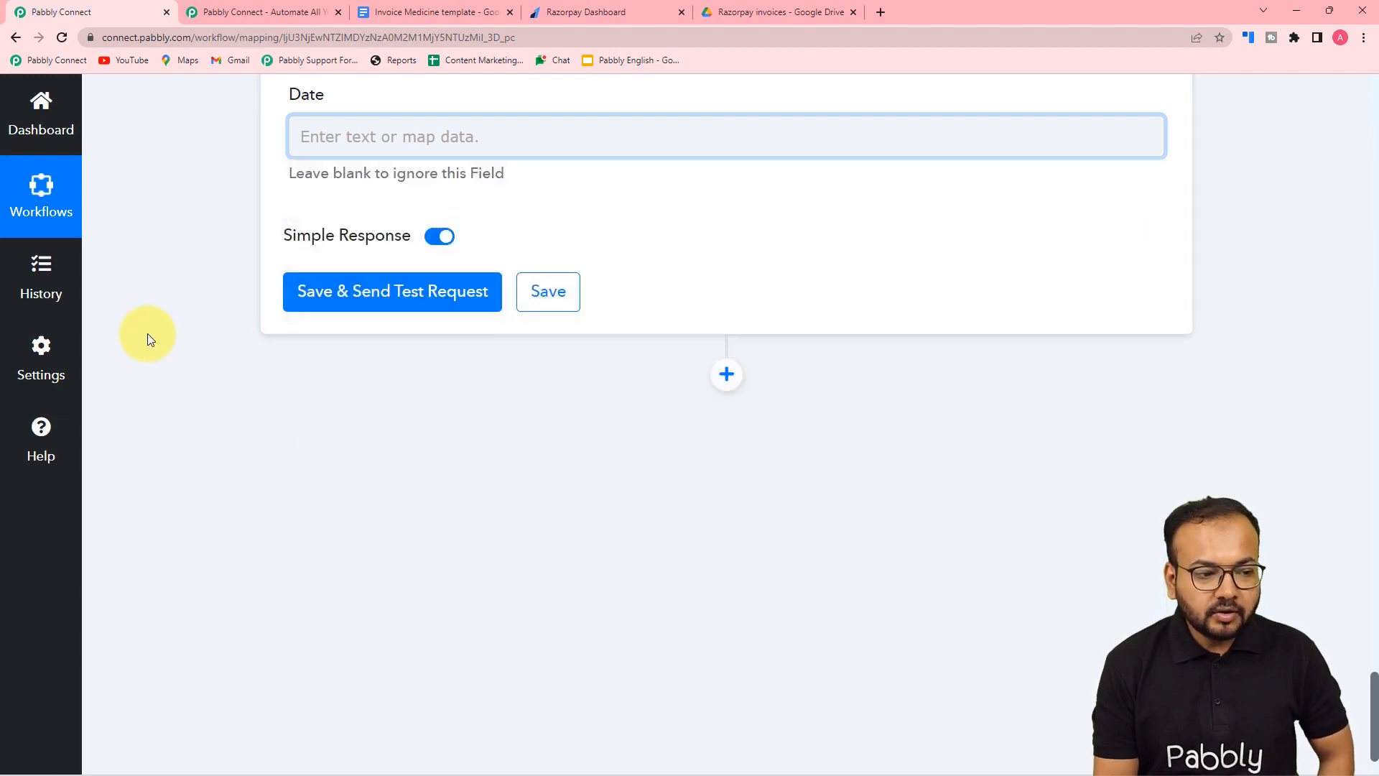
scroll(148, 333, up, 12)
scroll(148, 334, up, 8)
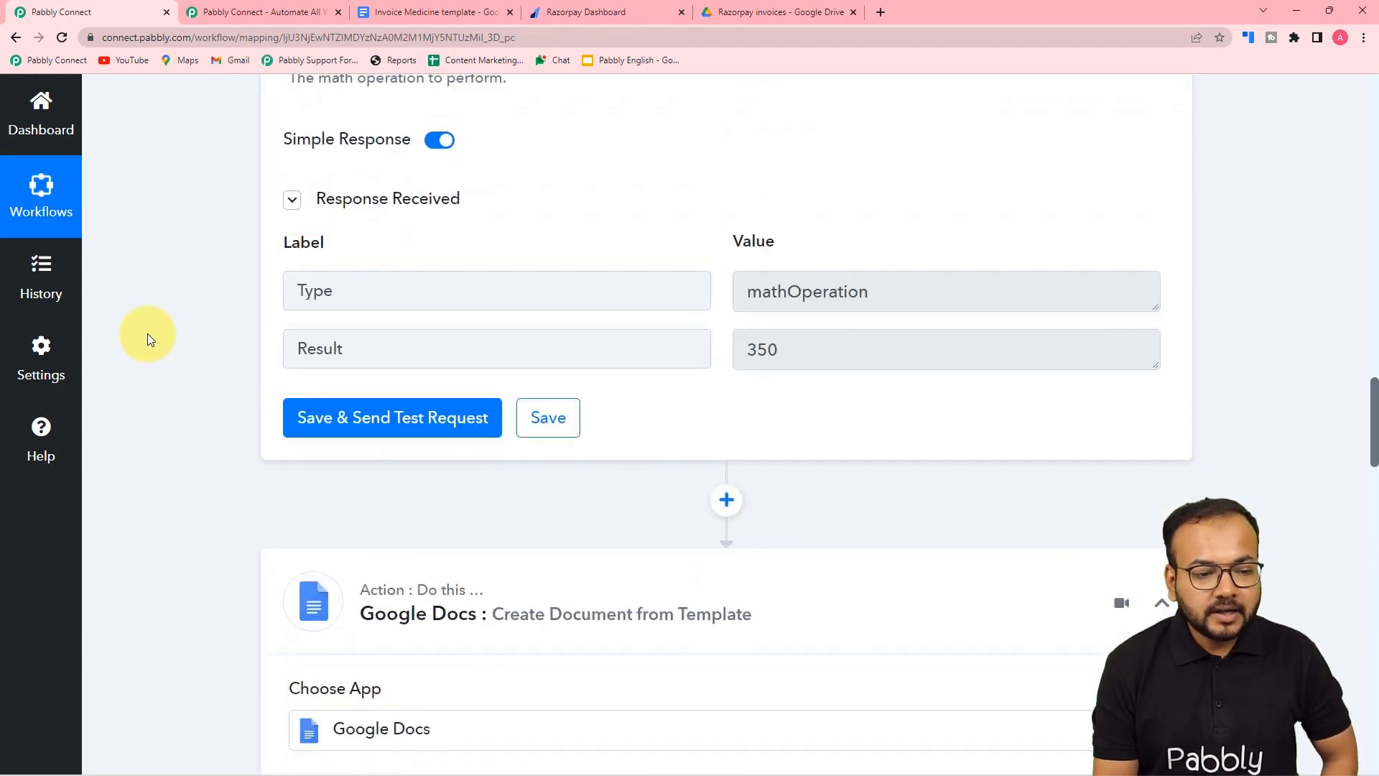
scroll(148, 333, down, 1)
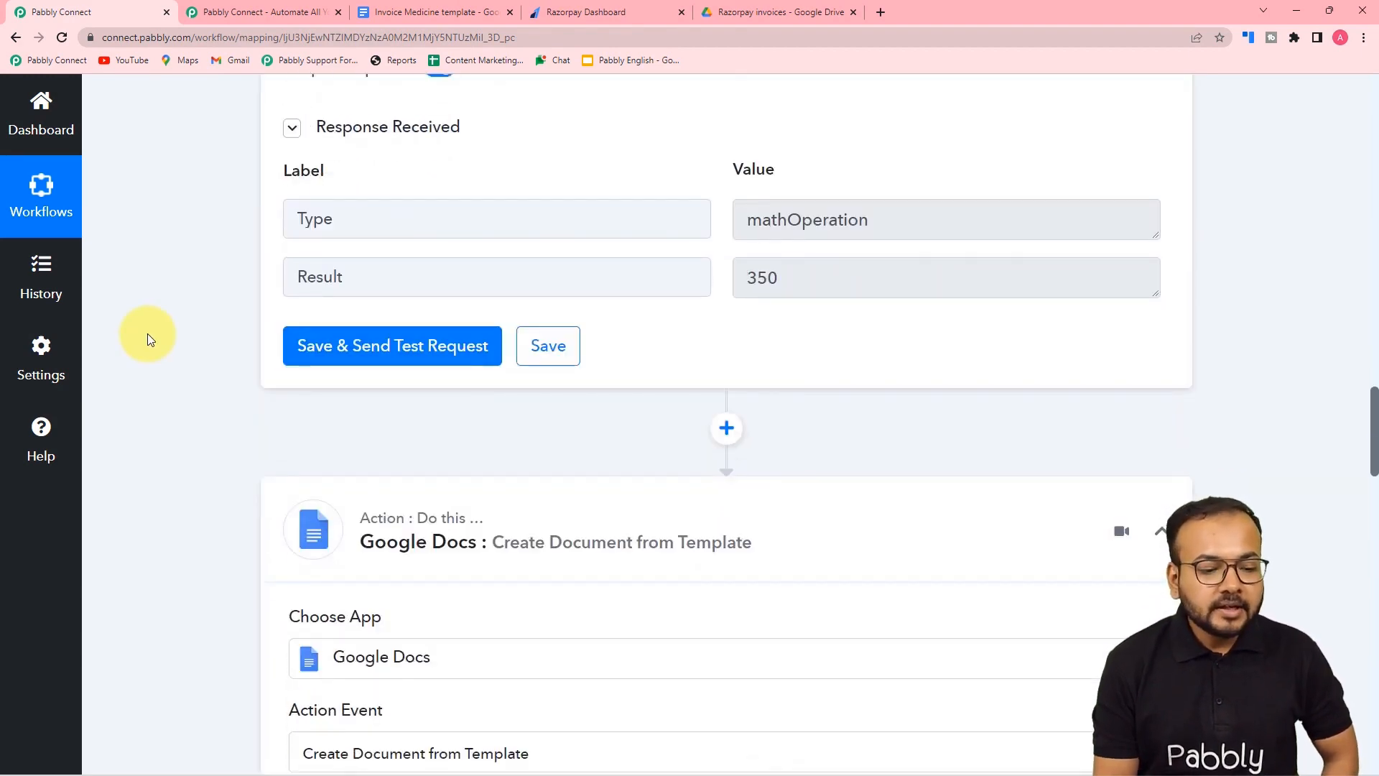
scroll(220, 499, up, 2)
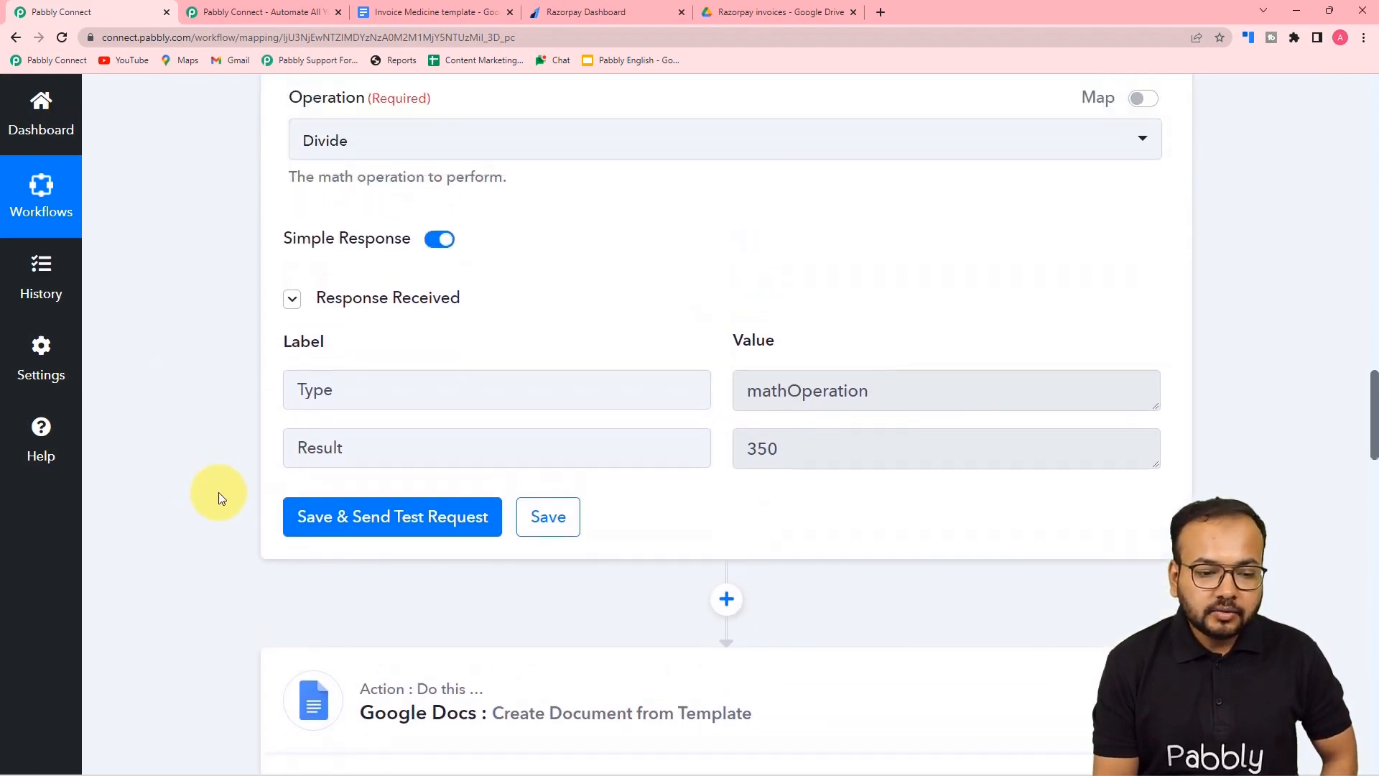
scroll(221, 498, down, 2)
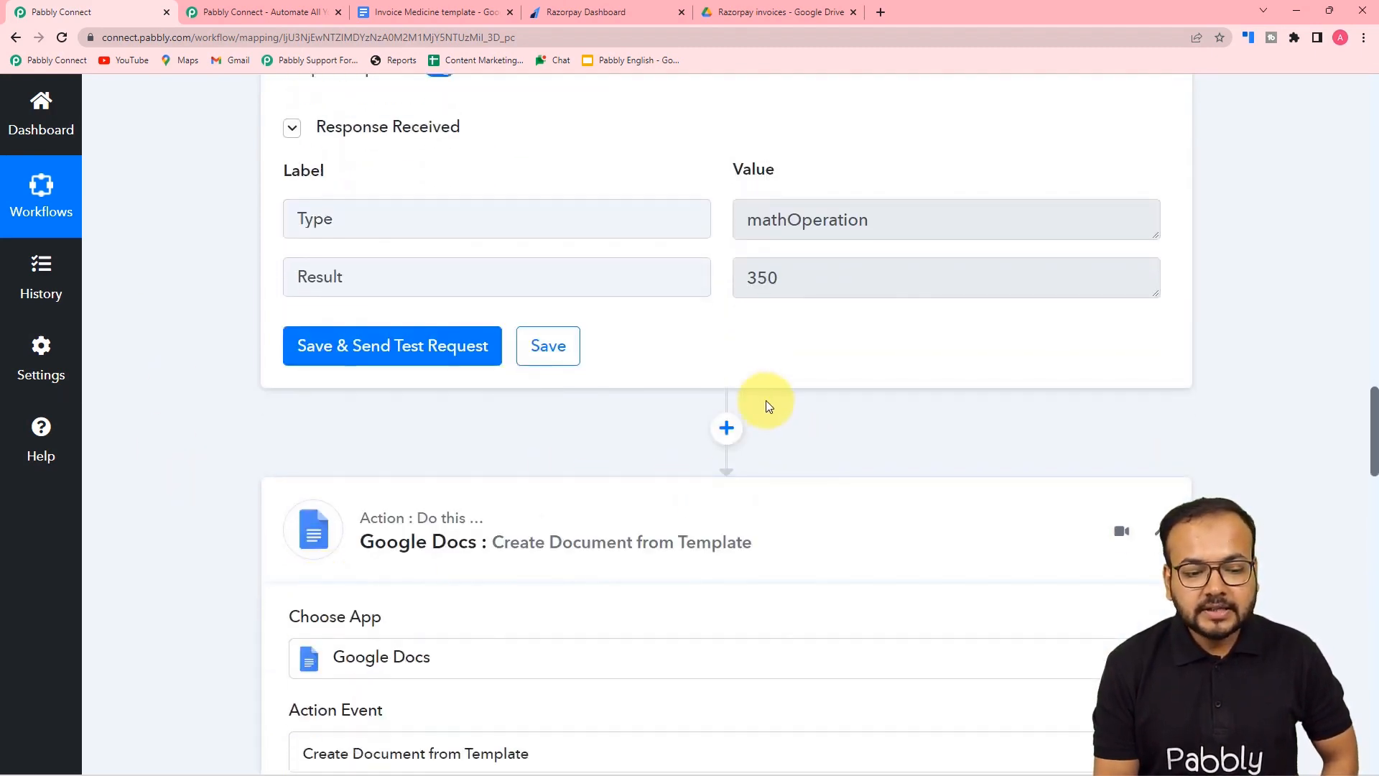
- Add a step before Google Docs, searching 'dat', using Date/Time Formatter with the Current Date action
click(726, 427)
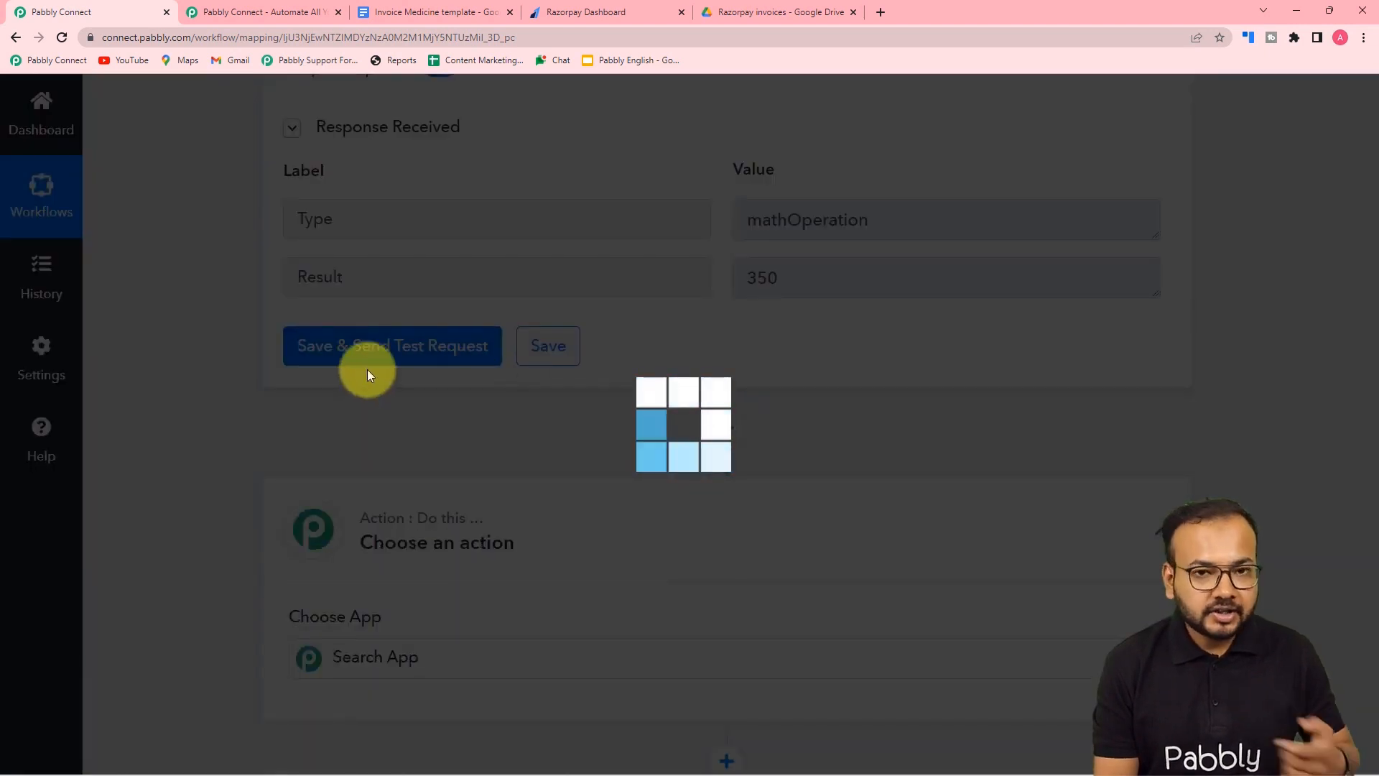
scroll(376, 399, down, 5)
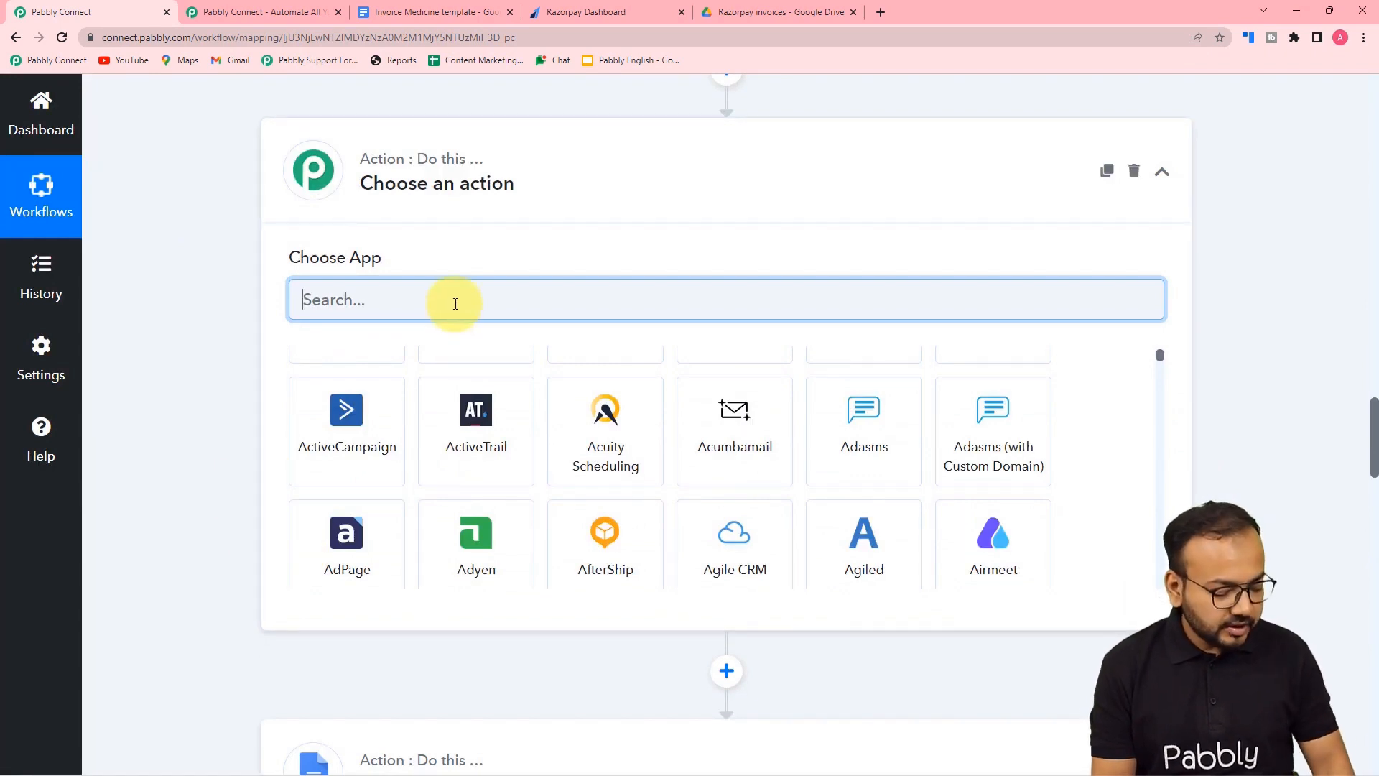
text(dat)
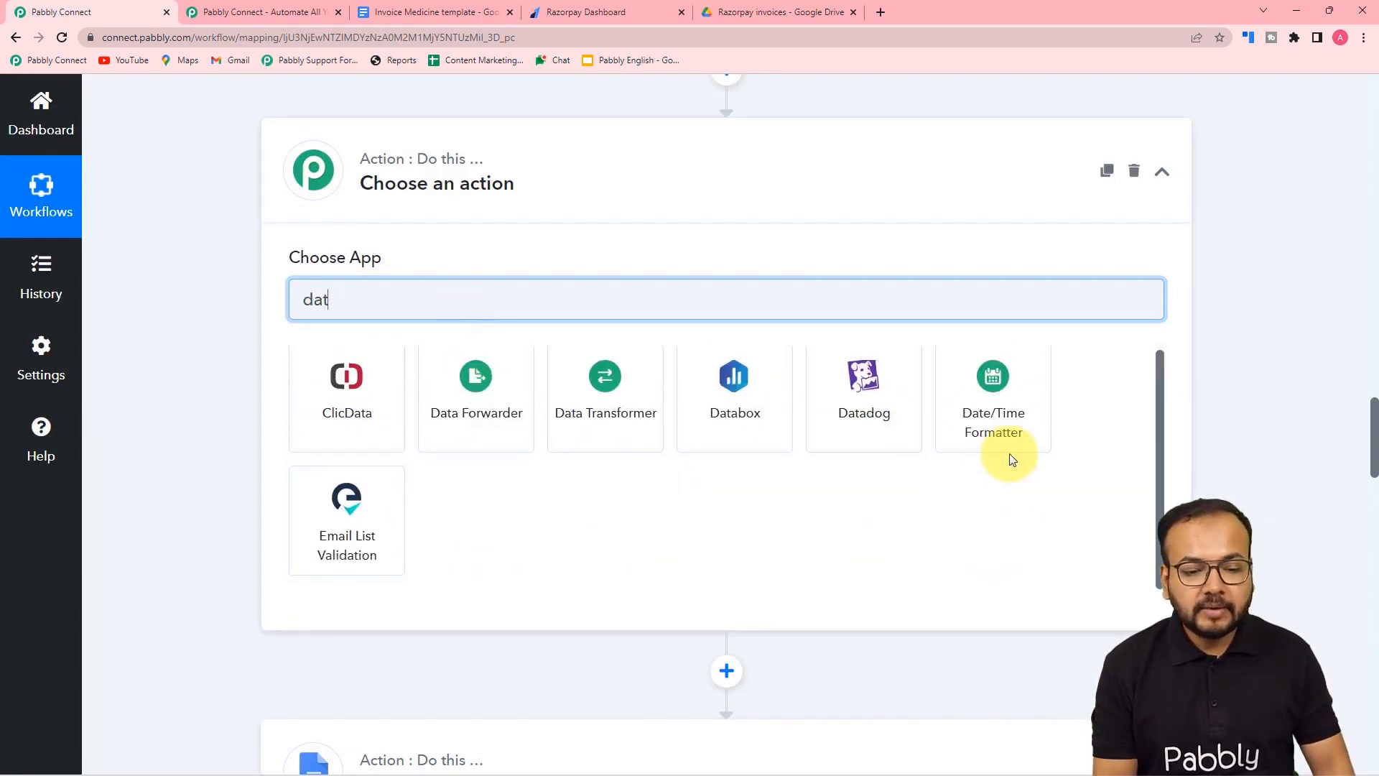
click(1006, 424)
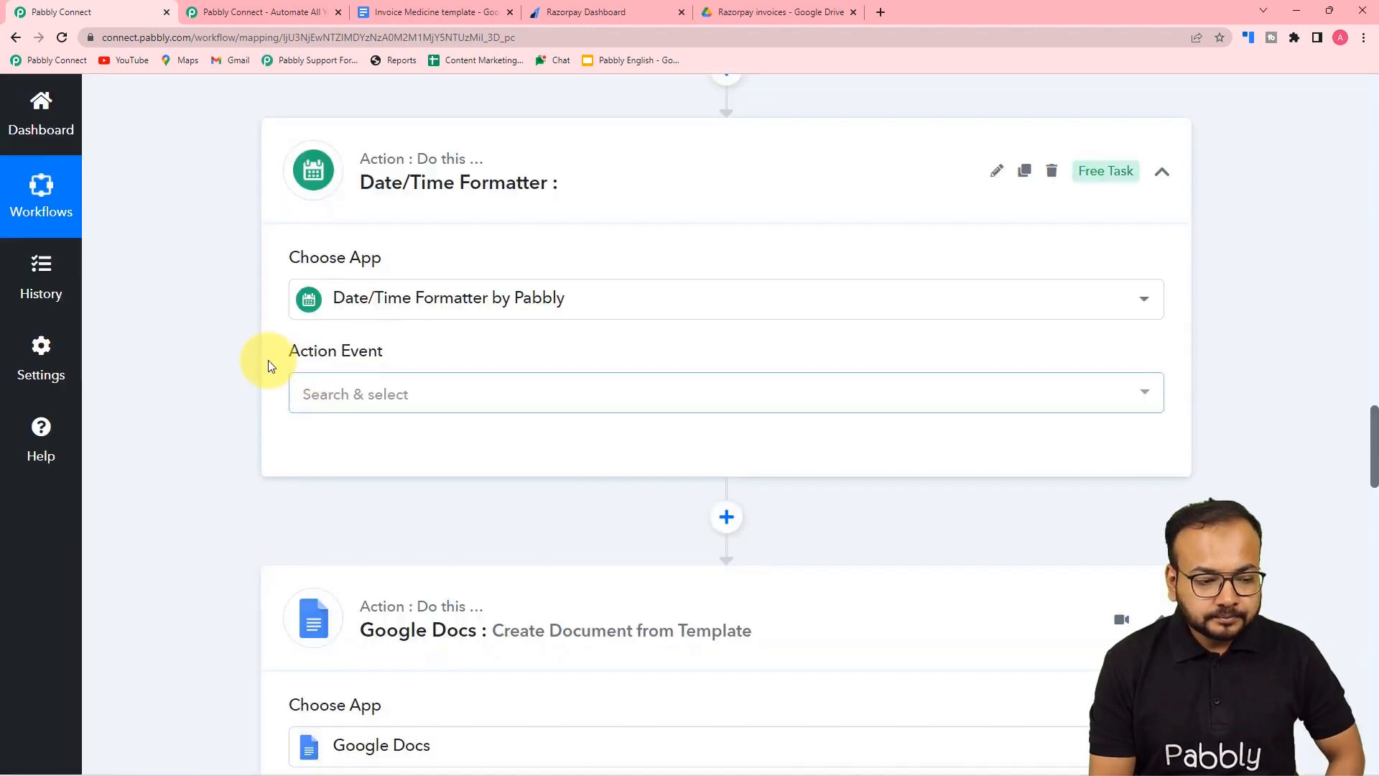
scroll(269, 362, down, 1)
click(414, 257)
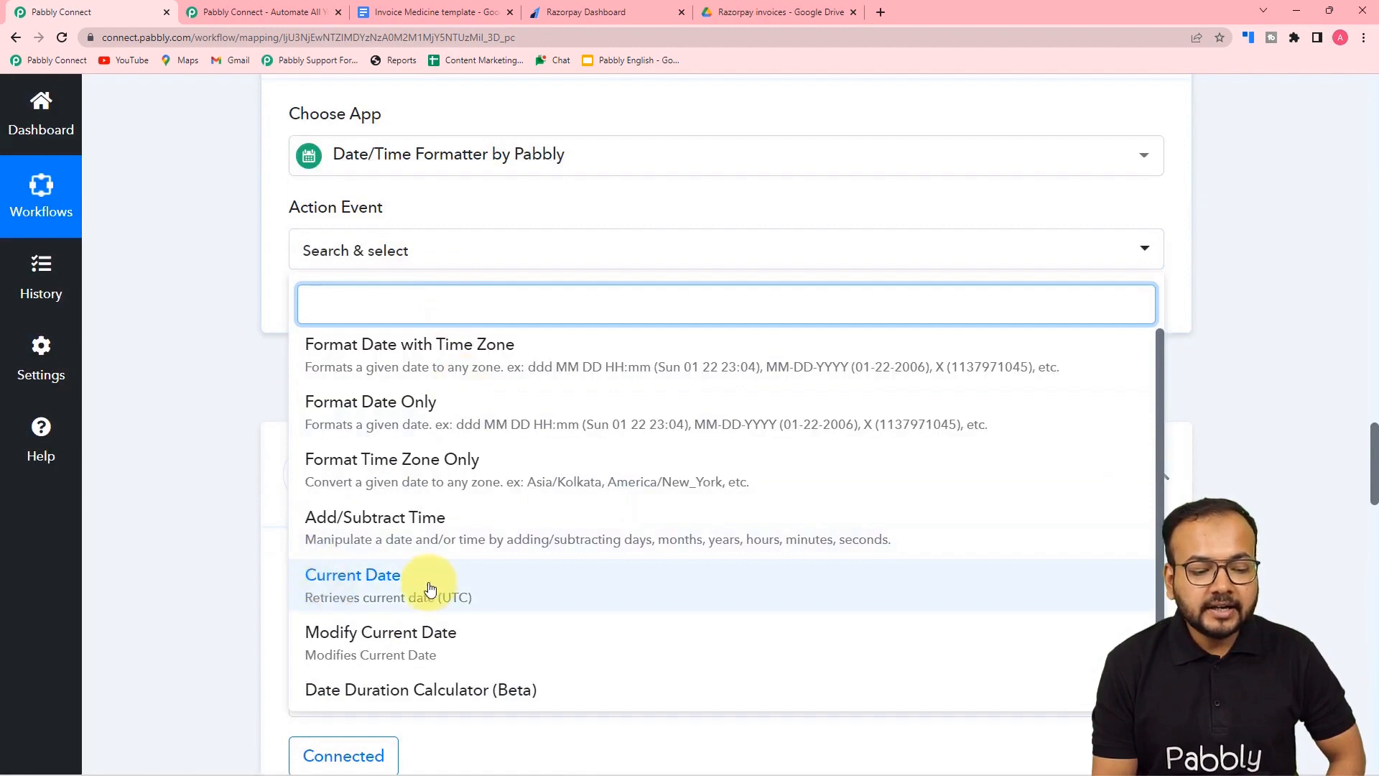
click(372, 600)
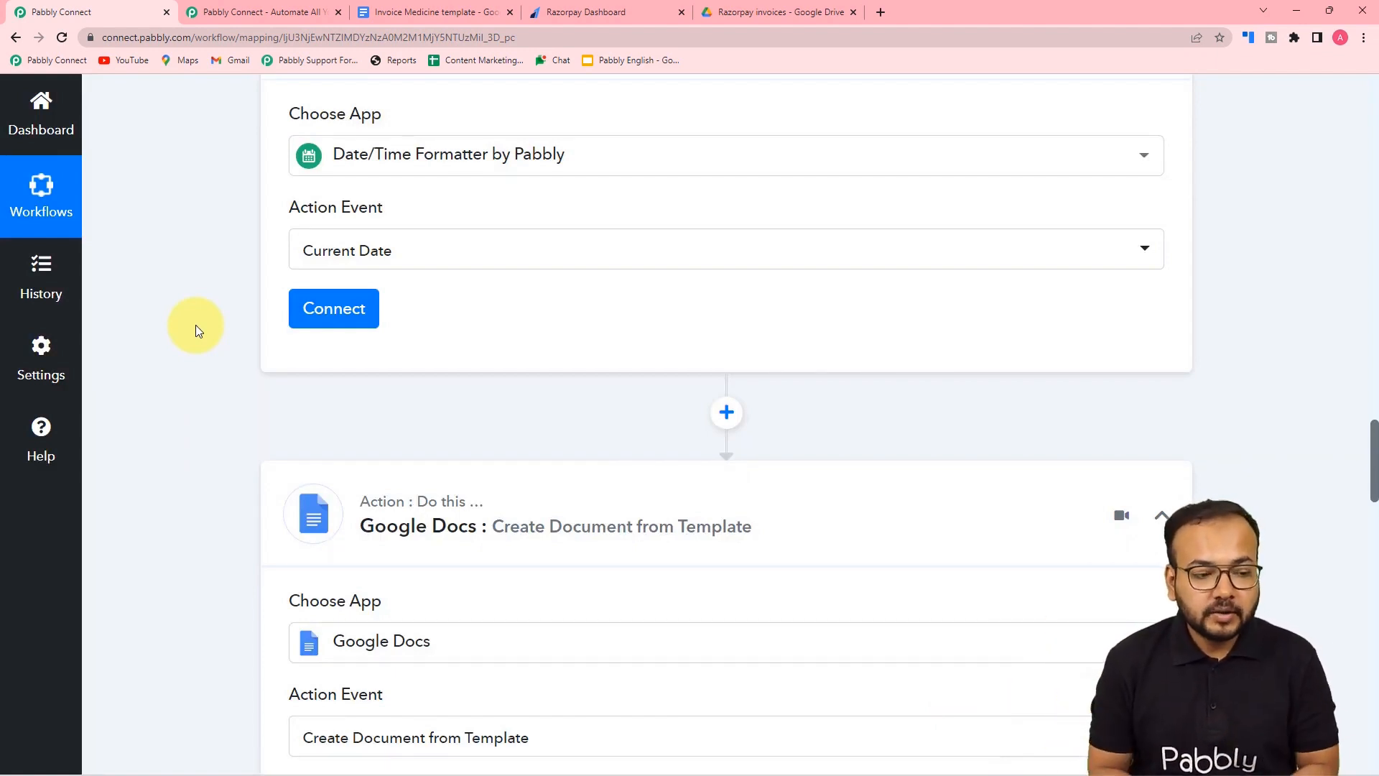
- Set the Current Date step to DD-MM-YYYY without time and test it, returning 06-09-2022
click(334, 309)
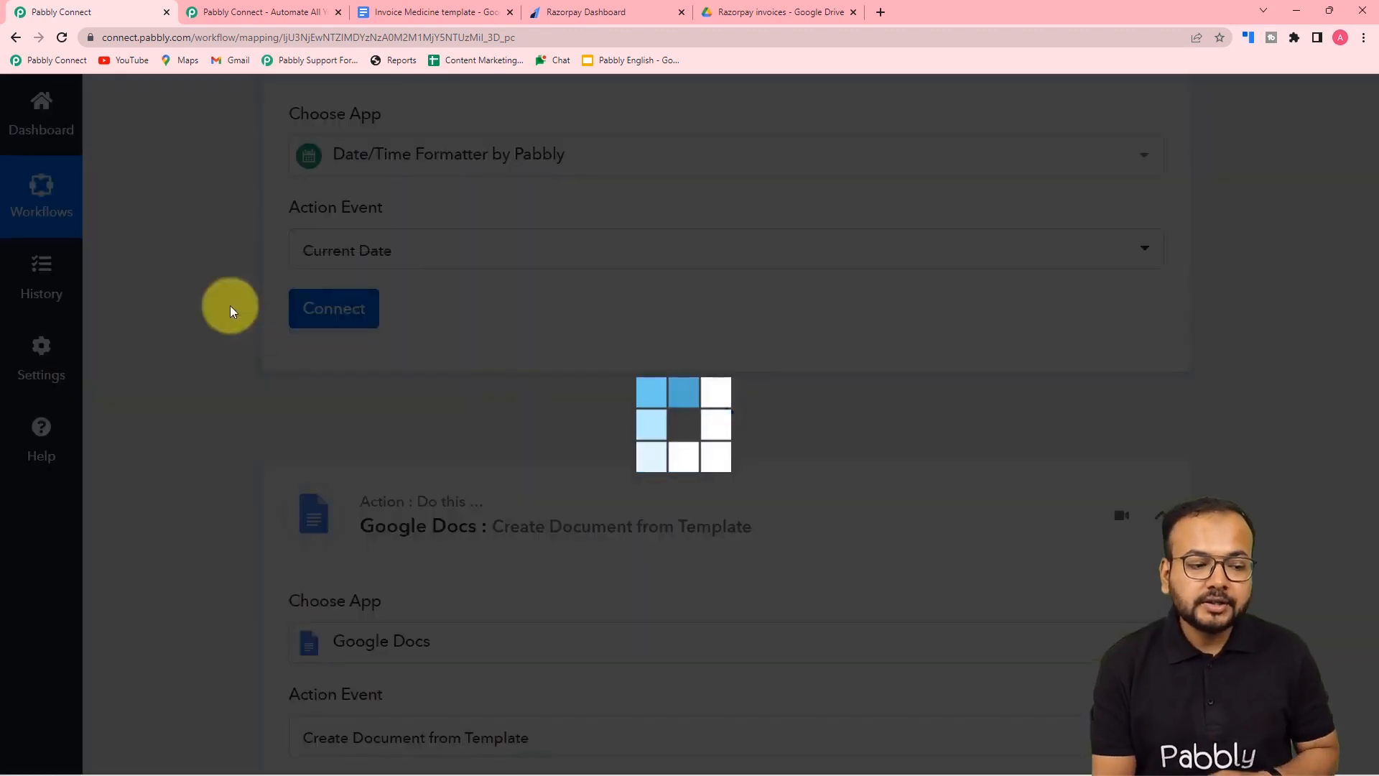
scroll(230, 305, down, 2)
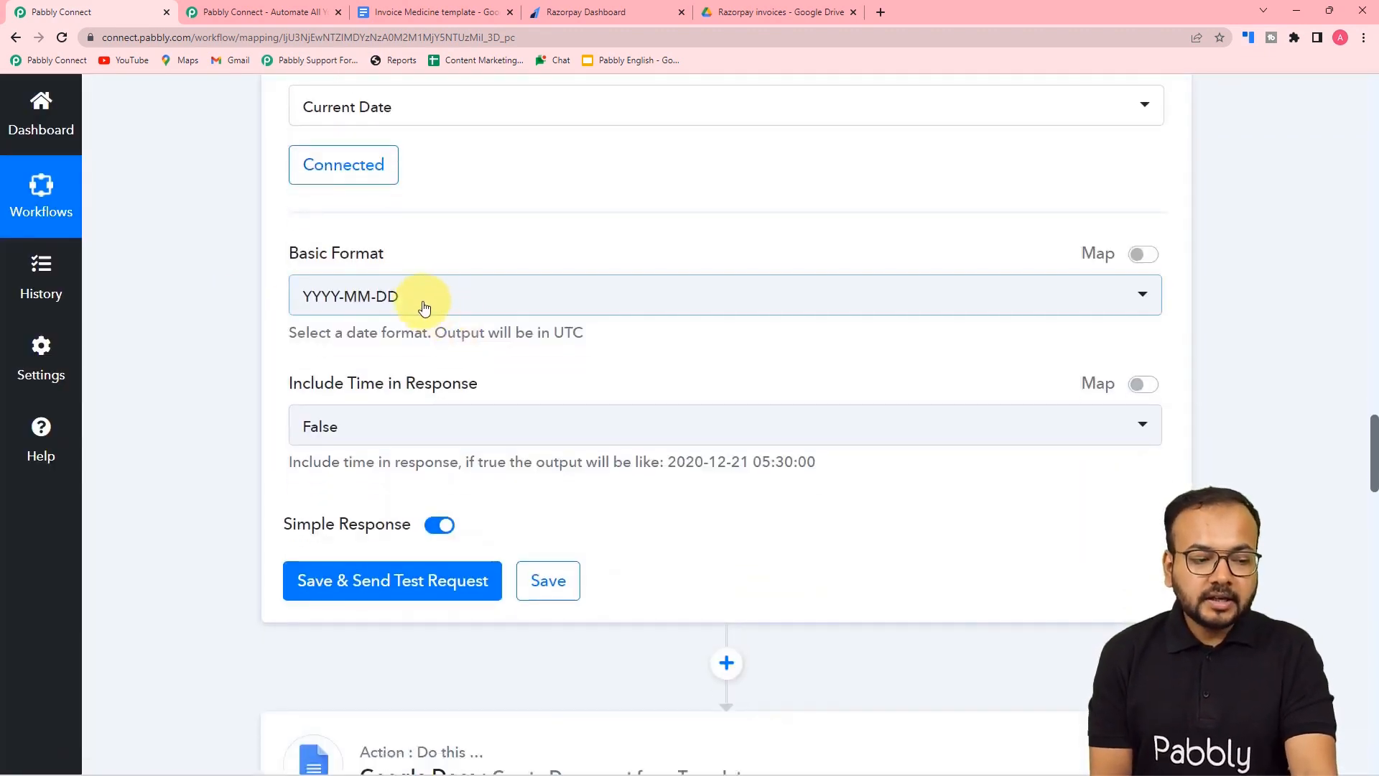
click(424, 306)
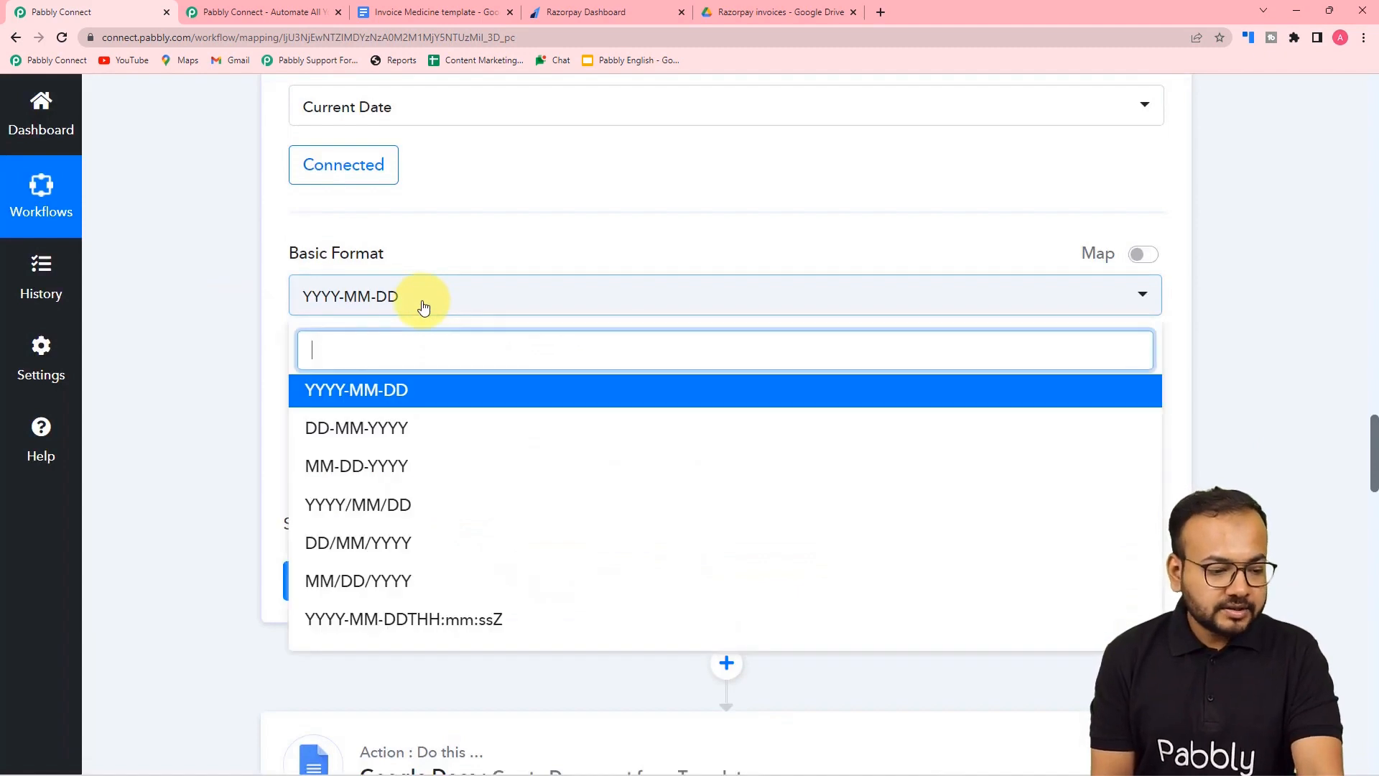
click(317, 431)
scroll(302, 338, down, 3)
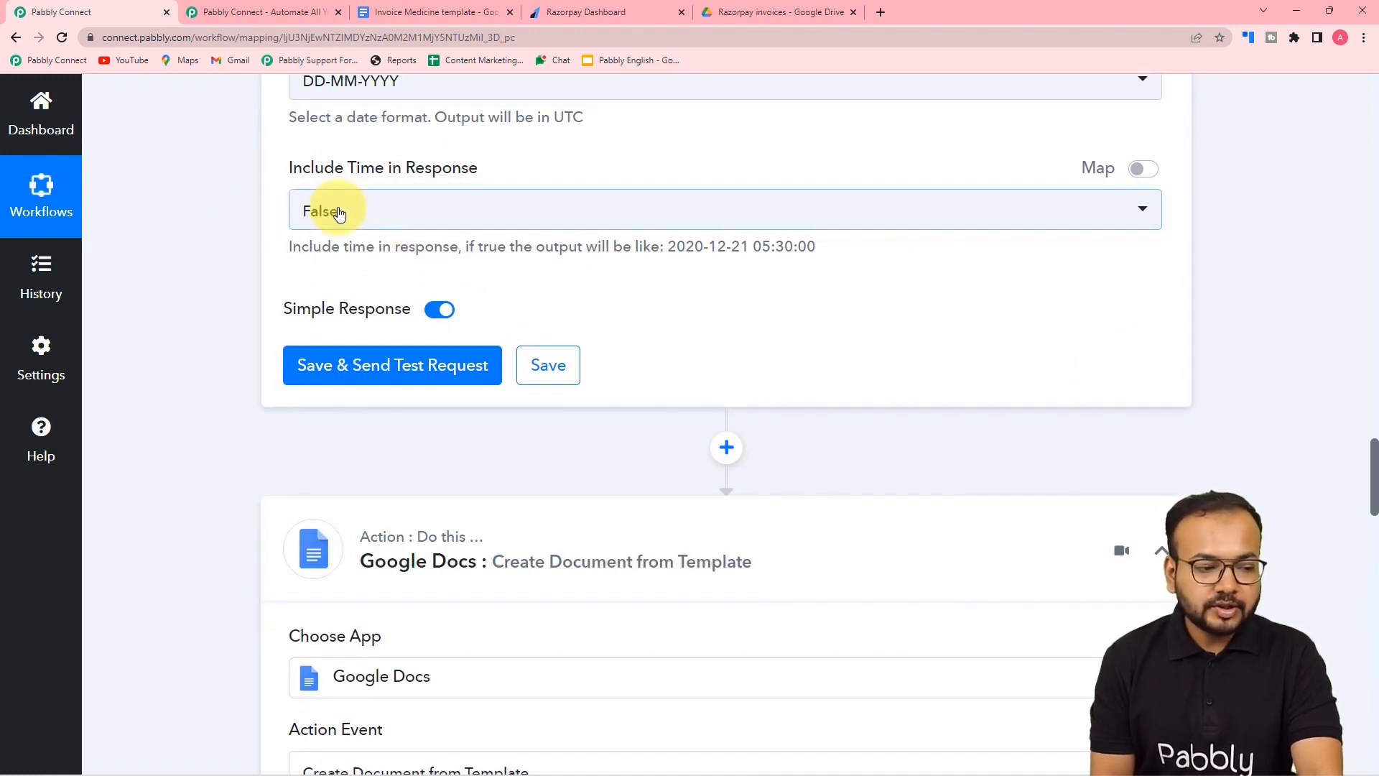
click(316, 365)
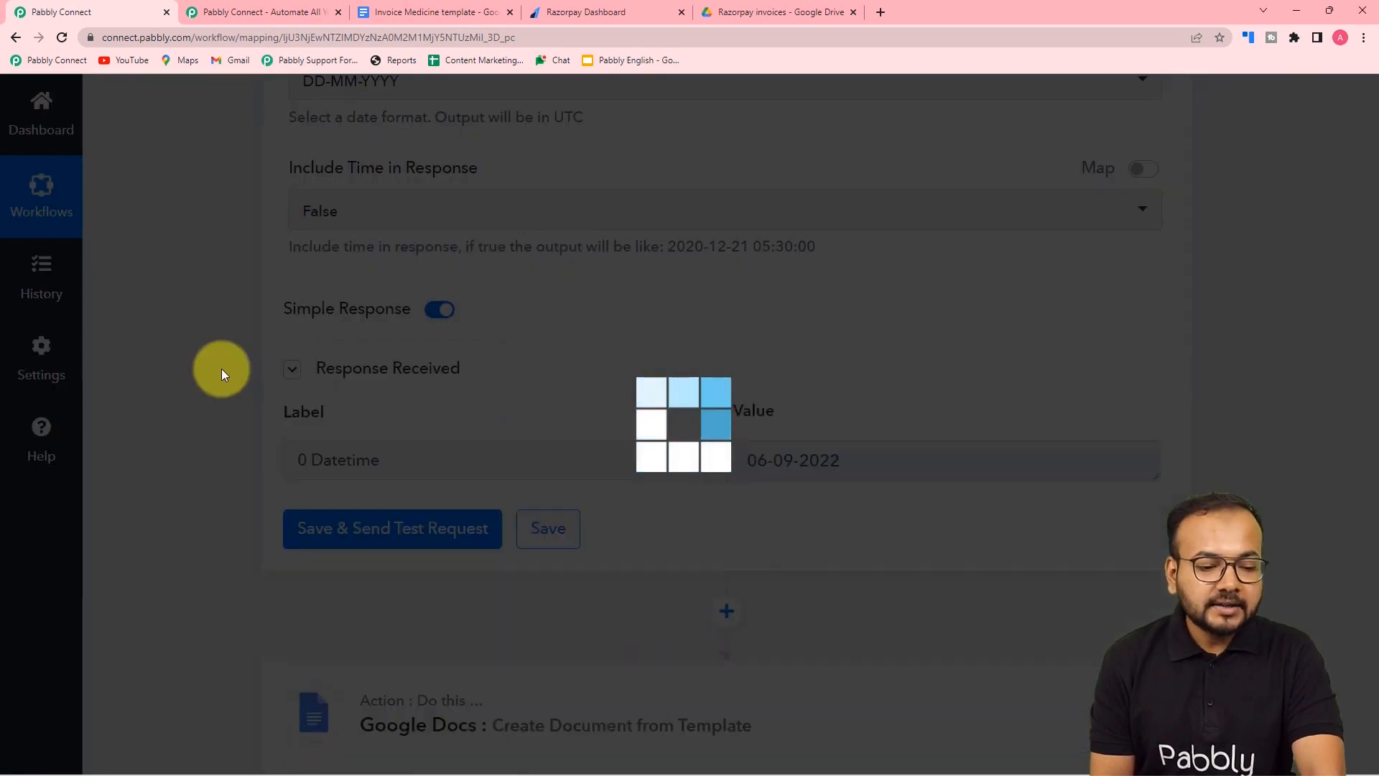
scroll(221, 368, down, 2)
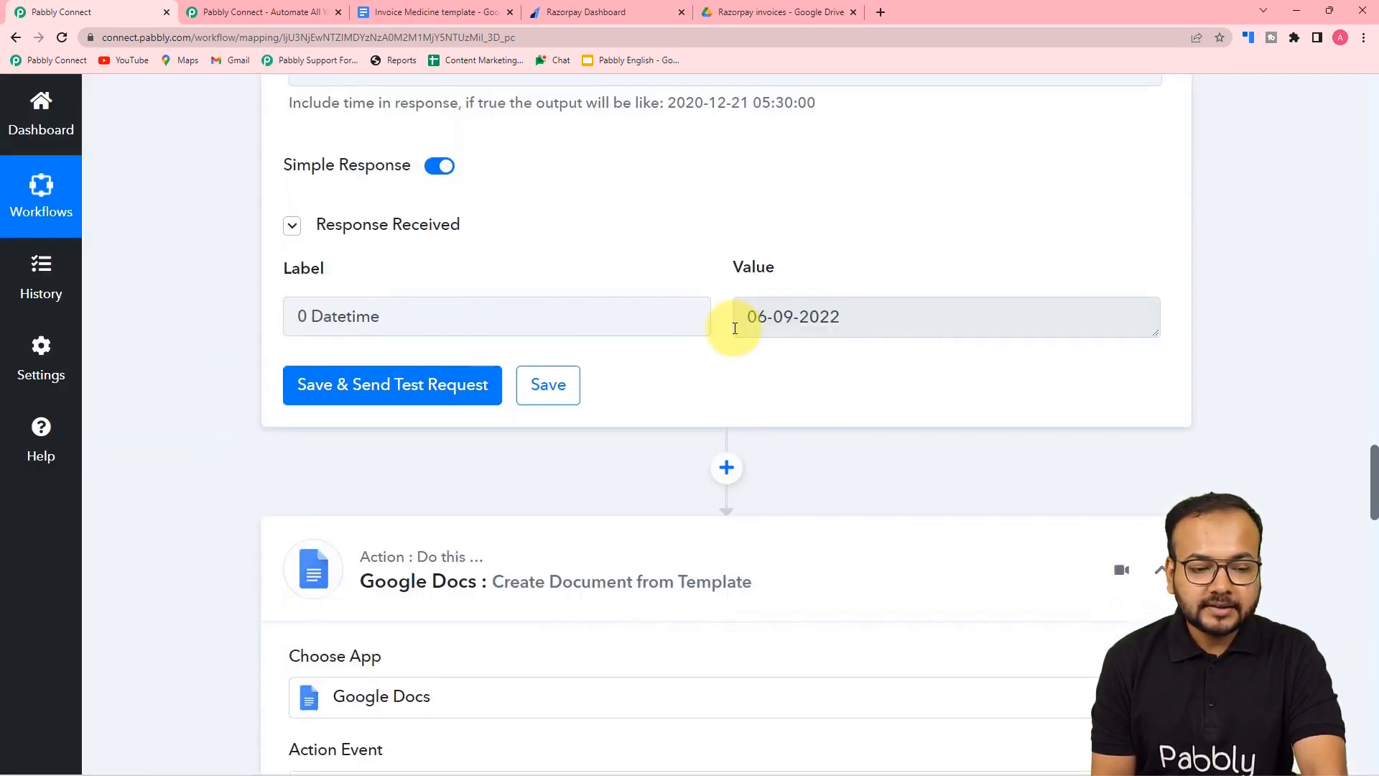
scroll(810, 348, down, 15)
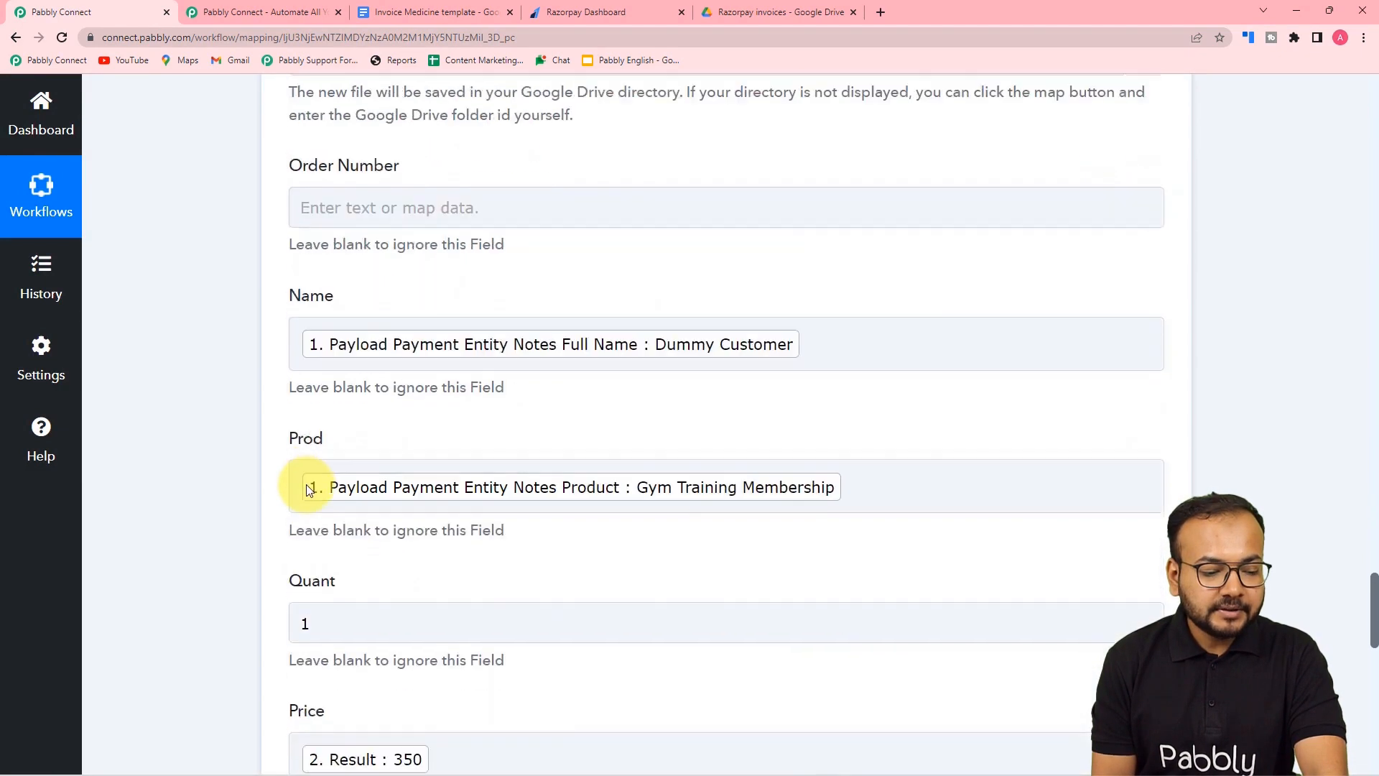
- Review the Google Docs step's Prod, Order Number and Date fields in the Create Document from Template form
click(308, 489)
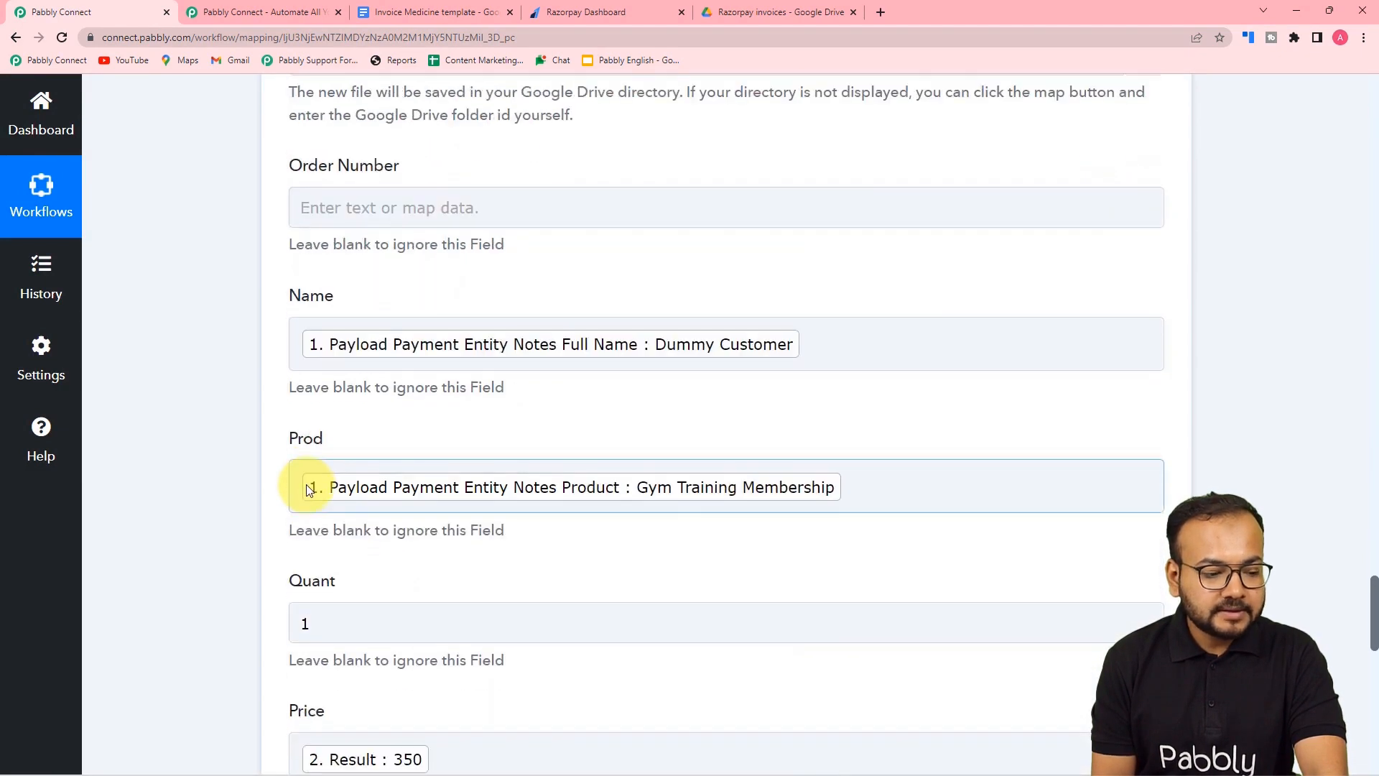
scroll(354, 453, up, 3)
scroll(484, 339, down, 1)
click(376, 348)
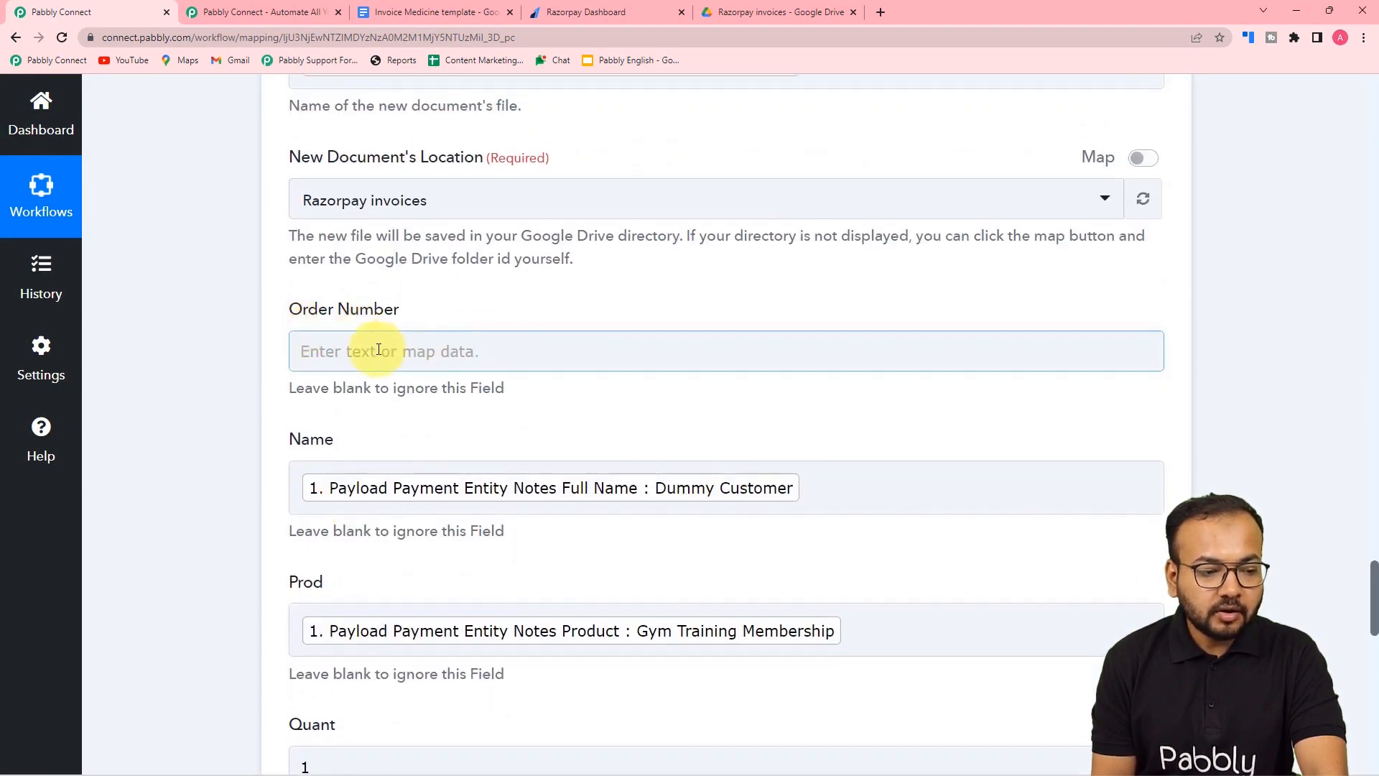
scroll(377, 349, down, 1)
scroll(376, 350, down, 10)
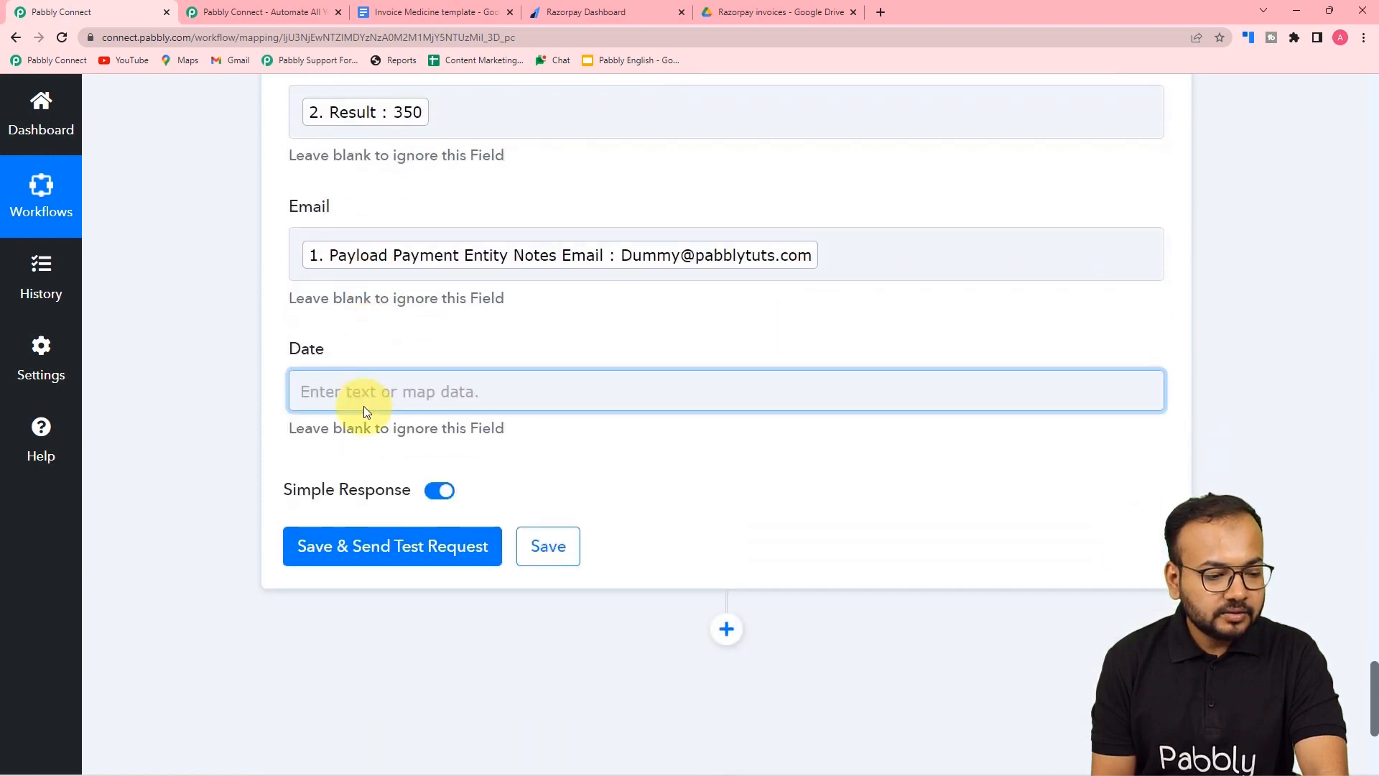
click(373, 409)
scroll(375, 391, up, 10)
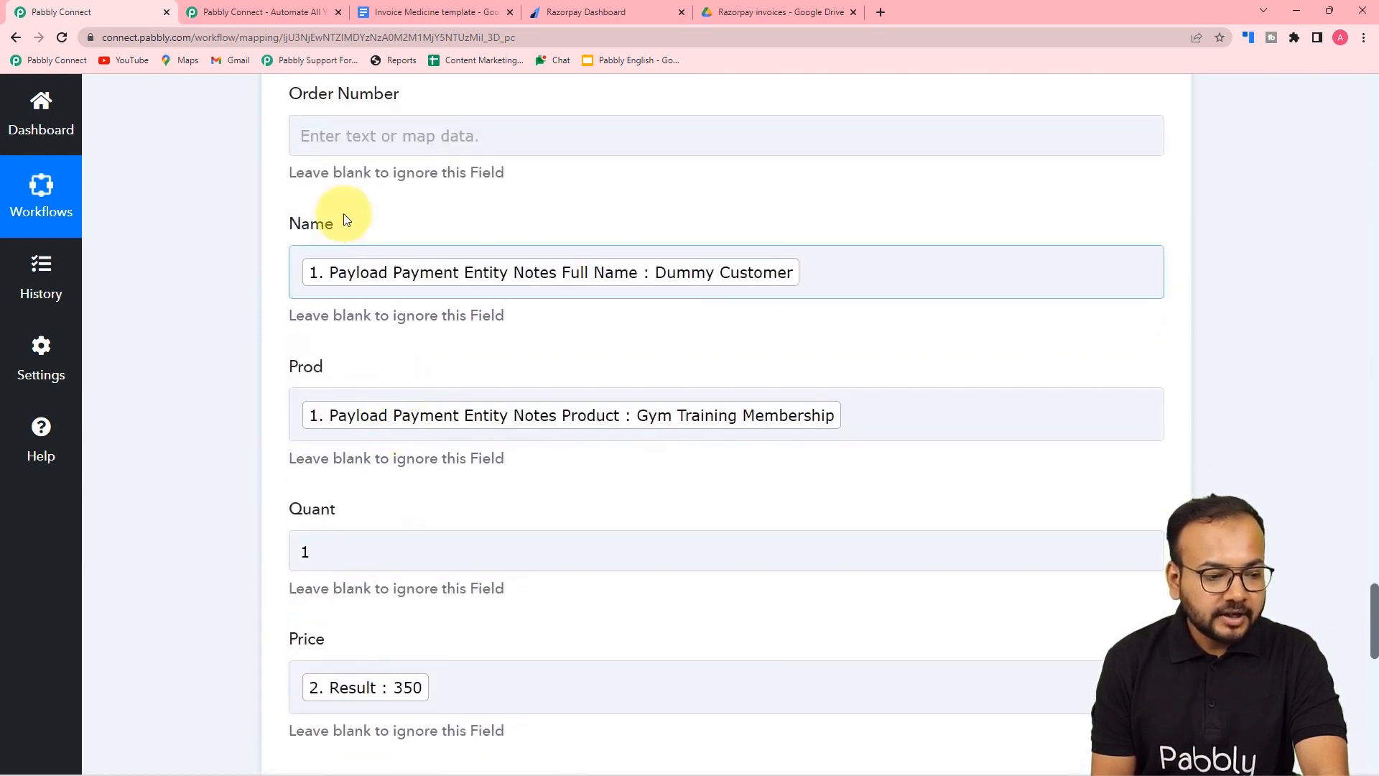
click(383, 138)
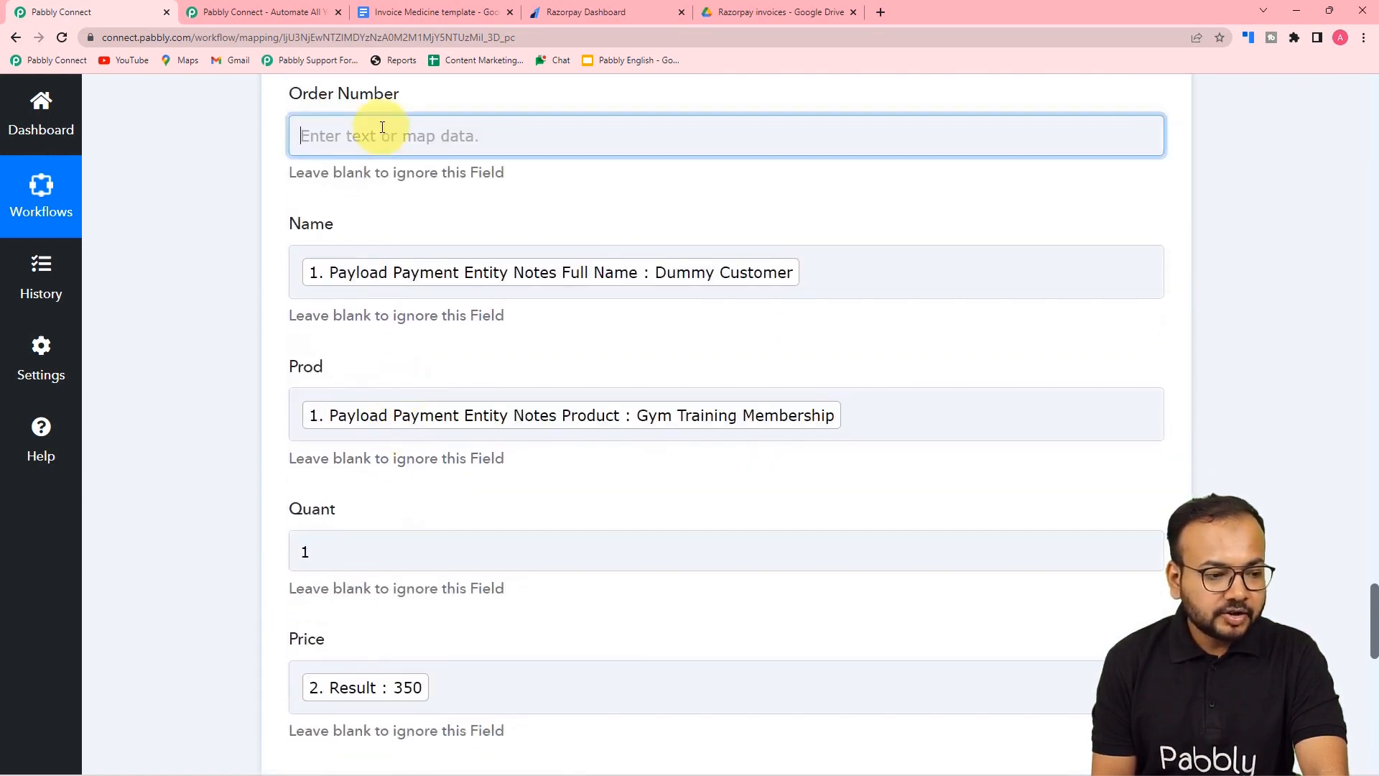
click(209, 250)
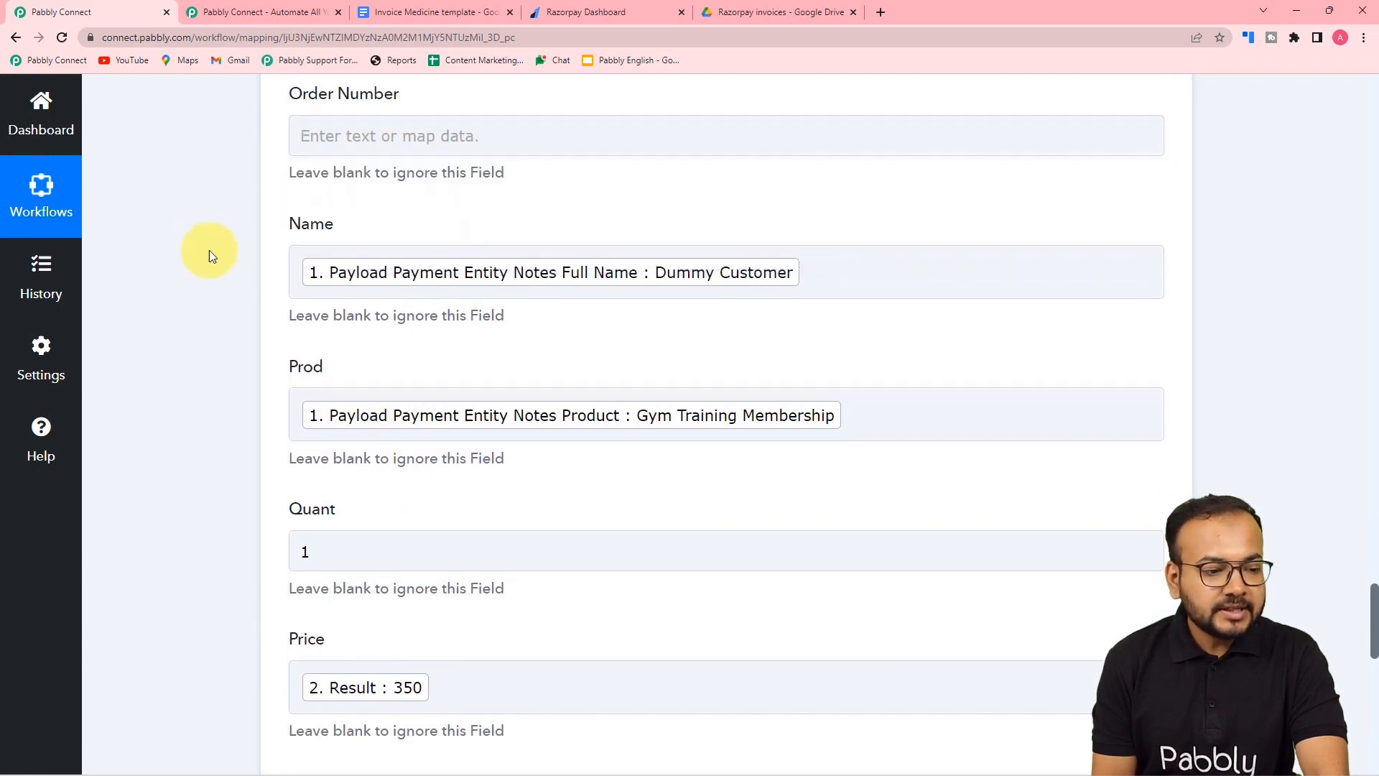
scroll(243, 276, up, 6)
scroll(243, 276, up, 6)
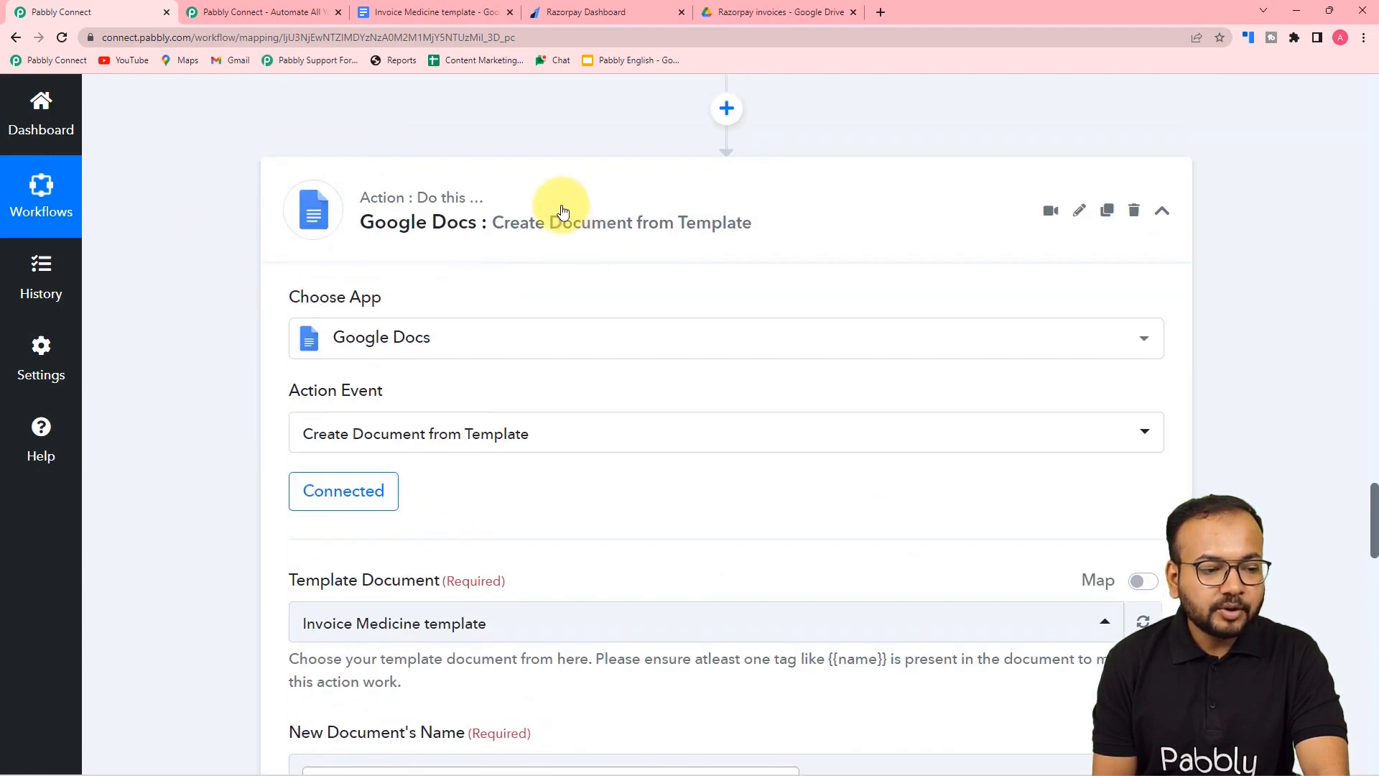
scroll(531, 249, up, 3)
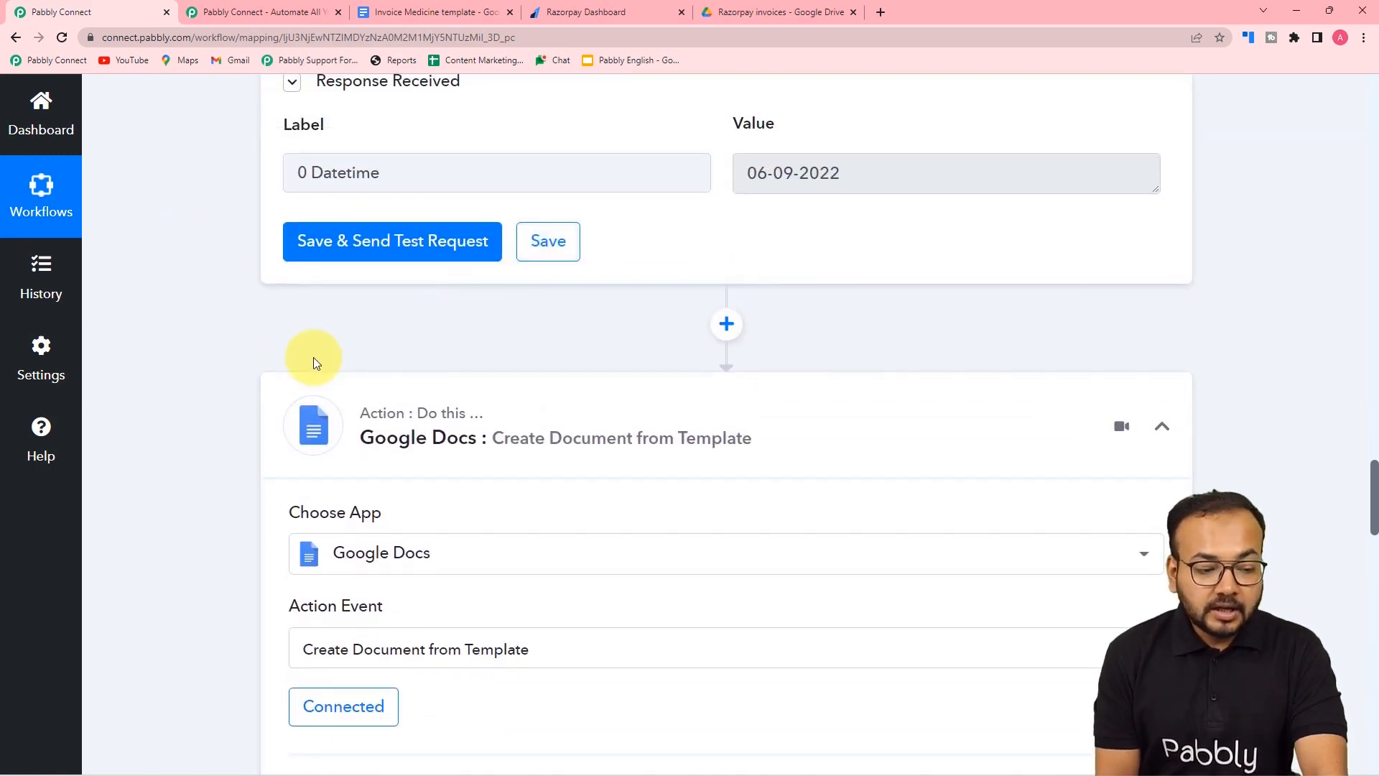
scroll(313, 356, down, 4)
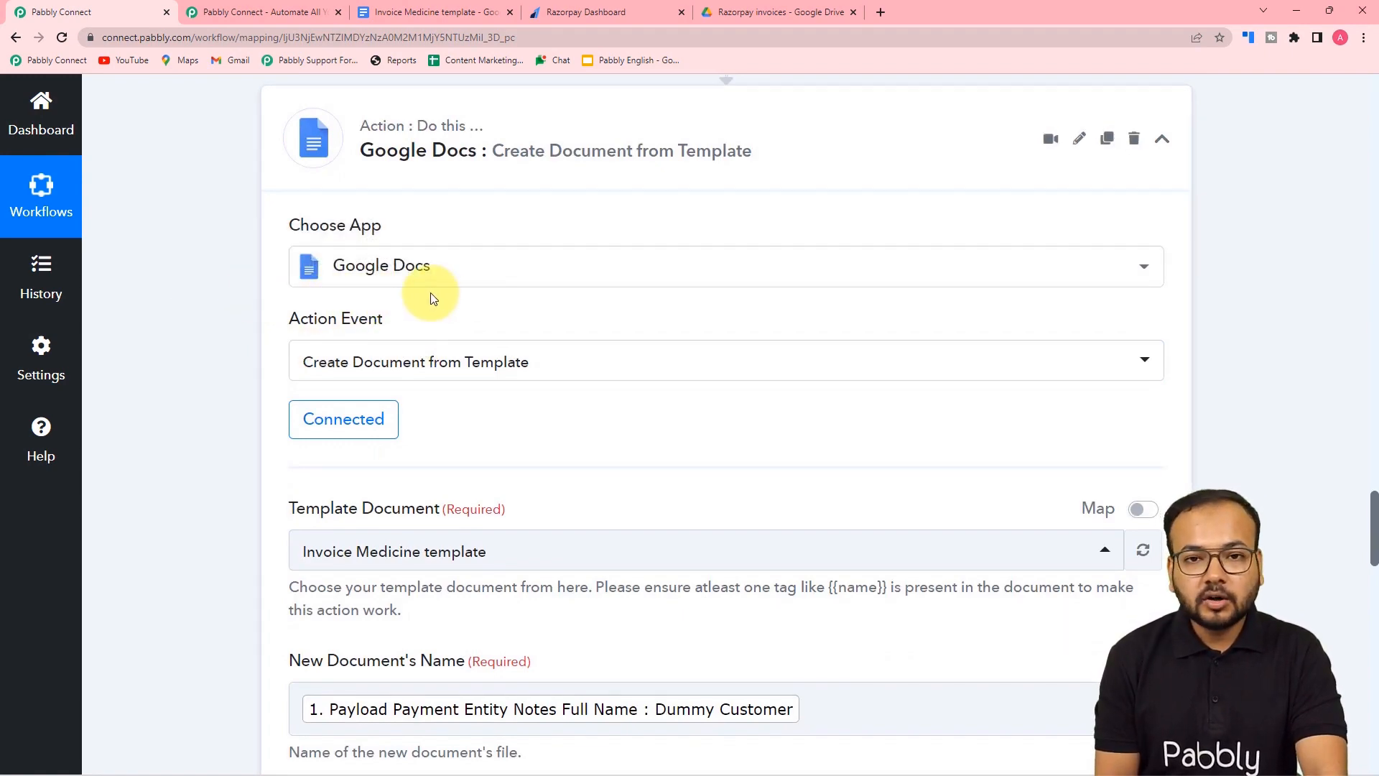
- Keep the existing Google Docs #85 connection and save it
click(337, 429)
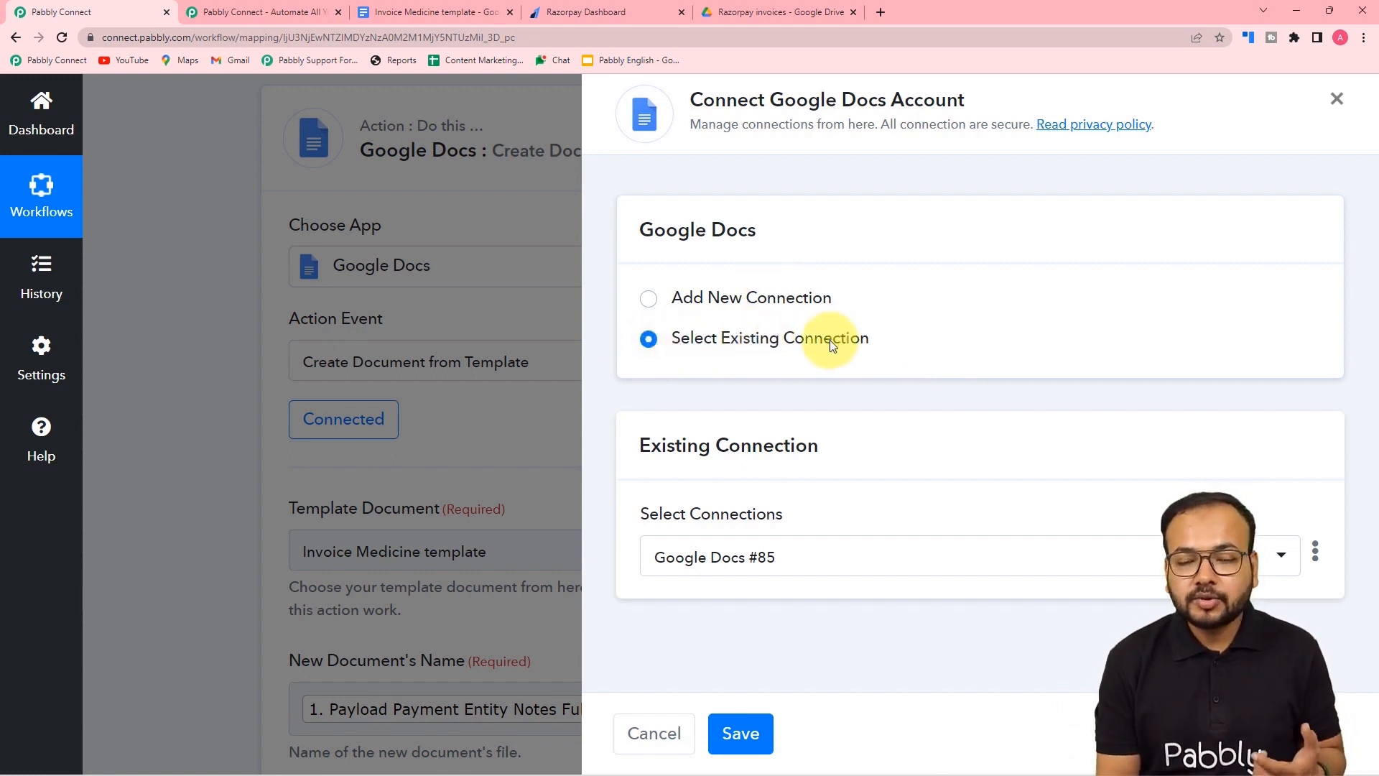
click(825, 554)
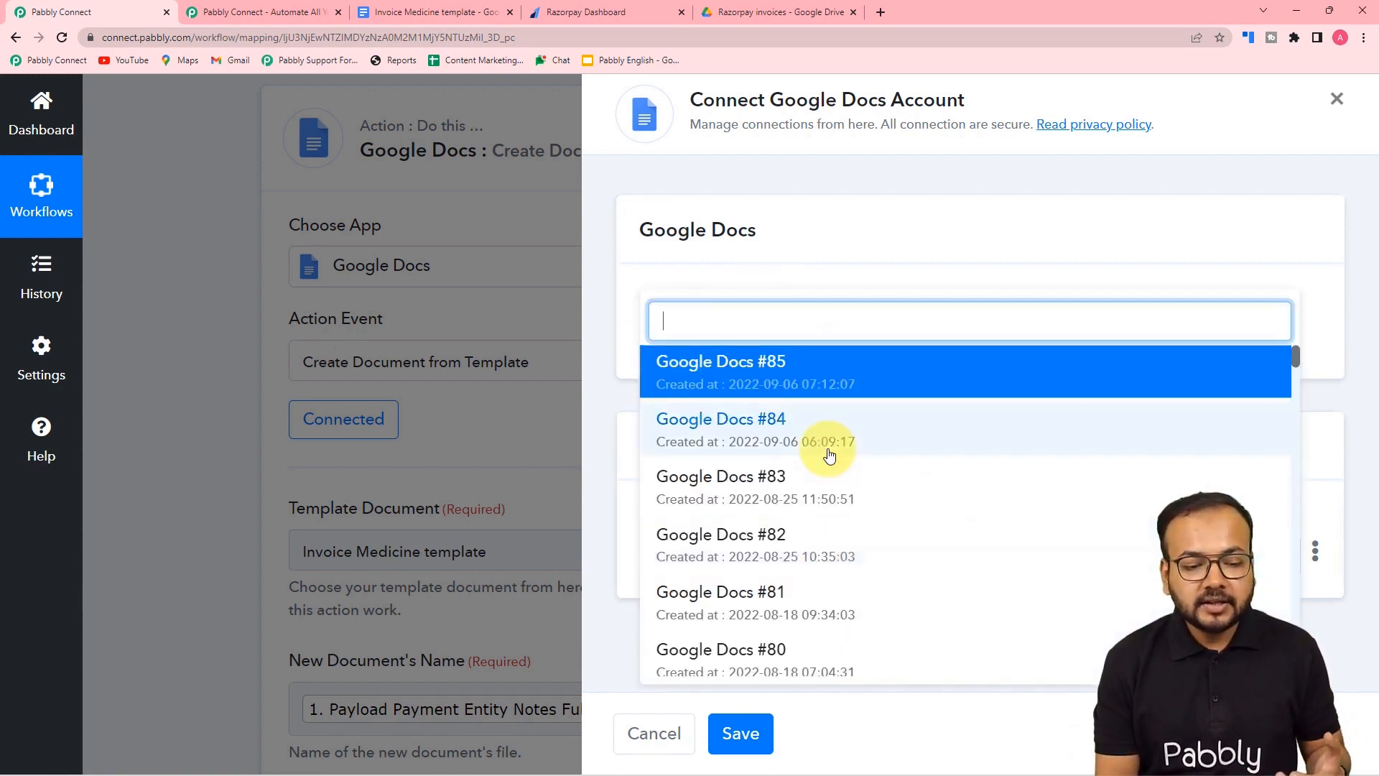
scroll(829, 454, down, 3)
scroll(829, 454, up, 3)
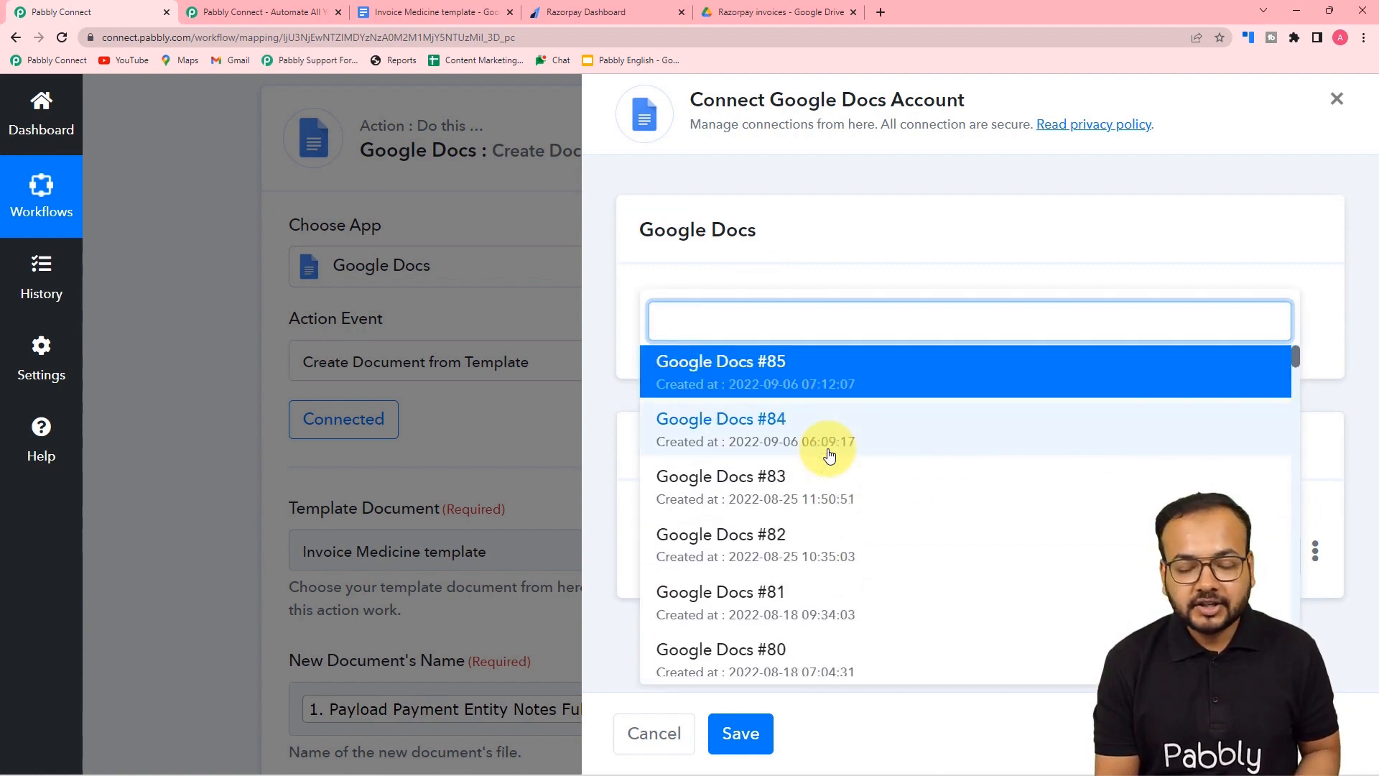
click(804, 386)
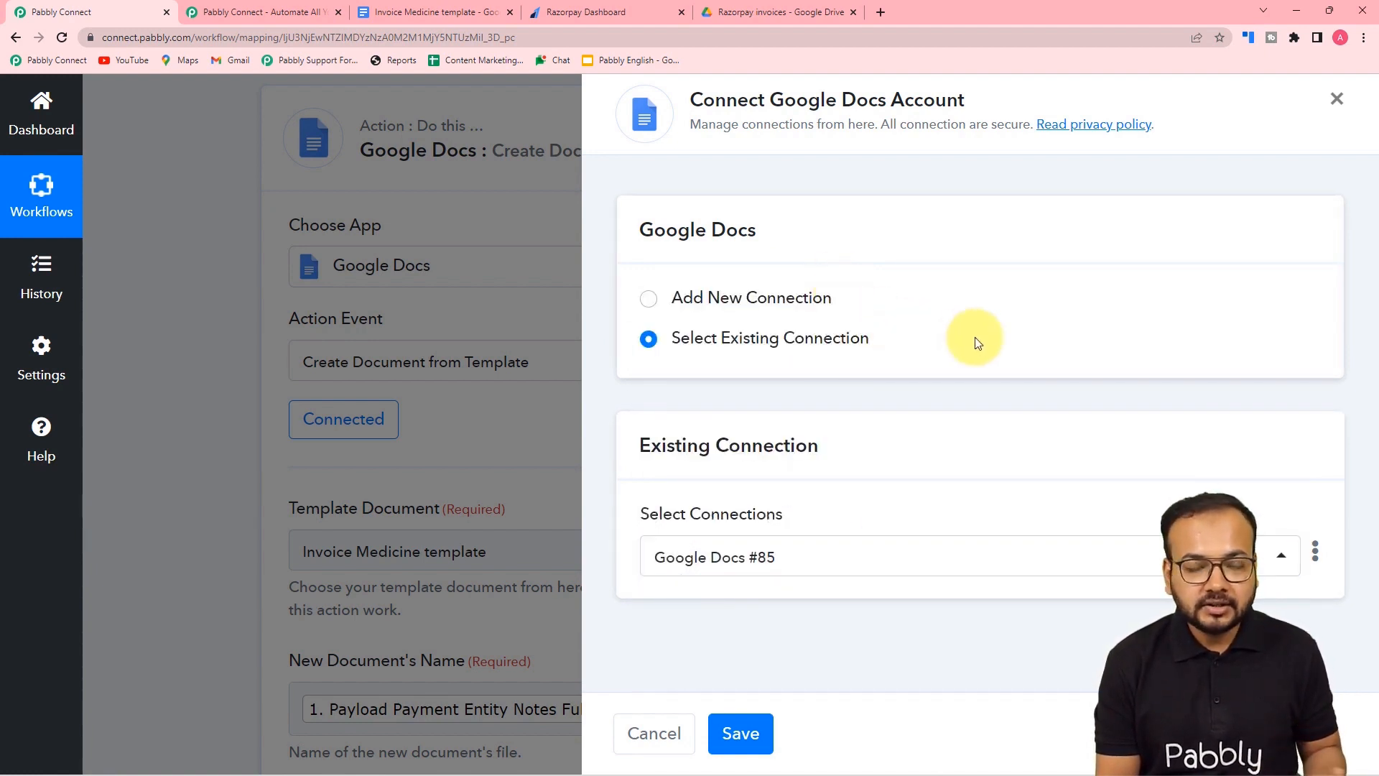
click(750, 733)
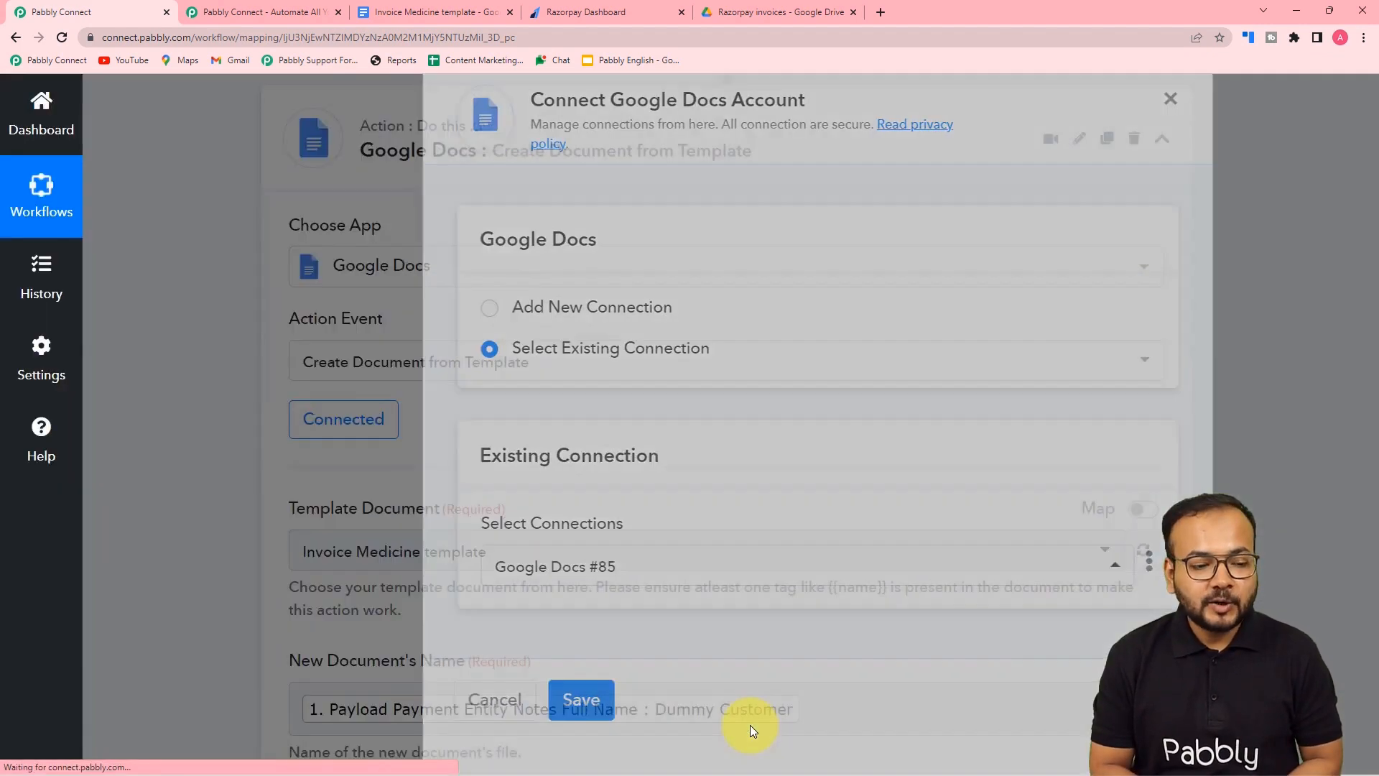
- Map the Date/Time Formatter's Datetime output (06-09-2022) into the Date field
scroll(611, 427, down, 9)
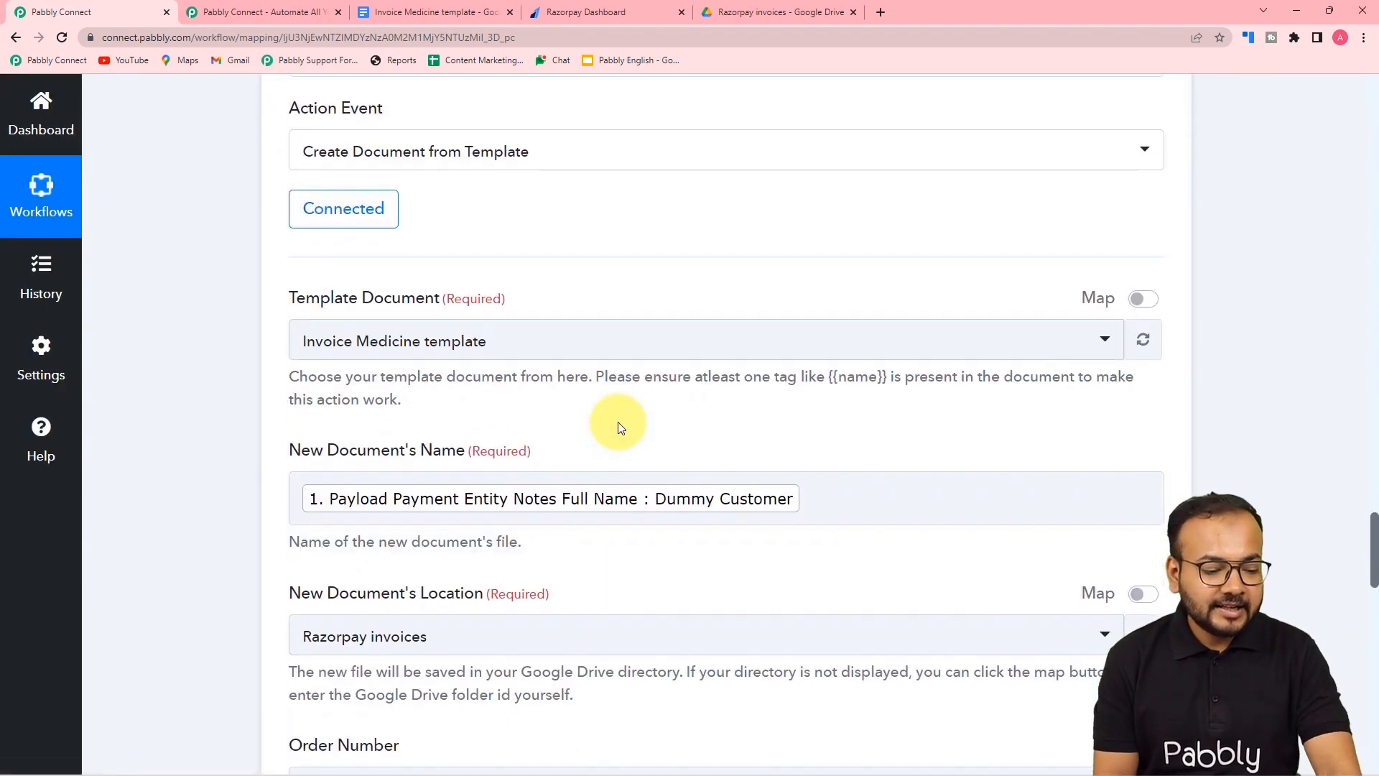
scroll(548, 430, down, 6)
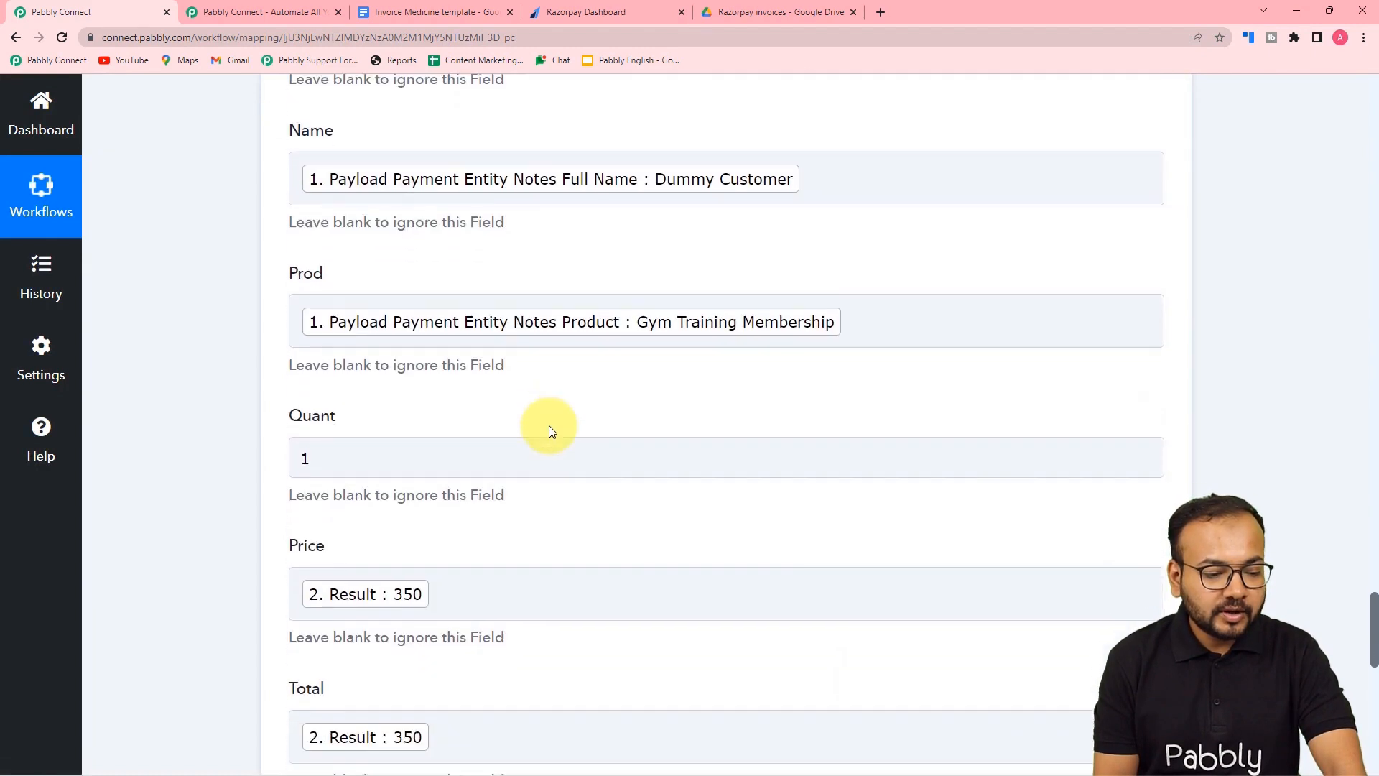
scroll(549, 430, down, 1)
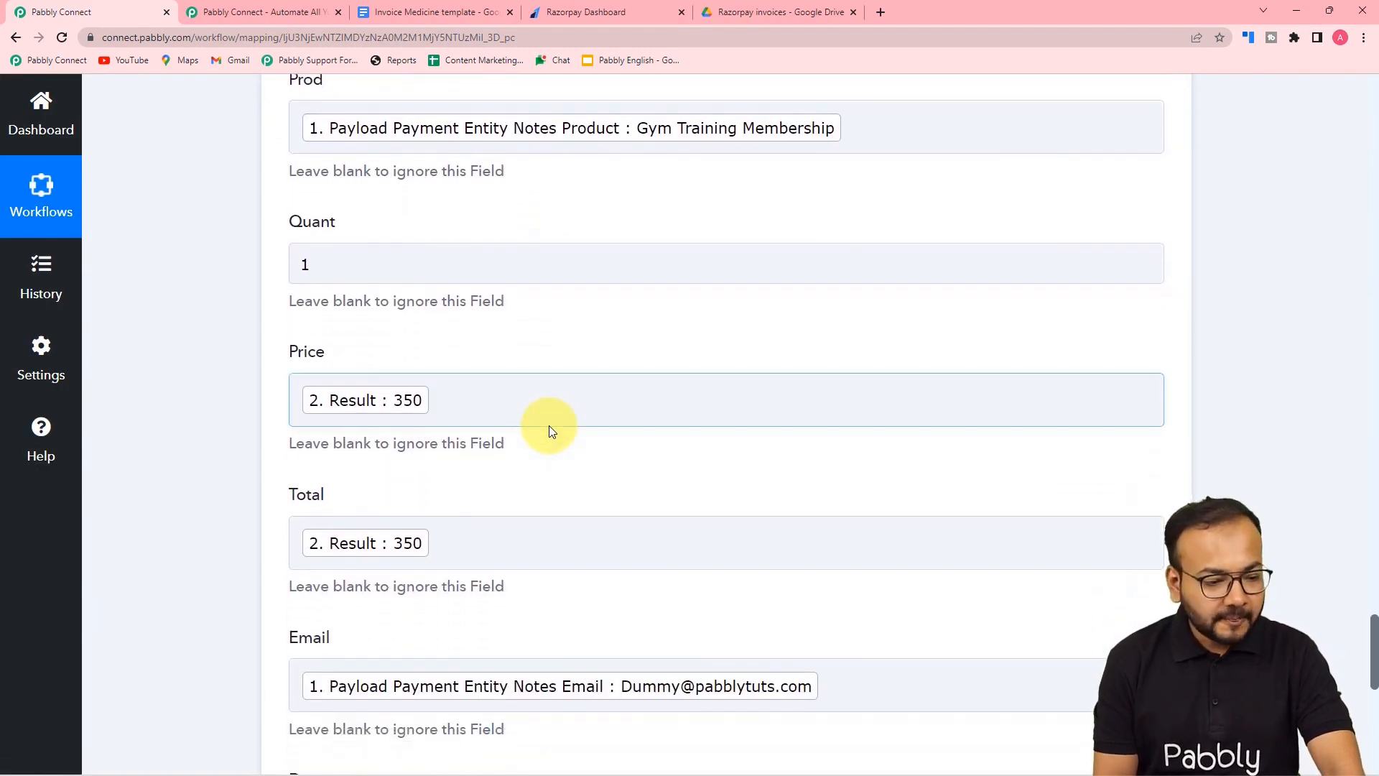
scroll(548, 430, down, 6)
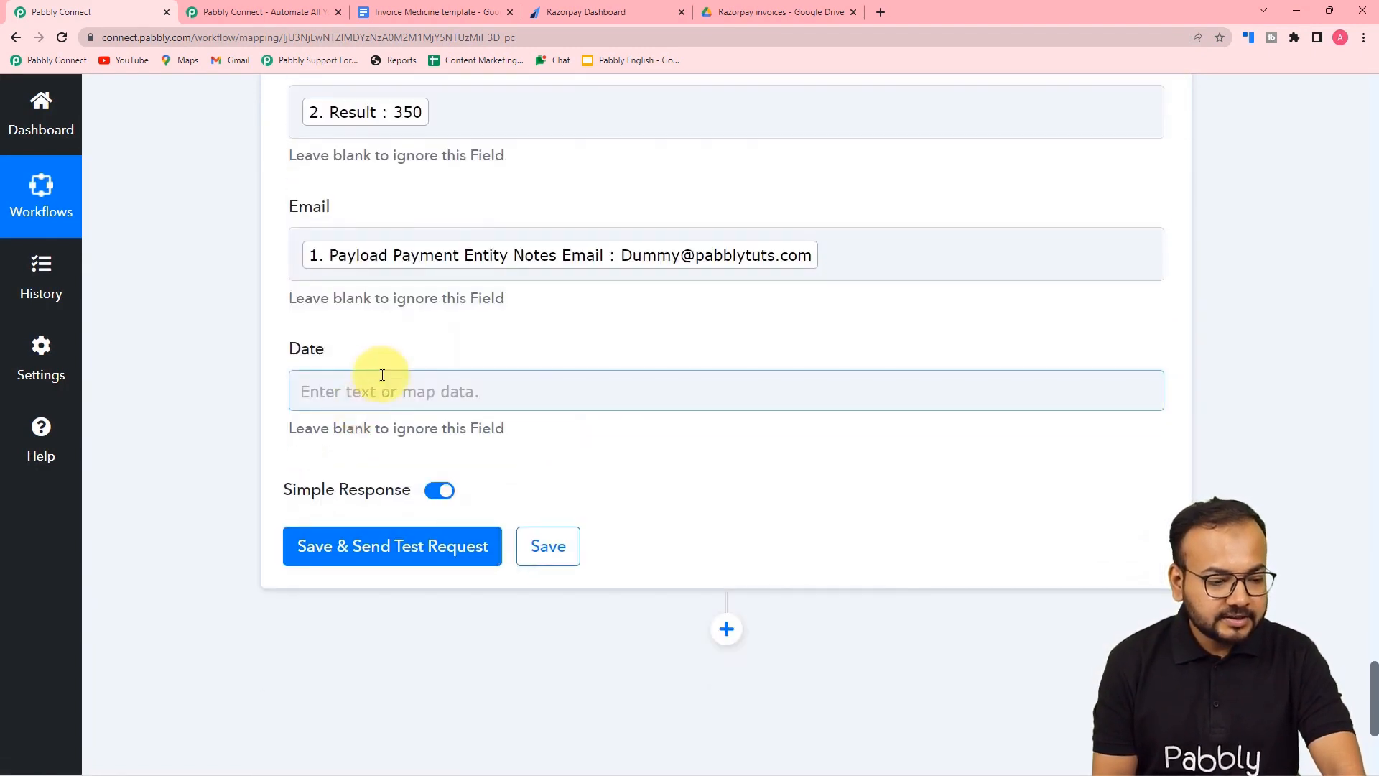
click(359, 392)
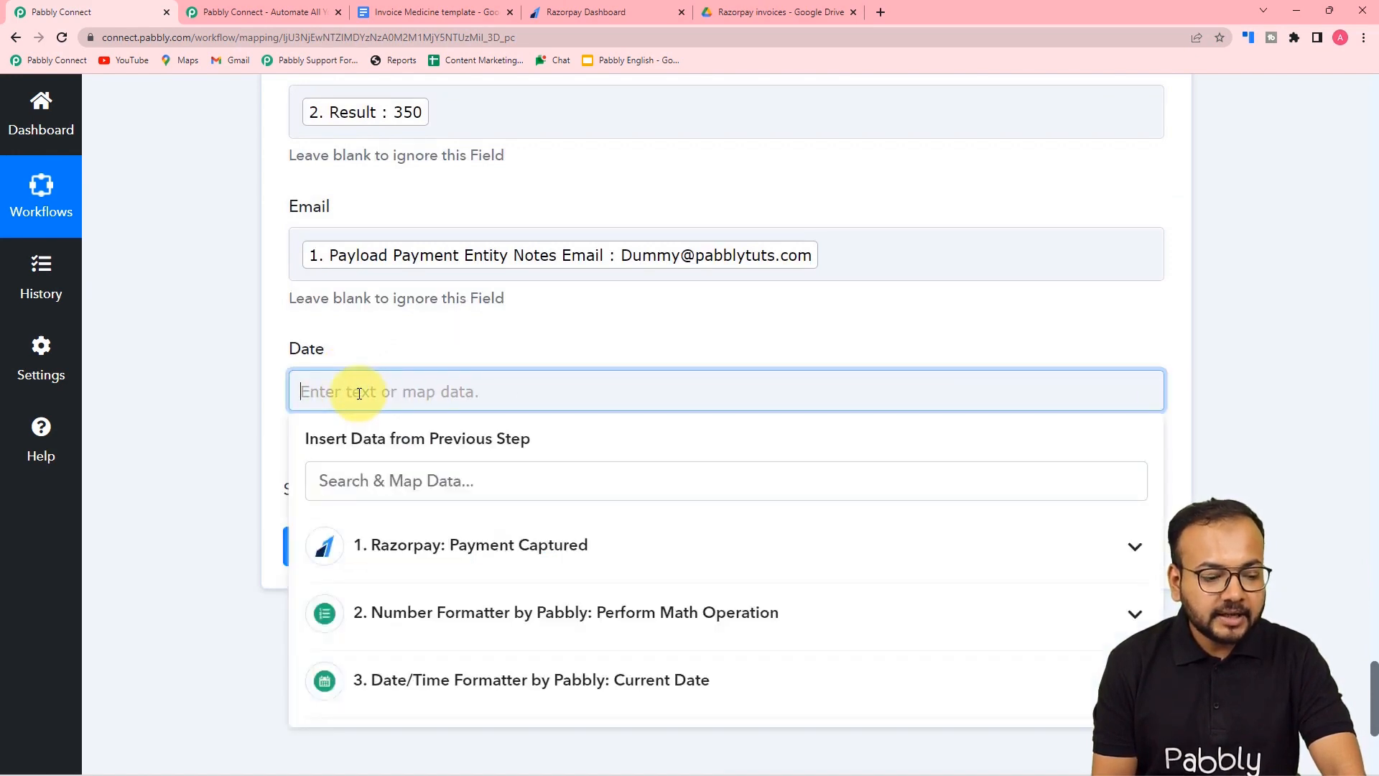
scroll(356, 395, down, 2)
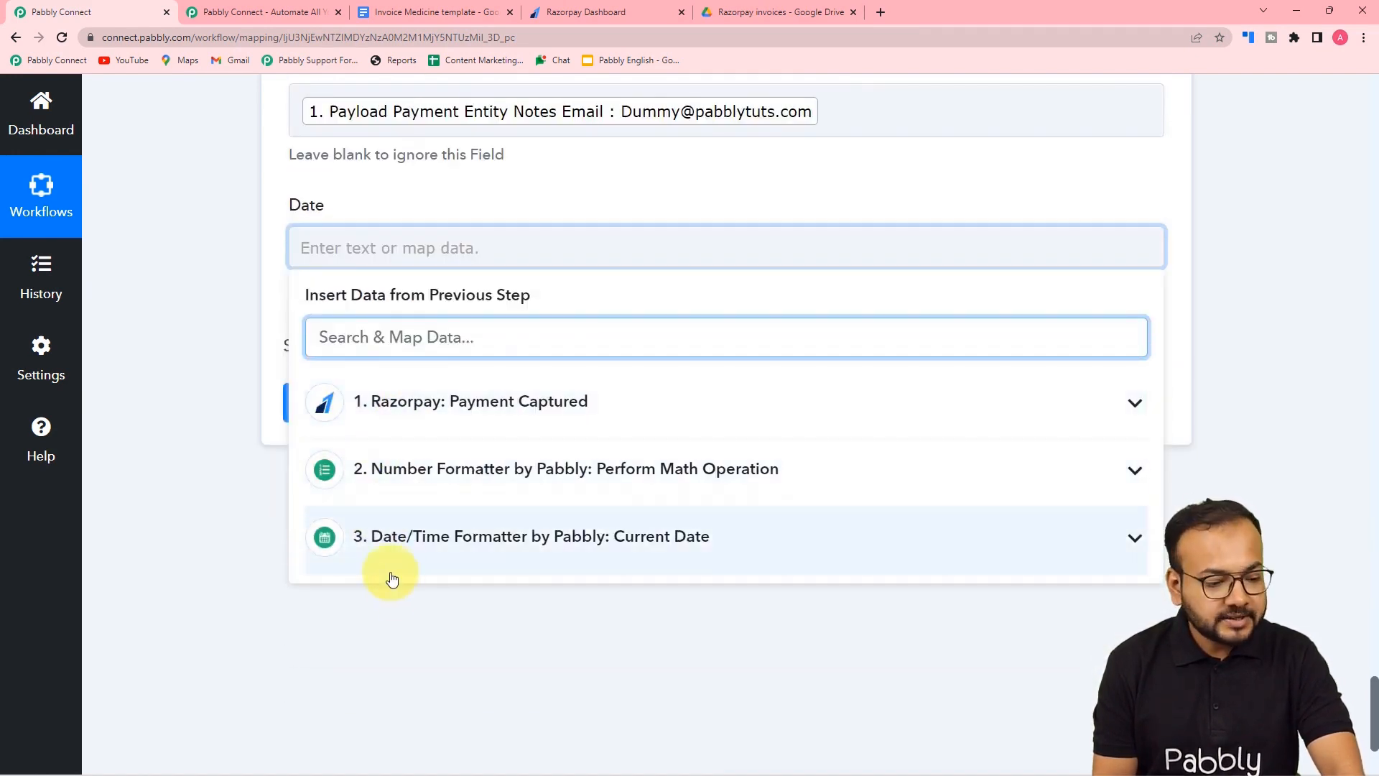
click(440, 548)
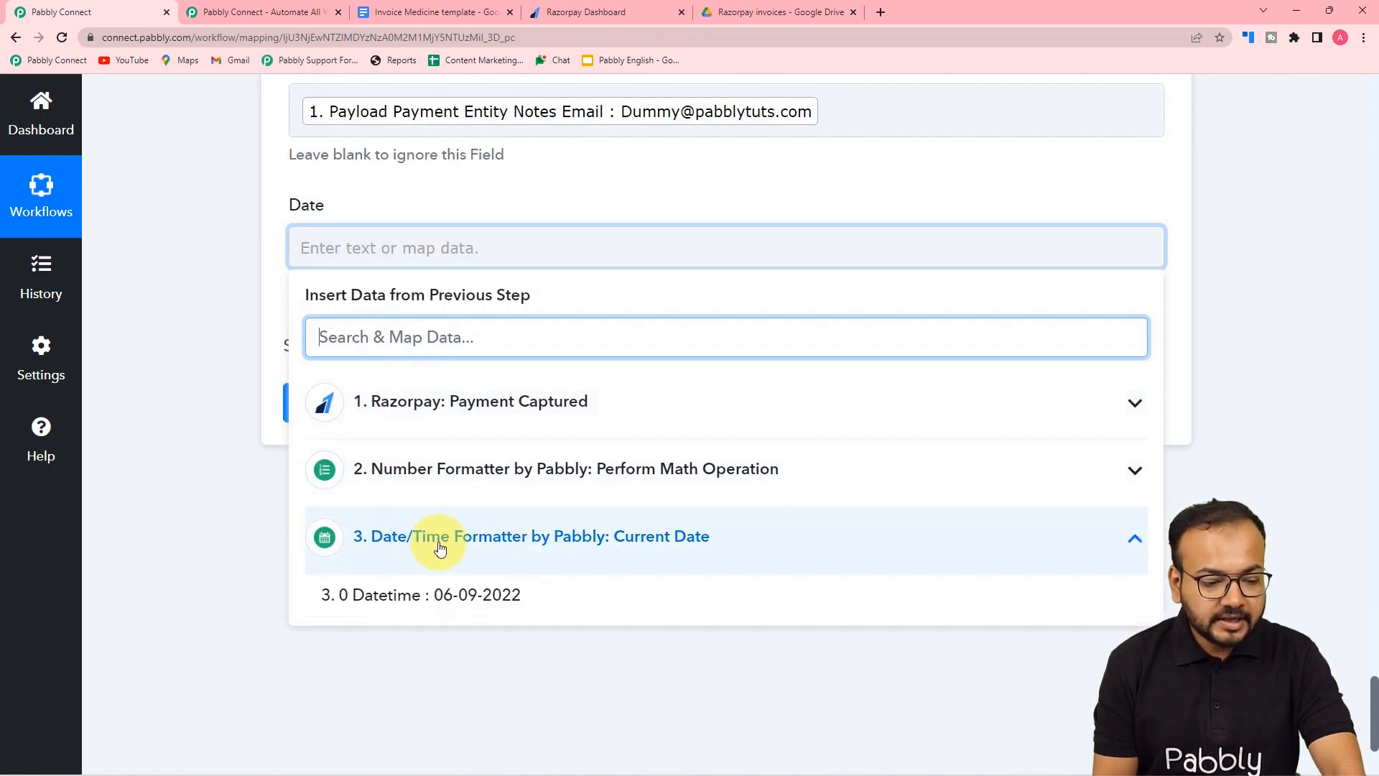
click(428, 596)
click(736, 252)
click(747, 191)
scroll(753, 195, up, 3)
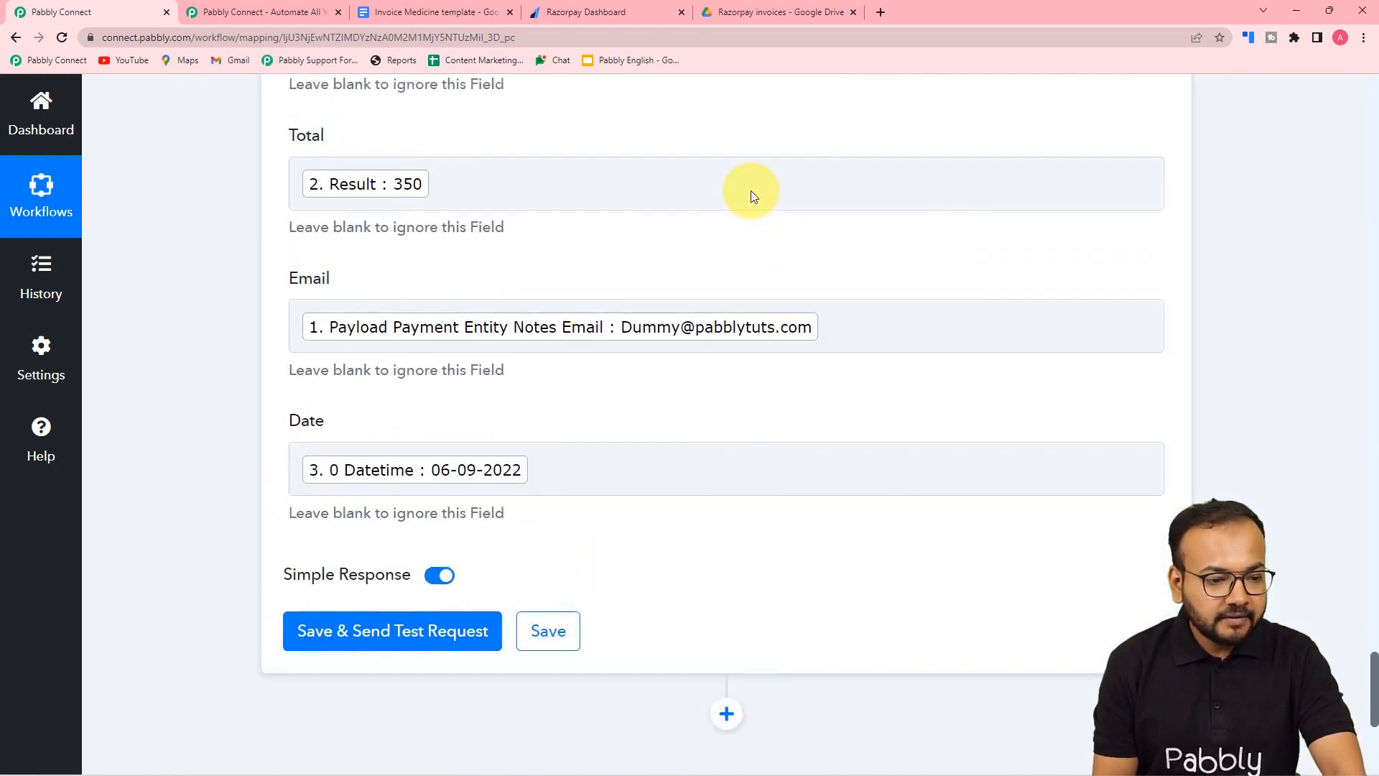
scroll(753, 196, up, 10)
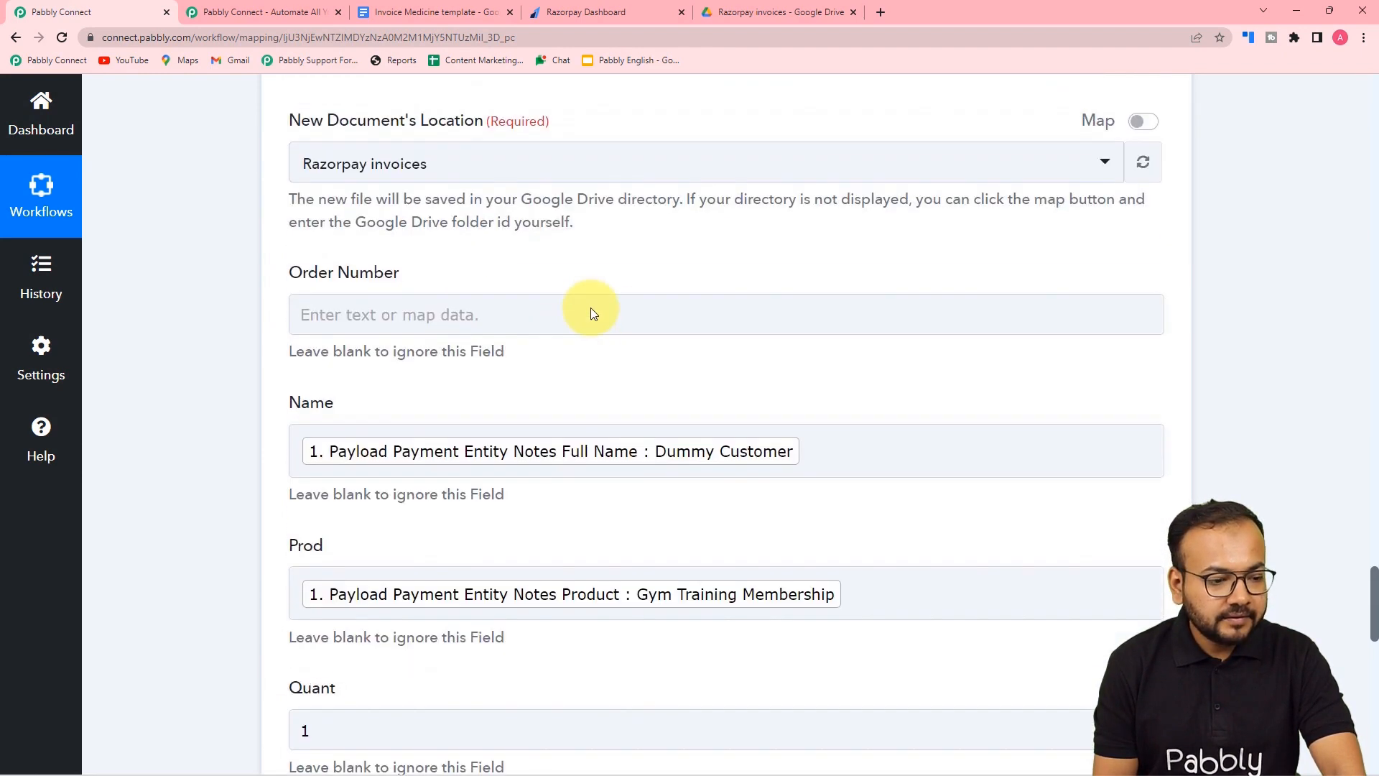
scroll(590, 313, up, 2)
- Map 'Payload Payment Entity Order Id' into the Order Number field
click(382, 416)
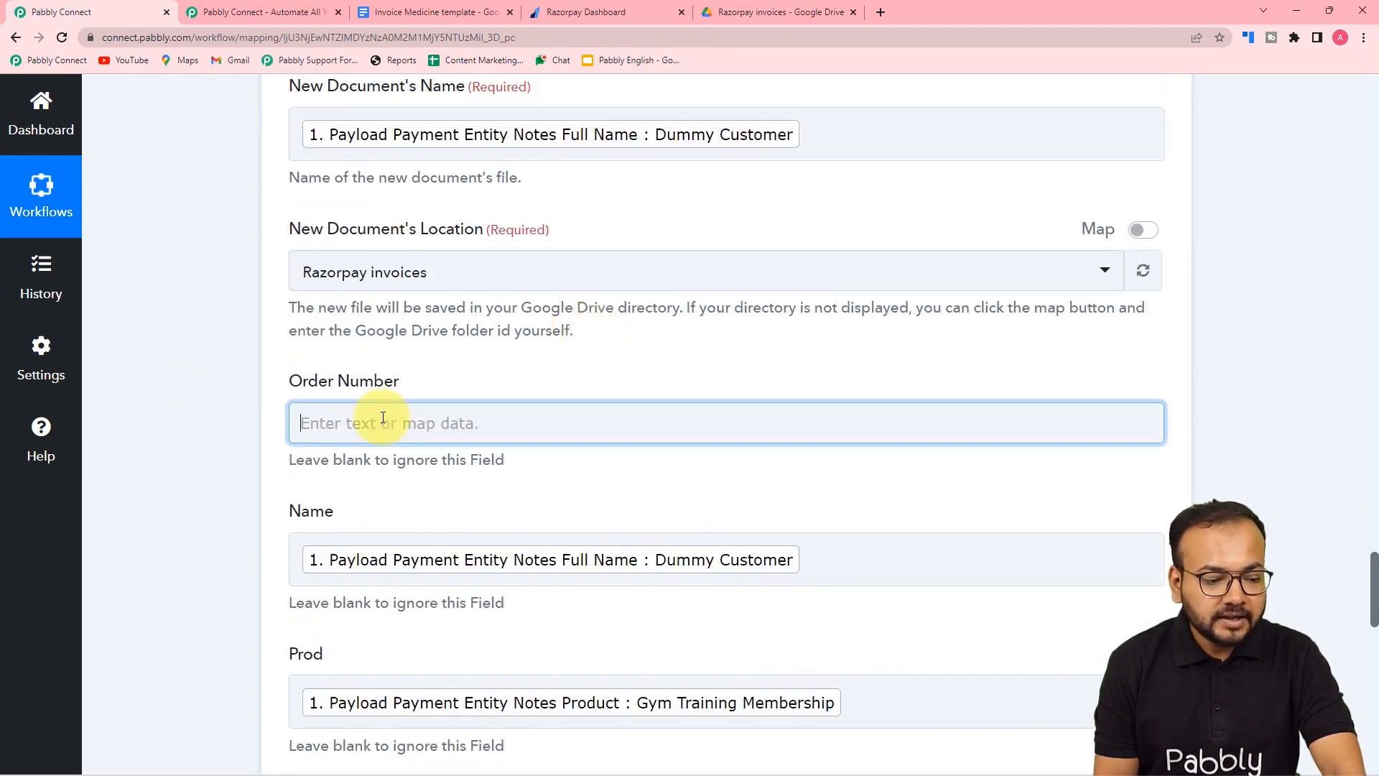
scroll(381, 363, down, 3)
click(386, 395)
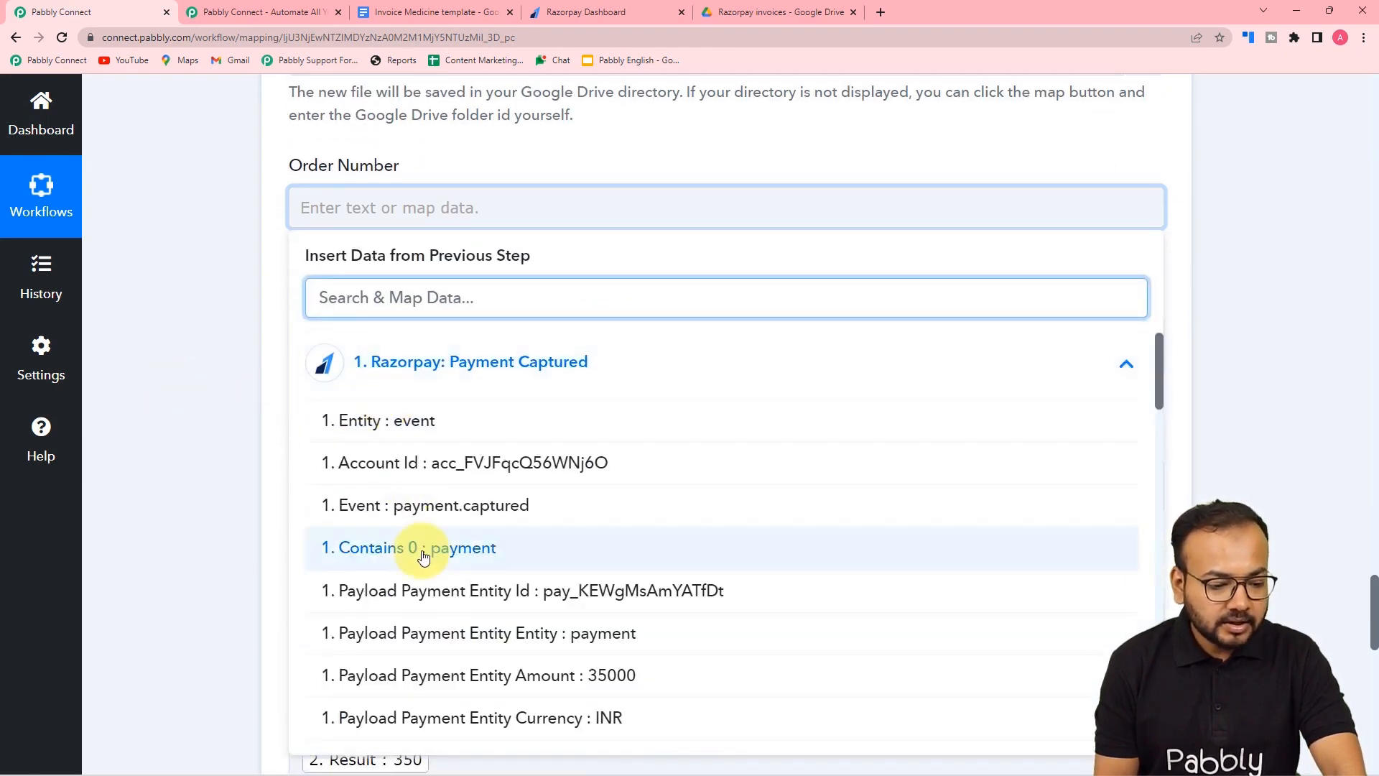
scroll(424, 556, down, 3)
scroll(424, 559, down, 1)
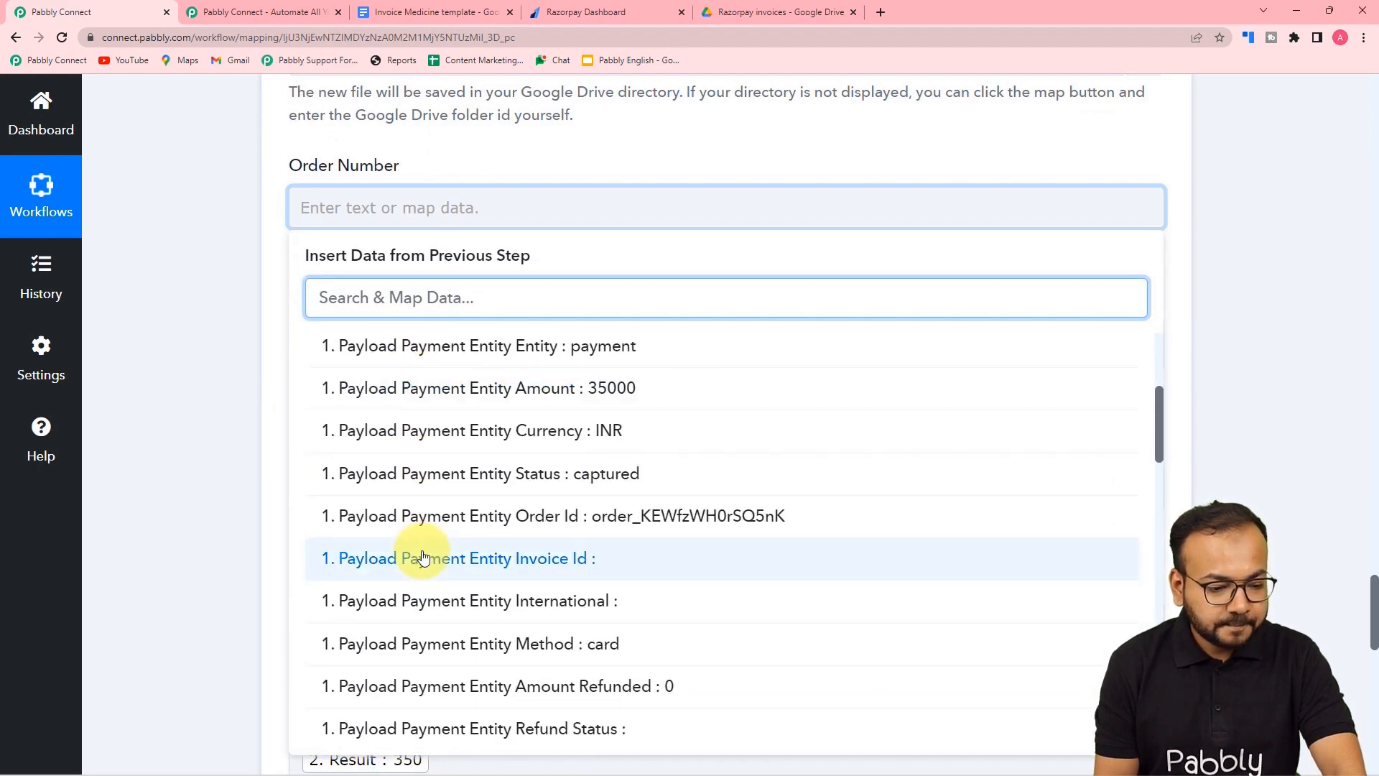
scroll(423, 559, down, 5)
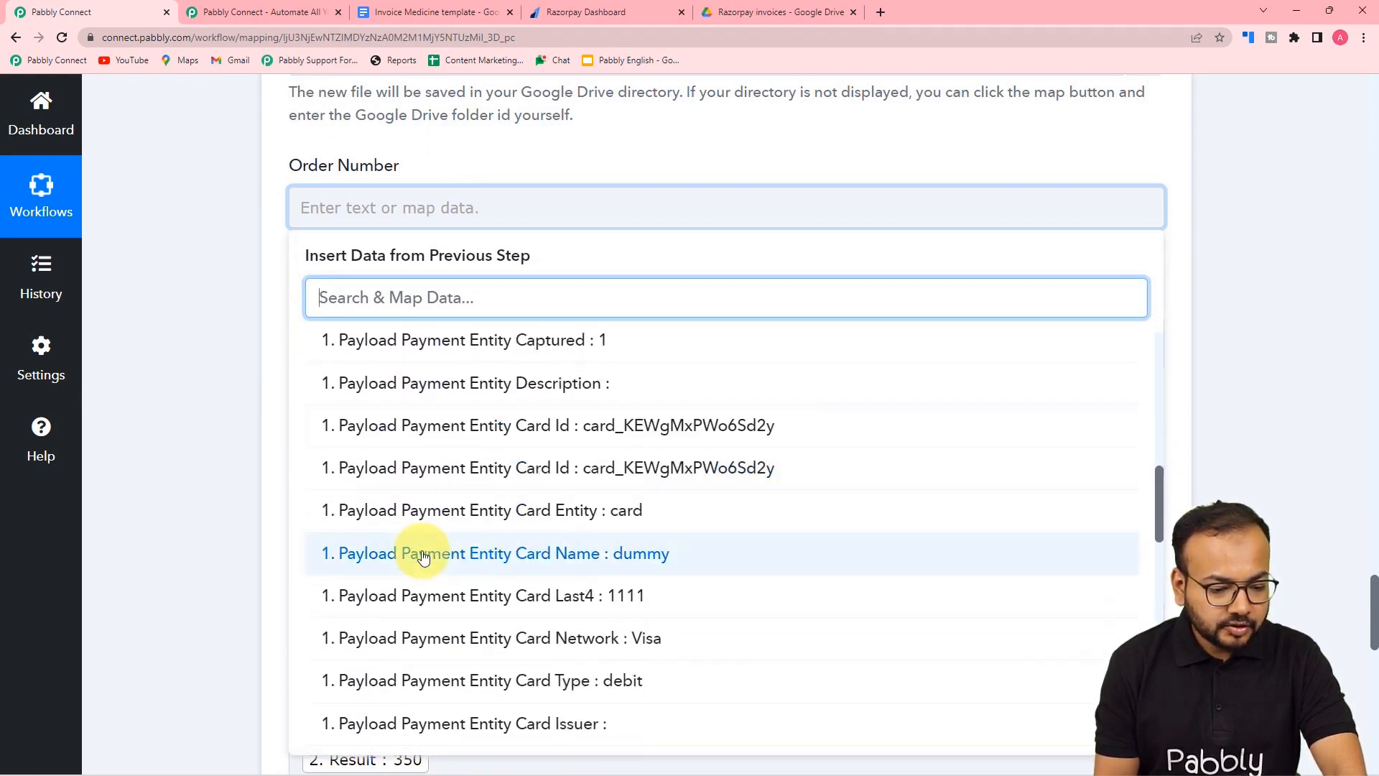
scroll(413, 555, up, 3)
scroll(468, 483, up, 3)
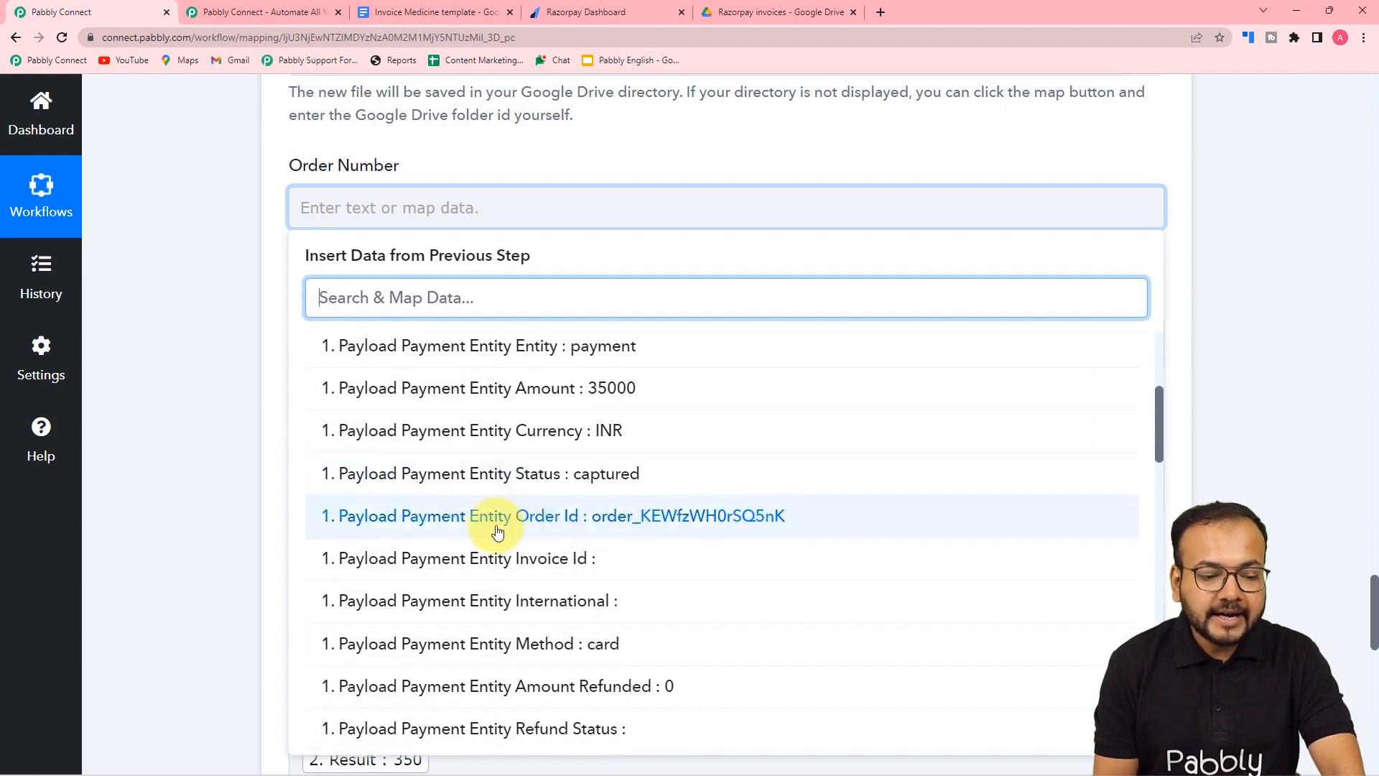
click(595, 518)
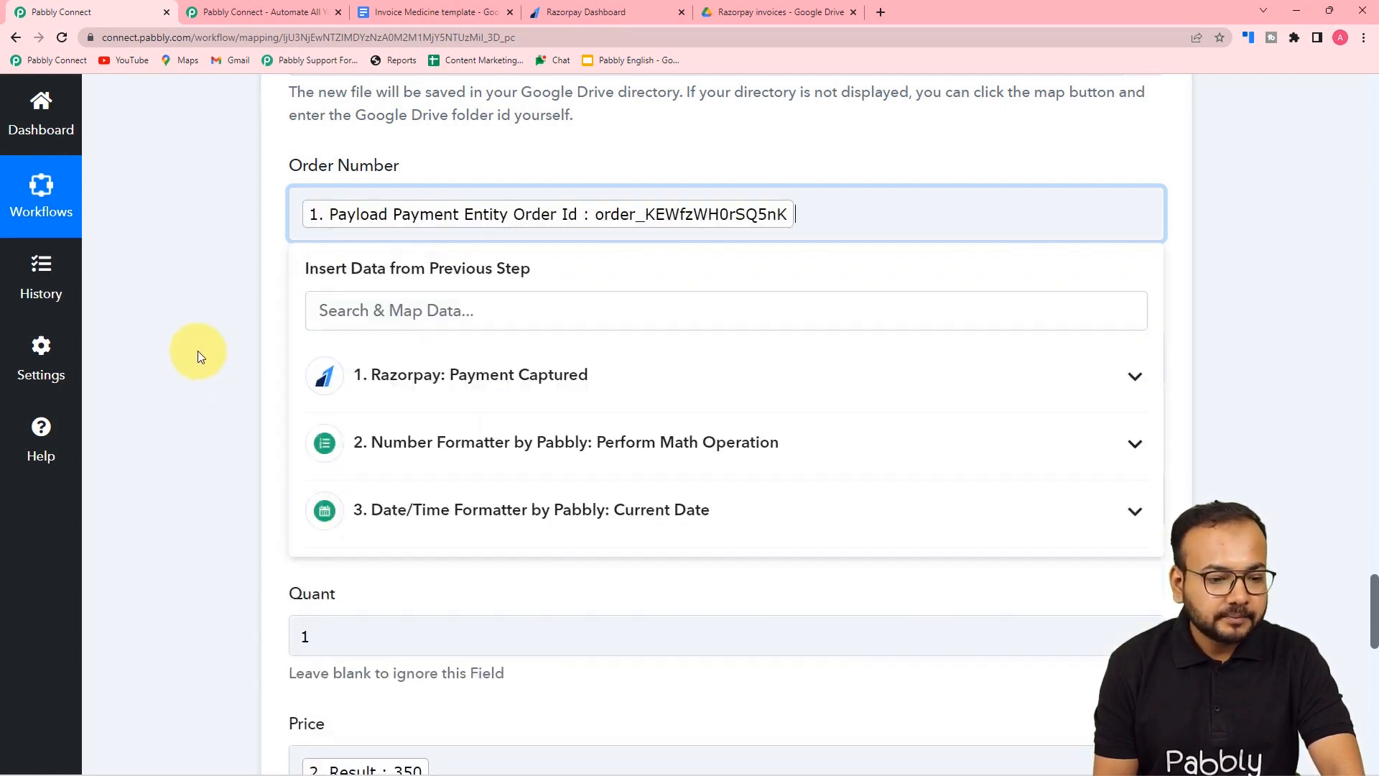
click(198, 355)
scroll(200, 357, down, 2)
scroll(201, 357, down, 6)
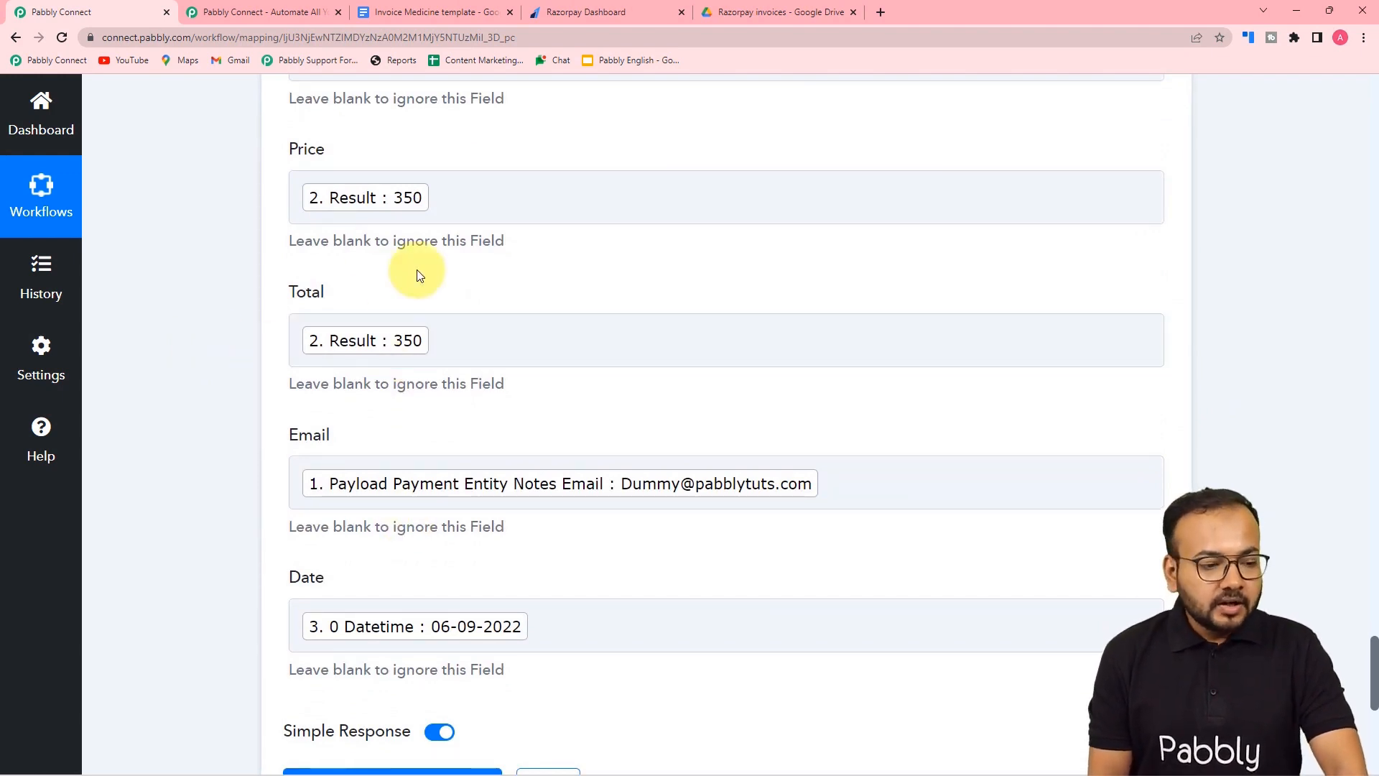
scroll(419, 273, up, 3)
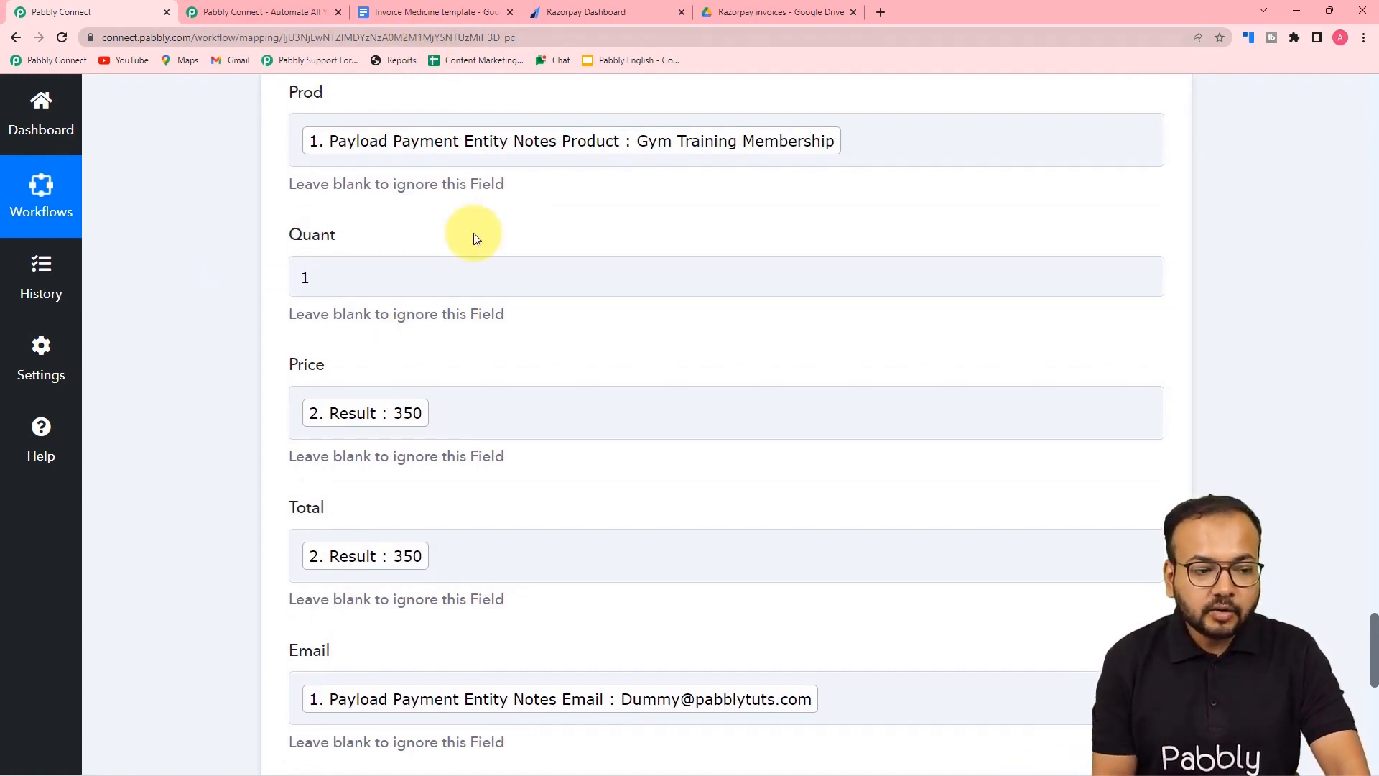
scroll(300, 243, down, 2)
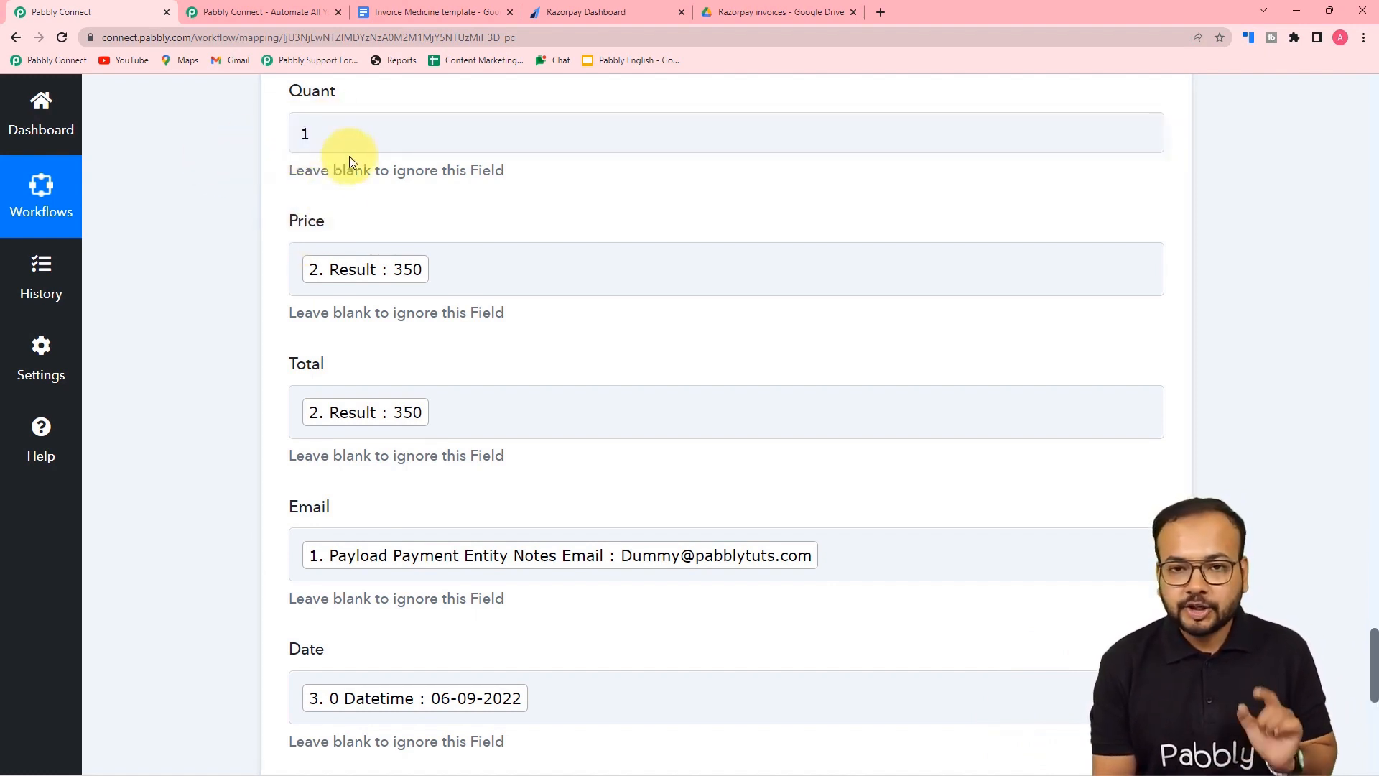
scroll(349, 156, down, 7)
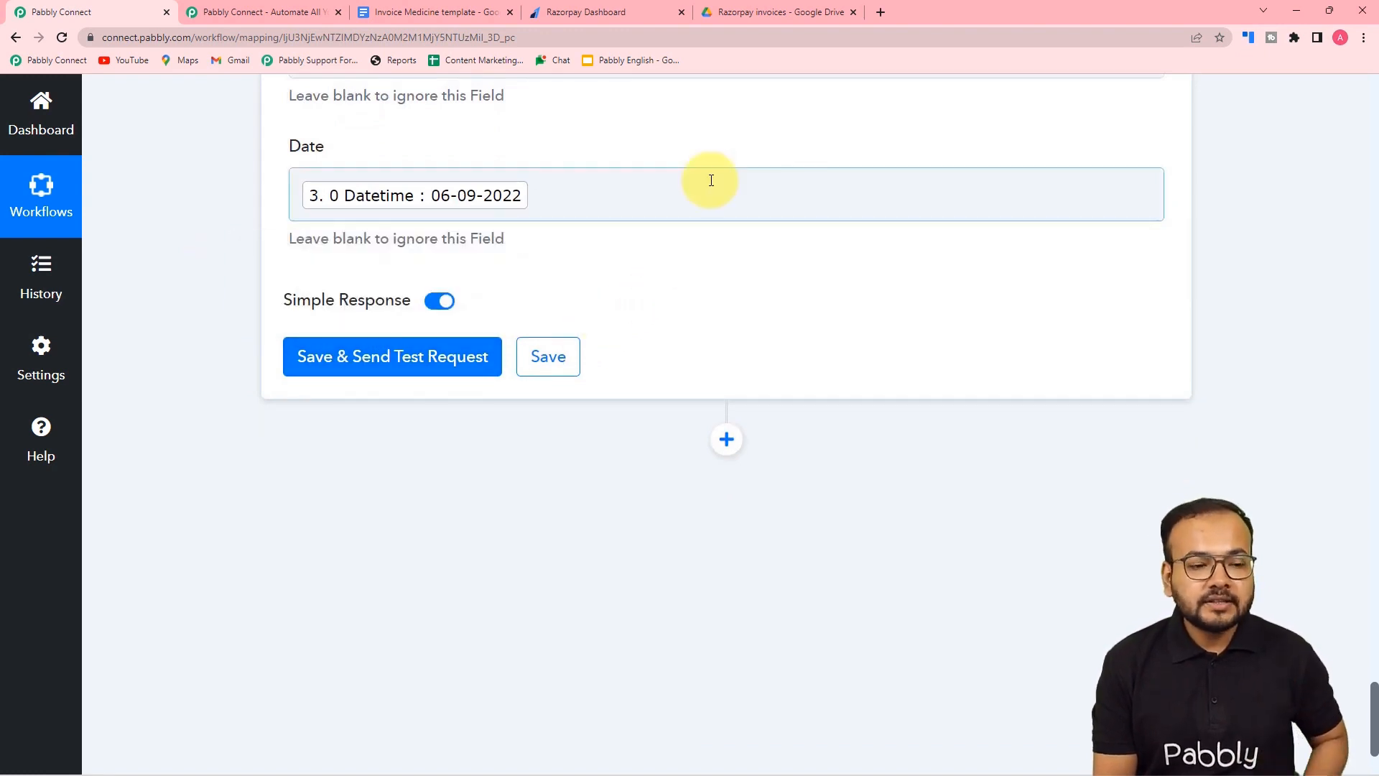
- Test the invoice step, check the returned DocumentId, and find the new document in Razorpay invoices
click(735, 17)
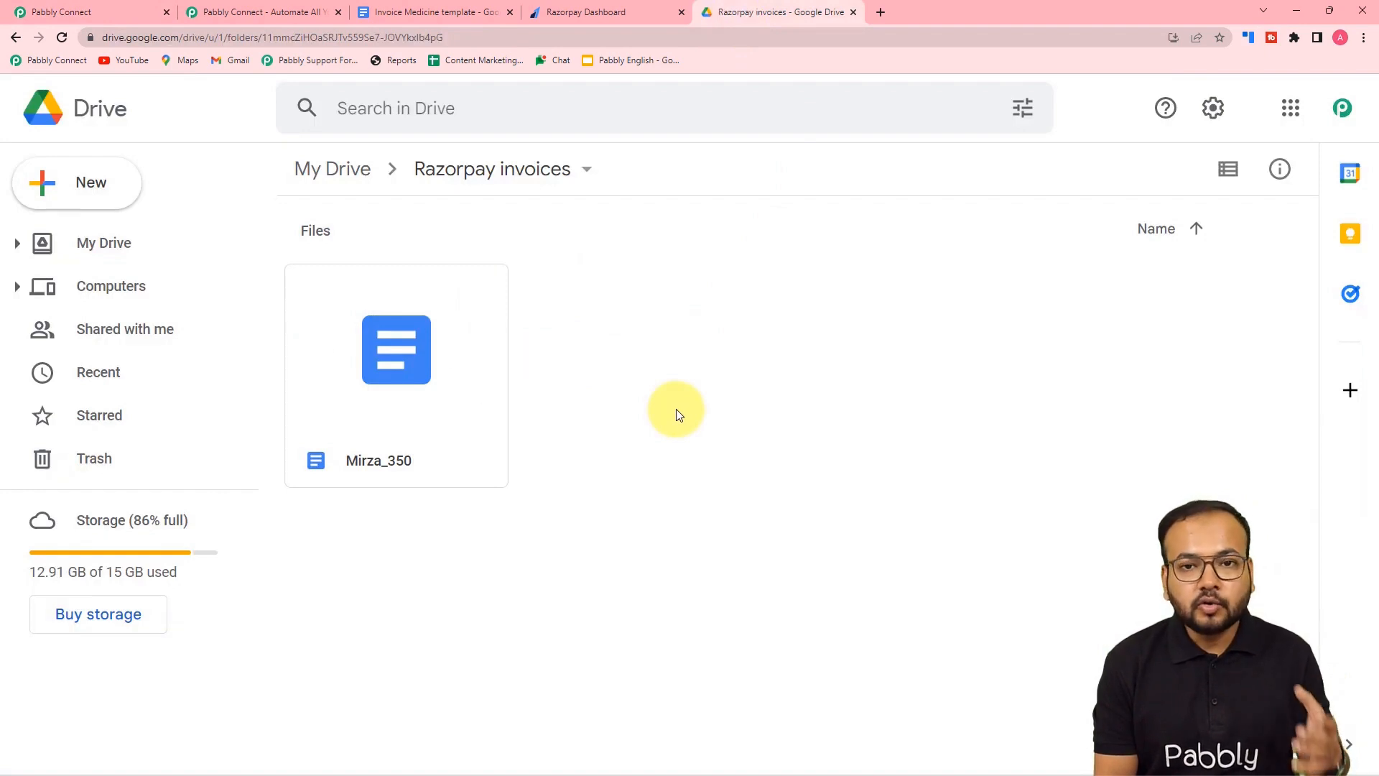
click(113, 11)
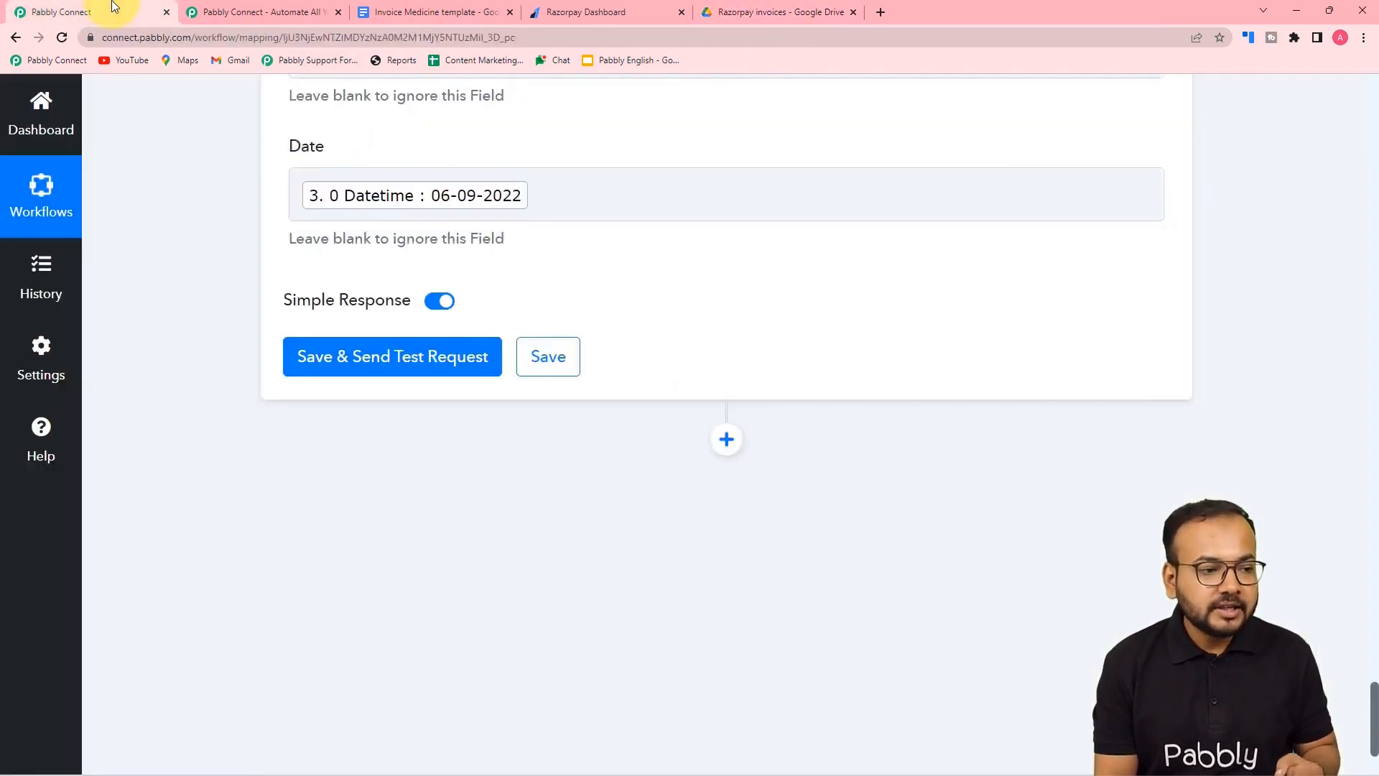
click(359, 357)
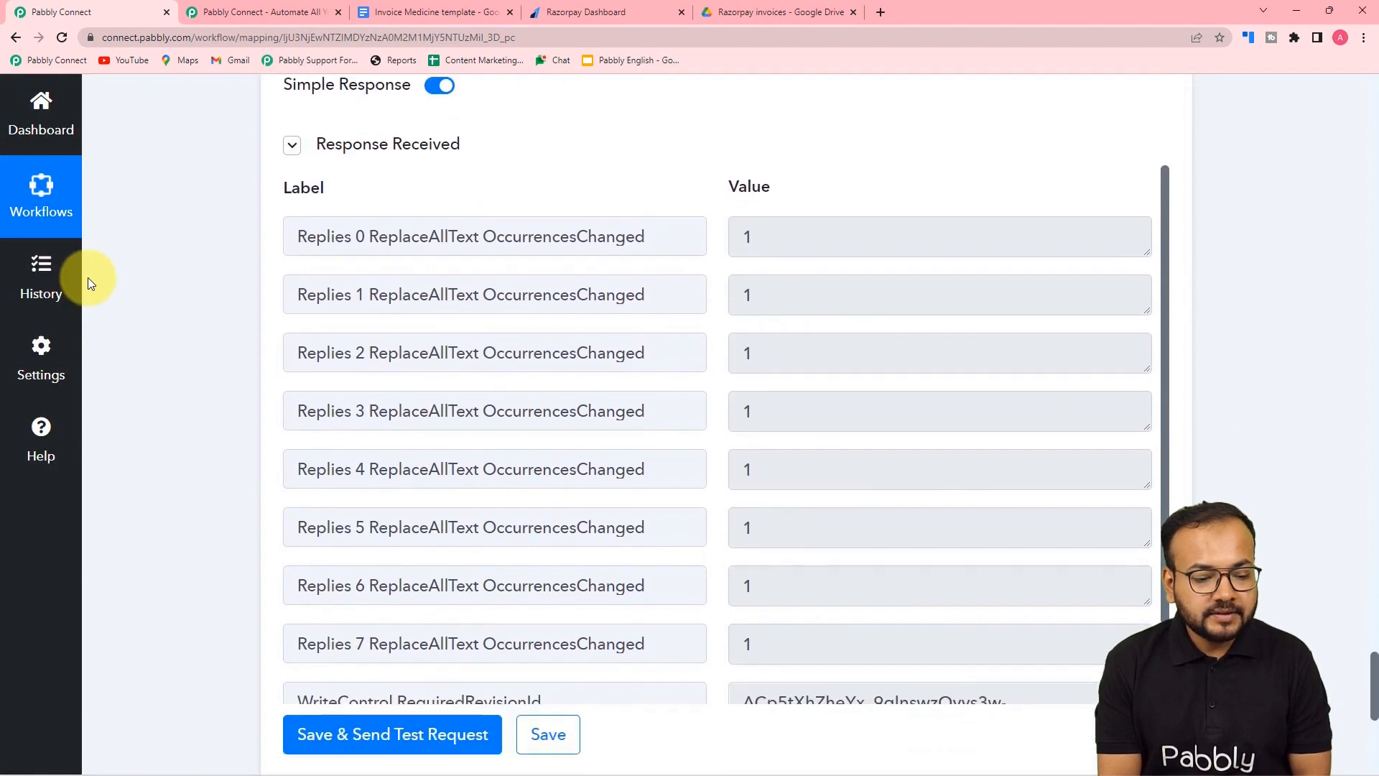
scroll(435, 263, down, 2)
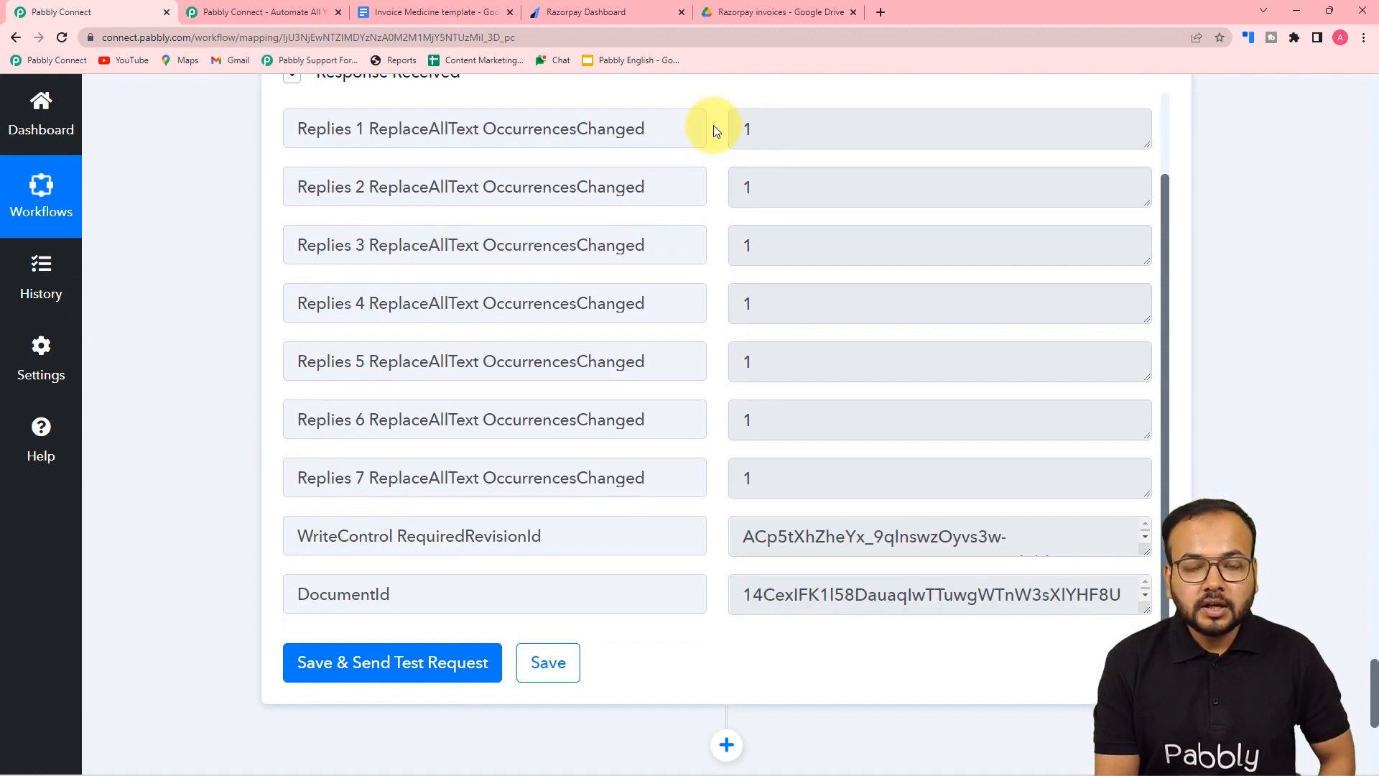
click(752, 15)
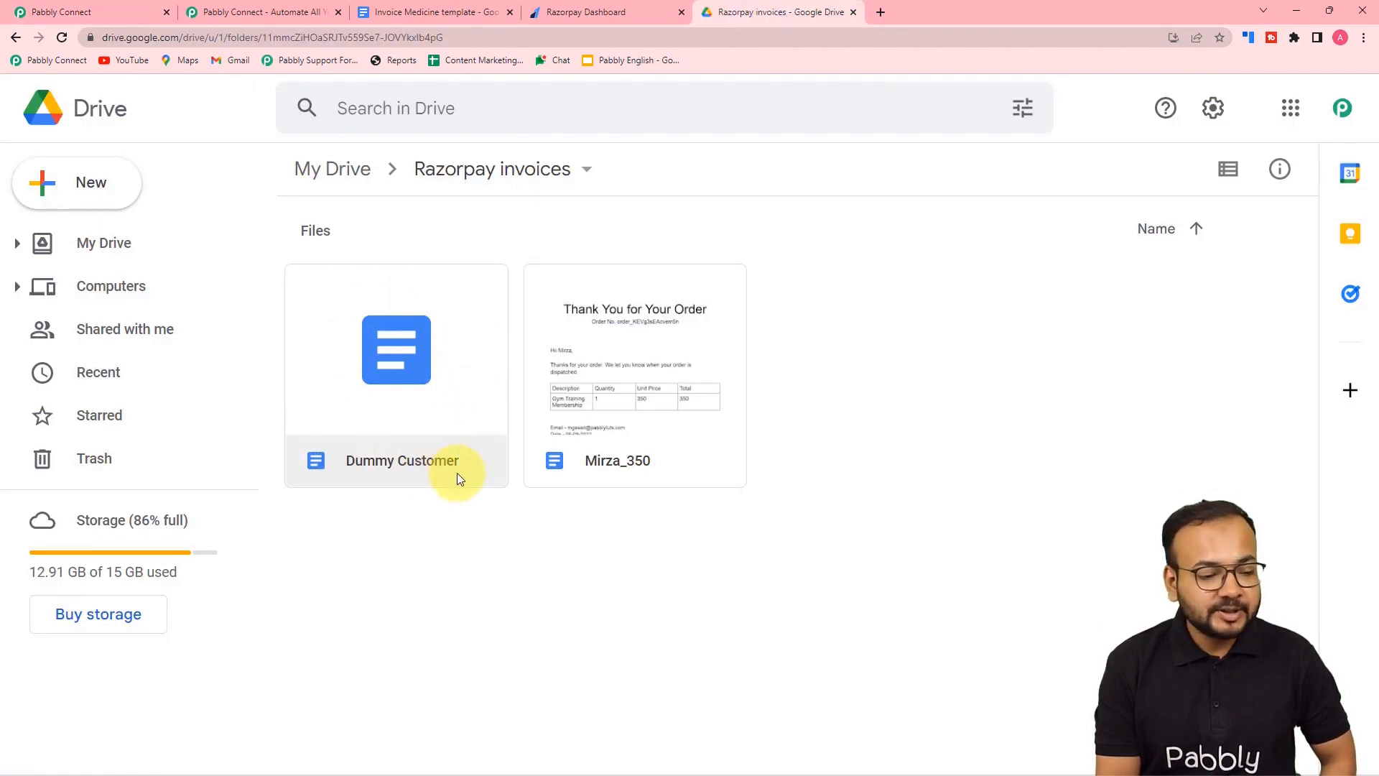
- Look back over the mapped fields in the Pabbly Connect workflow
click(108, 14)
scroll(207, 183, up, 4)
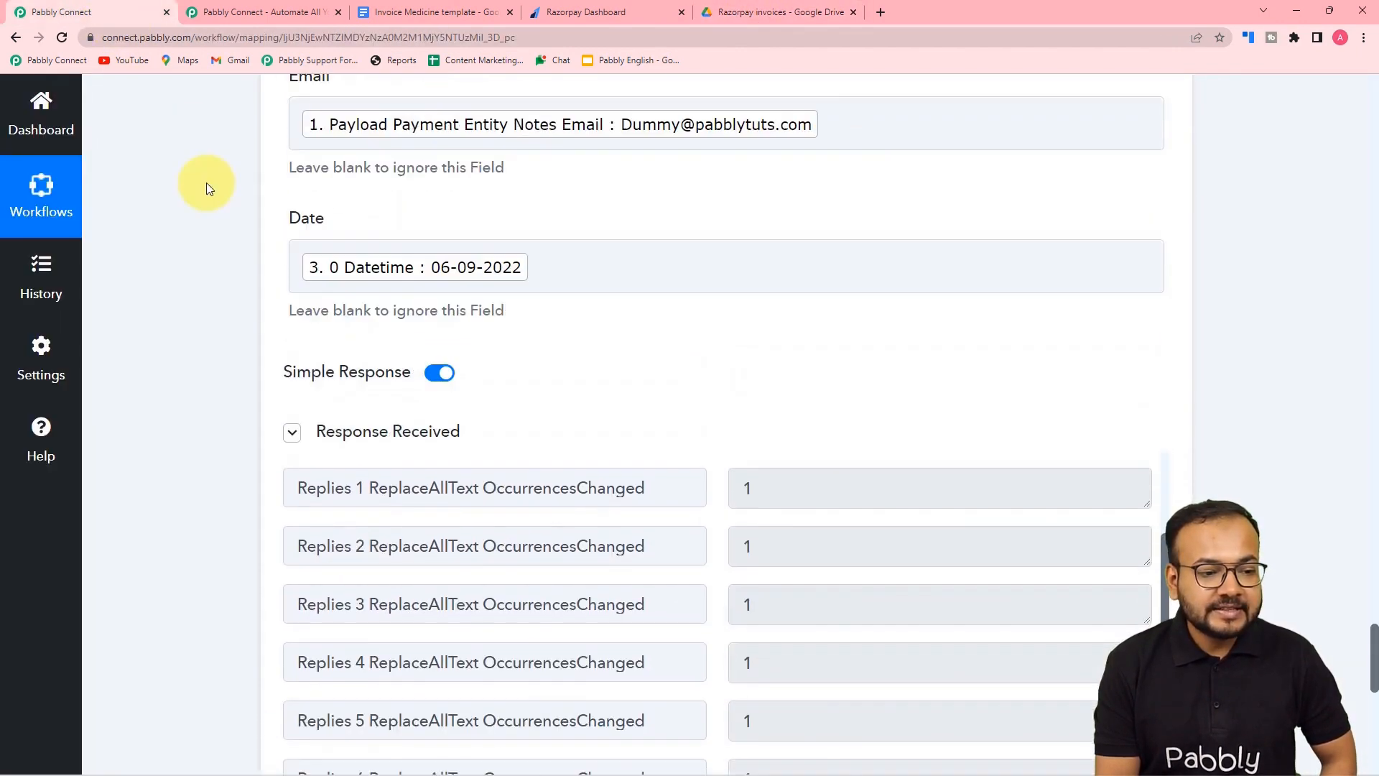
scroll(208, 188, up, 10)
scroll(207, 188, up, 4)
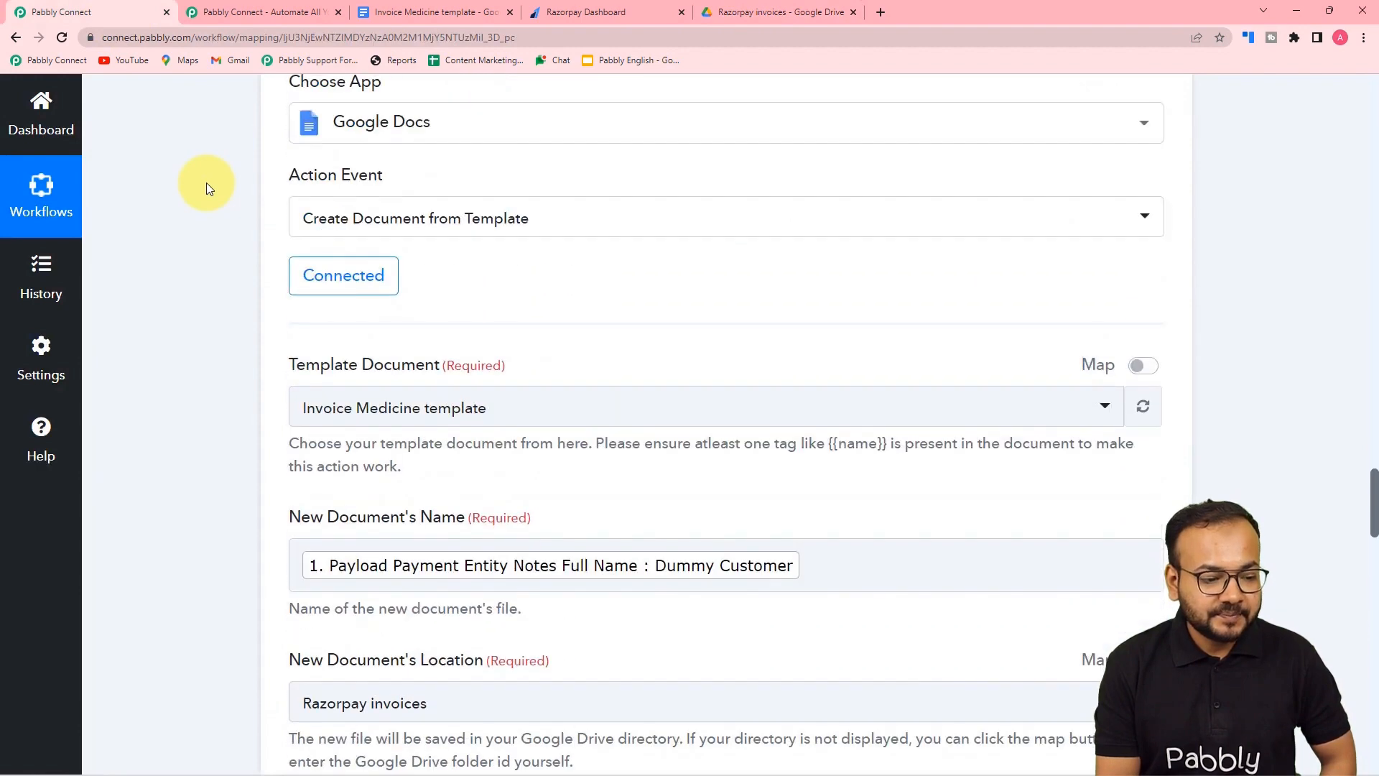
scroll(308, 286, down, 3)
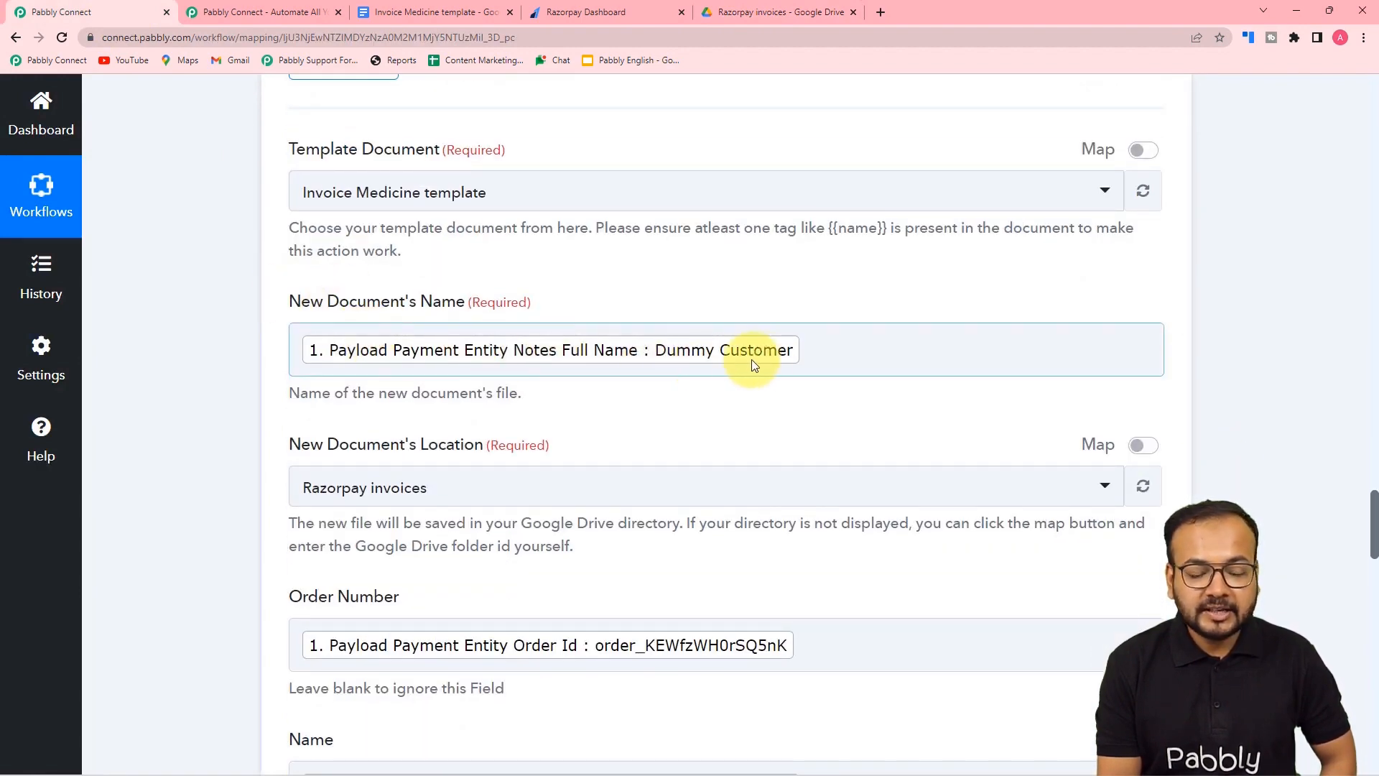
- Open the generated Dummy Customer invoice and compare its filled values with the Invoice Medicine template
click(772, 12)
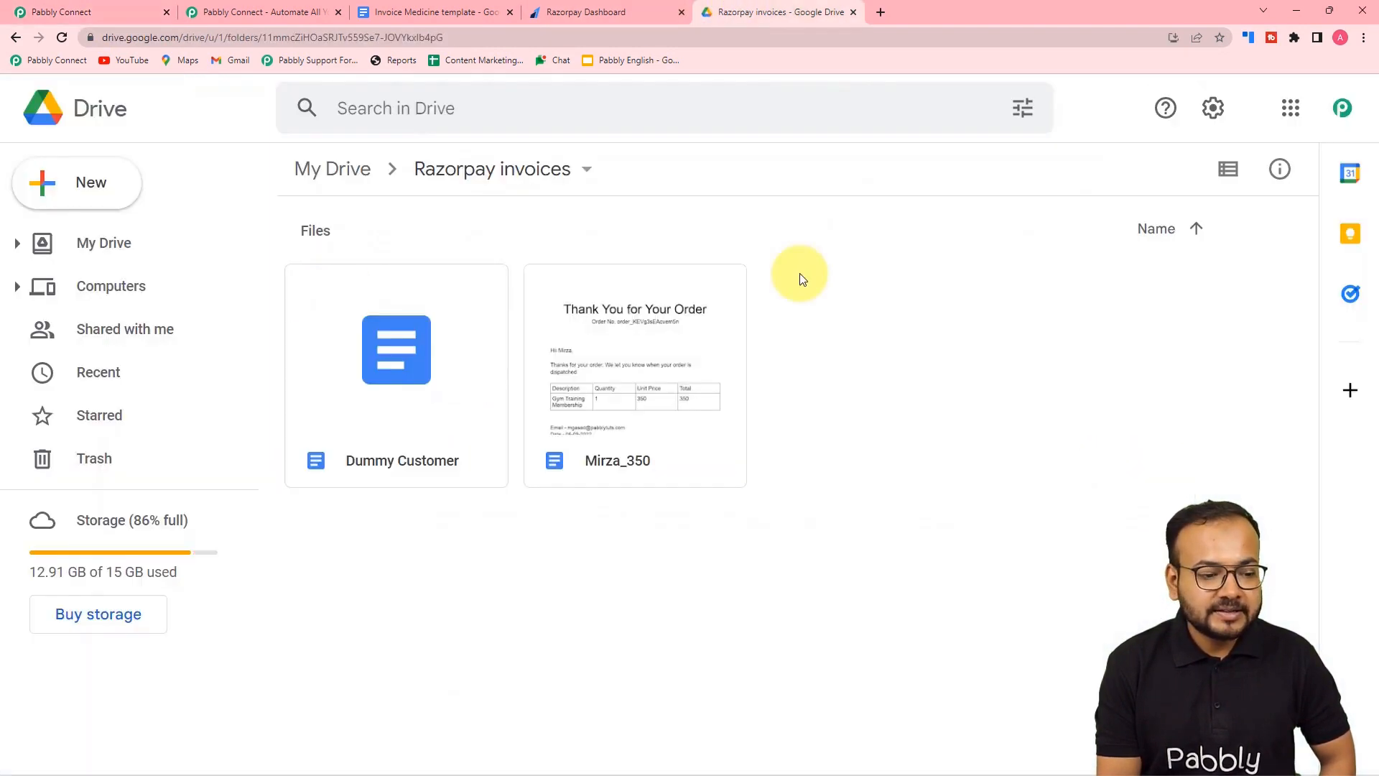
double_click(386, 427)
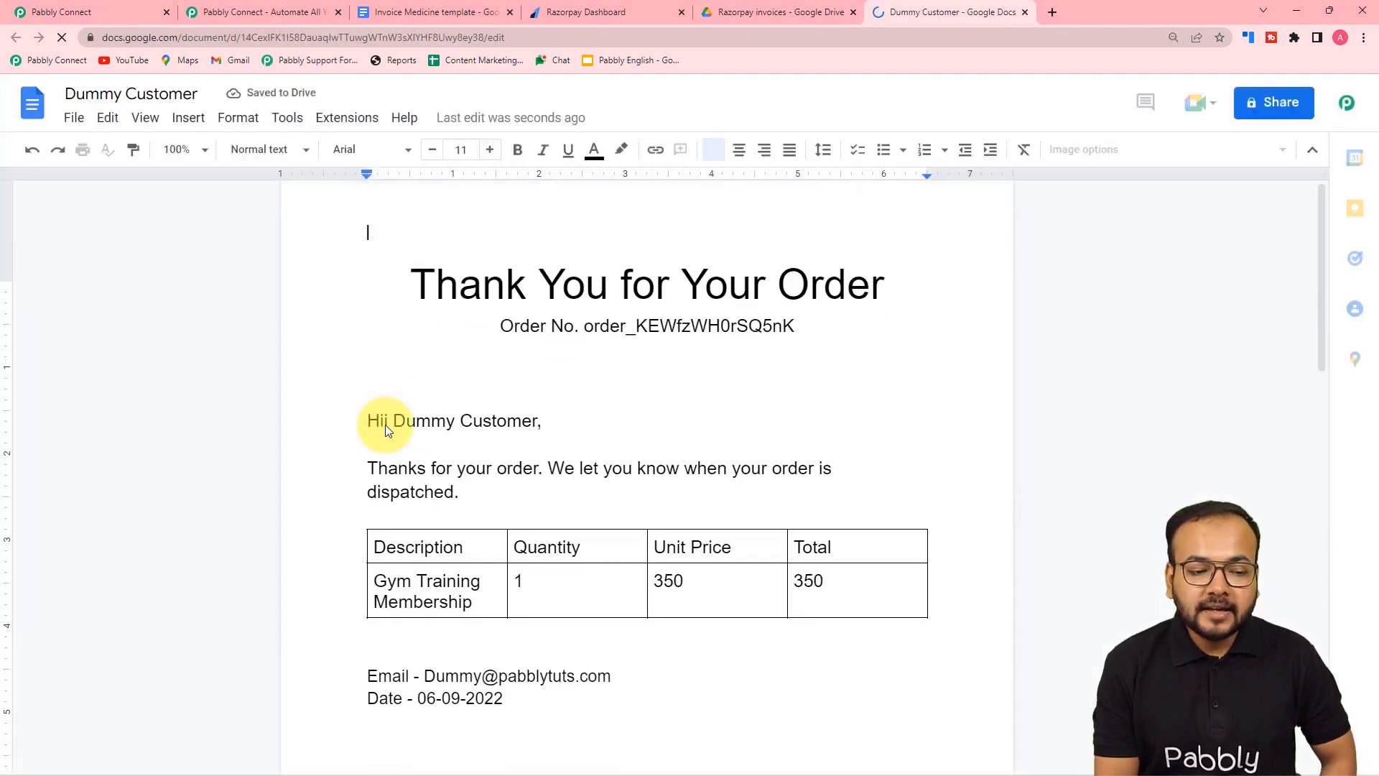
scroll(385, 425, down, 1)
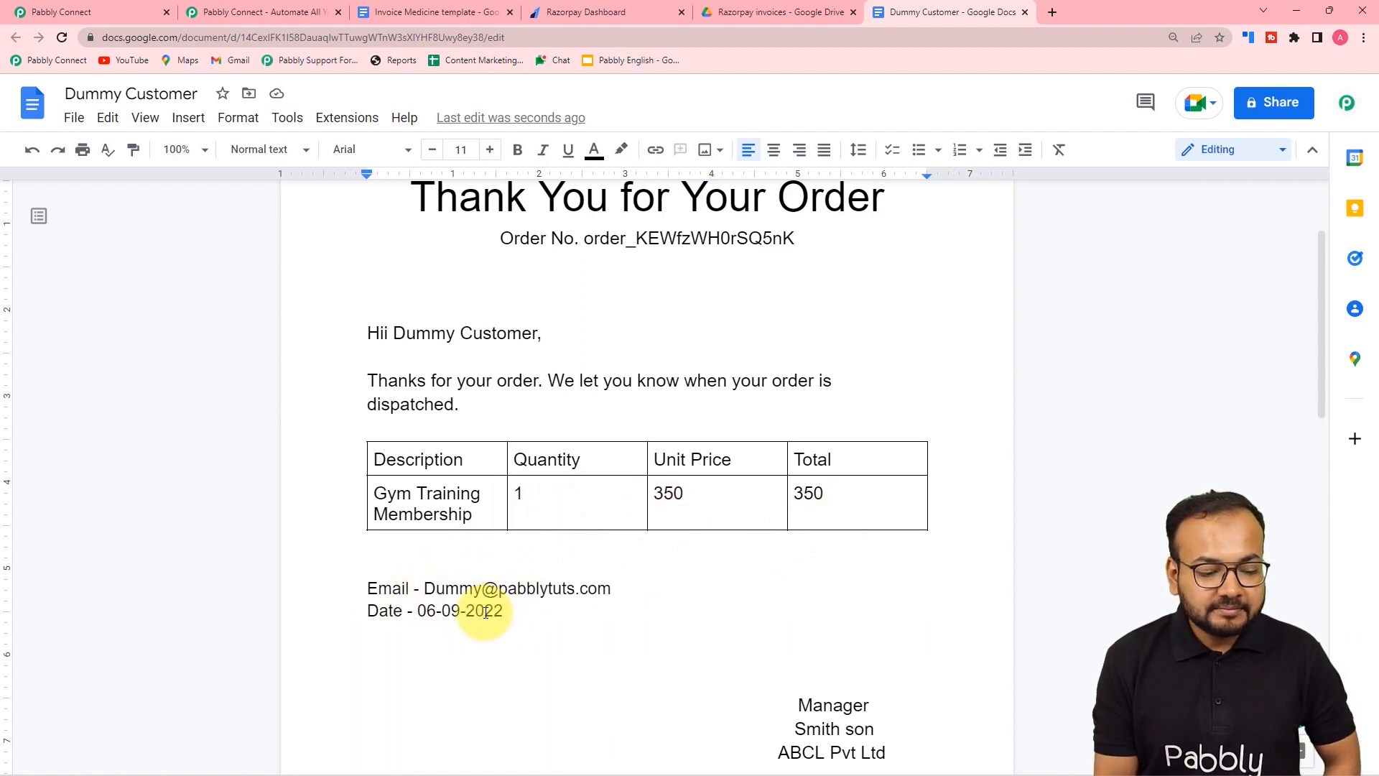
scroll(452, 596, down, 1)
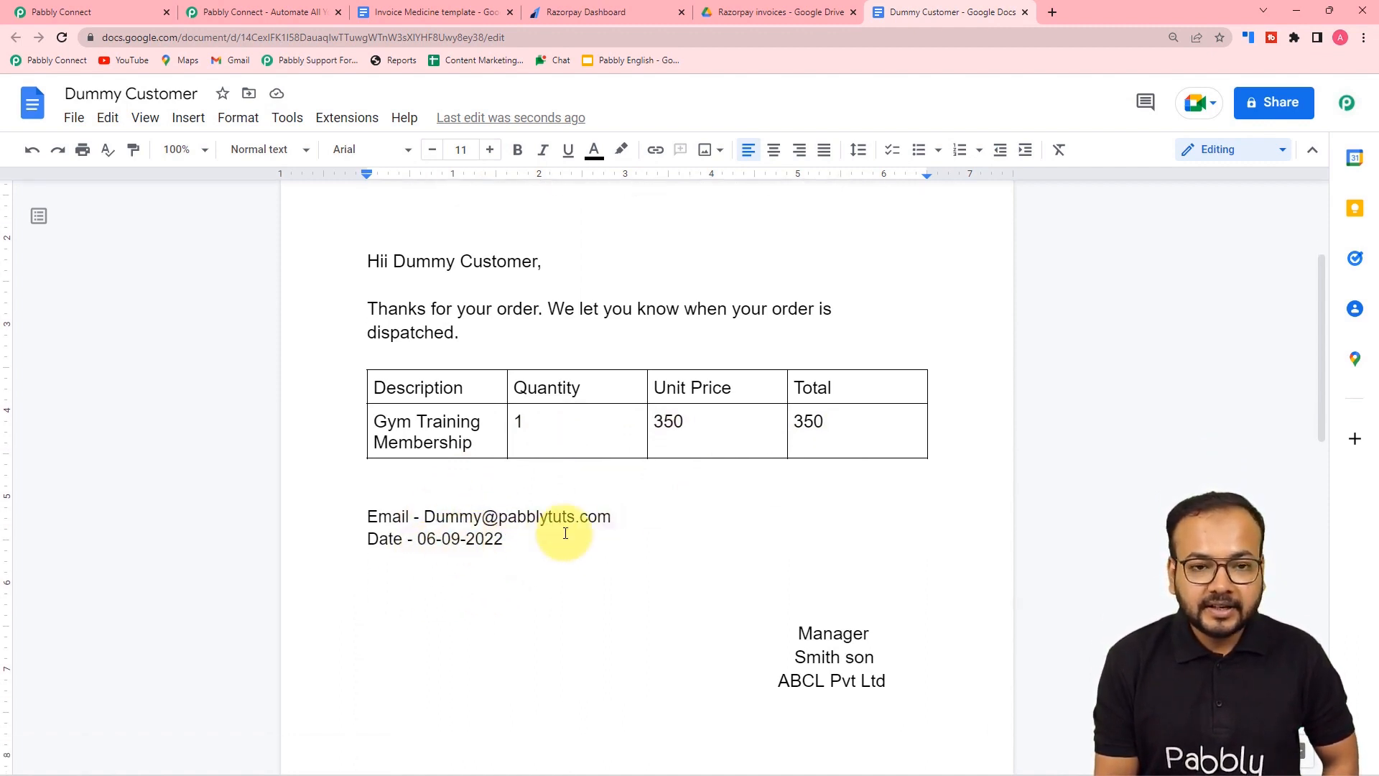
scroll(566, 533, up, 2)
click(445, 13)
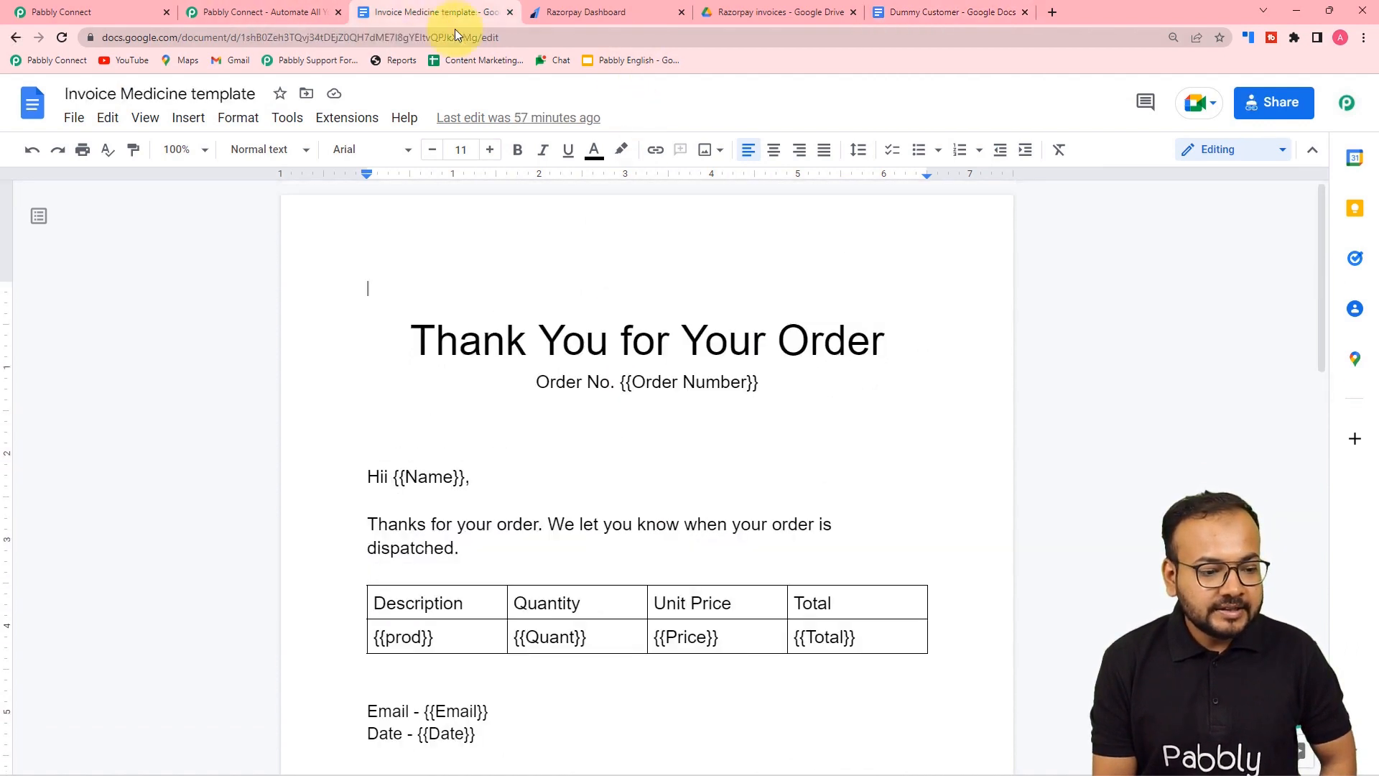
scroll(449, 485, down, 5)
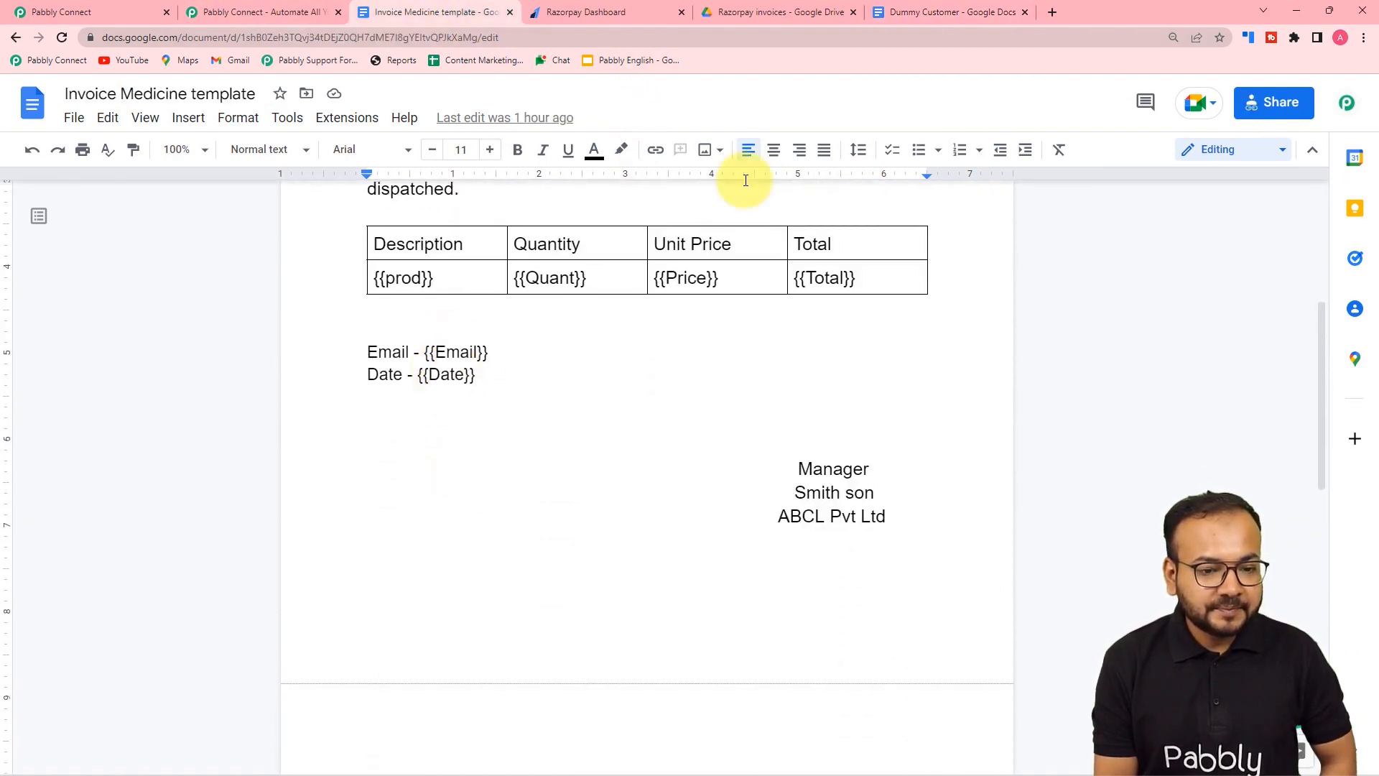
click(969, 13)
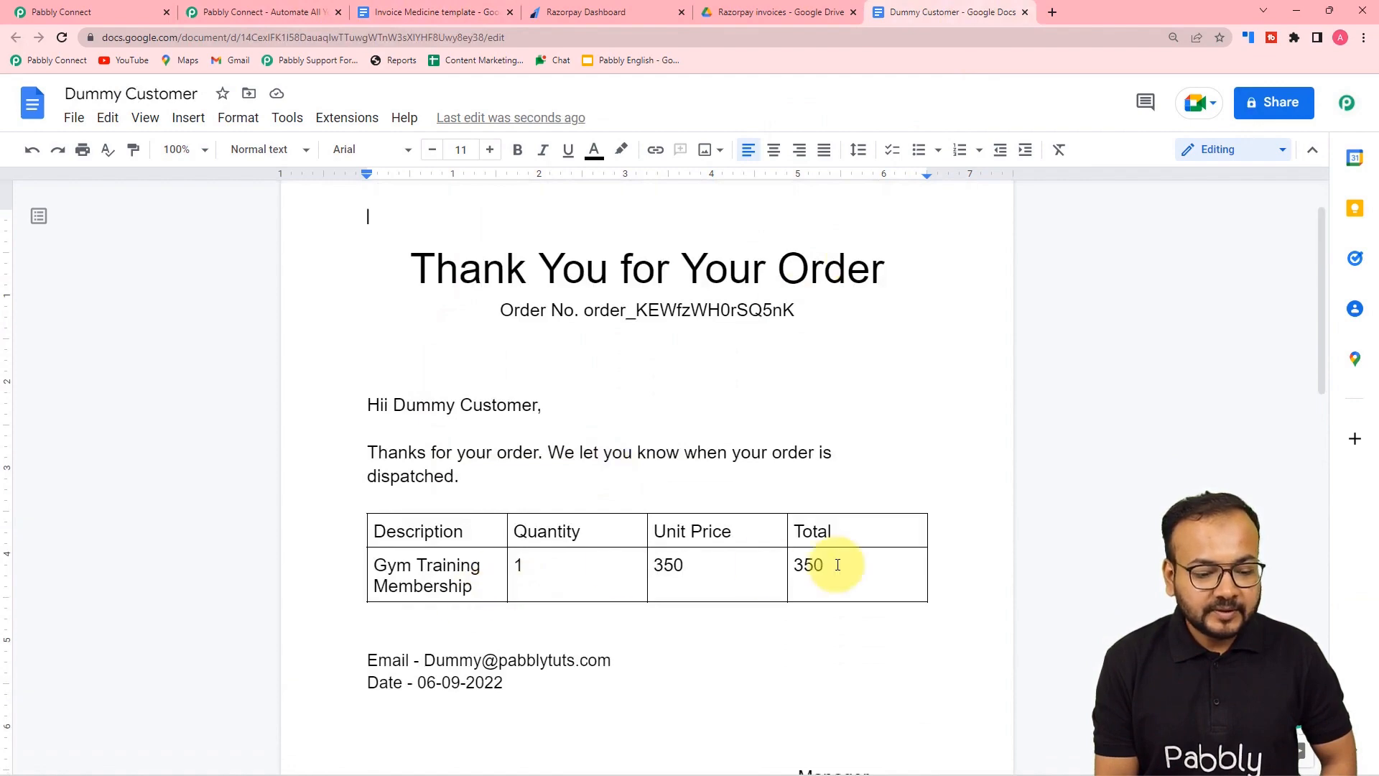
- Add a new action step below the Google Docs step and set its app to Google Drive
click(136, 19)
scroll(200, 239, down, 6)
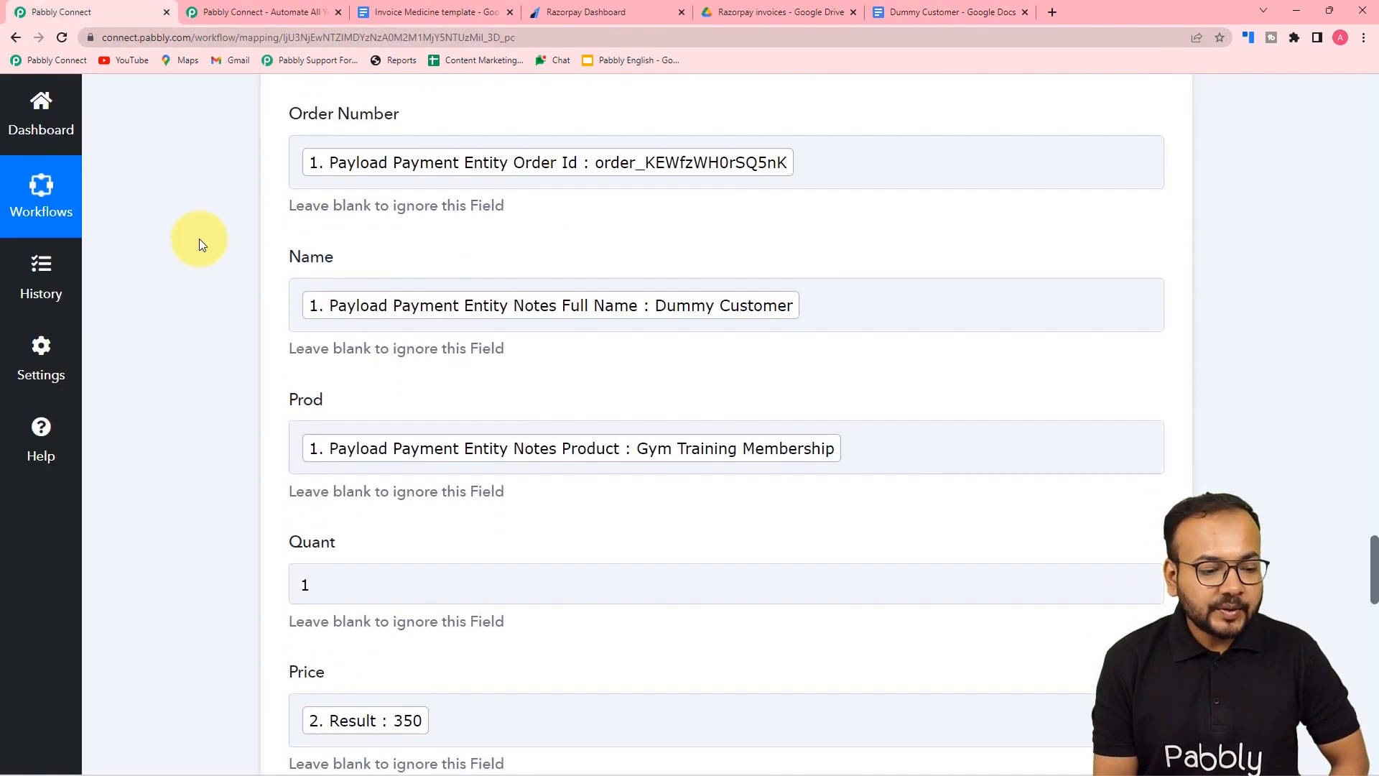
scroll(200, 238, down, 15)
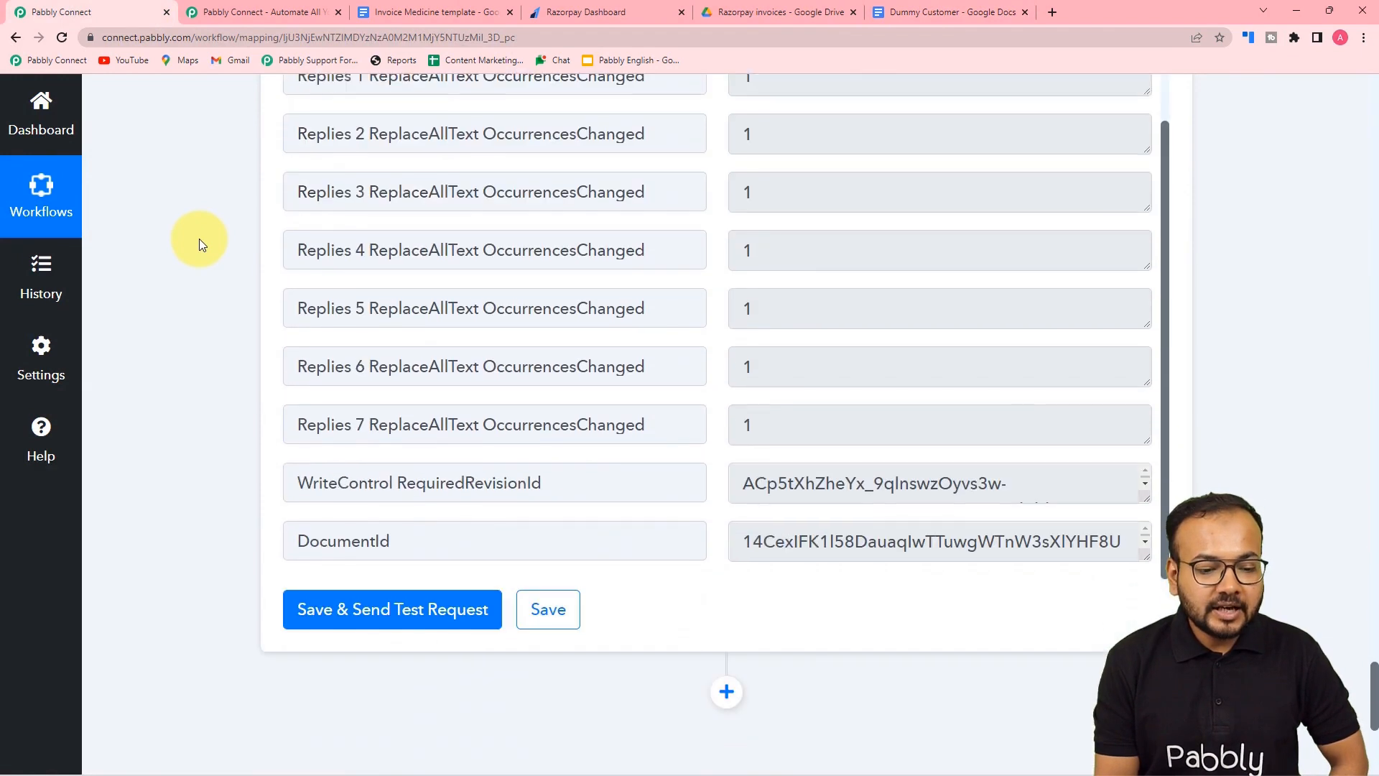
scroll(200, 238, down, 5)
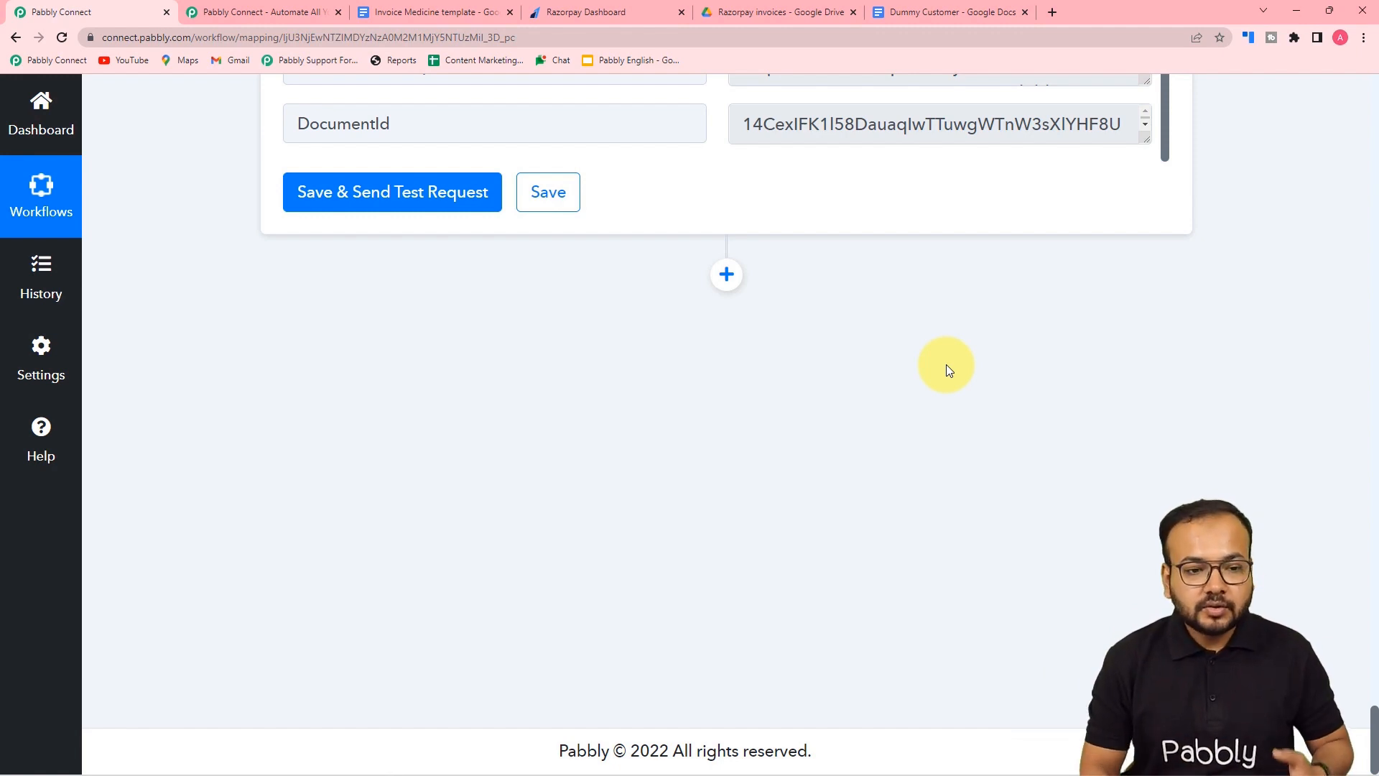
click(726, 274)
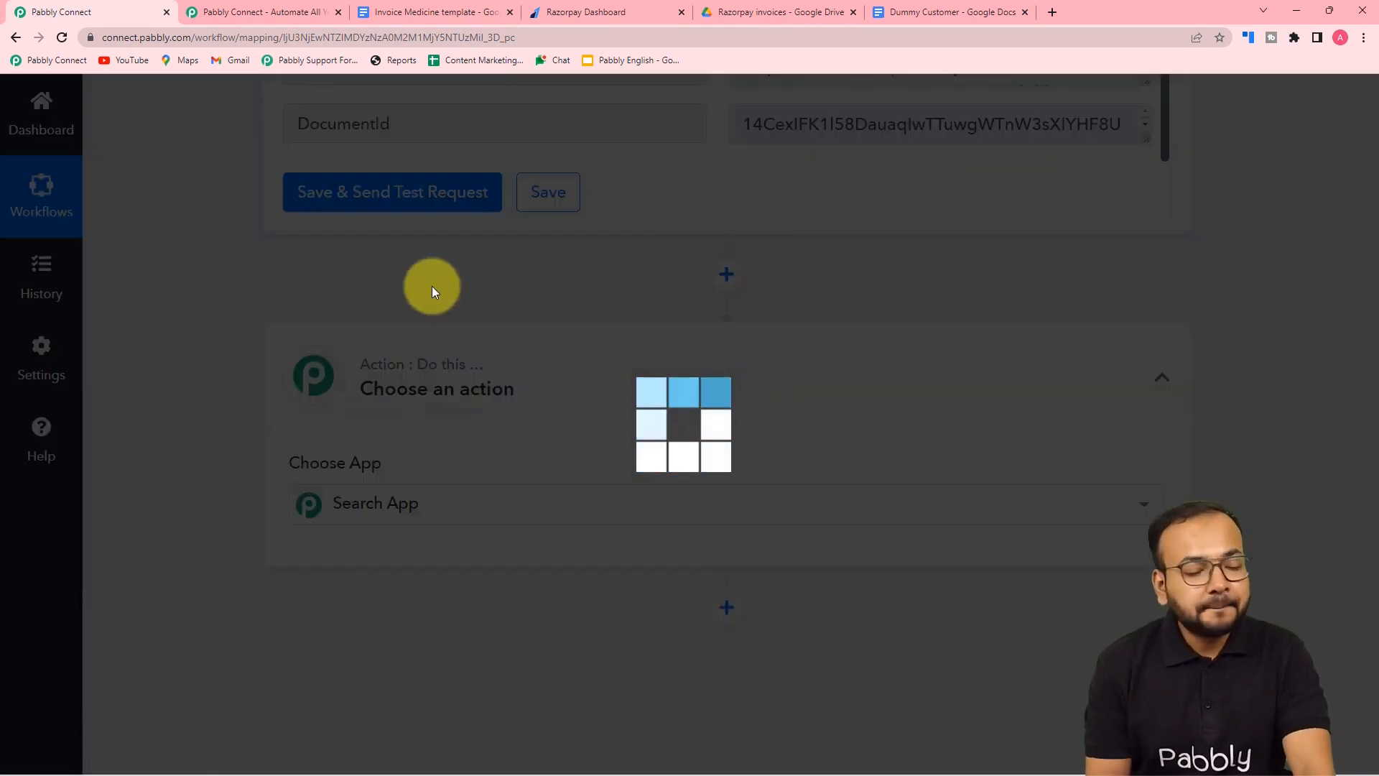
scroll(432, 291, down, 2)
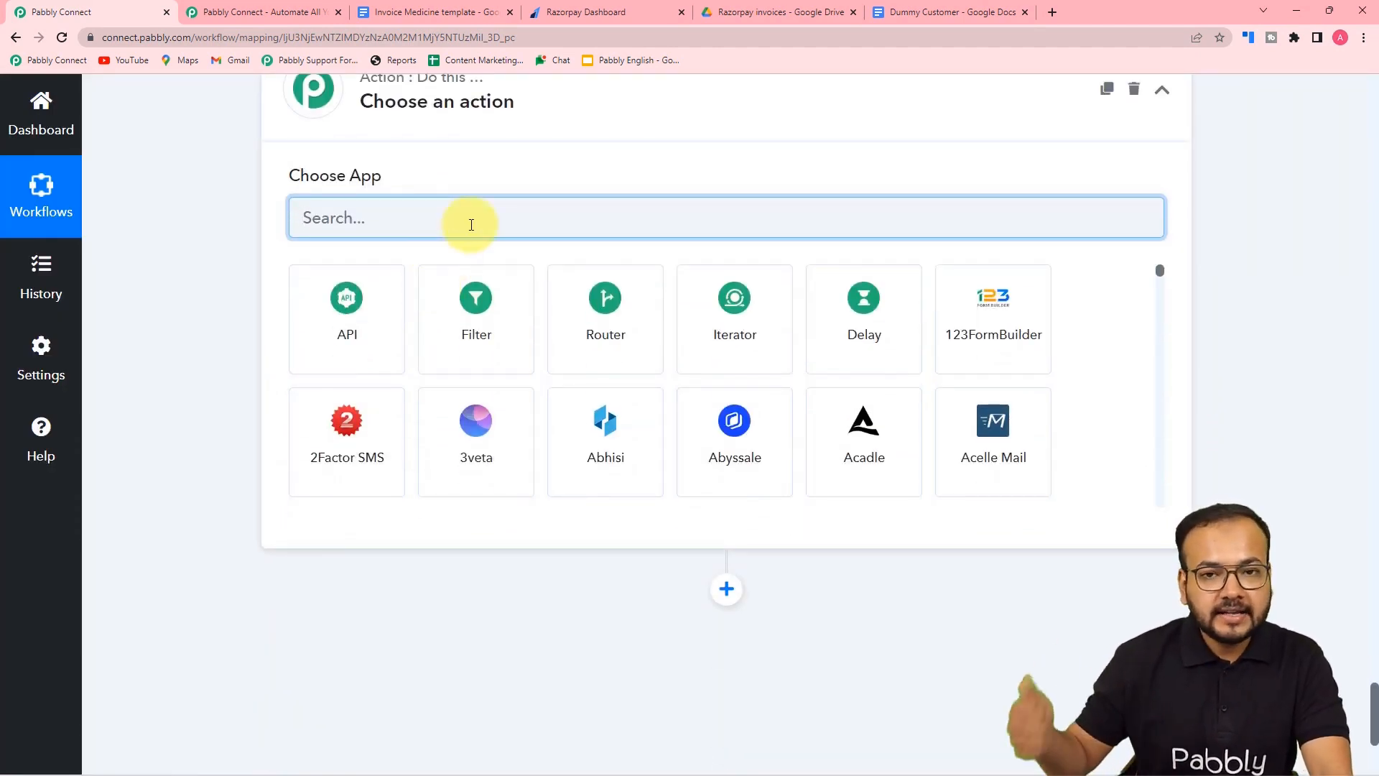
text(goo)
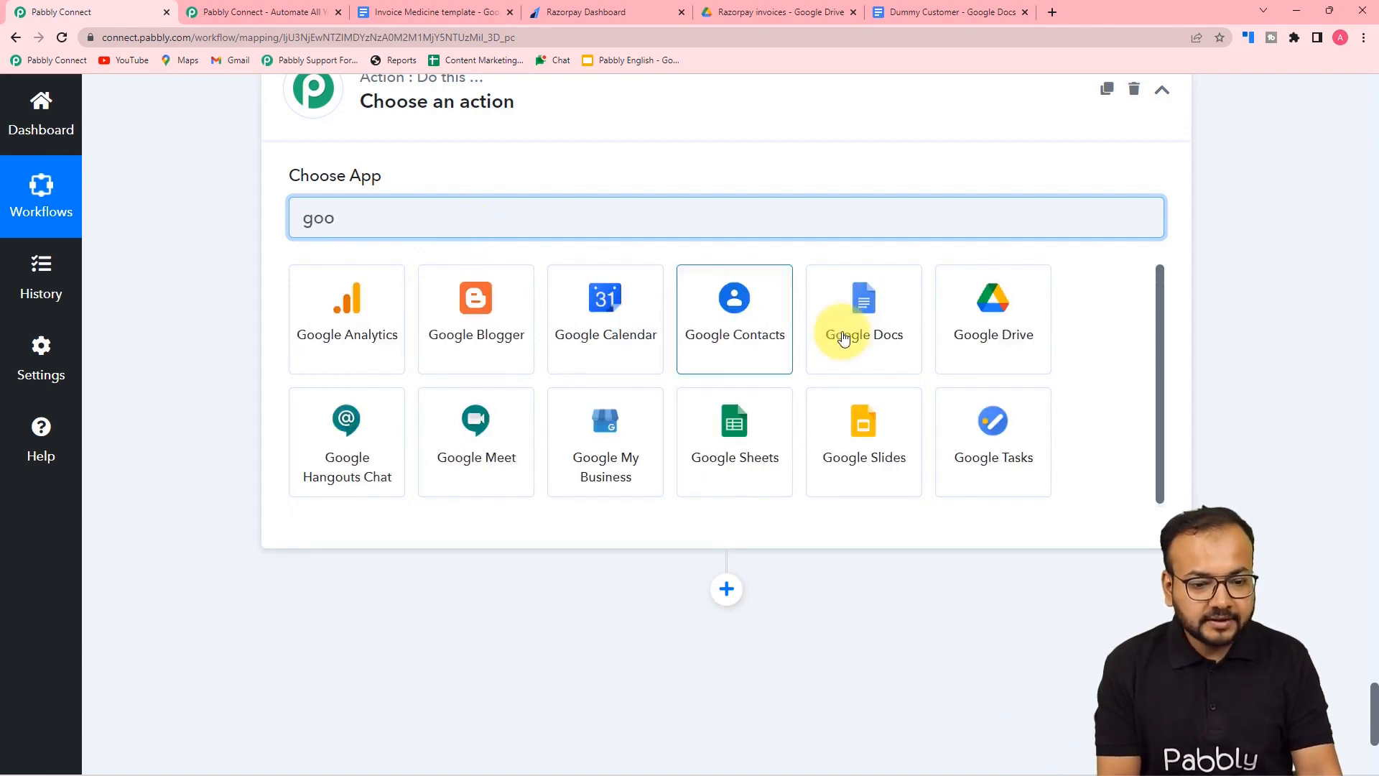
click(994, 332)
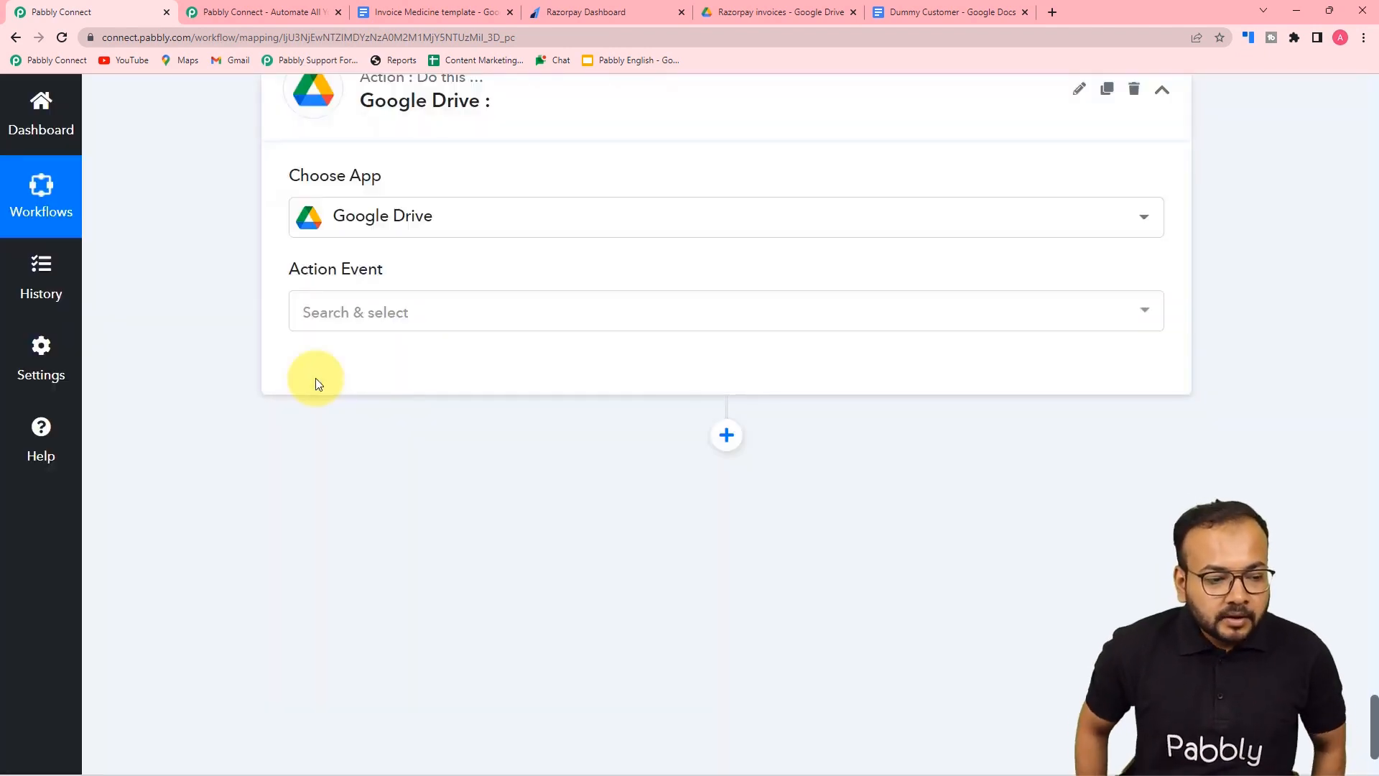
- Set the Google Drive step's action event to Share a File With Anyone
click(357, 309)
scroll(395, 541, down, 2)
scroll(394, 541, down, 3)
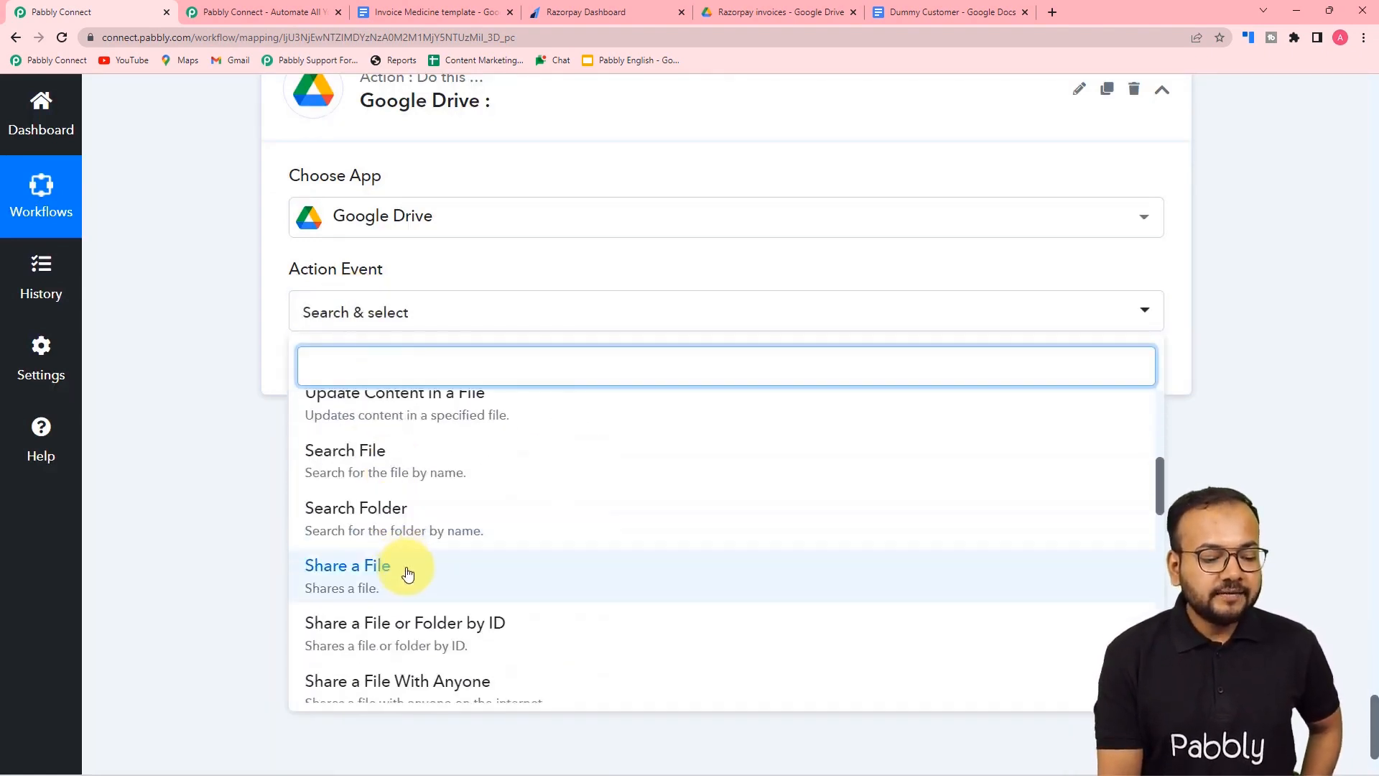
scroll(410, 569, down, 2)
click(369, 562)
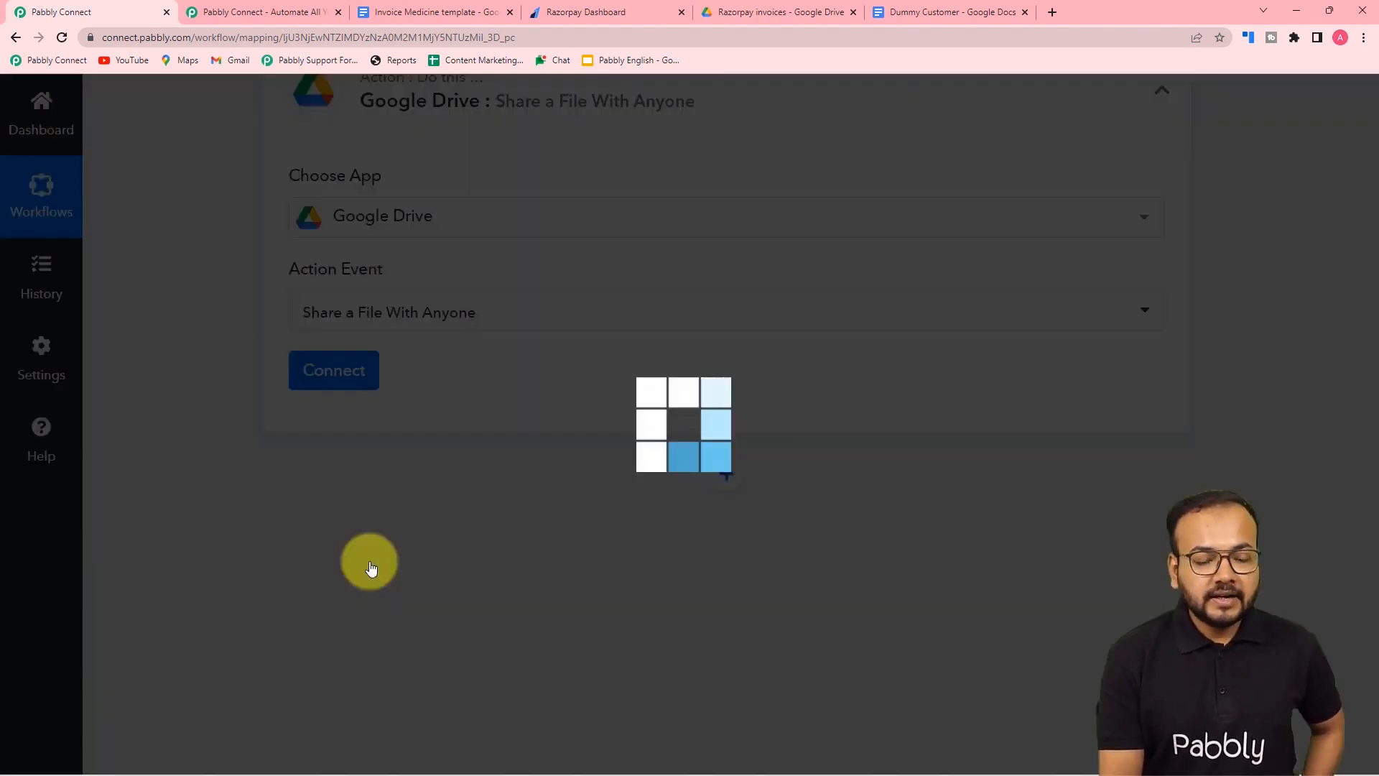
- Create the new Google Drive #265 connection by choosing the Google account and granting it access
click(301, 386)
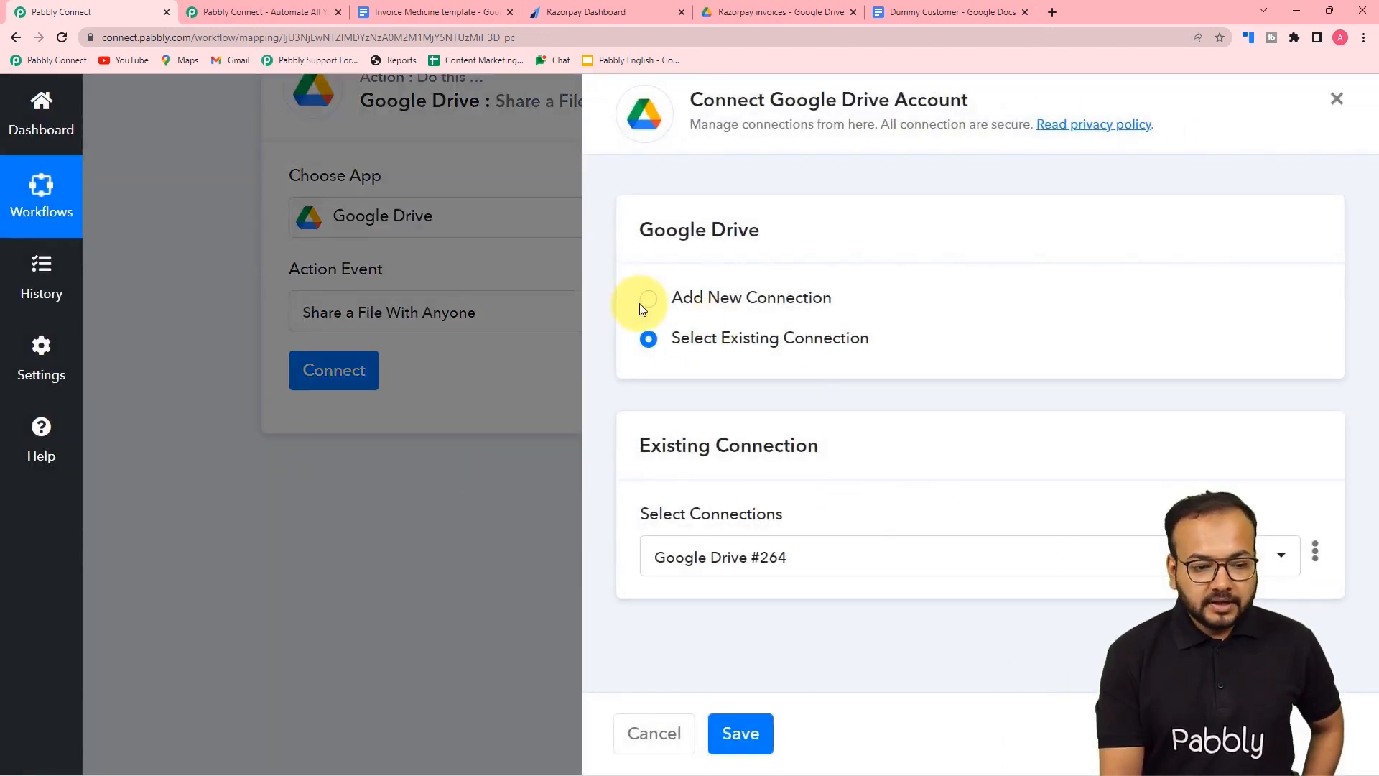
click(647, 309)
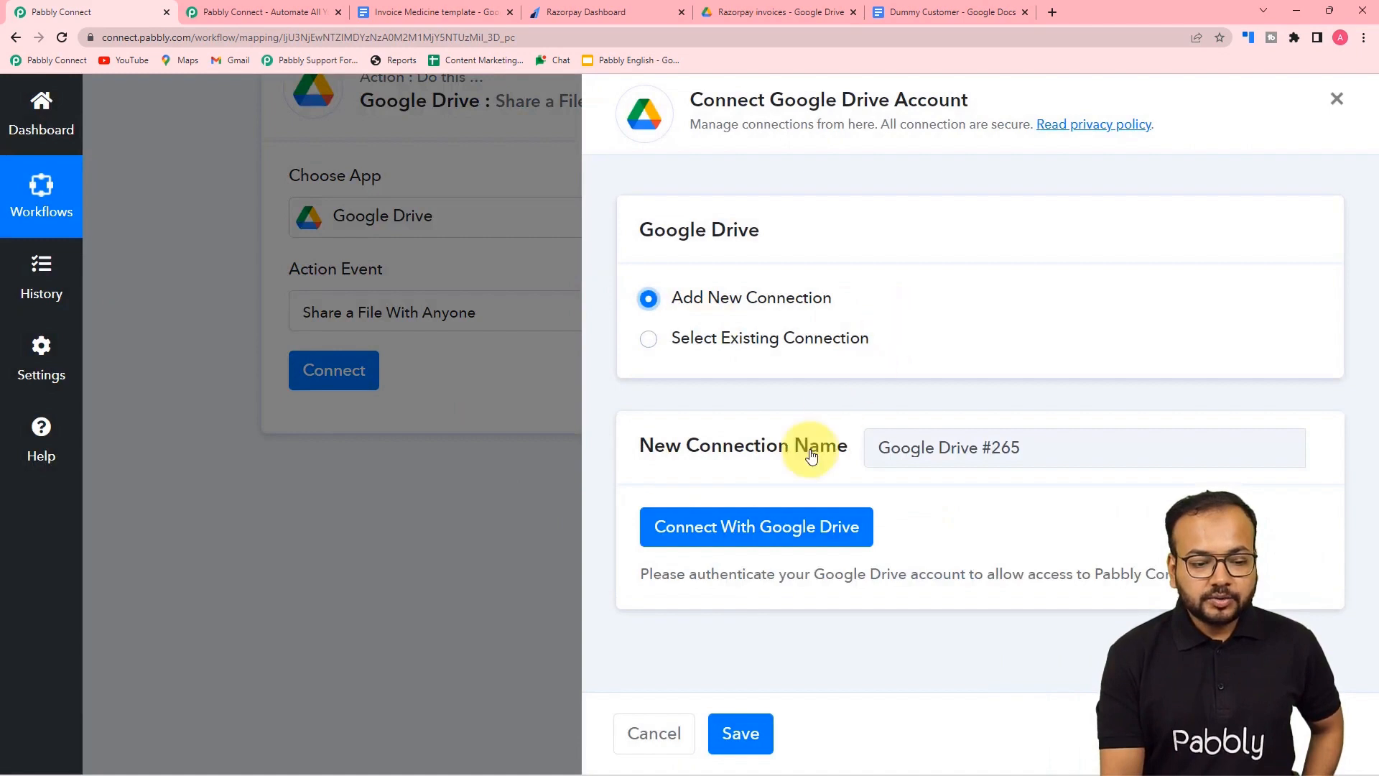
click(748, 536)
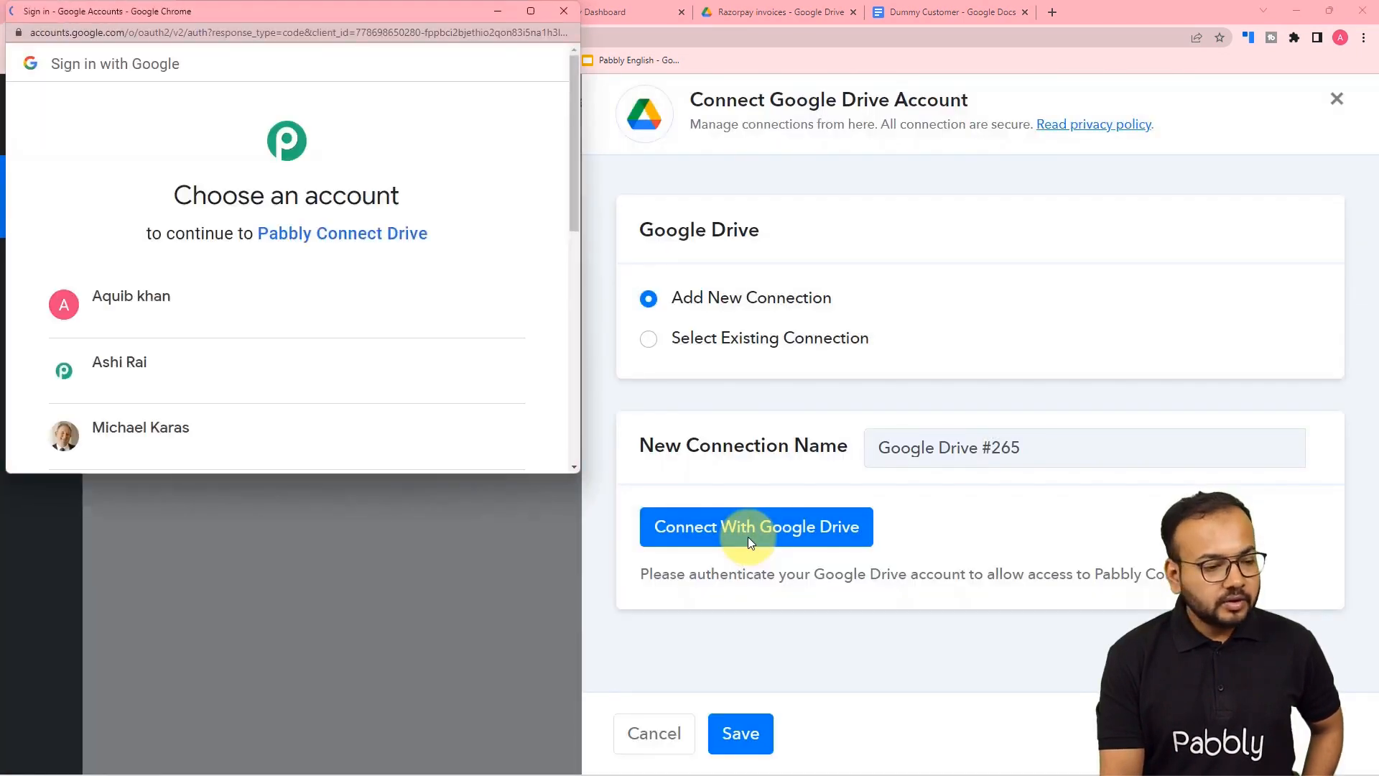
click(168, 372)
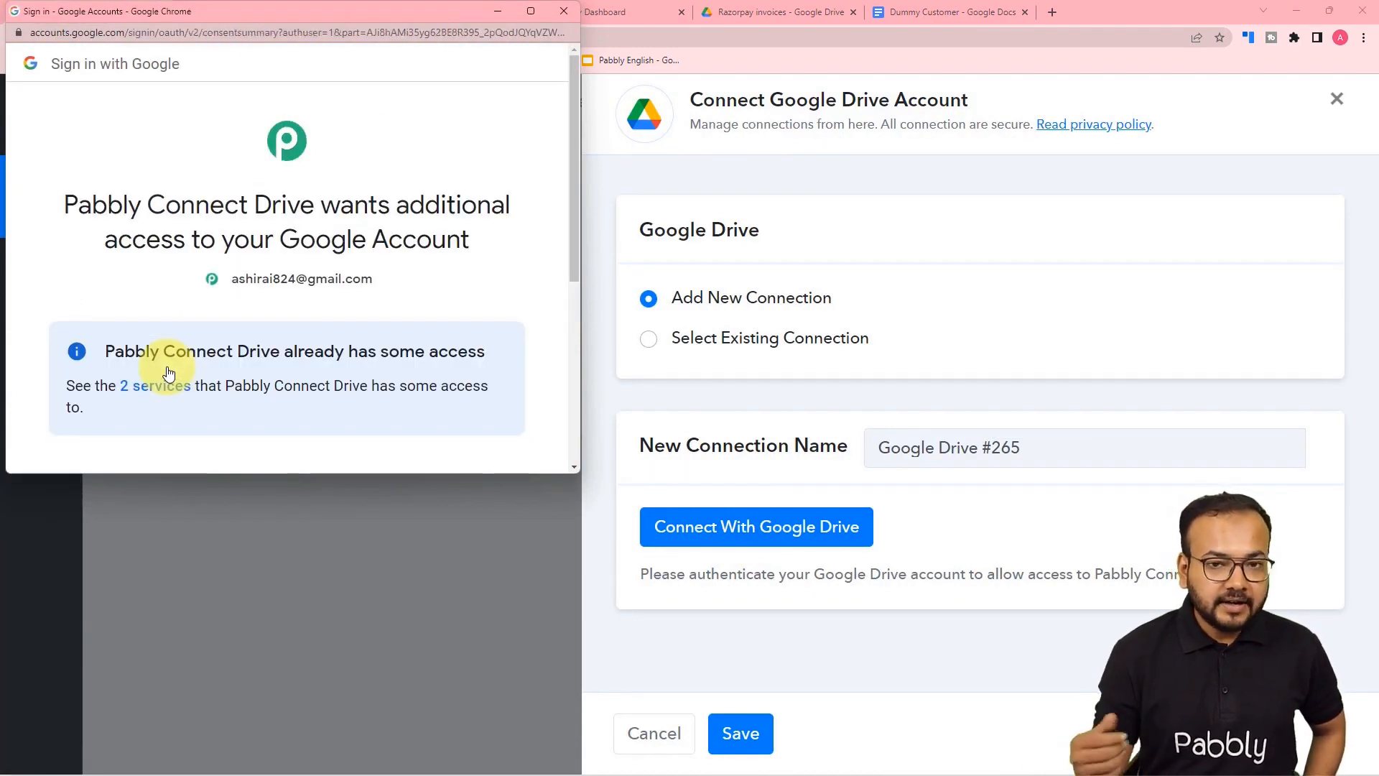
scroll(166, 372, down, 5)
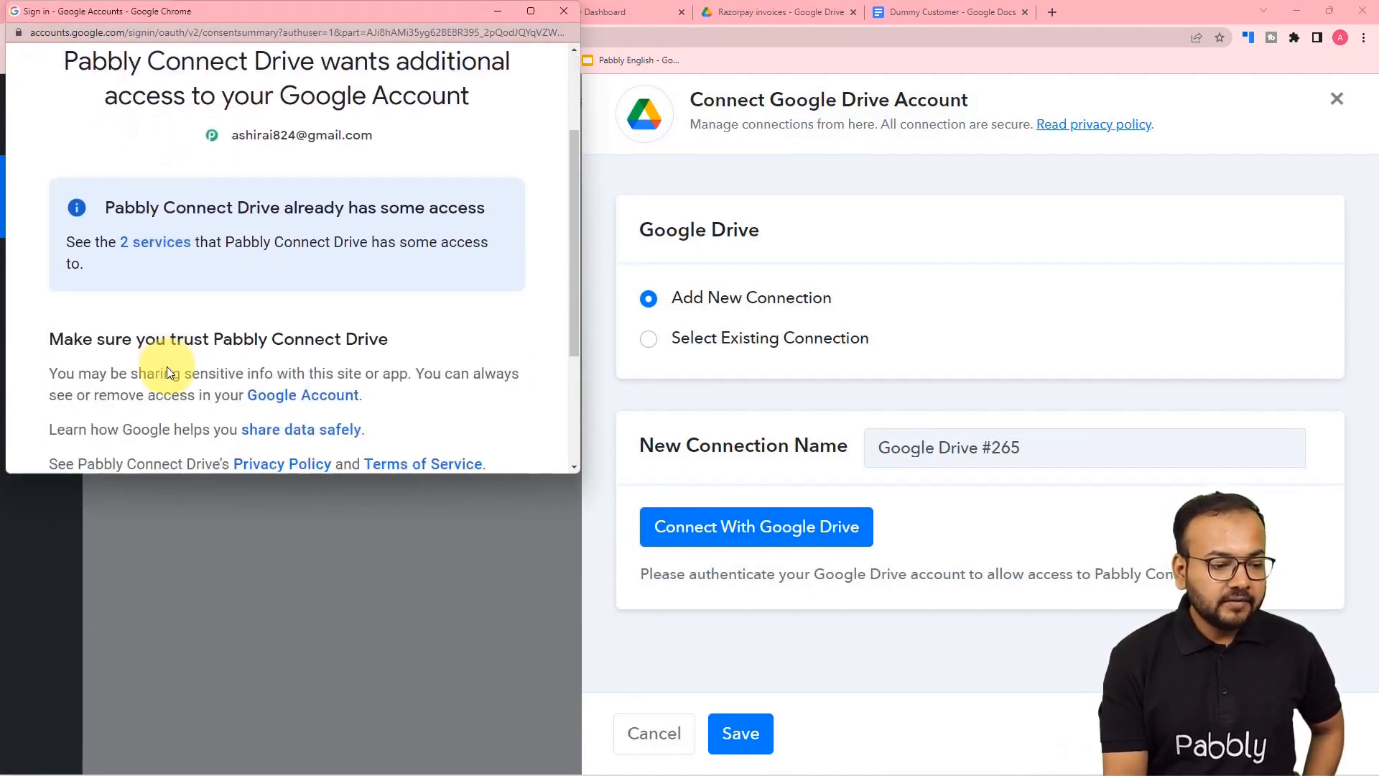
click(401, 320)
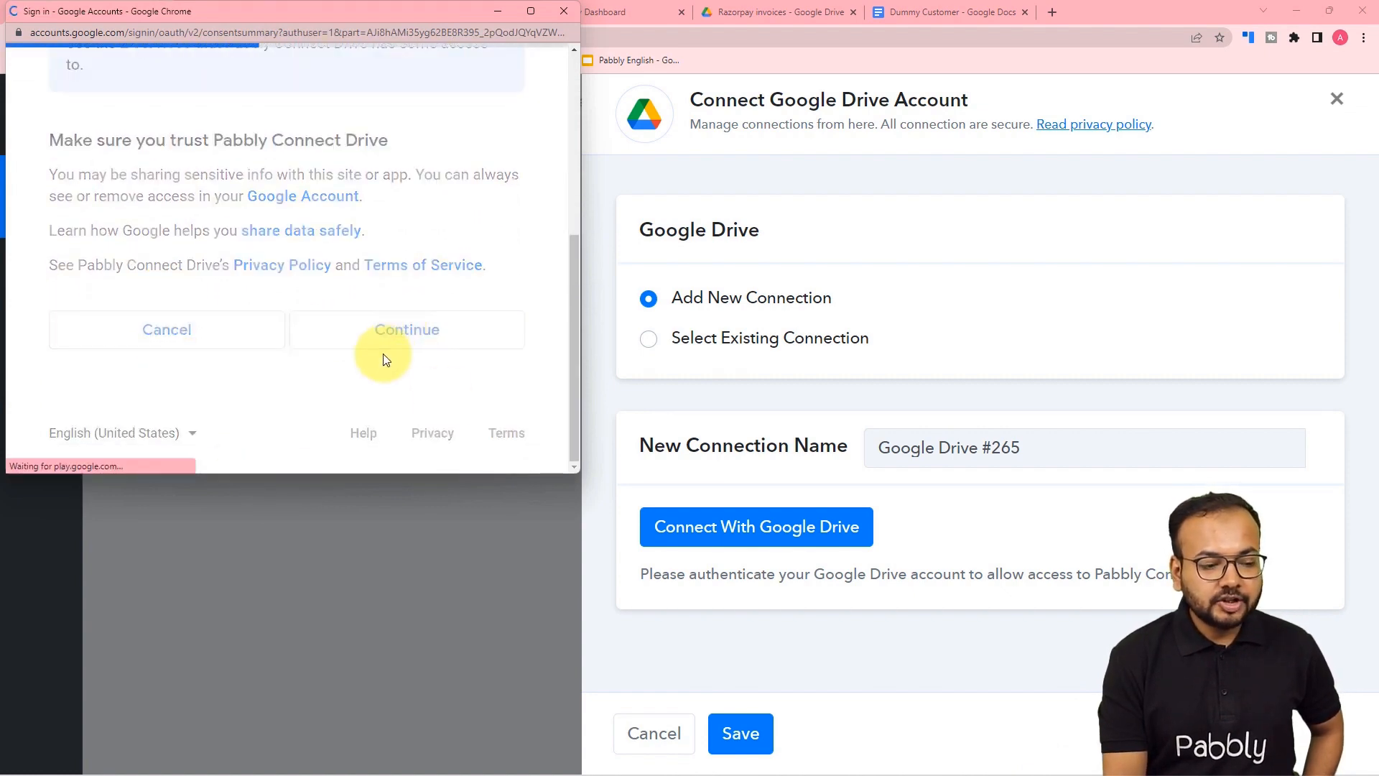
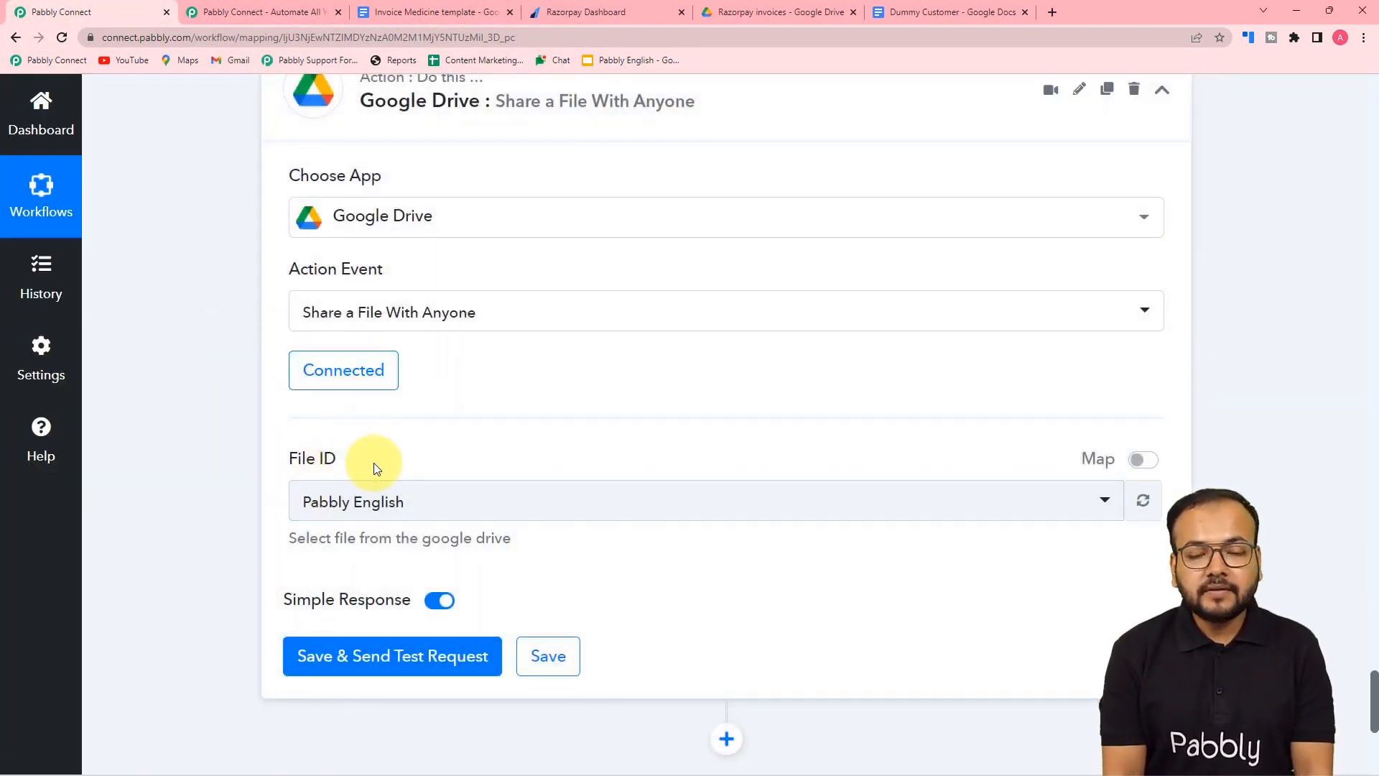
- Turn on Map for the File ID field and delete the hard-coded file ID
scroll(231, 483, up, 10)
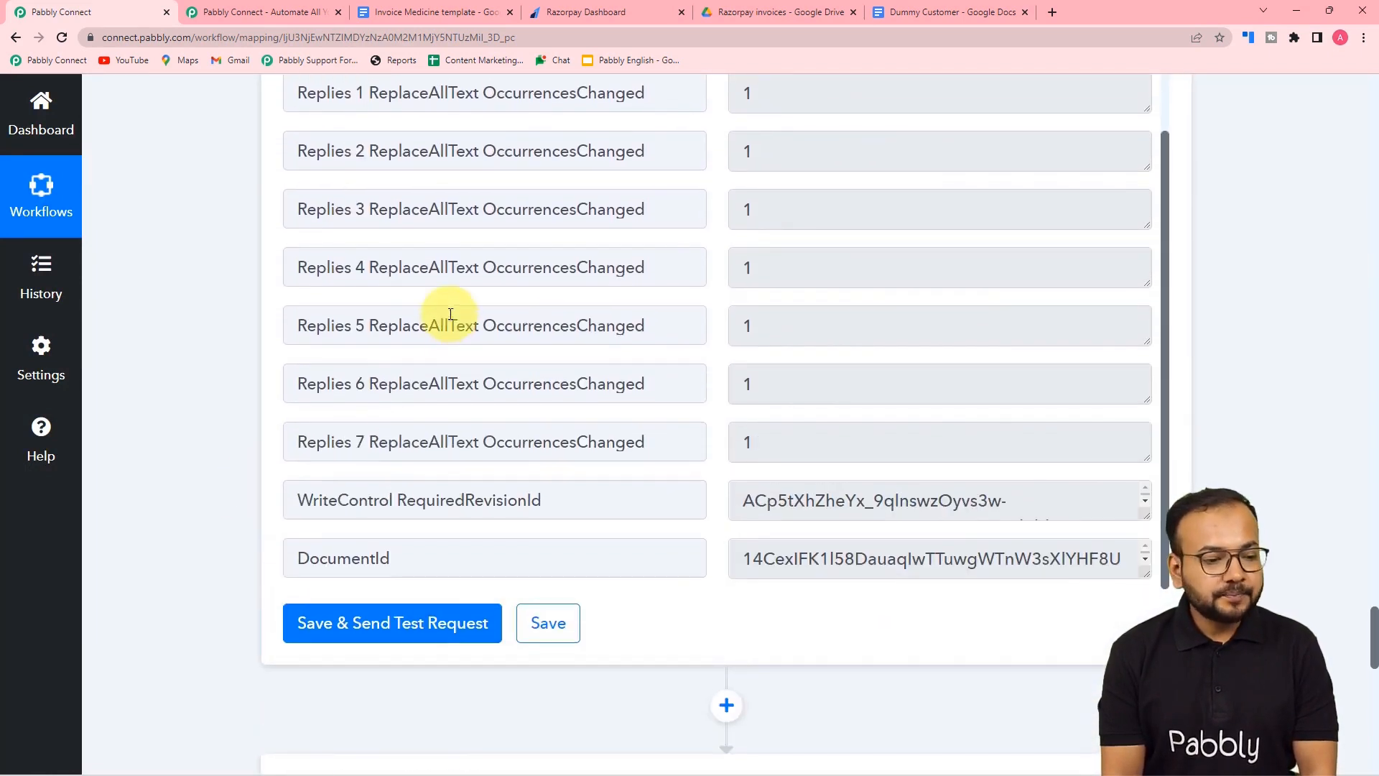
scroll(451, 314, up, 2)
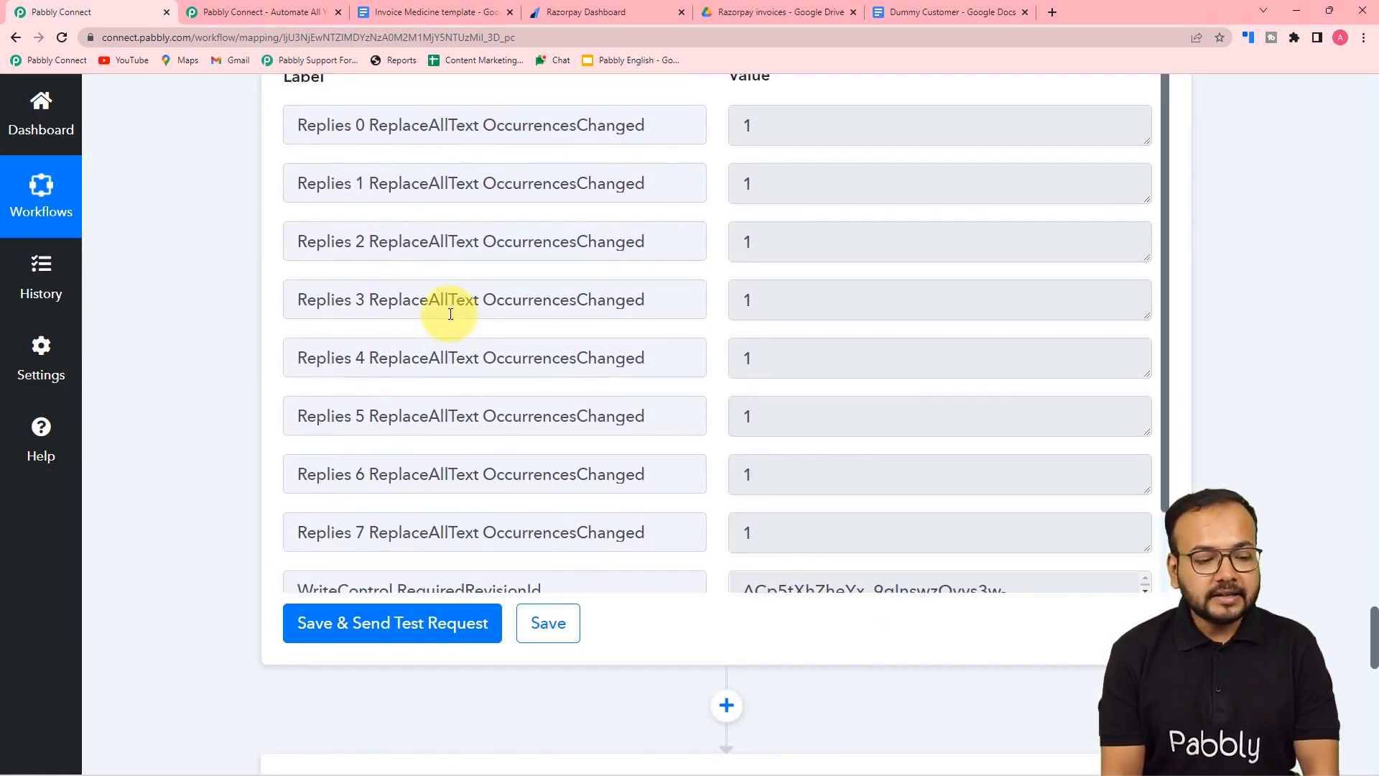
scroll(450, 314, down, 3)
scroll(451, 314, down, 3)
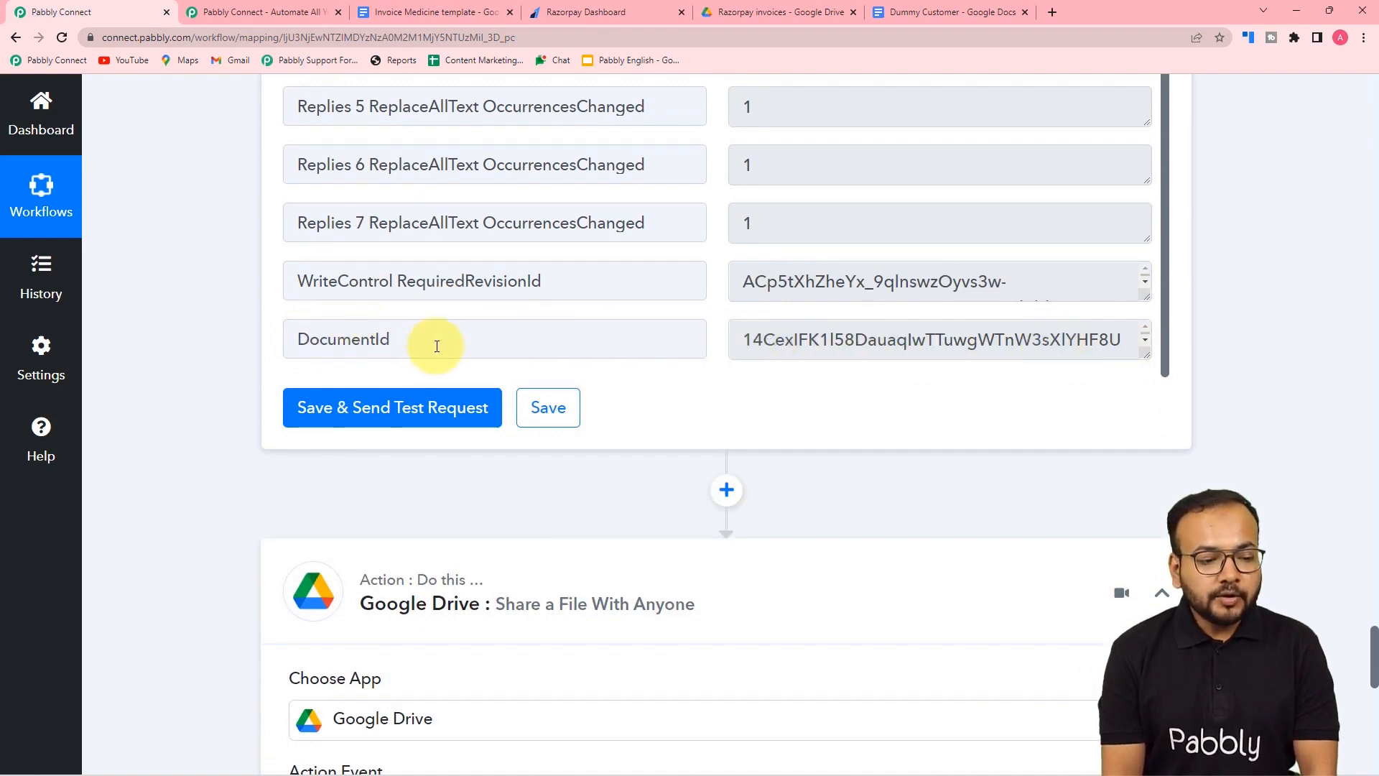
scroll(209, 357, down, 3)
scroll(208, 356, down, 8)
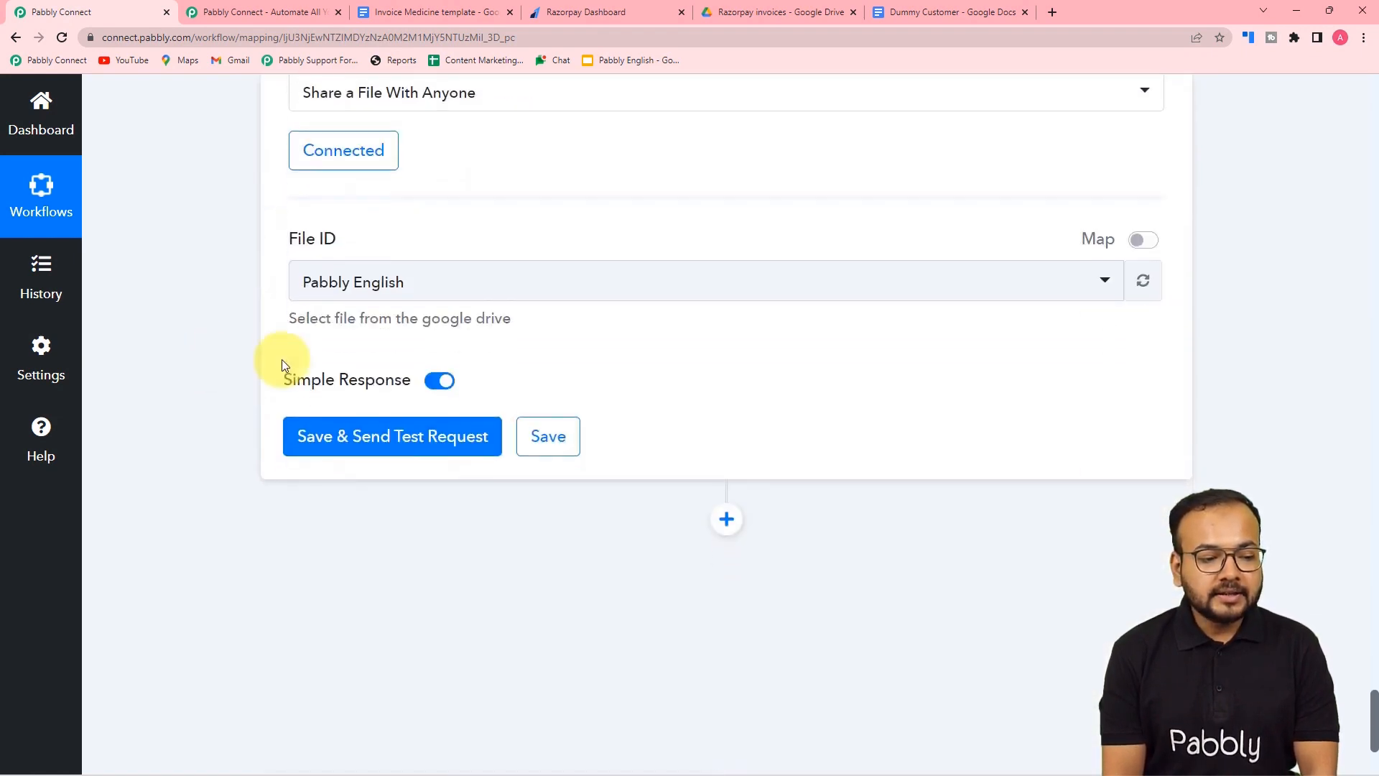
scroll(900, 285, up, 2)
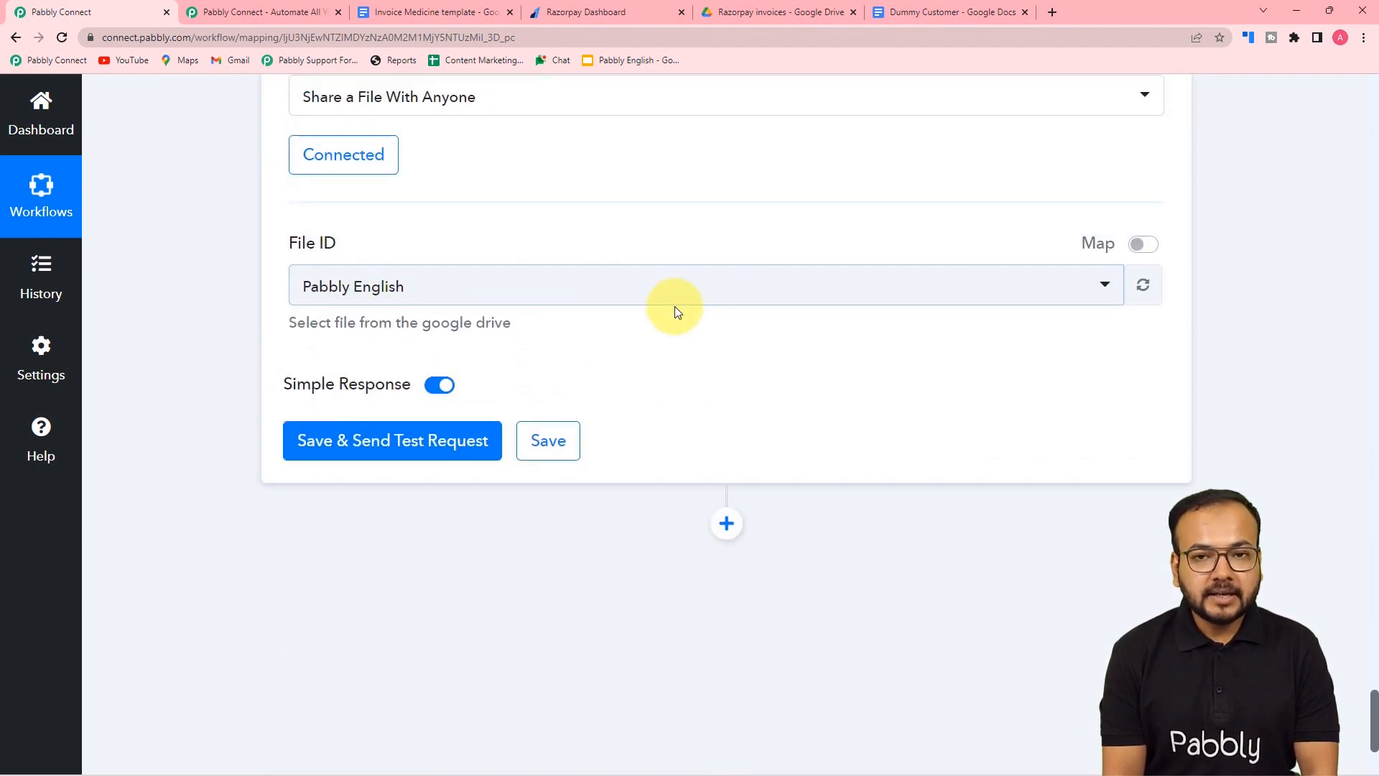
mouse_move(1153, 245)
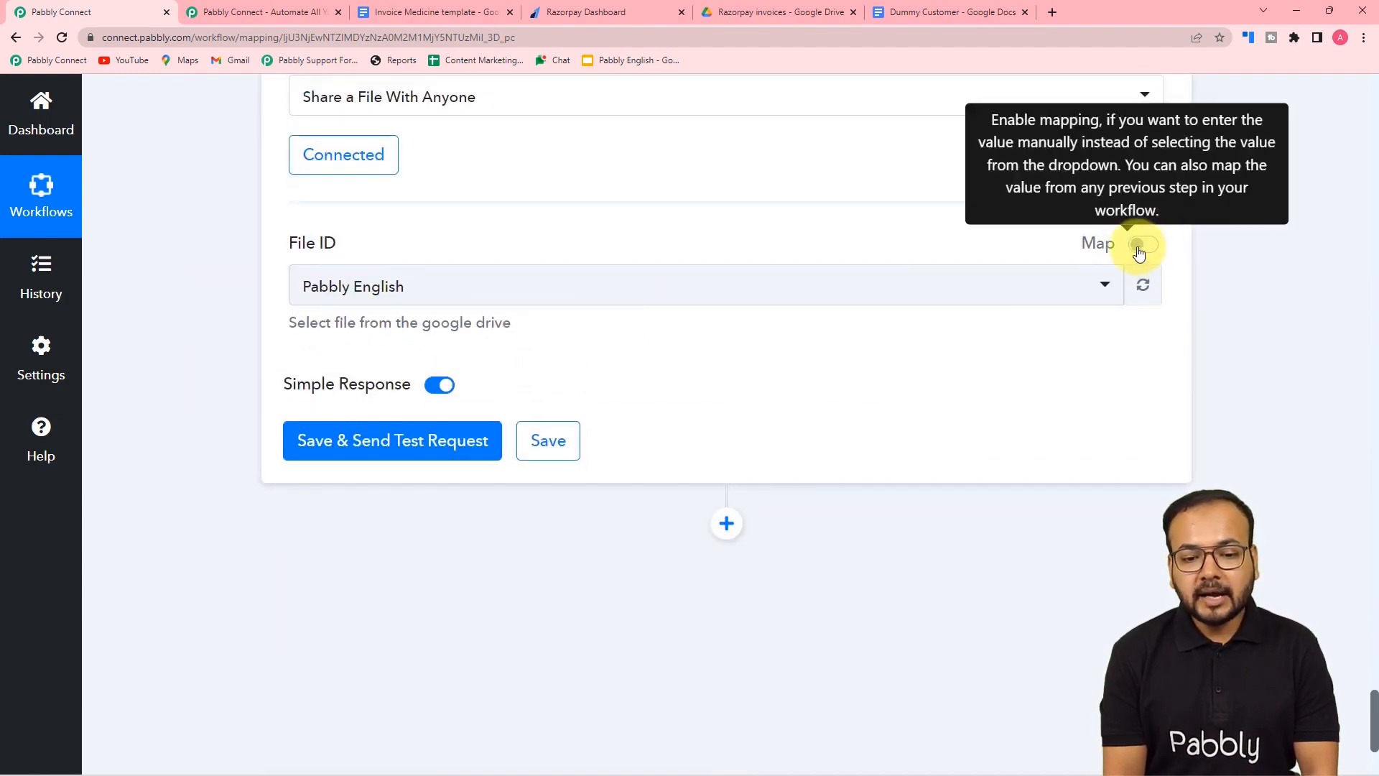
click(1140, 247)
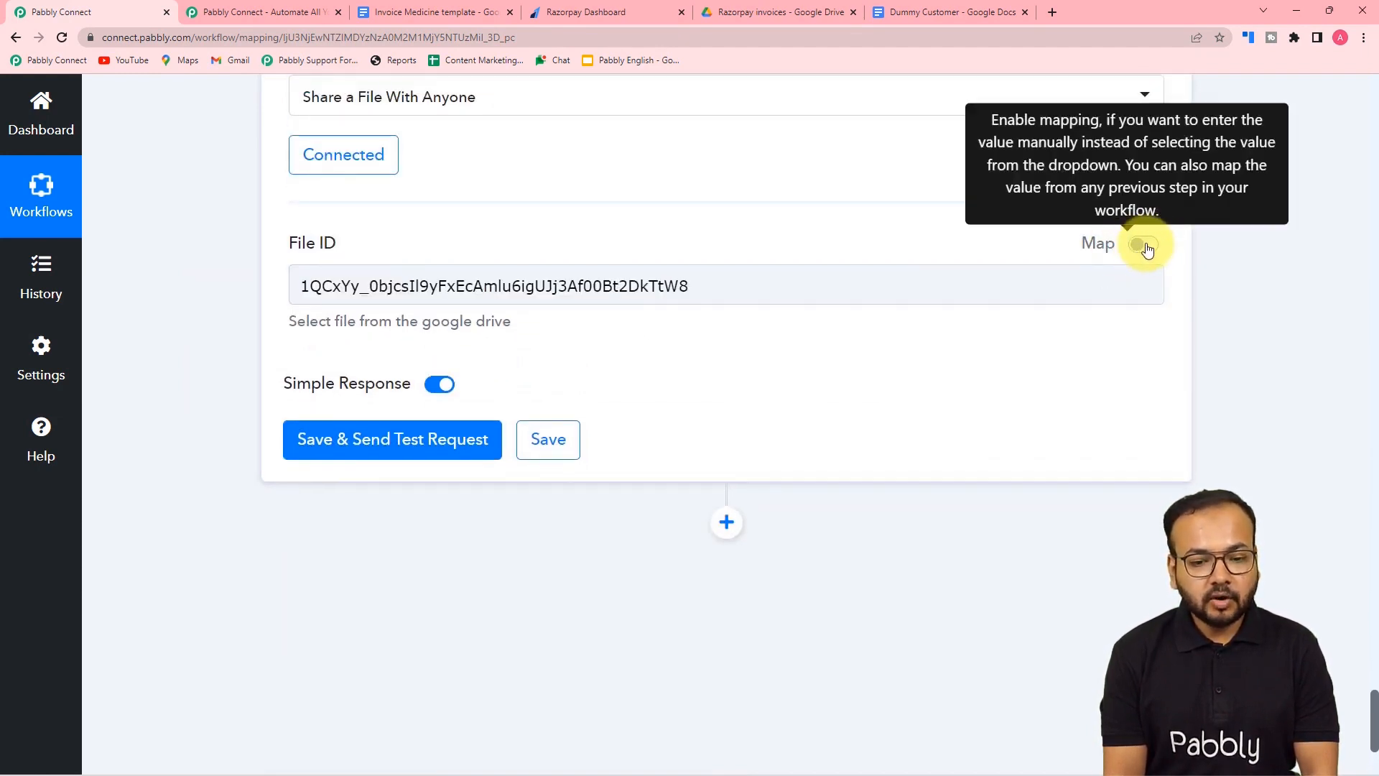
drag(724, 295, 293, 299)
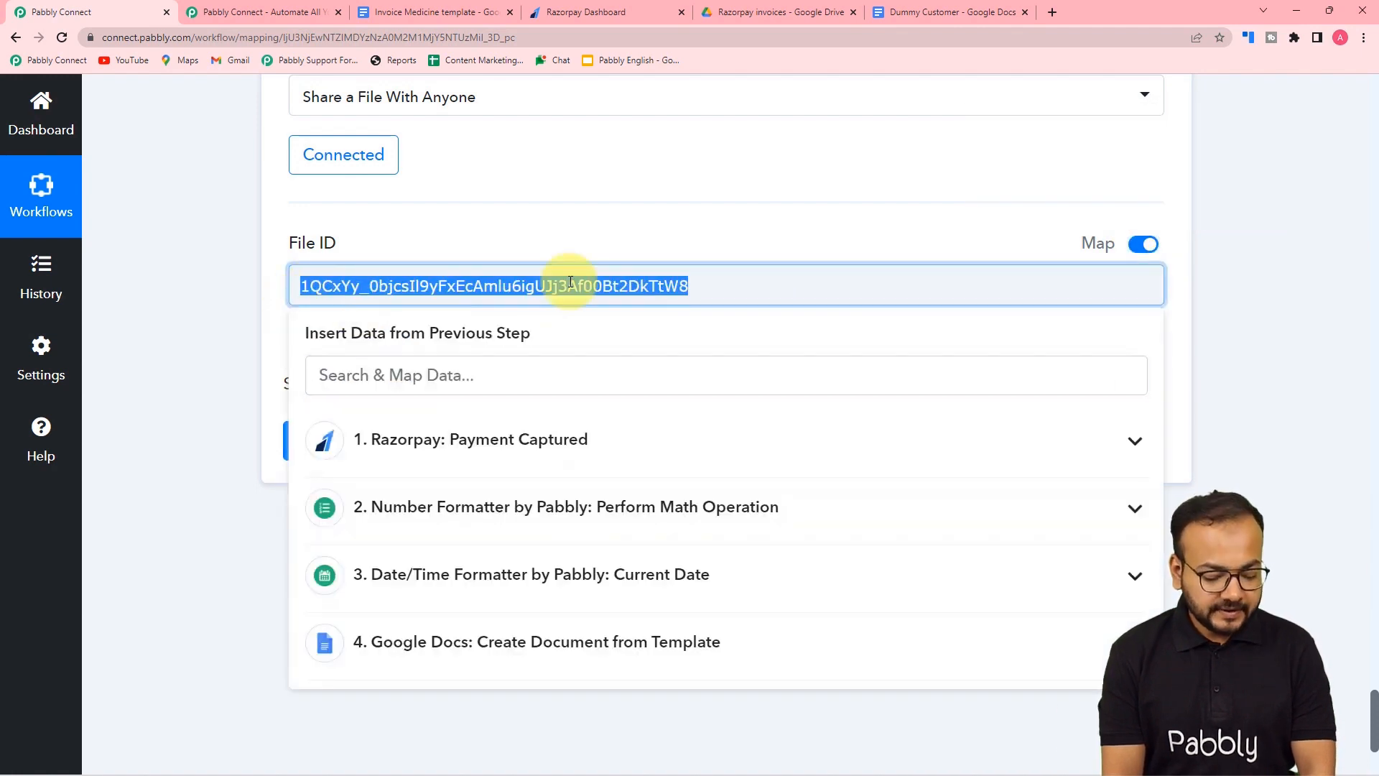
key(BackSpace)
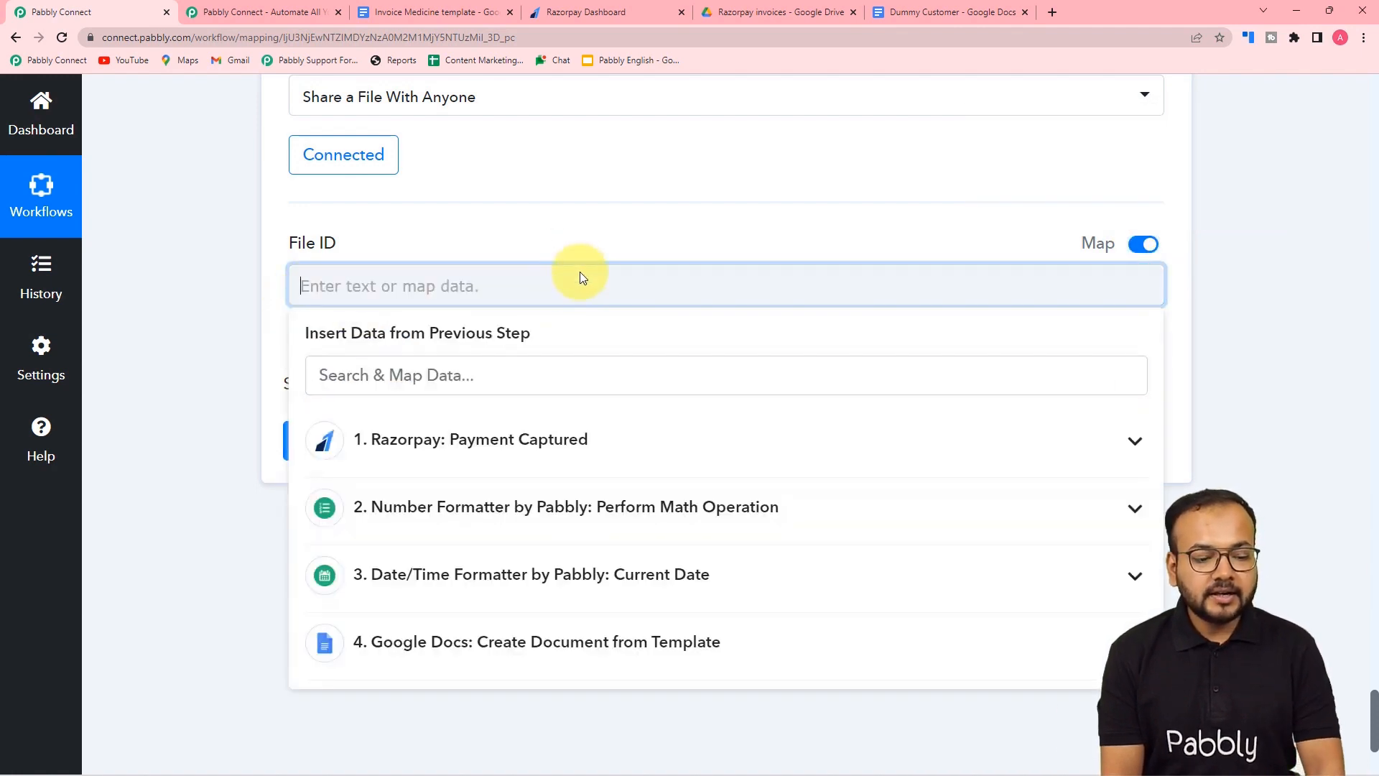
- Insert step 4's DocumentId into File ID, then save and send a test request
scroll(579, 388, down, 1)
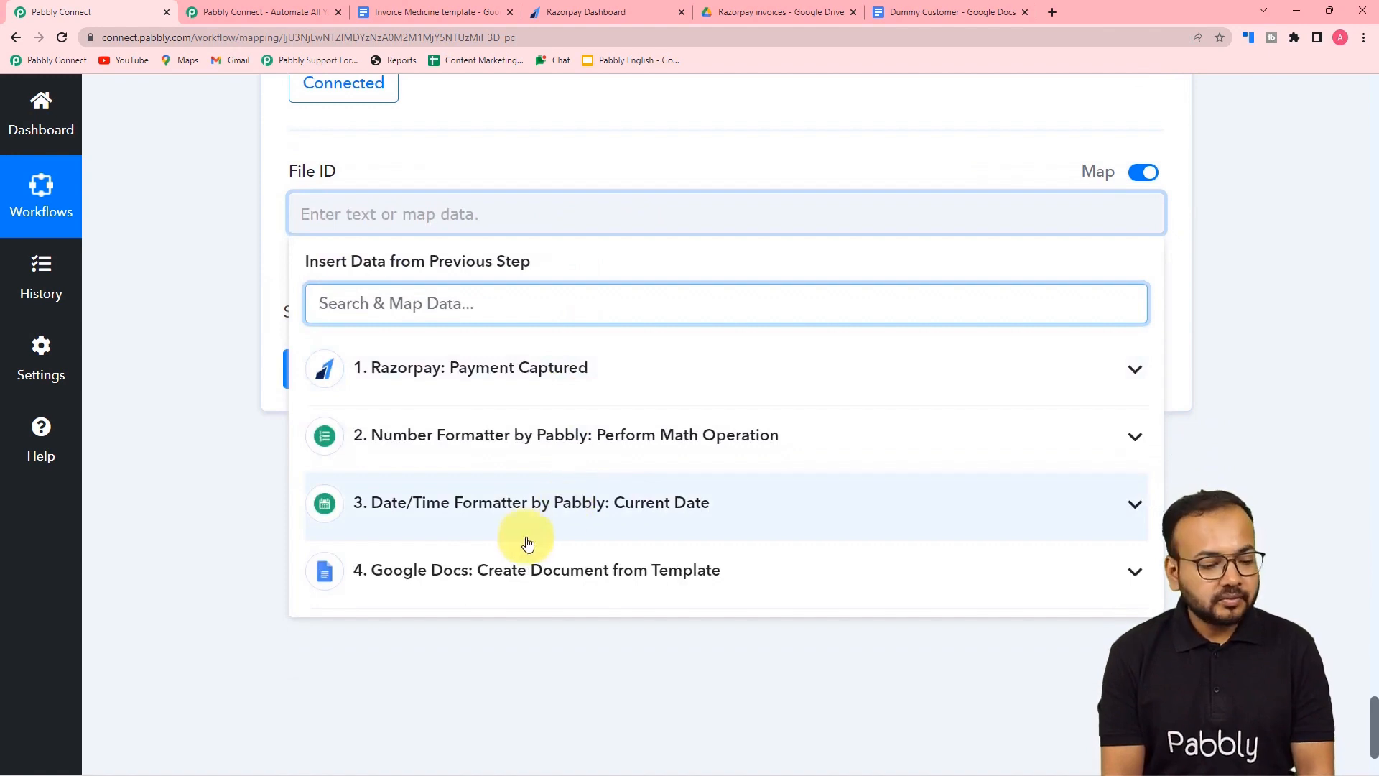
click(481, 581)
scroll(477, 586, down, 3)
scroll(474, 587, down, 2)
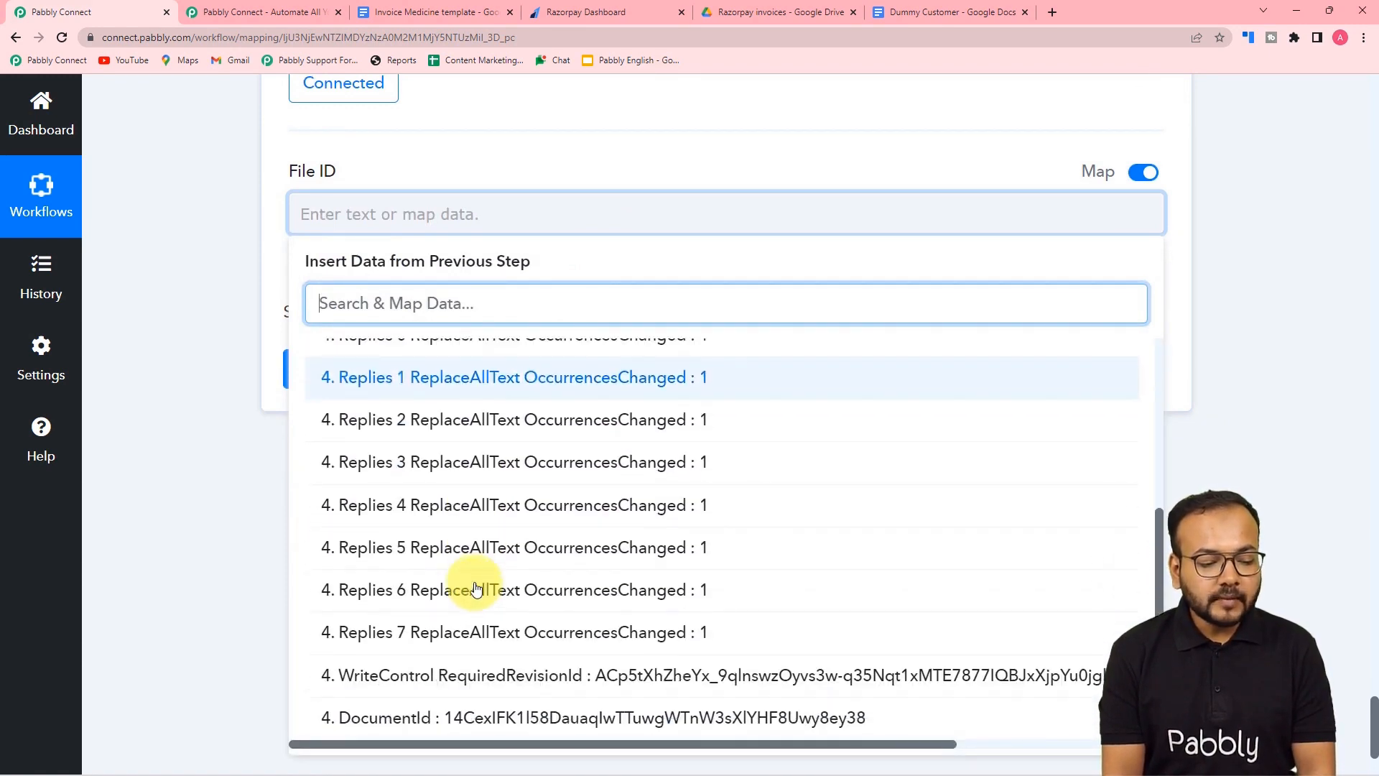
click(479, 716)
click(206, 427)
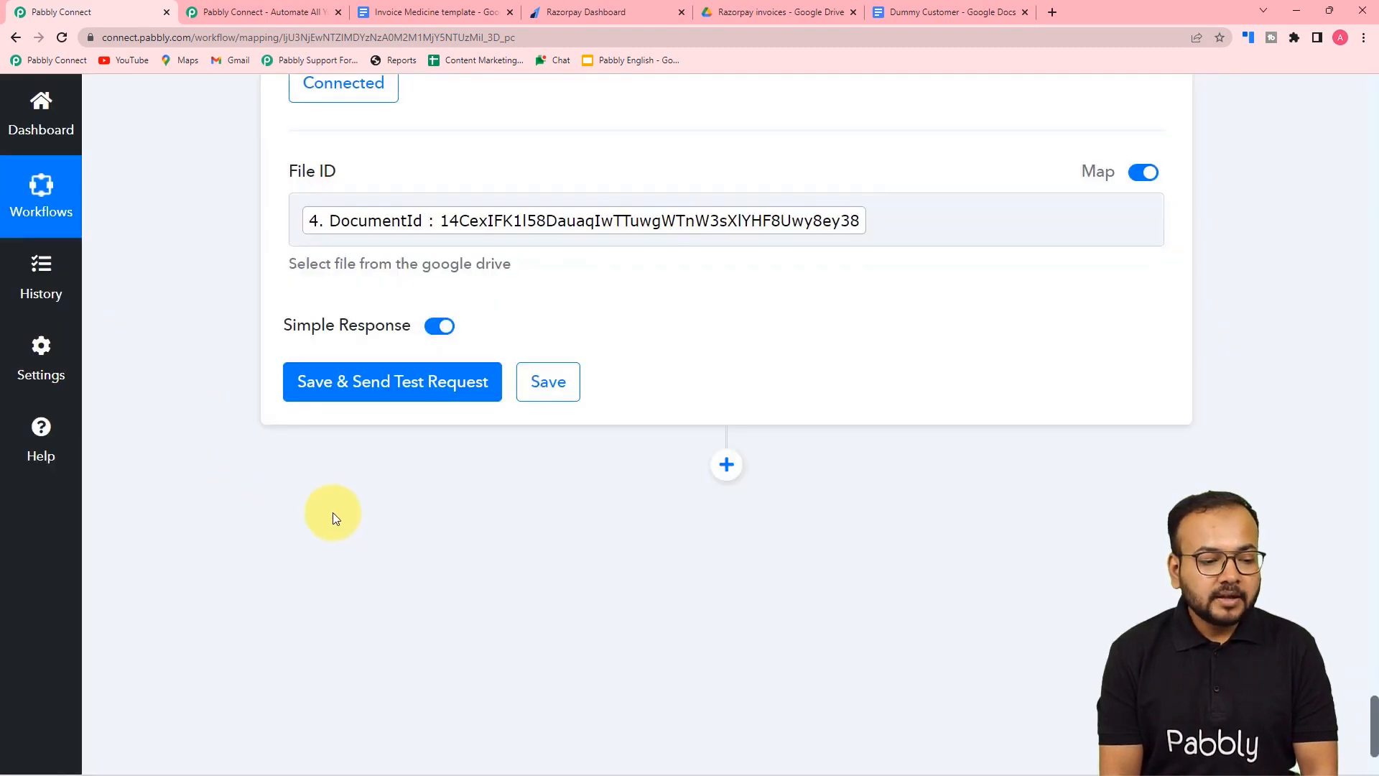
click(344, 381)
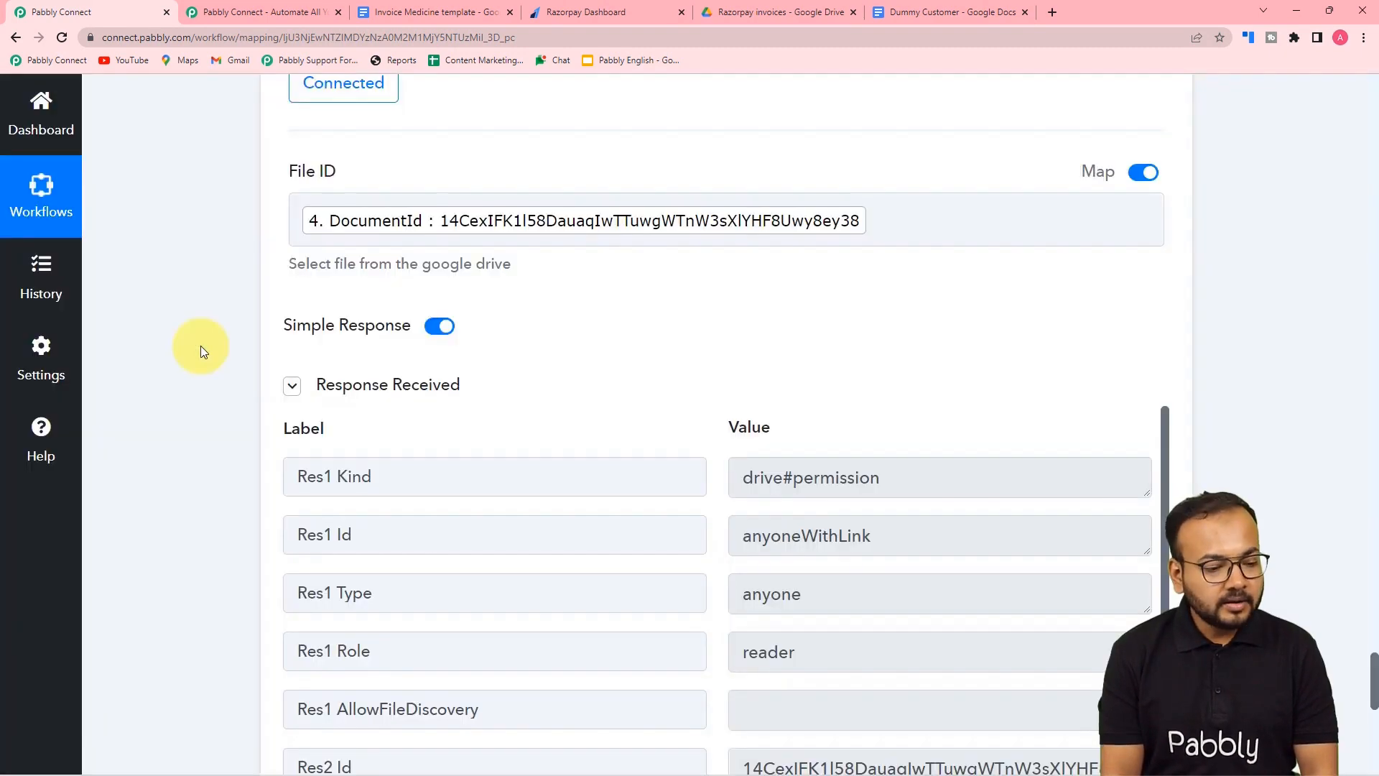
- Review the test response: anyoneWithLink reader permission, web view link and pdf/html/zip export links
scroll(201, 346, down, 4)
scroll(341, 316, down, 3)
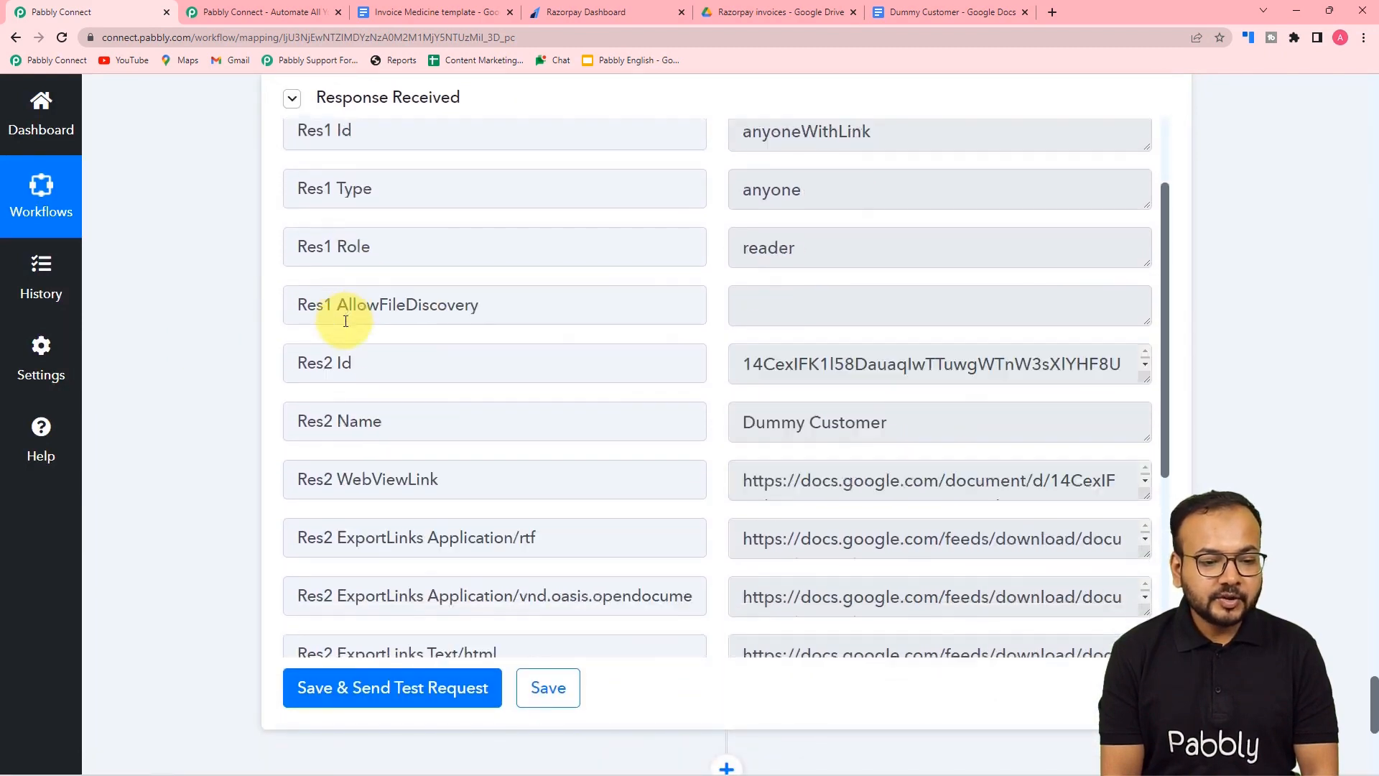
scroll(352, 313, up, 3)
scroll(348, 316, down, 3)
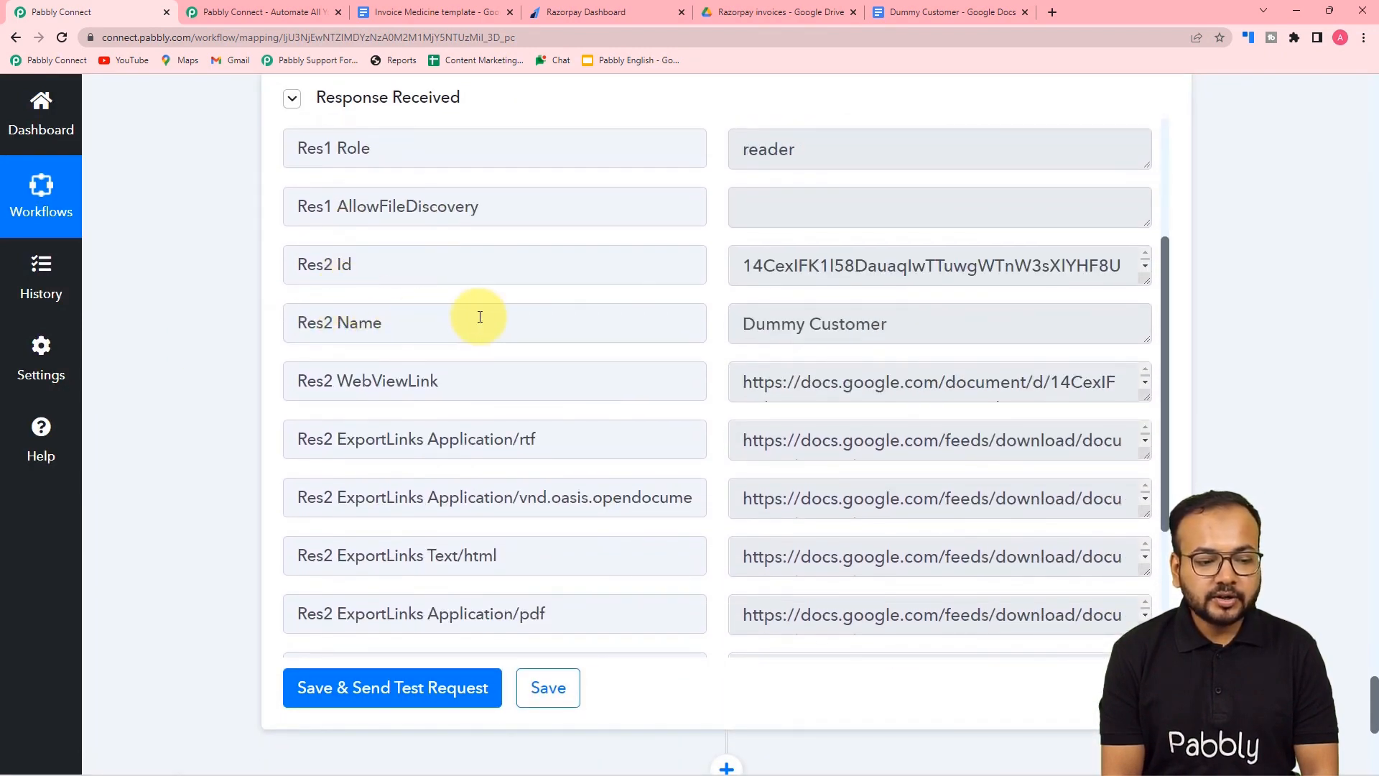
scroll(536, 393, down, 1)
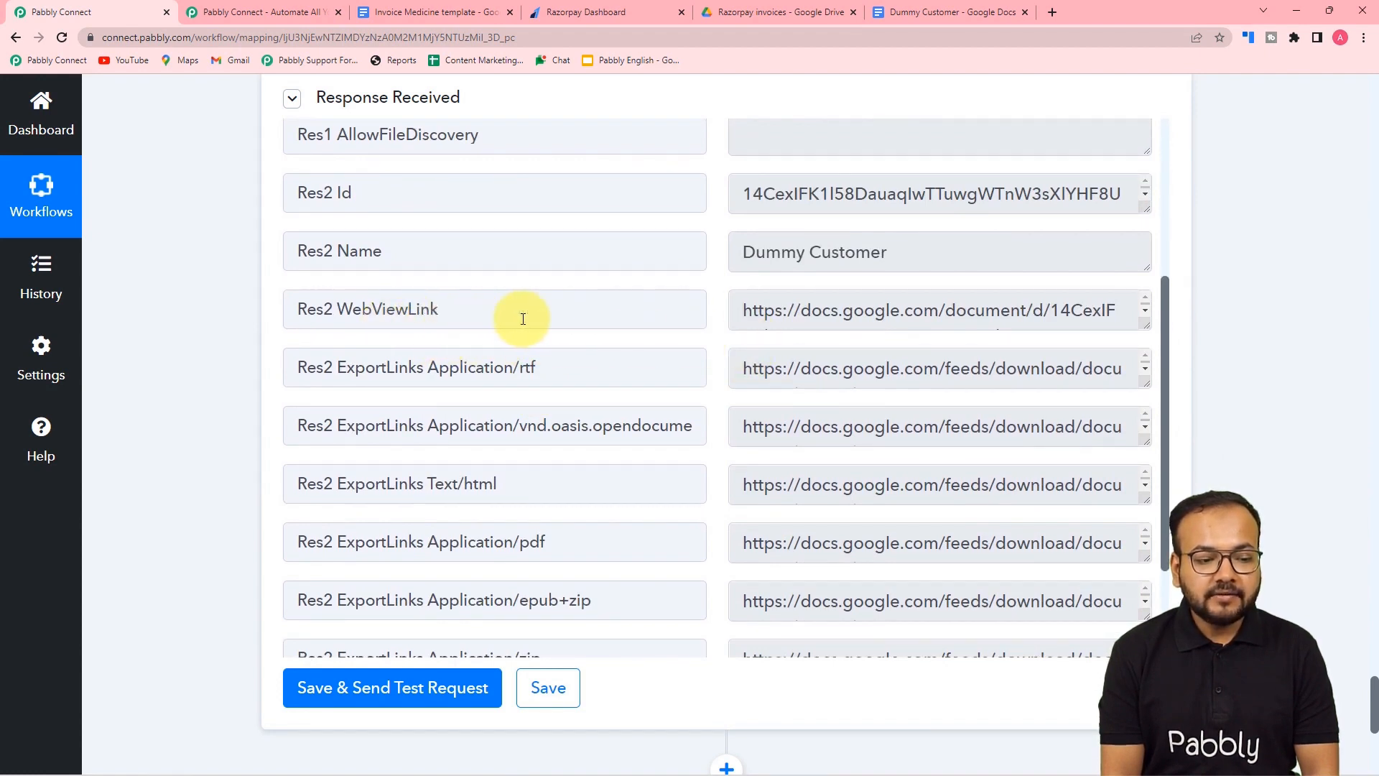
scroll(523, 319, down, 2)
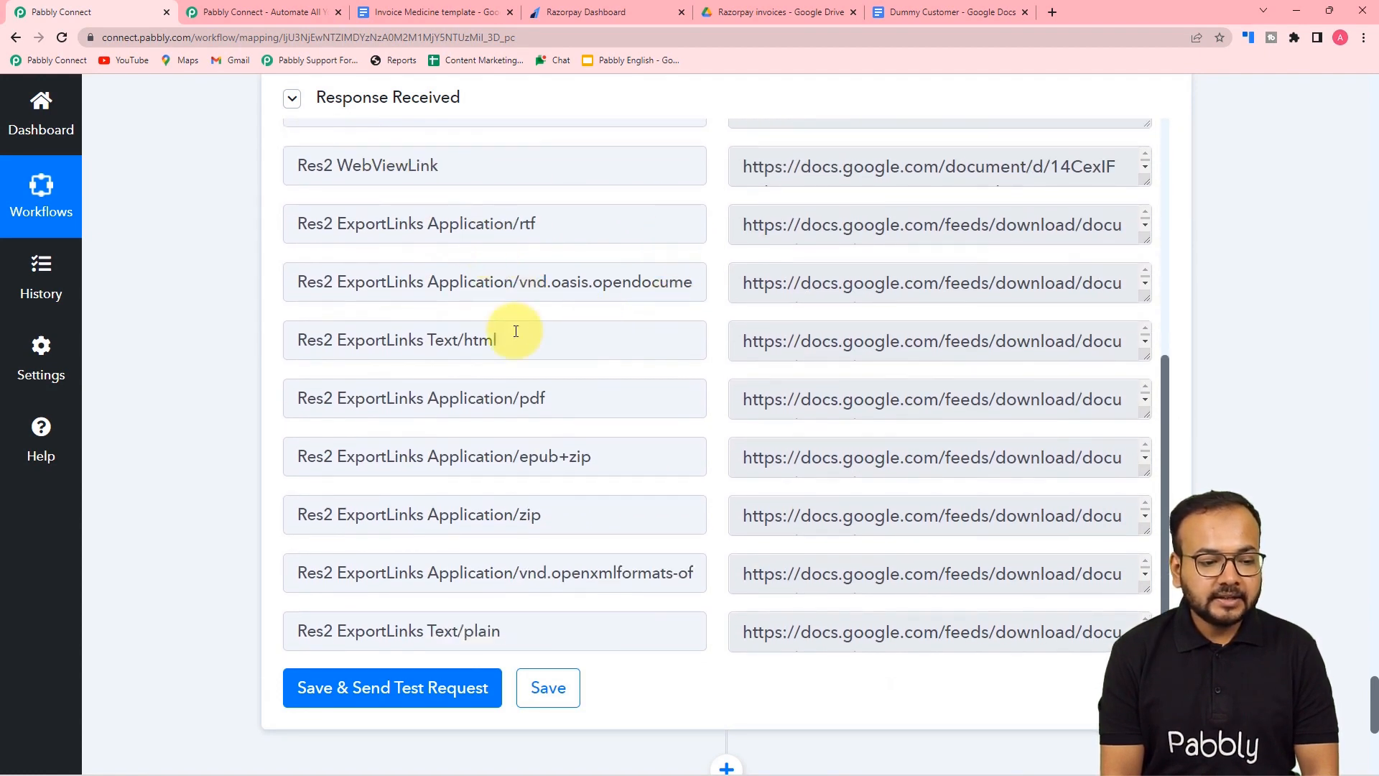
scroll(563, 330, down, 2)
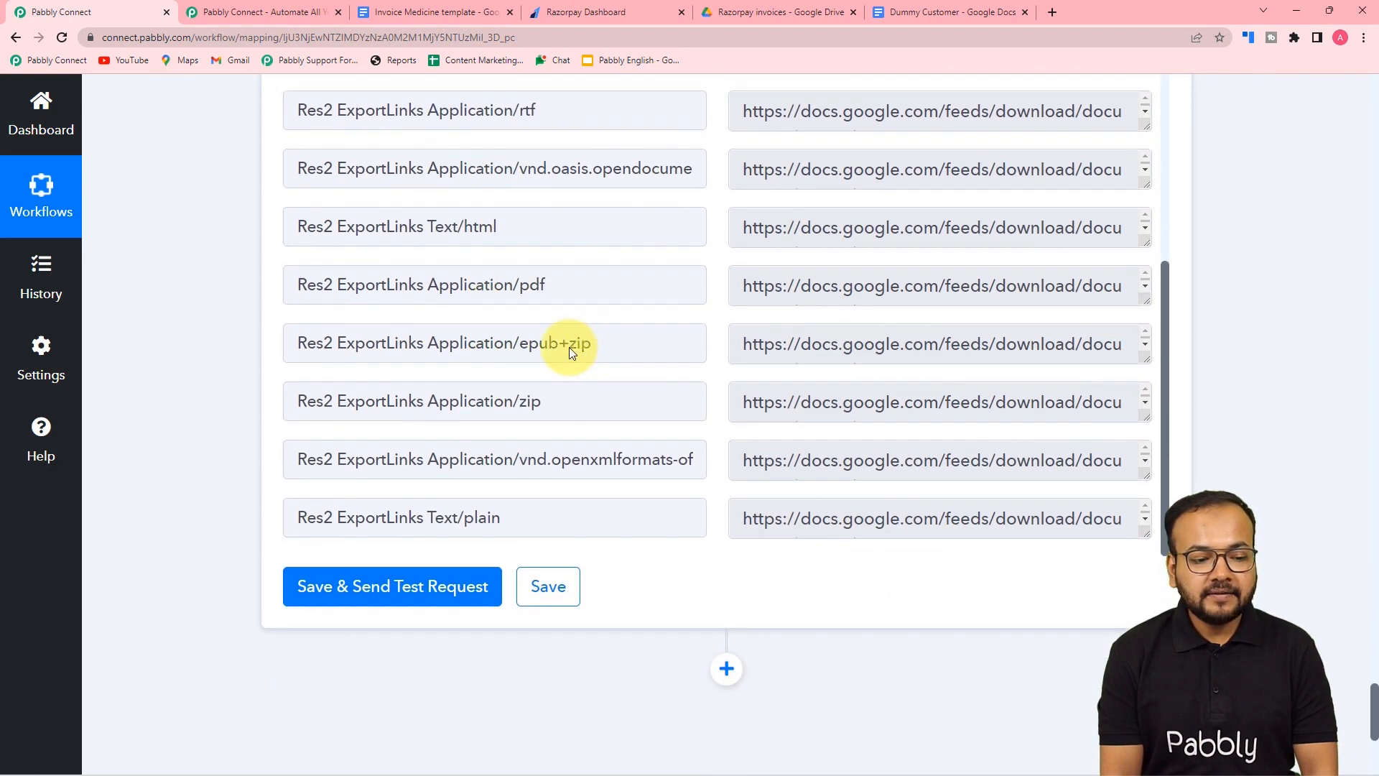
scroll(569, 346, down, 1)
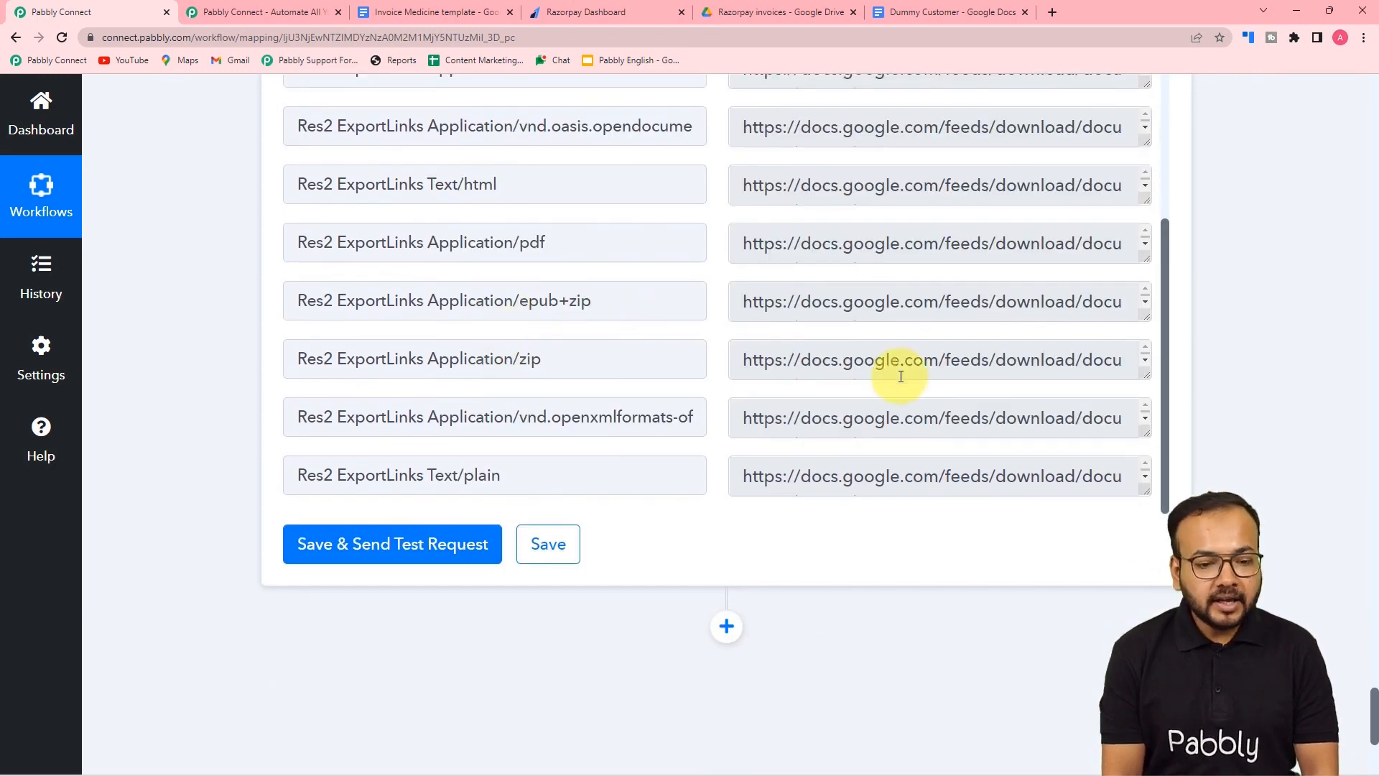
scroll(908, 347, up, 3)
scroll(910, 351, down, 2)
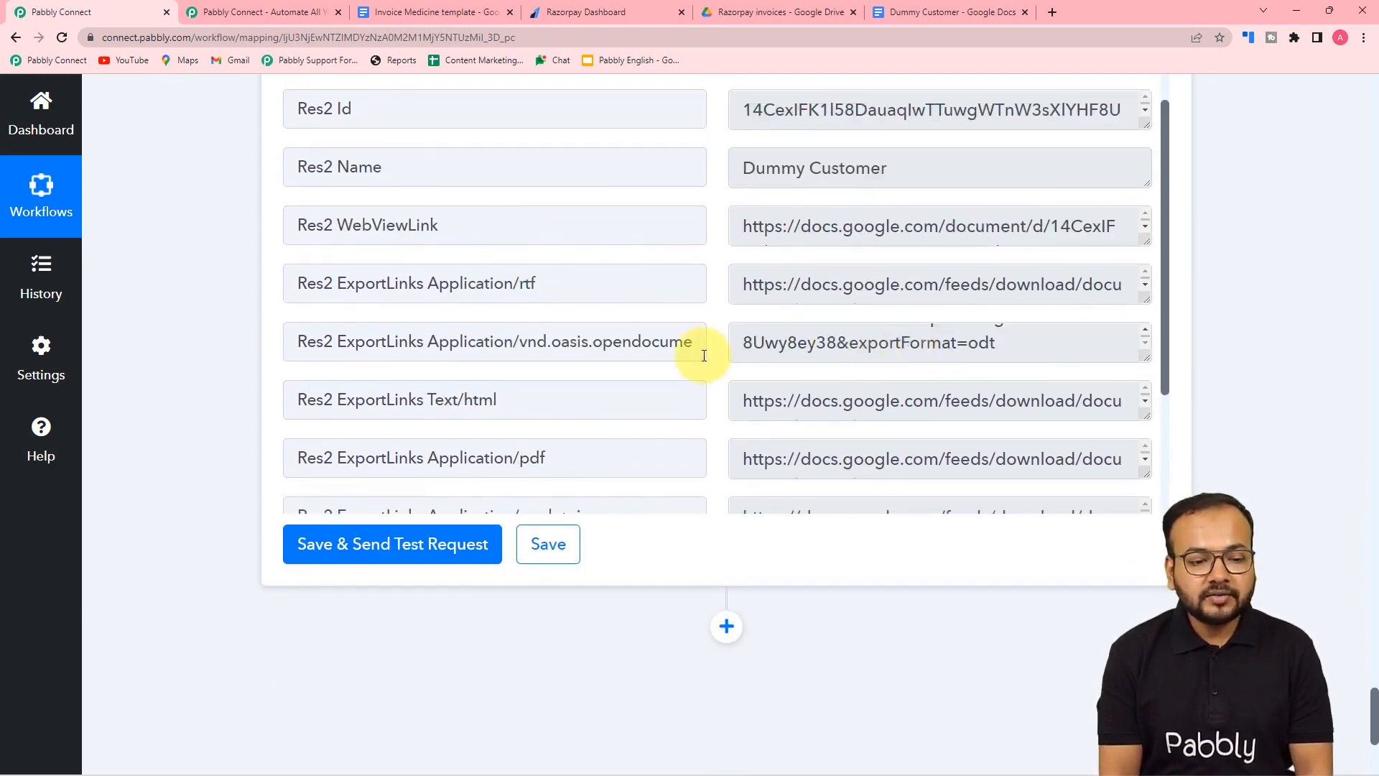
scroll(402, 337, down, 1)
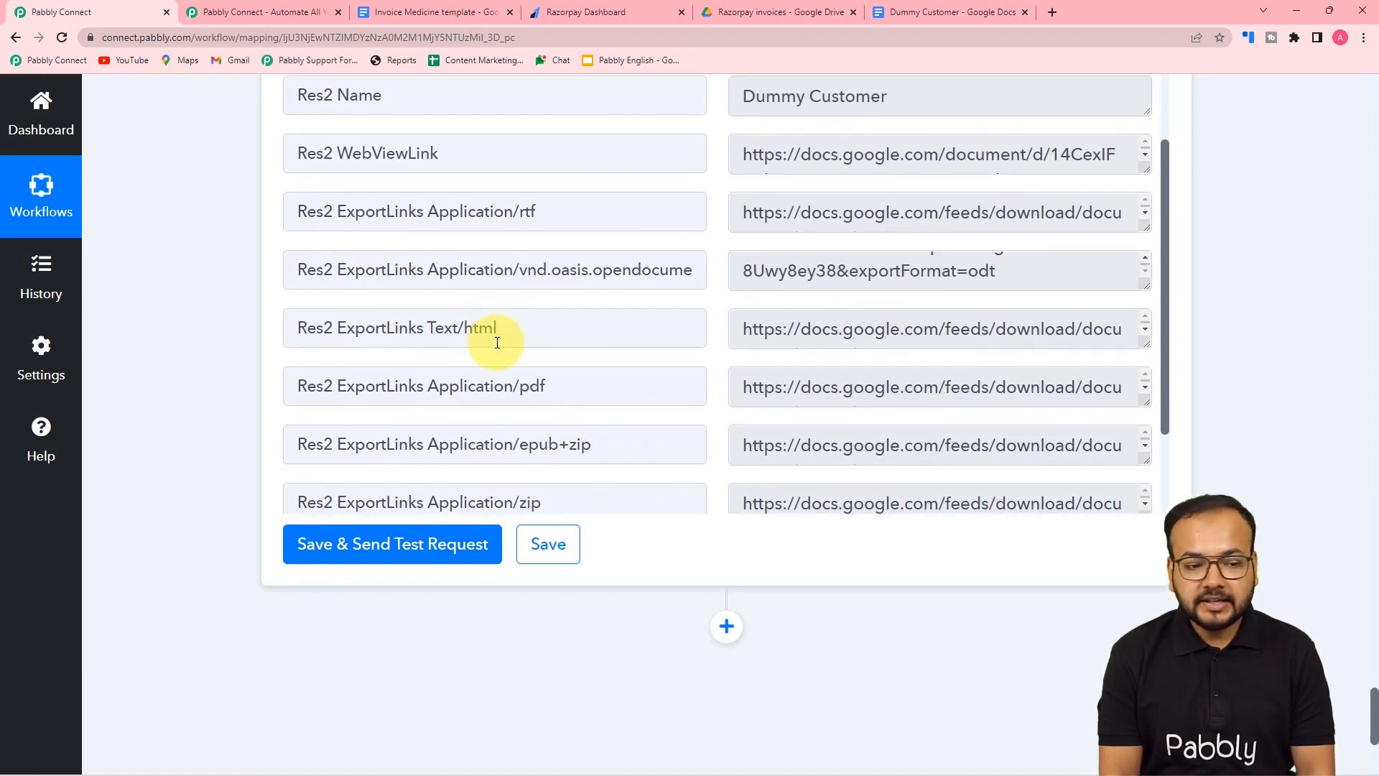
scroll(309, 323, down, 1)
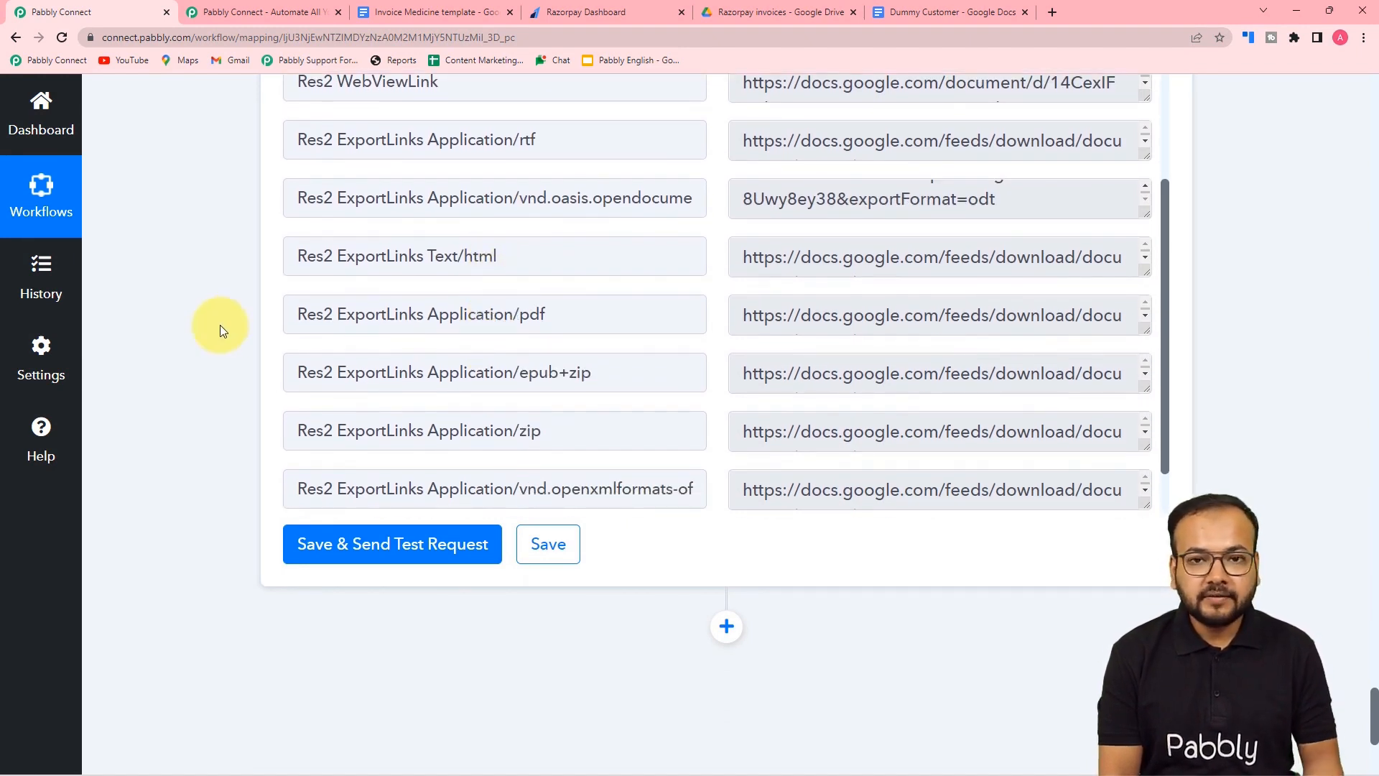
scroll(220, 325, down, 5)
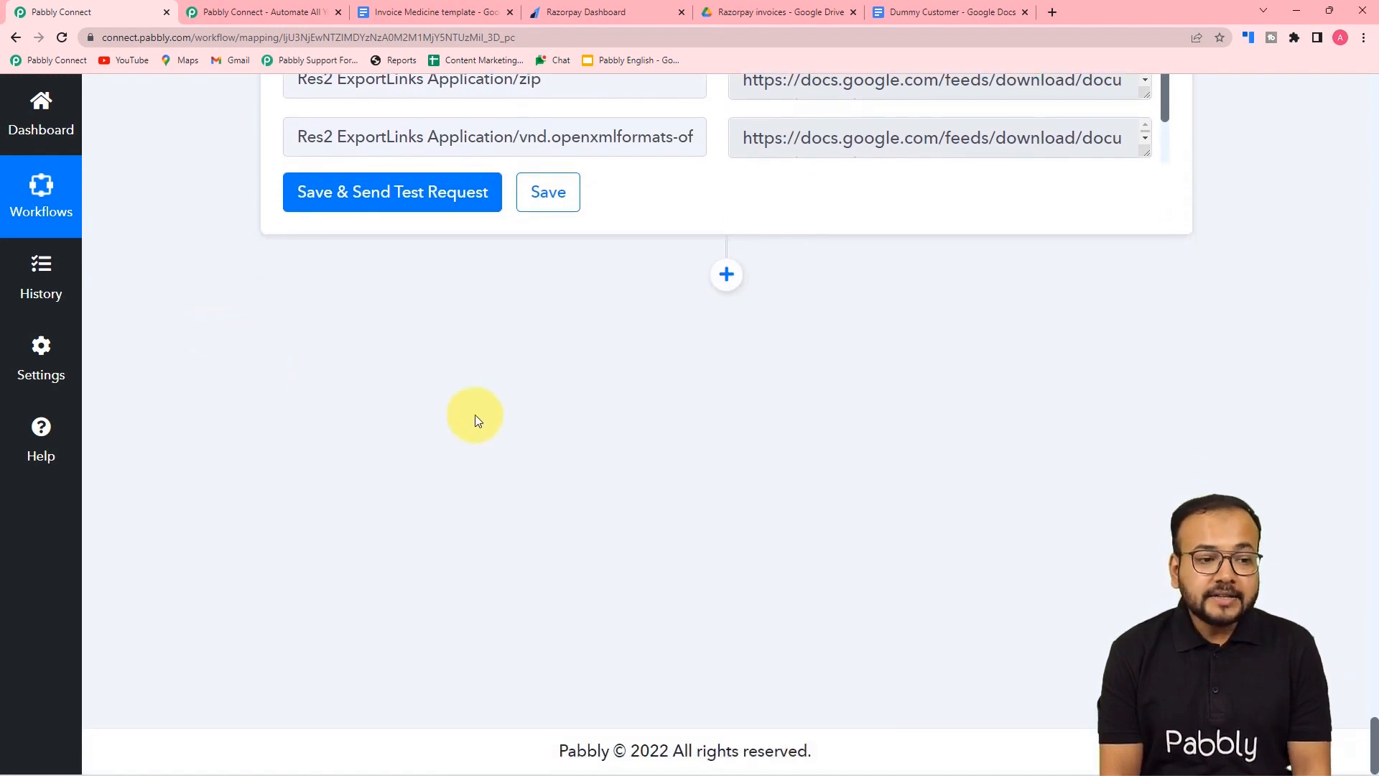
- Add a Gmail action step with the Send Email event after the sharing step and begin connecting
click(726, 277)
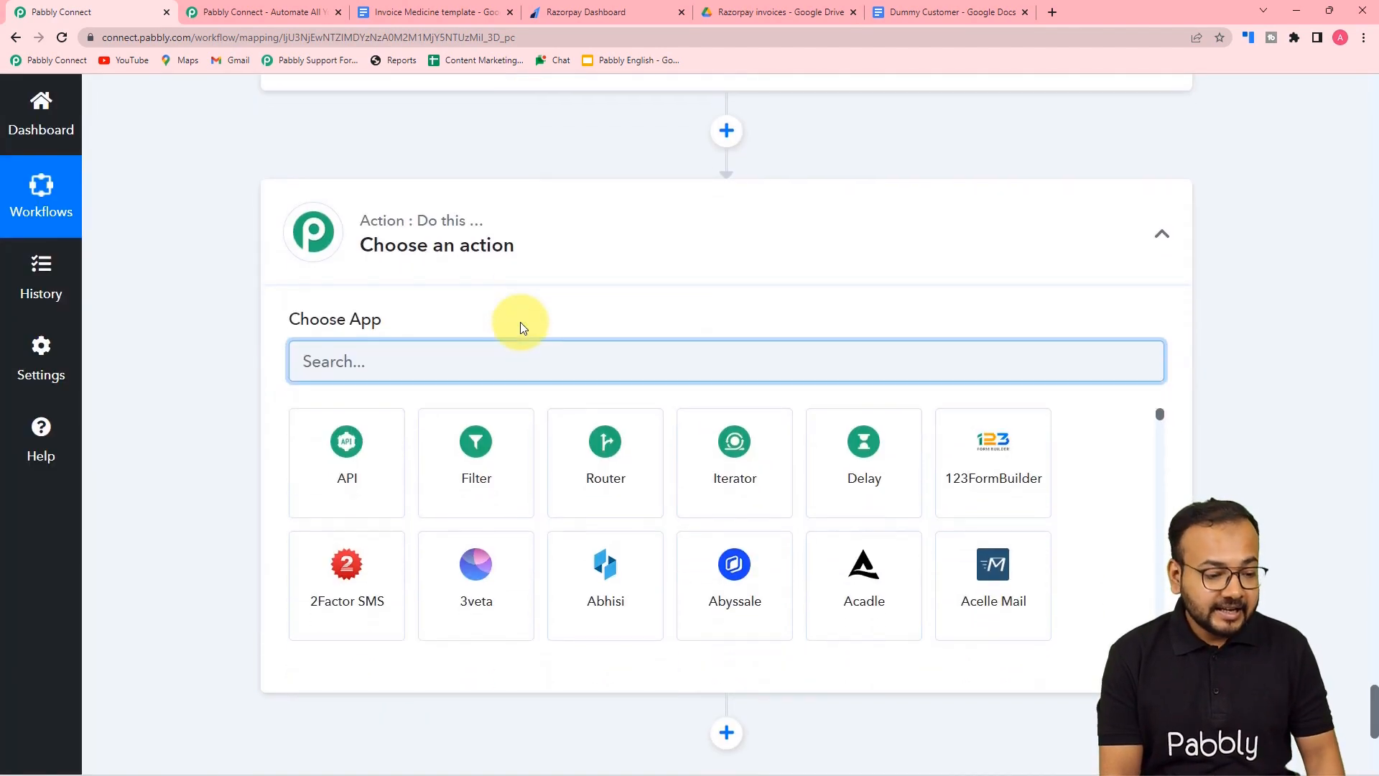
text(gmail)
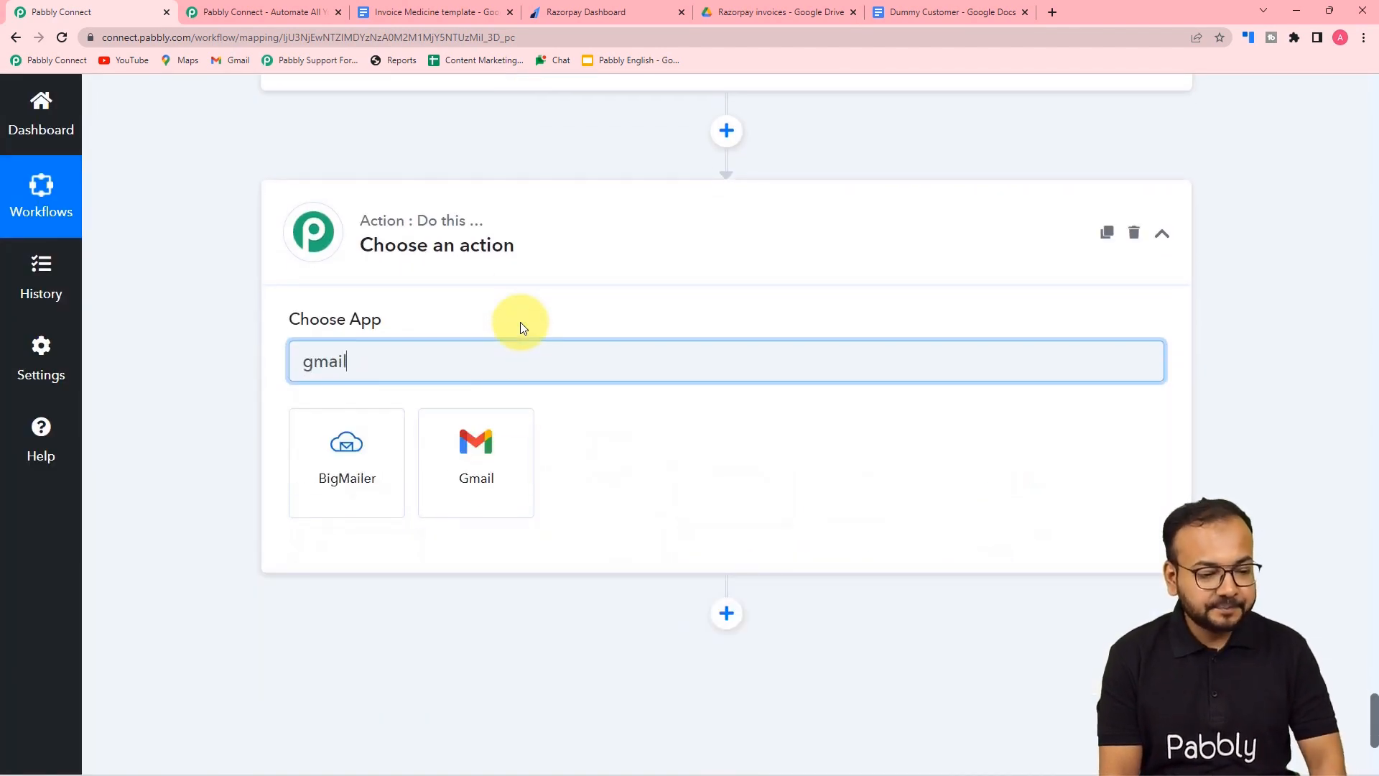
click(510, 478)
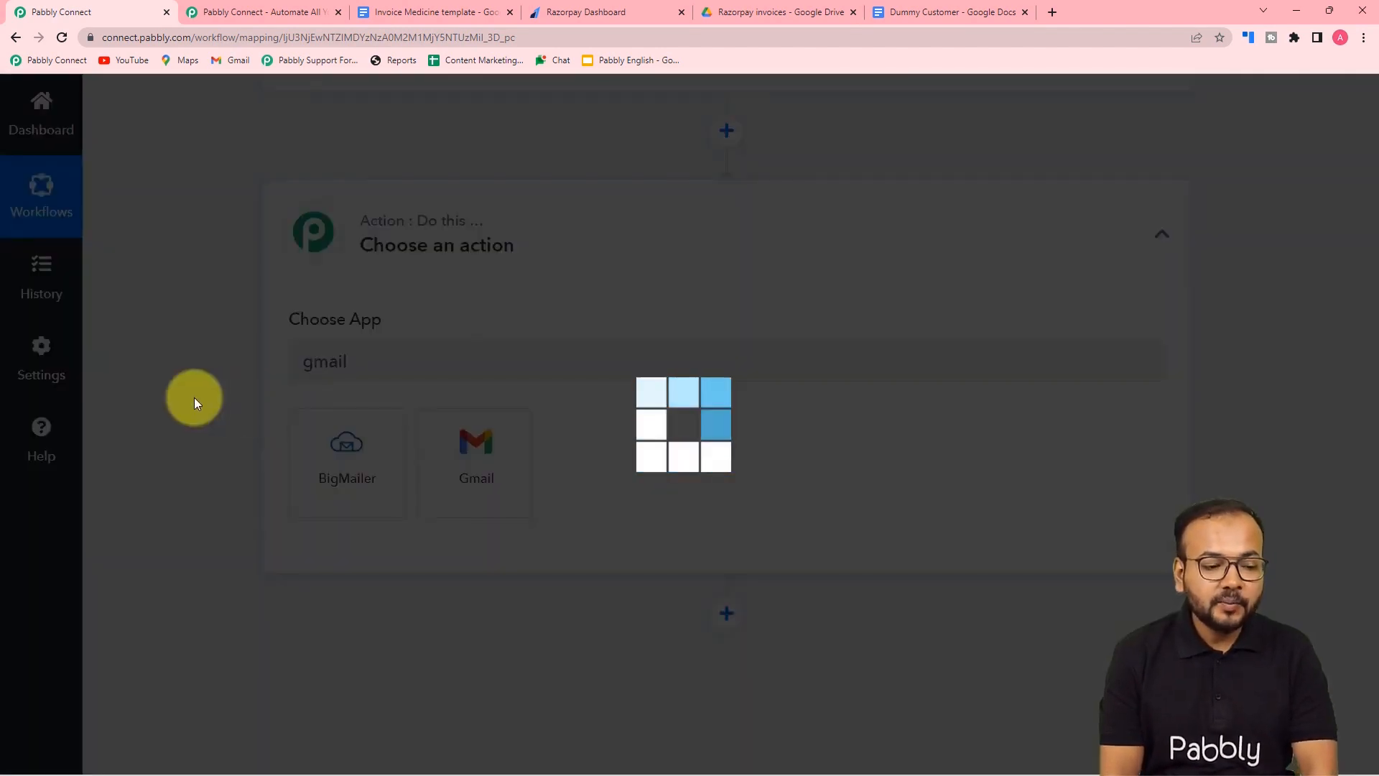
scroll(359, 323, down, 2)
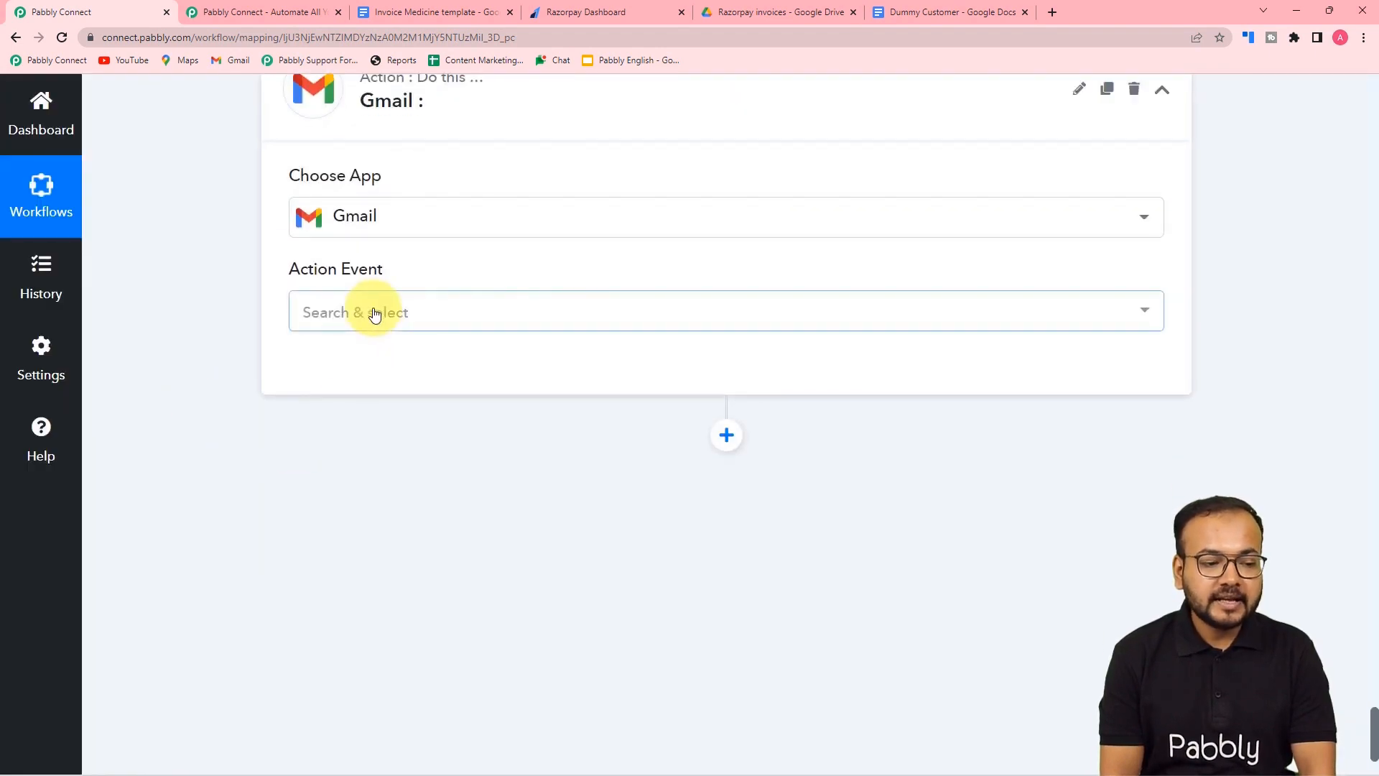
click(373, 313)
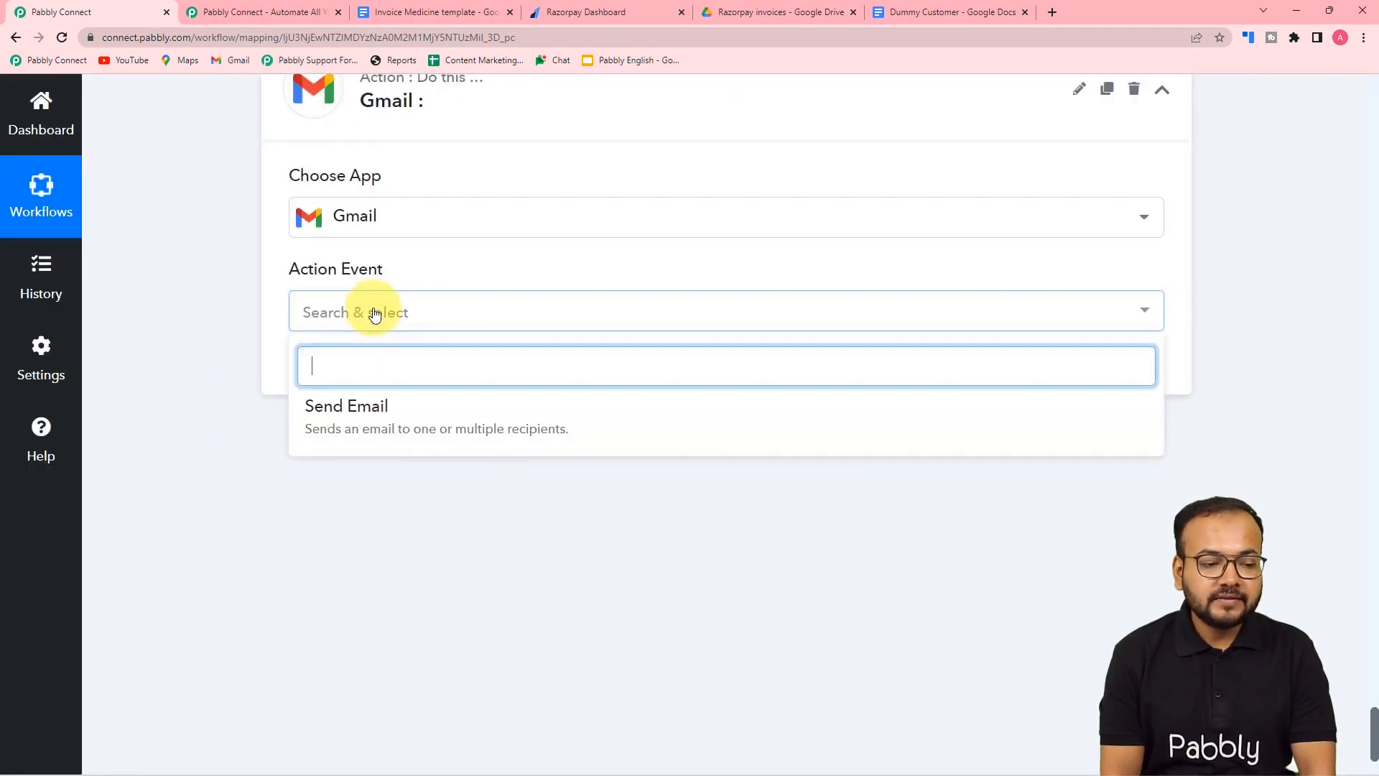
click(376, 422)
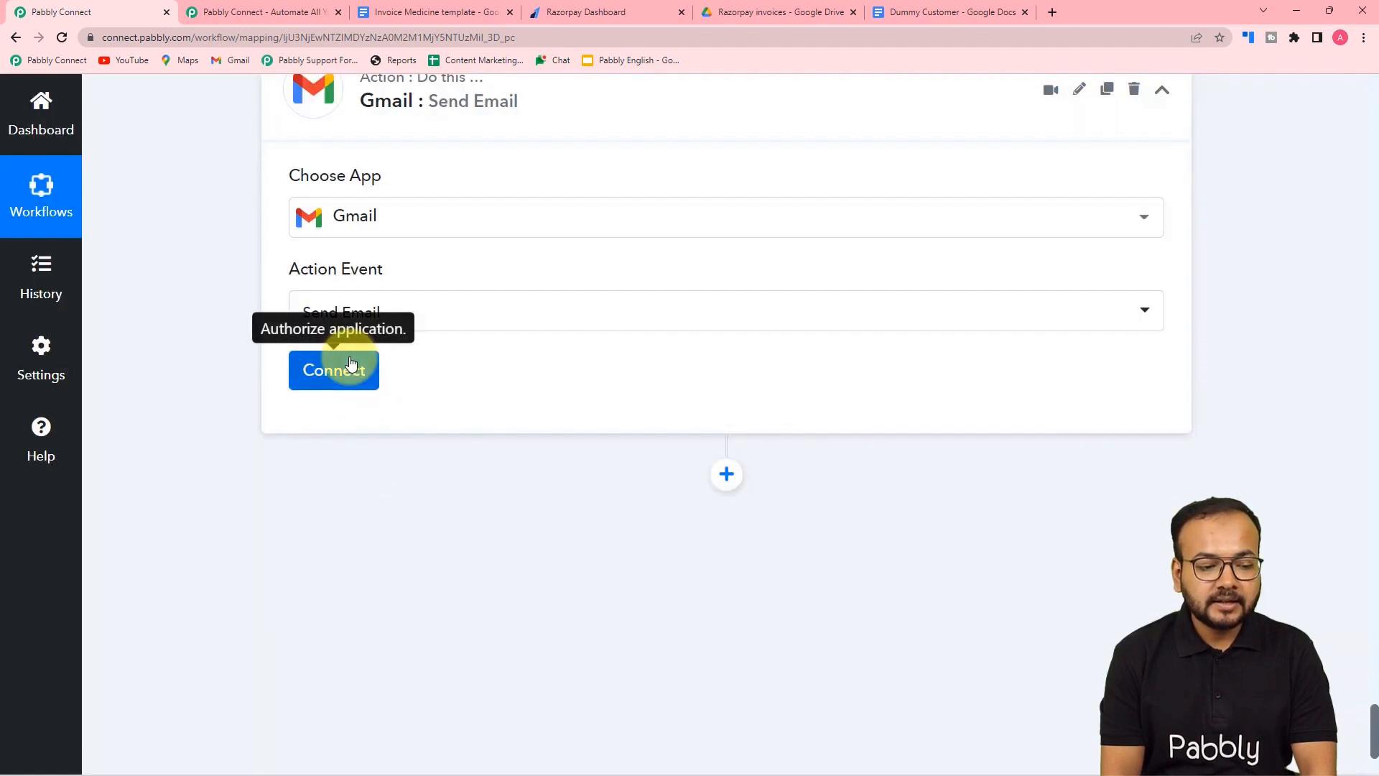
click(338, 367)
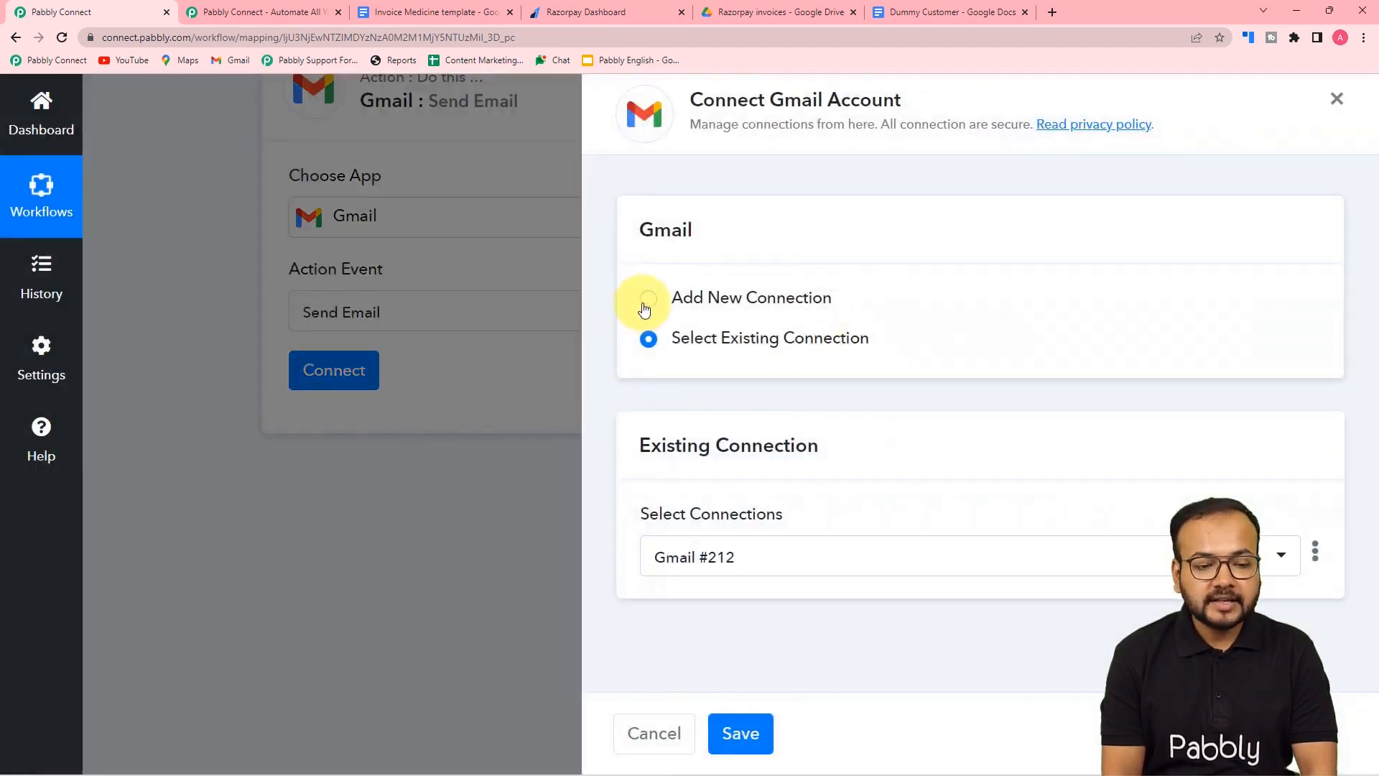
- Add a new Gmail connection, choose the Google account and grant Pabbly Connect access
click(646, 302)
click(704, 525)
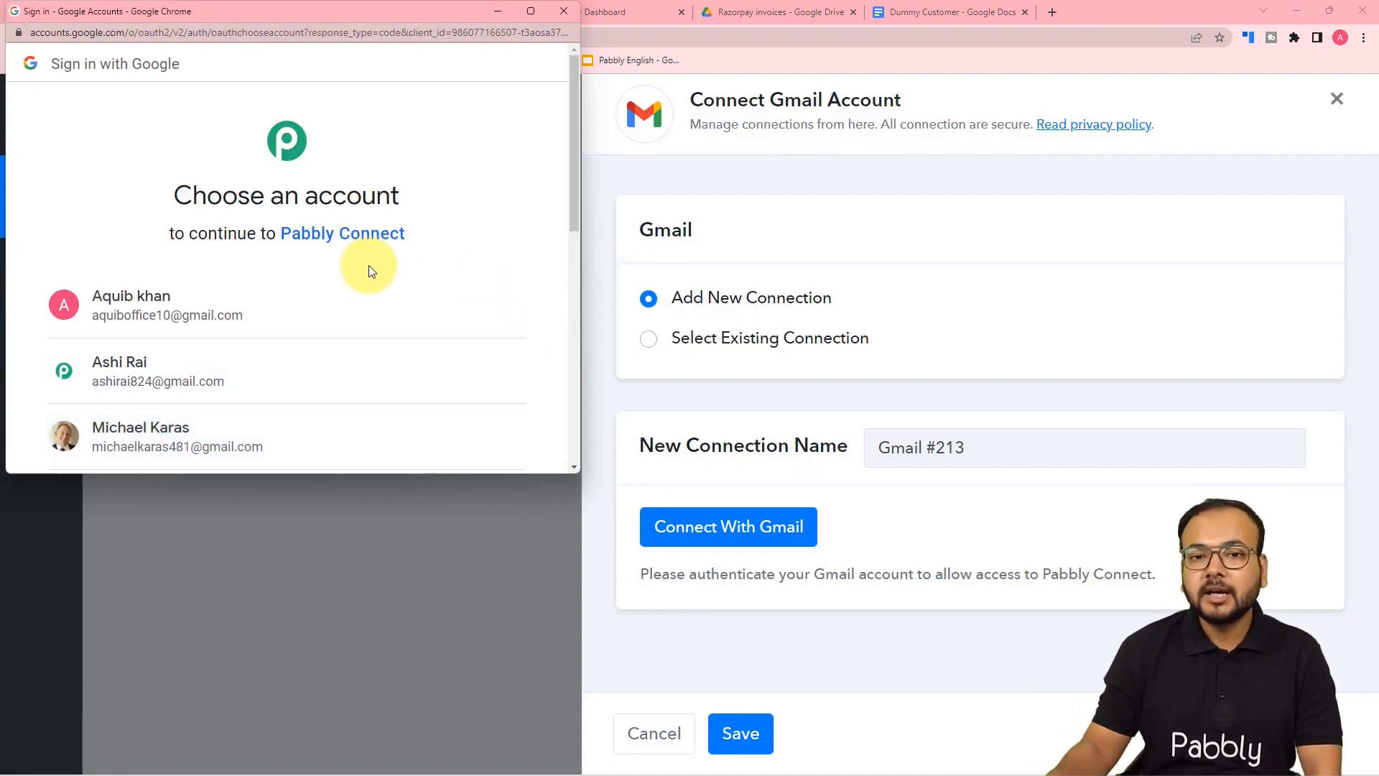
click(186, 366)
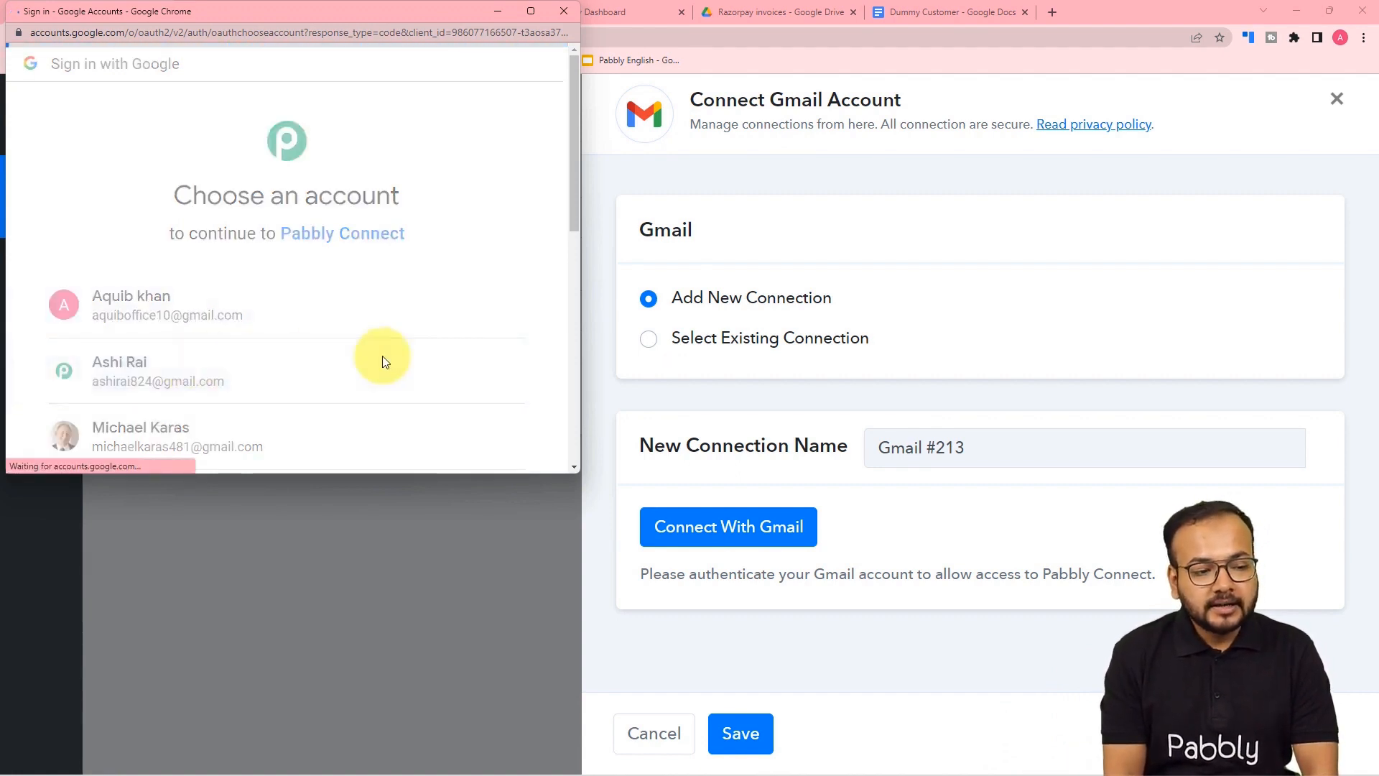
scroll(382, 356, down, 4)
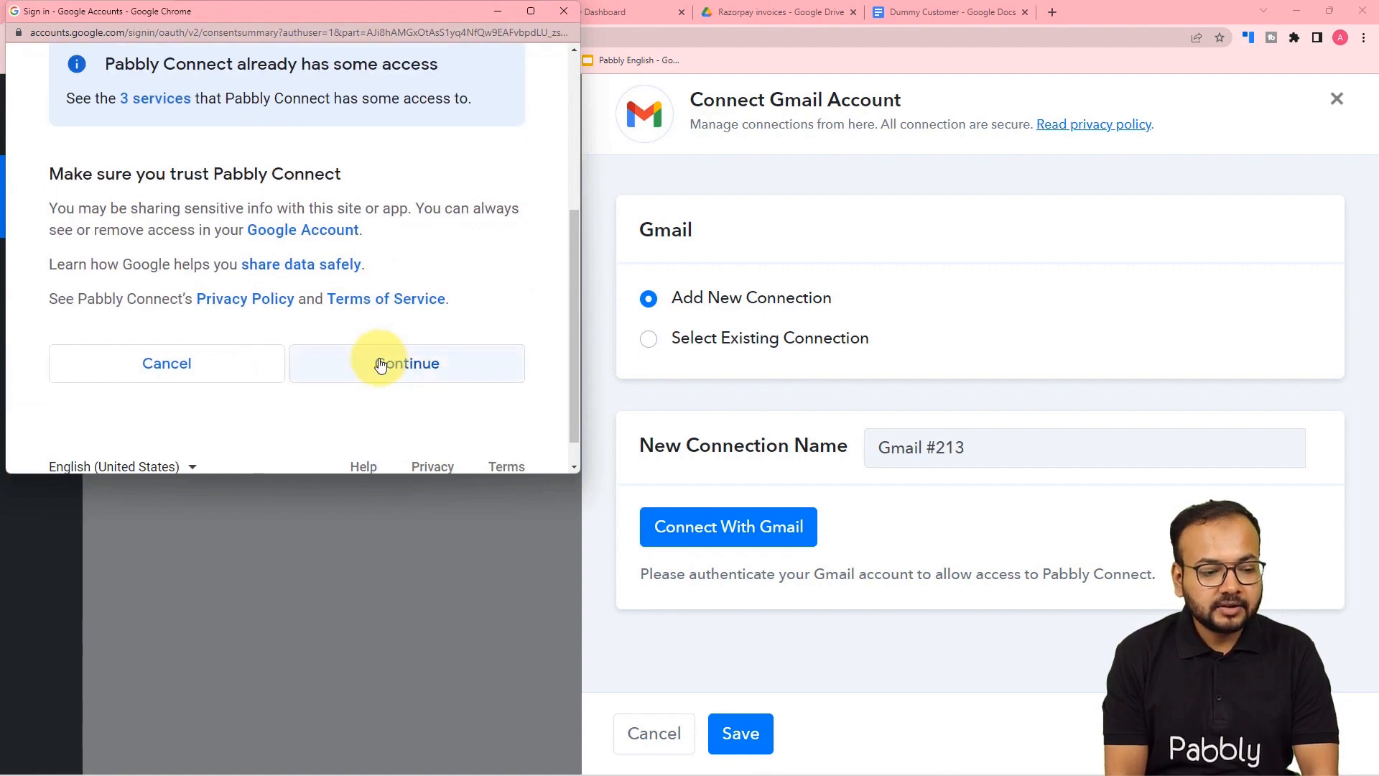
click(380, 365)
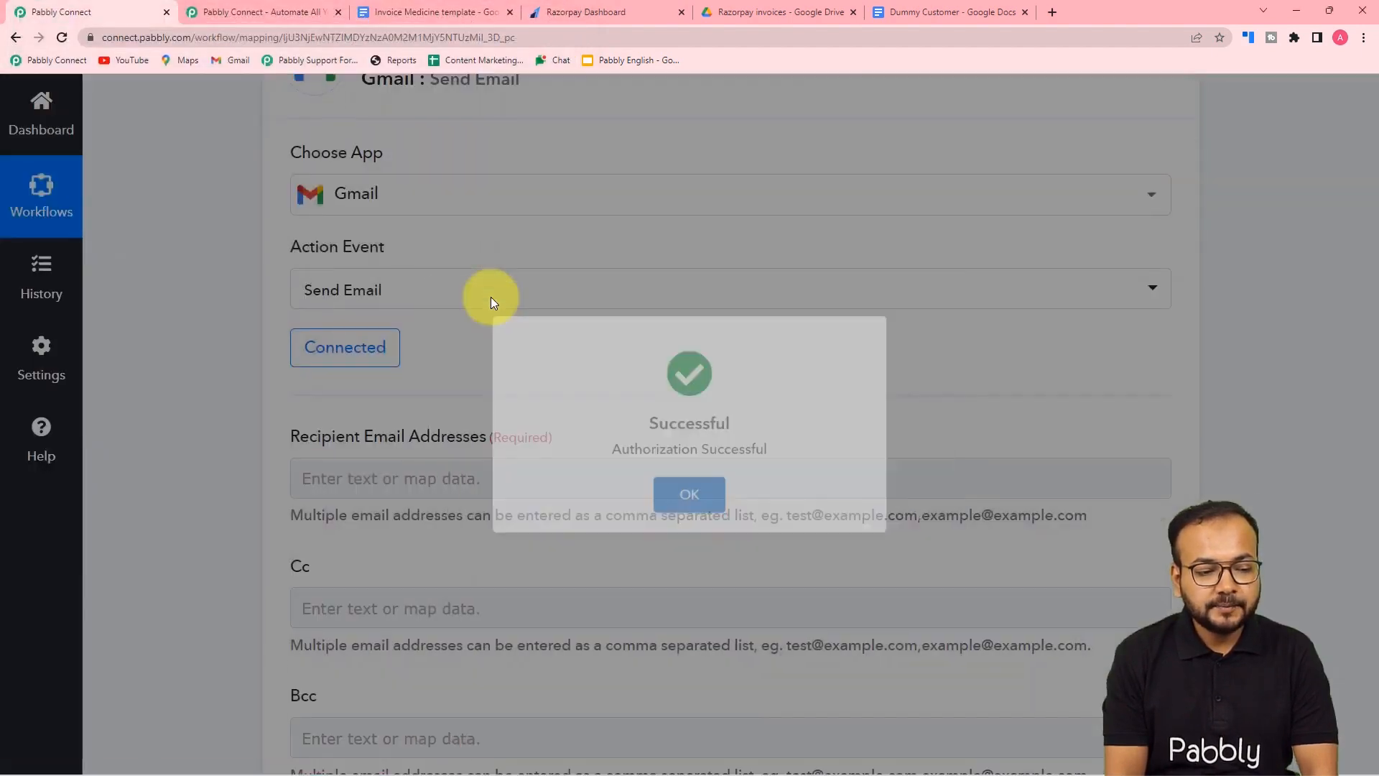
scroll(489, 302, down, 3)
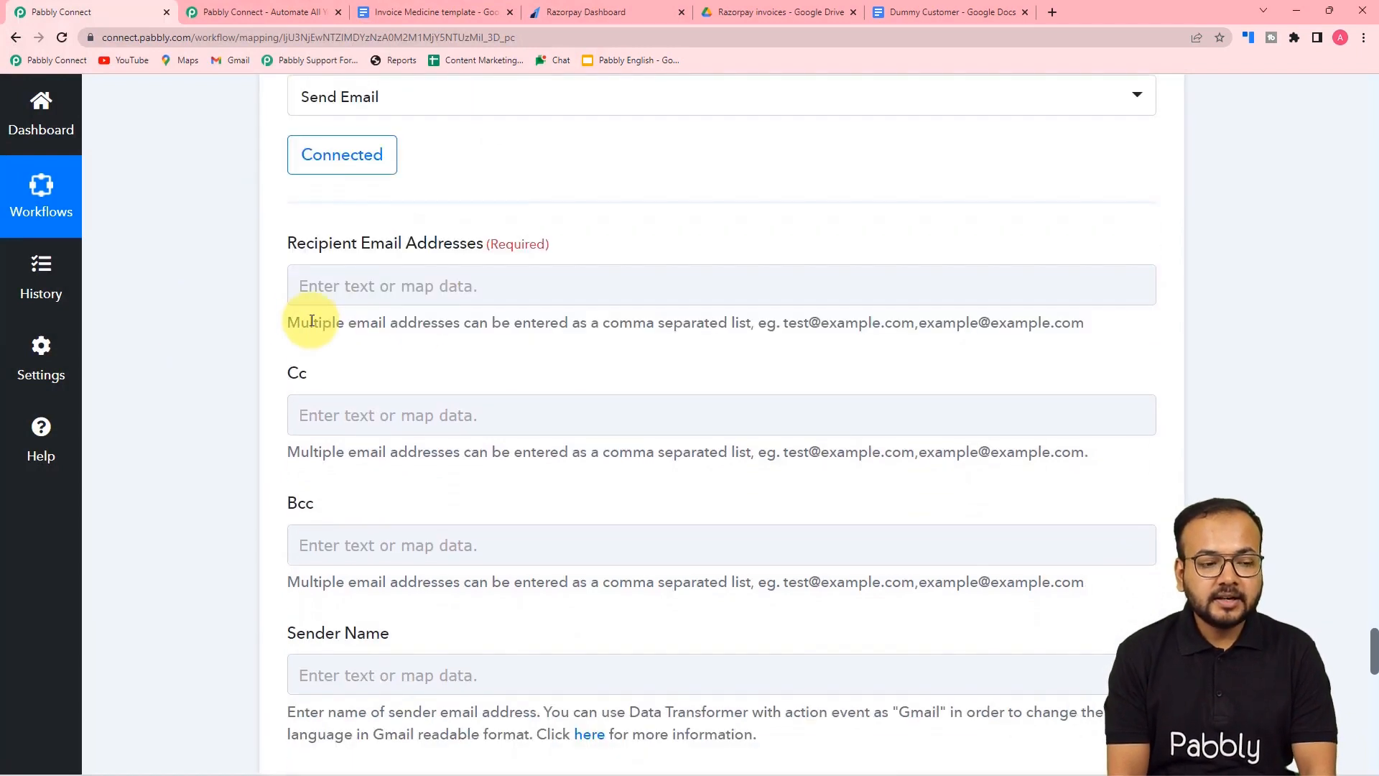
- Map the Razorpay Payload Payment Entity Email into the Recipient field
click(453, 285)
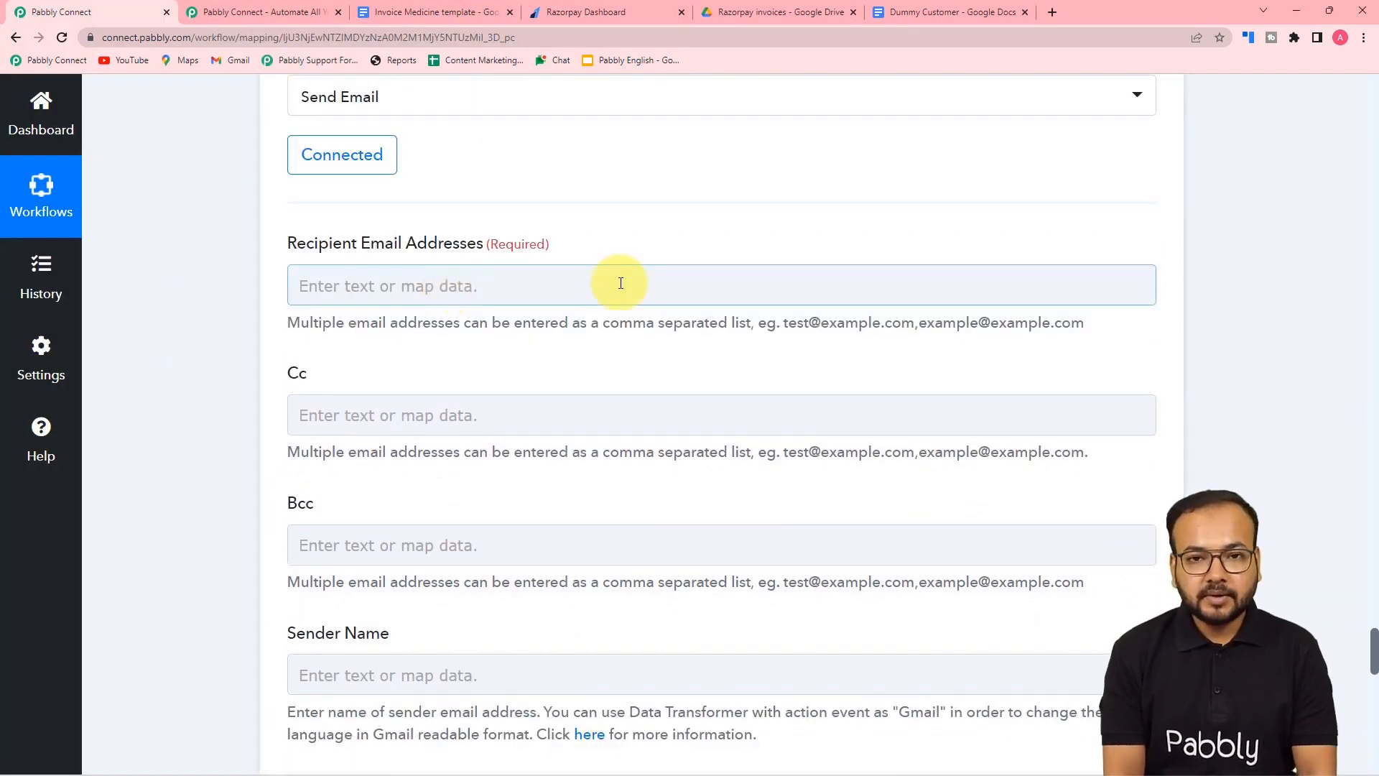
scroll(609, 295, down, 1)
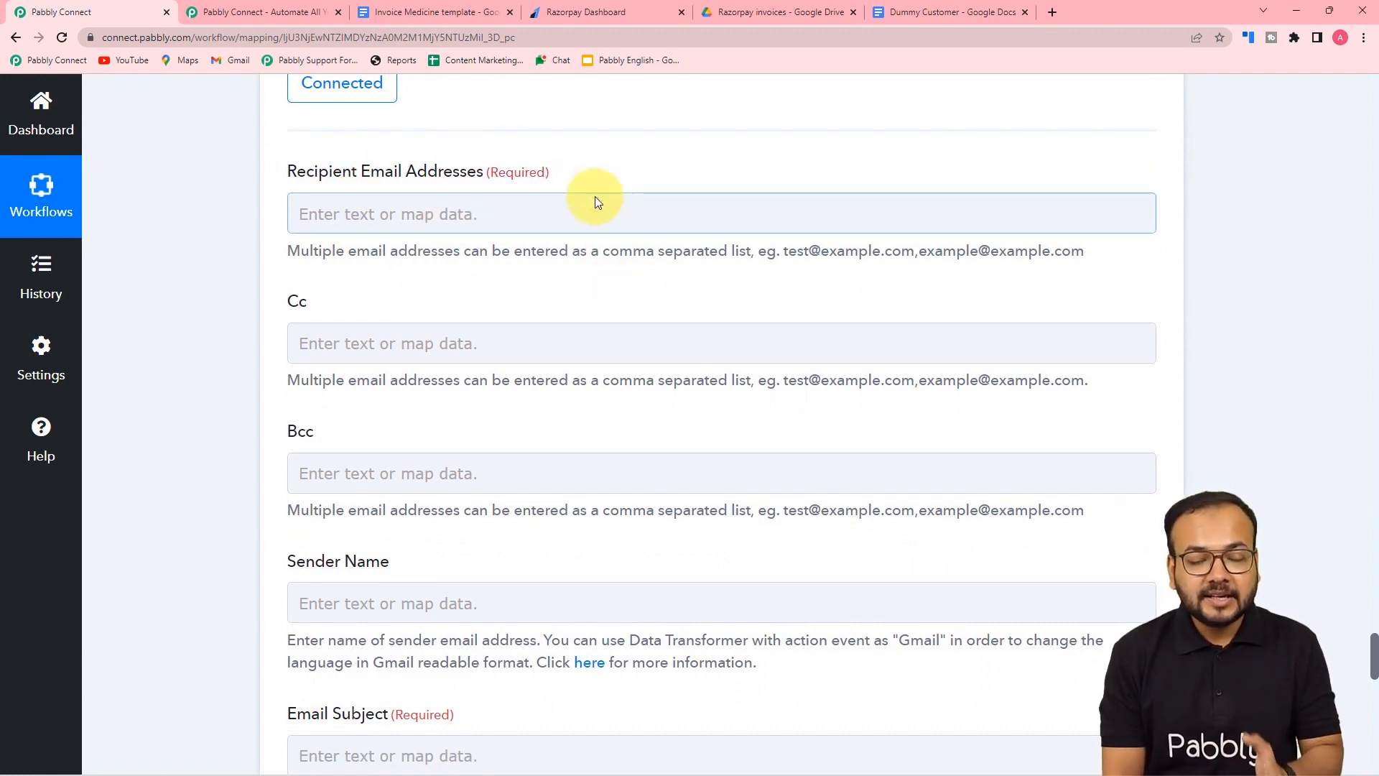
click(536, 219)
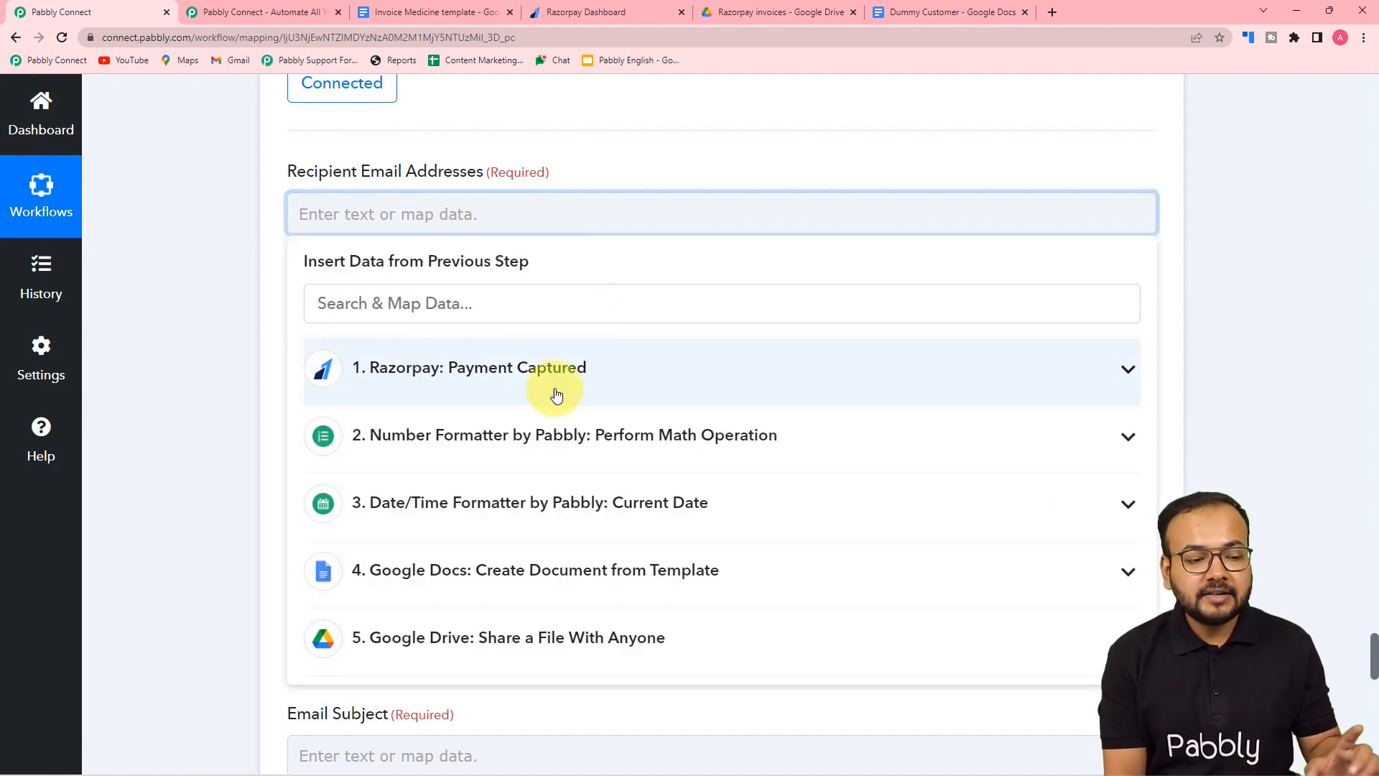
click(486, 381)
scroll(517, 461, down, 10)
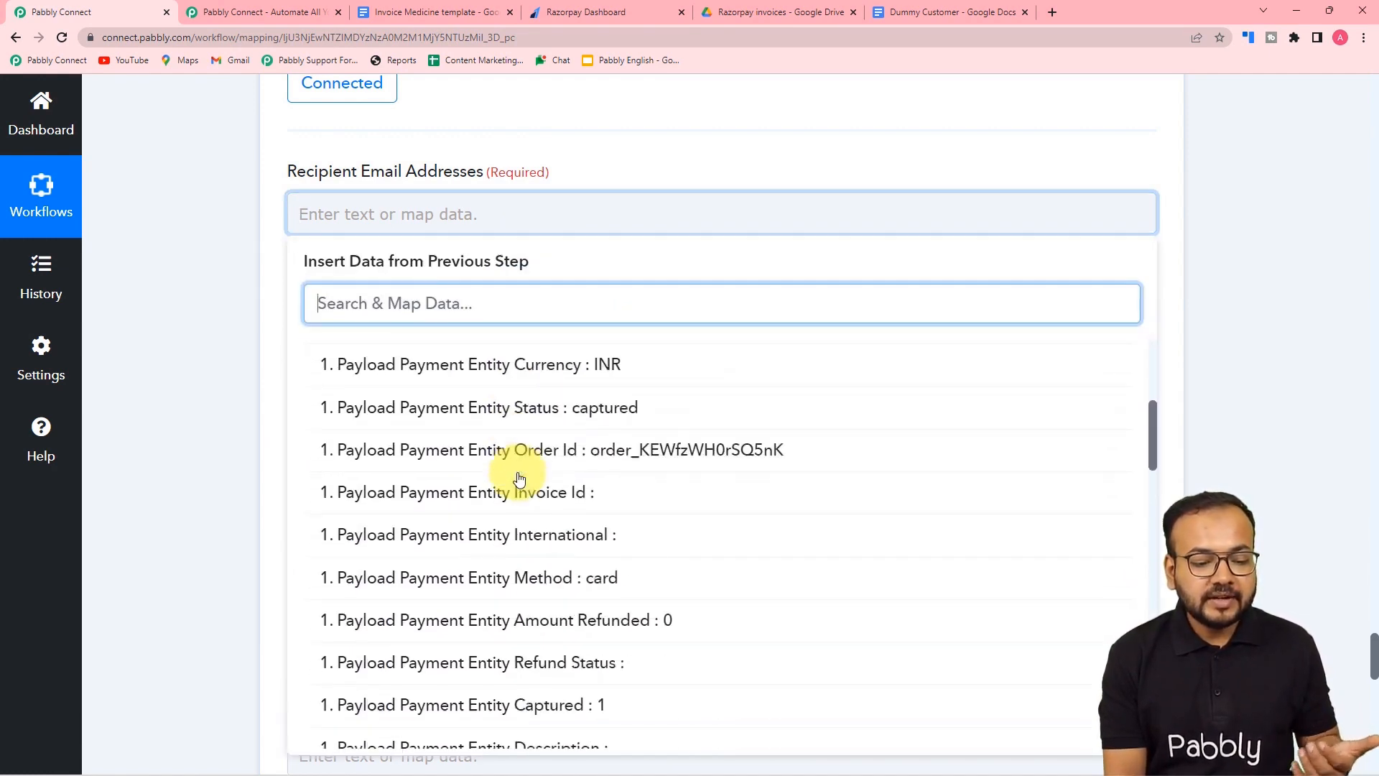
scroll(519, 478, down, 8)
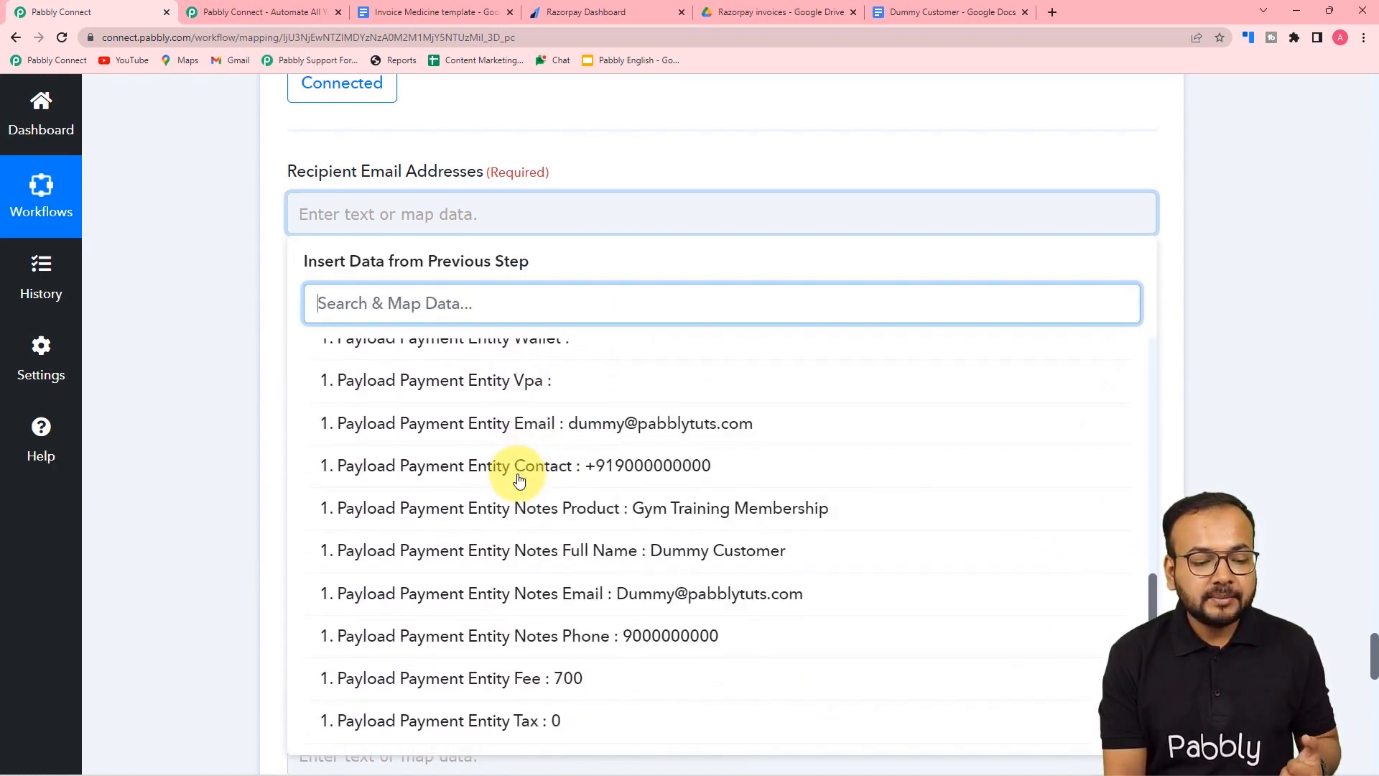
click(517, 423)
click(251, 285)
scroll(251, 286, down, 3)
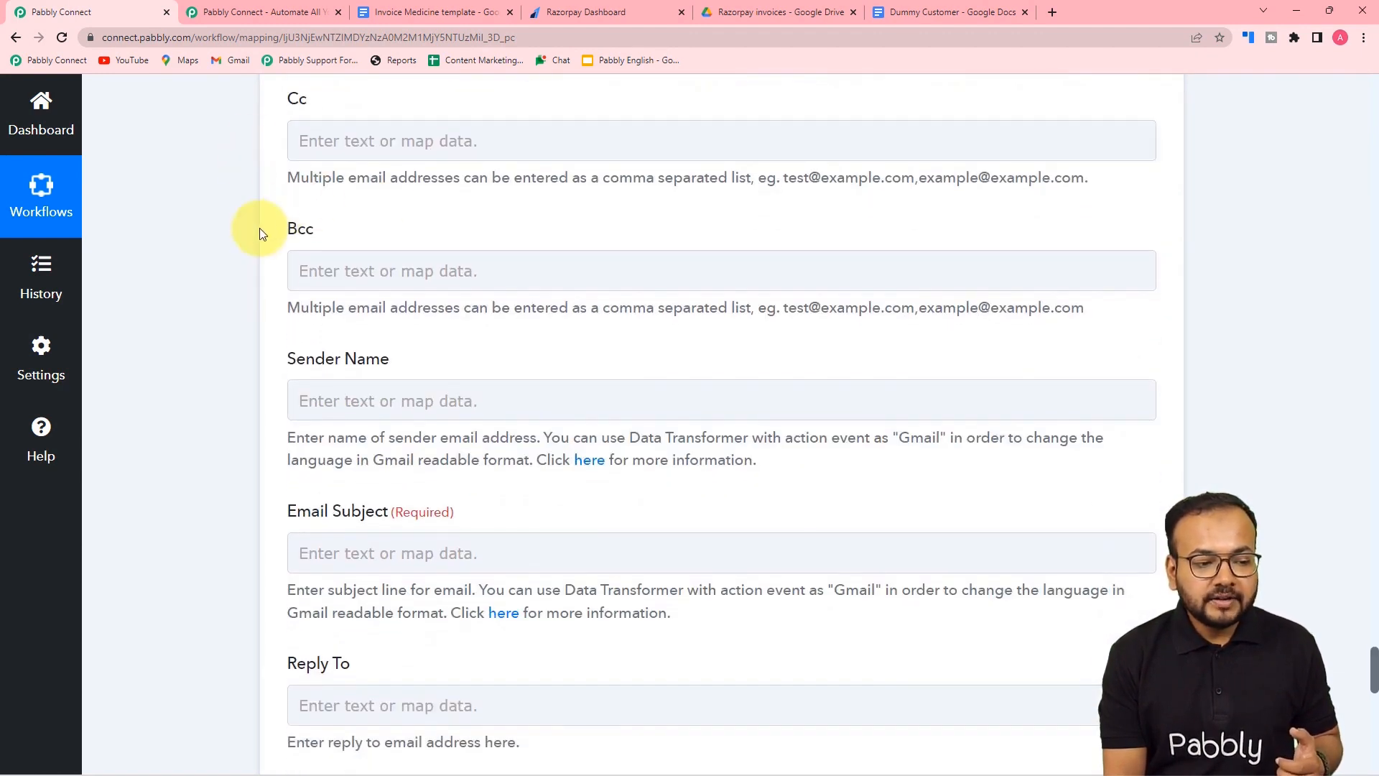
scroll(214, 258, down, 4)
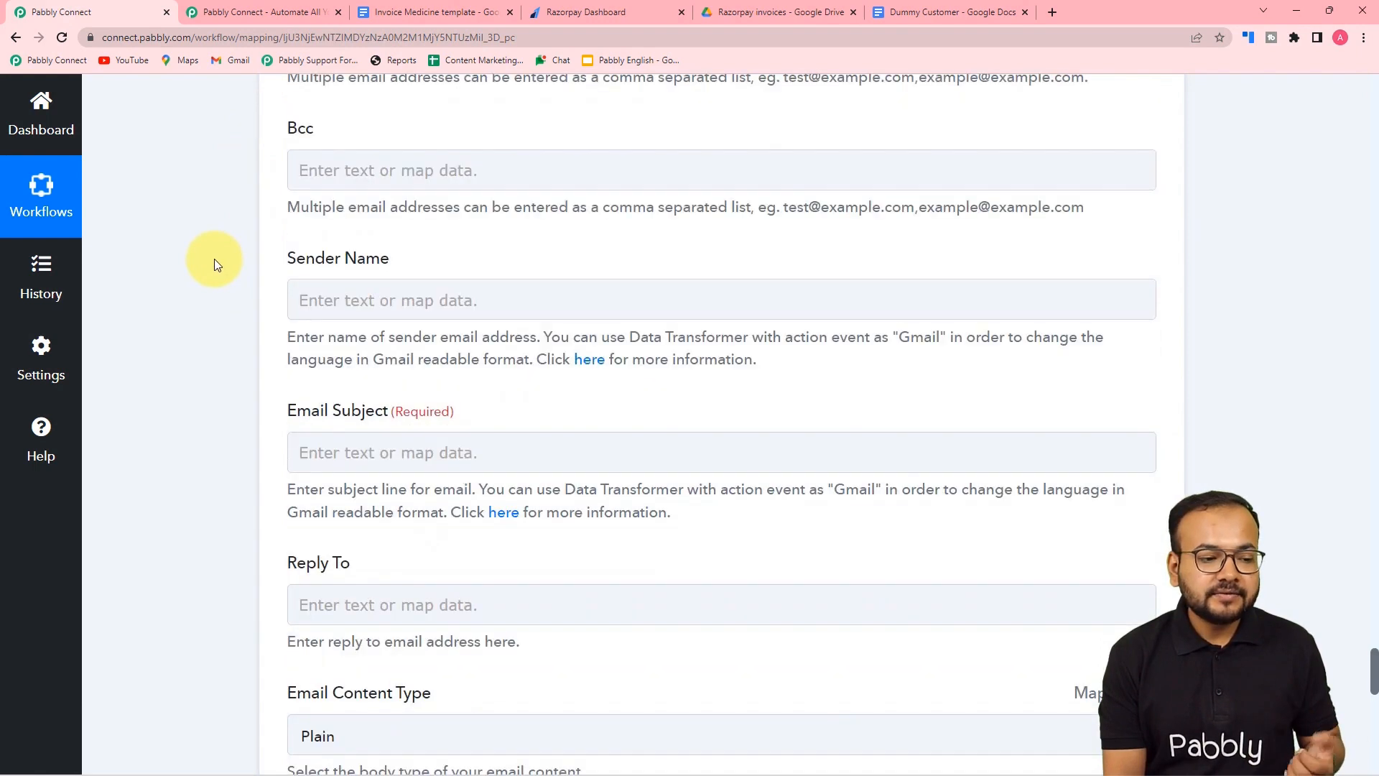
- Set Sender Name to 'Team Razorpay' and Subject to 'Invoice of' plus the mapped Notes Product
click(361, 118)
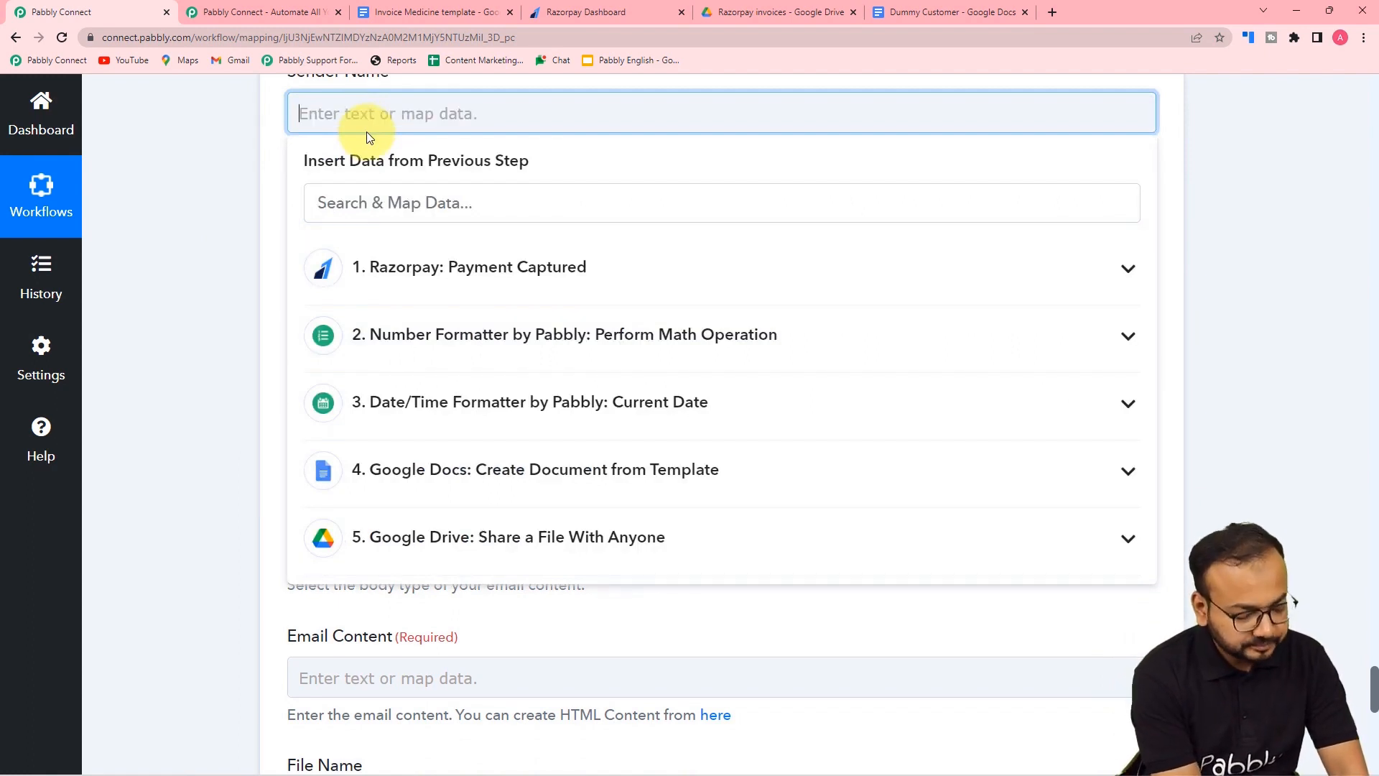
text(Team Ra)
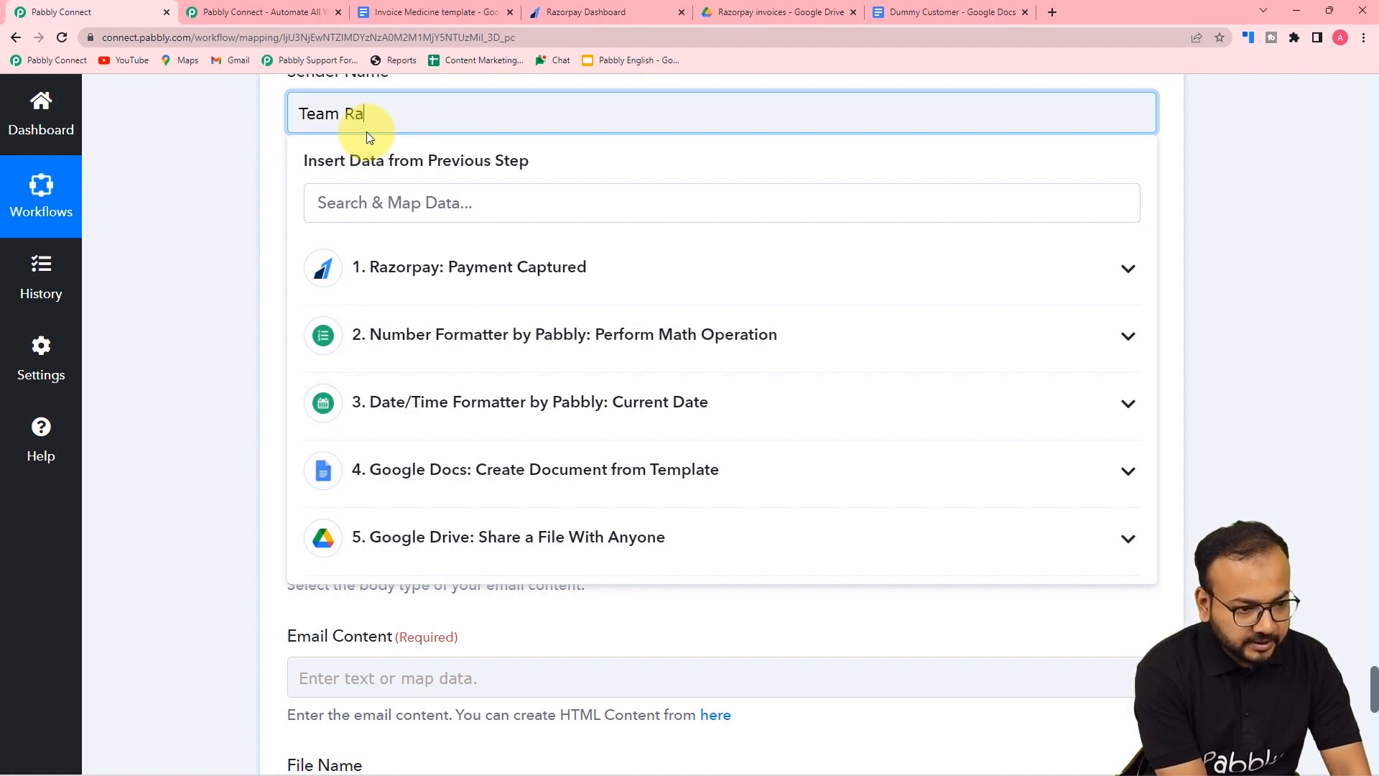
text(zorpa)
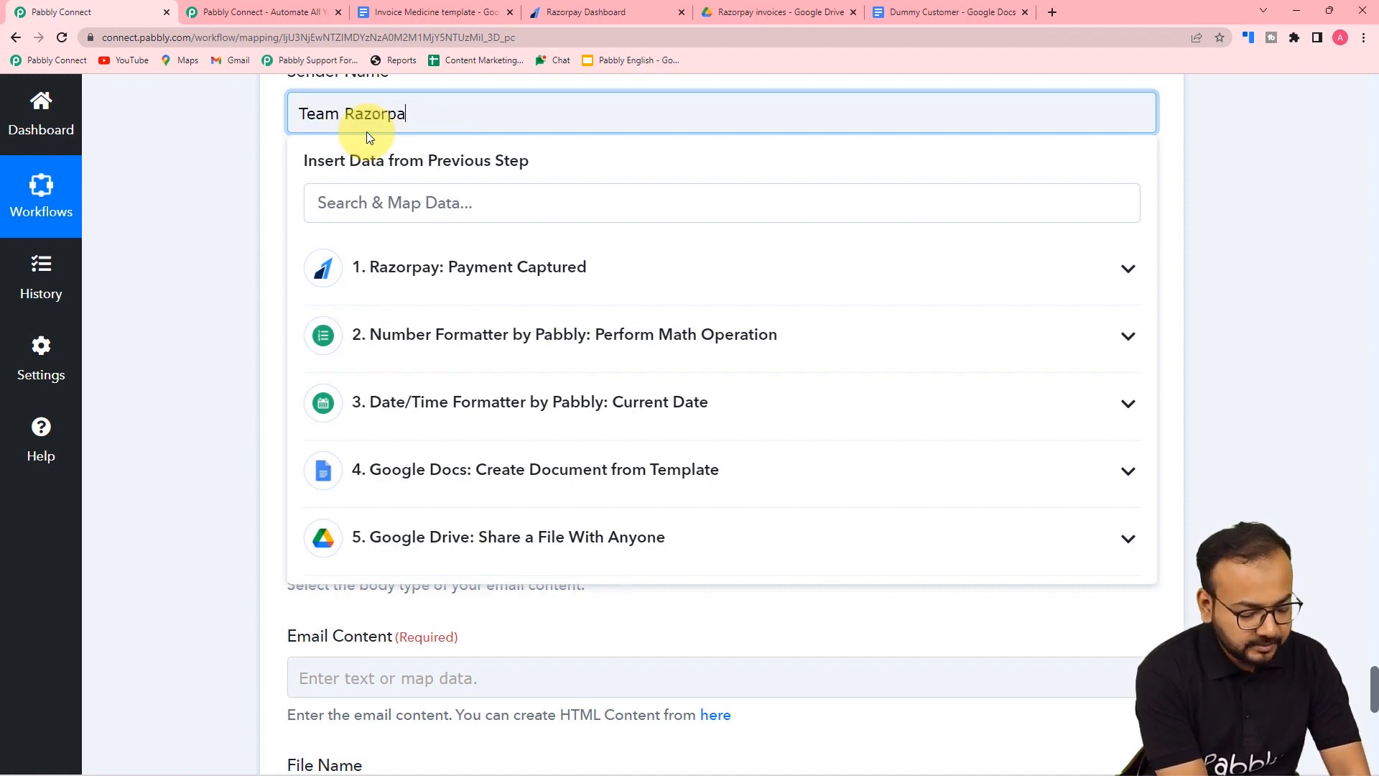
text(y)
click(222, 142)
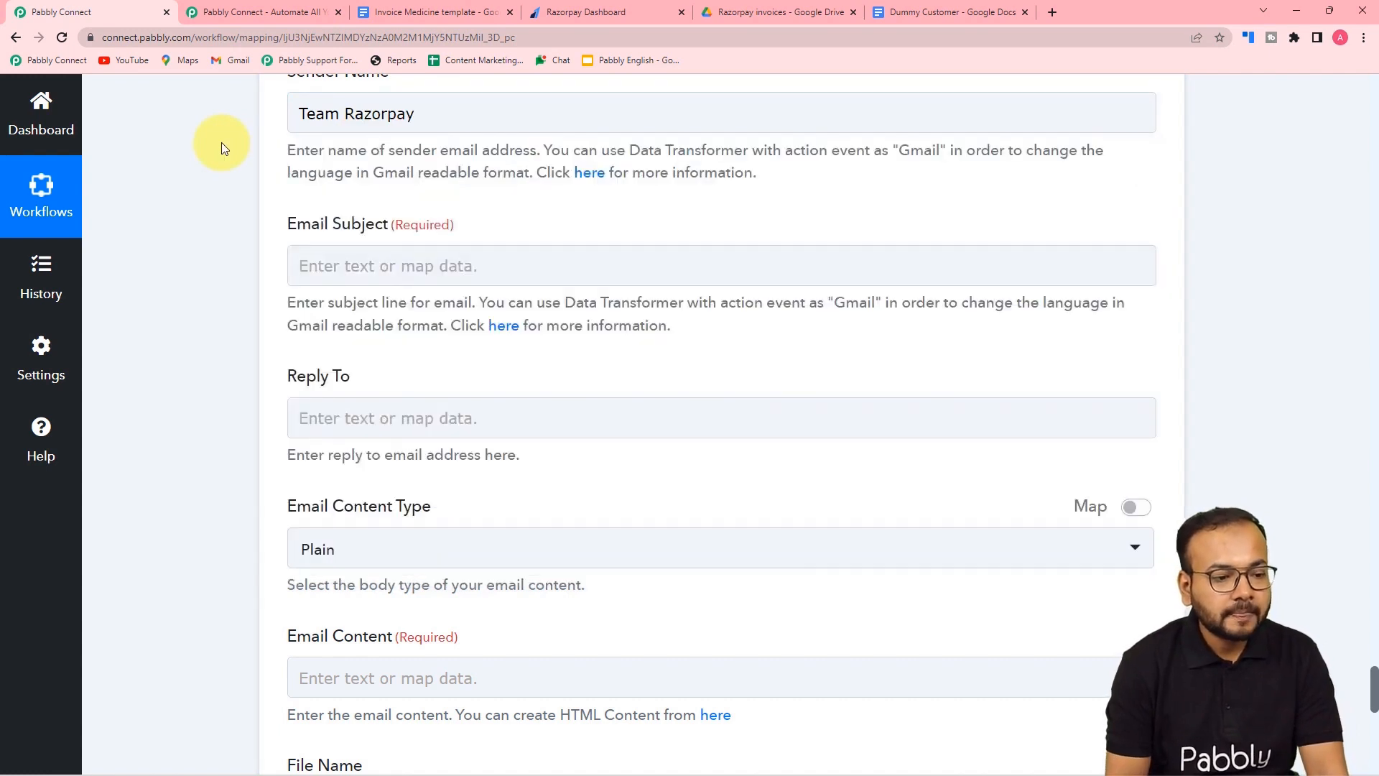
scroll(302, 216, down, 1)
click(417, 180)
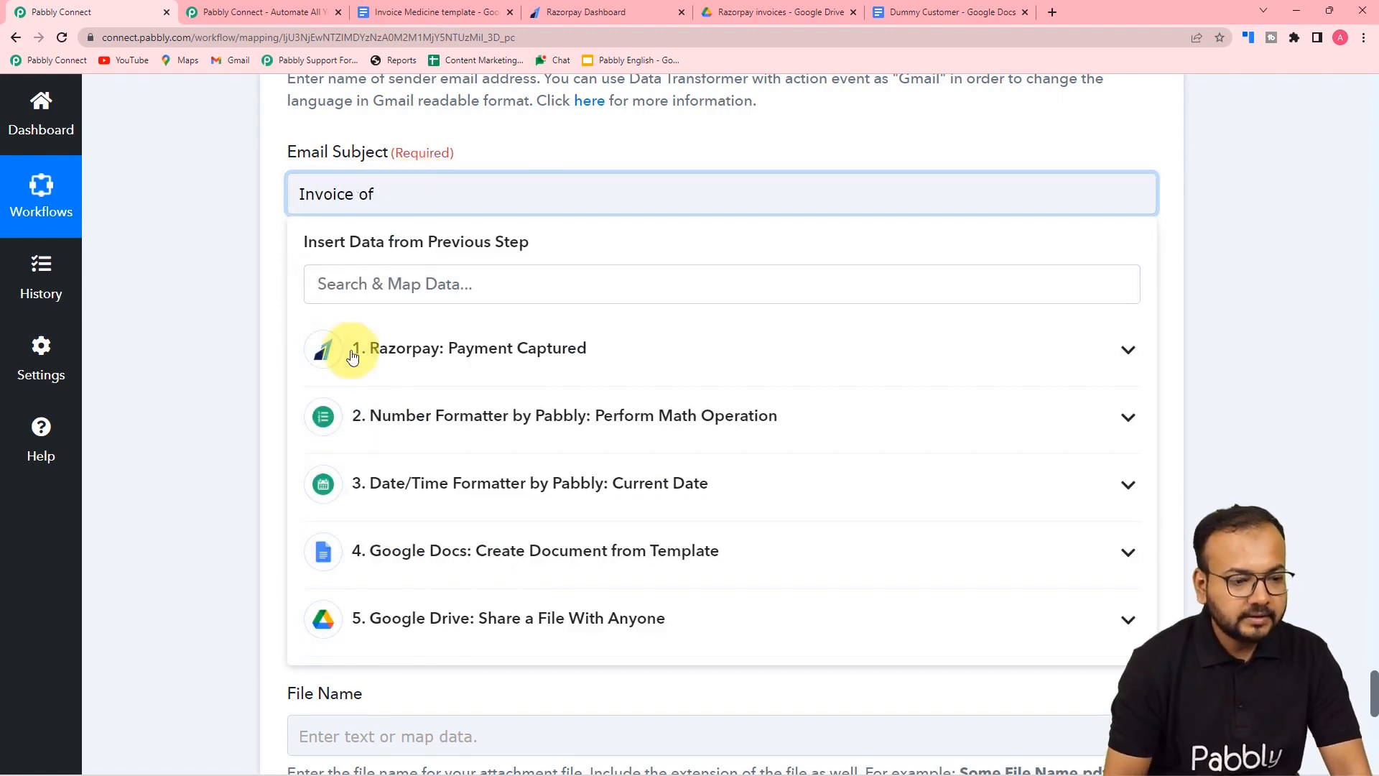
click(463, 370)
scroll(539, 587, down, 3)
scroll(538, 588, down, 14)
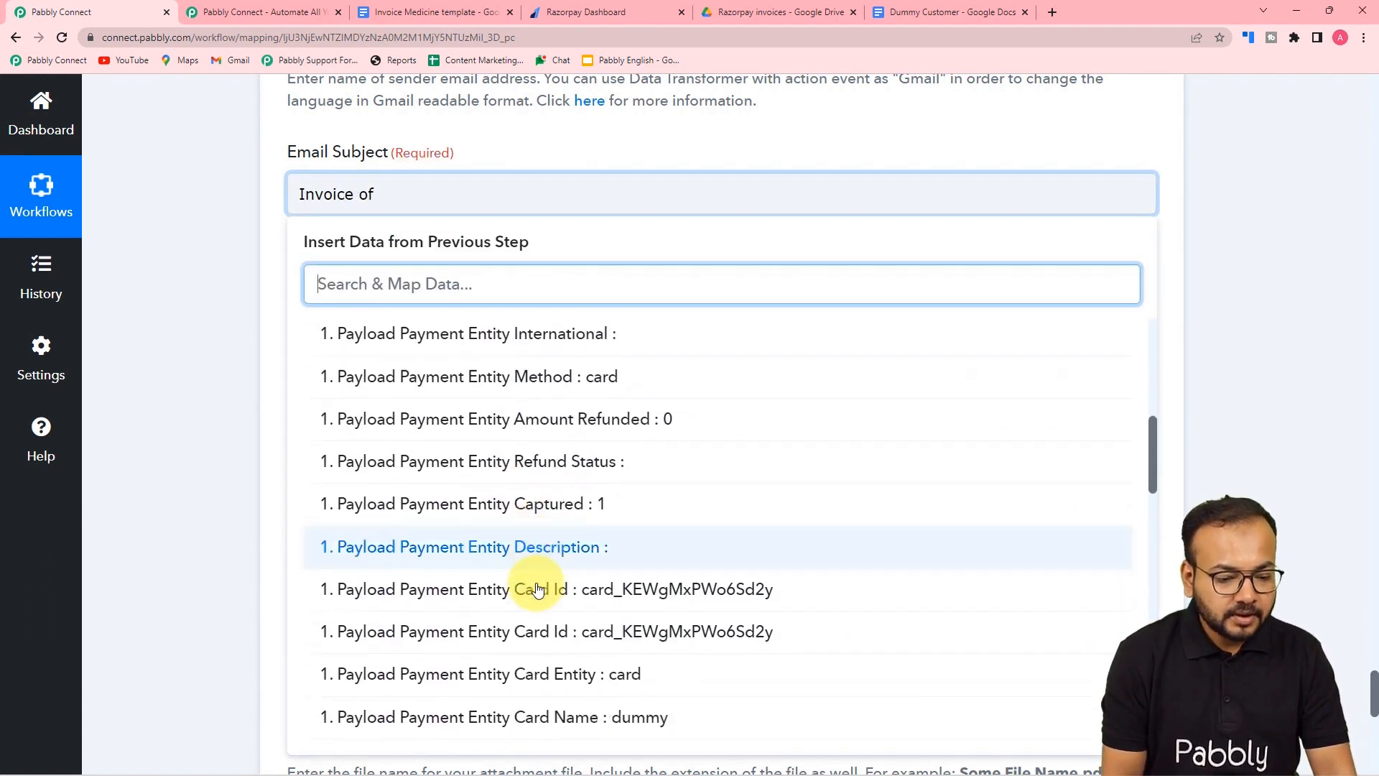
click(589, 579)
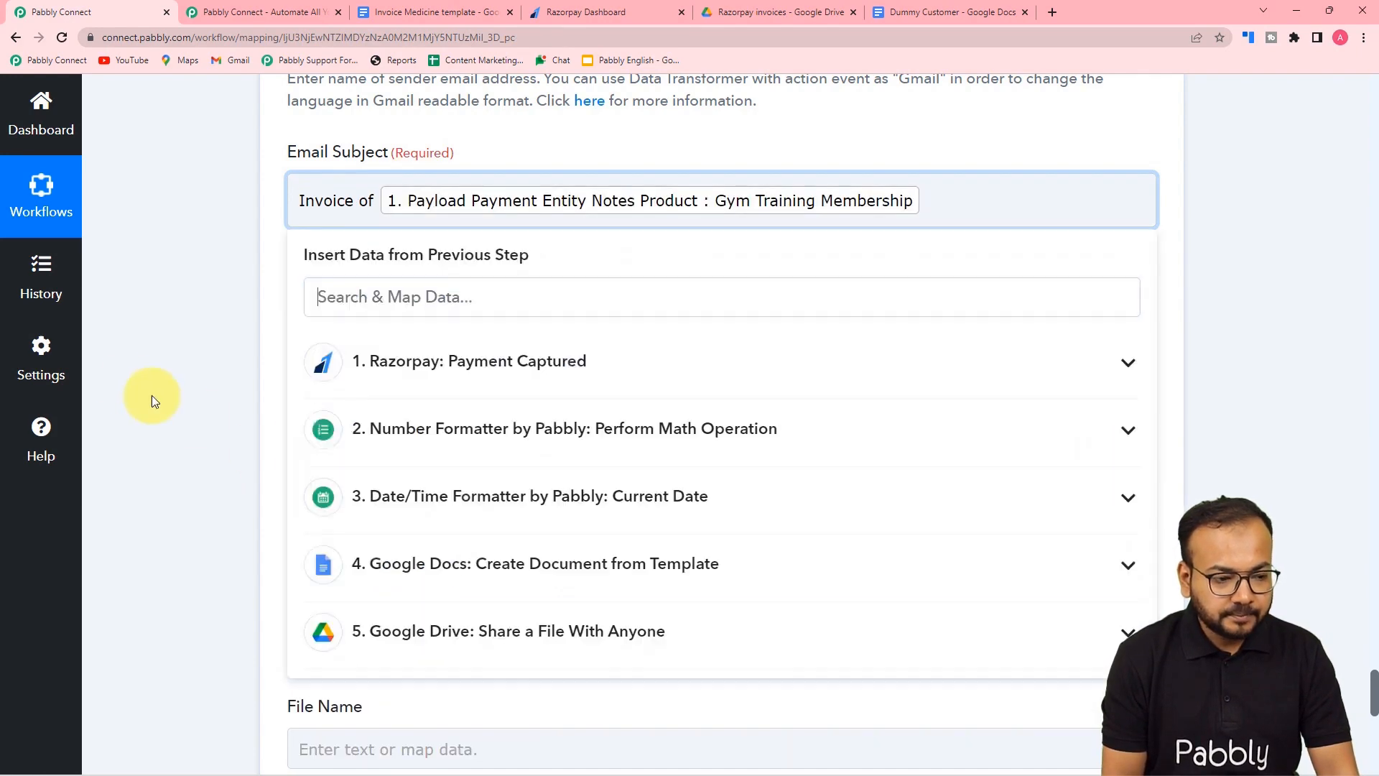
click(252, 340)
scroll(287, 339, down, 2)
scroll(261, 284, down, 2)
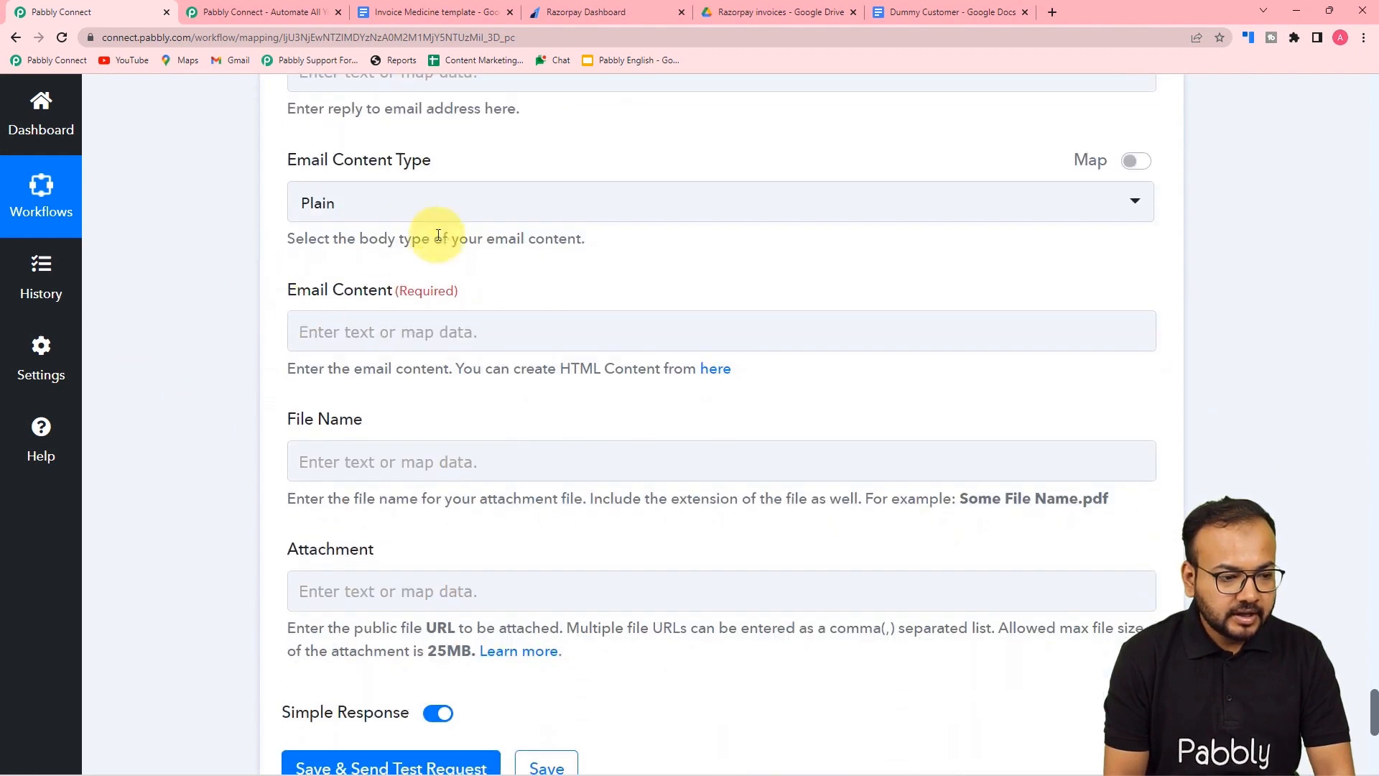
- Set the email content type to Plain
click(394, 208)
click(348, 311)
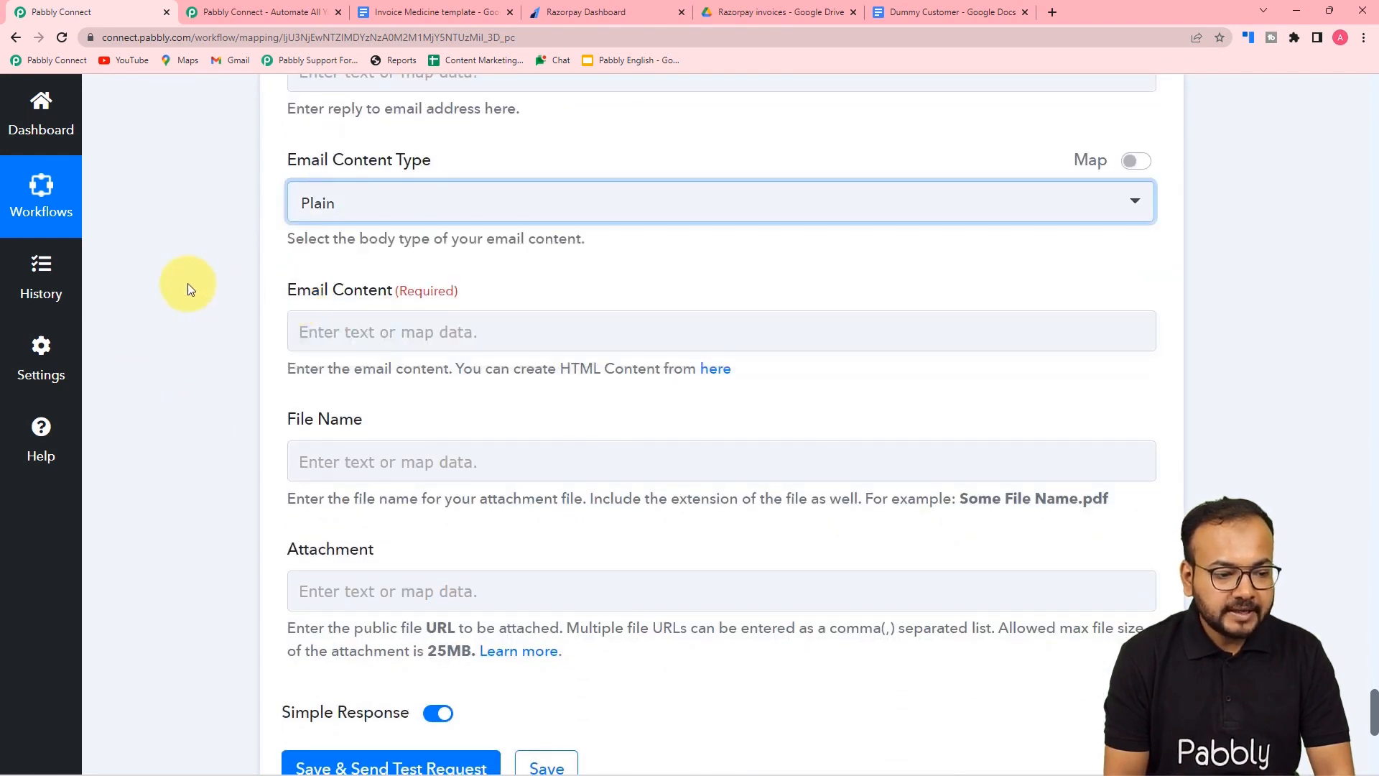
scroll(187, 287, down, 2)
- Paste the prepared thank-you message with the invoice-attached note into Email Content
click(393, 186)
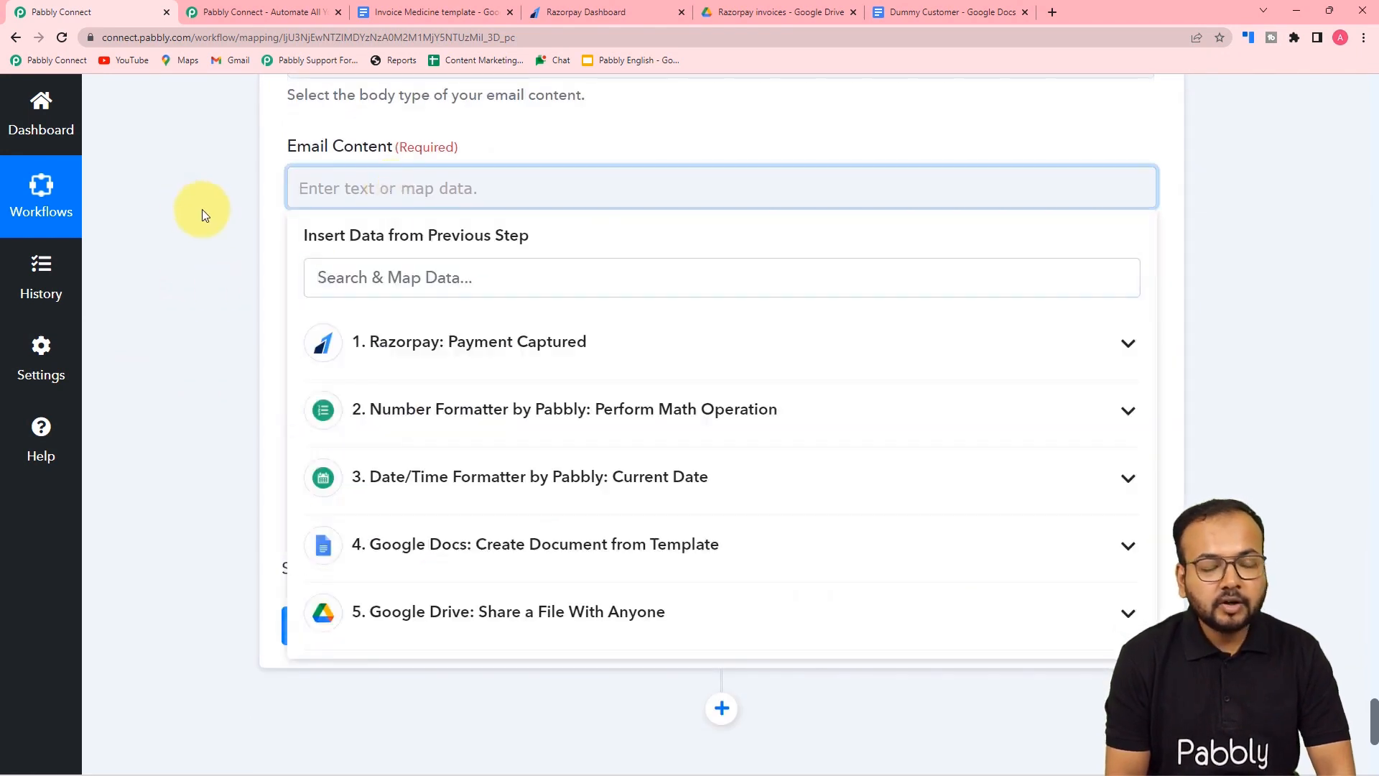
text(Dear)
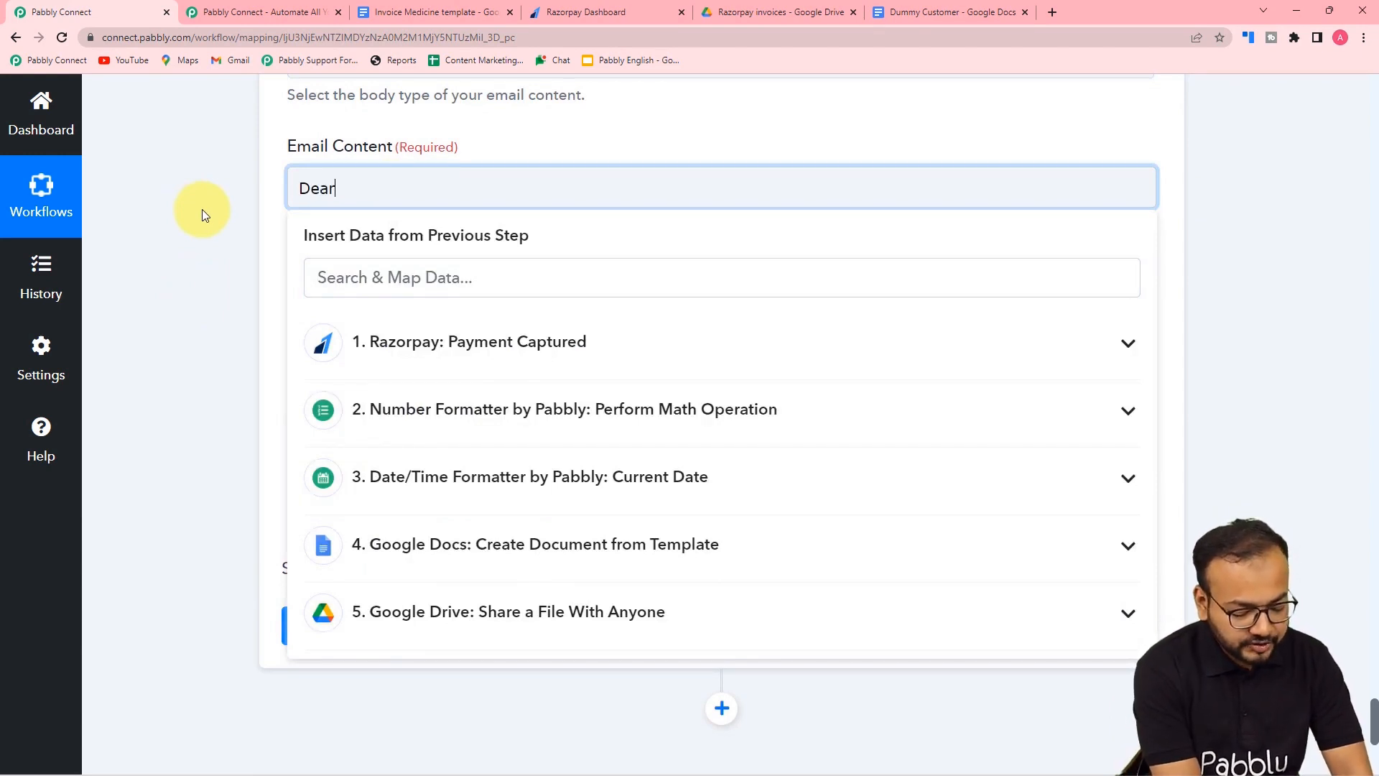
text(,  Thank you for purchasing .We have recieved your payment successfully. Please find the invoice attached.  Happy Shopping, Thank you.)
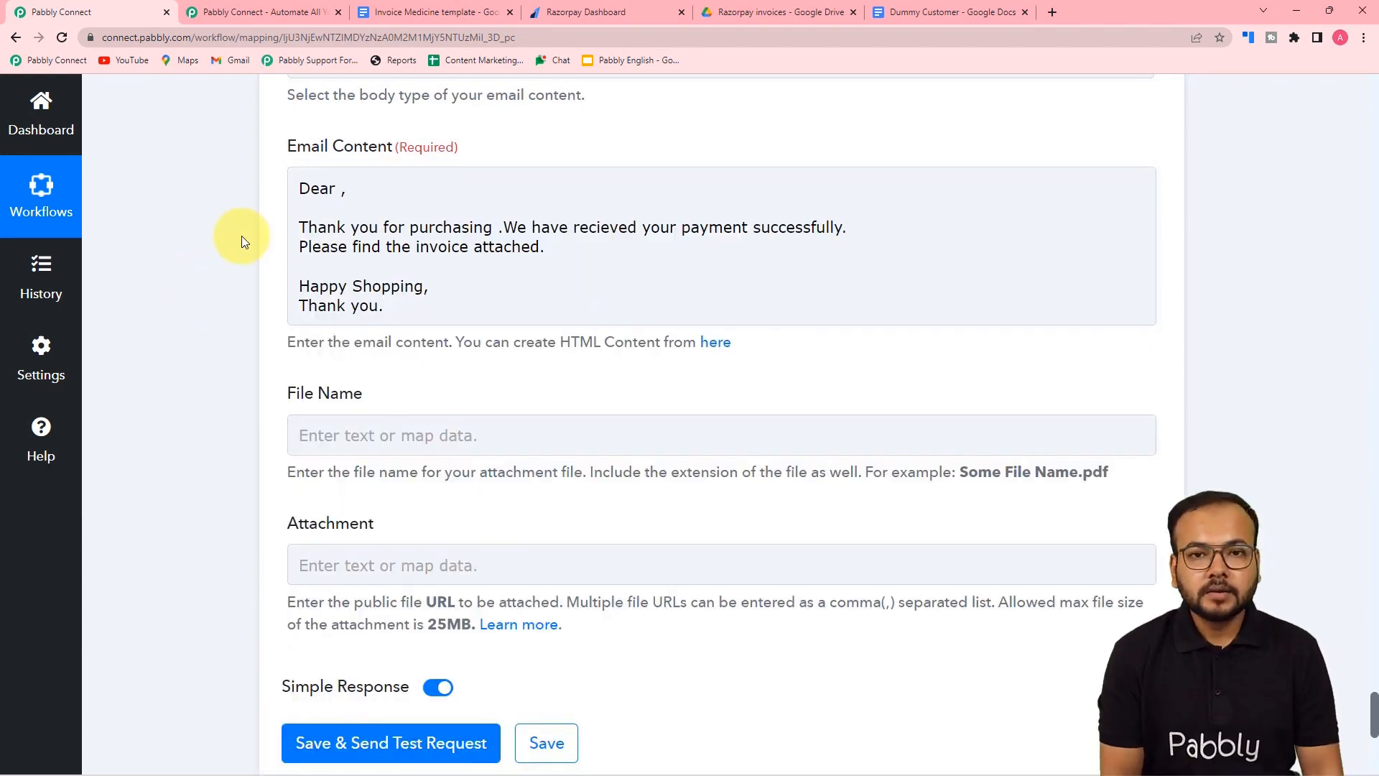
scroll(242, 235, down, 1)
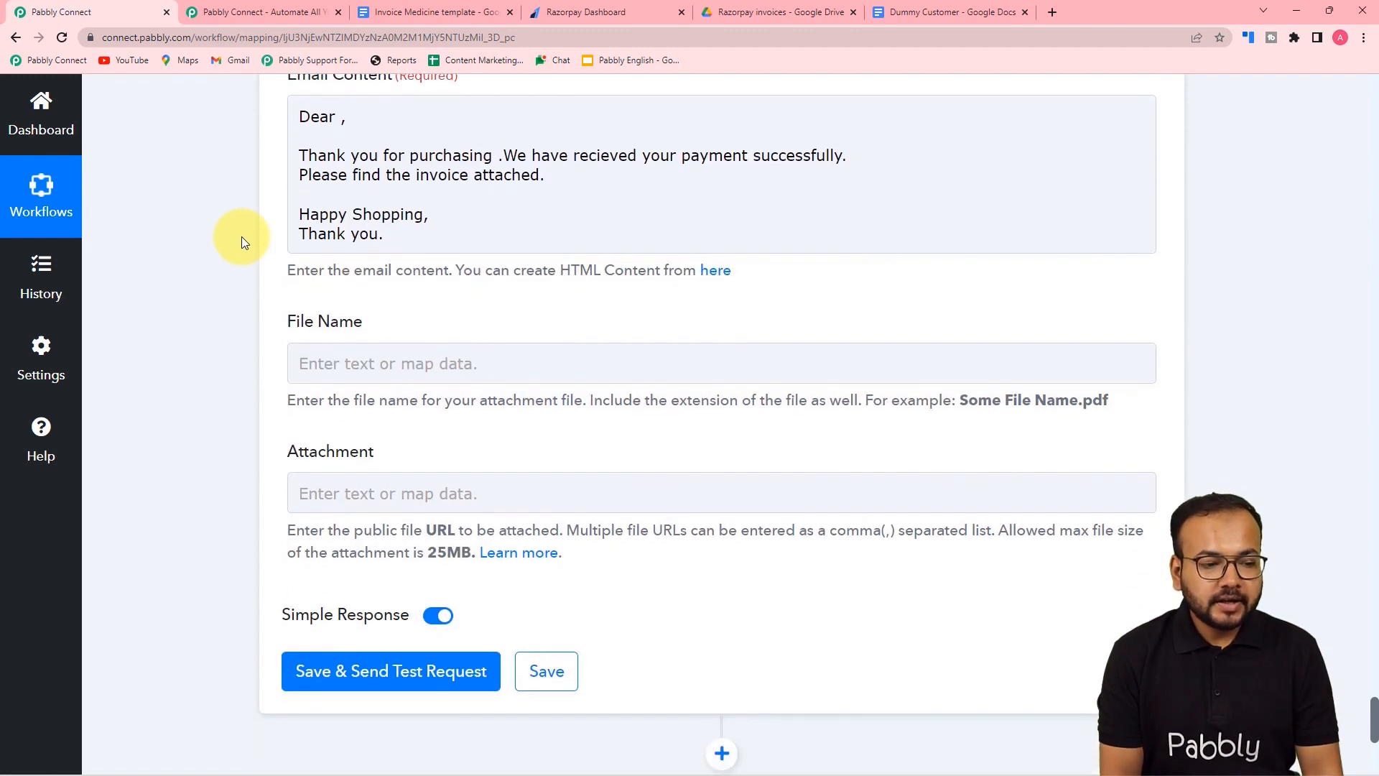
scroll(242, 235, up, 1)
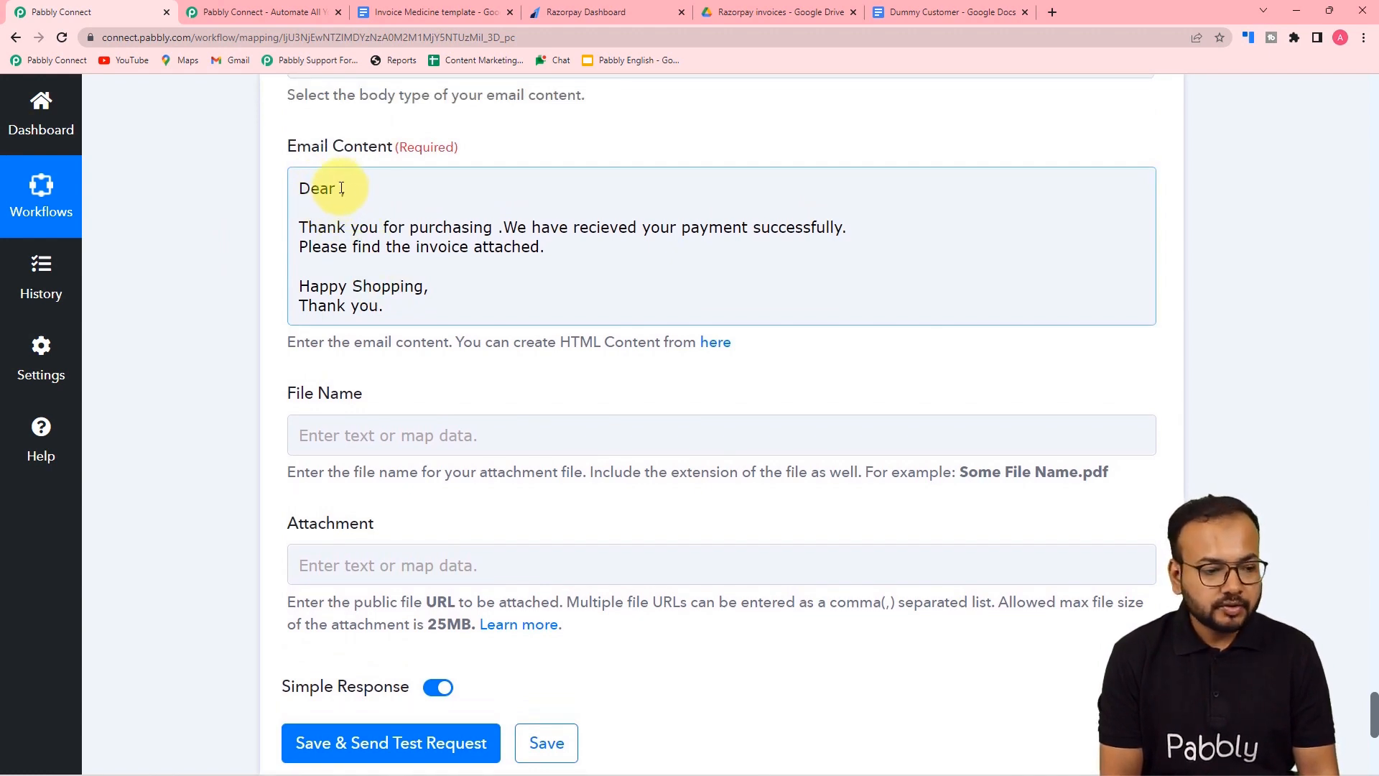
- Insert the mapped customer full name after 'Dear' in the email body
click(337, 189)
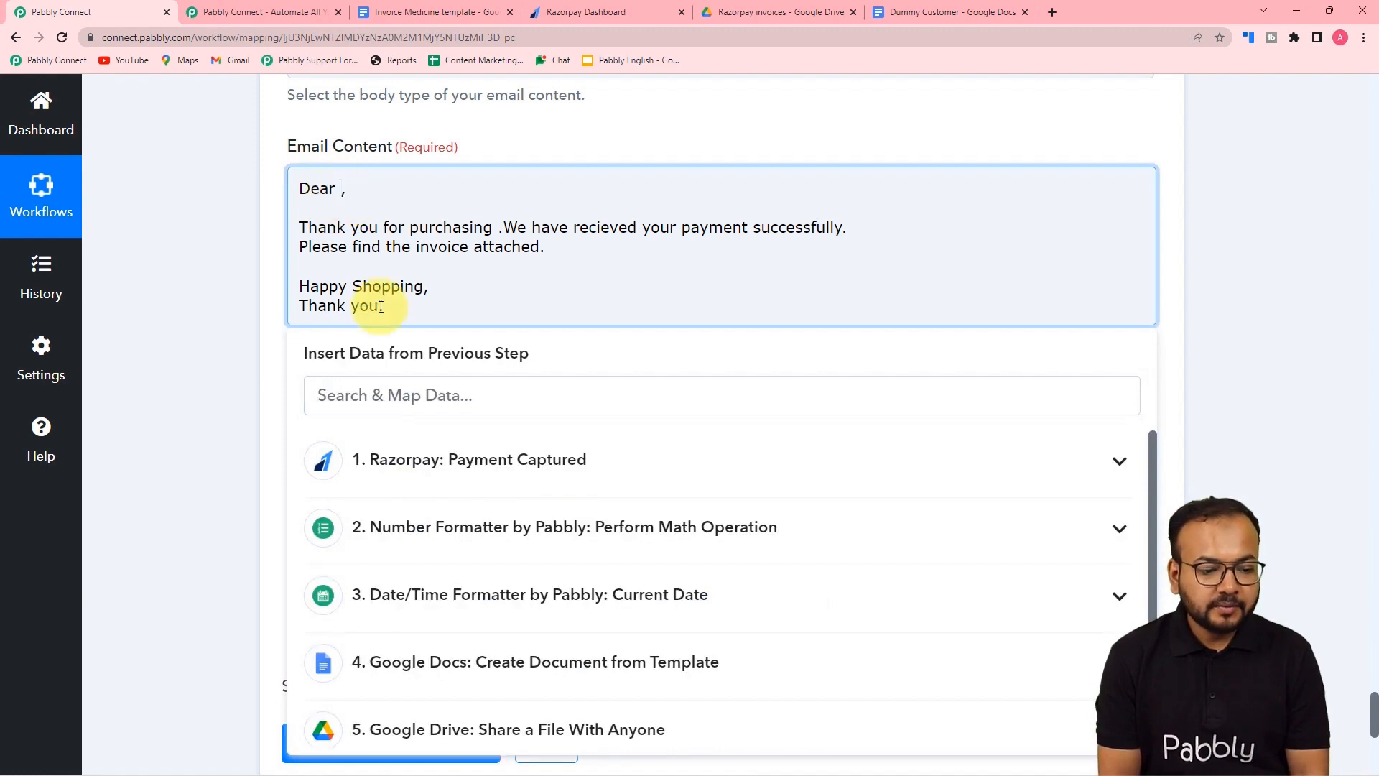
click(442, 489)
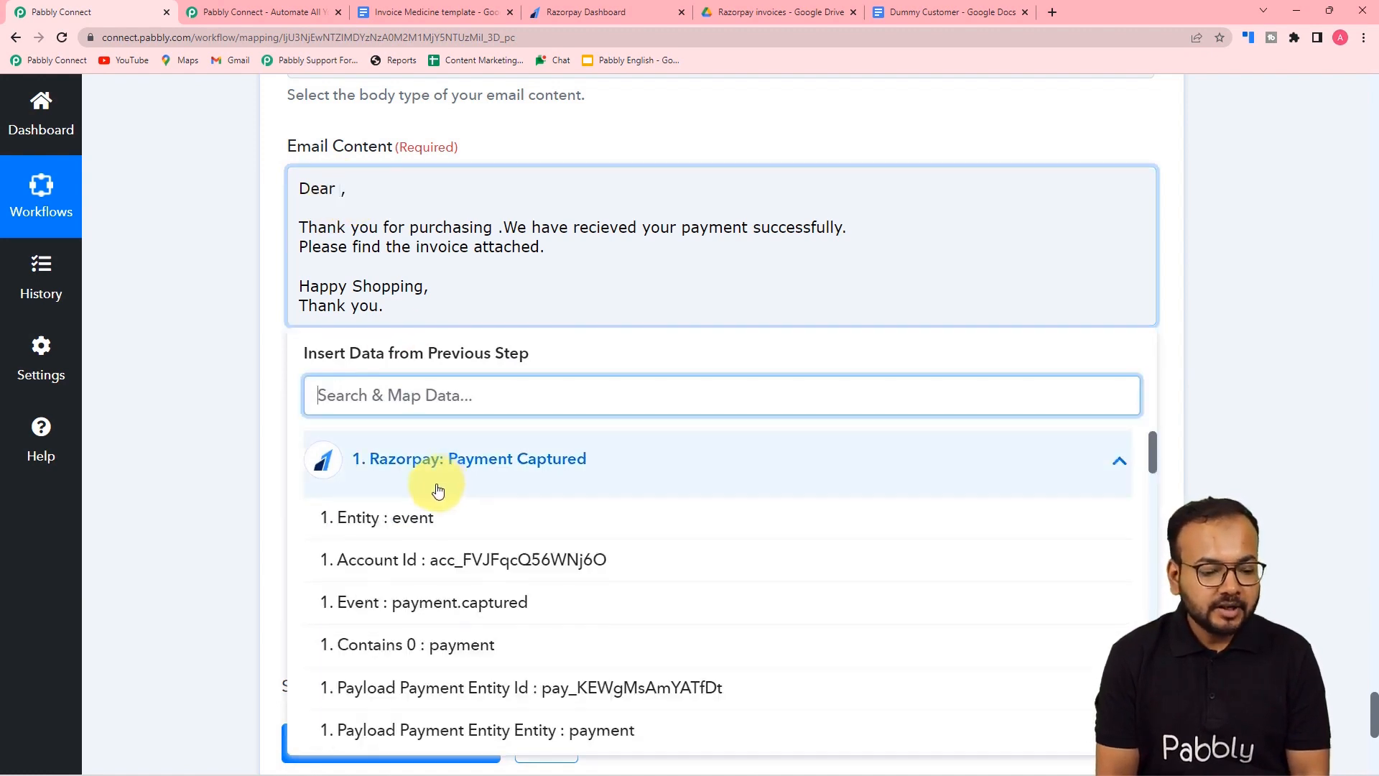
scroll(440, 490, down, 15)
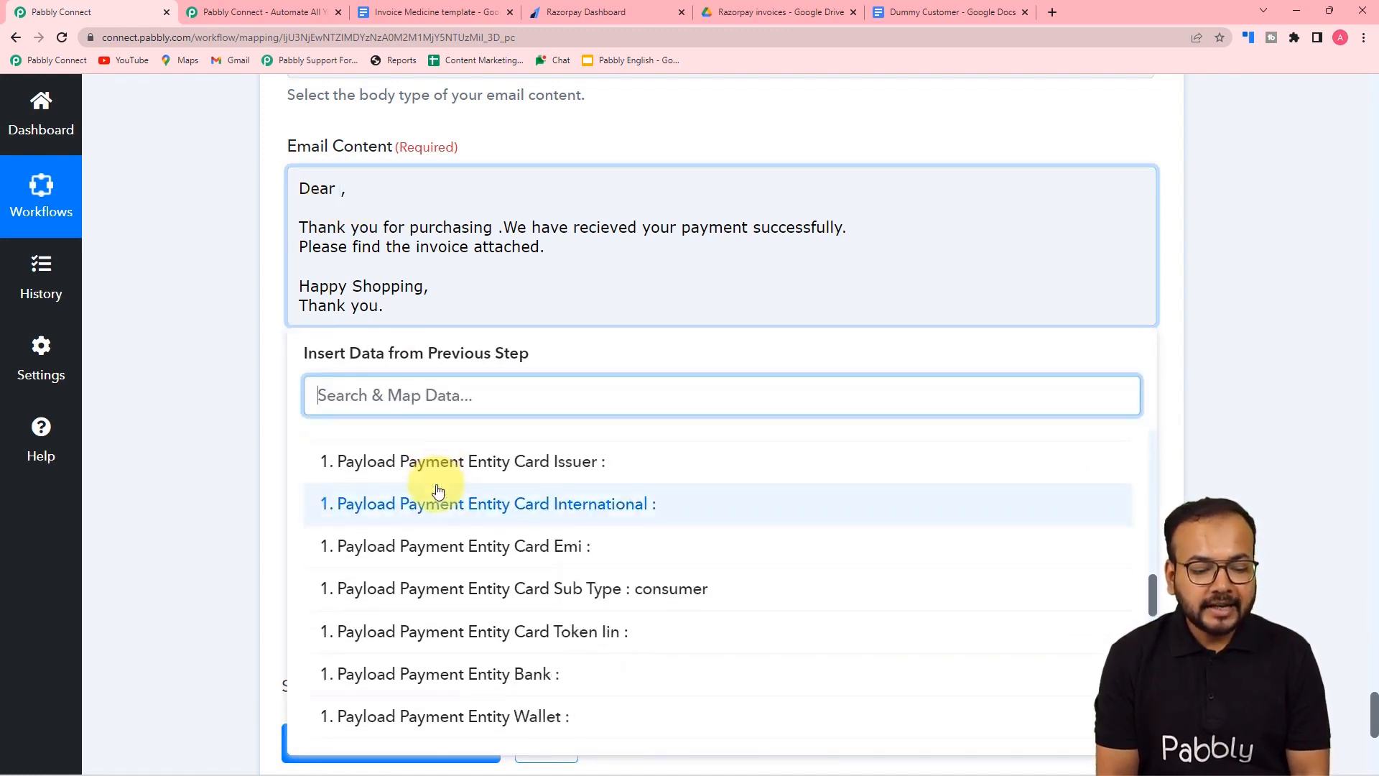
scroll(438, 490, down, 5)
scroll(441, 489, up, 1)
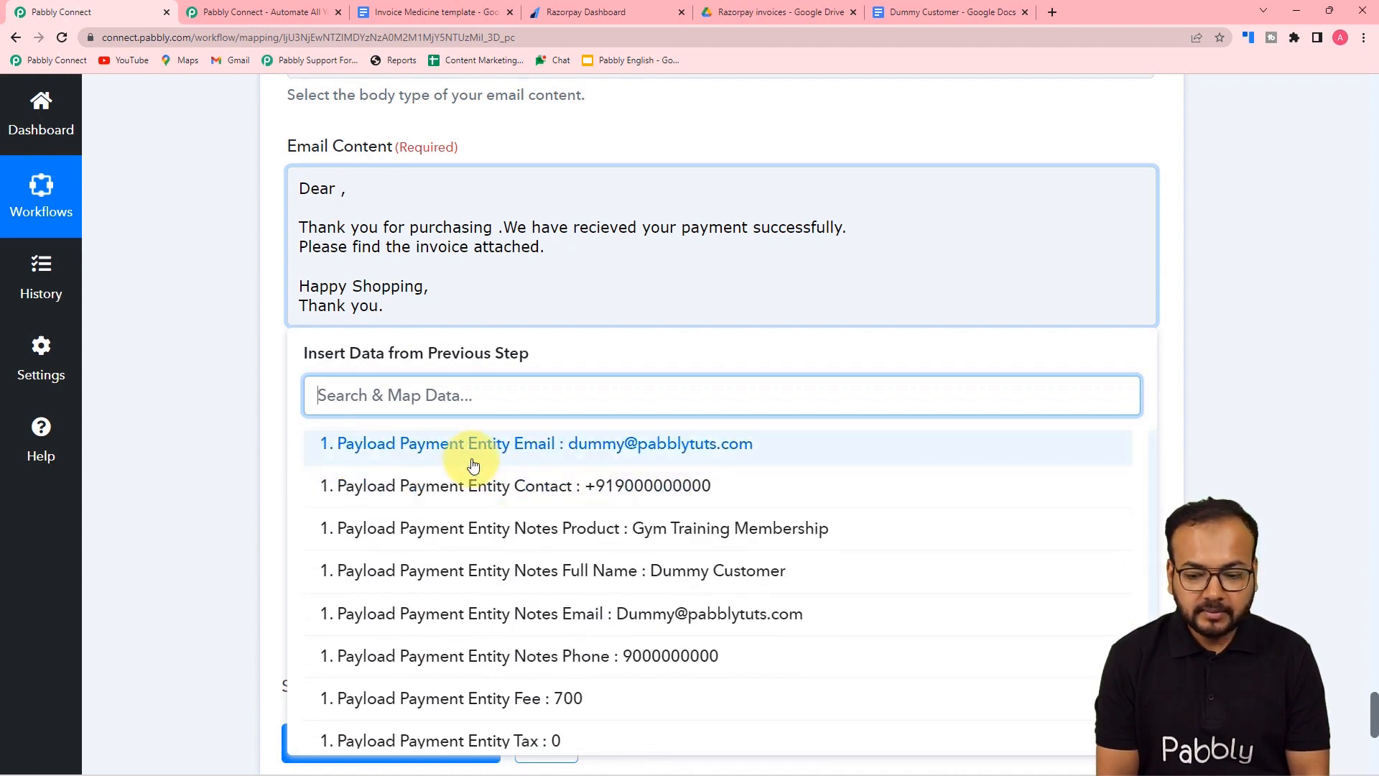
scroll(474, 471, up, 1)
click(543, 642)
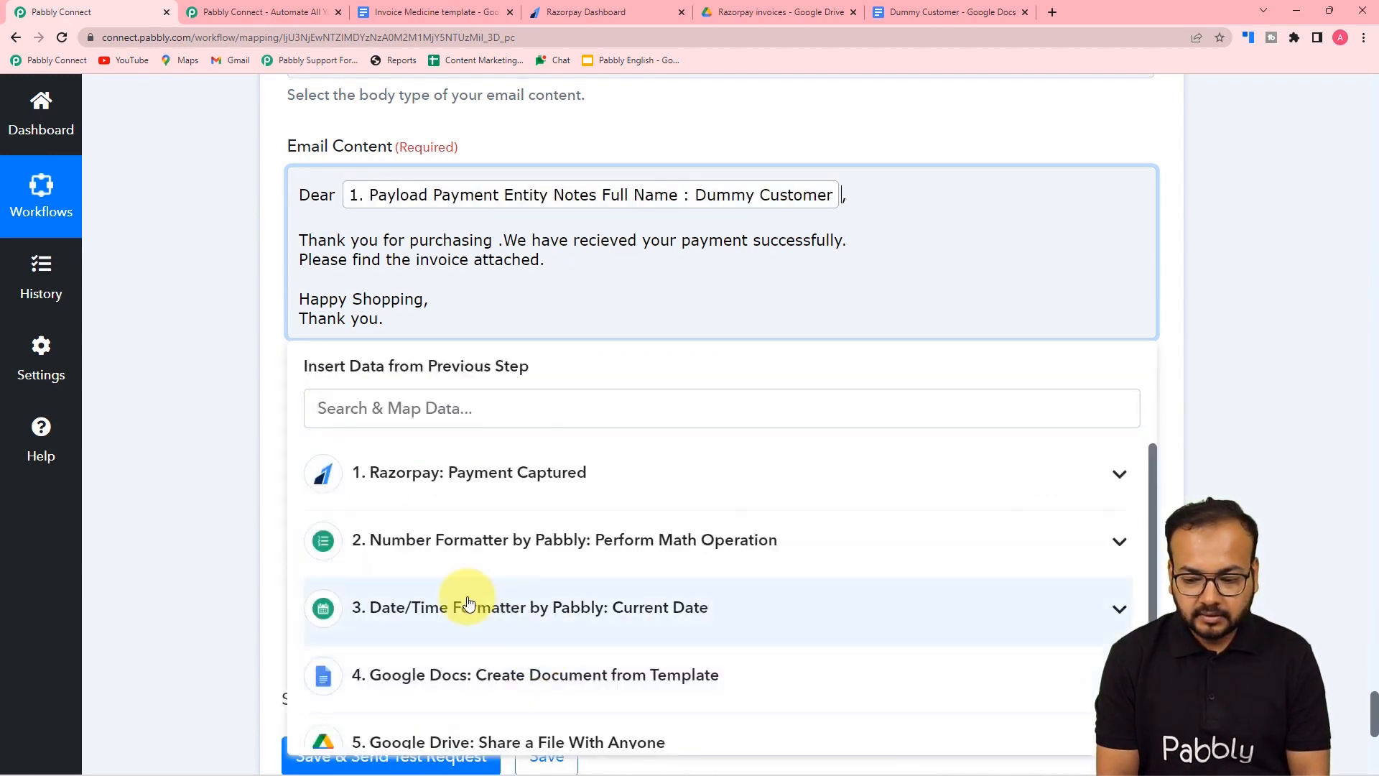
click(227, 425)
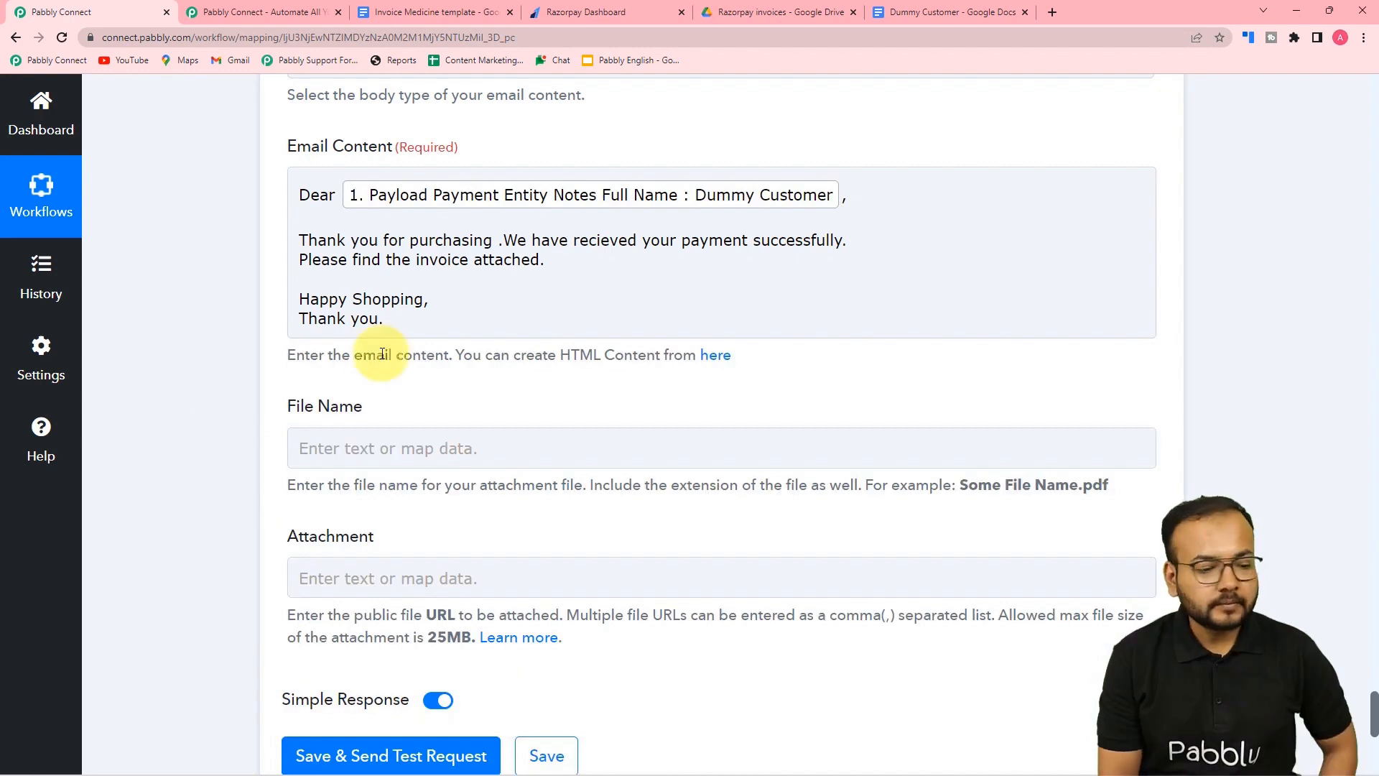
scroll(231, 355, down, 2)
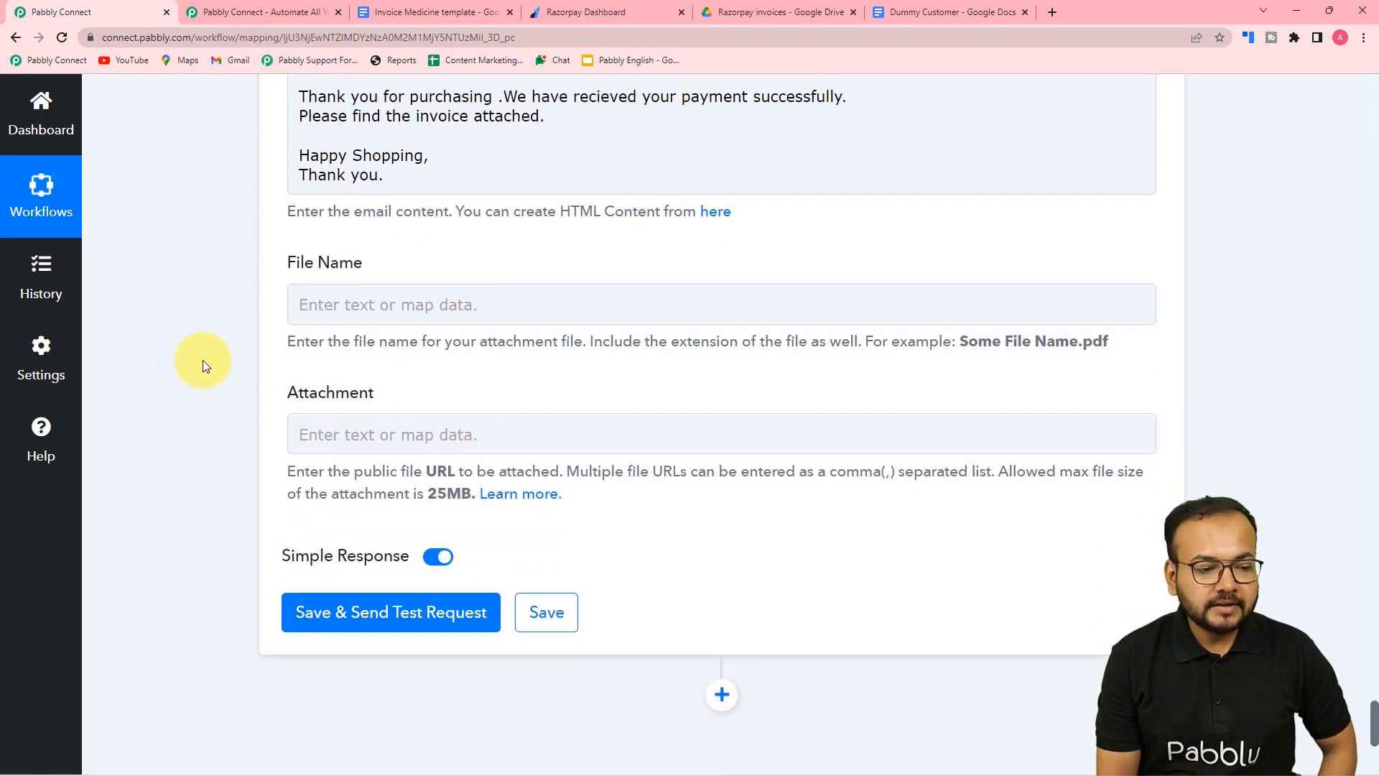
click(539, 299)
scroll(369, 310, down, 1)
- Map File Name to the Google Drive step 5's 'Res2 Name' document name
click(386, 363)
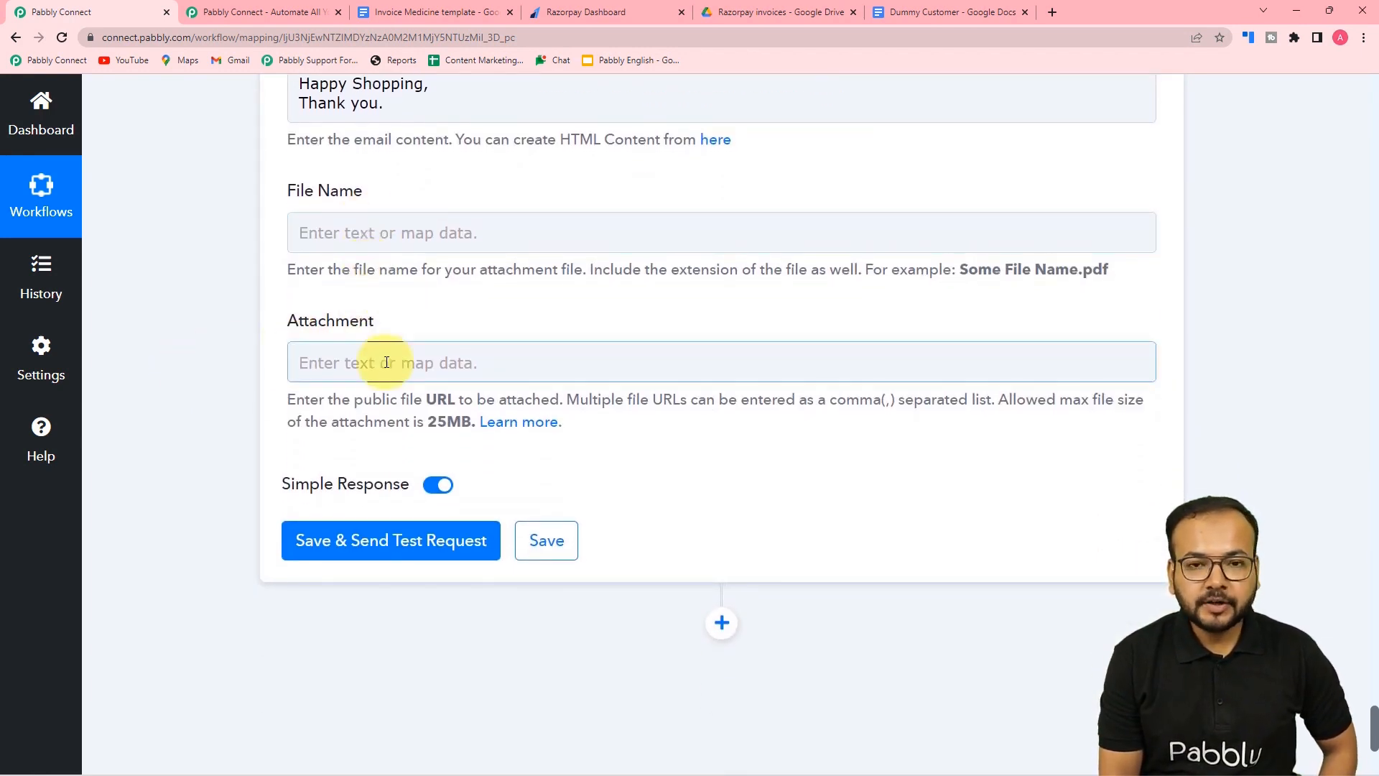
click(409, 228)
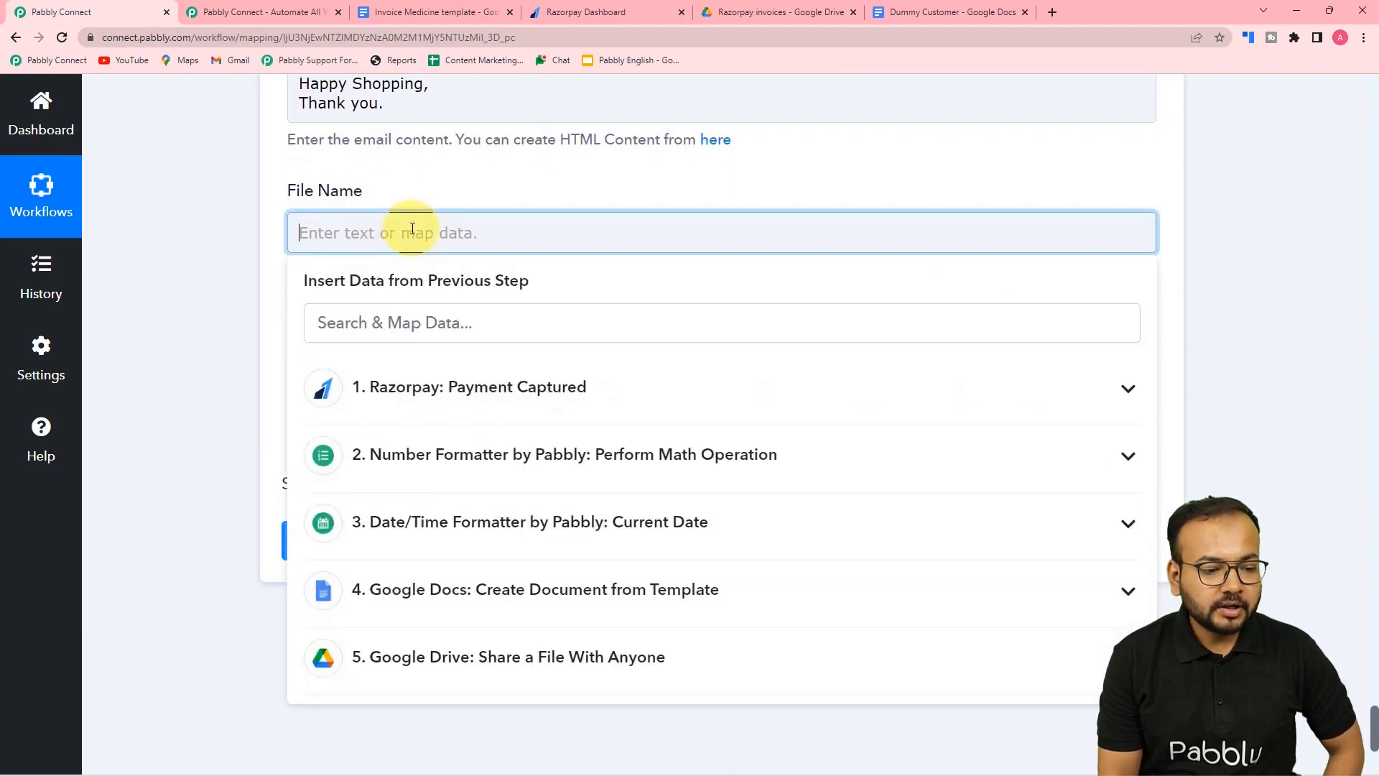
click(415, 316)
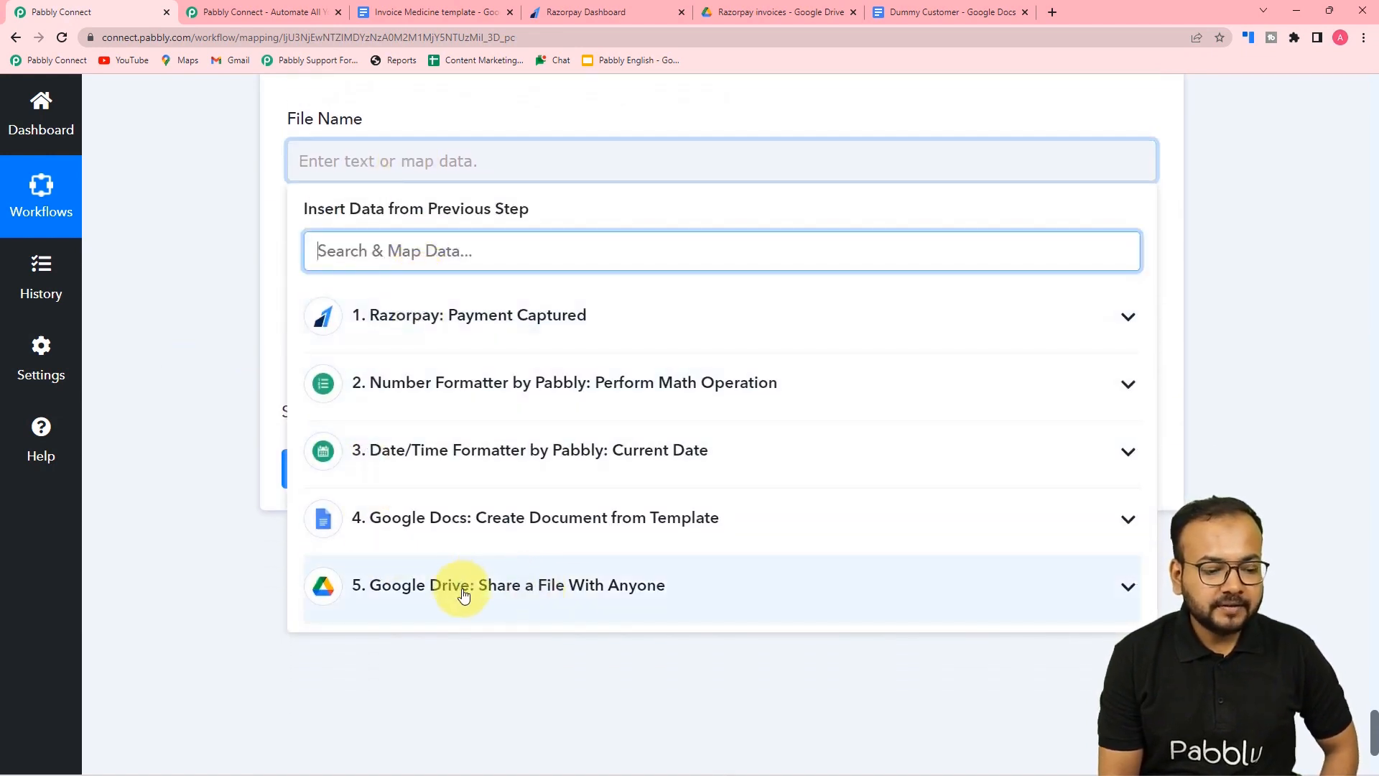
click(462, 603)
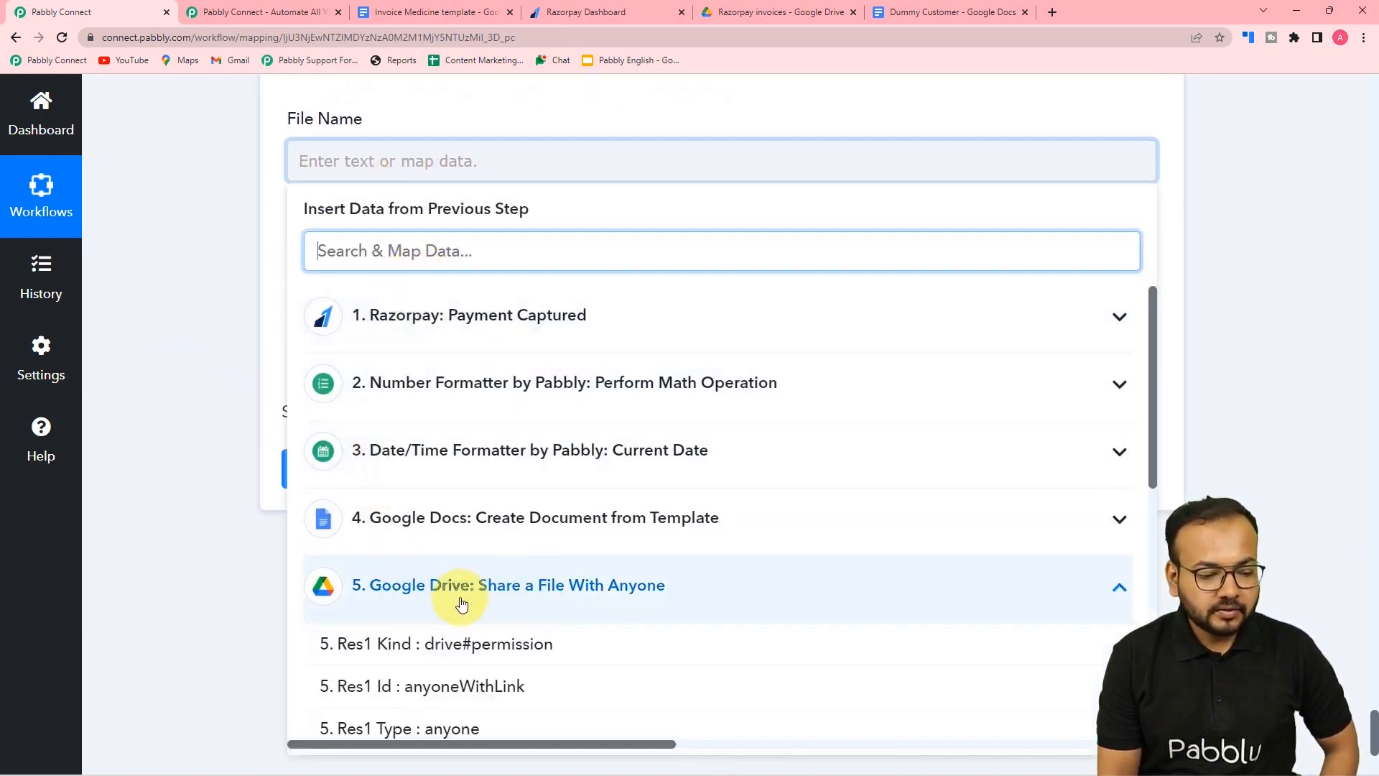
scroll(502, 614, down, 4)
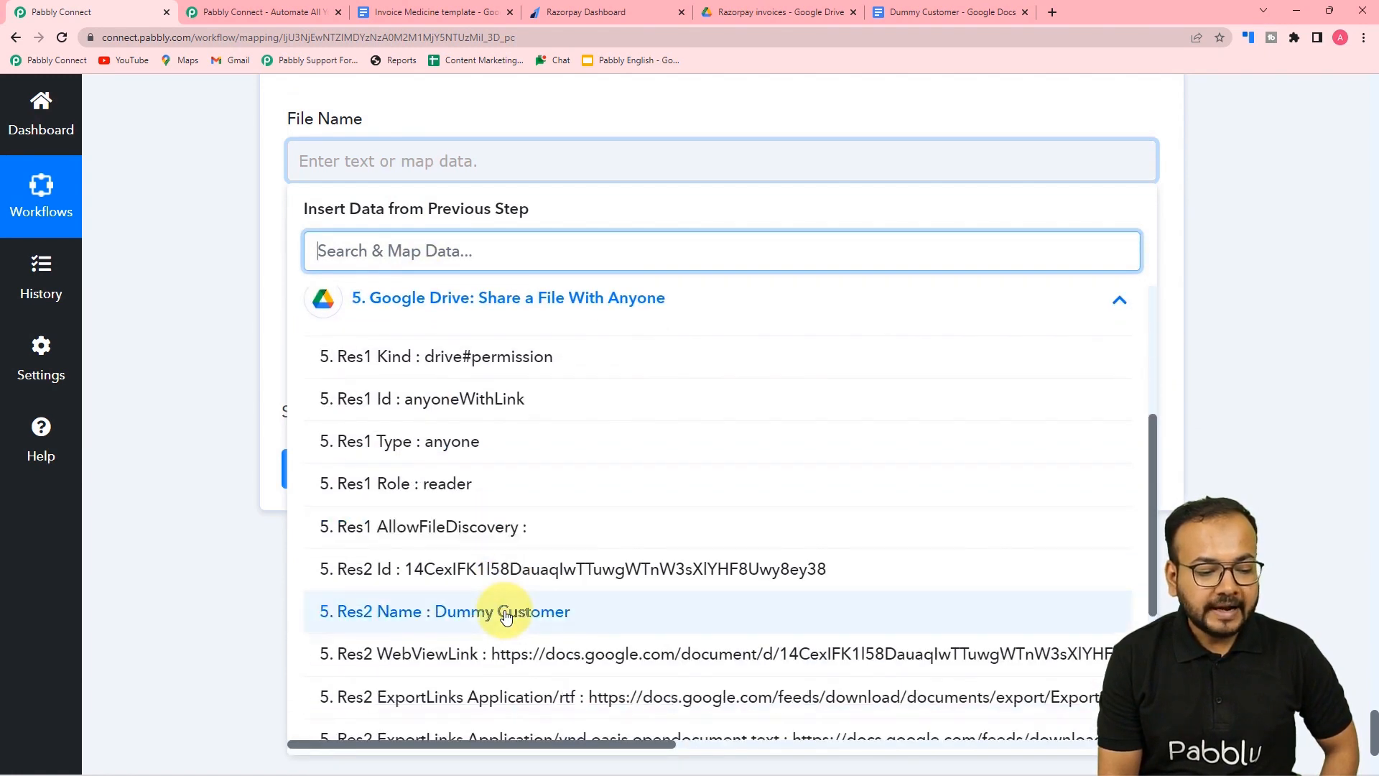
click(424, 611)
- Map Attachment to step 5's 'Res2 ExportLinks Application/pdf' export link
click(179, 265)
scroll(354, 265, down, 1)
click(370, 230)
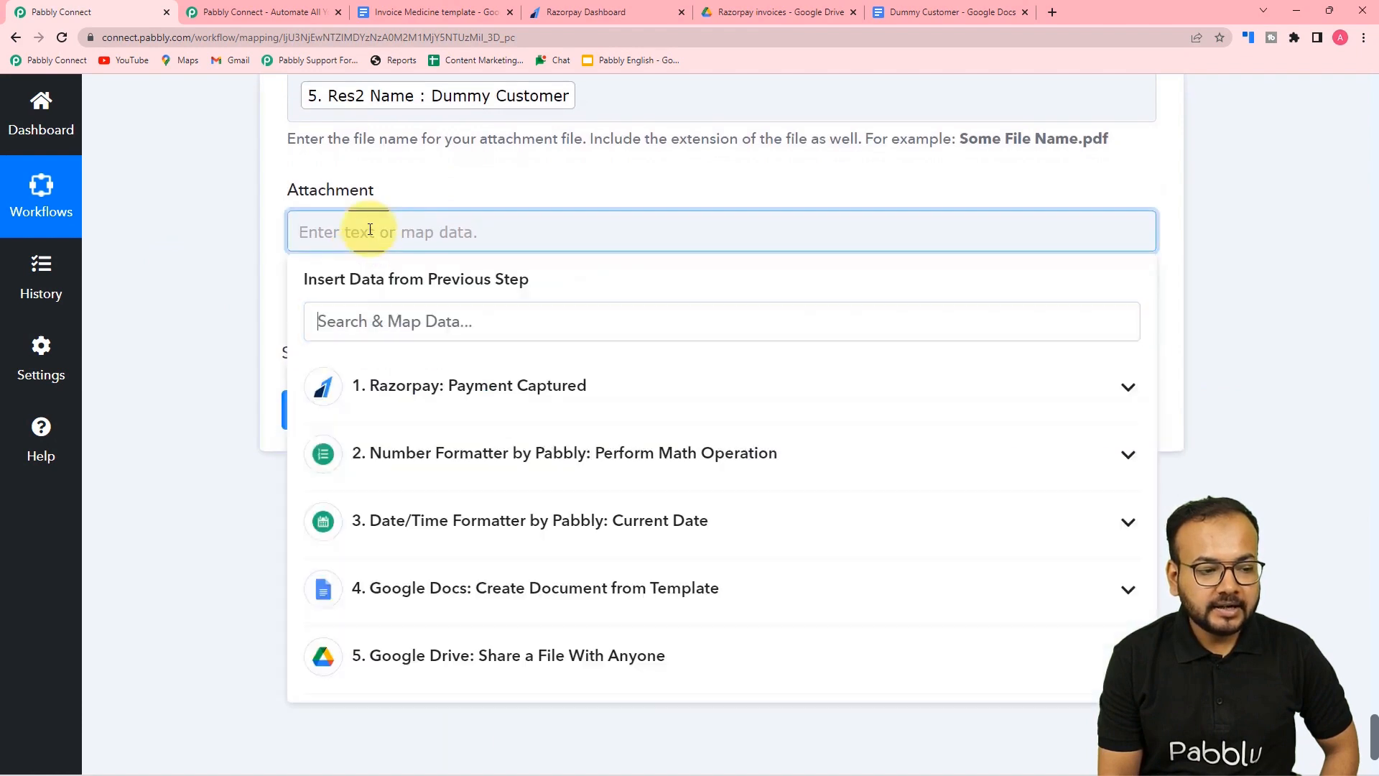
click(502, 655)
scroll(501, 659, down, 4)
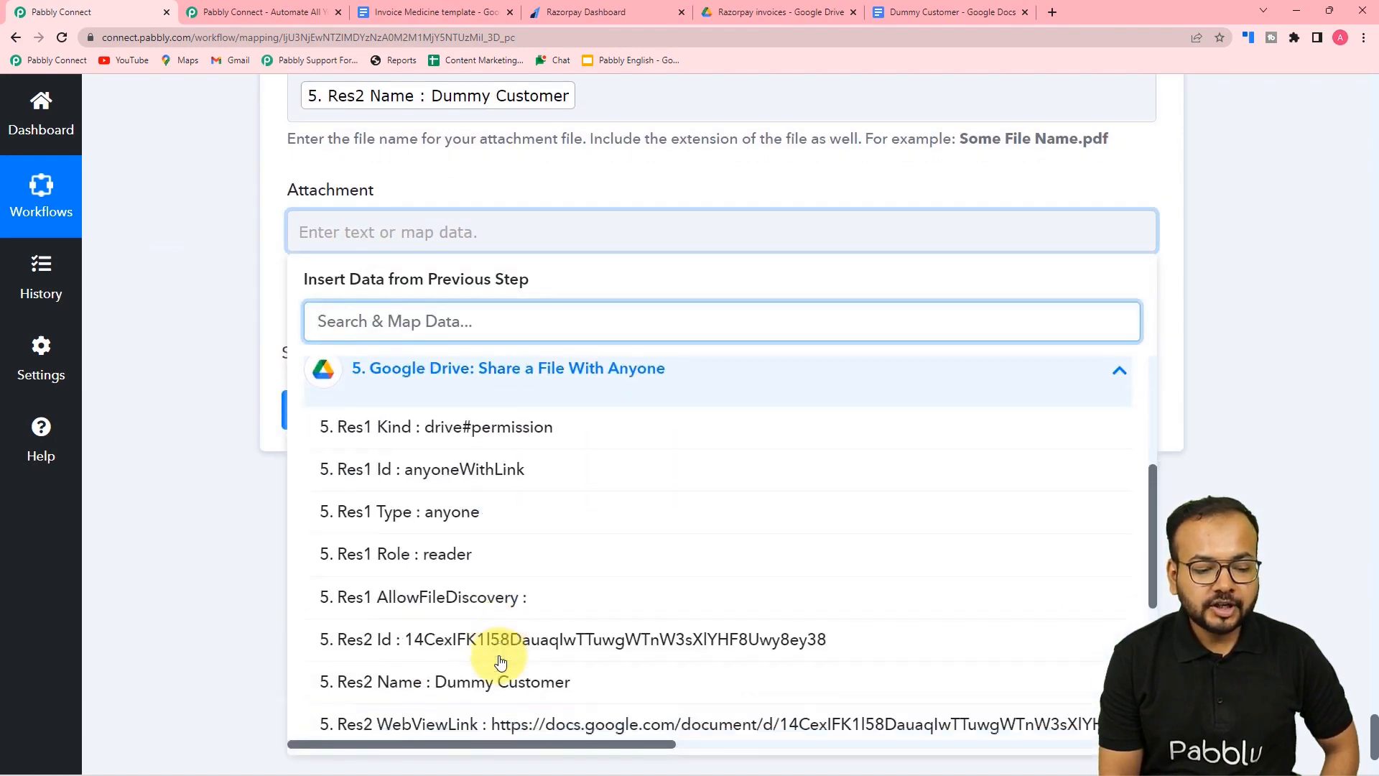
scroll(495, 657, down, 5)
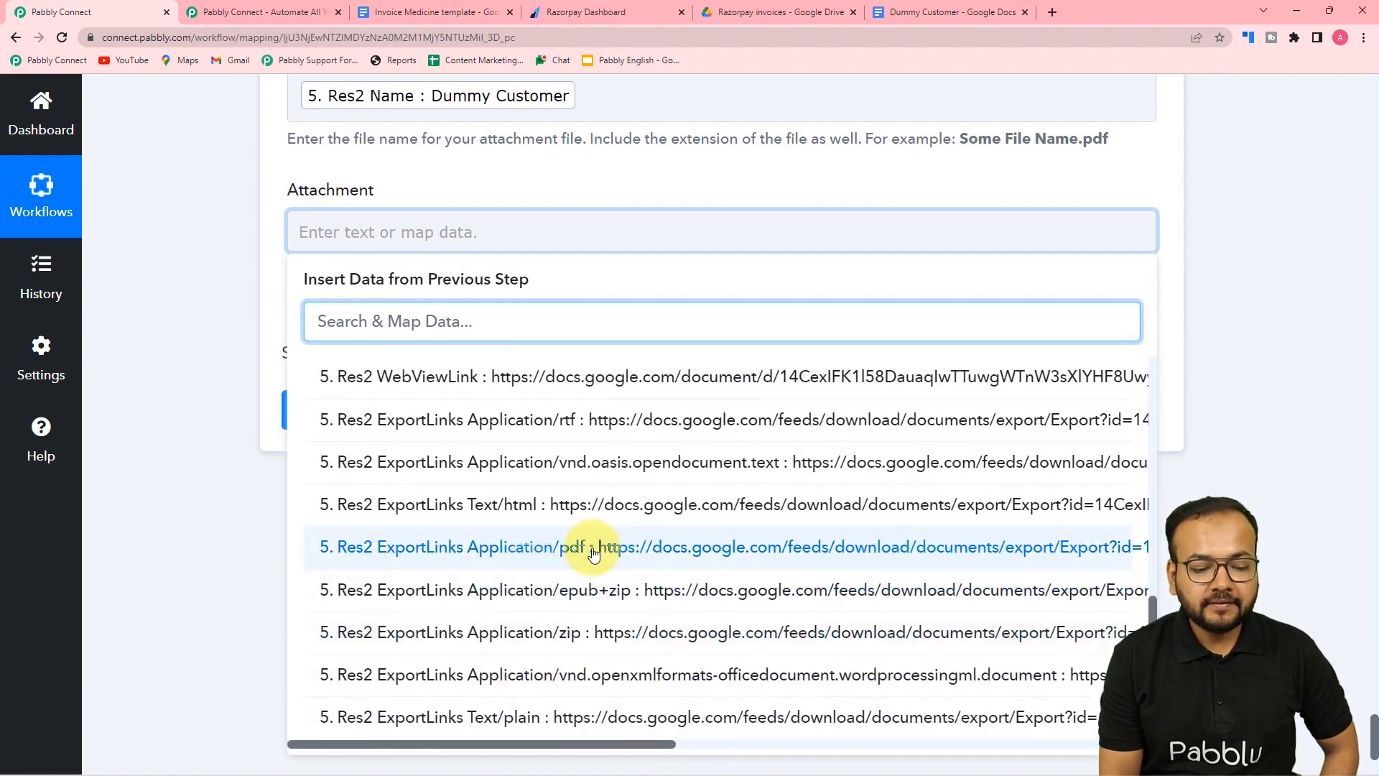
click(594, 553)
click(196, 369)
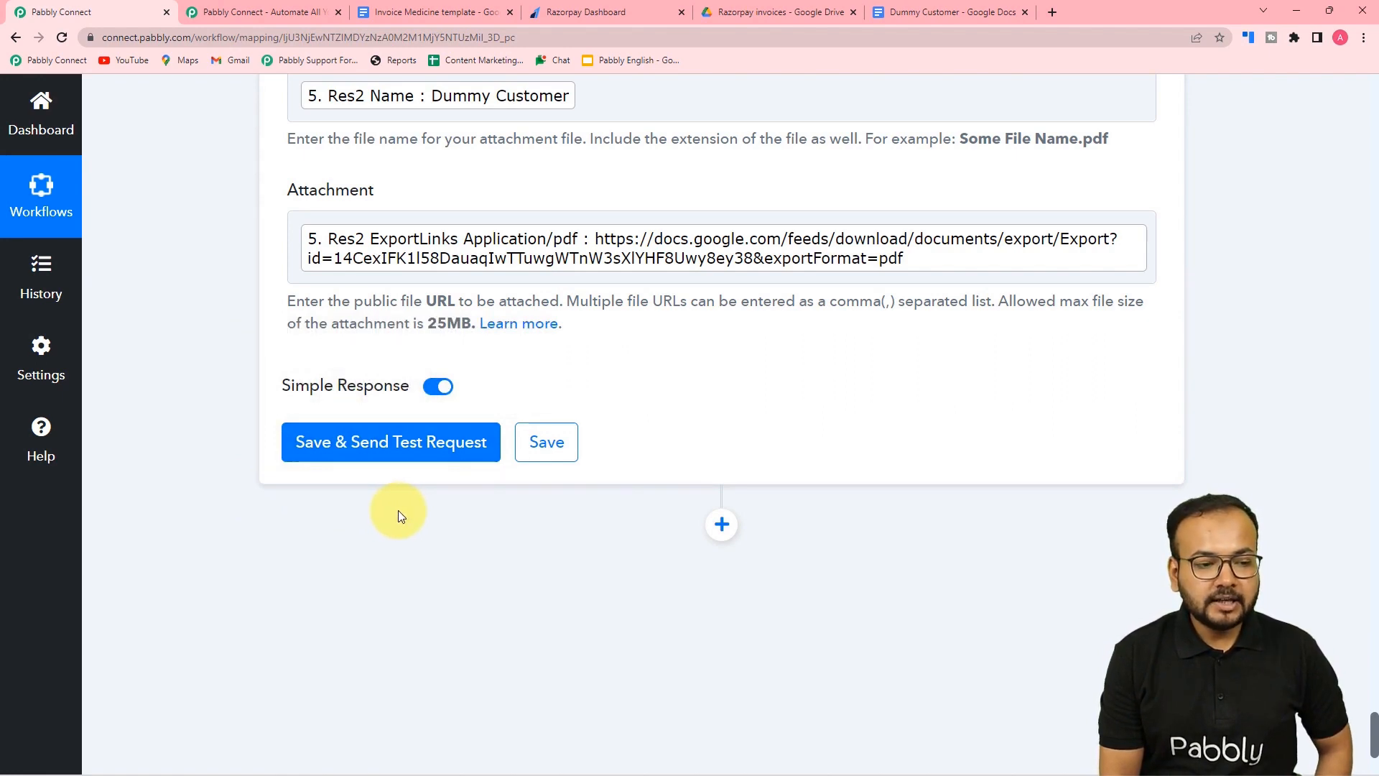
scroll(398, 510, up, 6)
scroll(398, 510, up, 12)
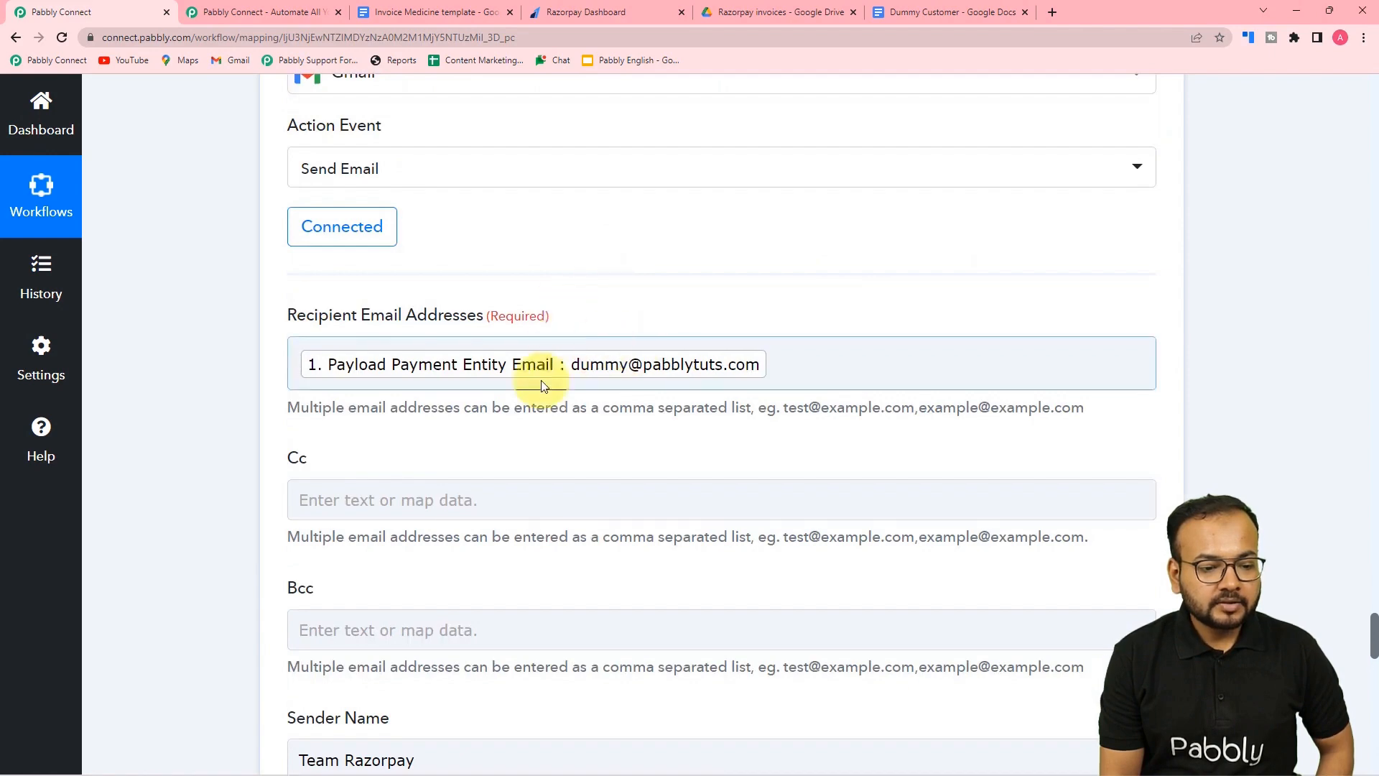
scroll(192, 396, down, 3)
scroll(191, 392, down, 3)
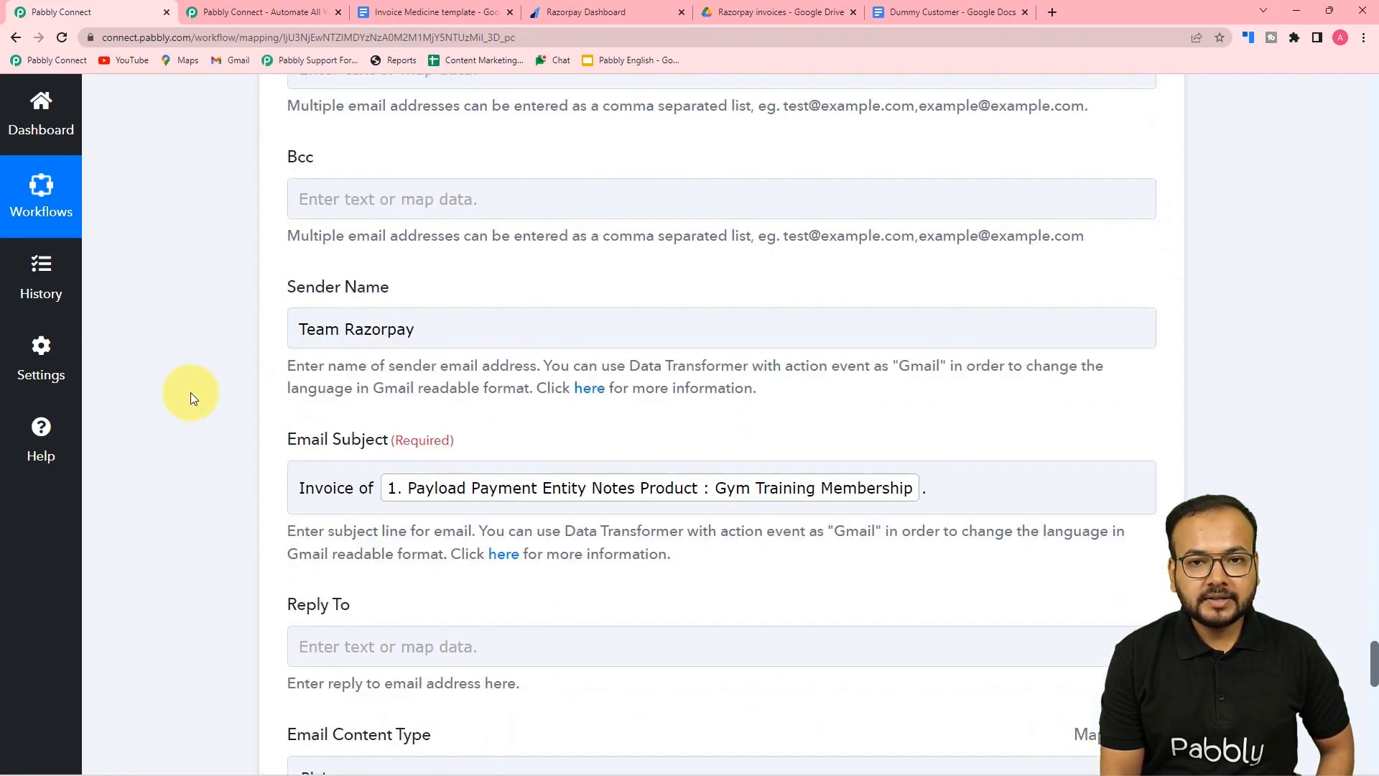
scroll(191, 392, down, 3)
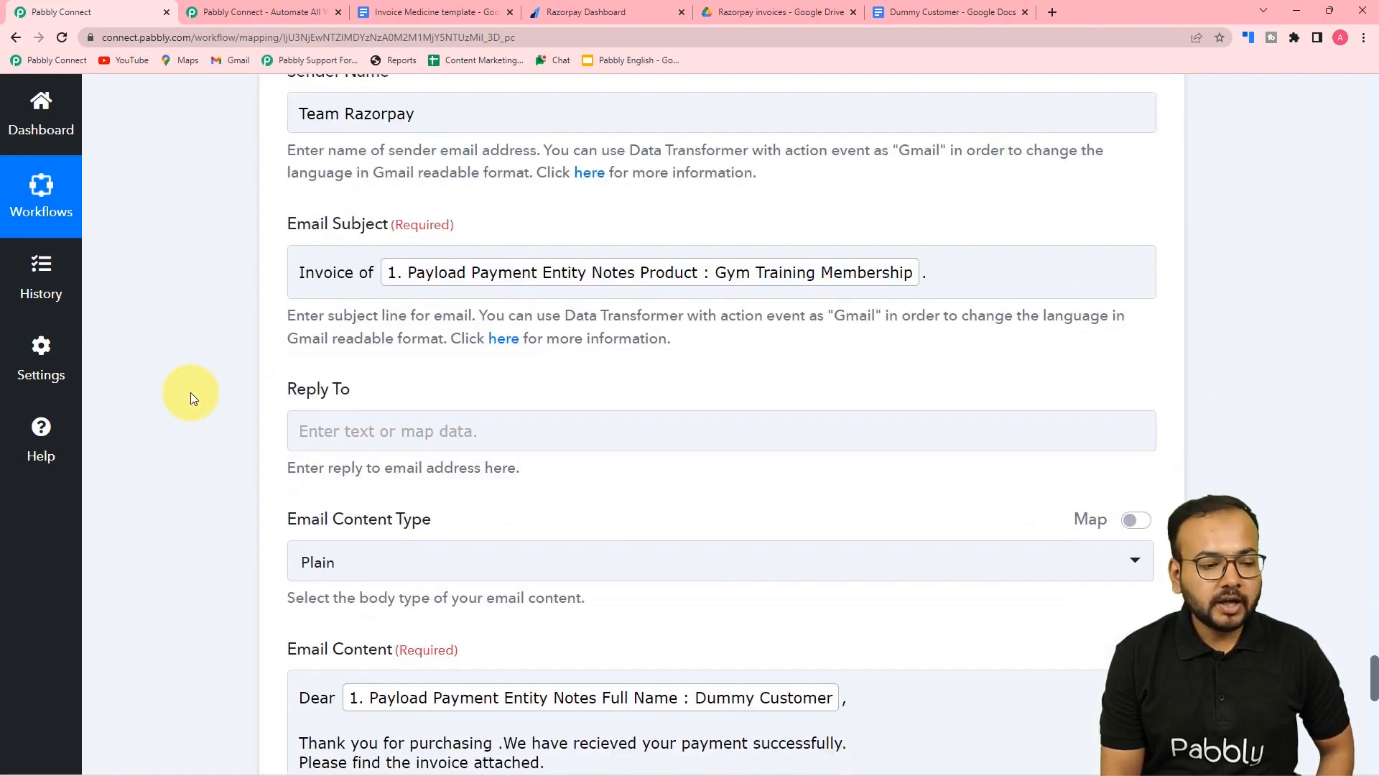
scroll(191, 392, up, 10)
scroll(191, 392, down, 2)
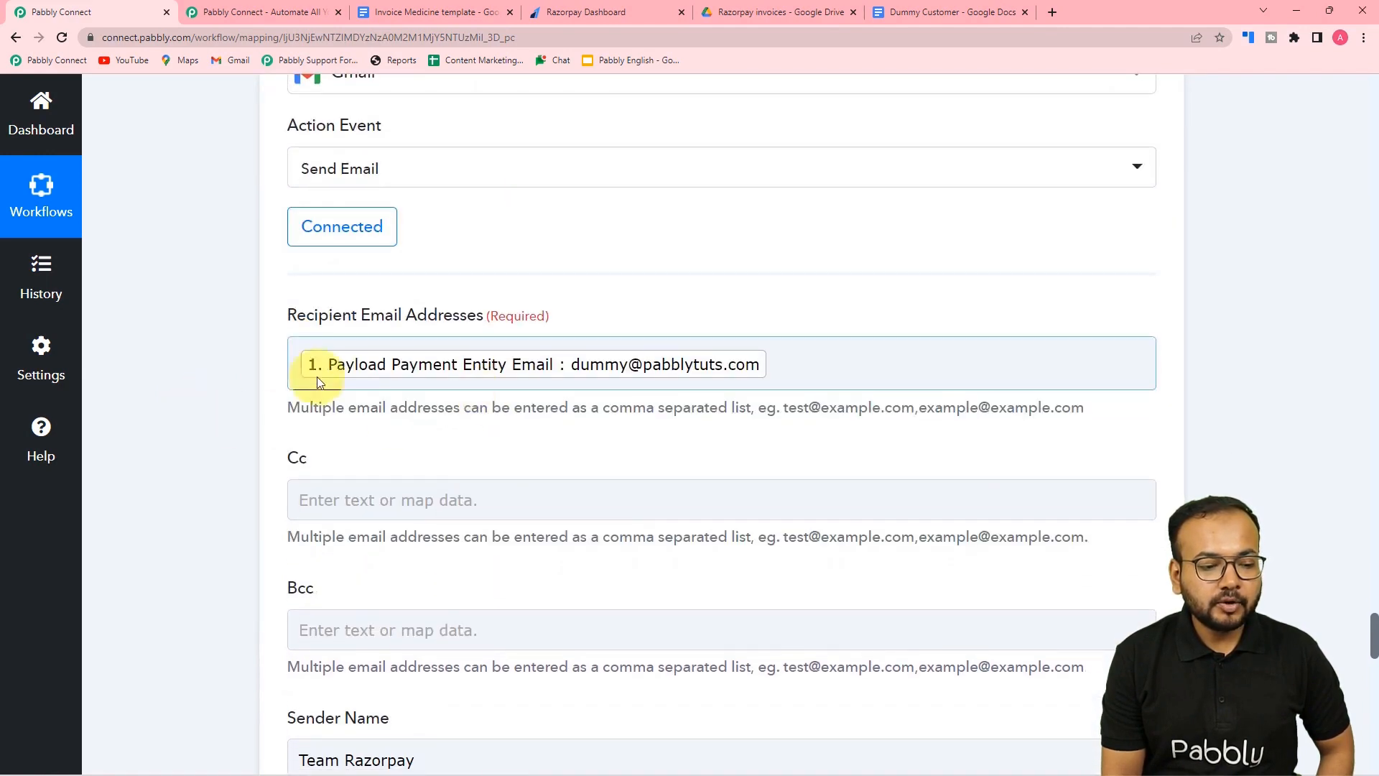
scroll(234, 429, down, 1)
scroll(230, 429, down, 15)
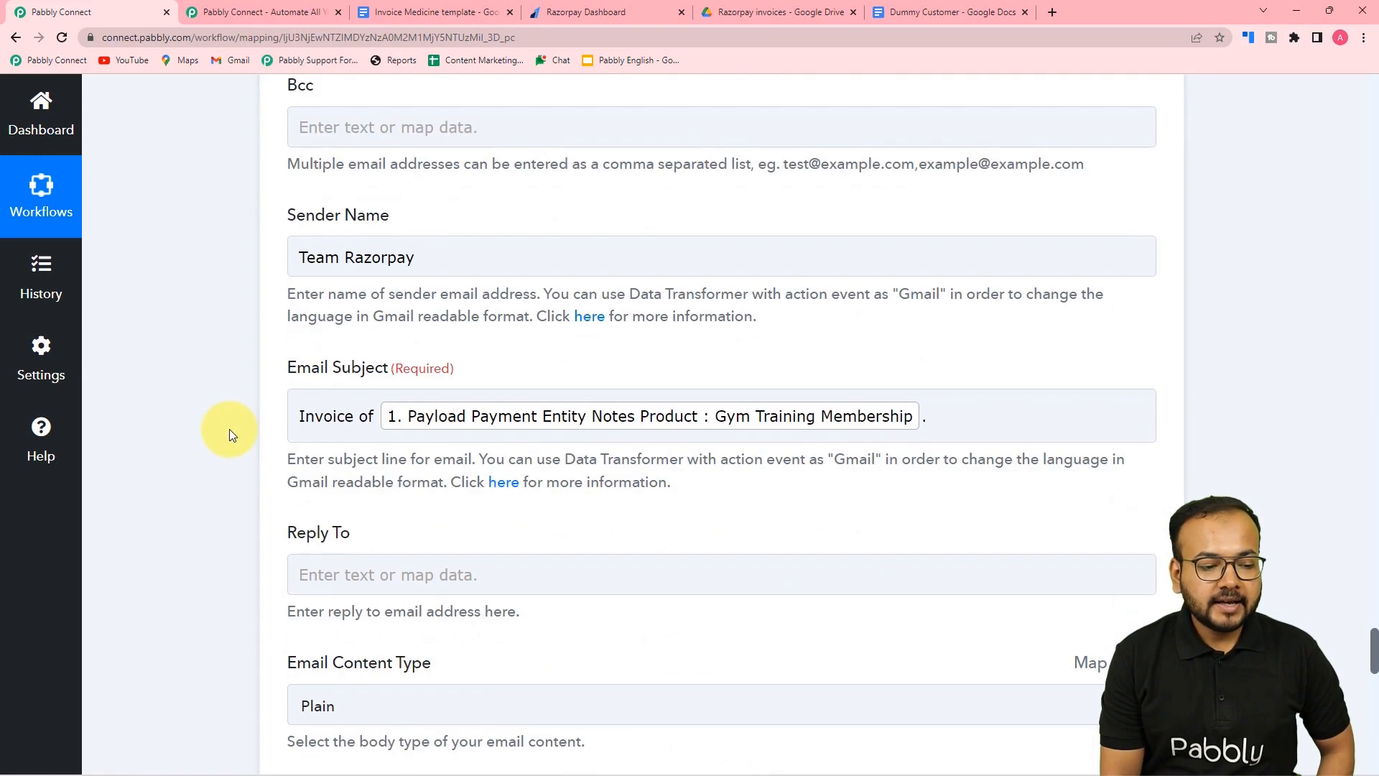
scroll(230, 435, down, 2)
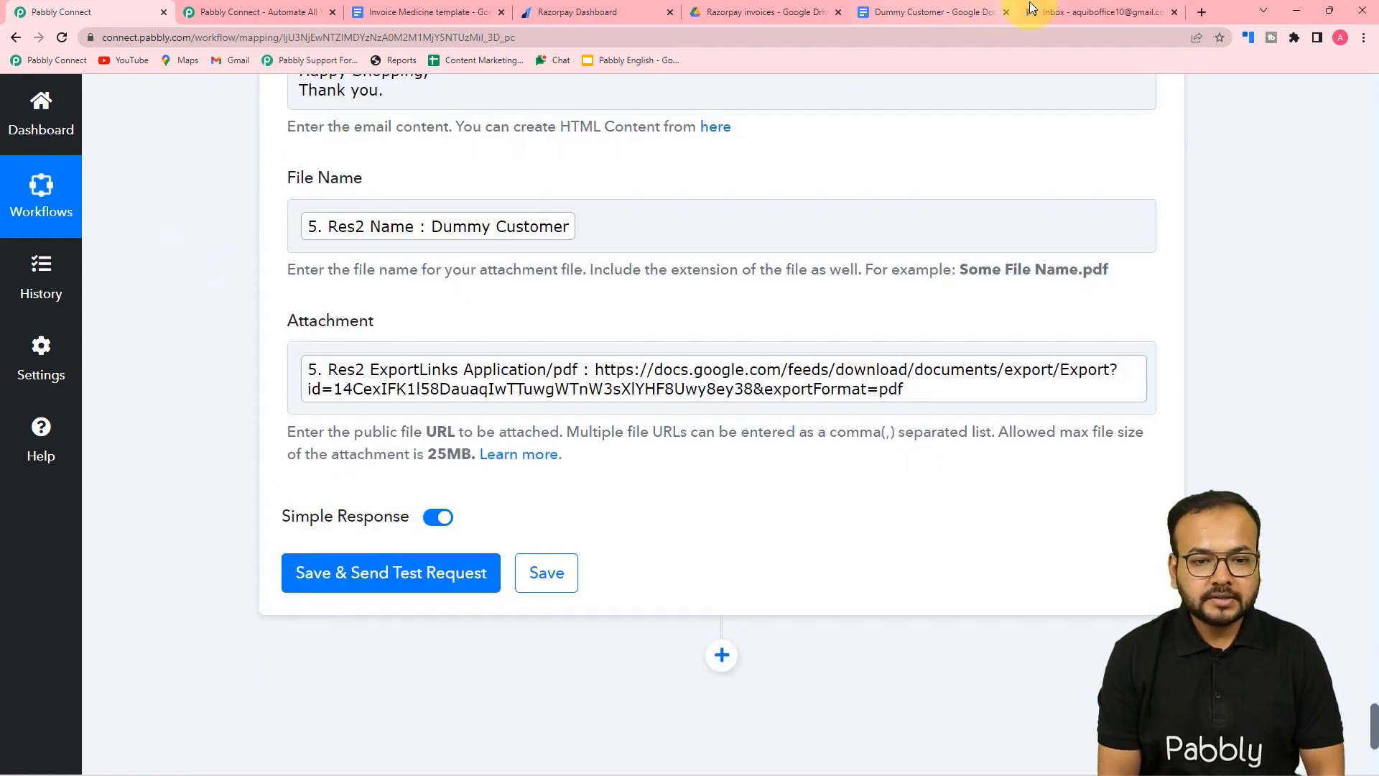
- Save the Gmail step and send a test request, getting Status 'sent'
click(1046, 12)
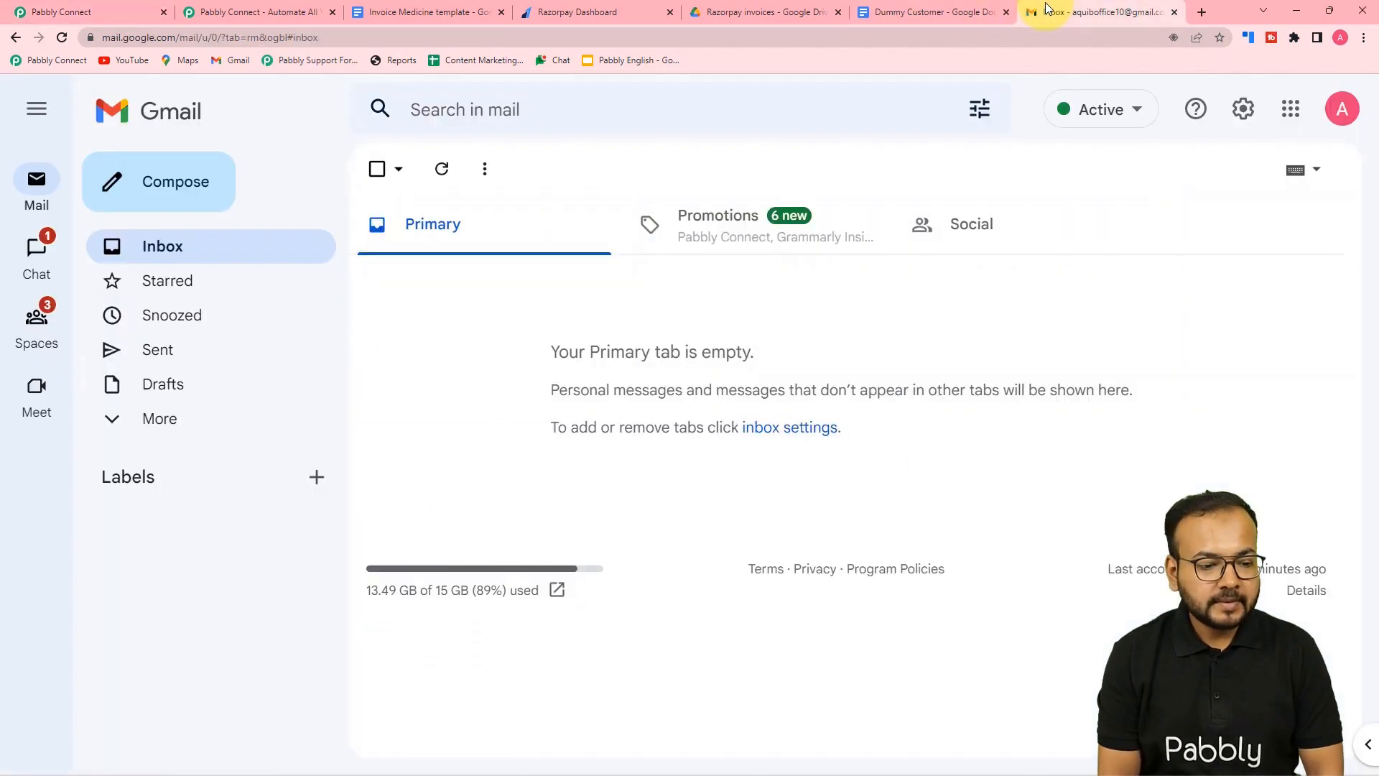
click(124, 17)
click(309, 572)
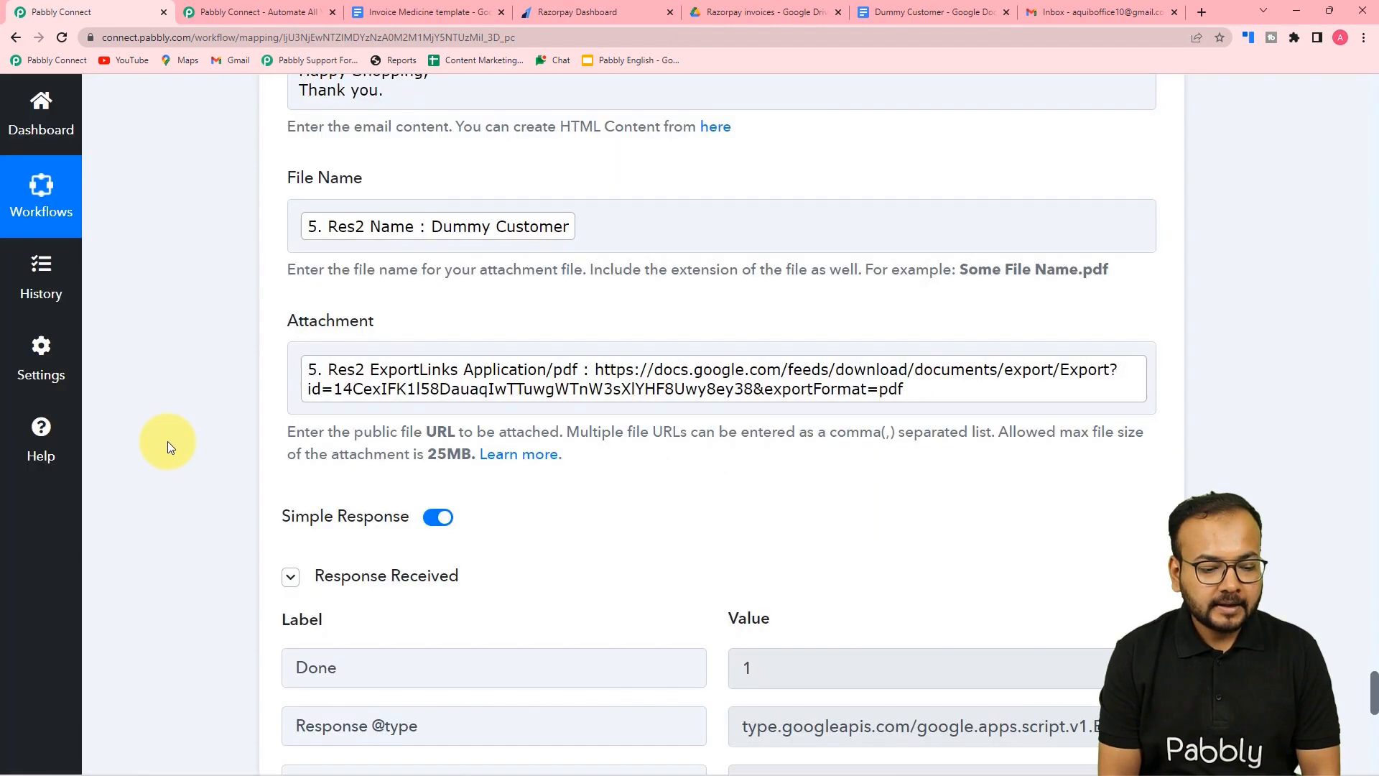
scroll(167, 441, down, 5)
scroll(167, 441, down, 1)
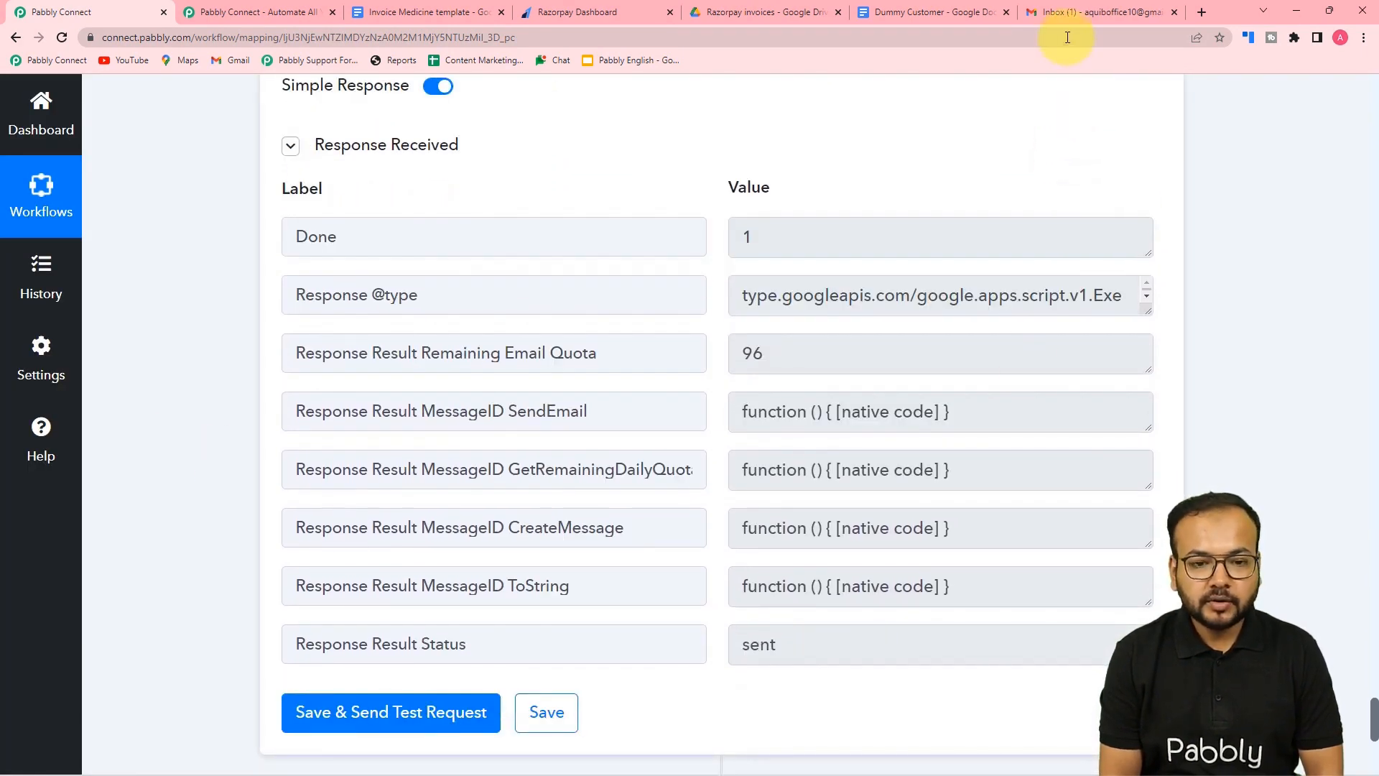
- Confirm the 'Invoice of Gym Training Membership.' email from Team Razorpay arrived in Gmail
click(1070, 12)
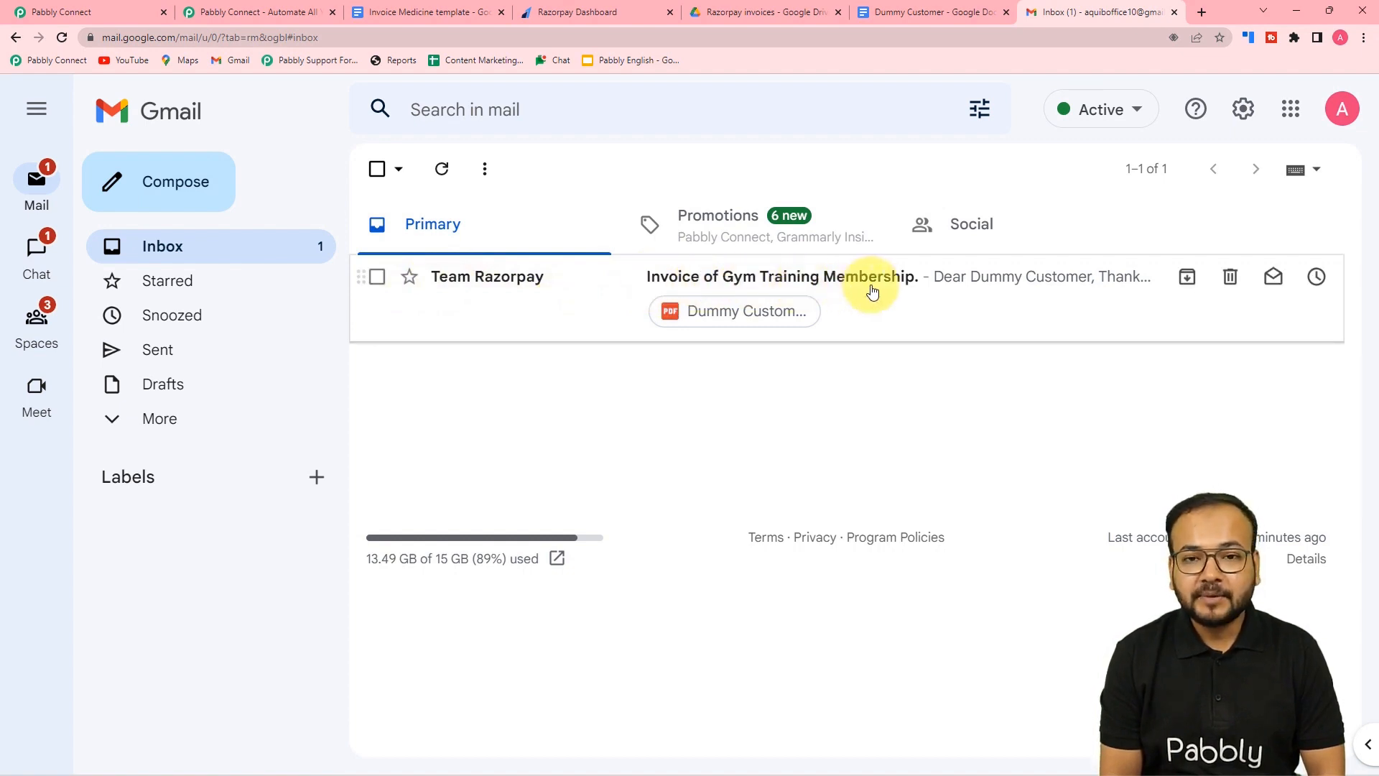
click(99, 13)
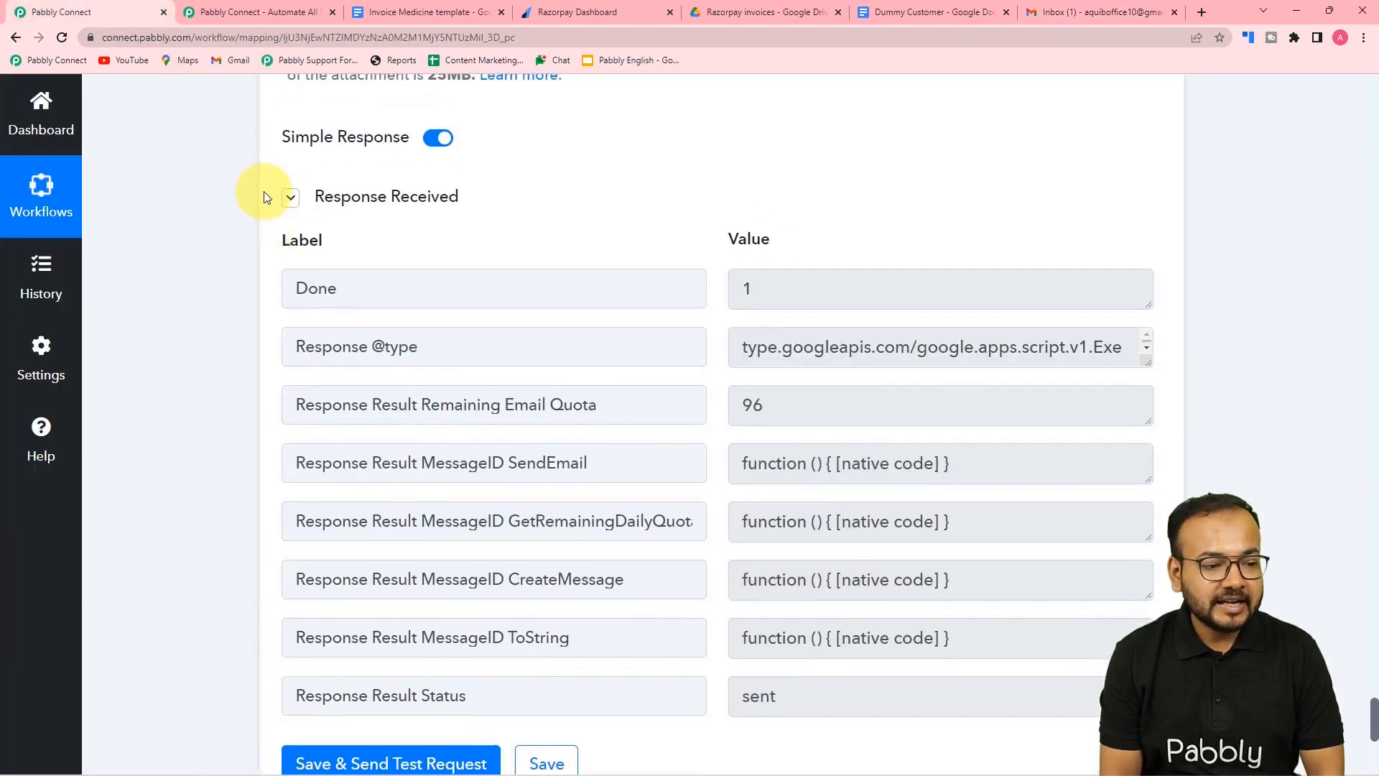
scroll(264, 196, up, 15)
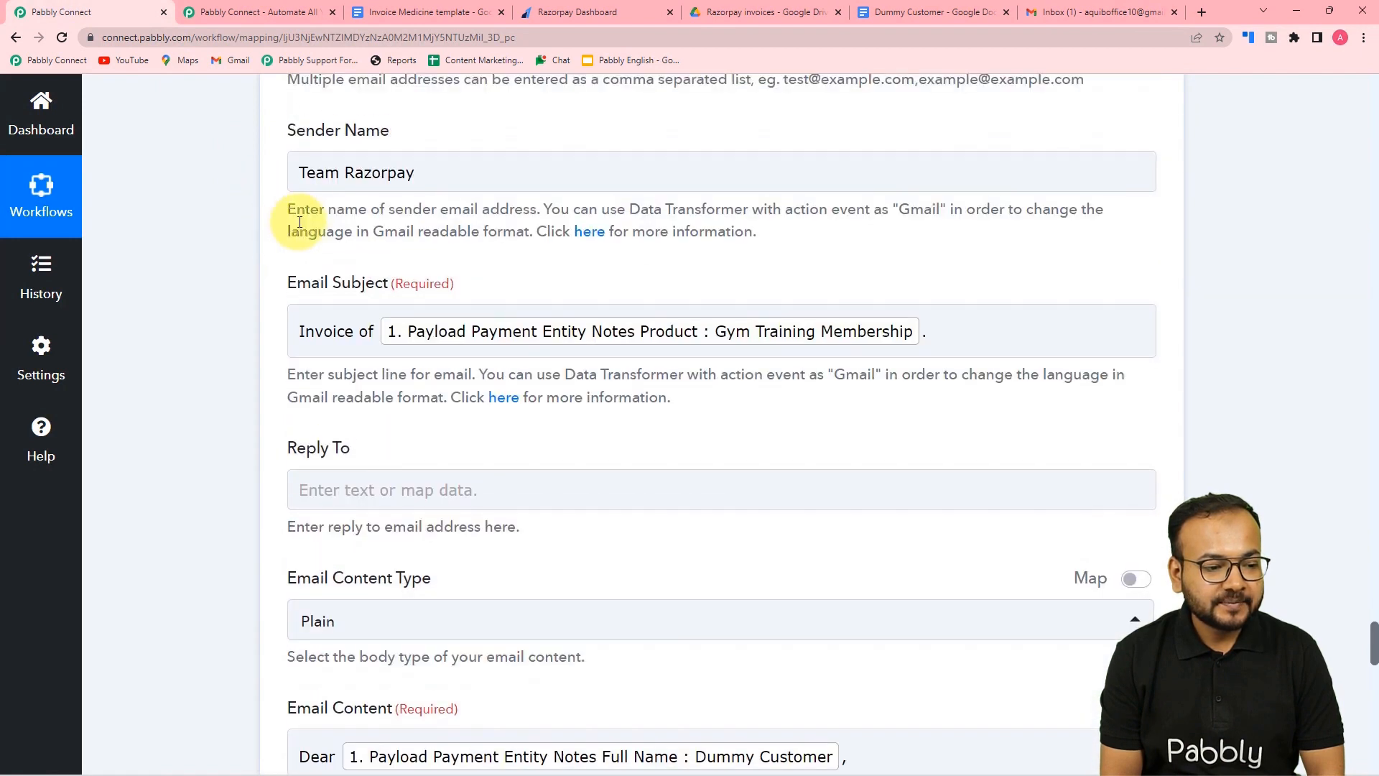
click(408, 181)
click(262, 348)
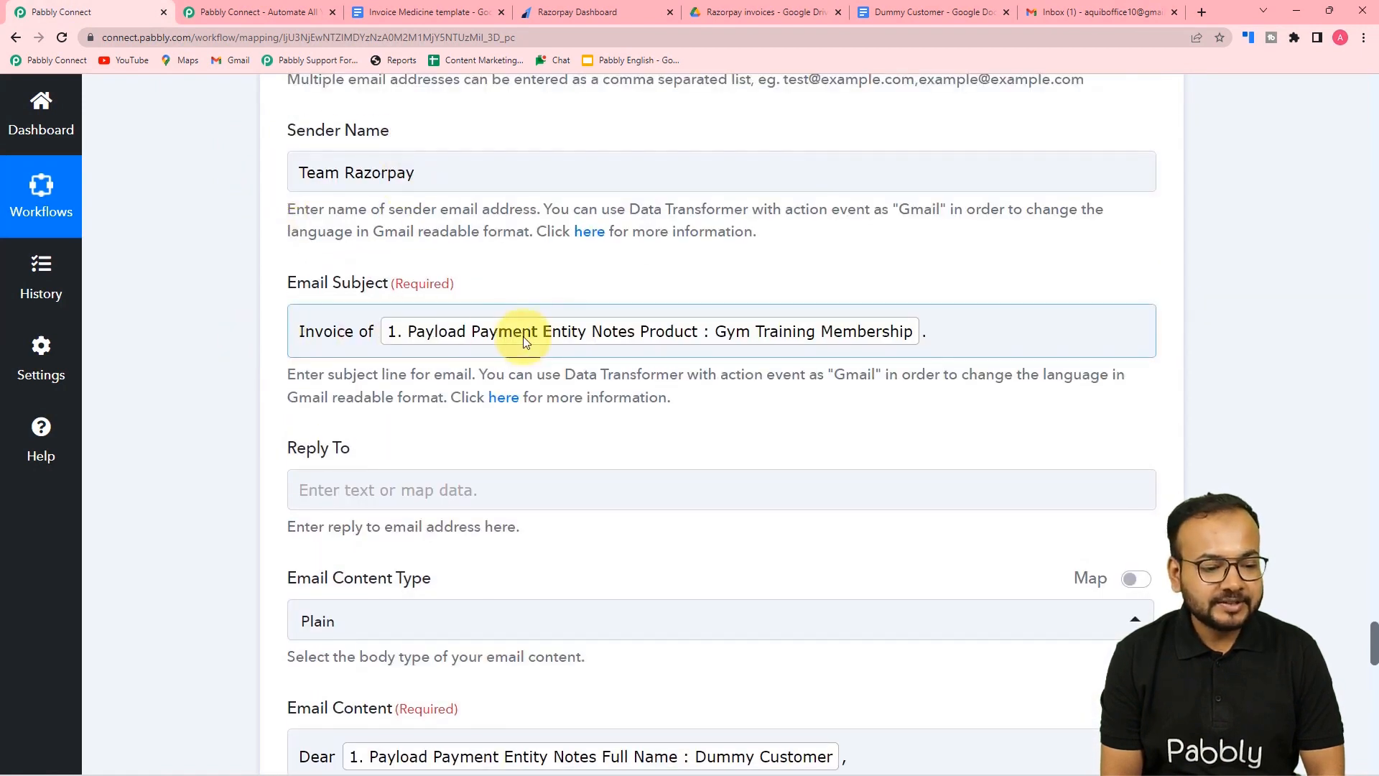
scroll(157, 358, down, 1)
click(1050, 12)
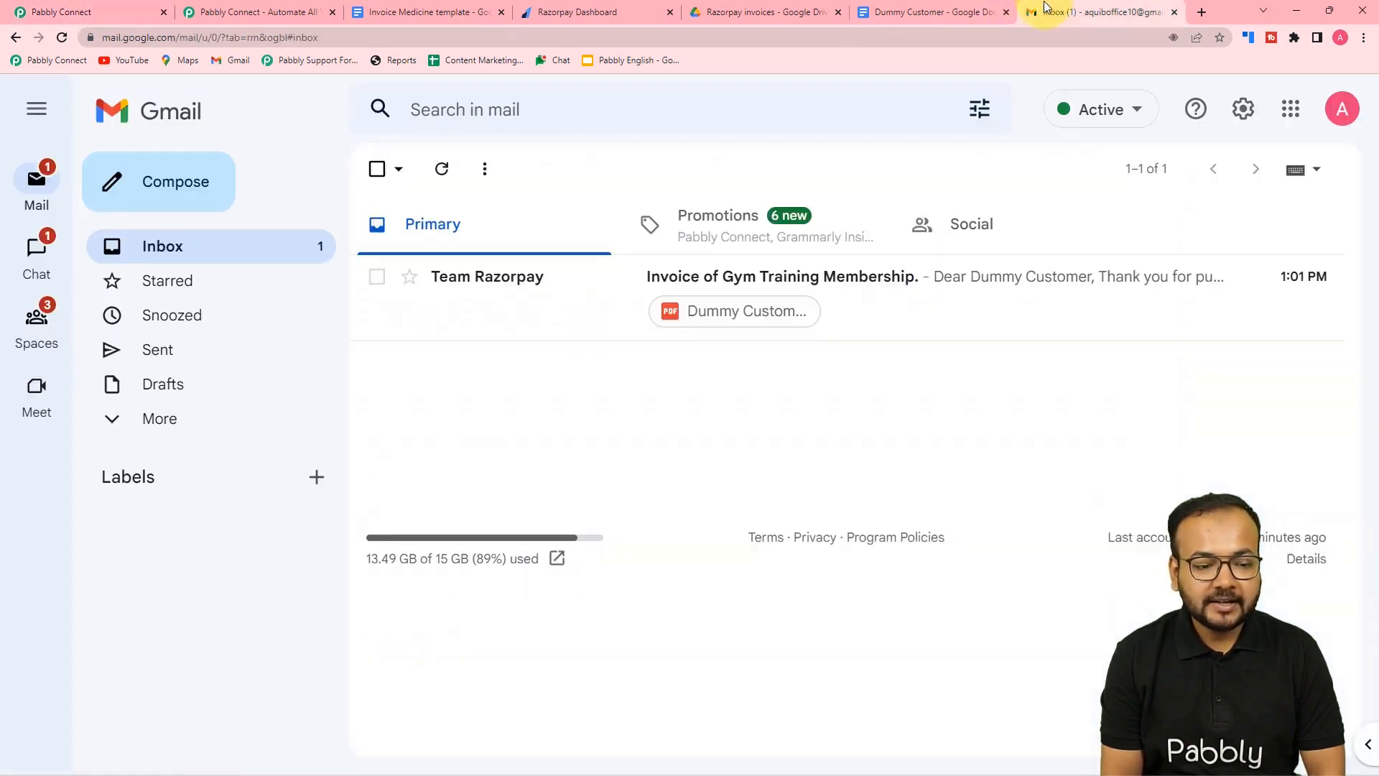
- Open the Team Razorpay email and preview its PDF invoice: Gym Training Membership, quantity 1, 350 total
click(627, 302)
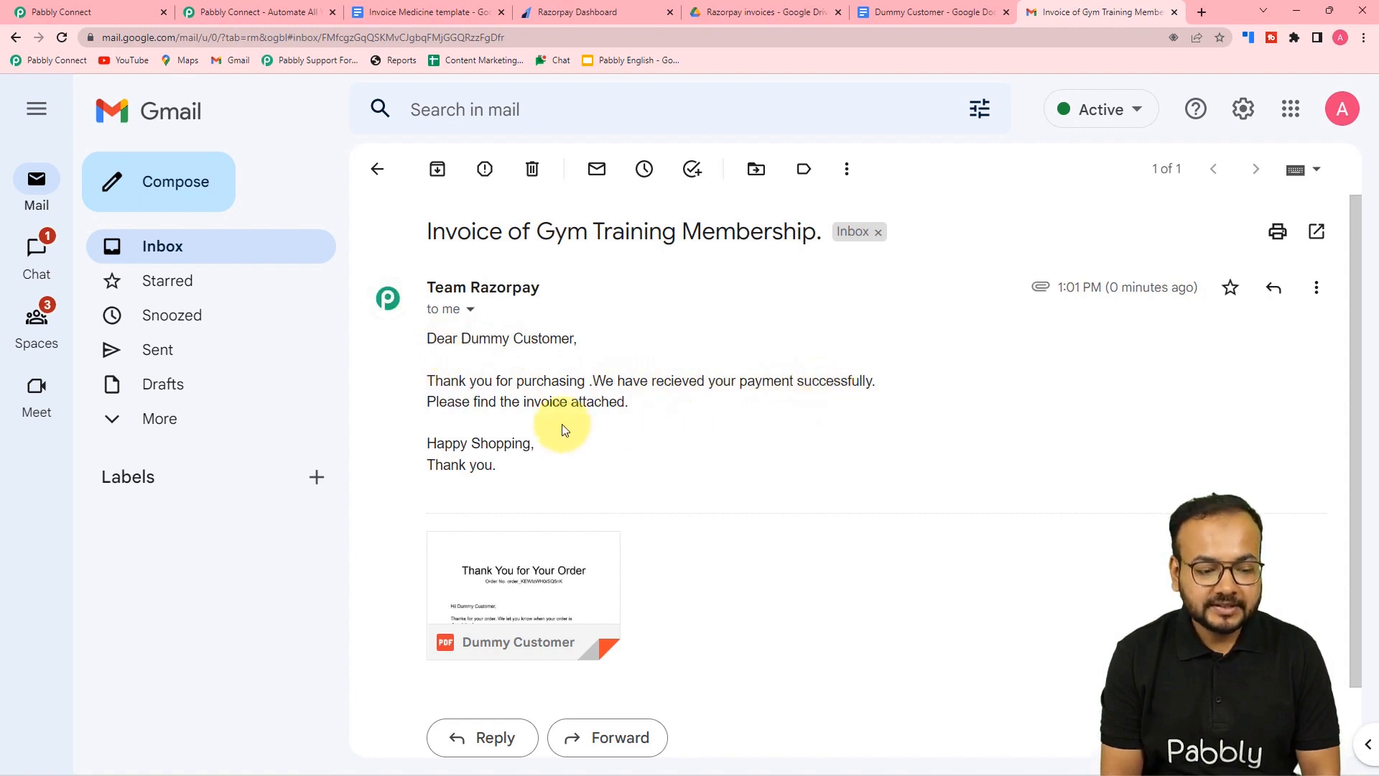
mouse_move(508, 624)
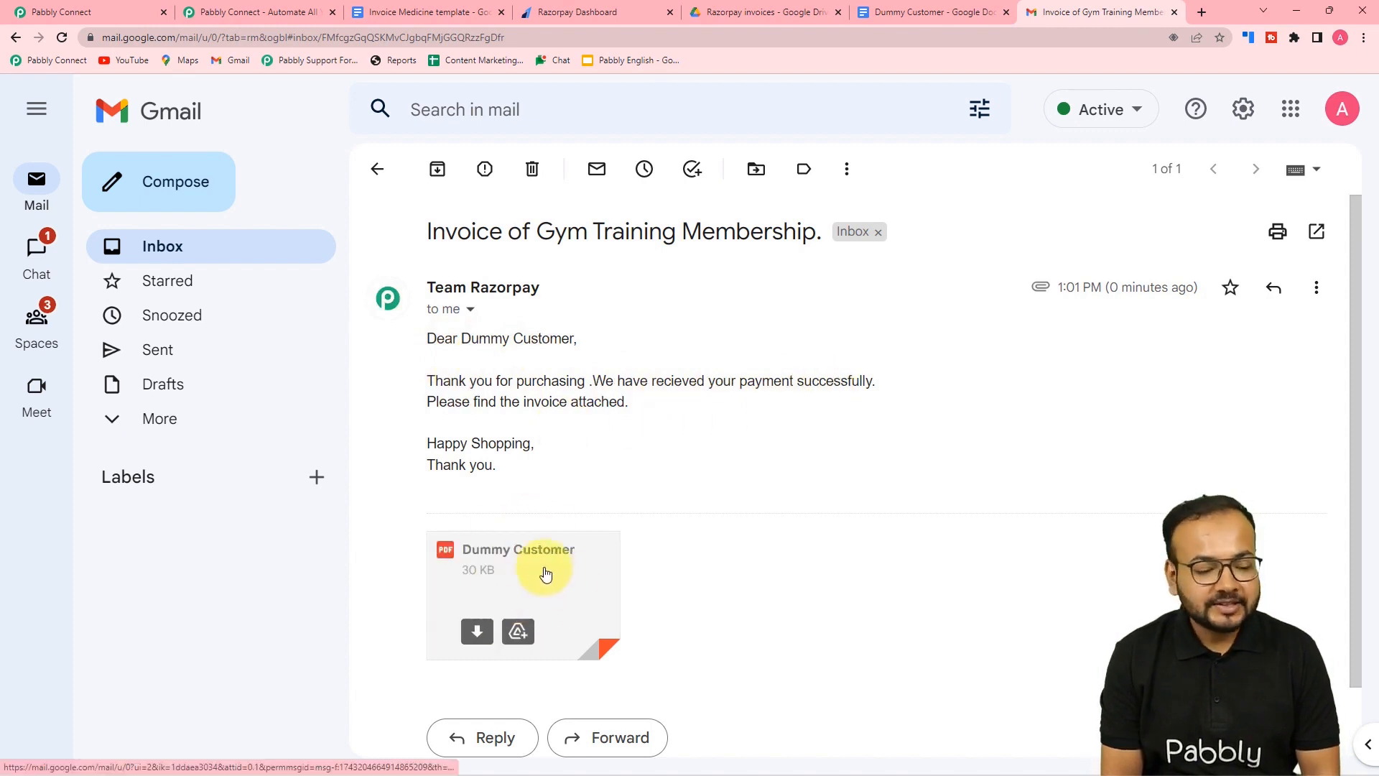
click(532, 572)
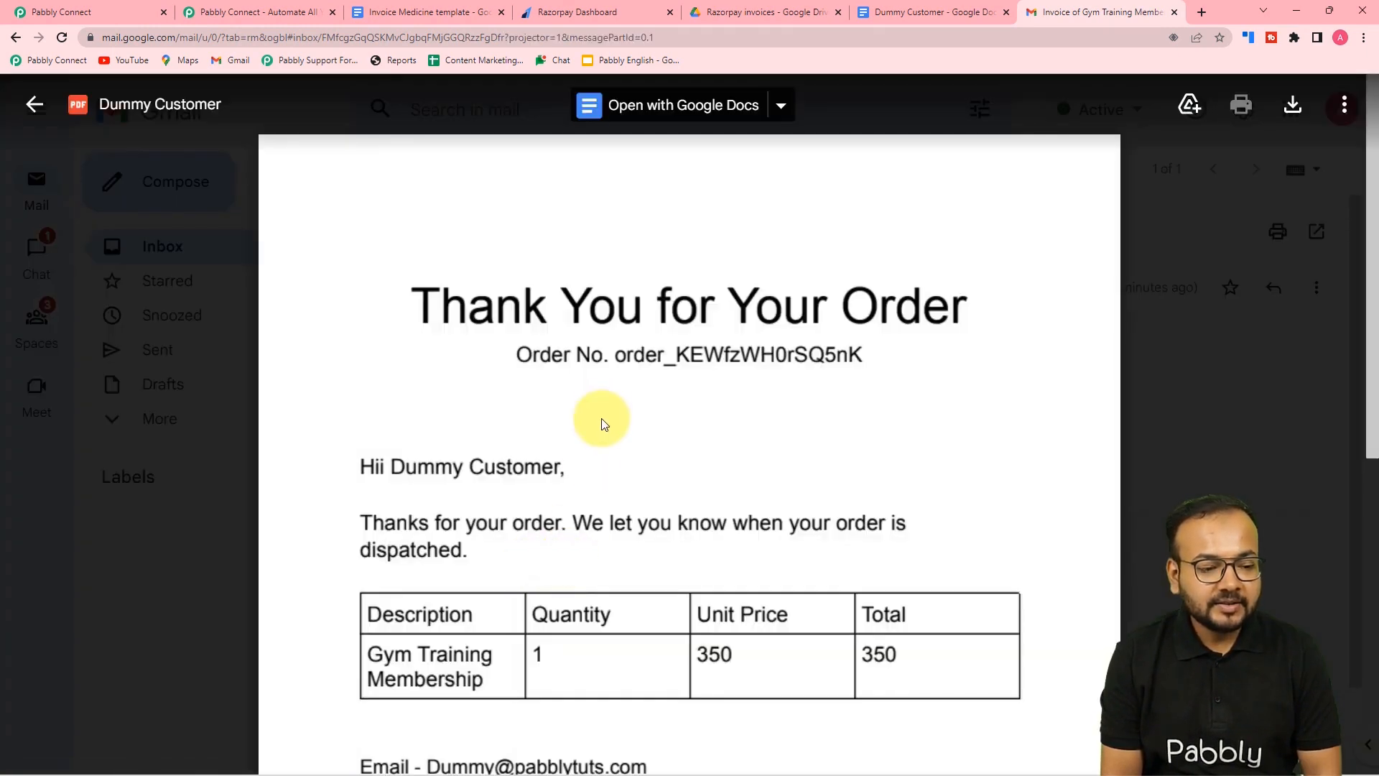
scroll(602, 416, down, 5)
scroll(605, 416, down, 3)
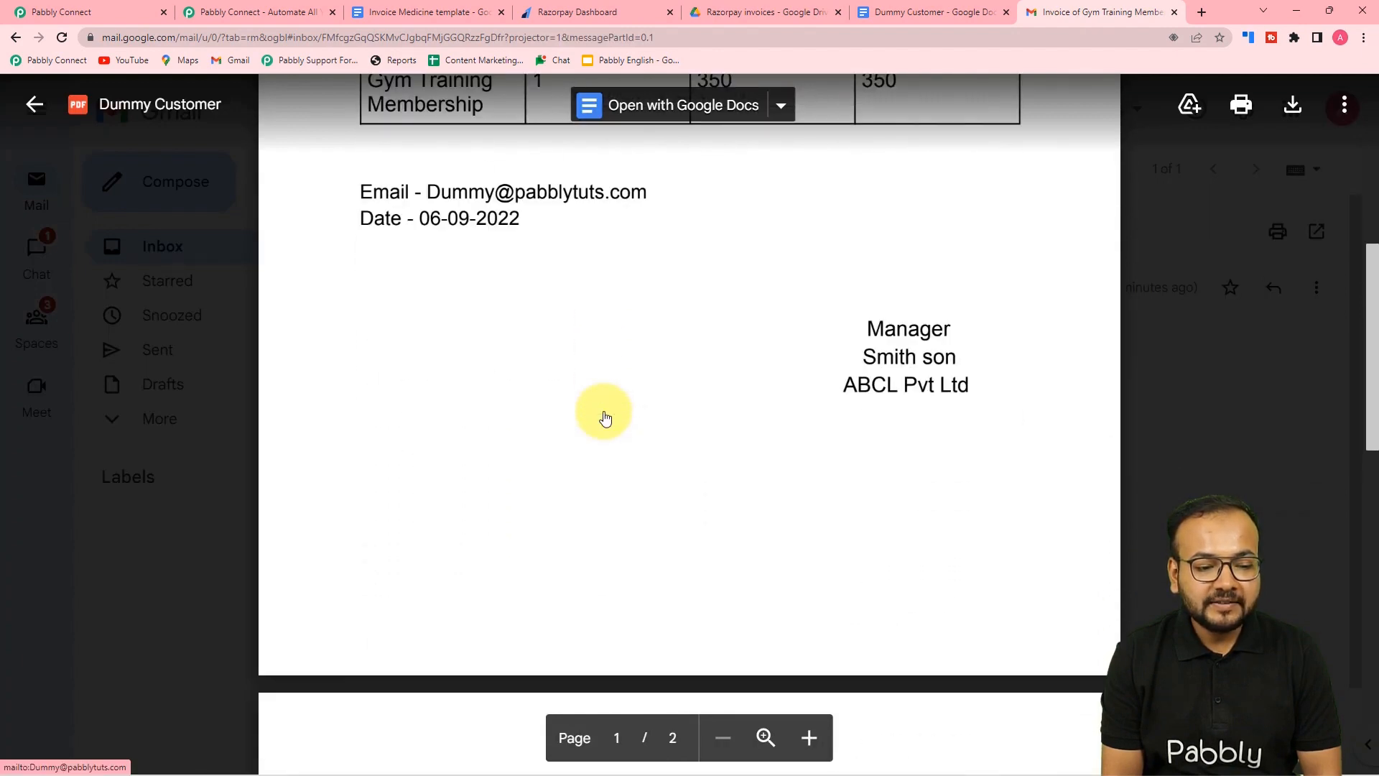
scroll(605, 417, up, 5)
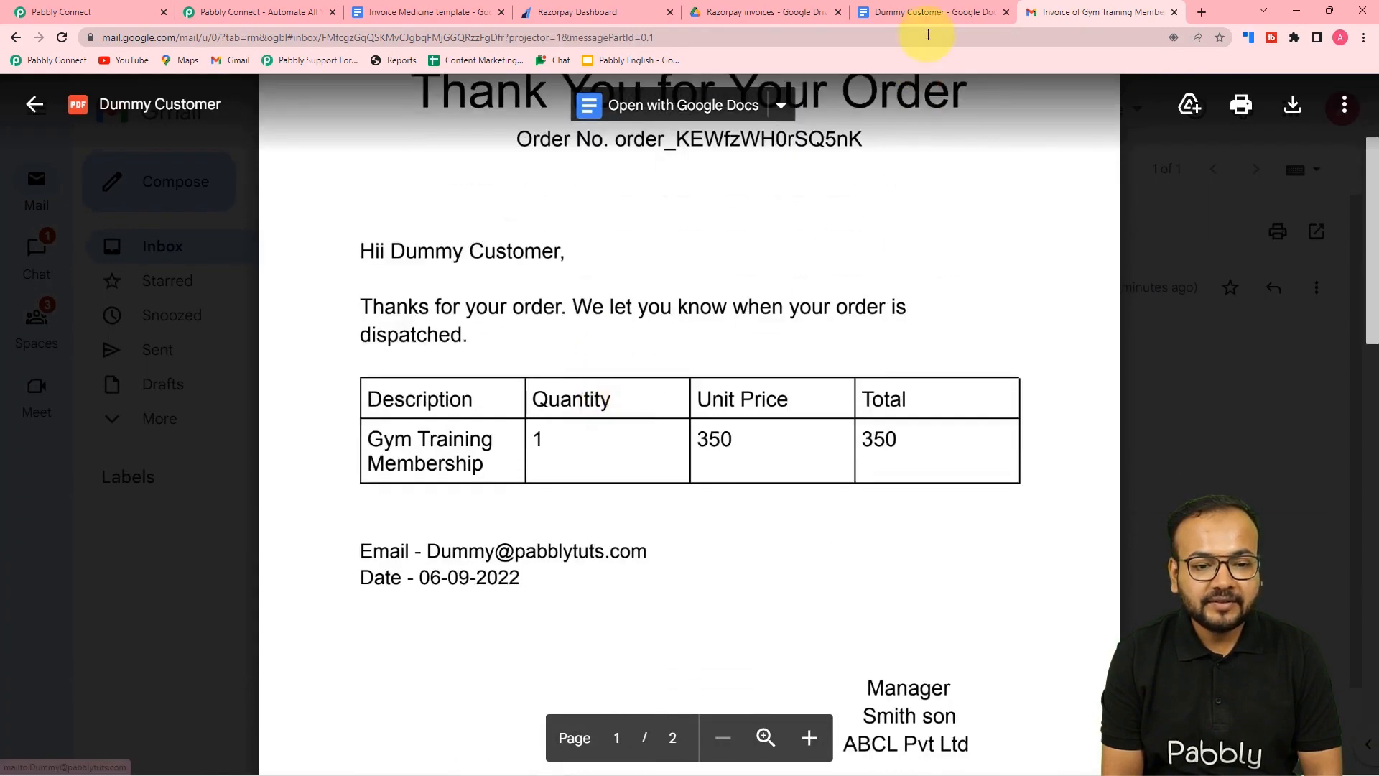
click(927, 12)
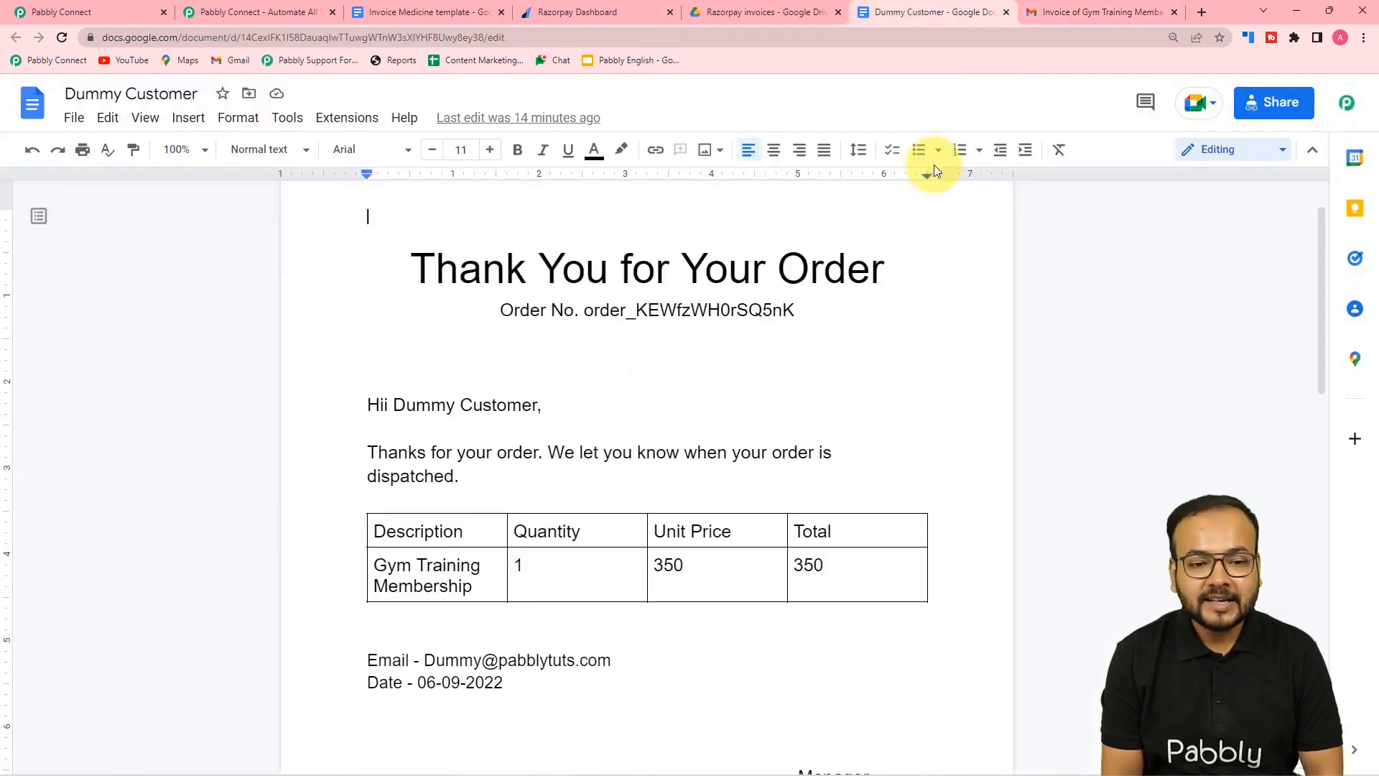
- Collapse the Gmail Send Email and Google Drive Share a File step cards
click(1063, 12)
click(90, 11)
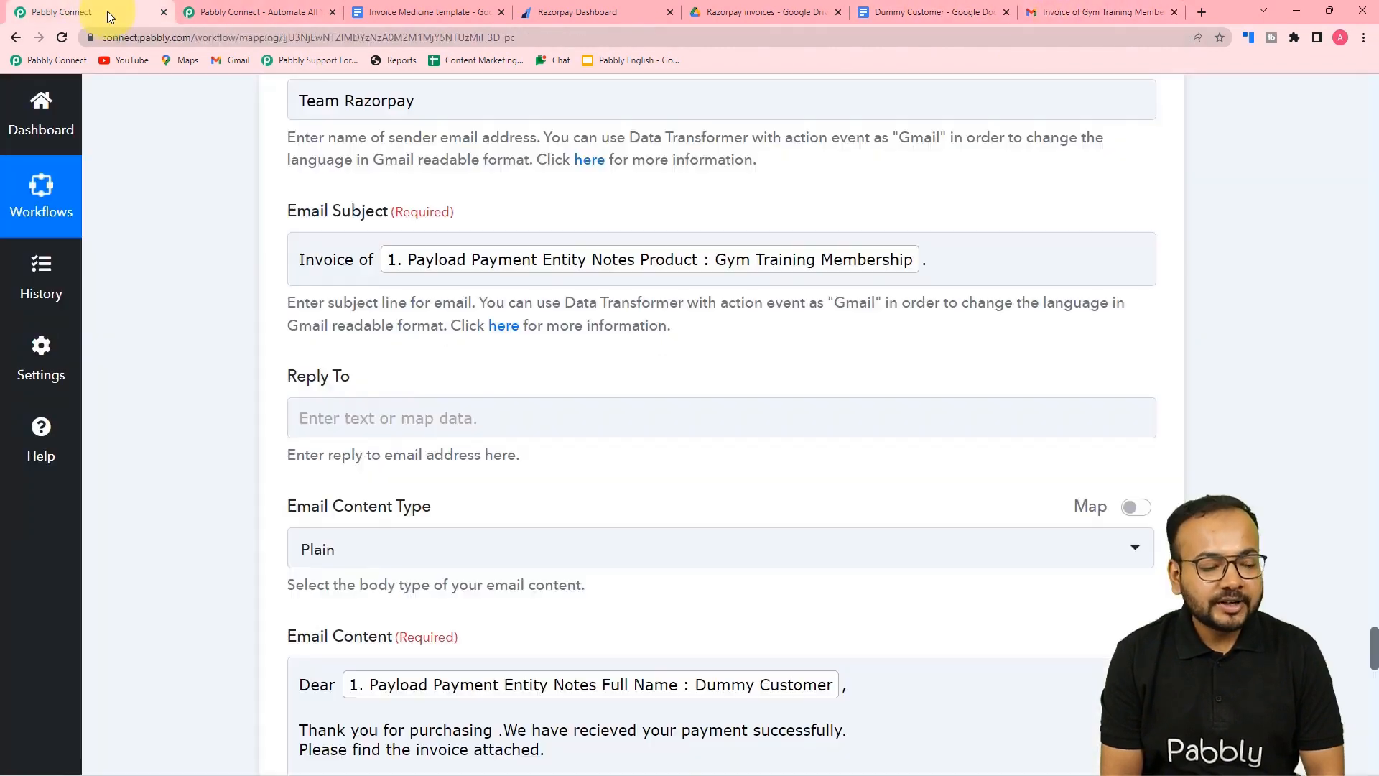
scroll(517, 314, up, 9)
scroll(776, 336, up, 3)
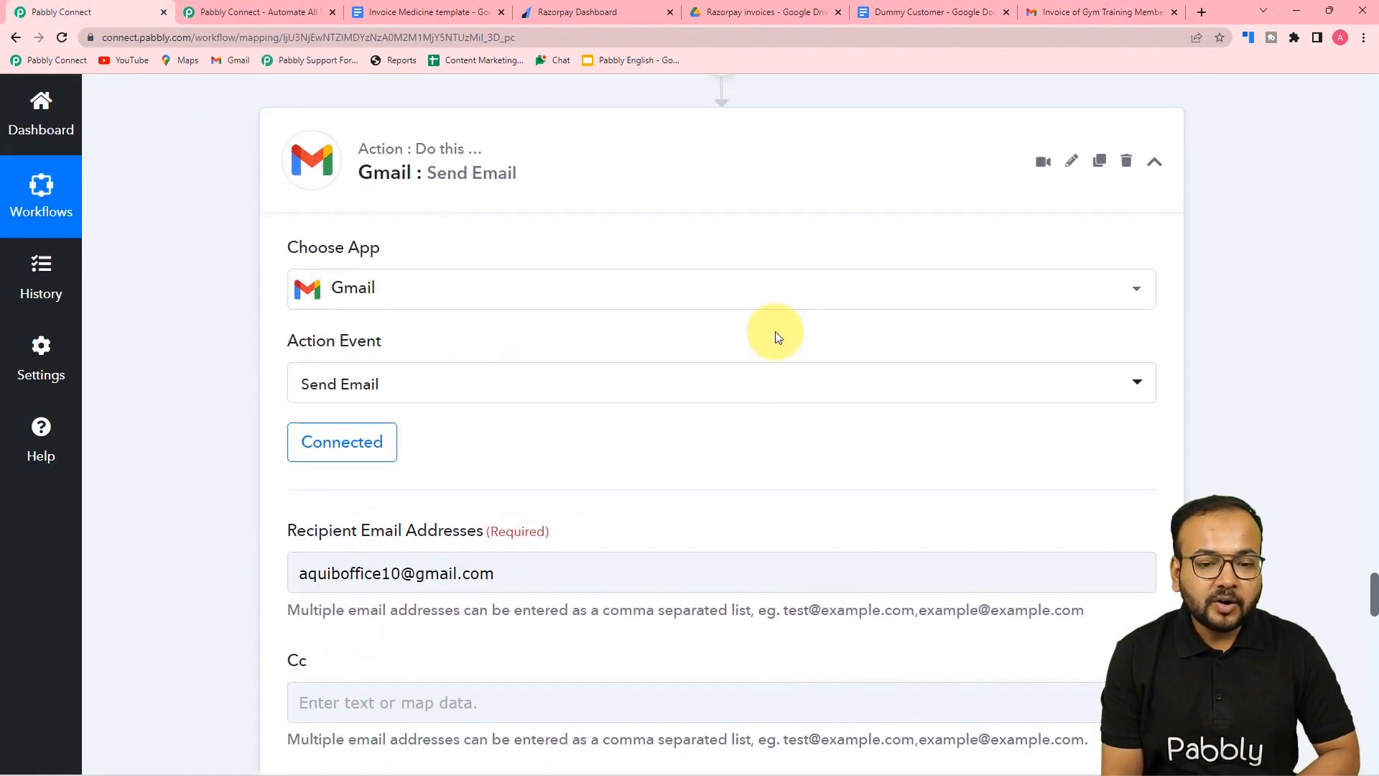
click(1155, 161)
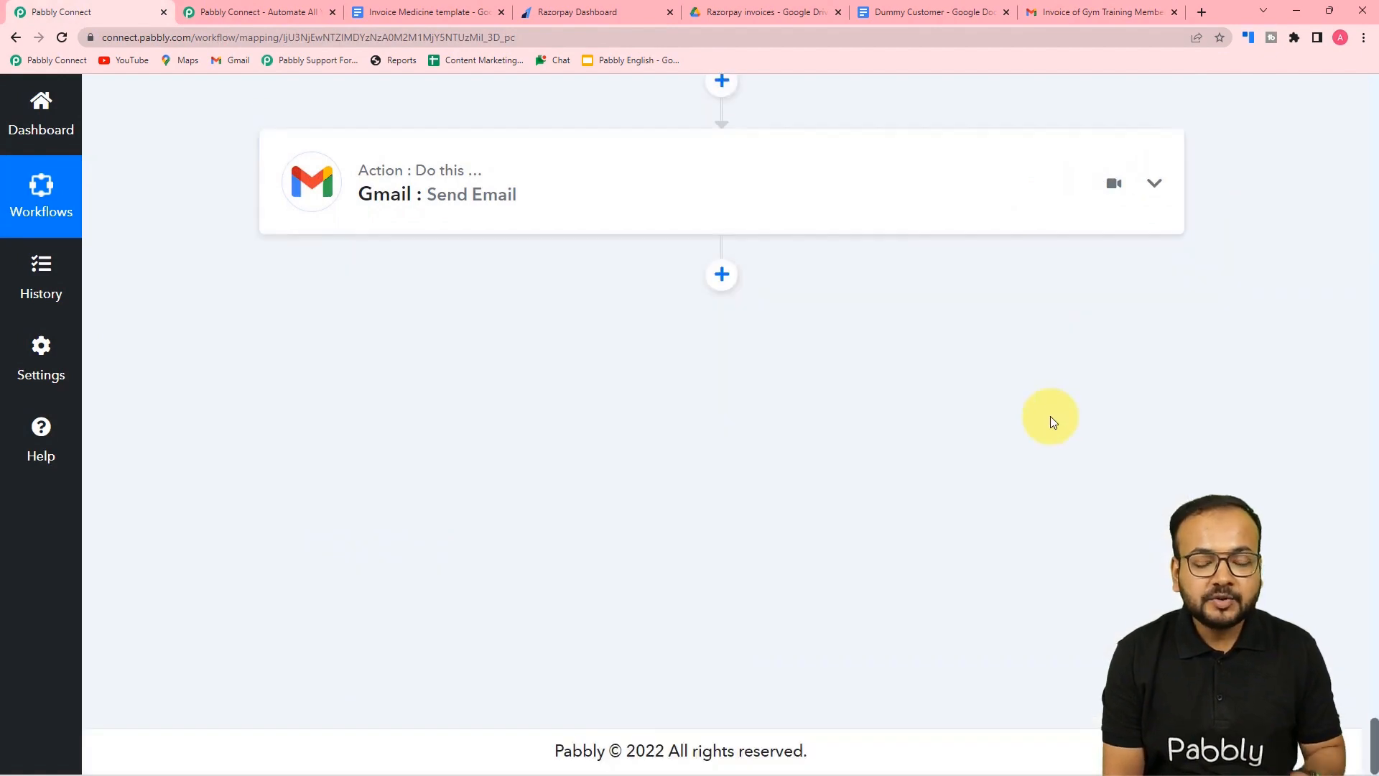
scroll(1050, 419, up, 10)
scroll(1051, 416, up, 4)
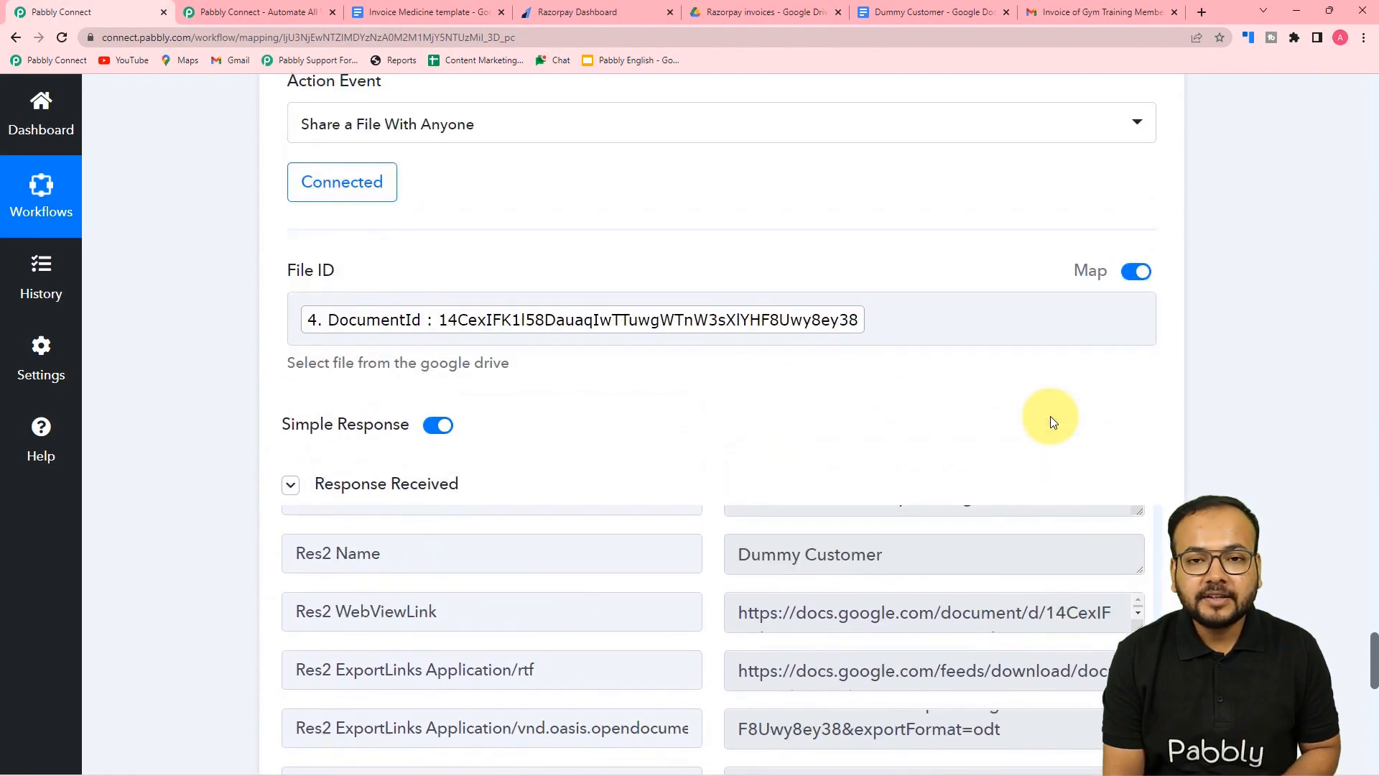
scroll(1153, 258, up, 3)
click(1155, 122)
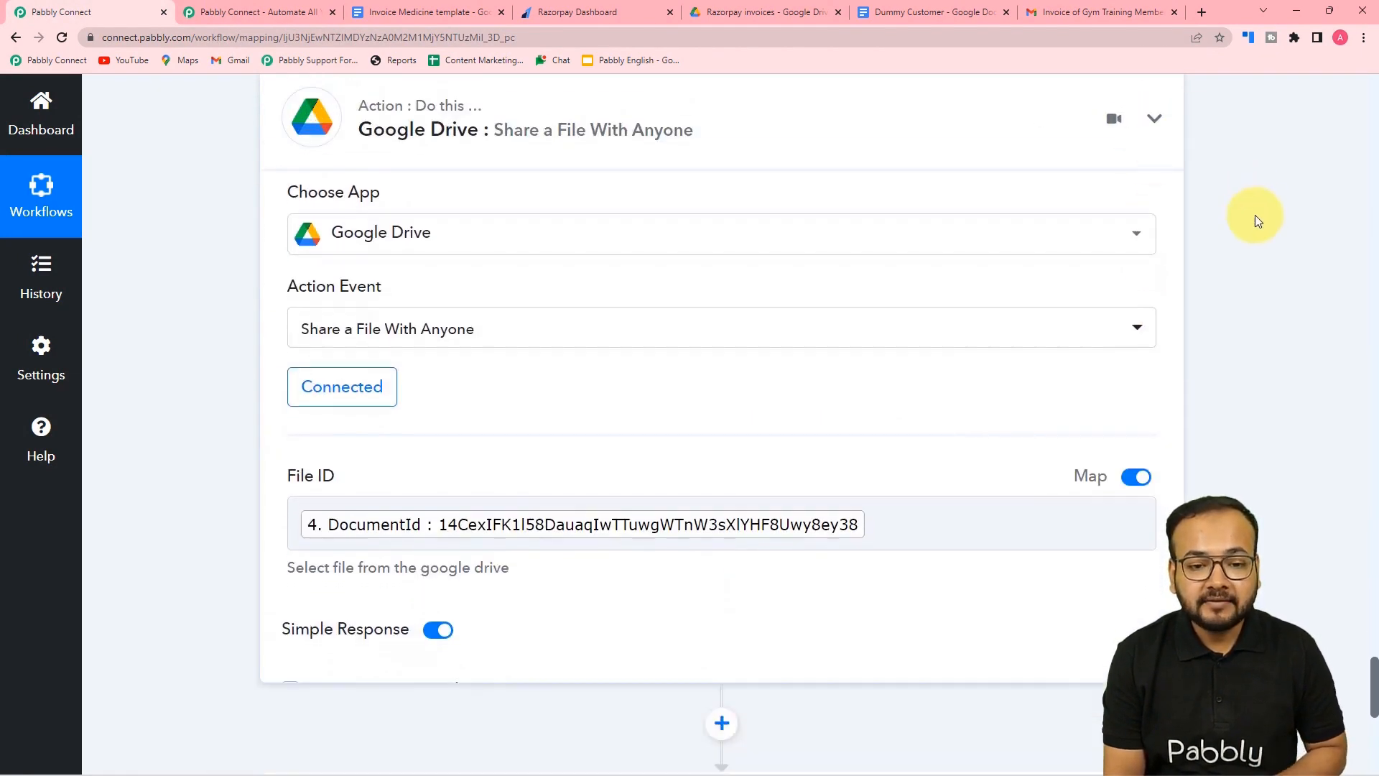
scroll(1280, 244, up, 2)
click(575, 13)
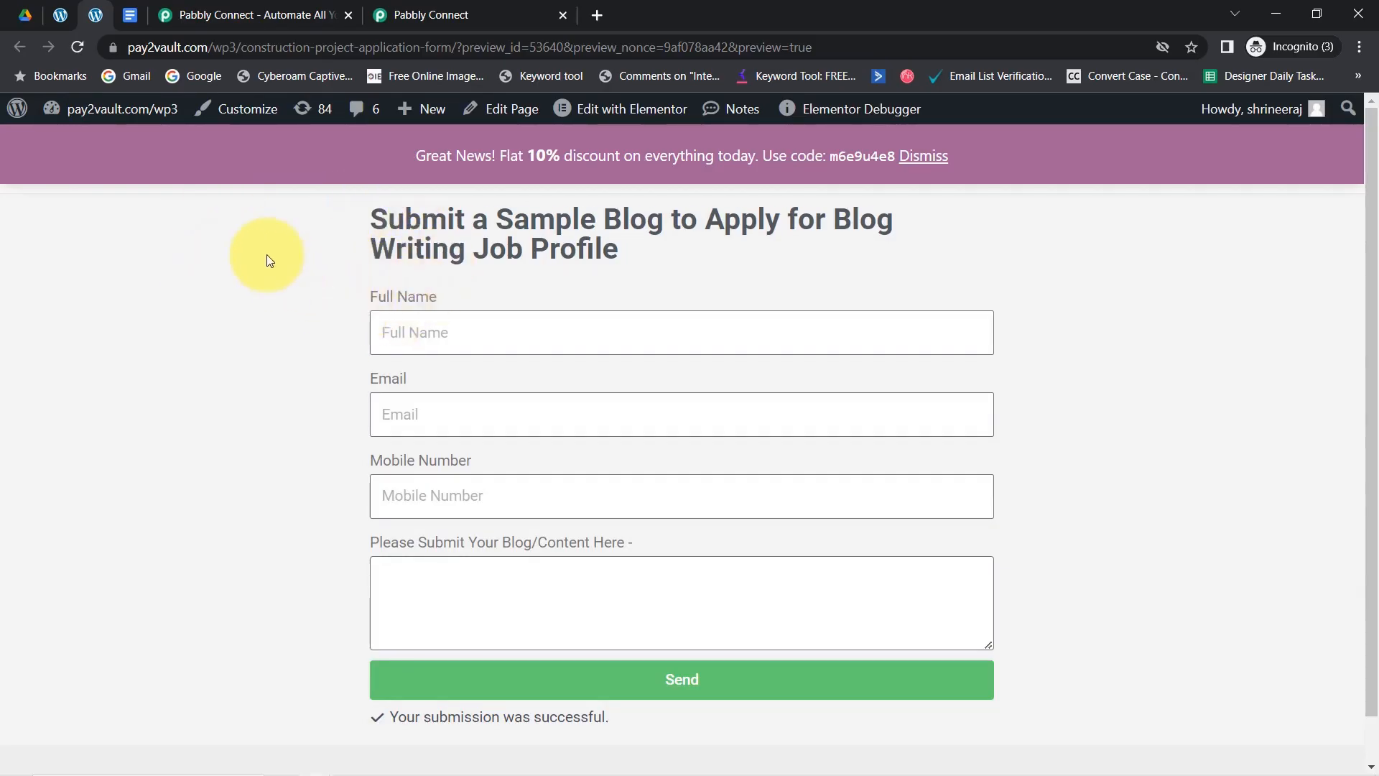
- Dismiss the Lifetime Offer popup and show the Pabbly Connect dashboard with 8292 tasks remaining
click(128, 24)
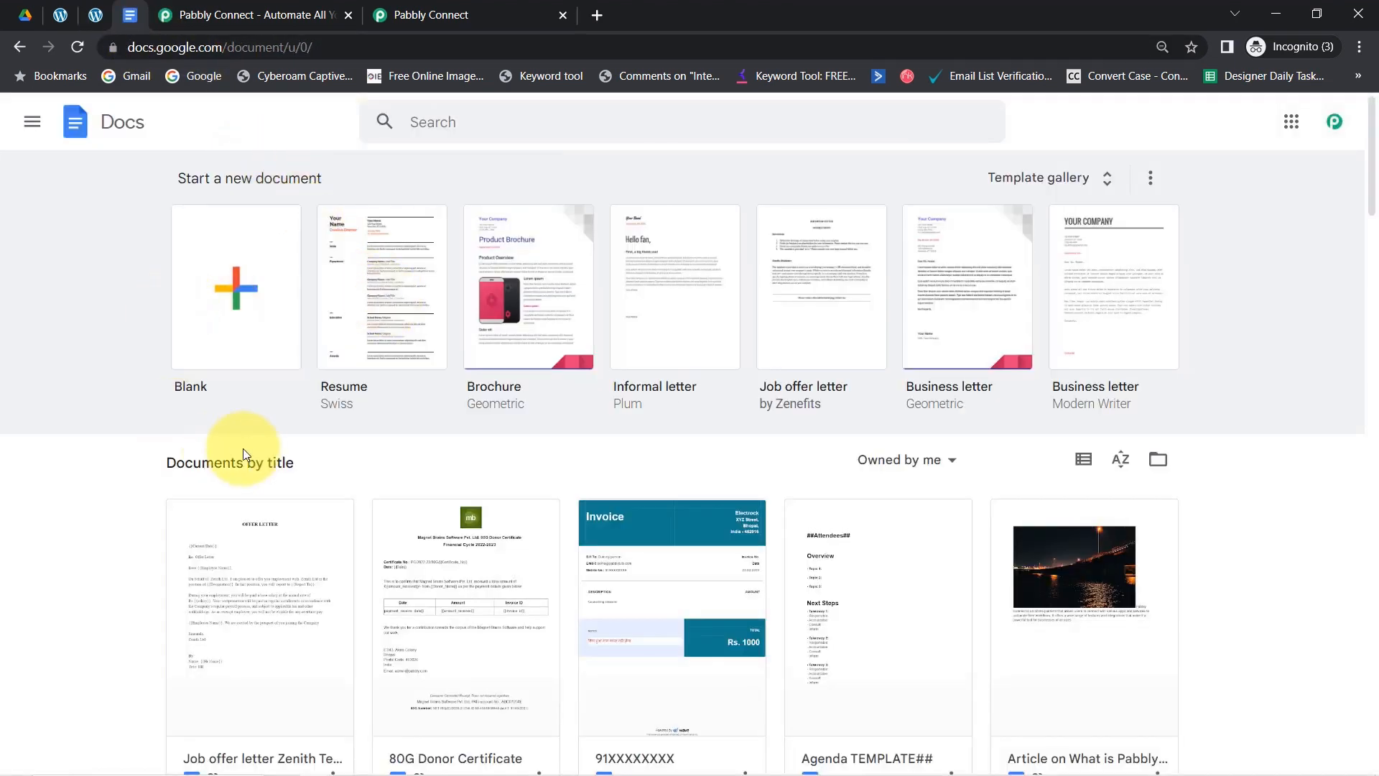
click(95, 16)
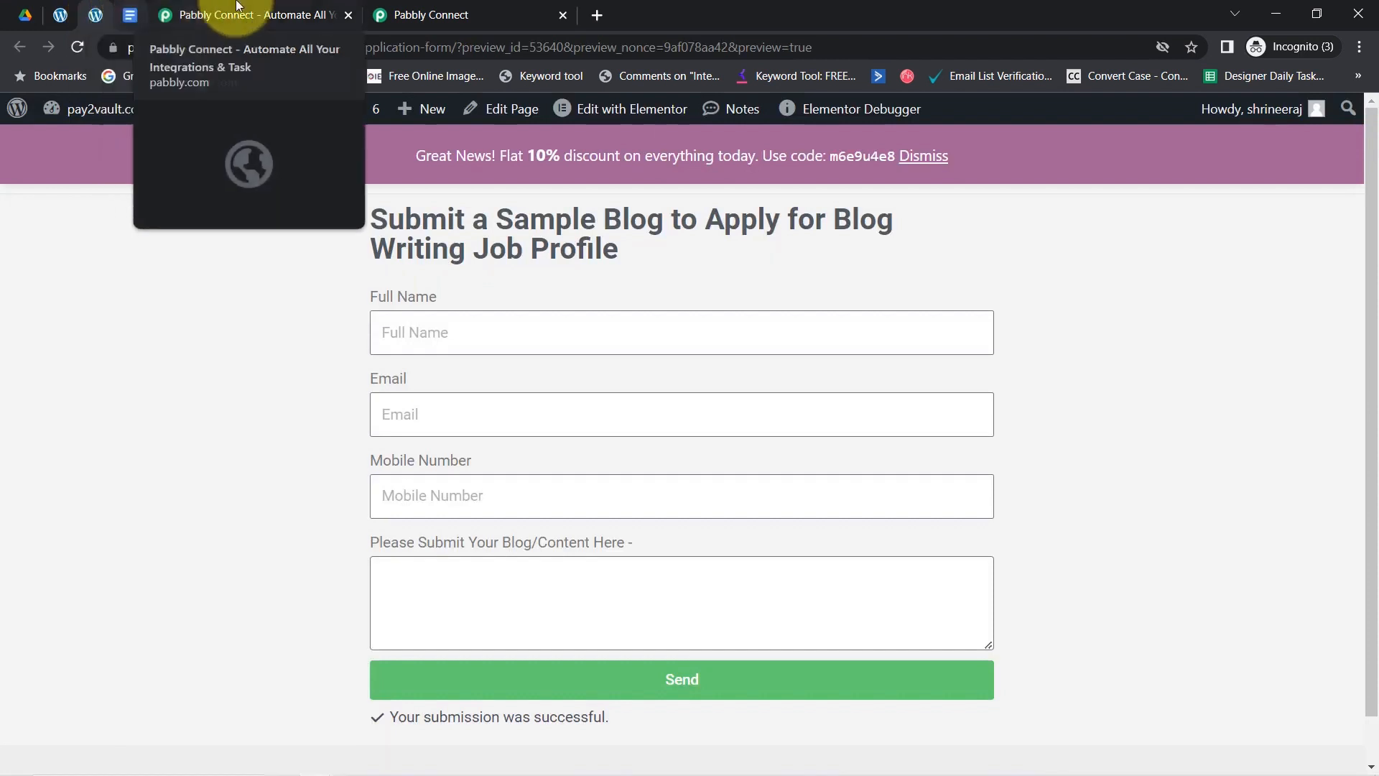
click(280, 10)
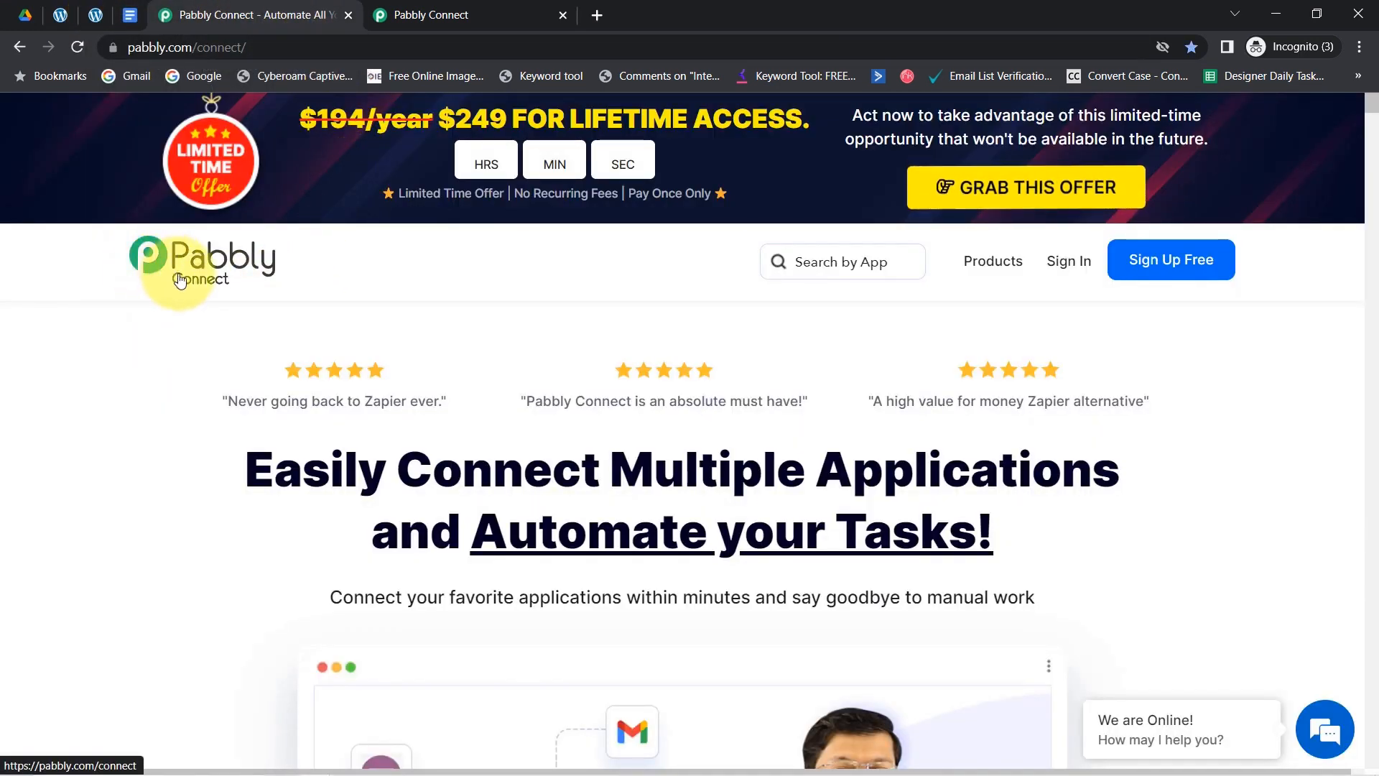
click(482, 8)
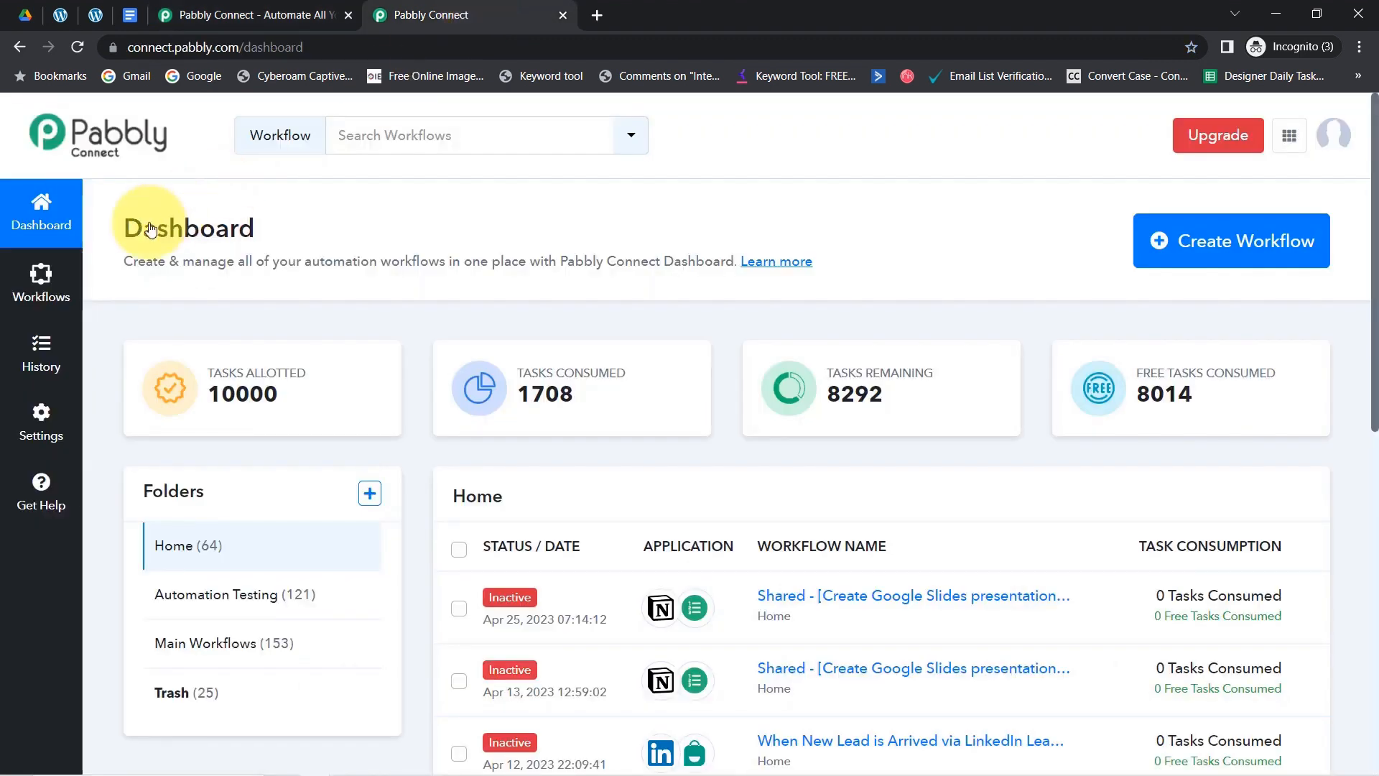
drag(156, 229, 575, 259)
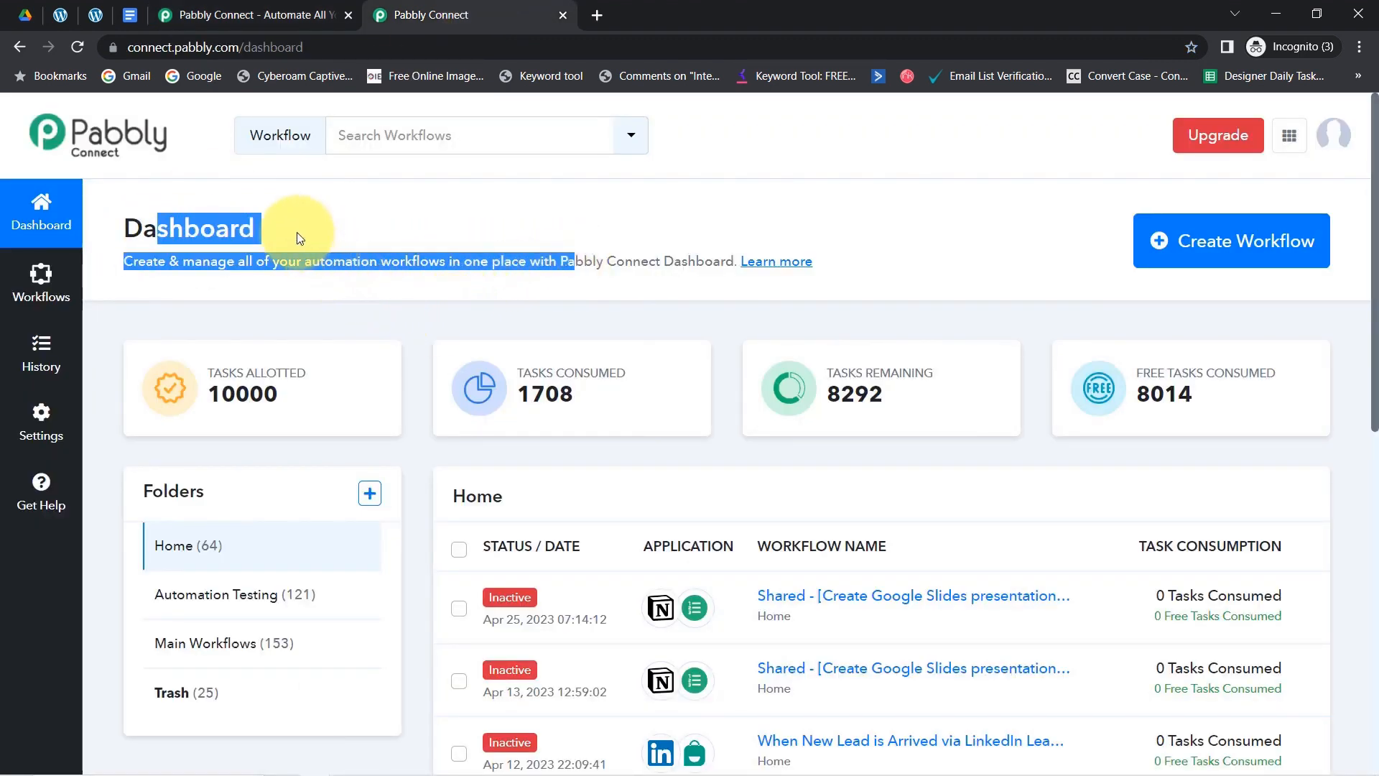
click(255, 15)
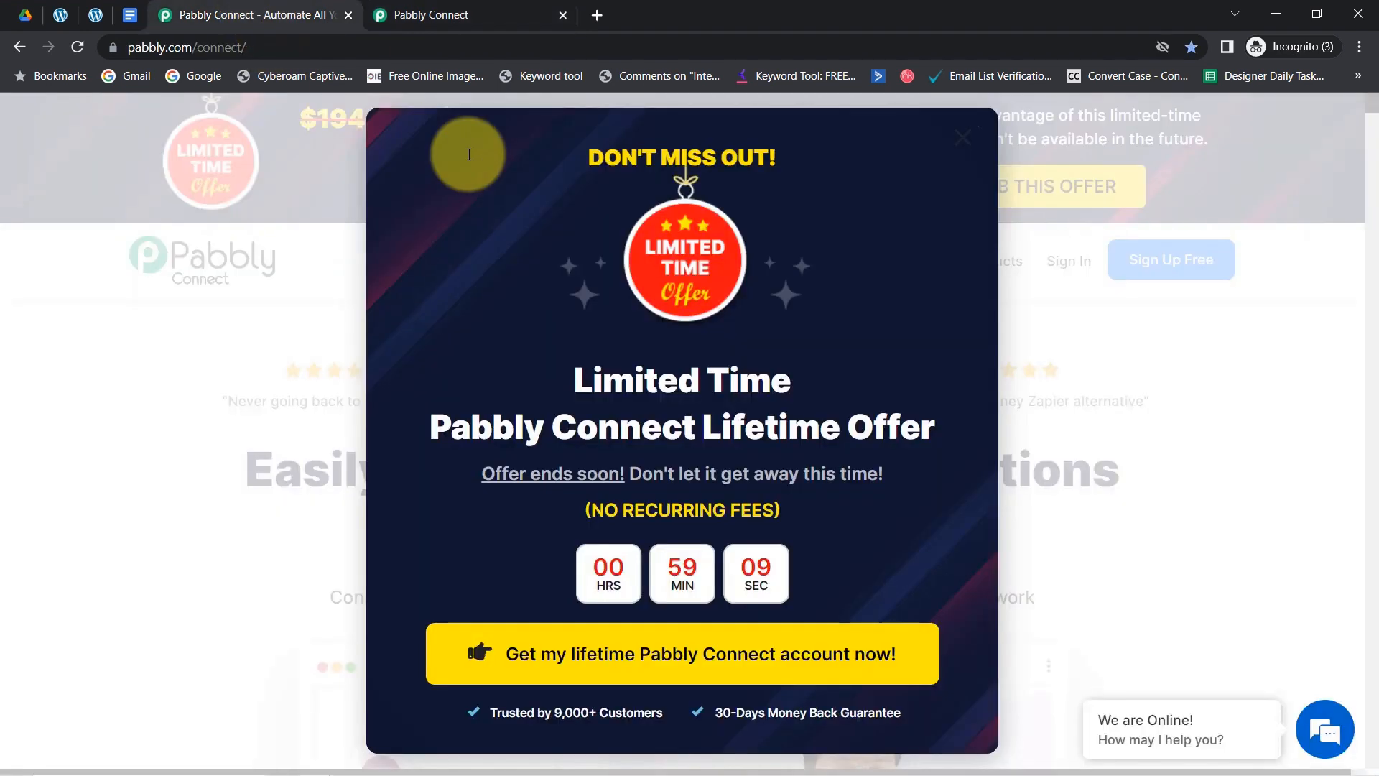
click(953, 152)
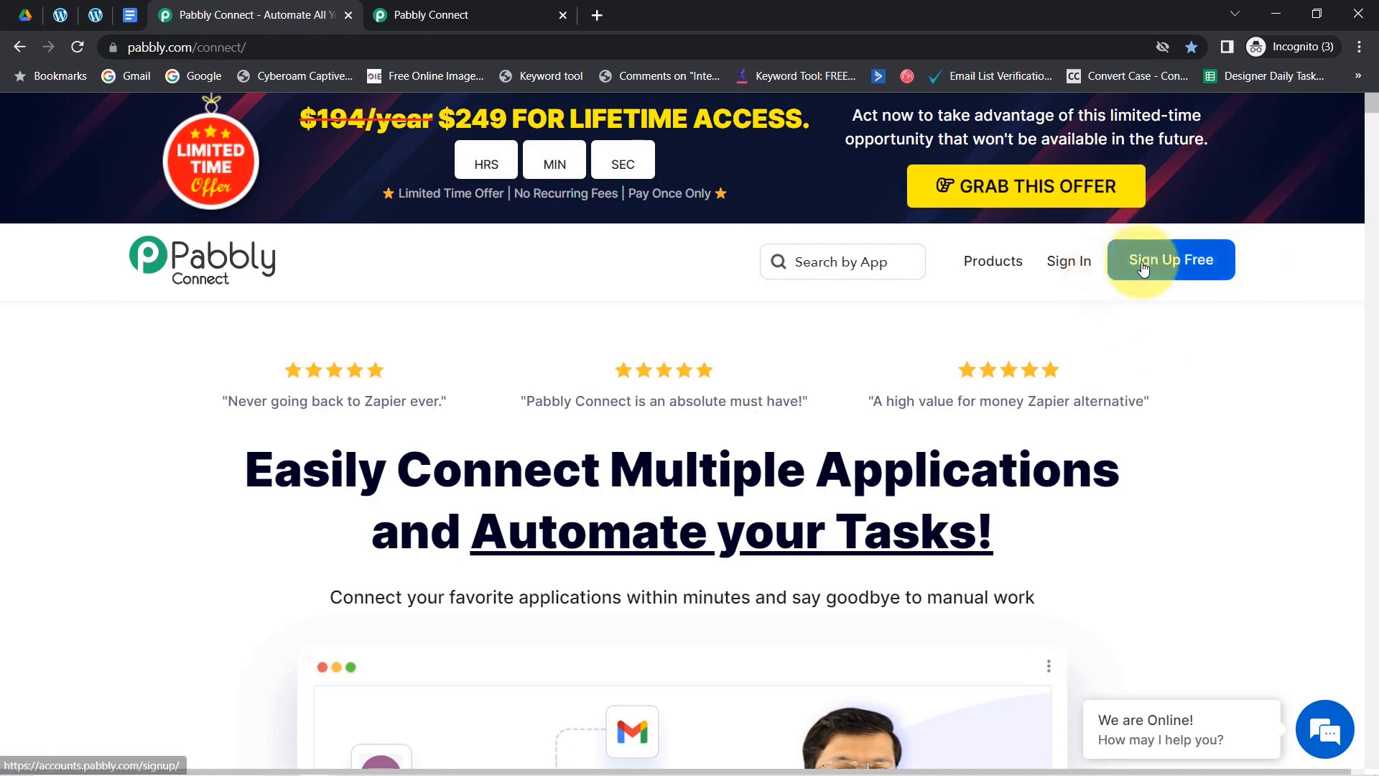
click(488, 12)
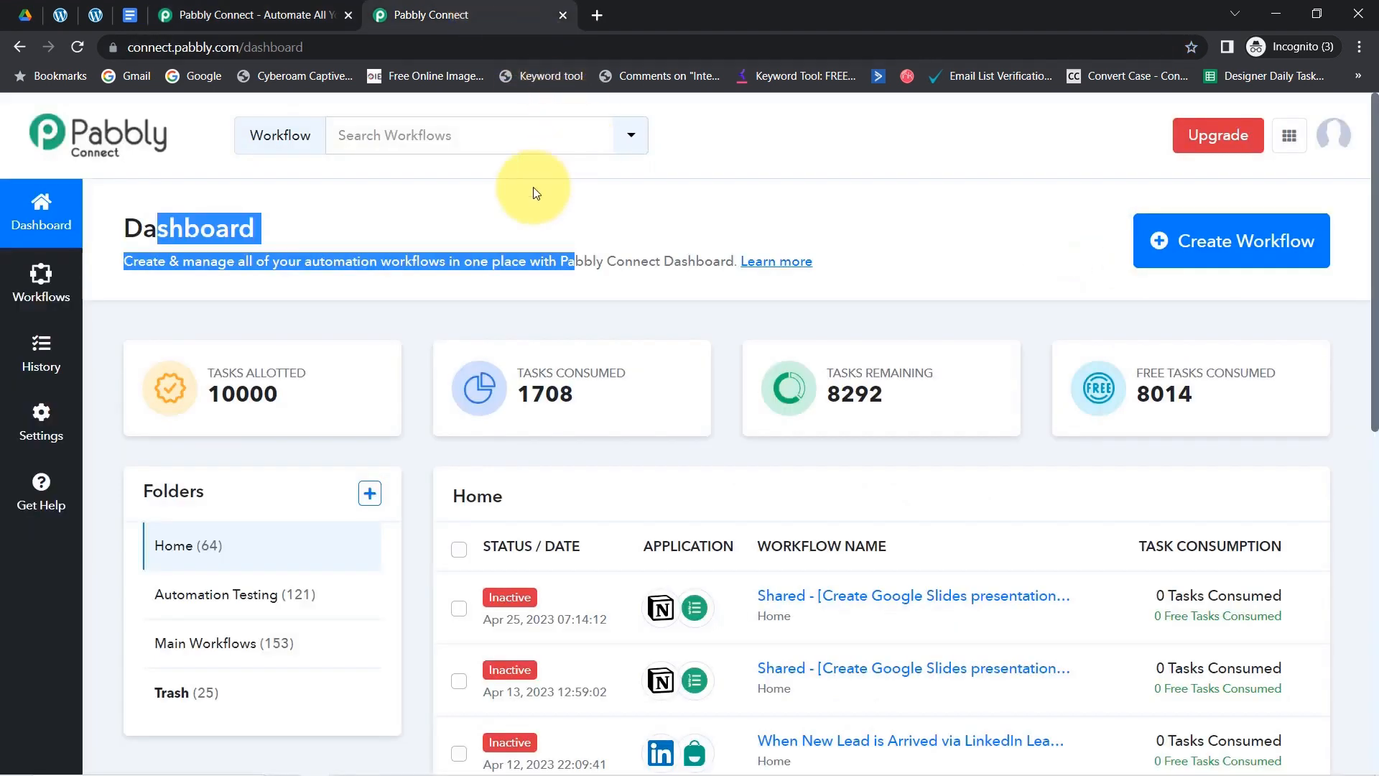
click(461, 248)
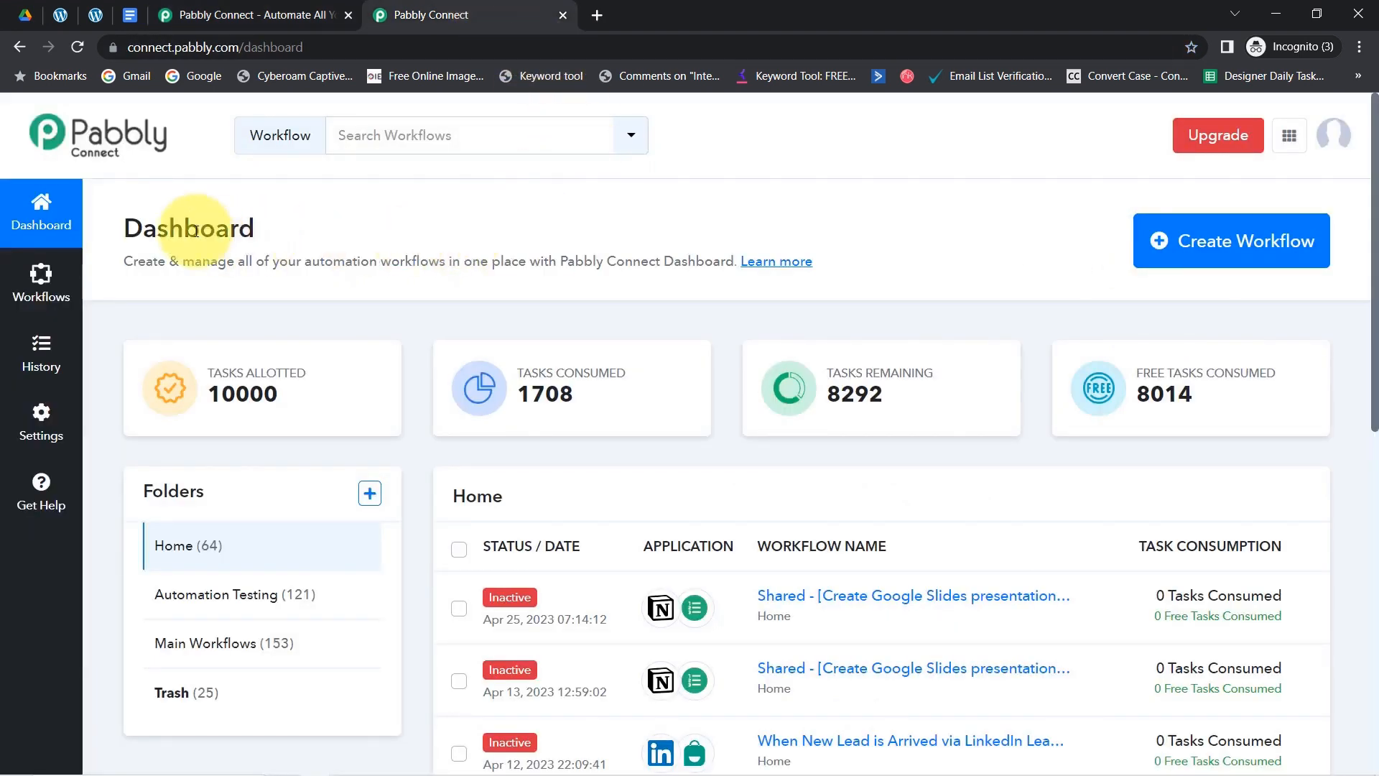
drag(196, 231, 447, 262)
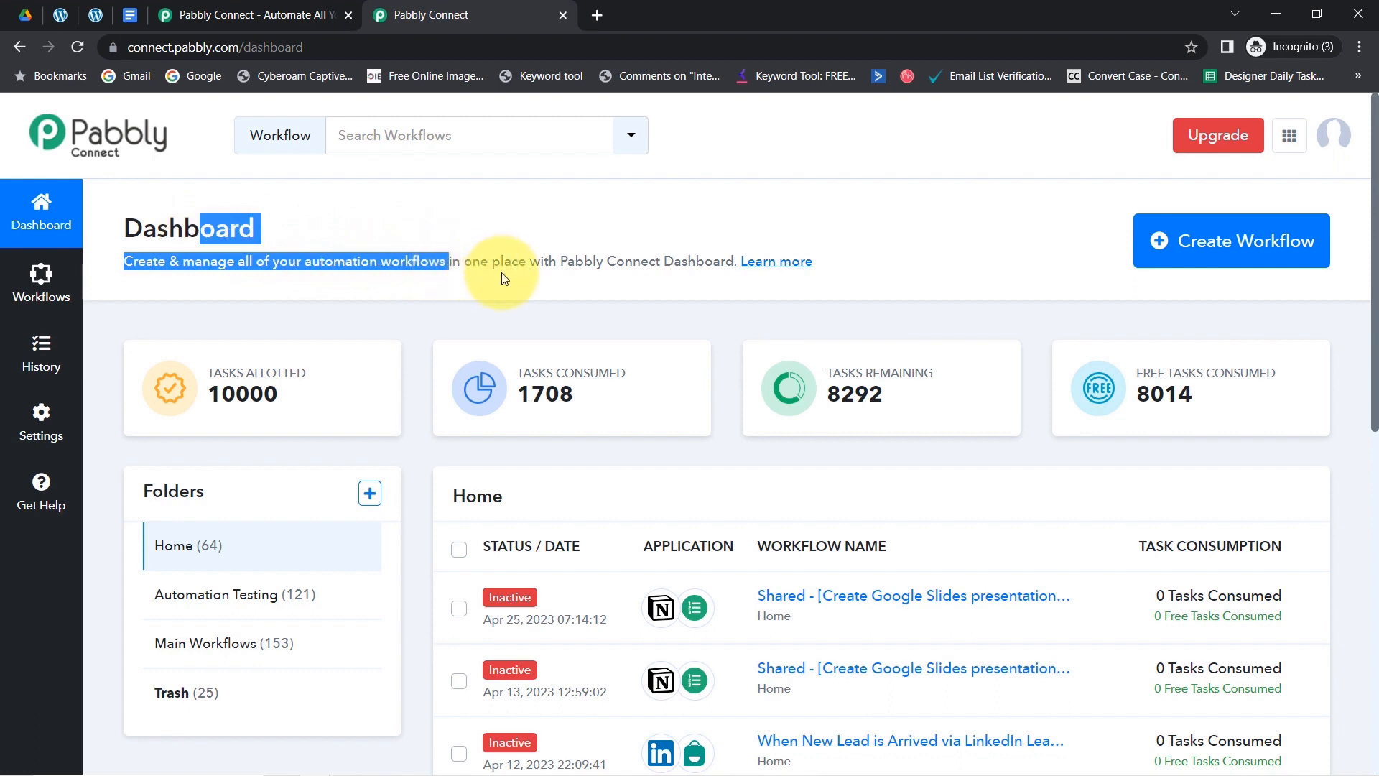
- Create a workflow by pasting the name 'Add your Form Responses/Content in Google Docs'
click(1211, 256)
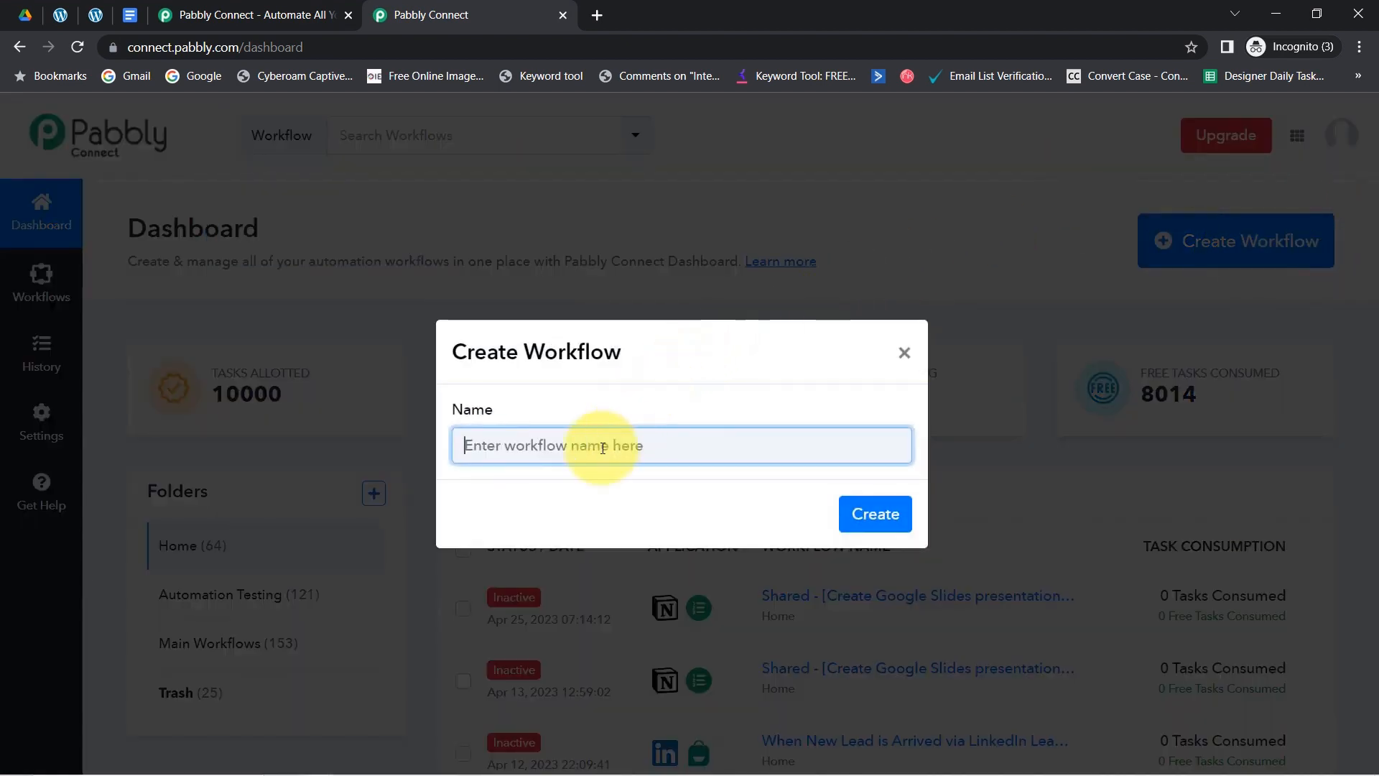
text(Add your Form Responses/Content in Google Docs)
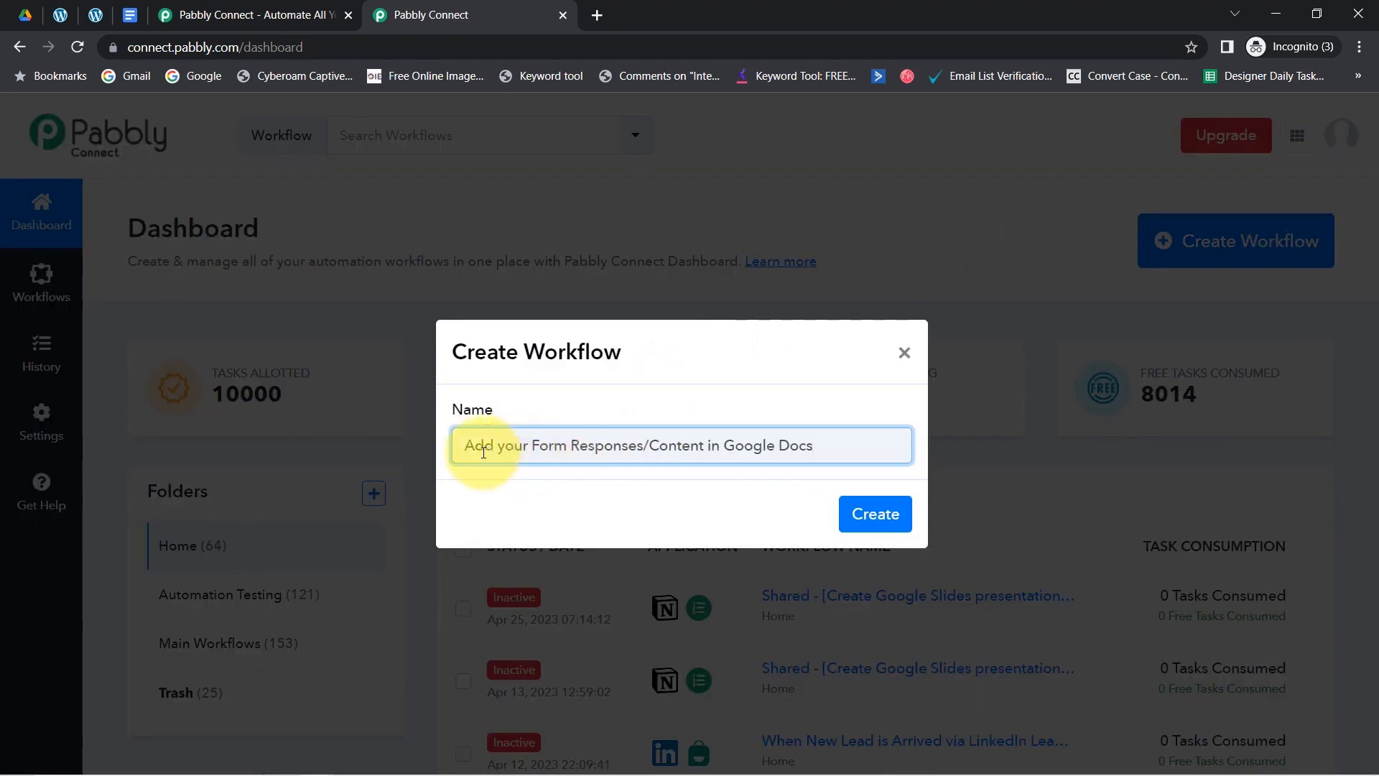
drag(503, 450, 605, 444)
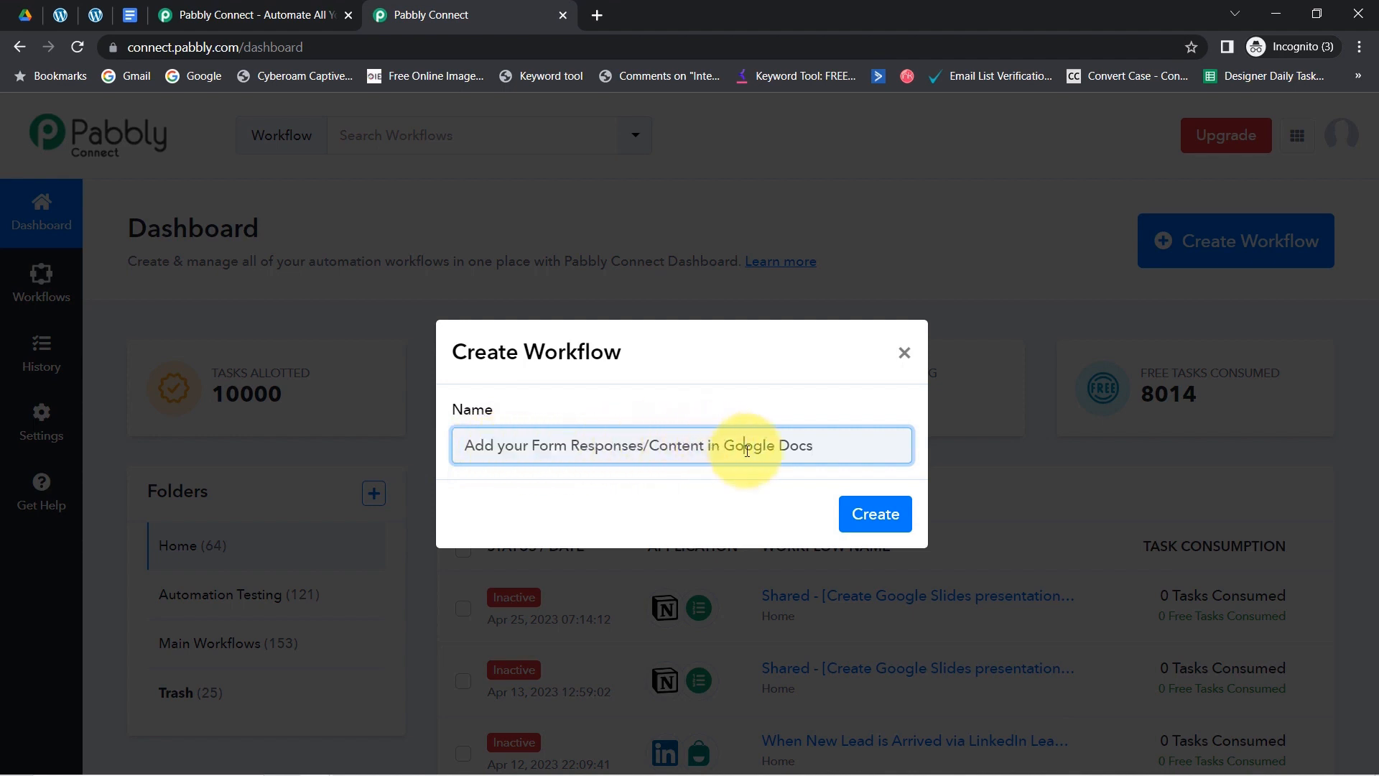
click(876, 514)
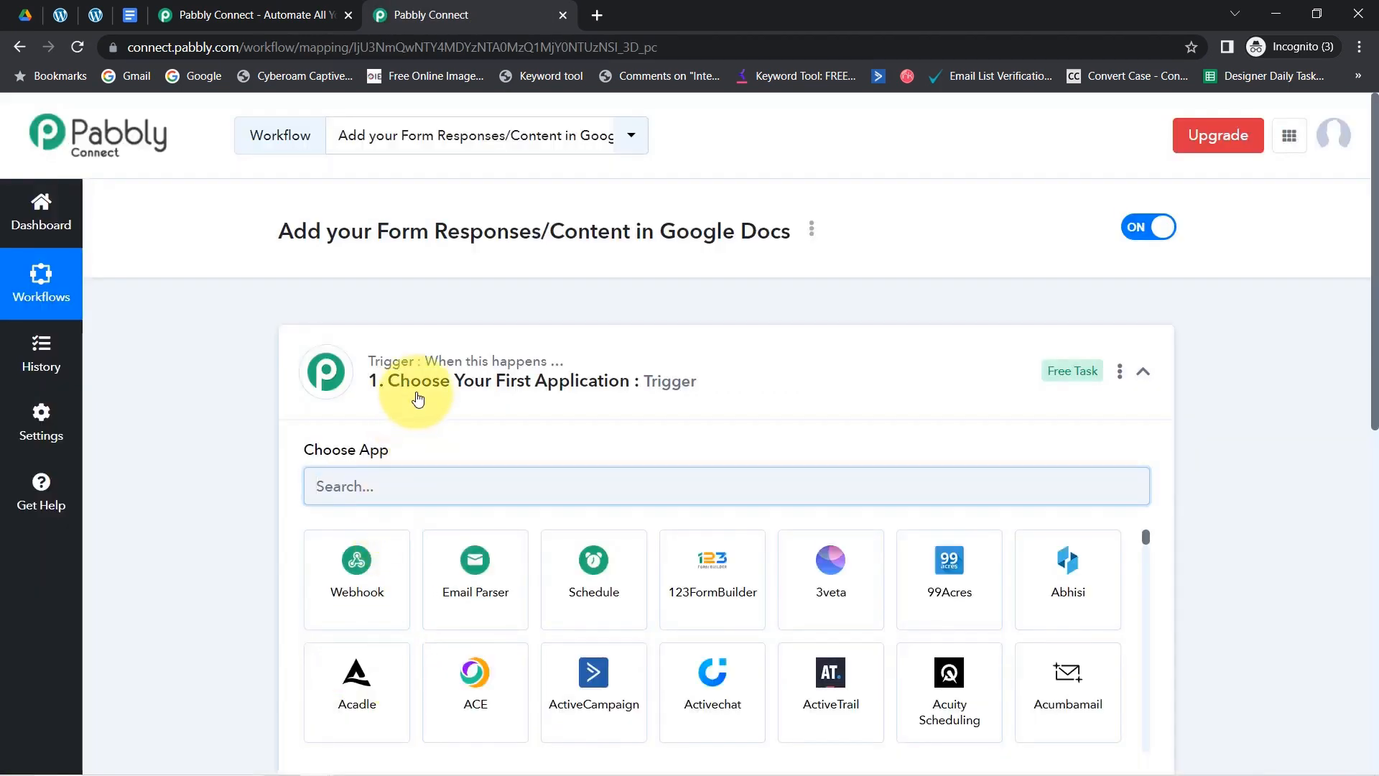
- Search 'ele' and set Elementor as the workflow's trigger app
click(452, 355)
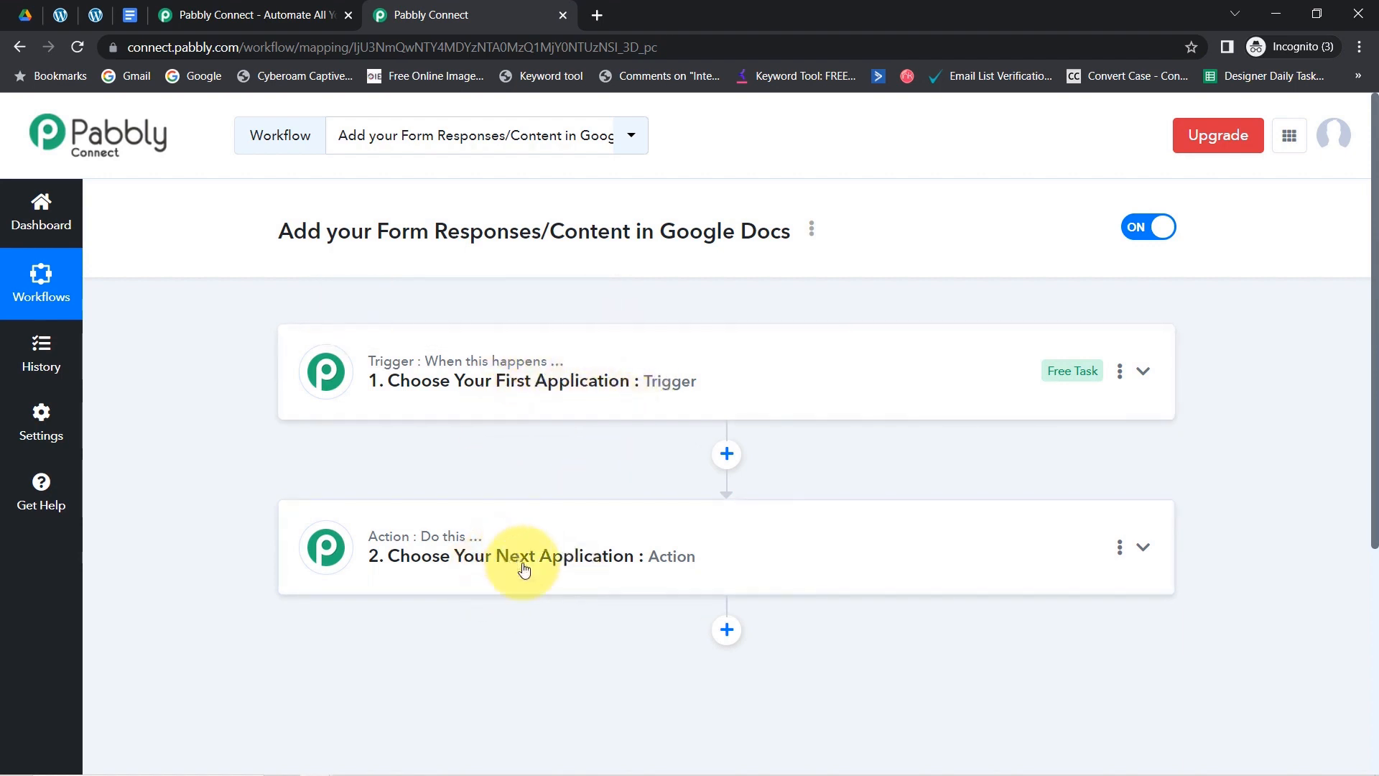
click(446, 391)
drag(328, 233, 540, 236)
click(349, 482)
text(ele)
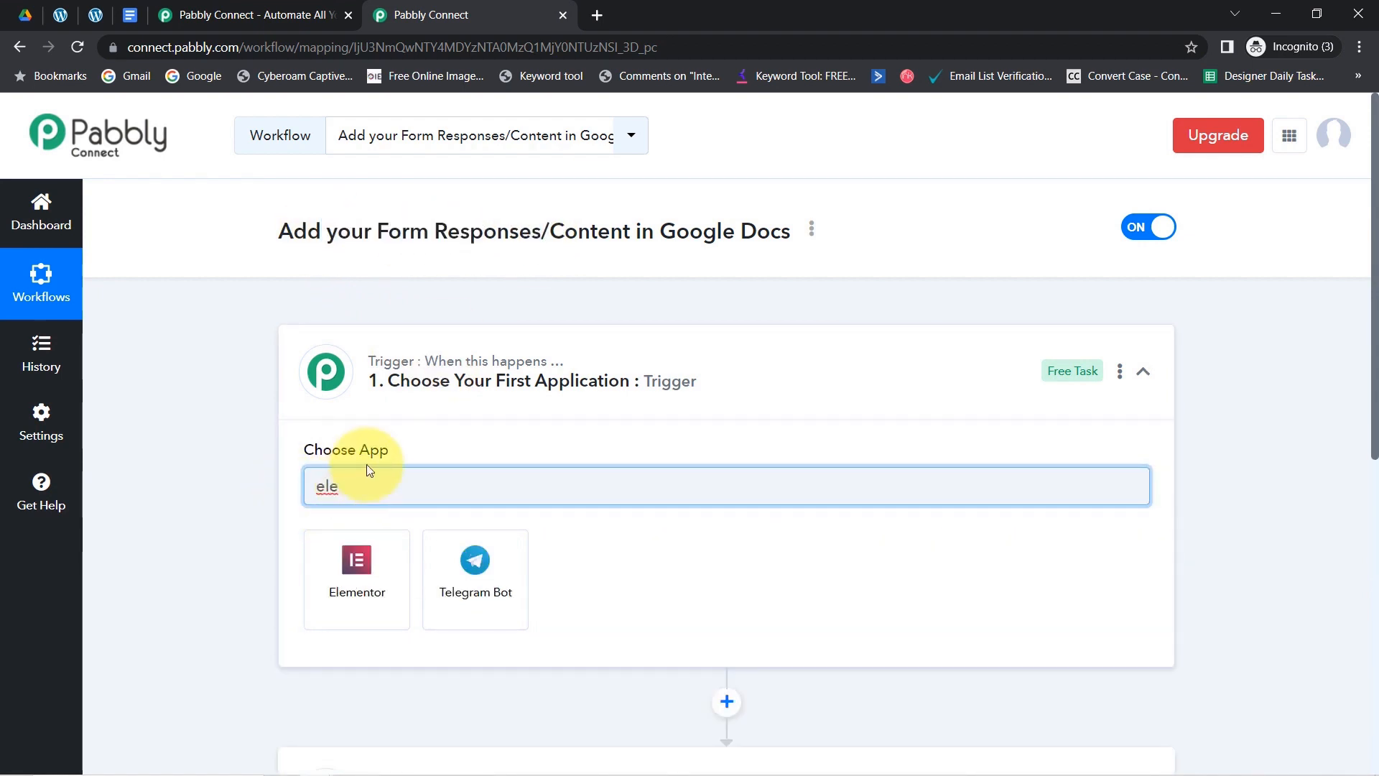
click(354, 557)
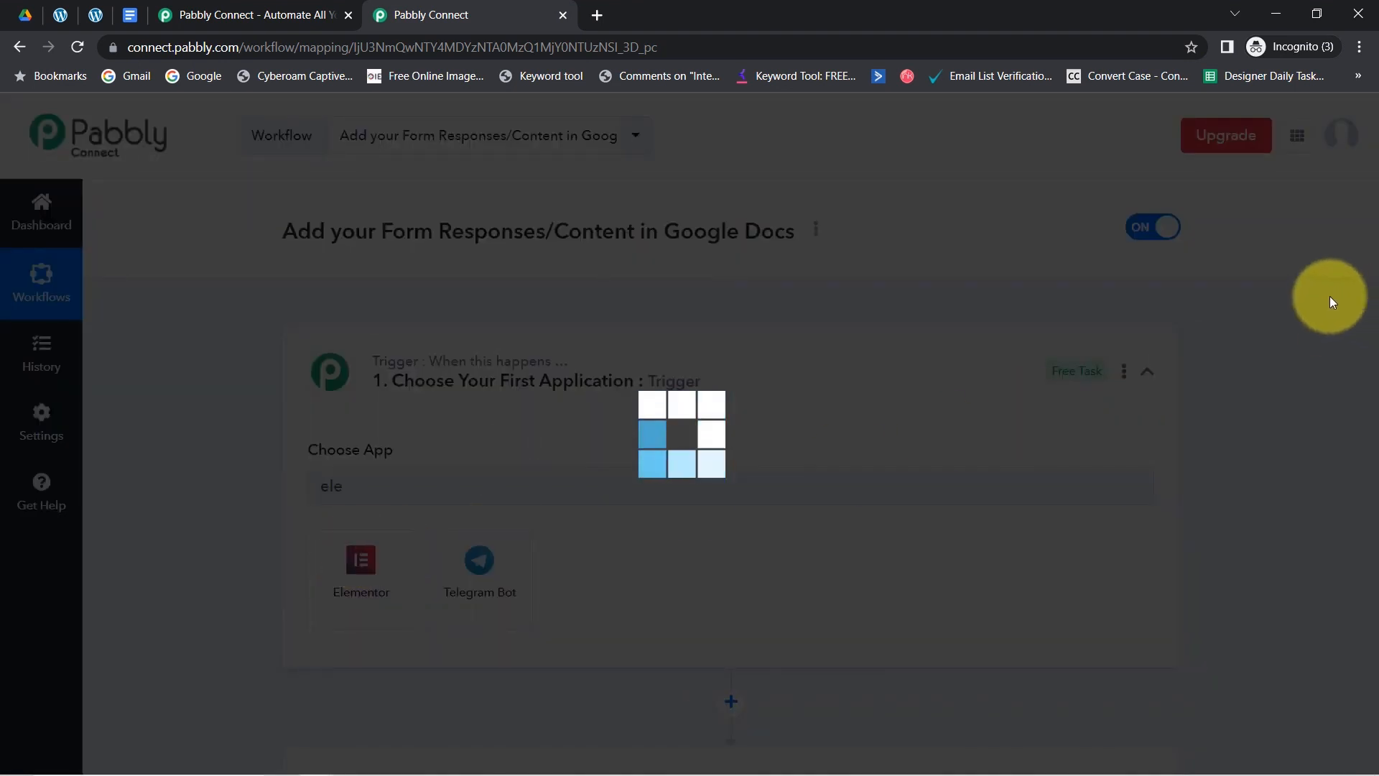
- Search 'google d' and set Google Docs as the action app
scroll(1375, 314, down, 1)
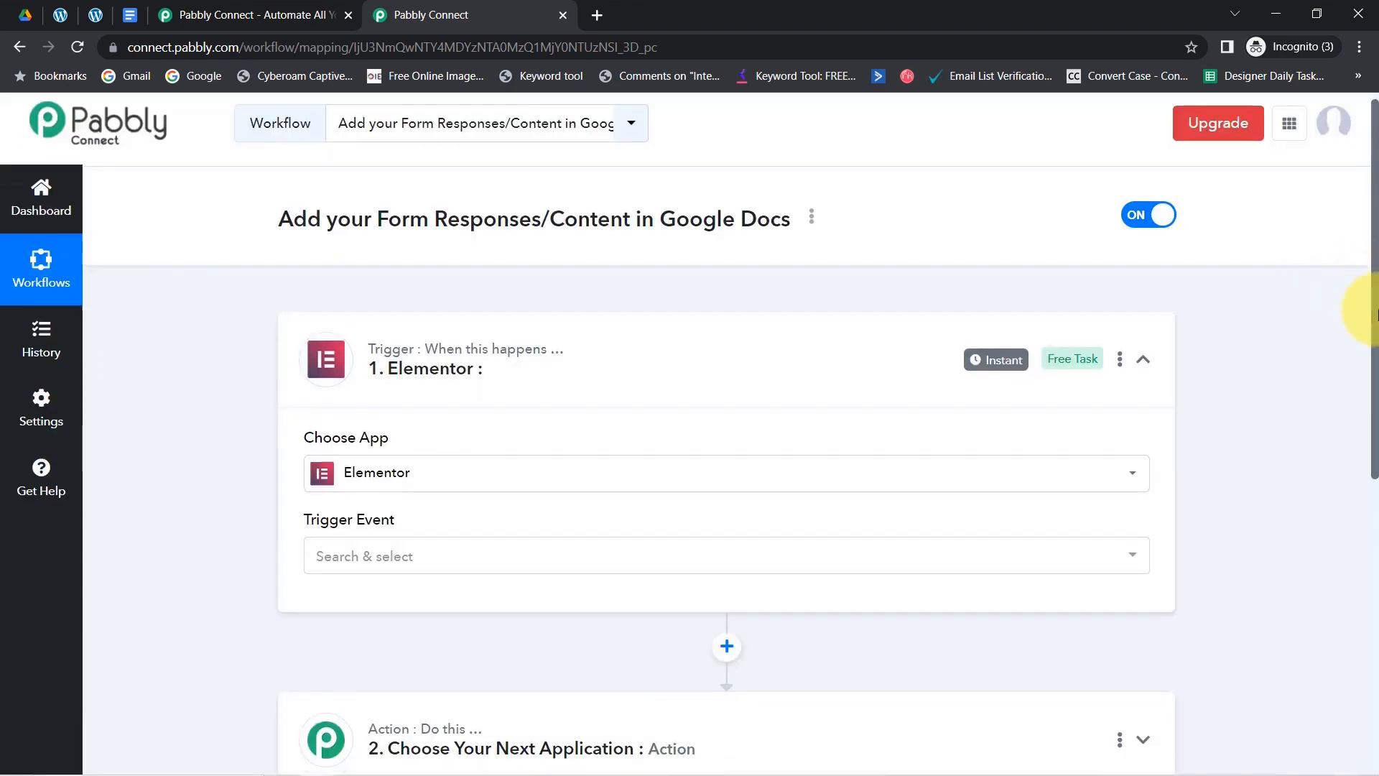
drag(1375, 314, 1375, 502)
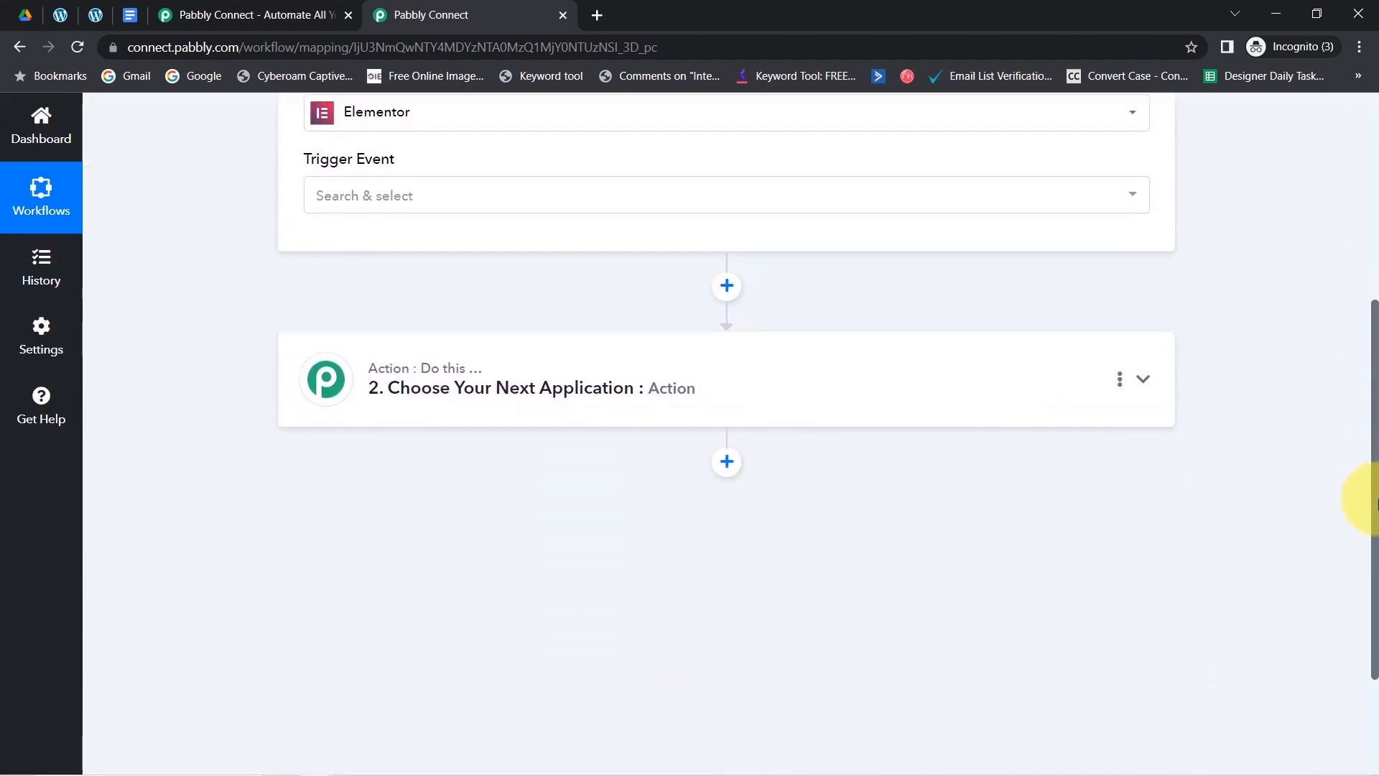
click(417, 388)
click(353, 499)
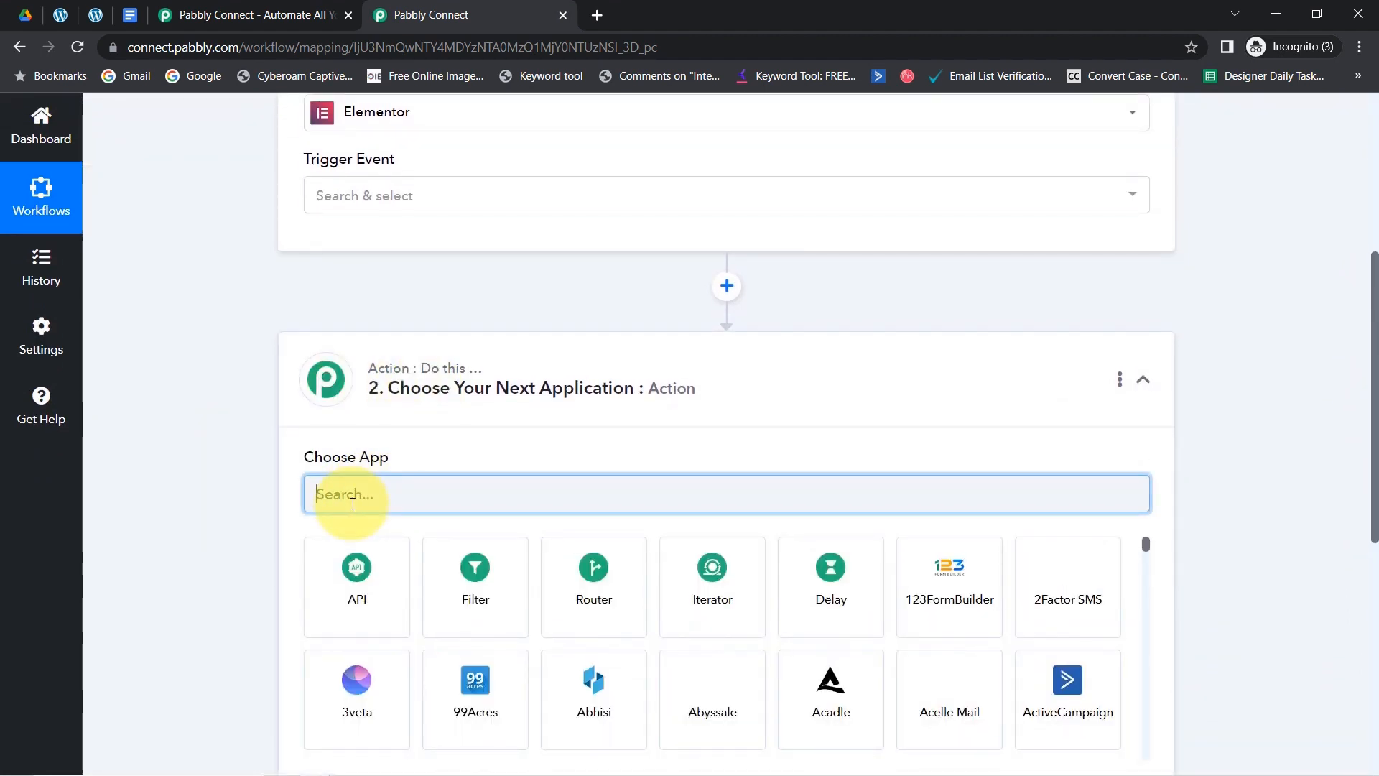
text(goo)
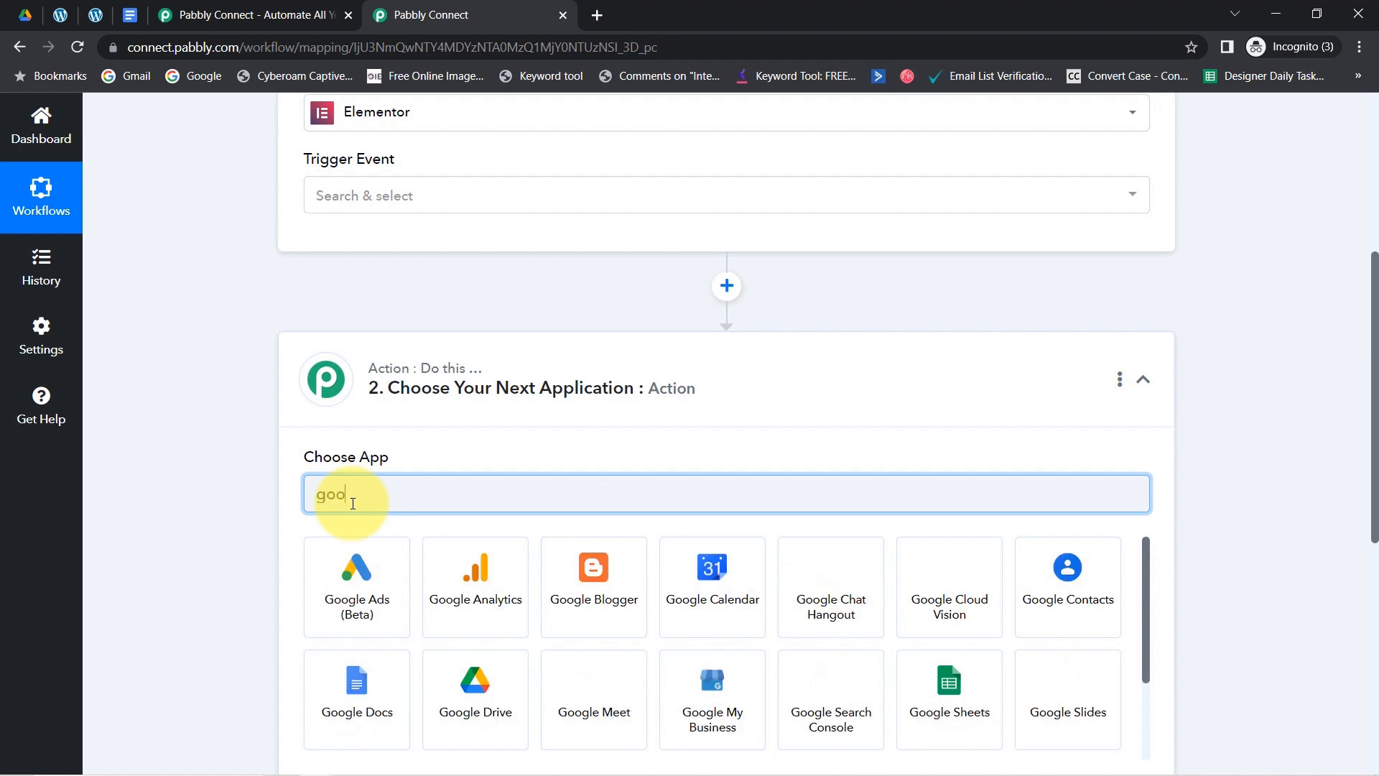
text(gle do)
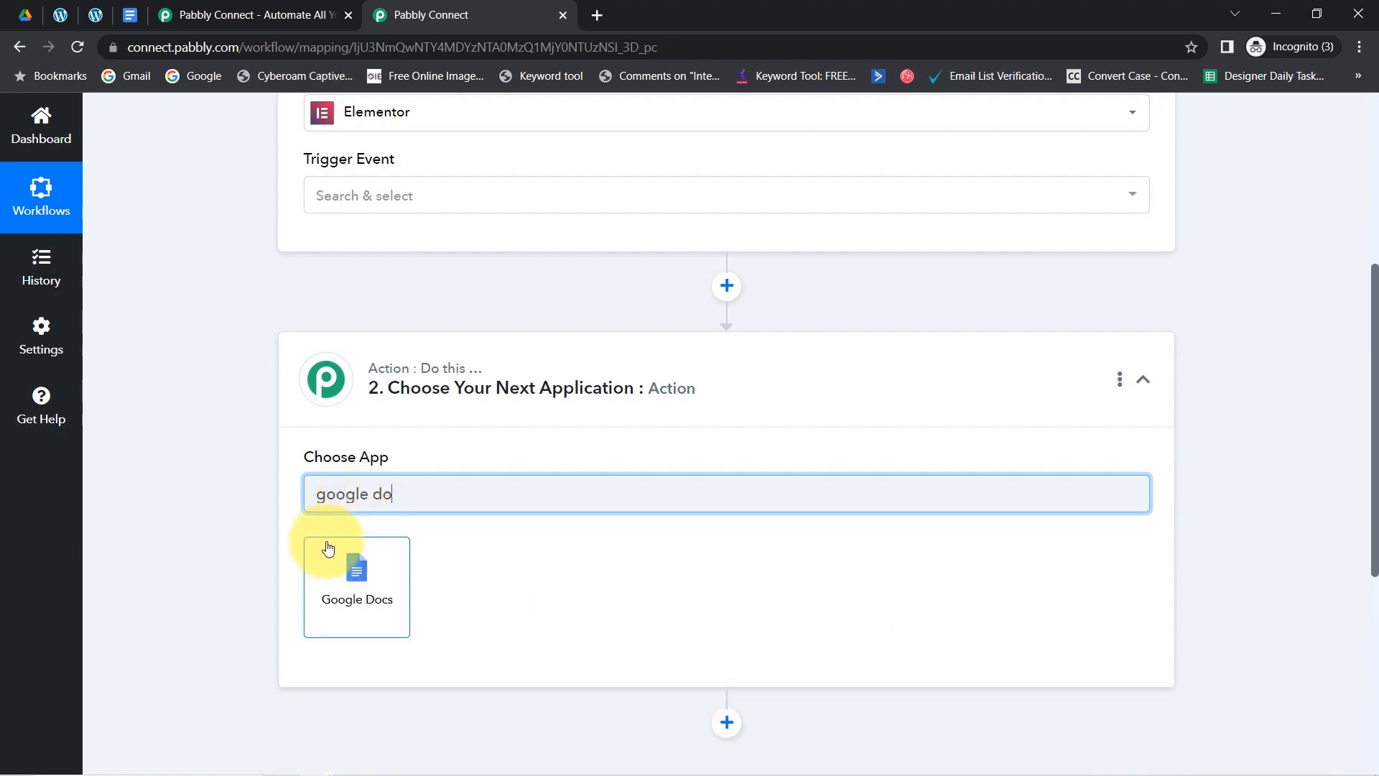
click(328, 548)
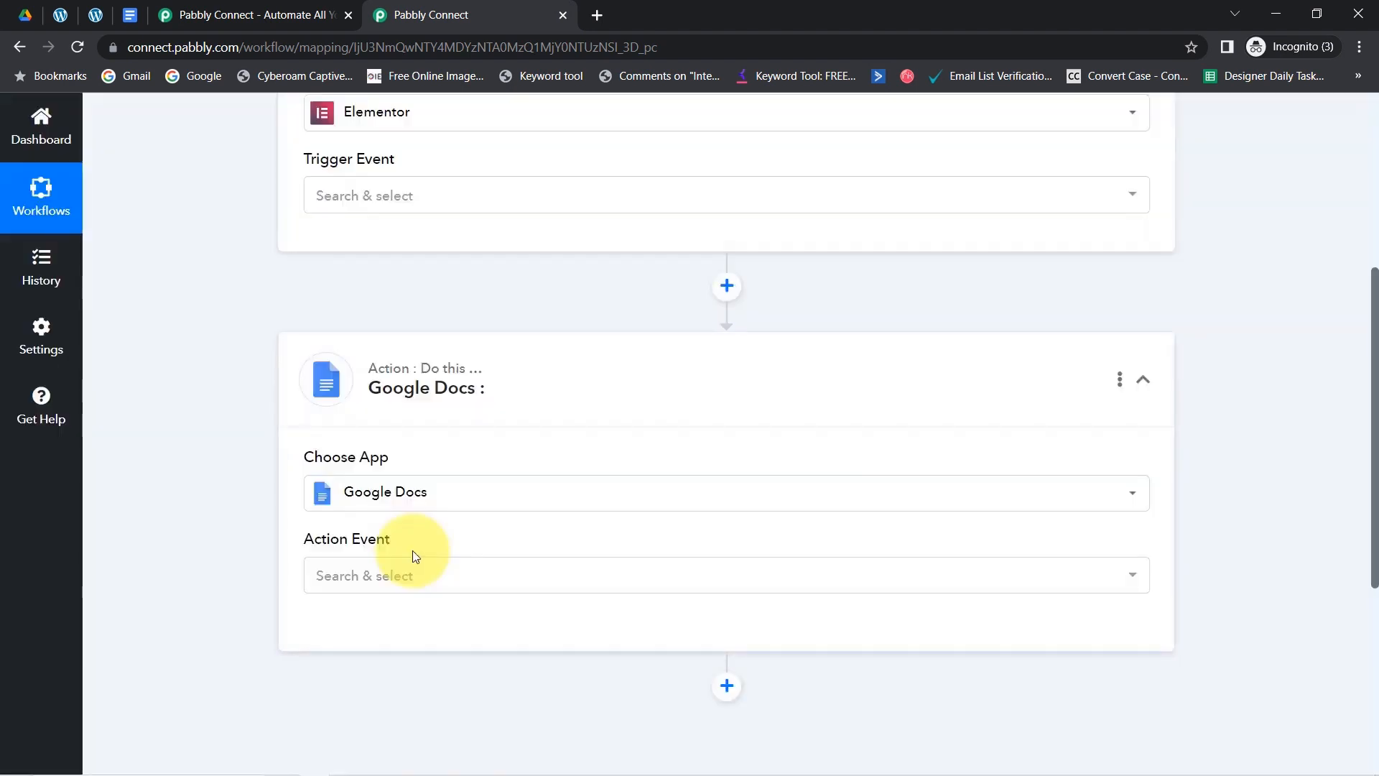
drag(1375, 338, 1358, 167)
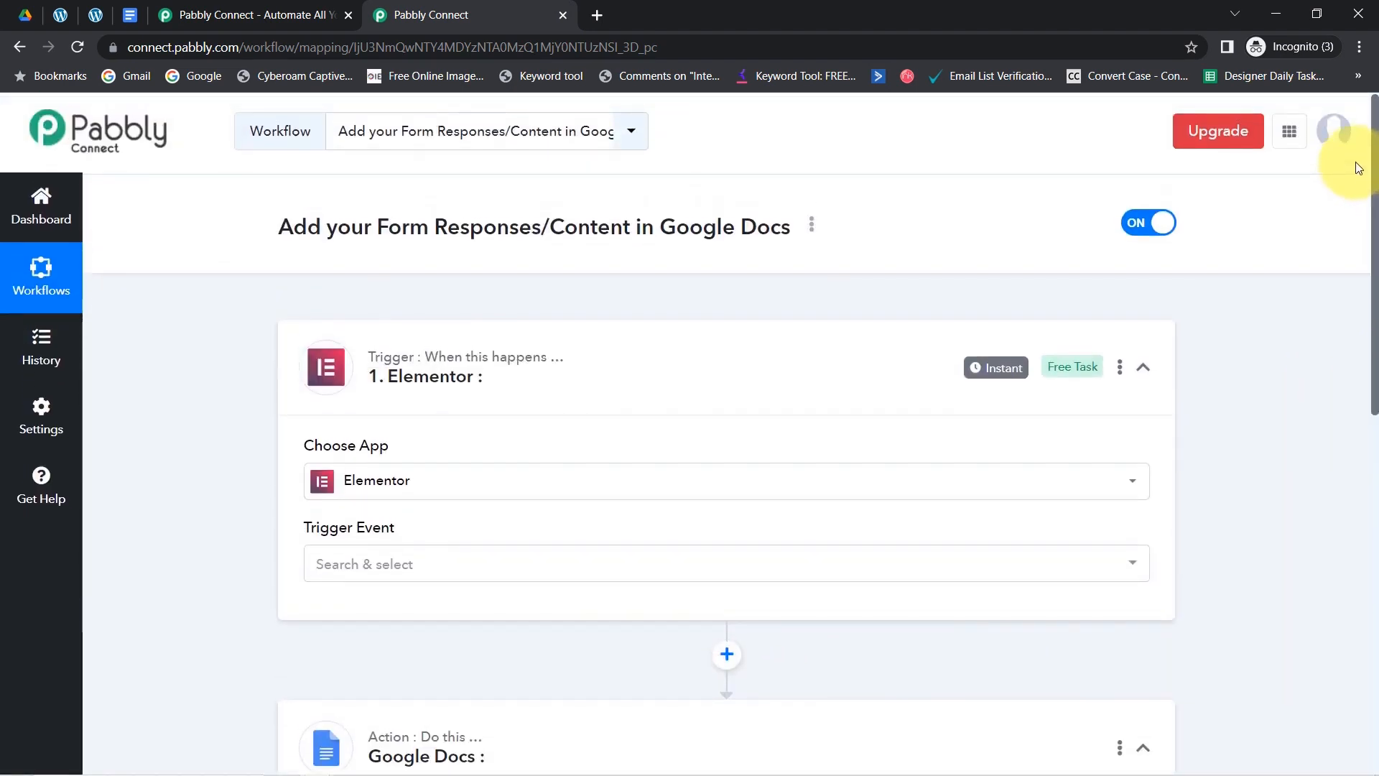
- Set the Elementor trigger to New Form Submission, copy its webhook URL, and start capturing a response
click(334, 572)
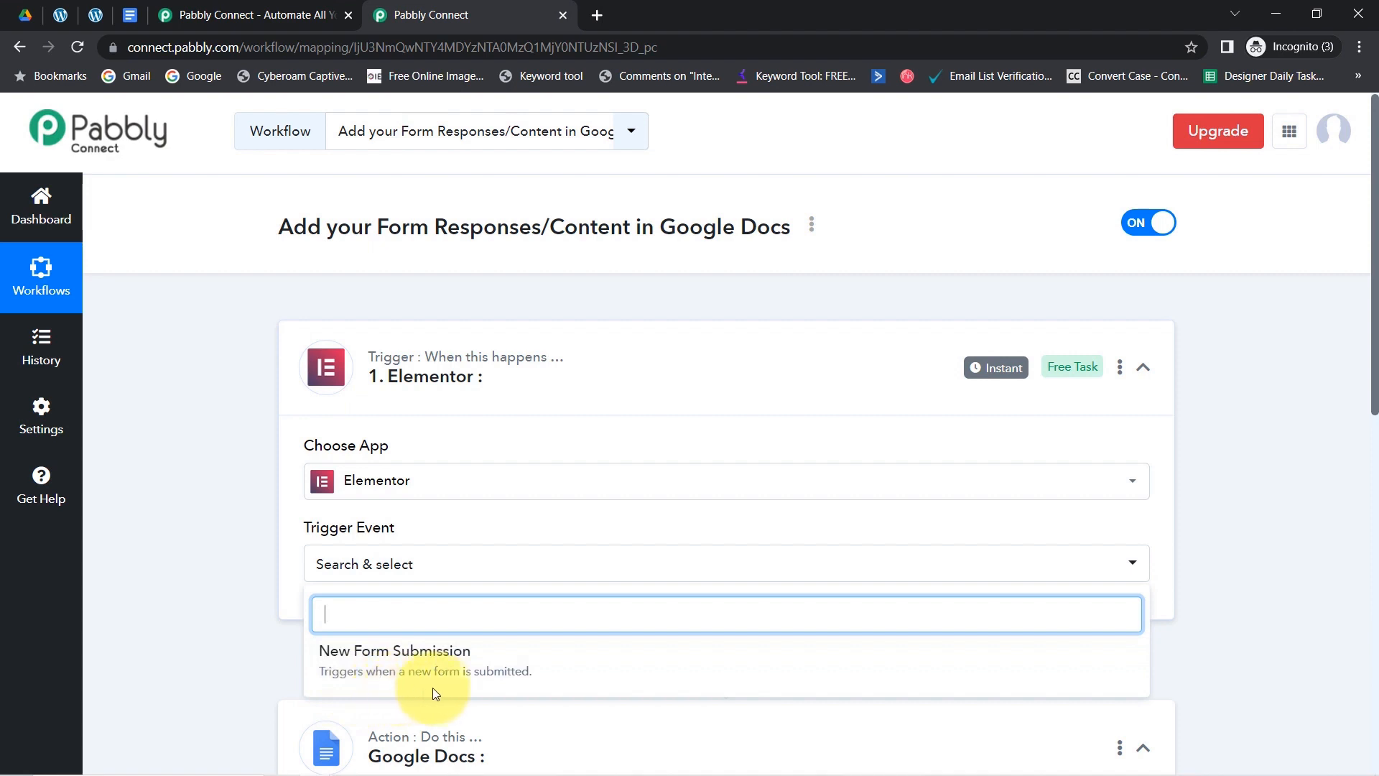
click(376, 659)
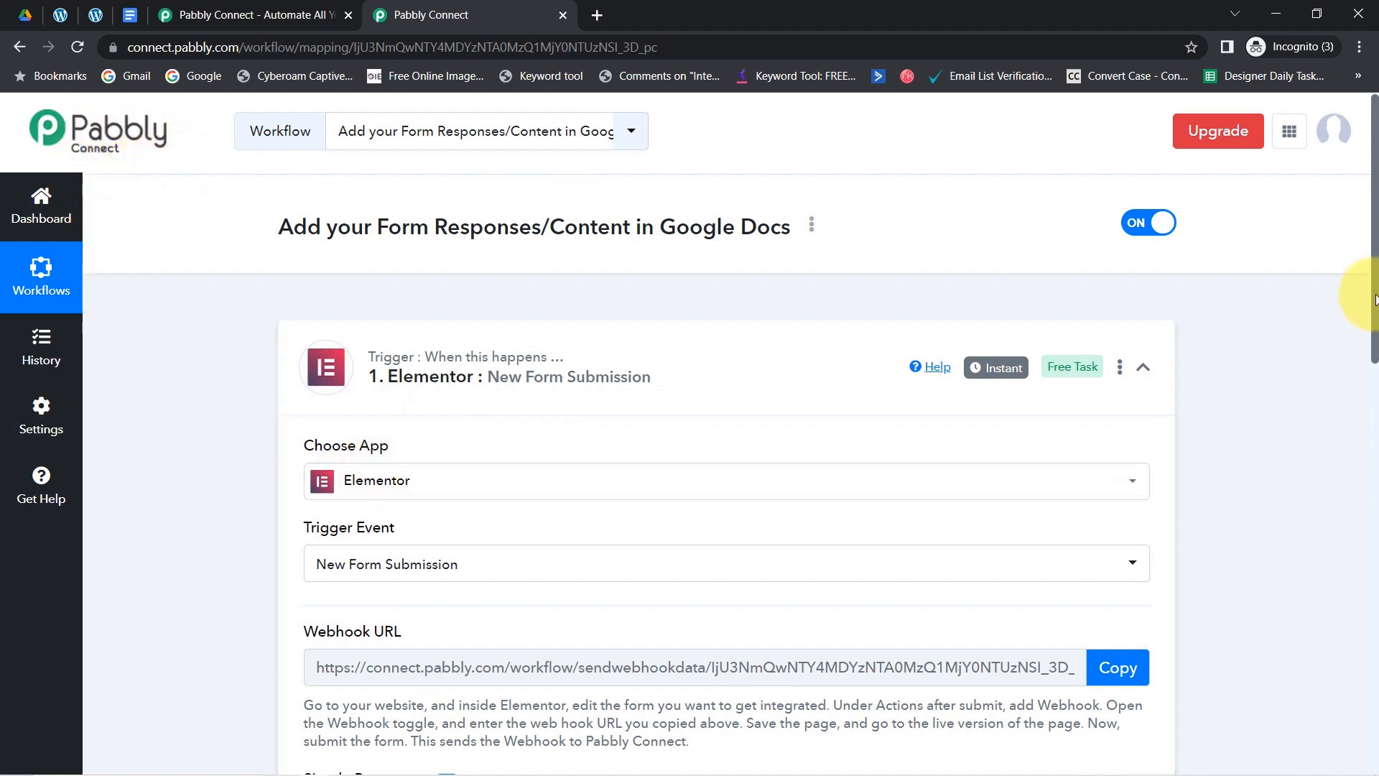
drag(1376, 298, 1375, 396)
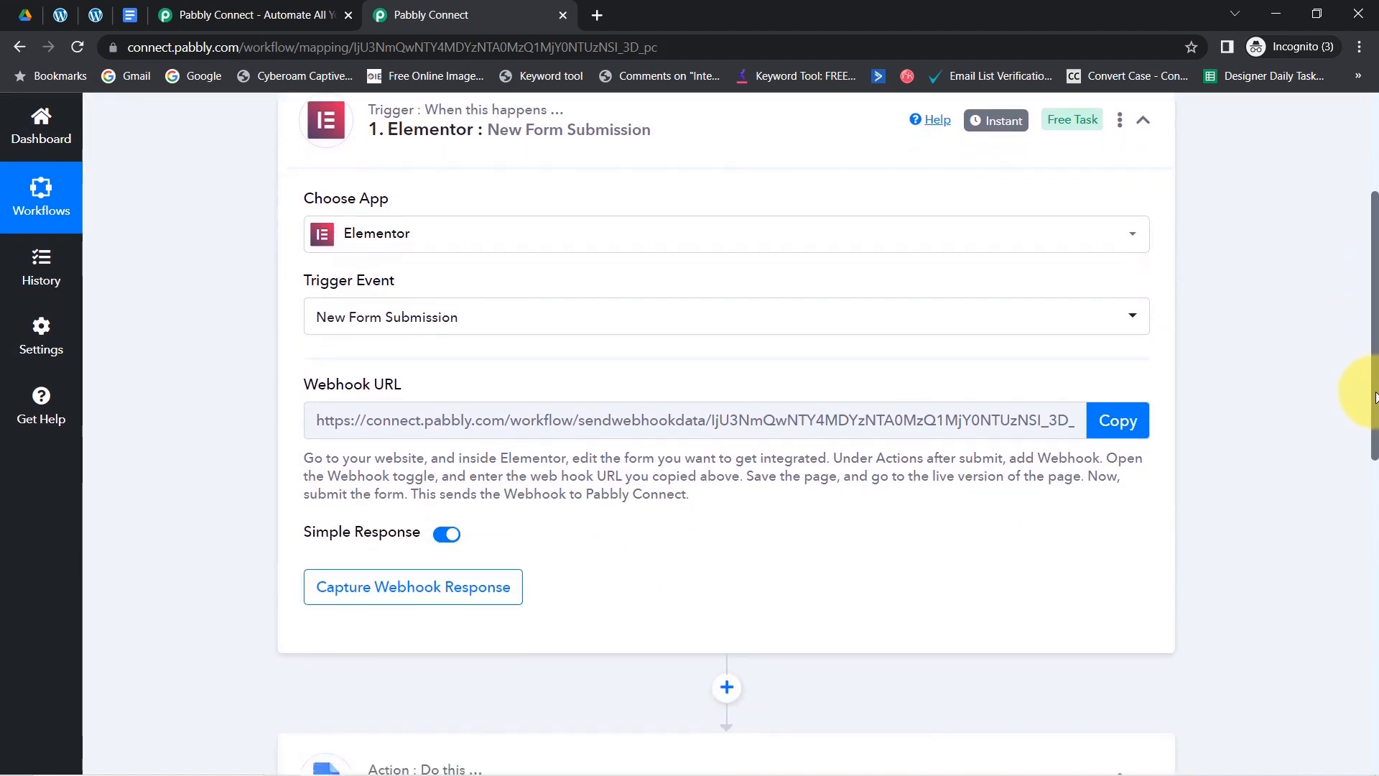
double_click(336, 385)
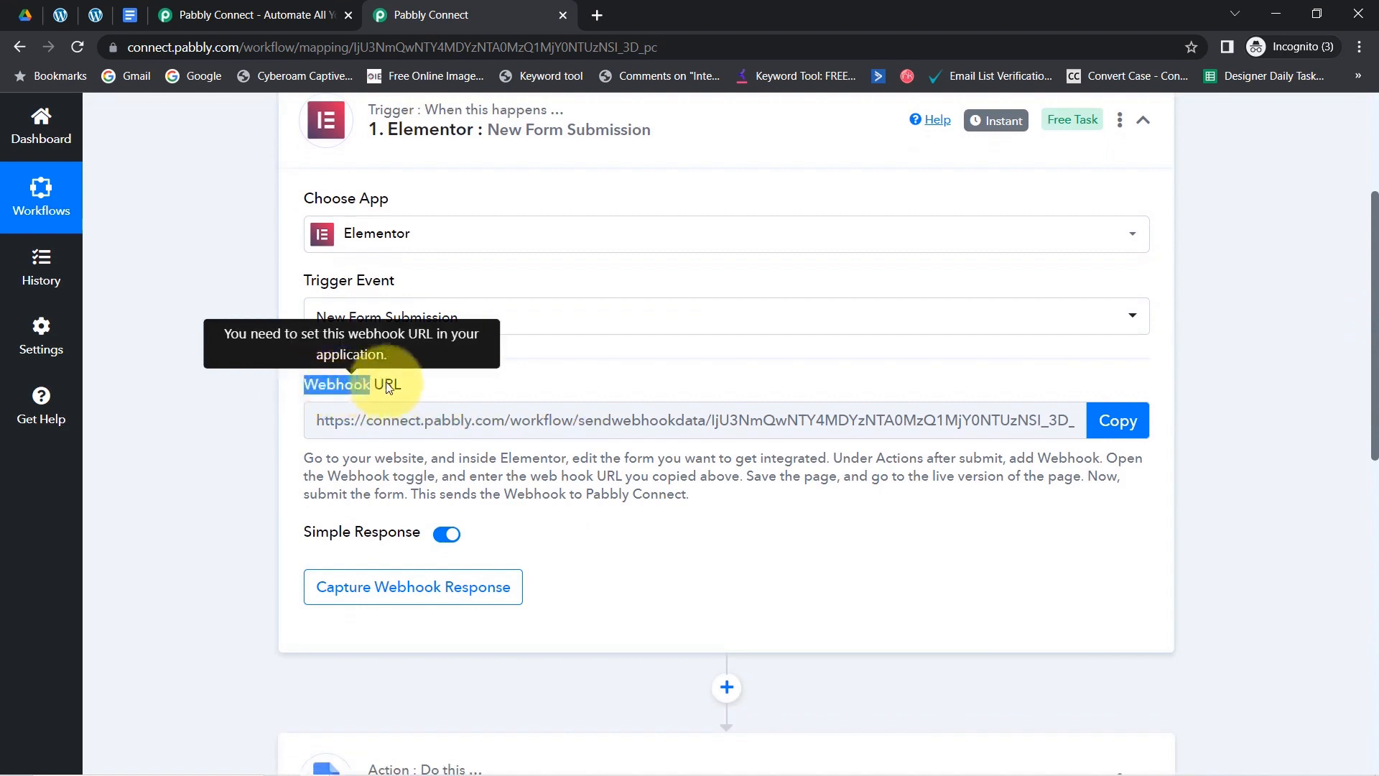
drag(388, 387, 417, 385)
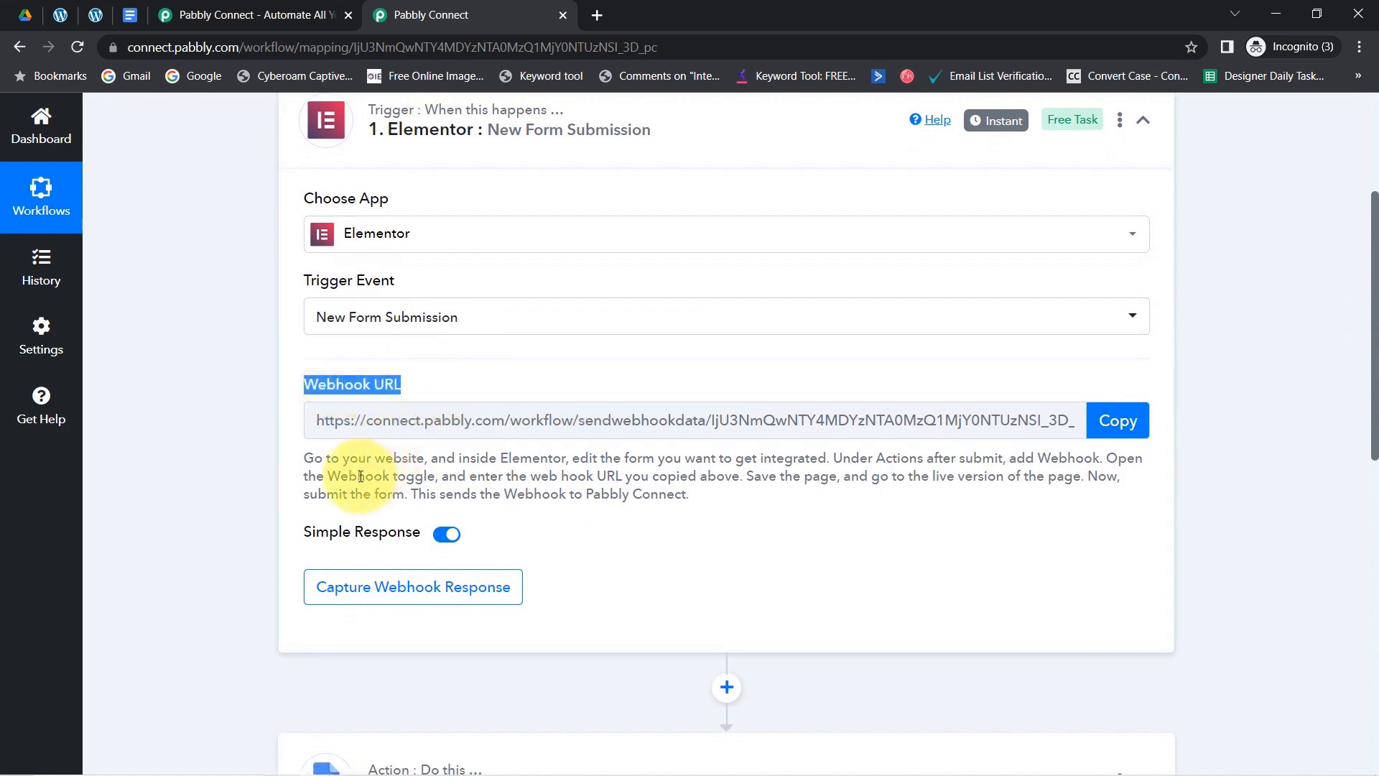
drag(319, 459, 646, 491)
click(635, 491)
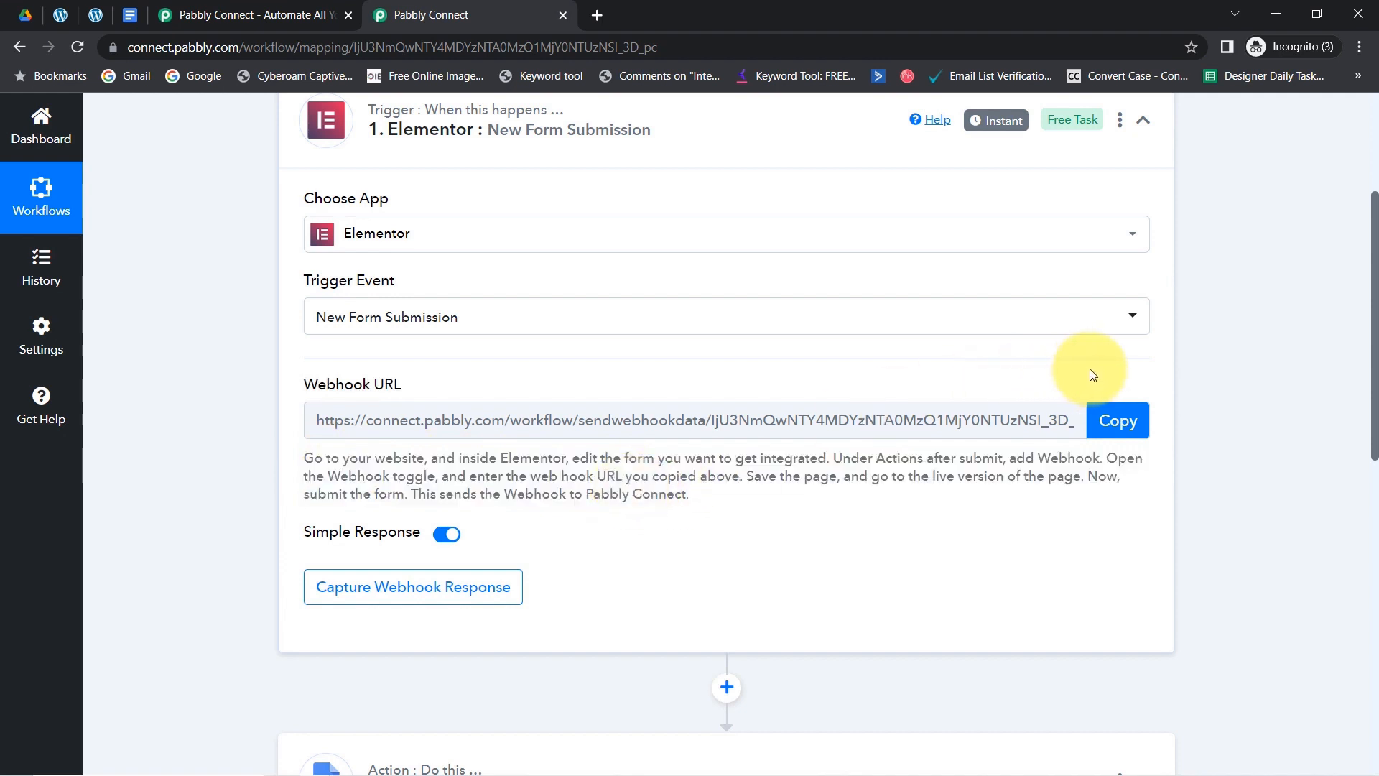
click(1120, 424)
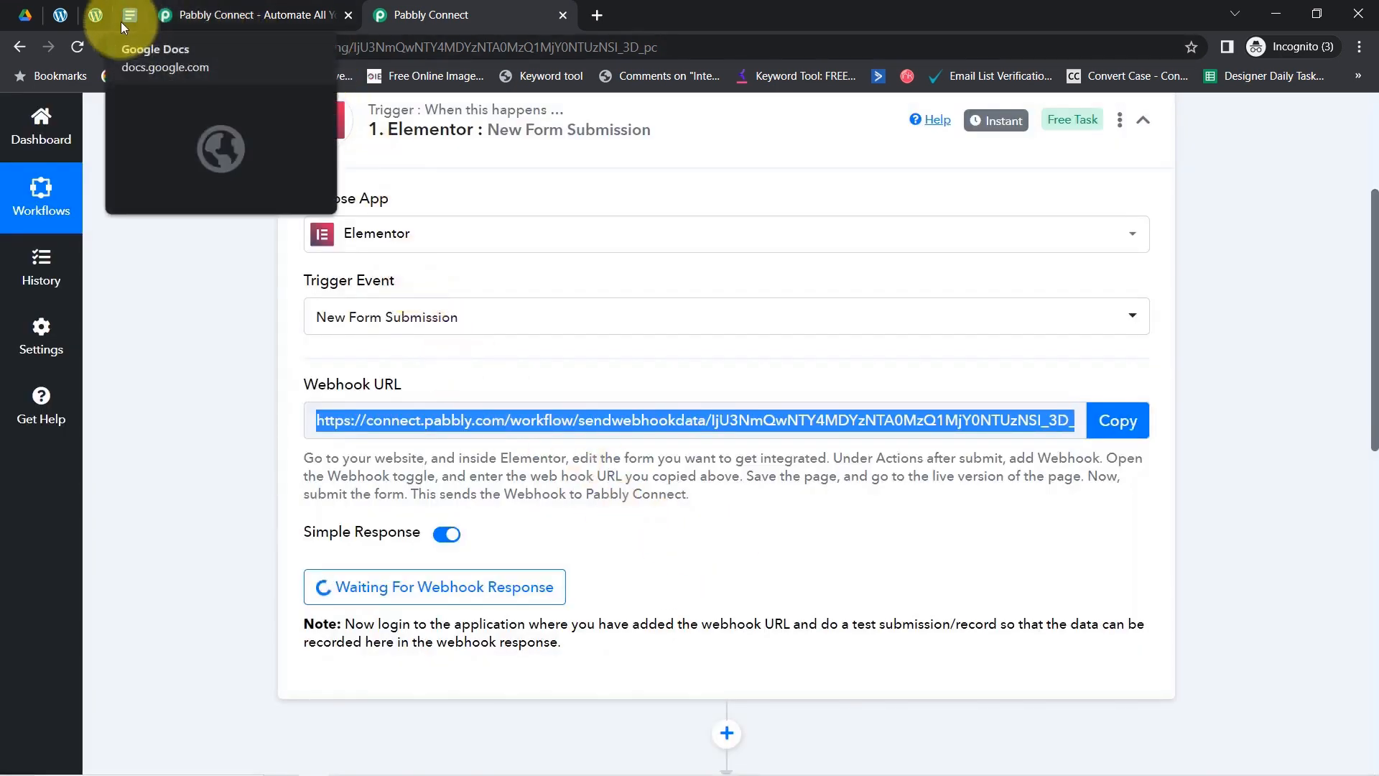
- Edit the page in Elementor and open the form's Webhook settings holding the Pabbly Connect URL
click(96, 15)
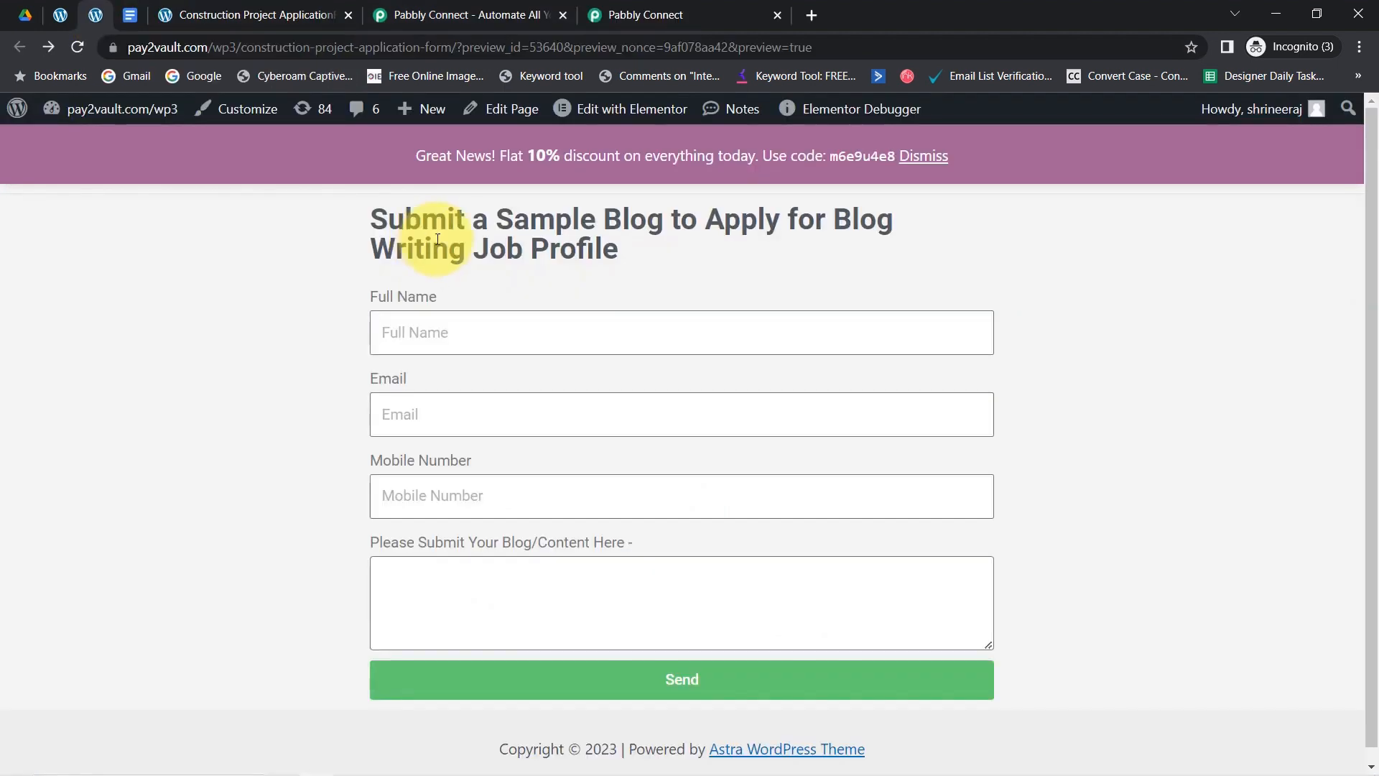
click(617, 121)
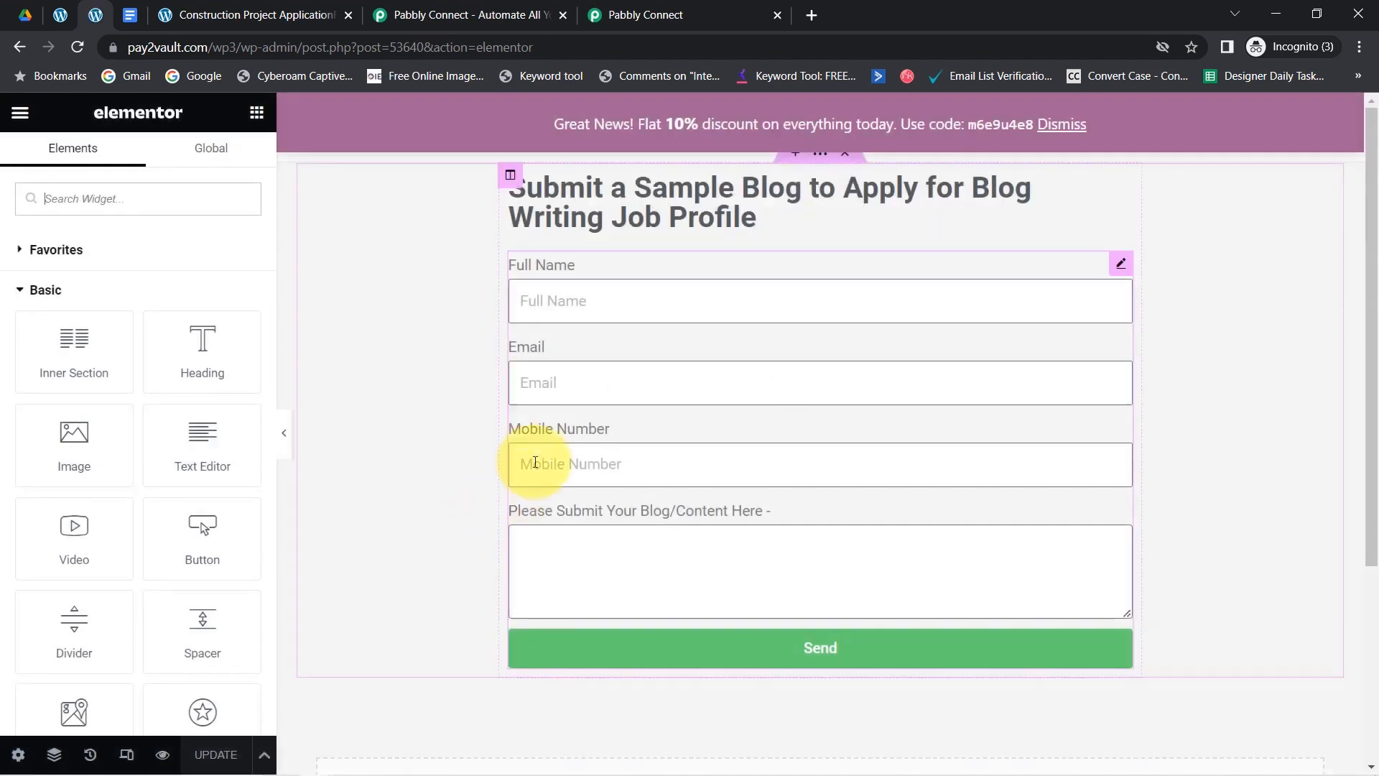
click(524, 273)
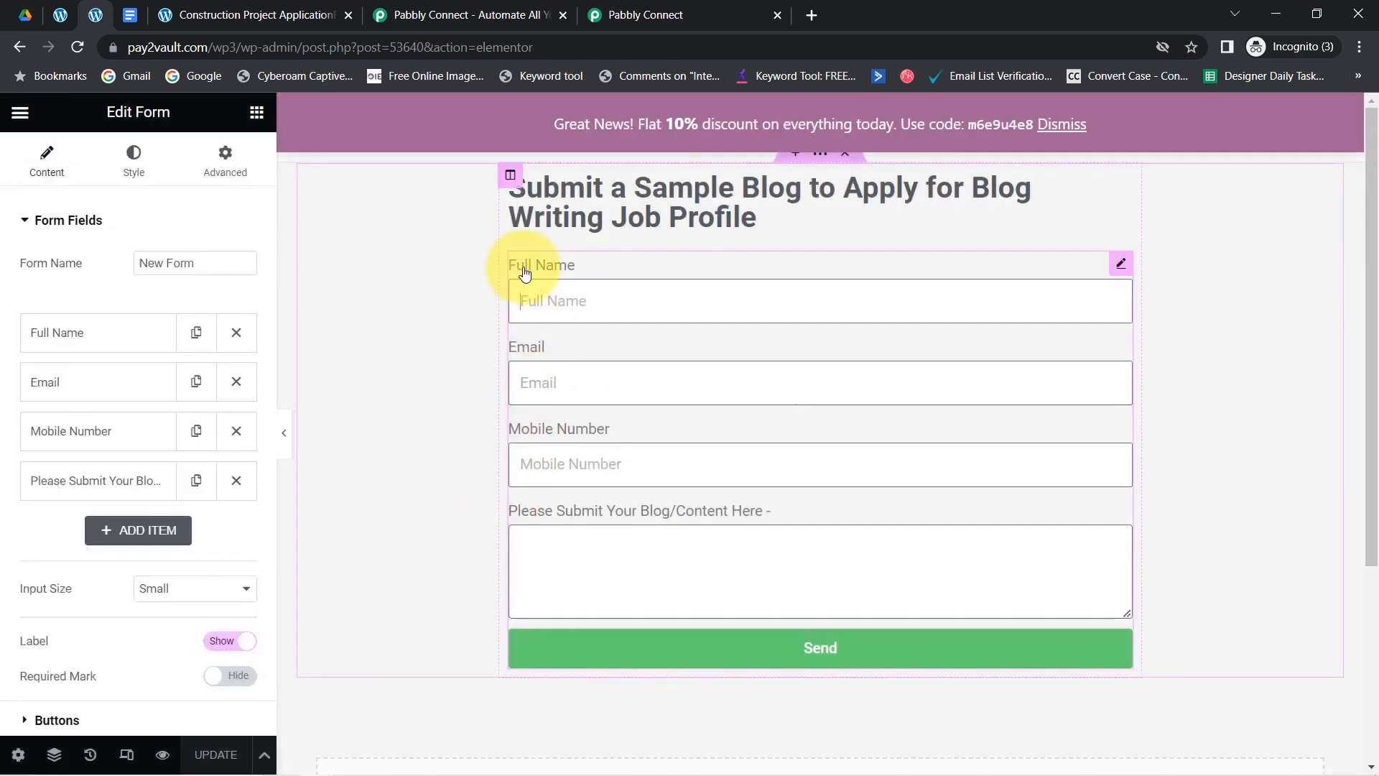
click(61, 224)
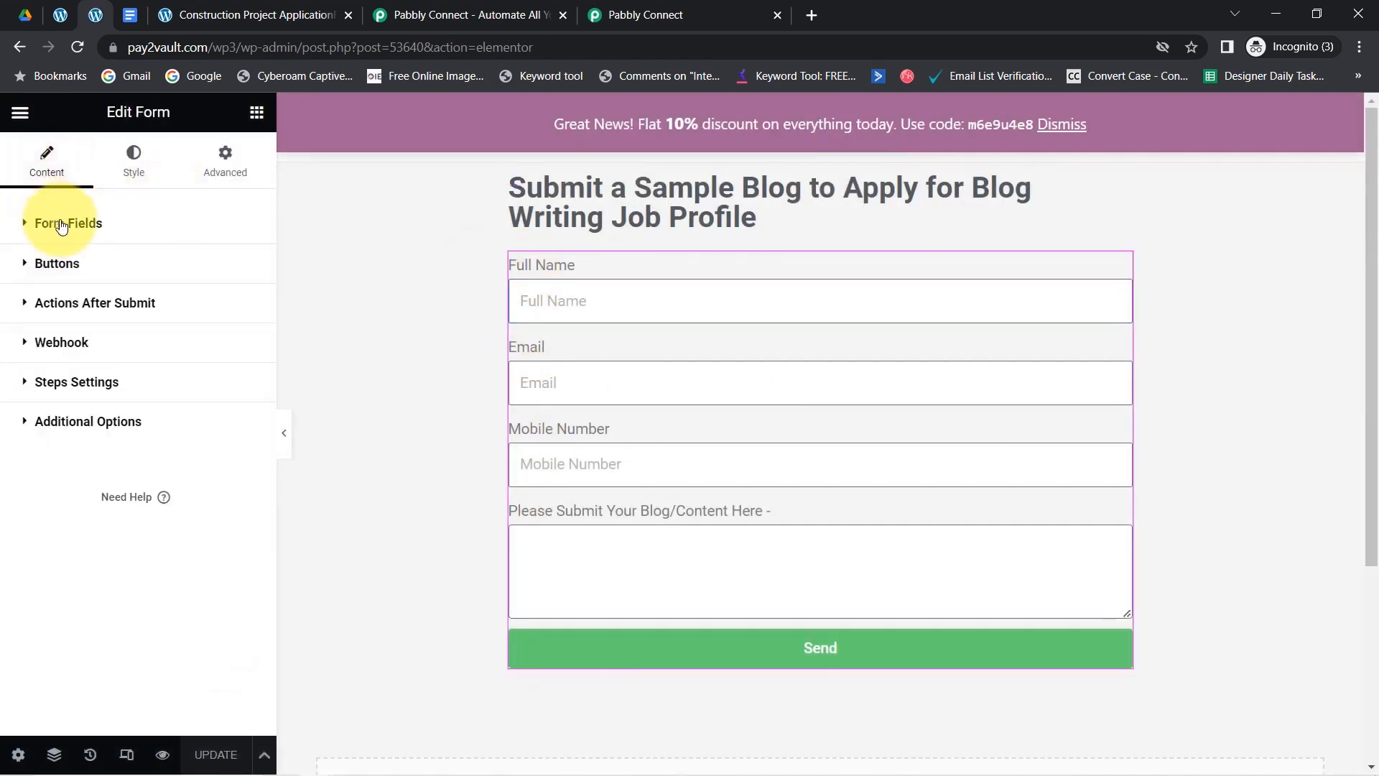
click(59, 349)
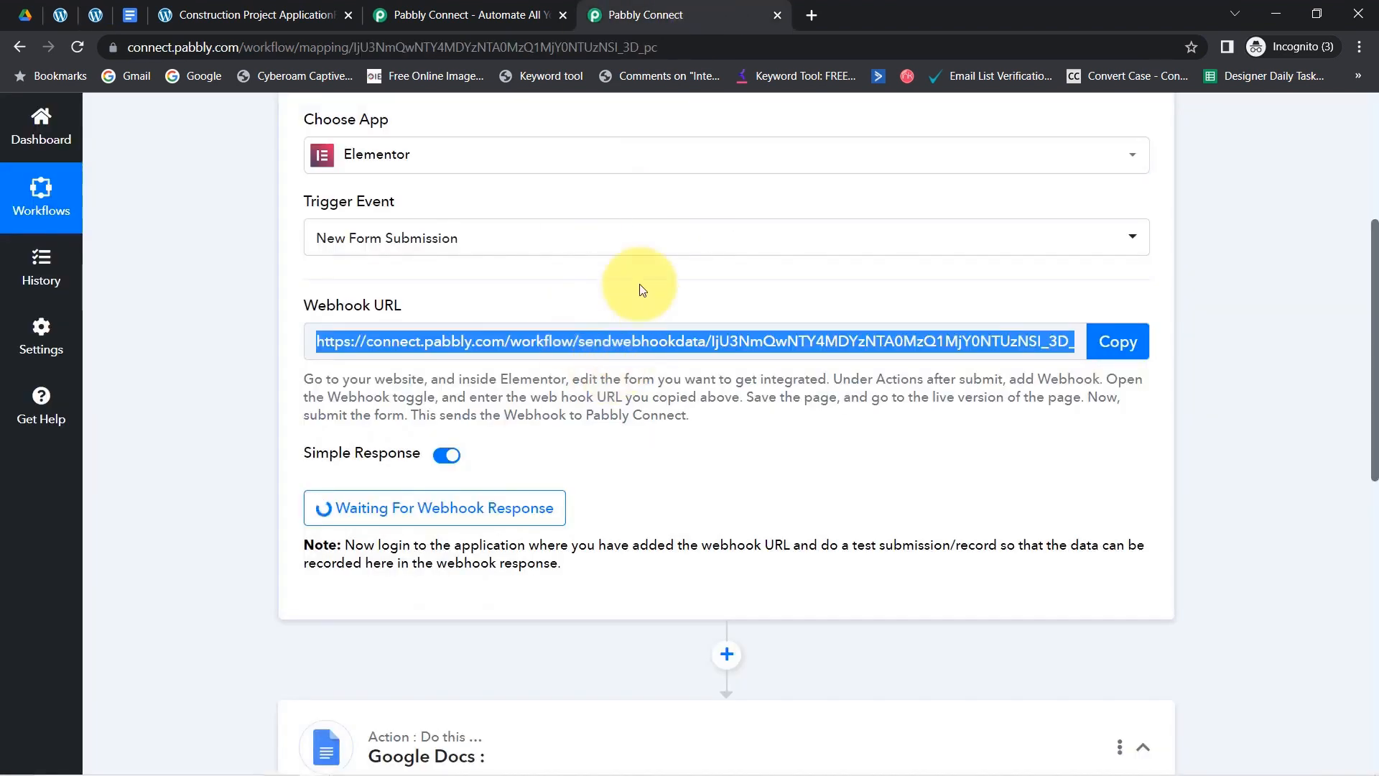
- Preview the updated form page
click(96, 15)
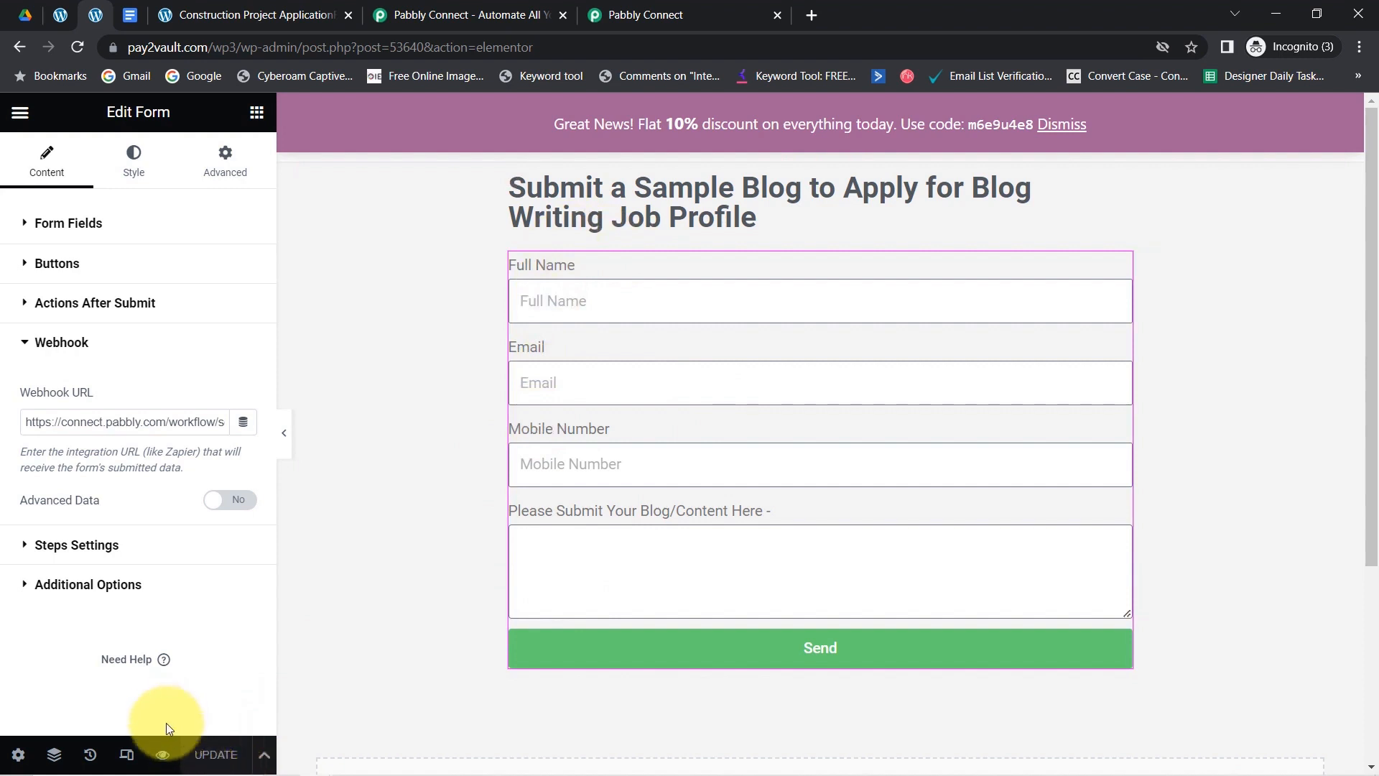
click(161, 754)
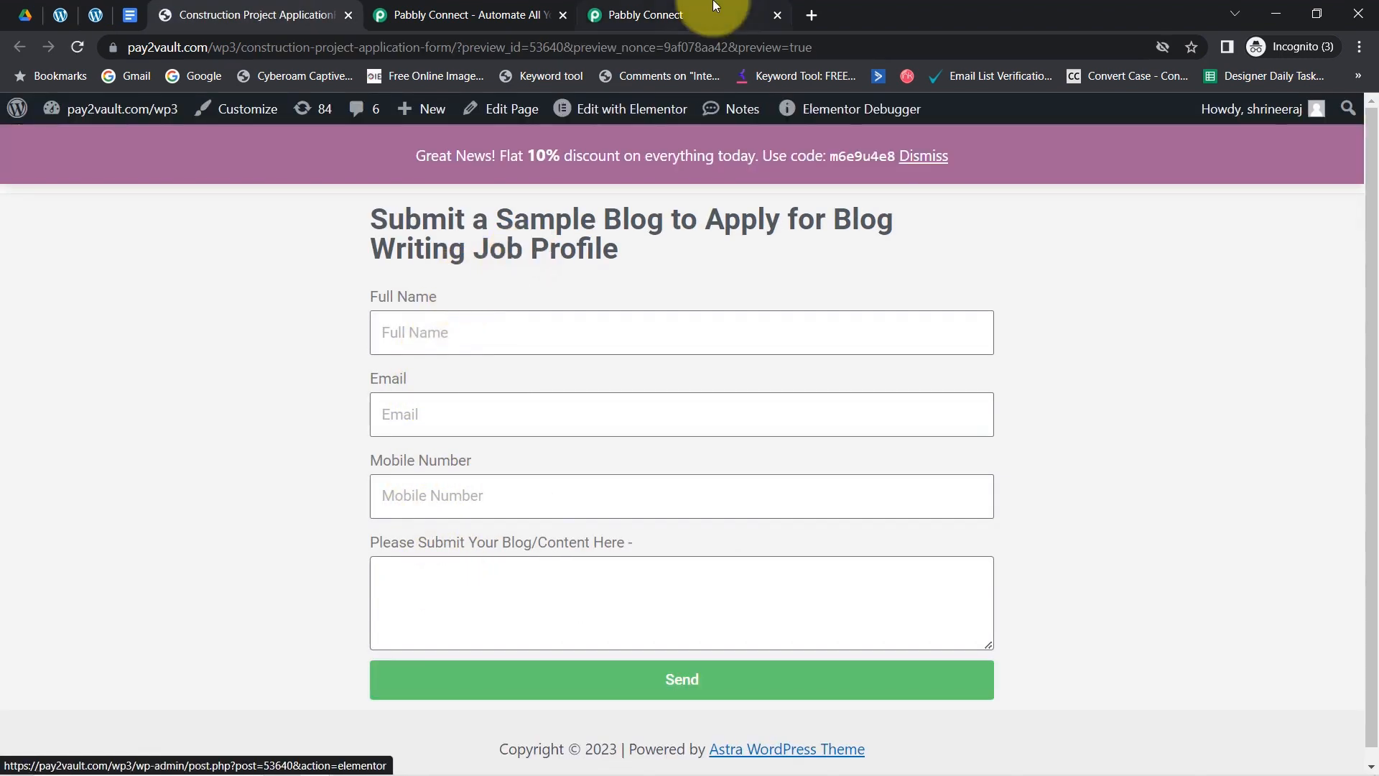
click(660, 13)
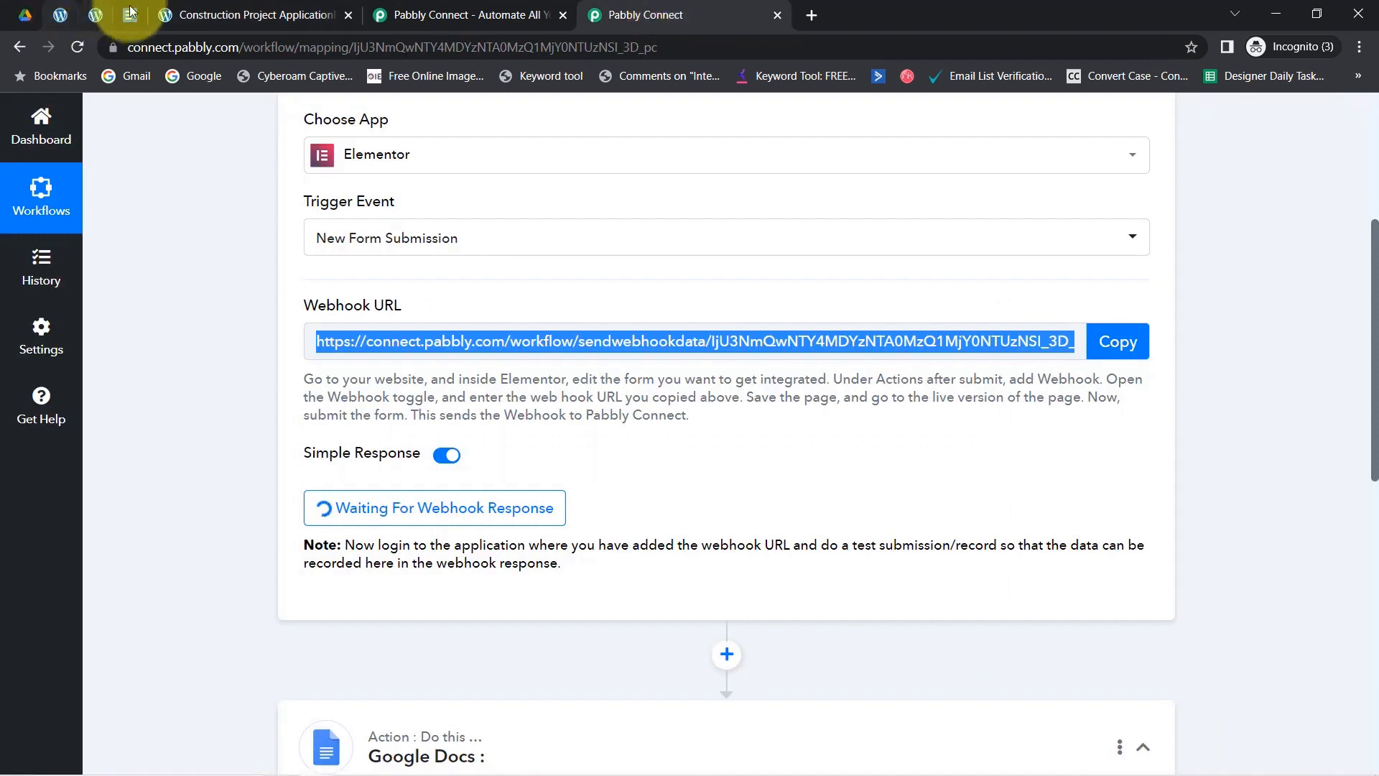
click(229, 15)
- Check the demo contact details entered in the application form
triple_click(437, 227)
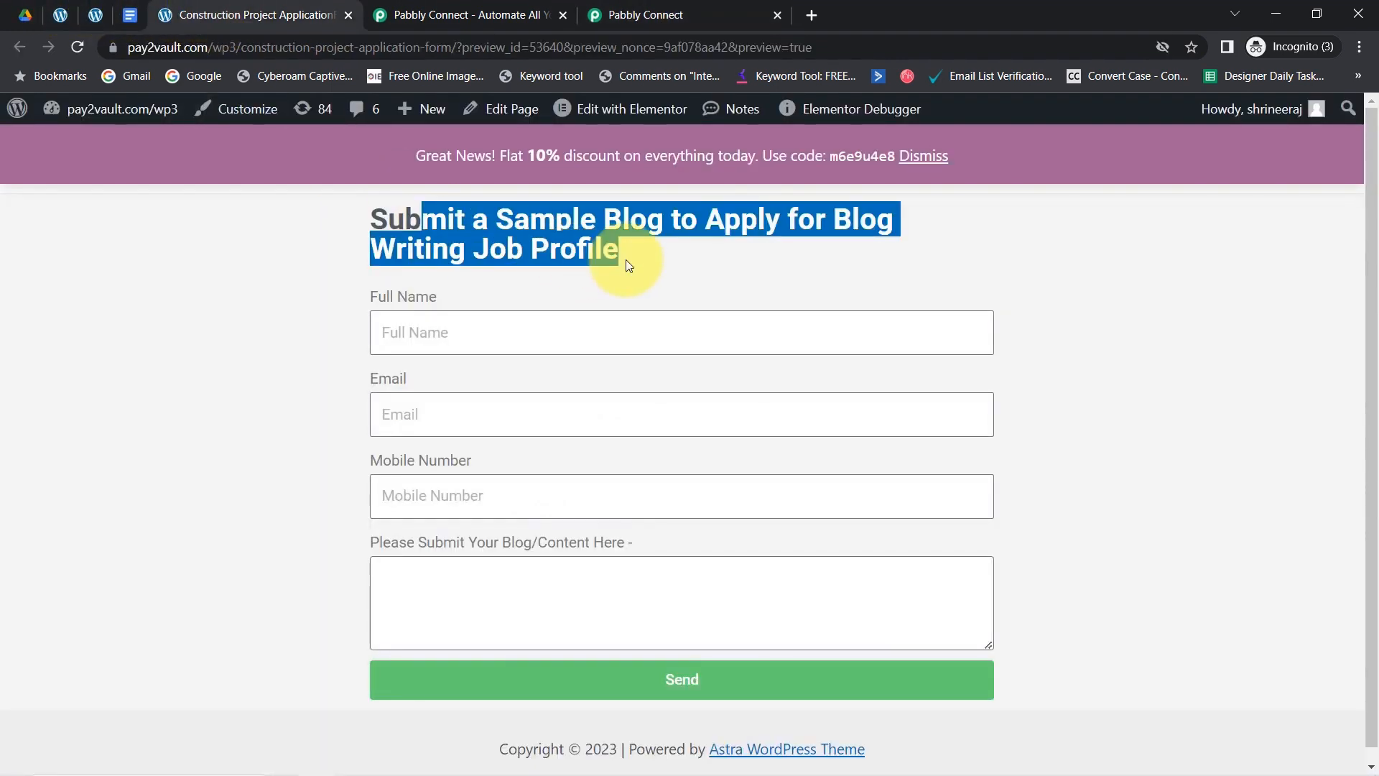
click(649, 13)
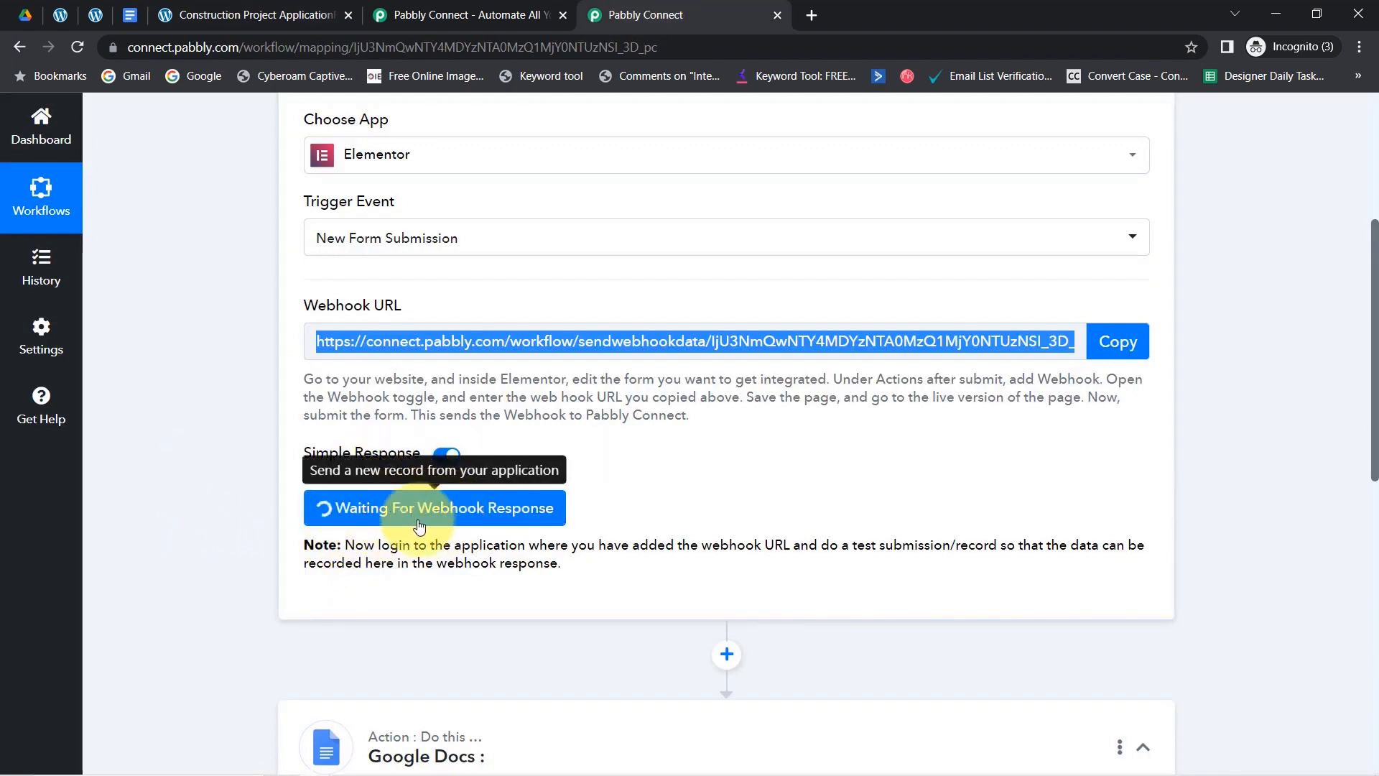
click(190, 14)
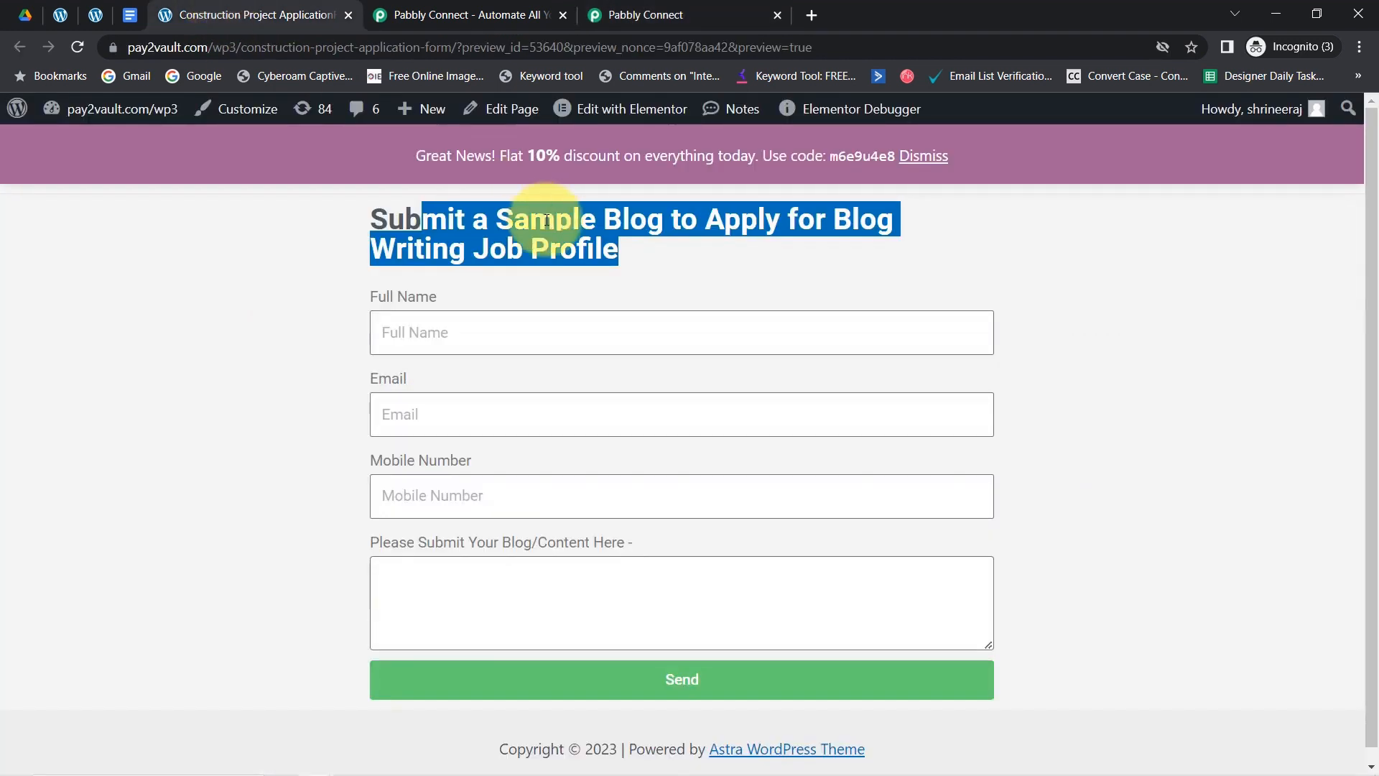
click(508, 271)
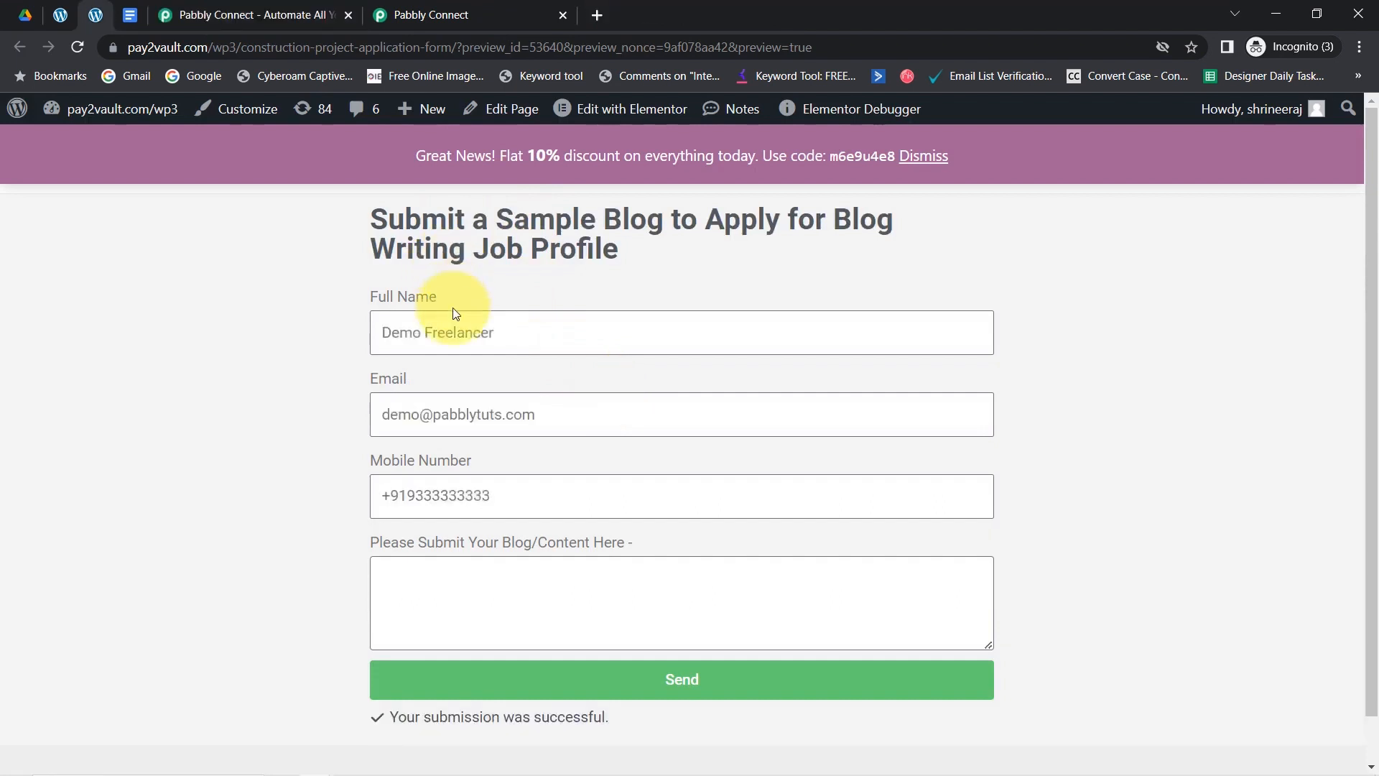
drag(419, 332, 478, 408)
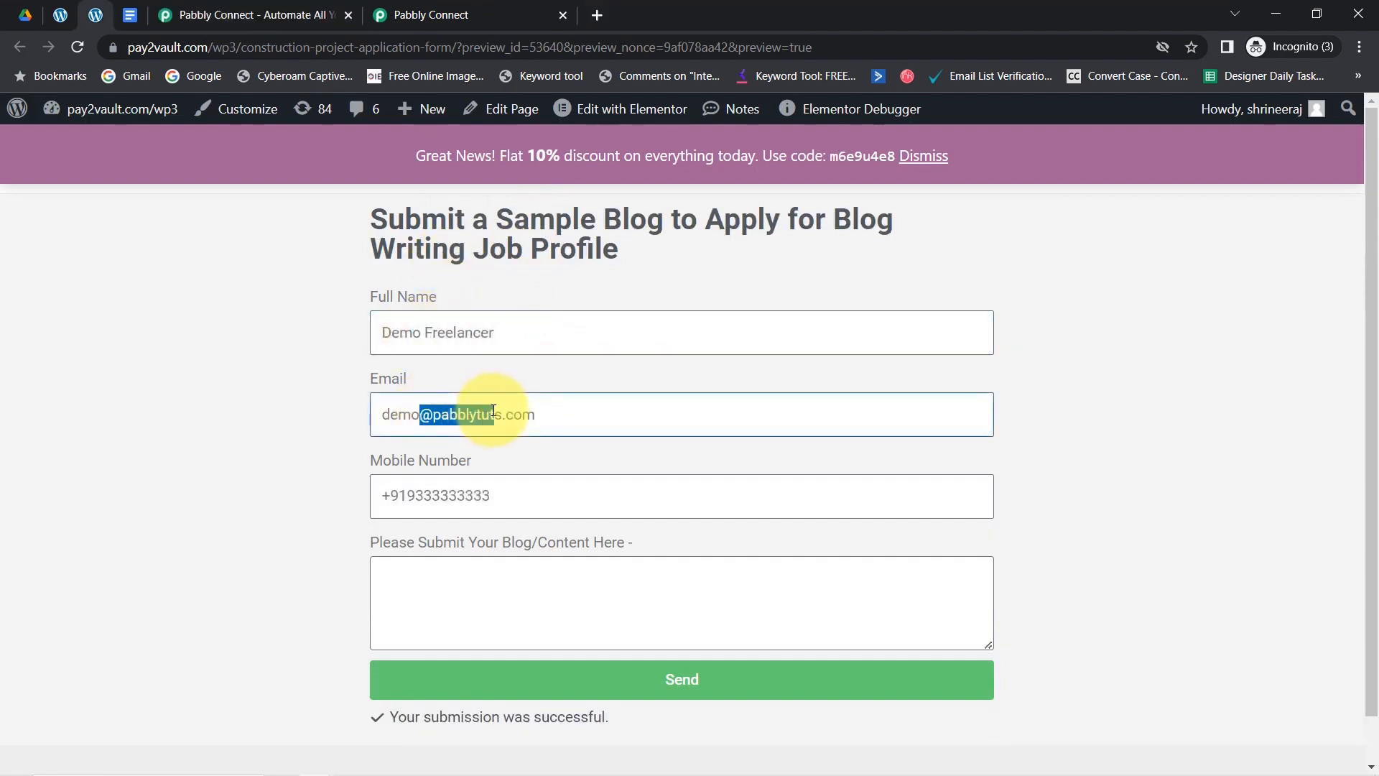
- Copy the whole Digital Marketing blog text from Notepad
mouse_move(394, 772)
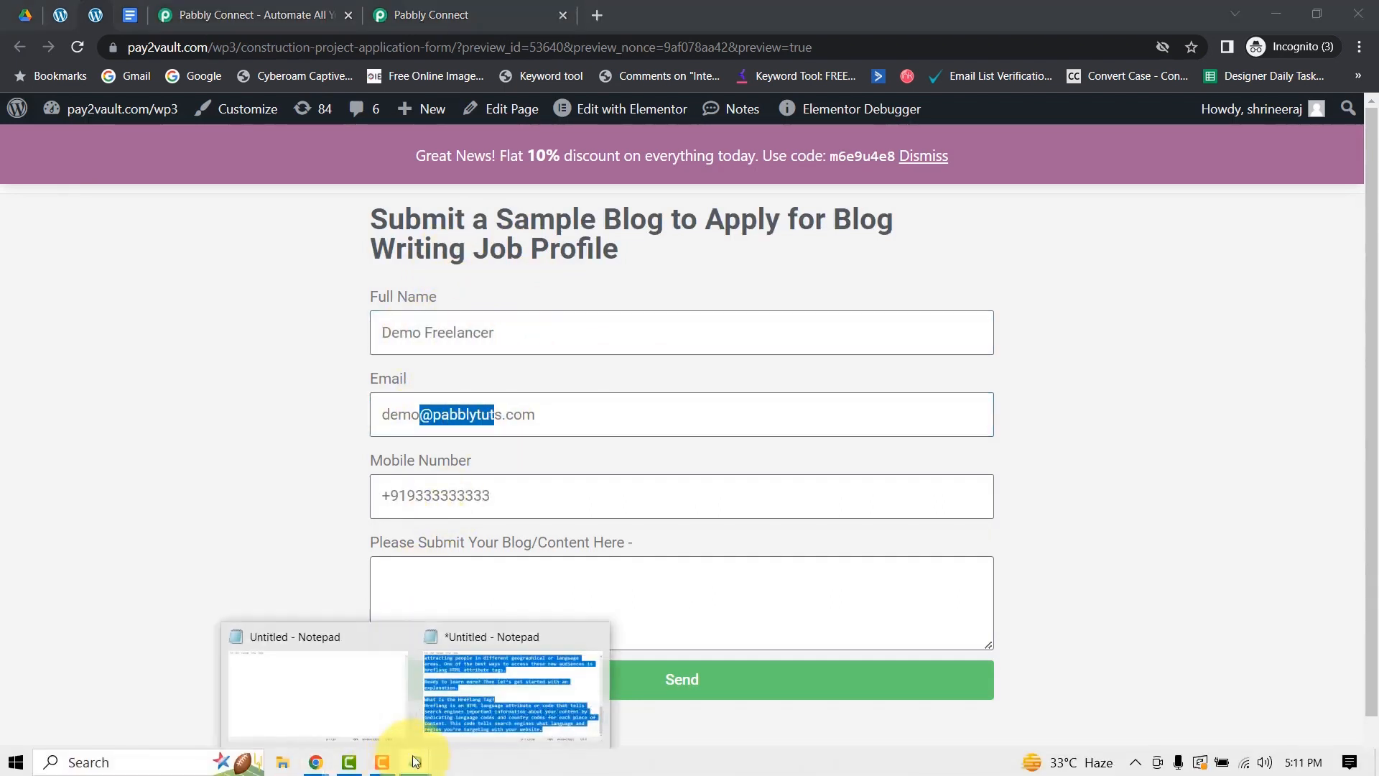
click(487, 693)
click(493, 495)
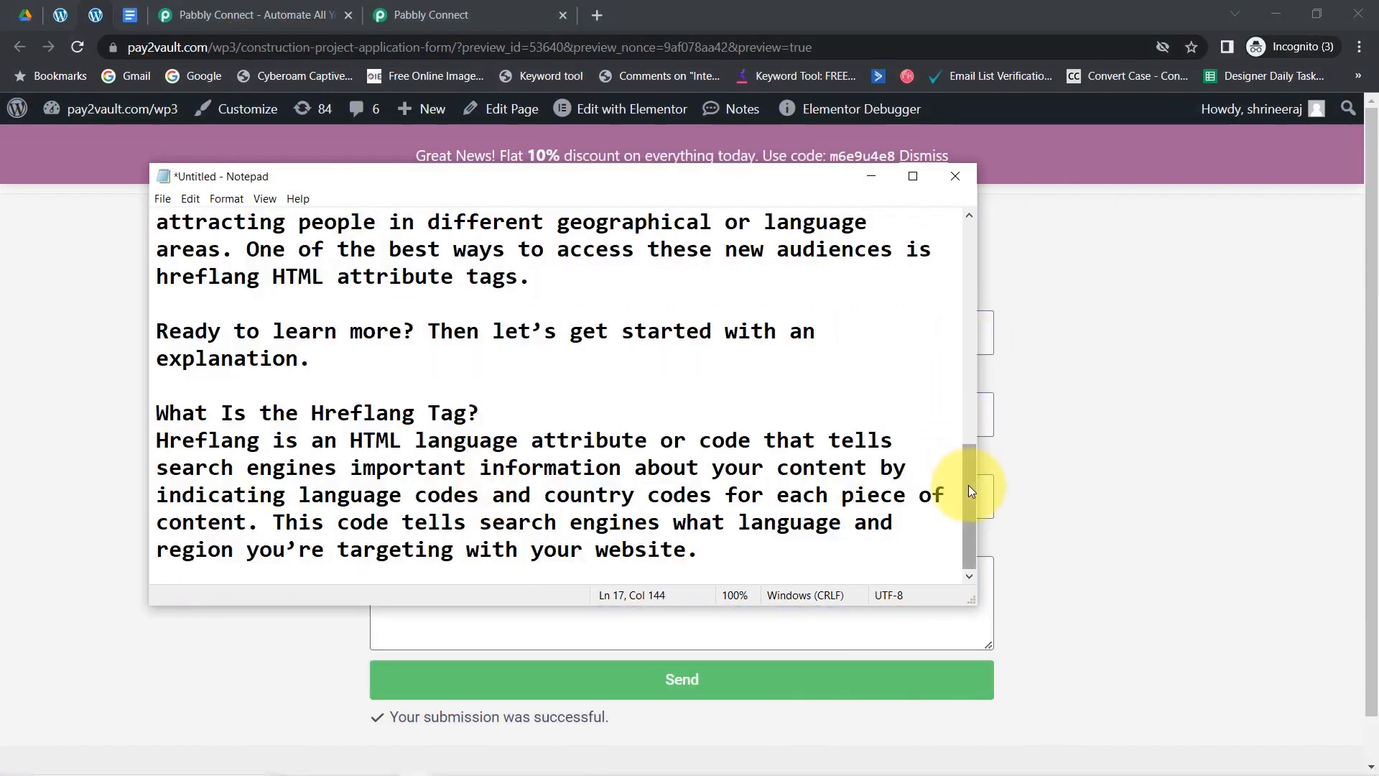
drag(968, 485, 962, 253)
click(625, 295)
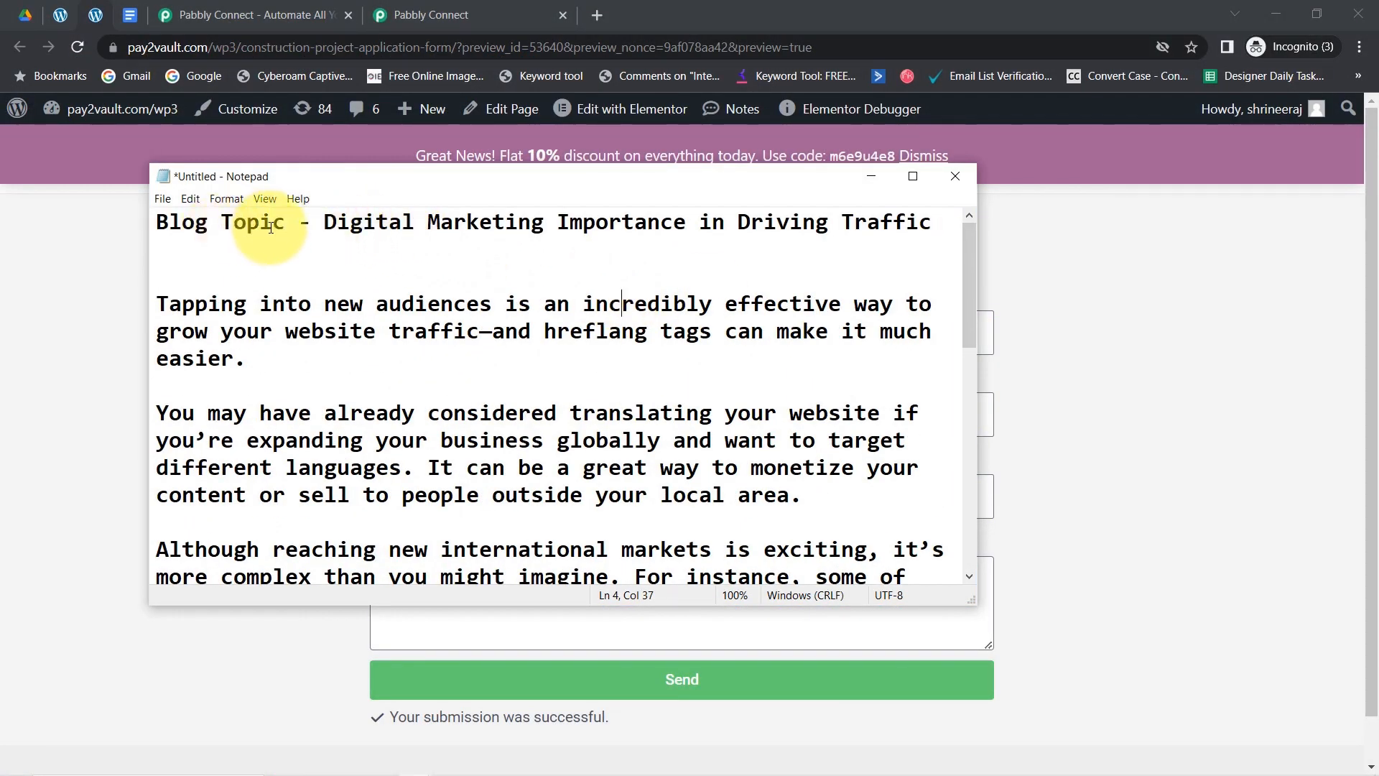
drag(273, 229, 181, 227)
click(414, 227)
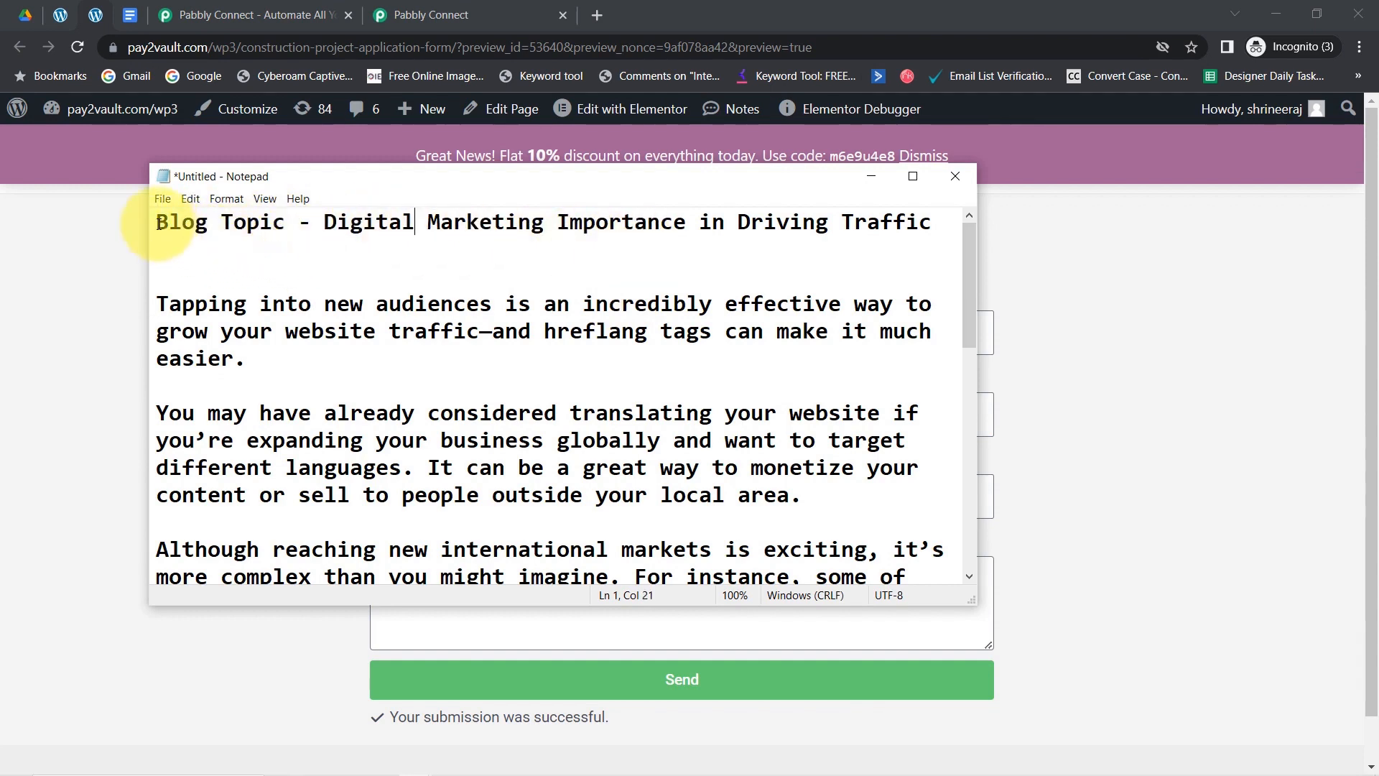
drag(158, 223, 846, 655)
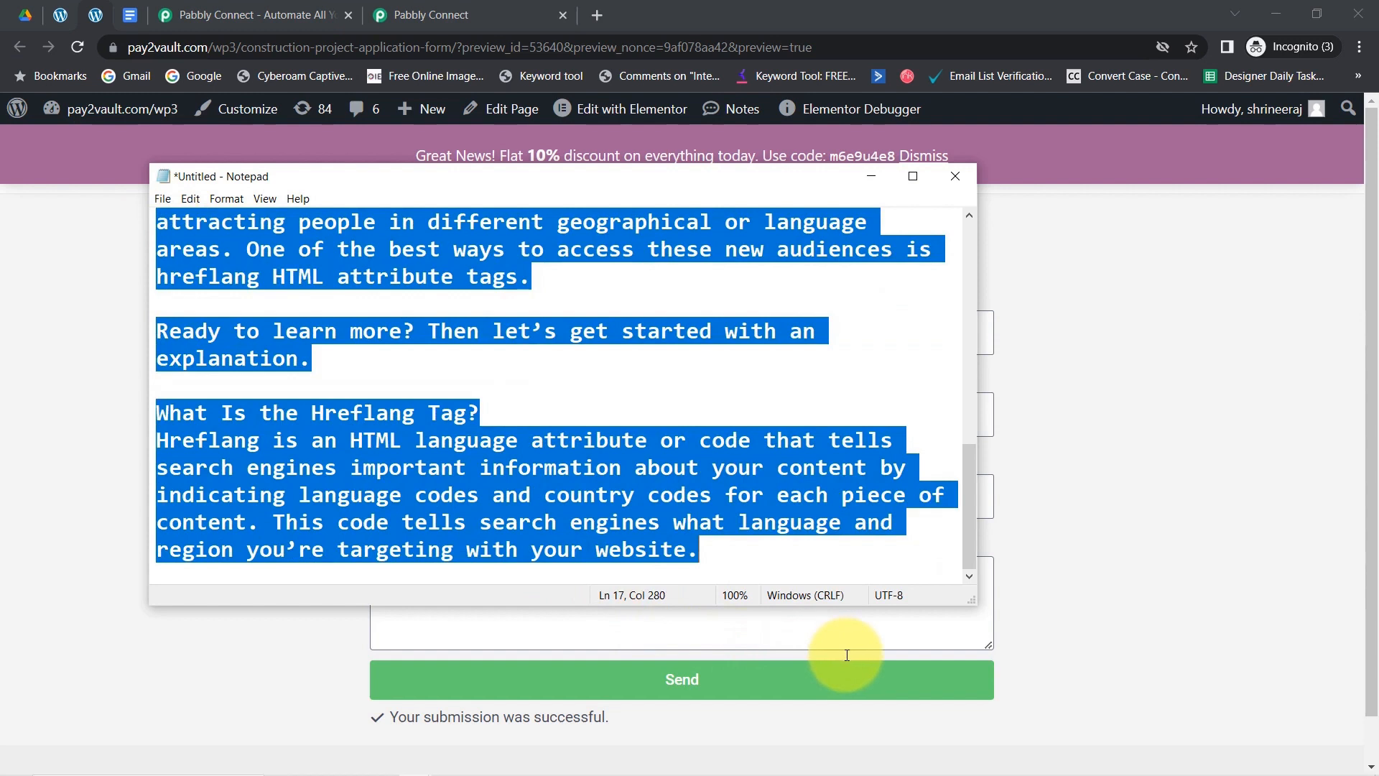
- Paste the blog into the form's content box and submit the application
click(3, 395)
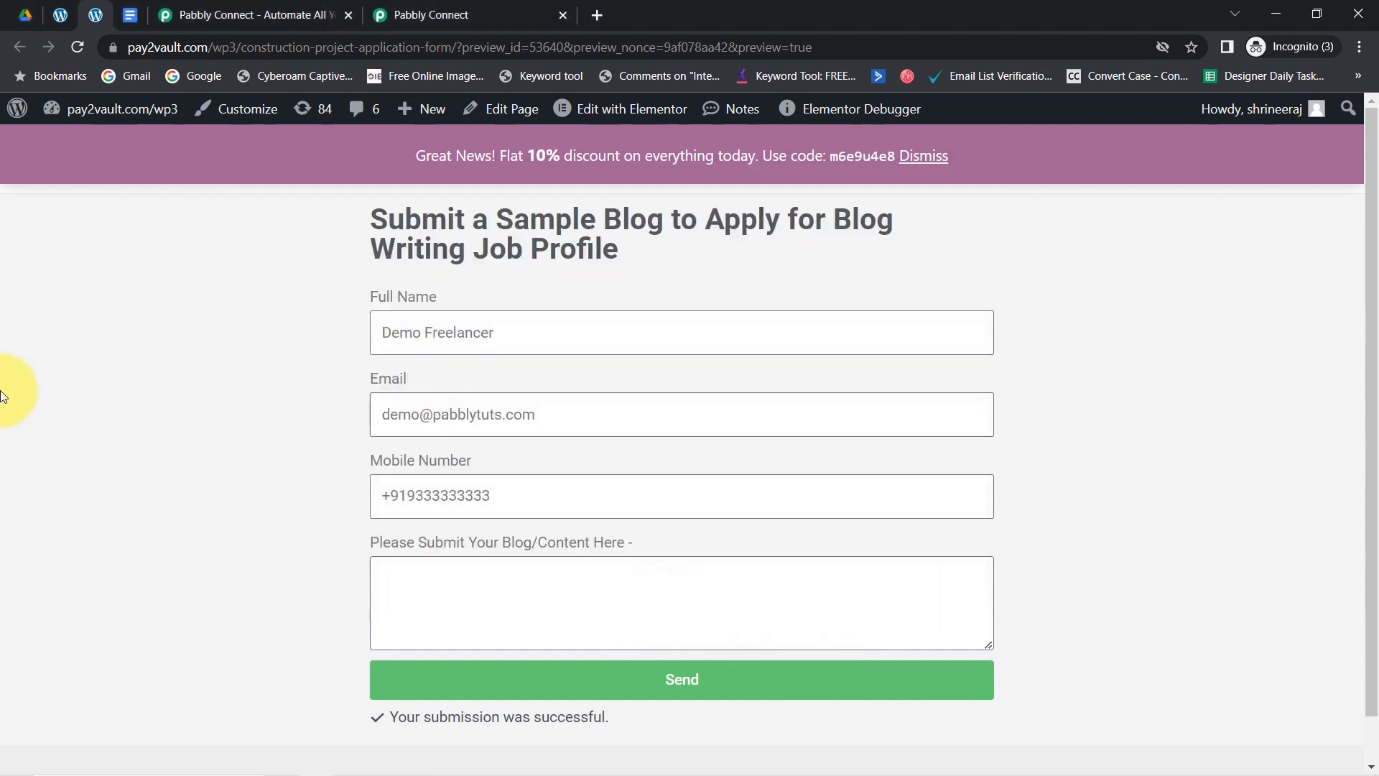
click(494, 606)
key(ctrl+v)
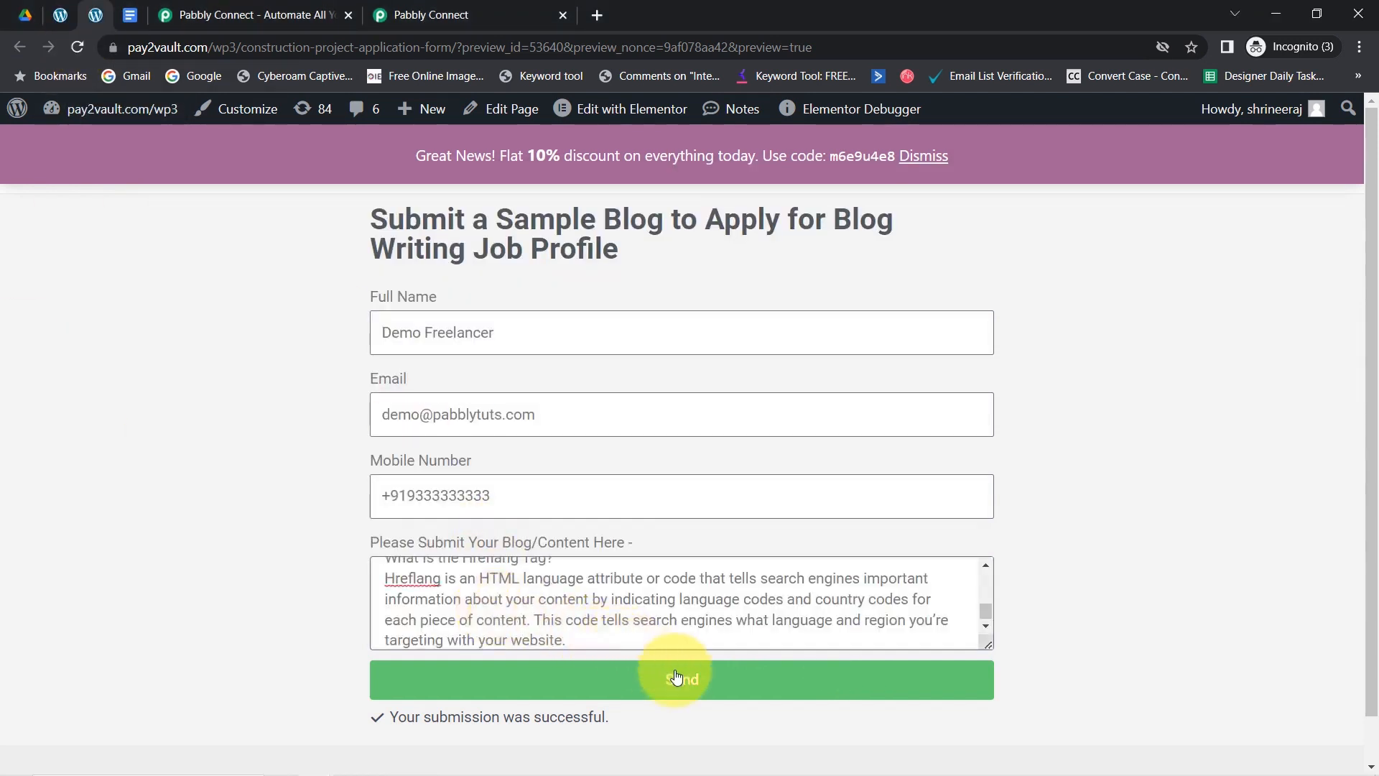
drag(988, 602, 972, 549)
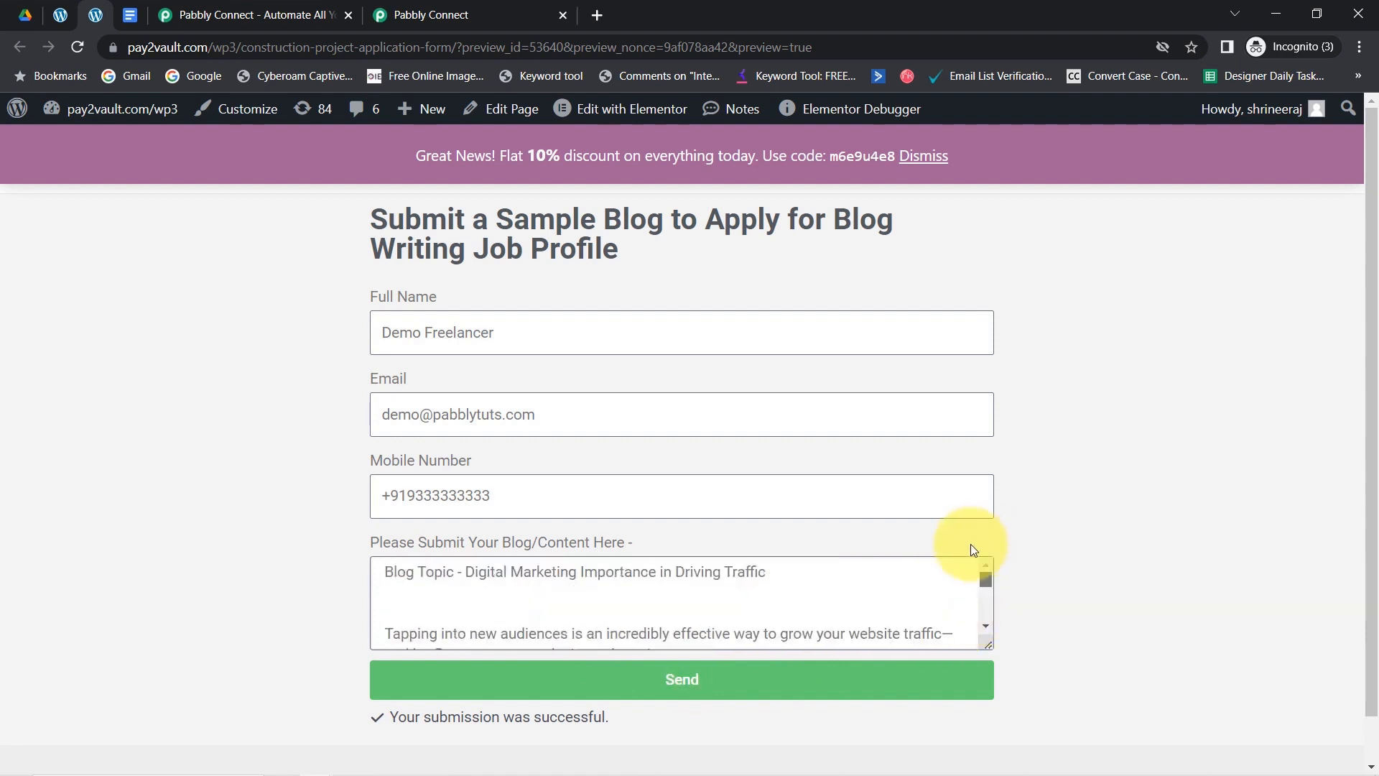
click(703, 681)
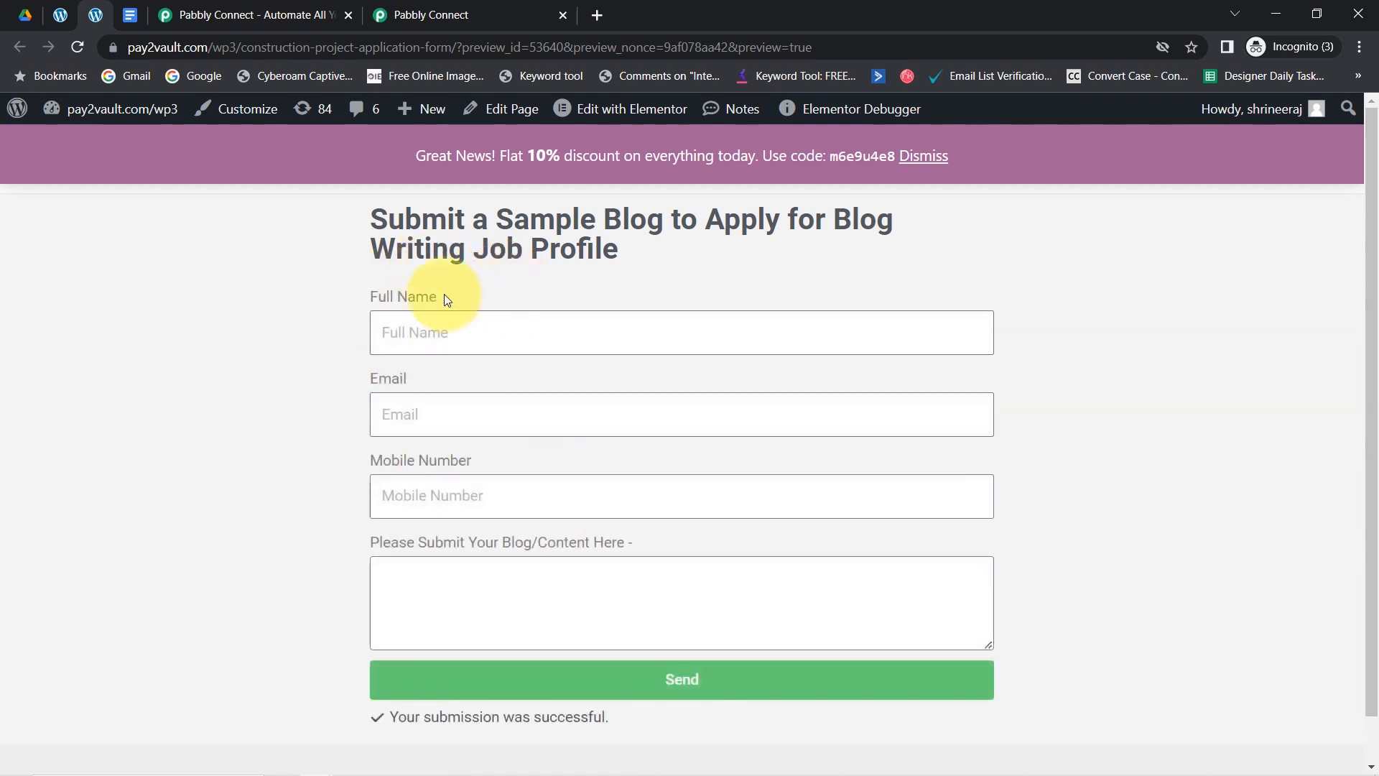
click(388, 6)
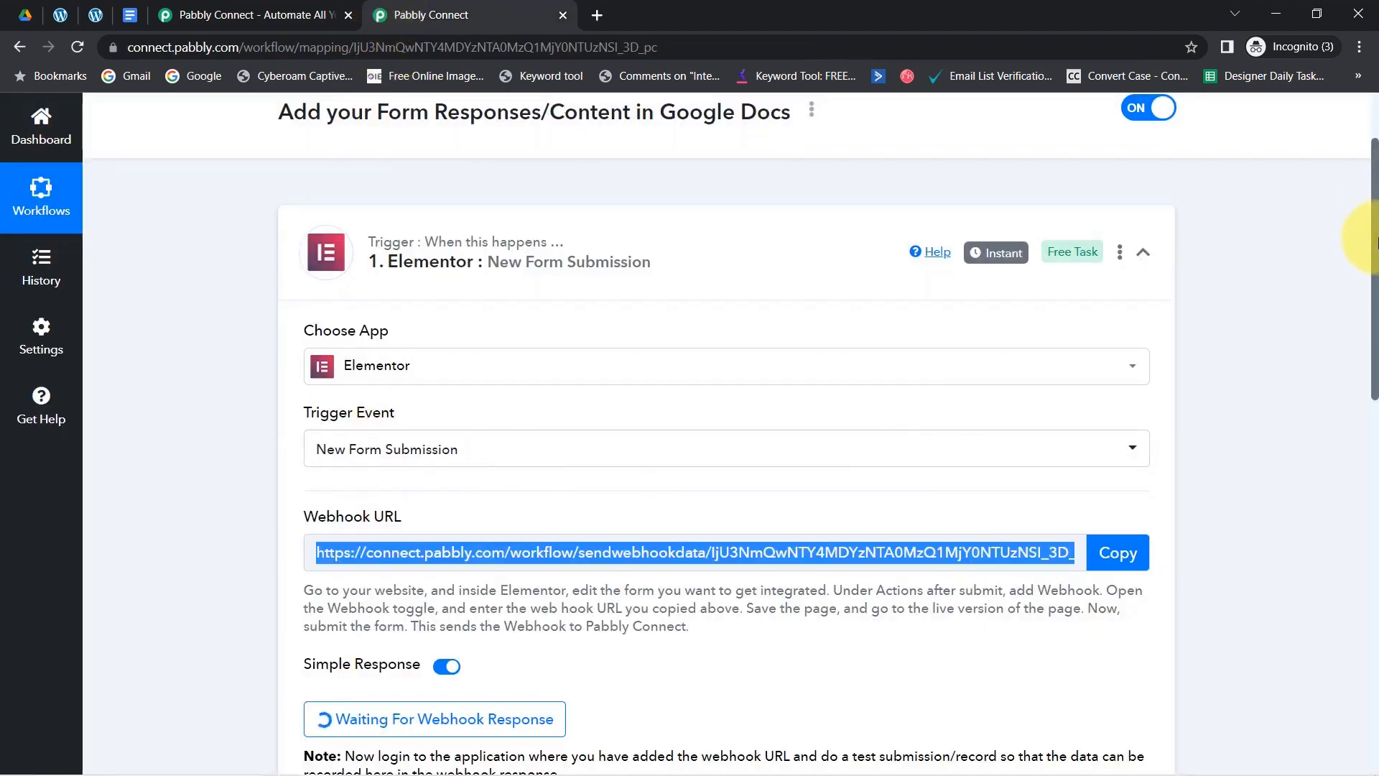
- Confirm the form page shows the submission success message
scroll(1365, 273, down, 3)
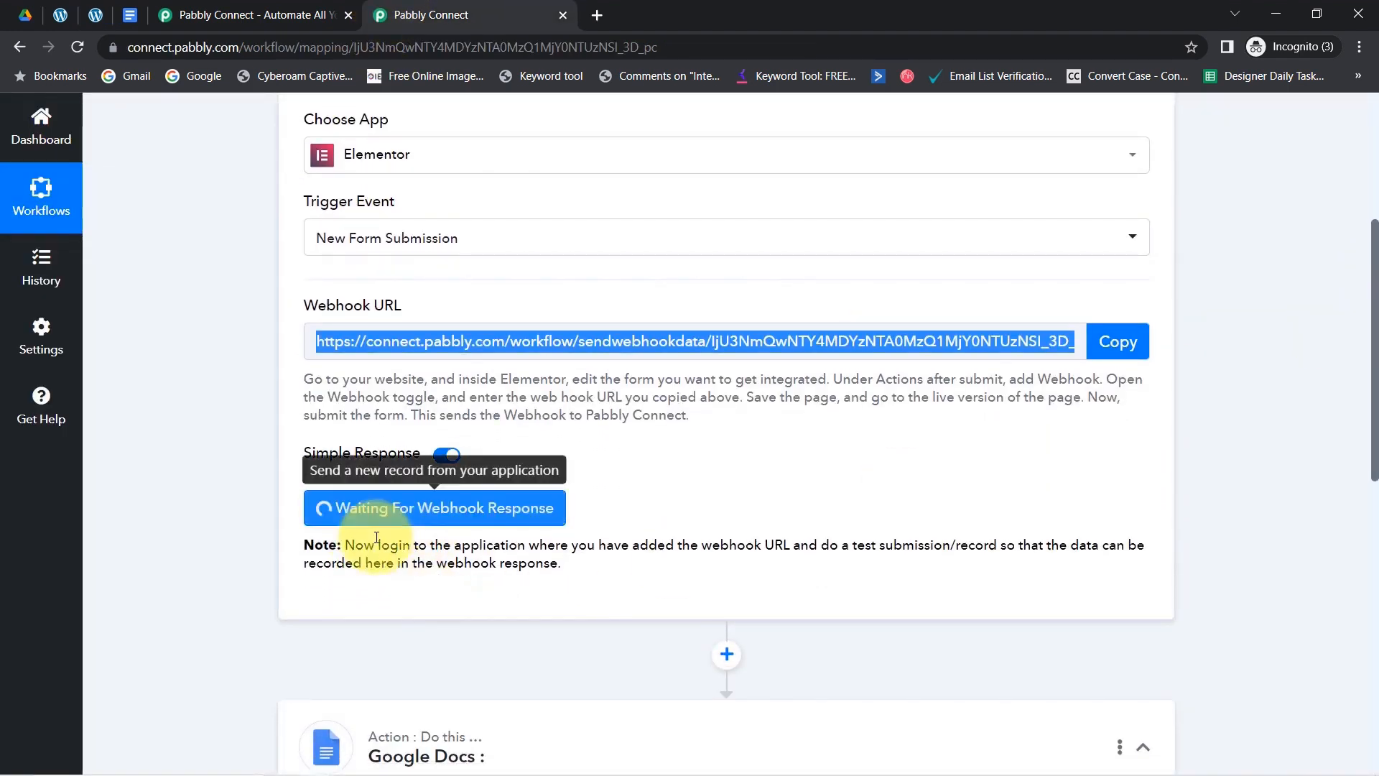
click(95, 15)
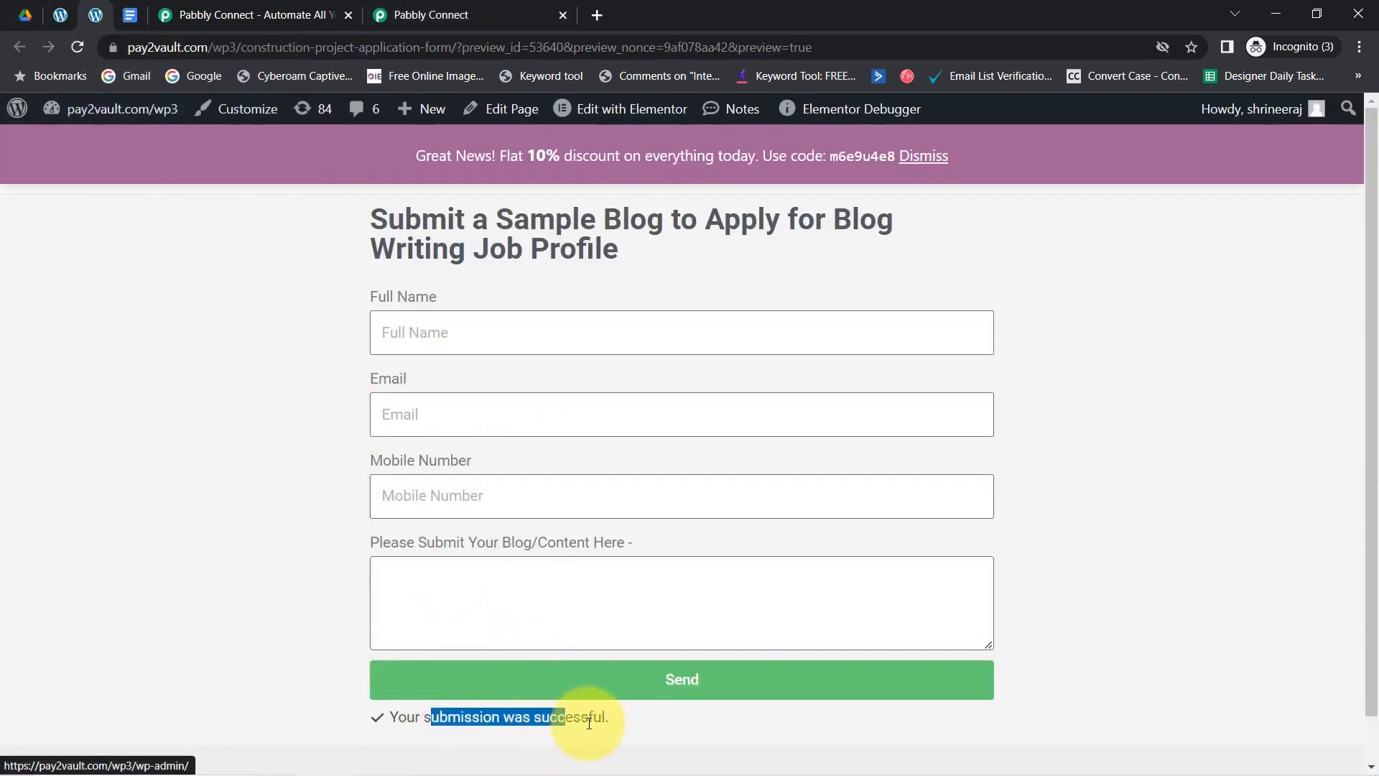
drag(589, 722, 610, 718)
click(431, 15)
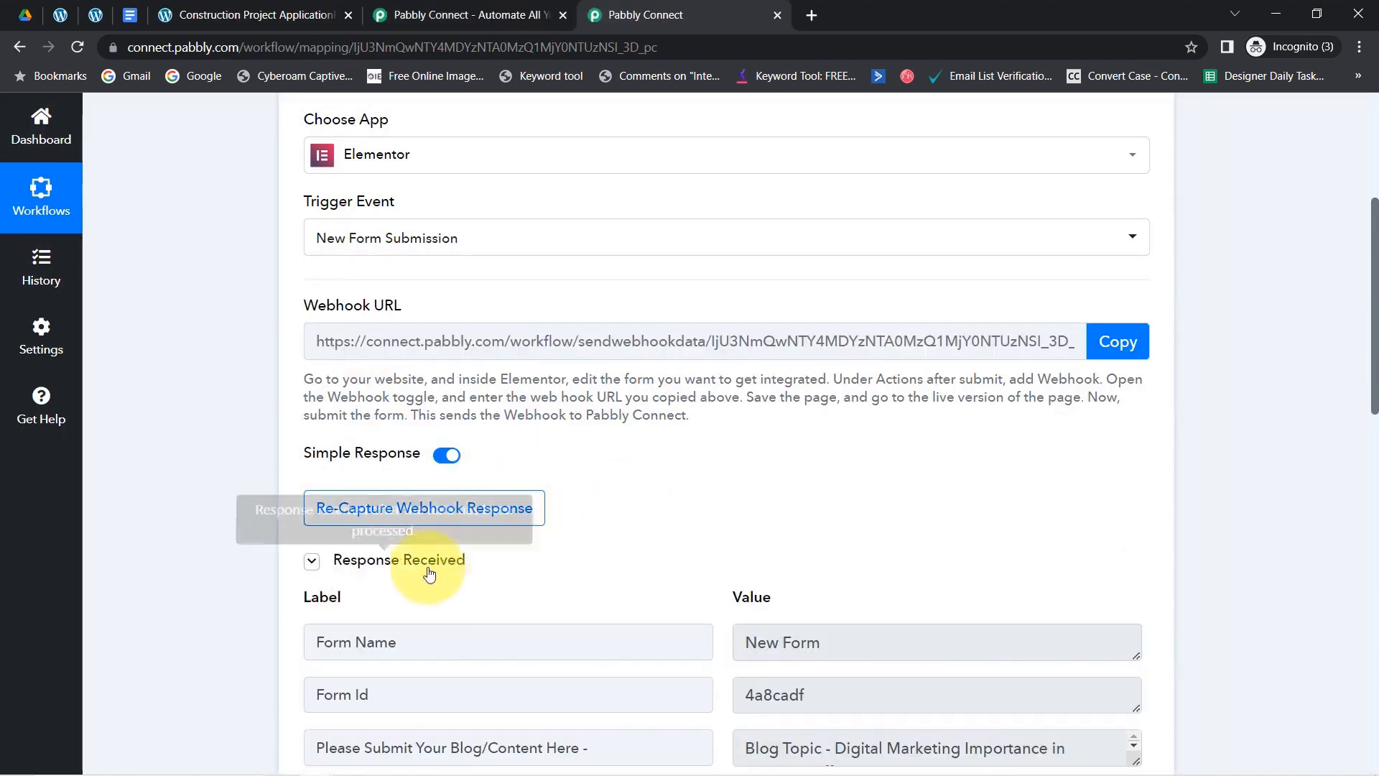
- Review the captured fields: blog content, mobile number, full name and email
scroll(1356, 327, down, 5)
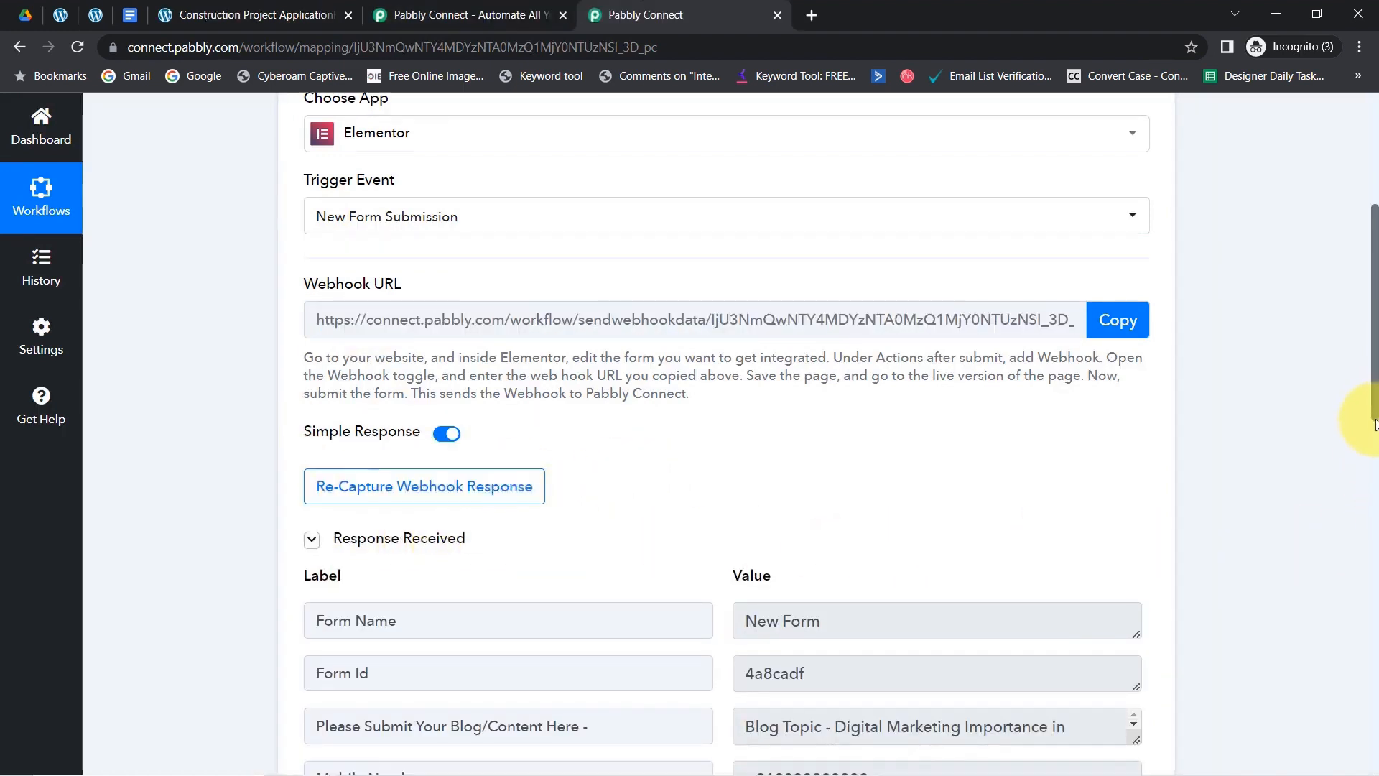
drag(1355, 519, 1352, 531)
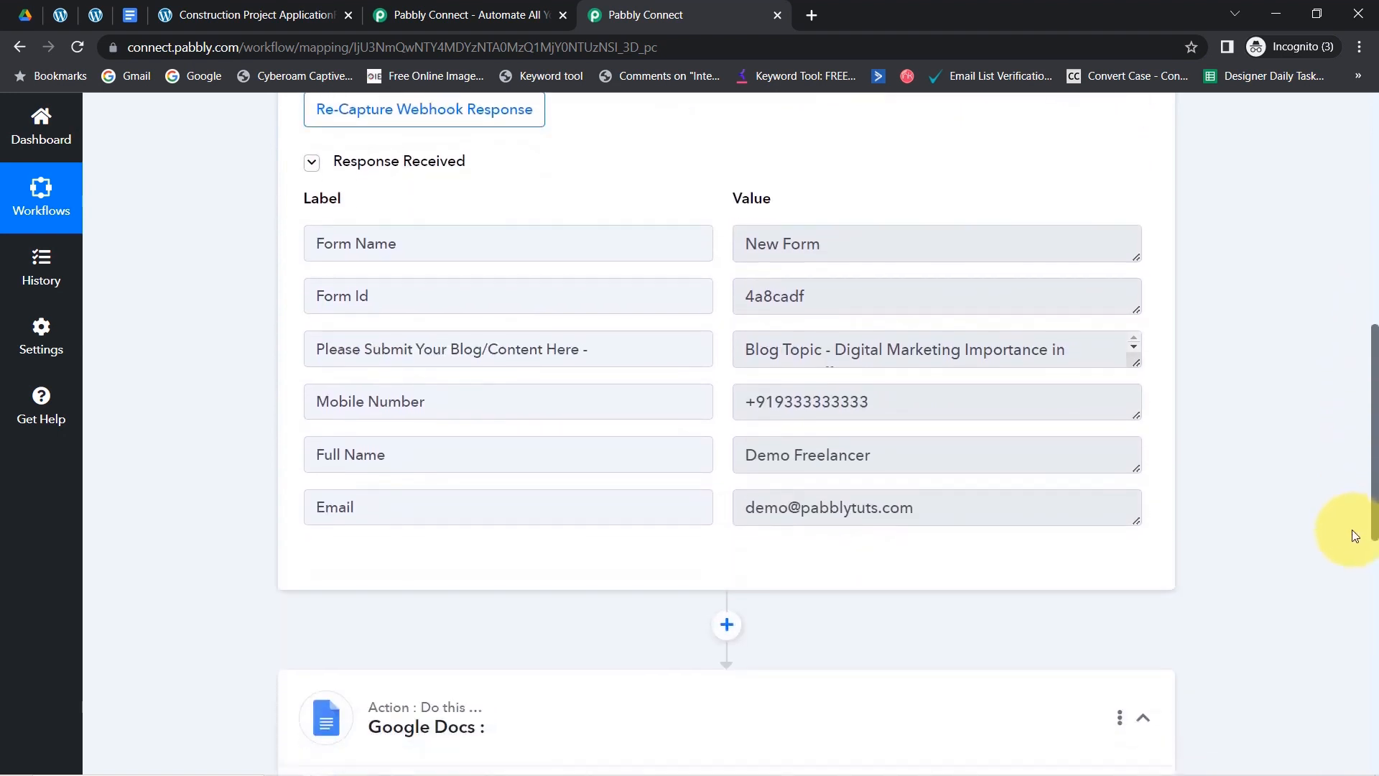
drag(336, 351, 466, 352)
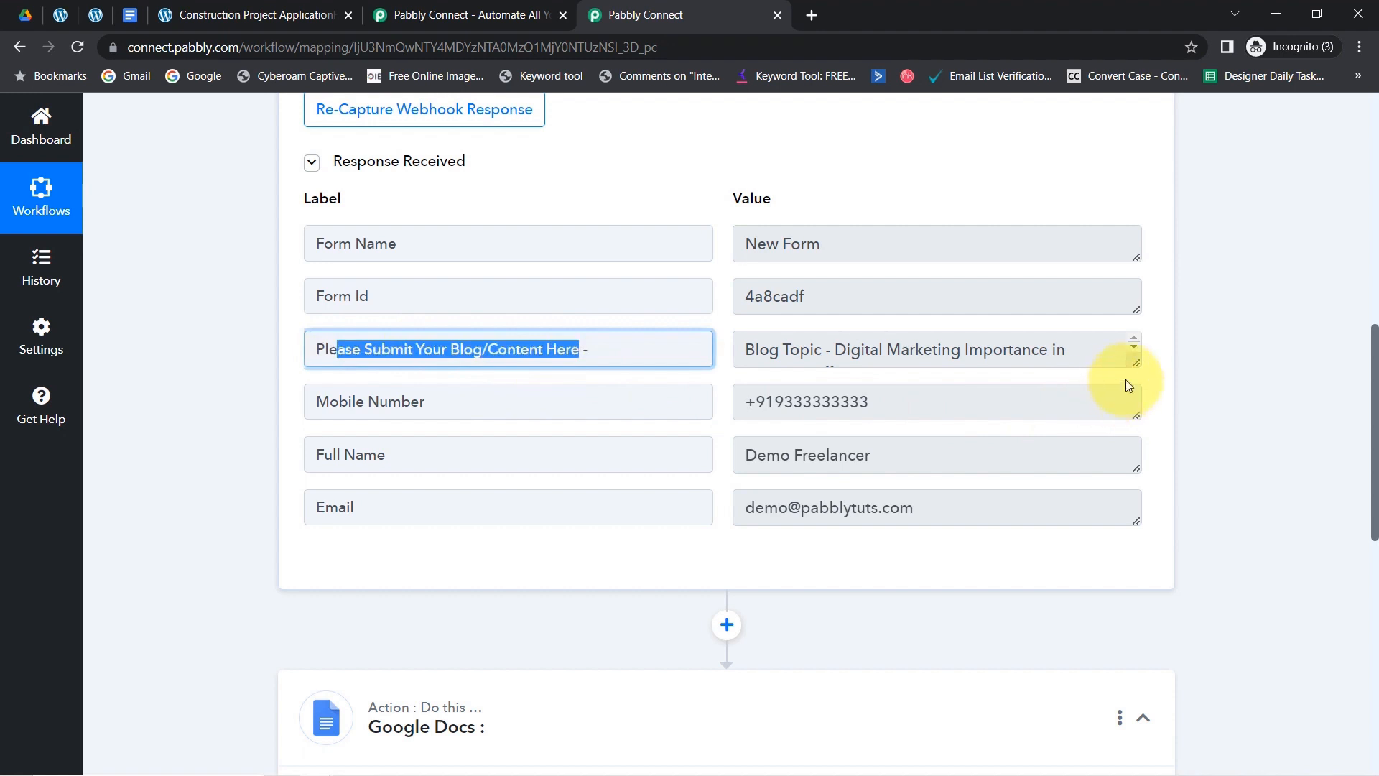
mouse_move(1135, 364)
mouse_down()
mouse_move(1109, 589)
mouse_move(1130, 388)
mouse_up()
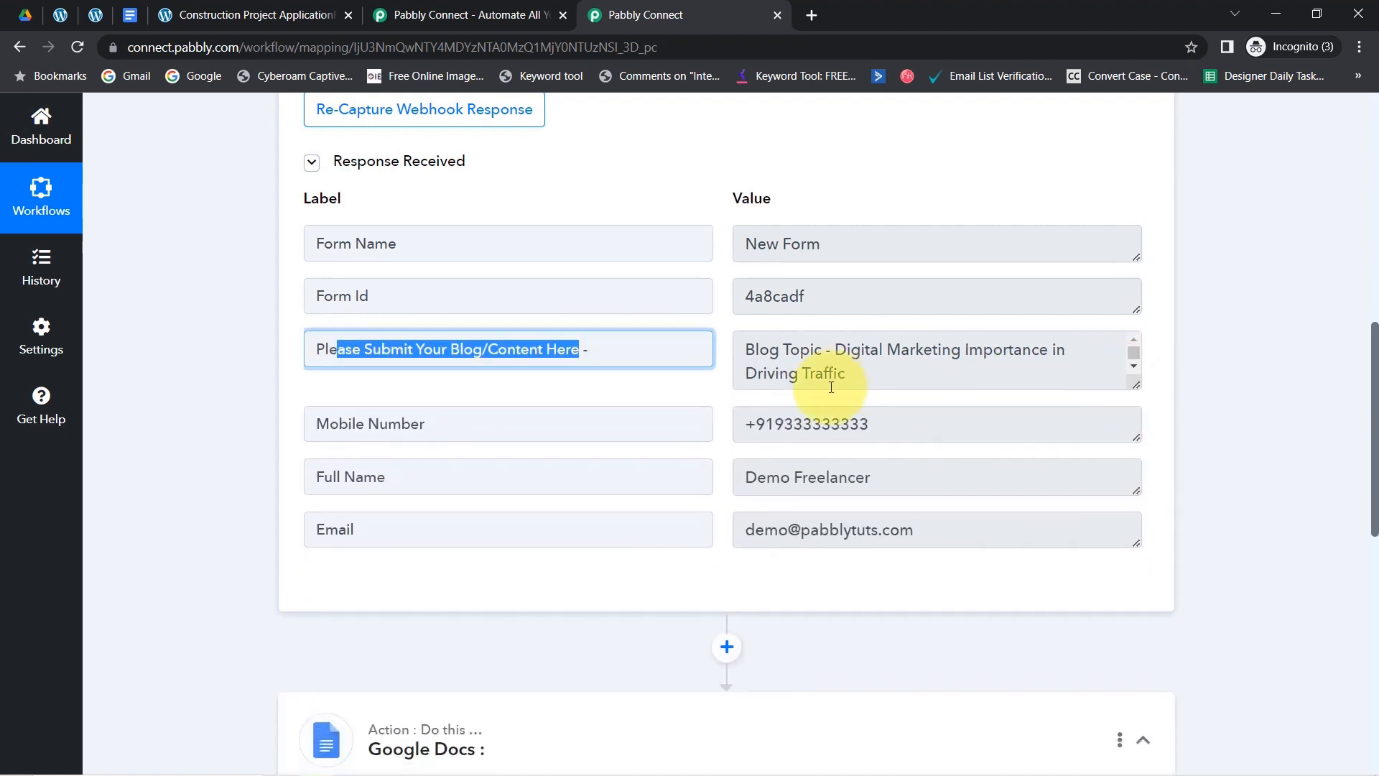
drag(773, 414, 890, 441)
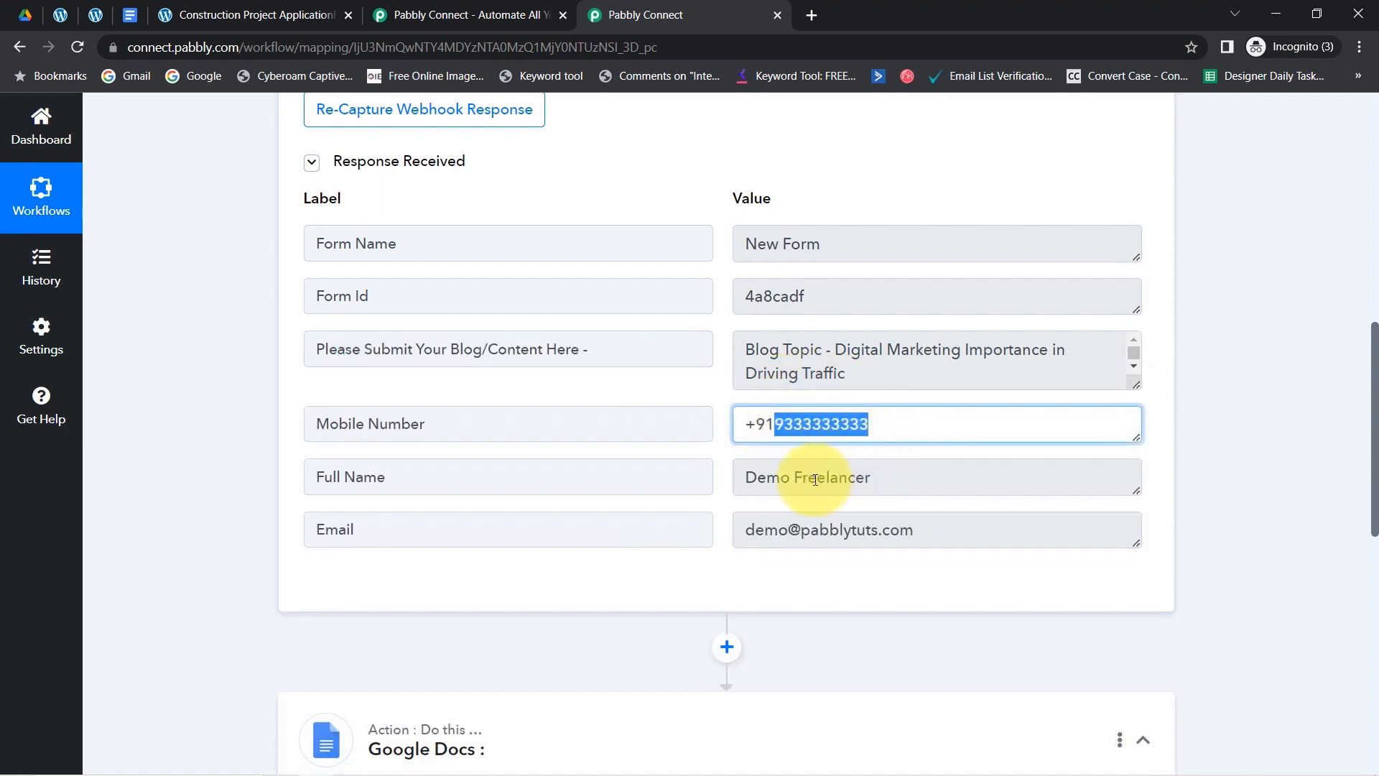
drag(801, 479, 862, 478)
drag(764, 530, 885, 537)
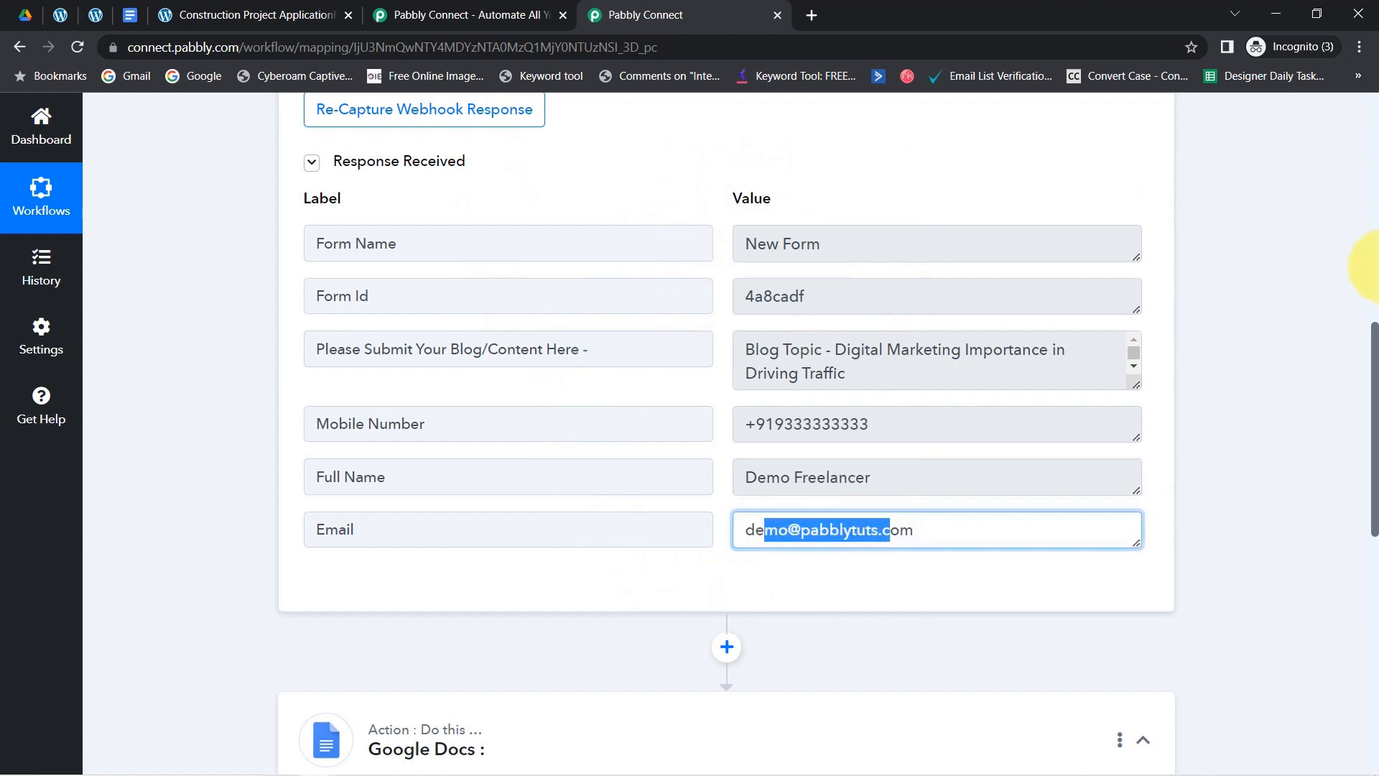
- Close the duplicate Pabbly Connect tab and scroll down to the Google Docs action
click(96, 14)
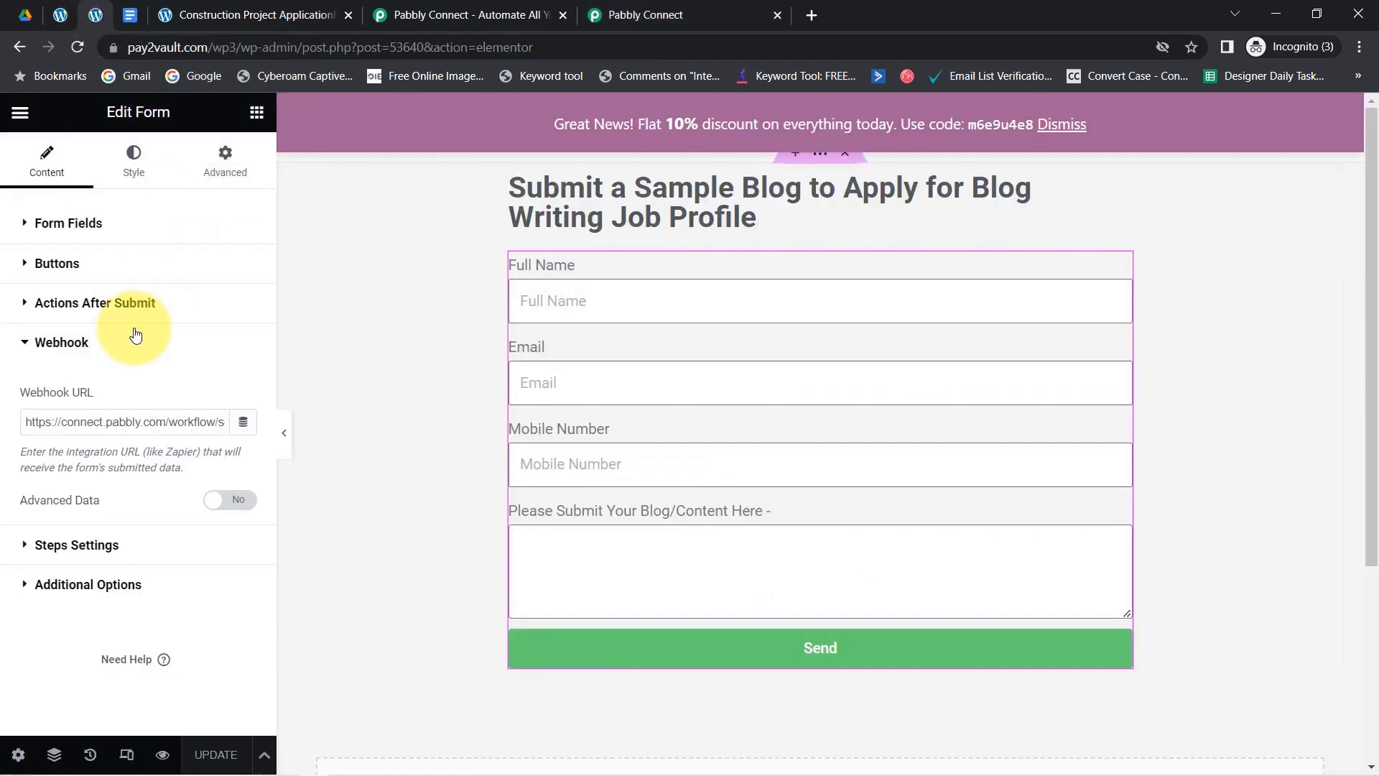
click(690, 14)
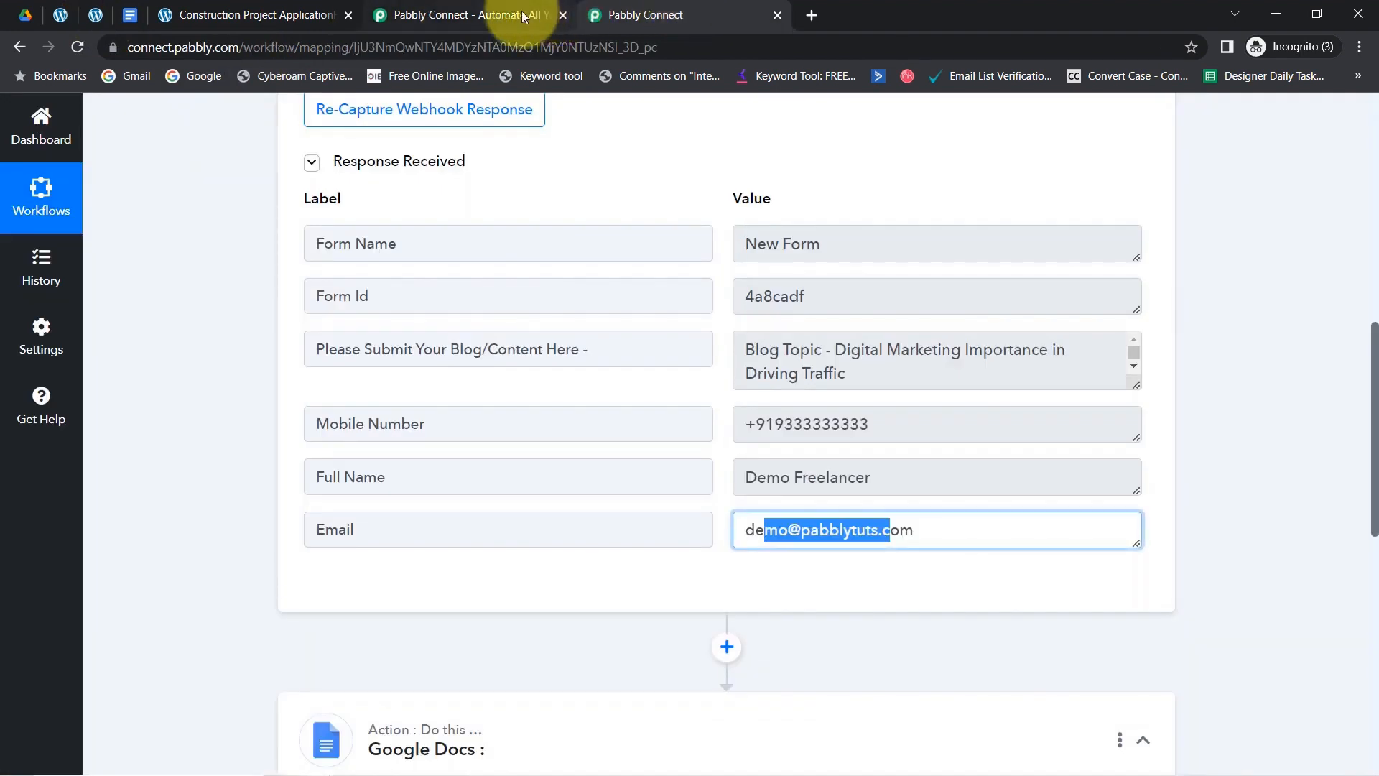
click(562, 15)
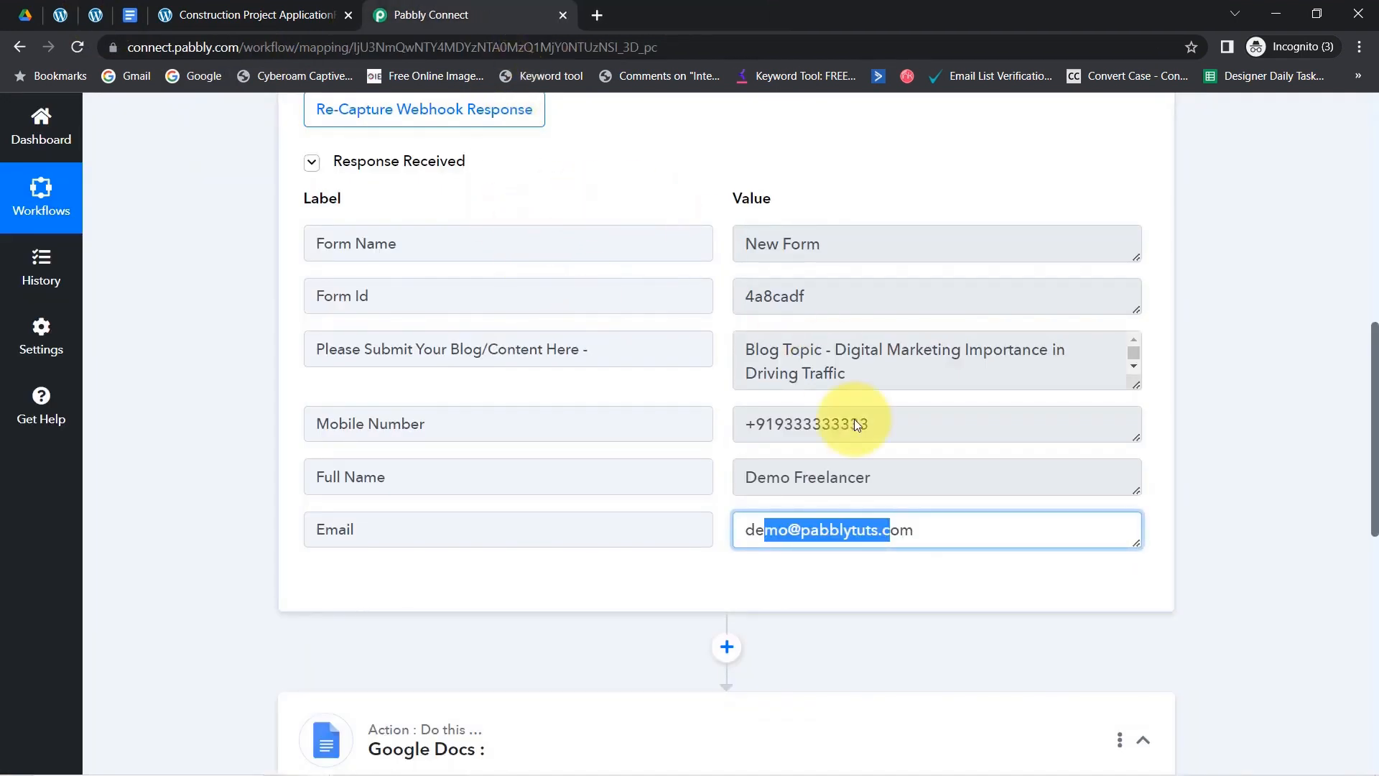
click(833, 354)
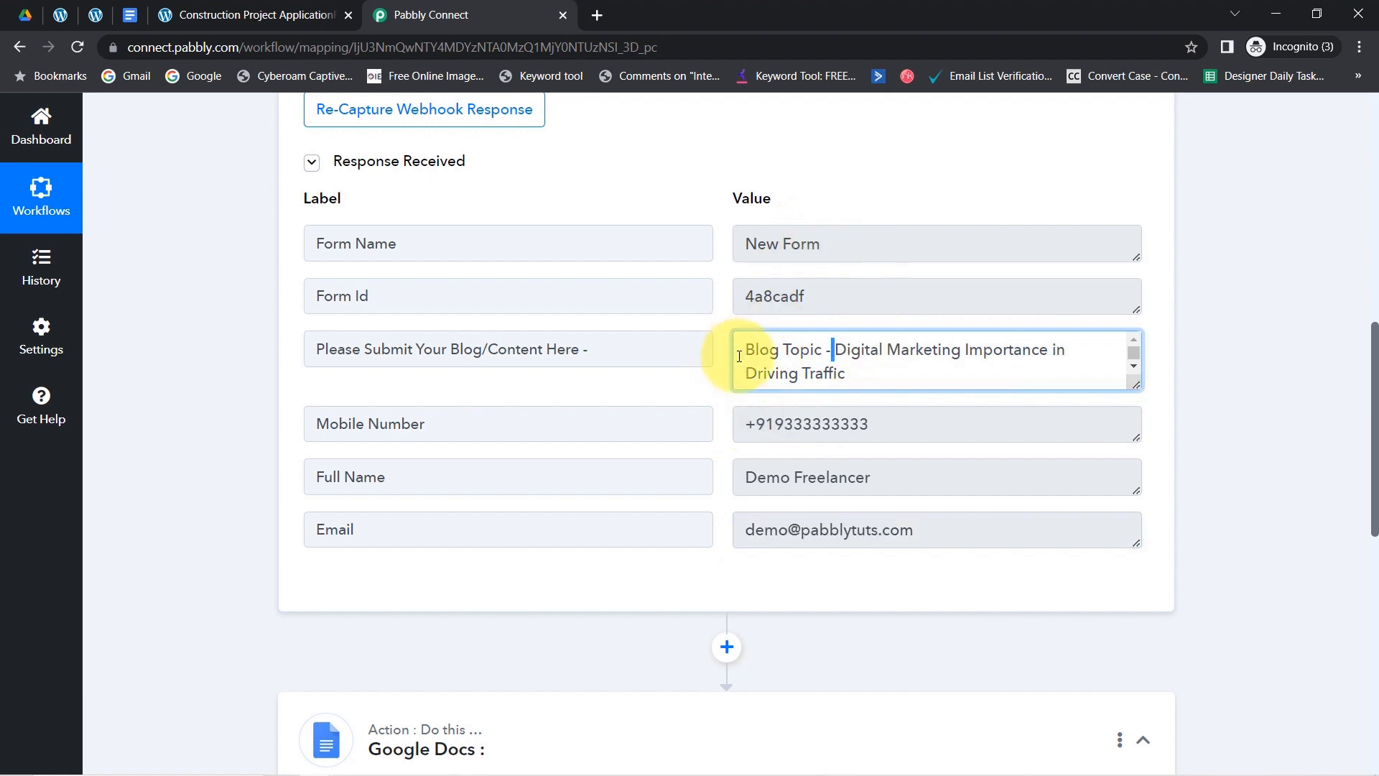
drag(1375, 384, 1375, 553)
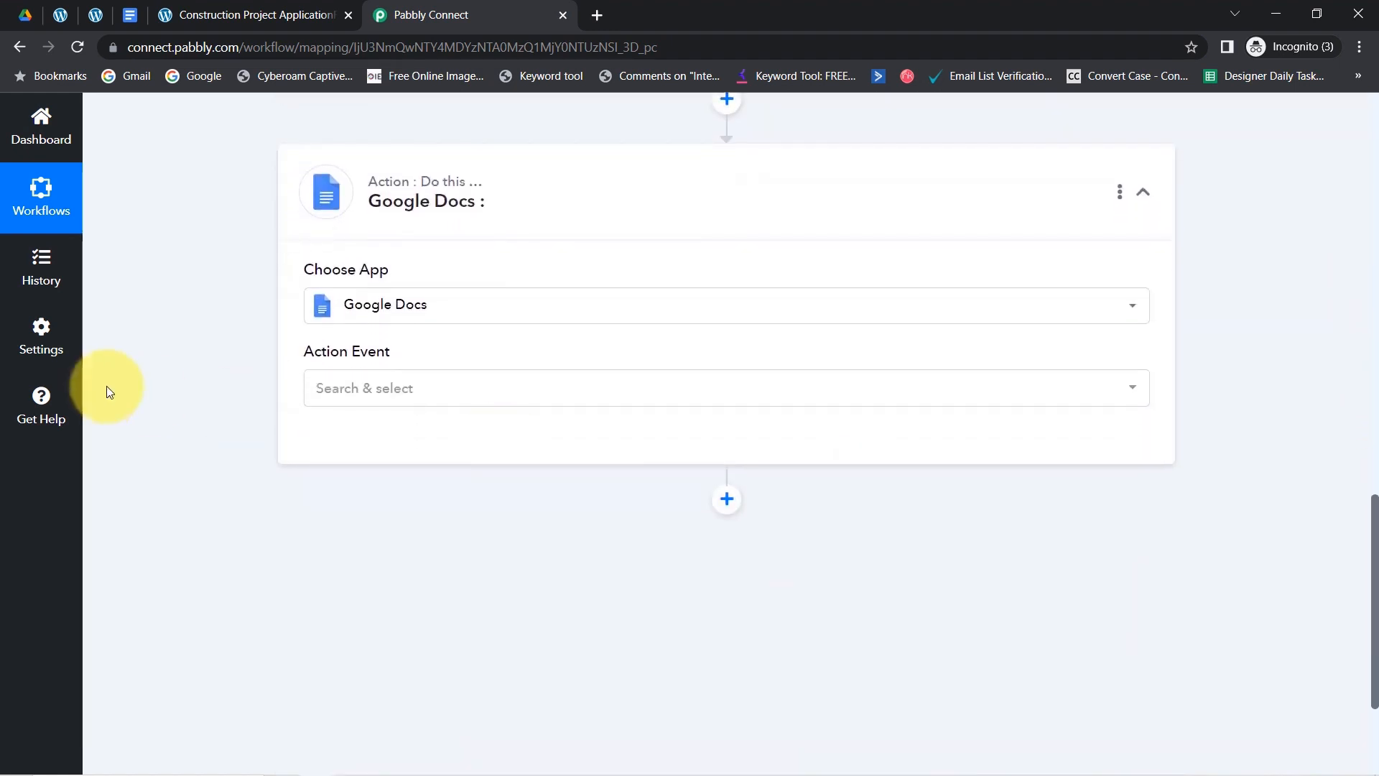
- Choose Create a Blank Document as the Google Docs action event
click(336, 393)
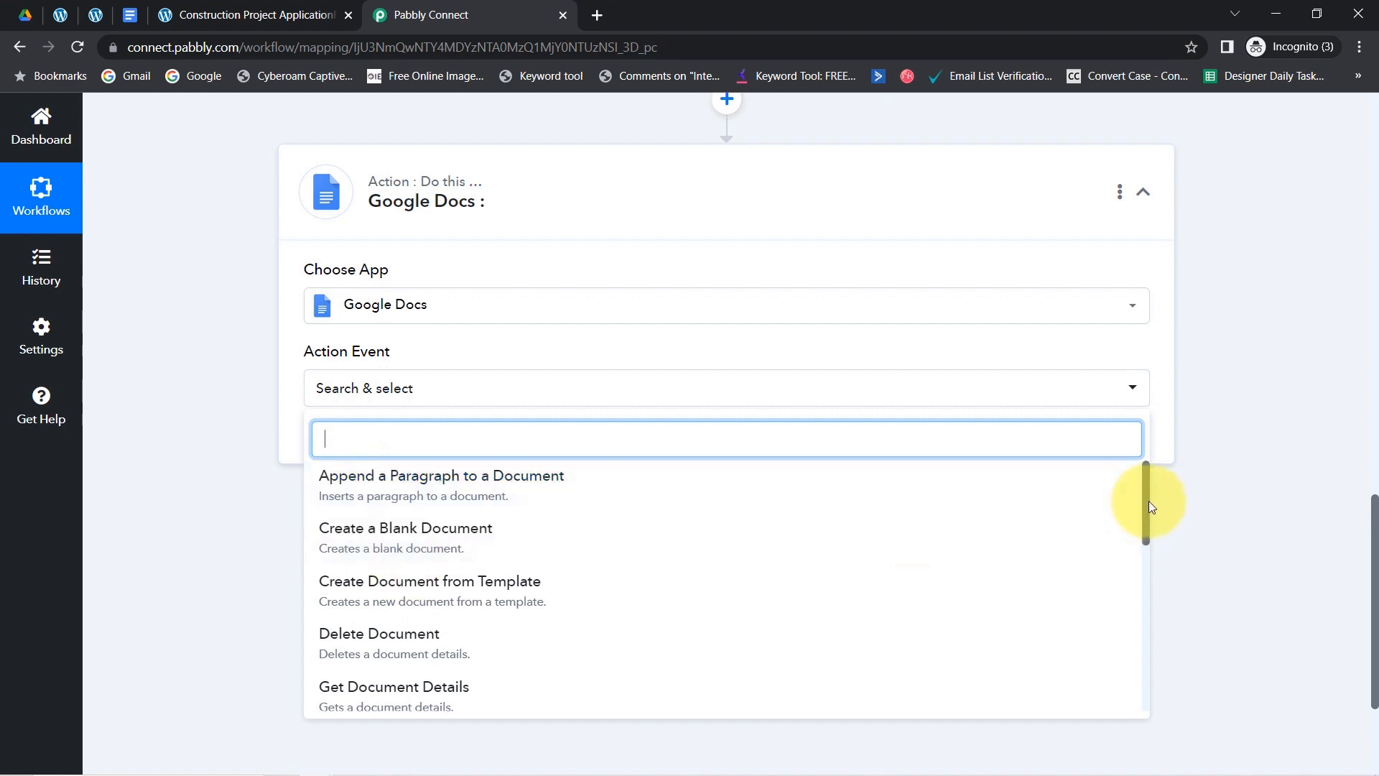
drag(1147, 501, 1127, 687)
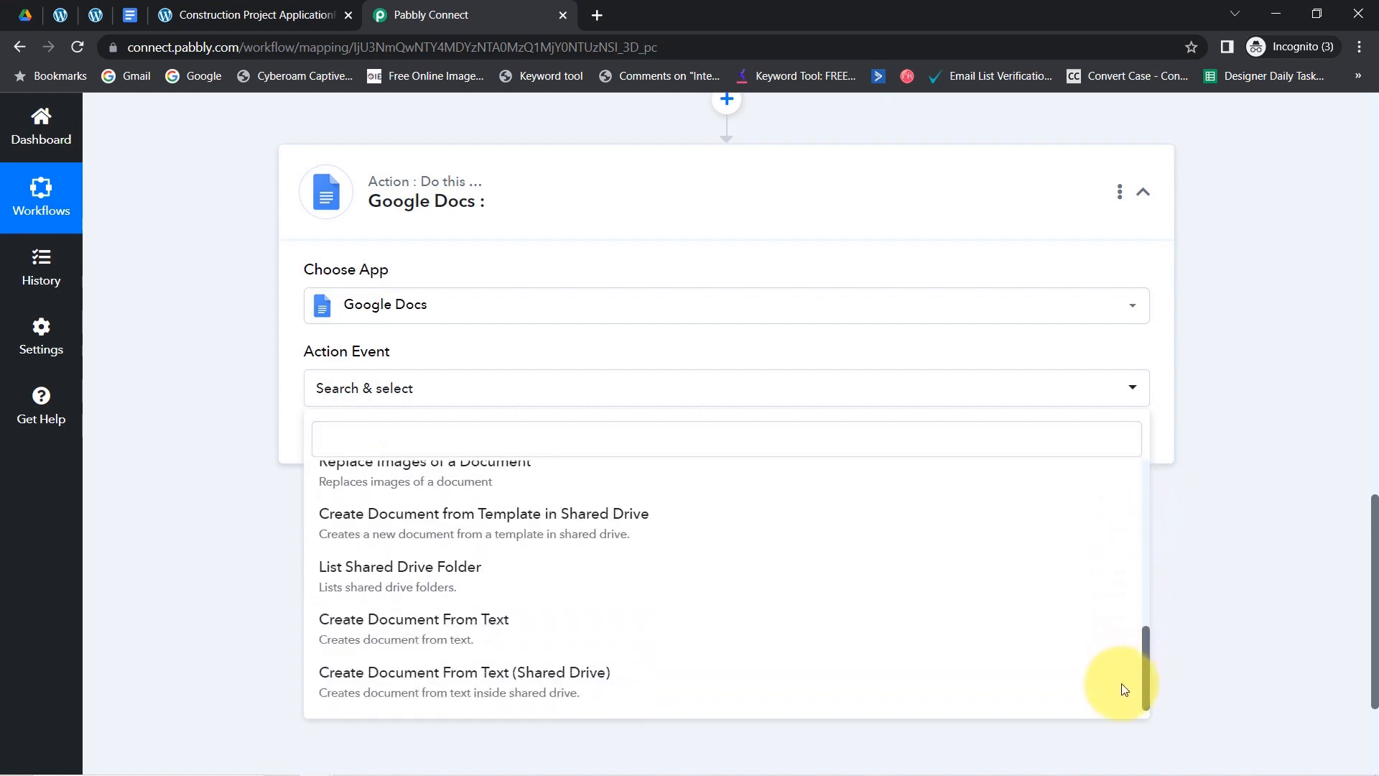
drag(1116, 628, 1099, 456)
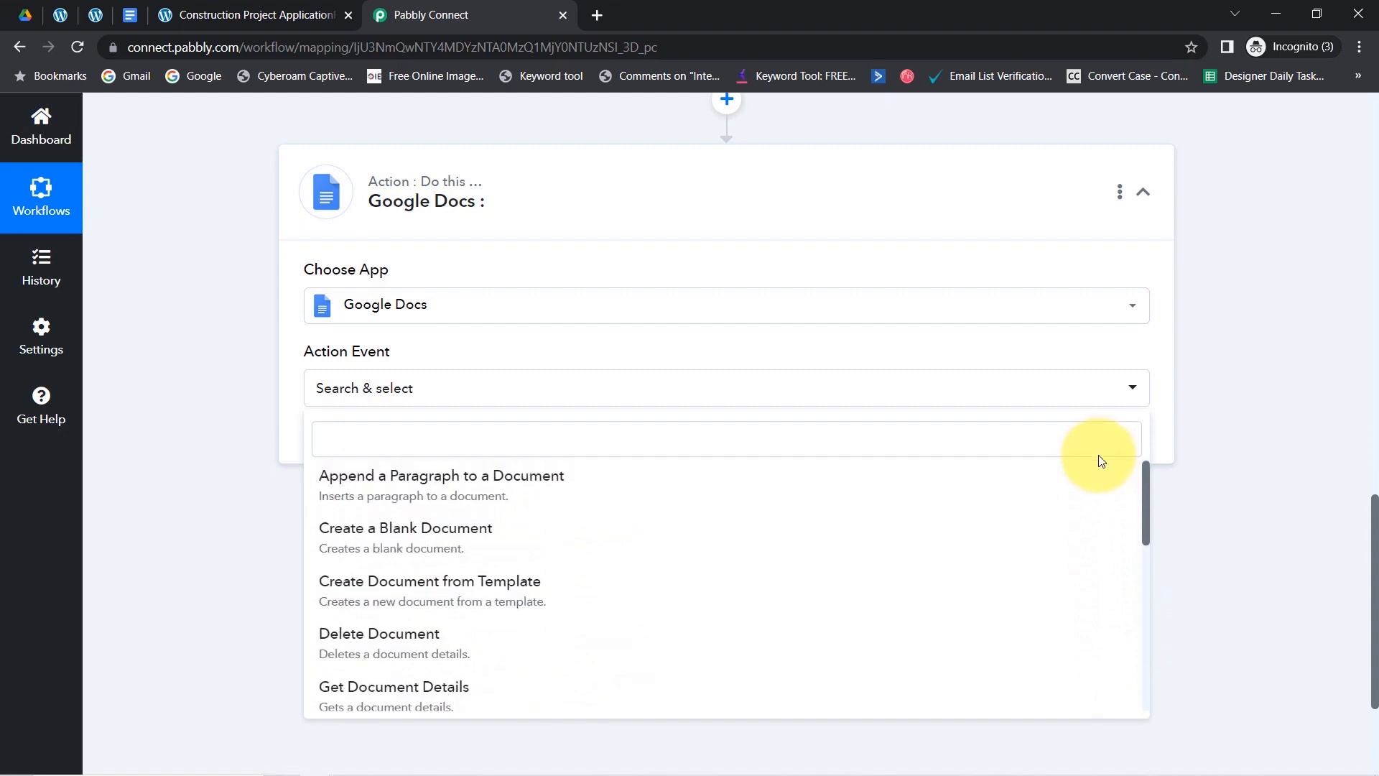
click(394, 548)
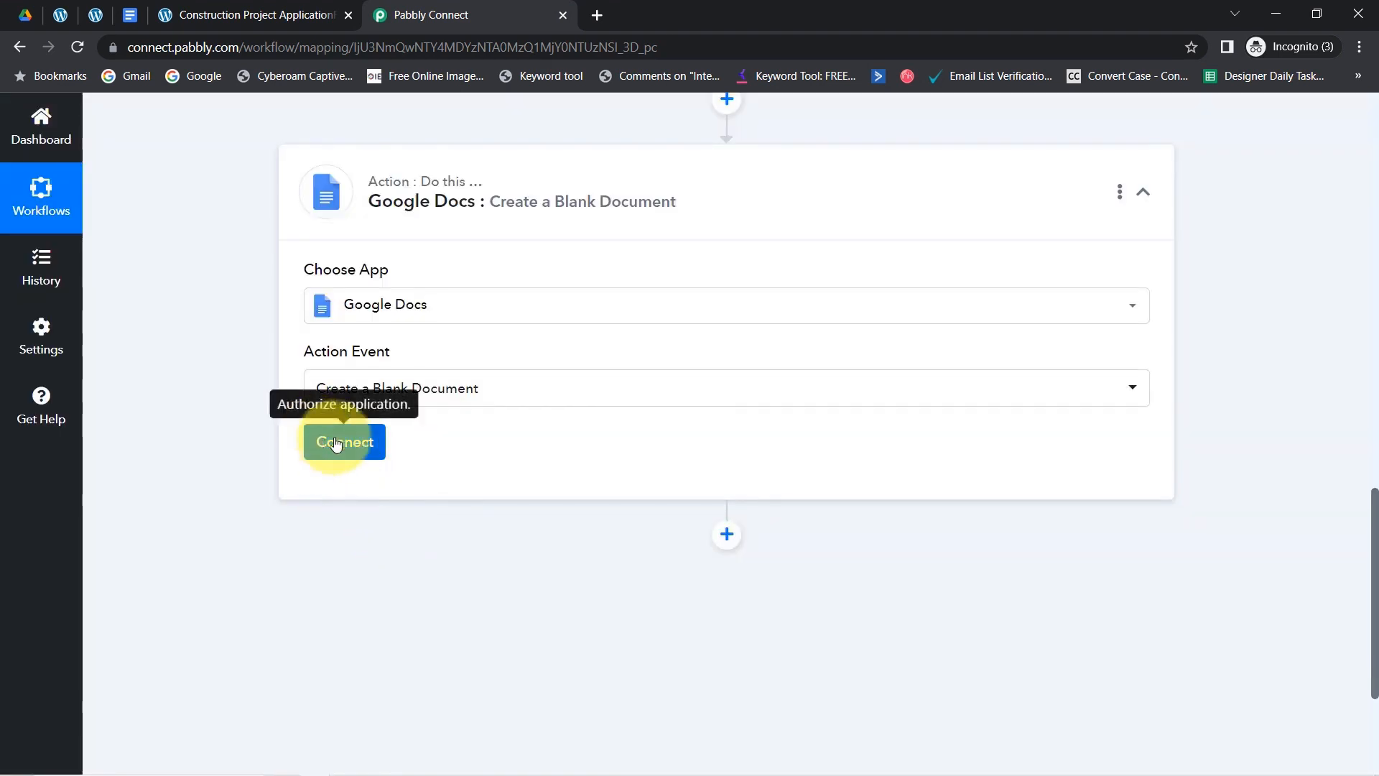
- Connect the step through the existing Google Docs #1 connection and save
click(324, 449)
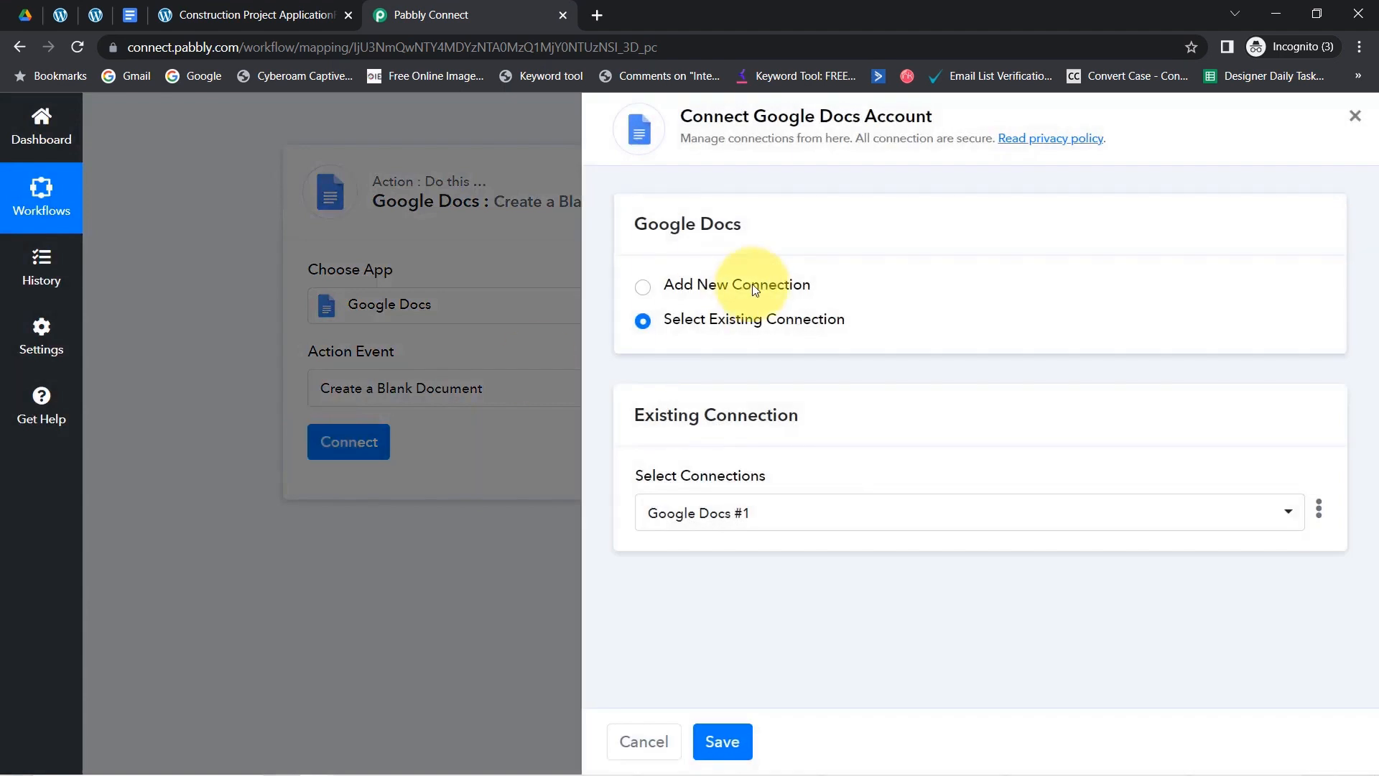
click(755, 287)
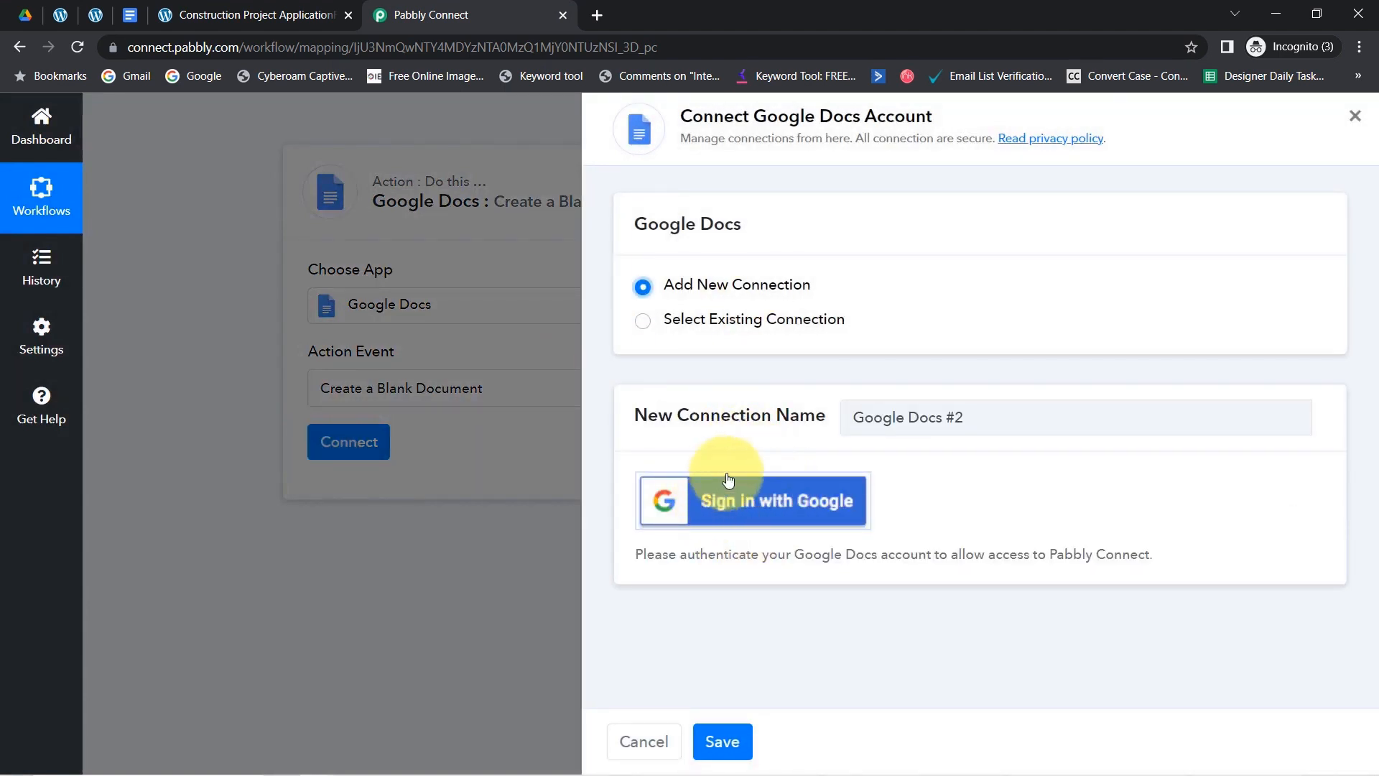
click(758, 511)
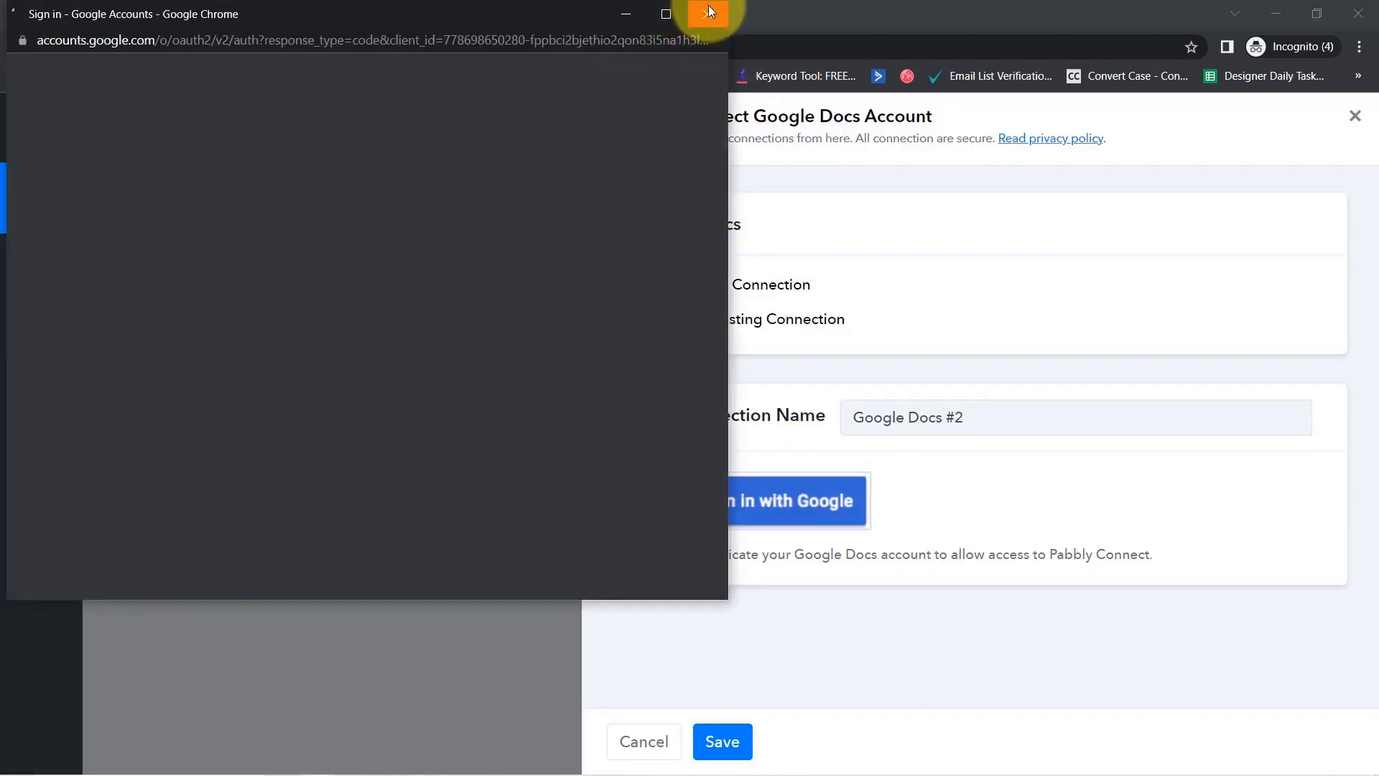
click(708, 10)
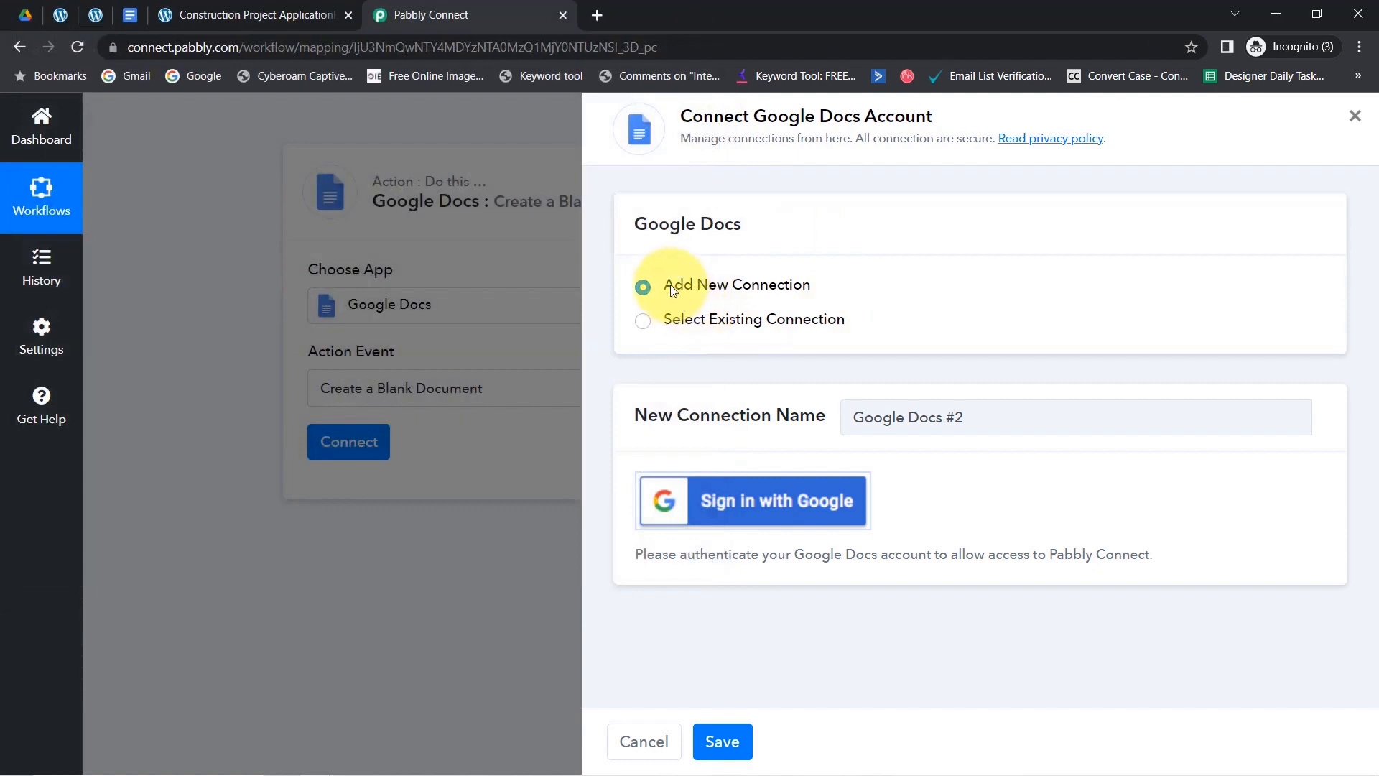
click(723, 321)
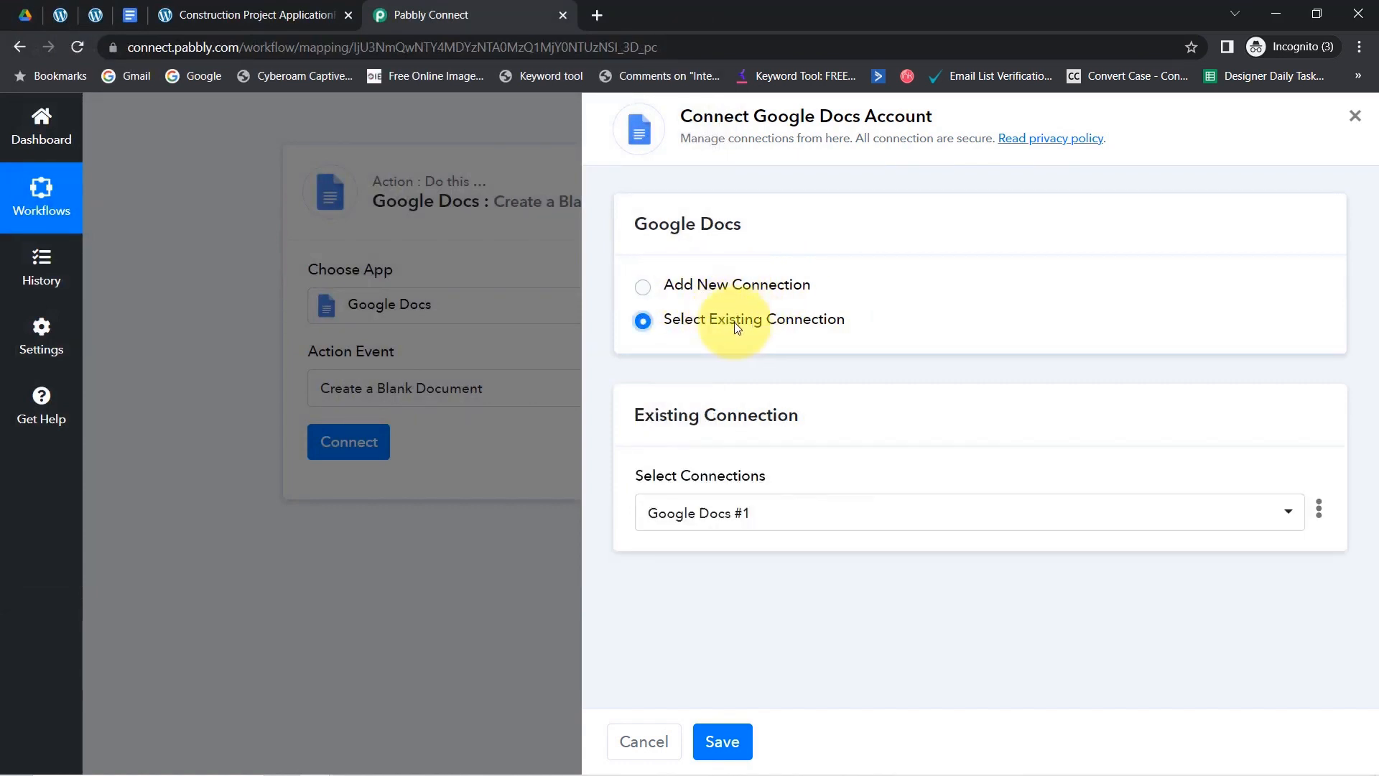
click(724, 745)
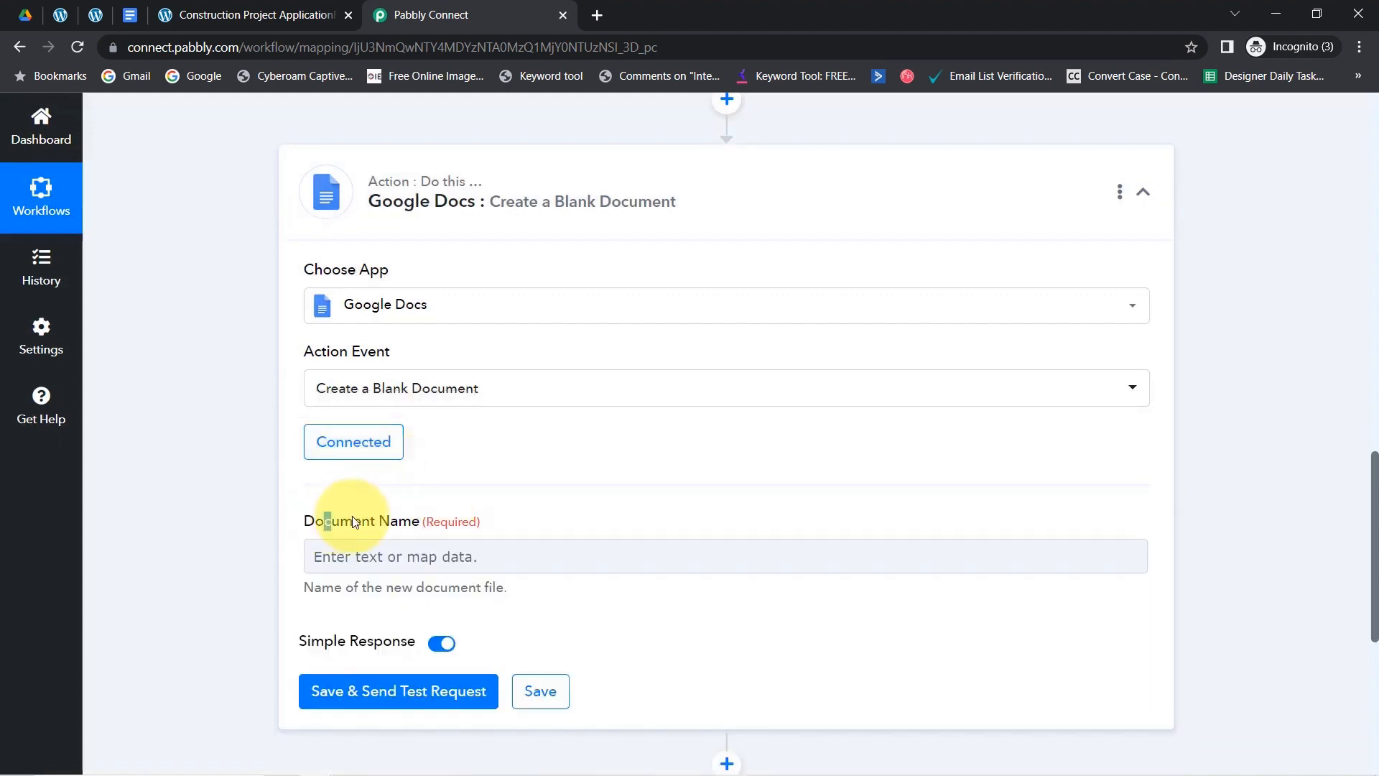
- Type 'Blog Submission via -' into the Document Name field
drag(352, 521, 411, 520)
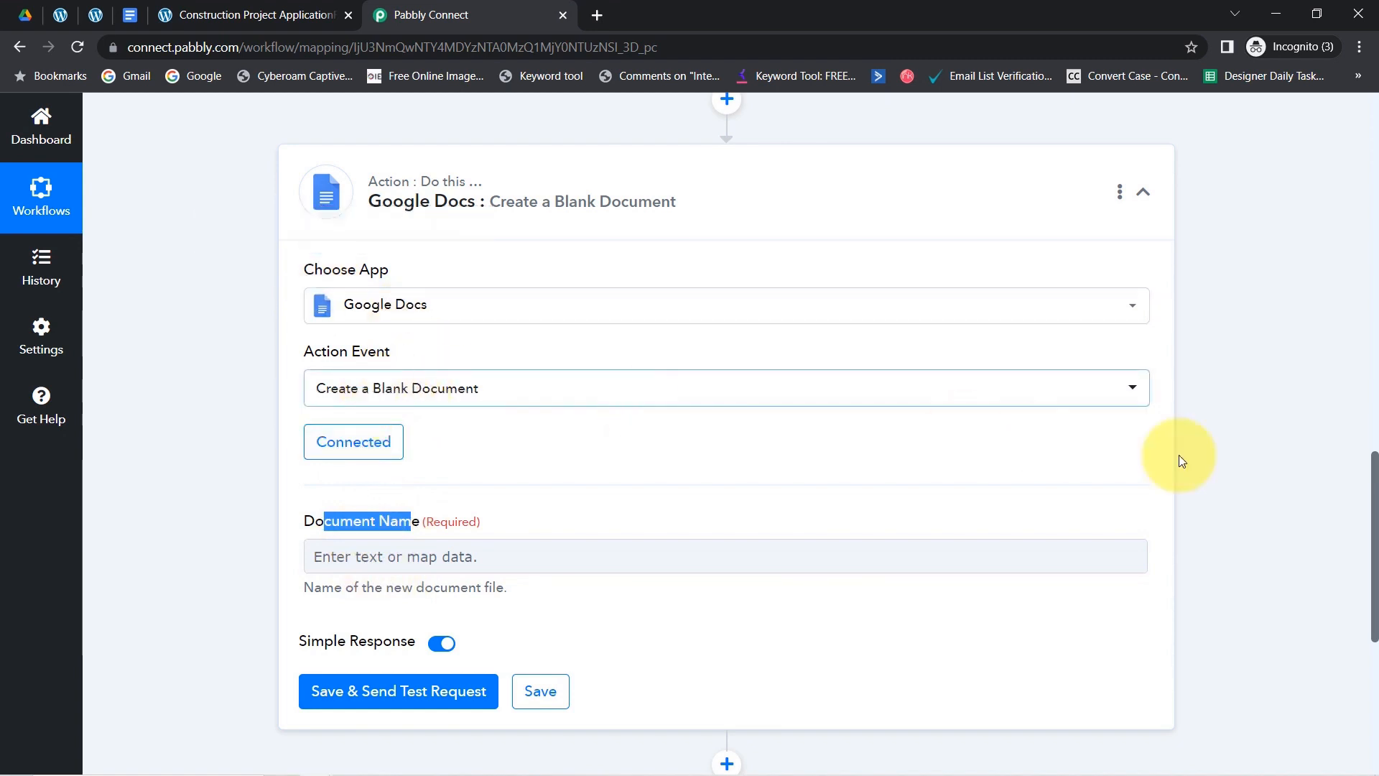
drag(1373, 493, 1371, 546)
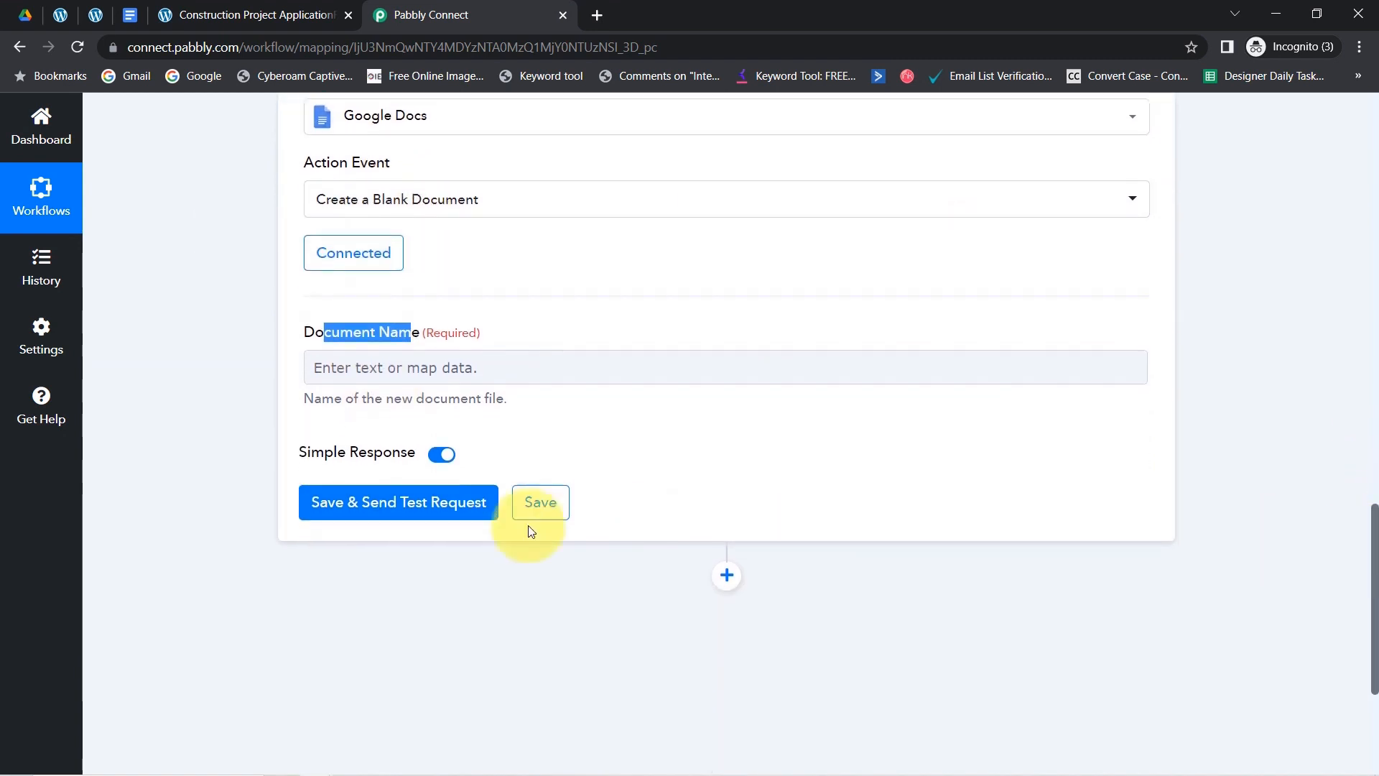
click(368, 379)
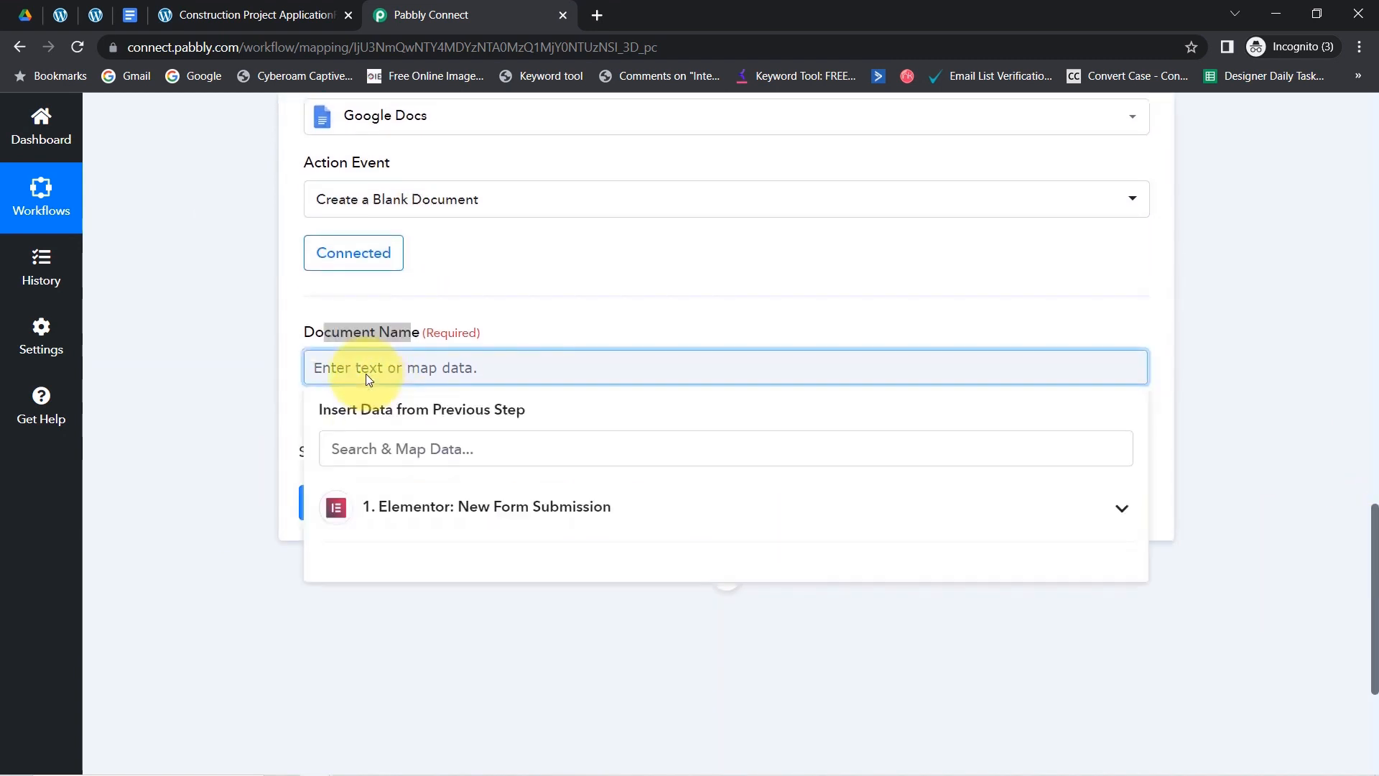
text(Blog Submission via )
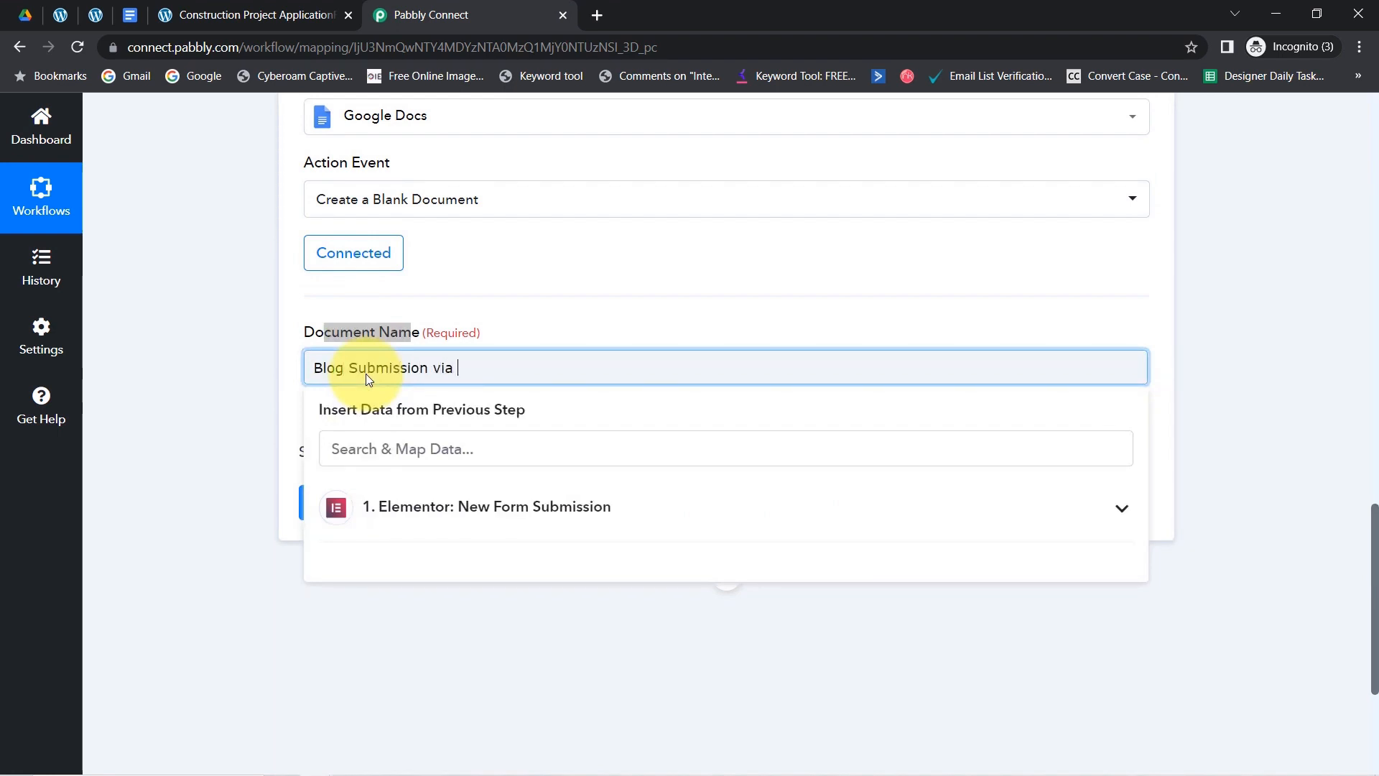
text(-)
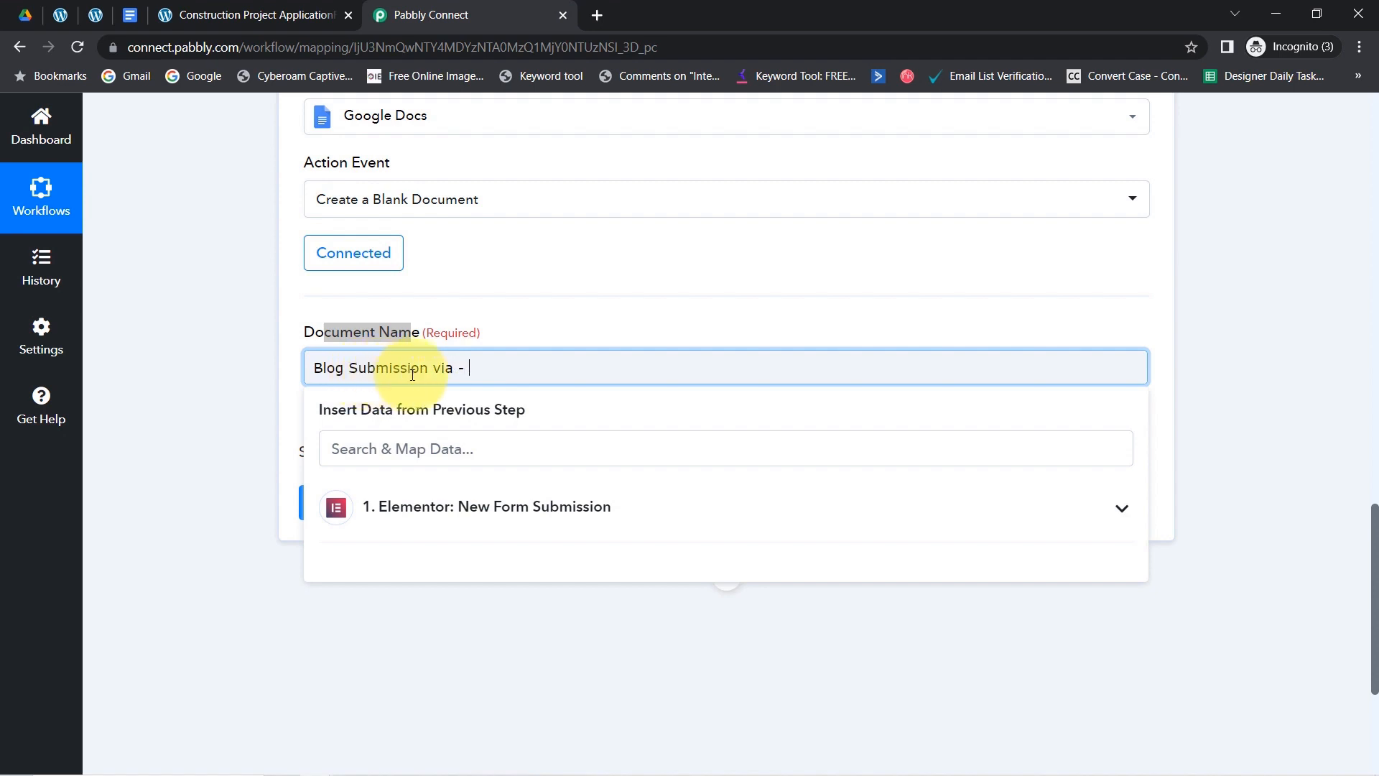
click(230, 407)
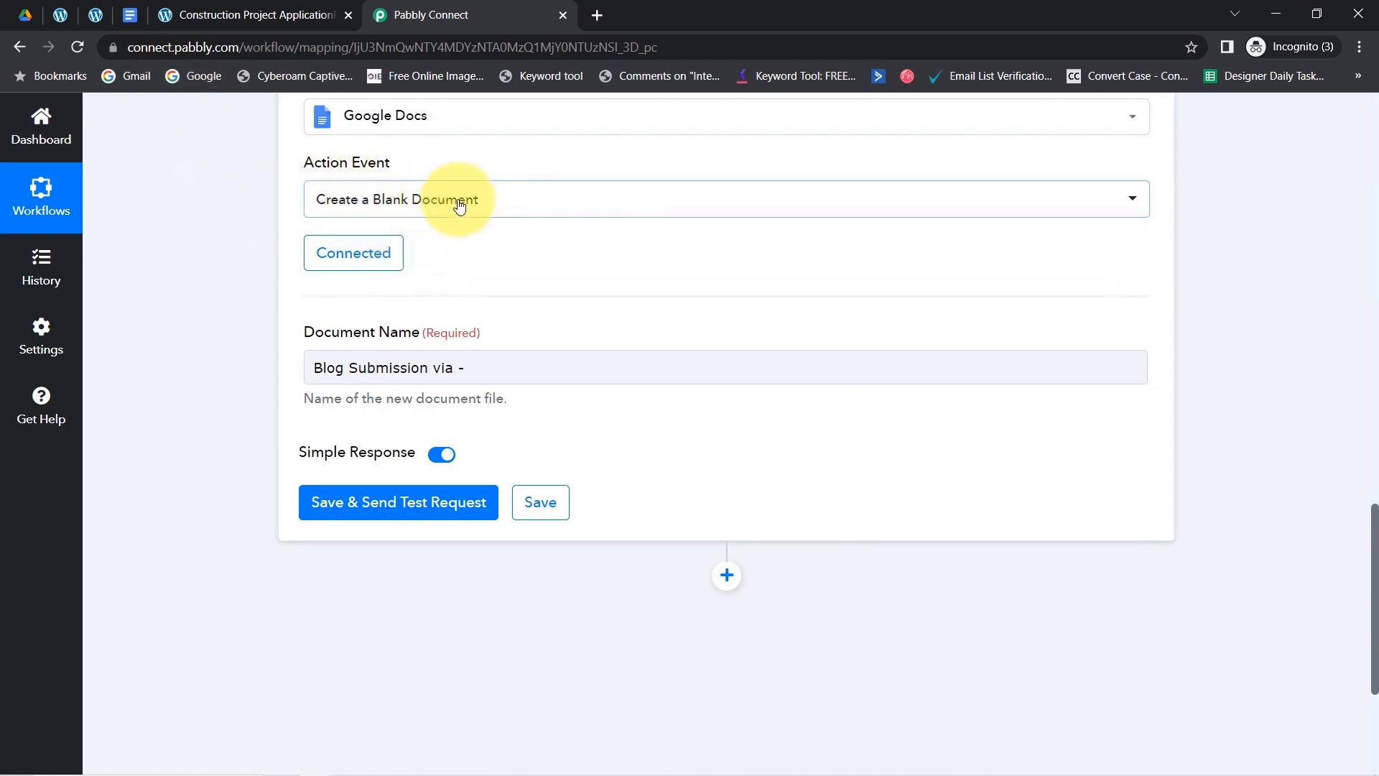
click(503, 372)
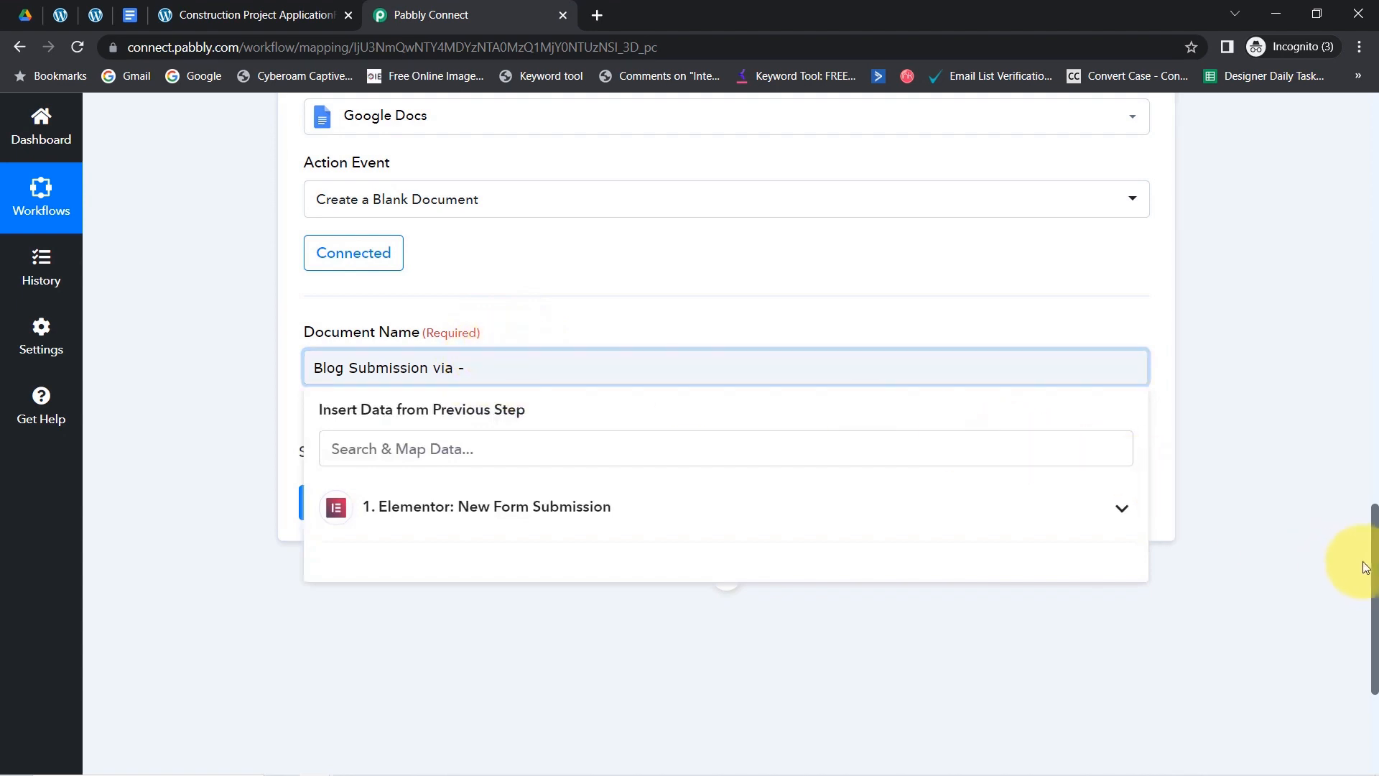
- Append the Elementor submission's Full Name field to the document name
mouse_move(1374, 567)
mouse_down()
mouse_move(1358, 376)
mouse_move(1369, 585)
mouse_up()
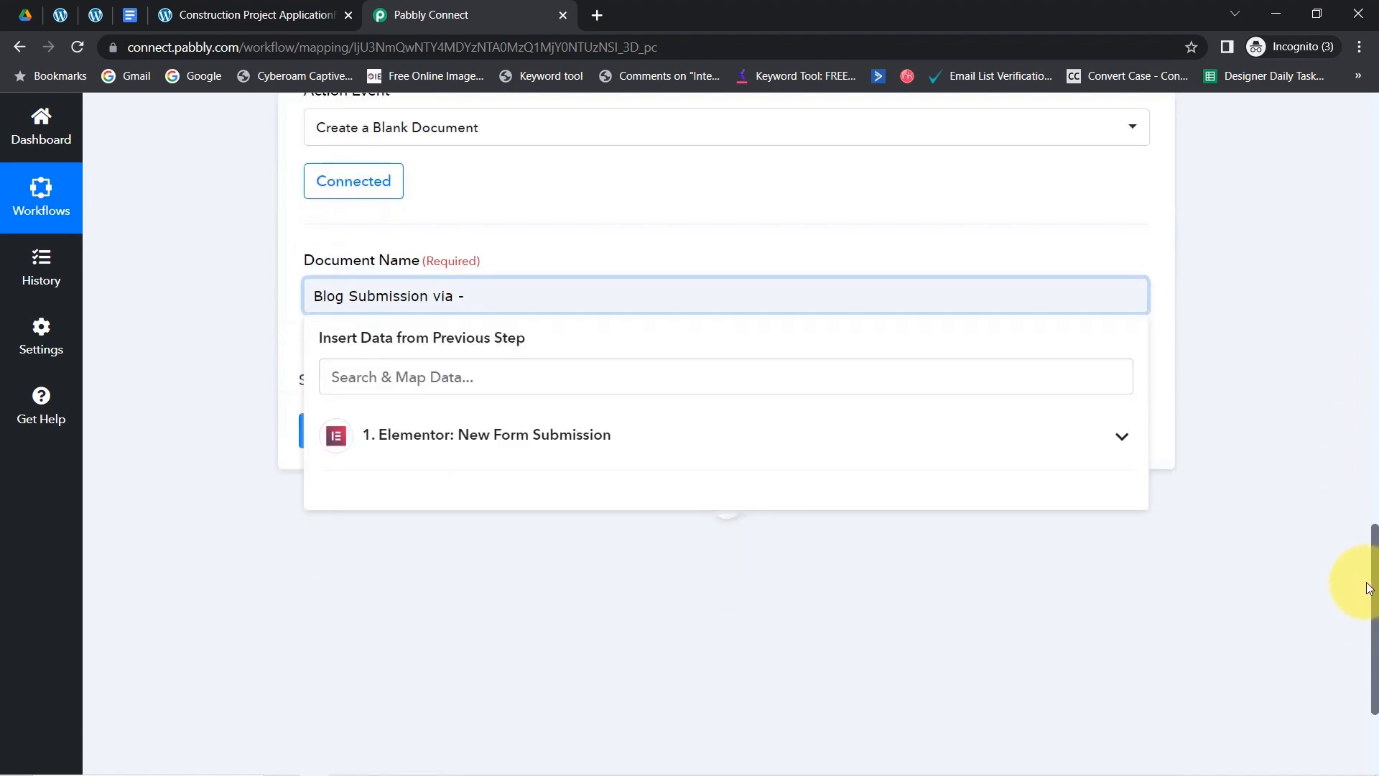
click(400, 436)
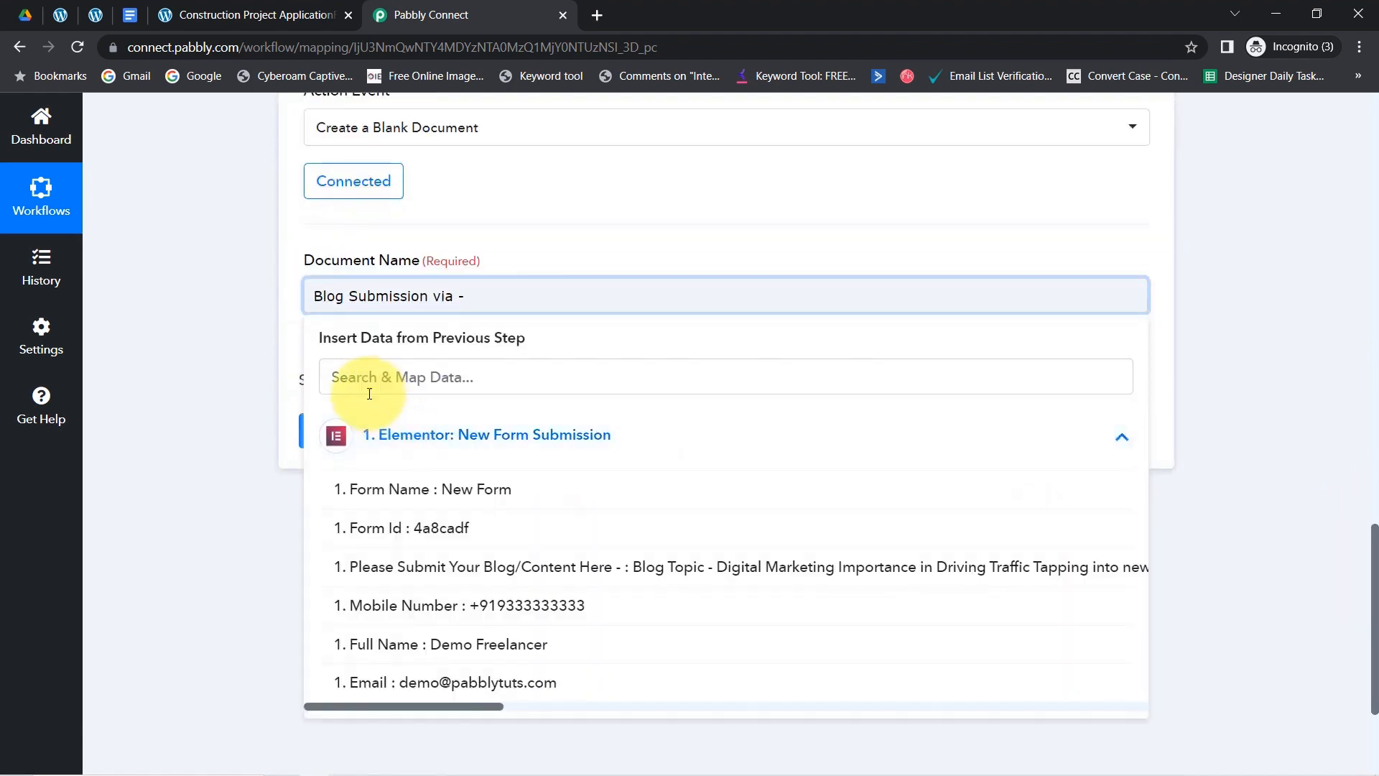
click(325, 377)
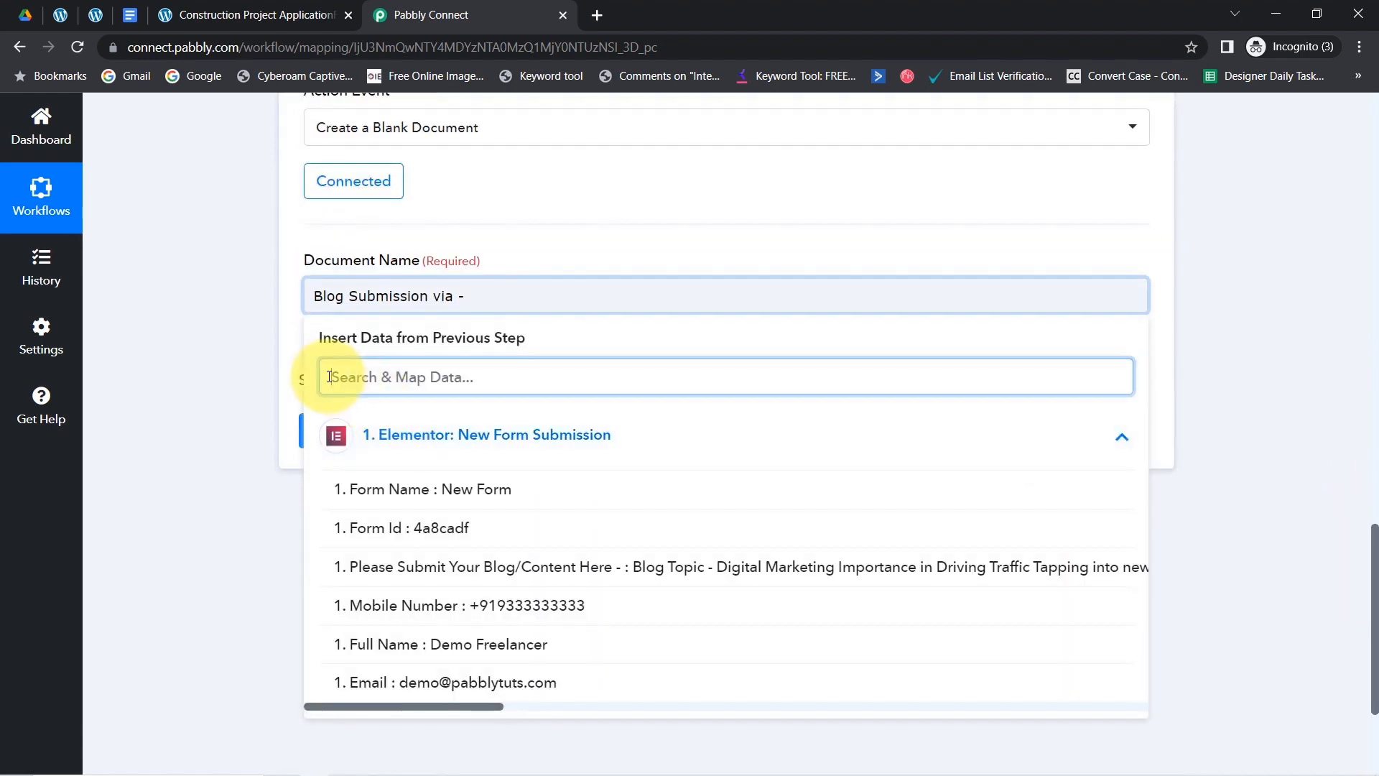
click(513, 645)
click(224, 321)
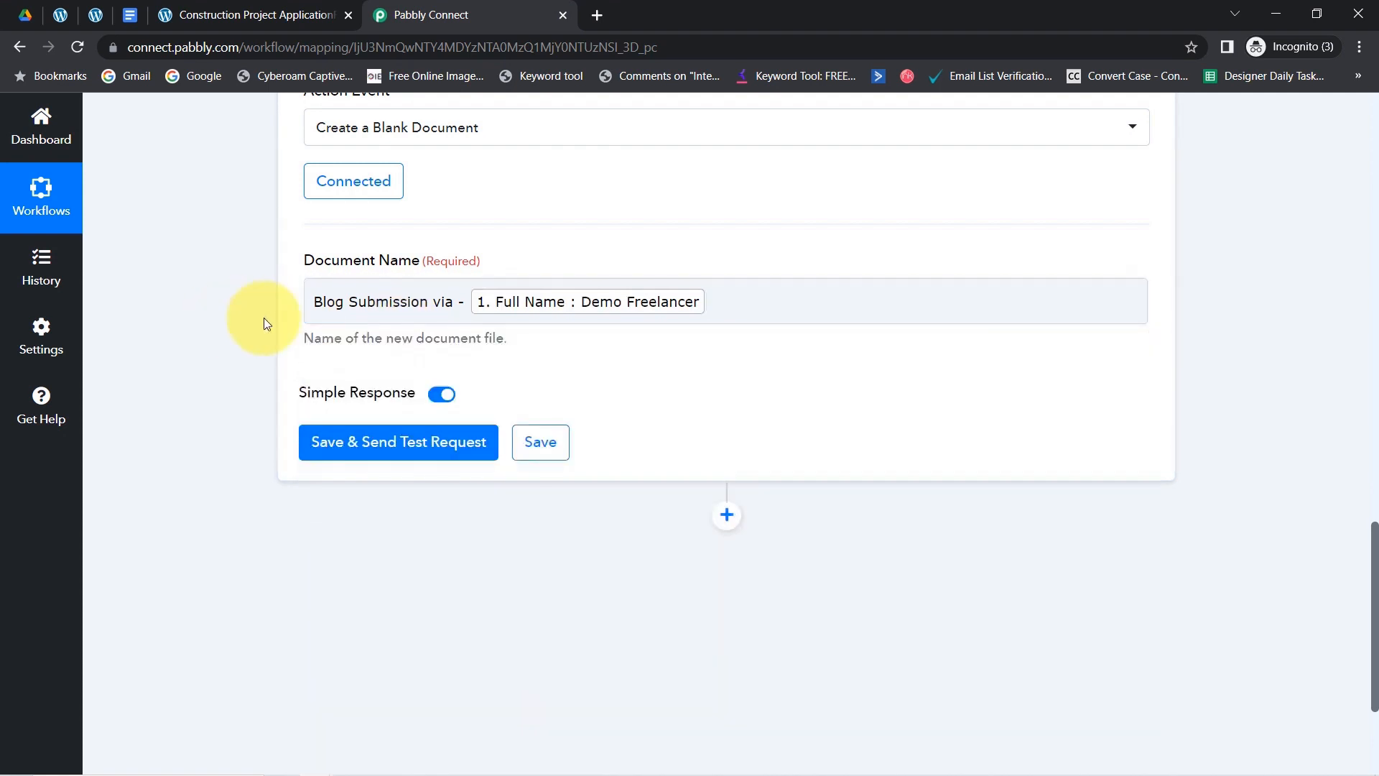
drag(399, 305, 325, 305)
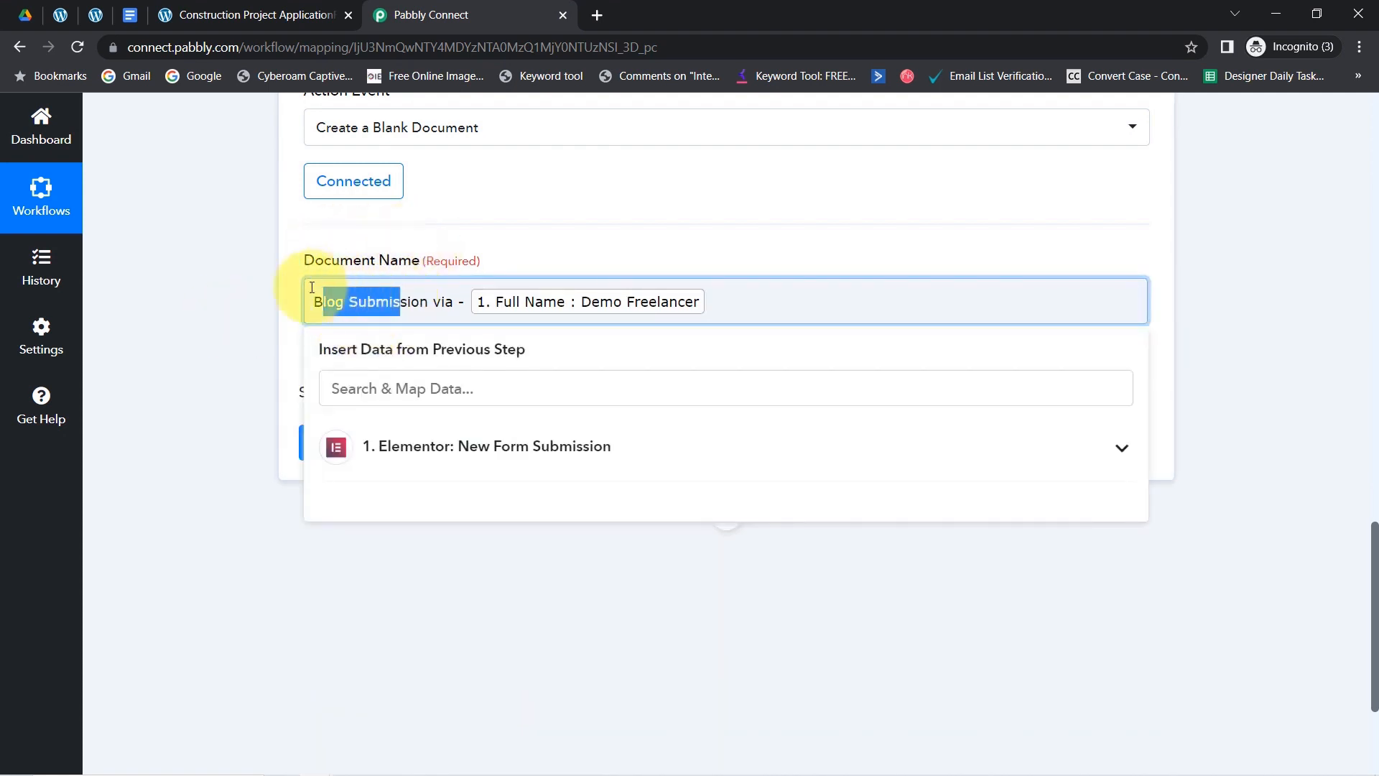
click(257, 303)
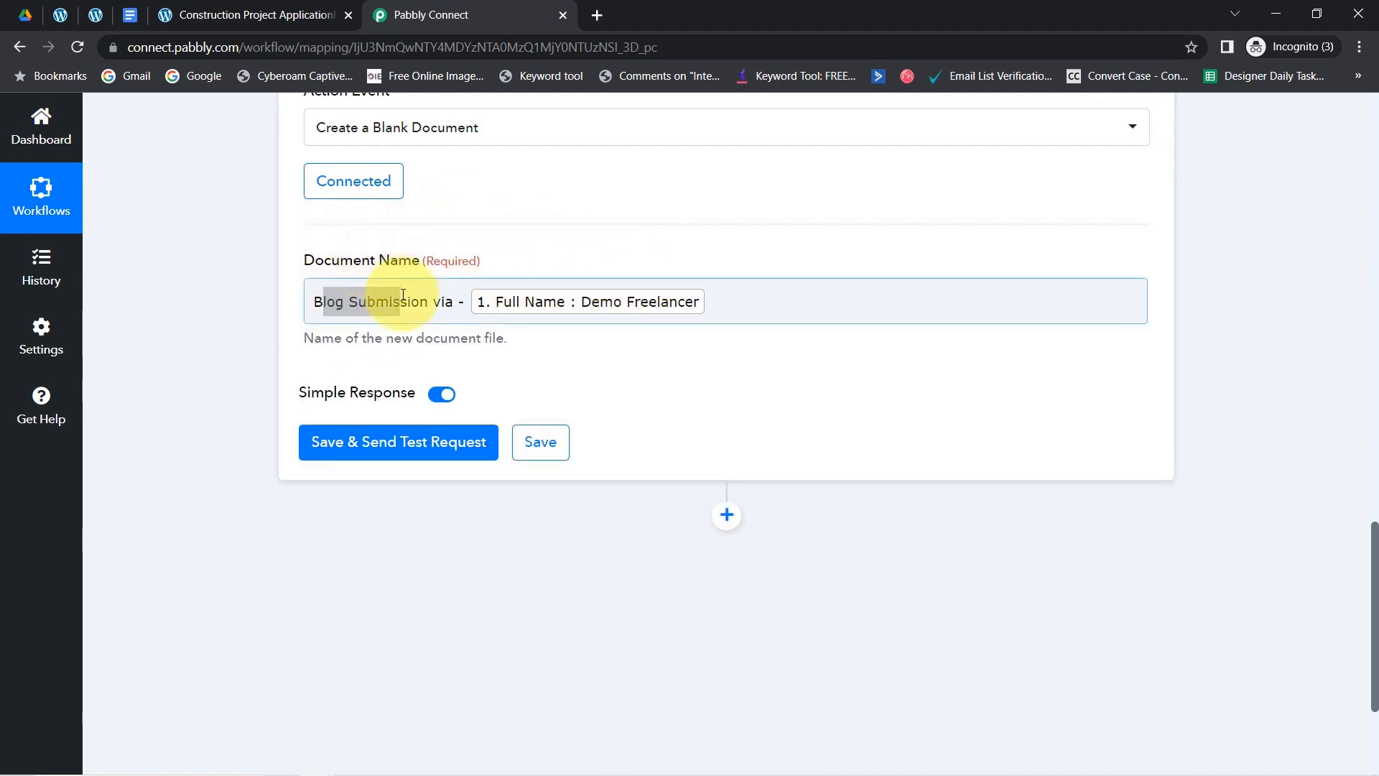
click(424, 308)
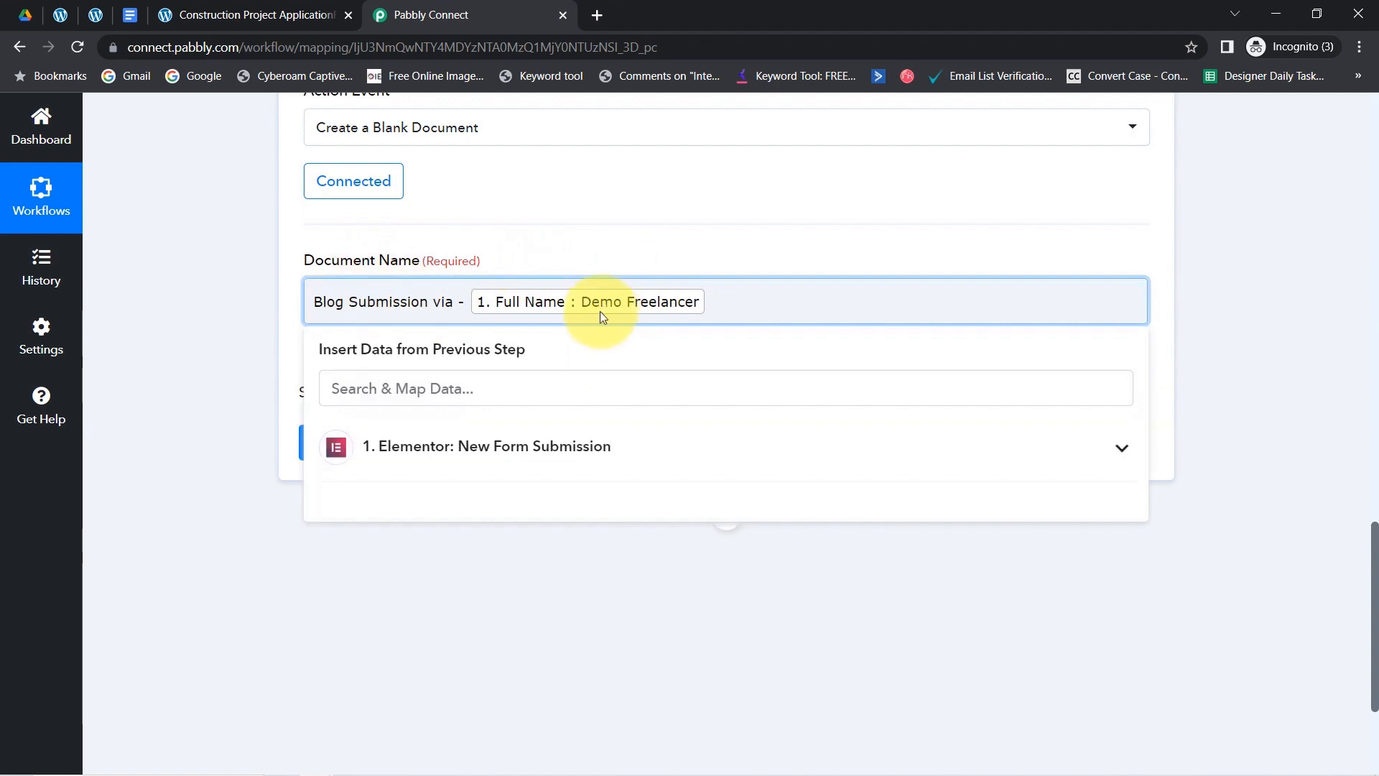
click(220, 342)
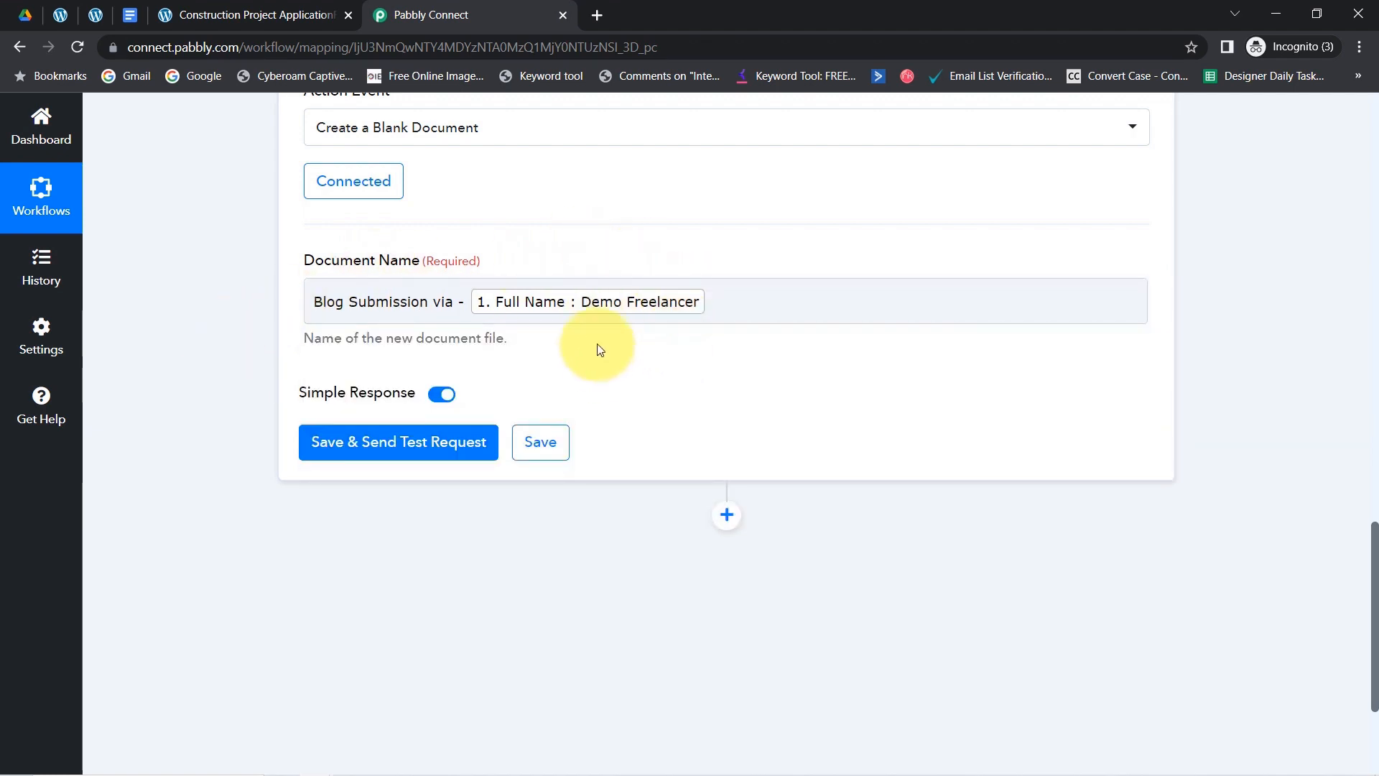
- Save and test the step, confirming the doc title 'Blog Submission via -' plus the submitter's name
click(422, 450)
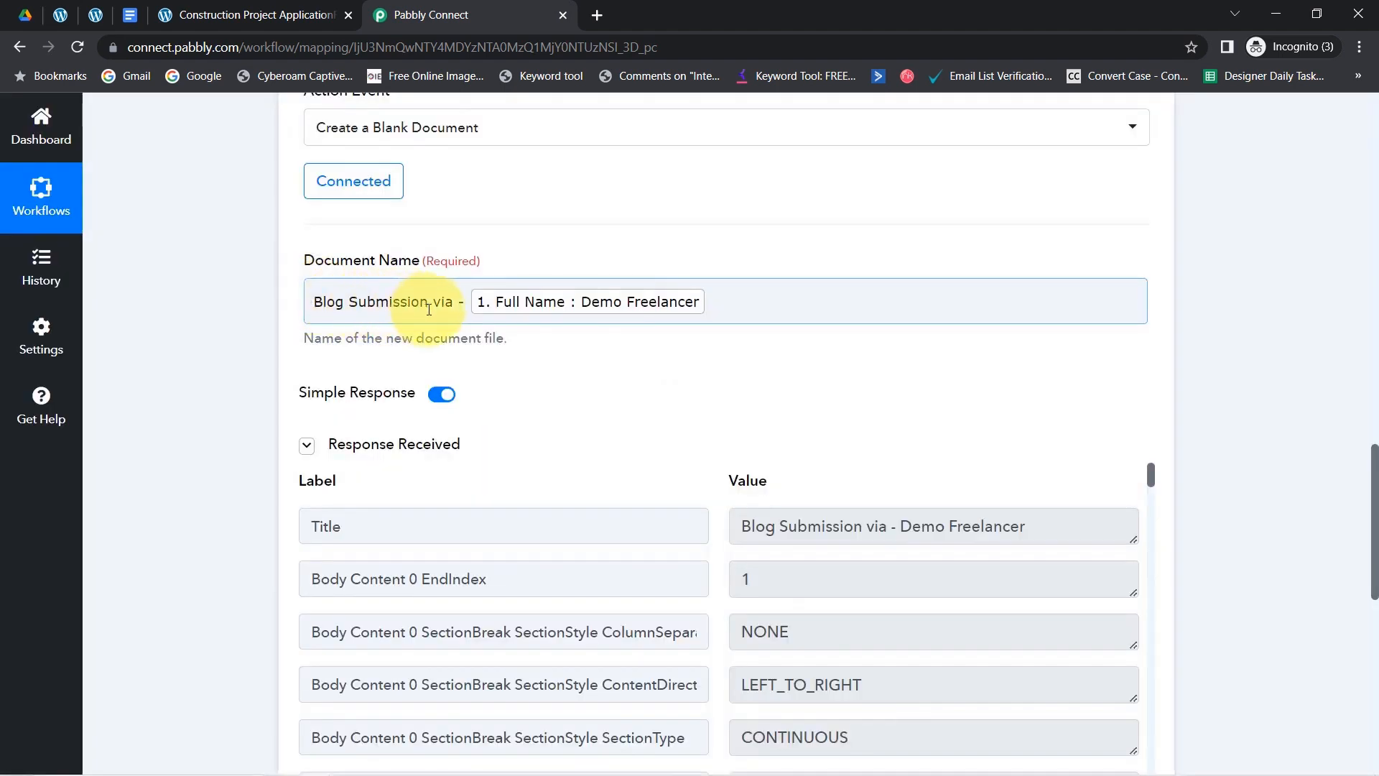
drag(429, 309, 336, 312)
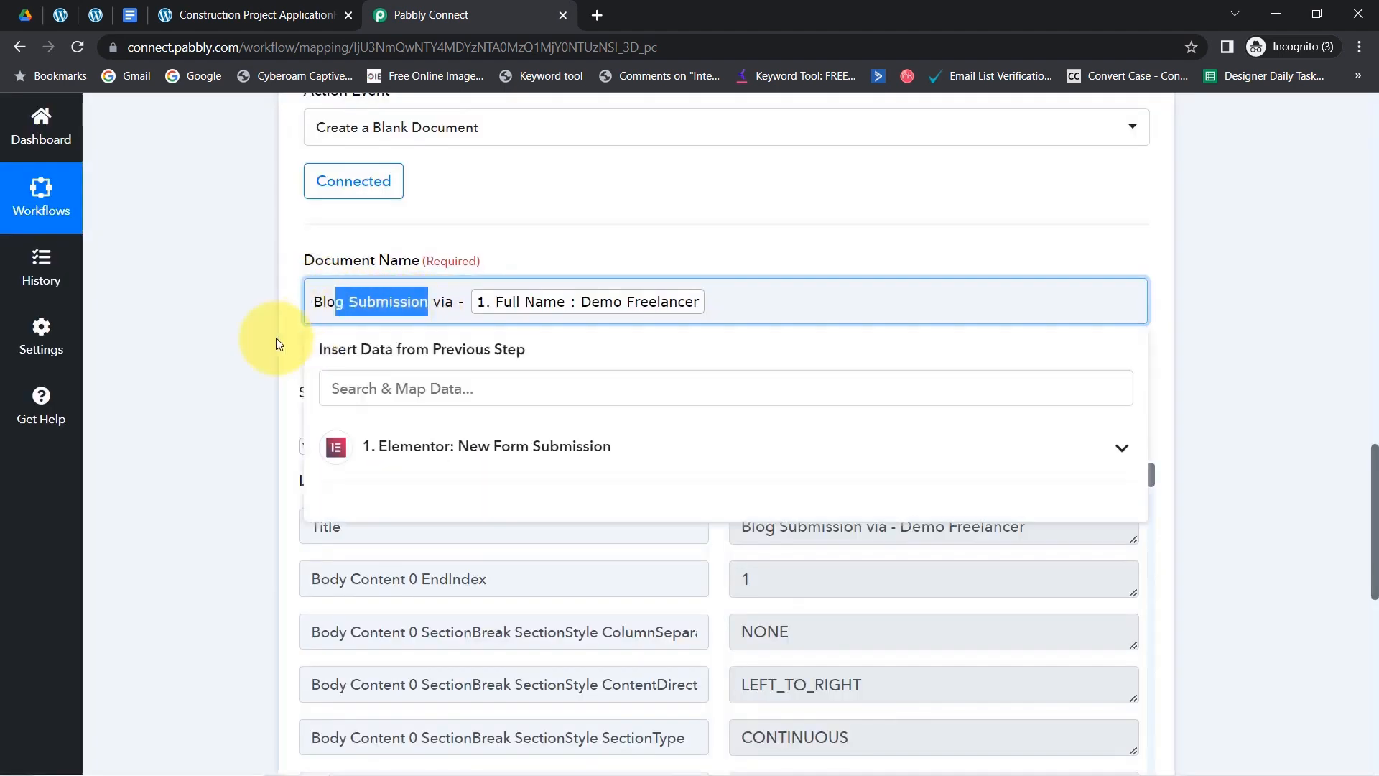
click(236, 351)
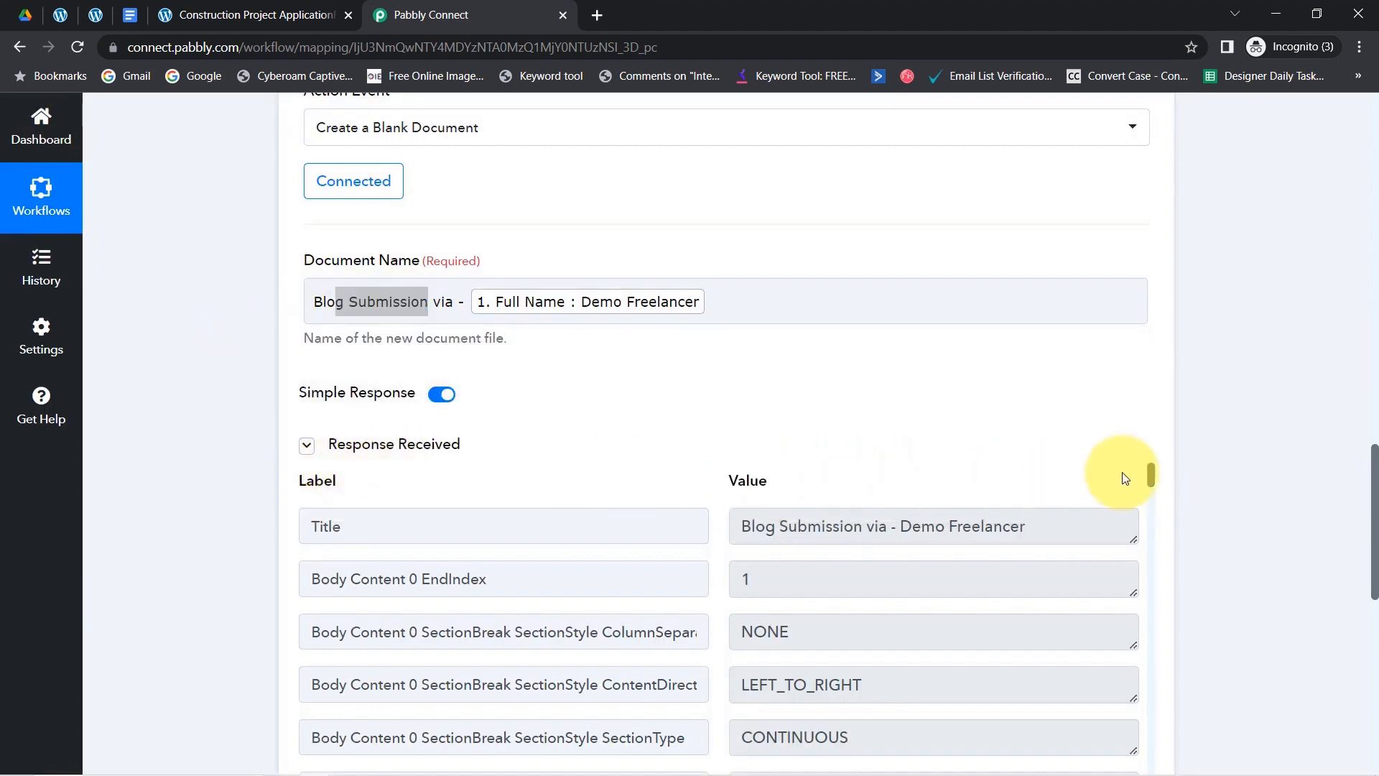
scroll(1374, 482, down, 4)
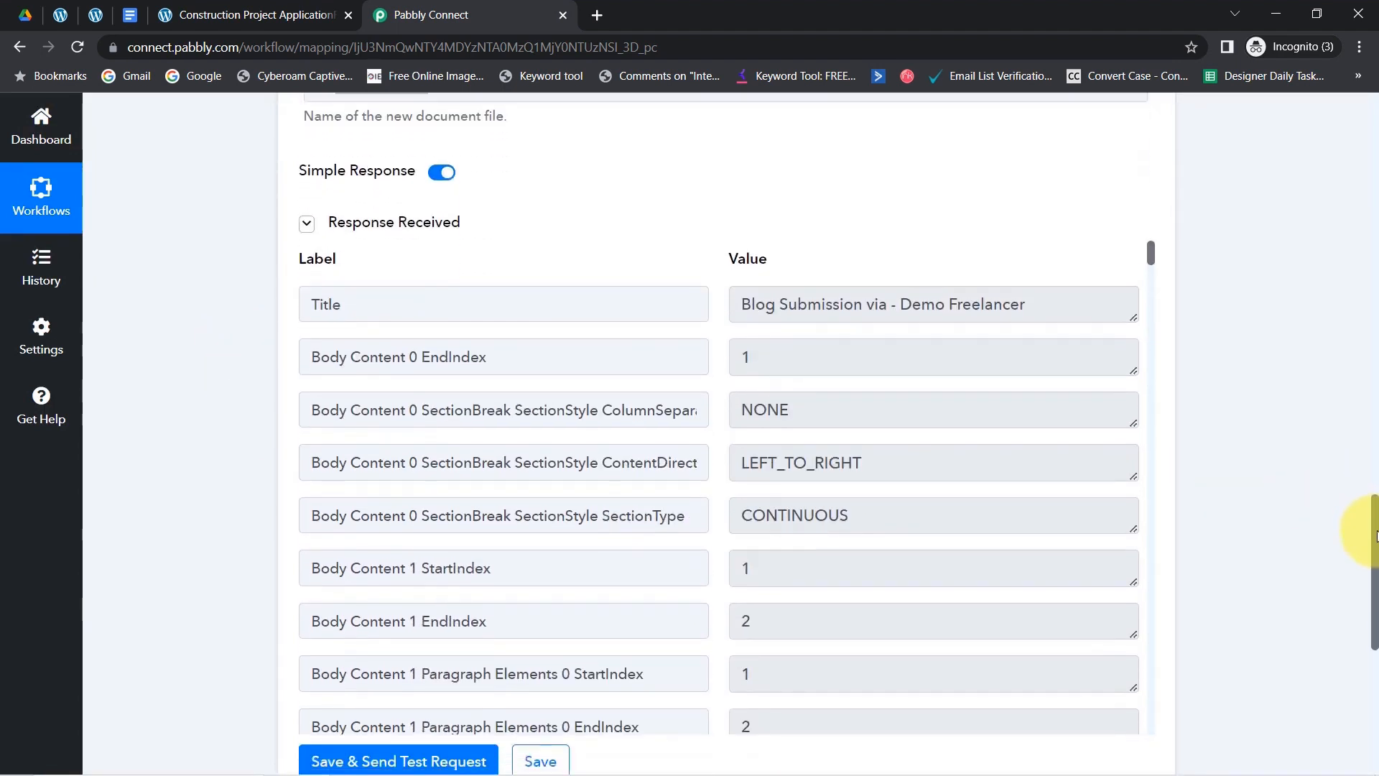
drag(1371, 599, 1367, 579)
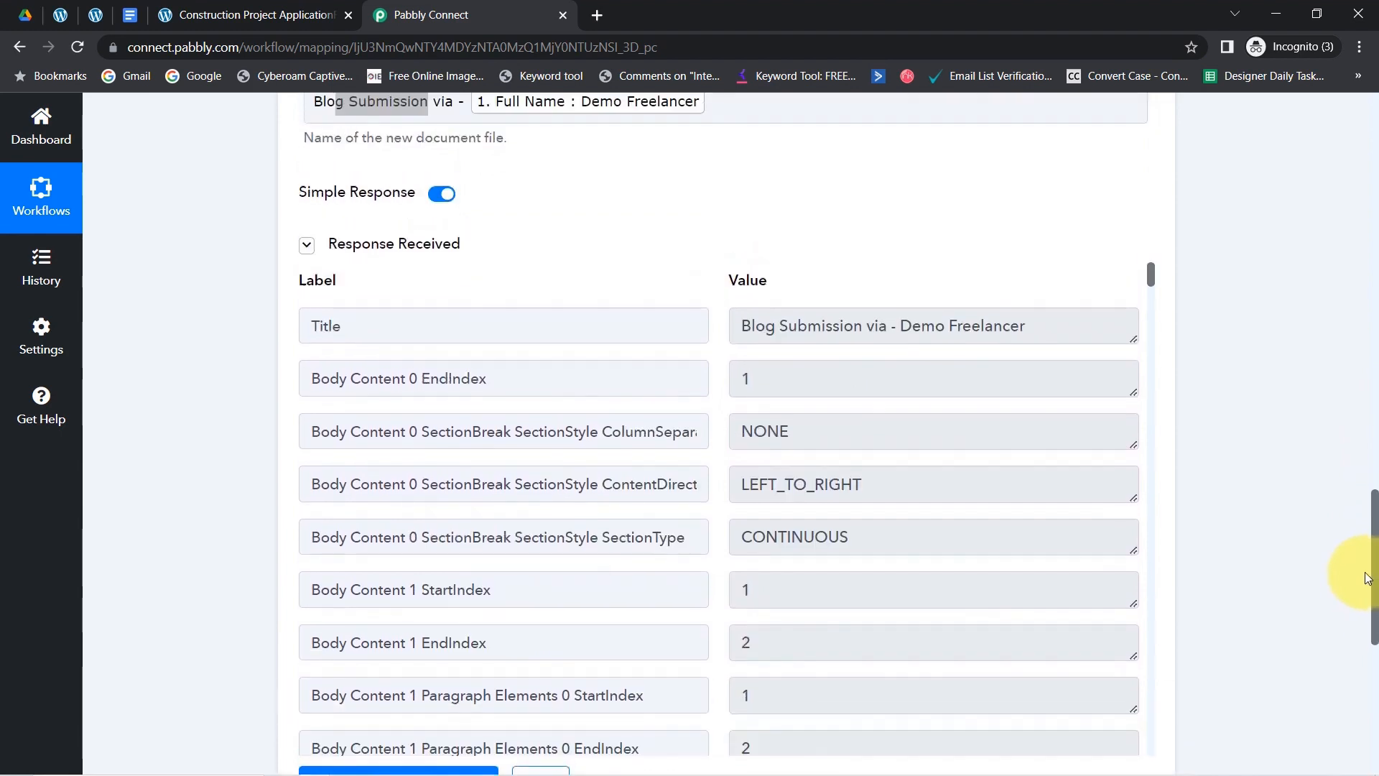
drag(934, 319, 788, 326)
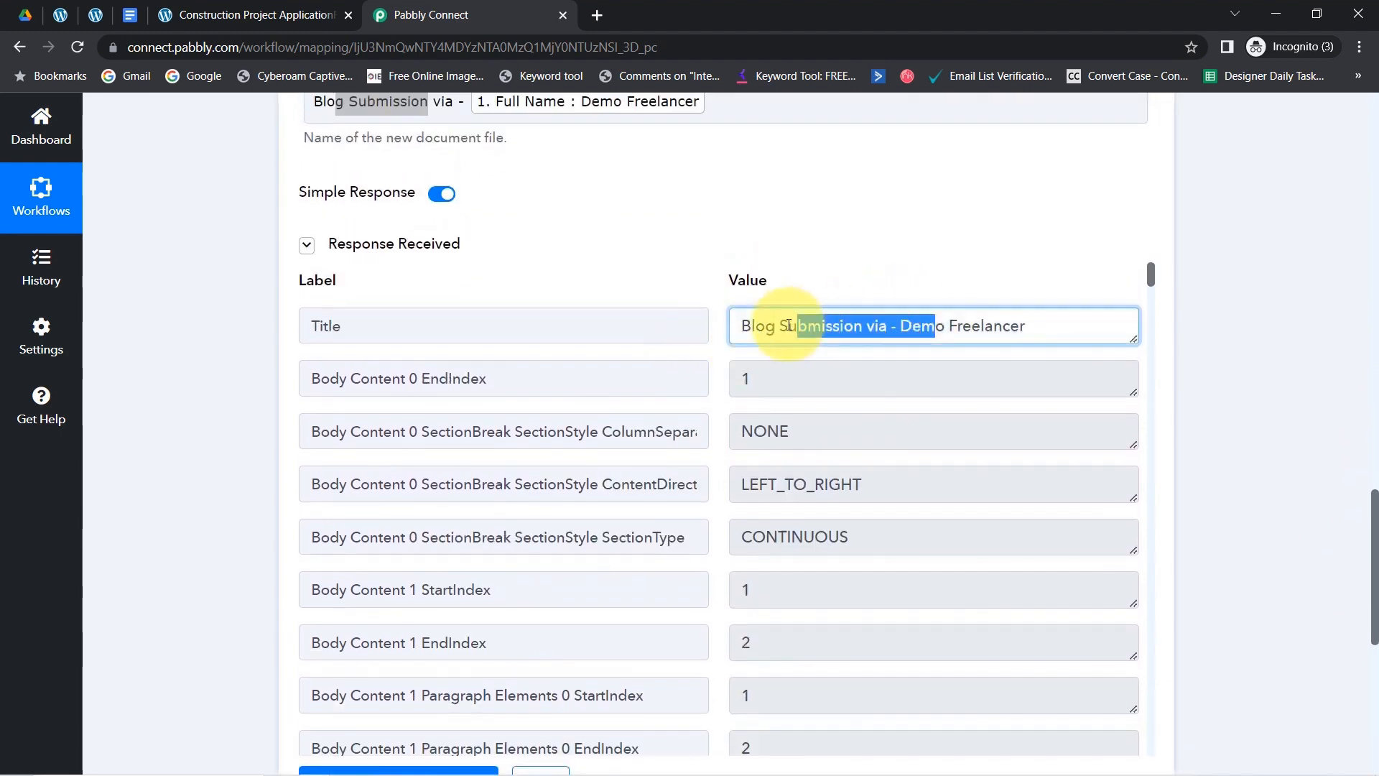
- Open the new 'Blog Submission via - Demo Freelancer' doc from Google Drive and confirm it is blank
click(25, 15)
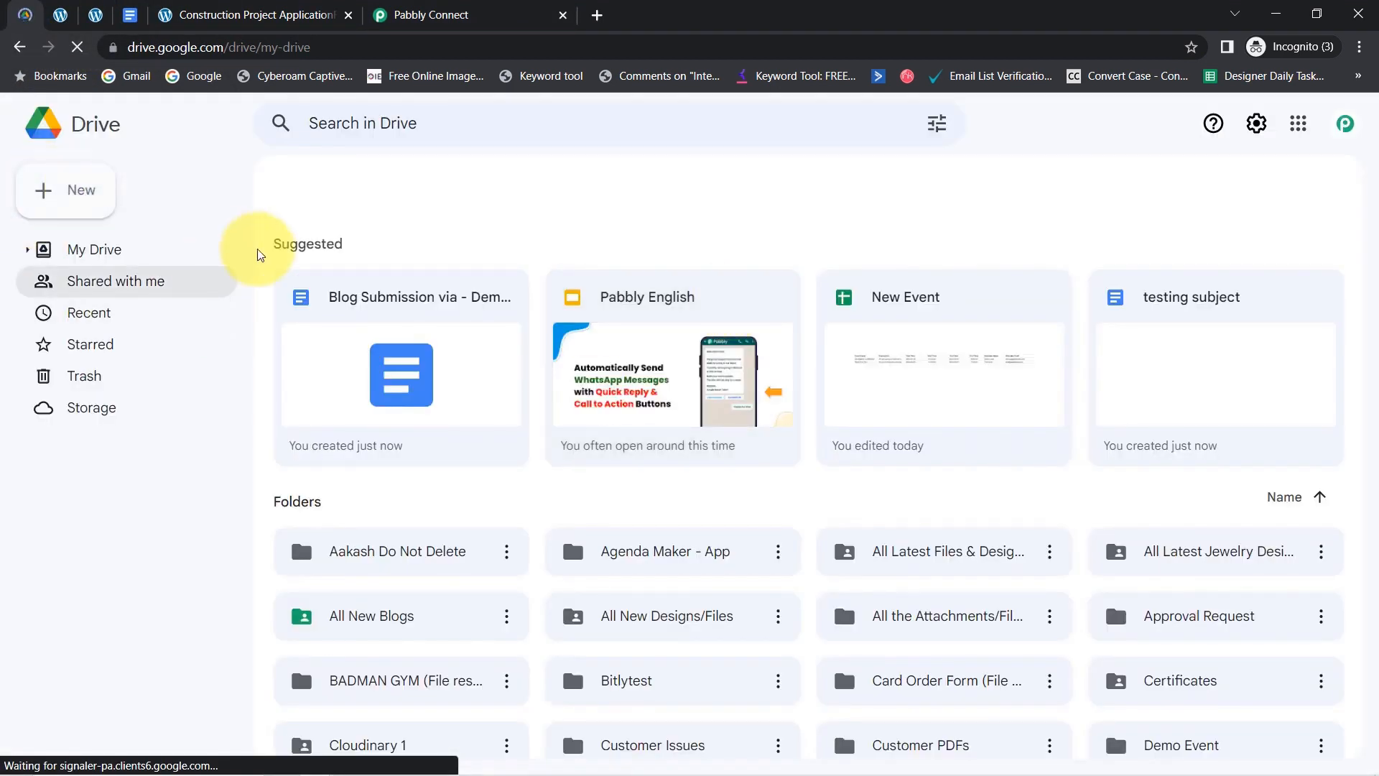
click(434, 303)
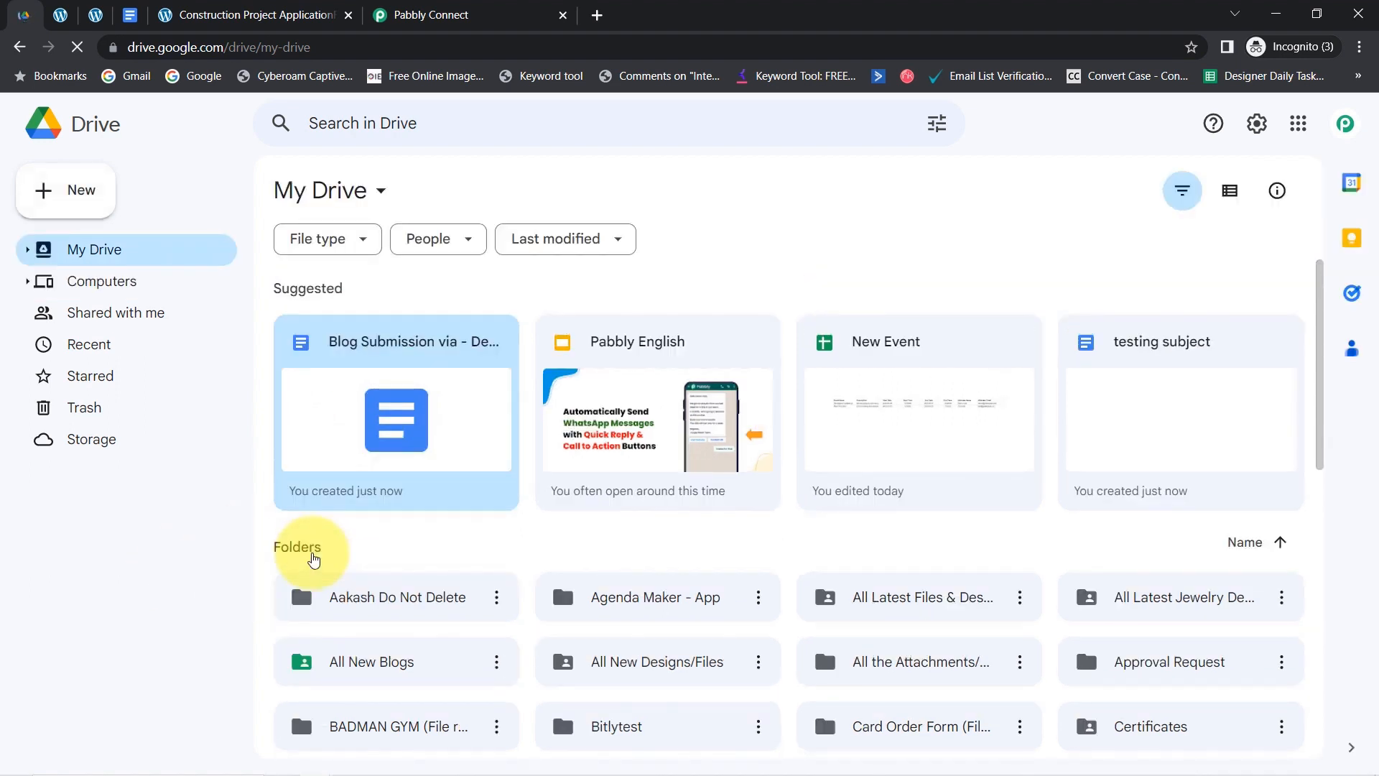
double_click(374, 418)
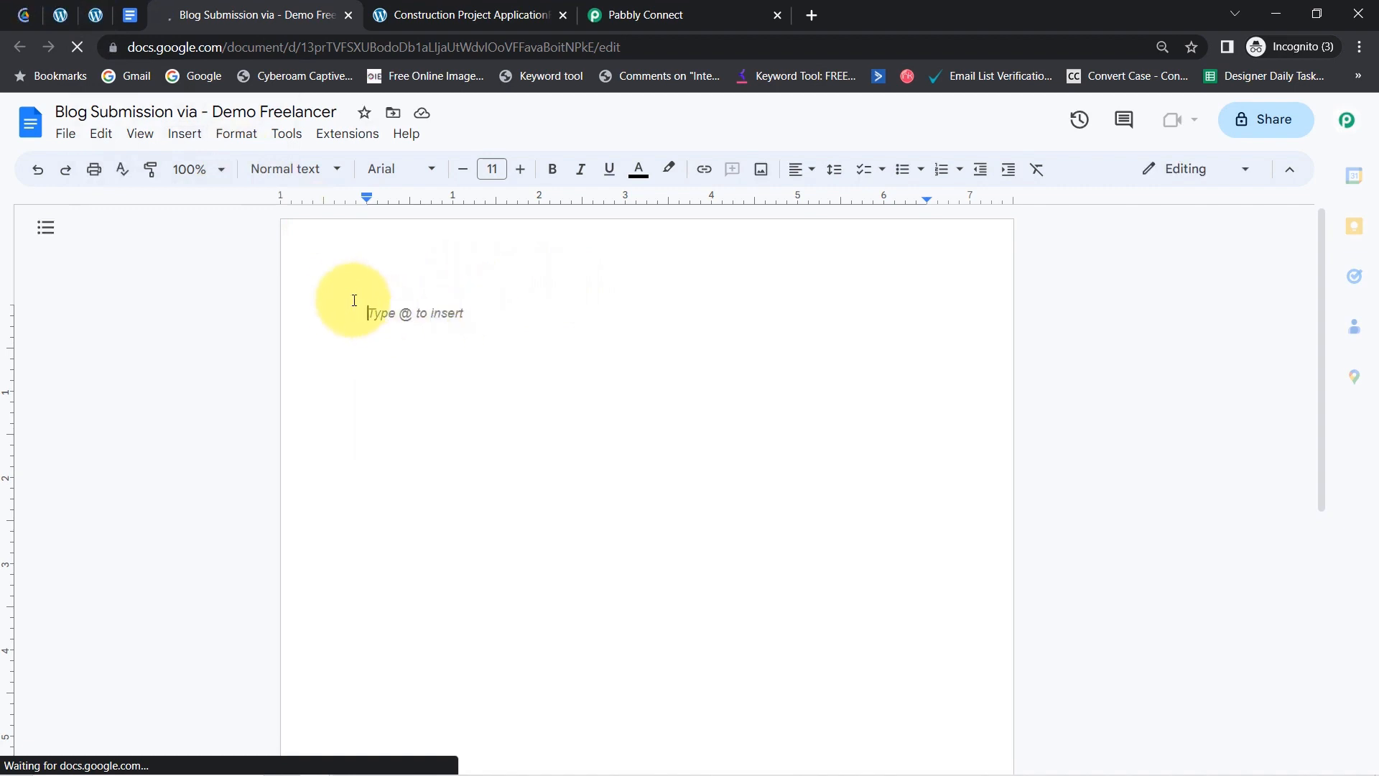
click(133, 14)
- Add a new action step below the Google Docs create-document step
click(597, 15)
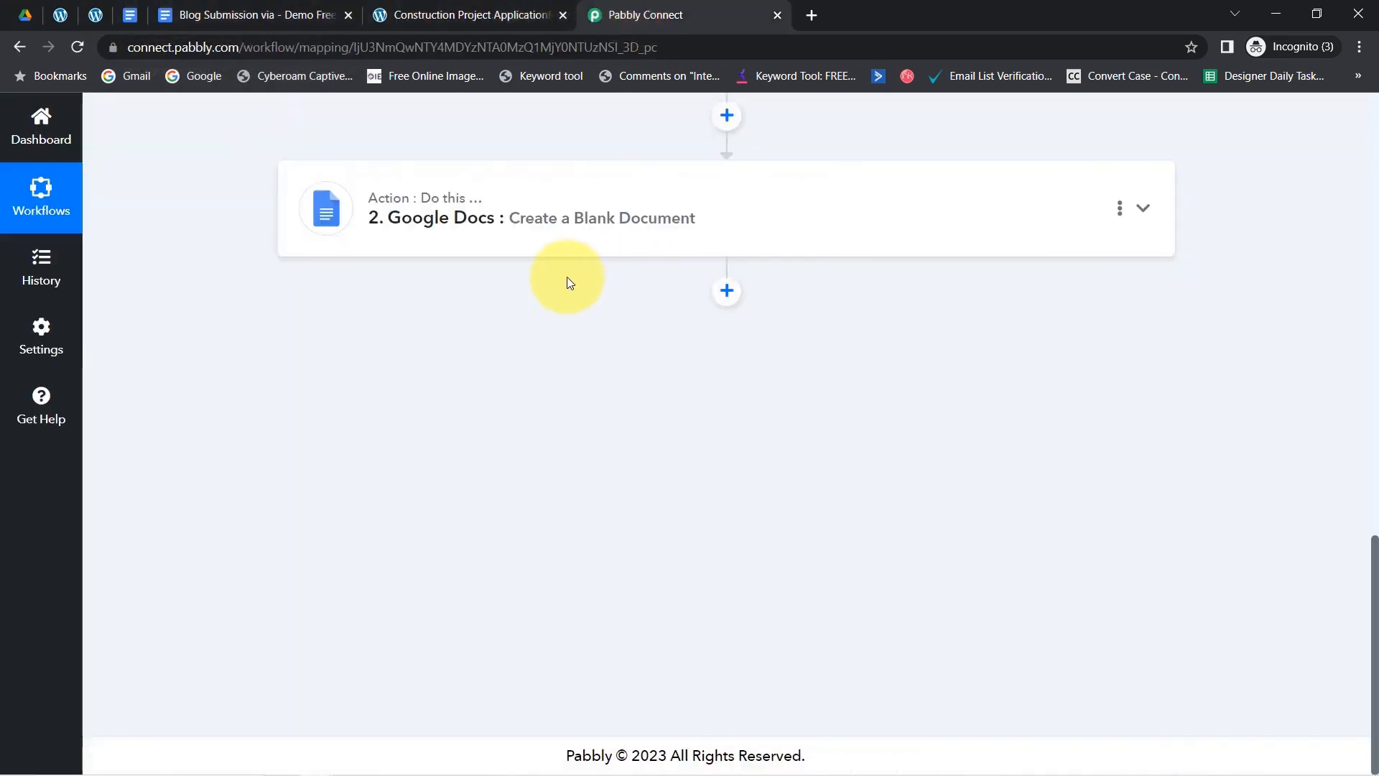
click(726, 290)
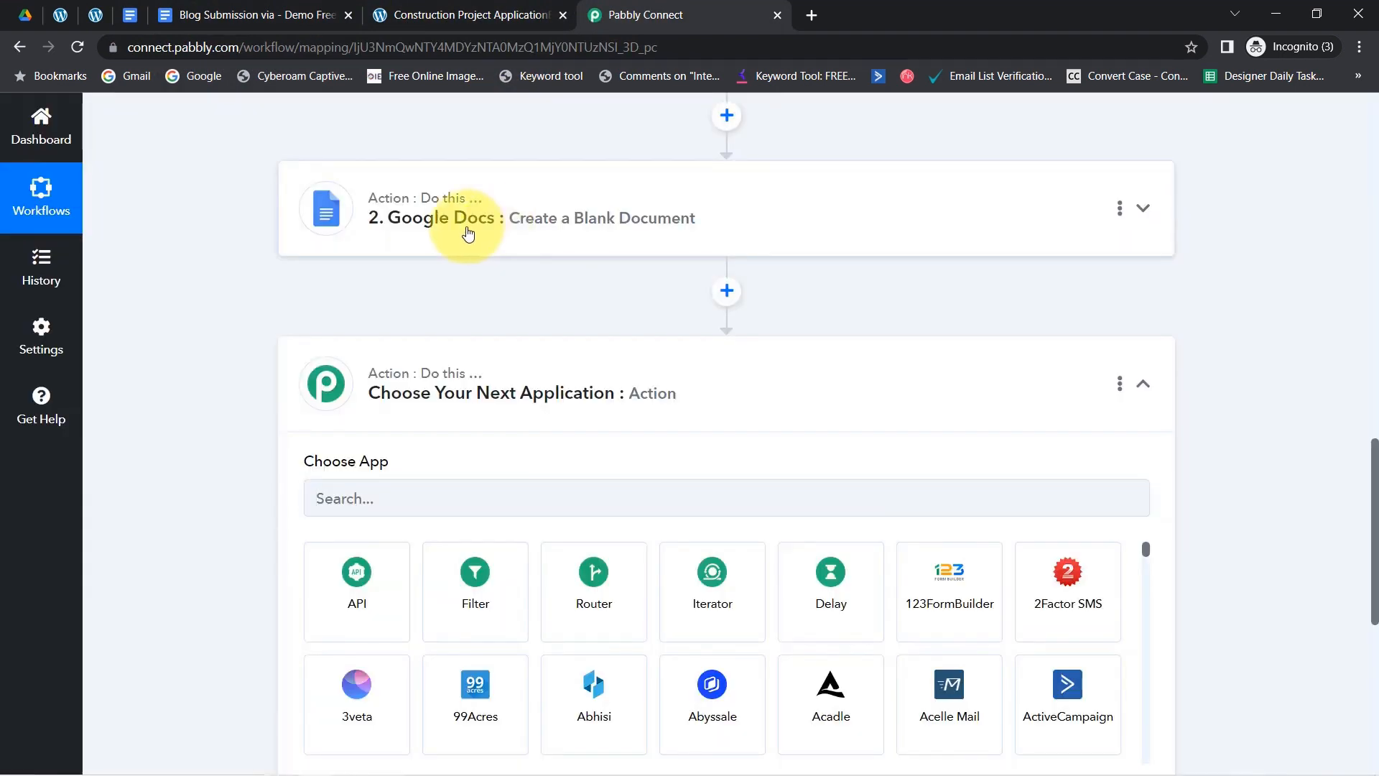
click(467, 219)
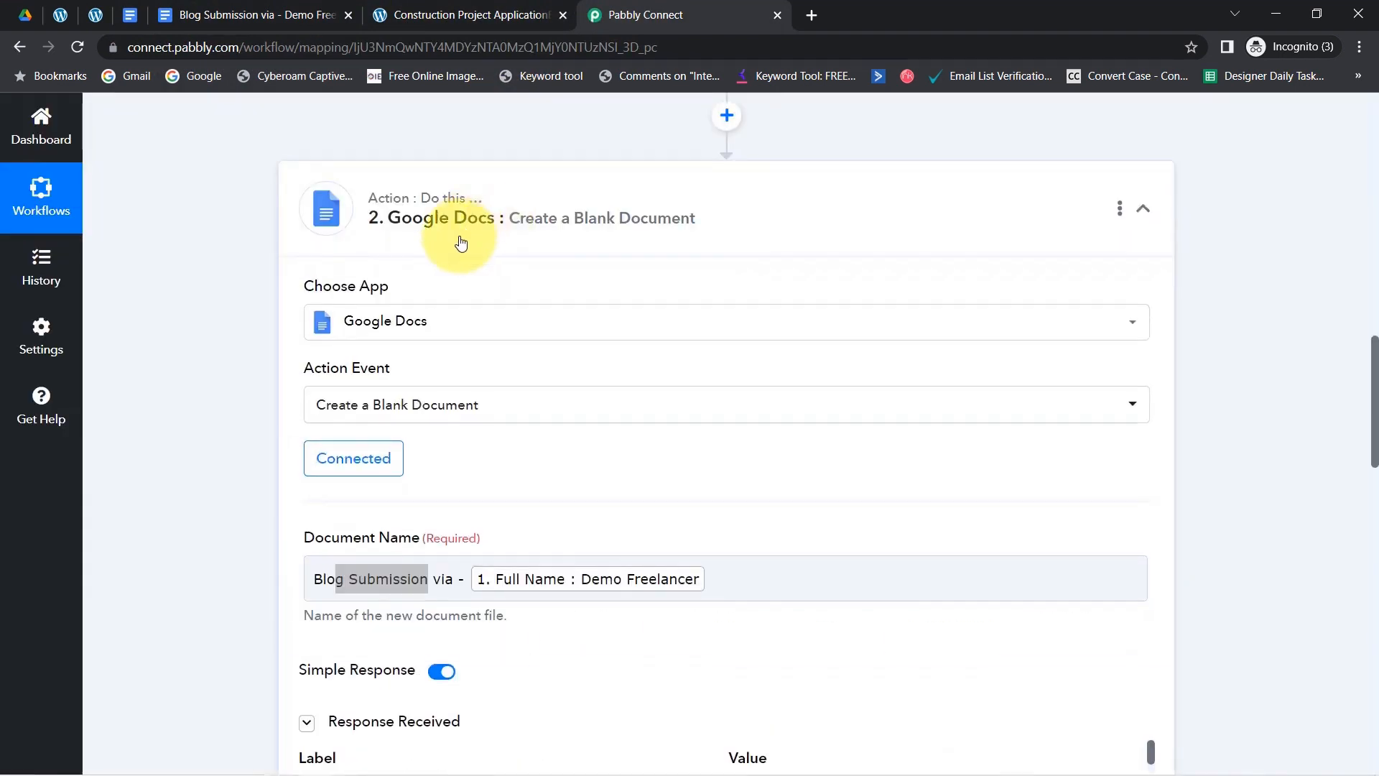
click(359, 407)
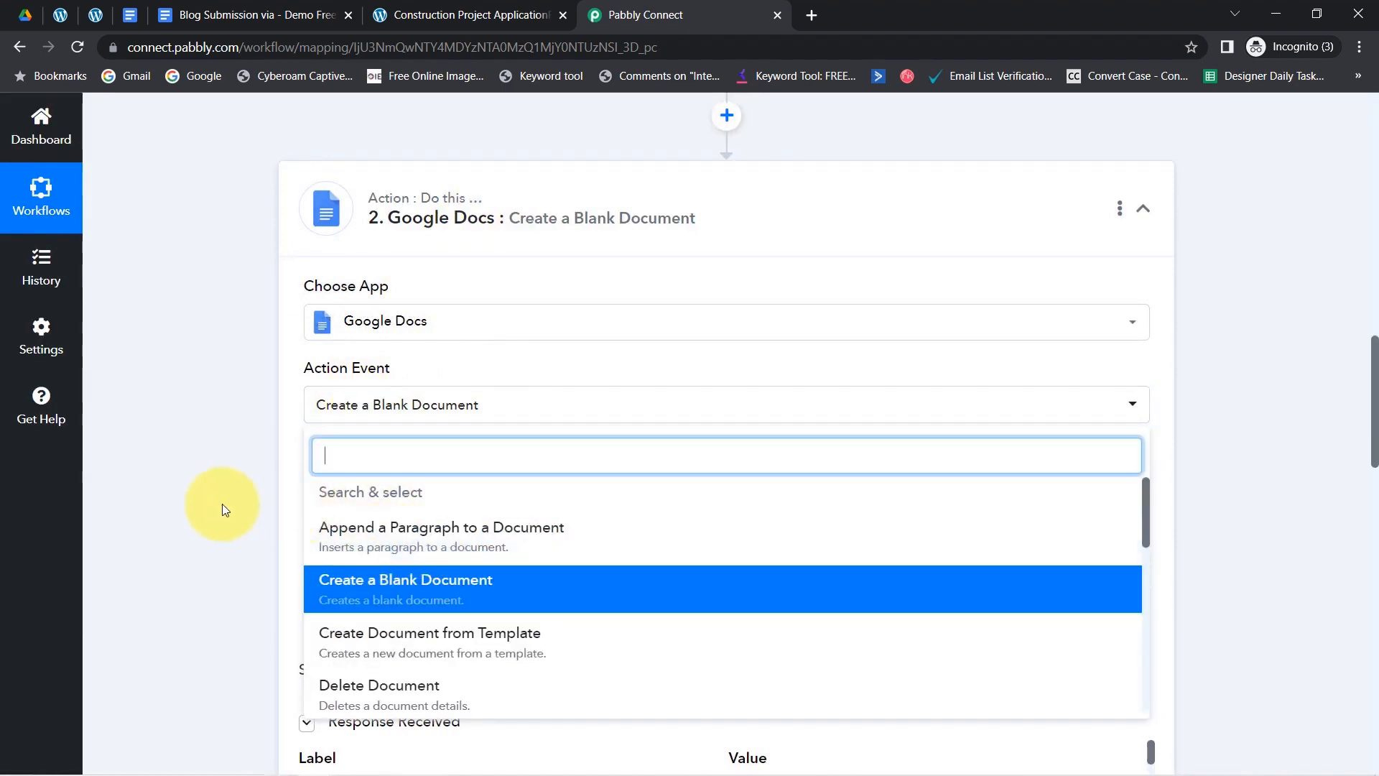
click(1270, 510)
drag(1373, 438, 1370, 657)
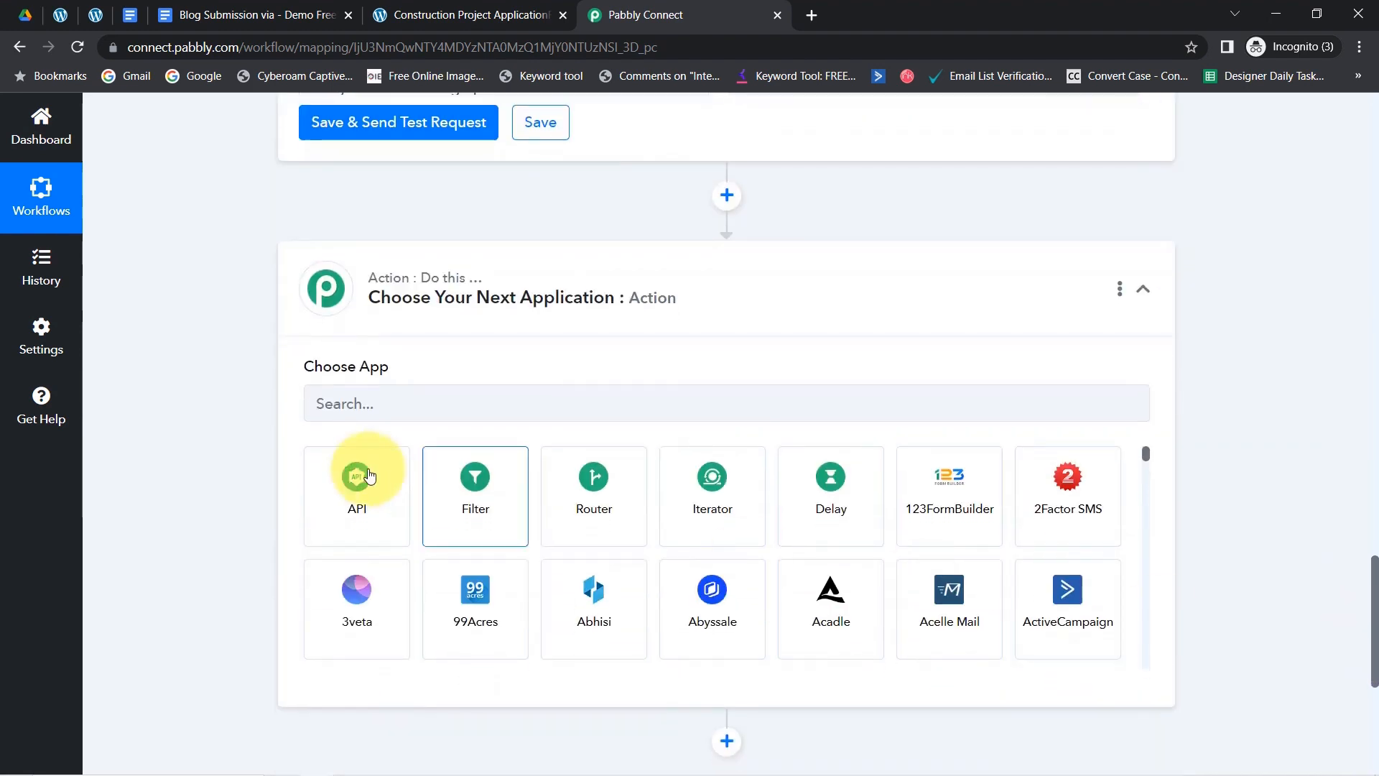
- Make it a Google Docs 'Append a Paragraph to a Document' action using the existing connection
click(378, 406)
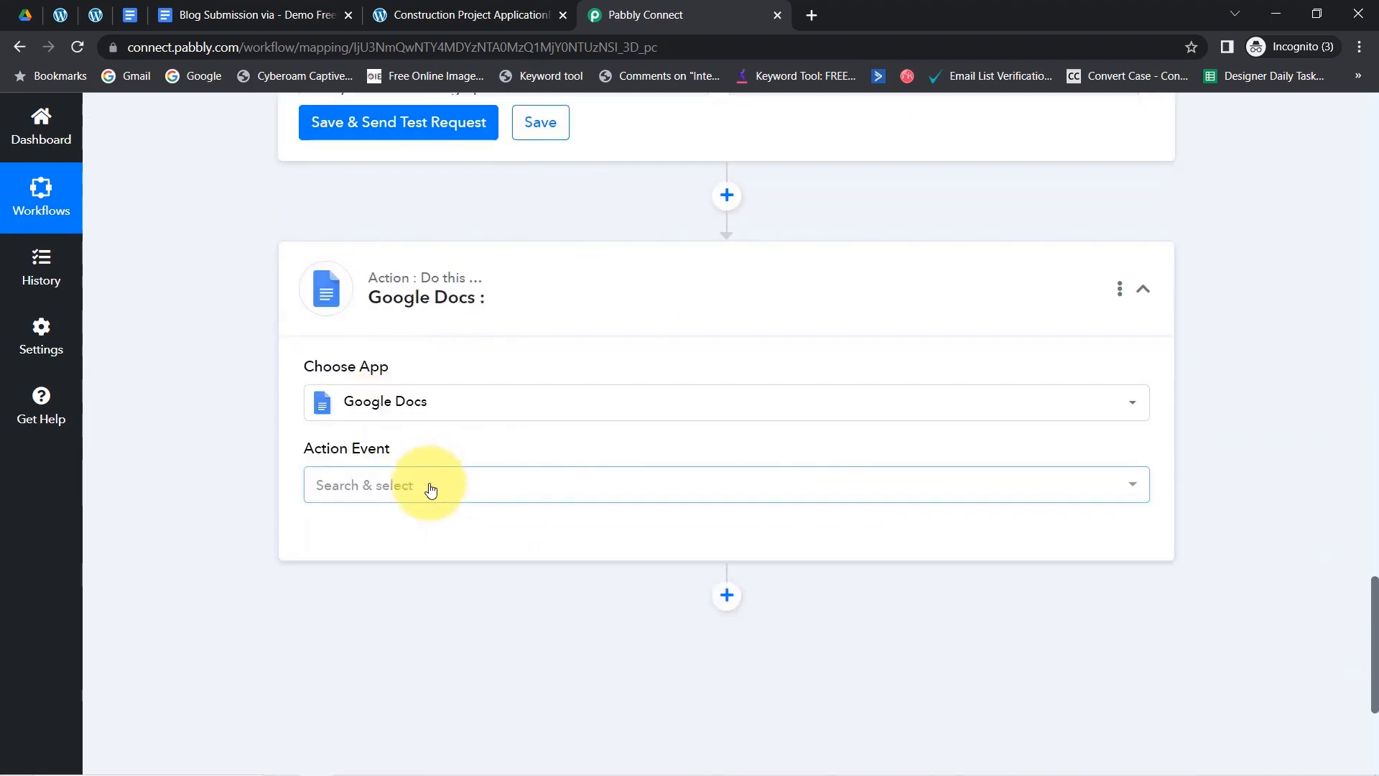
click(429, 482)
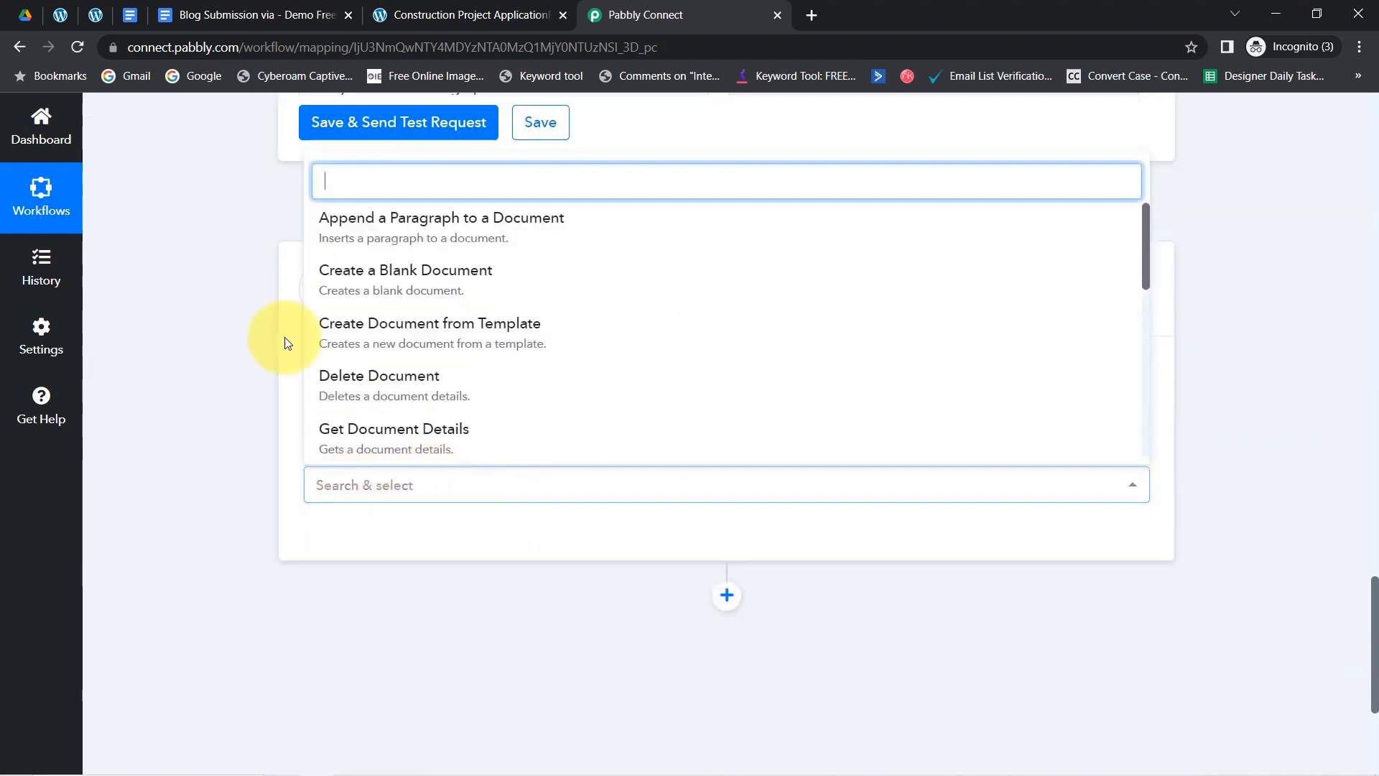
click(392, 240)
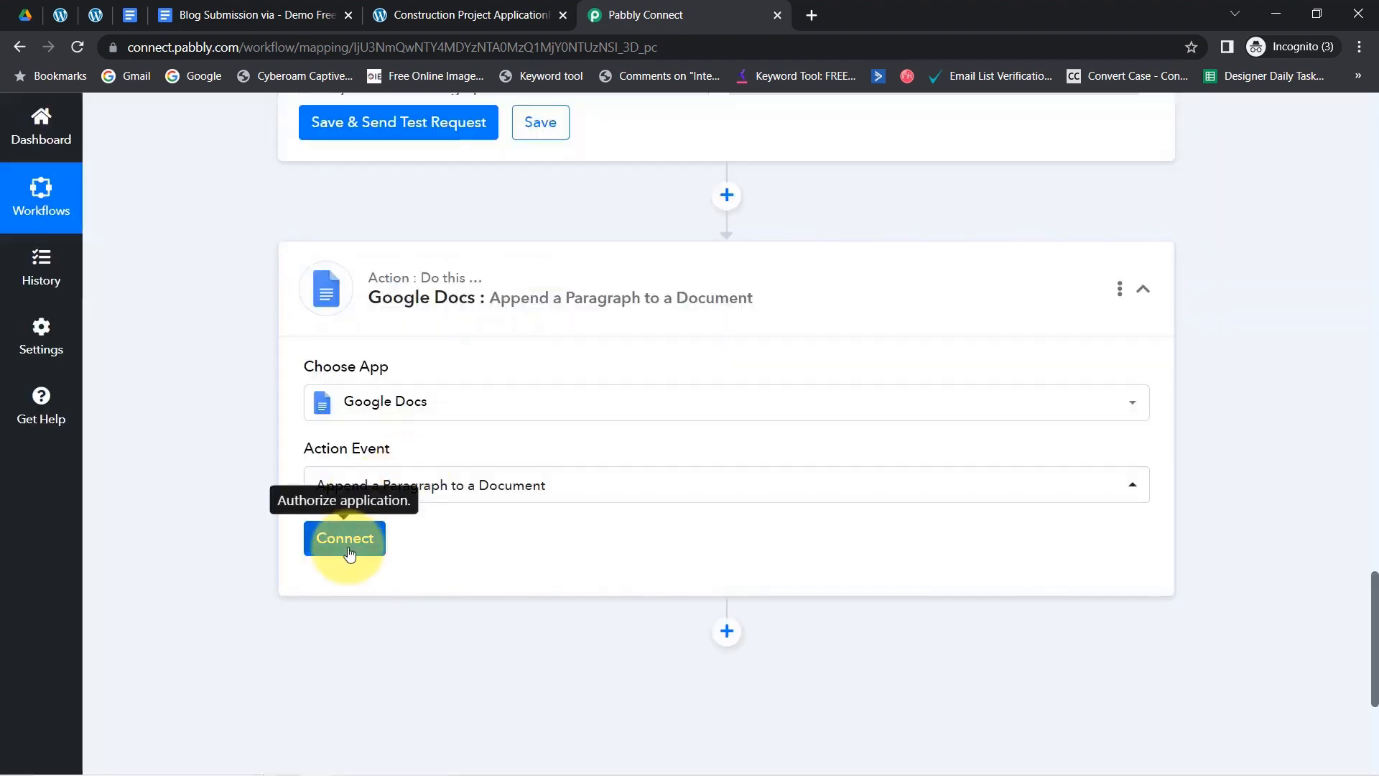
click(353, 548)
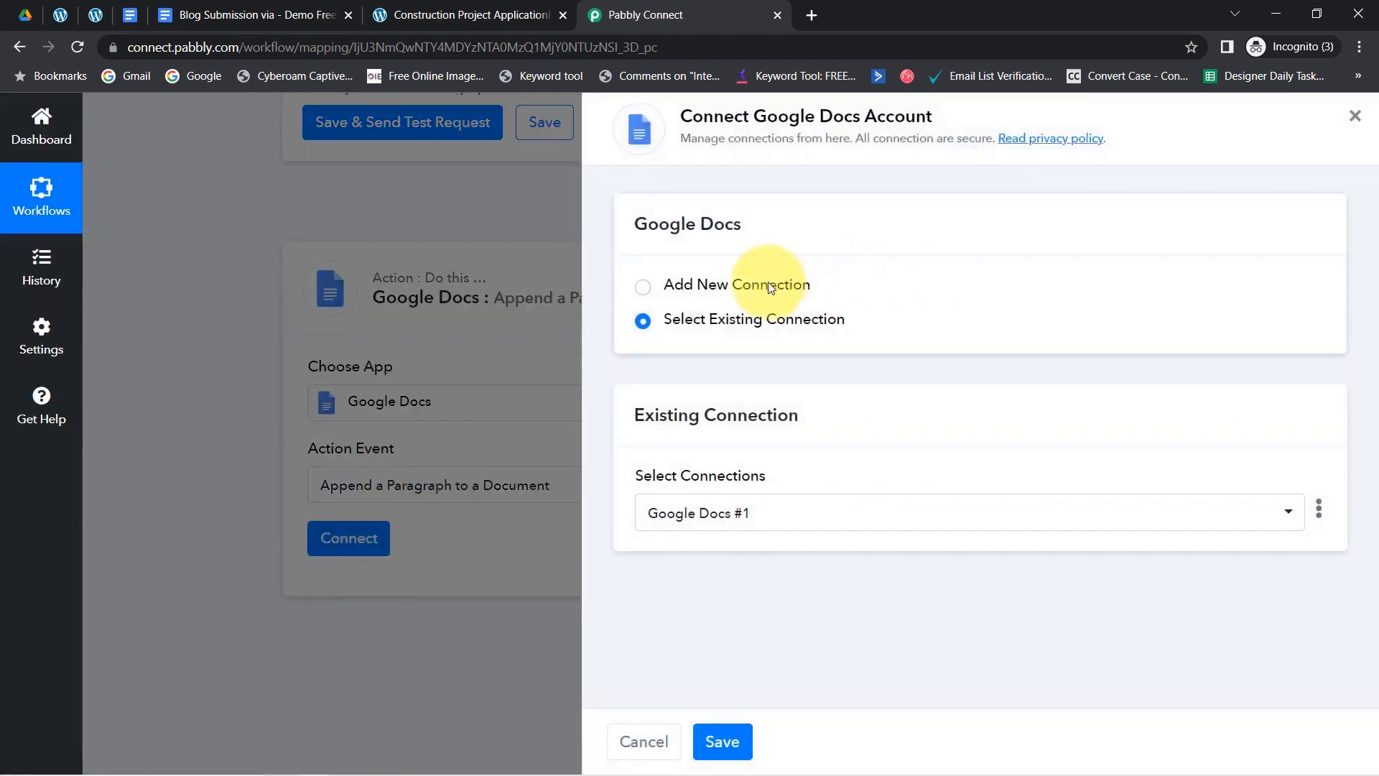
click(733, 739)
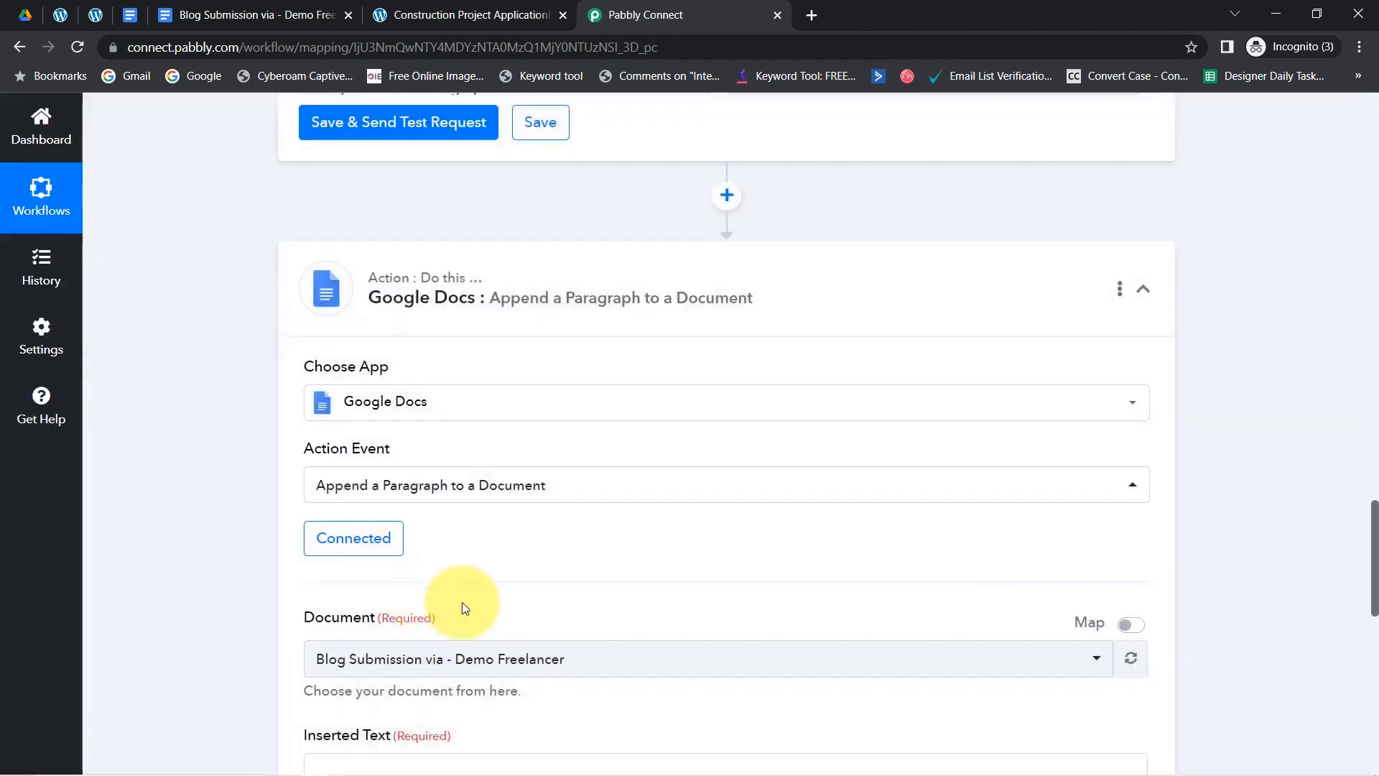
- Browse the Document dropdown's list of documents without changing the selection
drag(1375, 553, 1365, 619)
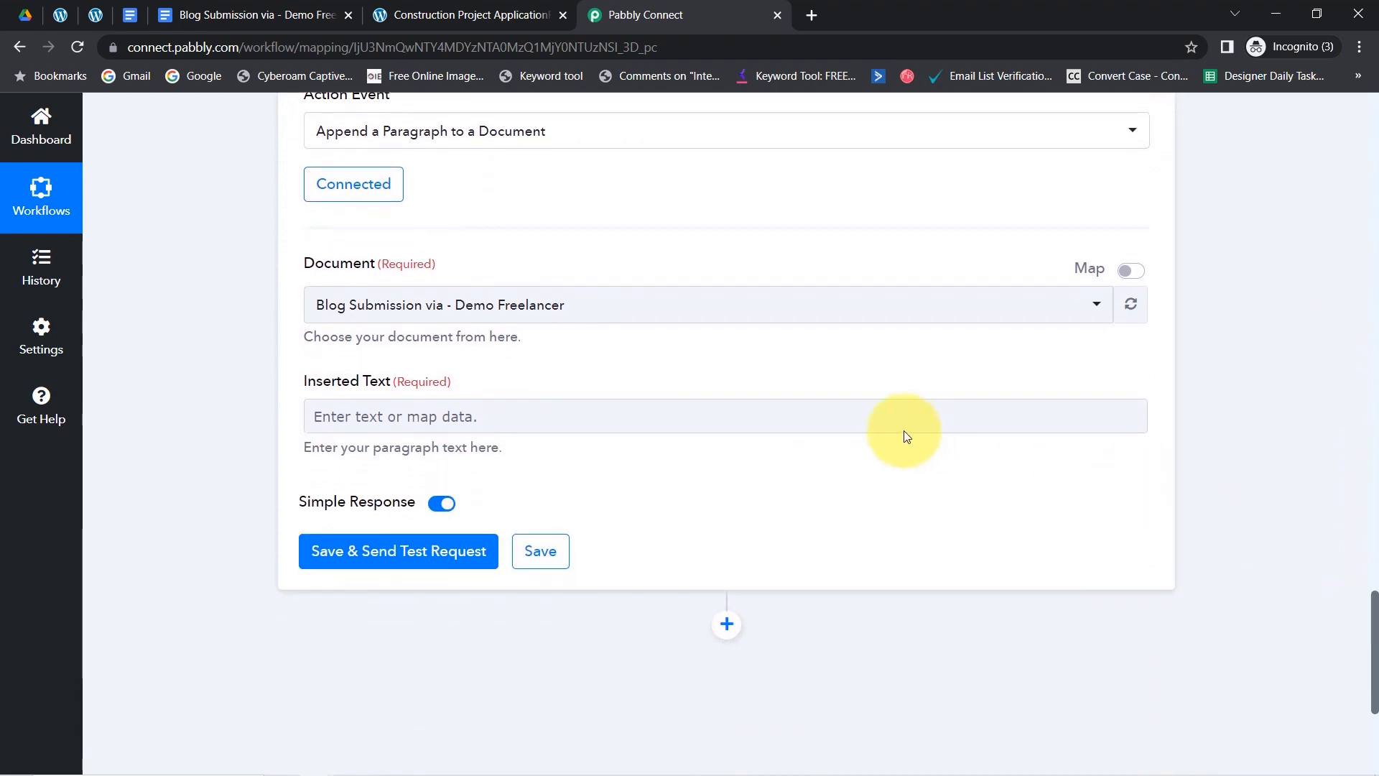
click(570, 307)
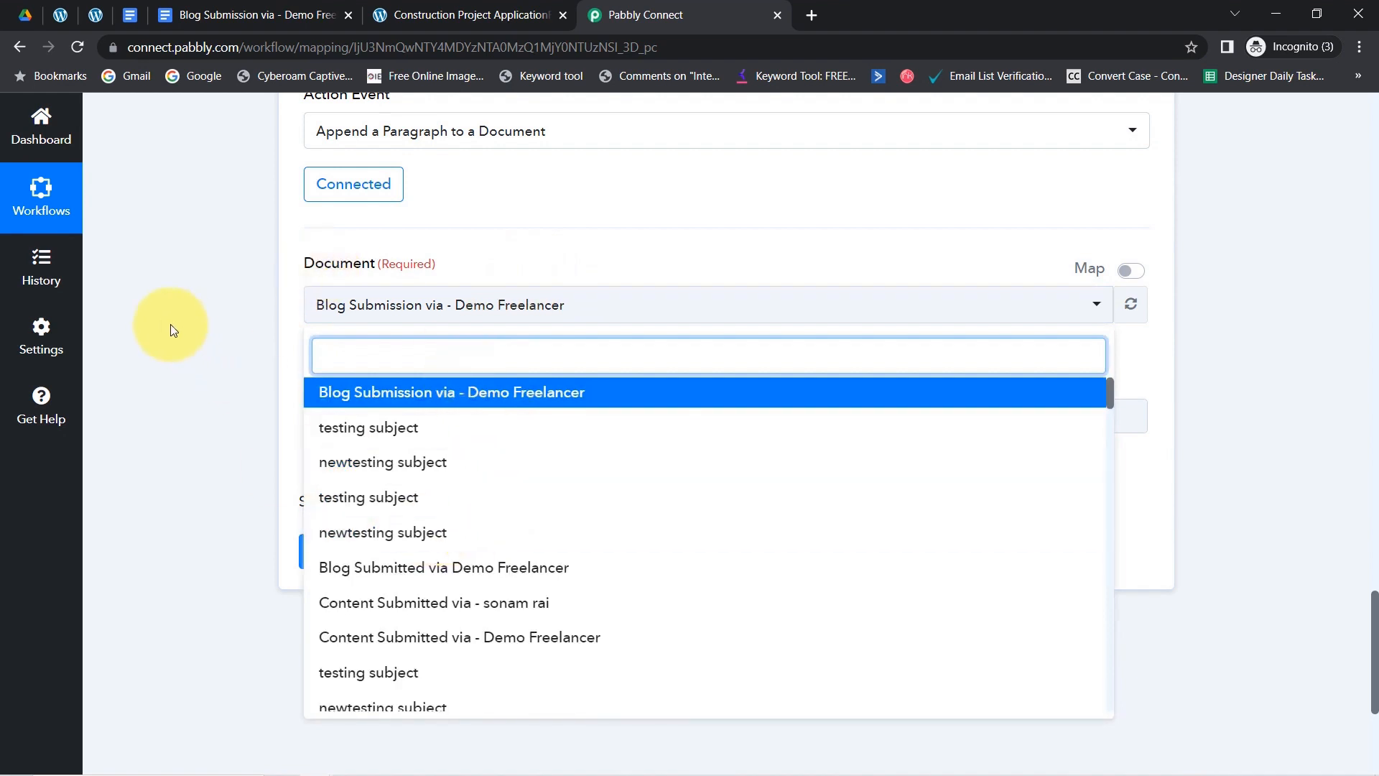
click(193, 331)
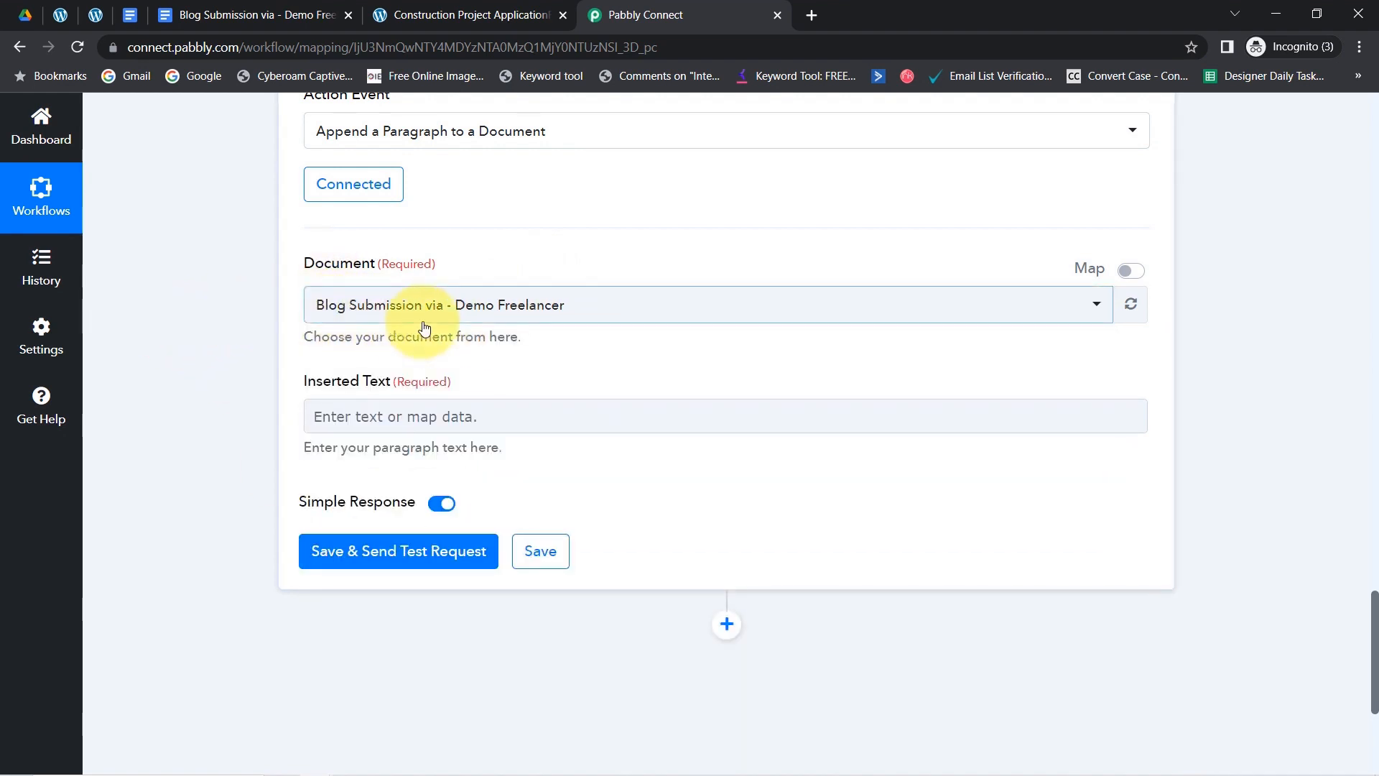
click(386, 314)
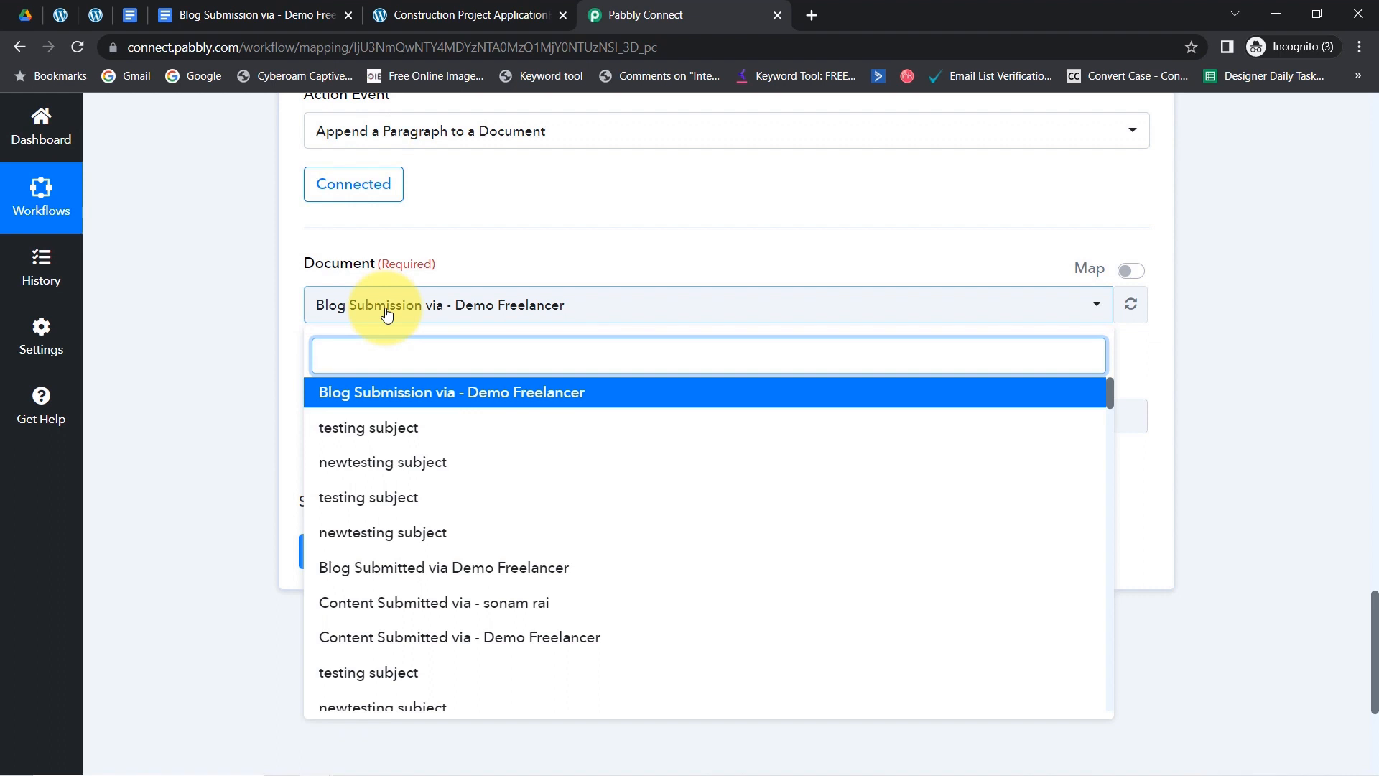
click(273, 307)
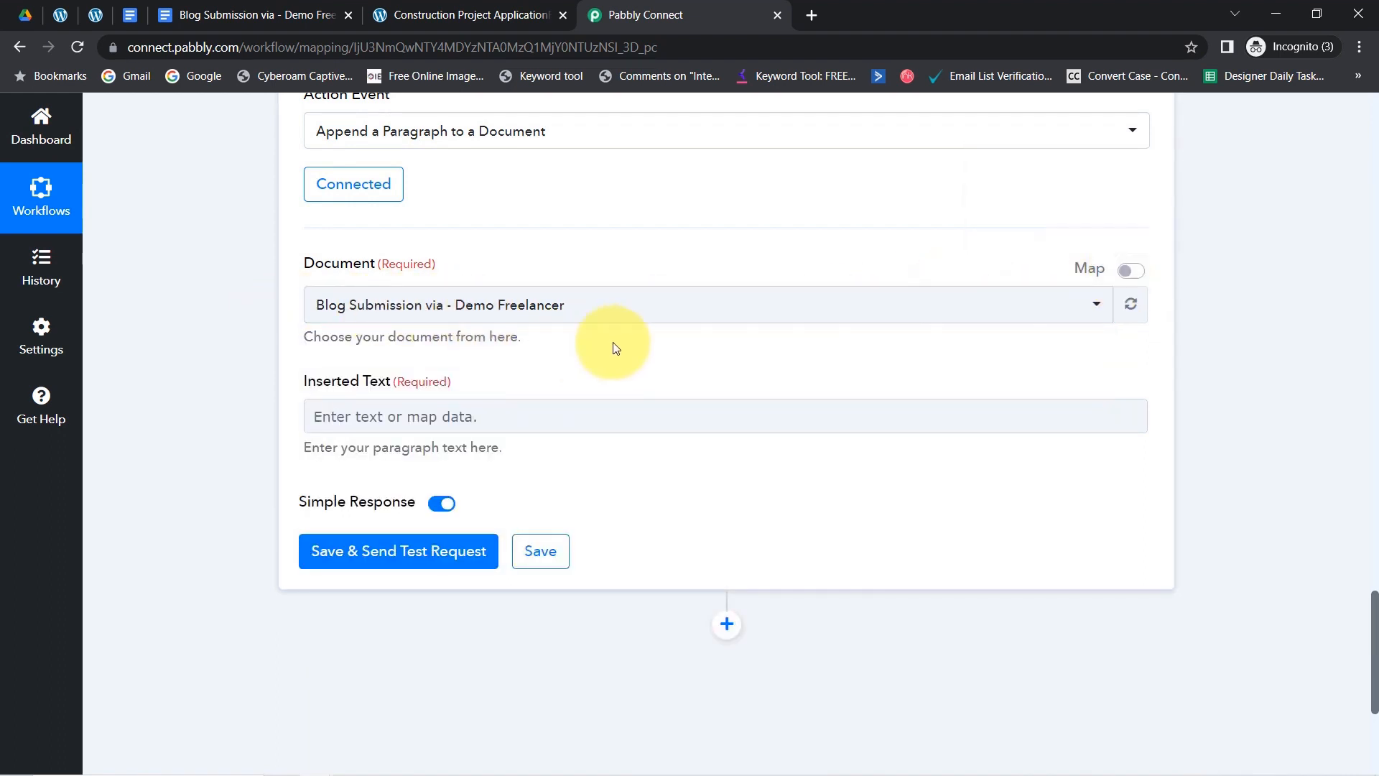
- Switch Document to mapped data and map step 2's DocumentId into it
click(1130, 276)
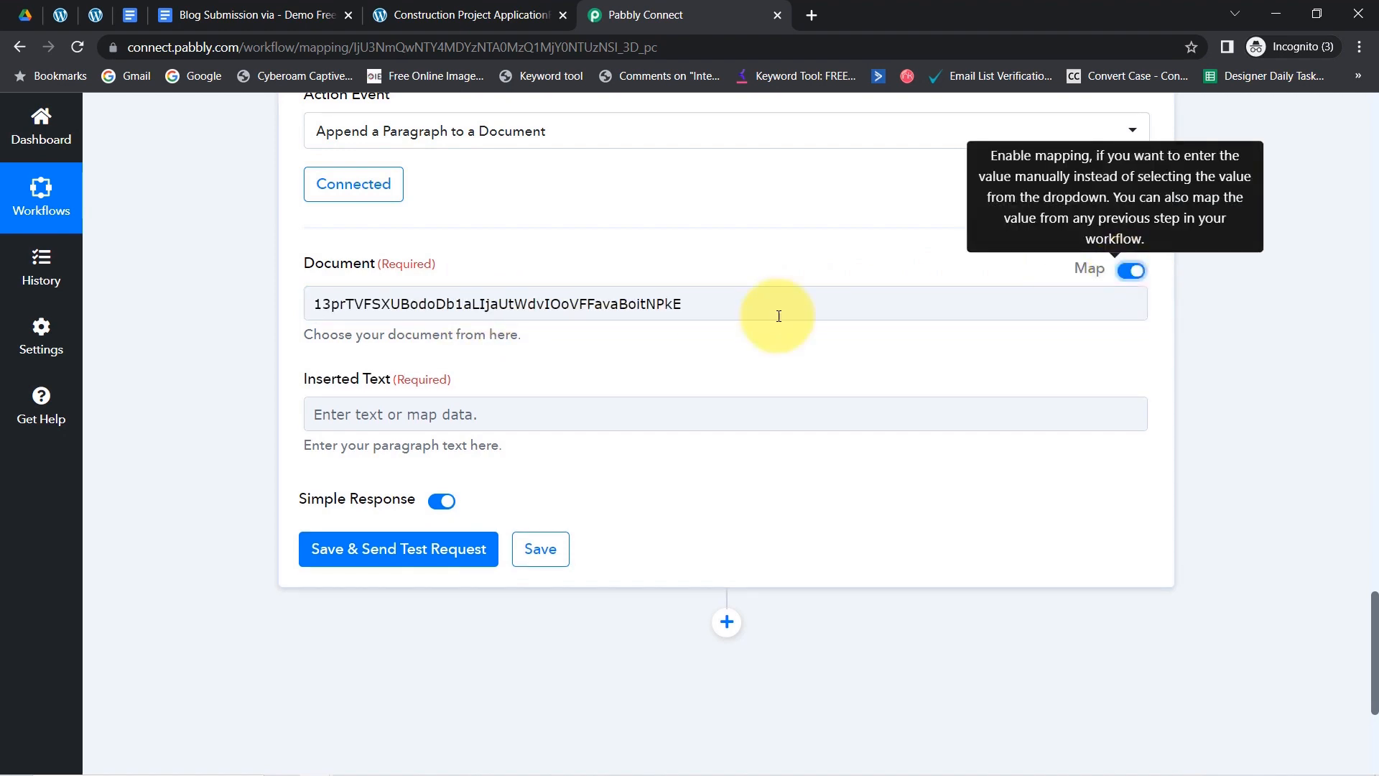
double_click(675, 301)
key(BackSpace)
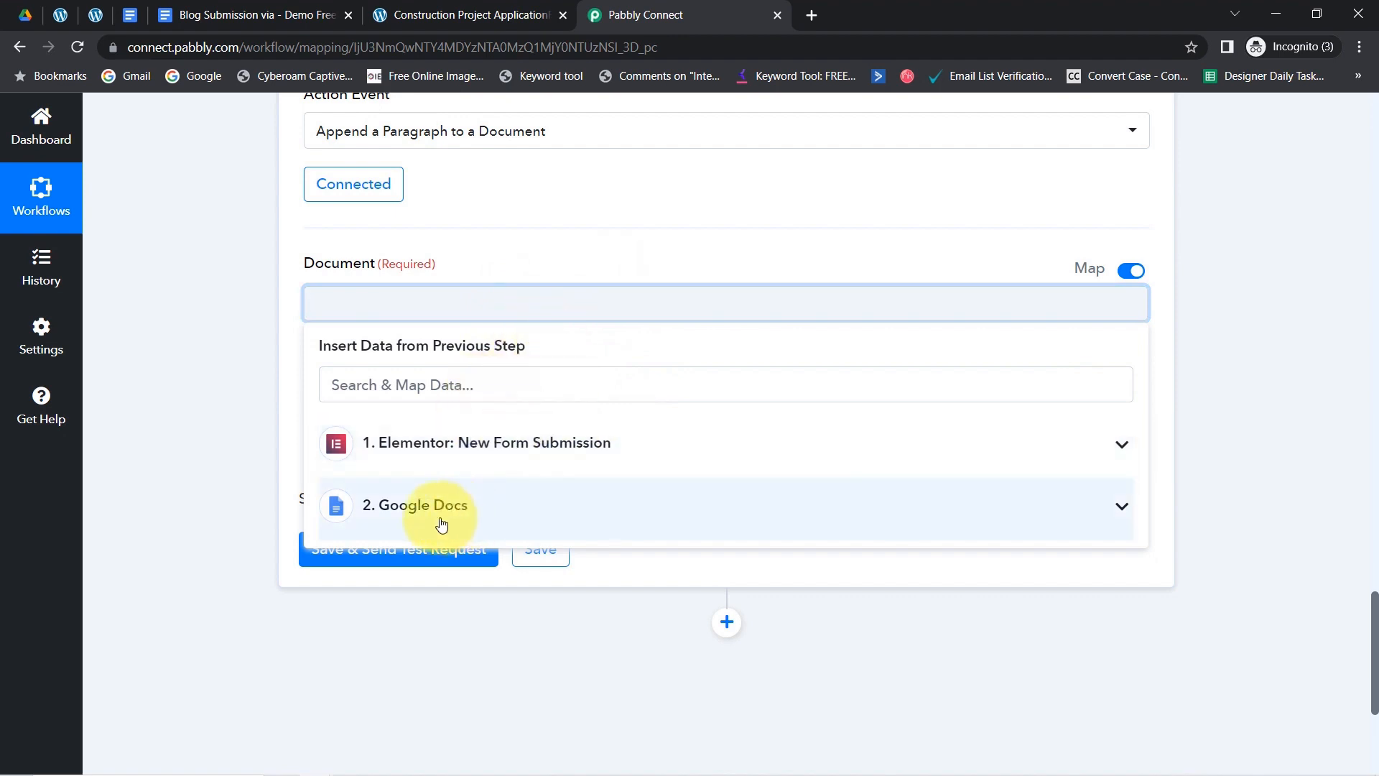
click(382, 517)
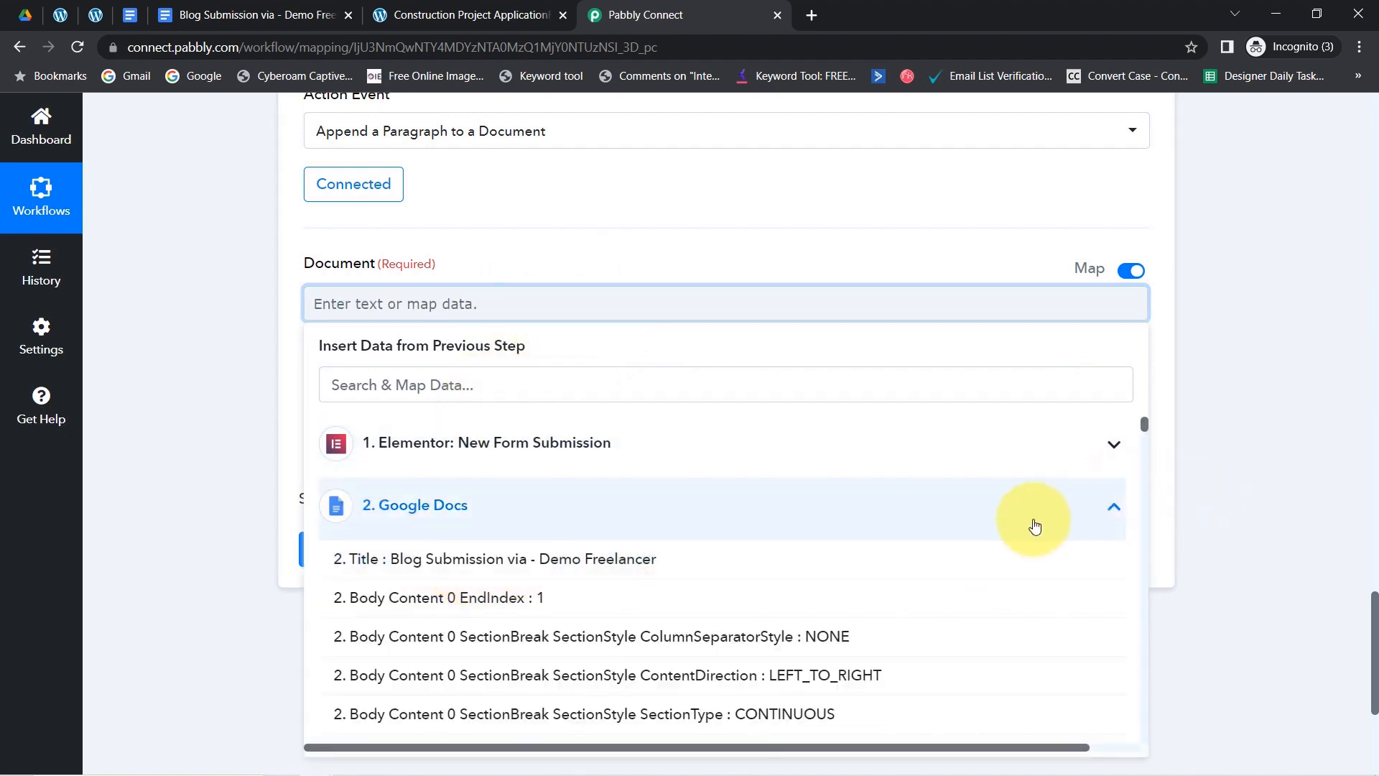
drag(1143, 424, 1143, 498)
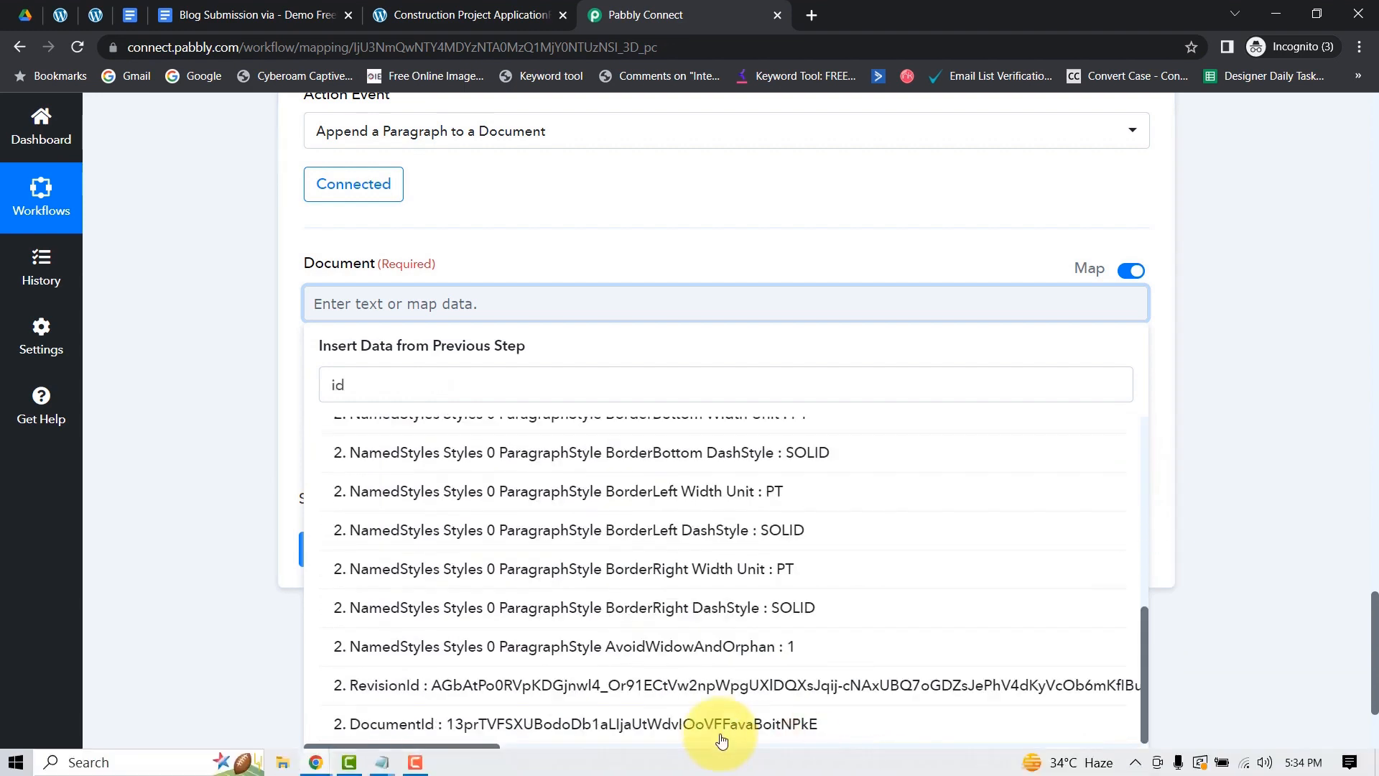
click(763, 729)
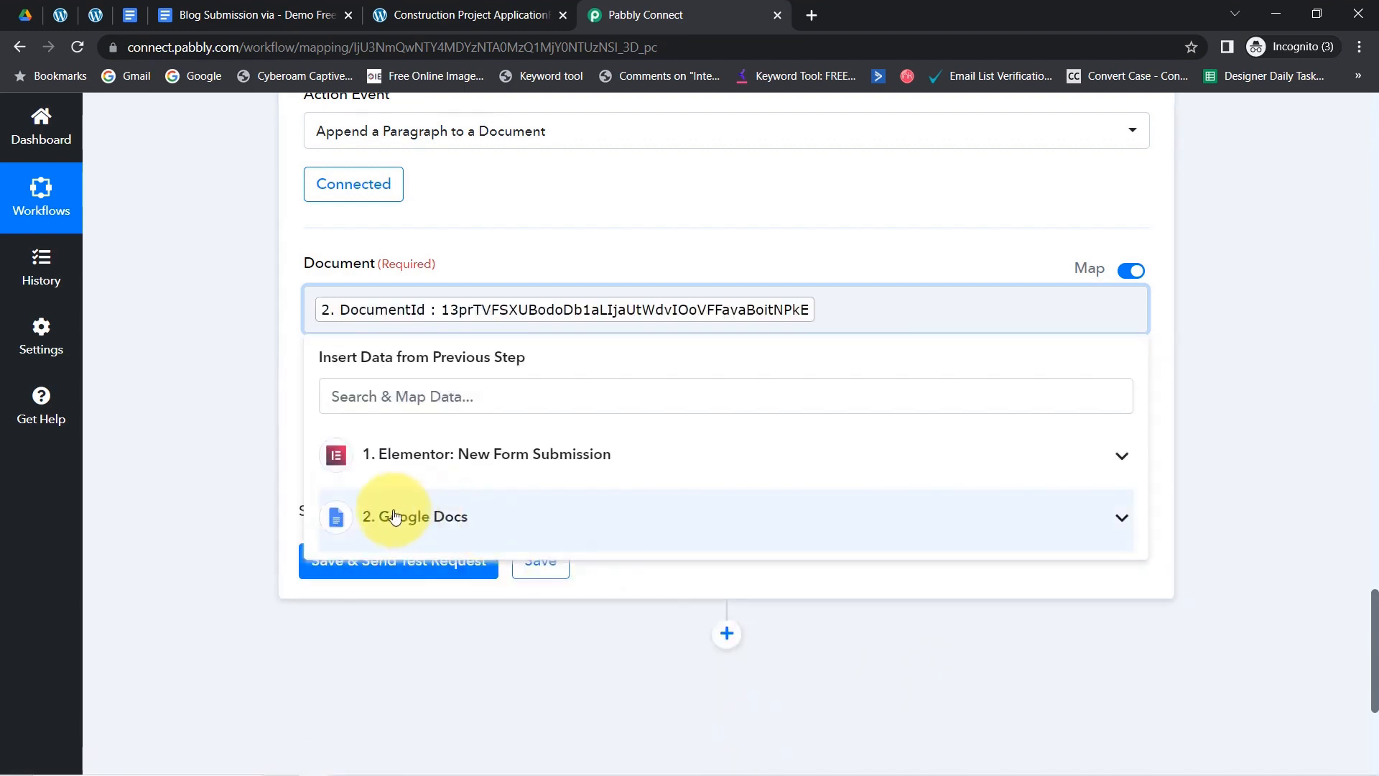
click(249, 359)
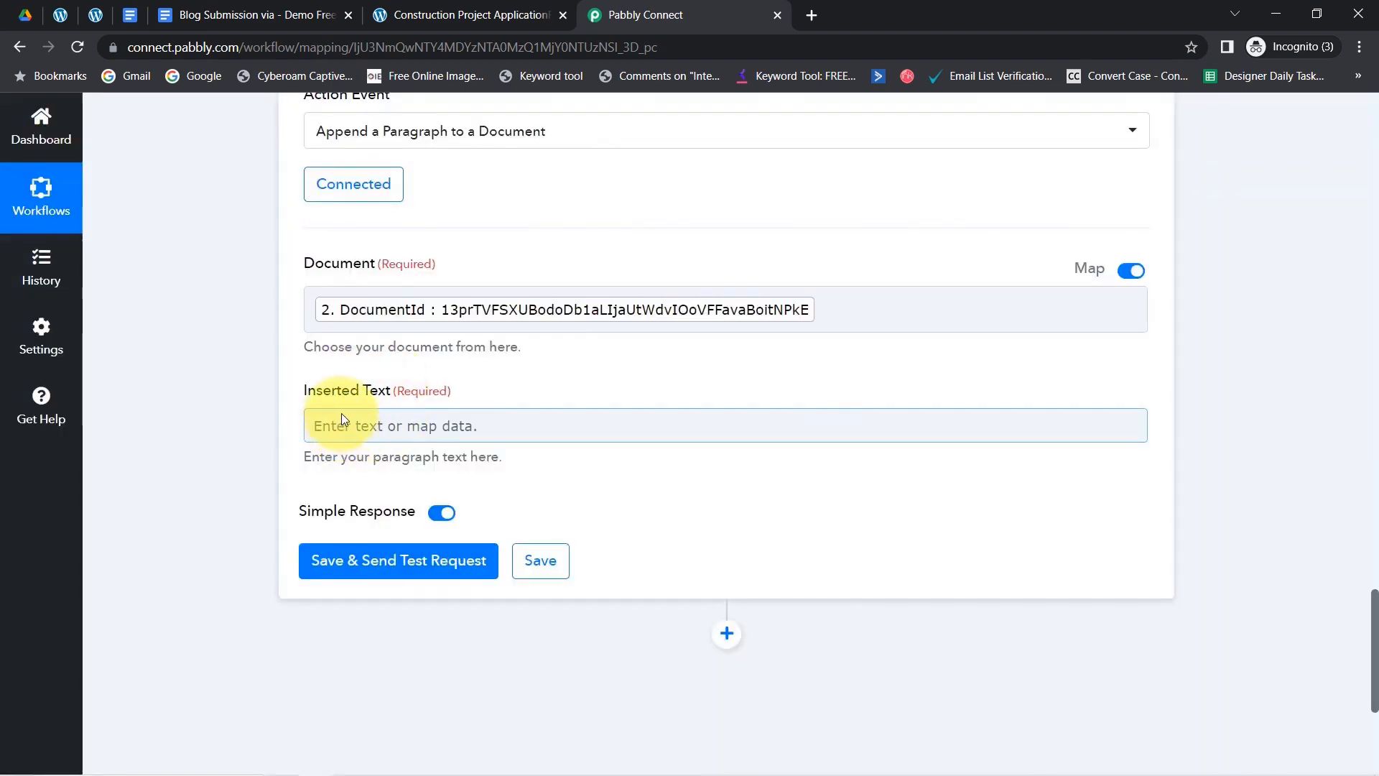
drag(316, 394, 365, 398)
- Map Full Name, Email and Mobile Number into Inserted Text on separate lines
click(242, 416)
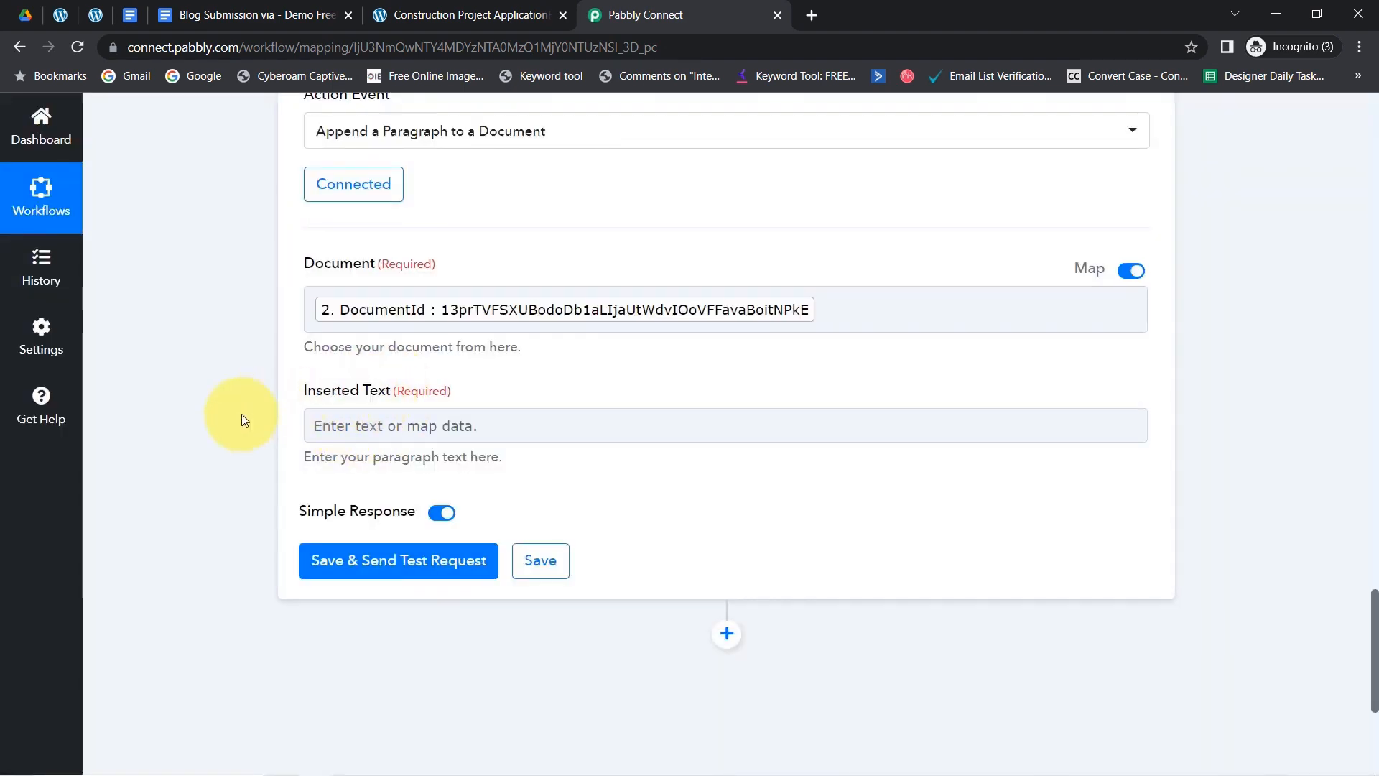
click(347, 427)
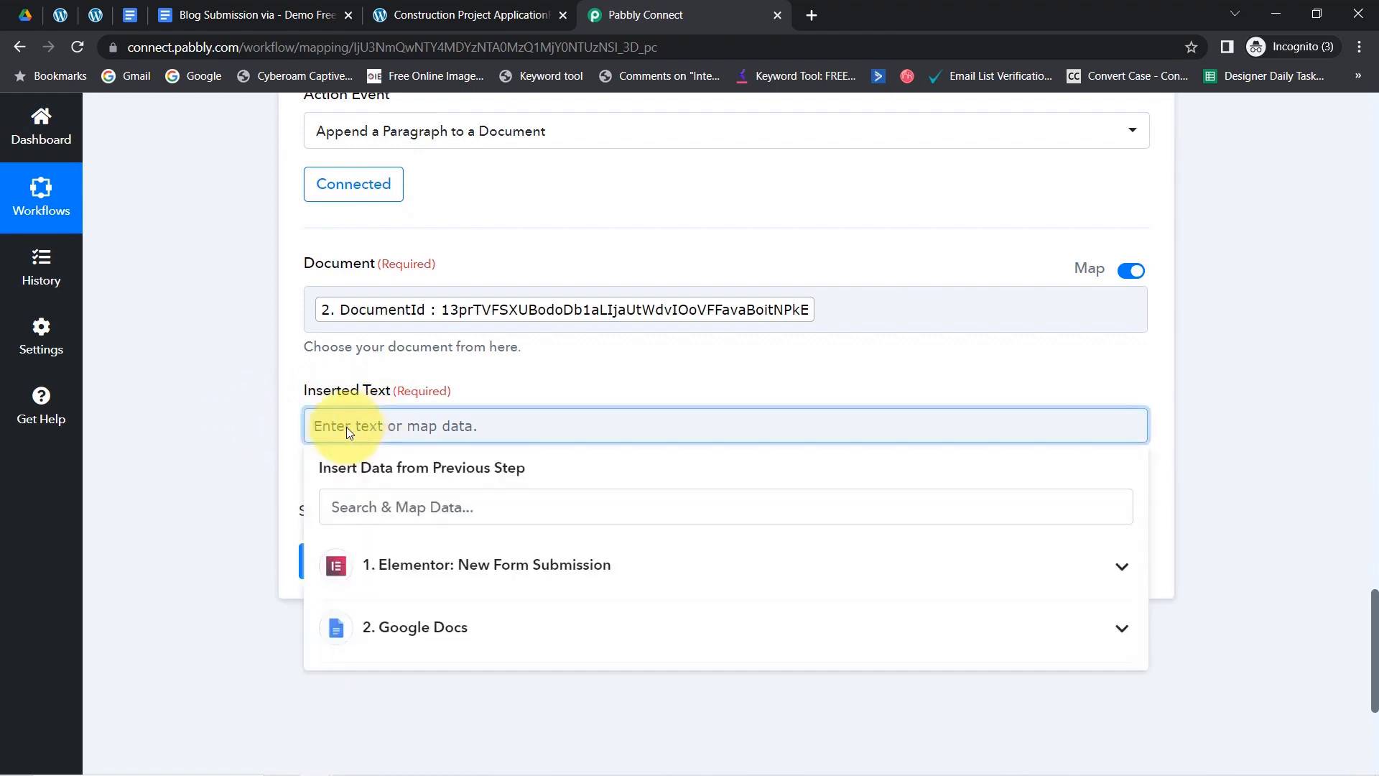
click(477, 568)
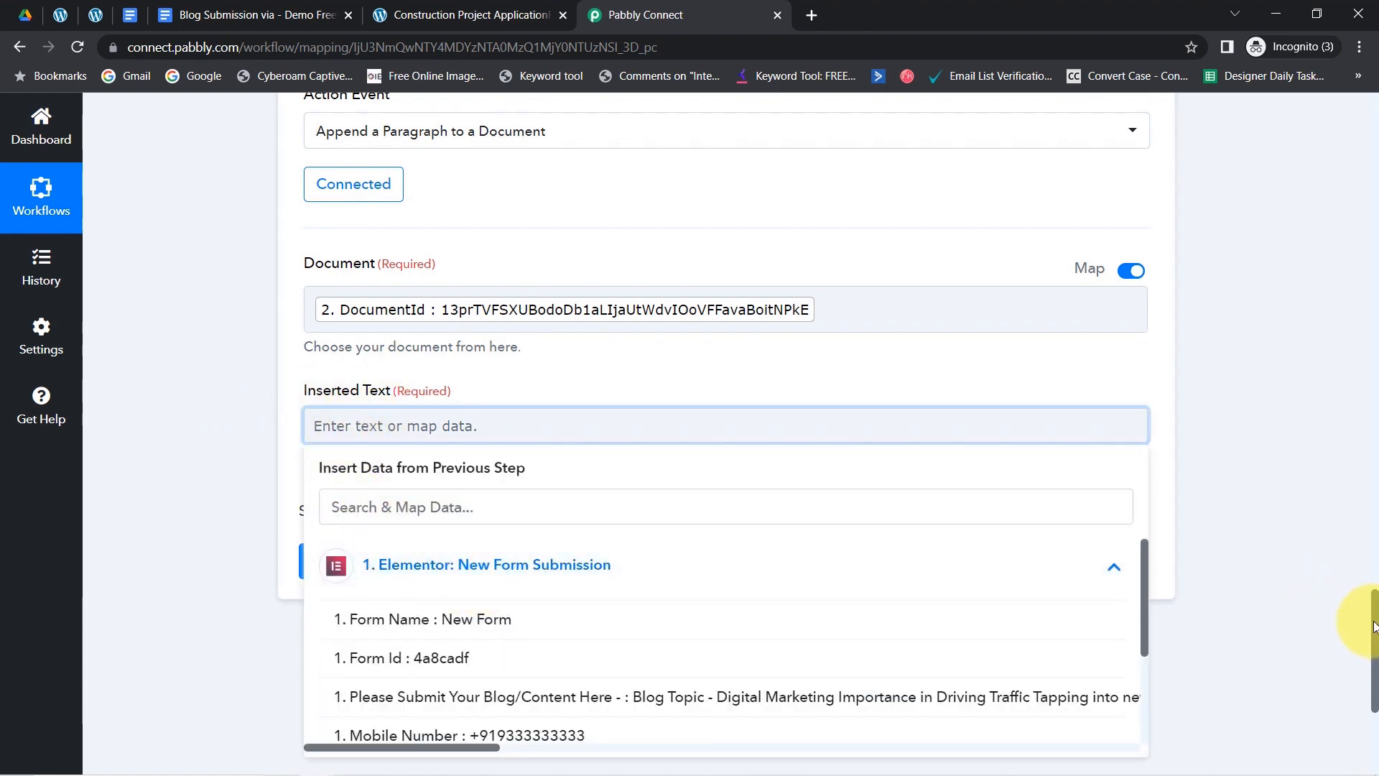
drag(1374, 625, 1365, 689)
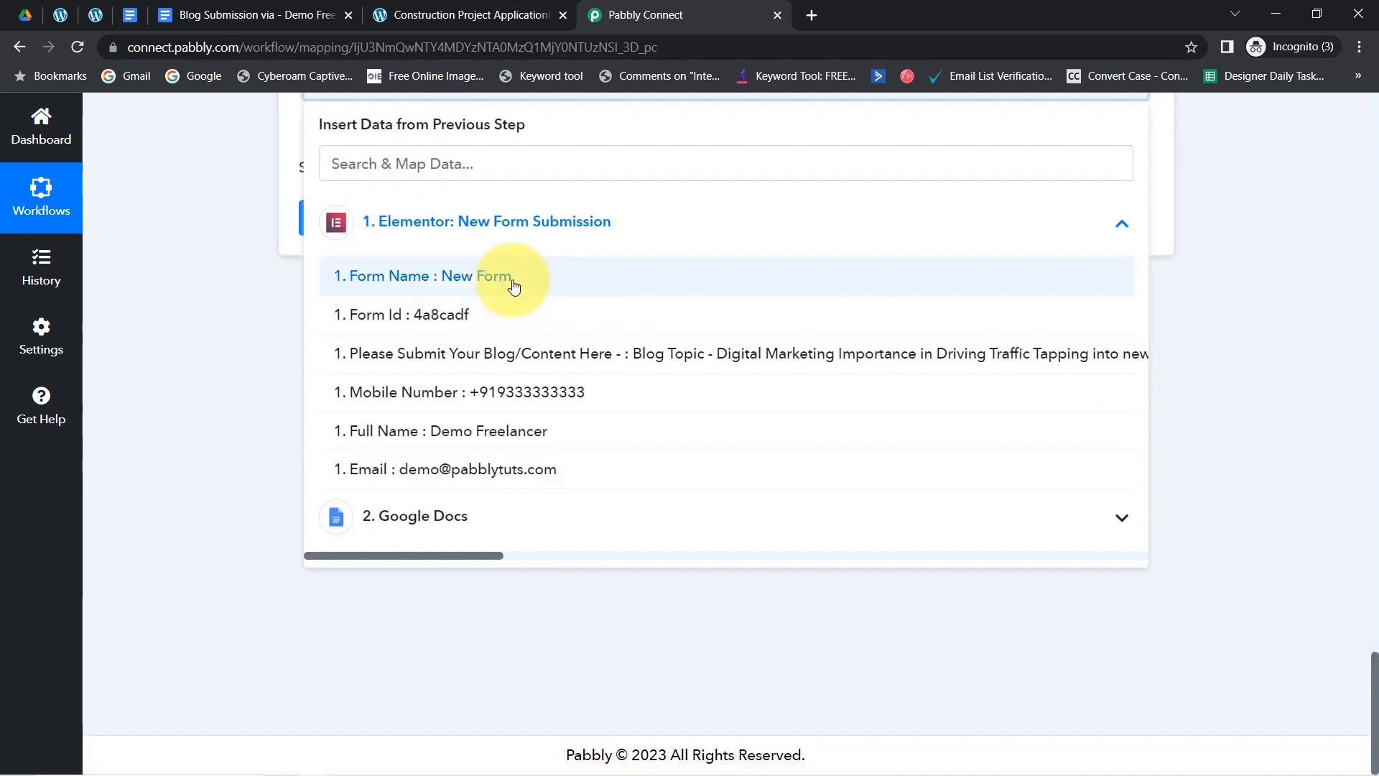
click(503, 435)
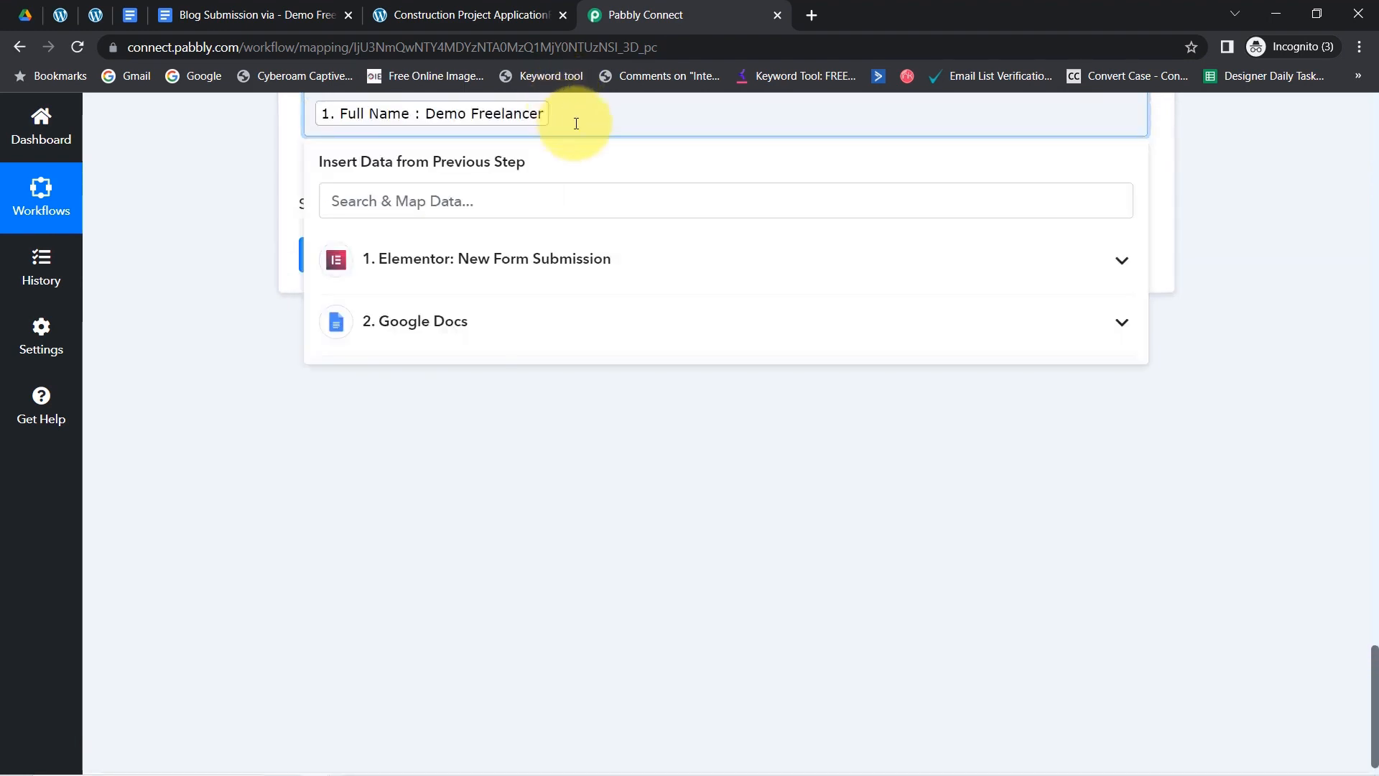
key(Return)
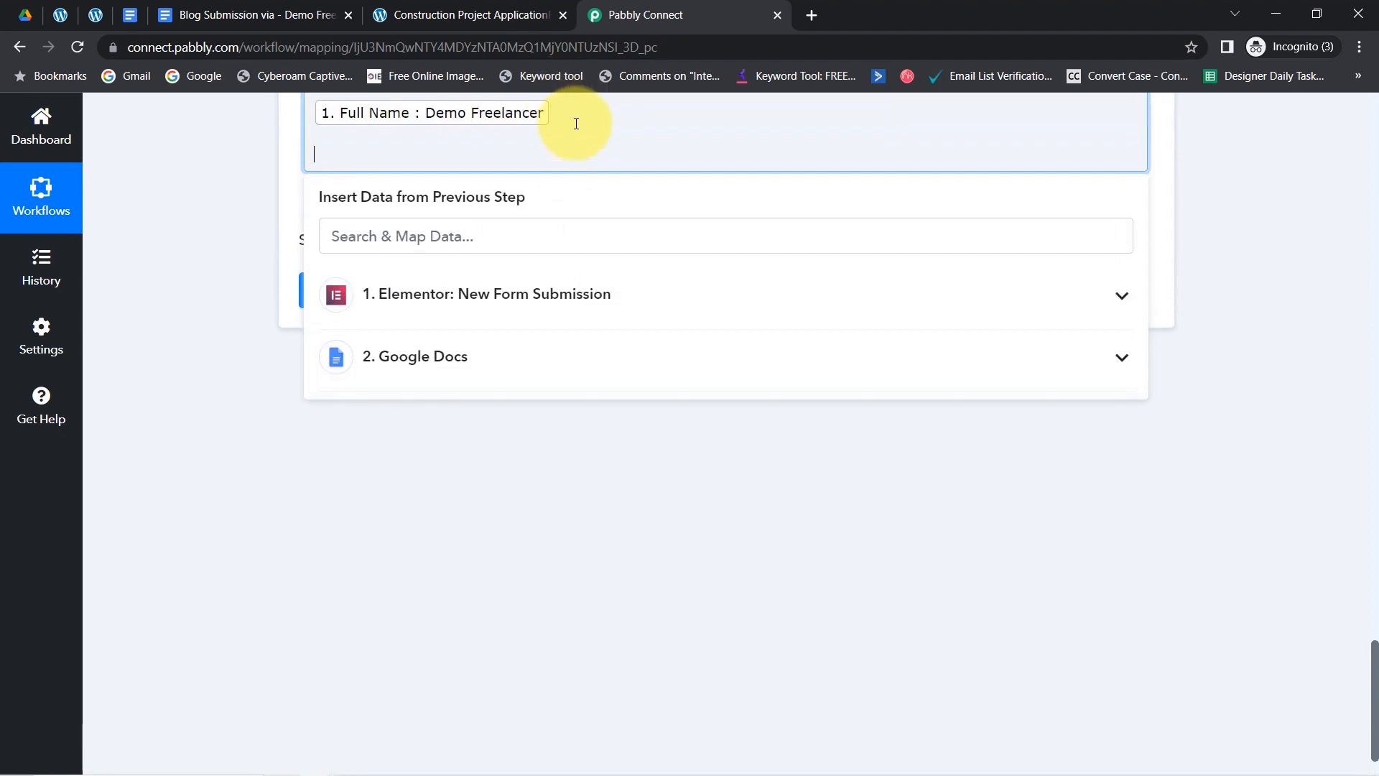
click(456, 308)
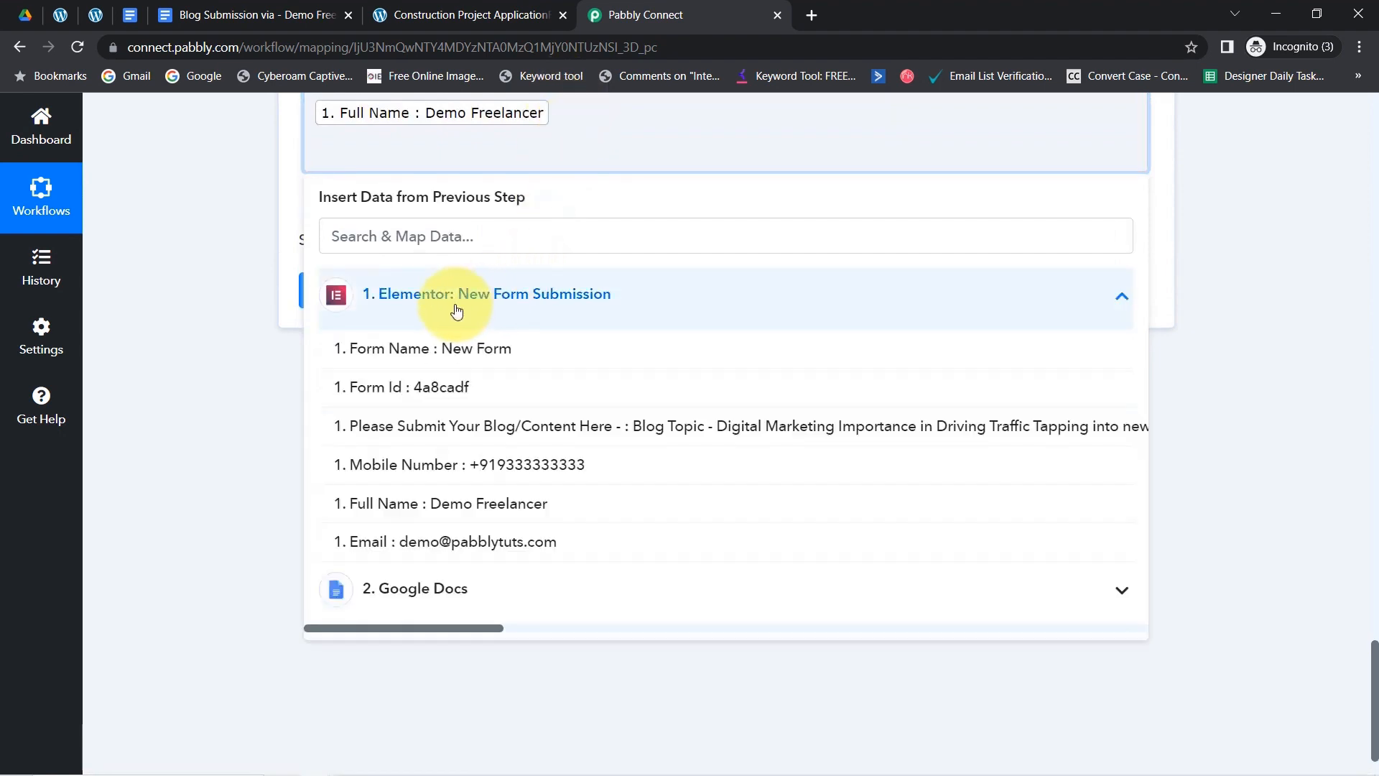
click(462, 542)
key(Return)
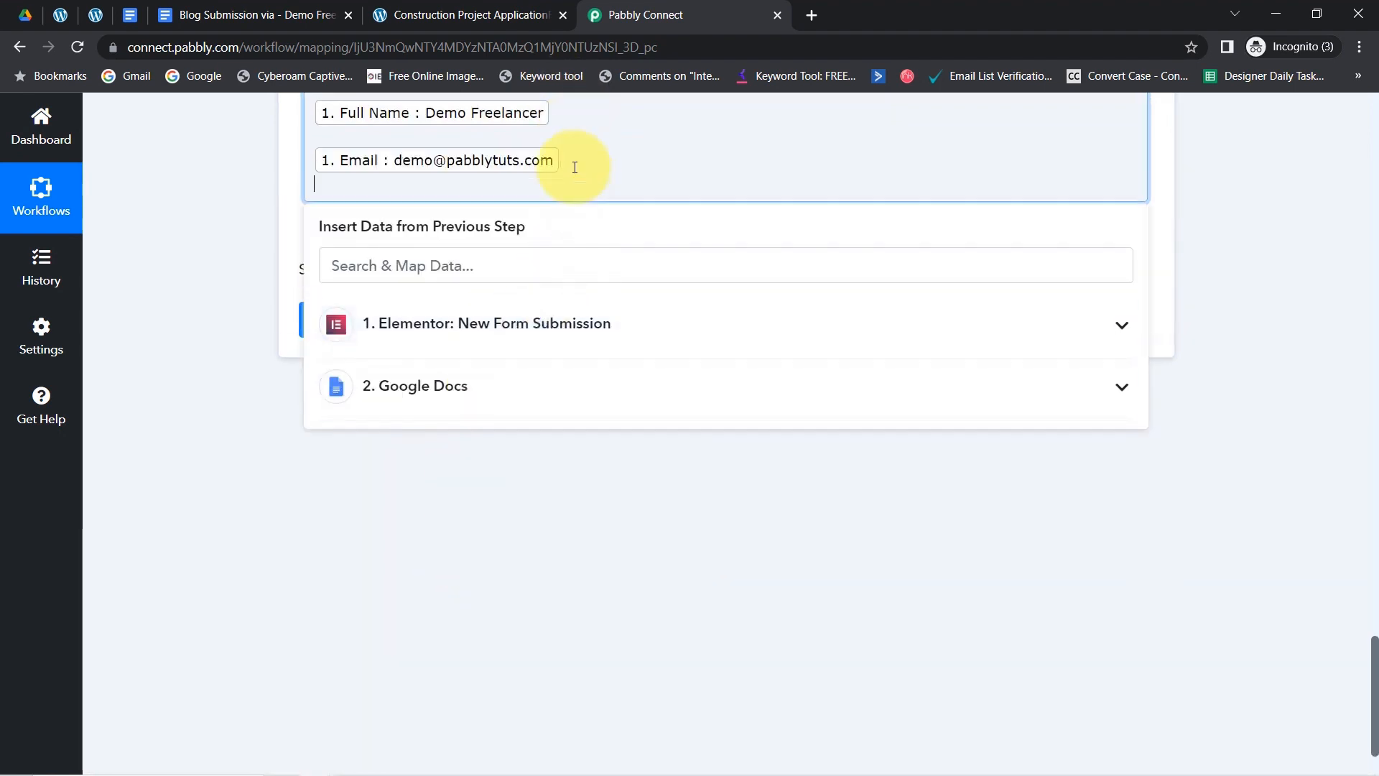
click(411, 345)
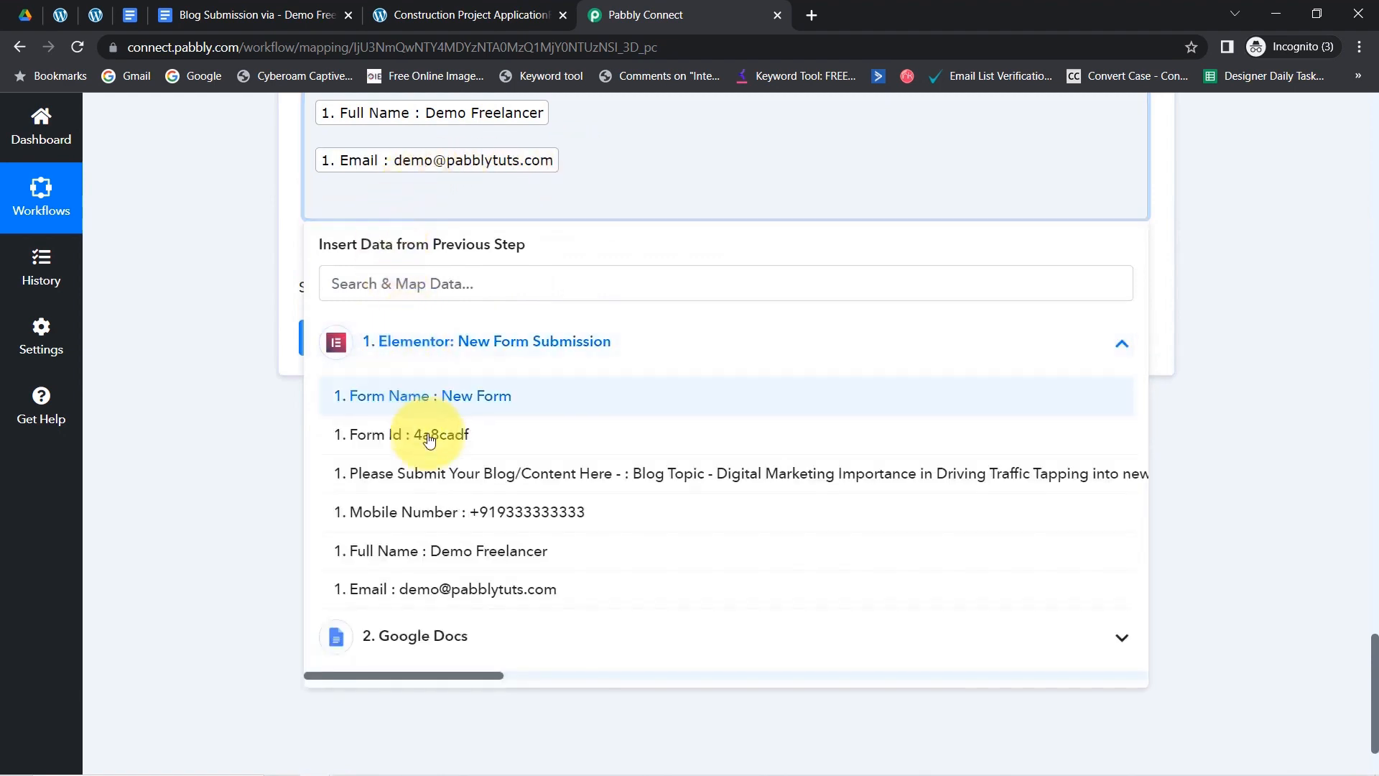
click(469, 512)
- Add a ====== divider line and the blog content, then save and send a test request
click(625, 216)
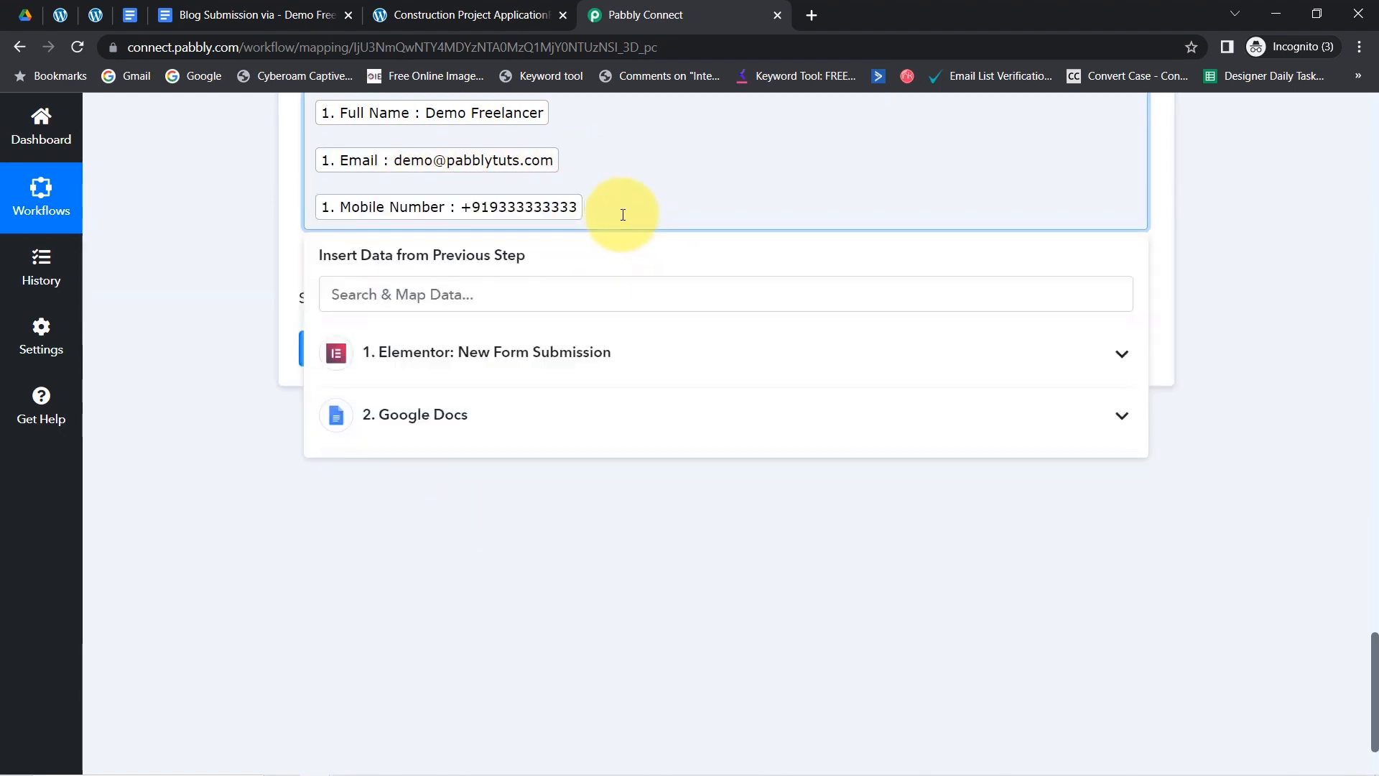
key(Return)
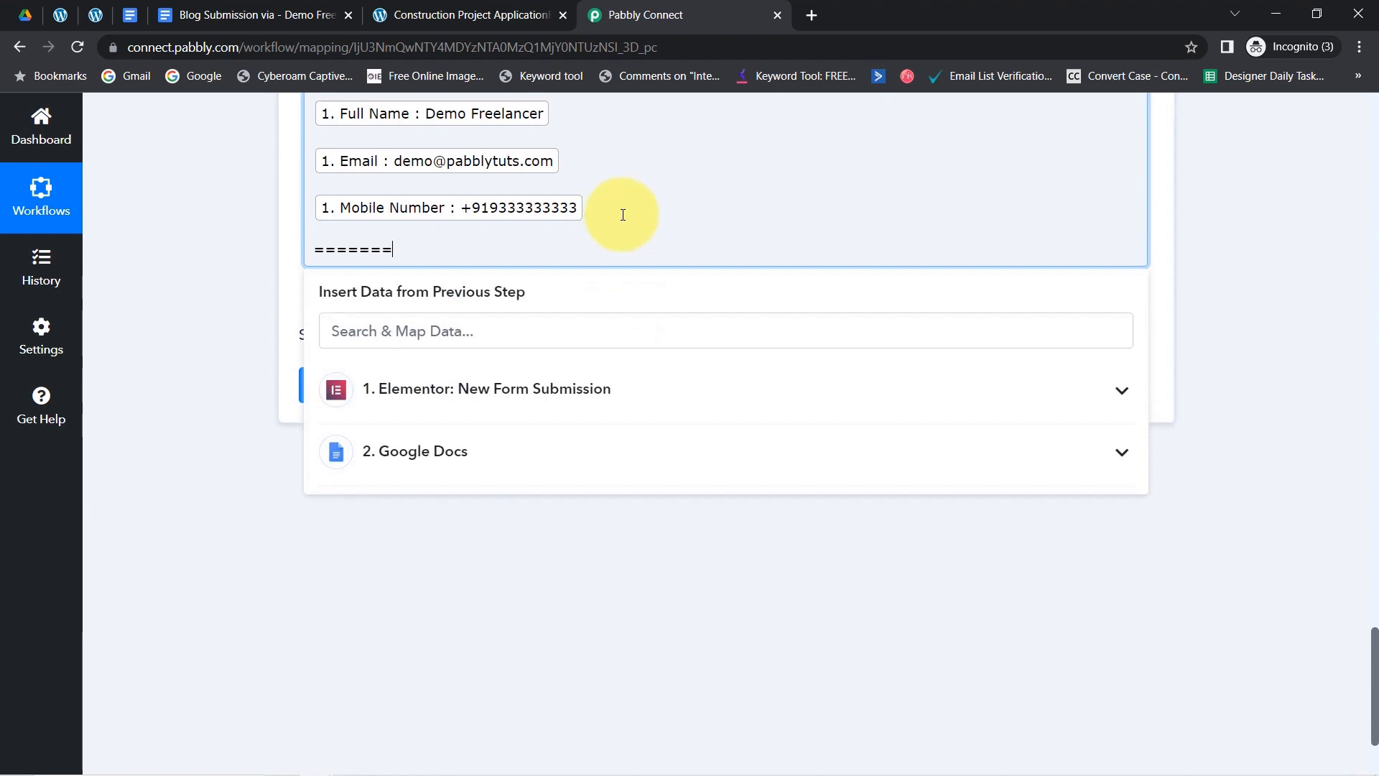
key(Return)
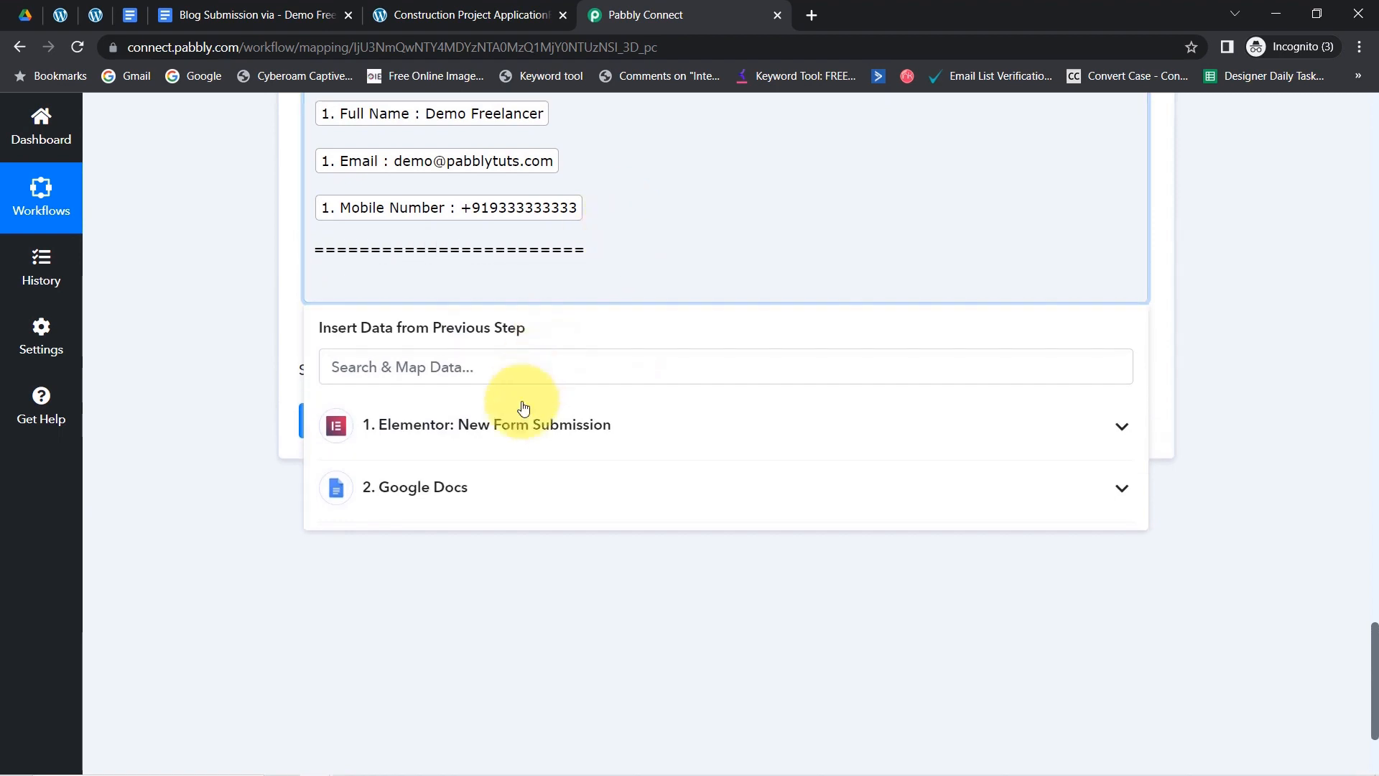
click(509, 430)
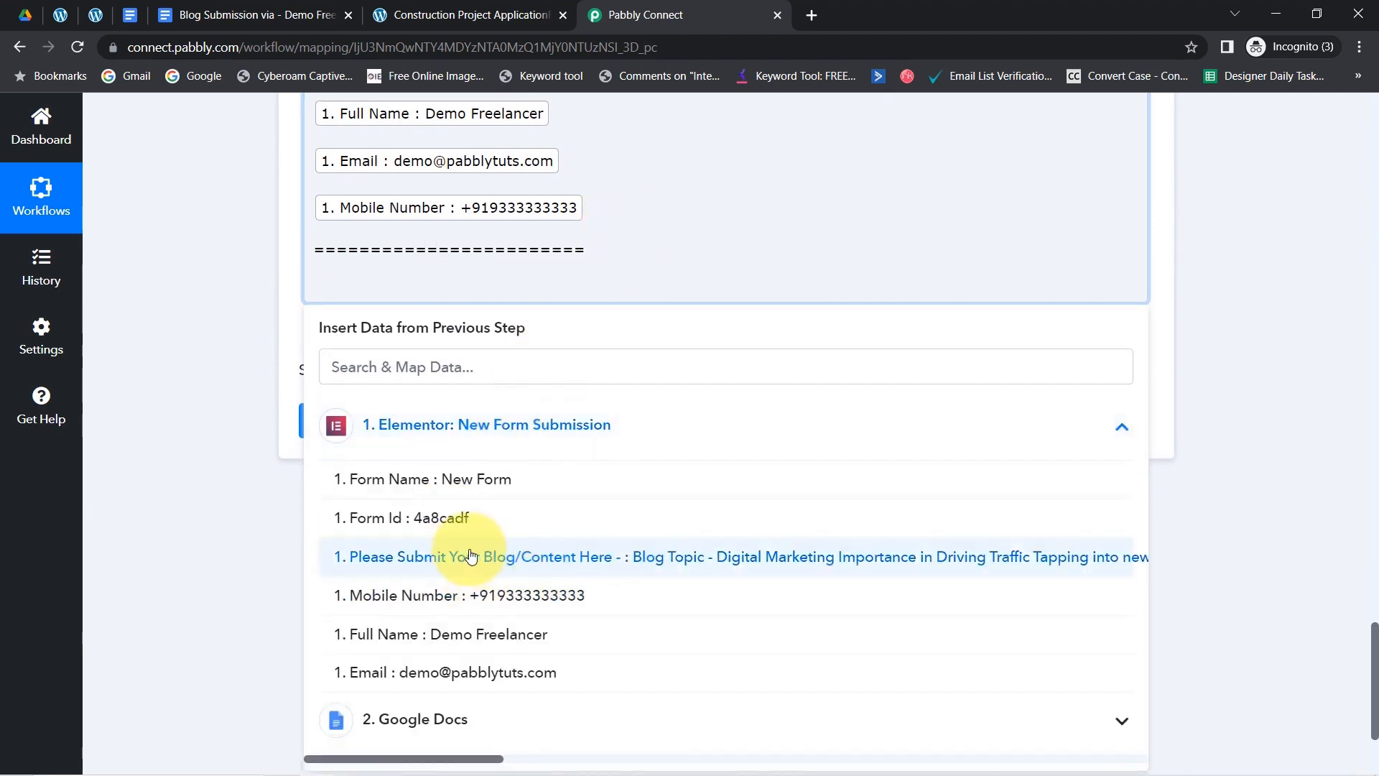
click(521, 558)
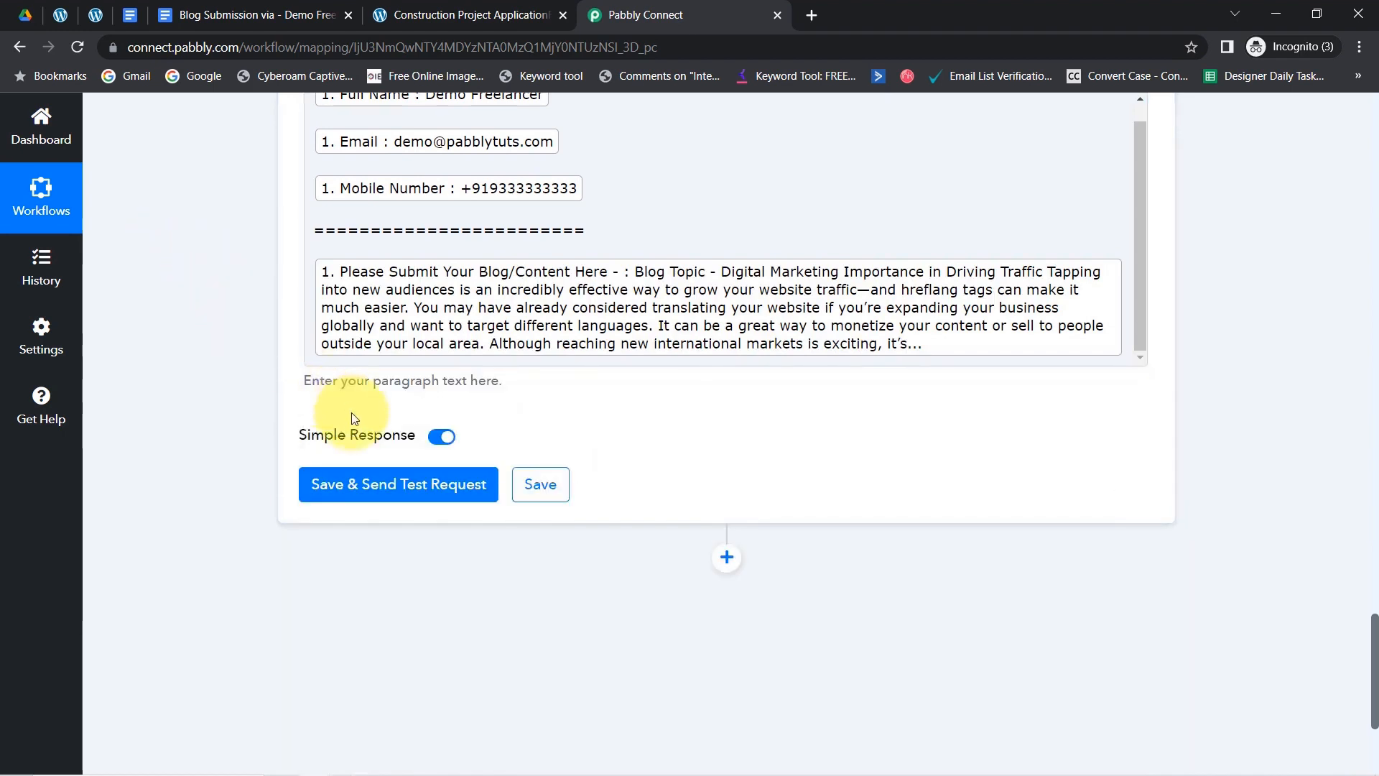
click(366, 490)
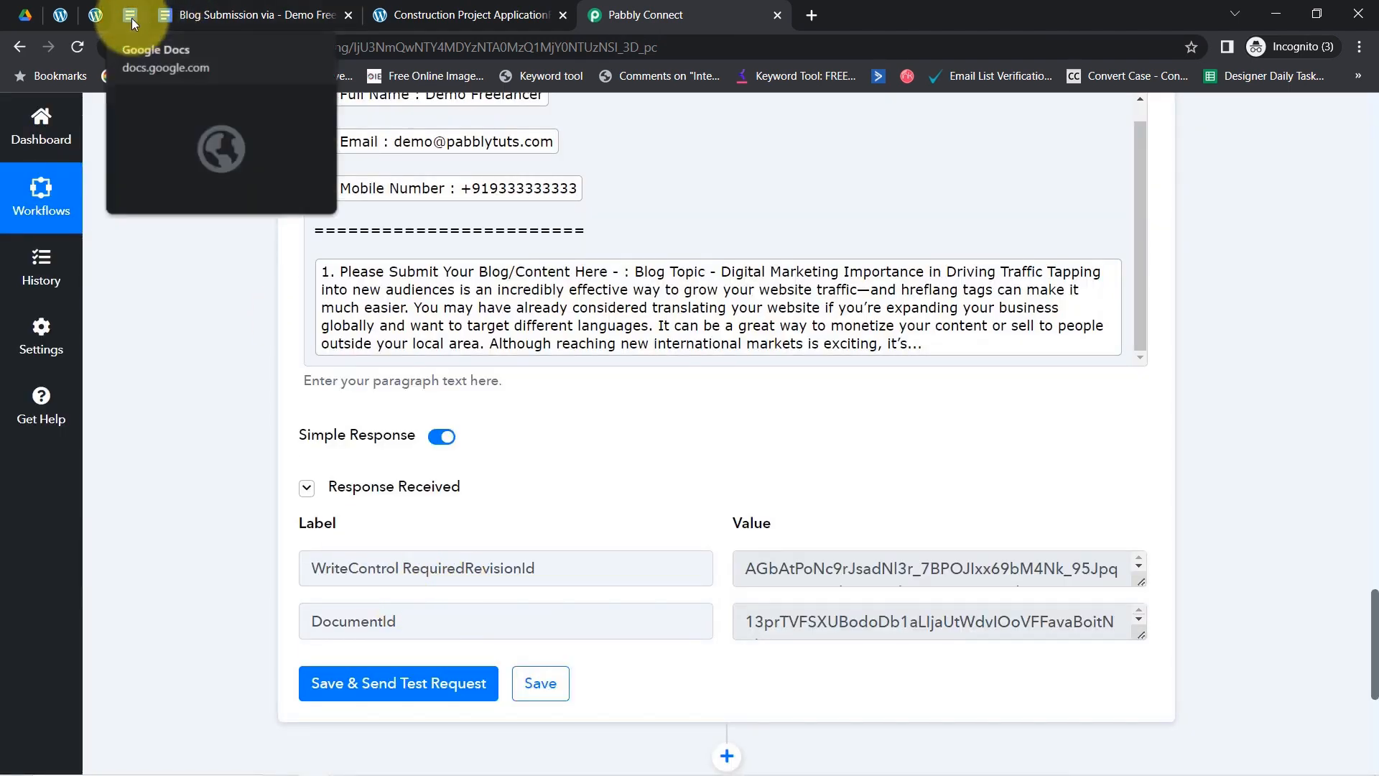
click(203, 15)
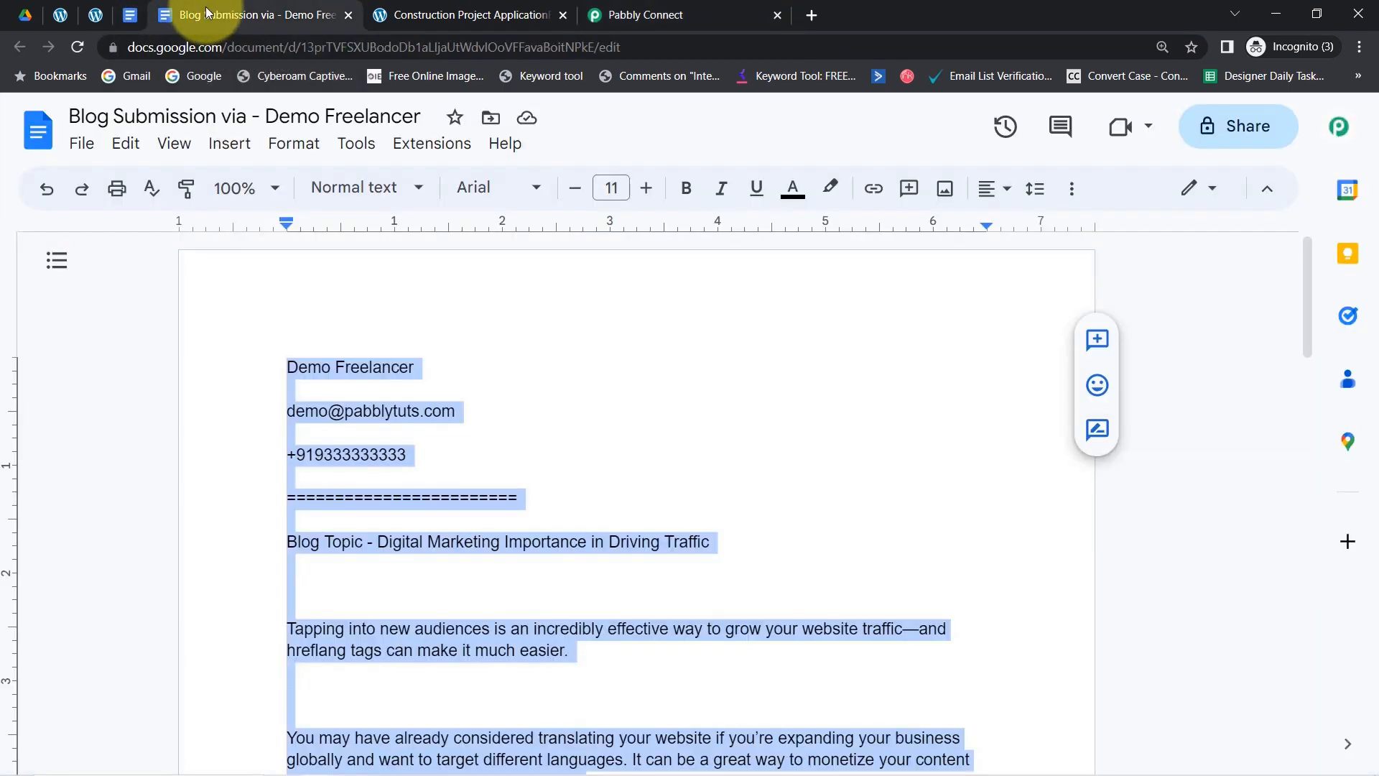
- Check the appended name, email, phone number and blog content in the Blog Submission doc
click(436, 426)
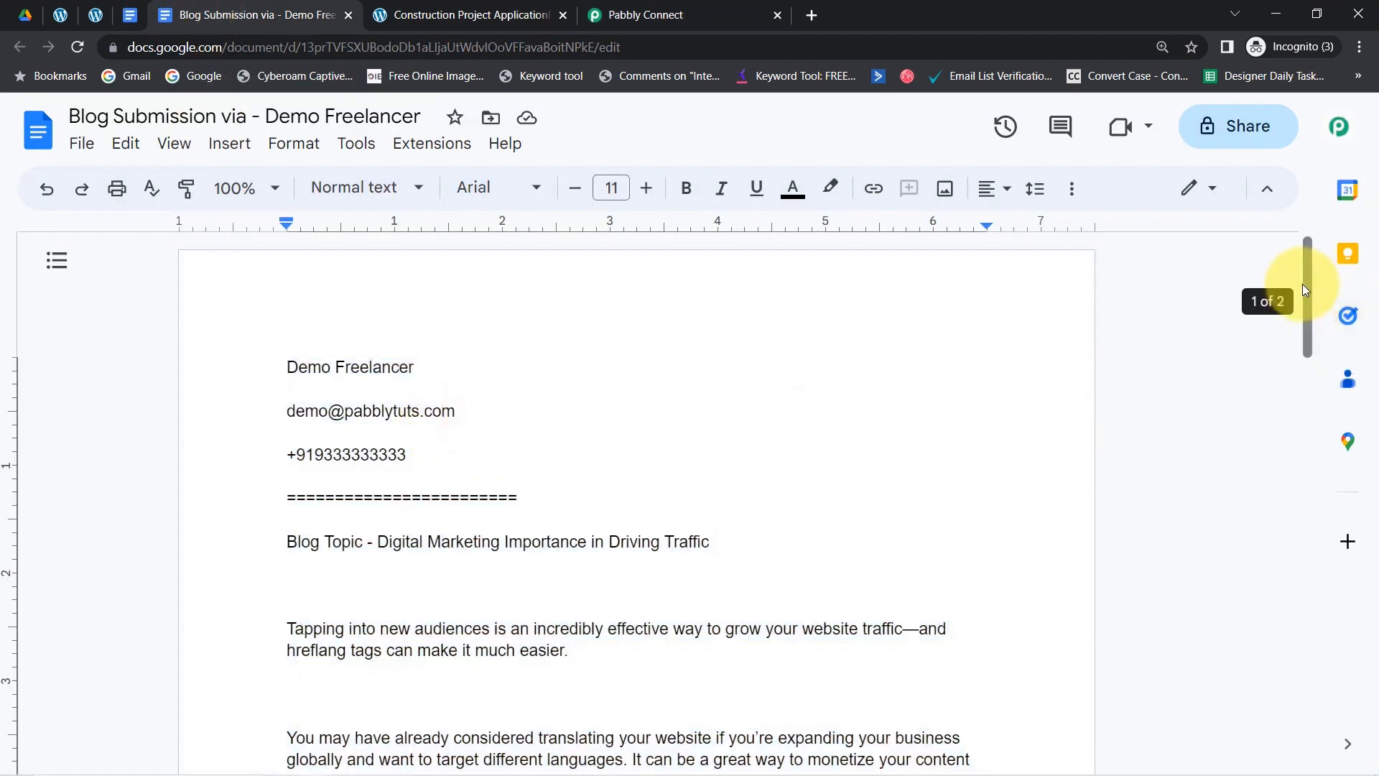
mouse_move(1306, 283)
mouse_down()
mouse_move(1301, 307)
mouse_move(1299, 270)
mouse_up()
drag(298, 366, 367, 364)
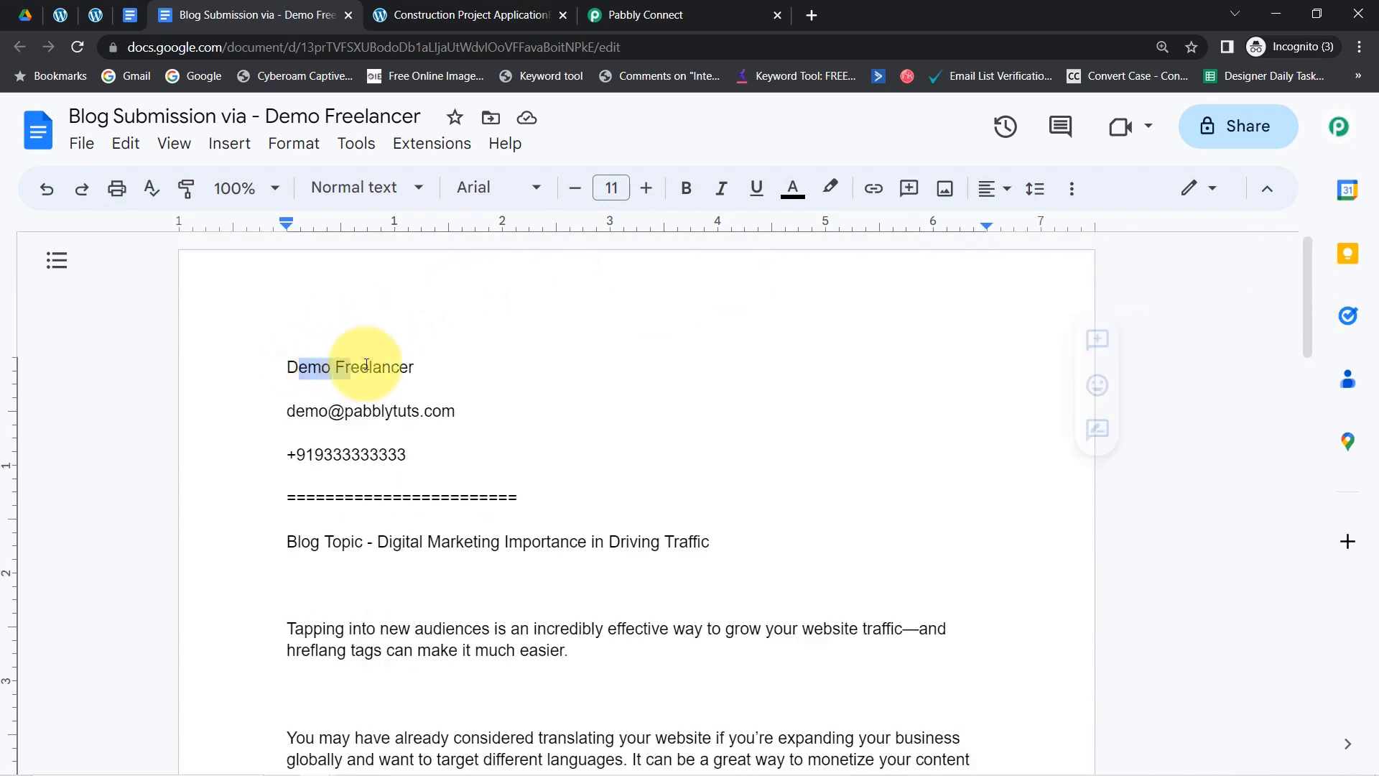
drag(318, 411, 420, 411)
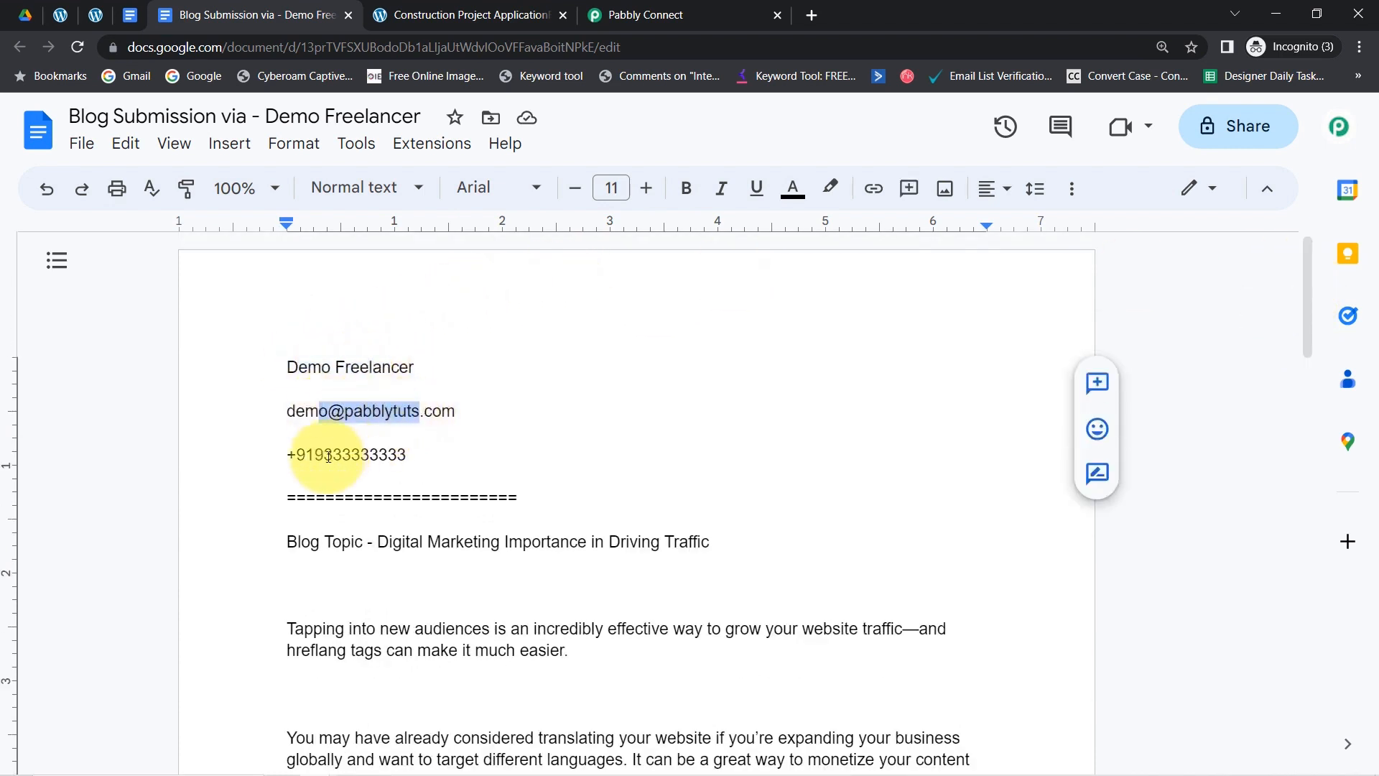
drag(324, 455, 407, 456)
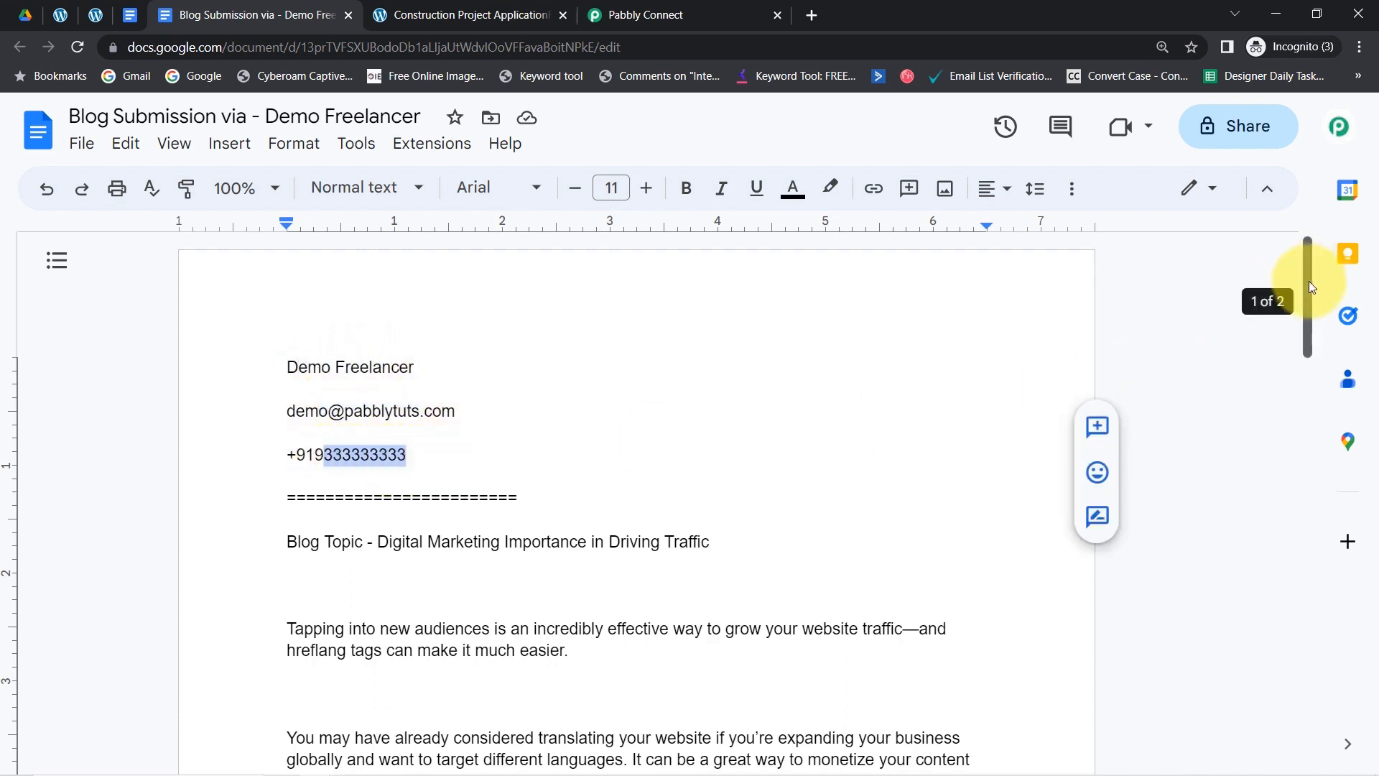
drag(1308, 282, 1304, 312)
click(310, 404)
drag(311, 405, 472, 763)
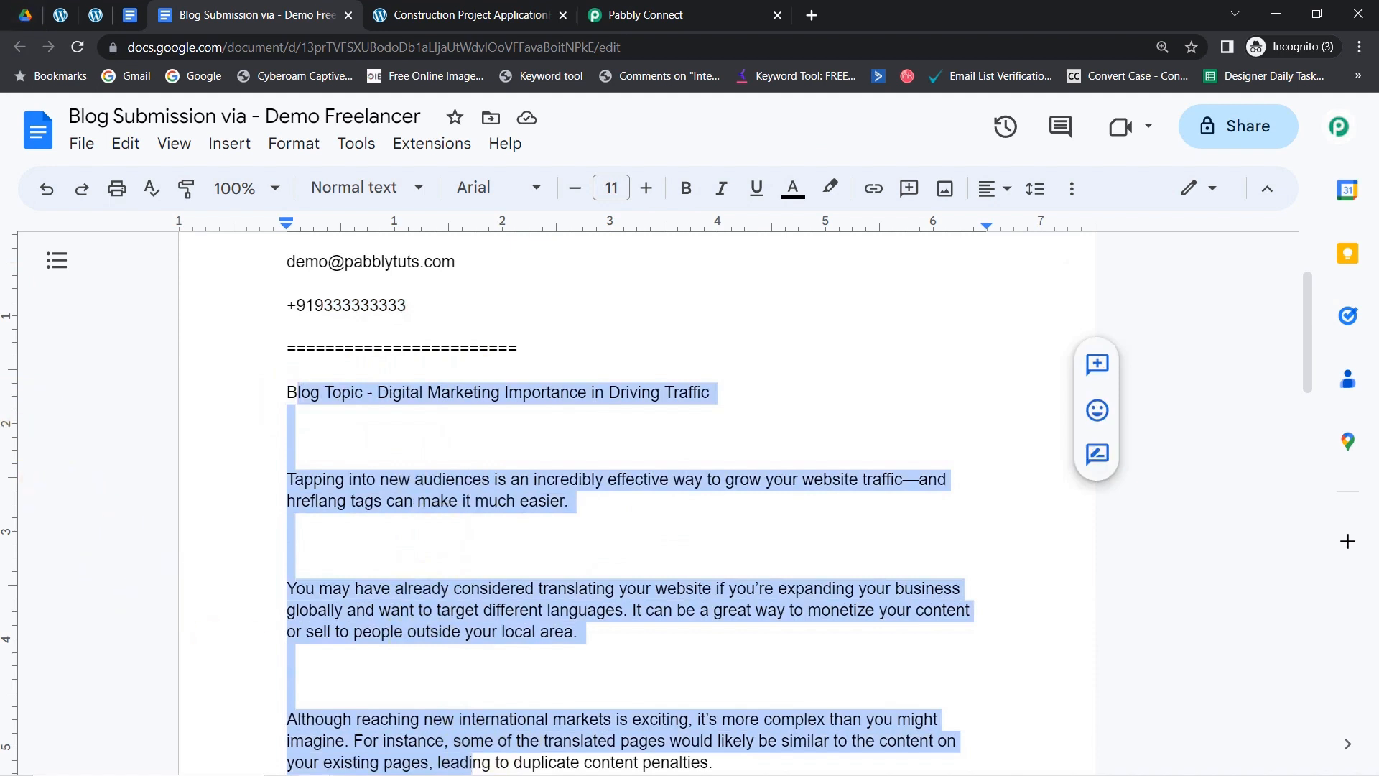
- Glance at the Elementor editor and the doc again, ending back in the Pabbly Connect workflow
click(96, 16)
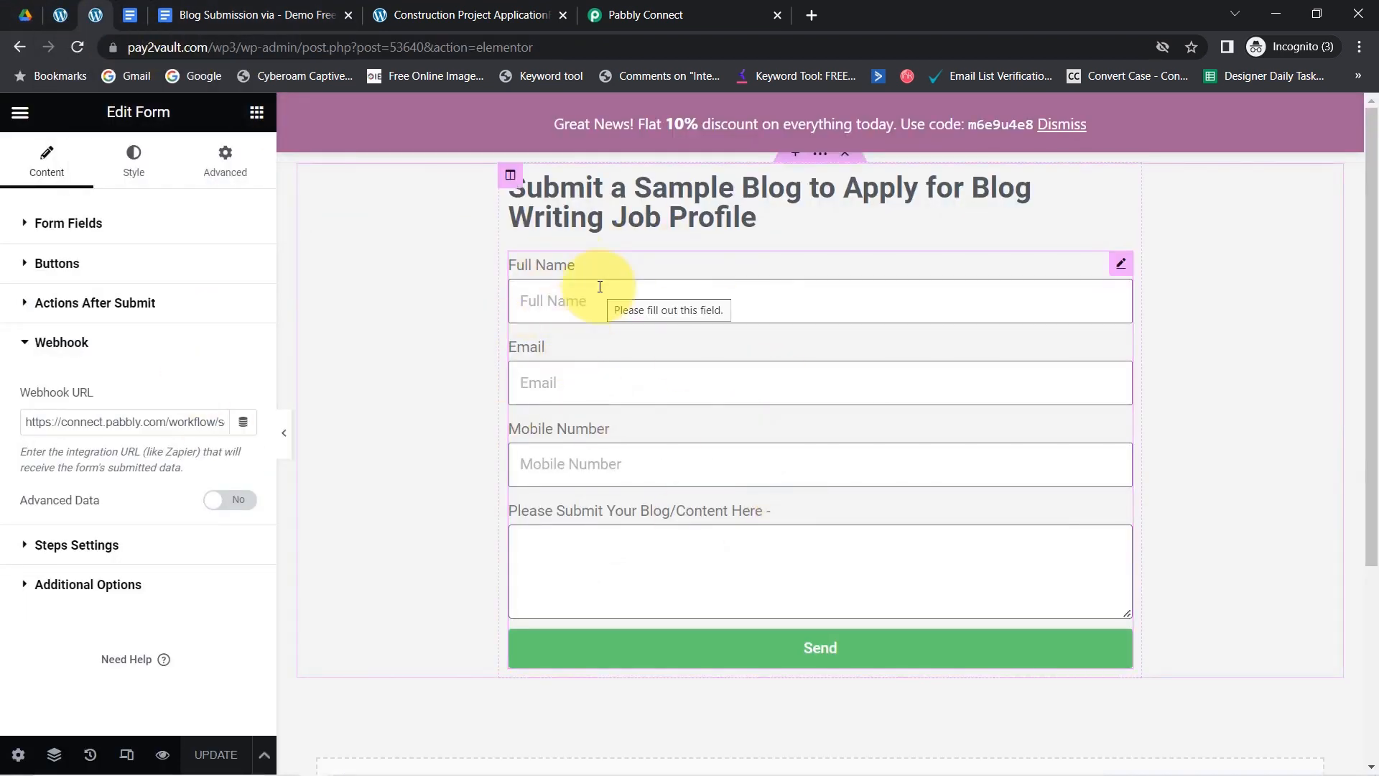
click(636, 15)
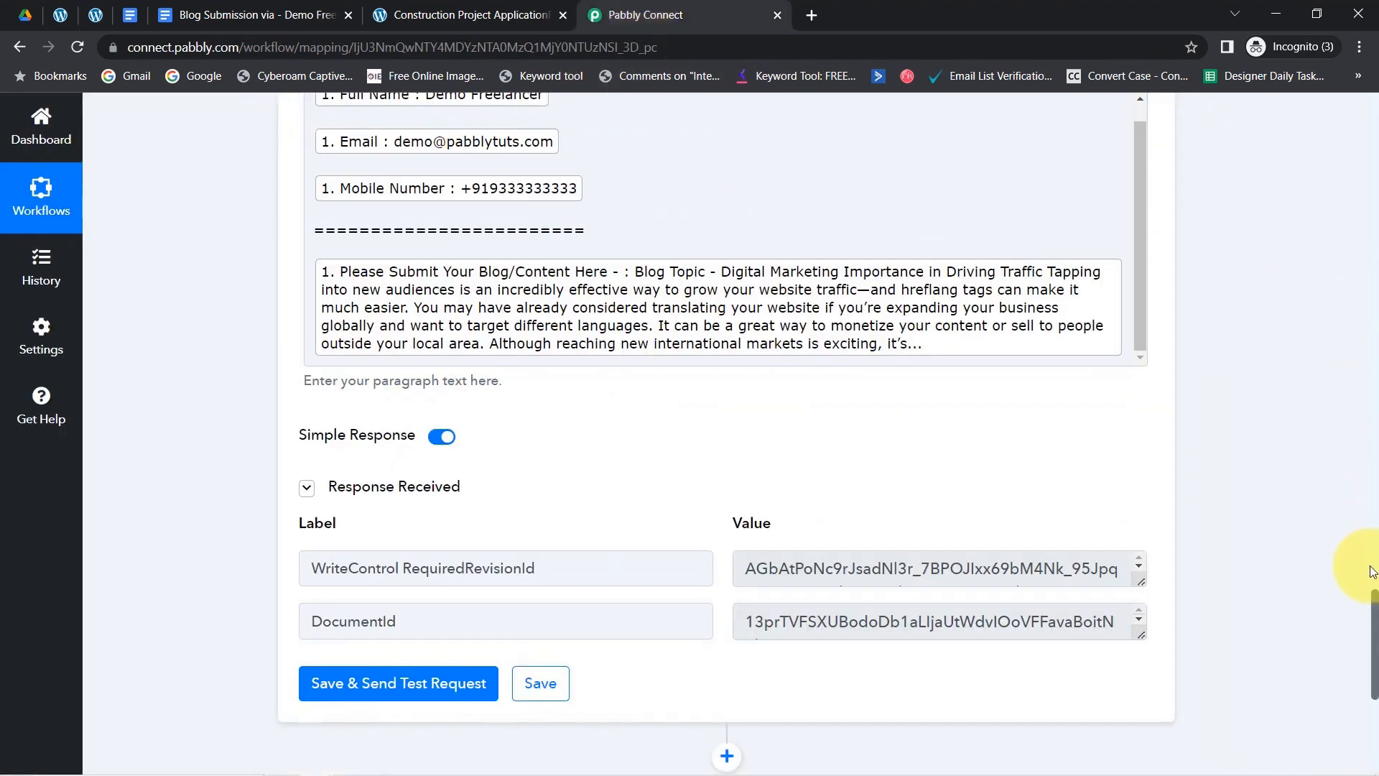
drag(1375, 609, 1370, 29)
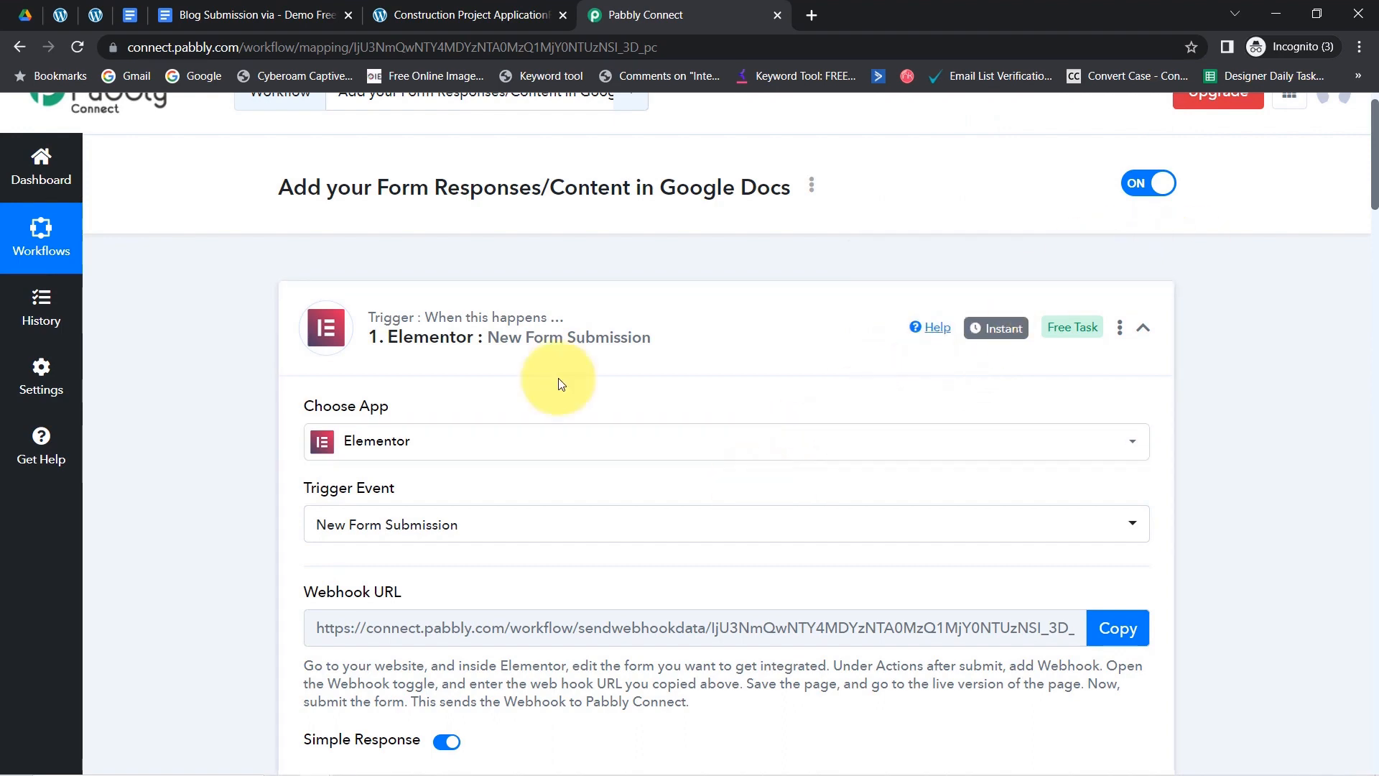
click(214, 8)
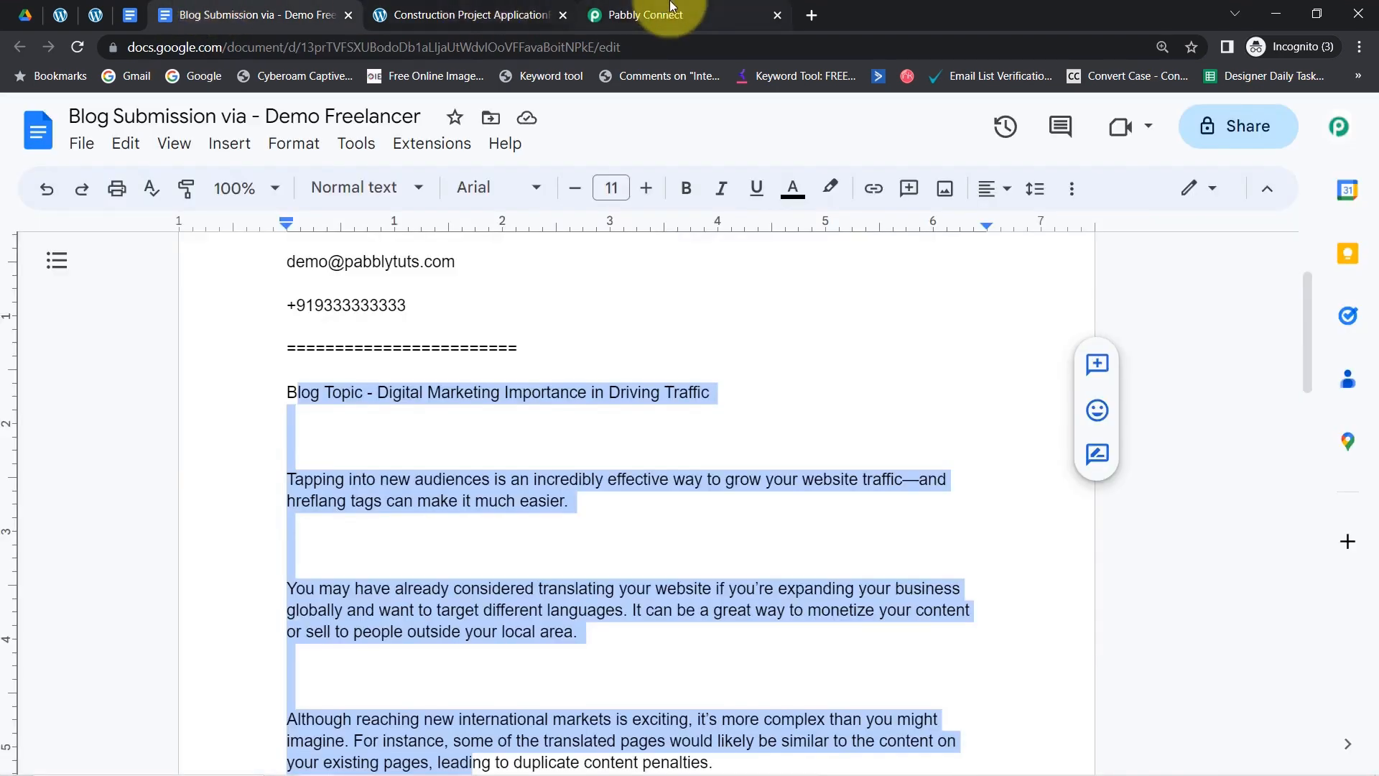
click(632, 13)
- Add a new action step between the Elementor trigger and the Create a Blank Document step
drag(1376, 230, 1362, 567)
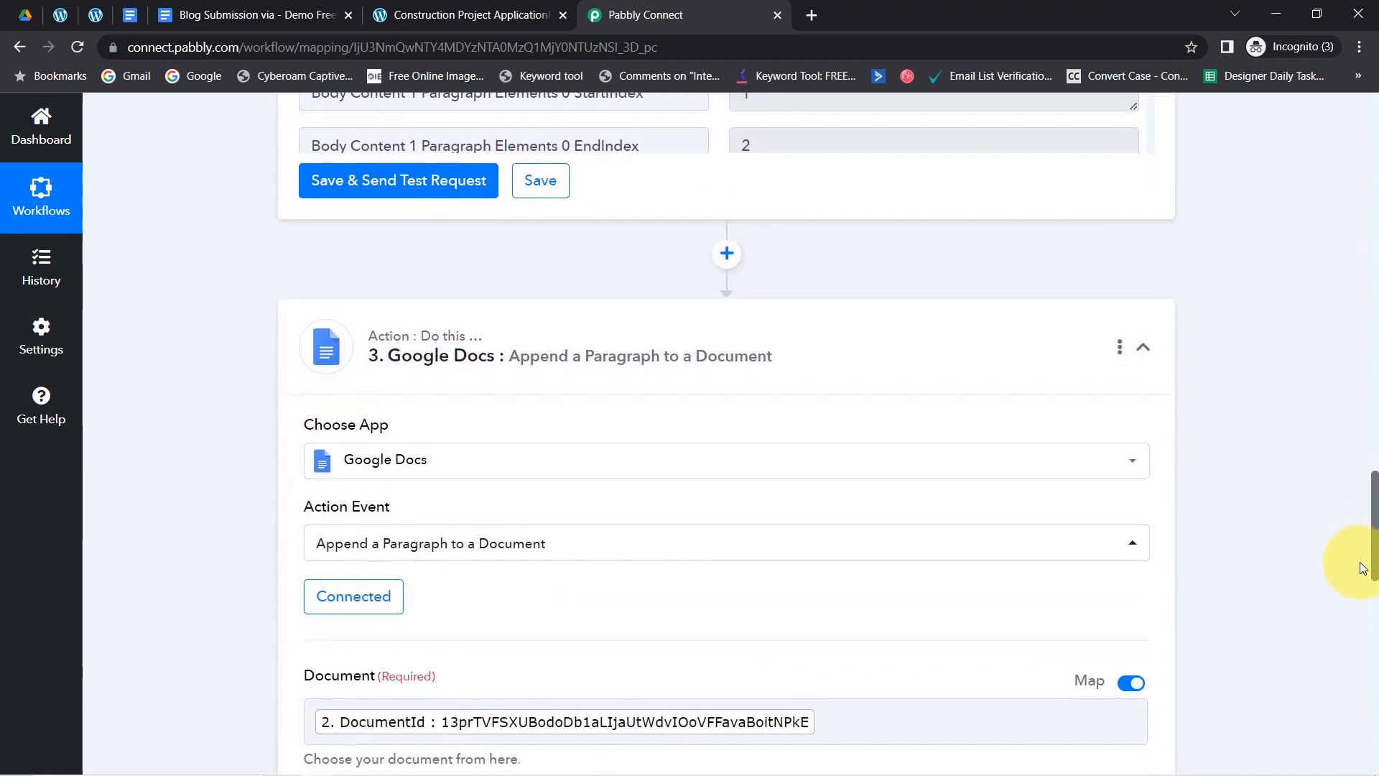
scroll(1362, 567, up, 10)
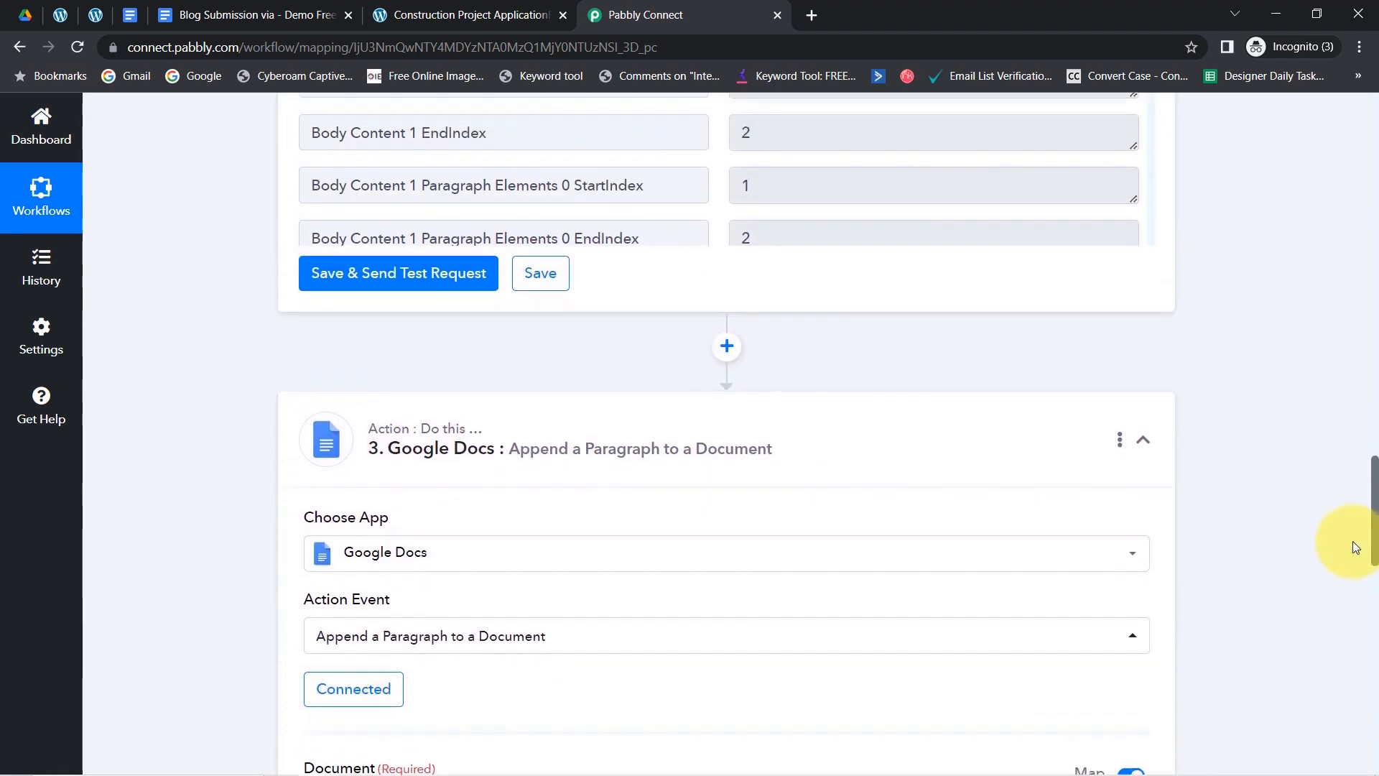
scroll(1322, 443, up, 8)
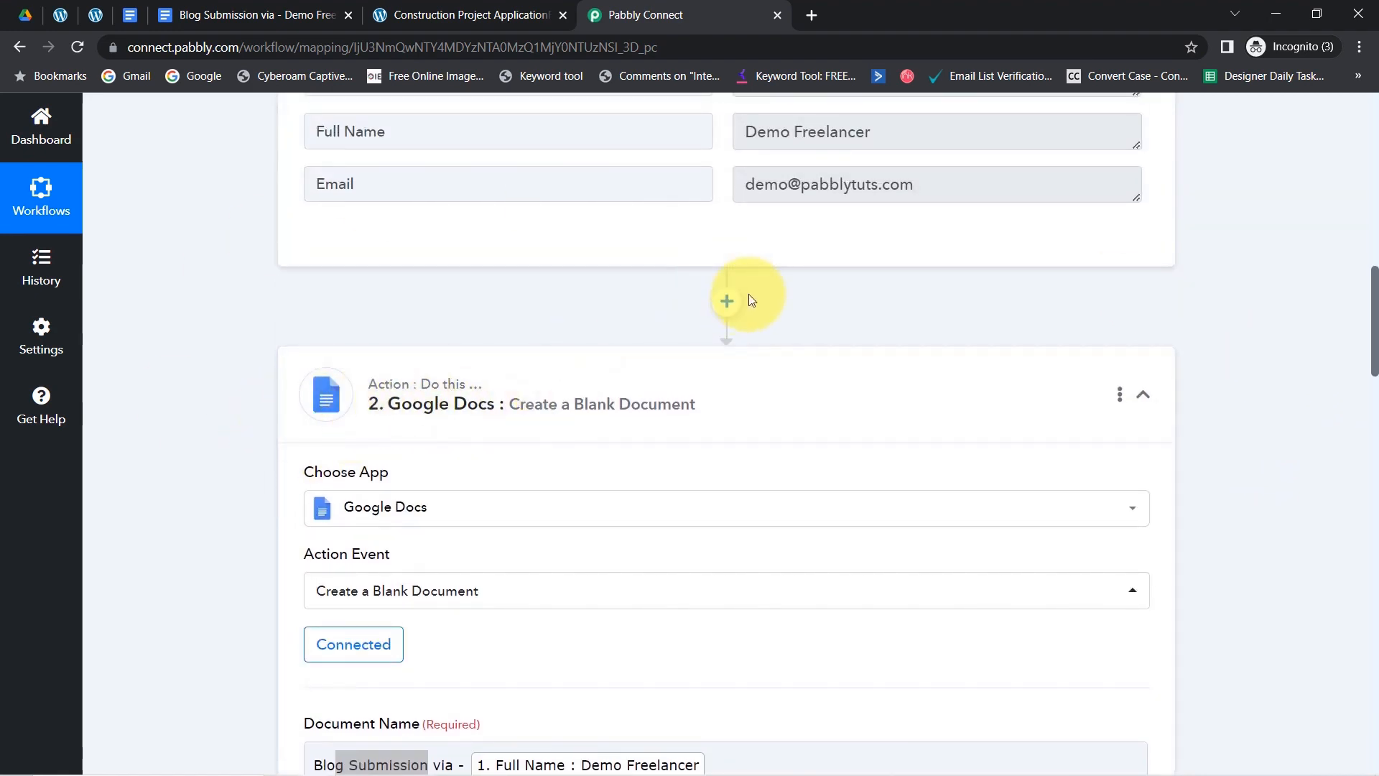
click(724, 303)
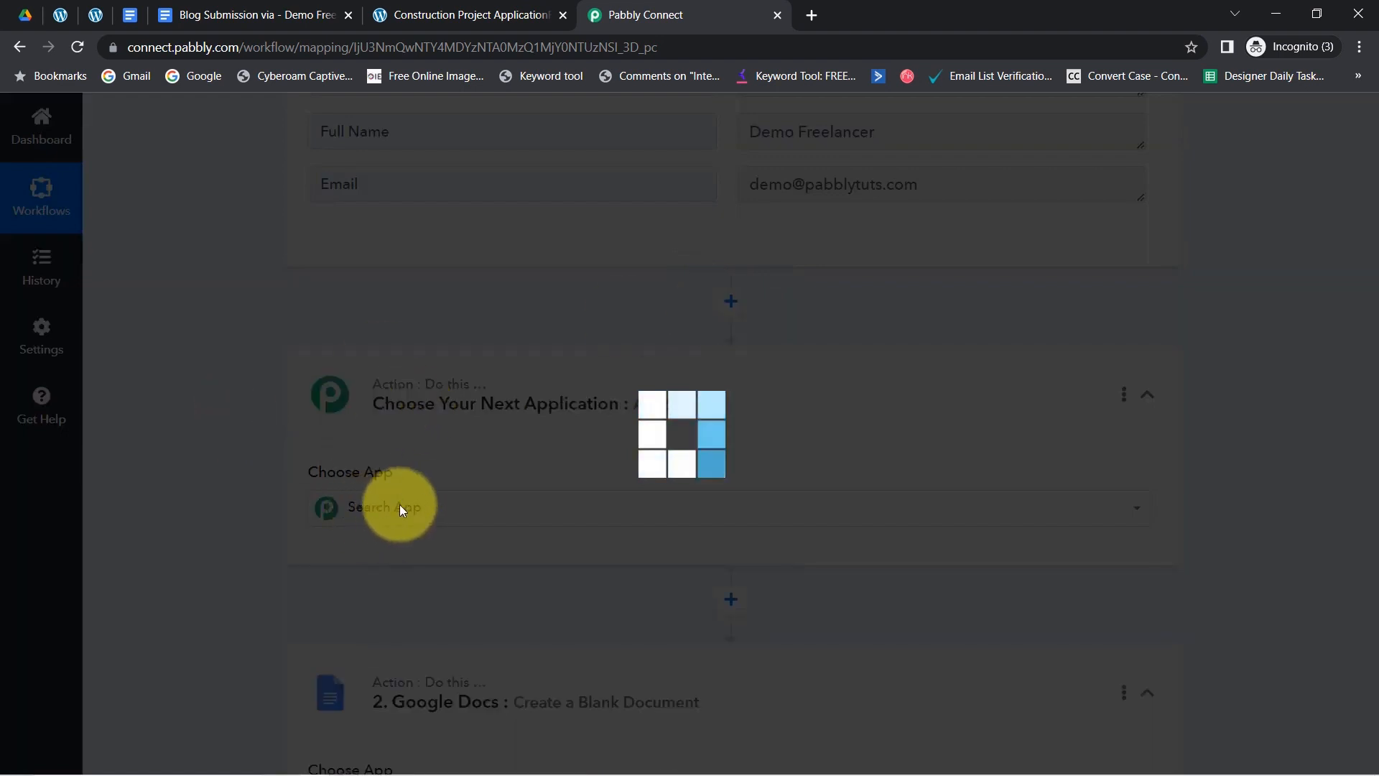
- Set the step to Google Drive 'Create a File in a Specific Folder' with the existing connection
click(401, 509)
text(g)
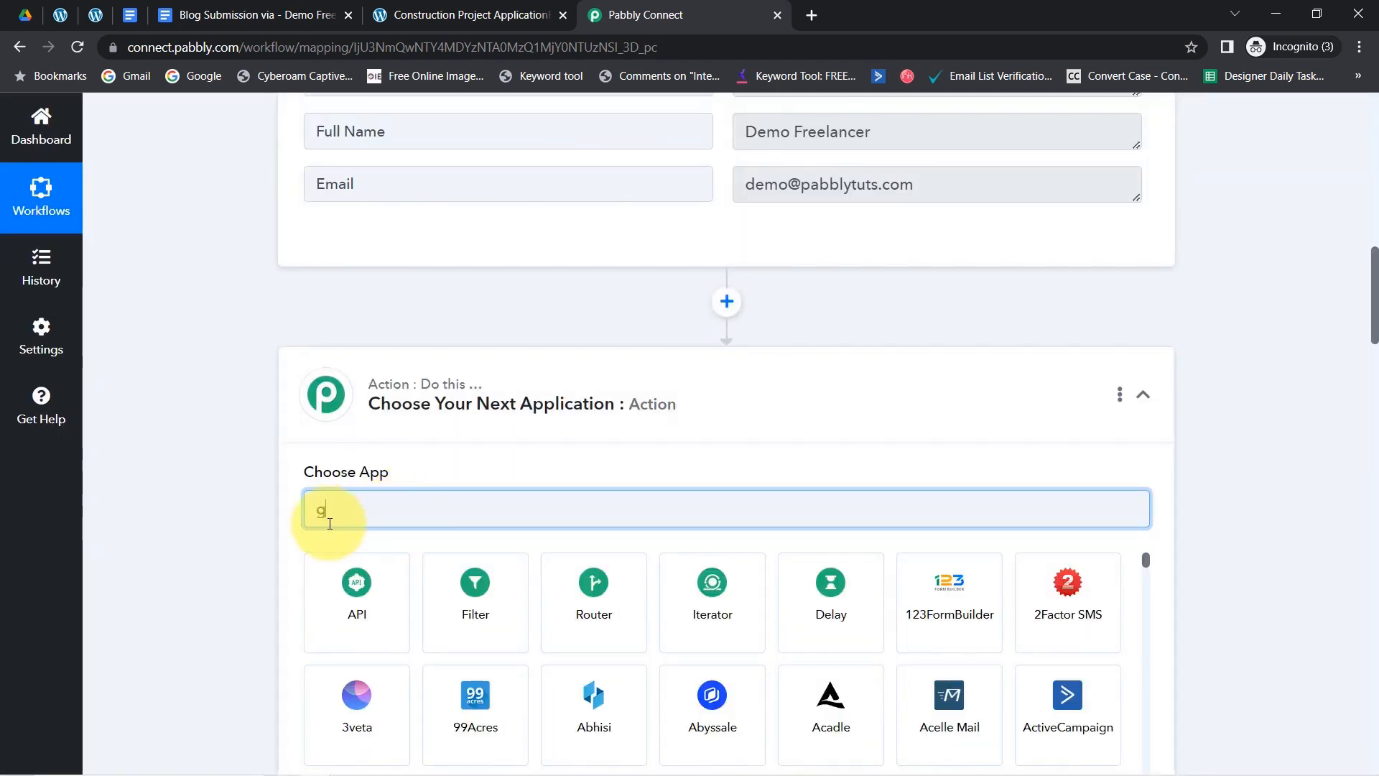
text(oogle dr)
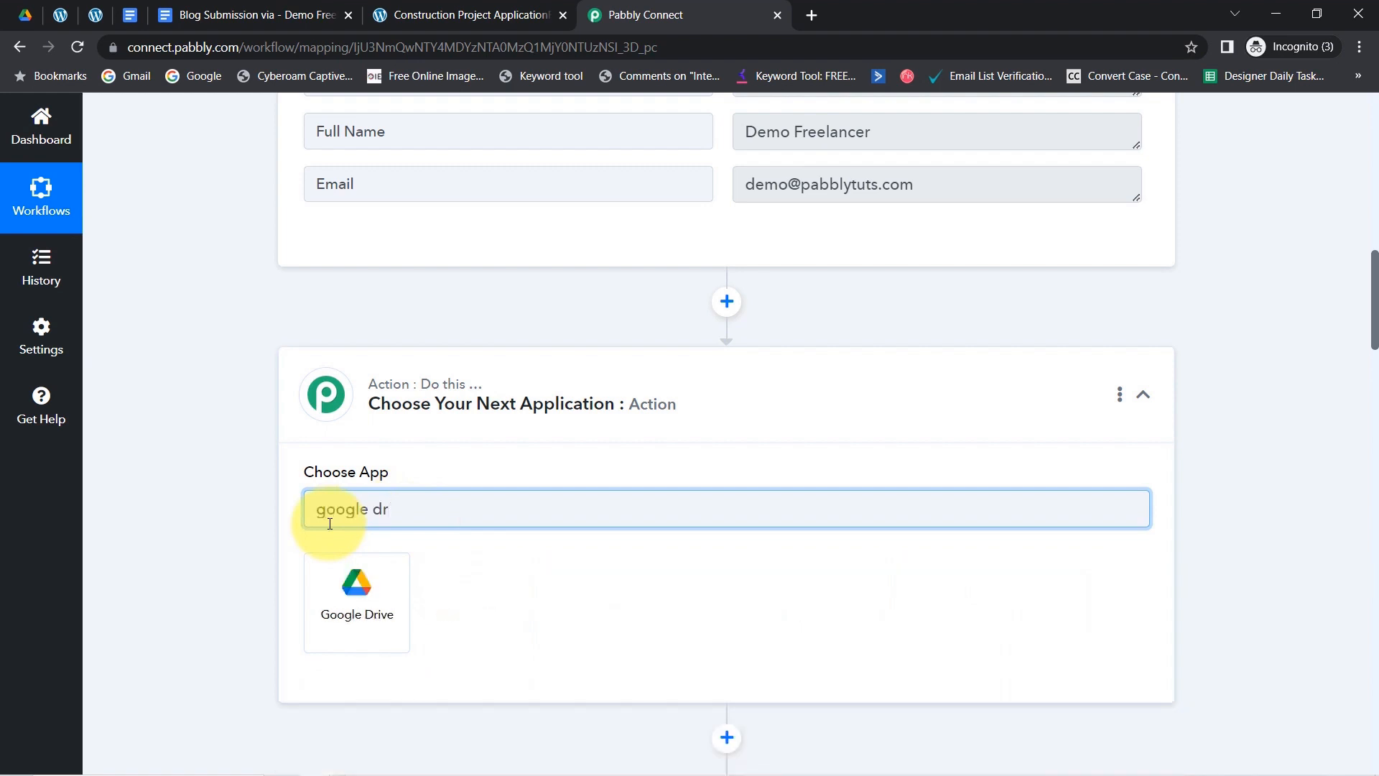
click(355, 596)
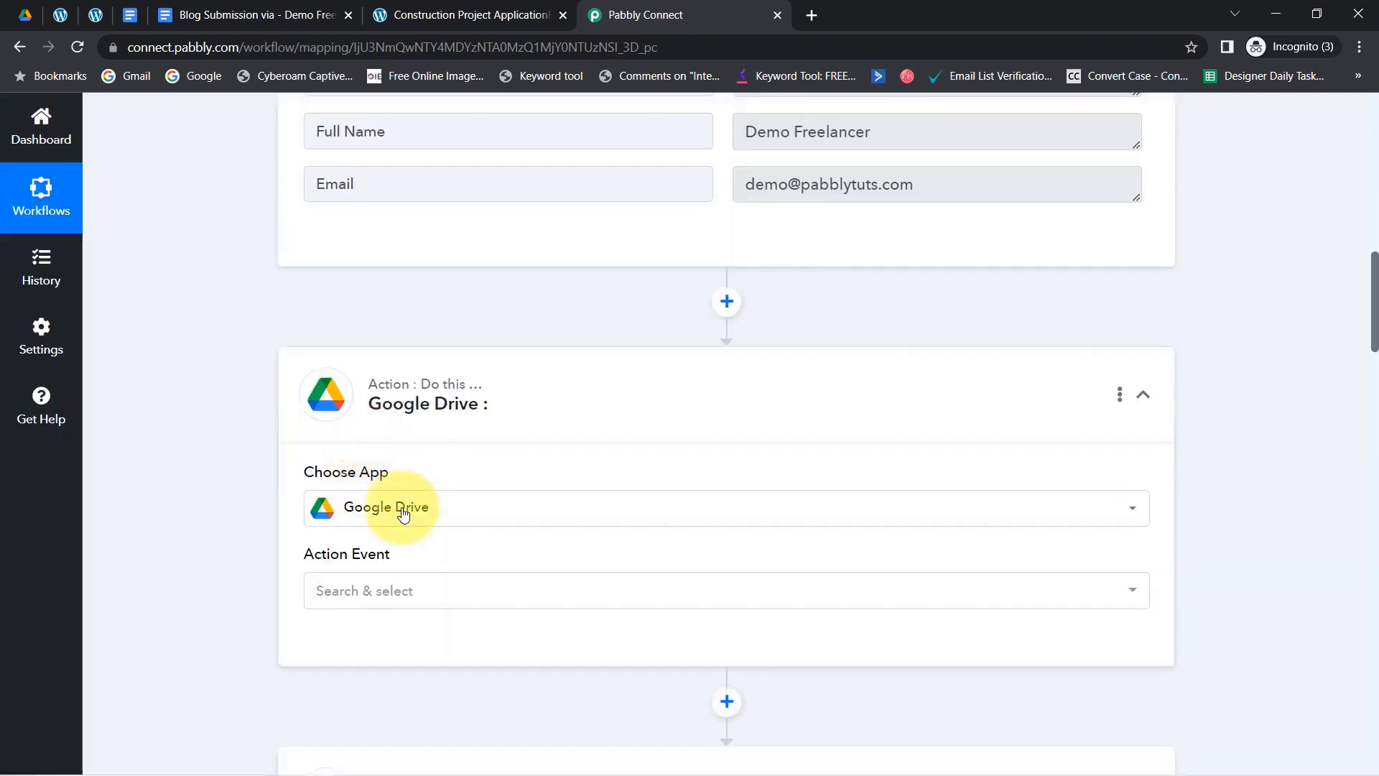
click(342, 603)
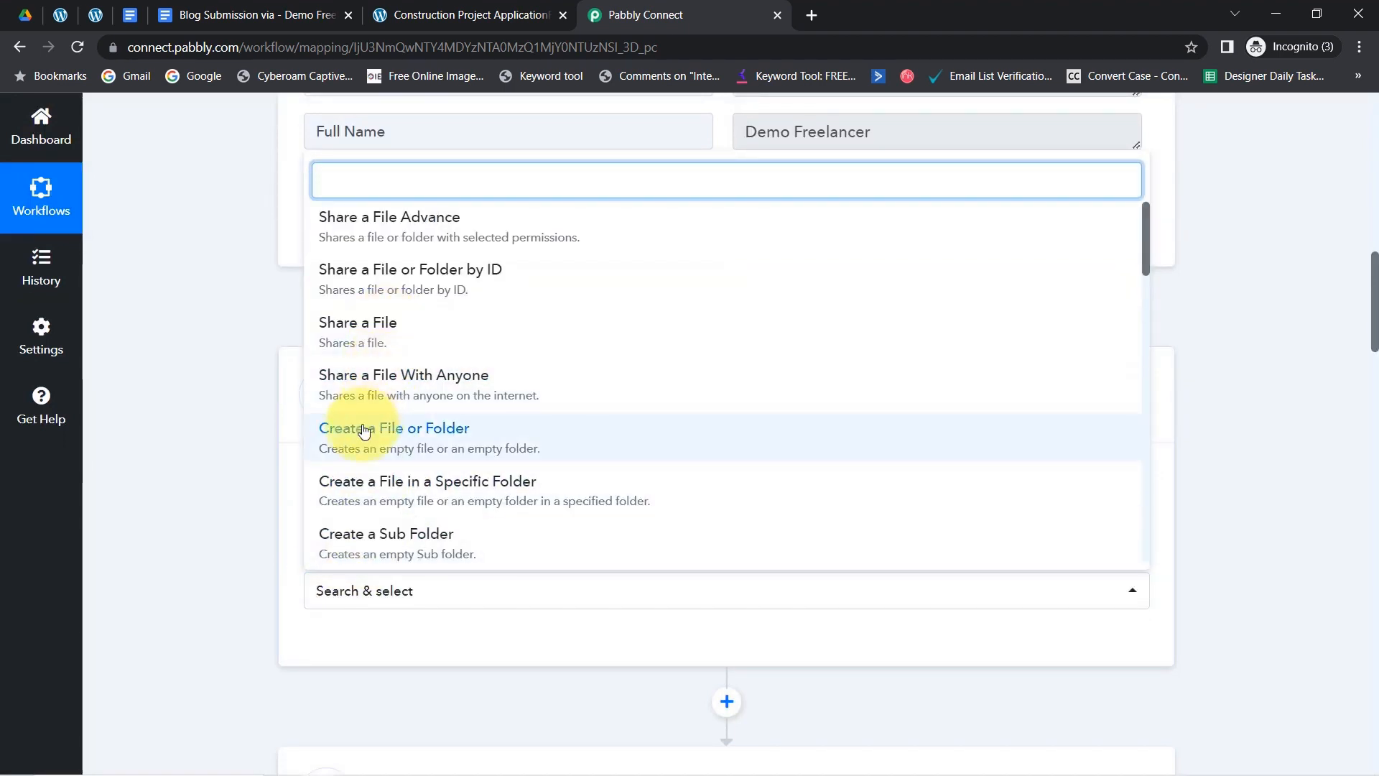
click(440, 501)
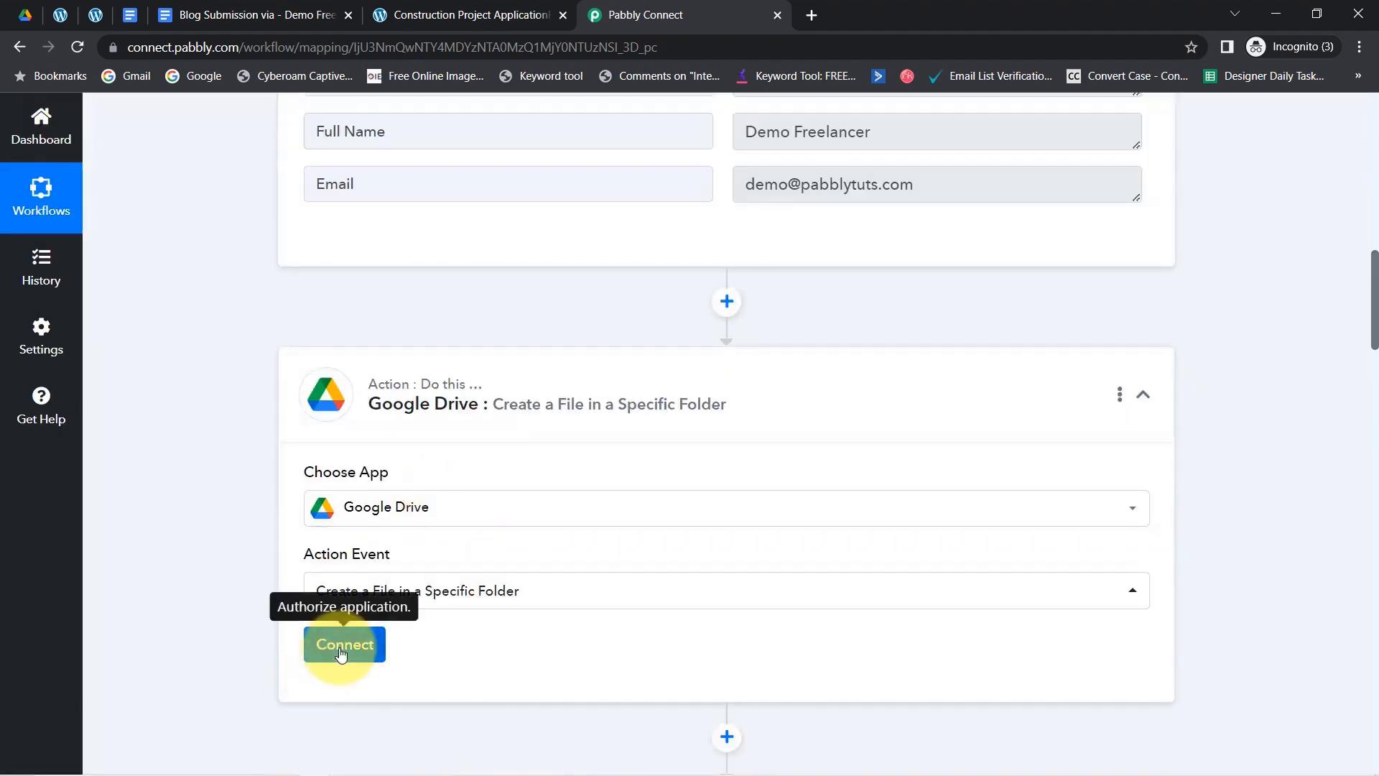
click(344, 644)
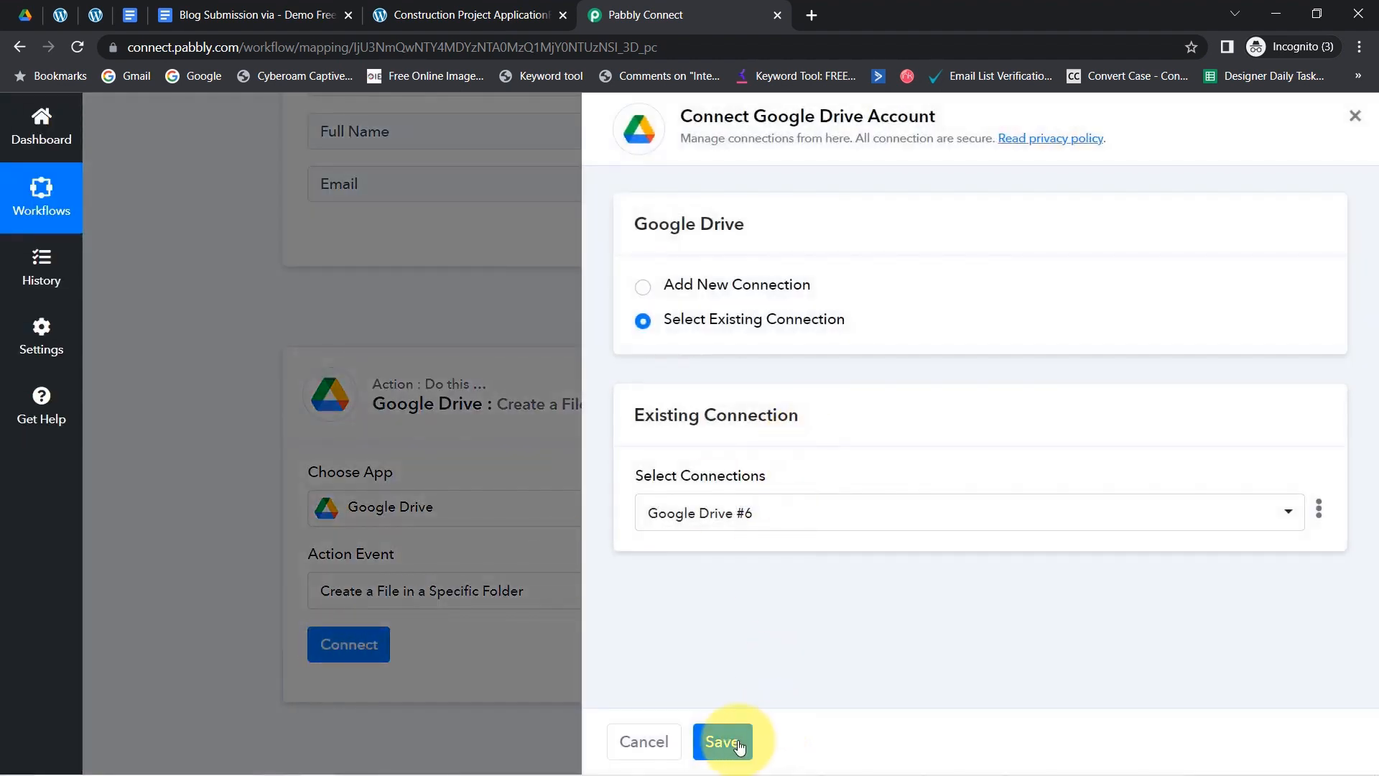
click(724, 742)
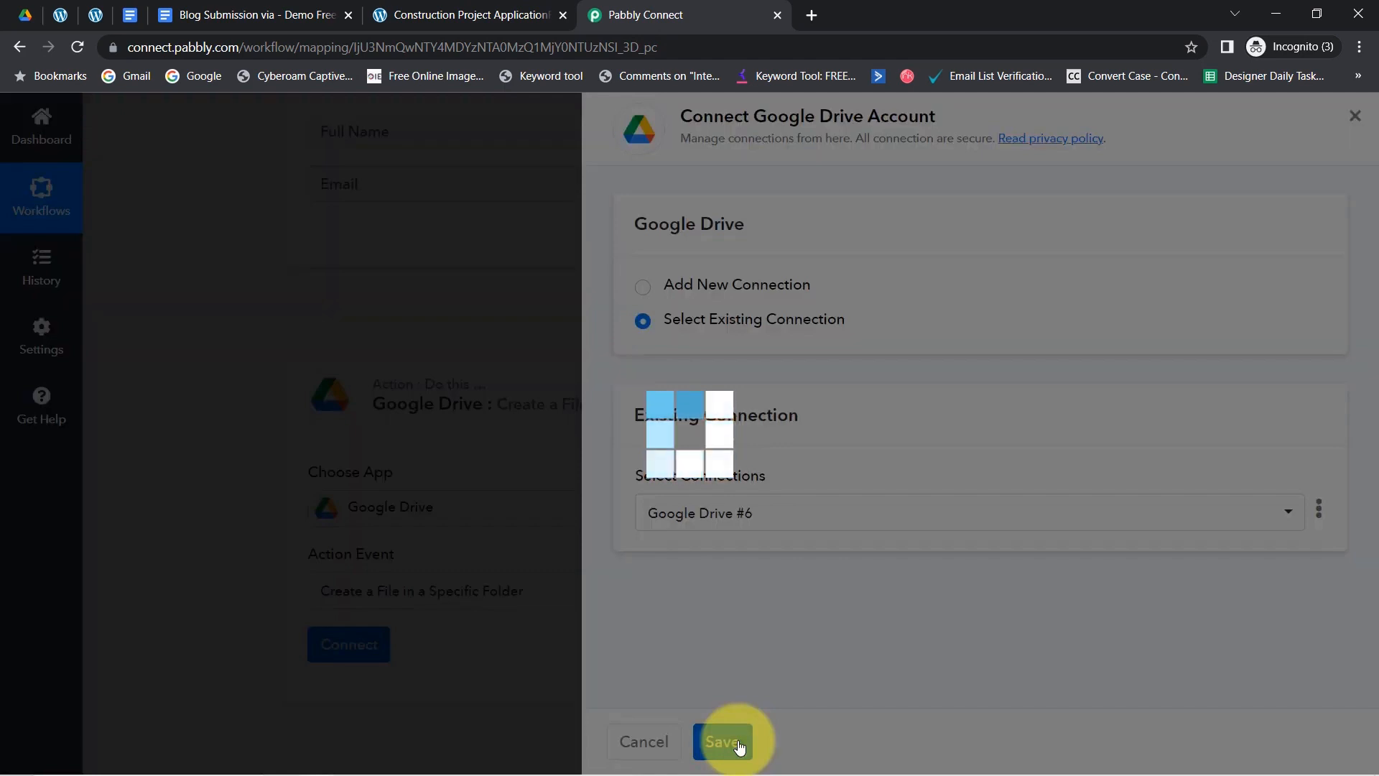
- Keep 'new test' as the destination folder and review the File Name field
scroll(1376, 296, down, 5)
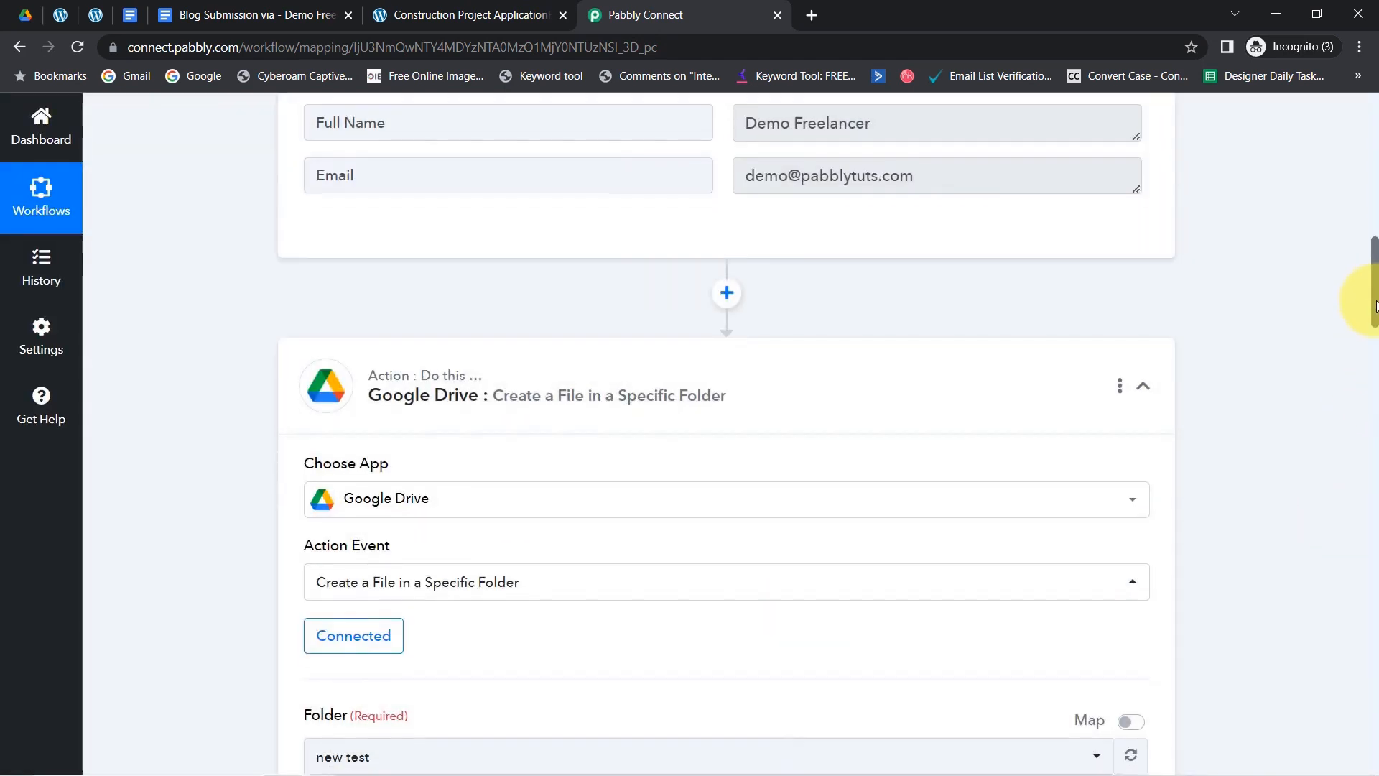
click(385, 368)
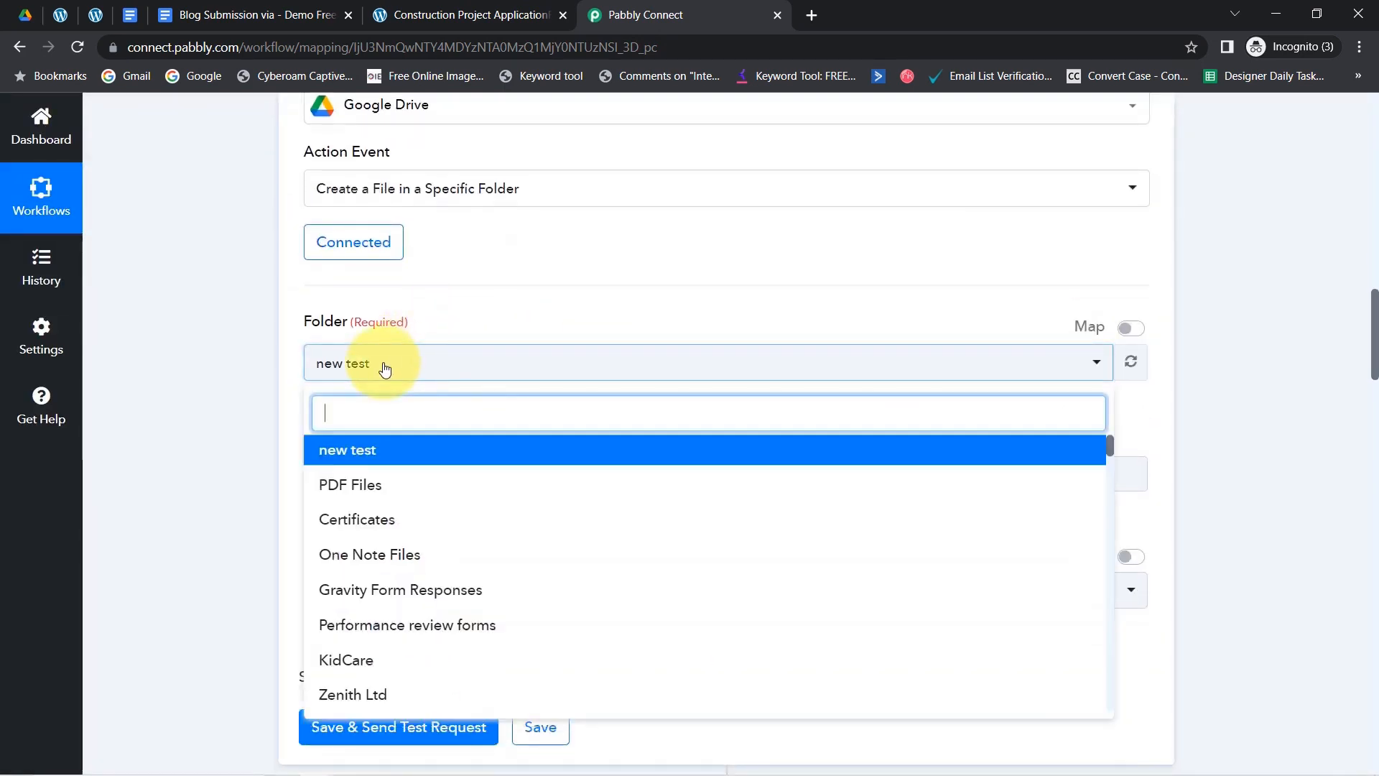
click(387, 365)
drag(315, 443, 388, 454)
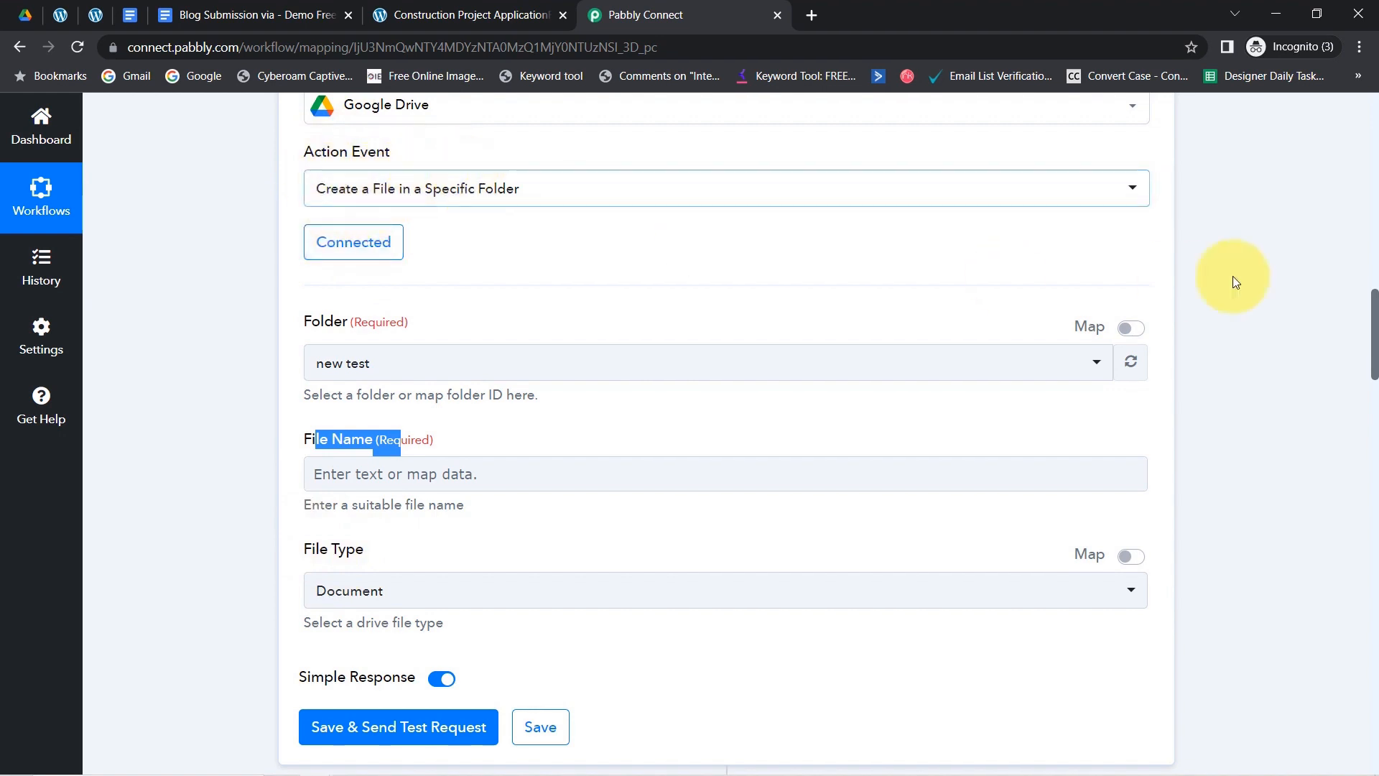
drag(1374, 336, 1374, 392)
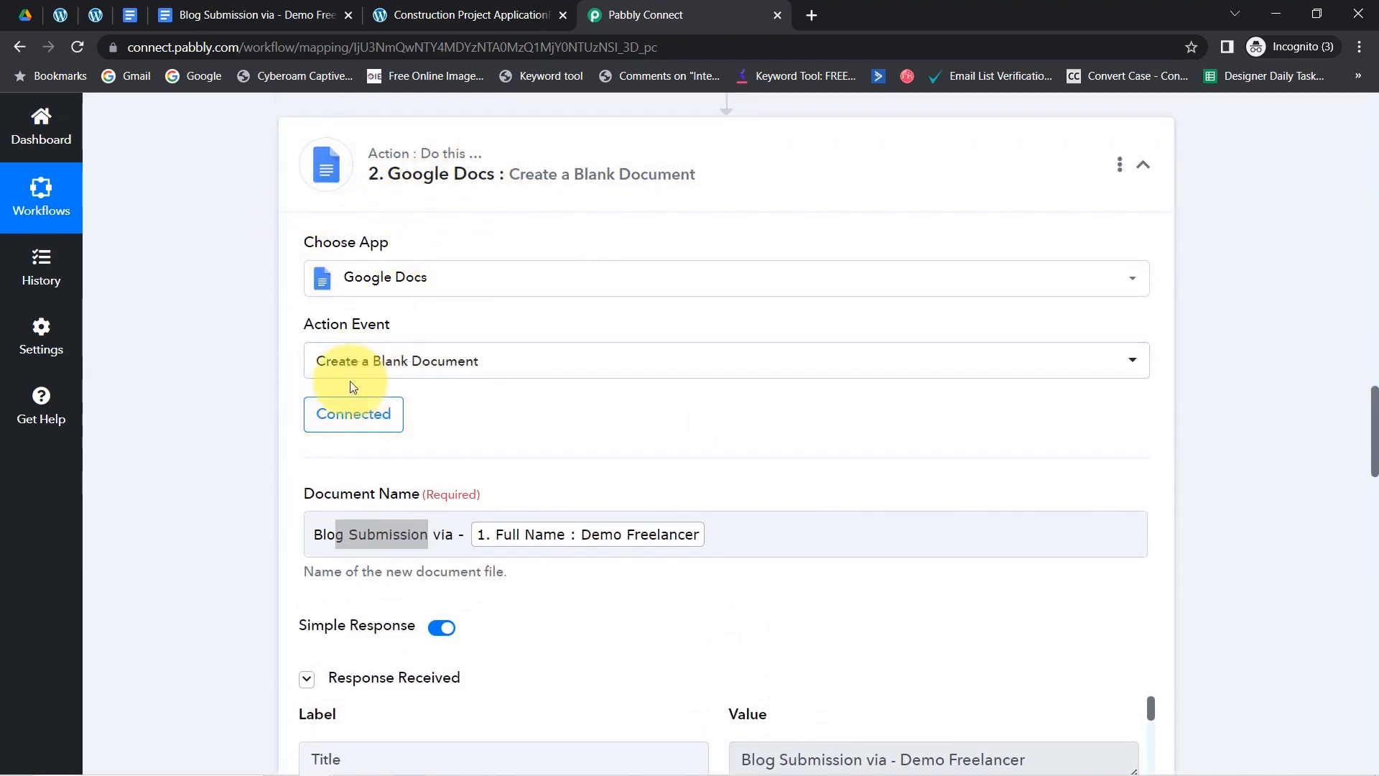
drag(1372, 403, 1372, 582)
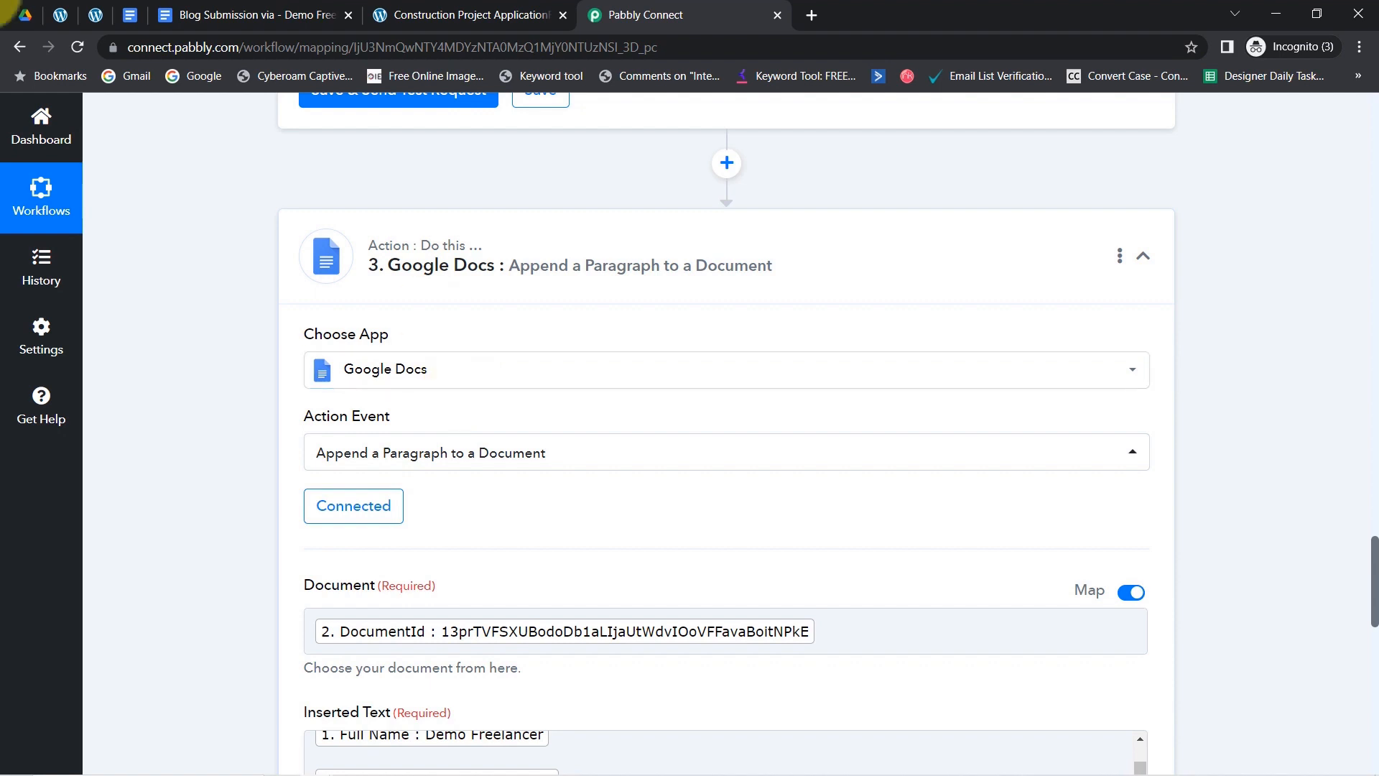
click(646, 248)
drag(1375, 651, 1195, 308)
- Delete the Google Drive create-file step and confirm the deletion
click(1120, 318)
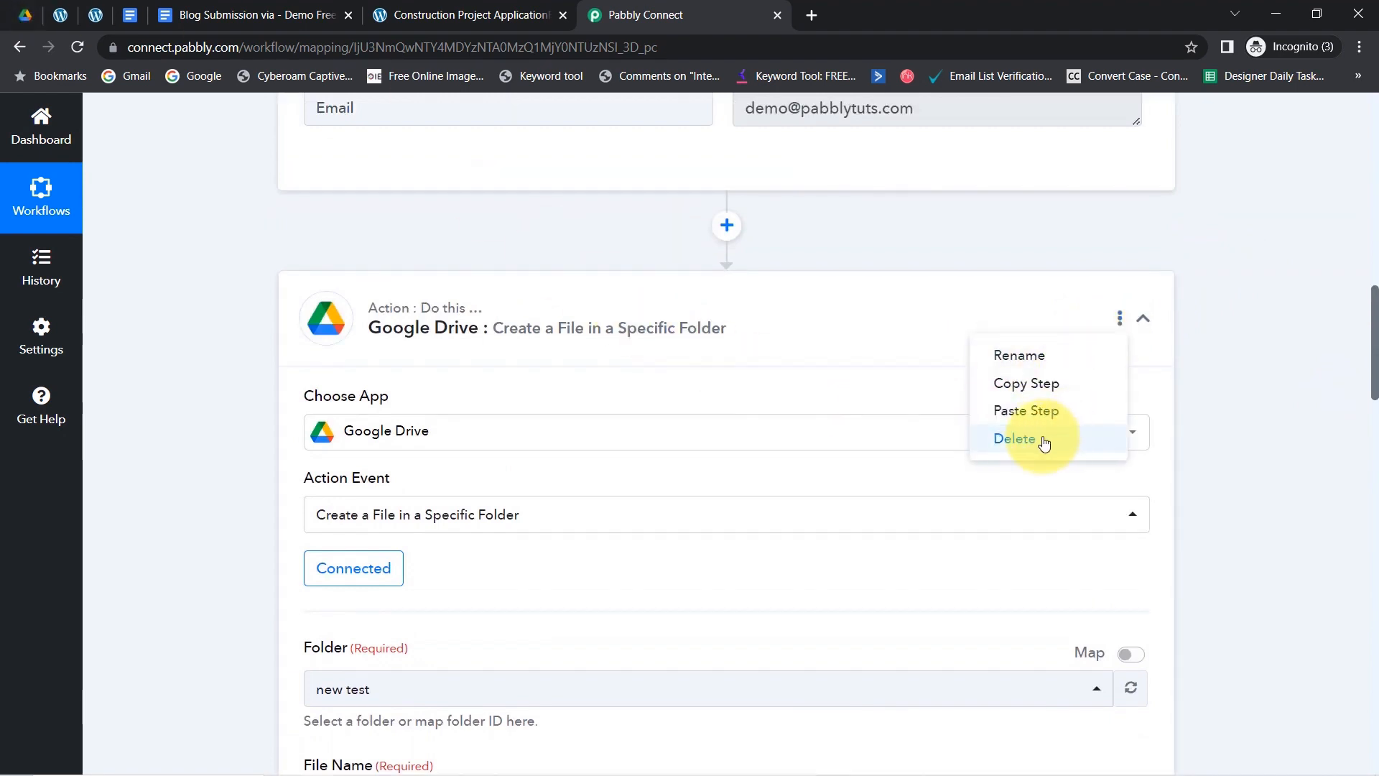
click(1029, 439)
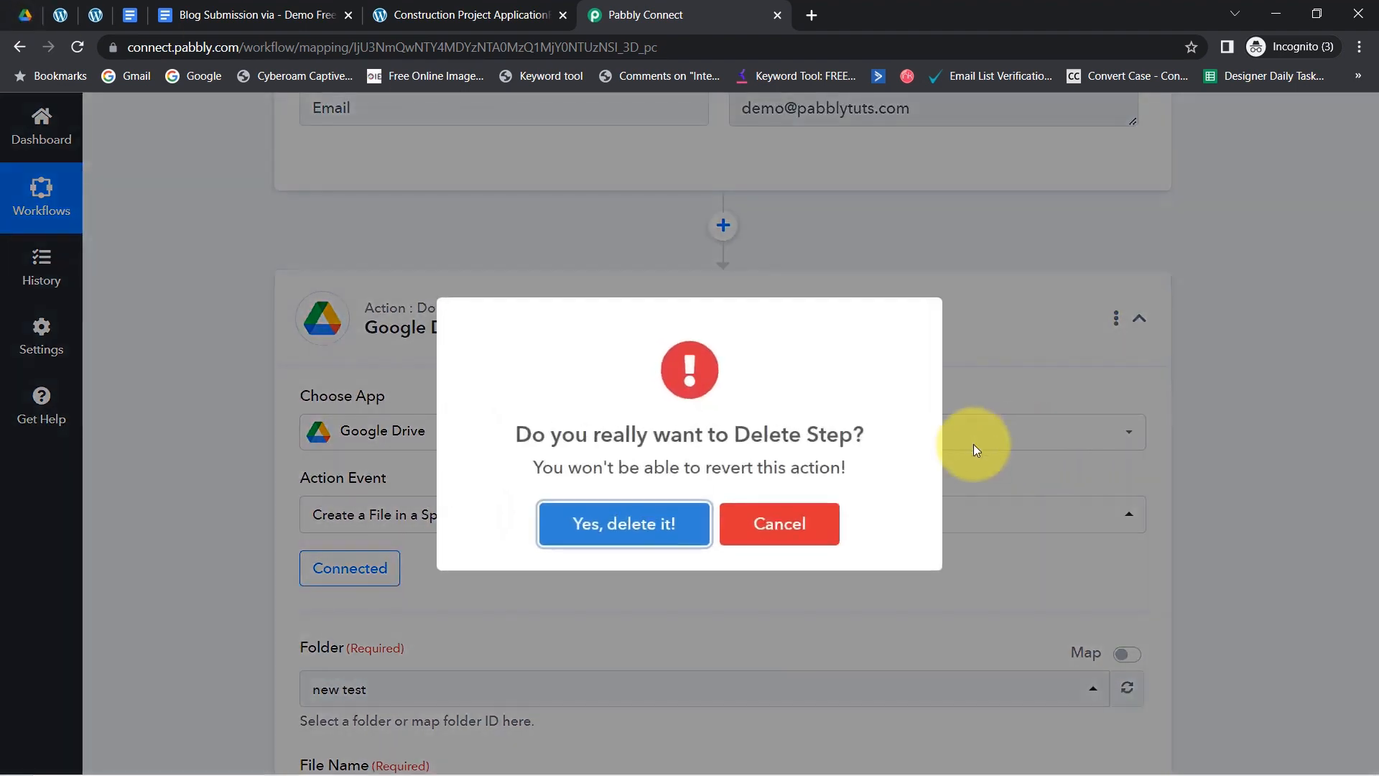
click(620, 524)
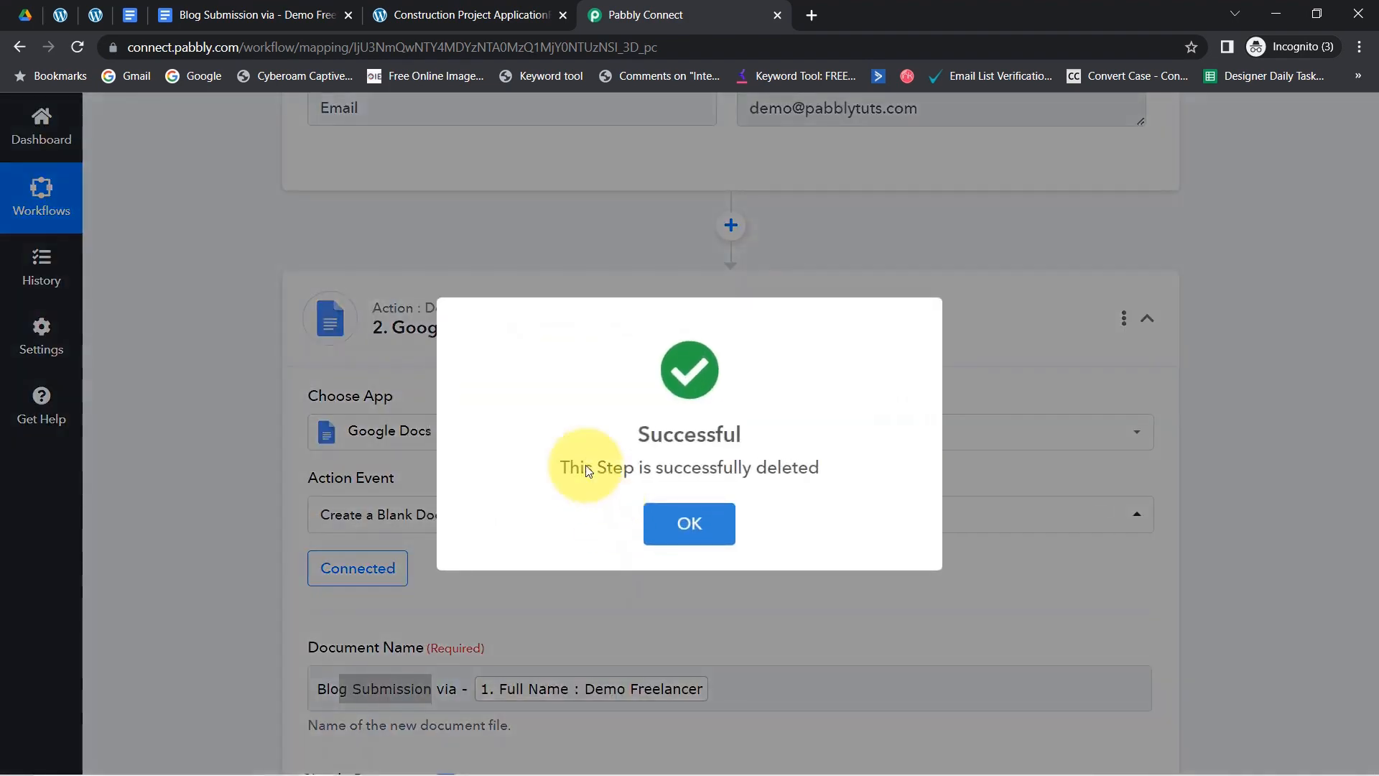
click(686, 521)
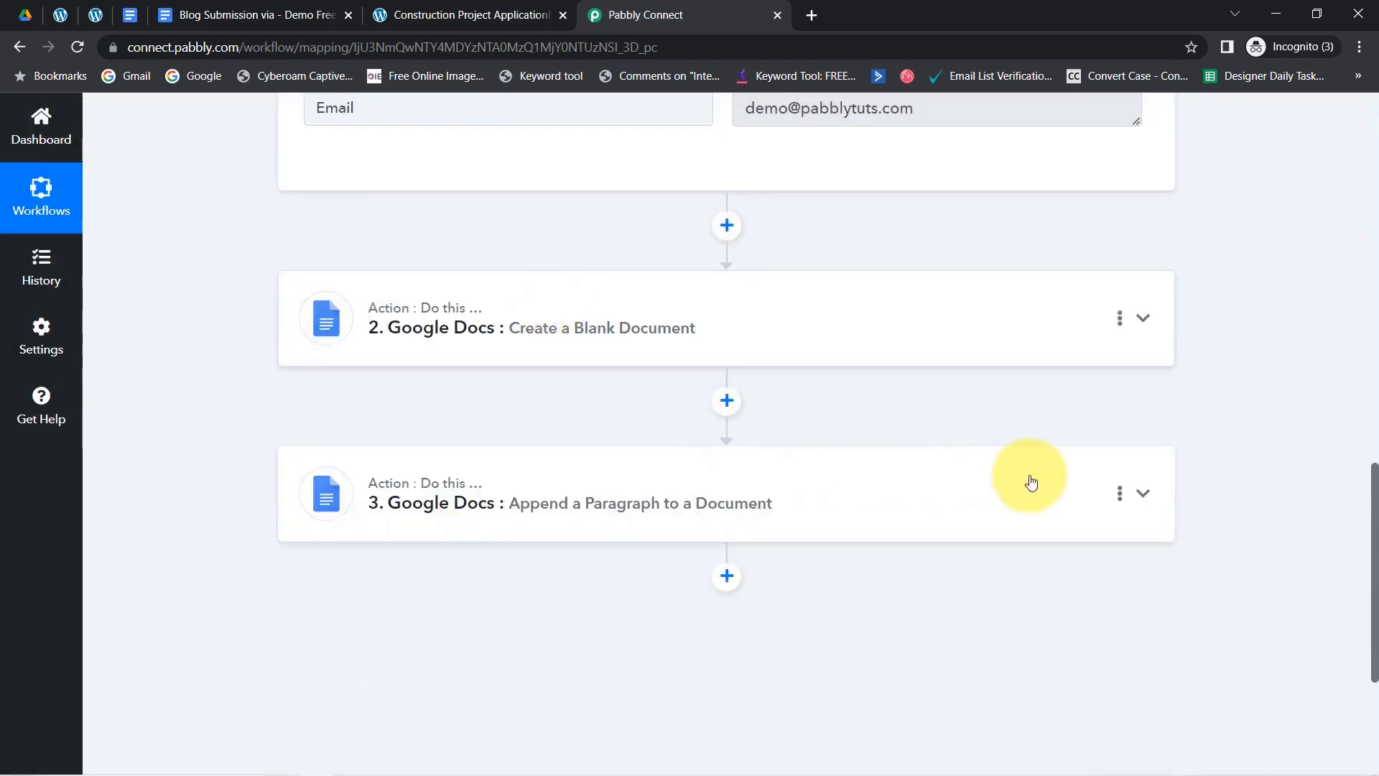
drag(1376, 578, 1324, 266)
- Collapse the trigger and copy the workflow's link from the Share Workflow dialog
click(486, 268)
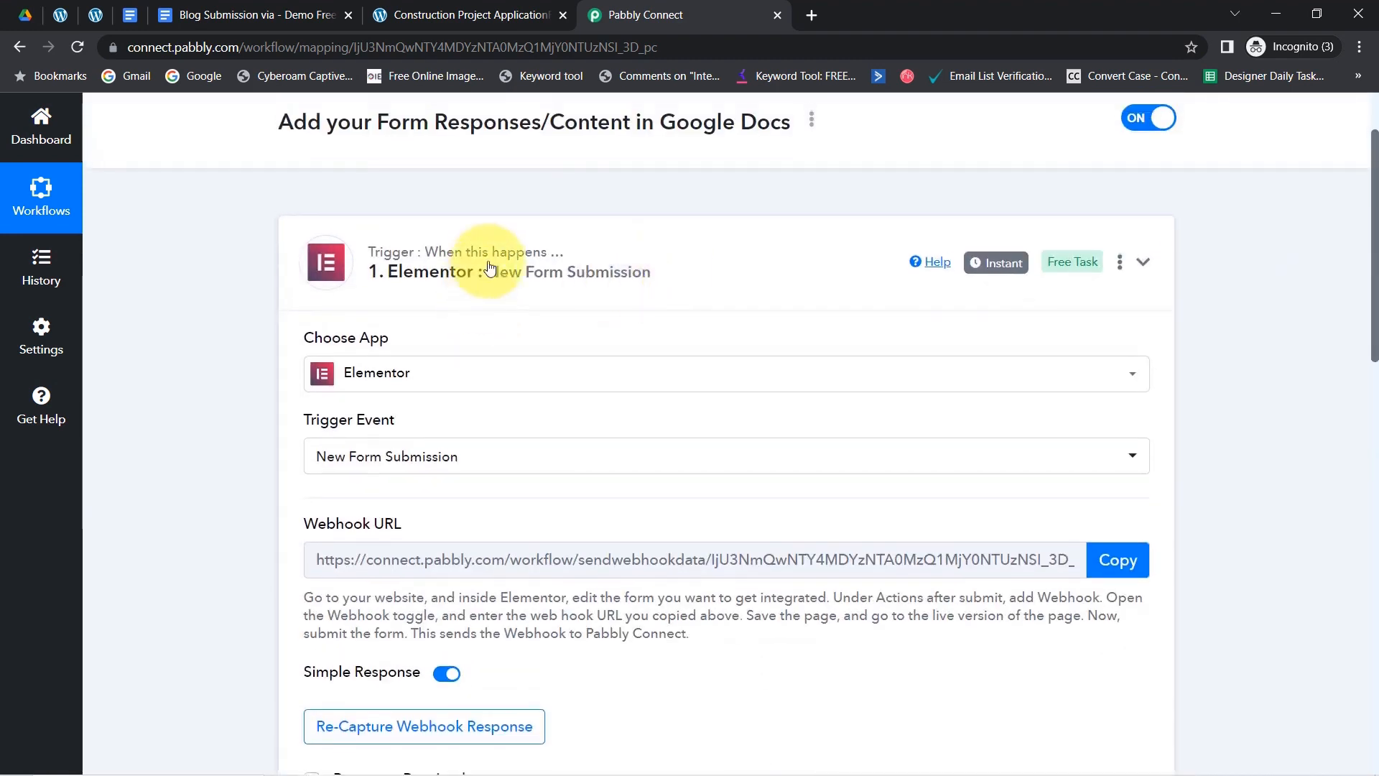
click(814, 123)
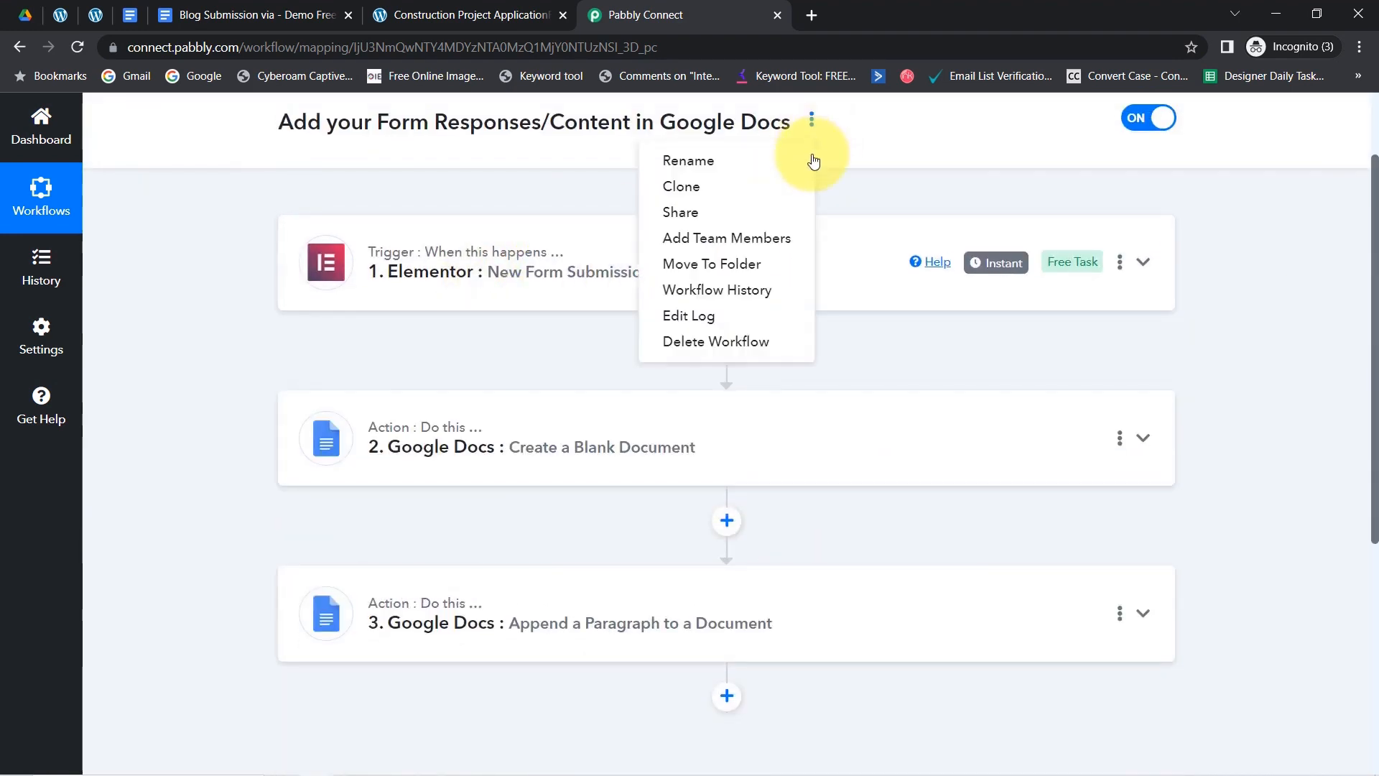
click(721, 216)
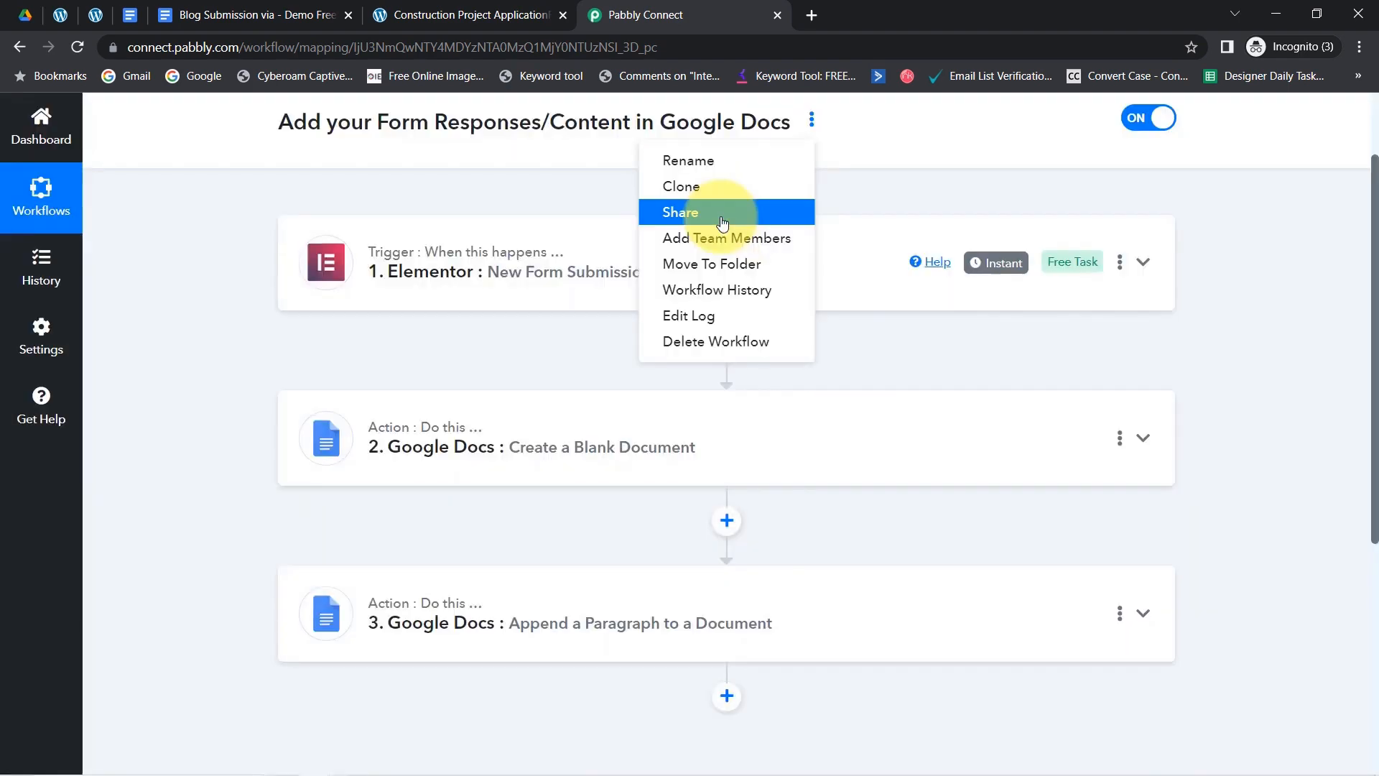
click(678, 210)
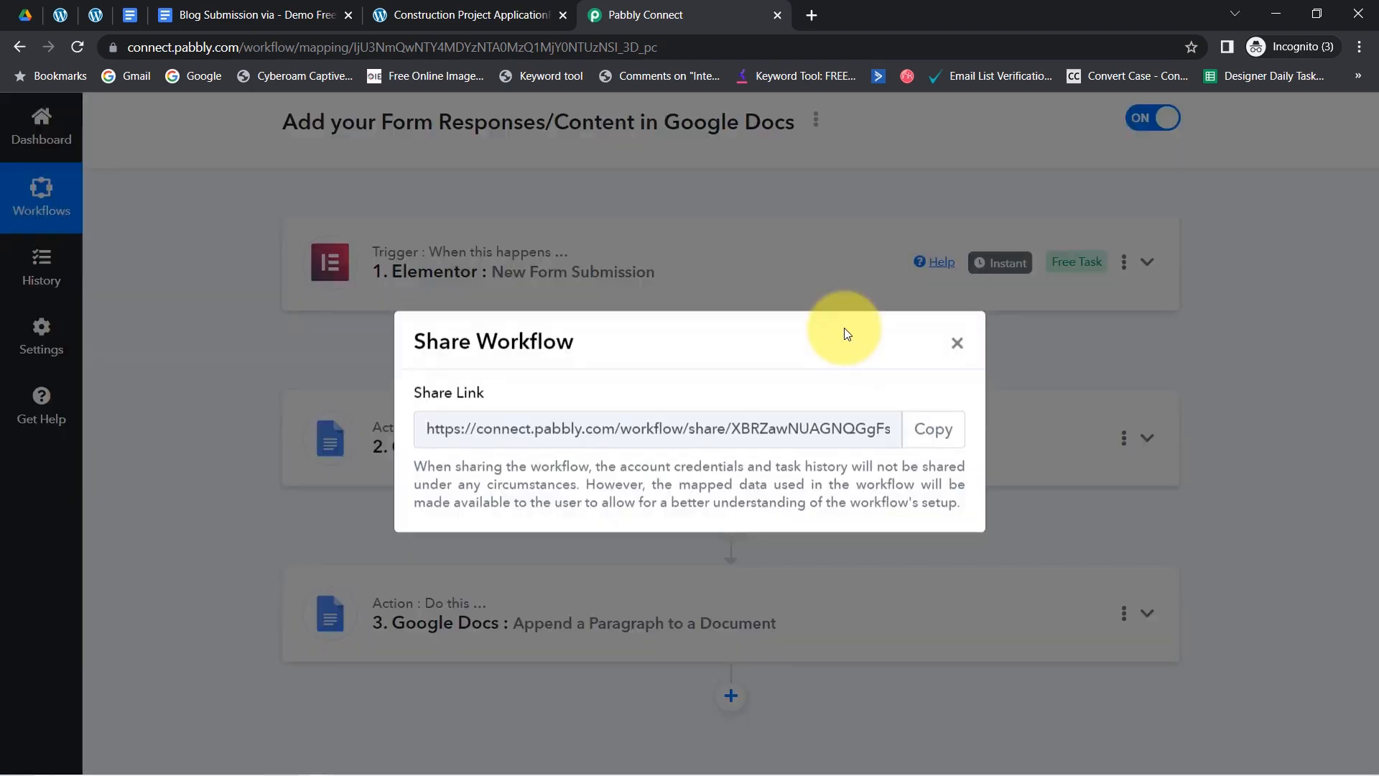
drag(816, 440, 596, 441)
click(934, 442)
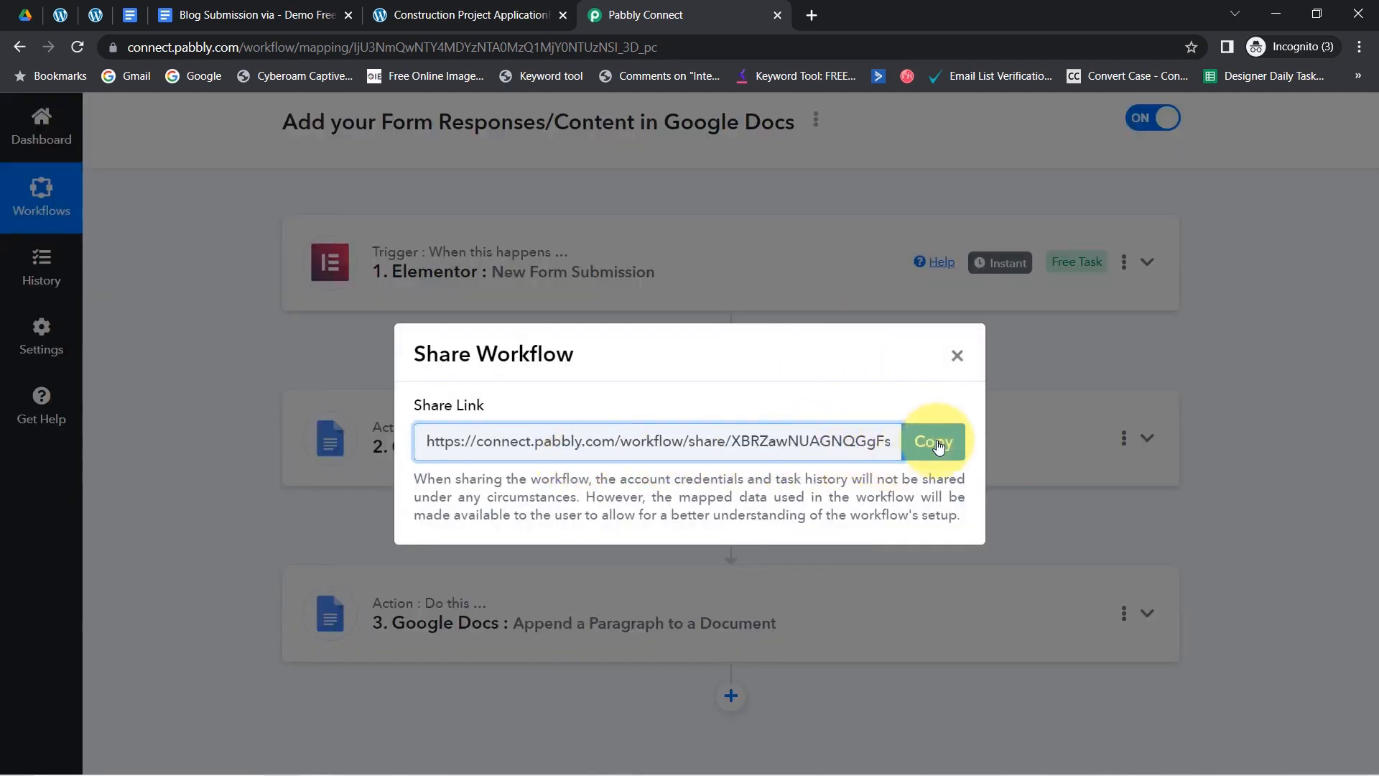
click(958, 357)
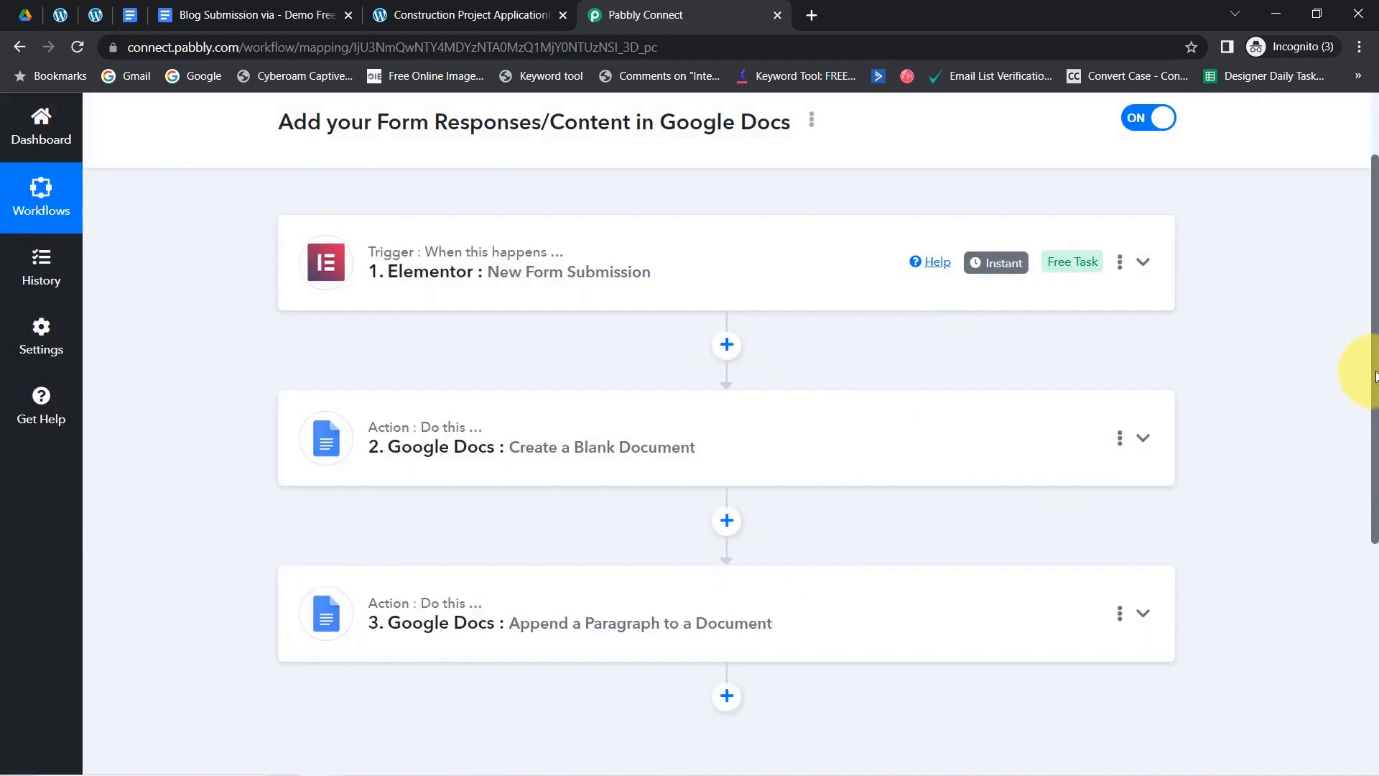
scroll(1372, 285, up, 2)
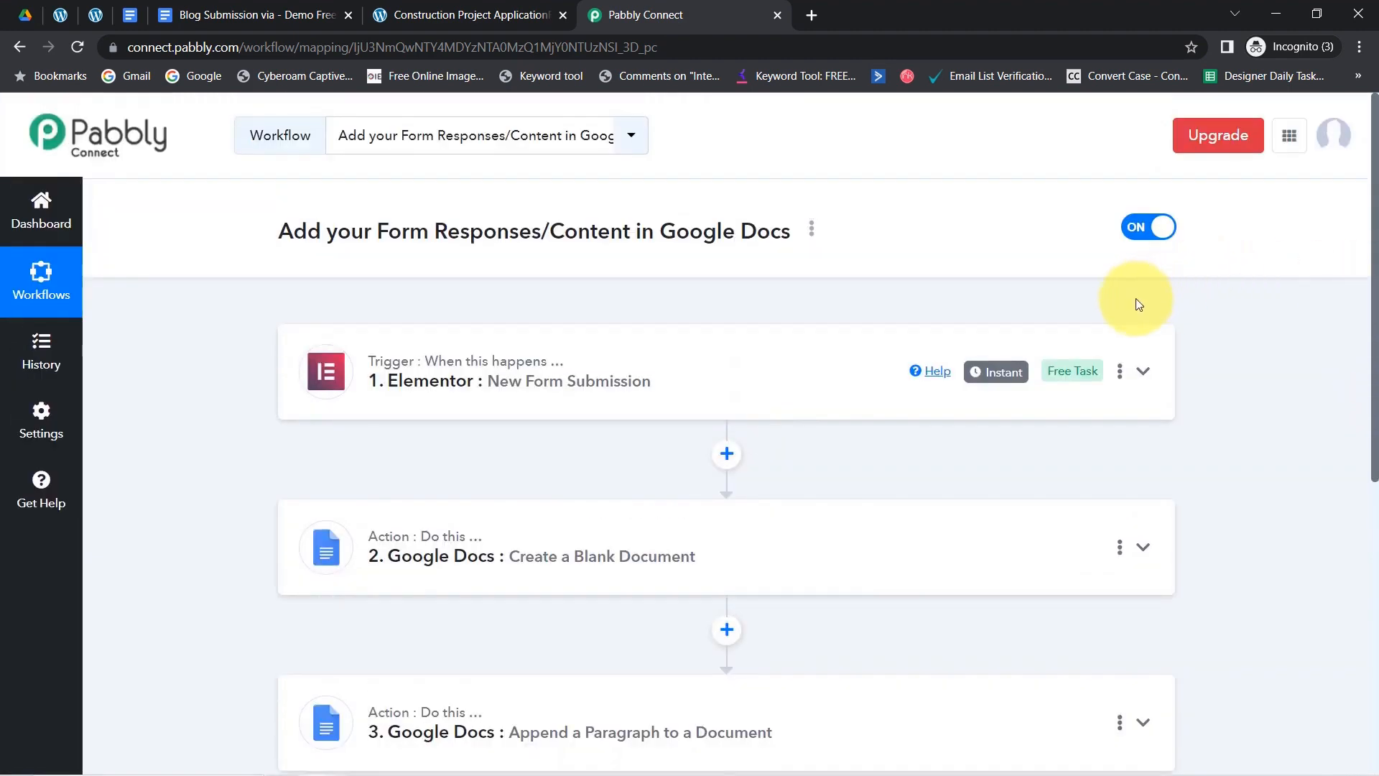